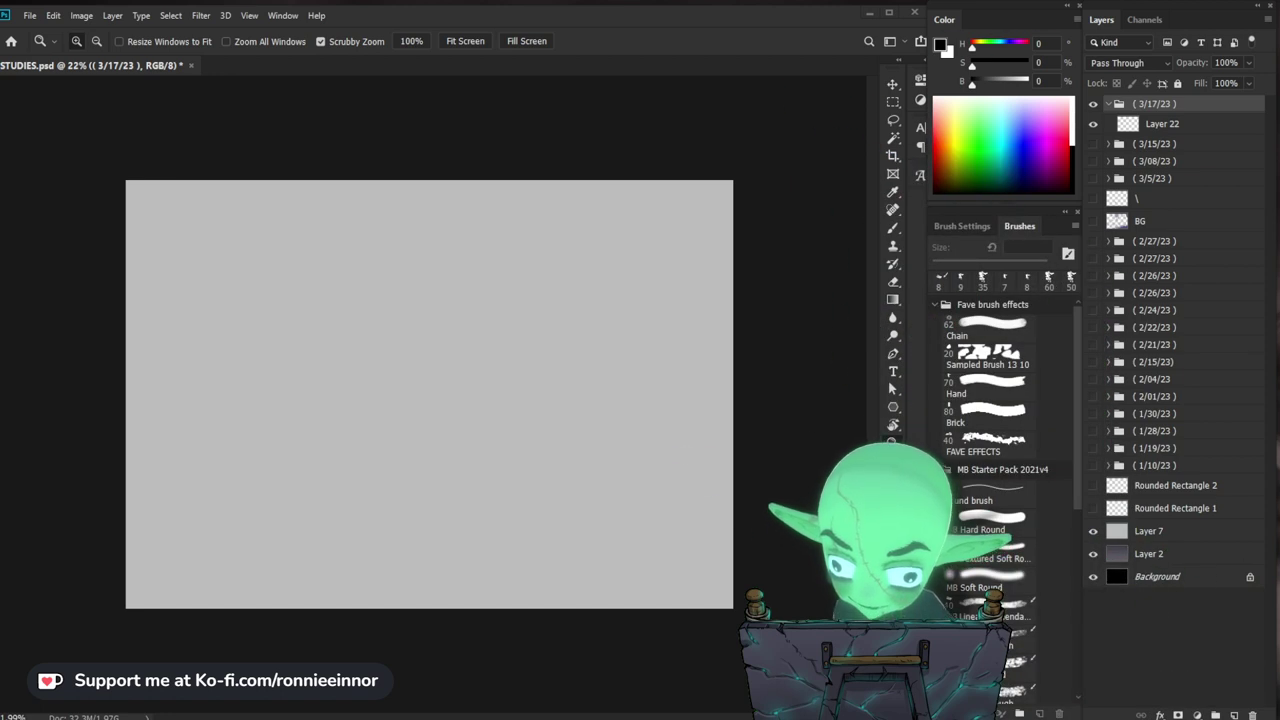
Step: Activate Layer 22 in the ( 3/17/23 ) group and try a long brush stroke on the canvas
key("ctrl+plus")
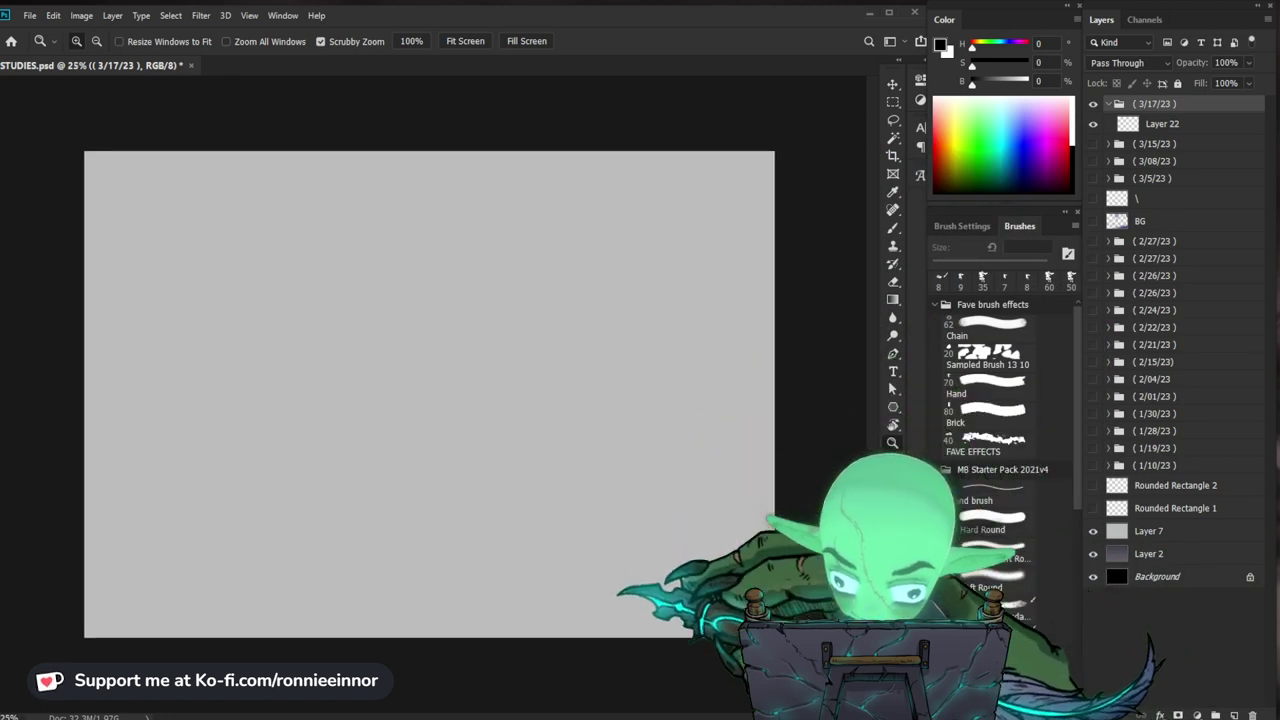
left_click_drag(430, 394, 470, 394)
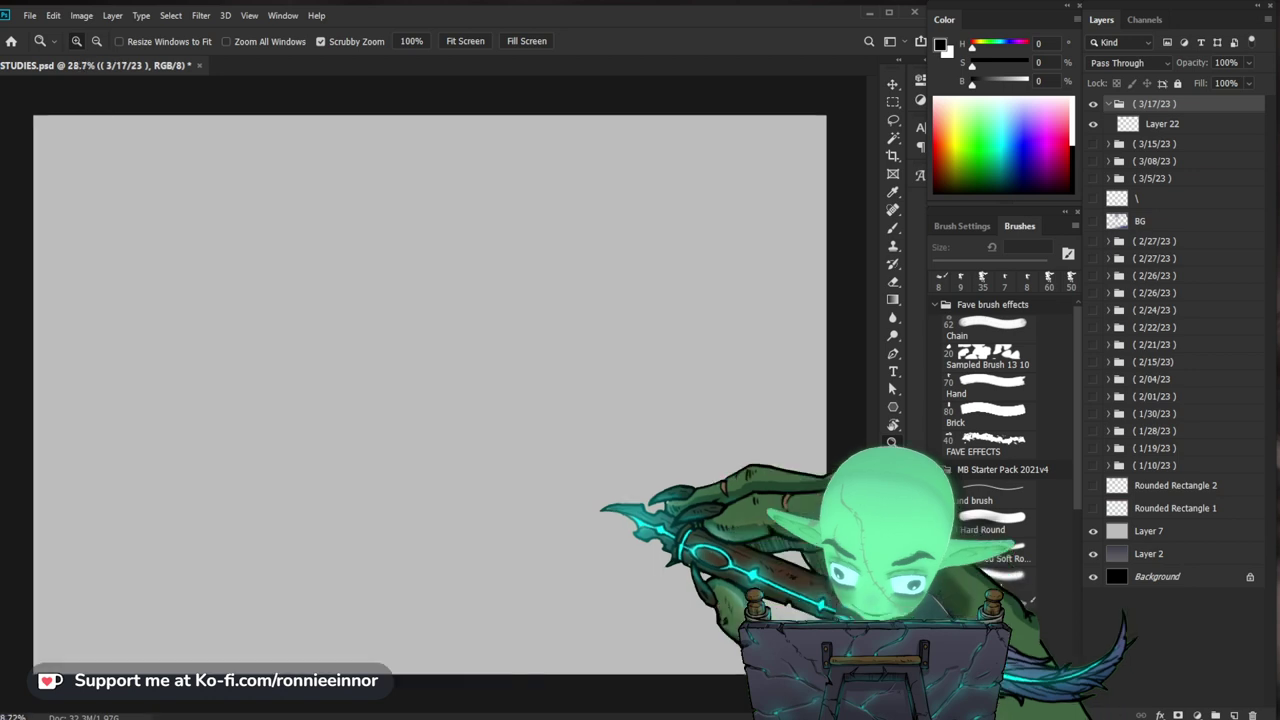
key("e")
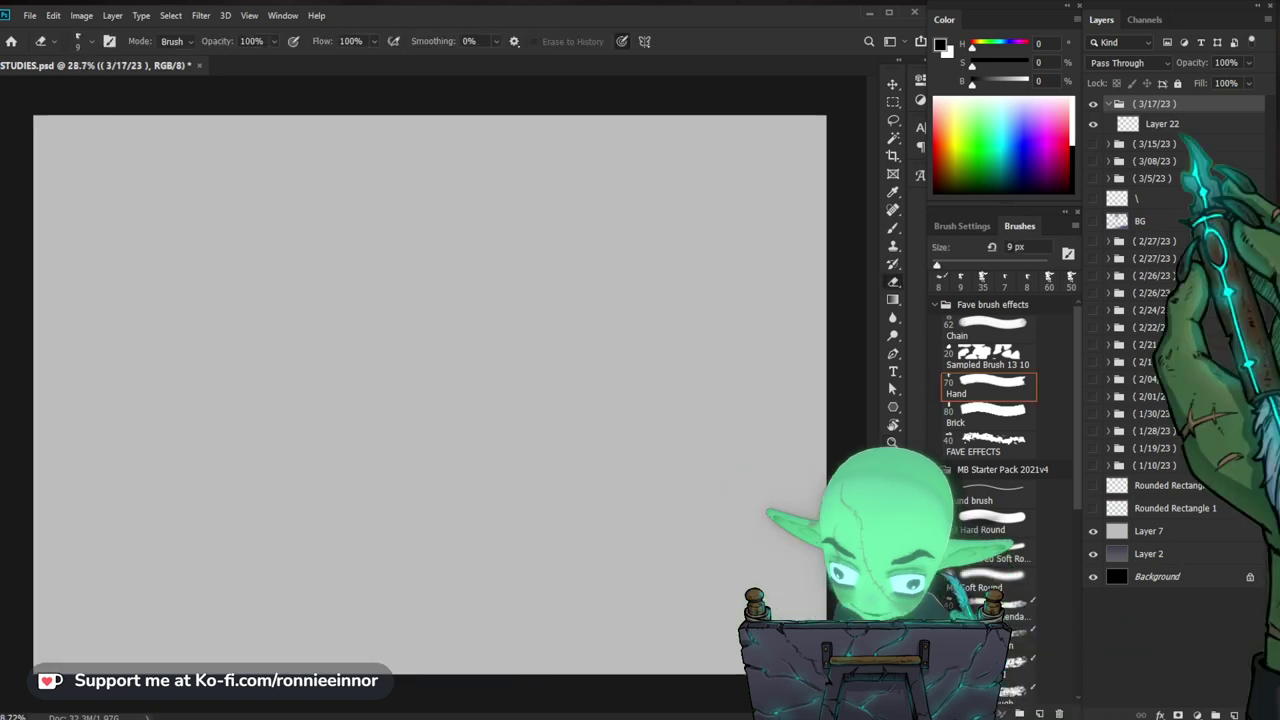
left_click(1180, 128)
key("b")
left_click_drag(497, 309, 563, 620)
key("ctrl+z")
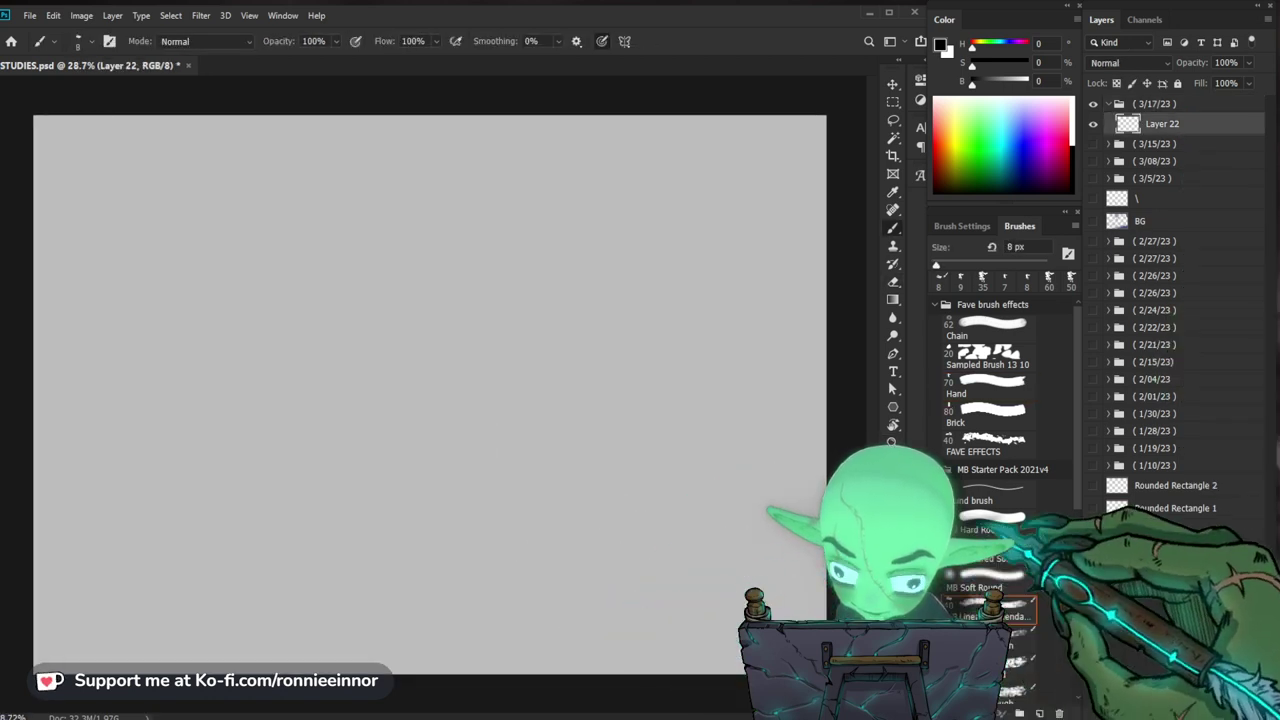
Step: Select the round brush from MB Starter Pack 2021v4 and enlarge it to 15 px
left_click(1012, 493)
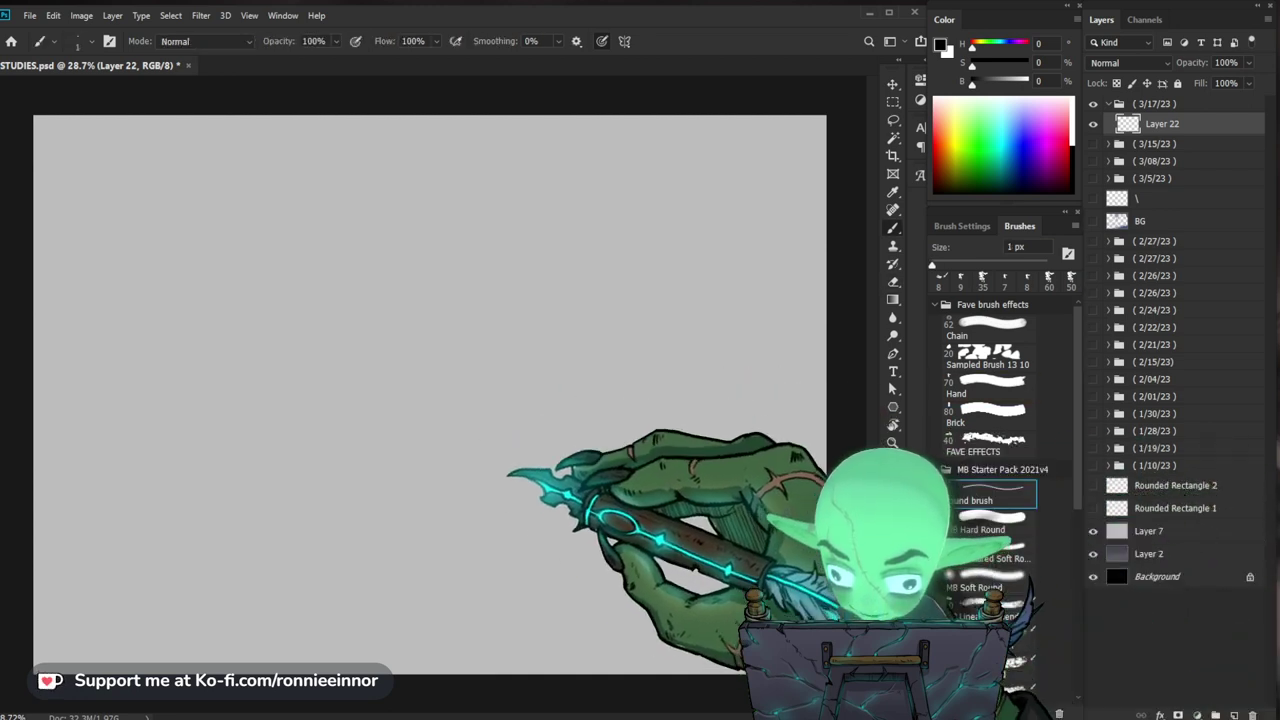
key("]")
key("]")
key("]")
key("]")
key("]")
key("]")
key("]")
key("]")
key("]")
key("]")
key("]")
key("]")
key("]")
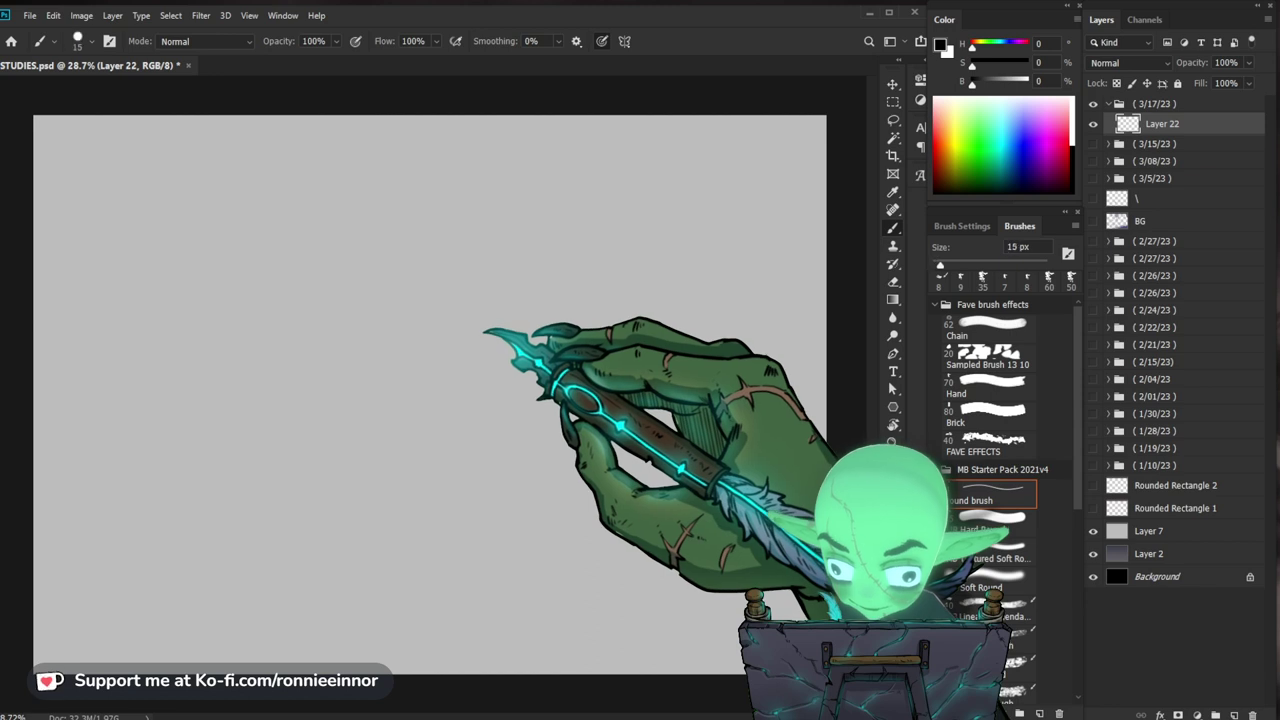
Step: Try the MB line-art brush at 10 px with a test stroke on the canvas, toggling pressure control for opacity
key("bracketright")
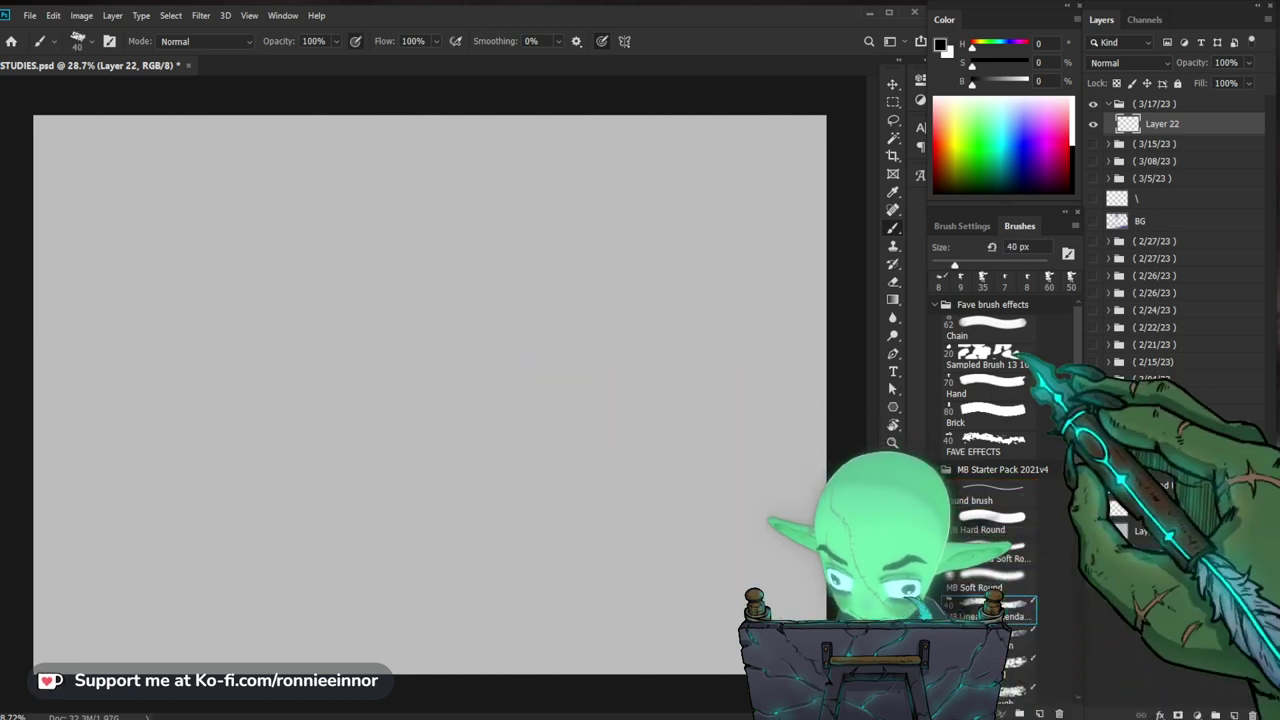
type("10")
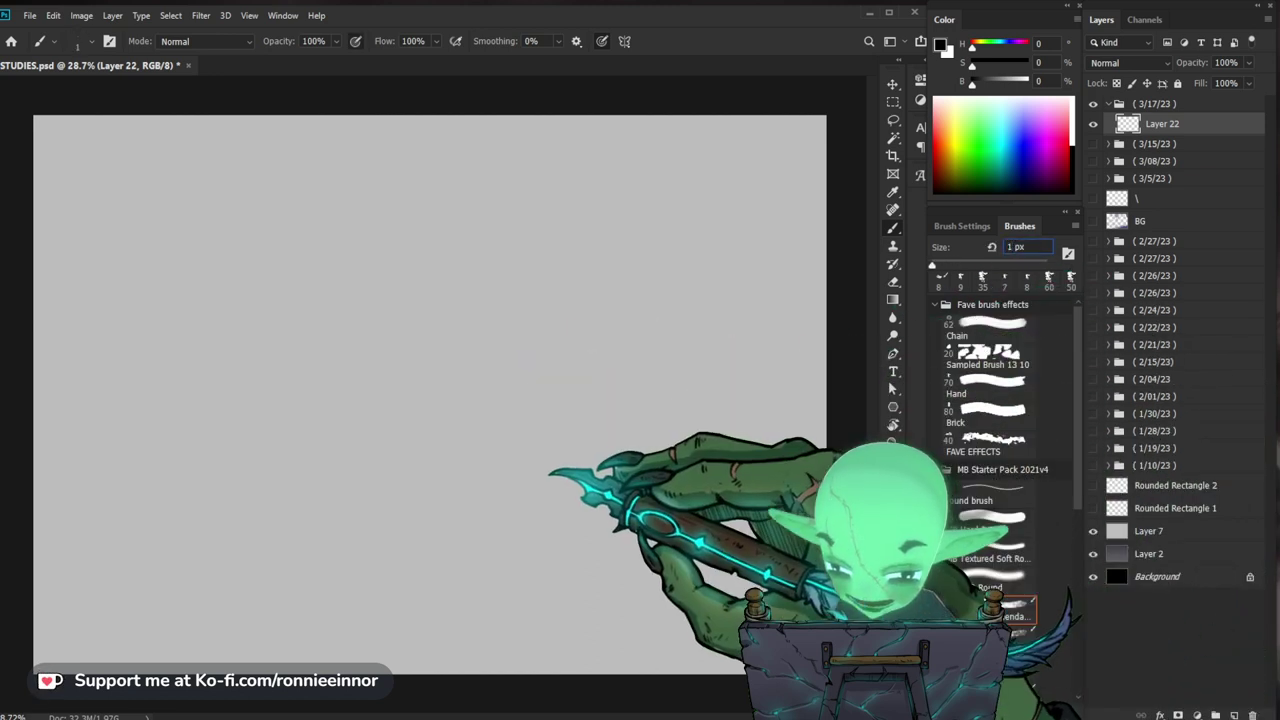
key("Return")
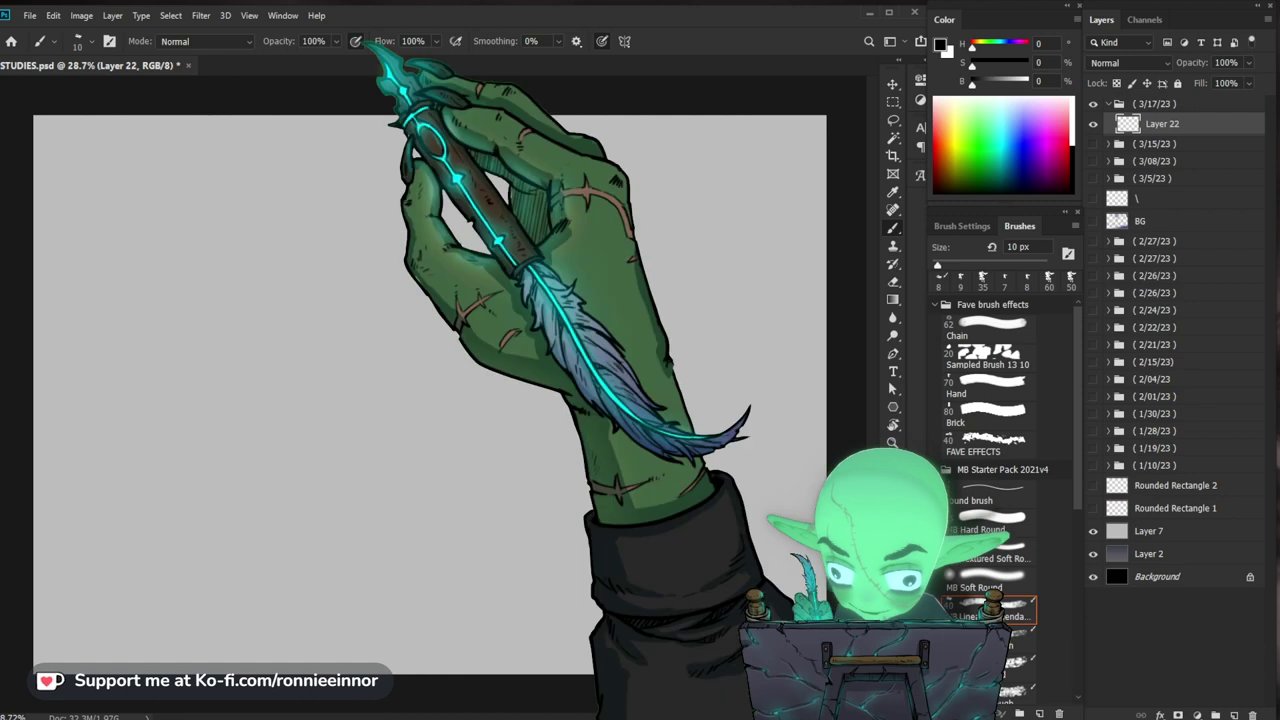
left_click(357, 42)
key("ctrl+space")
left_click_drag(553, 503, 580, 527)
mouse_move(546, 337)
left_mouse_down()
mouse_move(551, 384)
mouse_move(646, 377)
left_mouse_up()
key("ctrl+z")
key("ctrl+space")
left_click_drag(670, 457, 643, 452)
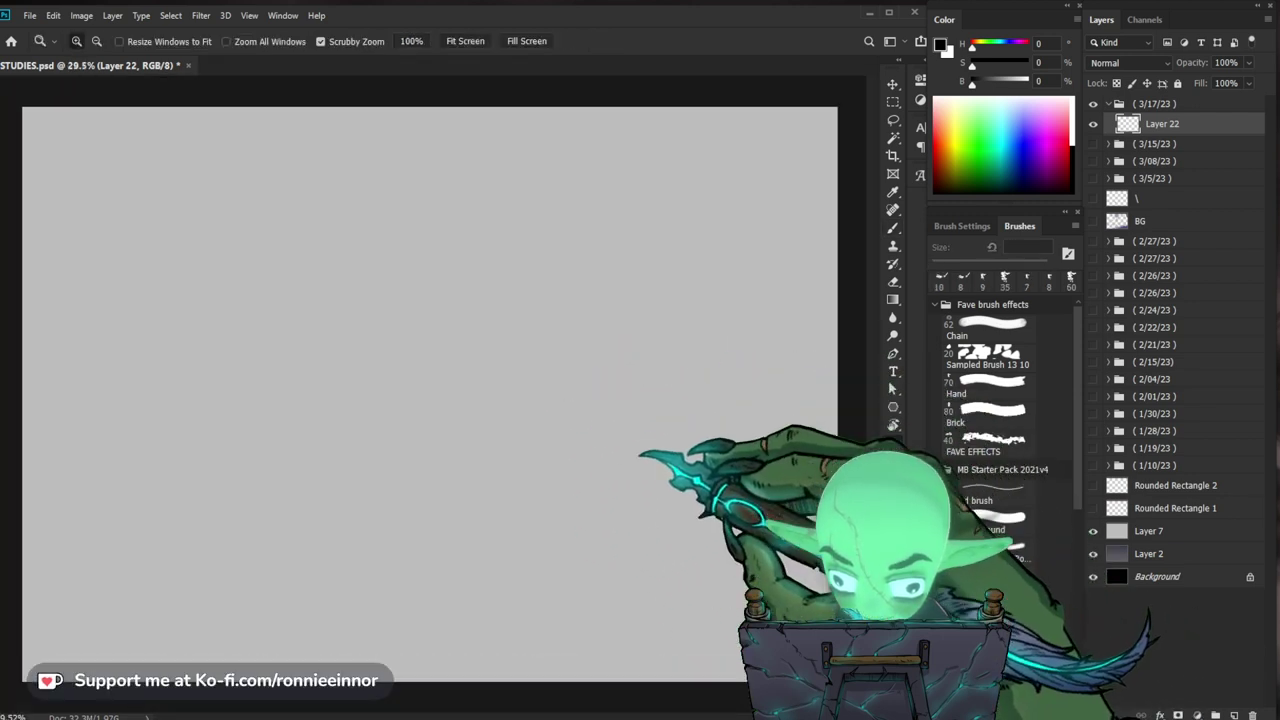
Step: Switch back to the round brush of MB Starter Pack 2021v4 and enlarge it to 20 px
left_click(988, 492)
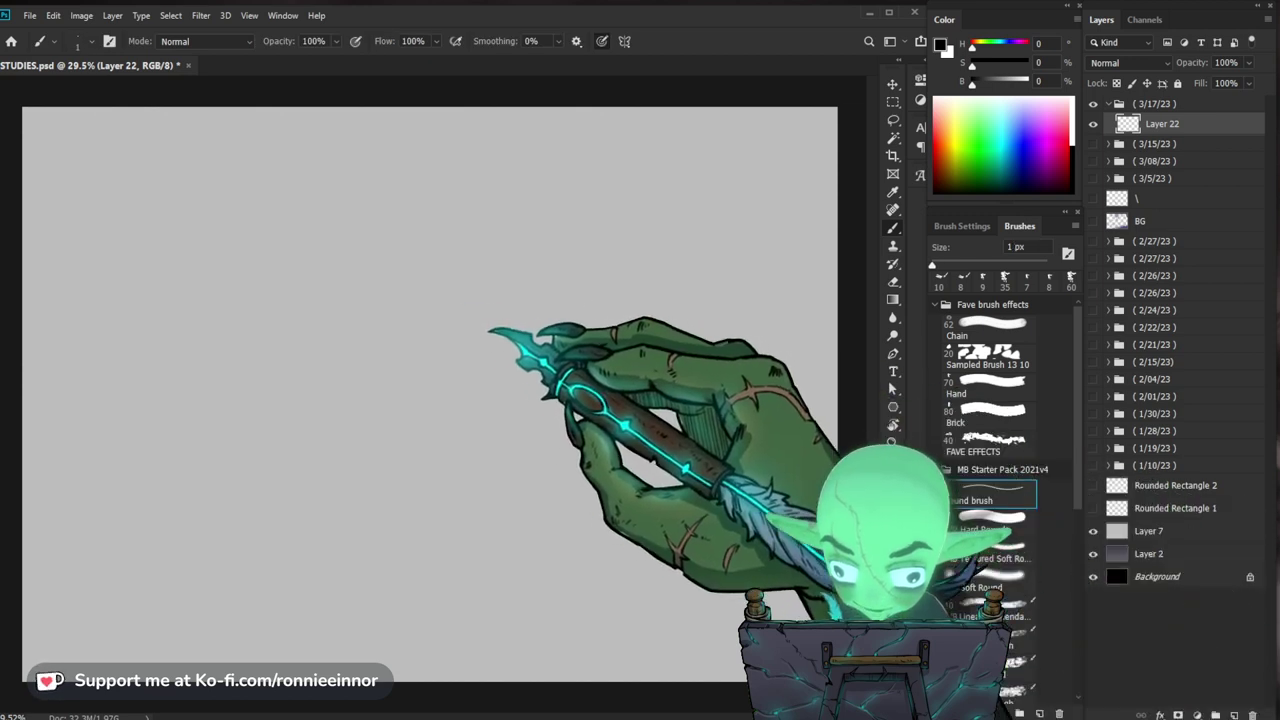
key("]")
key("]")
key("]")
key("]")
key("]")
key("]")
key("]")
key("]")
key("]")
key("]")
key("]")
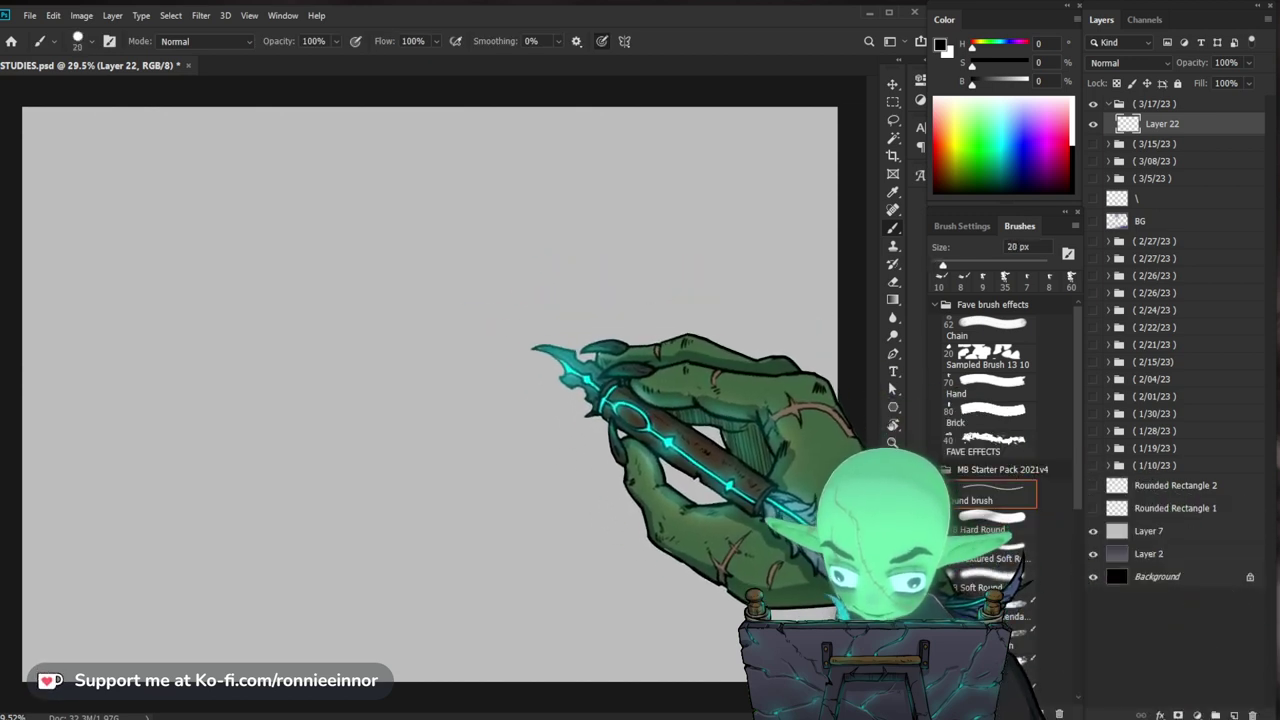
Step: Reduce the round brush to 10 px, trying short strokes near the canvas centre and undoing them
left_click_drag(527, 342, 524, 379)
key("ctrl+z")
key("[")
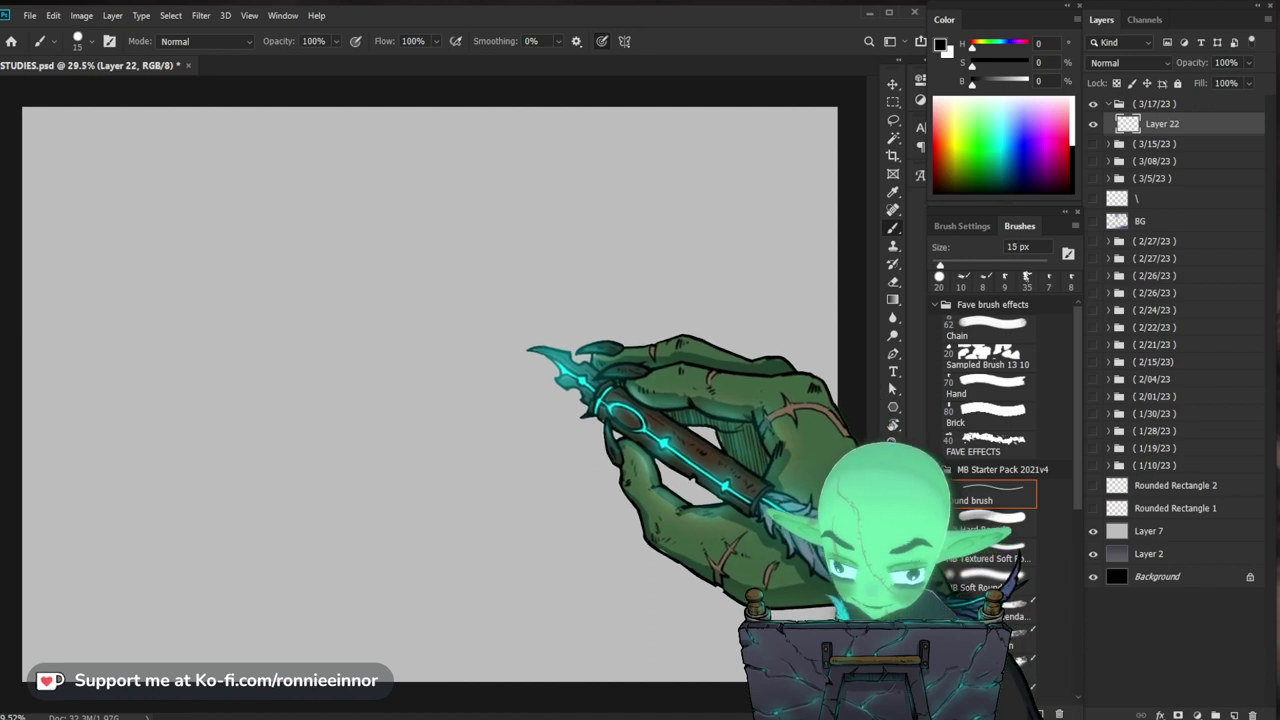
key("[")
left_click_drag(516, 322, 595, 377)
key("ctrl+z")
key("ctrl+space")
mouse_move(677, 477)
left_mouse_down()
mouse_move(643, 509)
mouse_move(685, 478)
left_mouse_up()
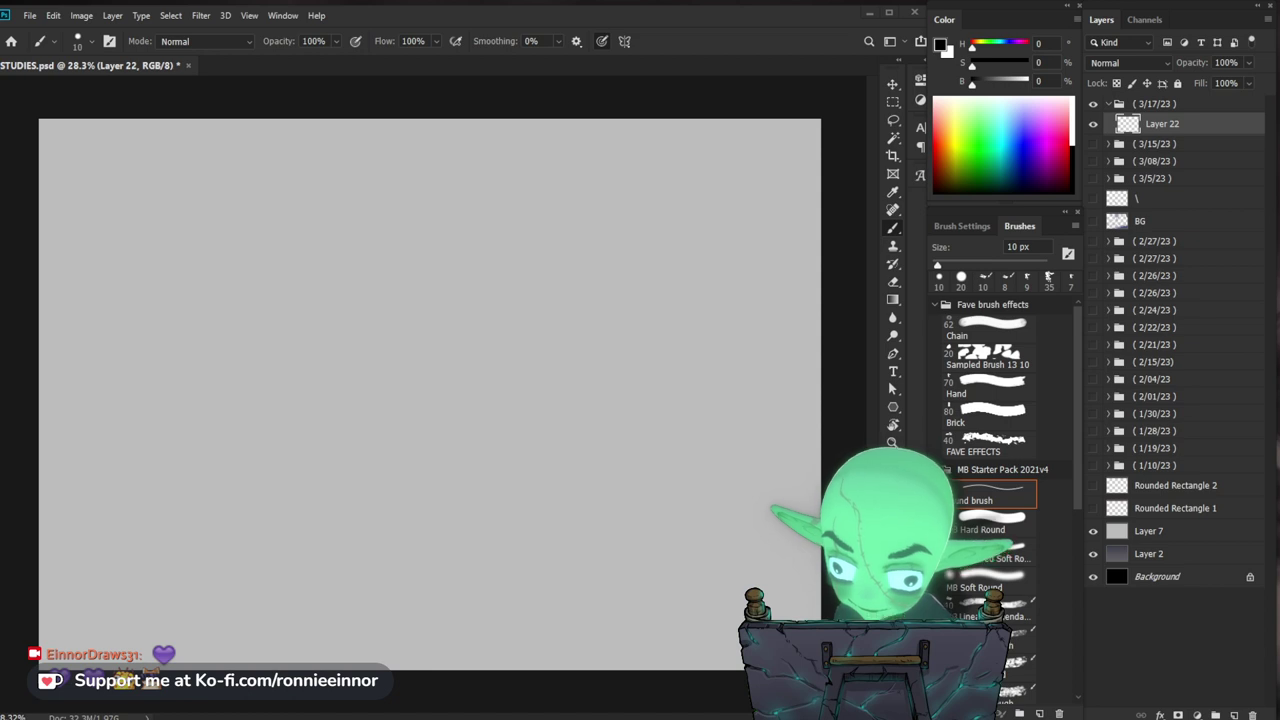
Step: Sketch a thin slanted guide line near the canvas centre with the 10 px round brush, undoing the first attempt
key("ctrl+minus")
key("z")
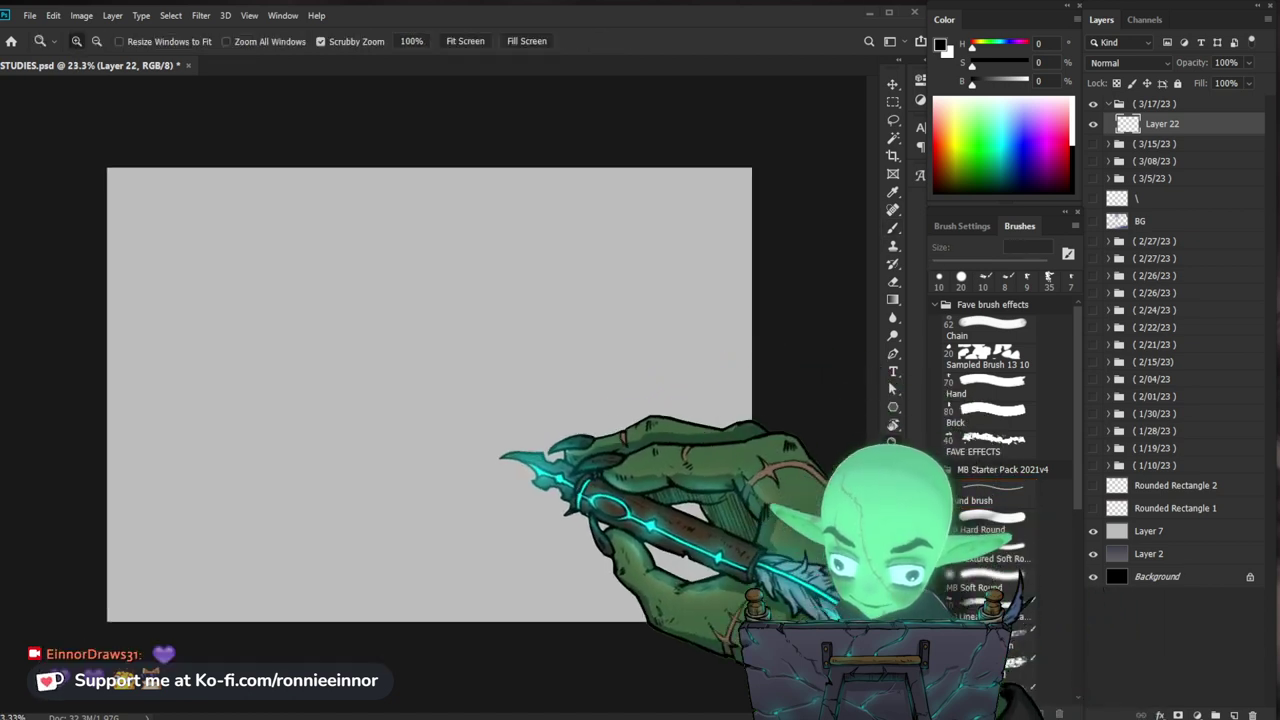
key("b")
left_click_drag(513, 340, 457, 430)
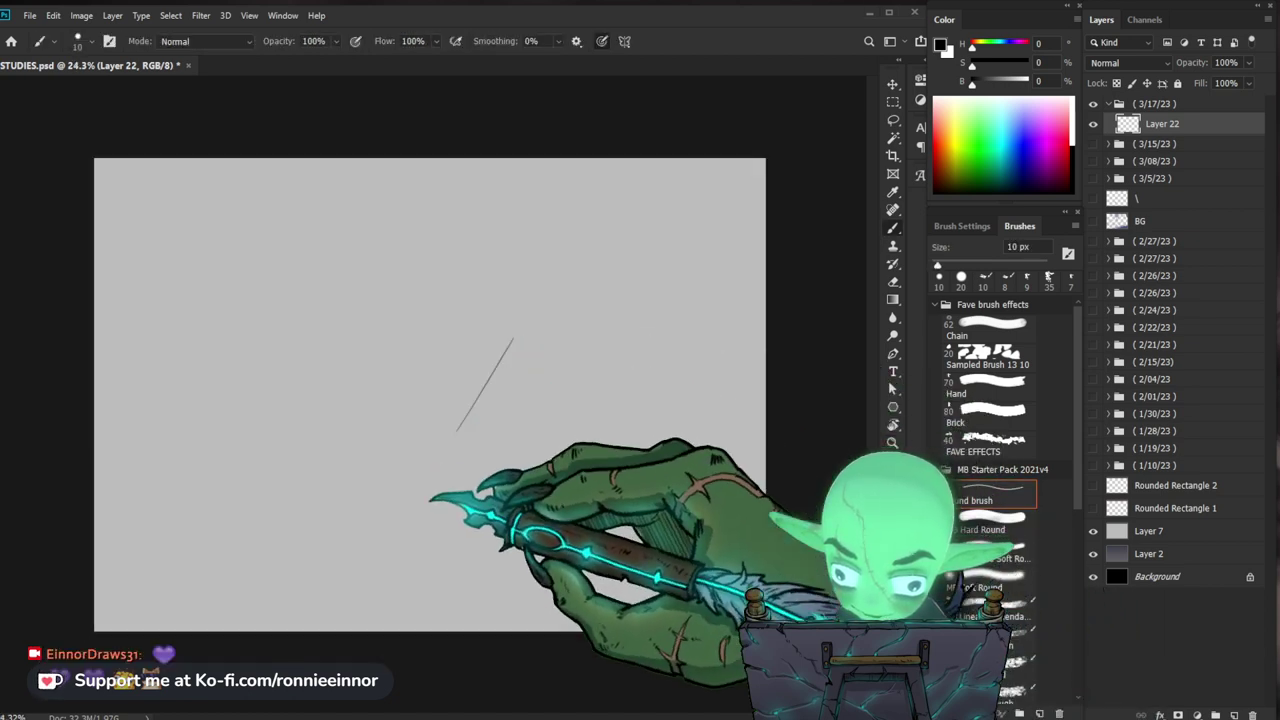
key("ctrl+z")
left_click_drag(510, 355, 460, 430)
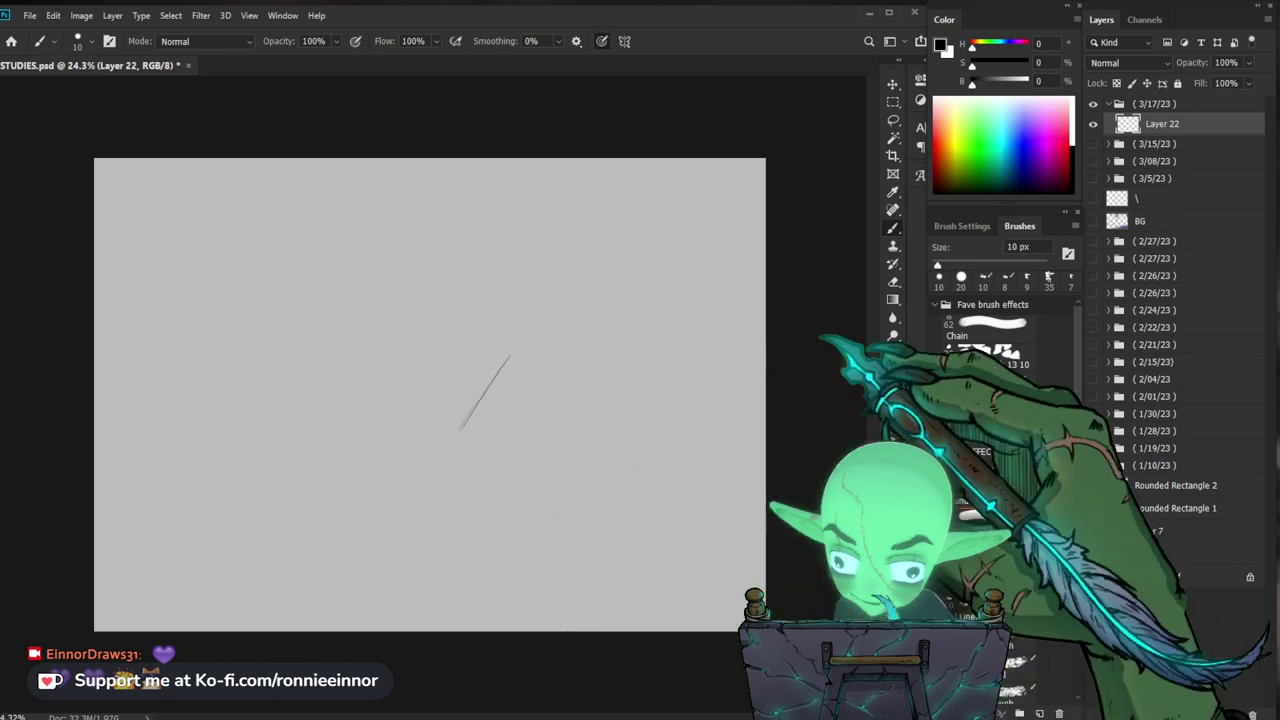
Step: Shade a slanted torso patch beside the guide line using the Hand brush at 125 px
left_click(988, 387)
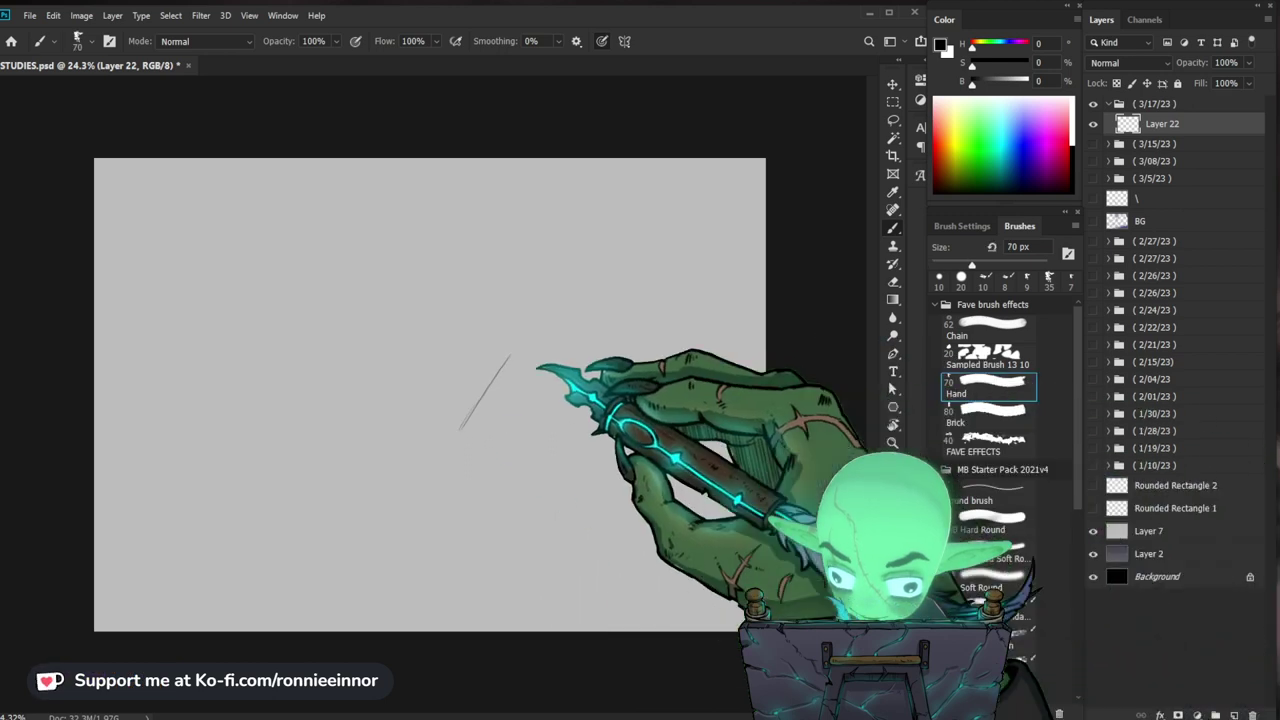
key("bracketright")
key("bracketright")
key("bracketright")
key("bracketright")
key("bracketright")
left_click_drag(502, 346, 488, 352)
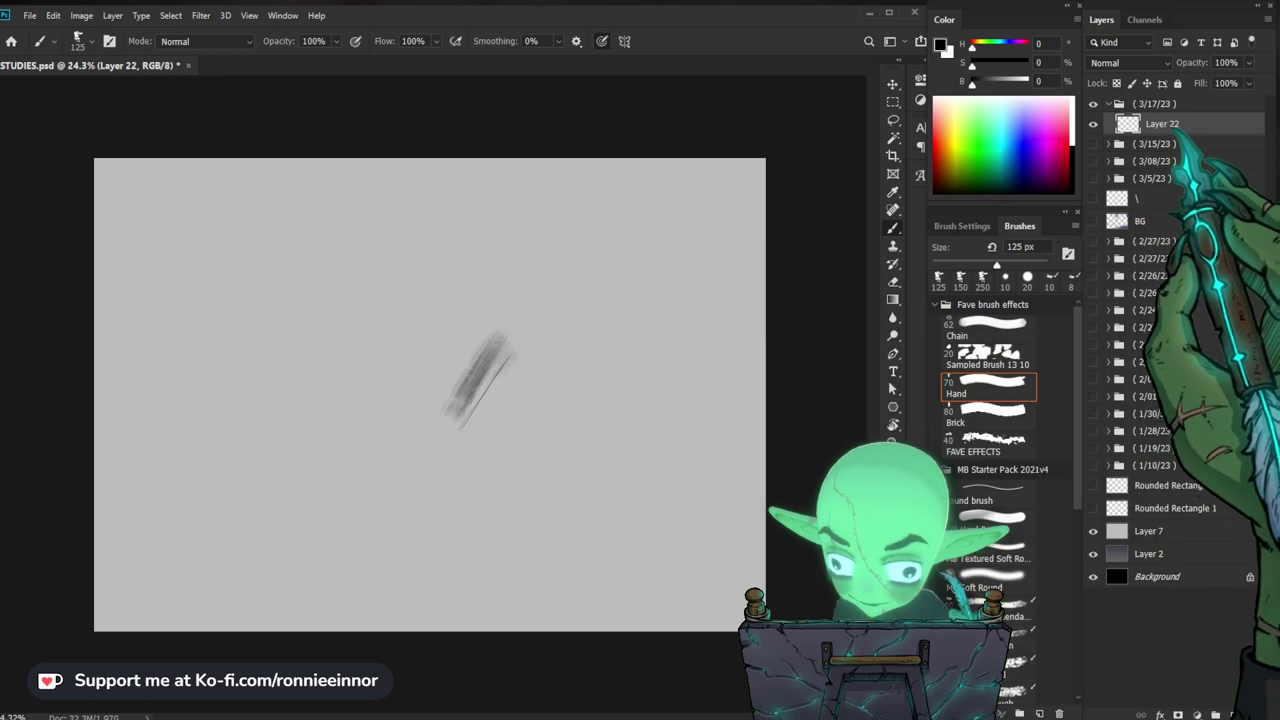
Step: Rename Layer 22 to 1
double_click(1161, 125)
type("1")
key("Return")
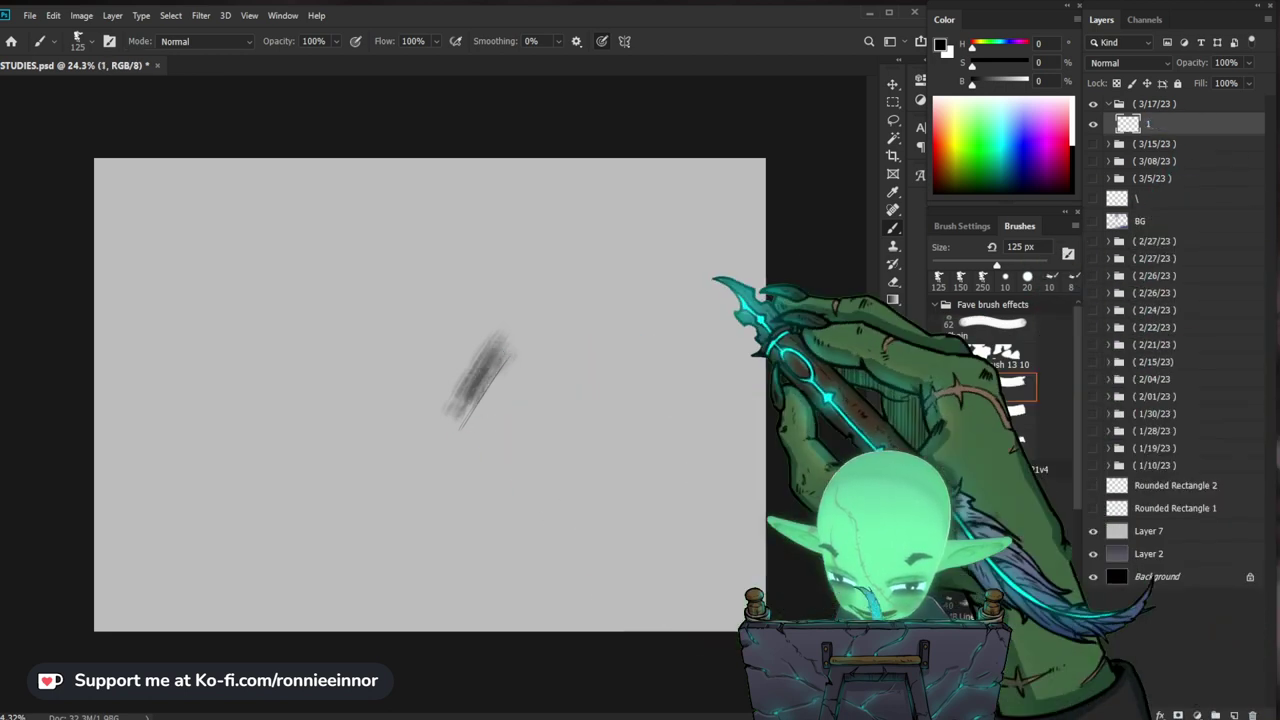
Step: Rename the active sketch layer to 0
double_click(1150, 126)
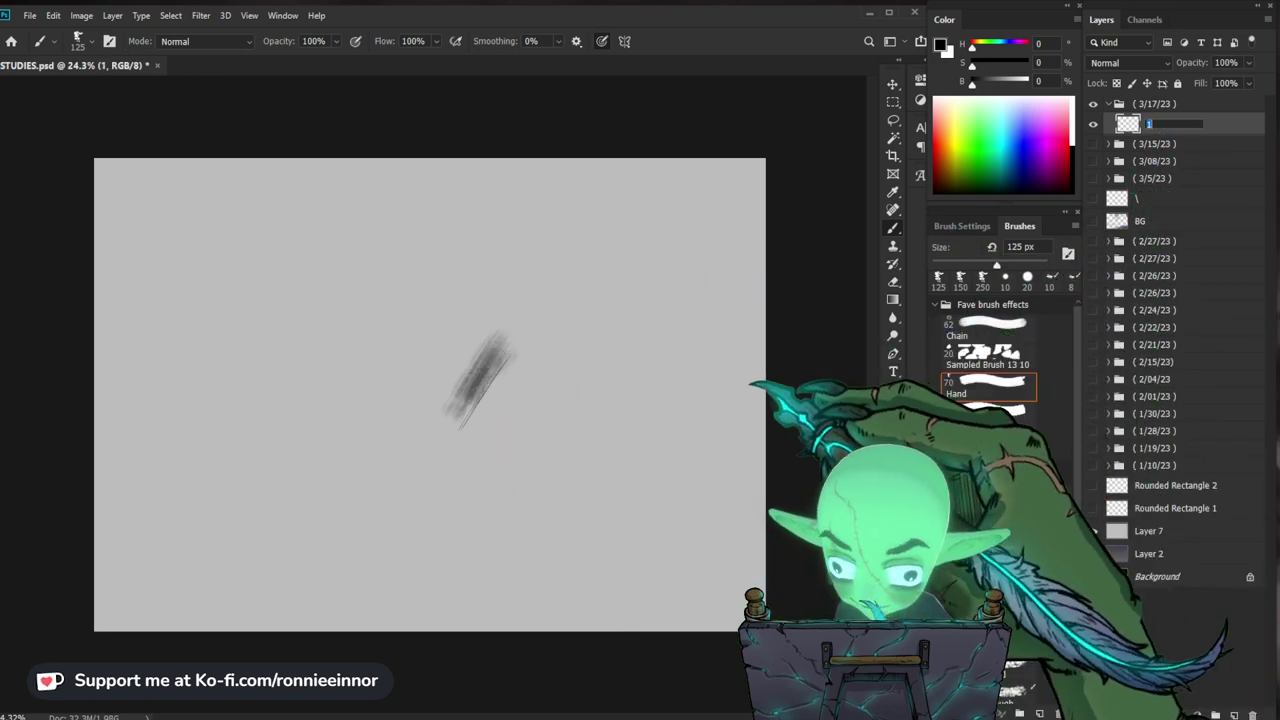
type("0")
key("Return")
Step: Block in the figure's torso, rounded hips, both arms and a dark waist band with the 125 px Hand brush
mouse_move(488, 368)
left_mouse_down()
mouse_move(456, 410)
mouse_move(473, 400)
left_mouse_up()
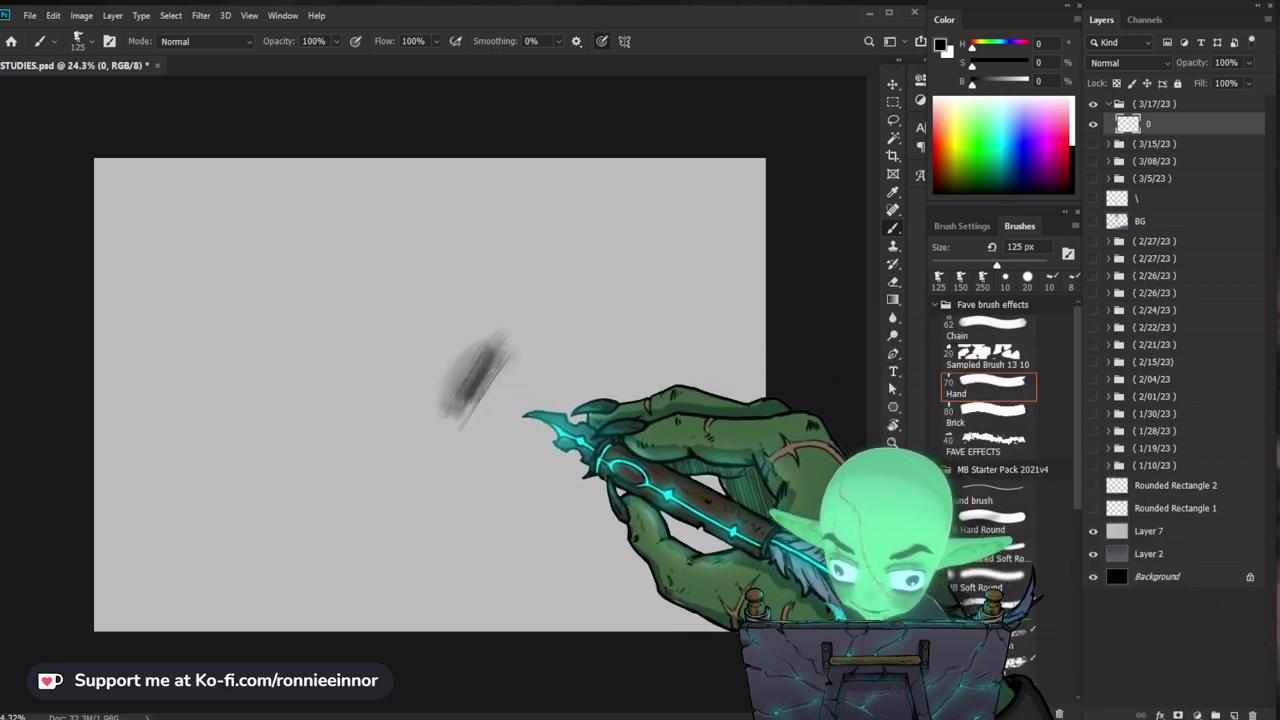
mouse_move(466, 337)
left_mouse_down()
mouse_move(559, 368)
mouse_move(443, 336)
mouse_move(528, 366)
mouse_move(461, 356)
mouse_move(449, 388)
mouse_move(469, 339)
mouse_move(463, 414)
mouse_move(514, 366)
mouse_move(481, 414)
mouse_move(507, 366)
mouse_move(491, 354)
mouse_move(456, 398)
mouse_move(431, 472)
mouse_move(435, 438)
mouse_move(433, 466)
mouse_move(474, 521)
mouse_move(498, 446)
mouse_move(511, 531)
mouse_move(521, 502)
mouse_move(496, 521)
mouse_move(420, 514)
left_mouse_up()
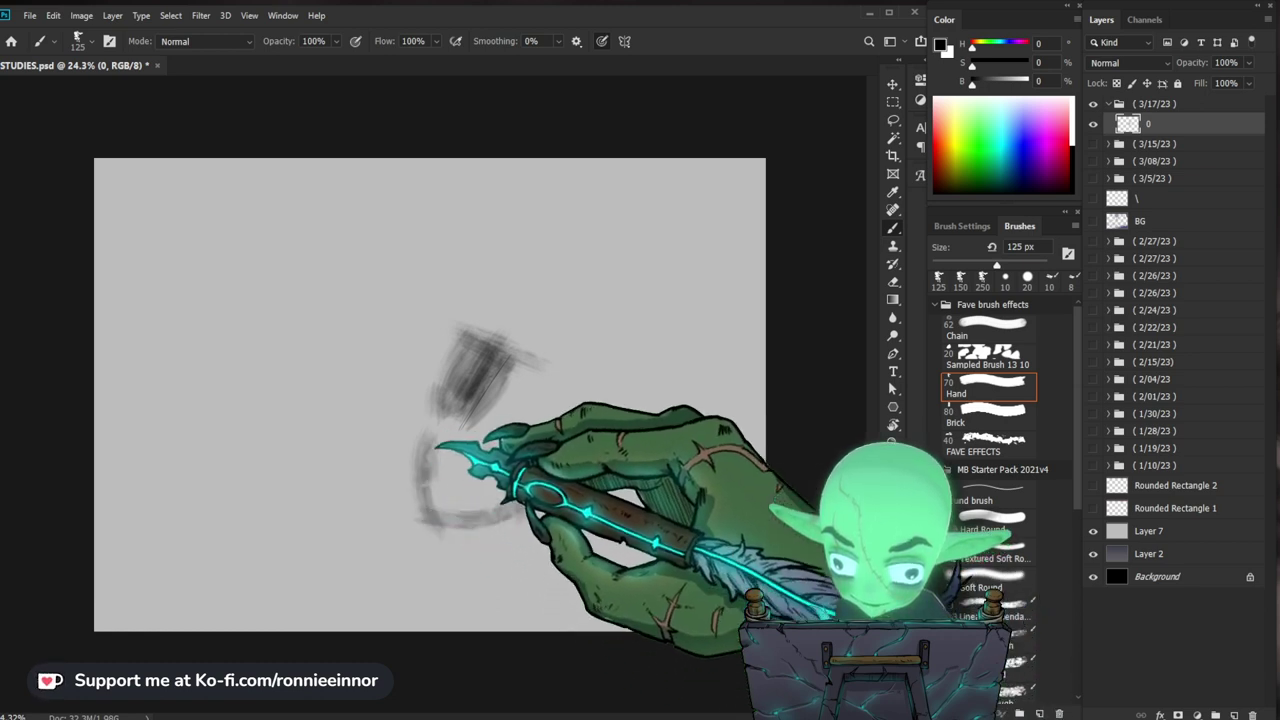
left_click_drag(434, 437, 423, 511)
mouse_move(471, 441)
left_mouse_down()
mouse_move(440, 470)
mouse_move(450, 475)
mouse_move(432, 502)
mouse_move(470, 500)
left_mouse_up()
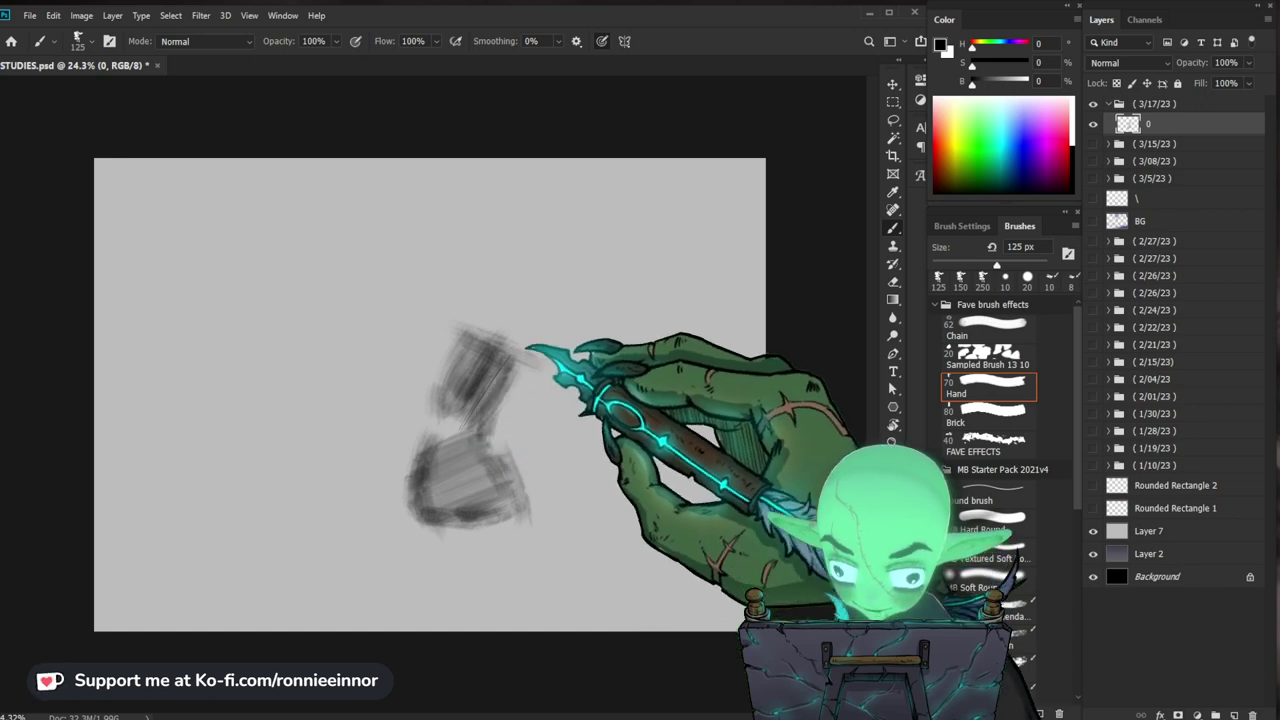
mouse_move(449, 349)
left_mouse_down()
mouse_move(429, 400)
mouse_move(478, 333)
mouse_move(443, 349)
mouse_move(420, 460)
mouse_move(535, 400)
mouse_move(551, 351)
mouse_move(537, 376)
left_mouse_up()
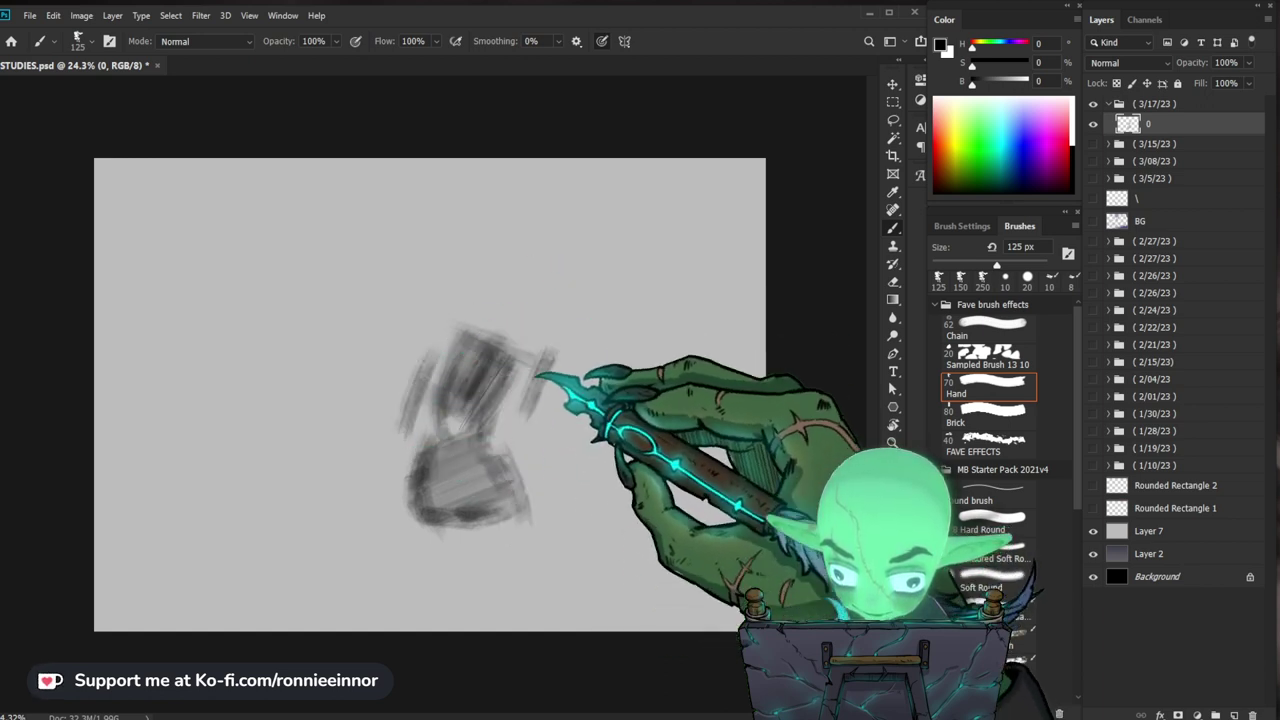
mouse_move(516, 452)
left_mouse_down()
mouse_move(425, 458)
mouse_move(498, 460)
left_mouse_up()
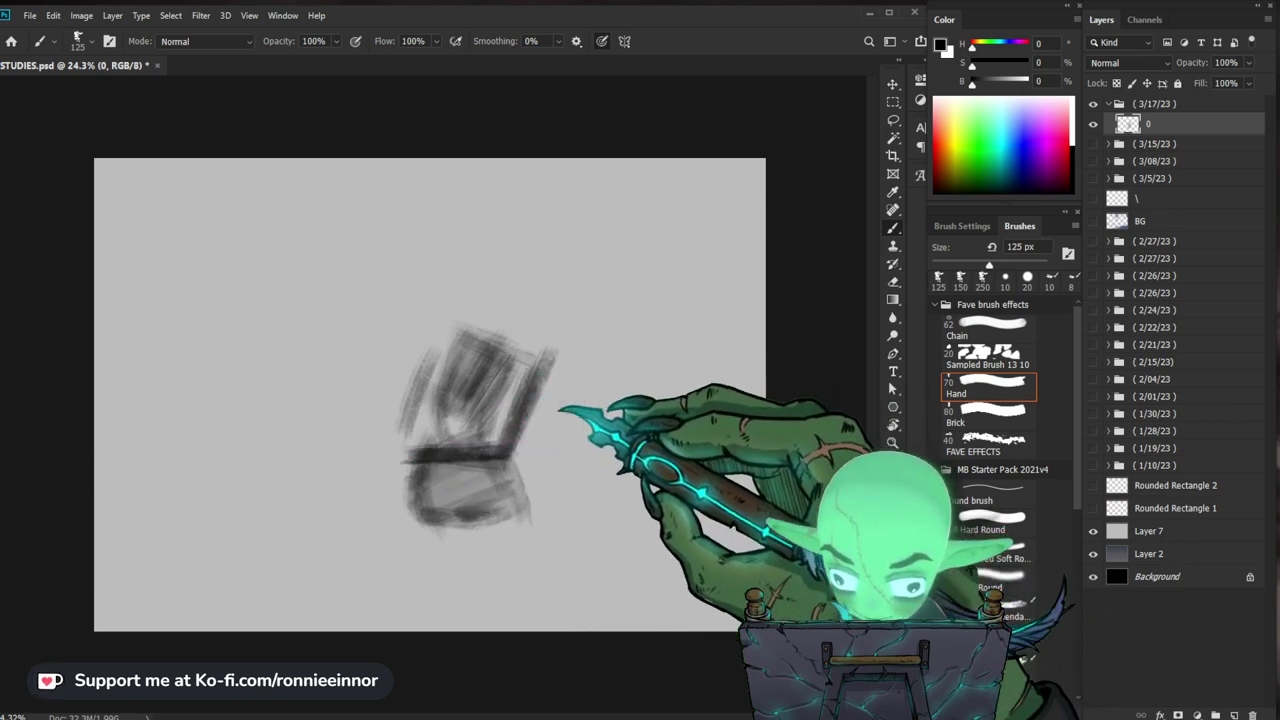
Step: Lighten the waist with the Hand brush as an 80 px eraser, and line in the shoulders, neck and oval head at 15 px
key("e")
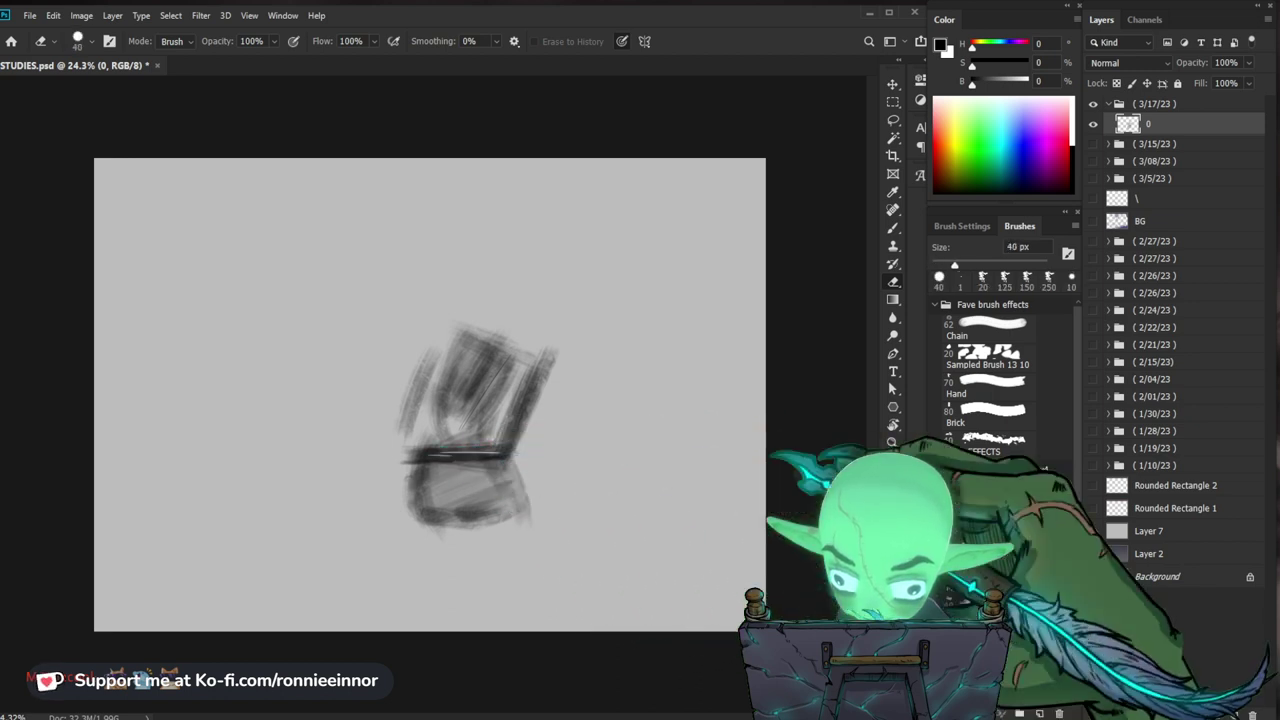
left_click(985, 382)
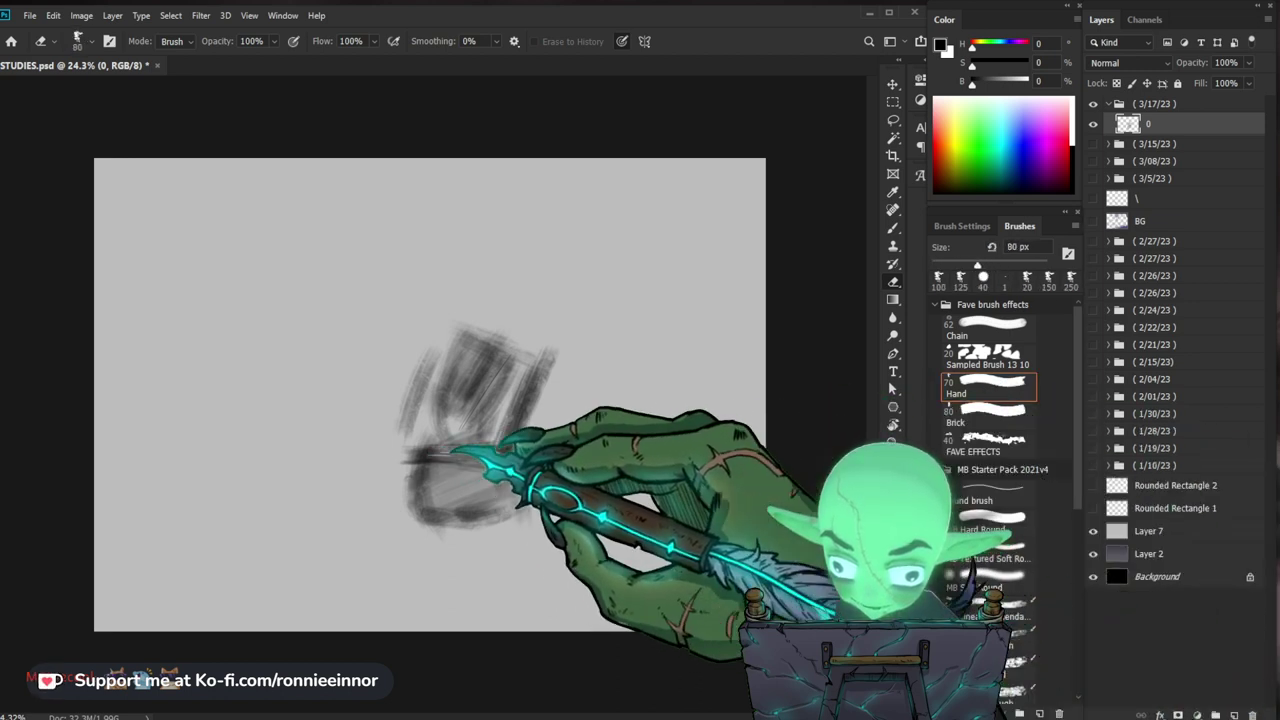
key("b")
mouse_move(468, 467)
left_mouse_down()
mouse_move(524, 473)
mouse_move(441, 466)
mouse_move(469, 447)
mouse_move(505, 447)
left_mouse_up()
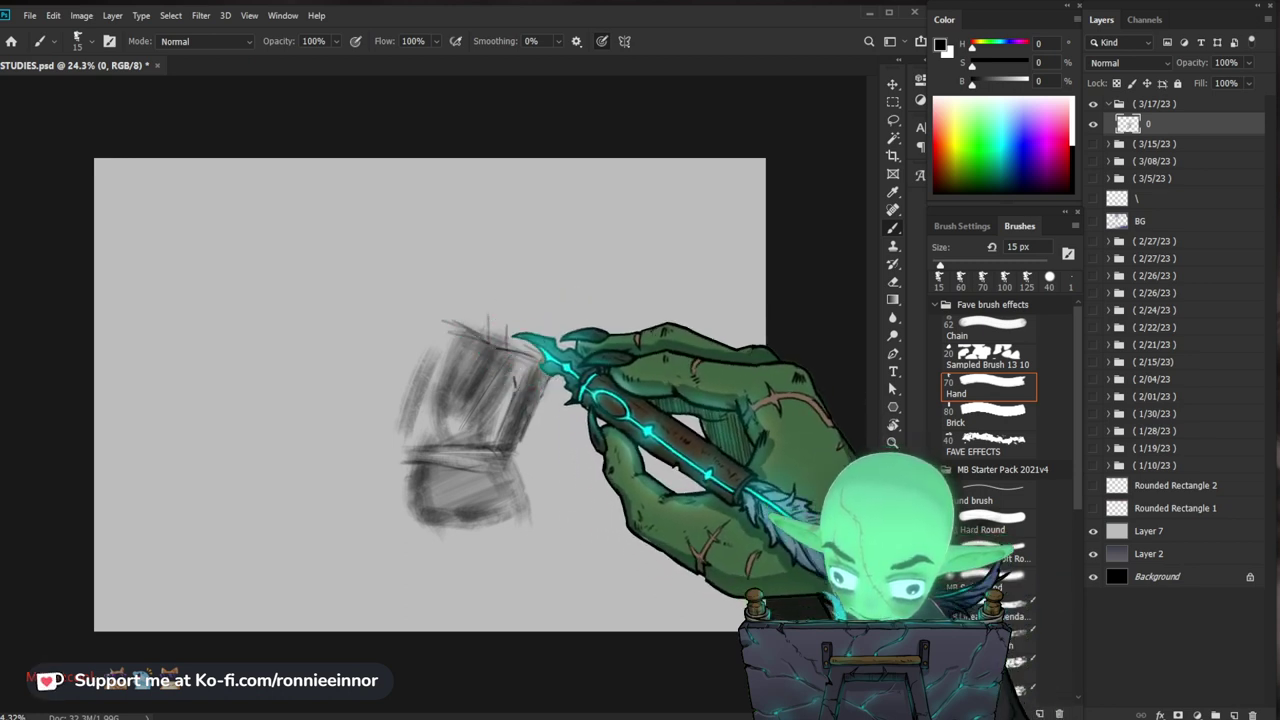
mouse_move(487, 291)
left_mouse_down()
mouse_move(521, 266)
mouse_move(505, 320)
mouse_move(500, 258)
mouse_move(527, 300)
mouse_move(479, 265)
mouse_move(533, 300)
mouse_move(500, 255)
left_mouse_up()
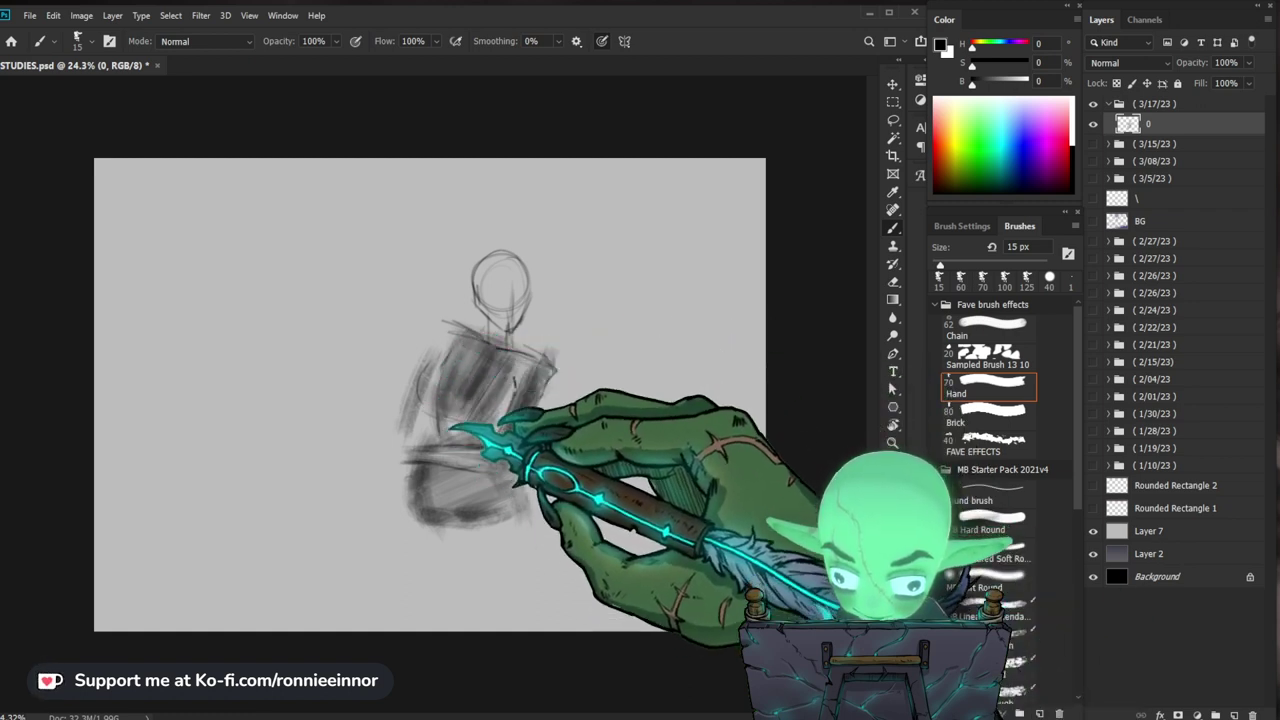
Step: Fade the rough arm shading left of the torso with a 60 px eraser and outline that shoulder and arm at 15 px
key("e")
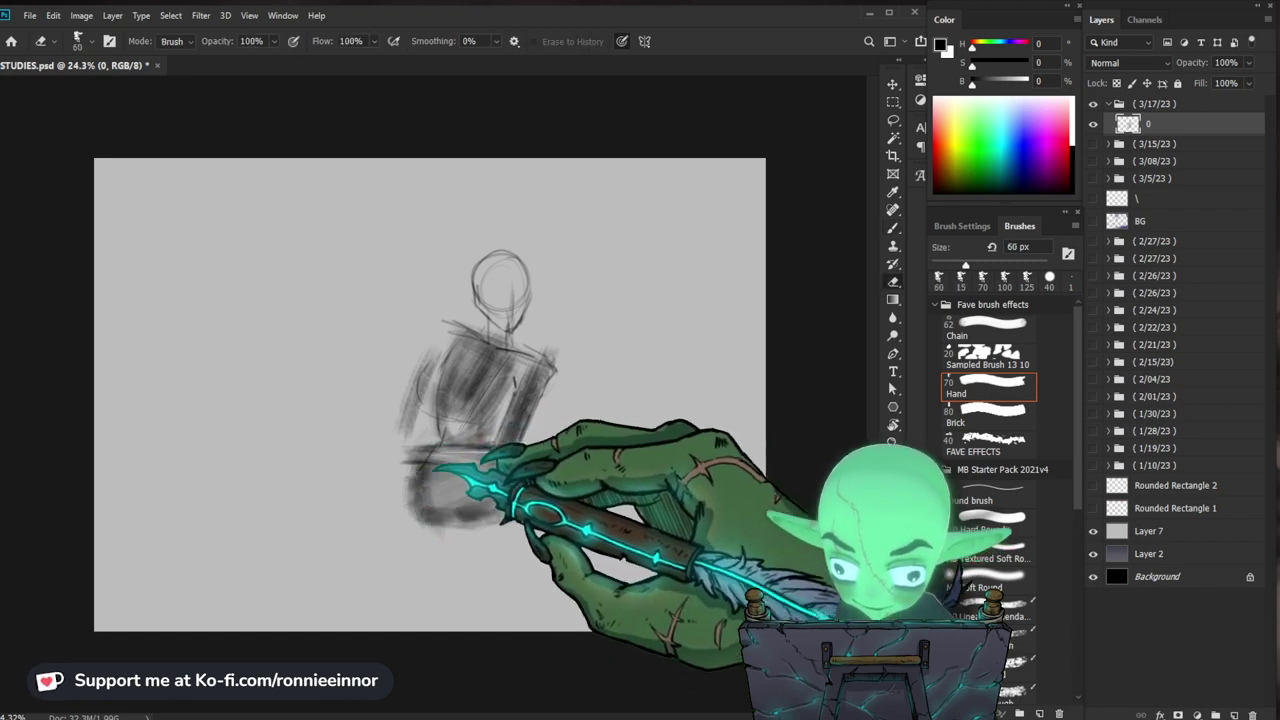
key("b")
key("e")
left_click_drag(446, 384, 420, 434)
key("b")
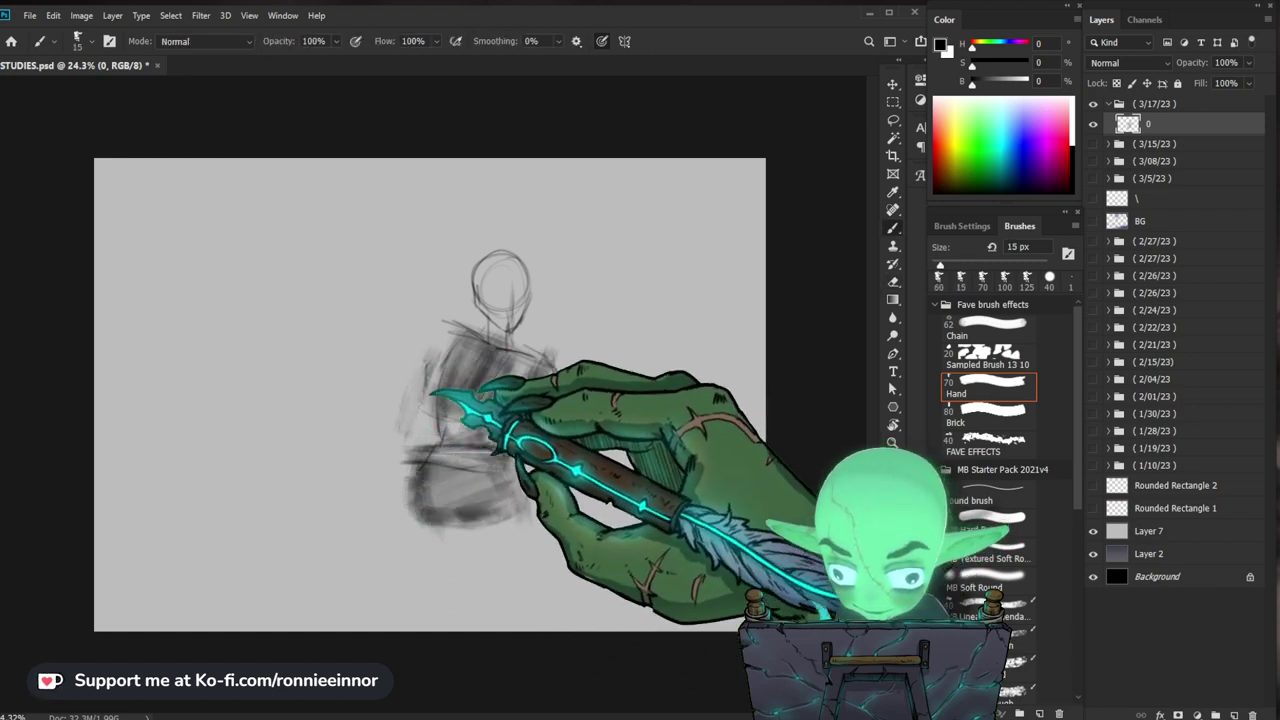
left_click_drag(449, 327, 432, 391)
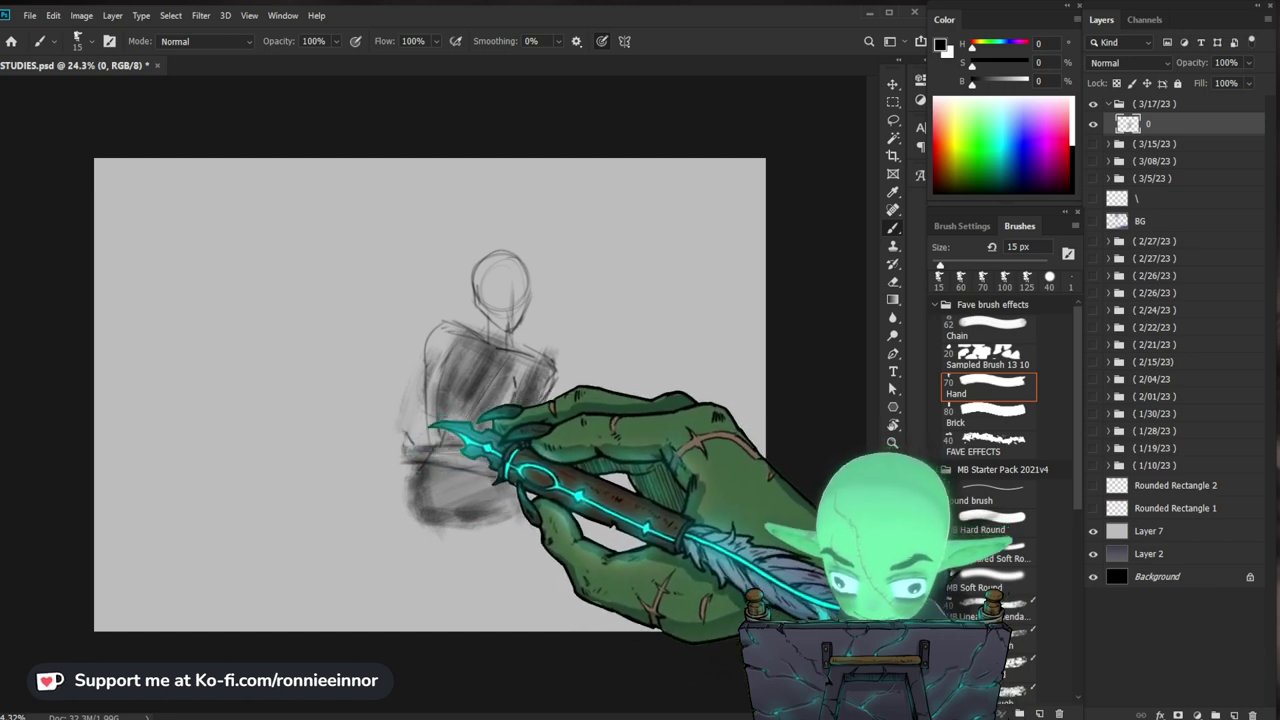
key("e")
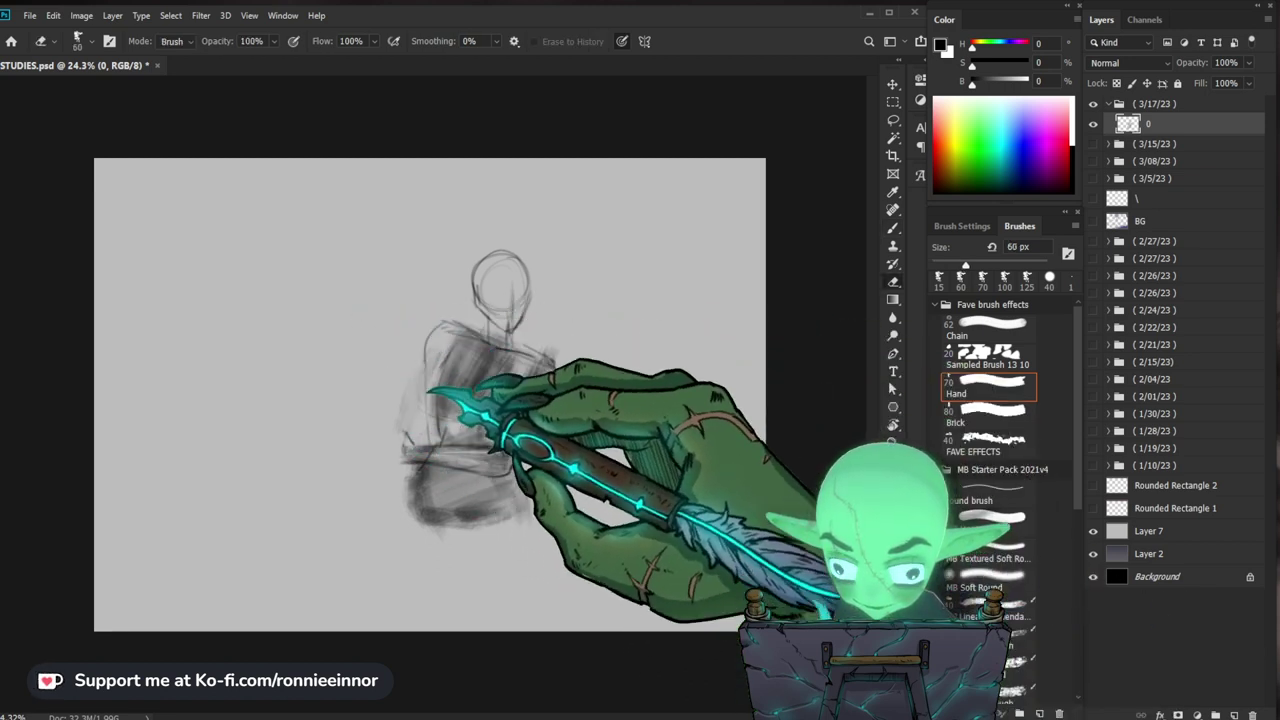
key("b")
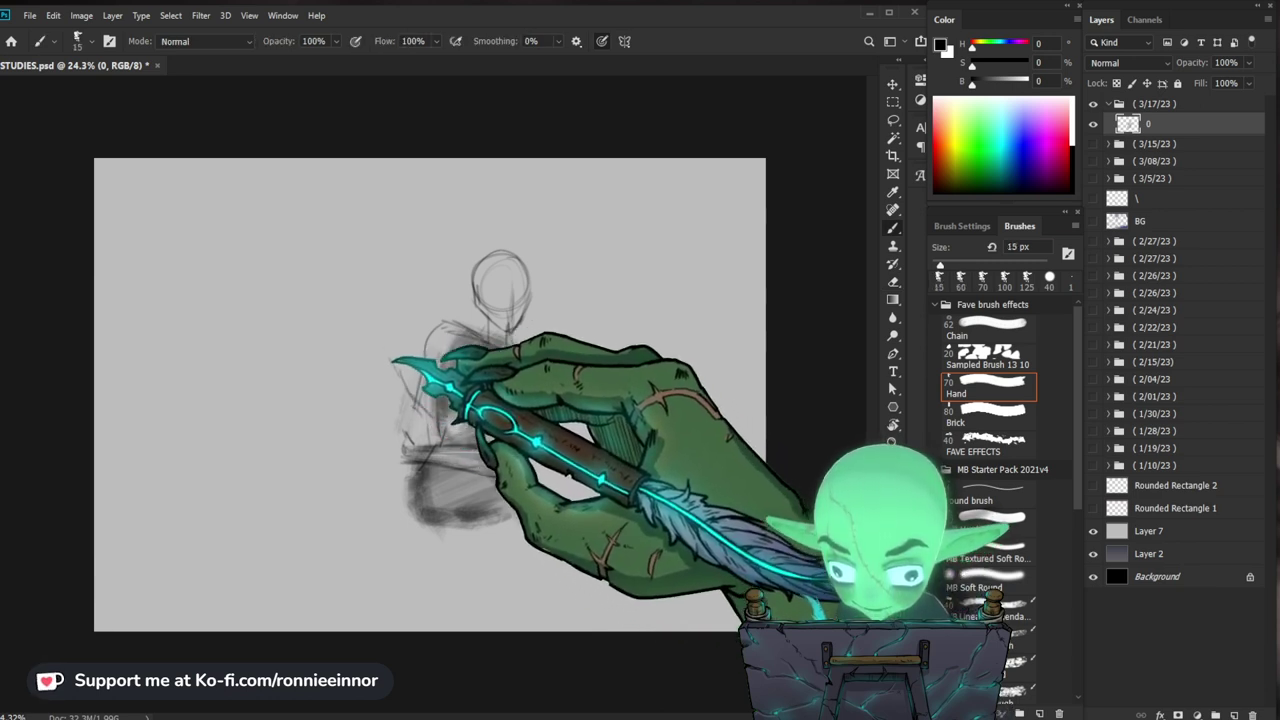
Step: Outline the raised forearm beside the torso and the folded forearm across the waist at 15 px, undoing the first attempt at the raised forearm
mouse_move(391, 373)
left_mouse_down()
mouse_move(396, 363)
mouse_move(402, 430)
left_mouse_up()
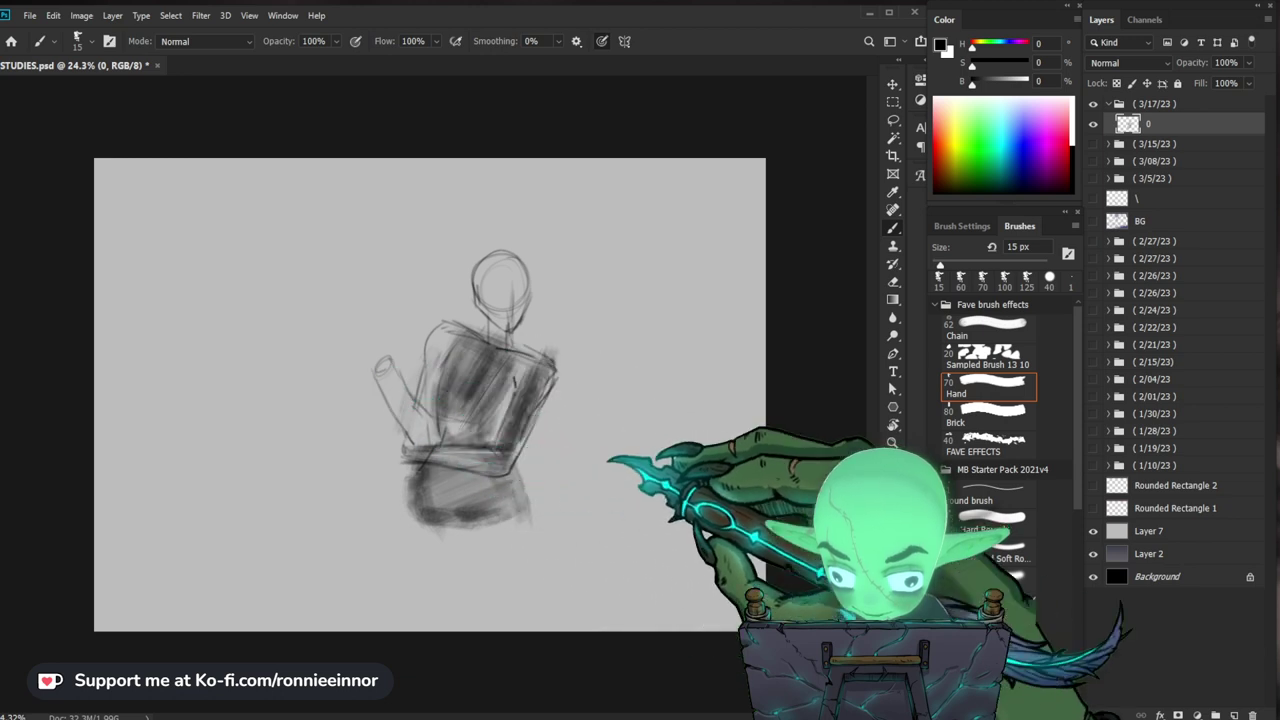
key("ctrl+z")
key("ctrl+z")
key("ctrl+z")
key("e")
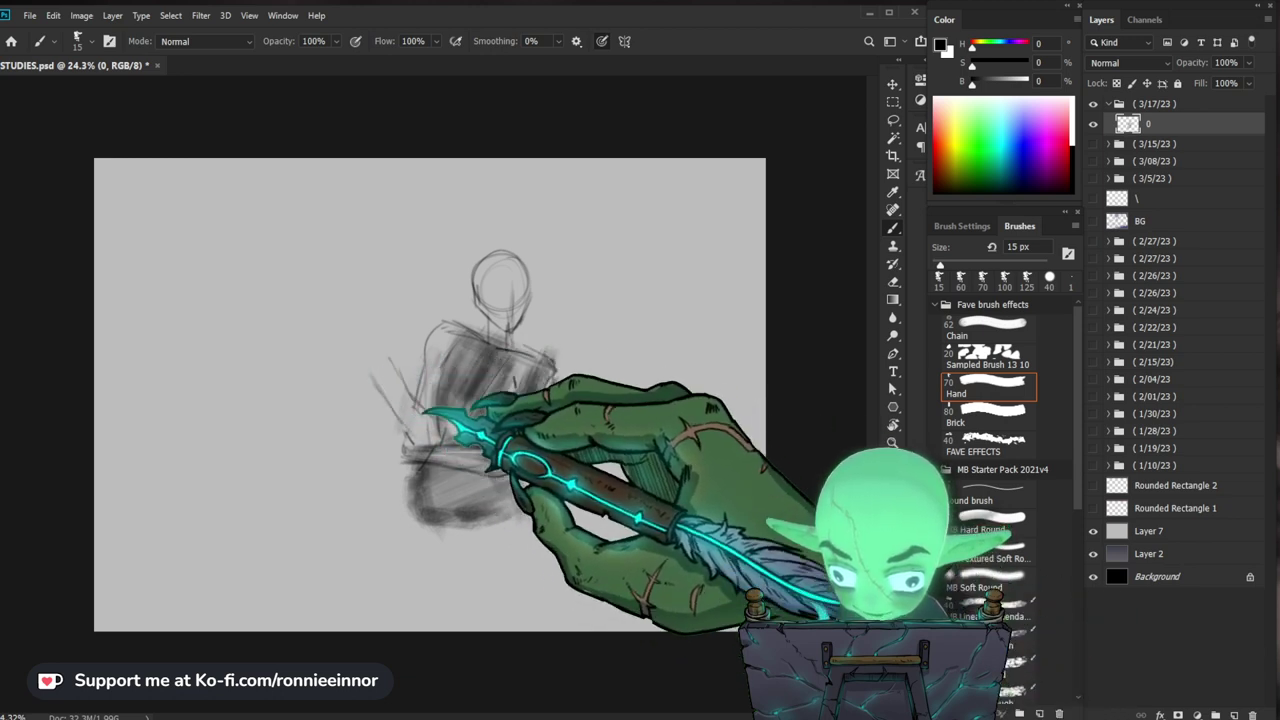
key("b")
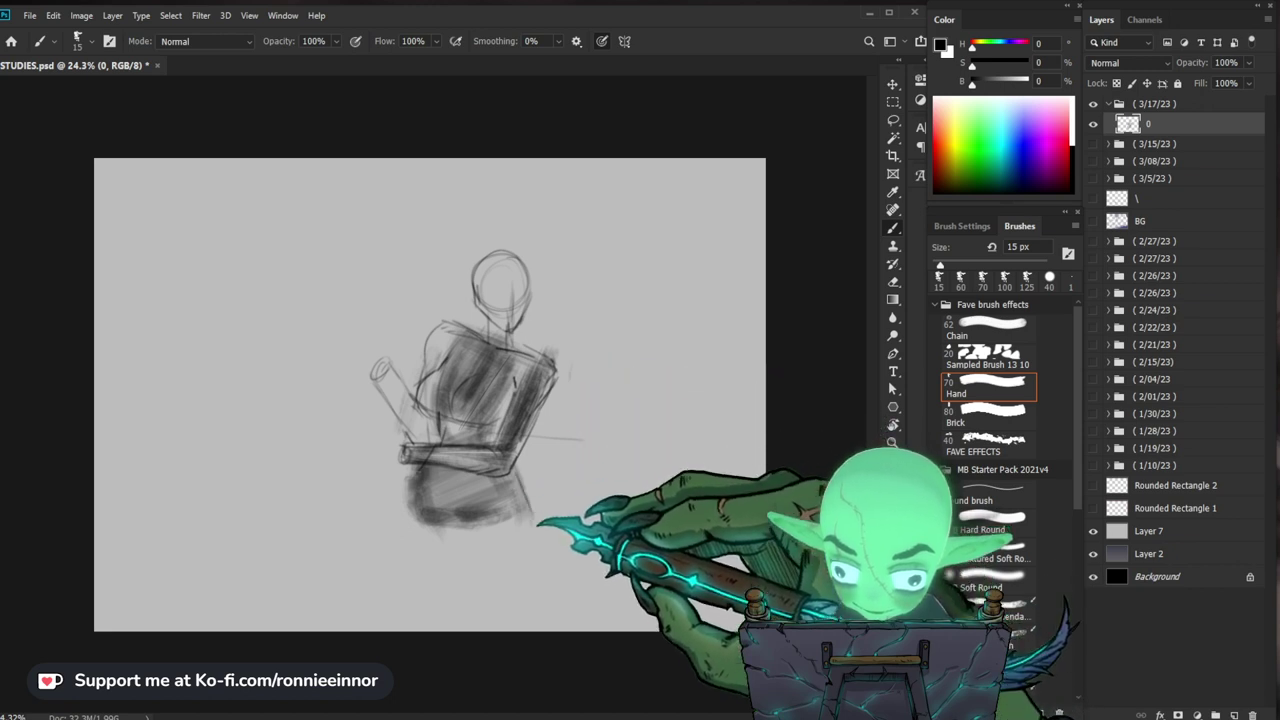
Step: Outline both sides of the hips and their curved lower edge with the 15 px Hand brush
mouse_move(414, 474)
left_mouse_down()
mouse_move(408, 531)
mouse_move(560, 529)
left_mouse_up()
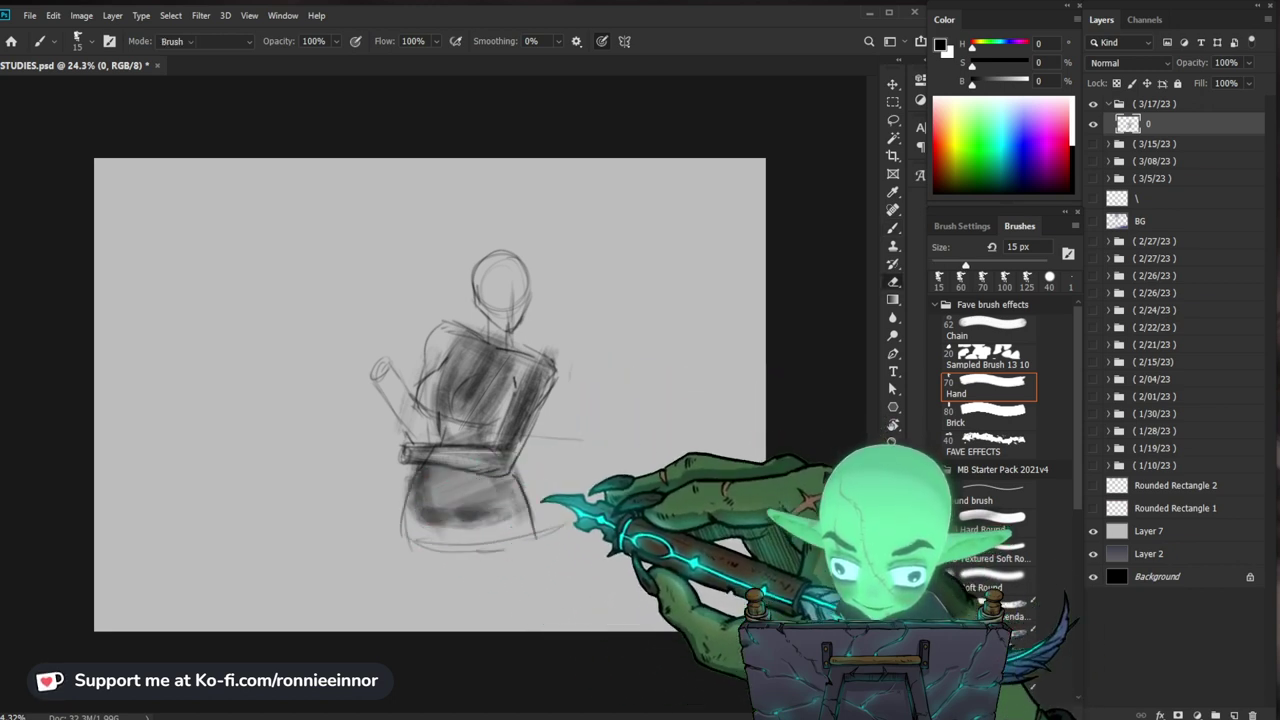
key("e")
key("b")
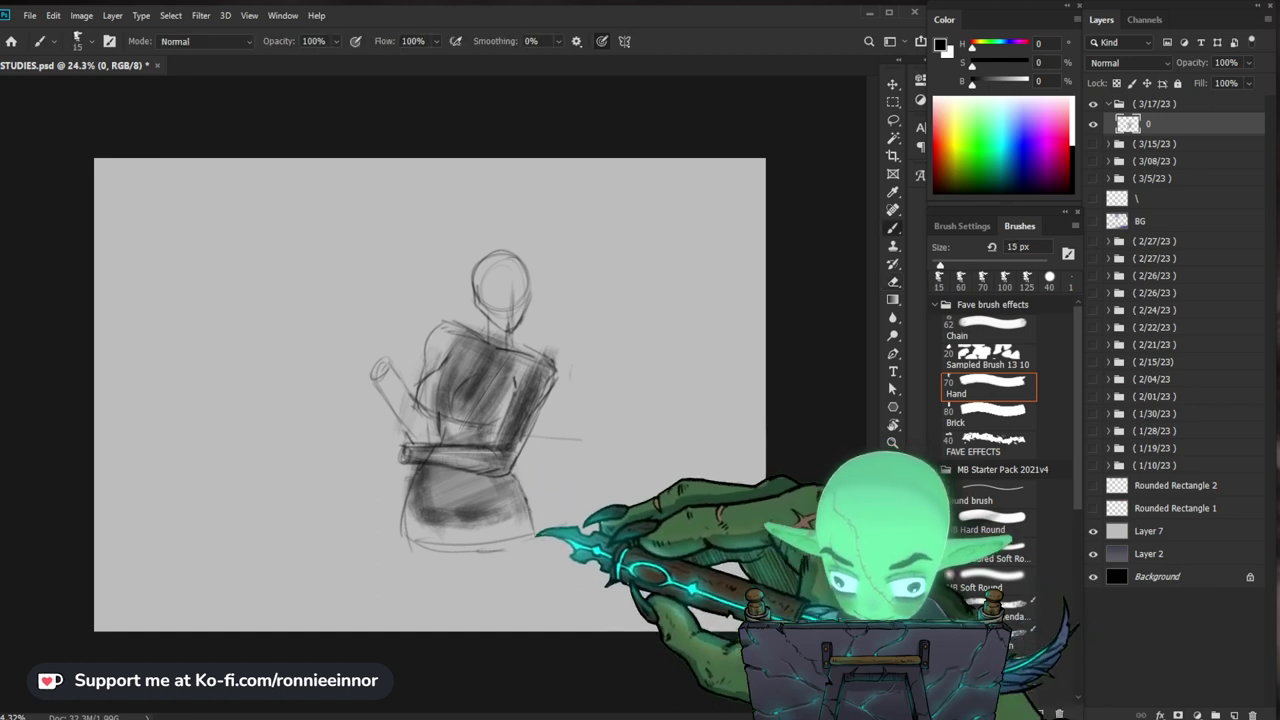
Step: Enlarge the Hand brush to 125 px and shade both thighs from the hips down to the canvas edge
key("bracketright")
key("bracketright")
key("bracketright")
key("bracketright")
key("bracketright")
key("bracketright")
key("bracketright")
key("bracketright")
key("bracketright")
key("bracketright")
key("bracketright")
key("bracketright")
key("bracketright")
key("bracketright")
key("bracketright")
key("bracketright")
key("bracketright")
key("bracketright")
mouse_move(417, 529)
left_mouse_down()
mouse_move(543, 519)
mouse_move(518, 534)
mouse_move(540, 521)
mouse_move(428, 485)
mouse_move(456, 471)
mouse_move(486, 541)
mouse_move(426, 529)
mouse_move(435, 661)
mouse_move(430, 536)
mouse_move(464, 548)
left_mouse_up()
key("bracketright")
key("bracketright")
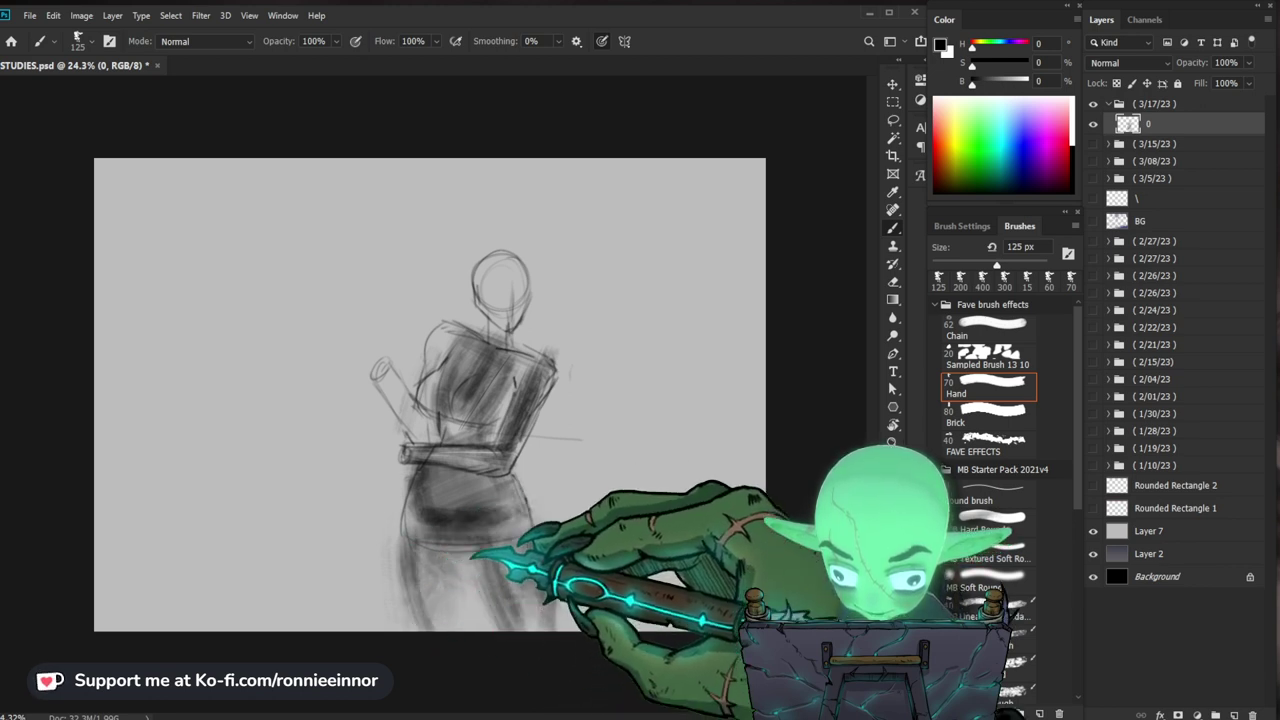
key("e")
key("b")
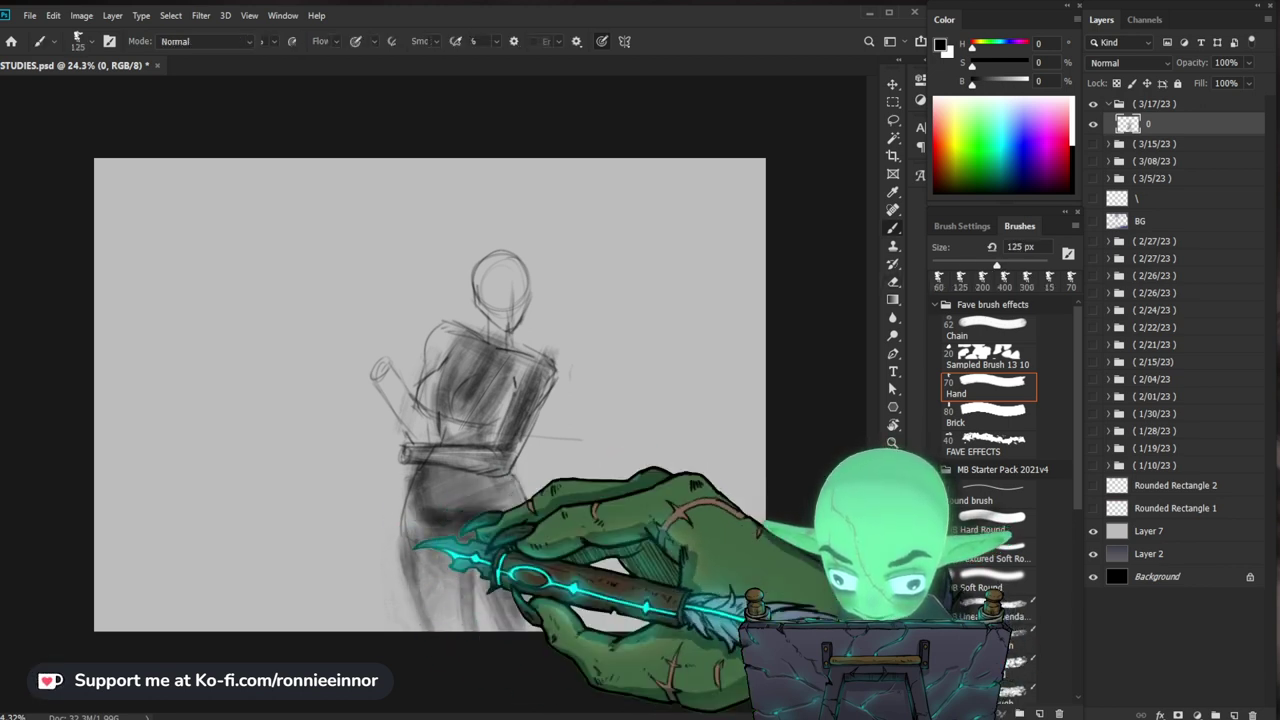
left_click_drag(415, 539, 565, 523)
Step: Move the sketched figure left on the canvas
key("ctrl+space")
left_click_drag(740, 415, 680, 405)
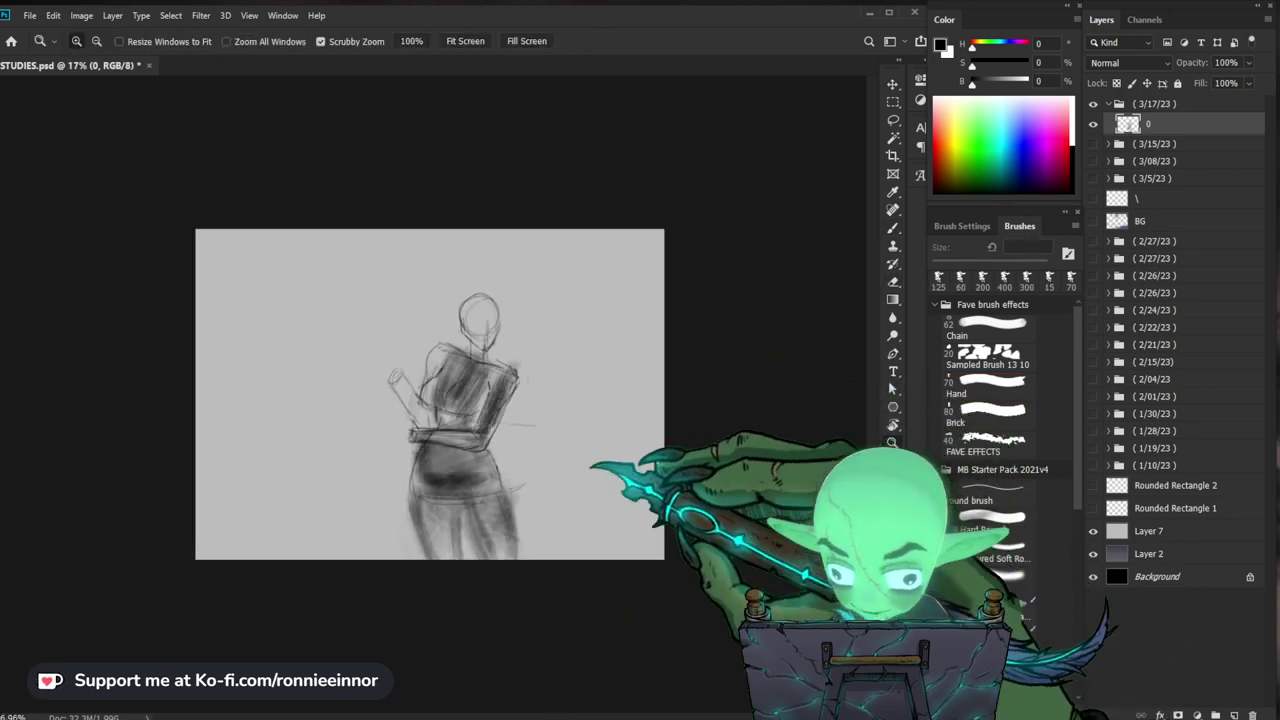
left_click_drag(594, 471, 630, 470)
key("v")
mouse_move(503, 531)
left_mouse_down()
mouse_move(465, 531)
mouse_move(465, 495)
left_mouse_up()
key("b")
key("ctrl+plus")
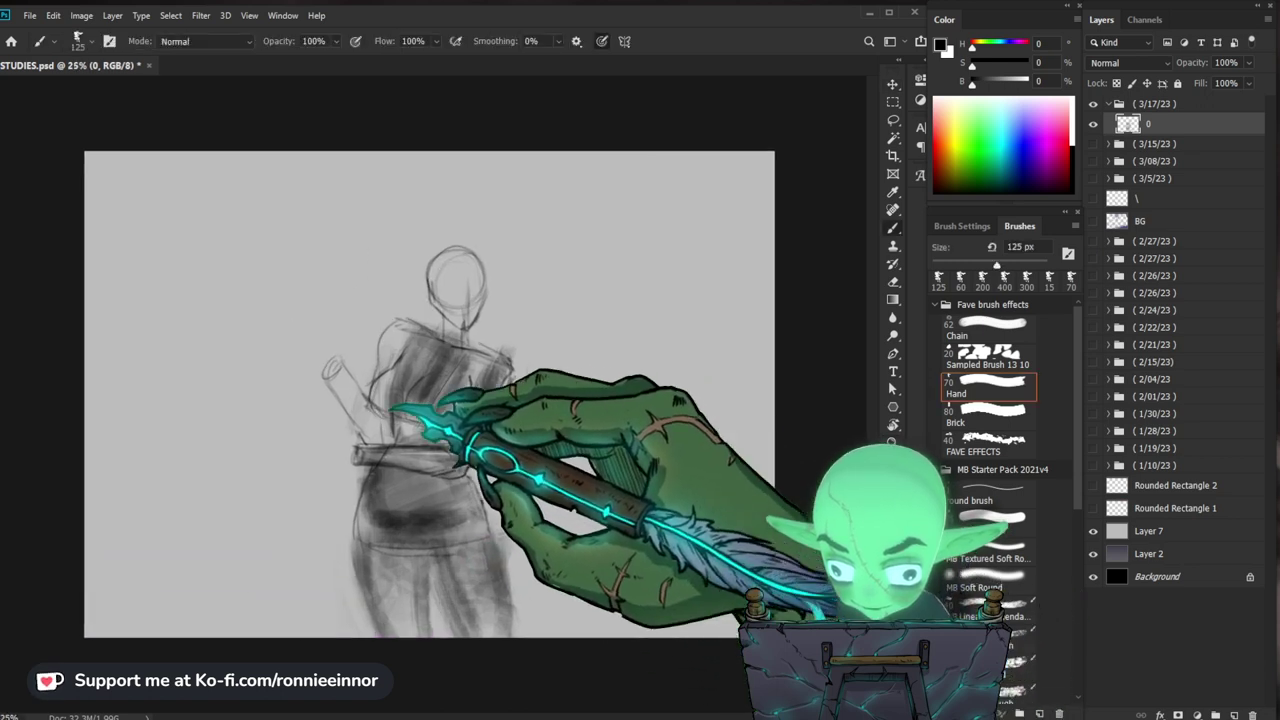
Step: Reduce the Hand brush to 35 px, rough in strokes beside the head and raised hand, and darken the shoulder and arm contours
key("bracketleft")
key("bracketleft")
key("bracketleft")
key("bracketleft")
key("bracketleft")
key("bracketleft")
key("bracketleft")
key("bracketleft")
key("bracketleft")
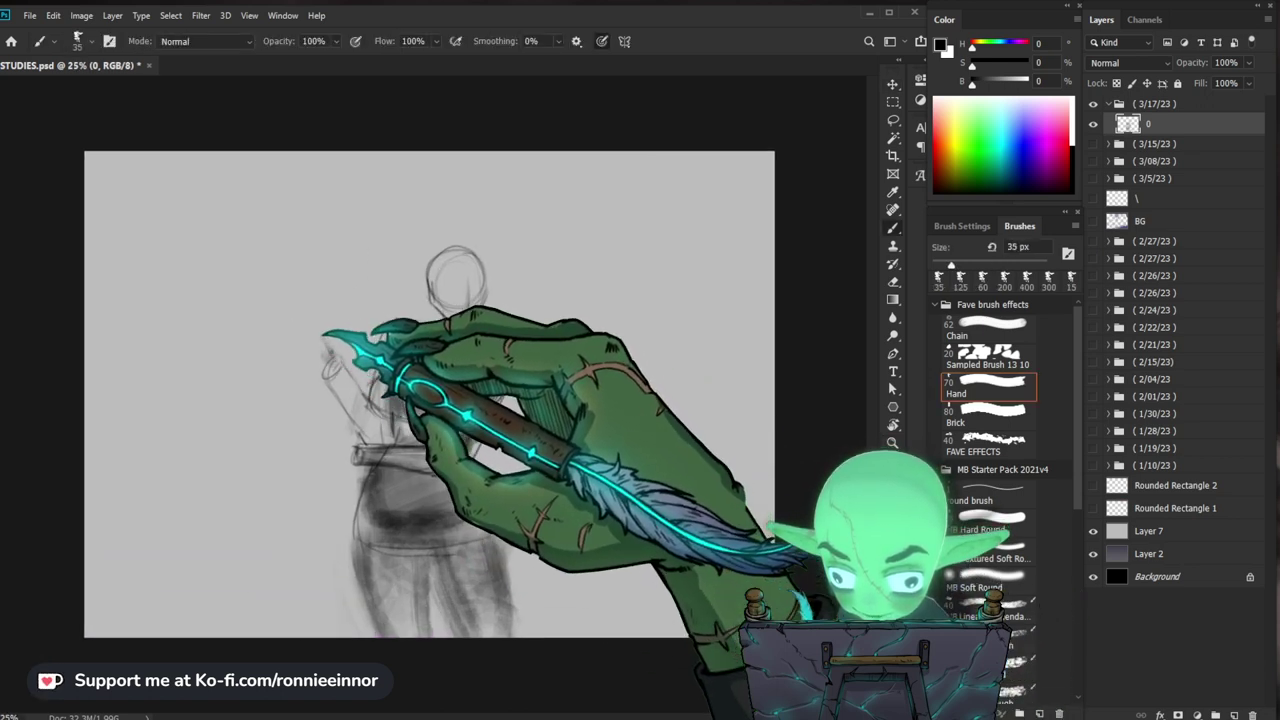
left_click_drag(322, 336, 331, 351)
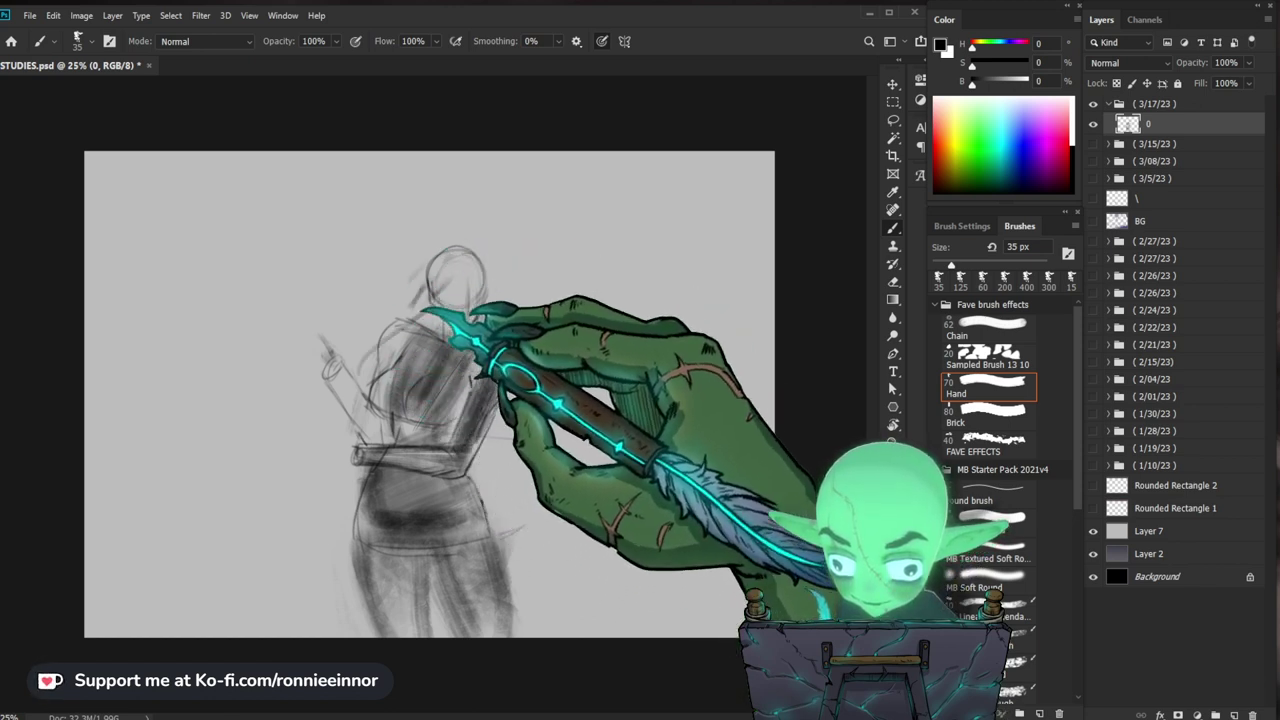
key("ctrl+z")
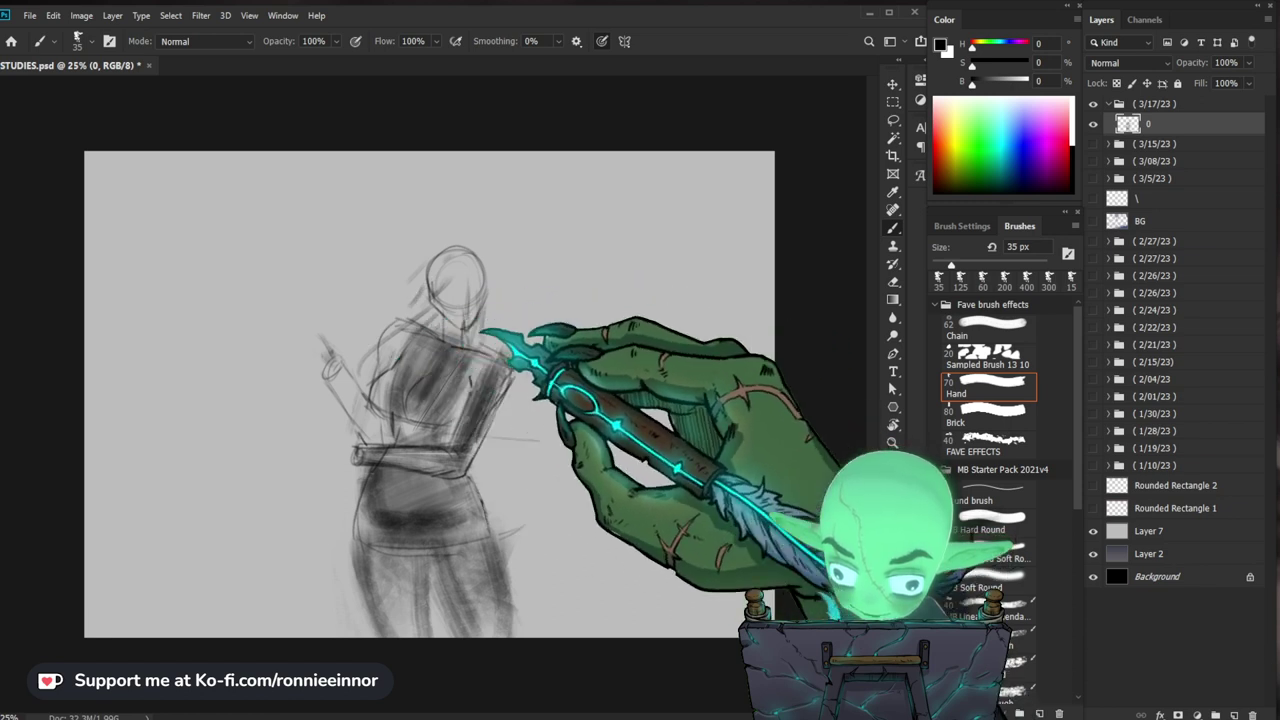
key("e")
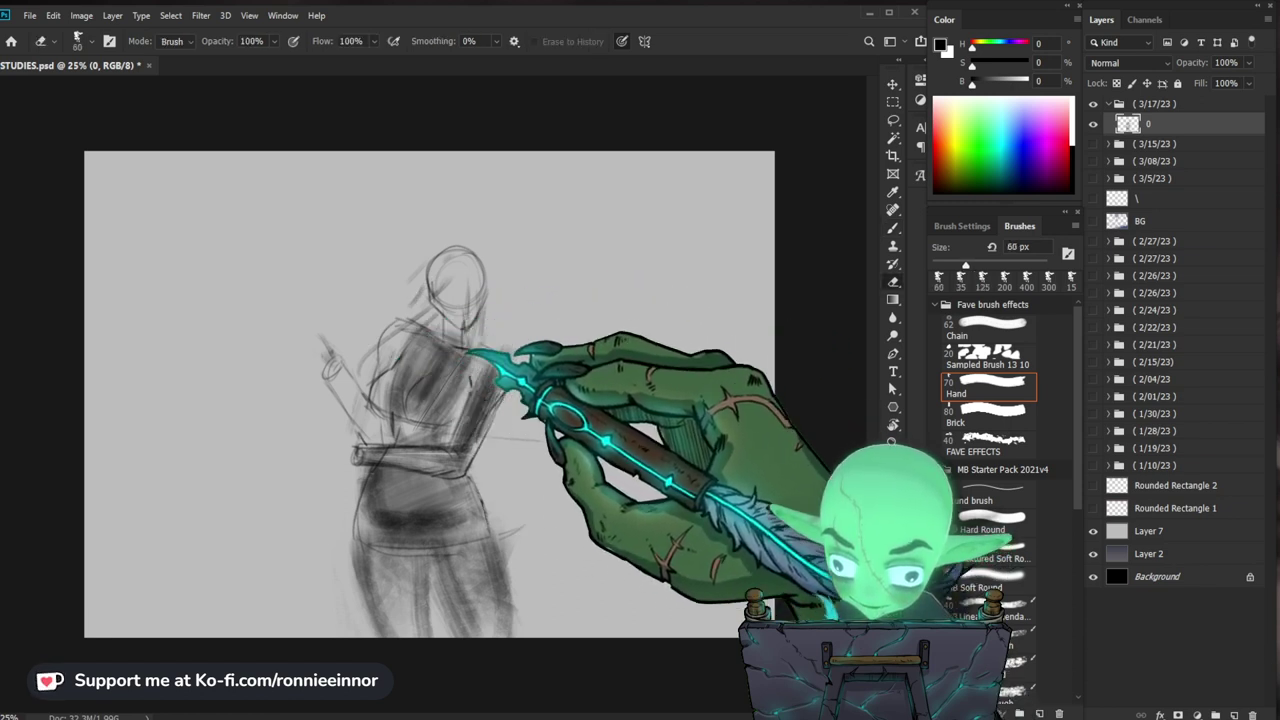
key("b")
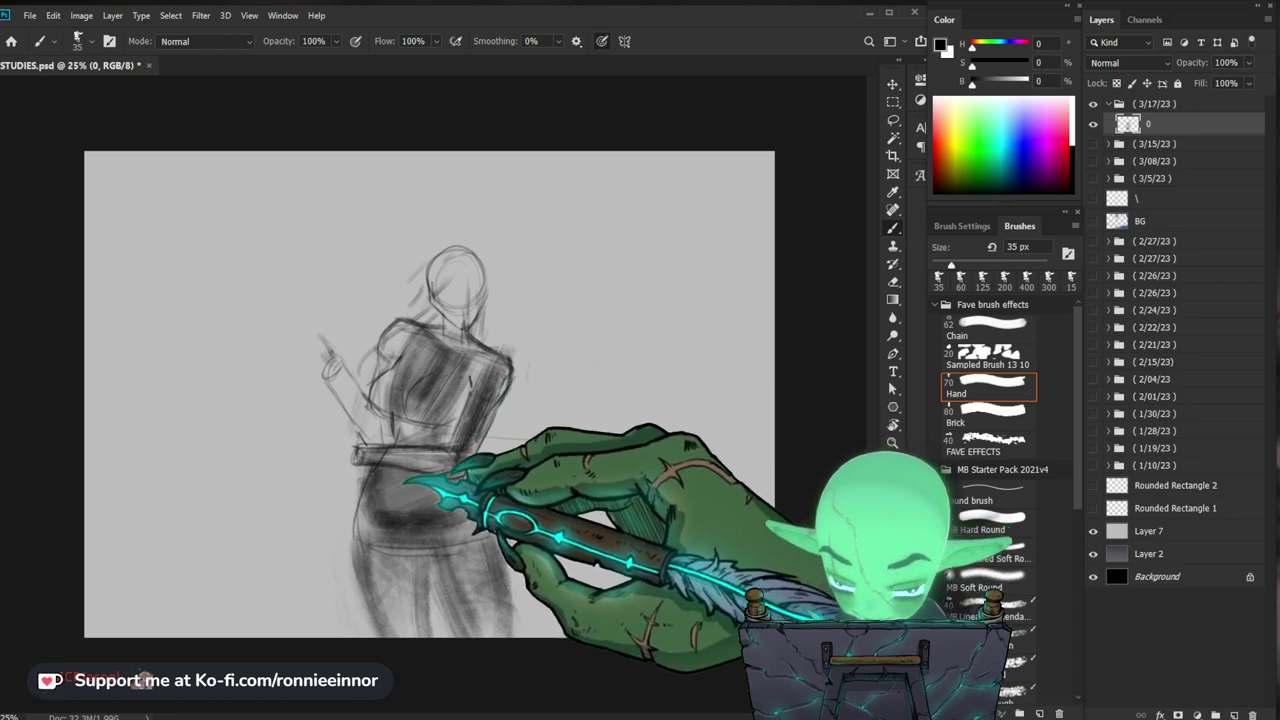
Step: Refine the hip and thigh contours, alternating the 35 px Hand brush with the 60 px eraser
key("e")
key("b")
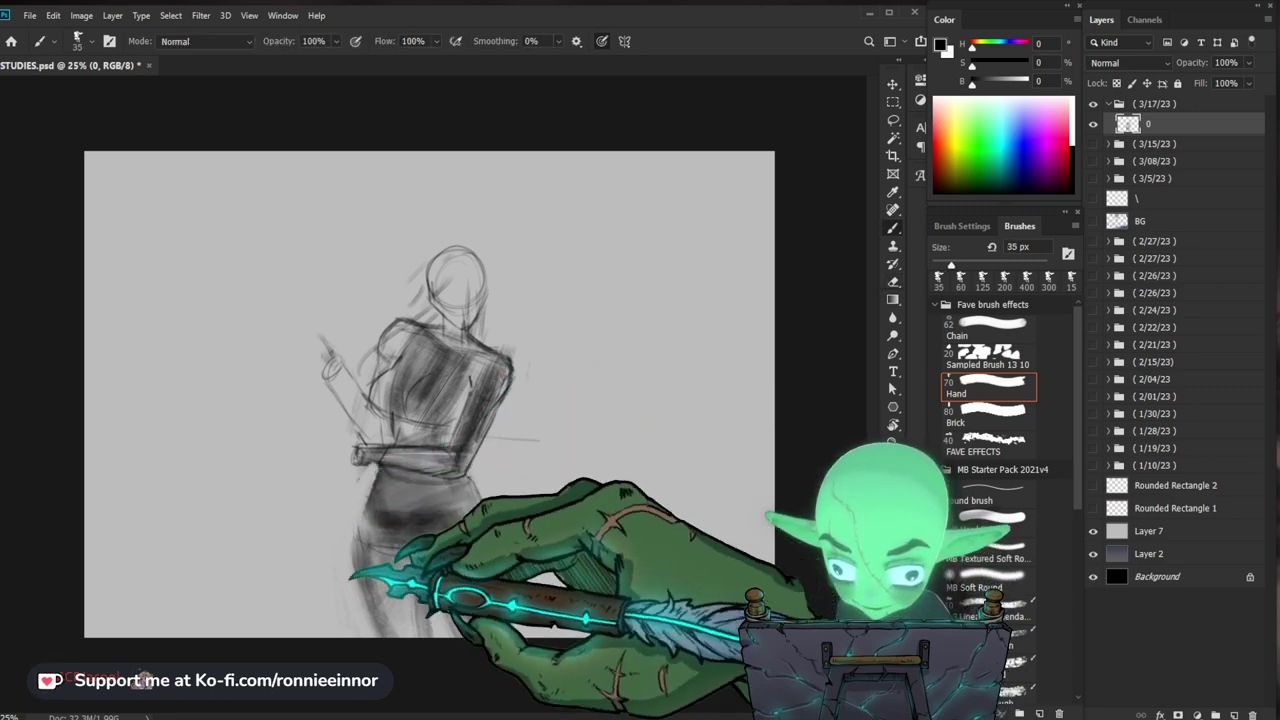
key("e")
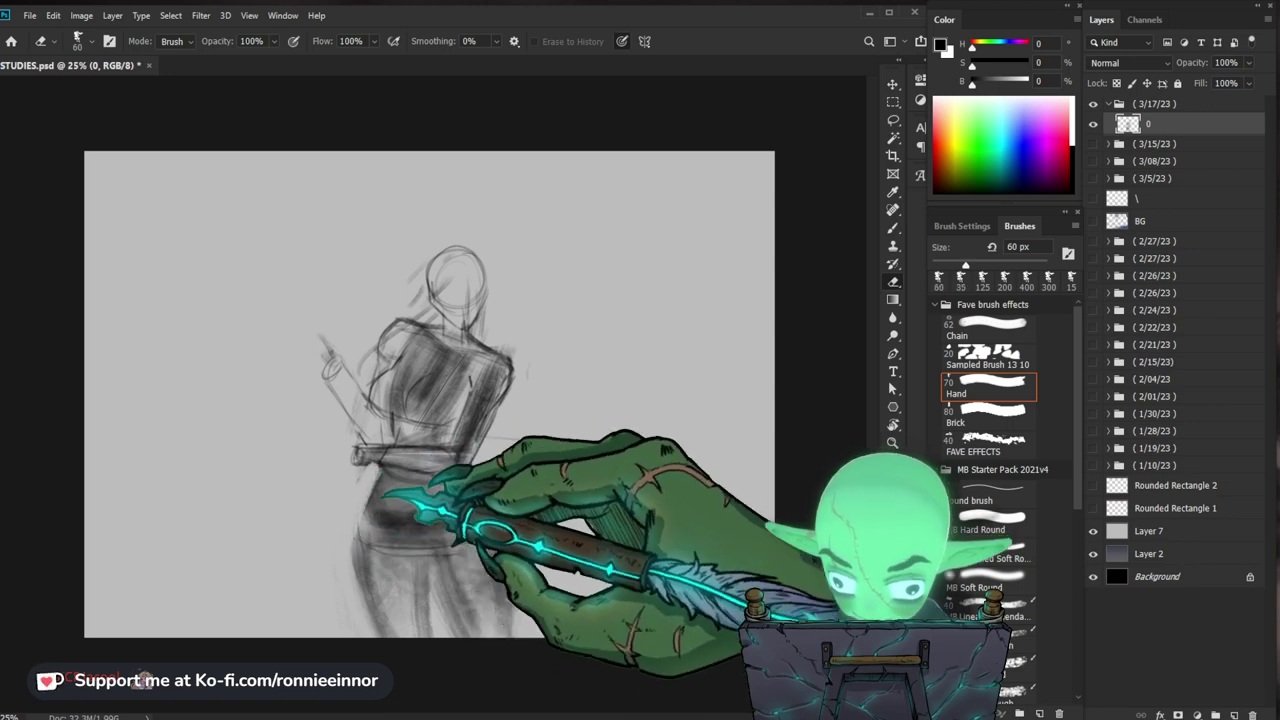
key("b")
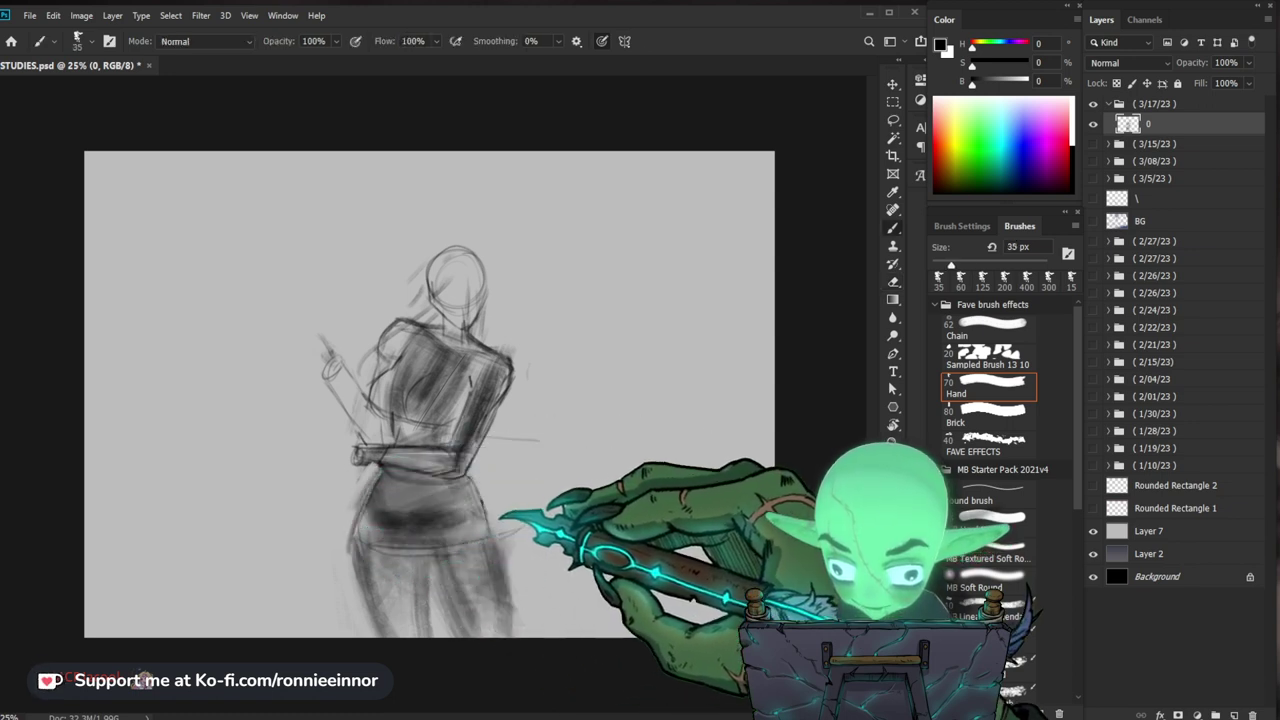
key("e")
key("b")
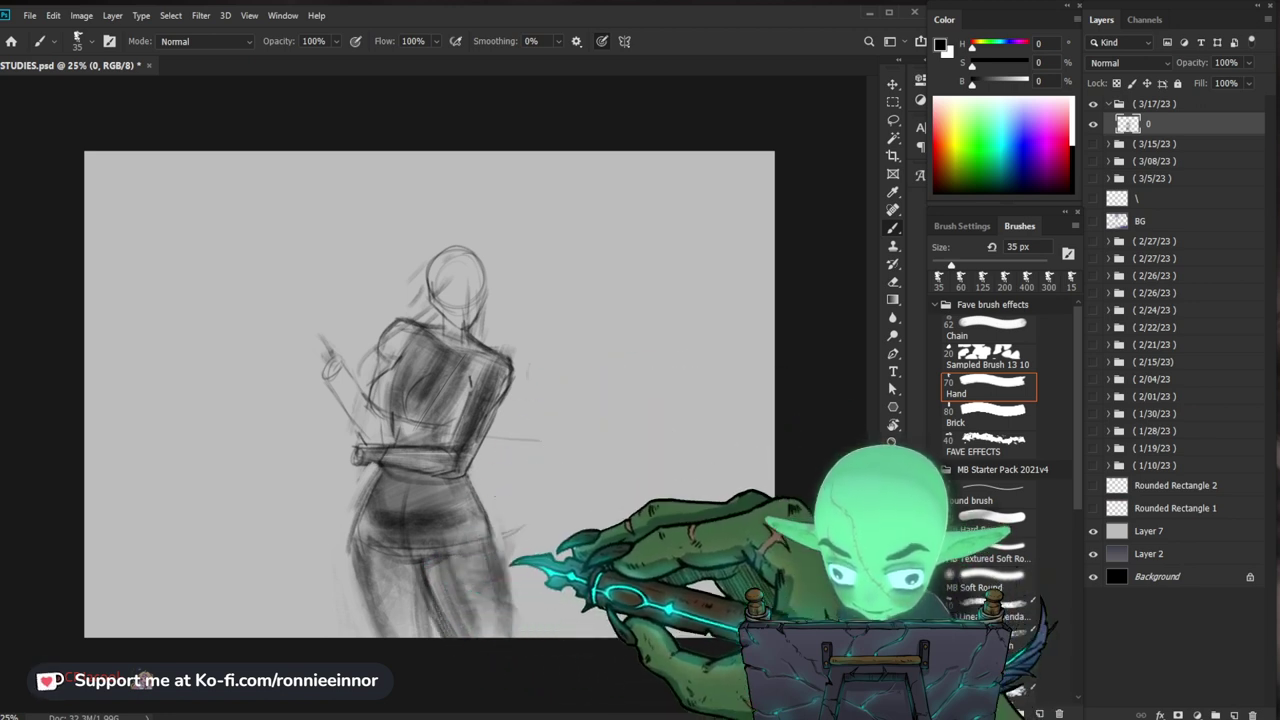
key("e")
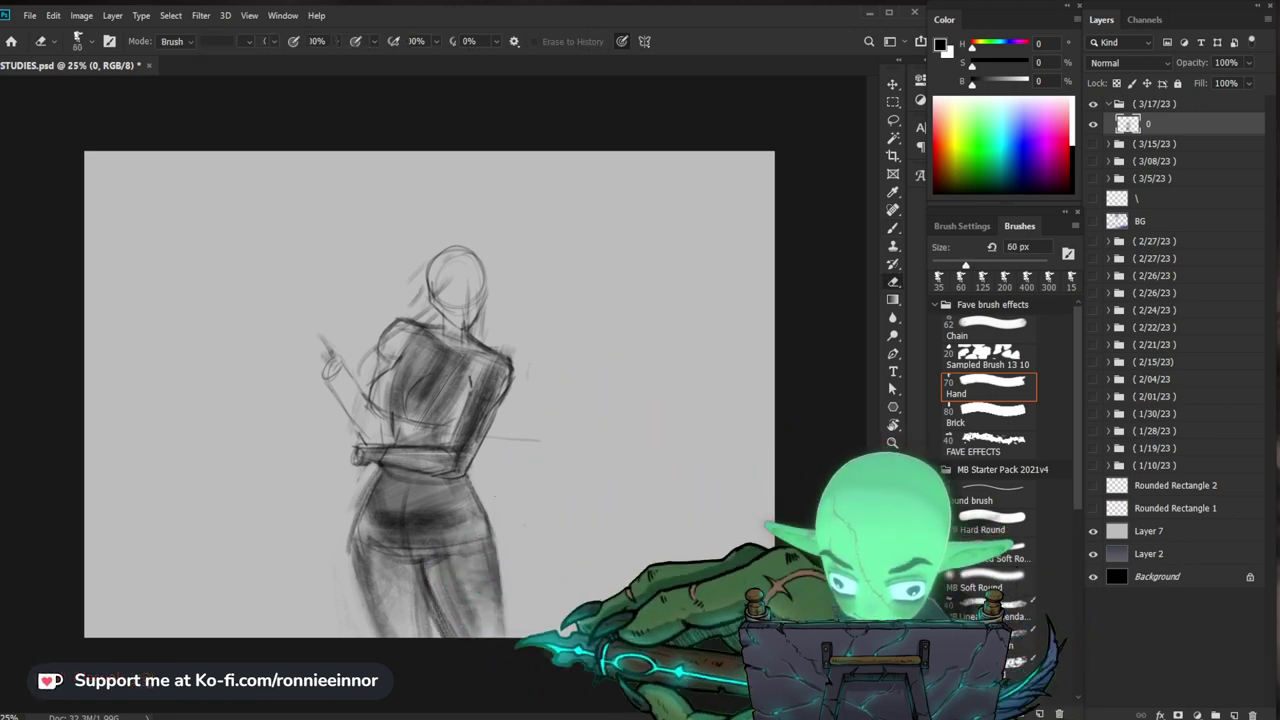
Step: Shift the figure slightly left on the canvas and sketch loose flowing hair around the head at 35 px
key("b")
key("v")
mouse_move(534, 541)
left_mouse_down()
mouse_move(515, 534)
mouse_move(522, 542)
left_mouse_up()
key("b")
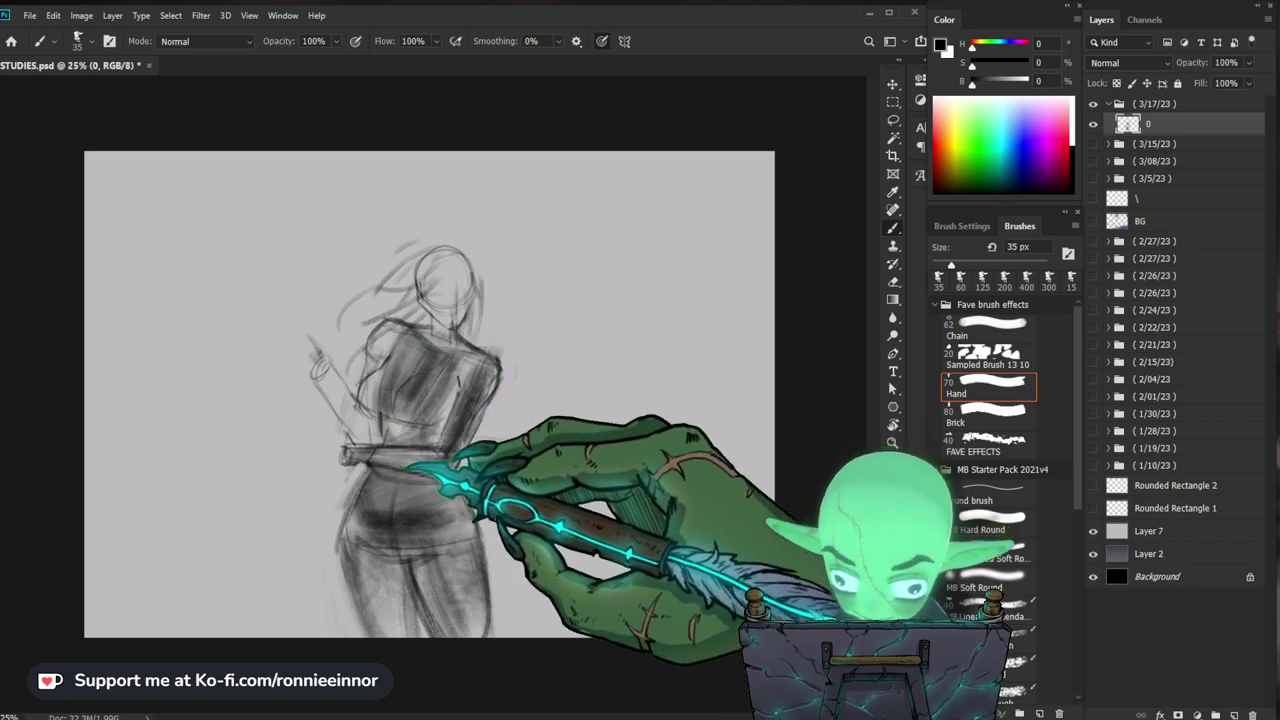
Step: Enlarge the eraser to 150 px and fade out the raised forearm beside the torso
key("e")
key("bracketright")
key("bracketright")
key("bracketright")
key("bracketright")
key("bracketright")
key("bracketright")
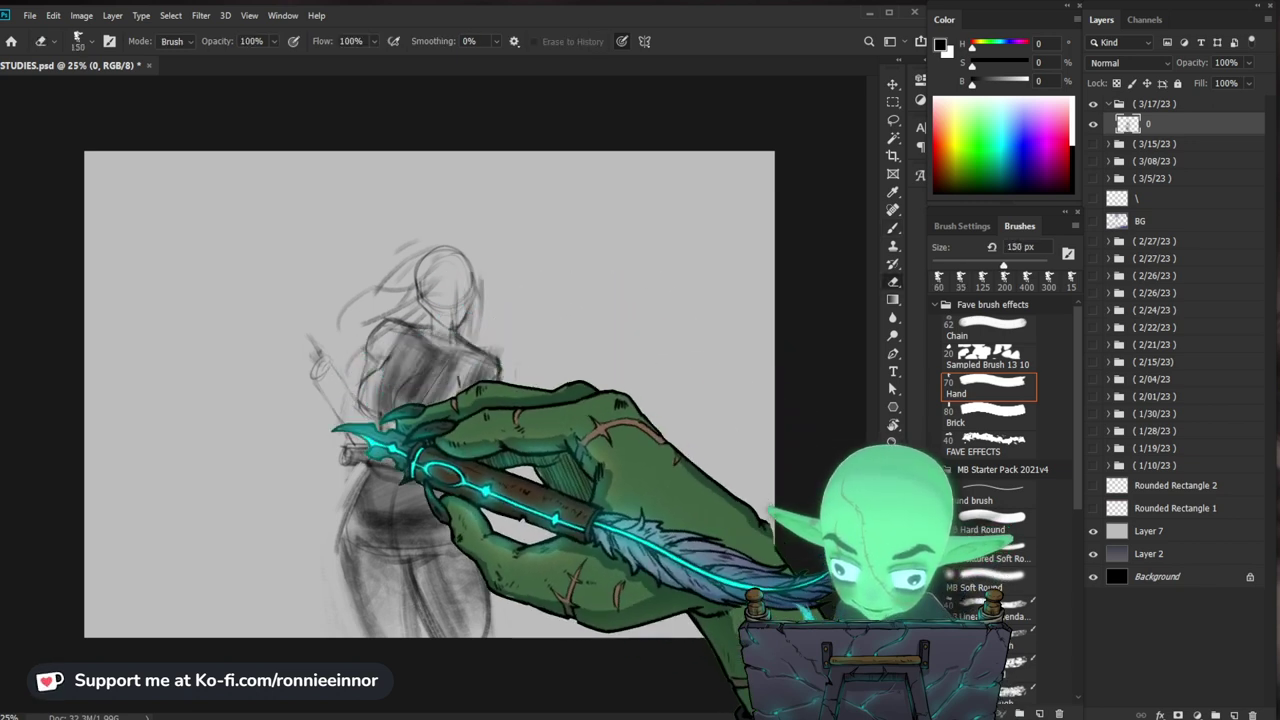
mouse_move(340, 426)
left_mouse_down()
mouse_move(314, 425)
mouse_move(357, 394)
left_mouse_up()
key("b")
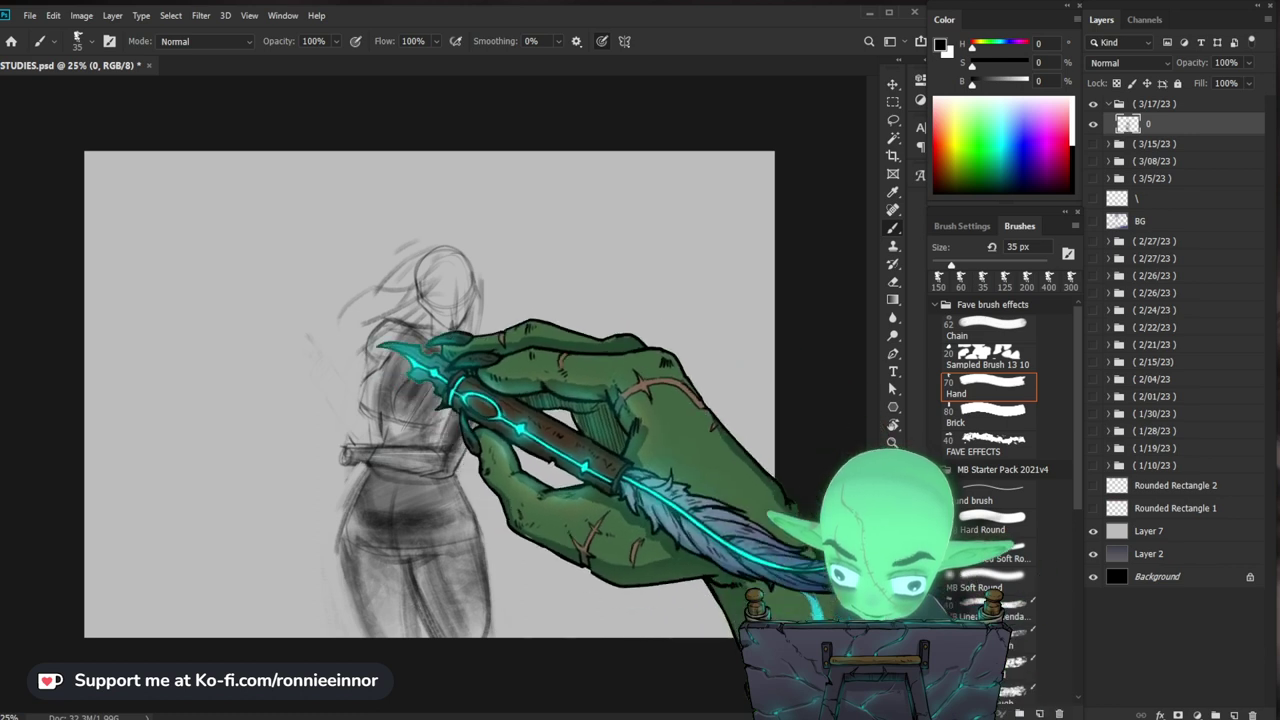
Step: Lighten the shaded upper arm with the 150 px eraser and redraw it with a round shoulder joint at 35 px
key("e")
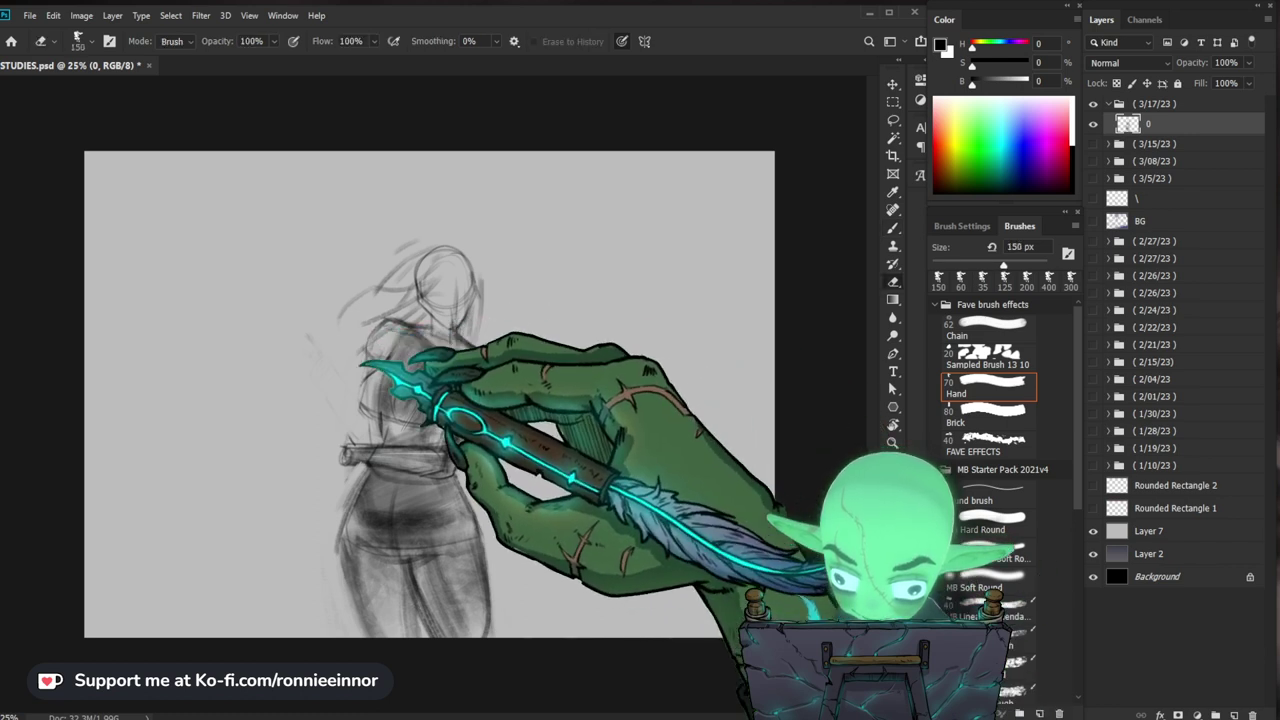
key("b")
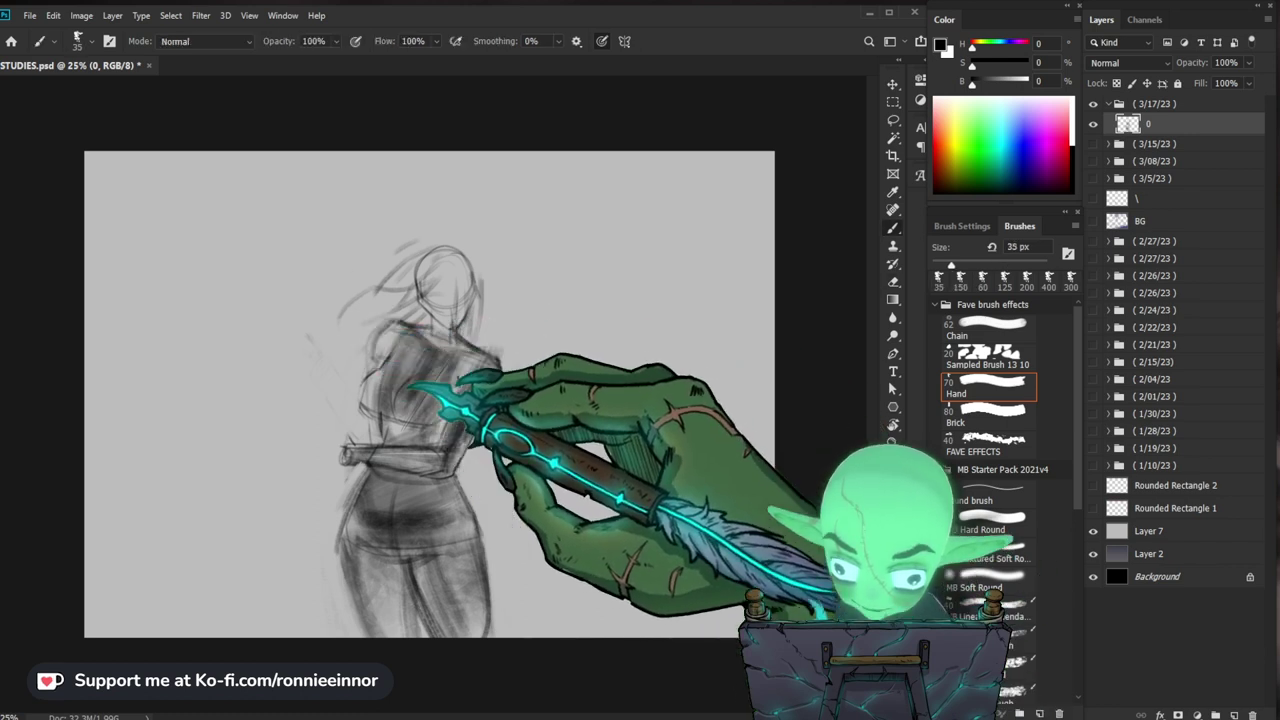
key("e")
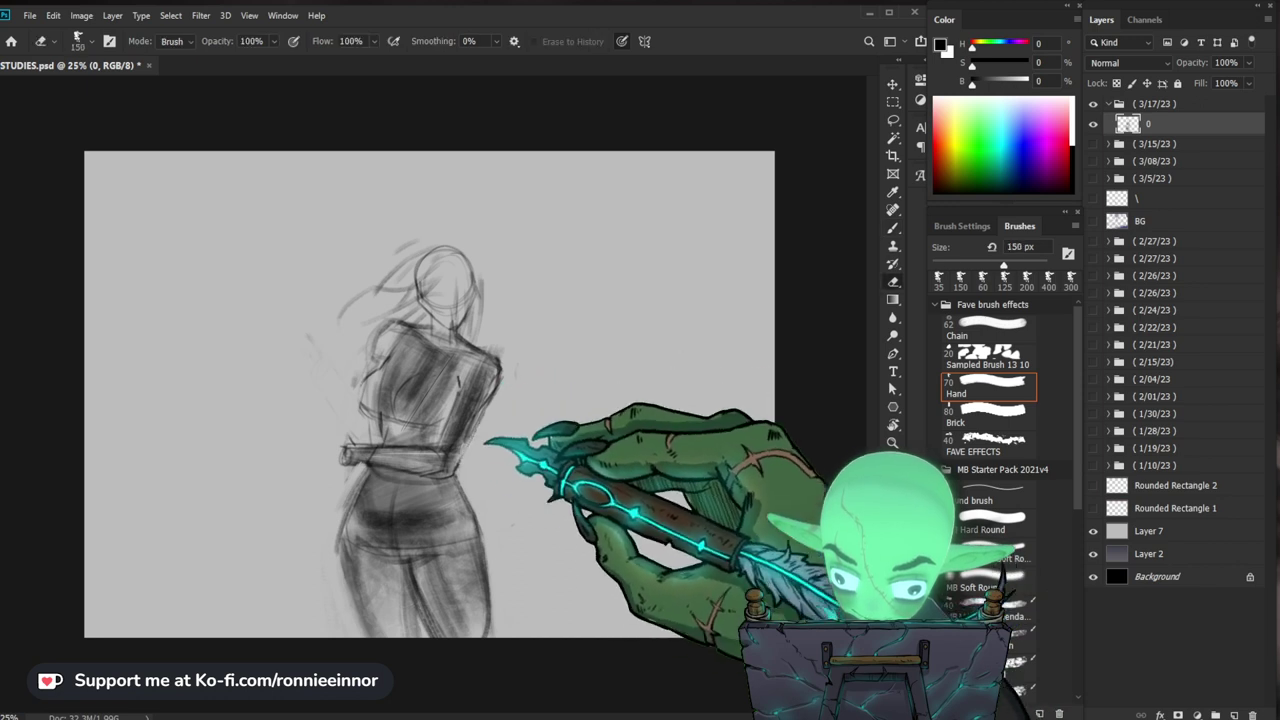
key("b")
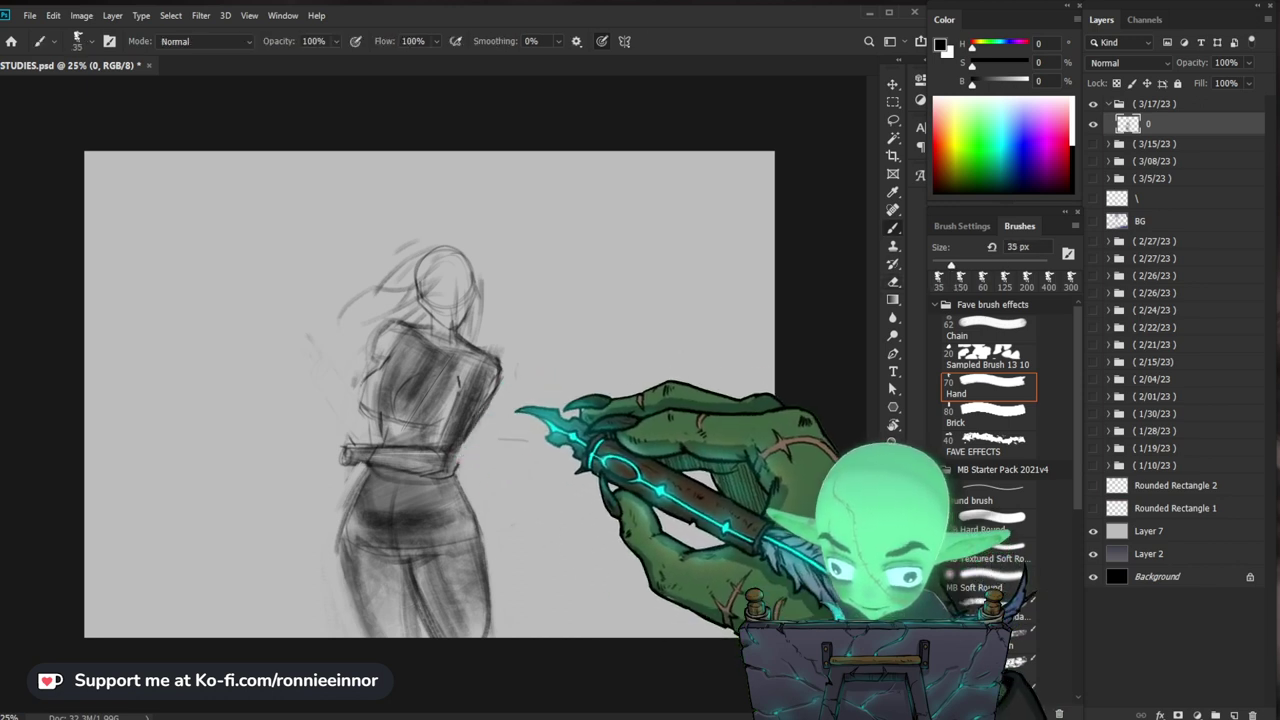
key("e")
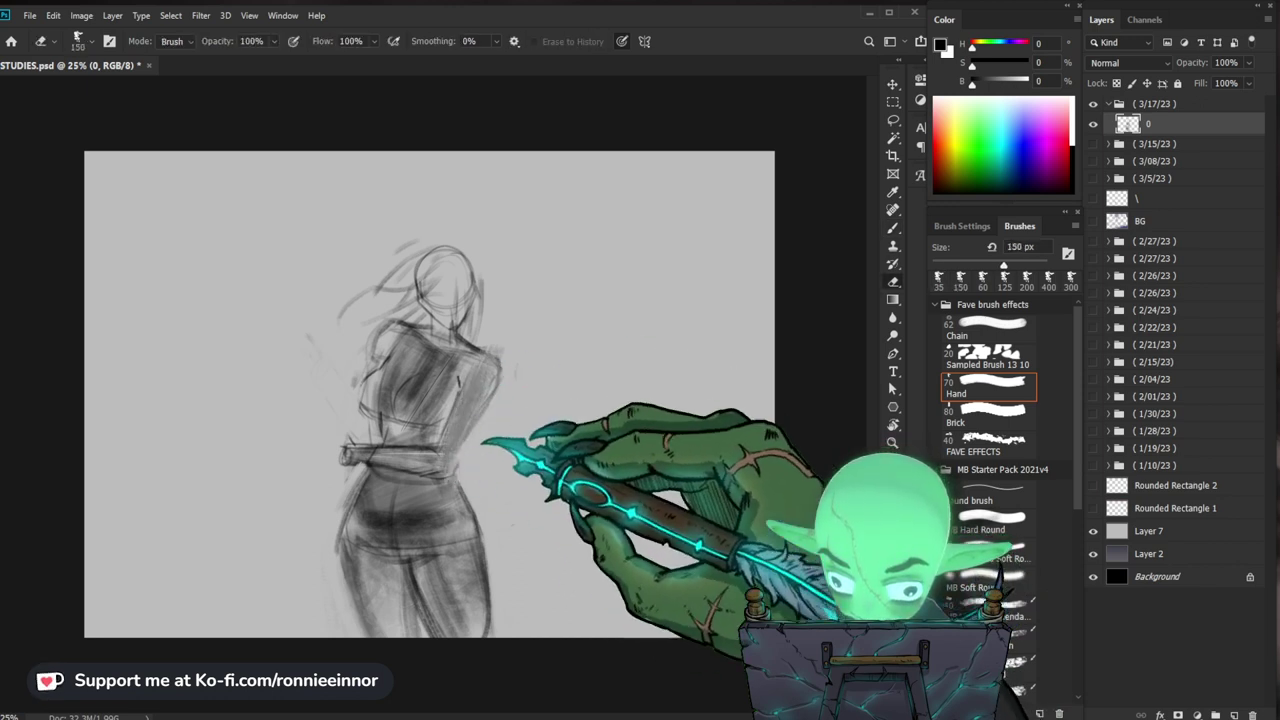
key("b")
left_click_drag(474, 354, 504, 372)
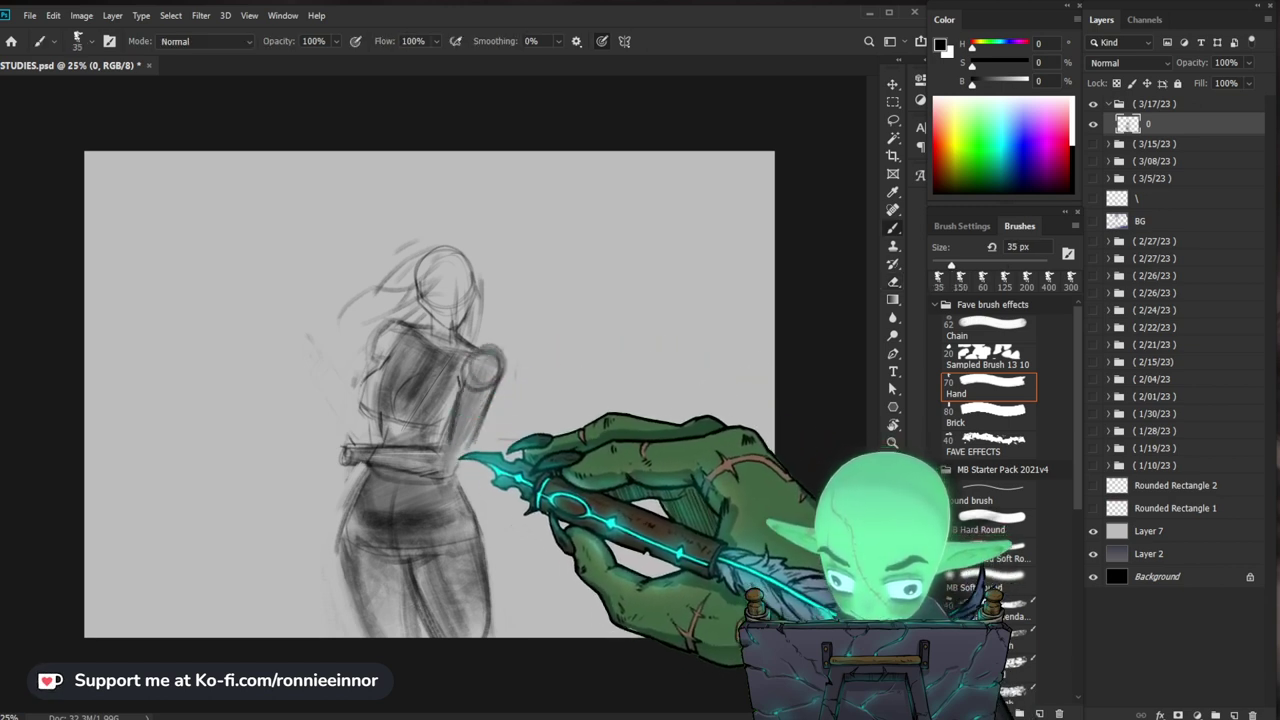
Step: Fade the folded forearm across the waist with the 150 px eraser and redraw its contours and hand at 35 px
key("e")
left_click_drag(354, 455, 488, 452)
key("b")
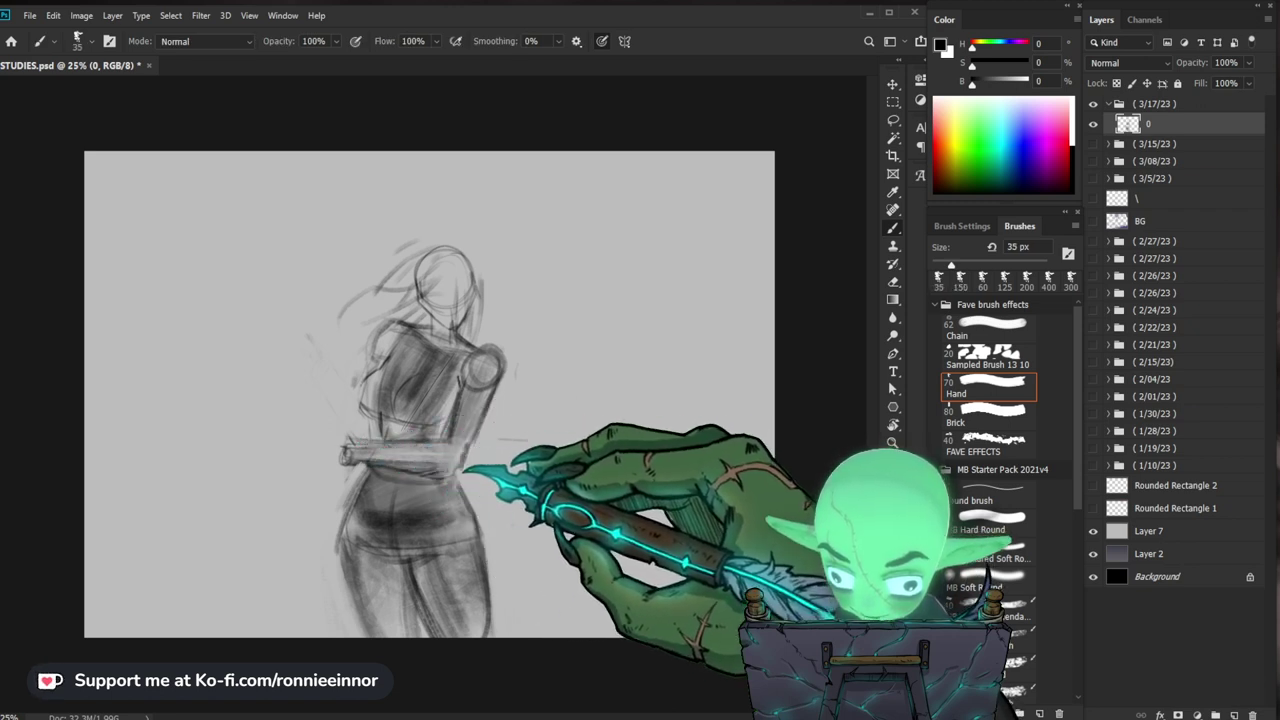
key("e")
key("b")
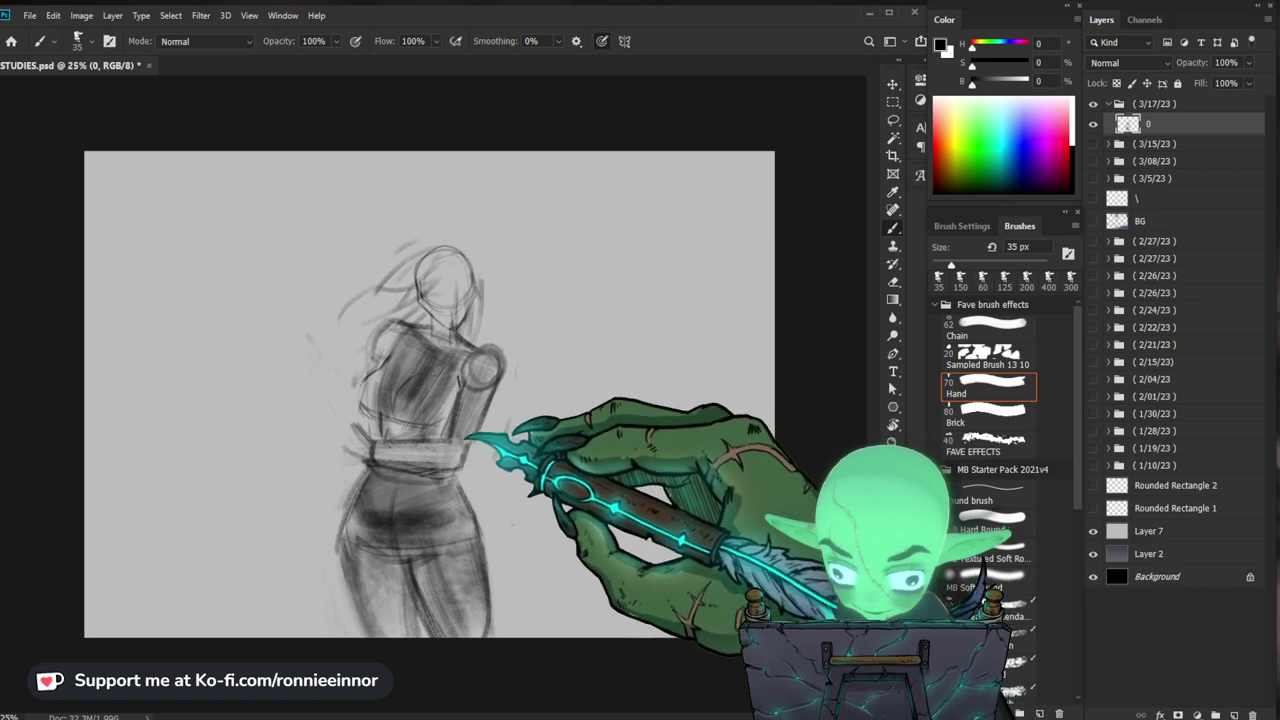
Step: Strengthen the hip and upper thigh contours with the 35 px Hand brush
key("ctrl+space")
left_click_drag(770, 400, 720, 390)
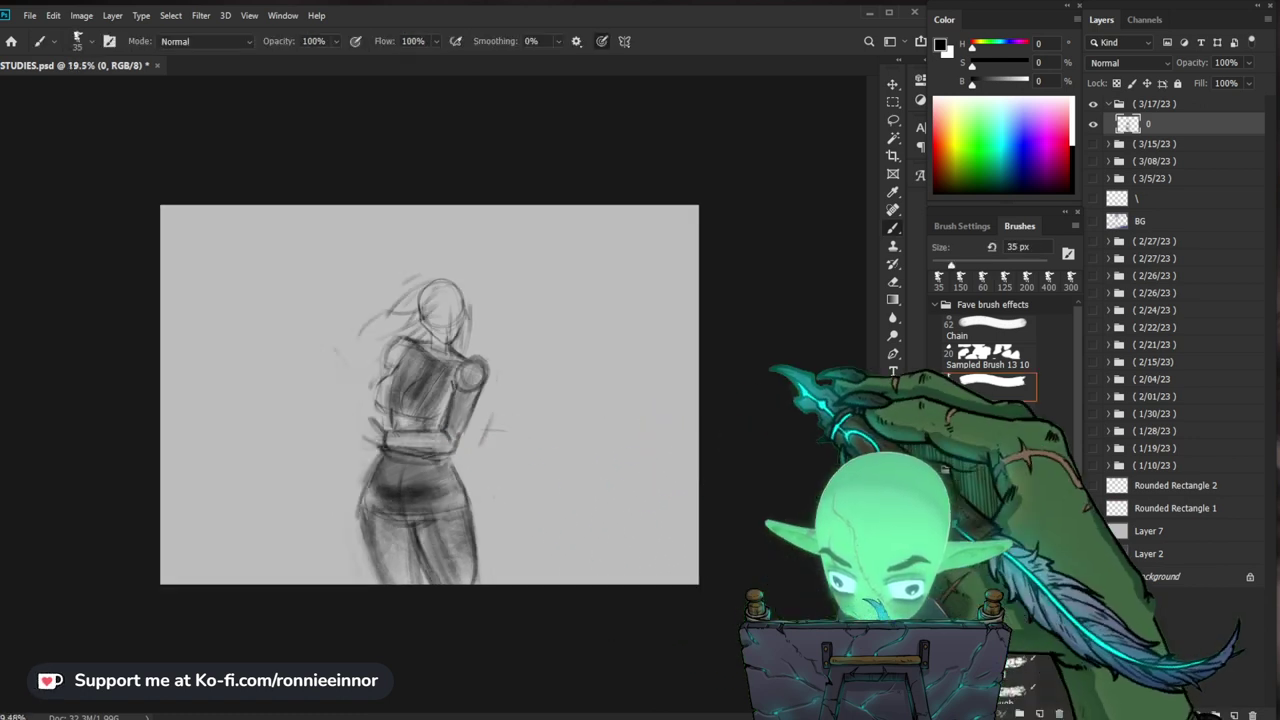
key("ctrl+space")
left_click_drag(786, 292, 820, 300)
mouse_move(356, 516)
left_mouse_down()
mouse_move(366, 583)
mouse_move(382, 580)
mouse_move(423, 538)
left_mouse_up()
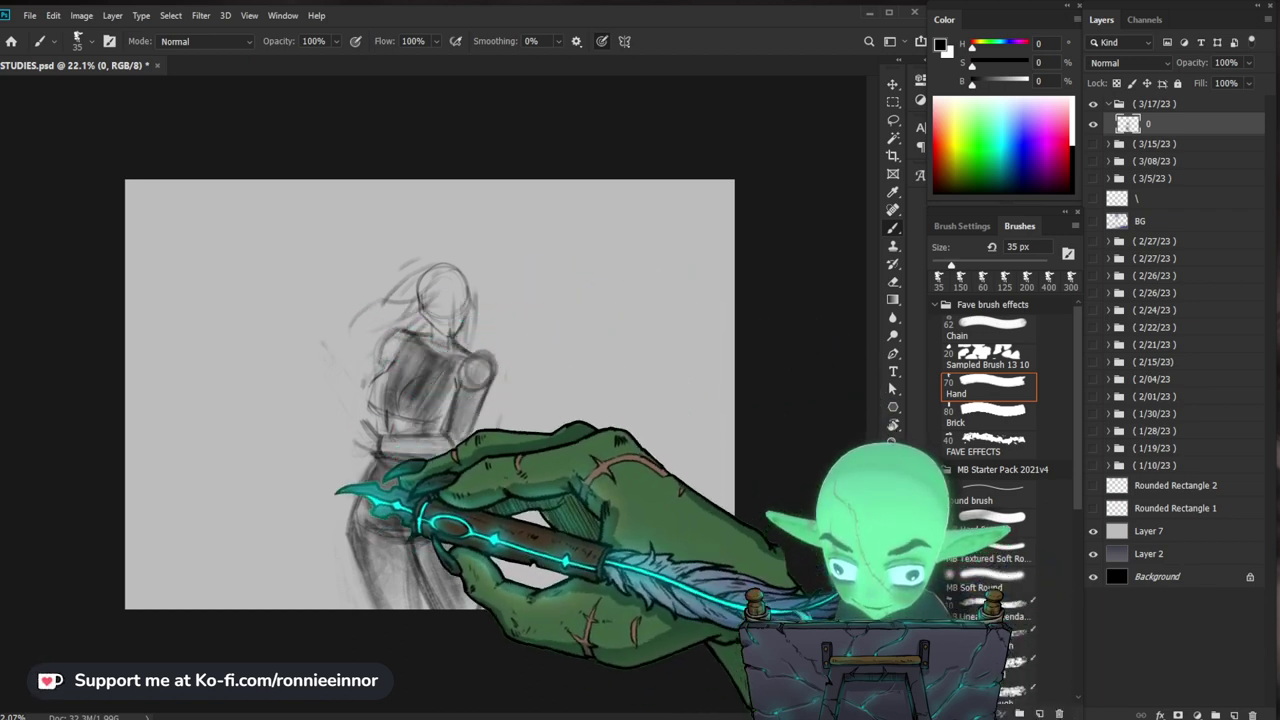
Step: Lighten the lower torso with the 150 px eraser and redraw the curve beneath the chest at 35 px
key("e")
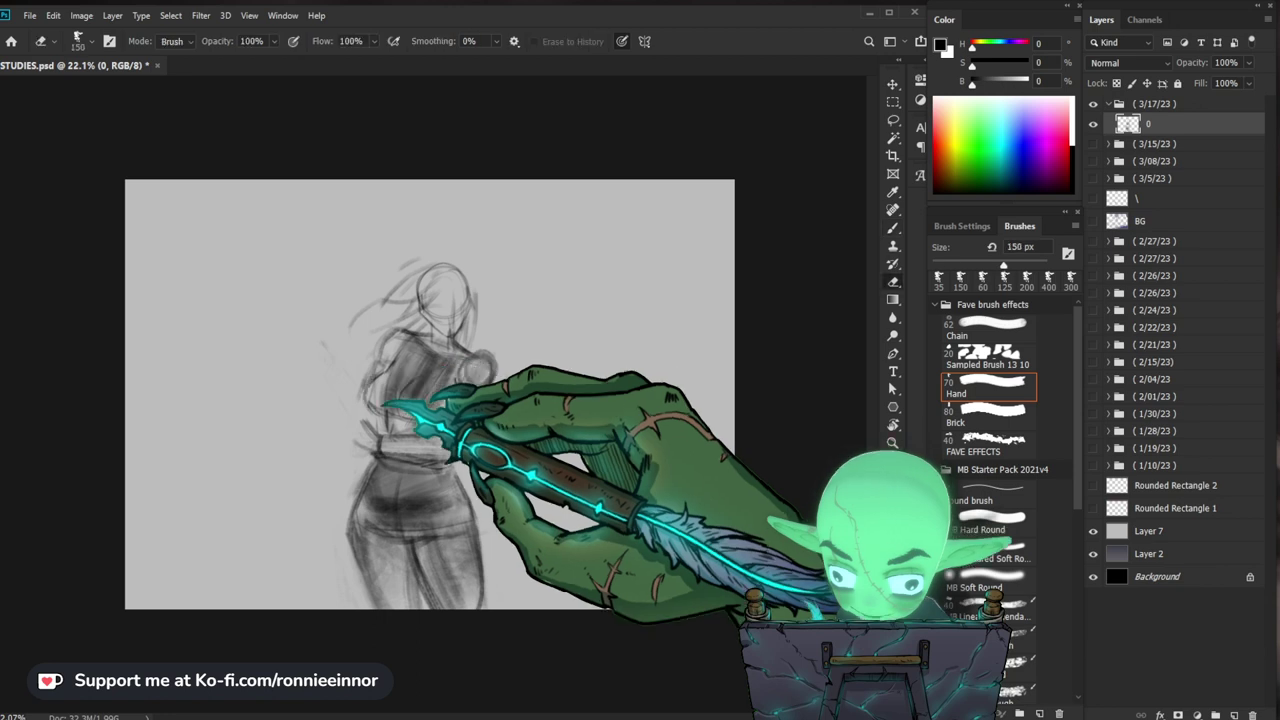
key("b")
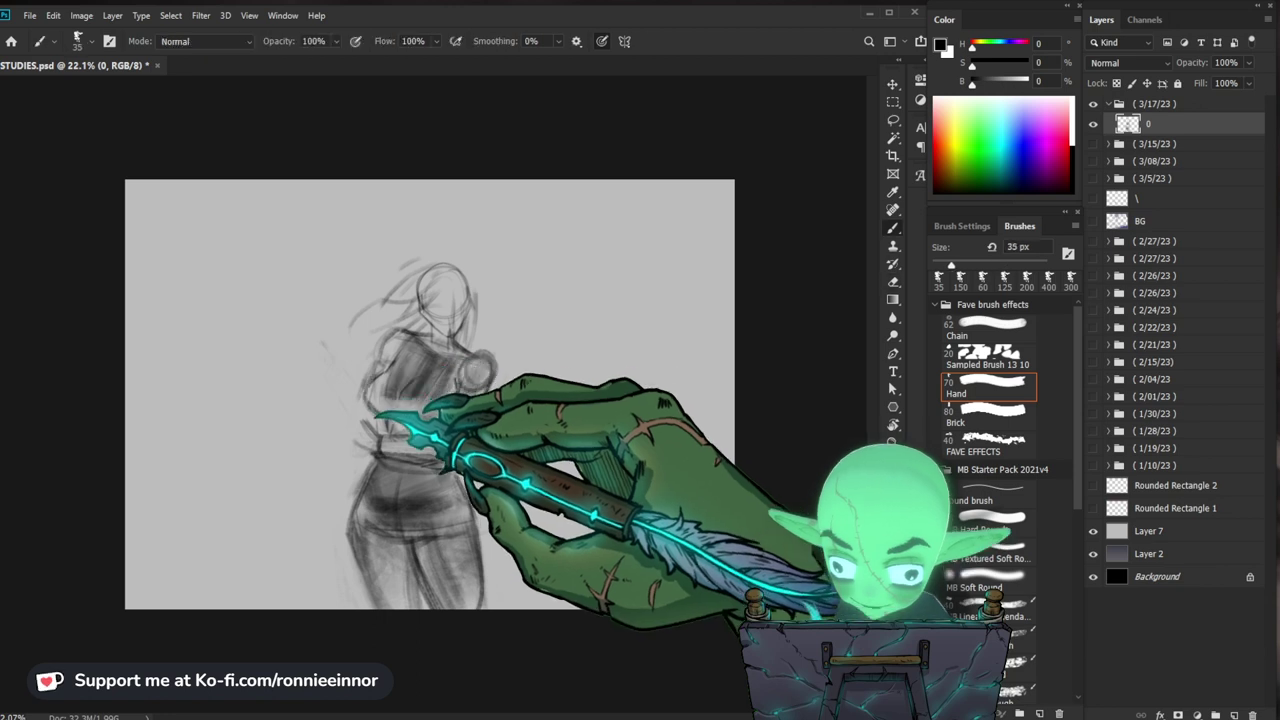
left_click_drag(435, 369, 414, 406)
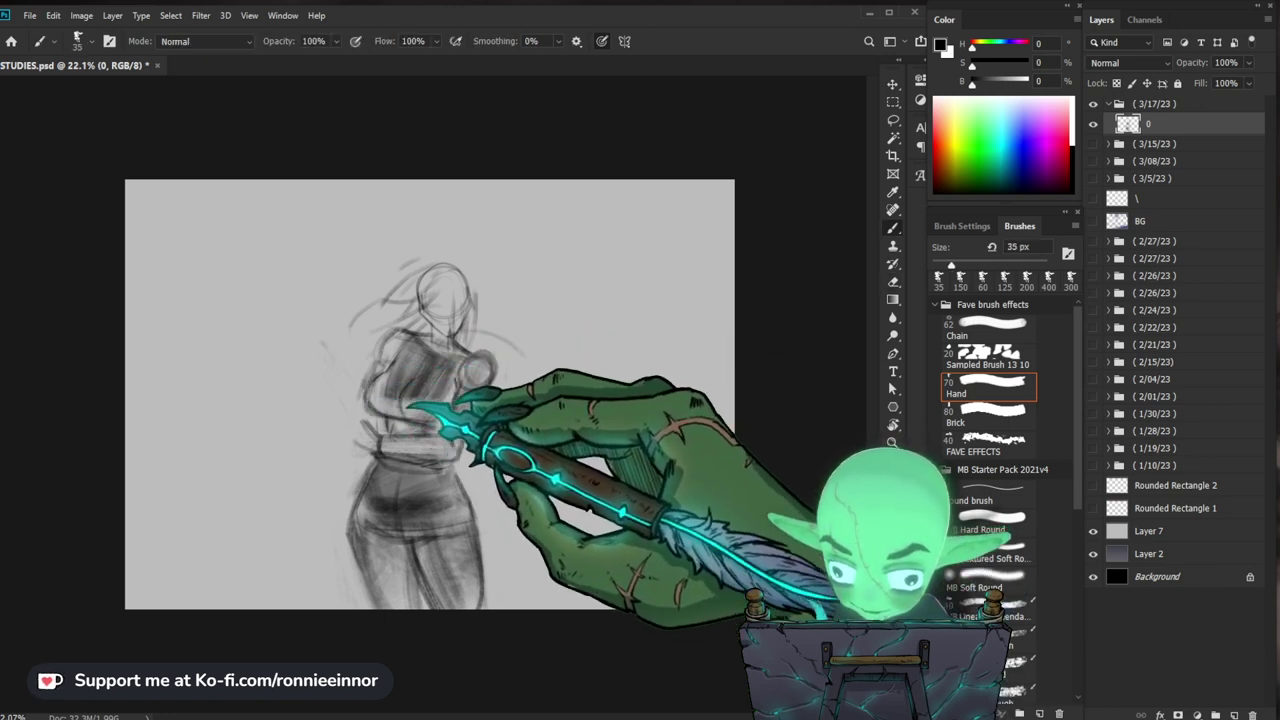
Step: Redraw the arms crossing the waist at 35 px and rough in a raised forearm, cleaning up with the 150 px eraser
left_click_drag(615, 306, 629, 297)
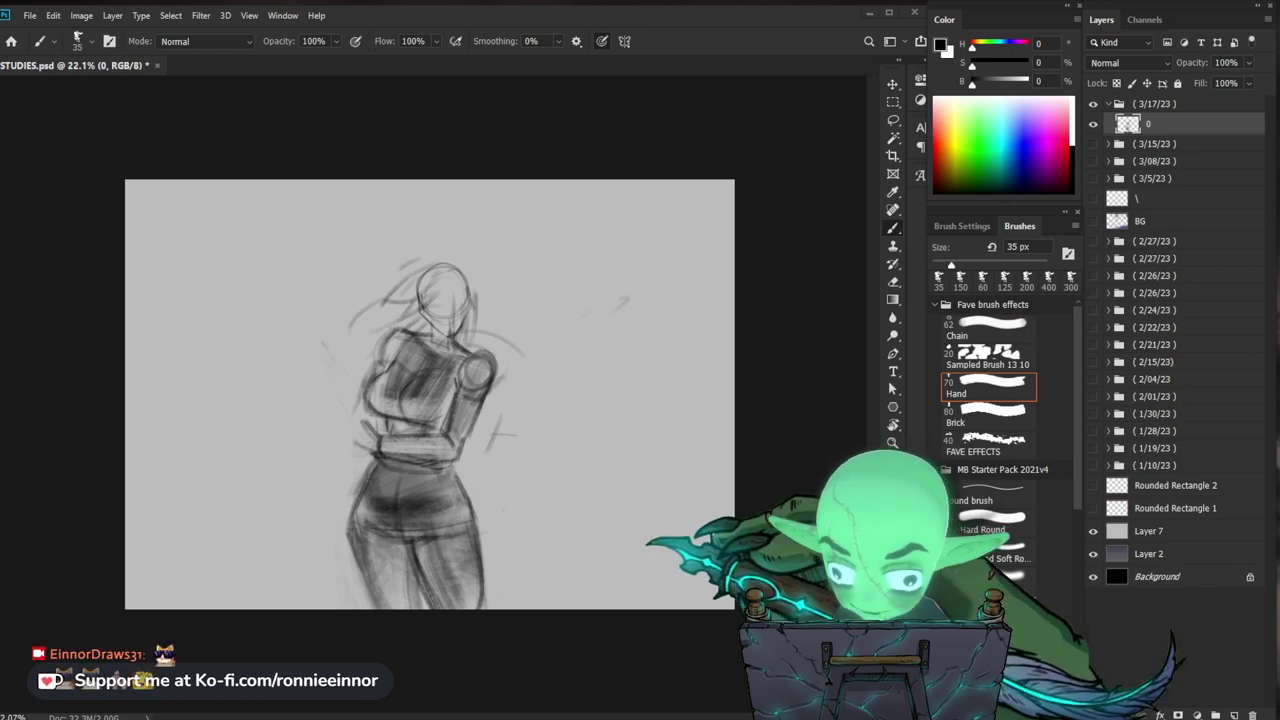
key("z")
scroll(430, 394, "down", 1)
key("b")
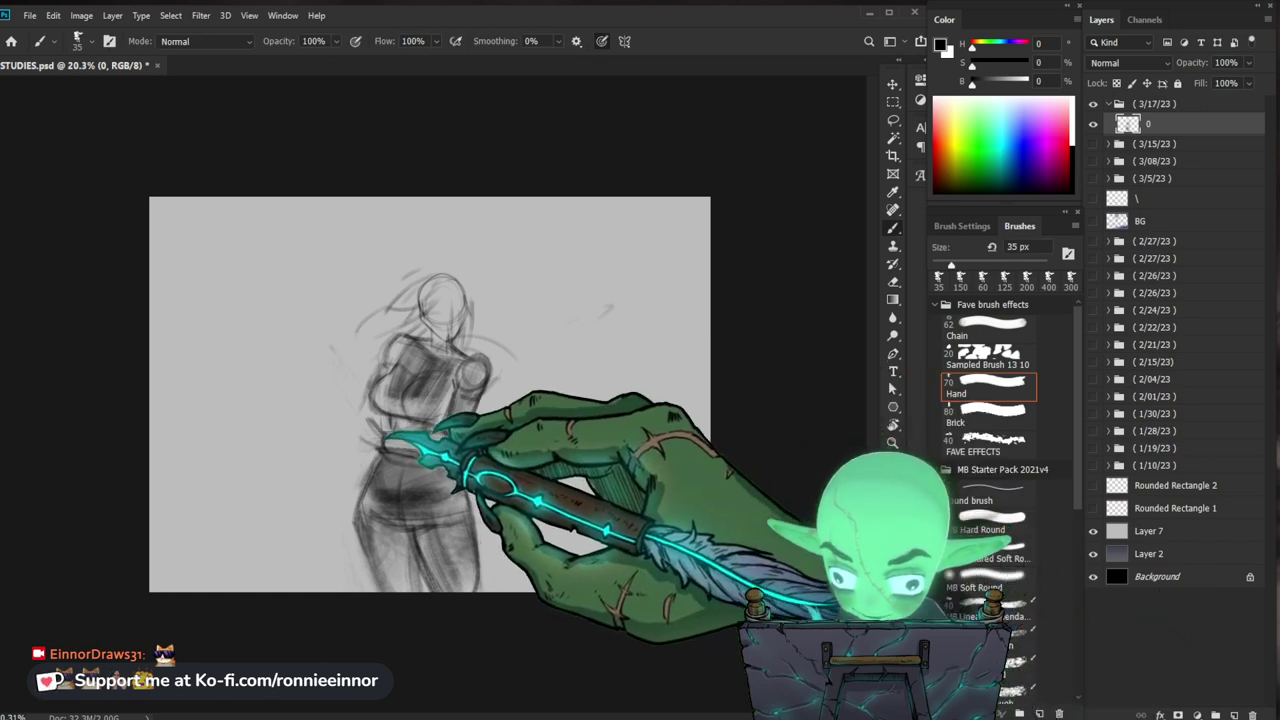
key("e")
key("b")
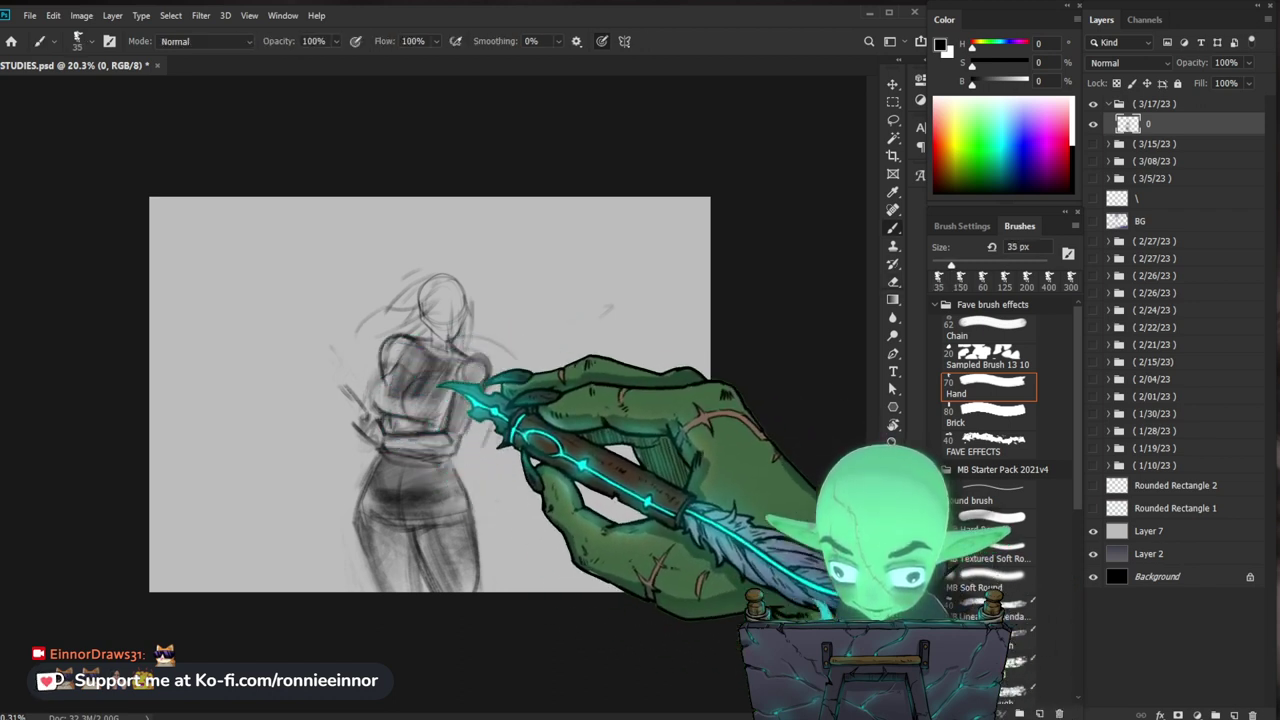
key("e")
key("b")
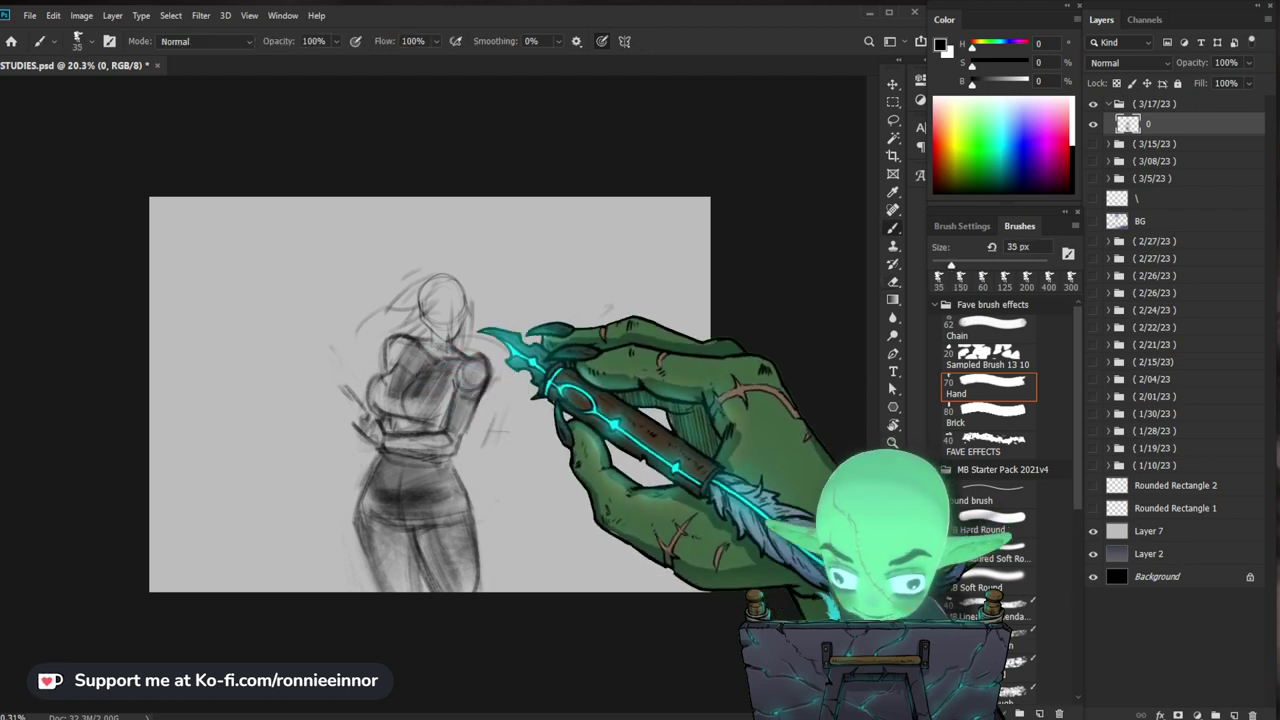
Step: Mark the head's side plane, then soften the hips with the 150 px eraser and redraw fuller hip and thigh contours at 35 px
mouse_move(478, 330)
left_mouse_down()
mouse_move(478, 358)
mouse_move(488, 345)
left_mouse_up()
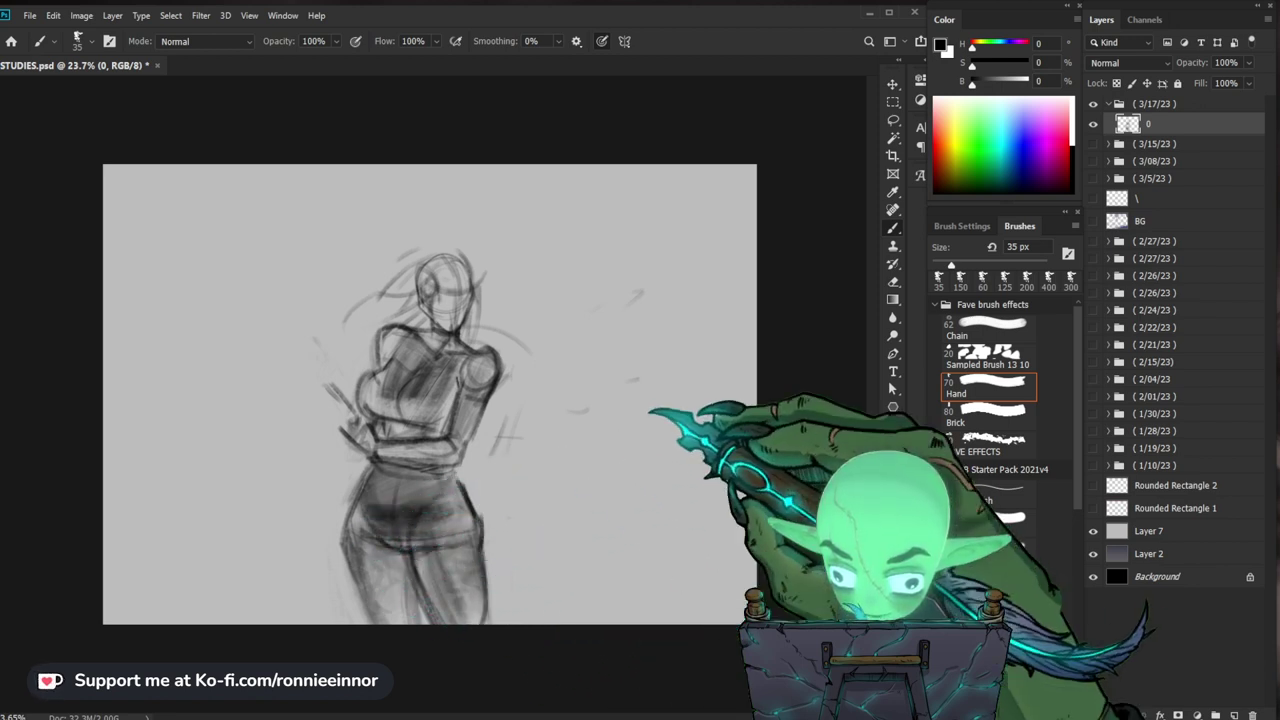
key("e")
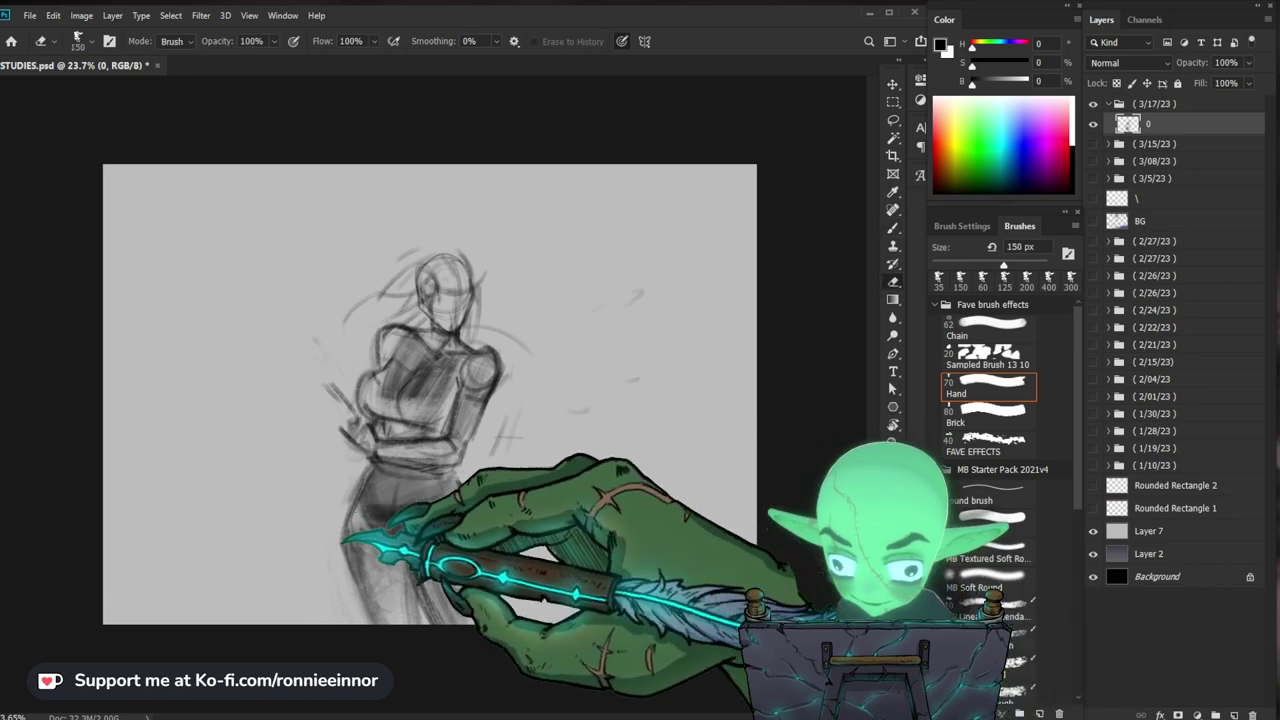
key("b")
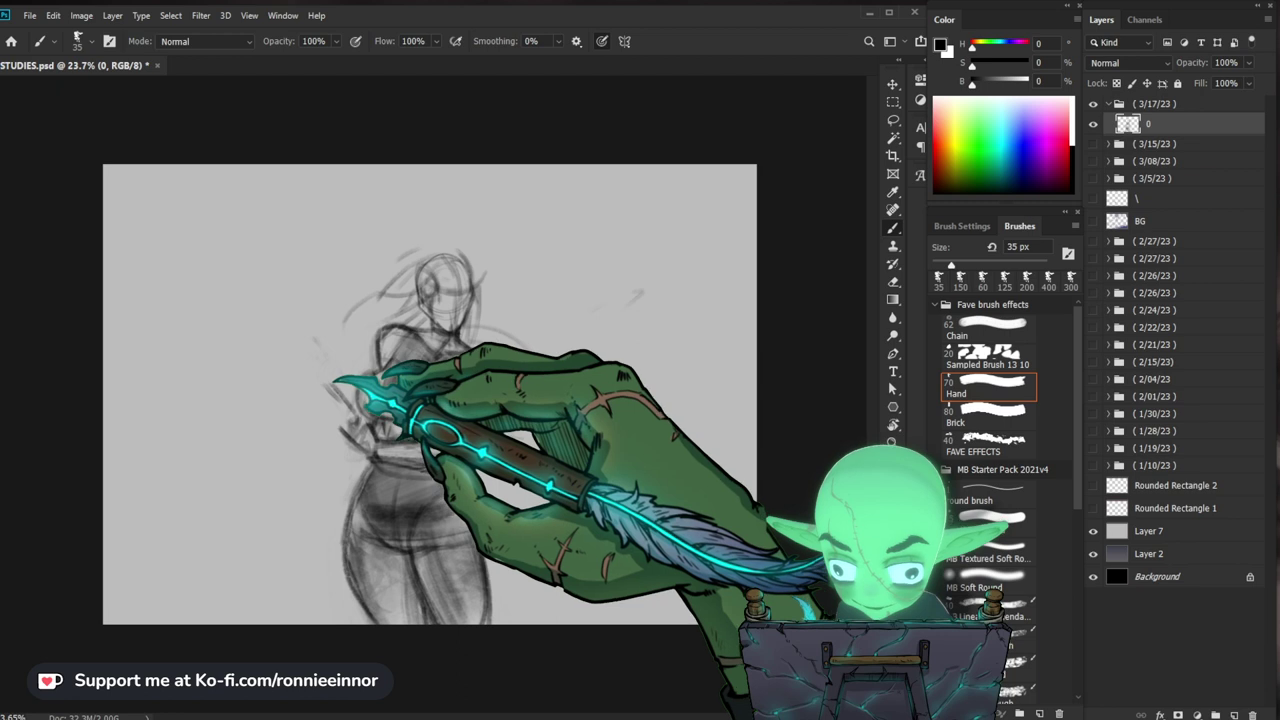
Step: Build up the raised forearm from elbow to wrist with the 35 px Hand brush, trimming its lines with the 150 px eraser
left_click_drag(314, 349, 357, 386)
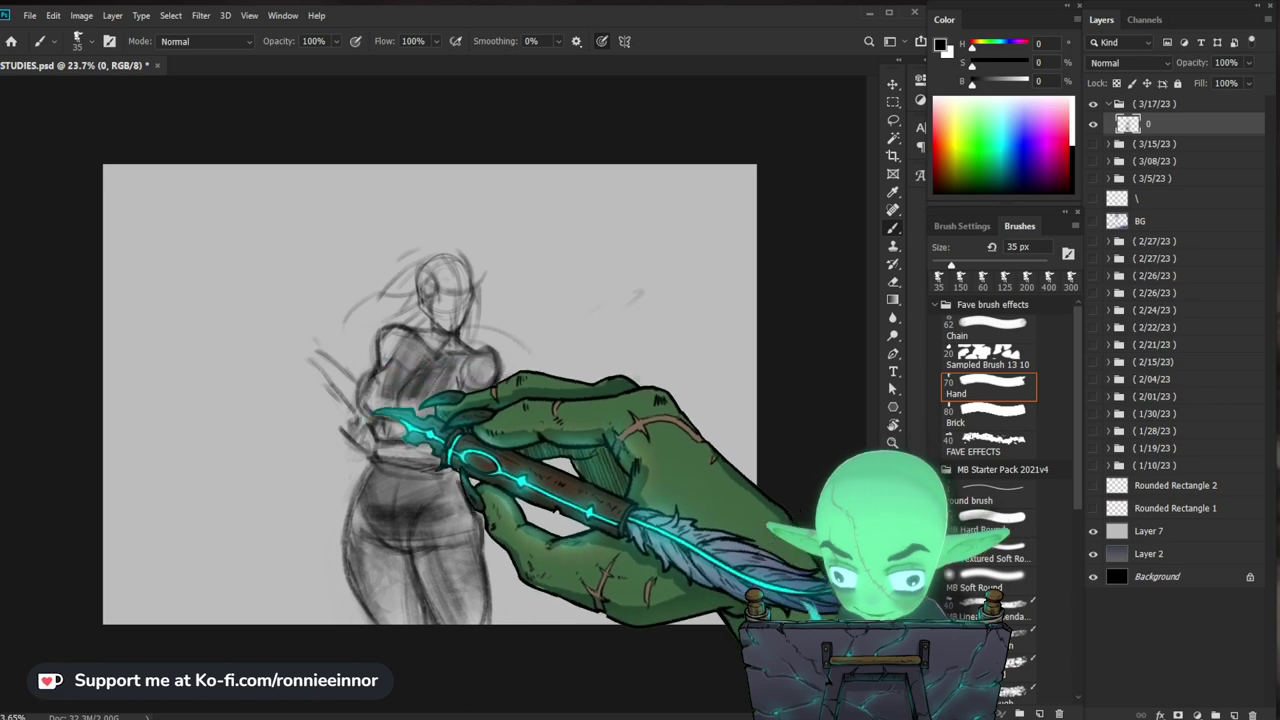
key("e")
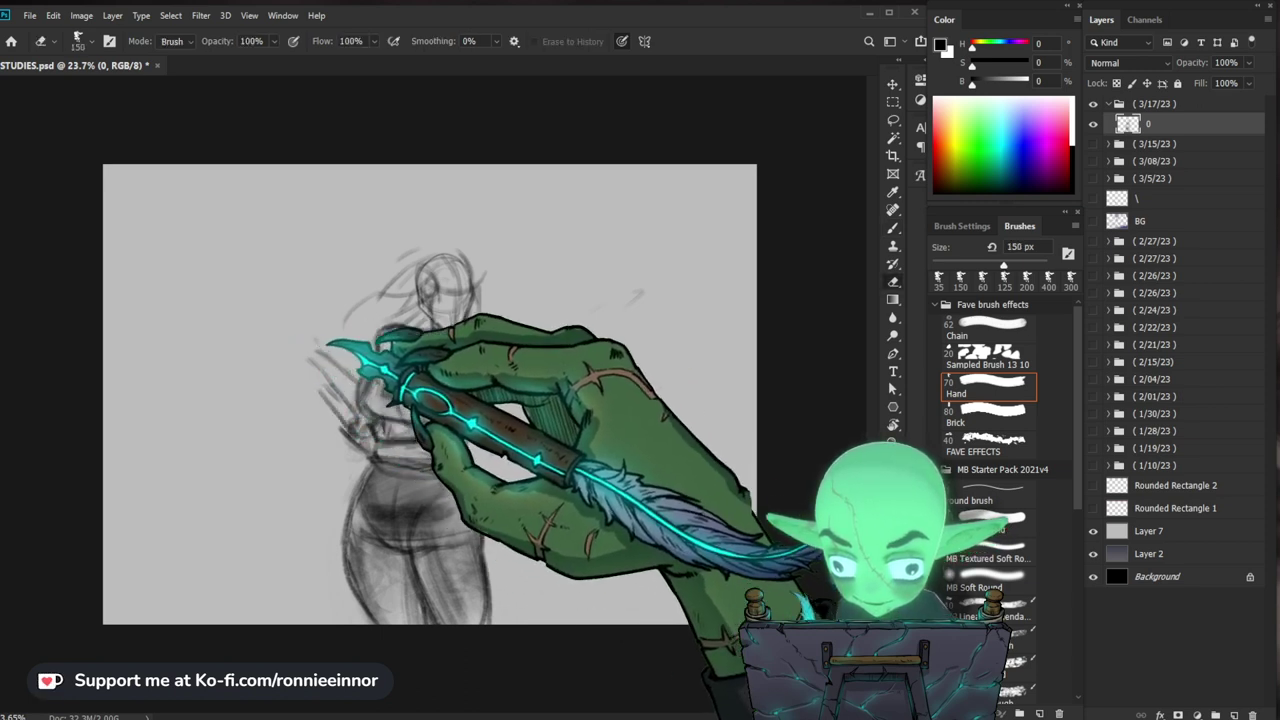
key("b")
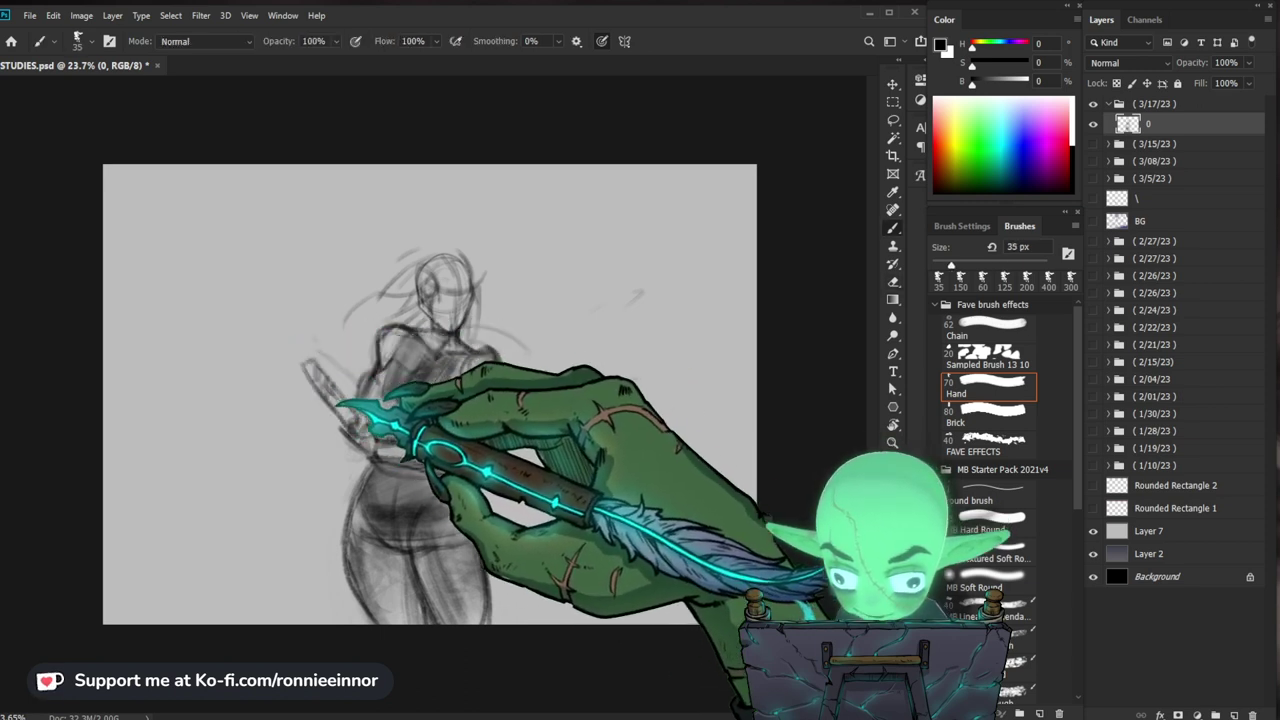
key("e")
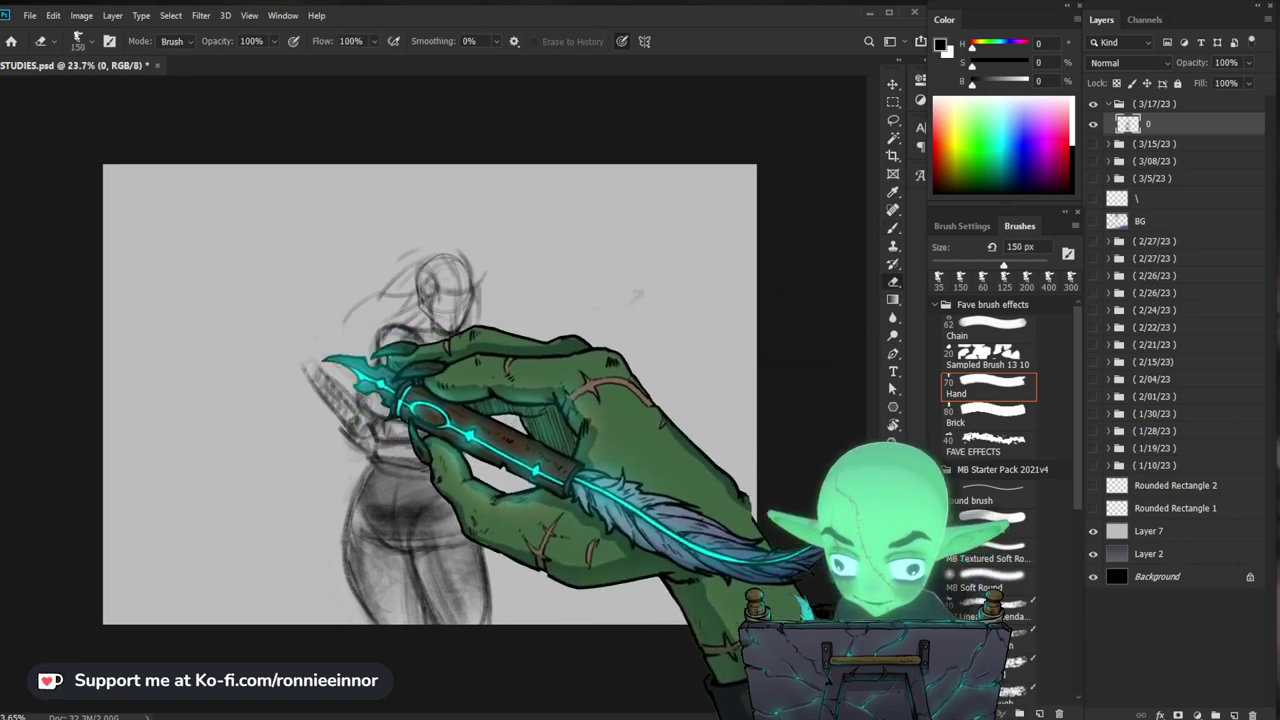
key("b")
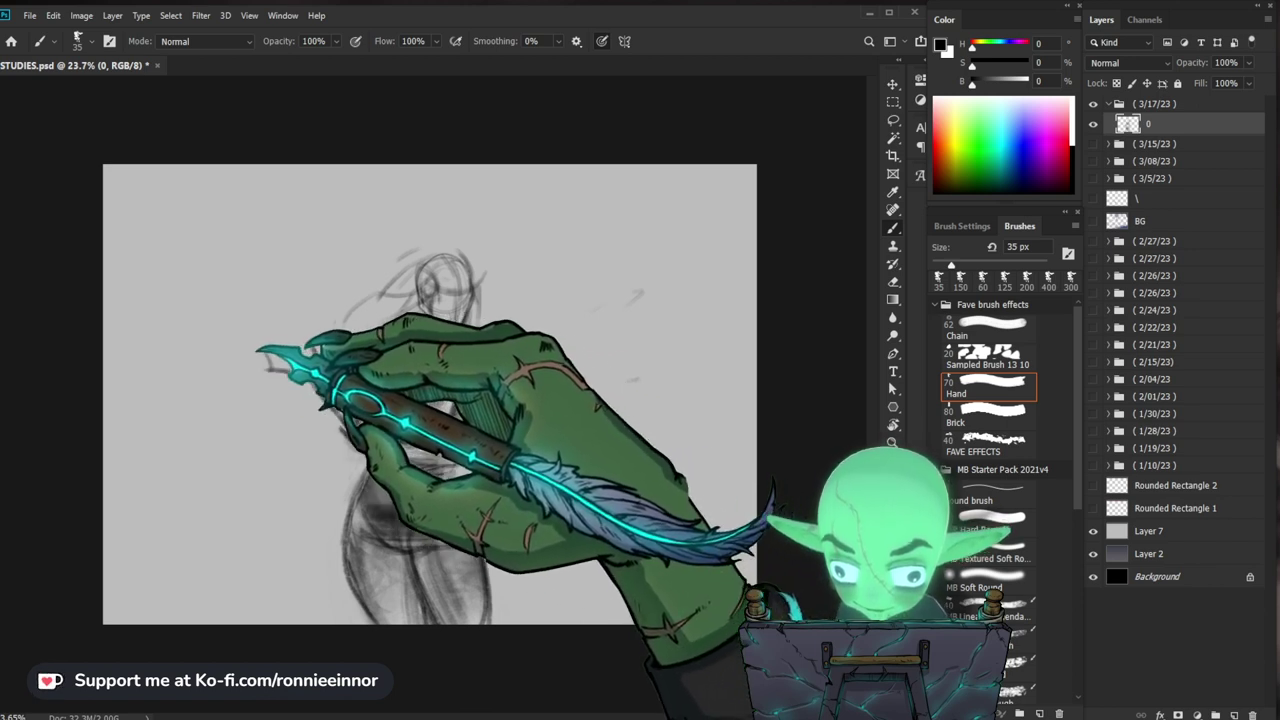
Step: Sketch an open hand with spread fingers at the end of the raised forearm at 35 px
mouse_move(328, 360)
left_mouse_down()
mouse_move(283, 352)
mouse_move(282, 371)
left_mouse_up()
key("e")
key("b")
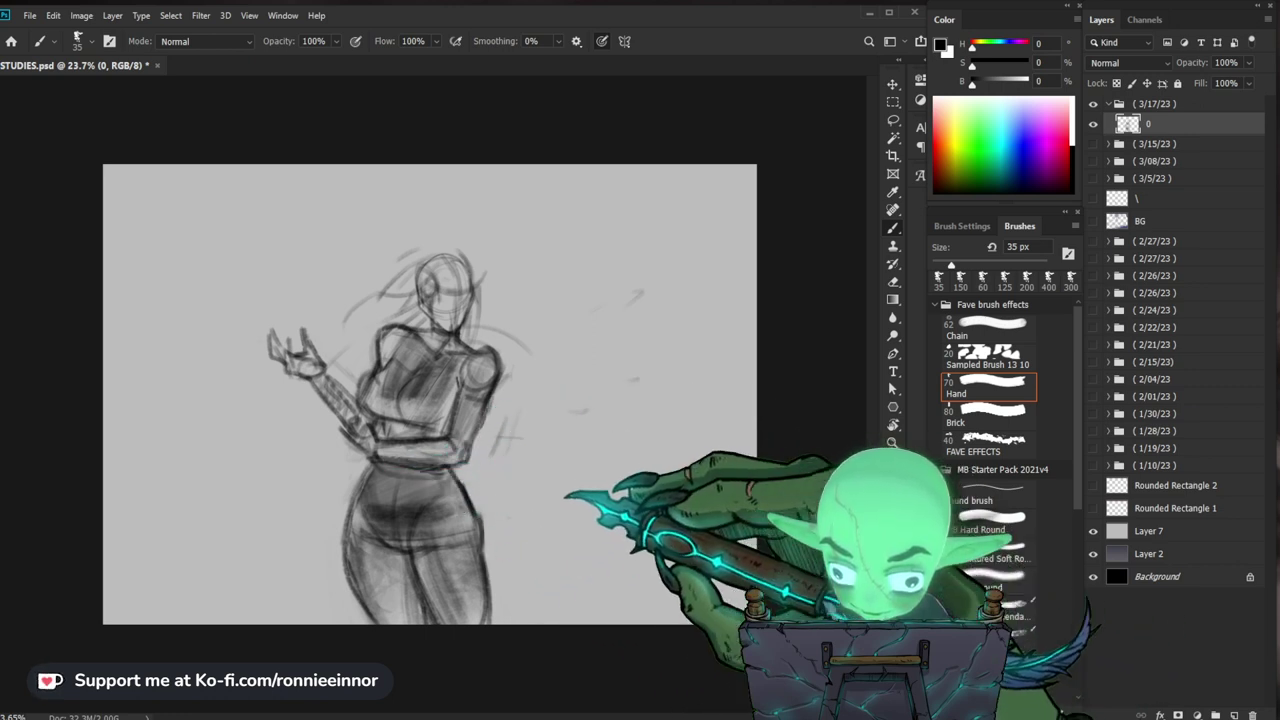
Step: Darken the waist and outer hip and thigh contours with the 35 px Hand brush
key("e")
key("b")
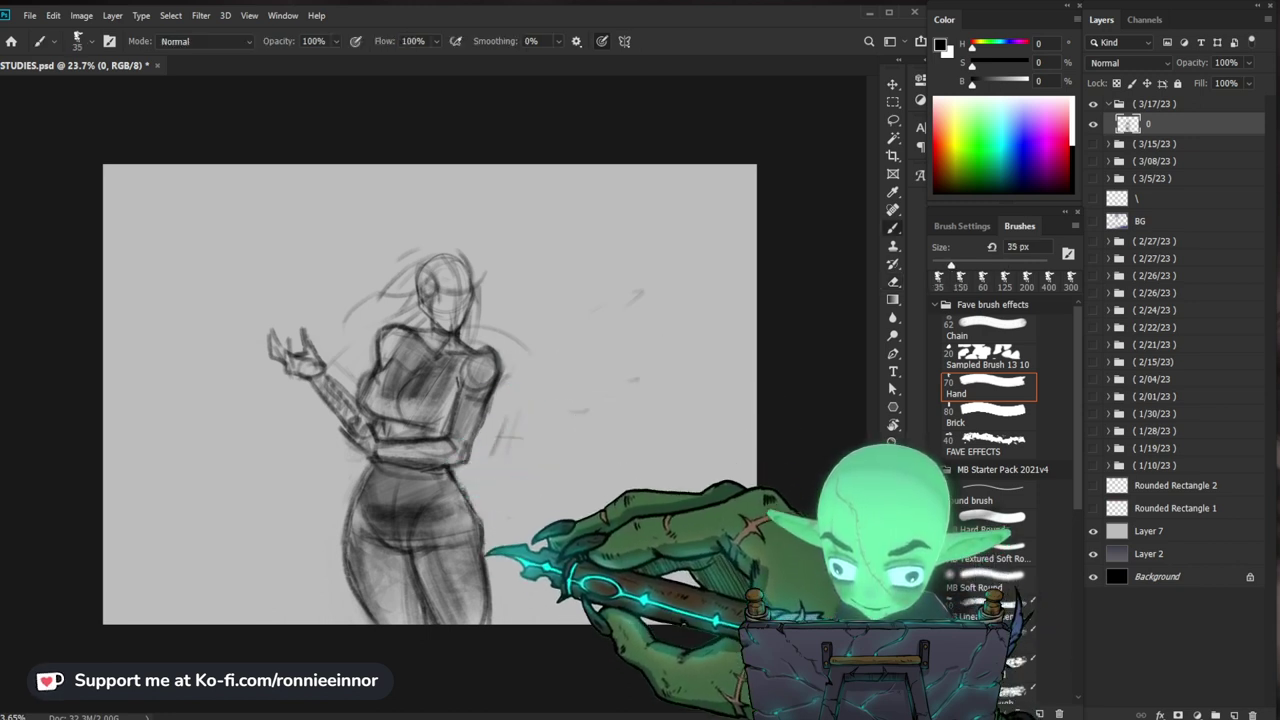
mouse_move(368, 484)
left_mouse_down()
mouse_move(379, 575)
mouse_move(367, 485)
mouse_move(374, 517)
left_mouse_up()
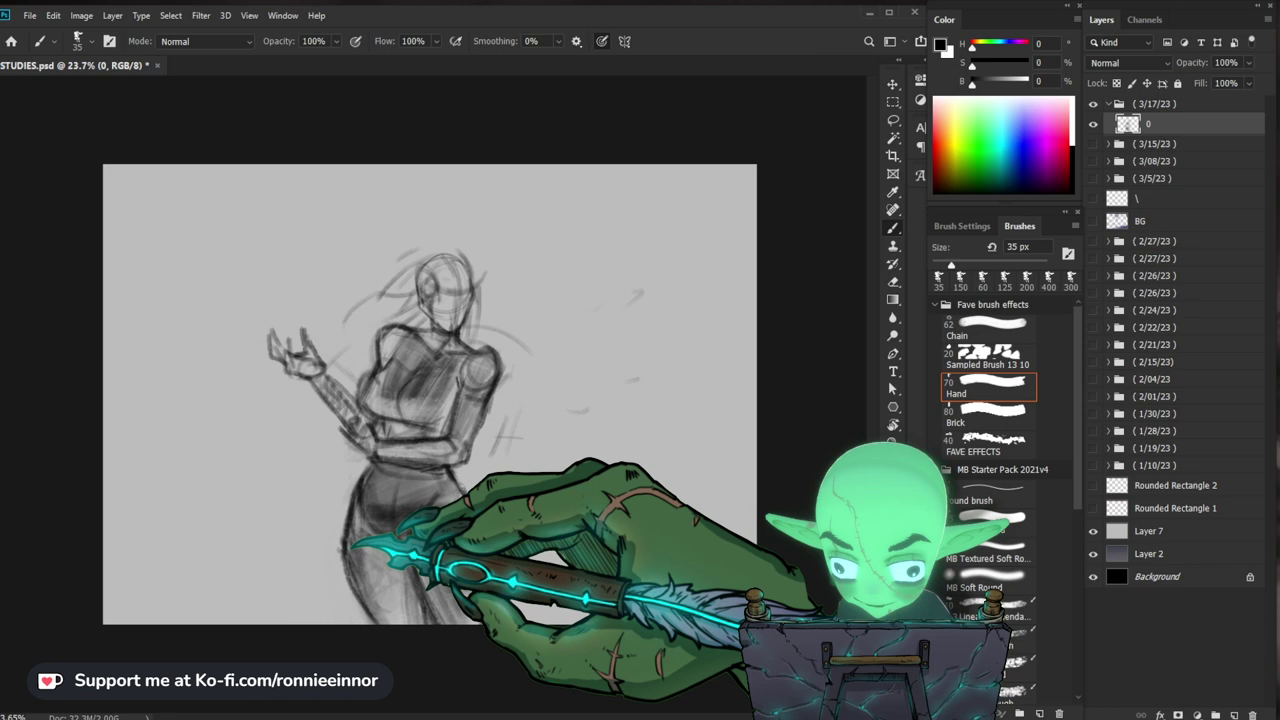
key("v")
left_click_drag(482, 574, 474, 574)
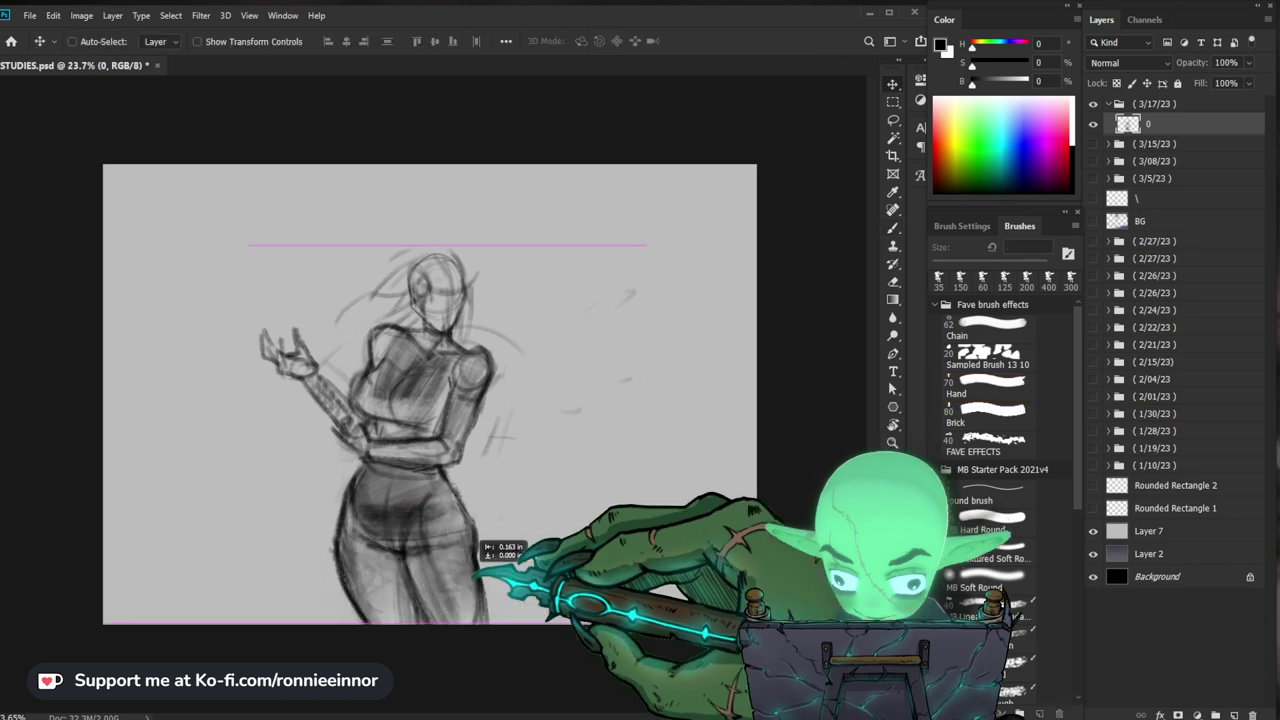
key("ctrl+z")
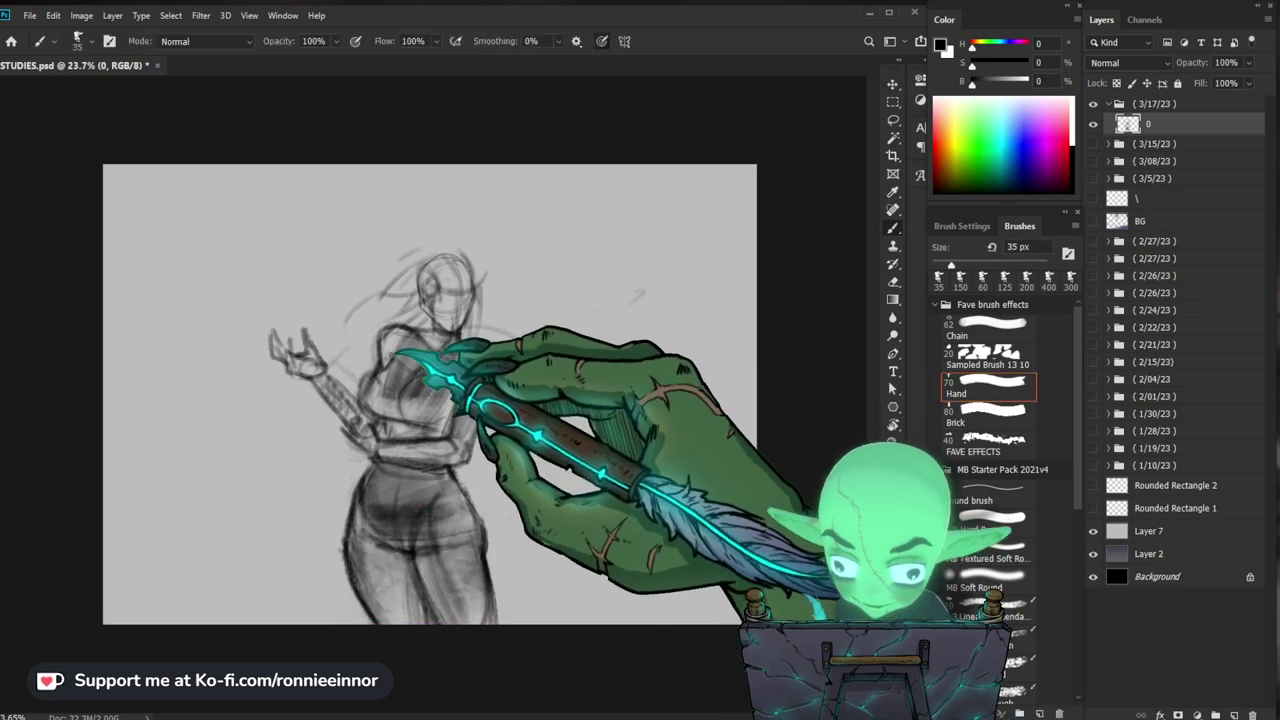
Step: Lighten the shoulders with the 150 px eraser and redraw the neckline, shoulder joint and upper arm contours at 35 px
key("e")
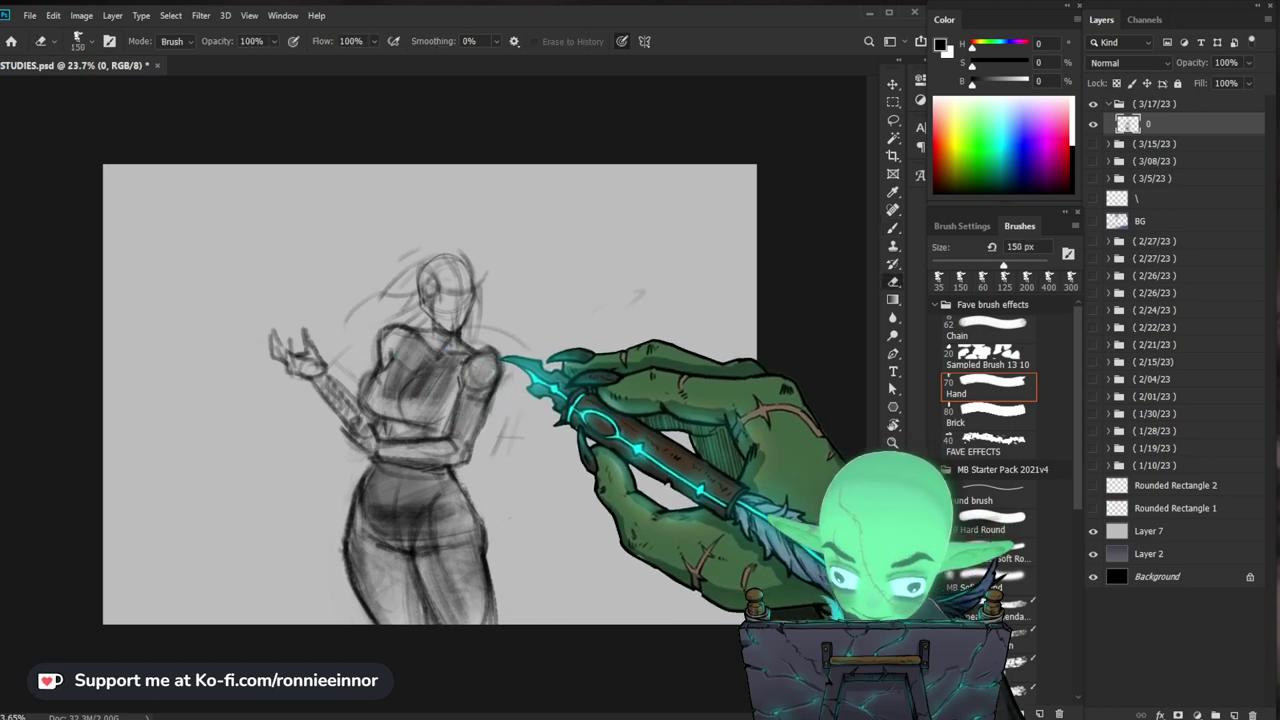
key("b")
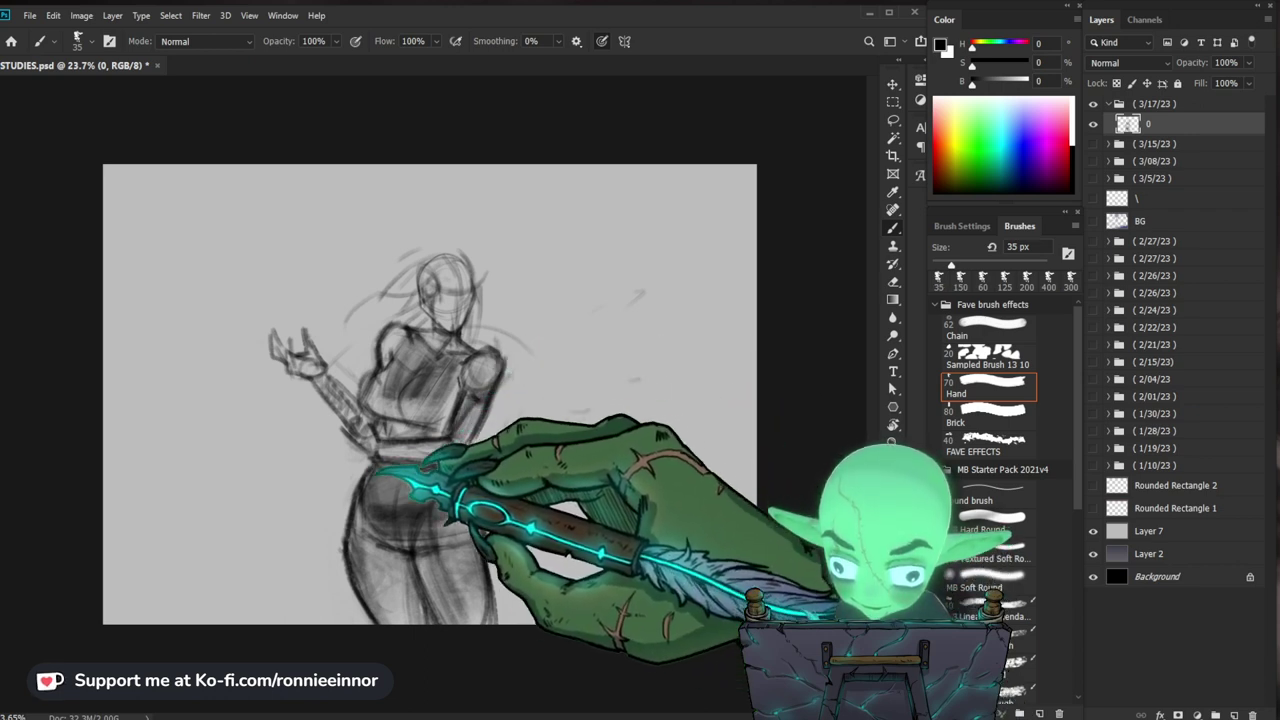
Step: Clean up the pelvis area and strengthen the hip and thigh outlines with darker 35 px strokes
key("e")
key("b")
mouse_move(363, 491)
left_mouse_down()
mouse_move(378, 553)
mouse_move(413, 533)
mouse_move(382, 517)
left_mouse_up()
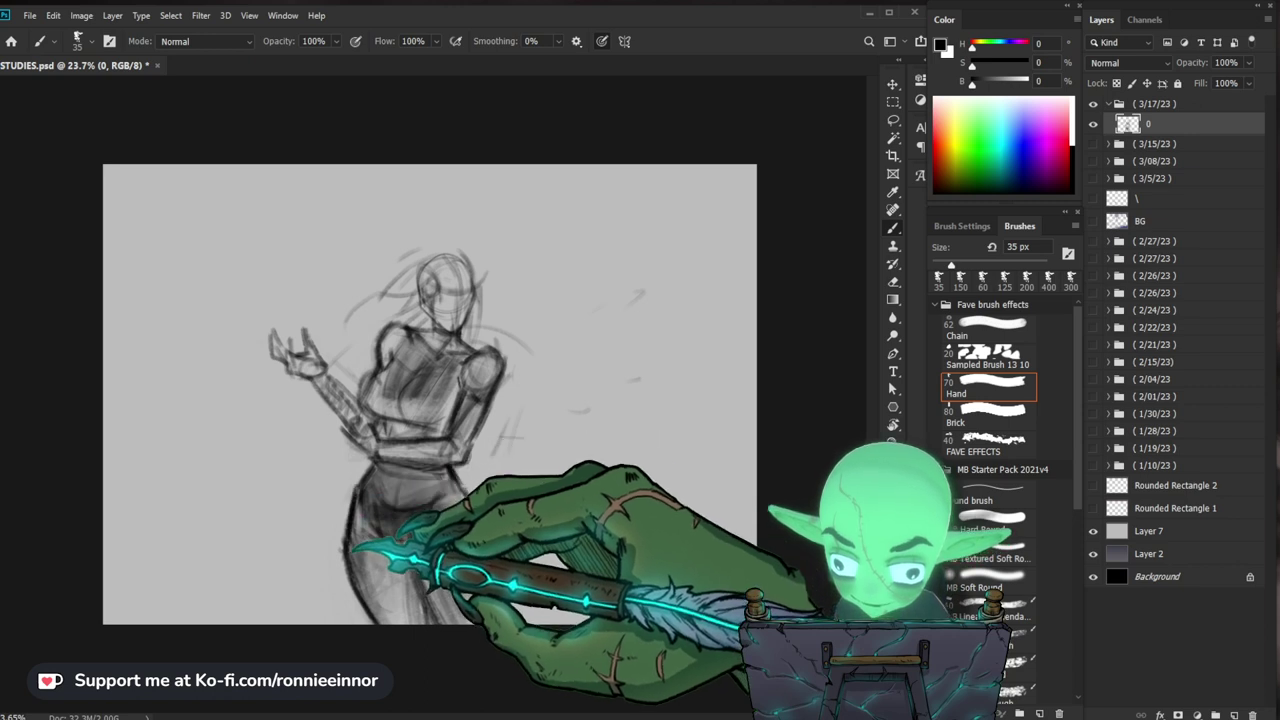
left_click_drag(588, 499, 548, 497)
key("b")
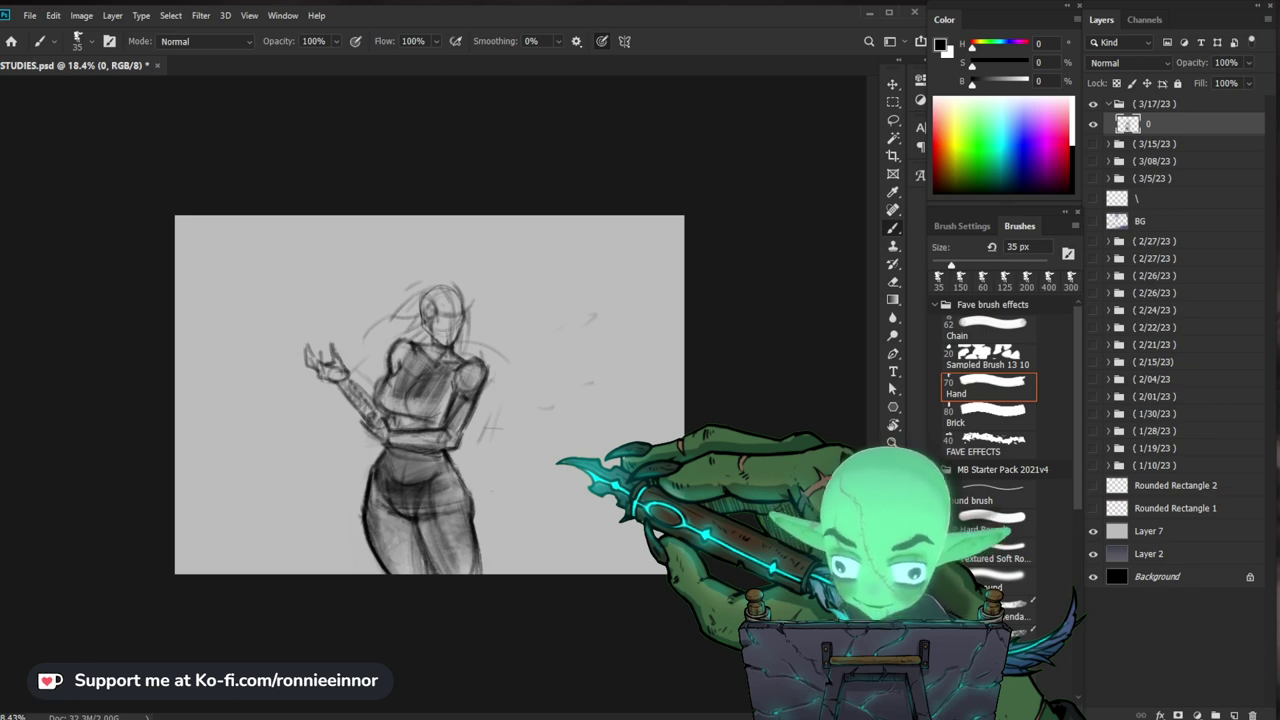
Step: Add curved lines across the upper chest and a hair strand beside the jaw with the 35 px Hand brush
key("z")
left_click_drag(425, 370, 445, 368)
key("b")
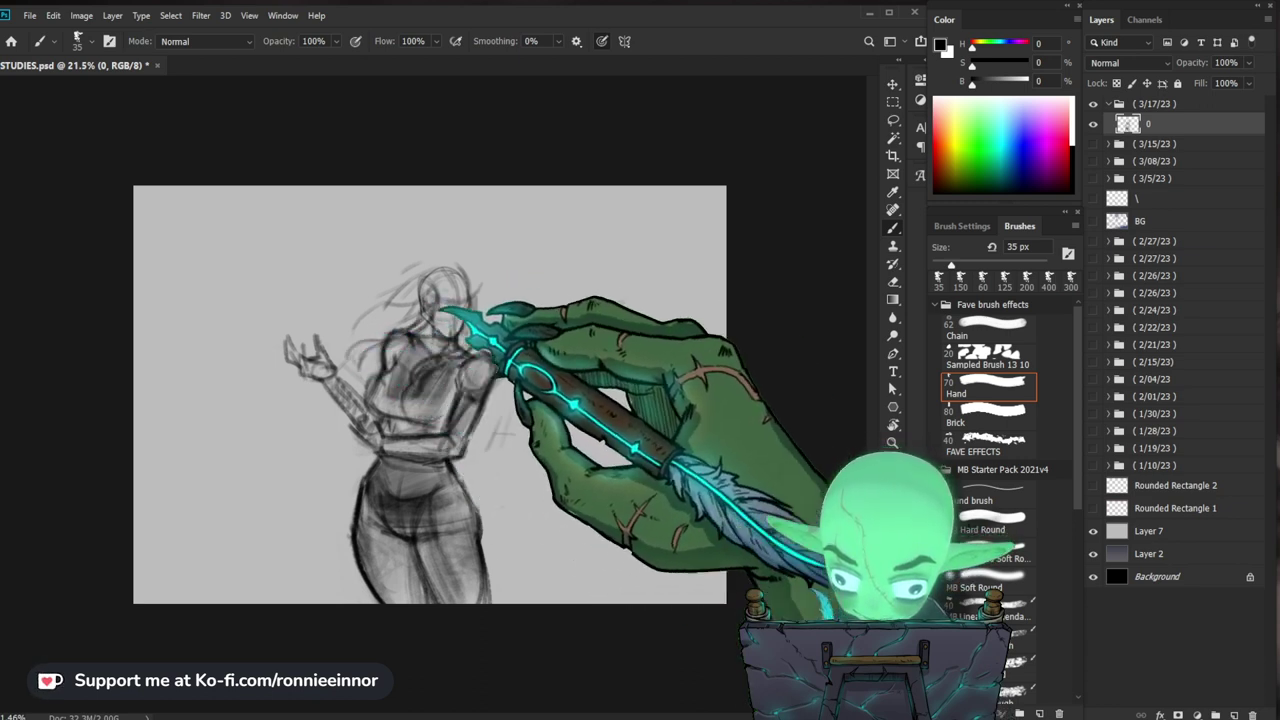
key("e")
key("b")
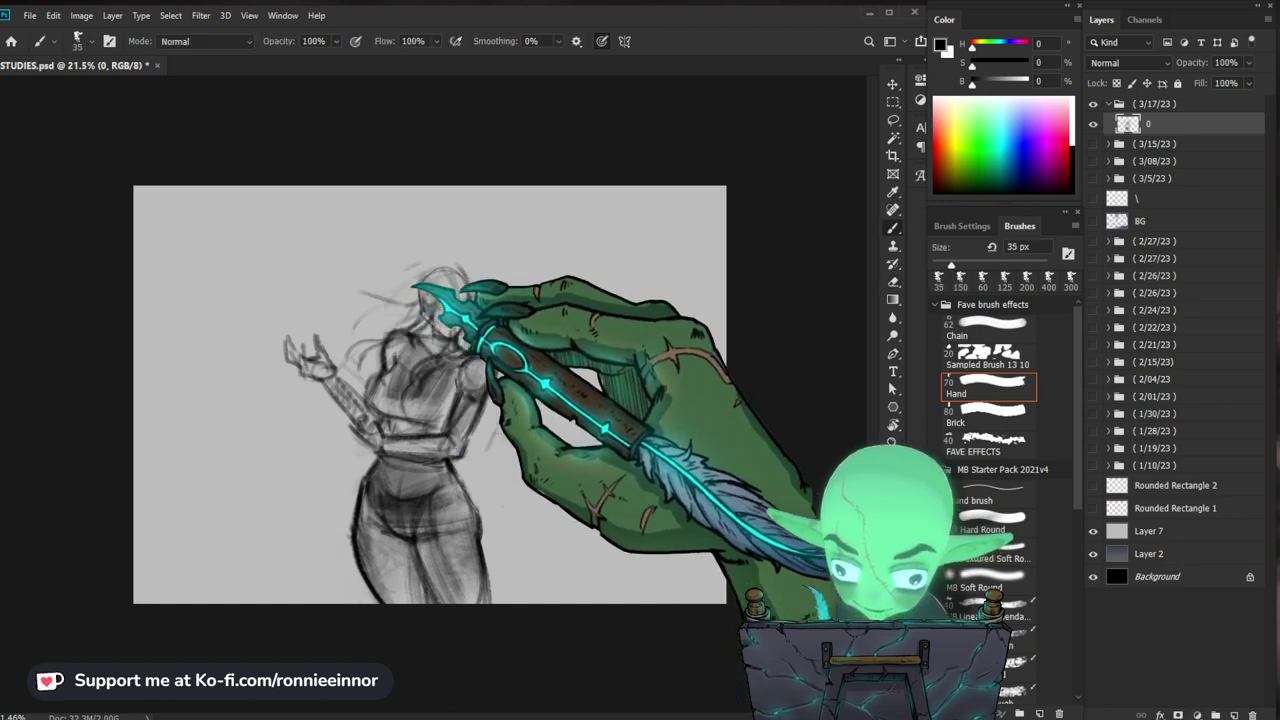
Step: Sketch long windblown hair strands sweeping from the head out above the raised hand at 35 px
mouse_move(412, 286)
left_mouse_down()
mouse_move(300, 307)
mouse_move(371, 318)
mouse_move(291, 306)
mouse_move(212, 326)
left_mouse_up()
key("e")
key("b")
left_click_drag(284, 269, 322, 296)
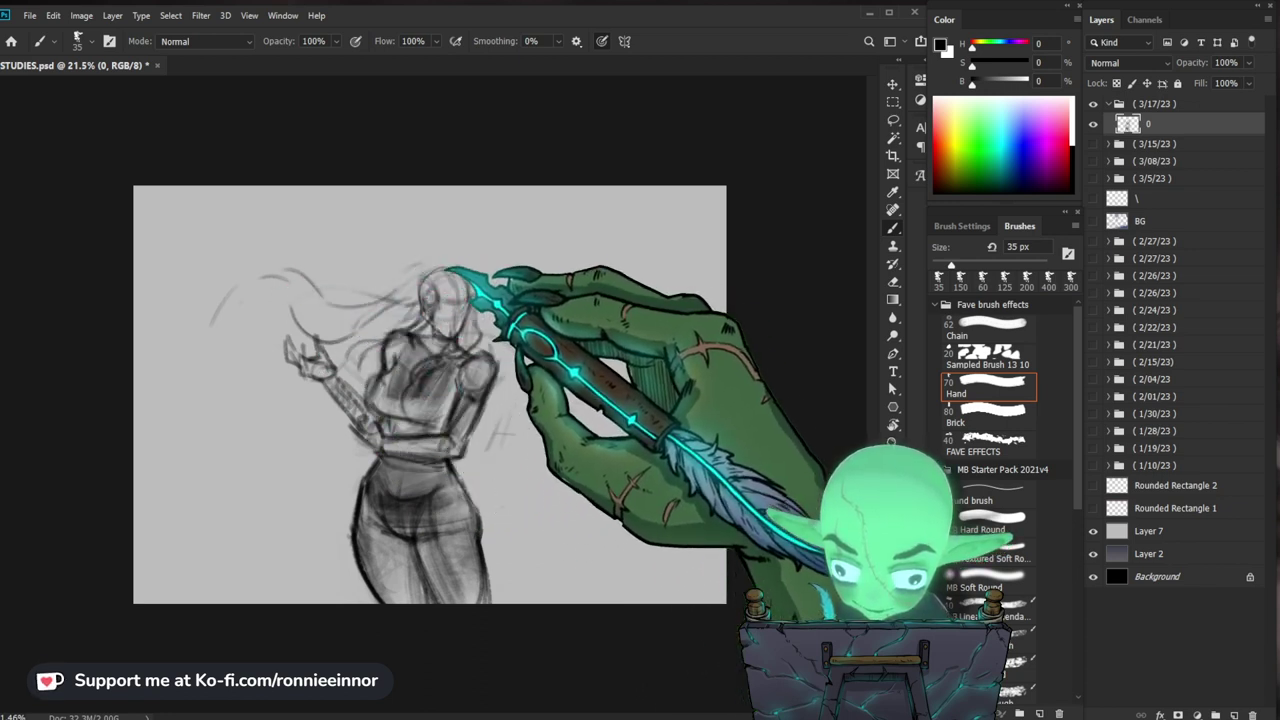
left_click_drag(446, 268, 432, 246)
Step: Fade the loose hair lines with the 150 px eraser and redraw a cleaner wavy lock behind the head at 35 px
key("e")
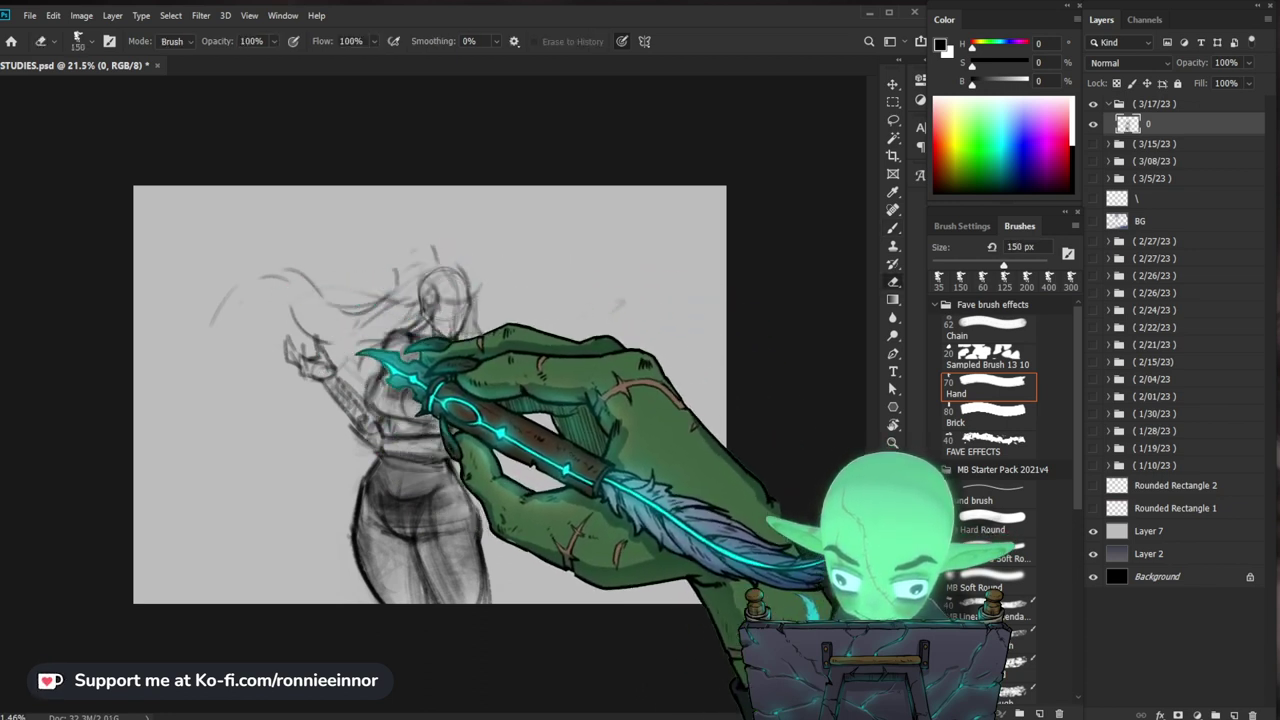
key("b")
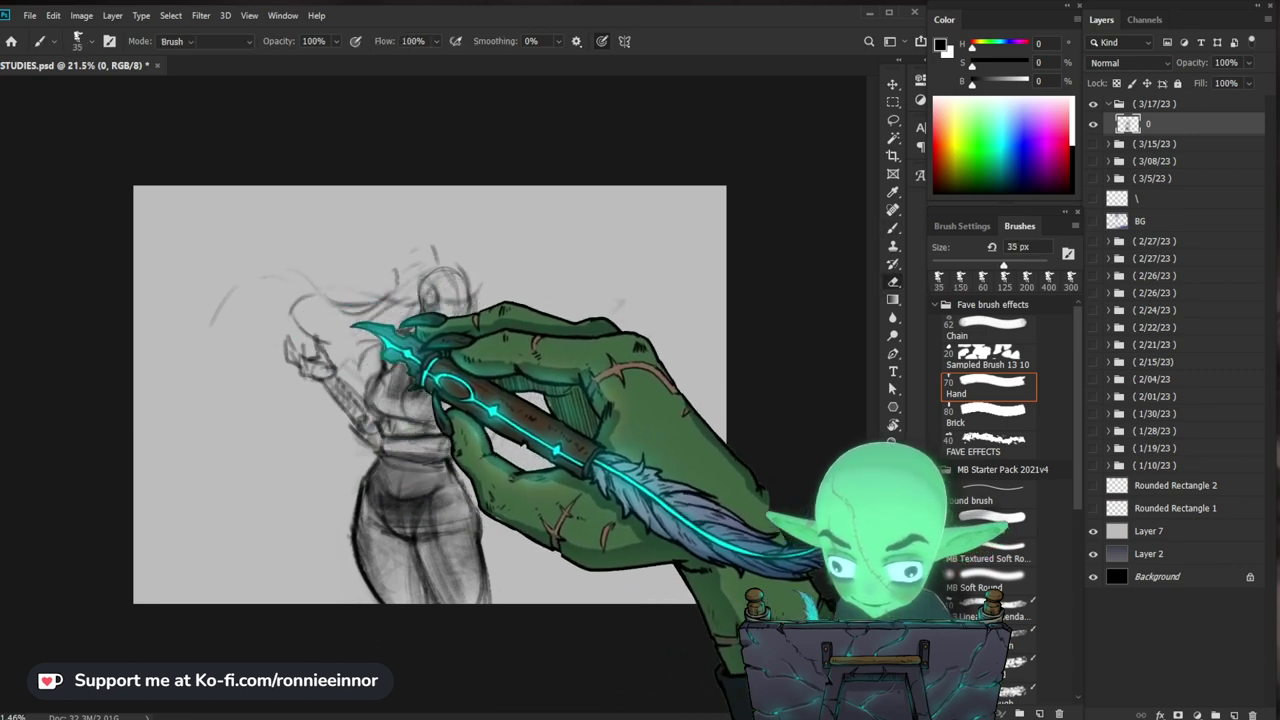
key("e")
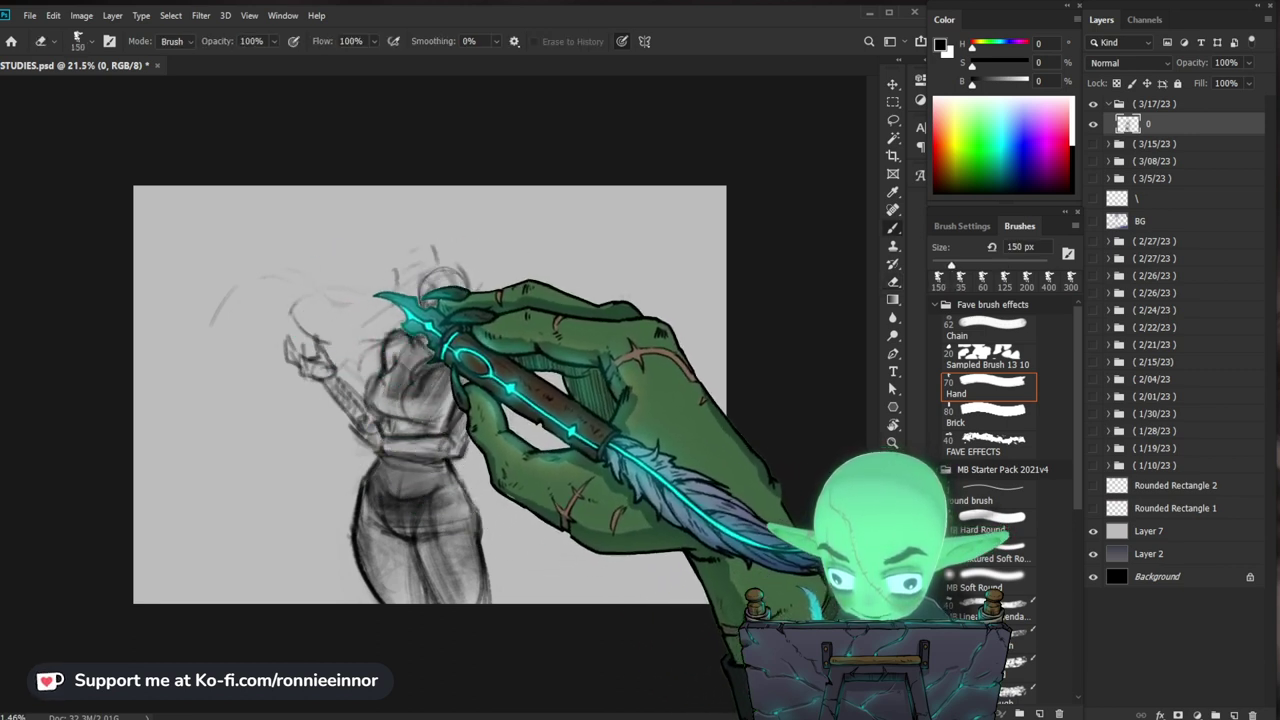
key("b")
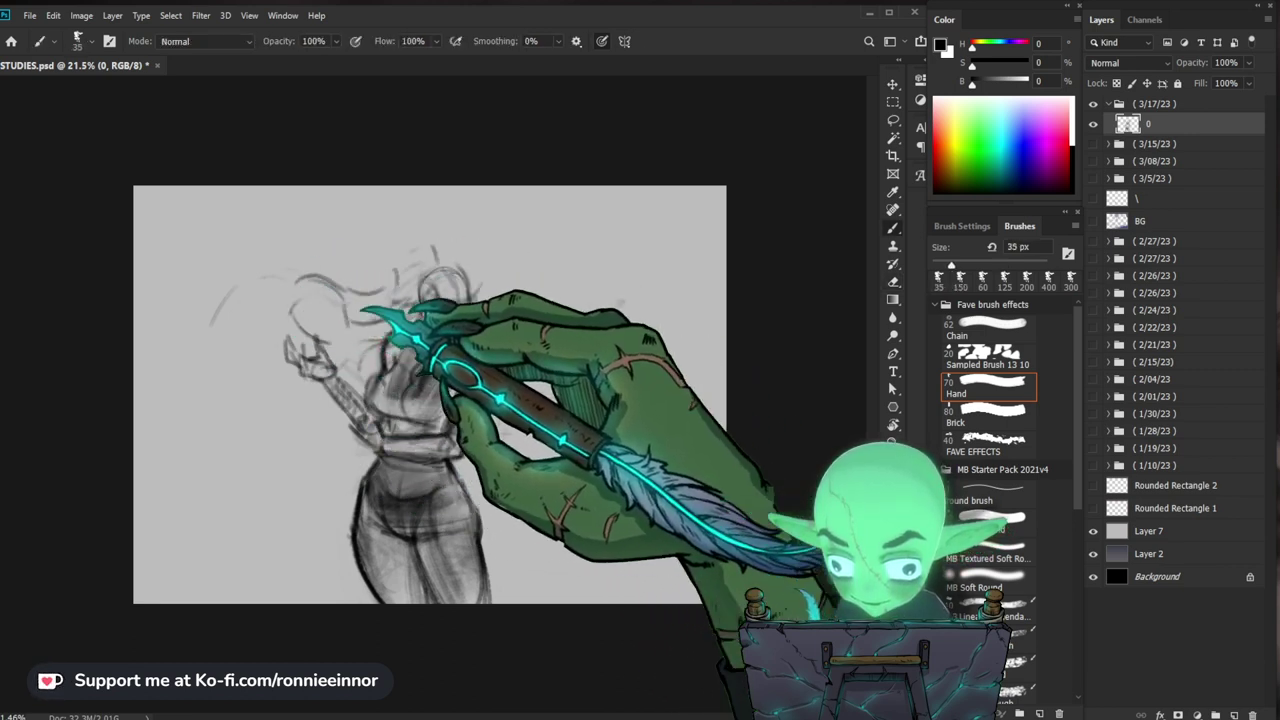
key("e")
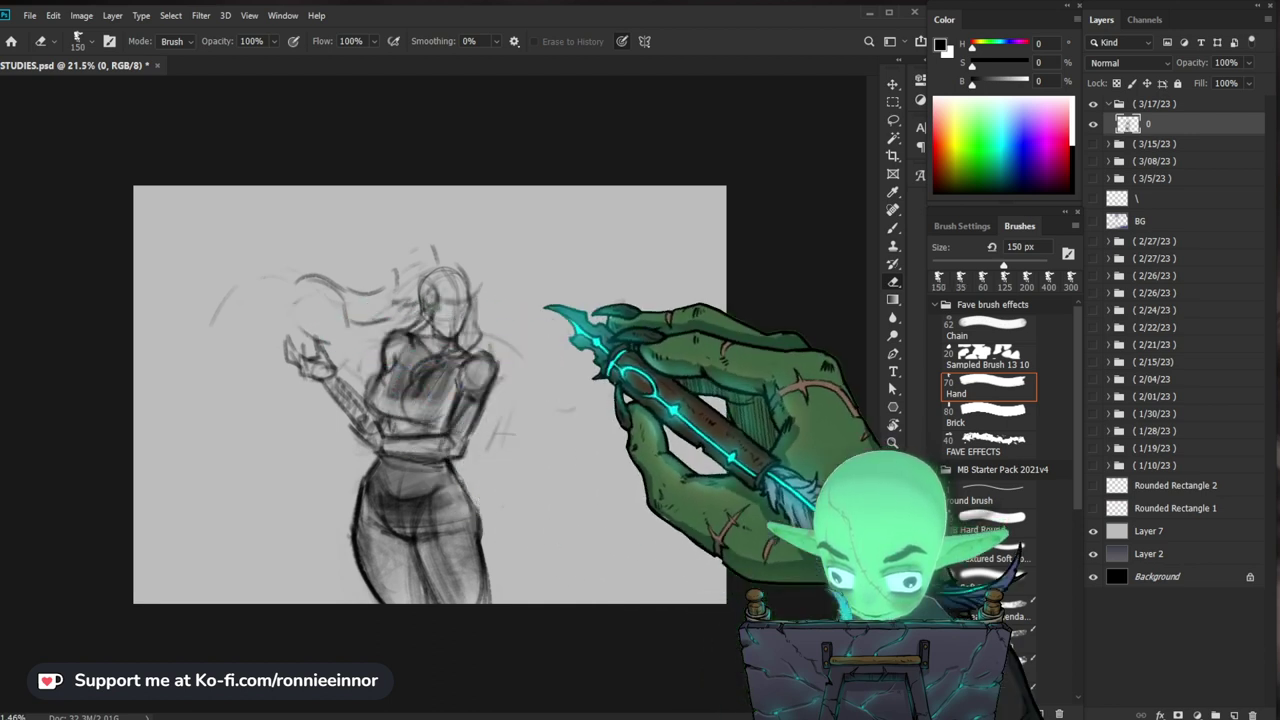
Step: Lasso the raised hand, rotate it -30.6° around the wrist, and clear the selection
key("l")
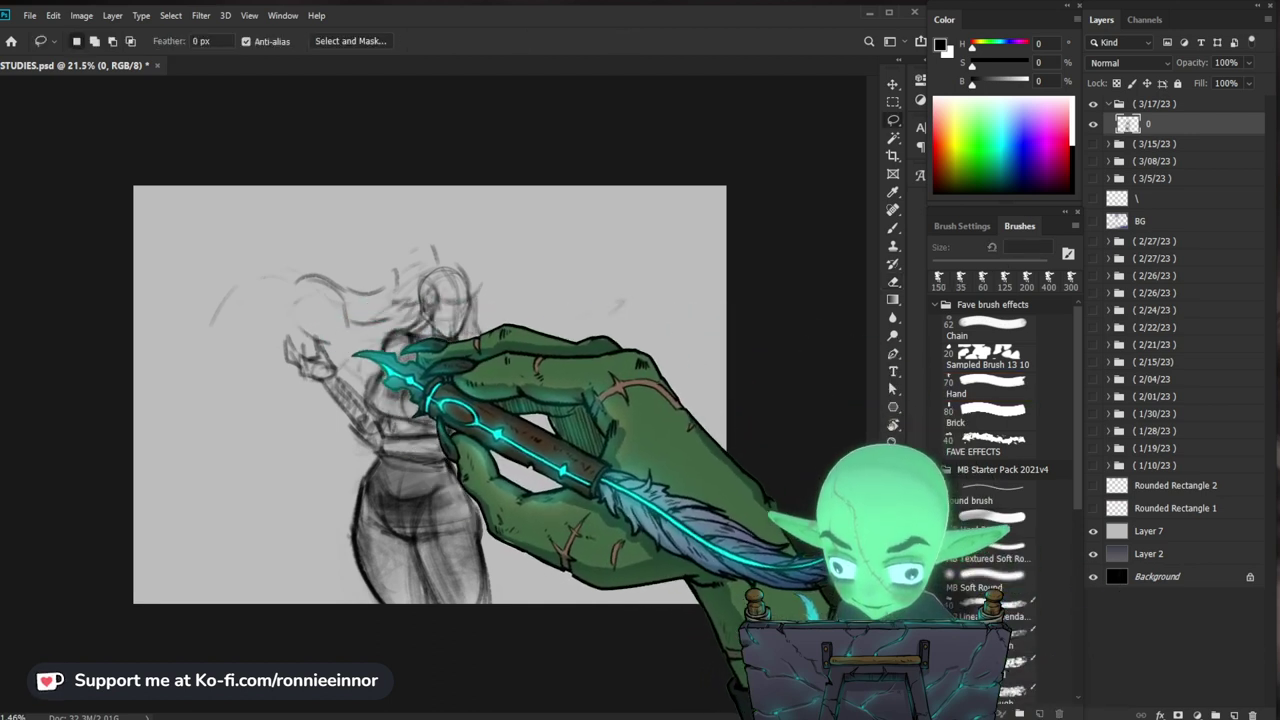
mouse_move(346, 362)
left_mouse_down()
mouse_move(281, 318)
mouse_move(347, 360)
left_mouse_up()
key("ctrl+t")
left_click(325, 375, "alt")
left_click_drag(277, 400, 277, 461)
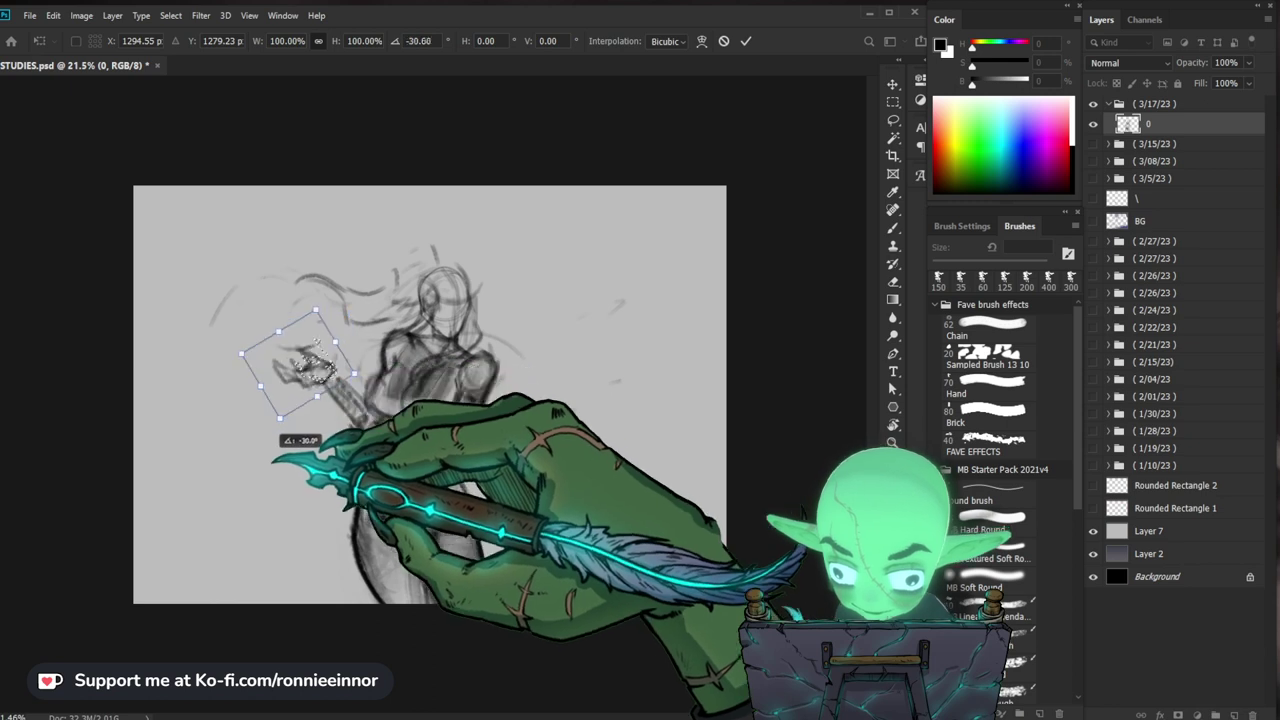
key("Return")
key("ctrl+d")
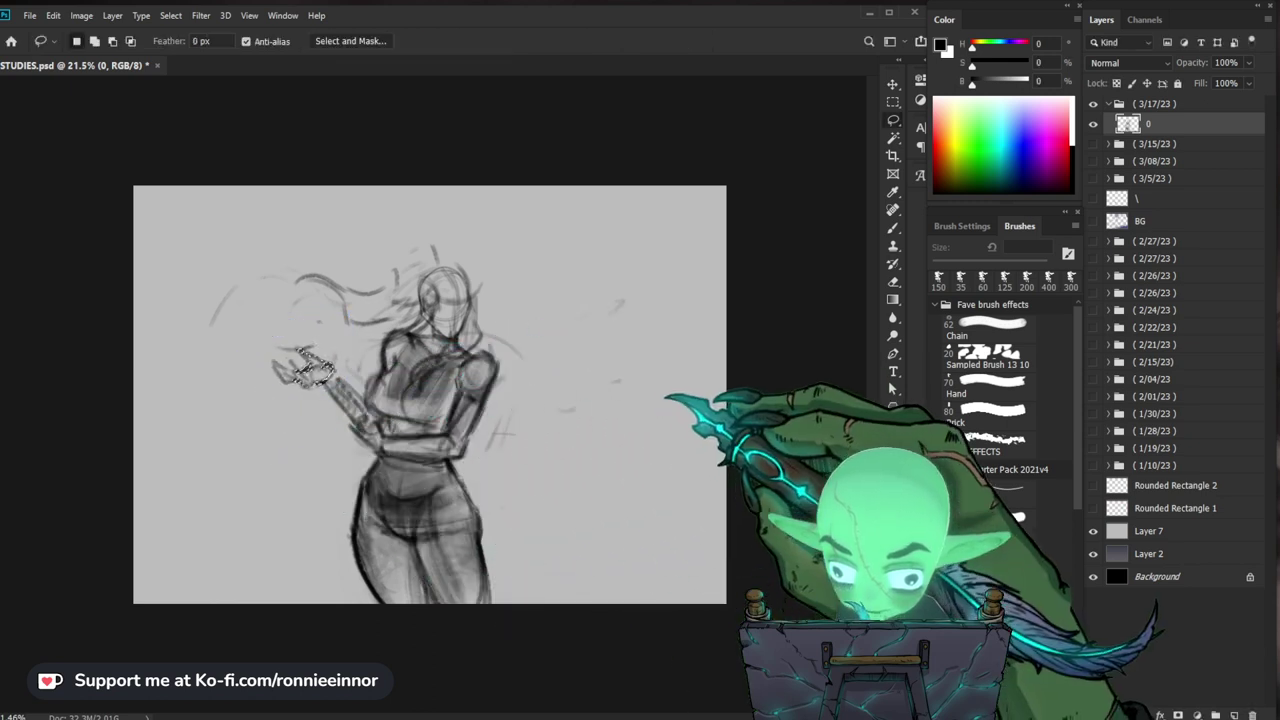
key("b")
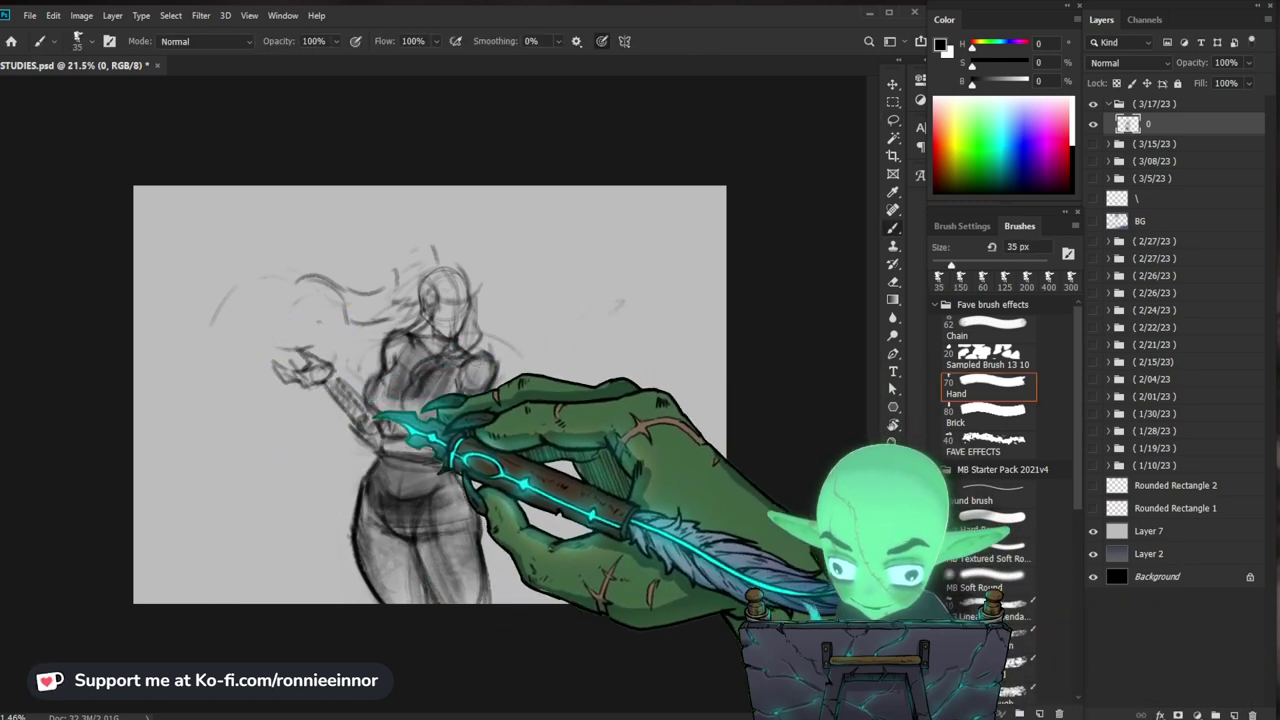
left_click_drag(608, 429, 540, 429)
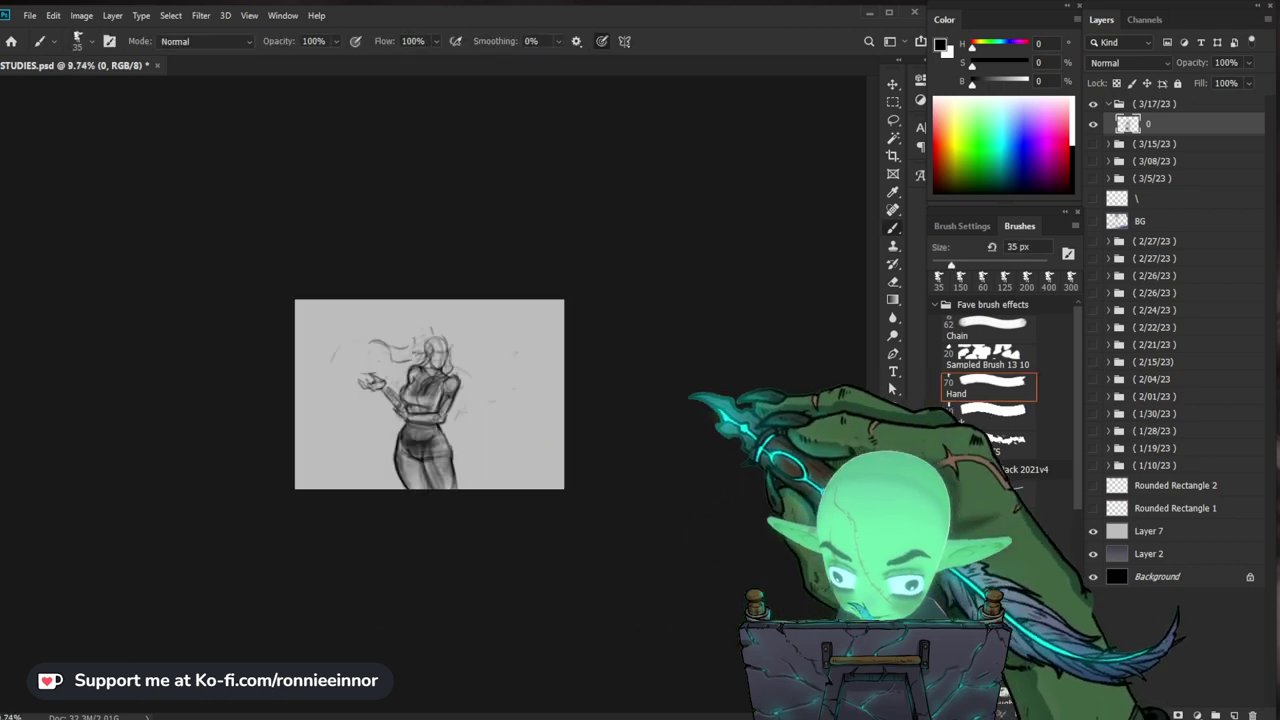
key("ctrl+space")
left_click_drag(420, 457, 465, 475)
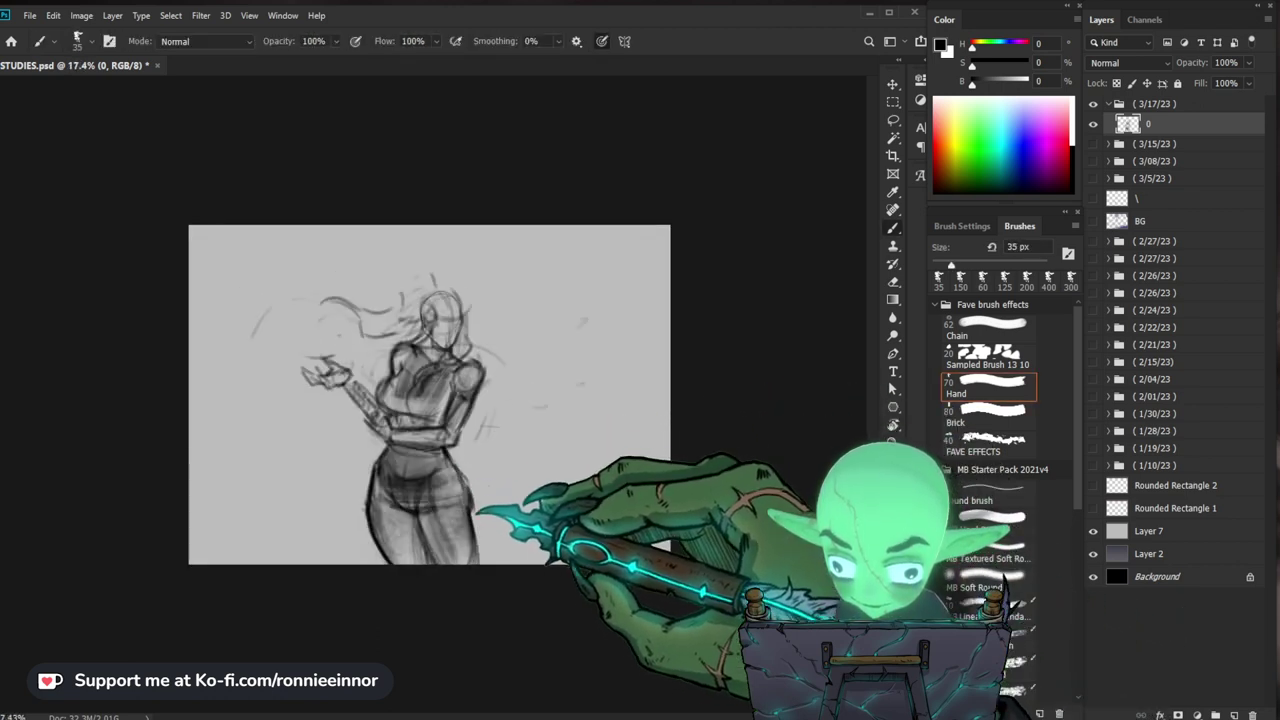
Step: Refine the waist and hip lines with the 35 px Hand brush and lighten the pelvis with the 150 px eraser
key("e")
key("b")
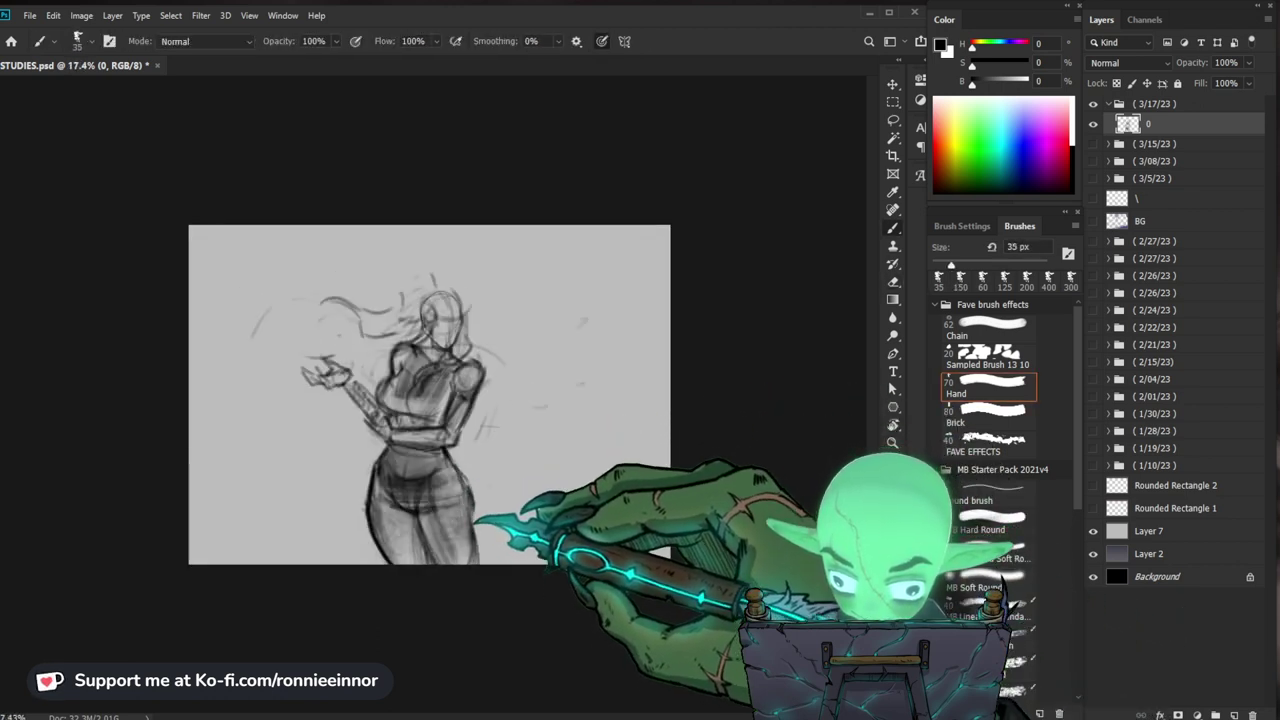
scroll(430, 396, "up", 1)
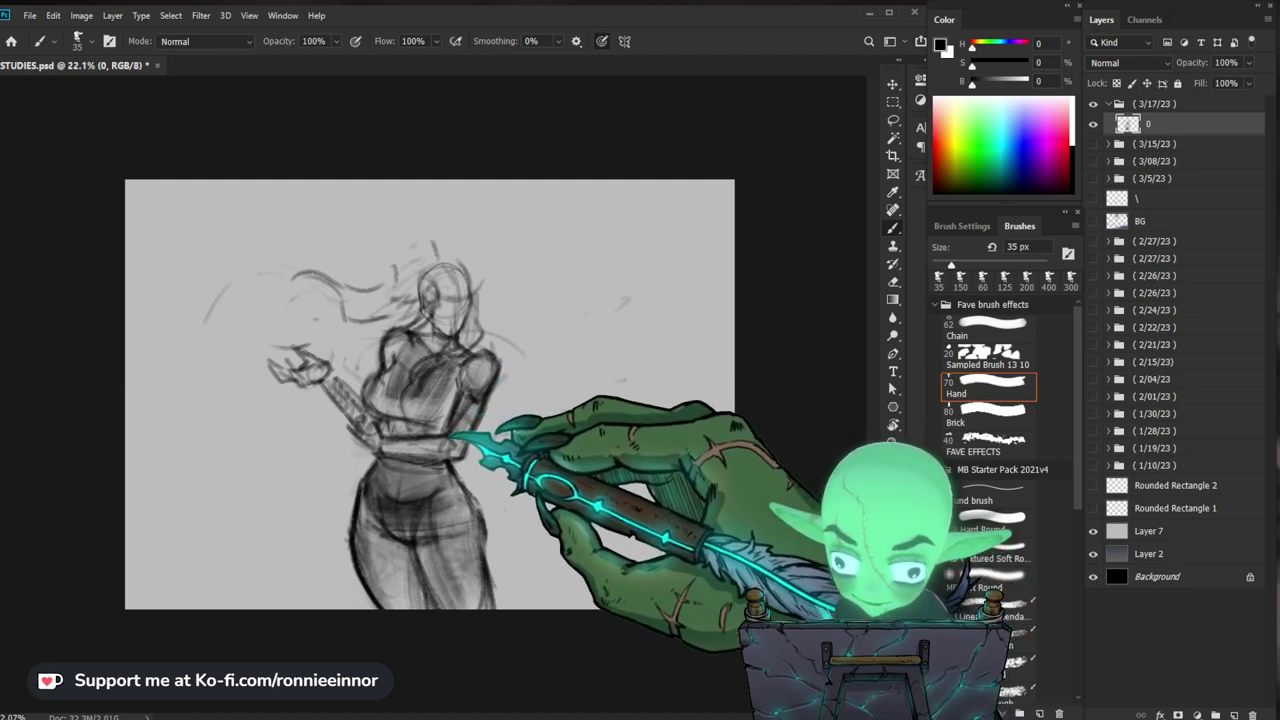
key("e")
key("b")
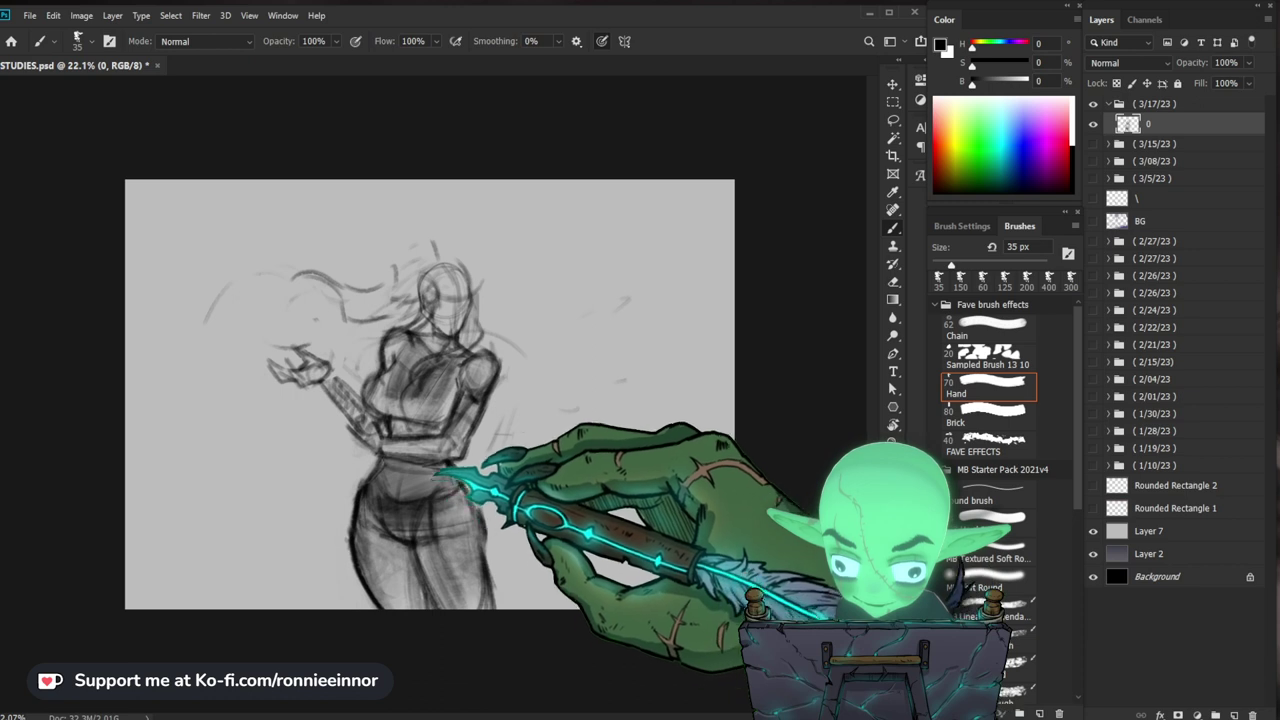
key("ctrl+z")
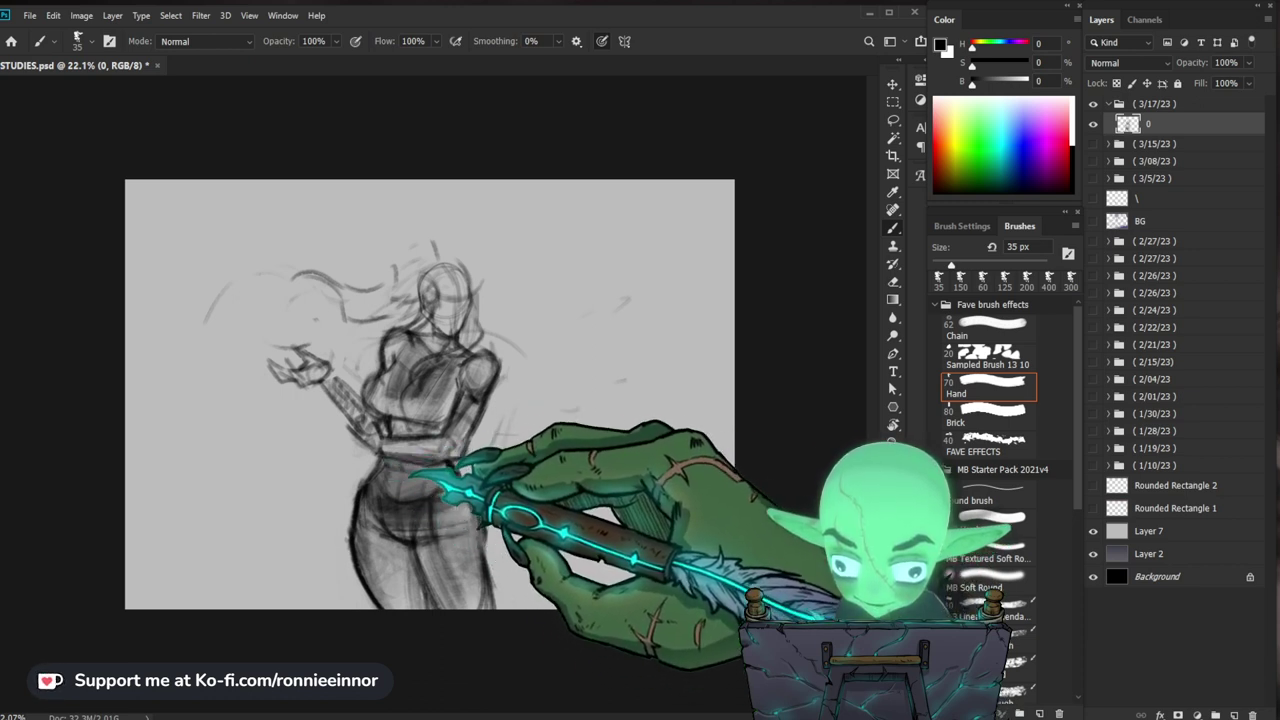
key("e")
left_click_drag(402, 486, 406, 532)
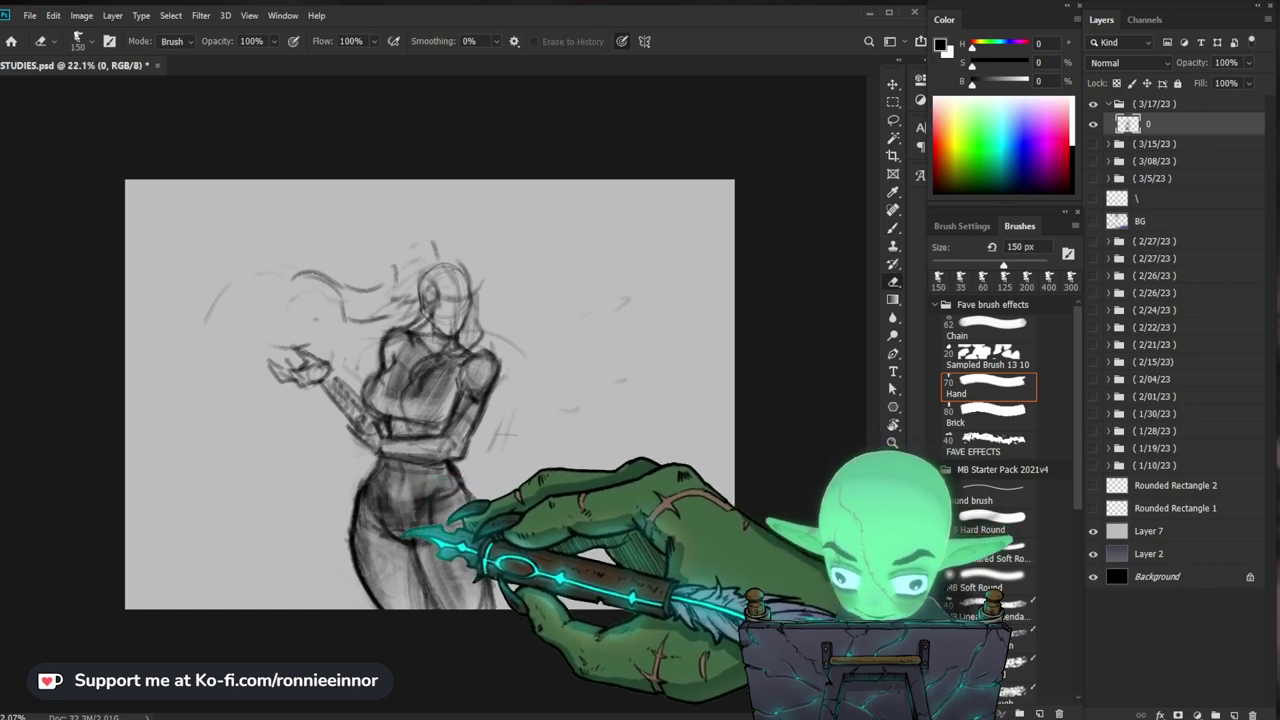
key("b")
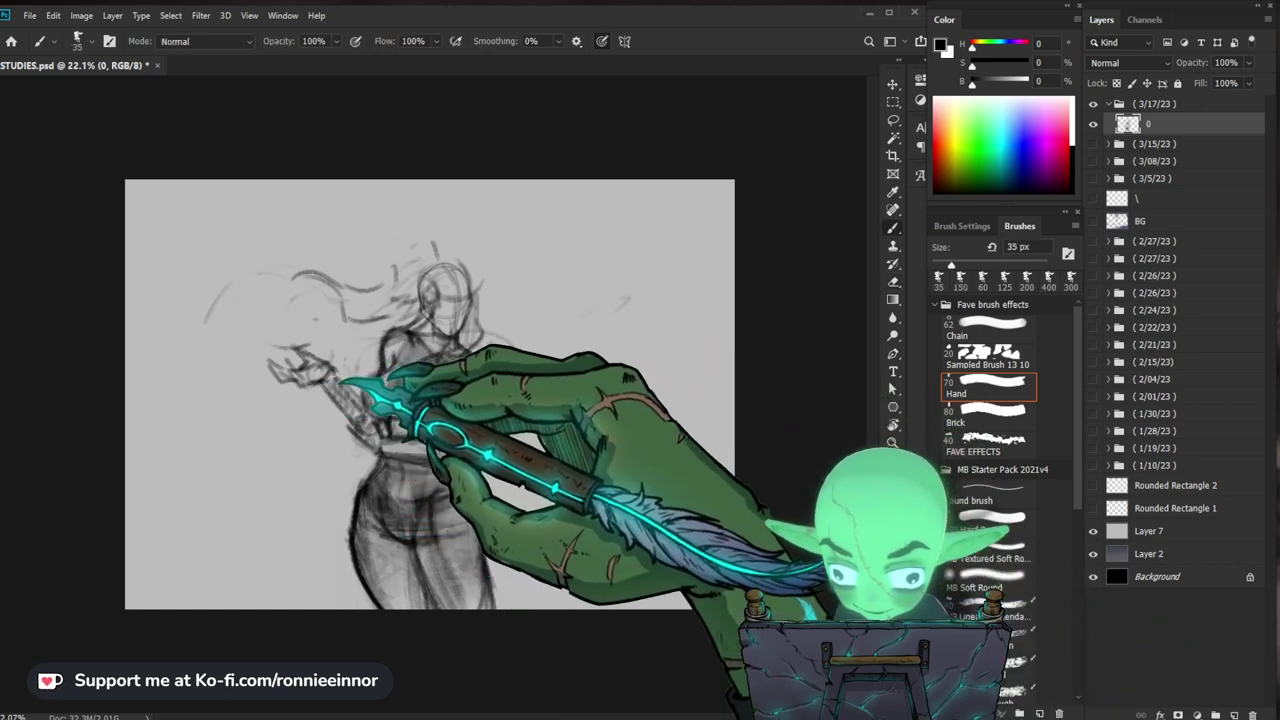
key("ctrl+shift+n")
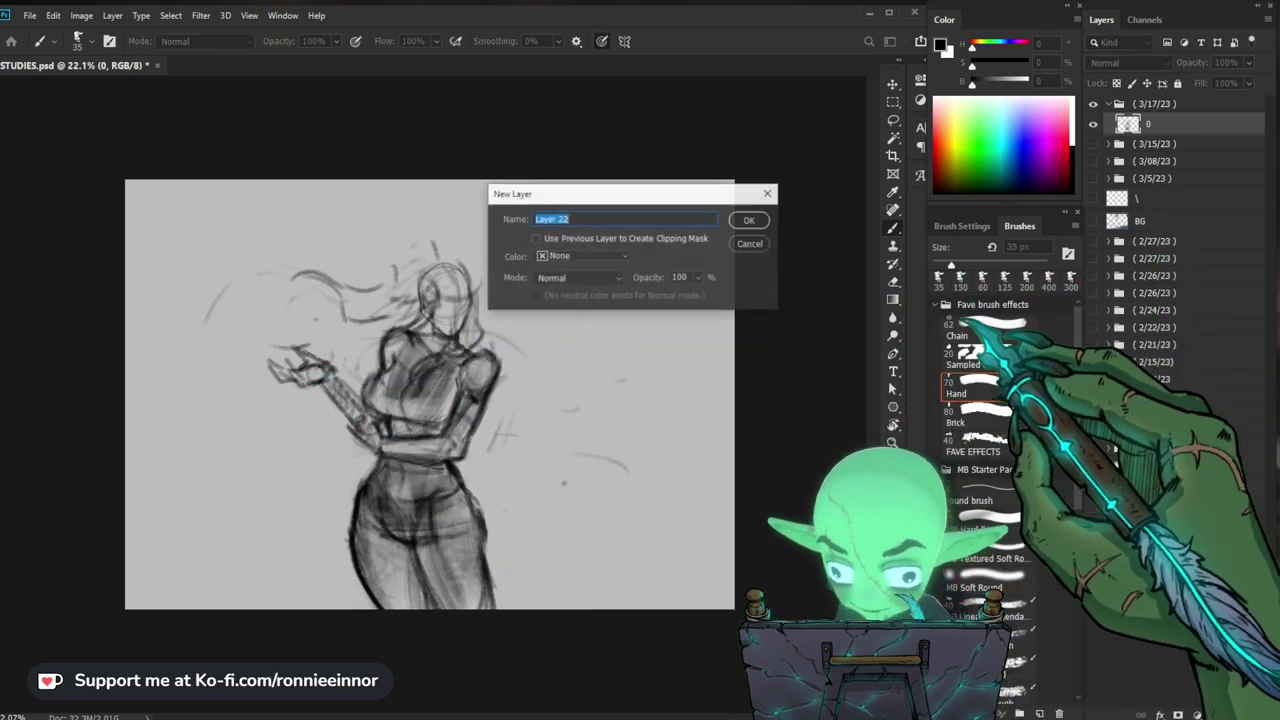
type("1")
key("Return")
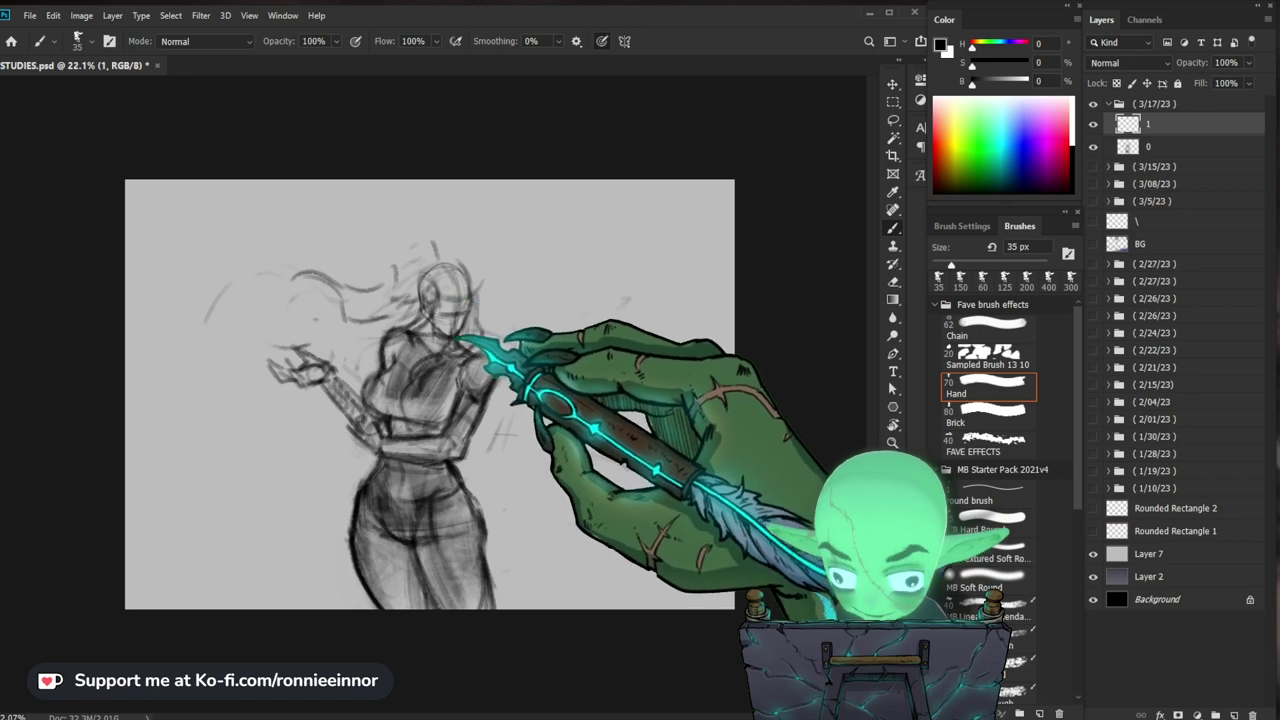
key("e")
key("b")
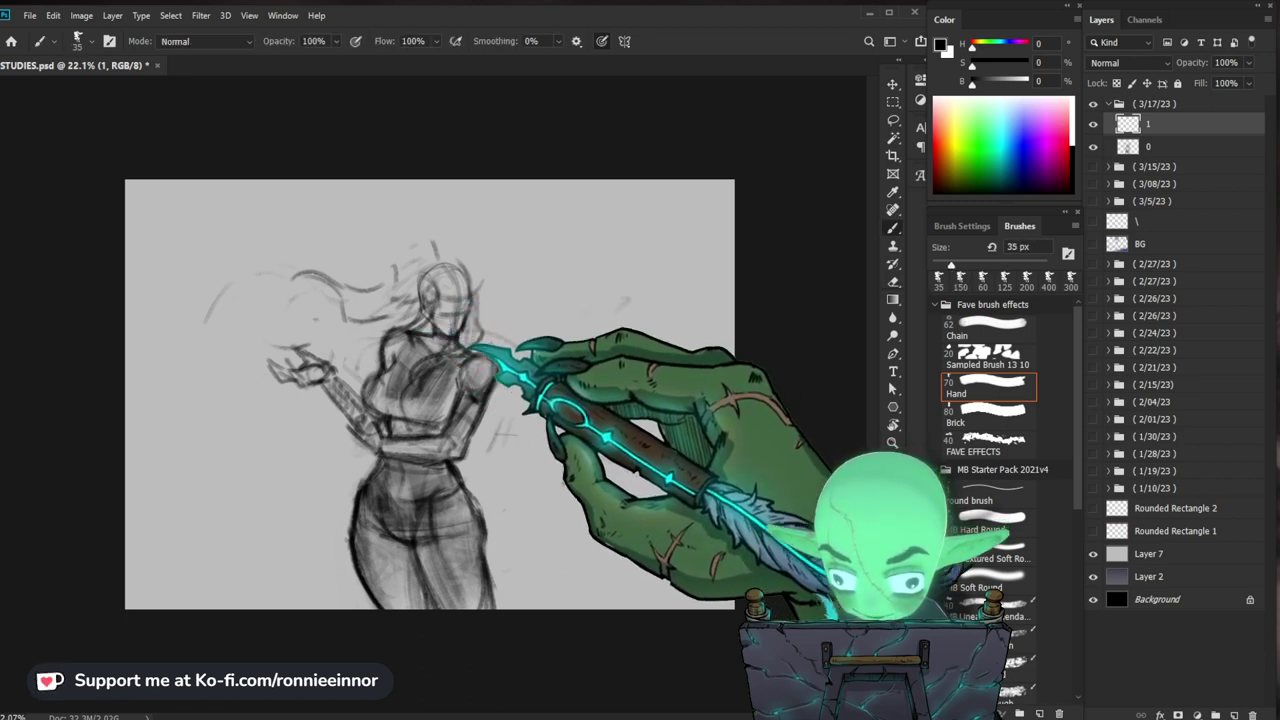
key("ctrl+space")
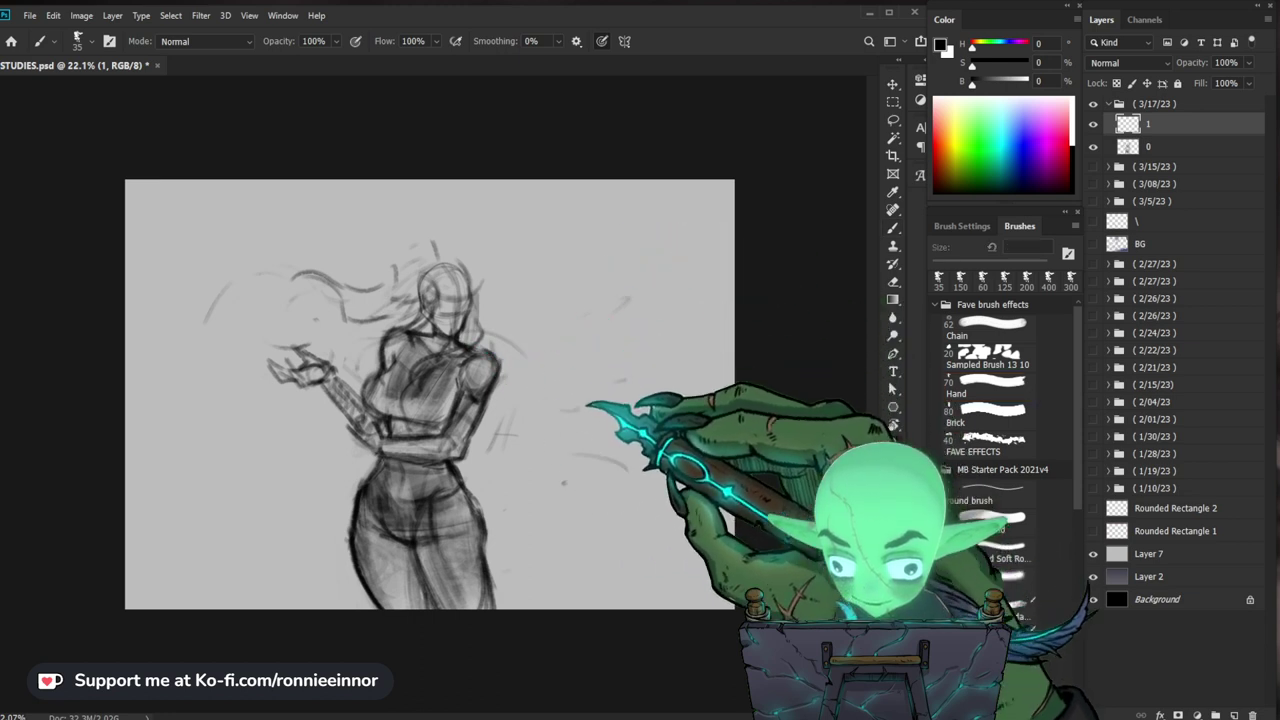
left_click_drag(580, 386, 500, 380)
key("ctrl+space")
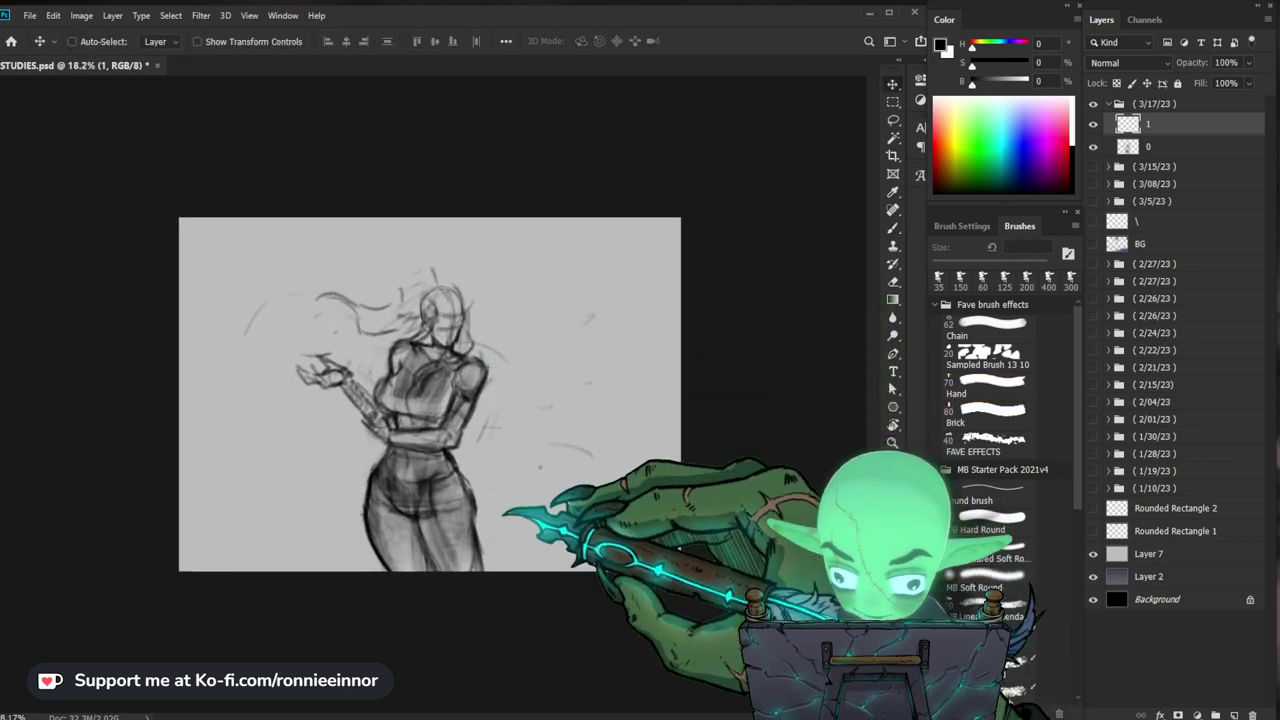
key("ctrl+e")
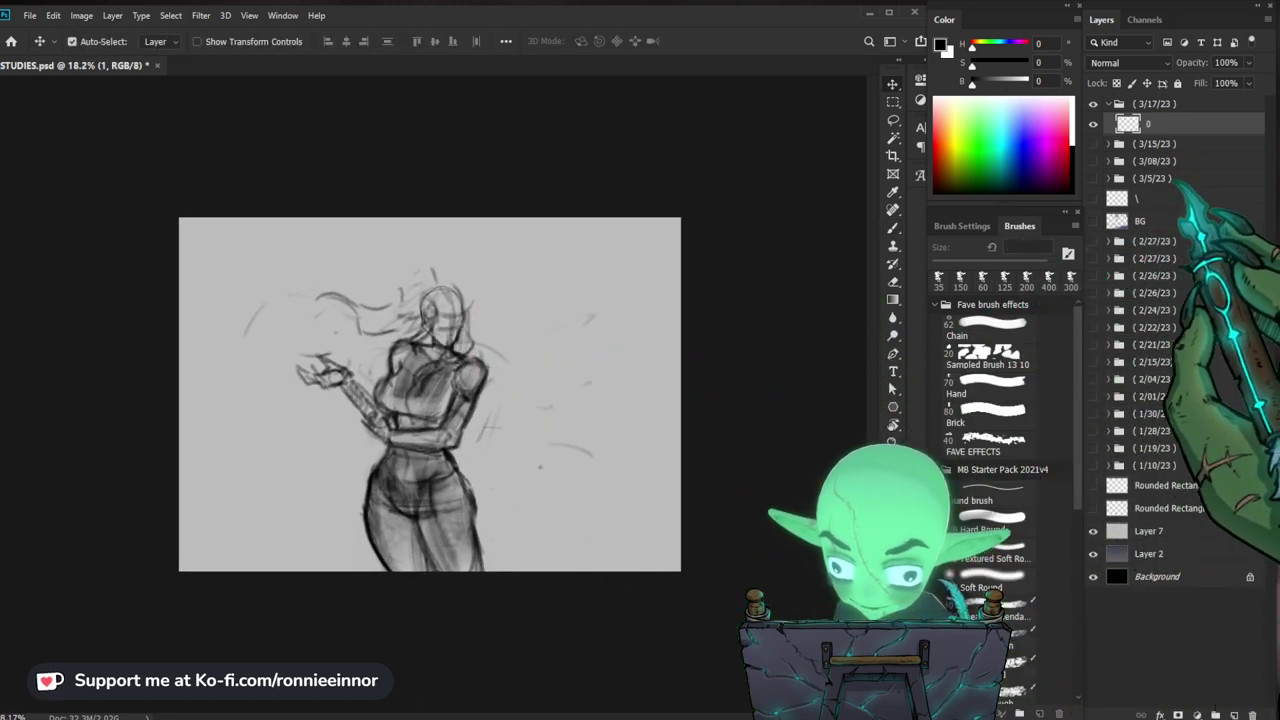
Step: Lasso the head and hair, scale them to 108.82% and raise them slightly, and redraw the neck and chest lines at 35 px
left_click_drag(463, 502, 463, 516)
left_click(481, 335, "ctrl")
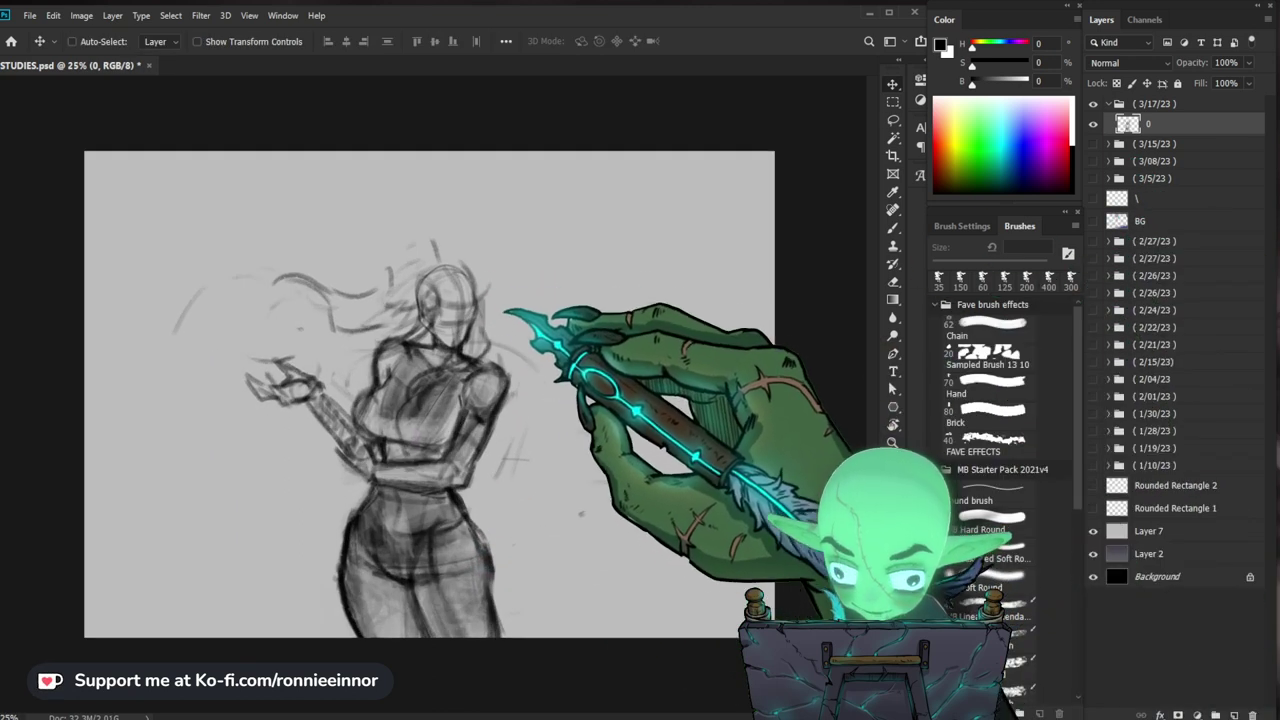
key("l")
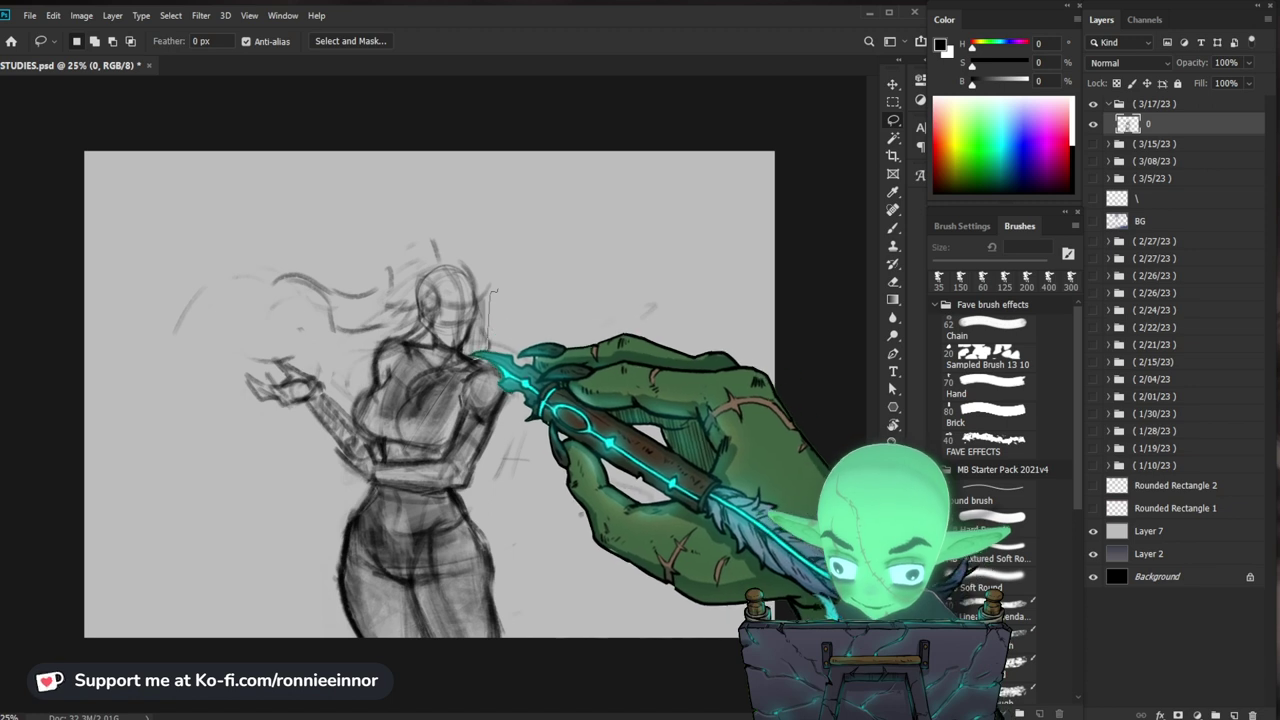
mouse_move(422, 325)
left_mouse_down()
mouse_move(349, 346)
mouse_move(540, 177)
left_mouse_up()
key("ctrl+t")
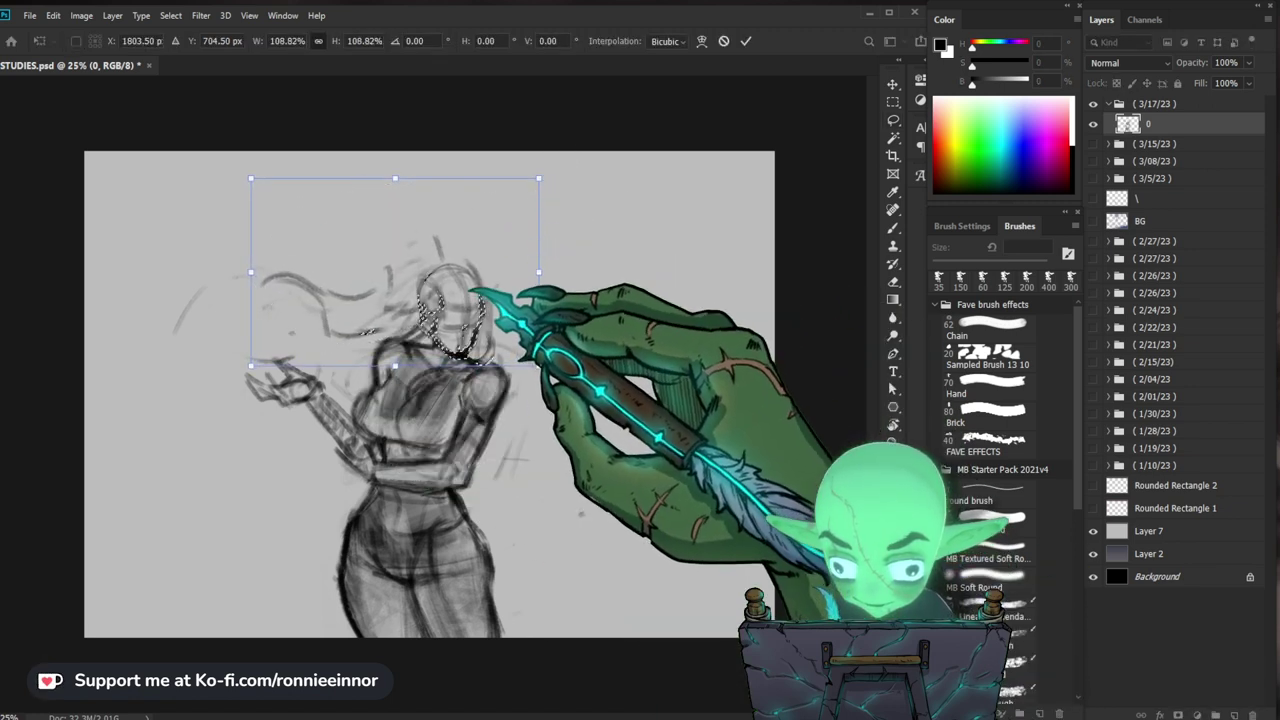
left_click_drag(467, 297, 466, 286)
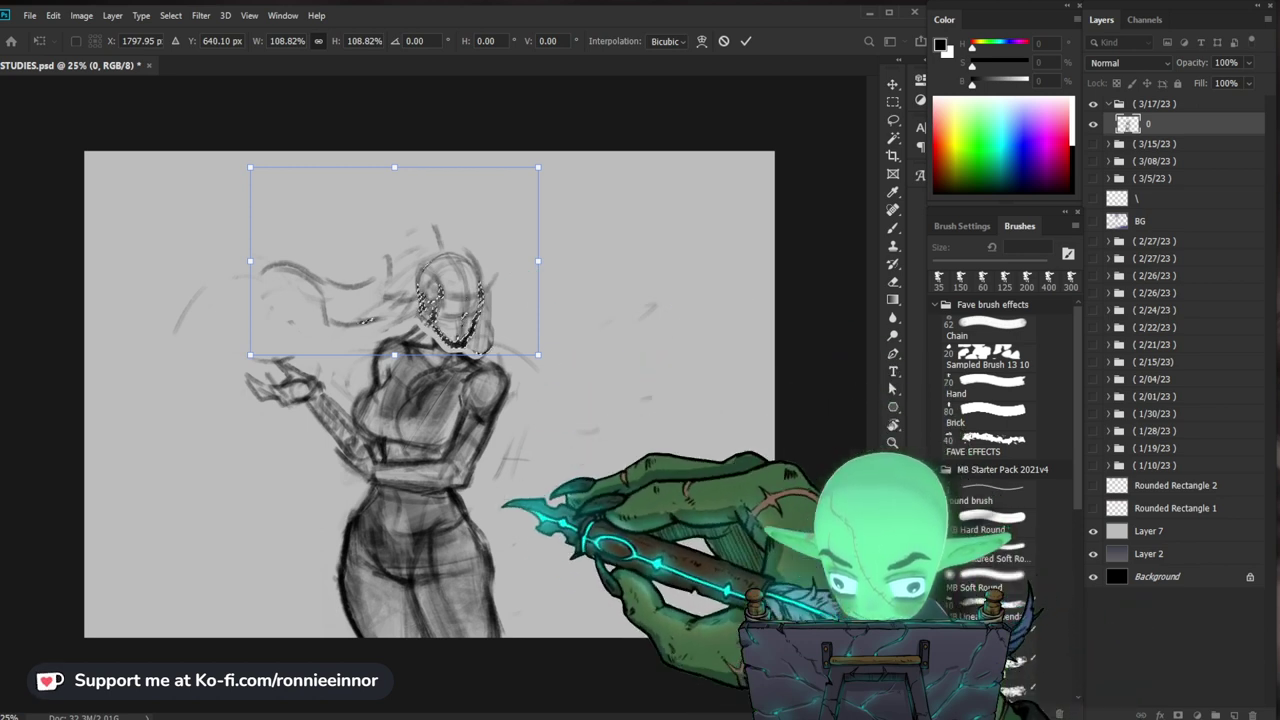
key("Return")
key("ctrl+d")
key("b")
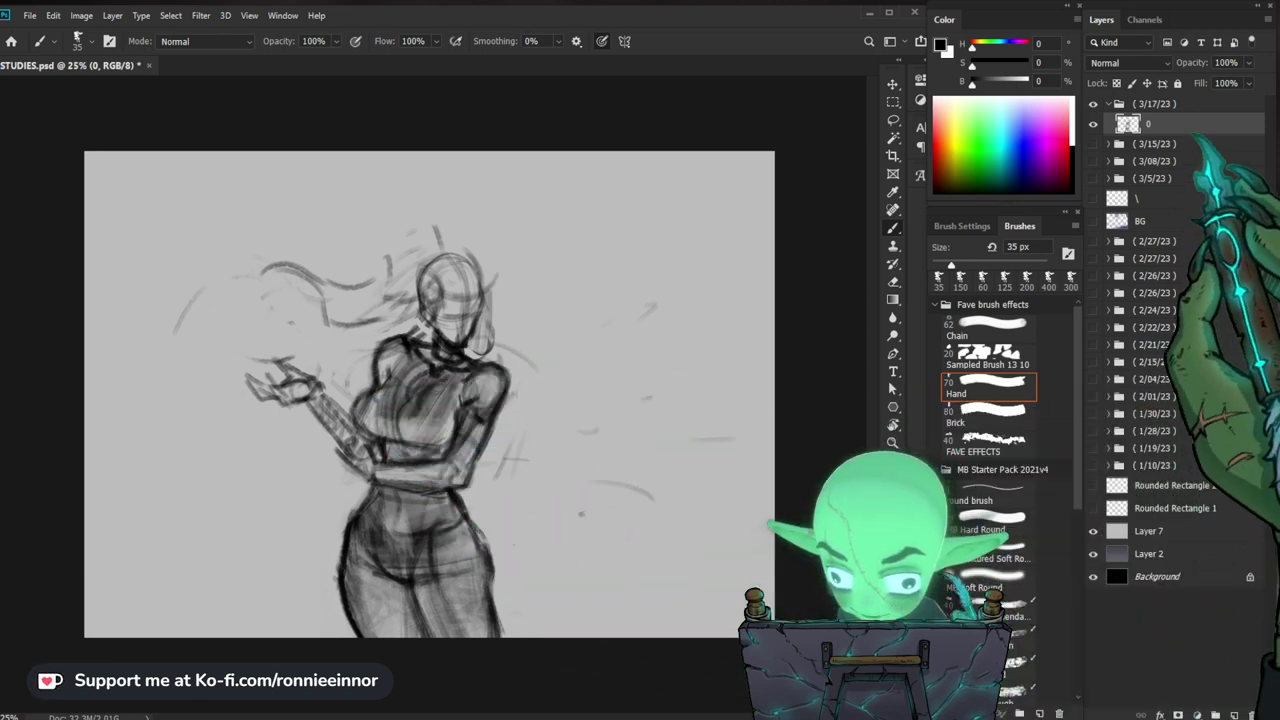
Step: Create a new layer named 1 above the sketch and fade layer 0 to 21% opacity, keeping layer 1 active
key("ctrl+shift+n")
type("1")
key("Return")
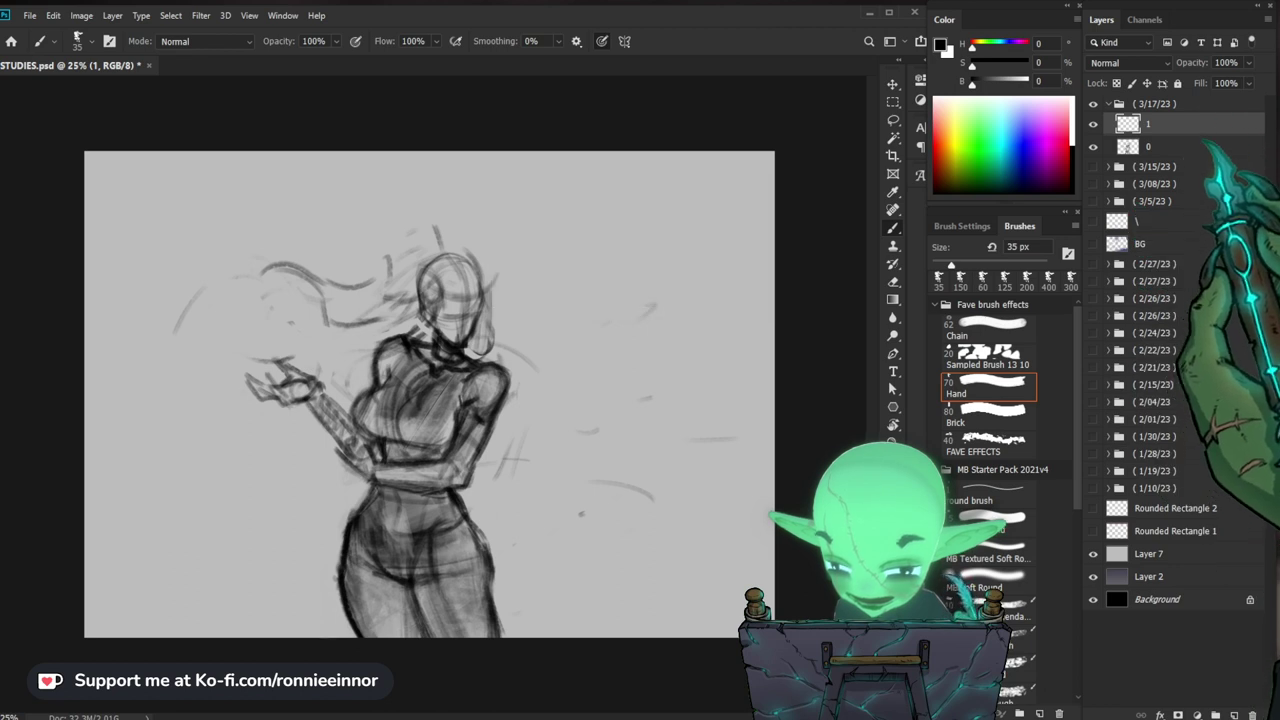
left_click_drag(1207, 80, 1198, 80)
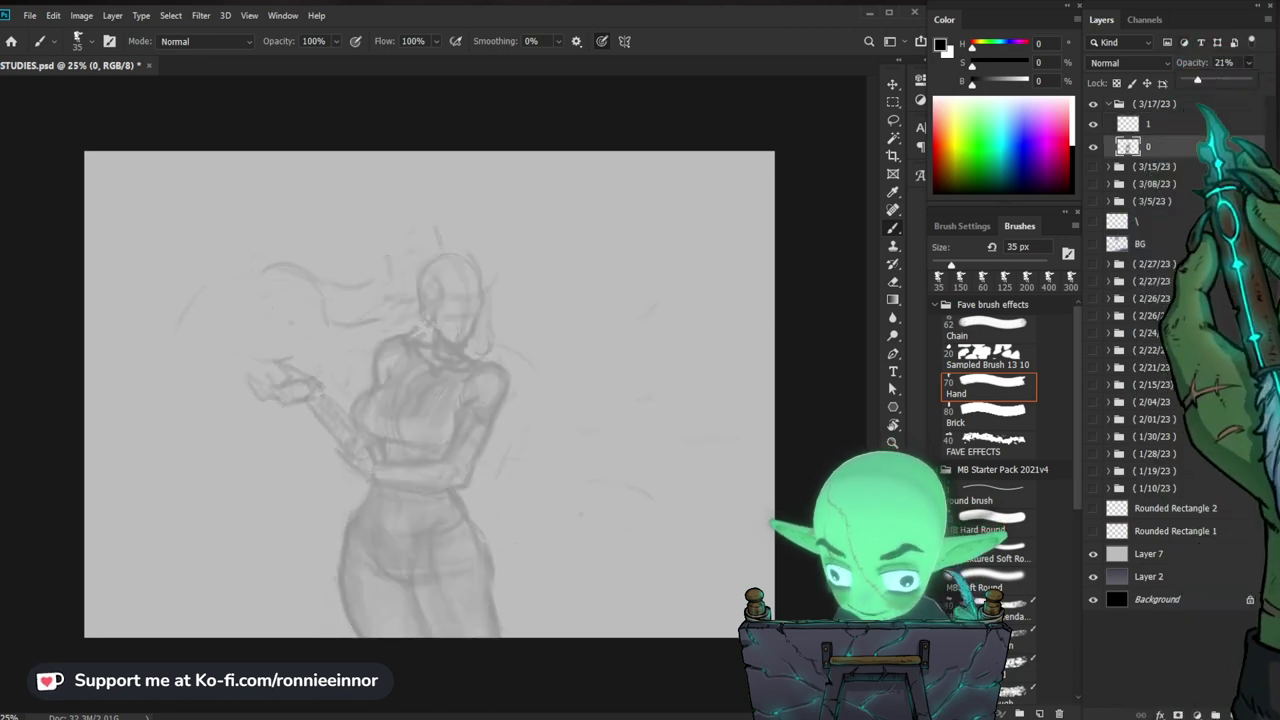
left_click(1150, 124)
Step: Choose the Round brush from MB Starter Pack 2021v4 and set its size to 10 px
left_click(996, 493)
key("b")
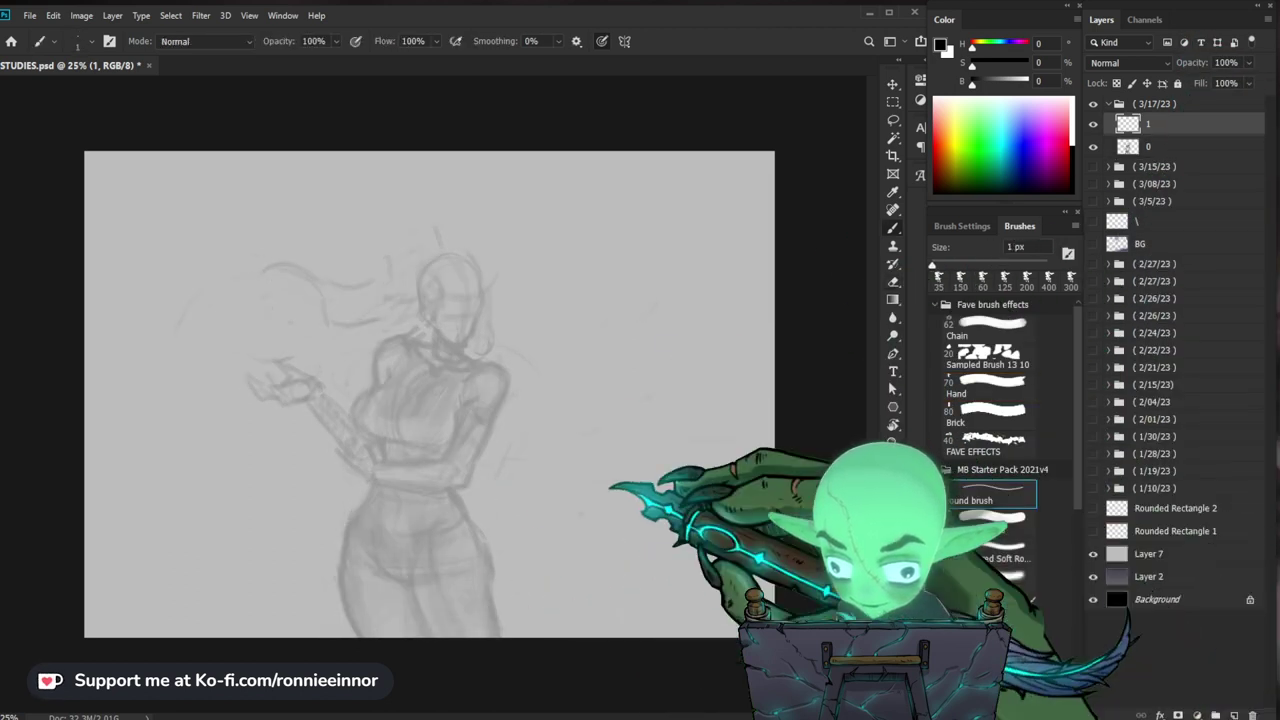
key("bracketright")
key("bracketright")
key("bracketright")
key("bracketright")
key("bracketright")
key("bracketright")
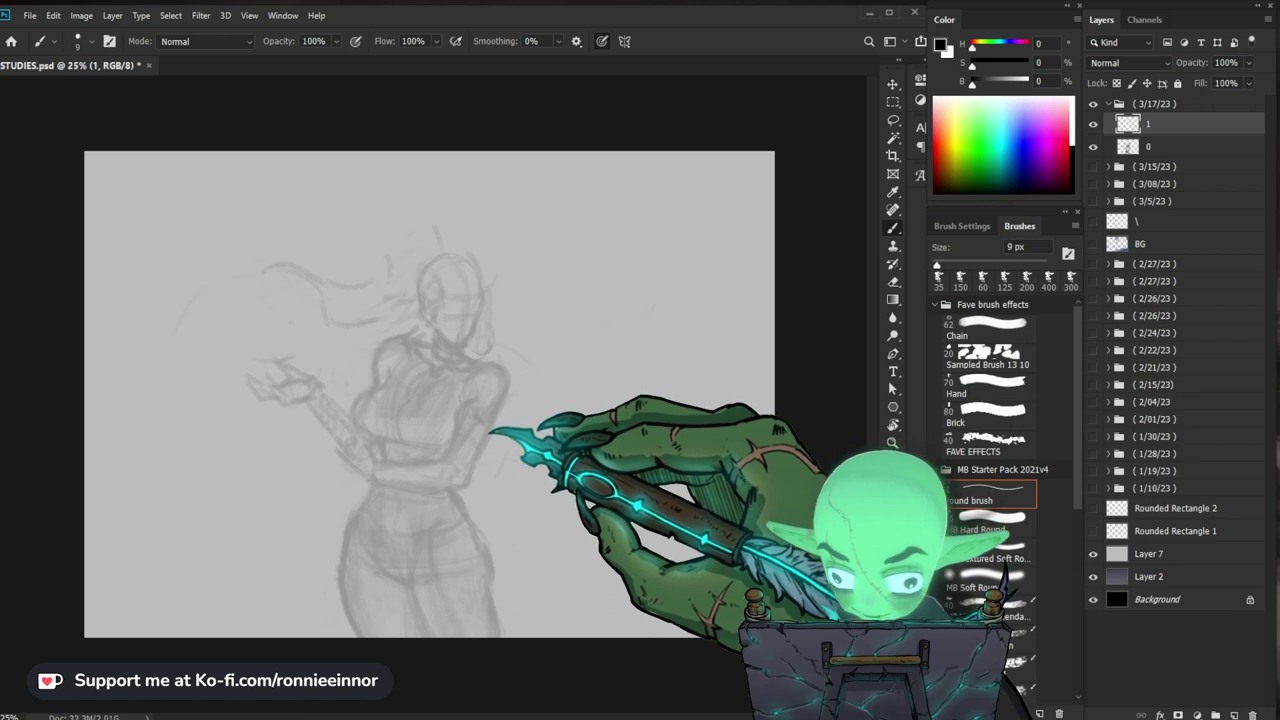
key("bracketleft")
key("ctrl+space")
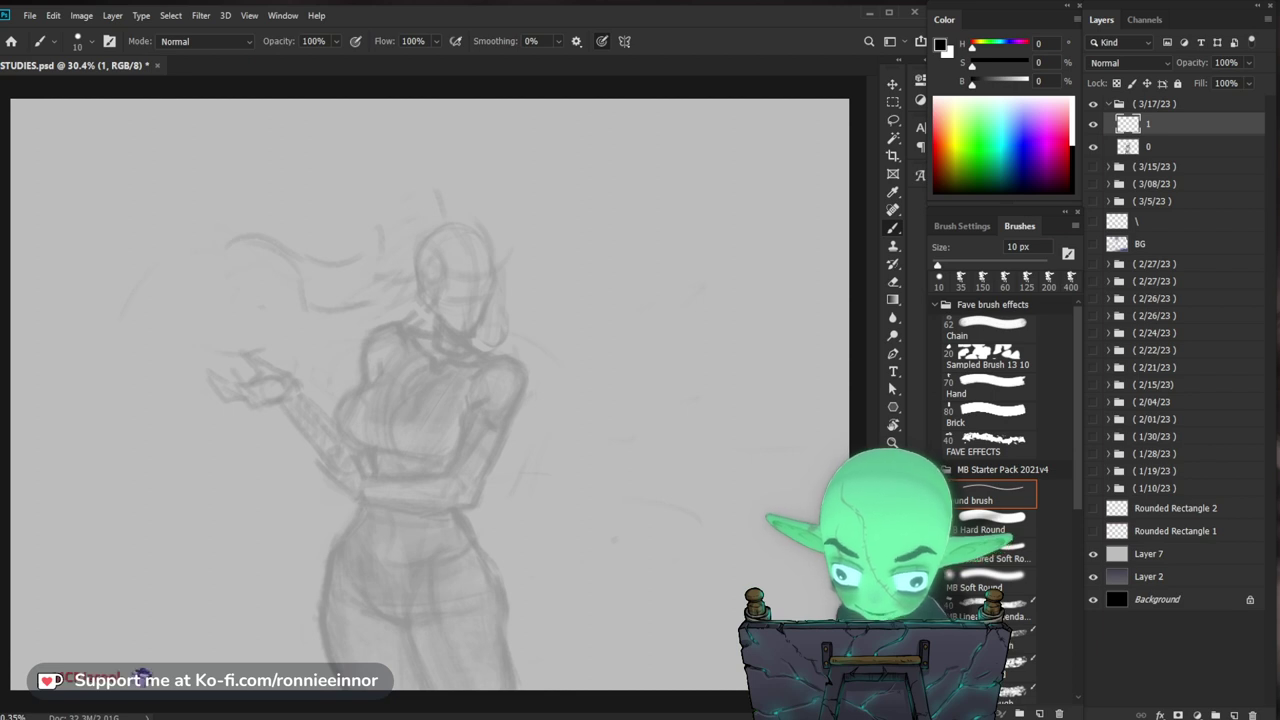
key("super+d")
key("super+d")
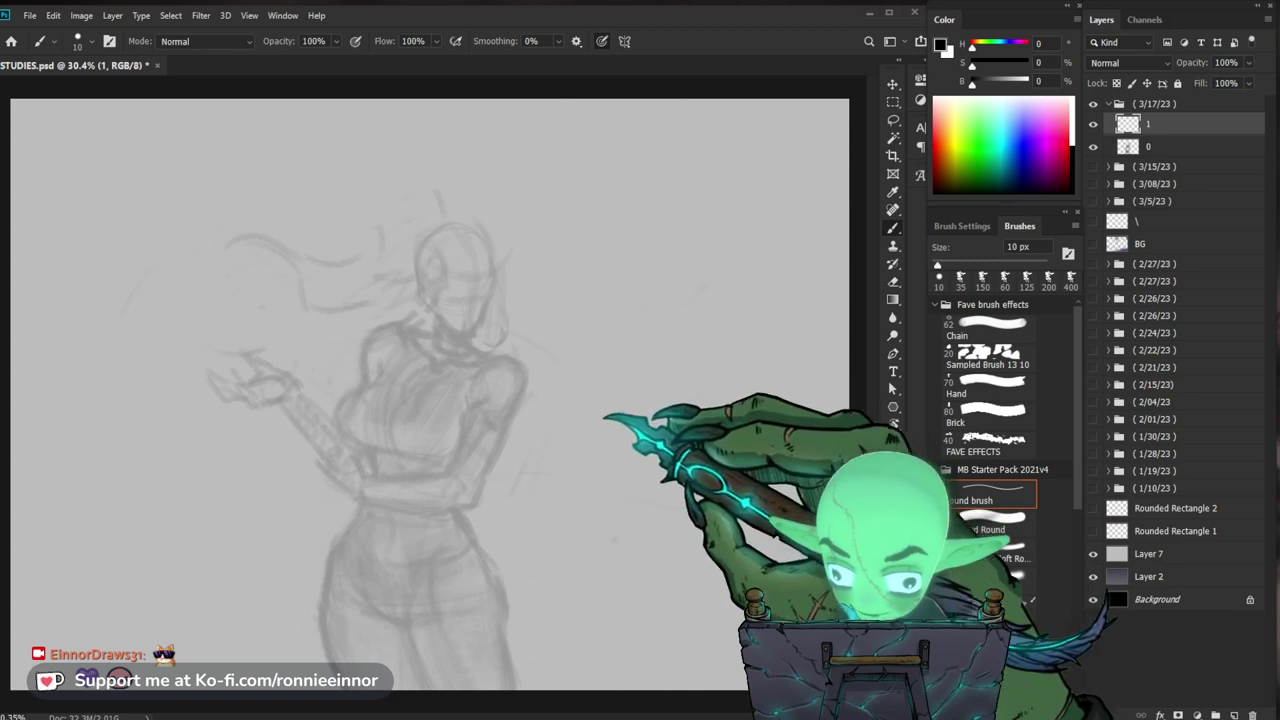
Step: Draw clean line art for the skull outline and ear on layer 1 with the 10 px Round brush
left_click_drag(660, 395, 634, 388)
left_click_drag(497, 391, 524, 314)
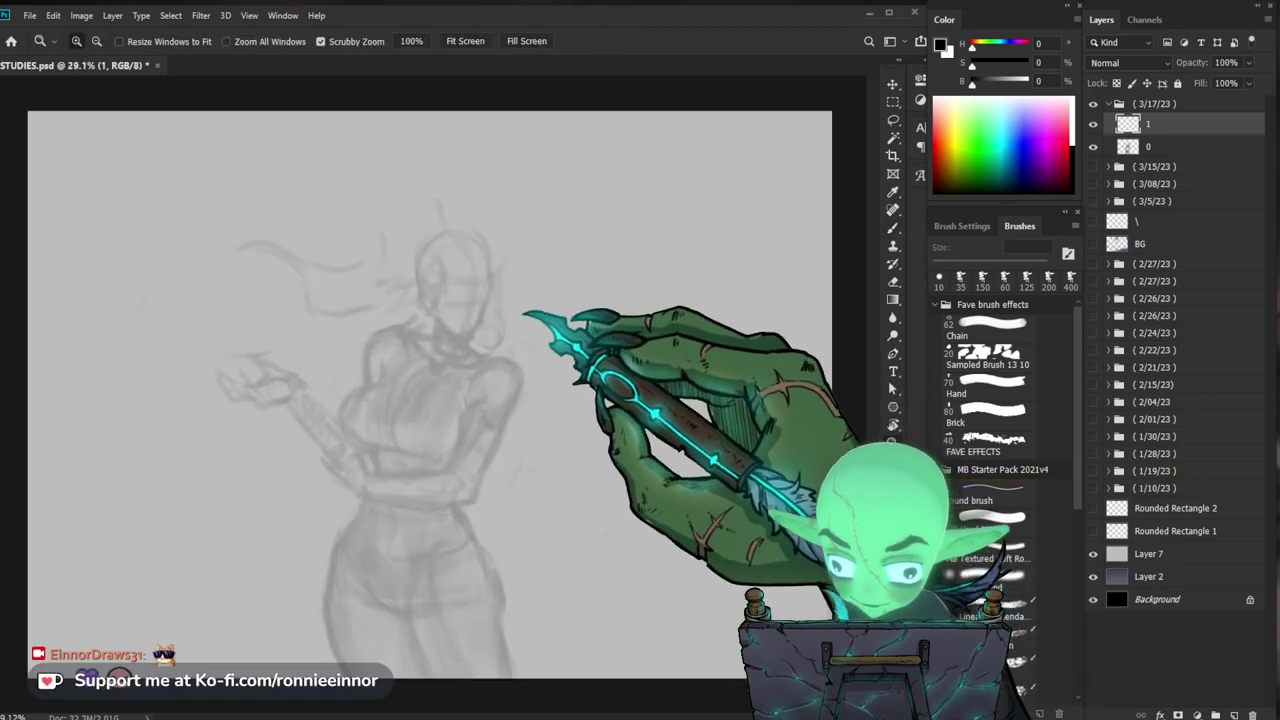
key("b")
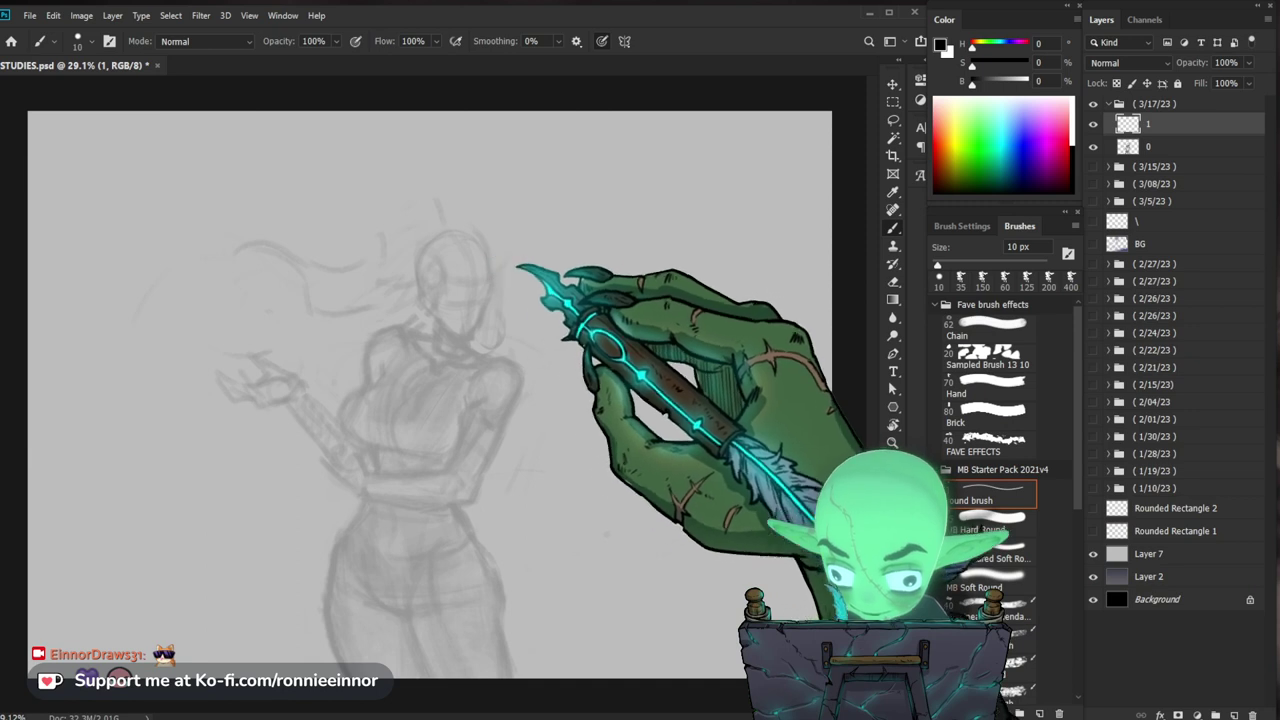
left_click_drag(497, 308, 528, 304)
mouse_move(485, 241)
left_mouse_down()
mouse_move(503, 321)
mouse_move(557, 383)
left_mouse_up()
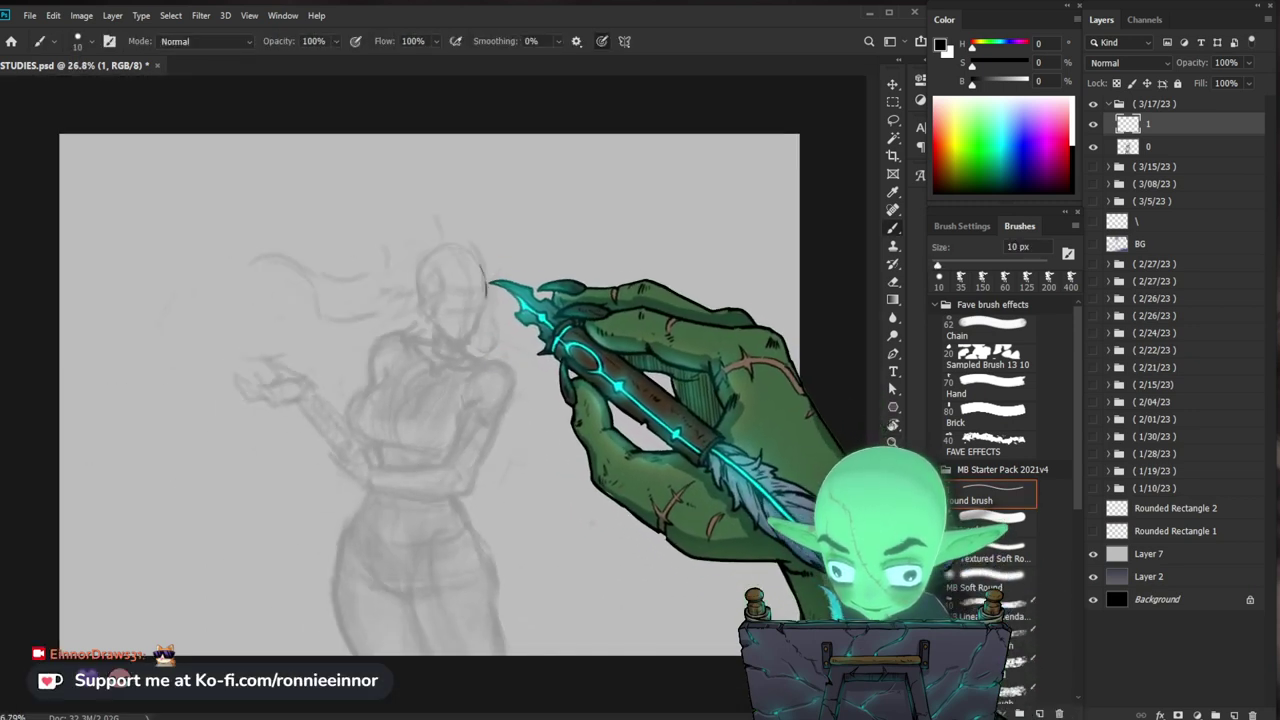
mouse_move(487, 282)
left_mouse_down()
mouse_move(452, 250)
mouse_move(420, 298)
mouse_move(431, 299)
left_mouse_up()
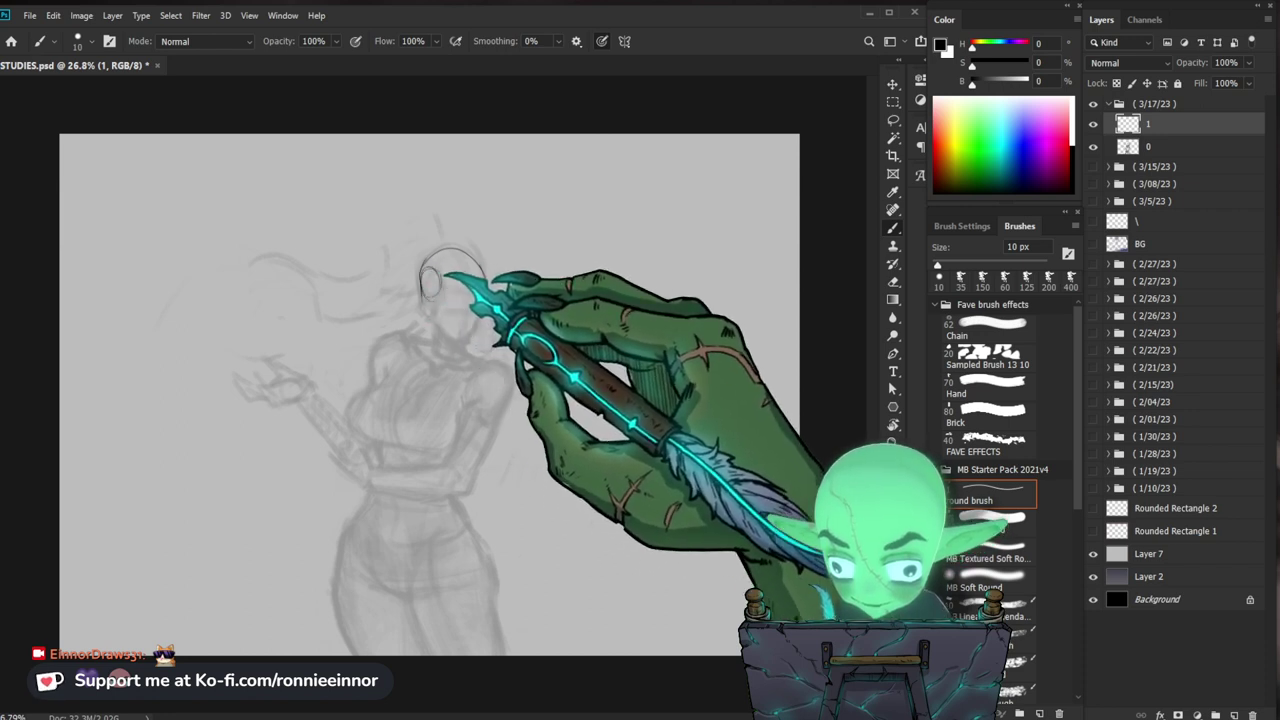
Step: Enlarge the eraser to 80 px and erase the ear shape inside the head outline
key("e")
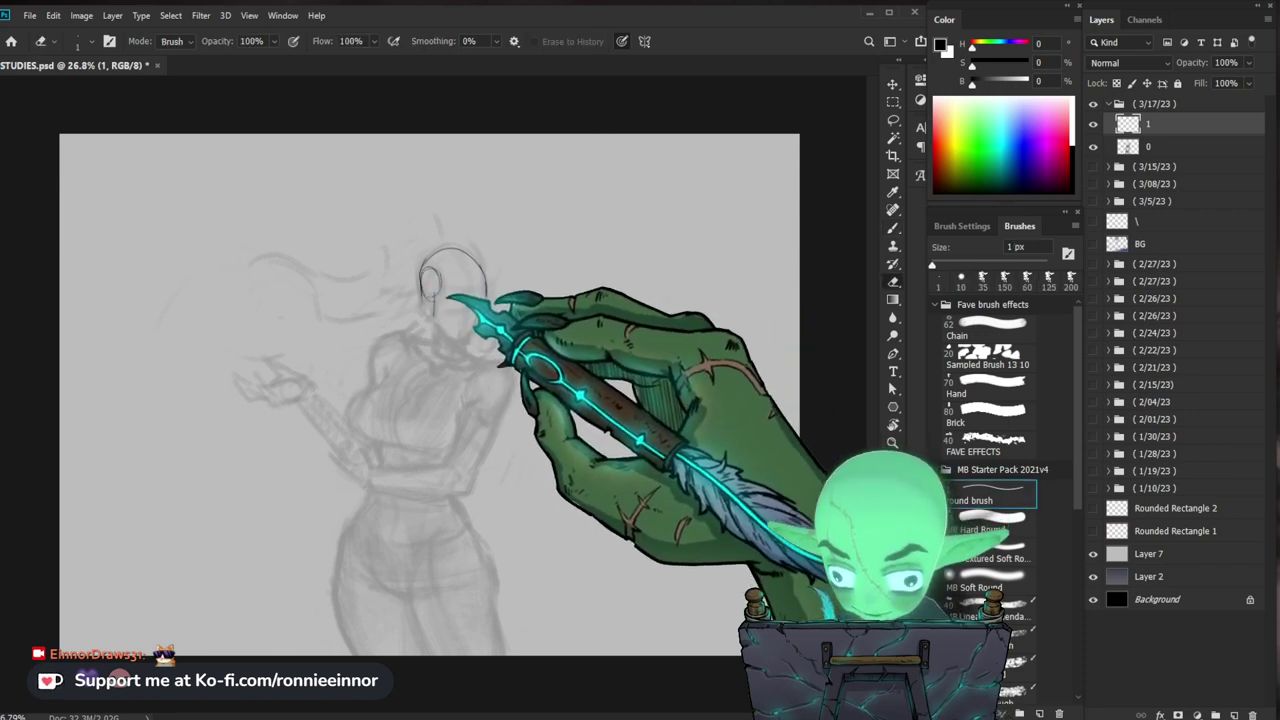
key("]")
key("]")
key("]")
key("]")
key("]")
key("]")
key("]")
key("]")
key("]")
key("]")
key("]")
key("]")
key("]")
key("]")
key("]")
key("]")
left_click_drag(434, 270, 433, 292)
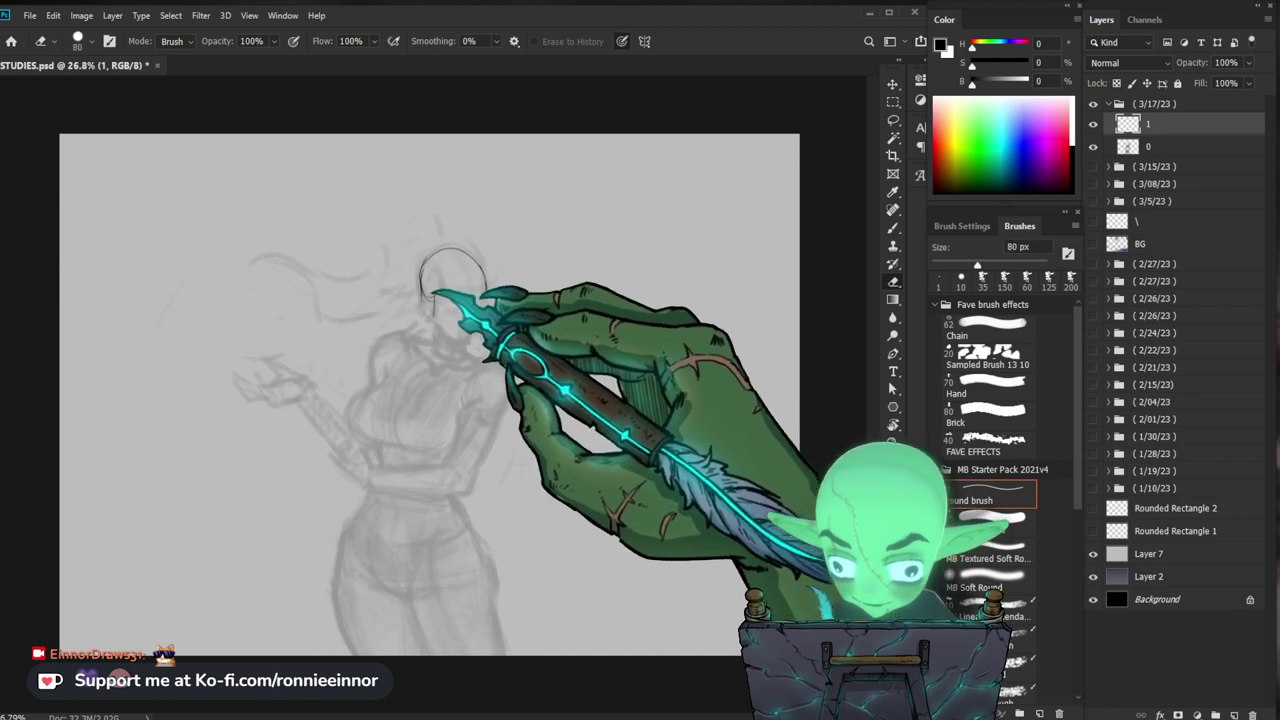
Step: Redraw the ear oval and draw the neck lines on layer 1 with the 10 px Round brush, erasing stray ends
key("b")
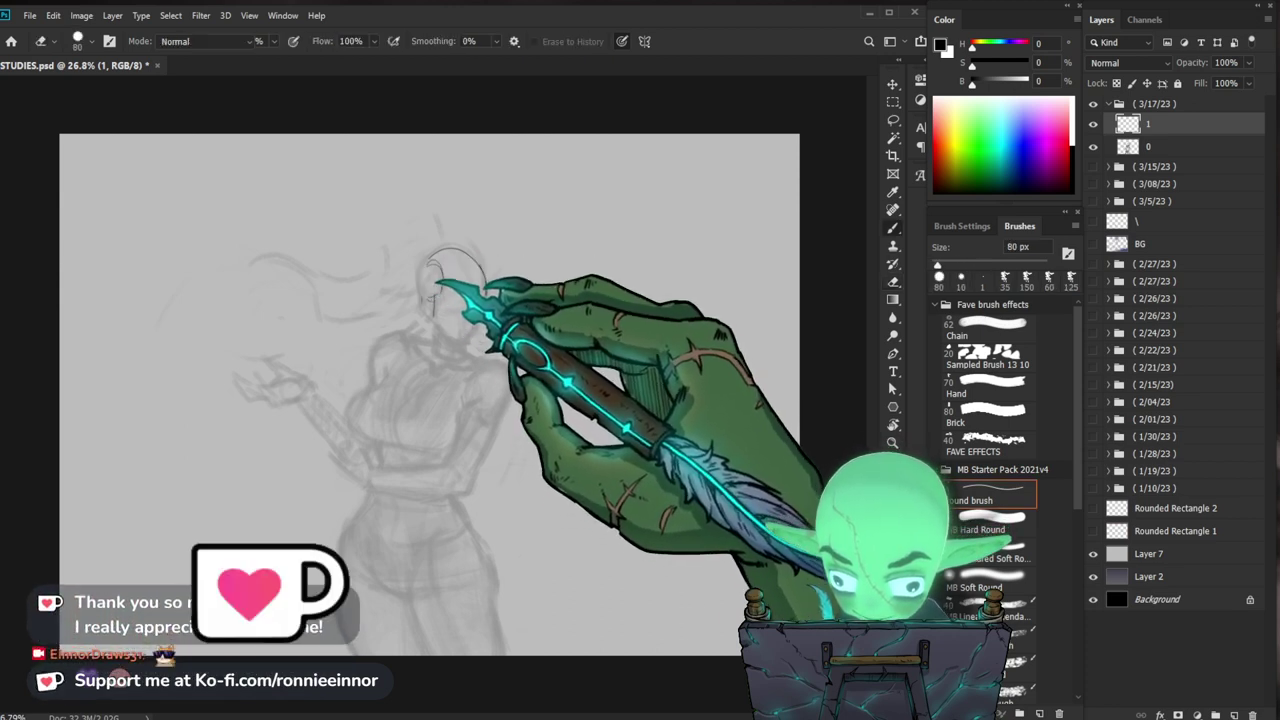
key("b")
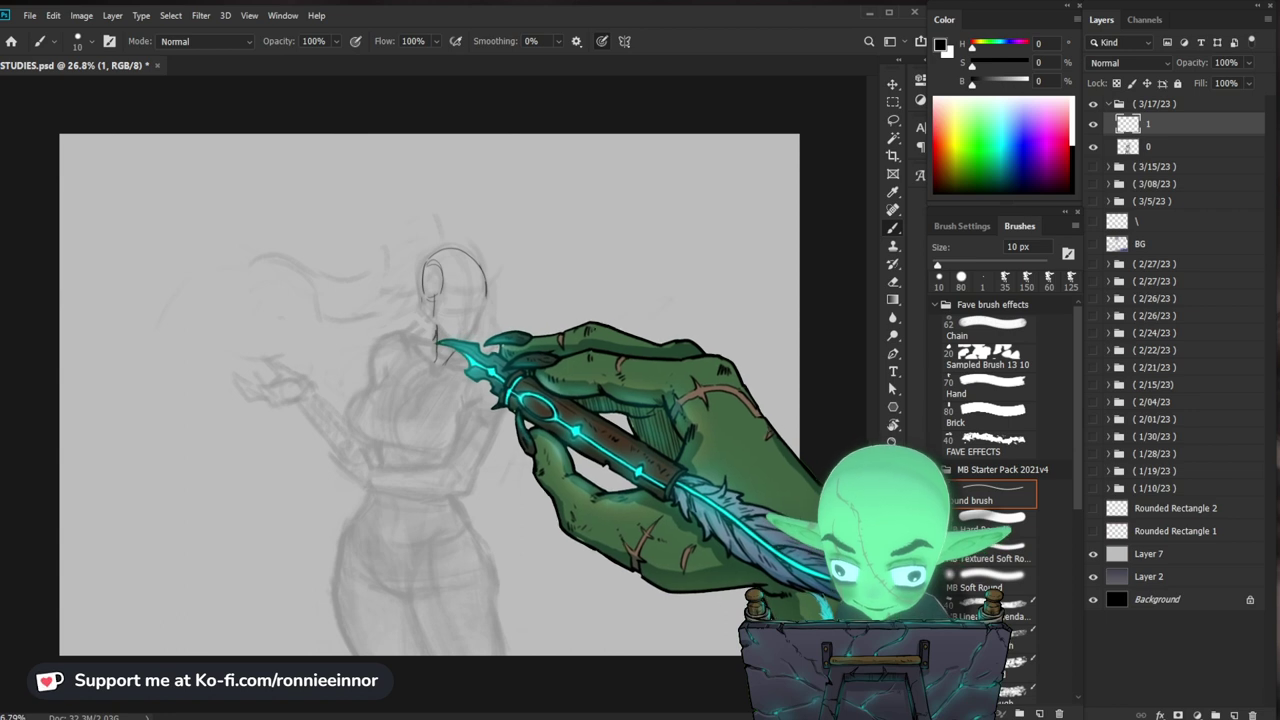
key("e")
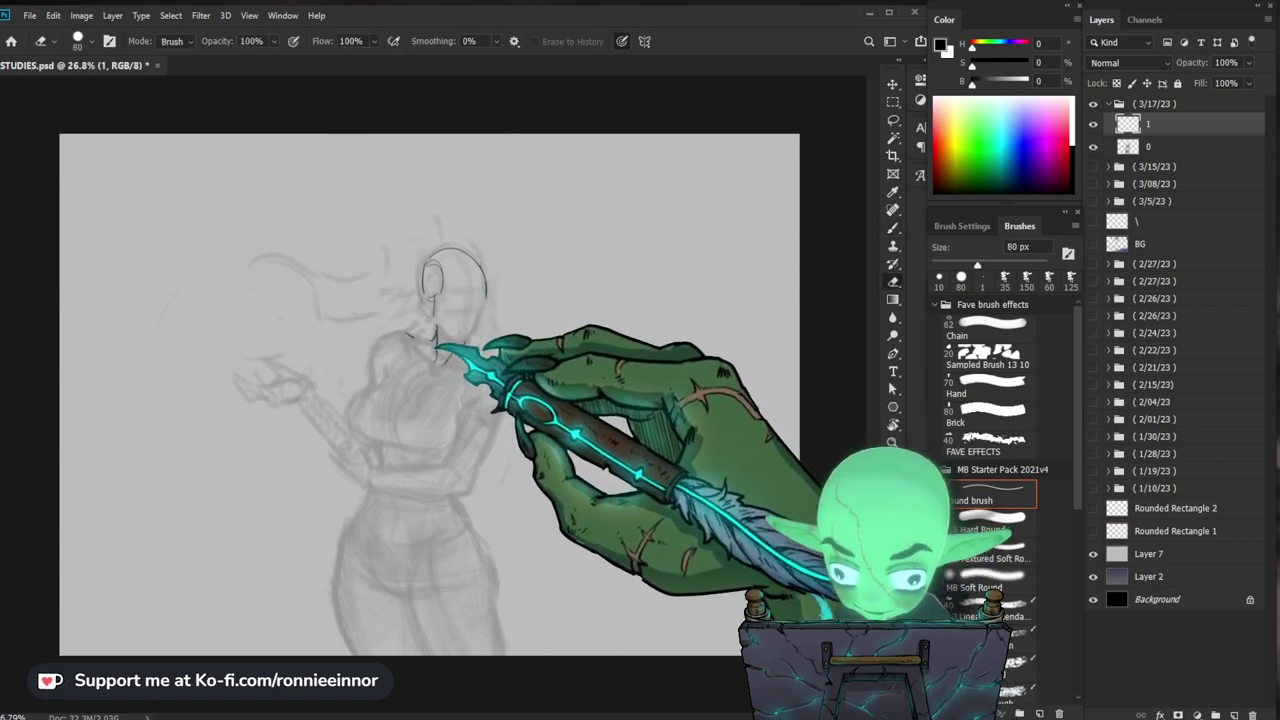
key("b")
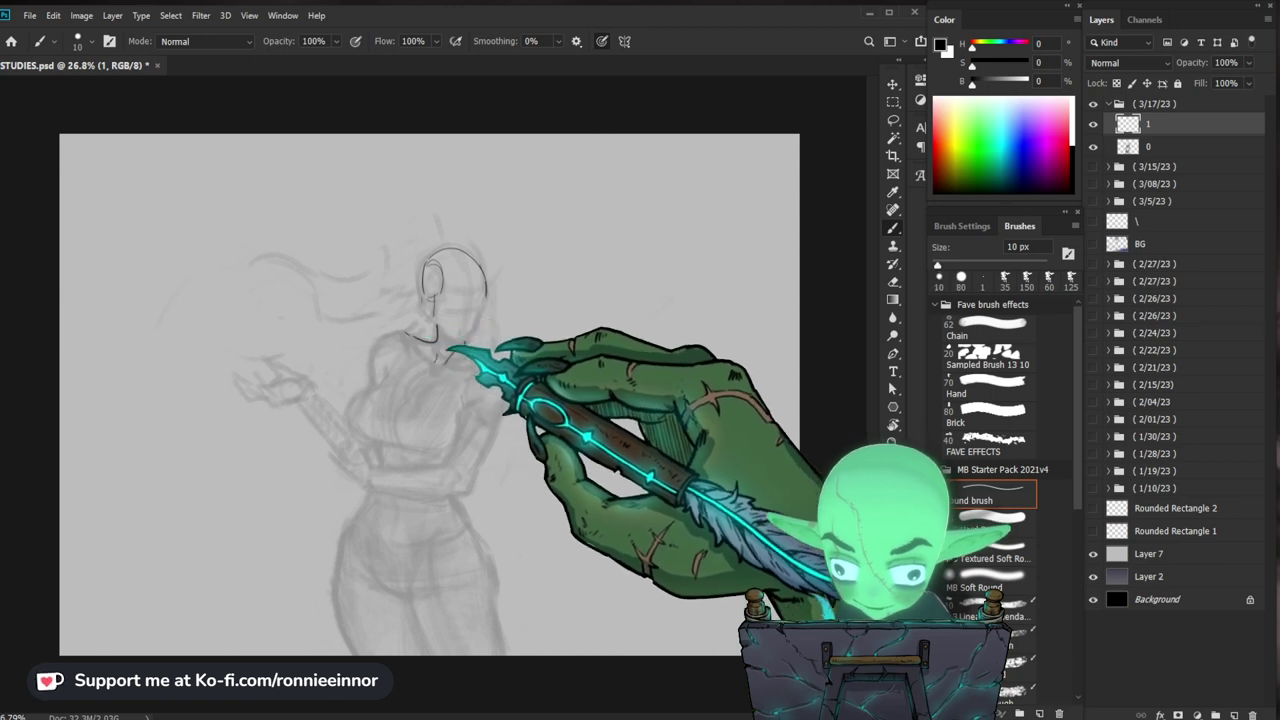
key("e")
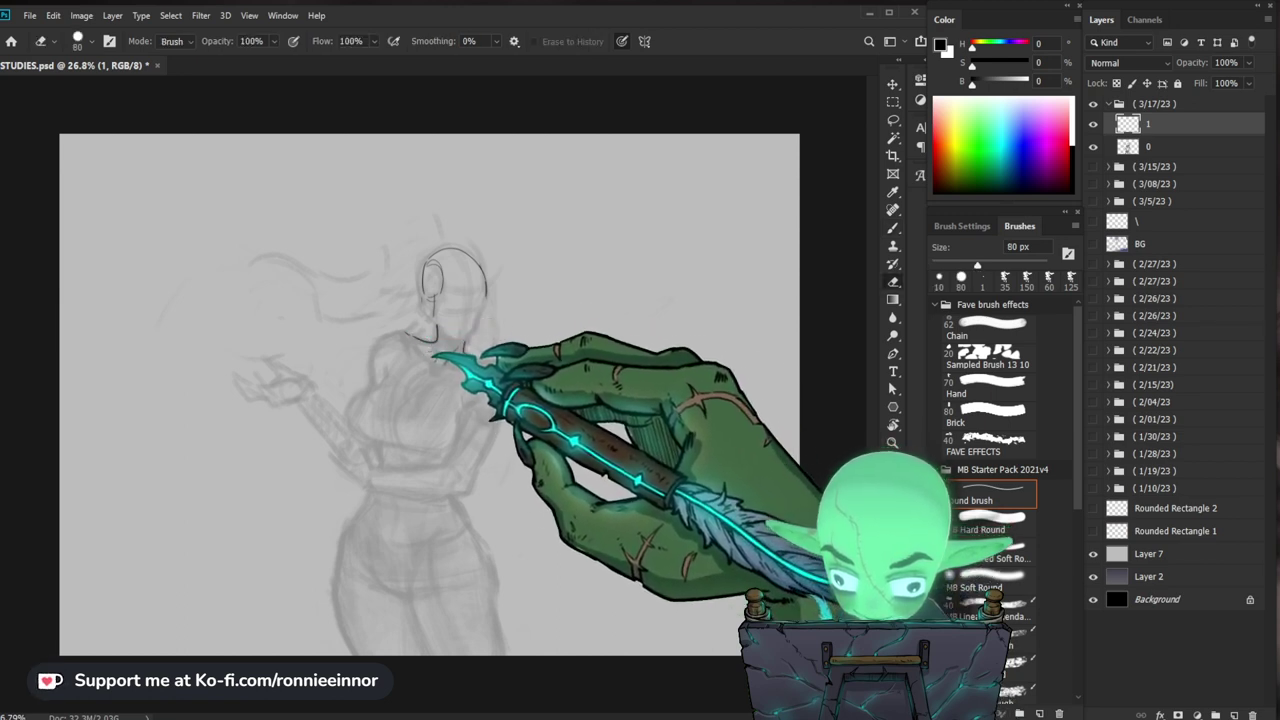
key("b")
key("e")
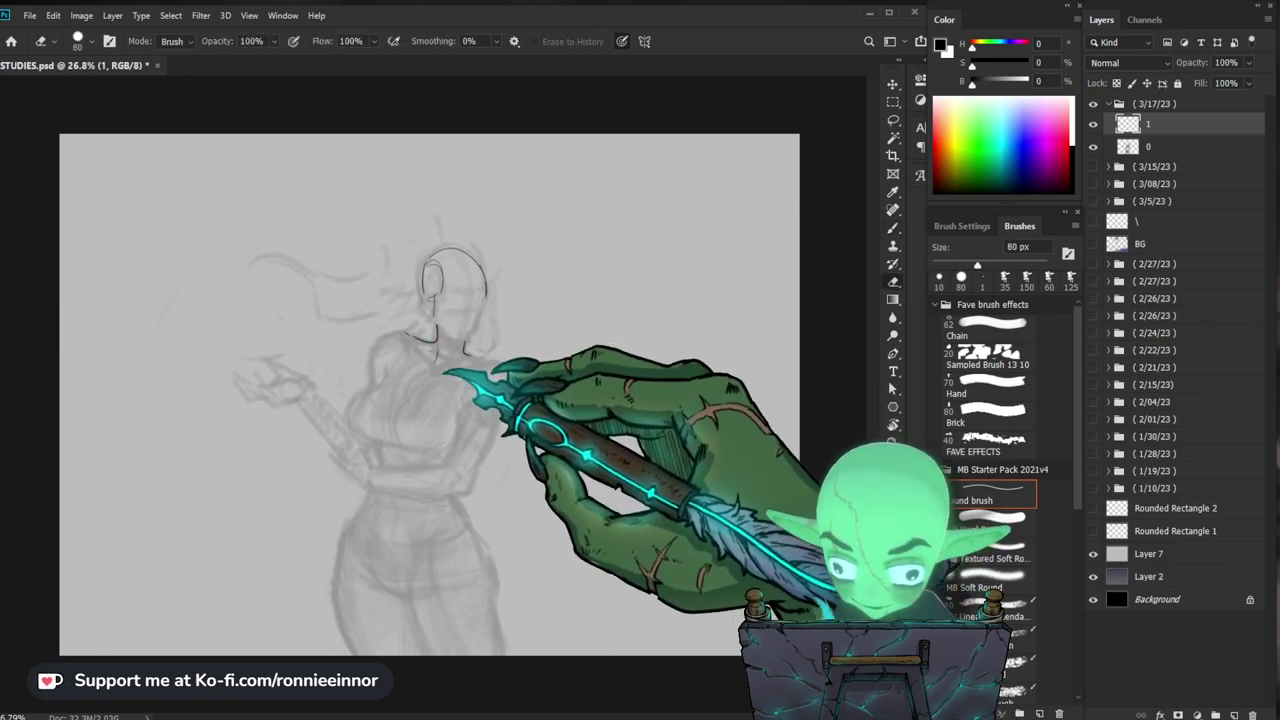
key("b")
Step: Draw the collarbone, the near shoulder and both edges of the near upper arm, trimming them with the eraser
left_click_drag(455, 351, 441, 367)
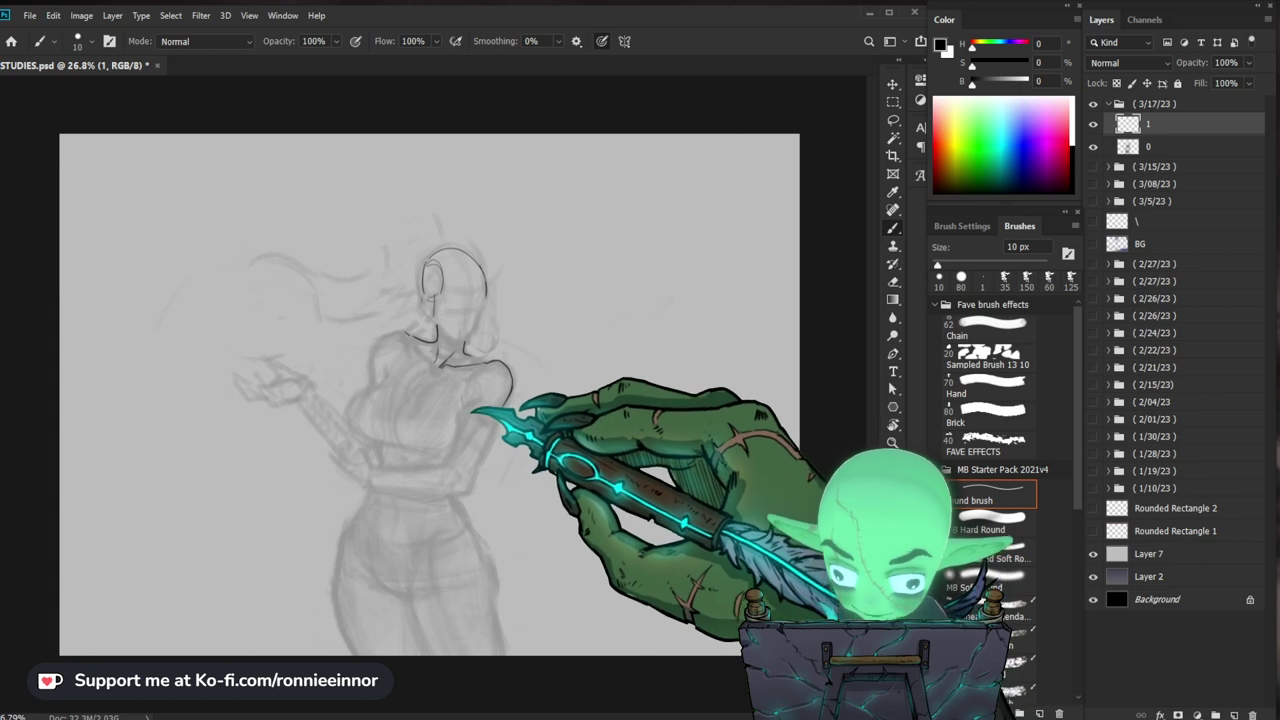
left_click_drag(468, 408, 449, 455)
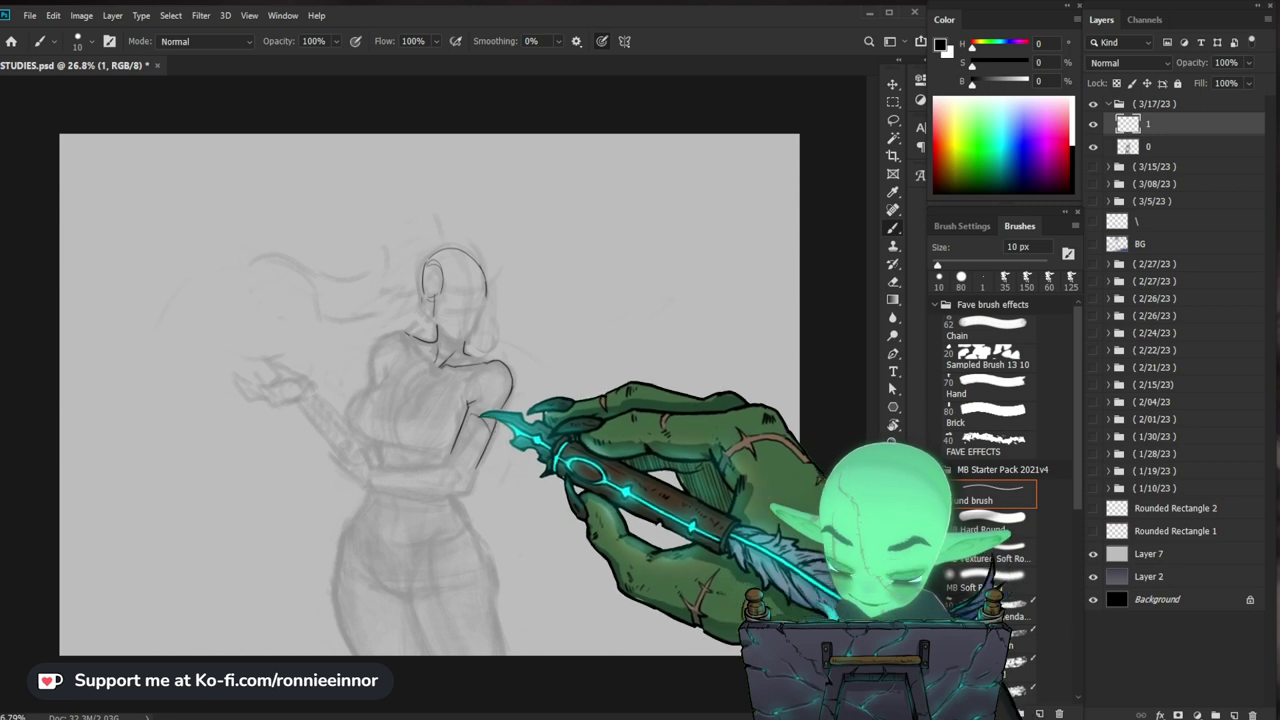
key("e")
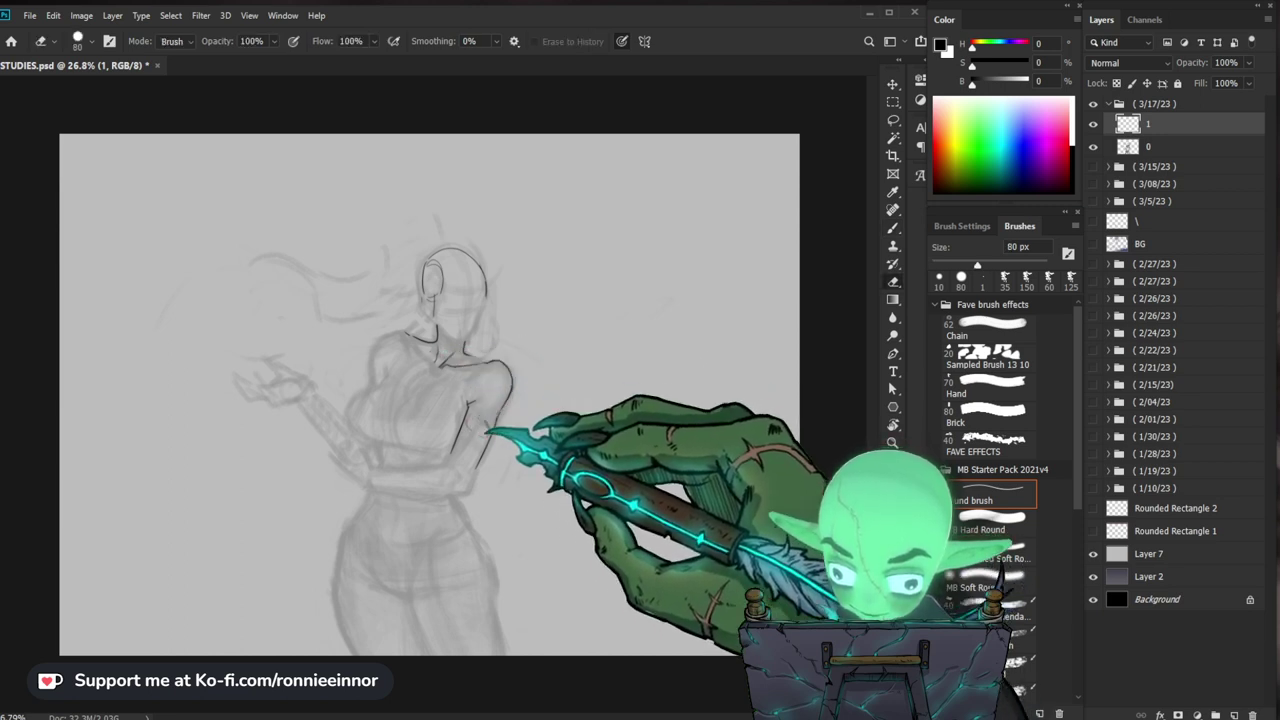
key("b")
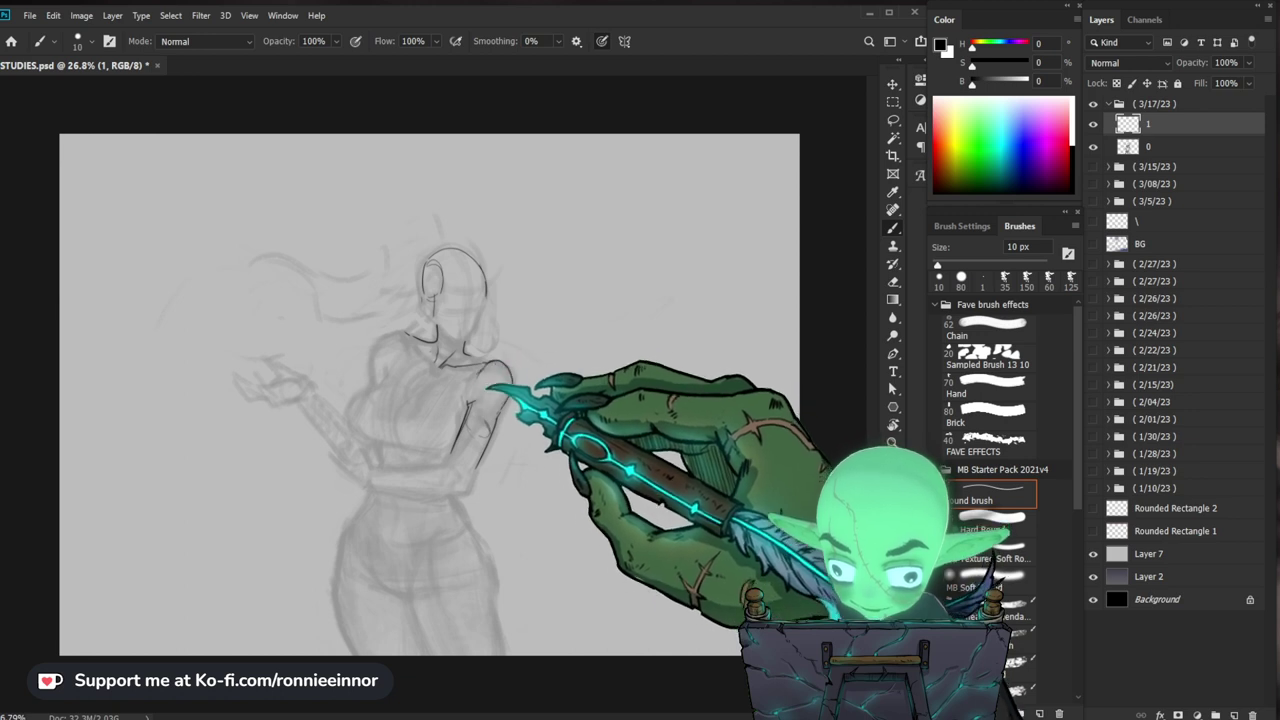
Step: Erase and redraw the near shoulder's outer curve and the armpit and upper arm lines with a fuller contour
key("e")
mouse_move(491, 363)
left_mouse_down()
mouse_move(504, 362)
mouse_move(513, 394)
left_mouse_up()
key("b")
key("e")
key("b")
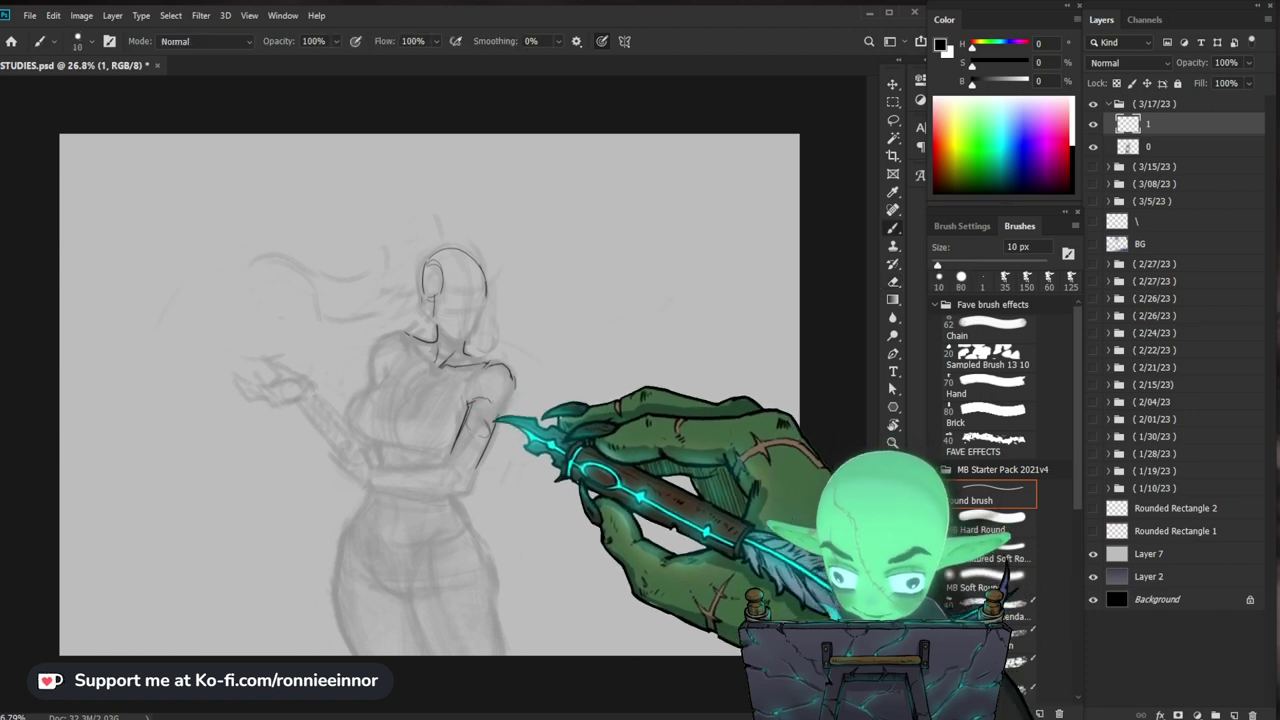
key("e")
left_click_drag(495, 404, 486, 399)
key("b")
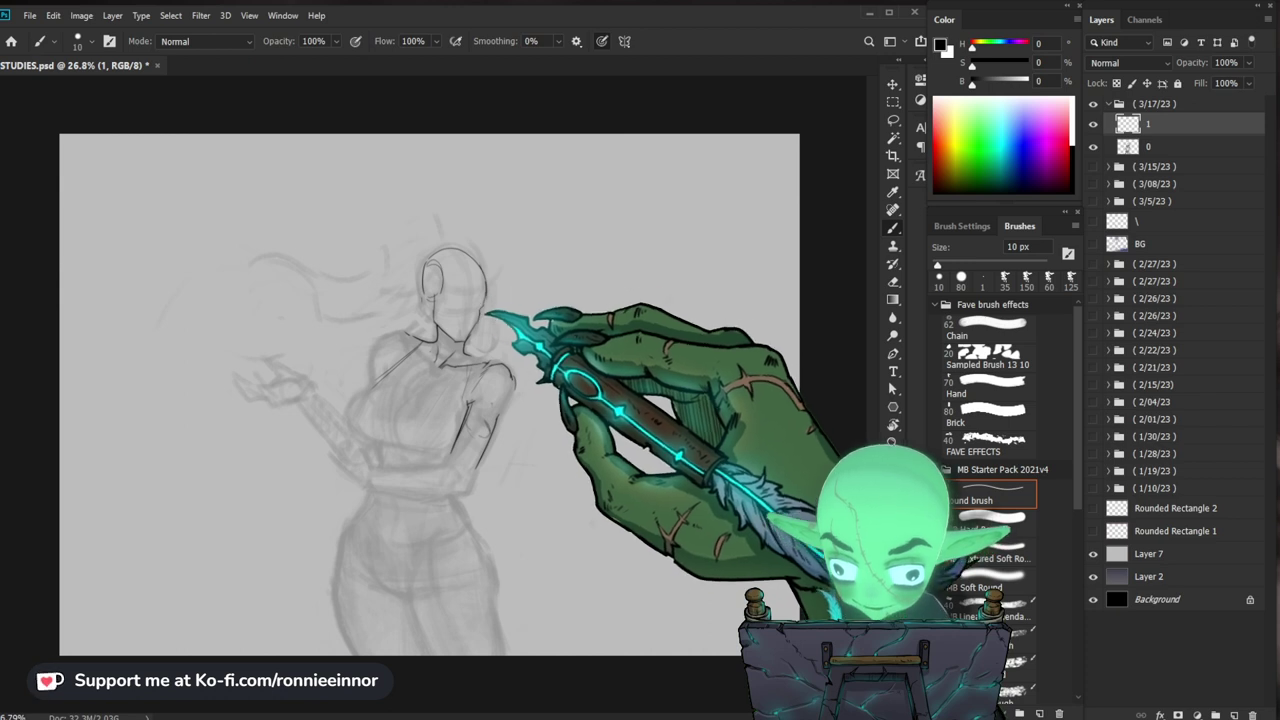
Step: Refine the head outline, ear and jaw, and draw the brow, eye and nose guide lines on the face
key("e")
key("b")
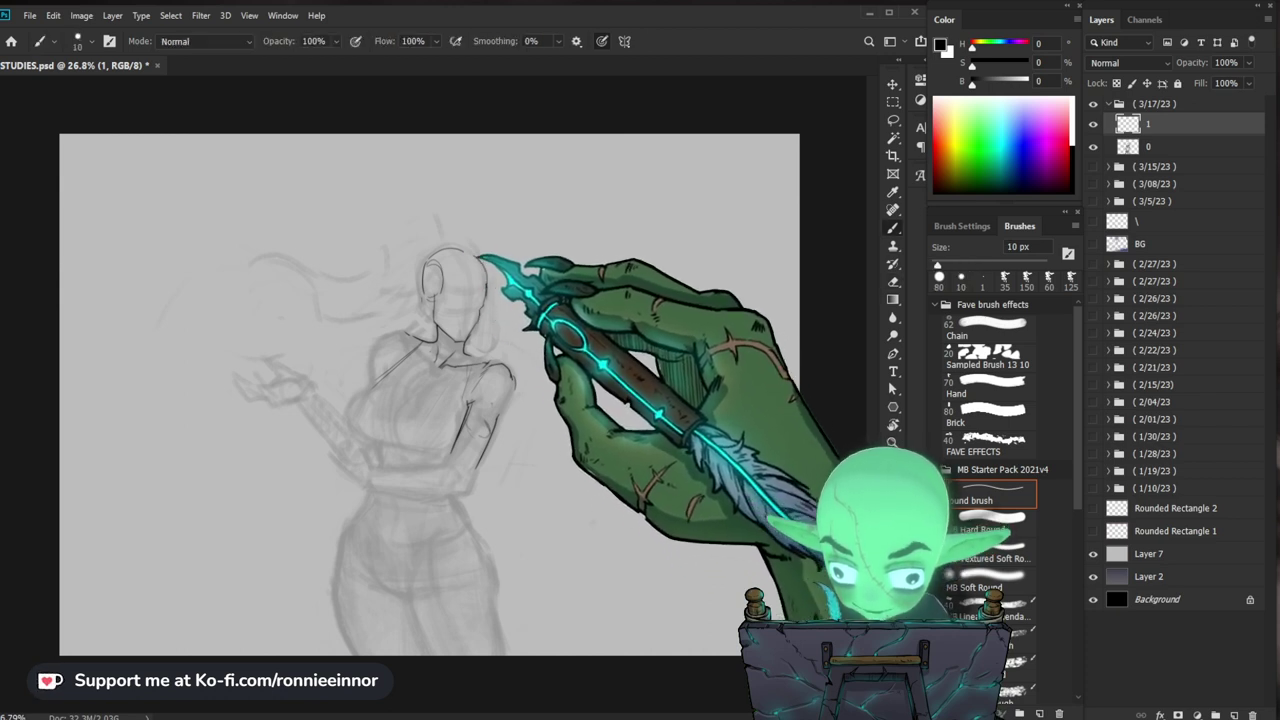
left_click_drag(478, 256, 442, 257)
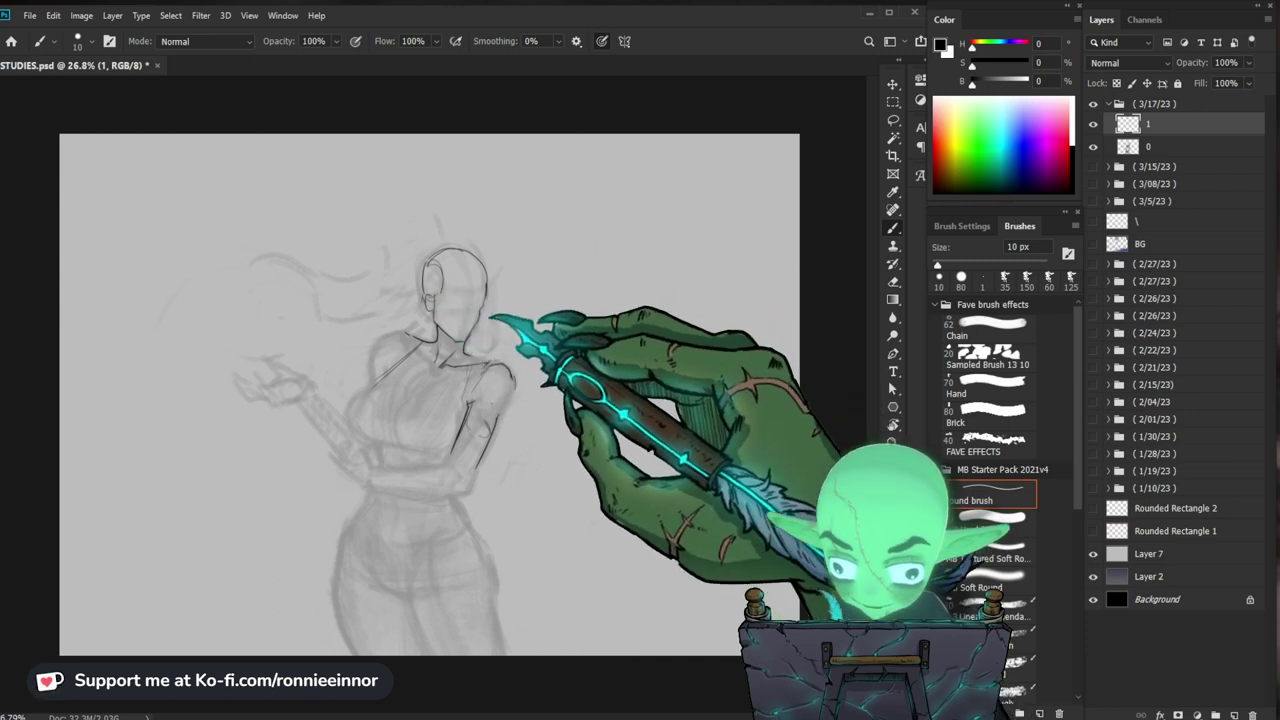
key("e")
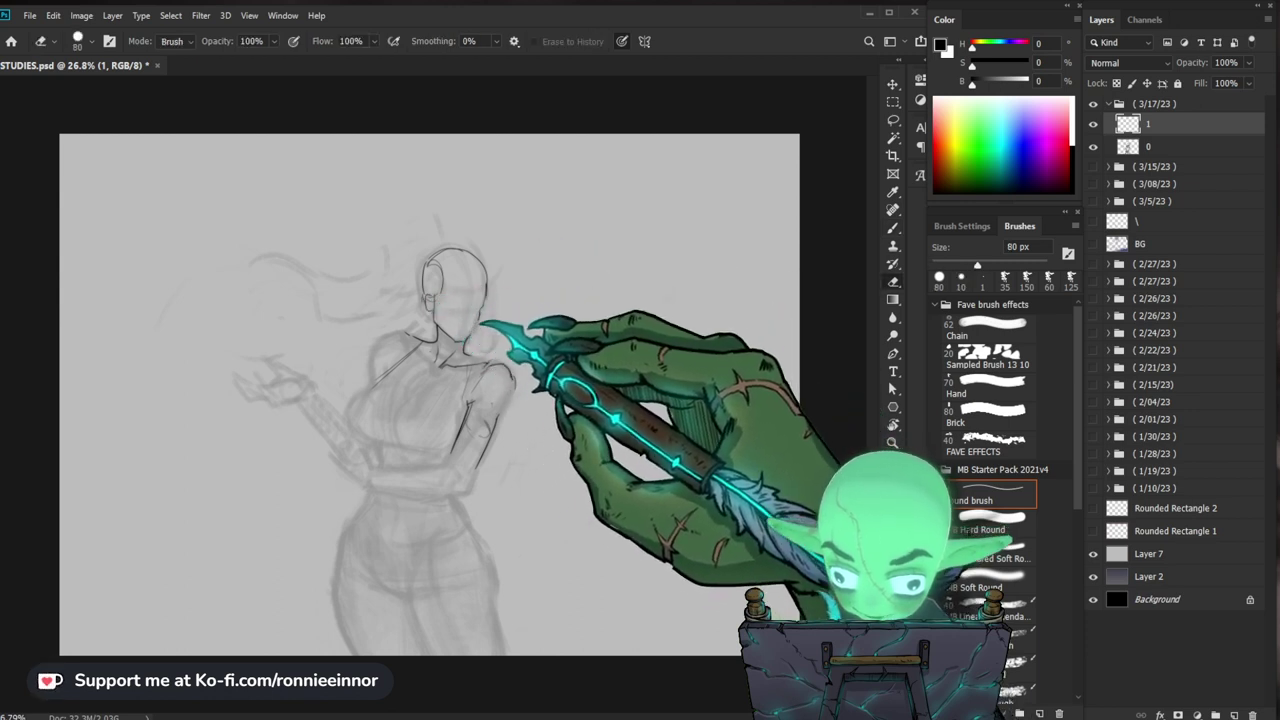
key("b")
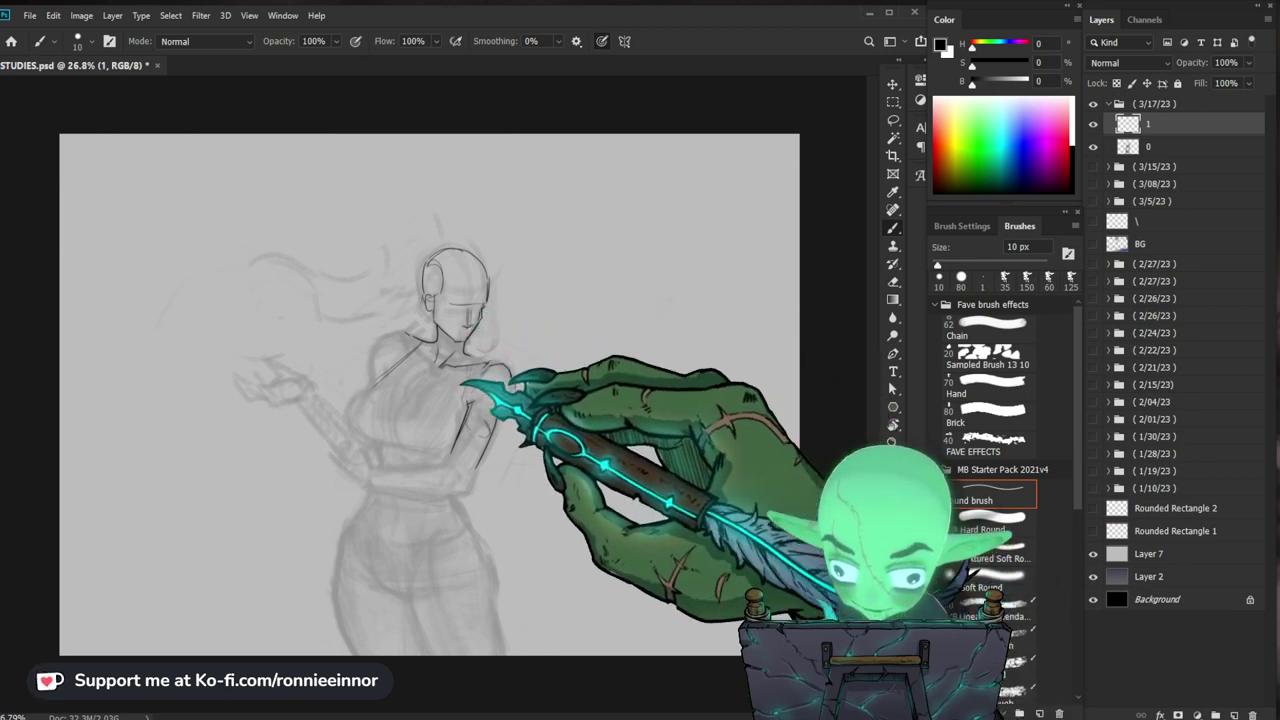
left_click_drag(457, 310, 484, 312)
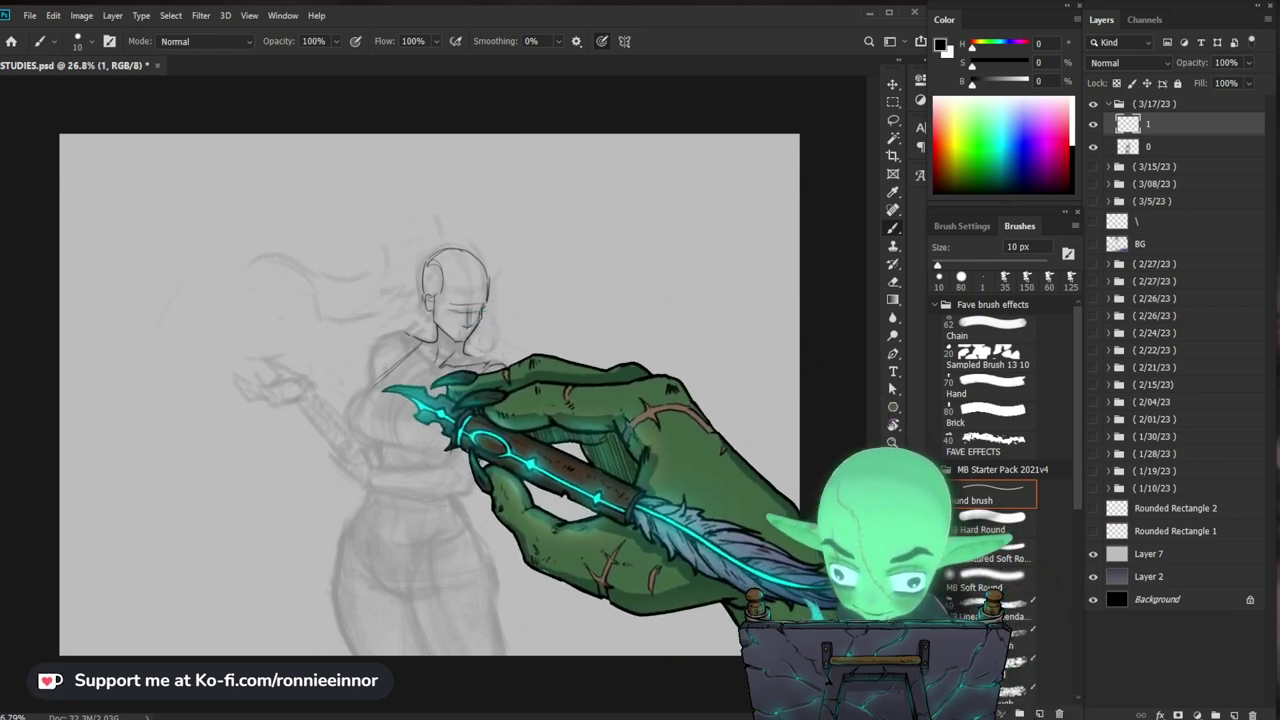
Step: Draw the chest contour from the halter neckline down to the underbust and add the side line of the waist
mouse_move(384, 381)
left_mouse_down()
mouse_move(355, 413)
mouse_move(359, 398)
mouse_move(513, 457)
mouse_move(635, 445)
mouse_move(350, 436)
left_mouse_up()
key("e")
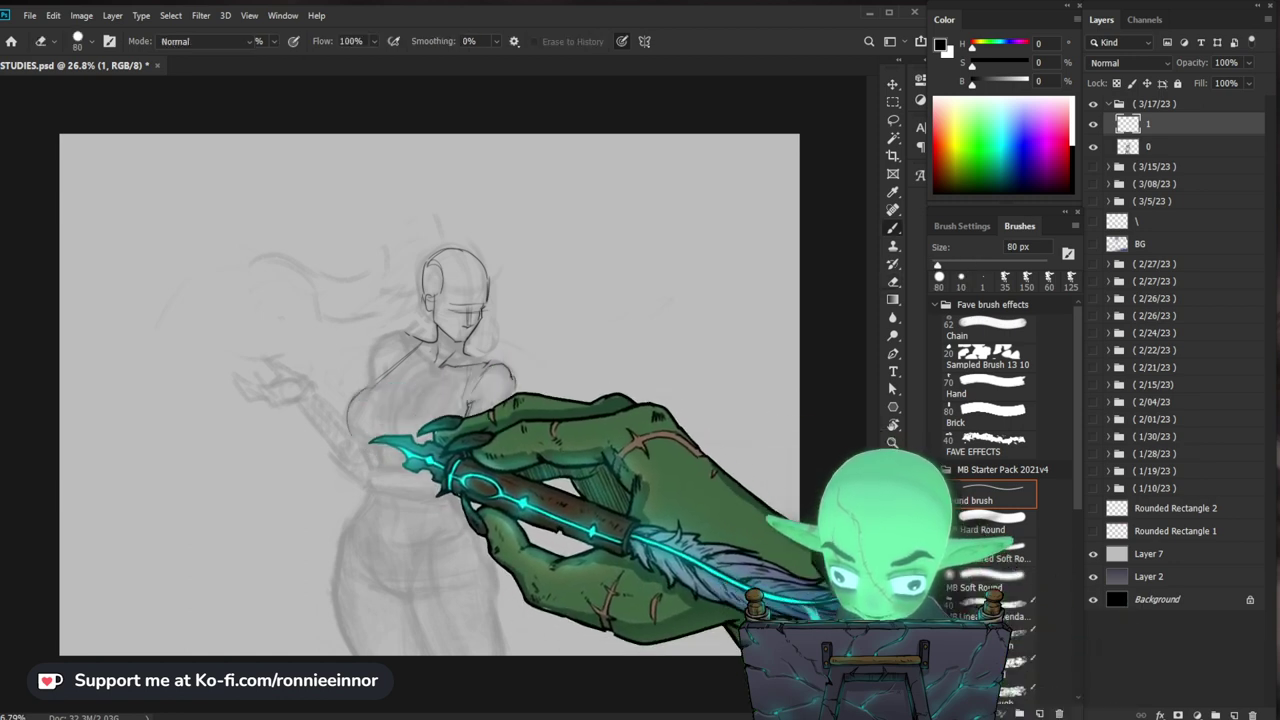
key("b")
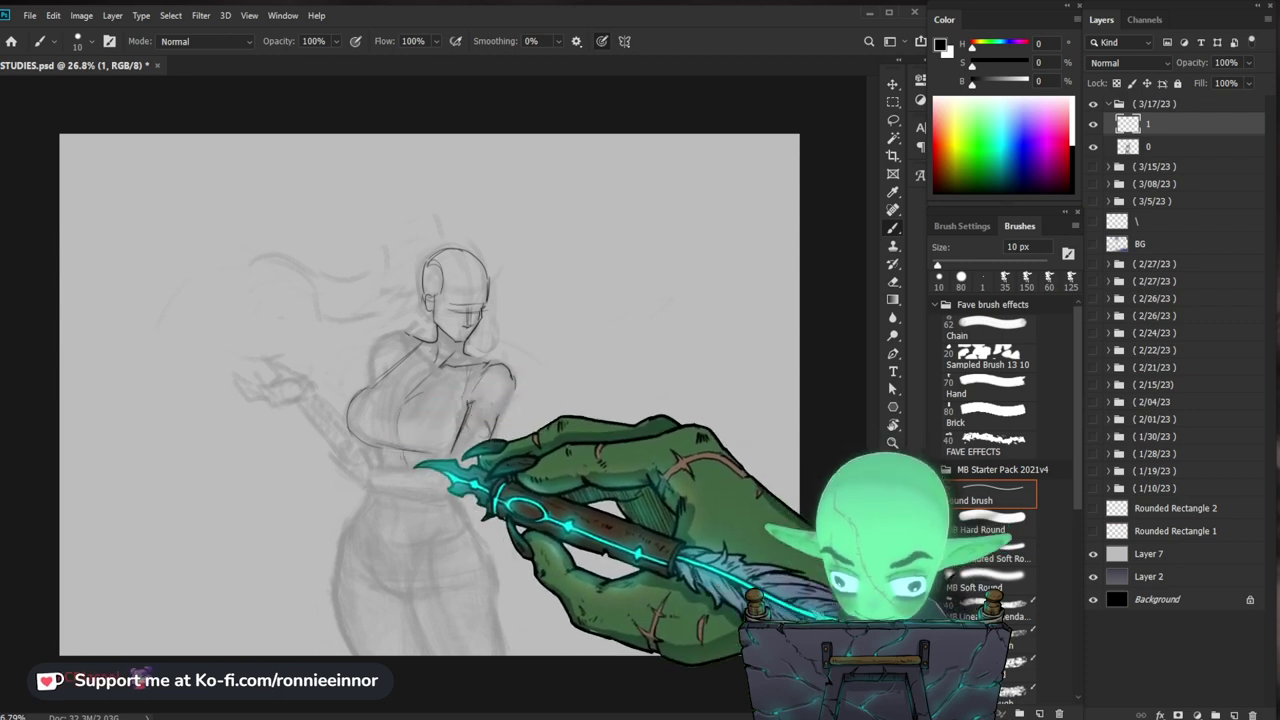
key("e")
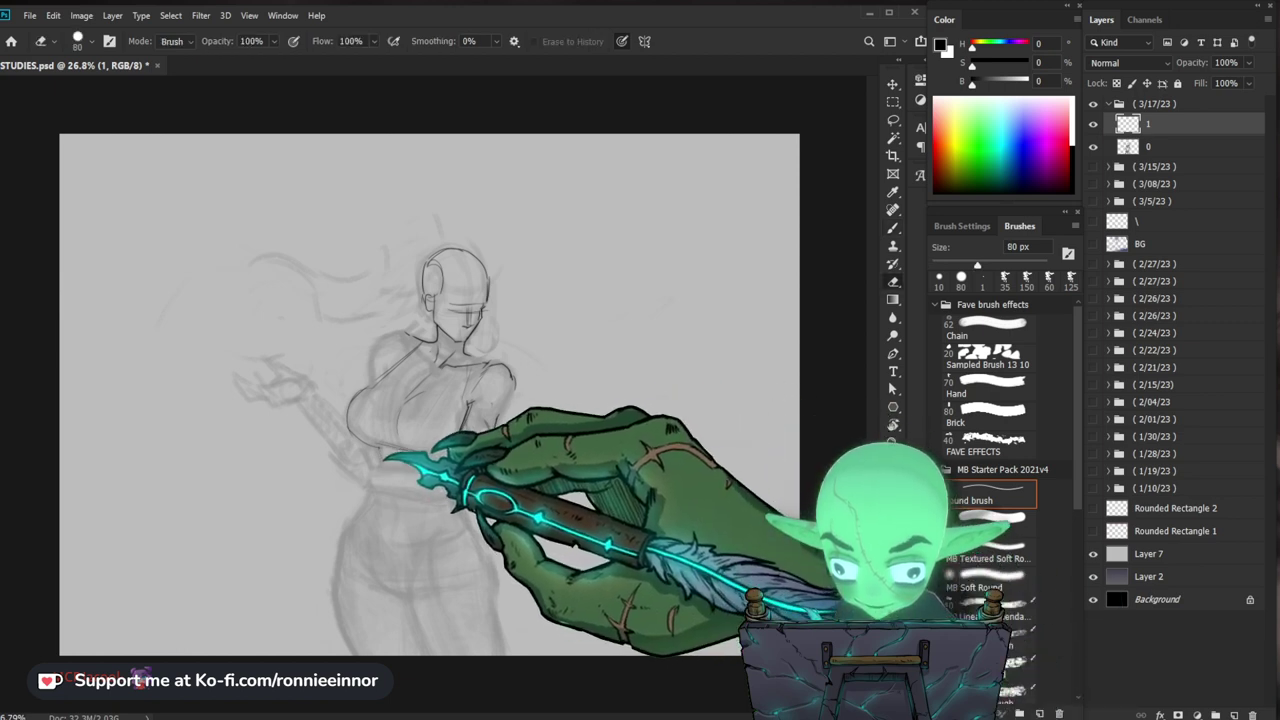
key("b")
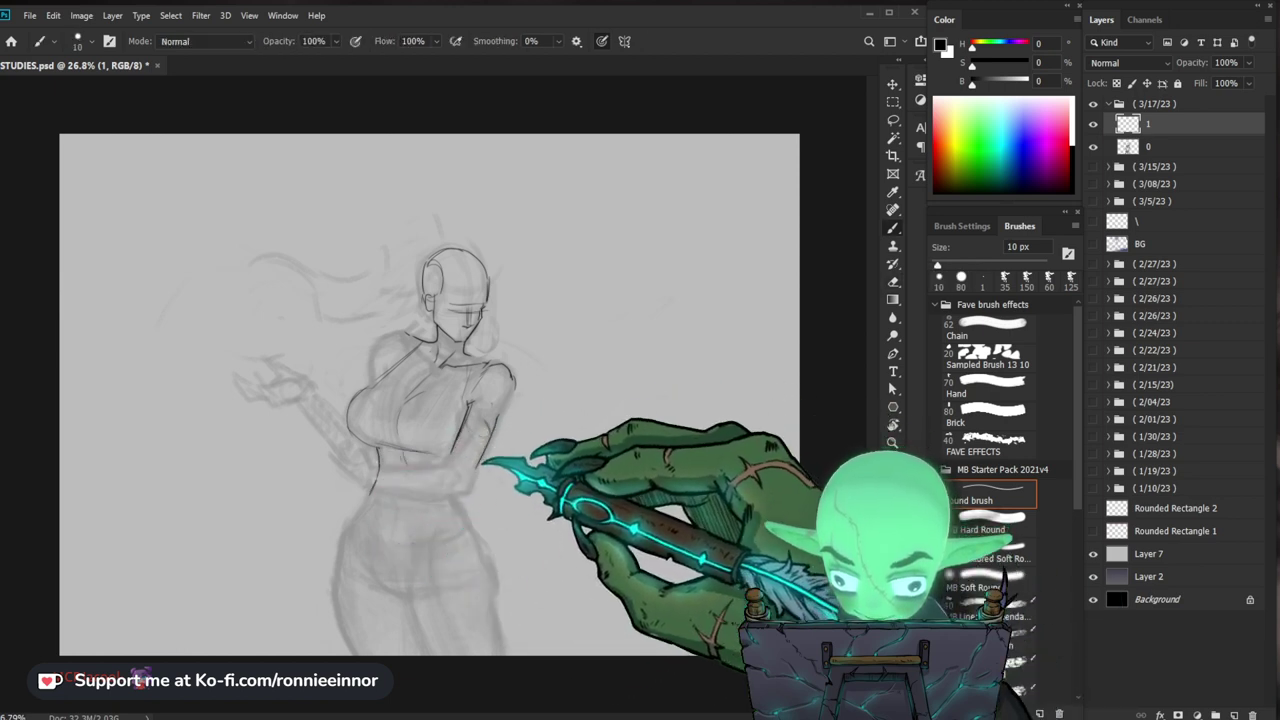
Step: Rework the near upper arm's lines and the shoulder's outer contour, alternating the 10 px brush and 80 px eraser
key("e")
key("b")
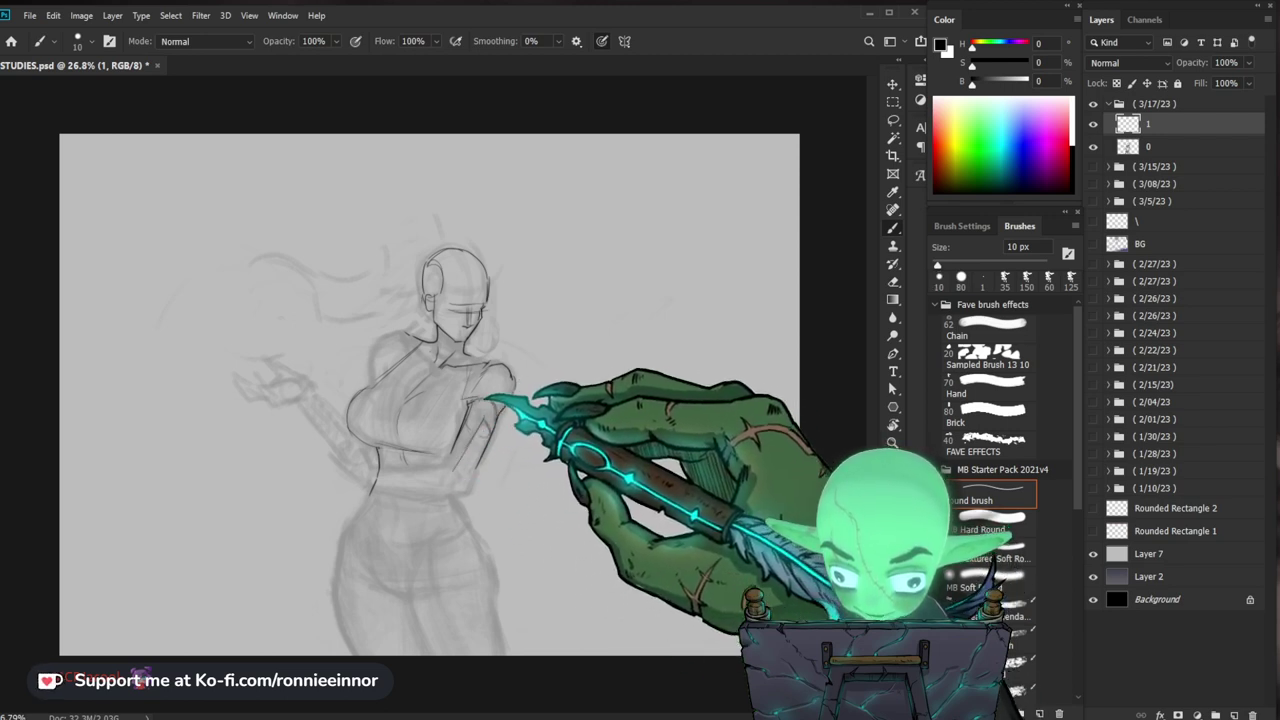
key("e")
key("b")
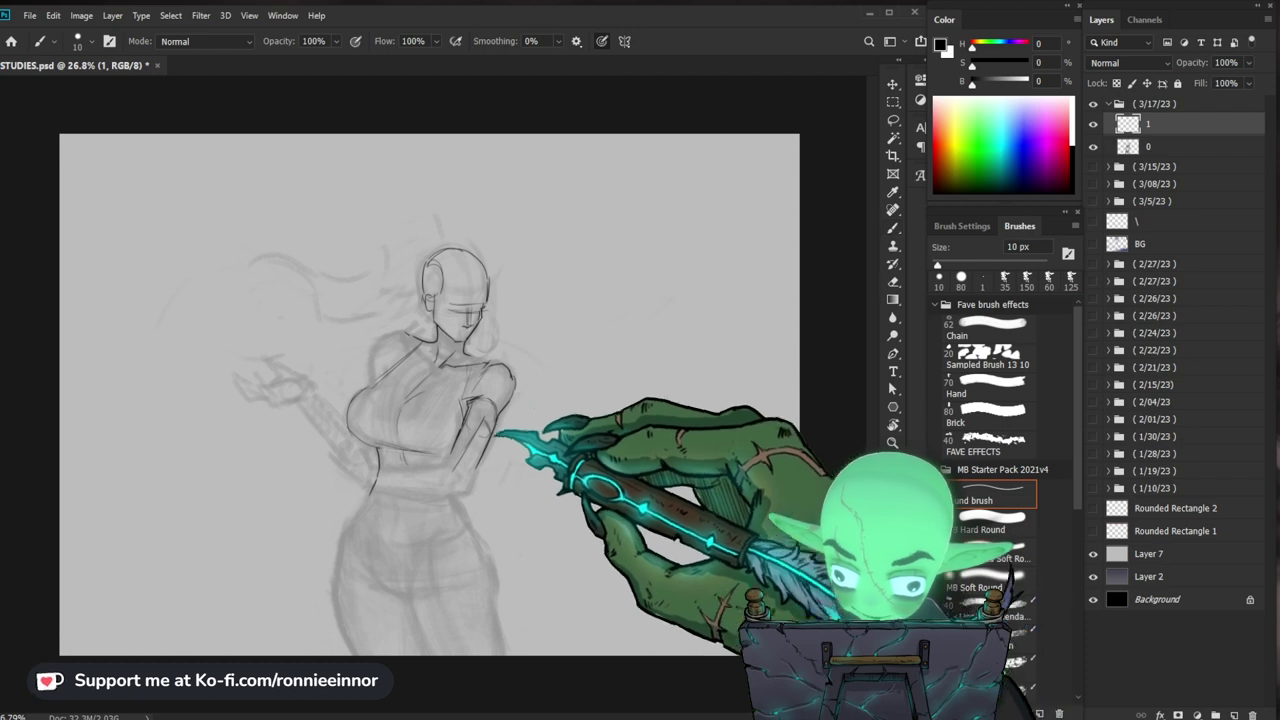
key("e")
left_click_drag(508, 403, 524, 384)
key("b")
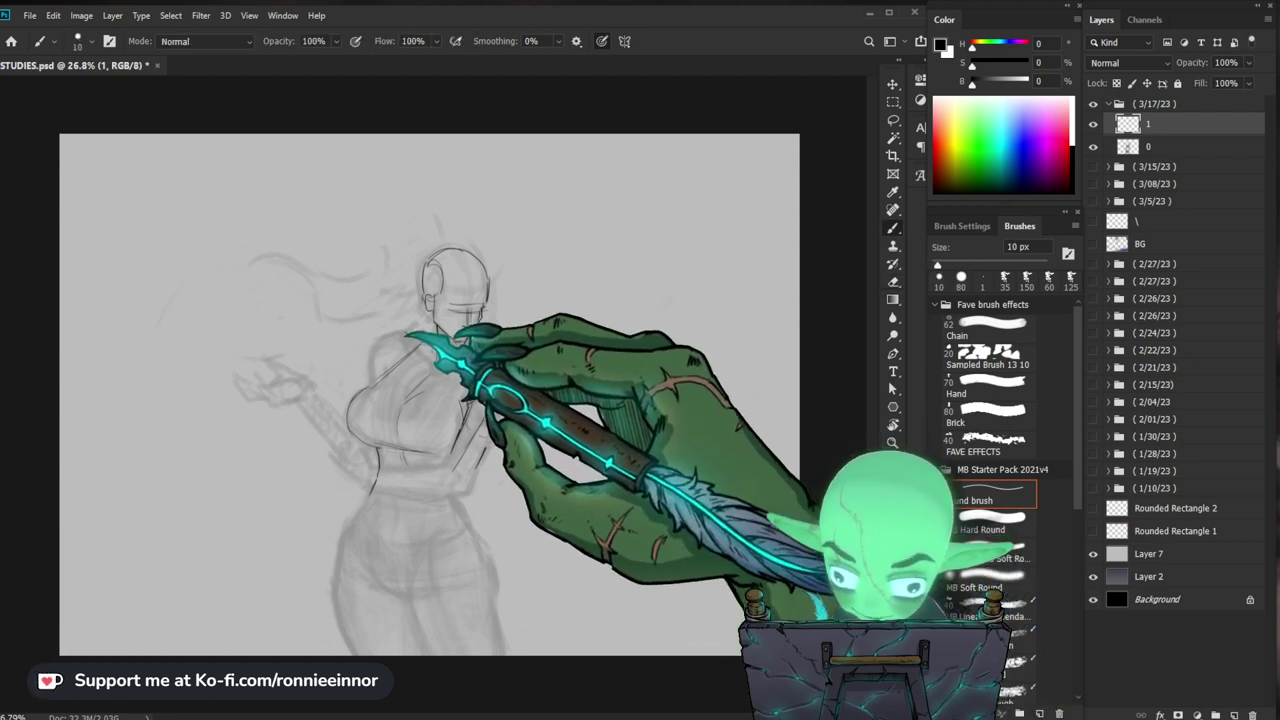
Step: Draw the far shoulder's contour beside the neck and clean up the outer line of the near upper arm
key("e")
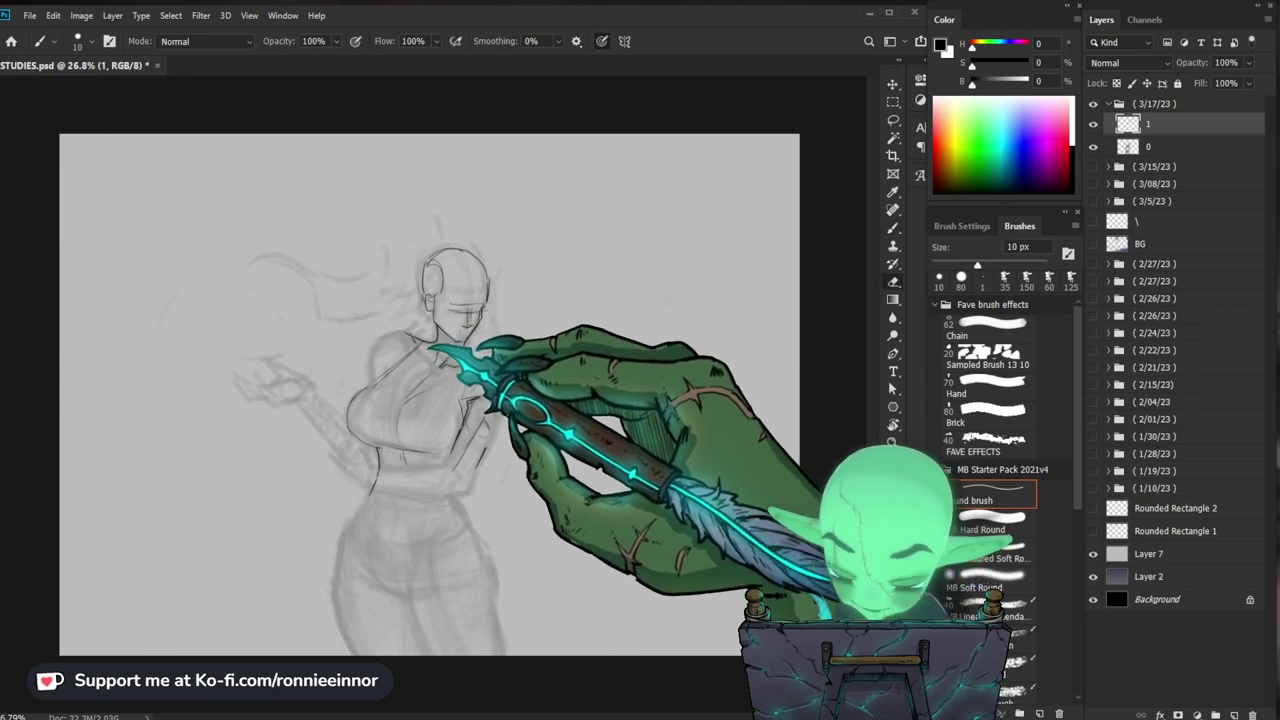
key("b")
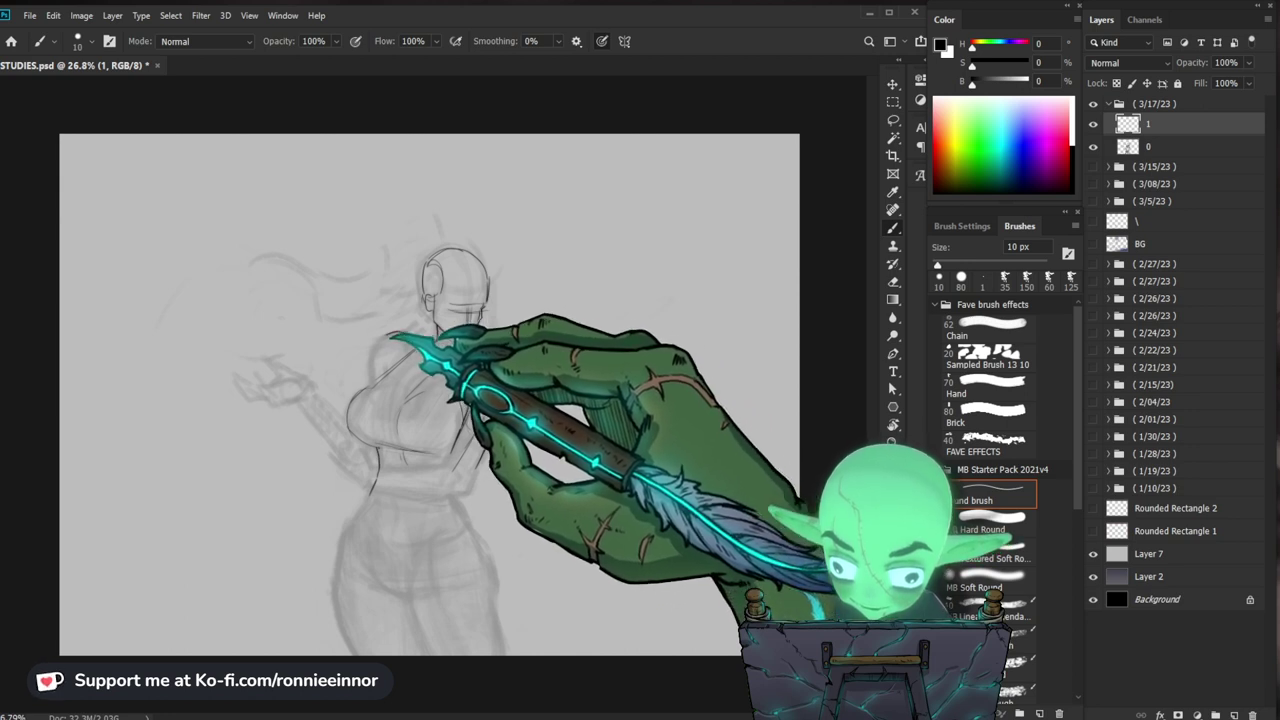
key("e")
mouse_move(508, 371)
left_mouse_down()
mouse_move(517, 384)
mouse_move(478, 468)
left_mouse_up()
key("b")
key("e")
key("b")
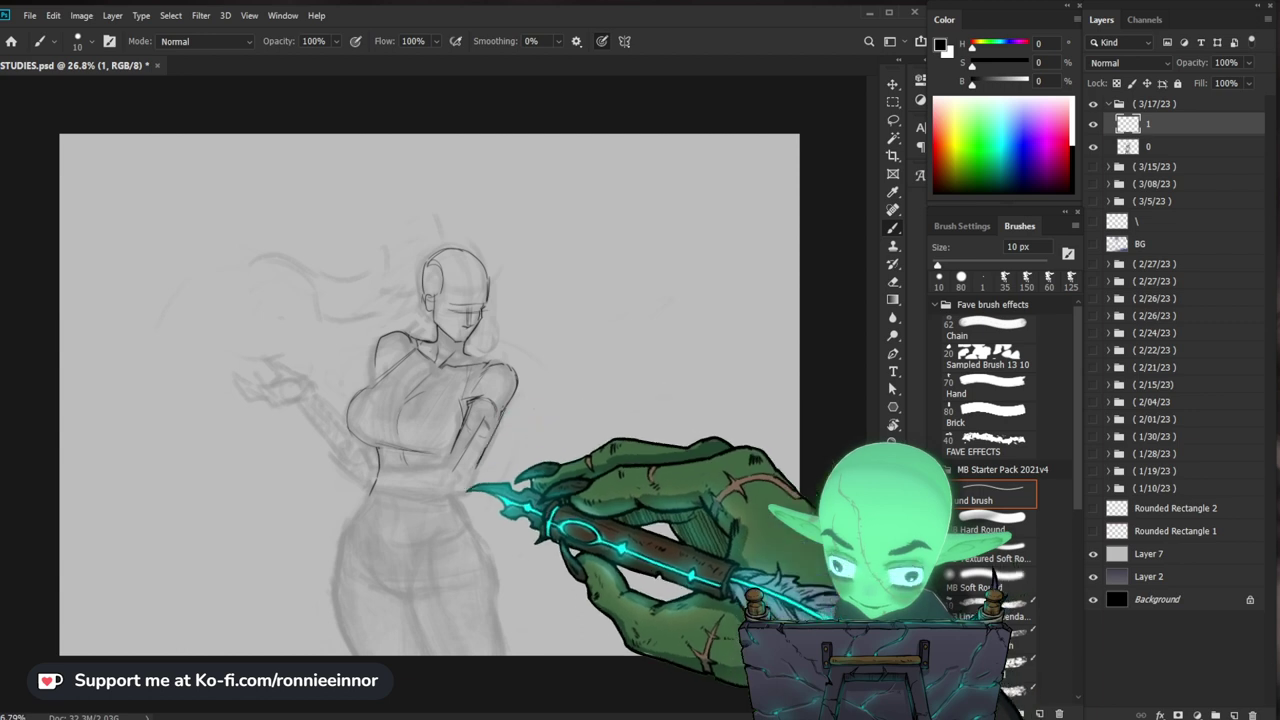
Step: Clean up the inner lines of the near upper arm and draw the upper edge of the folded forearm across the waist
key("e")
key("b")
key("e")
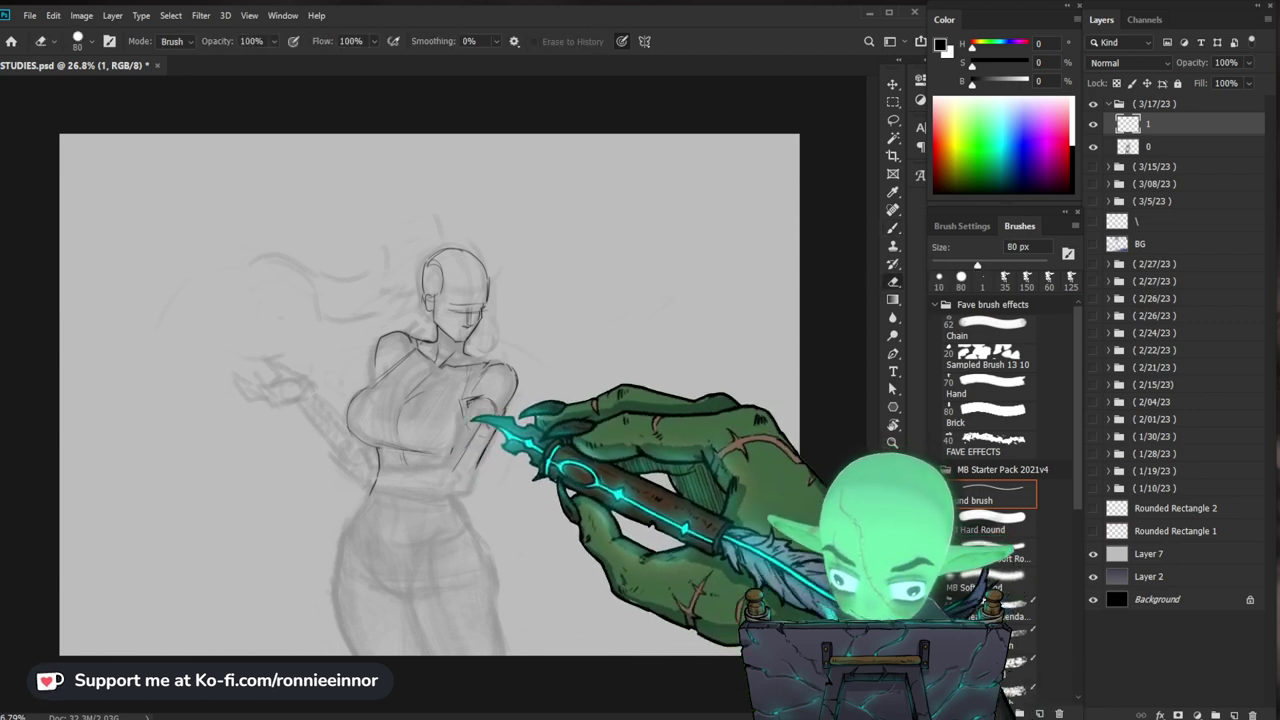
key("b")
key("e")
key("b")
key("e")
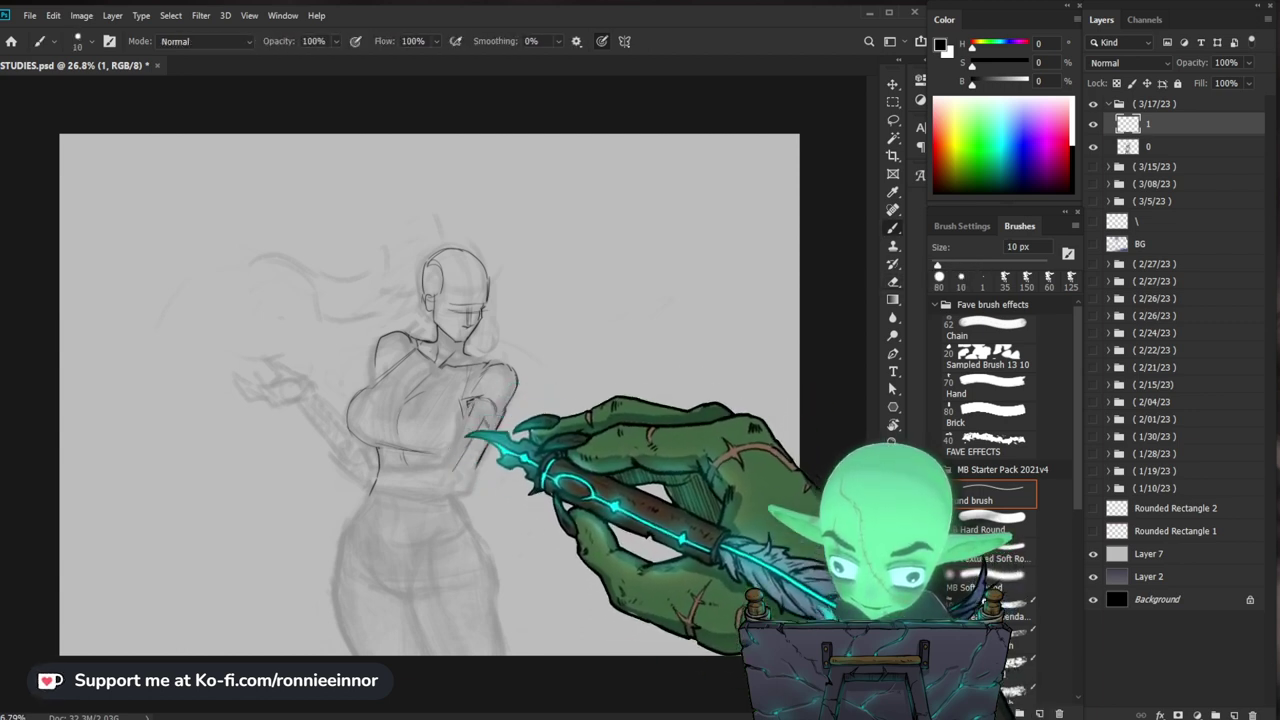
key("b")
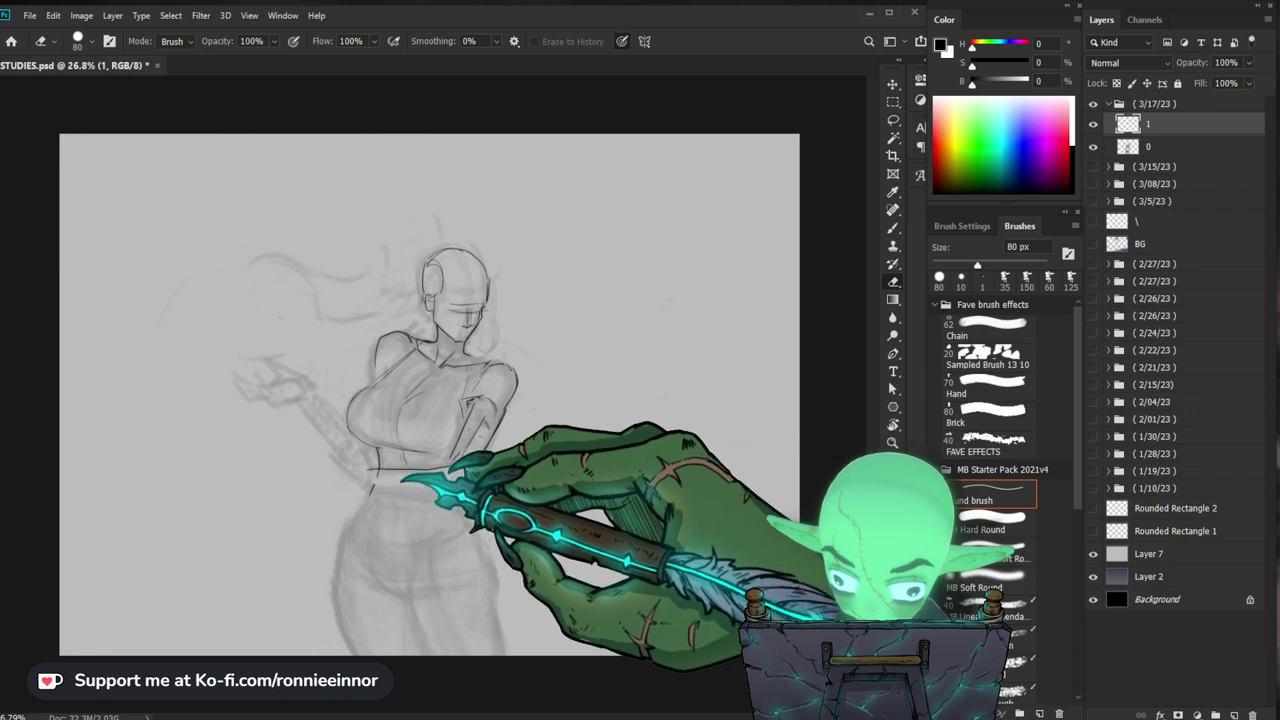
Step: Draw the lower edge of the folded forearm and round off the elbow, erasing overlapping line ends
key("b")
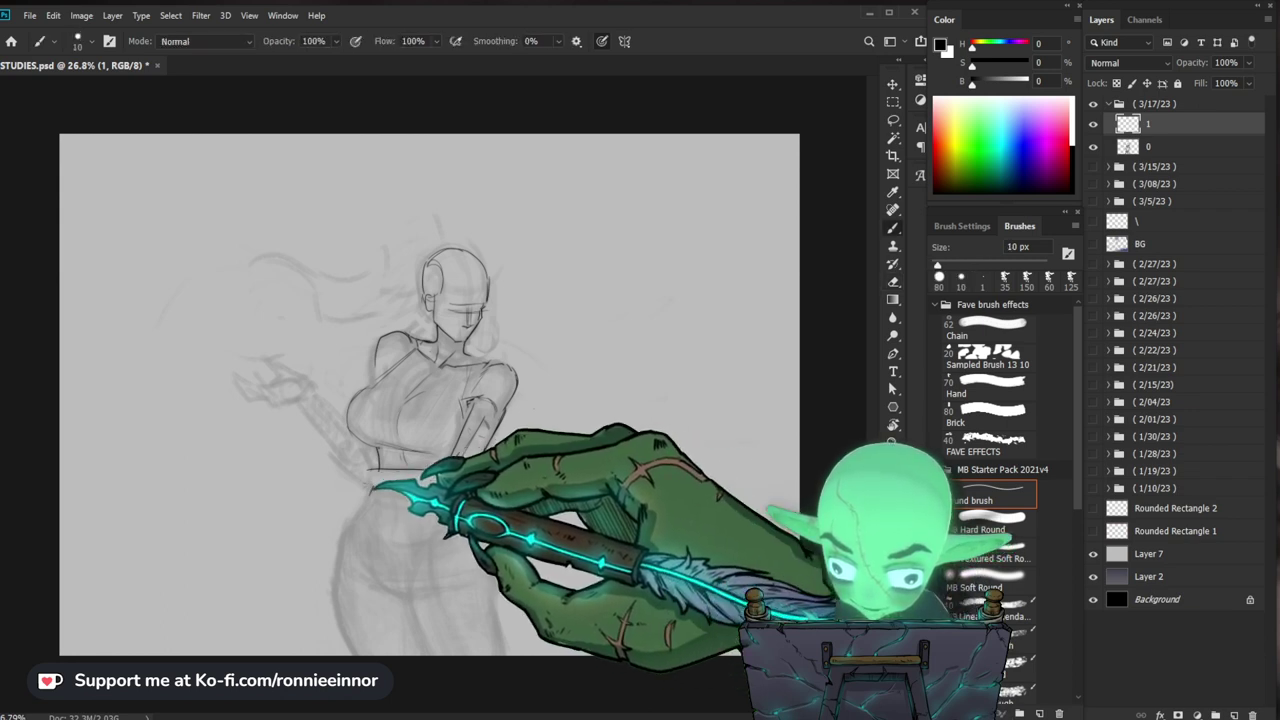
key("e")
left_click_drag(448, 467, 425, 468)
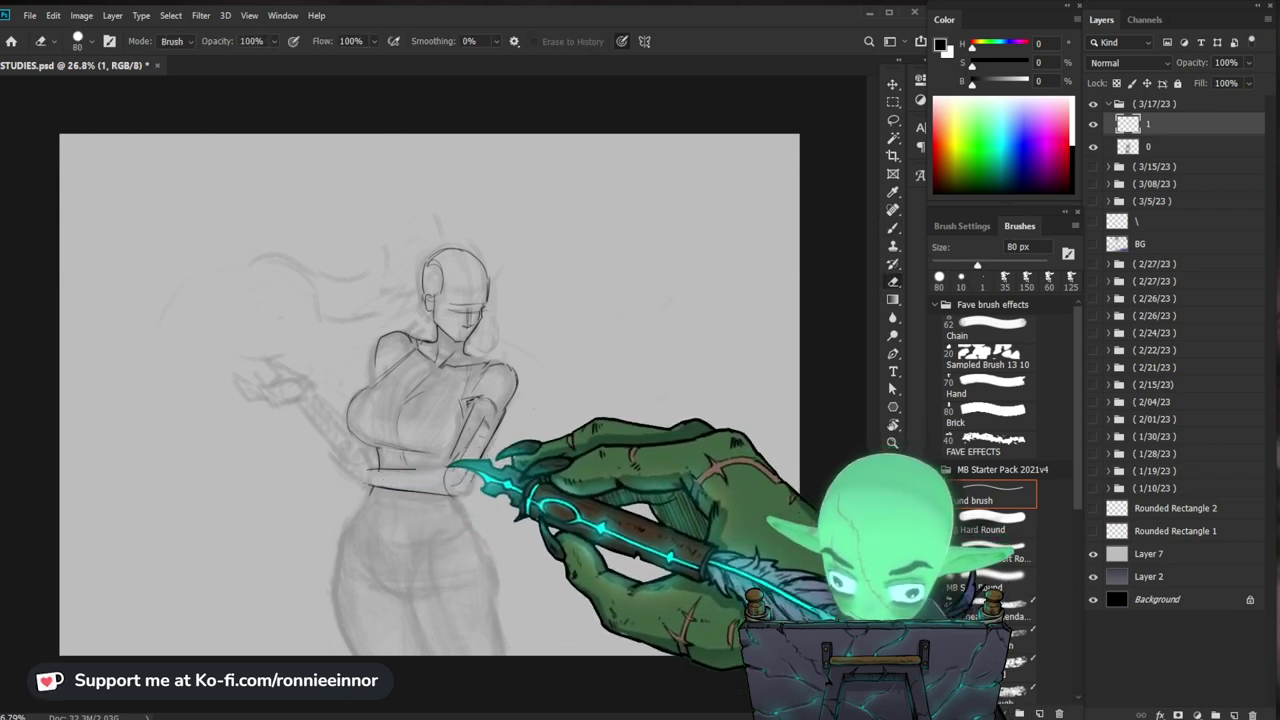
key("b")
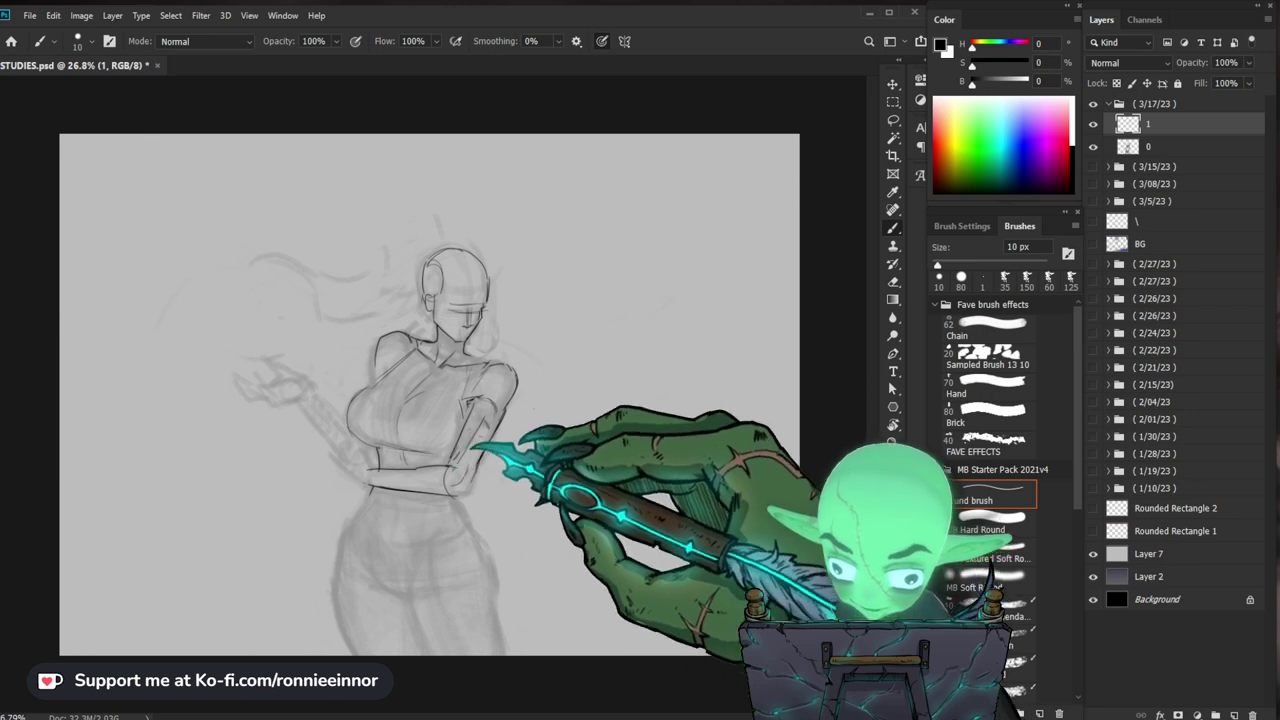
Step: Refine the near upper arm's contour between shoulder and elbow, erasing excess line along its outer edge
key("e")
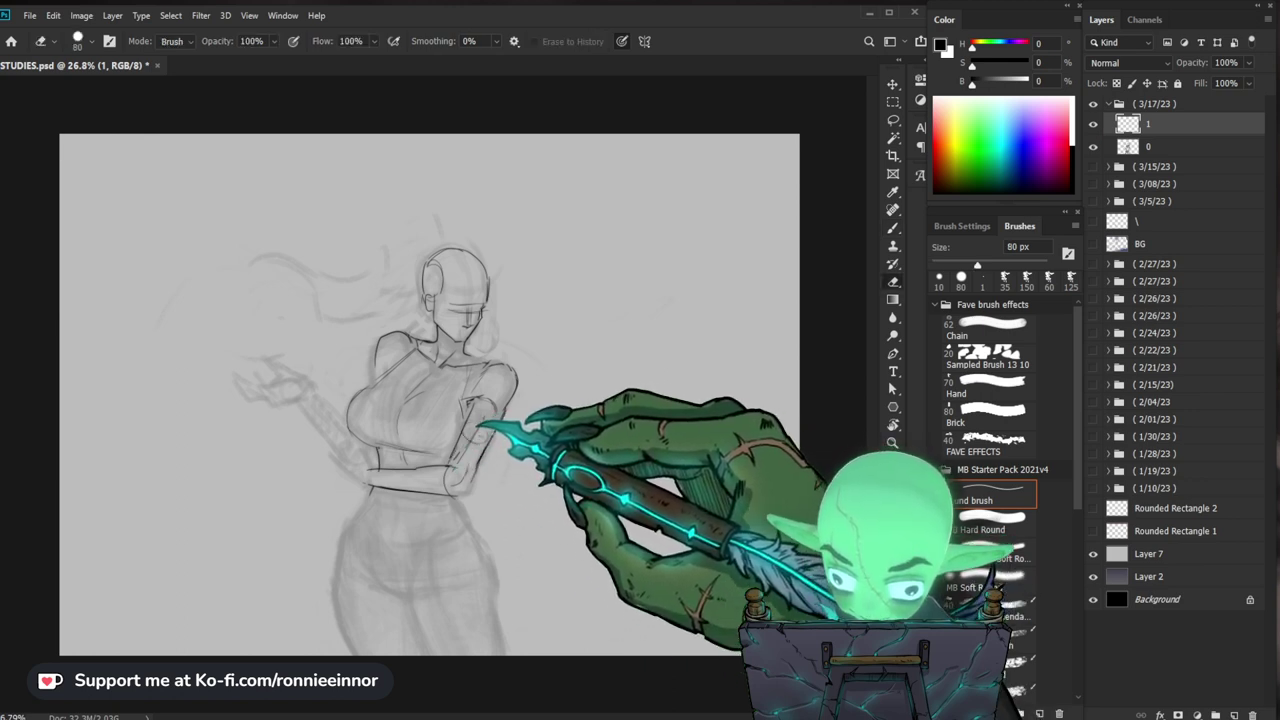
key("b")
key("e")
left_click_drag(506, 415, 516, 396)
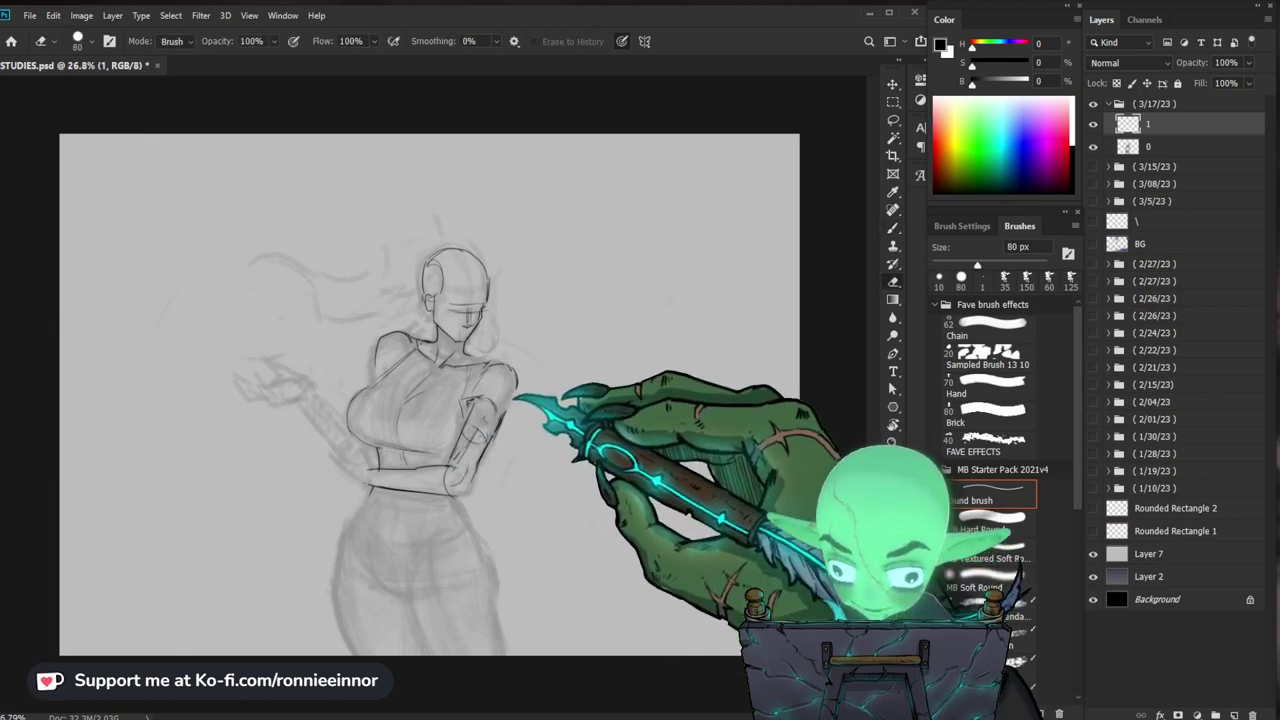
Step: Refine the near shoulder's rounded contour and the collar line running into the neck, erasing stray line ends
key("b")
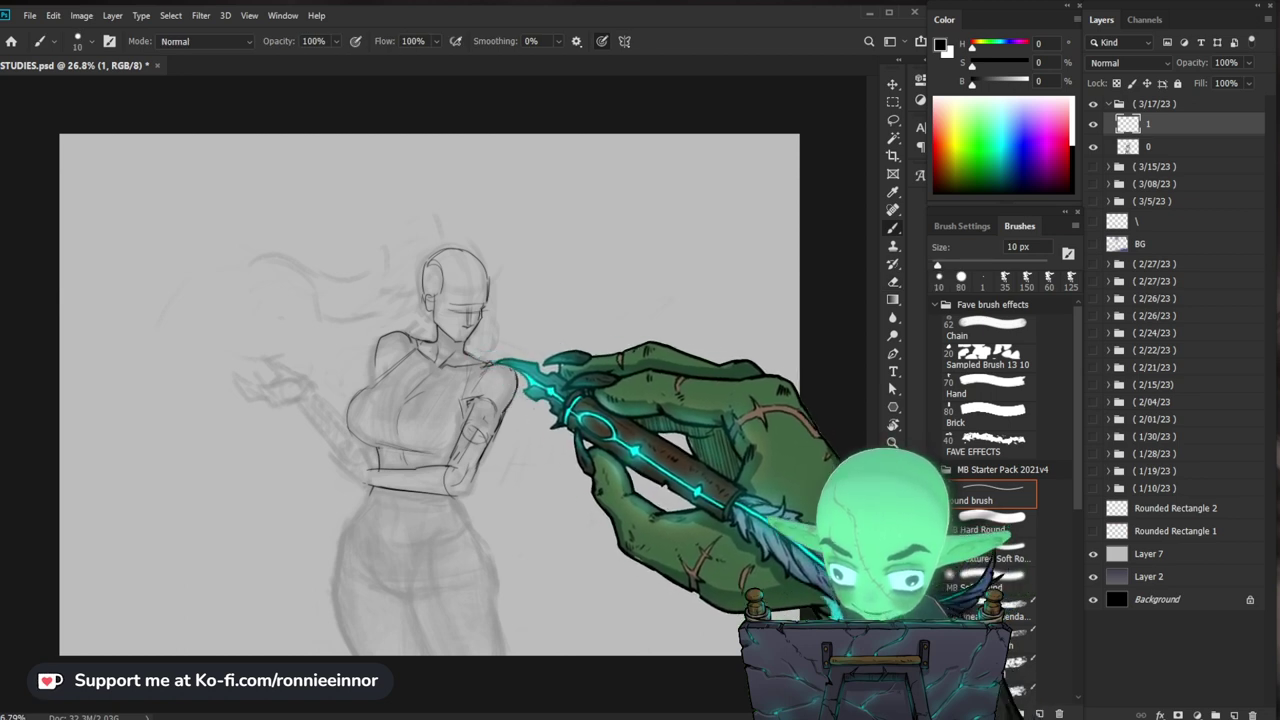
key("e")
key("b")
key("e")
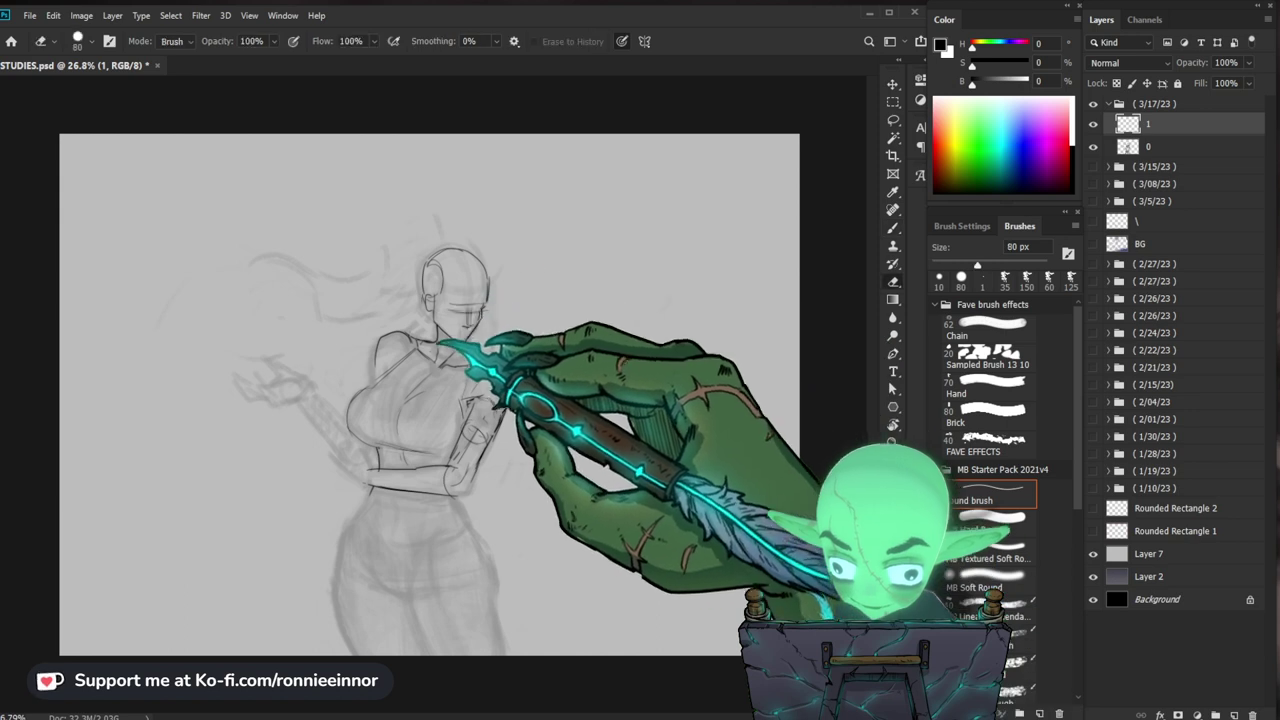
key("b")
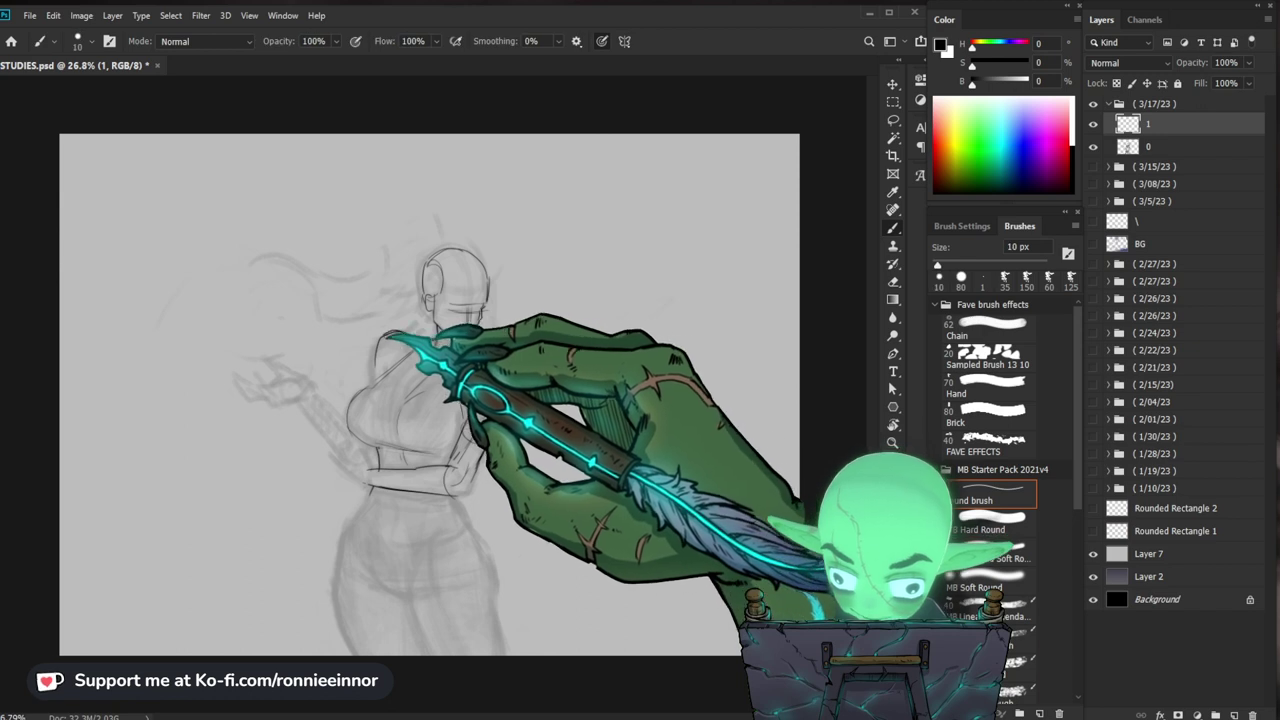
Step: Sharpen the elbow contour of the folded arm, erasing and redrawing the line where upper arm and forearm meet
left_click(893, 442)
left_click(640, 410, "alt")
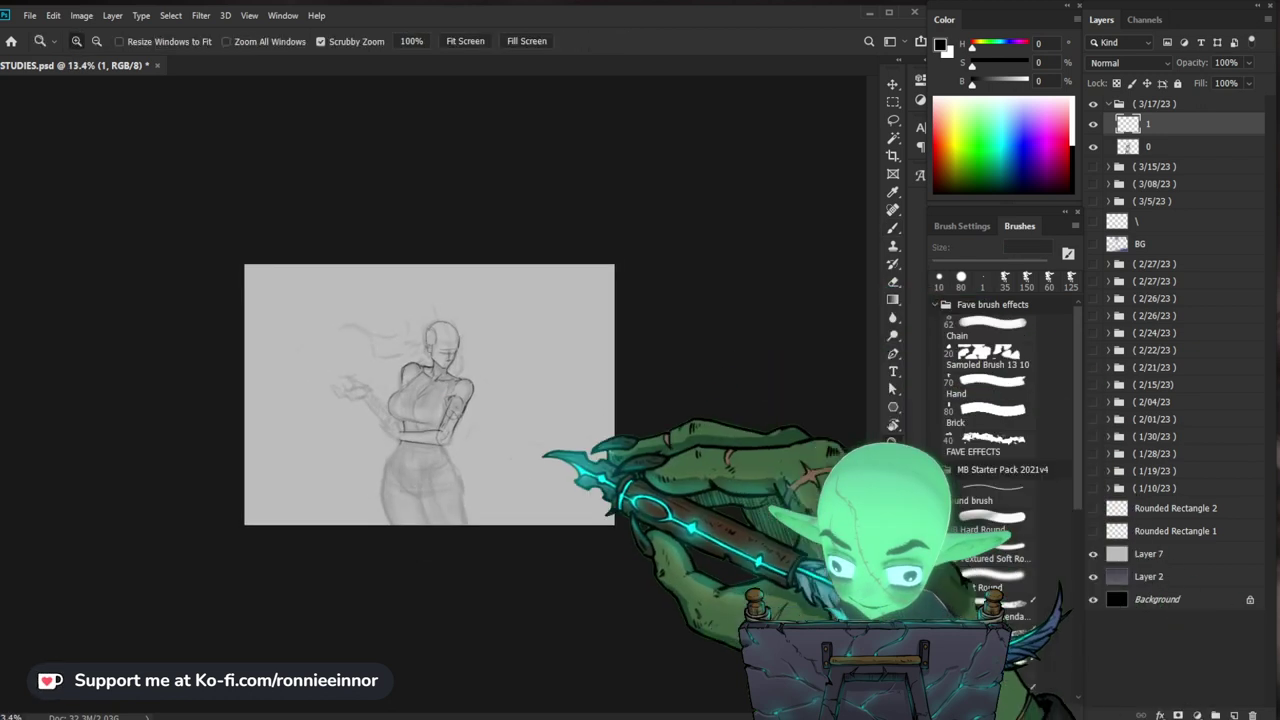
mouse_move(543, 455)
left_mouse_down()
mouse_move(491, 408)
mouse_move(526, 414)
left_mouse_up()
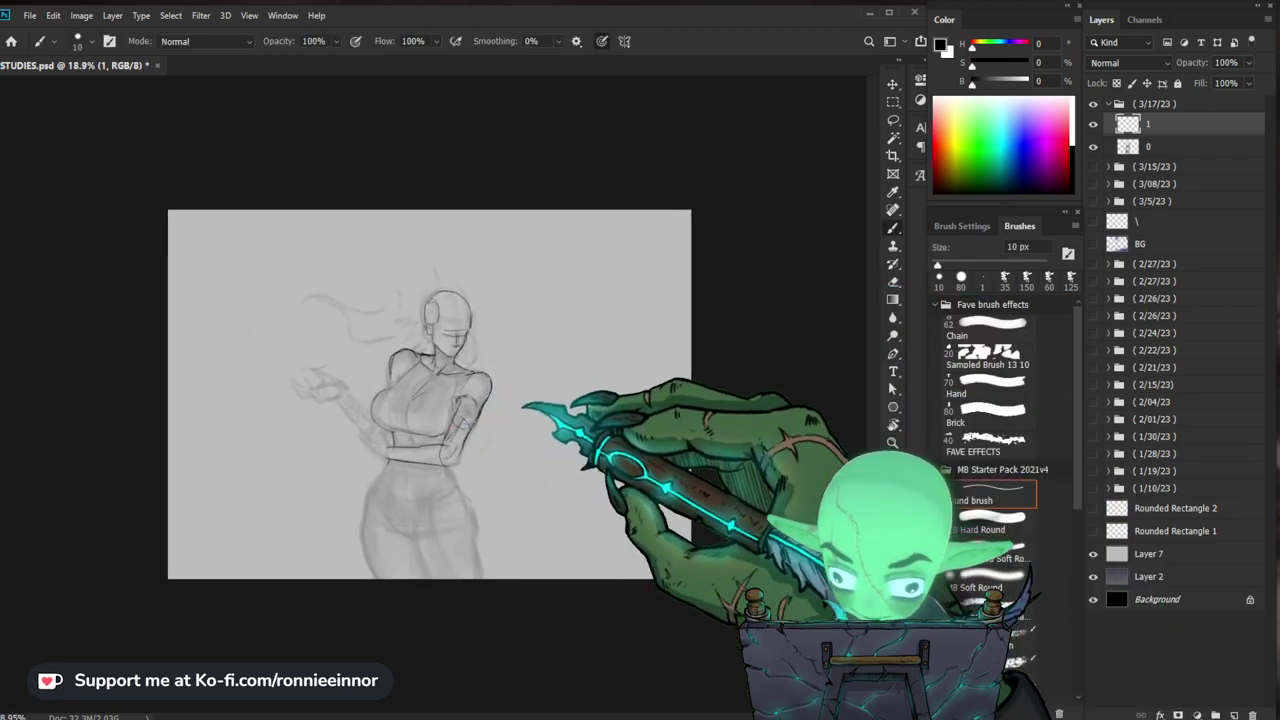
key("e")
key("b")
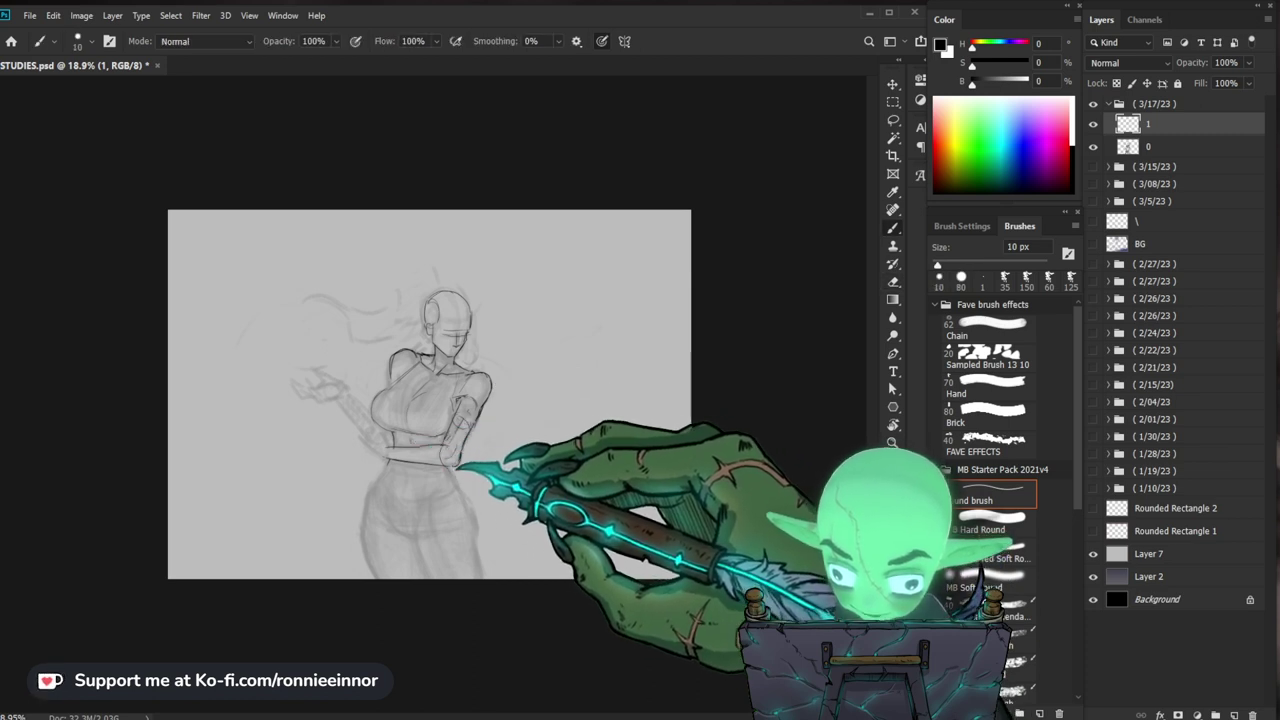
scroll(430, 394, "up", 2)
key("e")
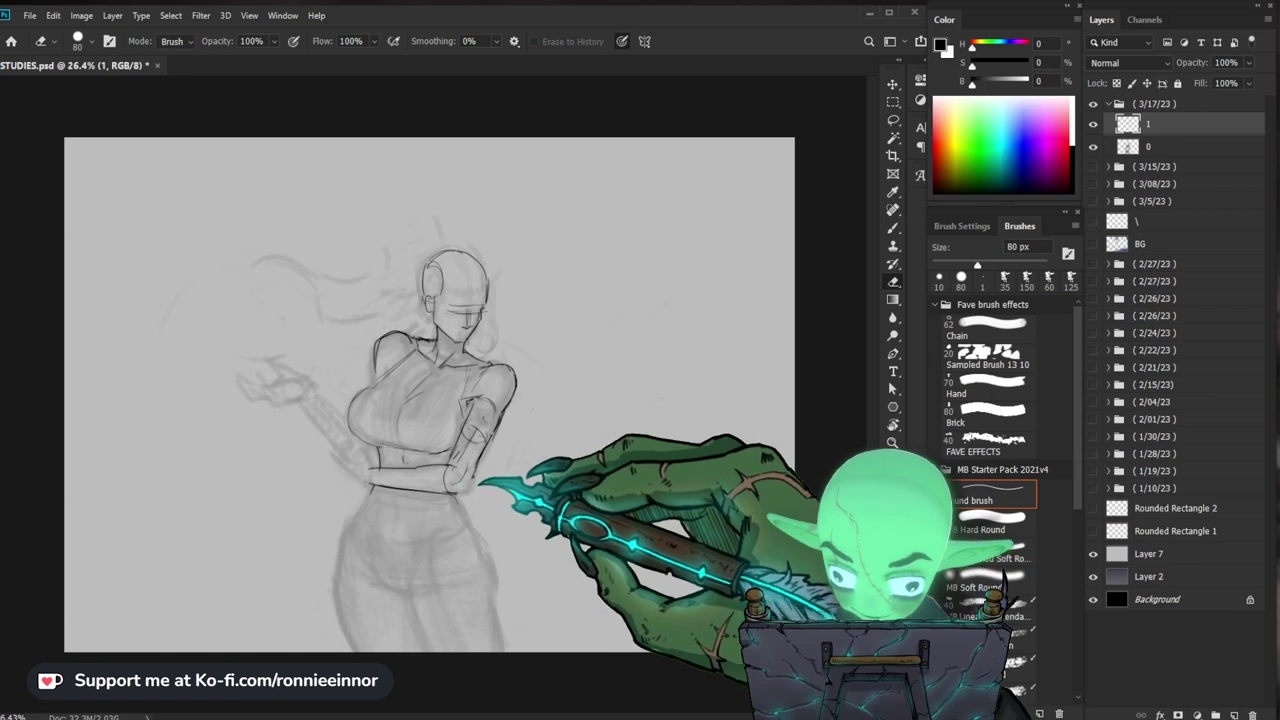
key("b")
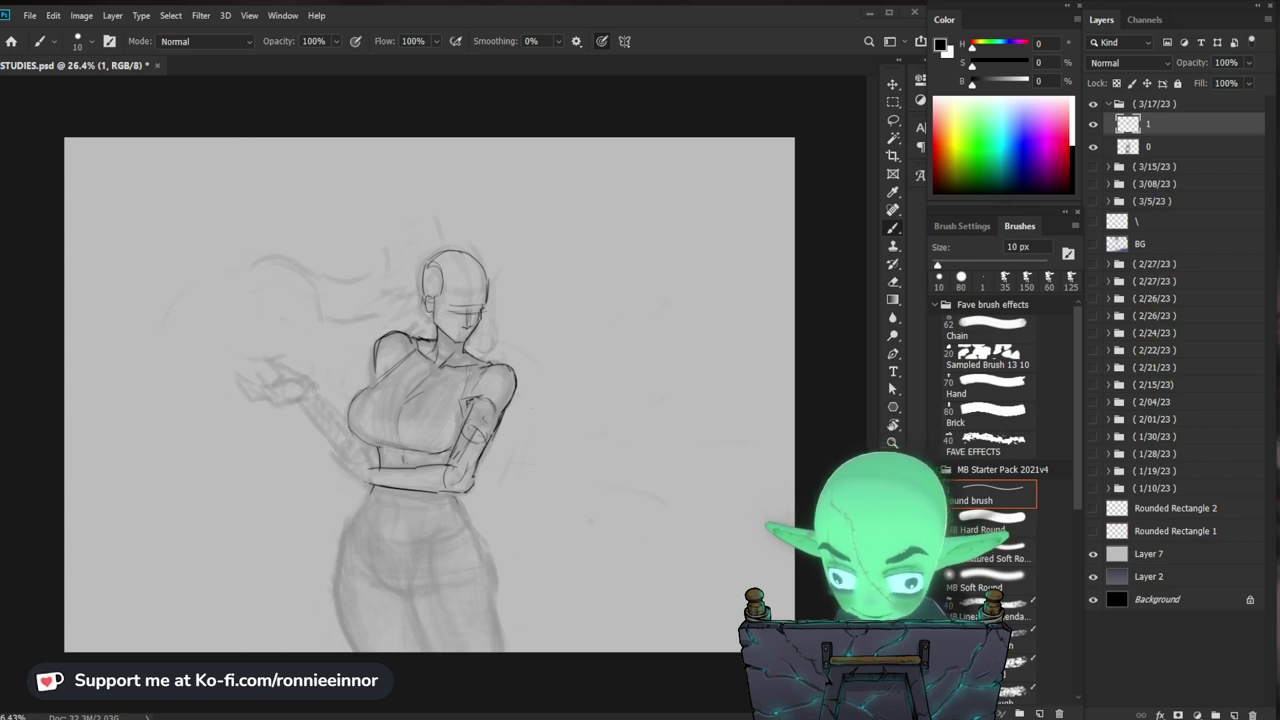
Step: Draw the waist and hip contours below the folded forearm, with the pelvis's curved lower edge and the chest's centre lines
key("ctrl+space")
left_click_drag(456, 452, 486, 452)
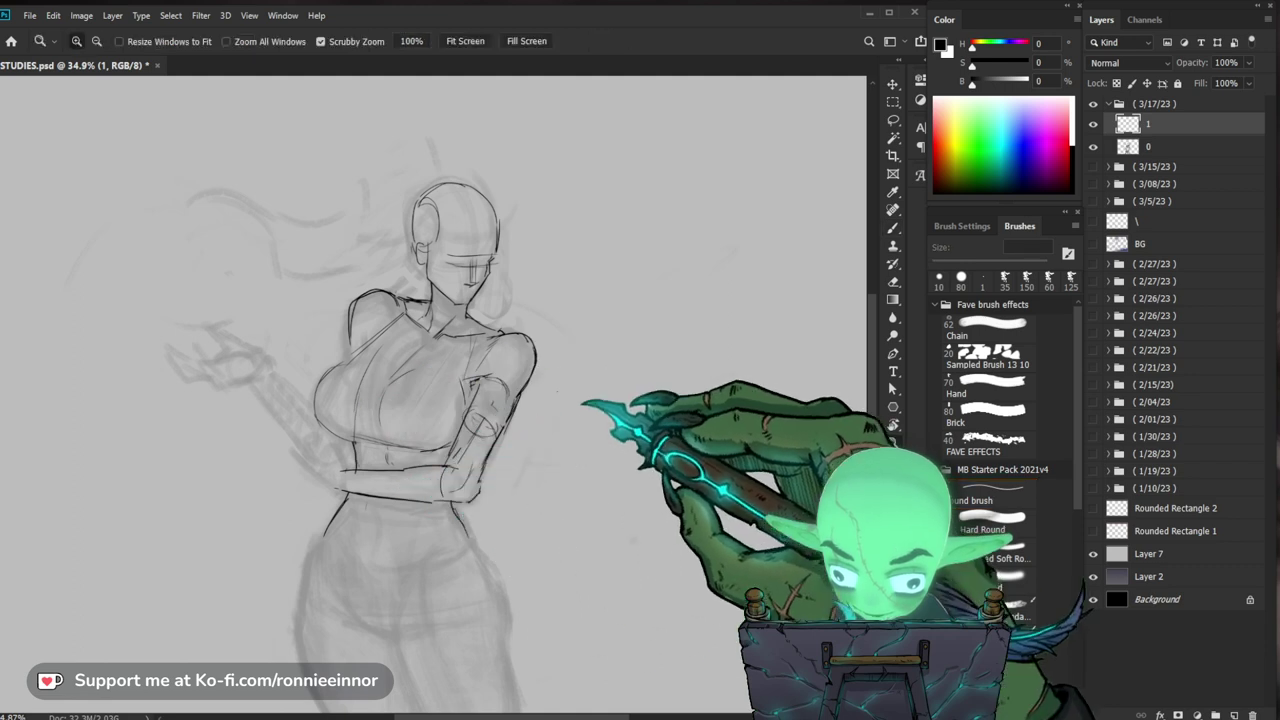
scroll(467, 496, "down", 1)
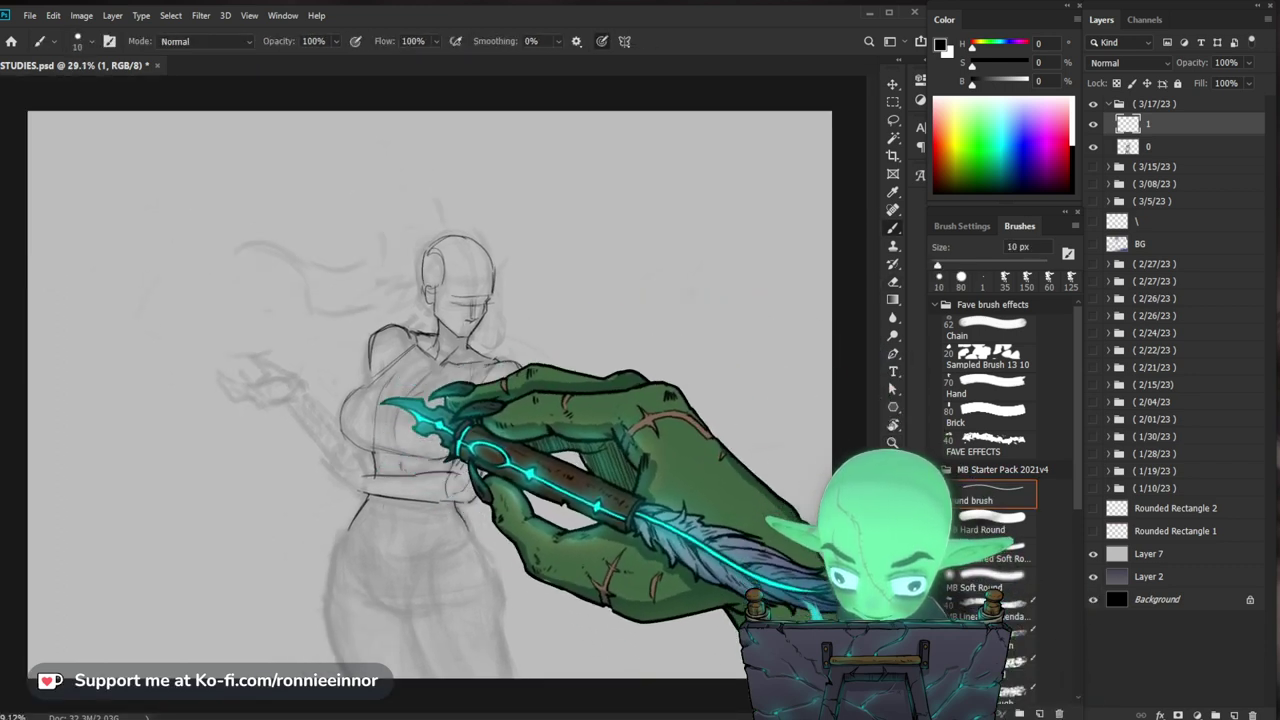
left_click_drag(386, 391, 464, 366)
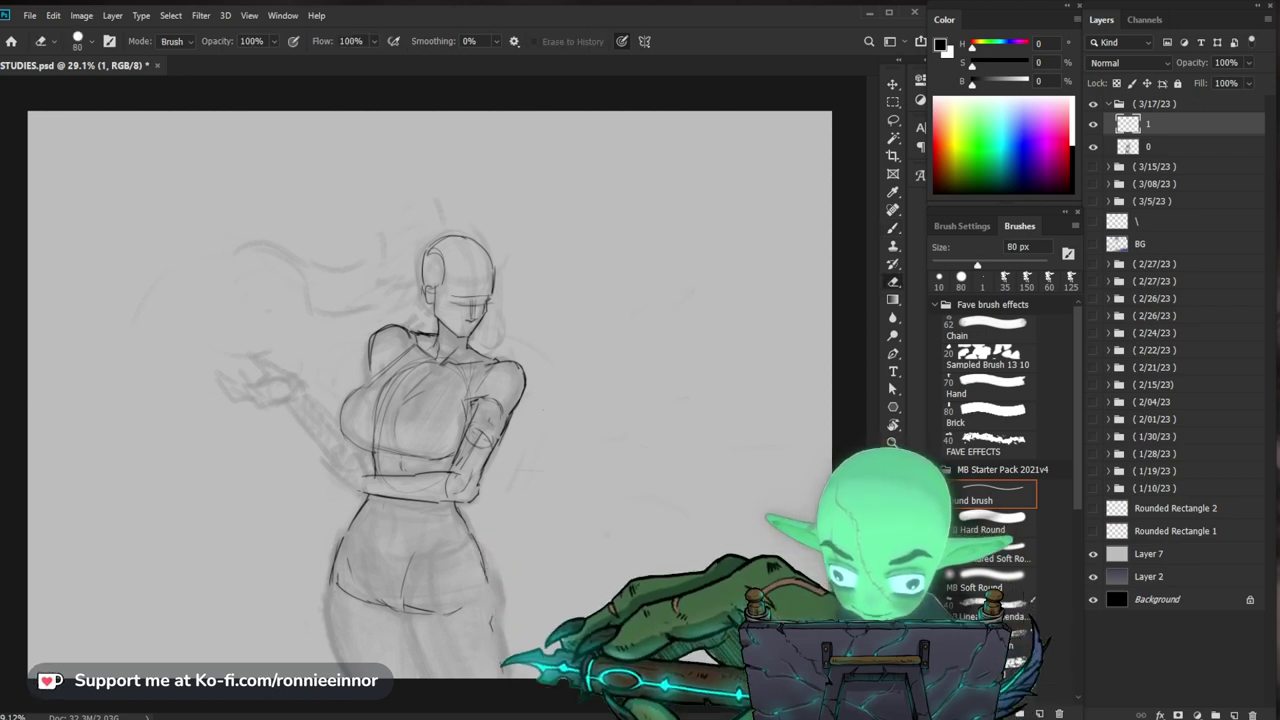
Step: Add the facial plane lines to the head, marking the forehead's centre line and the cheek and jaw edge
key("z")
key("ctrl+minus")
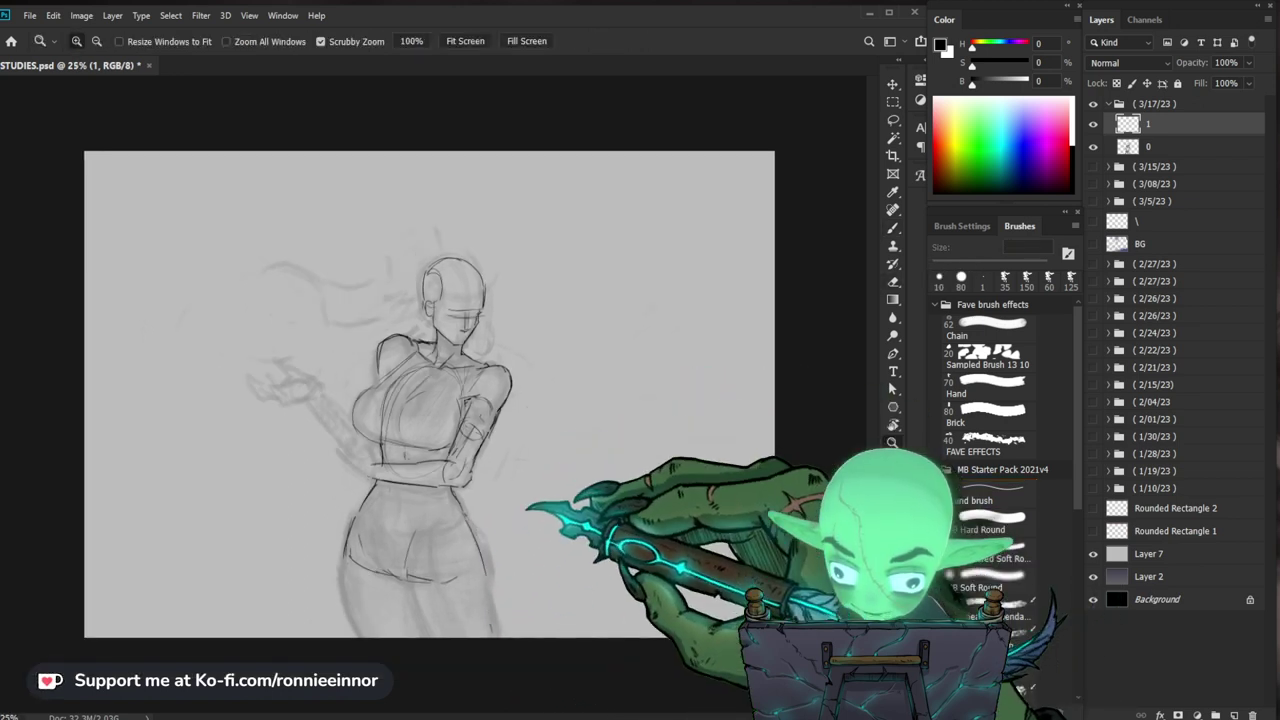
left_click_drag(522, 490, 542, 468)
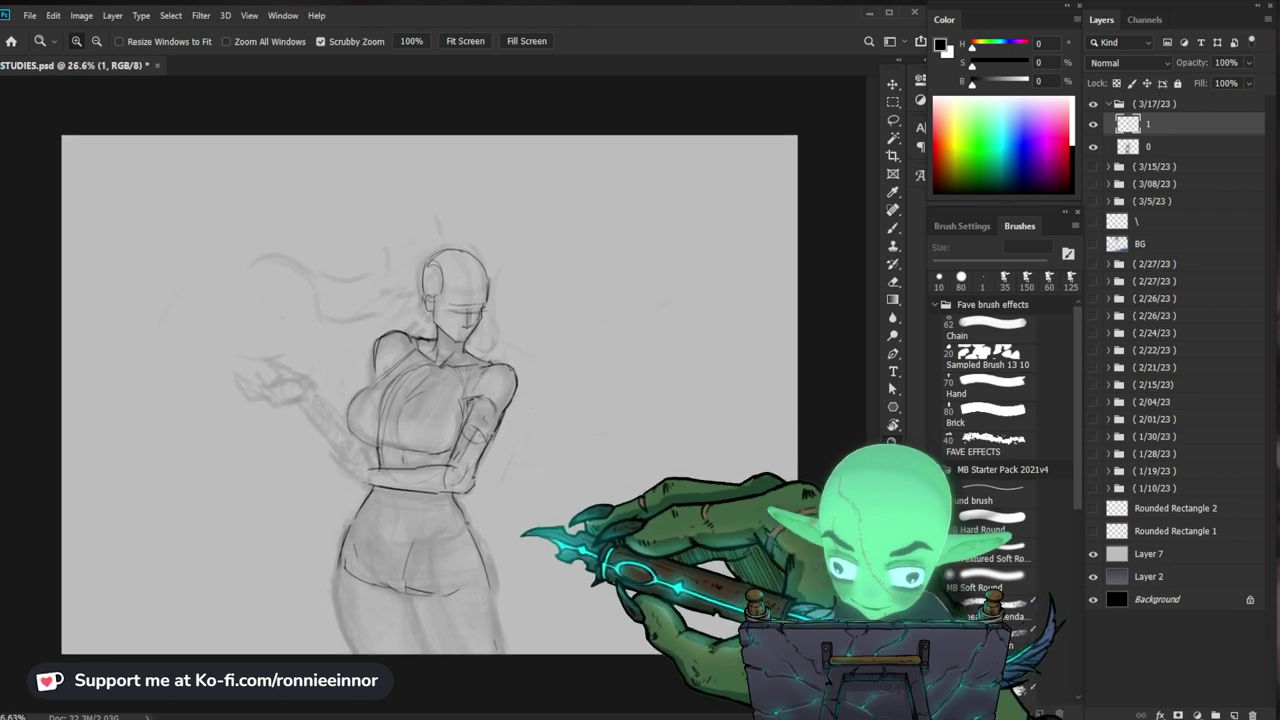
left_click_drag(526, 530, 538, 518)
key("b")
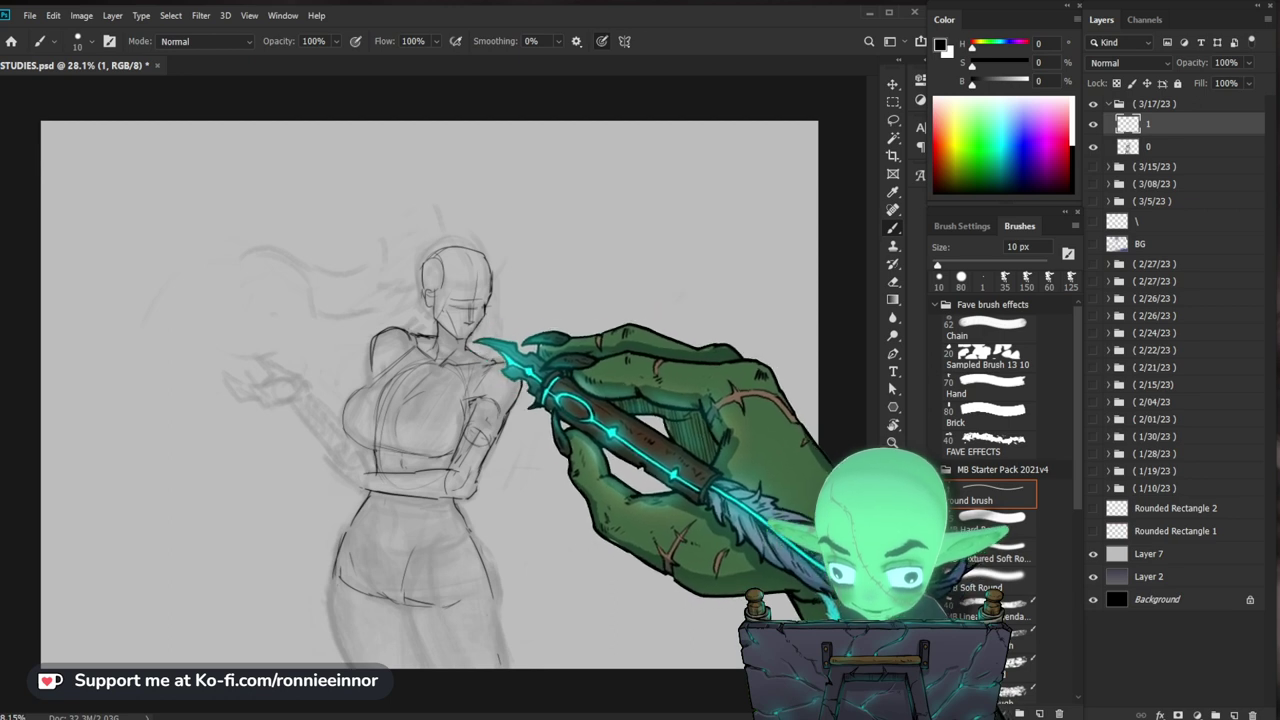
key("e")
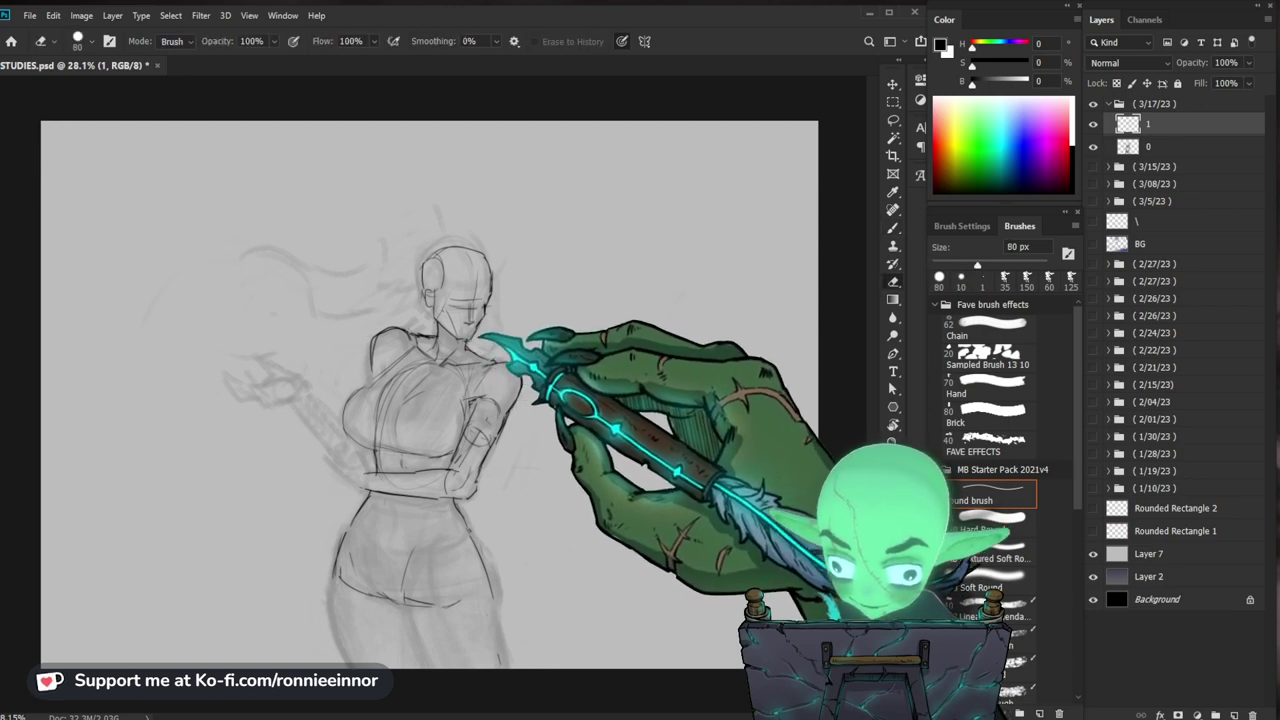
key("b")
Step: Draw the outer hip and thigh contours and the inner thigh lines down to the canvas edge
key("z")
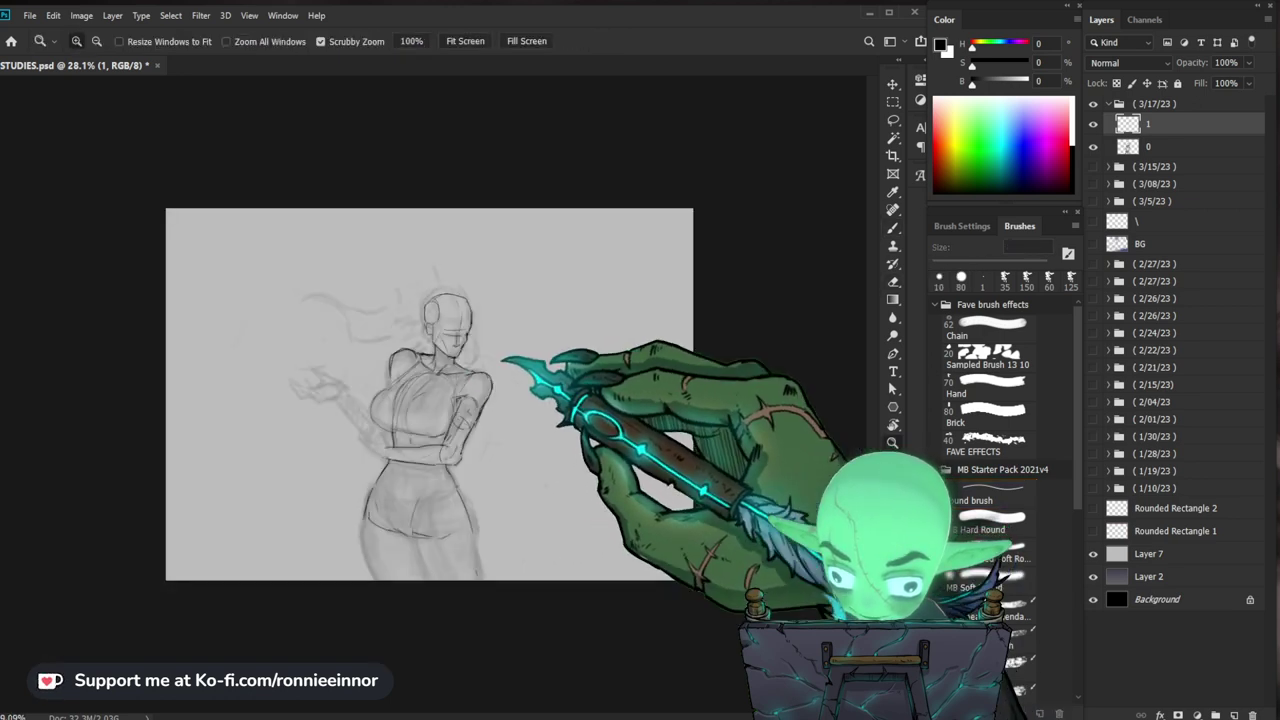
key("ctrl+plus")
key("b")
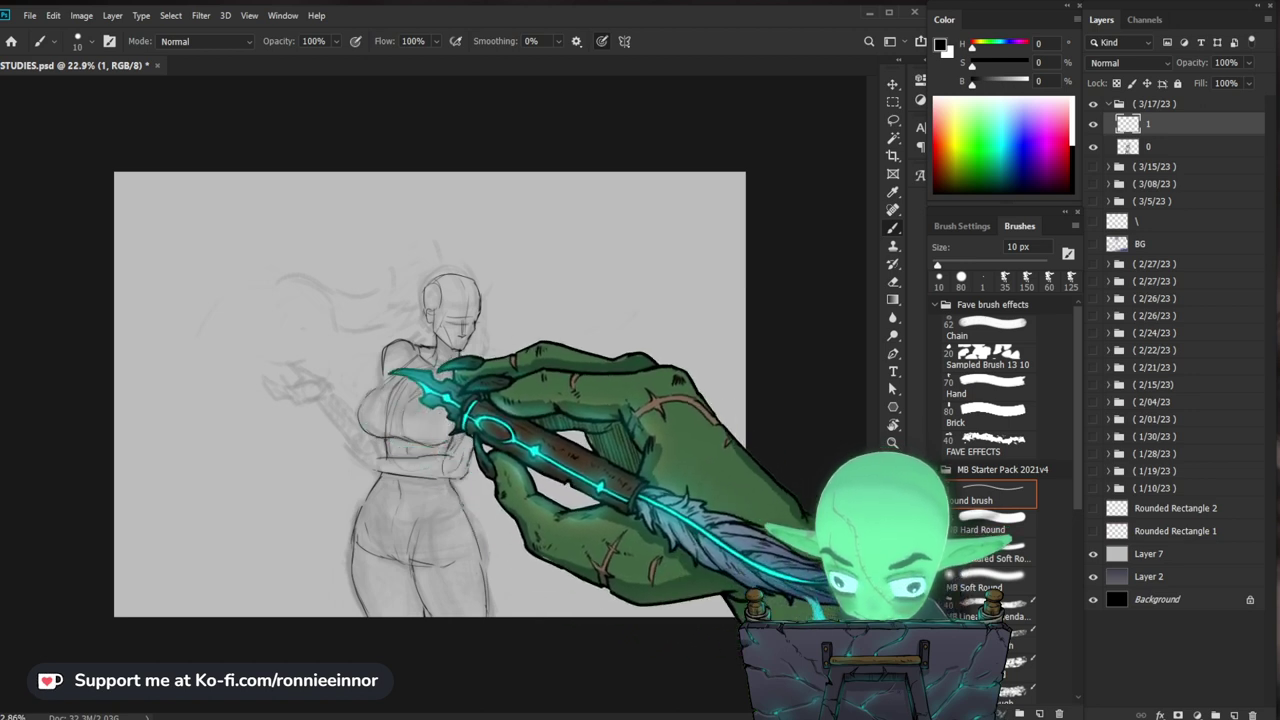
Step: Rework the line sloping from the neck into the far shoulder, alternating fine strokes with erasing
key("e")
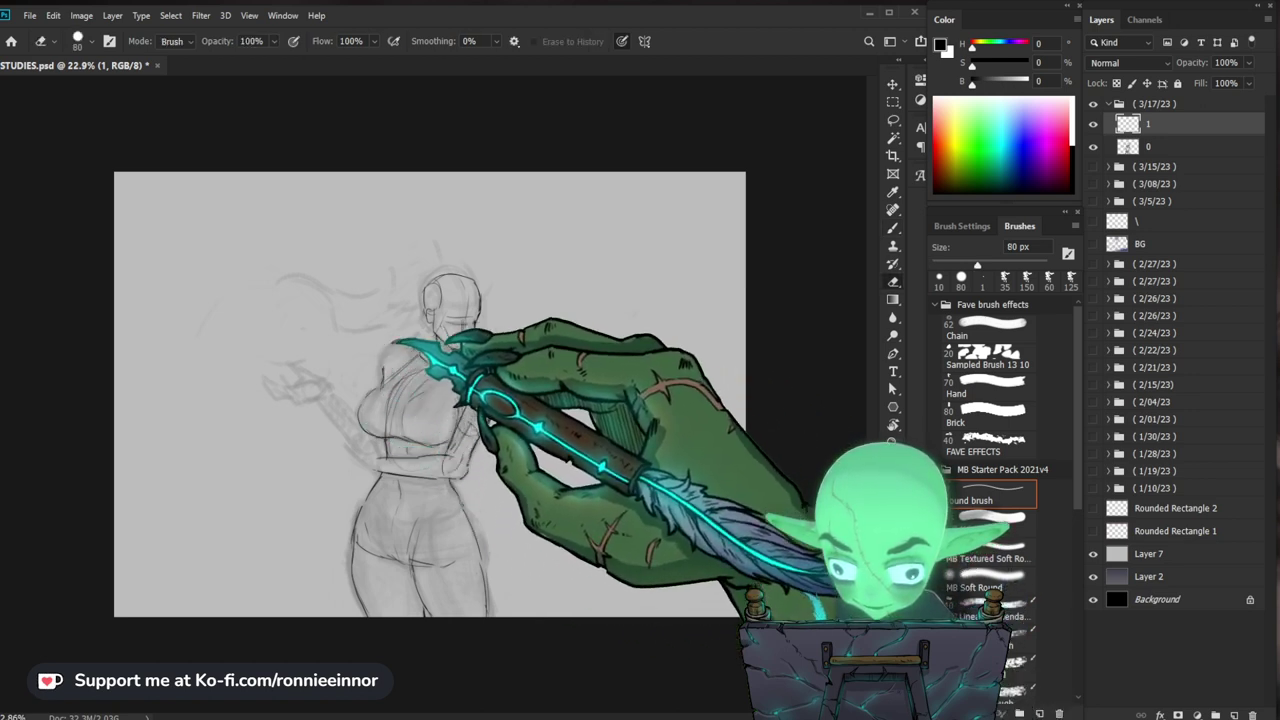
key("b")
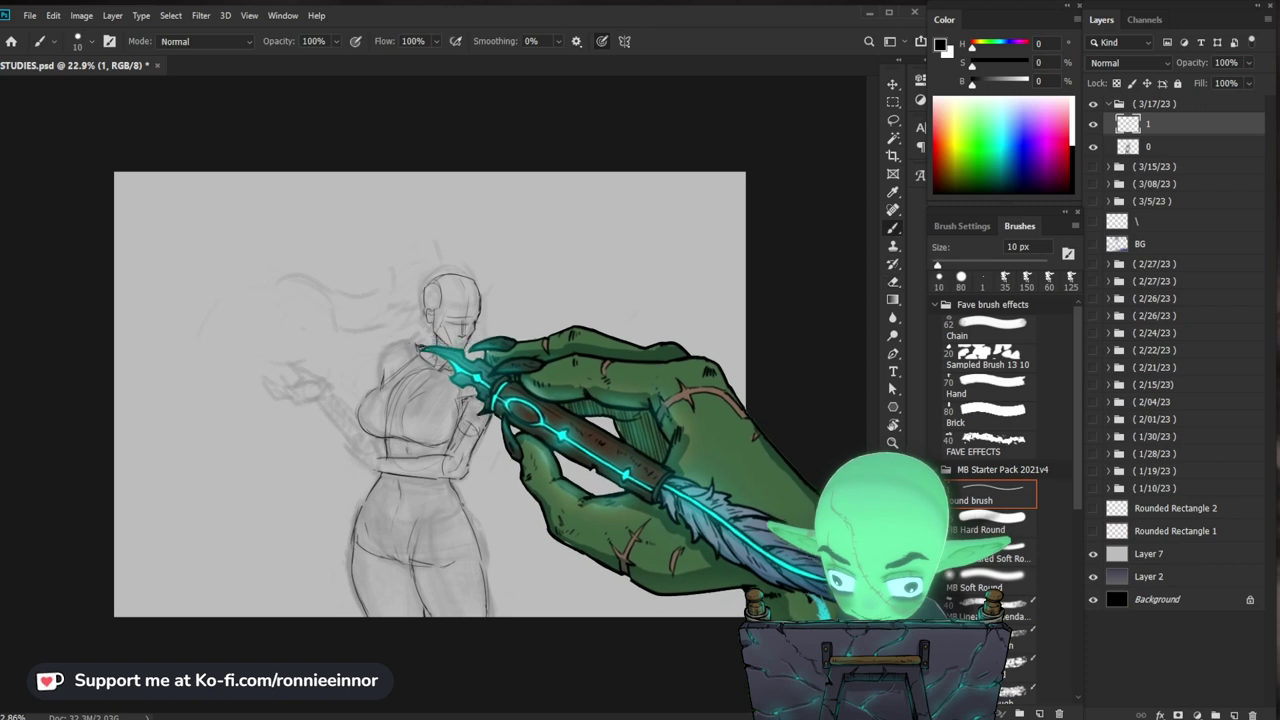
key("e")
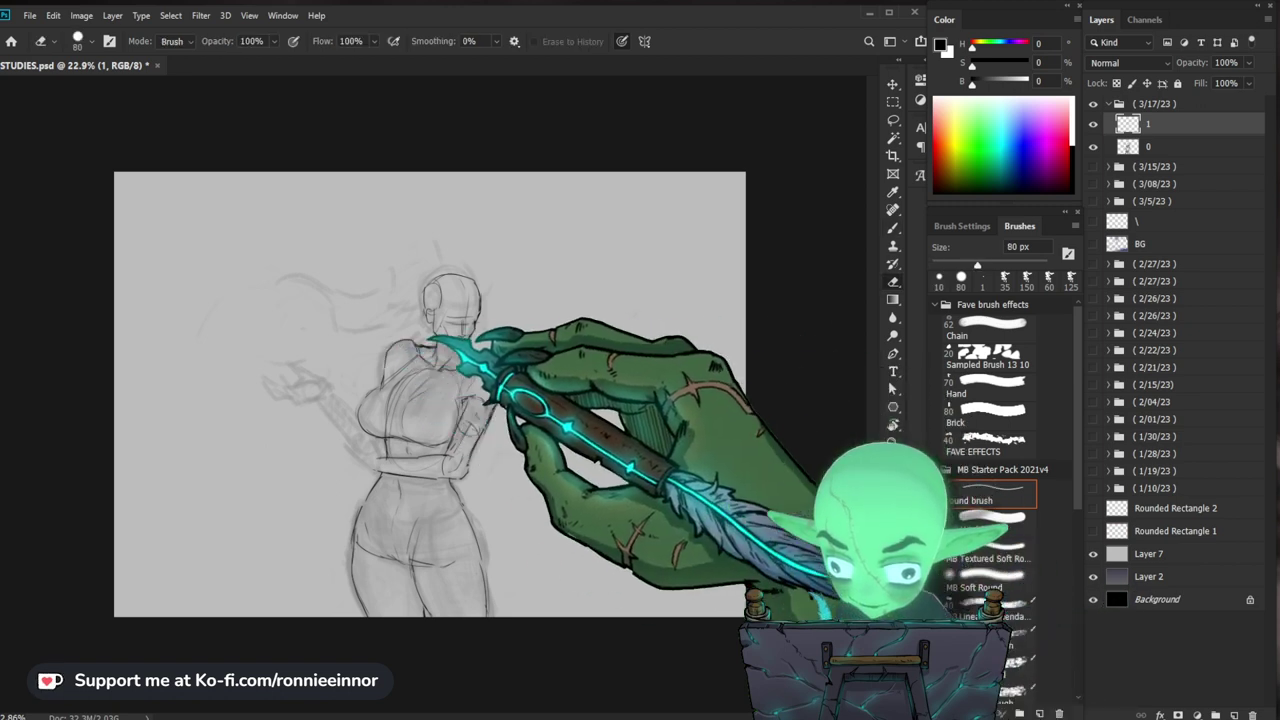
key("b")
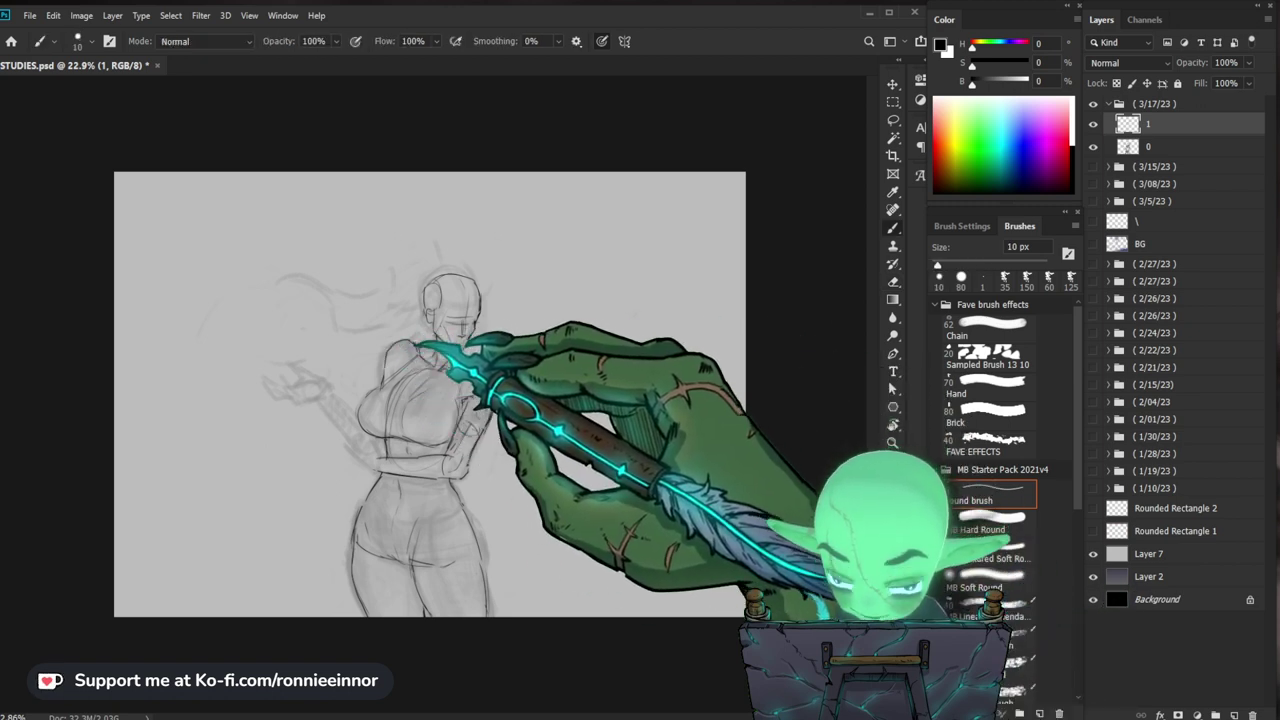
key("e")
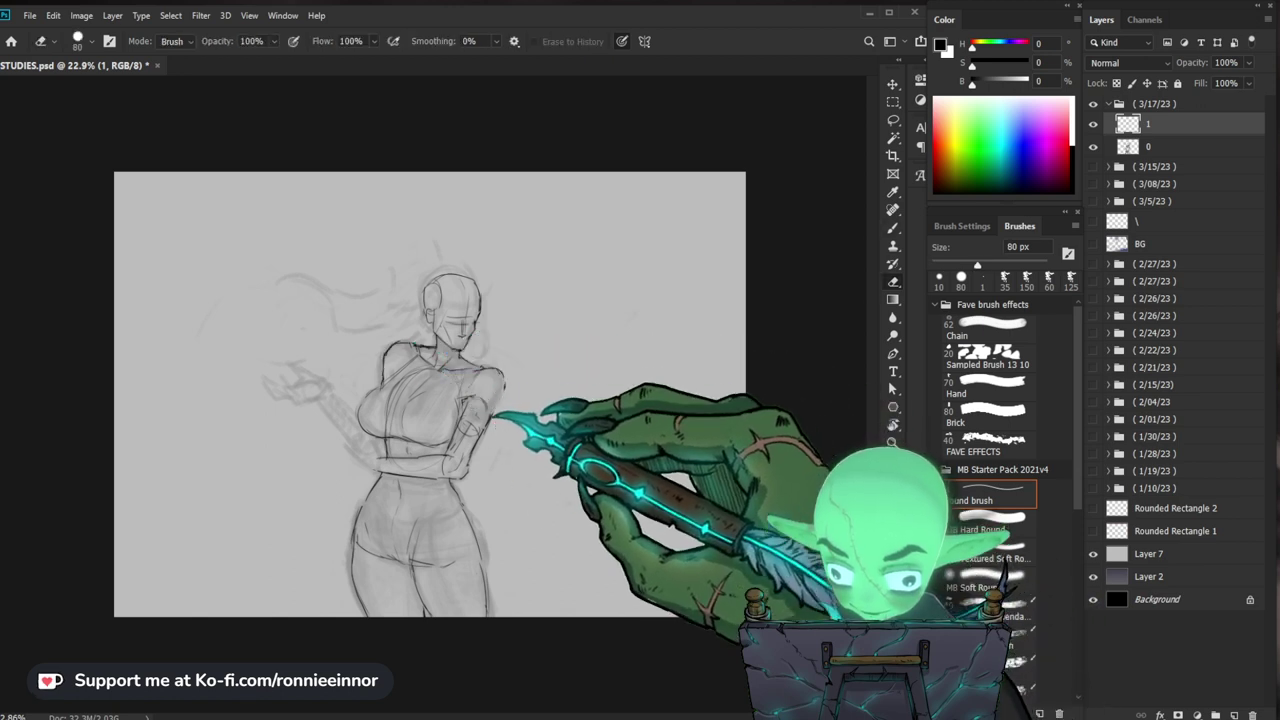
Step: Clean up the outer contour of the near shoulder and upper arm with short strokes and erasing
key("b")
key("e")
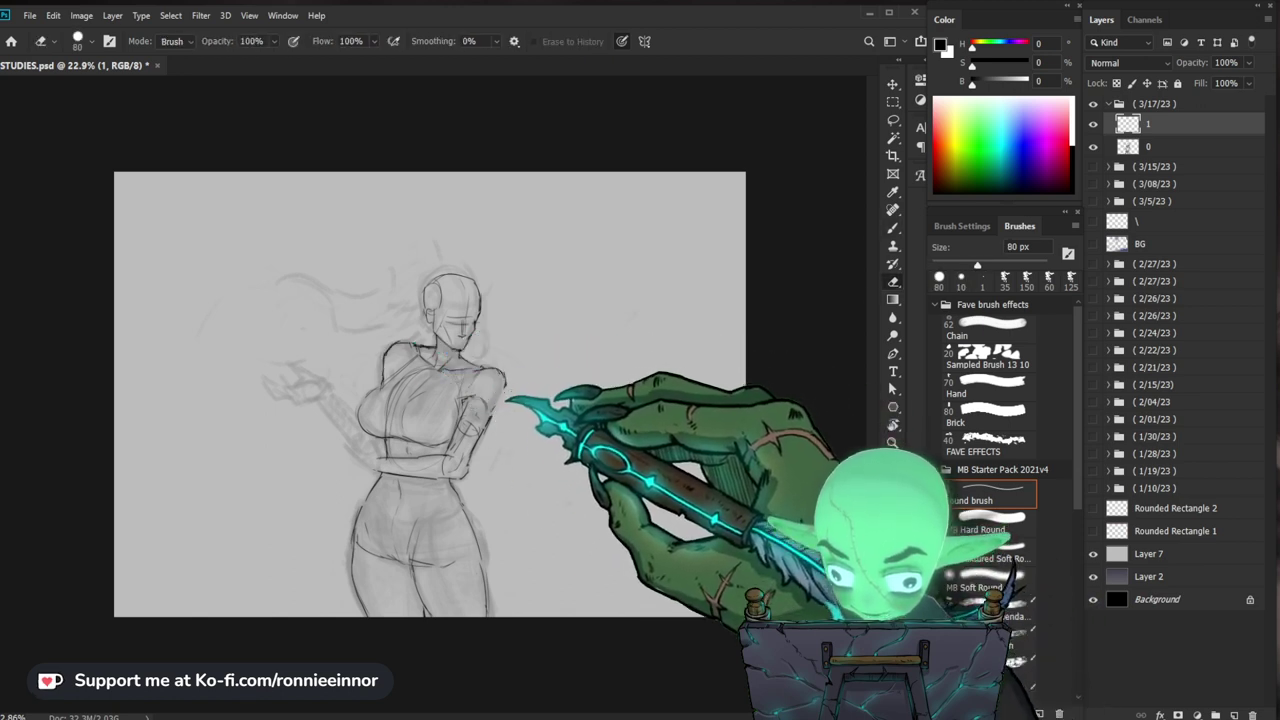
key("b")
key("e")
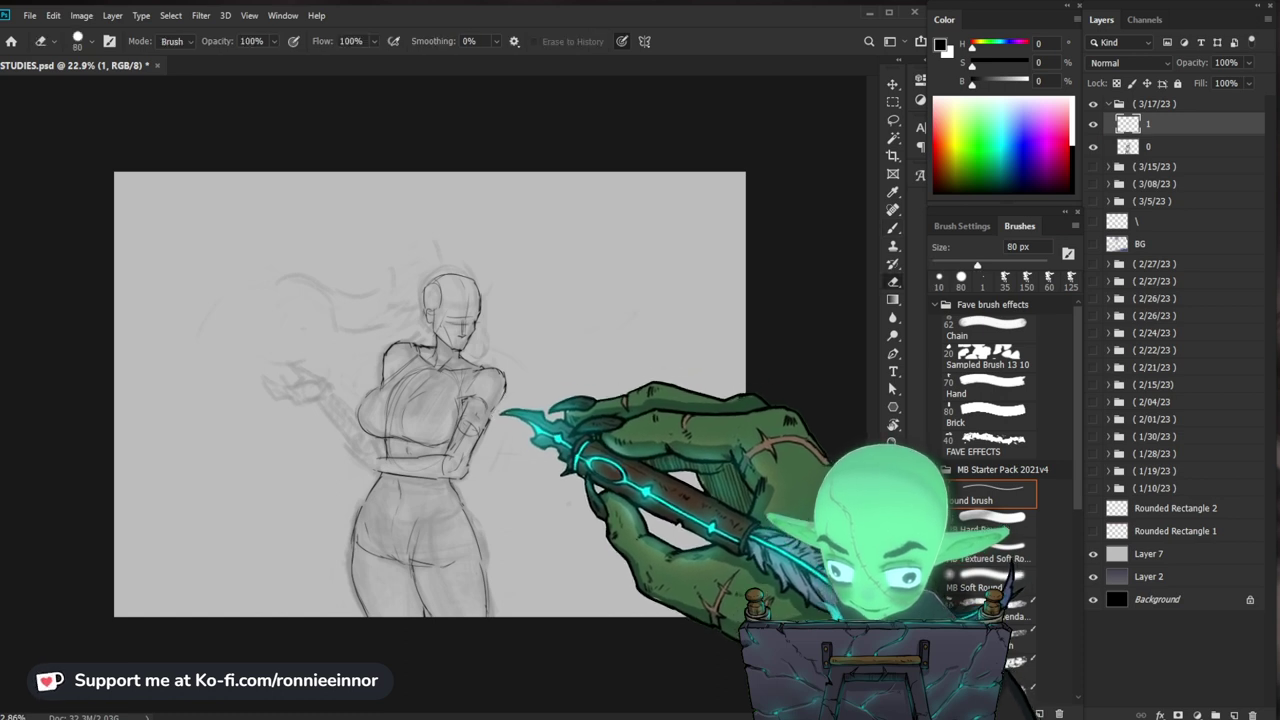
key("b")
Step: Tidy the folded forearm and draw its open hand with fingers beyond the far side of the waist
key("z")
left_click_drag(430, 394, 330, 394)
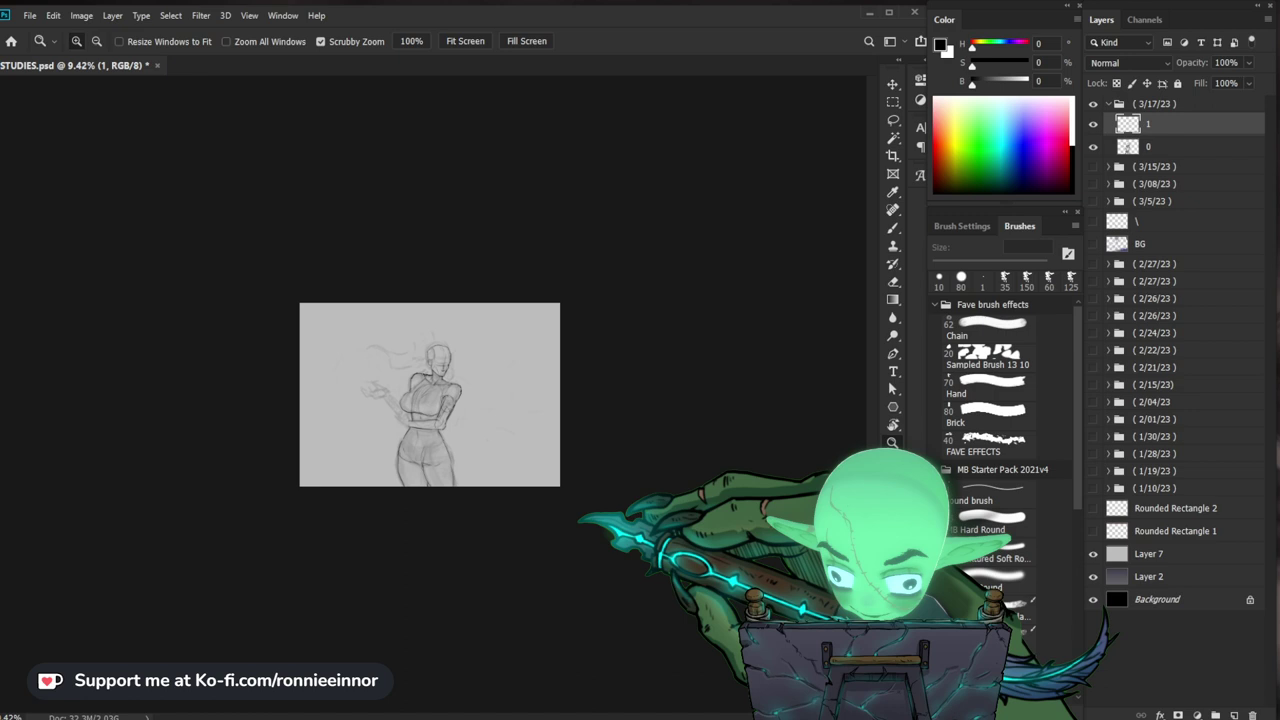
key("ctrl+plus")
key("ctrl+plus")
key("b")
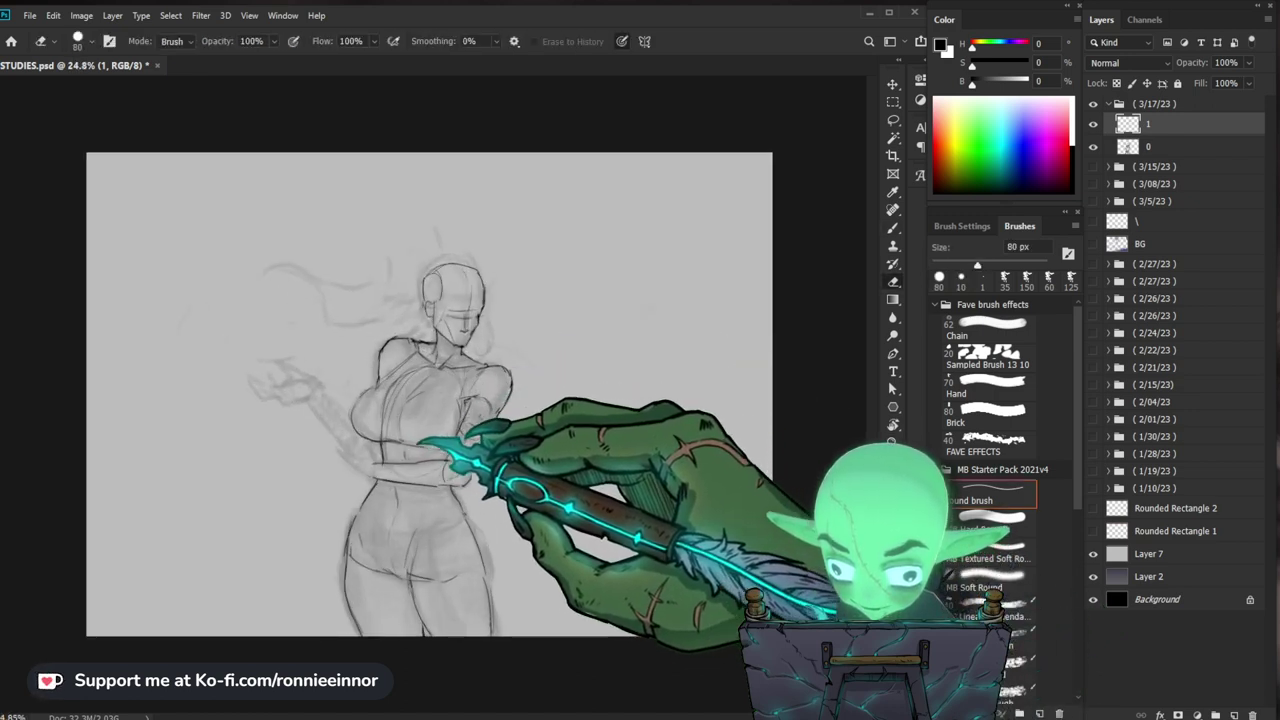
left_click_drag(442, 454, 480, 437)
key("ctrl+minus")
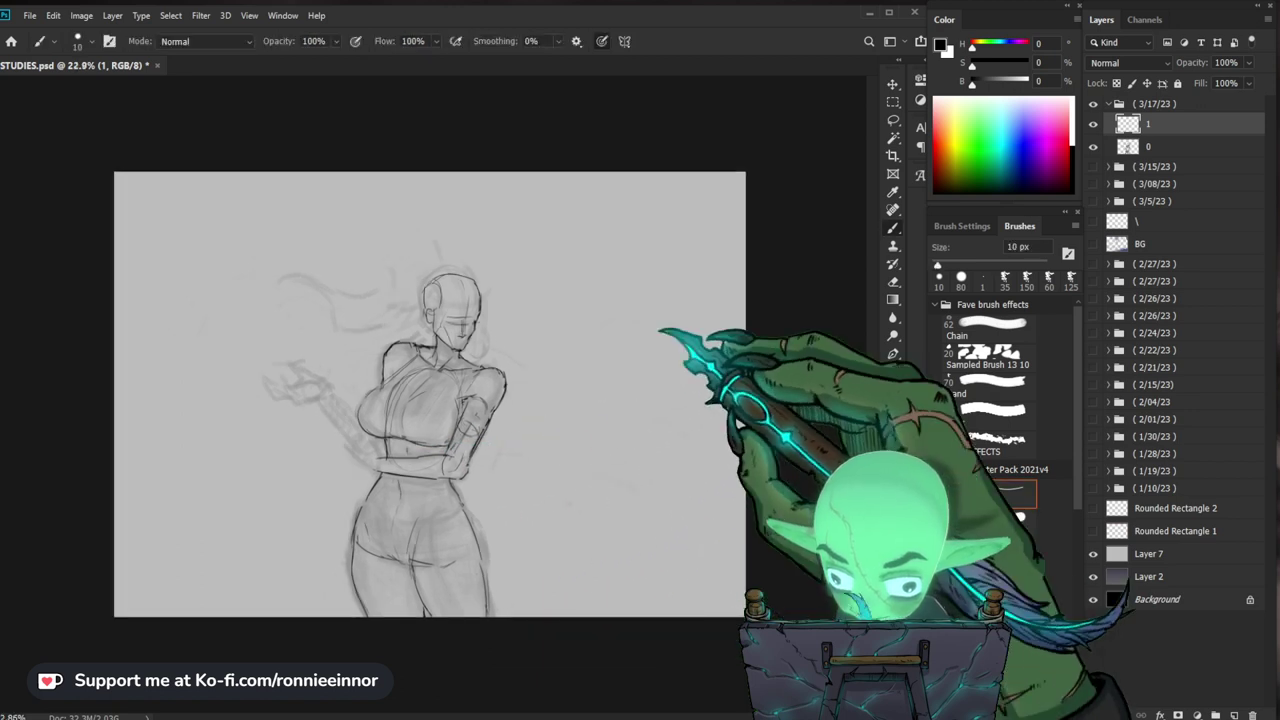
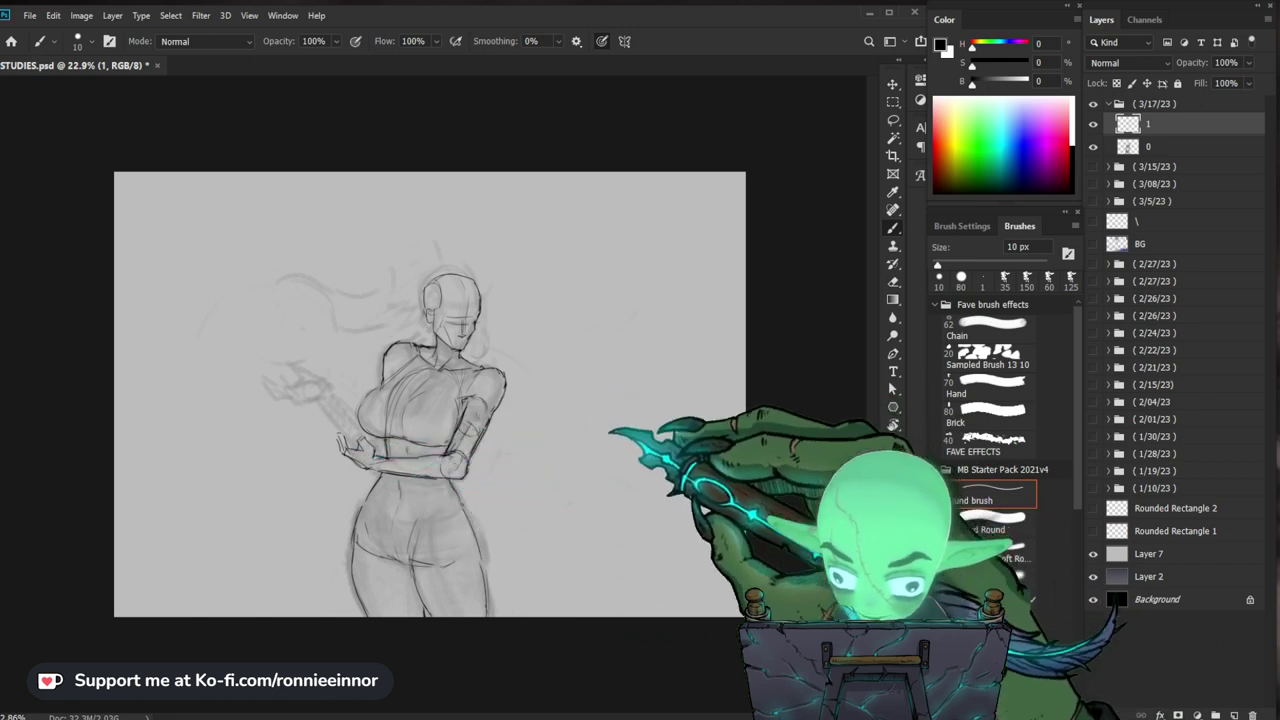
Step: Round off the elbow of the folded arm with new strokes, erasing the excess line beneath it
key("ctrl+space")
left_click_drag(540, 480, 560, 480)
key("b")
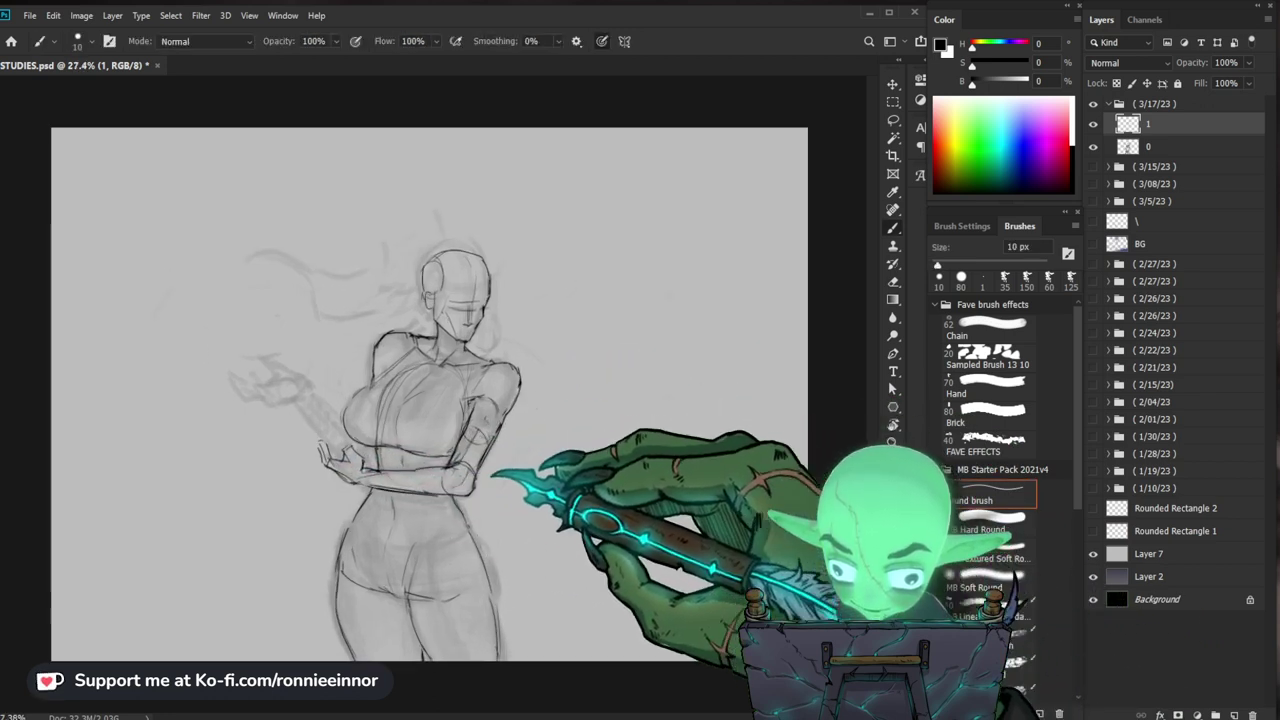
key("e")
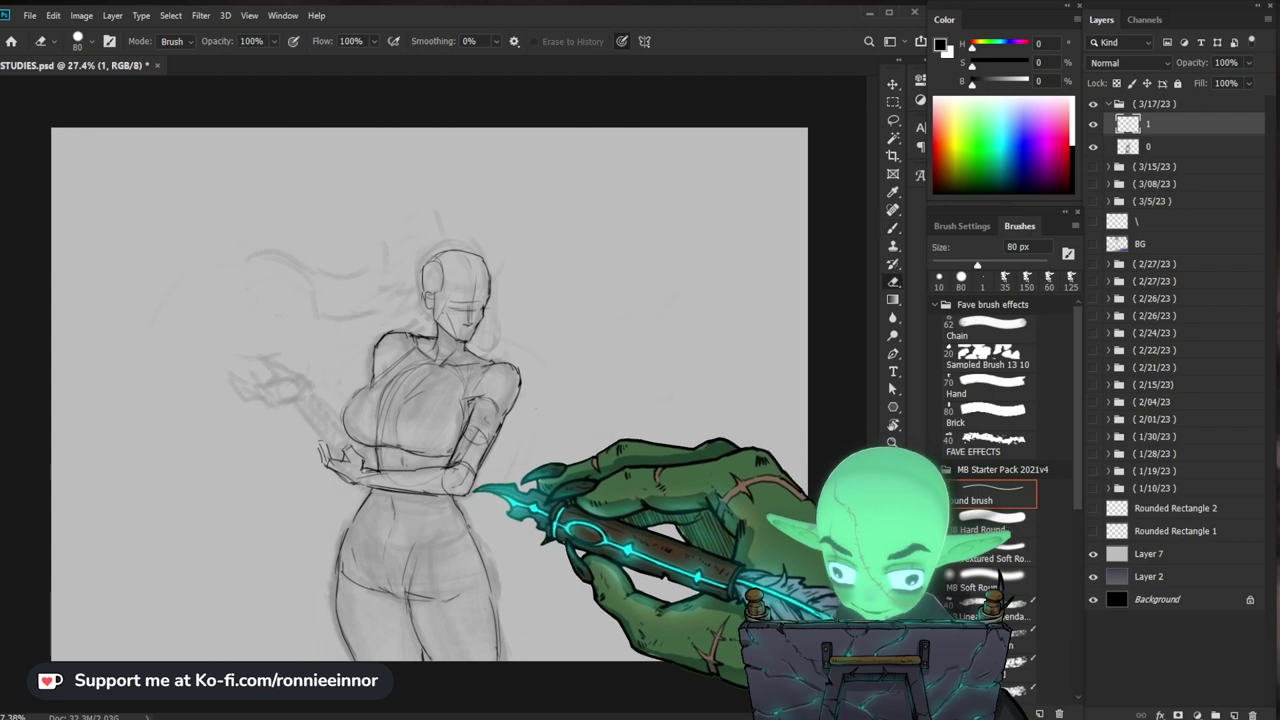
key("b")
Step: Draw the curved lower-belly line across the pelvis between the two hips
key("ctrl+space")
left_click_drag(500, 477, 460, 470)
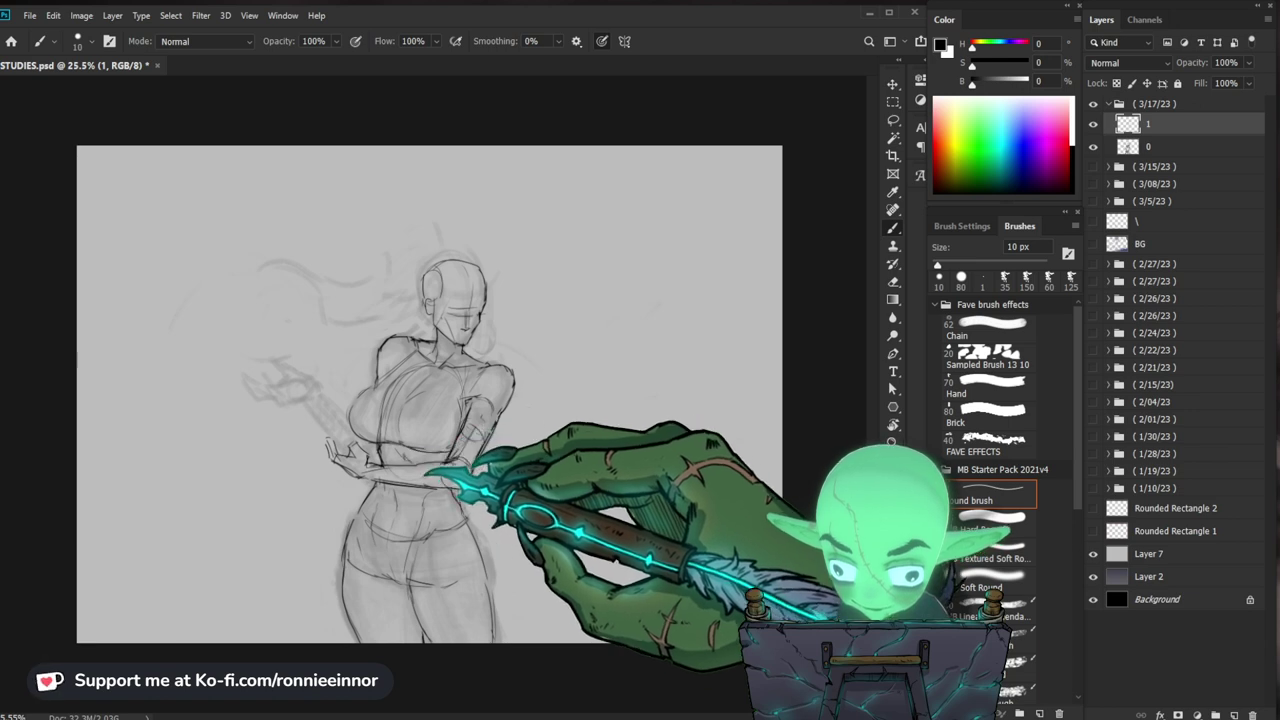
key("e")
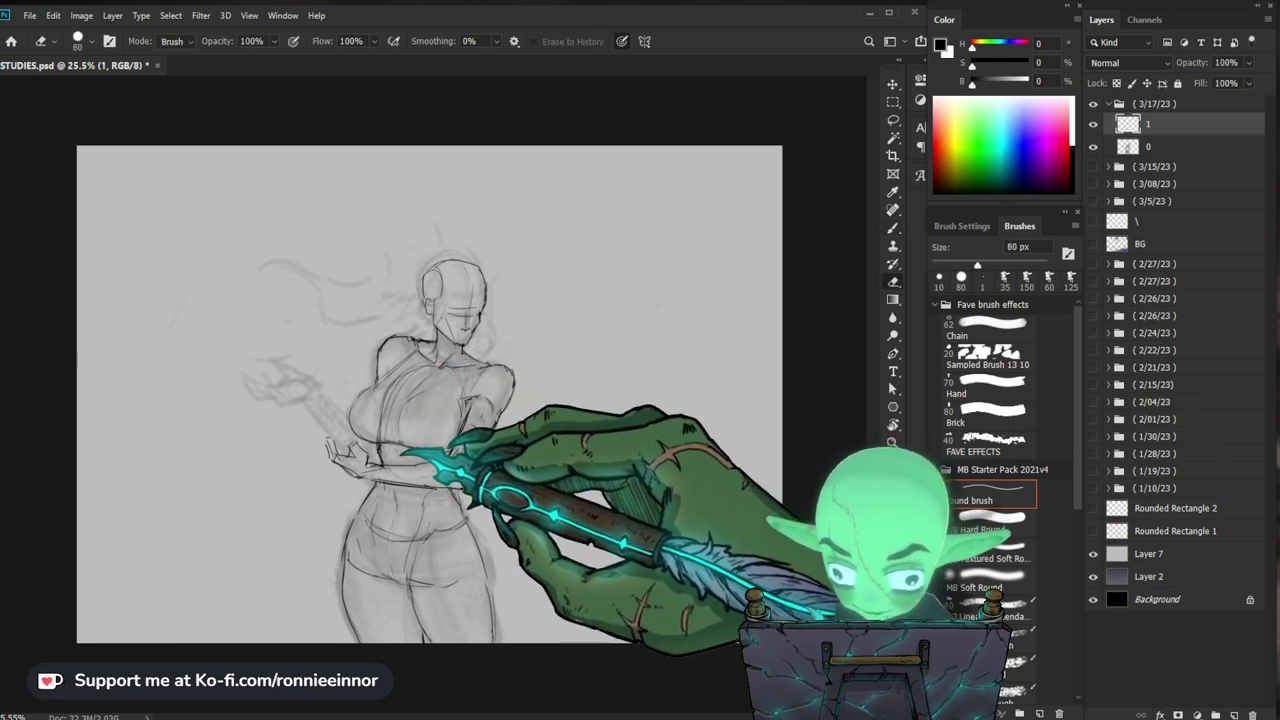
Step: Refine the abdomen's inner lines and the waist contour beneath the folded forearm, erasing excess marks
key("b")
mouse_move(400, 443)
left_mouse_down()
mouse_move(421, 419)
mouse_move(437, 469)
mouse_move(404, 446)
mouse_move(408, 491)
left_mouse_up()
key("e")
key("b")
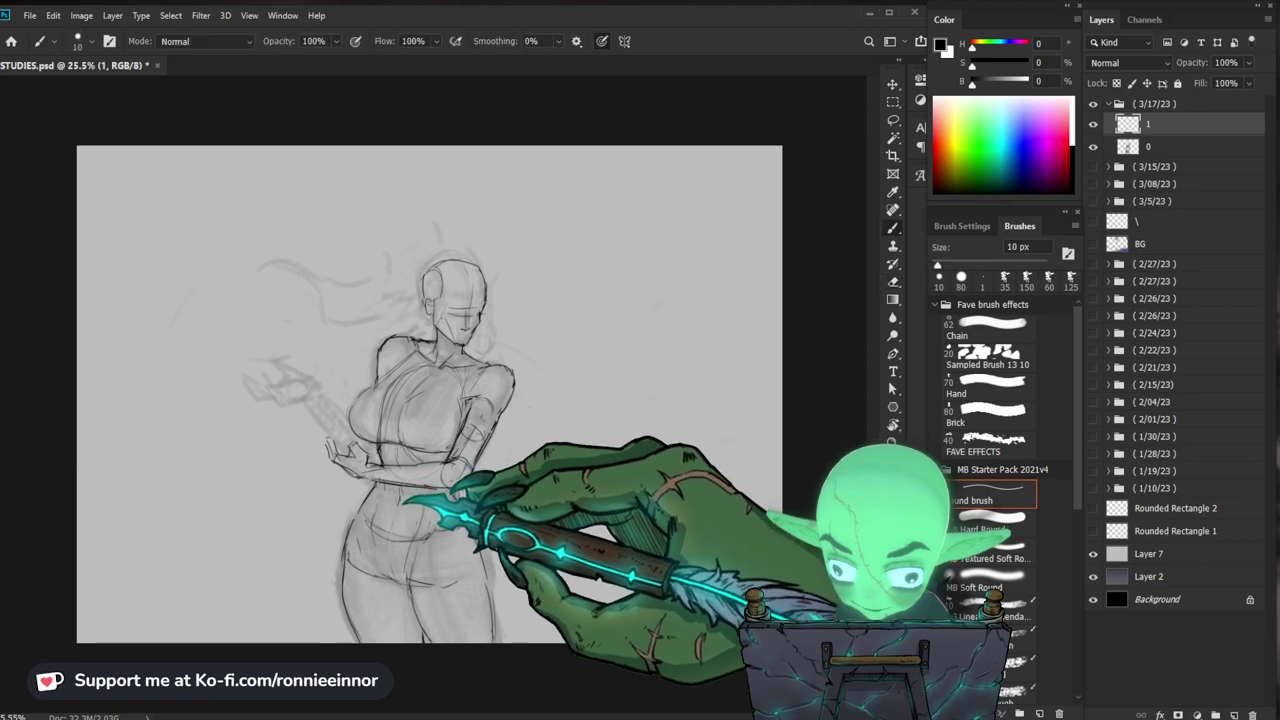
key("e")
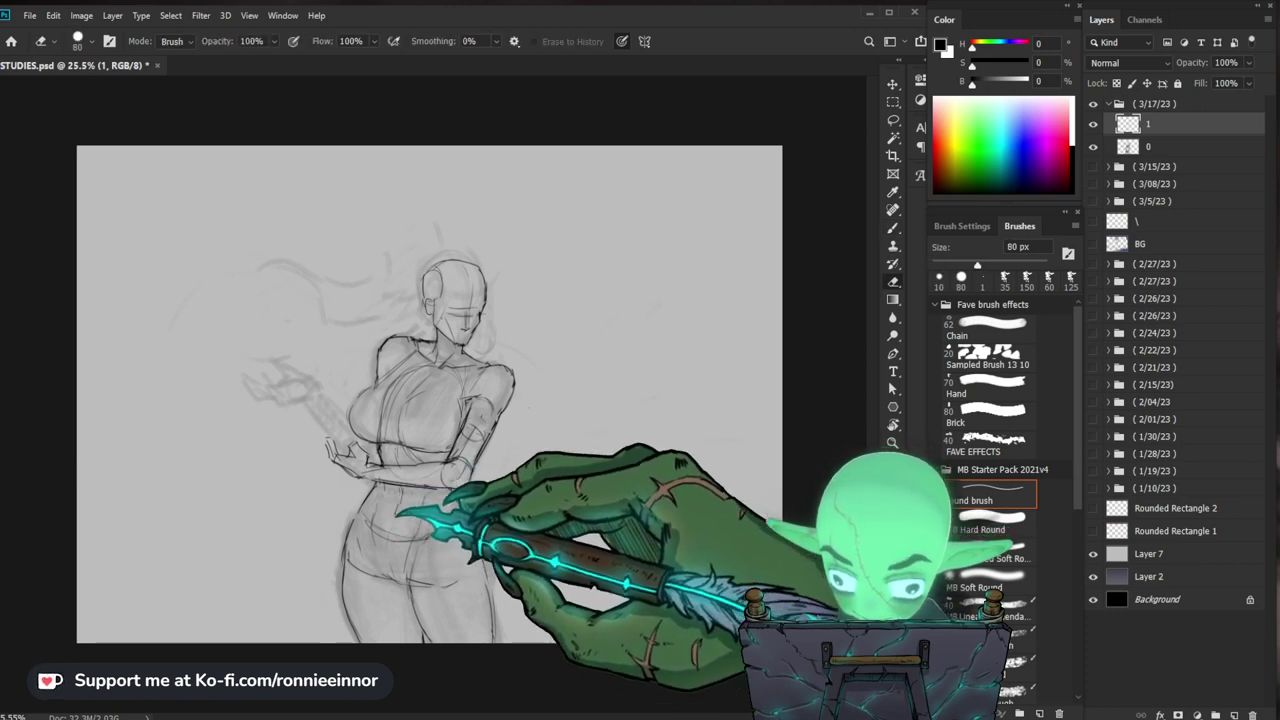
key("b")
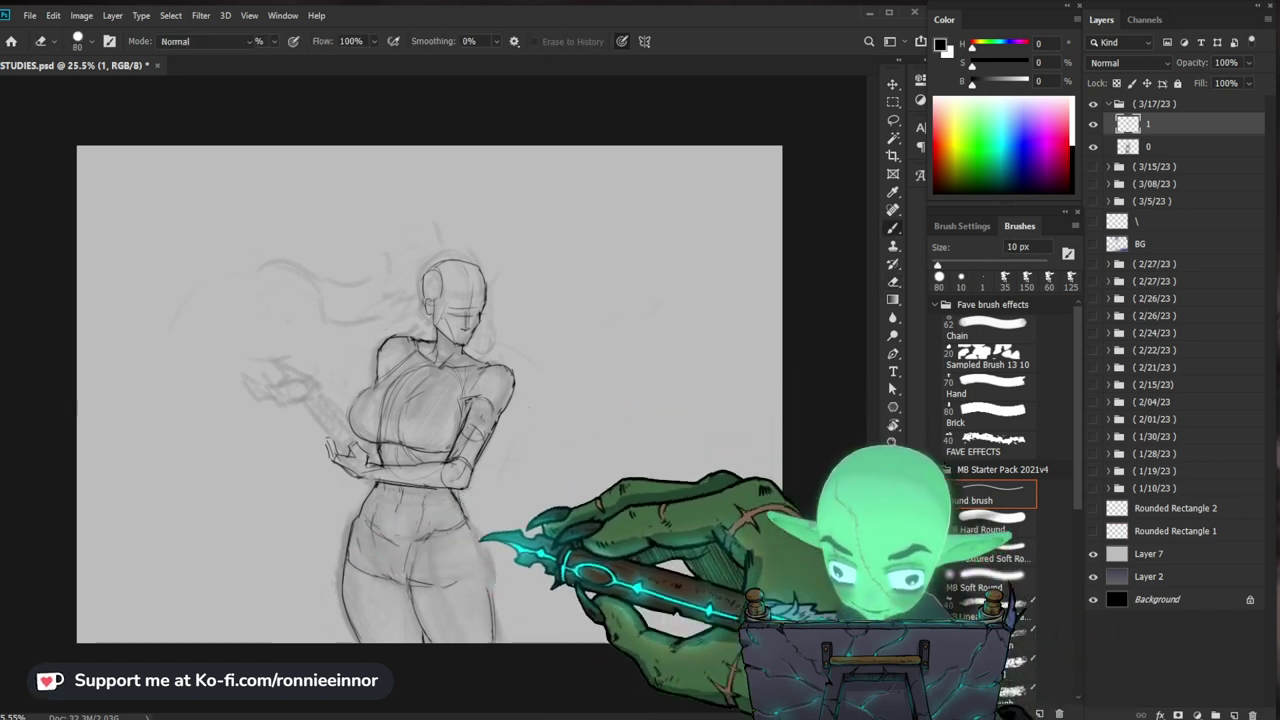
Step: Draw the outlines of the raised forearm, running from the folded arm's hand up toward the faded open hand
key("ctrl+space")
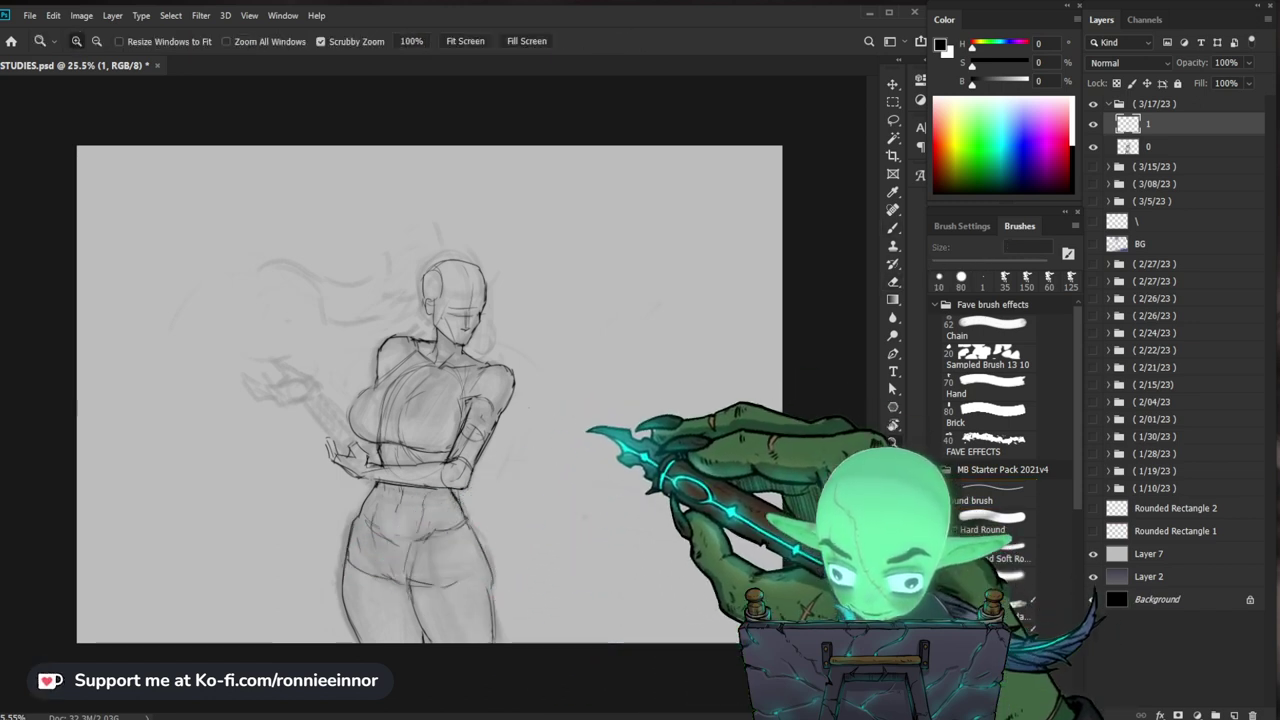
mouse_move(588, 429)
left_mouse_down()
mouse_move(521, 411)
mouse_move(424, 521)
left_mouse_up()
key("ctrl+space")
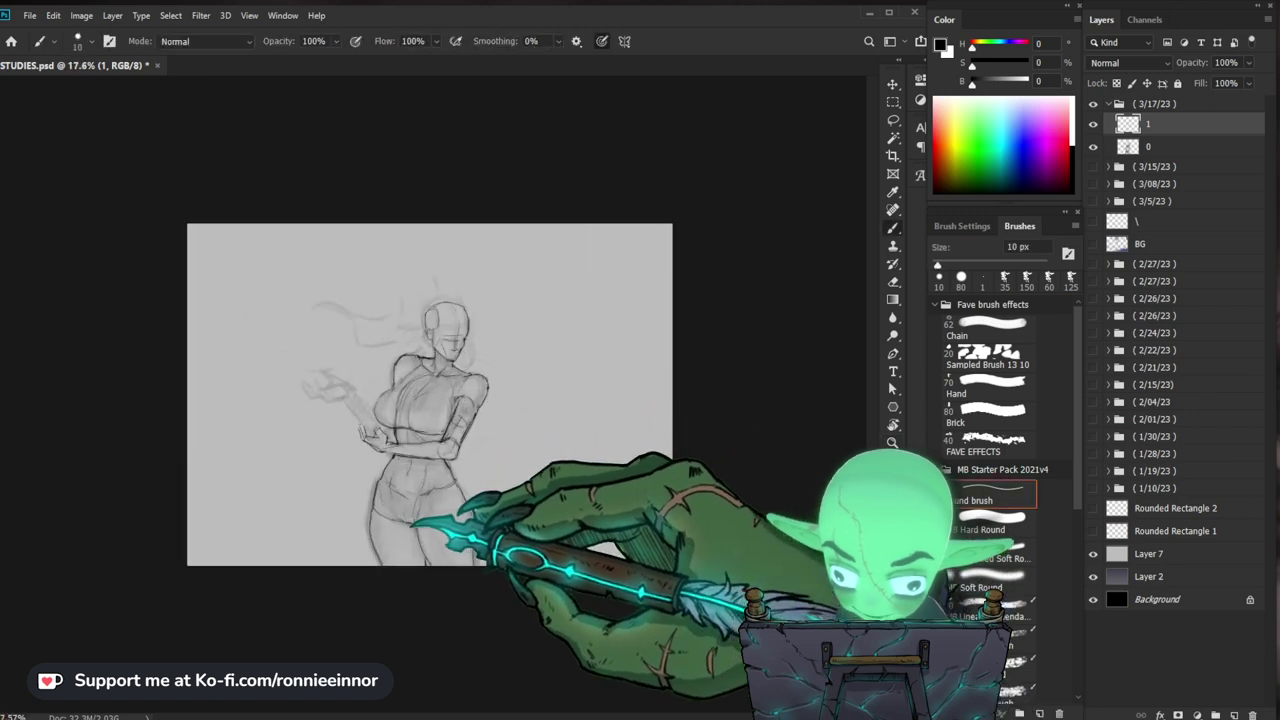
key("z")
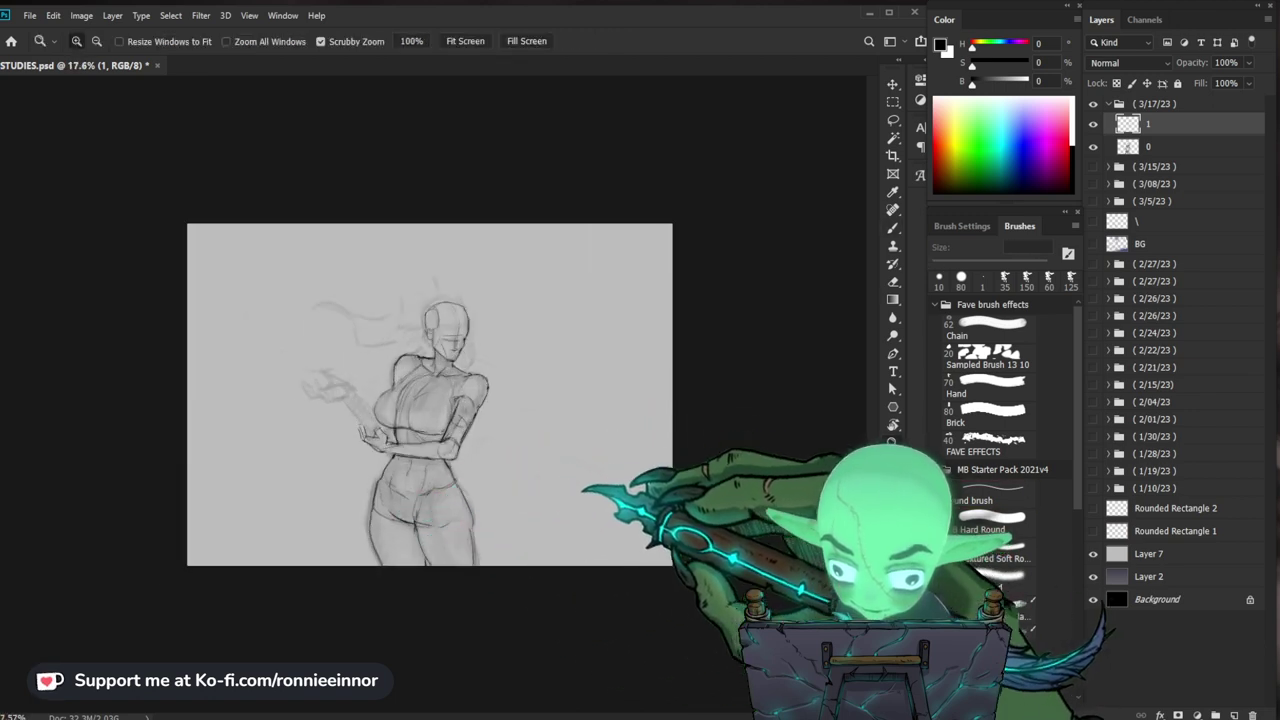
left_click_drag(429, 394, 445, 394)
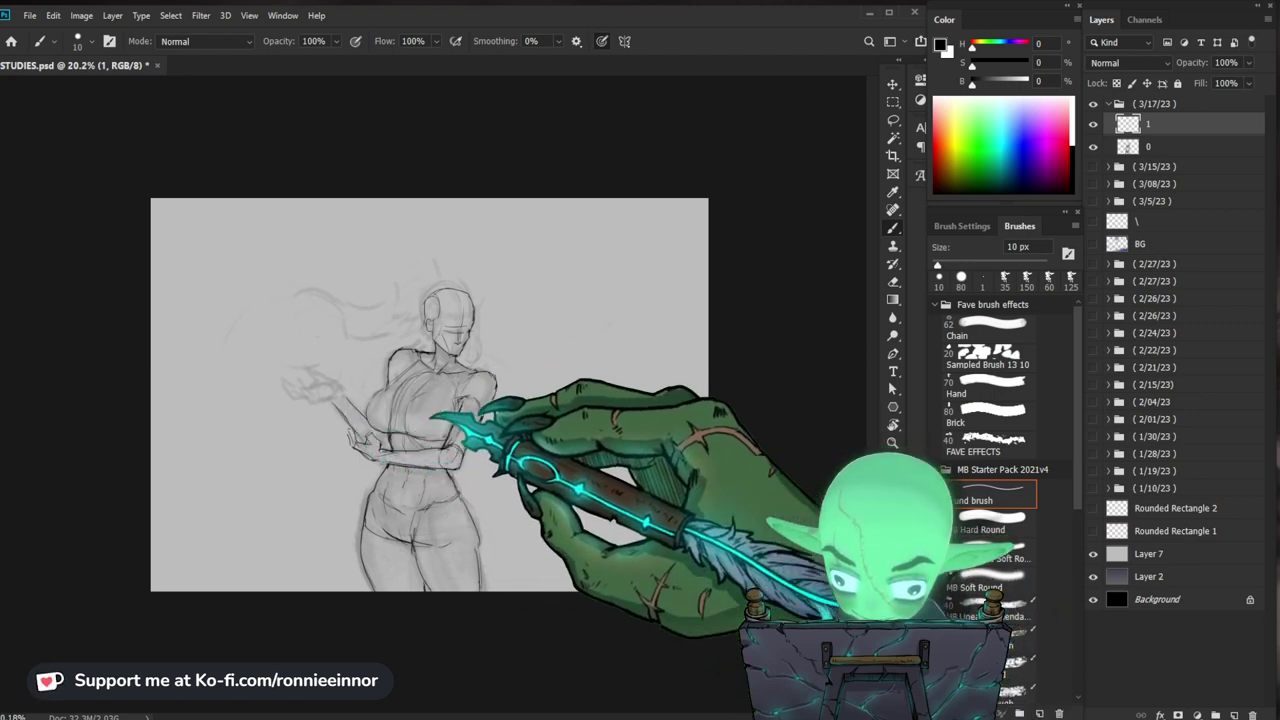
key("z")
left_click_drag(437, 420, 457, 420)
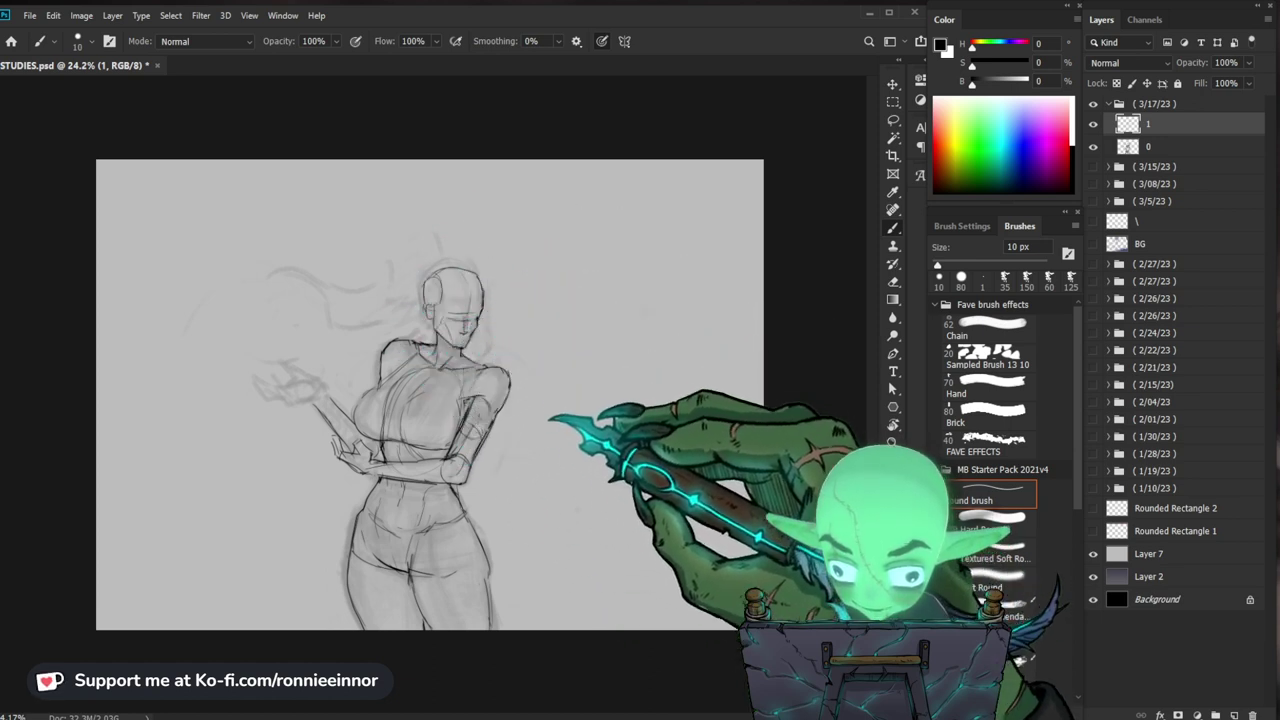
Step: Refine the outer contour of the near shoulder, erasing the excess line and redrawing its rounded edge
key("e")
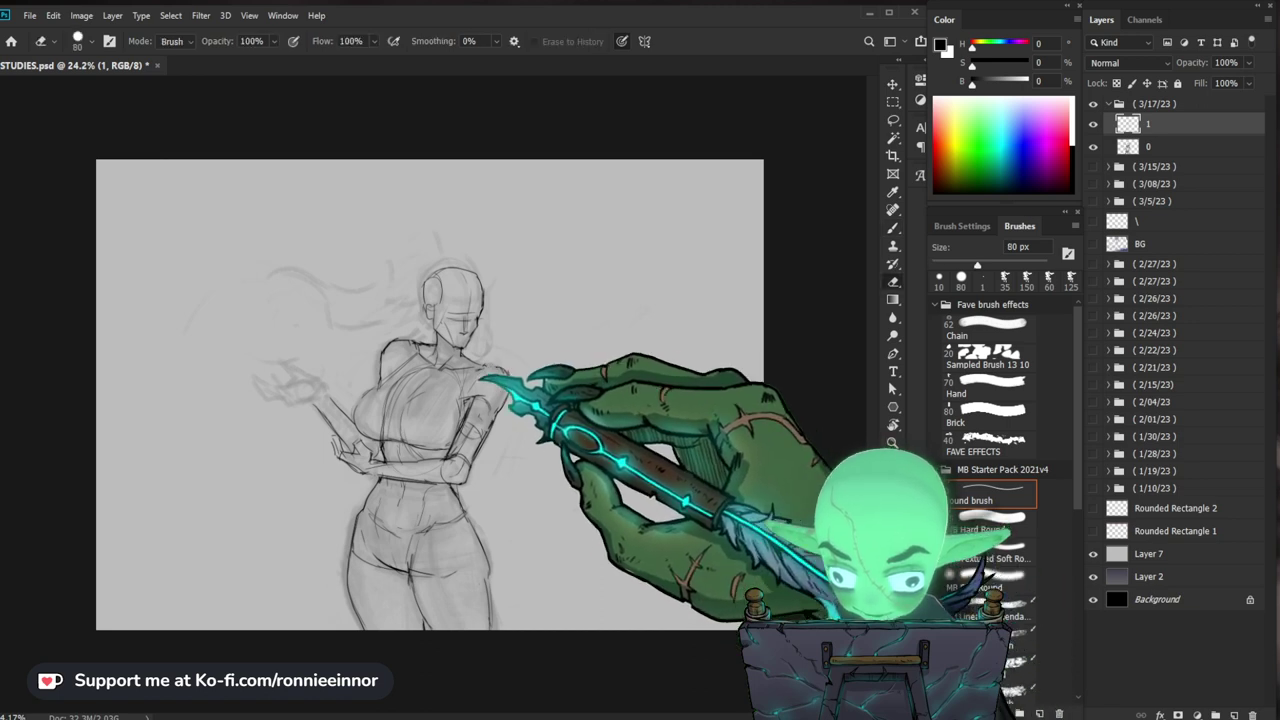
key("b")
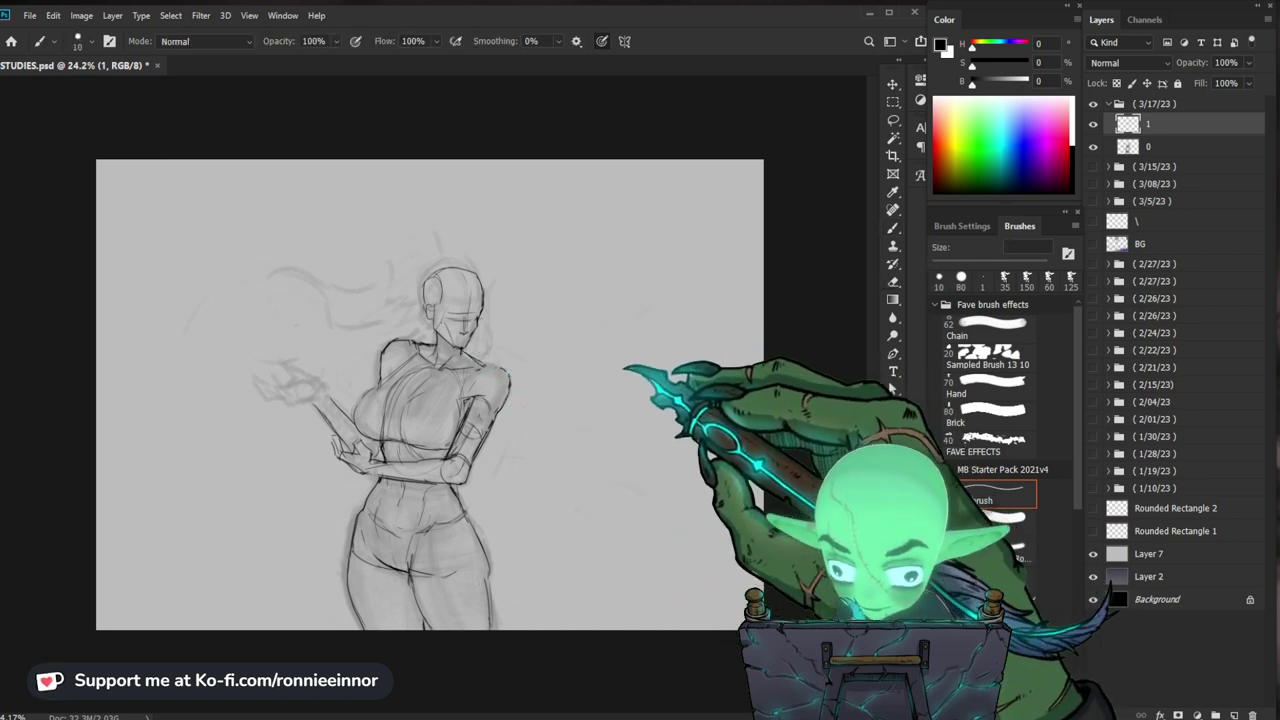
mouse_move(508, 372)
left_mouse_down()
mouse_move(425, 372)
mouse_move(506, 375)
left_mouse_up()
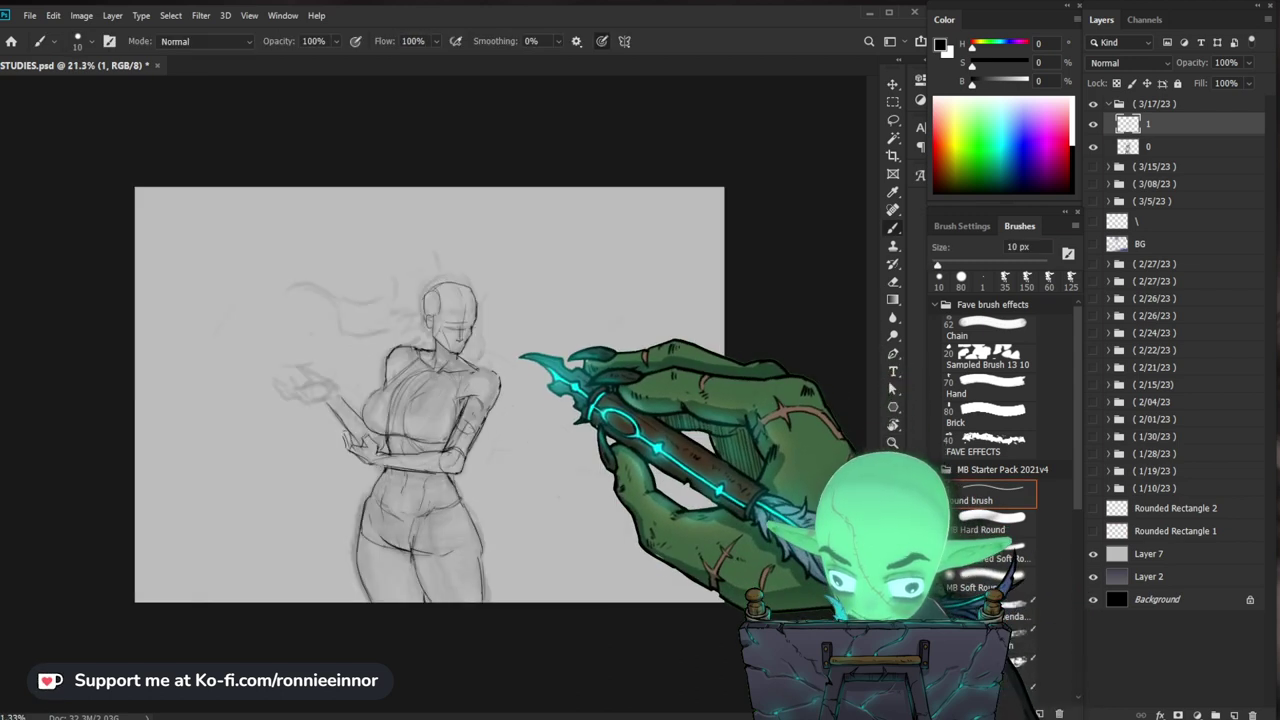
Step: Lasso the head, scale it up to 110.45% and reposition it over the neck
key("l")
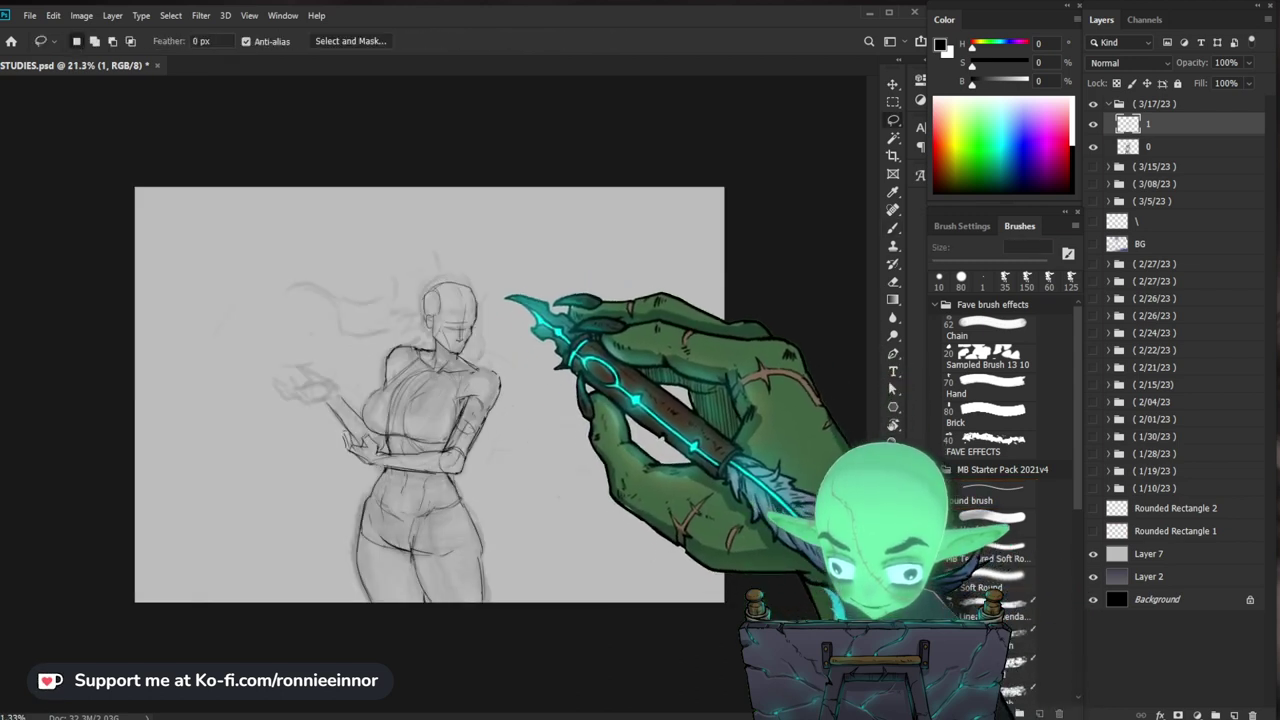
mouse_move(476, 345)
left_mouse_down()
mouse_move(456, 354)
mouse_move(434, 339)
mouse_move(507, 248)
left_mouse_up()
key("ctrl+t")
left_click_drag(482, 301, 487, 285)
left_click_drag(514, 239, 513, 241)
left_click_drag(480, 302, 478, 310)
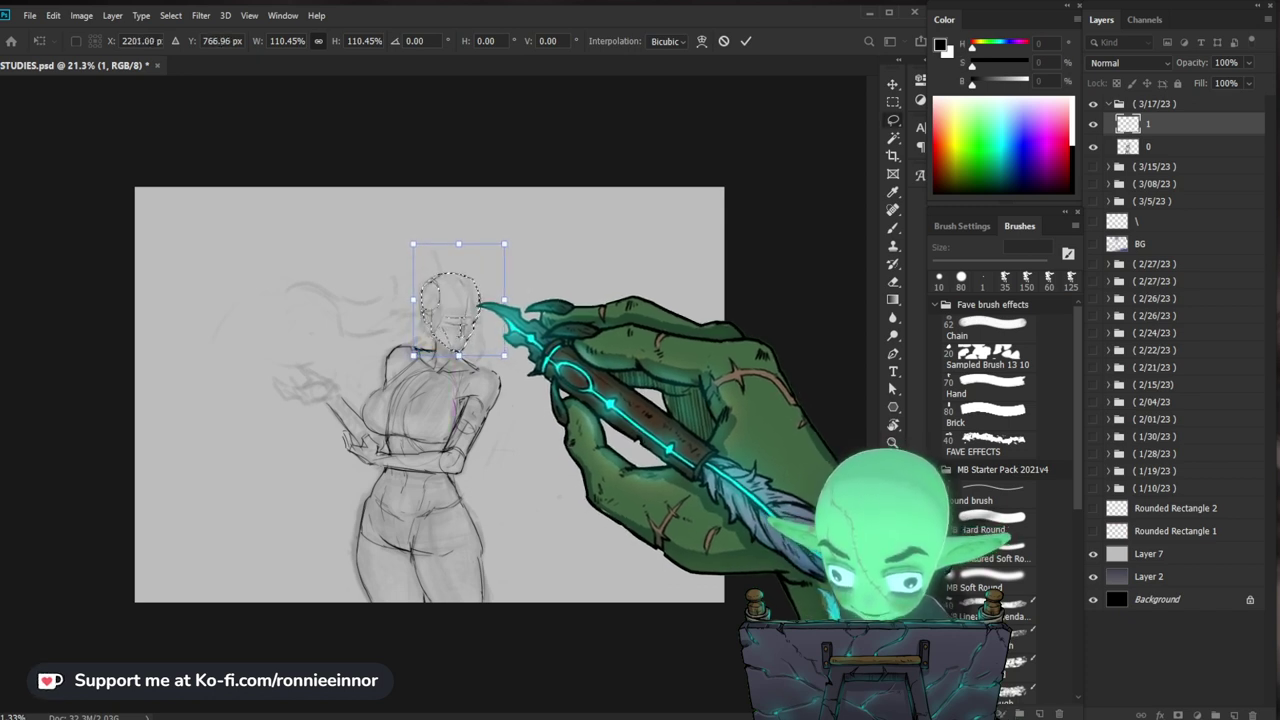
key("Return")
key("ctrl+d")
Step: Clean up the neck and the sloping shoulder line beneath the enlarged head, erasing and redrawing strokes
key("b")
key("e")
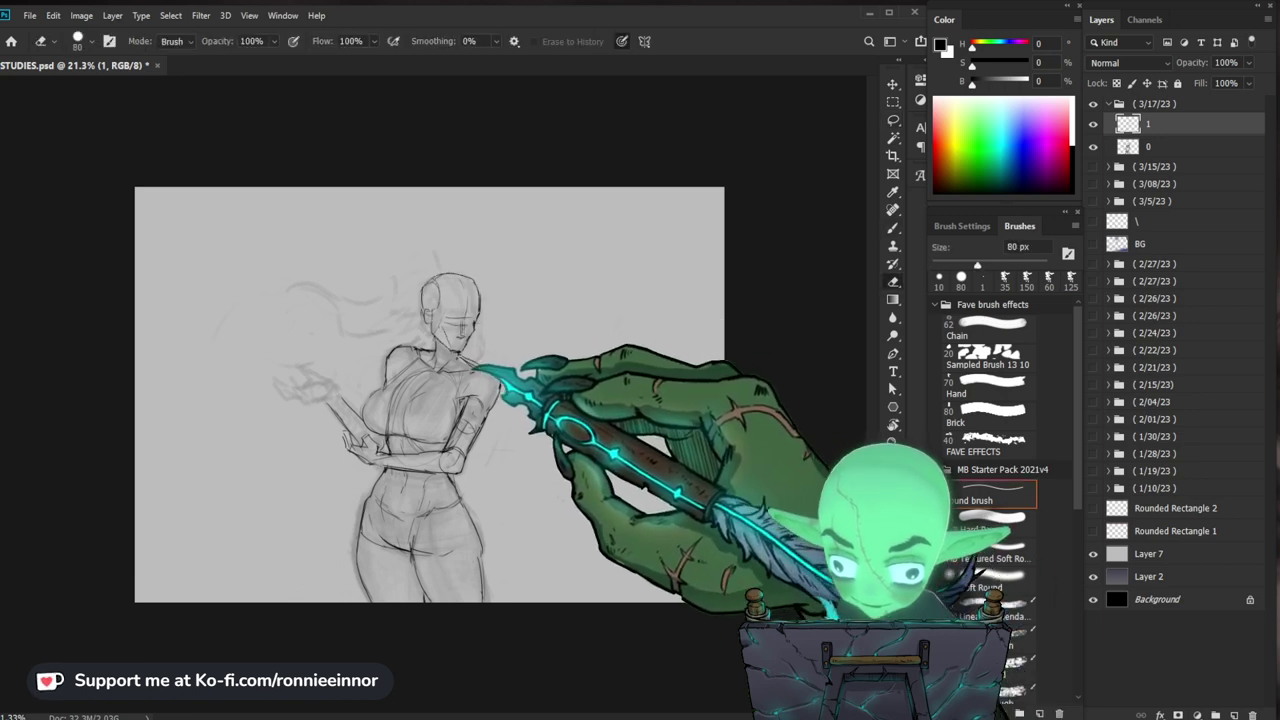
key("b")
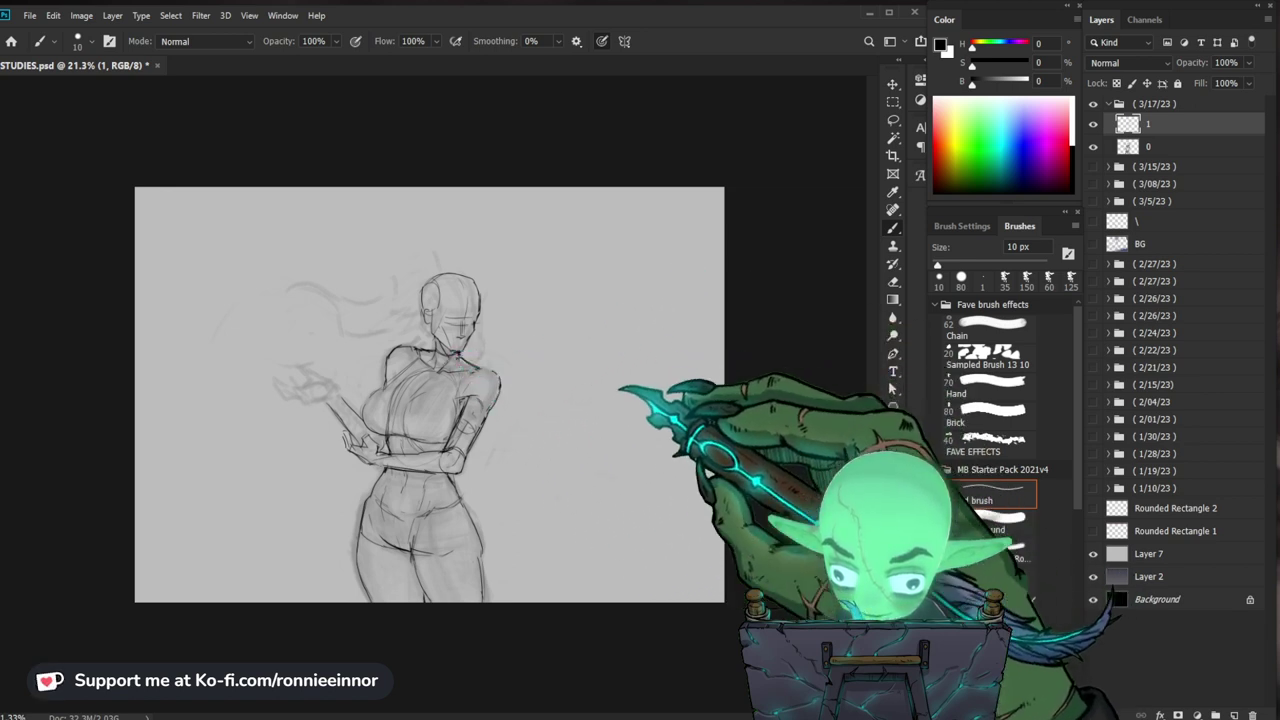
key("e")
key("b")
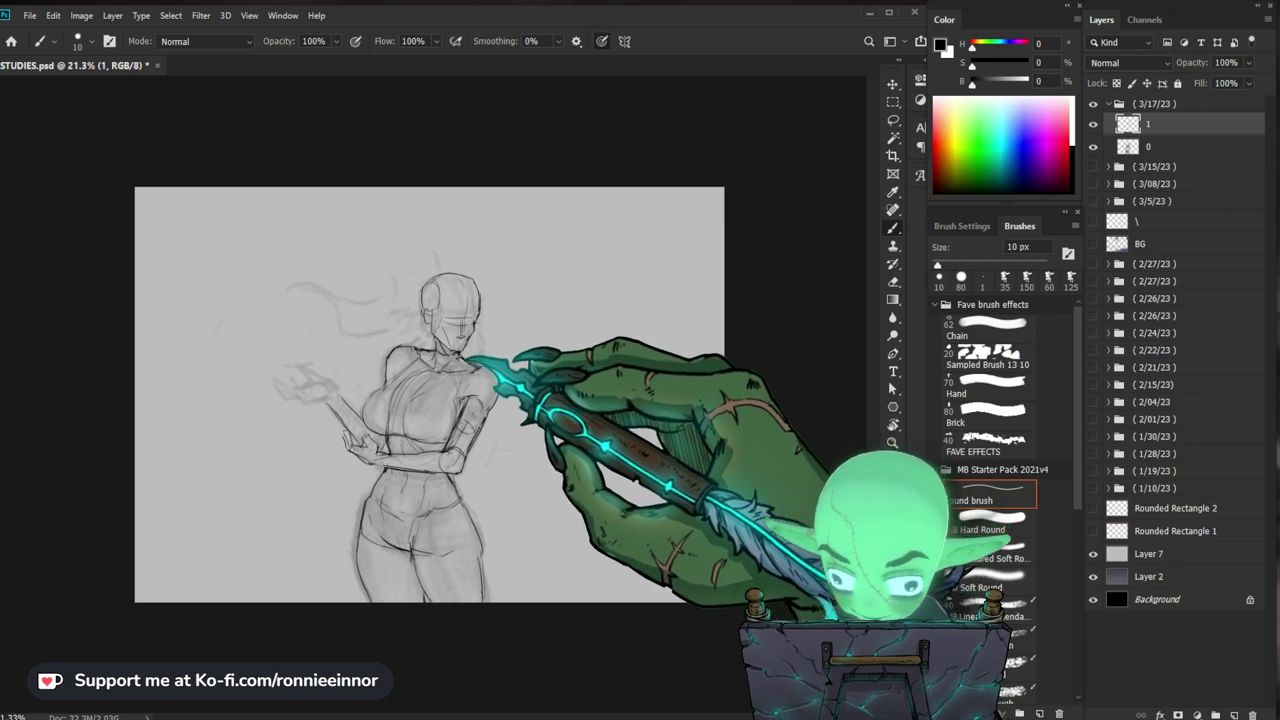
Step: Rework the upper arm's contour down to the elbow and redraw the top edge of its shoulder
key("e")
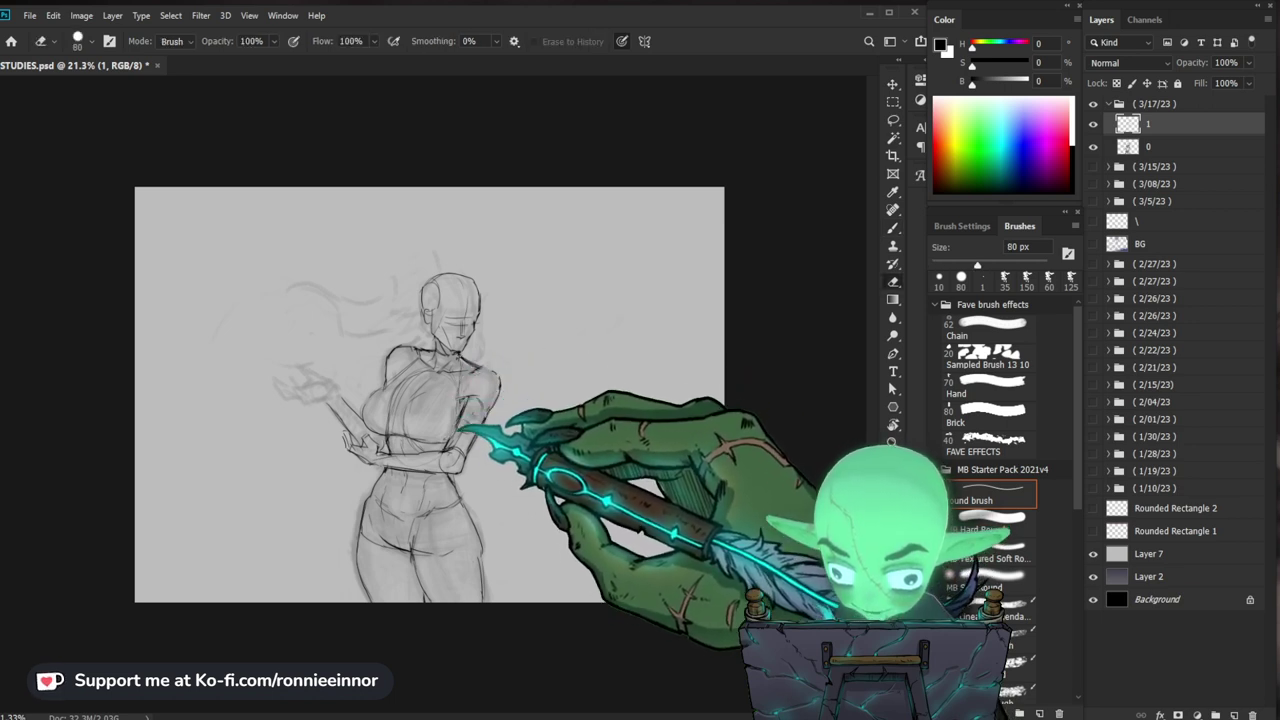
key("b")
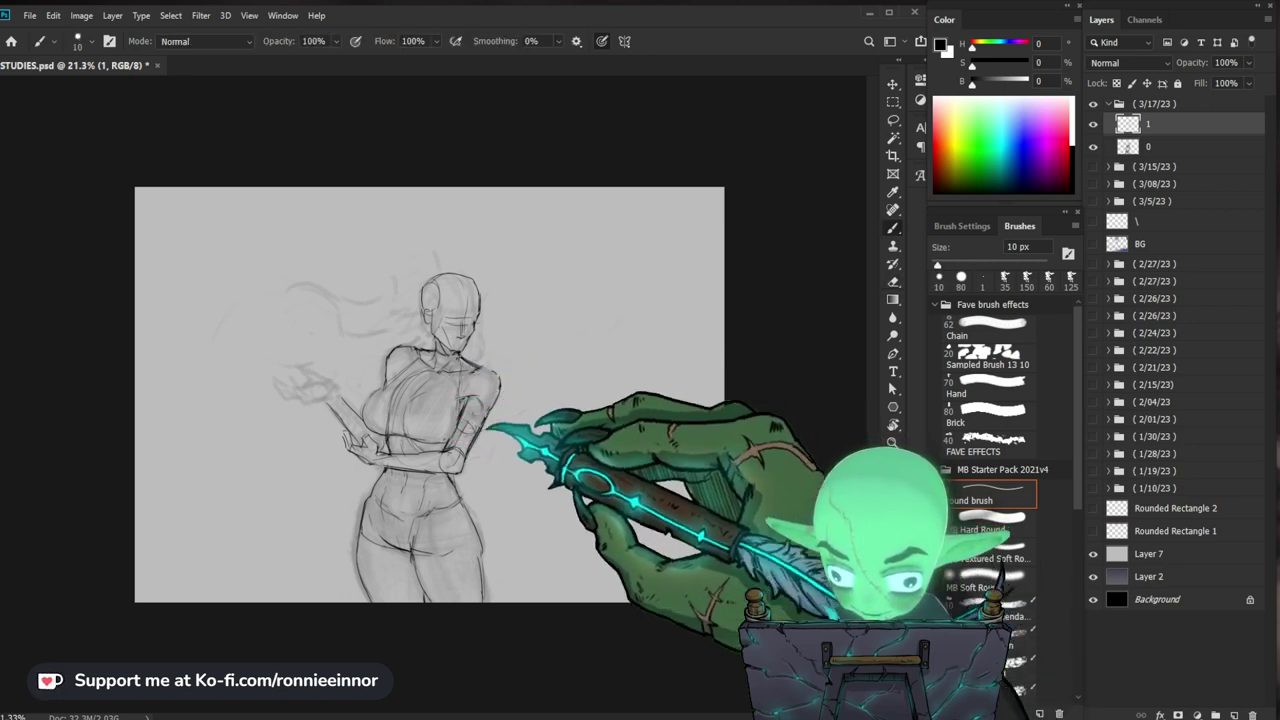
key("e")
key("b")
left_click_drag(484, 365, 503, 371)
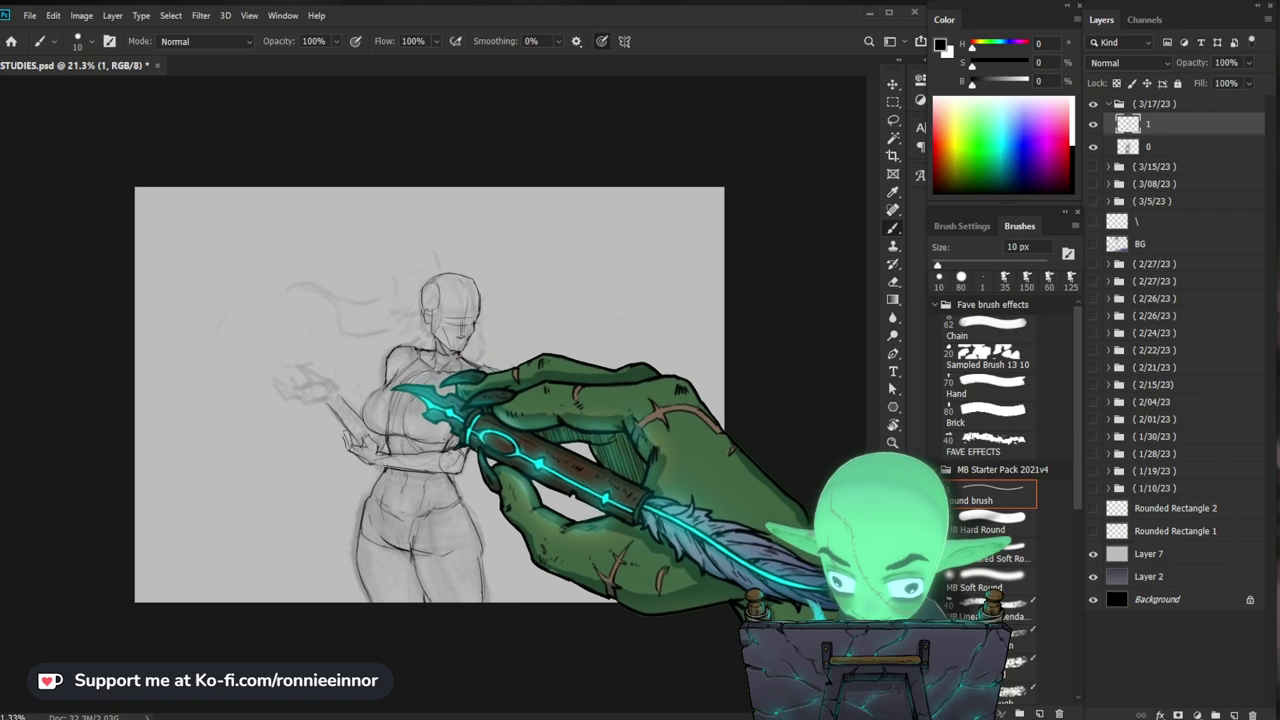
Step: Refine the chest's inner lines and the upper curve of the far breast, erasing stray marks
key("e")
key("b")
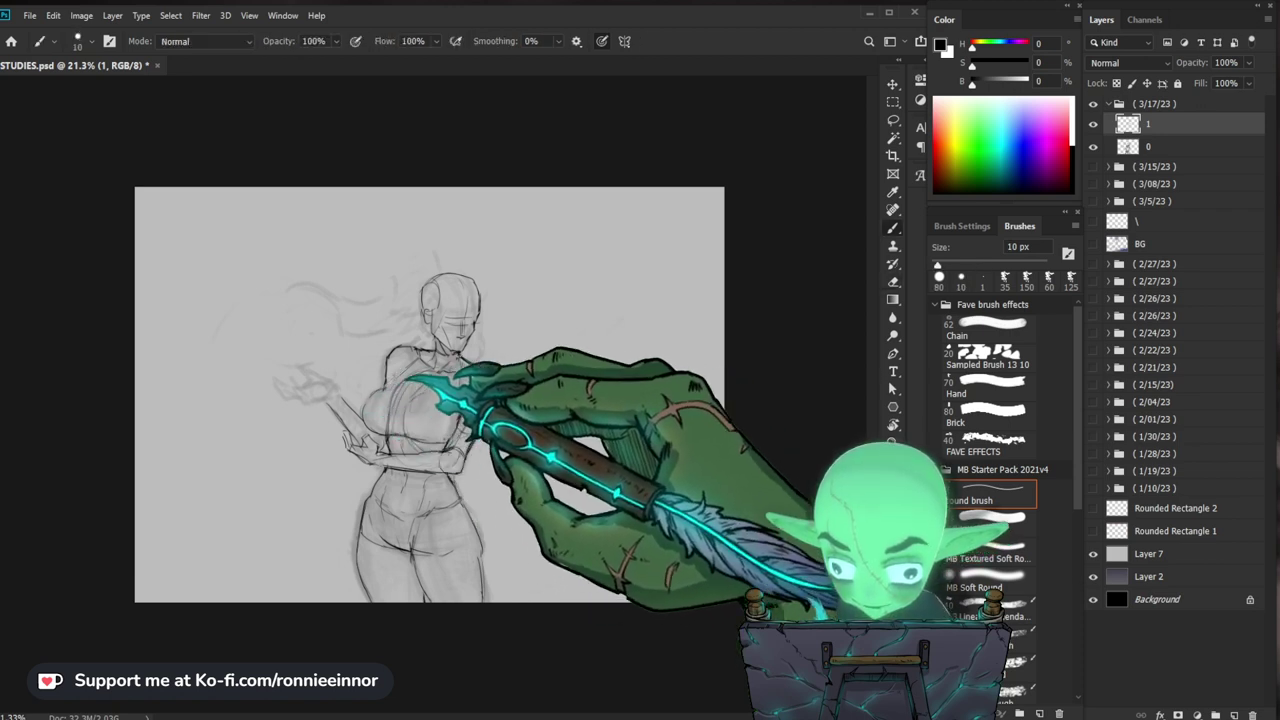
left_click_drag(402, 380, 380, 396)
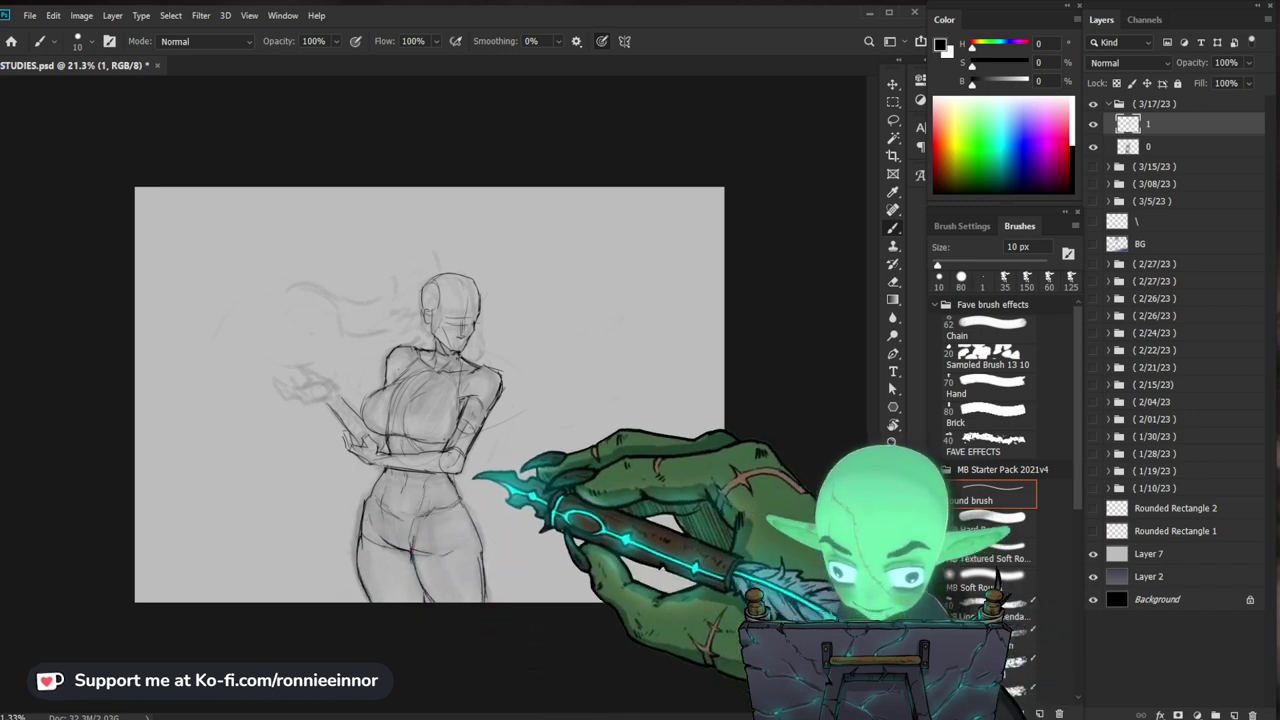
Step: Strengthen the outer contour of the near hip and upper thigh, cleaning up the old line
key("e")
key("b")
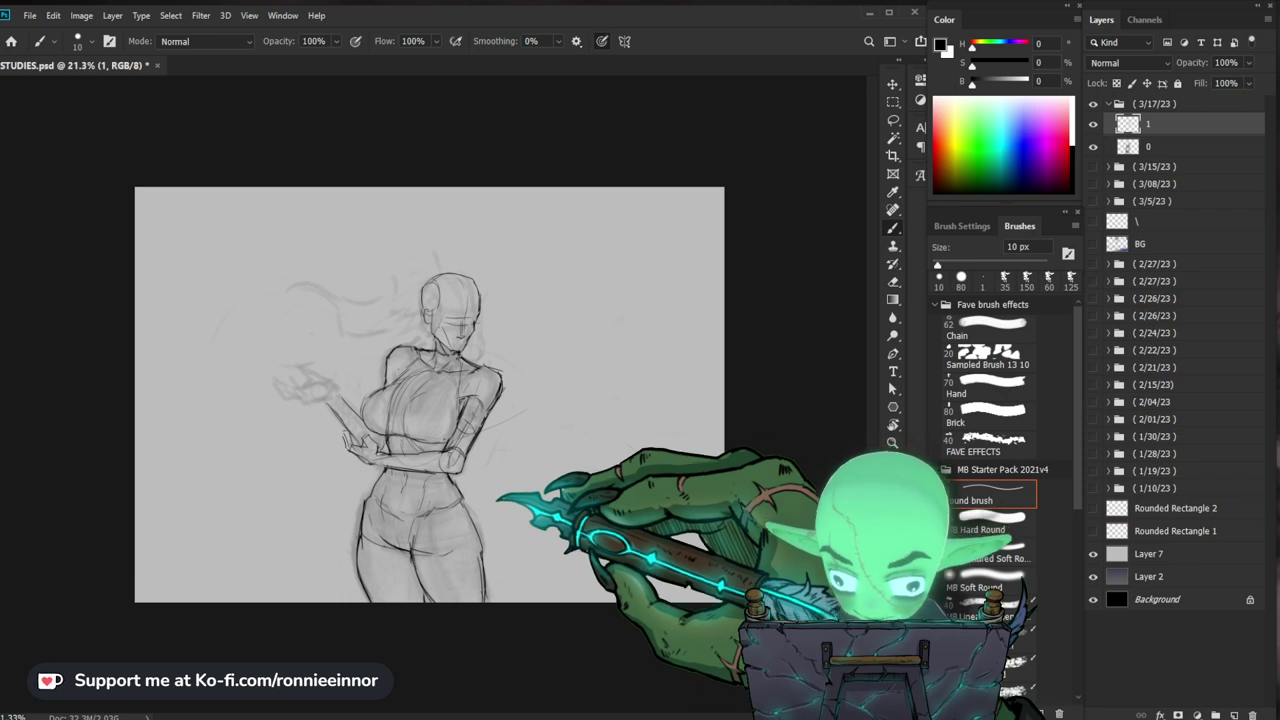
key("e")
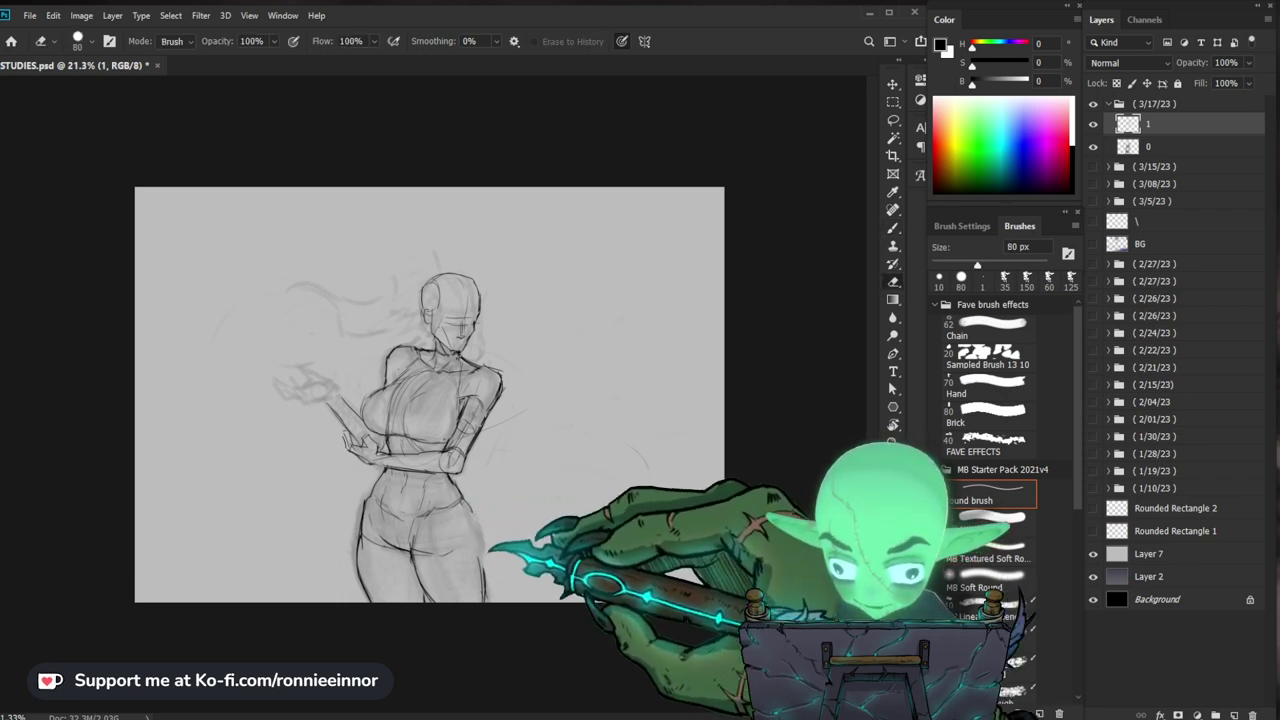
key("b")
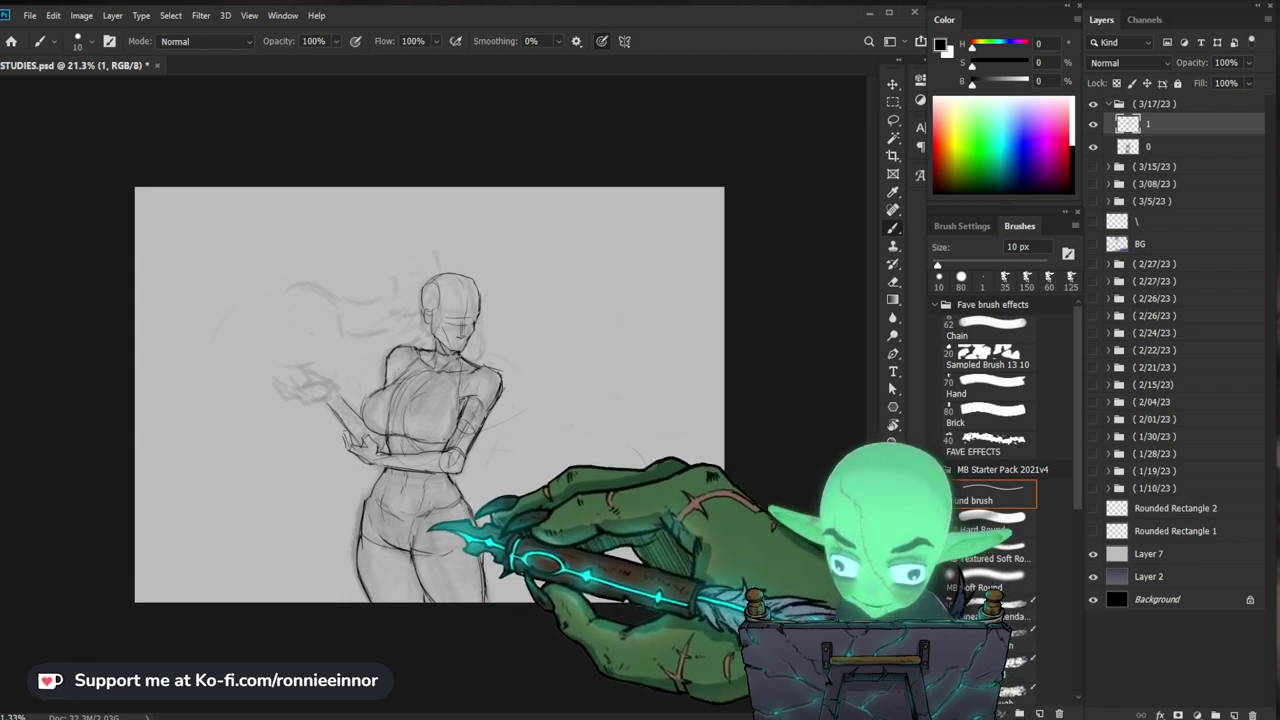
Step: Draw the curved side panel and hem of the shorts over the near hip, erasing overlapping strokes
key("e")
key("b")
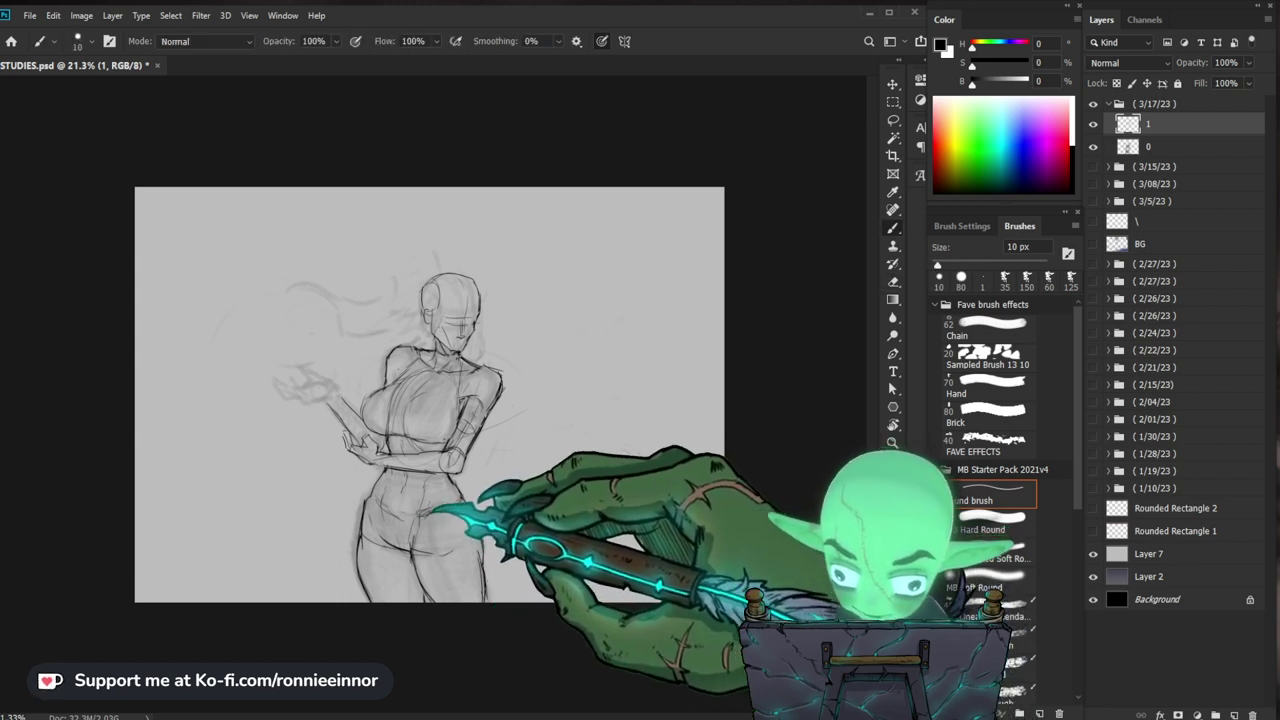
key("e")
key("b")
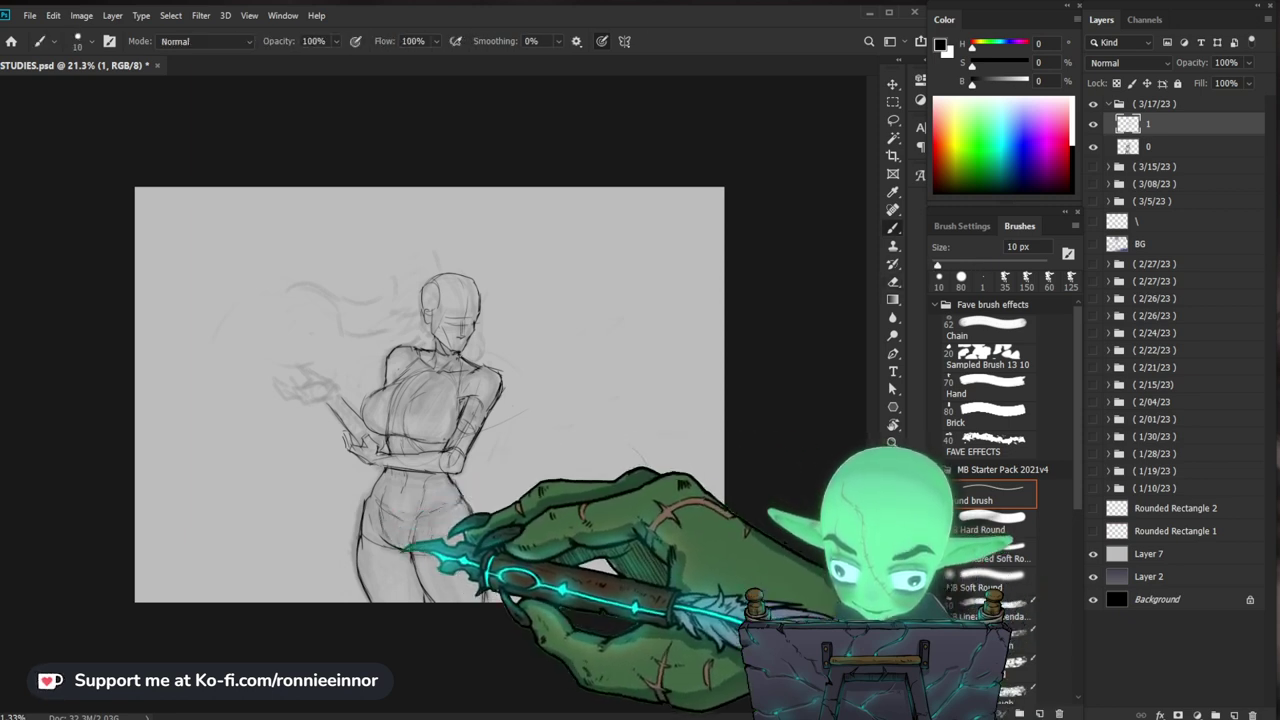
key("e")
key("b")
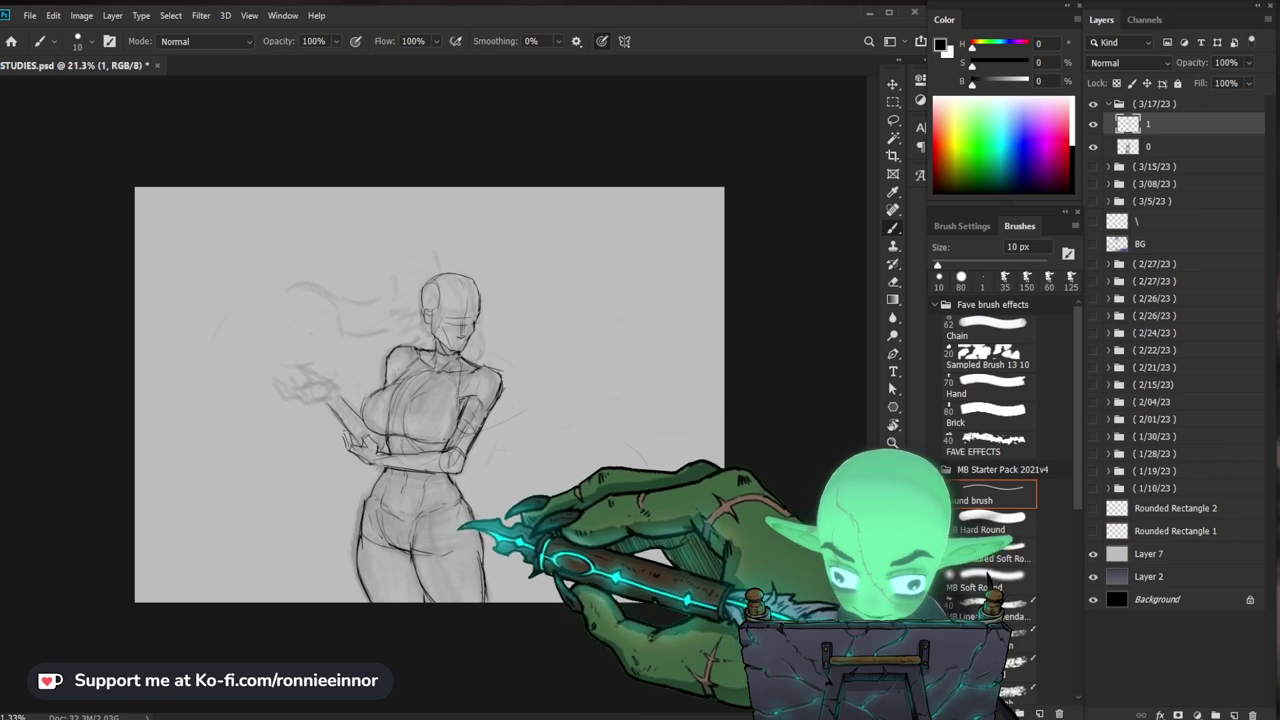
key("e")
key("b")
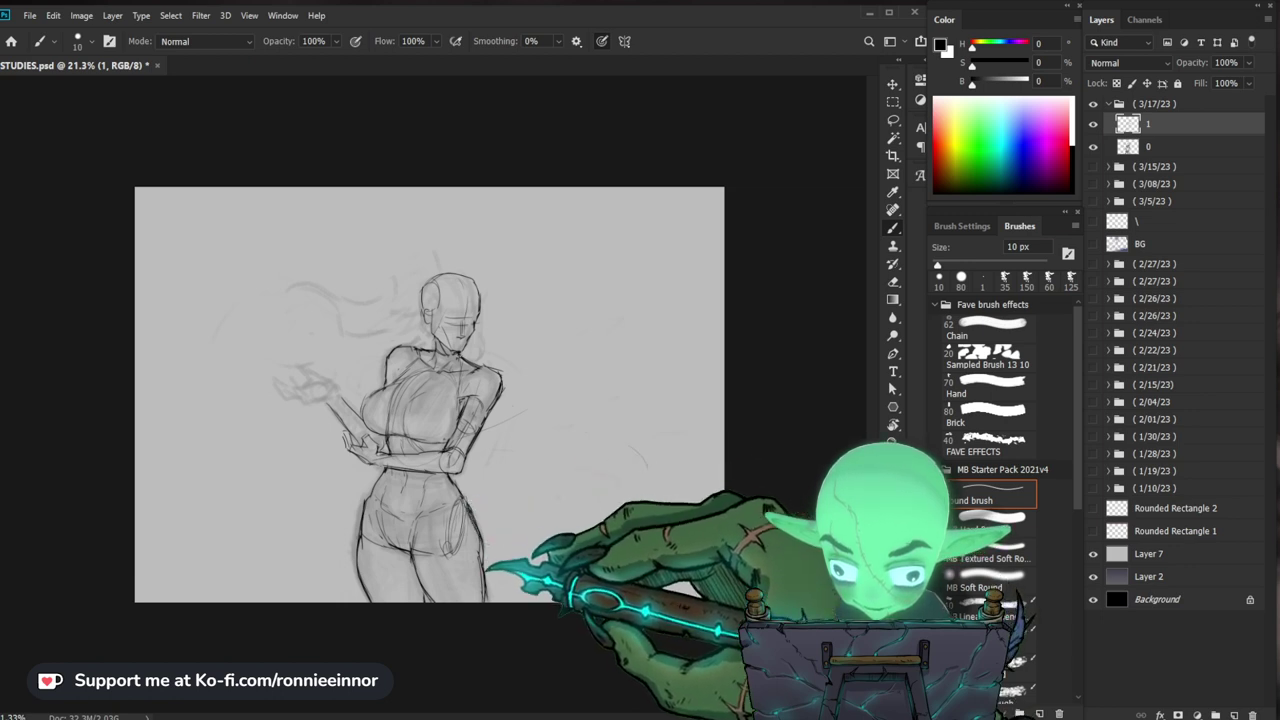
Step: Redraw the near thigh's outer contour from below the hip down to the canvas edge
key("e")
key("b")
key("e")
key("b")
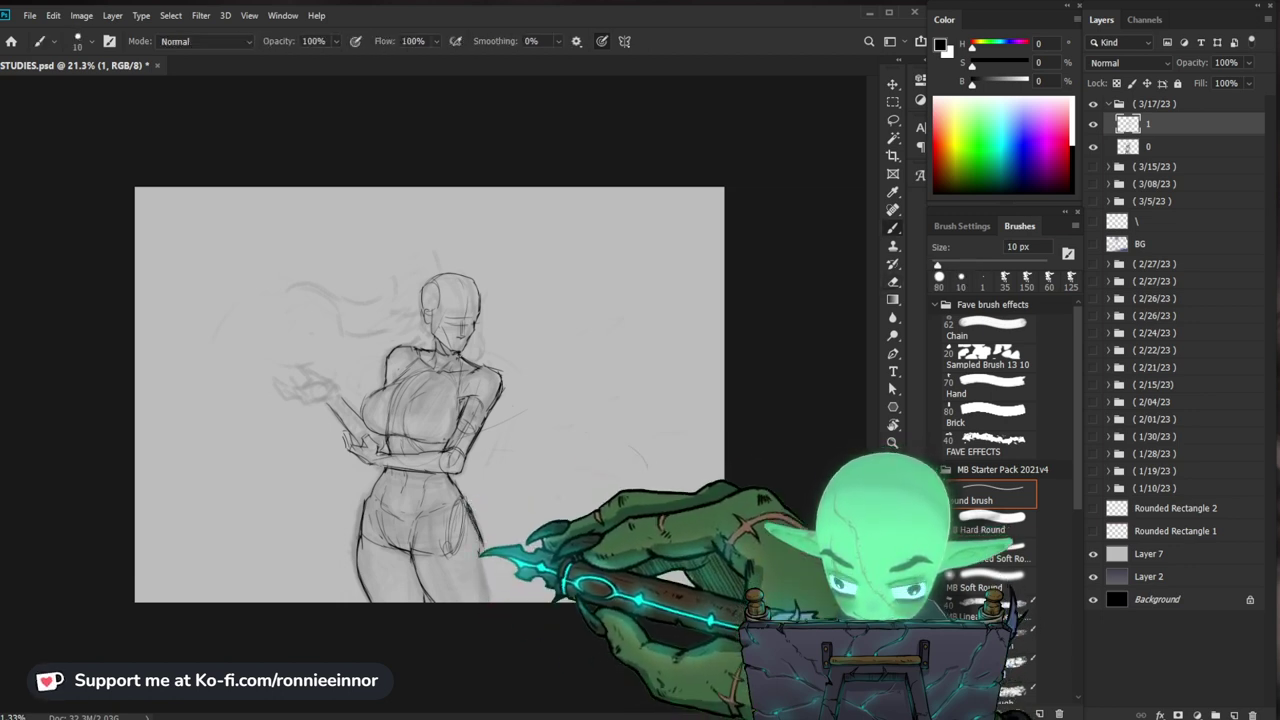
left_click_drag(481, 542, 487, 601)
key("e")
key("b")
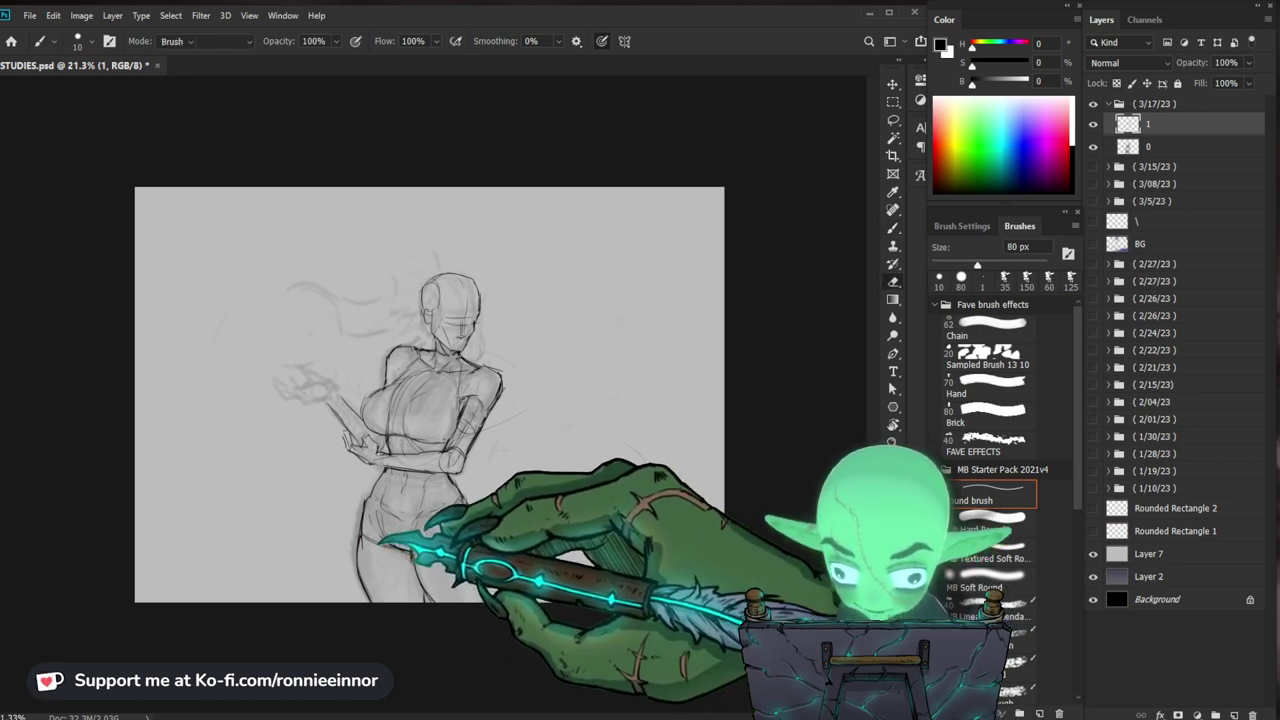
Step: Refine the crotch and the shorts' hemlines across the tops of both thighs, erasing excess marks
key("e")
key("b")
key("e")
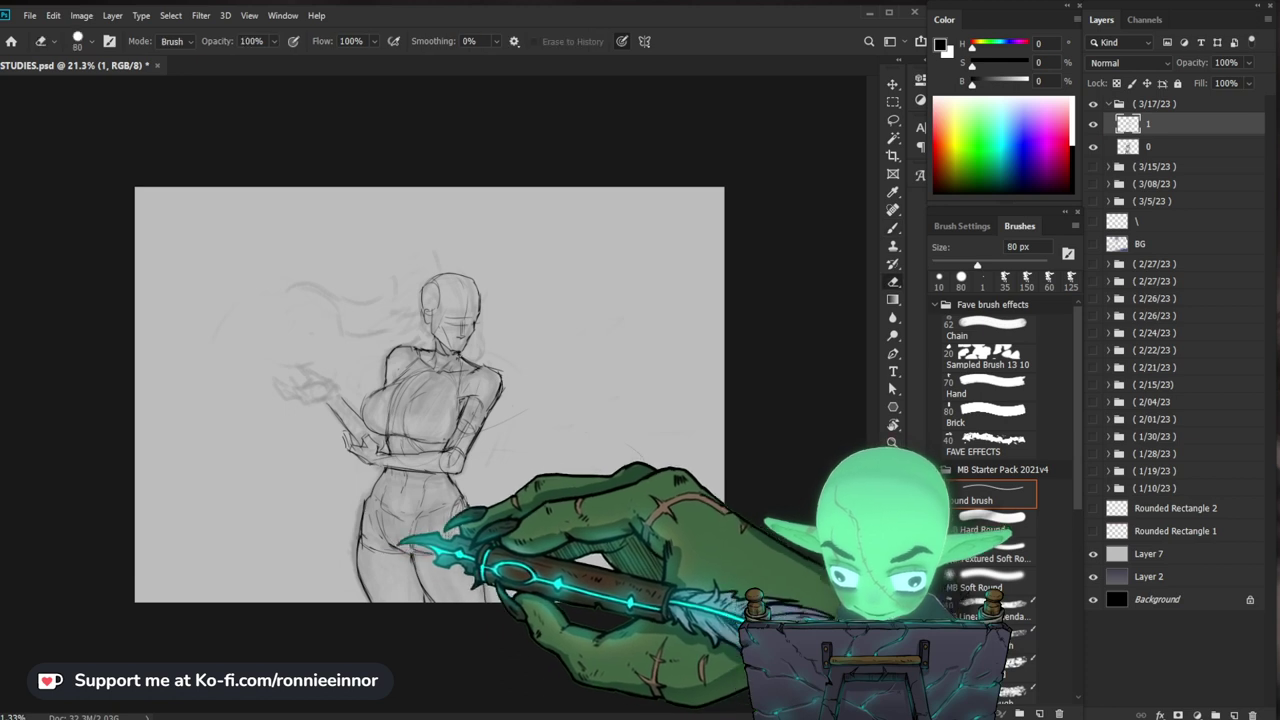
key("b")
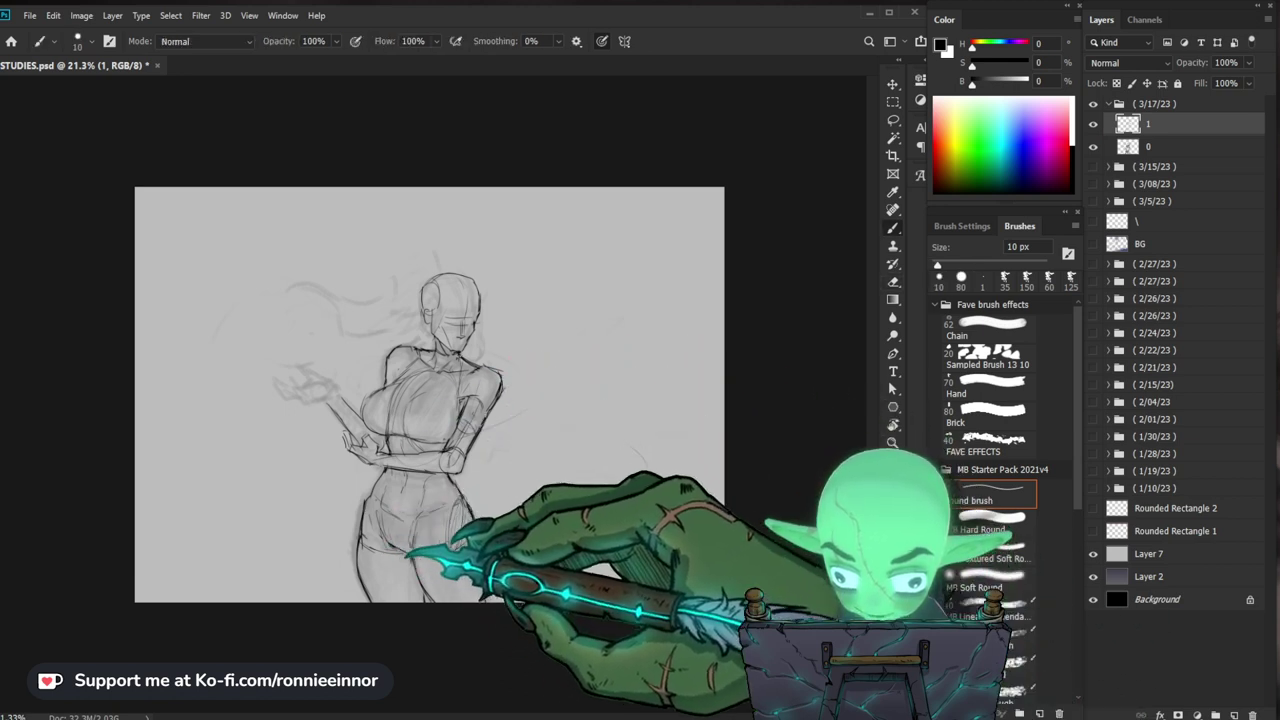
key("e")
key("b")
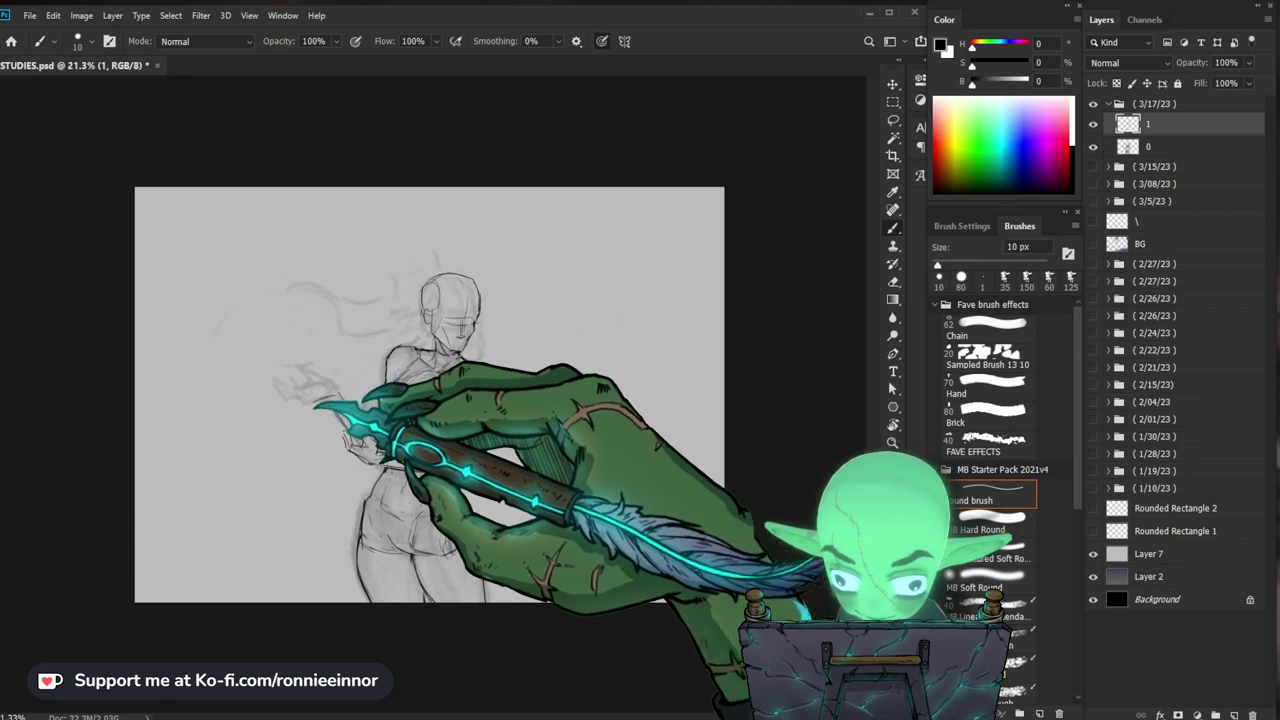
Step: Draw the raised open hand with its wrist, palm and fingers at the end of the lifted forearm
key("e")
key("b")
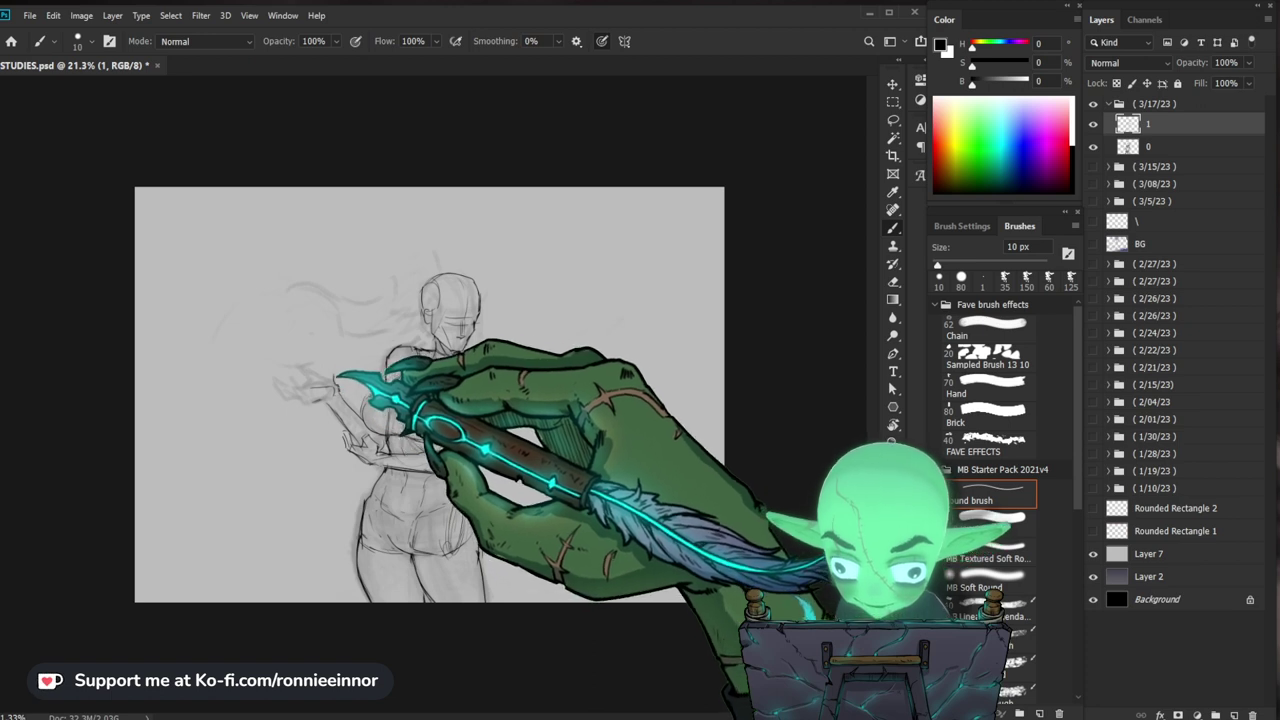
key("e")
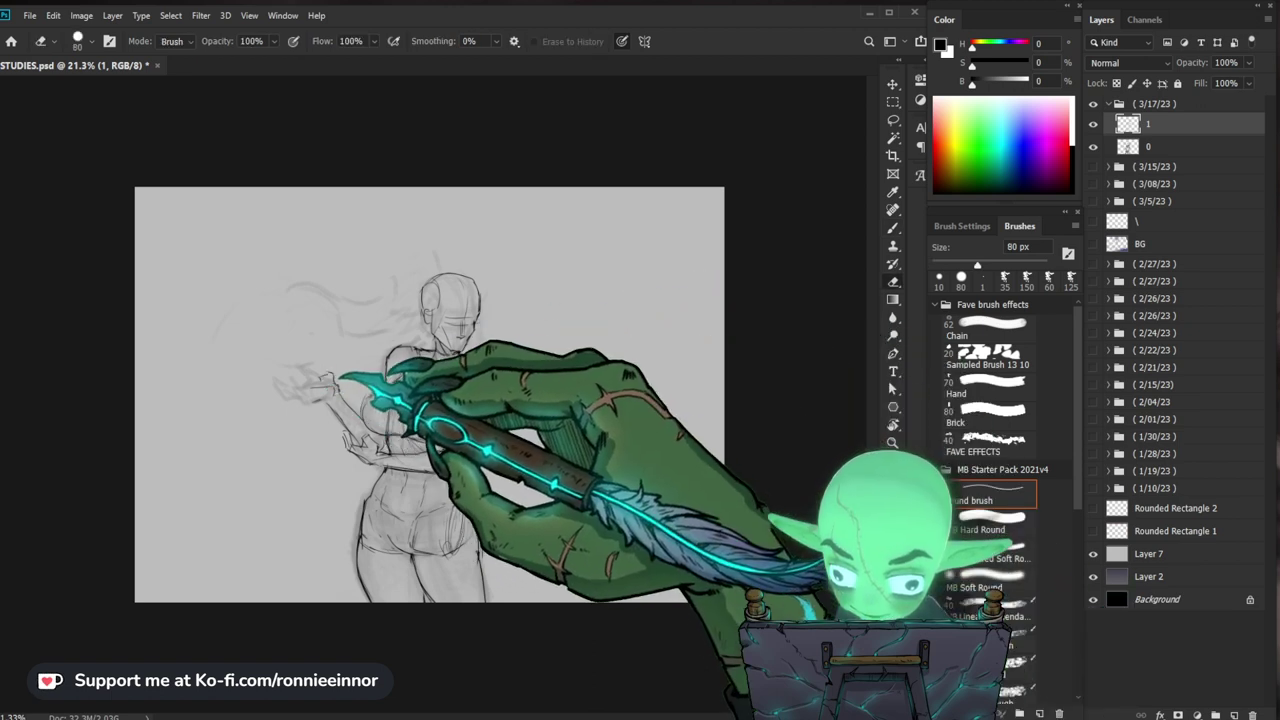
key("b")
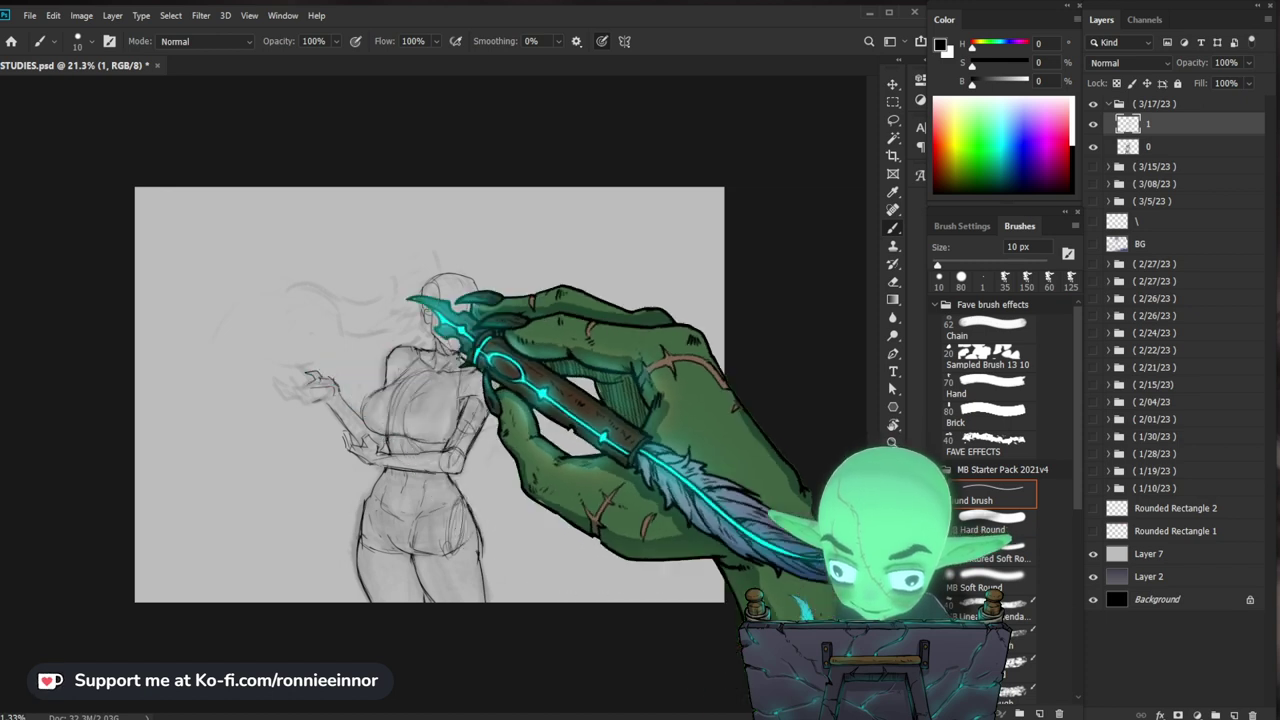
Step: Draw the pocket shapes on the shorts and reinforce the contours of both thighs down to the canvas edge
key("e")
key("b")
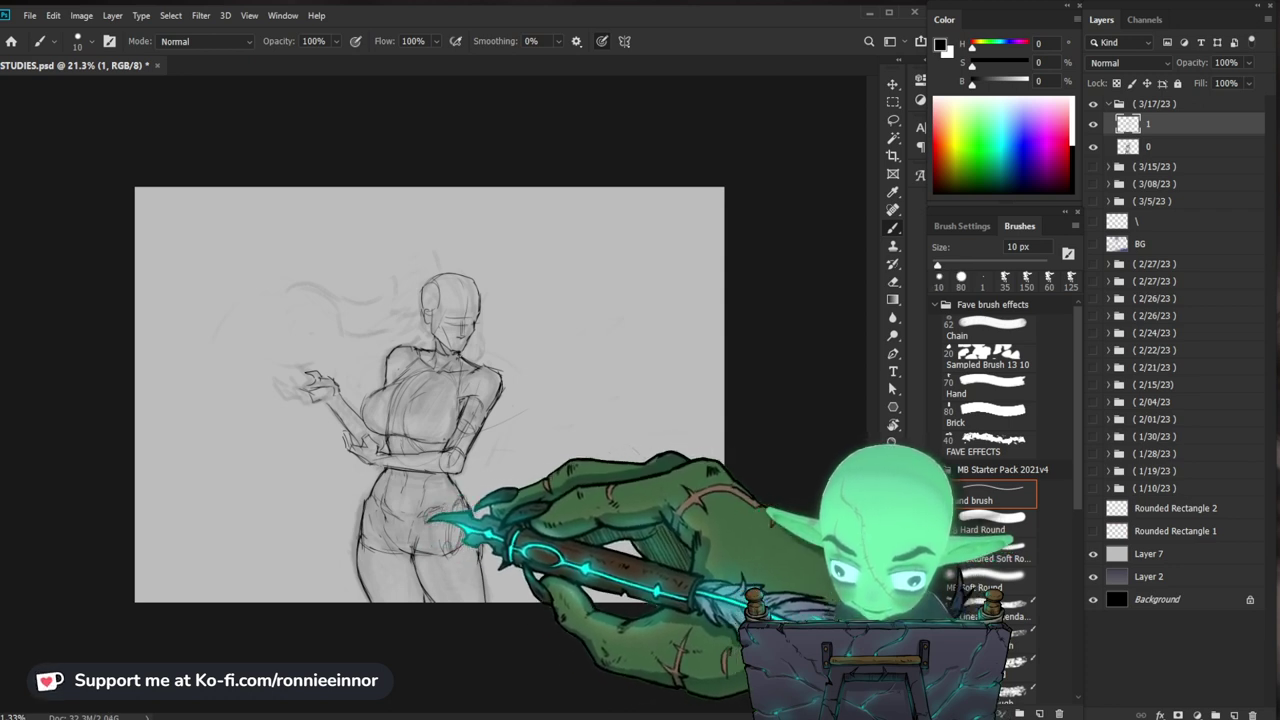
left_click_drag(423, 514, 386, 503)
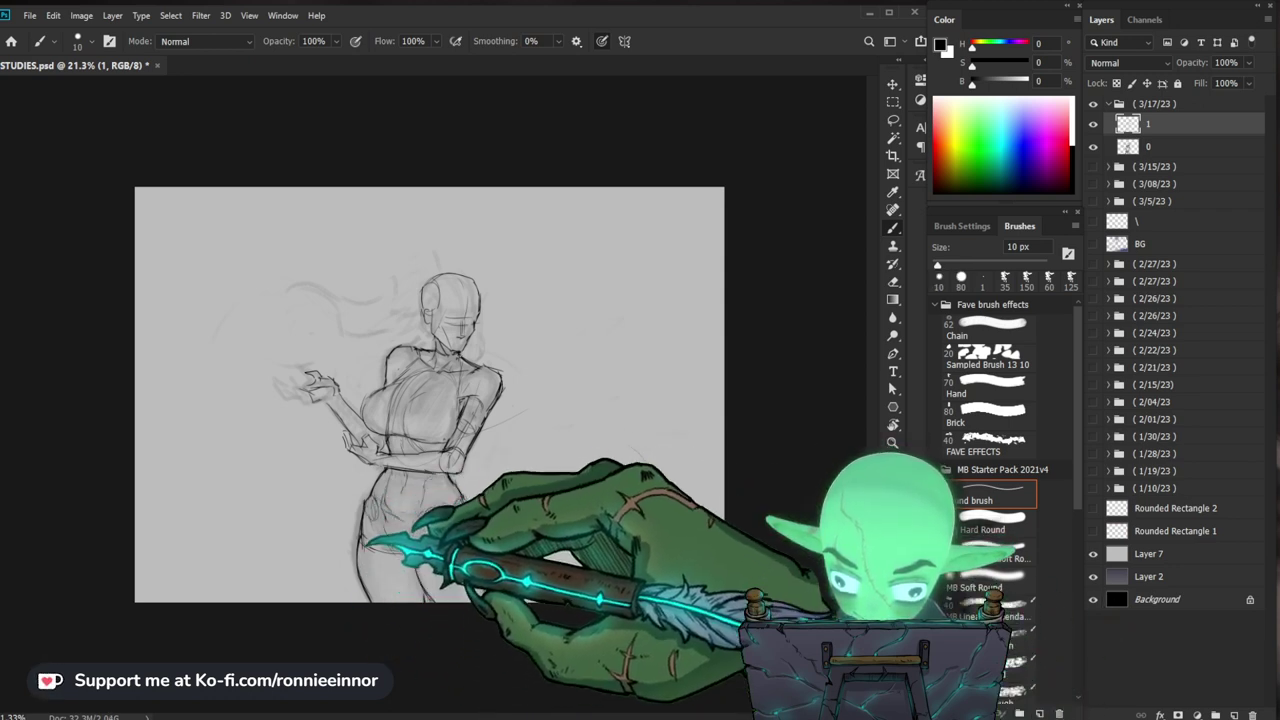
left_click_drag(412, 568, 428, 601)
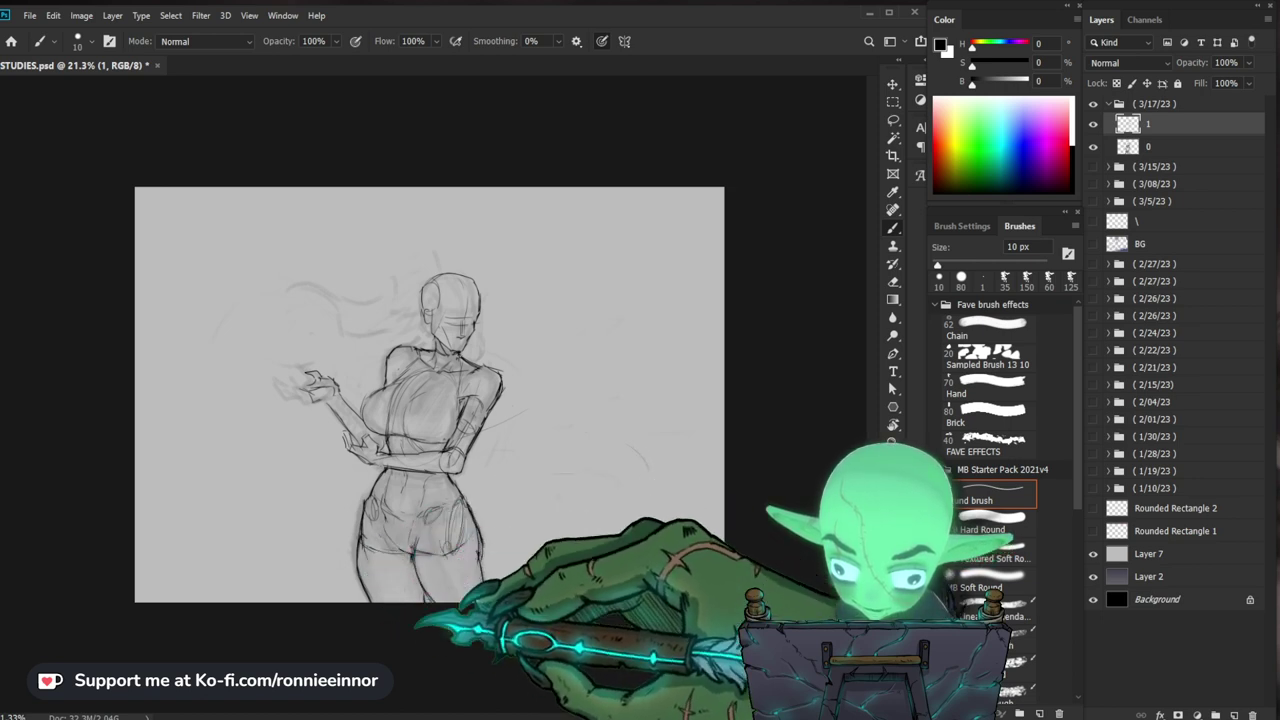
left_click_drag(481, 556, 488, 601)
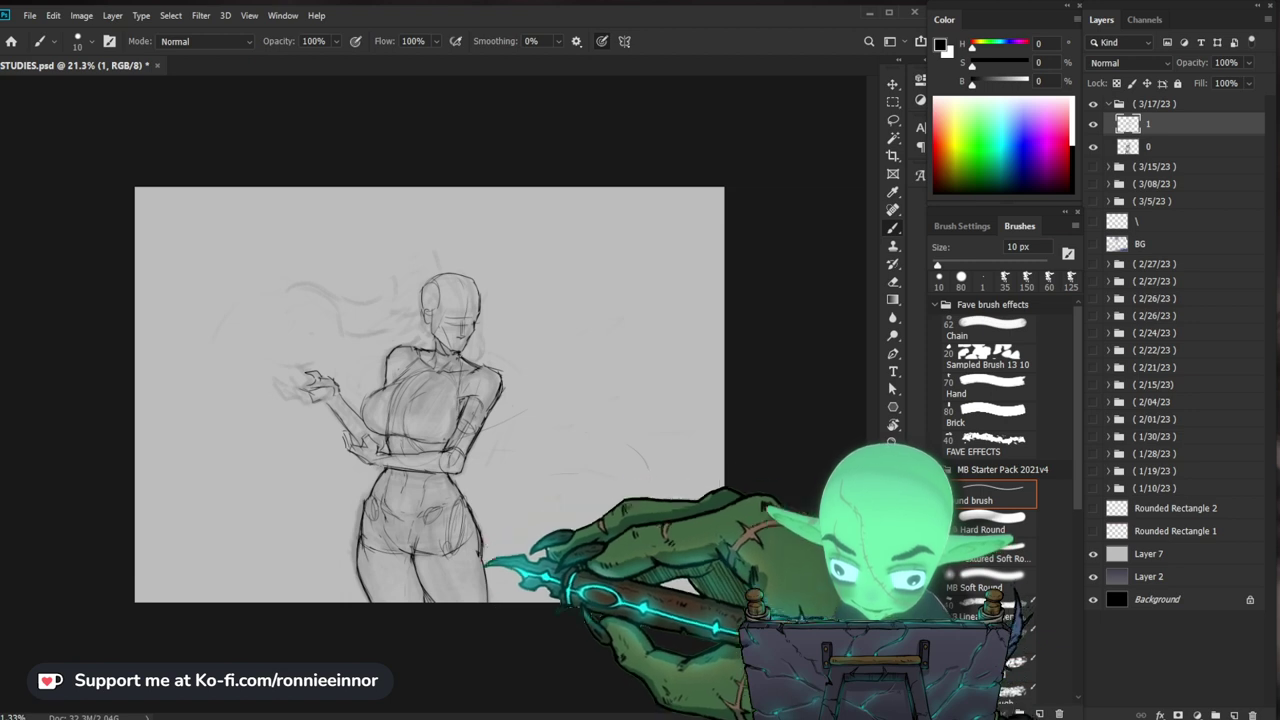
mouse_move(478, 519)
left_mouse_down()
mouse_move(480, 568)
mouse_move(482, 528)
left_mouse_up()
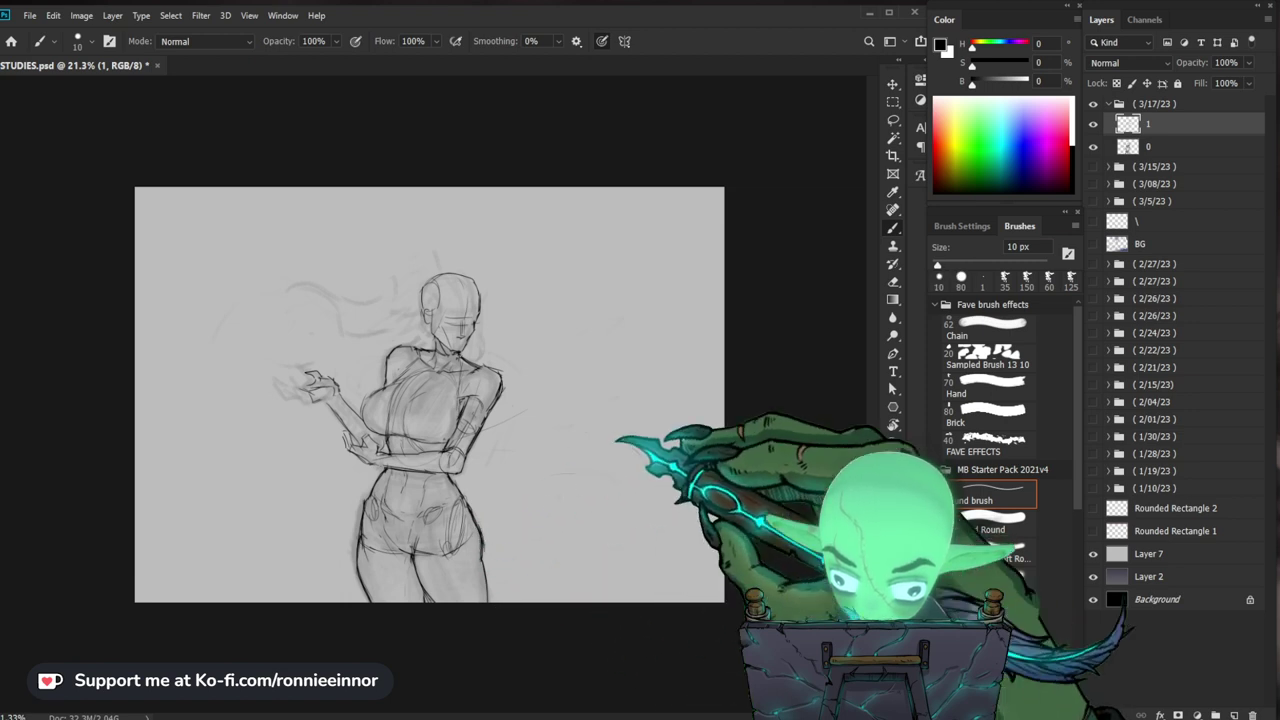
left_click_drag(482, 524, 484, 540)
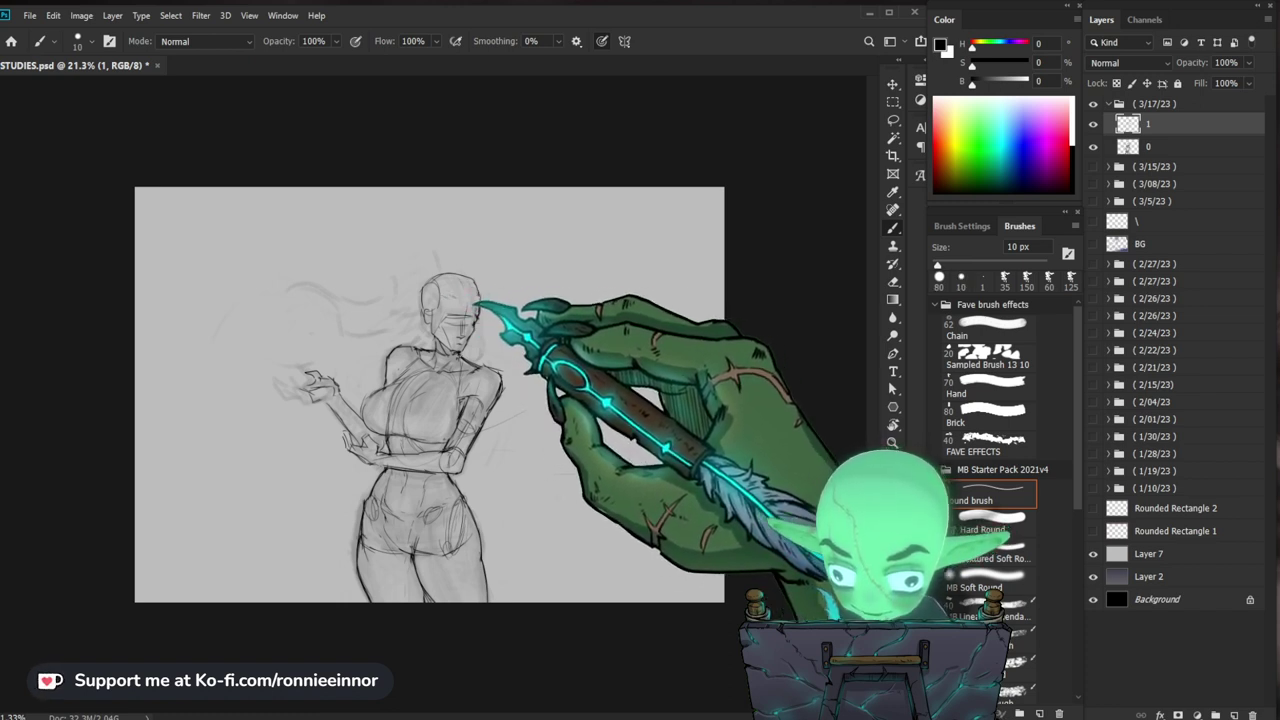
Step: Draw the brow, eye, nose and mouth lines on the face and touch up the base of the neck
left_click_drag(474, 316, 472, 322)
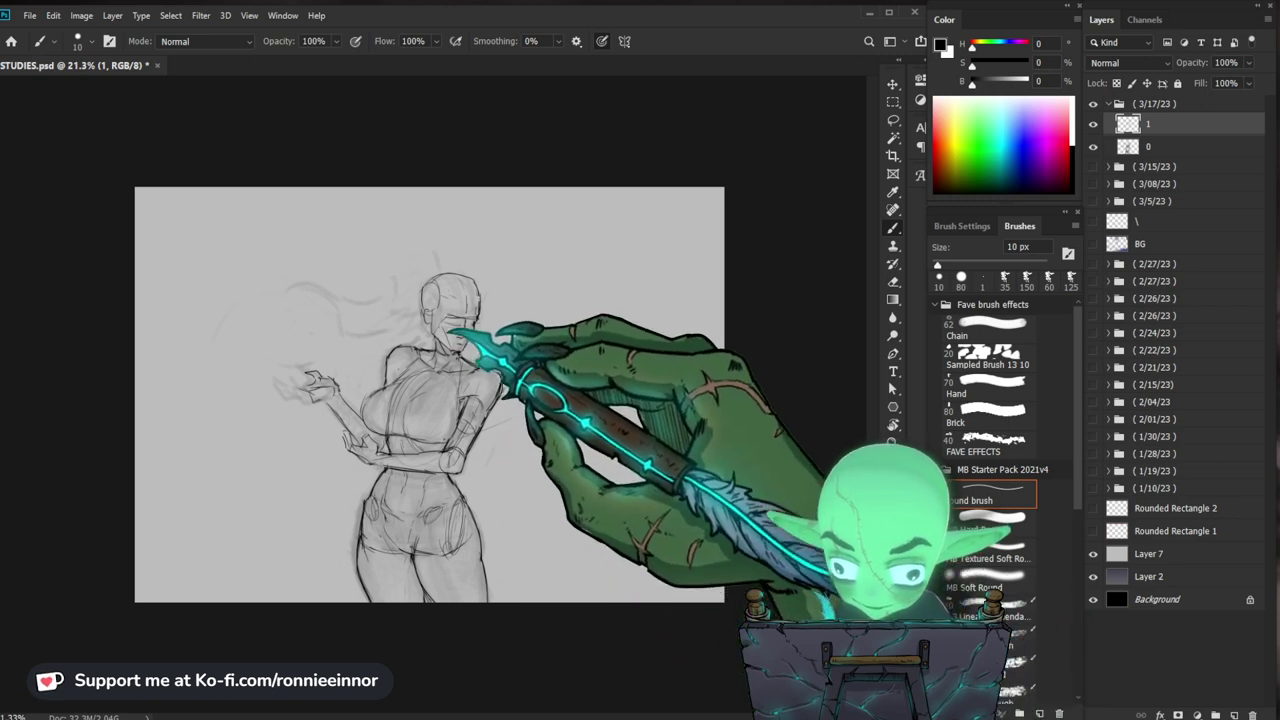
key("e")
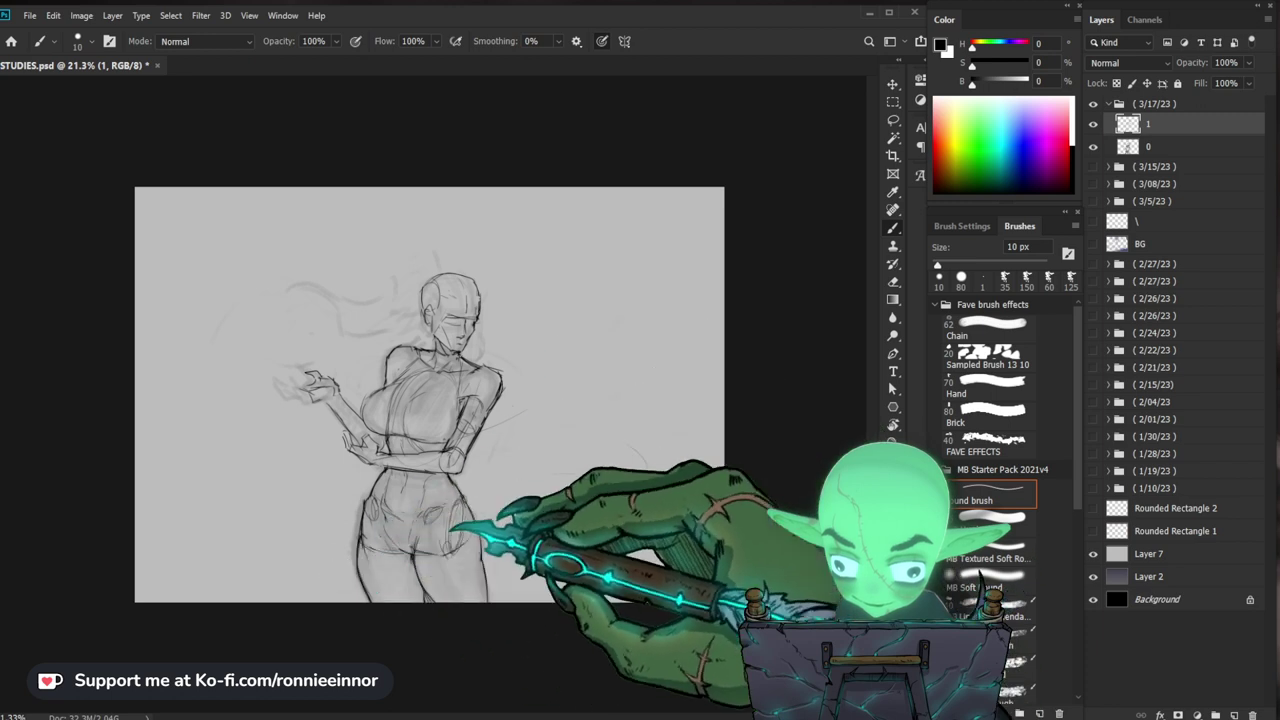
key("e")
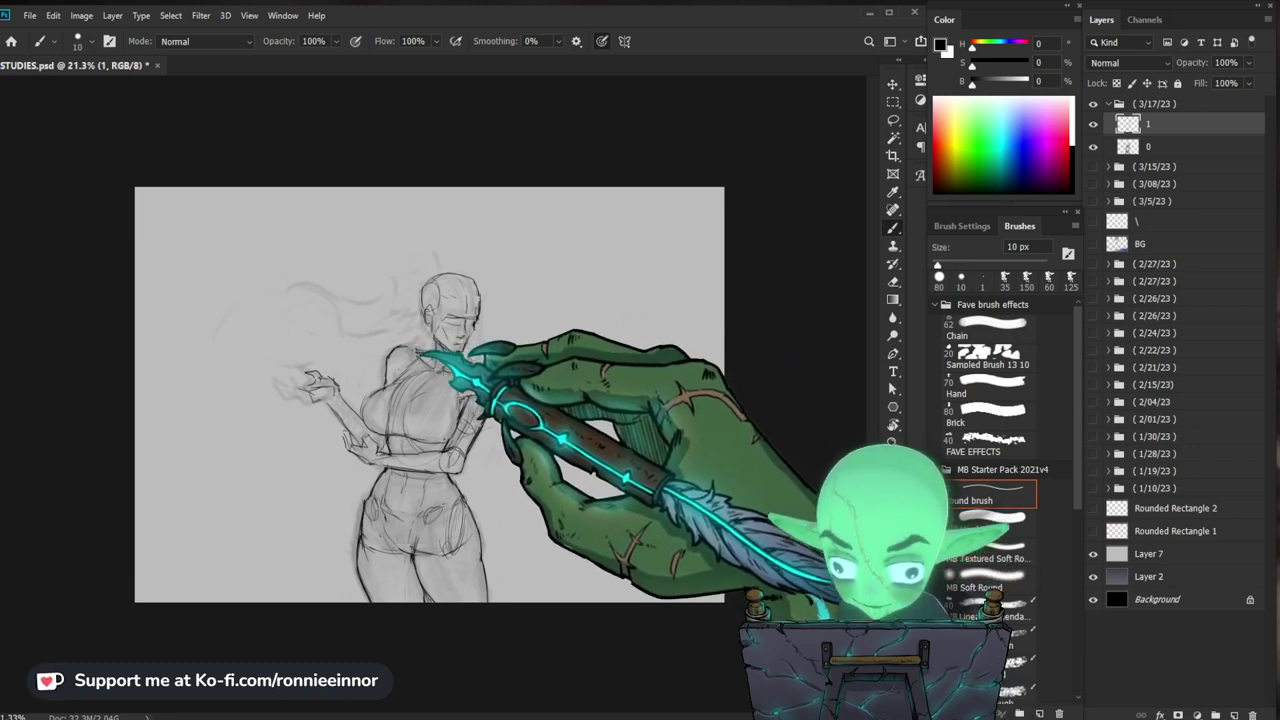
left_click_drag(420, 354, 416, 351)
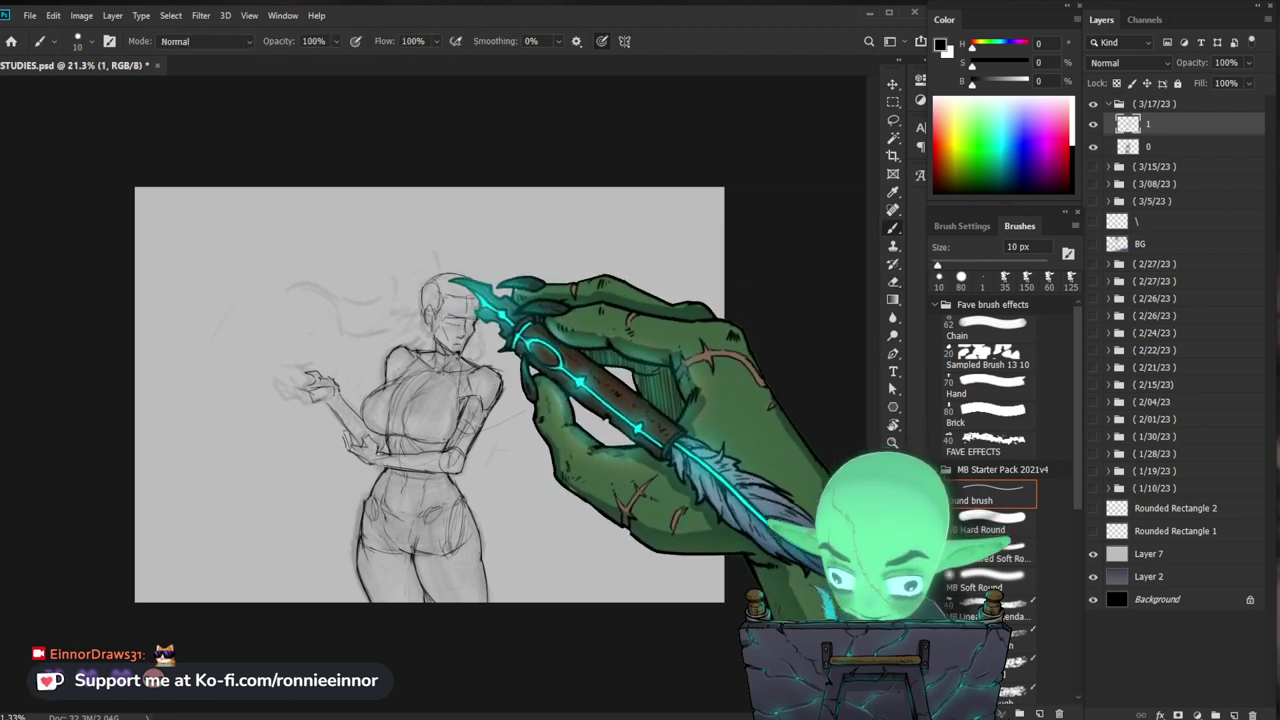
Step: Refine the back of the head, the hairline and the jawline, erasing overlapping strokes
key("e")
left_click_drag(430, 281, 424, 302)
key("b")
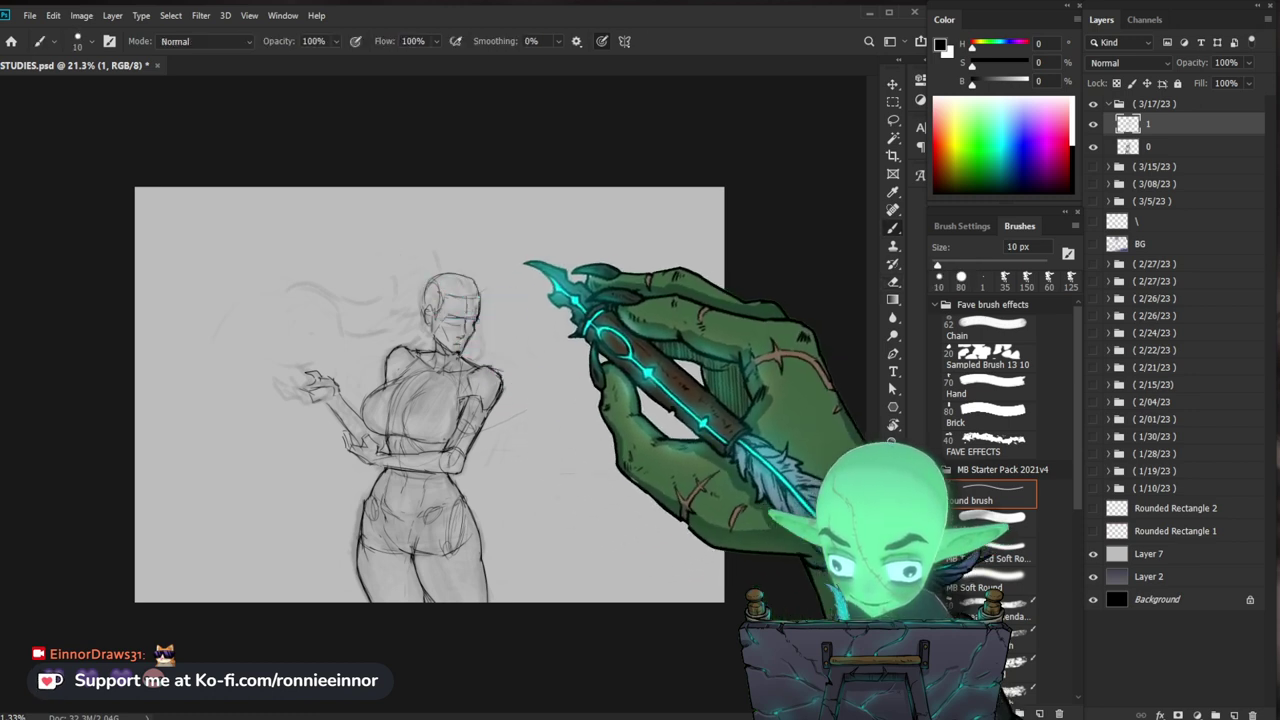
key("e")
key("b")
left_click_drag(440, 333, 456, 346)
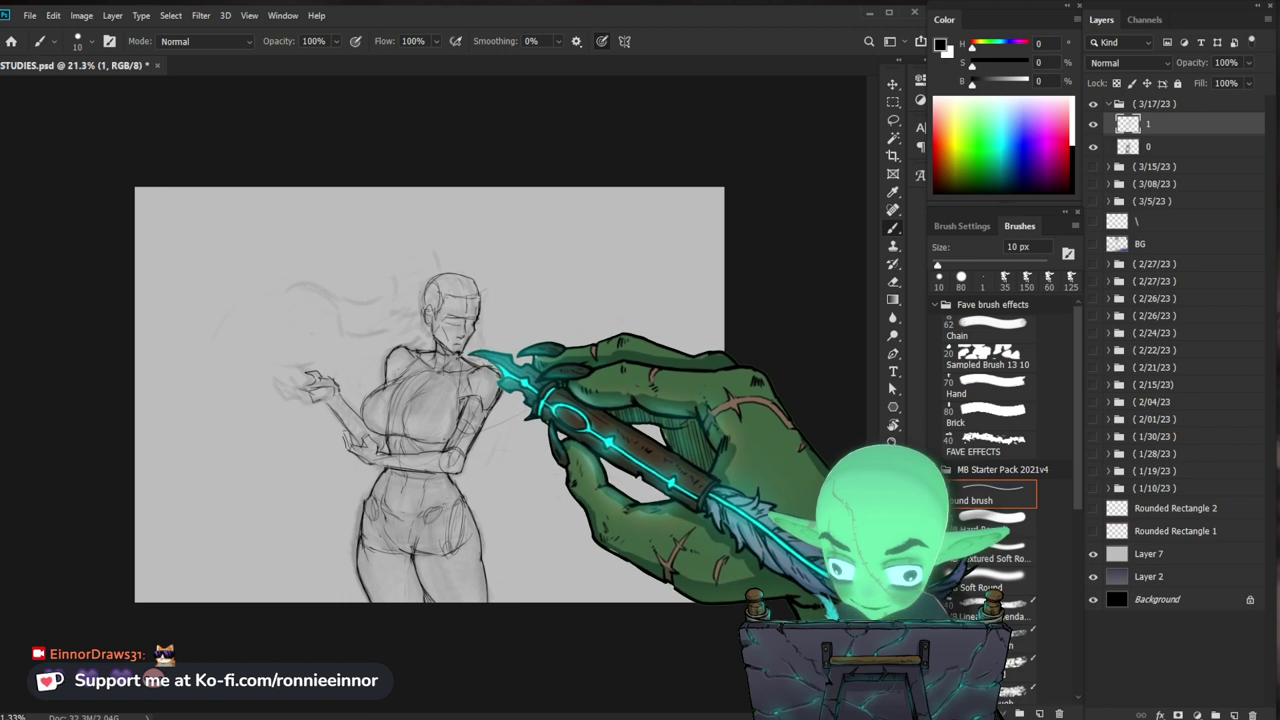
Step: Draw curved bands wrapping around both upper thighs below the shorts, erasing excess marks
left_click_drag(617, 350, 545, 380)
left_click_drag(482, 436, 550, 434)
key("e")
key("b")
key("b")
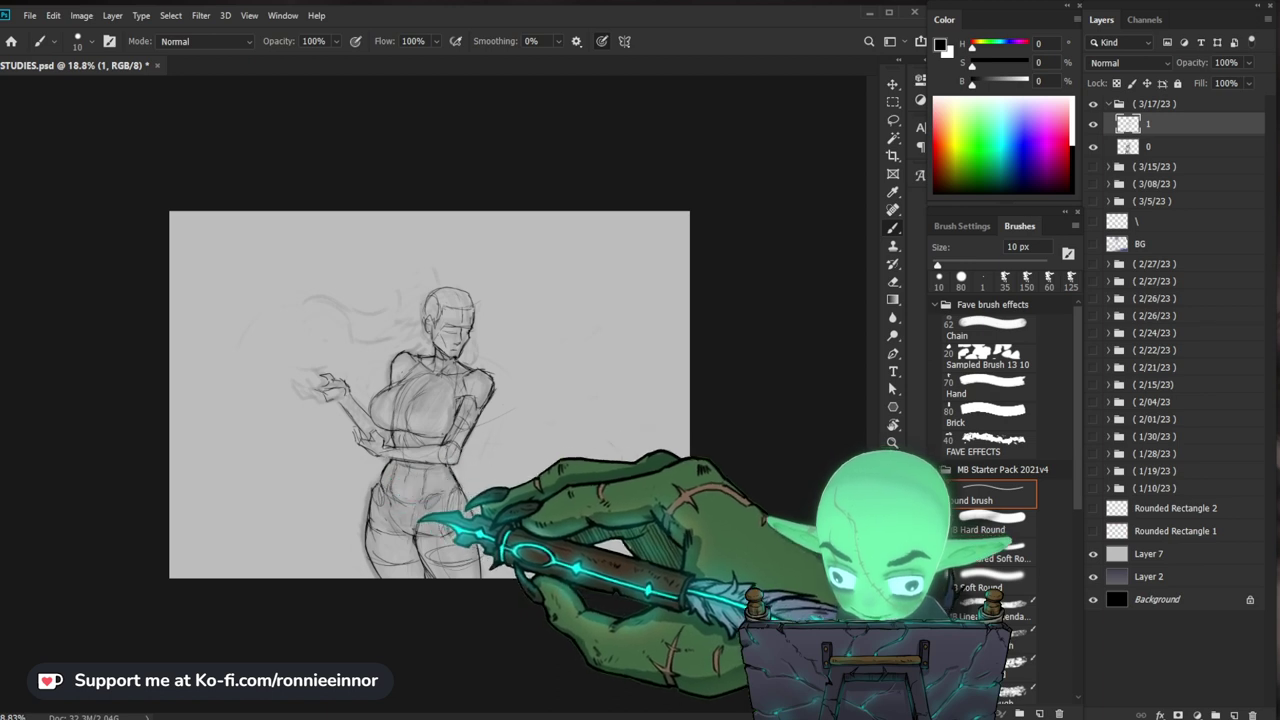
key("e")
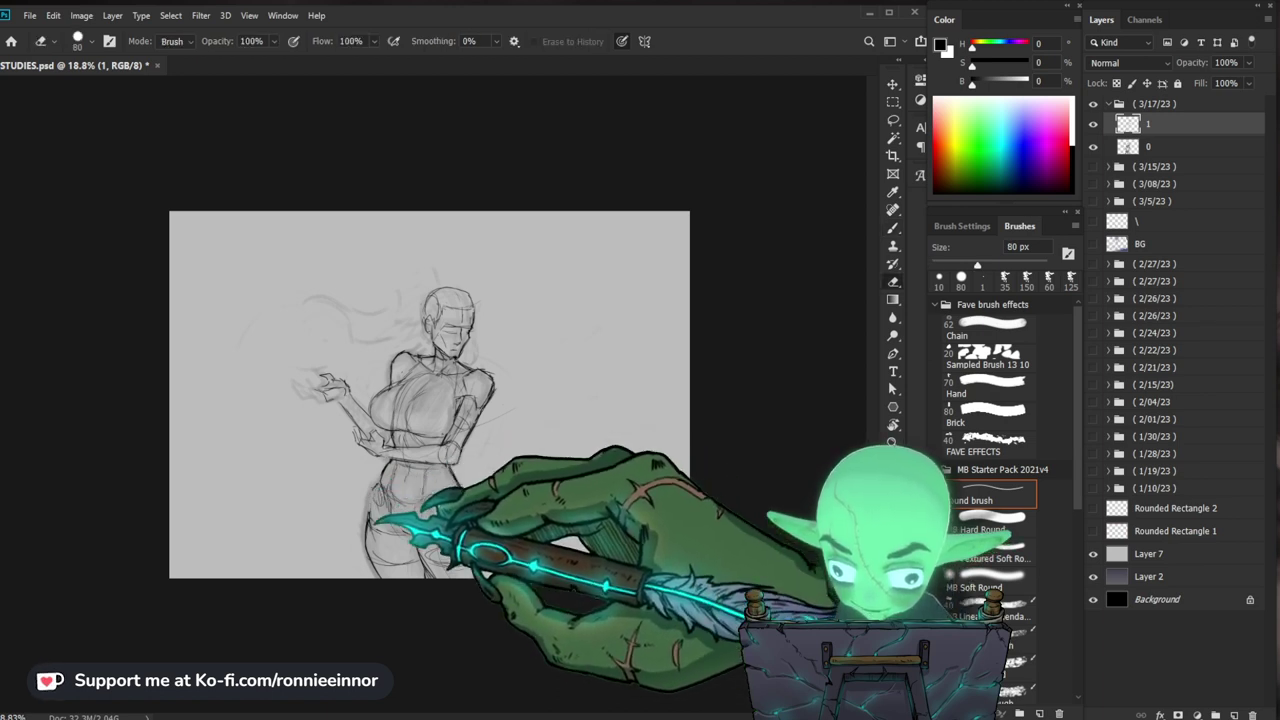
key("b")
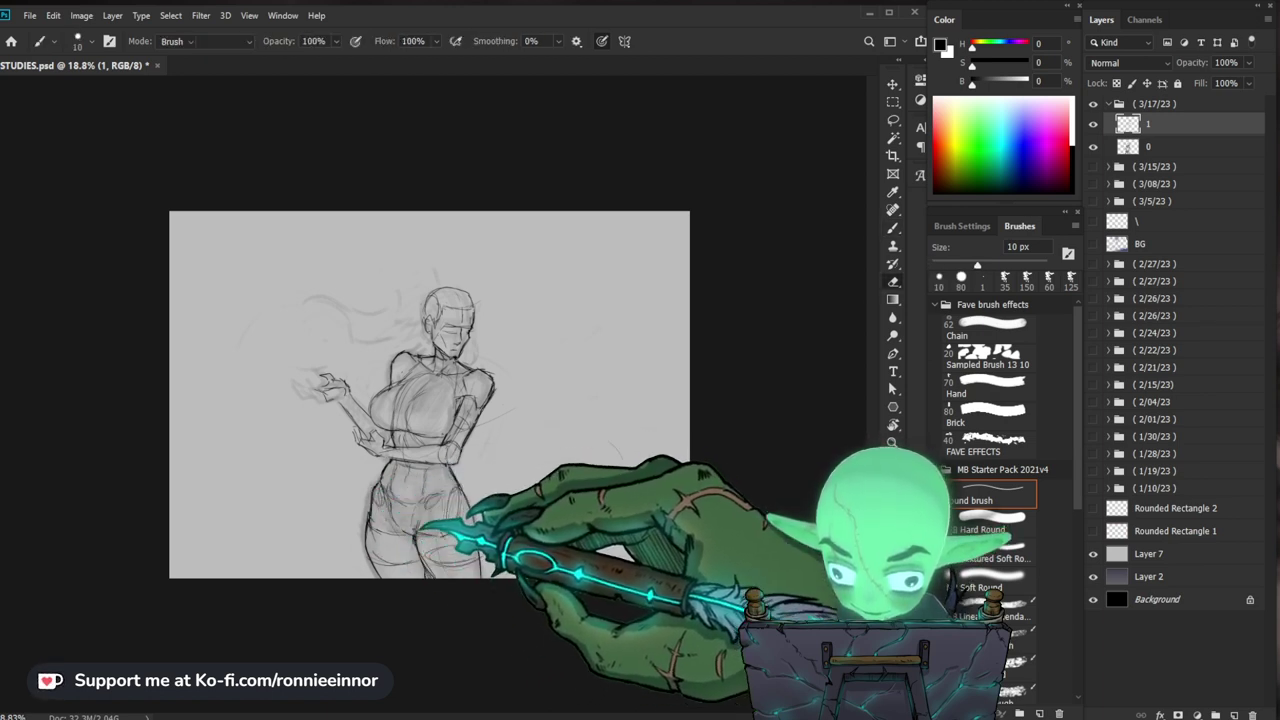
key("b")
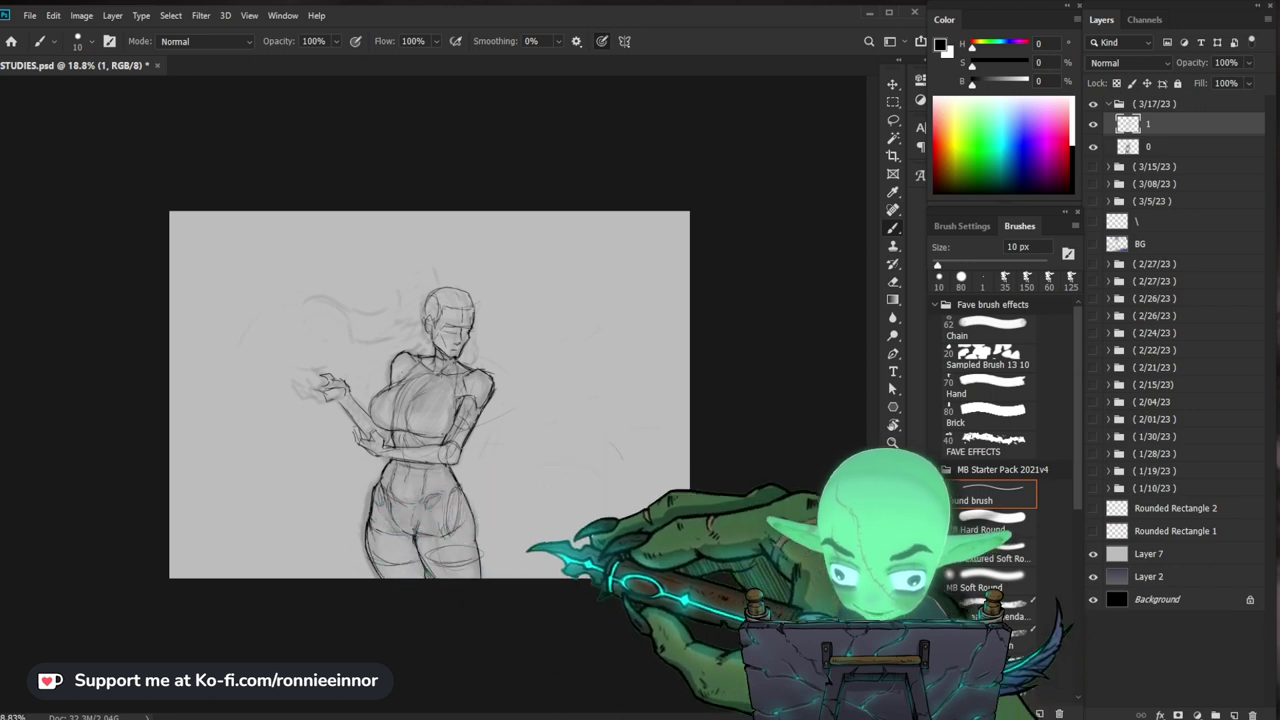
Step: Redraw the spread fingers and palm of the raised open hand with clean lines
scroll(430, 394, "up", 3)
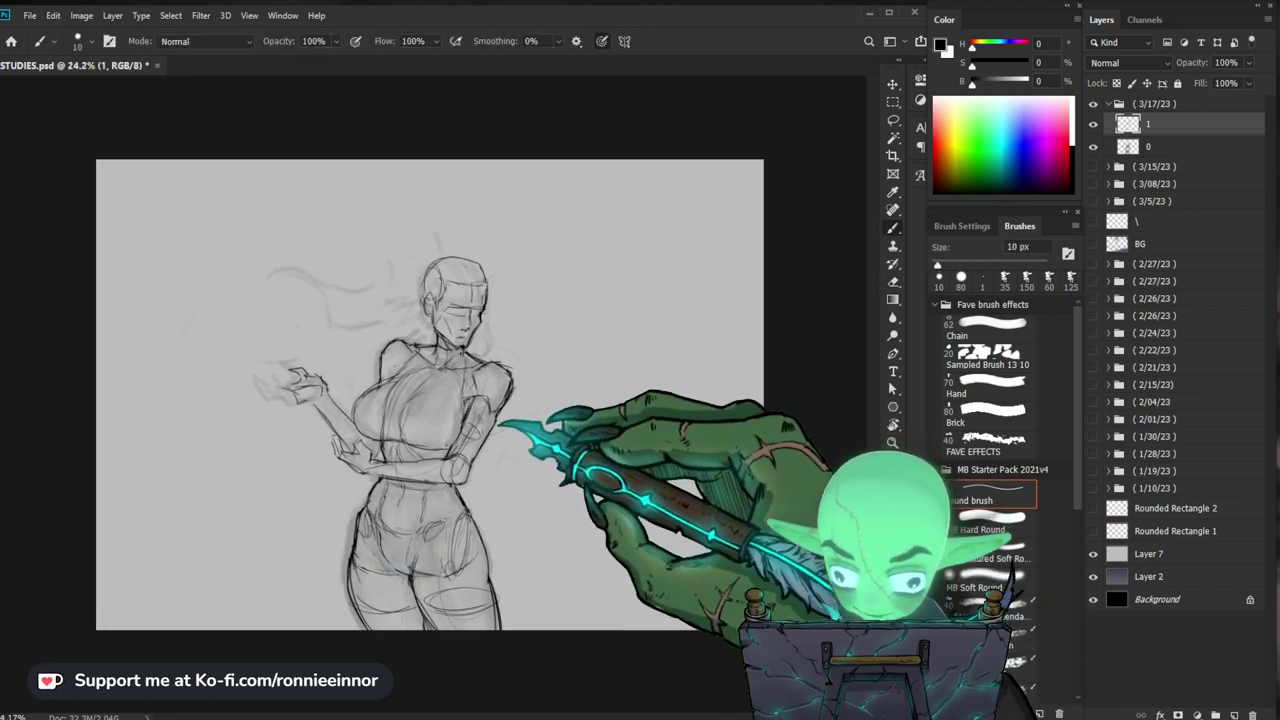
key("z")
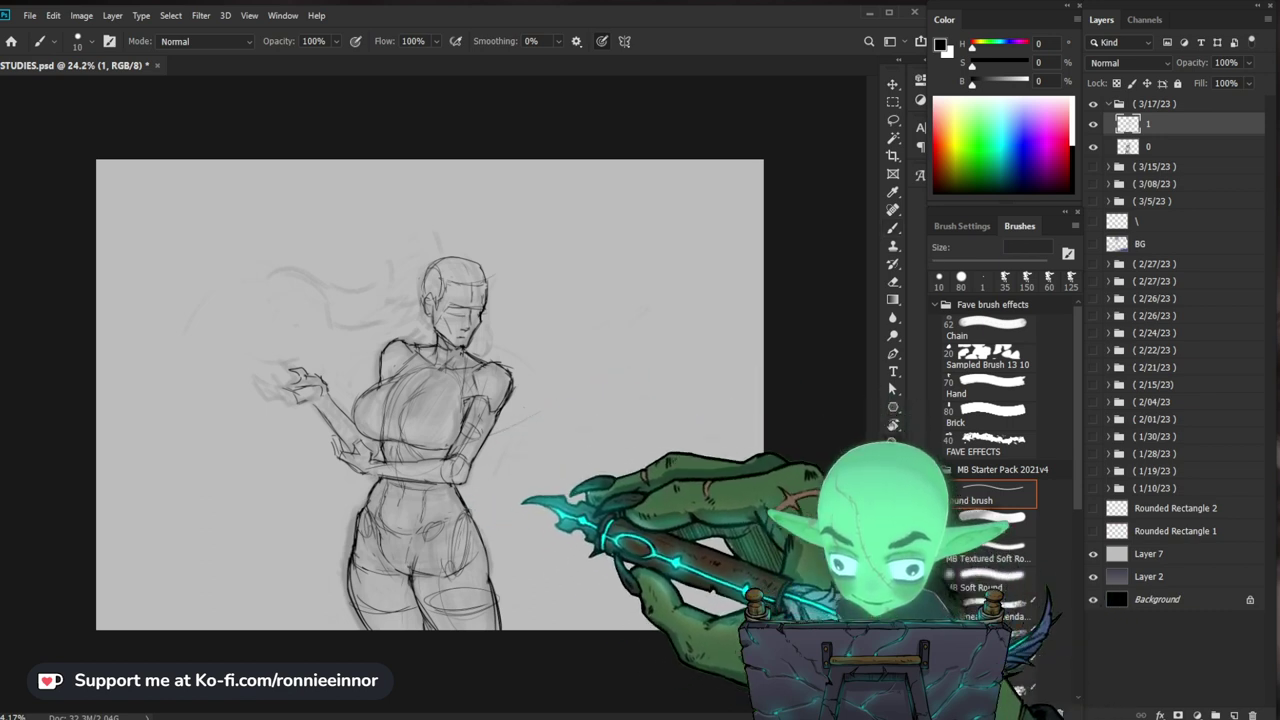
scroll(430, 394, "down", 8)
scroll(430, 394, "up", 4)
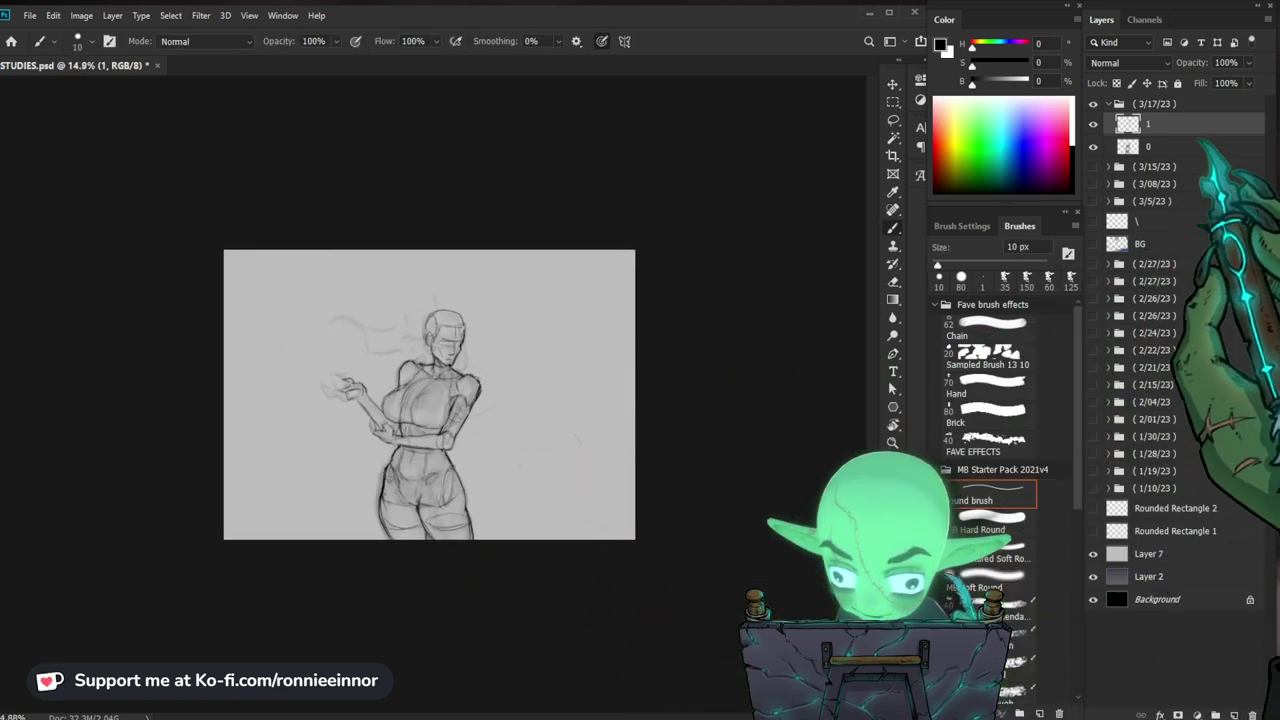
scroll(429, 393, "up", 2)
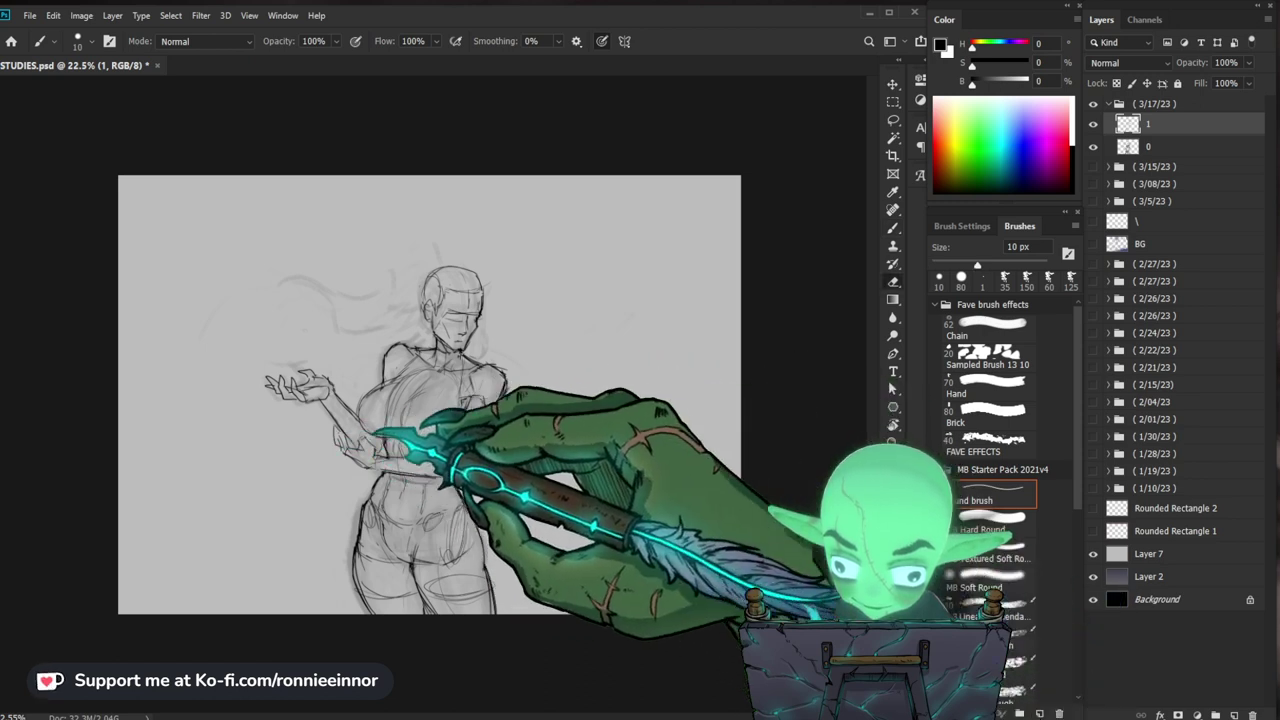
Step: Refine the bust outline and the lifted forearm's contours, erasing overlapping strokes
key("e")
key("z")
left_click_drag(397, 443, 408, 443)
key("e")
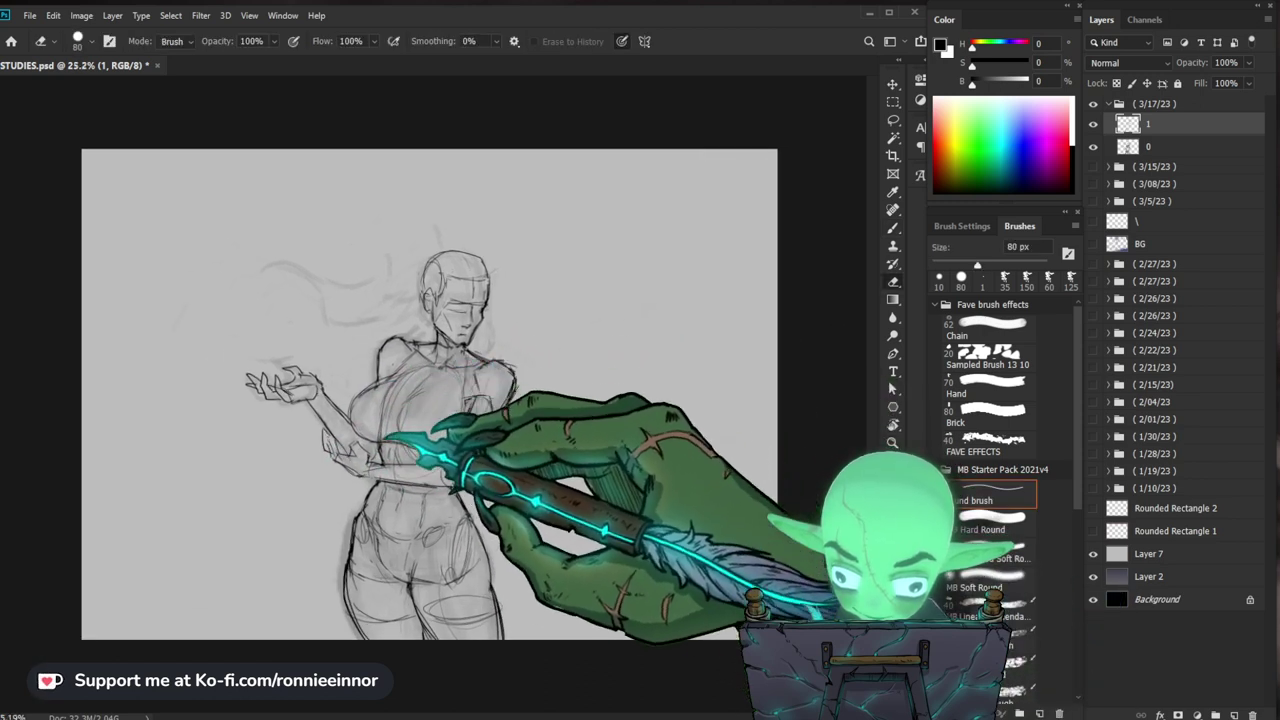
key("b")
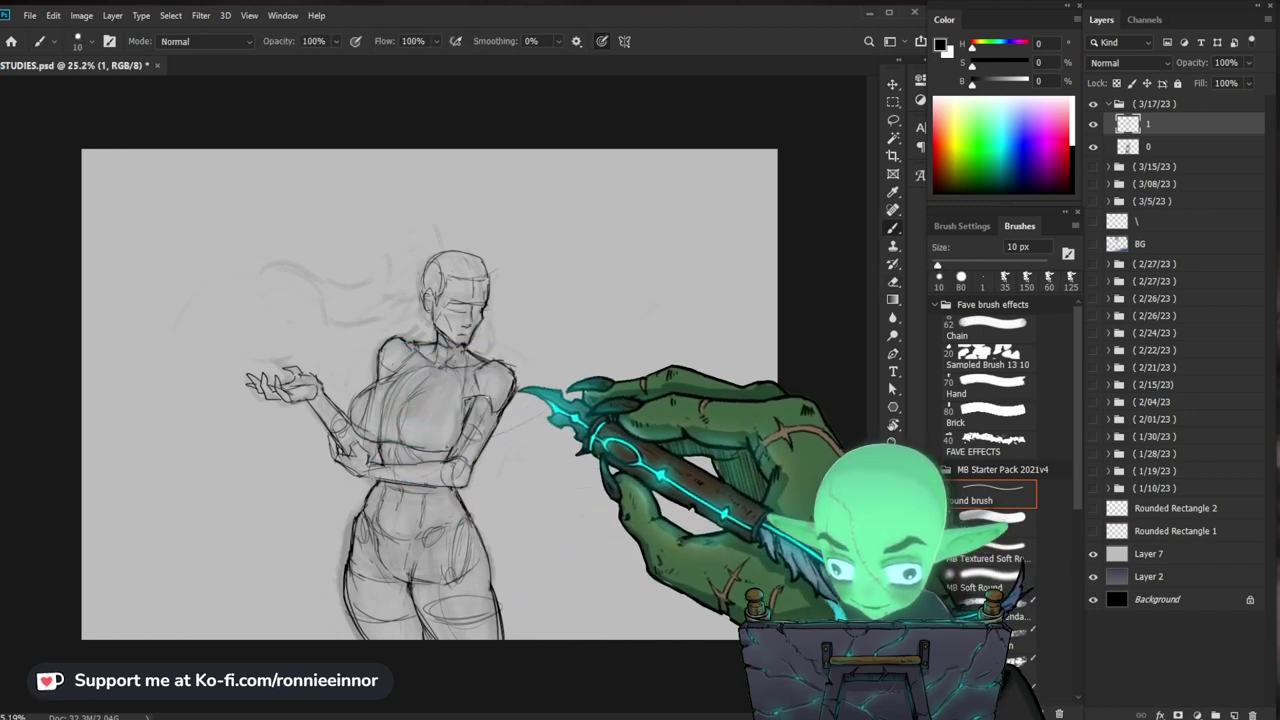
Step: Refine the shoulder and upper-chest lines around the neckline, erasing stray strokes
key("e")
key("b")
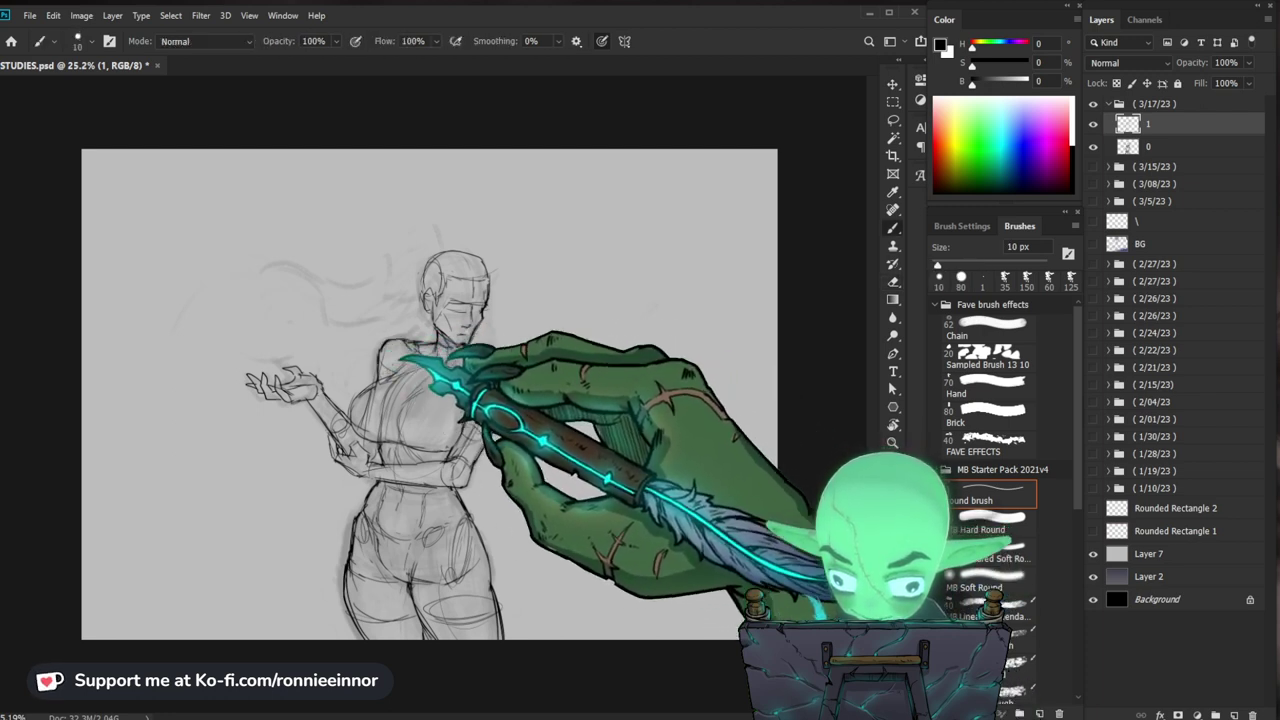
key("e")
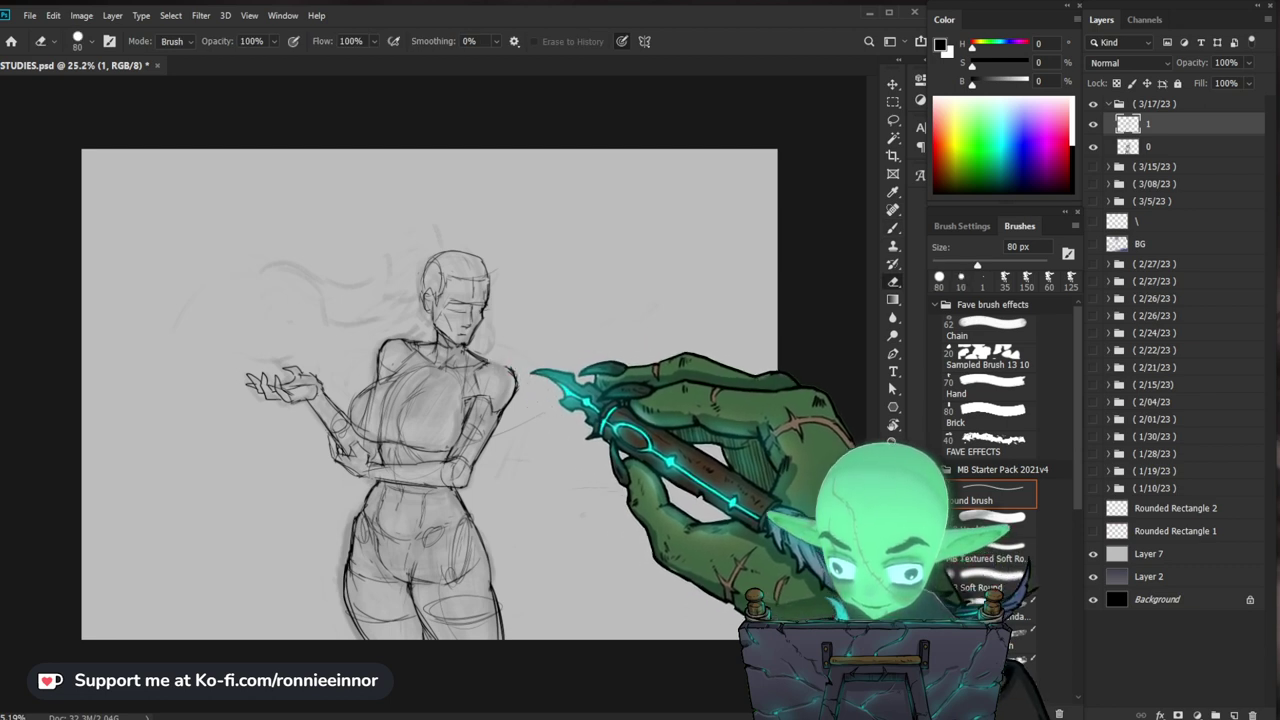
key("b")
scroll(430, 395, "down", 6)
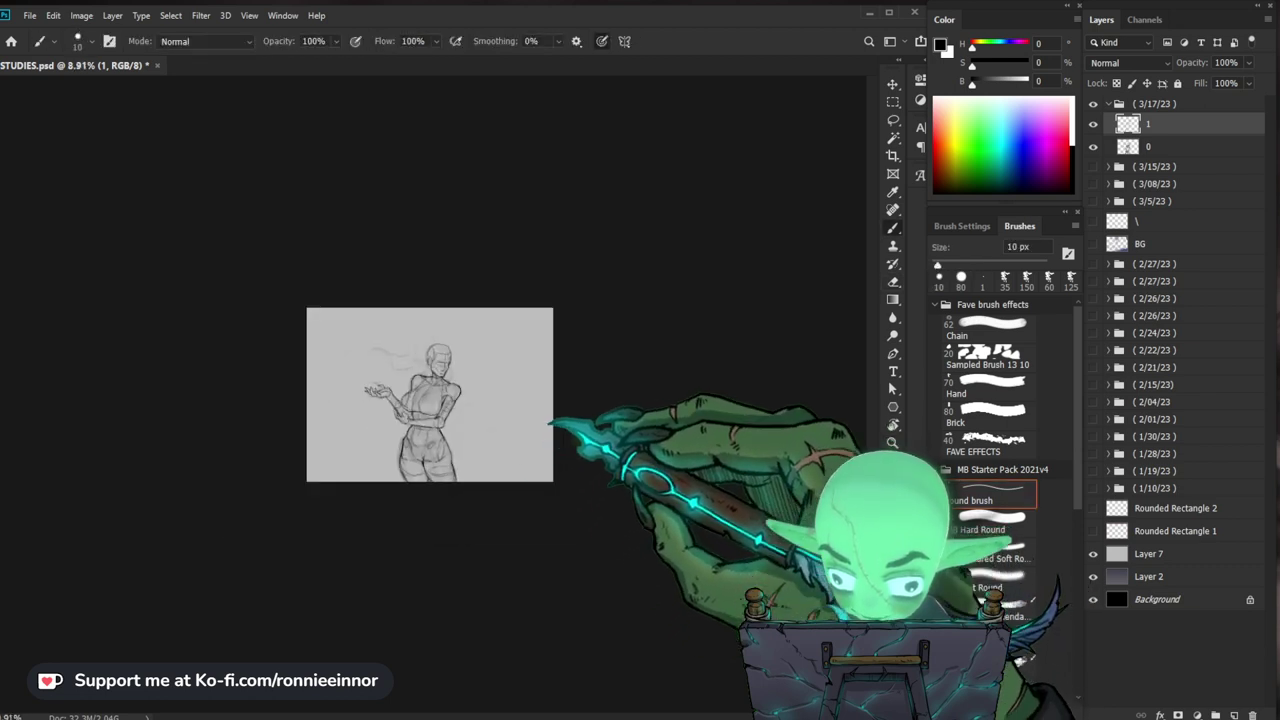
key("ctrl+space")
left_click_drag(557, 423, 520, 370)
key("e")
key("b")
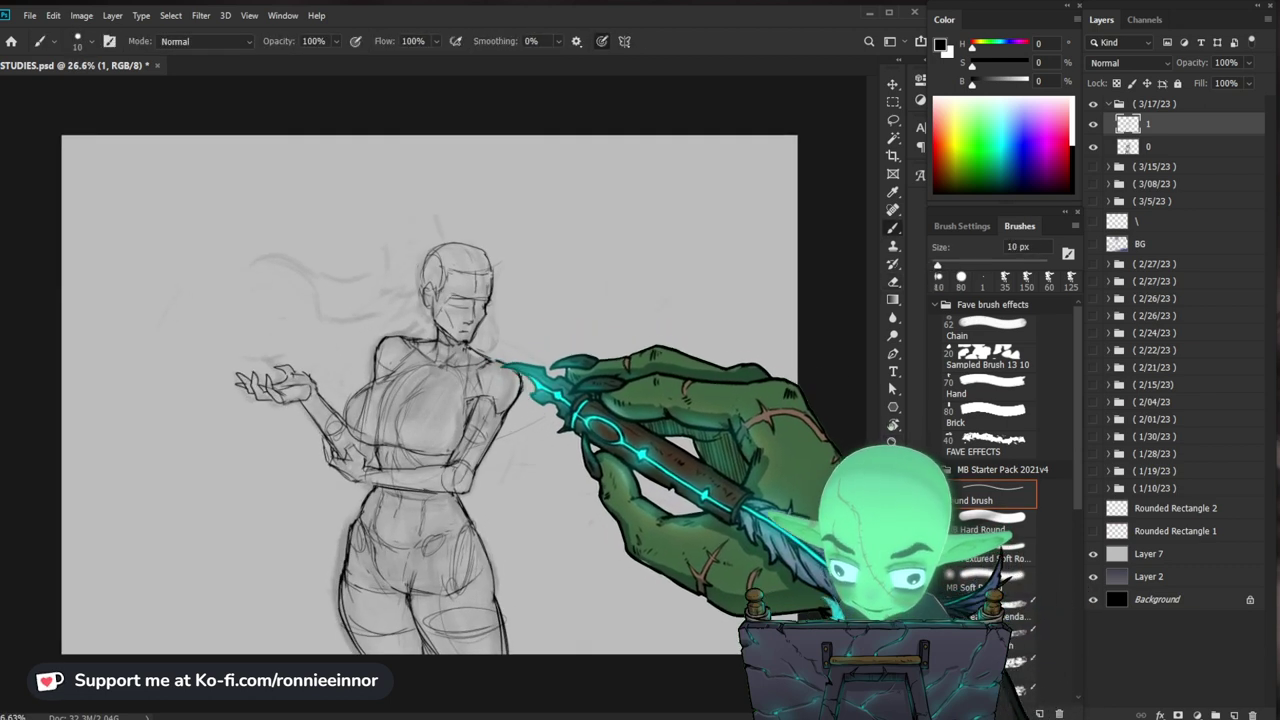
Step: Select the head with the Lasso tool, move it slightly upward and deselect it
key("l")
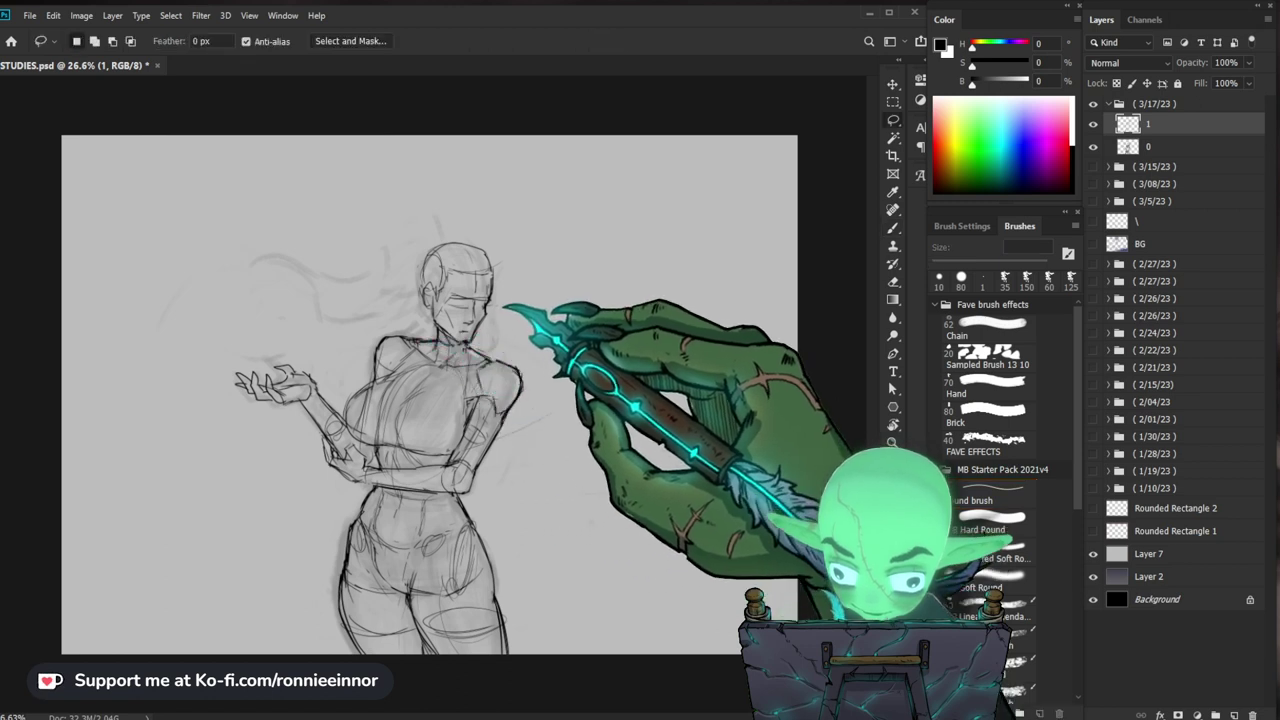
mouse_move(463, 345)
left_mouse_down()
mouse_move(486, 223)
mouse_move(480, 338)
mouse_move(488, 290)
left_mouse_up()
key("ctrl")
key("ctrl+d")
key("b")
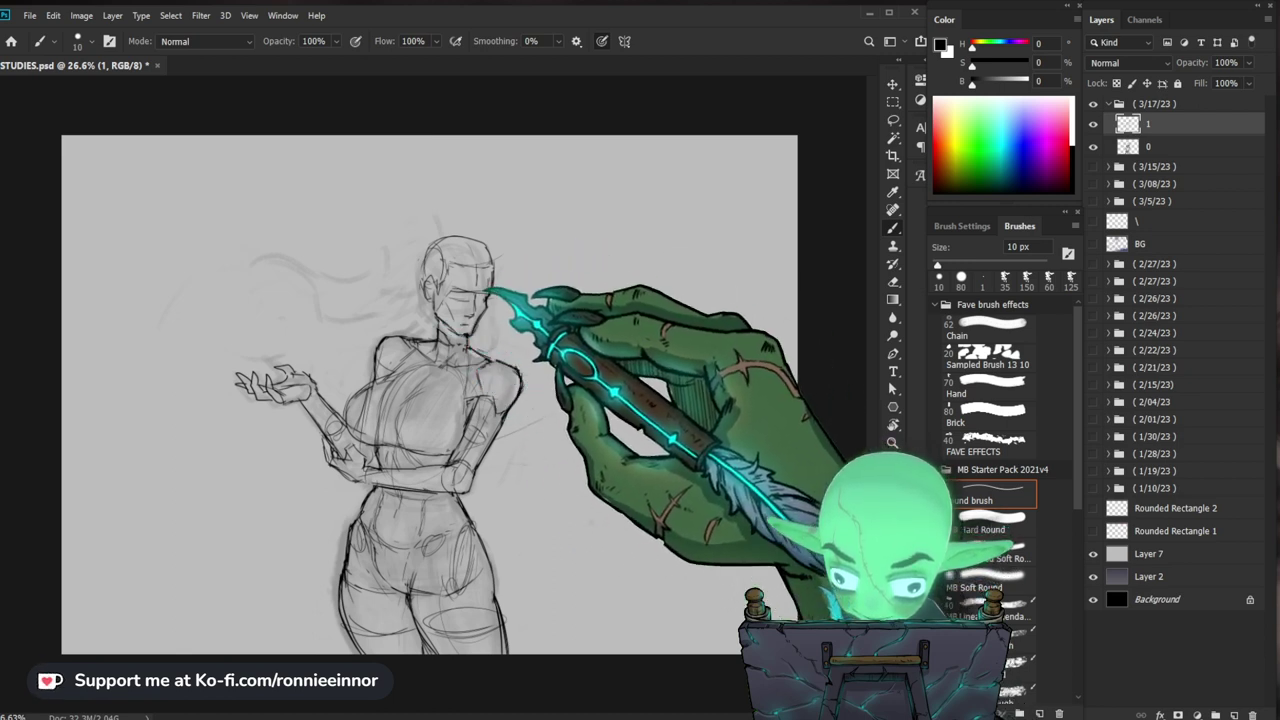
Step: Redraw the jaw and neck lines joining the raised head to the shoulders
key("e")
key("b")
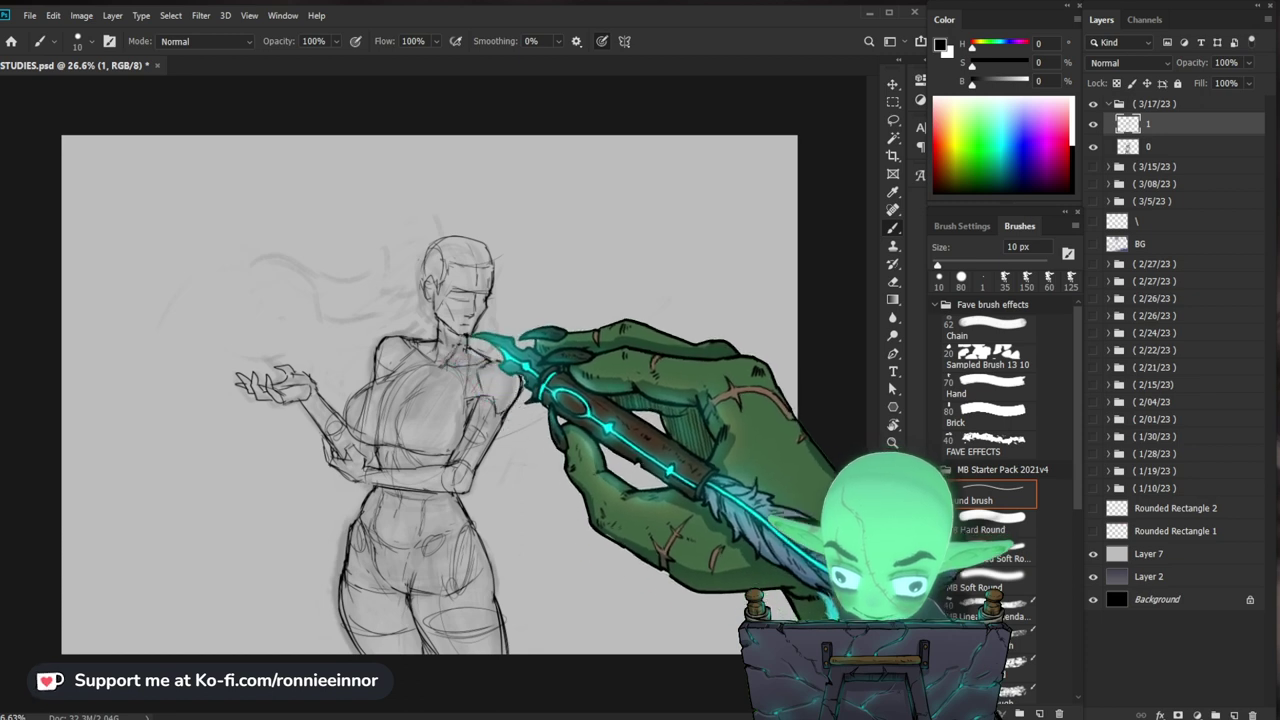
key("e")
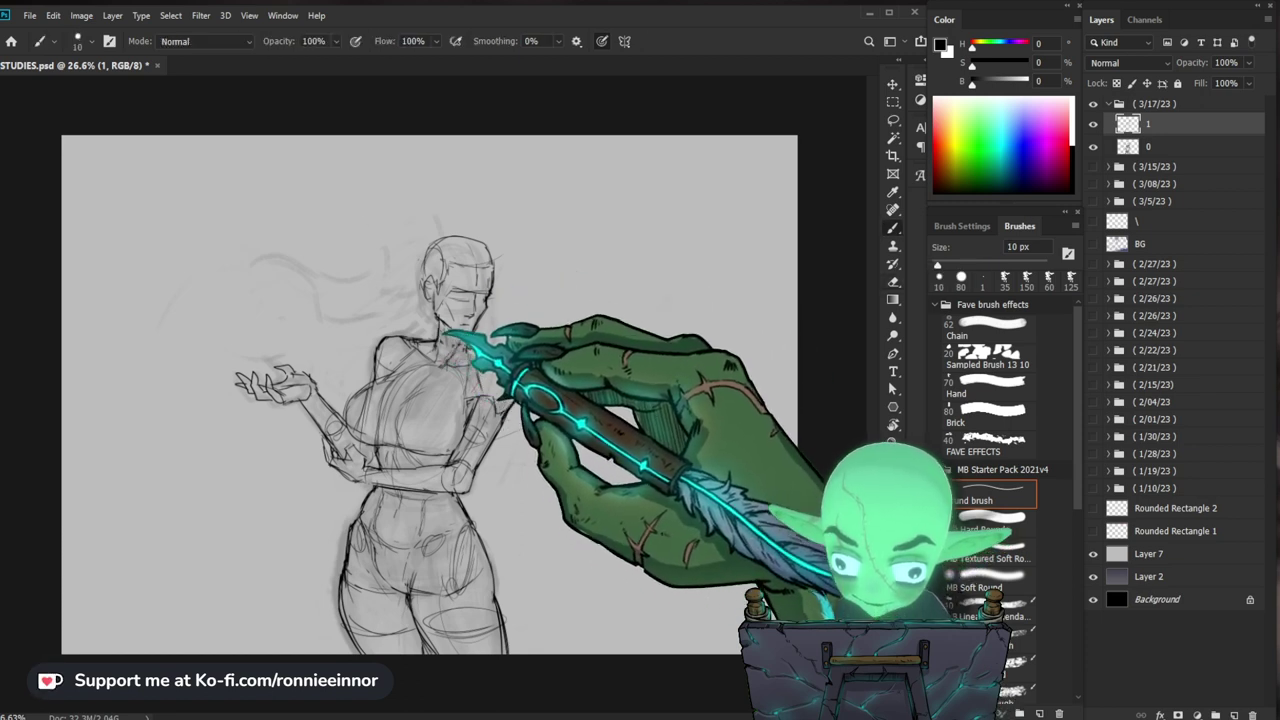
Step: Lasso the head again, shift it slightly to the right and deselect it
key("l")
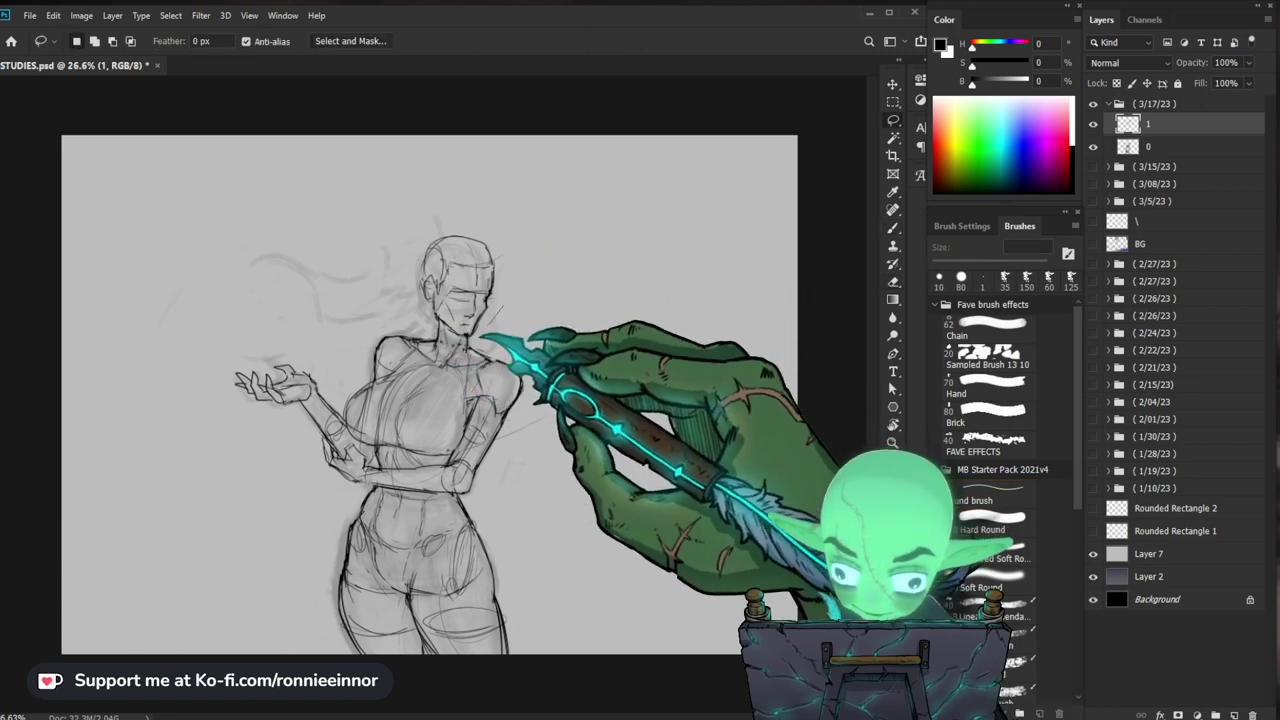
left_click_drag(428, 302, 555, 266)
key("v")
left_click_drag(484, 284, 488, 284)
key("ctrl+d")
key("b")
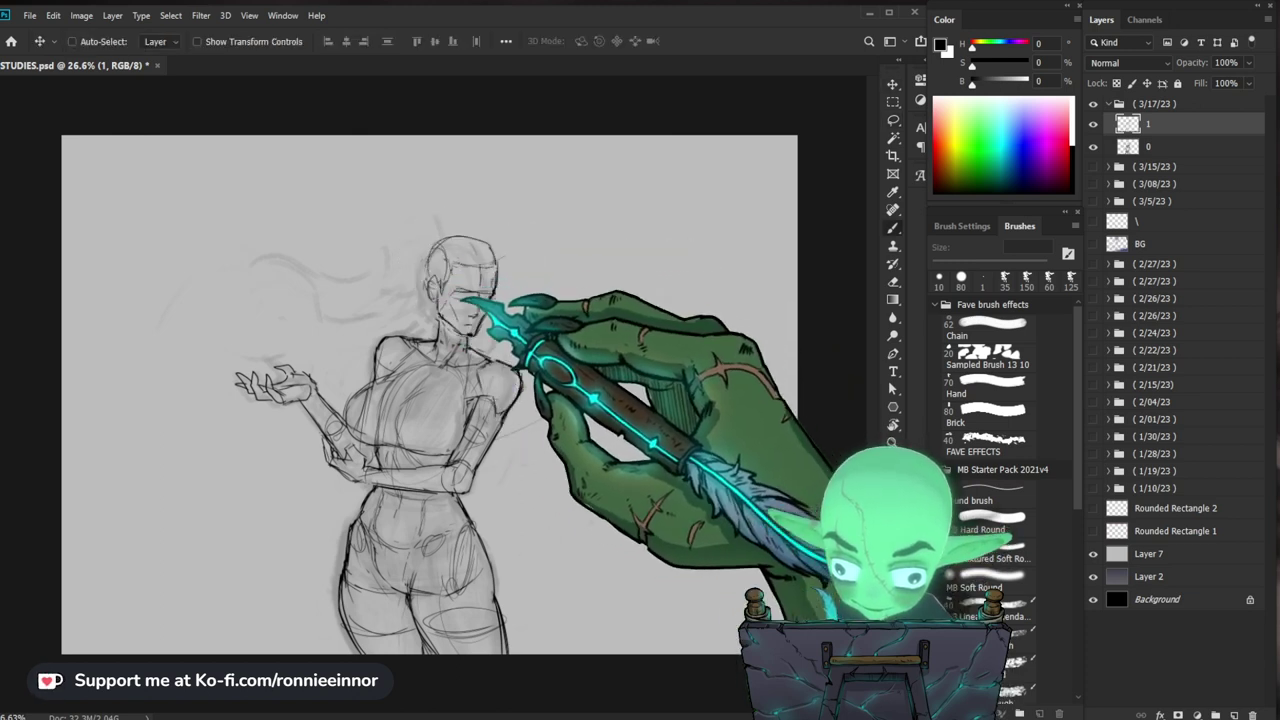
Step: Clean up the jaw and neck lines beneath the shifted head with eraser and brush strokes
key("e")
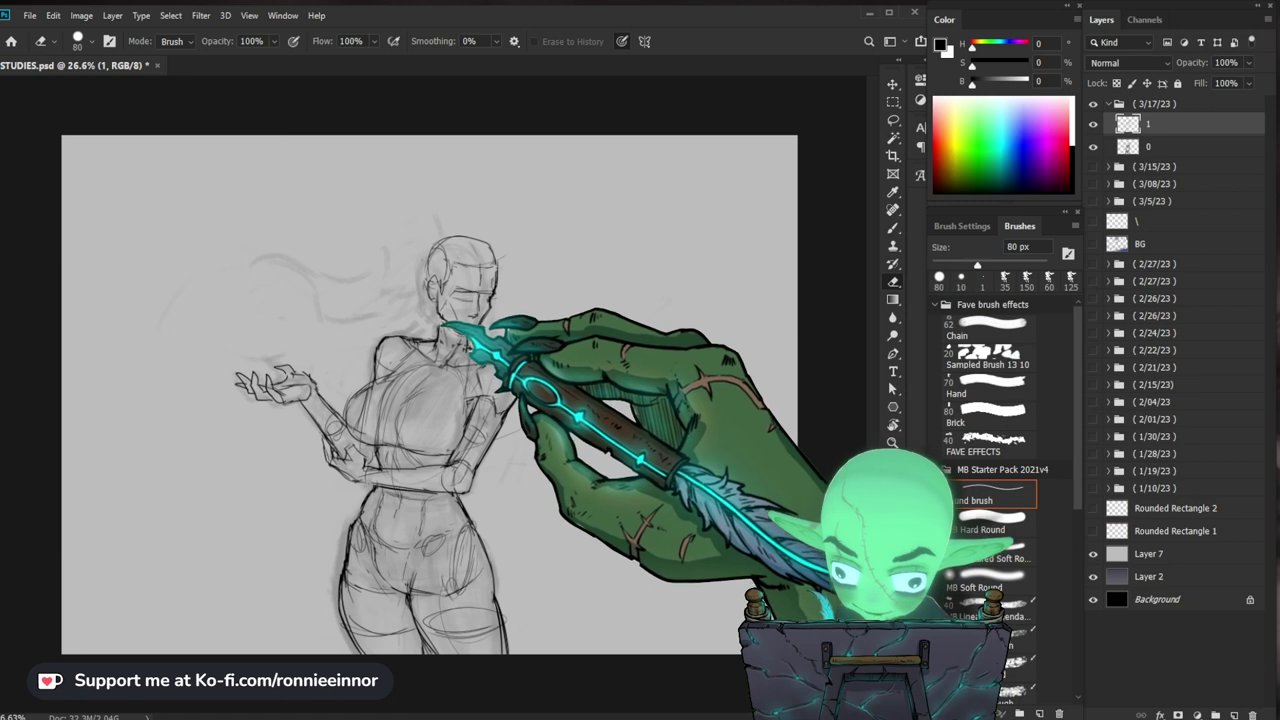
key("b")
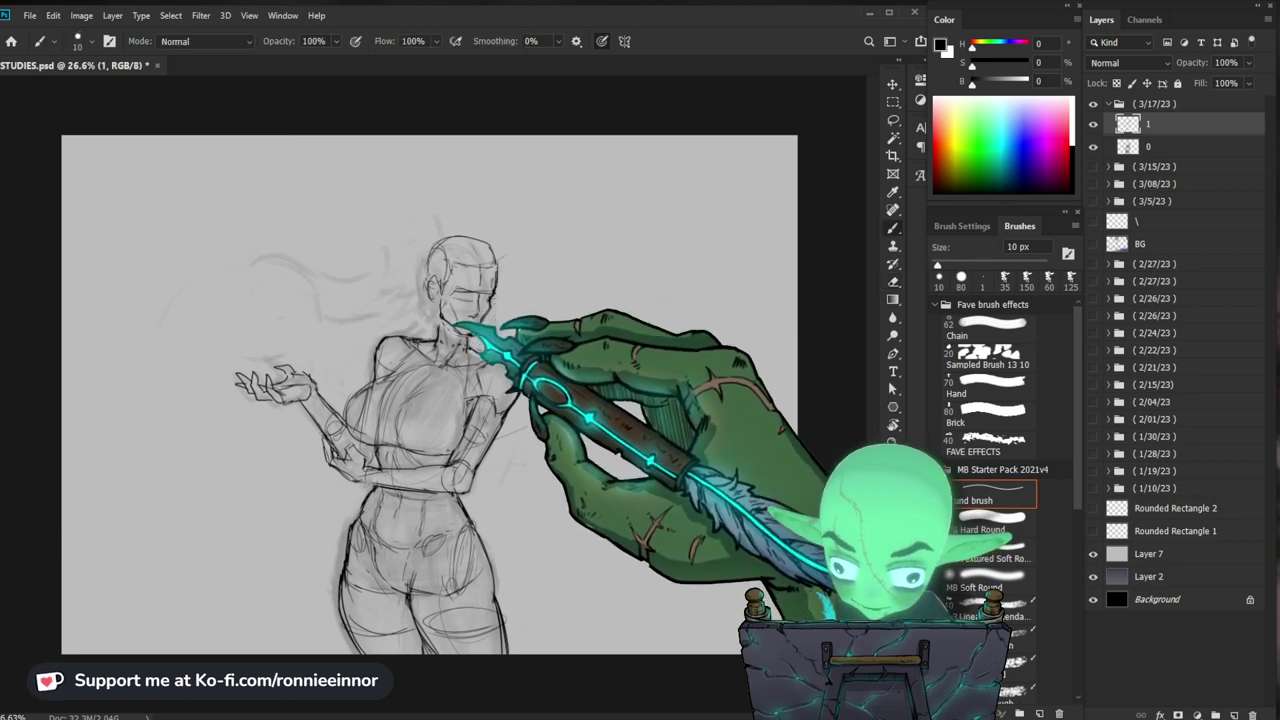
key("e")
left_click_drag(630, 385, 554, 391)
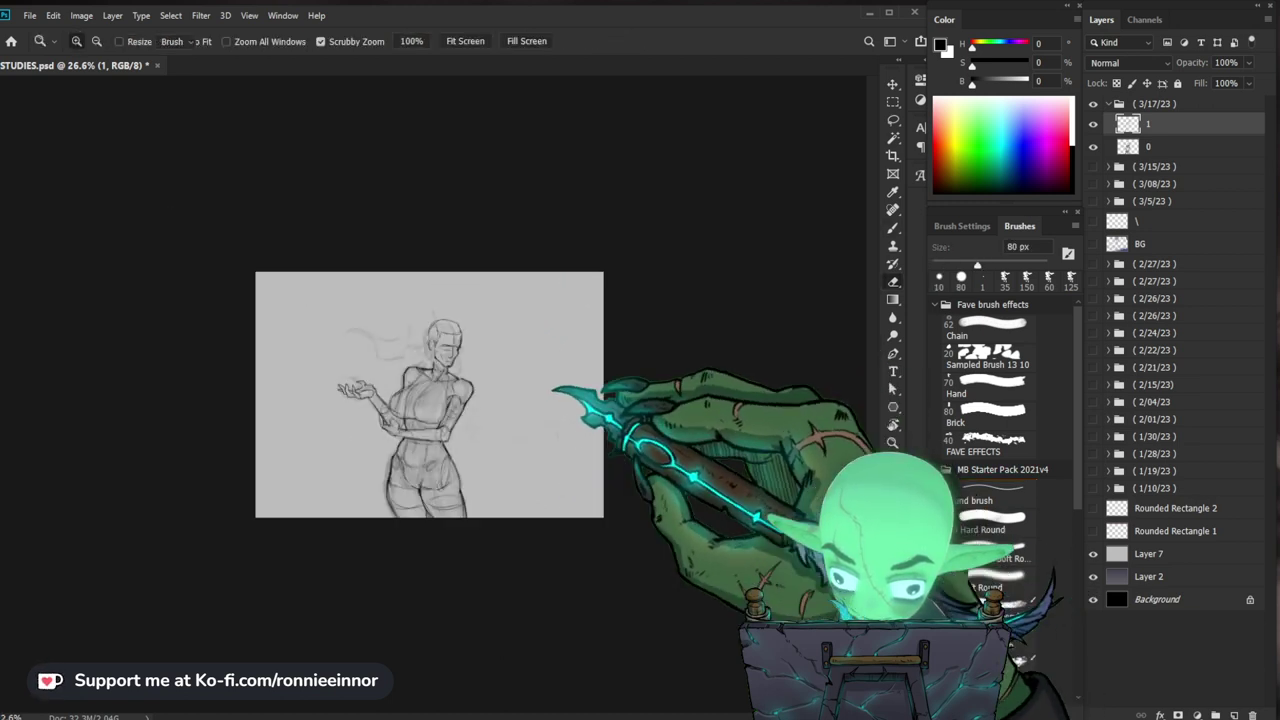
Step: Touch up the jaw, neck and shoulder lines around the shifted head with short eraser and brush strokes
left_click_drag(552, 337, 608, 351)
left_click_drag(610, 442, 580, 428)
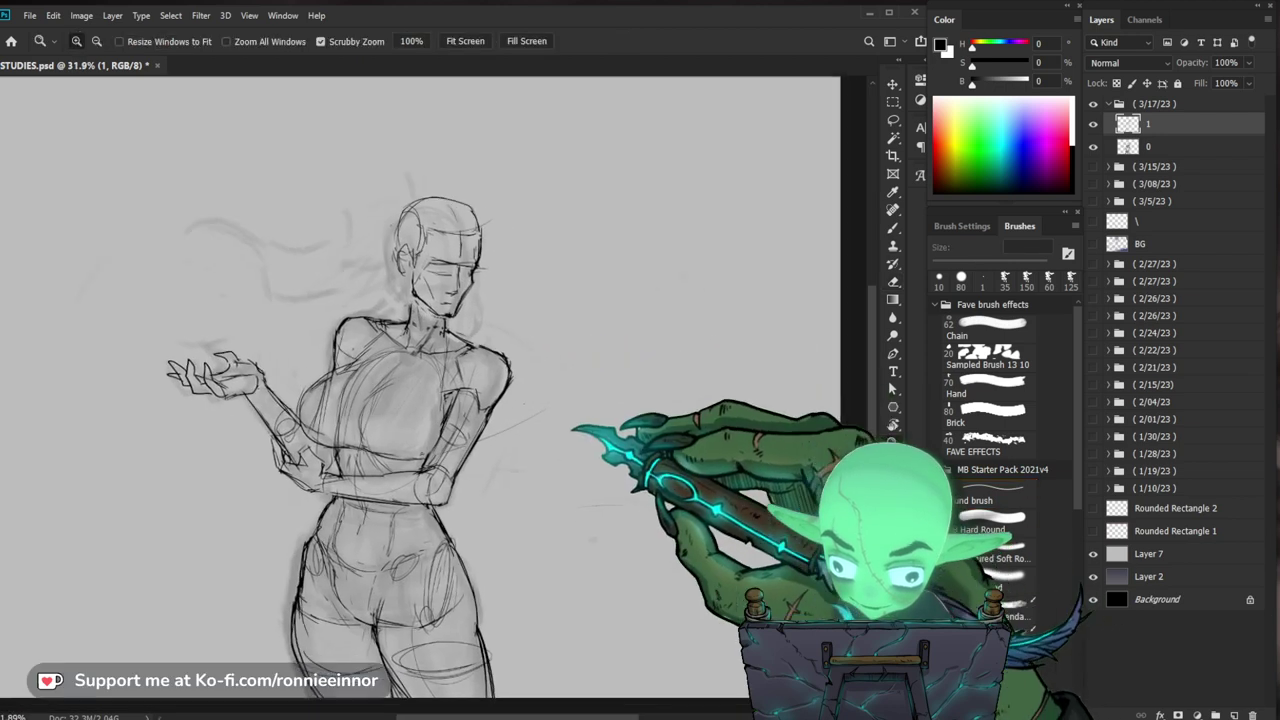
left_click_drag(516, 288, 512, 336)
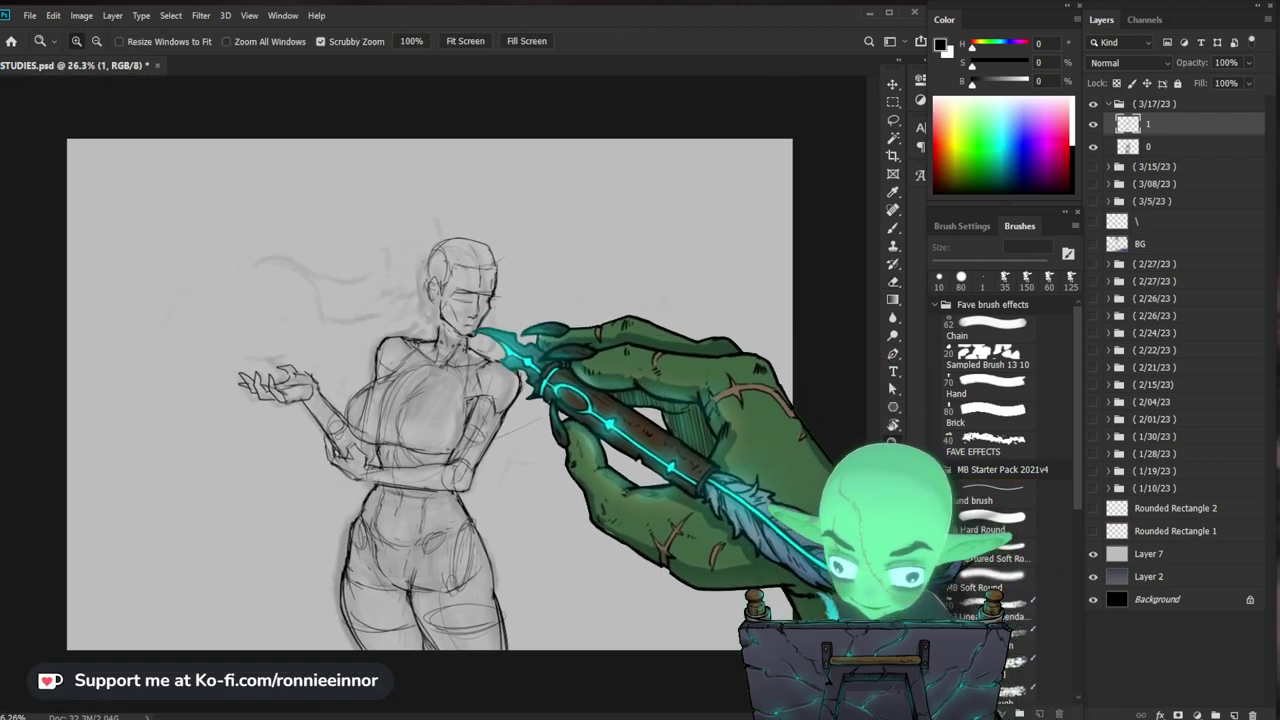
key("e")
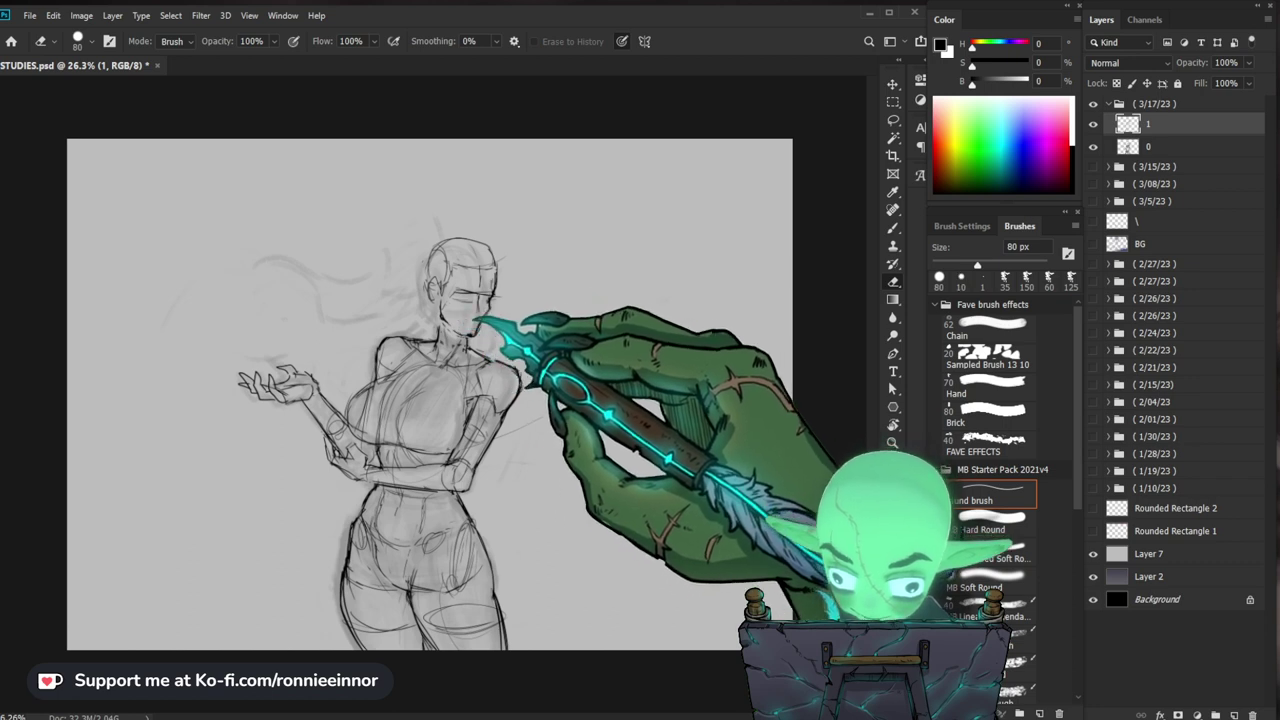
key("b")
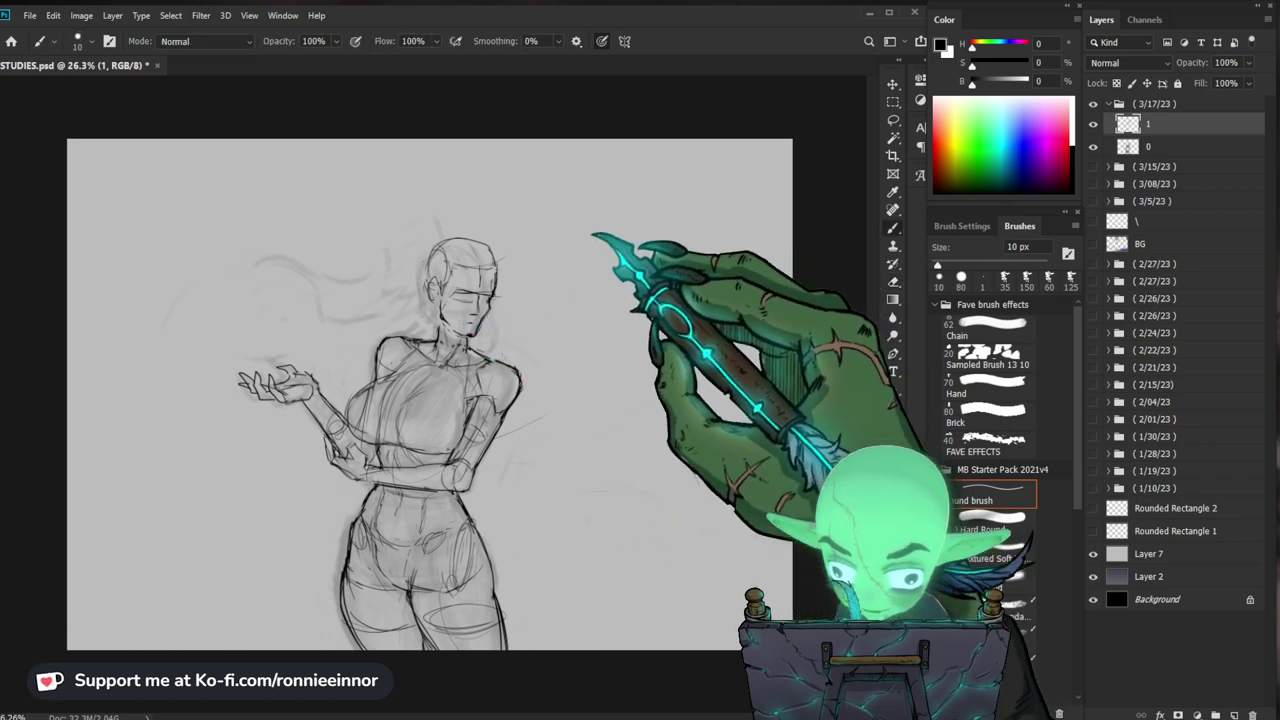
key("e")
key("b")
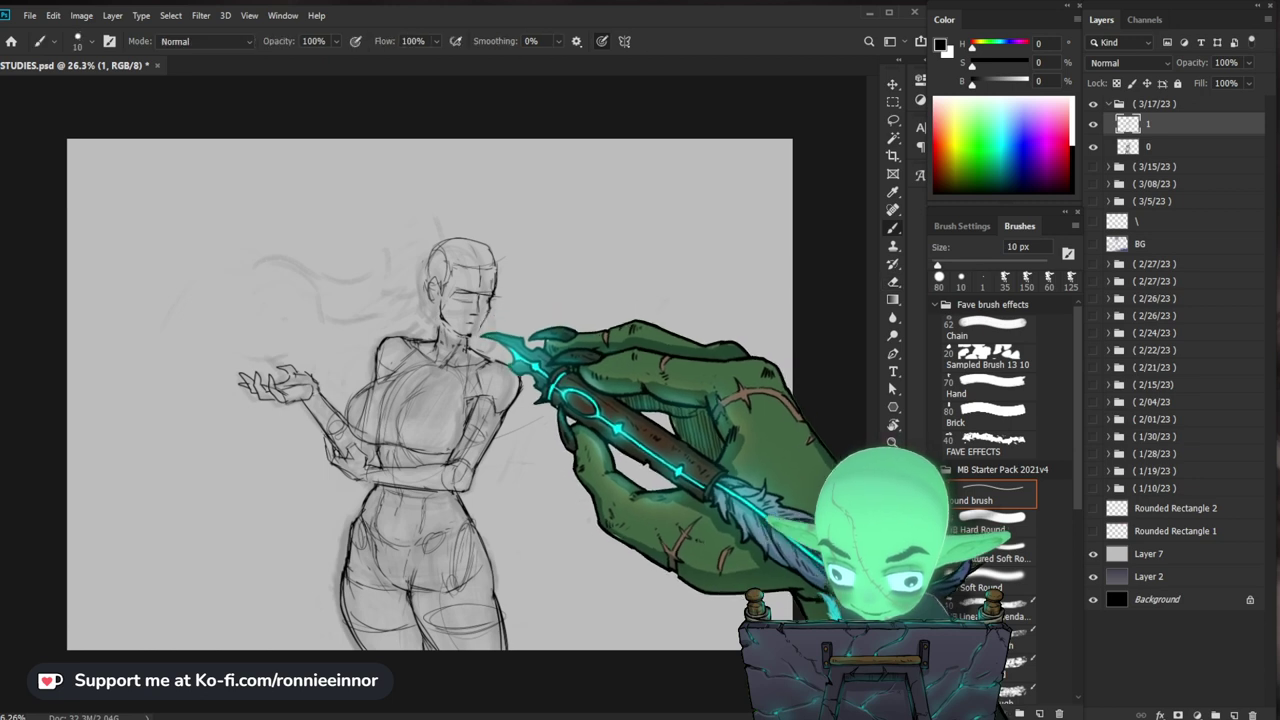
key("e")
key("b")
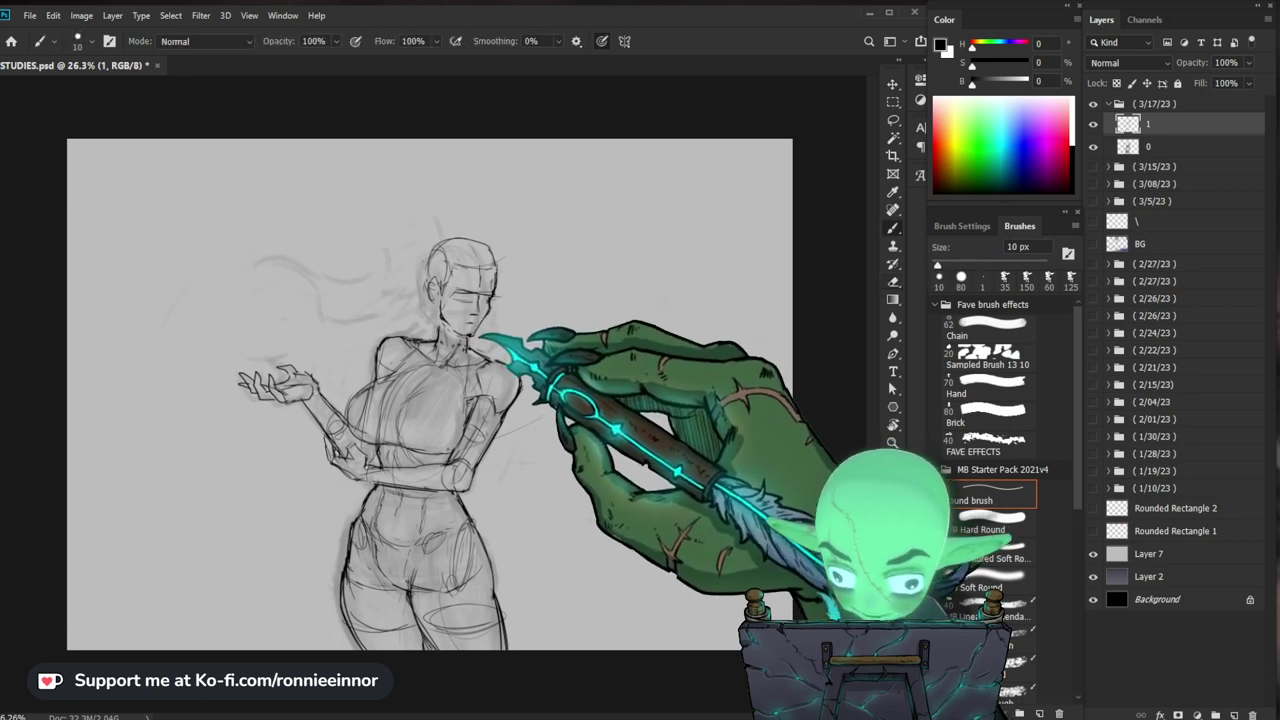
left_click_drag(515, 340, 290, 605)
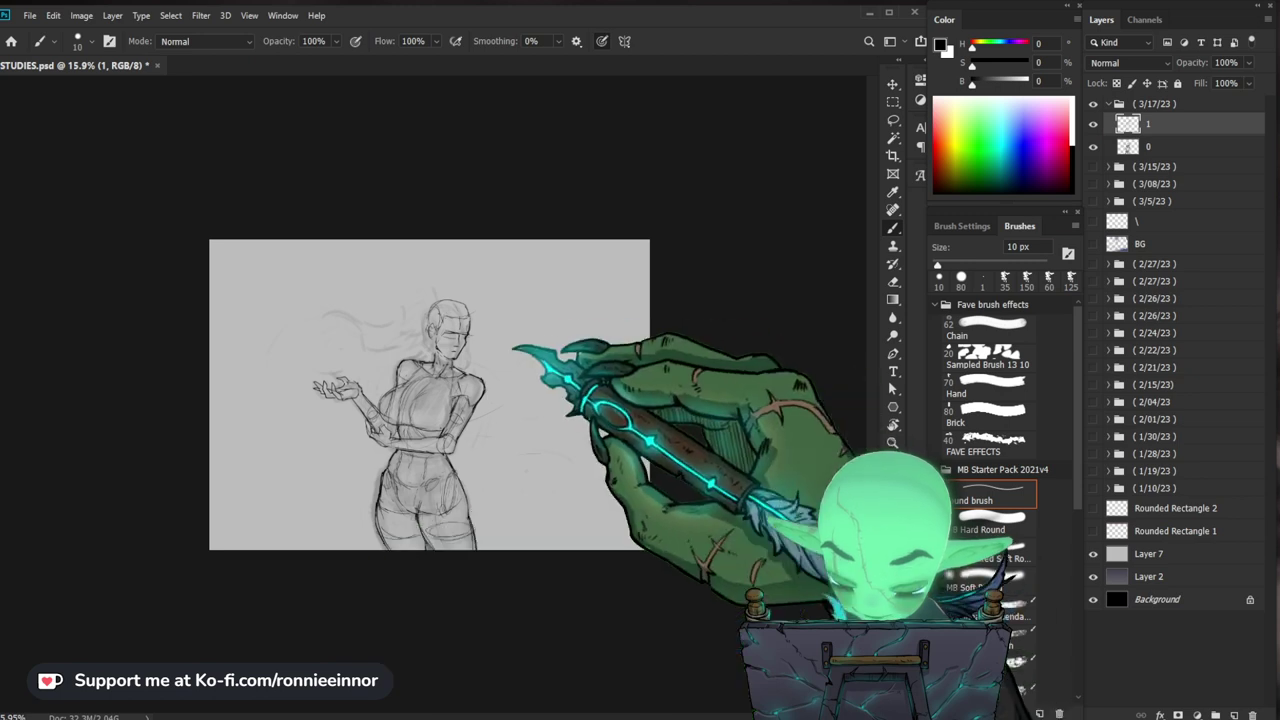
Step: Enlarge the eraser to 200 px and erase the facial features and inner construction lines of the head
scroll(428, 394, "up", 3)
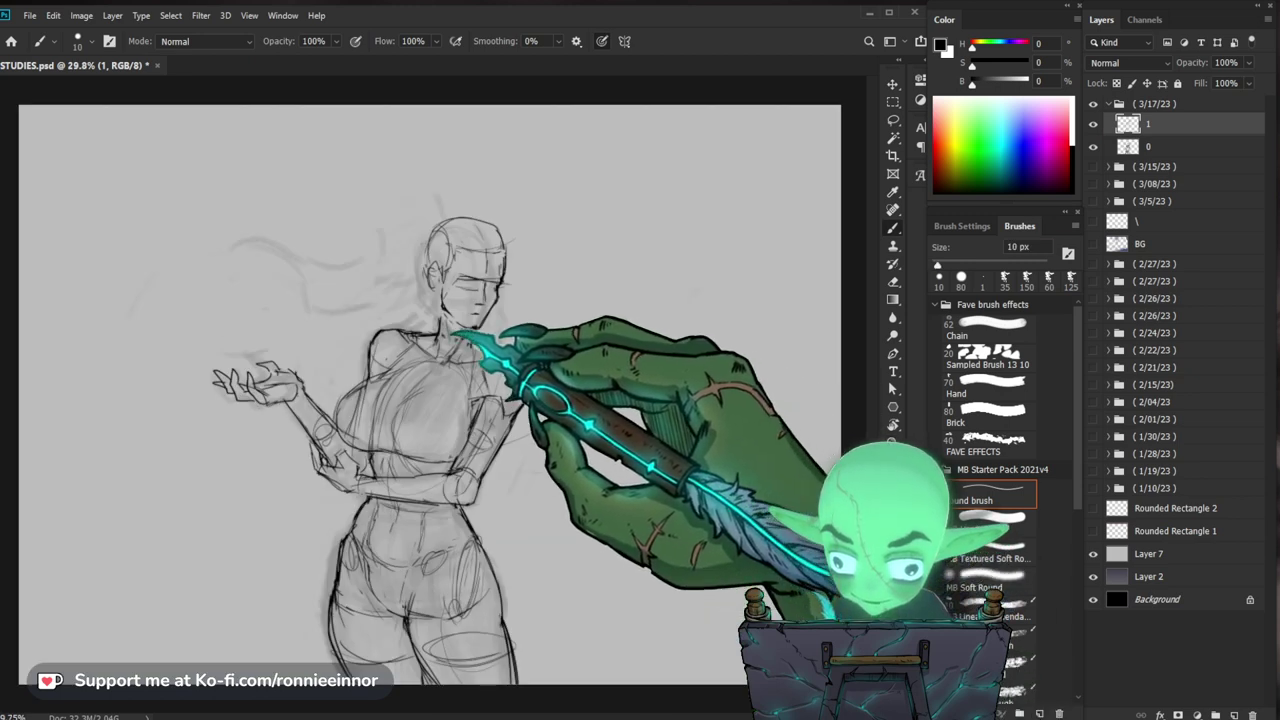
key("e")
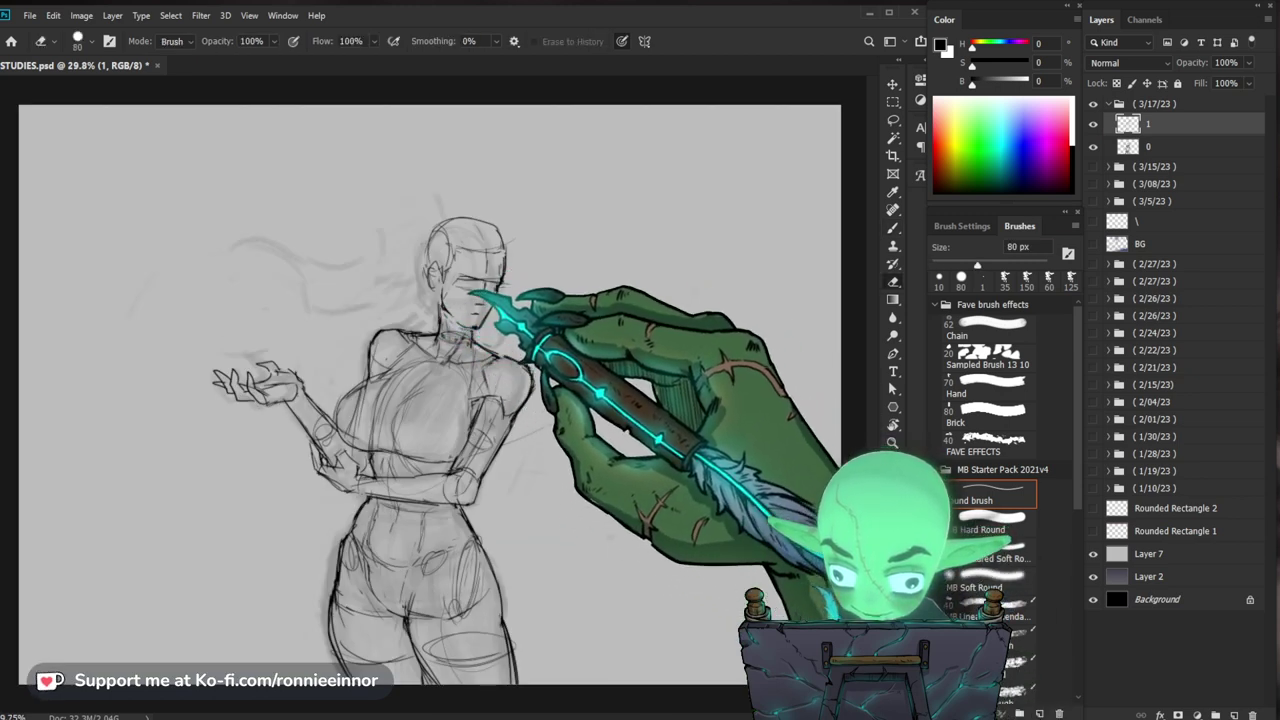
key("bracketright")
key("bracketright")
key("bracketright")
key("bracketright")
key("bracketright")
key("bracketright")
mouse_move(484, 262)
left_mouse_down()
mouse_move(457, 246)
mouse_move(448, 296)
left_mouse_up()
Step: Redraw the ear and the brow and eye guide lines on the cleared head, erasing excess at the face's front edge
key("b")
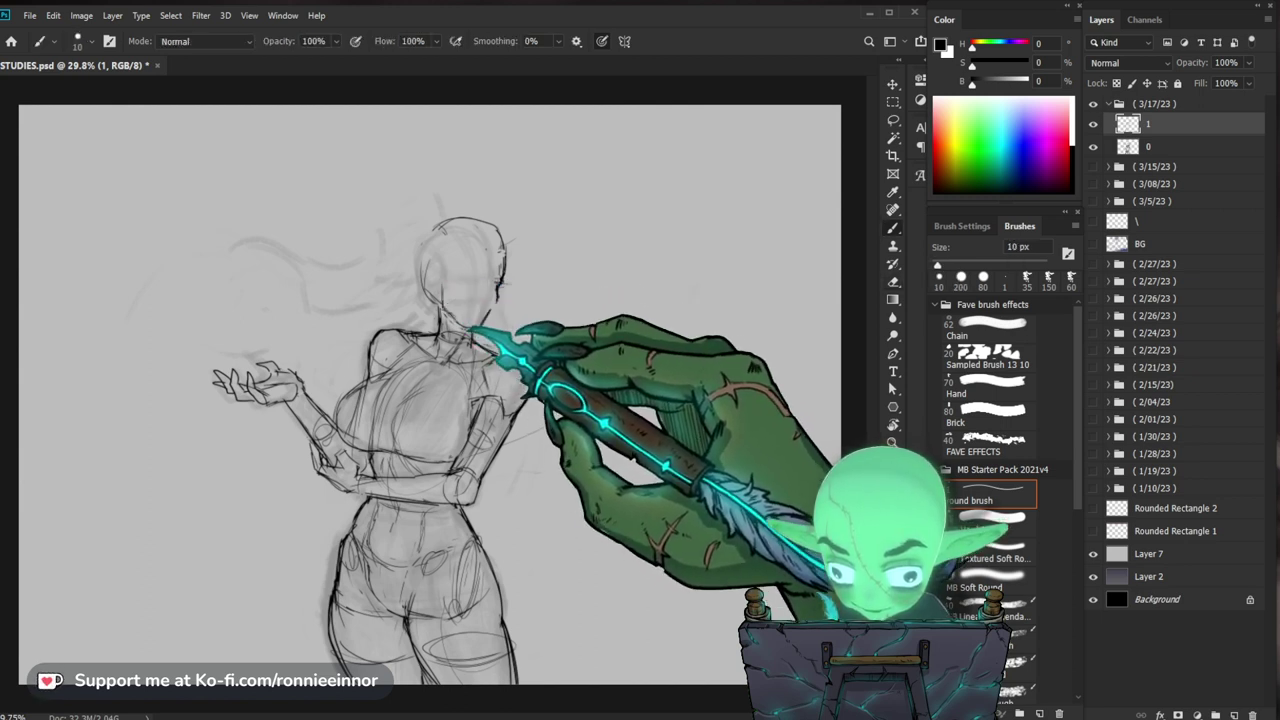
key("e")
left_click_drag(502, 284, 498, 298)
key("b")
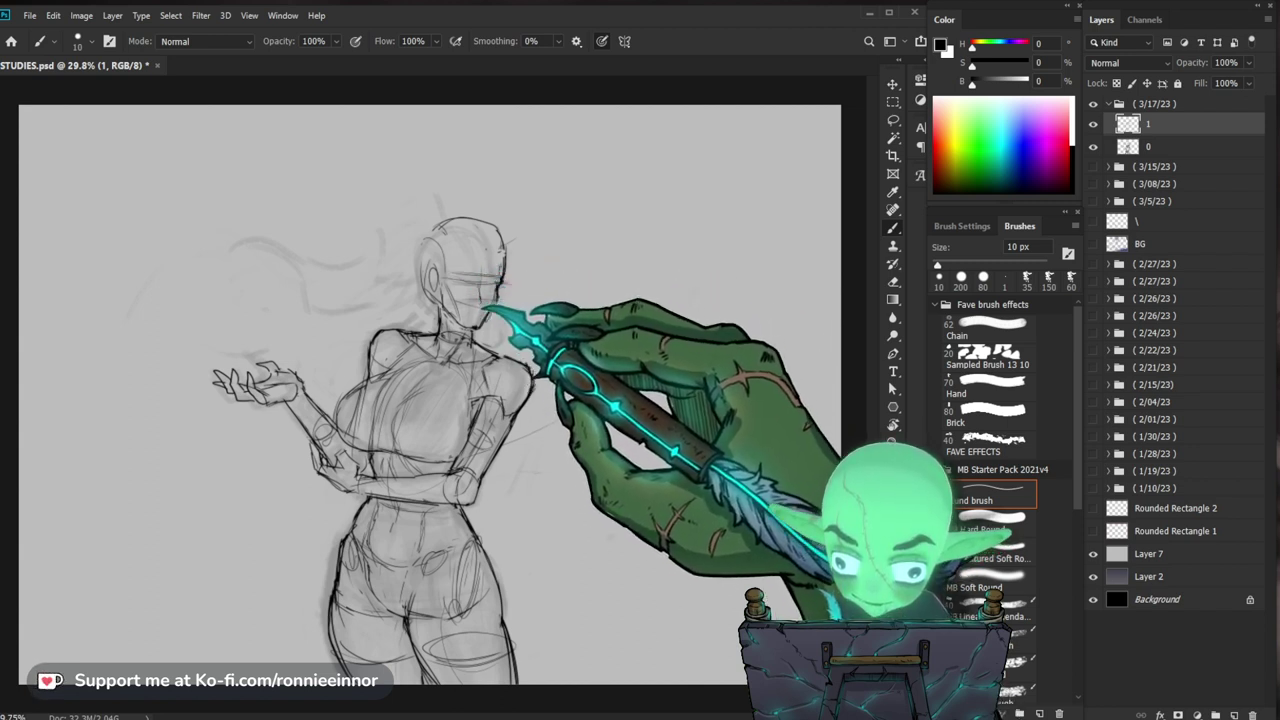
Step: Sketch the jaw, nose and mouth lines on the head with the 10 px brush
key("z")
mouse_move(557, 286)
left_mouse_down()
mouse_move(487, 300)
mouse_move(580, 300)
left_mouse_up()
mouse_move(417, 343)
left_mouse_down()
mouse_move(455, 342)
mouse_move(425, 357)
left_mouse_up()
key("b")
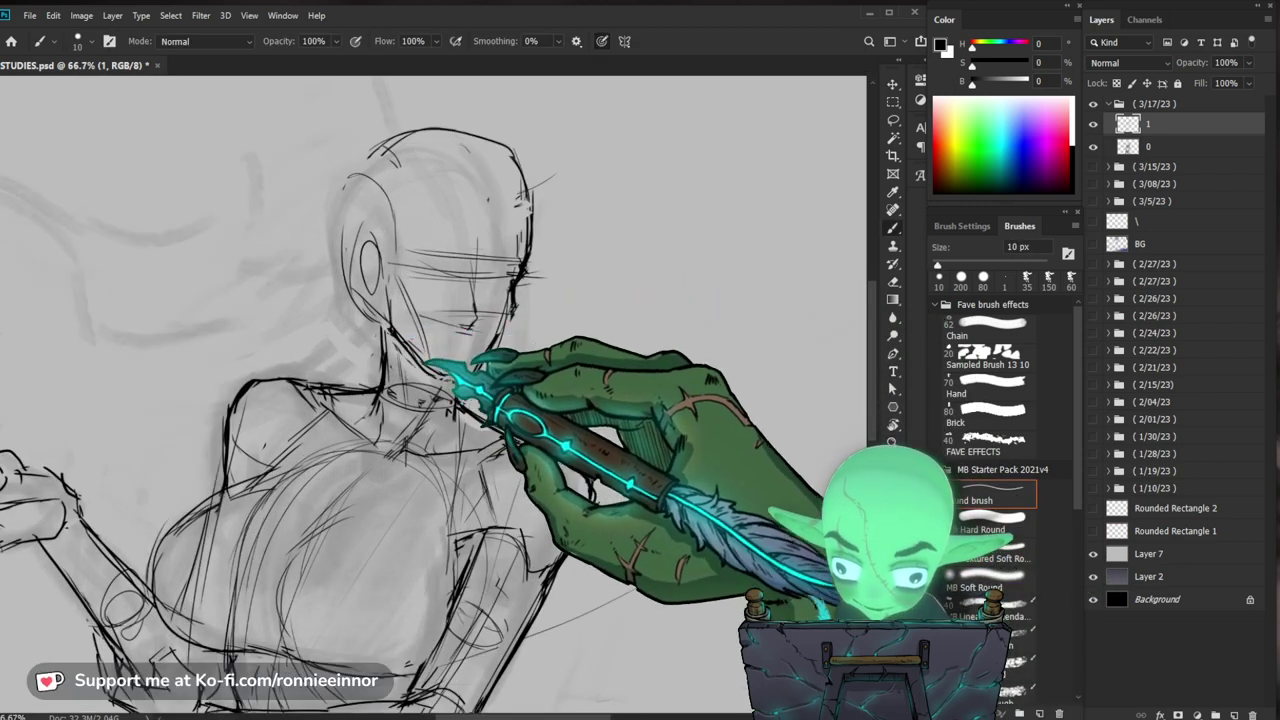
key("z")
mouse_move(545, 472)
left_mouse_down()
mouse_move(470, 489)
mouse_move(516, 456)
left_mouse_up()
key("b")
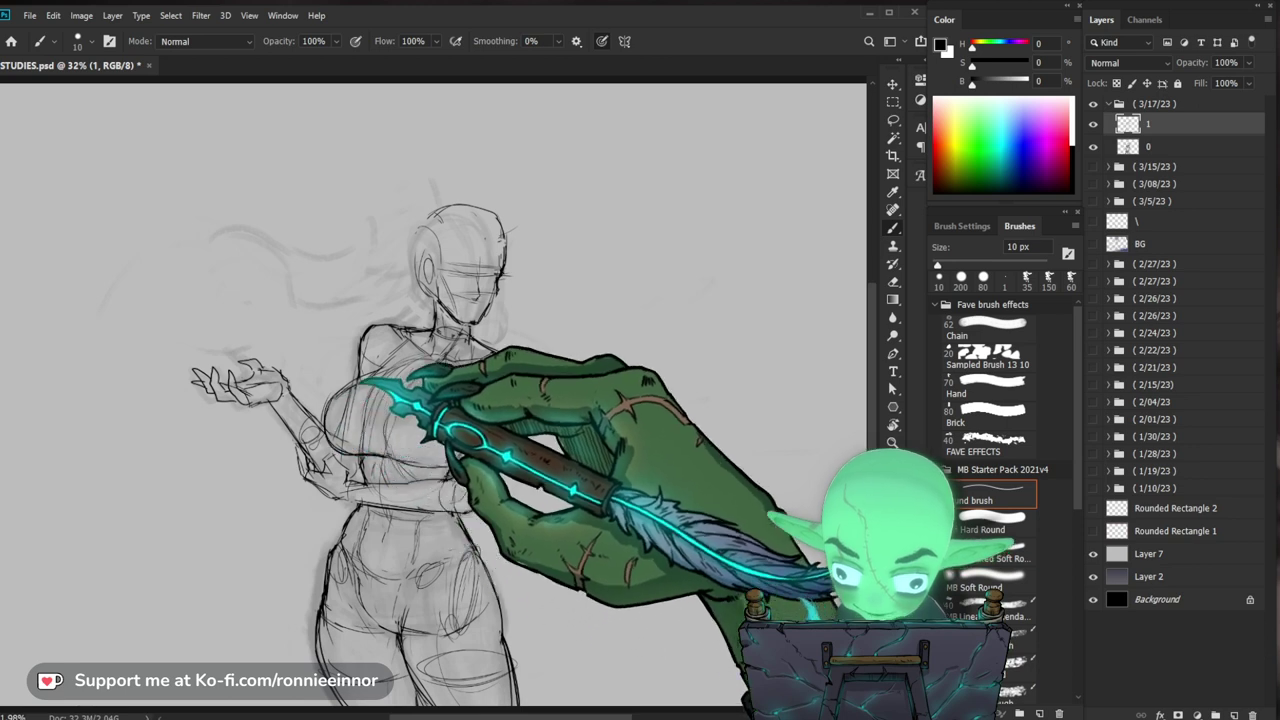
left_click_drag(645, 468, 609, 440)
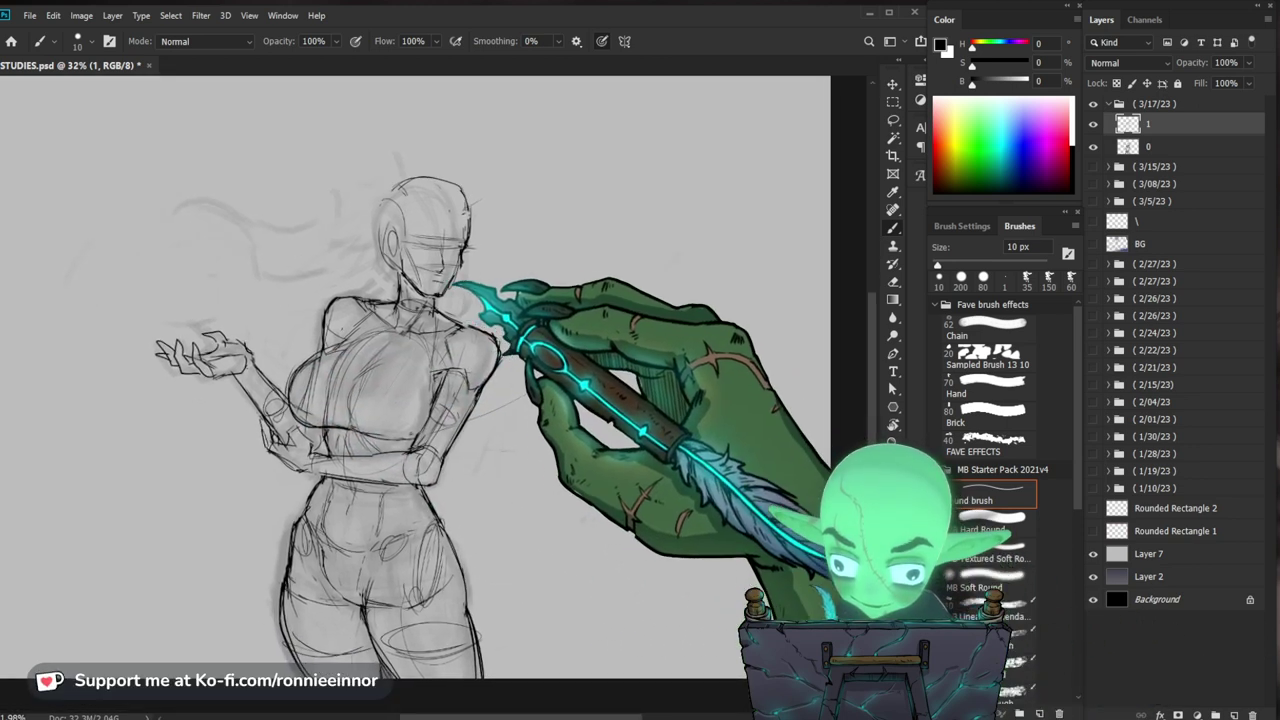
Step: Refine the chin, front face contour and skull outline by alternating eraser and 10 px brush strokes
key("e")
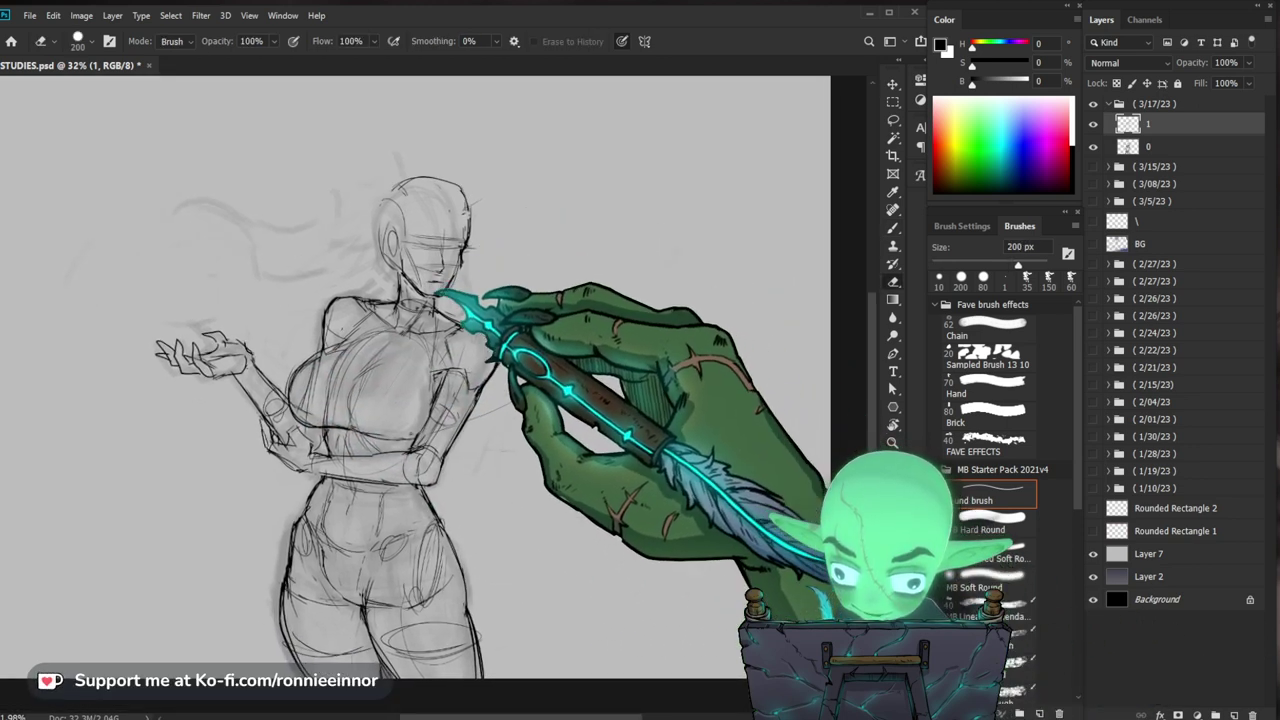
key("b")
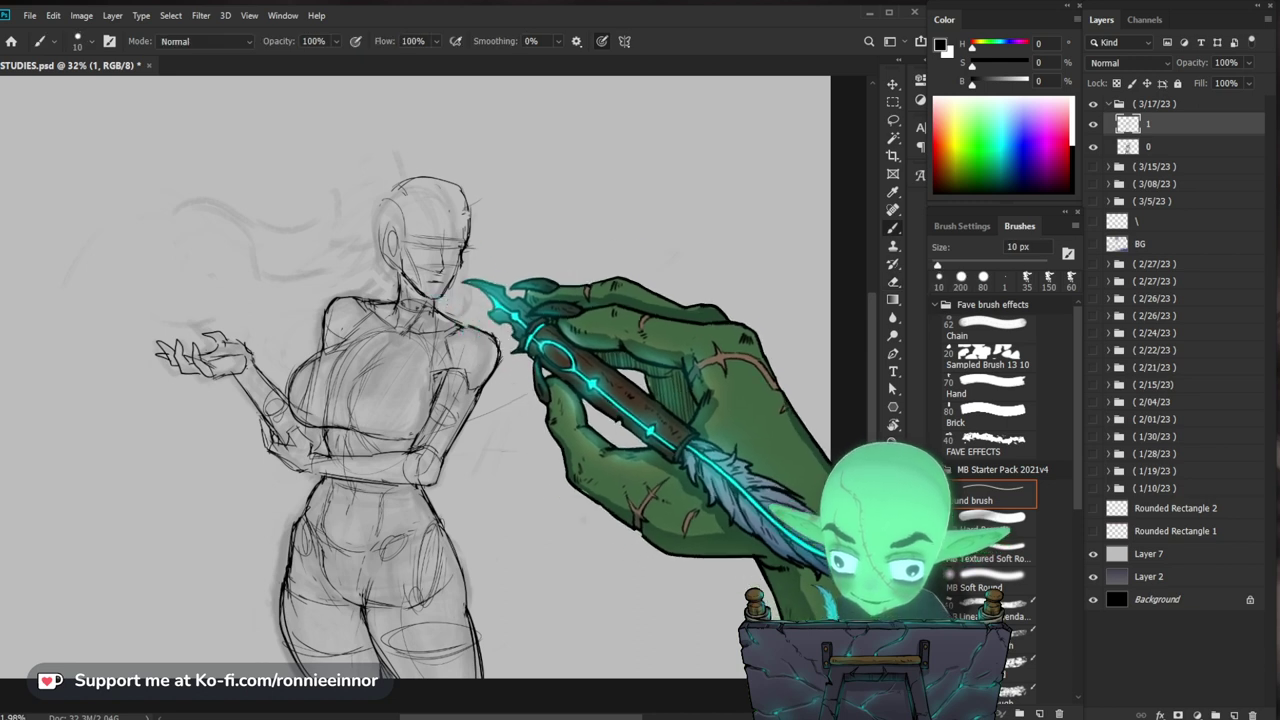
key("e")
key("b")
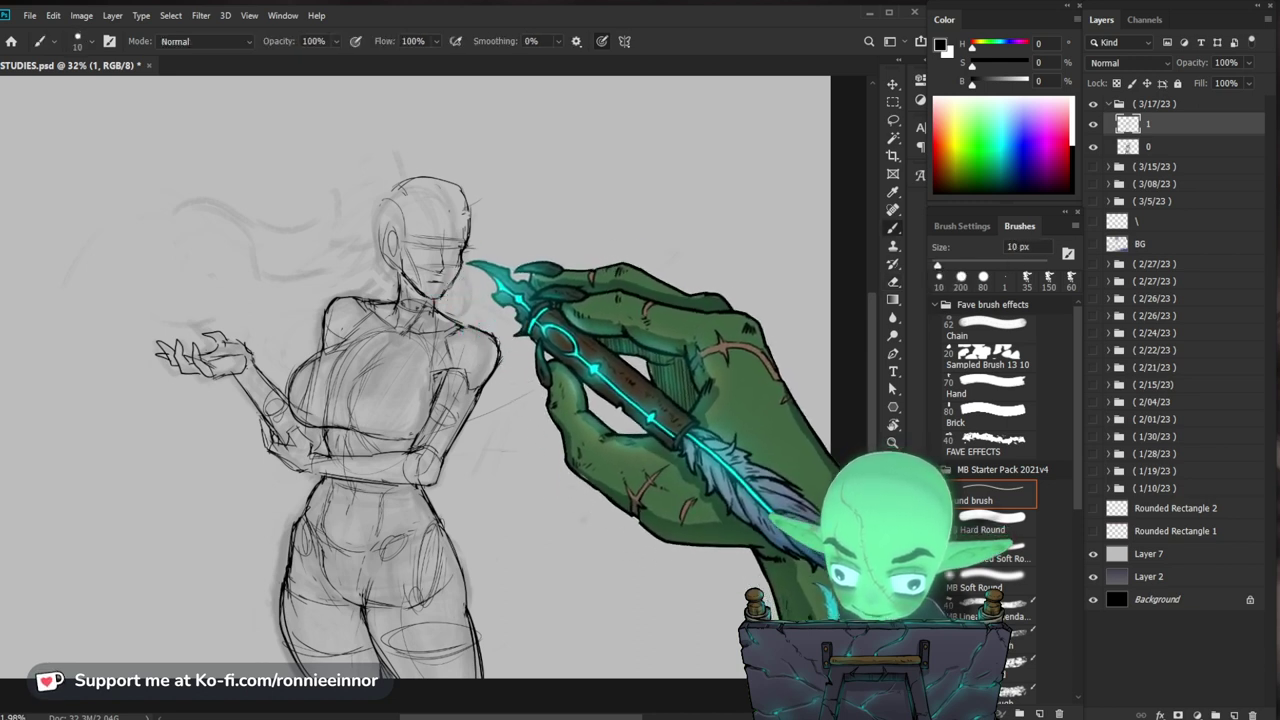
key("e")
key("b")
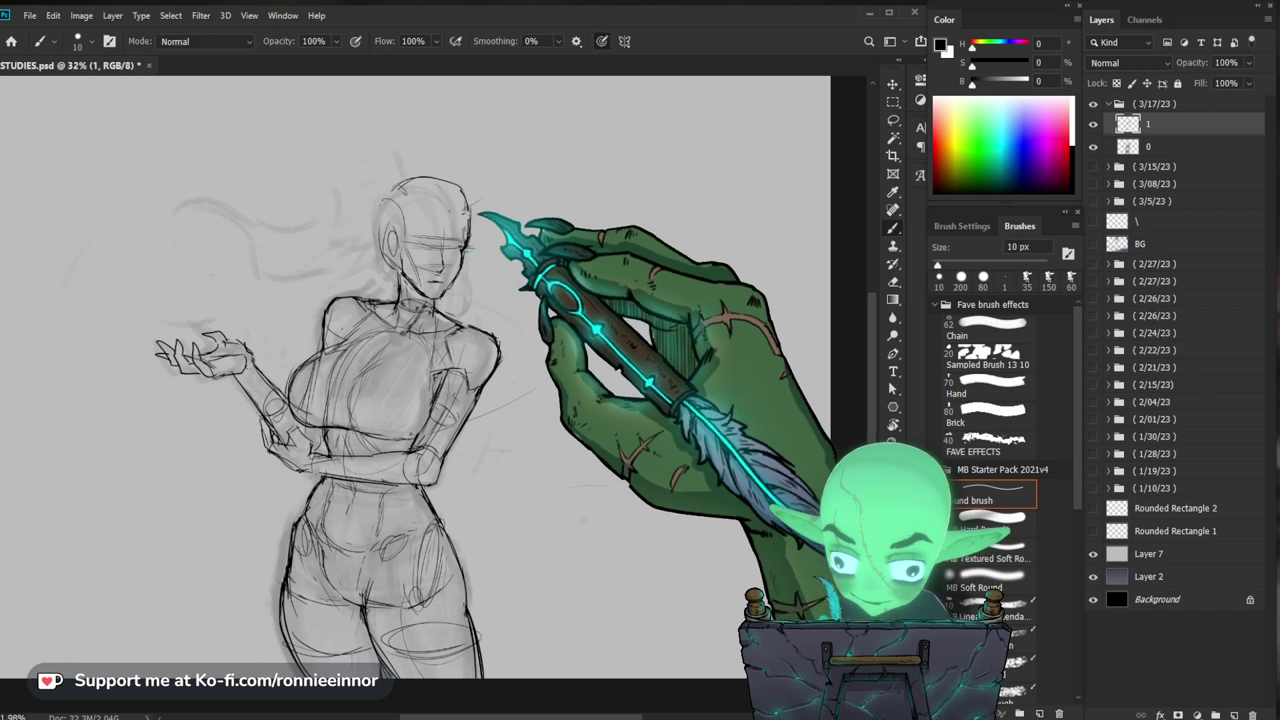
key("e")
key("b")
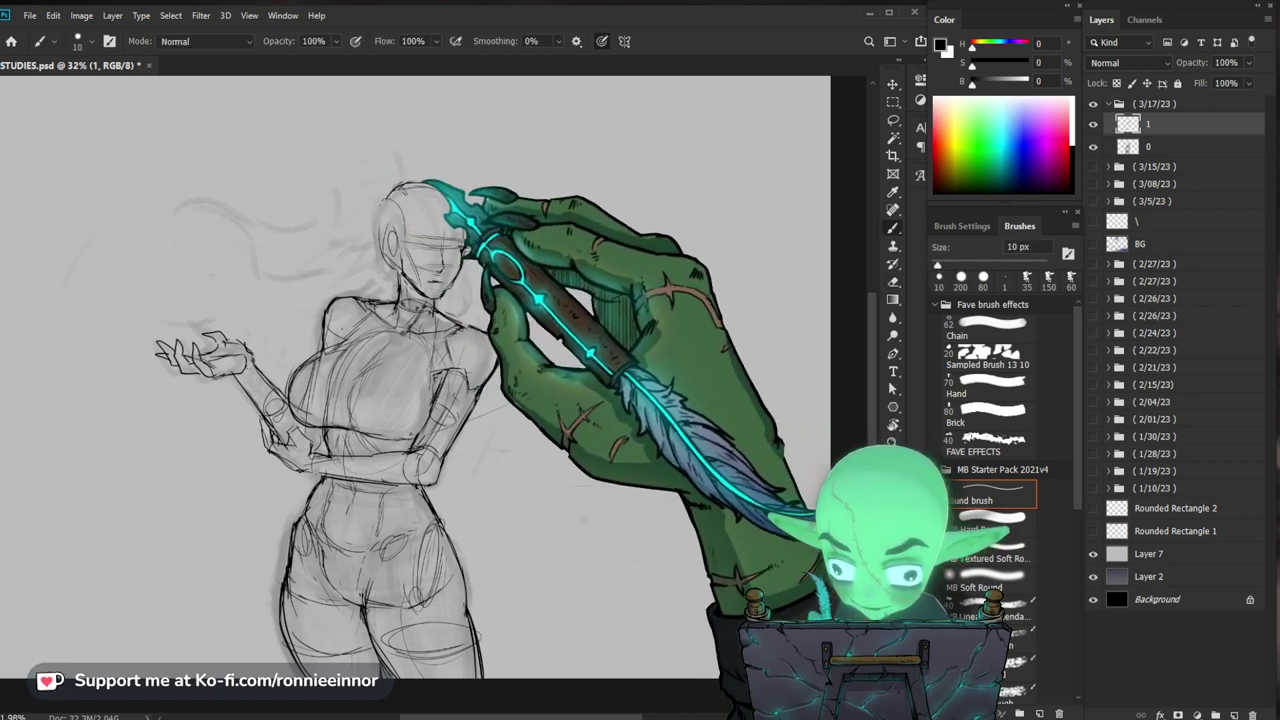
key("e")
key("b")
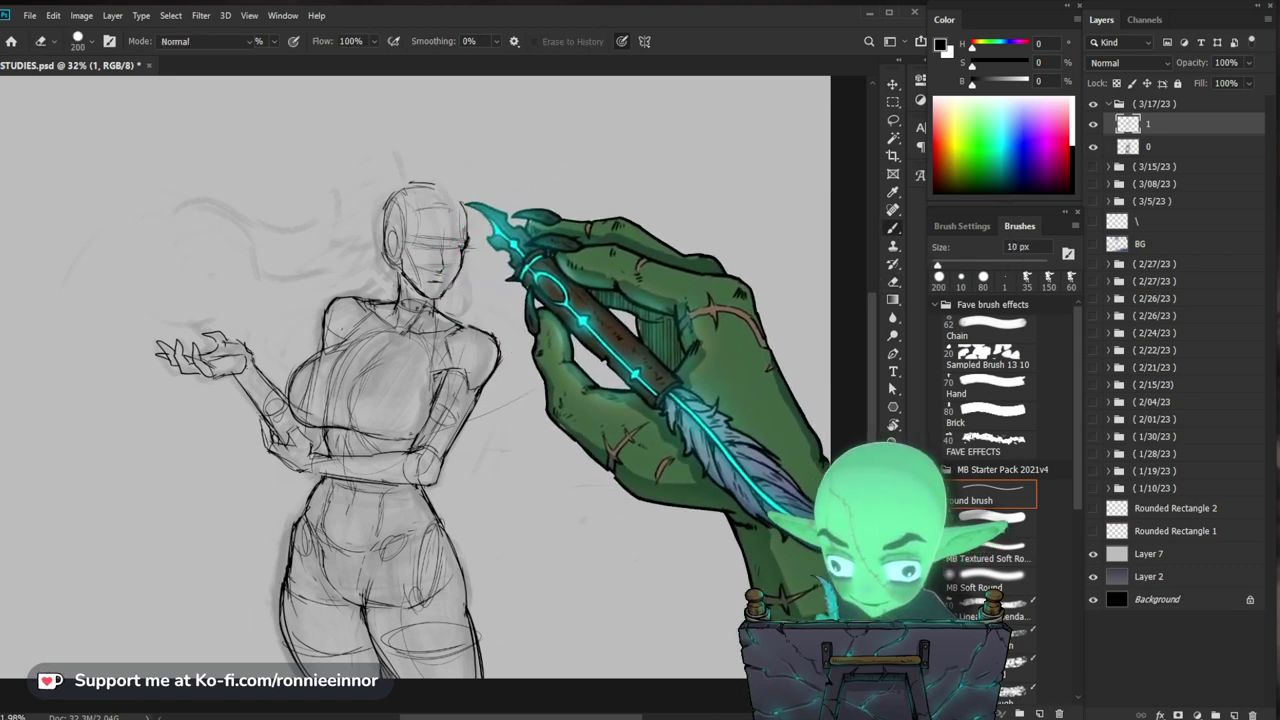
mouse_move(490, 211)
left_mouse_down()
mouse_move(482, 228)
mouse_move(501, 283)
left_mouse_up()
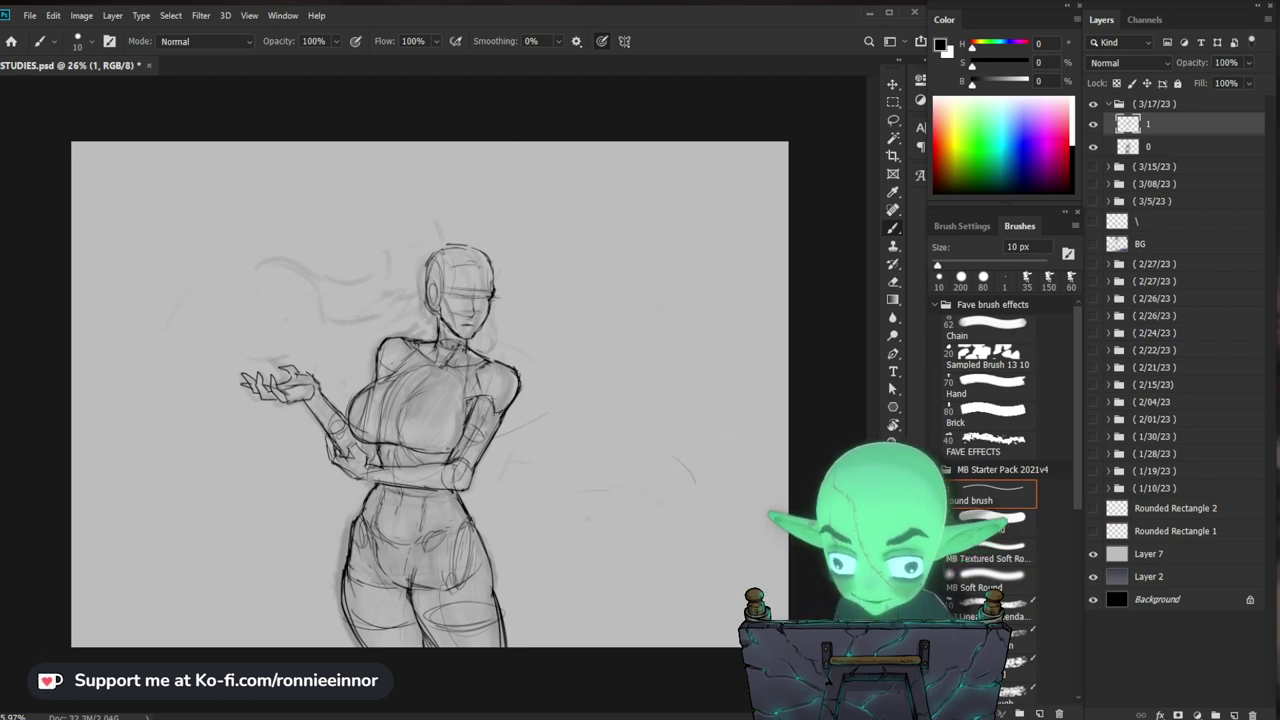
Step: Erase the facial features with the 200 px eraser and draw a new vertical centre line on the face
mouse_move(540, 309)
left_mouse_down()
mouse_move(537, 297)
mouse_move(468, 310)
left_mouse_up()
key("e")
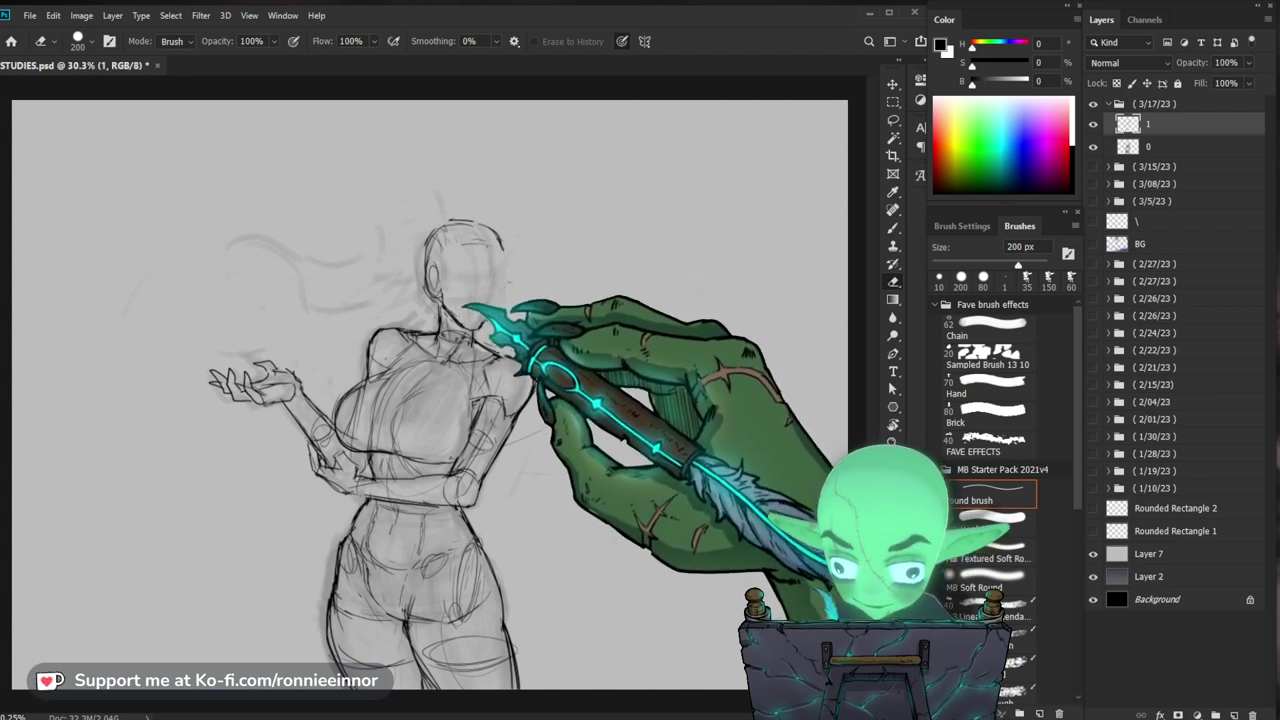
key("b")
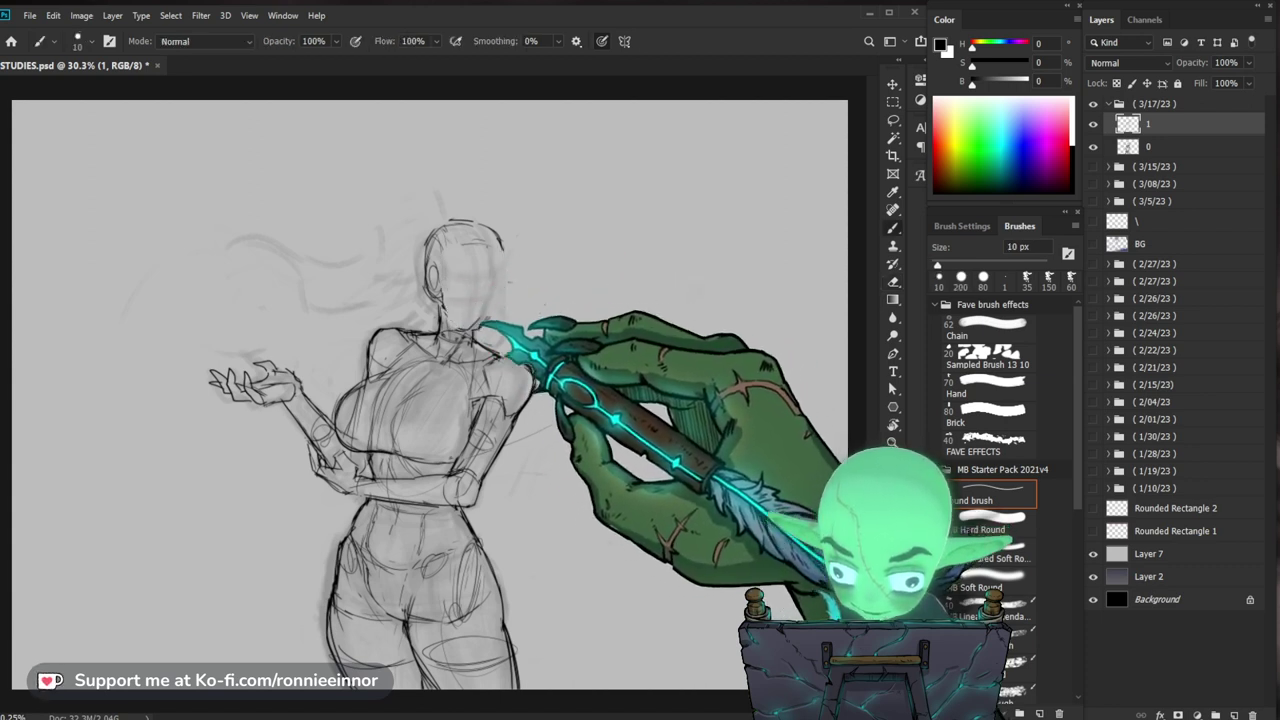
key("e")
key("b")
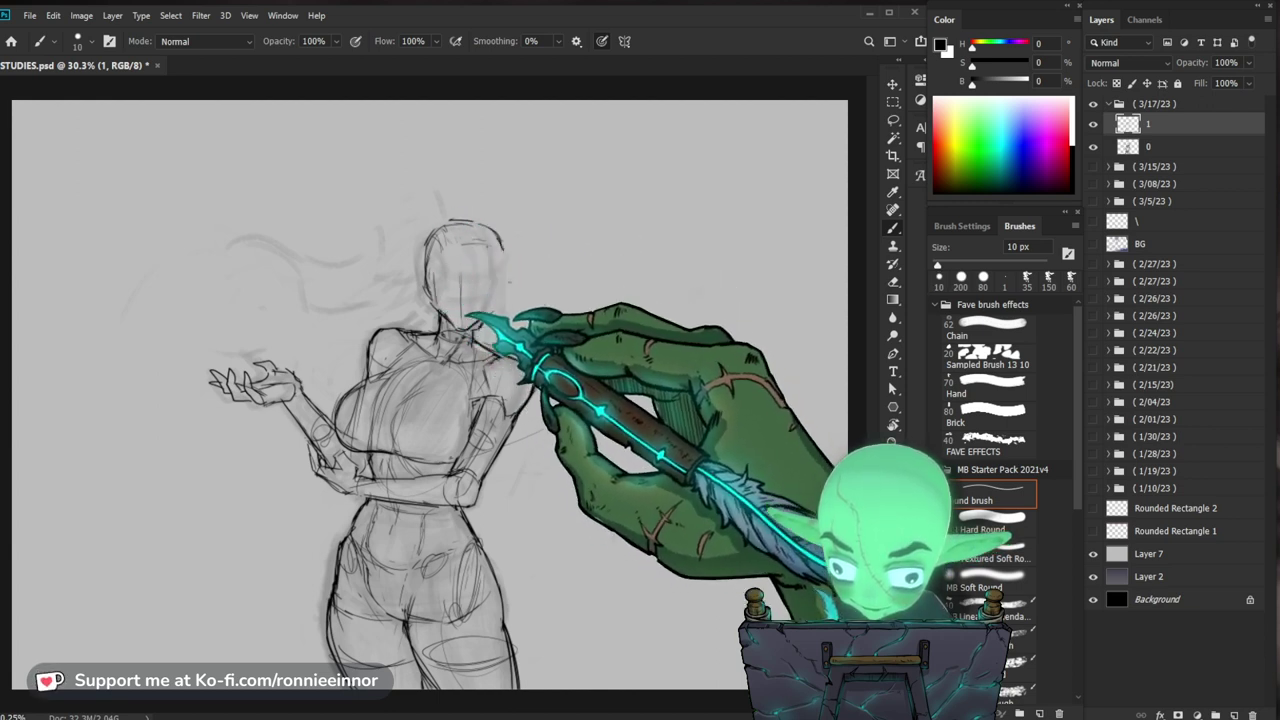
Step: Redraw the tapered jaw and add a horizontal eye guide line across the centre line
key("e")
key("b")
key("z")
left_click_drag(560, 308, 529, 306)
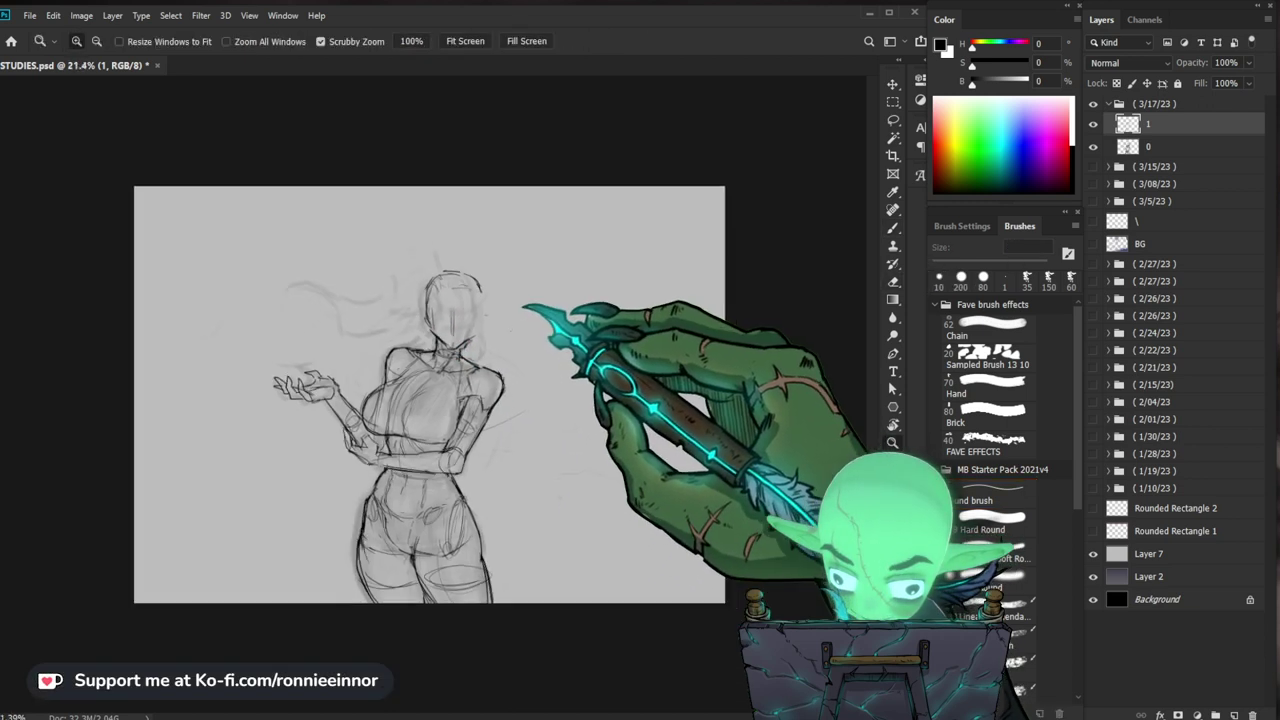
key("e")
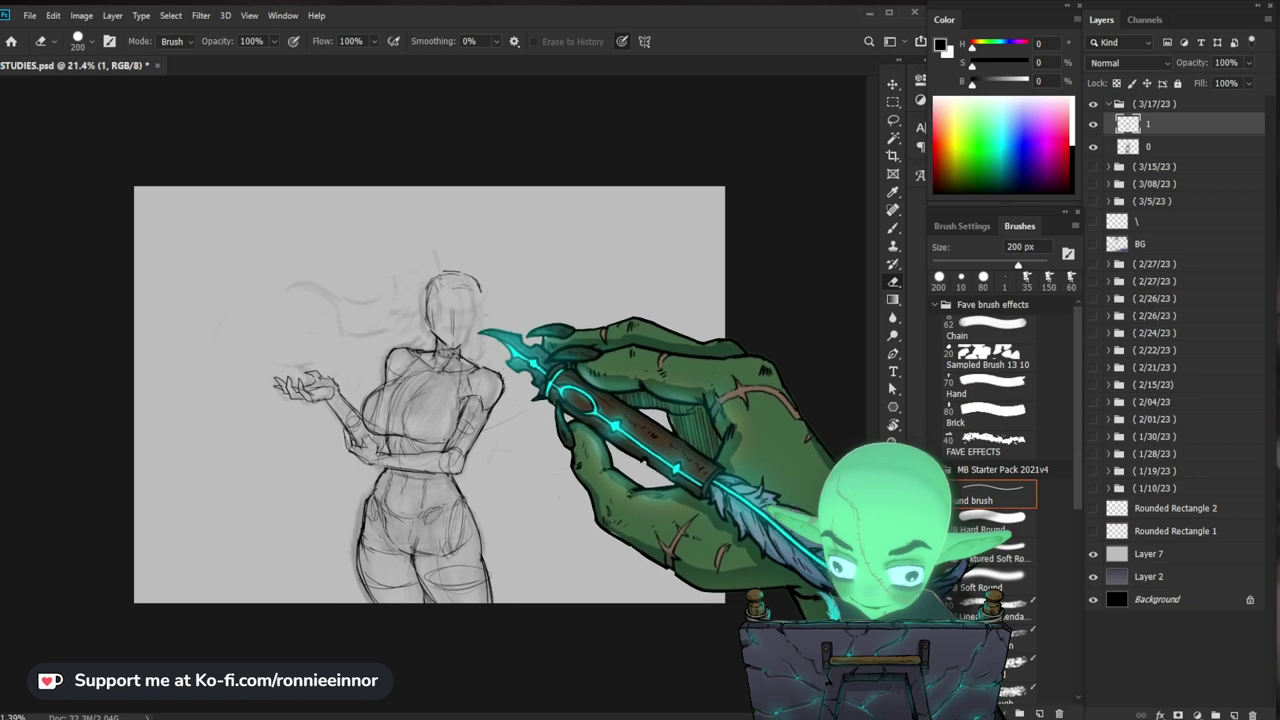
key("b")
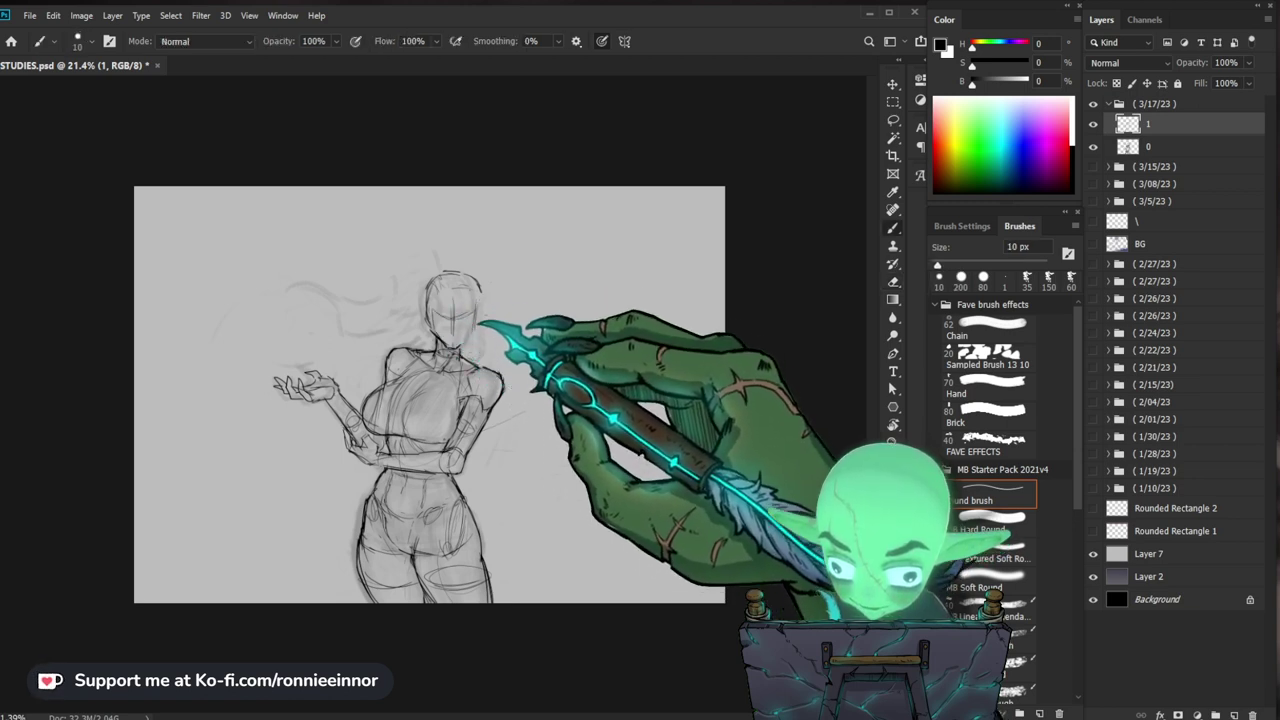
Step: Redraw the skull outline slightly lower and narrower, and add the brow, cheek and nose lines of the face
key("z")
left_click_drag(537, 346, 470, 425)
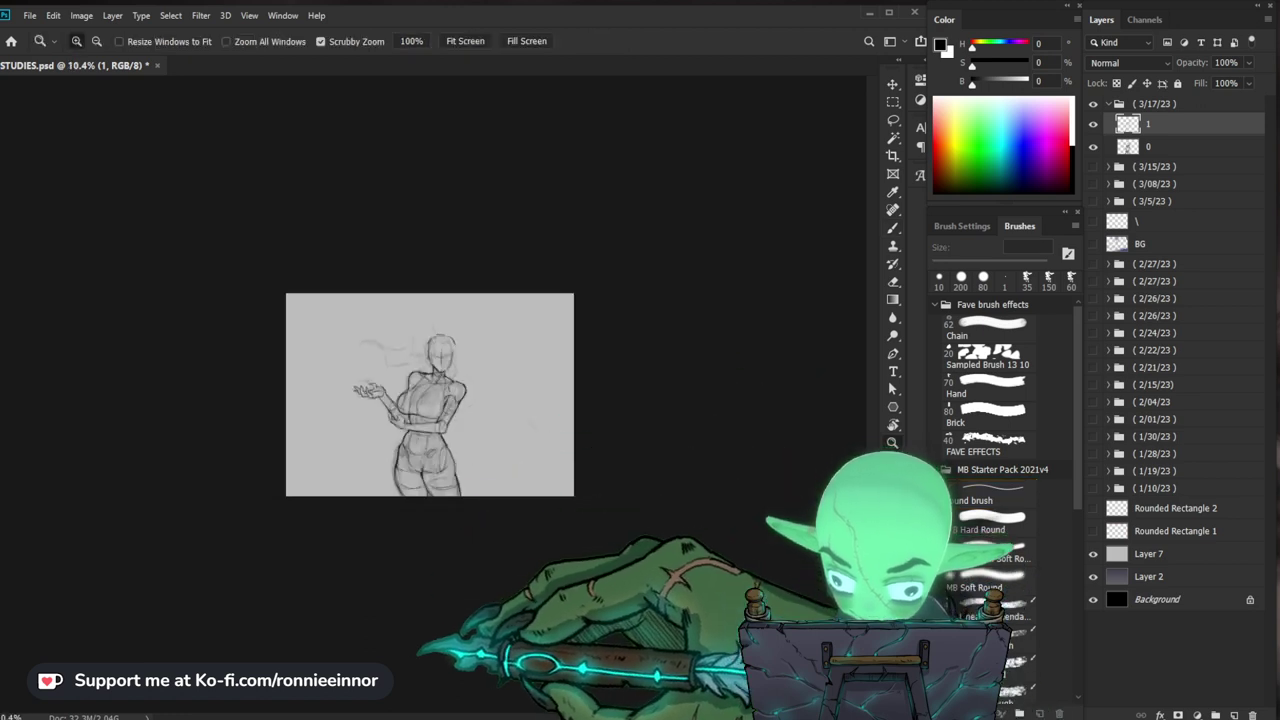
mouse_move(507, 317)
left_mouse_down()
mouse_move(545, 336)
mouse_move(540, 325)
left_mouse_up()
key("e")
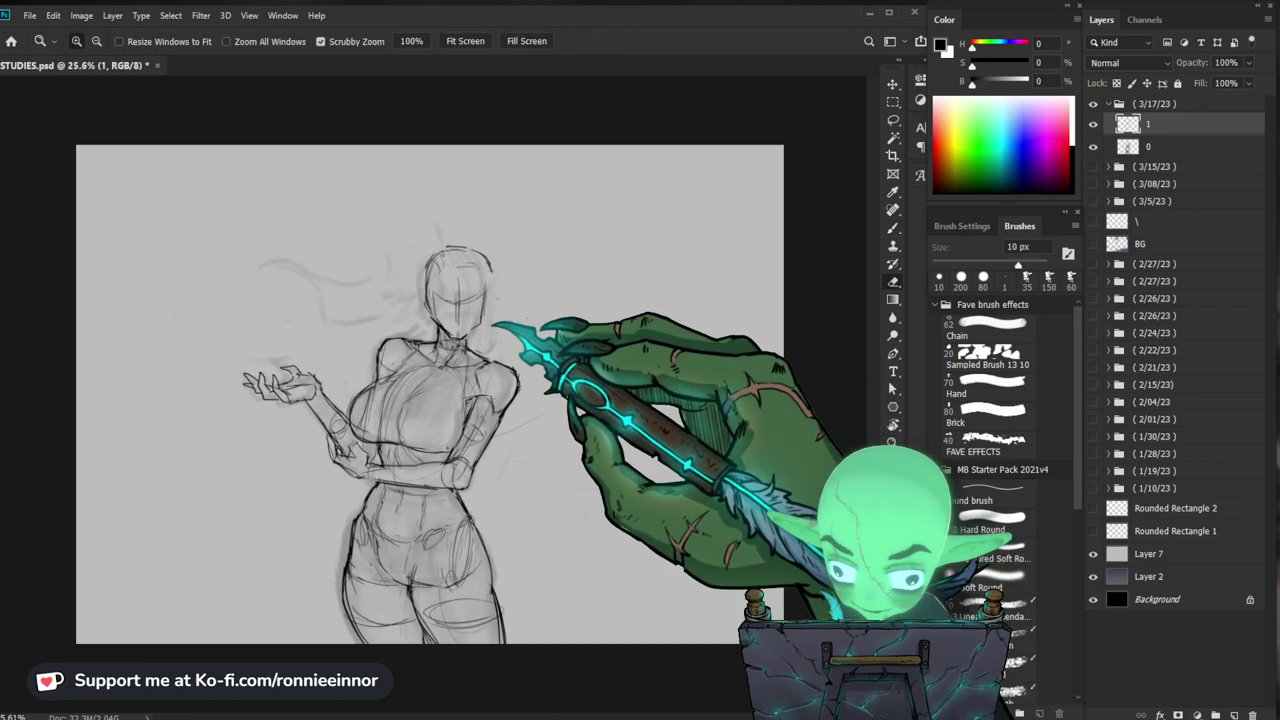
key("b")
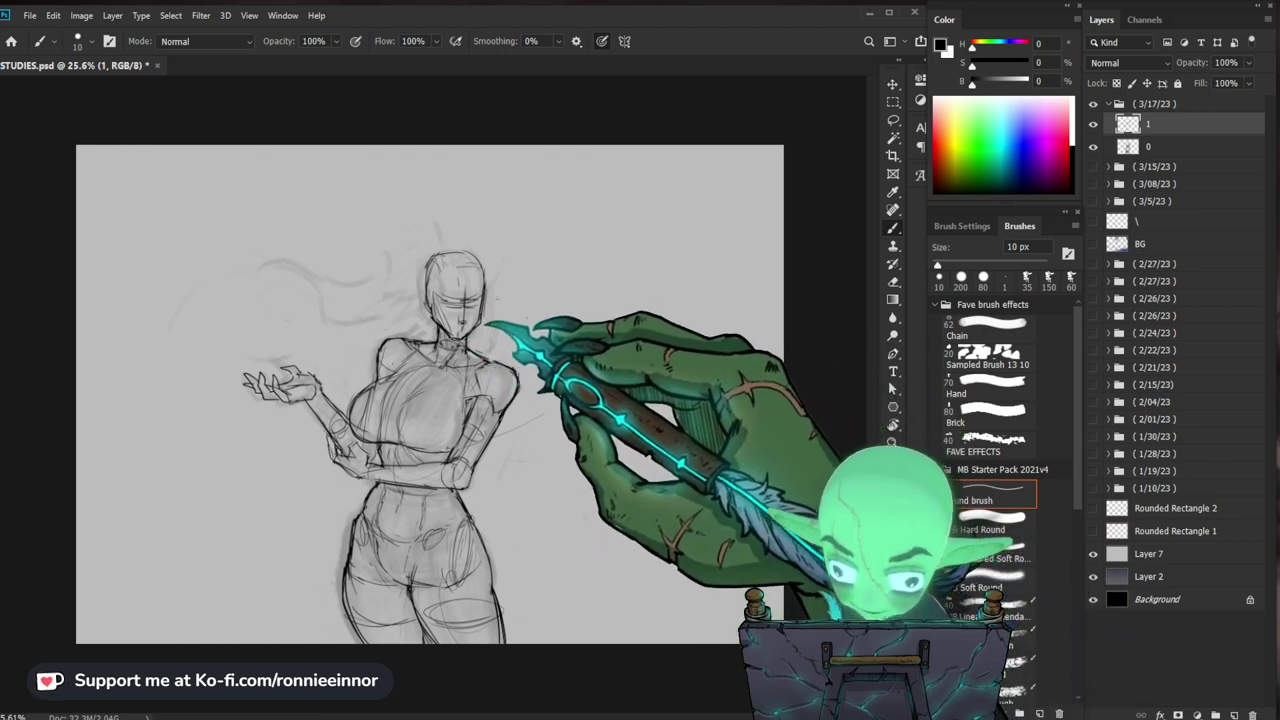
Step: Draw the eyes beneath the brow, then the nose and mouth, cleaning the strokes with the eraser
key("e")
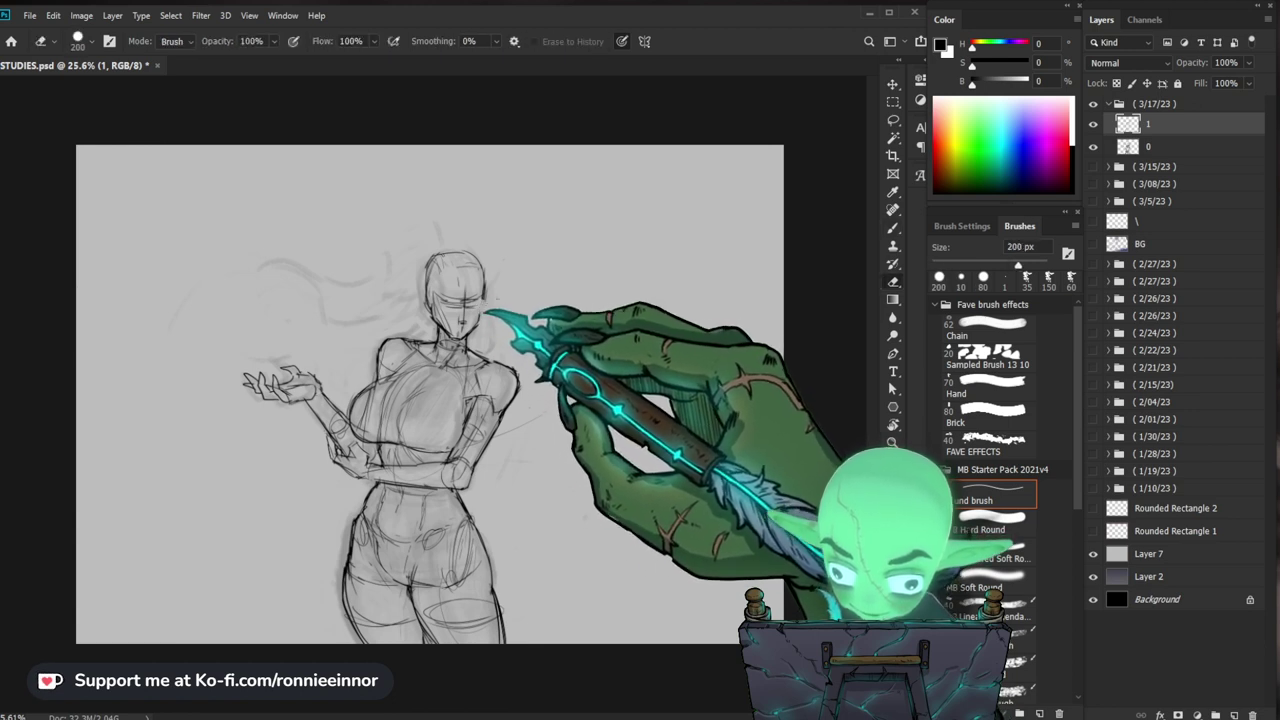
key("b")
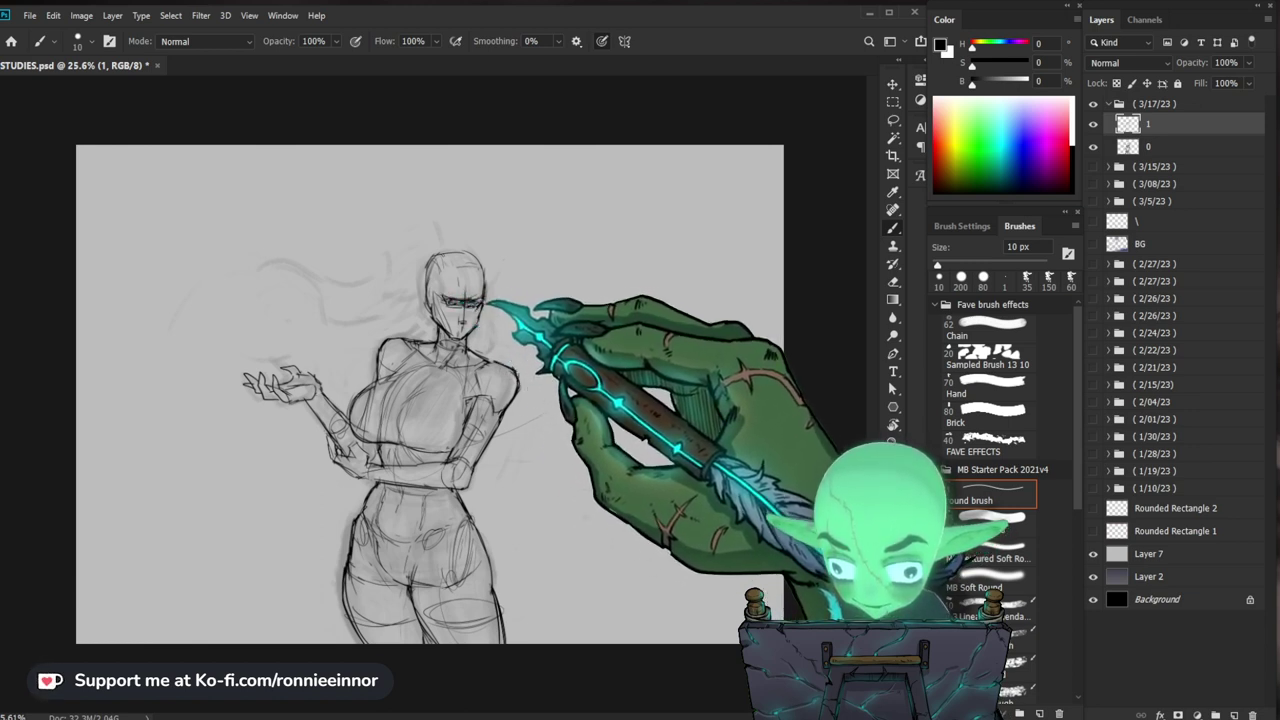
key("e")
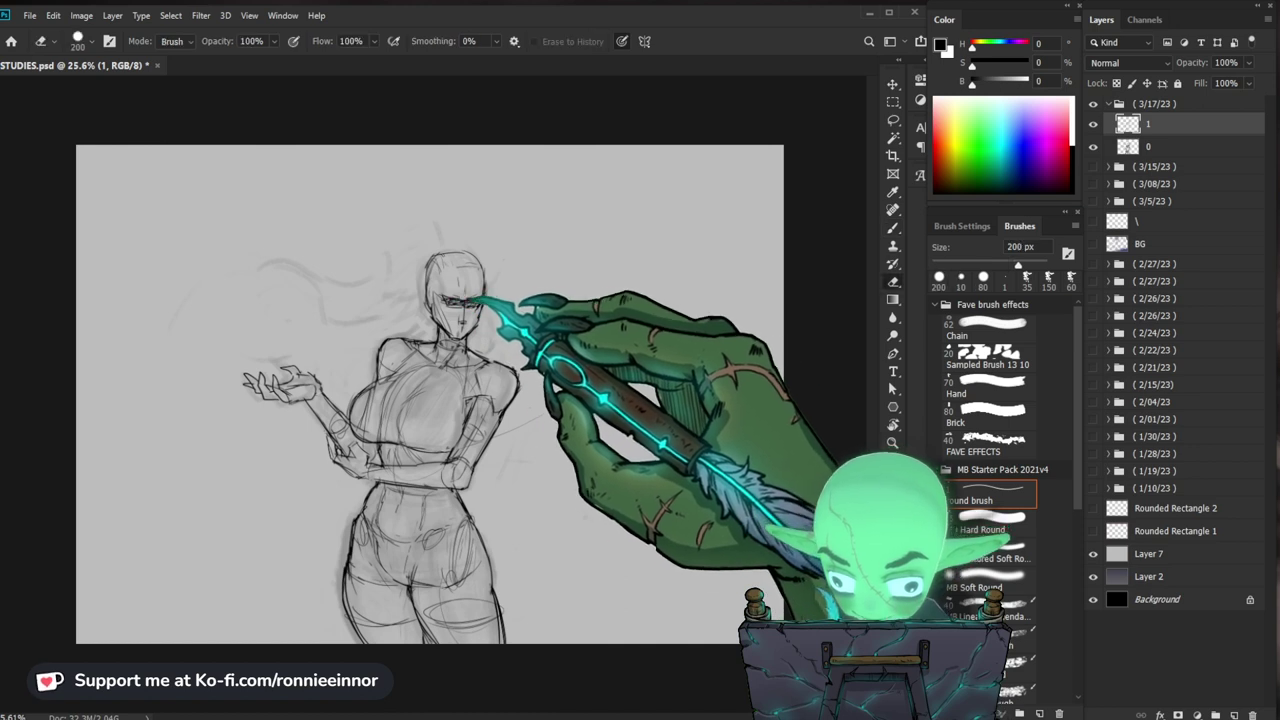
key("b")
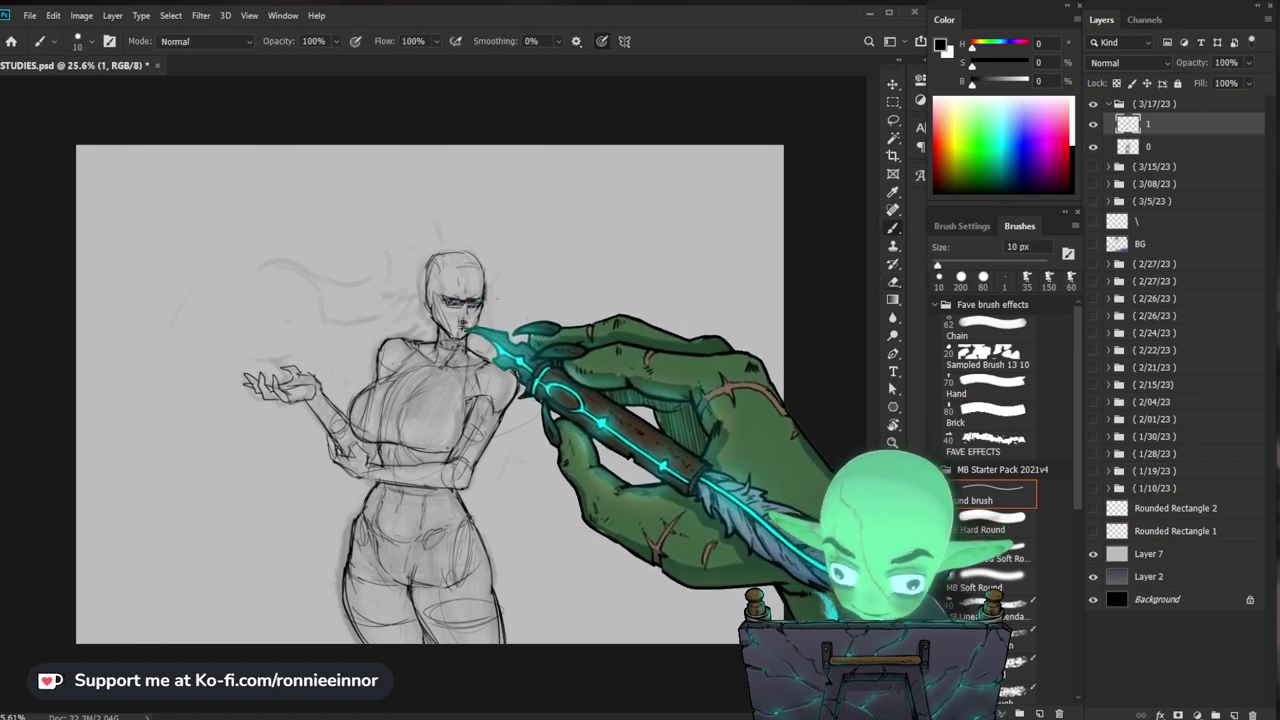
key("z")
mouse_move(505, 325)
left_mouse_down()
mouse_move(547, 466)
mouse_move(515, 343)
left_mouse_up()
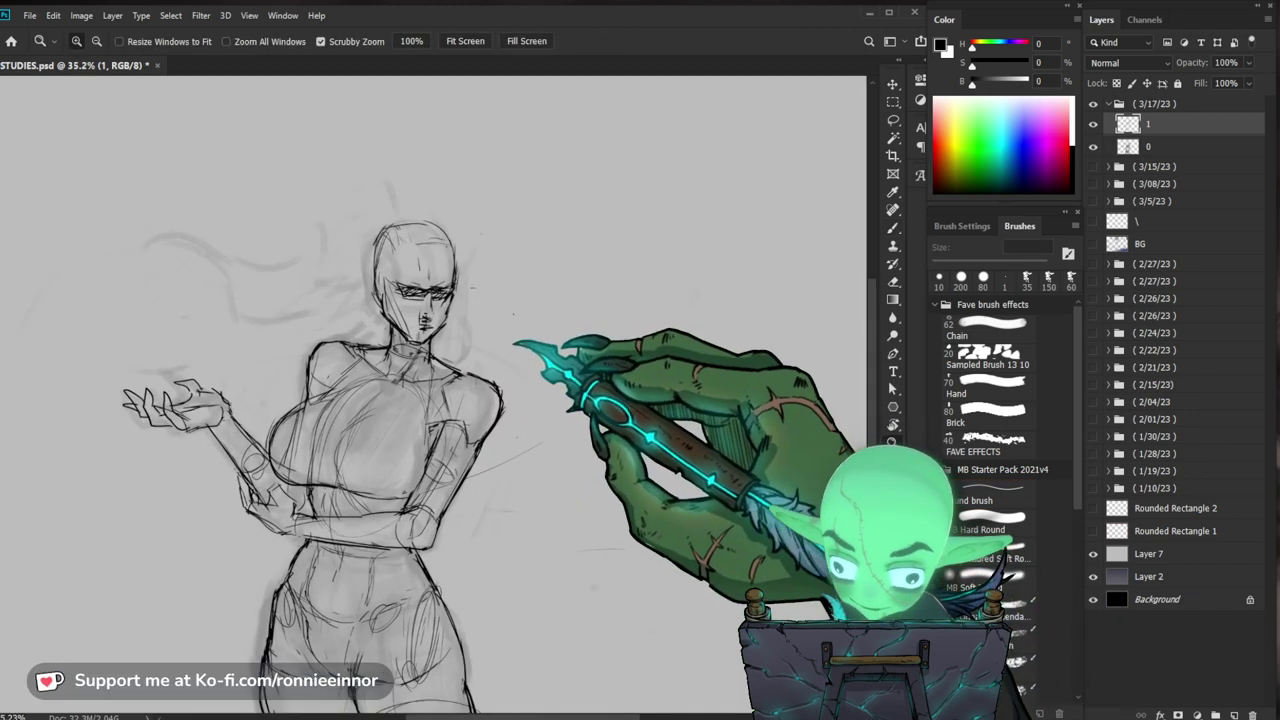
Step: Refine the mouth and lower jaw lines of the face, alternating brush and eraser
key("e")
key("b")
key("e")
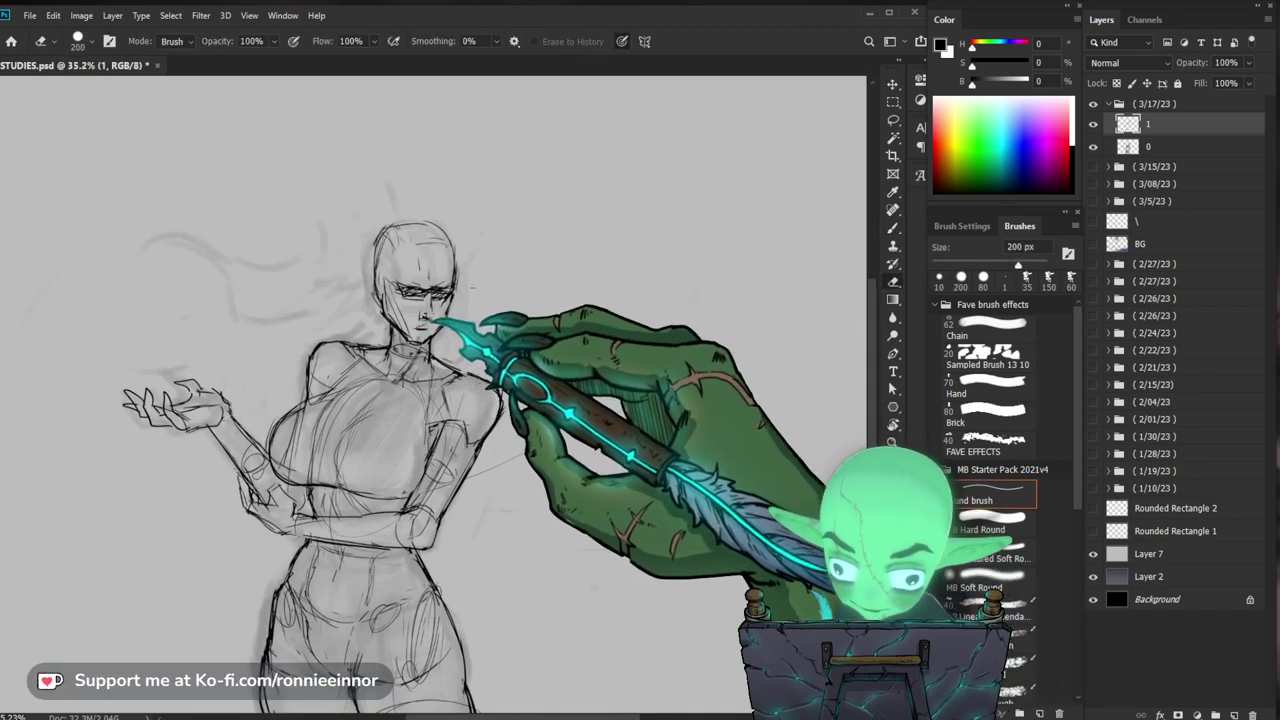
key("b")
key("z")
key("b")
mouse_move(449, 329)
left_mouse_down()
mouse_move(425, 333)
mouse_move(496, 329)
mouse_move(478, 329)
left_mouse_up()
Step: Reduce the eraser to 70 px and clean up the strokes around the mouth and chin
key("z")
key("e")
key("bracketleft")
key("bracketleft")
key("bracketleft")
key("bracketleft")
key("bracketleft")
key("bracketleft")
key("bracketleft")
key("b")
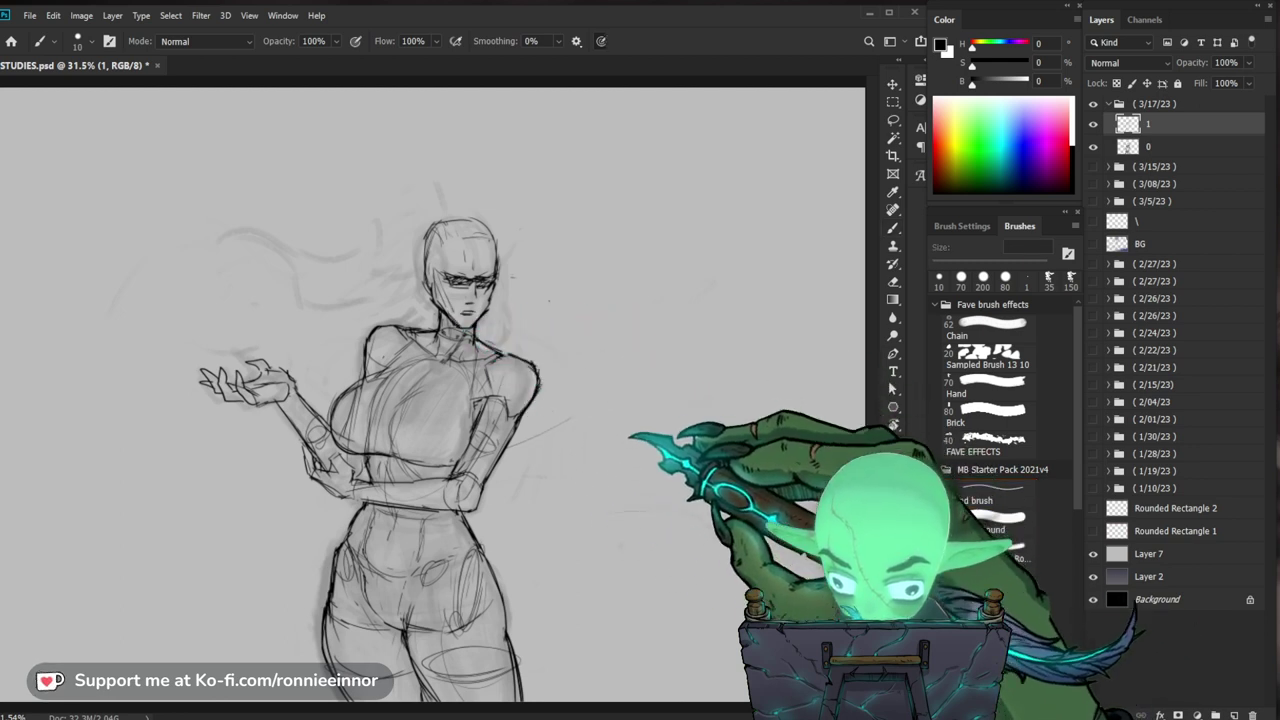
Step: Touch up the neck and collarbone lines beneath the head with the 10 px brush and the eraser
key("ctrl+space")
left_click_drag(570, 432, 494, 414)
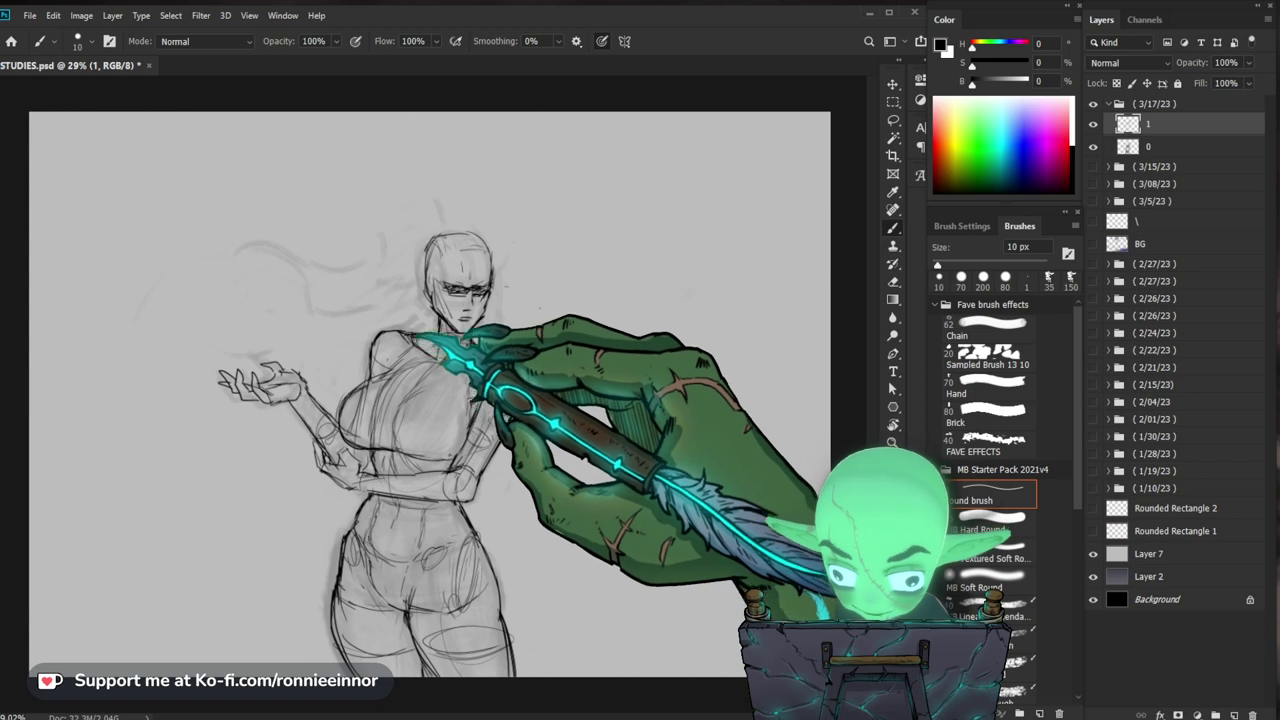
key("e")
key("b")
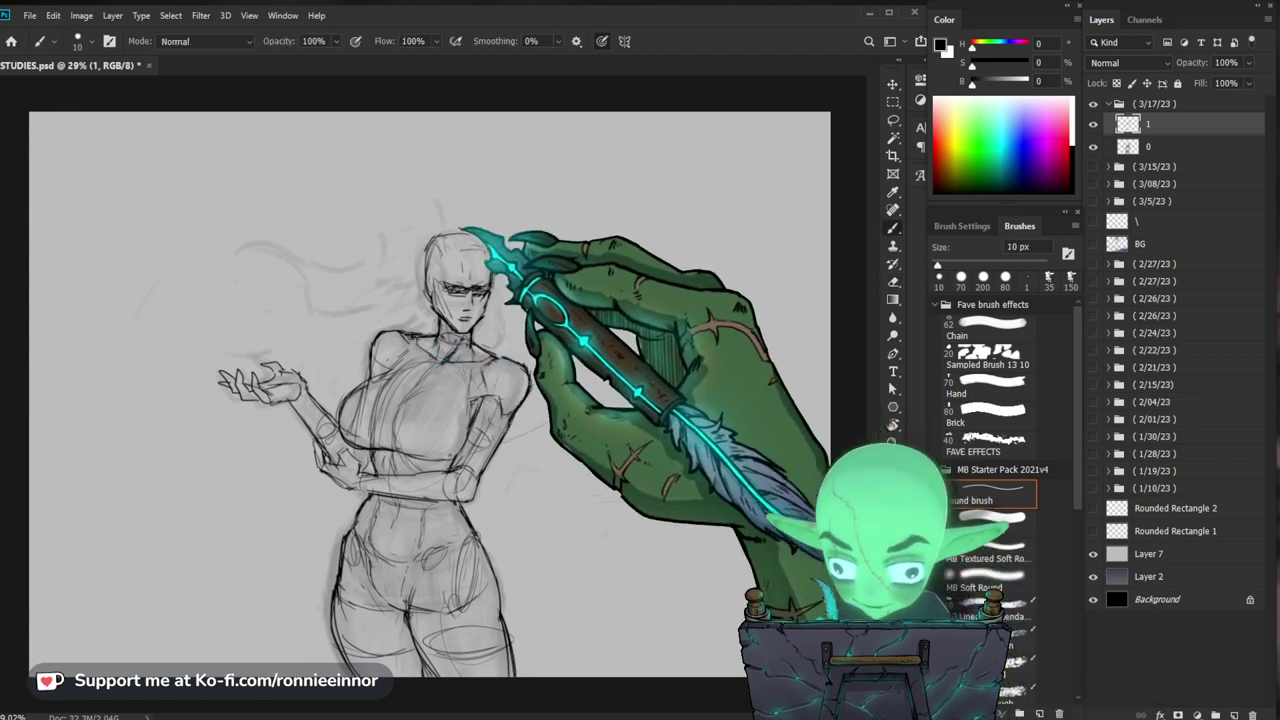
left_click_drag(486, 287, 447, 290)
mouse_move(620, 425)
left_mouse_down()
mouse_move(586, 429)
mouse_move(608, 429)
left_mouse_up()
key("b")
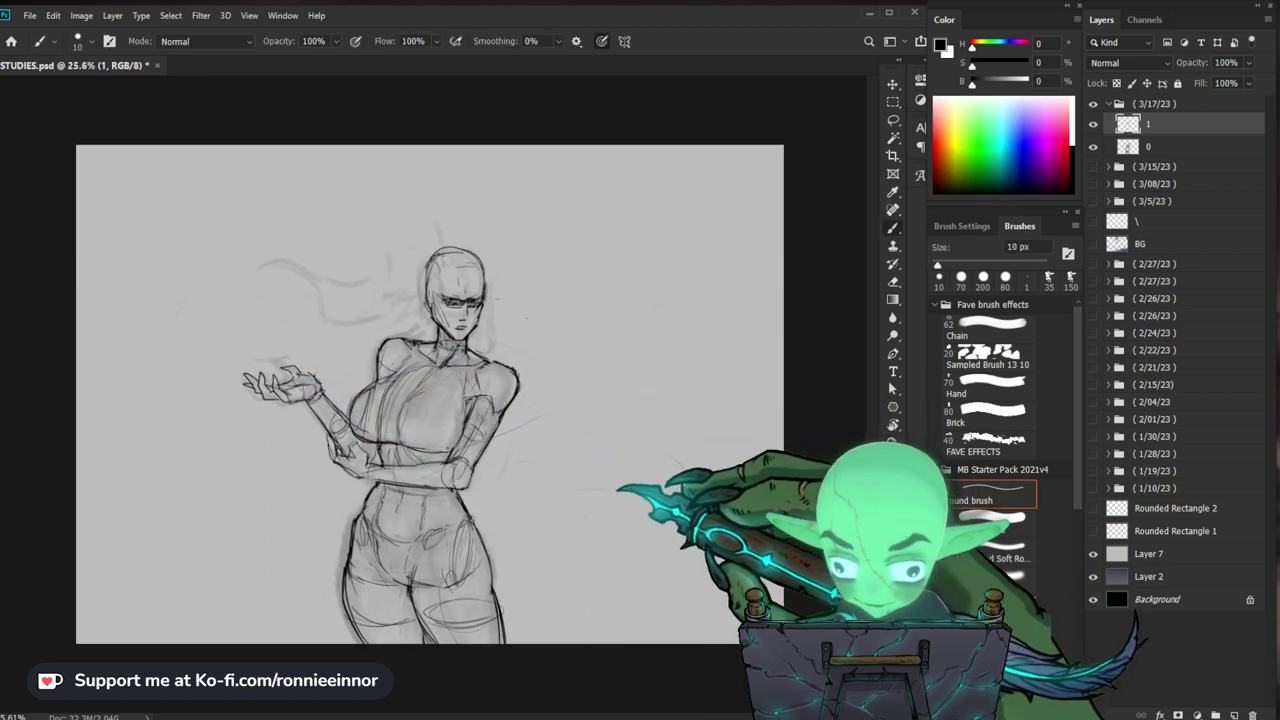
Step: Erase the small ovals on the hips and redraw the crease lines between pelvis and upper thighs
mouse_move(398, 467)
left_mouse_down()
mouse_move(428, 466)
mouse_move(432, 488)
left_mouse_up()
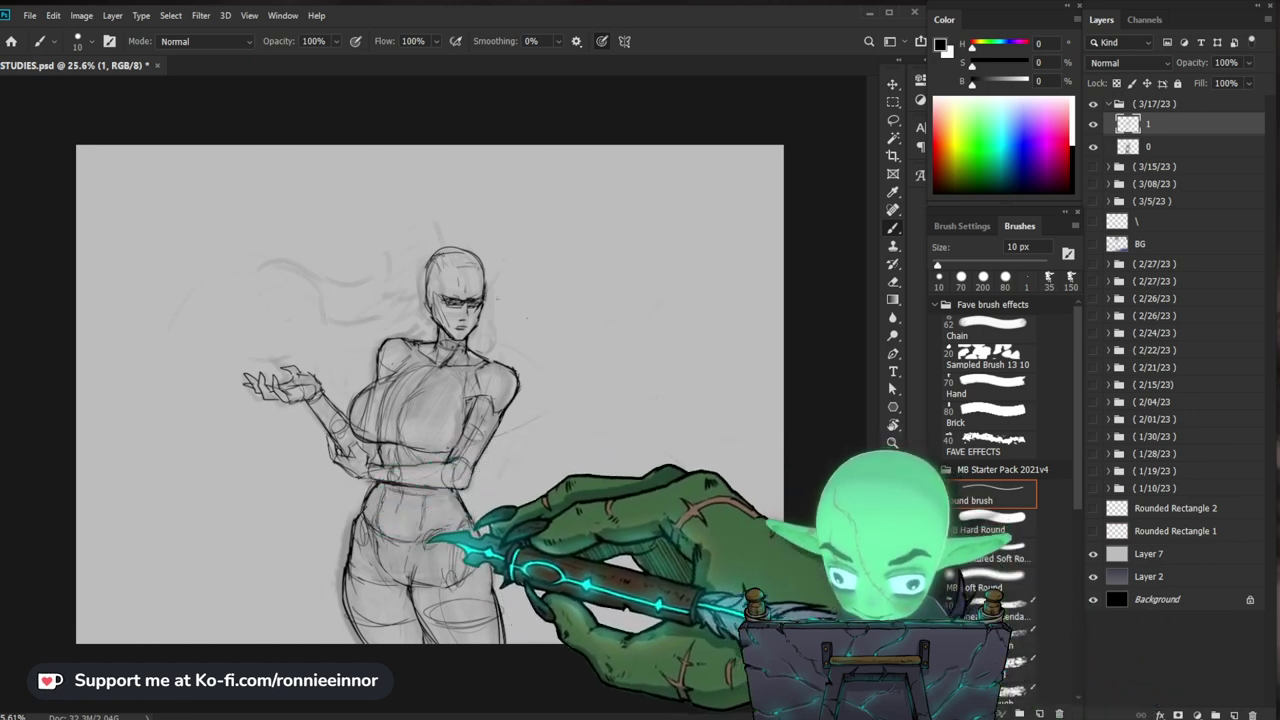
key("e")
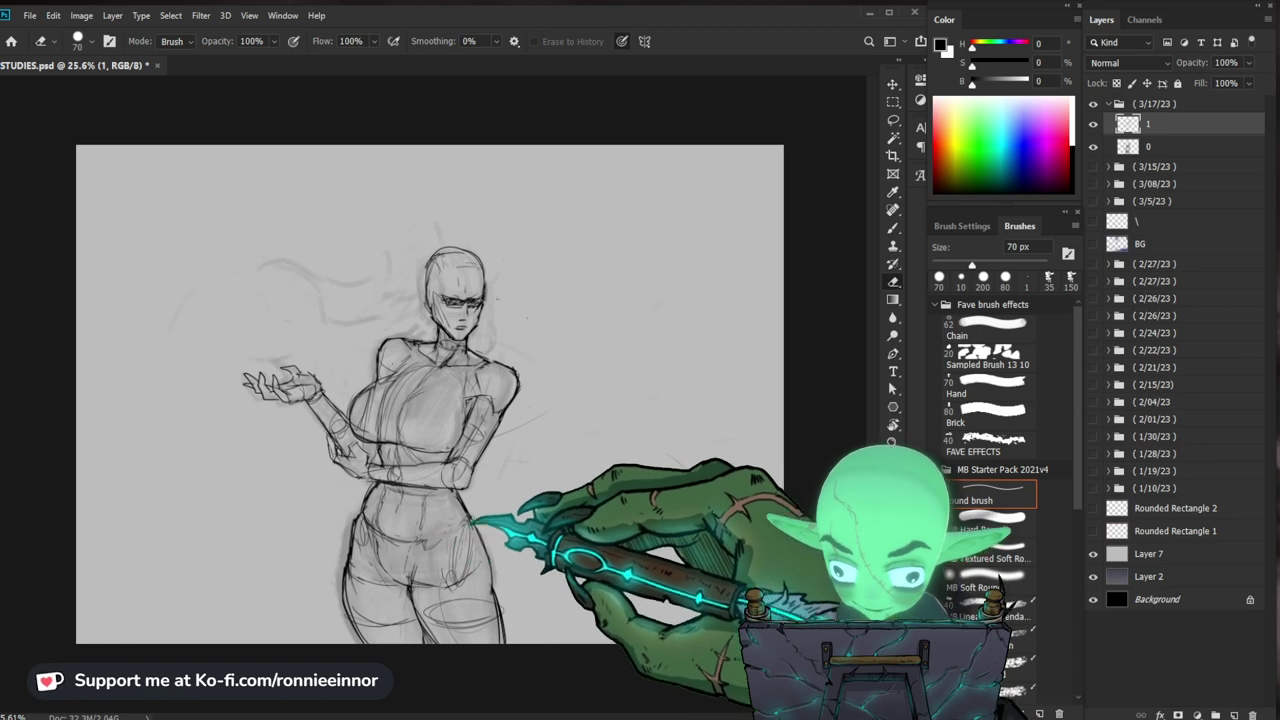
key("b")
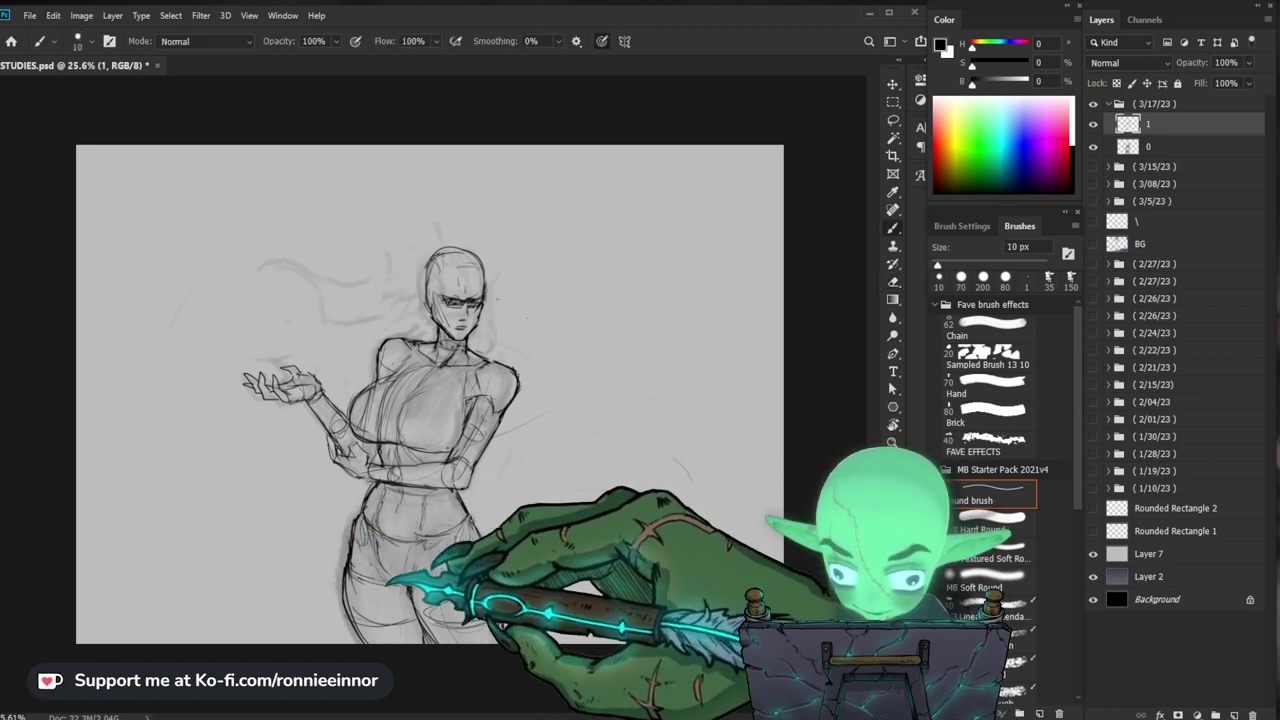
key("e")
key("b")
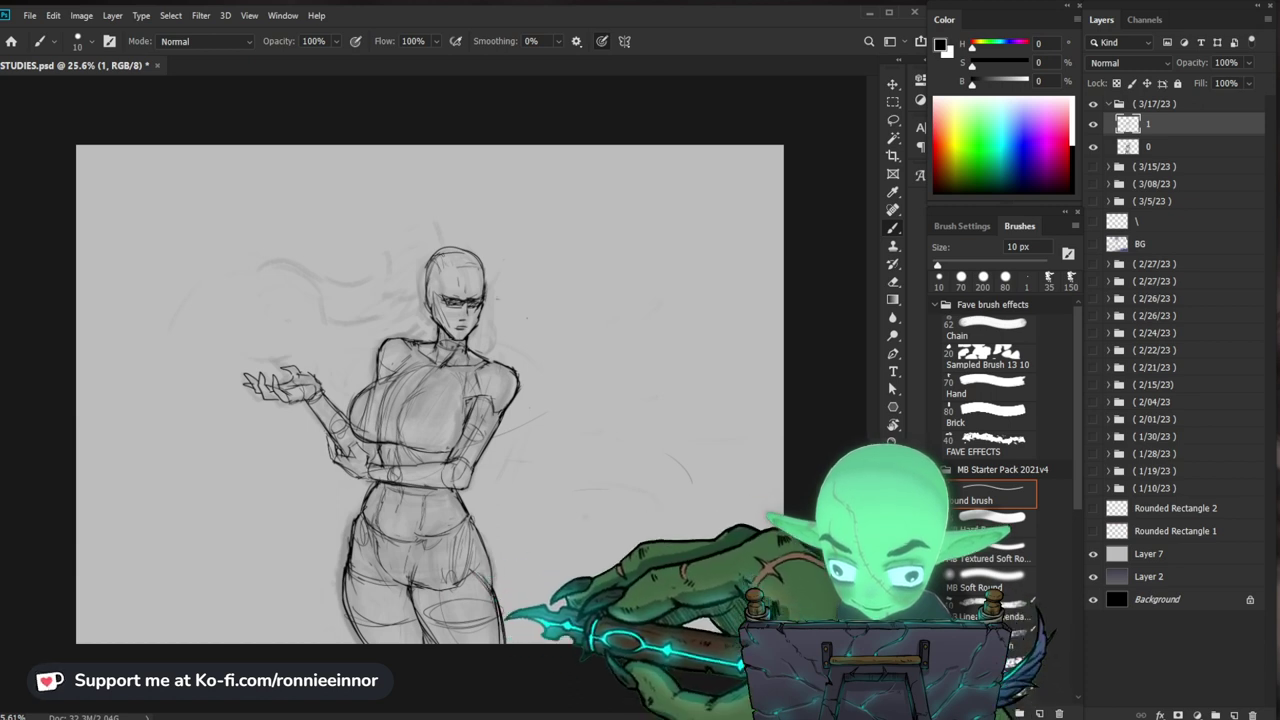
key("e")
key("b")
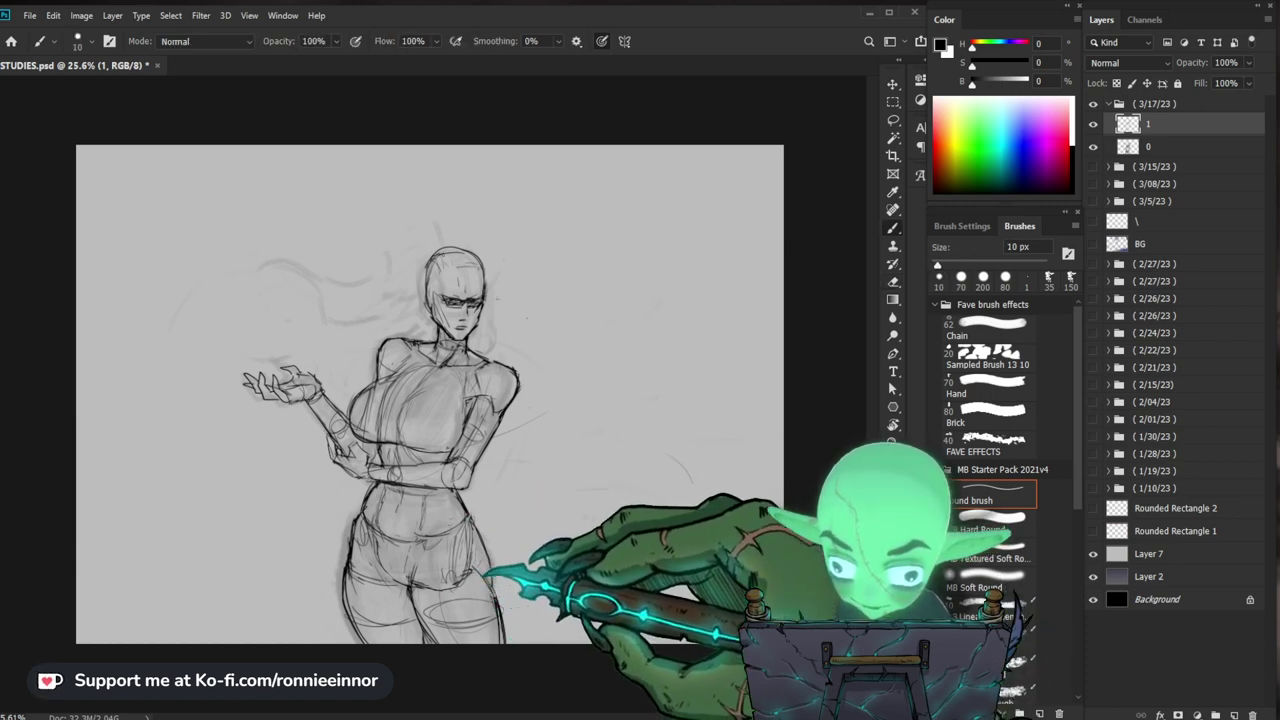
Step: Reinforce the outer hip contour and the upper thigh lines with the 10 px brush, erasing stray marks
key("z")
mouse_move(520, 575)
left_mouse_down()
mouse_move(494, 583)
mouse_move(506, 571)
left_mouse_up()
key("b")
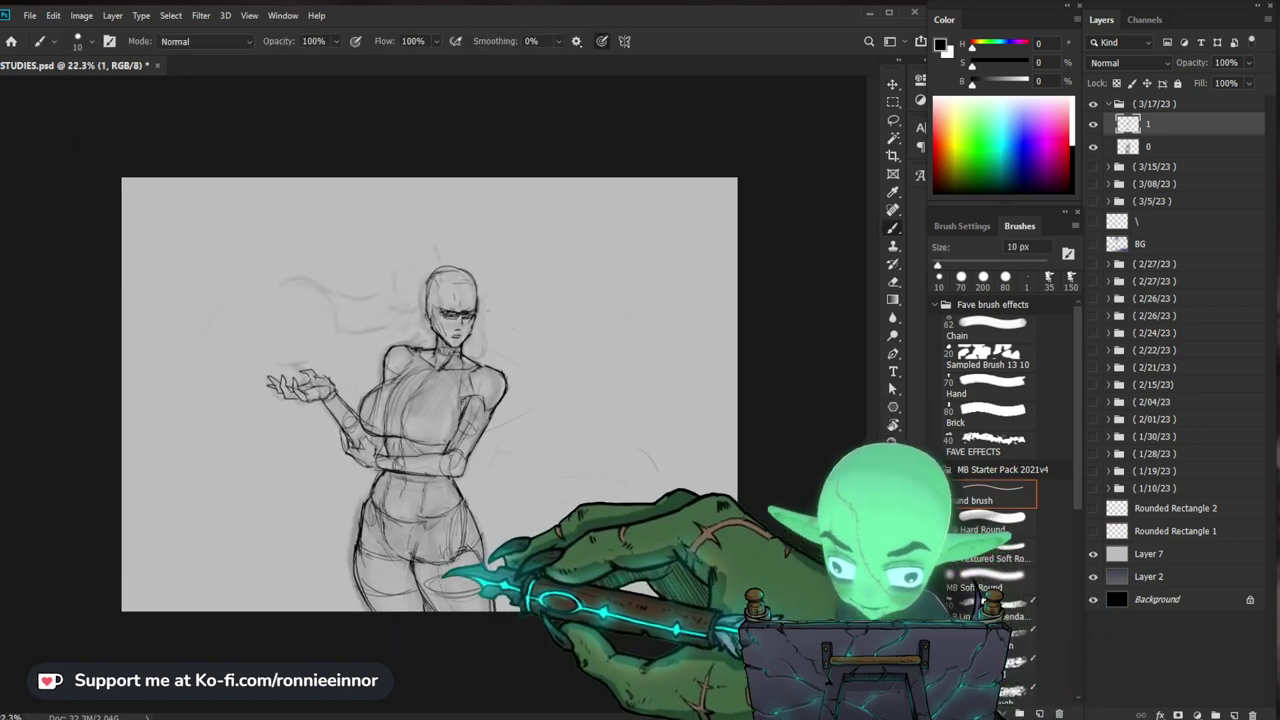
key("b")
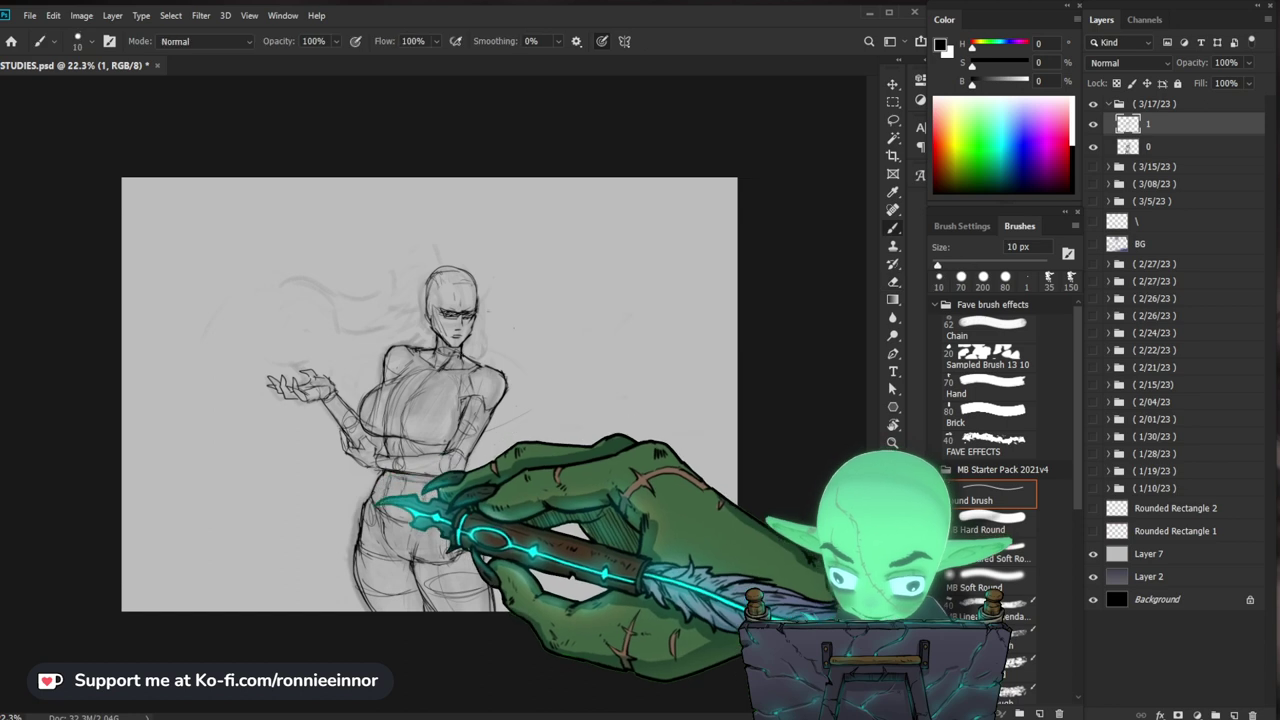
left_click_drag(377, 500, 363, 540)
key("e")
key("b")
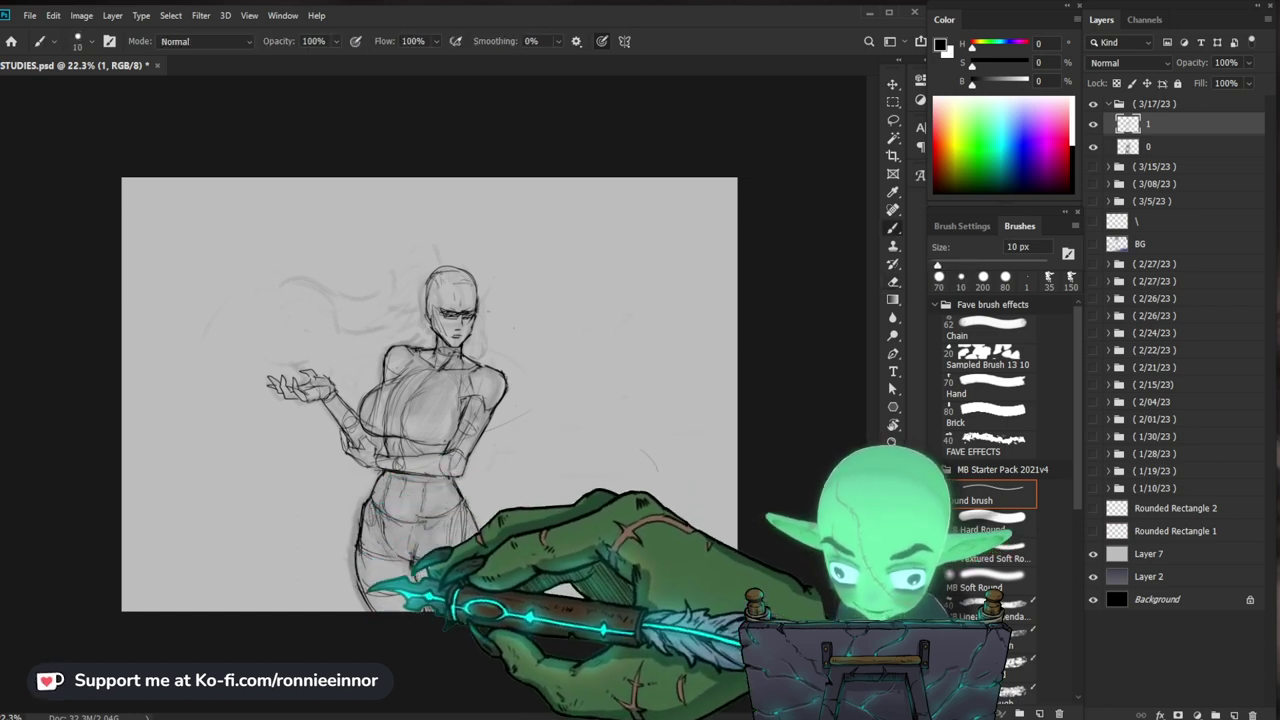
key("b")
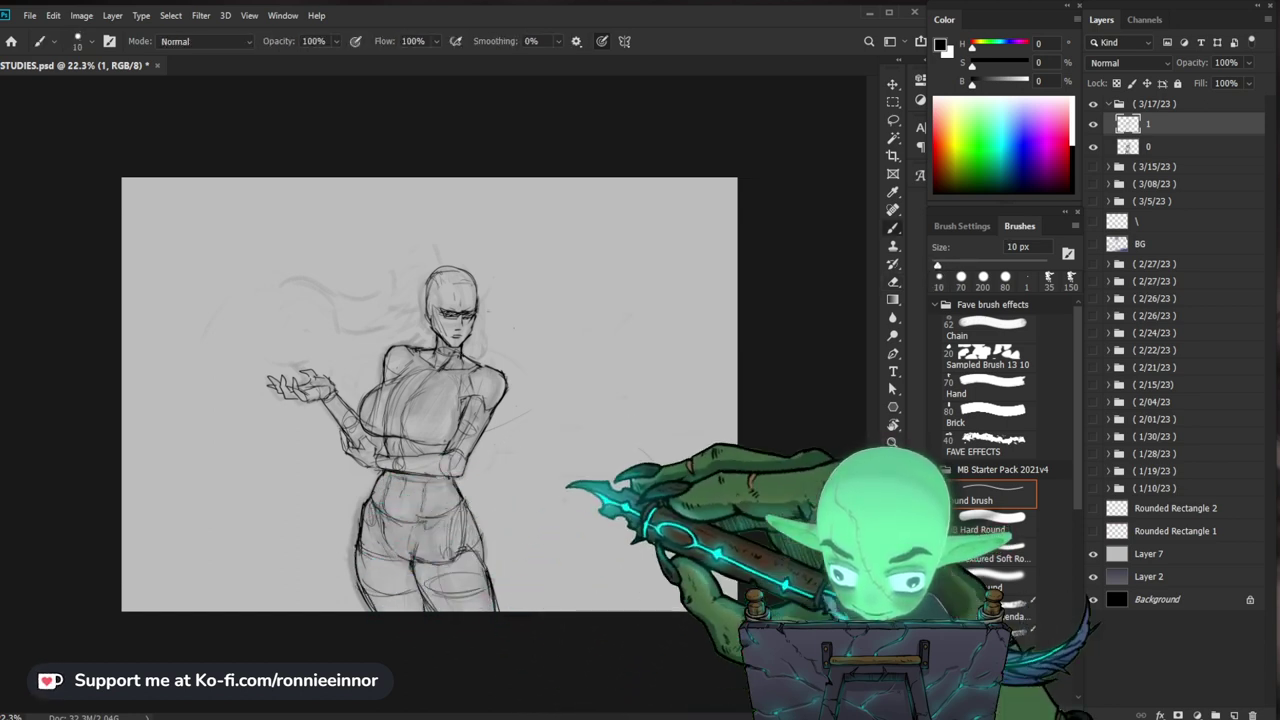
Step: Lasso the head and rotate it about -10.3° around the base of the neck
key("z")
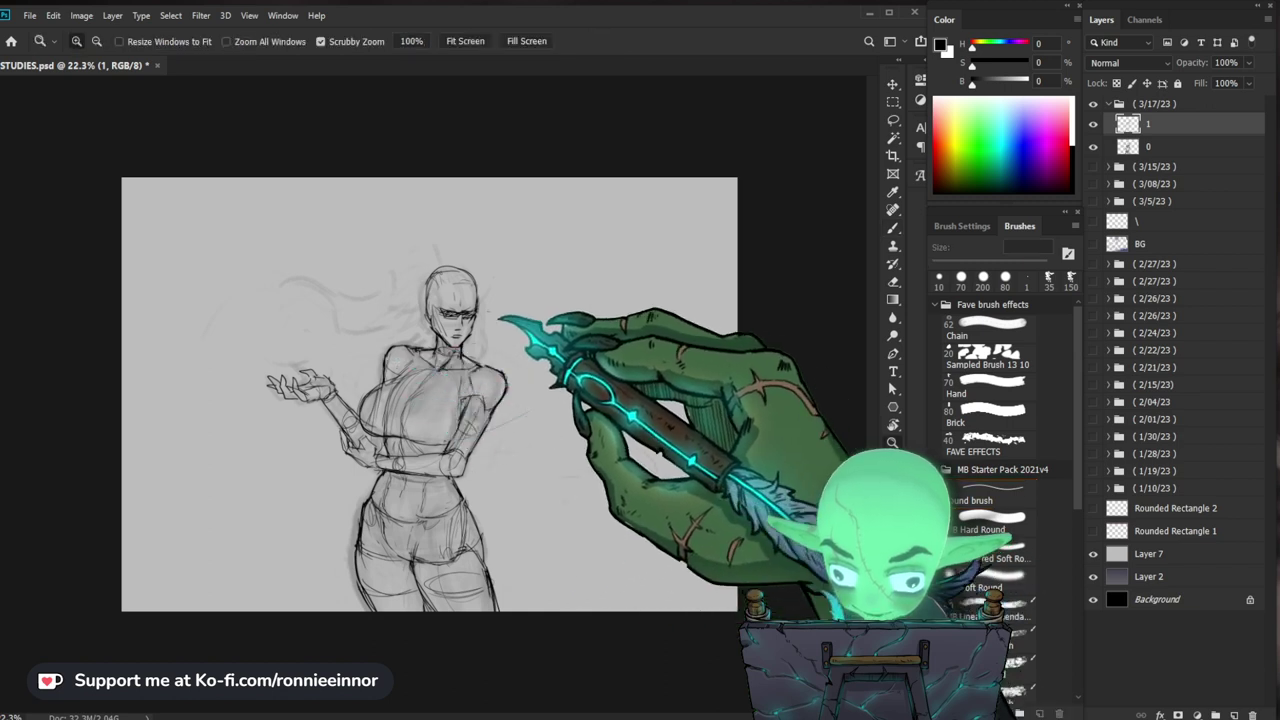
left_click_drag(503, 312, 541, 254)
key("l")
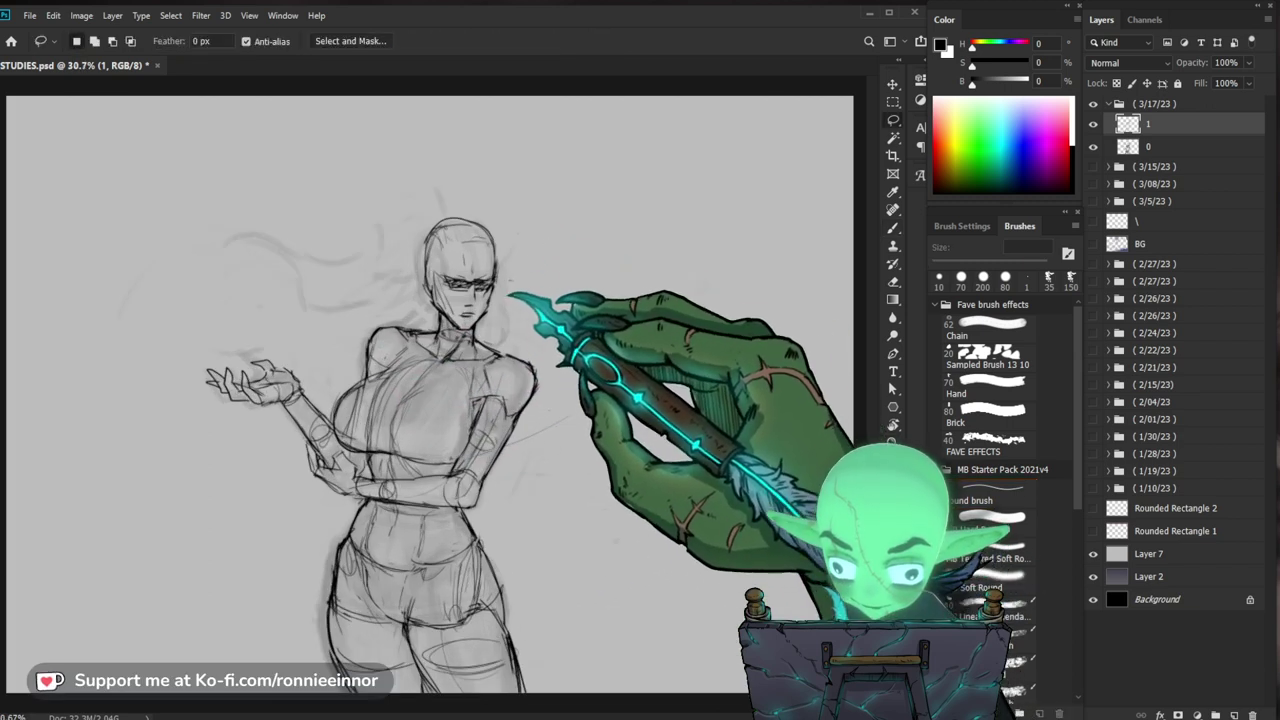
mouse_move(490, 335)
left_mouse_down()
mouse_move(430, 300)
mouse_move(470, 340)
left_mouse_up()
key("ctrl+t")
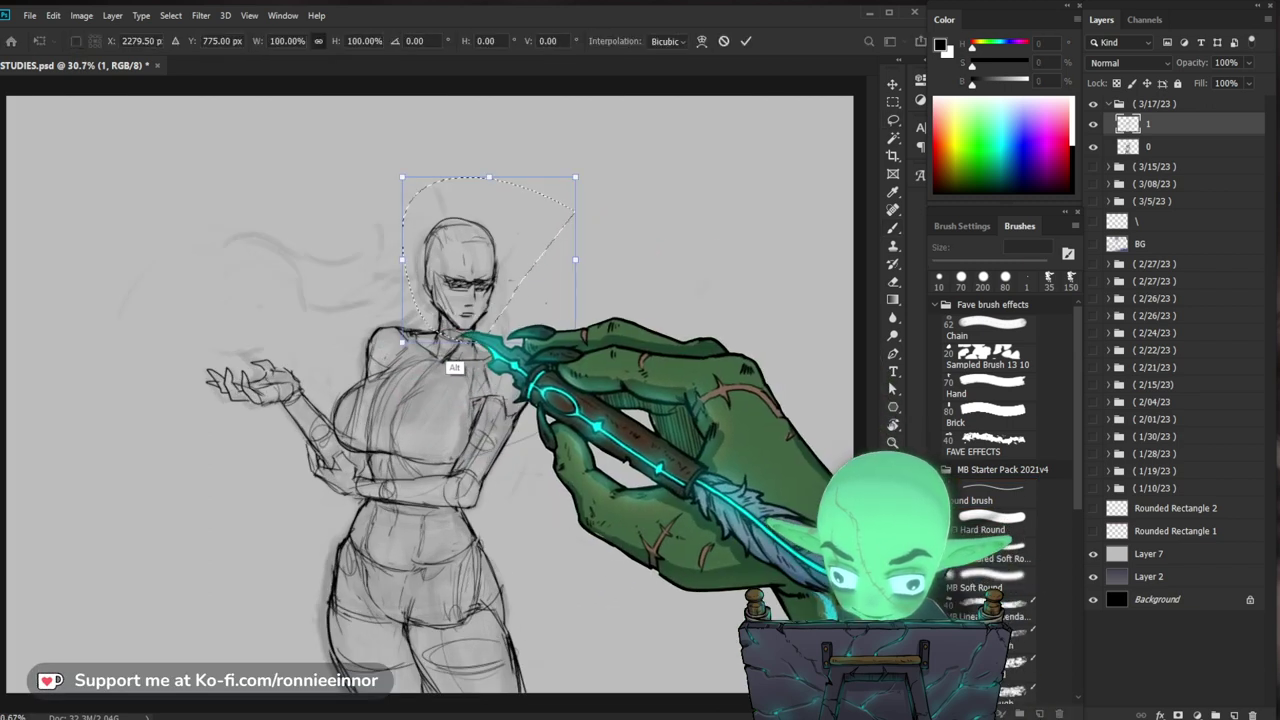
left_click_drag(607, 146, 568, 128)
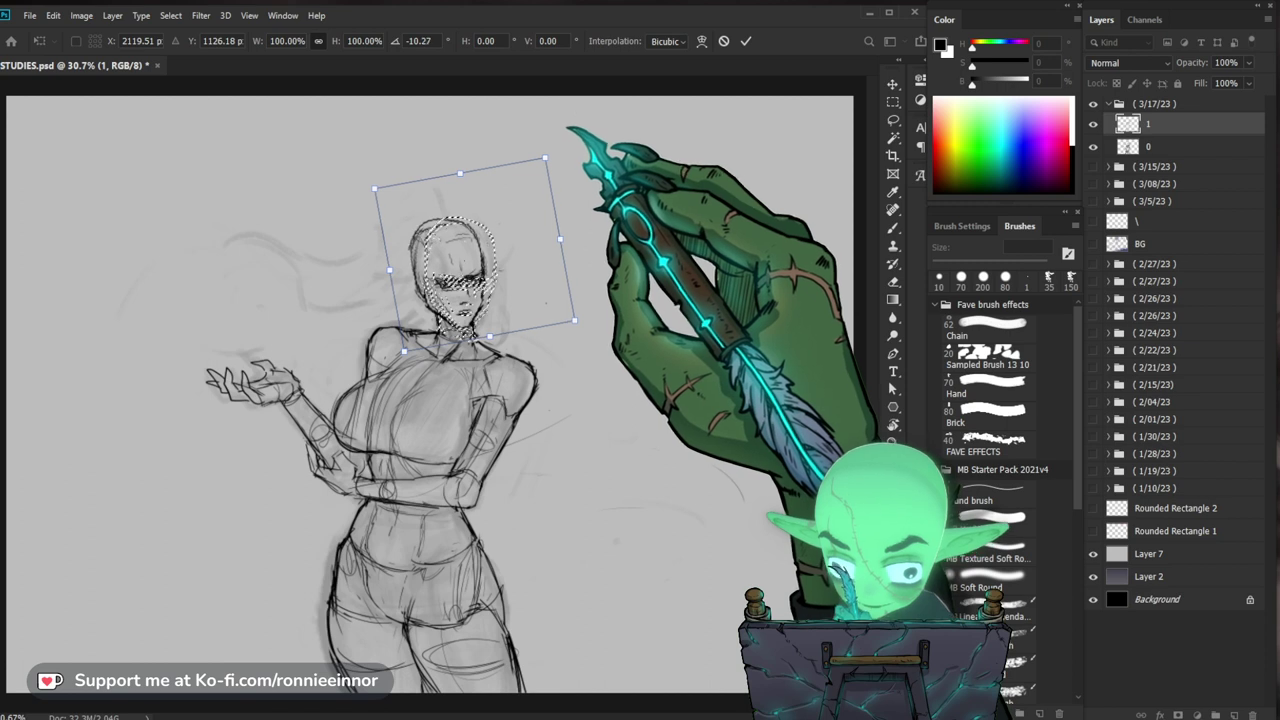
key("Return")
scroll(430, 394, "down", 4)
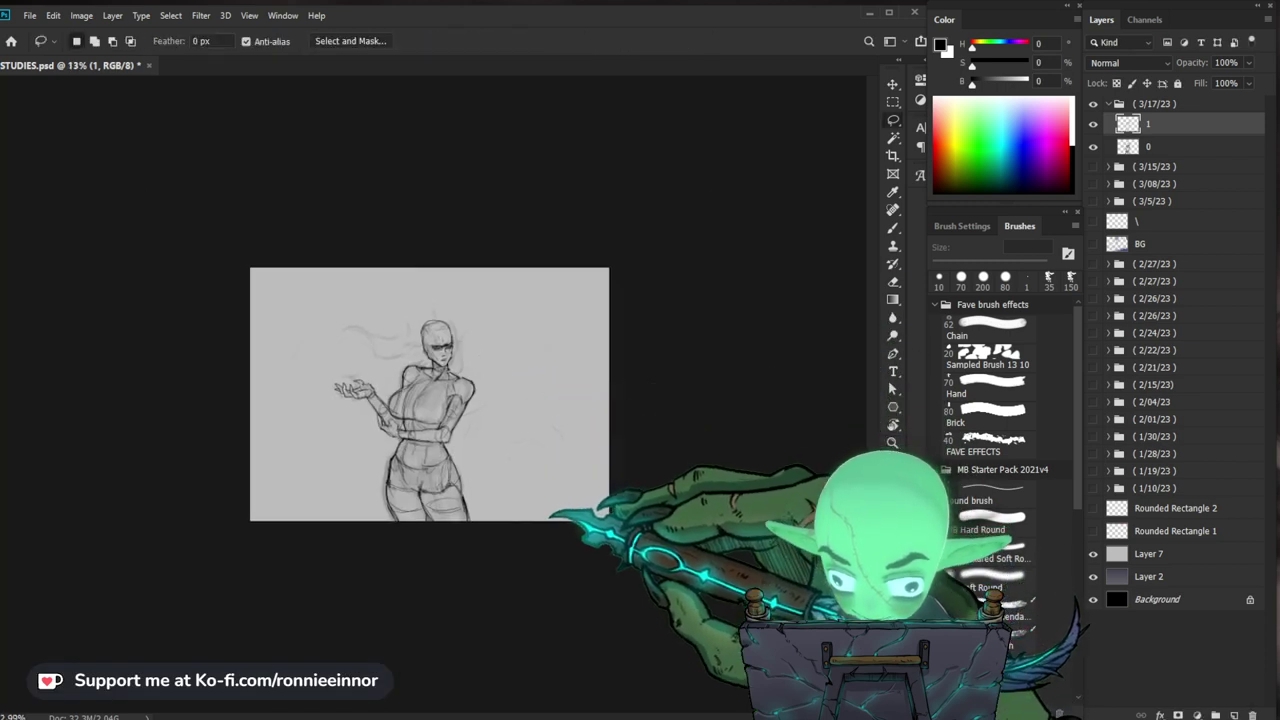
Step: Lasso the head again, rotate it back about 3.9° around the neck, and deselect it
key("z")
mouse_move(494, 316)
left_mouse_down()
mouse_move(516, 312)
mouse_move(516, 299)
left_mouse_up()
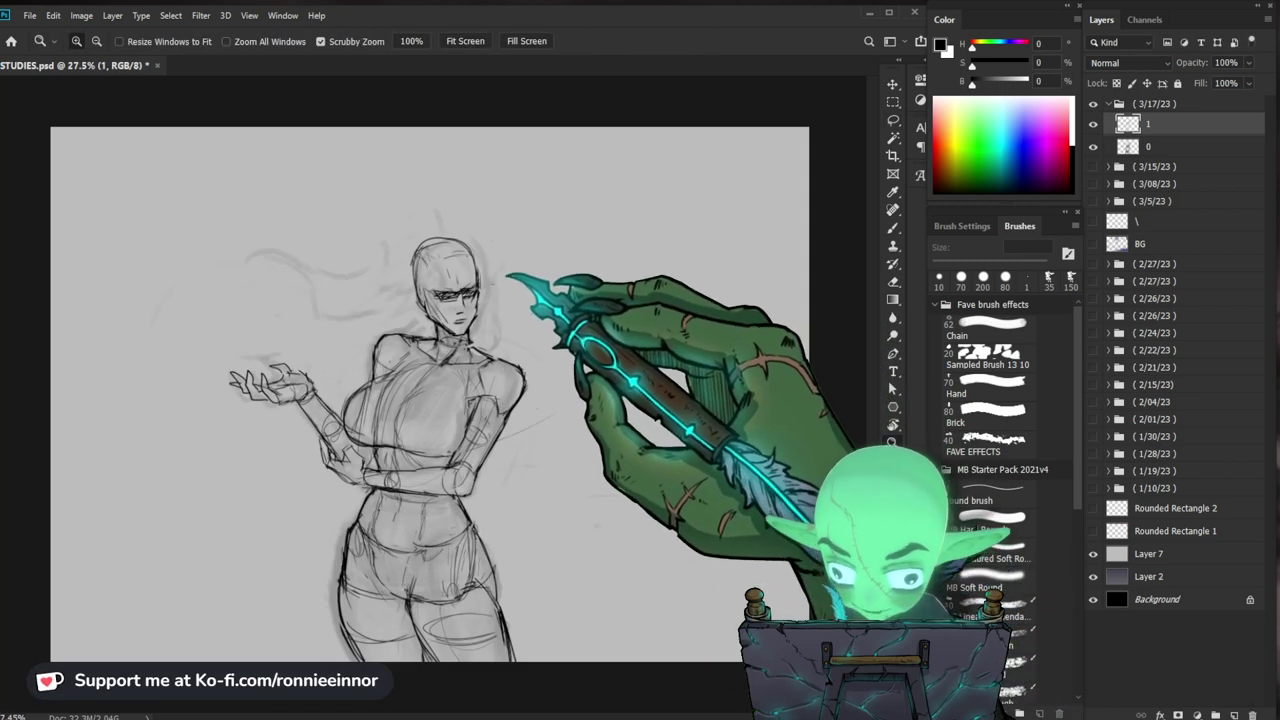
key("l")
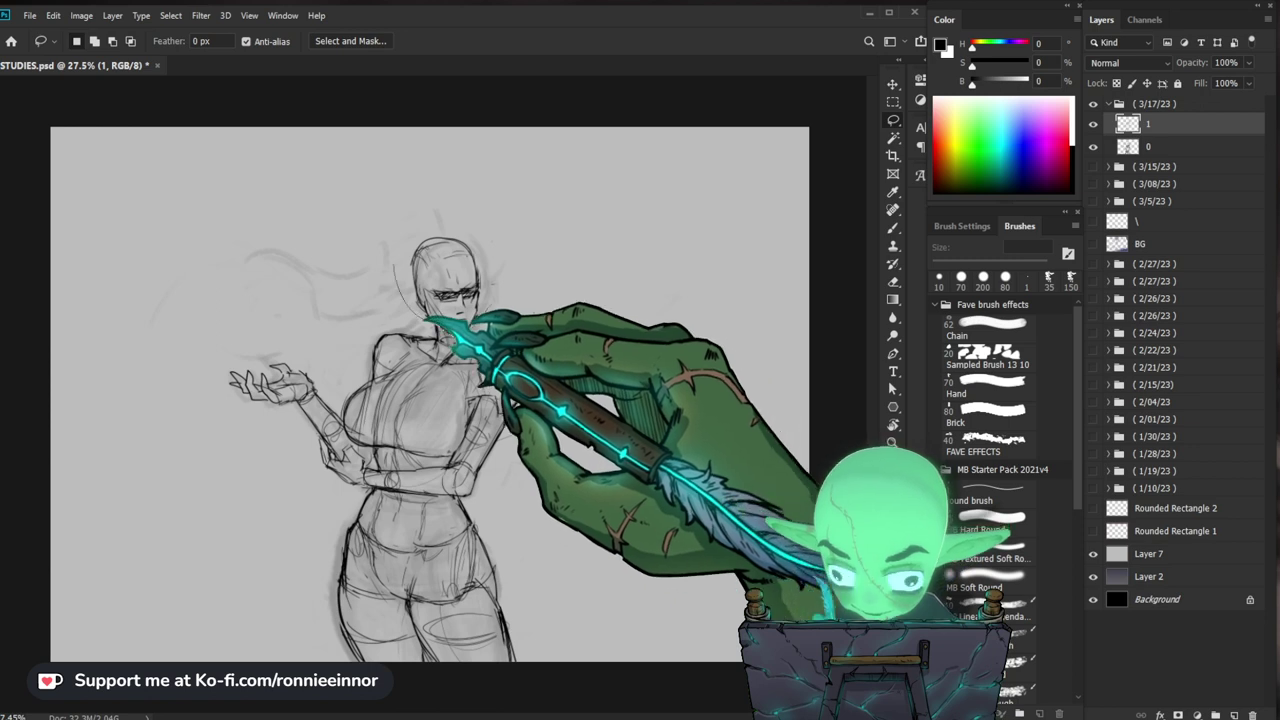
left_click_drag(425, 318, 402, 238)
key("ctrl+t")
left_click(445, 323, "alt")
left_click_drag(548, 172, 562, 173)
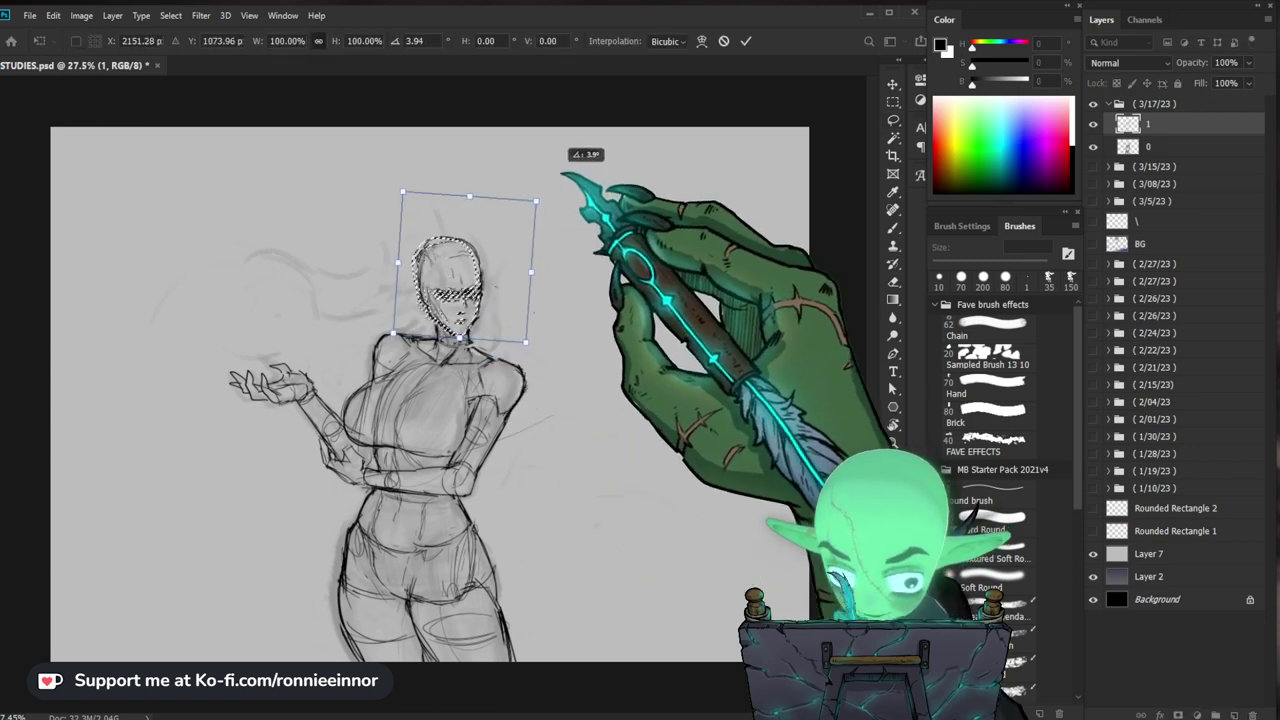
key("Return")
key("ctrl+d")
Step: Redraw the neck lines joining the rotated head to the shoulders, cleaning overlaps with the 70 px eraser
key("b")
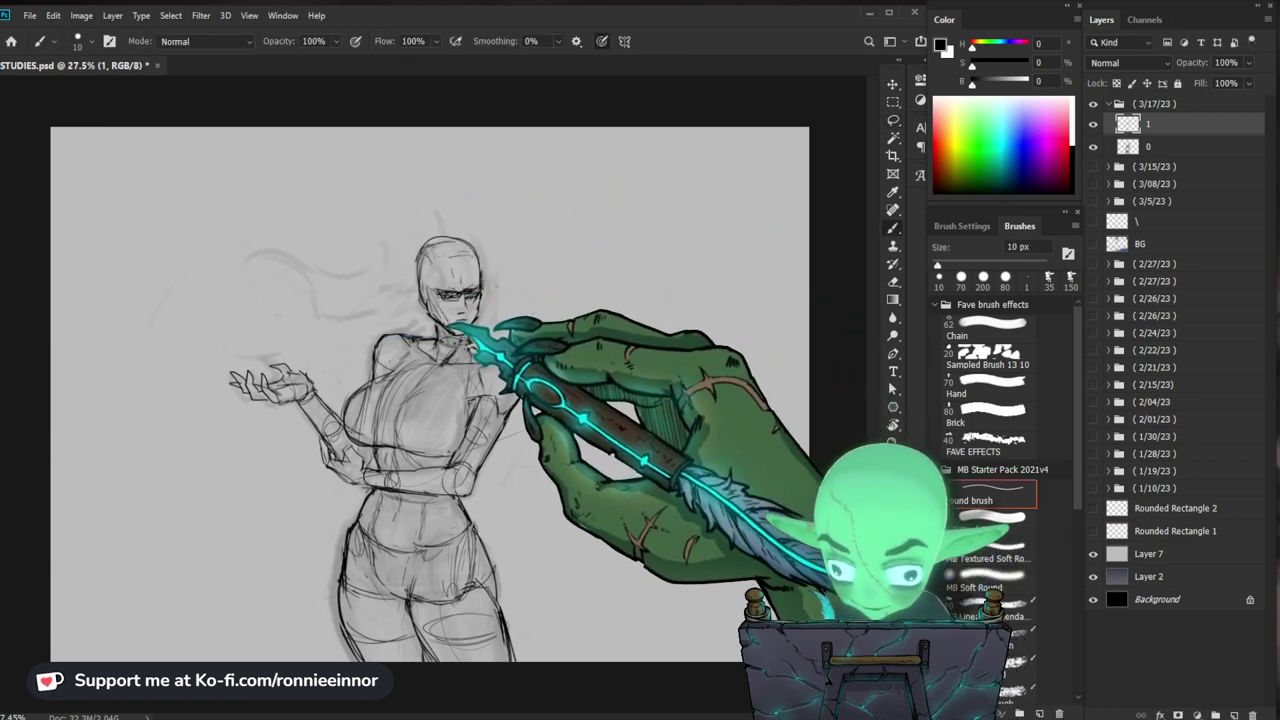
key("e")
key("b")
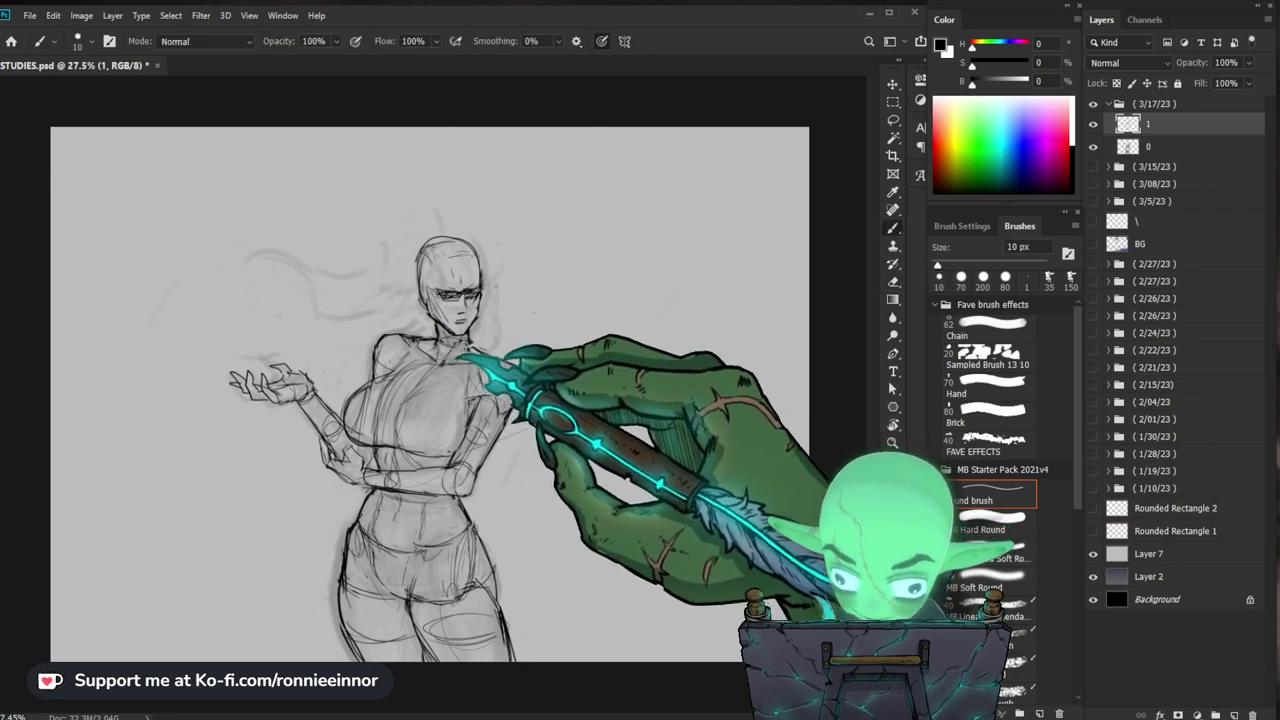
key("e")
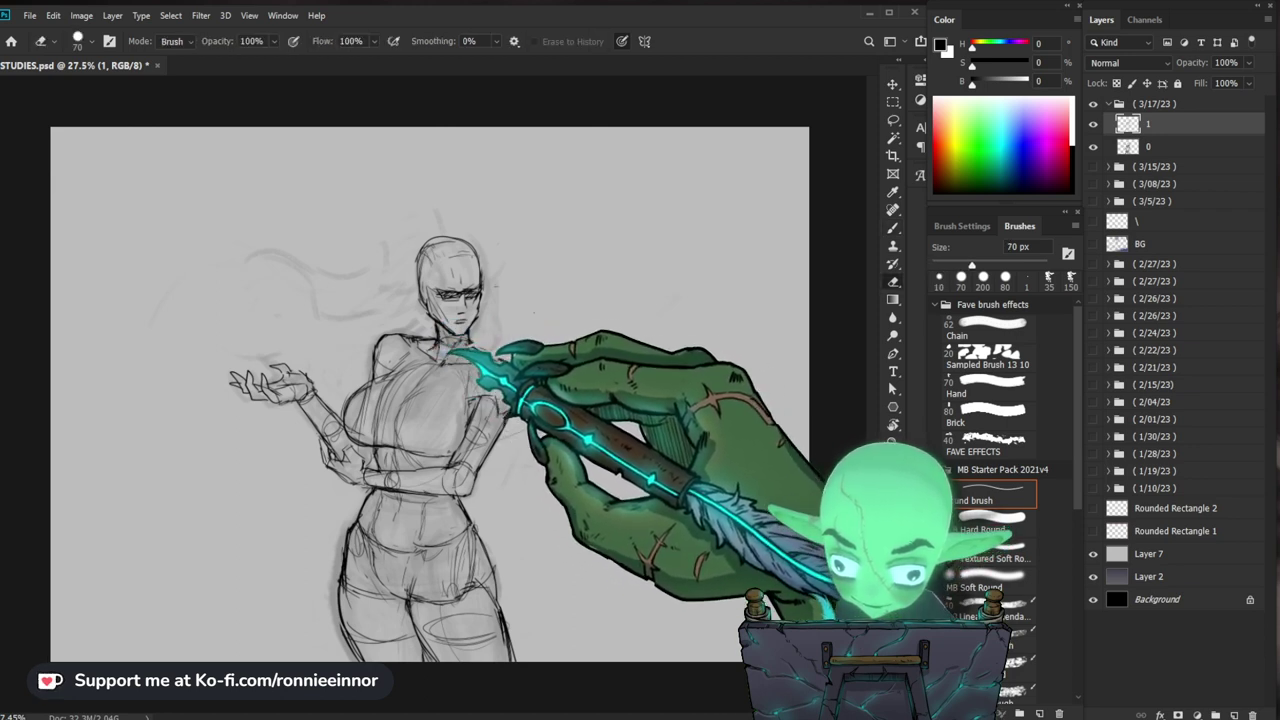
key("b")
key("e")
key("b")
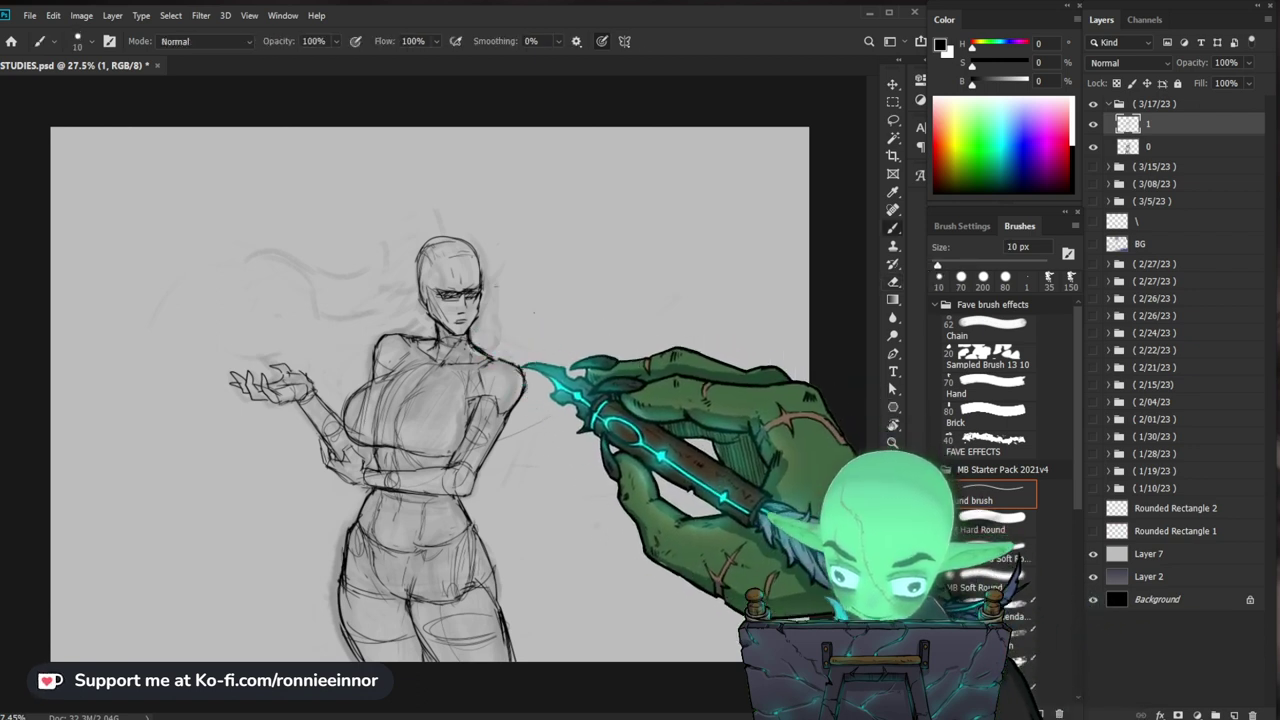
Step: Touch up the remaining body contours around the hips and thighs, alternating the 10 px brush and the eraser
key("z")
left_click_drag(522, 358, 518, 430)
key("b")
mouse_move(481, 311)
left_mouse_down()
mouse_move(458, 314)
mouse_move(510, 330)
left_mouse_up()
key("z")
key("b")
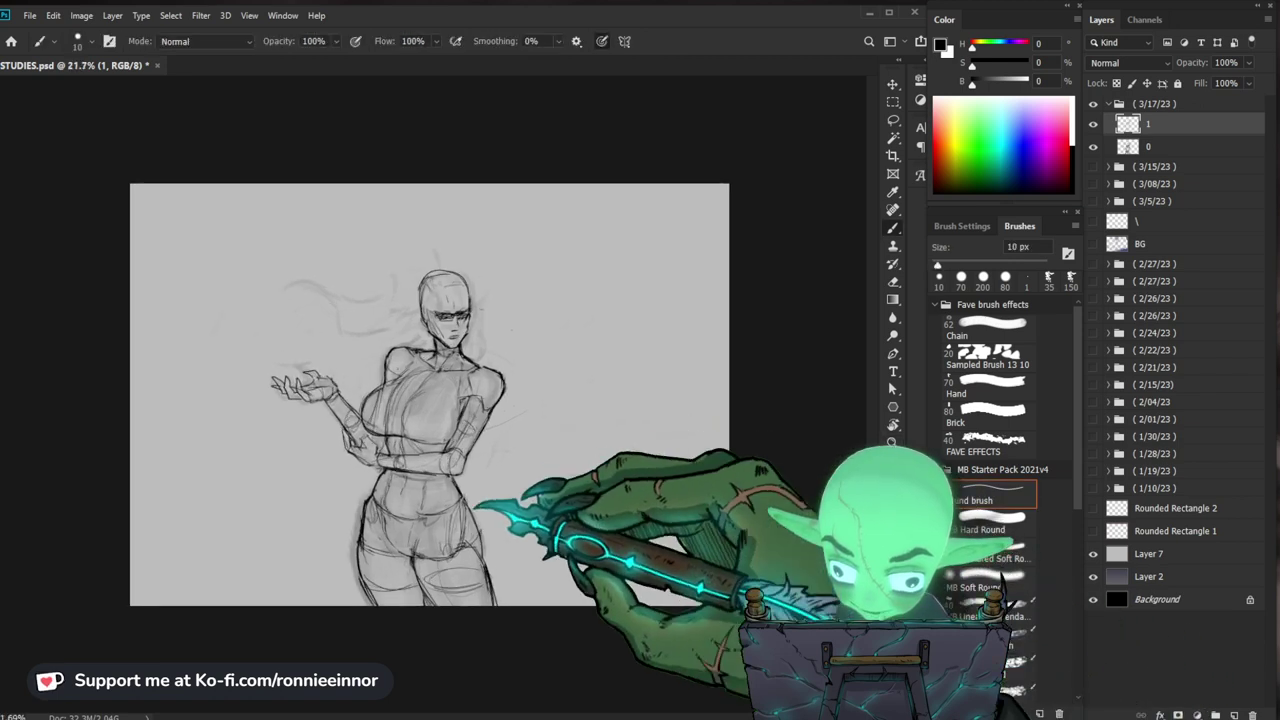
key("e")
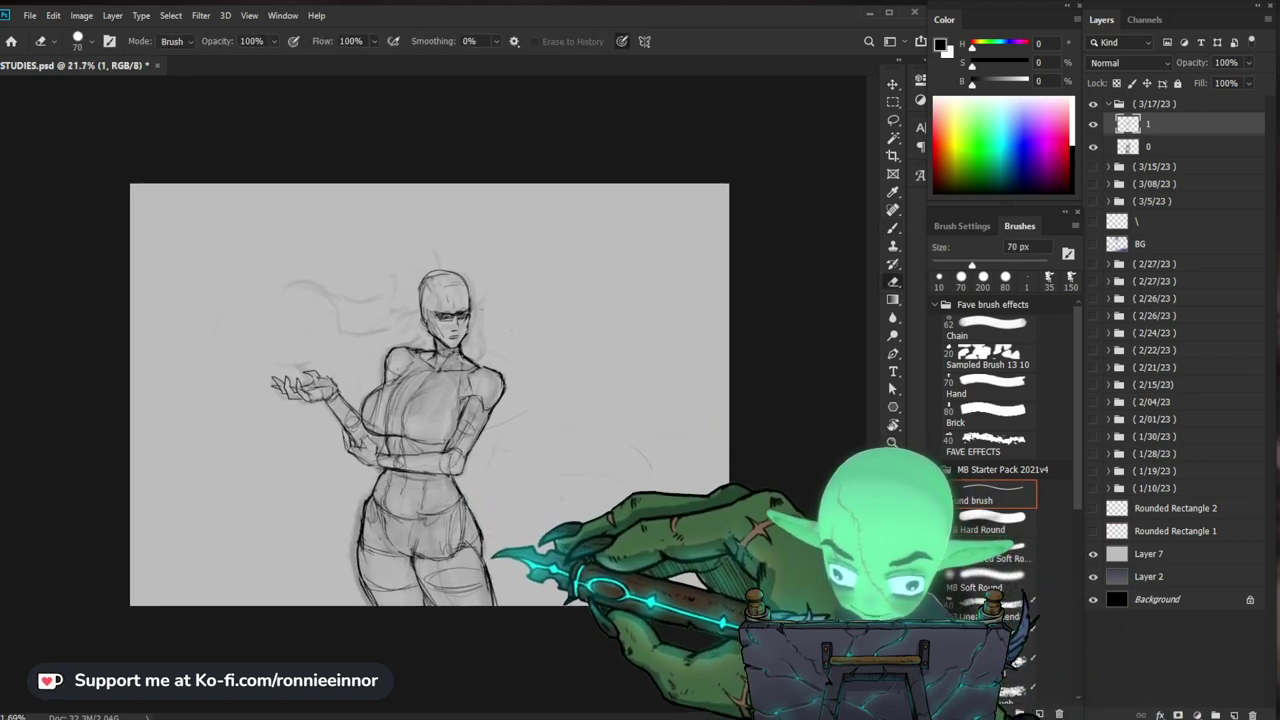
key("b")
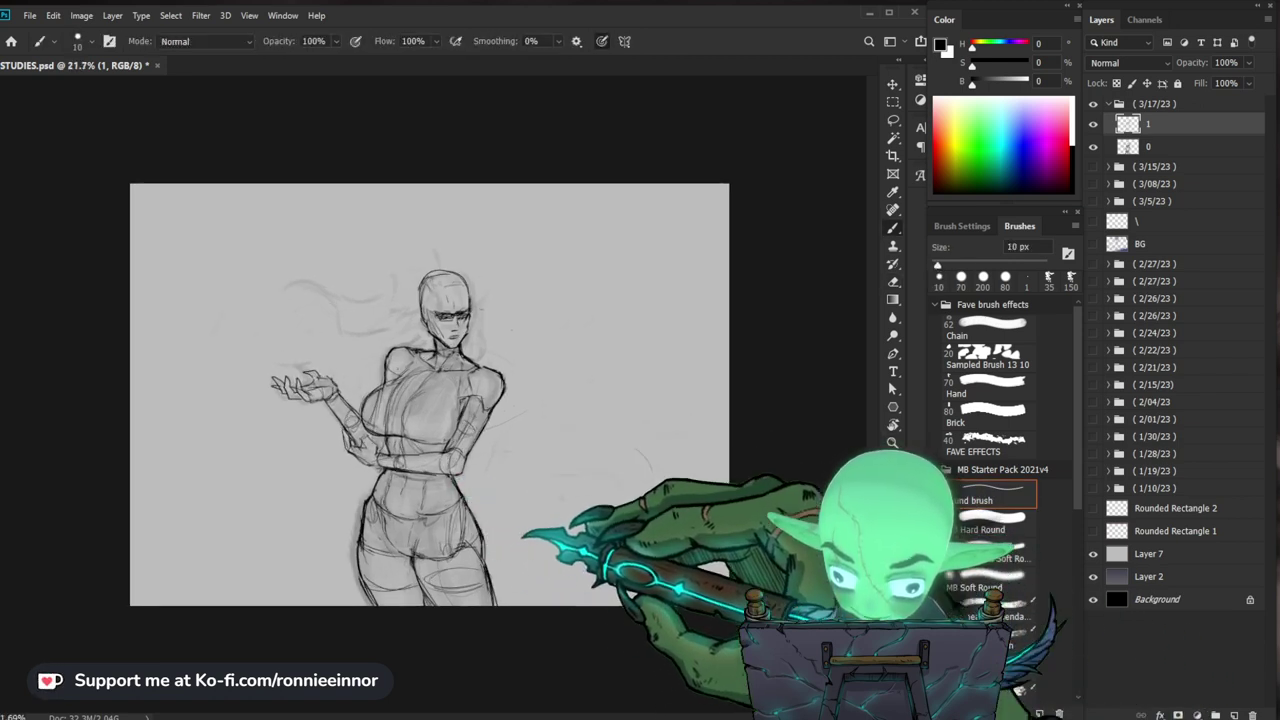
key("z")
key("b")
mouse_move(478, 400)
left_mouse_down()
mouse_move(400, 410)
mouse_move(556, 412)
left_mouse_up()
key("z")
key("b")
key("e")
key("b")
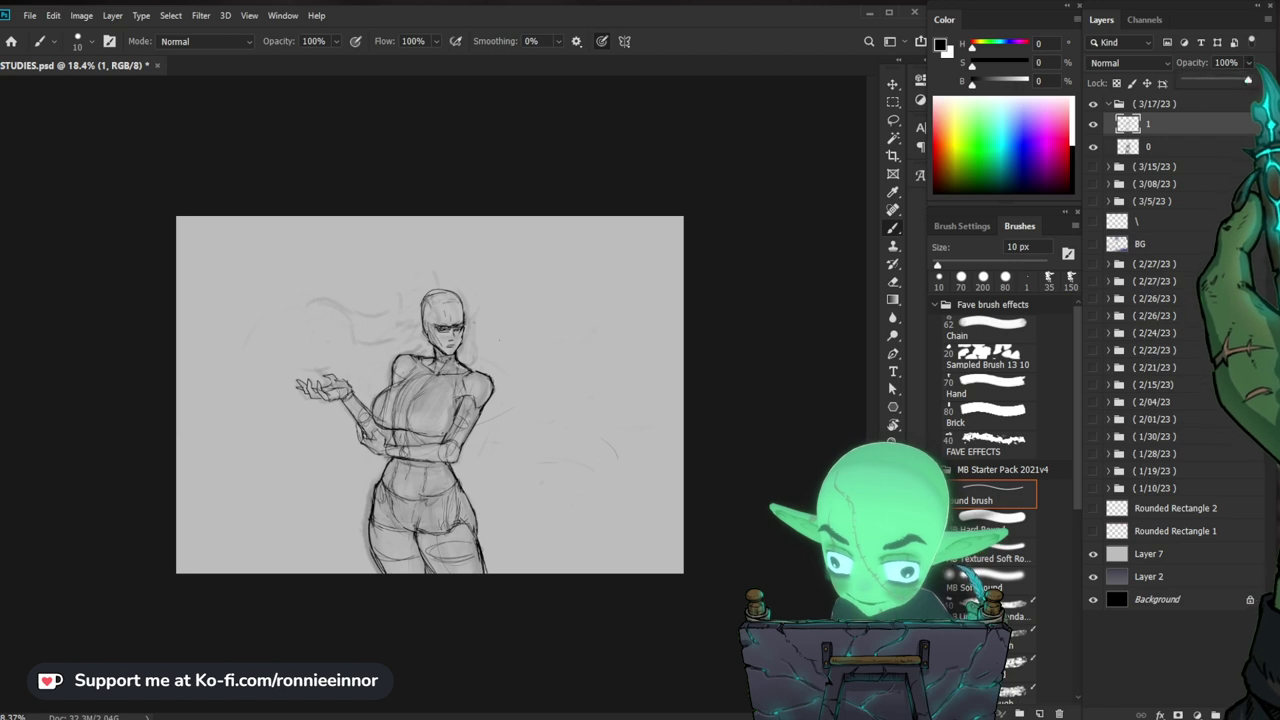
Step: Lower layer 1's opacity to 47% and fade layer 0 further
left_click(1249, 63)
left_click_drag(1249, 80, 1214, 80)
left_click(1130, 147)
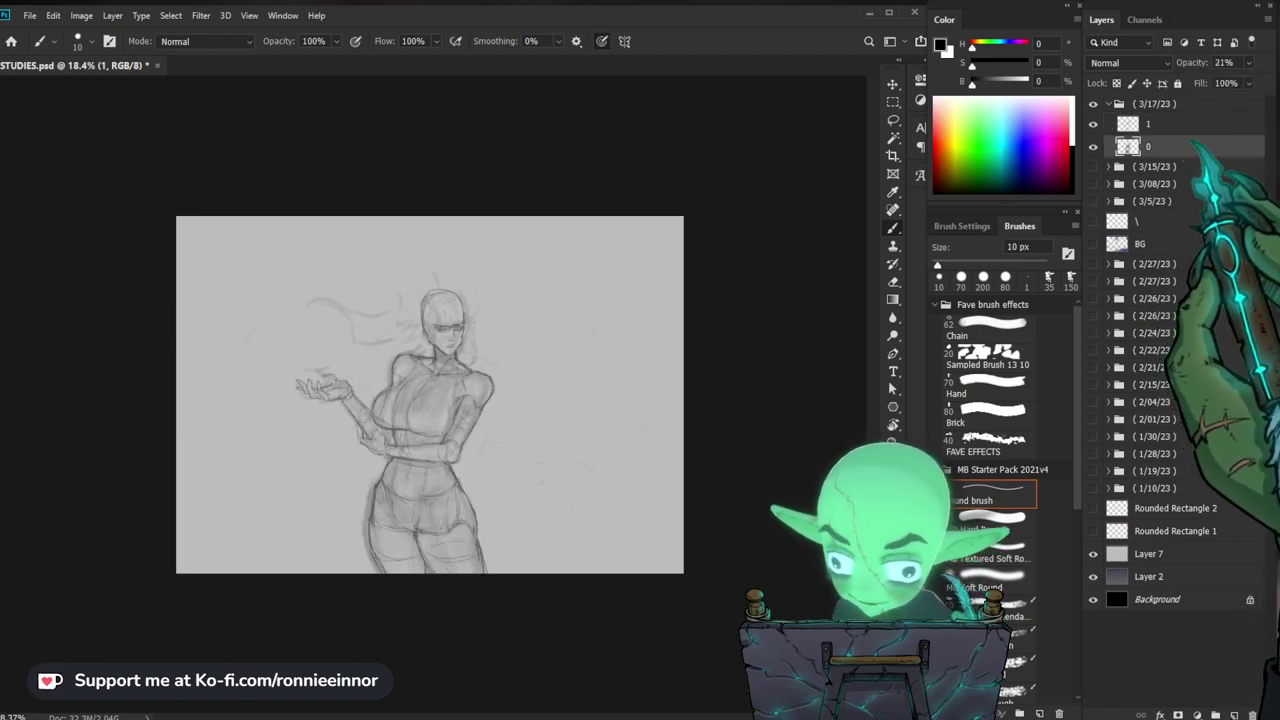
left_click(1128, 124)
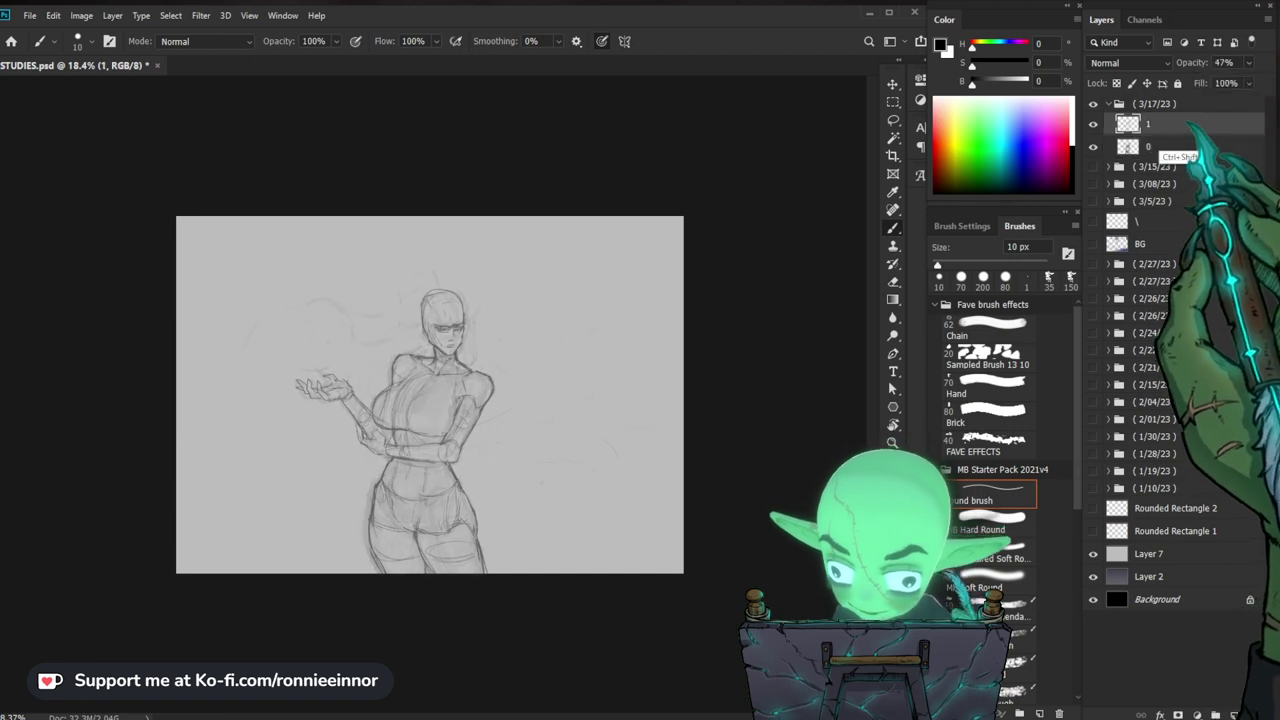
Step: Create a new layer named 2 above layer 1
key("ctrl+shift+n")
type("2")
key("Return")
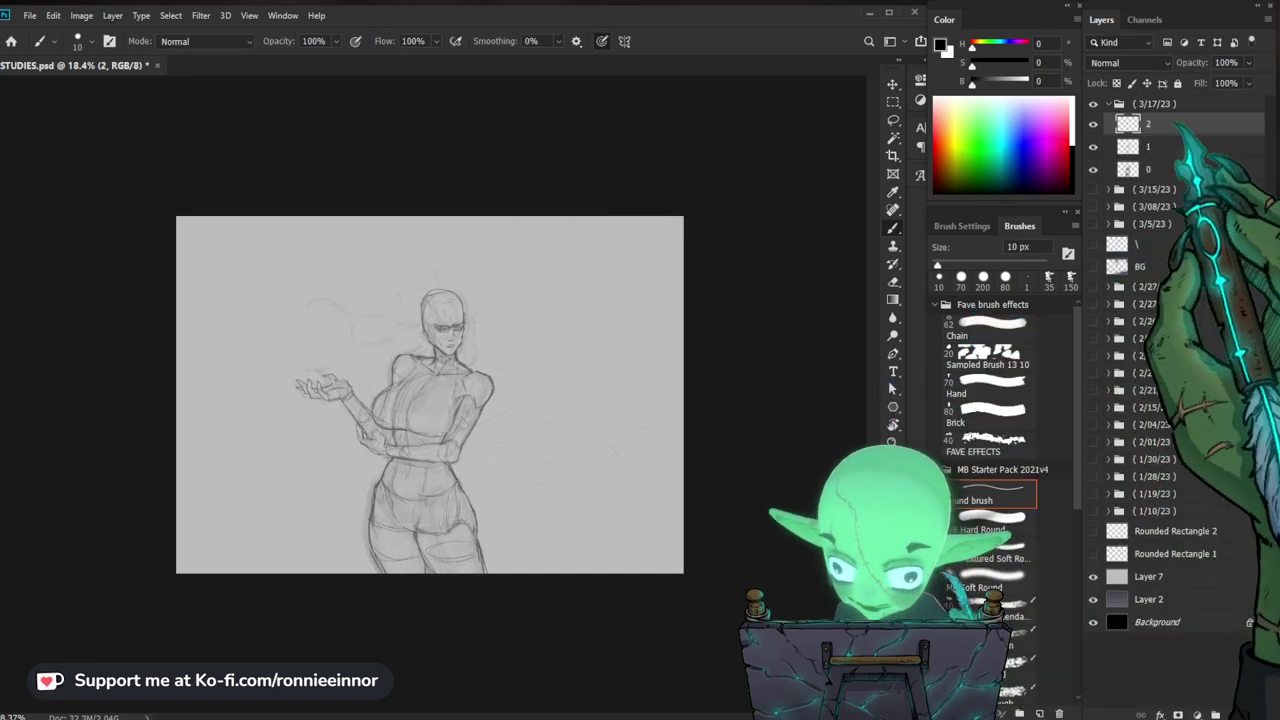
Step: Sketch a pointed collar and shoulder flaps around the figure's neck and shoulders on layer 2 with the 10 px brush
left_click_drag(655, 352, 634, 394)
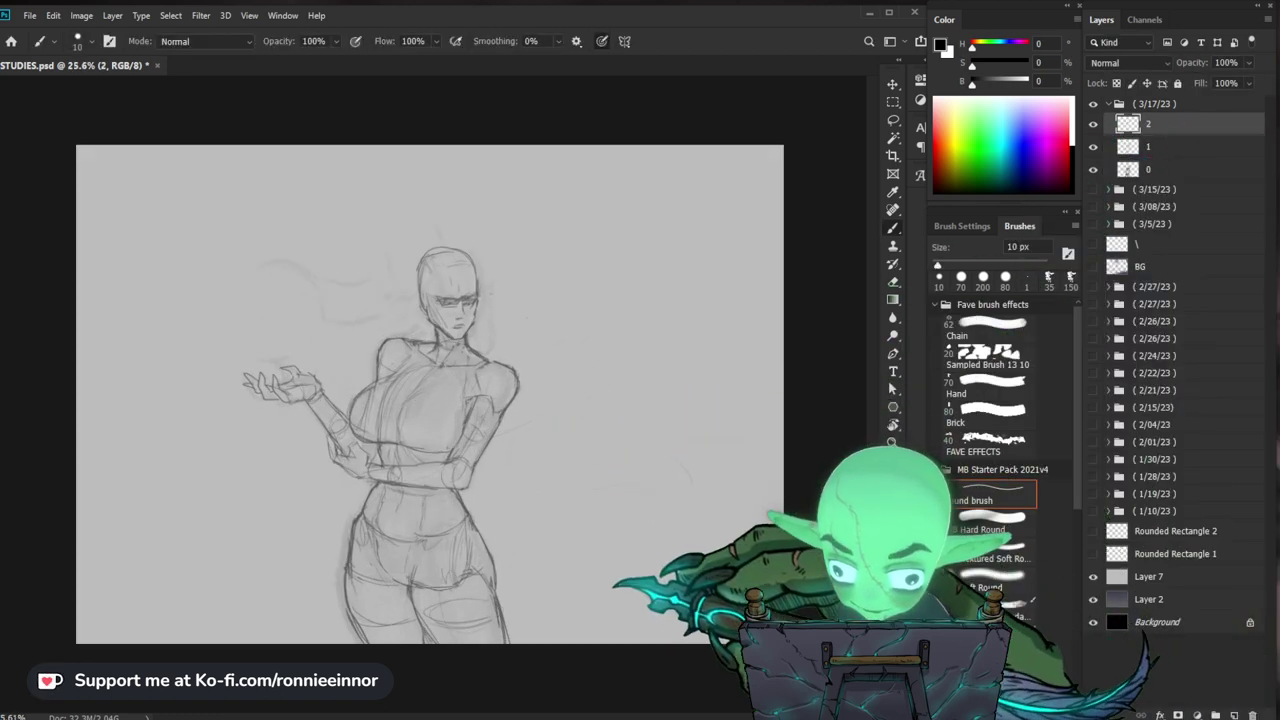
left_click_drag(609, 560, 605, 573)
key("b")
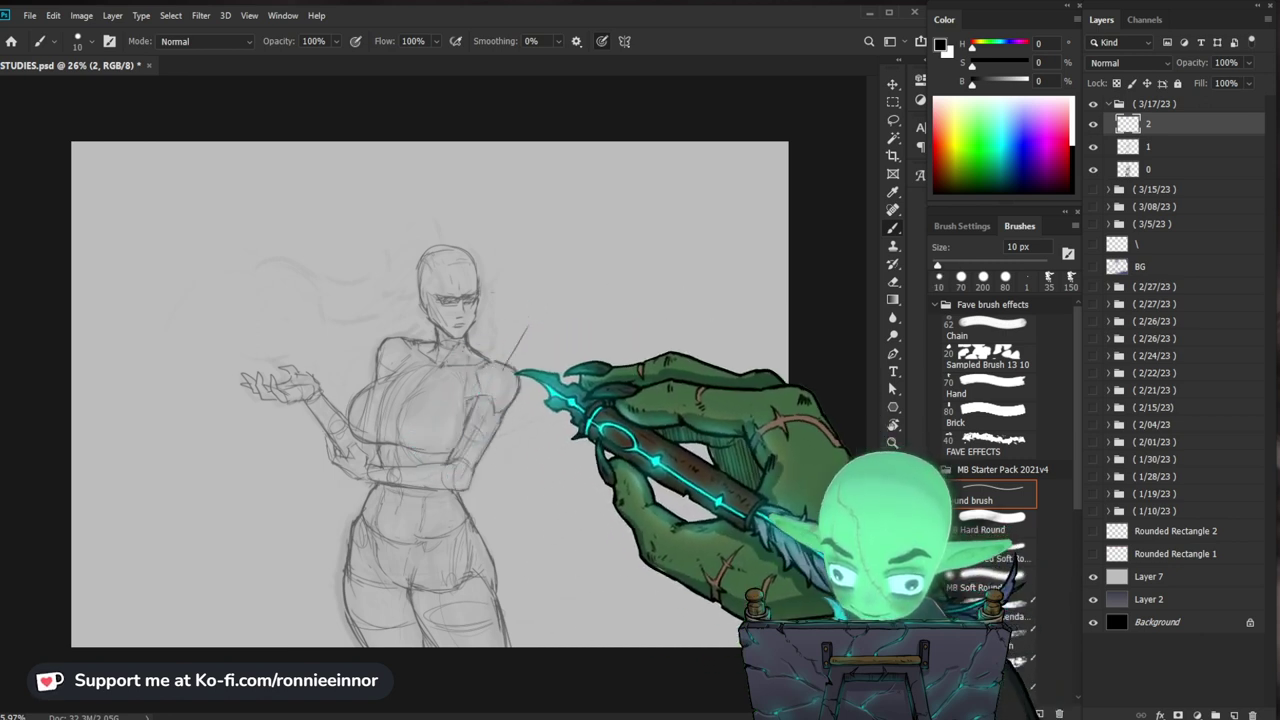
mouse_move(537, 306)
left_mouse_down()
mouse_move(577, 344)
mouse_move(650, 320)
left_mouse_up()
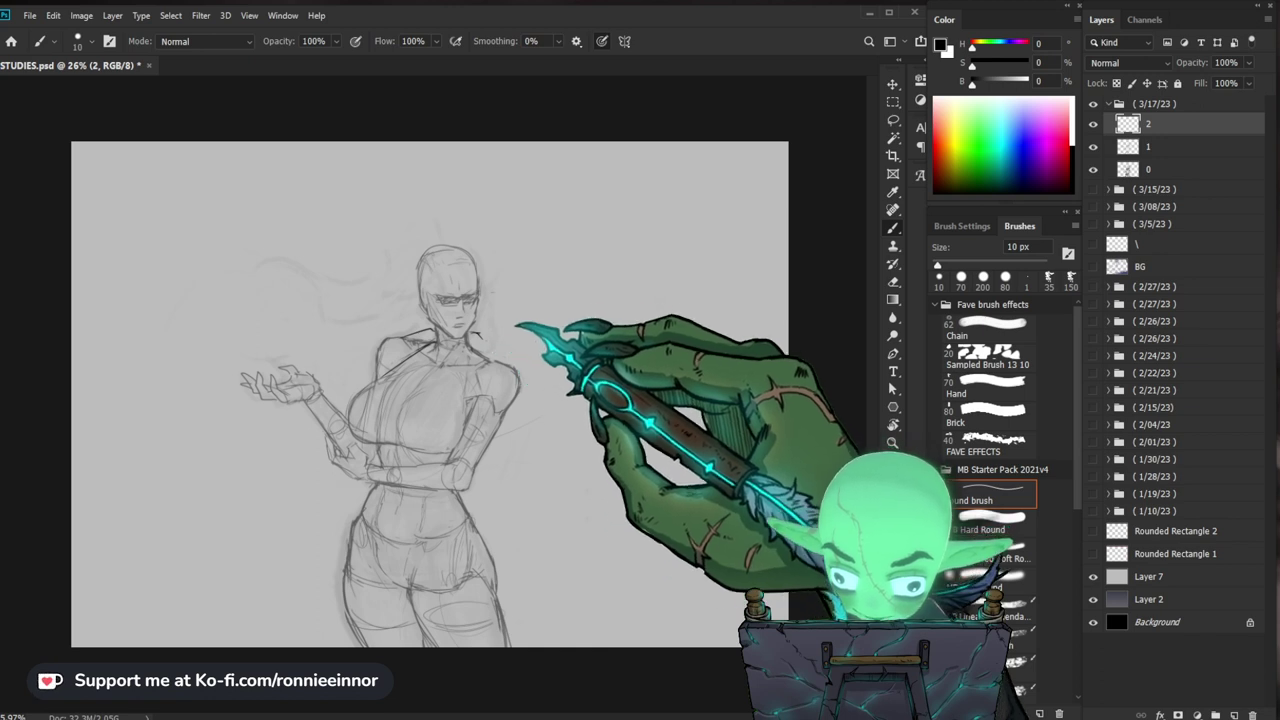
left_click_drag(495, 409, 527, 430)
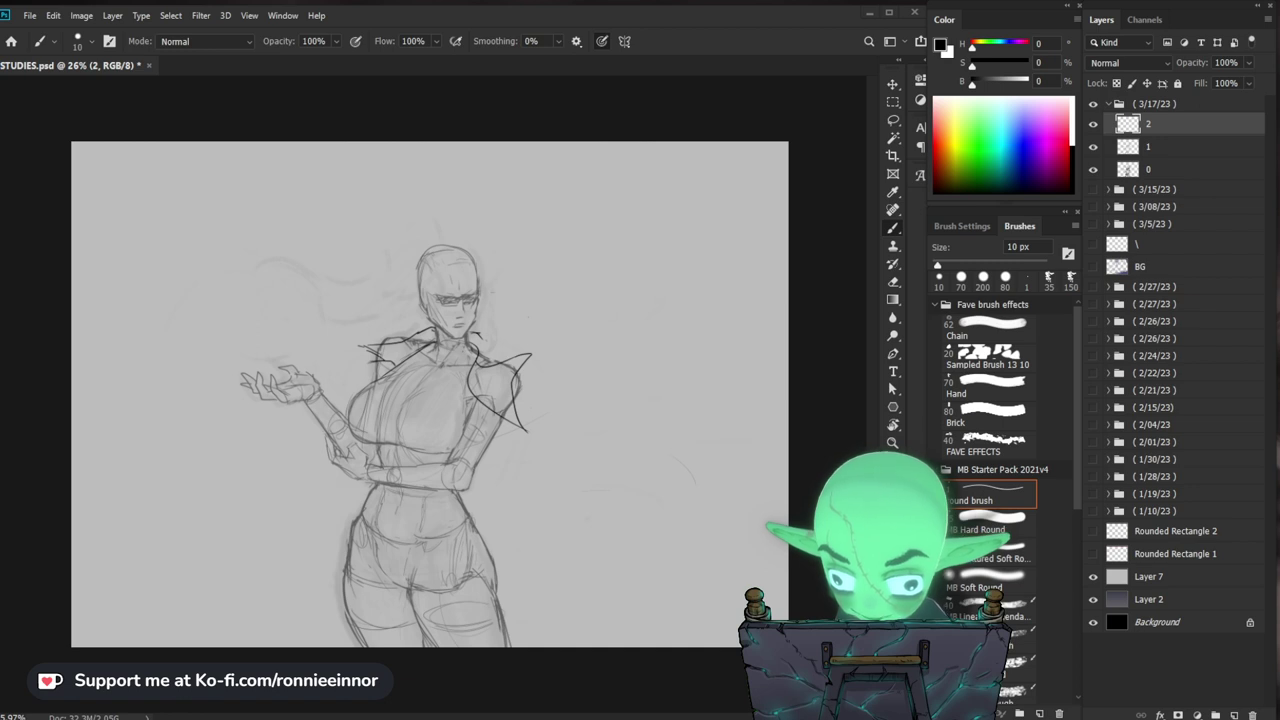
Step: Lock layer 1's transparent pixels and recolor its line art dark blue
left_click(1148, 147)
left_click(1117, 84)
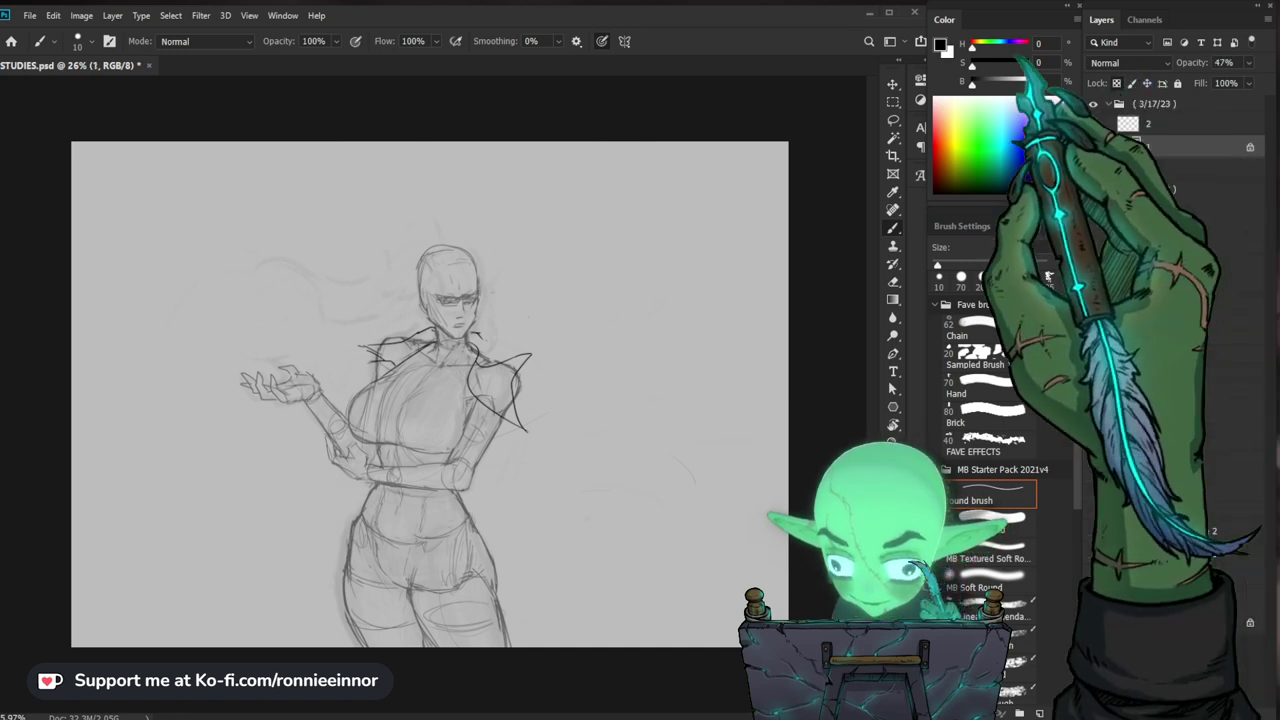
left_click(940, 45)
left_click(806, 541)
left_click(860, 486)
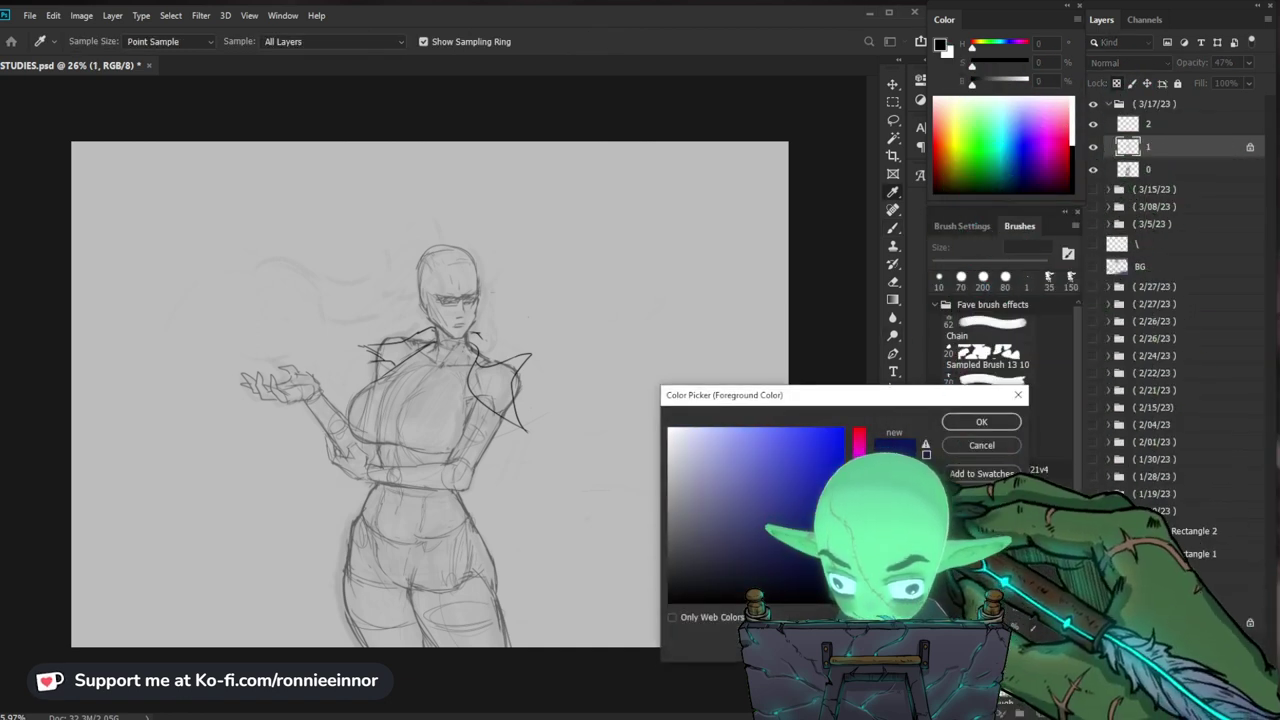
key("Return")
key("Return")
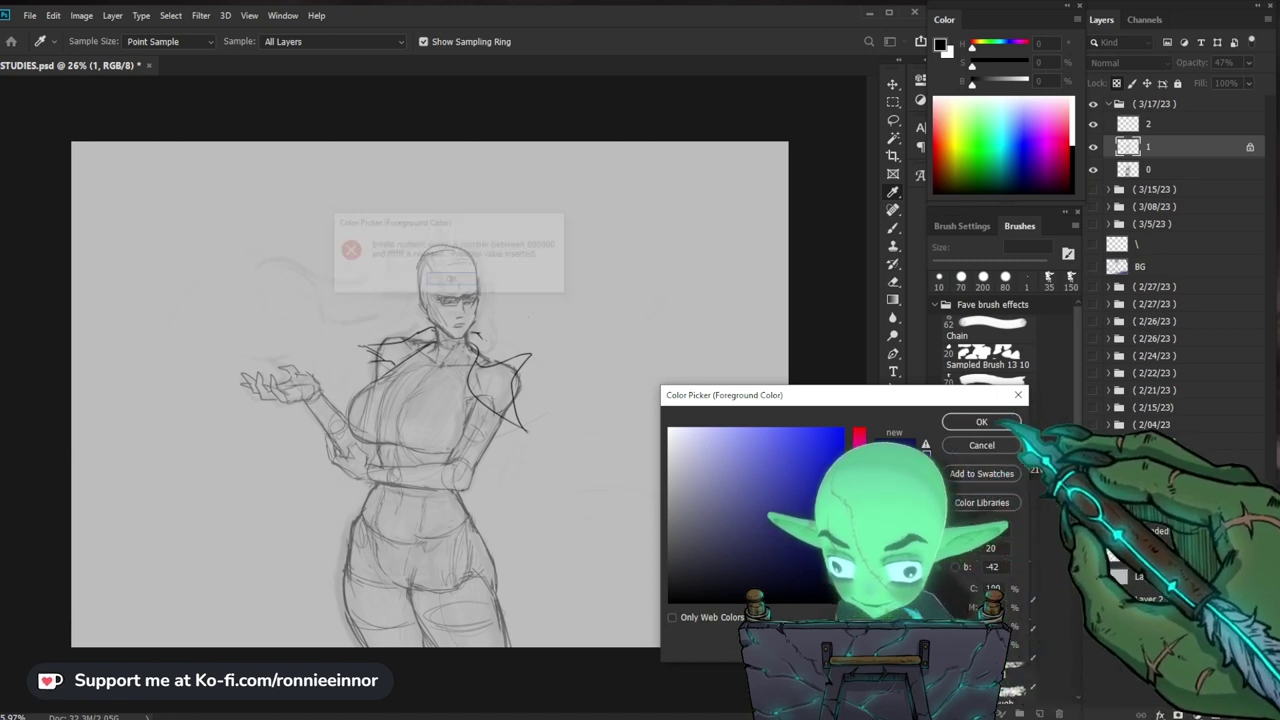
key("Escape")
key("b")
key("x")
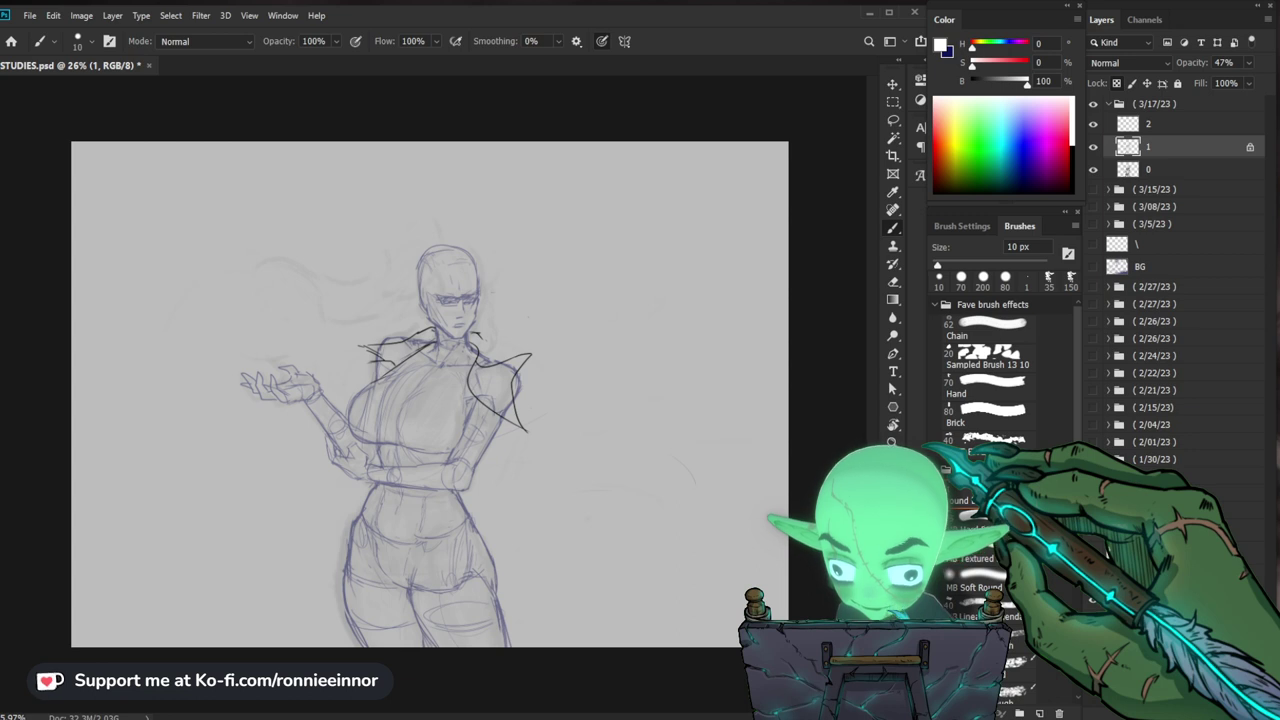
Step: Sketch the cape in black on layer 2, flowing from the figure's right-hand shoulder out and down to the thigh with a jagged hem
left_click(1160, 125)
key("d")
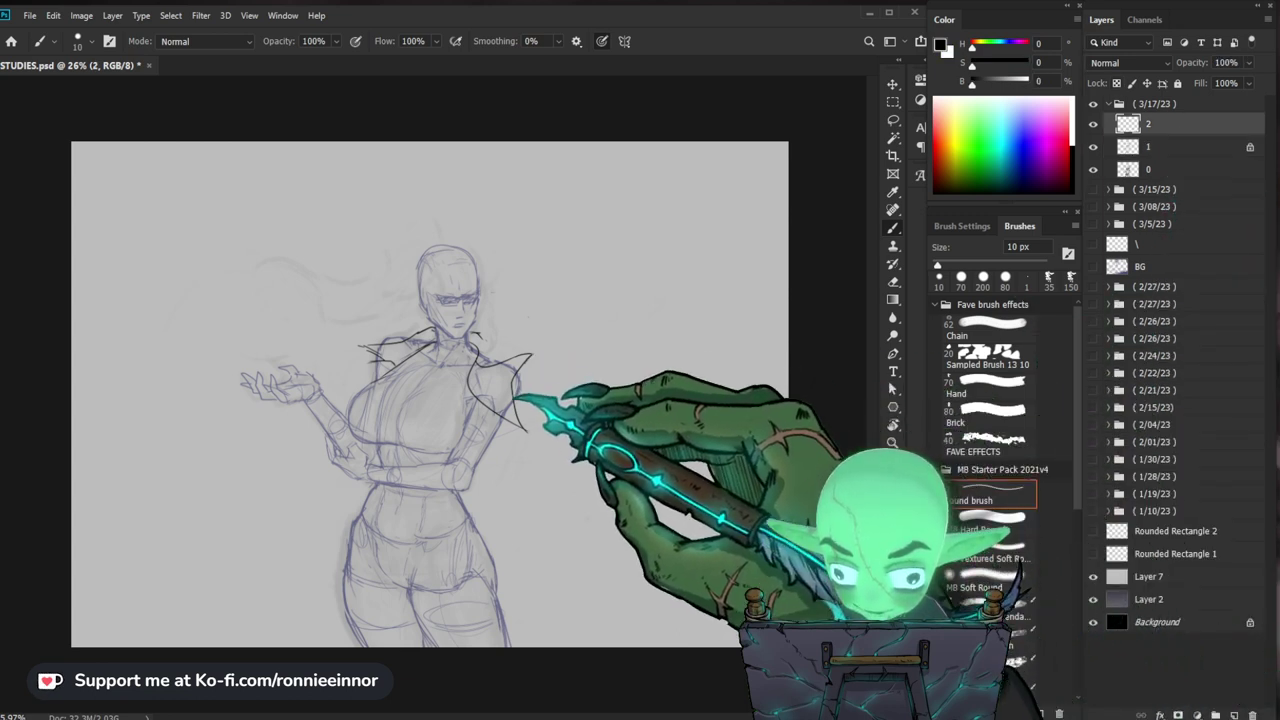
mouse_move(500, 410)
left_mouse_down()
mouse_move(592, 470)
mouse_move(560, 570)
left_mouse_up()
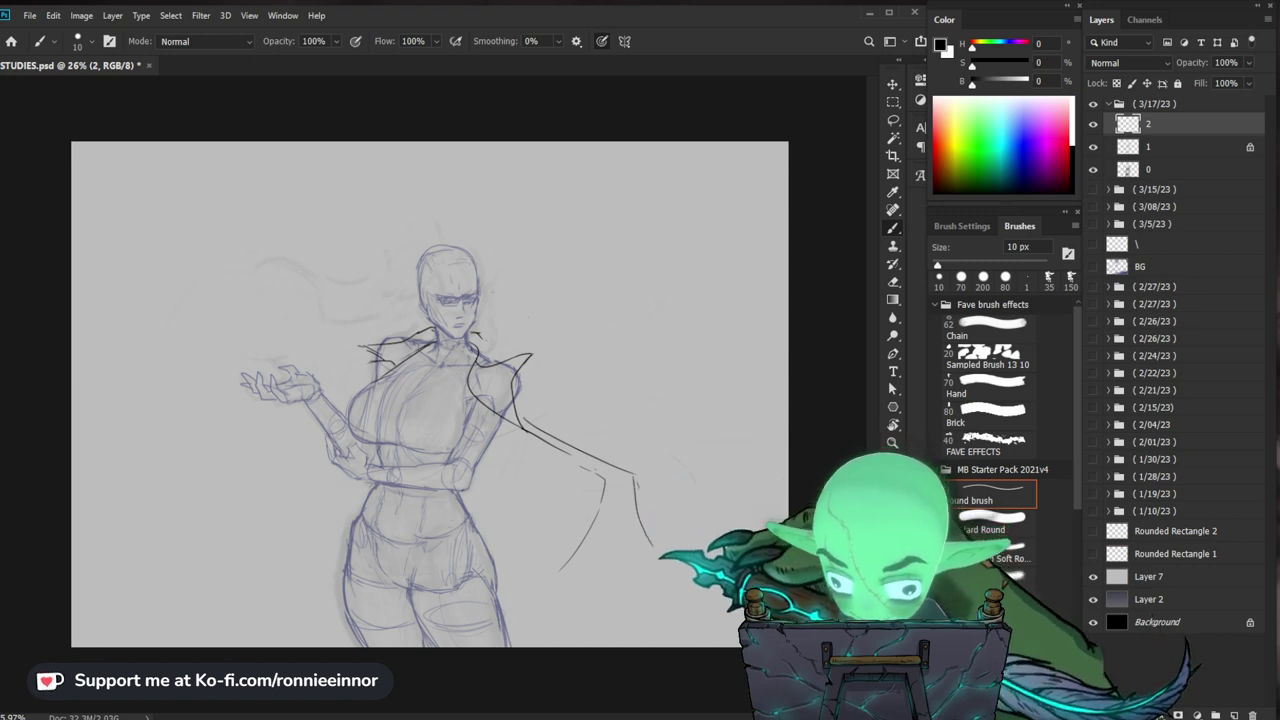
left_click_drag(615, 598, 510, 632)
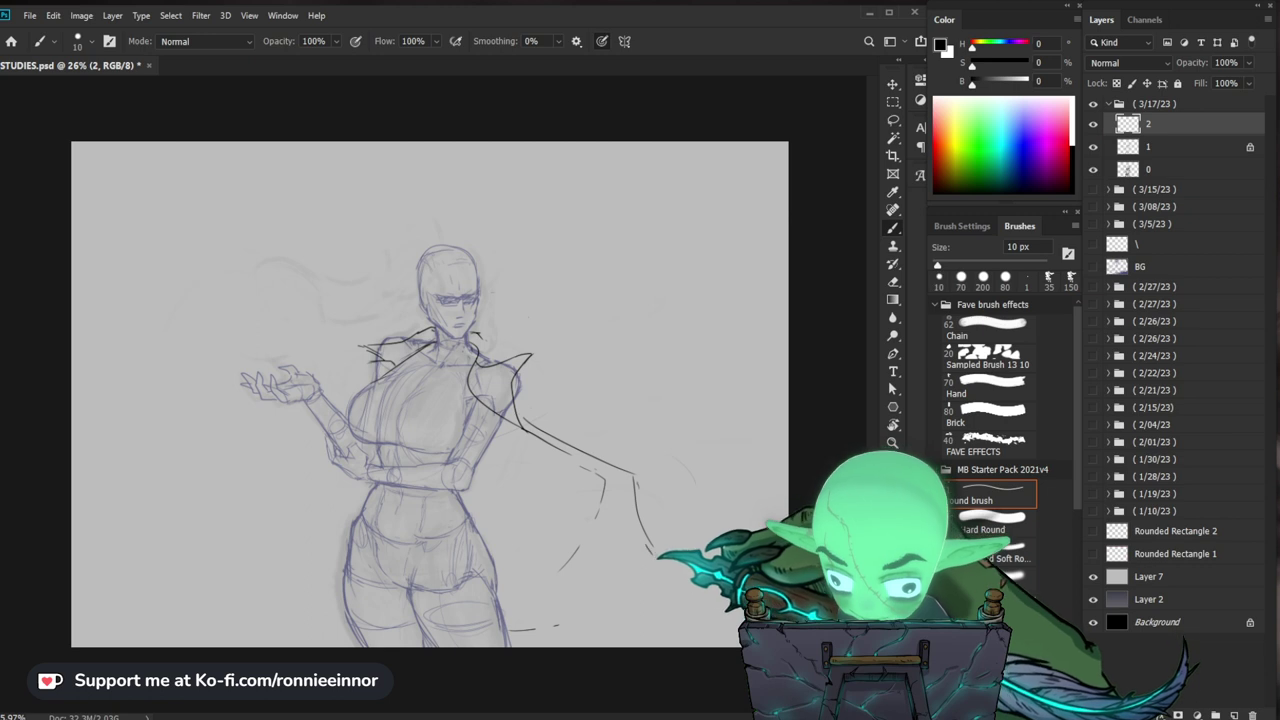
mouse_move(625, 603)
left_mouse_down()
mouse_move(505, 633)
mouse_move(605, 545)
left_mouse_up()
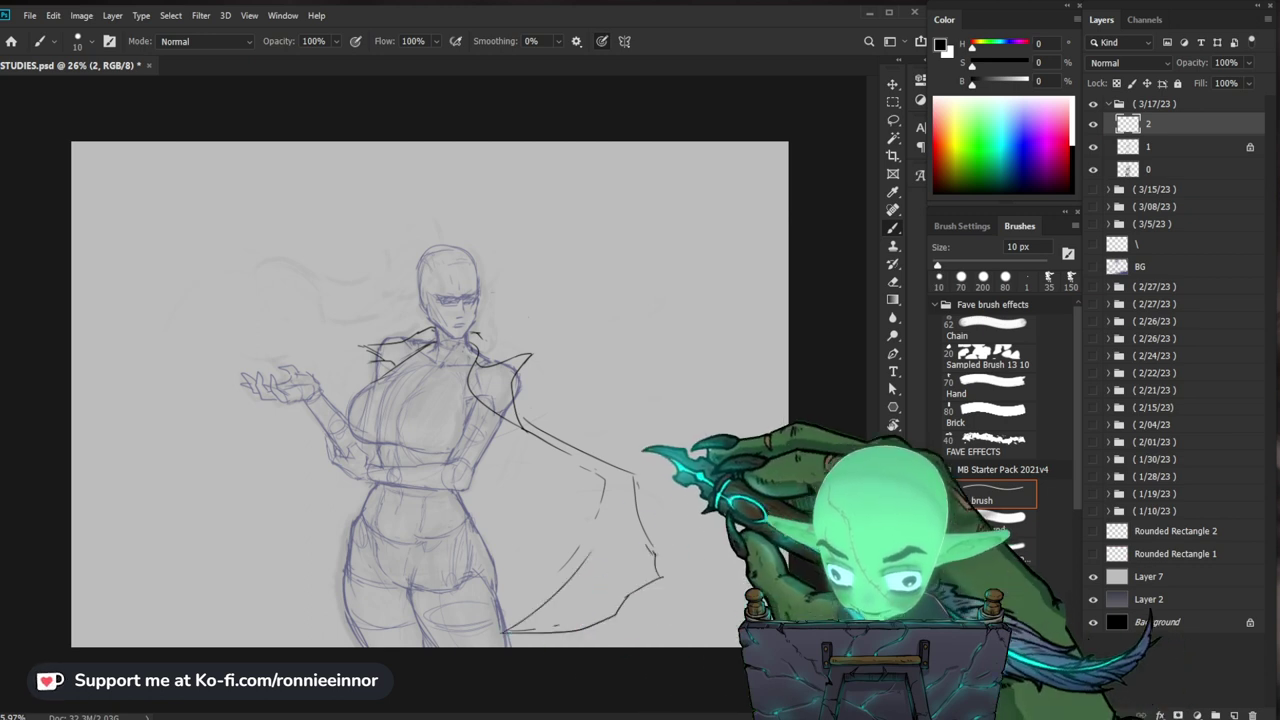
mouse_move(507, 632)
left_mouse_down()
mouse_move(598, 543)
mouse_move(494, 647)
mouse_move(613, 616)
mouse_move(540, 647)
left_mouse_up()
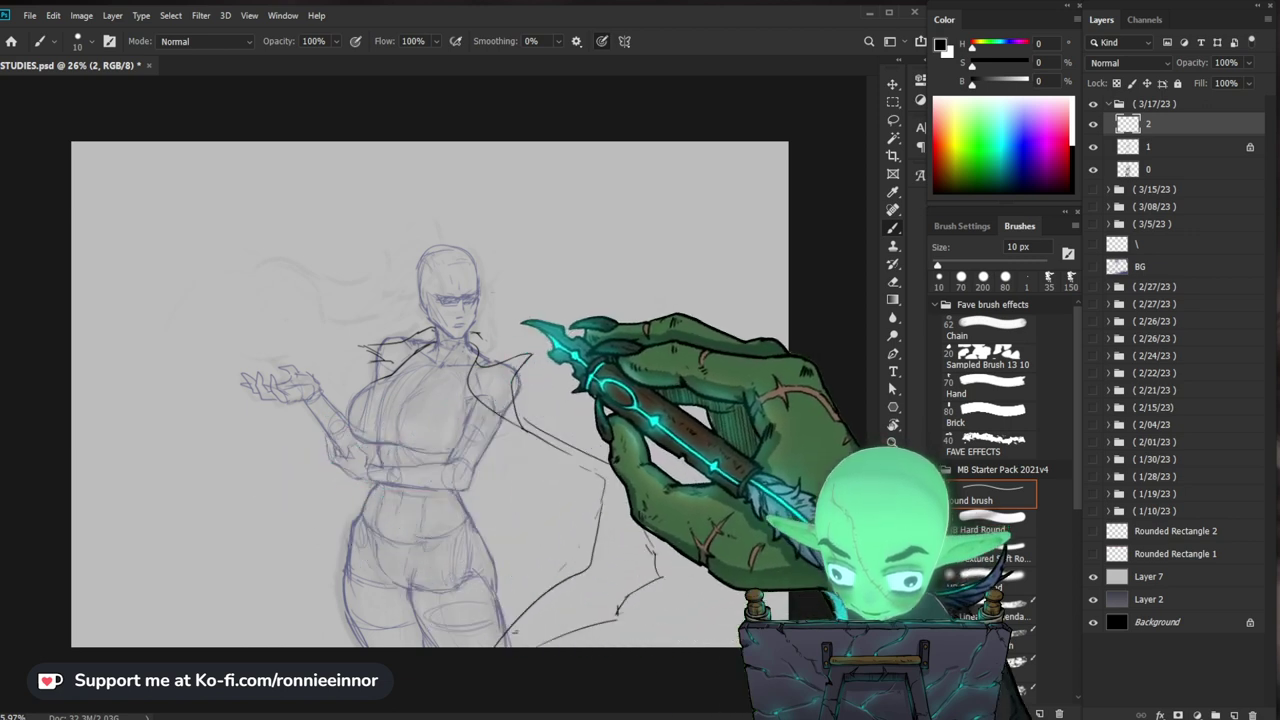
key("ctrl+z")
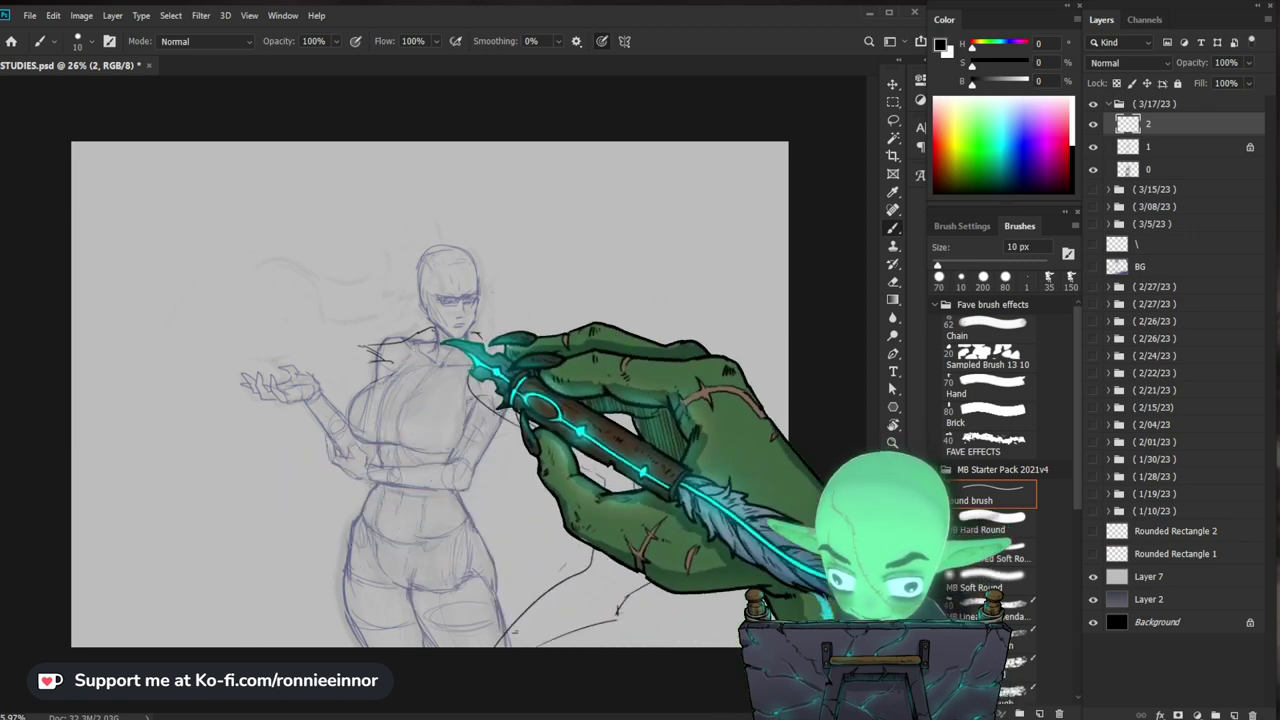
Step: Refine the collar with folded, pointed lapels on both sides of the neck and add a spiked edge at the right-hand shoulder
left_click_drag(437, 343, 375, 384)
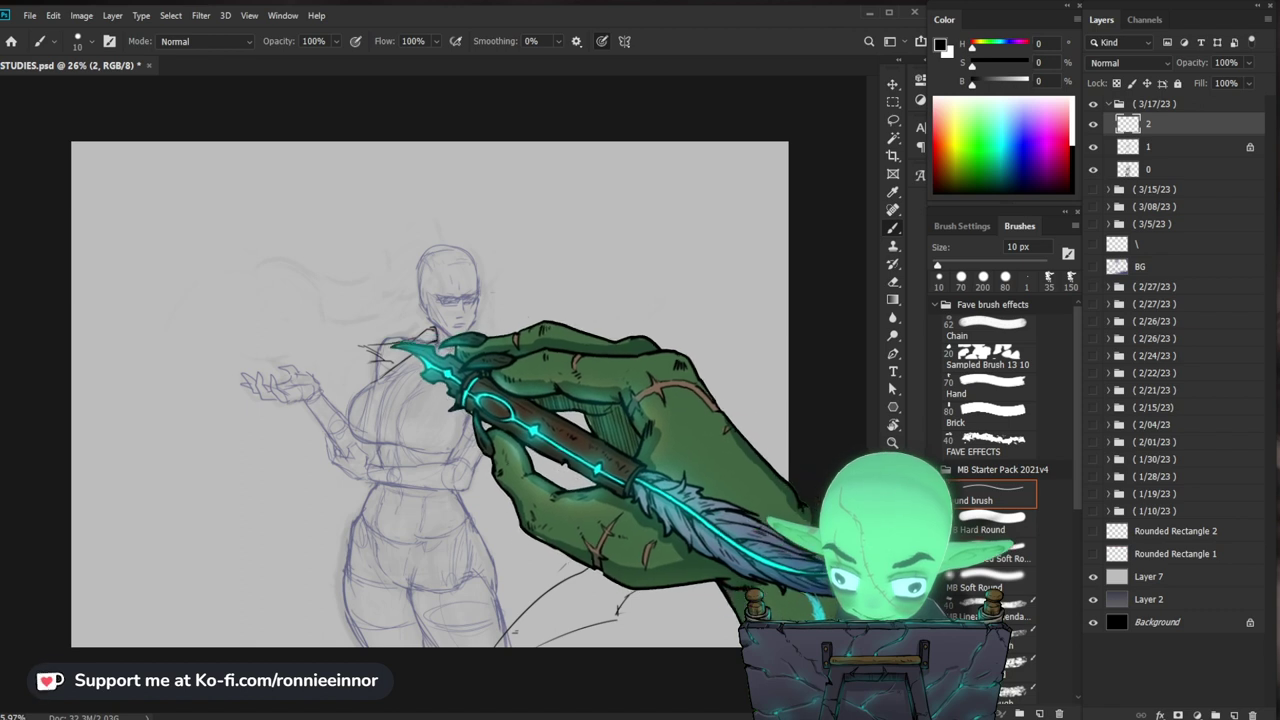
left_click_drag(394, 344, 371, 385)
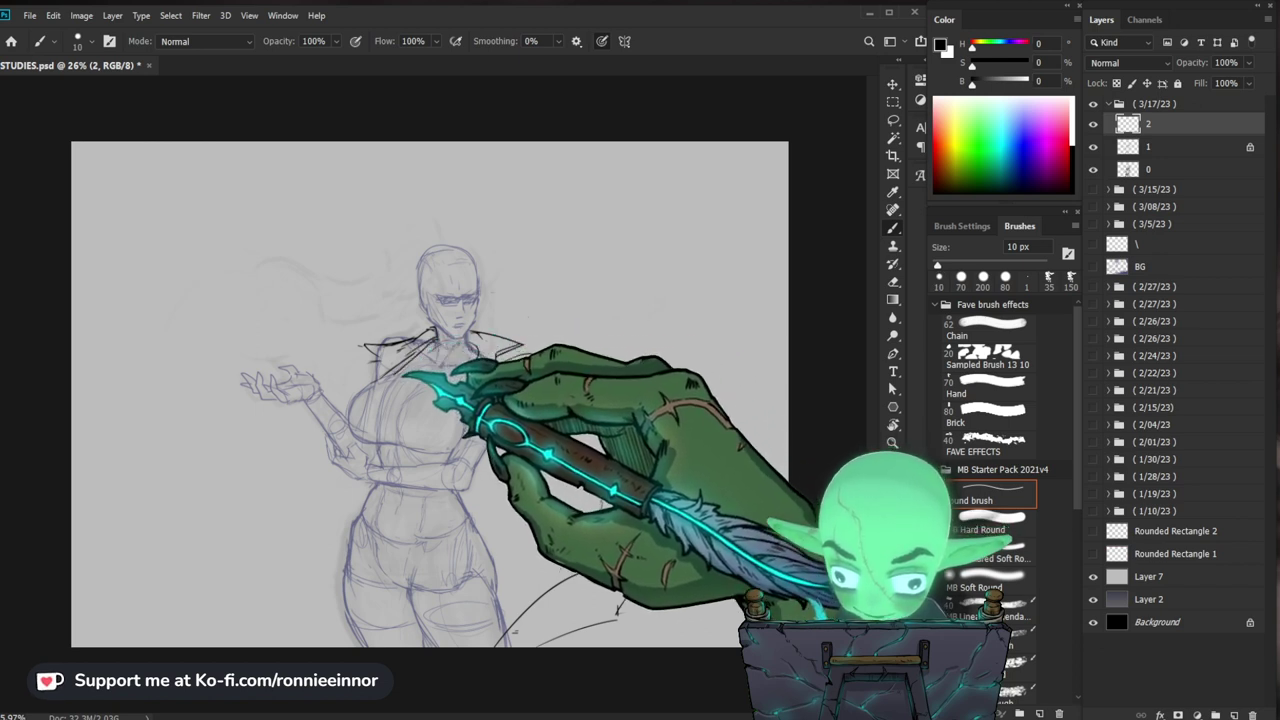
left_click_drag(392, 371, 415, 357)
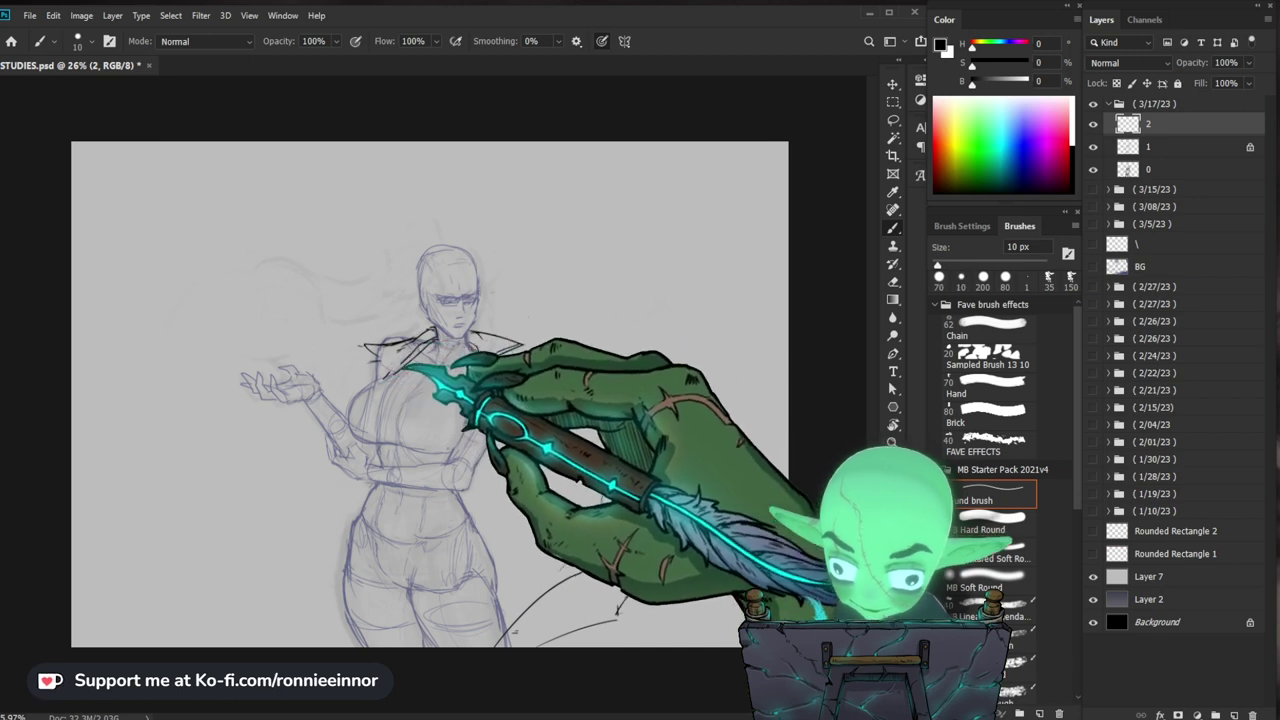
left_click_drag(402, 367, 384, 378)
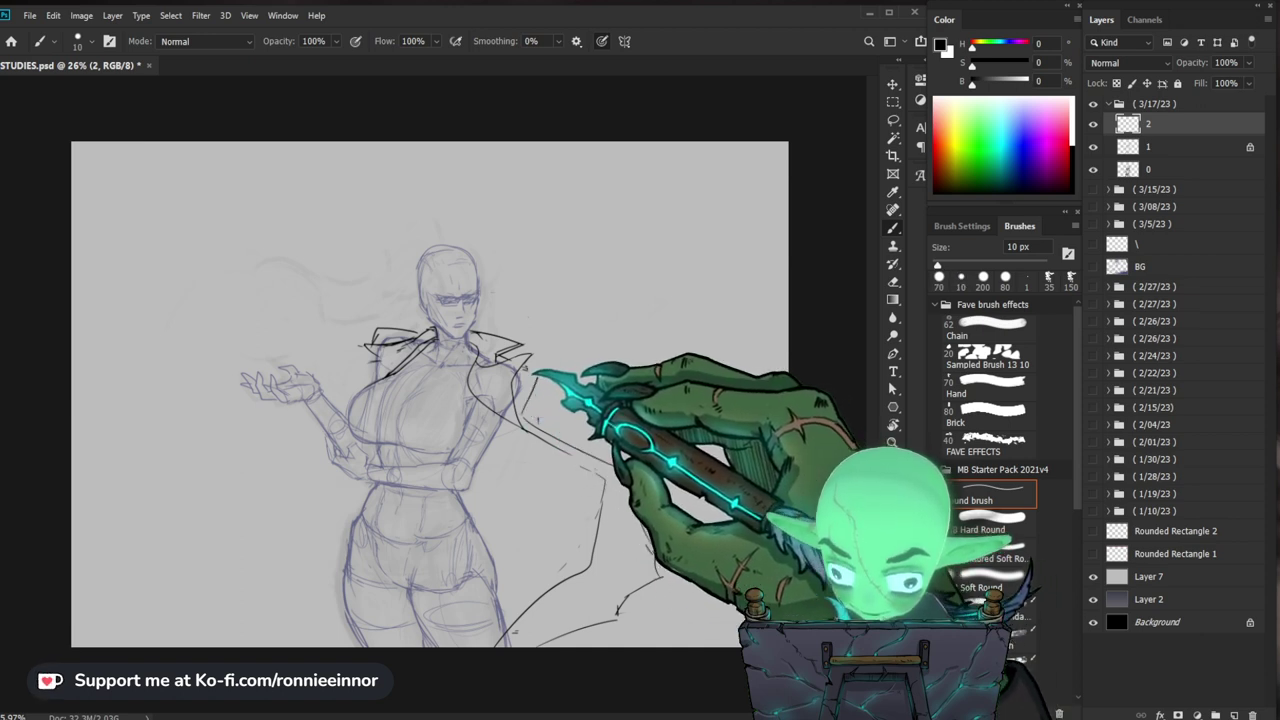
left_click_drag(525, 369, 532, 373)
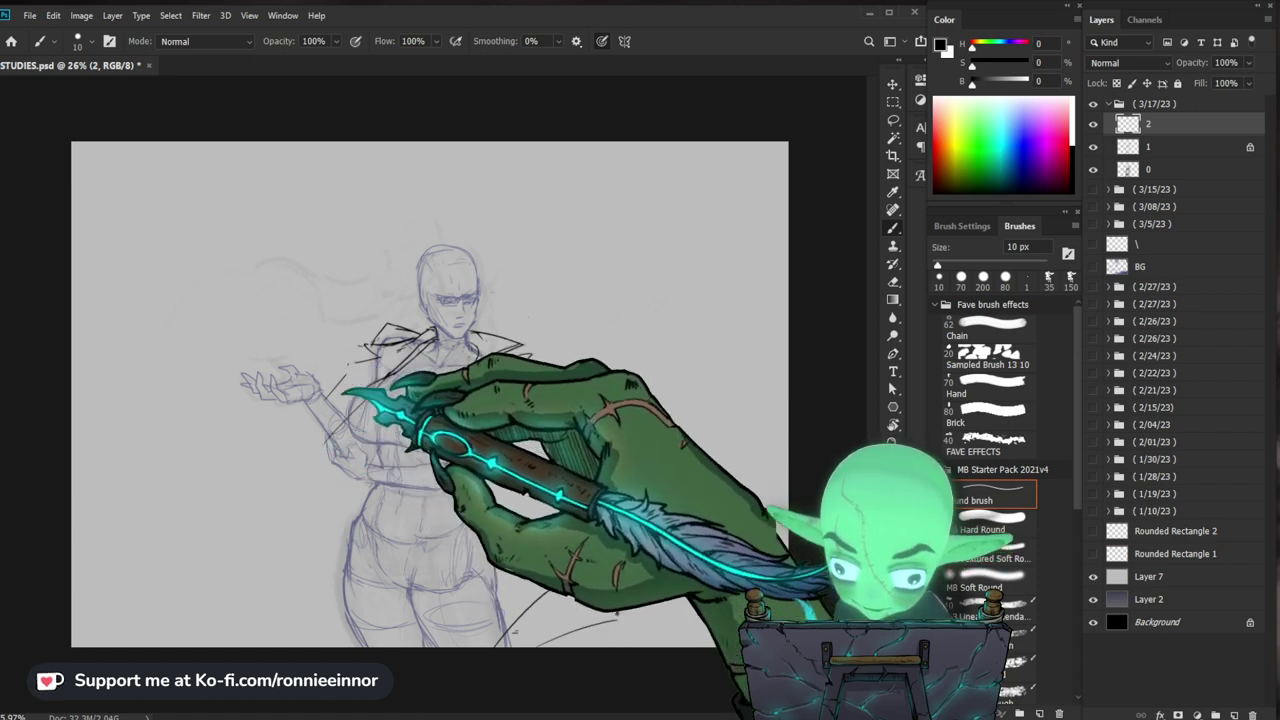
Step: Sketch the cape's other half, sweeping from the left-hand shoulder behind the raised arm to an angular outer edge and jagged hem
mouse_move(355, 364)
left_mouse_down()
mouse_move(270, 551)
mouse_move(378, 422)
mouse_move(343, 426)
mouse_move(322, 452)
mouse_move(254, 484)
left_mouse_up()
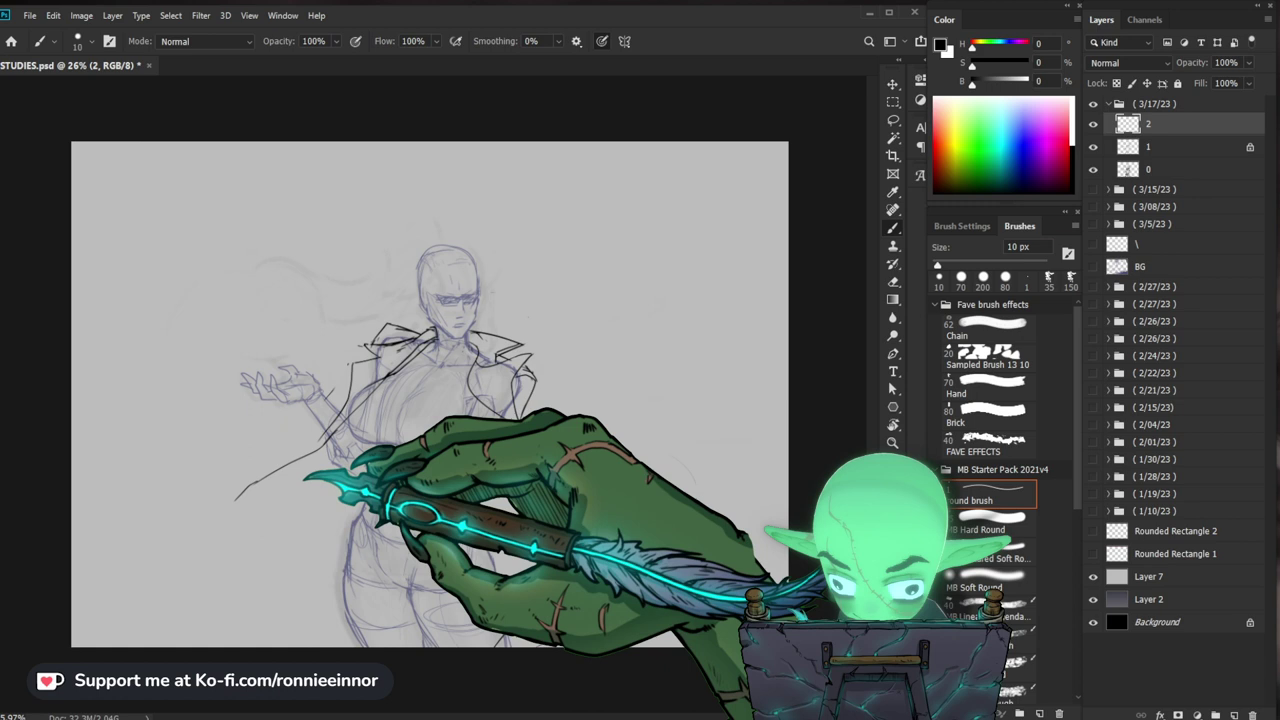
left_click_drag(254, 485, 192, 552)
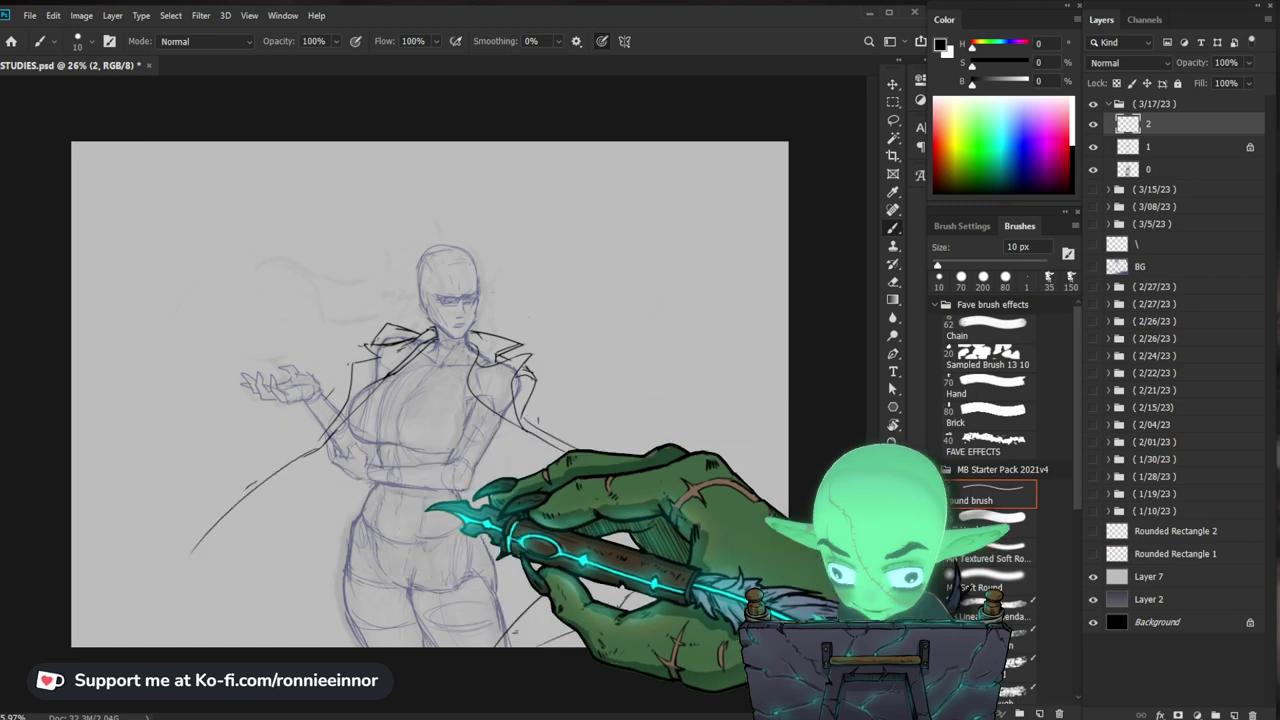
key("ctrl+z")
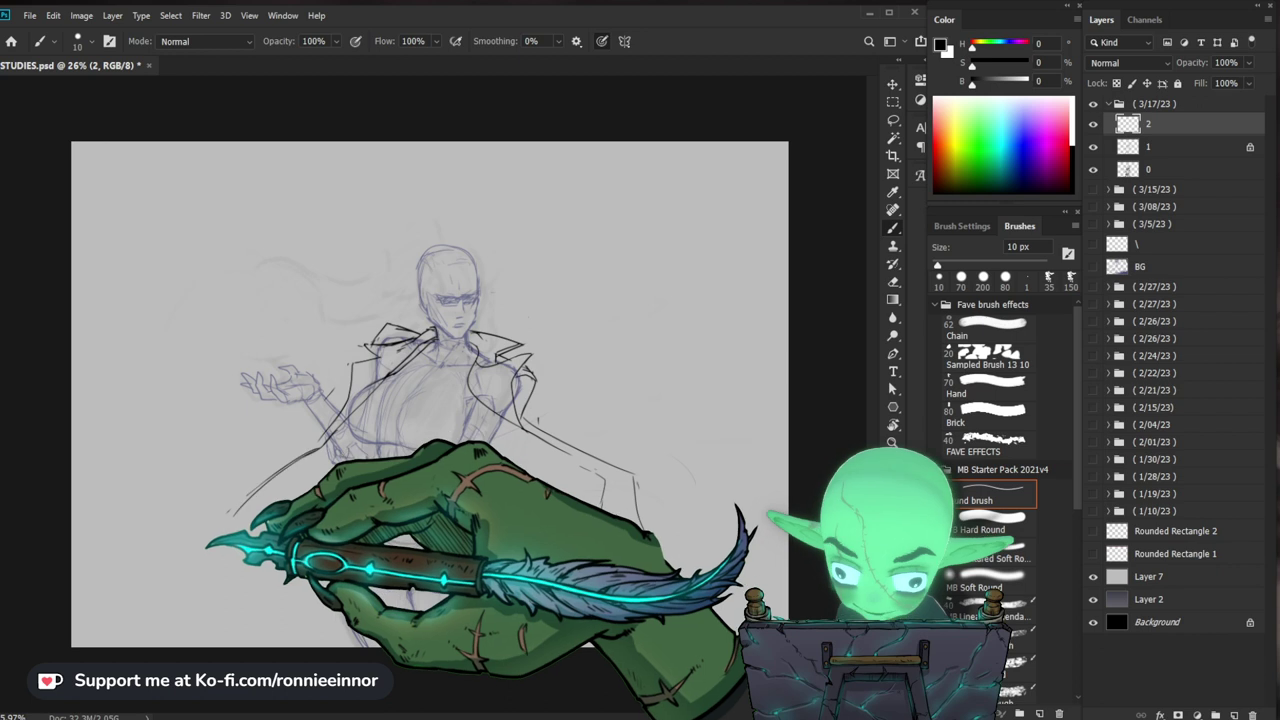
left_click_drag(230, 523, 115, 547)
left_click_drag(123, 463, 103, 588)
left_click_drag(123, 463, 210, 427)
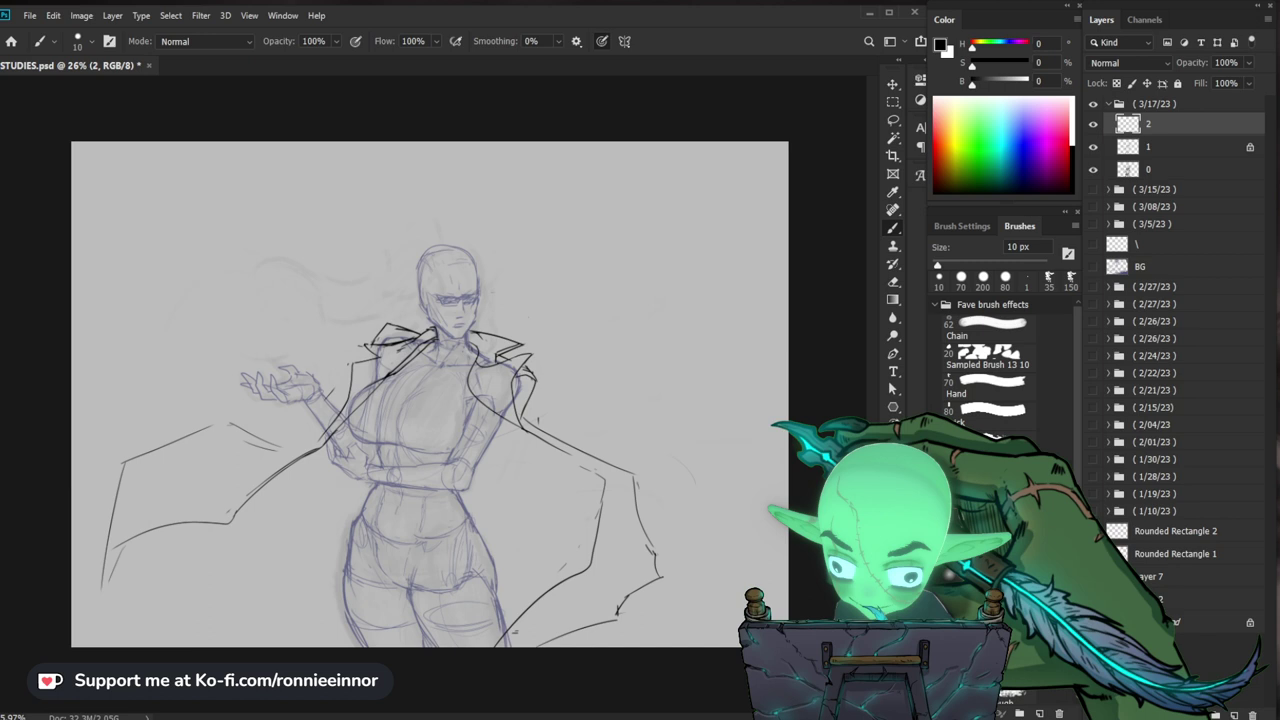
Step: Erase the cape lines overlapping the raised arm and draw the clothing contour along the left side of the chest
key("e")
left_click_drag(357, 434, 346, 437)
key("b")
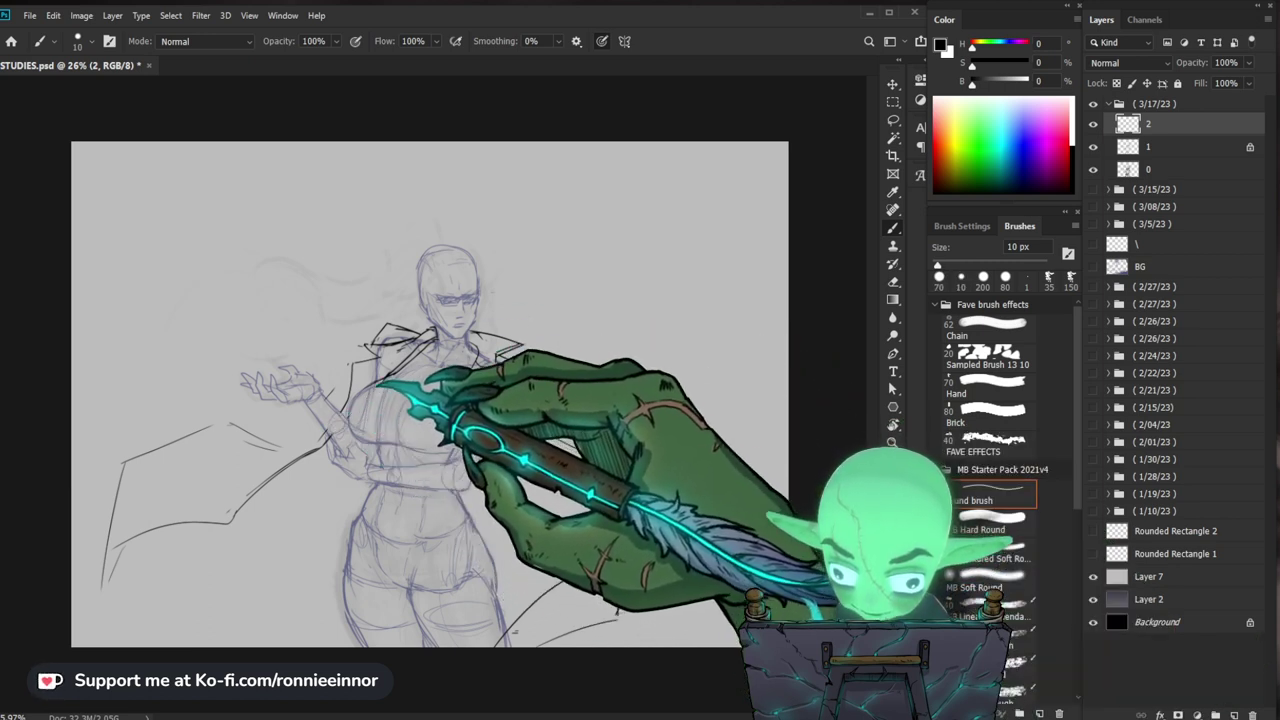
left_click_drag(378, 385, 348, 411)
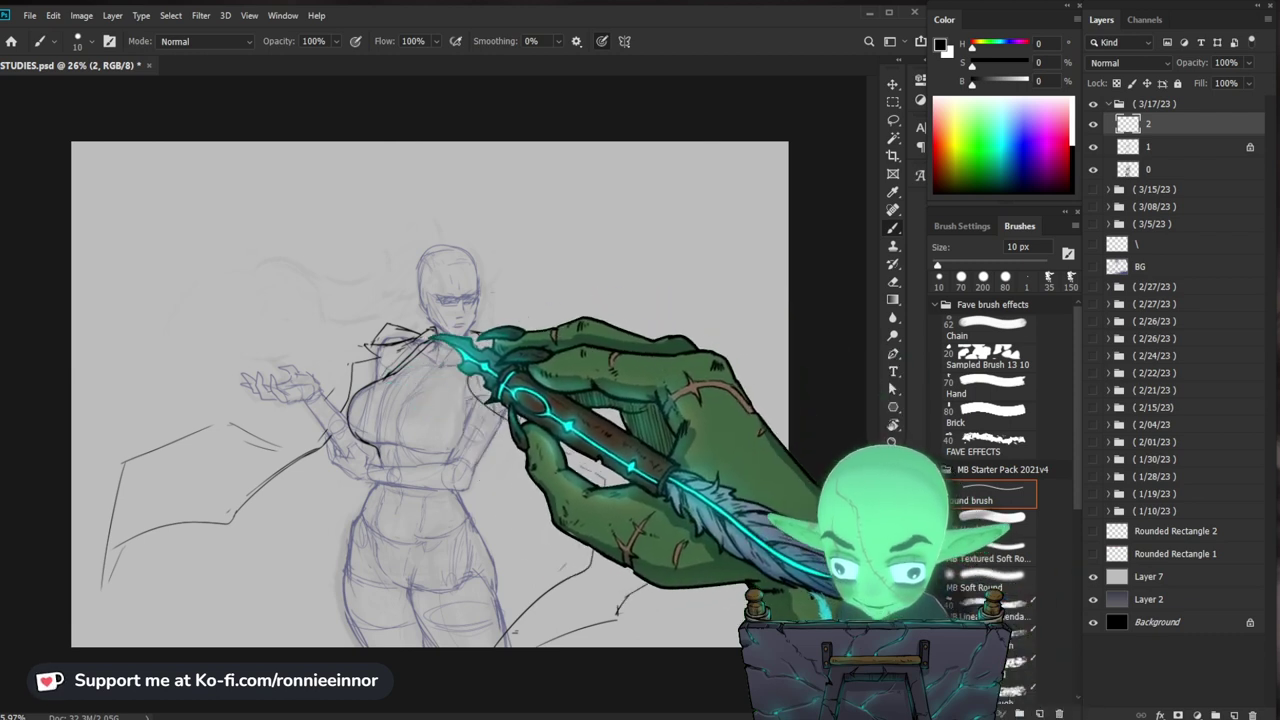
Step: Draw the coat collar and neckline around the figure's neck on layer 2 with the 10 px brush, erasing stray strokes
key("e")
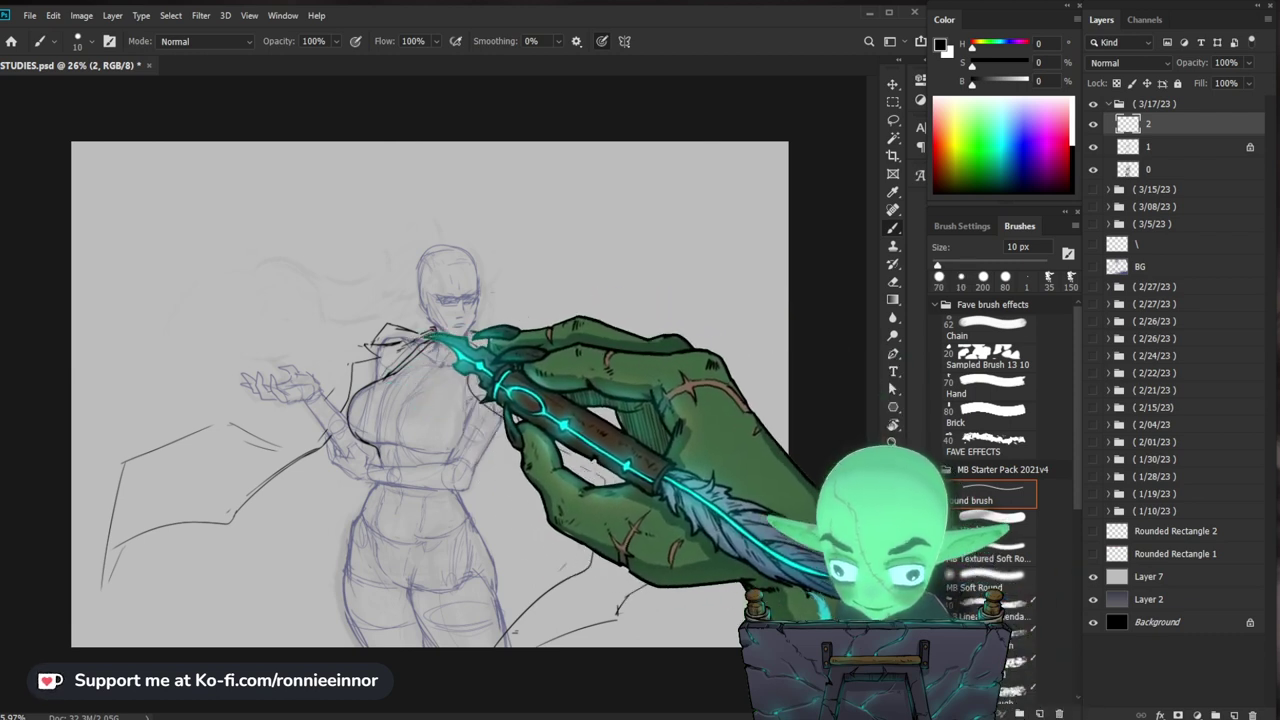
left_click_drag(432, 334, 437, 345)
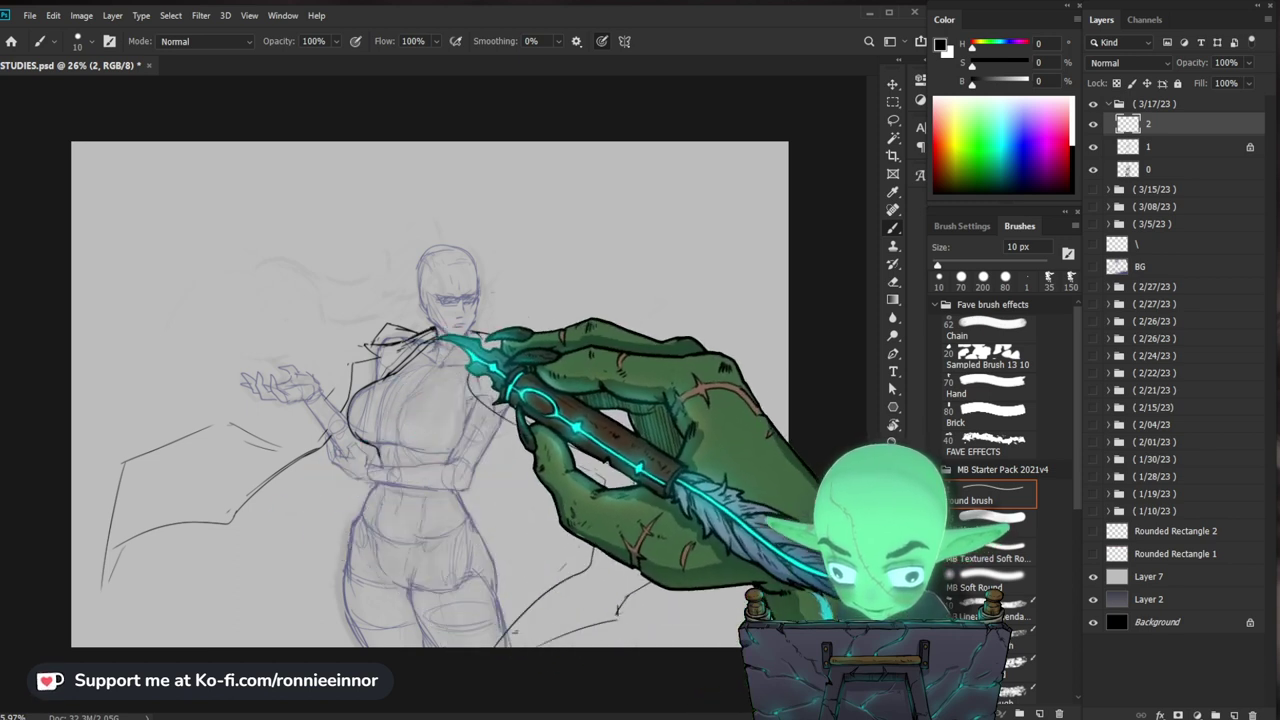
key("e")
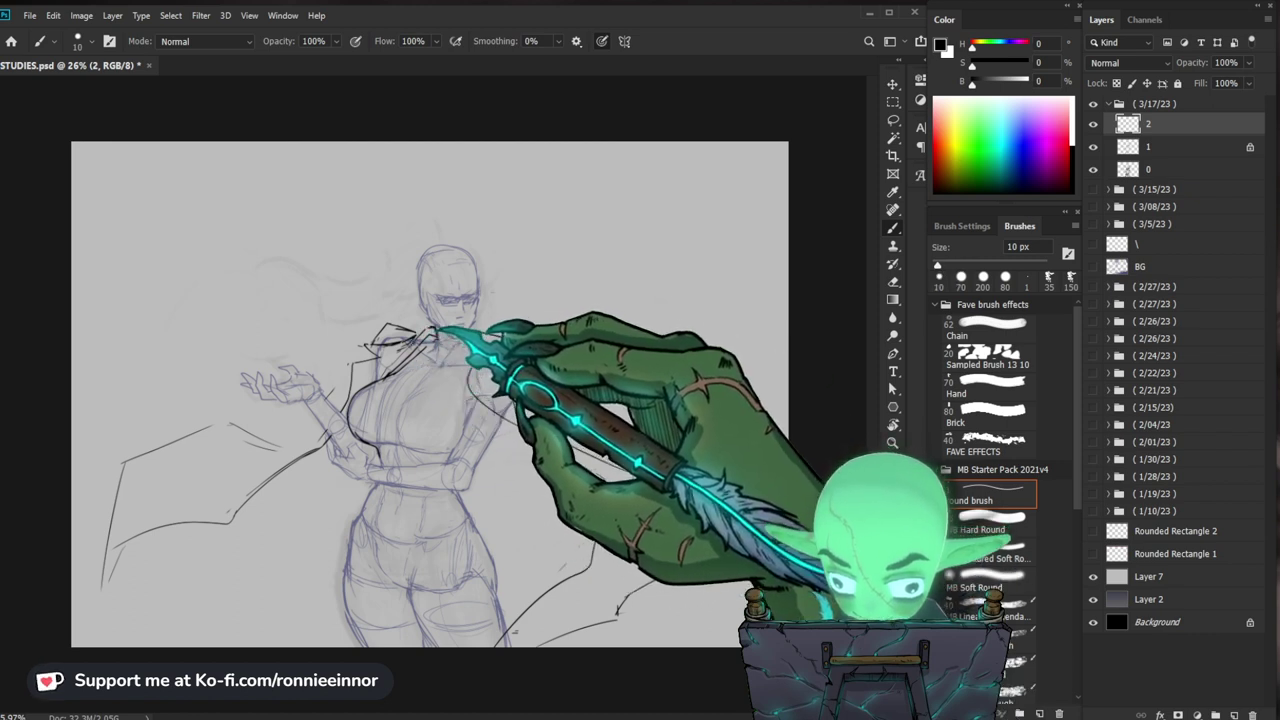
key("e")
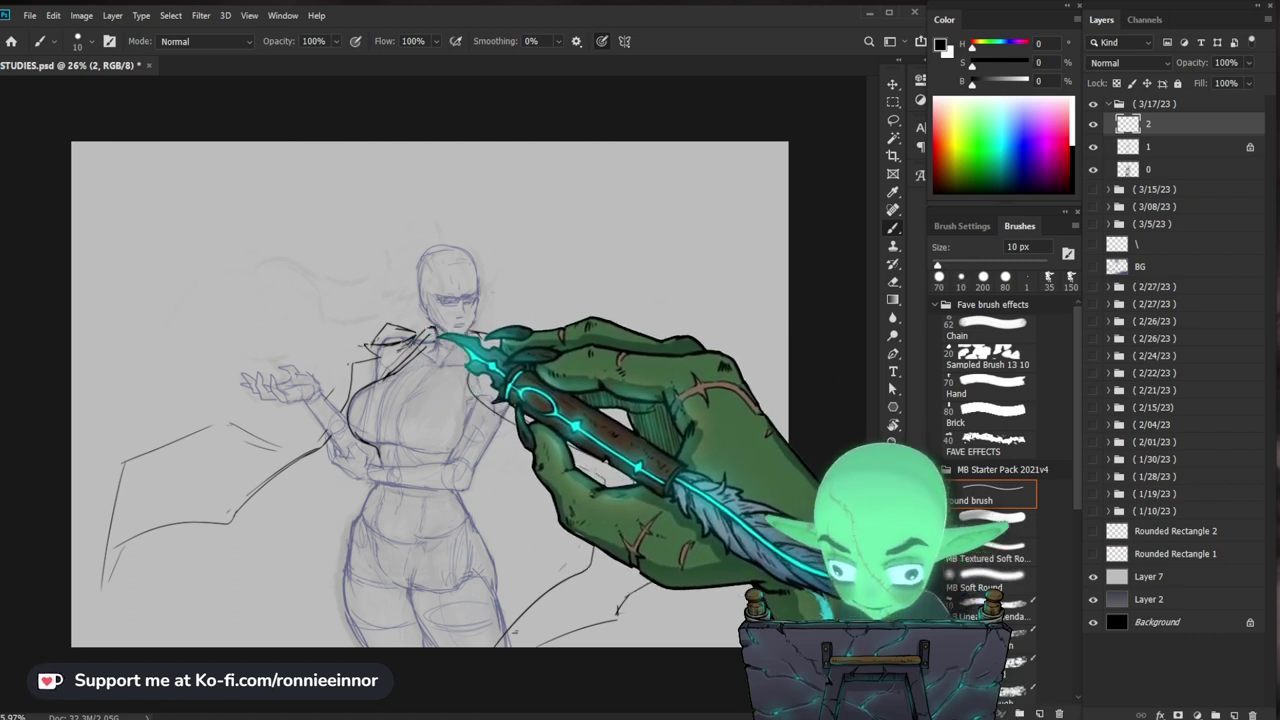
left_click_drag(439, 336, 444, 346)
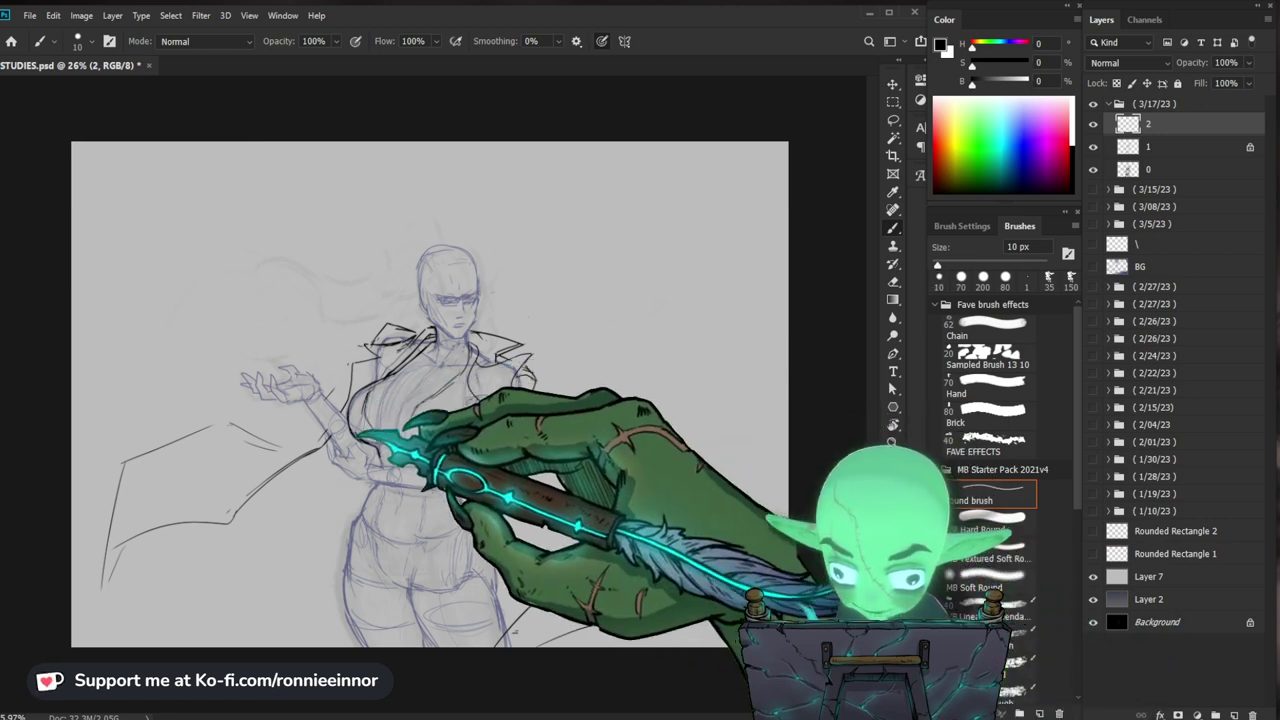
Step: Sketch the edges and lower folds of the billowing coat on both sides of the figure's hips and thighs
left_click_drag(364, 437, 384, 445)
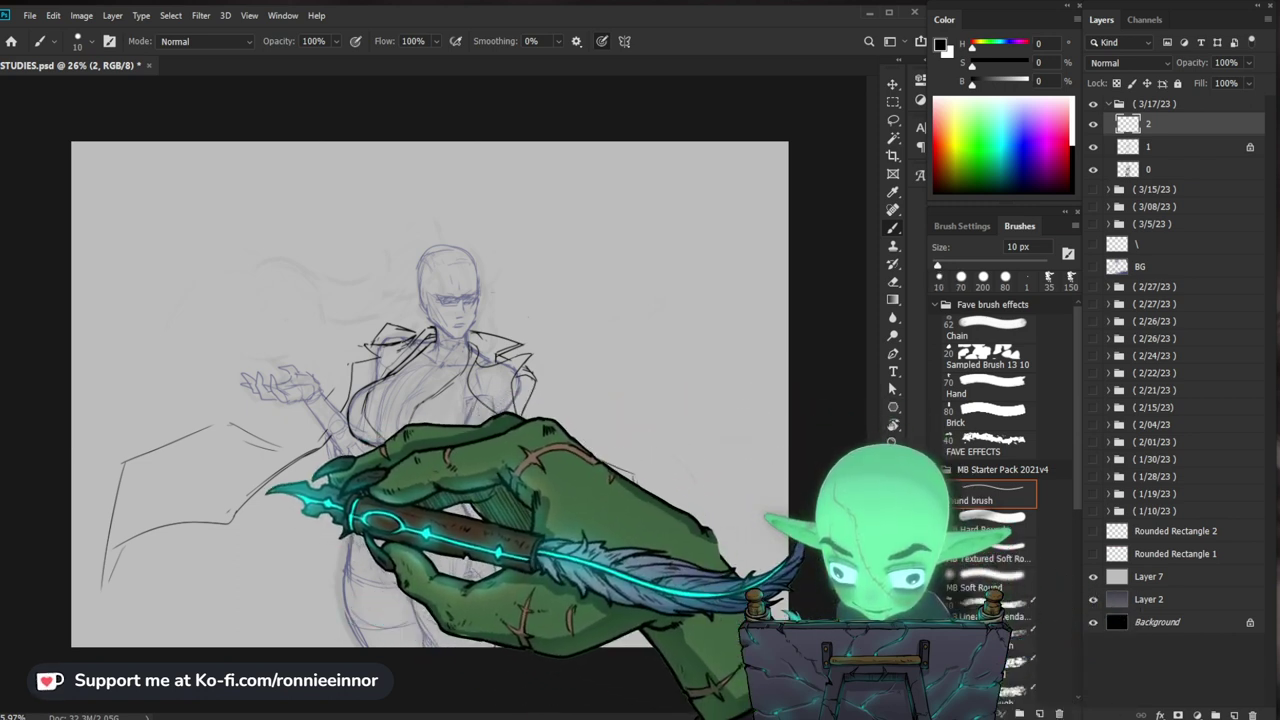
left_click_drag(229, 438, 277, 536)
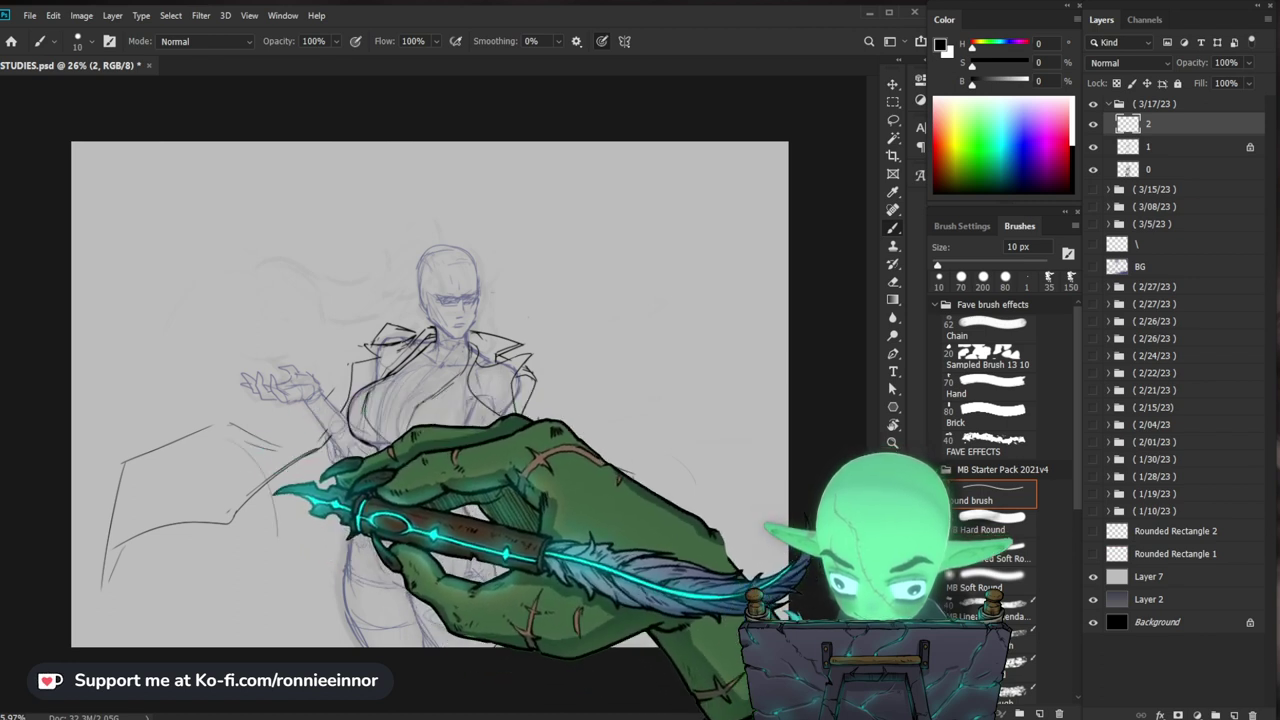
mouse_move(268, 487)
left_mouse_down()
mouse_move(273, 525)
mouse_move(249, 577)
mouse_move(265, 605)
mouse_move(327, 624)
mouse_move(252, 584)
mouse_move(258, 618)
mouse_move(290, 635)
mouse_move(368, 628)
left_mouse_up()
key("e")
key("b")
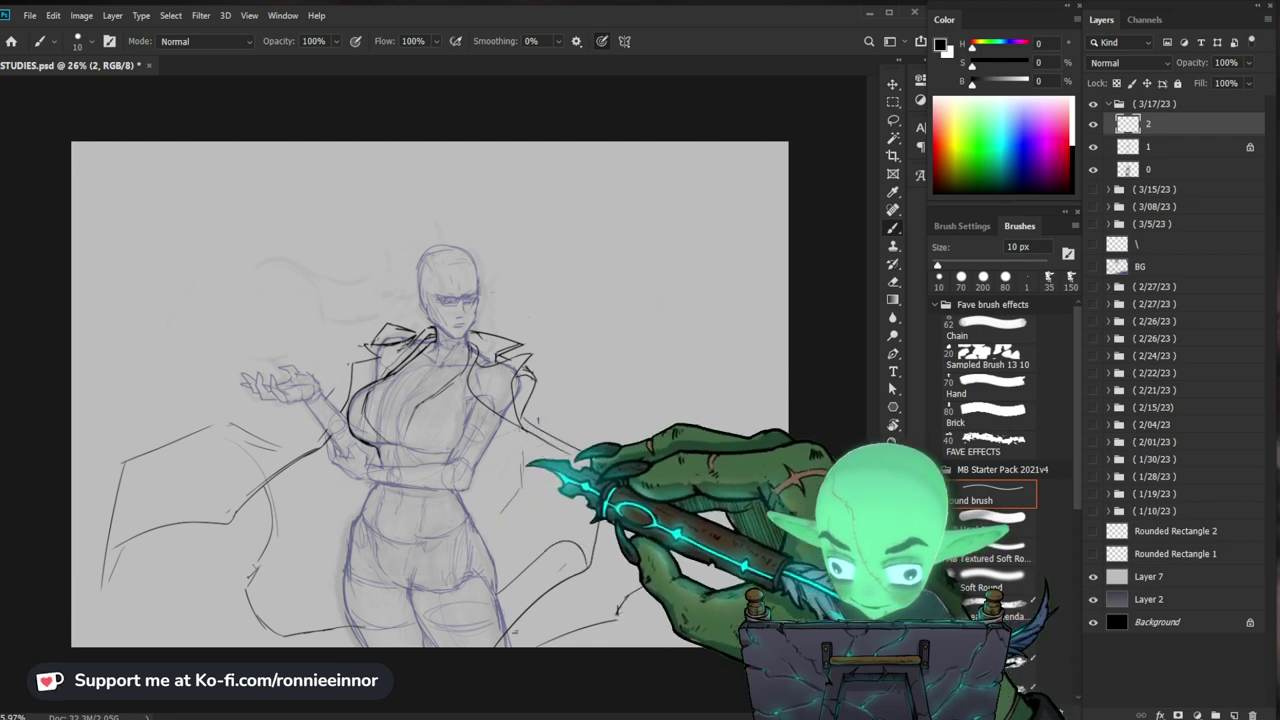
left_click_drag(515, 483, 494, 525)
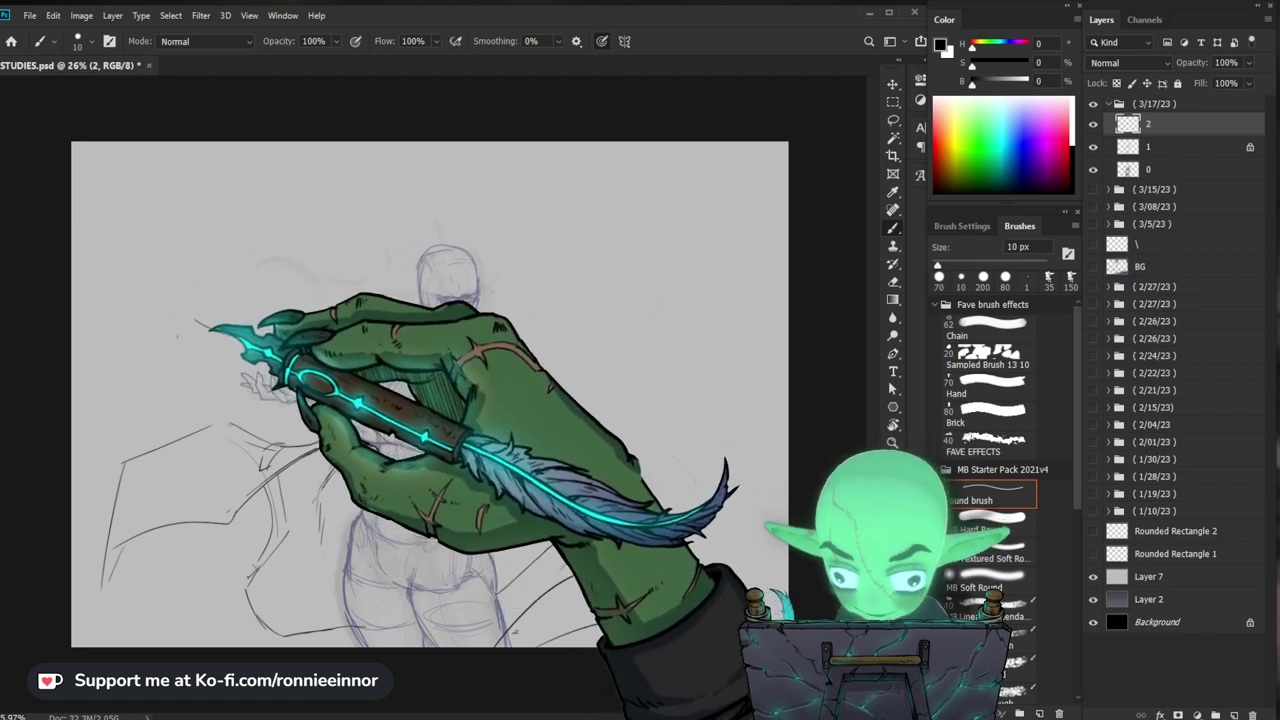
Step: Outline the loose flowing shape trailing past the raised hand and extend the coat edge beside the folded arm
left_click_drag(197, 321, 271, 347)
mouse_move(195, 321)
left_mouse_down()
mouse_move(185, 368)
mouse_move(213, 382)
left_mouse_up()
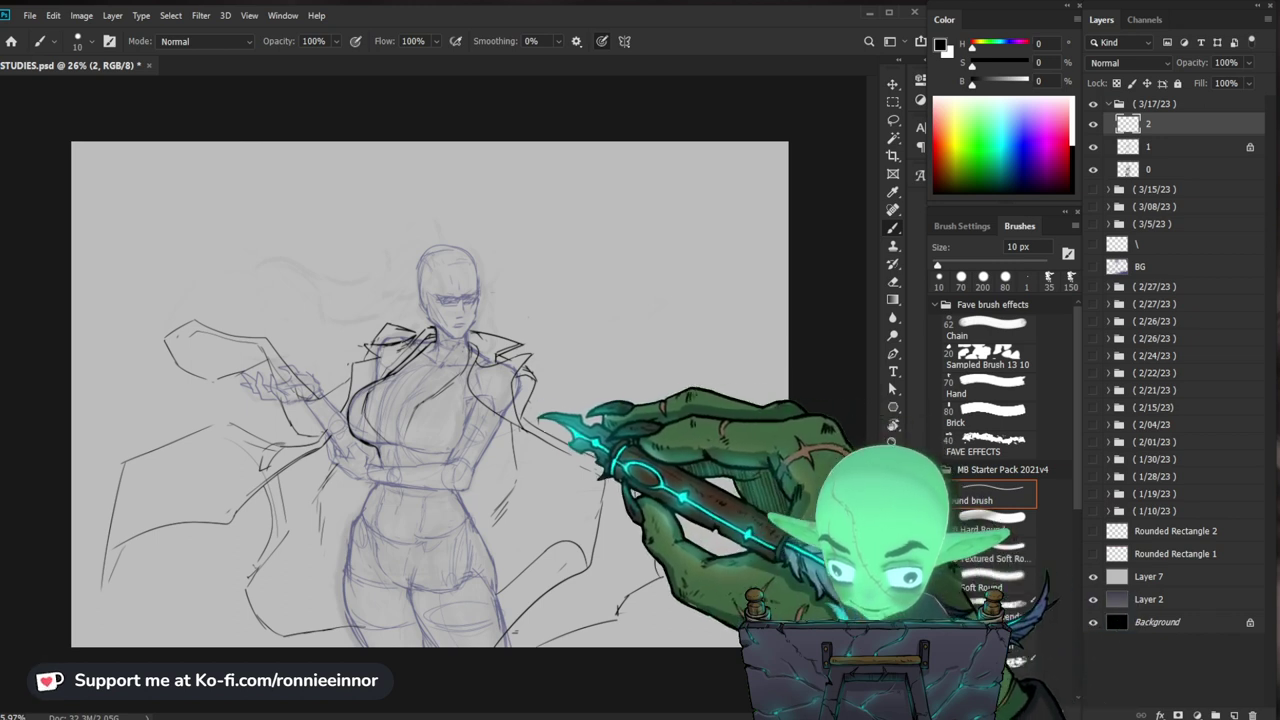
left_click_drag(578, 452, 592, 456)
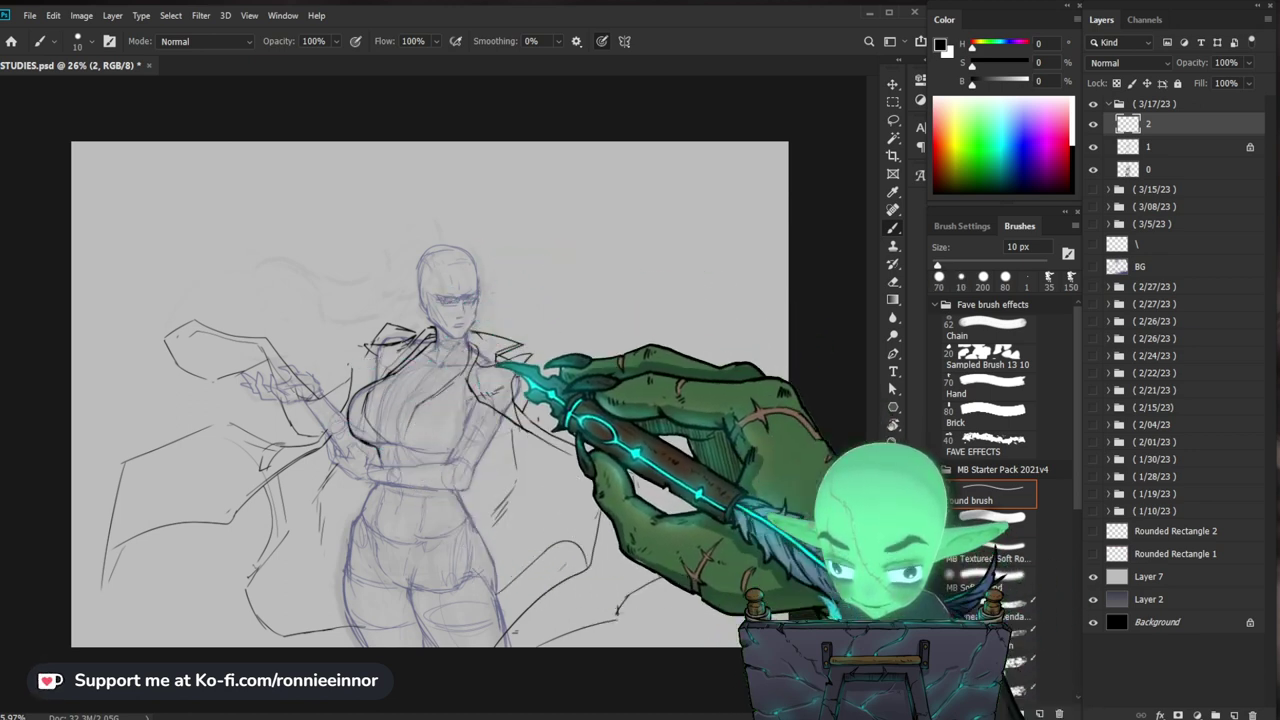
Step: Refine the coat's collar points, lapels and chest opening, erasing overlapping strokes along the neckline
mouse_move(430, 325)
left_mouse_down()
mouse_move(491, 325)
mouse_move(436, 371)
left_mouse_up()
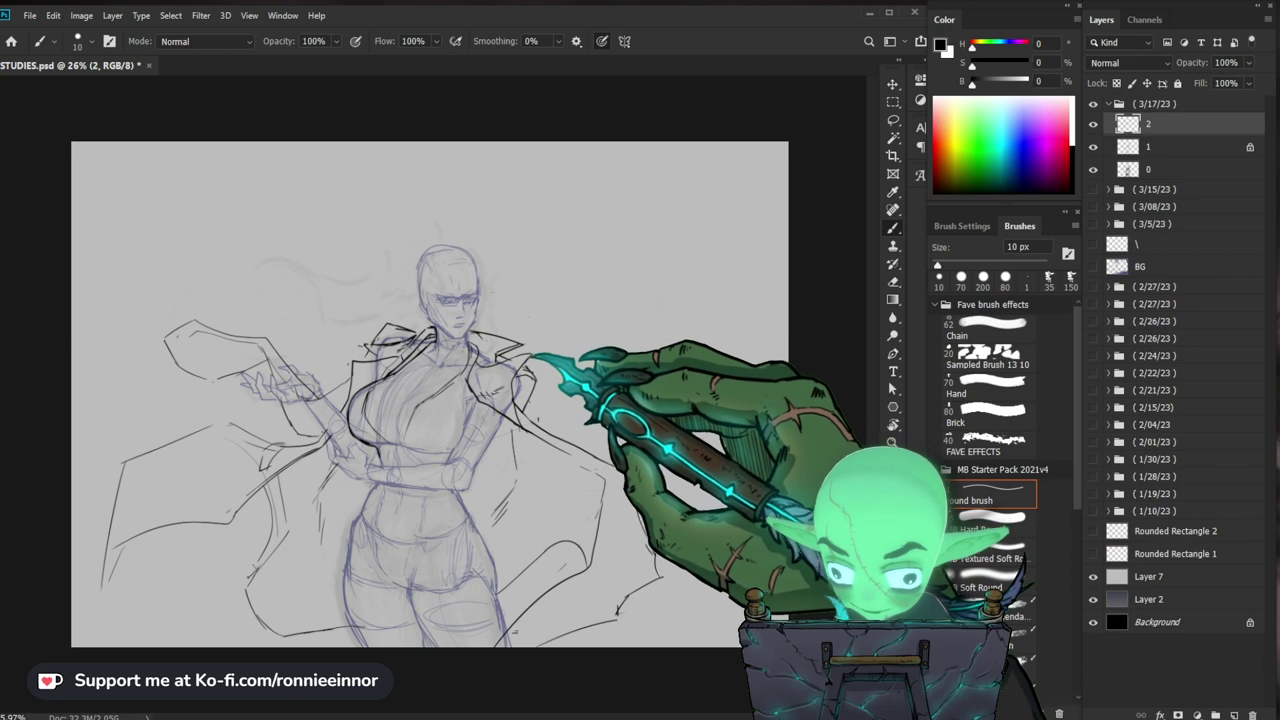
left_click_drag(523, 360, 514, 363)
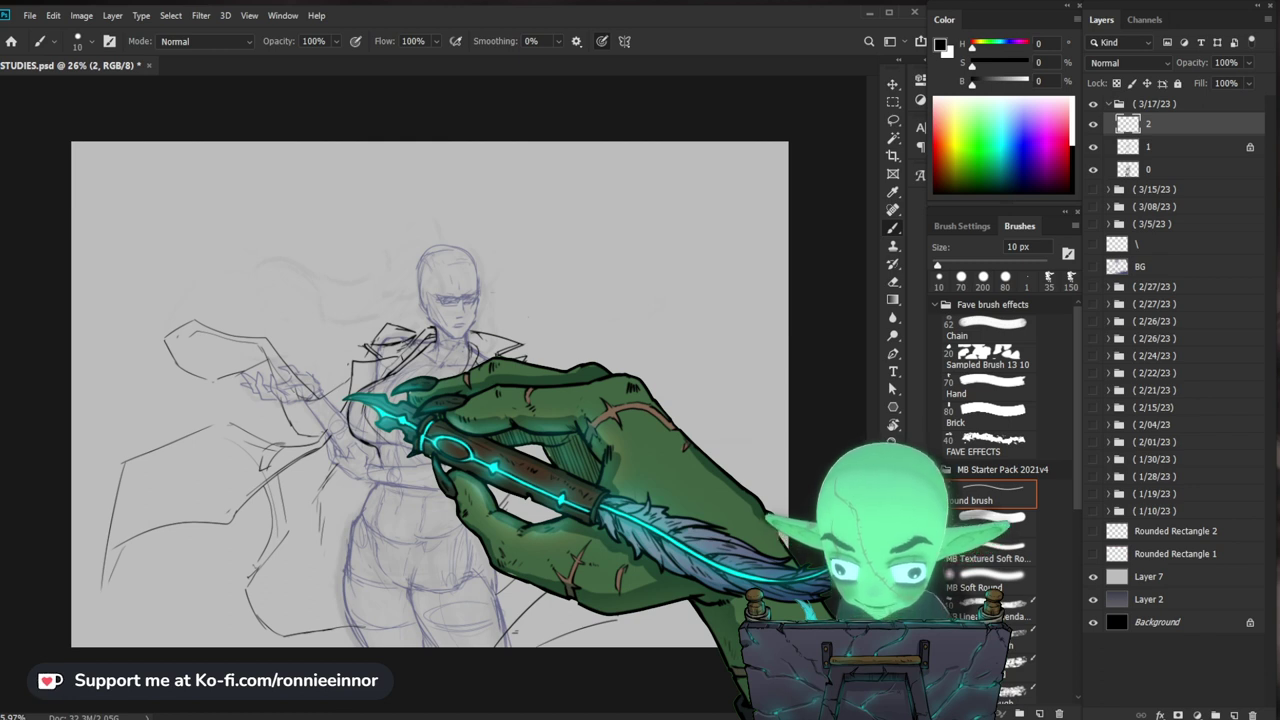
key("e")
left_click_drag(345, 398, 350, 423)
key("b")
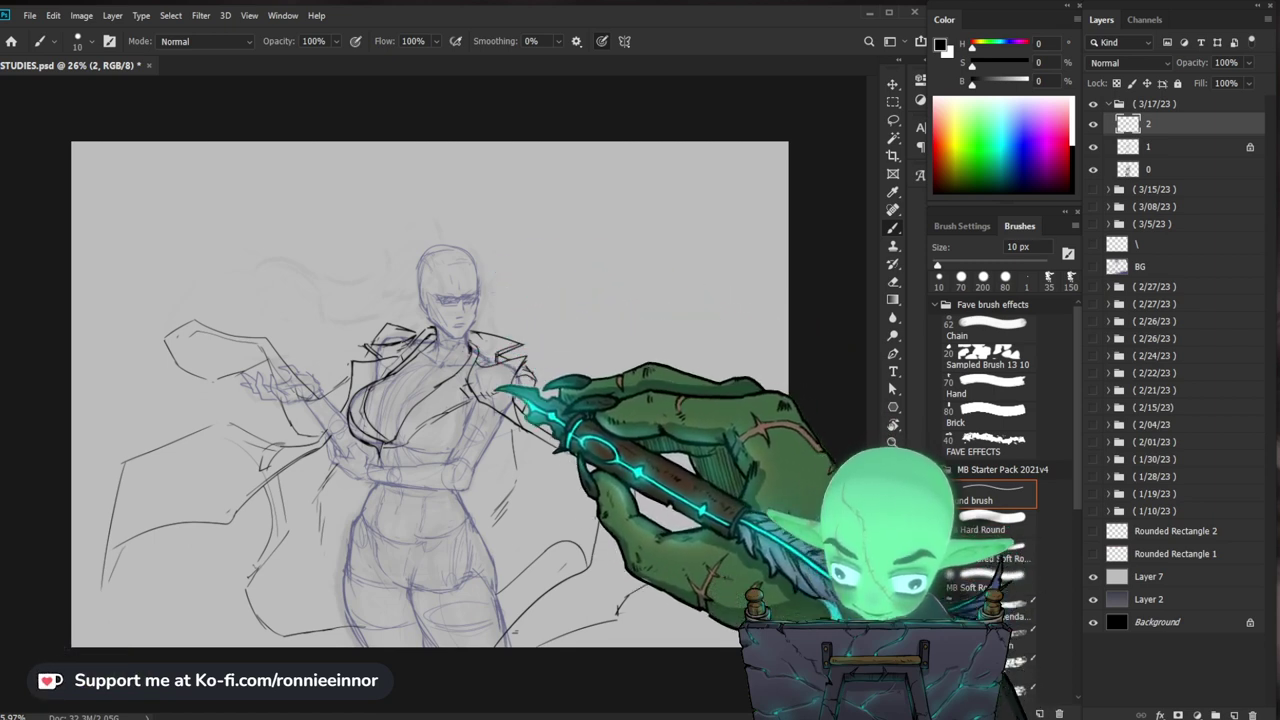
key("e")
key("b")
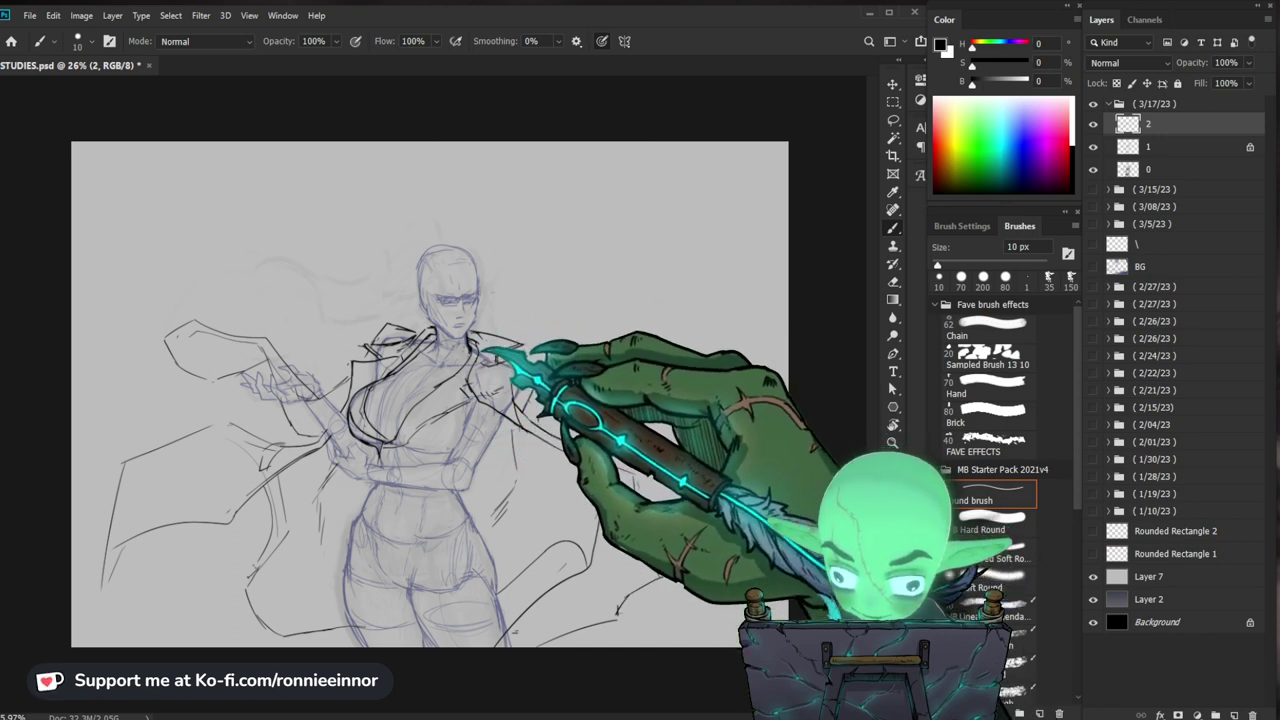
mouse_move(486, 348)
left_mouse_down()
mouse_move(473, 390)
mouse_move(492, 404)
mouse_move(495, 366)
mouse_move(482, 354)
mouse_move(485, 394)
mouse_move(651, 383)
left_mouse_up()
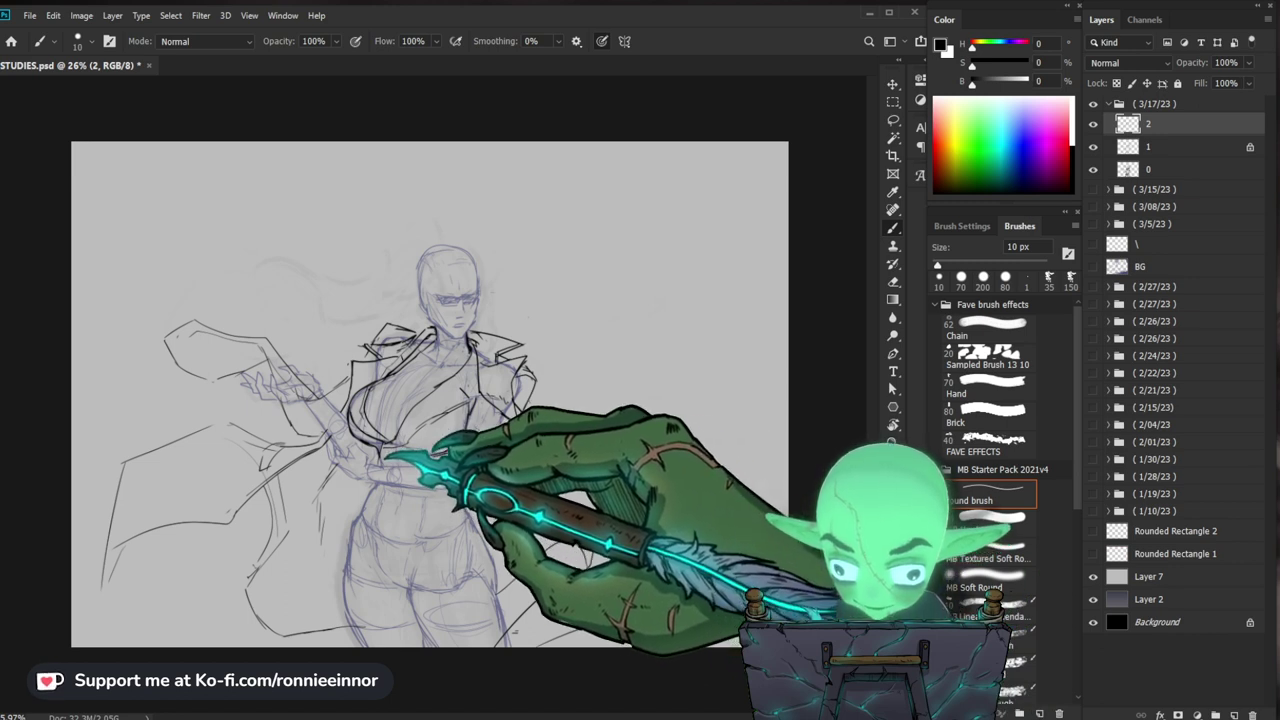
Step: Draw a small round fastening below the bust and define the top's curved contours, cleaning up excess lines
key("e")
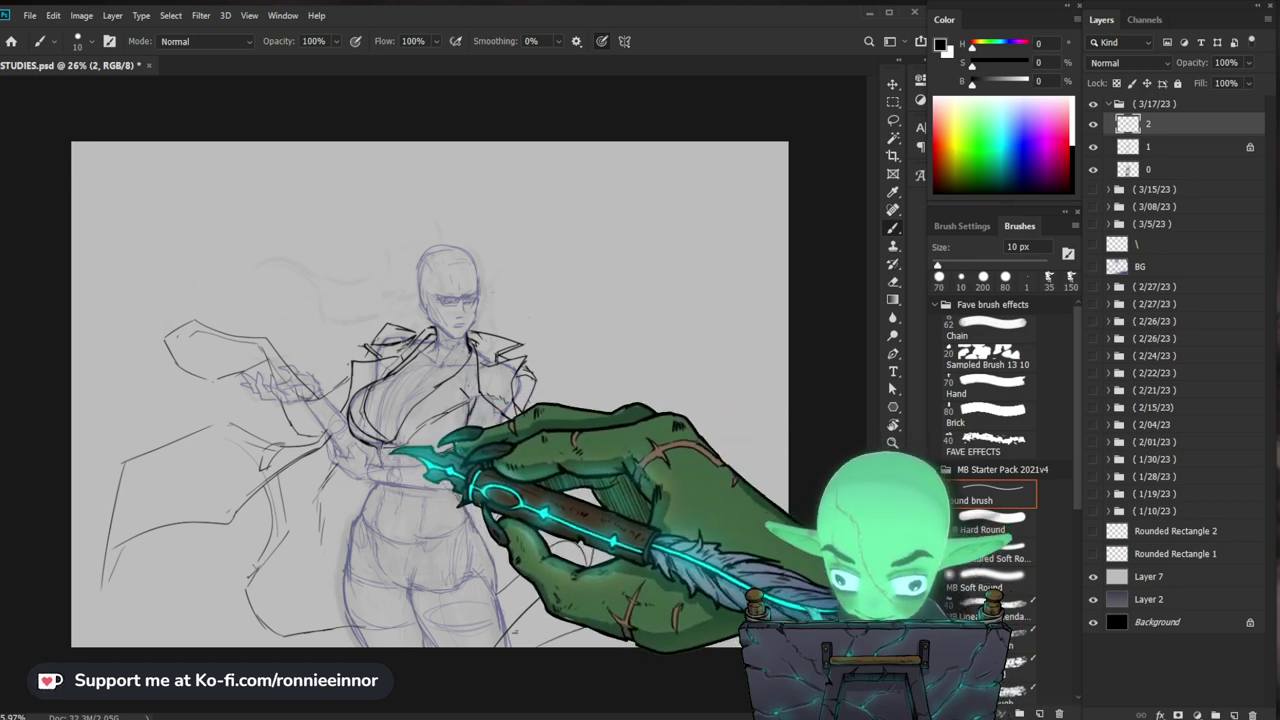
mouse_move(387, 447)
left_mouse_down()
mouse_move(397, 450)
mouse_move(385, 458)
left_mouse_up()
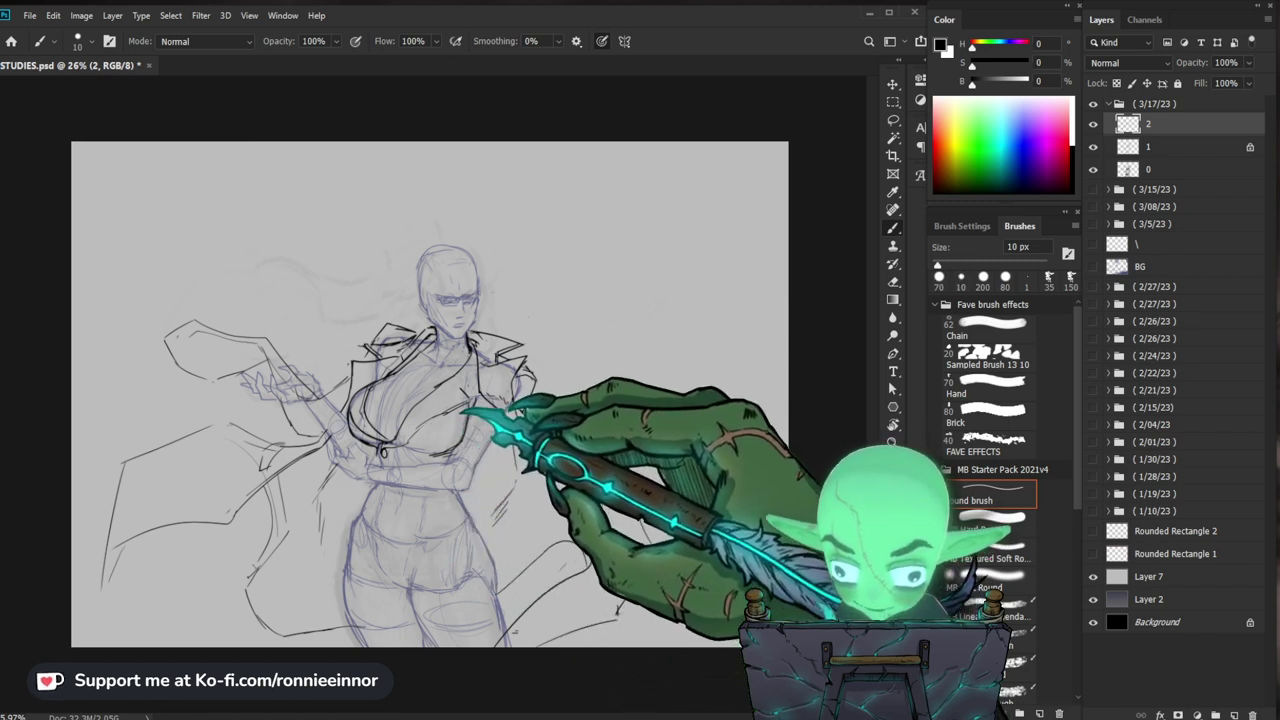
left_click_drag(430, 437, 468, 404)
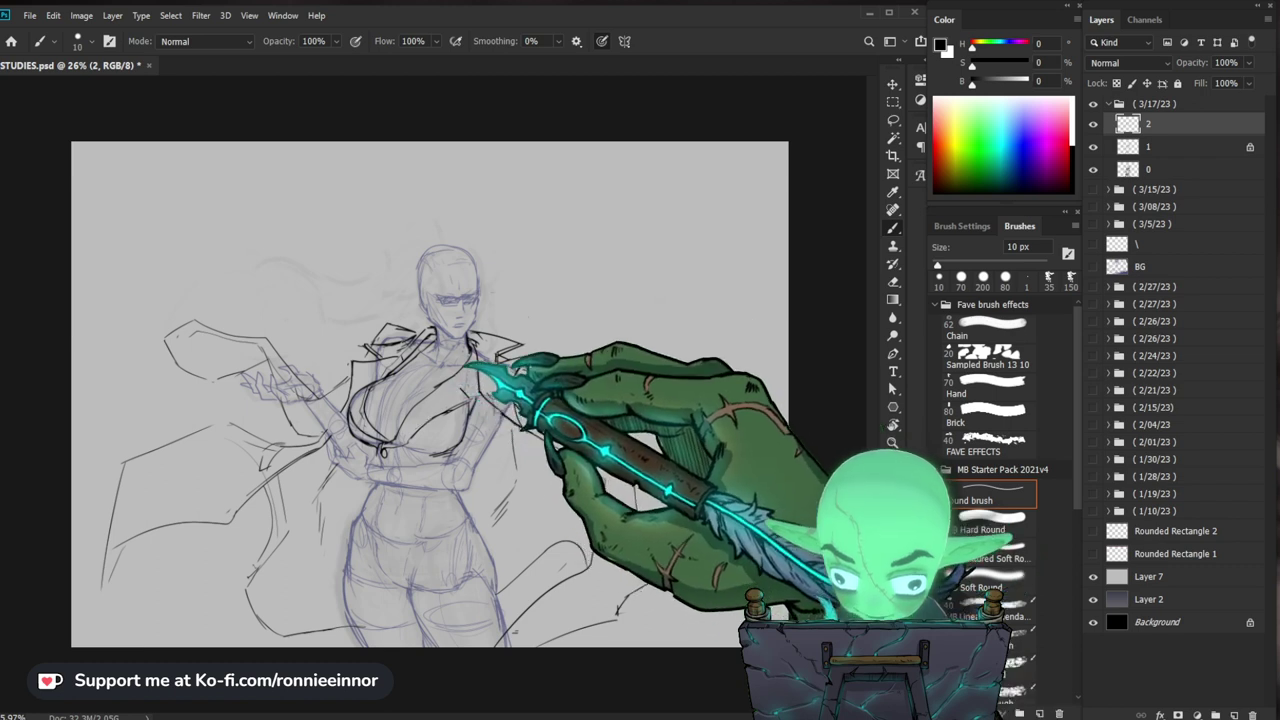
key("e")
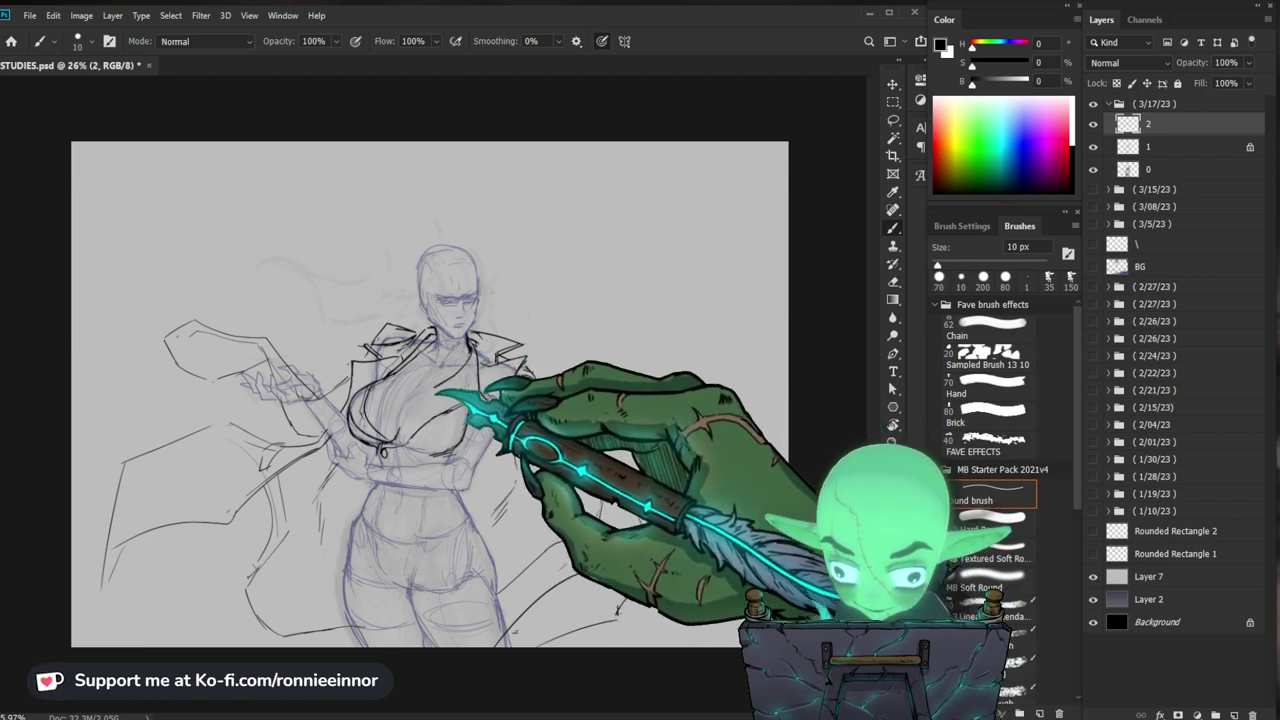
left_click_drag(402, 436, 466, 436)
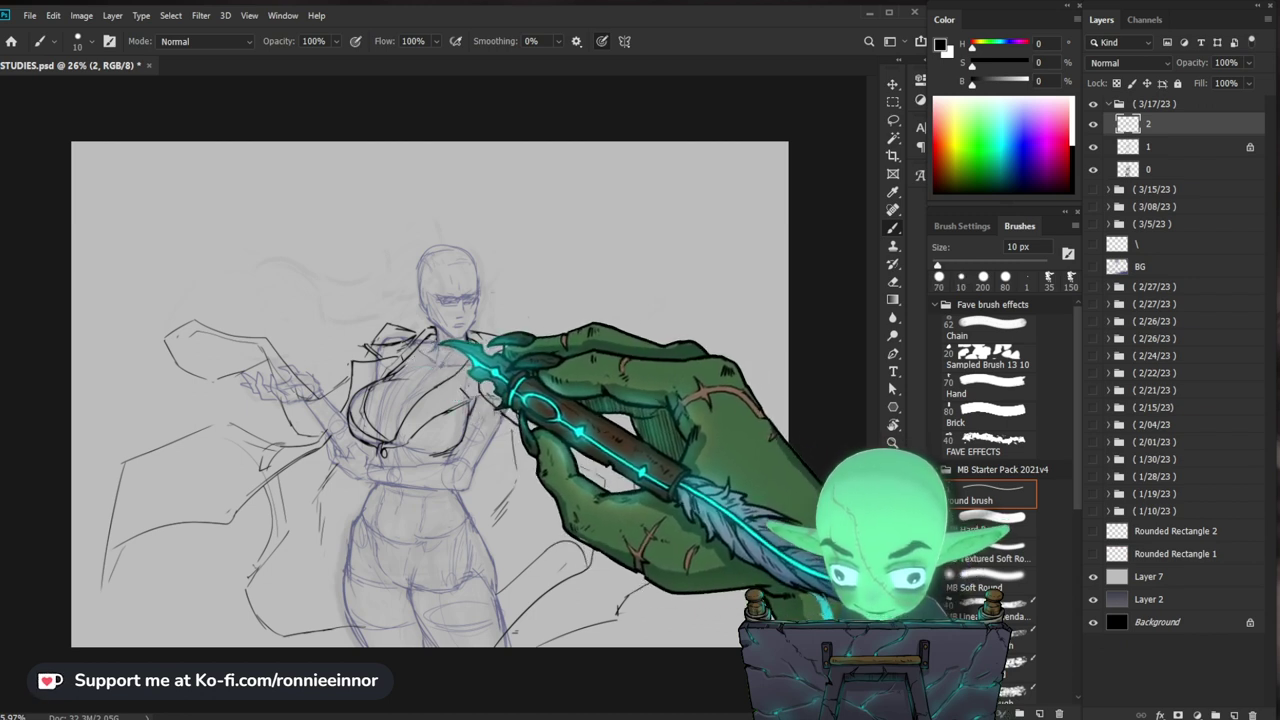
Step: Rework the collar folds between the neck and the shoulder of the raised arm
left_click_drag(440, 345, 405, 372)
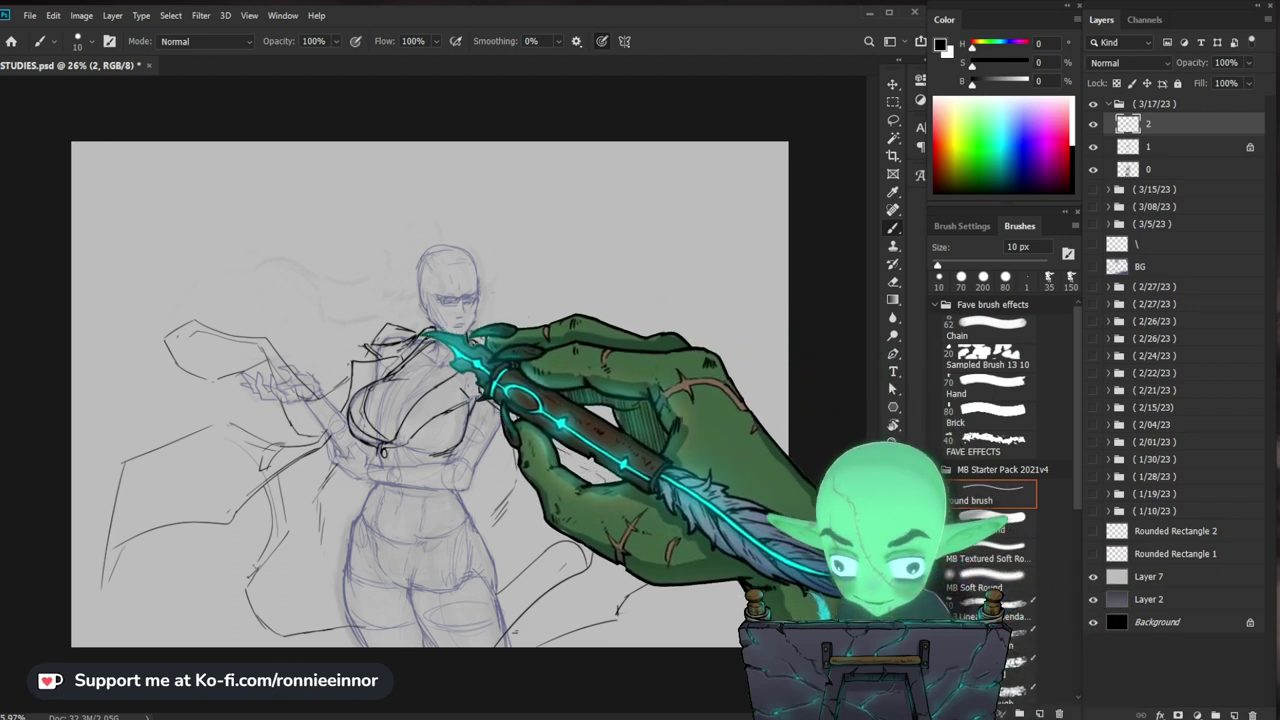
left_click_drag(426, 333, 408, 341)
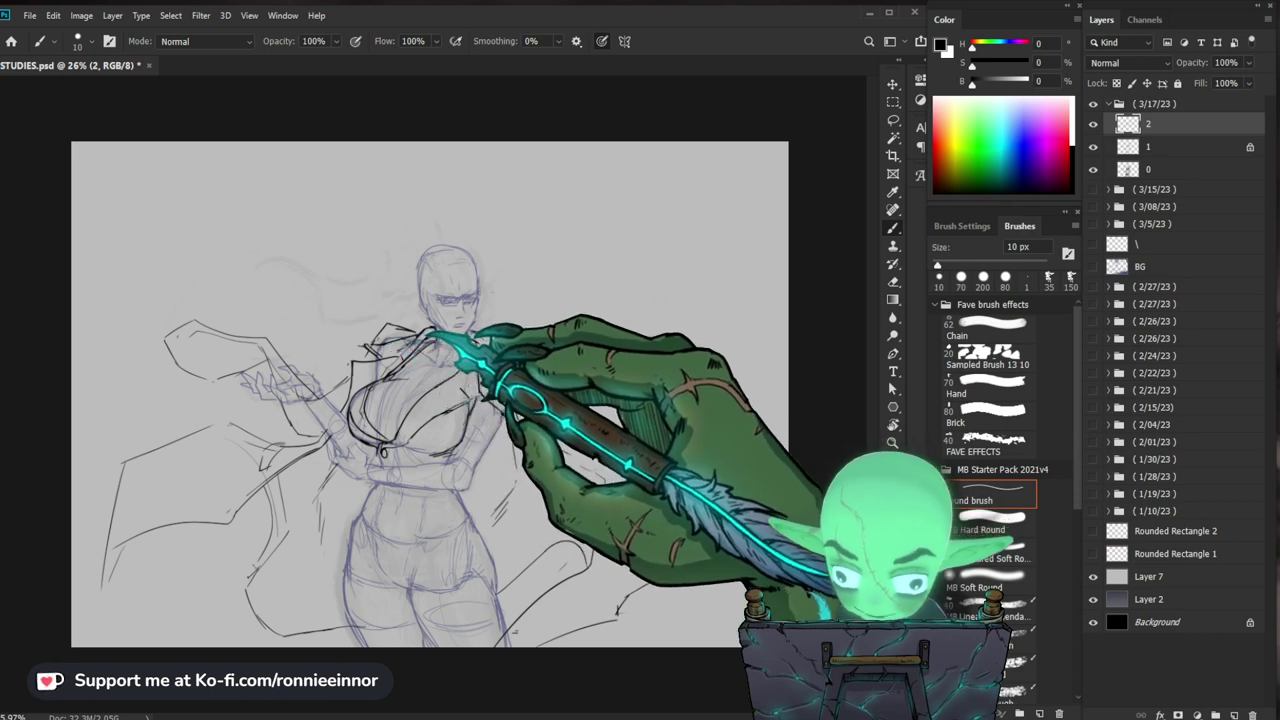
left_click_drag(412, 330, 386, 333)
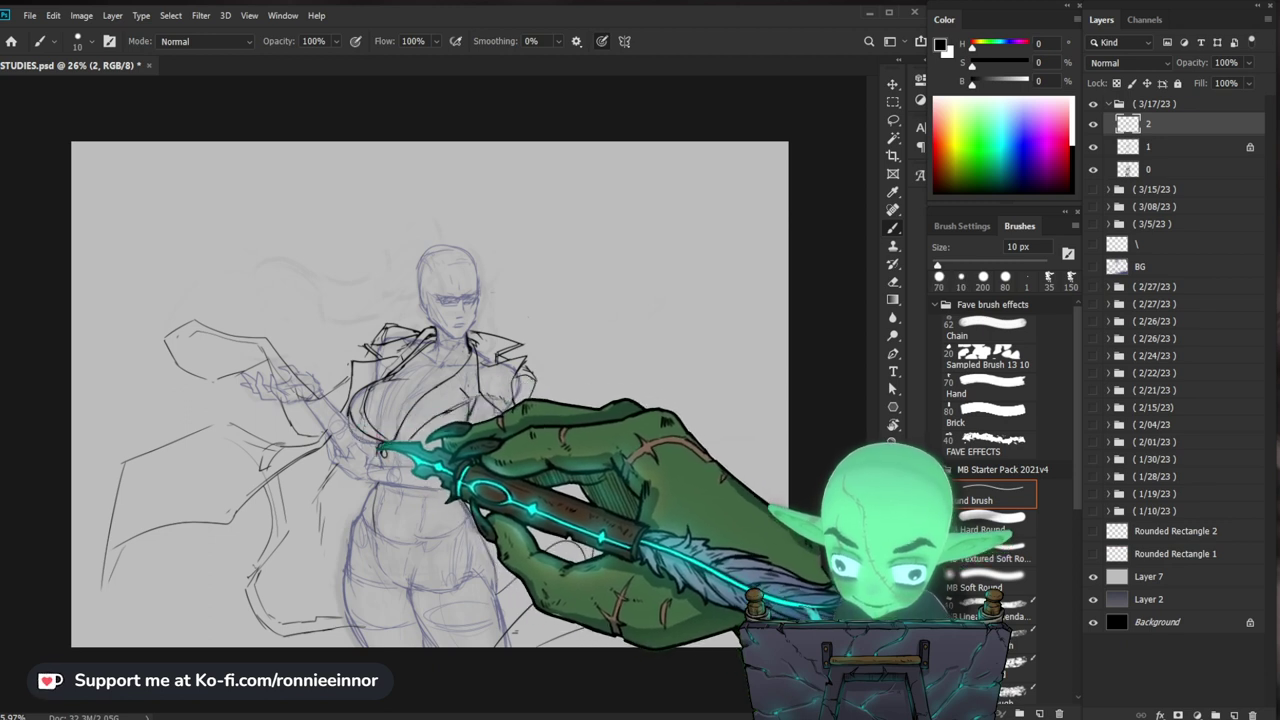
Step: Add round buttons along the band below the bust and reinforce the outline of the top
left_click_drag(382, 448, 357, 427)
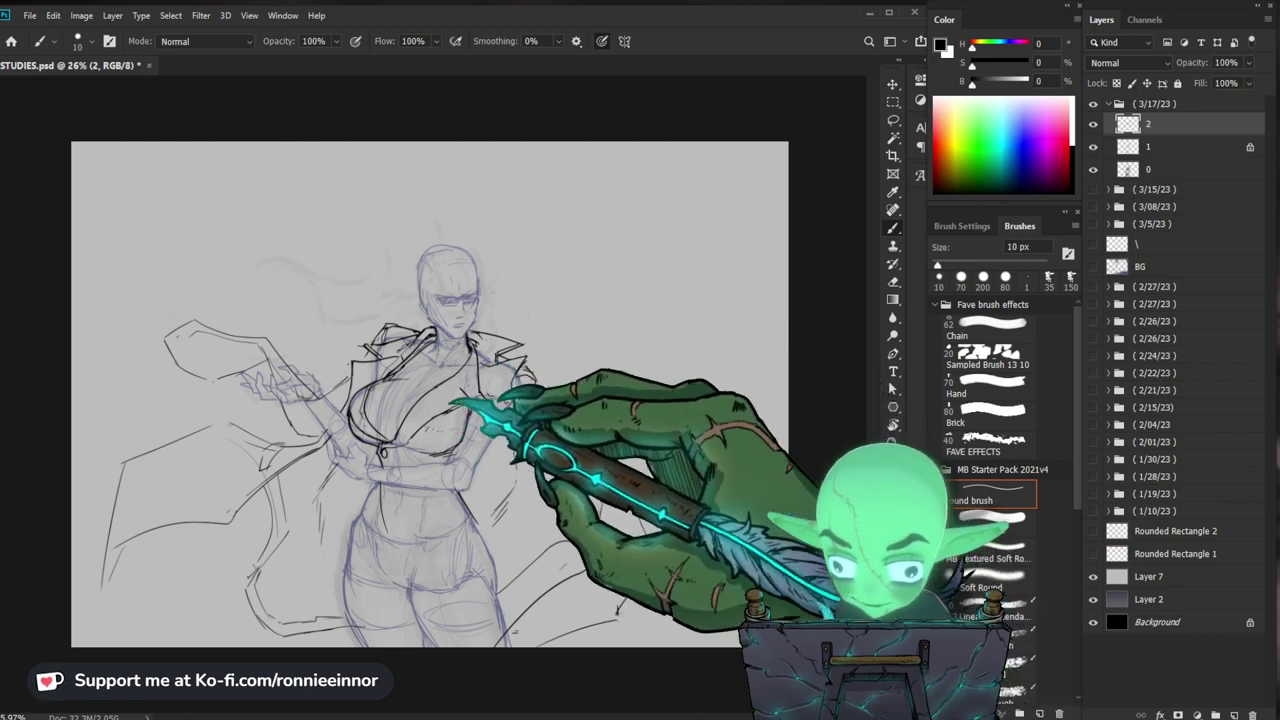
left_click_drag(473, 400, 460, 446)
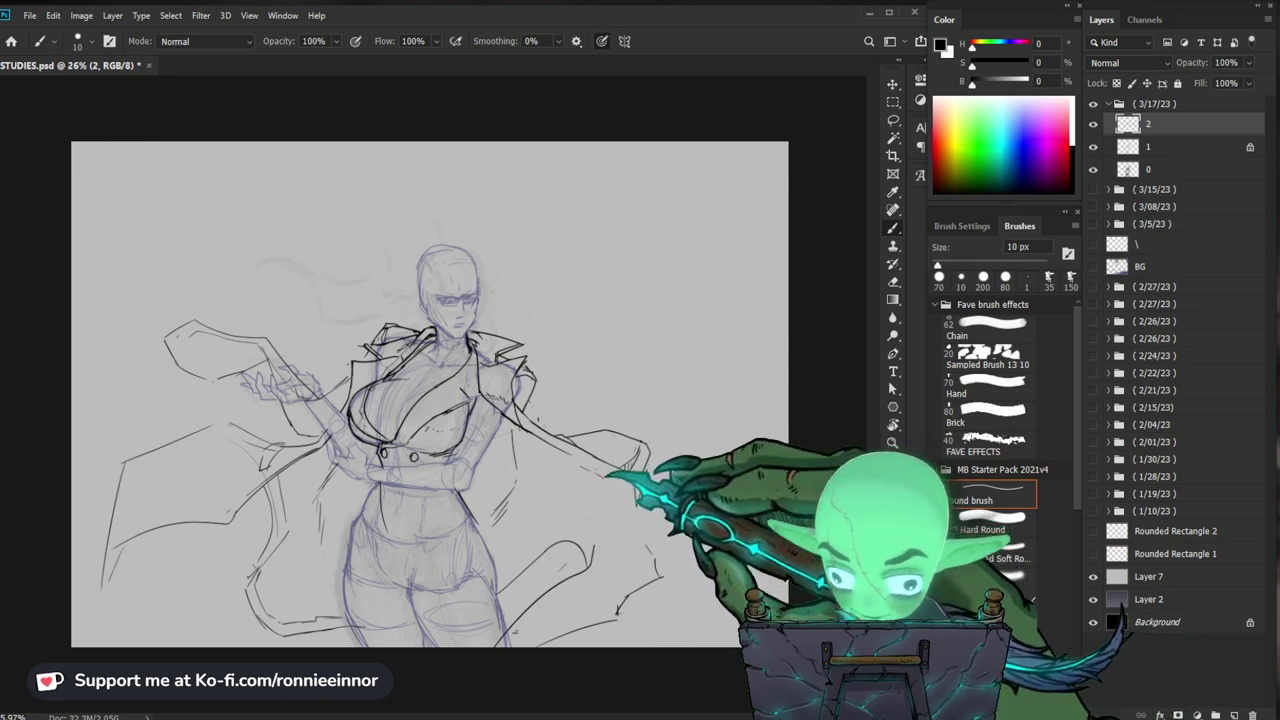
Step: Draw the inner folds and trailing edge of the billowing coat beyond the folded arm, erasing and redrawing rough spots
left_click_drag(599, 482, 589, 581)
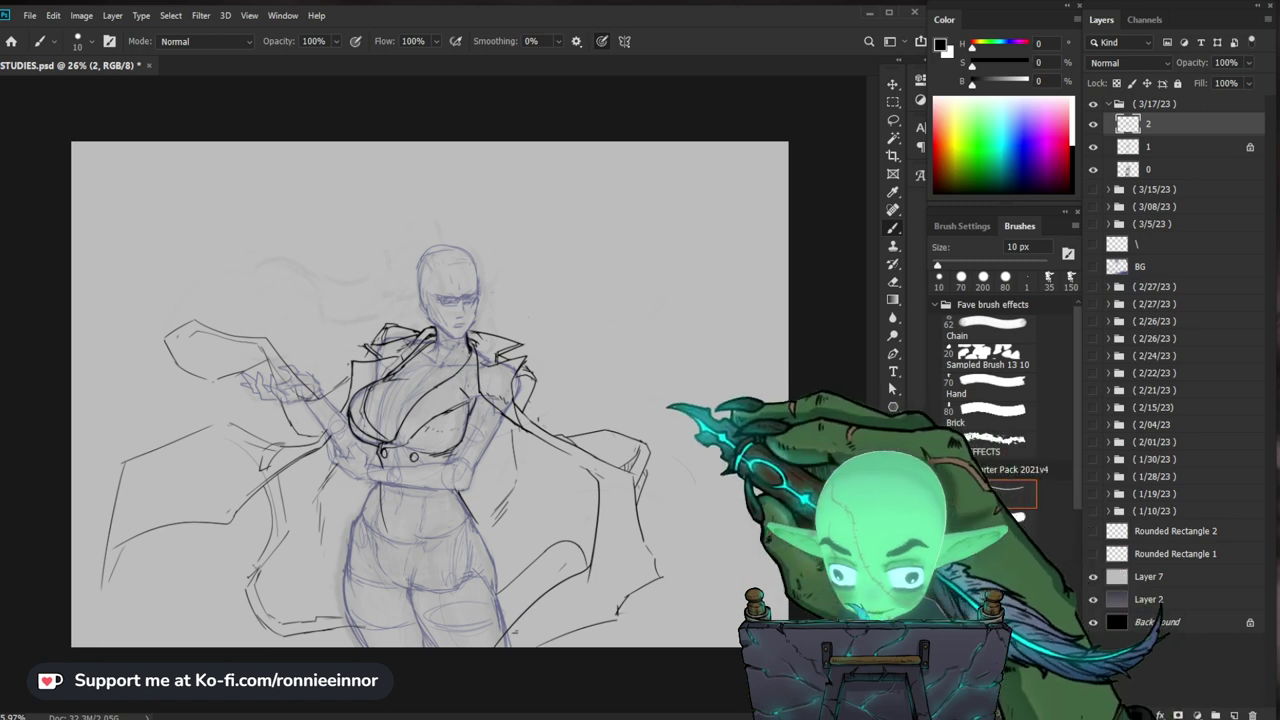
key("e")
key("b")
mouse_move(582, 547)
left_mouse_down()
mouse_move(560, 542)
mouse_move(586, 553)
left_mouse_up()
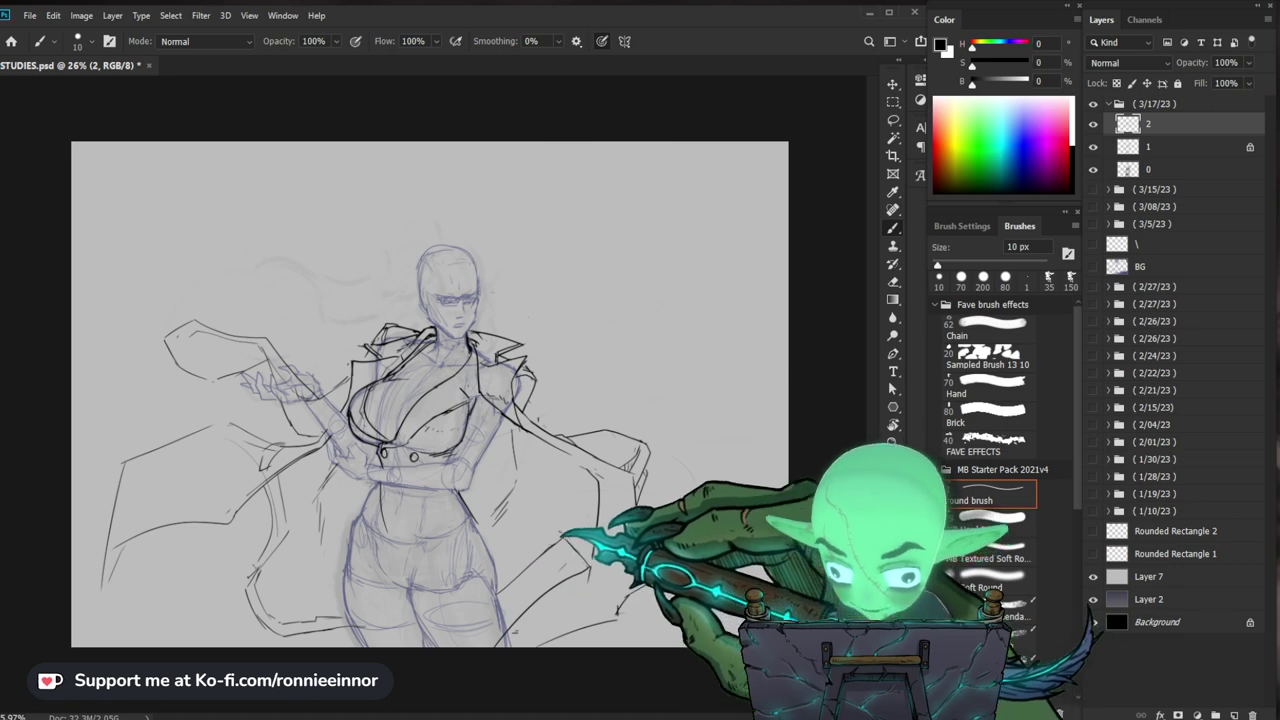
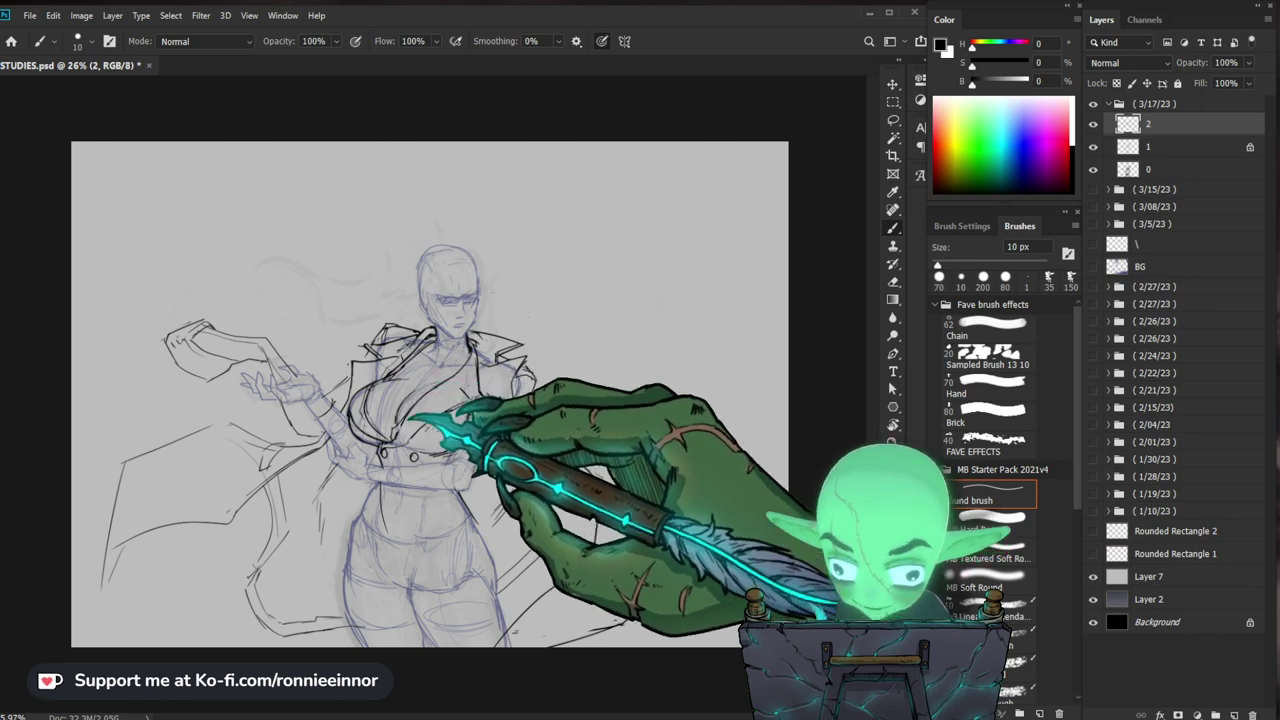
Step: Strengthen the lapel edge beside the folded arm and refine the top's chest contours and creases
left_click_drag(481, 393, 580, 472)
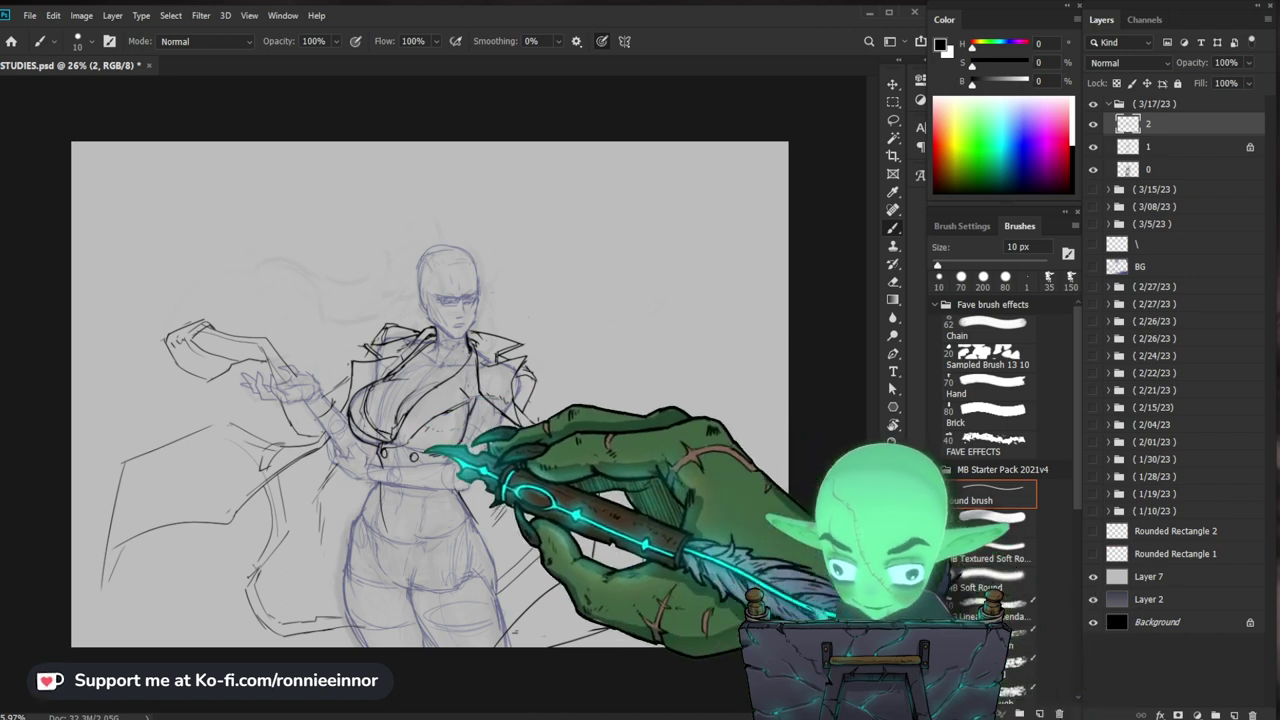
left_click_drag(390, 433, 400, 431)
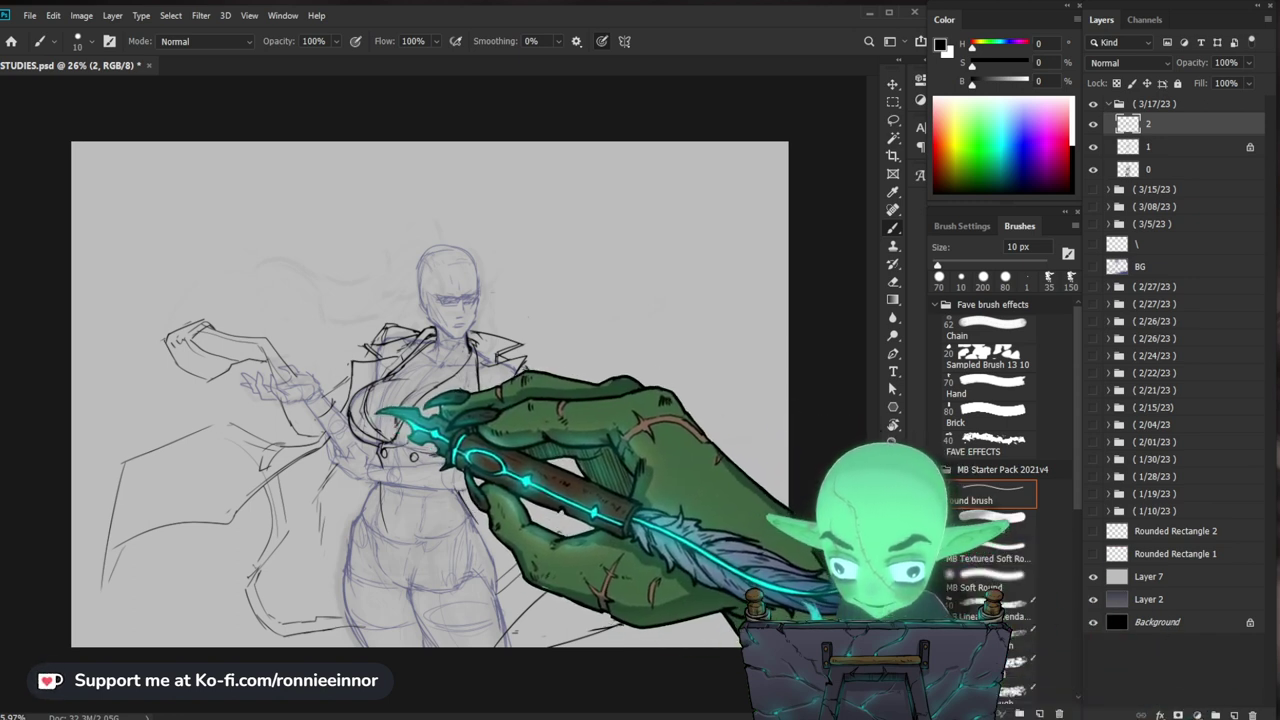
left_click_drag(388, 427, 406, 437)
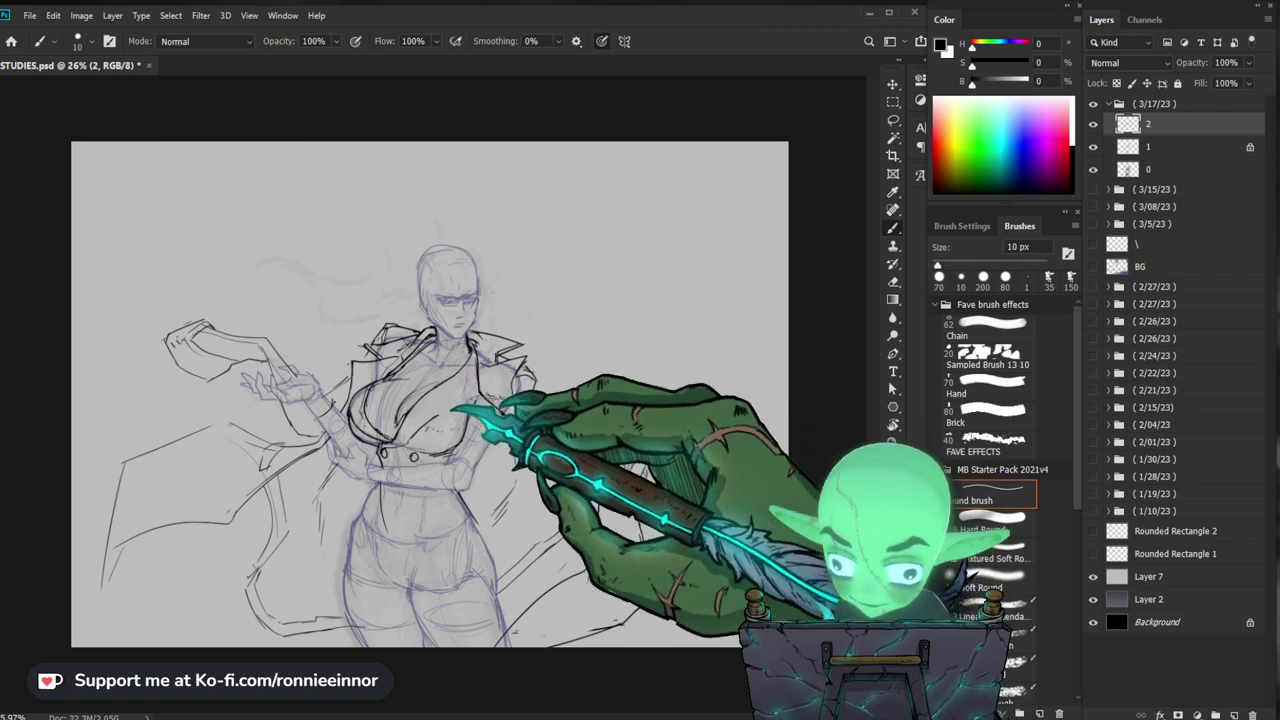
left_click_drag(452, 408, 480, 388)
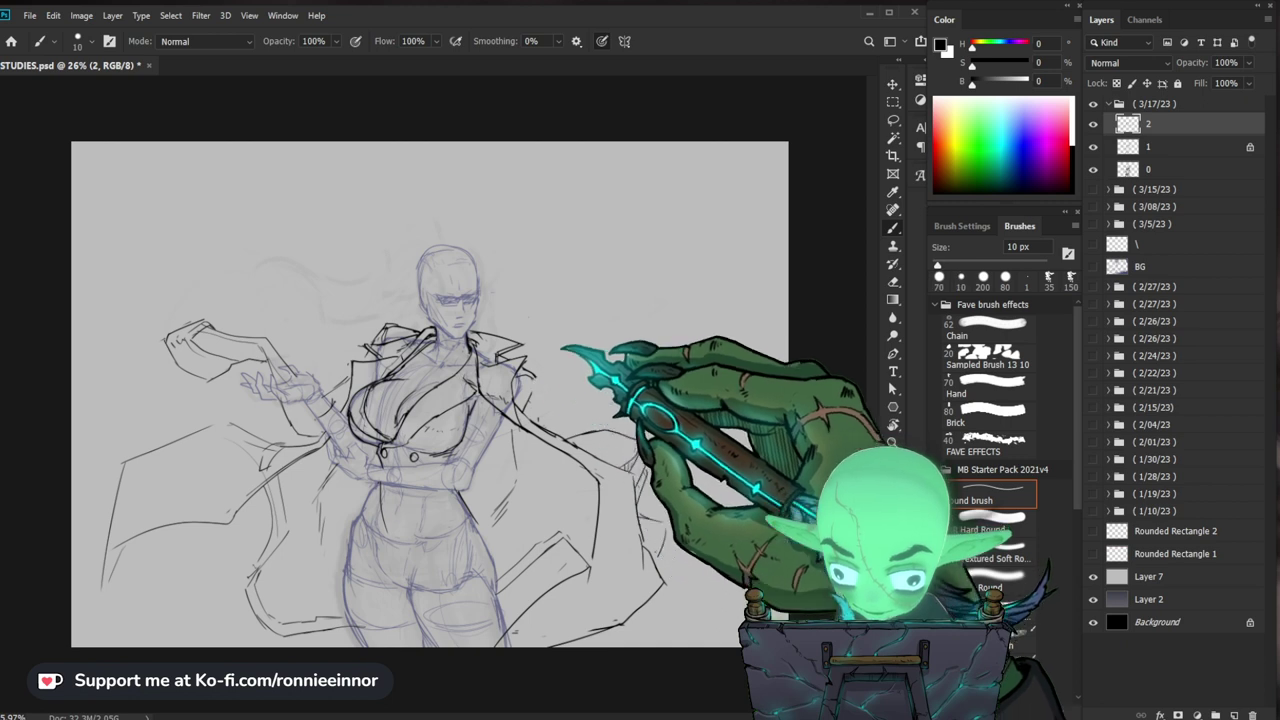
Step: Add short coat strokes at the folded arm's shoulder and sketch sleeve lines around the raised arm's elbow
left_click_drag(534, 378, 526, 400)
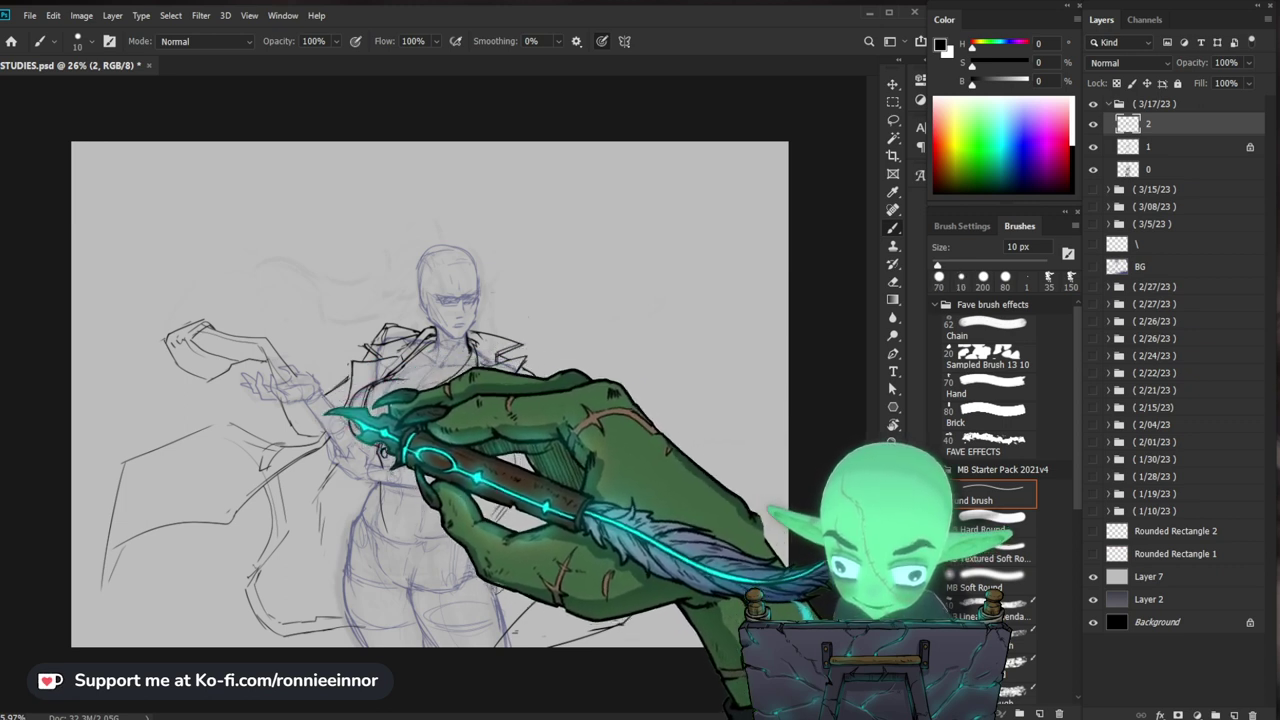
left_click_drag(332, 389, 348, 377)
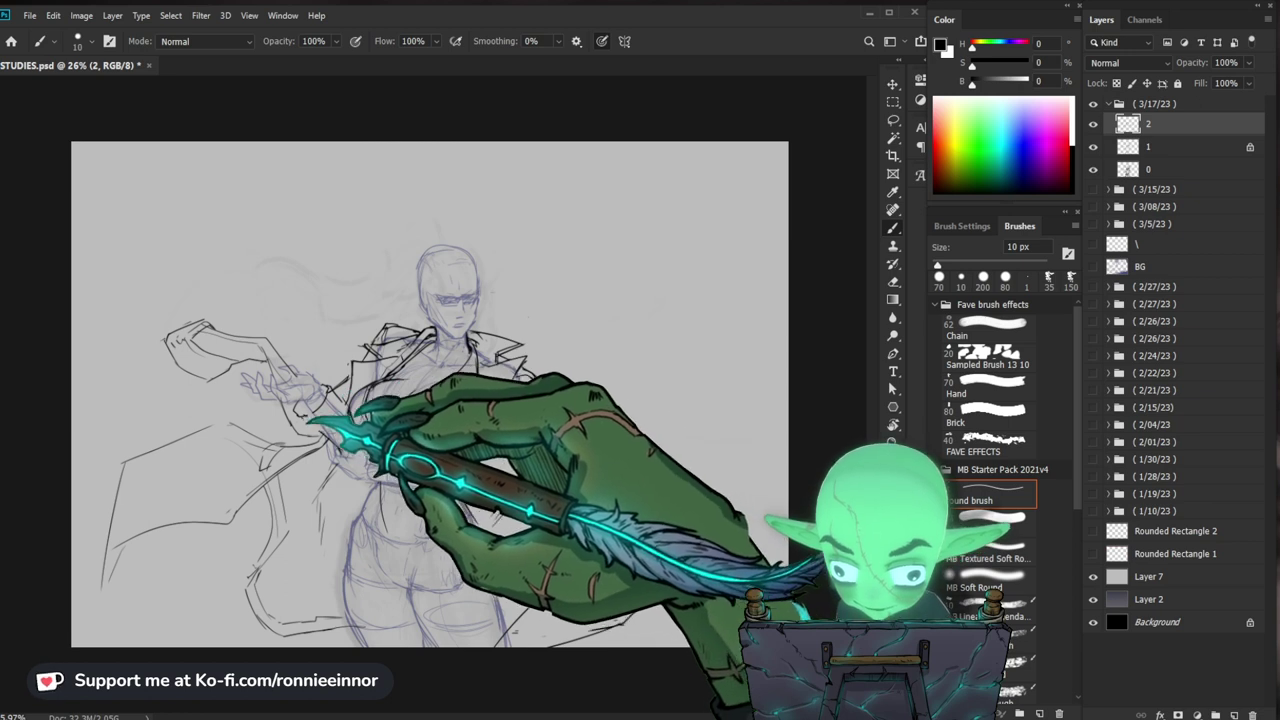
Step: Add cuff lines on the raised forearm and strengthen the edge and folds of the billowing coat panel beneath it
left_click_drag(308, 421, 335, 427)
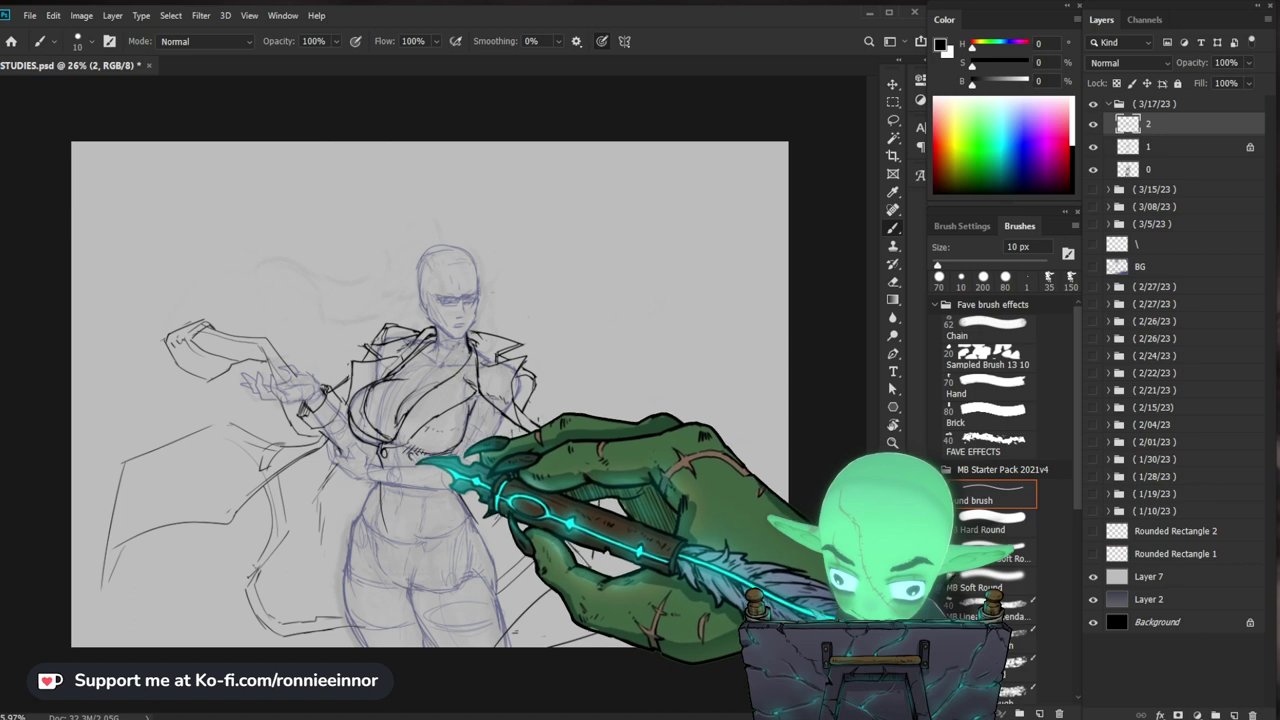
left_click_drag(410, 450, 414, 458)
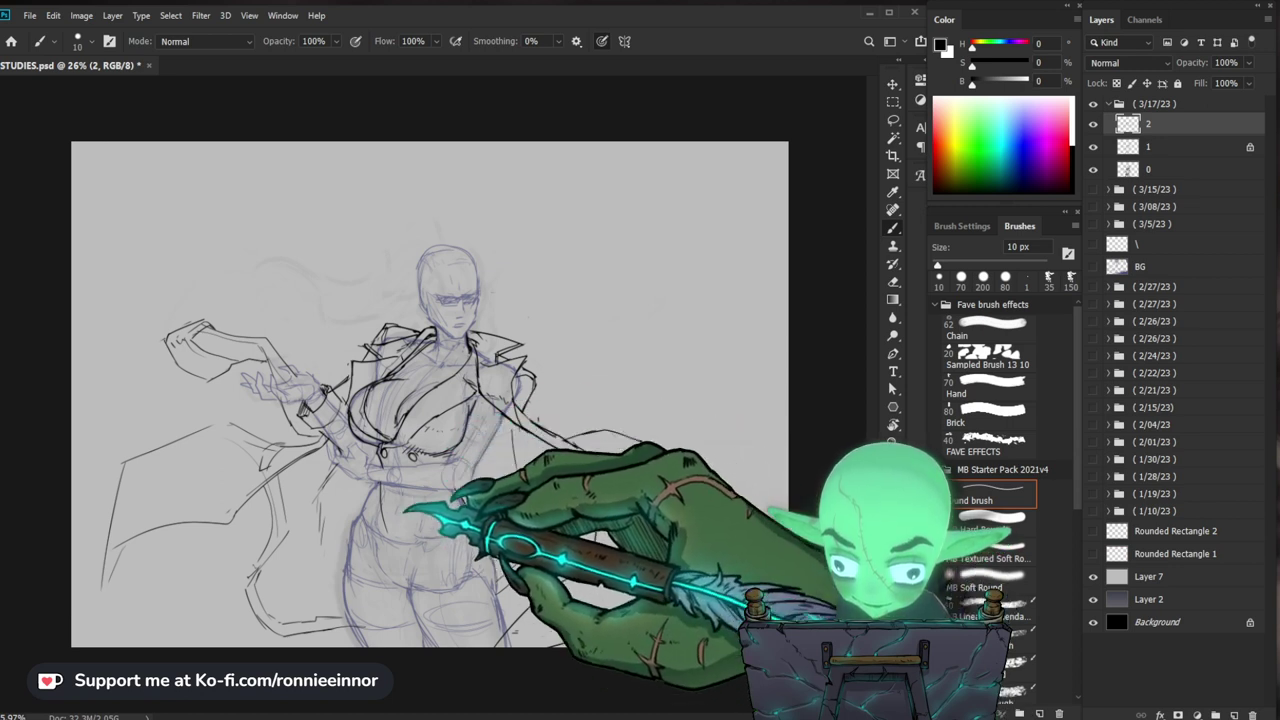
left_click_drag(388, 491, 388, 513)
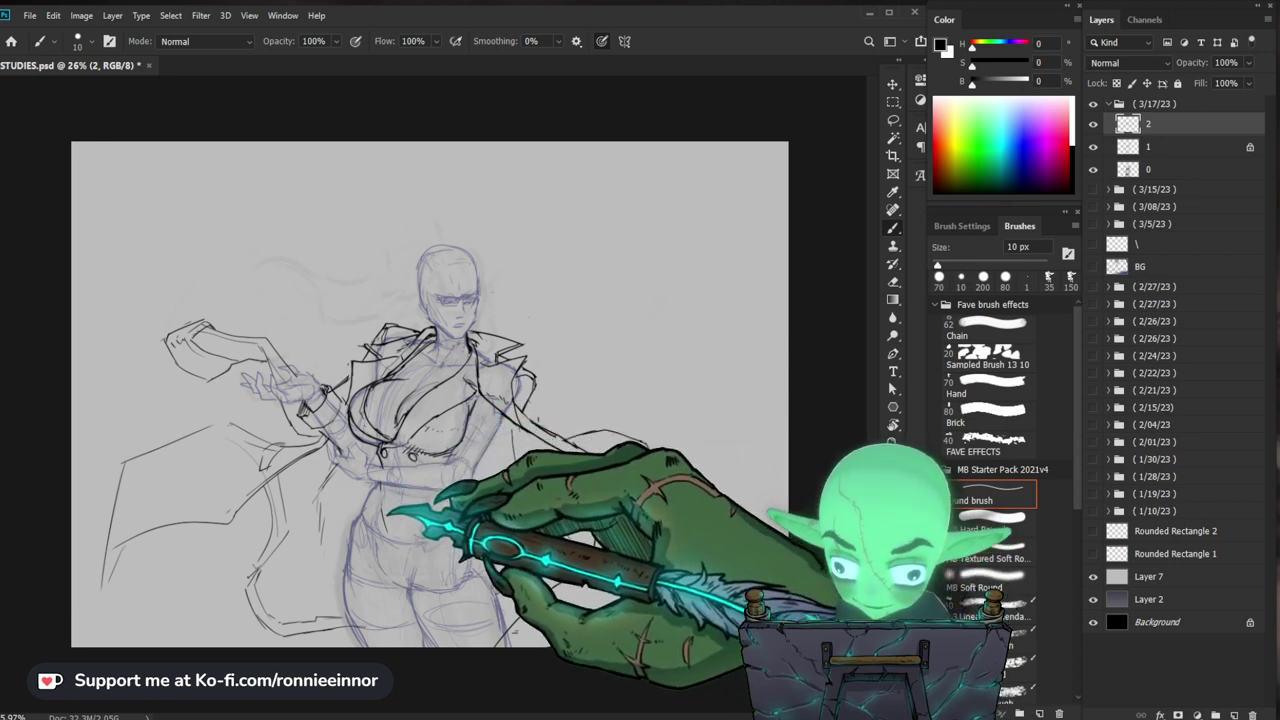
left_click_drag(276, 514, 262, 538)
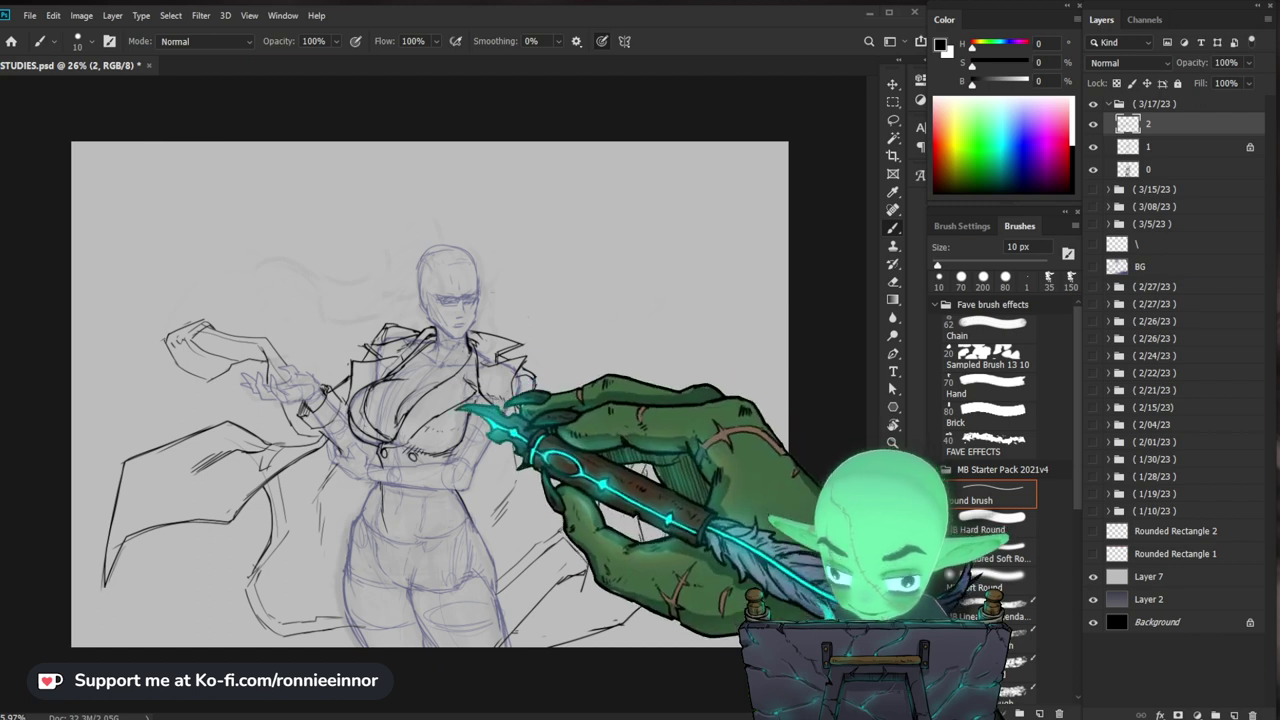
Step: Clean up and redraw the top's overlapping chest panel with a round button, and blacken the shadow under the chin
key("e")
left_click_drag(414, 441, 420, 433)
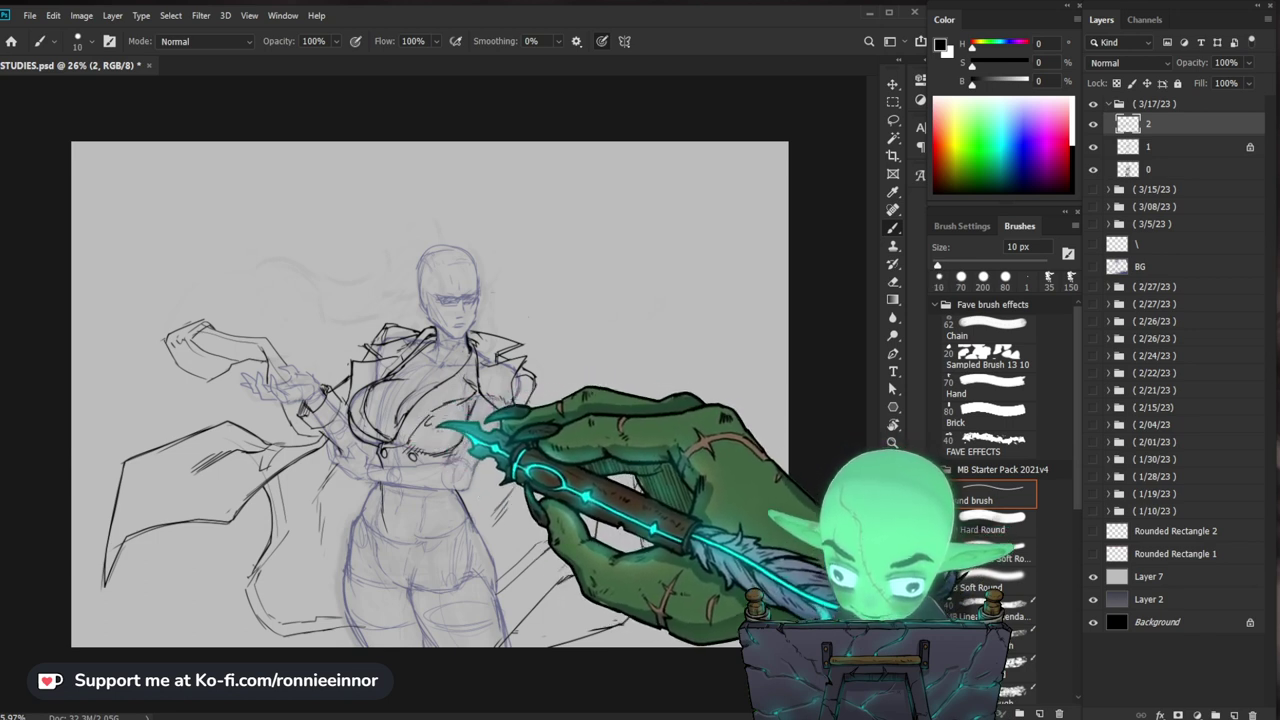
left_click_drag(412, 447, 438, 446)
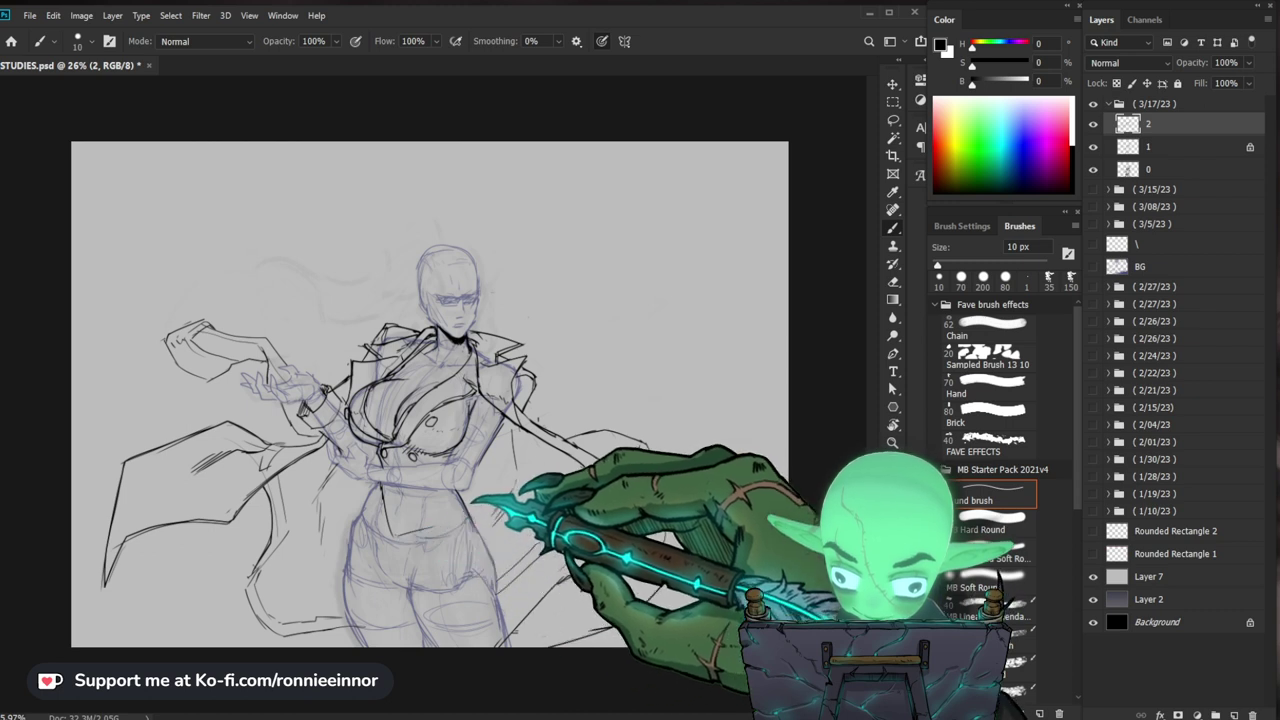
Step: Sketch the top's pointed hem around the waist below the folded arm, with short hatching at its side
key("e")
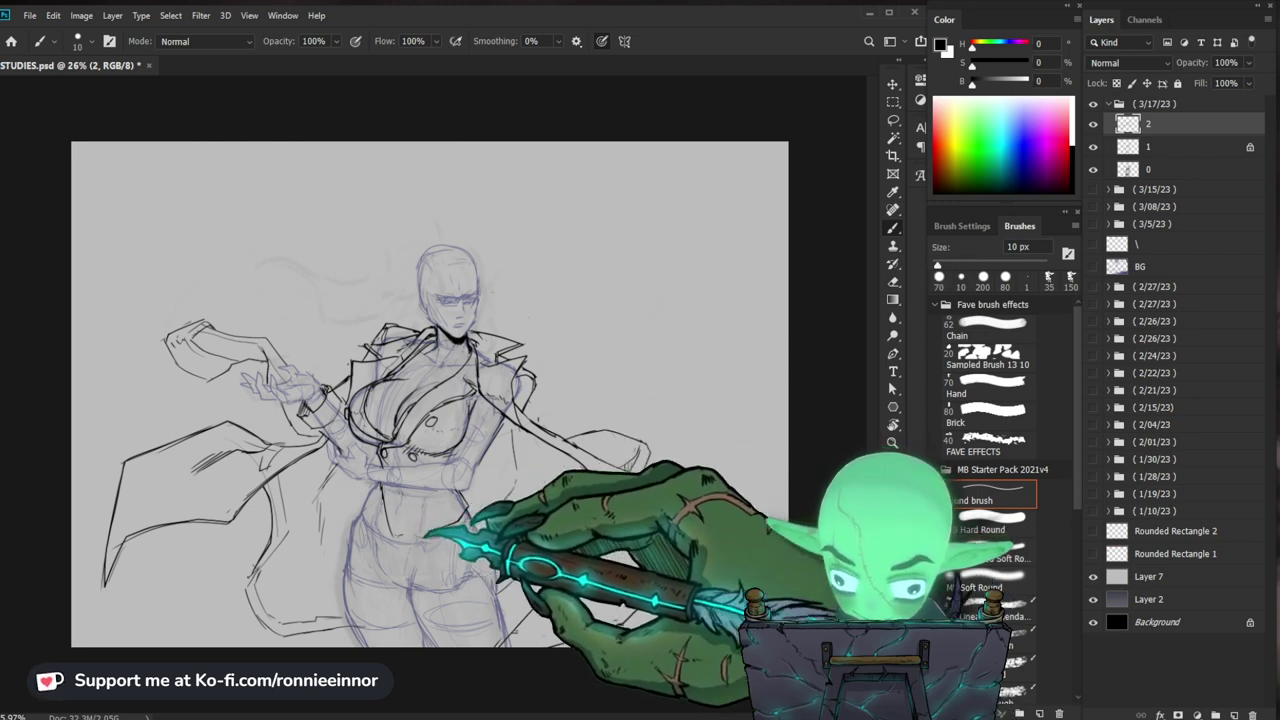
left_click_drag(376, 484, 369, 502)
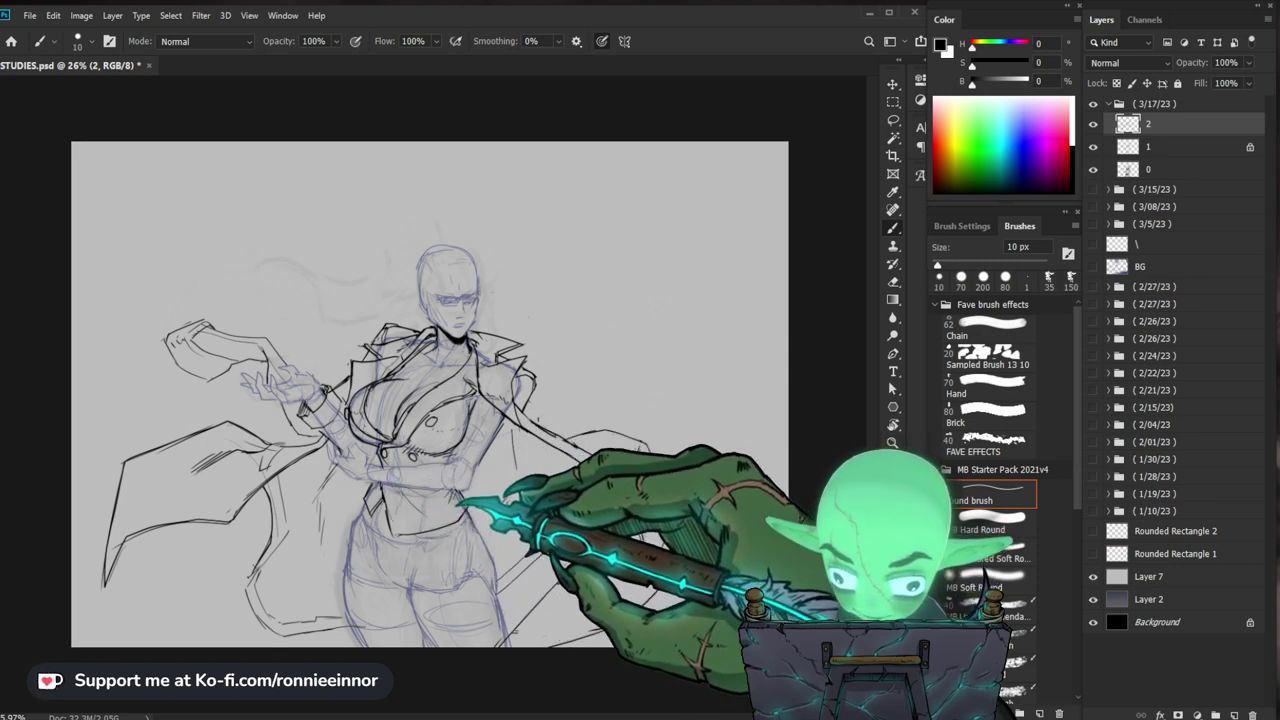
left_click_drag(518, 405, 550, 432)
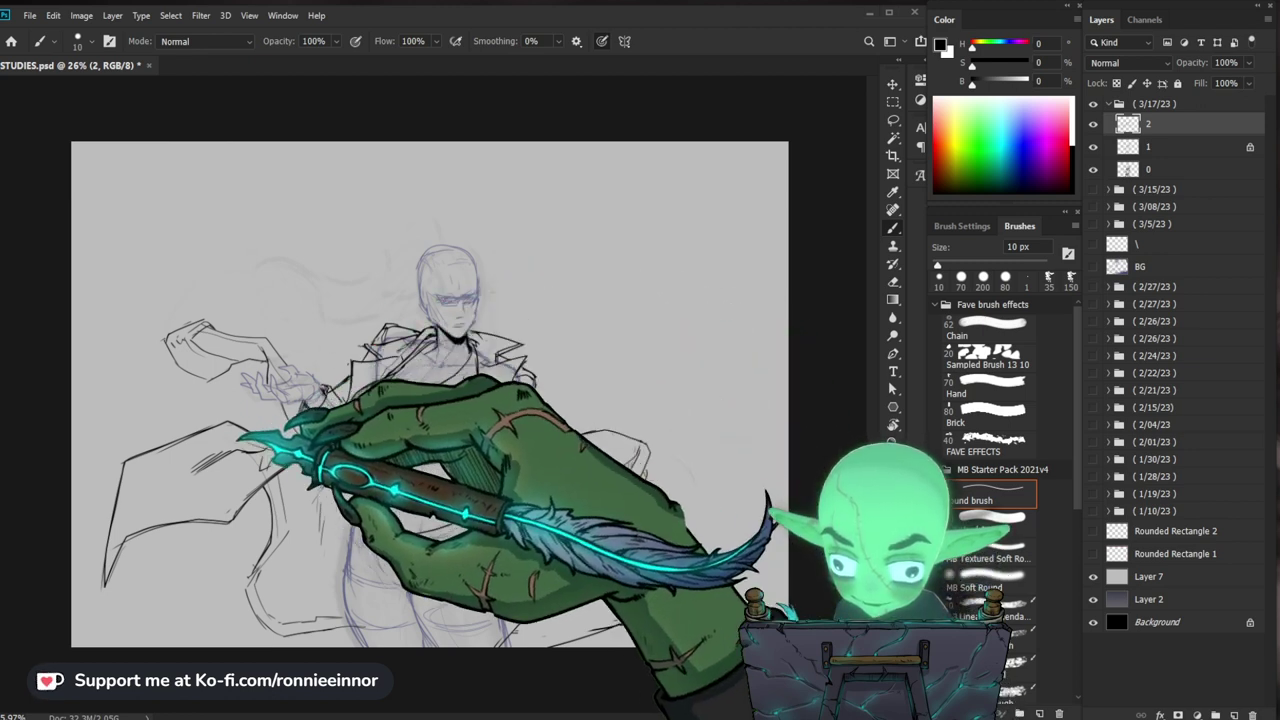
Step: Darken the raised forearm's cuff and the nearby coat lining, and define the collar edges at the neck
left_click_drag(286, 380, 325, 390)
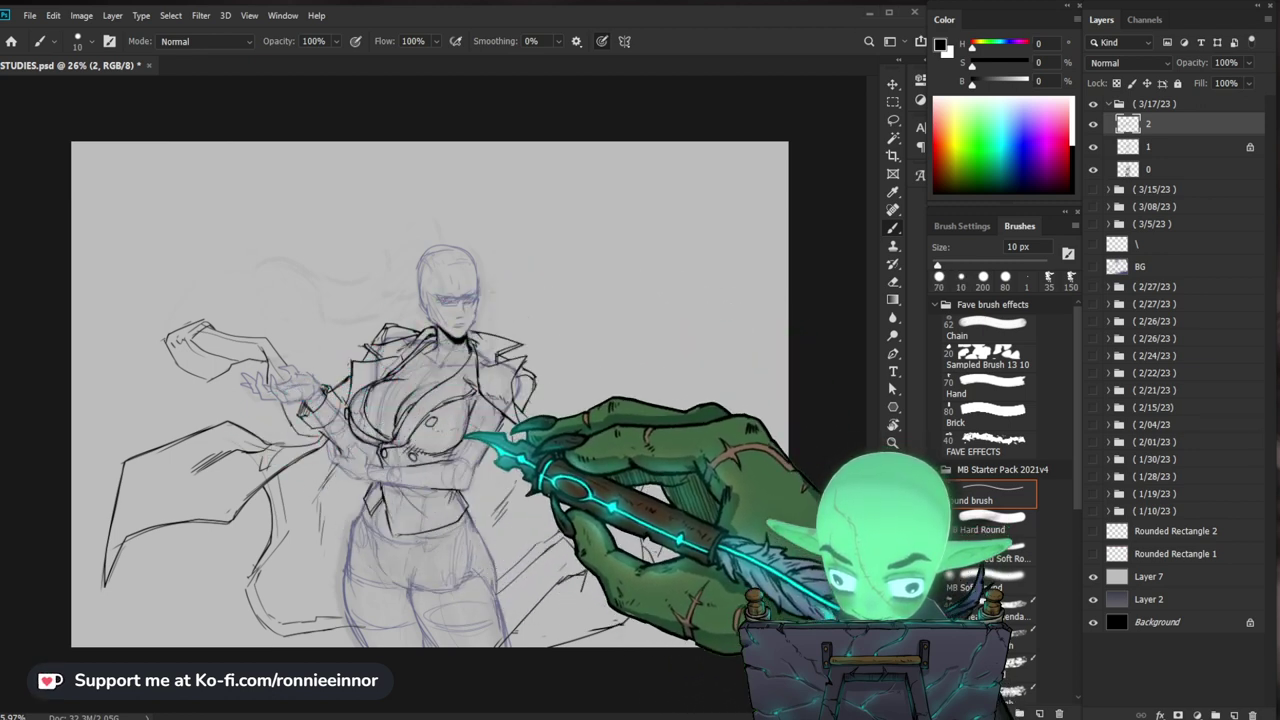
left_click_drag(274, 488, 290, 514)
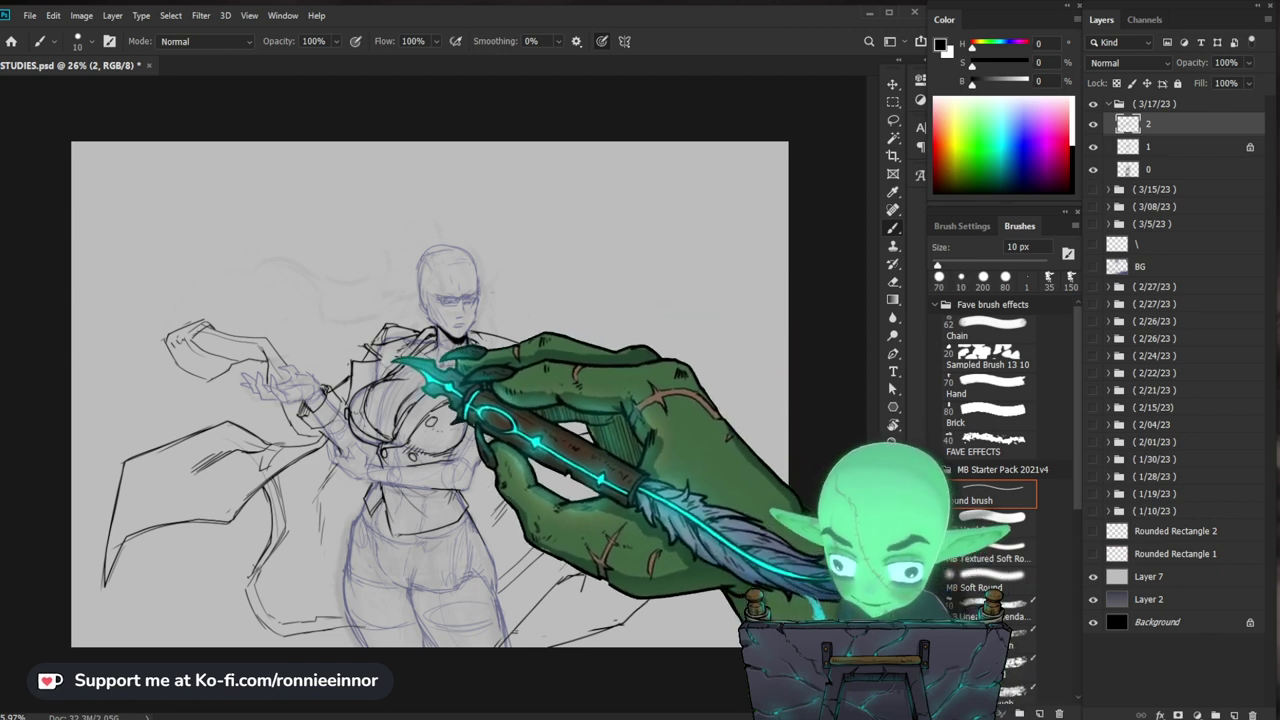
left_click_drag(383, 360, 428, 346)
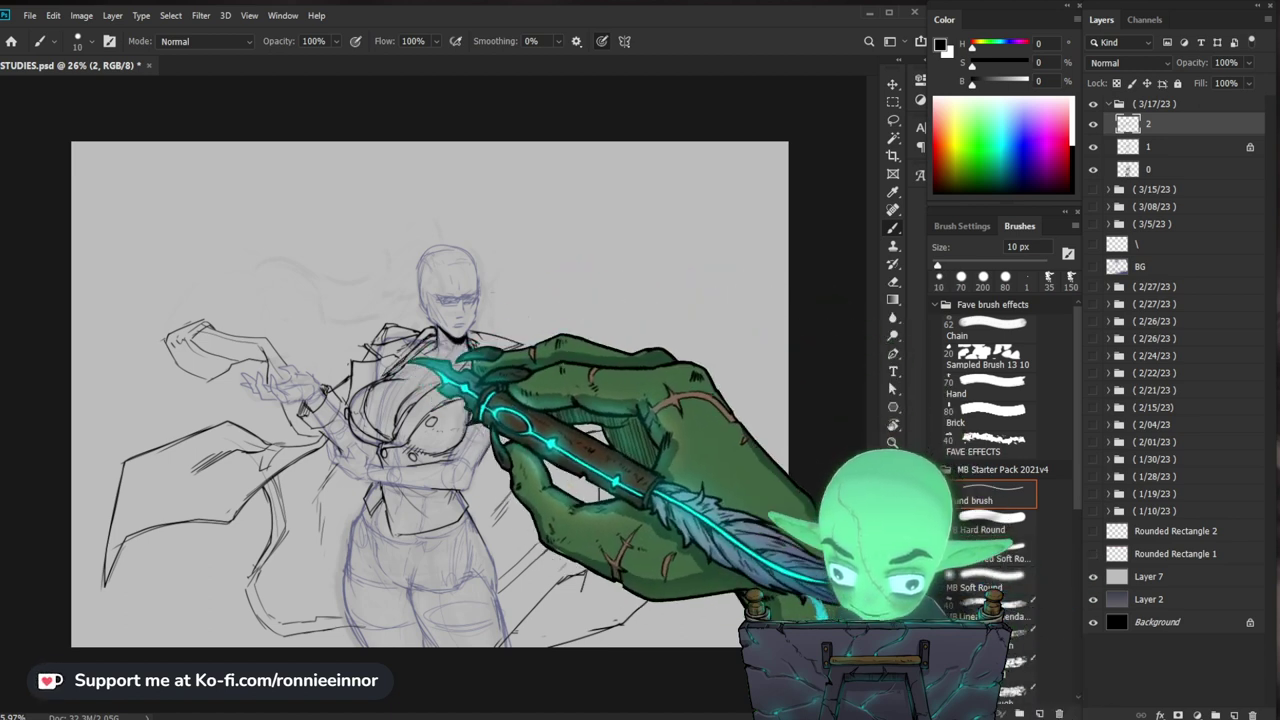
left_click_drag(414, 361, 411, 359)
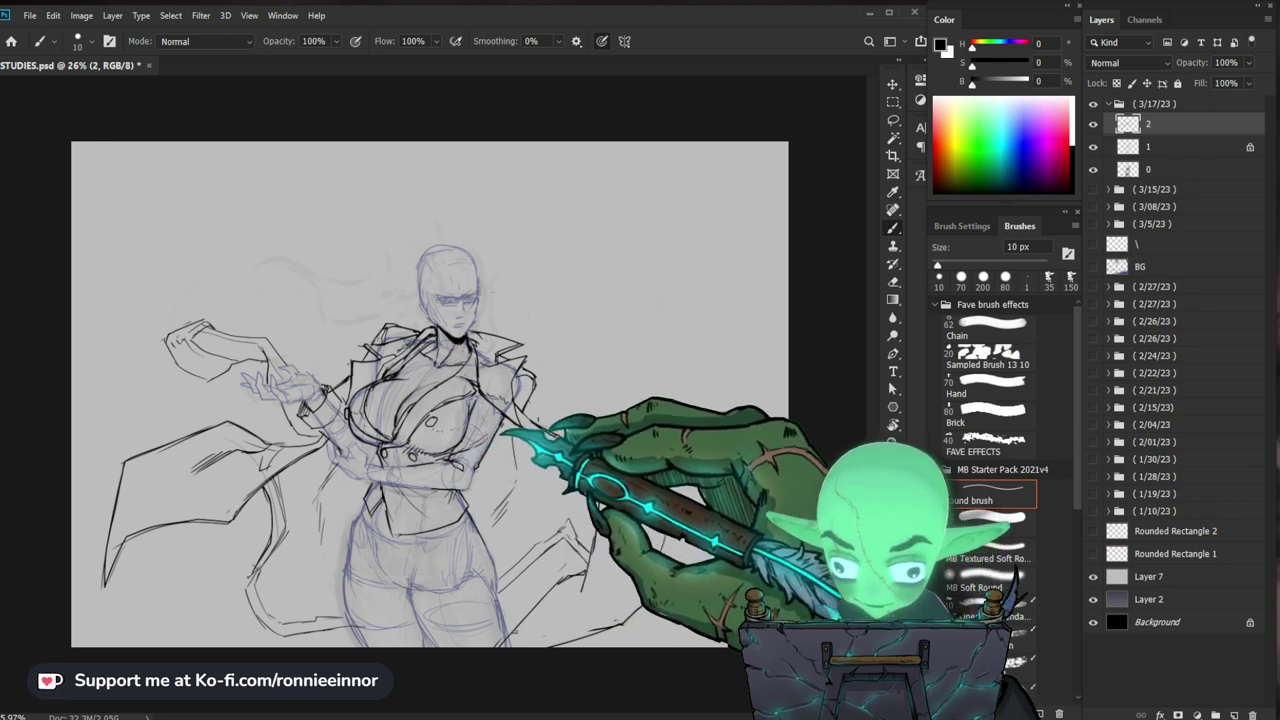
Step: Outline the folded forearm's sleeve and cuff, rework rough spots at its elbow, and firm up the hip contours
key("e")
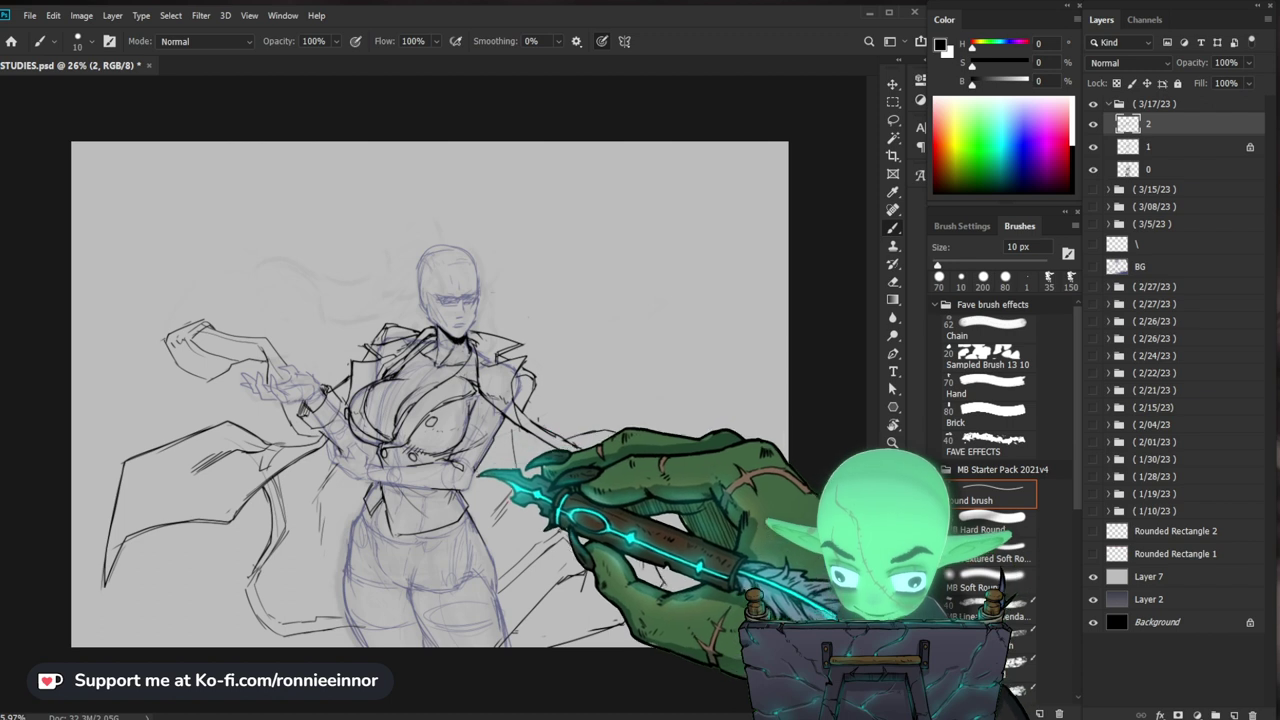
left_click_drag(480, 472, 507, 437)
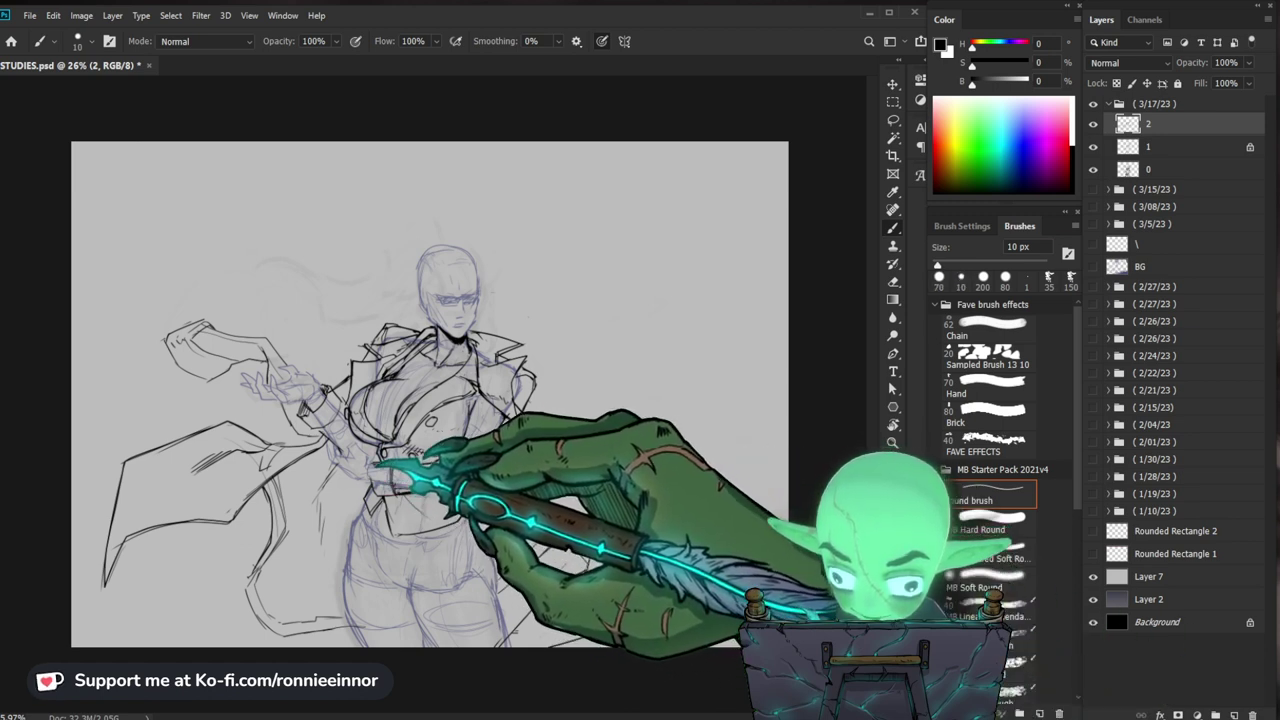
left_click_drag(372, 466, 381, 491)
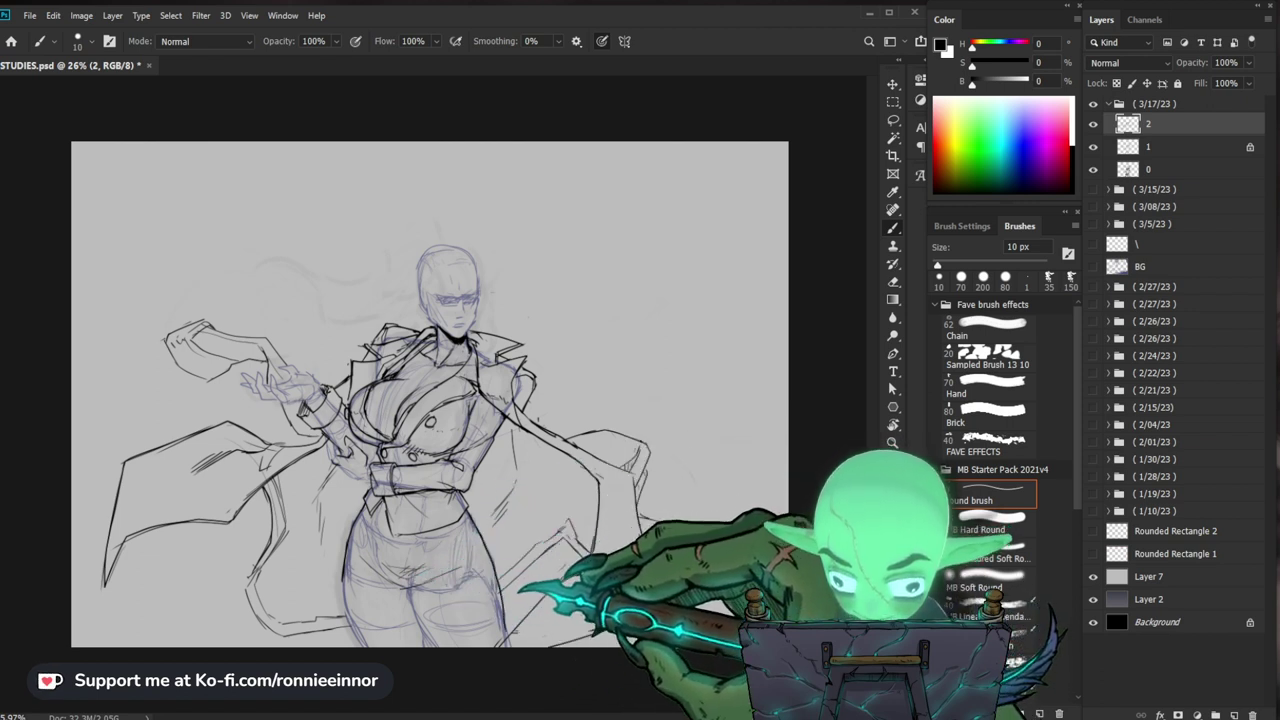
Step: Rough in the coat's outer edge beyond the folded arm and erase stray lines along the outer thigh
left_click_drag(671, 456, 695, 484)
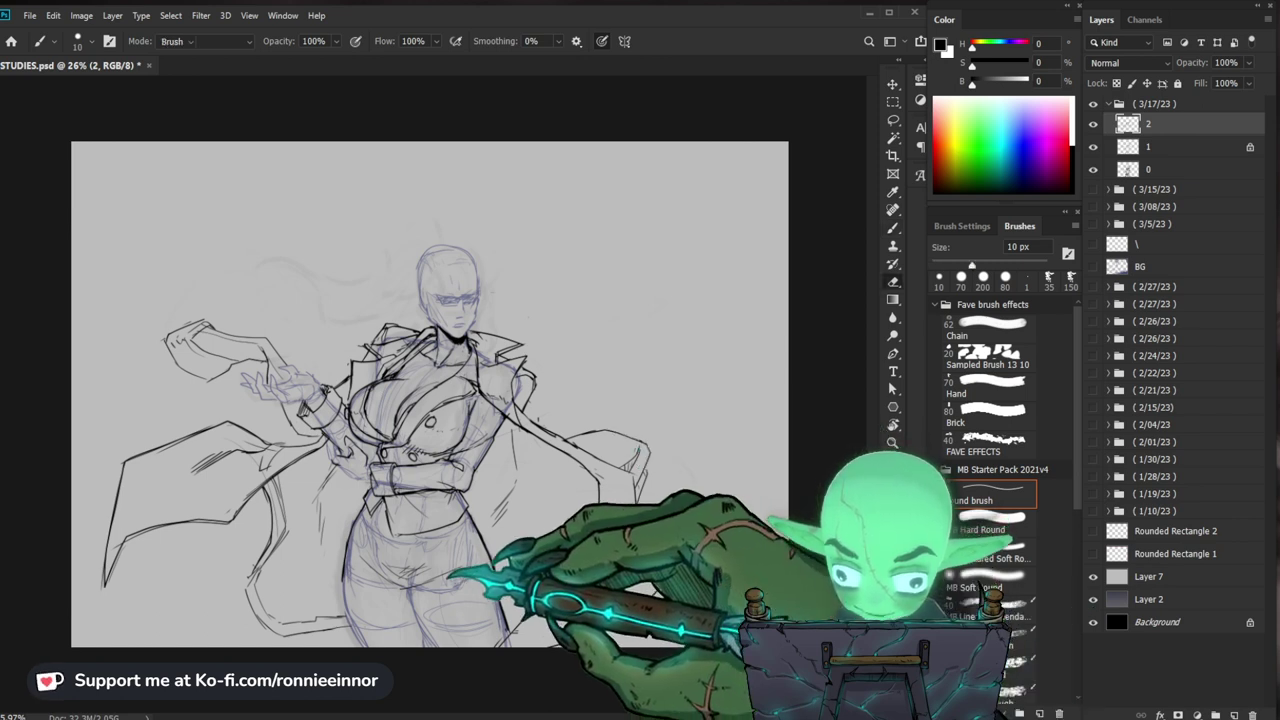
key("e")
left_click_drag(498, 596, 509, 638)
key("b")
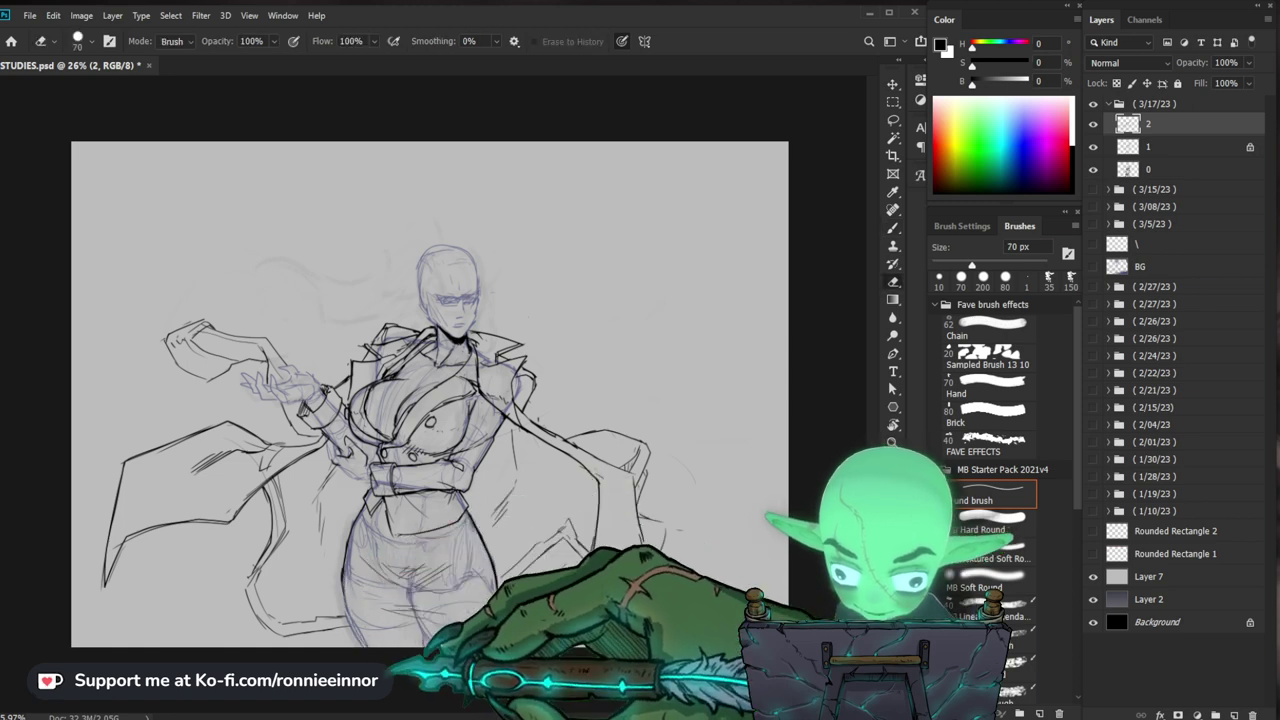
Step: Darken the thigh contours, add trouser creases and hatching below the waist, and correct the coat line beside the thigh
key("ctrl+space")
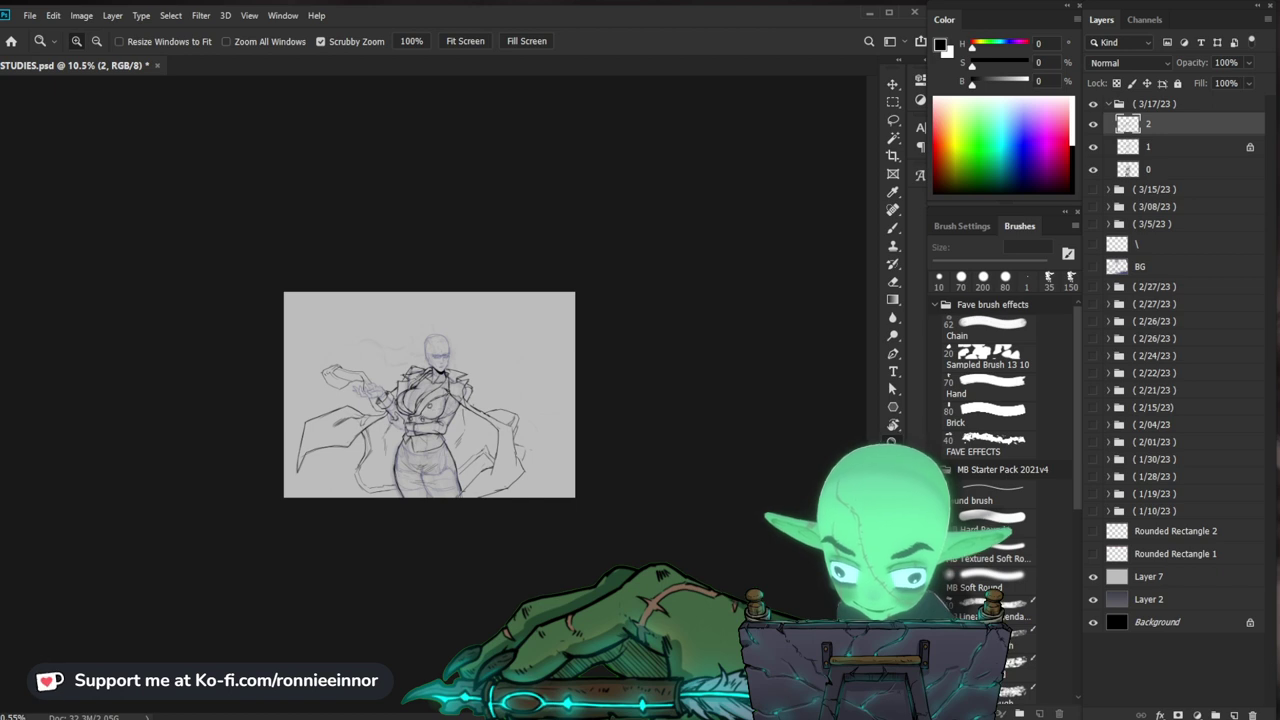
left_click_drag(430, 395, 550, 395)
key("b")
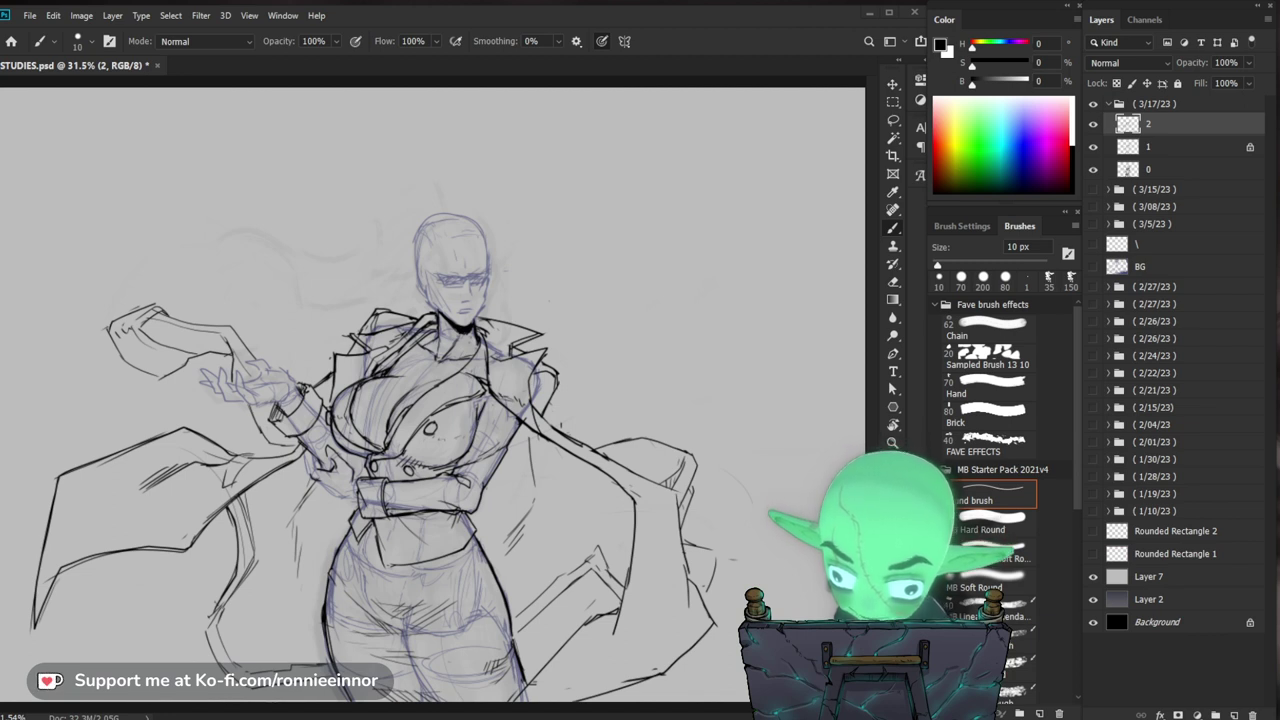
key("e")
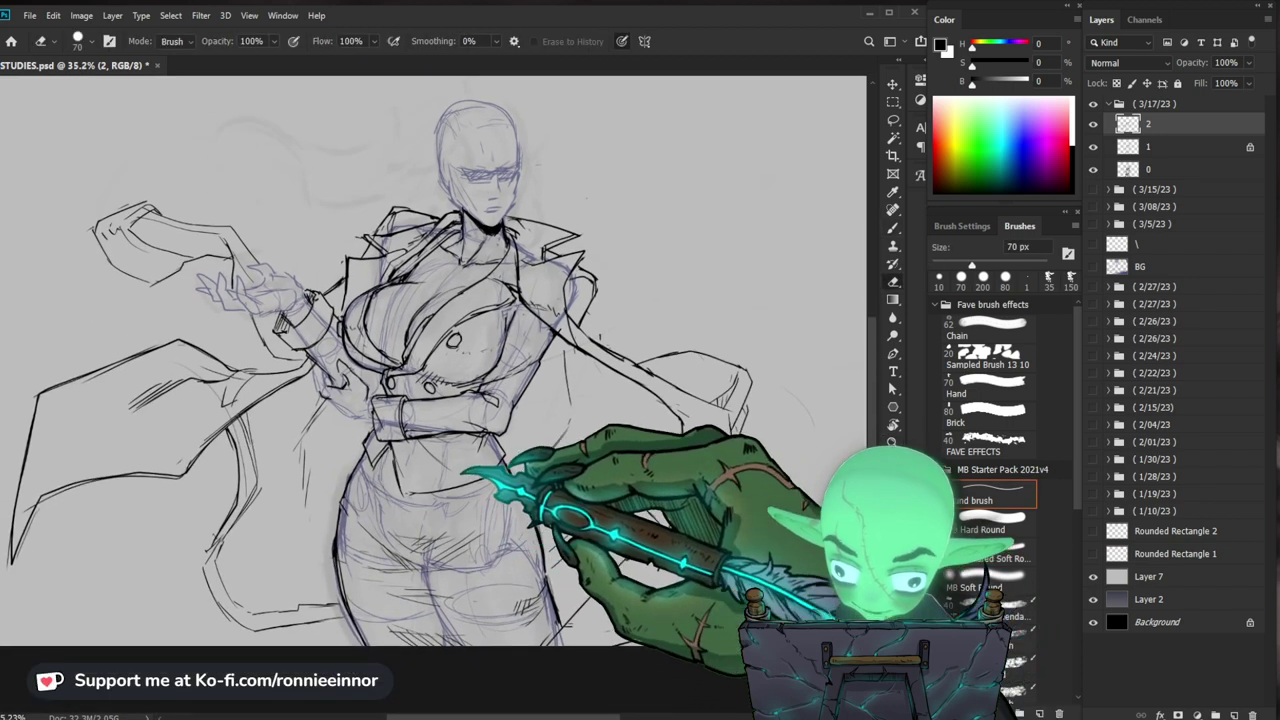
key("b")
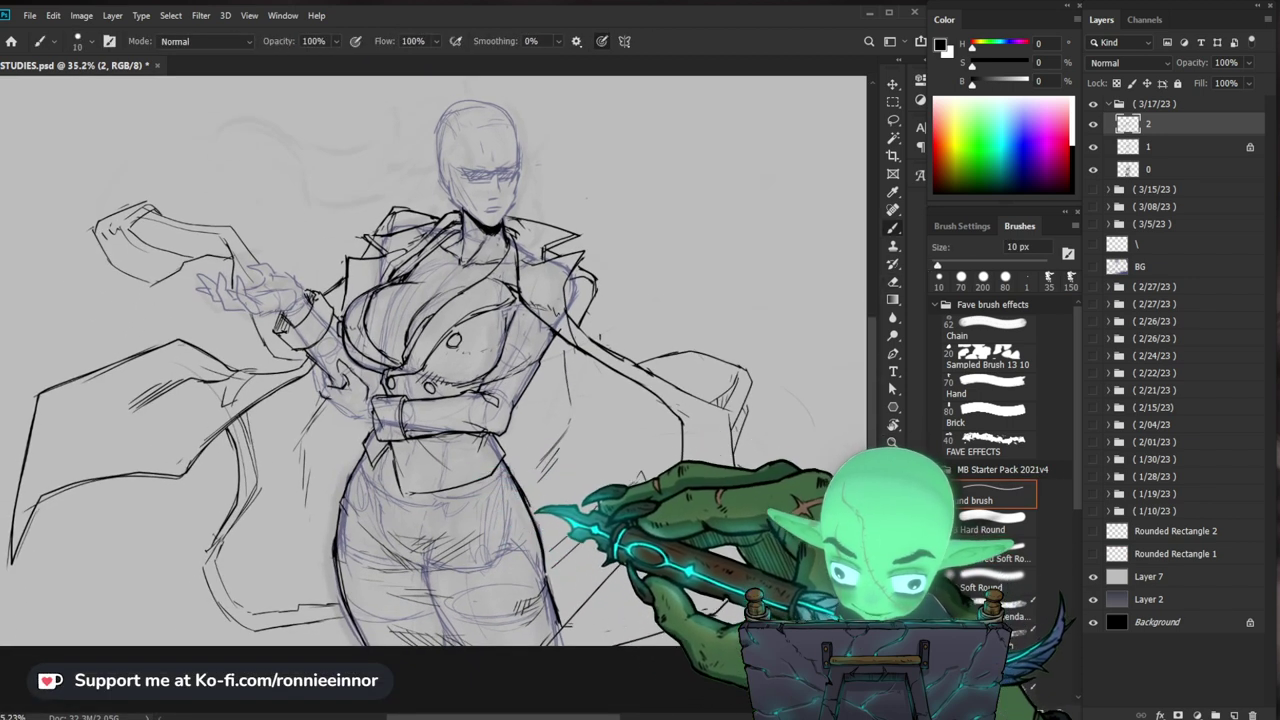
left_click_drag(537, 594, 520, 554)
left_click_drag(600, 551, 521, 610)
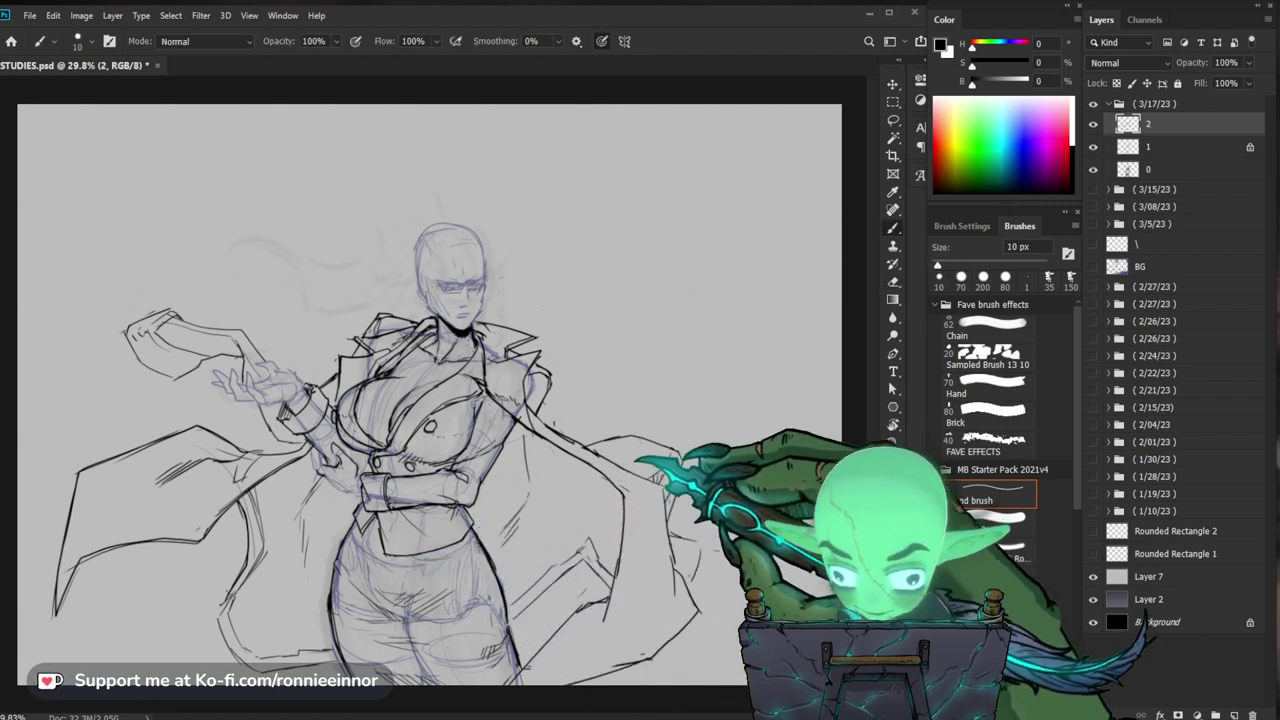
Step: Refine the coat's lower folds beside the thigh on the folded arm's side, alternating between drawing and erasing
key("ctrl+space")
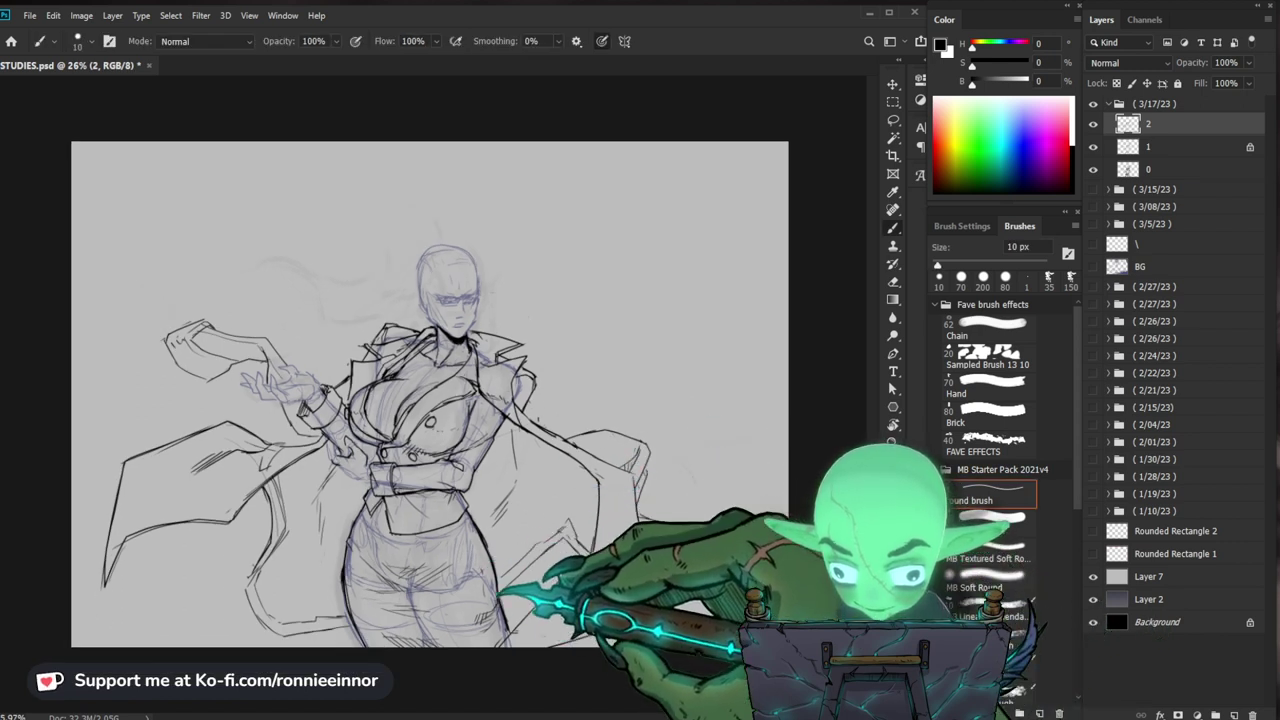
key("e")
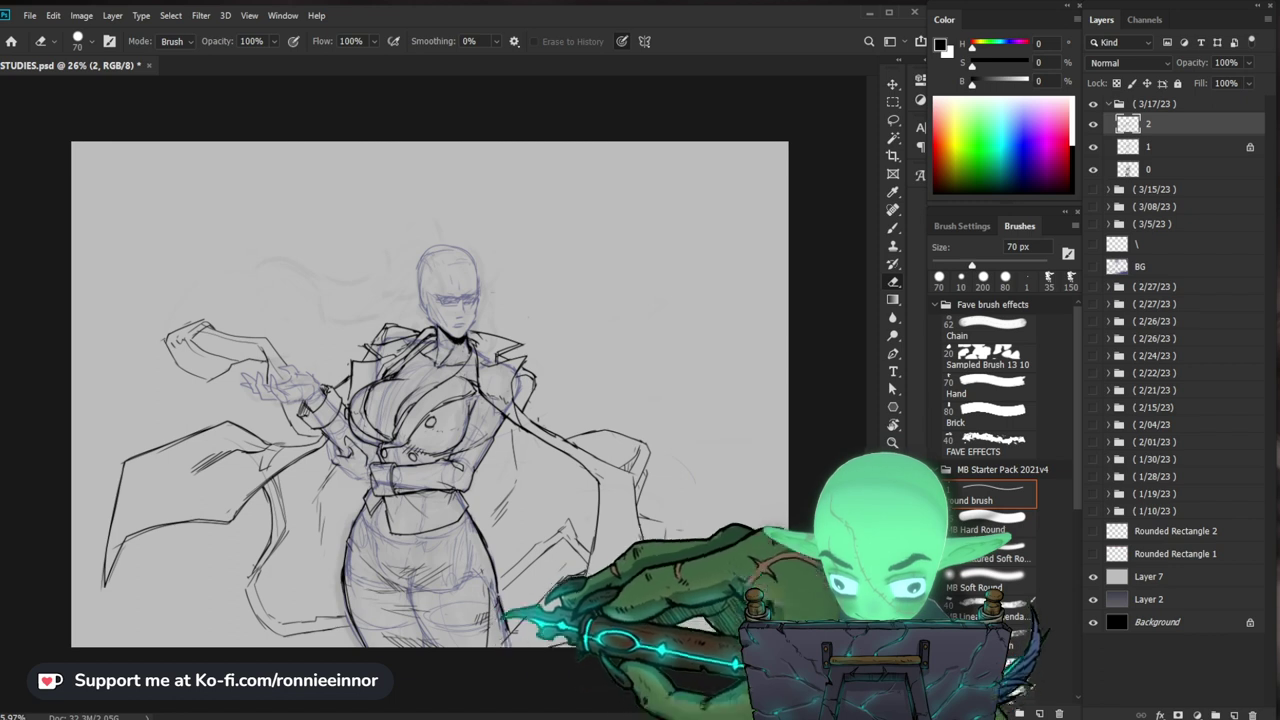
key("b")
key("e")
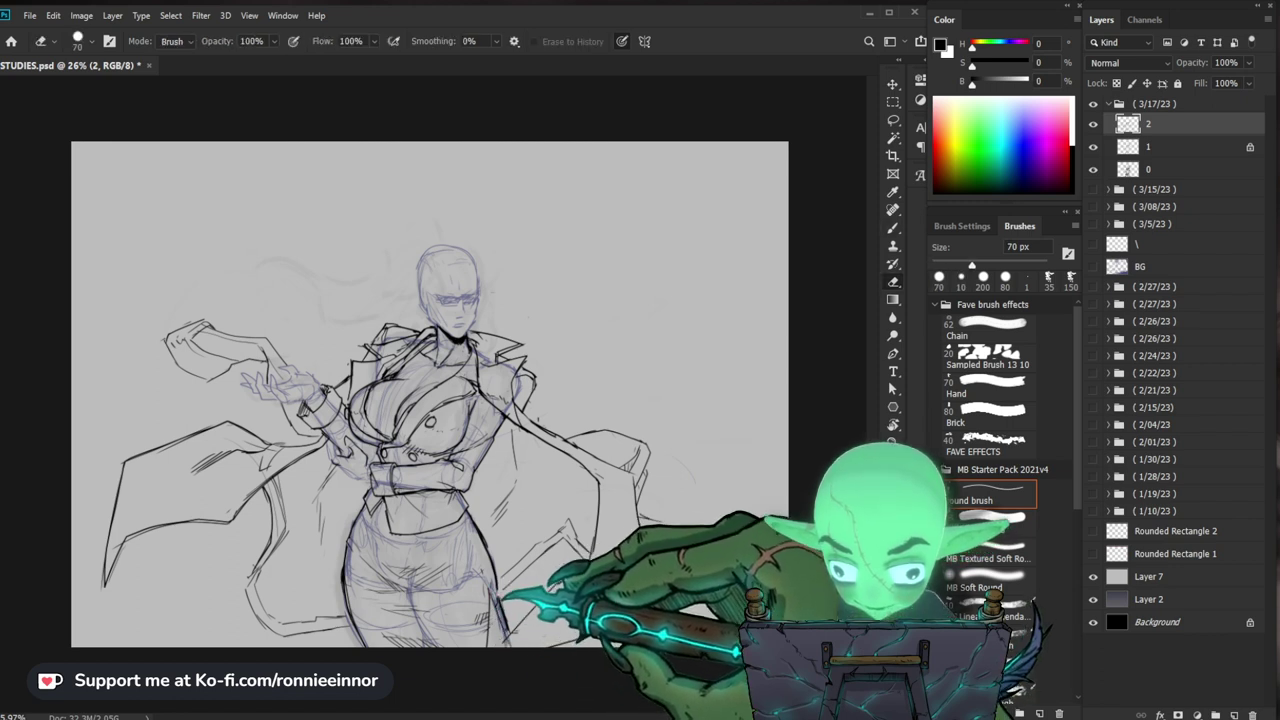
key("b")
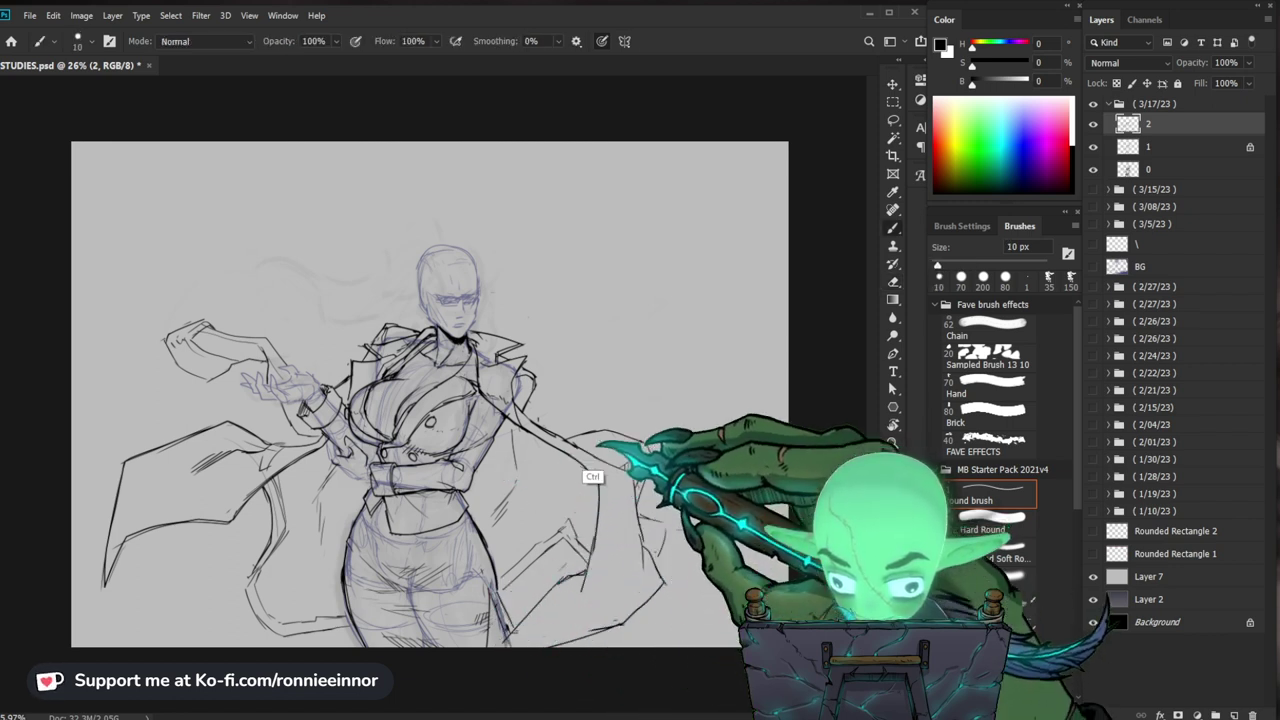
key("e")
key("b")
key("e")
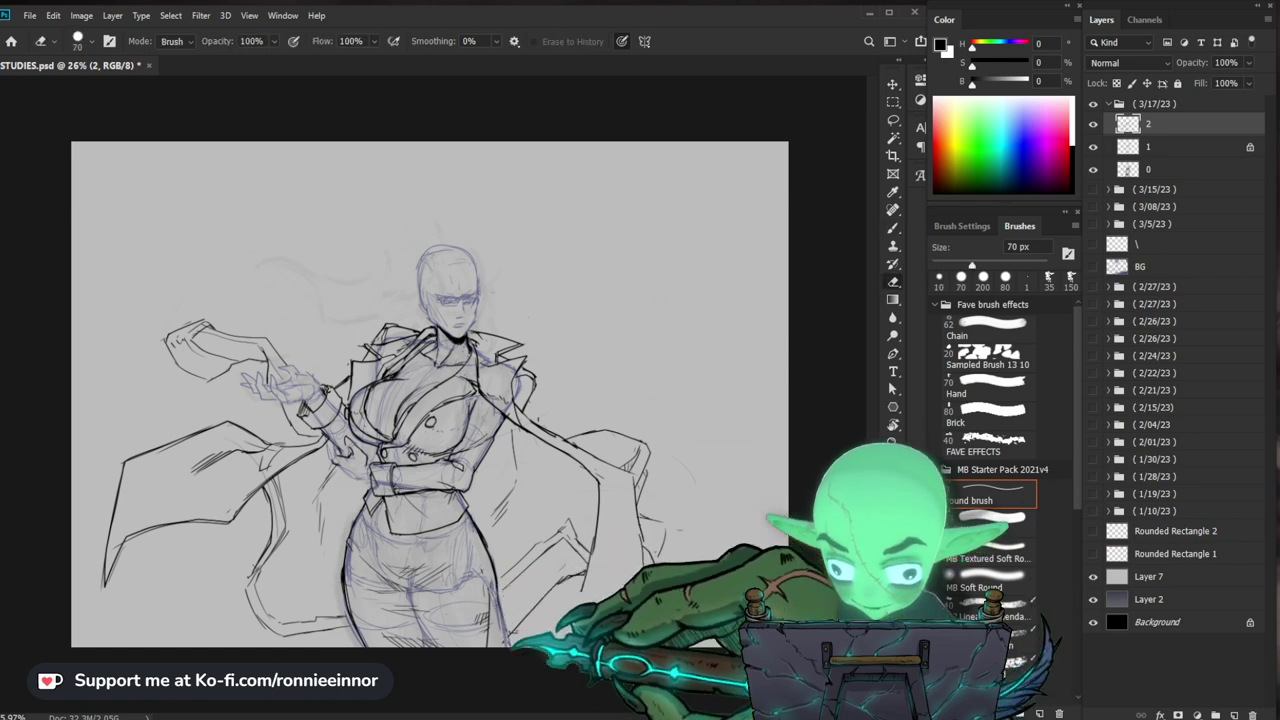
key("b")
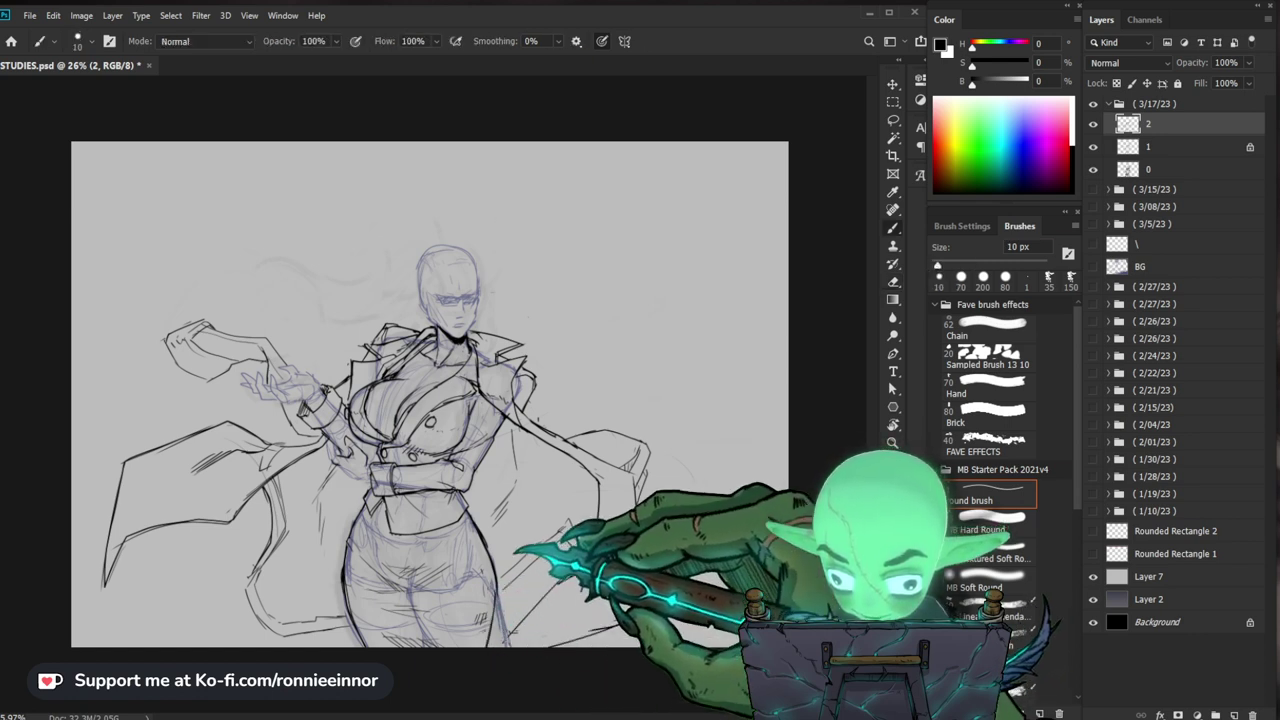
key("e")
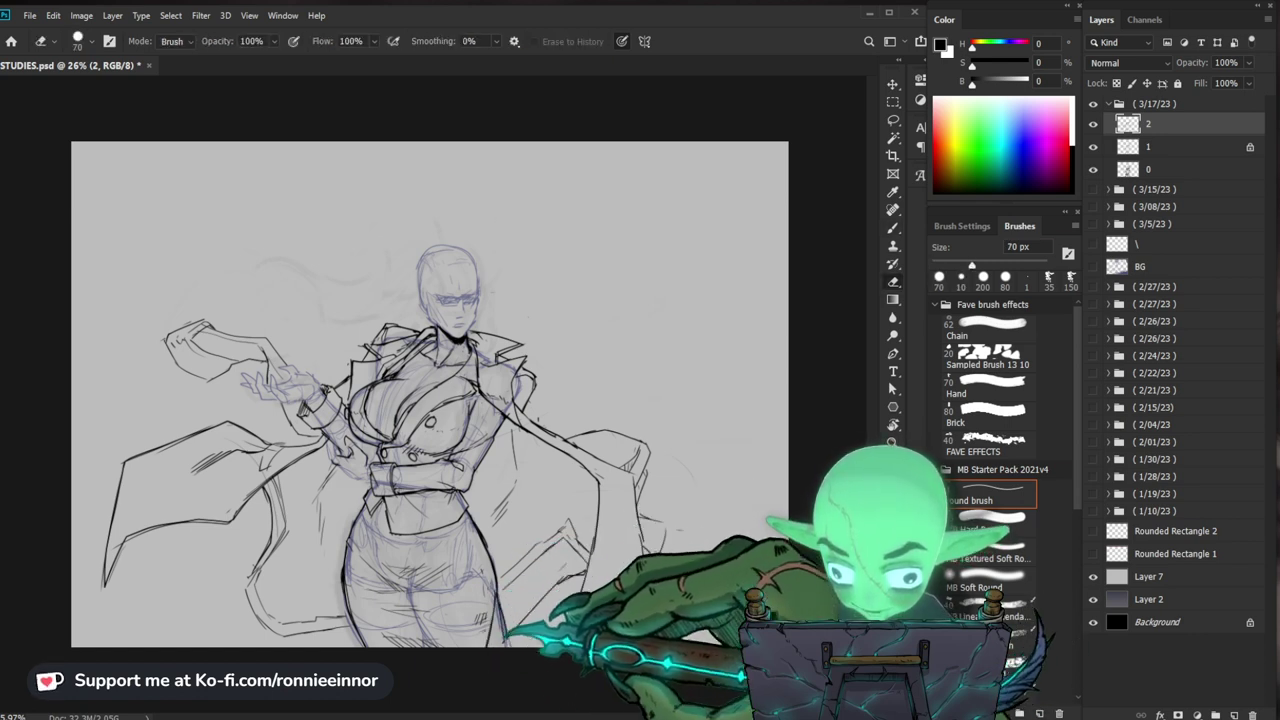
key("b")
key("e")
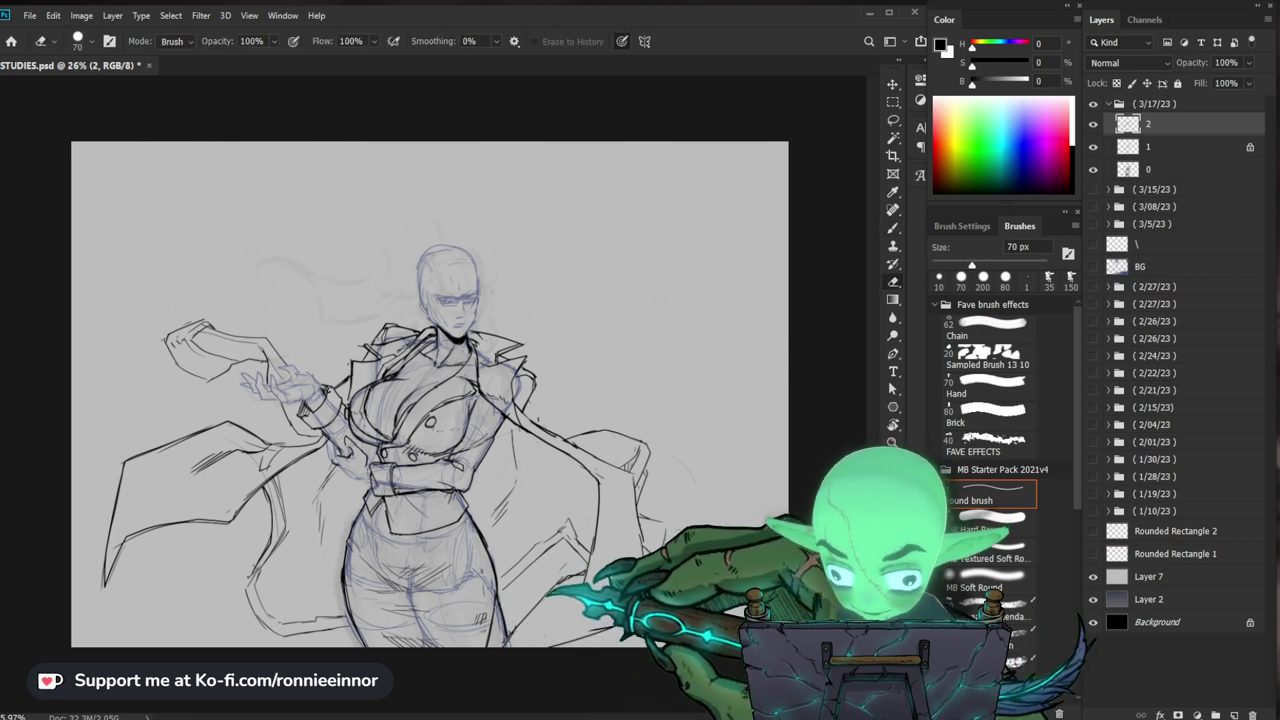
key("b")
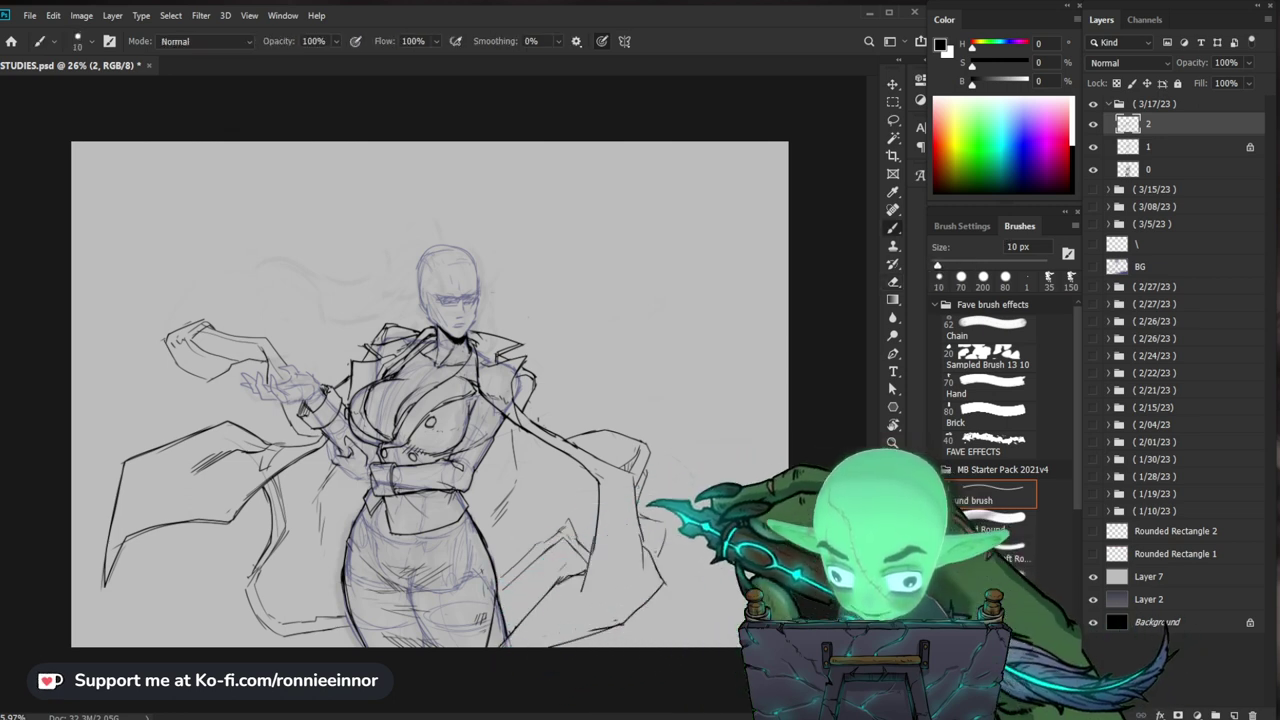
key("e")
key("b")
key("e")
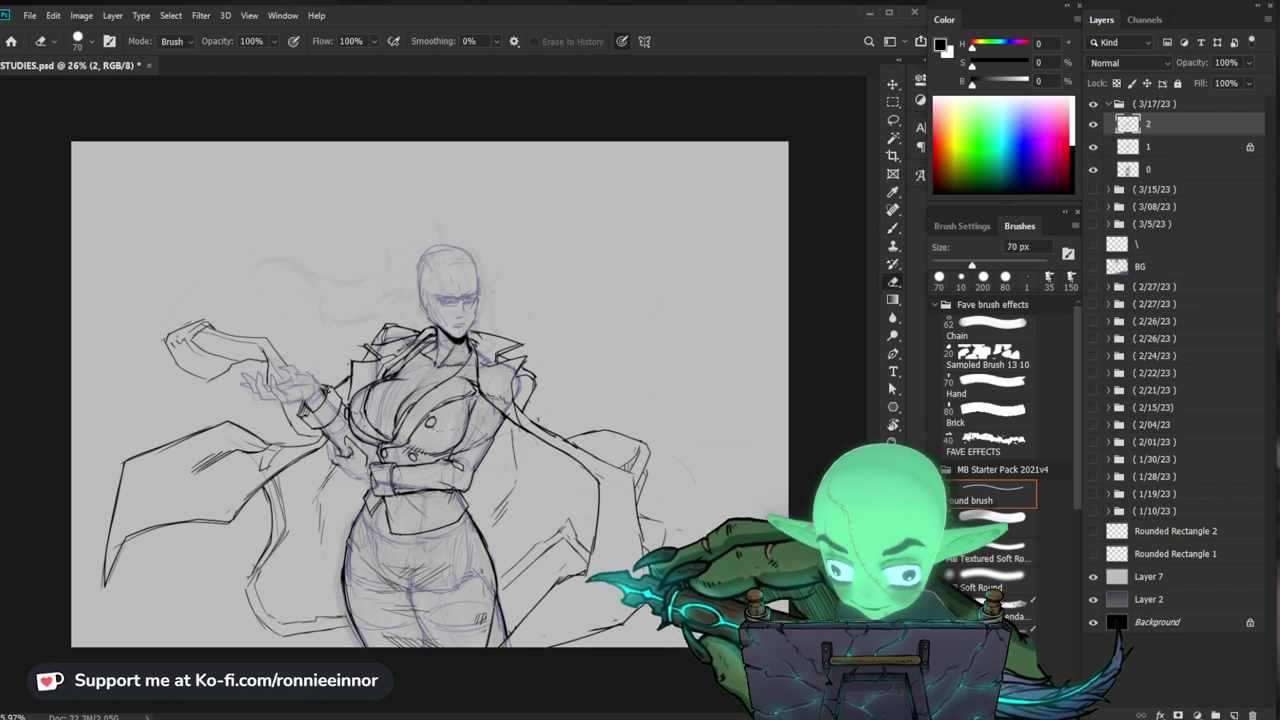
Step: Erase the top's hem below the folded arm and redraw it lower across the waist with a longer front edge
key("b")
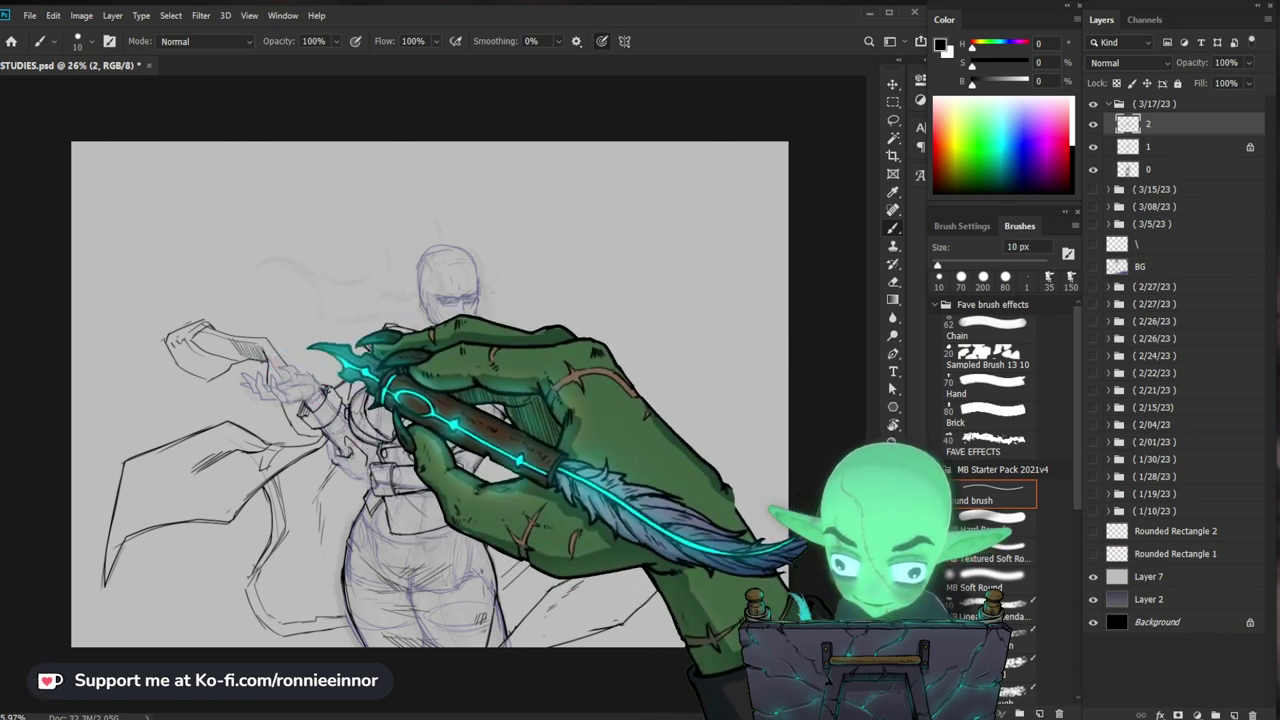
key("z")
left_click_drag(549, 478, 575, 464)
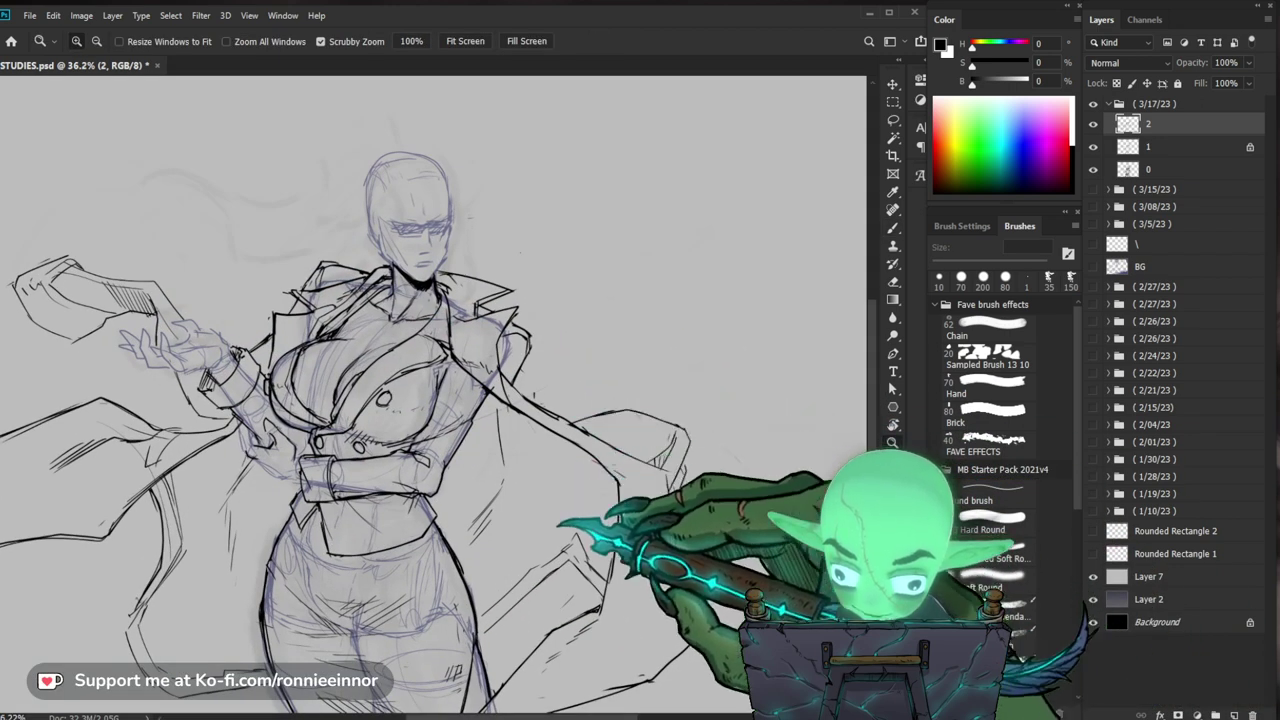
left_click_drag(560, 522, 567, 478)
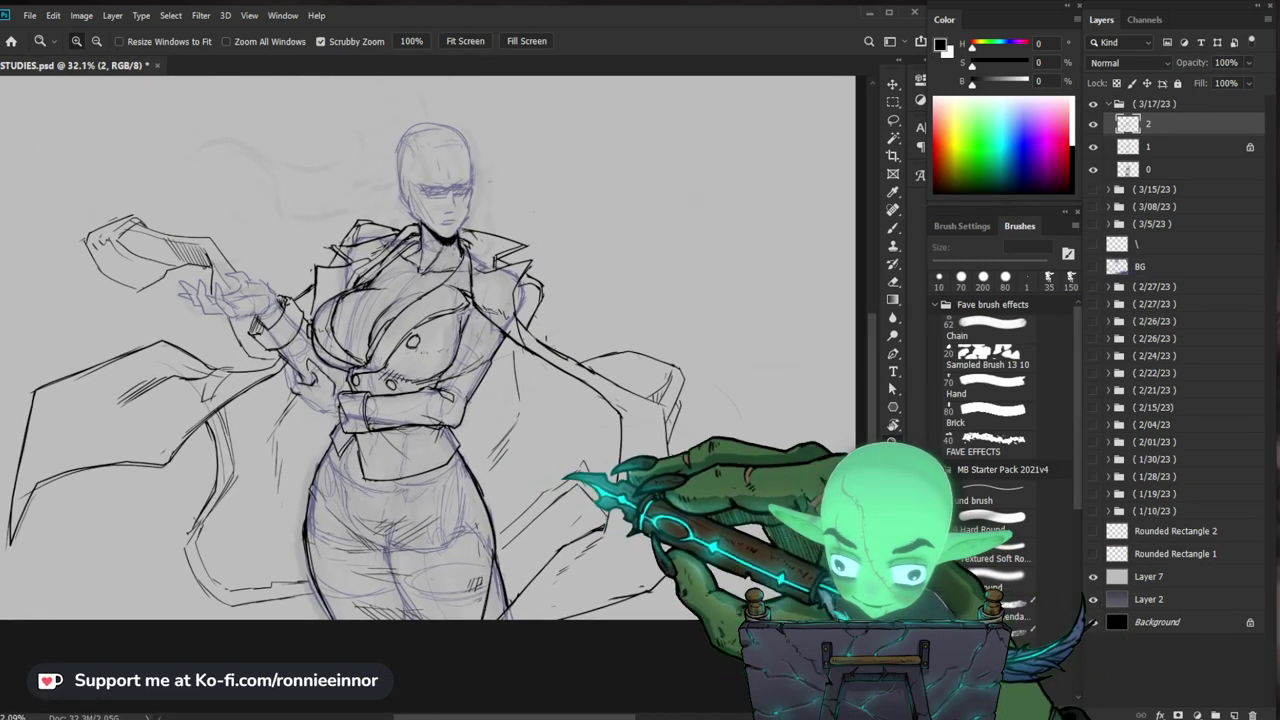
key("b")
key("e")
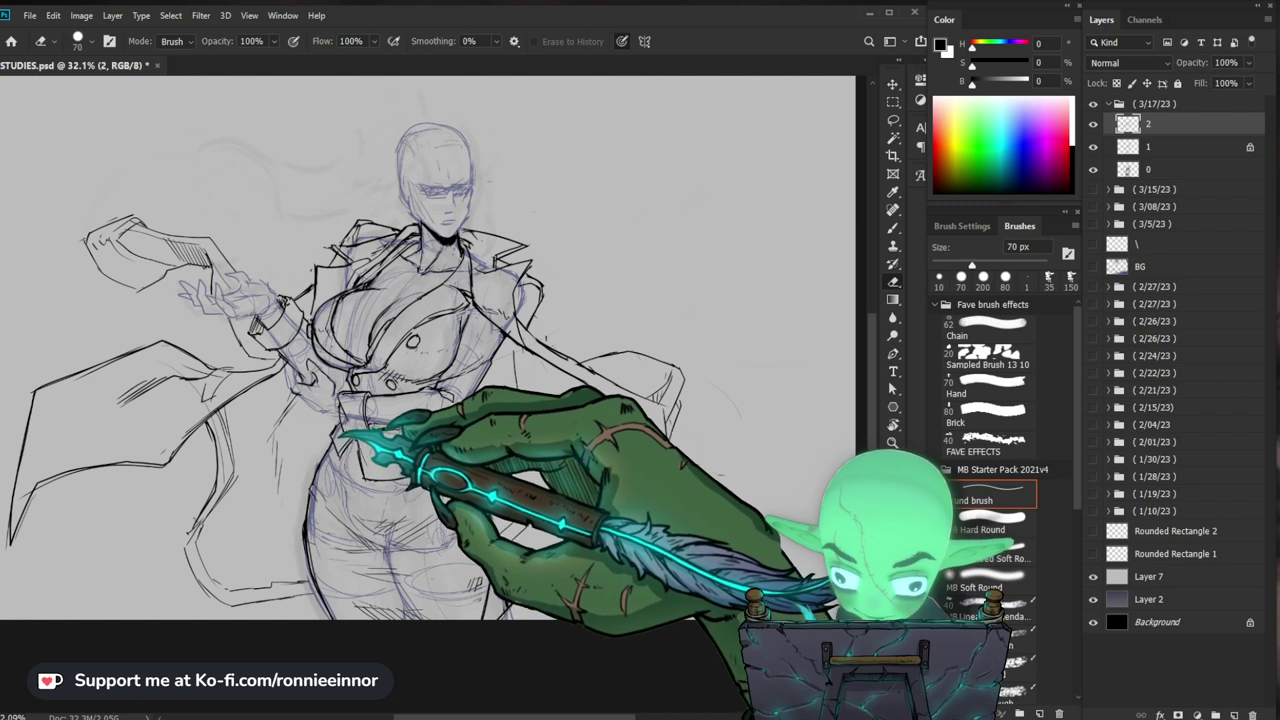
key("b")
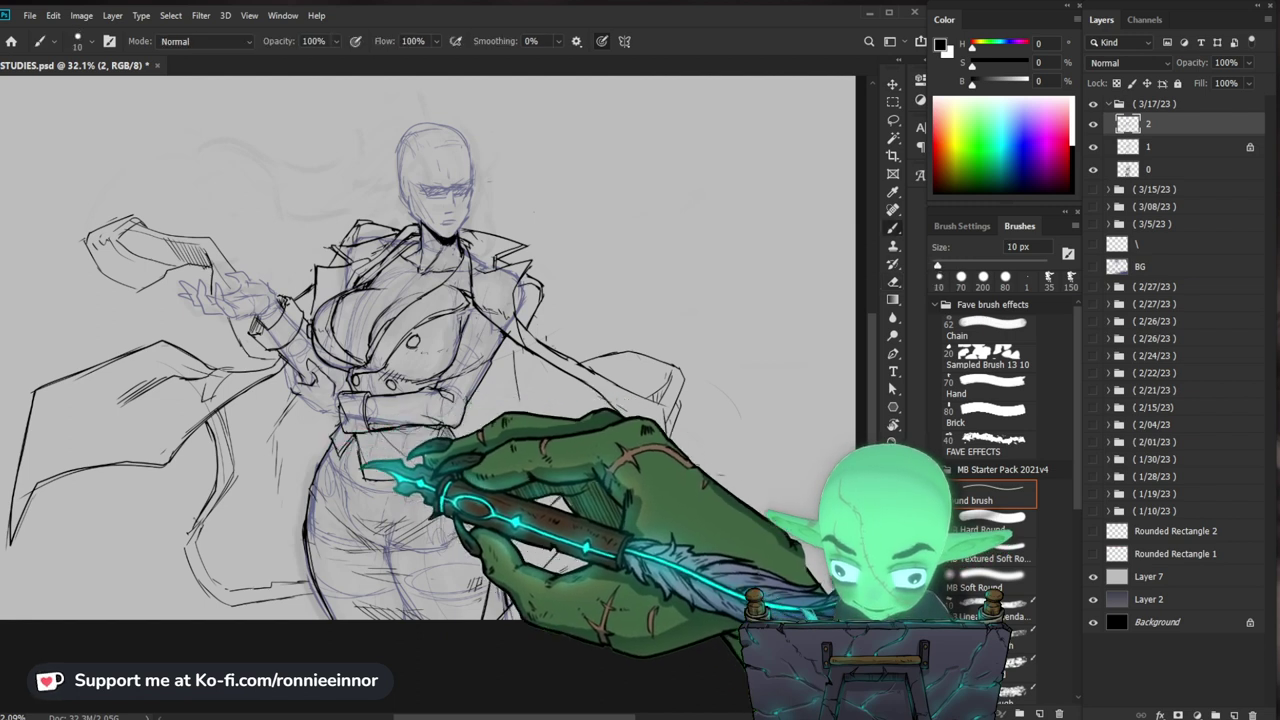
key("e")
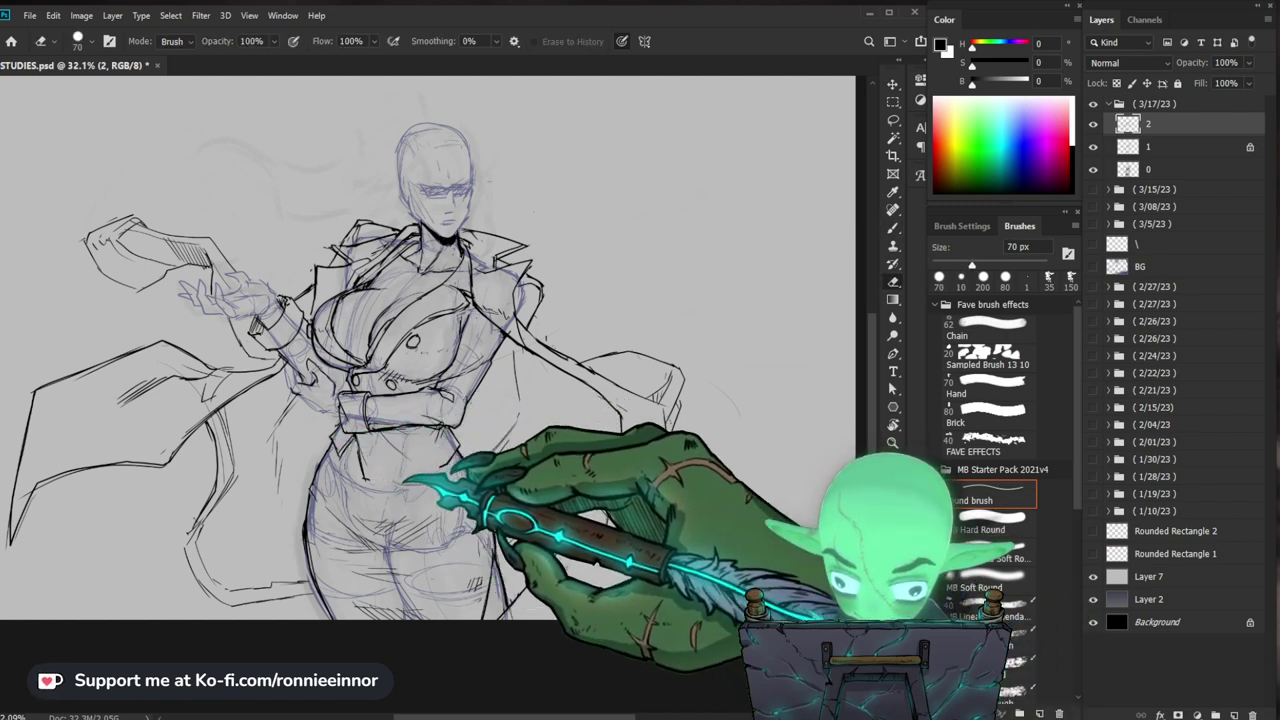
key("b")
key("e")
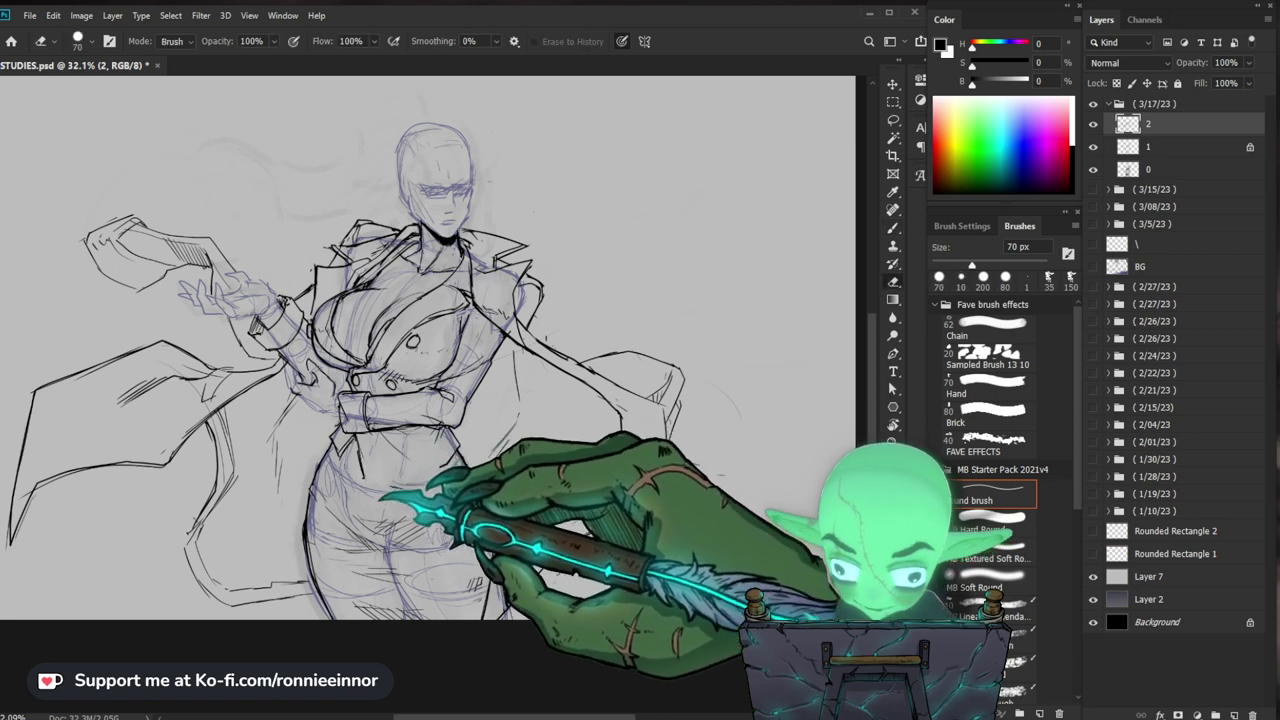
key("b")
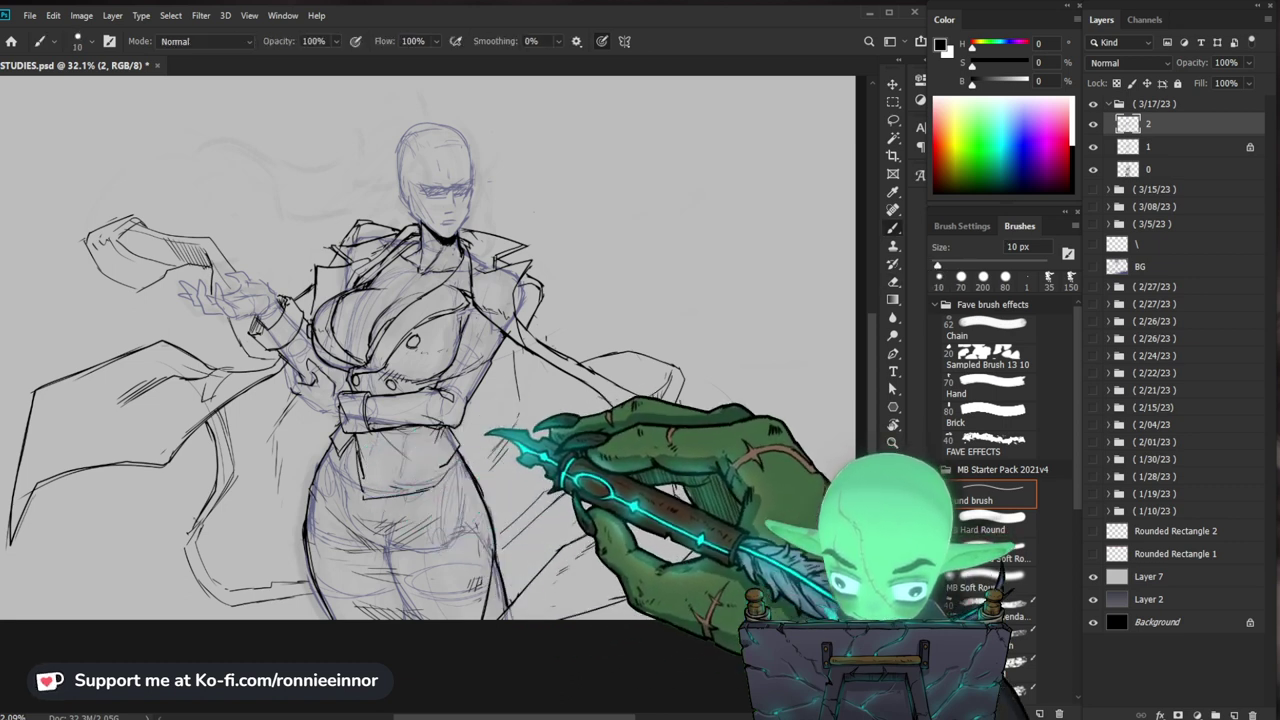
Step: Curve the top's lower hem up to a flared corner at the hip on the folded arm's side
key("e")
key("b")
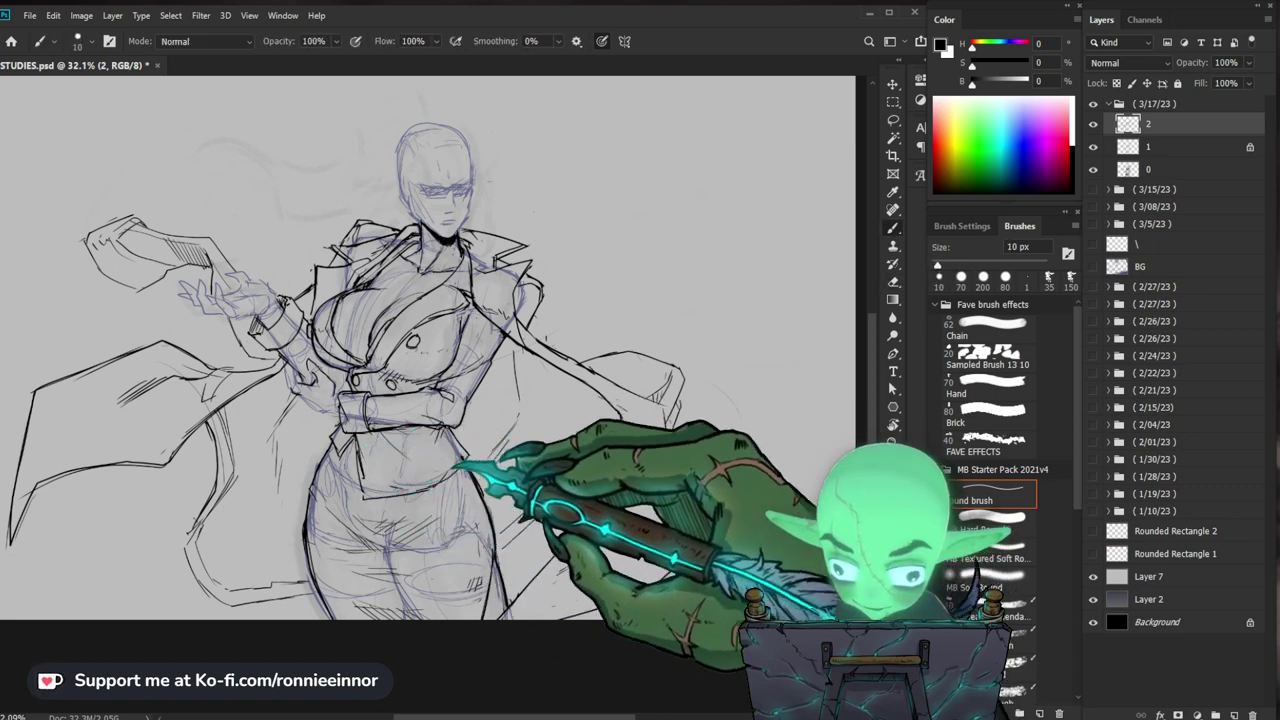
key("e")
key("b")
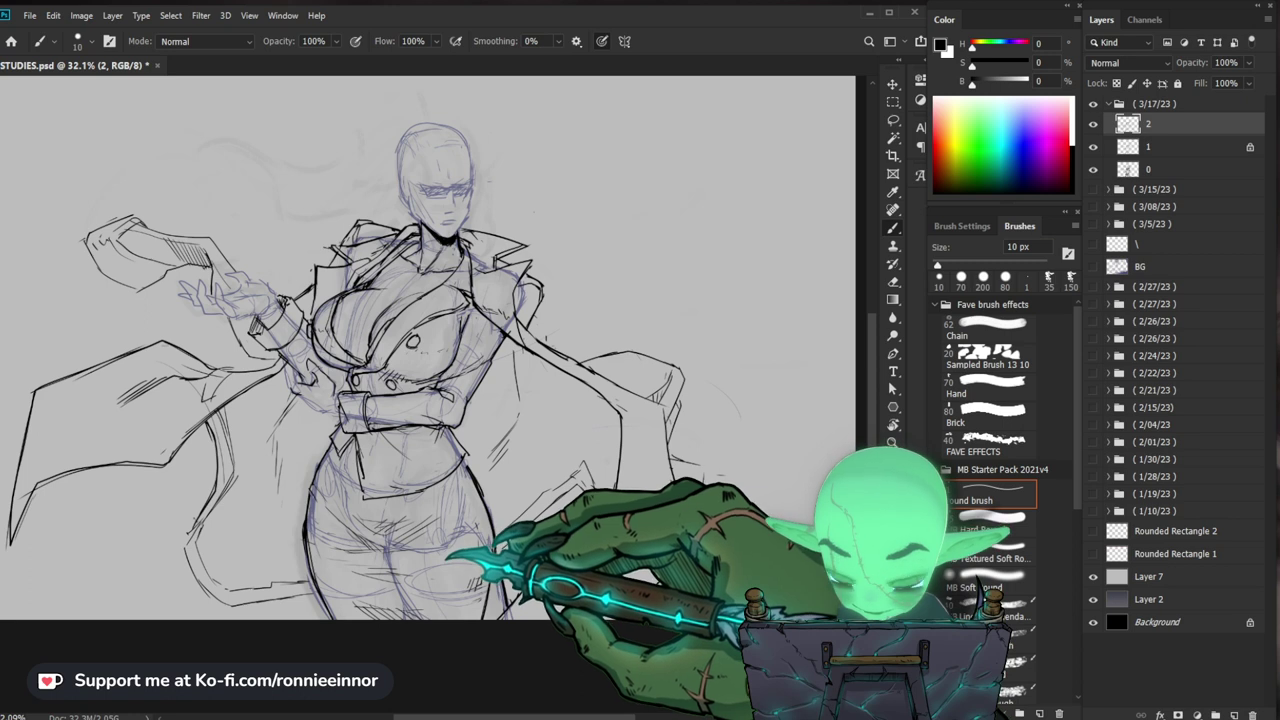
Step: Shape the top's flared hem over the hip on the raised arm's side, alternating between drawing and erasing
key("e")
key("b")
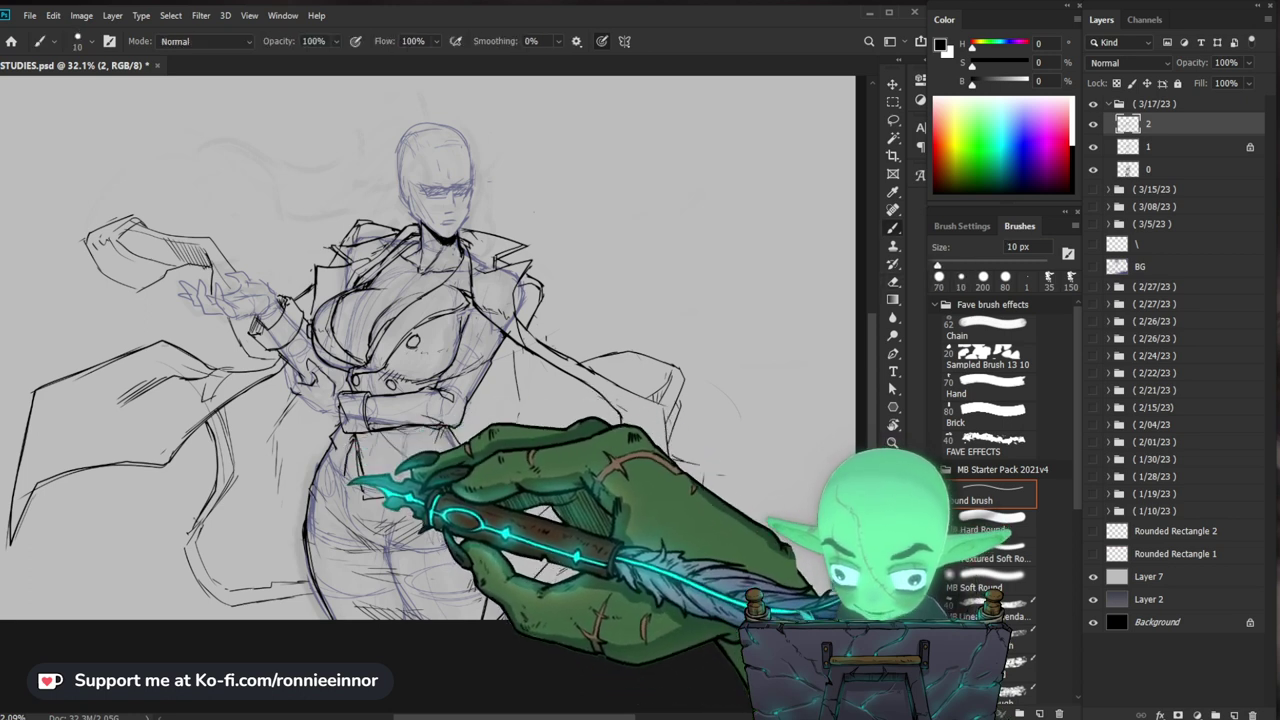
key("e")
key("b")
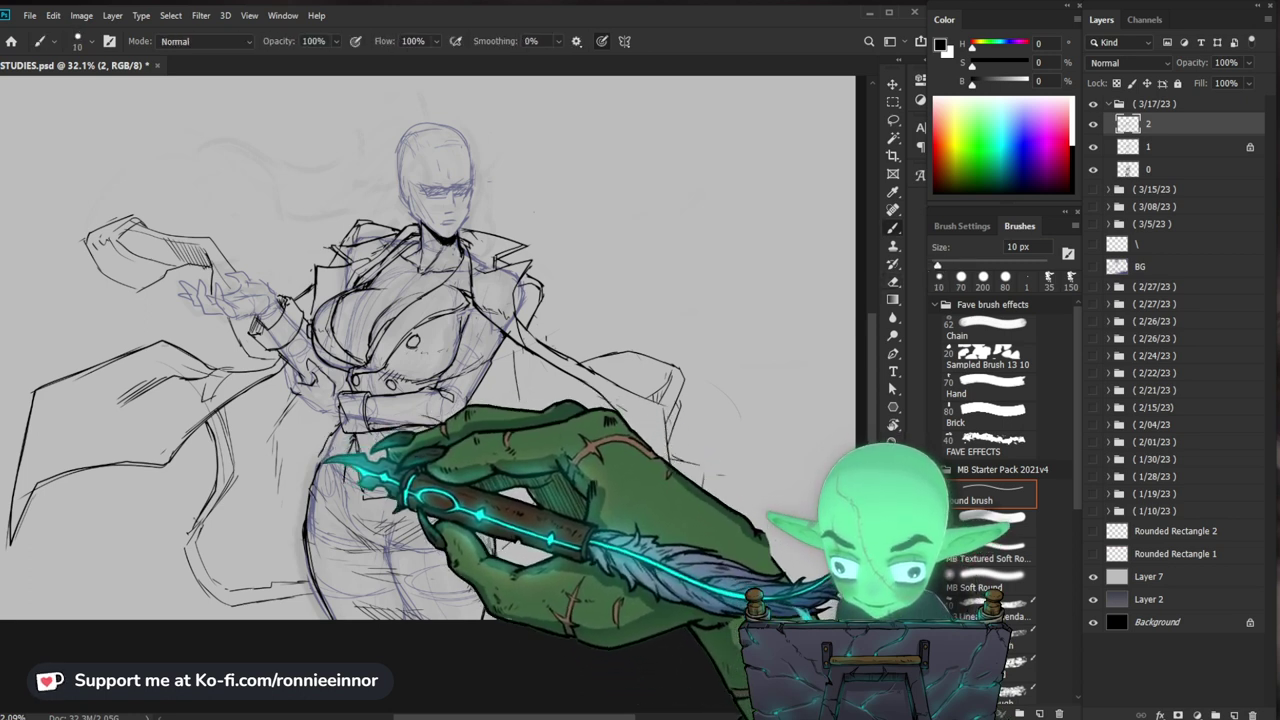
key("e")
key("b")
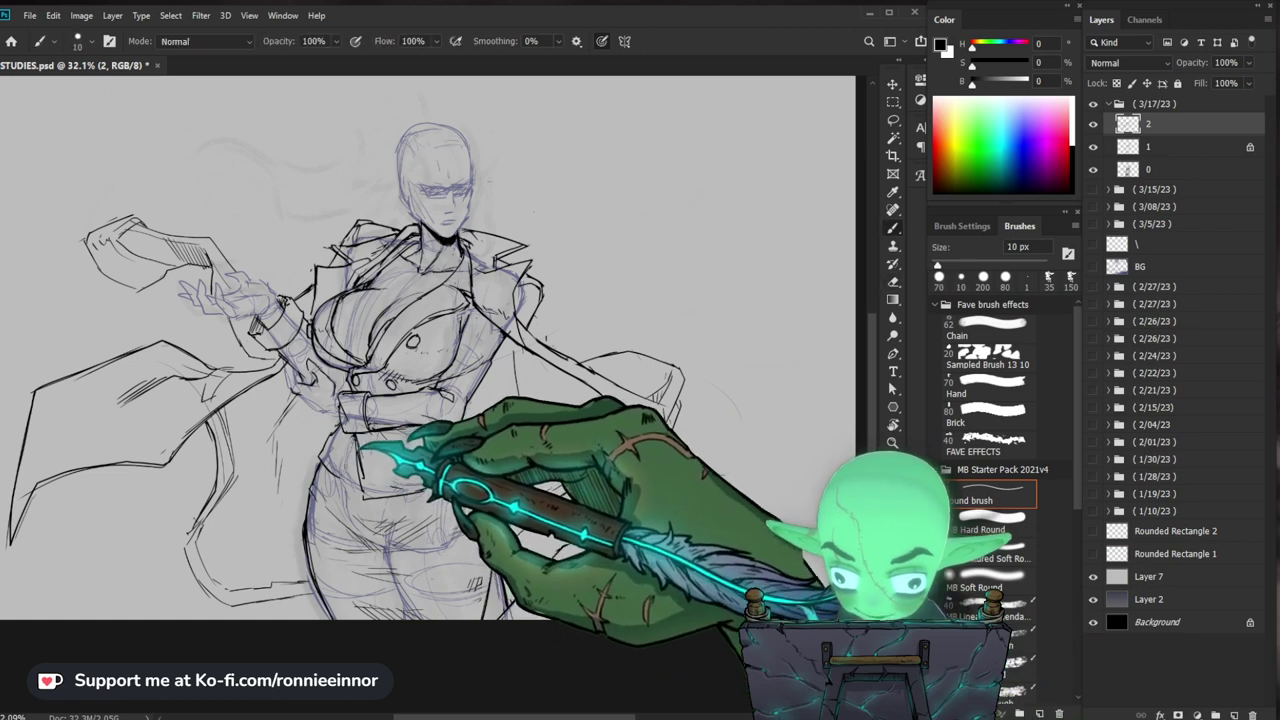
key("e")
key("b")
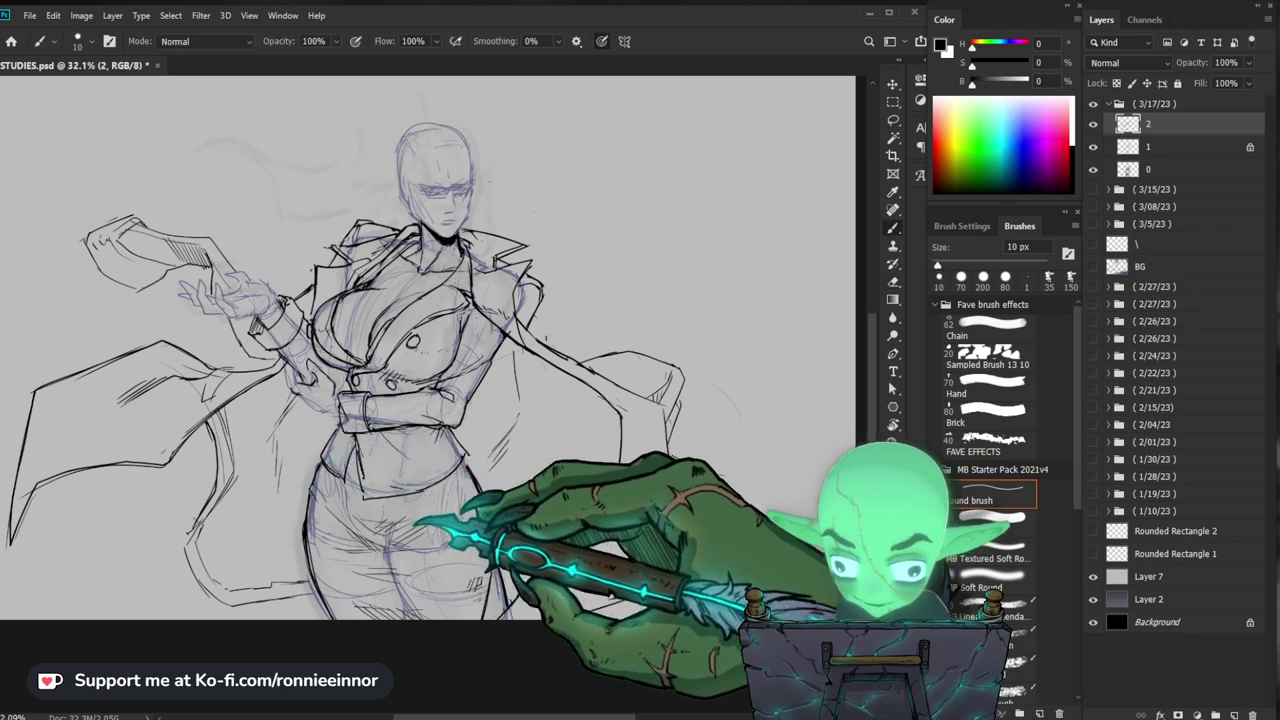
key("e")
left_click_drag(331, 458, 344, 475)
key("b")
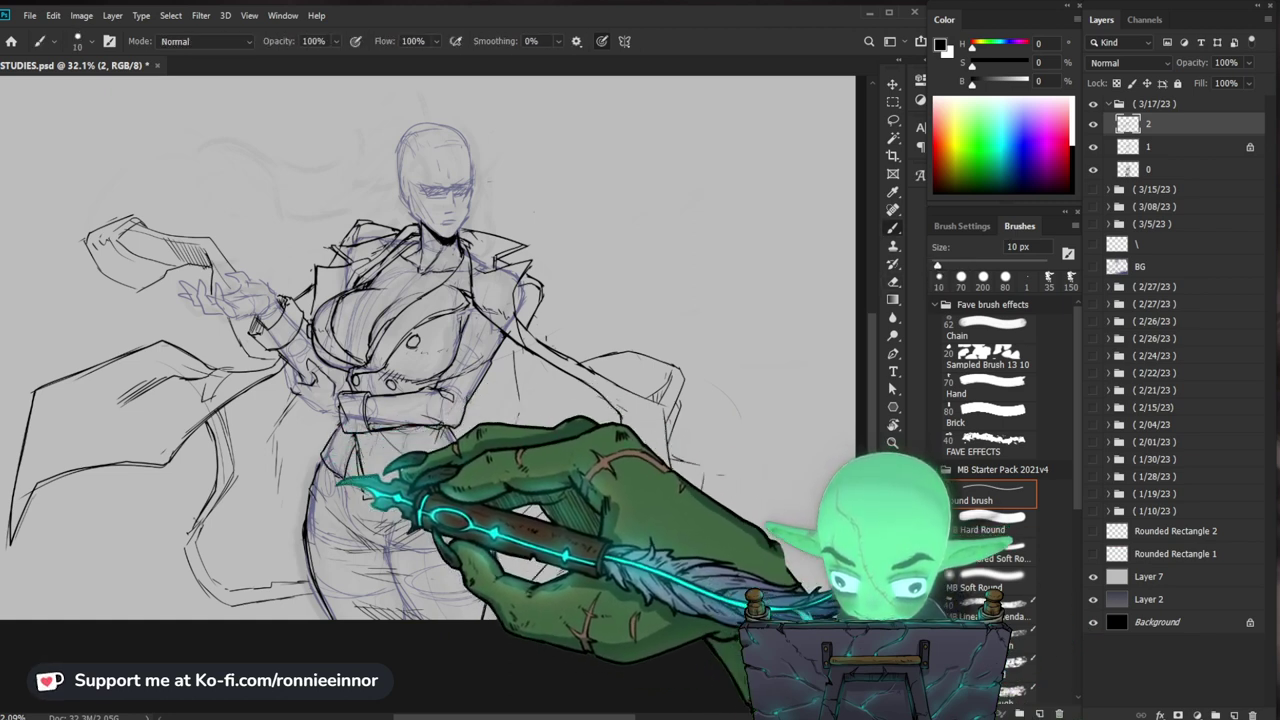
Step: Erase rough marks below the top's hem and sketch creases across the upper trousers
key("z")
left_click_drag(612, 565, 540, 573)
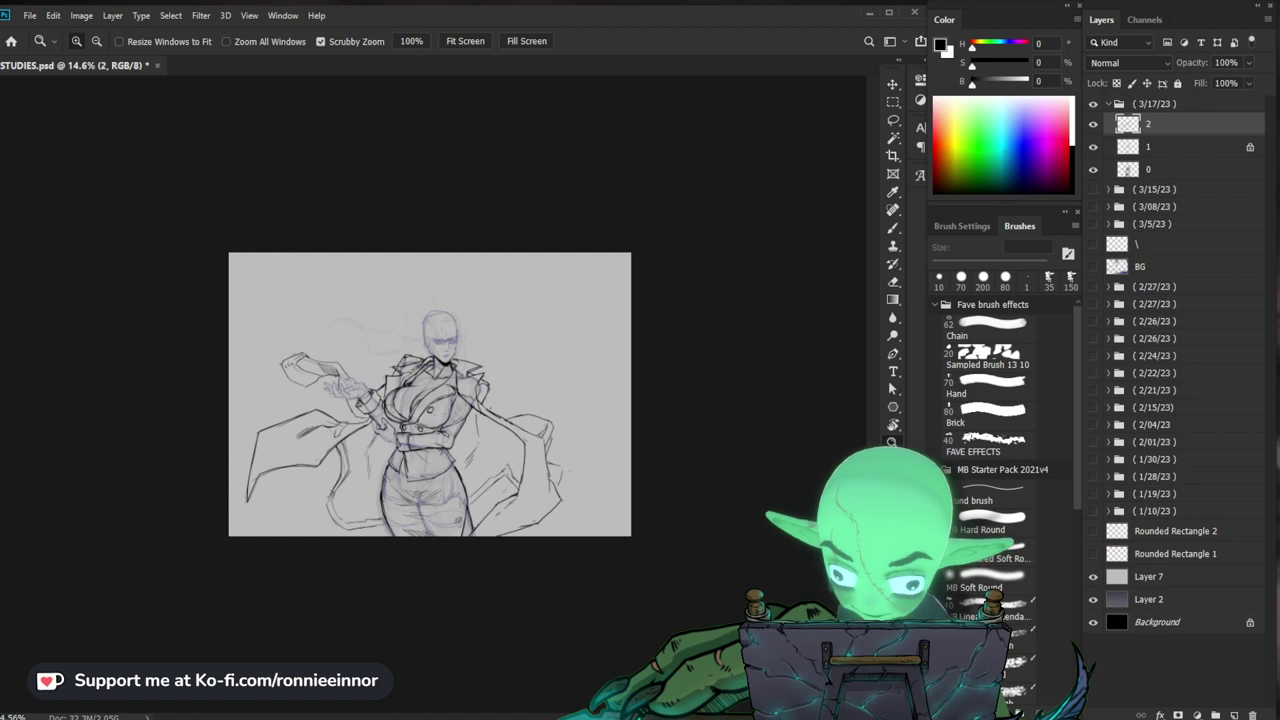
left_click_drag(480, 503, 540, 460)
key("e")
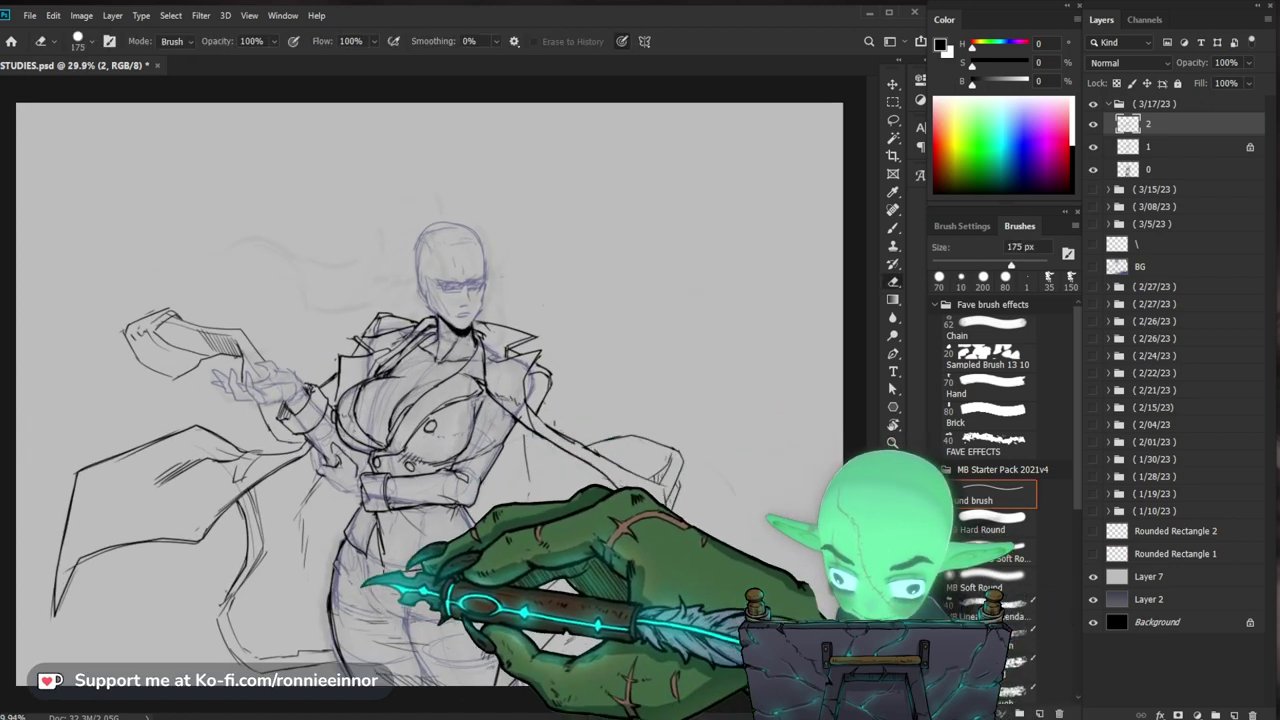
key("b")
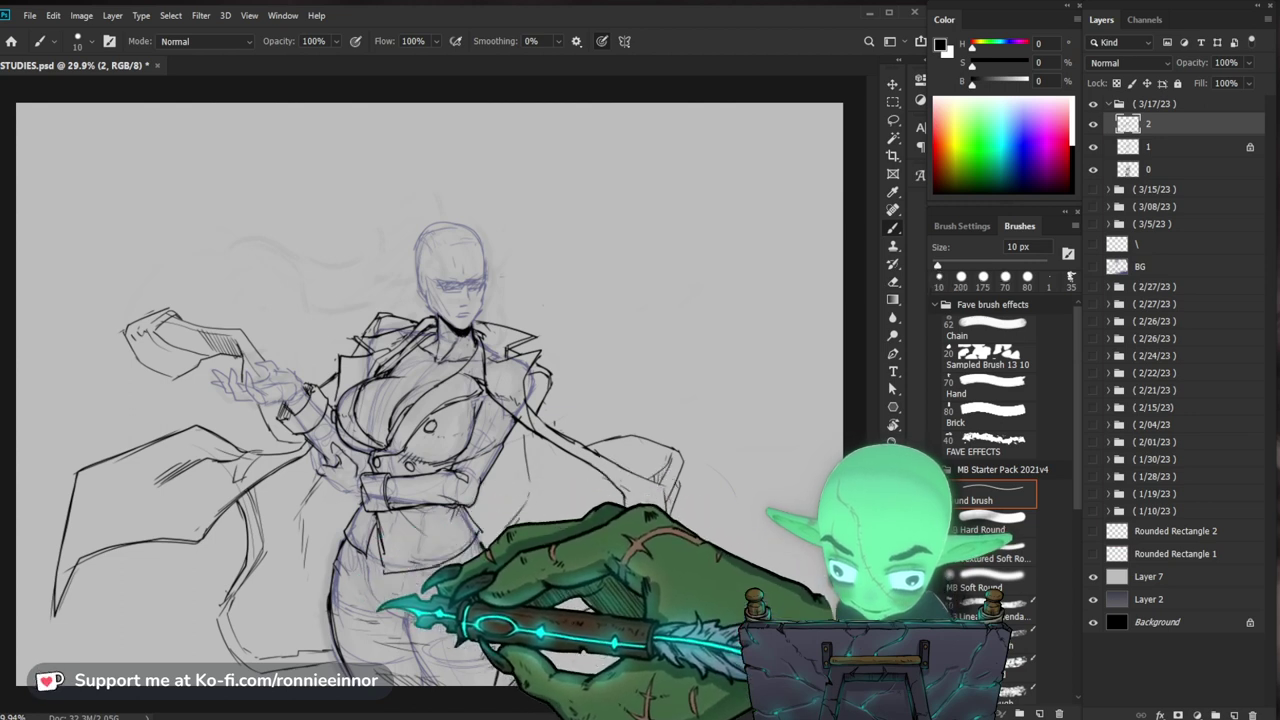
left_click_drag(372, 604, 419, 622)
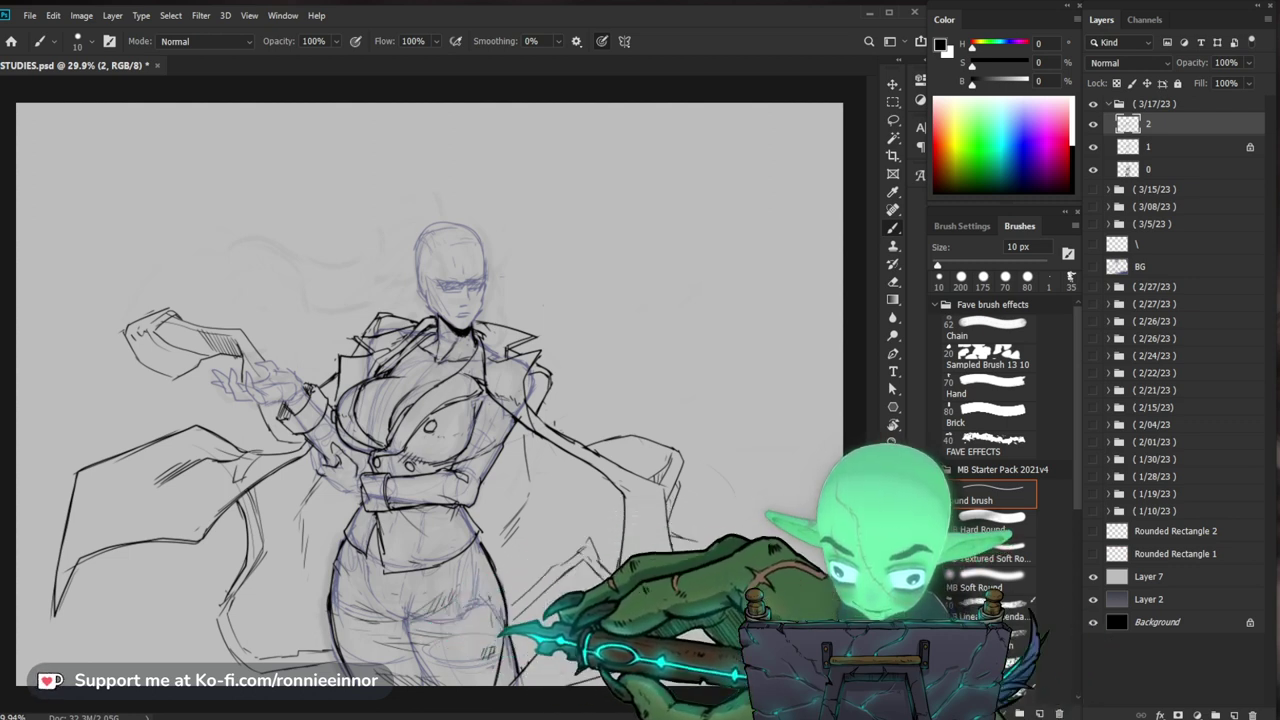
Step: Rework the trouser creases around the crotch and the thigh on the folded arm's side, drawing and erasing in turn
key("e")
key("b")
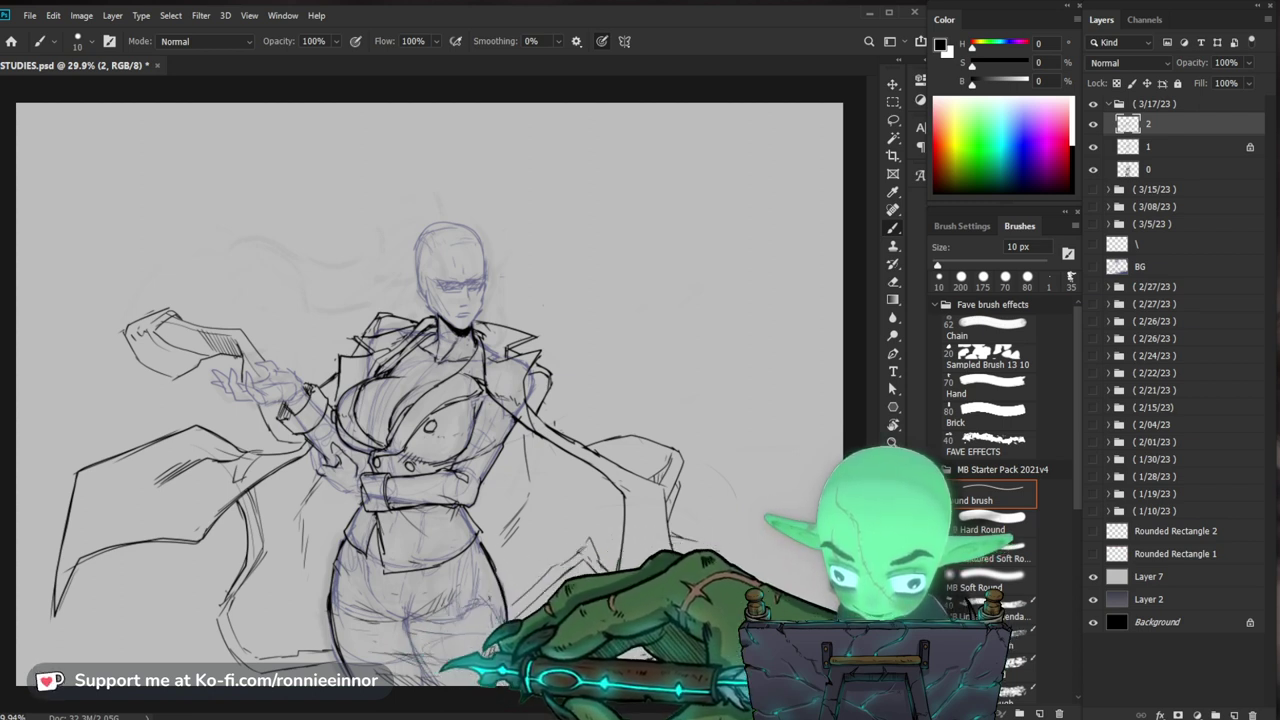
key("e")
key("b")
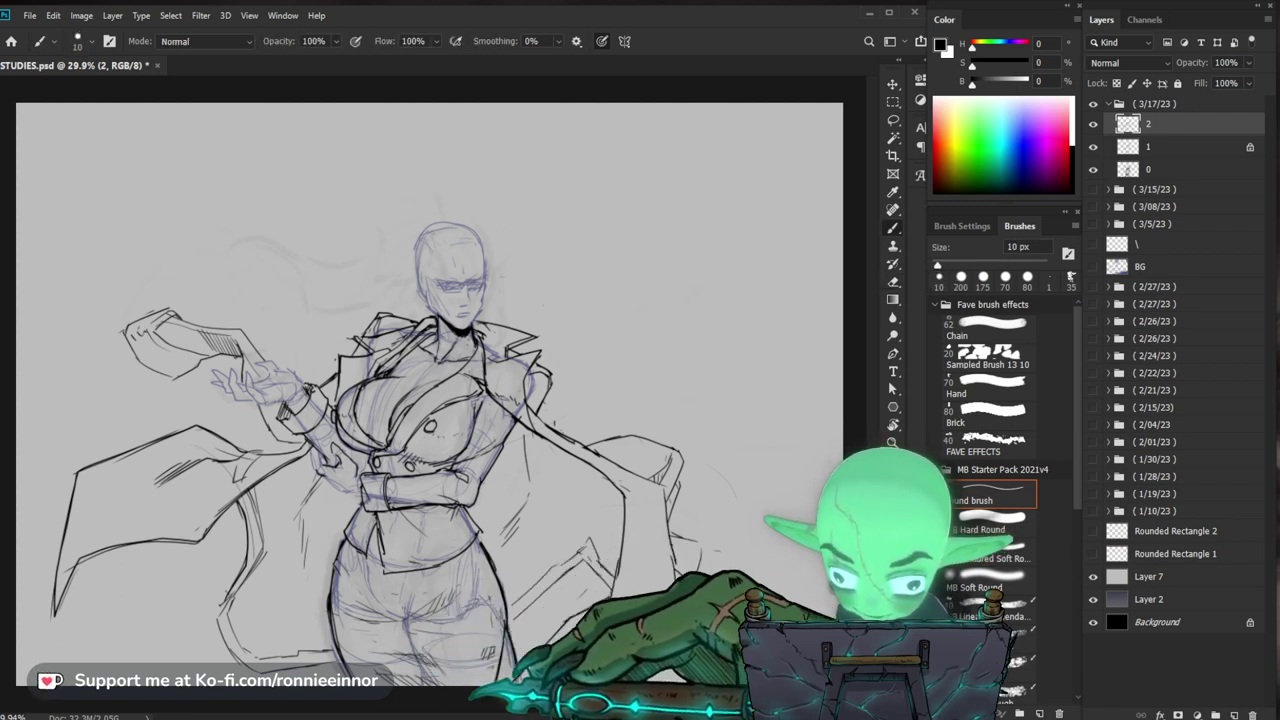
key("e")
key("b")
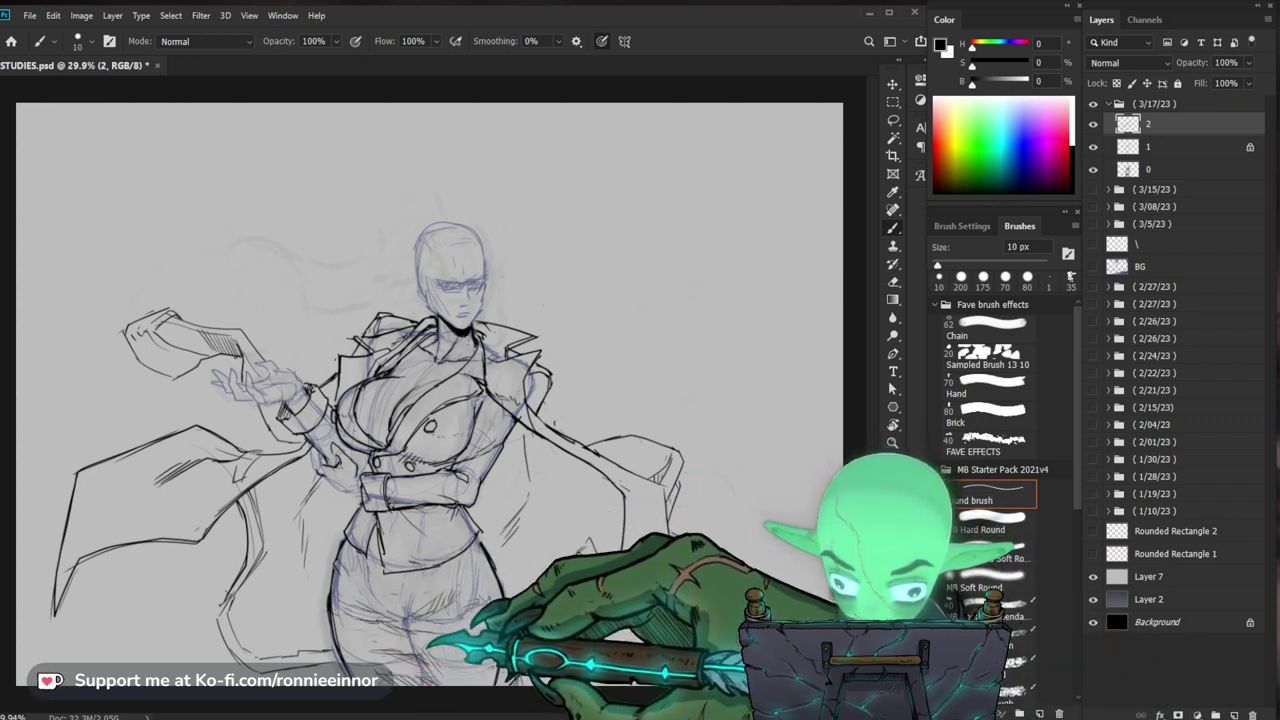
key("e")
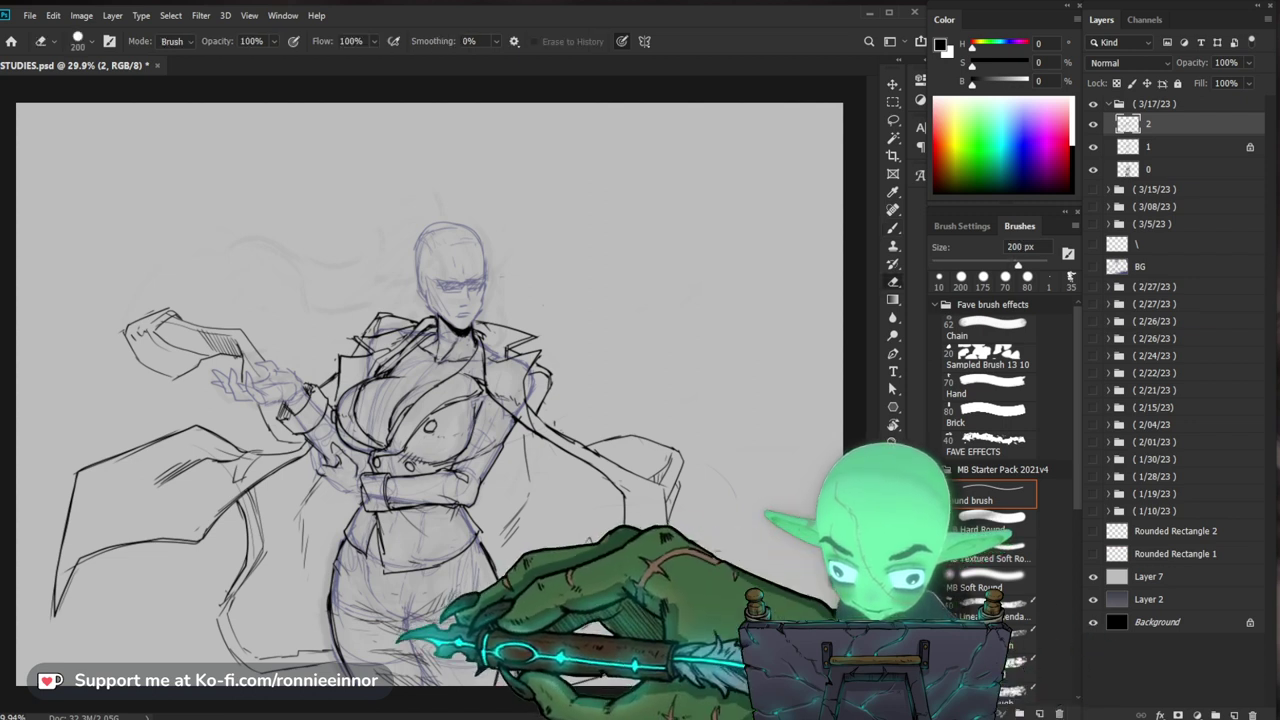
key("b")
key("e")
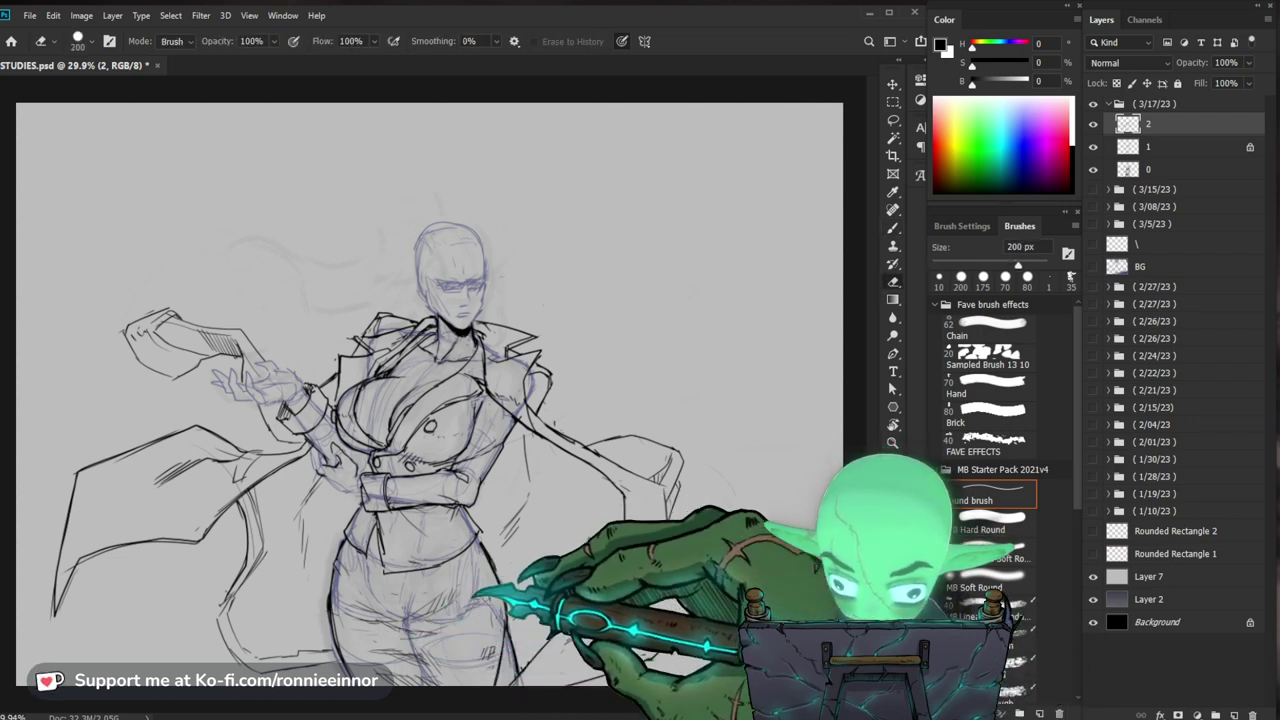
key("b")
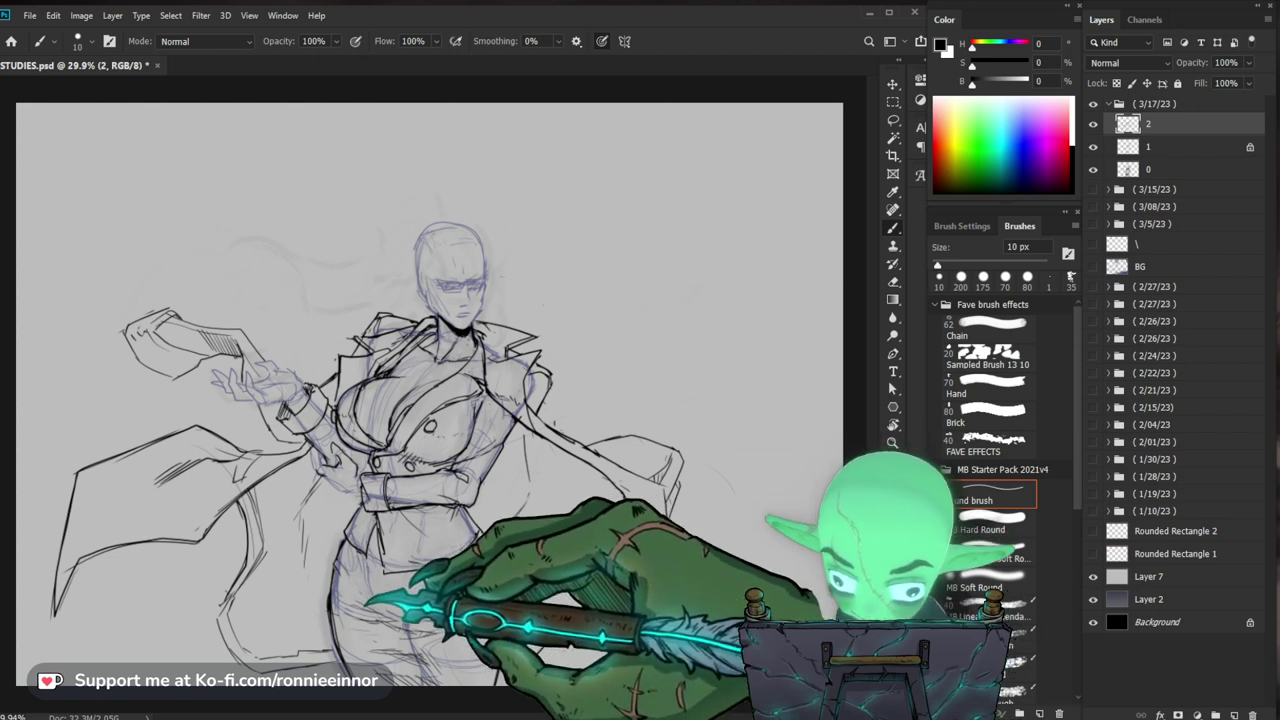
Step: Thicken the coat's inner edge on the raised arm's side and redraw its front edge below the opposite shoulder
key("z")
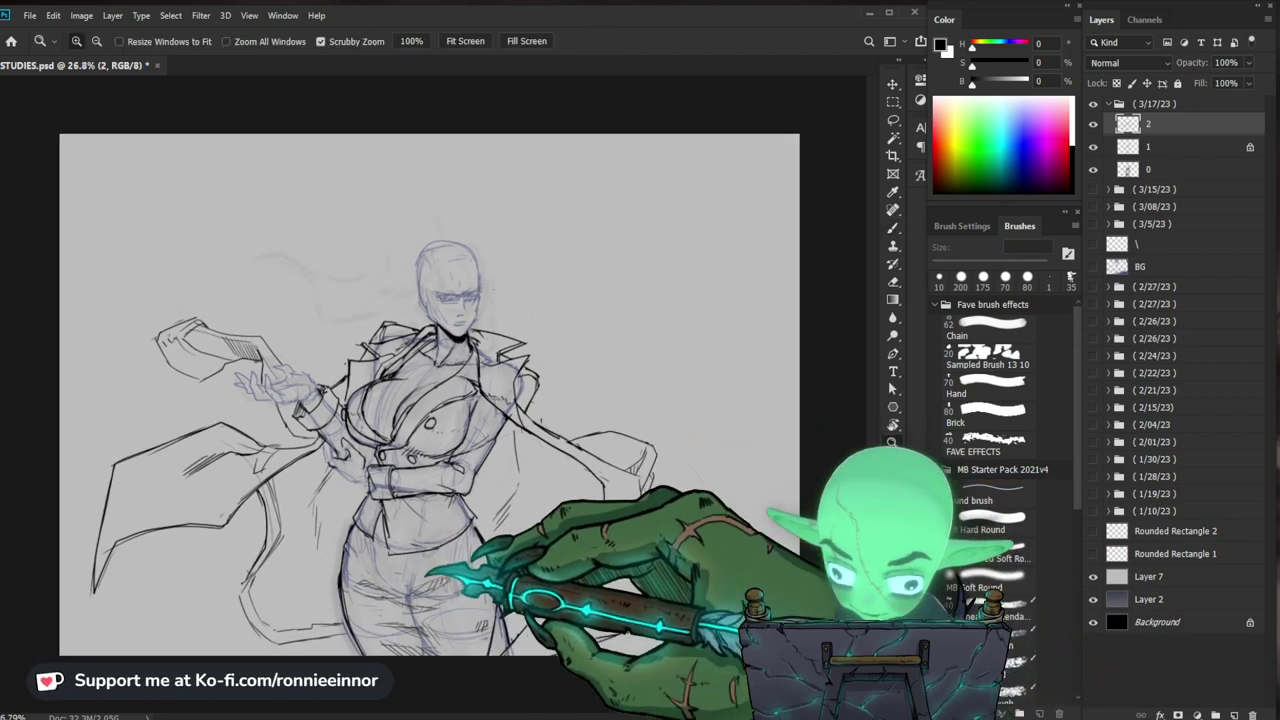
key("b")
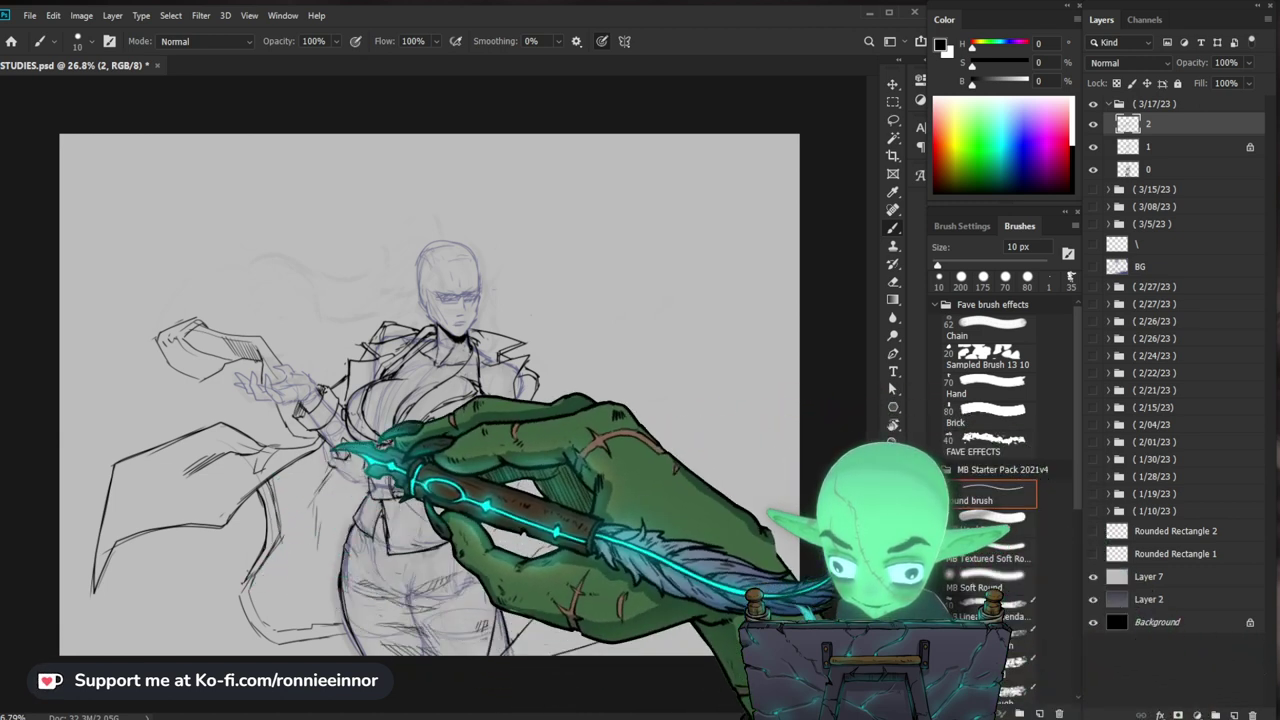
key("e")
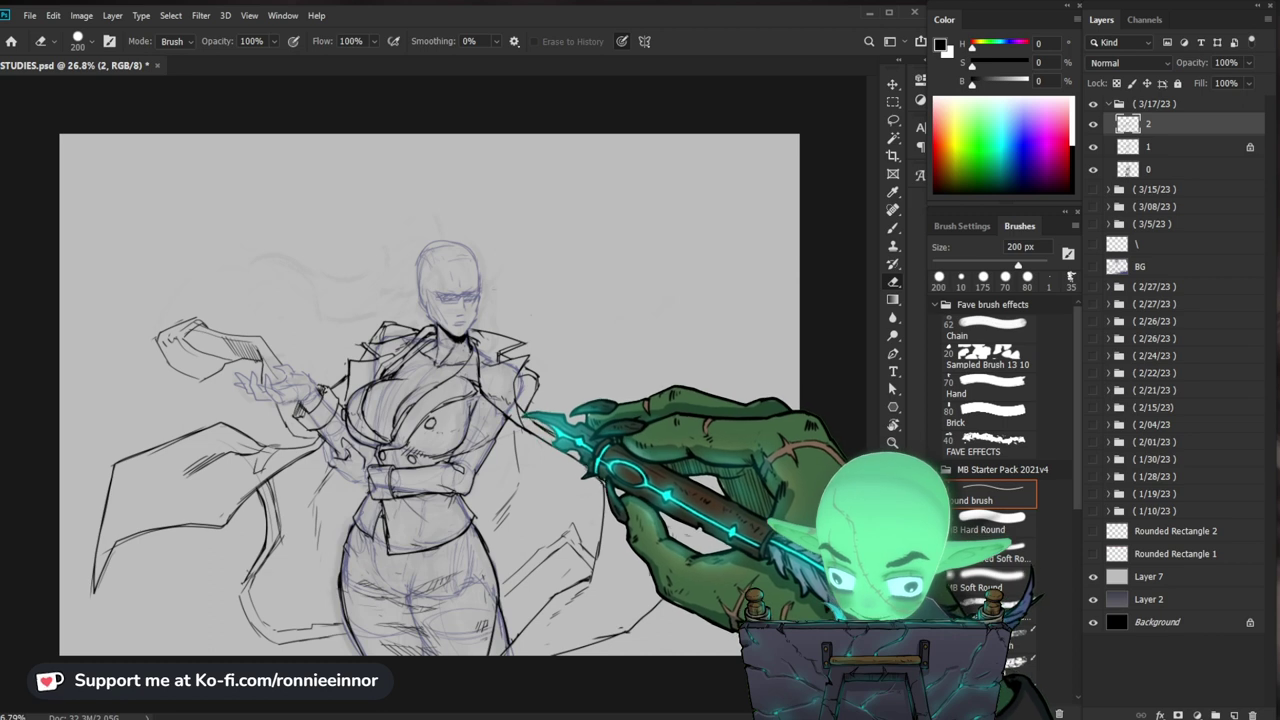
key("b")
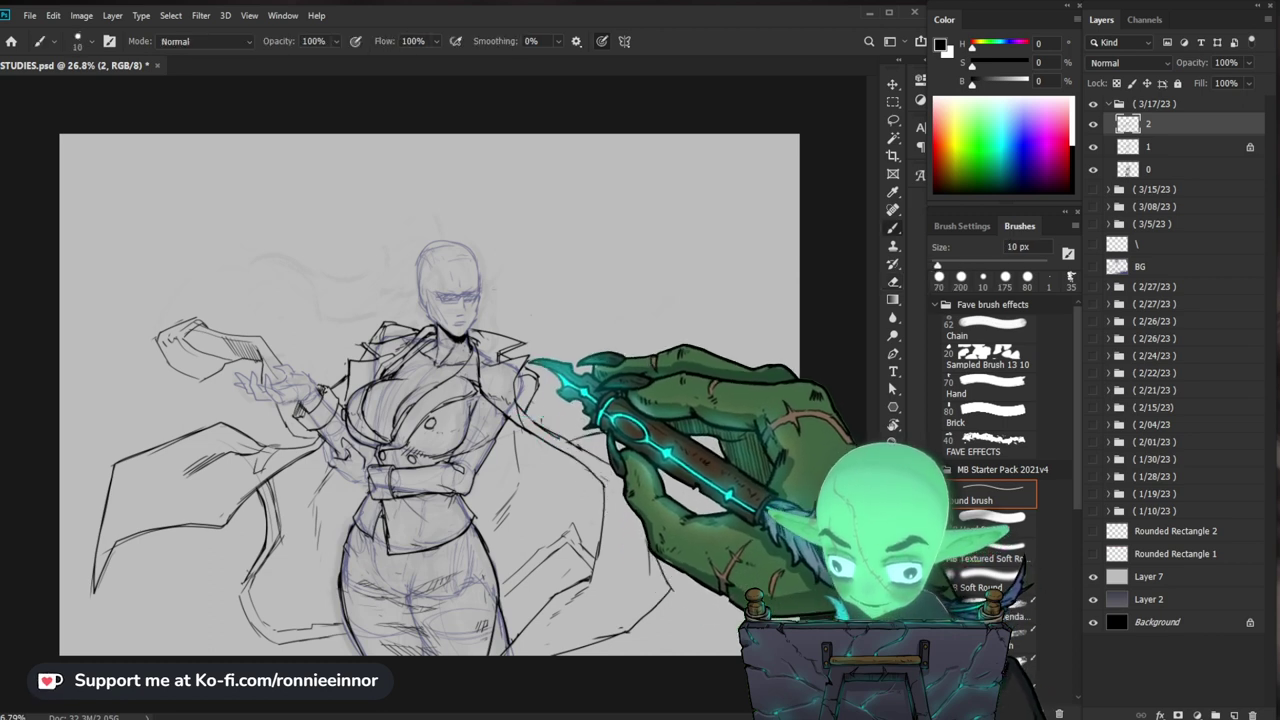
left_click_drag(527, 425, 562, 448)
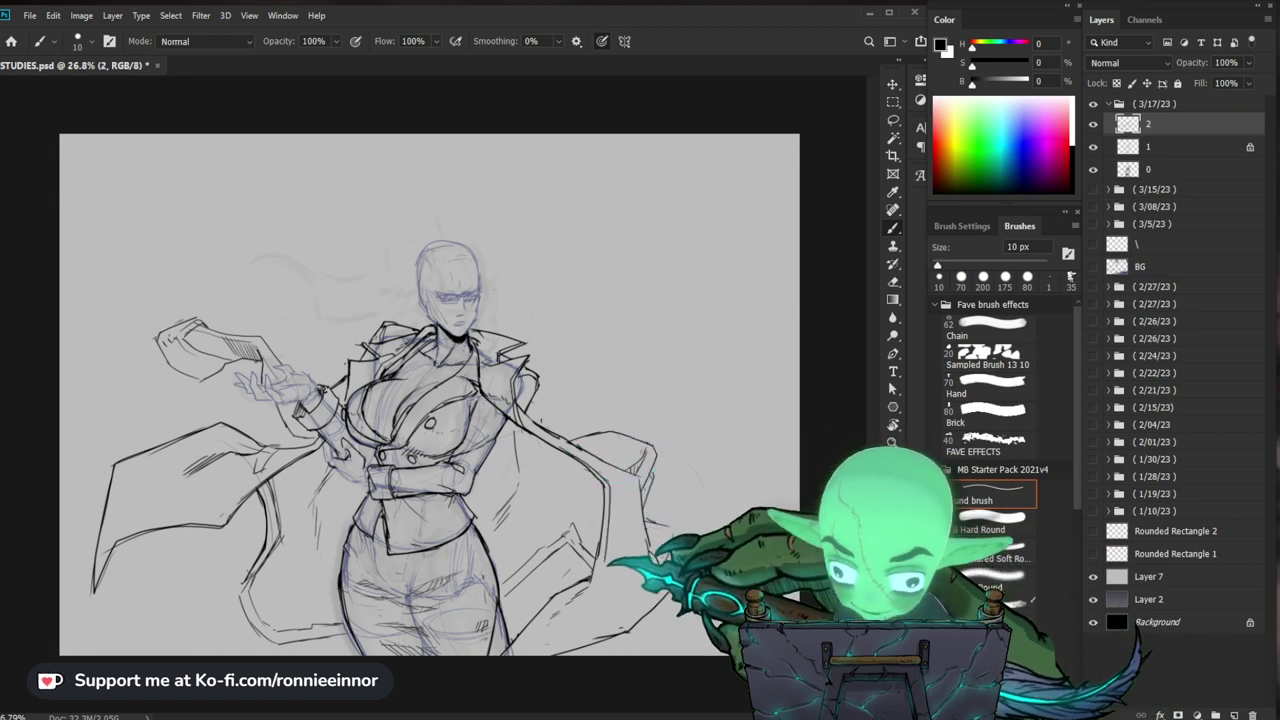
Step: Rework the coat's outer fold on the folded arm's side and hatch its lower corner, alternating between erasing and drawing
key("e")
key("b")
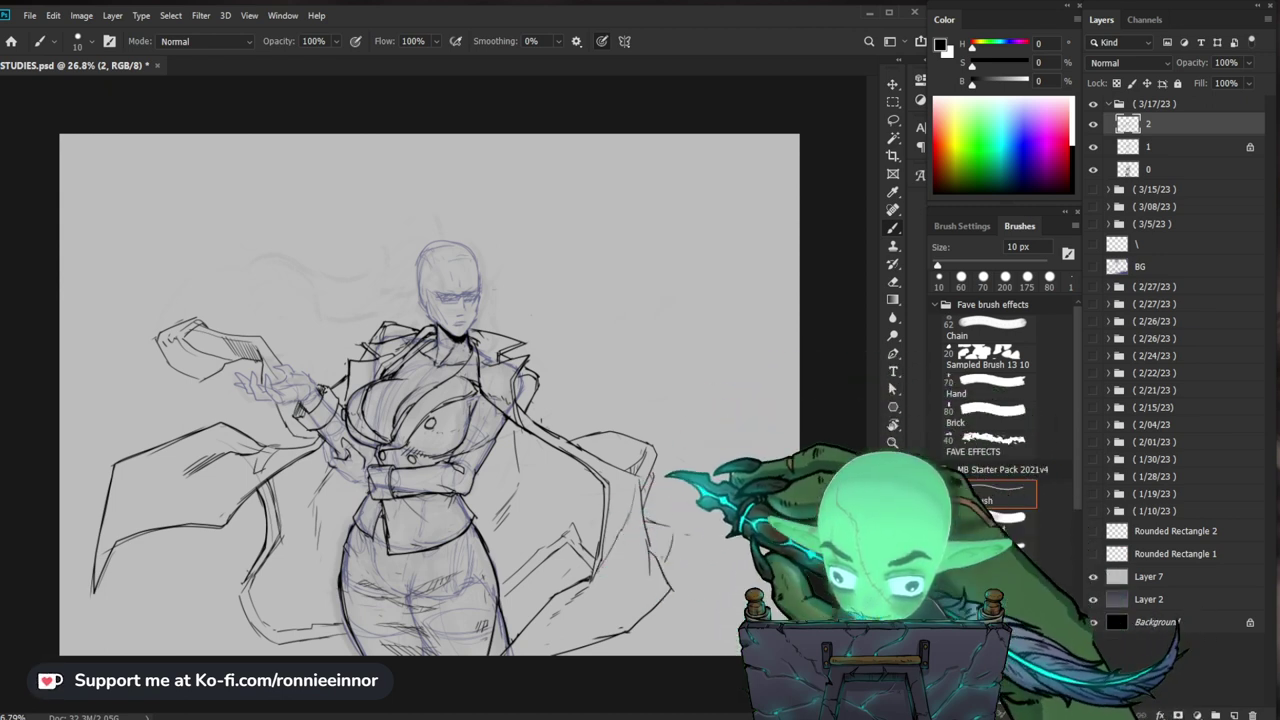
key("e")
key("b")
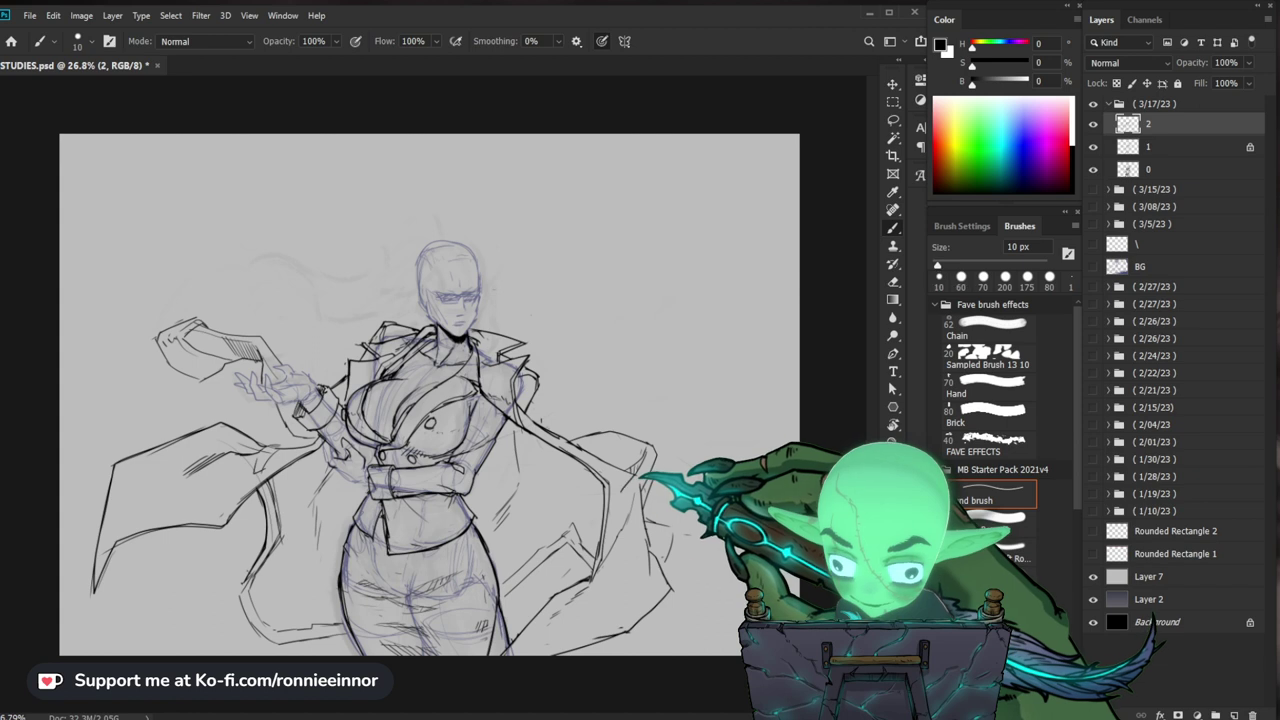
key("e")
key("b")
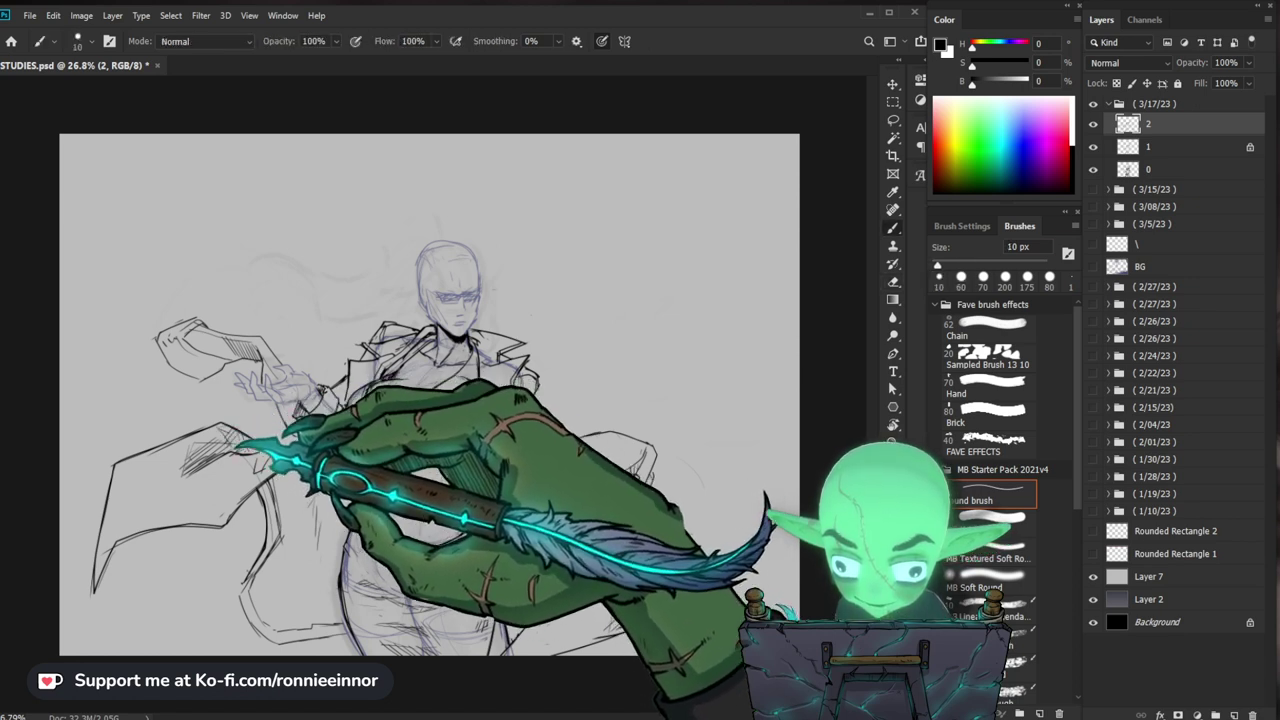
Step: Clean up and redraw the edge where the top's lapel meets the coat below the folded arm's shoulder
key("ctrl+space")
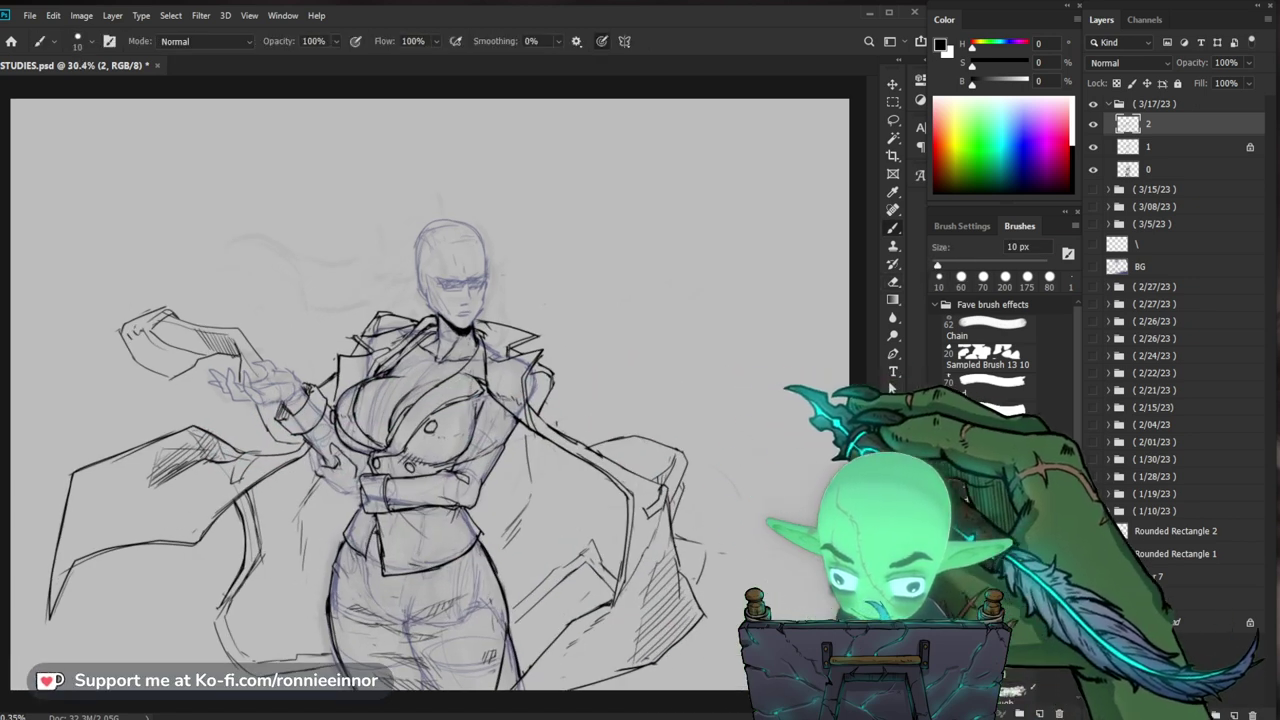
key("e")
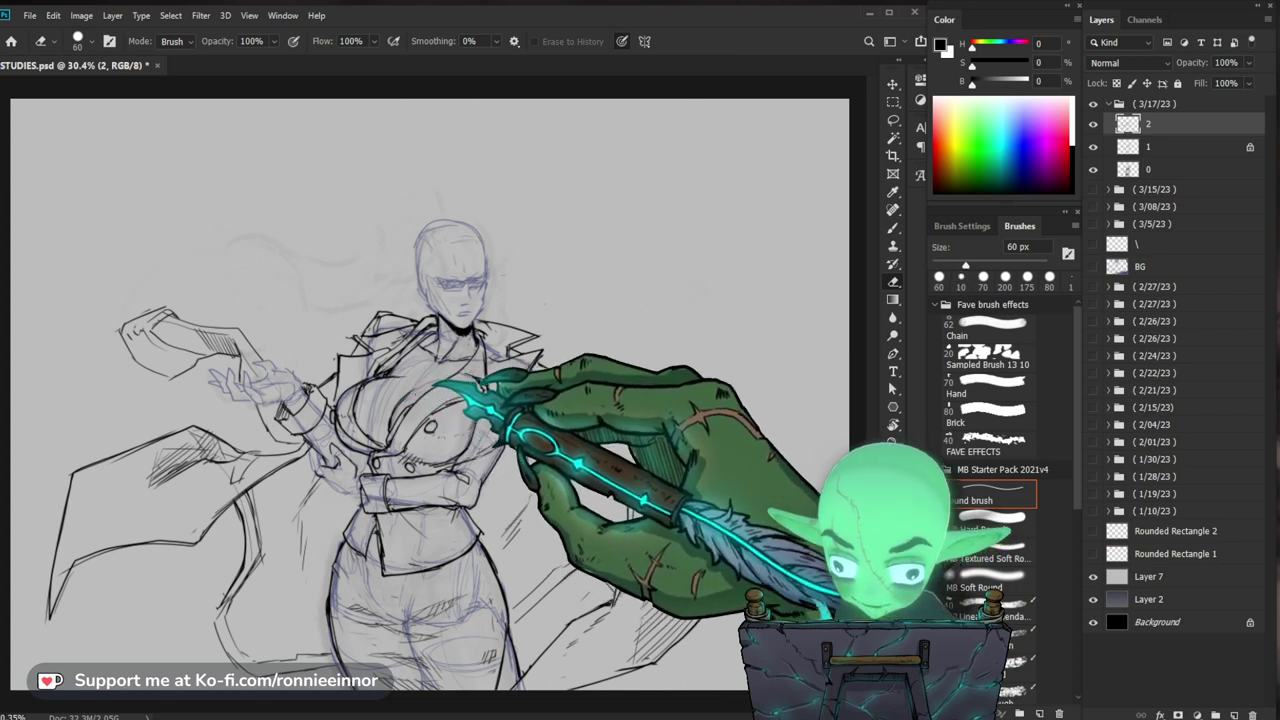
key("b")
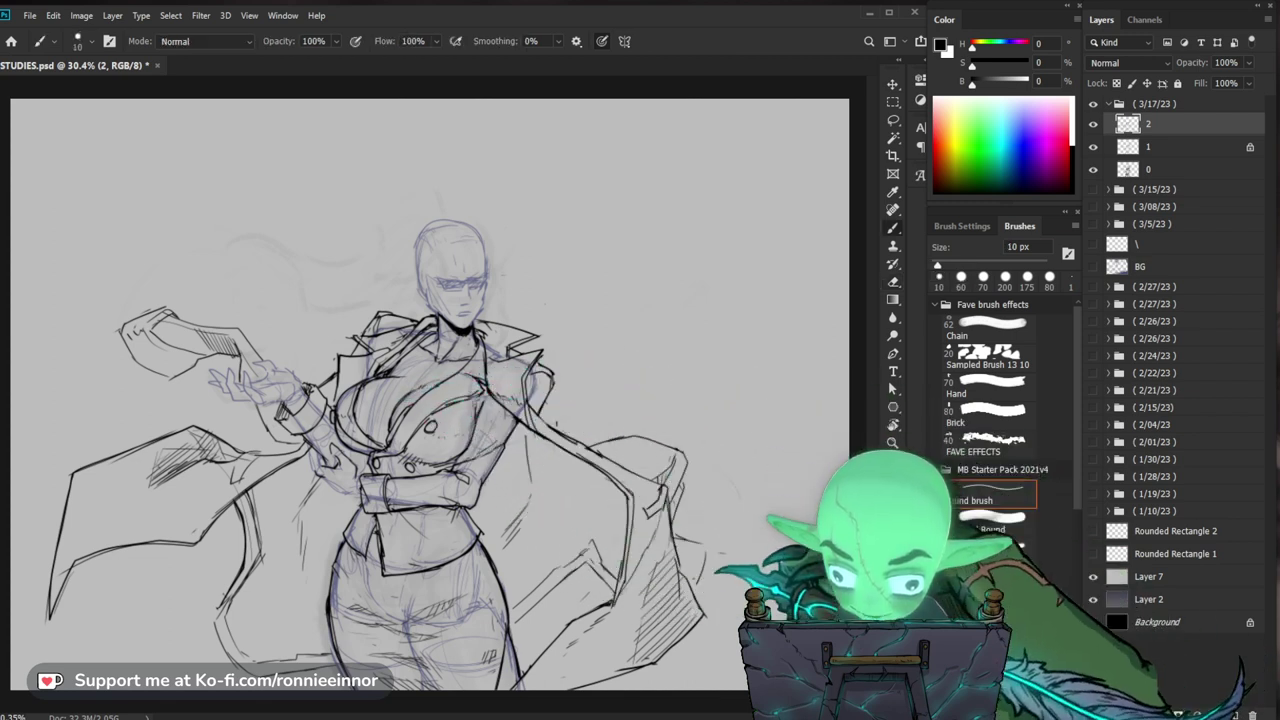
scroll(430, 394, "down", 1)
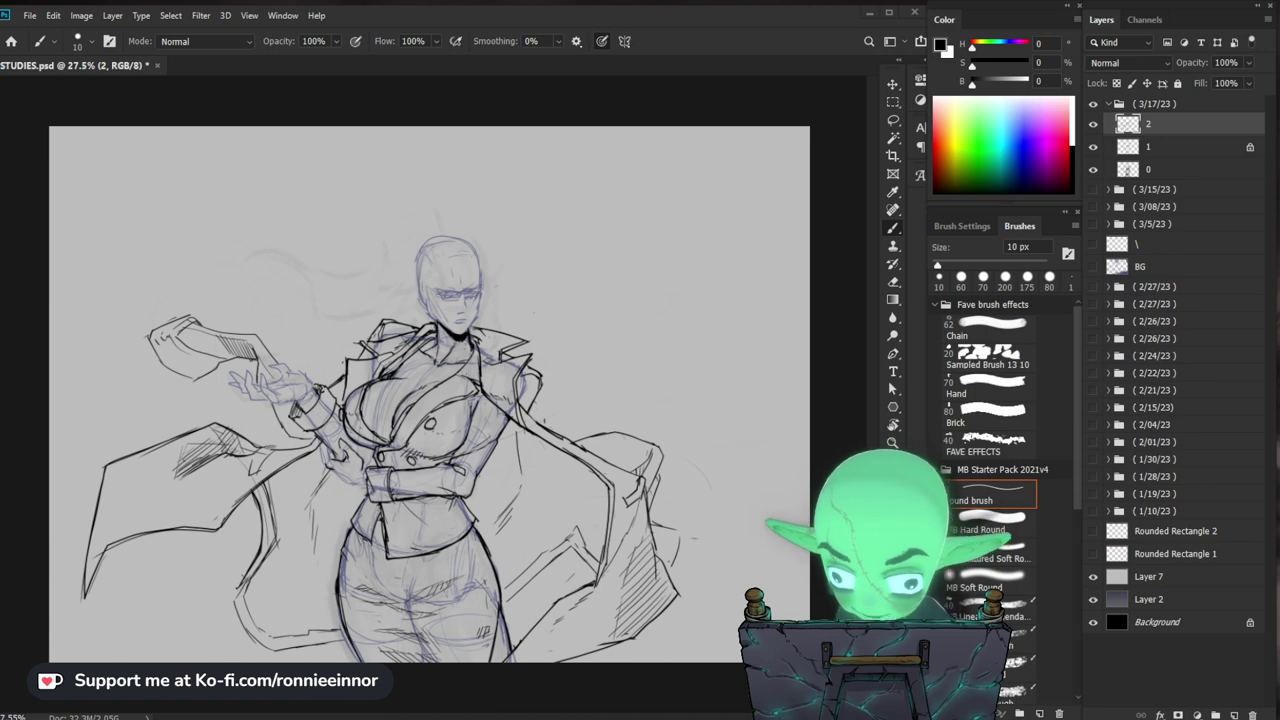
Step: Refine the folded arm's sleeve and cuff, erasing and redrawing the forearm's lower edge above the top's hem
key("z")
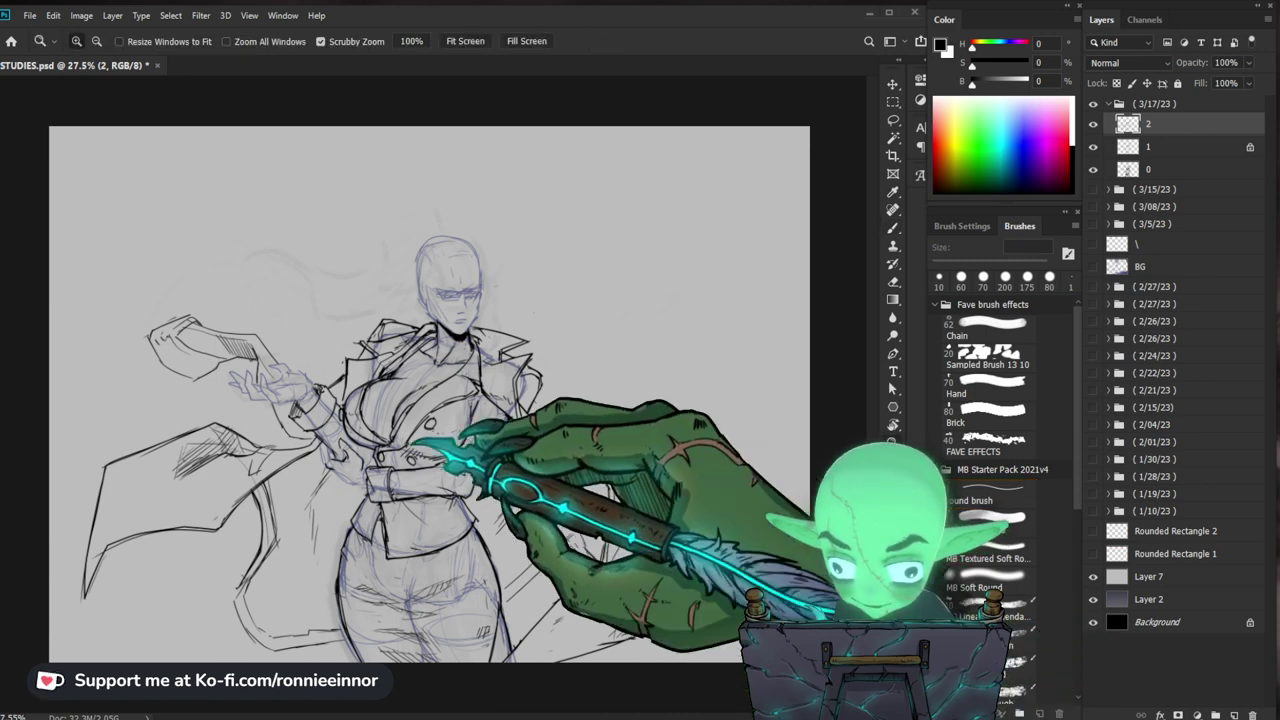
mouse_move(414, 440)
left_mouse_down()
mouse_move(450, 466)
mouse_move(471, 455)
mouse_move(410, 450)
left_mouse_up()
mouse_move(622, 430)
left_mouse_down()
mouse_move(607, 375)
mouse_move(337, 482)
left_mouse_up()
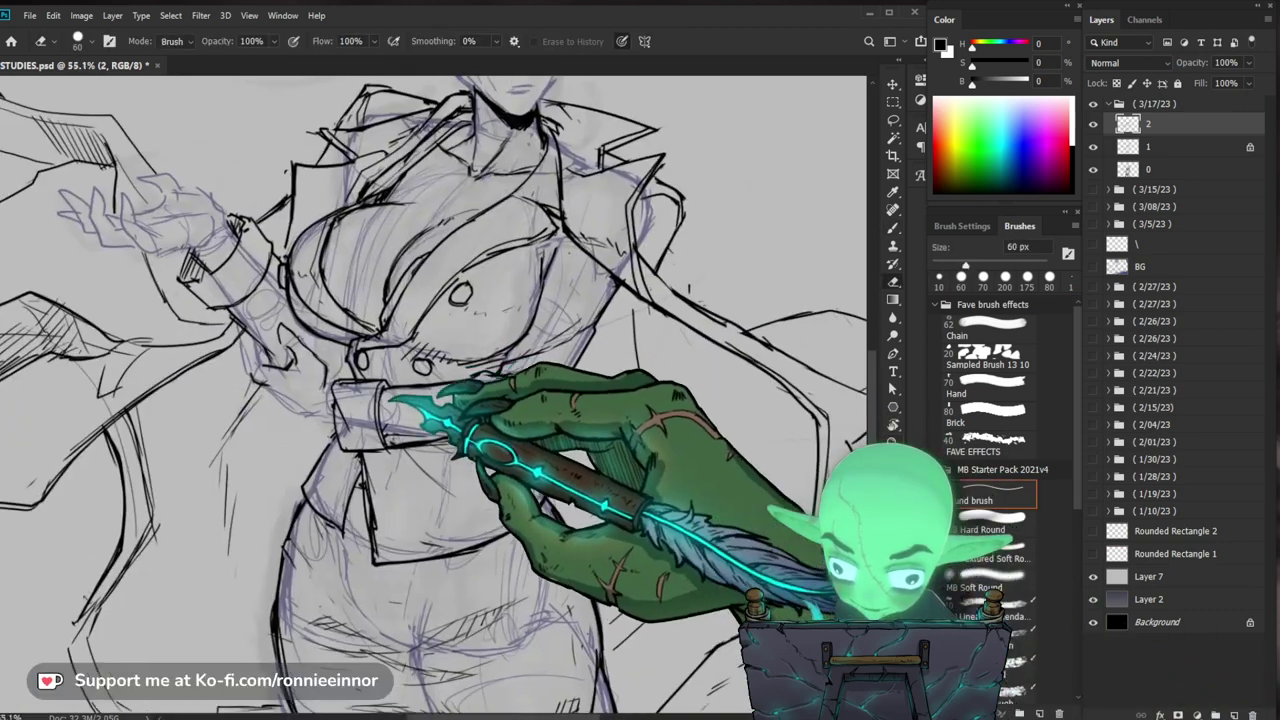
key("b")
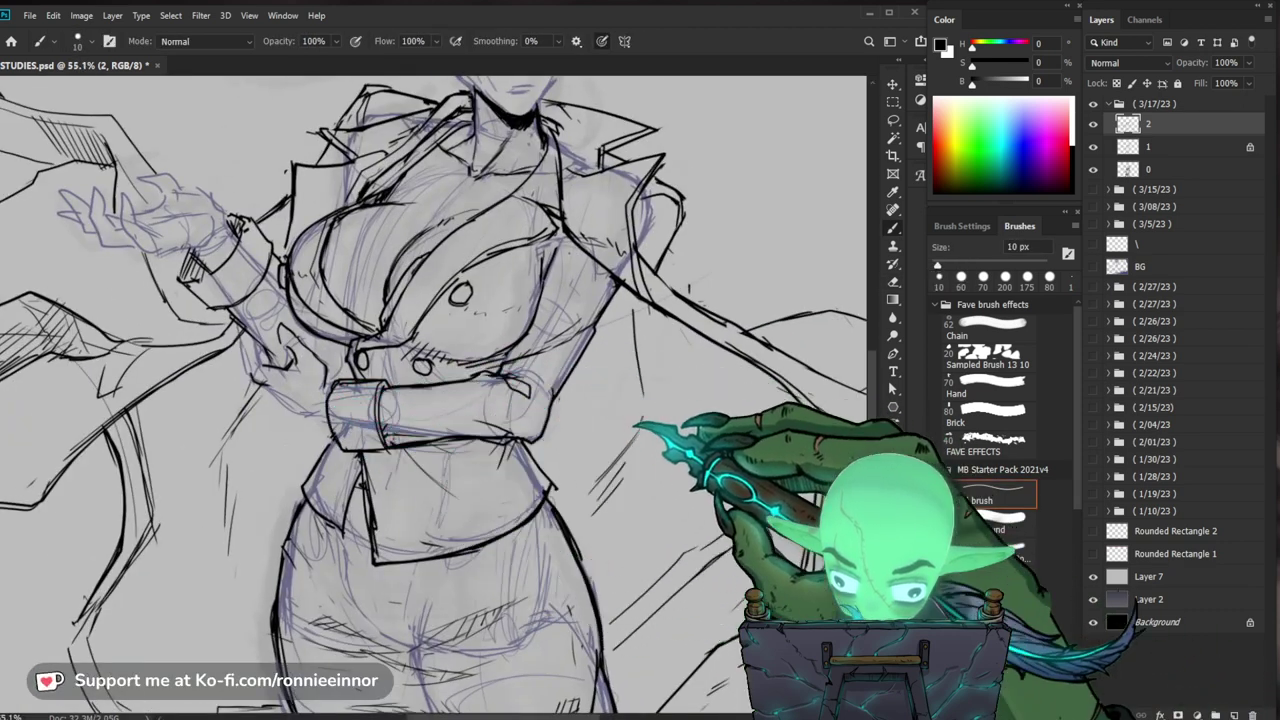
key("e")
key("b")
left_click_drag(401, 435, 408, 450)
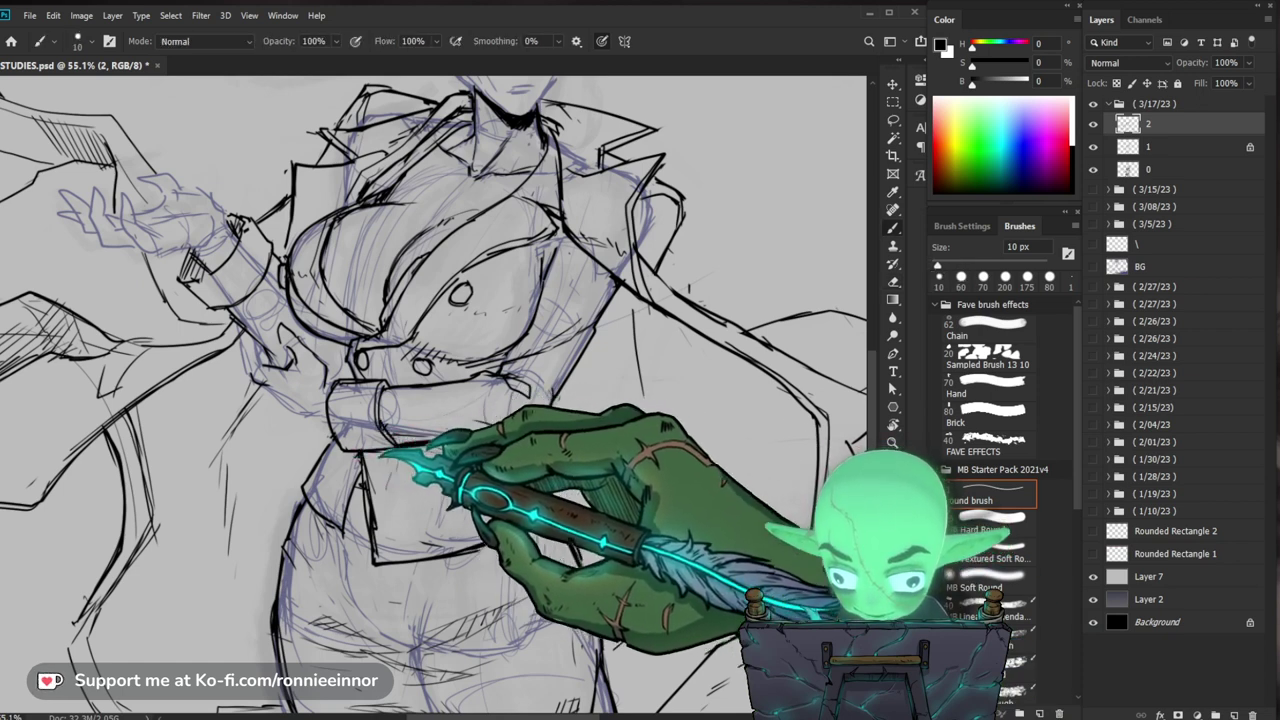
key("e")
key("b")
mouse_move(380, 452)
left_mouse_down()
mouse_move(354, 451)
mouse_move(402, 436)
left_mouse_up()
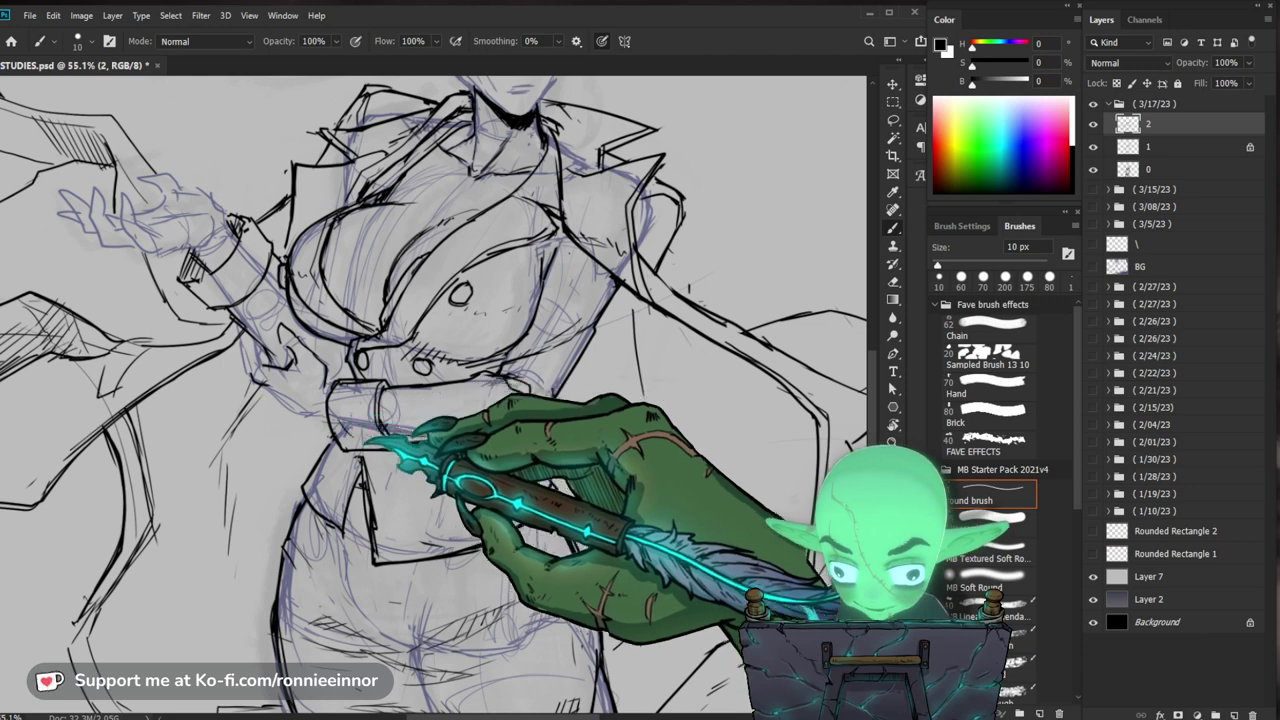
Step: Outline the folded arm's hand around the raised arm's elbow in black, erasing stray marks between strokes
key("z")
mouse_move(610, 405)
left_mouse_down()
mouse_move(576, 405)
mouse_move(588, 405)
left_mouse_up()
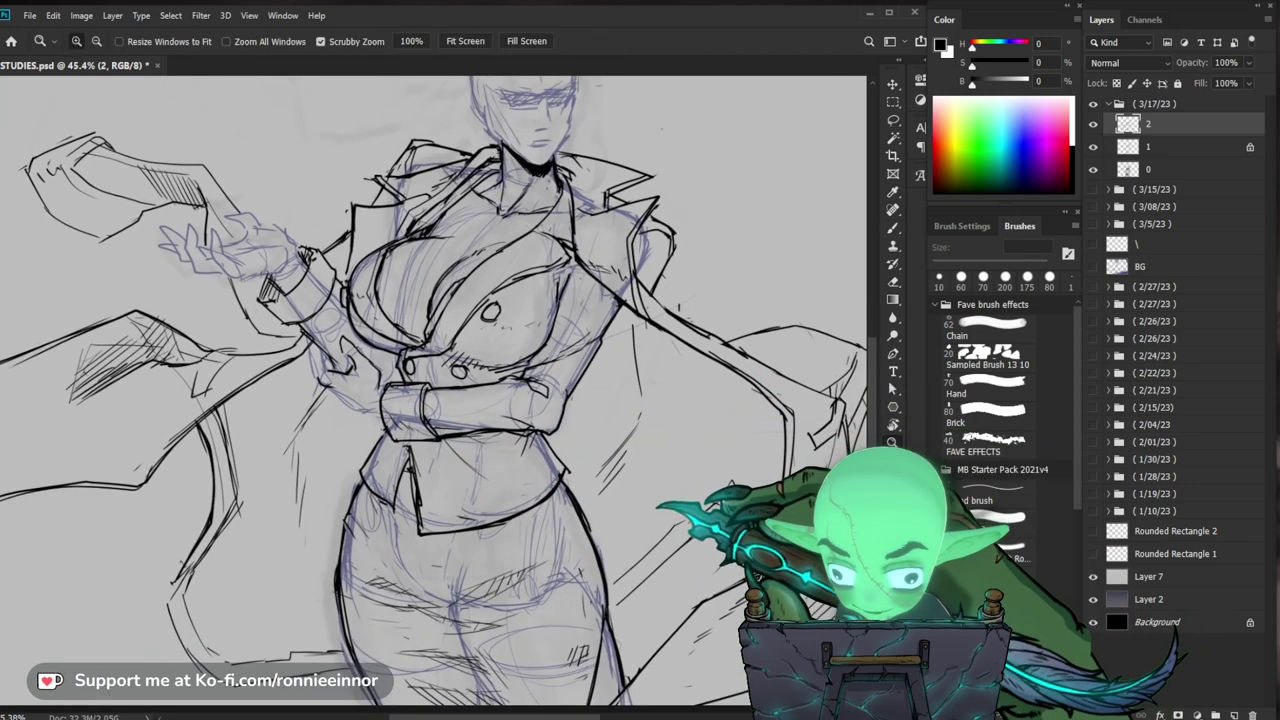
left_click_drag(386, 392, 441, 394)
key("b")
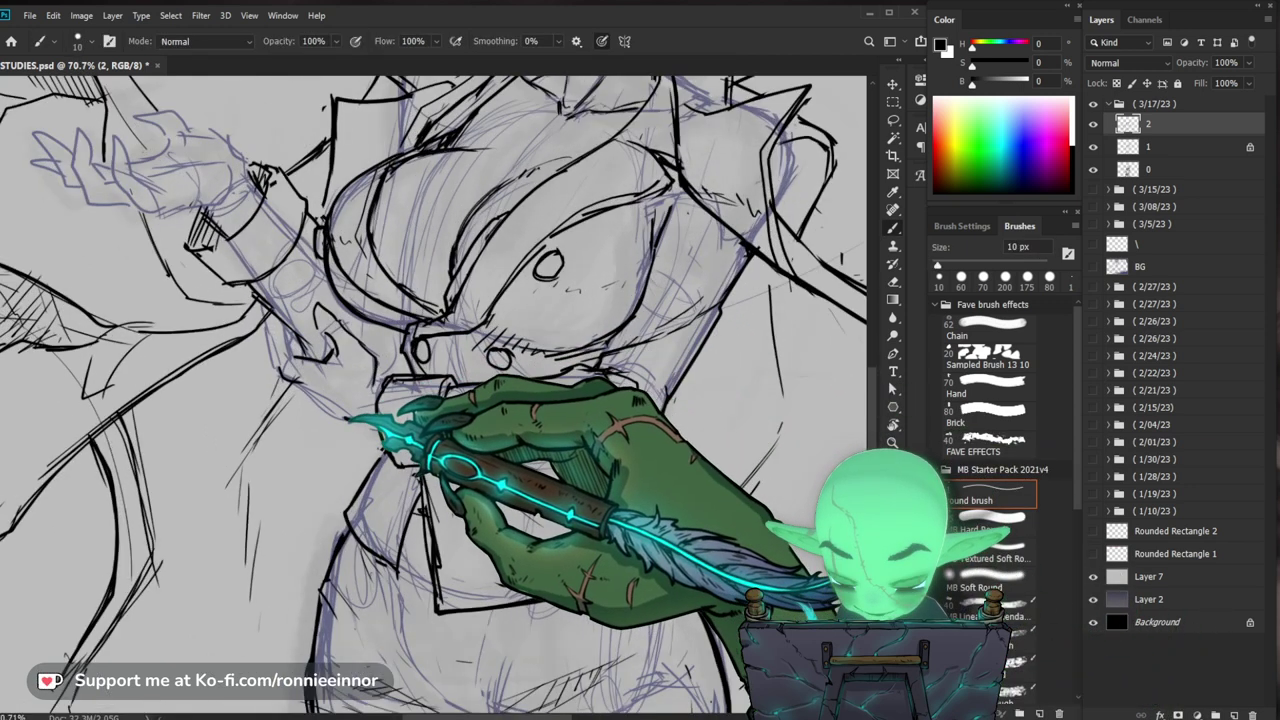
mouse_move(492, 338)
left_mouse_down()
mouse_move(541, 432)
mouse_move(543, 420)
left_mouse_up()
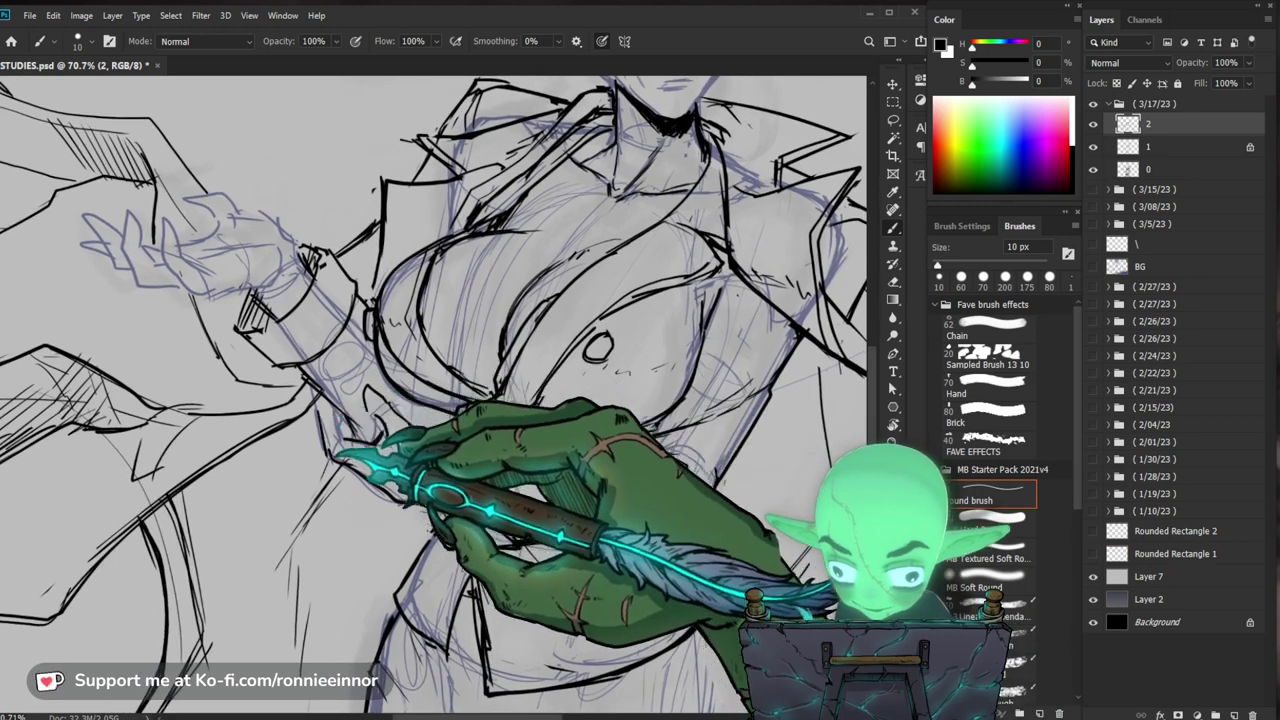
key("e")
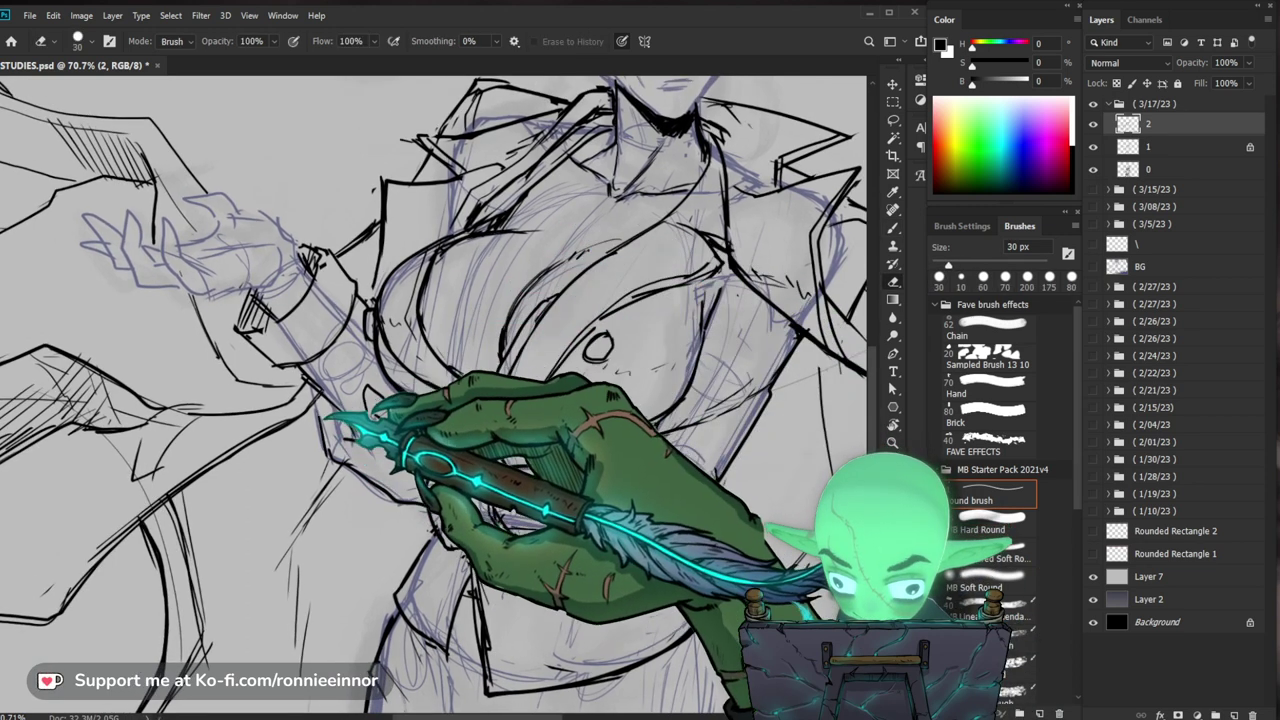
key("b")
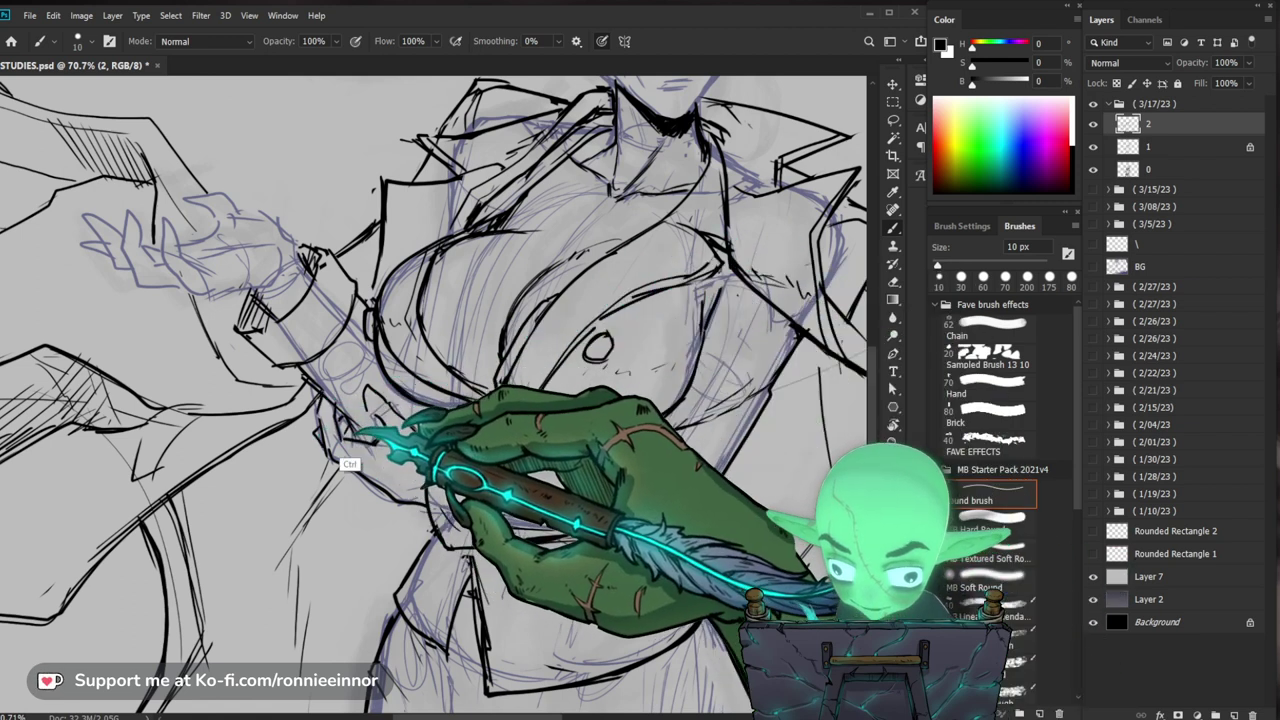
key("z")
left_click_drag(372, 420, 250, 425)
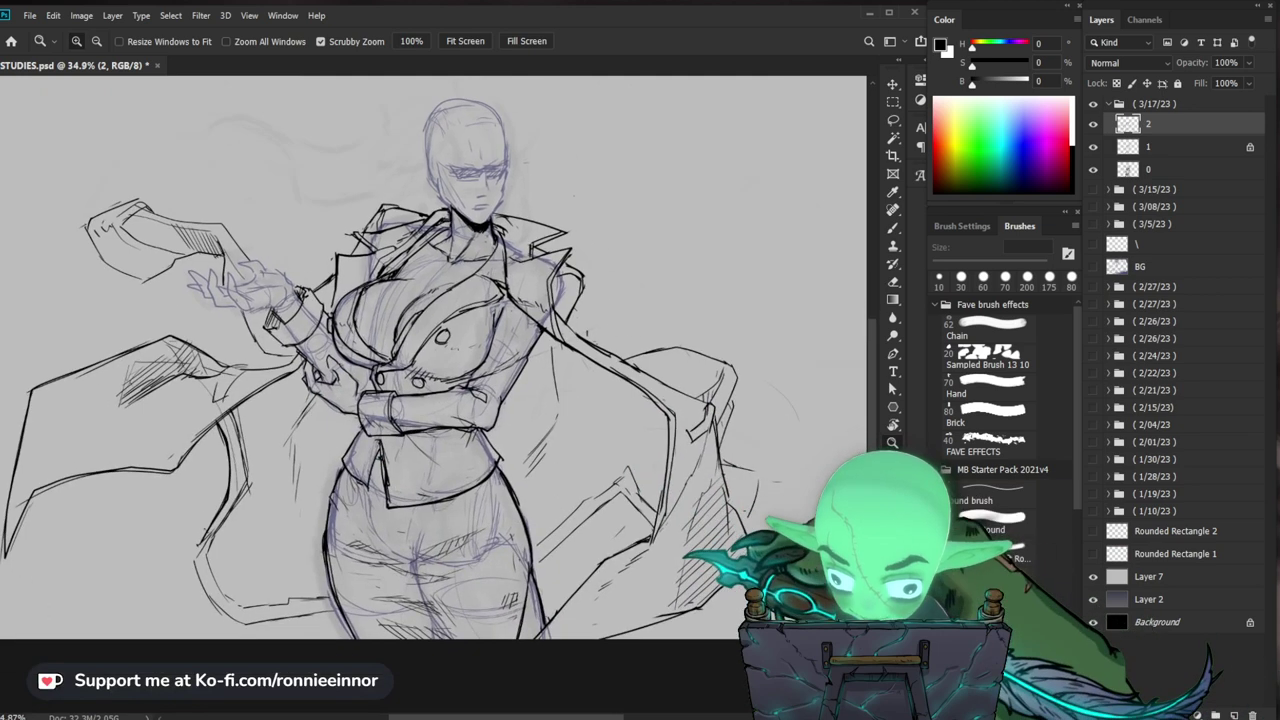
left_click_drag(318, 327, 366, 340)
key("b")
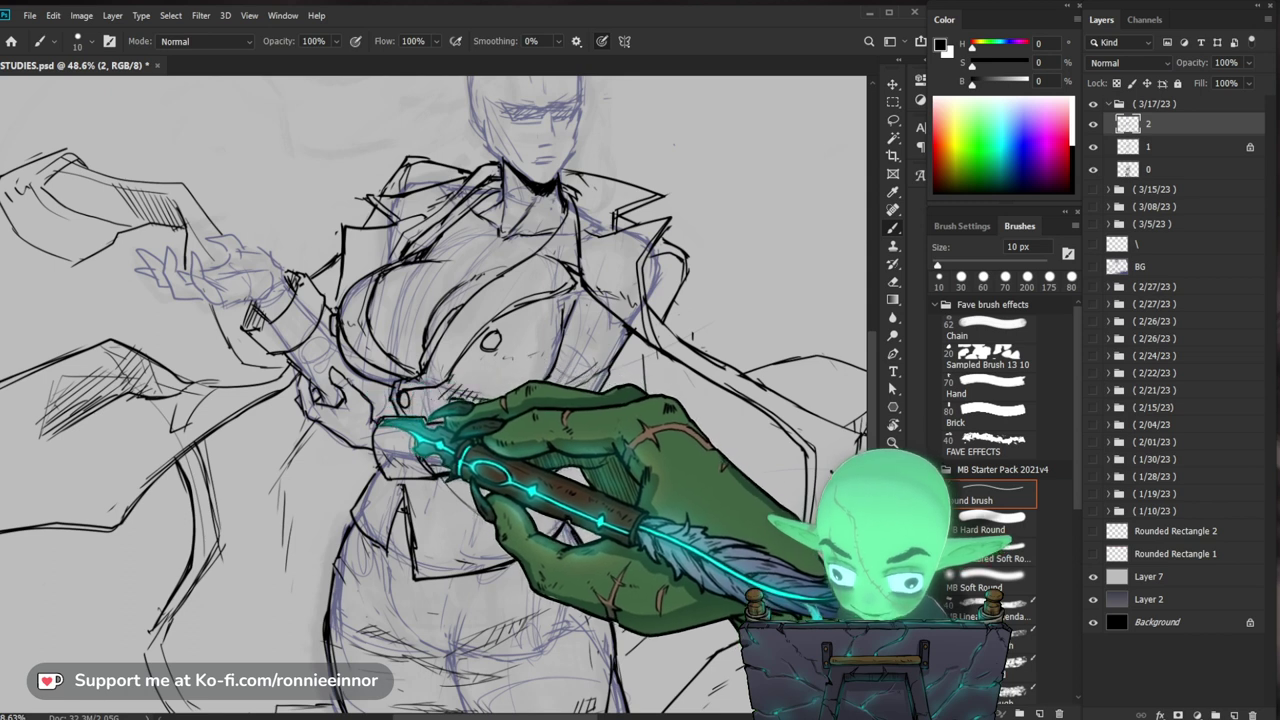
Step: Draw the coat's inner fold beside the folded arm and shade the lining behind the torso with diagonal hatching
left_click_drag(718, 487, 712, 528)
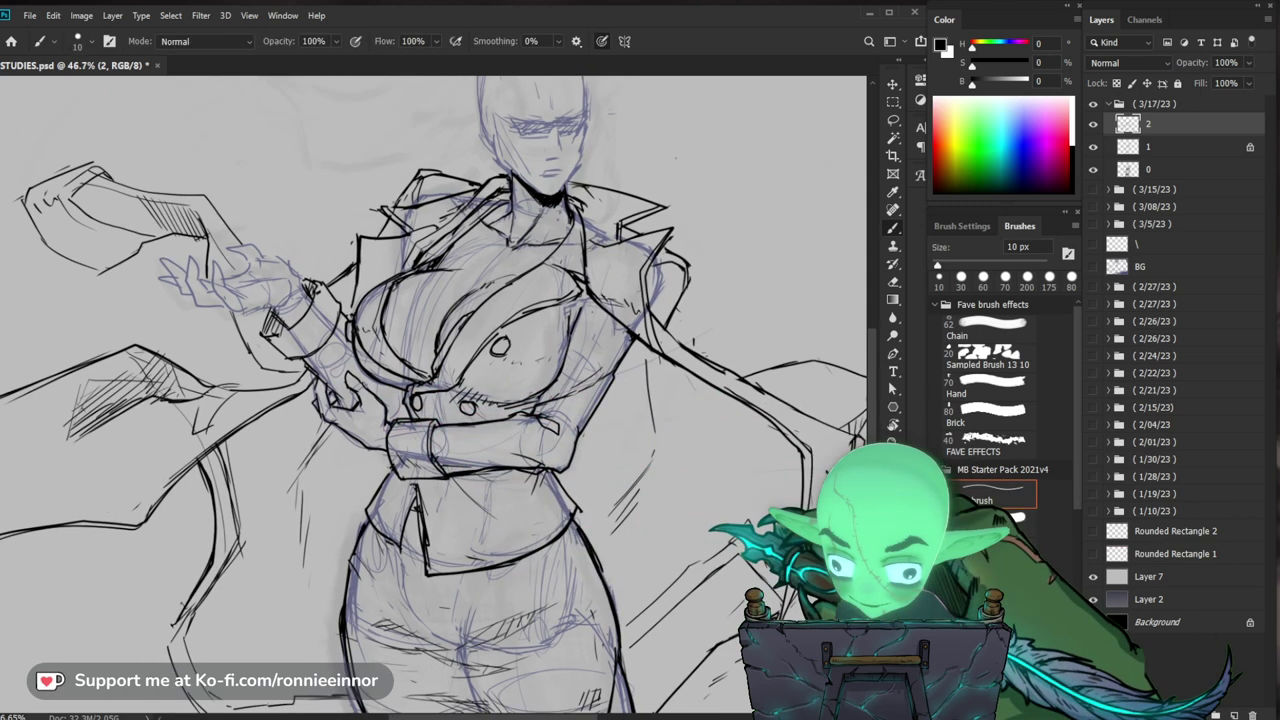
left_click_drag(508, 461, 468, 372)
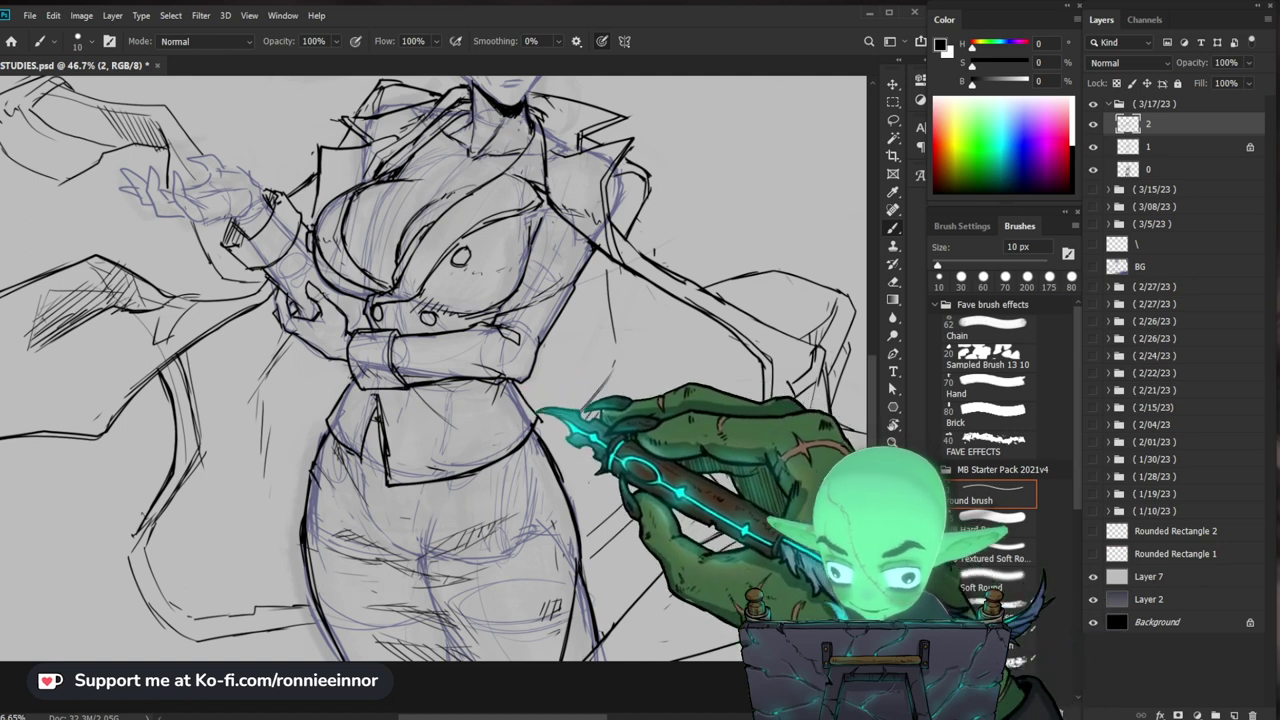
key("z")
left_click_drag(557, 436, 520, 490)
left_click(515, 406)
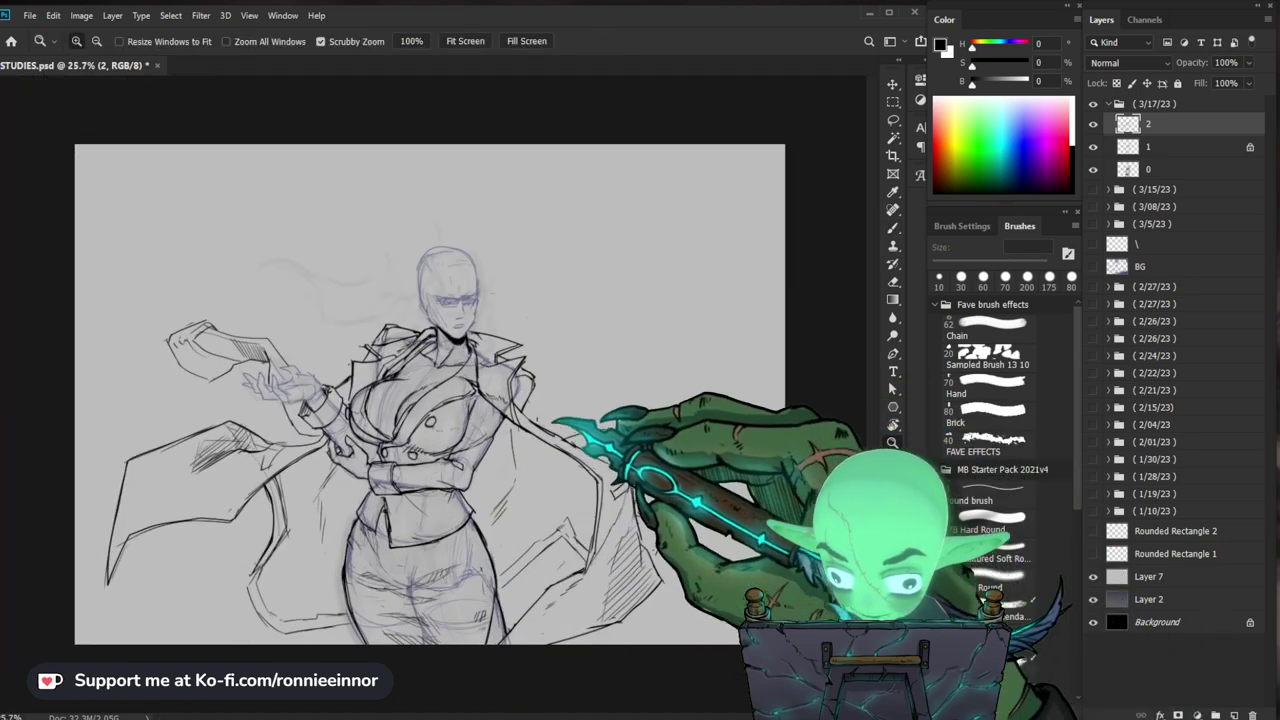
left_click(513, 404)
key("ctrl+minus")
key("b")
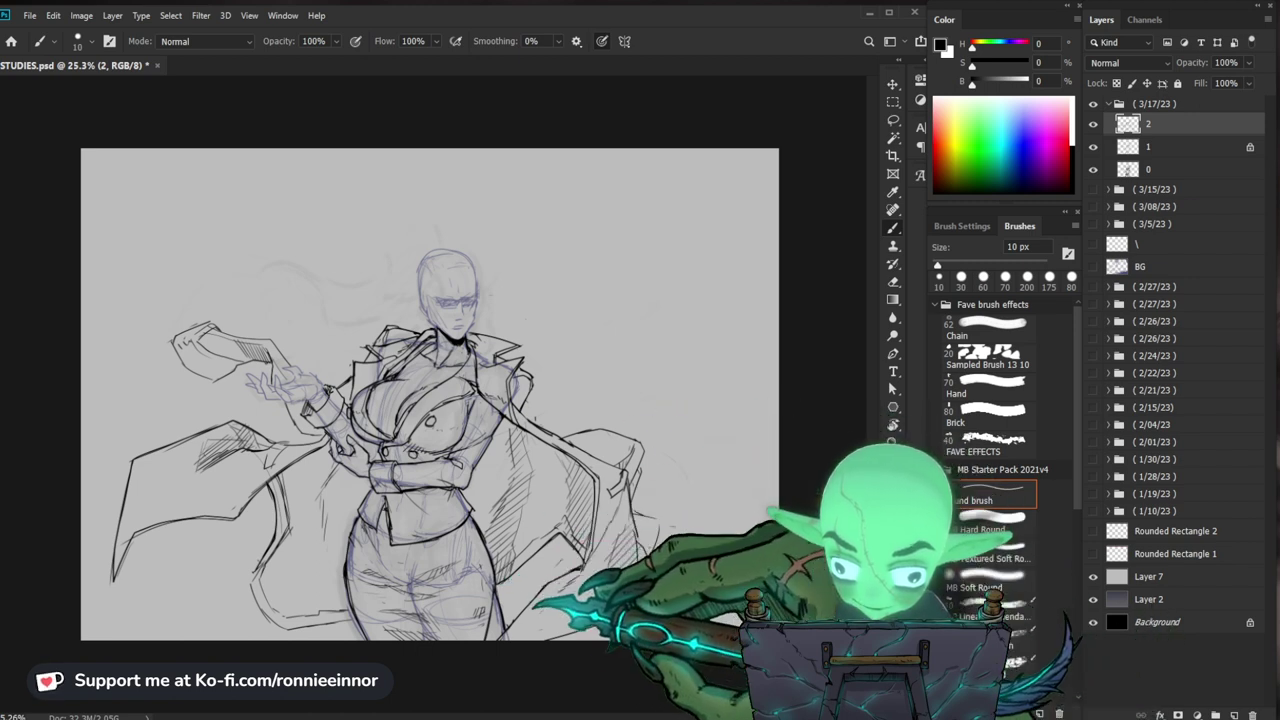
key("e")
key("b")
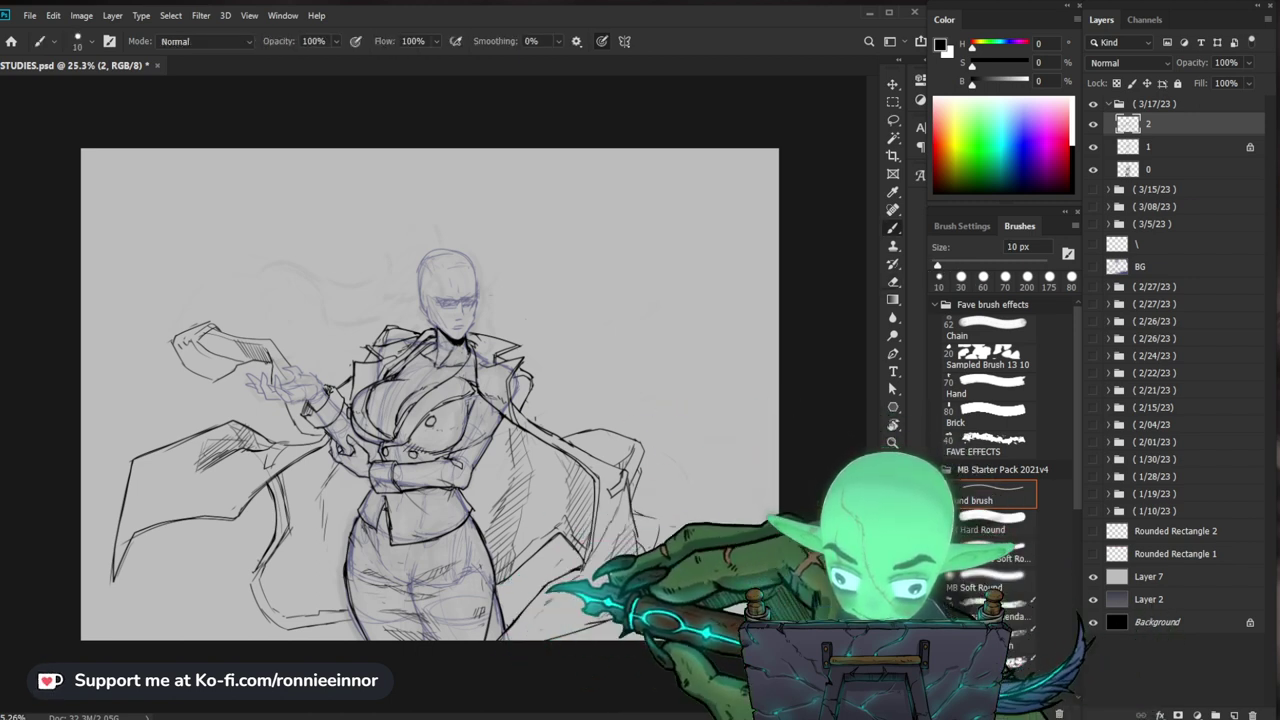
Step: Reduce the eraser to 15 px and tidy the top's neckline and upper lapel edges across the chest
key("ctrl+space")
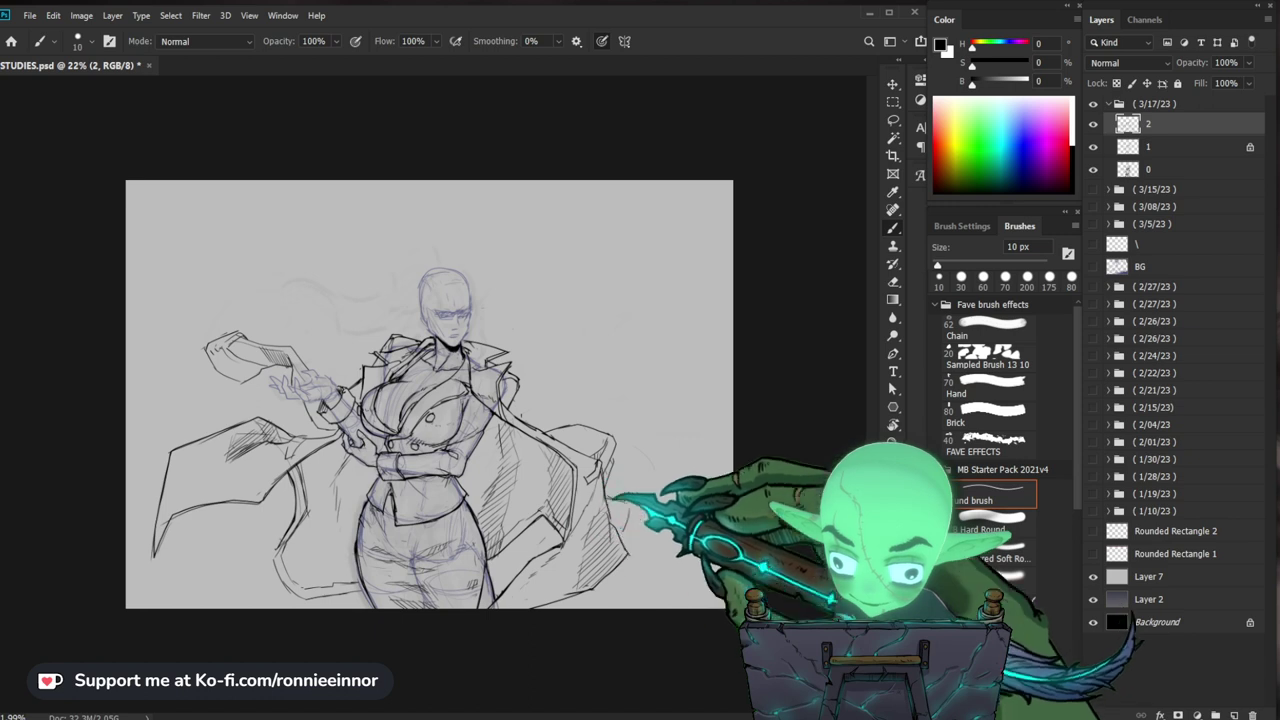
left_click_drag(412, 389, 491, 371)
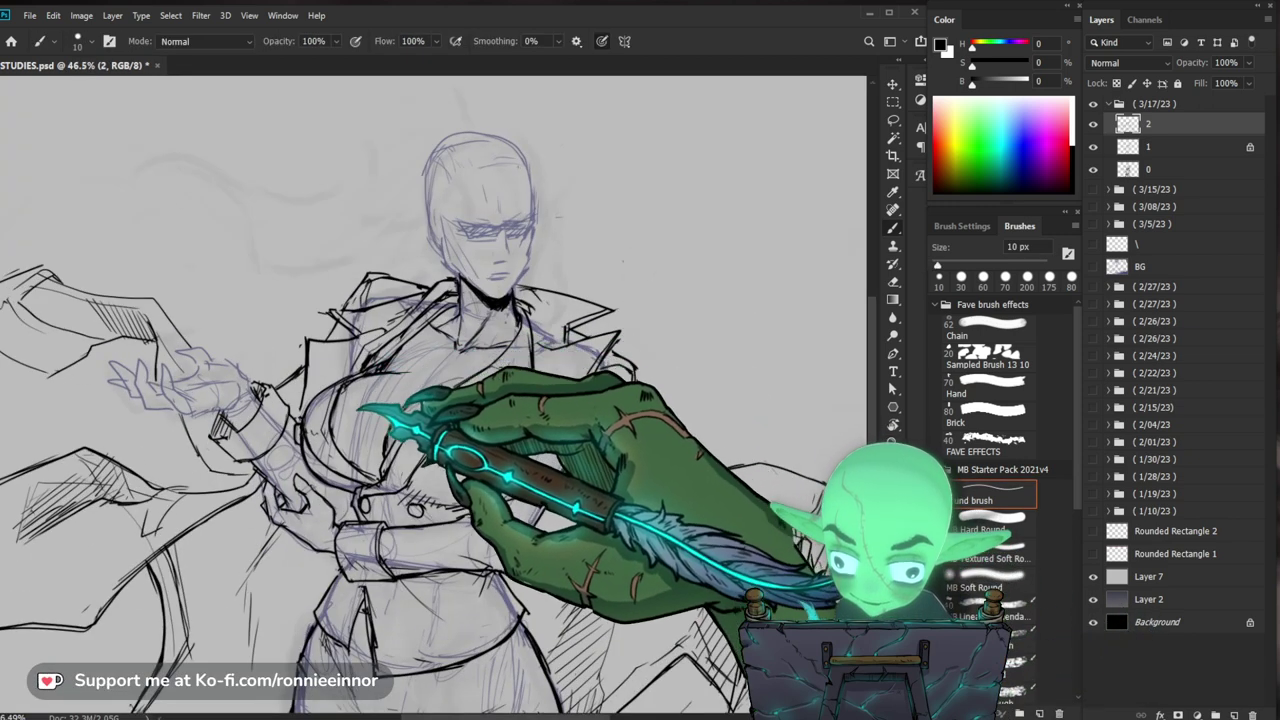
key("e")
key("bracketleft")
key("bracketleft")
key("bracketleft")
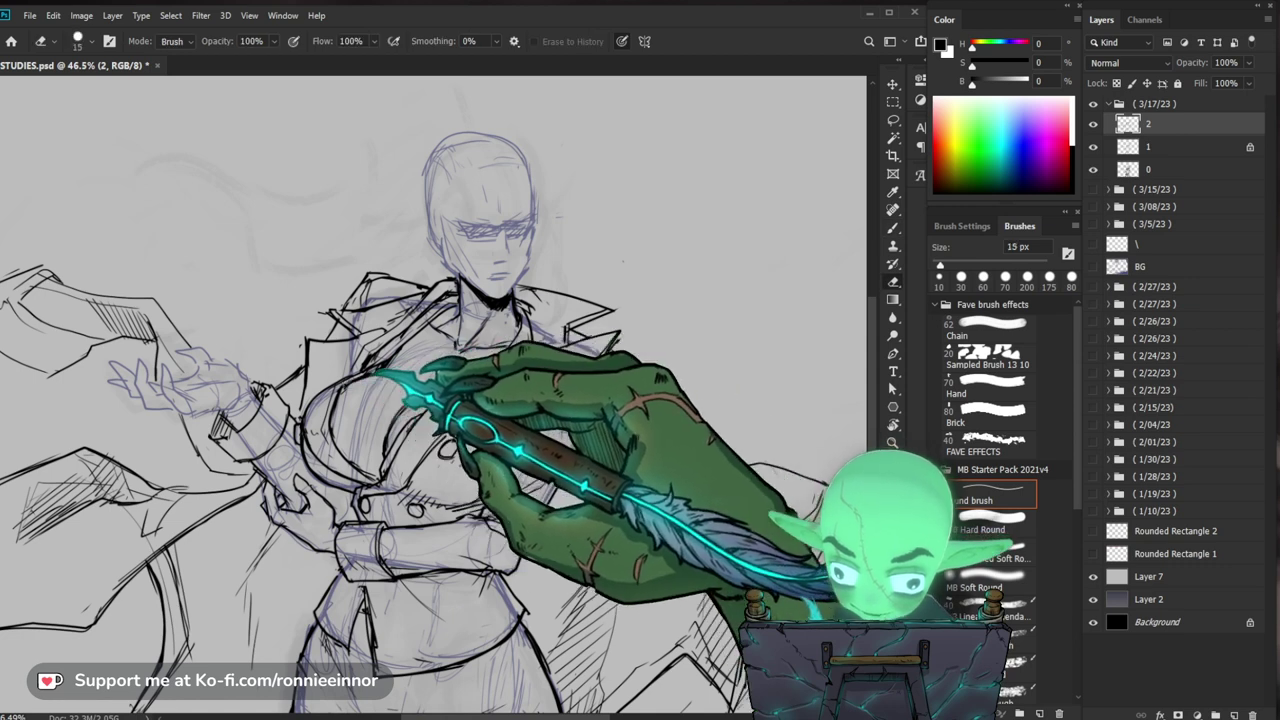
key("b")
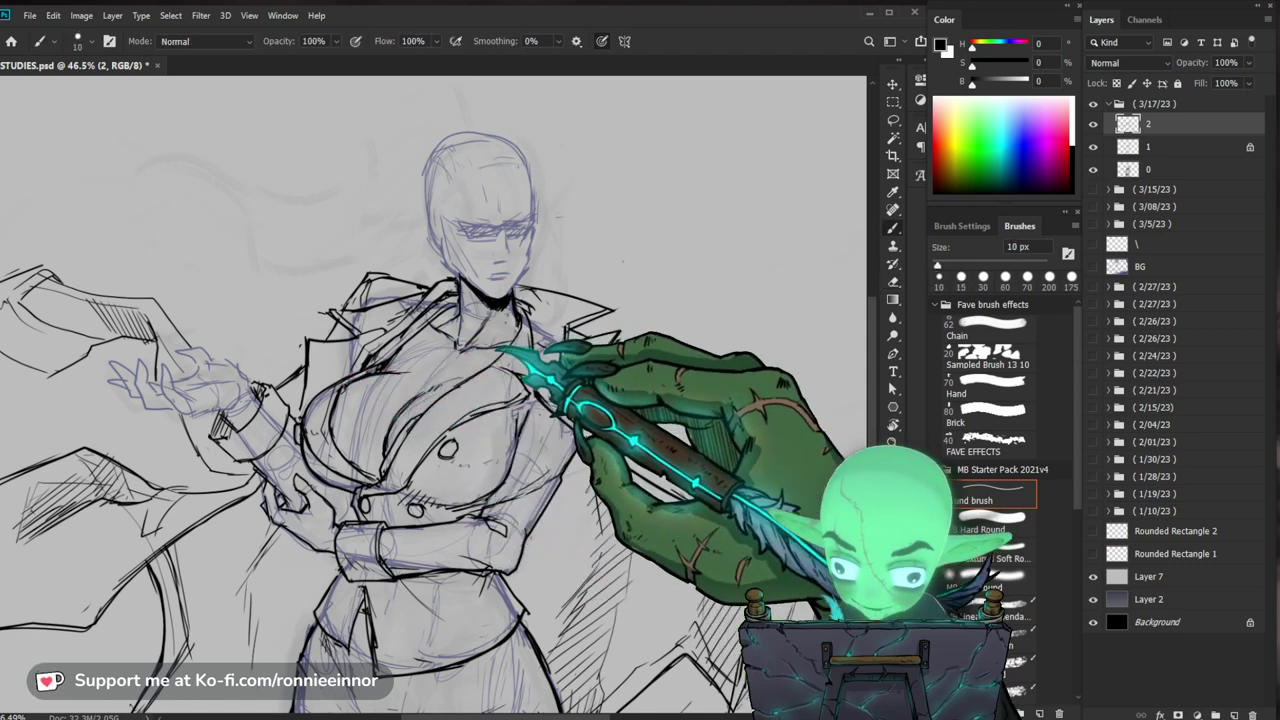
left_click_drag(588, 360, 638, 303)
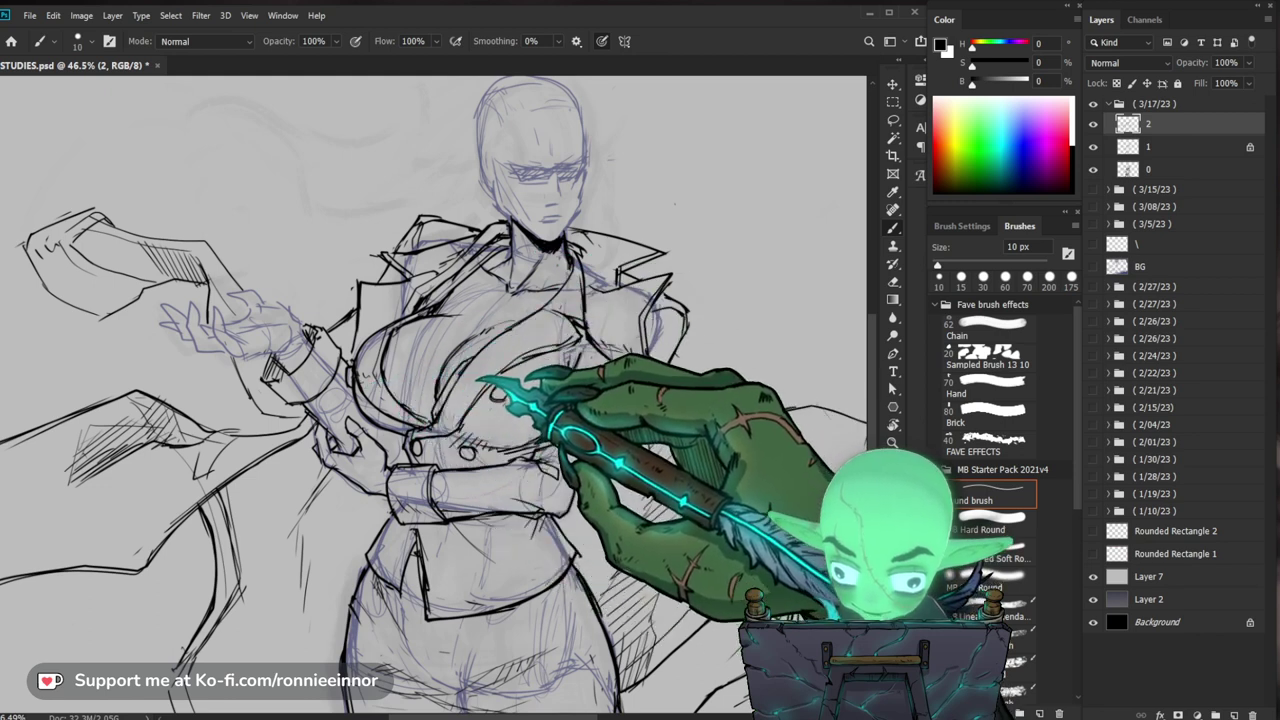
Step: Refine the top's overlapping front panel around the buttons, switching between erasing and redrawing its edges
key("e")
key("b")
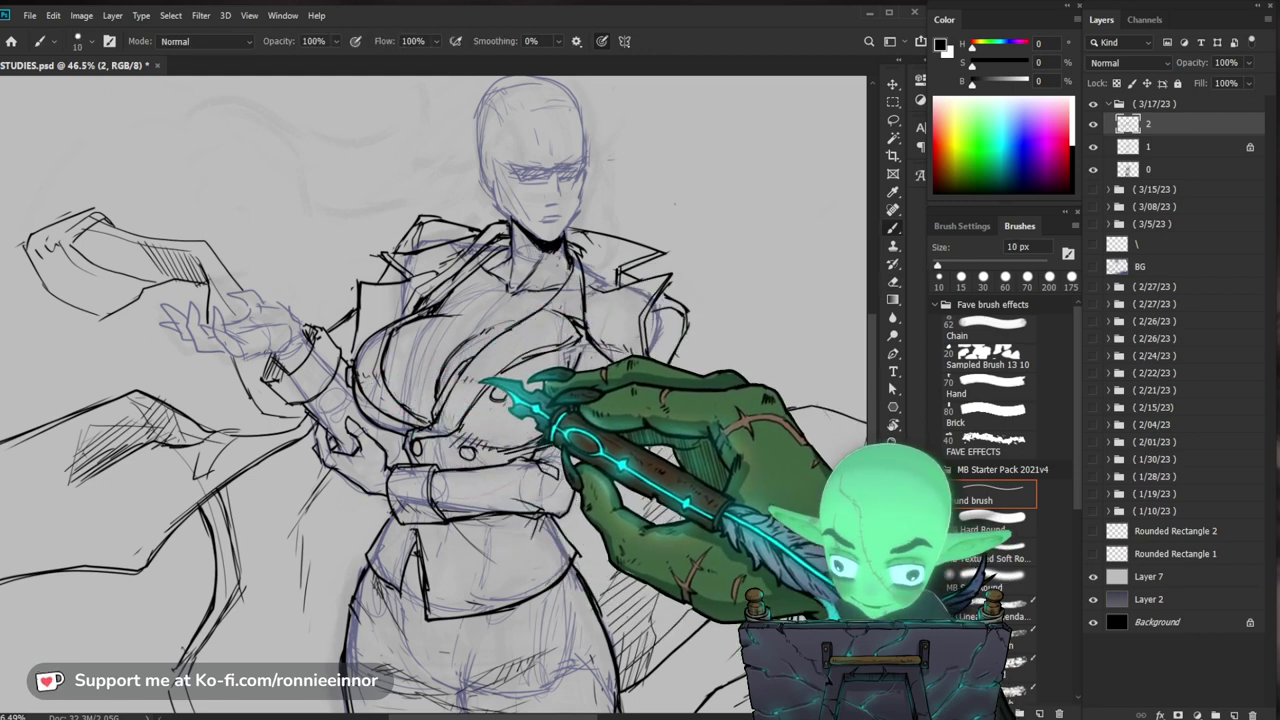
key("e")
key("b")
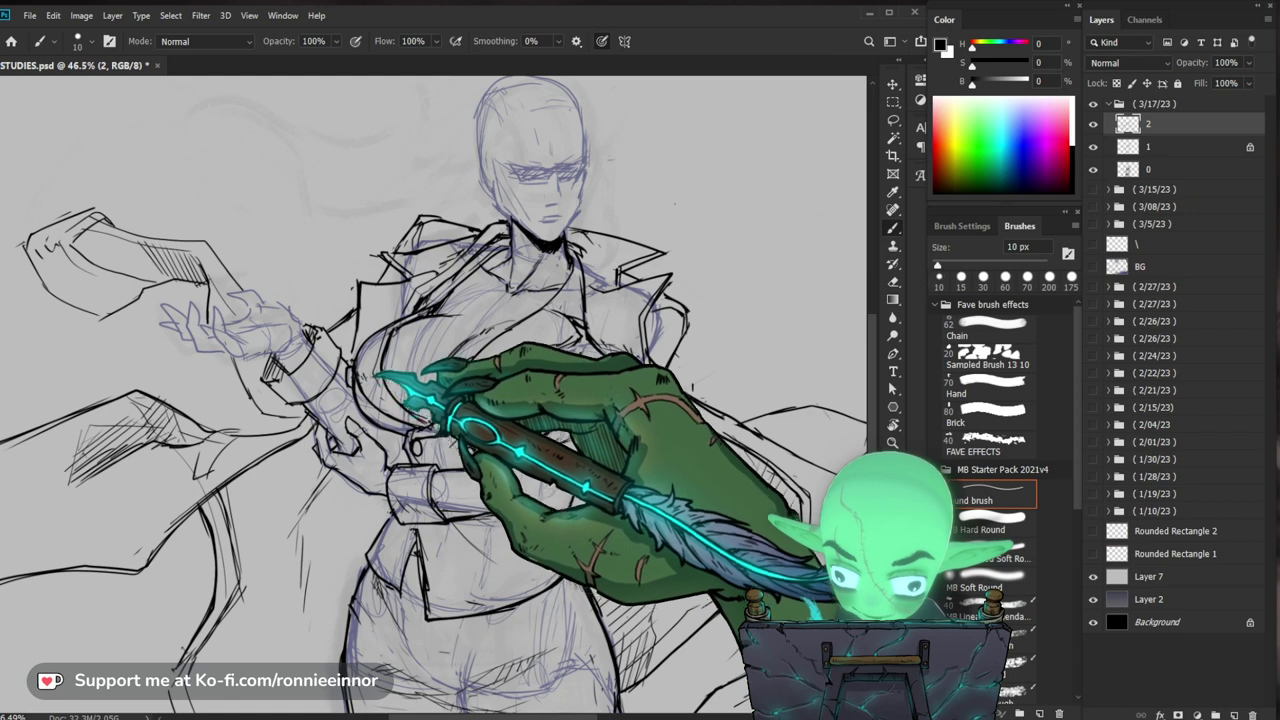
key("e")
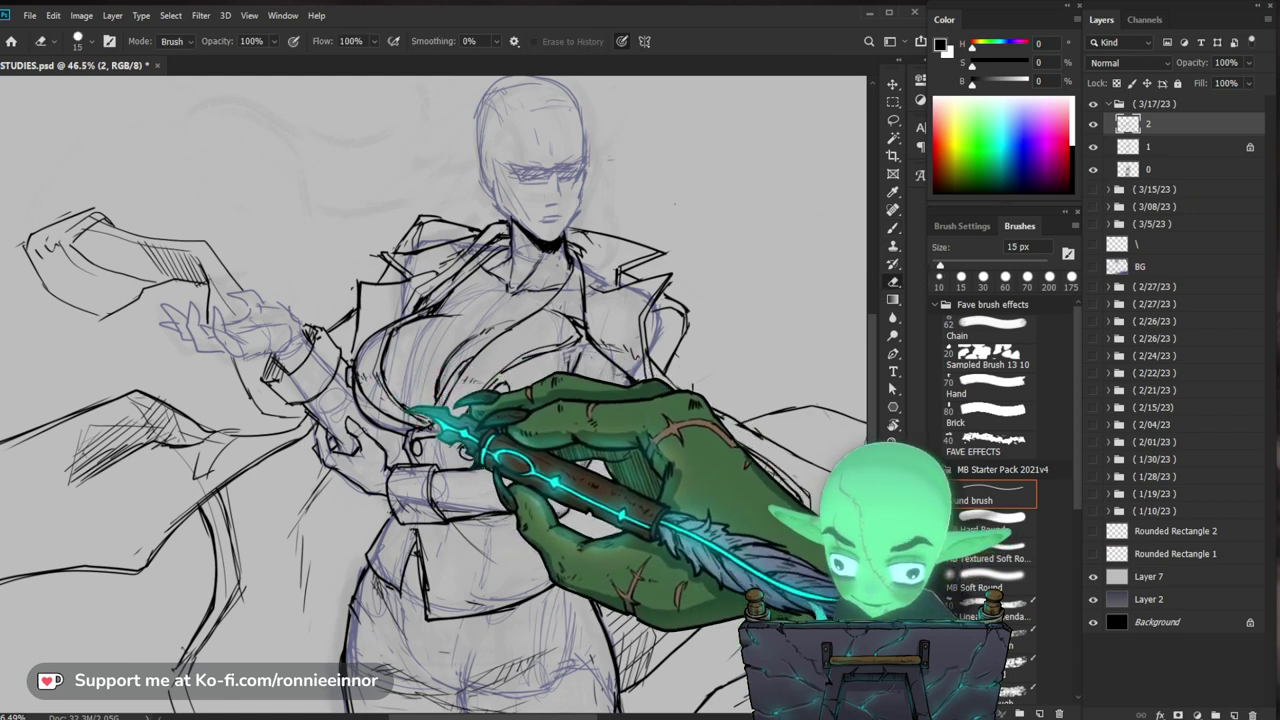
key("b")
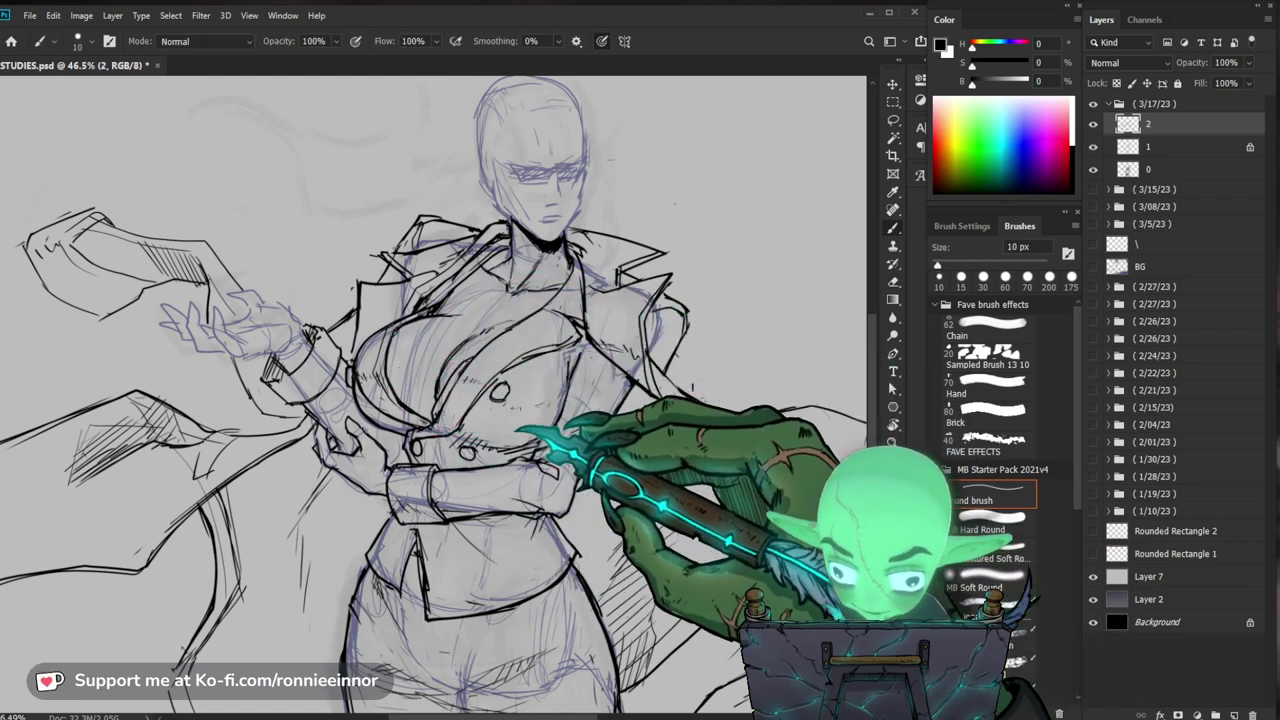
Step: Erase and redraw the curved edge of the top's lapel on the raised-arm side of the chest
key("z")
left_click_drag(668, 403, 646, 386)
left_click_drag(507, 399, 557, 415)
scroll(440, 400, "up", 3)
key("b")
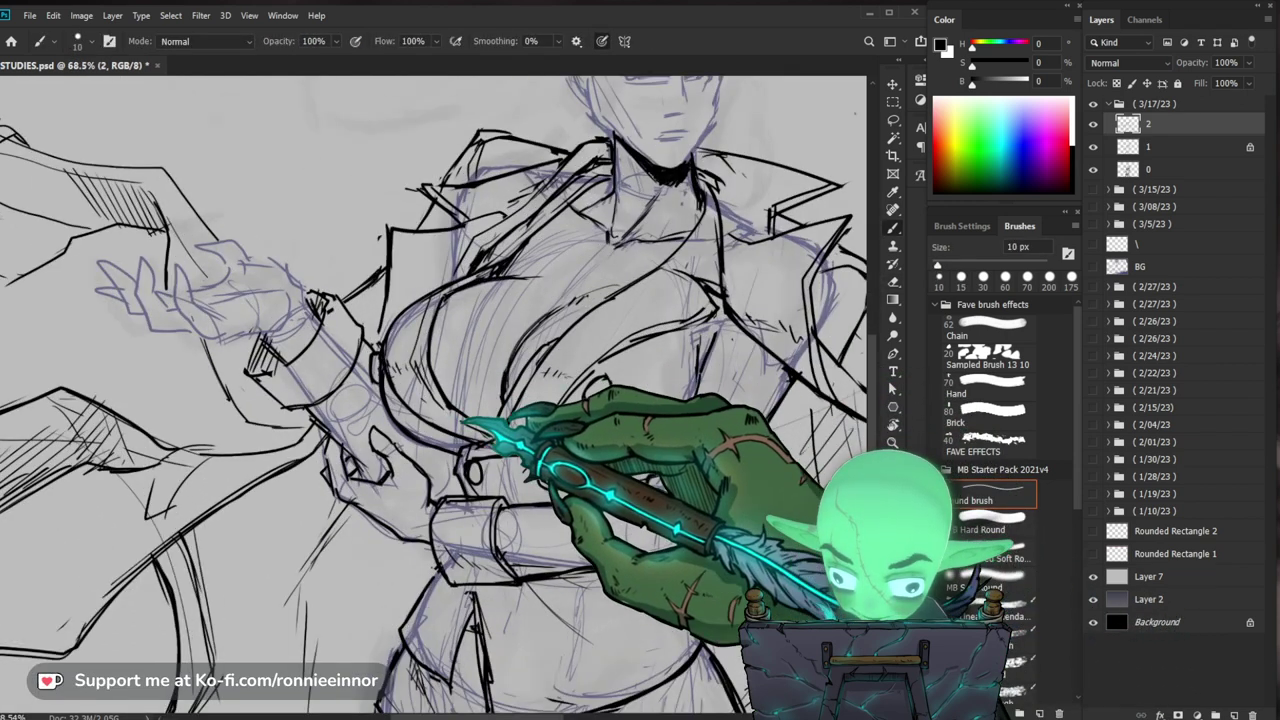
key("e")
left_click_drag(418, 355, 434, 371)
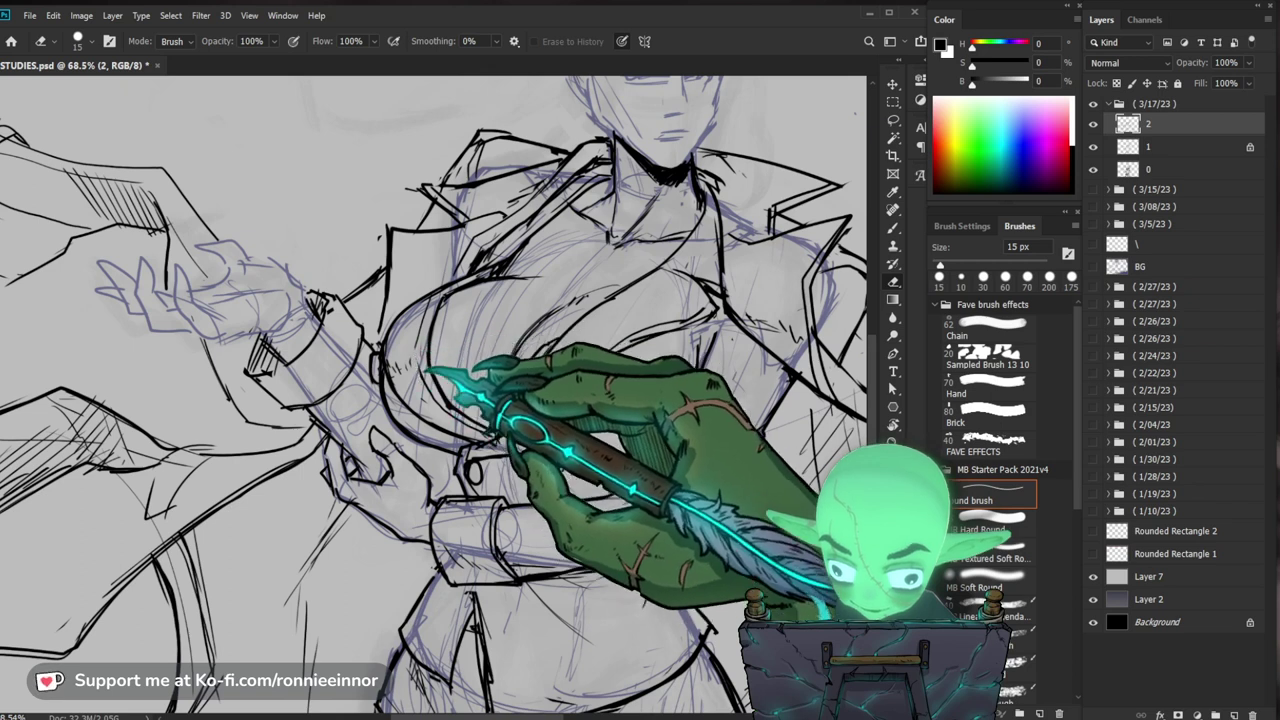
key("b")
left_click_drag(432, 308, 438, 381)
key("e")
key("b")
Step: Refine the coat collar's edges around the neck and the far shoulder, alternating between erasing and black brush strokes
key("z")
mouse_move(688, 410)
left_mouse_down()
mouse_move(735, 522)
mouse_move(562, 574)
left_mouse_up()
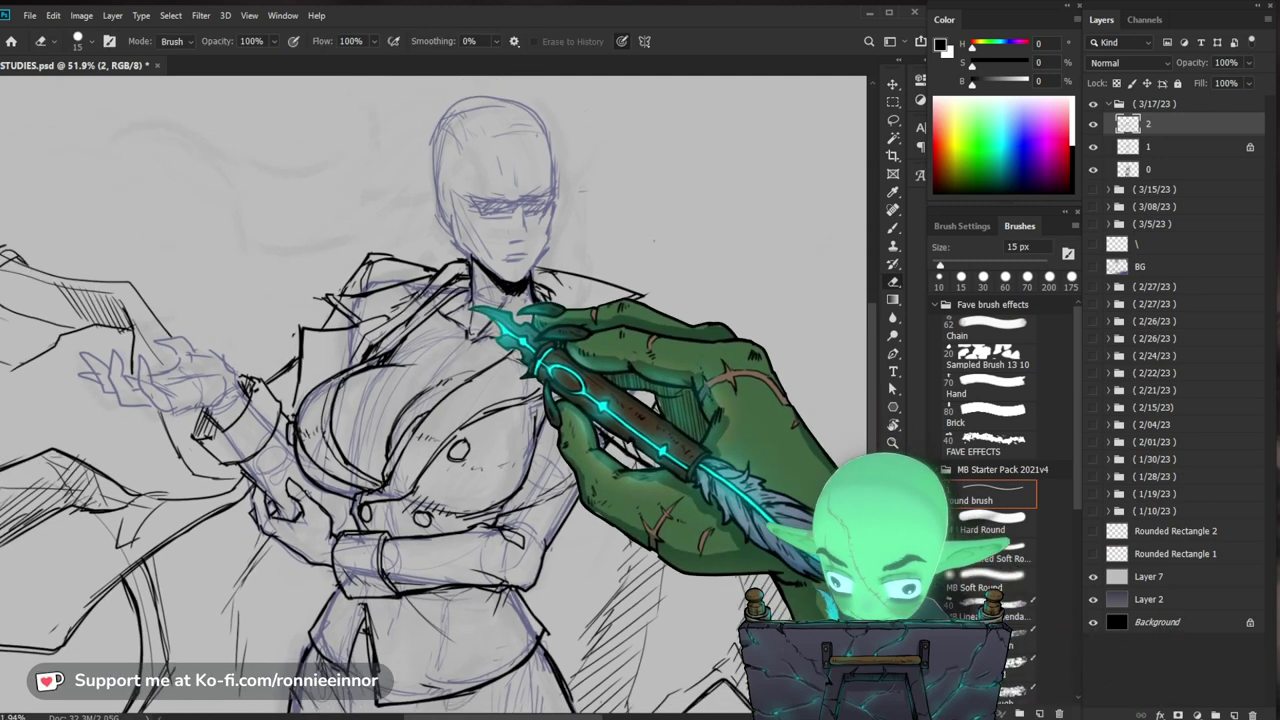
key("b")
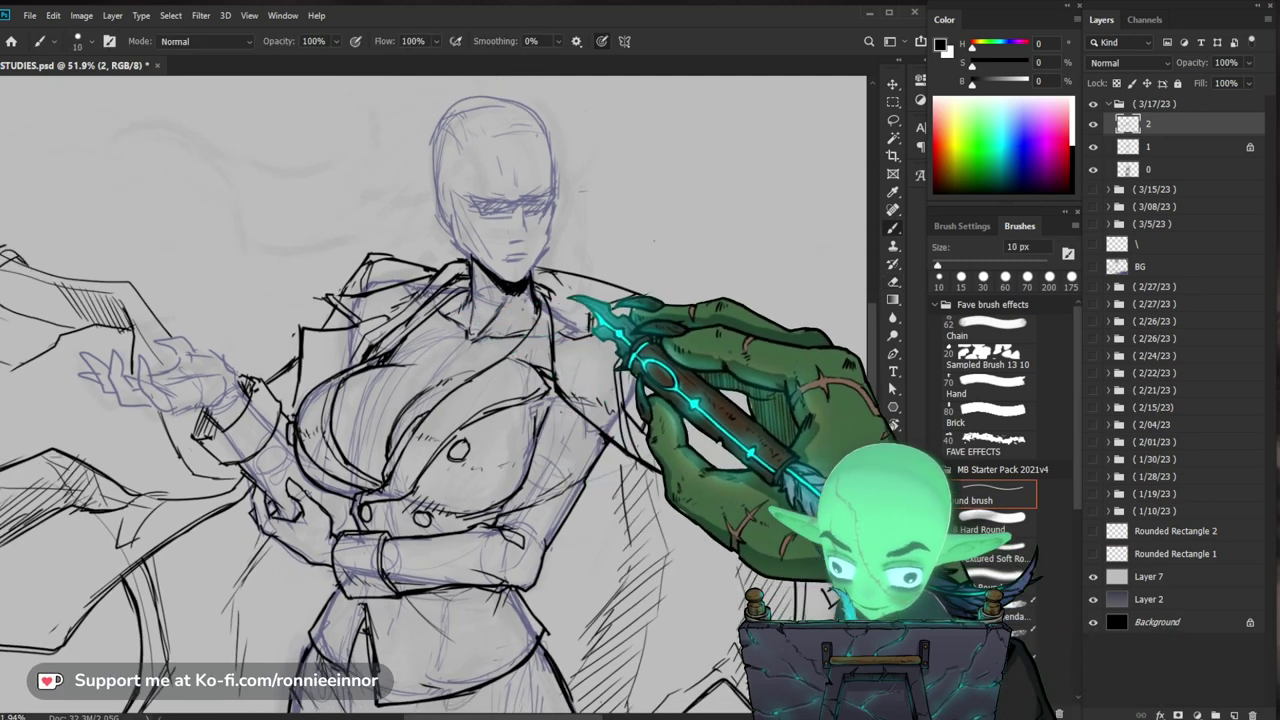
mouse_move(660, 323)
left_mouse_down()
mouse_move(655, 391)
mouse_move(586, 381)
left_mouse_up()
key("e")
key("b")
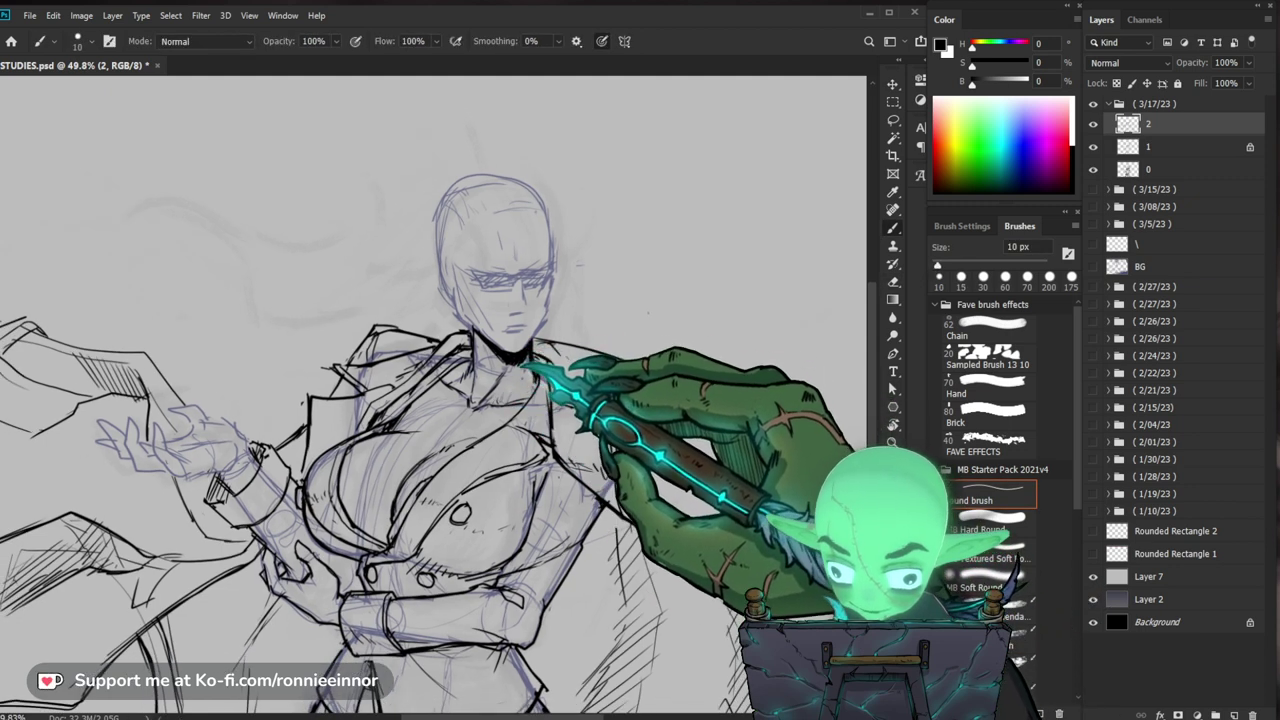
left_click_drag(708, 399, 688, 396, "ctrl+space")
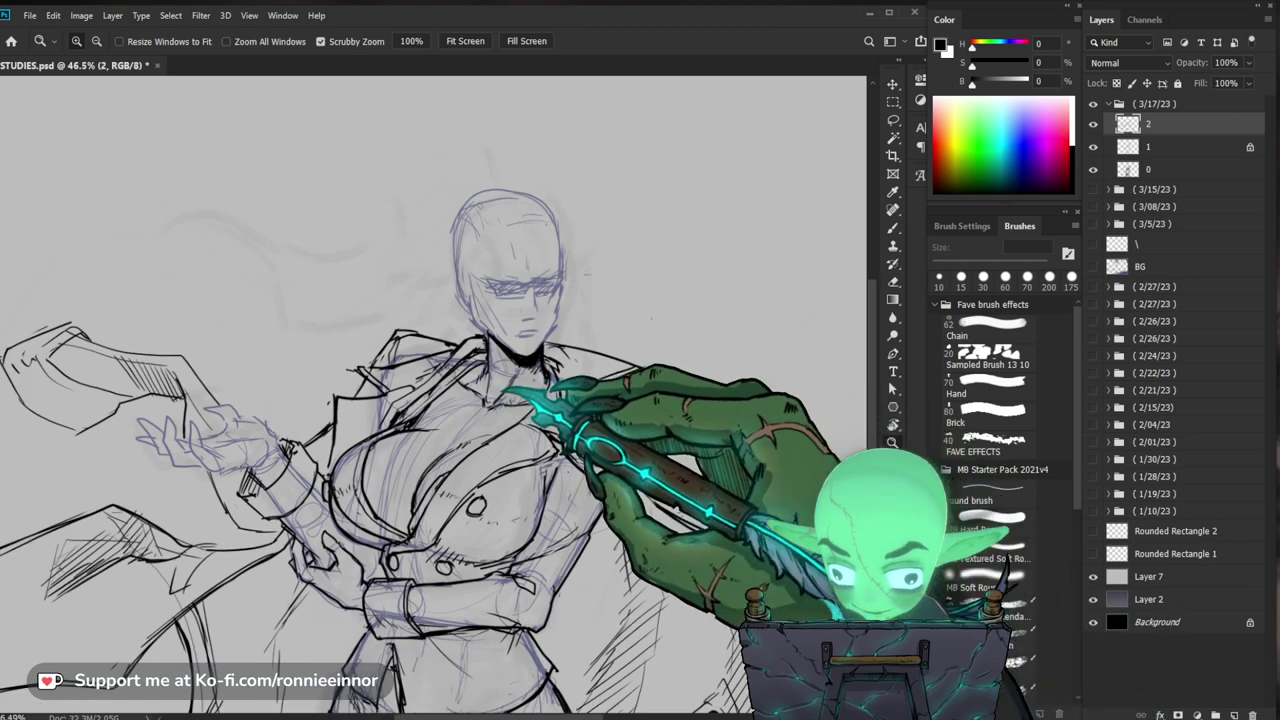
left_click_drag(503, 388, 520, 382, "ctrl+space")
key("e")
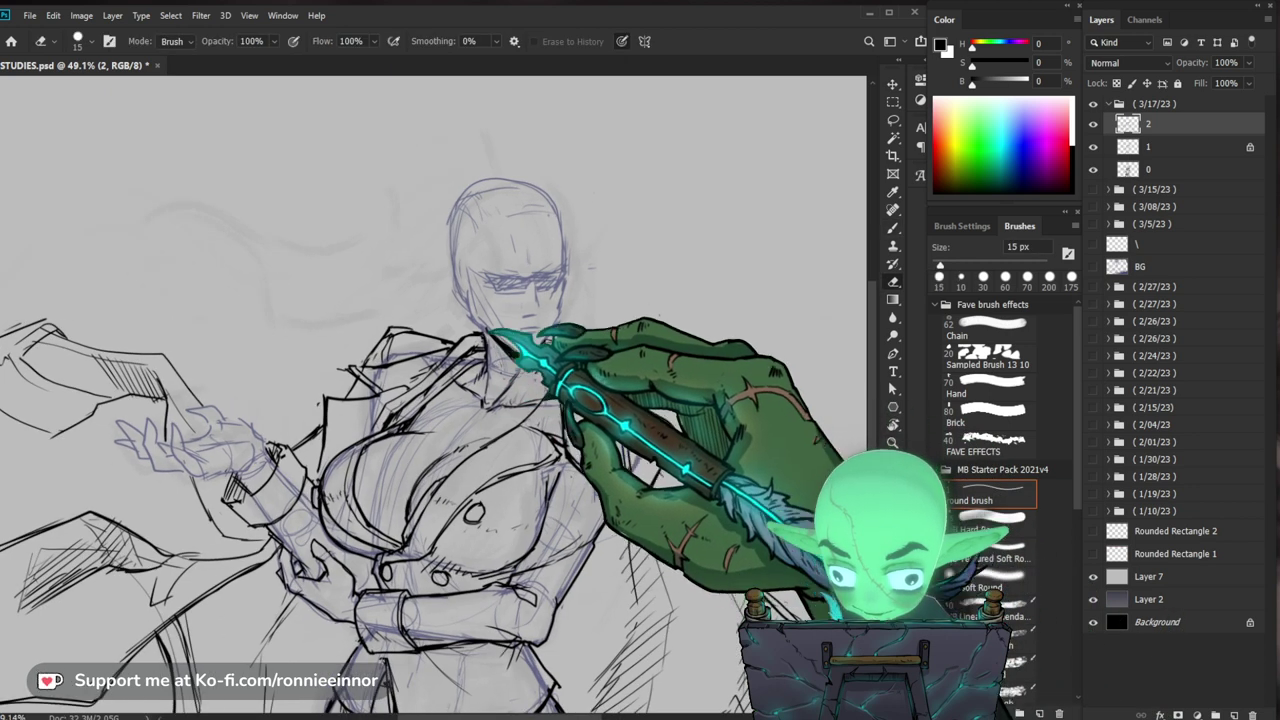
key("b")
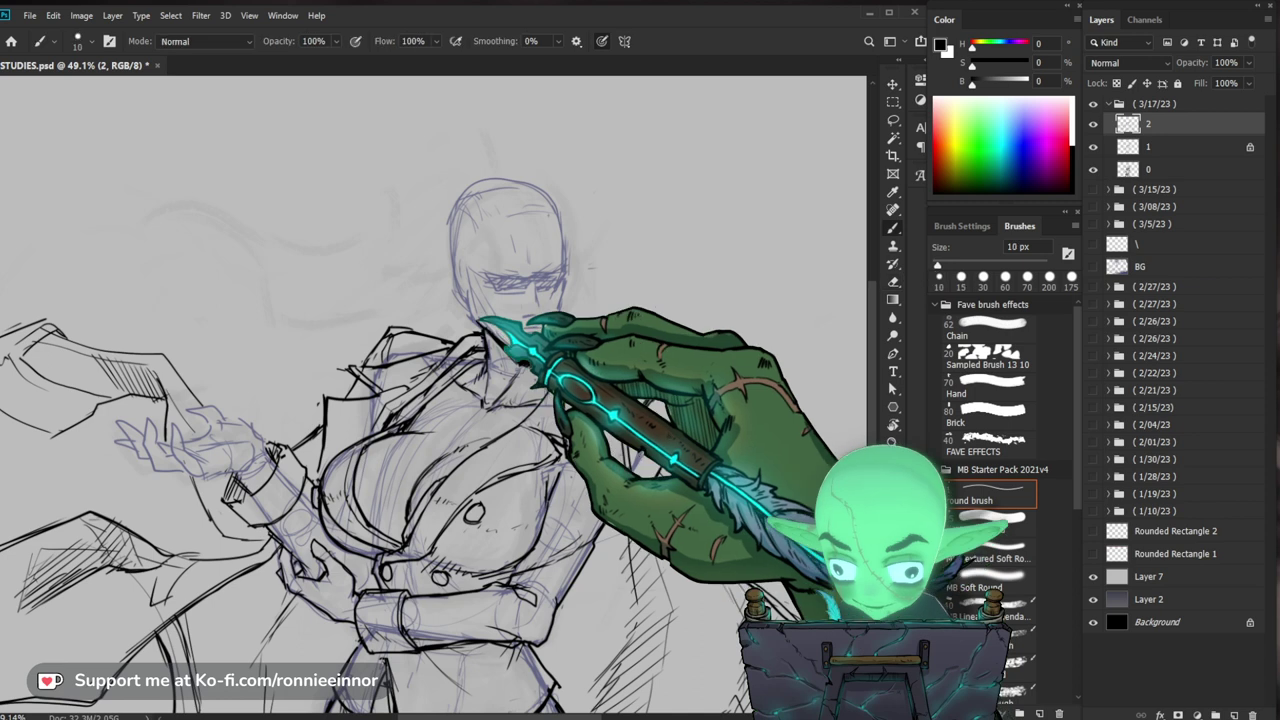
Step: Erase the top's front opening below the folded arm and redraw its vertical edge down toward the hem
key("ctrl+0")
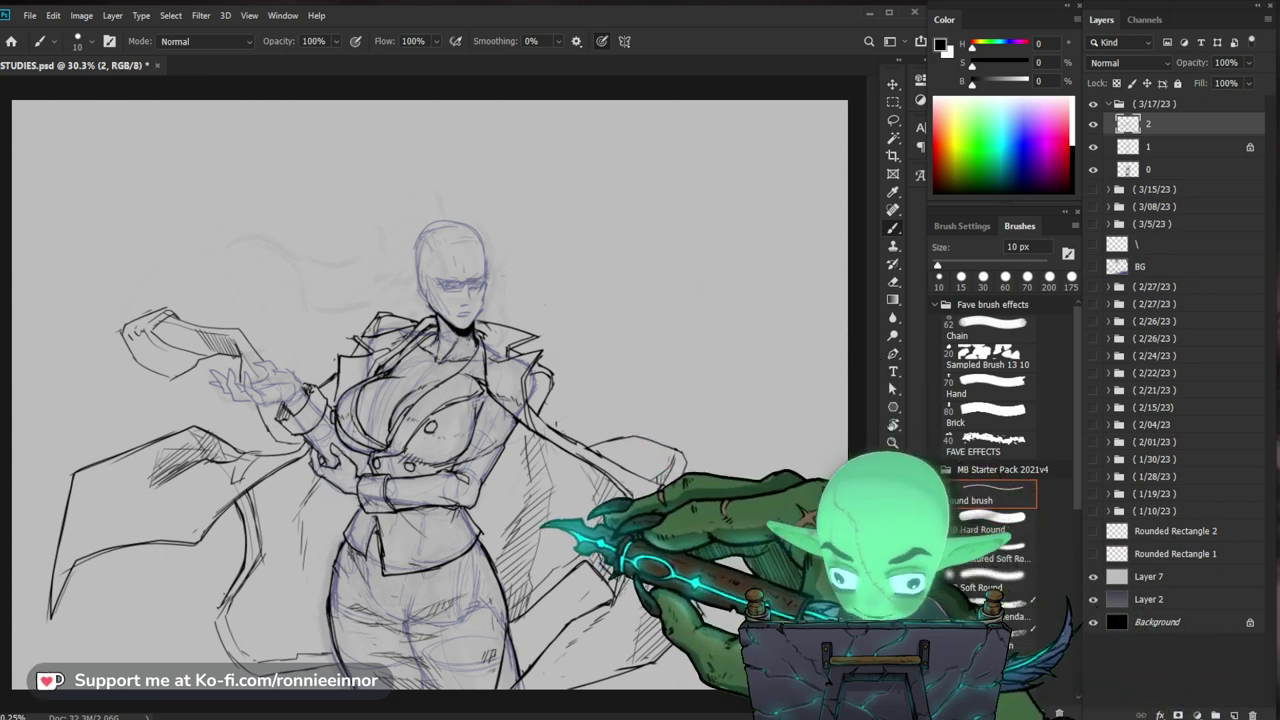
key("z")
left_click_drag(474, 541, 533, 520)
key("b")
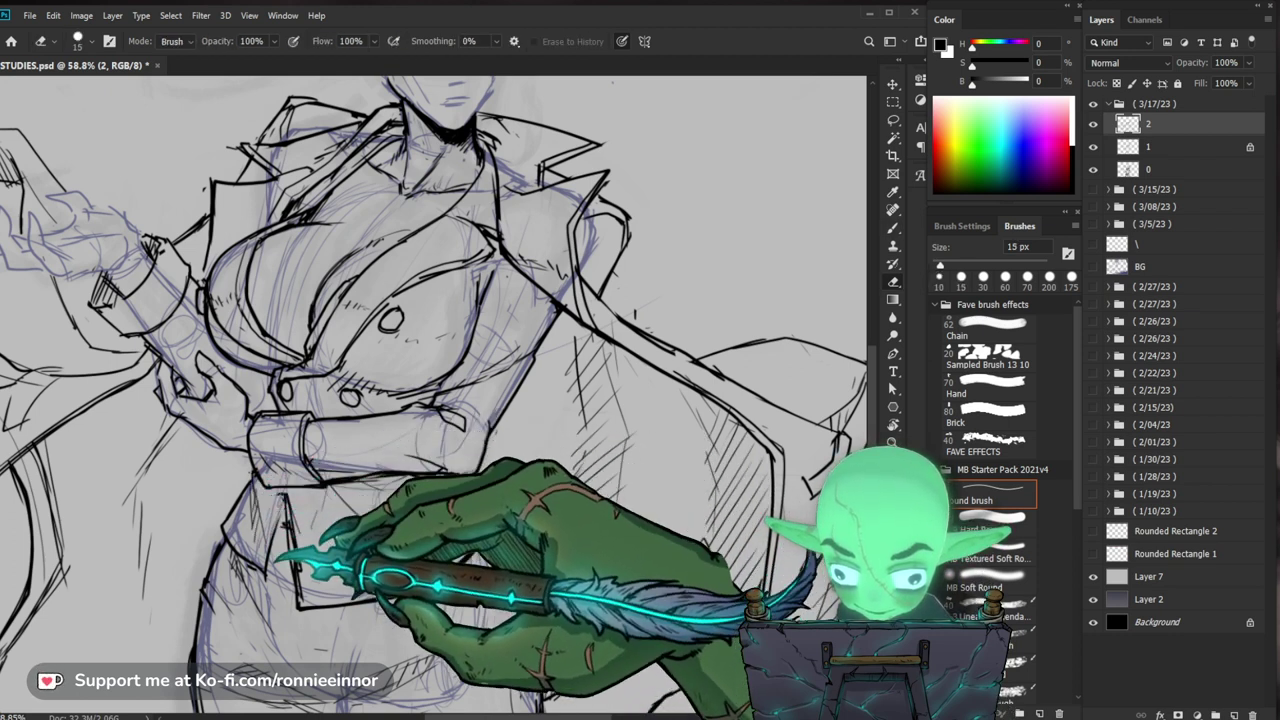
left_click_drag(285, 520, 271, 568)
left_click_drag(506, 558, 552, 526)
key("e")
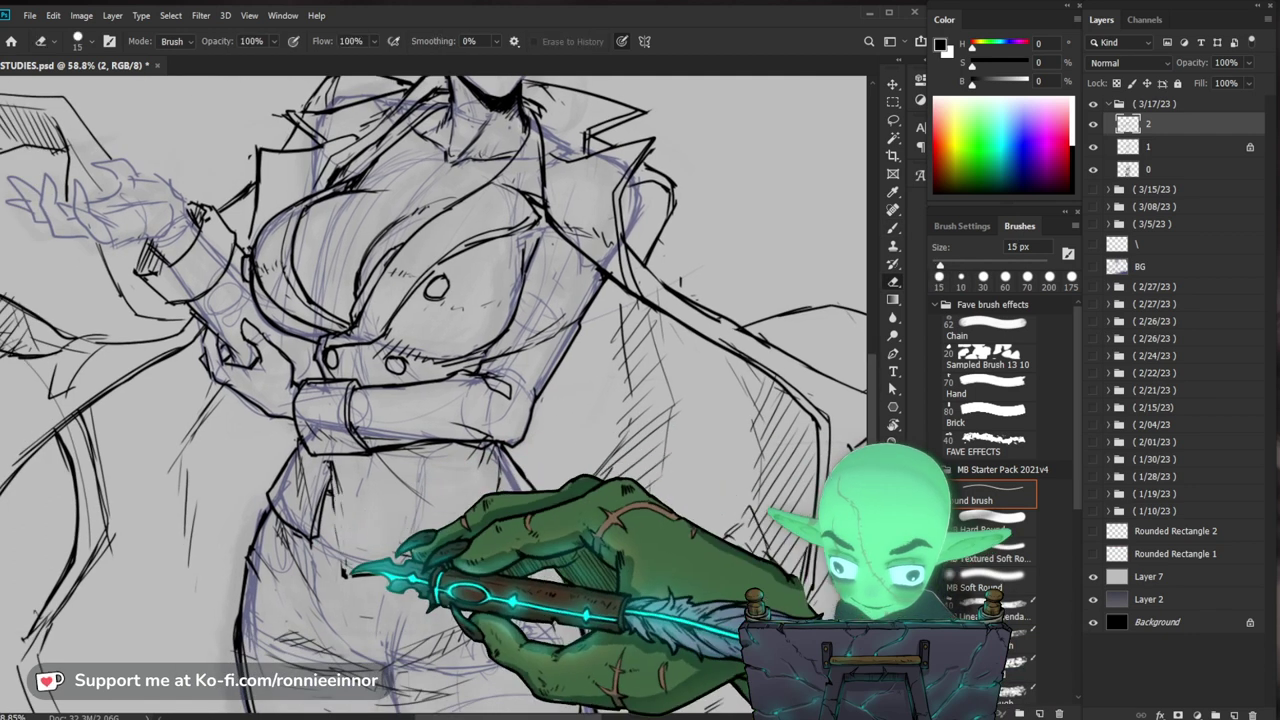
key("b")
left_click_drag(335, 457, 342, 575)
Step: Redraw the top's lower hem as a curved black line from the front opening across to the far hip
key("z")
mouse_move(566, 545)
left_mouse_down()
mouse_move(520, 545)
mouse_move(557, 527)
left_mouse_up()
key("b")
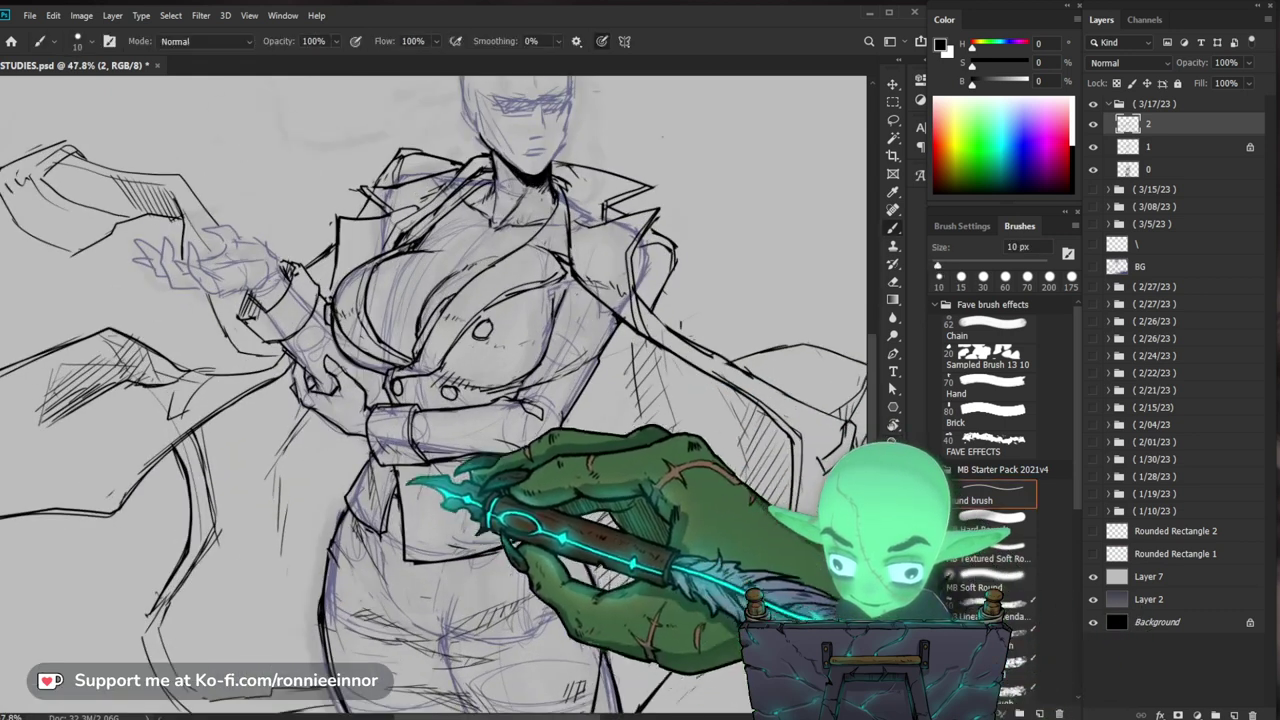
left_click_drag(590, 485, 555, 523)
key("e")
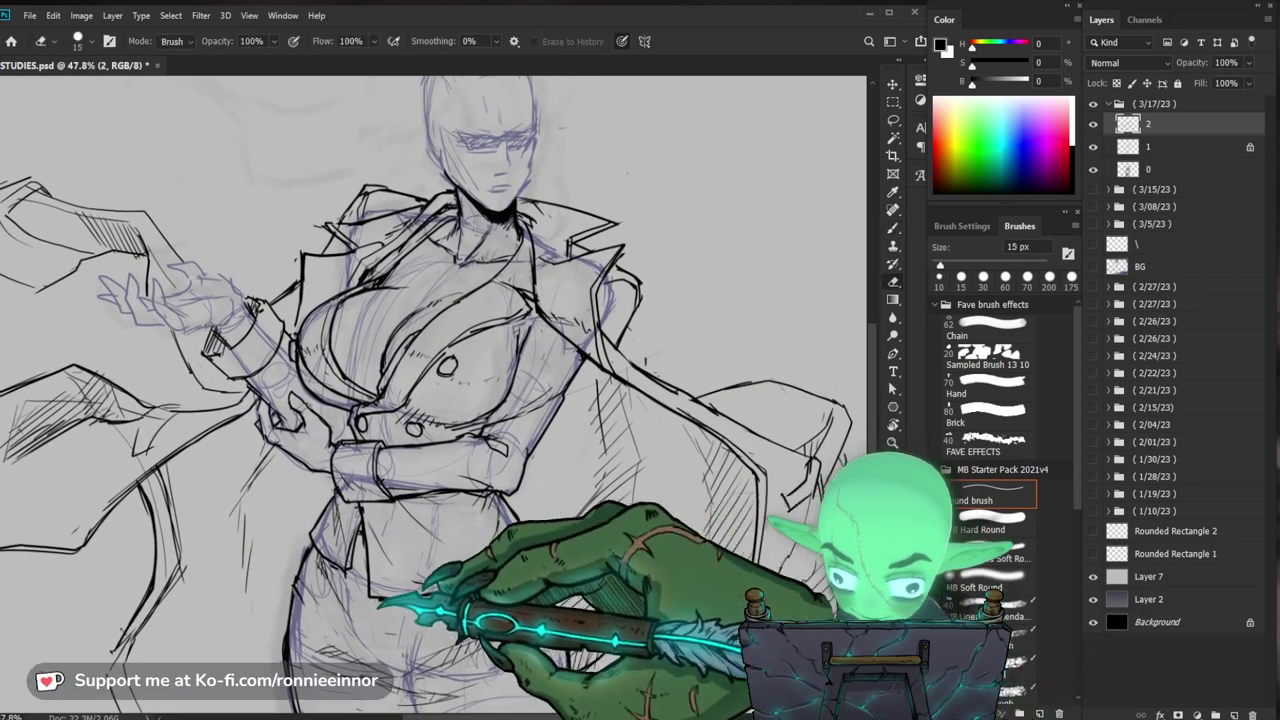
key("b")
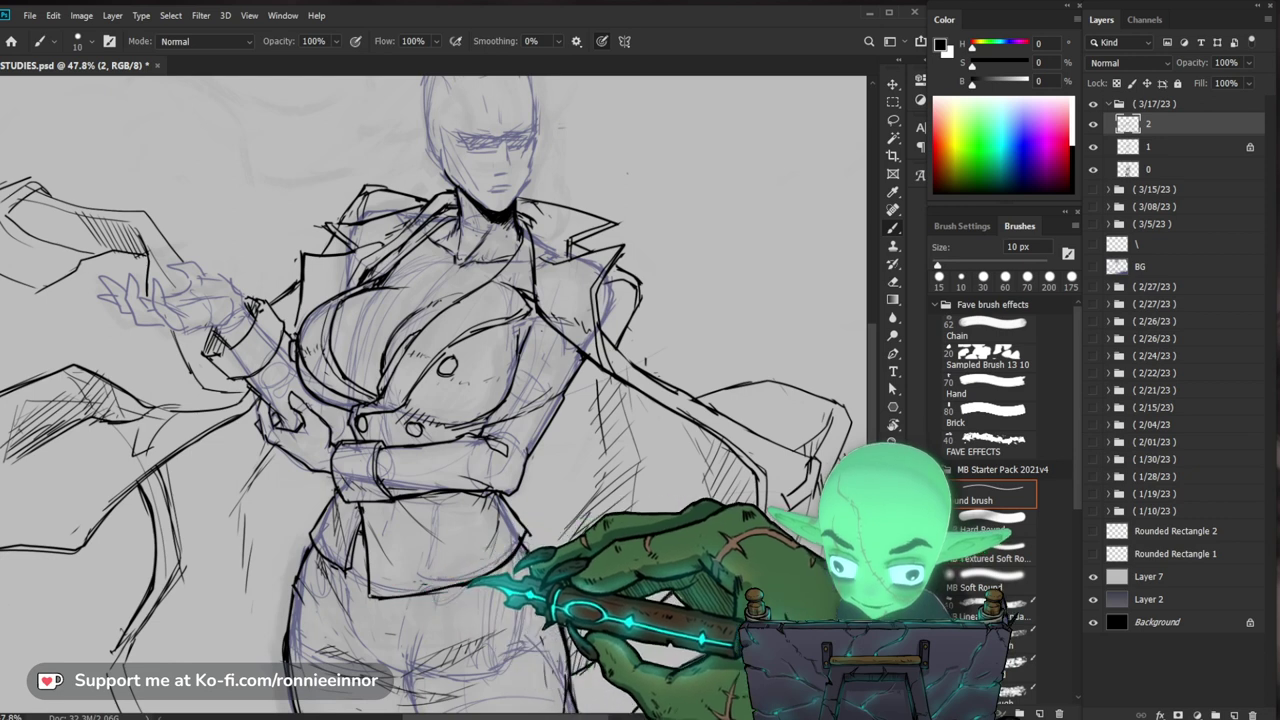
left_click_drag(378, 598, 526, 543)
Step: Strengthen the trousers' outer hip and thigh contours below the top's hem with black strokes, erasing where needed
mouse_move(600, 580)
left_mouse_down()
mouse_move(607, 470)
mouse_move(596, 464)
left_mouse_up()
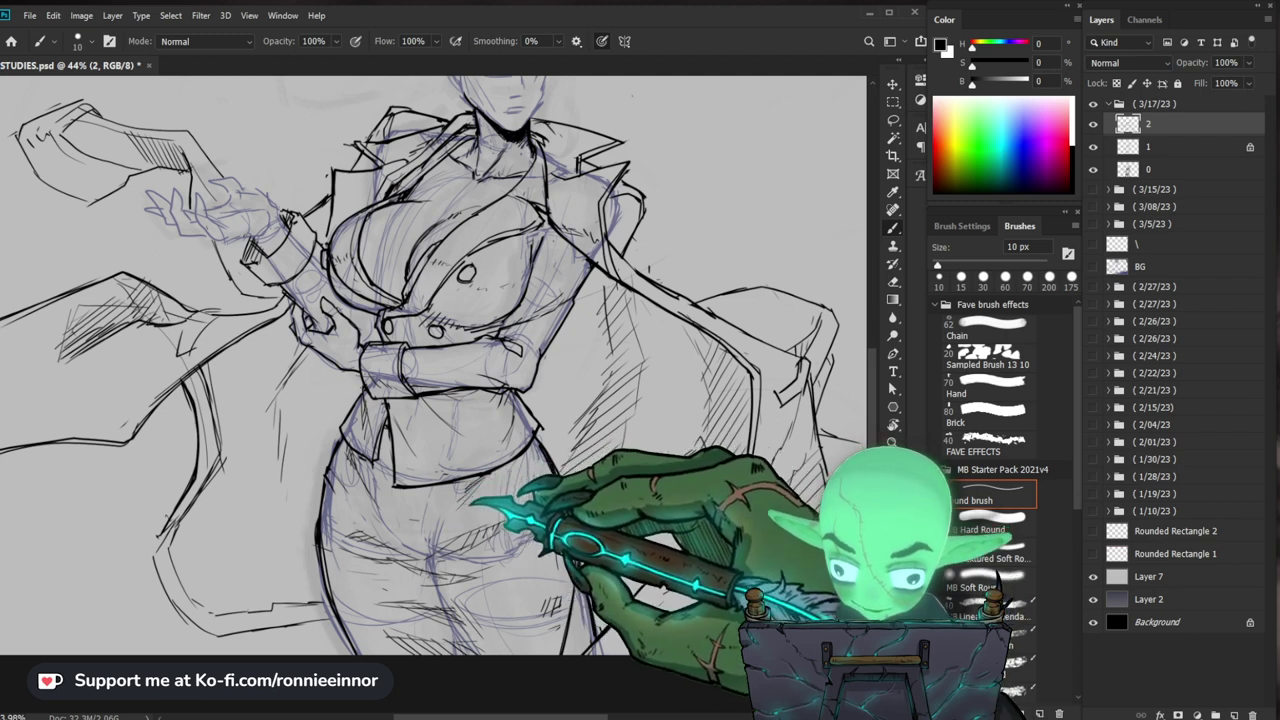
key("e")
key("b")
mouse_move(676, 553)
left_mouse_down()
mouse_move(650, 535)
mouse_move(652, 553)
left_mouse_up()
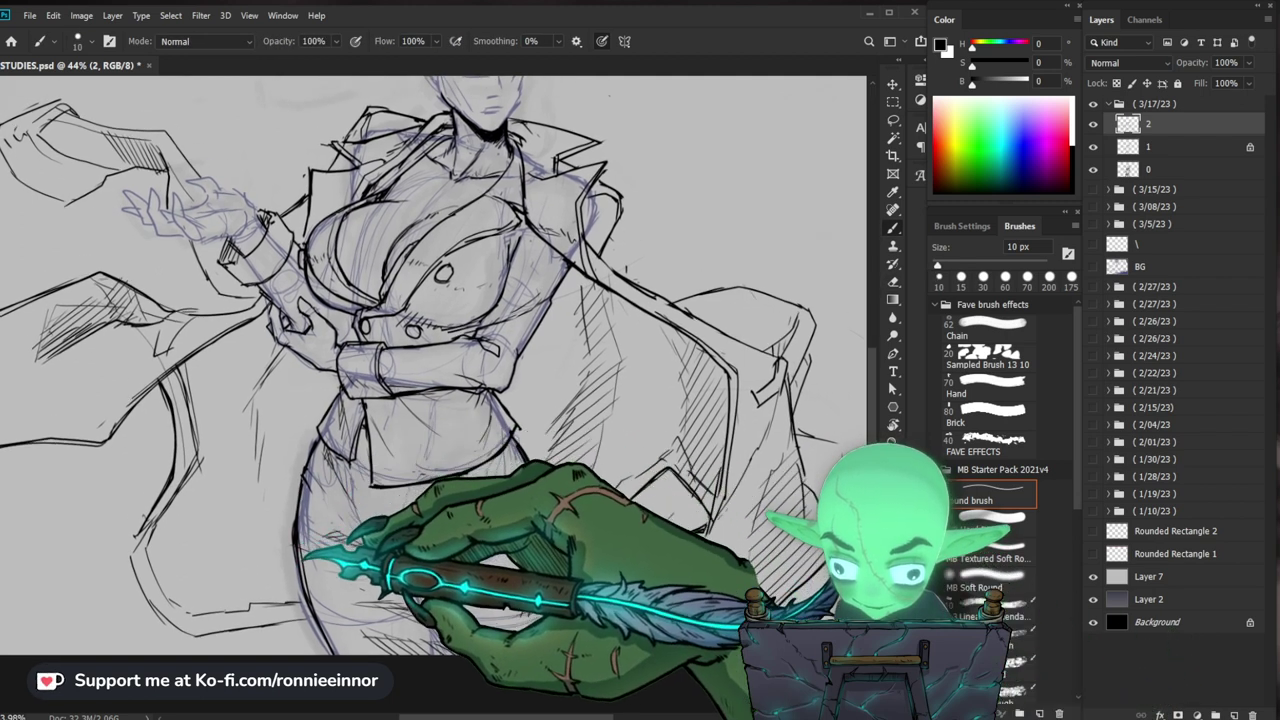
key("e")
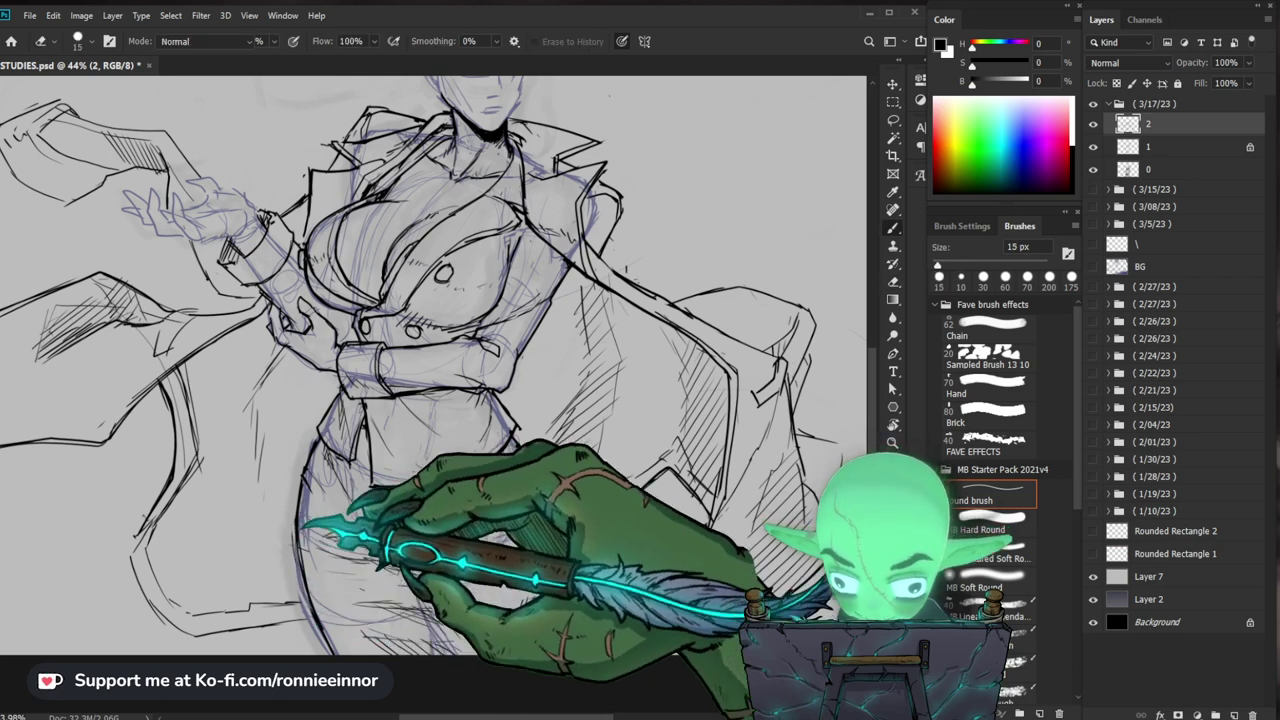
key("b")
left_click_drag(569, 536, 635, 526)
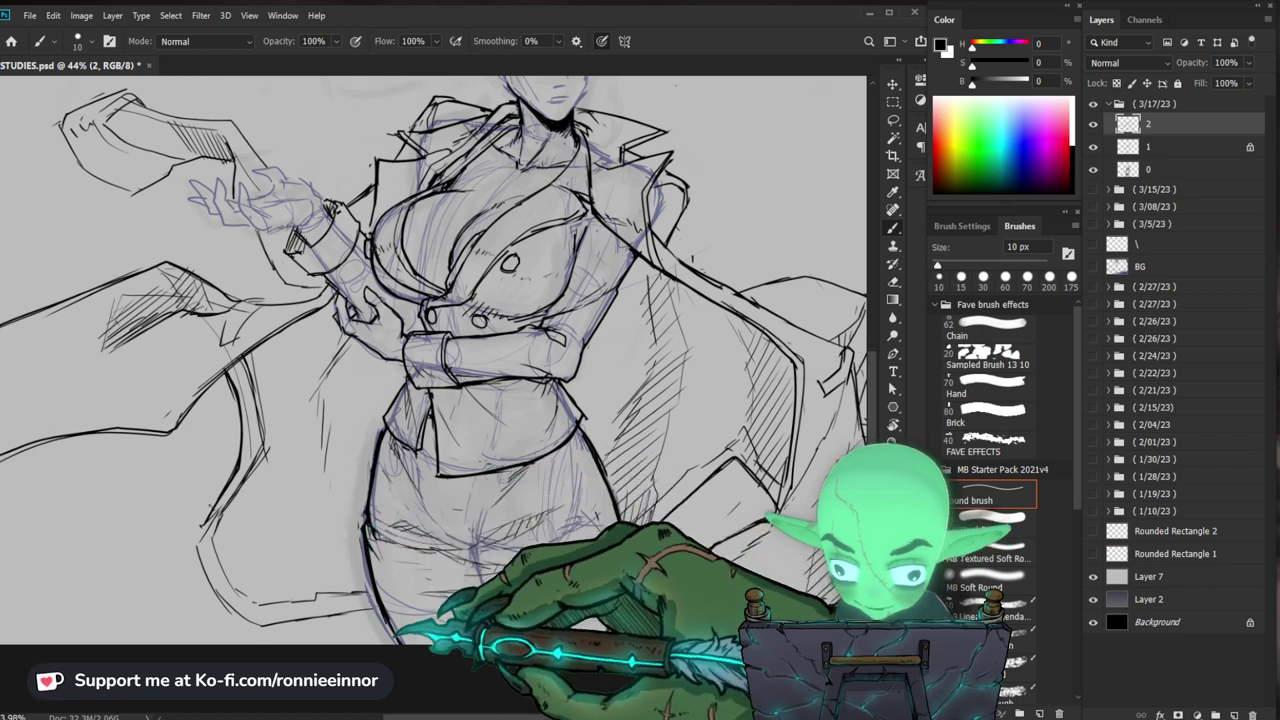
Step: Outline the base of the raised hand and its wrist in black where they meet the sleeve cuff
mouse_move(535, 514)
left_mouse_down()
mouse_move(440, 514)
mouse_move(515, 471)
left_mouse_up()
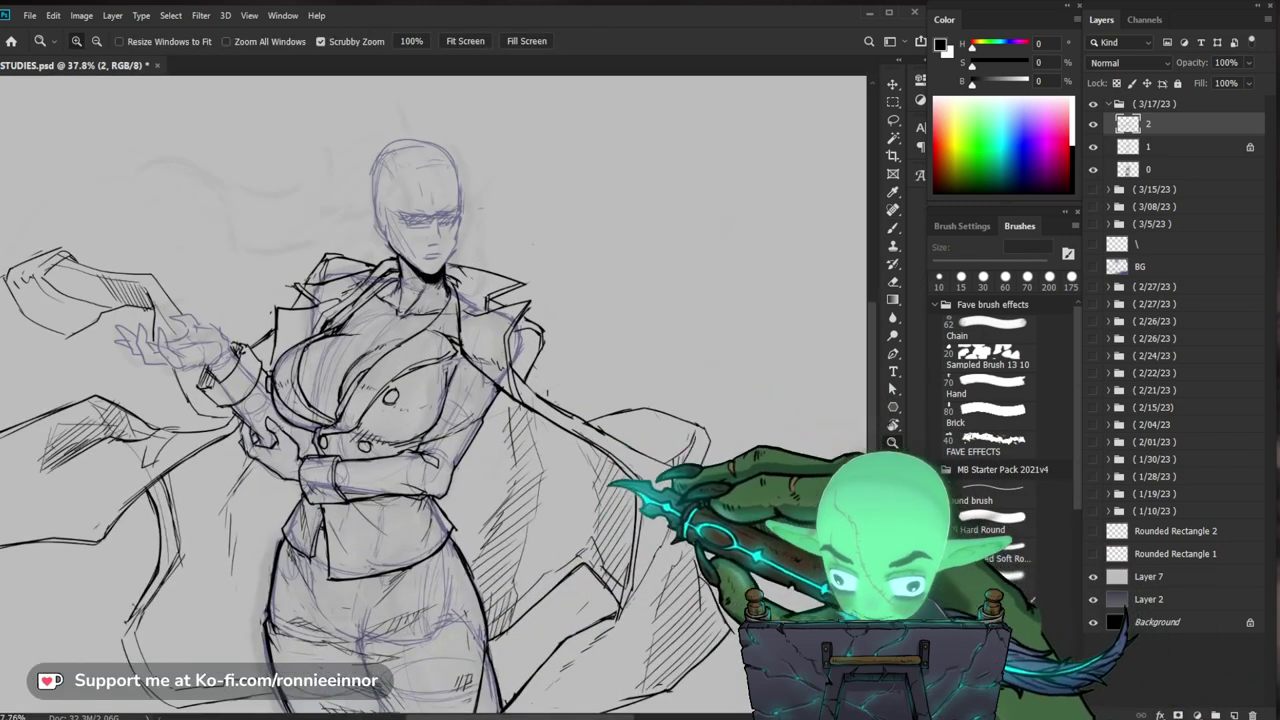
scroll(485, 250, "up", 3)
key("b")
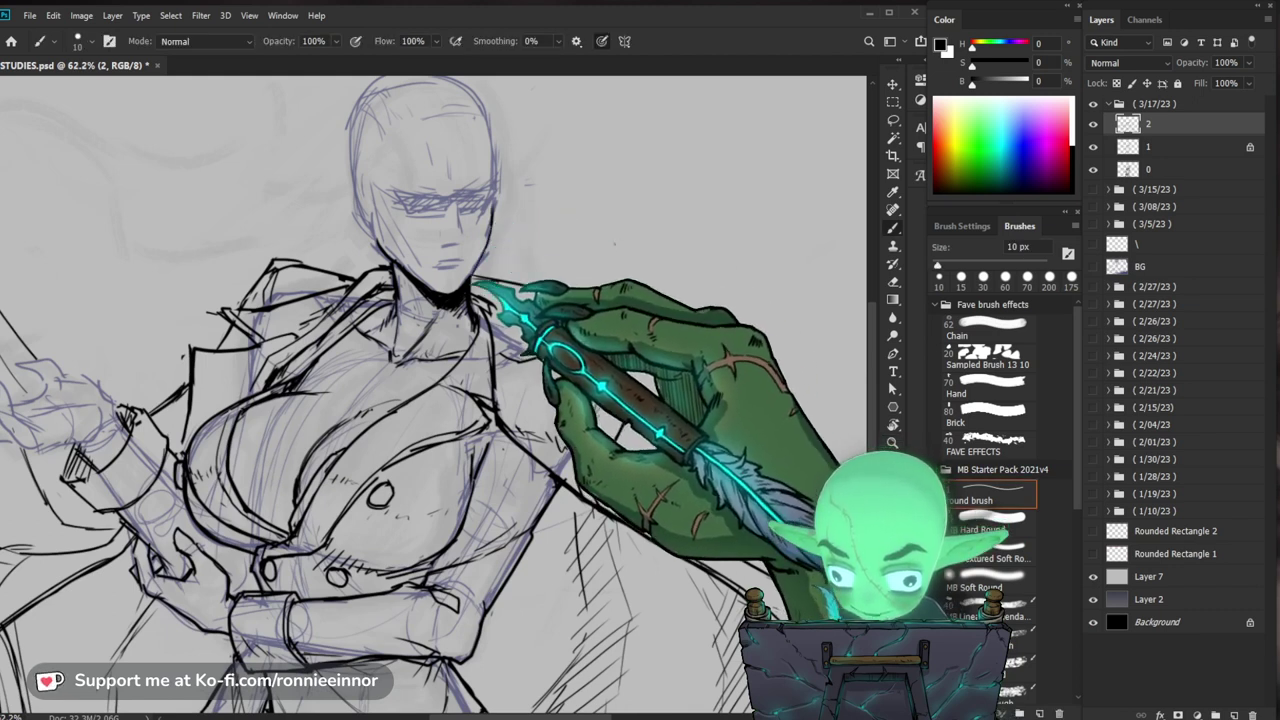
key("z")
left_click_drag(500, 270, 345, 270)
left_click_drag(490, 487, 558, 487)
left_click_drag(253, 250, 335, 257)
scroll(430, 390, "up", 3)
key("b")
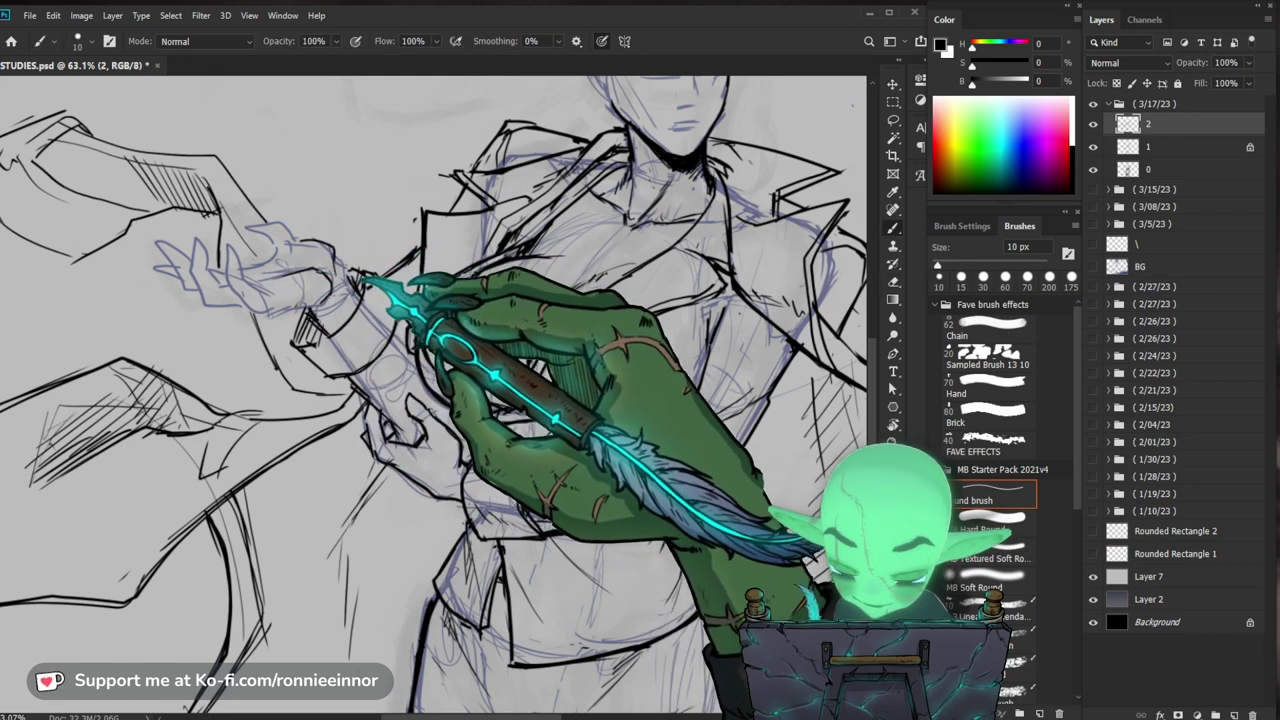
key("z")
mouse_move(500, 318)
left_mouse_down()
mouse_move(422, 320)
mouse_move(412, 337)
left_mouse_up()
key("b")
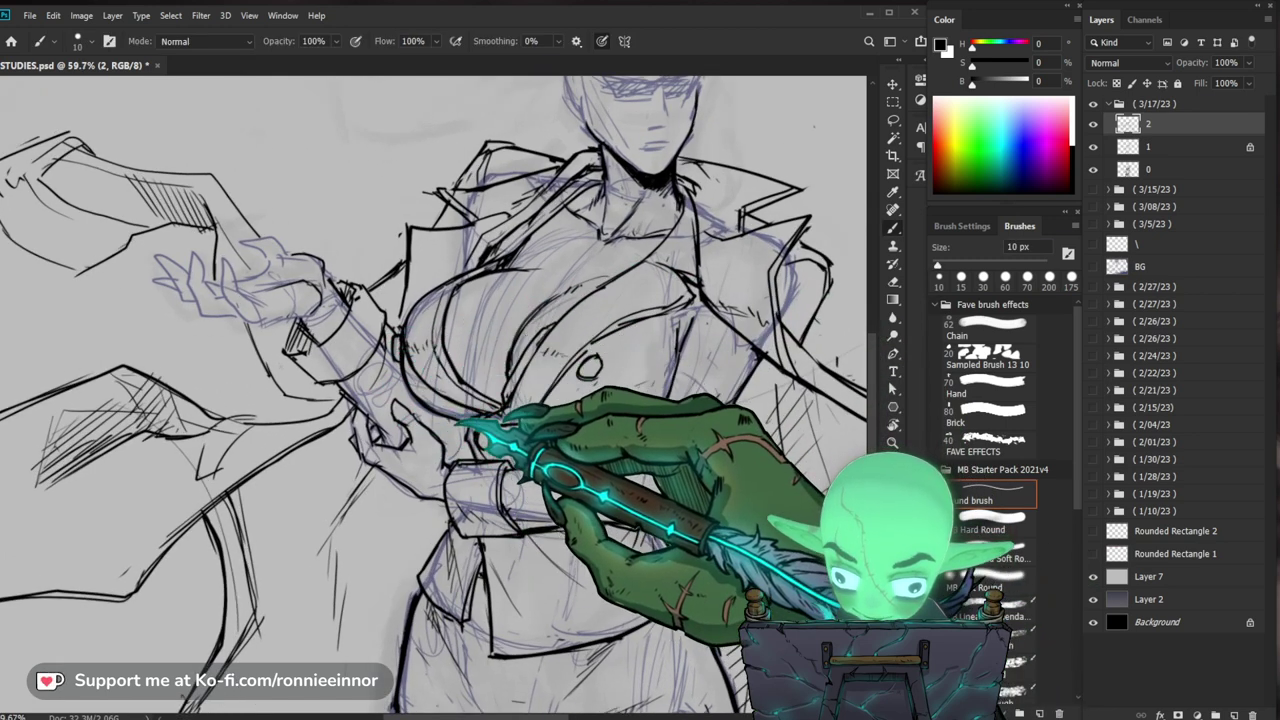
Step: Refine the raised arm's sleeve and the gripping fingers at its elbow, switching between erasing and redrawing
left_click_drag(634, 471, 593, 467)
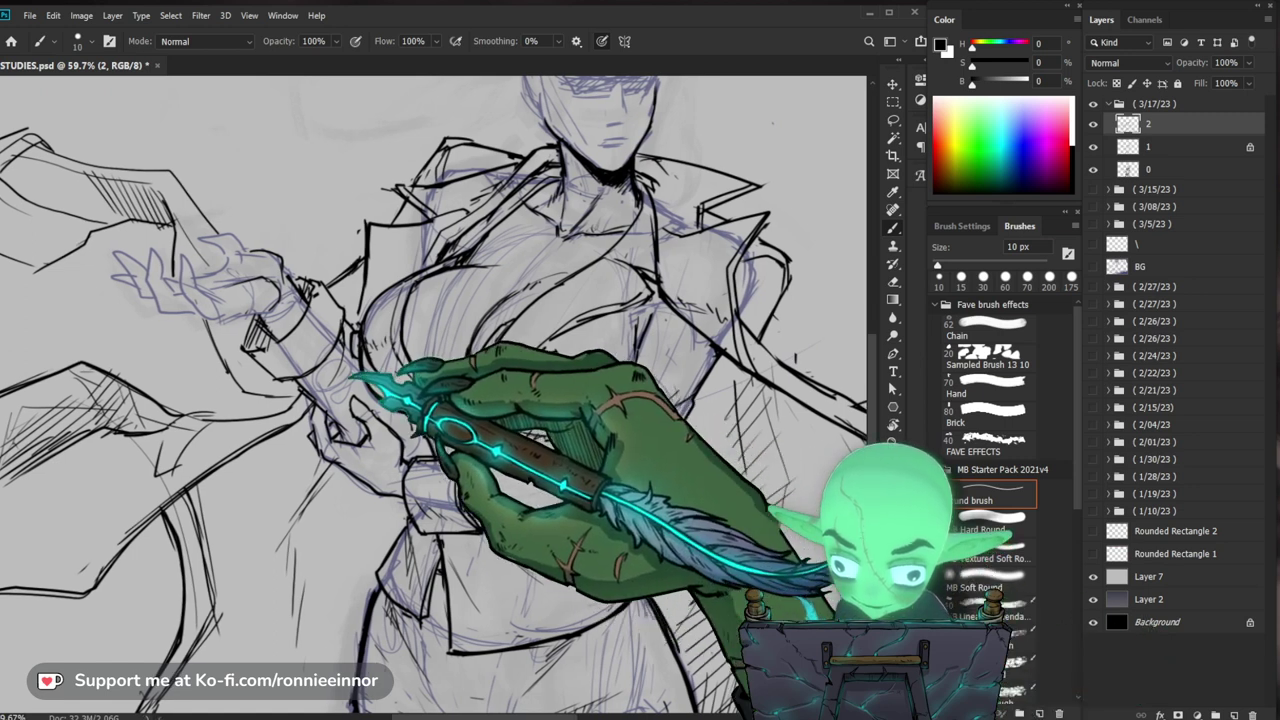
key("e")
left_click_drag(446, 428, 434, 429)
key("b")
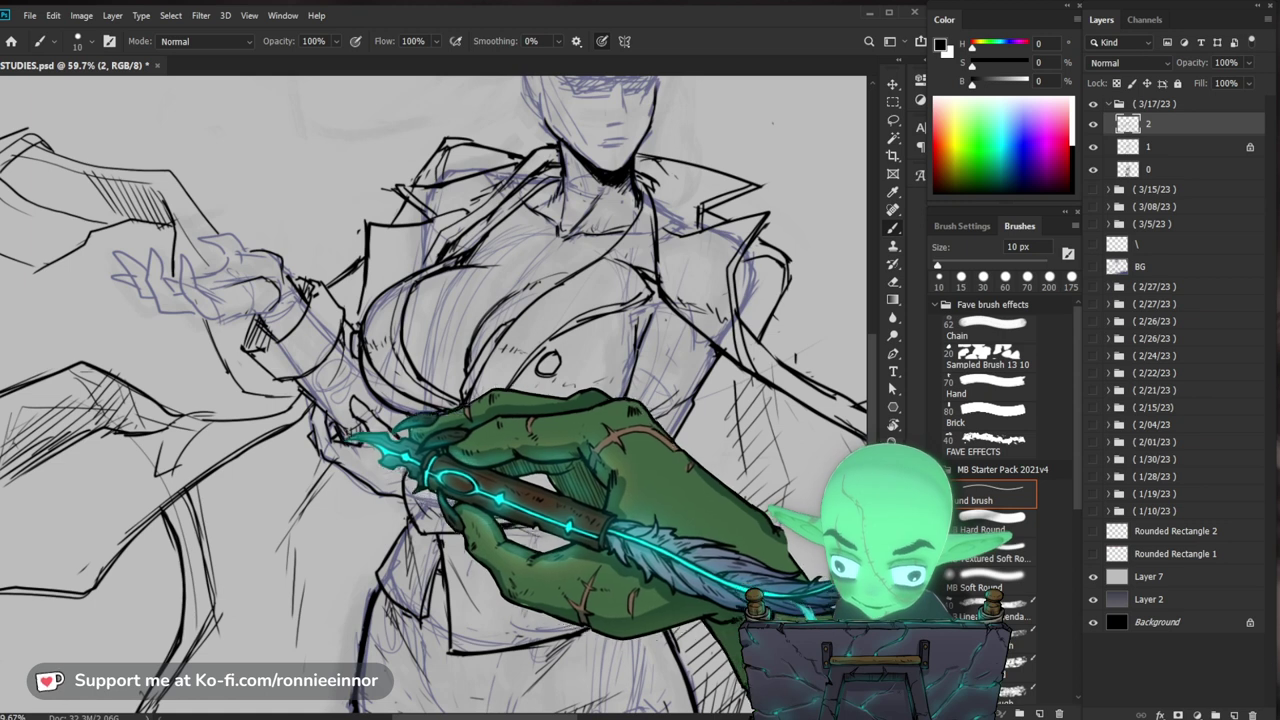
key("e")
left_click_drag(352, 430, 340, 436)
key("b")
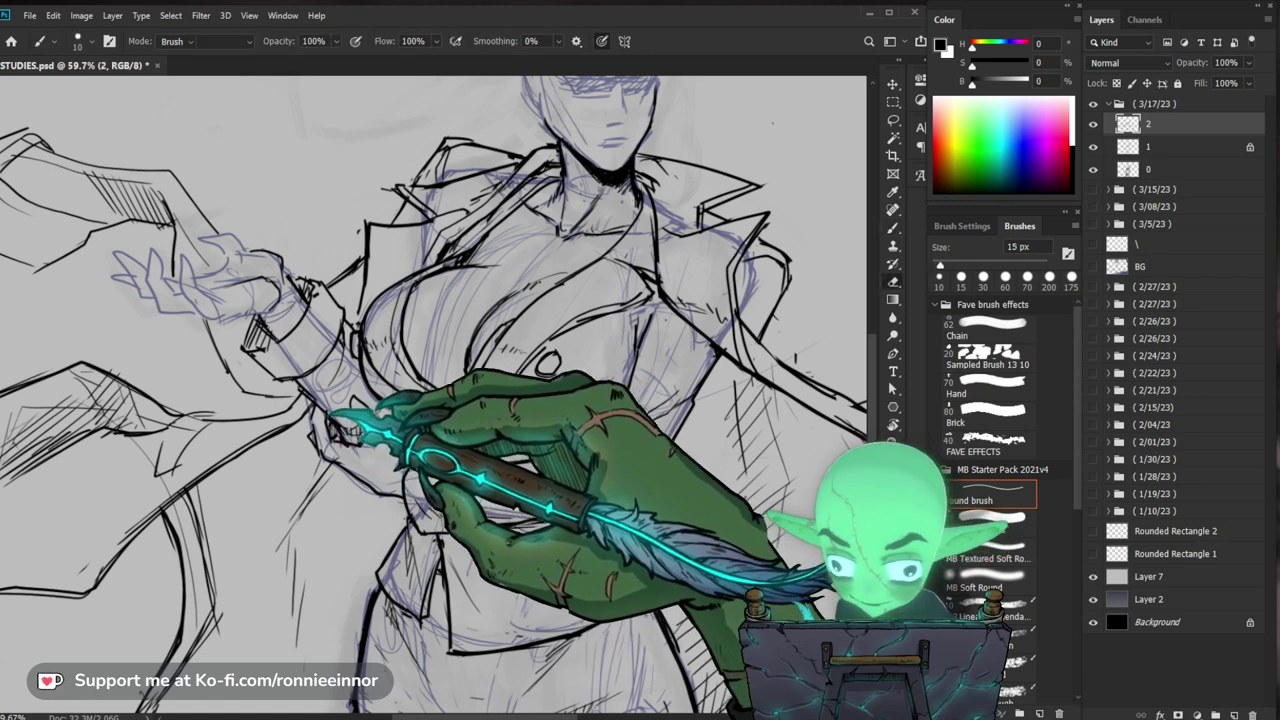
key("e")
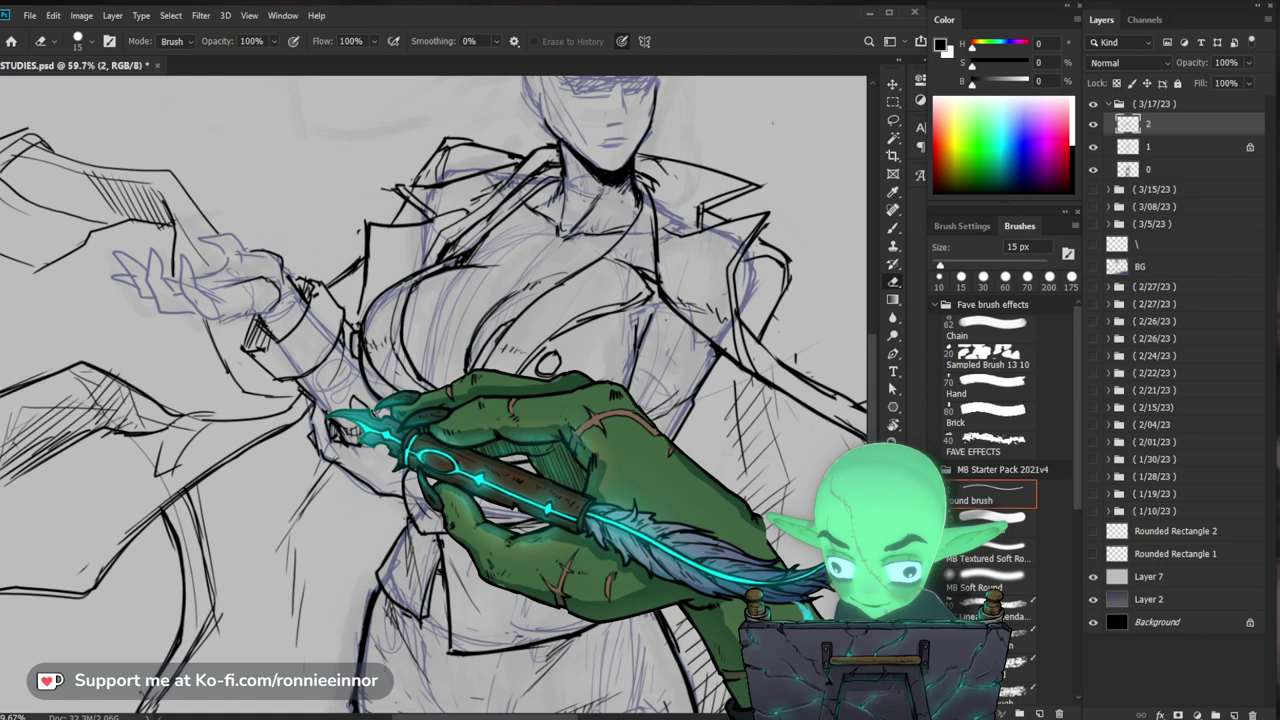
key("b")
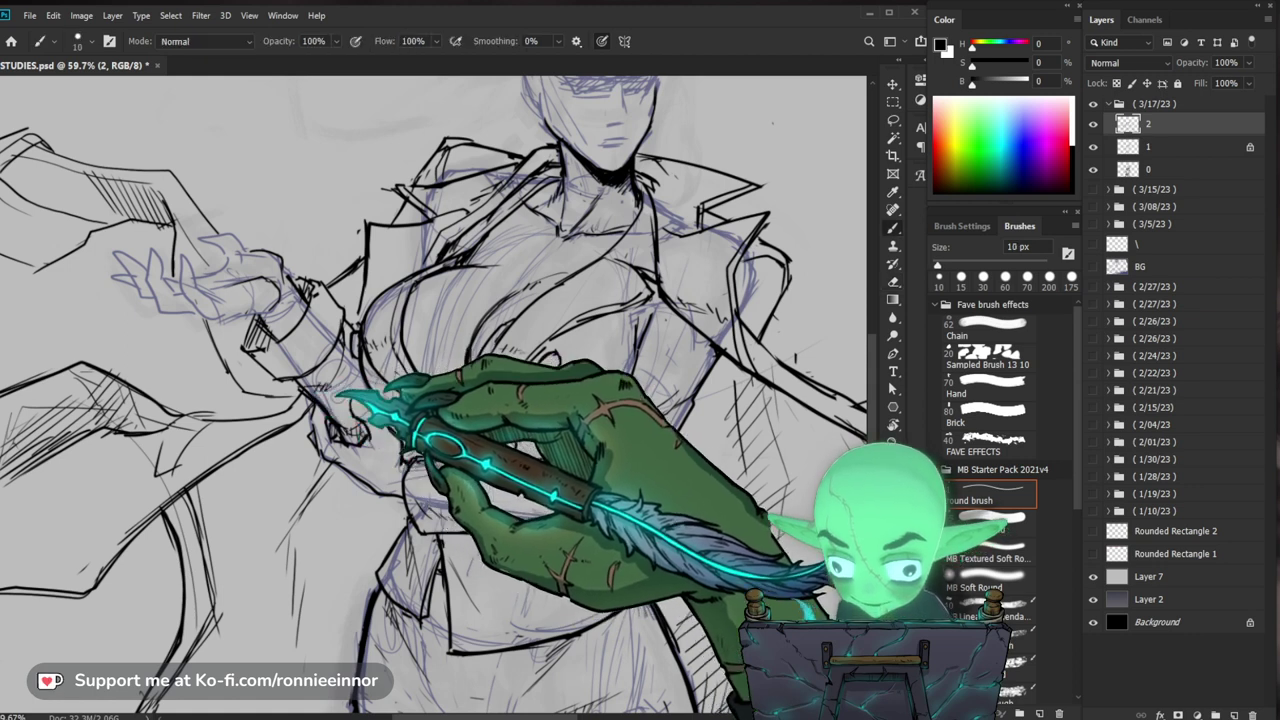
Step: Touch up the coat's collar and pointed lapel over the far shoulder, erasing stray marks between brush strokes
key("z")
left_click_drag(676, 280, 560, 300)
left_click_drag(341, 428, 410, 410)
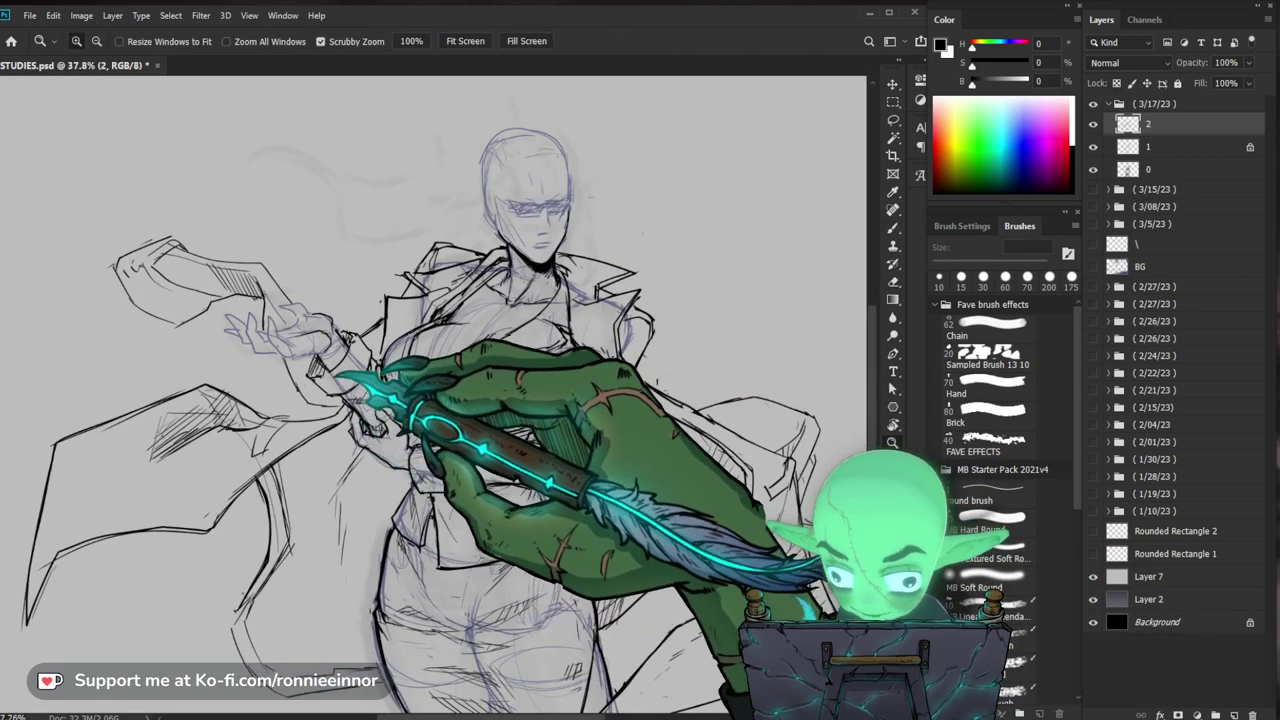
key("b")
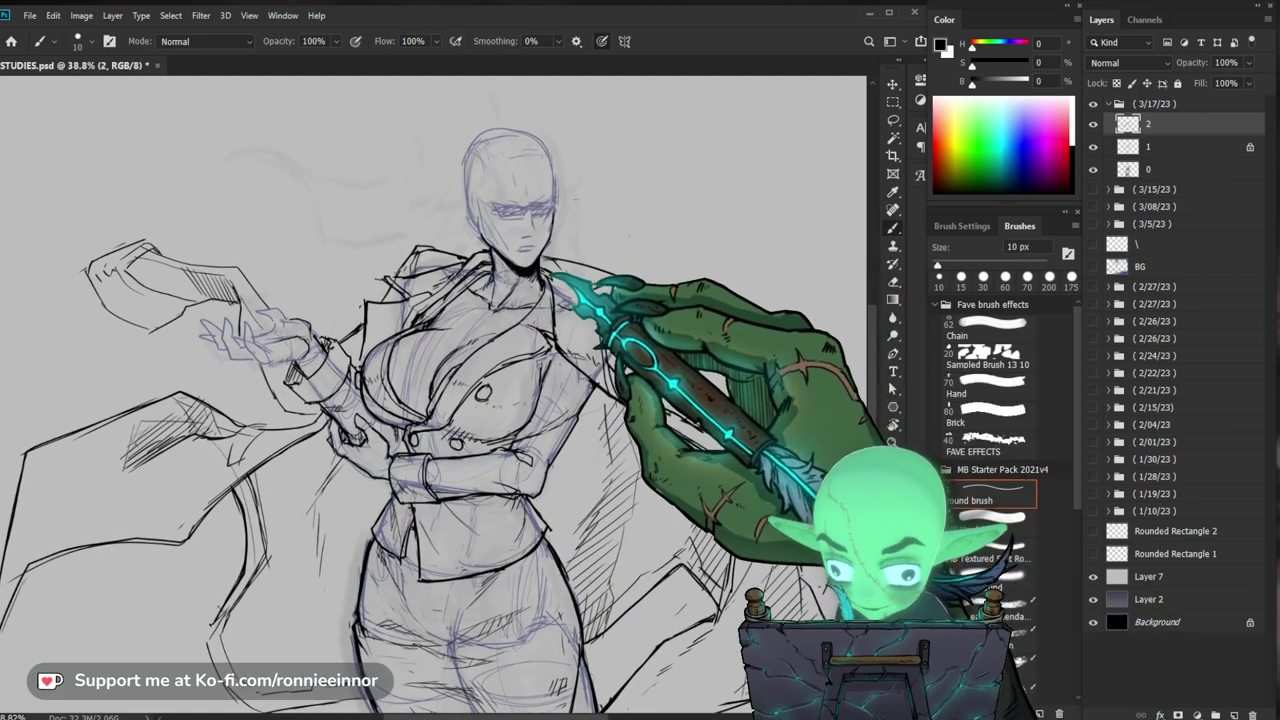
key("e")
key("b")
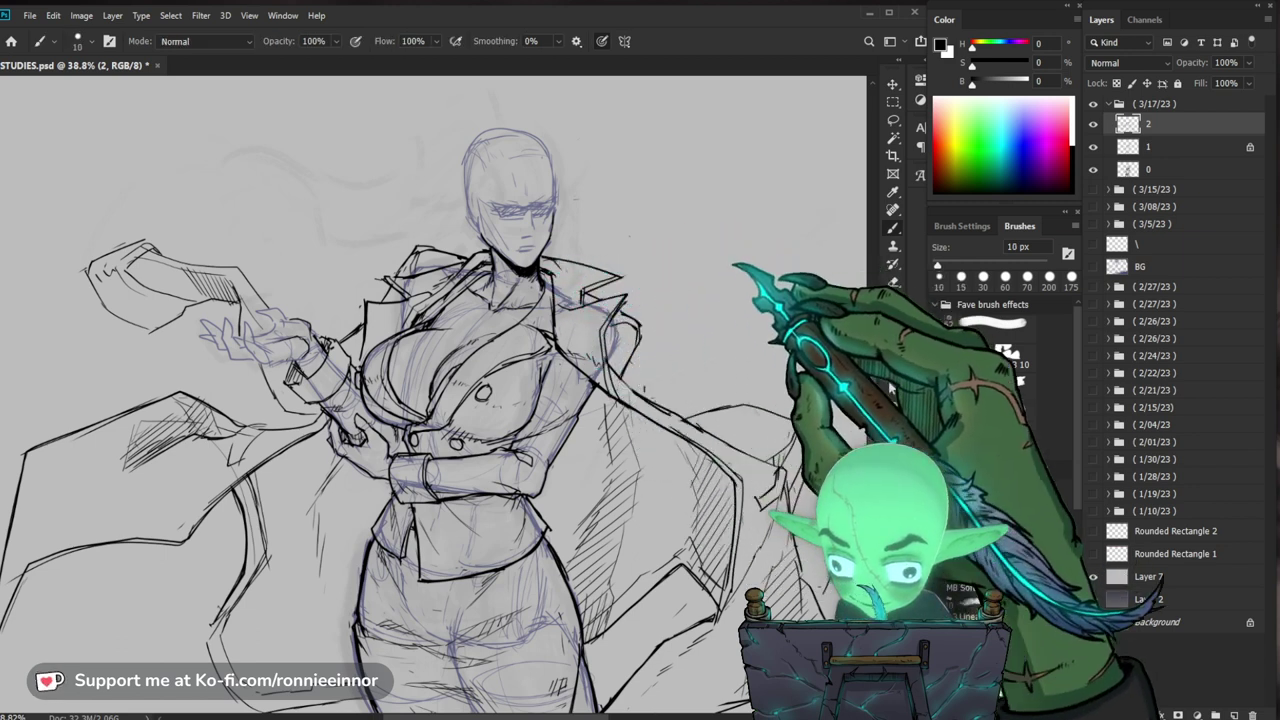
left_click_drag(737, 264, 707, 266)
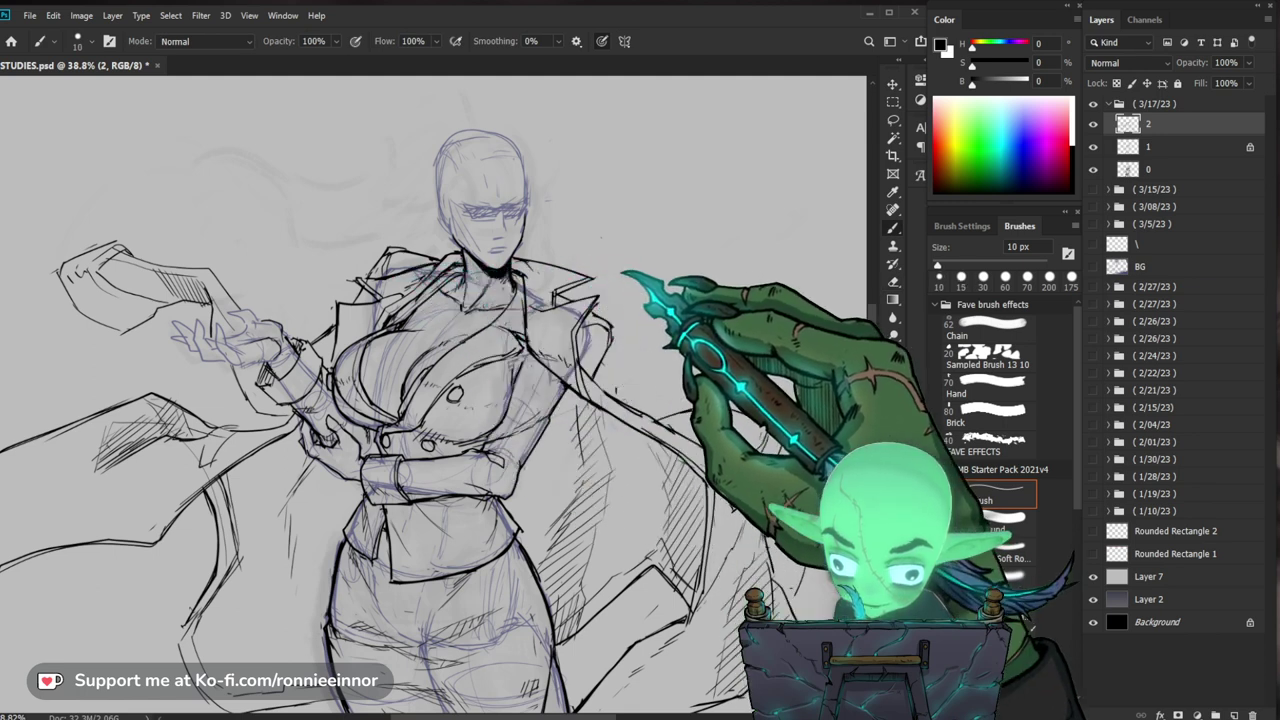
left_click_drag(626, 272, 621, 287)
left_click_drag(666, 384, 701, 378)
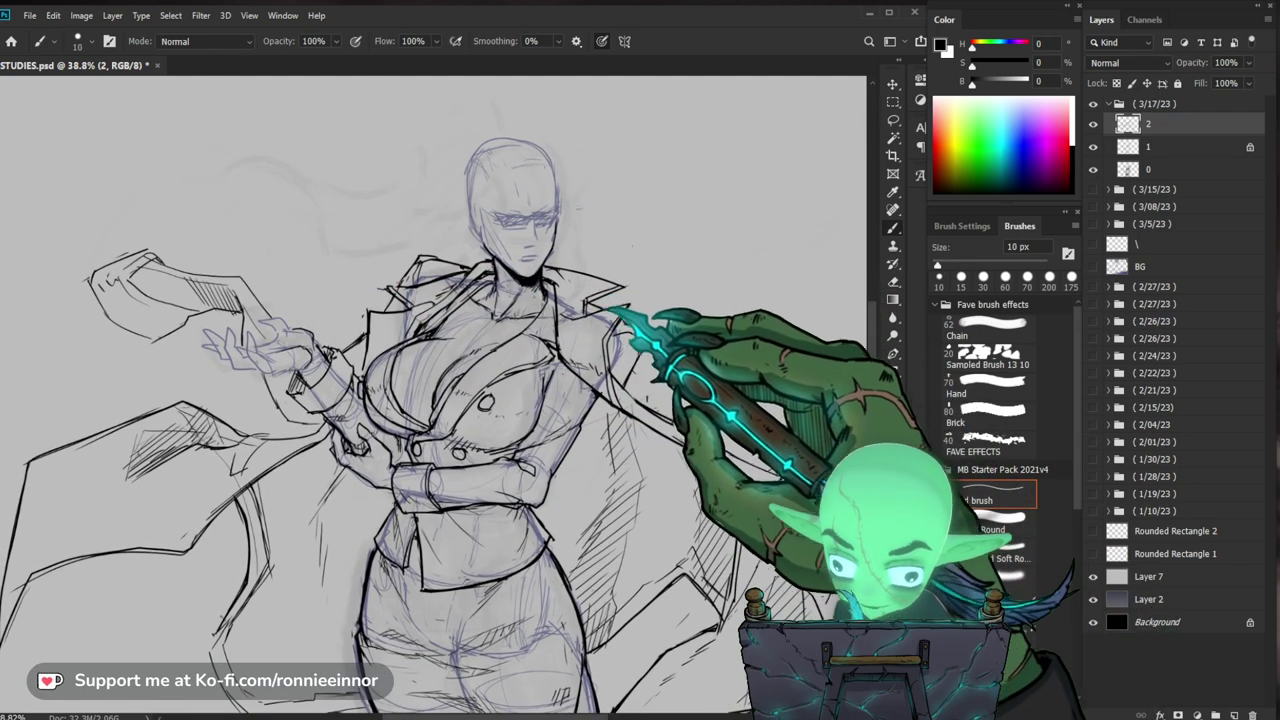
key("e")
left_click_drag(638, 281, 603, 303)
key("b")
key("ctrl+0")
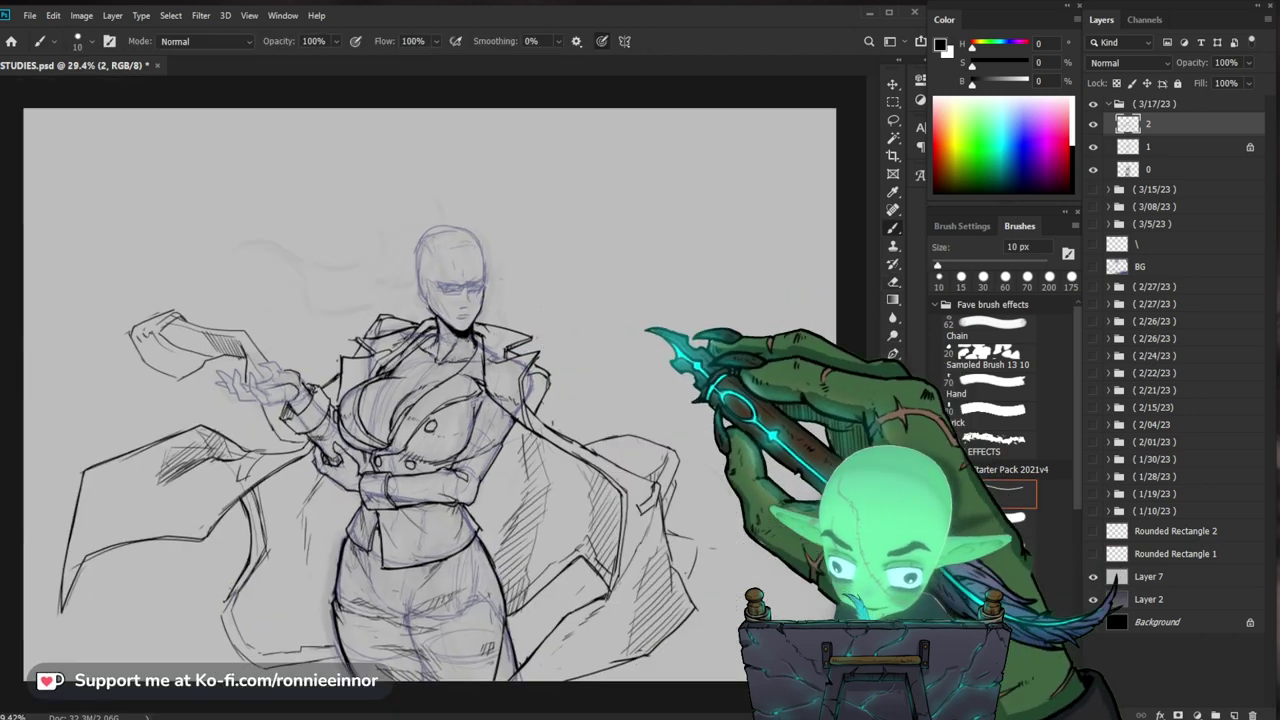
left_click_drag(760, 472, 588, 477)
key("z")
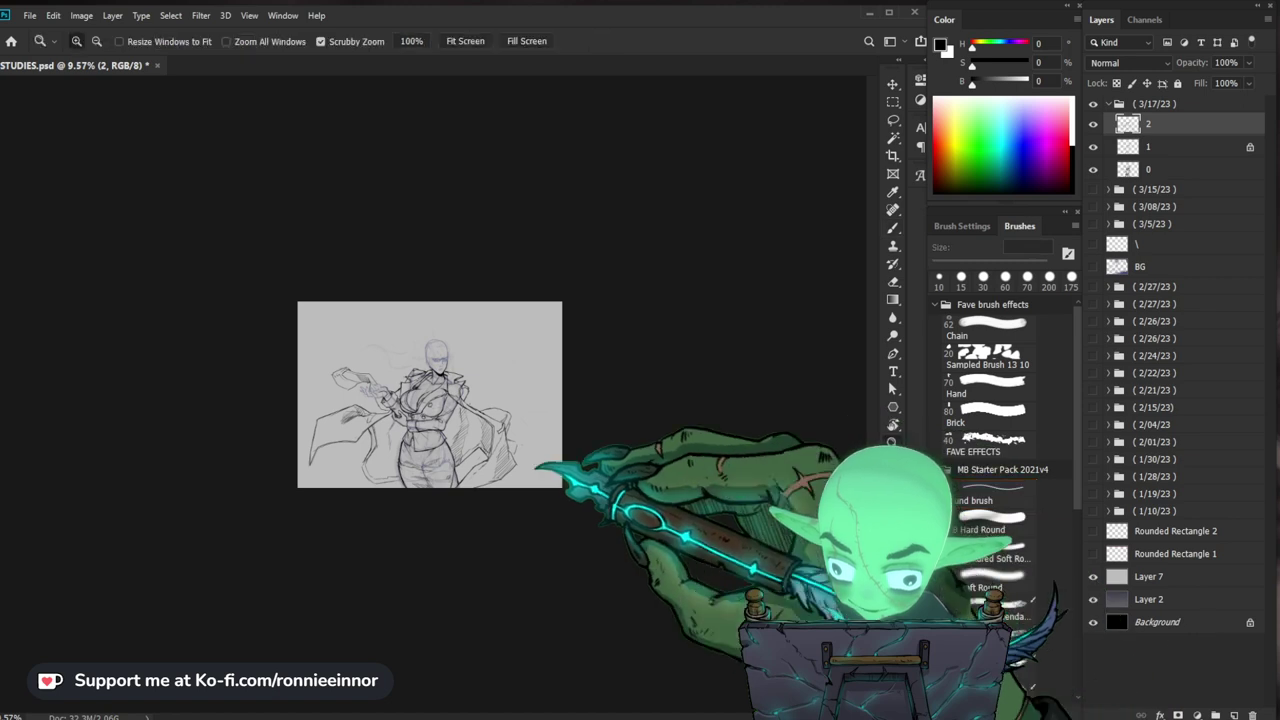
left_click_drag(414, 390, 572, 390)
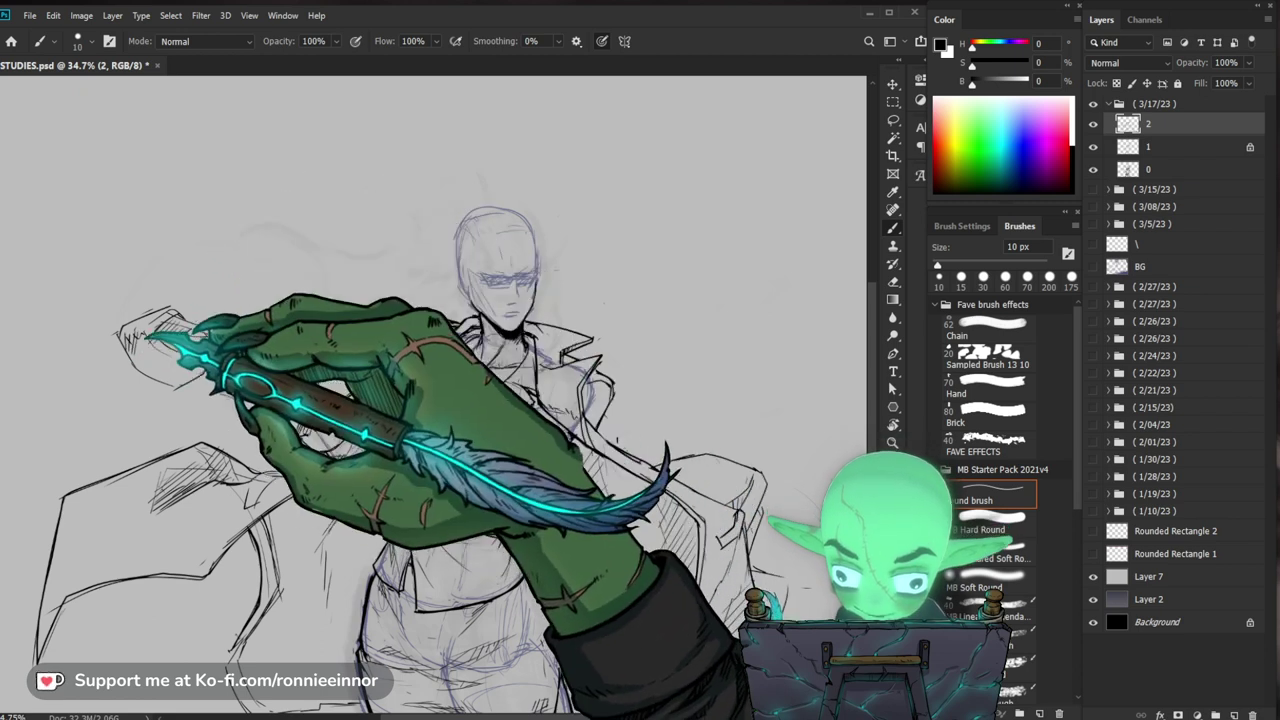
Step: Add a hatched fold to the coat's billowing outer edge on the far side, erasing stray lines where needed
left_click_drag(600, 450, 566, 350)
key("ctrl+0")
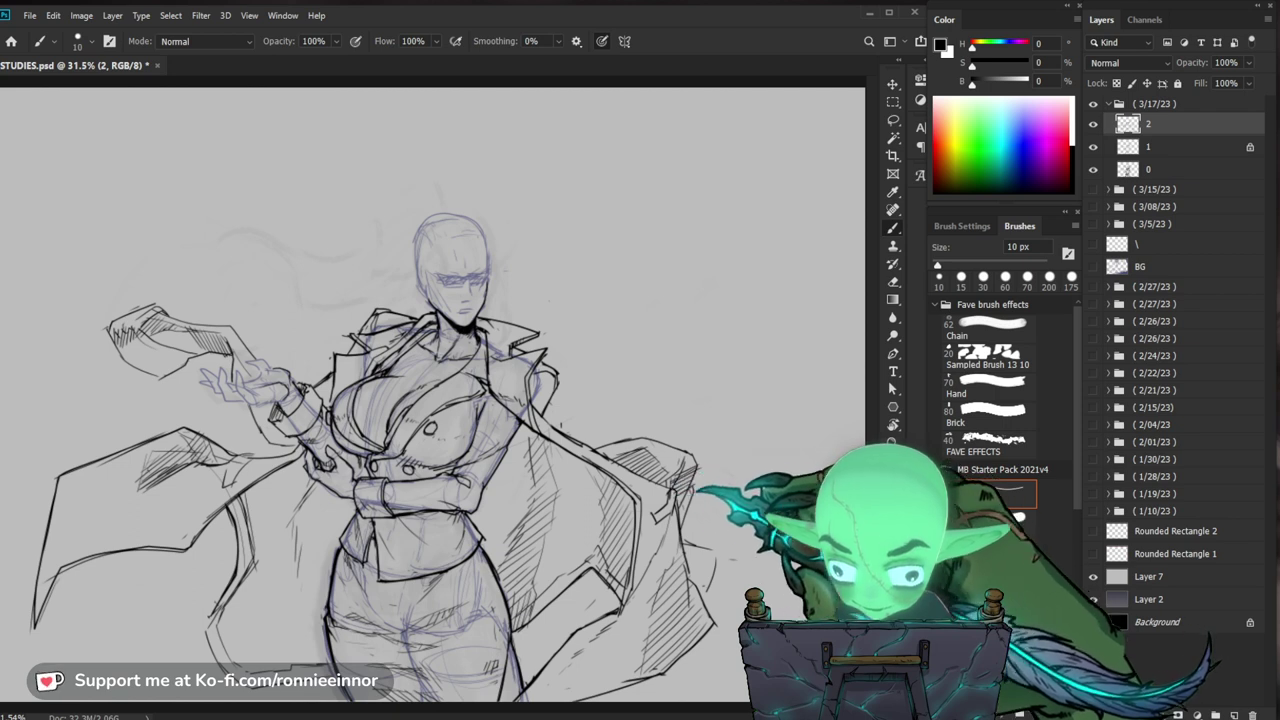
key("e")
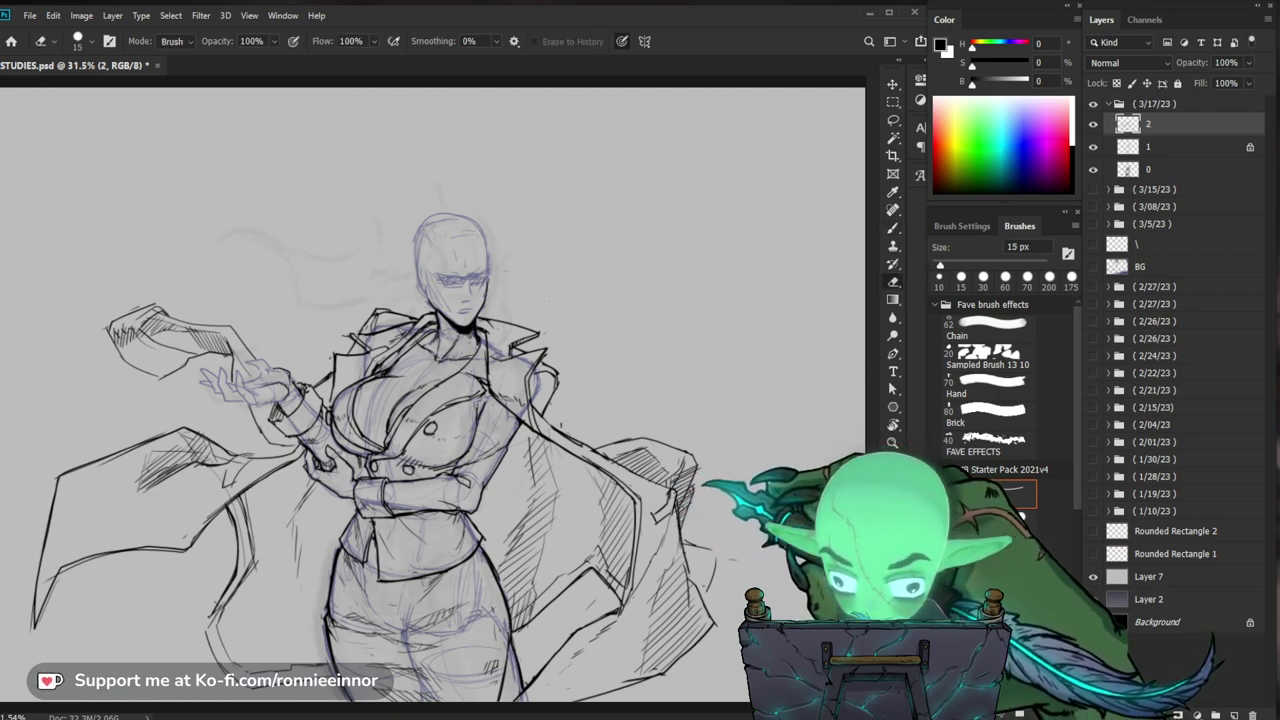
key("b")
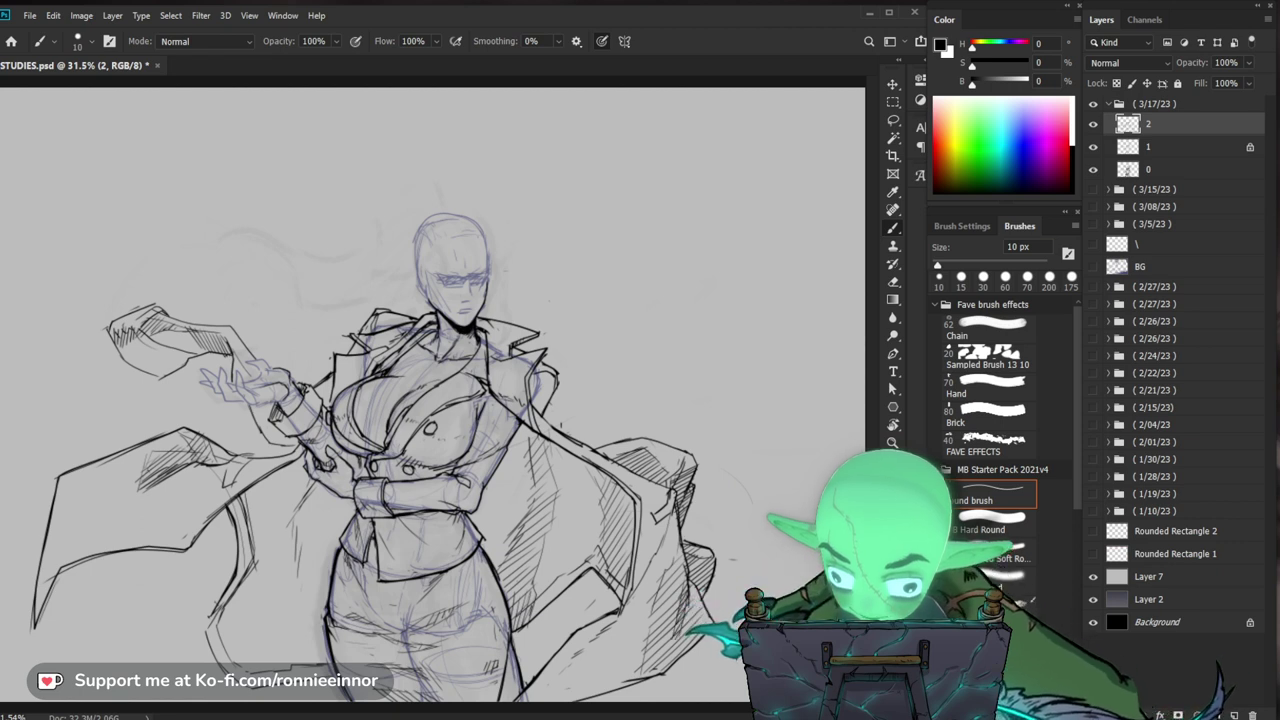
Step: Refine the trousers' hip and thigh lines beside the coat's lower opening, alternating between erasing and redrawing in black
key("z")
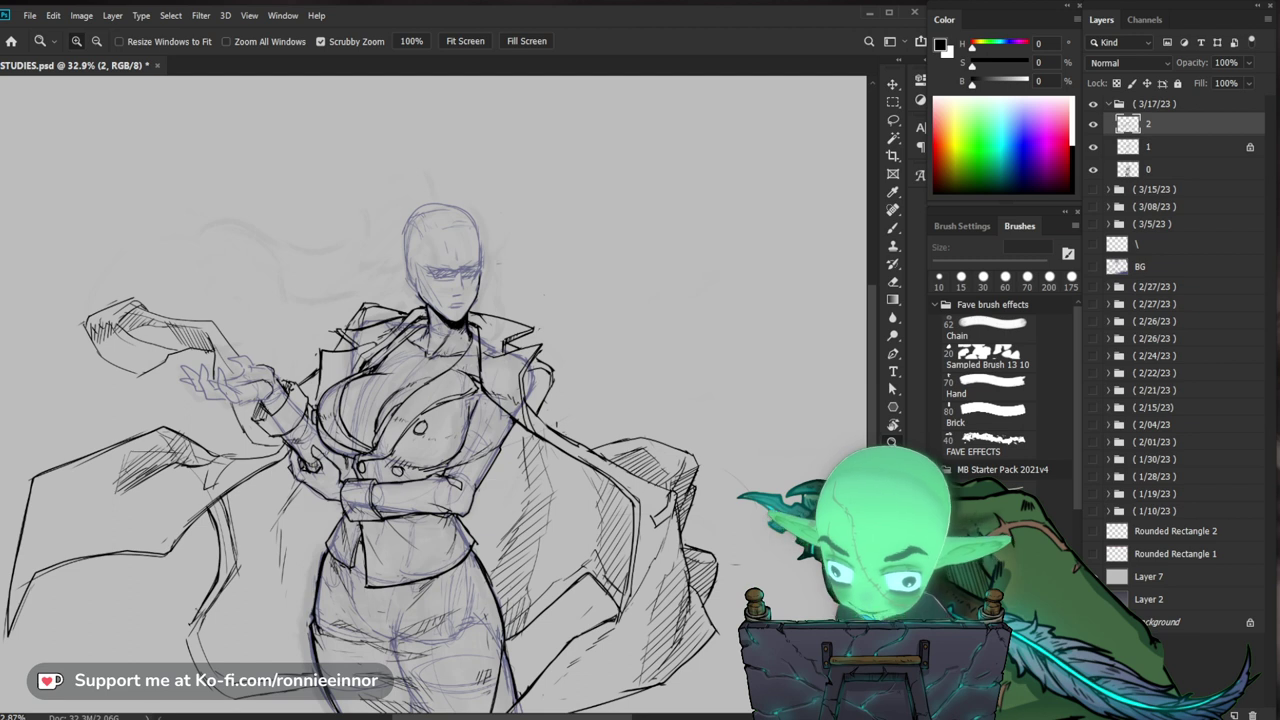
left_click_drag(590, 640, 605, 640)
left_click_drag(510, 580, 526, 477)
key("e")
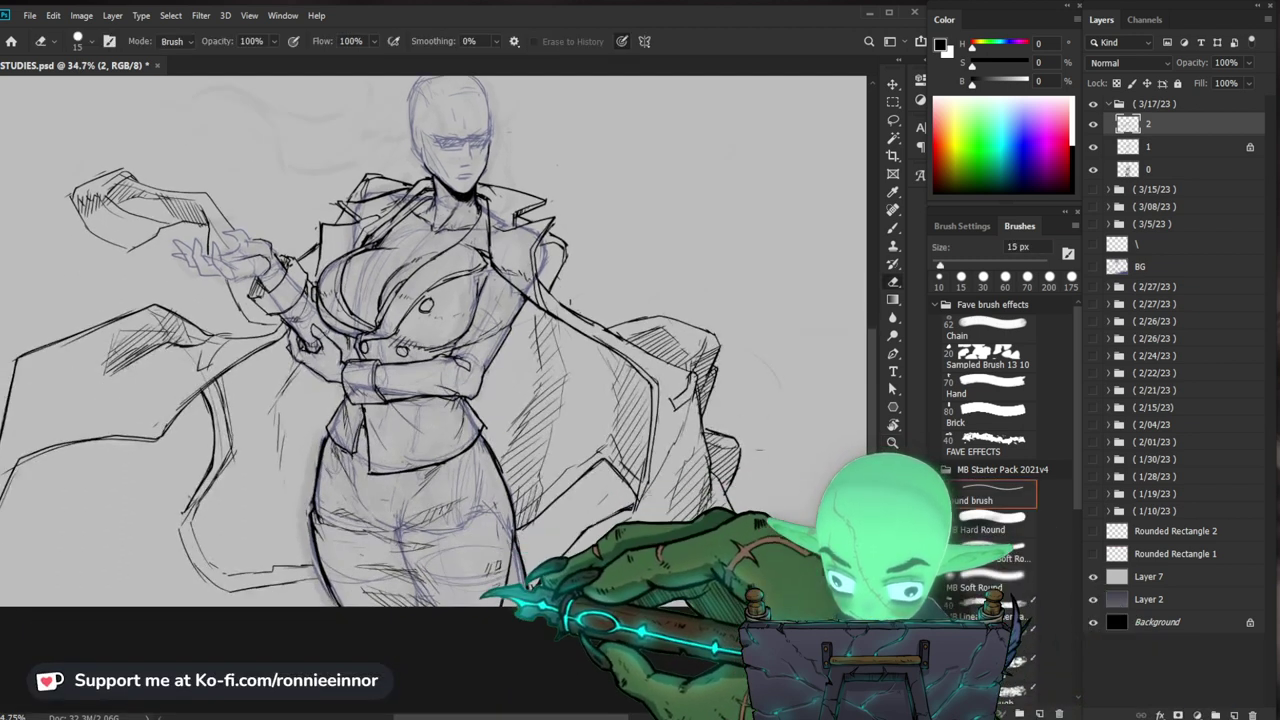
key("b")
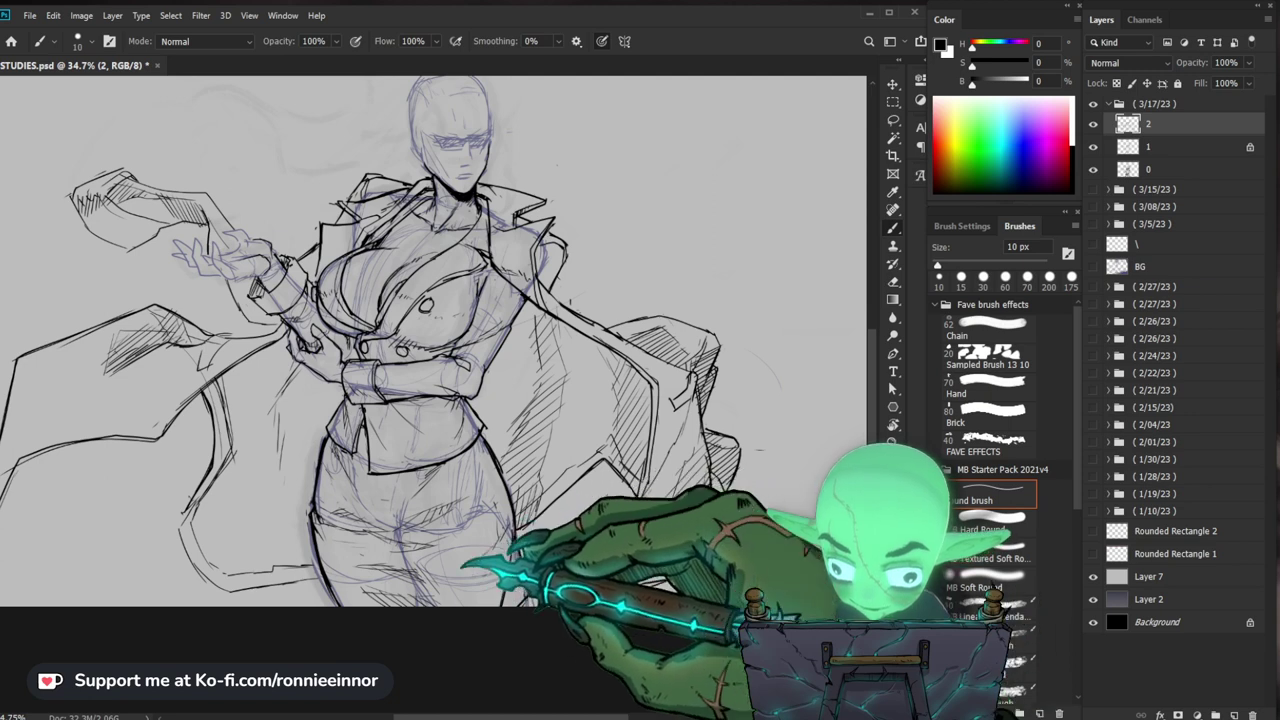
key("e")
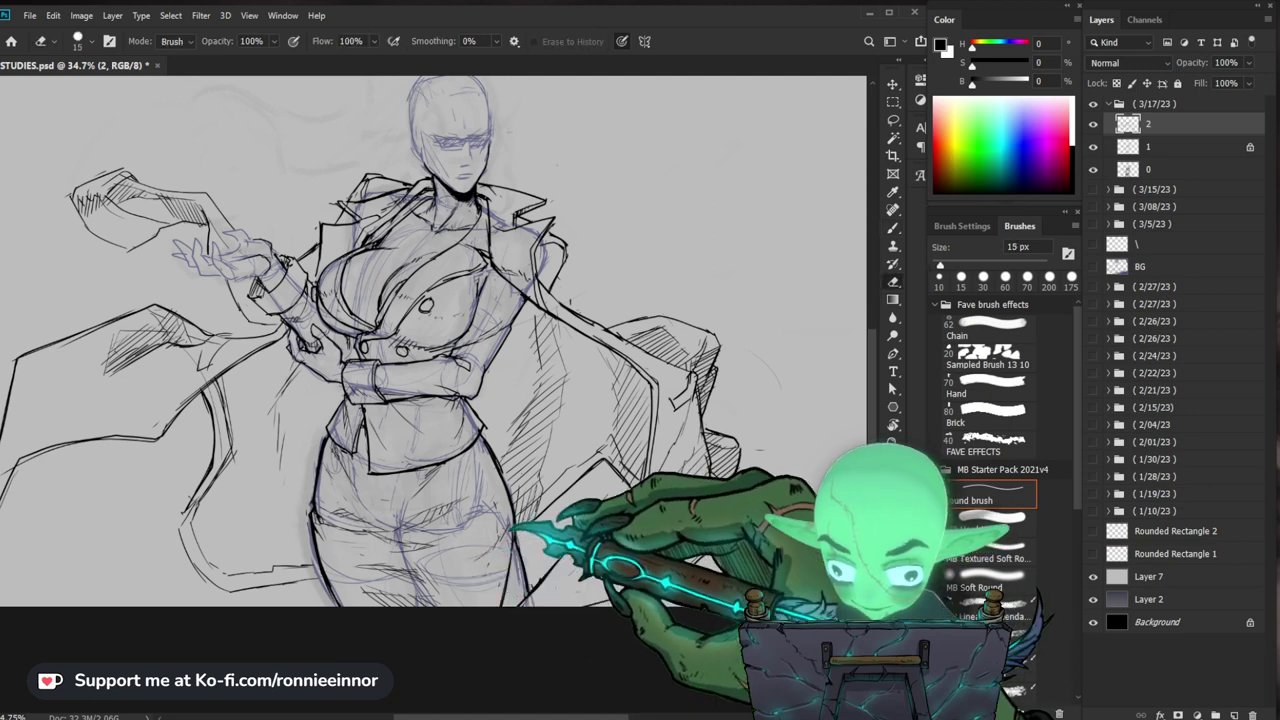
key("b")
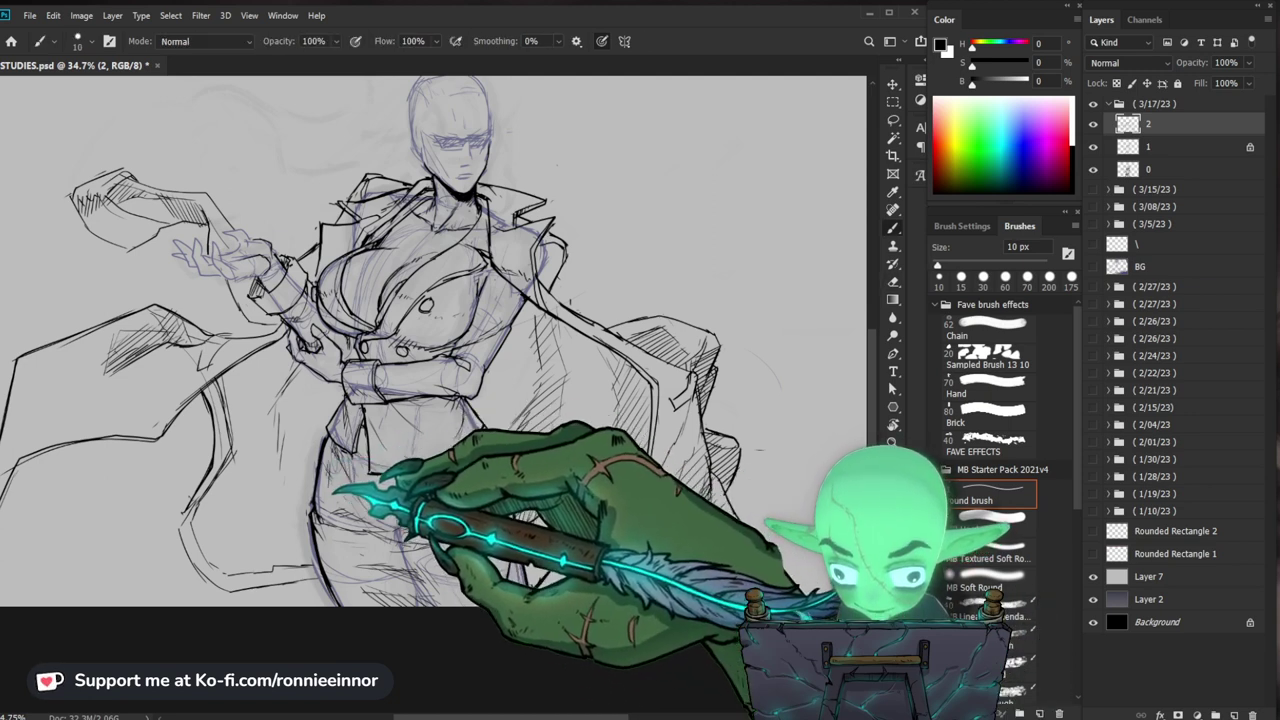
key("e")
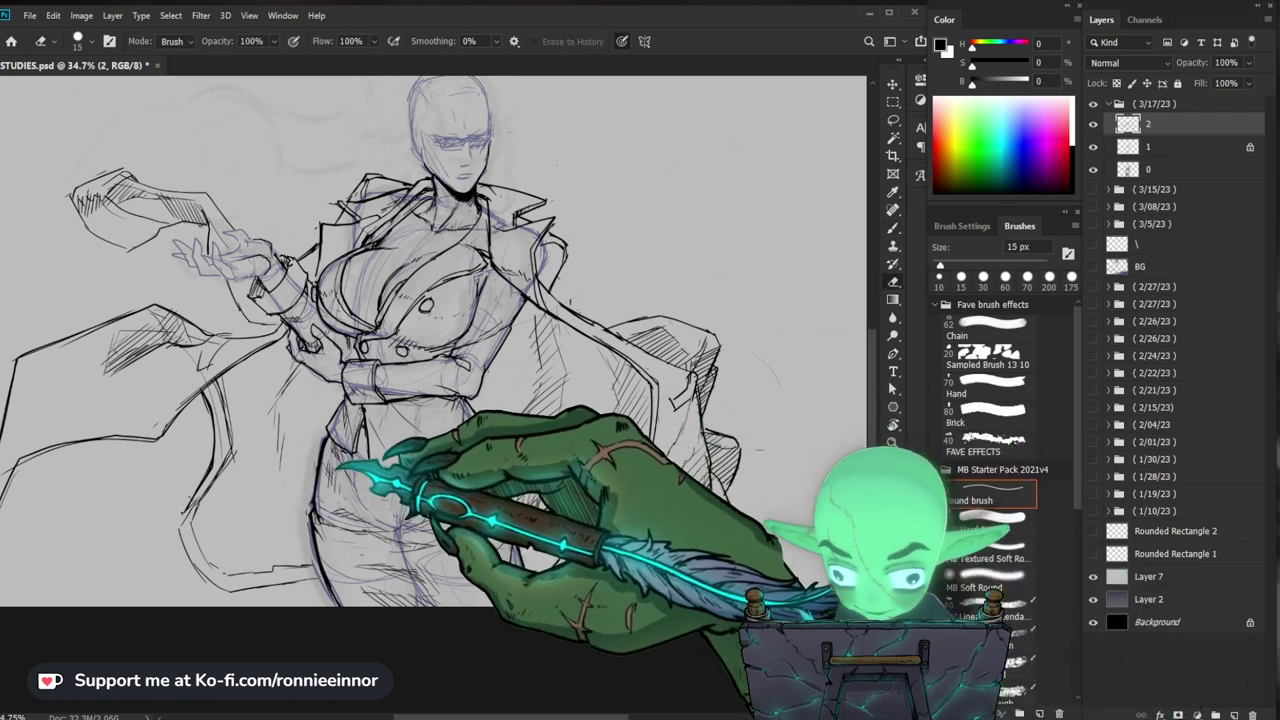
Step: Hatch the coat's lining beneath the raised arm and darken the gap around the gripping fingers at its elbow
key("b")
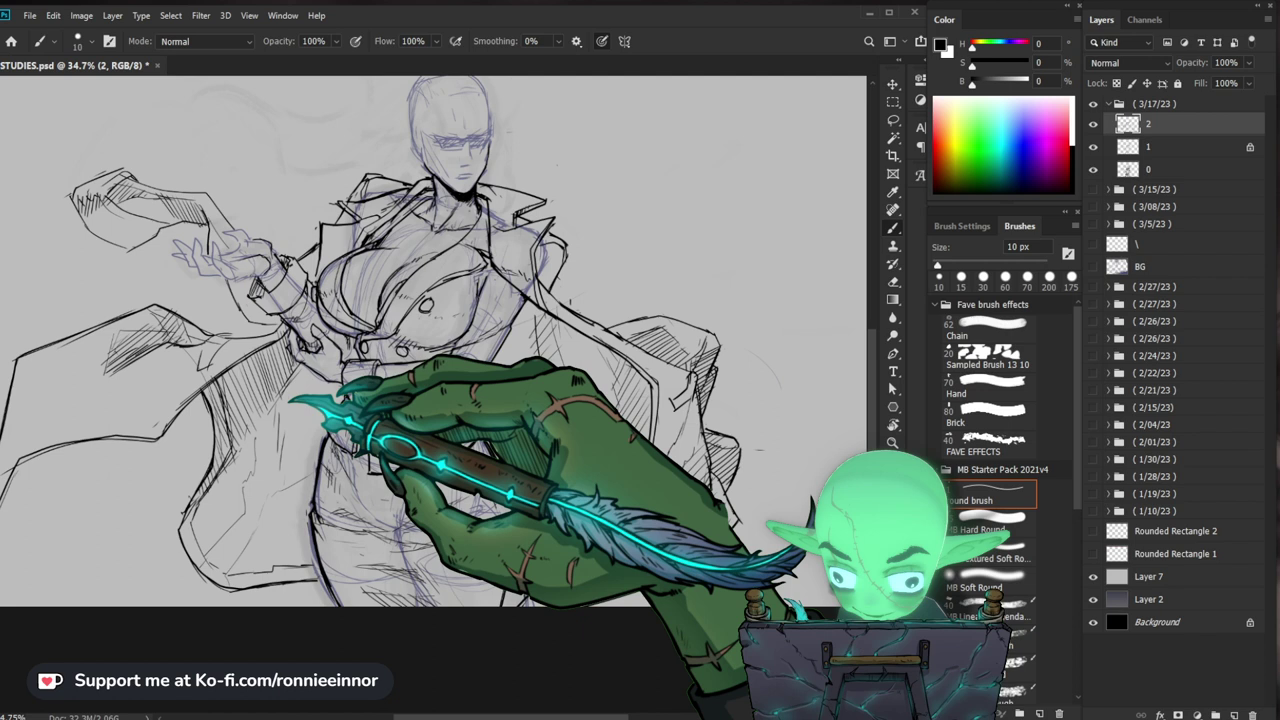
left_click_drag(292, 400, 371, 403)
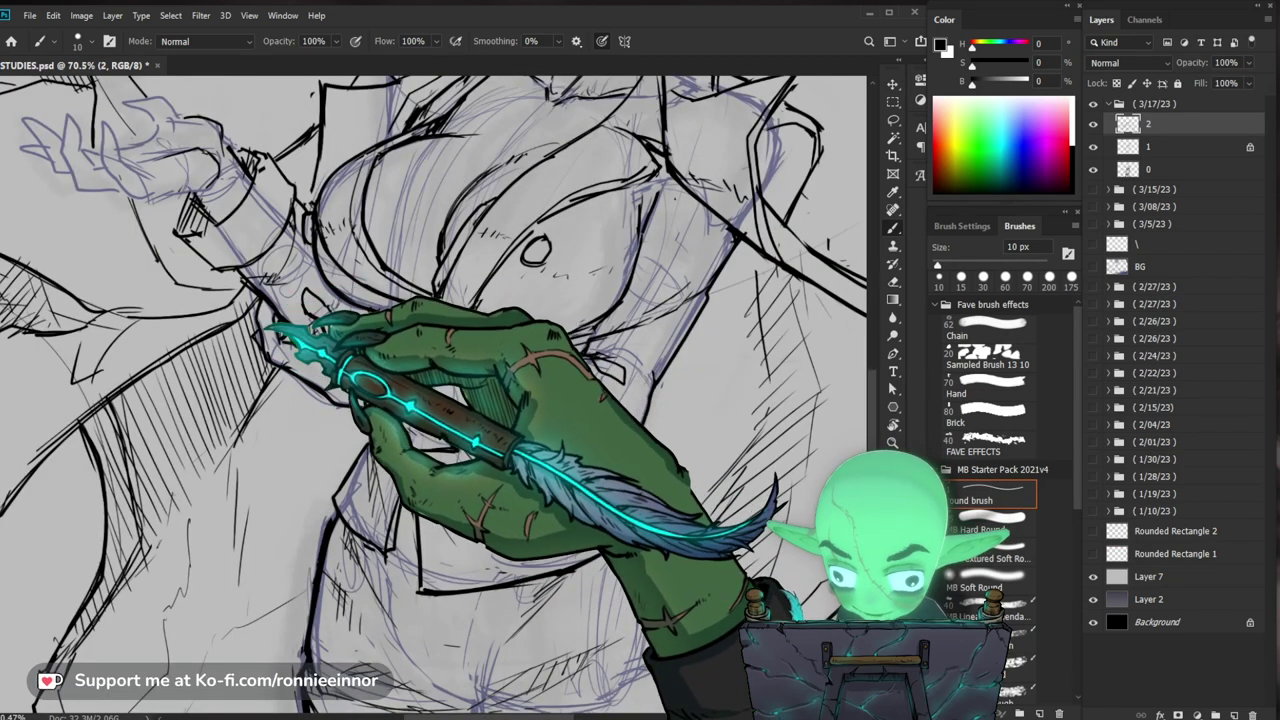
key("z")
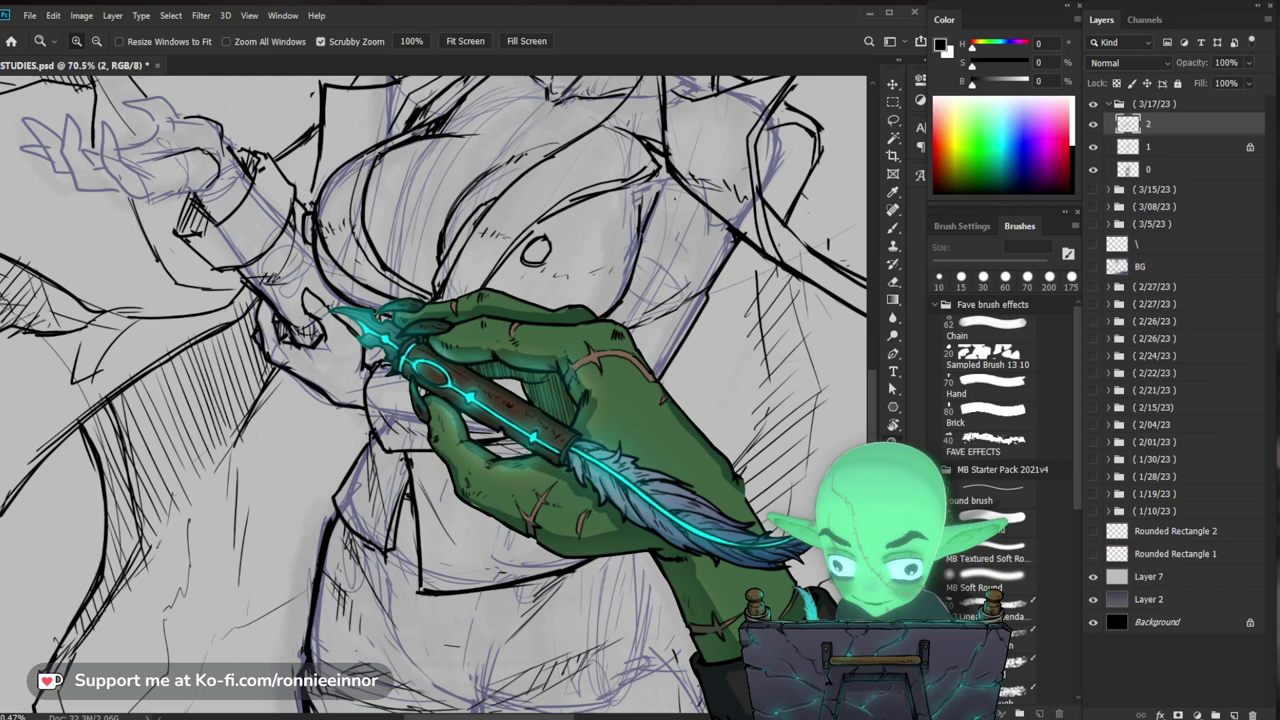
scroll(316, 358, "down", 4)
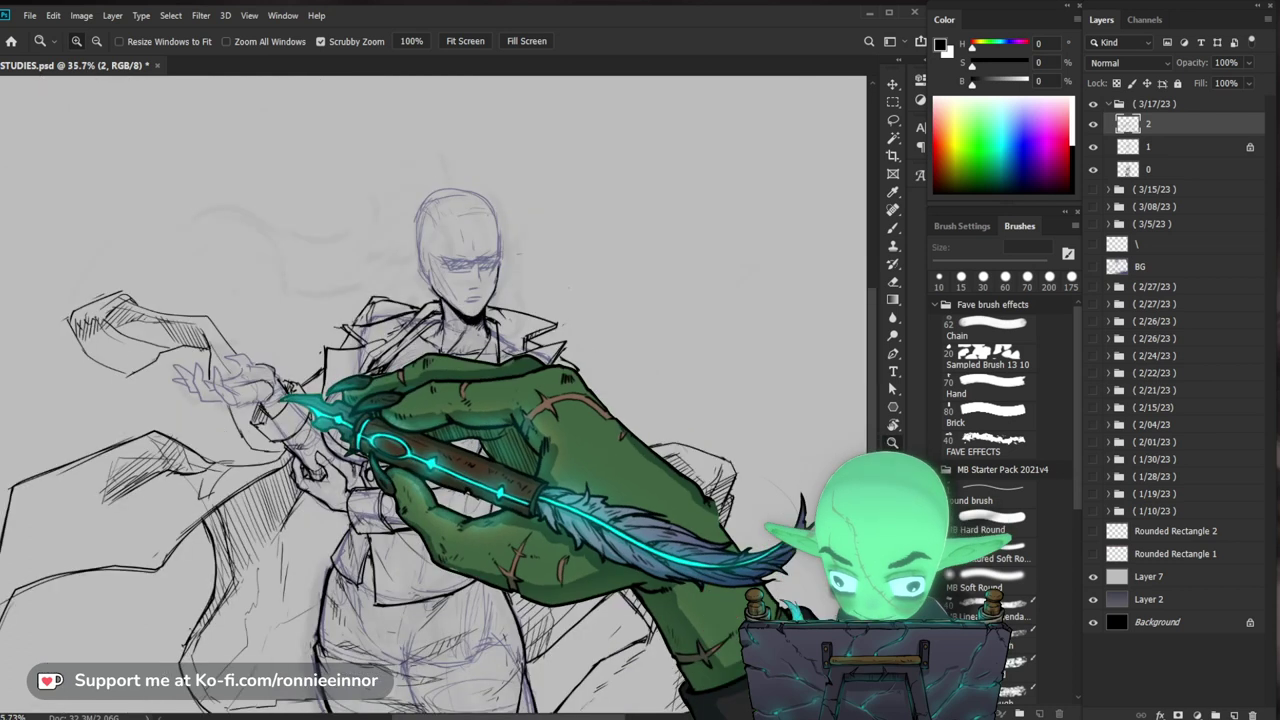
Step: Clean up the coat's near lapel over the chest with short erasing and black brush strokes
key("b")
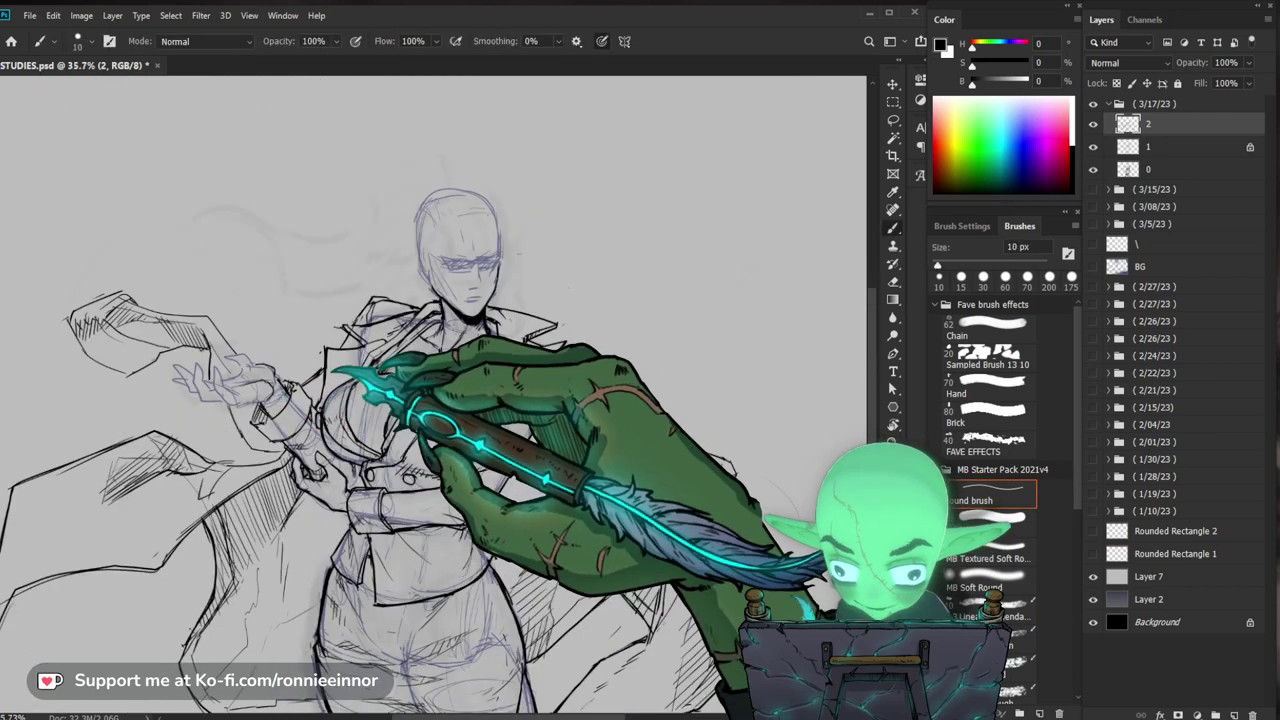
key("e")
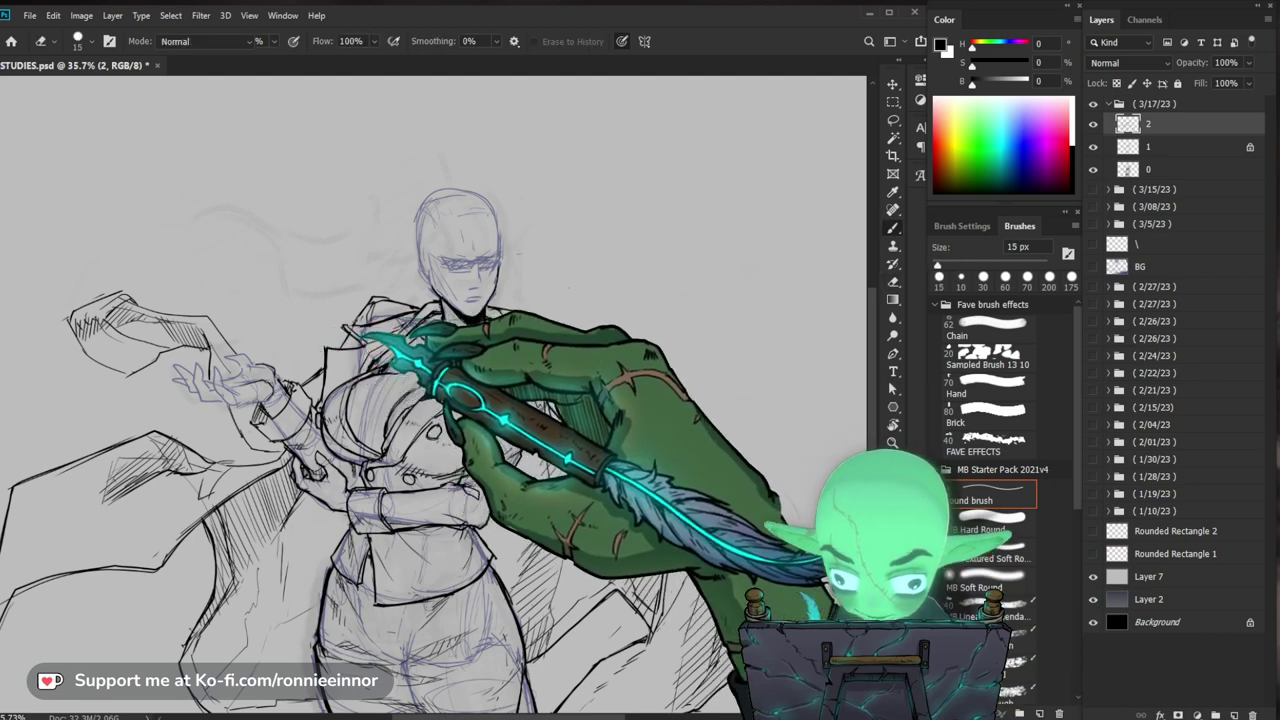
key("b")
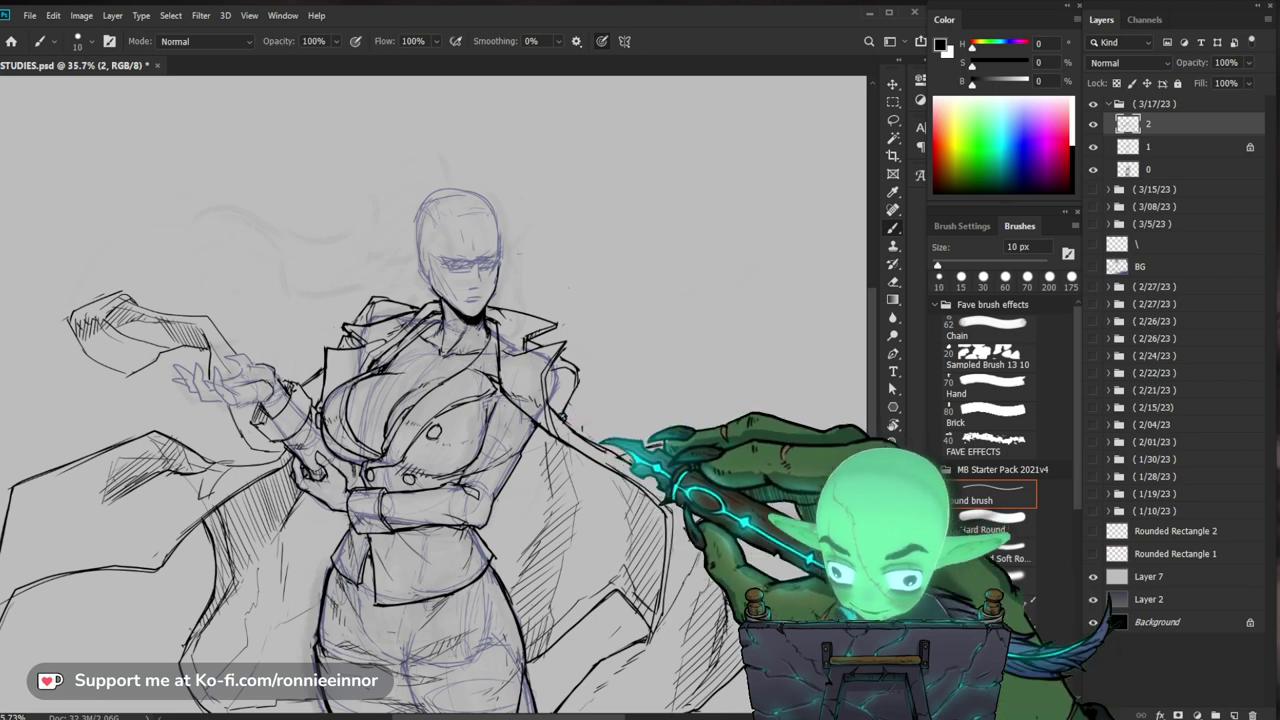
Step: Correct the coat's contour below the far shoulder and touch up the top's neckline, switching between erasing and redrawing
key("e")
left_click_drag(562, 415, 566, 408)
key("b")
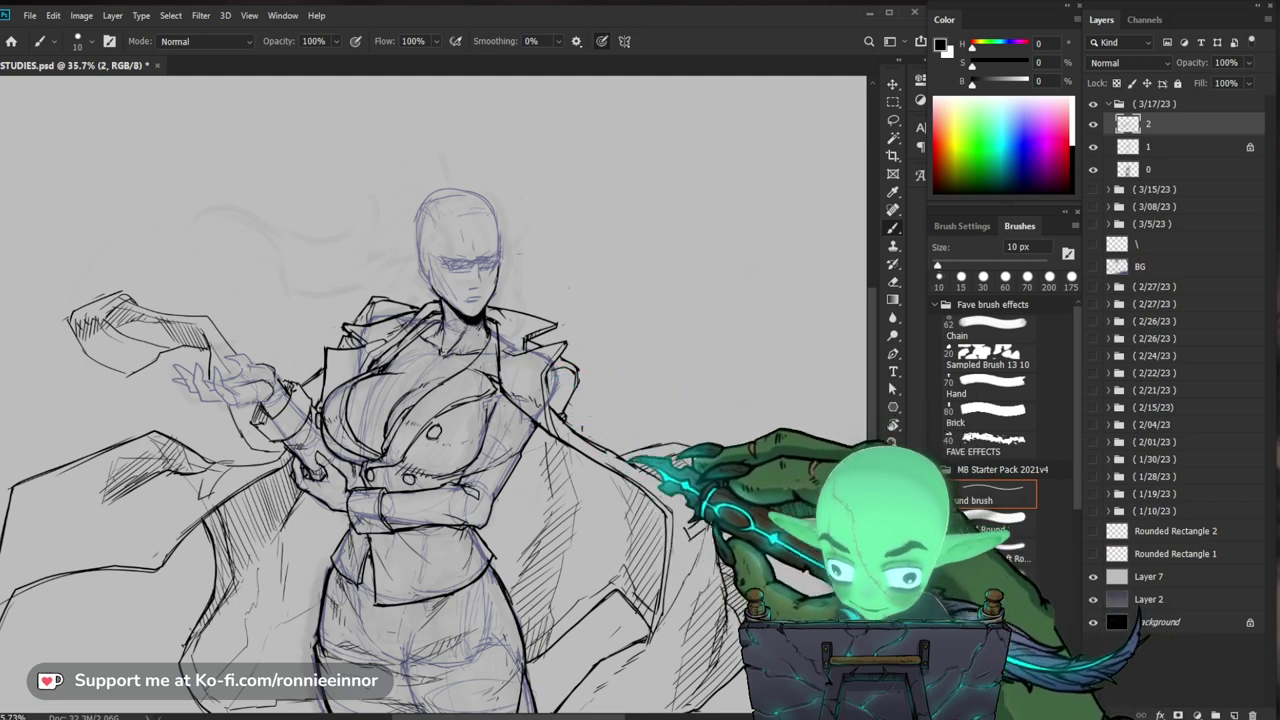
key("e")
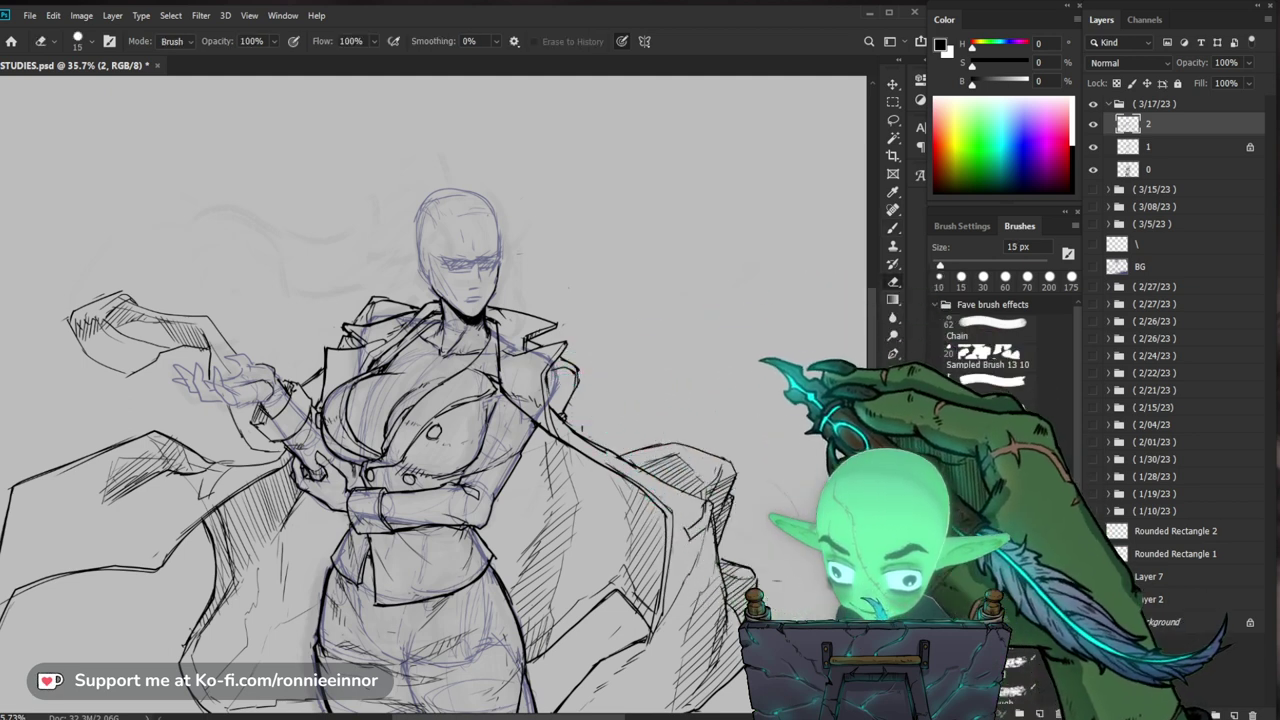
key("b")
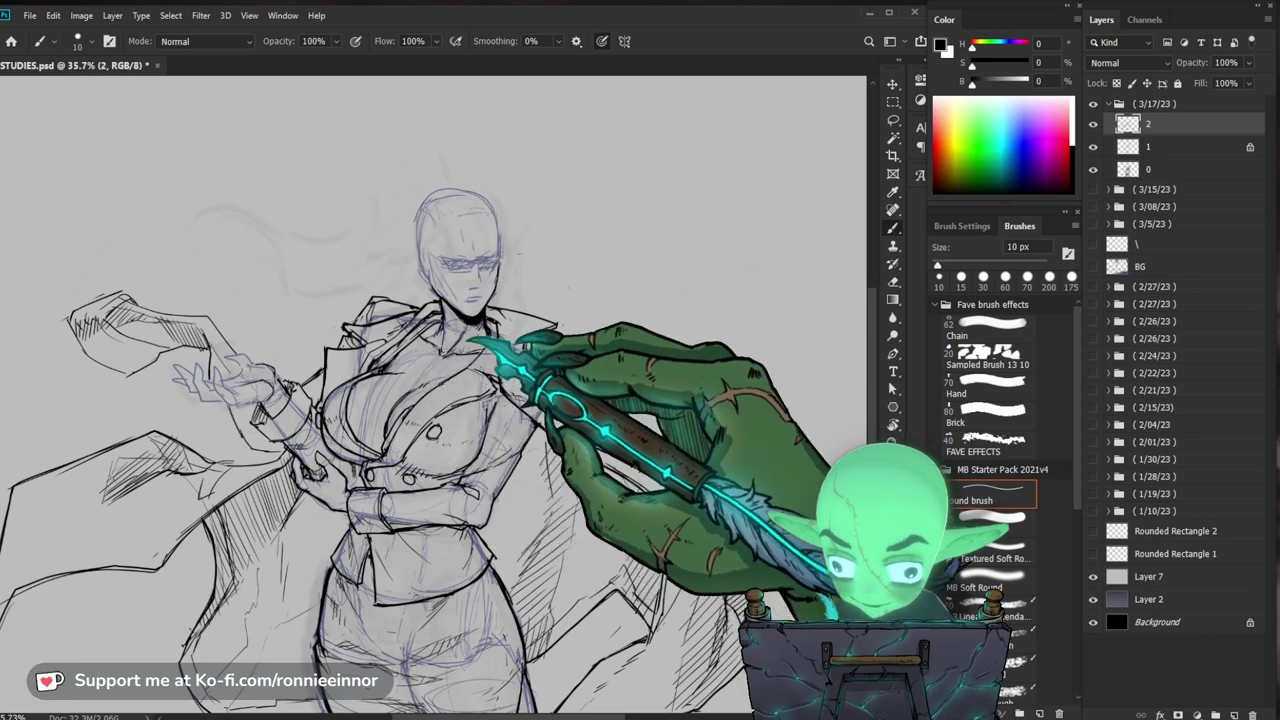
key("e")
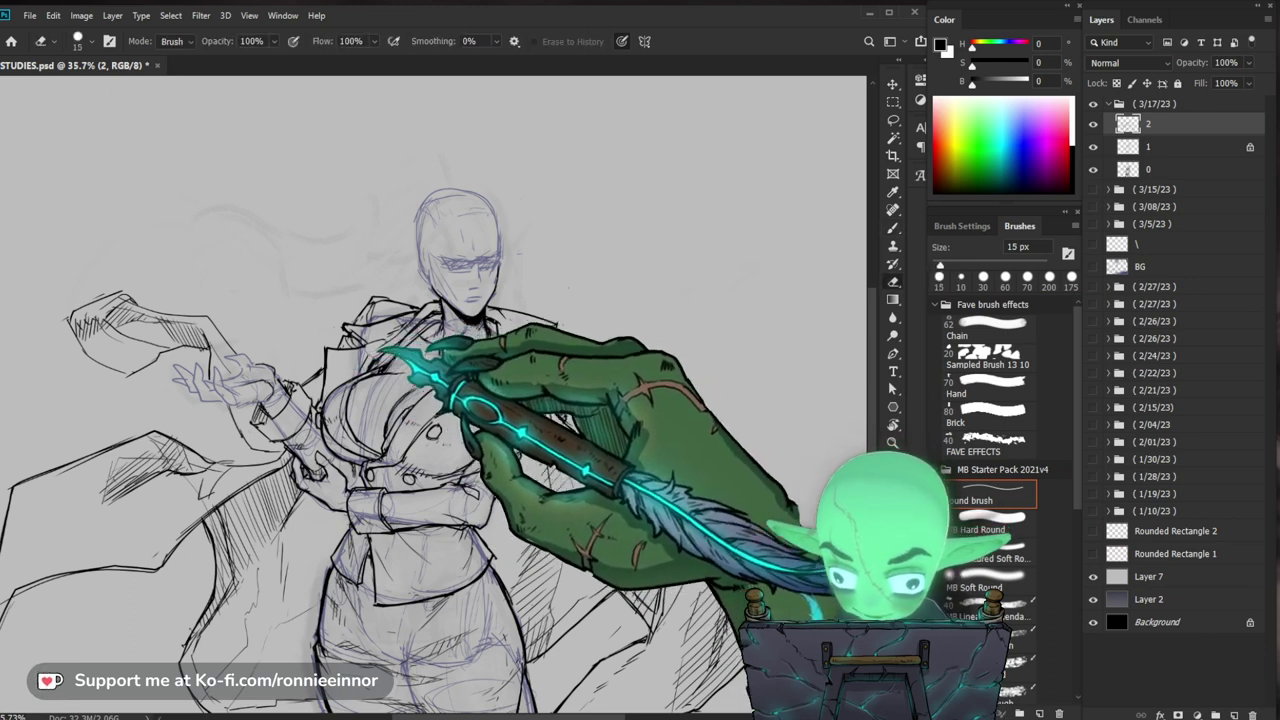
key("b")
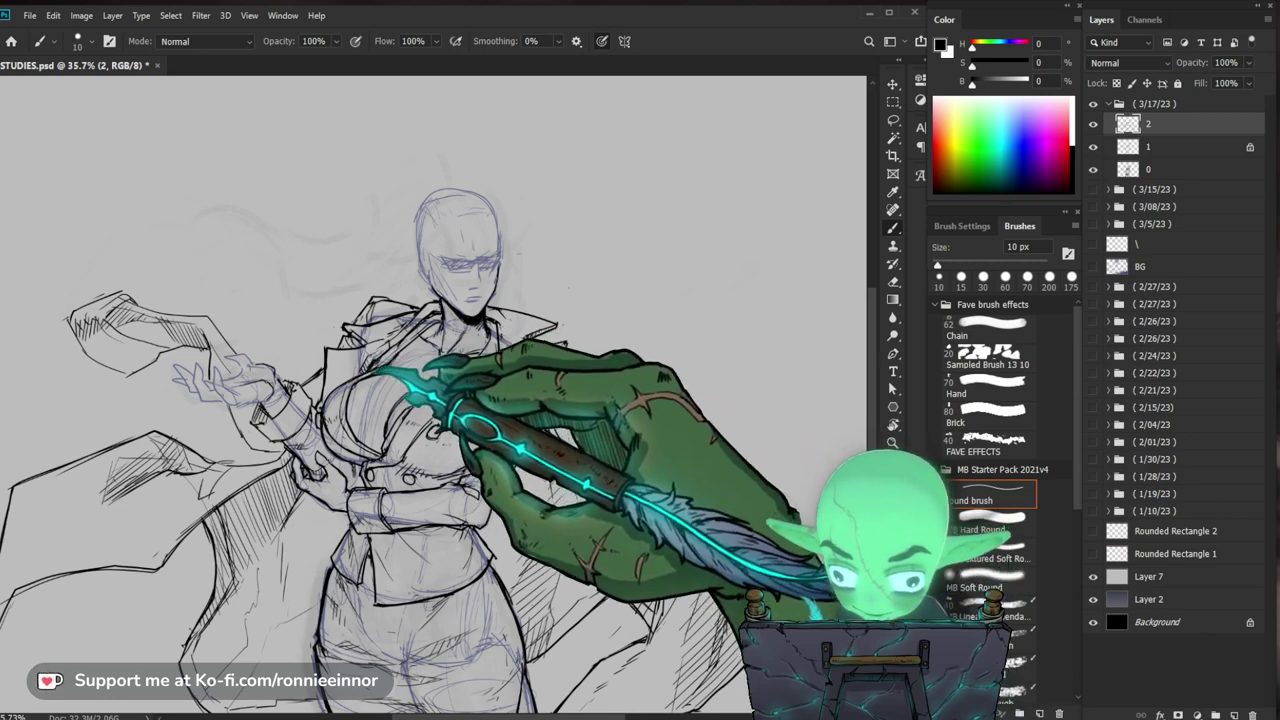
Step: Redraw the small coat fold beneath the raised forearm where the flying coat panel meets the body
key("z")
left_click_drag(580, 354, 550, 358)
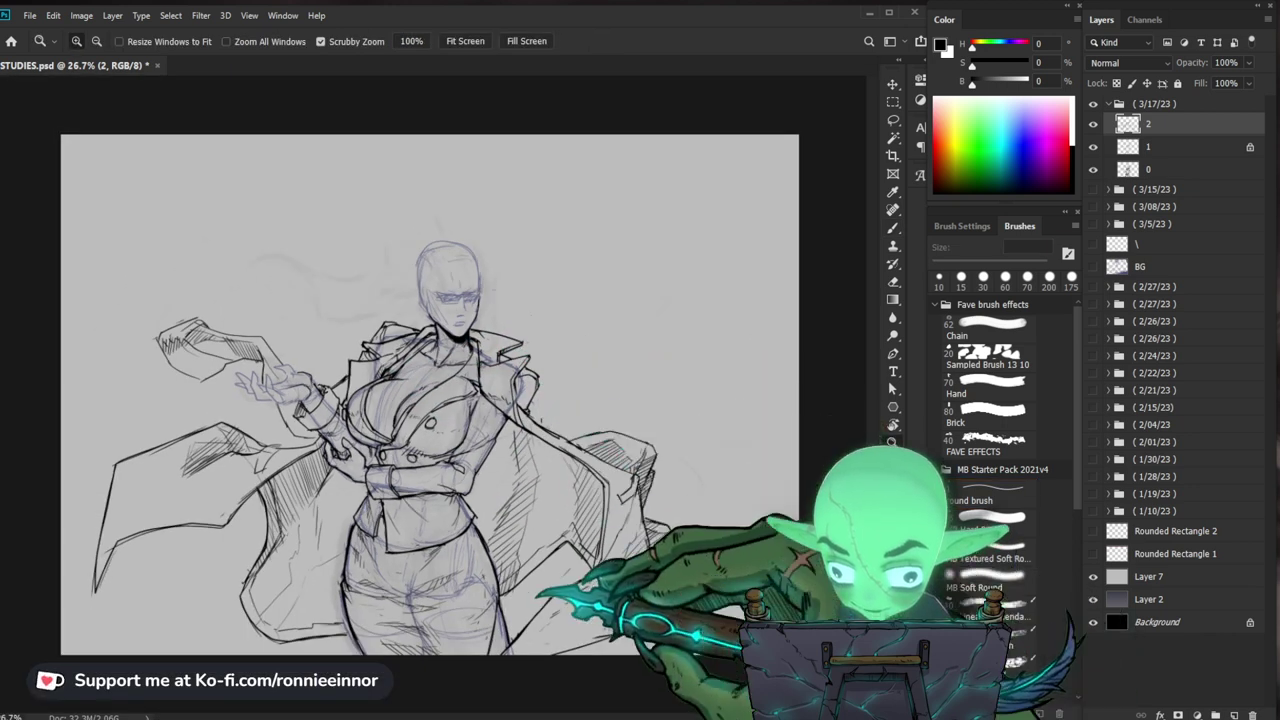
left_click_drag(384, 386, 402, 374)
key("b")
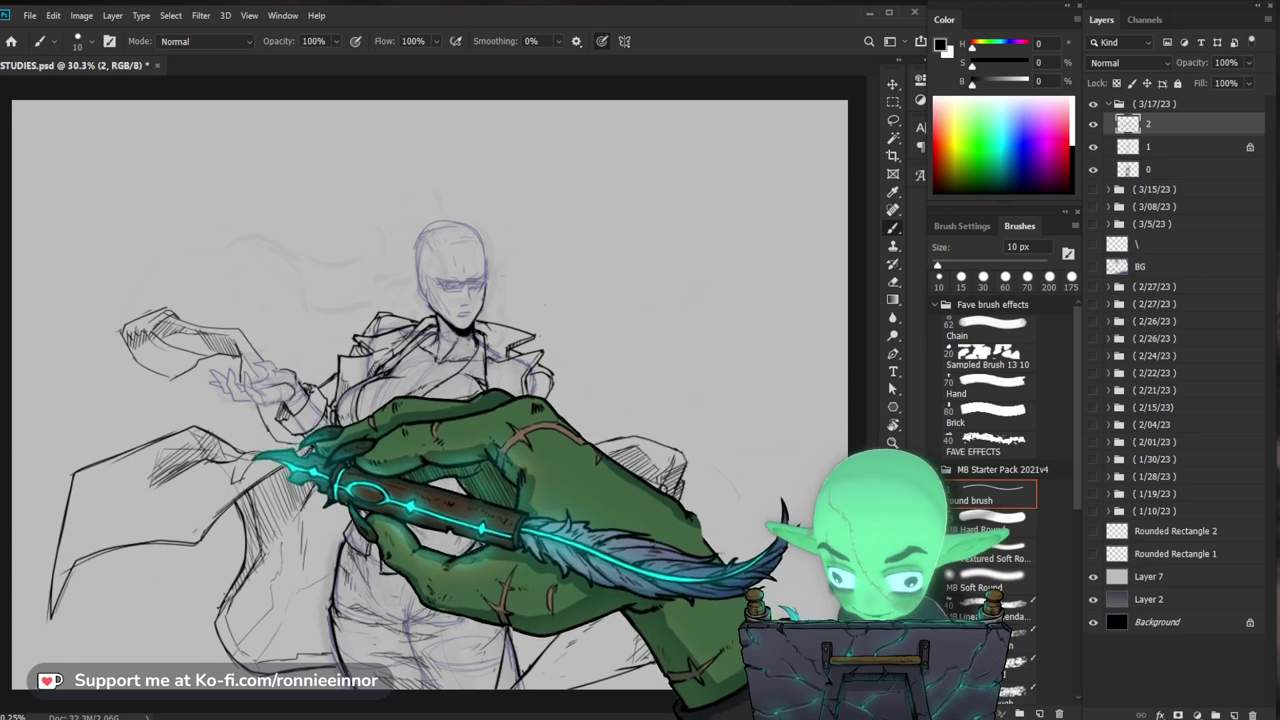
key("e")
key("b")
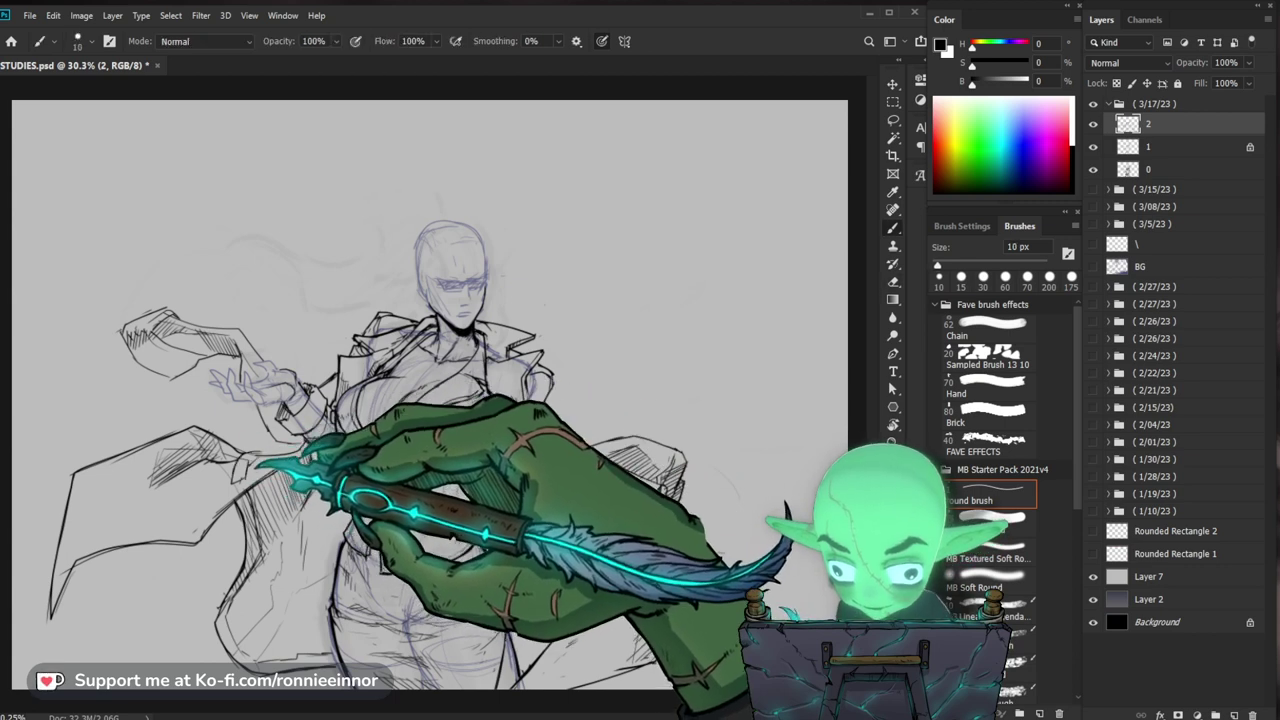
key("e")
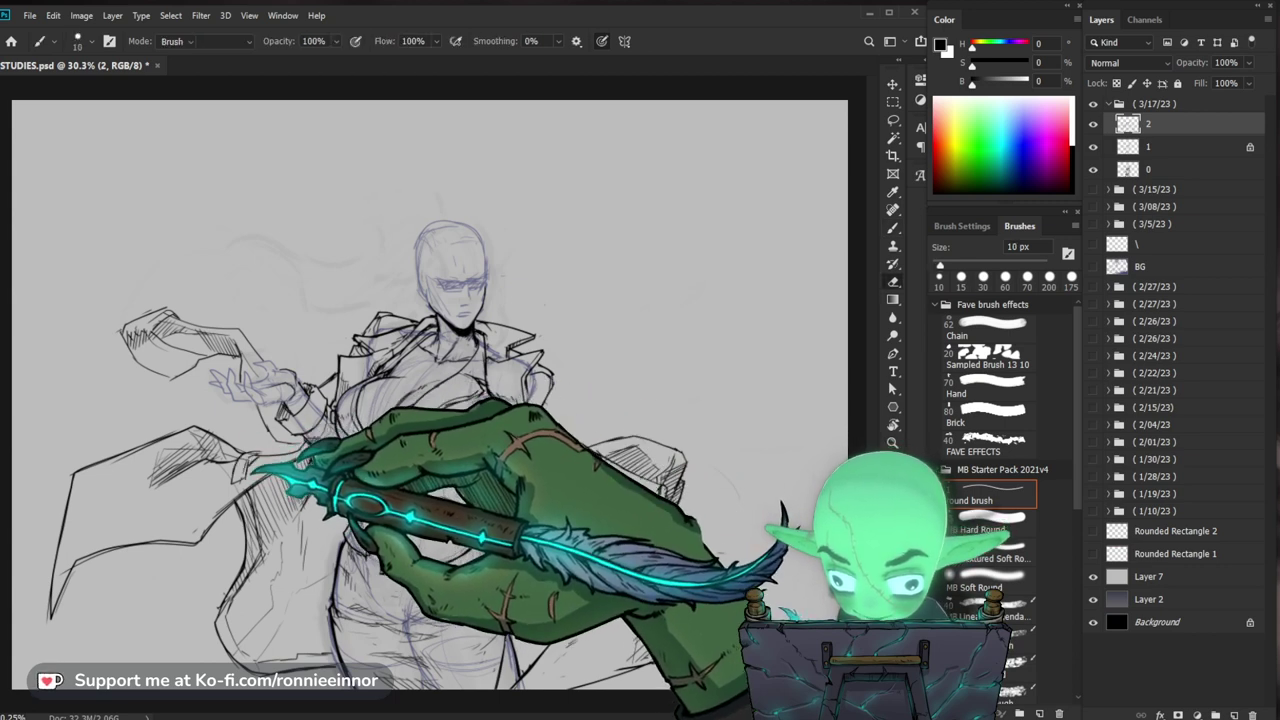
key("b")
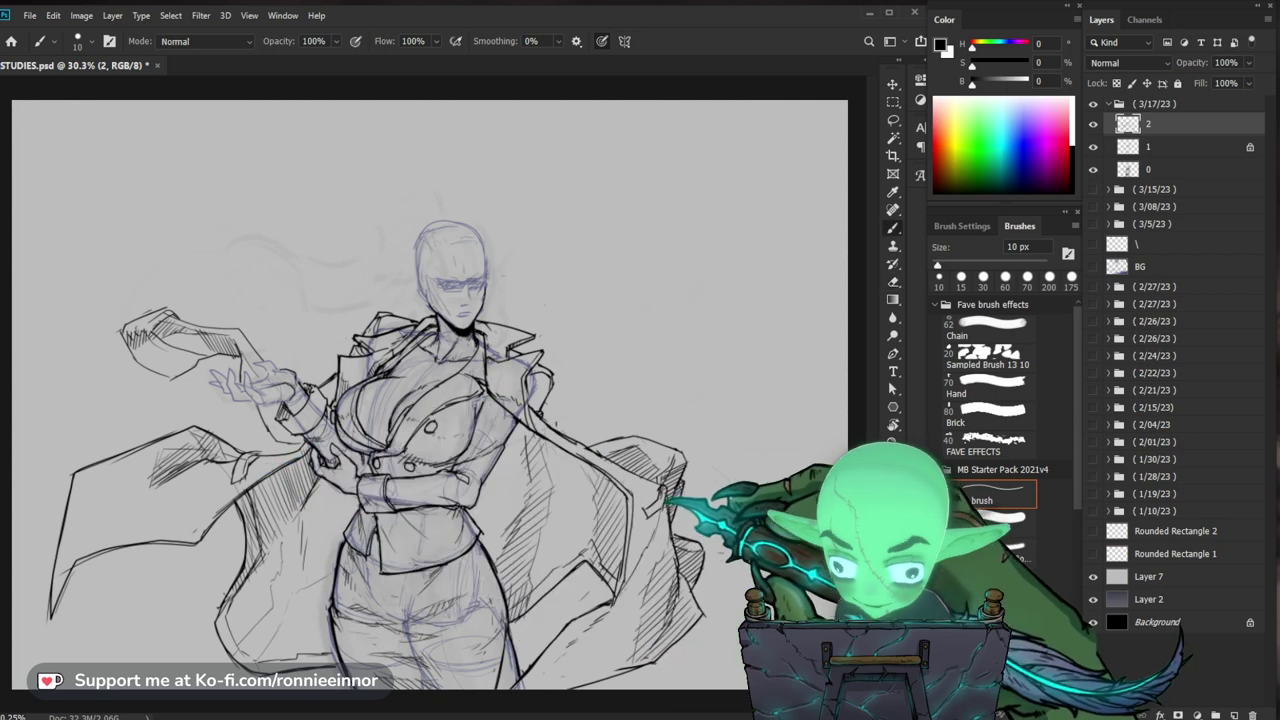
Step: Rework the folded edge of the coat's far side and deepen its shading with black hatching
key("e")
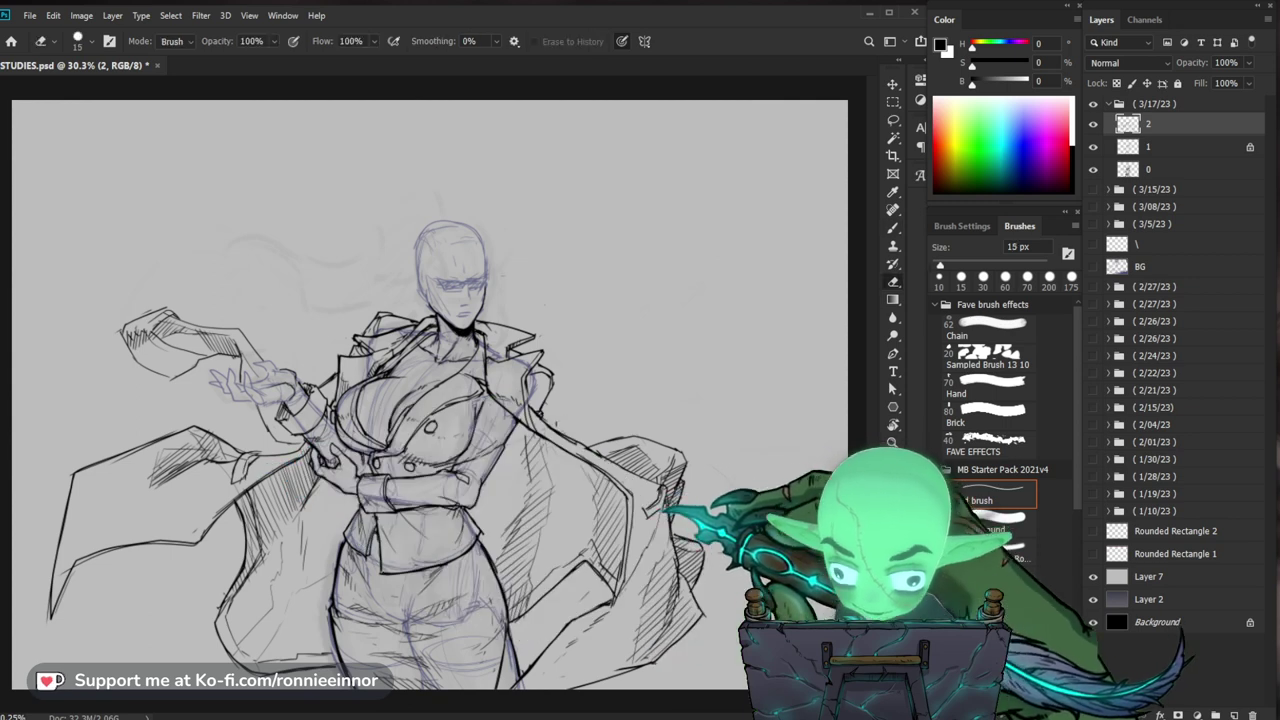
key("b")
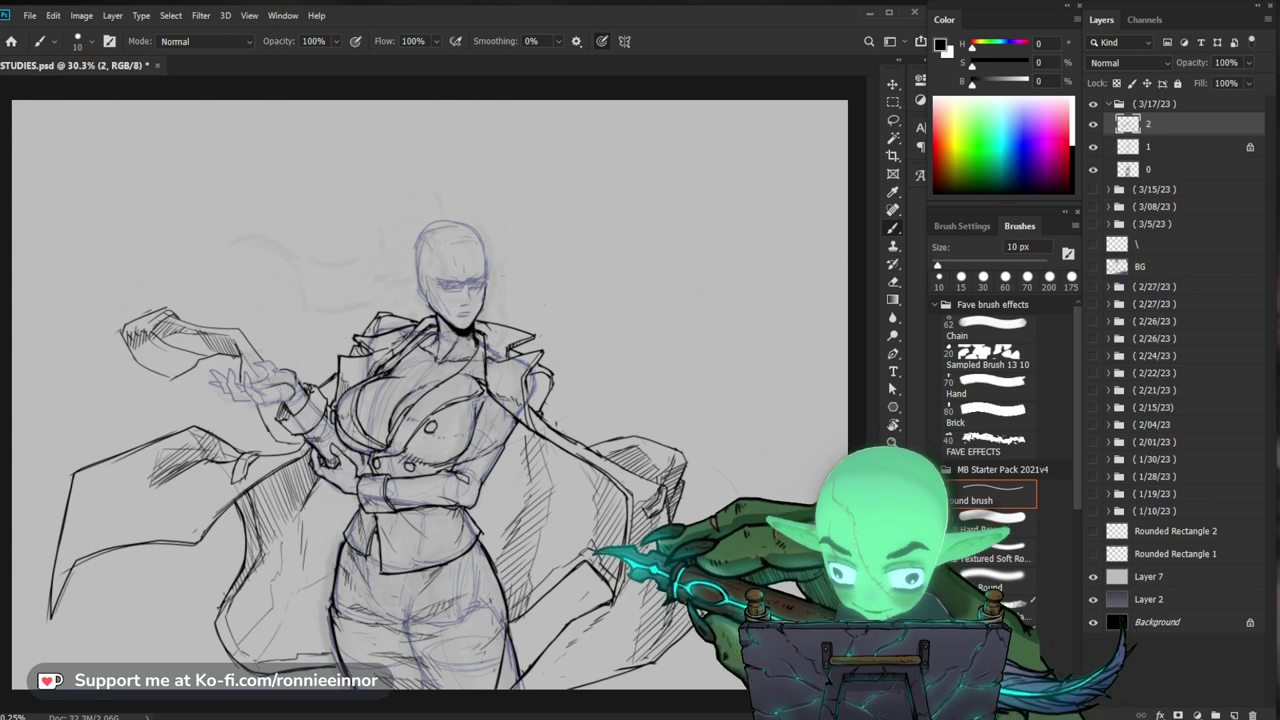
key("z")
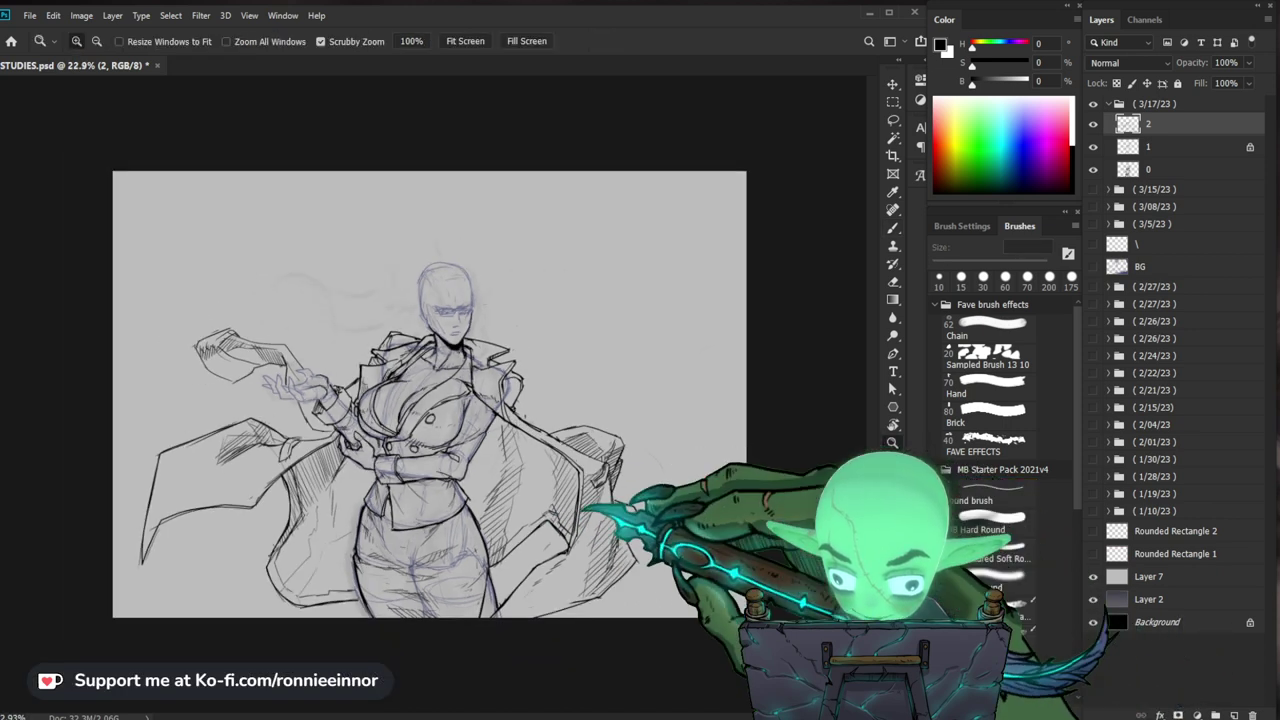
key("b")
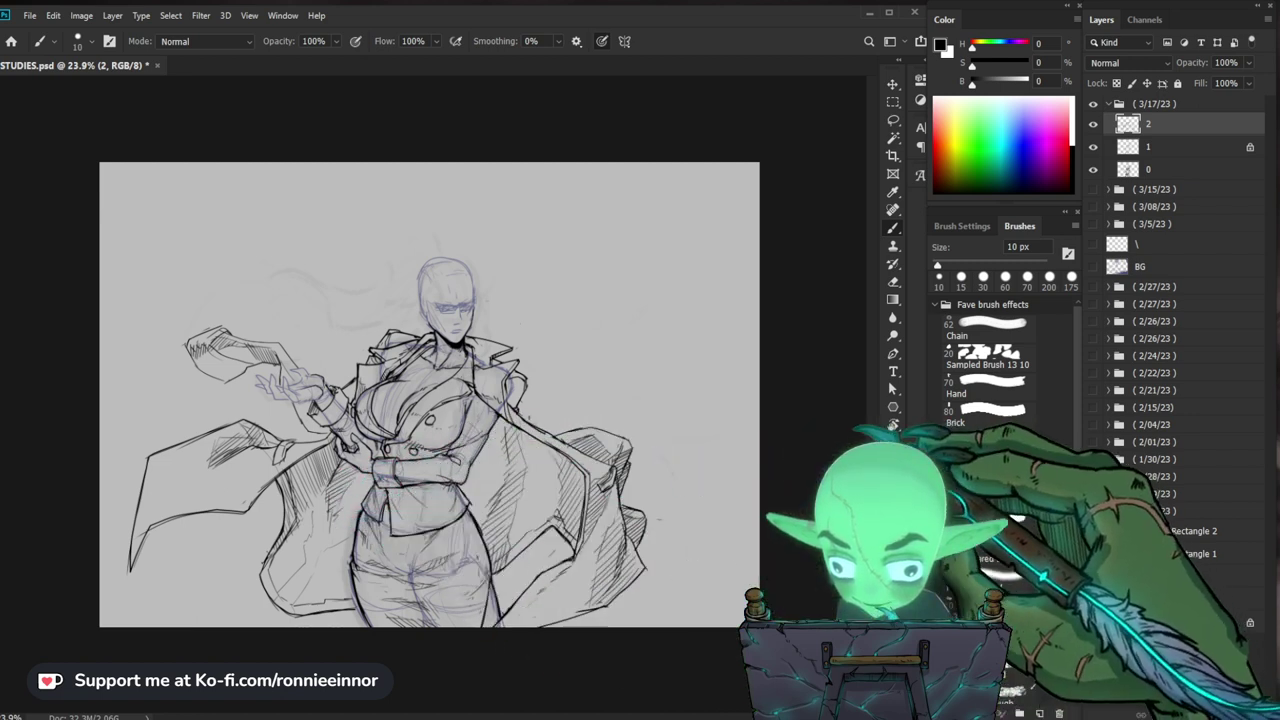
key("z")
left_click_drag(672, 563, 664, 514)
key("b")
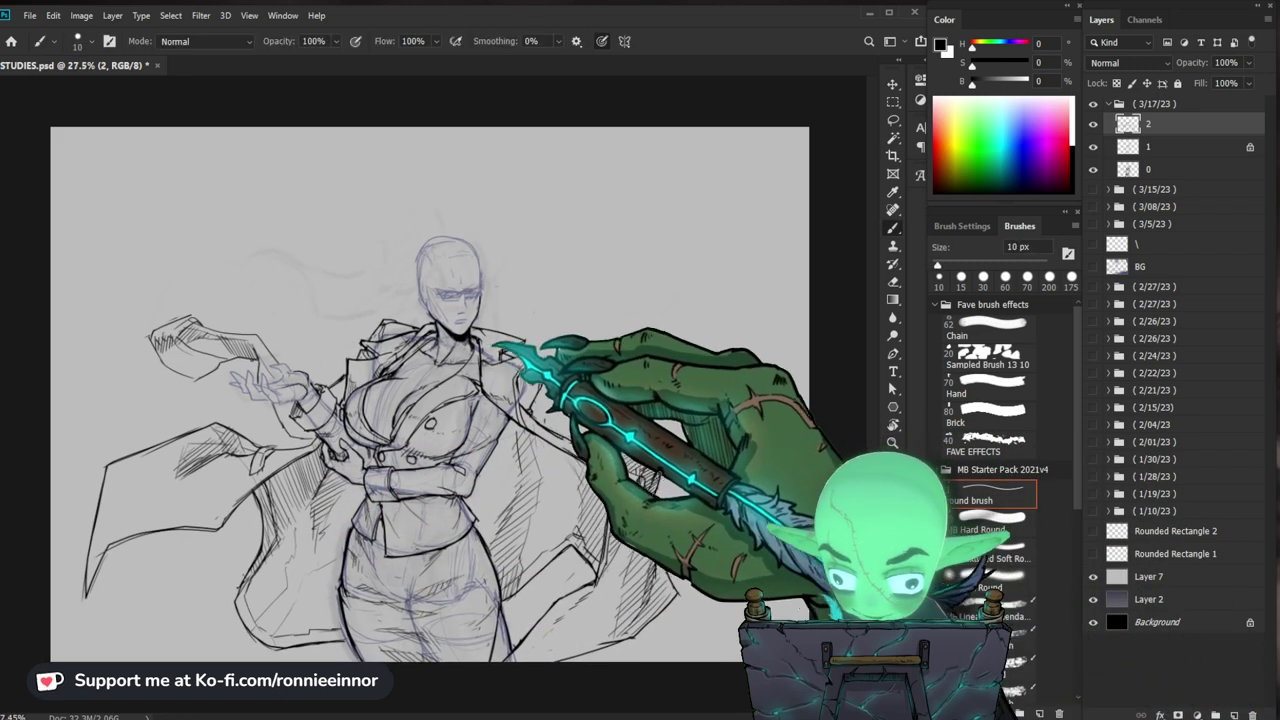
Step: Touch up the coat's collar and the neckline below the chin, erasing stray marks between black brush strokes
key("z")
left_click_drag(440, 324, 485, 314)
key("b")
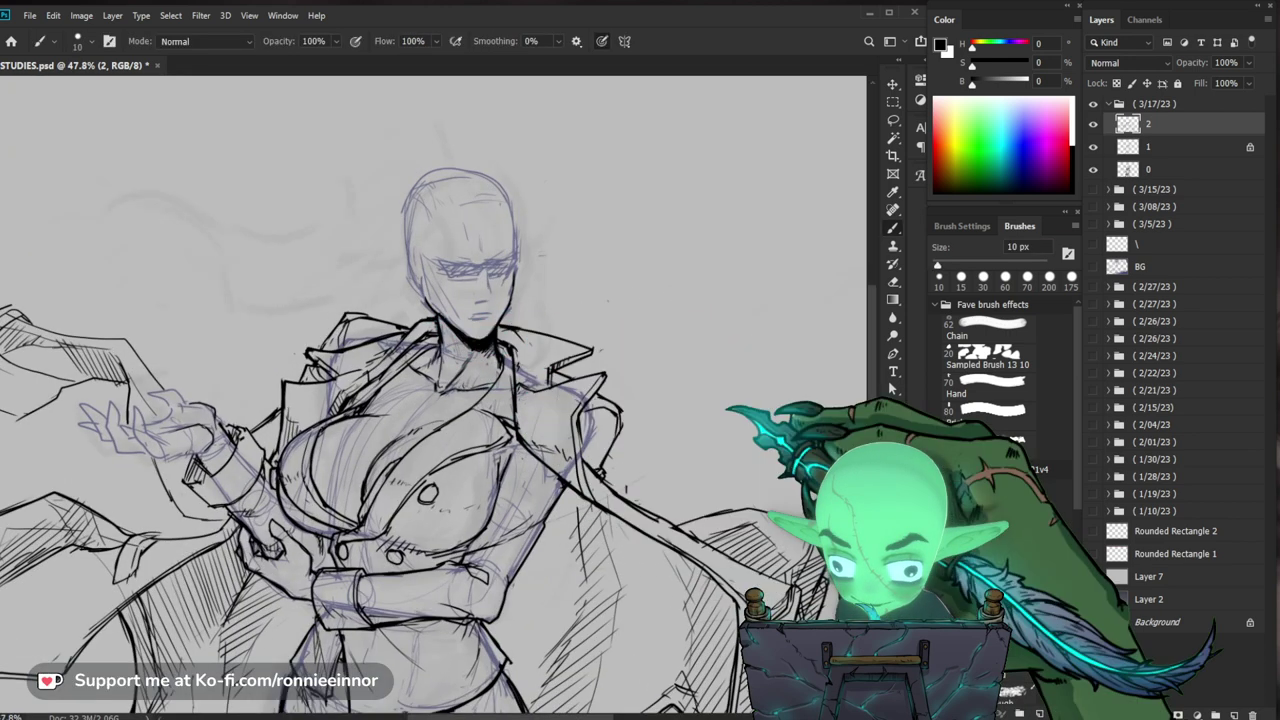
key("e")
mouse_move(728, 408)
left_mouse_down()
mouse_move(720, 348)
mouse_move(687, 355)
left_mouse_up()
key("b")
key("z")
key("b")
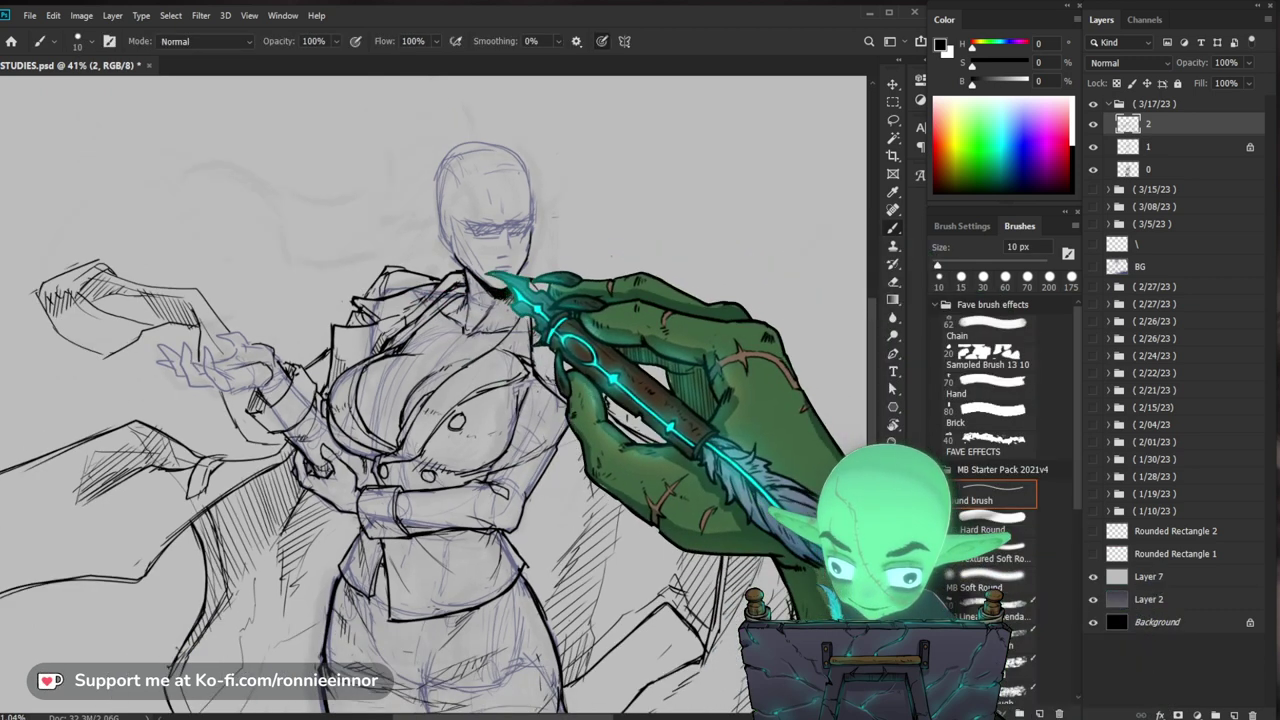
key("e")
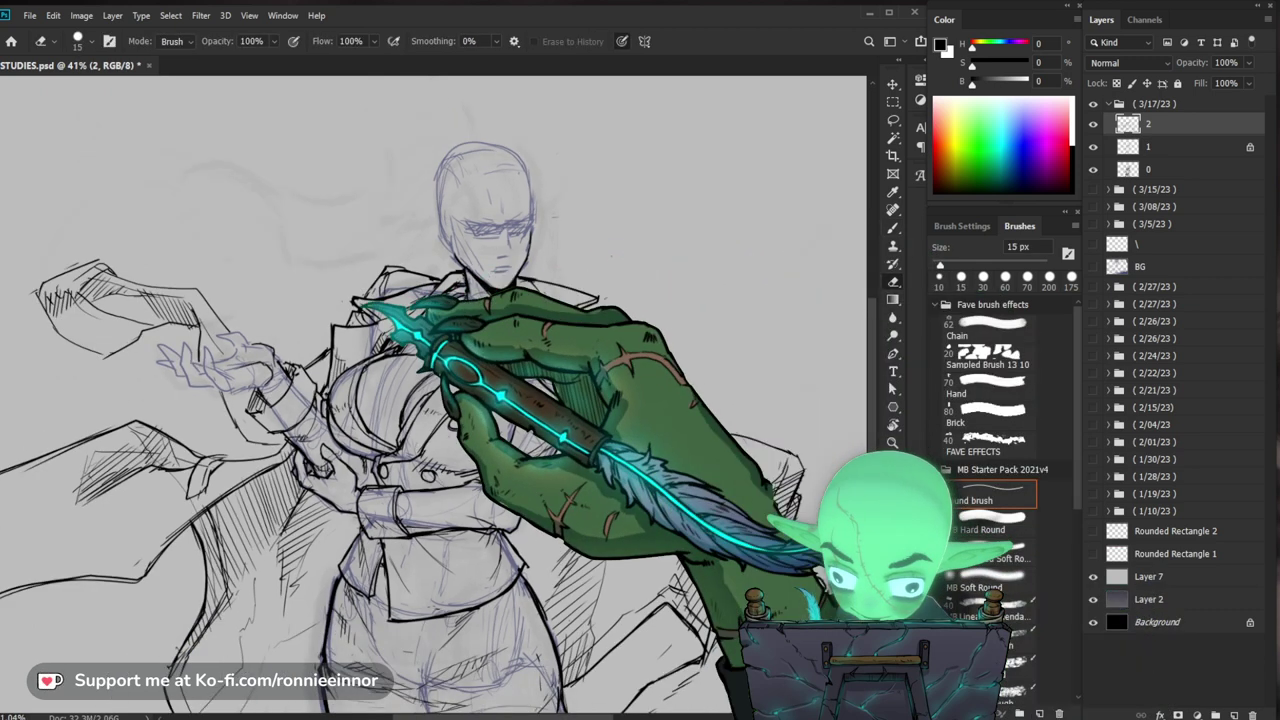
key("z")
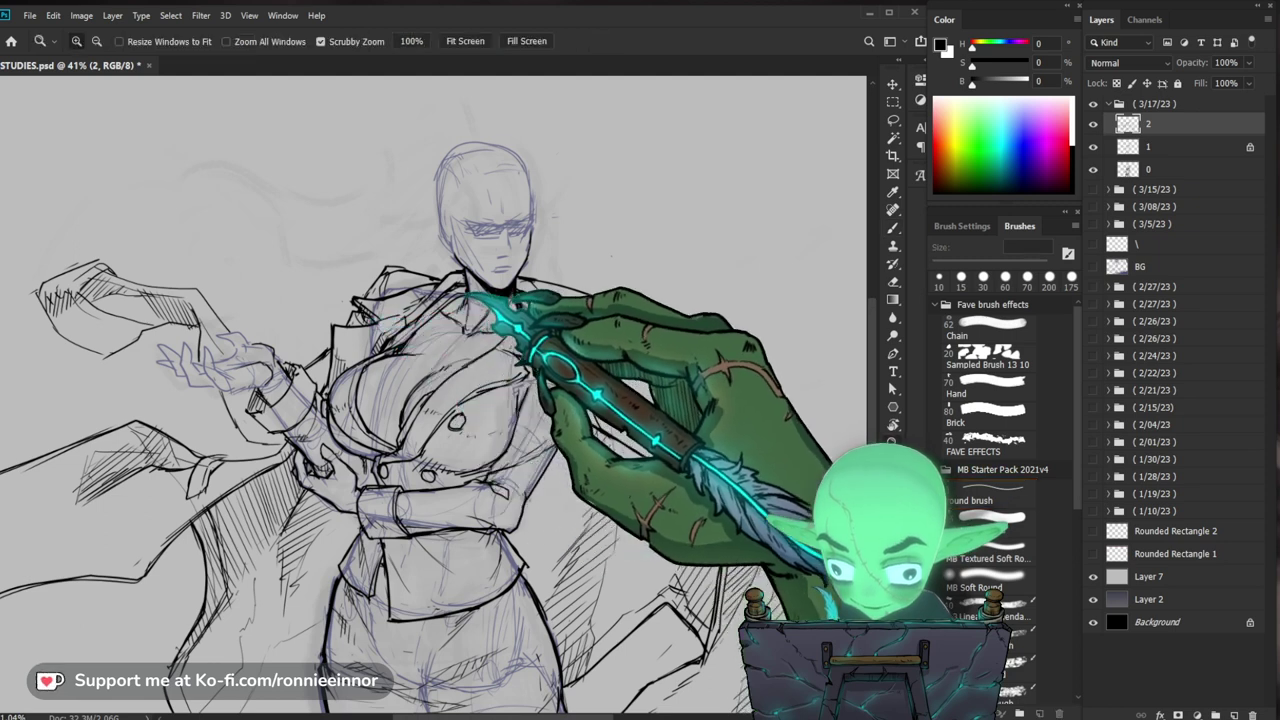
Step: Ink the thumb and palm of the raised hand in black over the rough sketch with the 10 px brush
scroll(368, 423, "down", 2)
scroll(425, 369, "up", 1)
key("b")
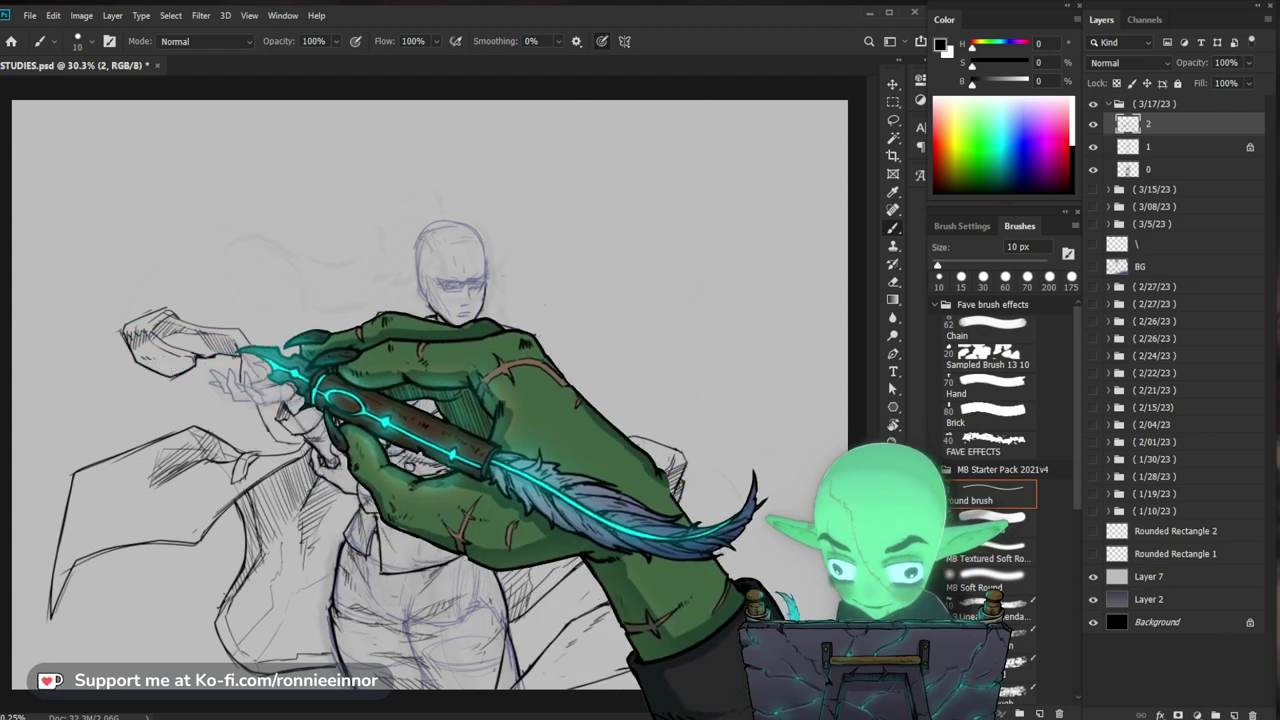
key("z")
left_click_drag(752, 455, 738, 455)
left_click_drag(274, 362, 343, 357)
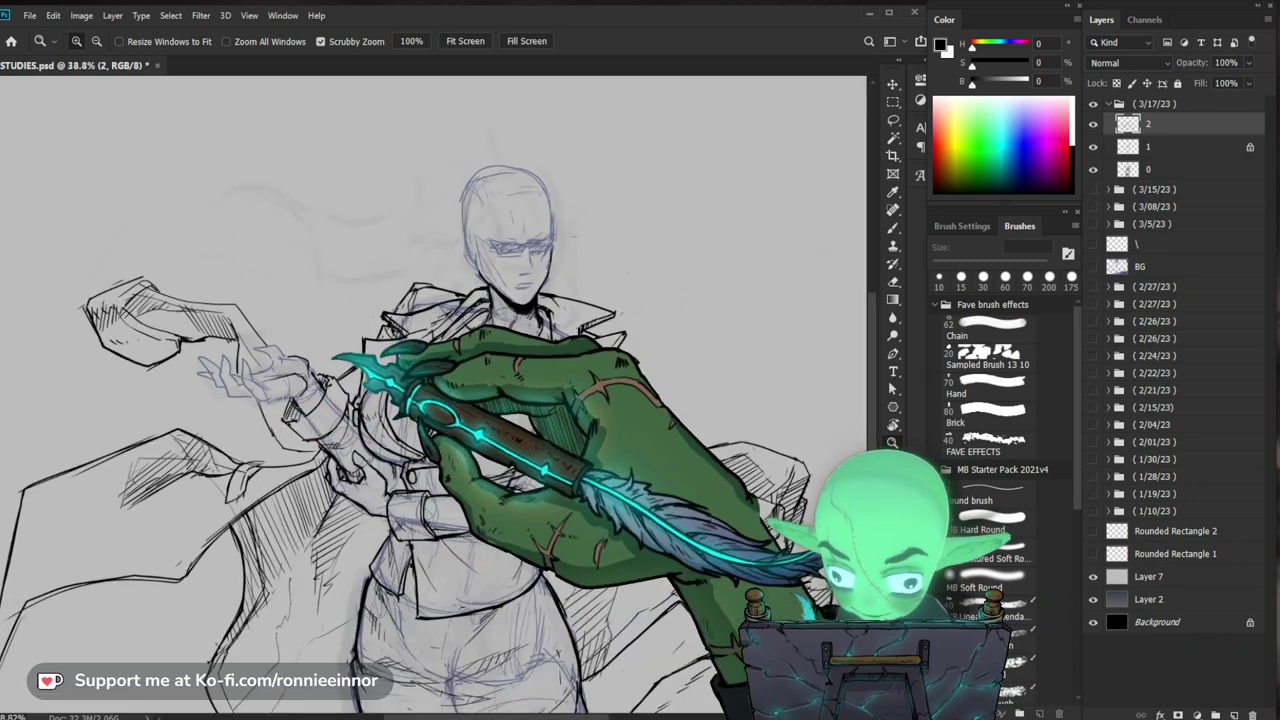
key("b")
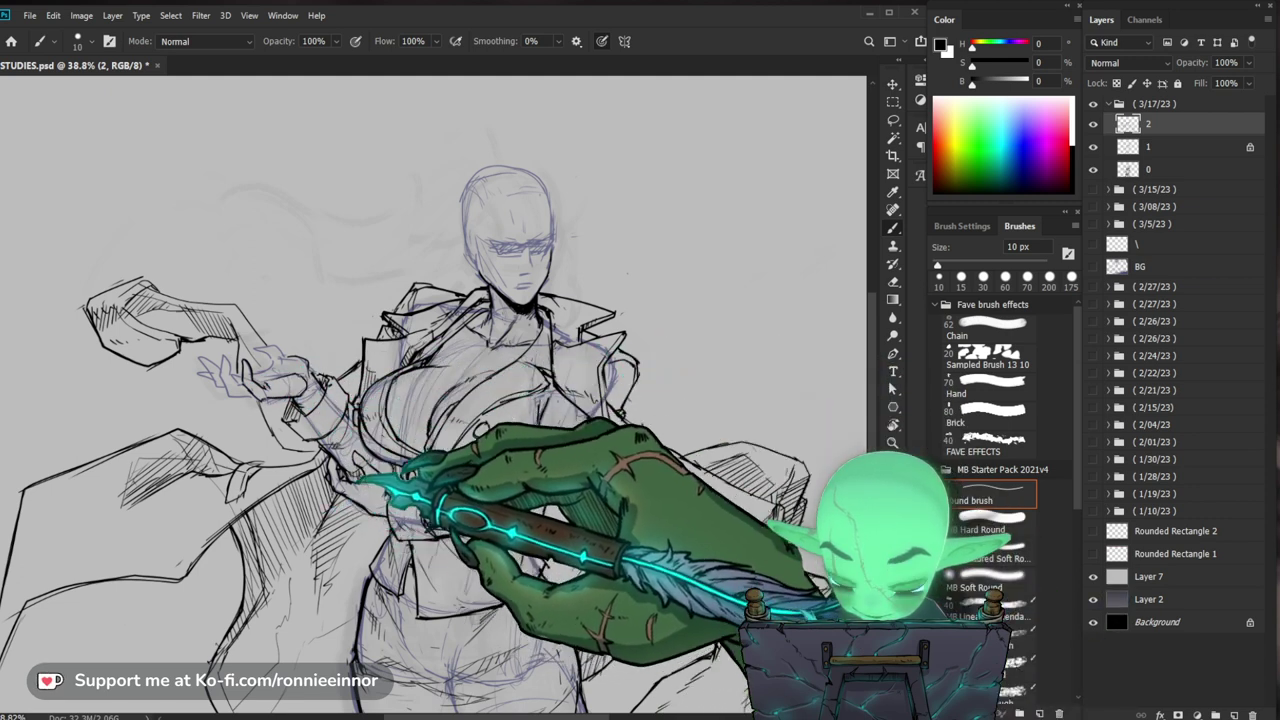
Step: Refine the raised arm's sleeve cuff and wrist, erasing stray marks between black brush strokes
key("e")
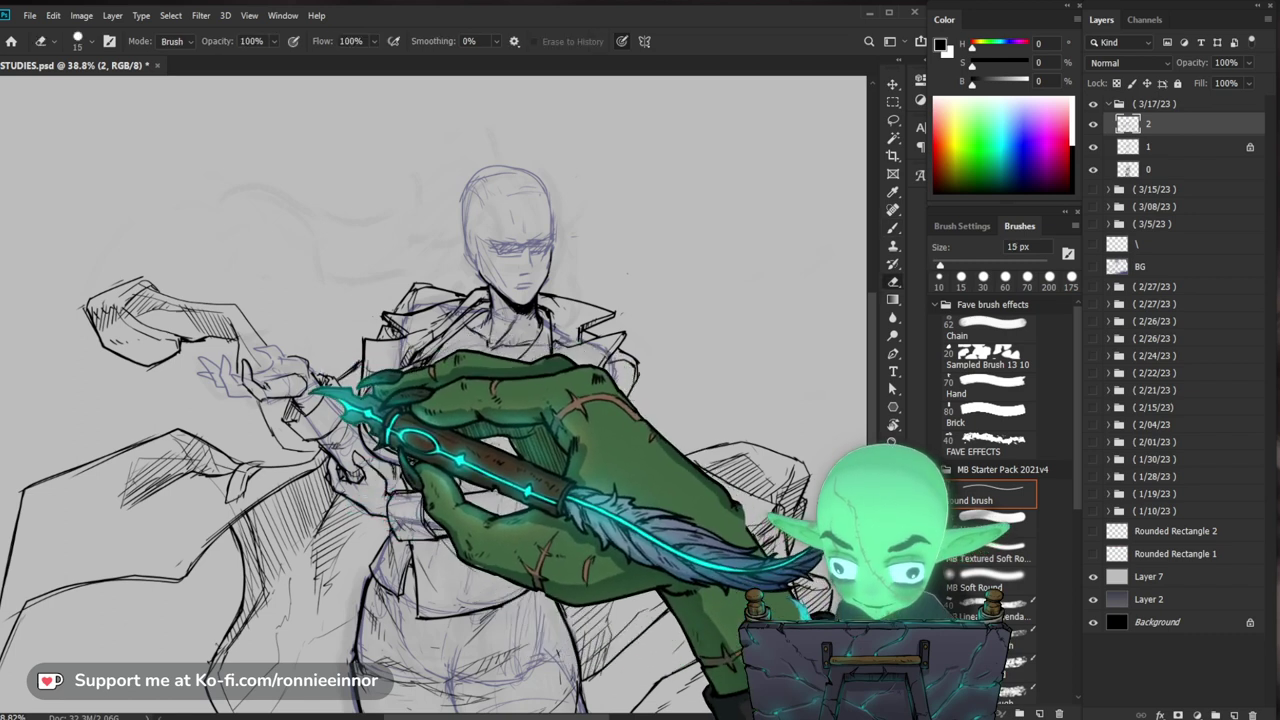
key("b")
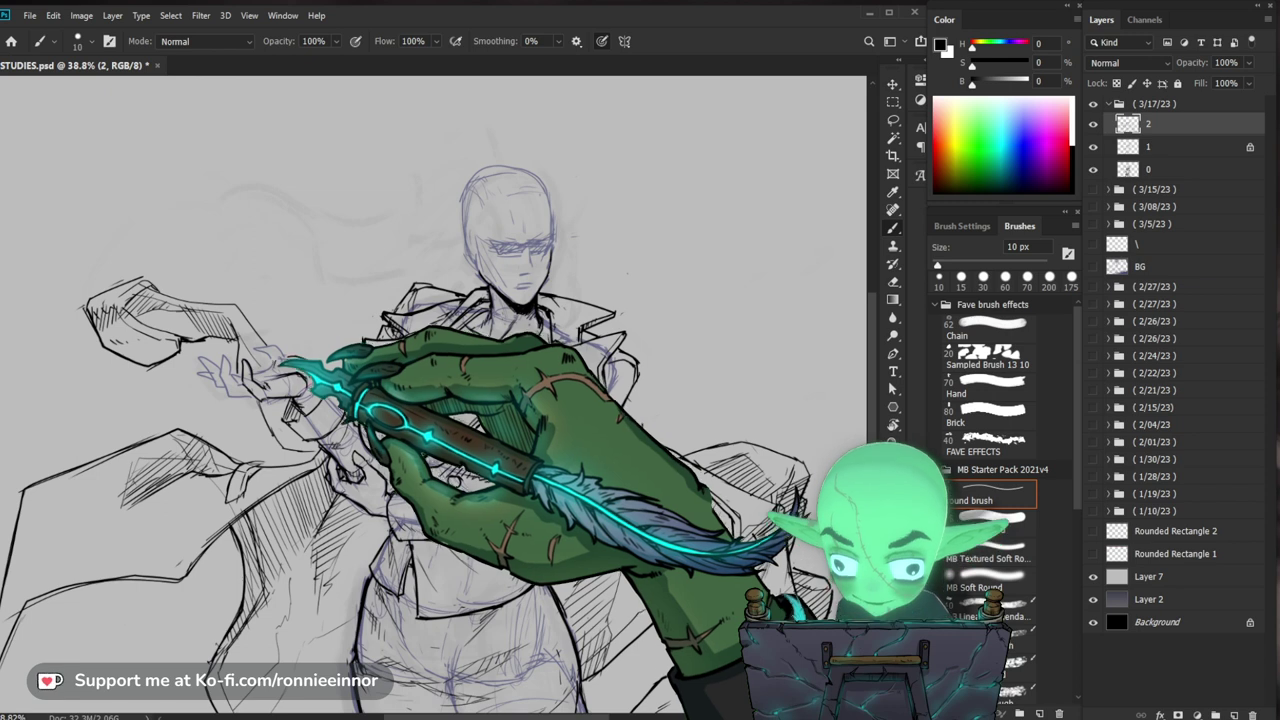
key("e")
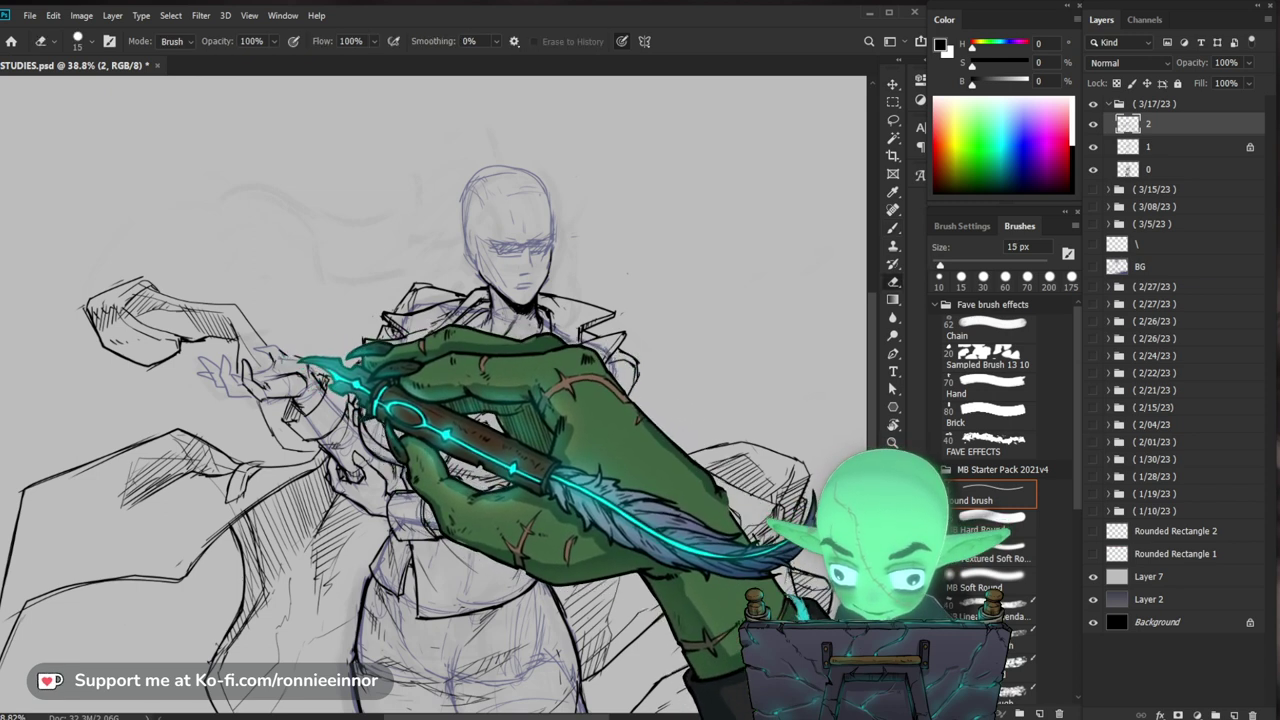
key("b")
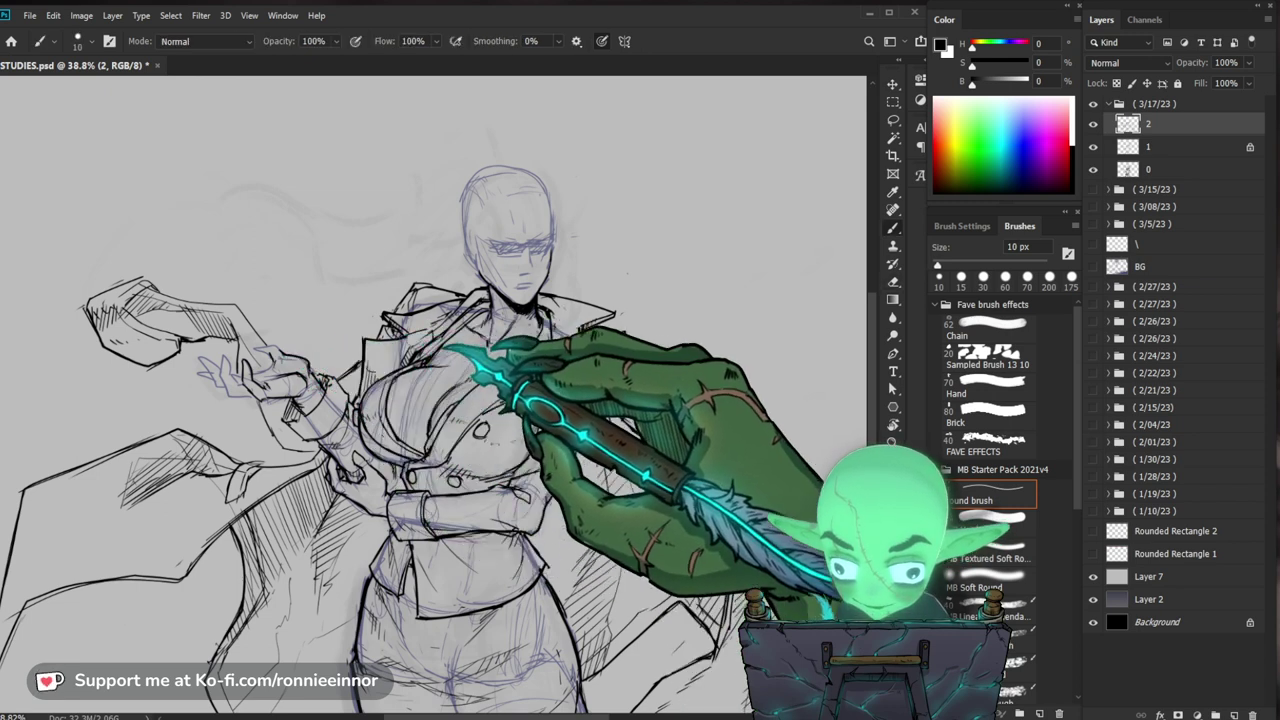
Step: Clean up and redraw the back of the raised hand where it joins the wrist
mouse_move(457, 349)
left_mouse_down()
mouse_move(451, 423)
mouse_move(280, 366)
left_mouse_up()
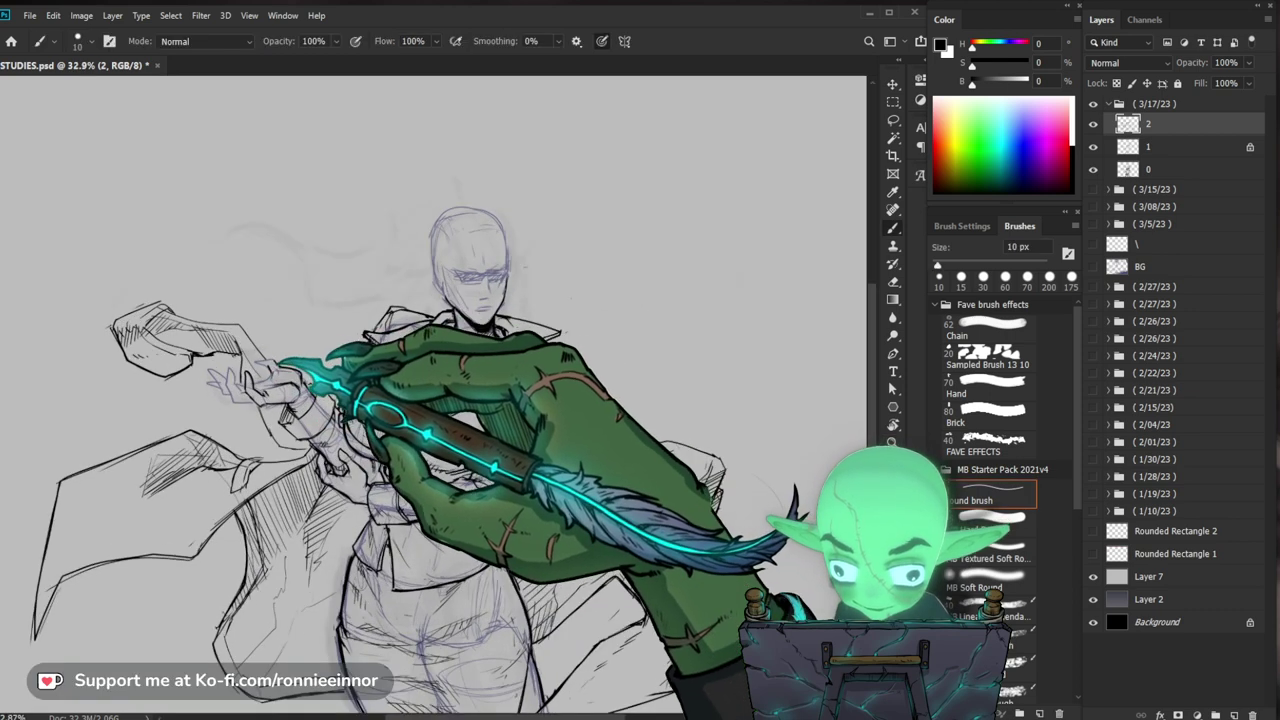
key("e")
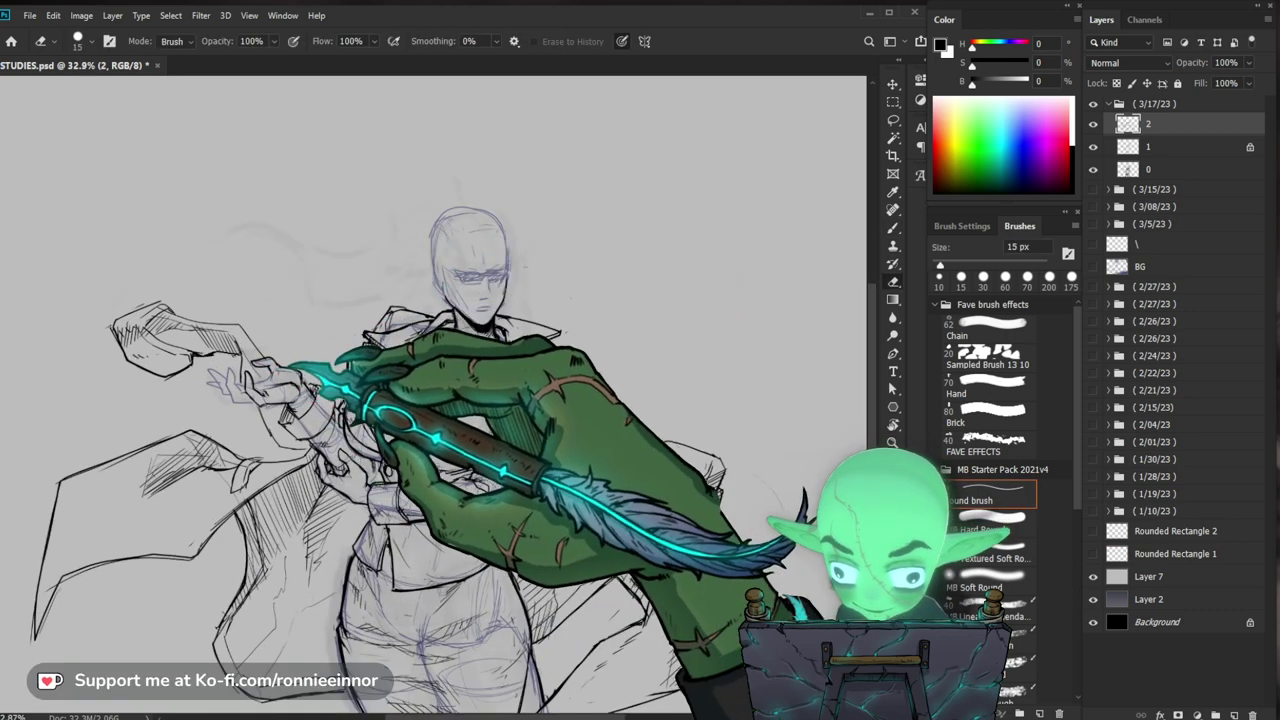
key("b")
key("e")
key("b")
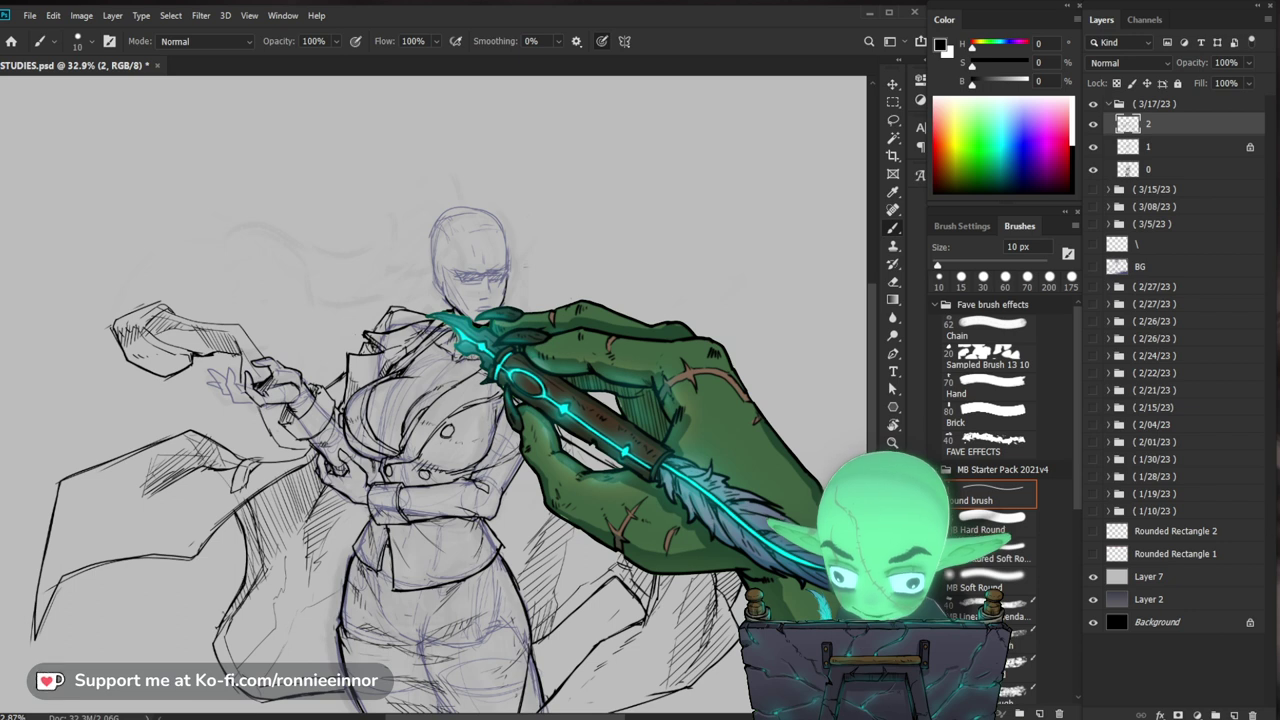
key("z")
left_click_drag(234, 381, 260, 382)
Step: Draw the outstretched fingers of the raised hand in black, correcting their outlines with the 15 px eraser
key("e")
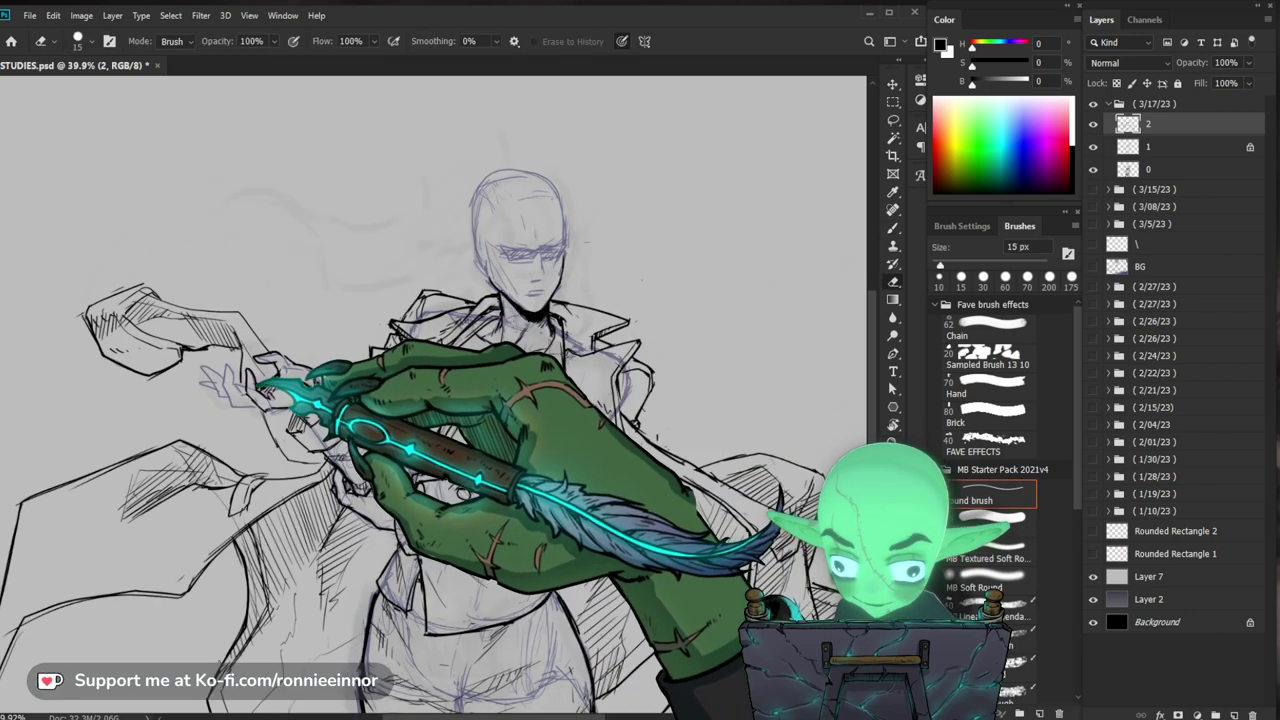
key("b")
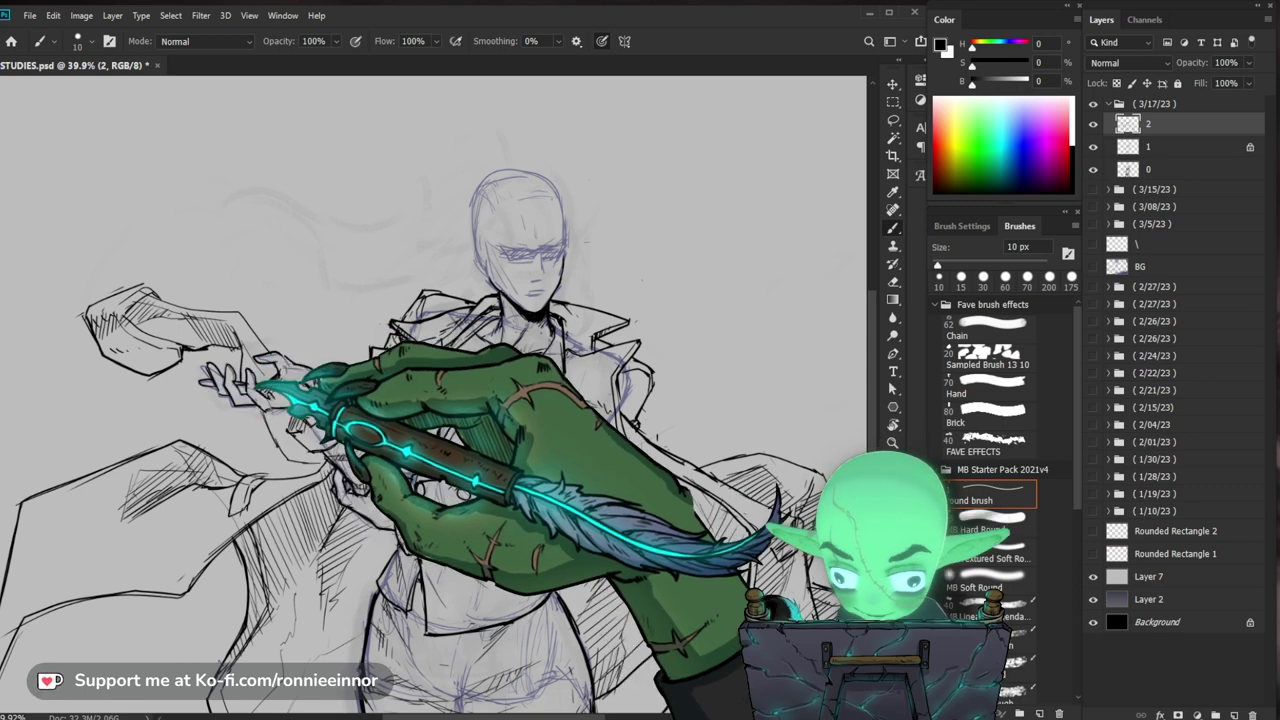
key("e")
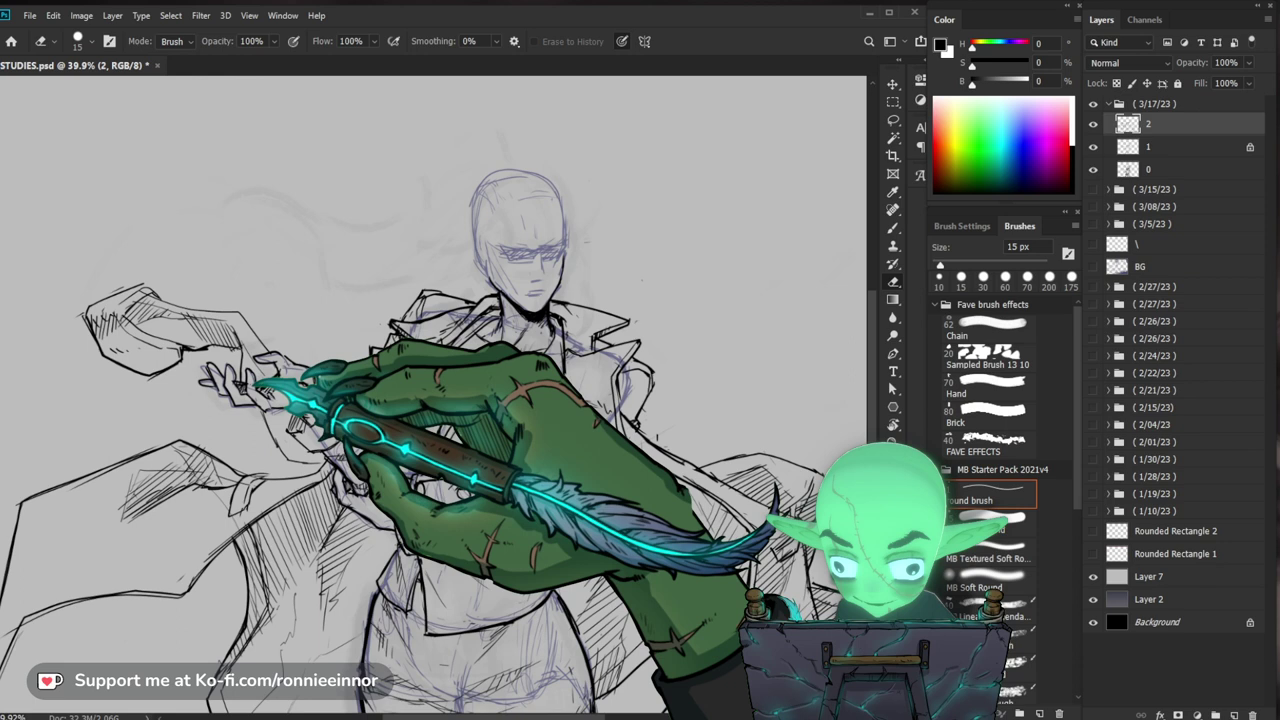
key("b")
key("e")
left_click_drag(251, 380, 243, 376)
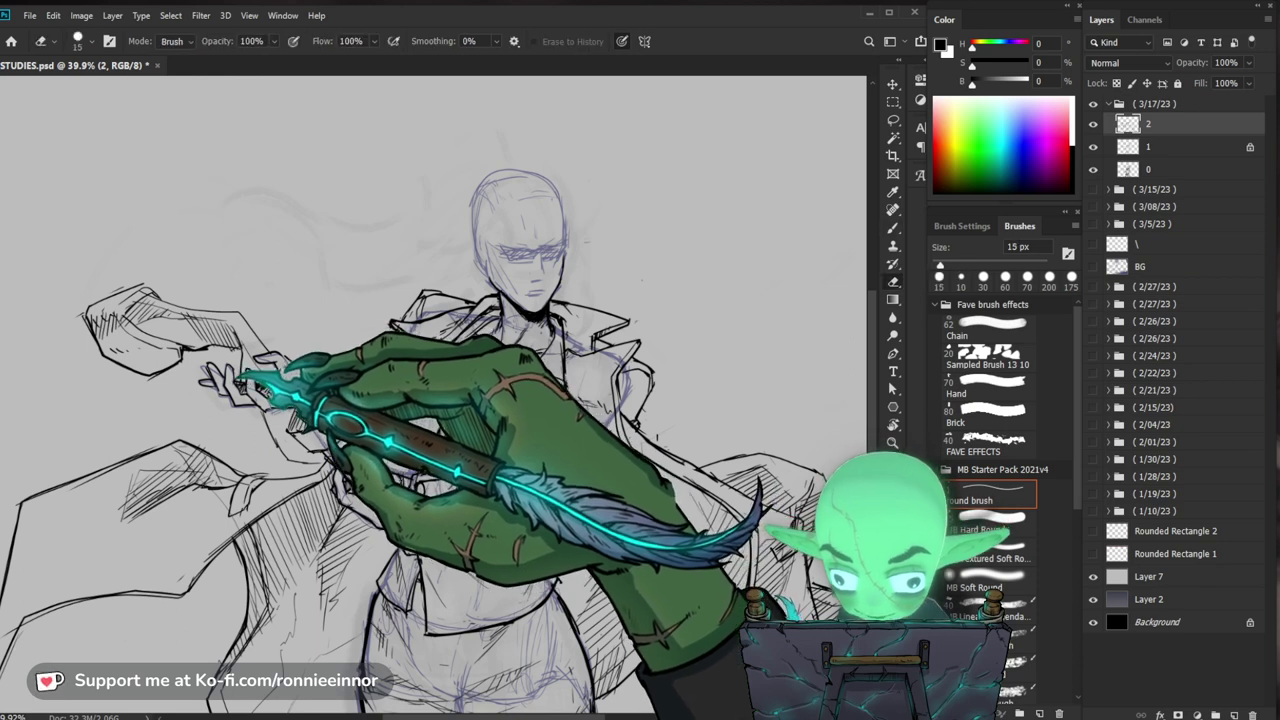
key("b")
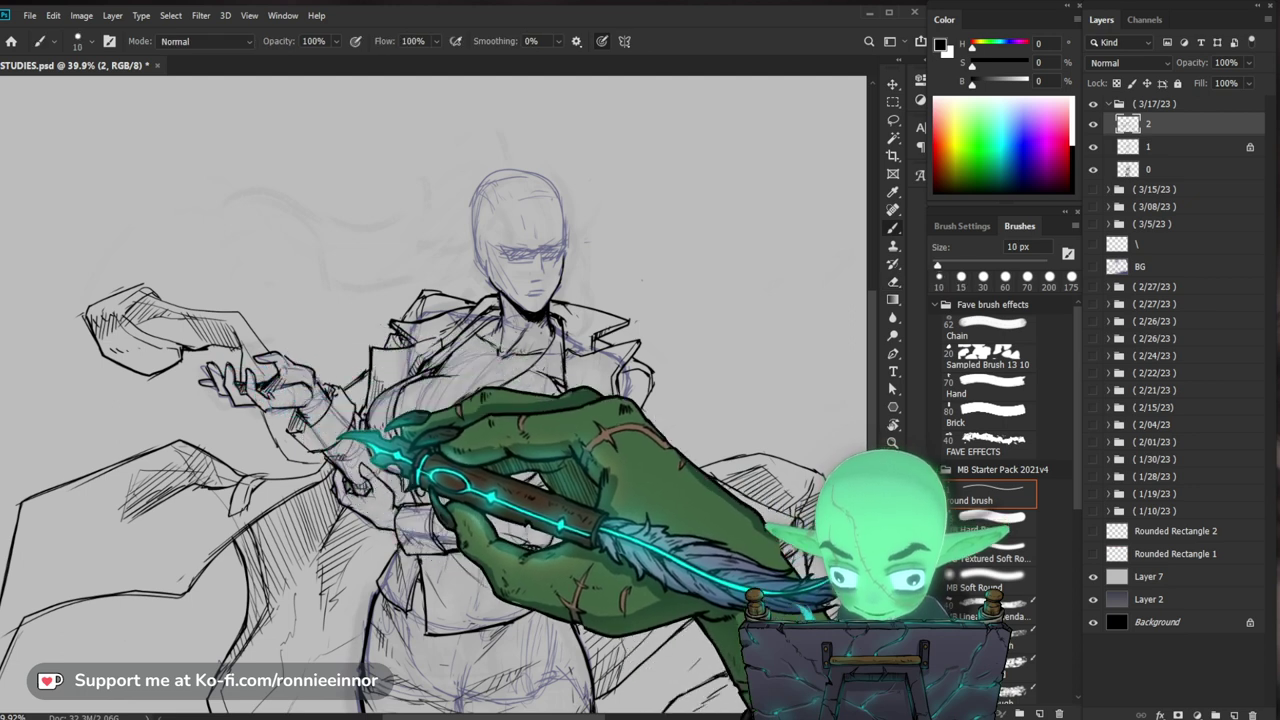
key("e")
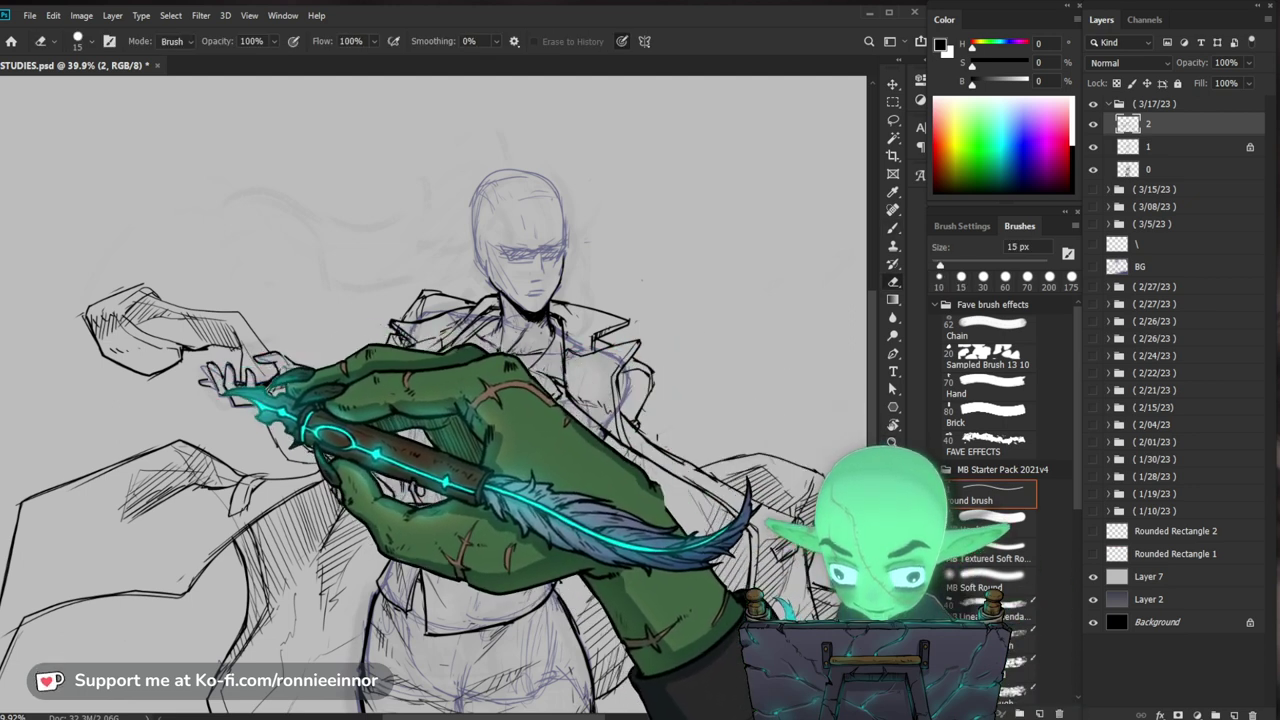
key("b")
Step: Rework the raised hand's outermost fingertips, erasing and redrawing them over the rough guide
key("ctrl+space")
left_click_drag(430, 440, 365, 446)
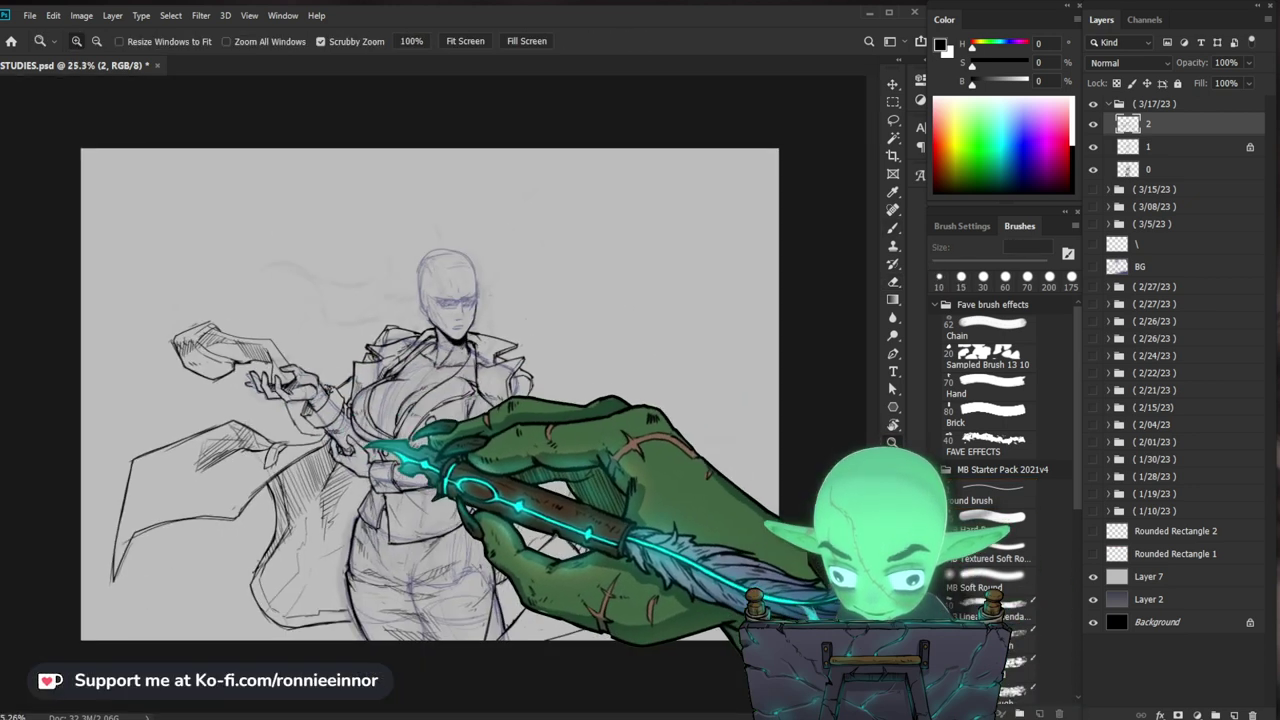
left_click_drag(249, 382, 290, 384)
key("e")
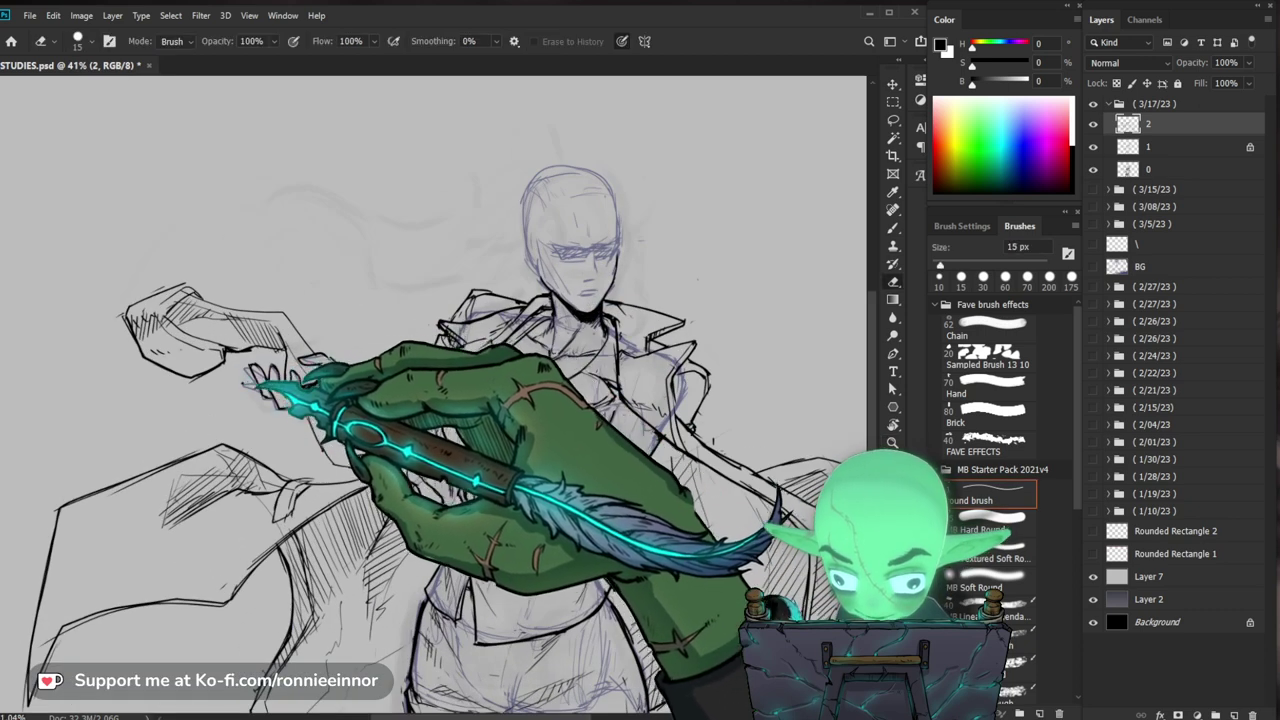
key("b")
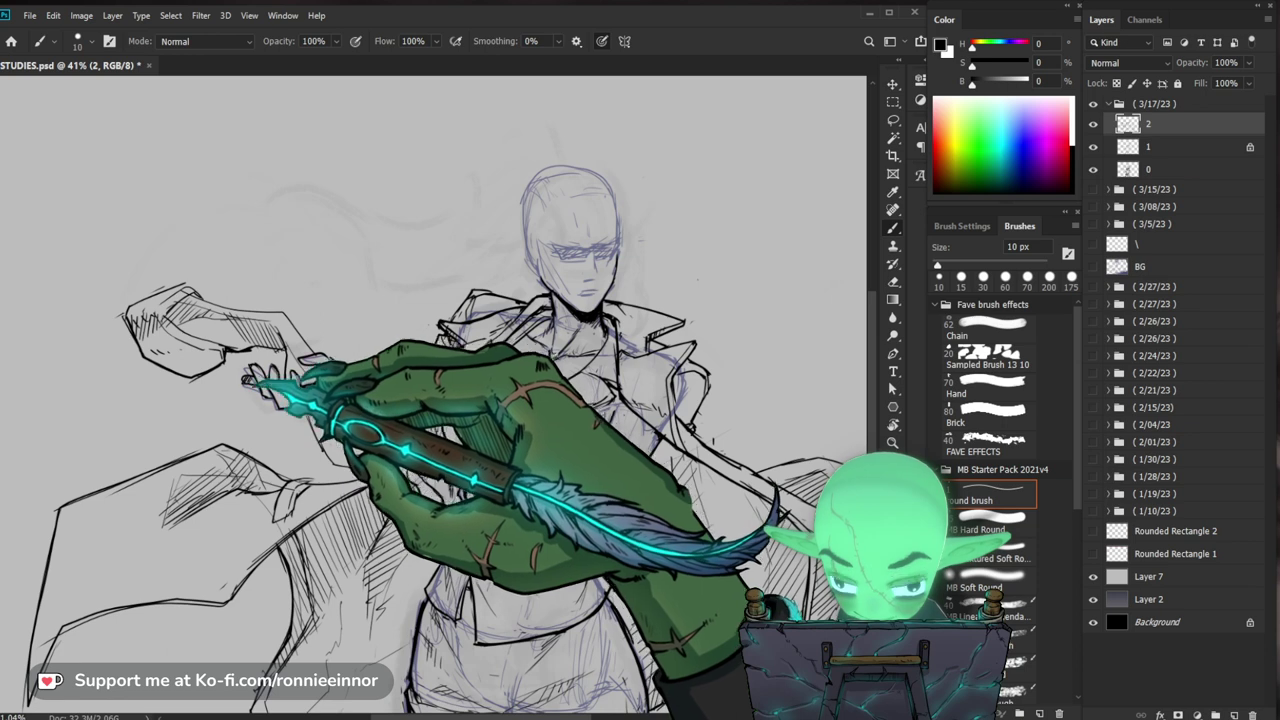
left_click_drag(280, 384, 255, 396)
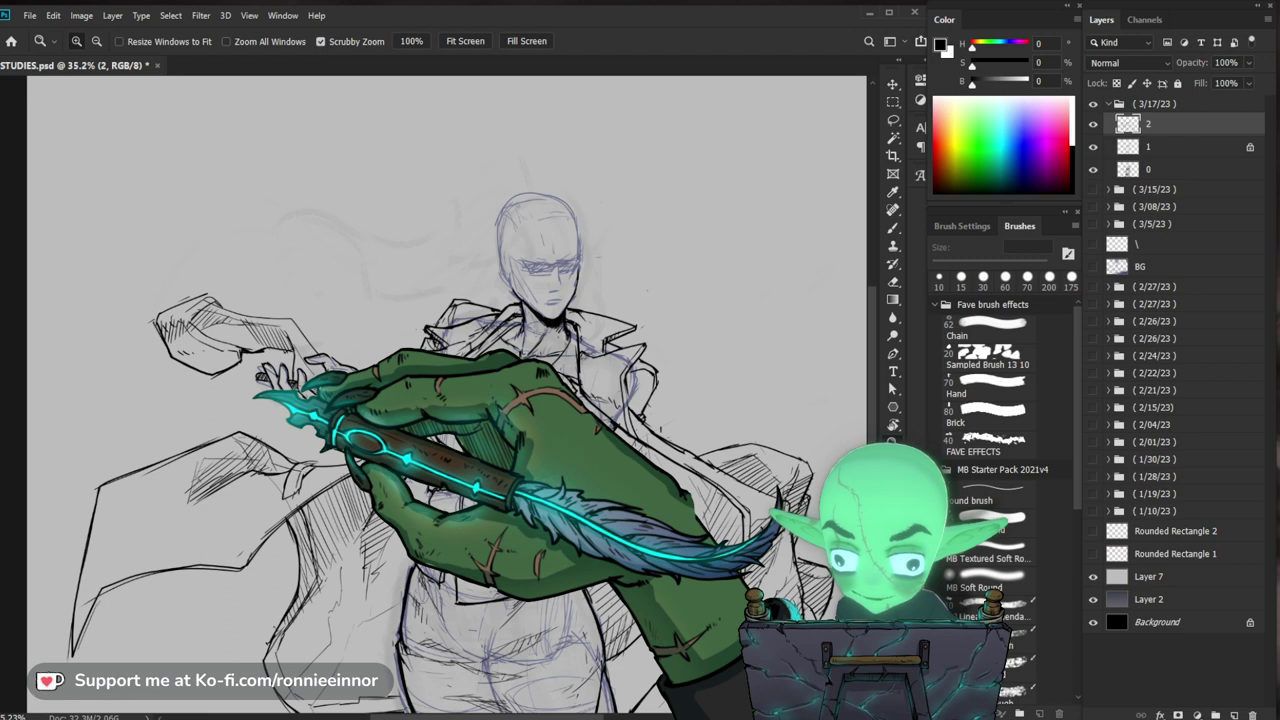
scroll(321, 388, "up", 1)
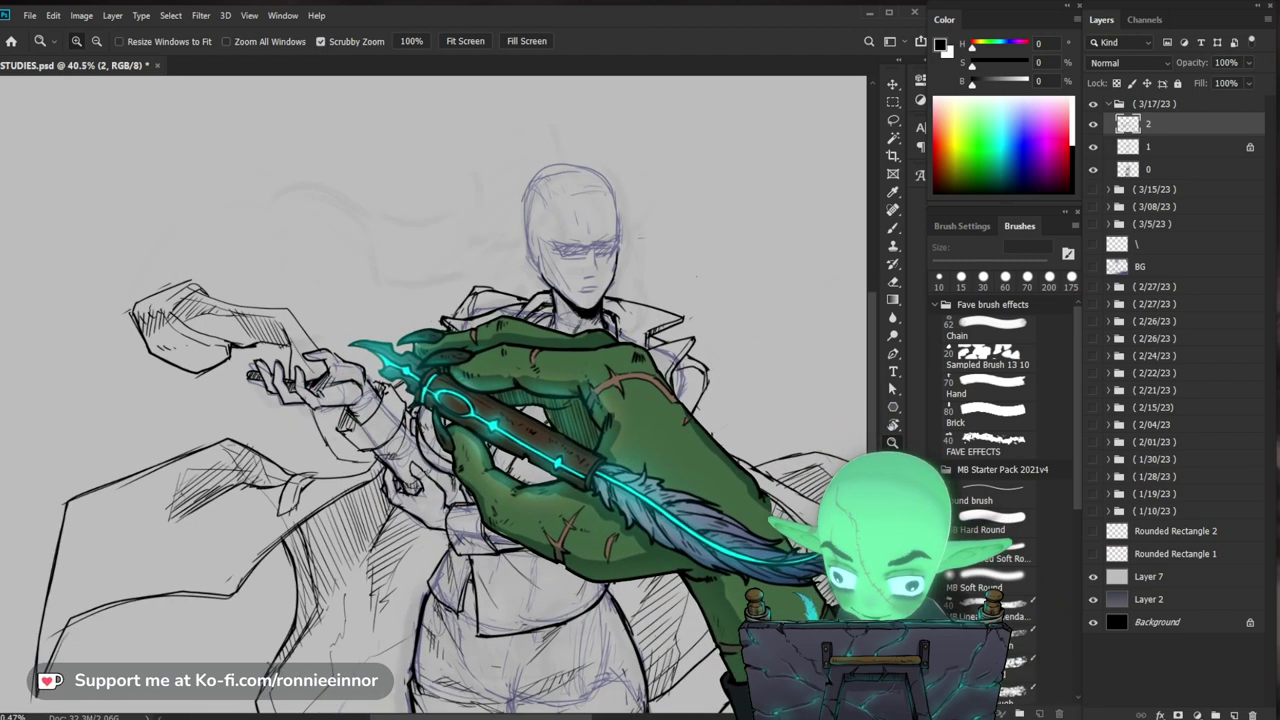
Step: Select the raised hand with the Lasso, scale it down to 91.98%, and deselect it
key("l")
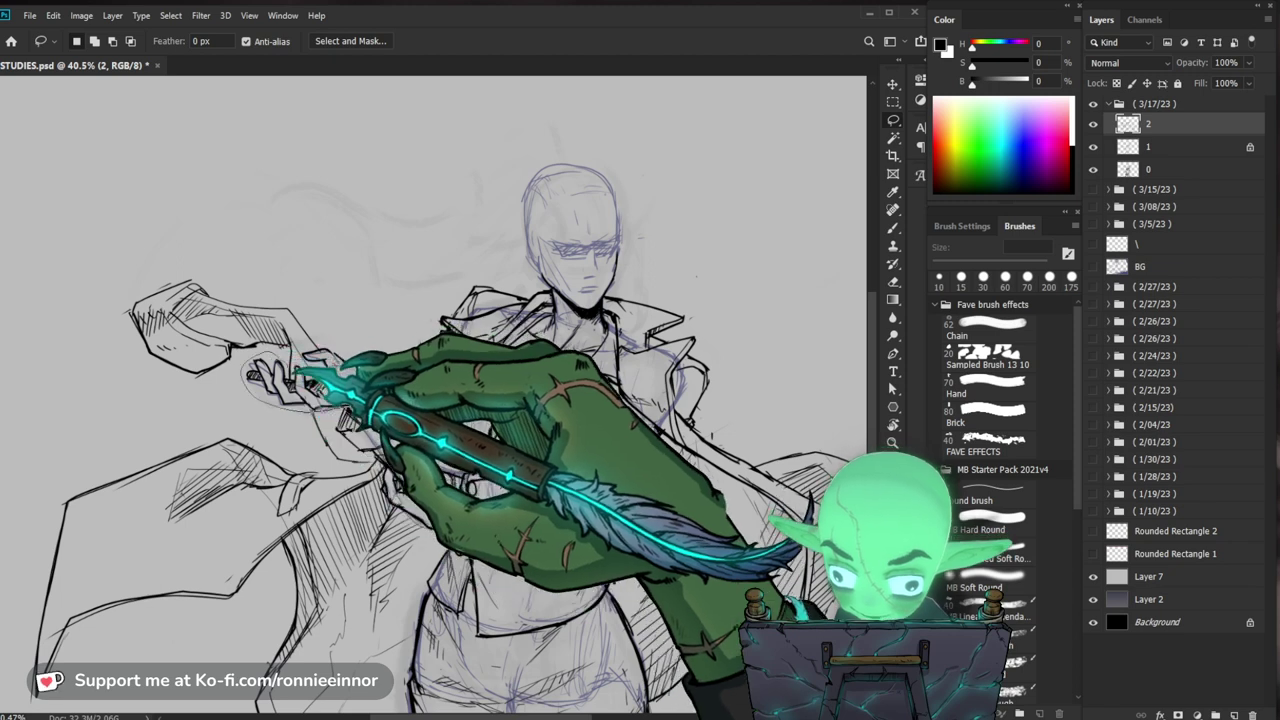
mouse_move(295, 370)
left_mouse_down()
mouse_move(318, 350)
mouse_move(365, 388)
left_mouse_up()
key("ctrl+t")
left_click_drag(366, 344, 361, 348)
left_click_drag(334, 393, 347, 401)
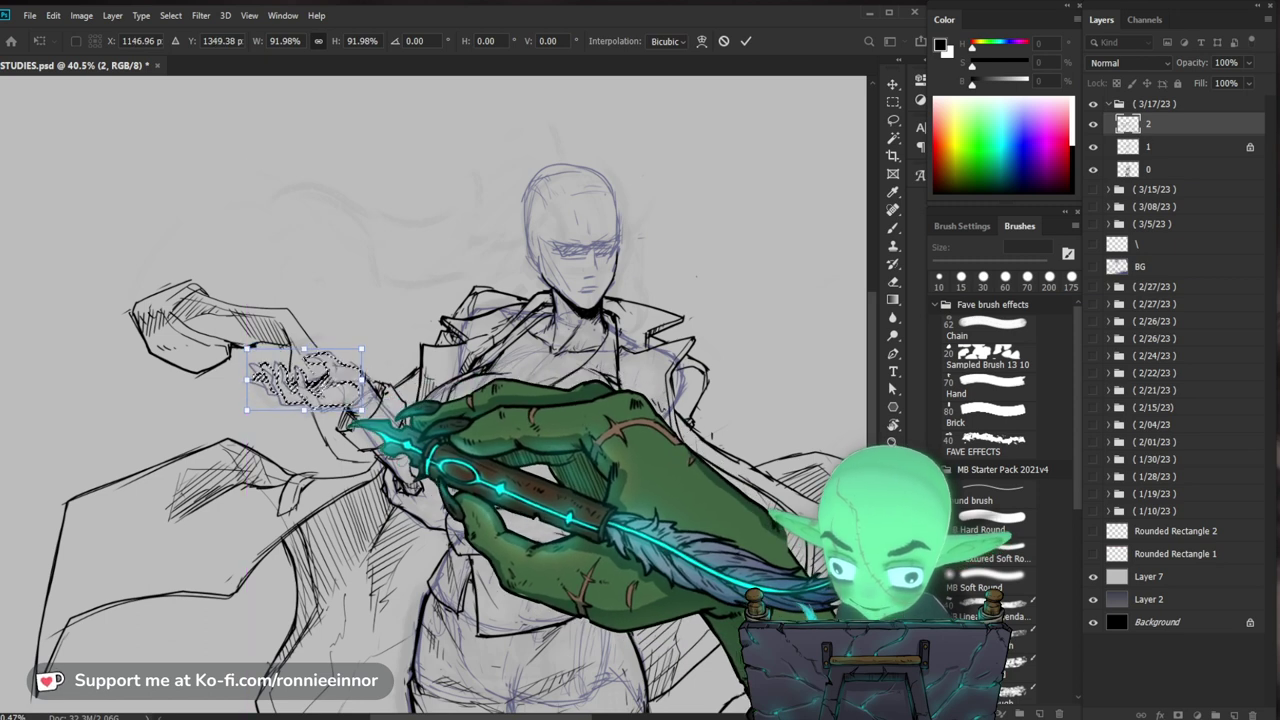
key("Return")
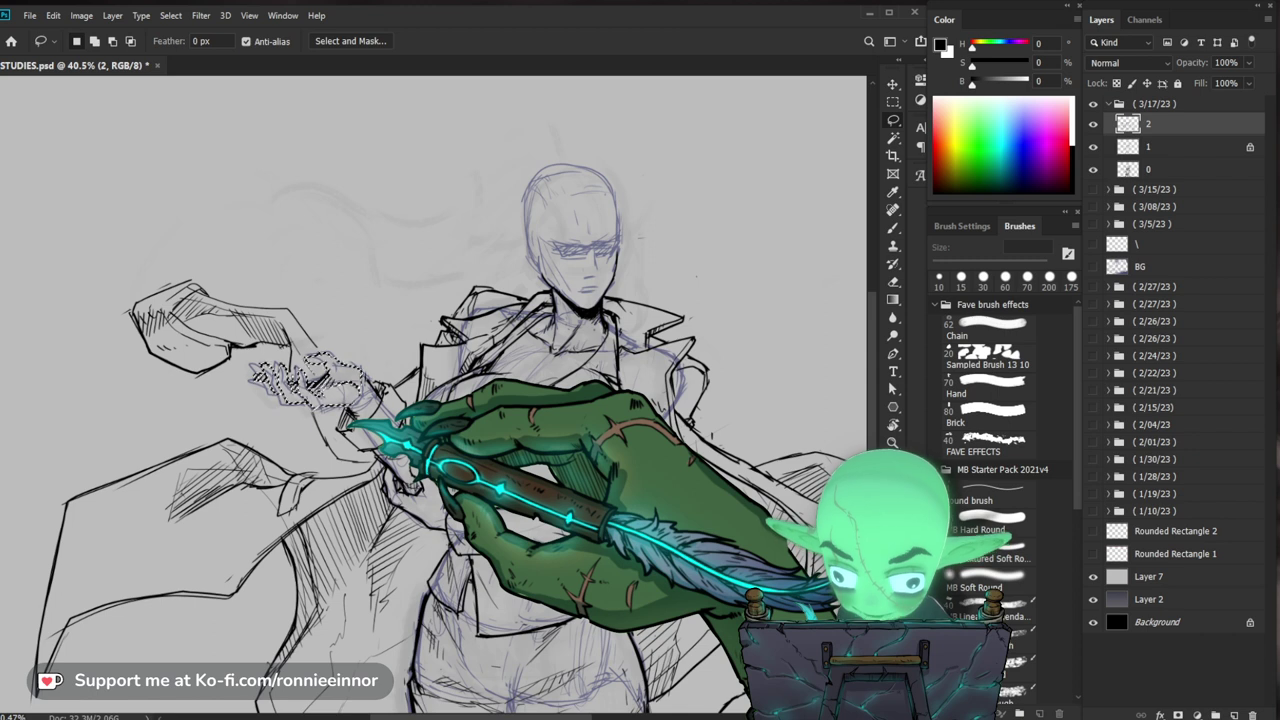
key("Return")
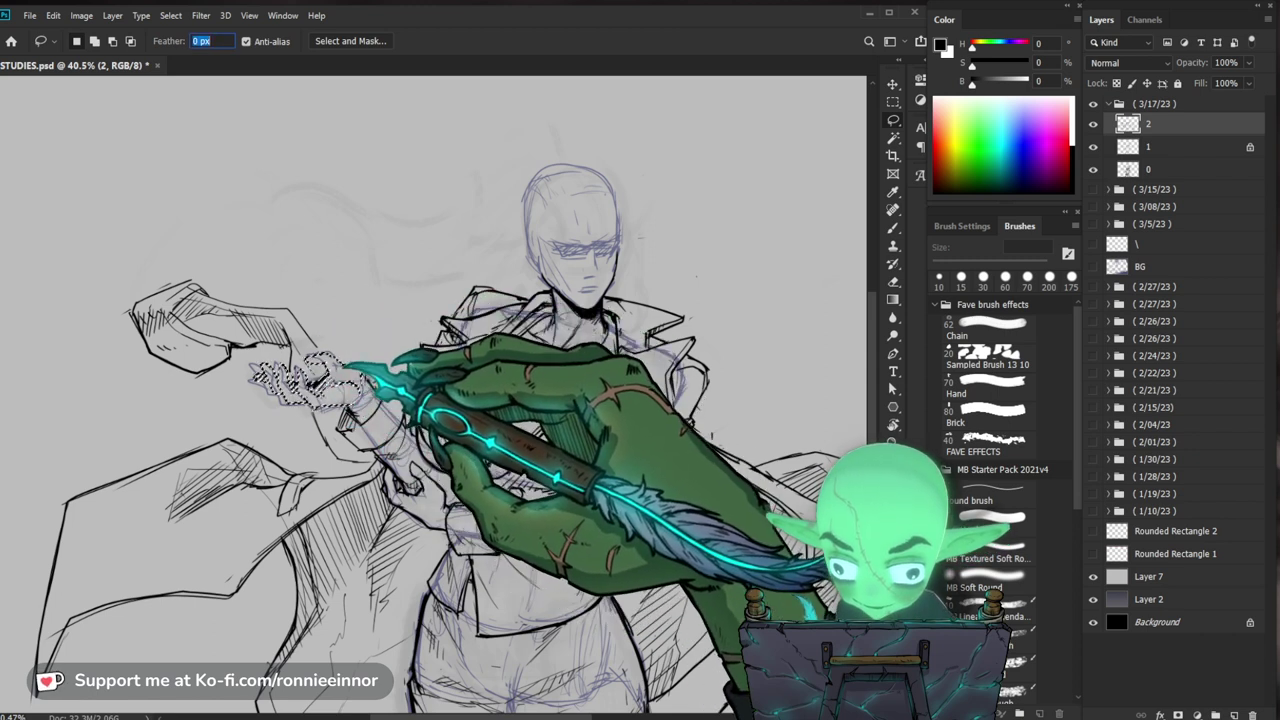
key("ctrl+d")
Step: Touch up the palm and finger lines of the scaled-down raised hand
key("b")
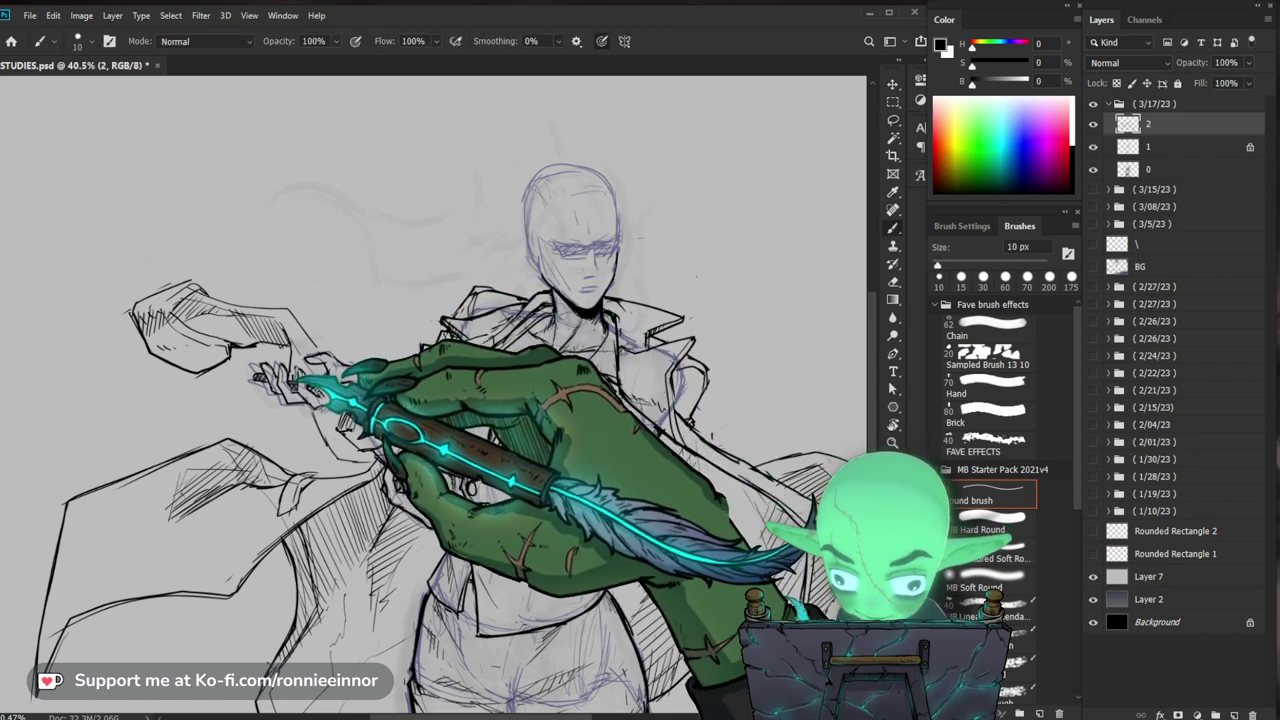
key("e")
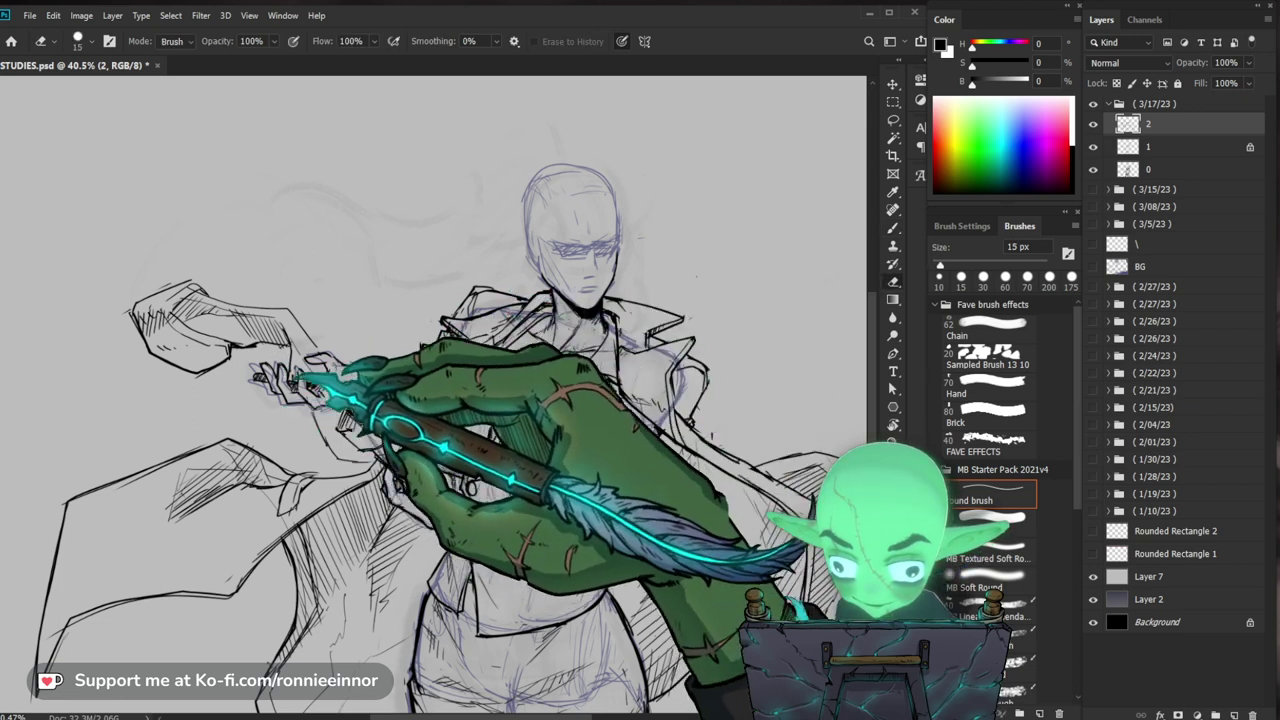
key("b")
Step: Erase faulty finger lines on the raised hand and redraw them with the black 10 px brush
key("z")
left_click_drag(514, 363, 464, 402)
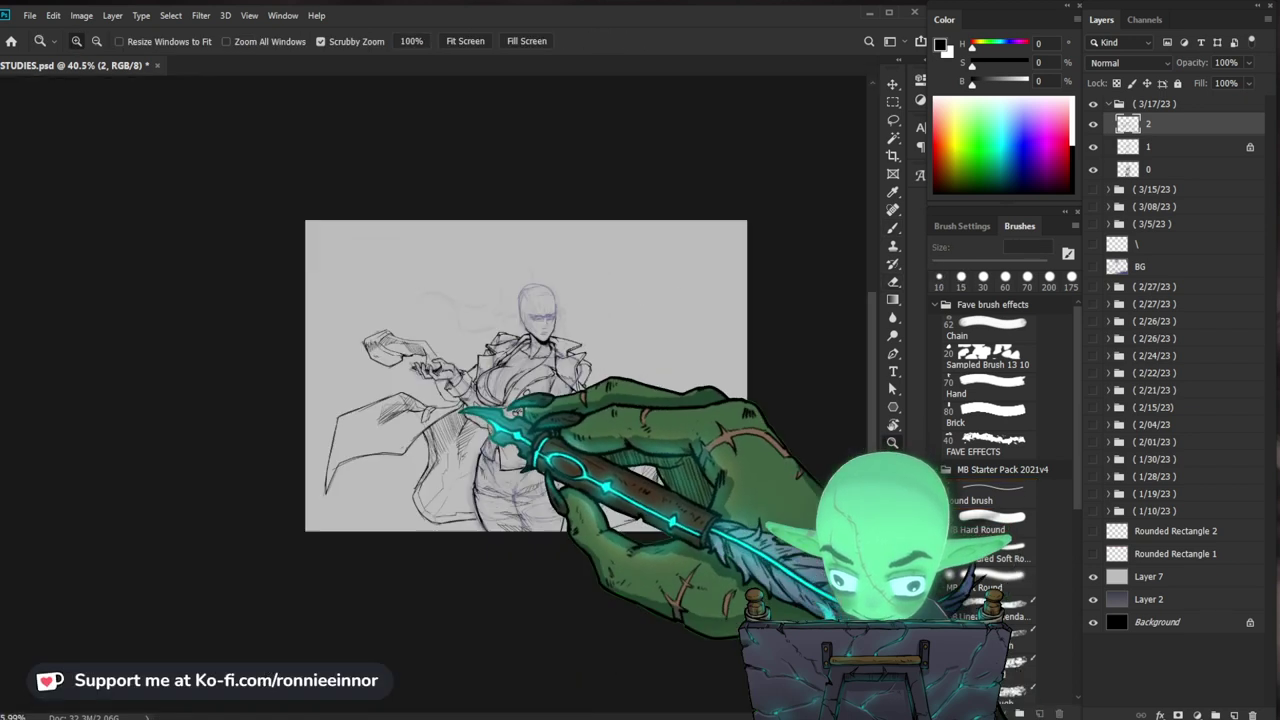
left_click_drag(400, 363, 408, 332)
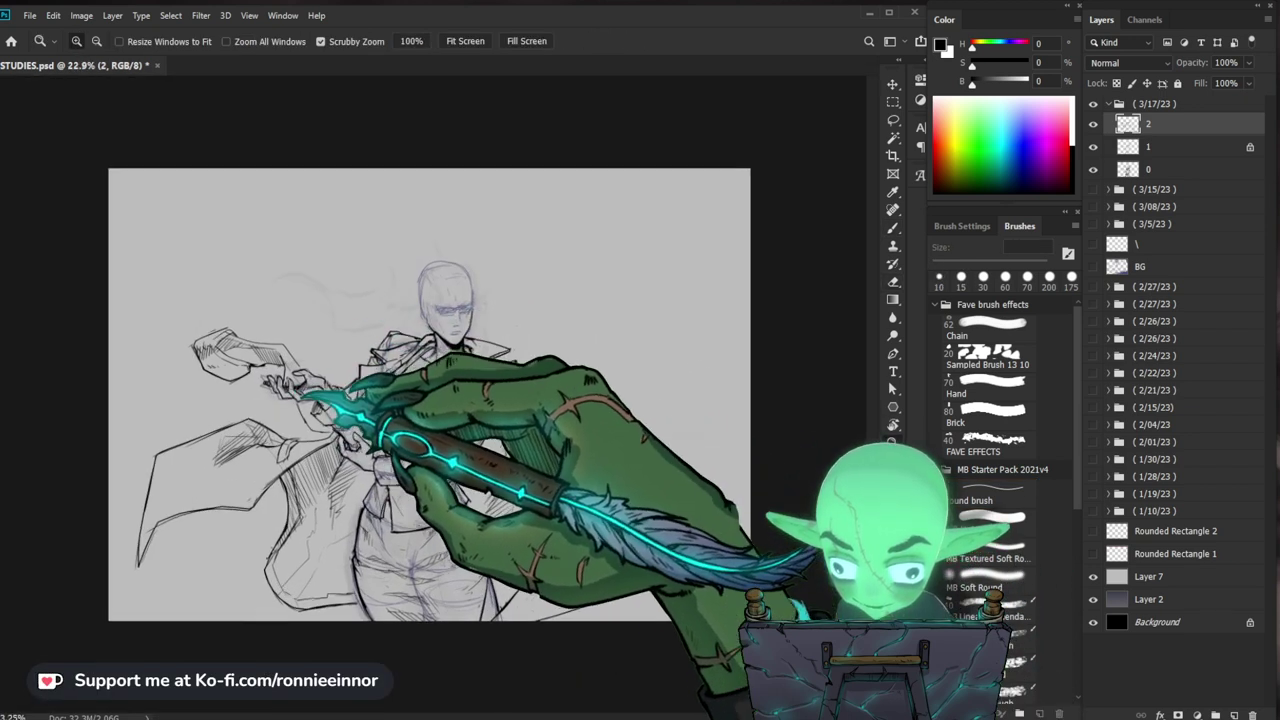
left_click_drag(318, 390, 438, 298)
key("e")
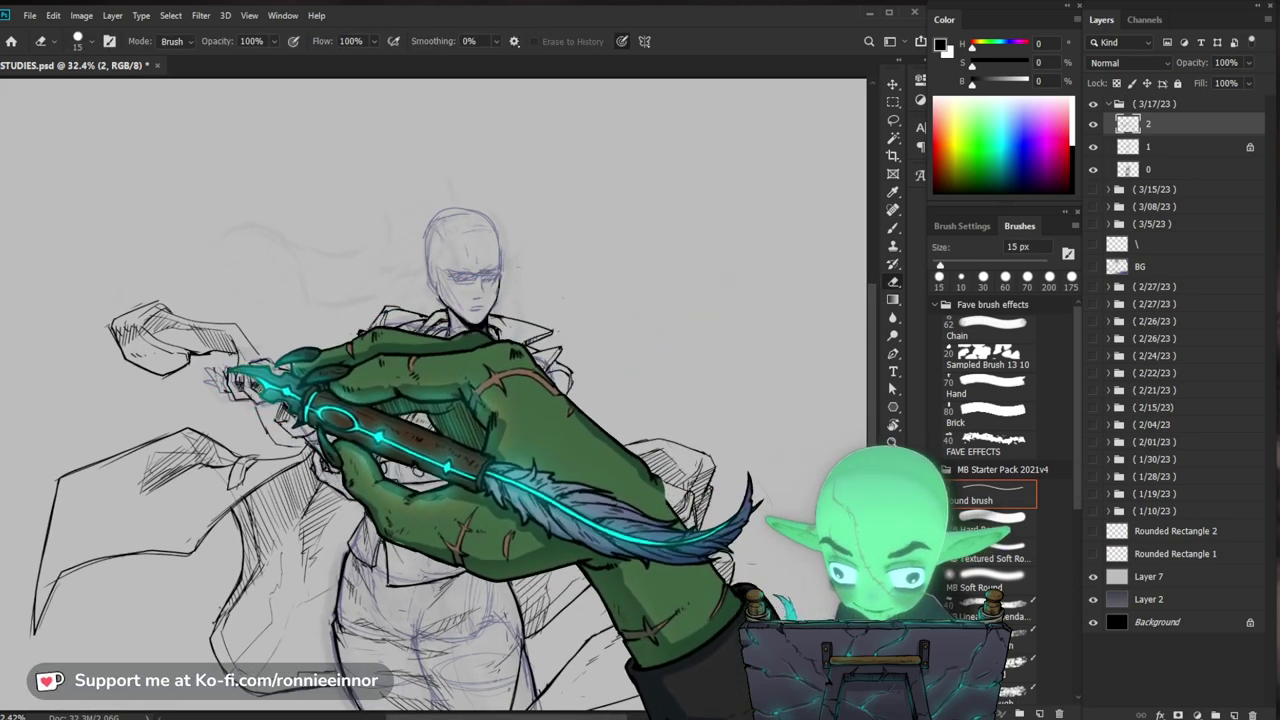
key("b")
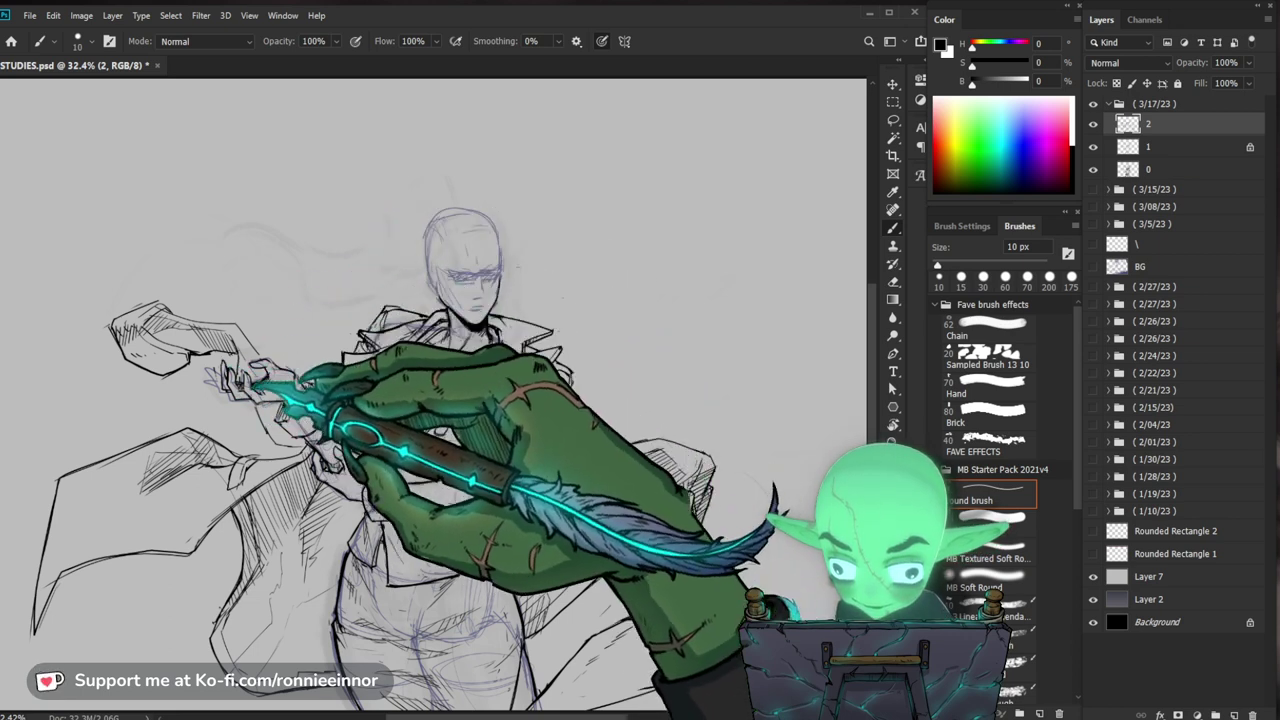
Step: Clean up the raised hand's fingertips with a 30 to 50 px eraser, redrawing their contours with the black 10 px brush
key("e")
key("bracketright")
key("bracketright")
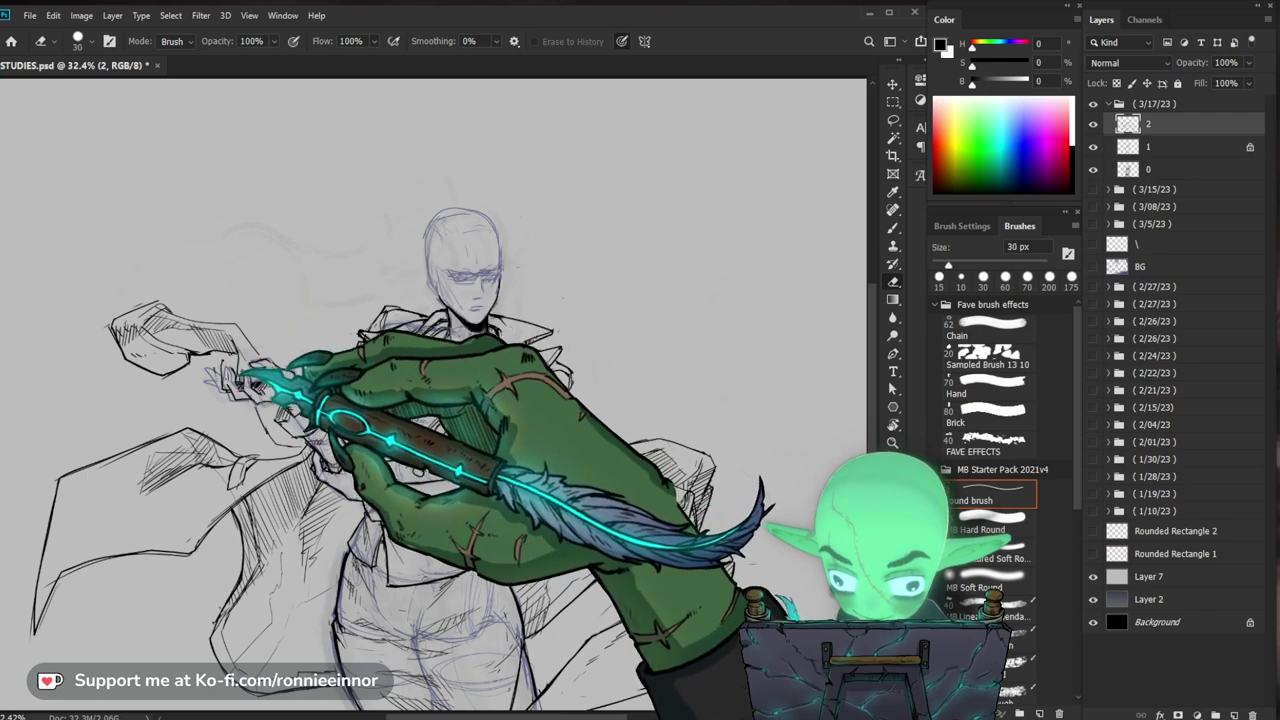
key("b")
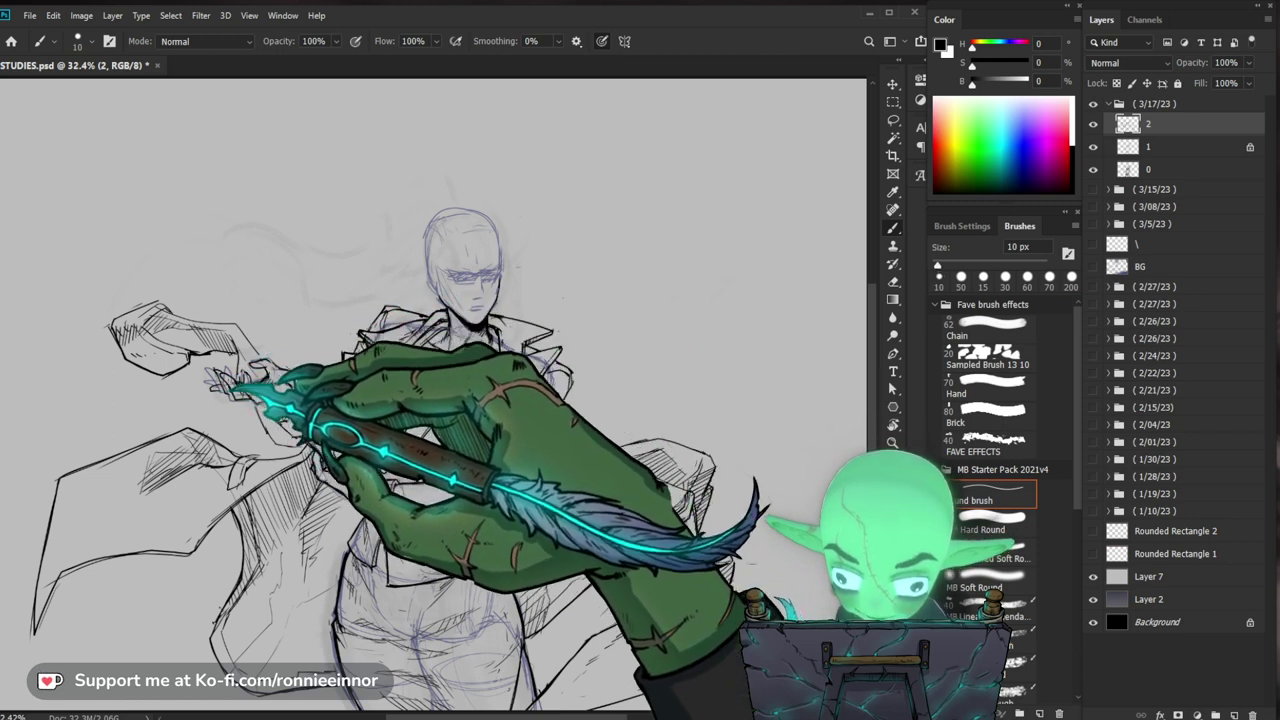
key("e")
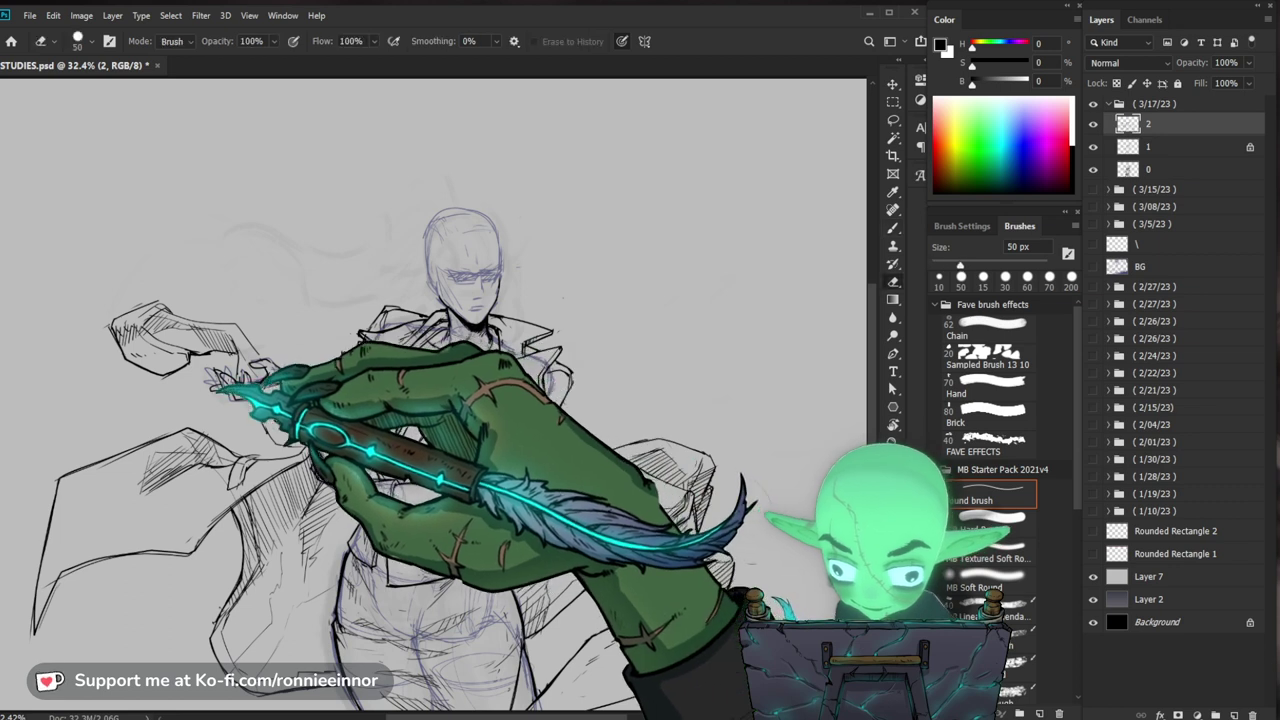
key("b")
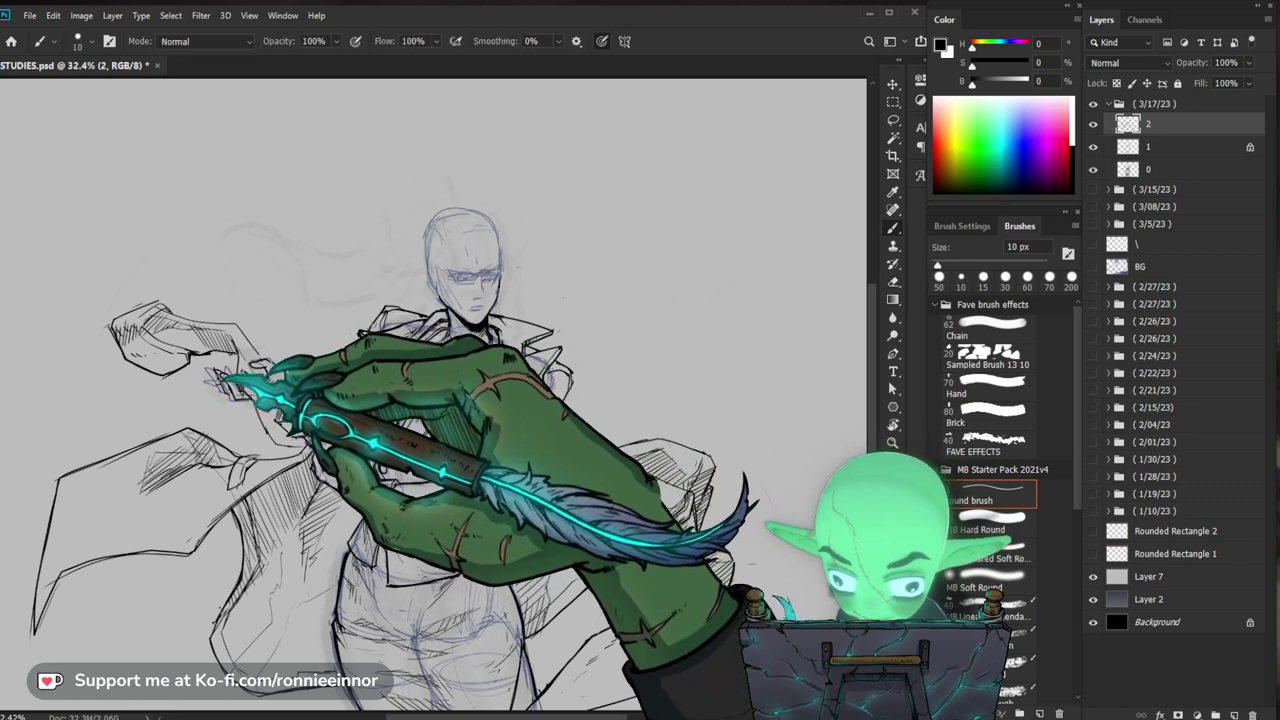
key("e")
key("b")
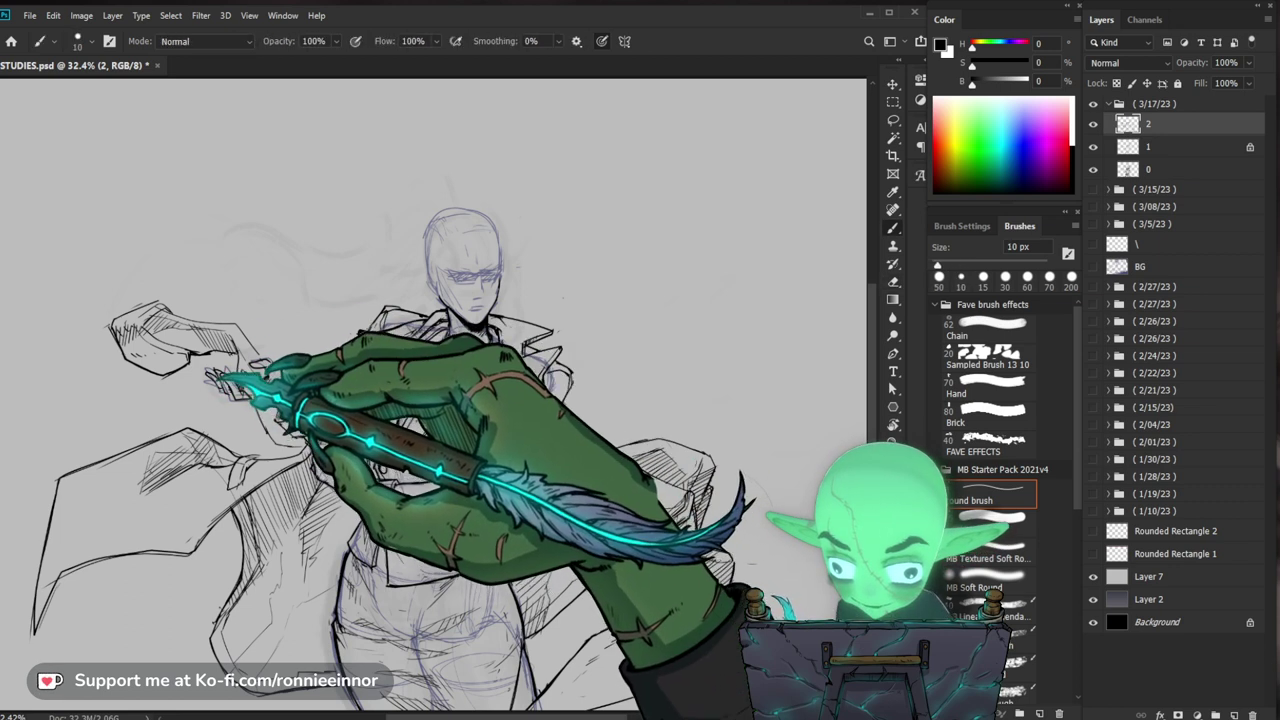
Step: Draw a slim cigarette held between the raised hand's fingers, extending past the fingertips
key("z")
left_click_drag(532, 237, 516, 236)
left_click_drag(224, 386, 232, 386)
key("b")
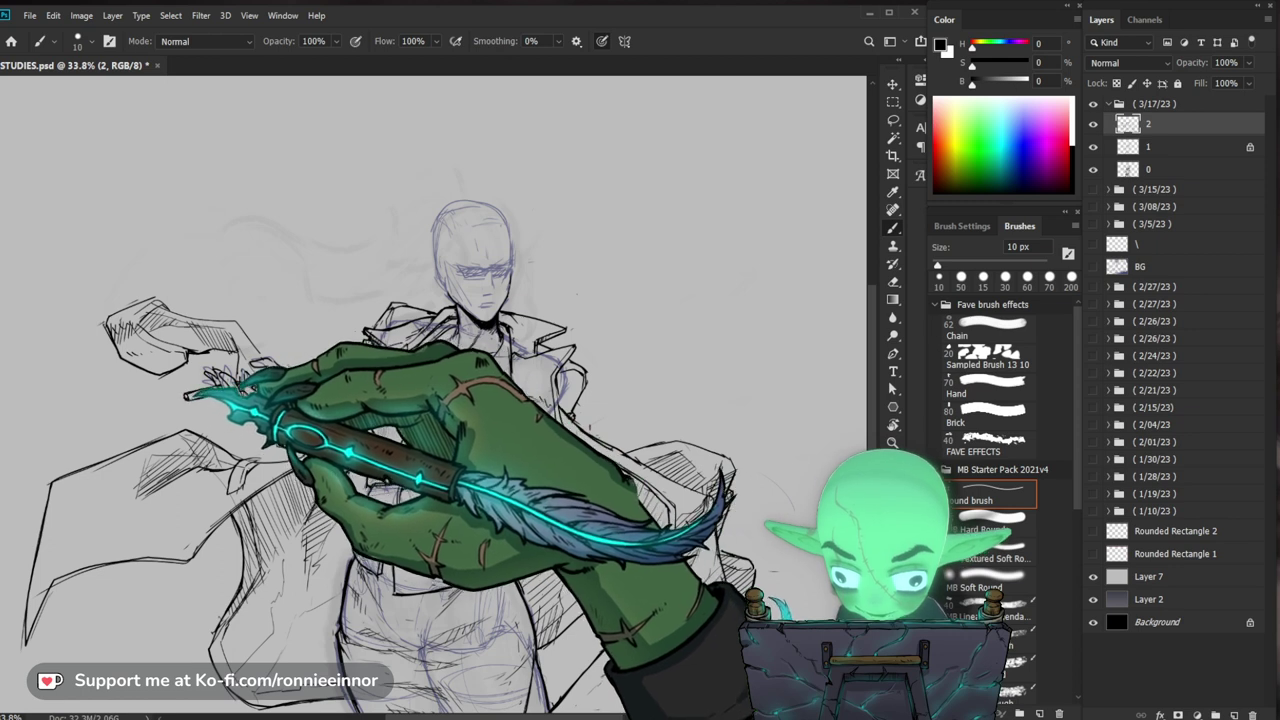
key("z")
left_click_drag(284, 398, 245, 442)
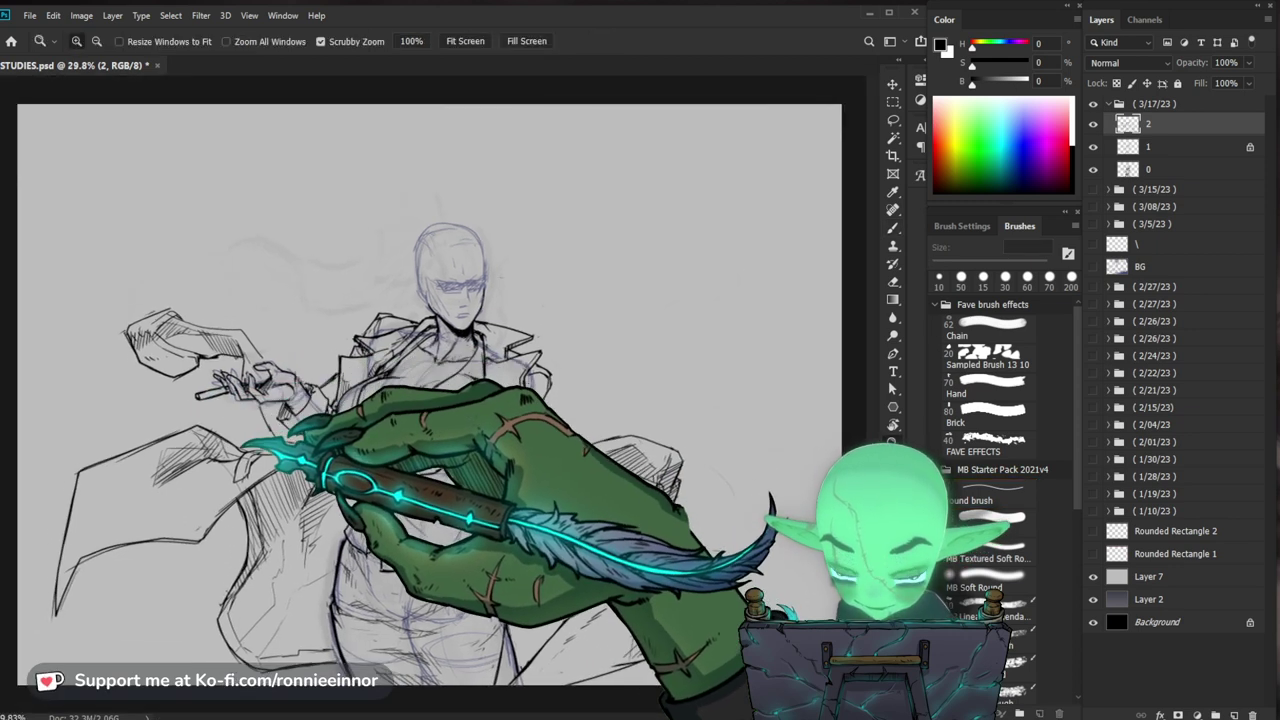
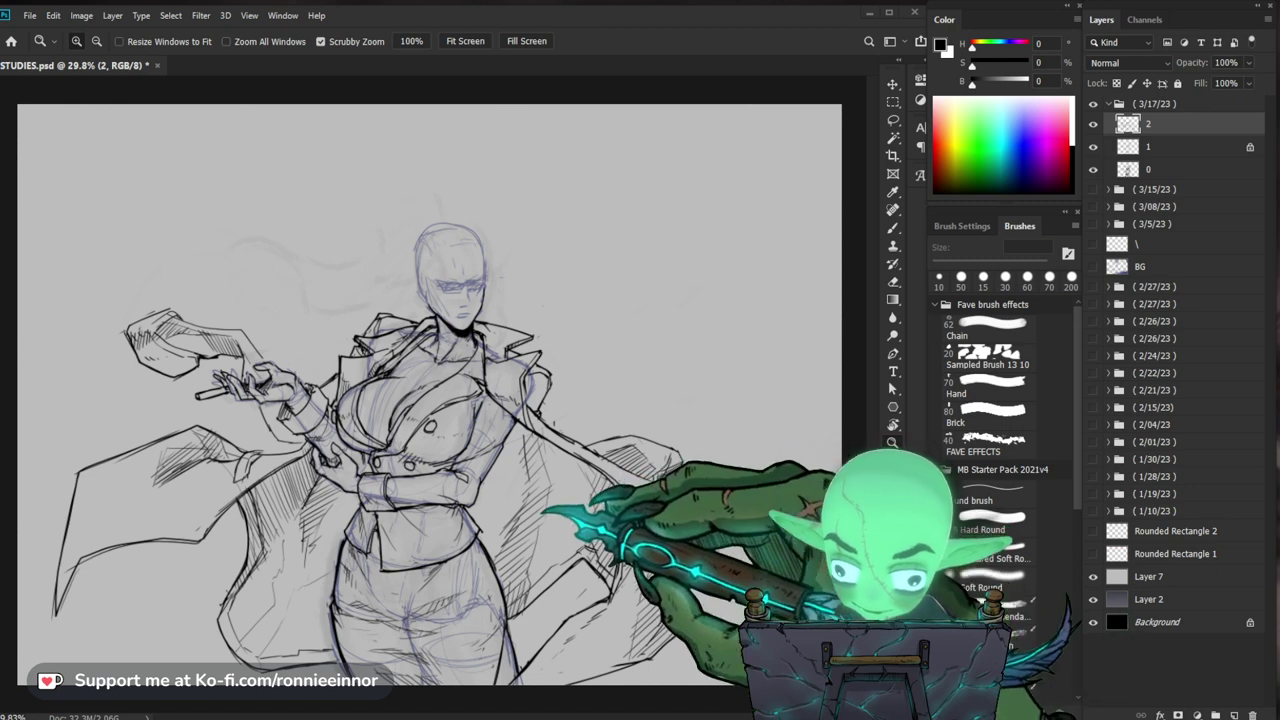
Step: Add short fold and shading strokes to the buttoned top around the chest and waist with the 10 px brush
left_click_drag(510, 438, 537, 434)
key("b")
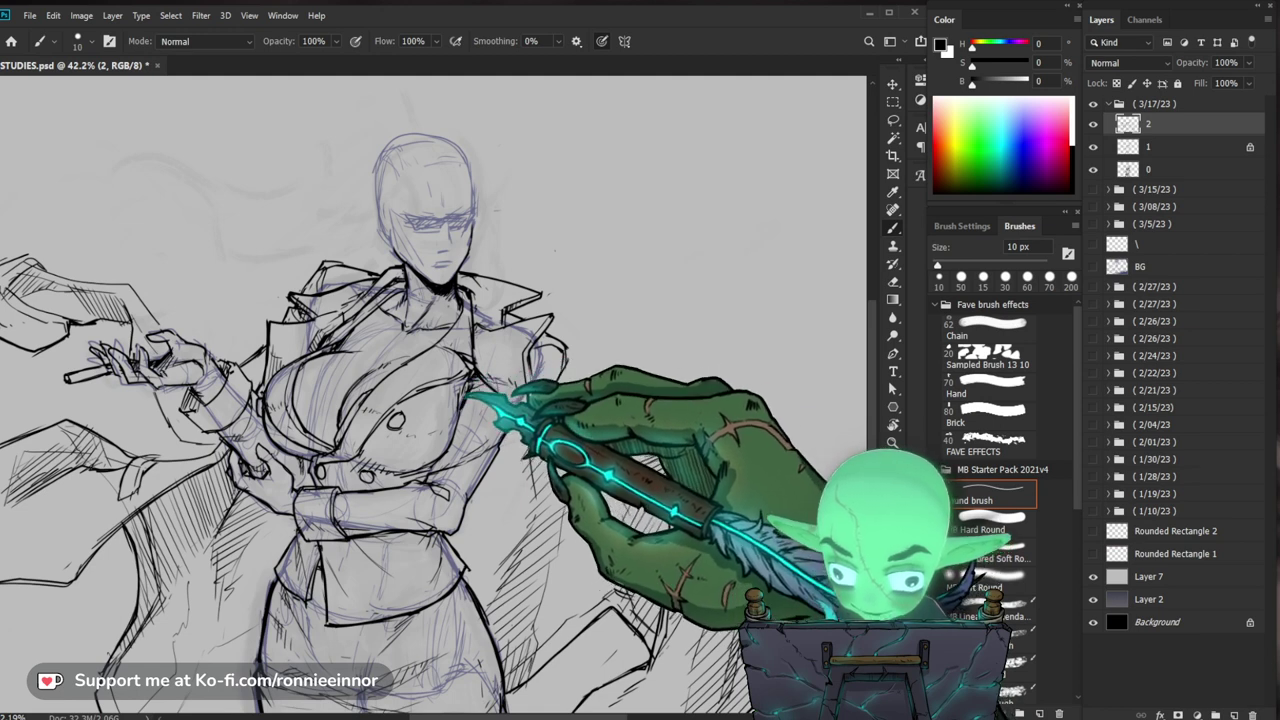
left_click_drag(632, 362, 590, 380)
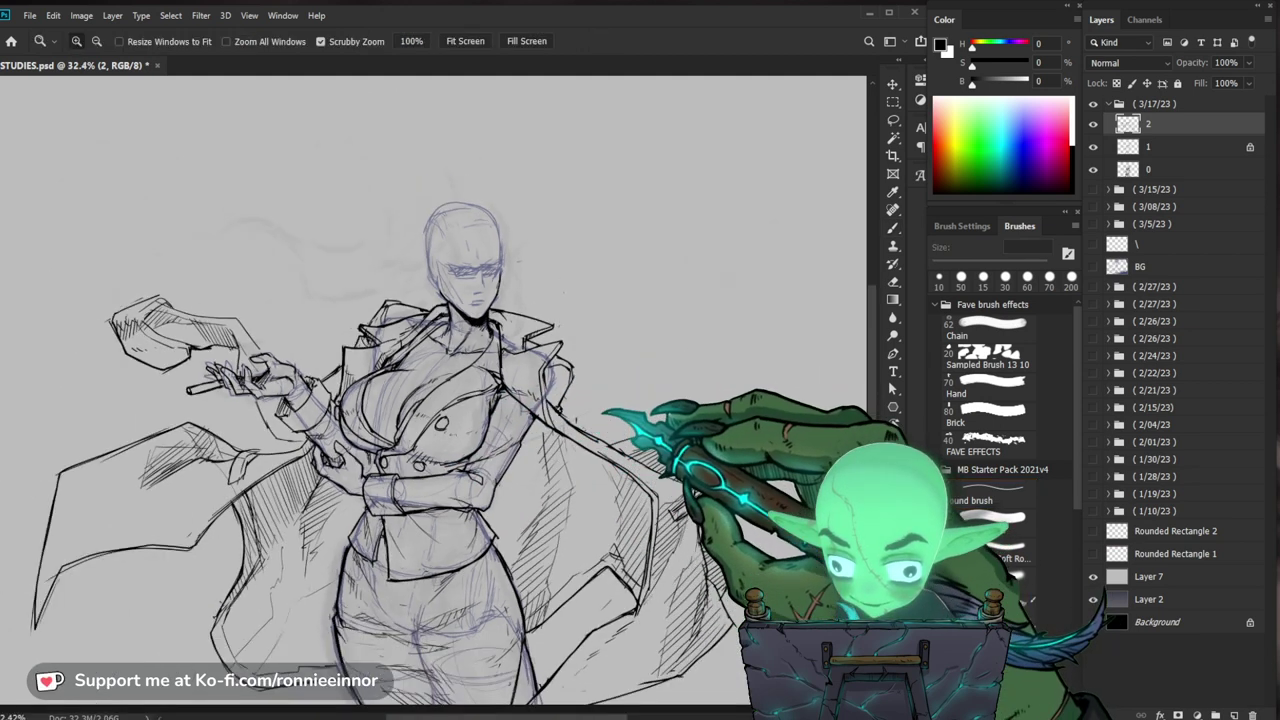
left_click_drag(470, 425, 510, 440)
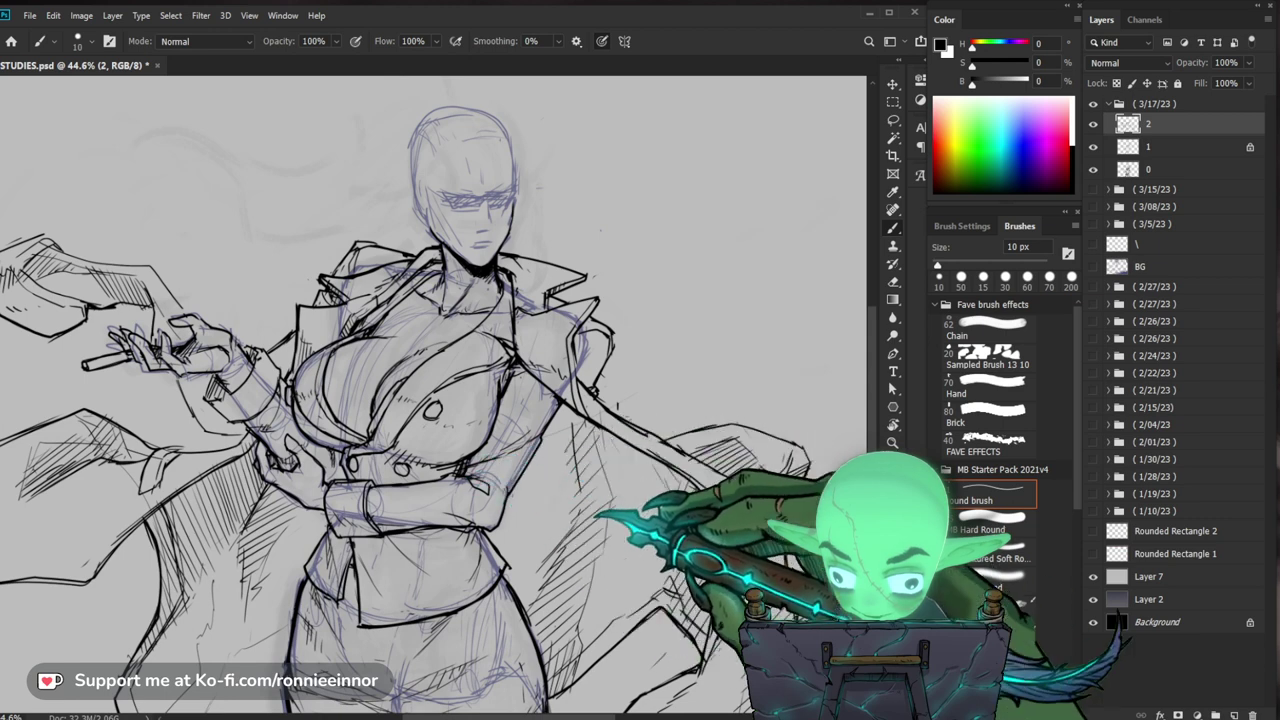
left_click_drag(600, 515, 588, 440)
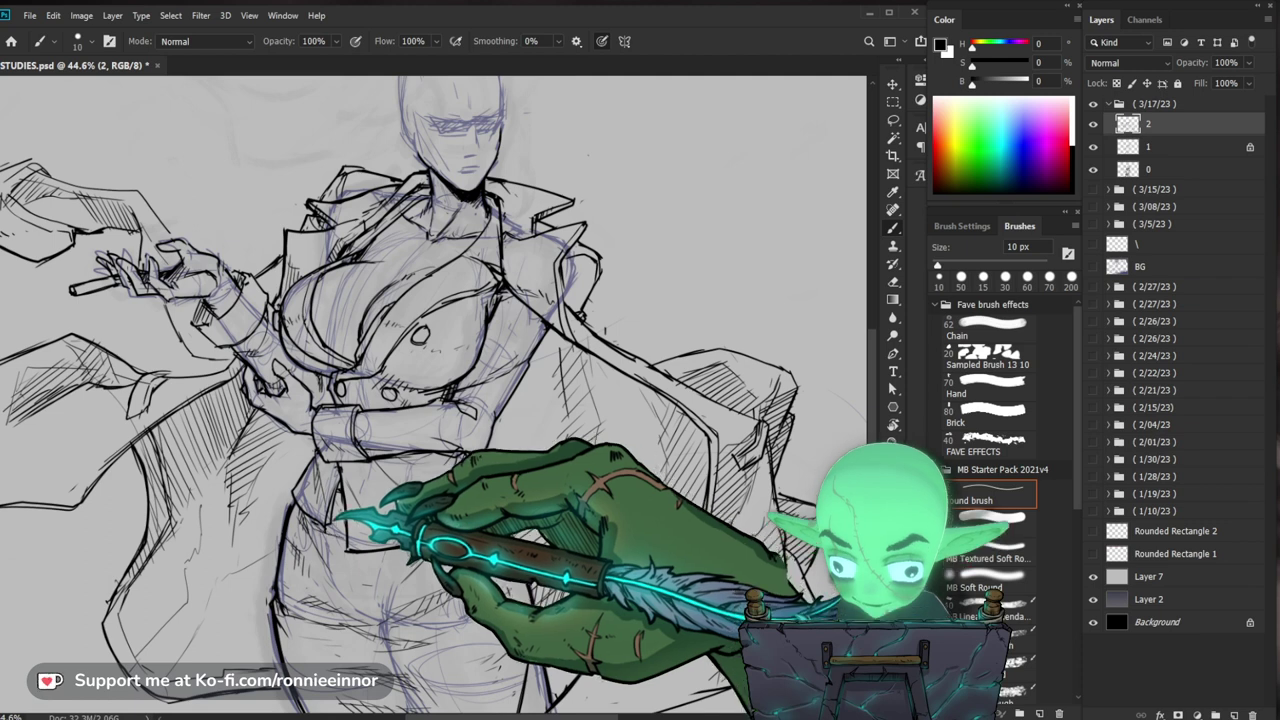
Step: Rework the trouser fold lines across the hips below the top's hem, alternating the 50 px eraser and 10 px brush
key("z")
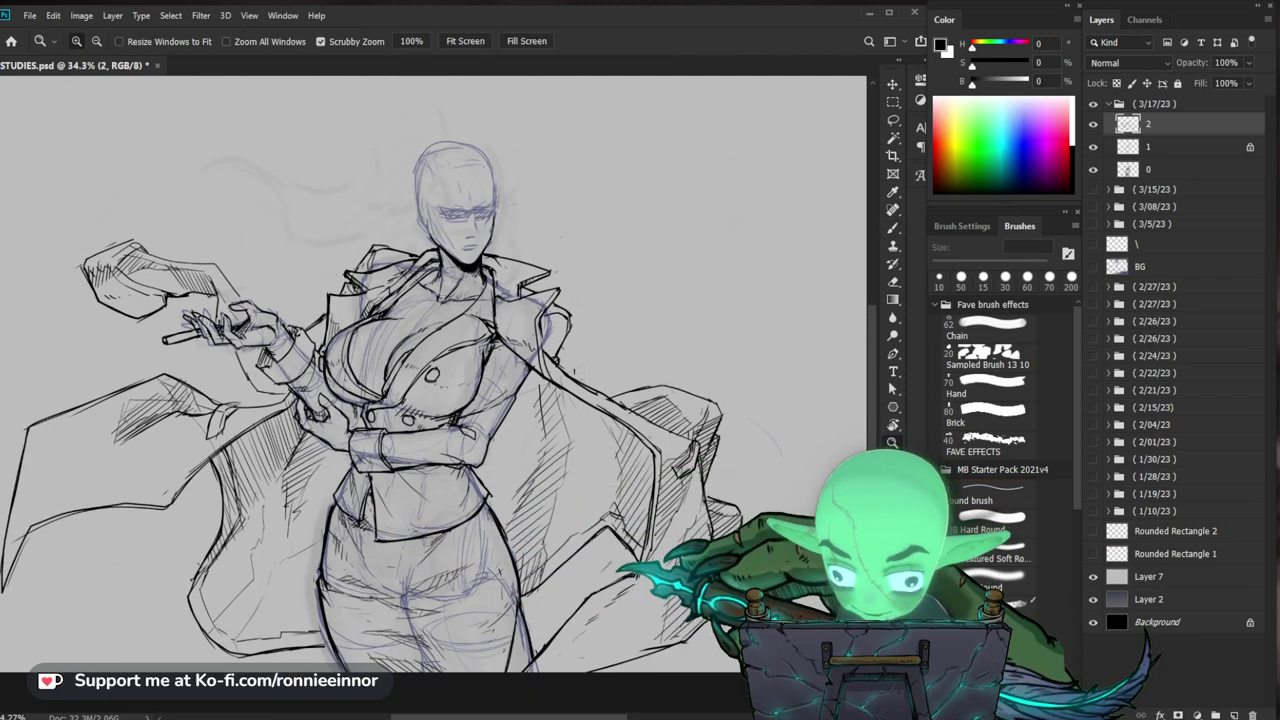
left_click_drag(440, 515, 482, 513)
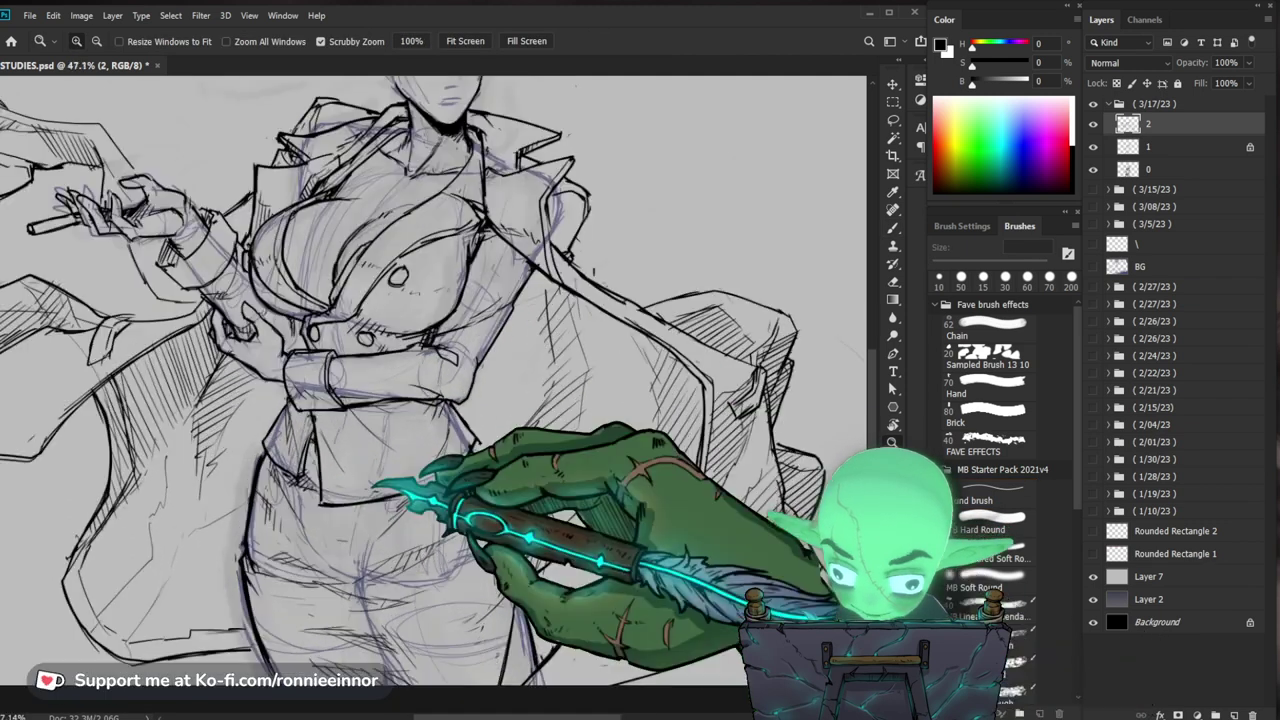
key("b")
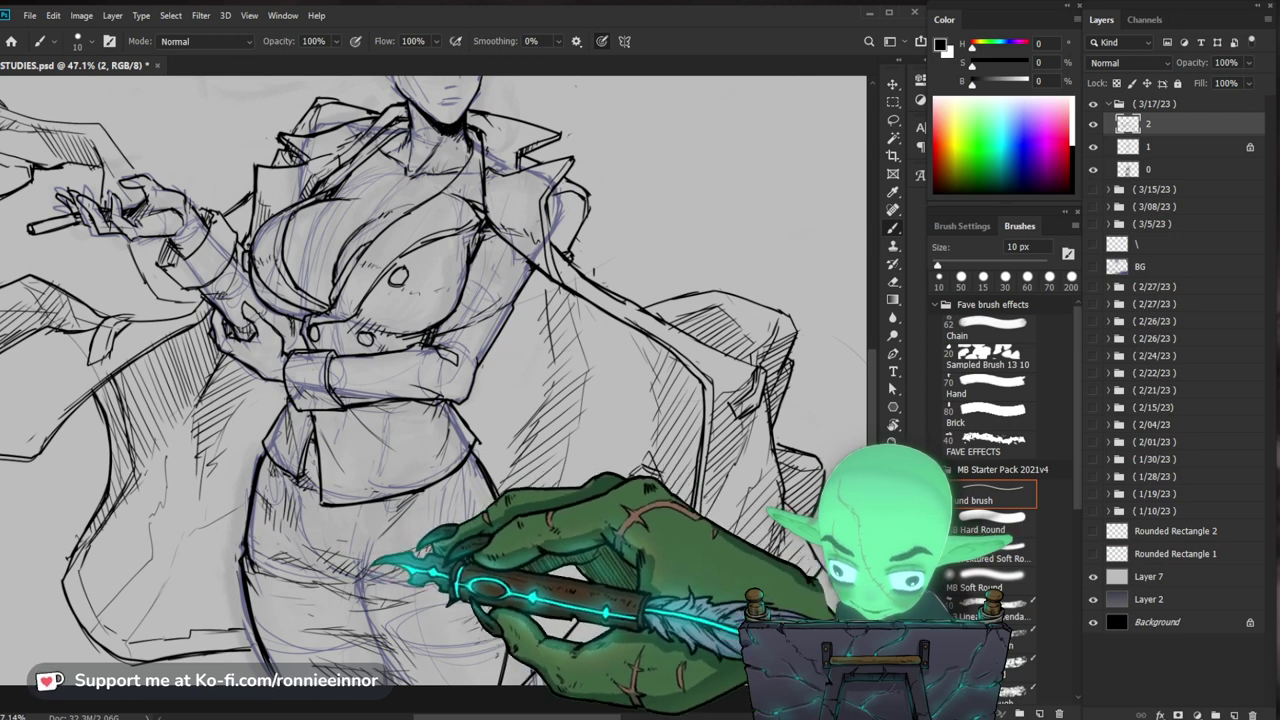
key("e")
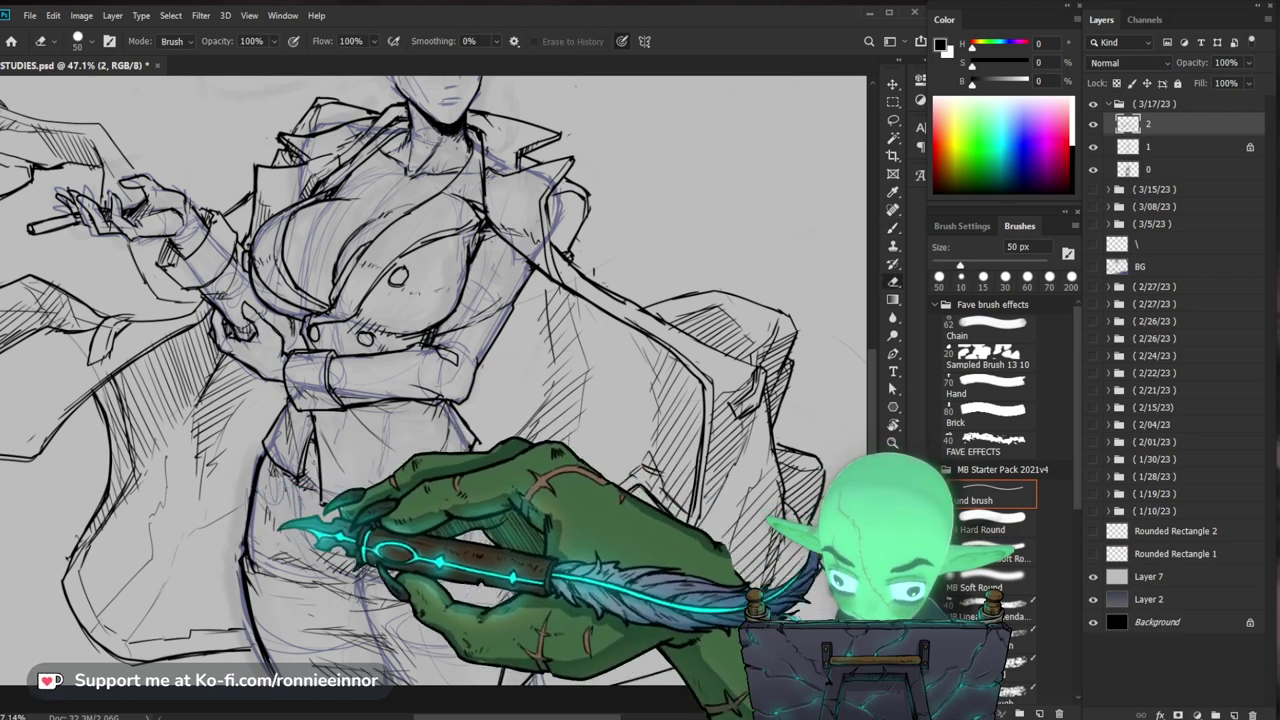
key("b")
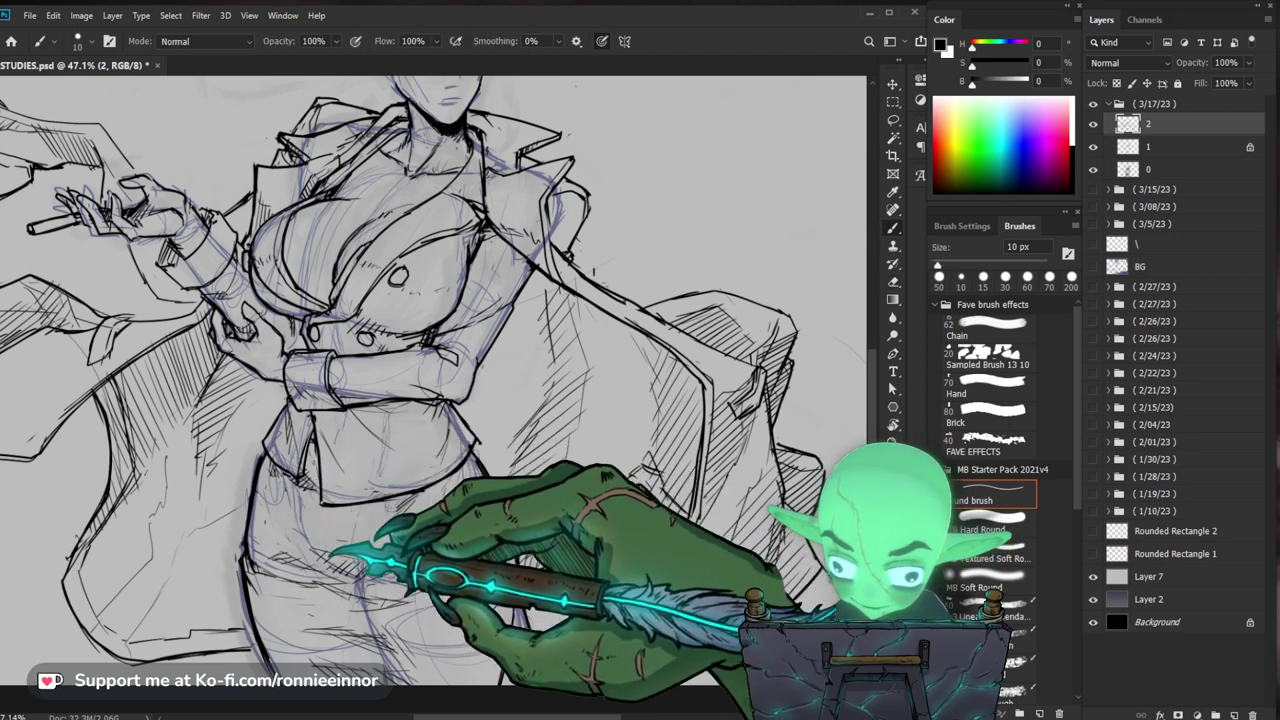
scroll(430, 350, "down", 3)
key("e")
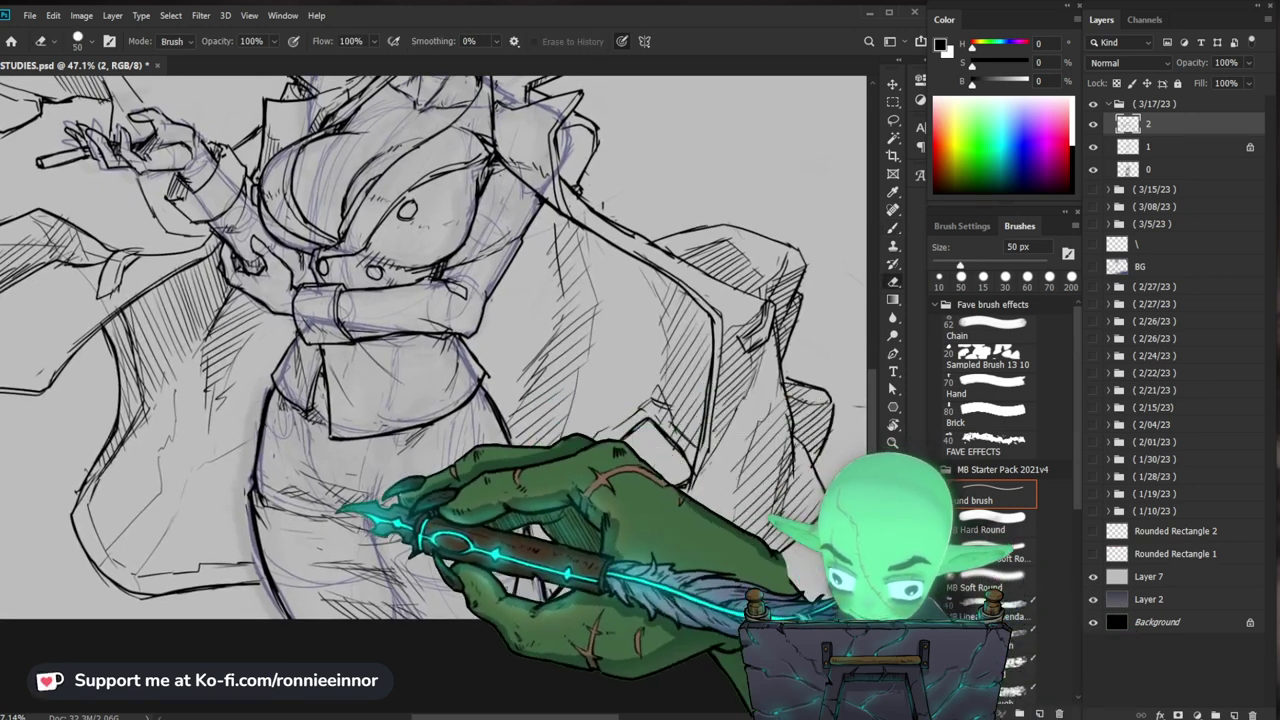
key("b")
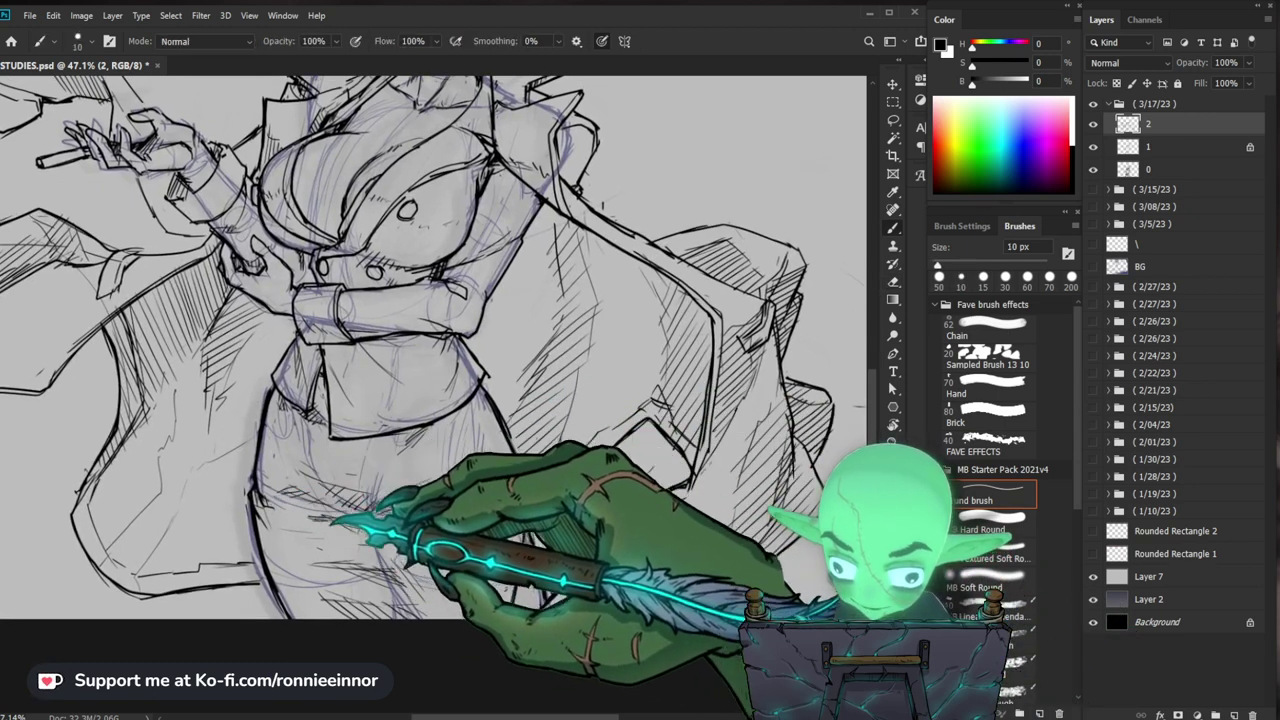
Step: Refine the crease strokes around the trousers' crotch and inner thighs, erasing stray marks and redrawing them
left_click_drag(430, 350, 406, 336)
key("e")
key("b")
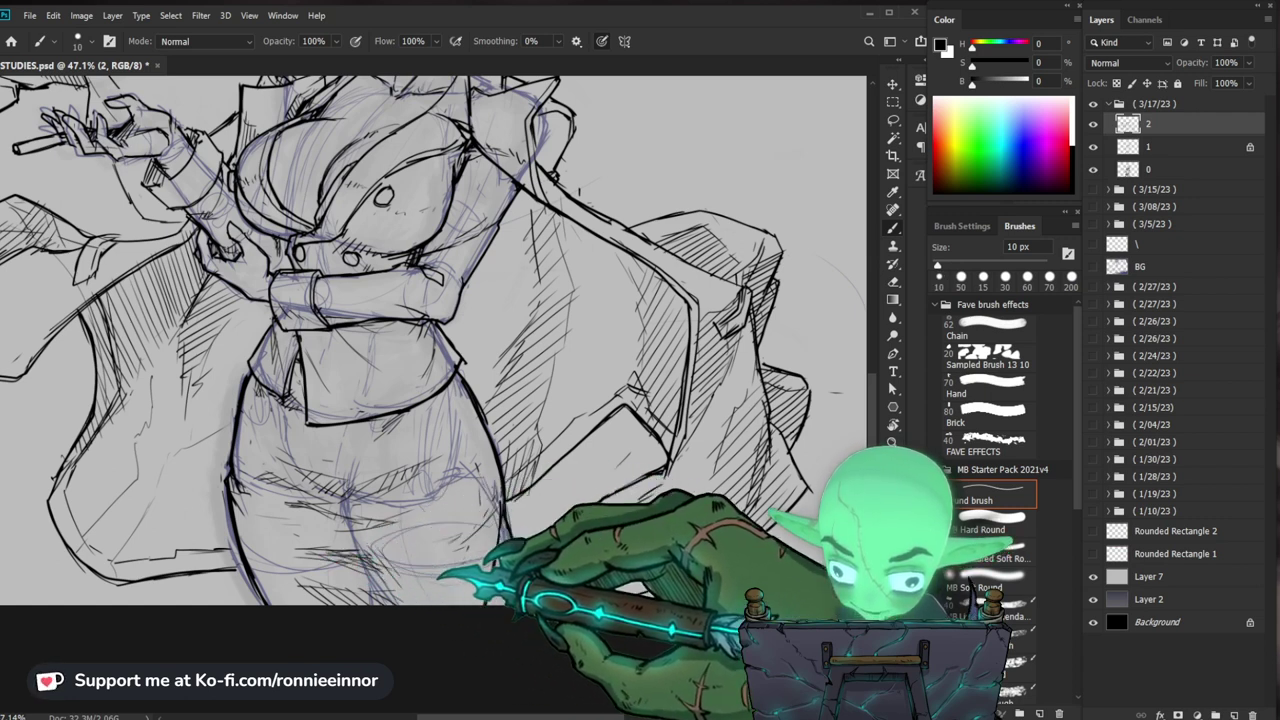
key("e")
key("b")
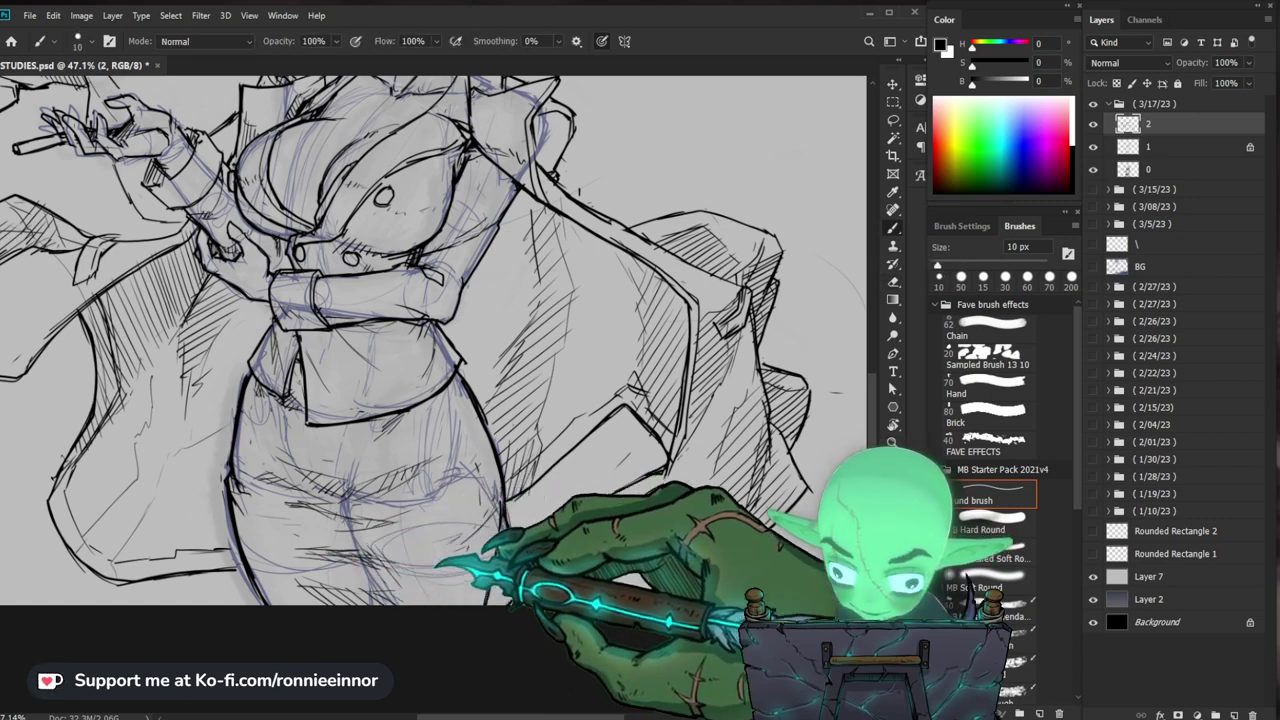
key("e")
key("b")
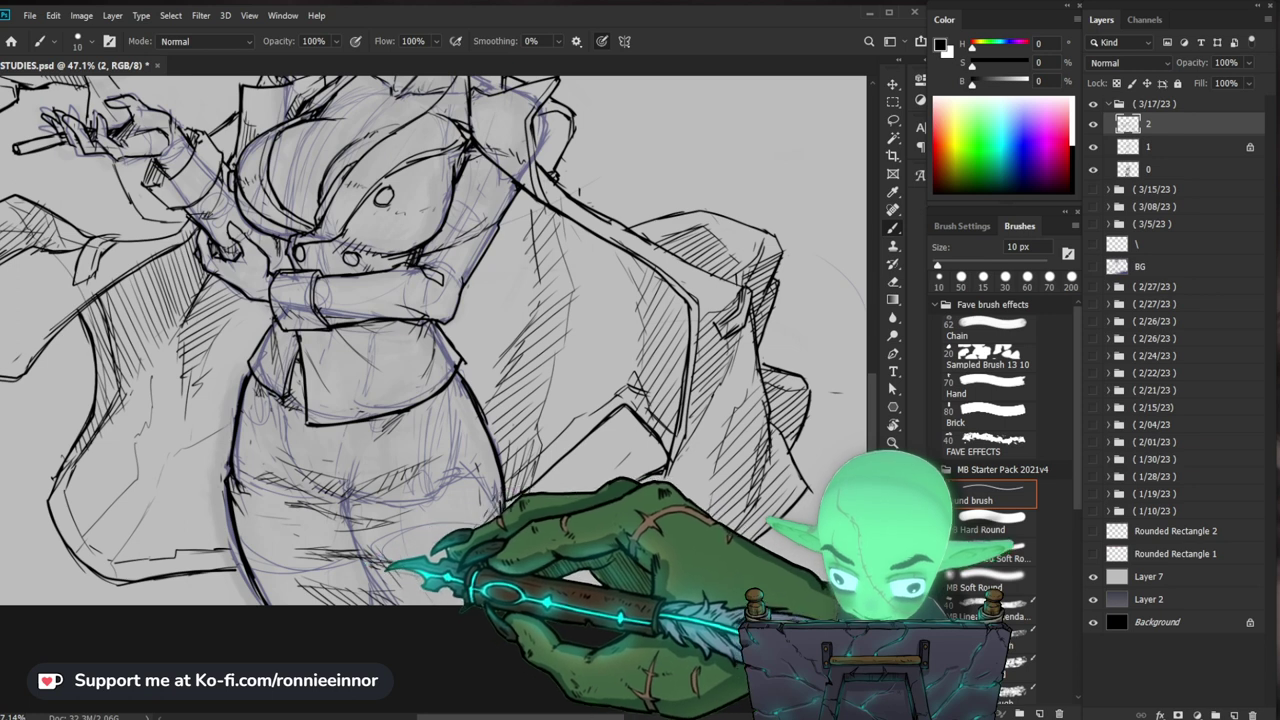
Step: Strengthen the trousers' outer thigh contour beside the coat lining and add small fold marks there
key("z")
left_click_drag(386, 552, 330, 552)
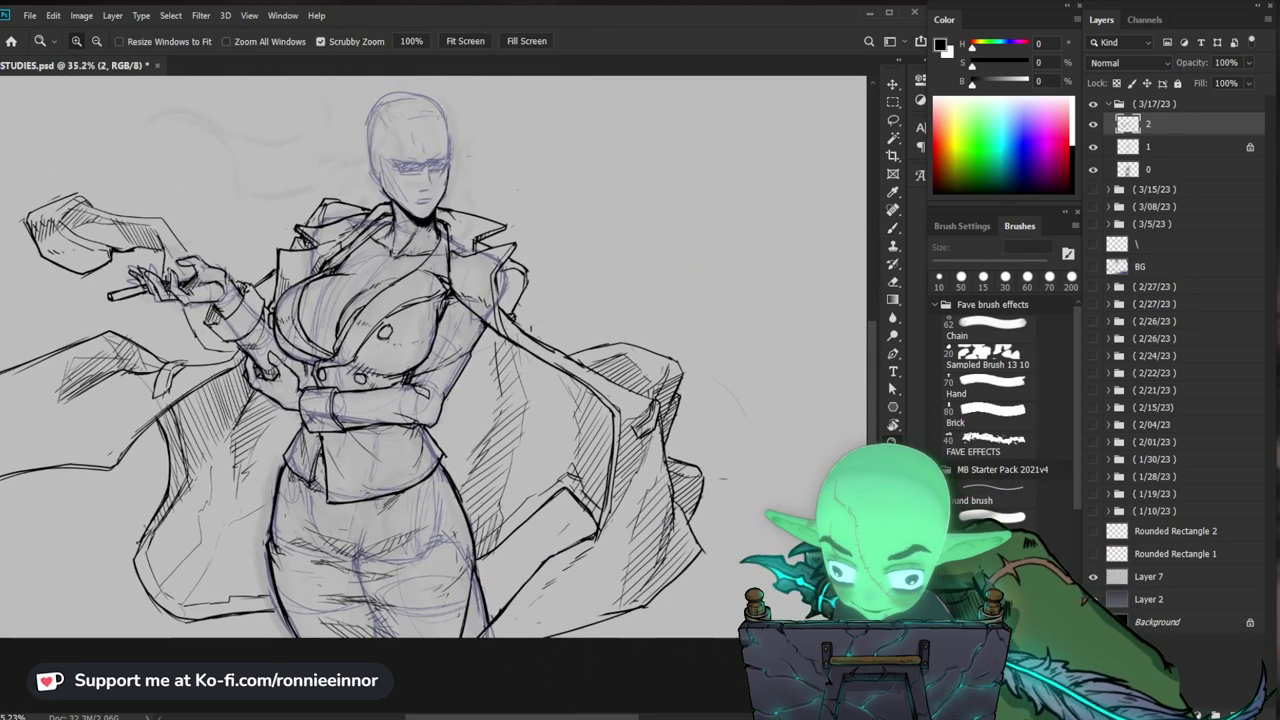
left_click_drag(498, 628, 556, 628)
key("b")
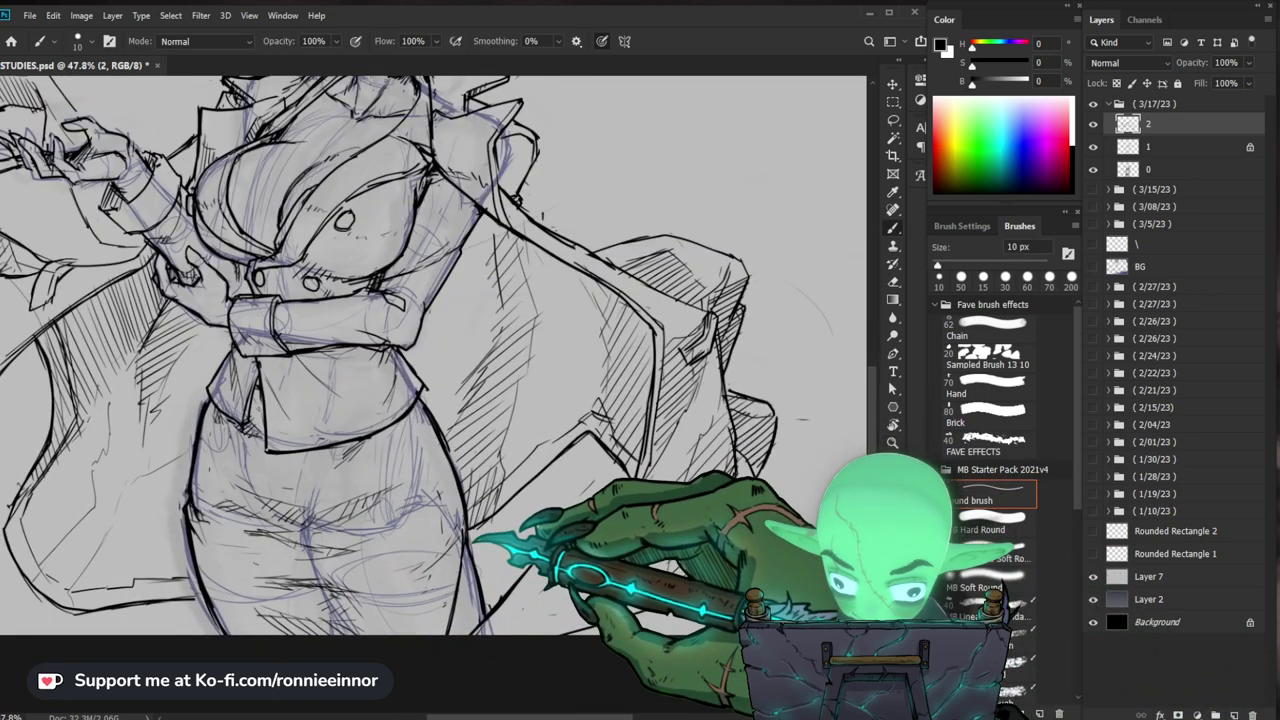
key("z")
left_click_drag(474, 540, 422, 540)
key("b")
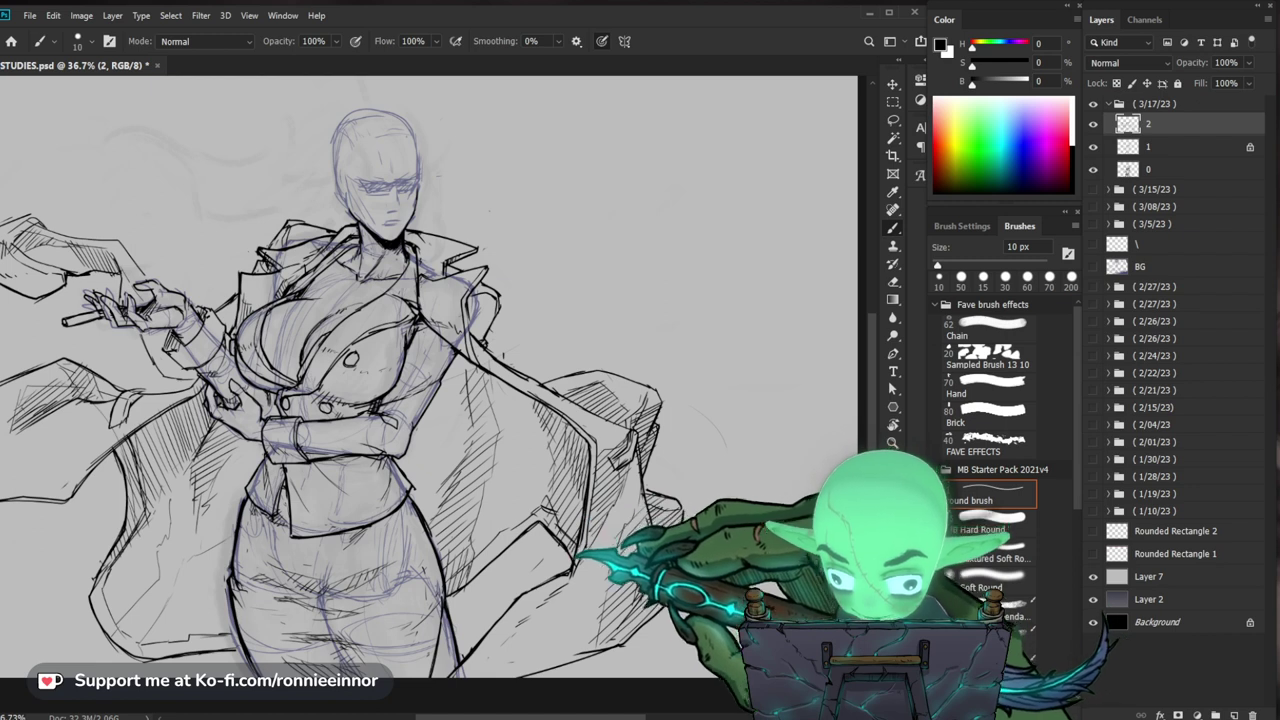
Step: Shade the cuff opening and wristband of the raised arm's sleeve with solid black strokes
key("z")
left_click_drag(500, 420, 448, 420)
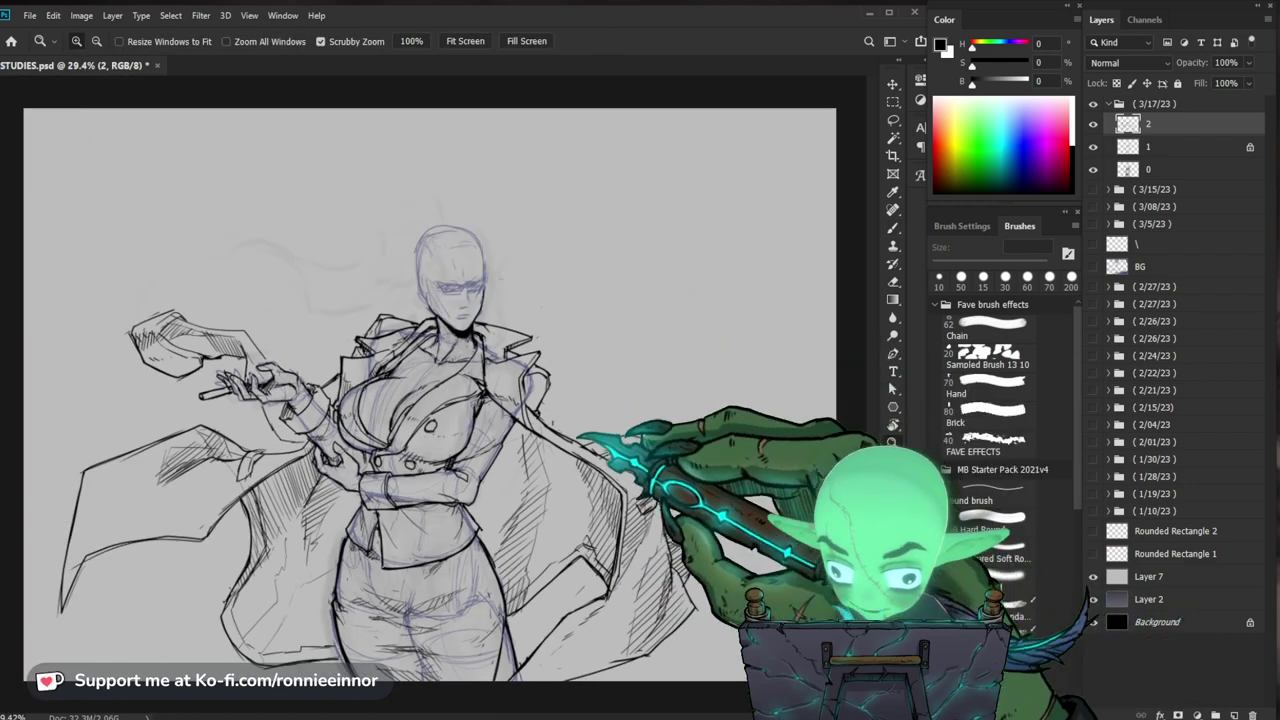
scroll(563, 454, "up", 1)
scroll(245, 397, "up", 2)
key("b")
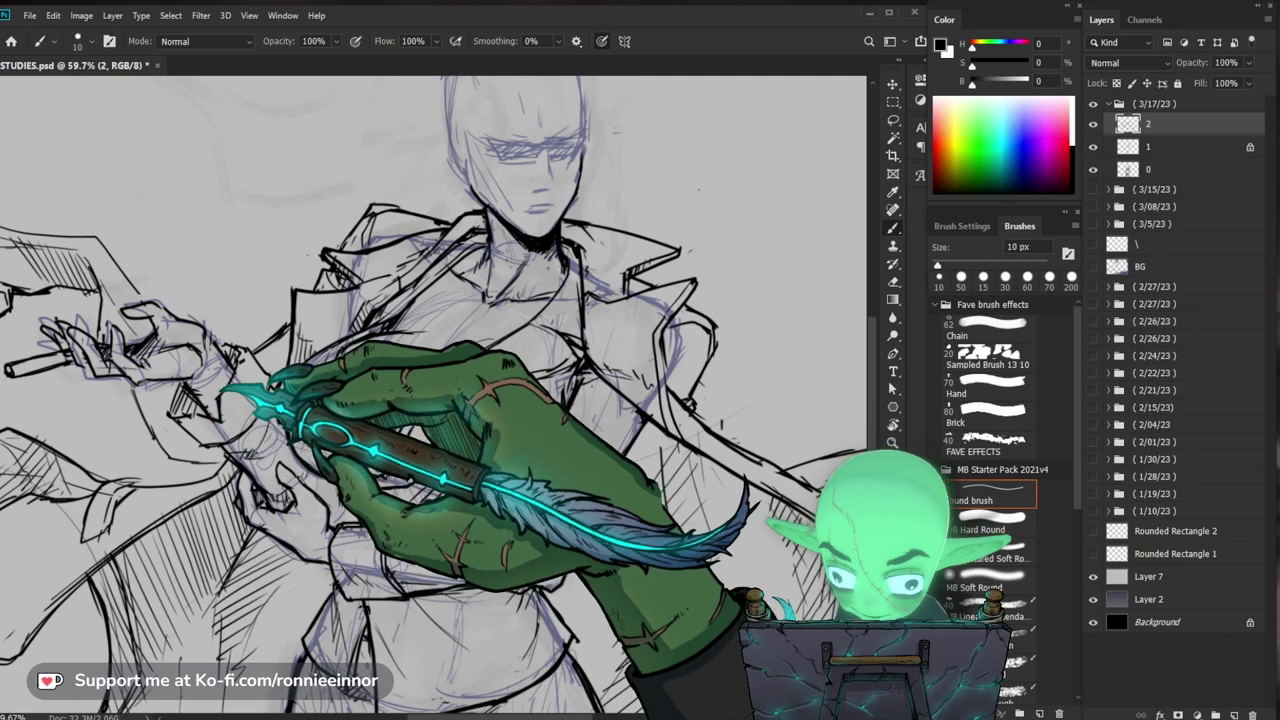
left_click_drag(218, 395, 180, 412)
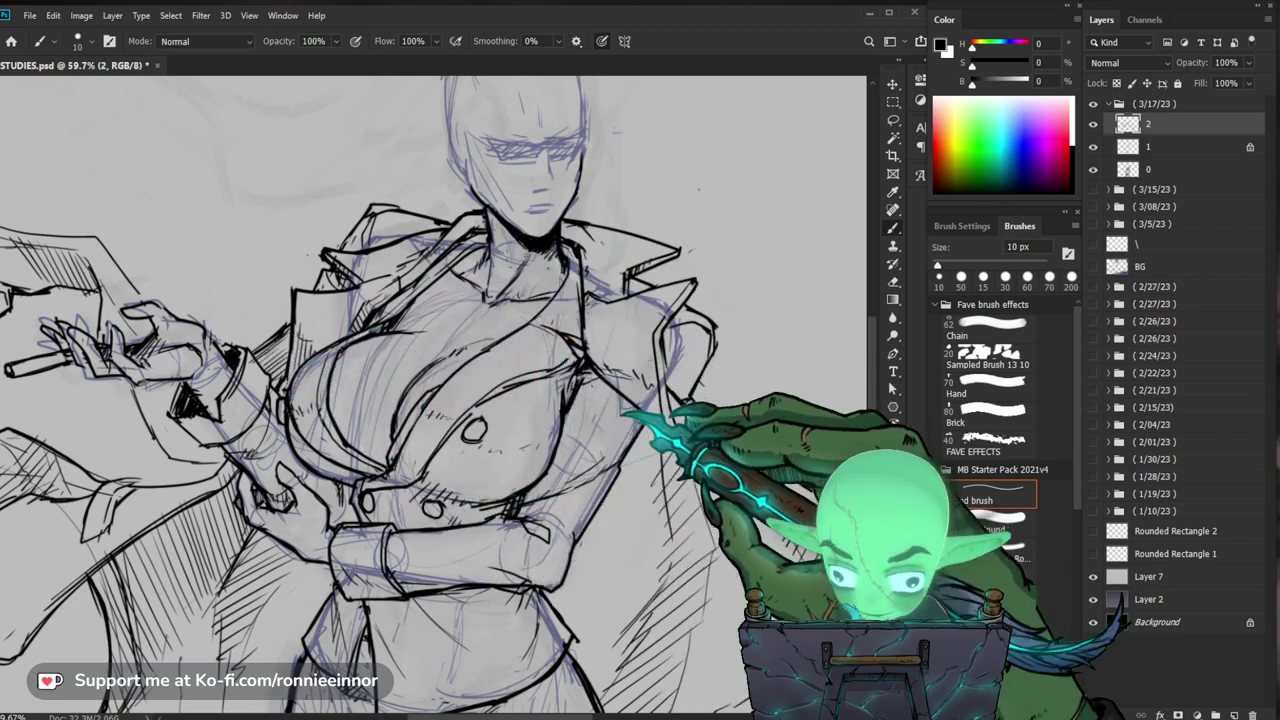
left_click_drag(620, 405, 692, 502)
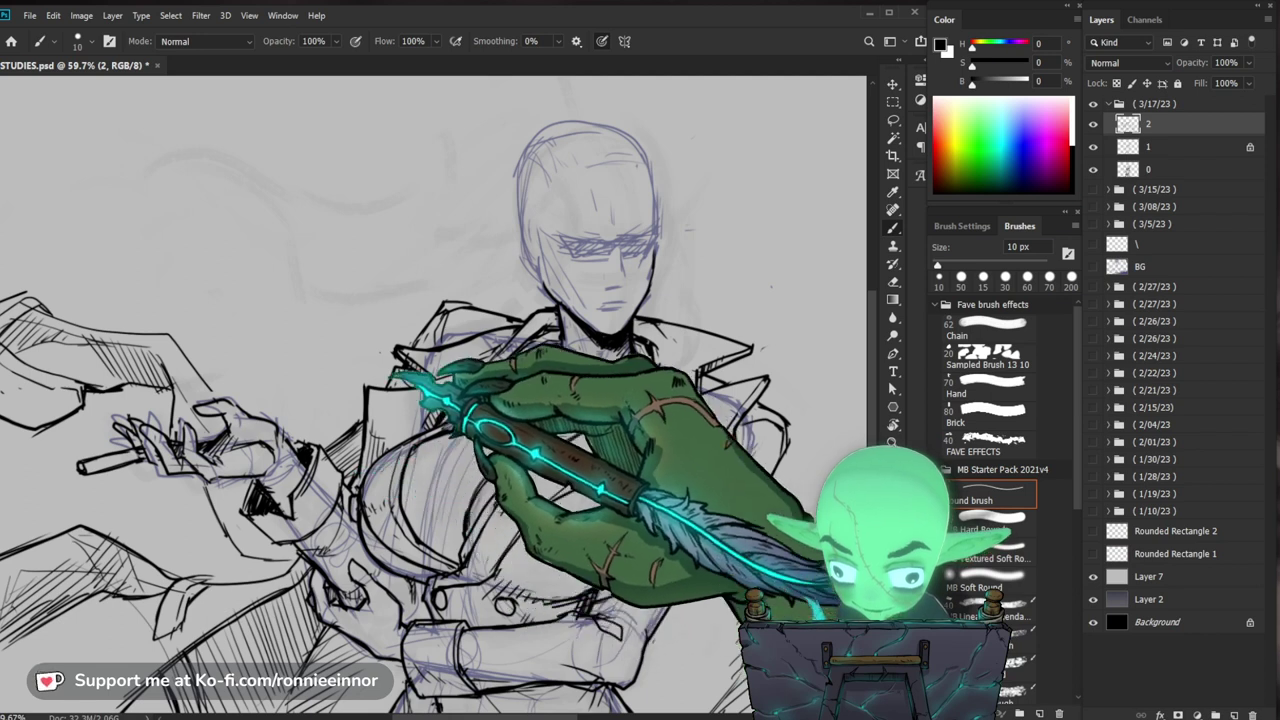
Step: Rework the raised hand's thumb and palm contours and darken the gap beneath the index finger
left_click_drag(182, 384, 265, 390)
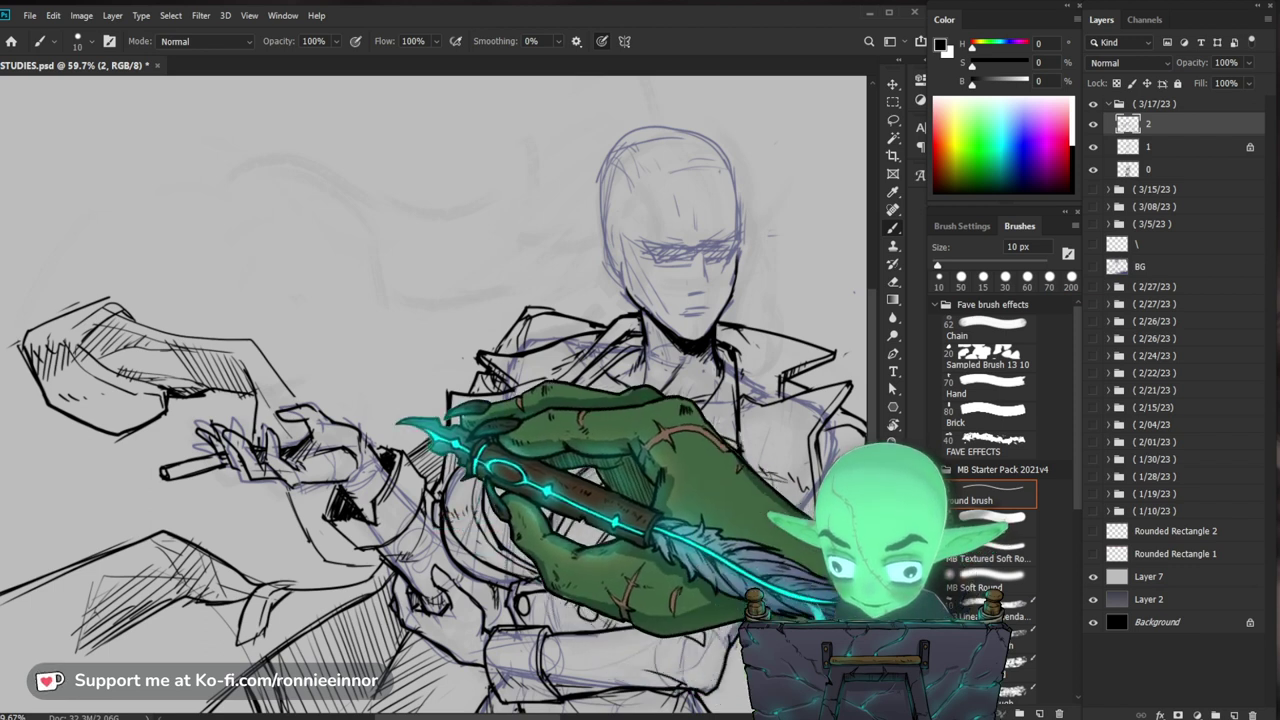
left_click_drag(316, 391, 342, 405)
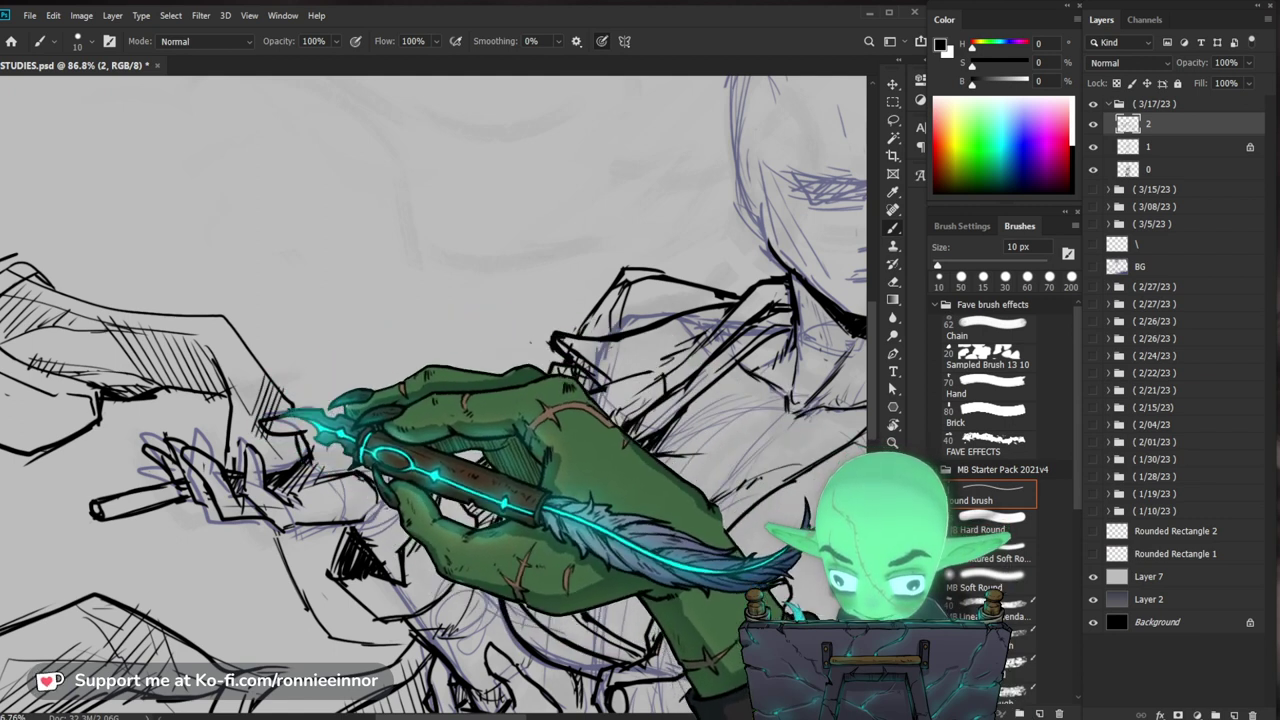
key("e")
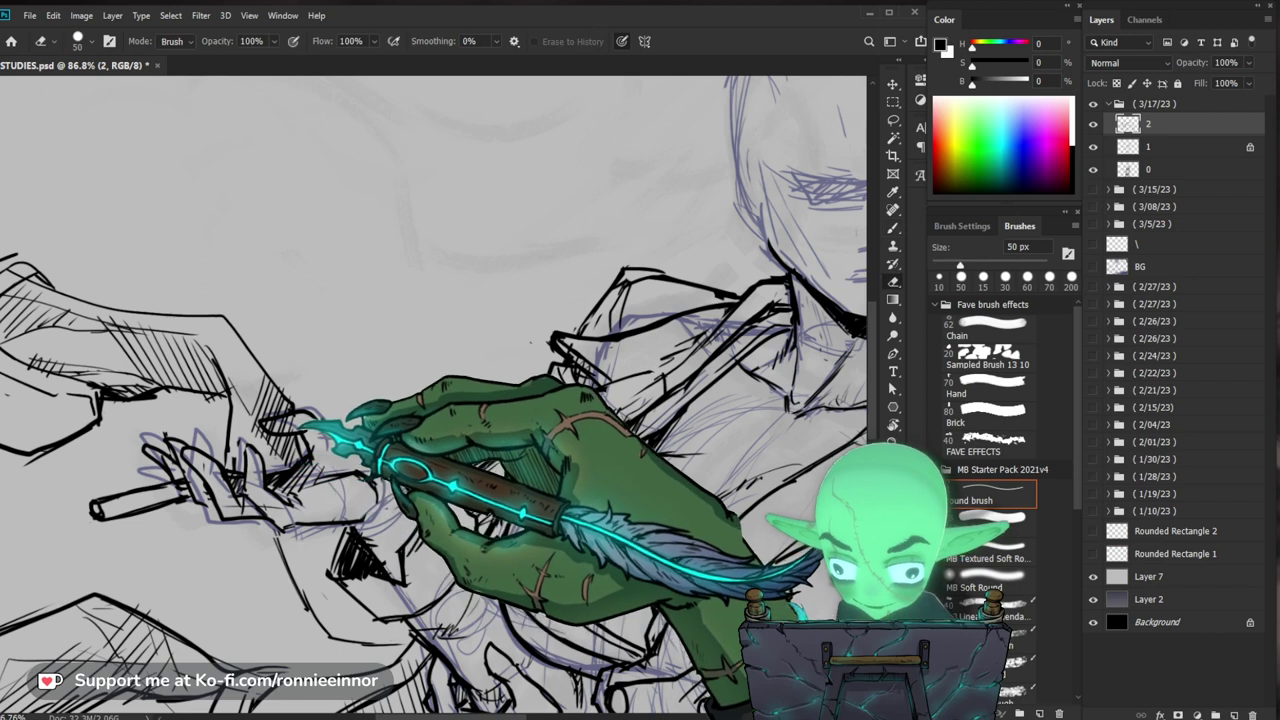
key("b")
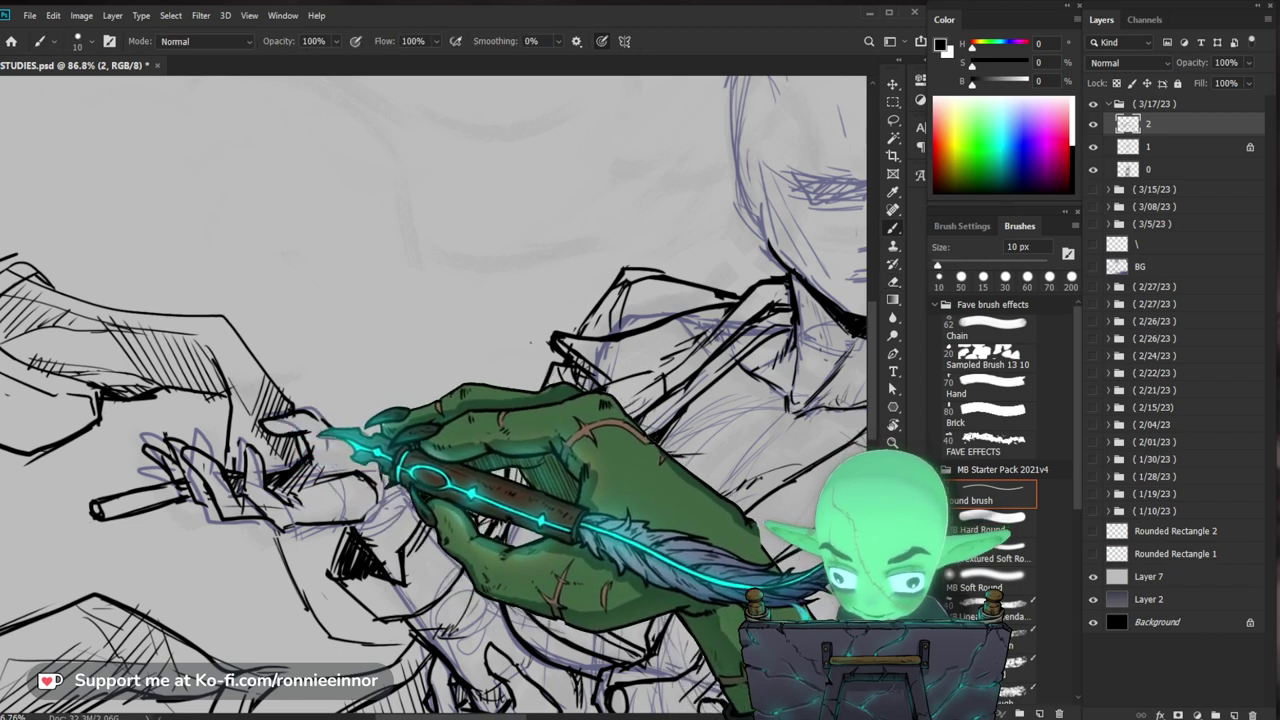
key("e")
key("b")
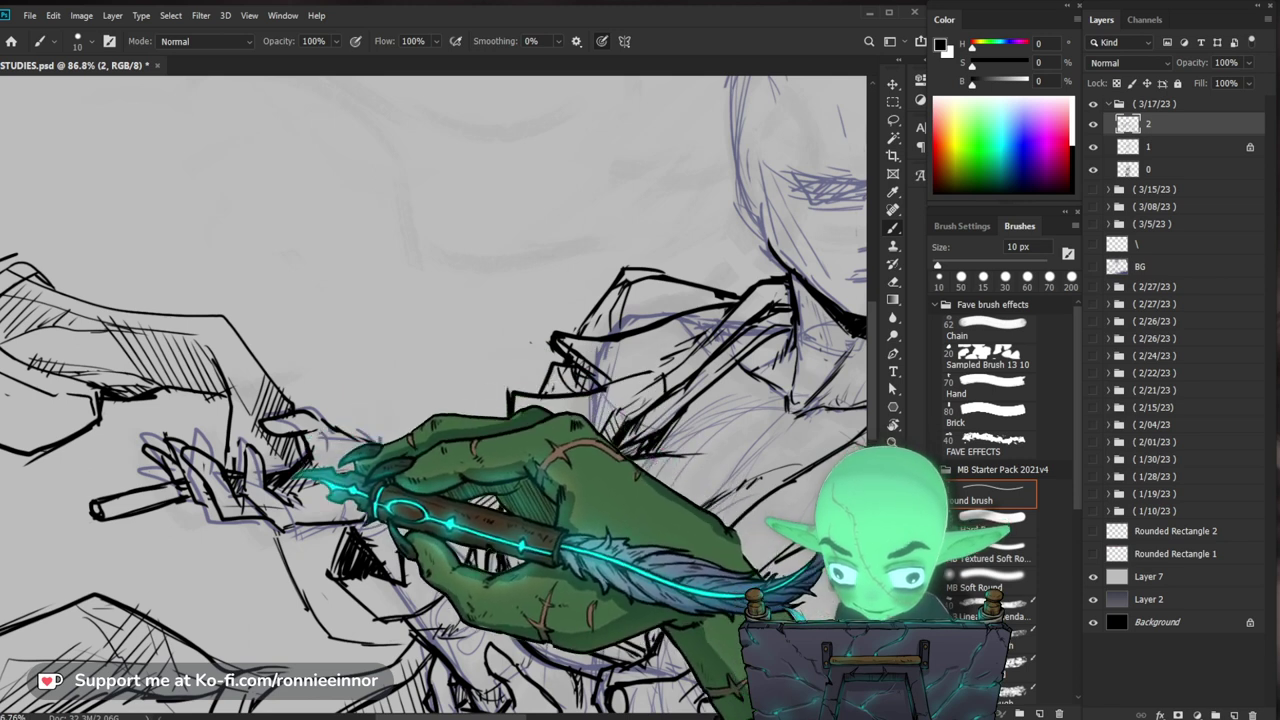
Step: Clean up and redraw the fingertips of the raised hand around the cigarette
left_click_drag(519, 459, 514, 437)
key("e")
left_click_drag(200, 436, 186, 432)
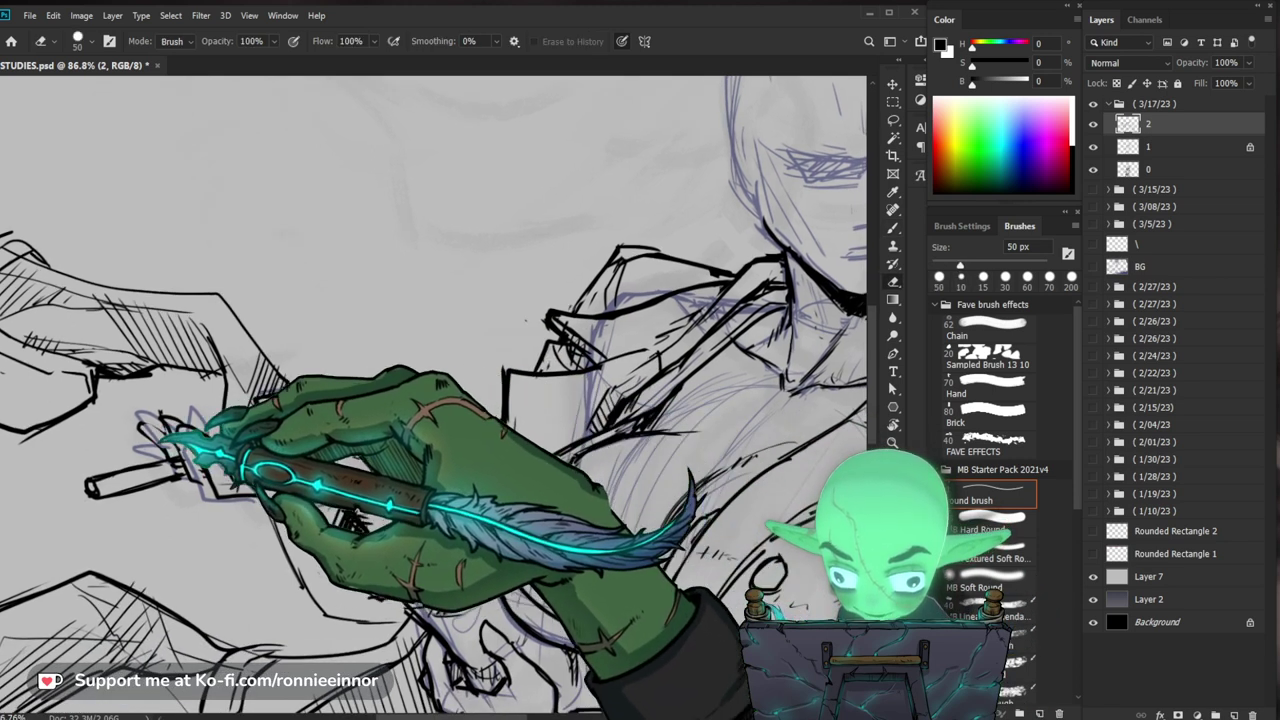
key("b")
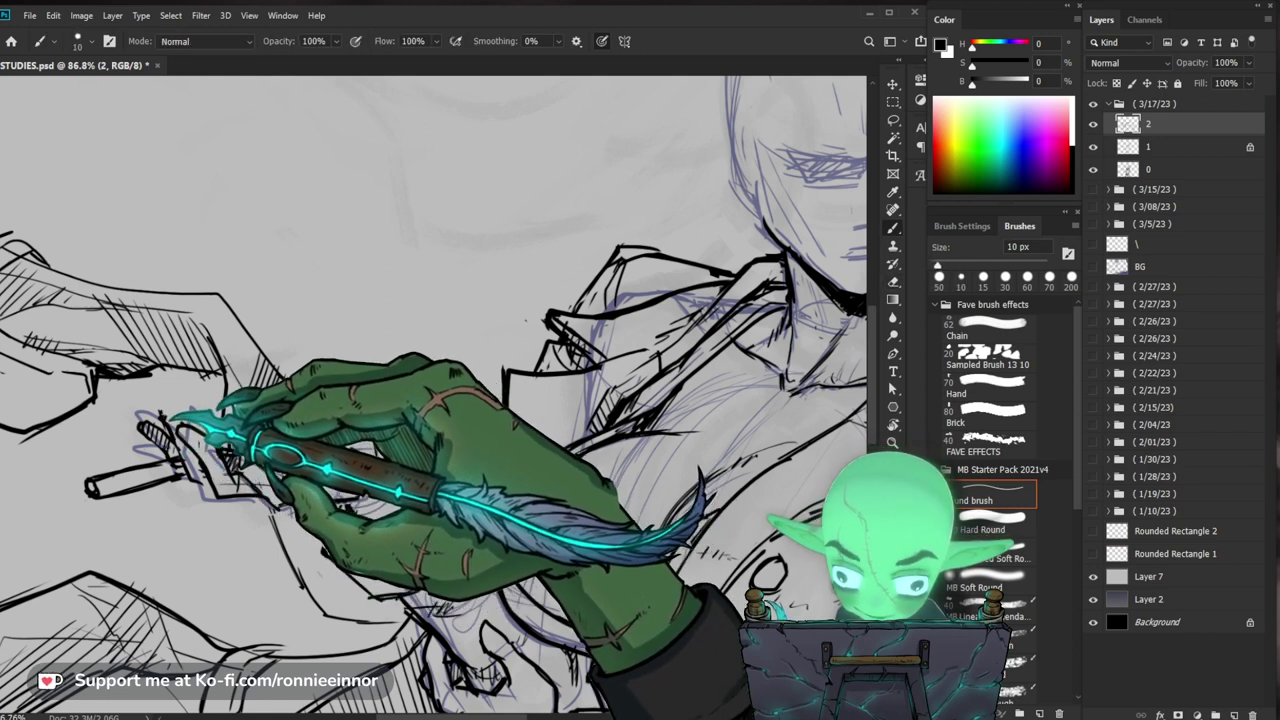
Step: Draw two small round buttons on the top's front beneath the bust and tidy the overlap lines around them
key("z")
left_click_drag(388, 412, 338, 498)
mouse_move(604, 550)
left_mouse_down()
mouse_move(612, 538)
mouse_move(585, 478)
left_mouse_up()
left_click_drag(390, 442, 415, 447)
key("b")
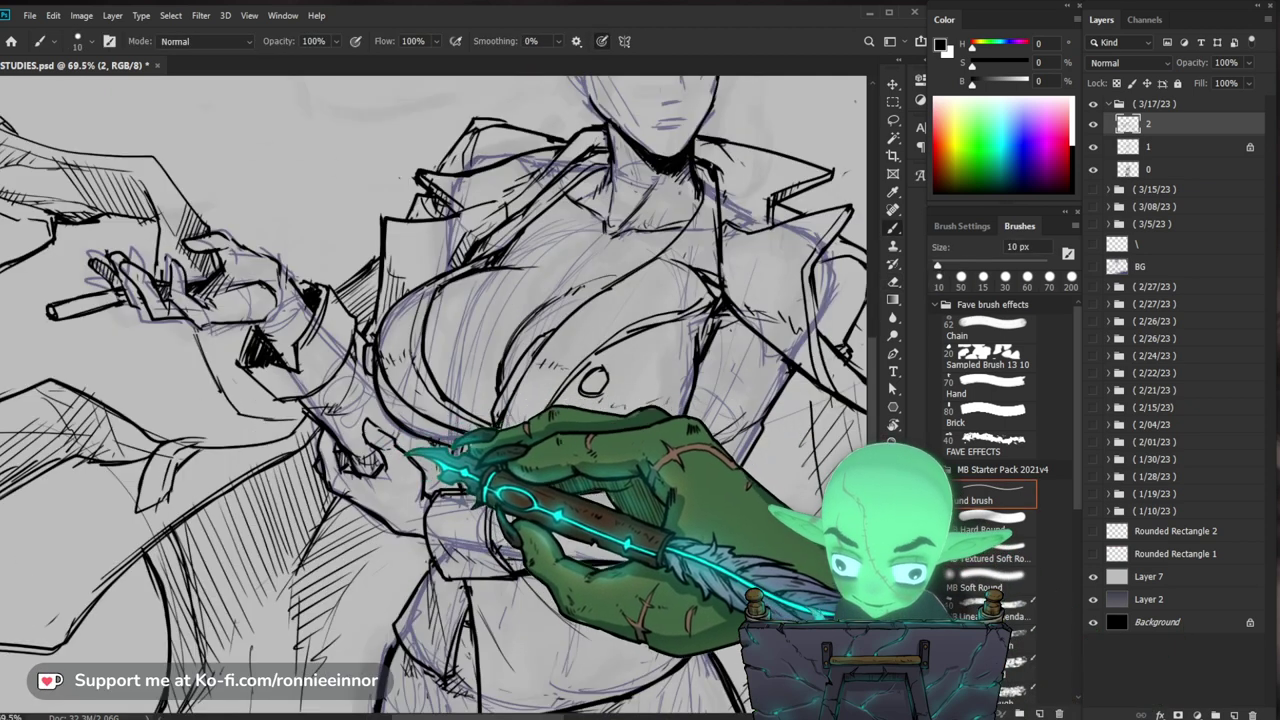
left_click_drag(563, 484, 572, 511)
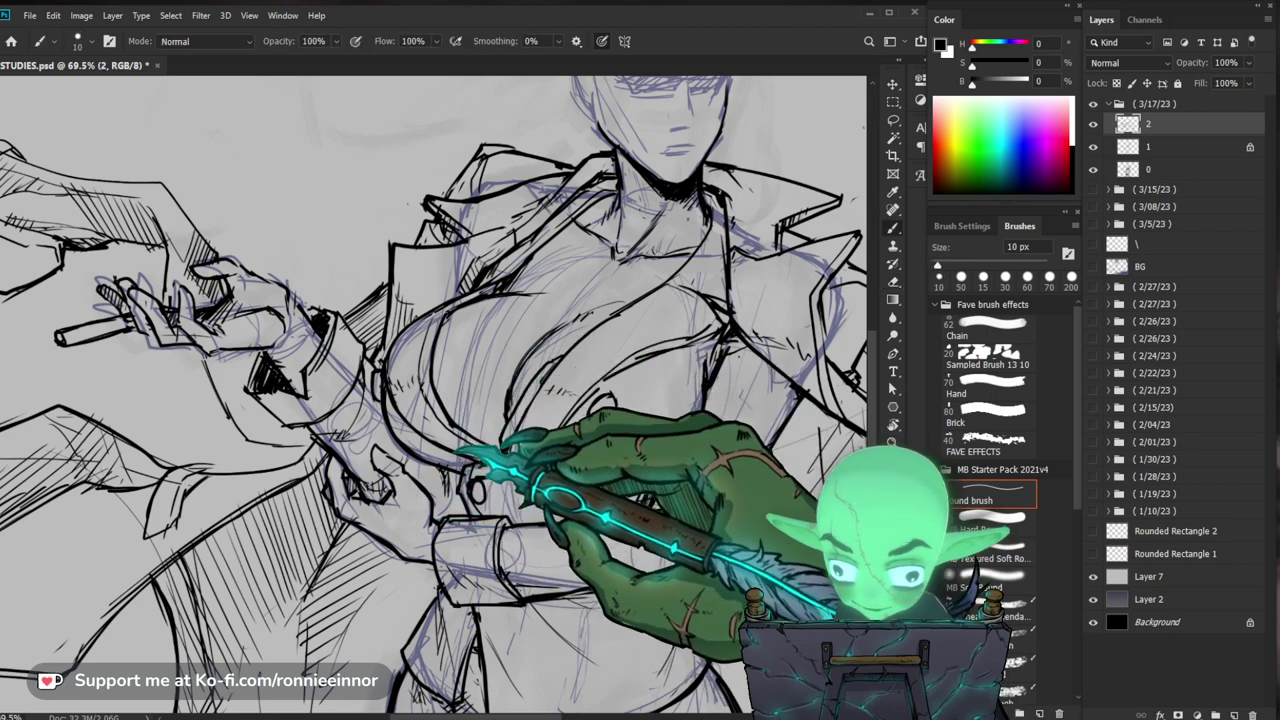
key("e")
key("b")
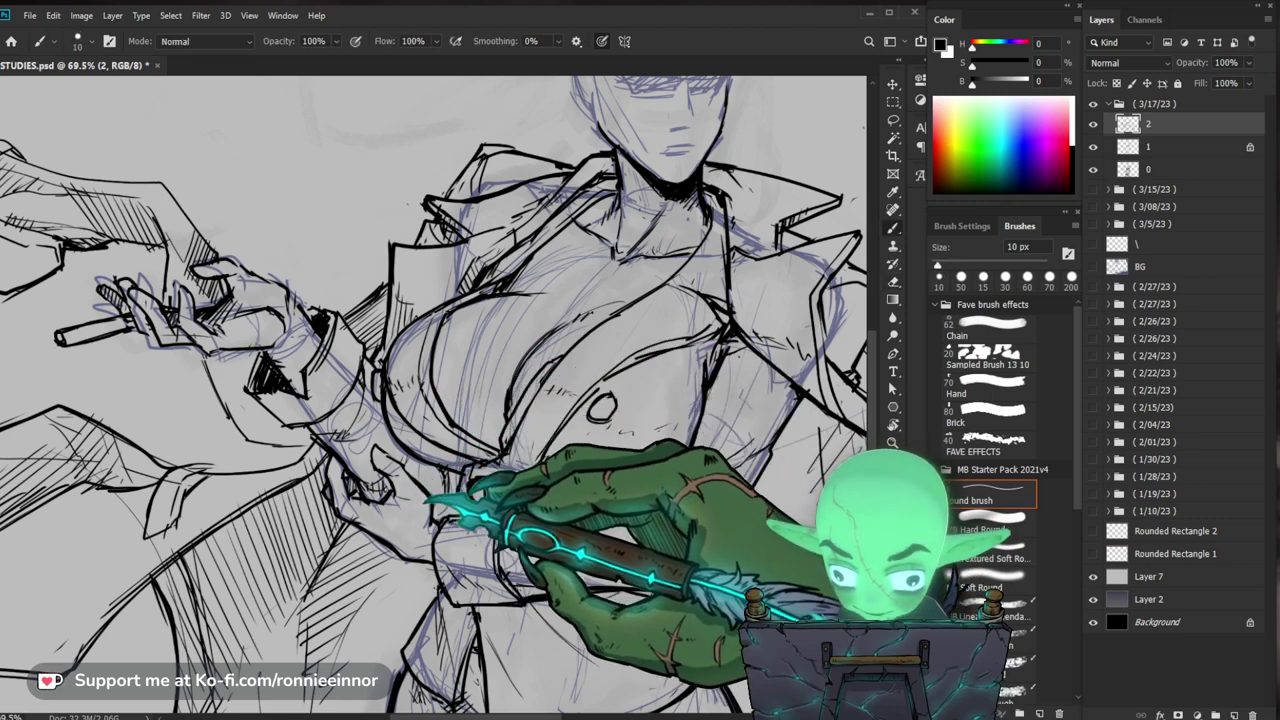
left_click_drag(453, 527, 433, 498)
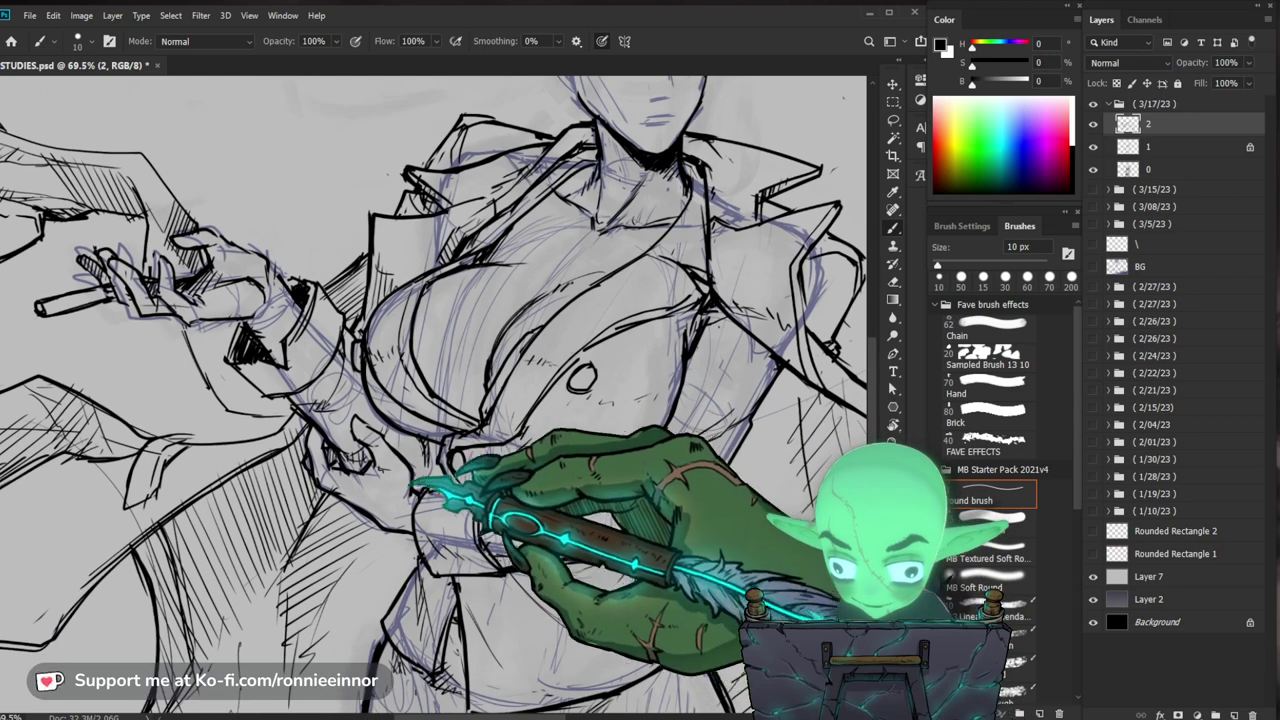
key("e")
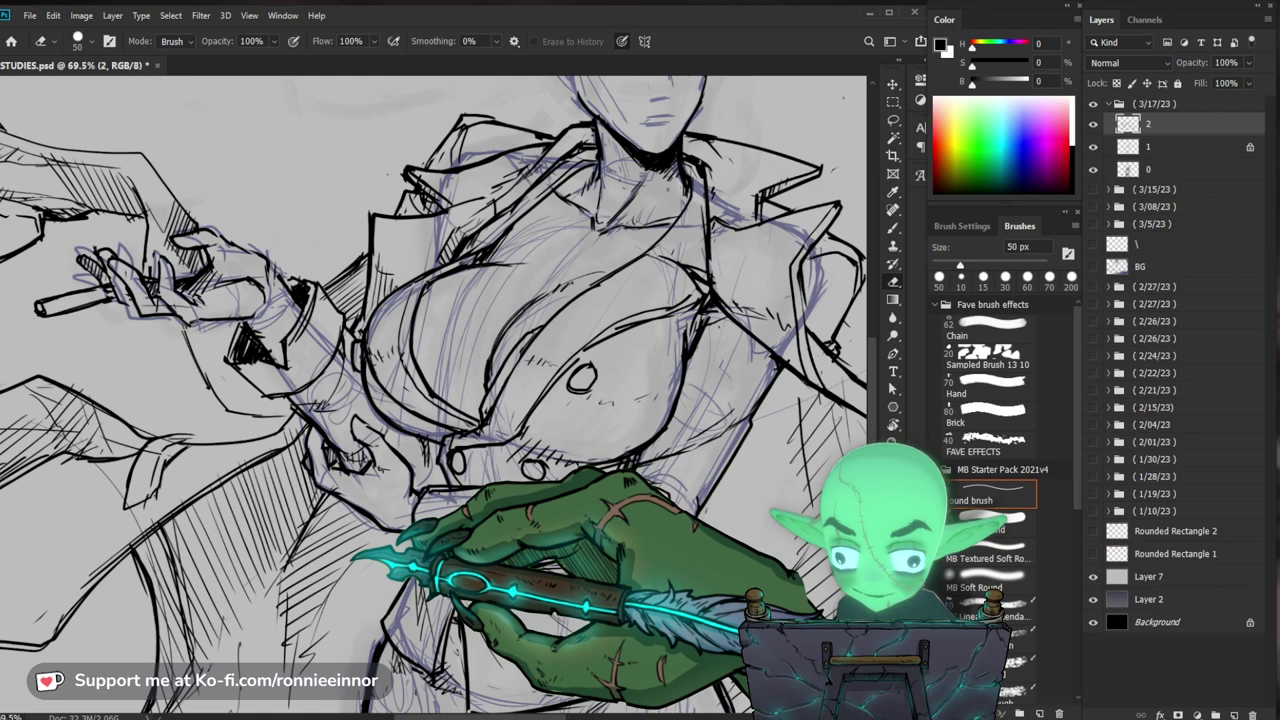
key("b")
Step: Rework the small folded tab on the flowing coat tail beneath the raised arm, erasing stray marks and darkening its edges
left_click_drag(499, 438, 394, 432)
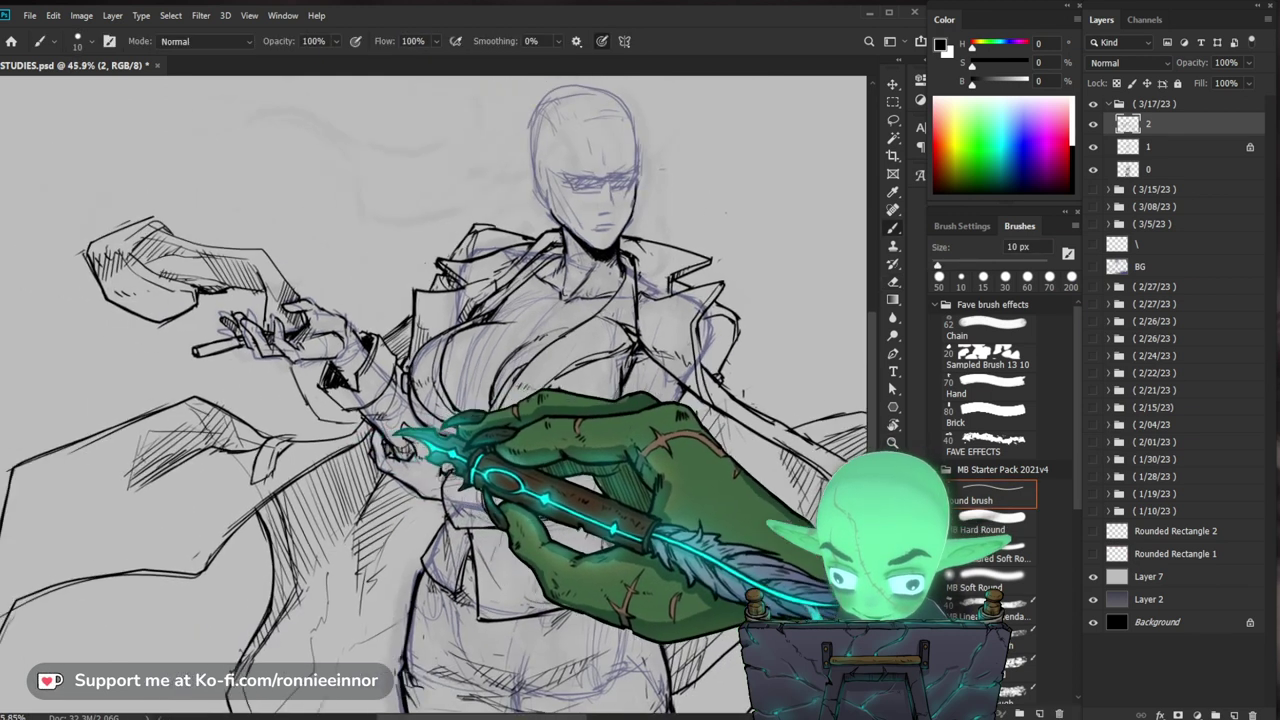
scroll(430, 400, "up", 3)
key("e")
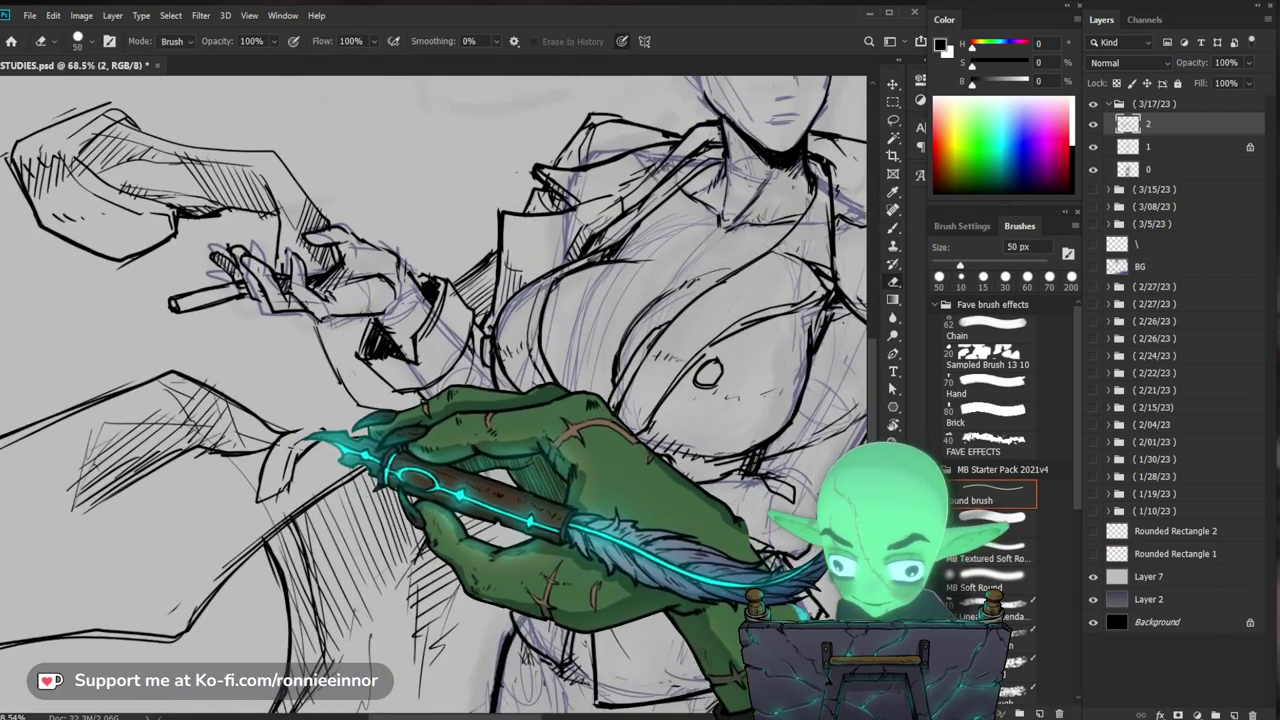
key("b")
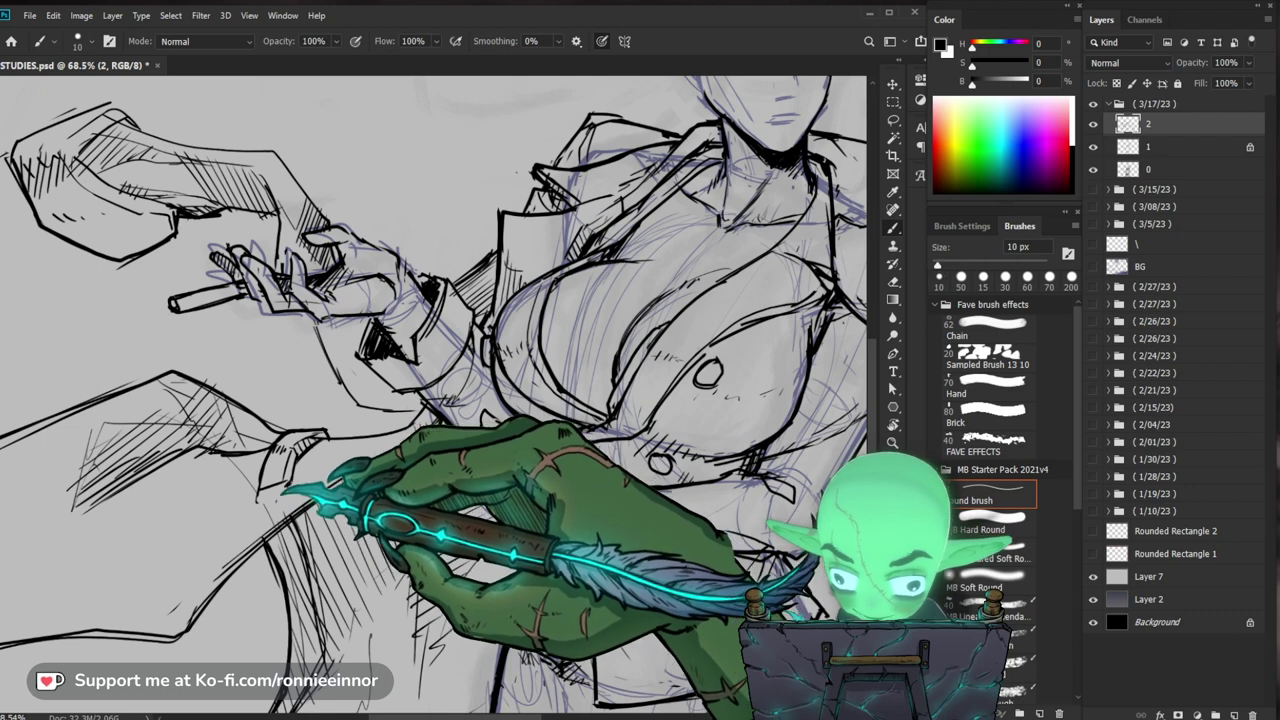
key("e")
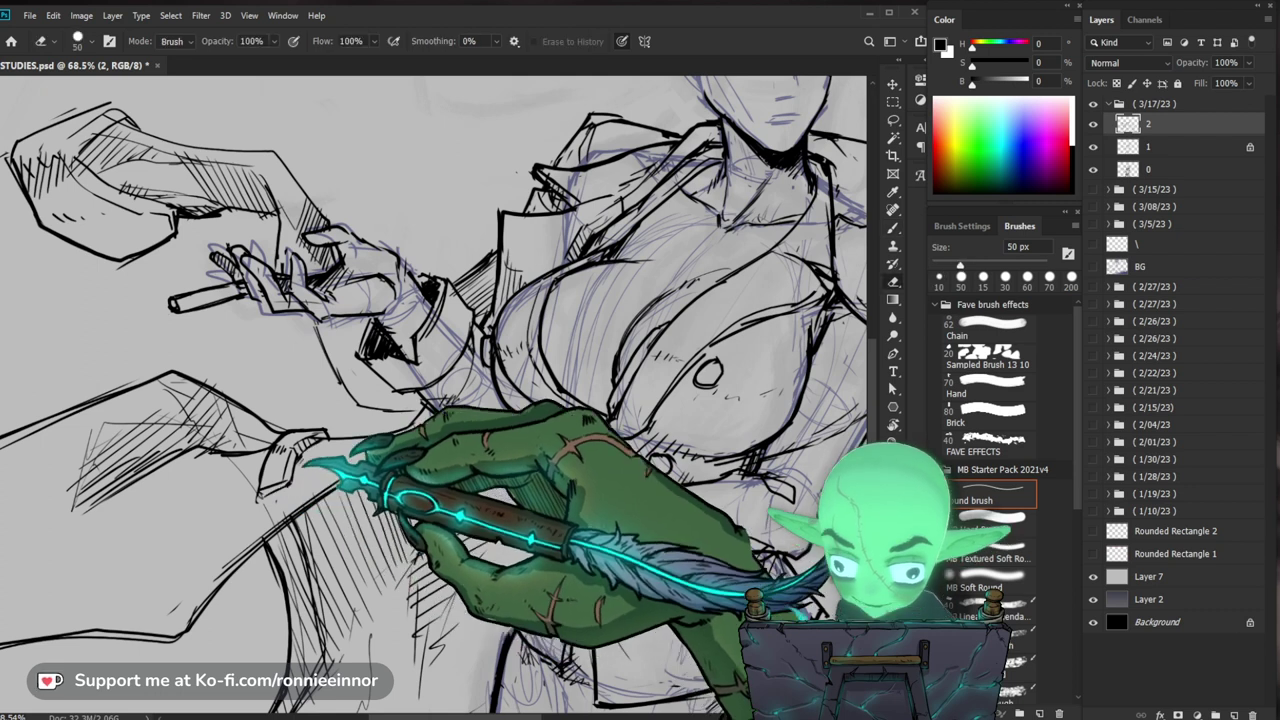
key("b")
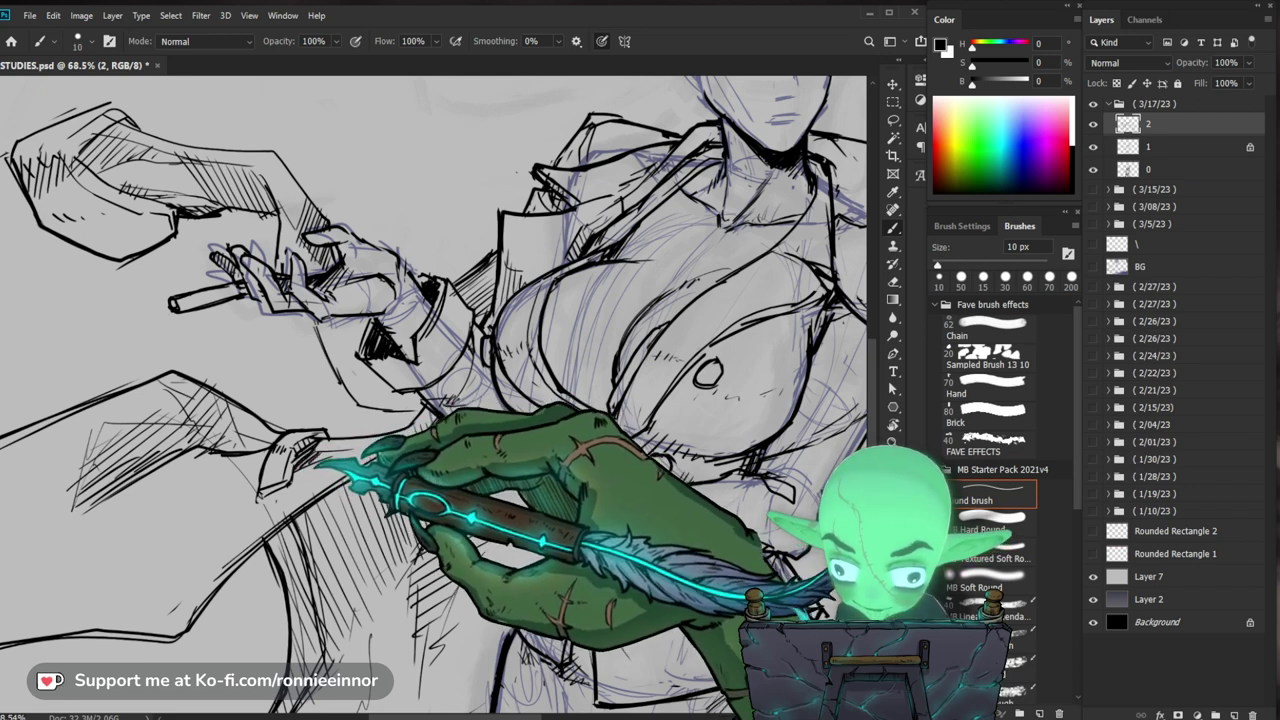
Step: Deepen the hatched shading on the coat flap that flares out beneath the raised hand
mouse_move(307, 352)
left_mouse_down()
mouse_move(215, 355)
mouse_move(230, 355)
left_mouse_up()
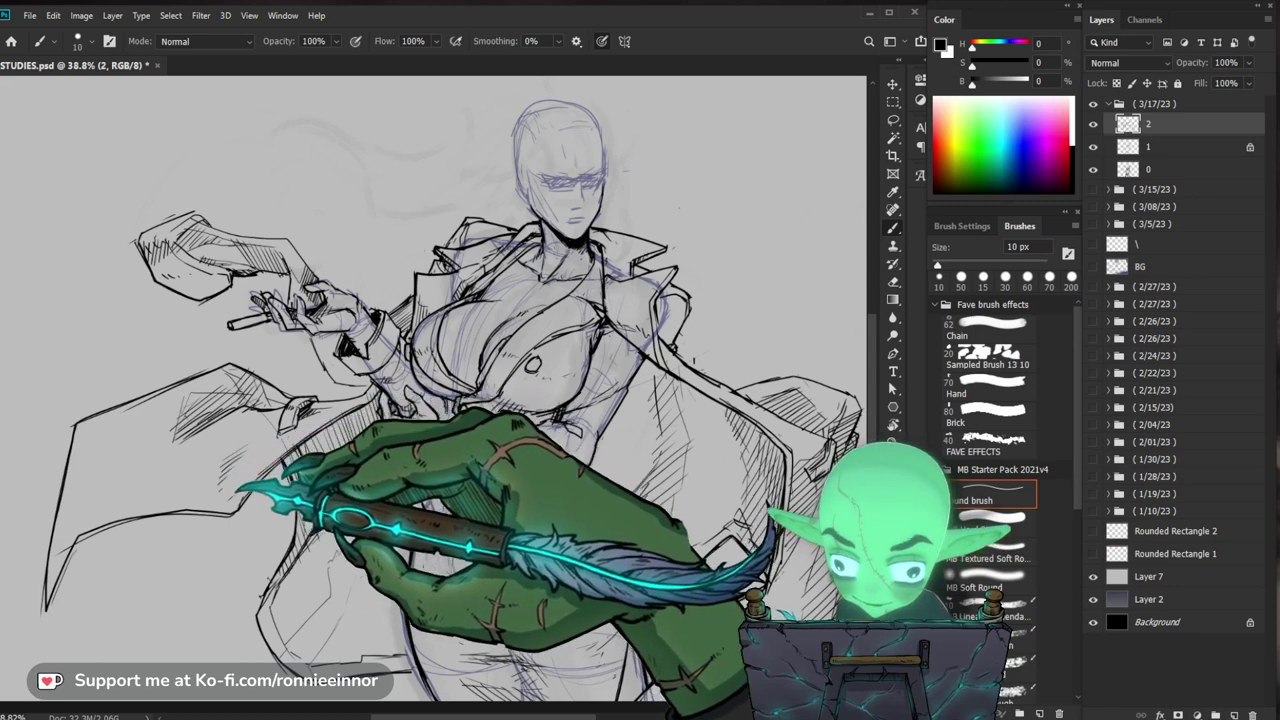
key("e")
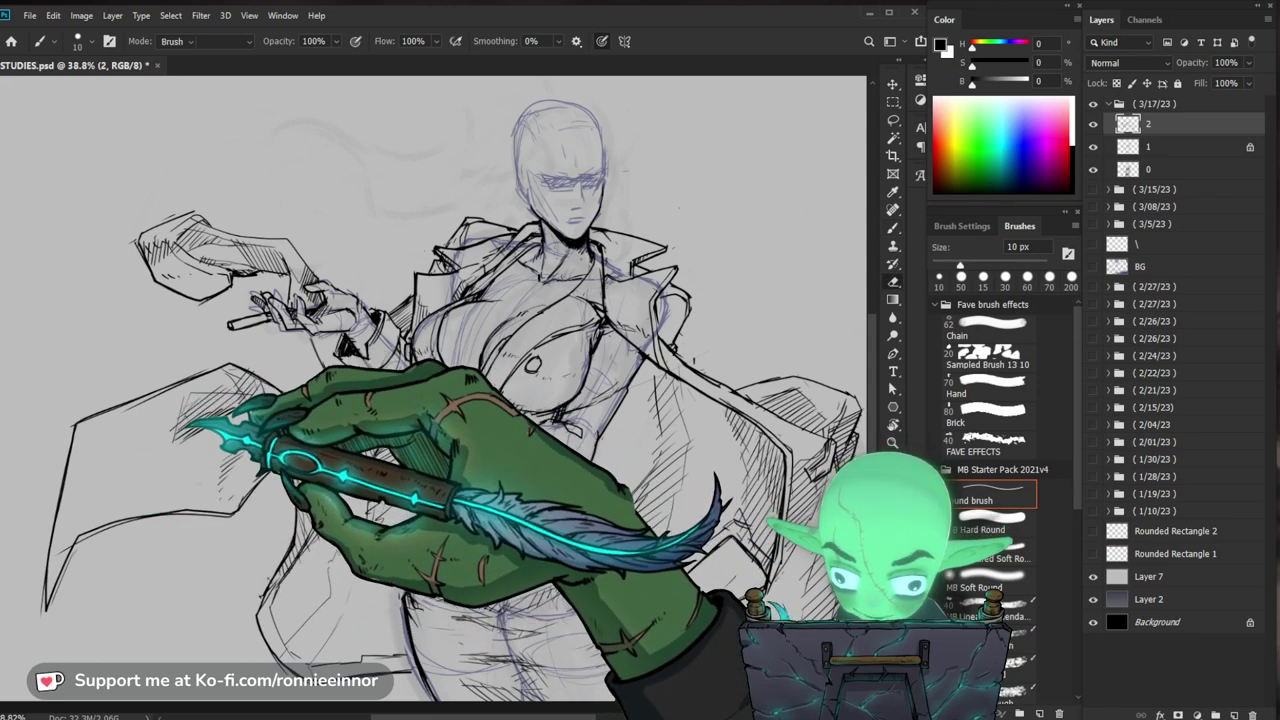
key("b")
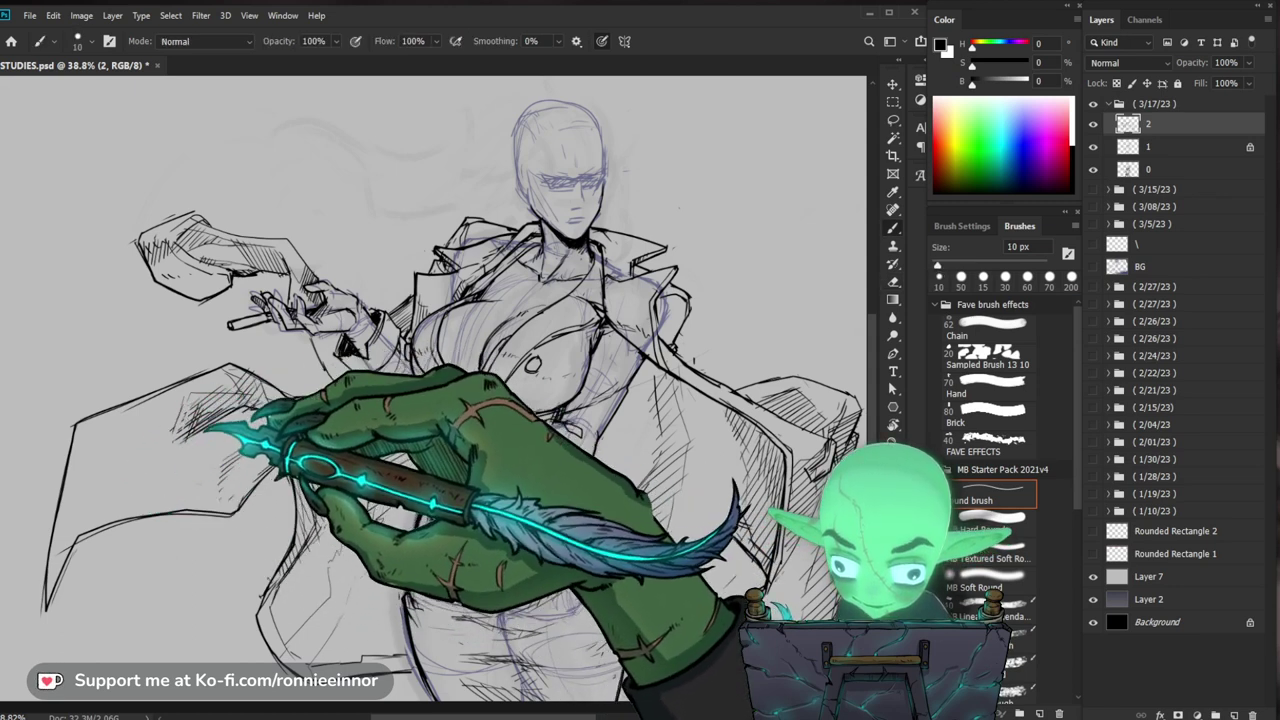
Step: Hatch the coat lining beside the folded arm and waist with diagonal strokes and erase the overshooting lines
key("z")
scroll(430, 395, "down", 3)
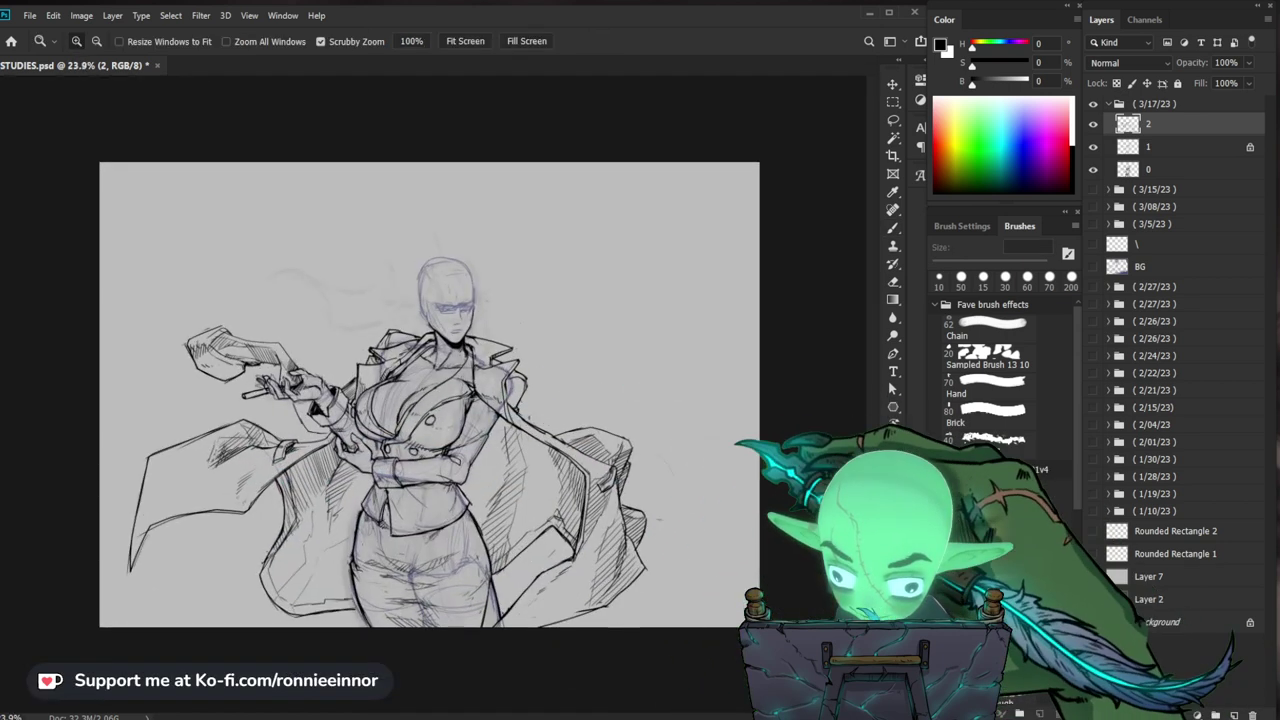
left_click_drag(522, 443, 580, 443)
key("b")
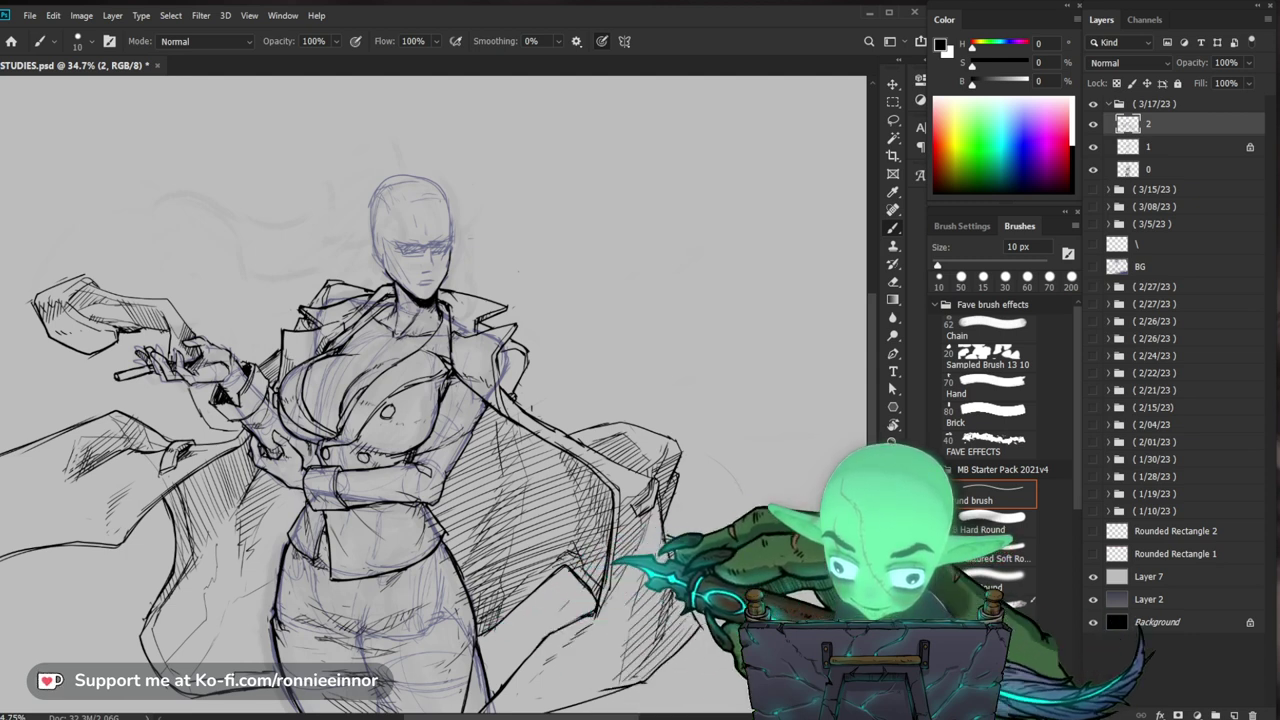
key("e")
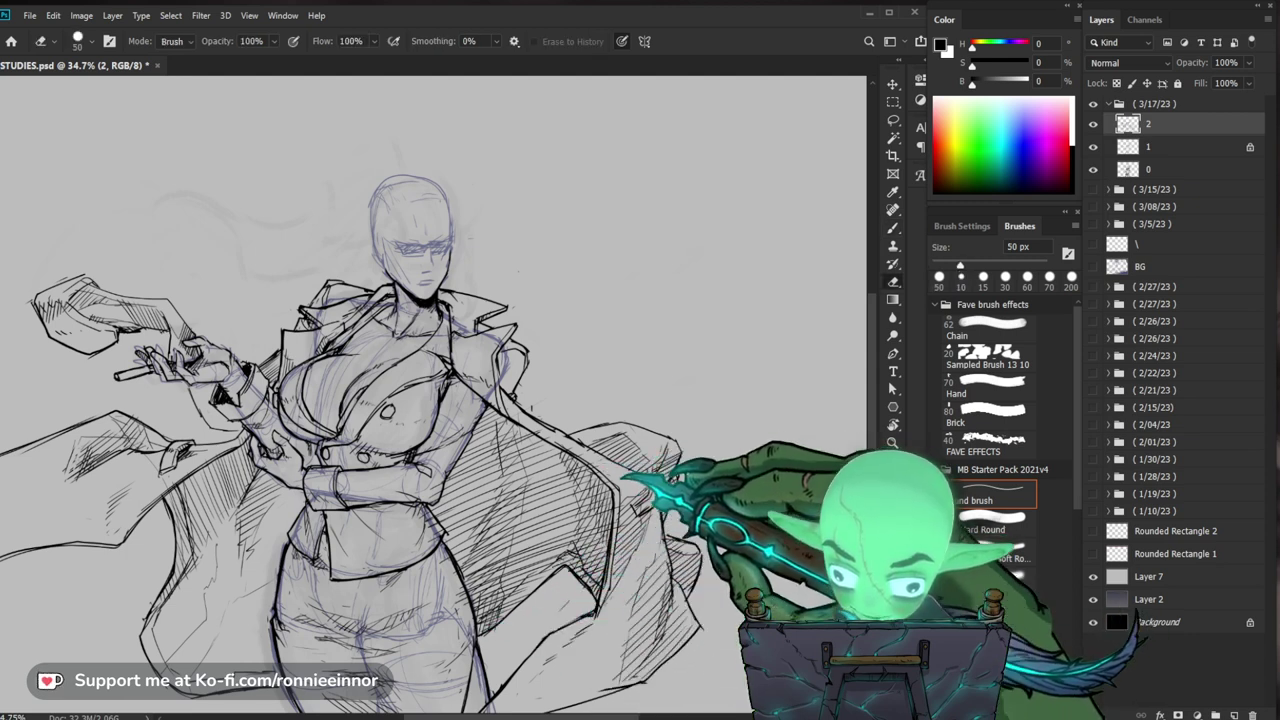
Step: Refine the folded arm's sleeve contour and add short, dark crease marks at the bent elbow
key("ctrl+space")
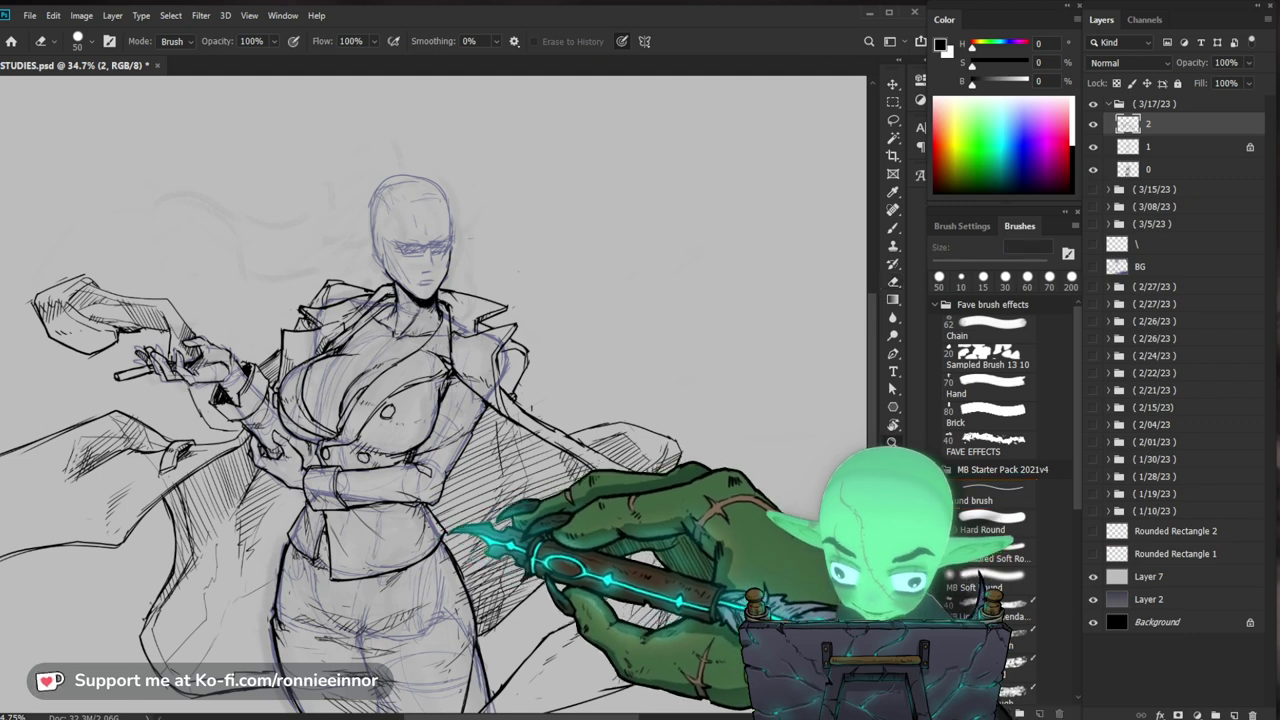
mouse_move(444, 528)
left_mouse_down()
mouse_move(484, 526)
mouse_move(402, 516)
left_mouse_up()
key("space")
left_click_drag(547, 454, 552, 483)
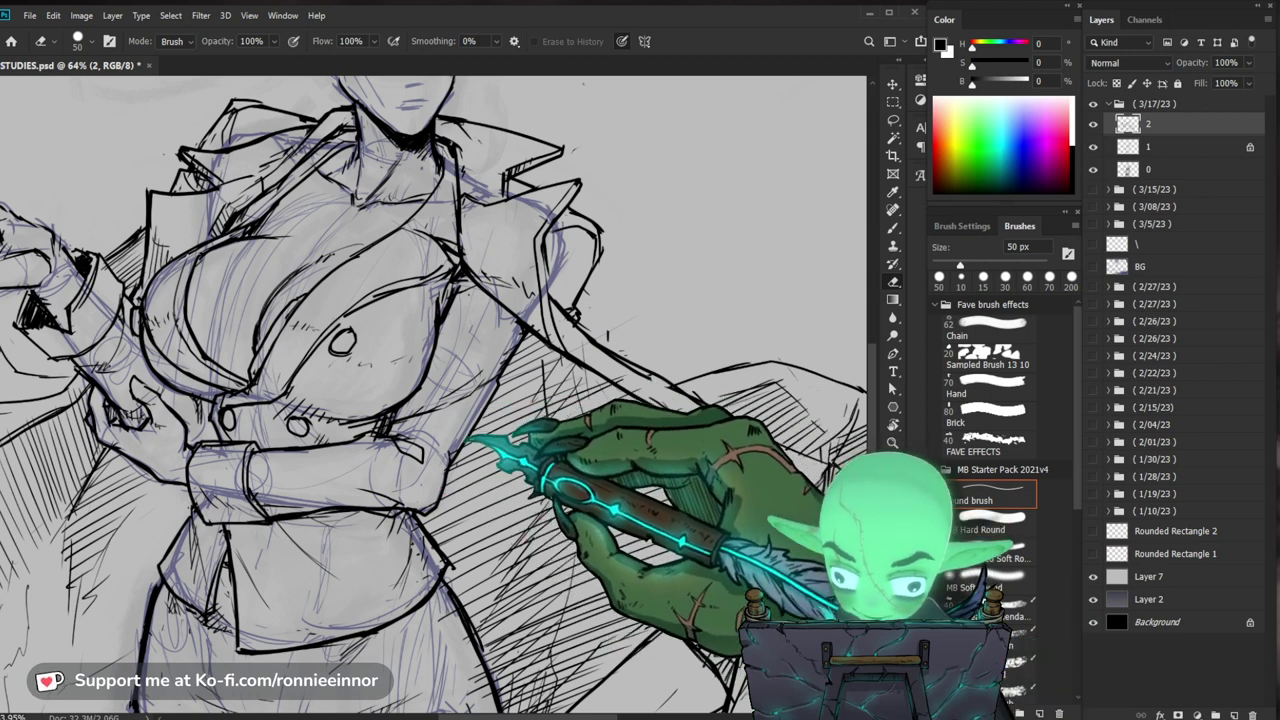
key("b")
mouse_move(713, 287)
left_mouse_down()
mouse_move(660, 287)
mouse_move(703, 287)
left_mouse_up()
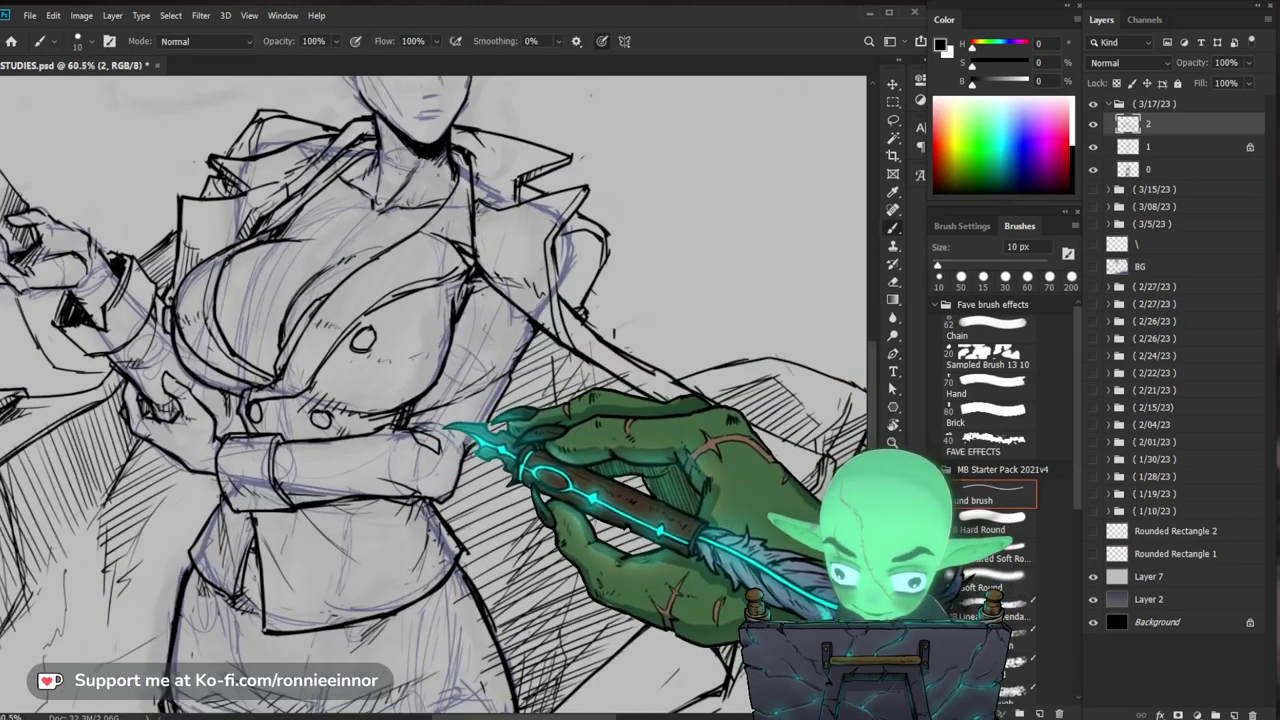
left_click_drag(564, 433, 629, 456)
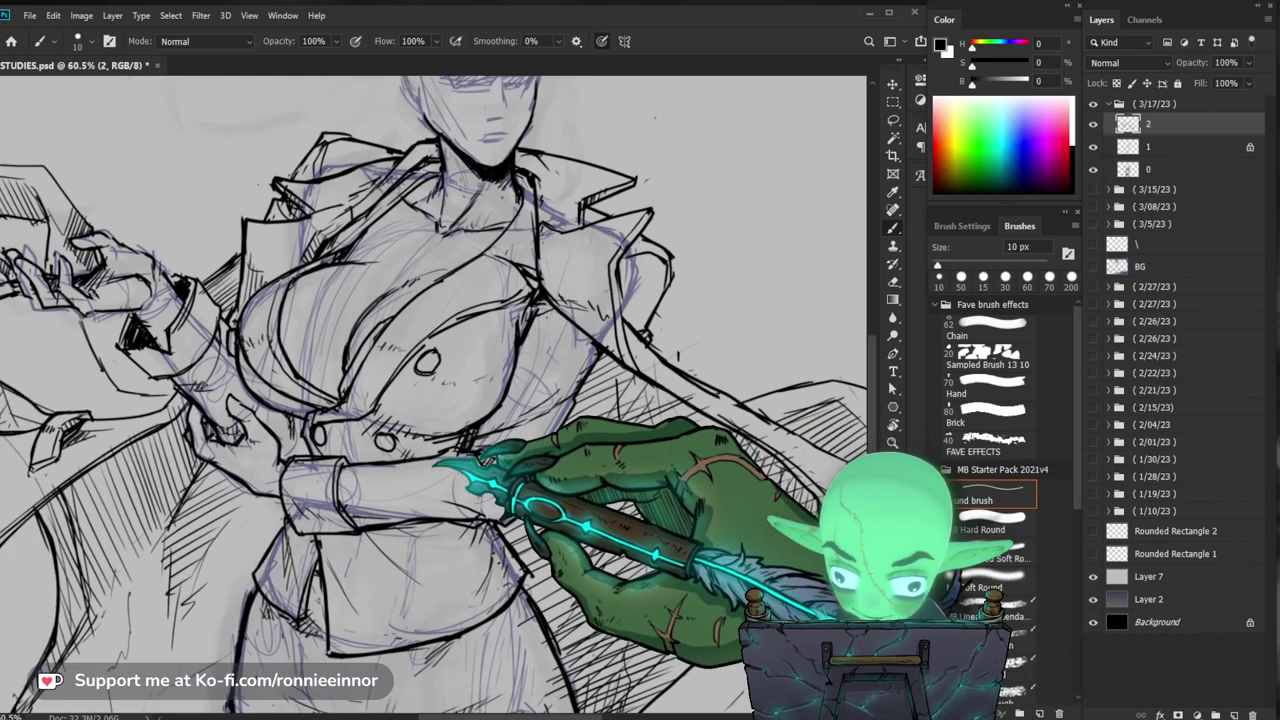
mouse_move(561, 484)
left_mouse_down()
mouse_move(487, 486)
mouse_move(582, 501)
left_mouse_up()
left_click_drag(646, 386, 602, 486)
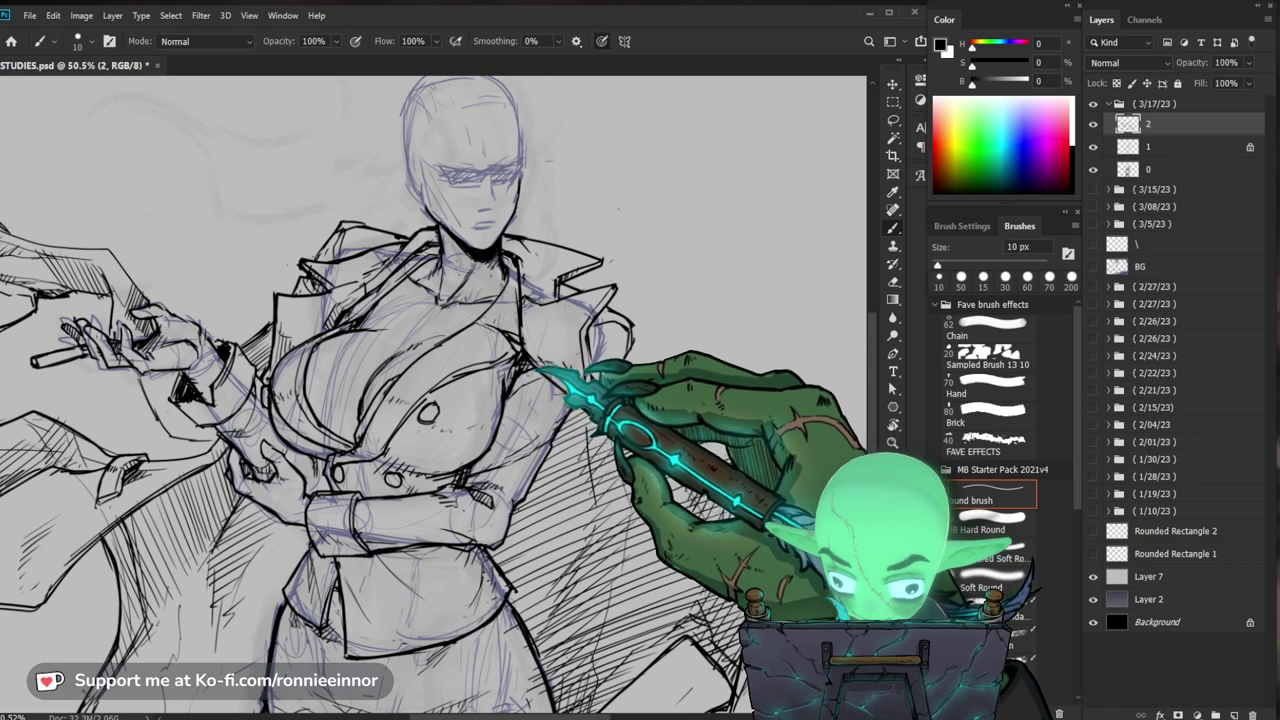
Step: Refine the folds of the coat's raised collar on the shoulder of the cigarette arm
left_click_drag(649, 448, 639, 518)
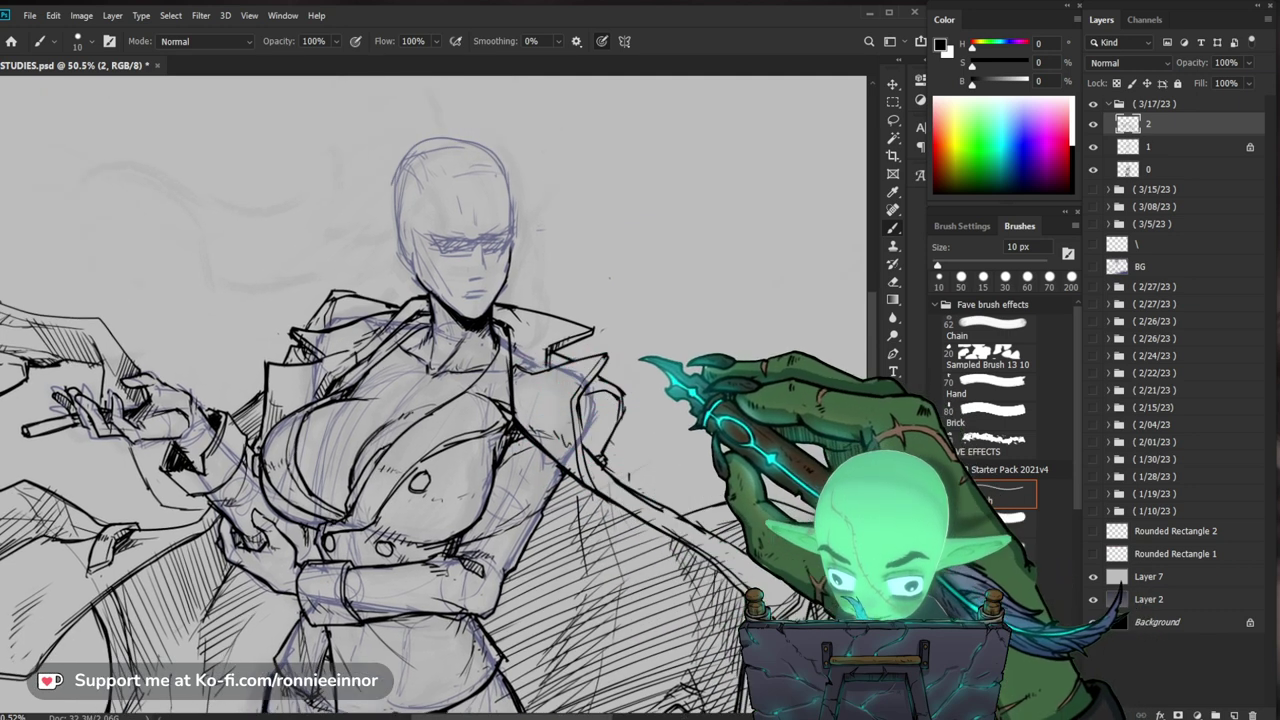
key("ctrl+0")
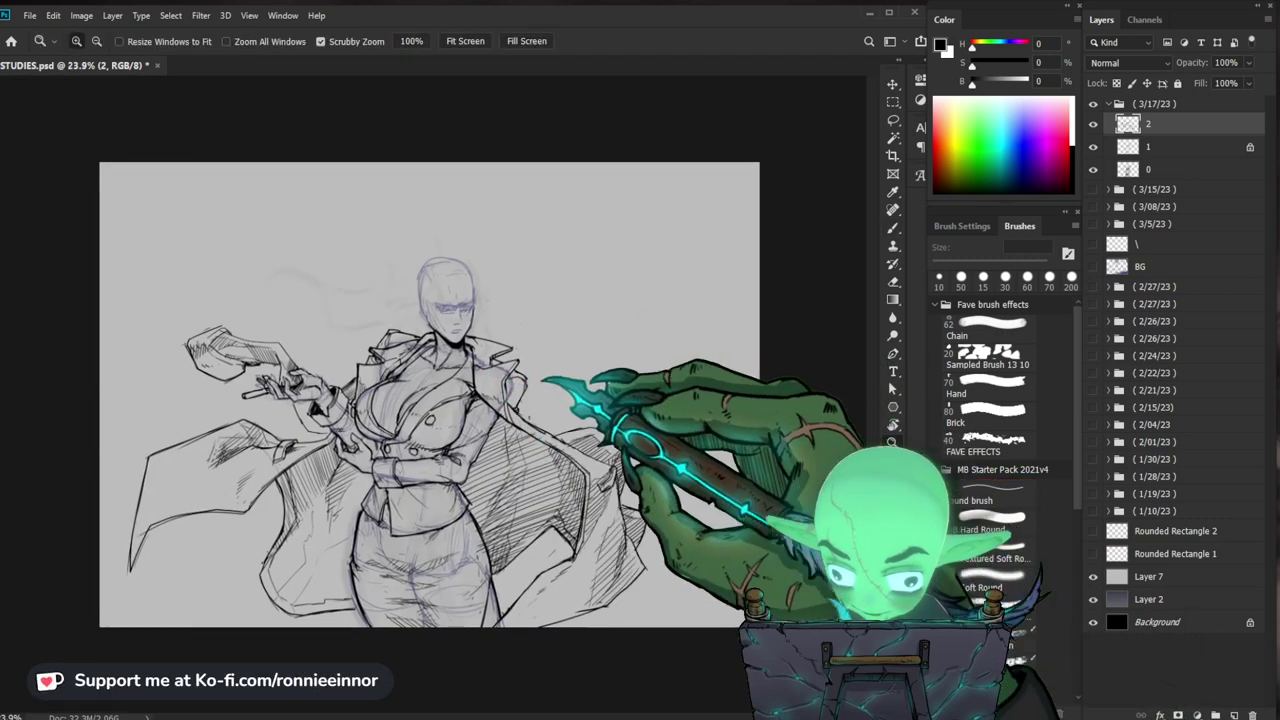
left_click_drag(487, 372, 550, 350)
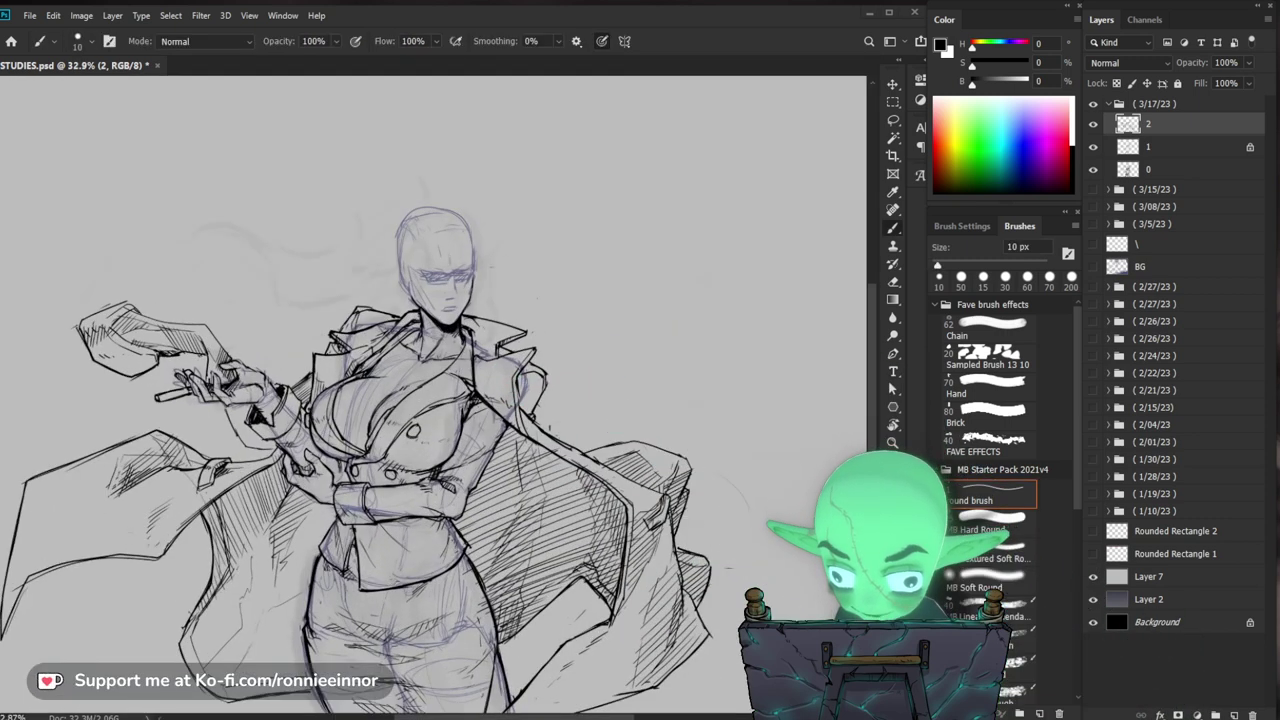
scroll(389, 271, "up", 3)
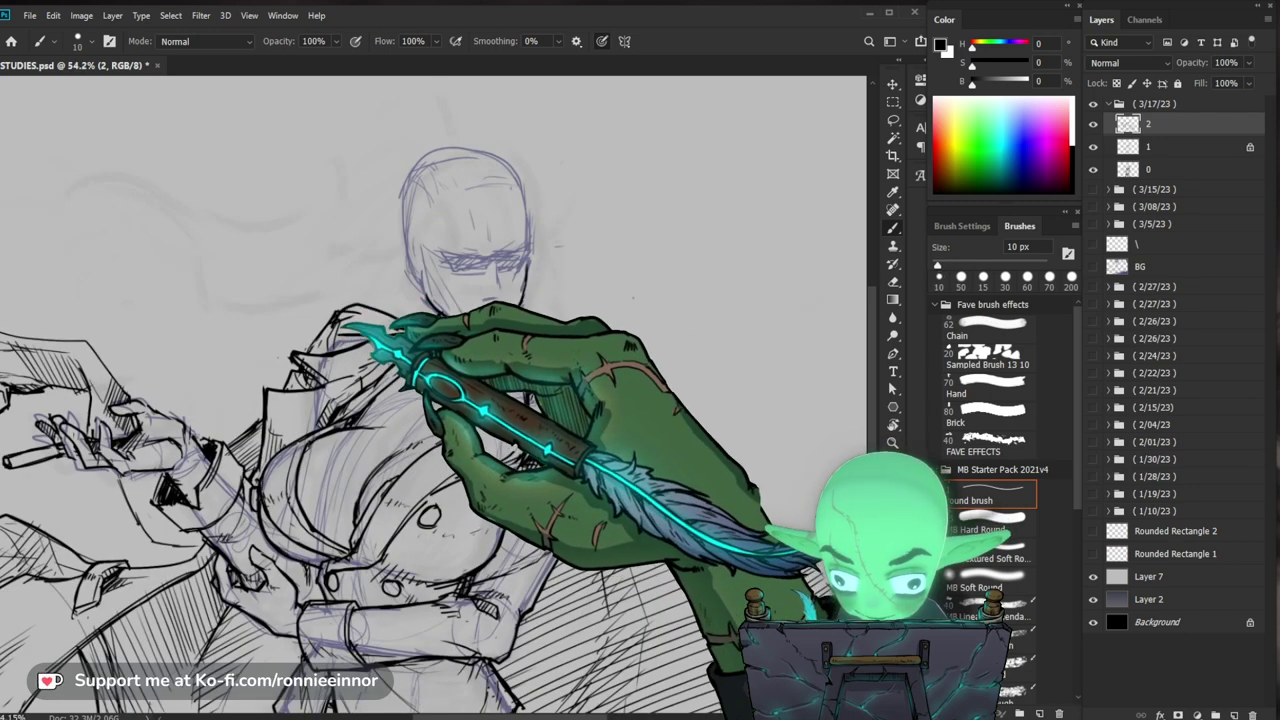
key("e")
key("b")
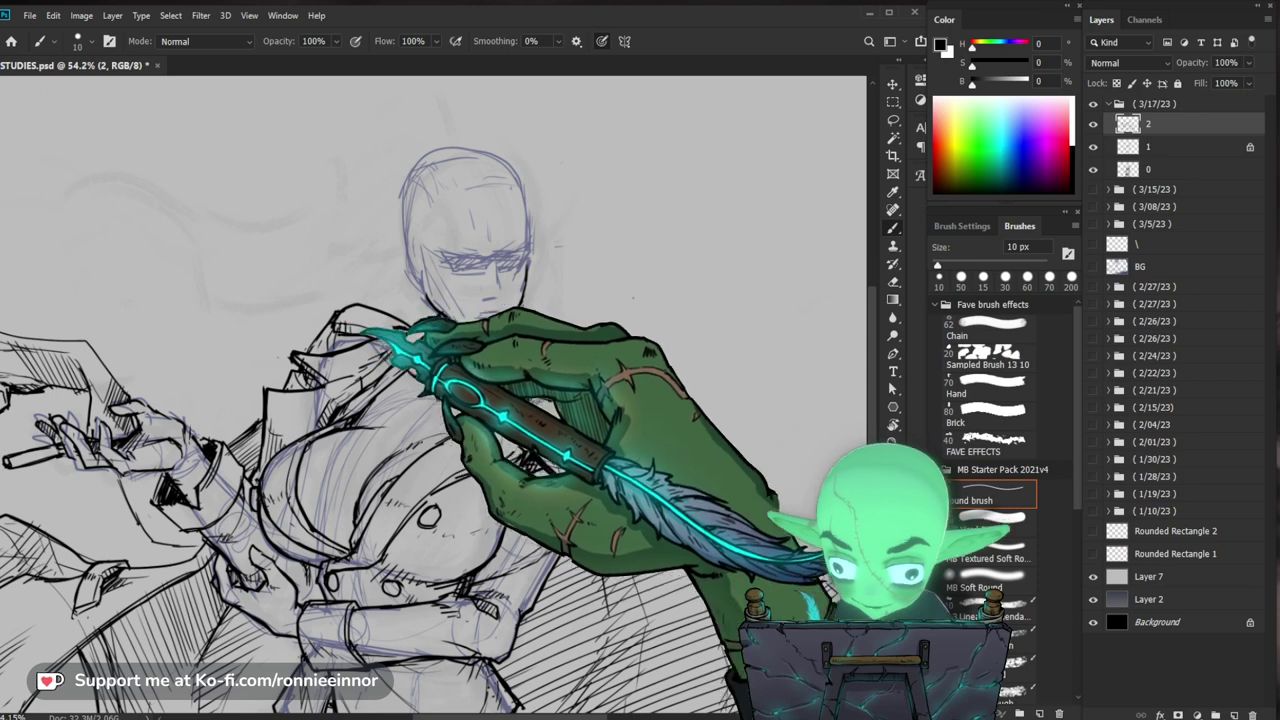
Step: Clean up the coat's edge on the folded arm's shoulder and shade its folds below the collar point with short hatching
key("e")
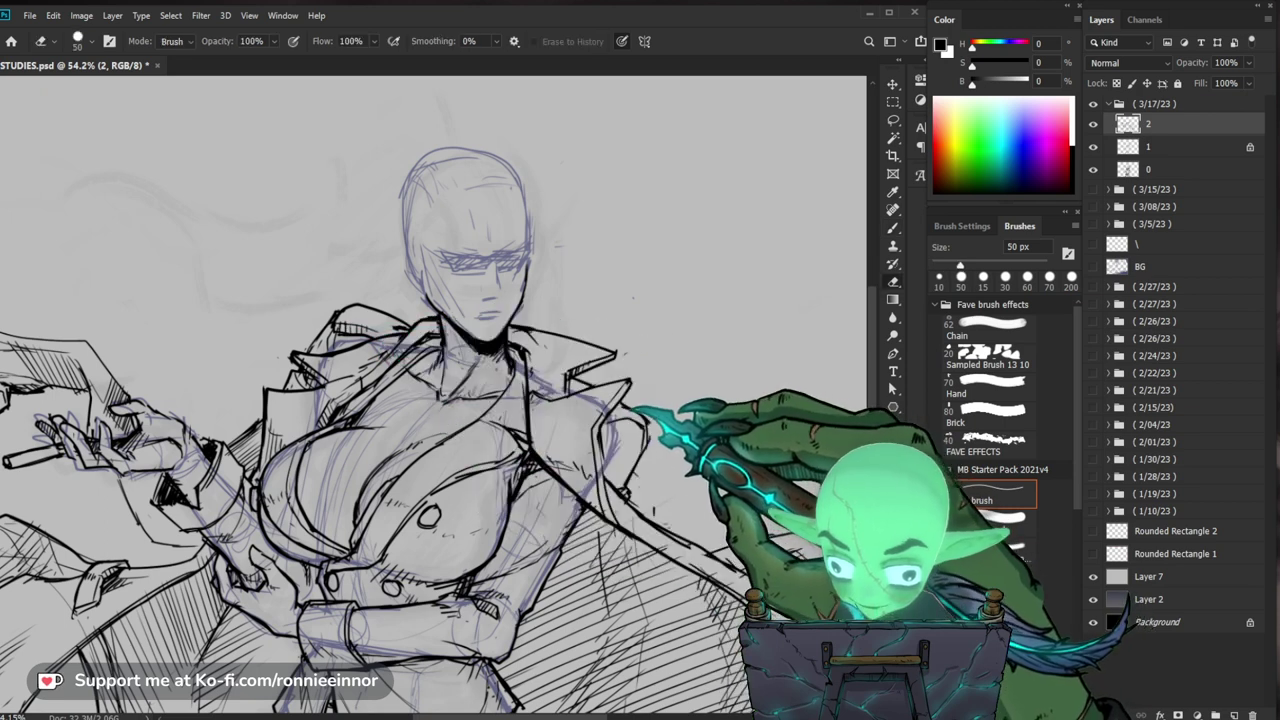
key("b")
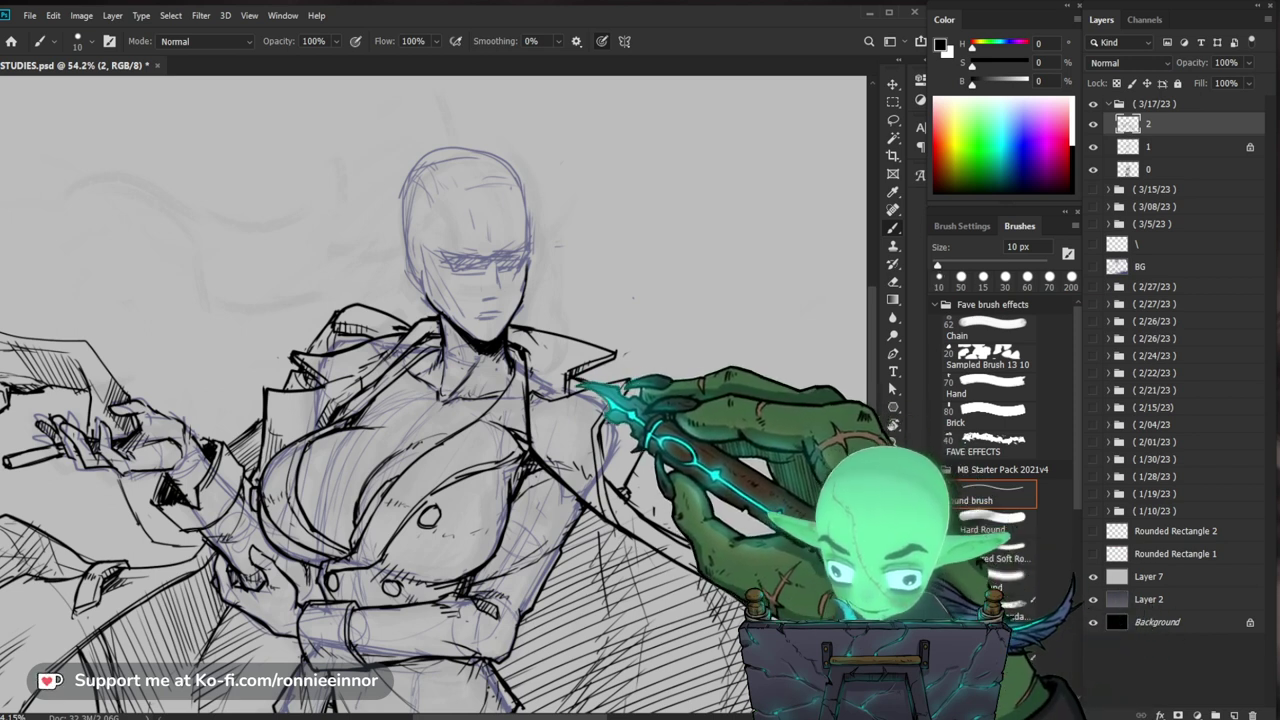
key("ctrl+space")
mouse_move(533, 343)
left_mouse_down()
mouse_move(430, 343)
mouse_move(520, 343)
left_mouse_up()
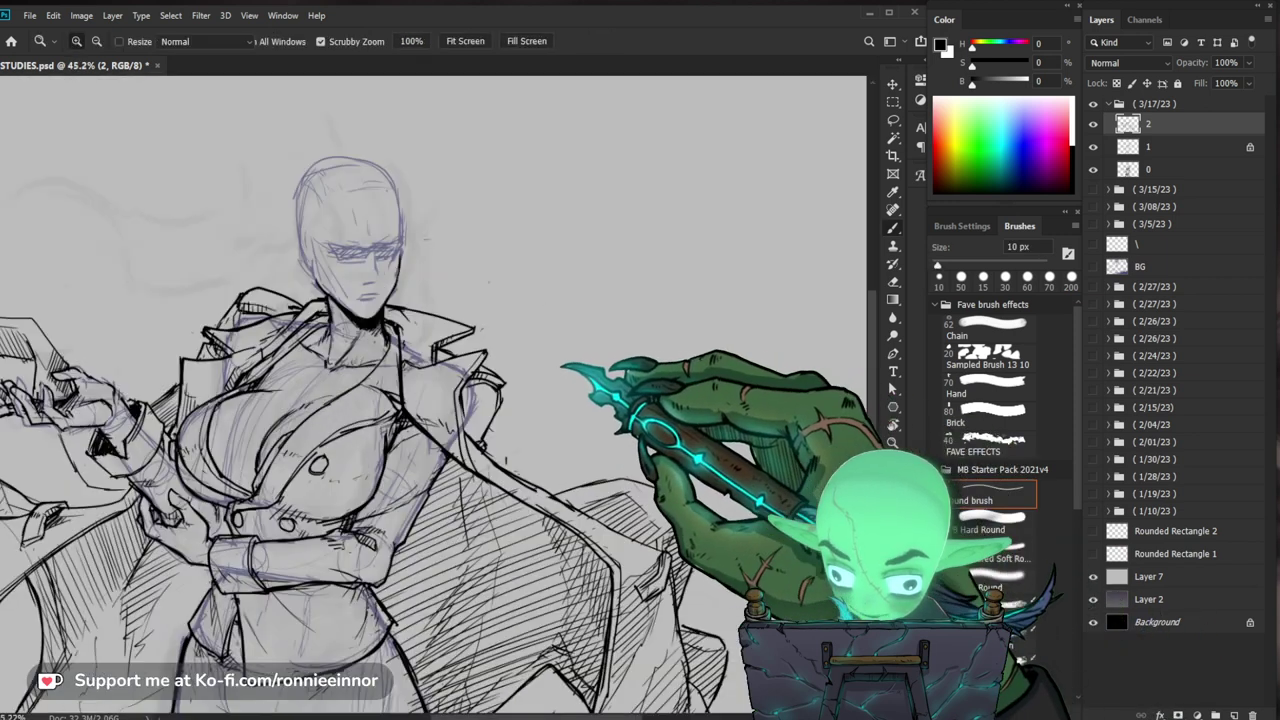
key("b")
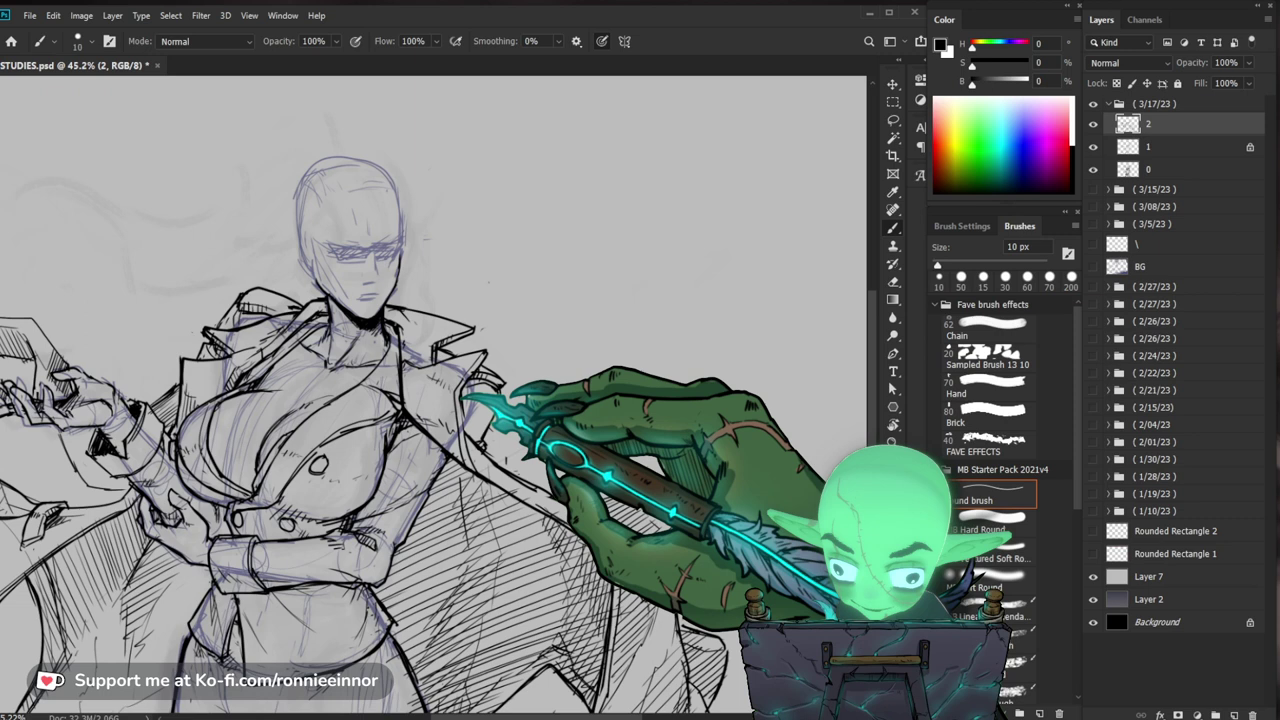
key("e")
key("b")
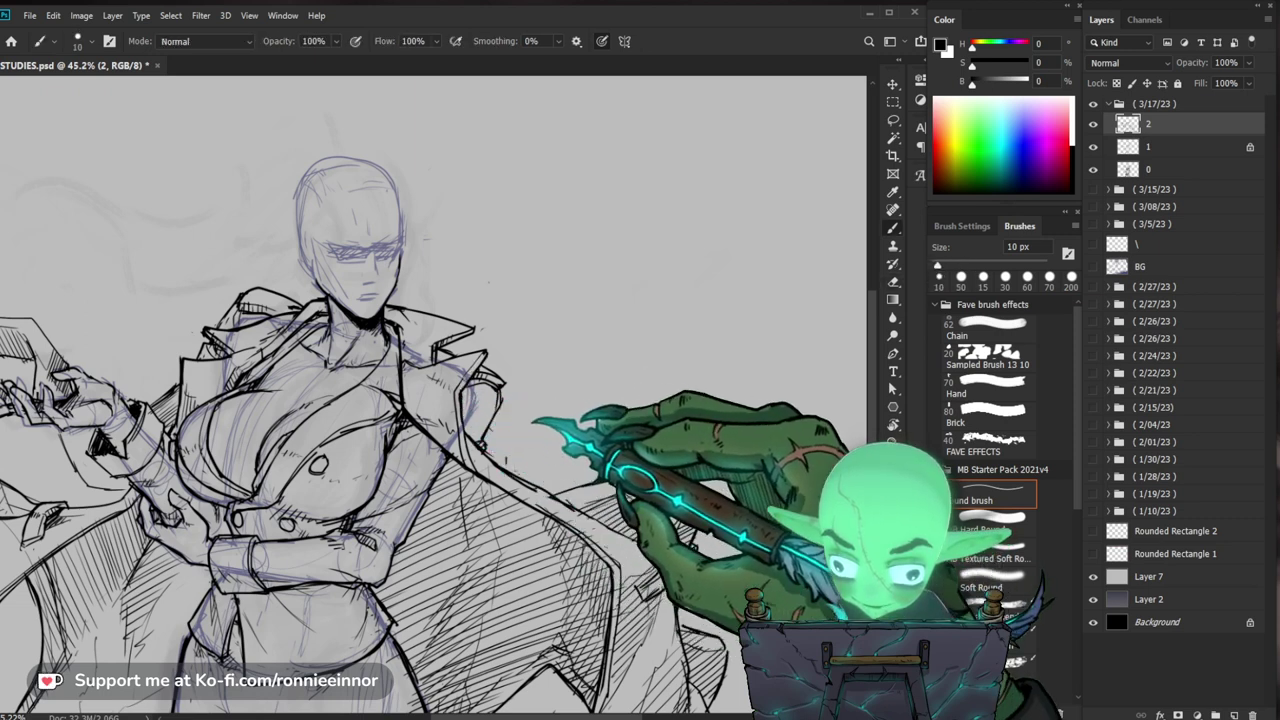
Step: Fill the coat lining behind the hips on the raised arm's side with dense hatching and cross-hatching
left_click_drag(543, 428, 653, 415)
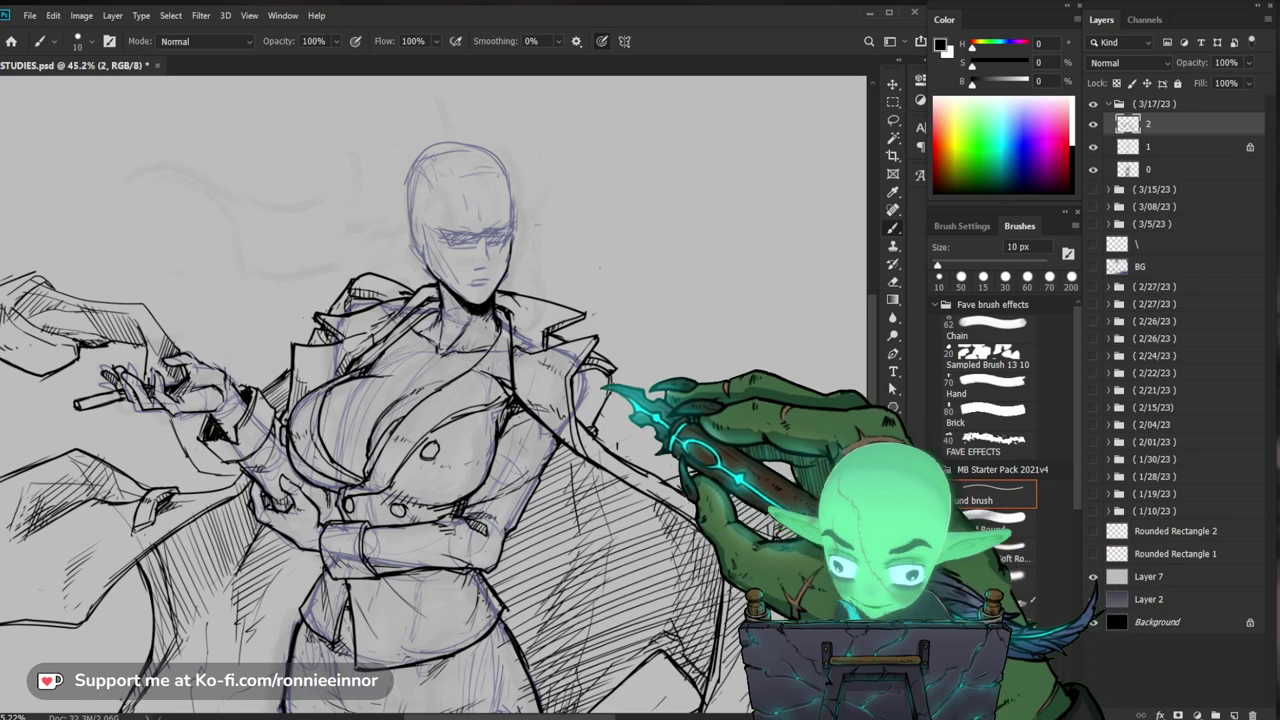
left_click_drag(625, 388, 658, 276)
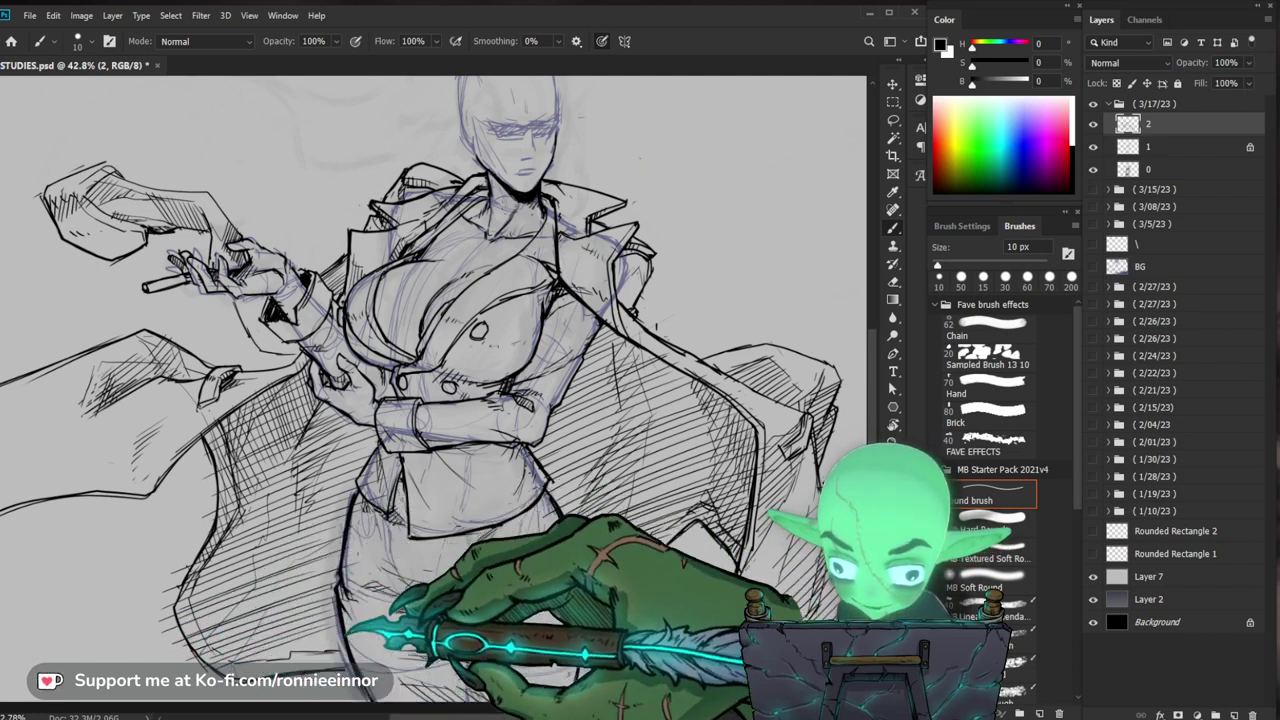
Step: Clean up and densify the hatching in the coat lining beside the waist on the raised arm's side
key("e")
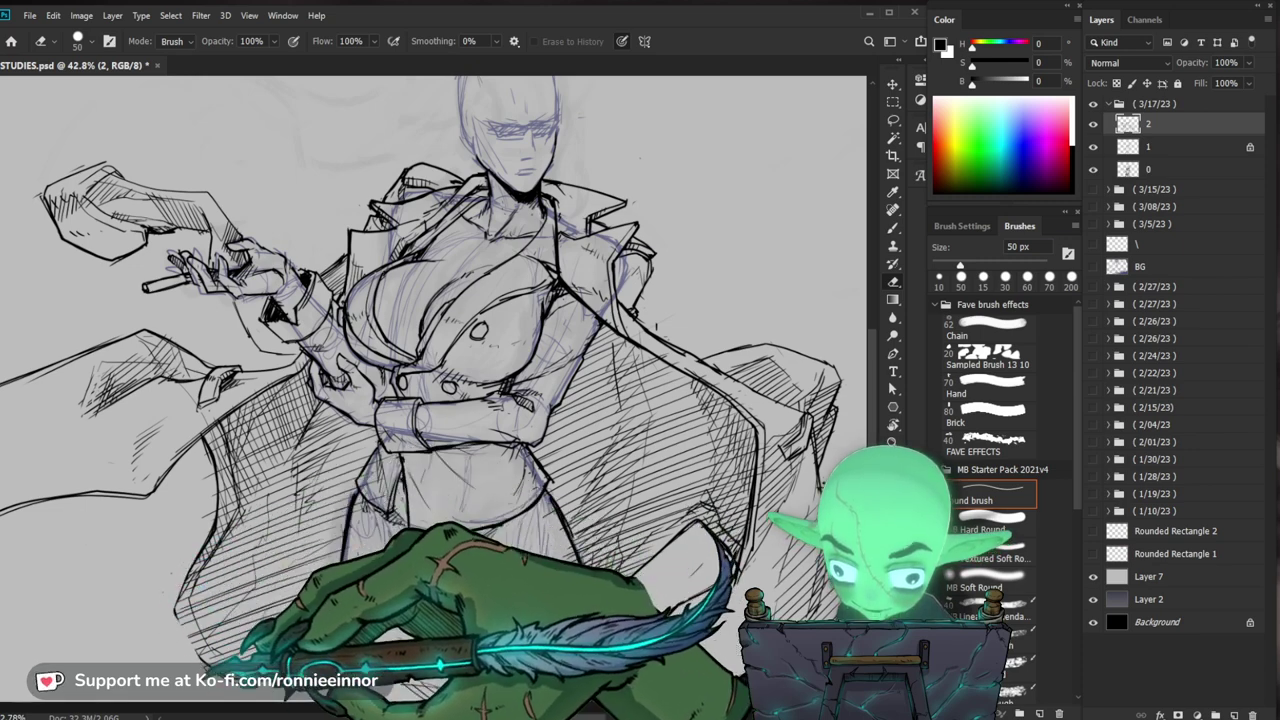
key("b")
key("z")
left_click_drag(560, 434, 693, 454)
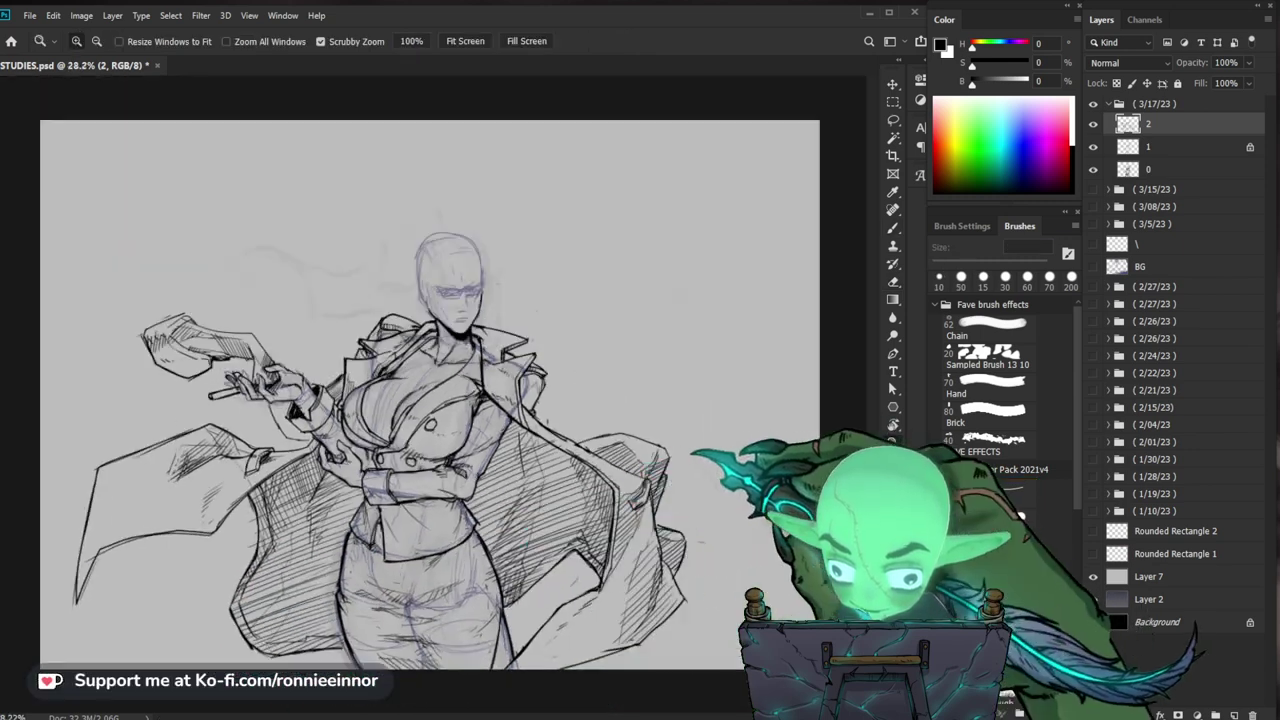
left_click_drag(327, 594, 391, 549)
key("b")
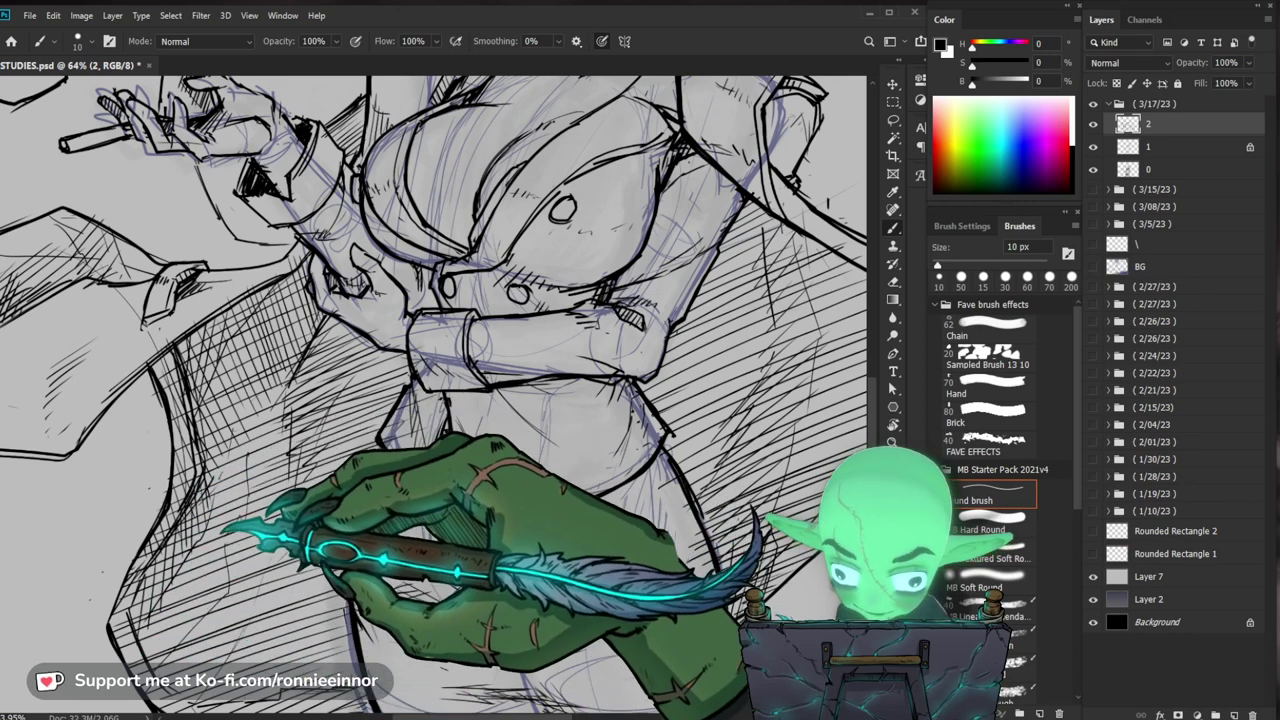
Step: Examine the whole figure's line work, comparing the coat, the buttoned top and the folded arms
key("z")
left_click_drag(329, 590, 210, 588)
left_click_drag(705, 510, 785, 506)
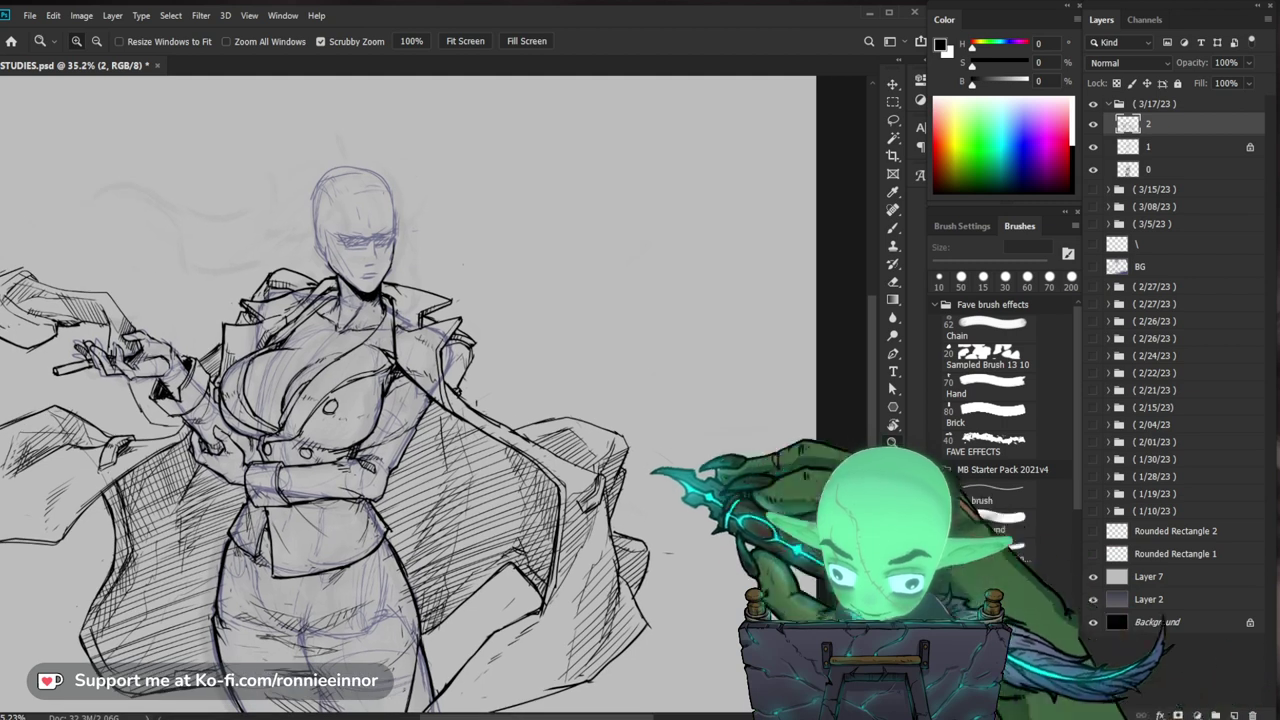
left_click_drag(506, 419, 580, 420)
key("b")
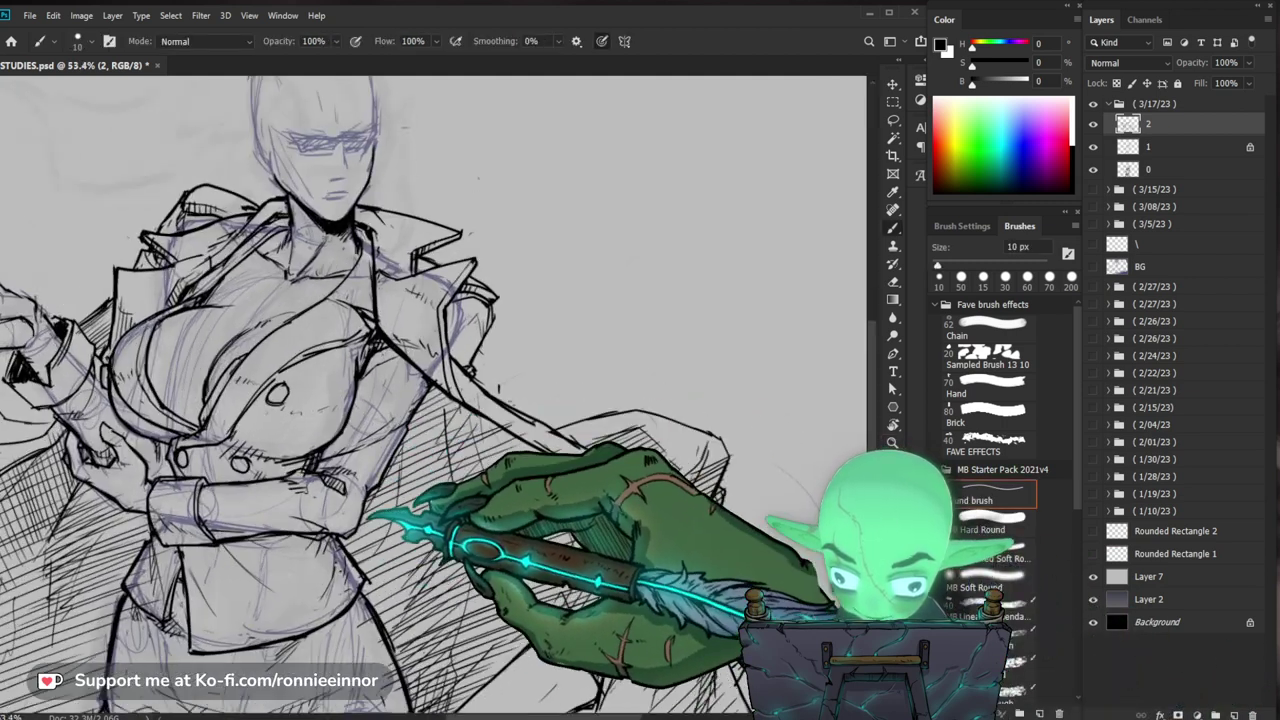
key("z")
left_click_drag(518, 520, 495, 524)
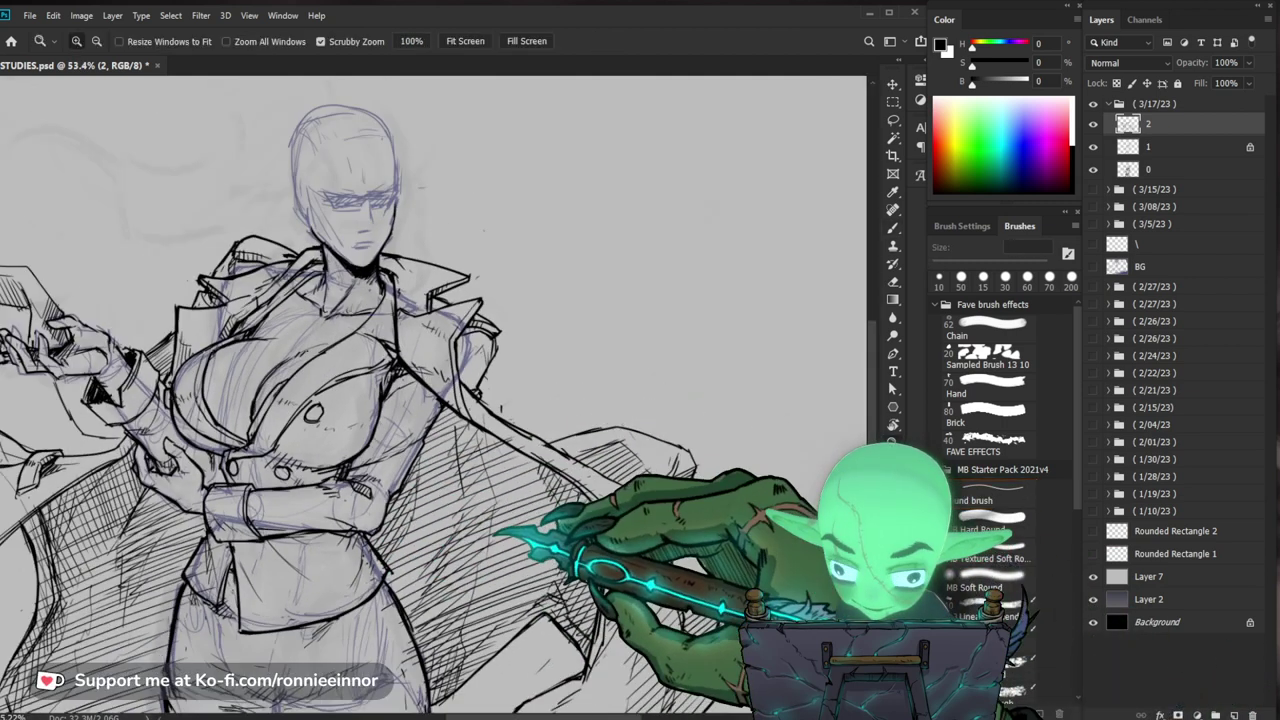
scroll(479, 301, "down", 3)
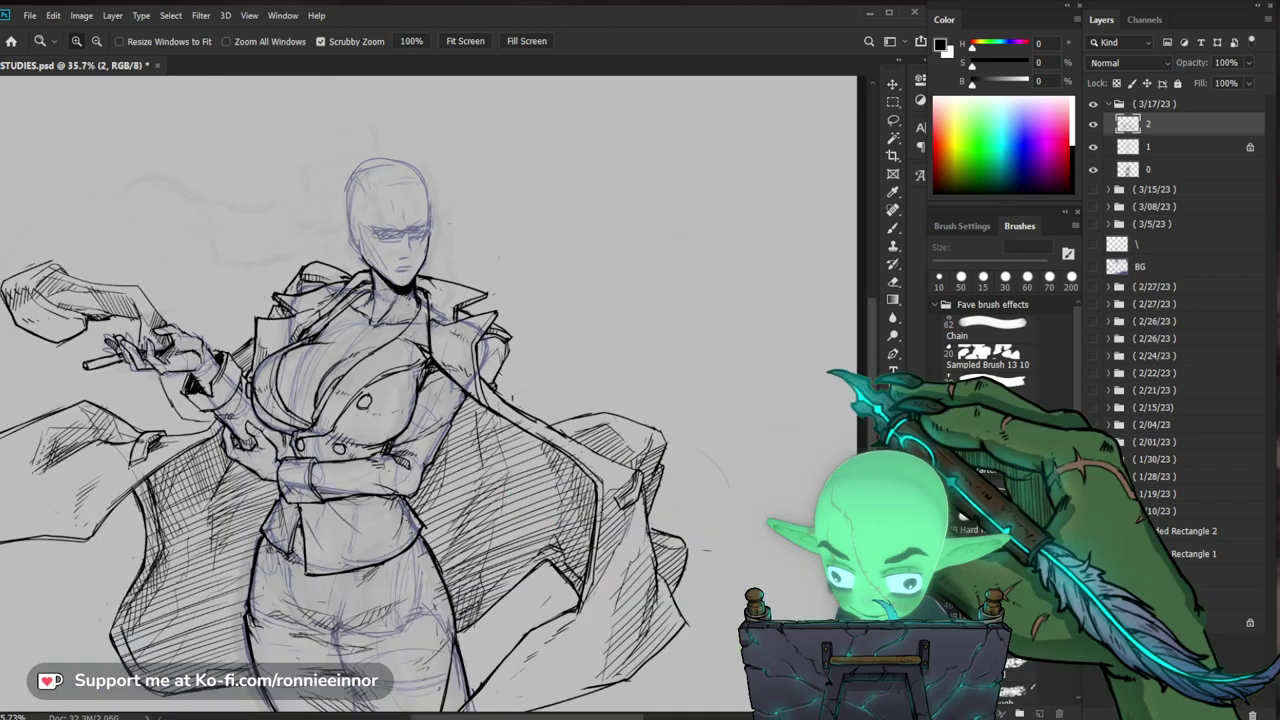
key("b")
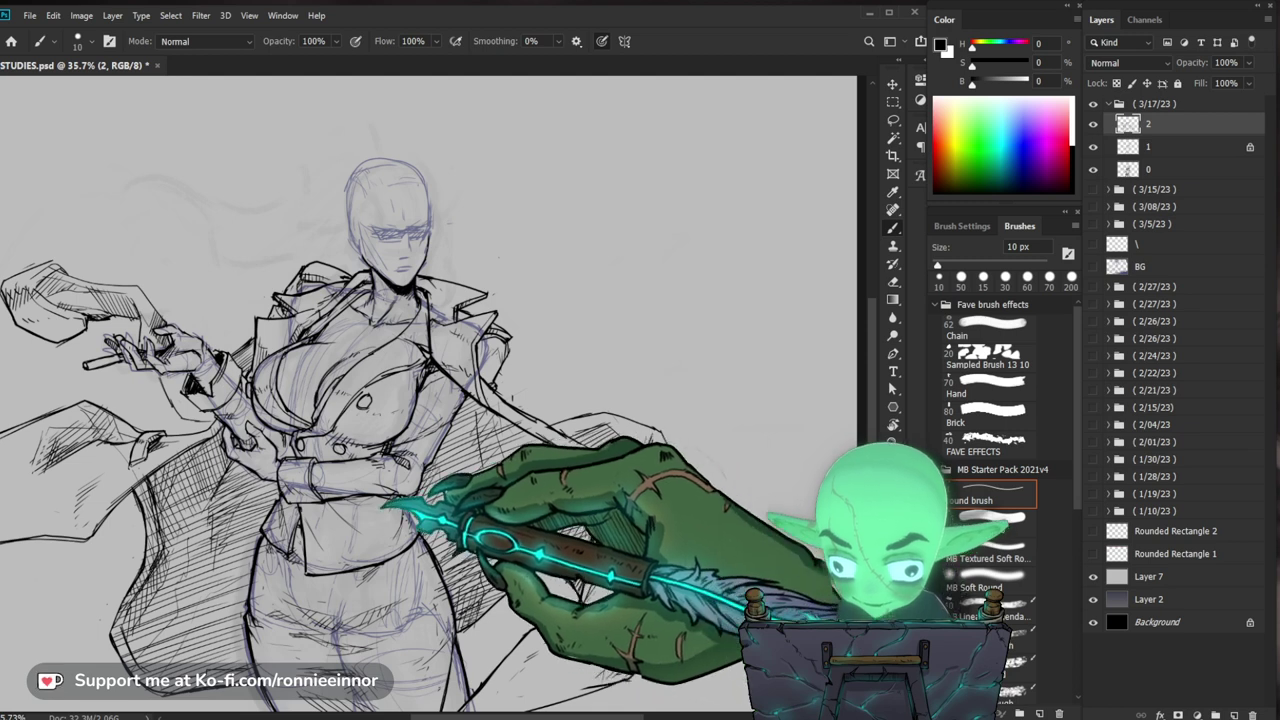
Step: Refine the buttoned top's lower chest edge and the folded forearm's sleeve with short shading strokes around the lower buttons
scroll(380, 500, "up", 3)
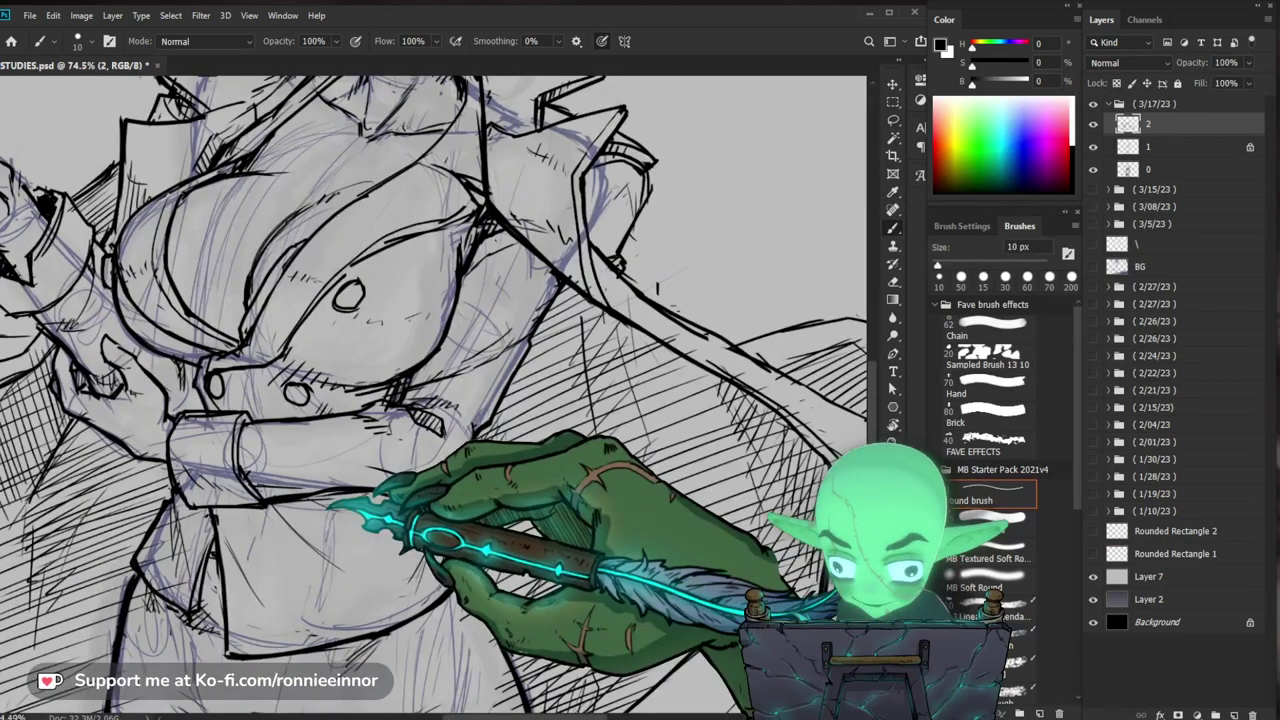
scroll(487, 579, "down", 2)
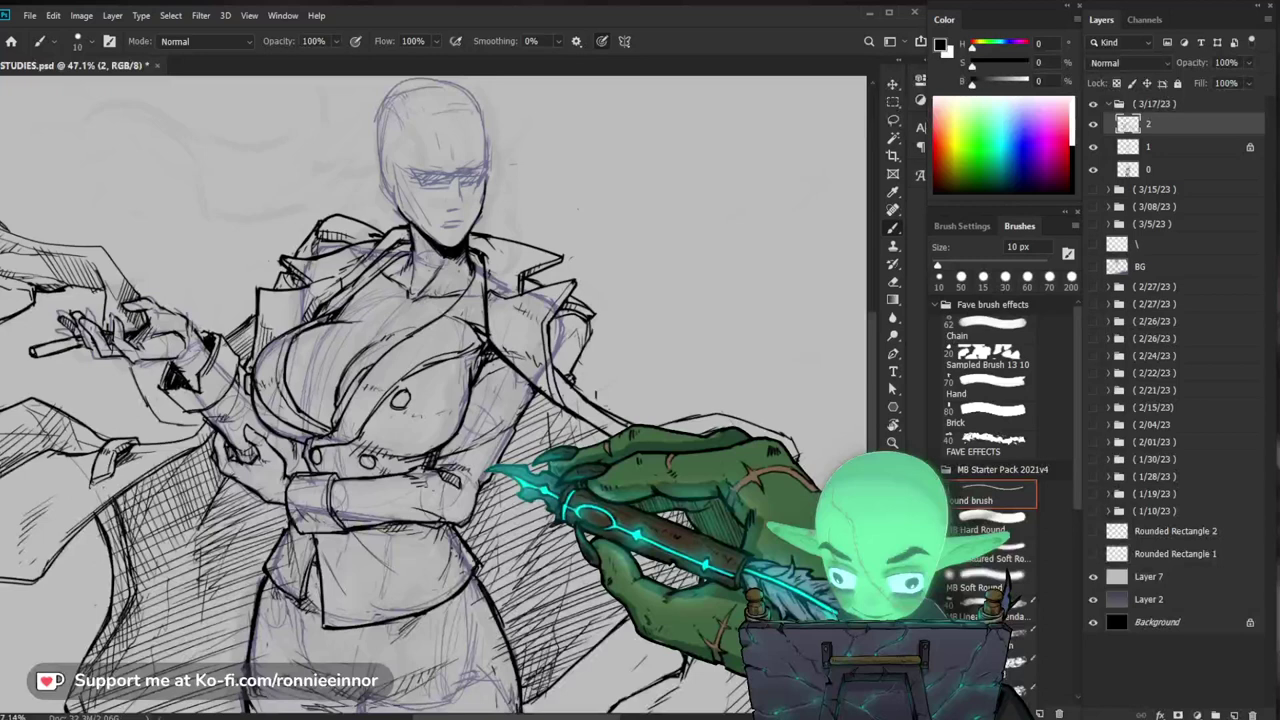
scroll(313, 435, "up", 2)
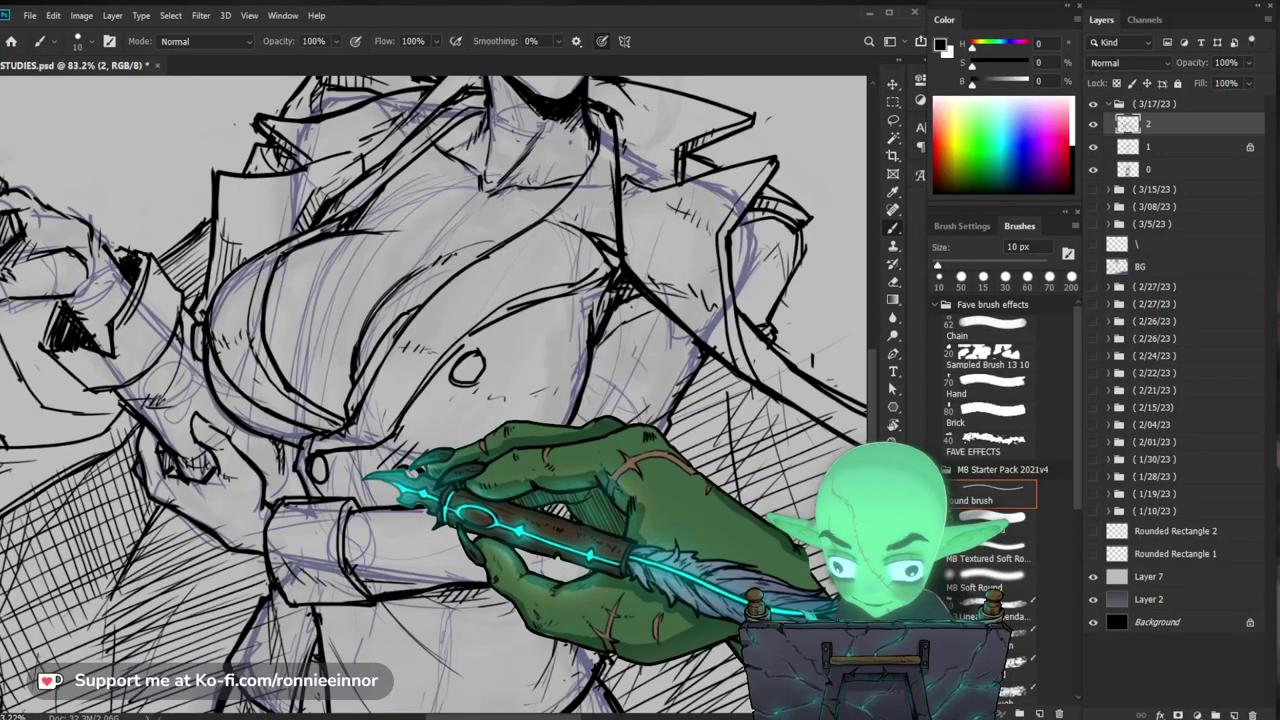
scroll(313, 435, "up", 1)
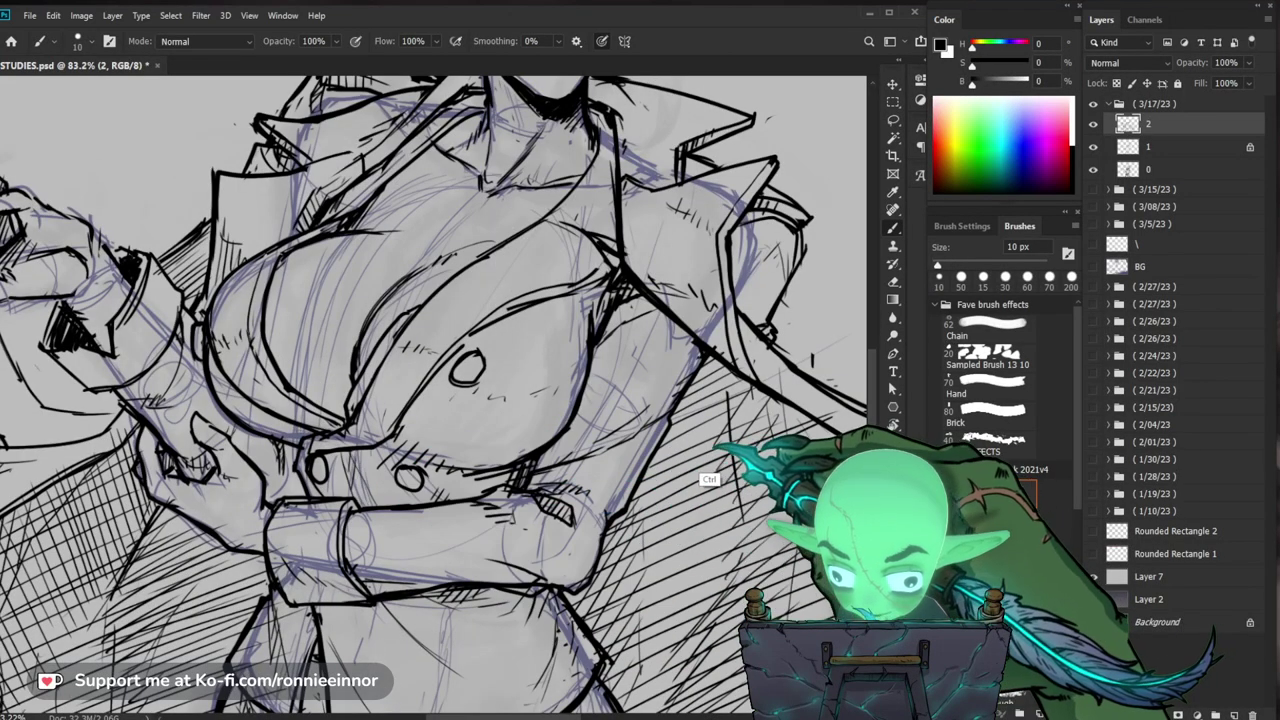
scroll(313, 435, "down", 1)
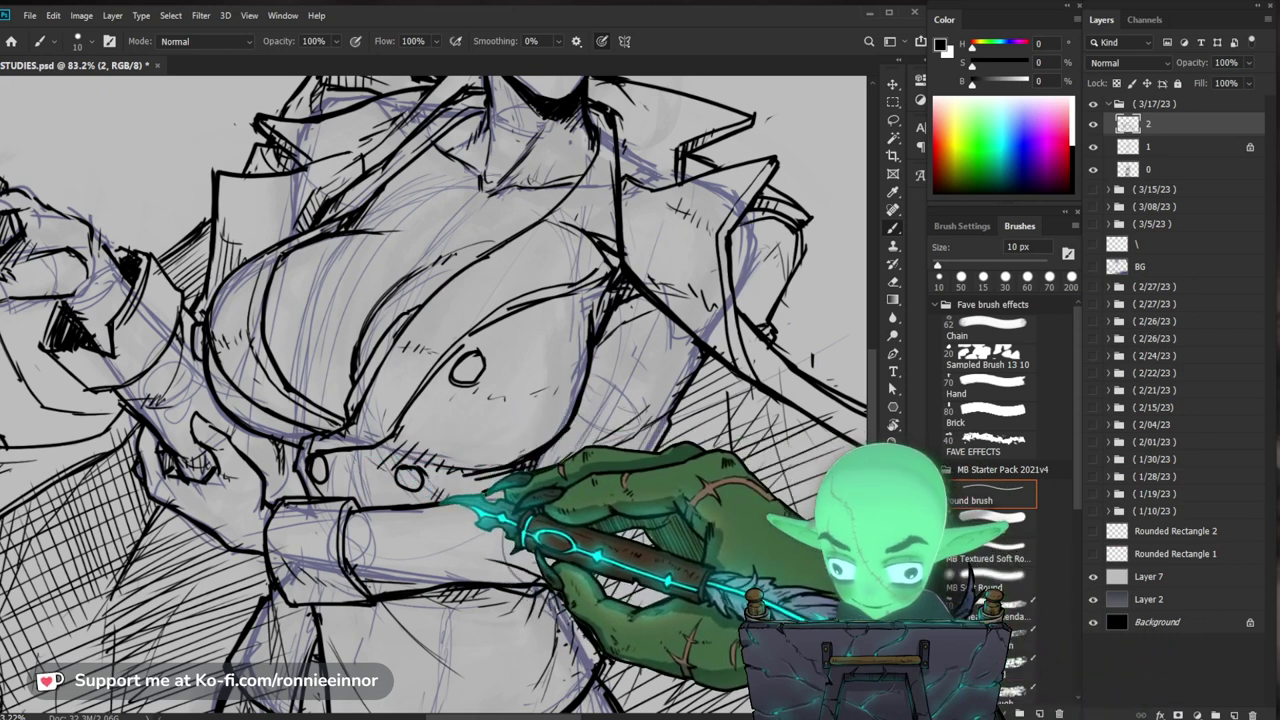
key("e")
key("b")
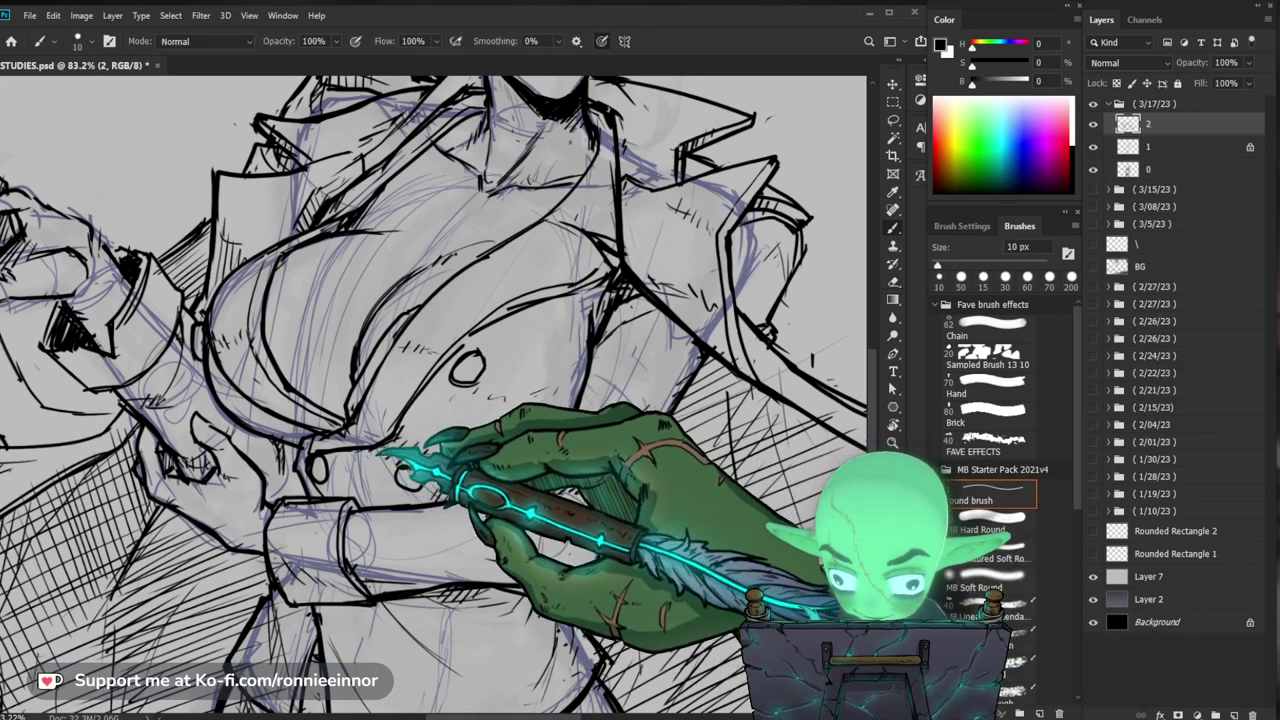
mouse_move(640, 455)
left_mouse_down()
mouse_move(600, 451)
mouse_move(651, 508)
left_mouse_up()
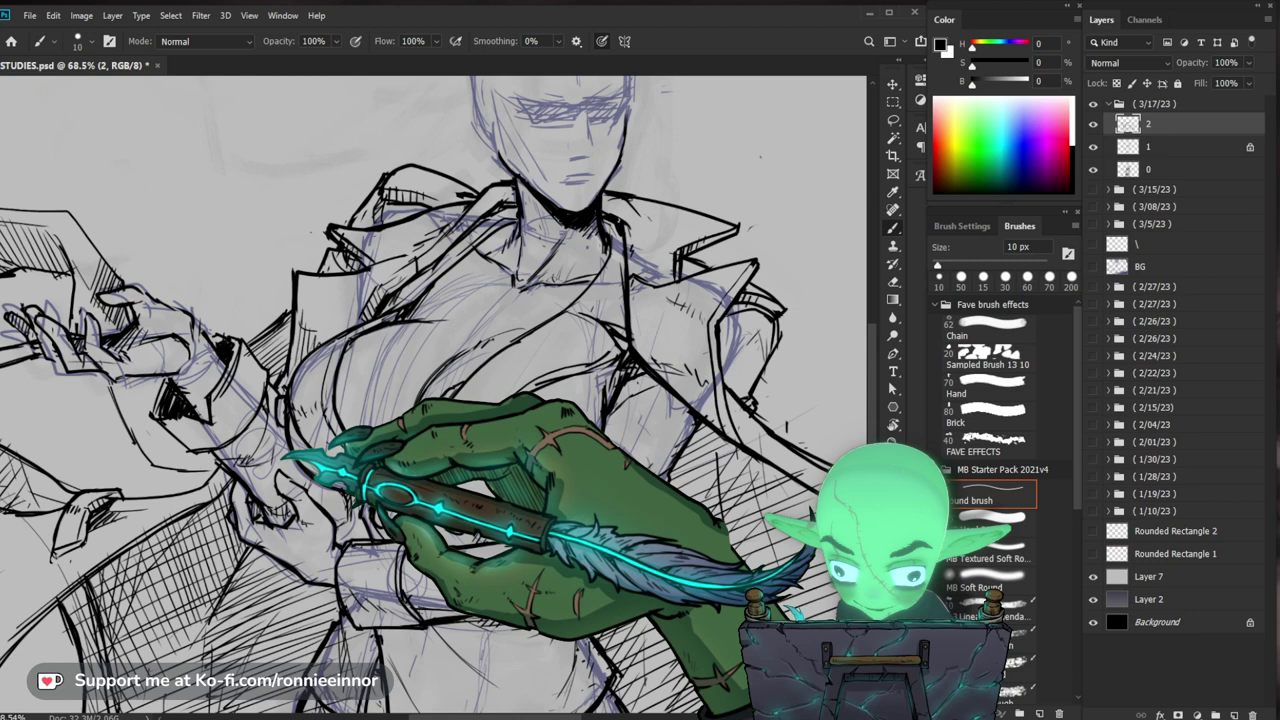
Step: Touch up the raised arm's sleeve near the elbow and the coat's collar edge on that shoulder
left_click_drag(285, 457, 372, 505)
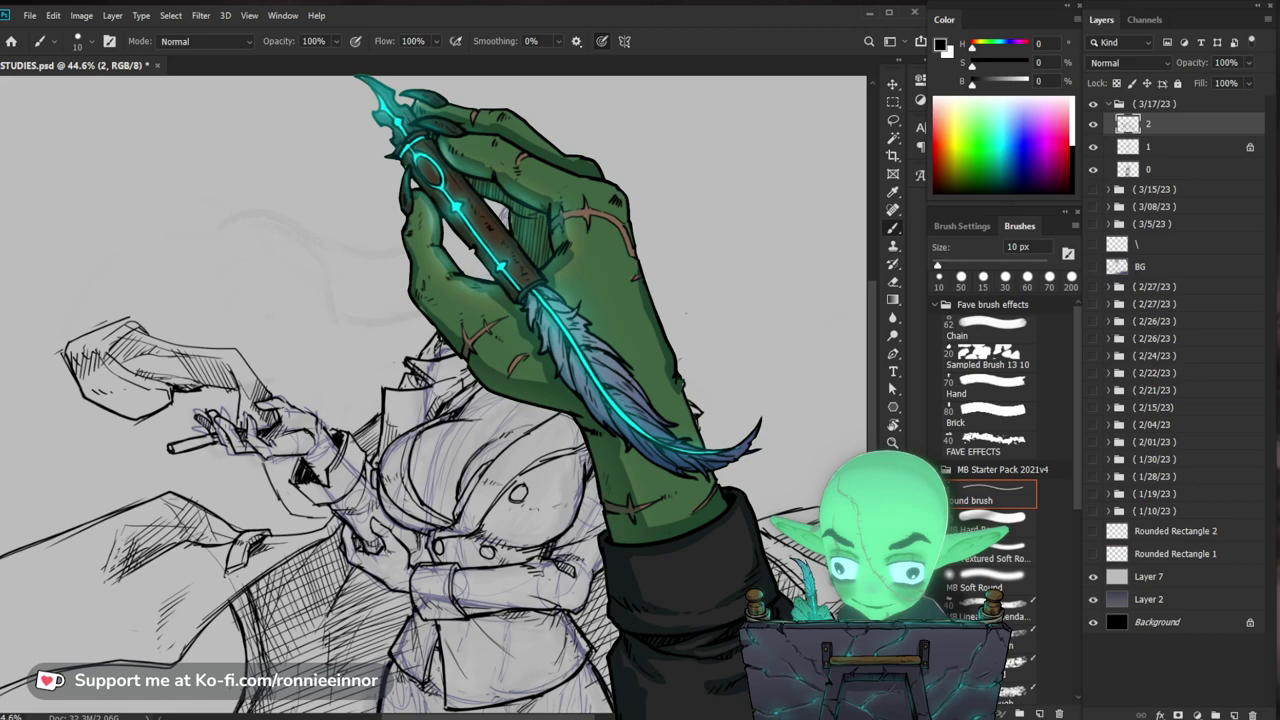
left_click_drag(491, 371, 544, 371)
mouse_move(729, 492)
left_mouse_down()
mouse_move(662, 478)
mouse_move(659, 489)
left_mouse_up()
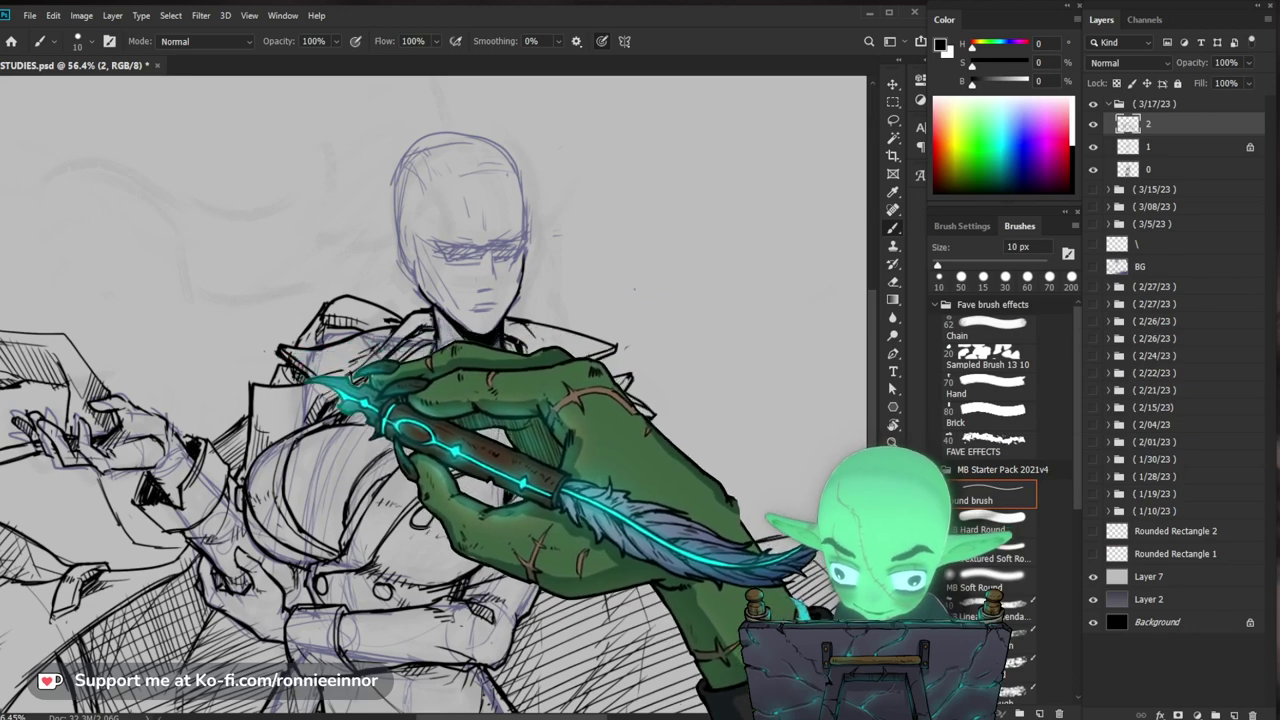
left_click_drag(542, 411, 486, 411)
mouse_move(557, 350)
left_mouse_down()
mouse_move(555, 298)
mouse_move(603, 307)
left_mouse_up()
Step: Clean up the coat flap's edge below the cigarette hand and rework the lining's cross-hatching beside it
key("z")
scroll(430, 400, "down", 2)
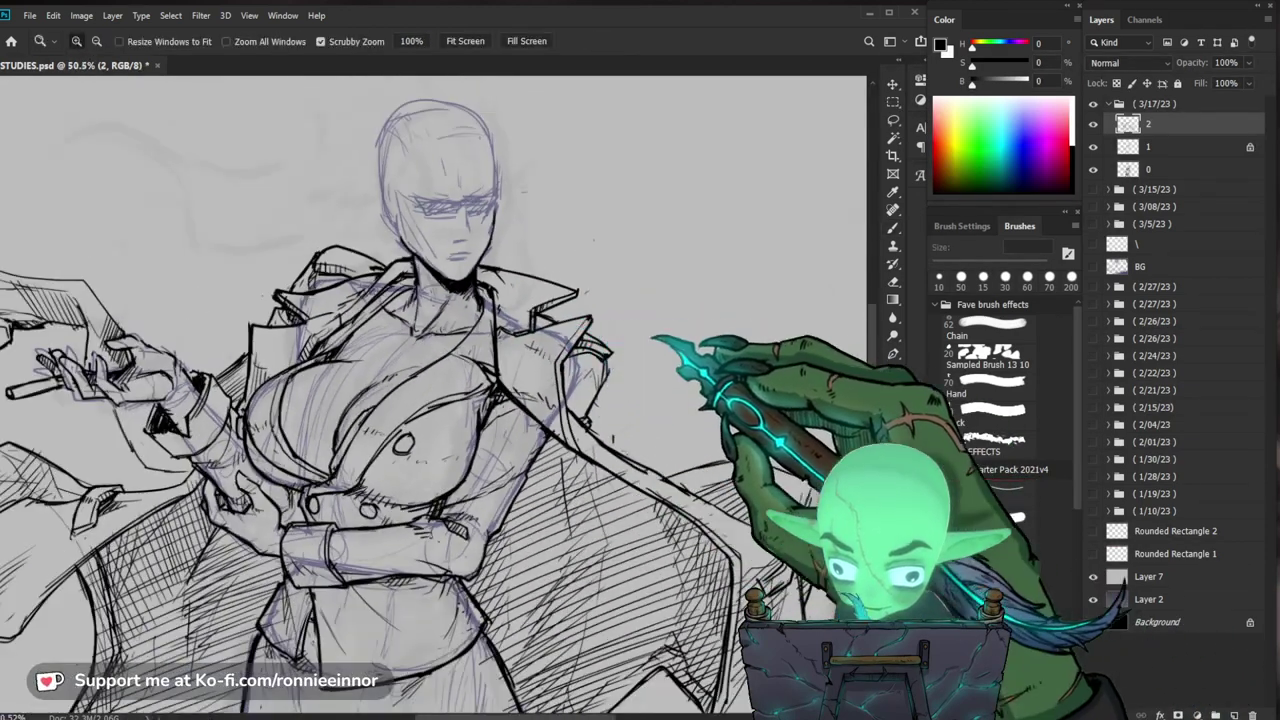
scroll(430, 380, "down", 2)
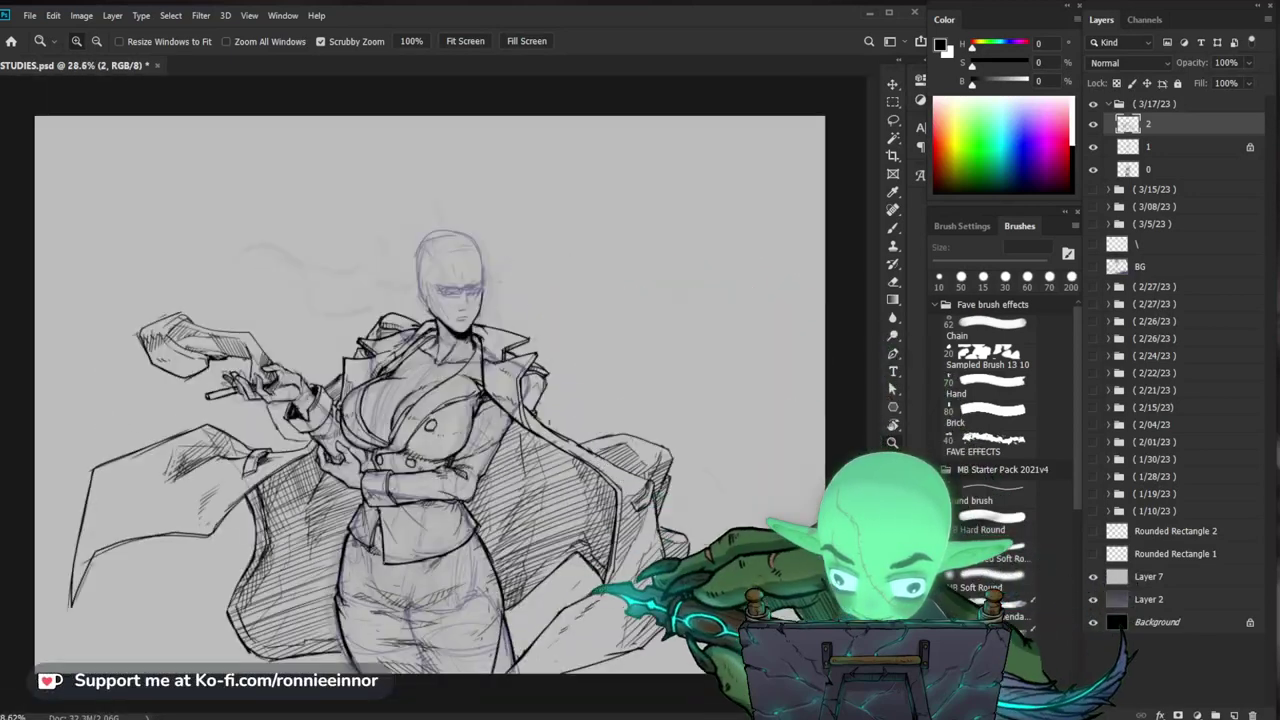
scroll(158, 550, "up", 3)
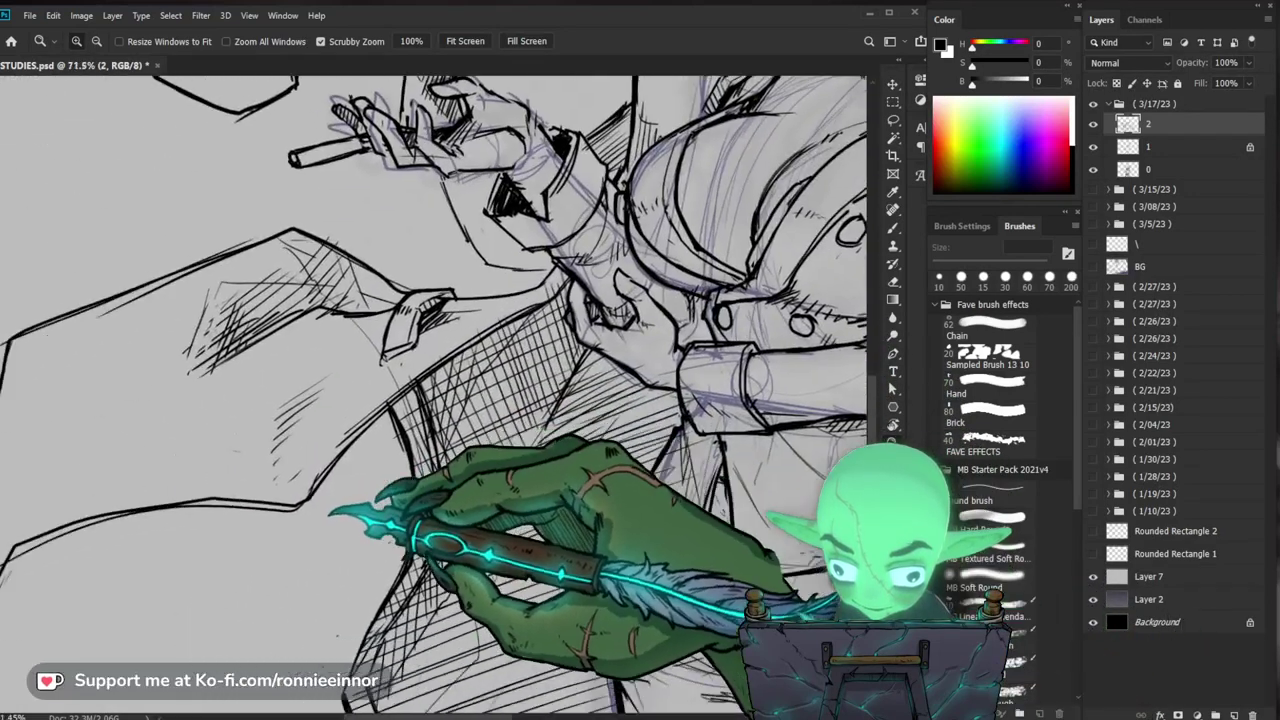
left_click_drag(330, 513, 400, 486)
key("e")
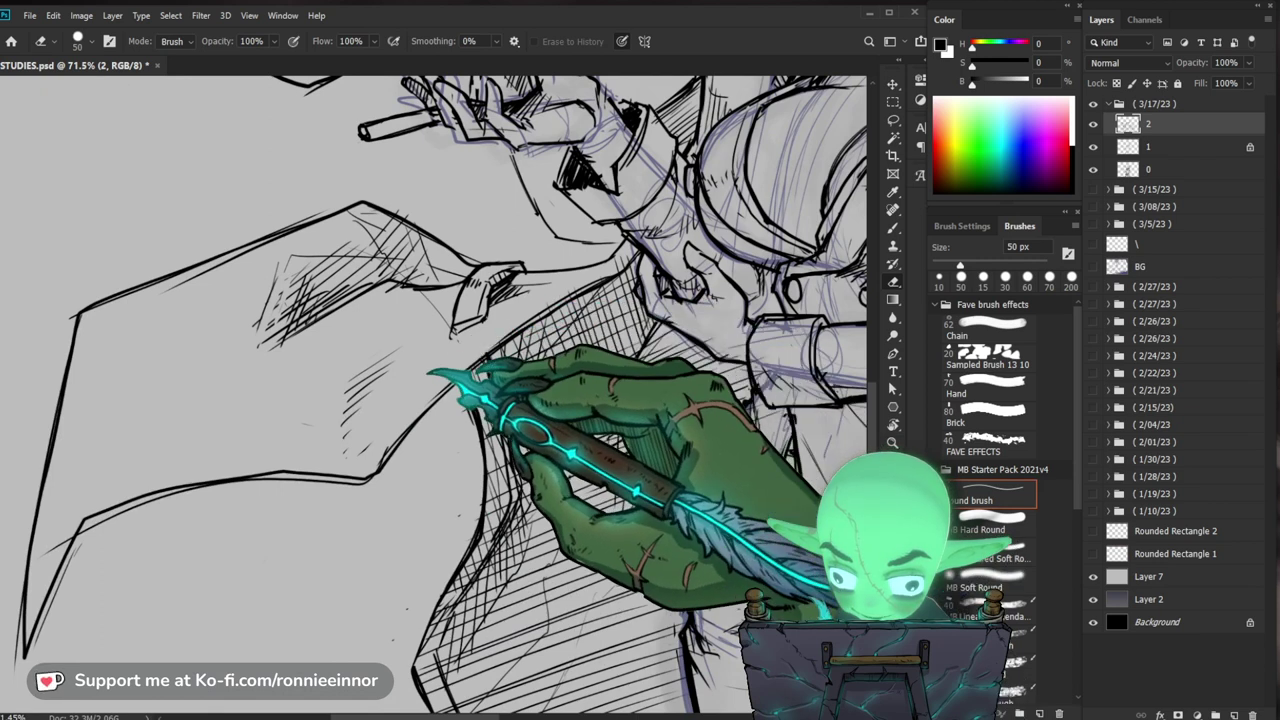
key("b")
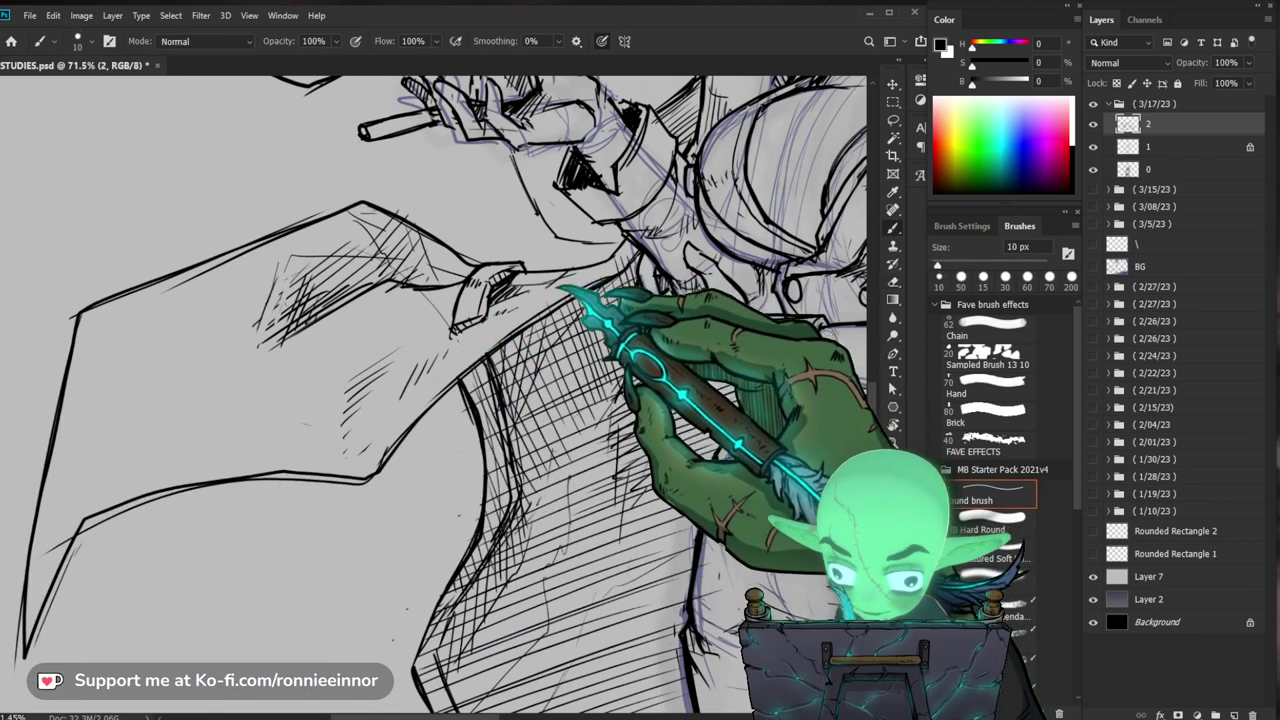
key("z")
left_click_drag(560, 290, 541, 366)
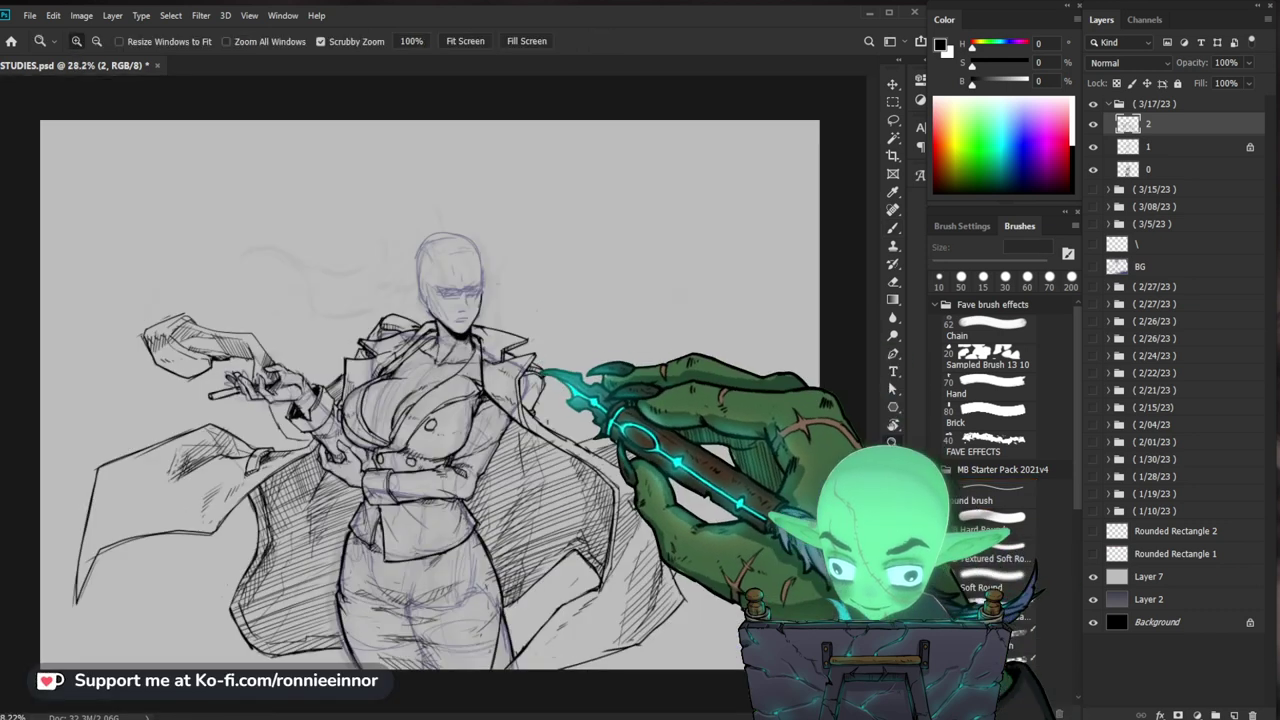
left_click_drag(830, 540, 730, 535)
left_click_drag(566, 467, 660, 467)
key("b")
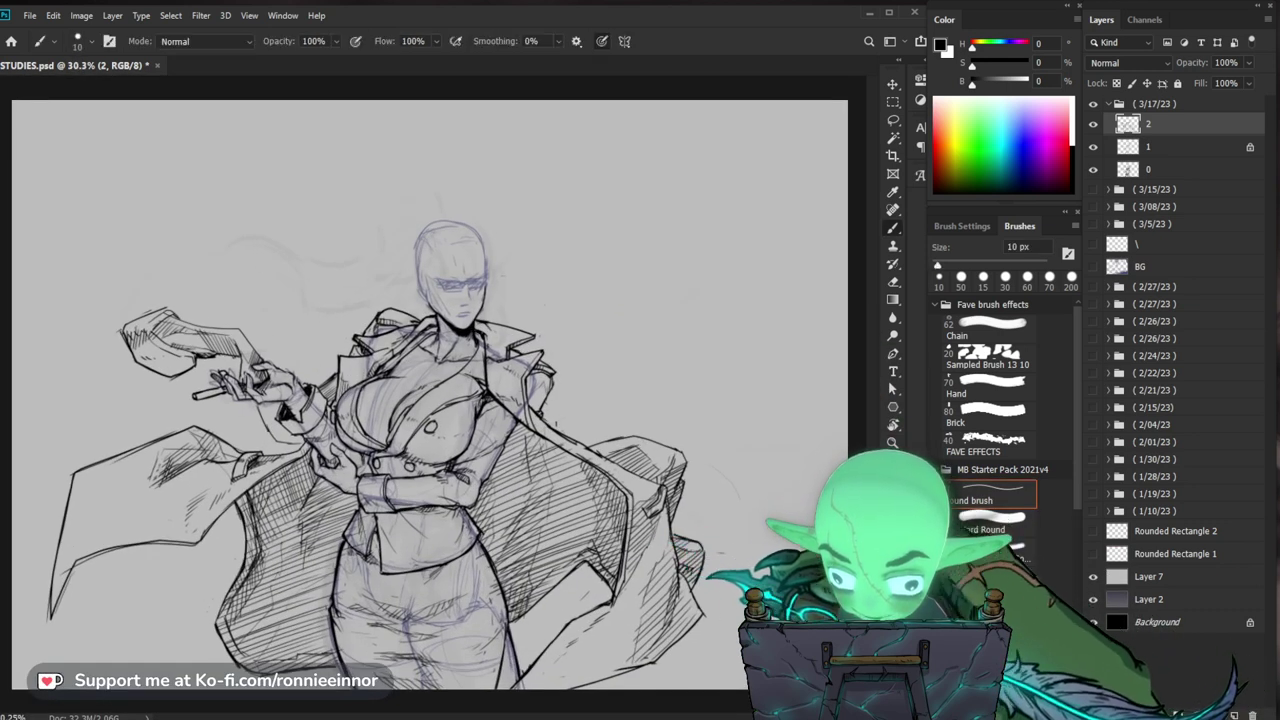
key("e")
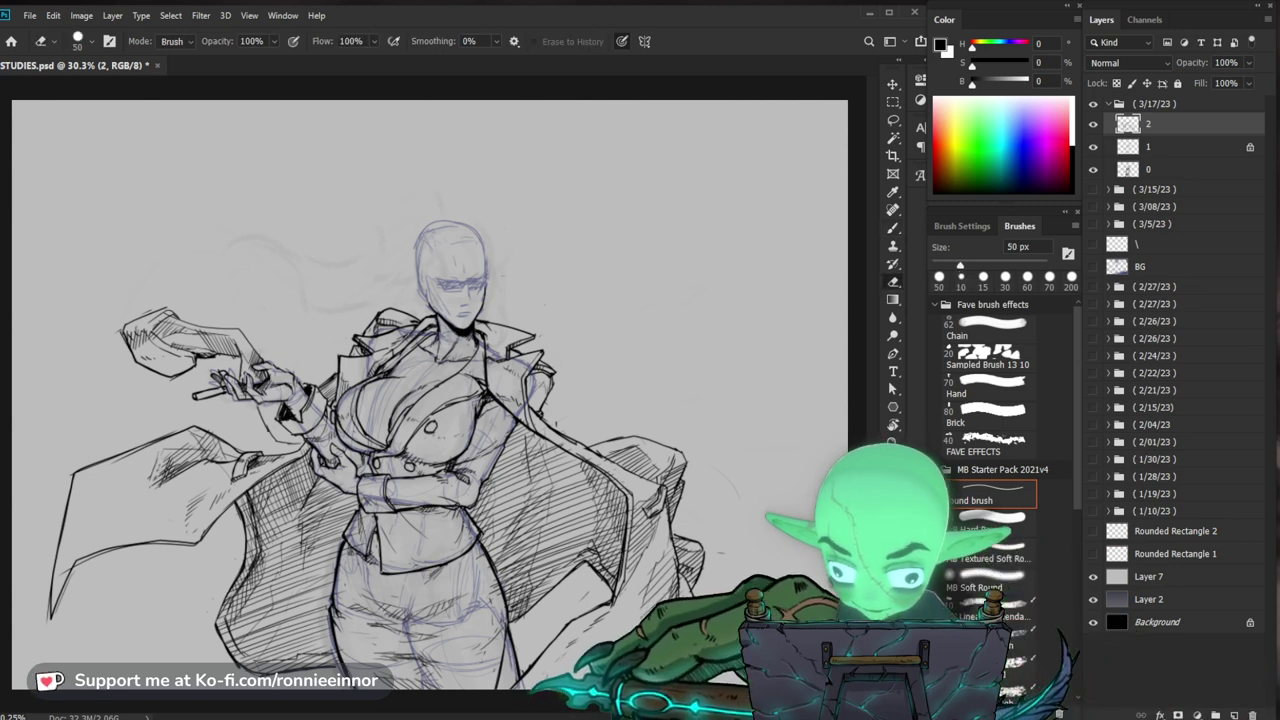
key("z")
left_click_drag(685, 513, 712, 513)
key("e")
key("b")
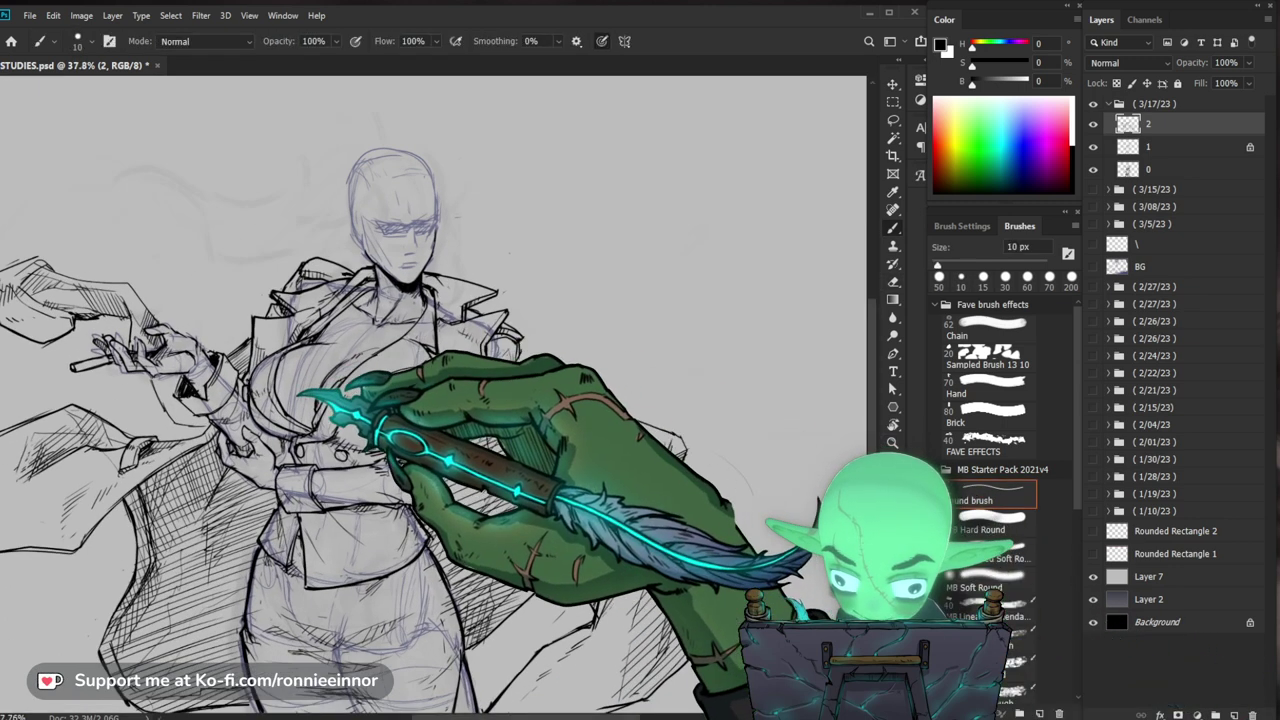
Step: Refine the top's overlapping lapel lines across the chest with alternating brush strokes and erasing
left_click_drag(490, 362, 496, 418)
key("e")
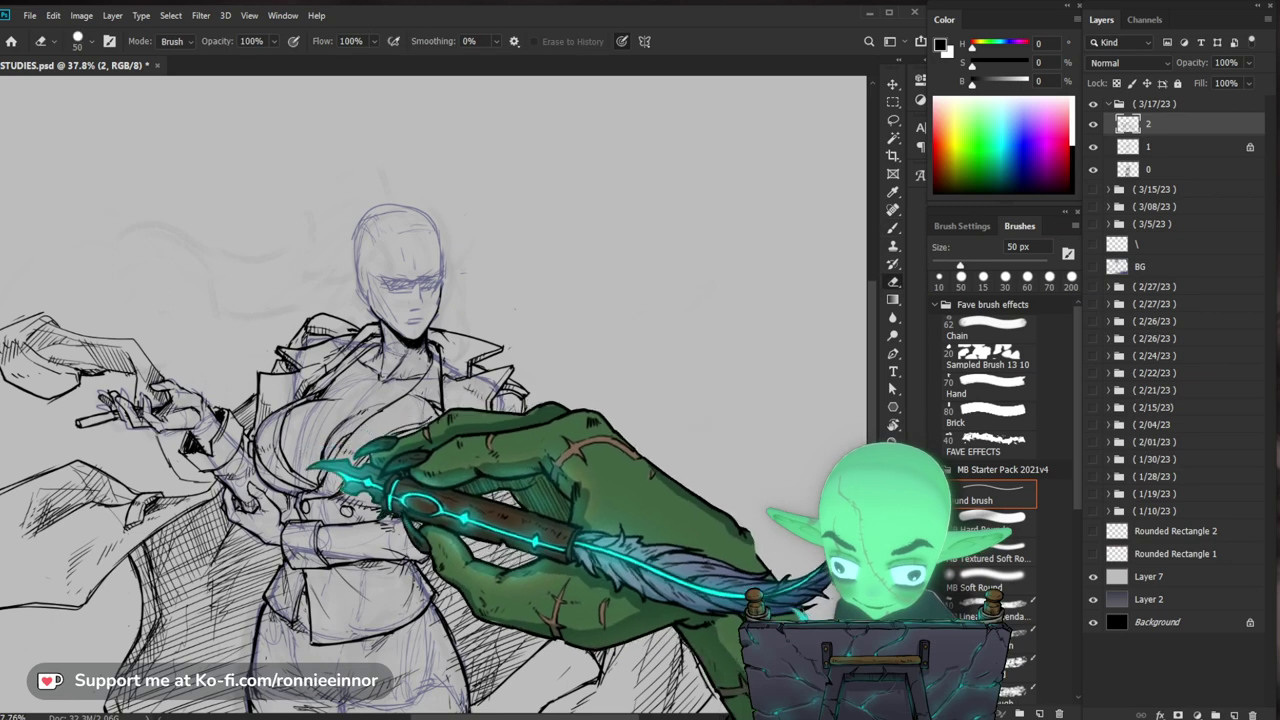
key("b")
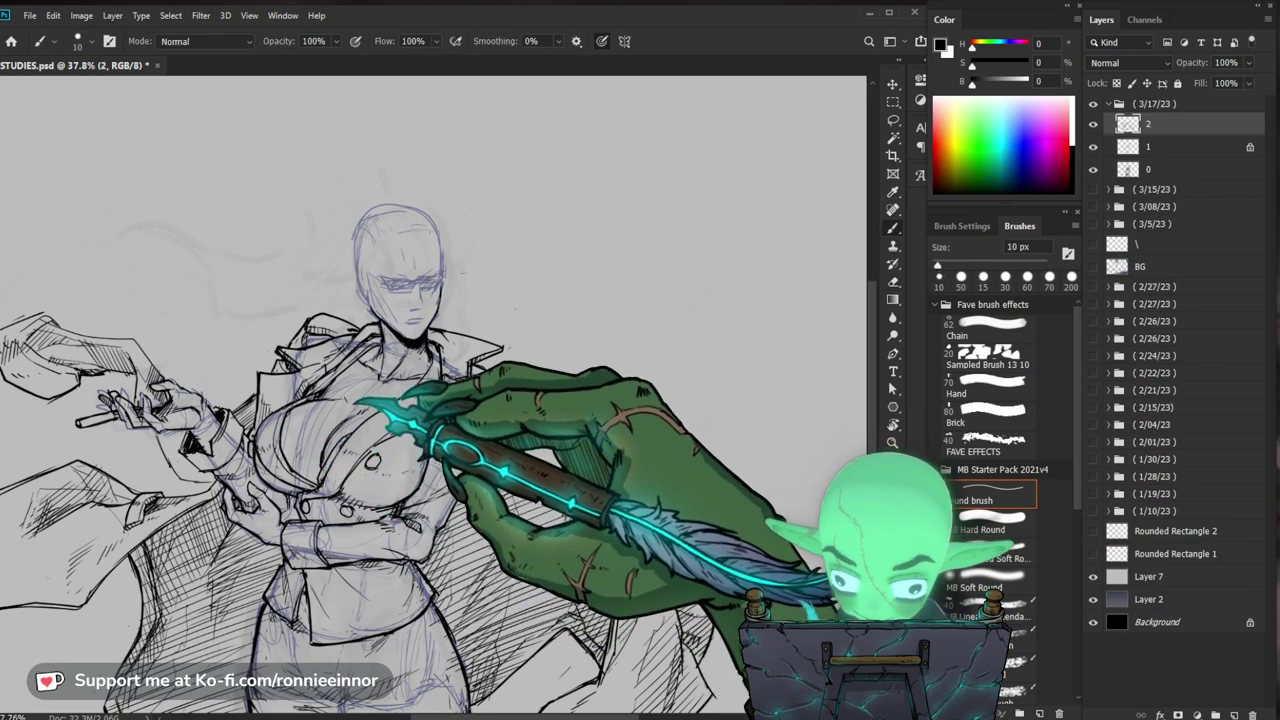
key("e")
key("b")
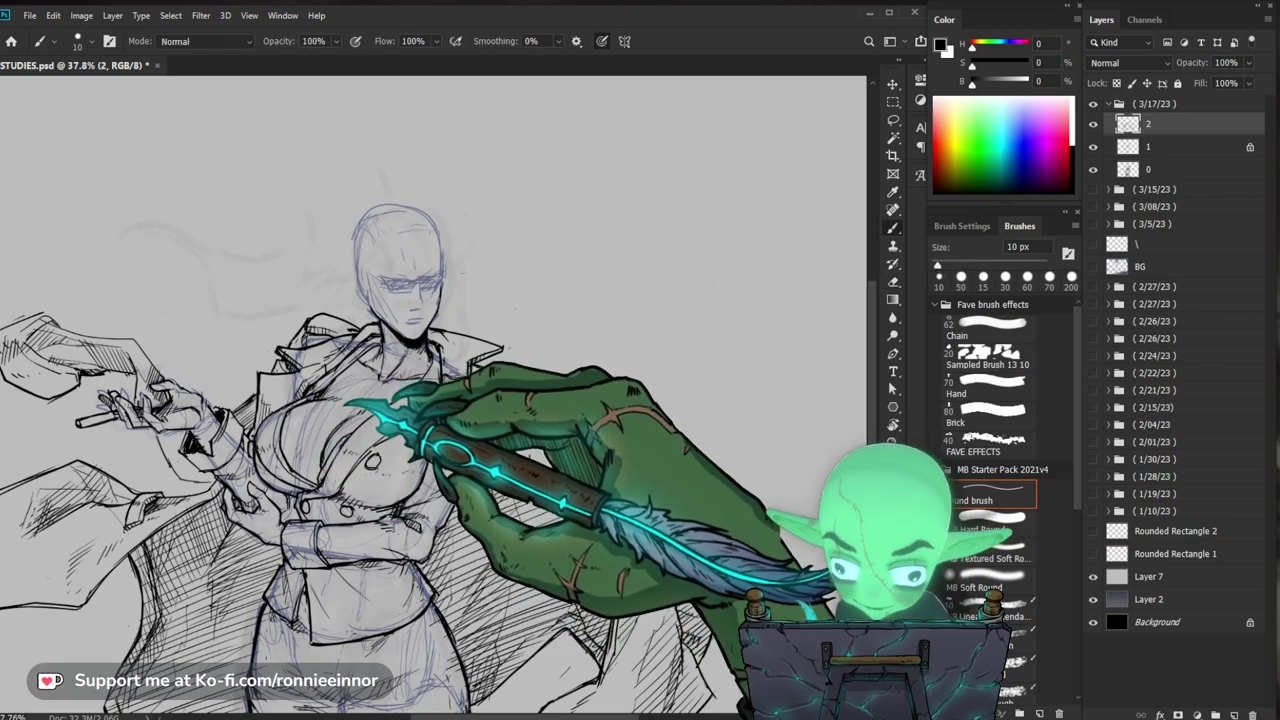
left_click_drag(567, 413, 637, 465)
key("e")
key("b")
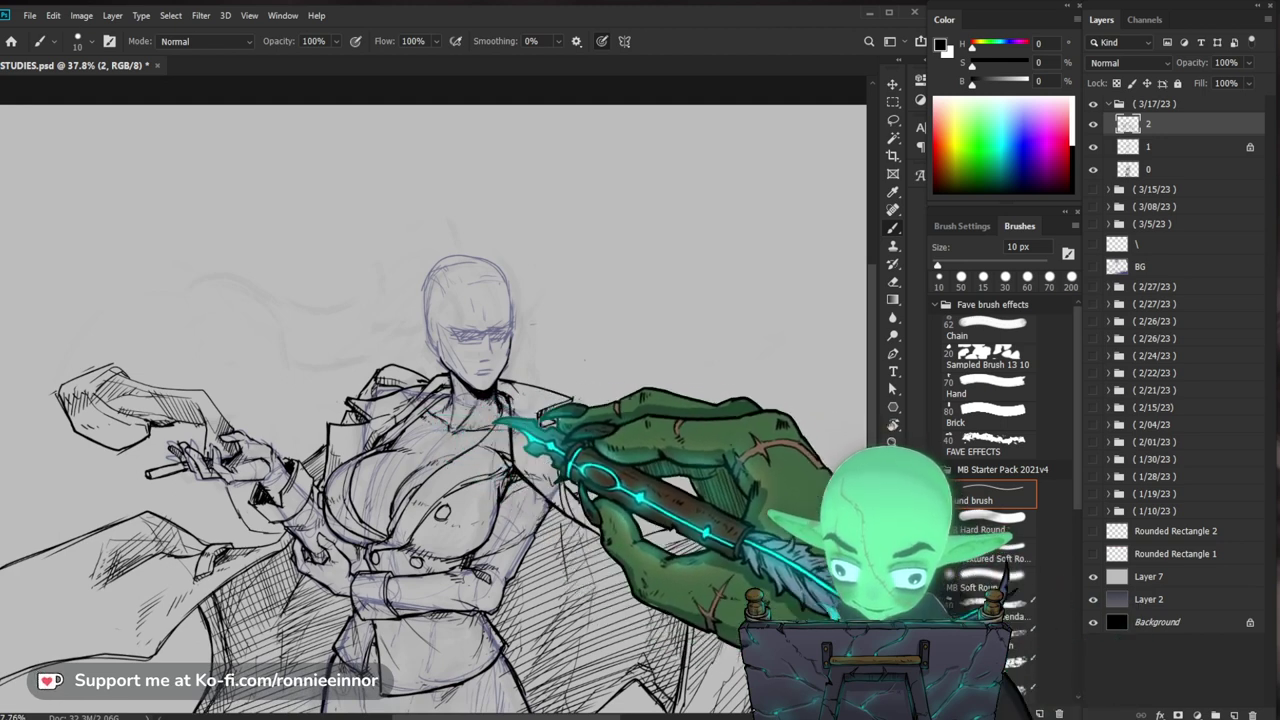
Step: Refine the neckline and the coat's collar on the folded arm's shoulder, cleaning up stray lines
left_click_drag(497, 425, 511, 426)
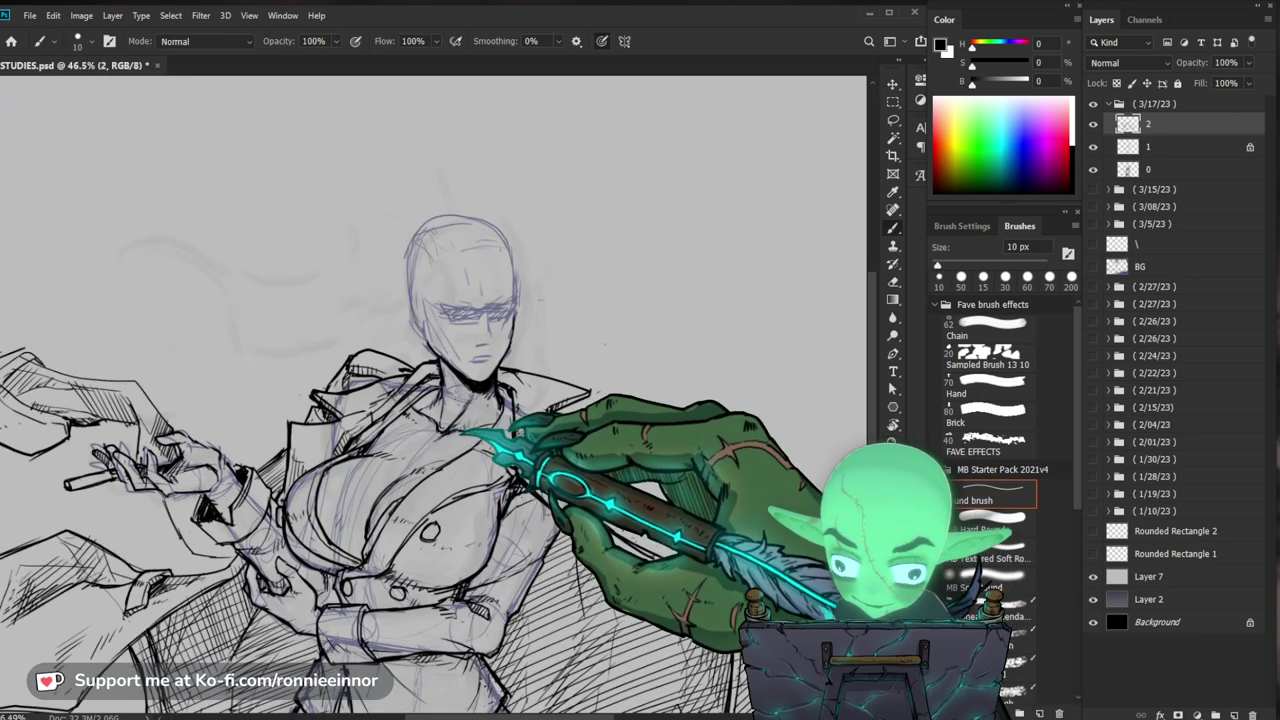
key("e")
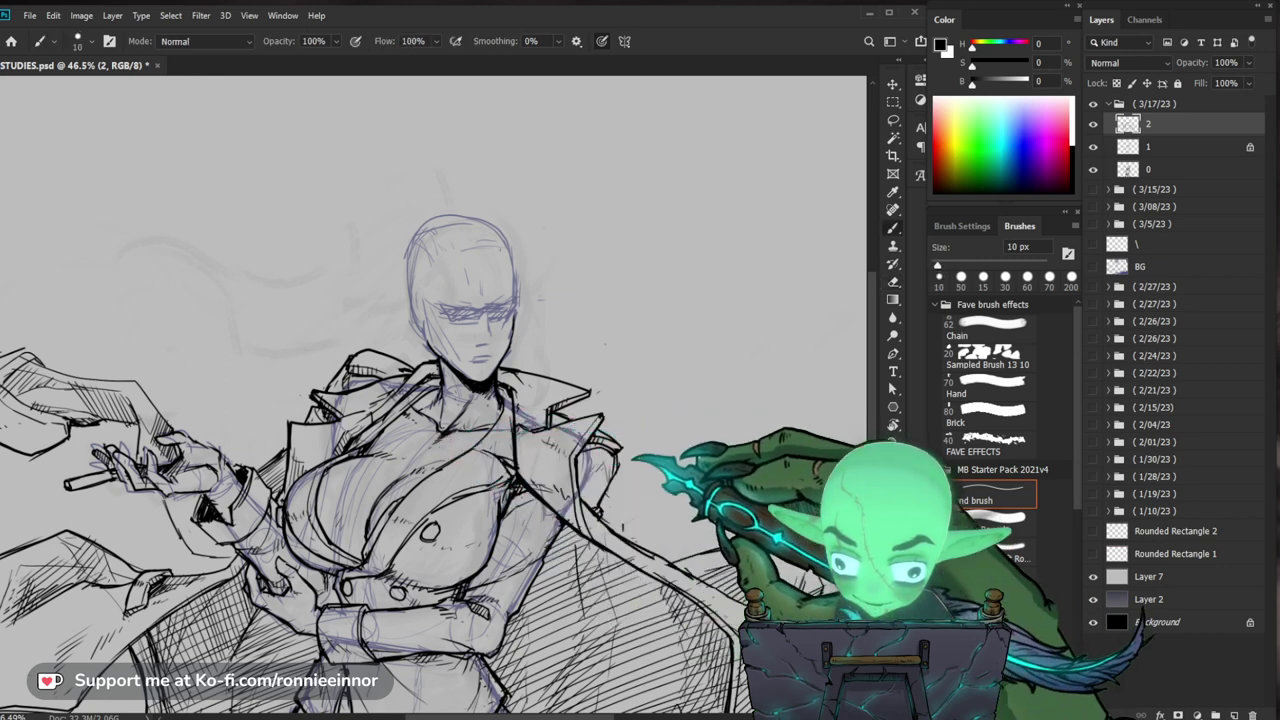
left_click_drag(636, 462, 616, 438)
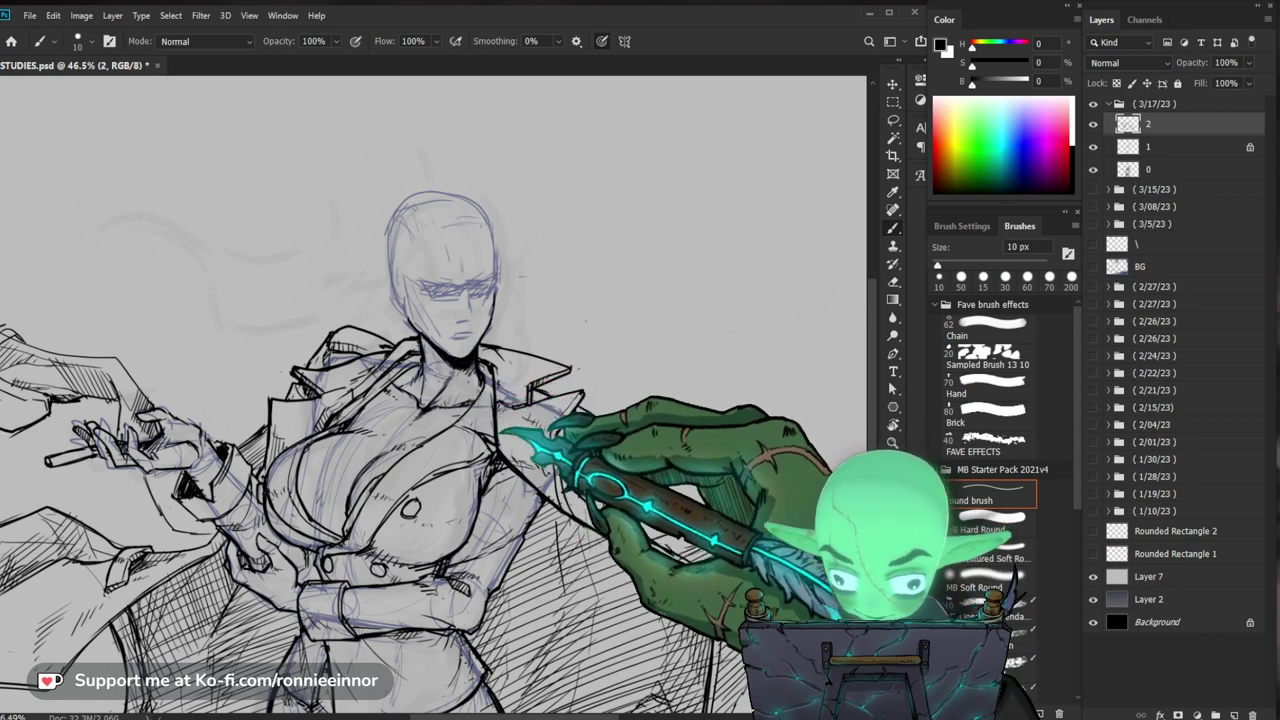
key("e")
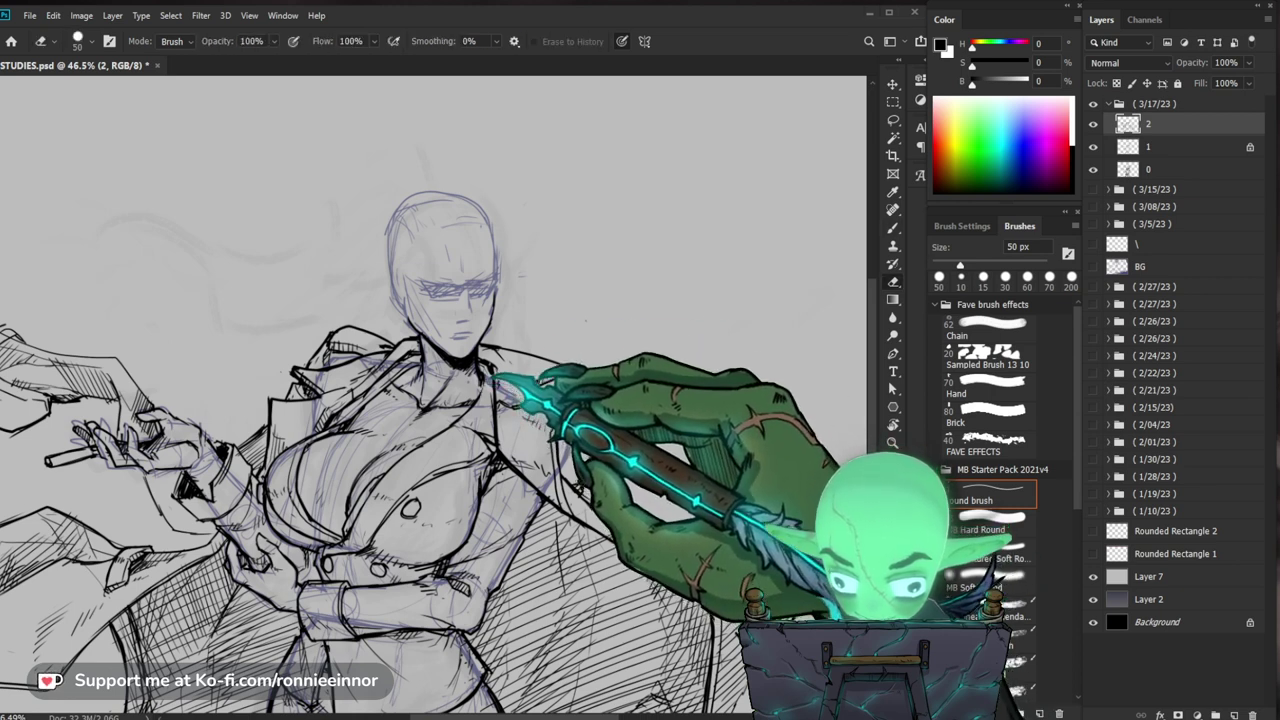
key("b")
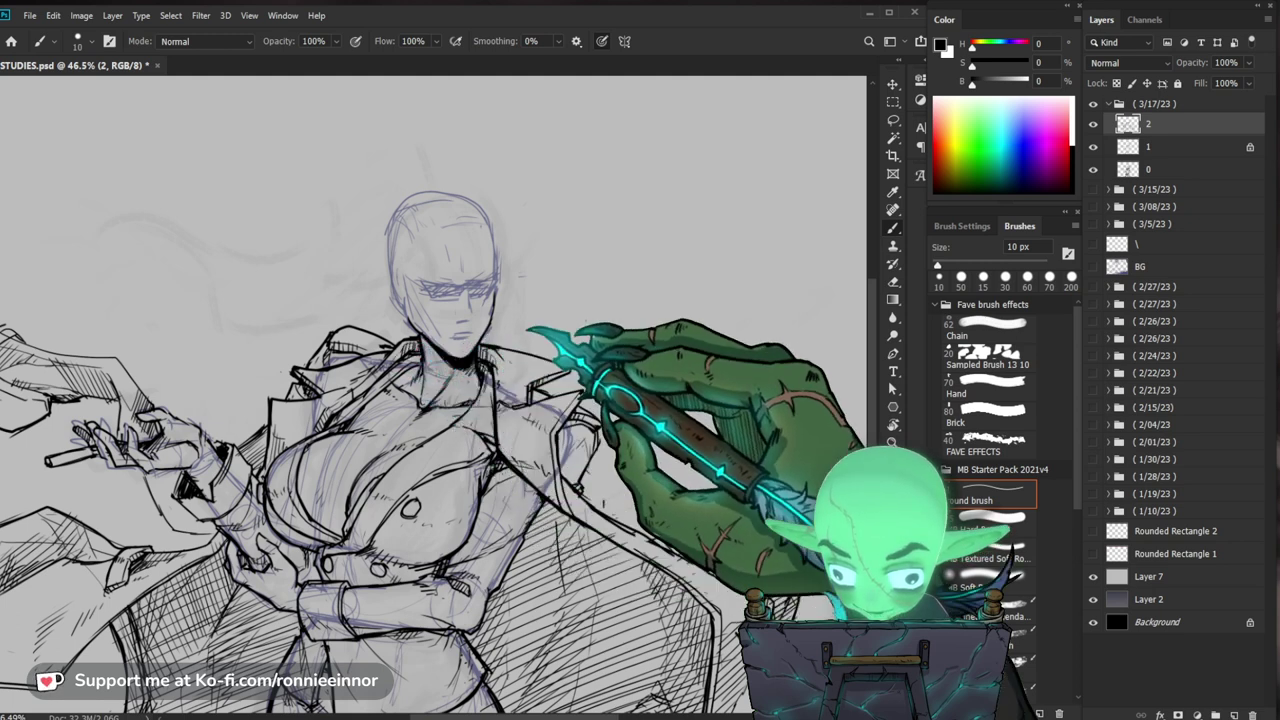
Step: Clean up the outflung coat flap's lower edge below the cigarette hand with erasing and fresh brush strokes
key("z")
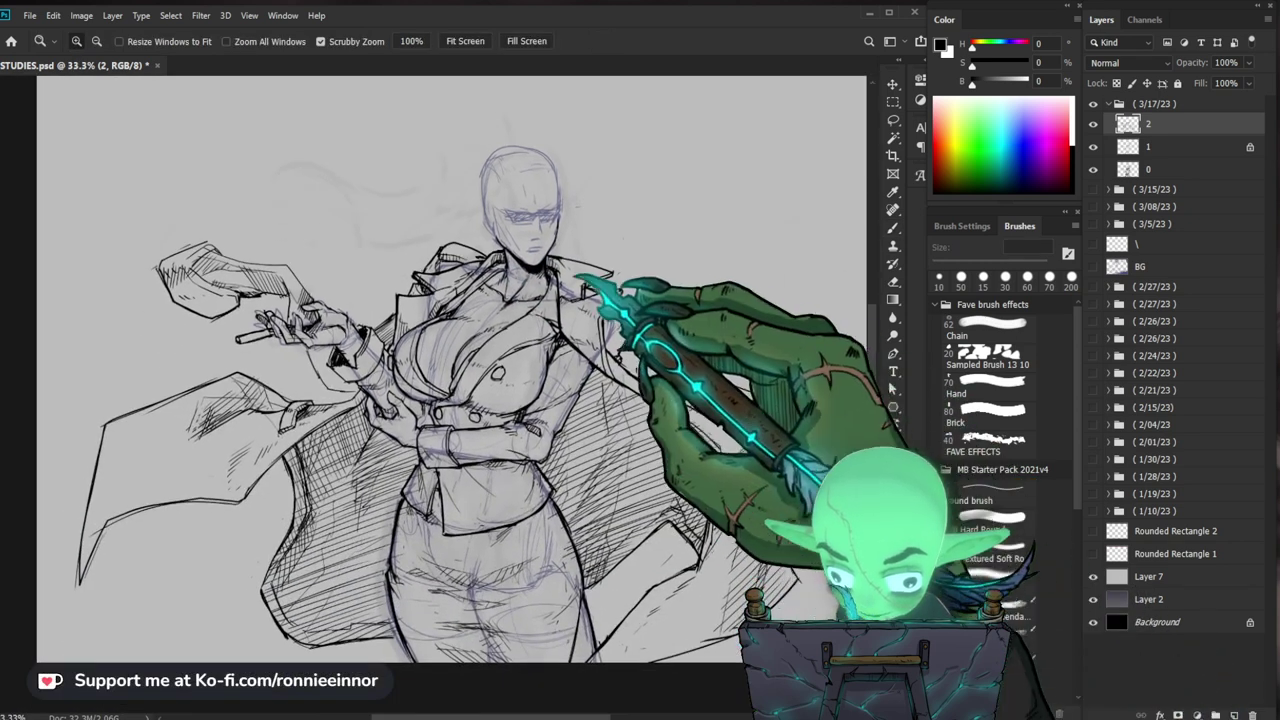
left_click_drag(570, 276, 598, 277)
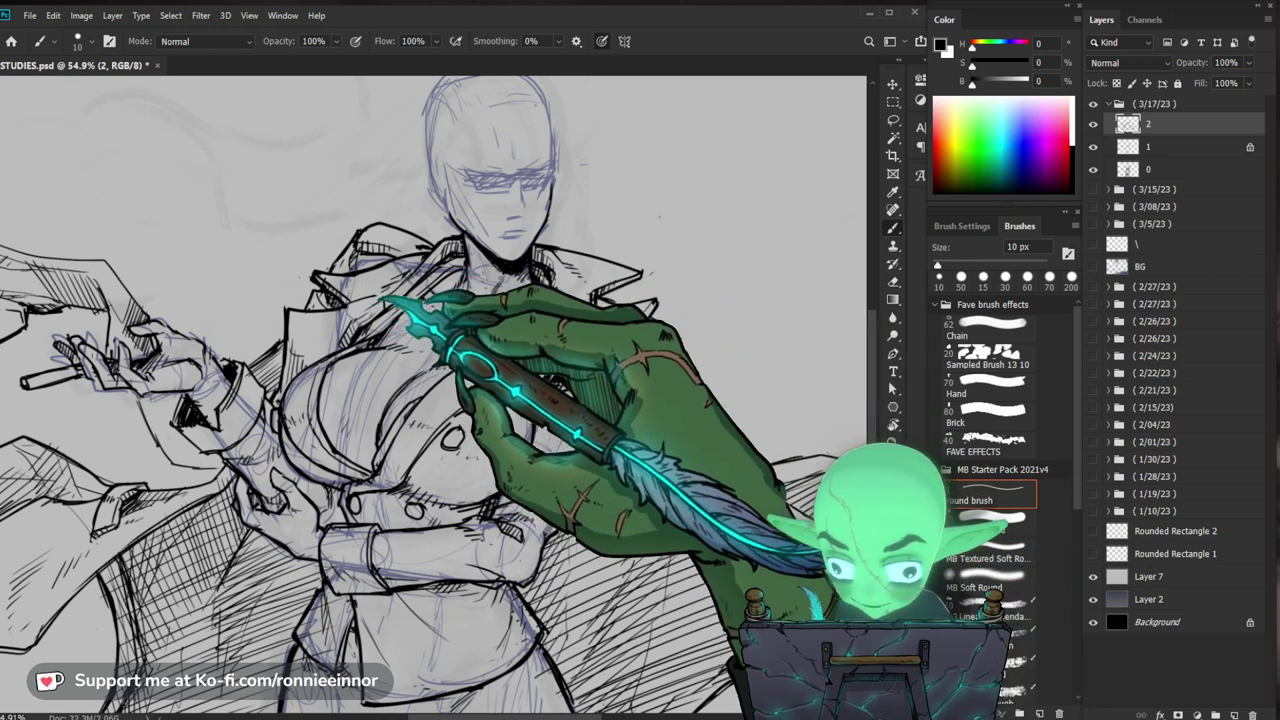
left_click_drag(550, 280, 543, 280)
left_click_drag(590, 640, 735, 545)
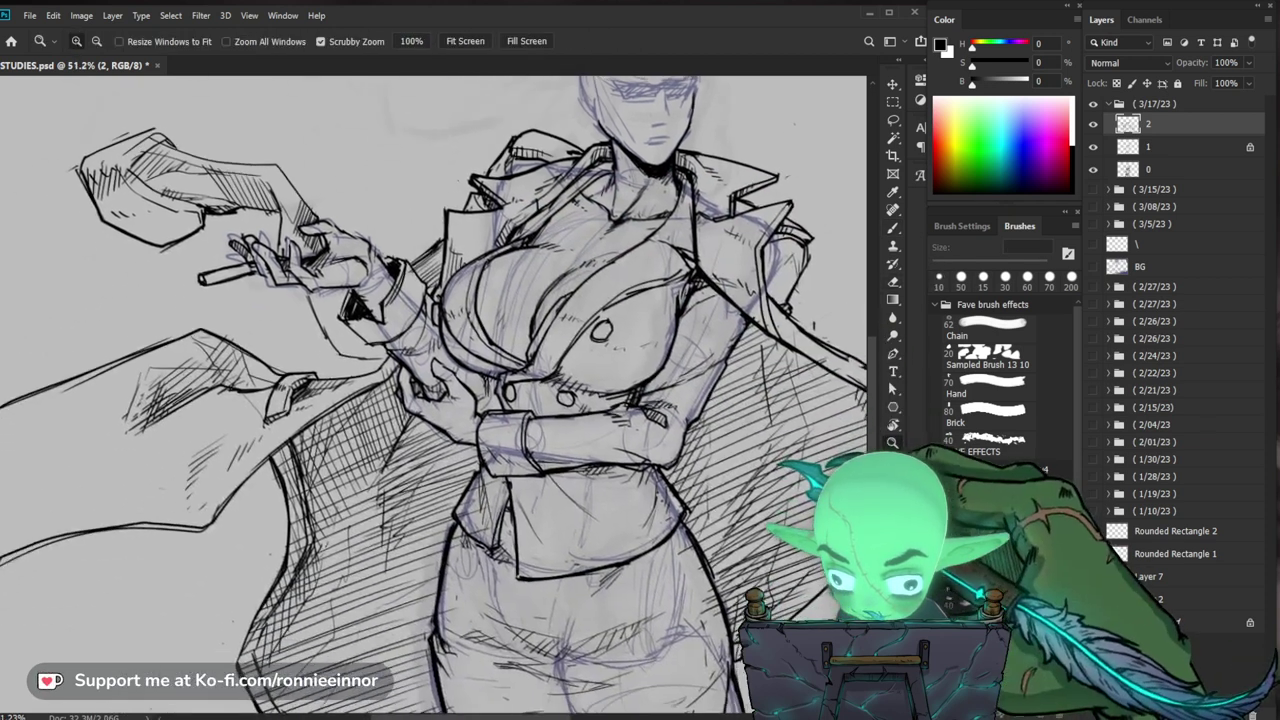
key("e")
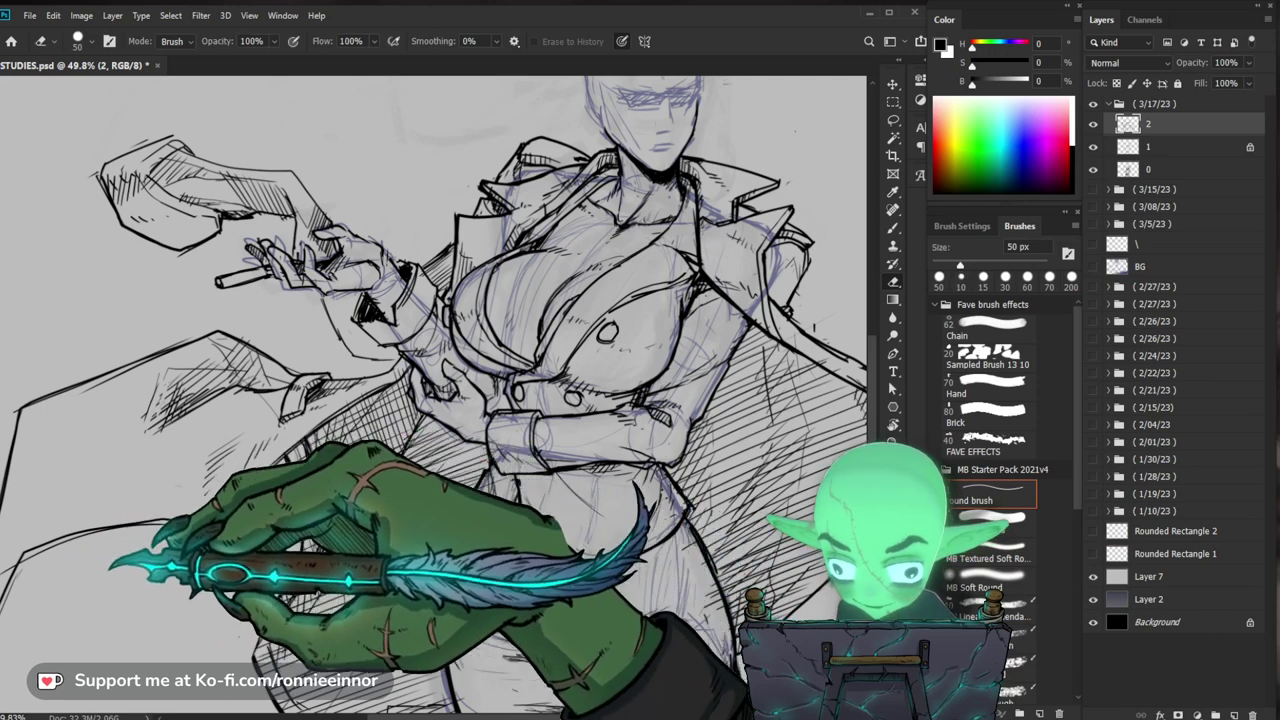
left_click_drag(204, 538, 434, 471)
key("b")
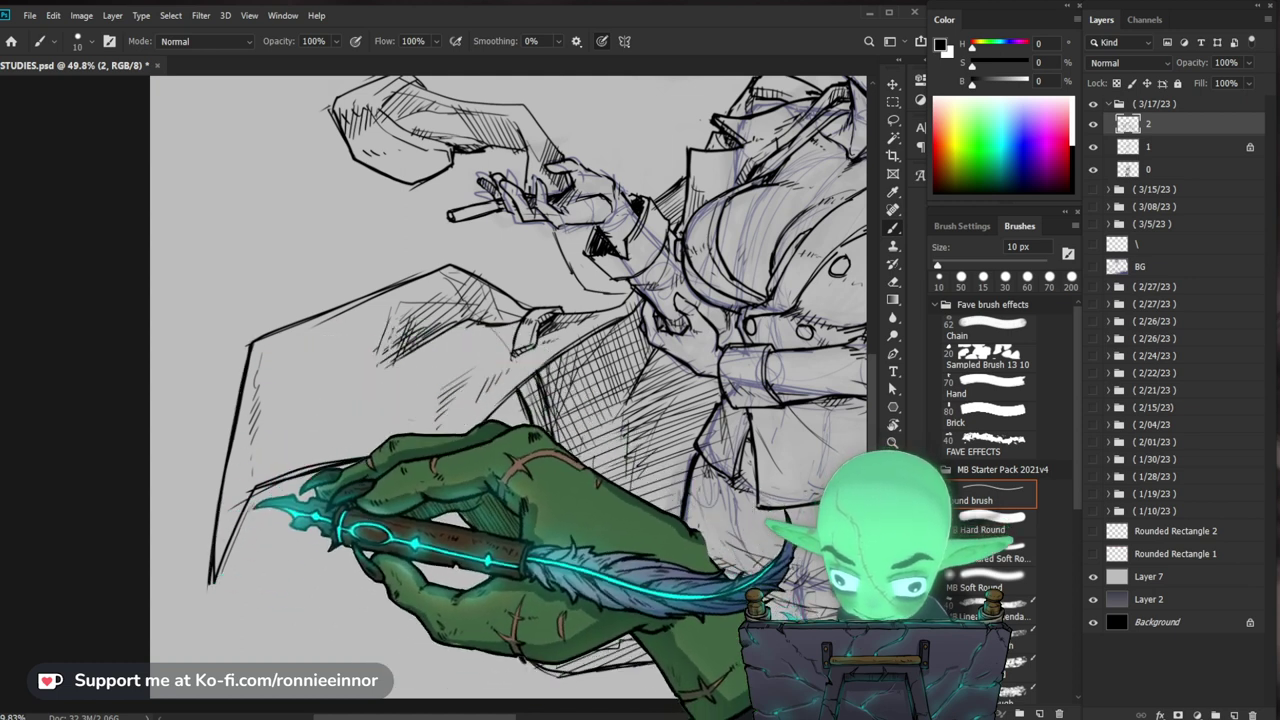
Step: Hatch a shadow on the hanging fabric below the cigarette hand's cuff and tidy its edge with the eraser
key("z")
mouse_move(430, 395)
left_mouse_down()
mouse_move(290, 395)
mouse_move(320, 395)
mouse_move(353, 425)
mouse_move(391, 422)
left_mouse_up()
key("b")
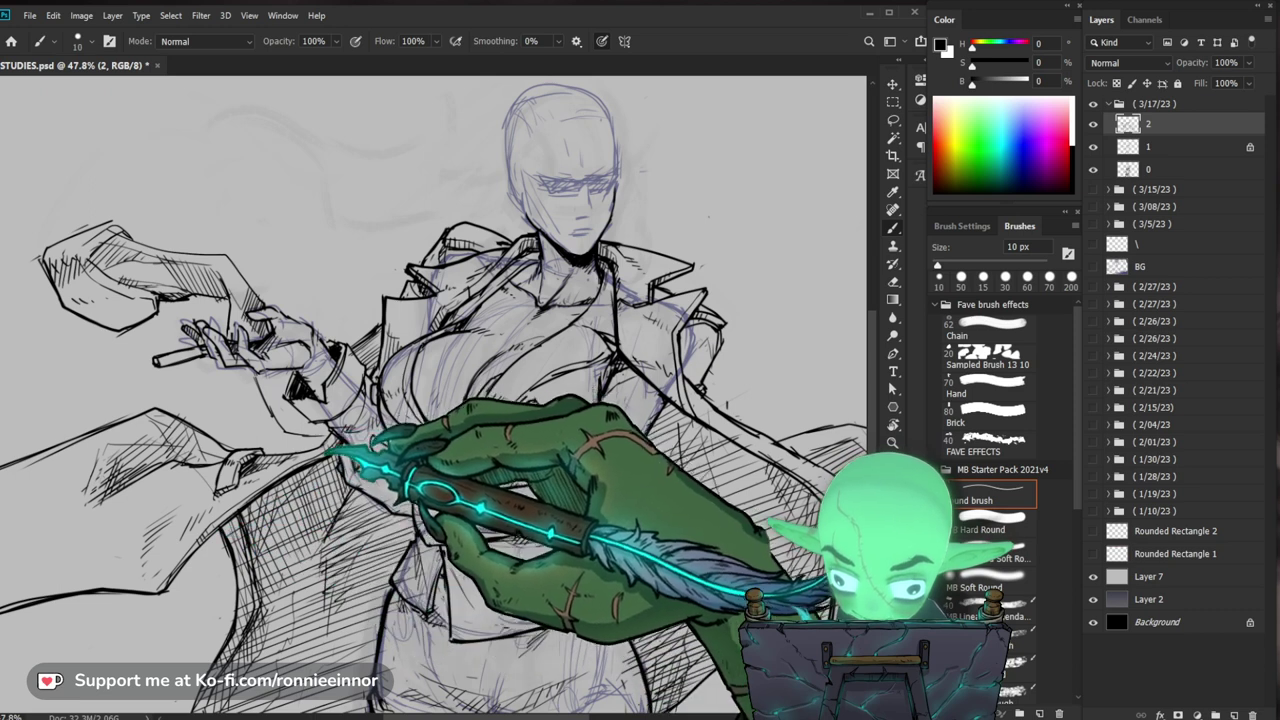
left_click_drag(383, 387, 370, 448)
key("e")
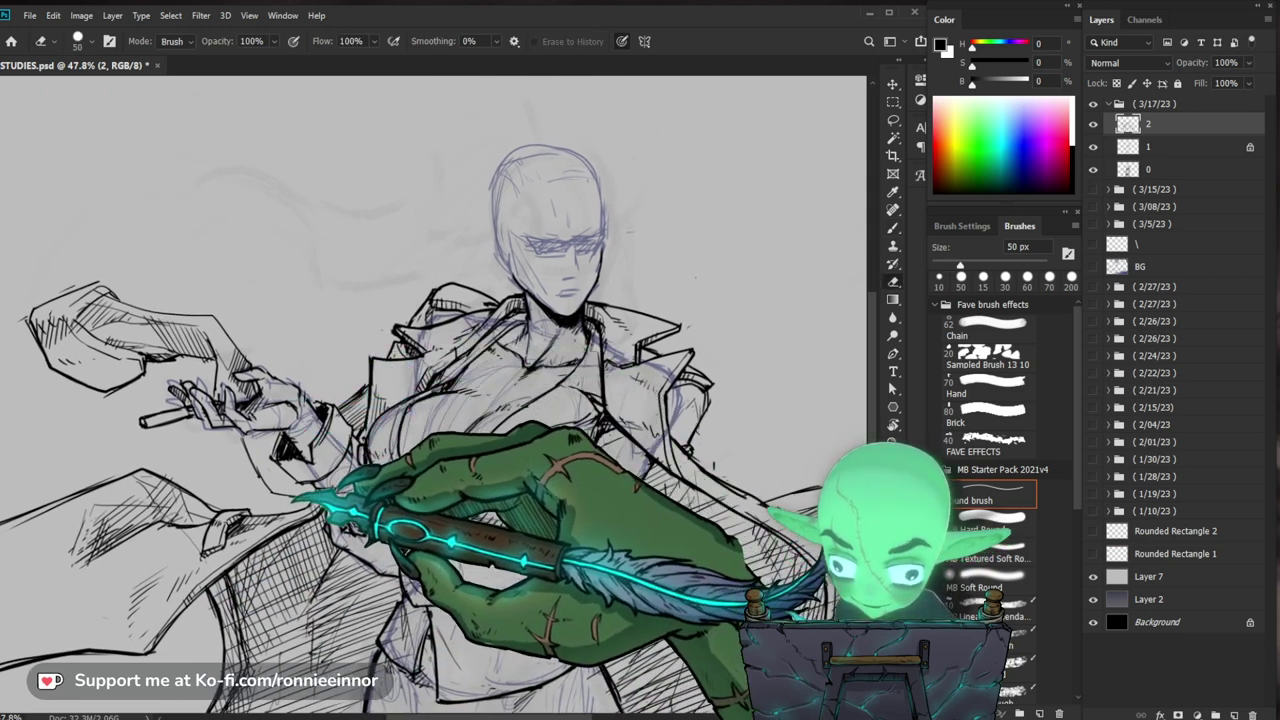
key("b")
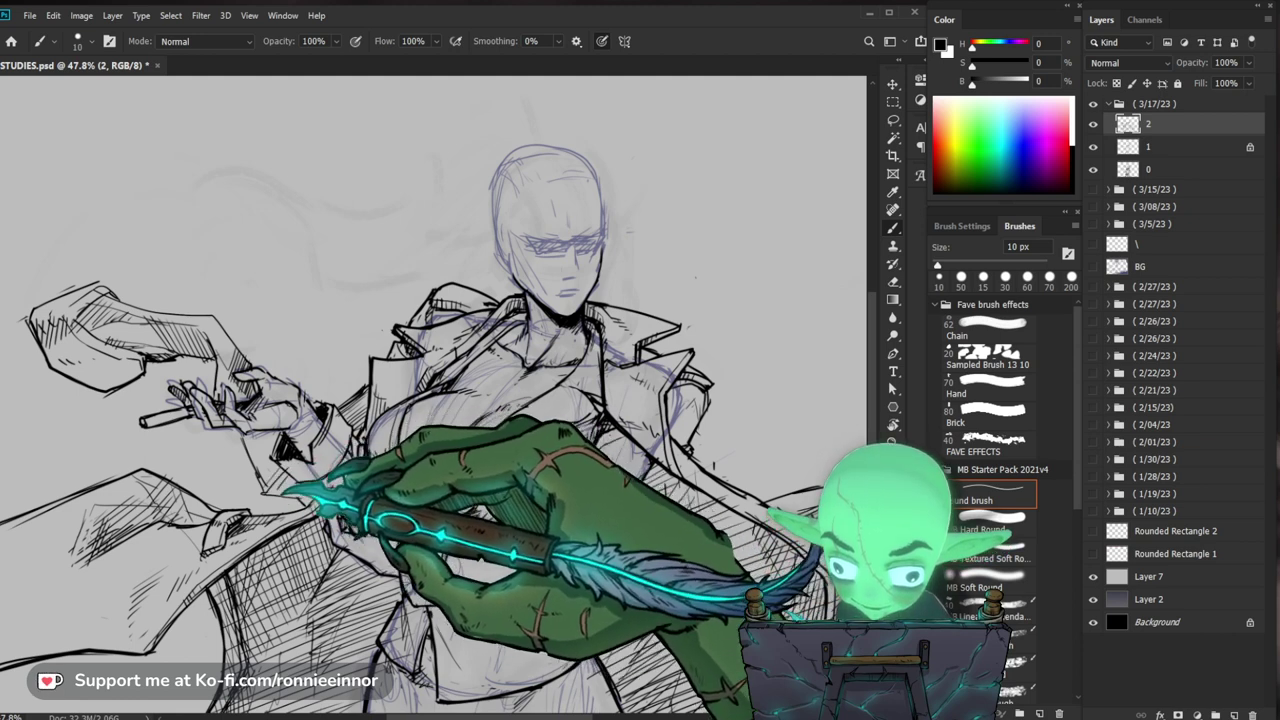
left_click_drag(409, 434, 441, 484)
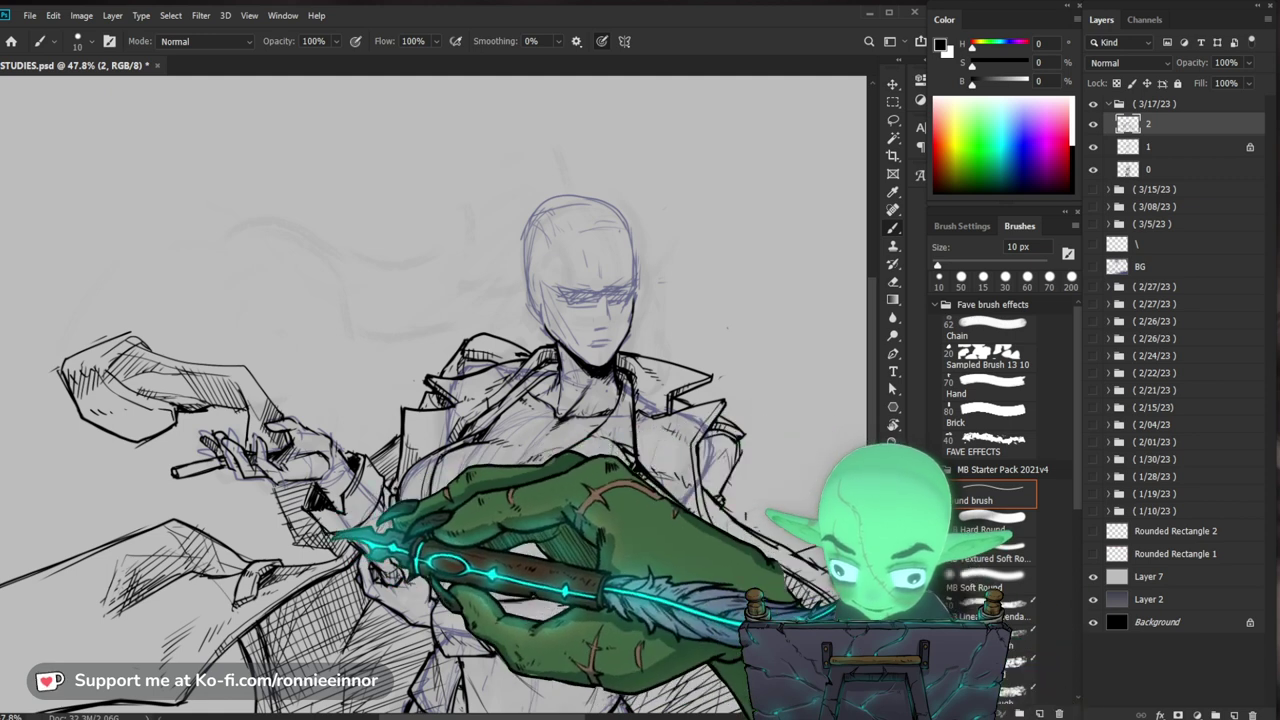
Step: Refine the raised forearm's sleeve line between cuff and elbow with alternating brush strokes and erasing
key("e")
key("b")
key("e")
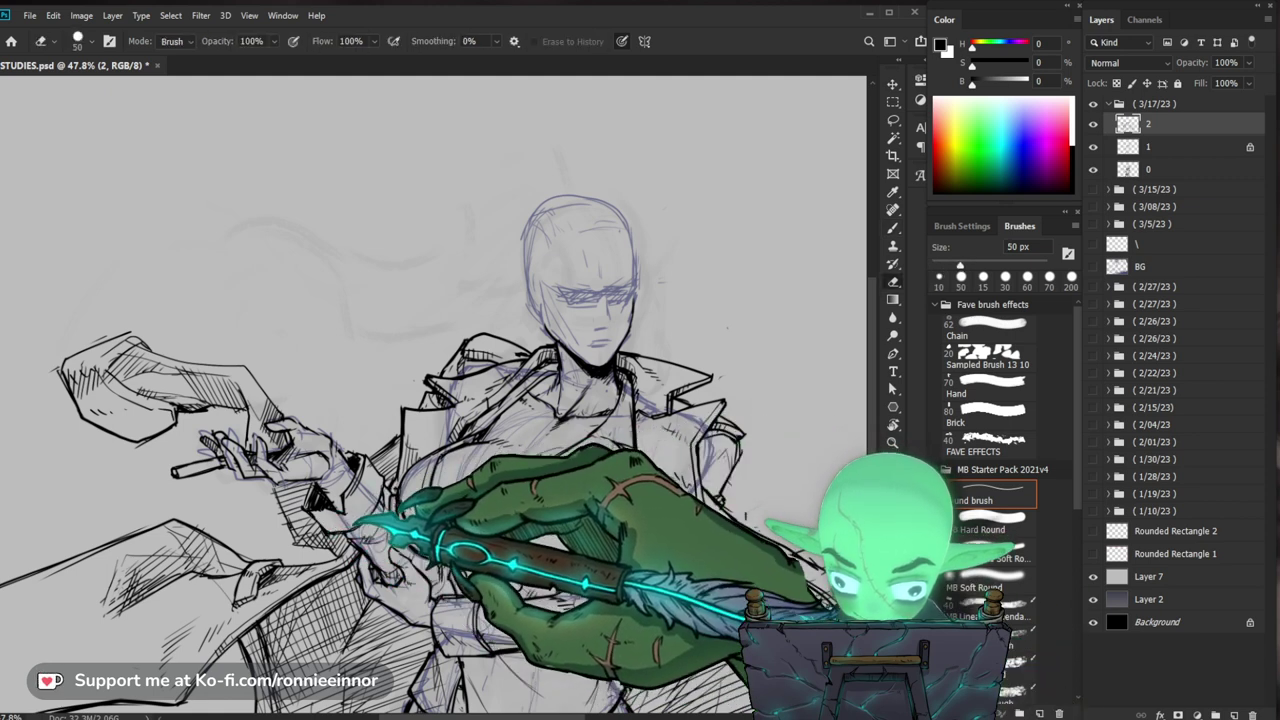
key("b")
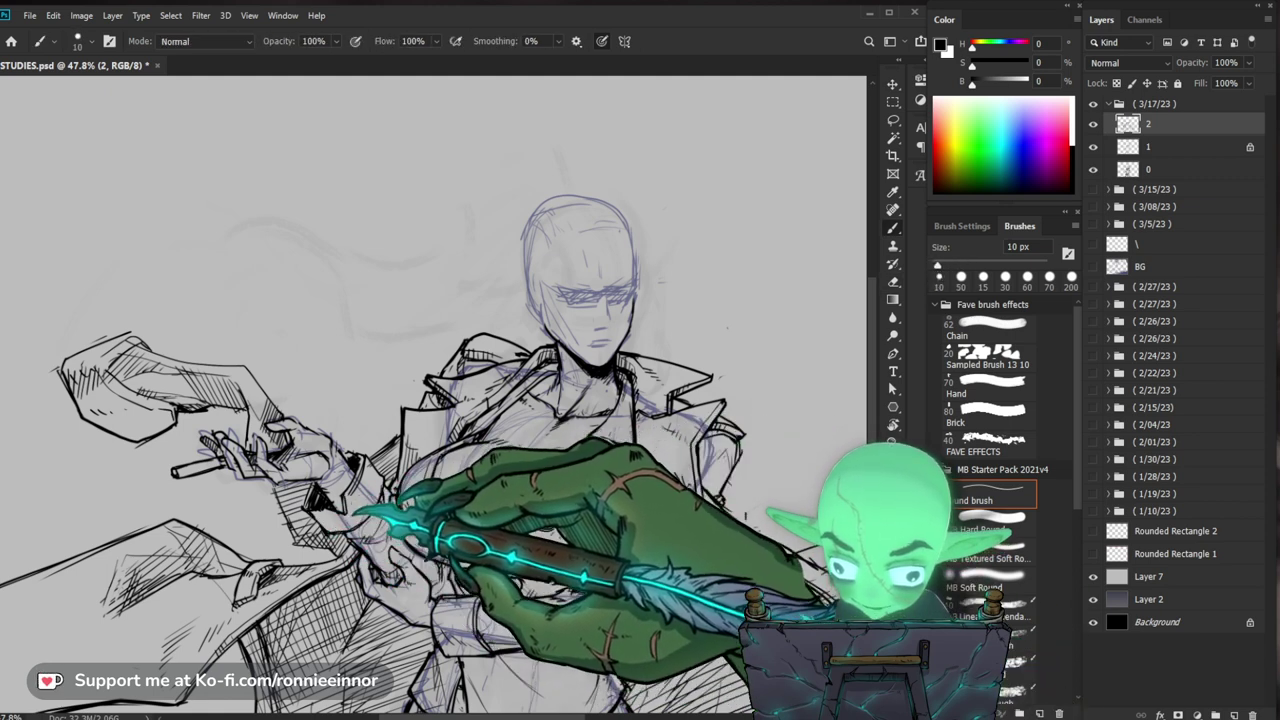
key("e")
key("b")
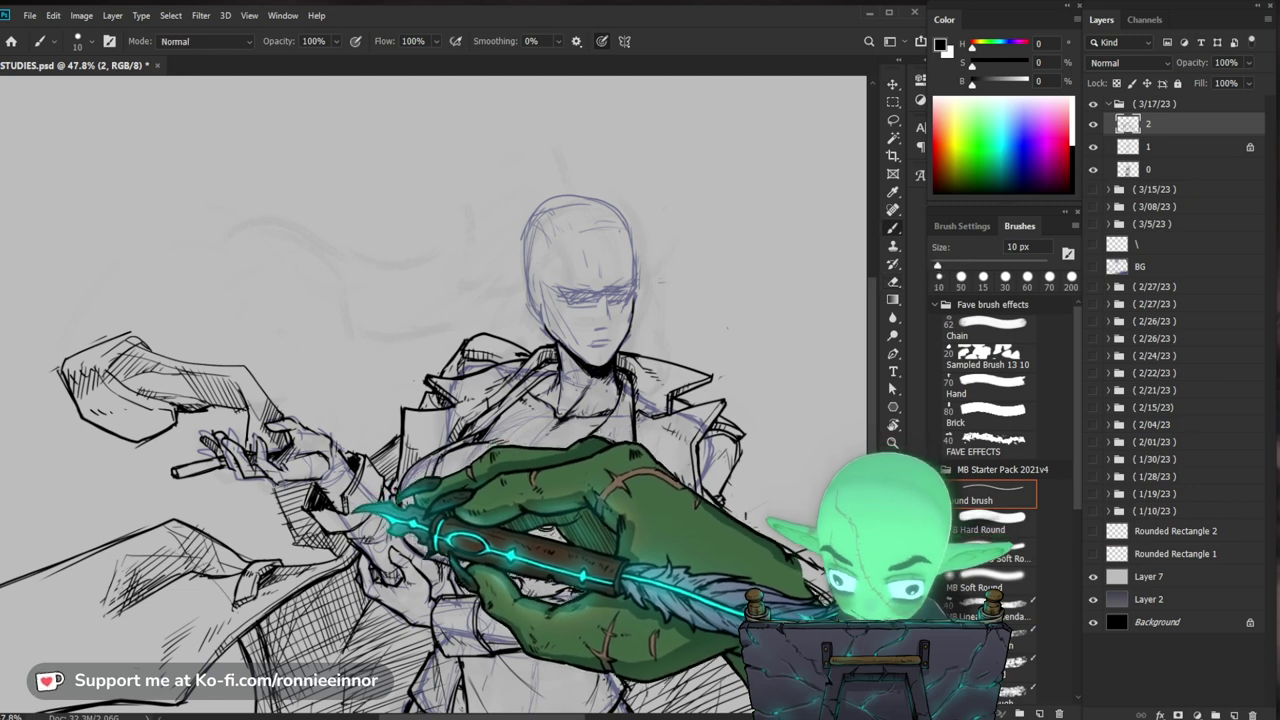
key("ctrl+space")
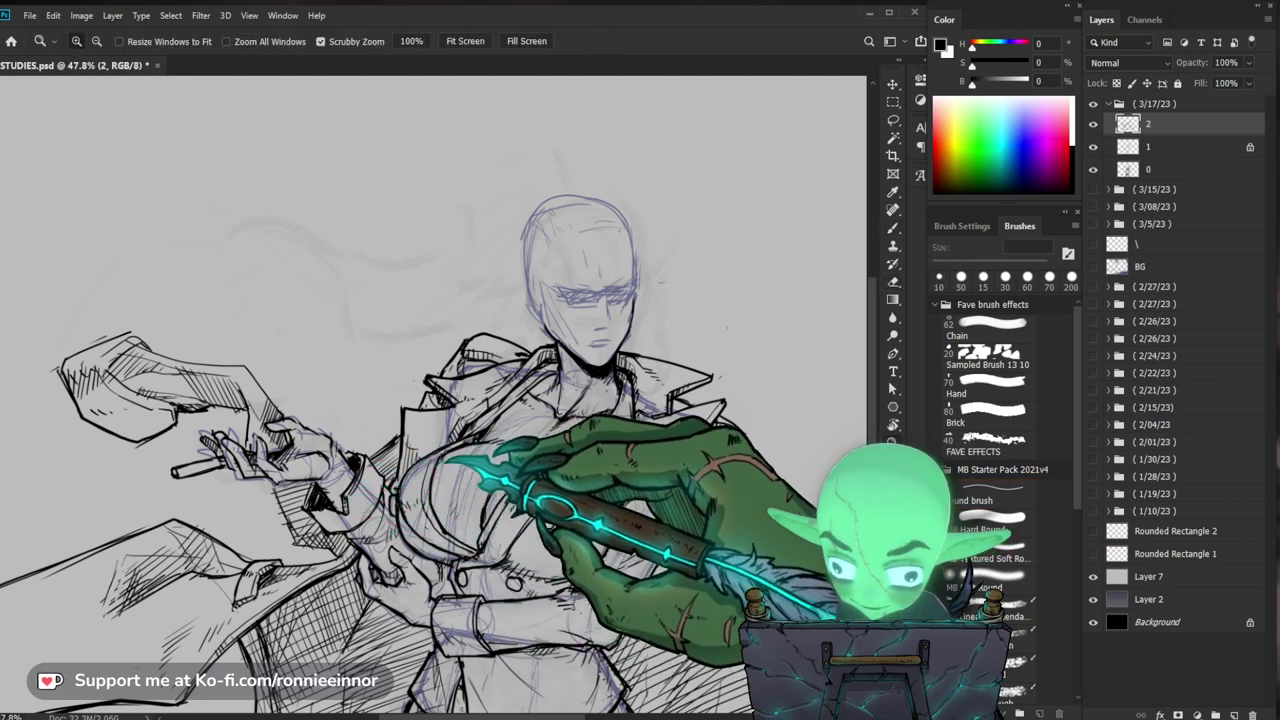
left_click_drag(440, 456, 428, 475)
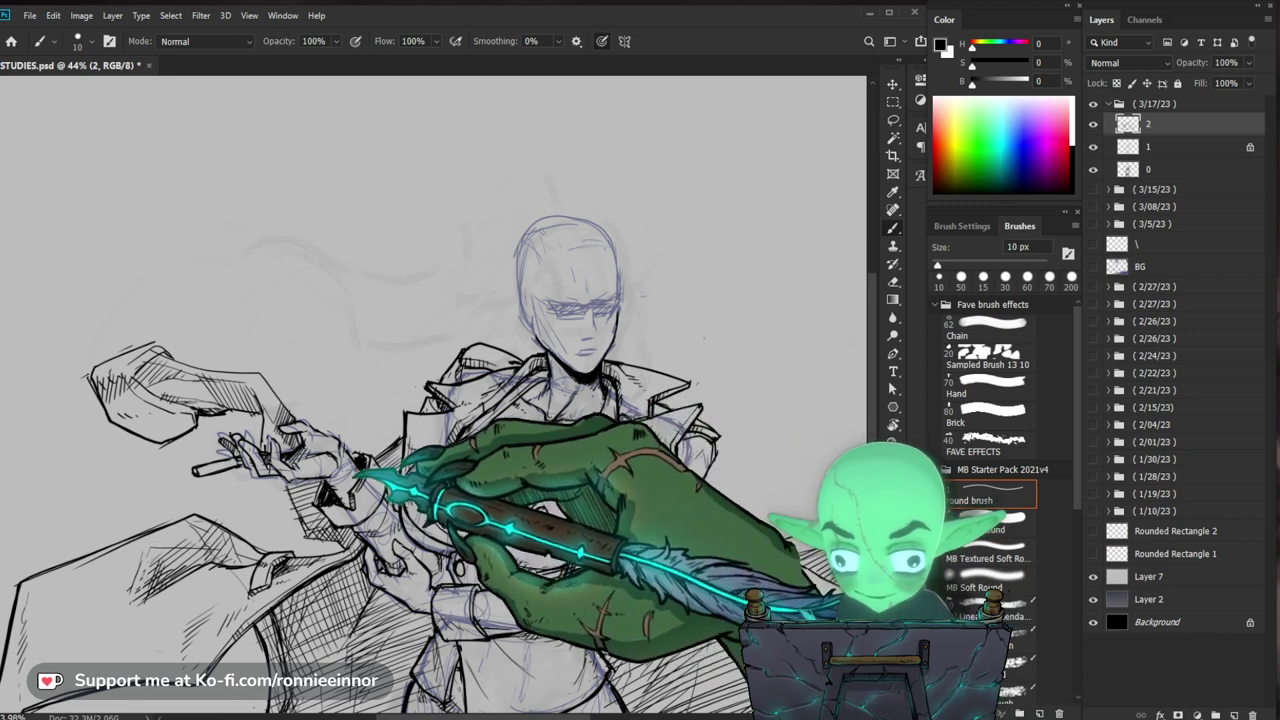
Step: Touch up the dark cuff opening and sleeve edge at the raised arm's wrist, erasing stray marks
key("z")
left_click_drag(353, 451, 417, 430)
key("e")
key("b")
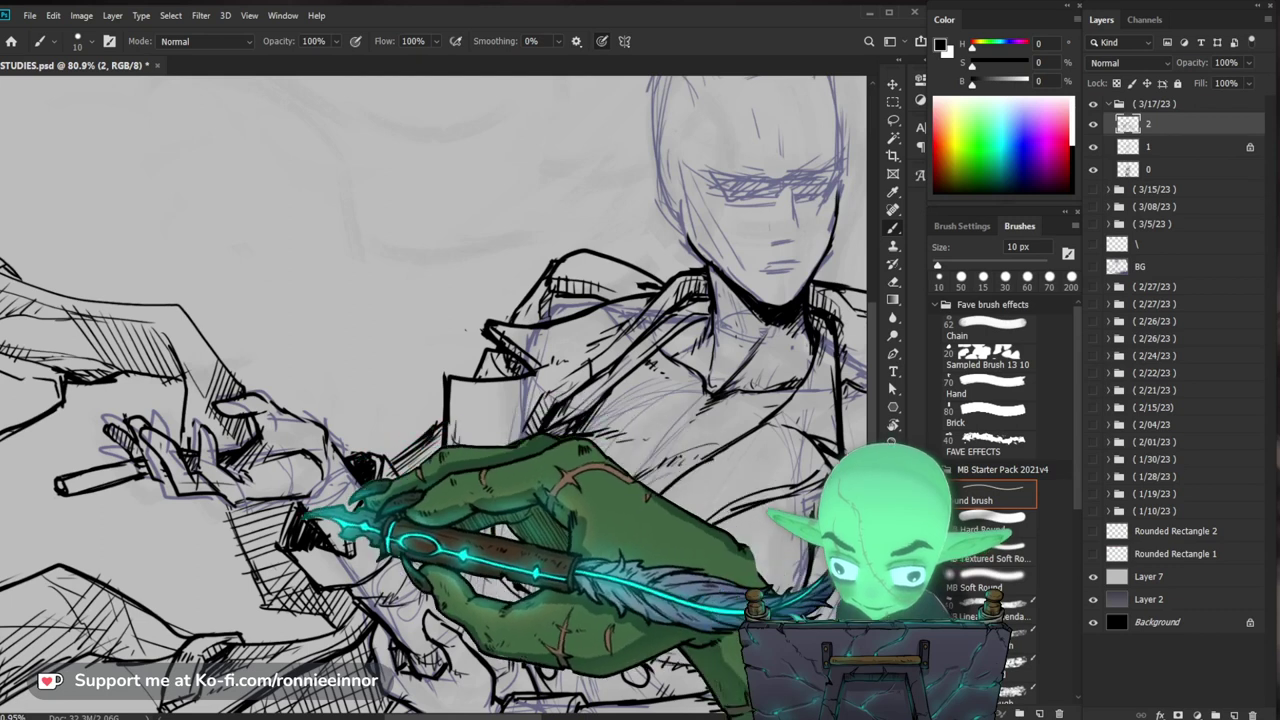
key("e")
key("z")
left_click_drag(525, 435, 502, 487)
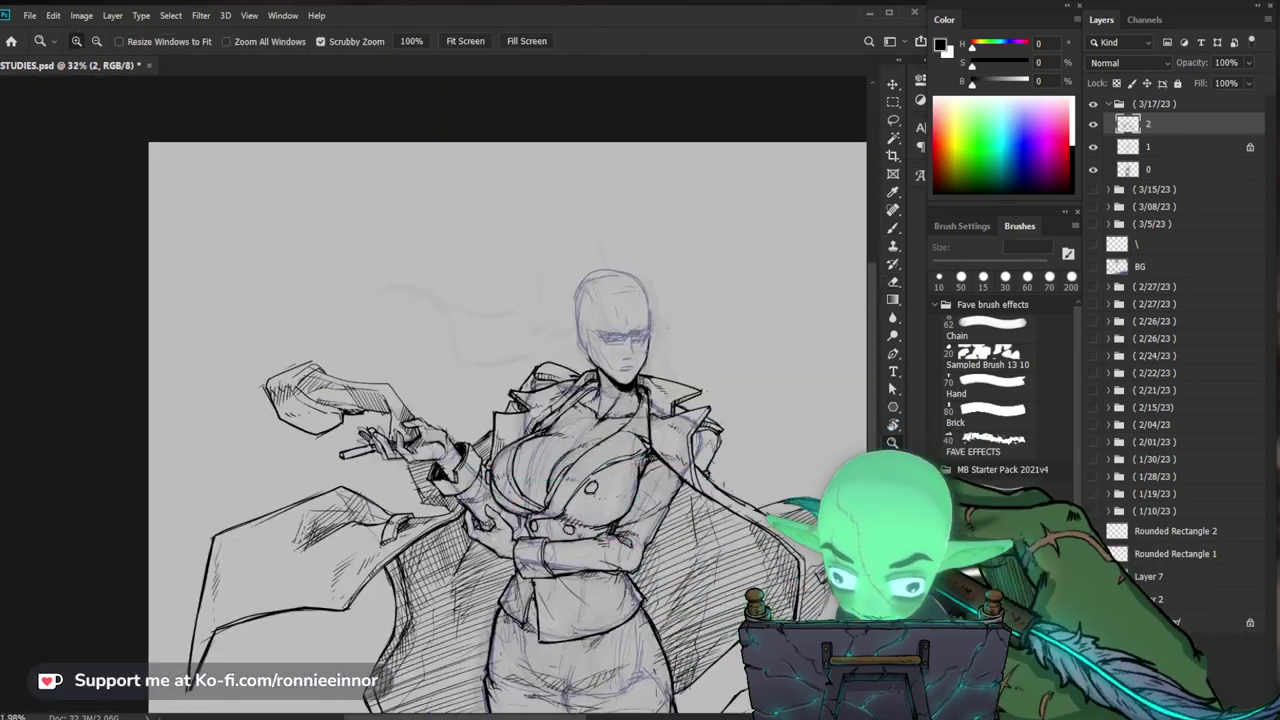
Step: Rework the folded forearm's lower edge and shade beside its cuff, alternating brush and eraser
mouse_move(686, 580)
left_mouse_down()
mouse_move(648, 548)
mouse_move(665, 534)
left_mouse_up()
key("b")
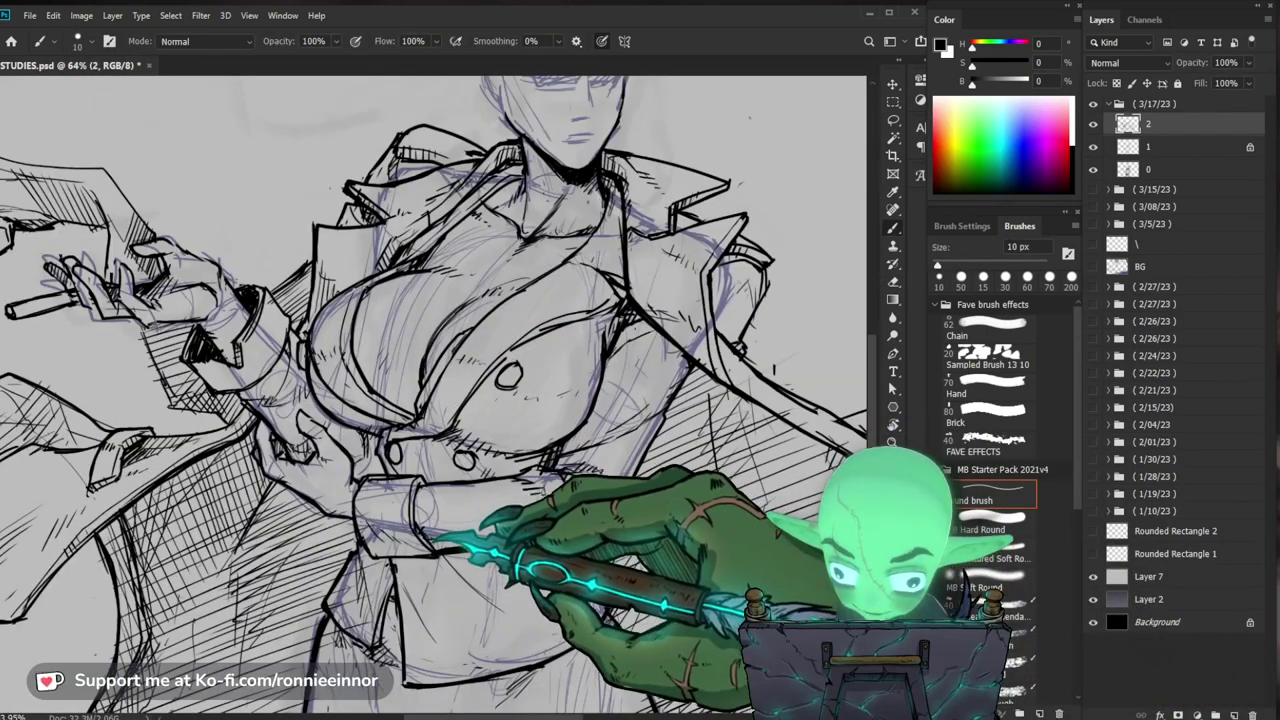
key("e")
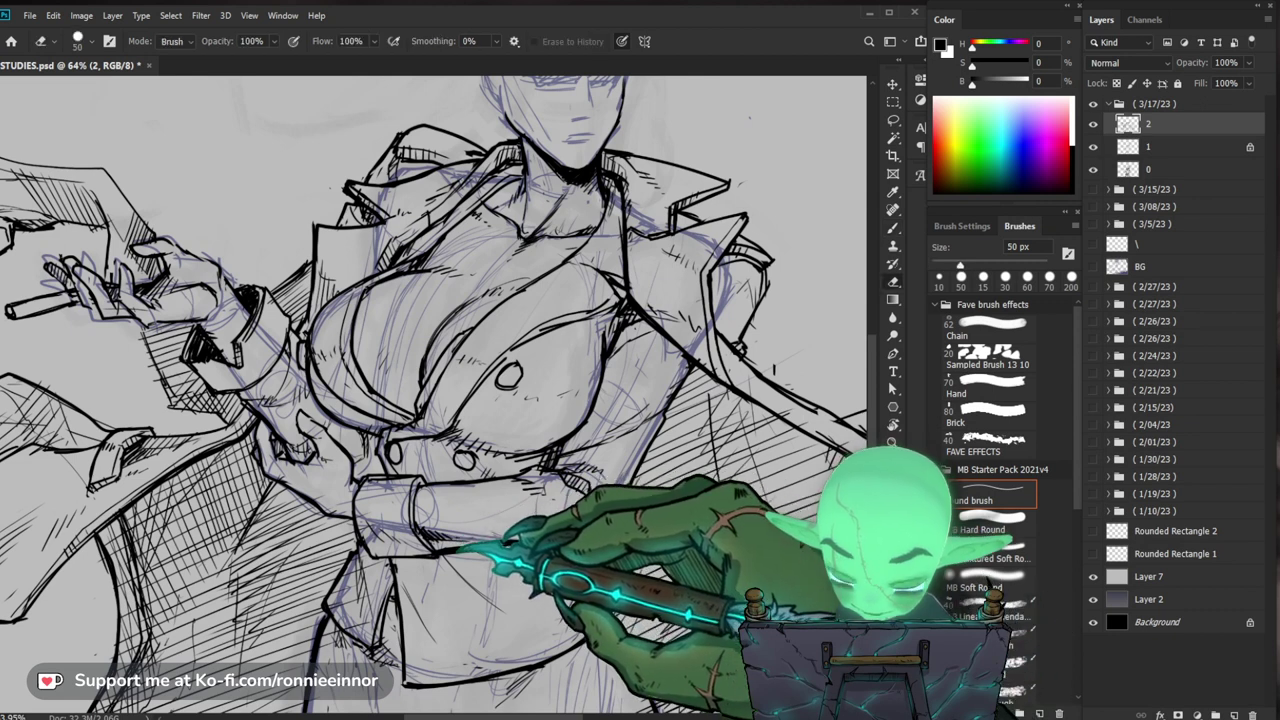
key("b")
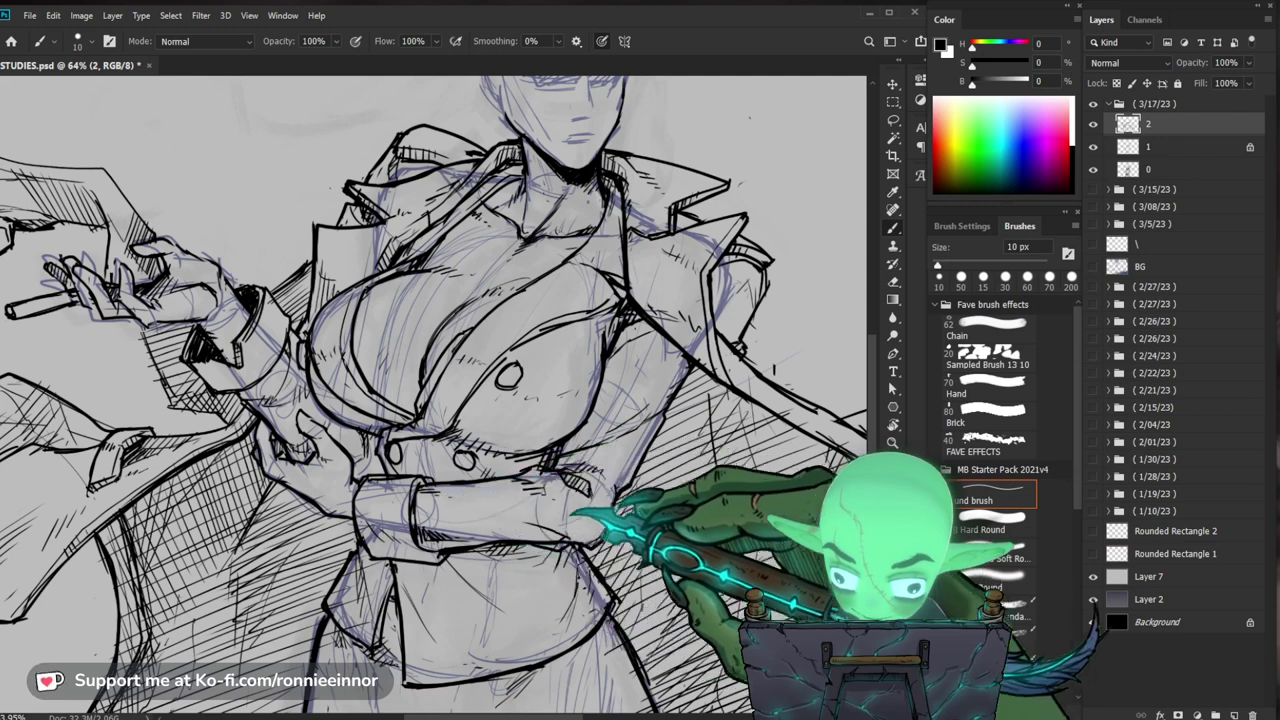
left_click_drag(480, 400, 432, 396)
key("e")
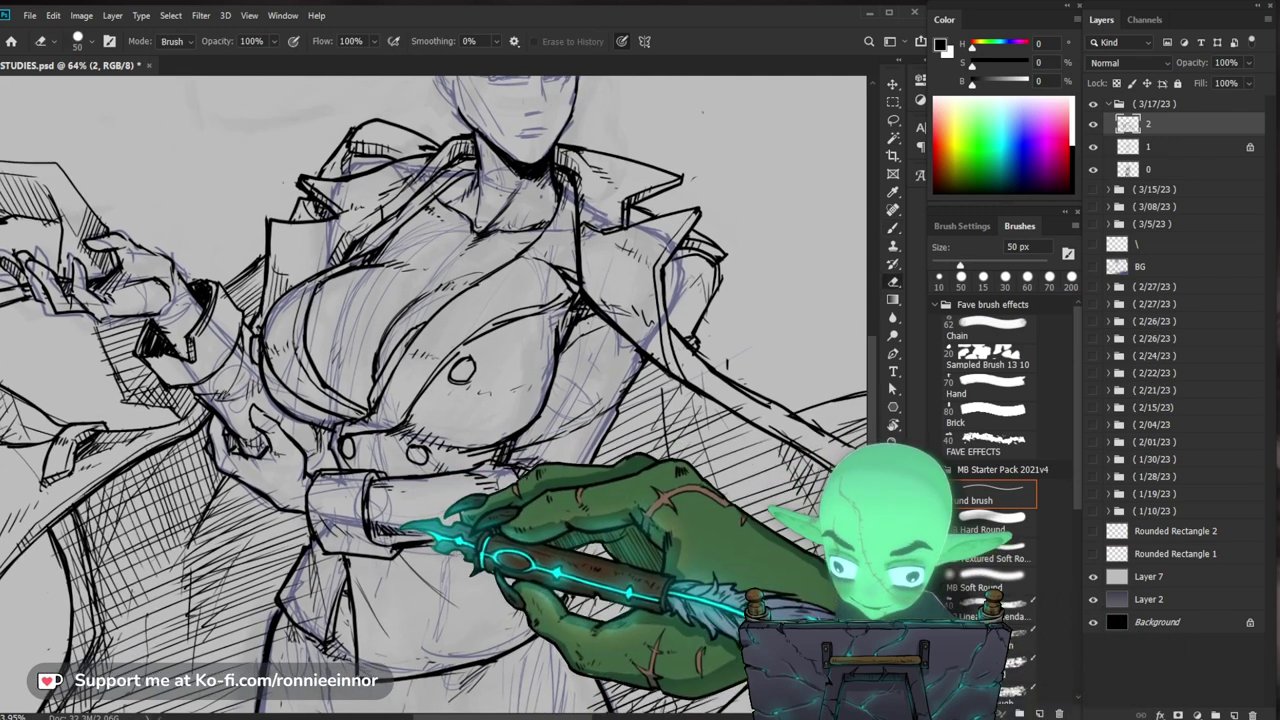
key("b")
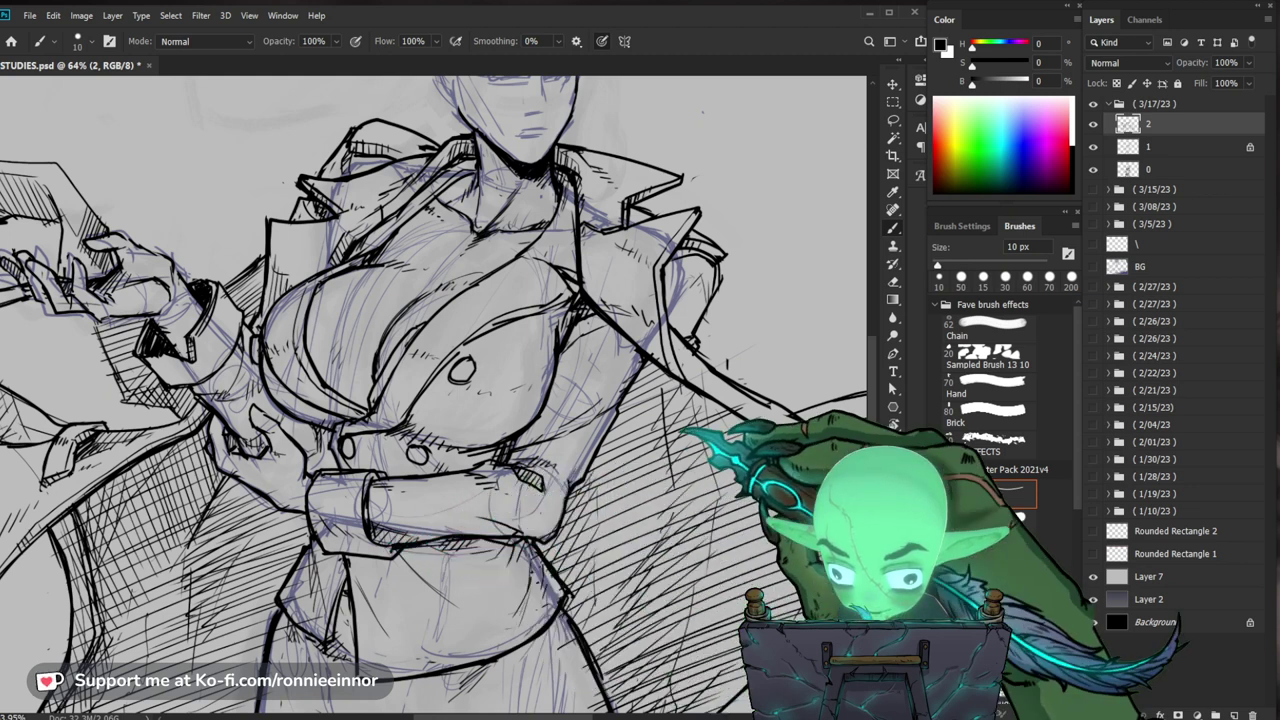
Step: Hatch the cast shadow beneath the folded forearm across the waist of the top
left_click_drag(745, 427, 789, 445)
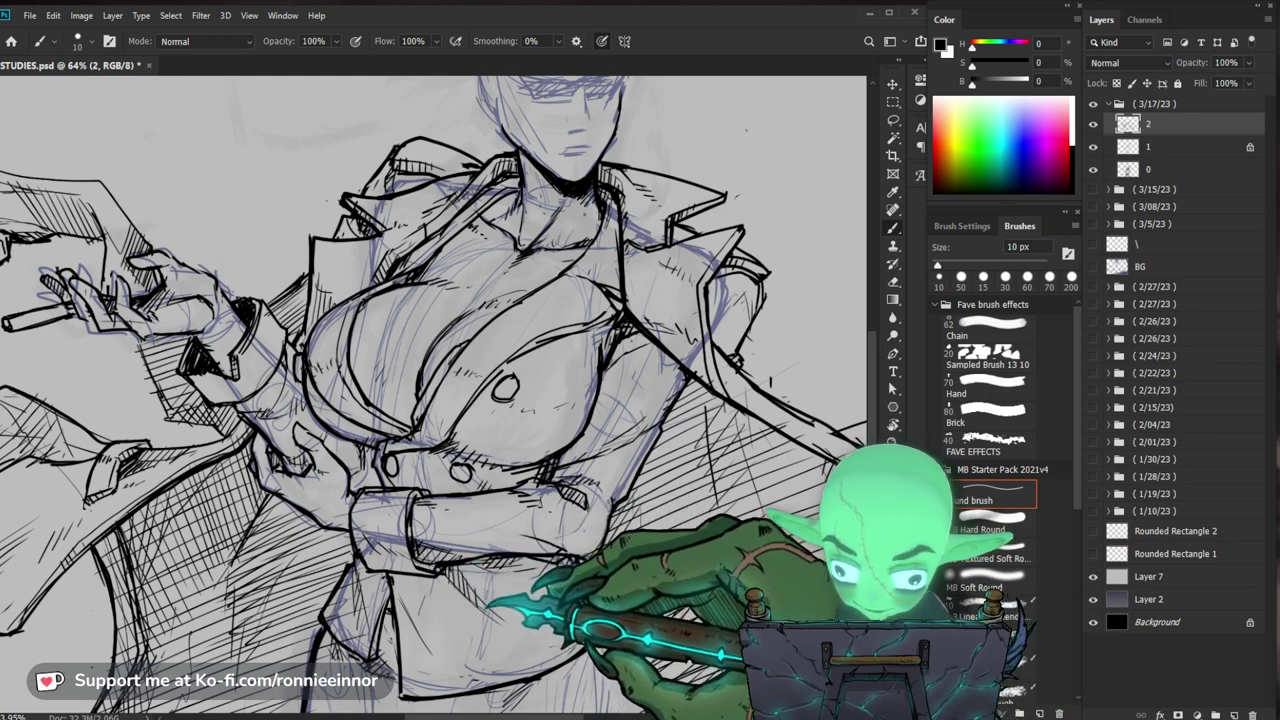
key("z")
mouse_move(560, 430)
left_mouse_down()
mouse_move(430, 430)
mouse_move(468, 400)
left_mouse_up()
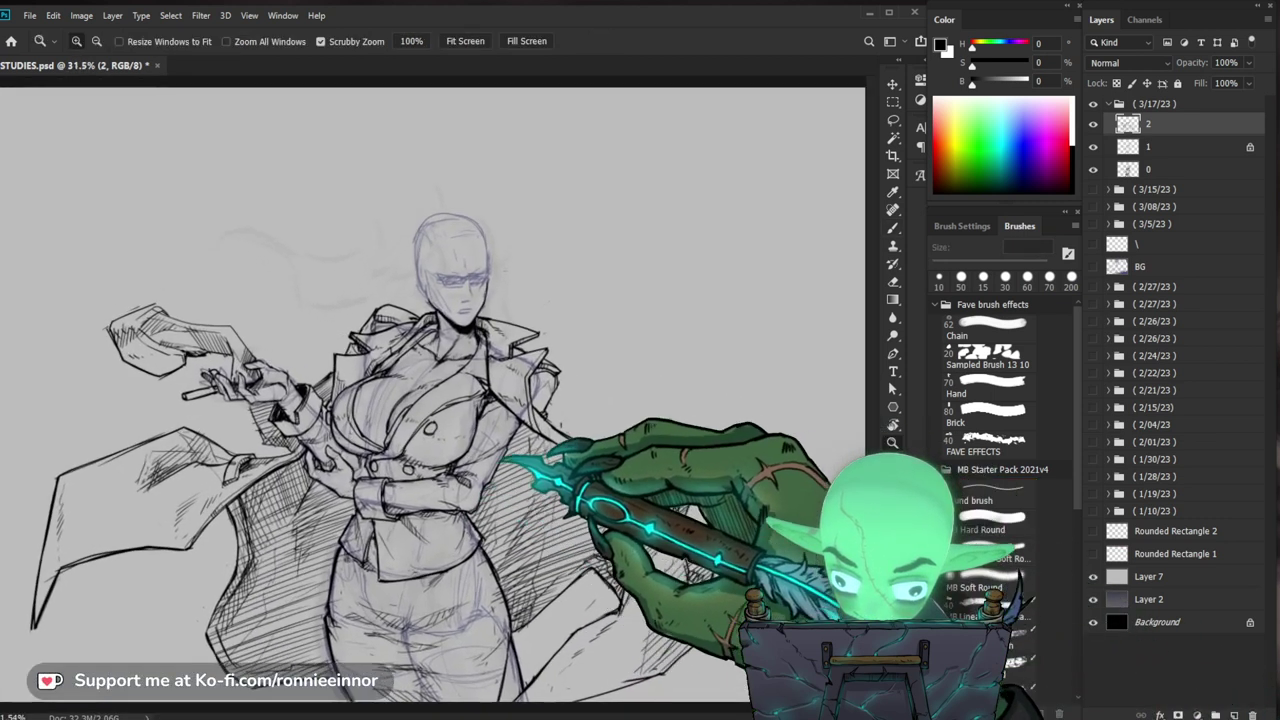
key("b")
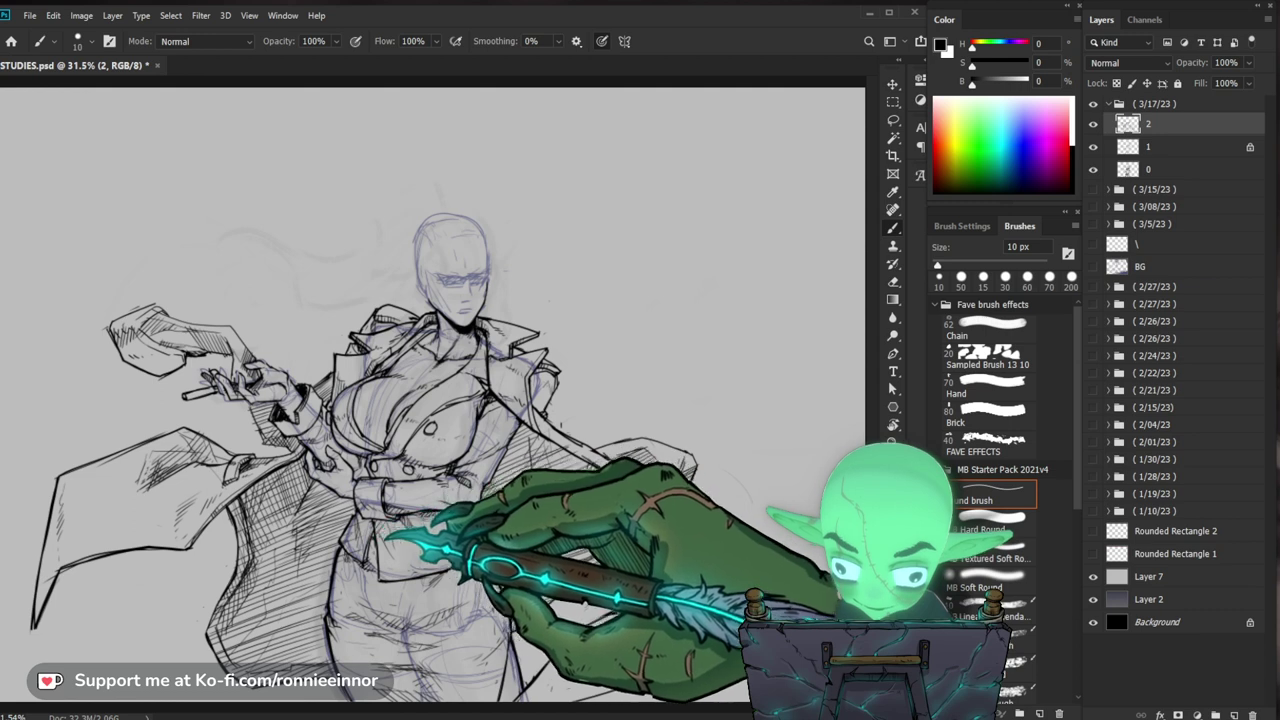
key("z")
left_click_drag(372, 525, 414, 525)
key("b")
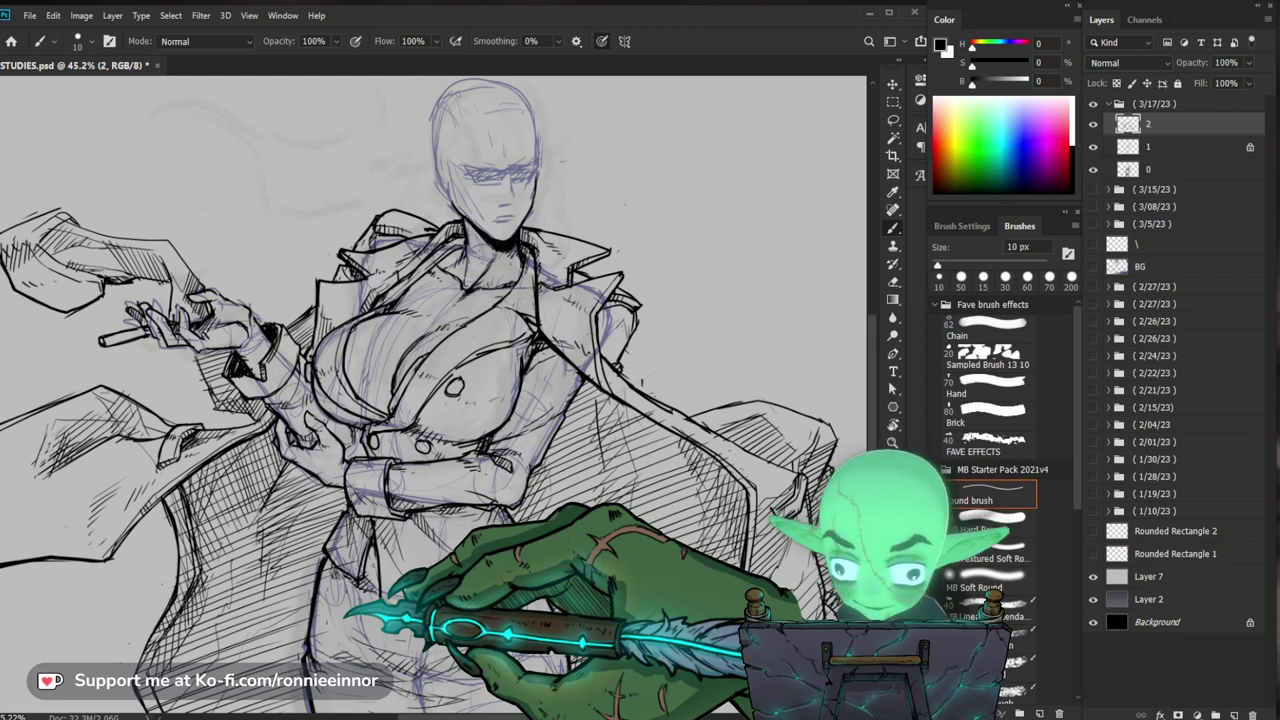
Step: Clean up and redraw the folded forearm's lower contour near the elbow
left_click_drag(530, 479, 571, 466)
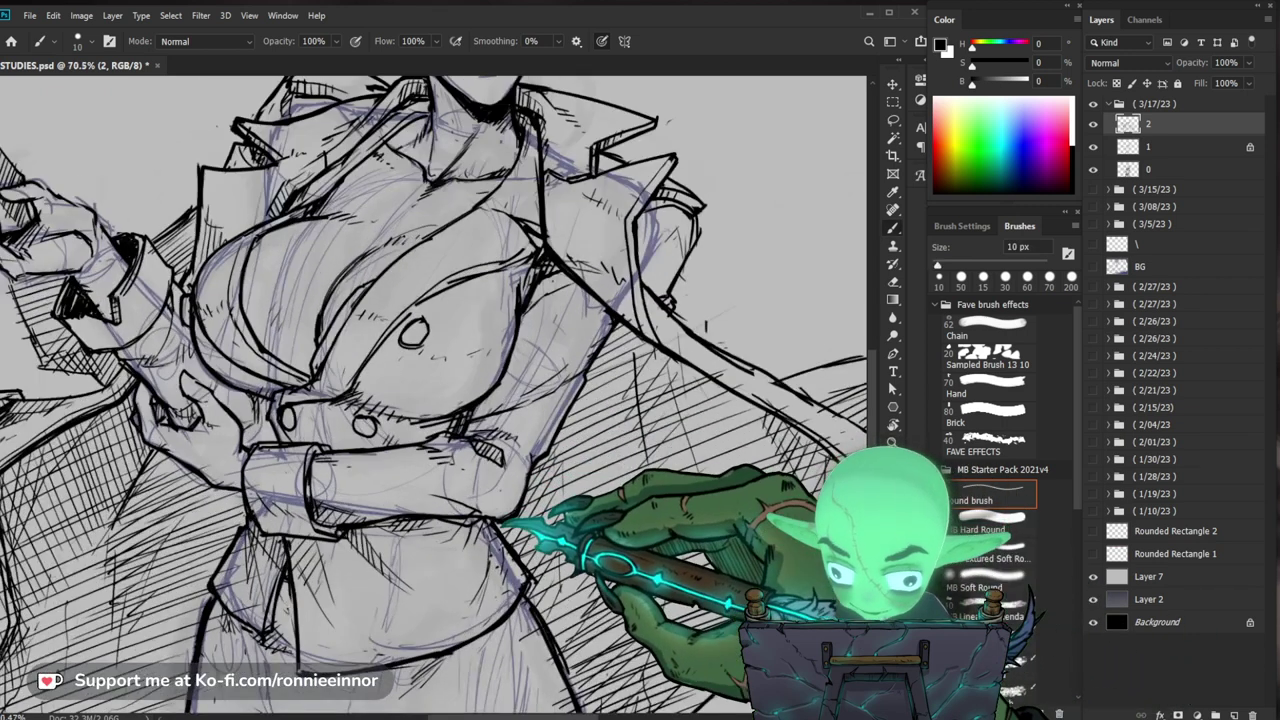
key("e")
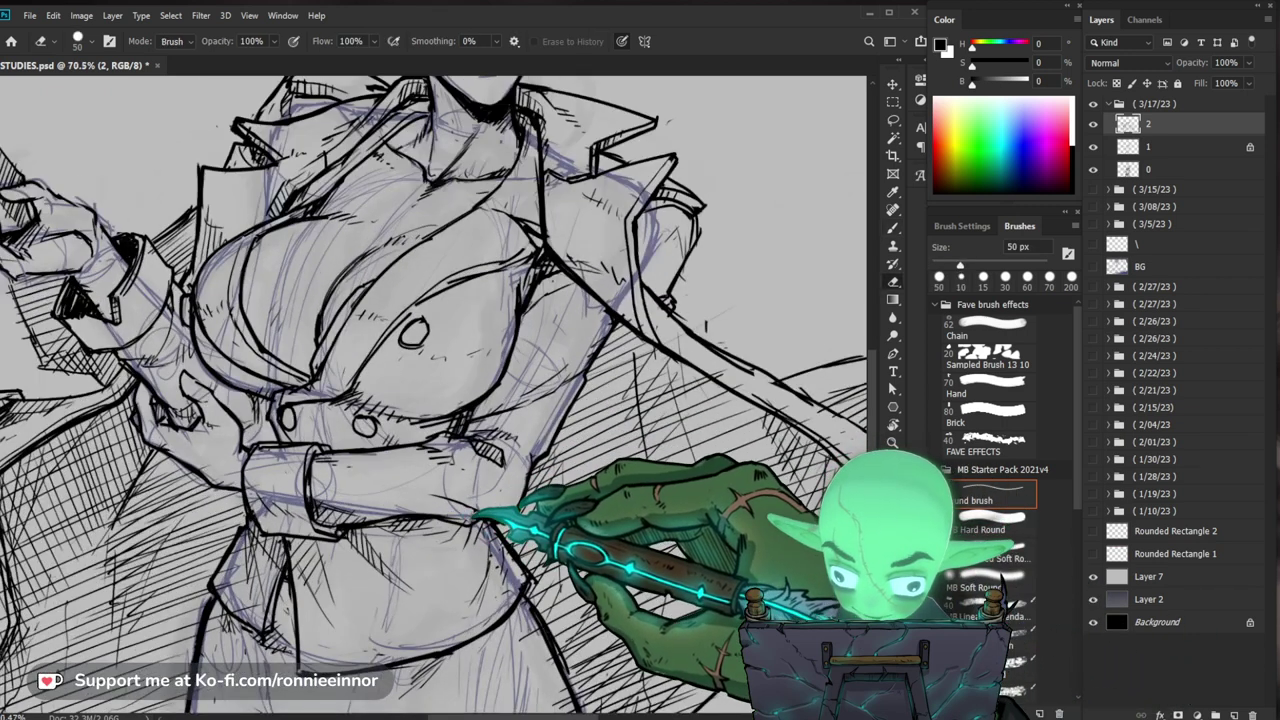
key("b")
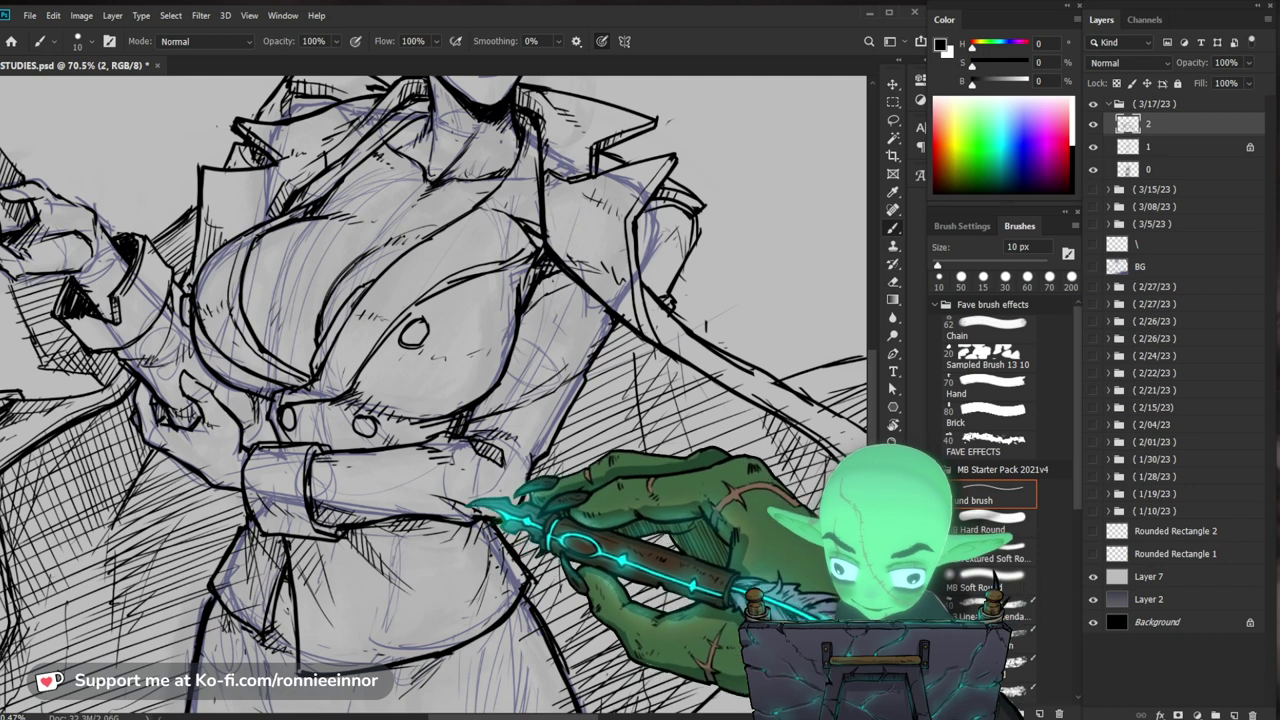
Step: Refine the ink lines and fold hatching on the jacket's chest and crossed sleeve with the 10 px brush on layer 2
key("z")
left_click_drag(588, 520, 473, 510)
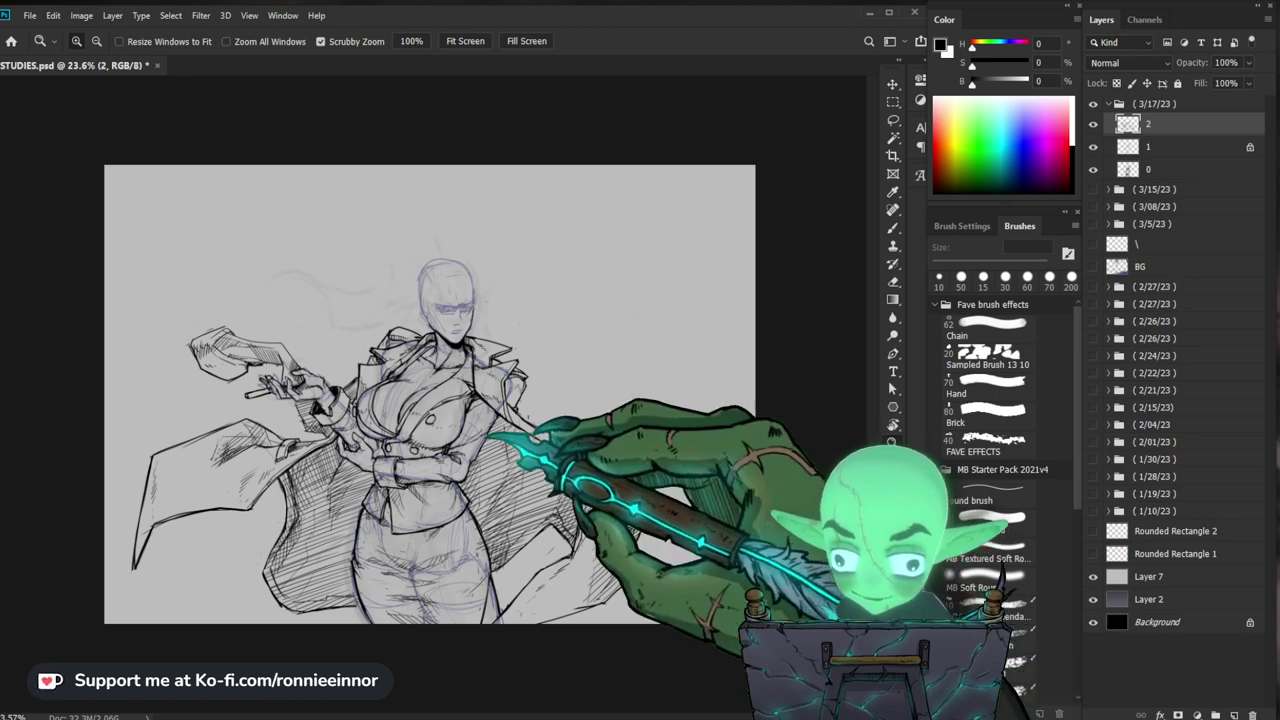
left_click_drag(489, 430, 573, 402)
key("b")
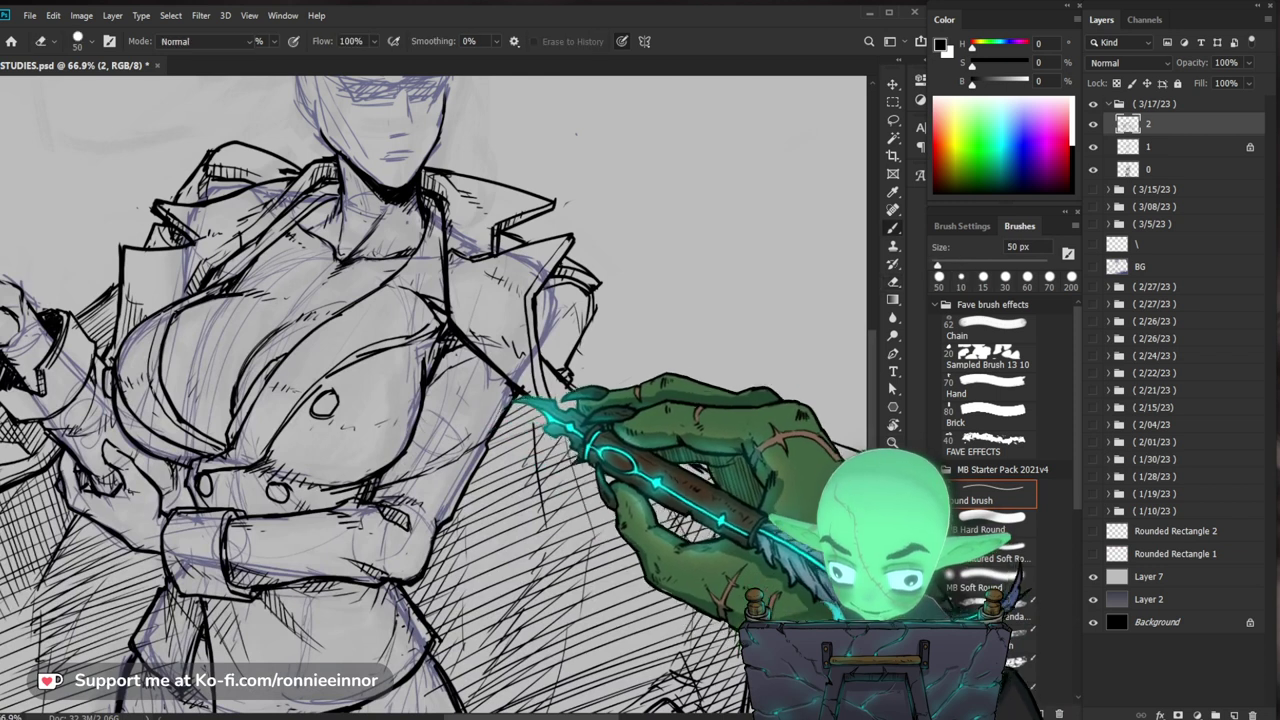
left_click_drag(610, 357, 738, 435)
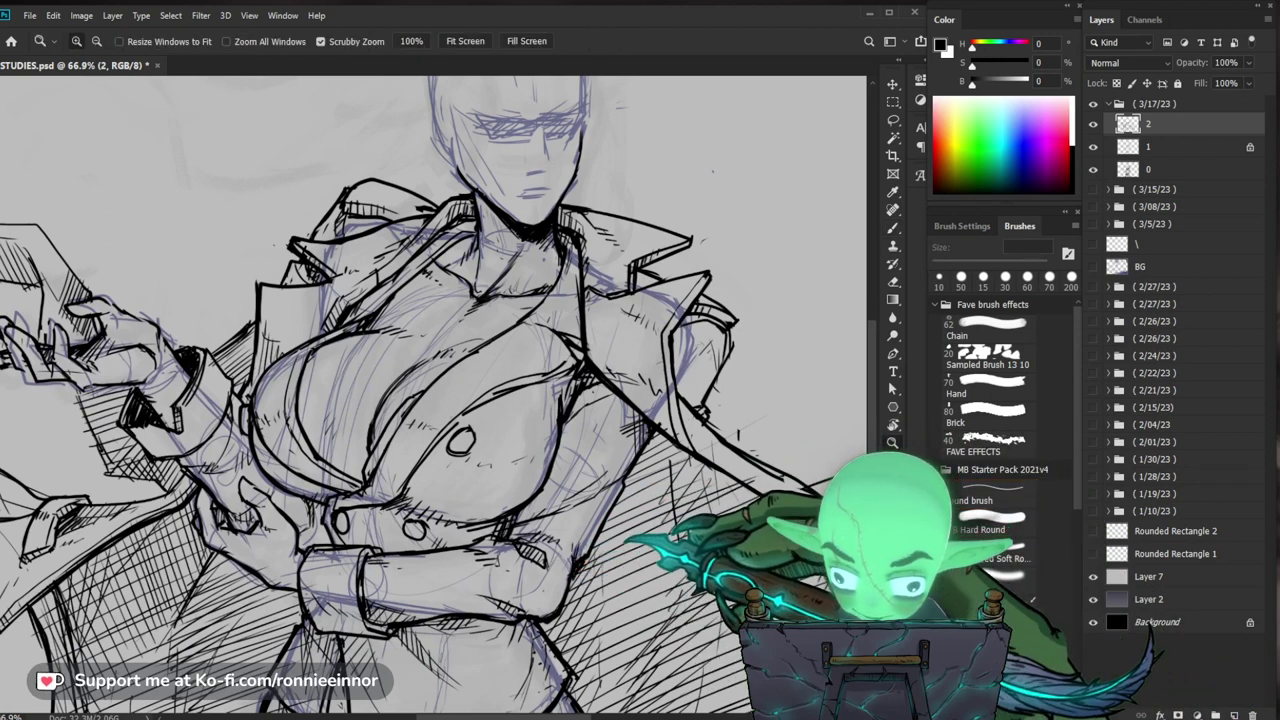
scroll(580, 490, "down", 2)
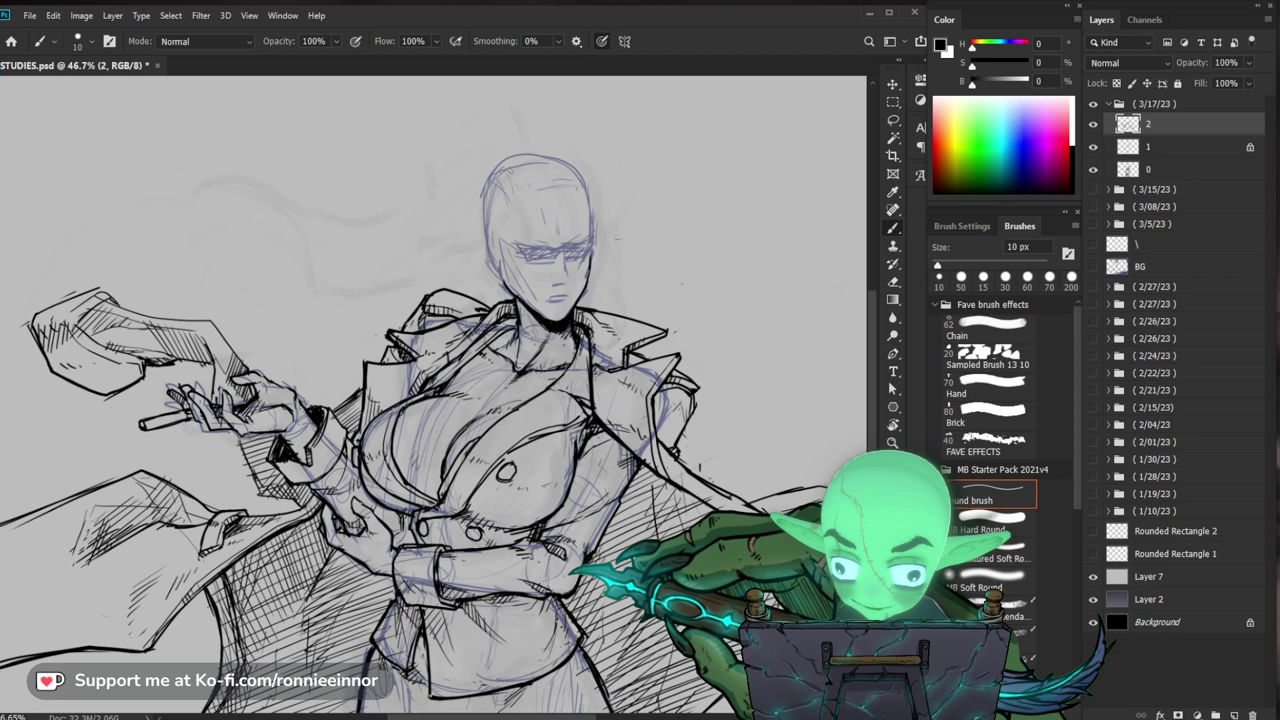
left_click_drag(441, 466, 485, 466)
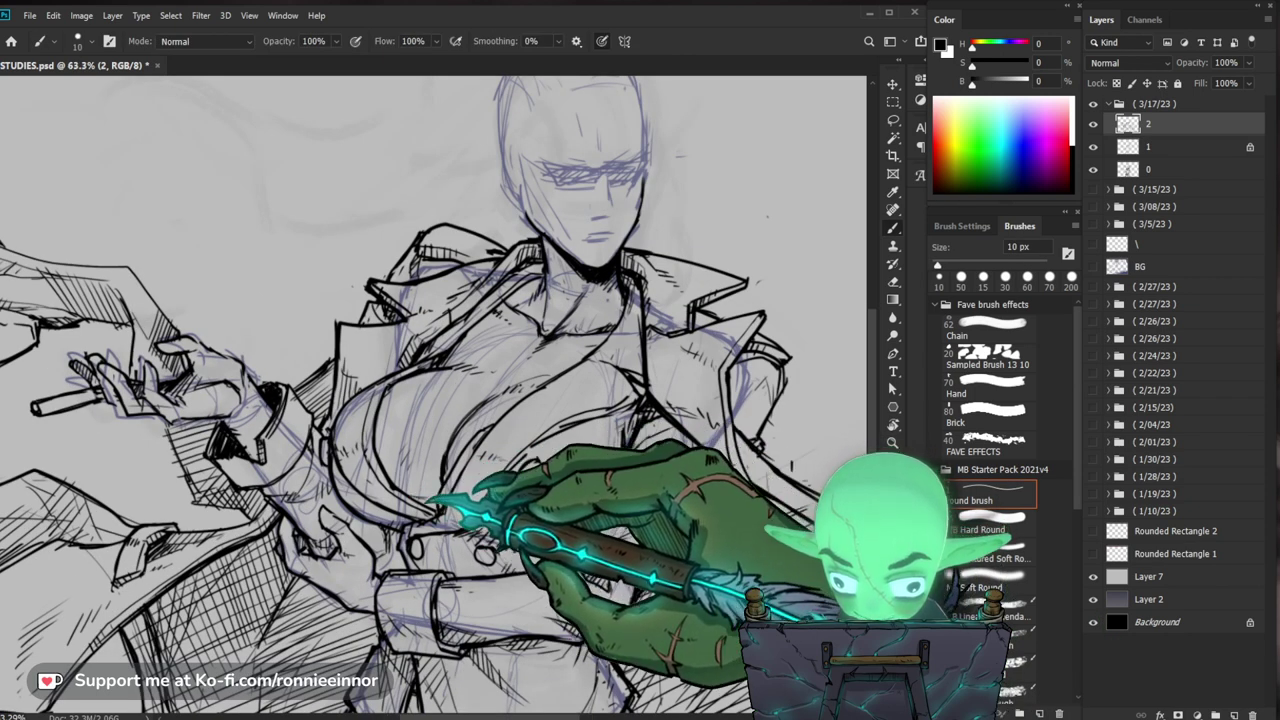
mouse_move(584, 262)
left_mouse_down()
mouse_move(530, 262)
mouse_move(597, 280)
left_mouse_up()
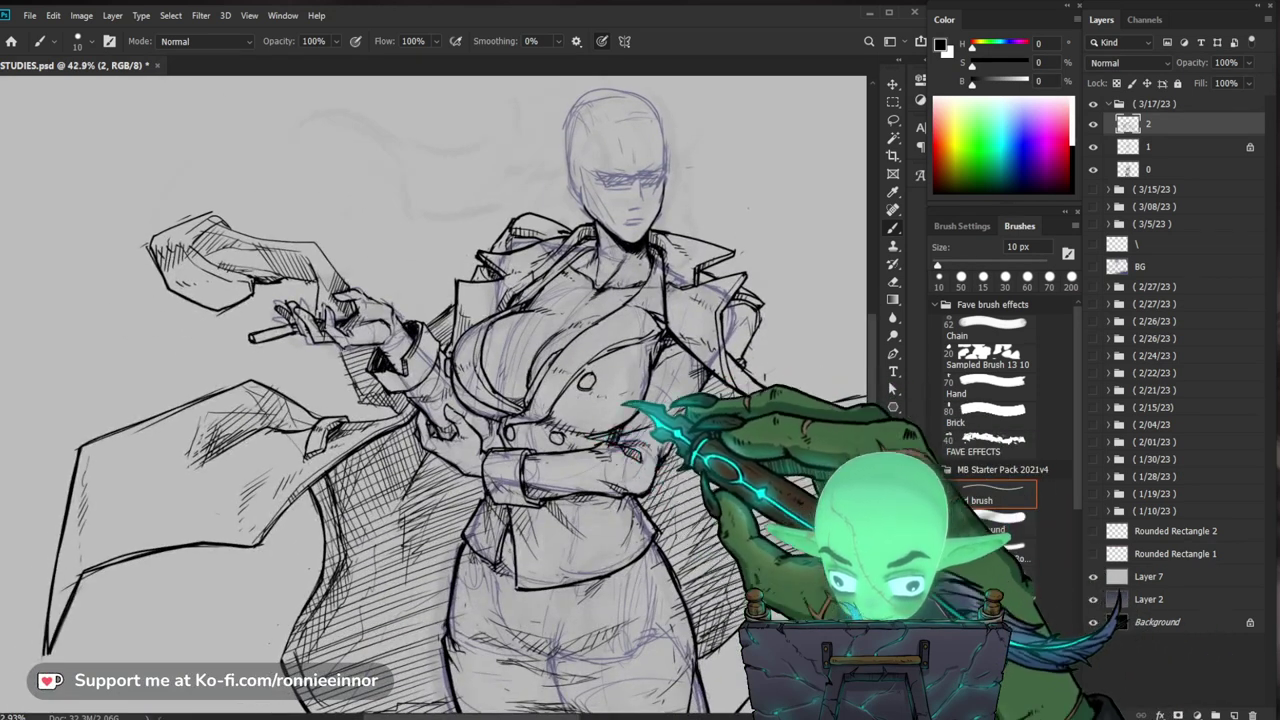
Step: Touch up the ink shading around the lower hand, the forearm and the adjoining coat lining
left_click_drag(713, 421, 646, 452)
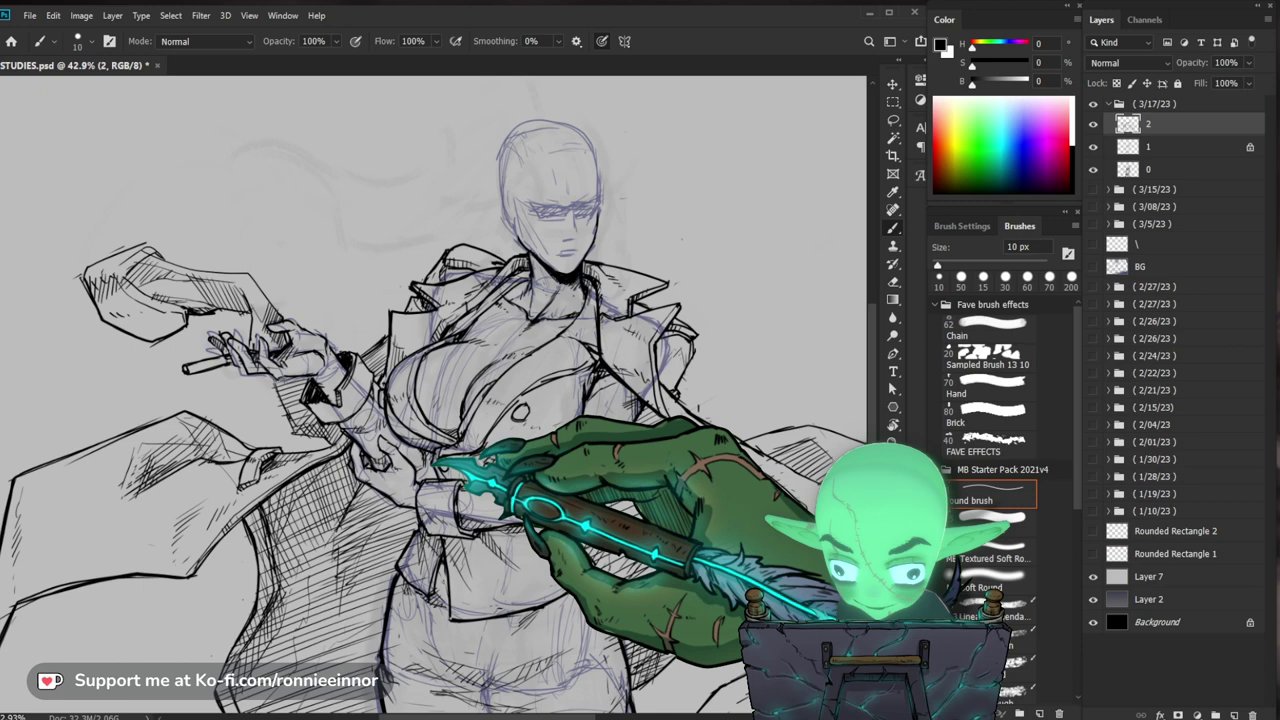
left_click_drag(437, 463, 411, 473)
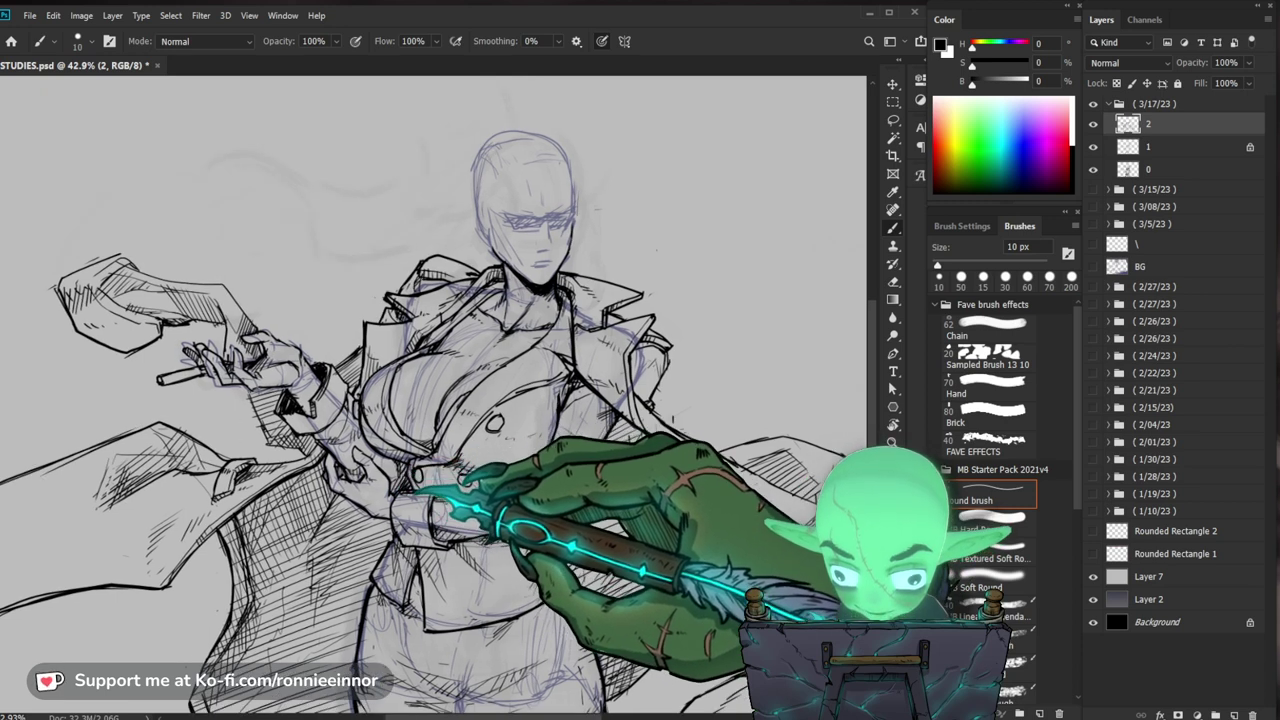
left_click_drag(690, 478, 670, 470)
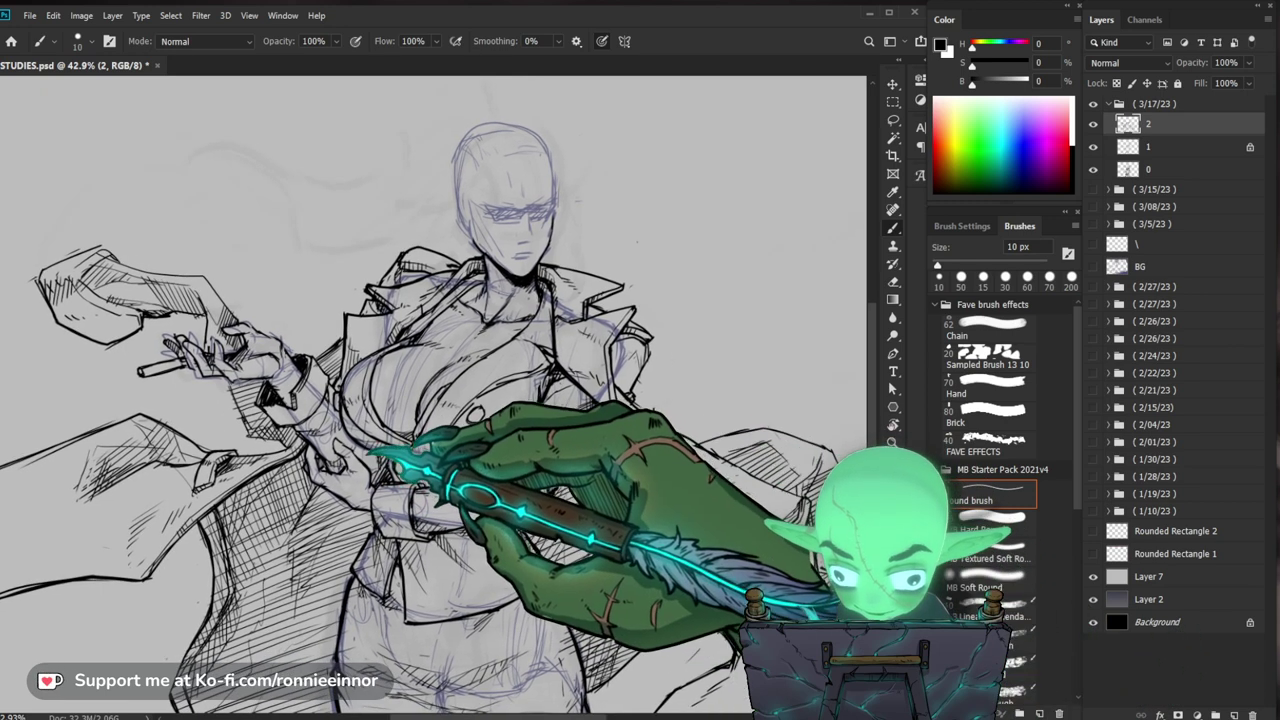
left_click_drag(563, 452, 569, 507)
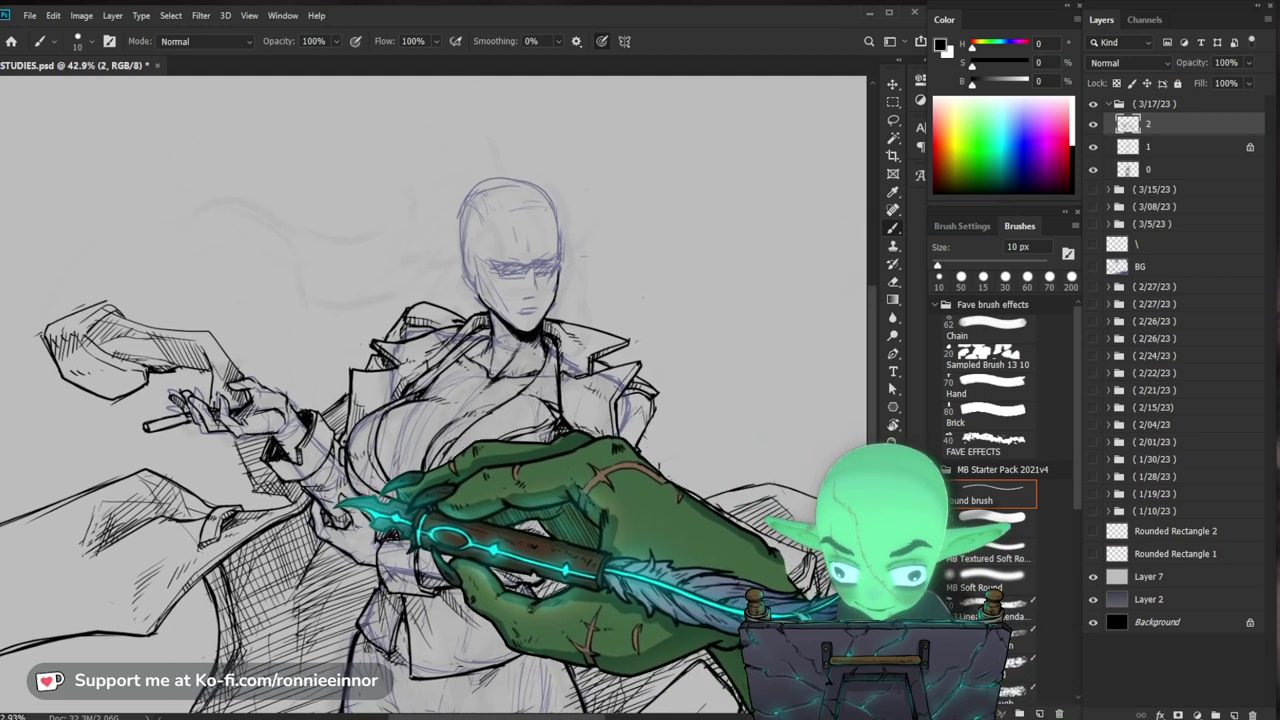
left_click_drag(375, 490, 315, 492)
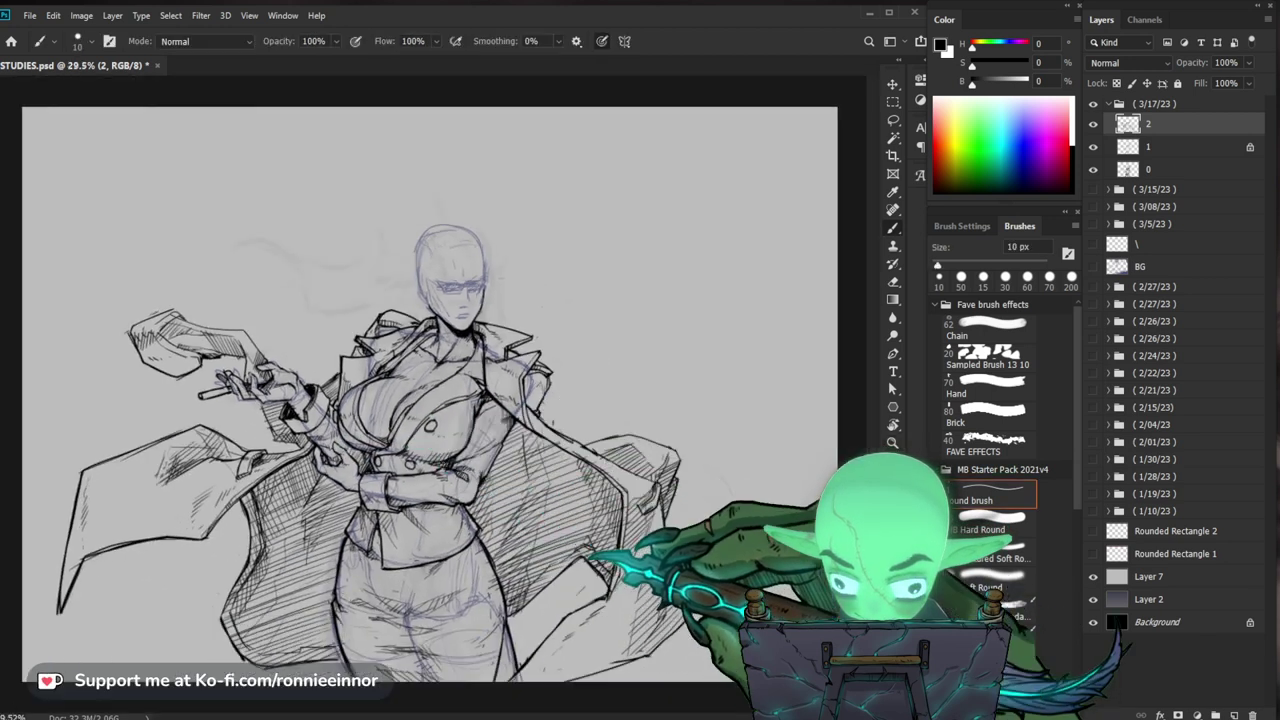
left_click_drag(249, 534, 275, 480)
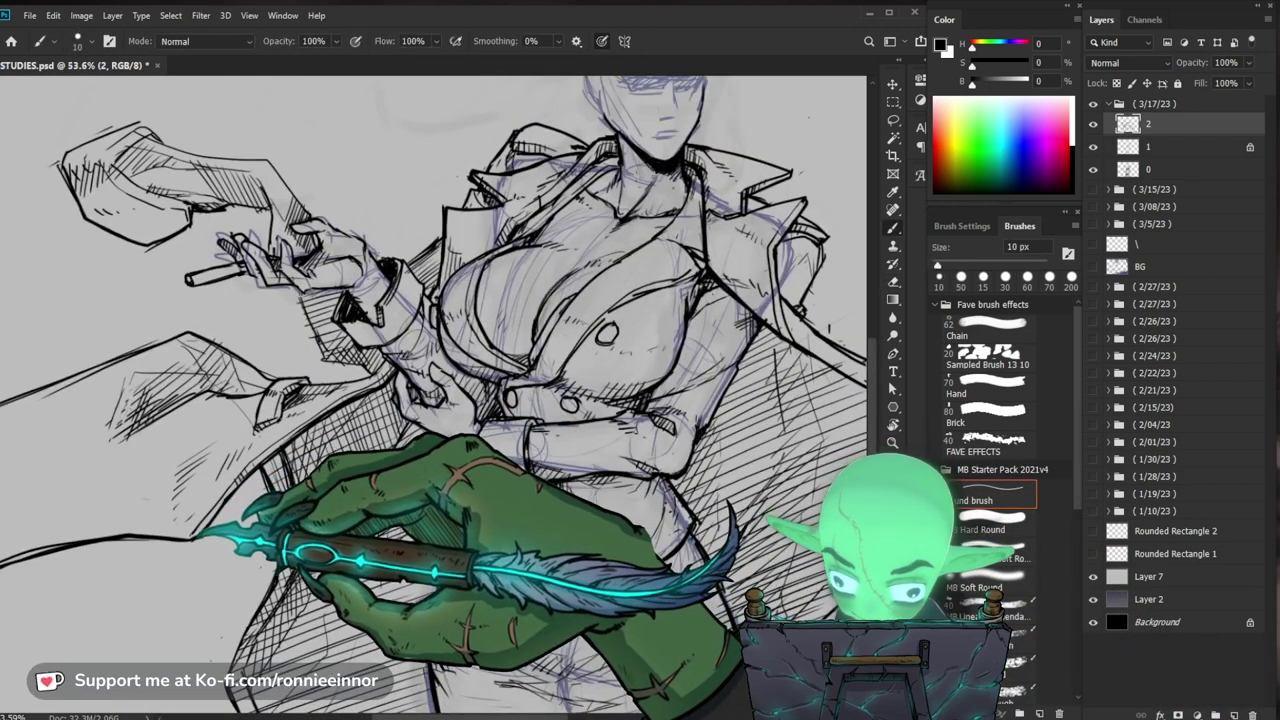
Step: Ink a parallel hem line along the lower edge and pointed tip of the coat flap billowing on the drawing's left
left_click_drag(205, 530, 528, 440)
key("e")
key("b")
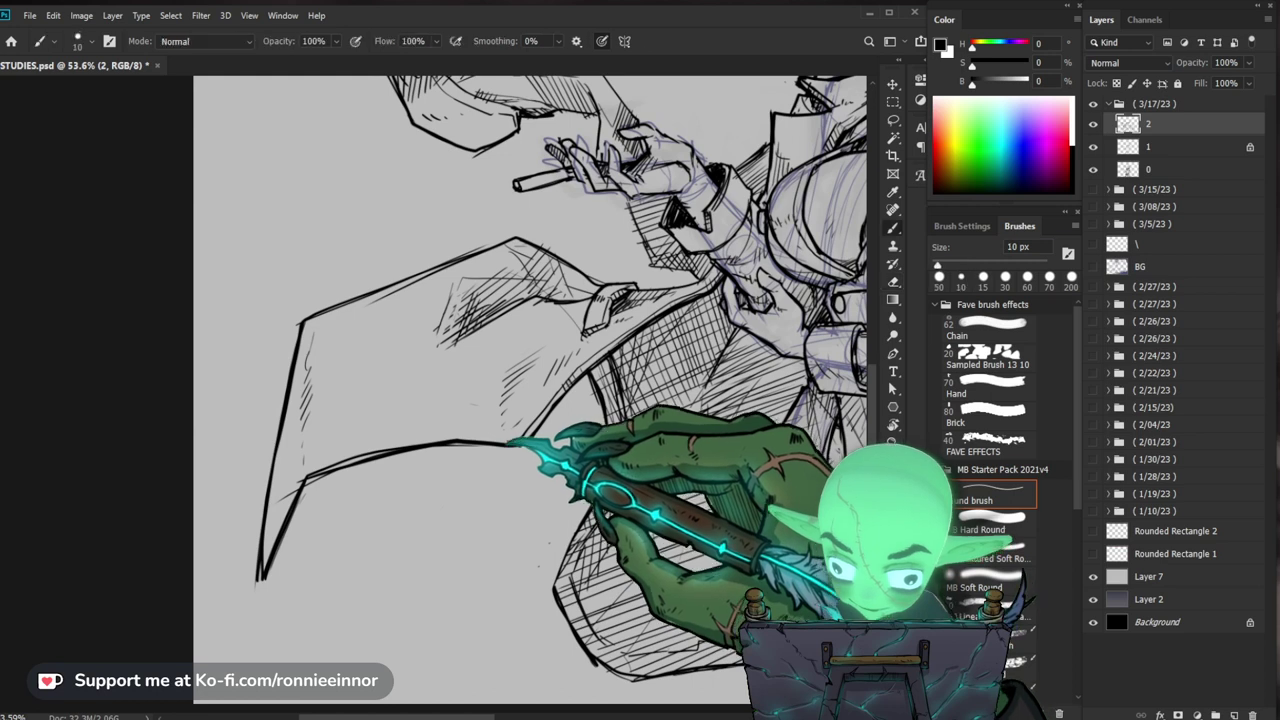
key("e")
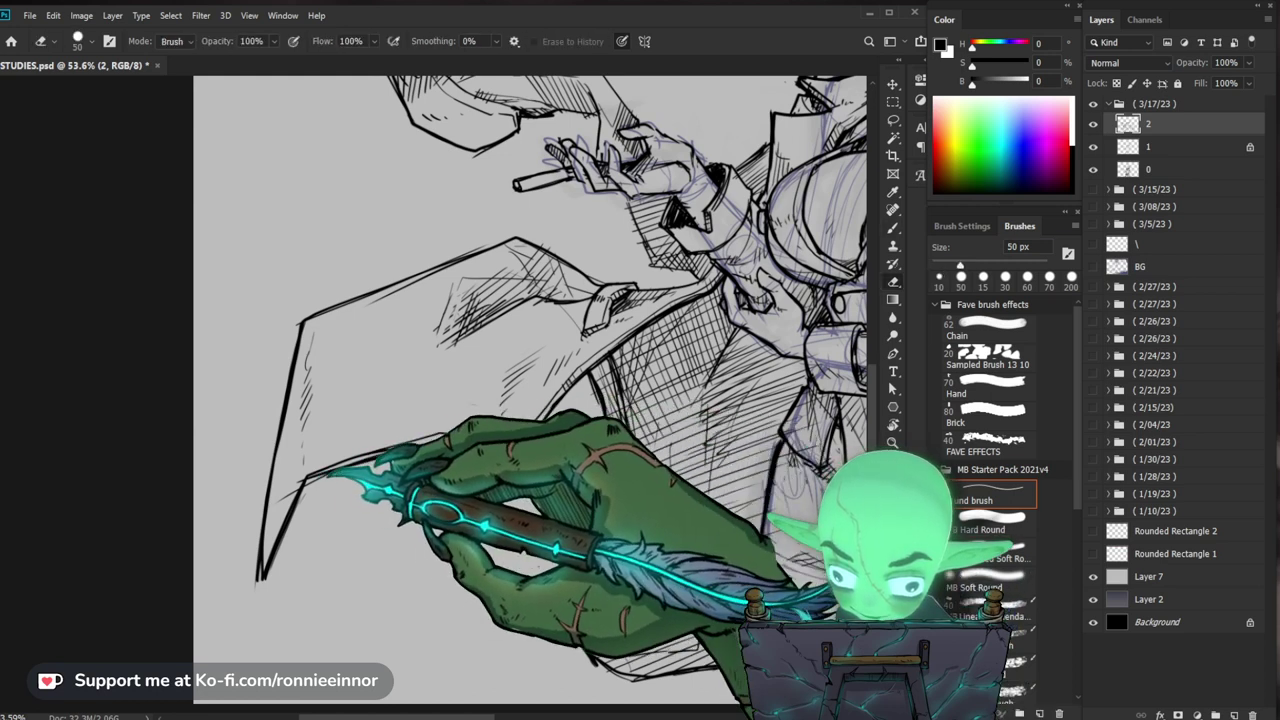
key("b")
mouse_move(457, 434)
left_mouse_down()
mouse_move(327, 487)
mouse_move(319, 477)
mouse_move(335, 476)
mouse_move(307, 509)
mouse_move(311, 491)
mouse_move(275, 568)
left_mouse_up()
key("e")
key("b")
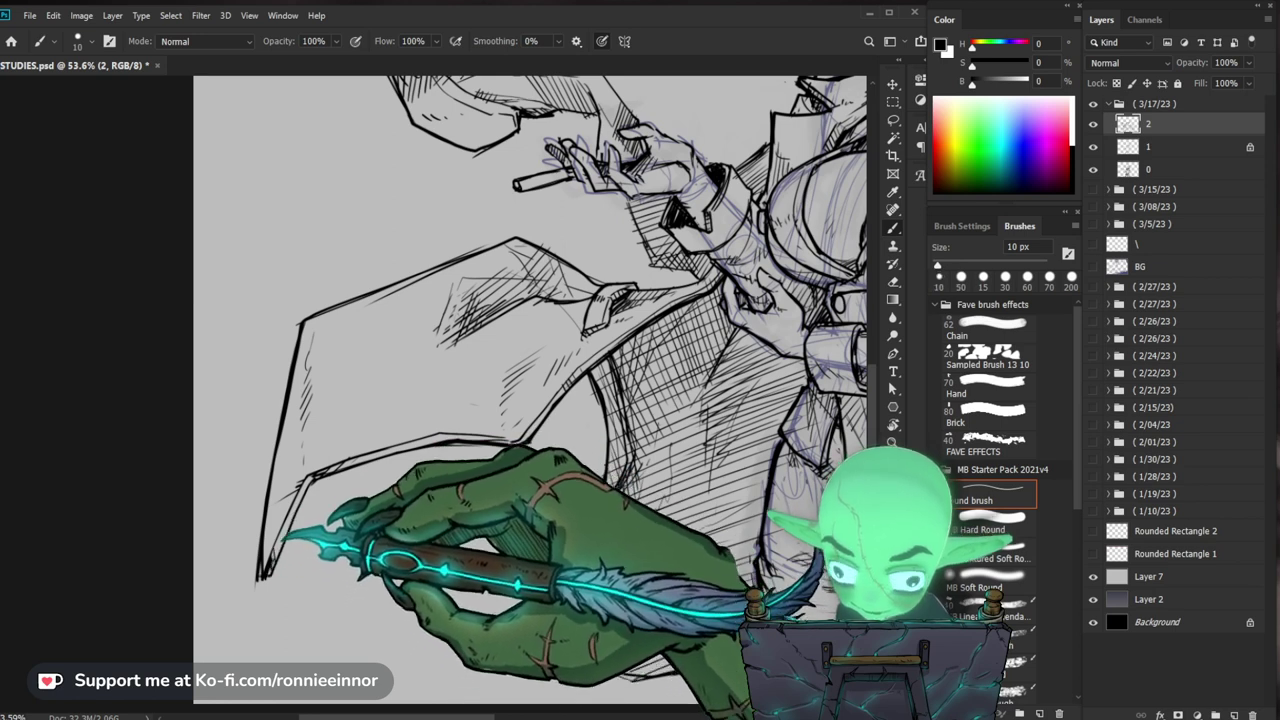
Step: Add crosshatching to the coat lining behind the elbow of the crossed arm
key("z")
left_click_drag(400, 515, 322, 517)
left_click_drag(424, 468, 460, 468)
key("b")
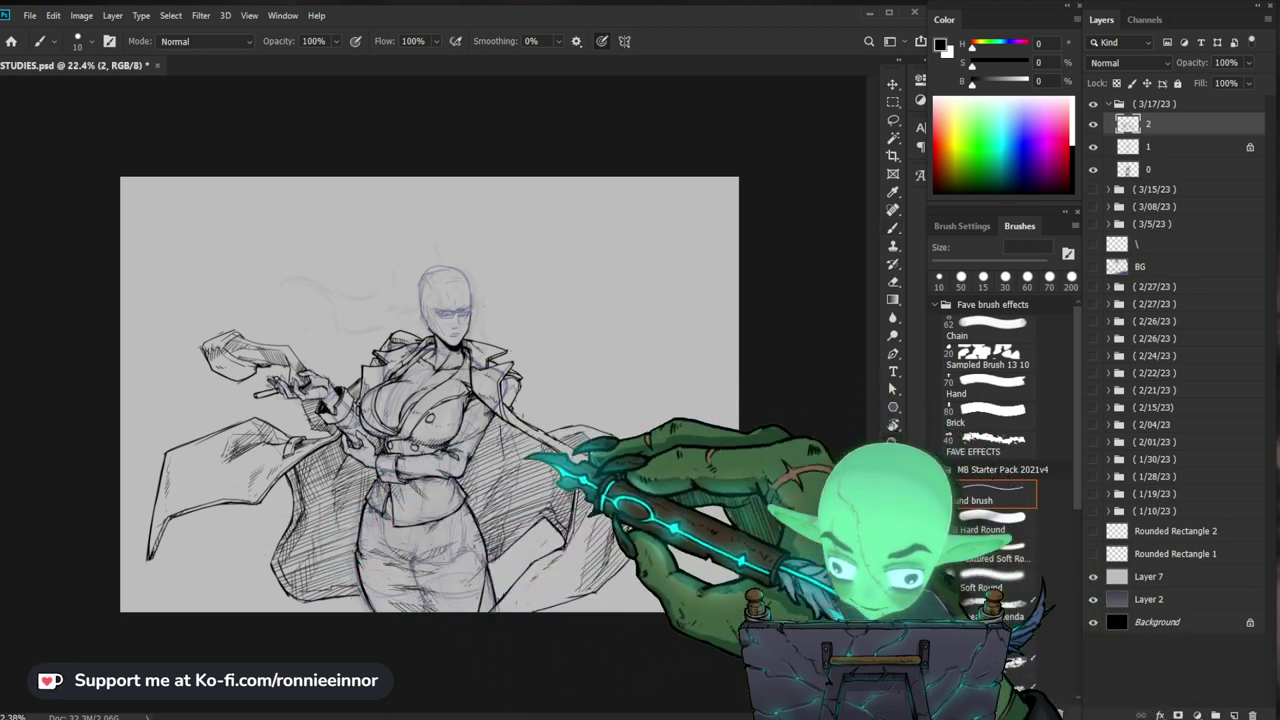
left_click_drag(446, 462, 459, 462)
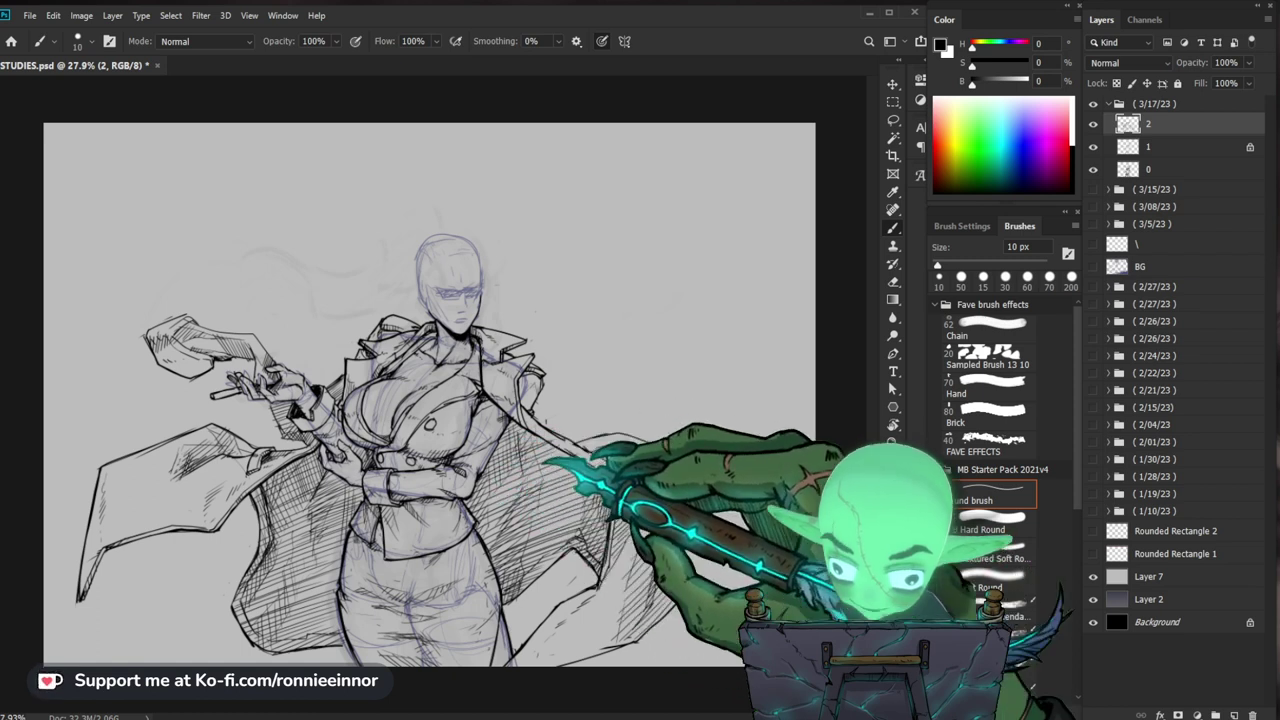
scroll(436, 394, "down", 1)
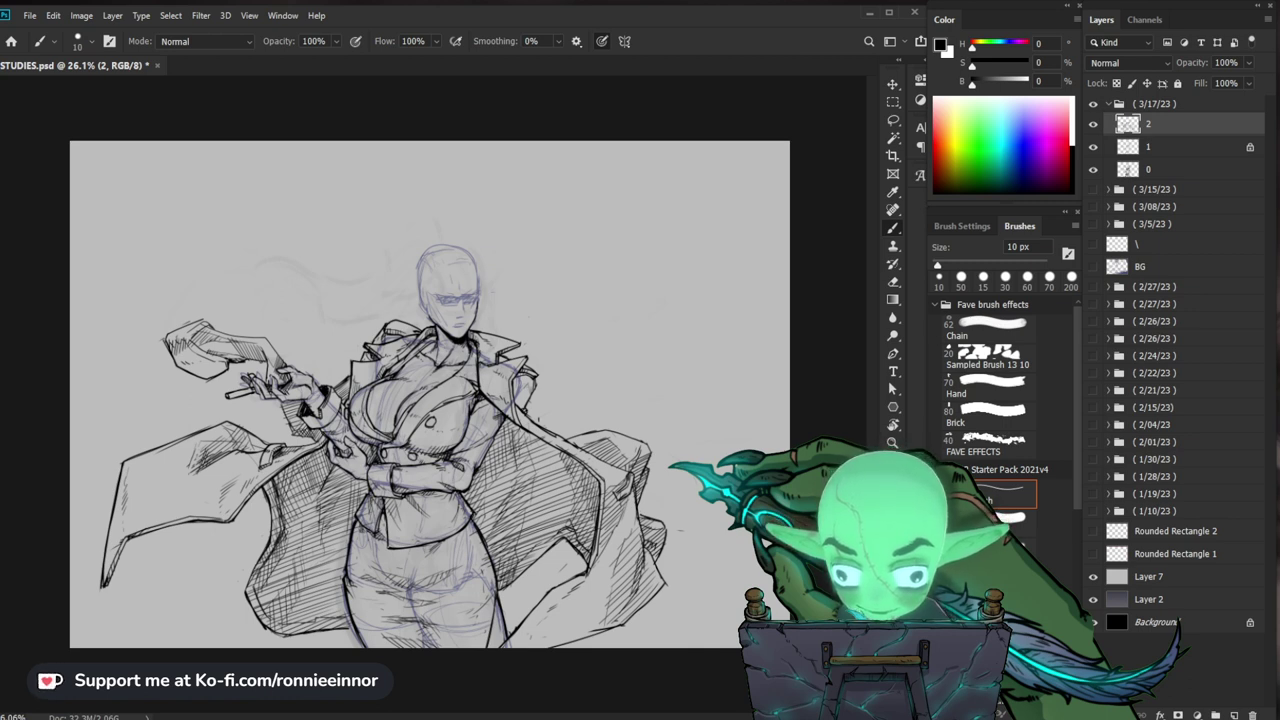
Step: Ink short shading strokes at the base of the neck and around the collarbone
key("ctrl+space")
mouse_move(456, 314)
left_mouse_down()
mouse_move(563, 294)
mouse_move(520, 310)
left_mouse_up()
key("ctrl+space")
left_click_drag(372, 406, 422, 405)
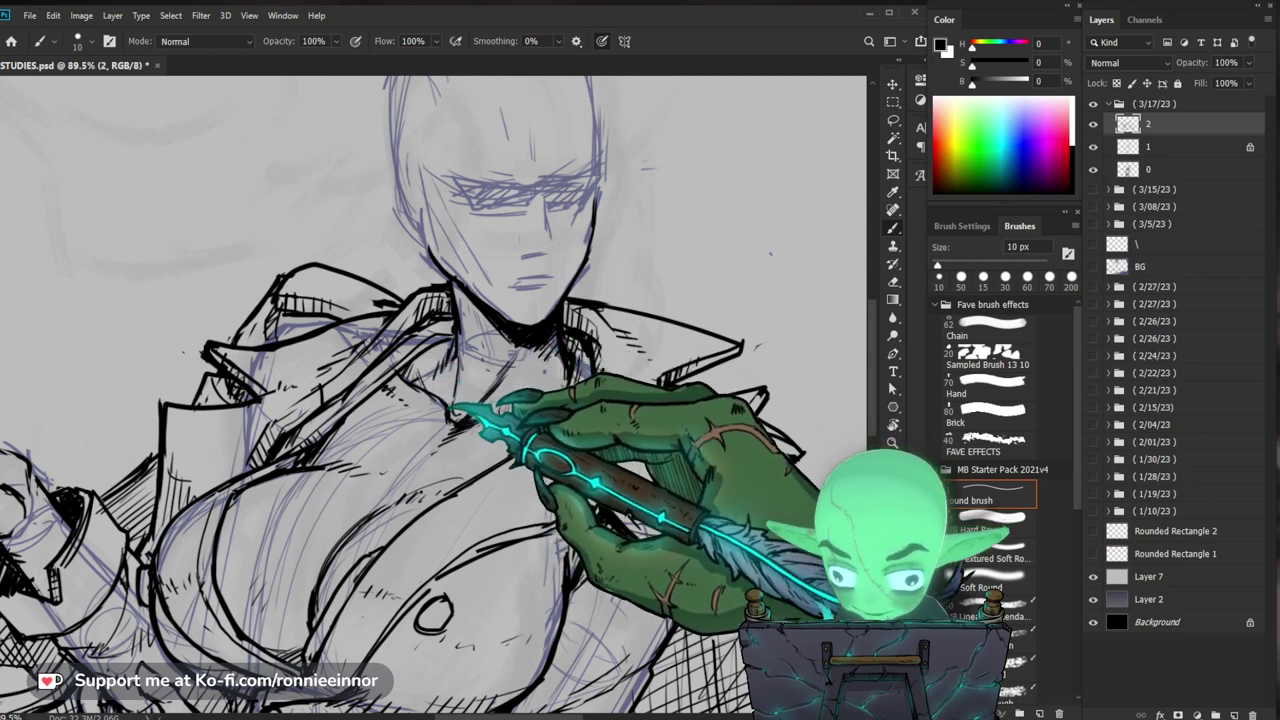
key("ctrl+space")
left_click_drag(640, 435, 597, 451)
left_click_drag(588, 530, 604, 540)
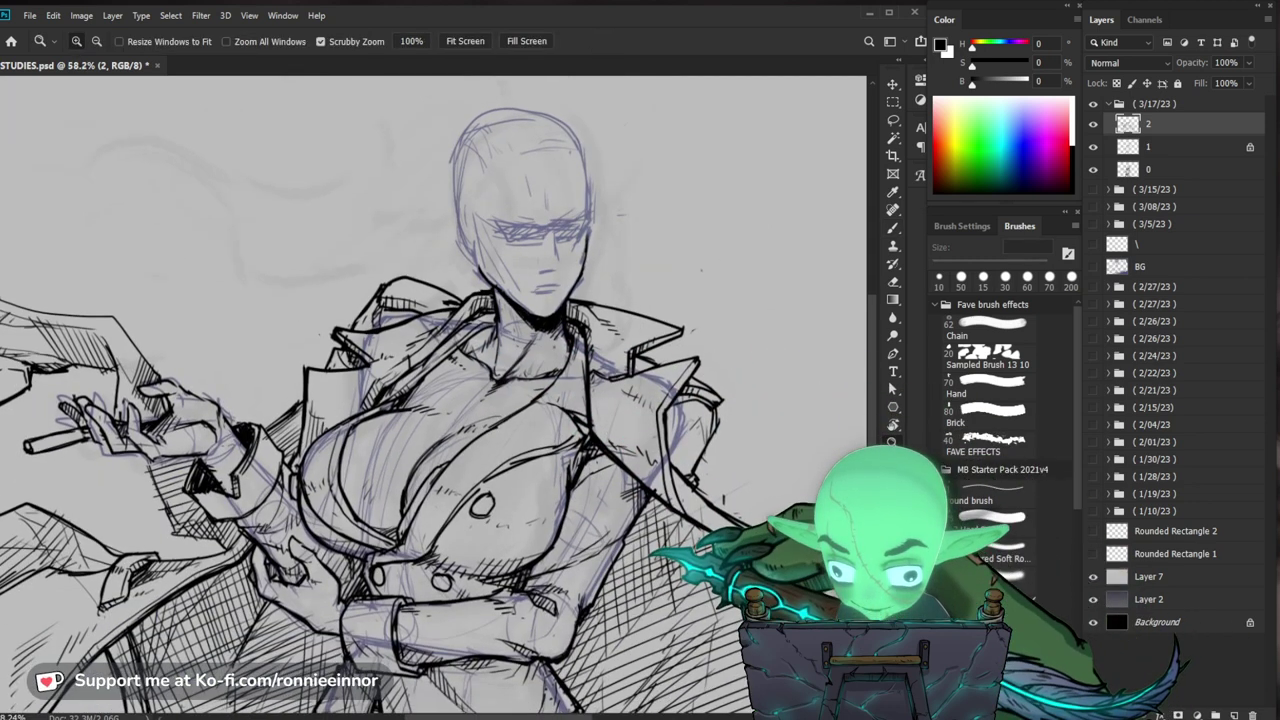
left_click_drag(549, 305, 575, 305)
key("b")
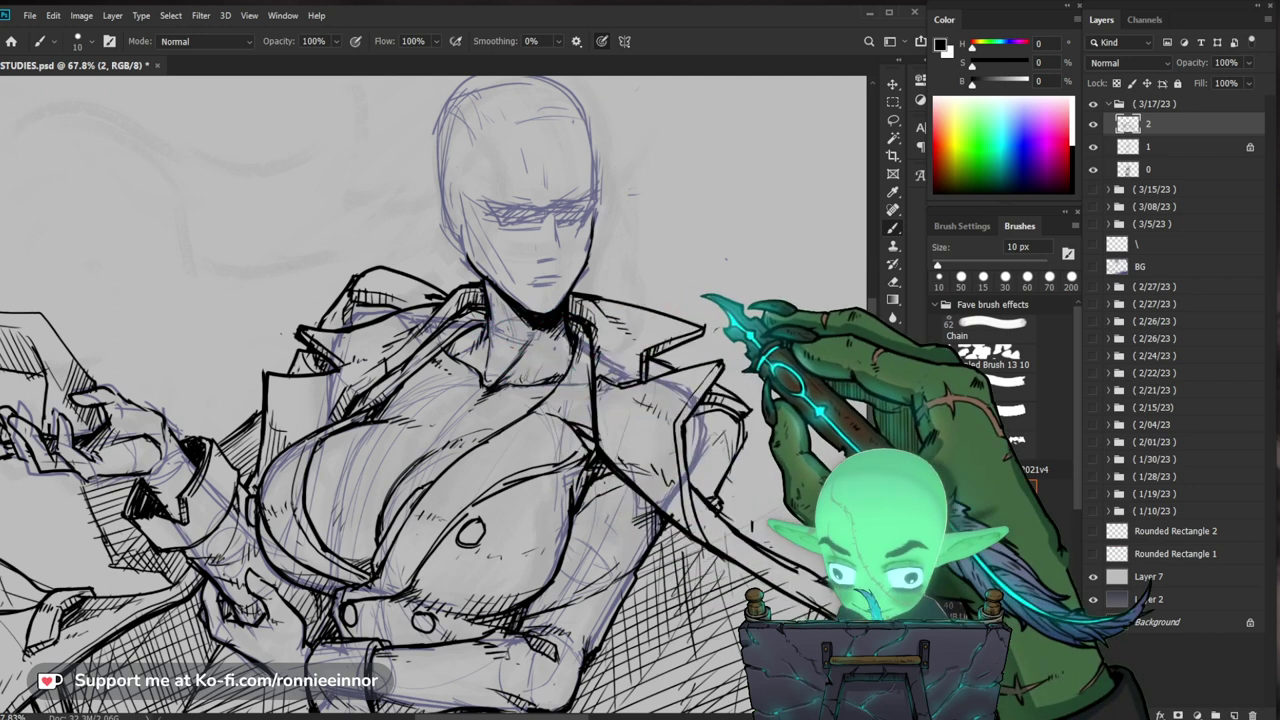
Step: Clean up and re-ink the inner collar edge where it meets the neck
left_click_drag(500, 315, 450, 368)
key("e")
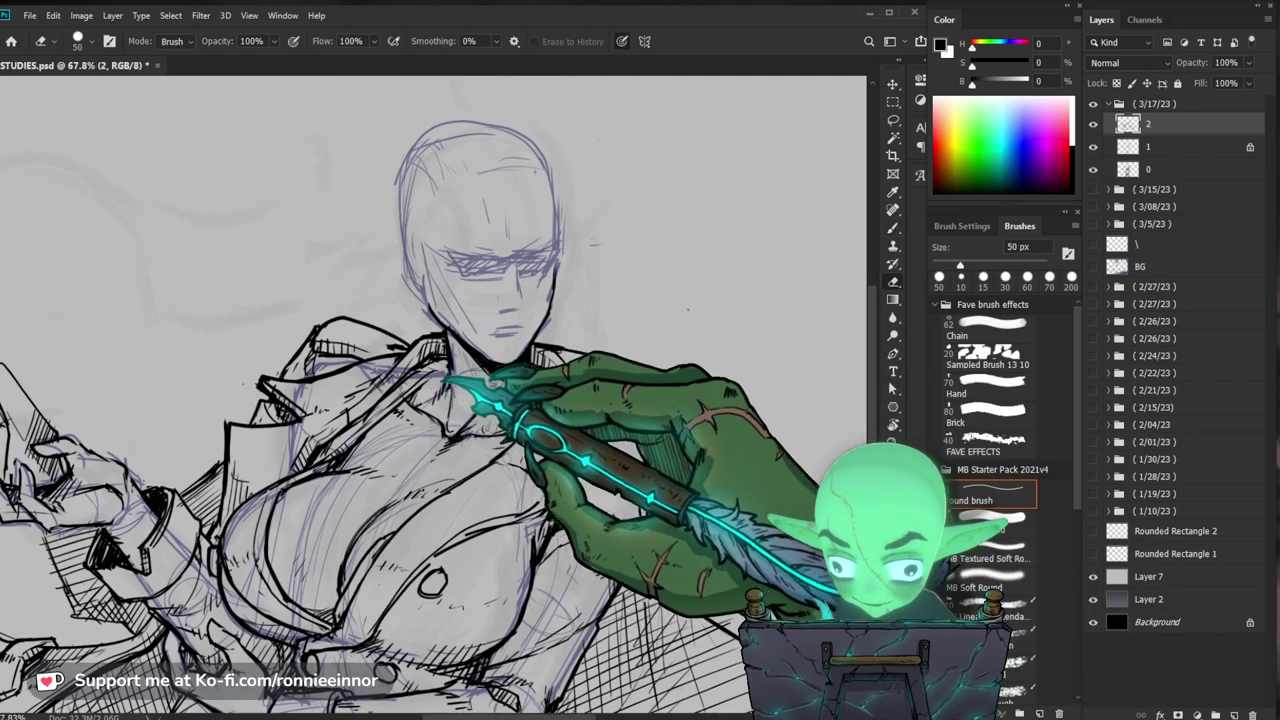
key("b")
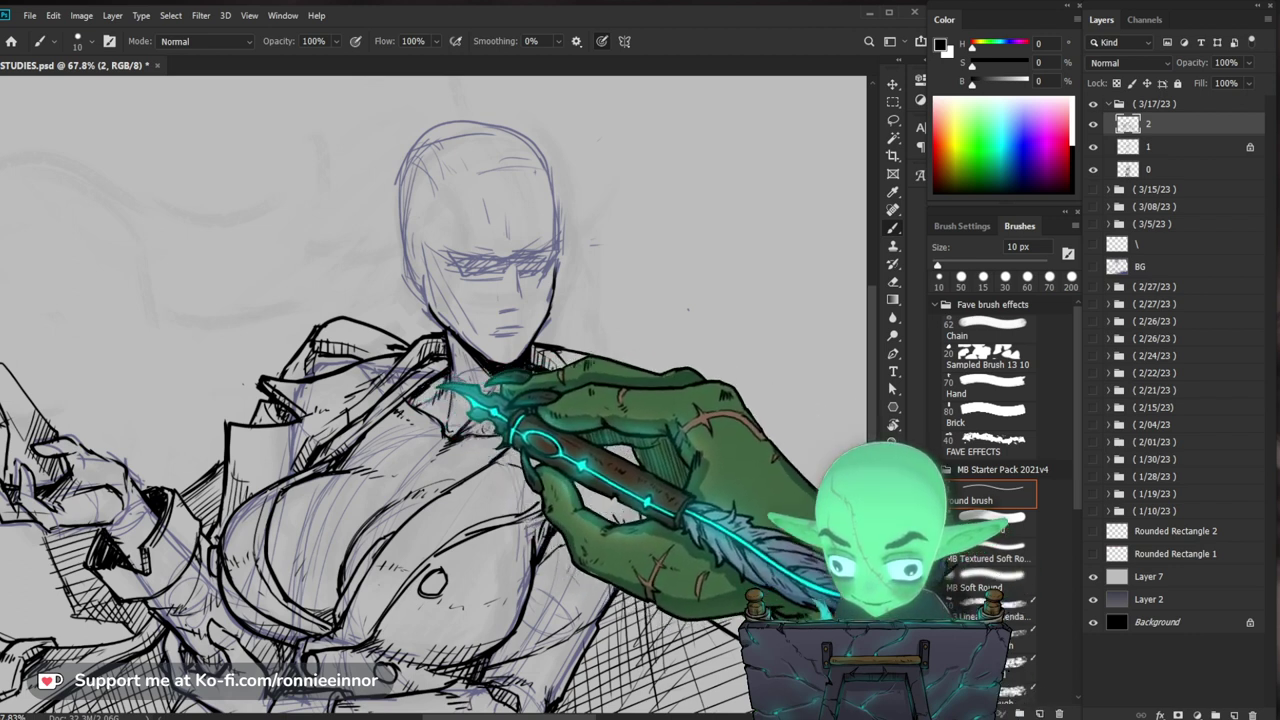
left_click_drag(456, 405, 472, 441)
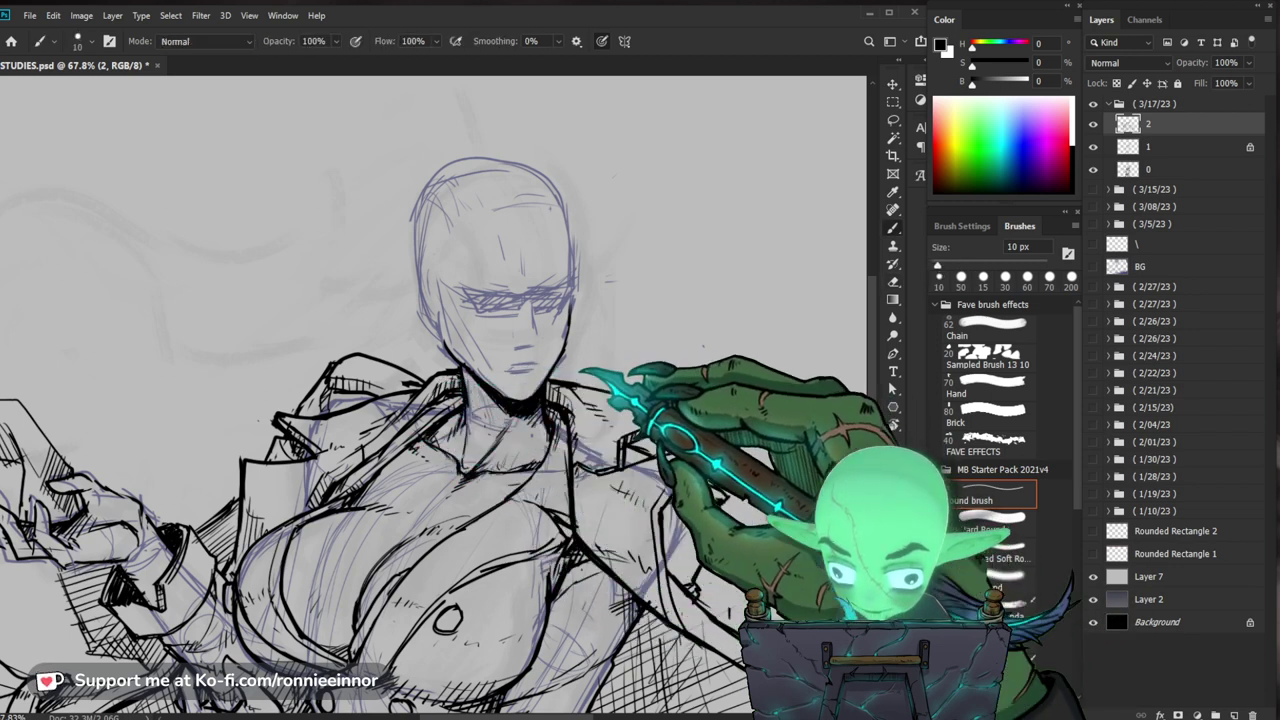
Step: Erase stray marks and redraw the raised collar fold on the left side of the neck
key("z")
mouse_move(640, 370)
left_mouse_down()
mouse_move(585, 372)
mouse_move(559, 353)
left_mouse_up()
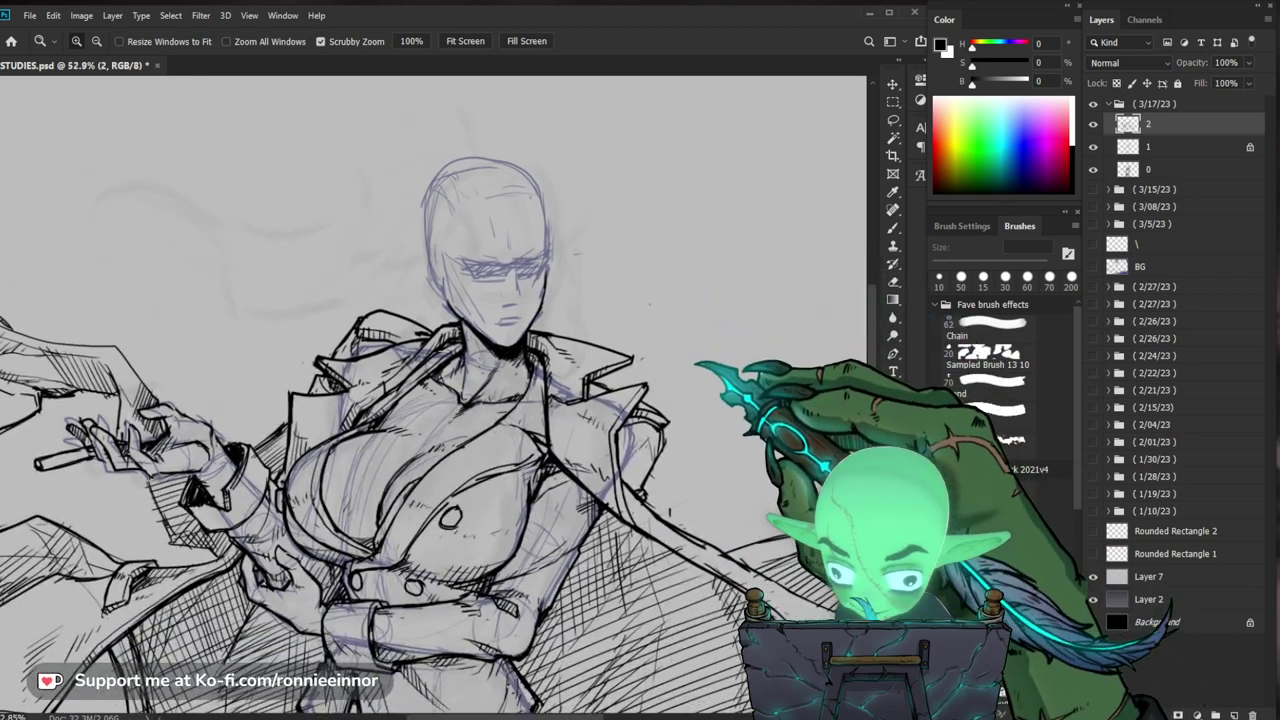
left_click_drag(457, 320, 502, 323)
key("e")
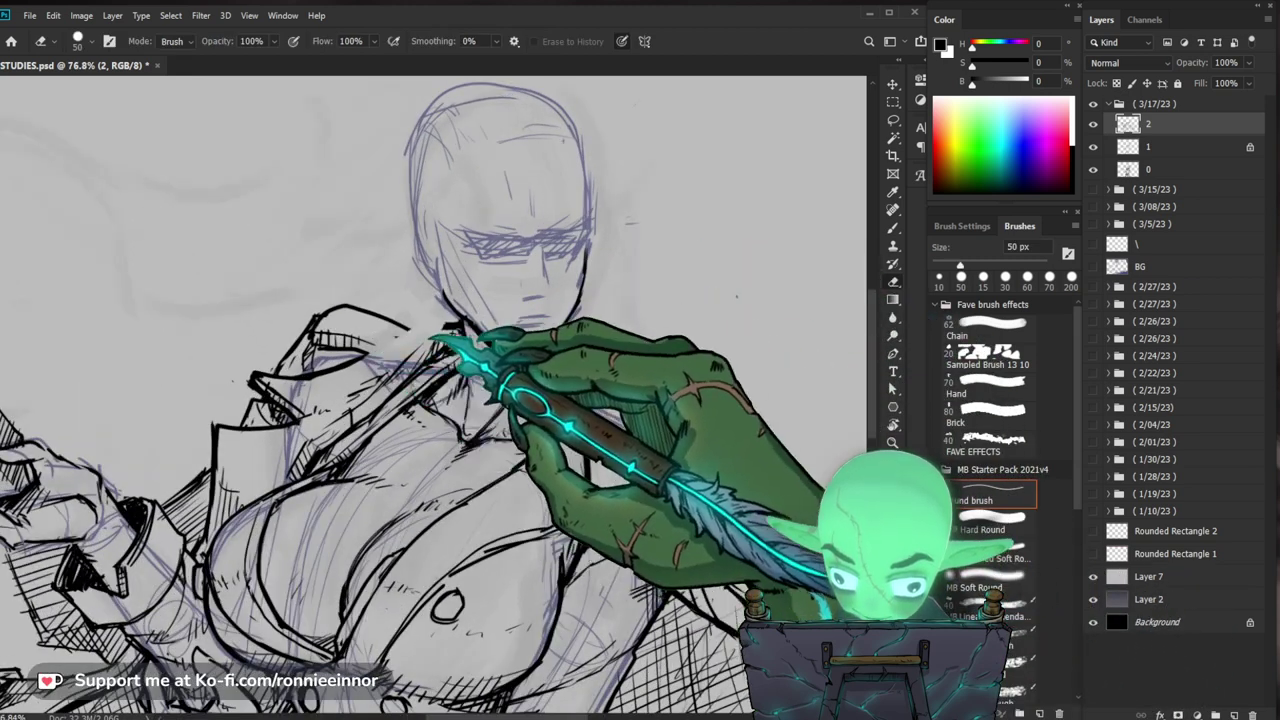
key("b")
left_click_drag(438, 319, 375, 350)
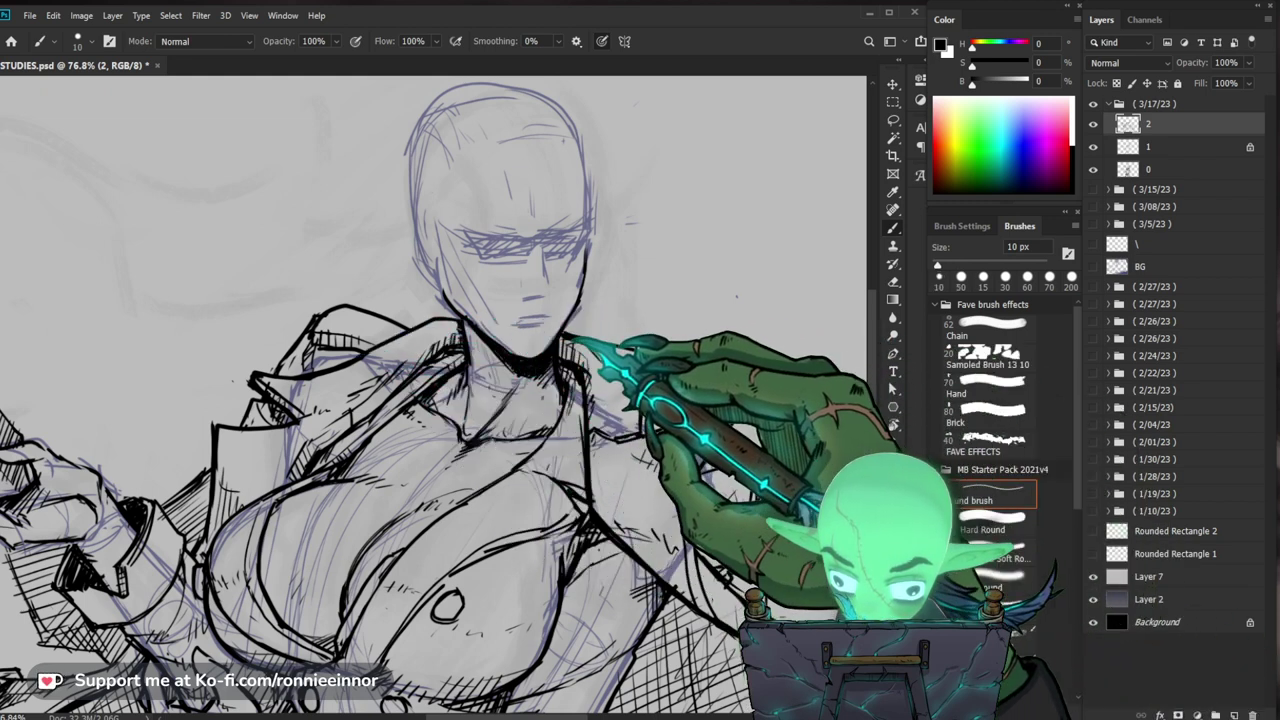
Step: Hatch the collar flap on the right side of the neck and tidy the lines of the opposite lapel
left_click_drag(568, 337, 634, 351)
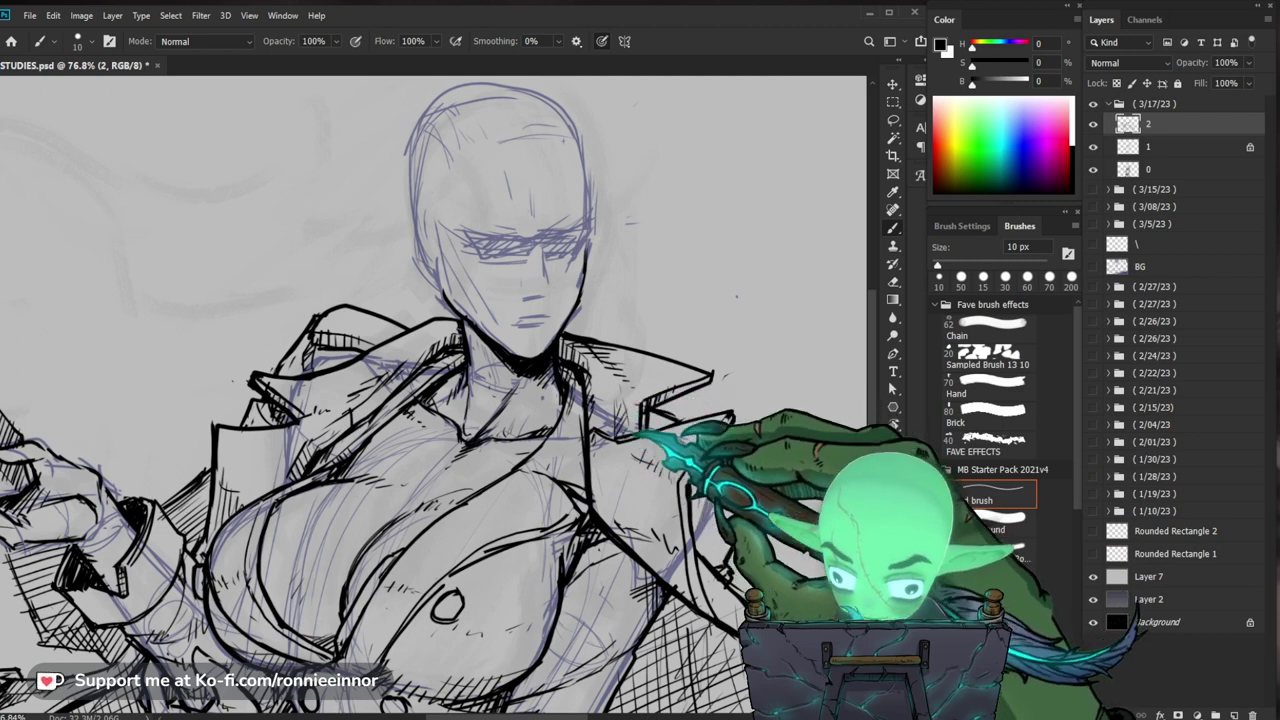
key("e")
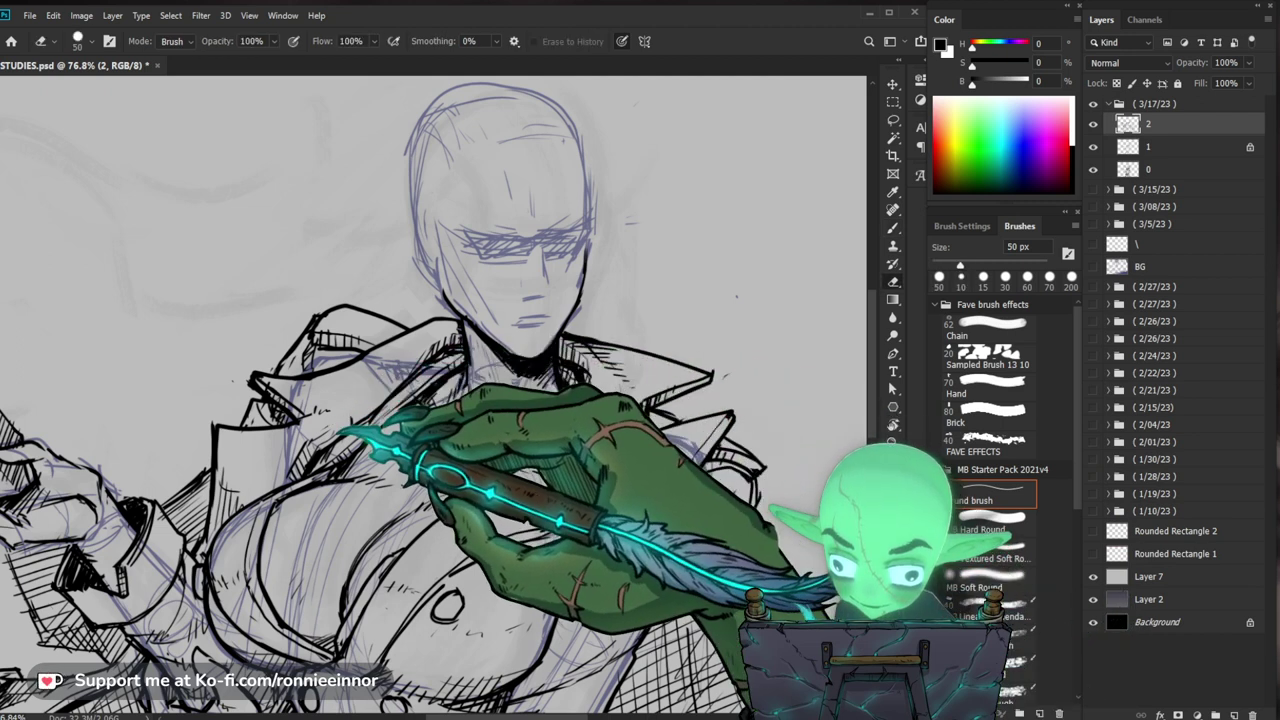
key("b")
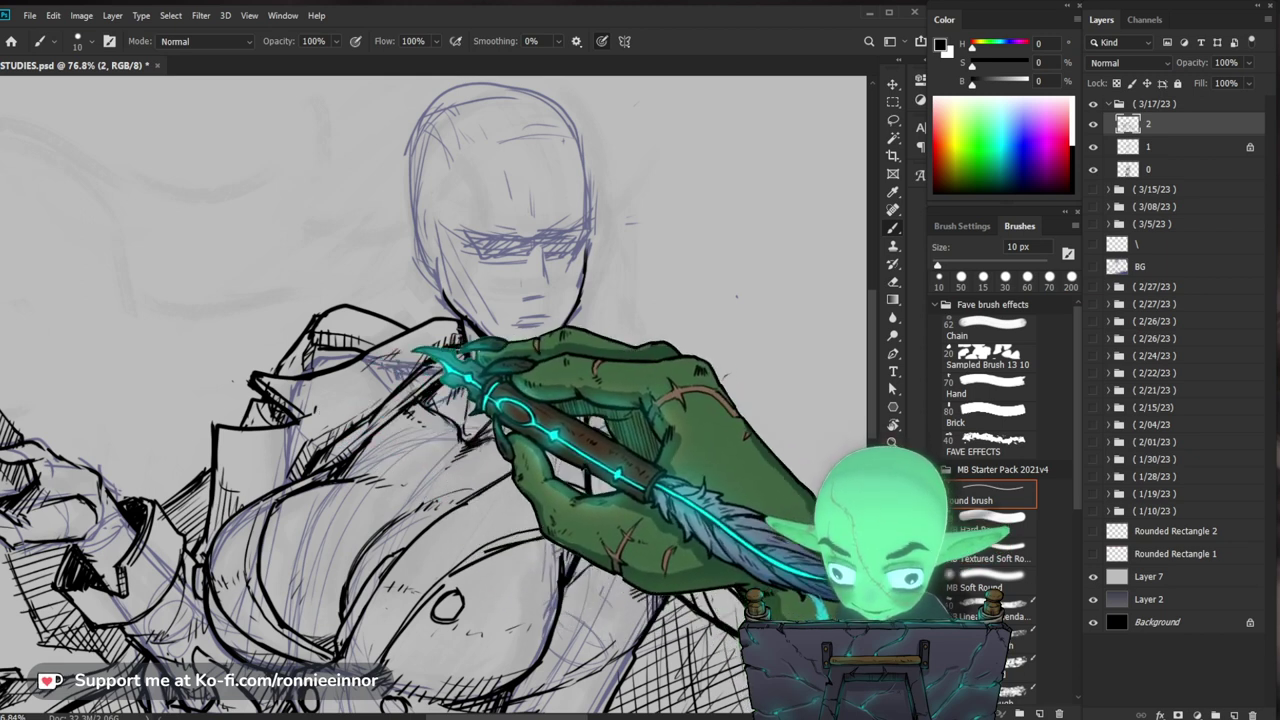
mouse_move(465, 335)
left_mouse_down()
mouse_move(400, 350)
mouse_move(490, 325)
left_mouse_up()
key("e")
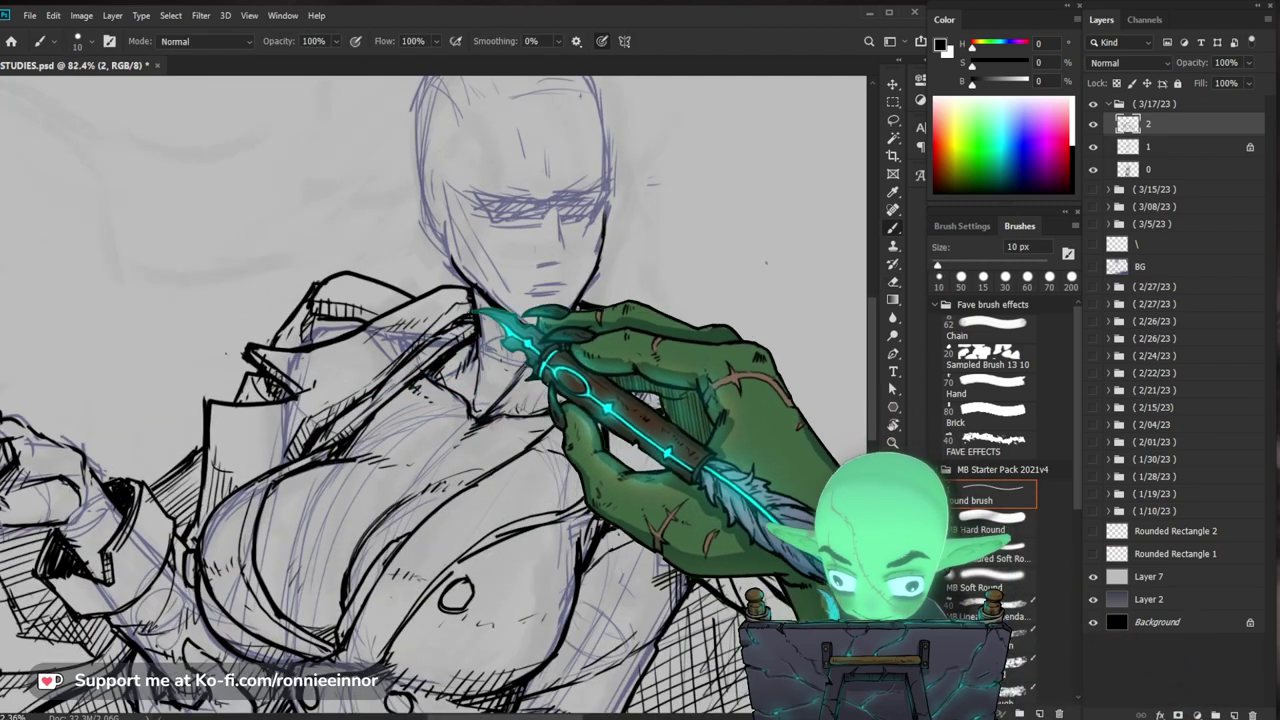
Step: Strengthen the hatching on the right collar flap just below the jaw
left_click_drag(572, 250, 520, 275)
left_click_drag(715, 500, 738, 482)
left_click_drag(485, 255, 522, 250)
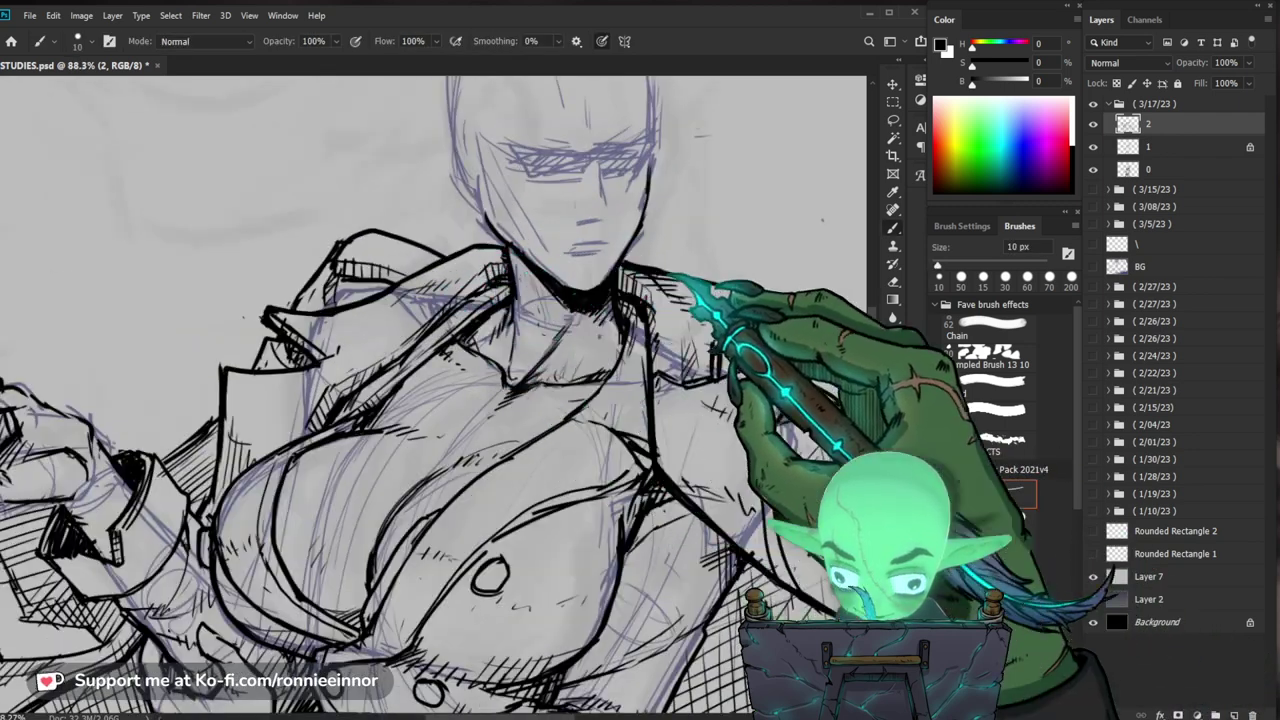
left_click_drag(728, 292, 552, 438)
key("z")
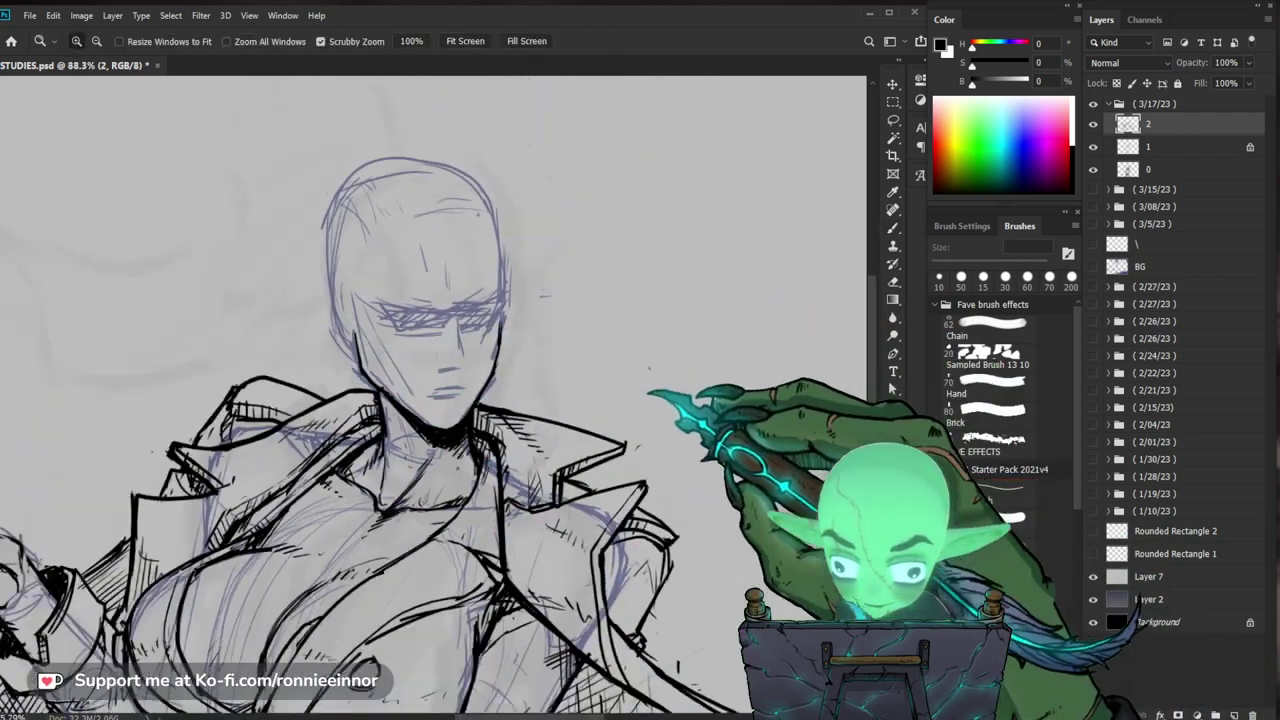
mouse_move(541, 290)
left_mouse_down()
mouse_move(560, 318)
mouse_move(546, 395)
left_mouse_up()
key("b")
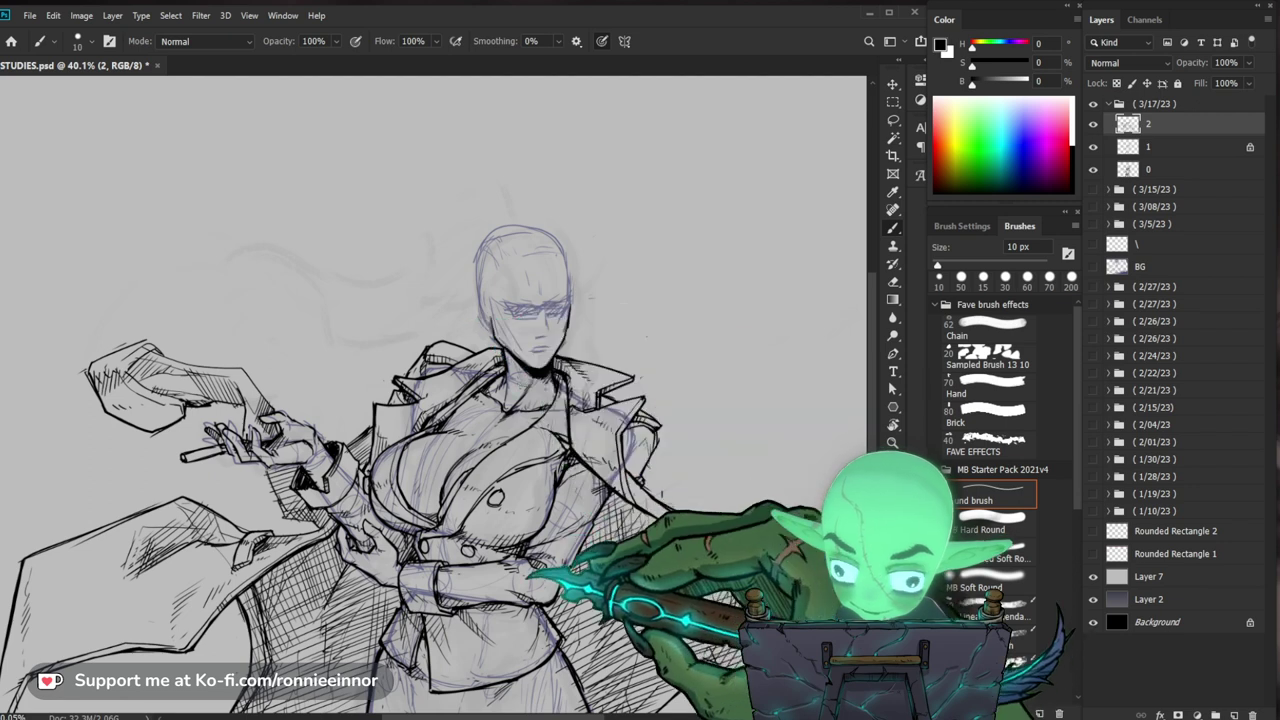
Step: Clean up and ink short fold lines on the crossed forearm's sleeve near the elbow
key("z")
left_click_drag(495, 582, 510, 568)
key("e")
key("b")
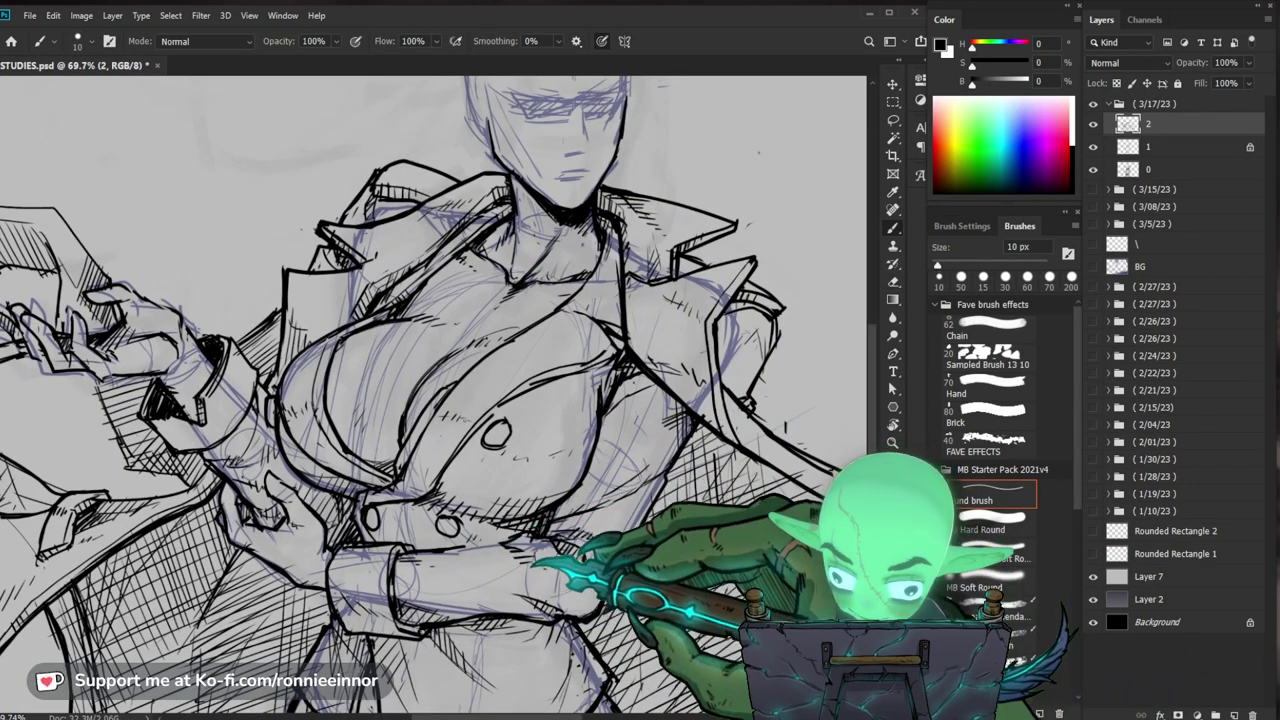
key("e")
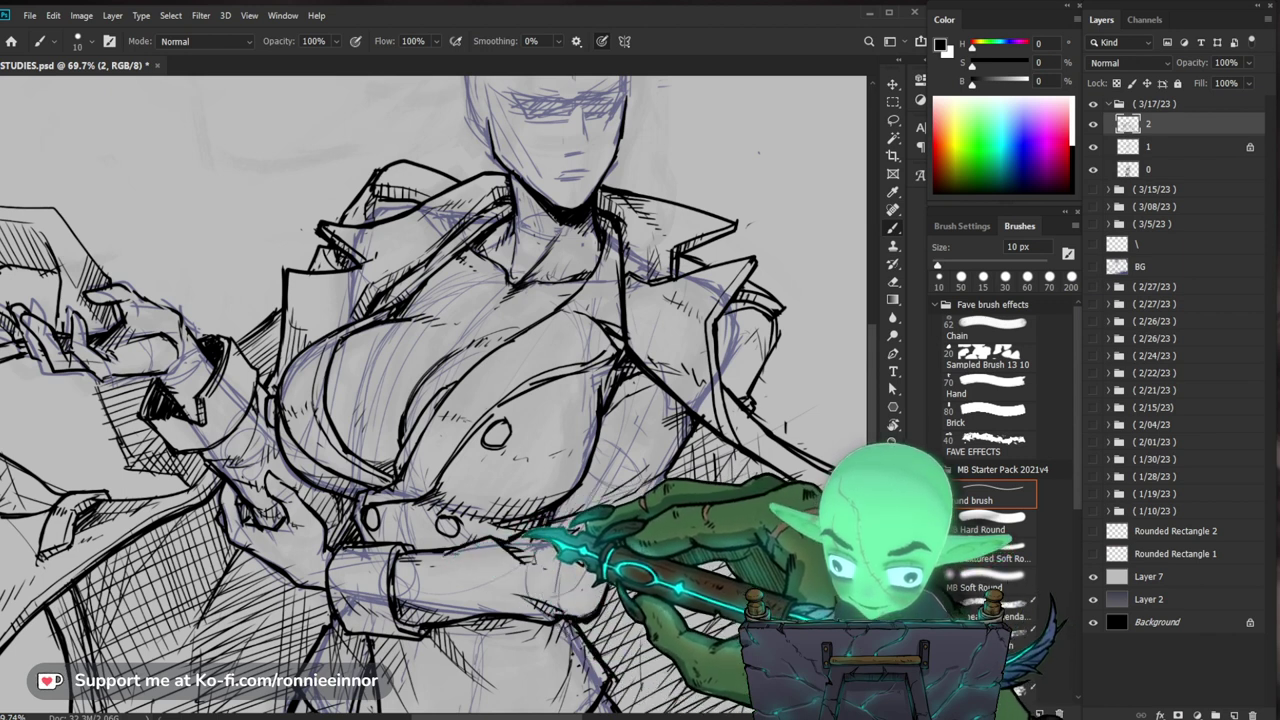
key("b")
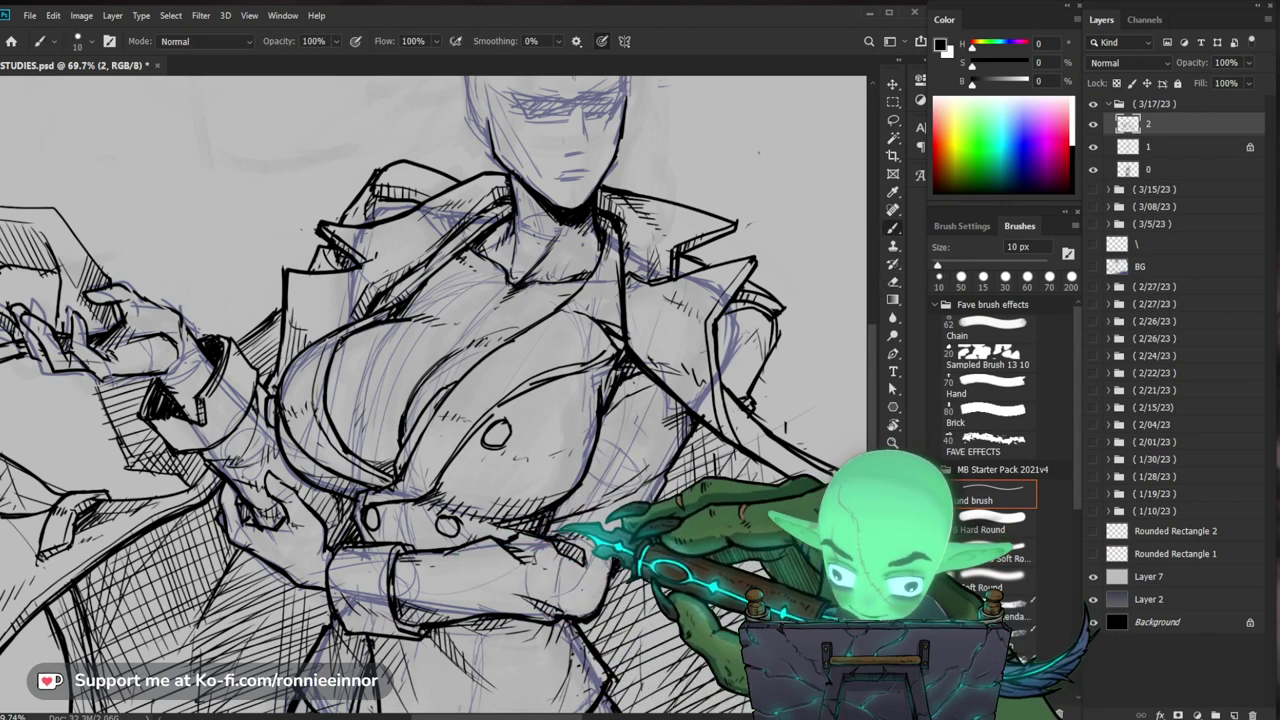
left_click_drag(562, 537, 584, 560)
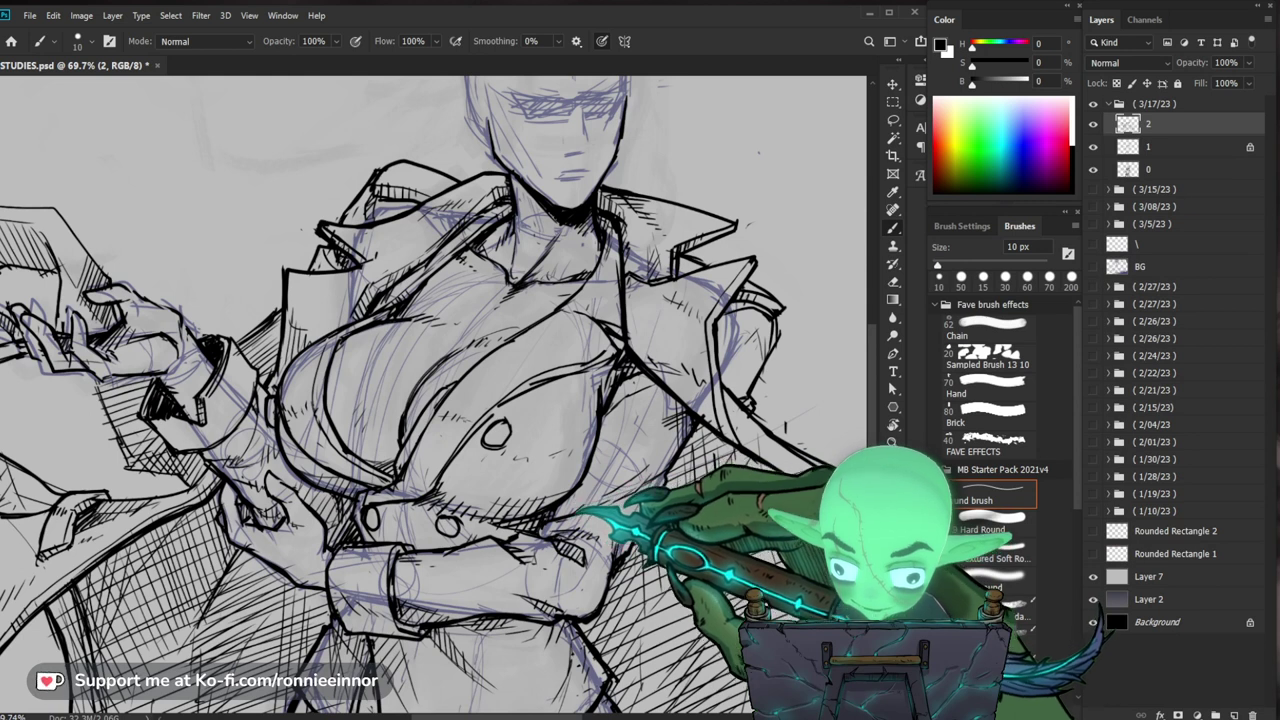
key("z")
mouse_move(728, 442)
left_mouse_down()
mouse_move(668, 442)
mouse_move(682, 371)
left_mouse_up()
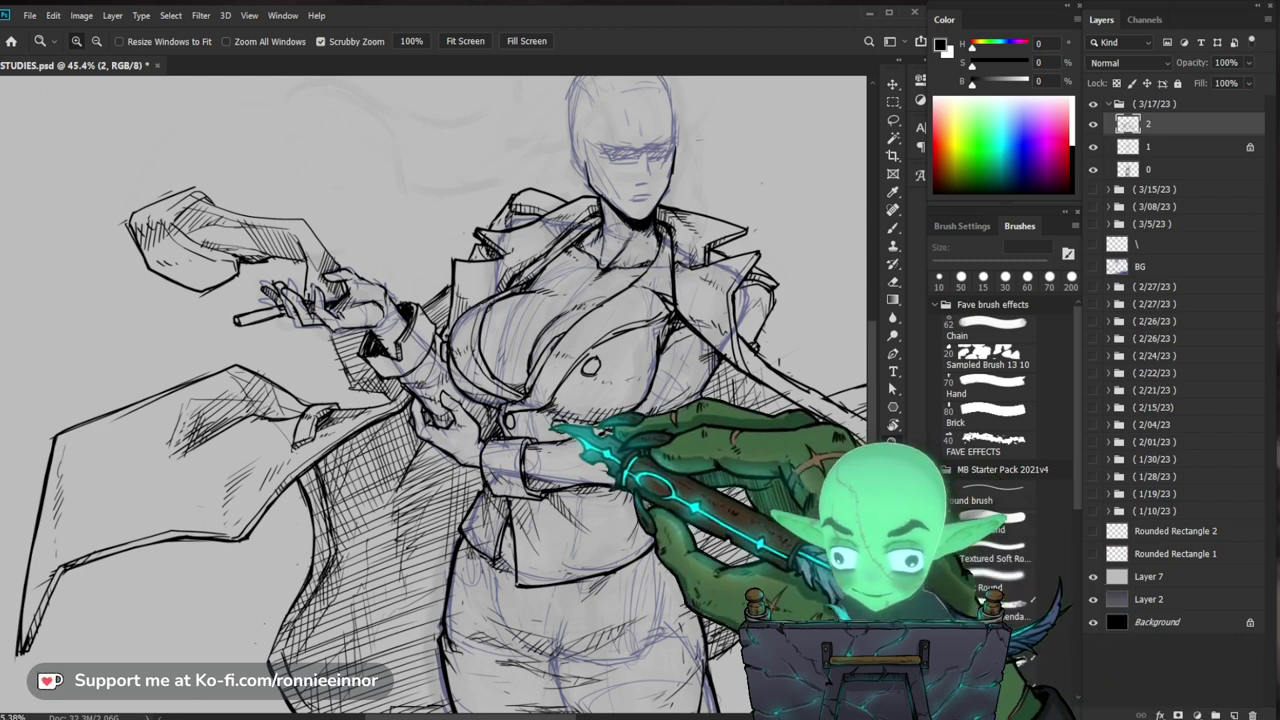
Step: Add short hatch strokes to the jacket's chest panel around the lapel overlap and the upper button
left_click_drag(539, 424, 595, 424)
key("b")
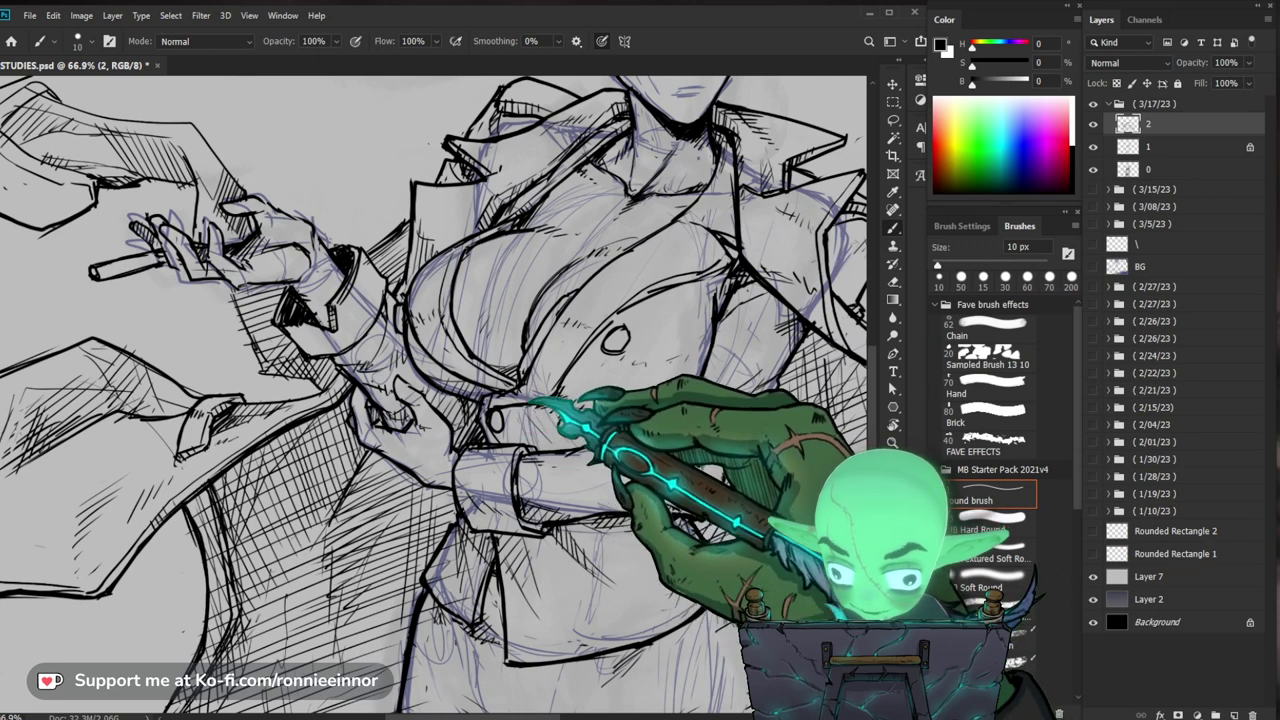
left_click_drag(837, 437, 725, 545)
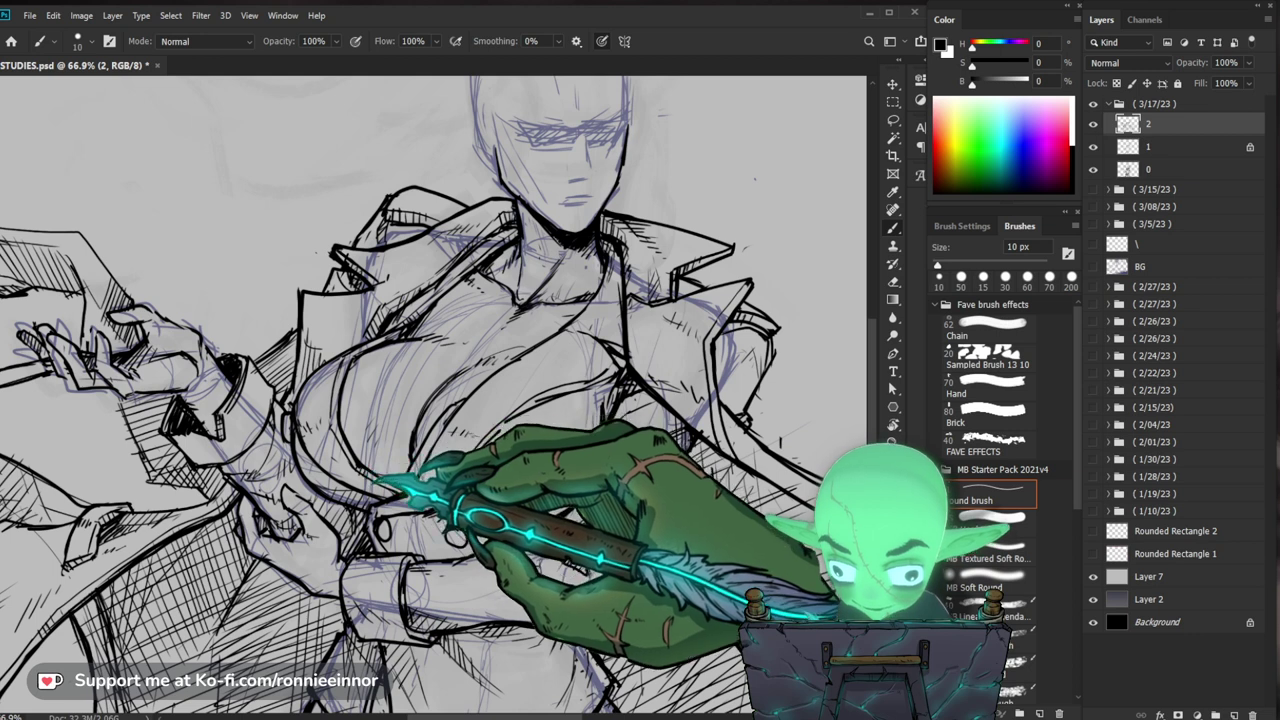
left_click_drag(560, 430, 584, 357, "ctrl")
left_click_drag(508, 348, 590, 345, "ctrl")
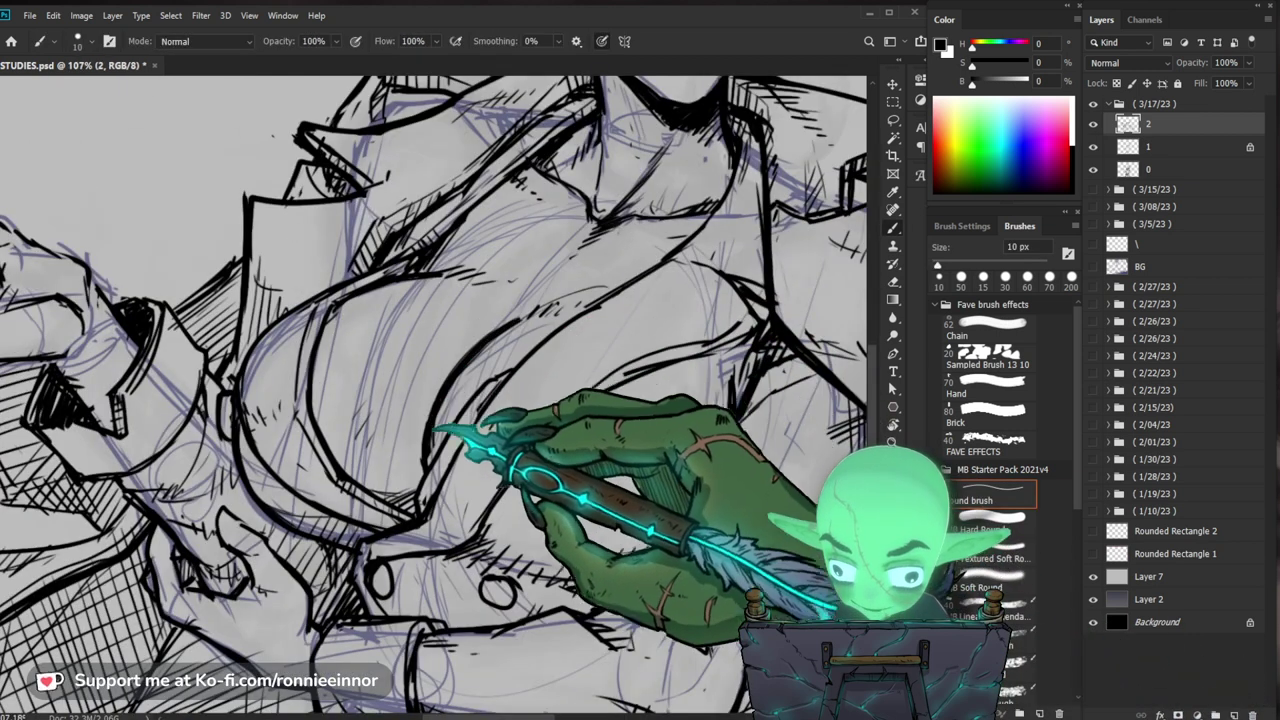
key("e")
key("b")
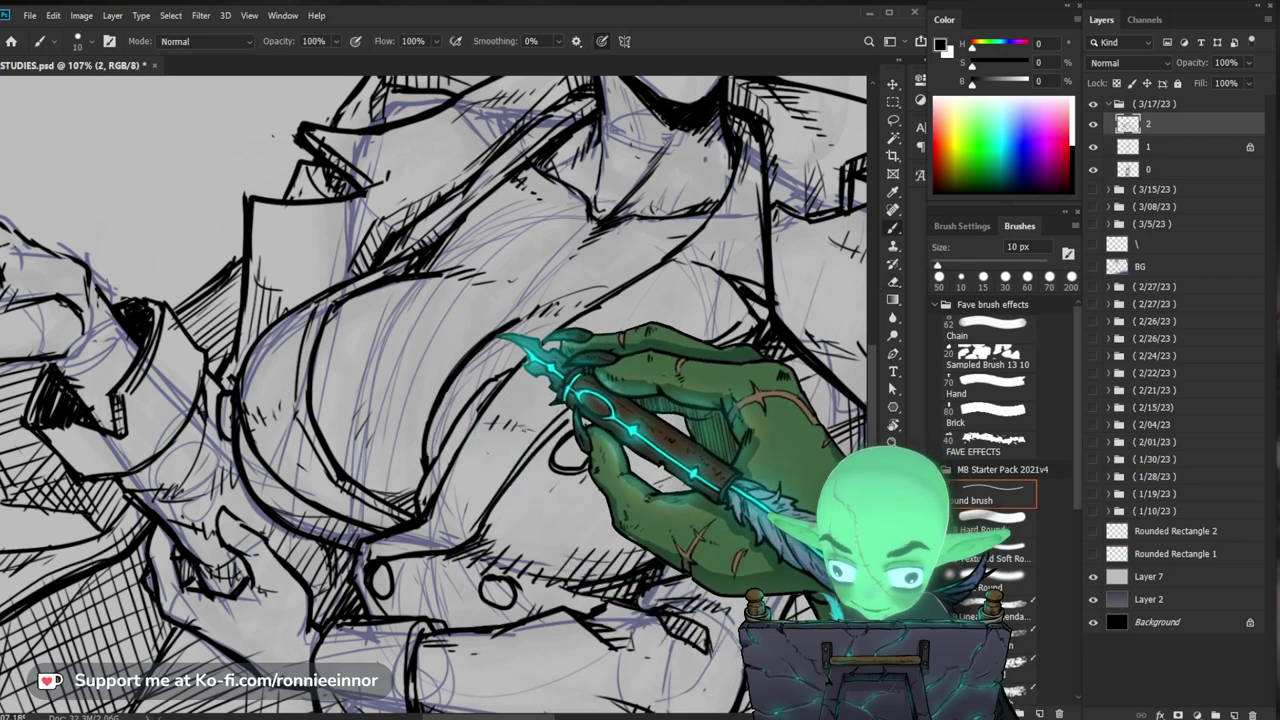
Step: Clean up and re-ink the coat's front edge where it sweeps away from the lapel on the right side
left_click_drag(425, 440, 335, 440, "ctrl")
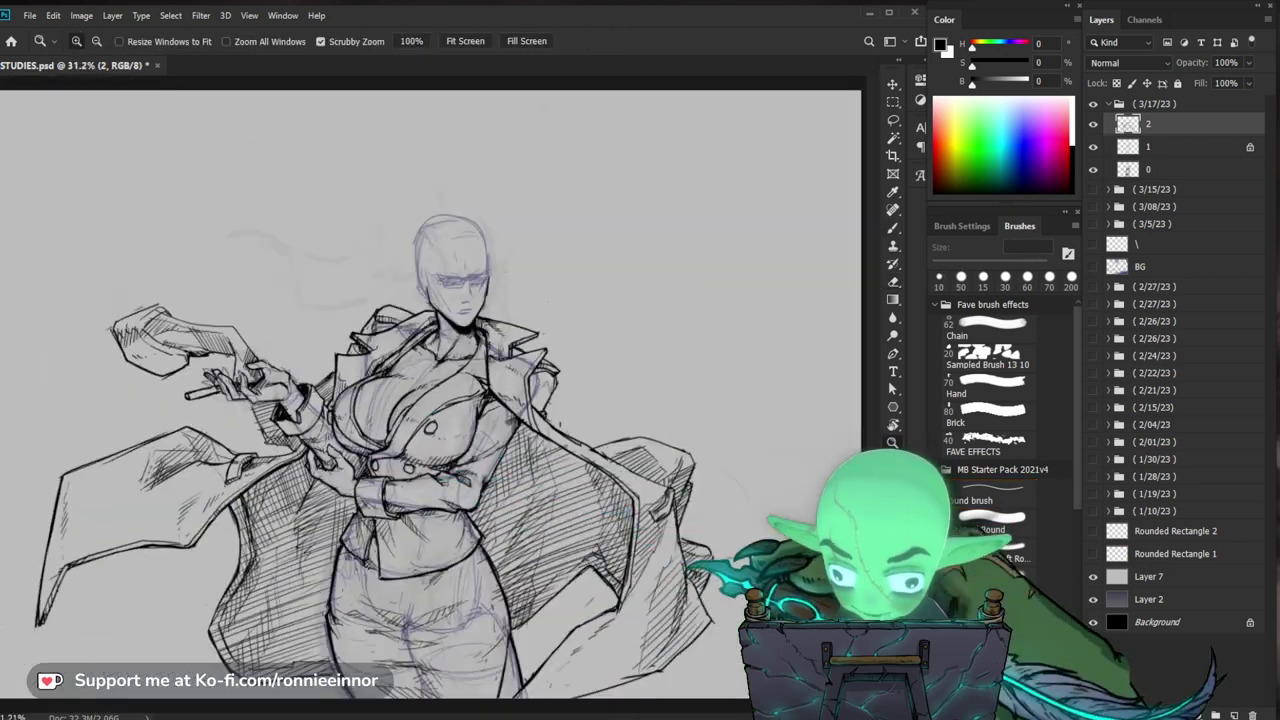
left_click_drag(745, 570, 758, 570, "ctrl")
left_click_drag(470, 400, 452, 400)
left_click_drag(467, 340, 492, 340)
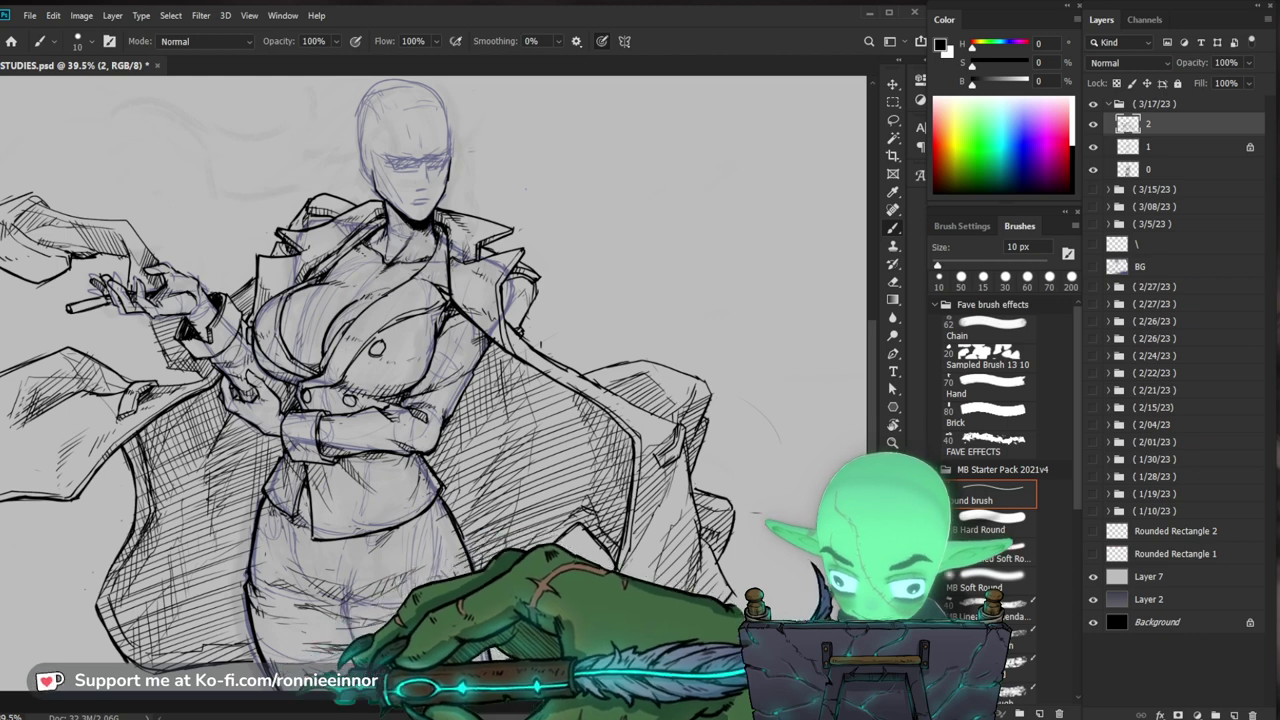
left_click_drag(520, 380, 438, 385)
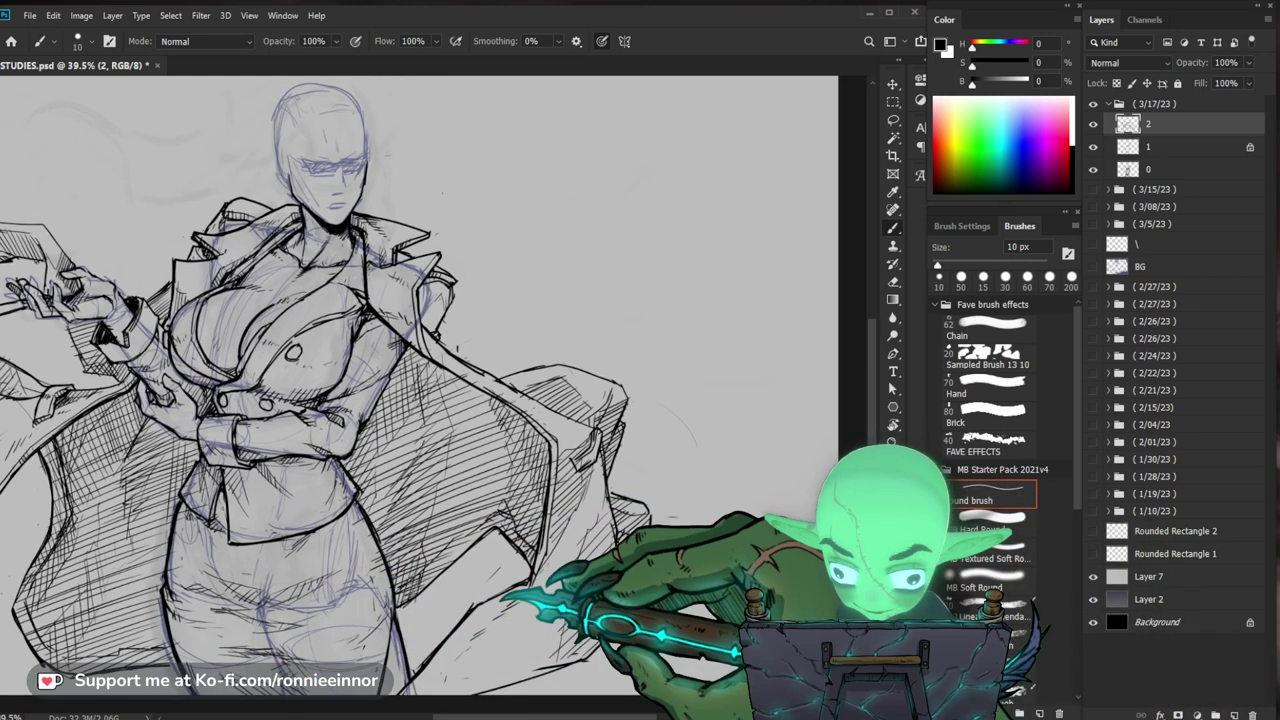
left_click_drag(503, 400, 445, 400)
scroll(668, 437, "up", 2)
key("b")
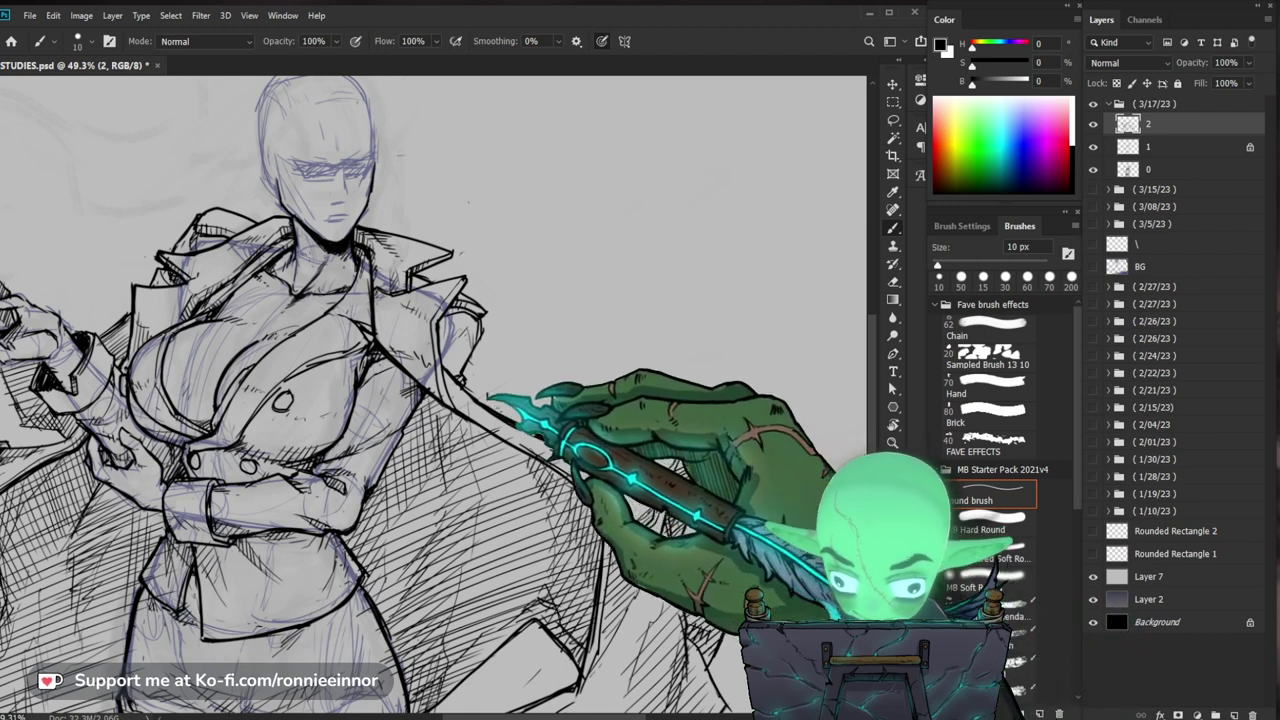
key("e")
key("b")
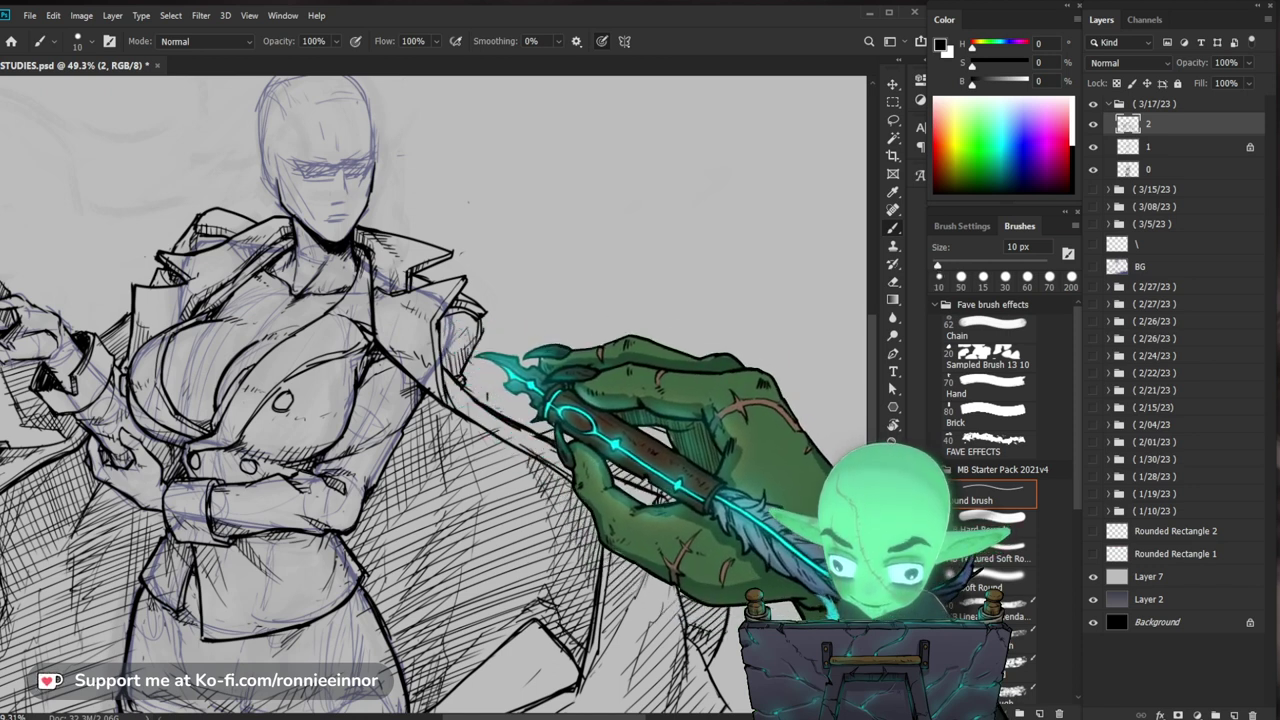
Step: Thicken the coat's edge line down to the corner of the billowing fold on the right
left_click_drag(480, 400, 454, 396)
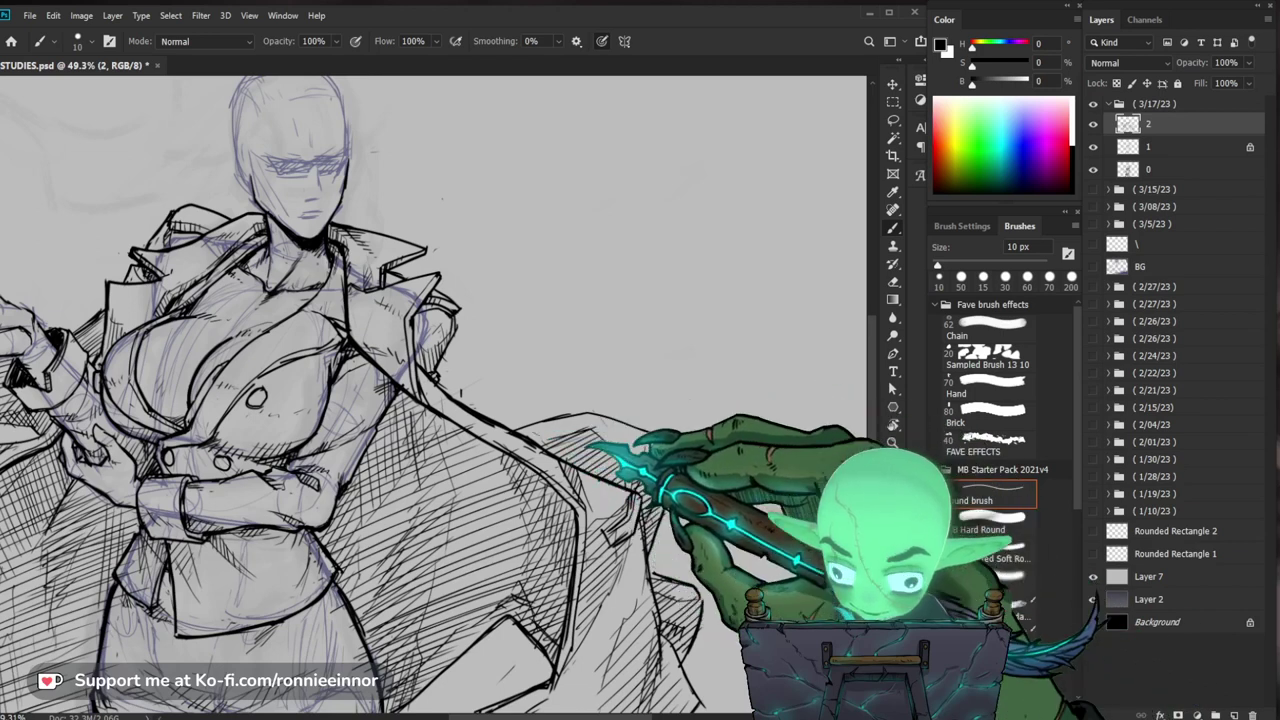
mouse_move(590, 420)
left_mouse_down()
mouse_move(465, 420)
mouse_move(590, 420)
left_mouse_up()
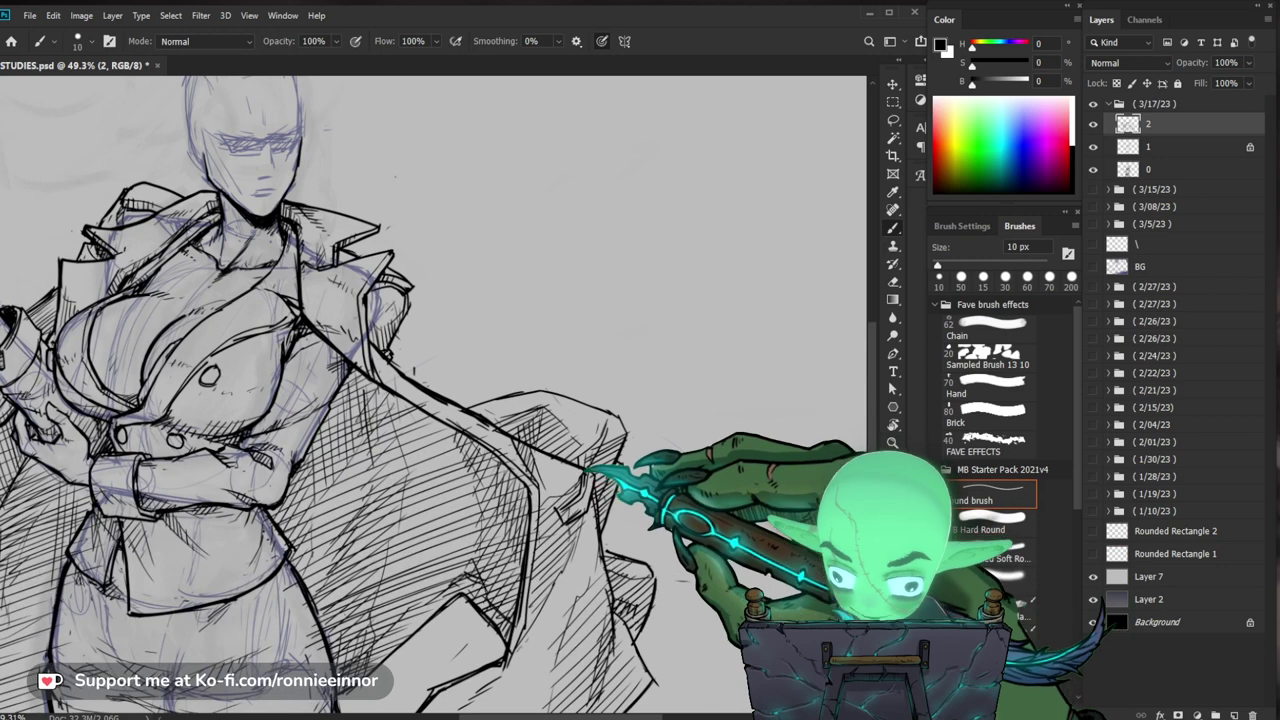
left_click_drag(587, 468, 560, 468)
mouse_move(590, 468)
left_mouse_down()
mouse_move(705, 400)
mouse_move(687, 430)
mouse_move(730, 416)
left_mouse_up()
Step: Erase the rough lines at the right coat fold's corner and hatch the fold's underside behind the edge again
key("e")
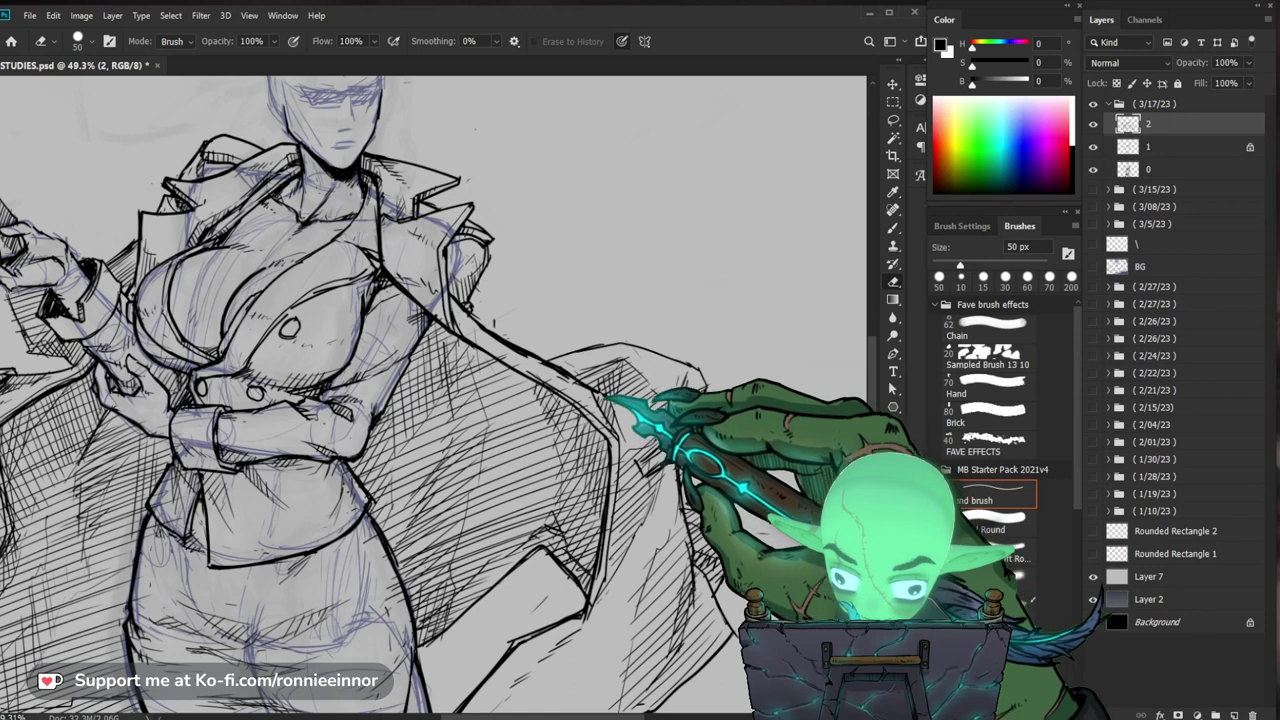
key("b")
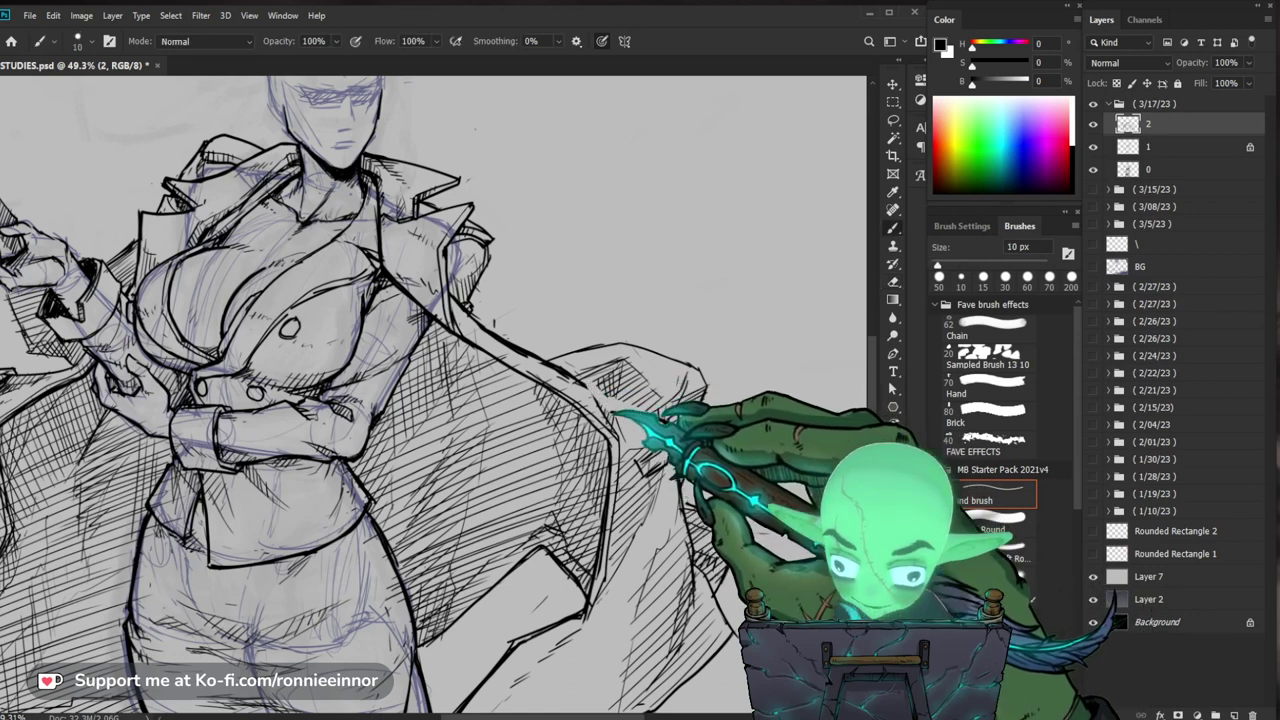
key("e")
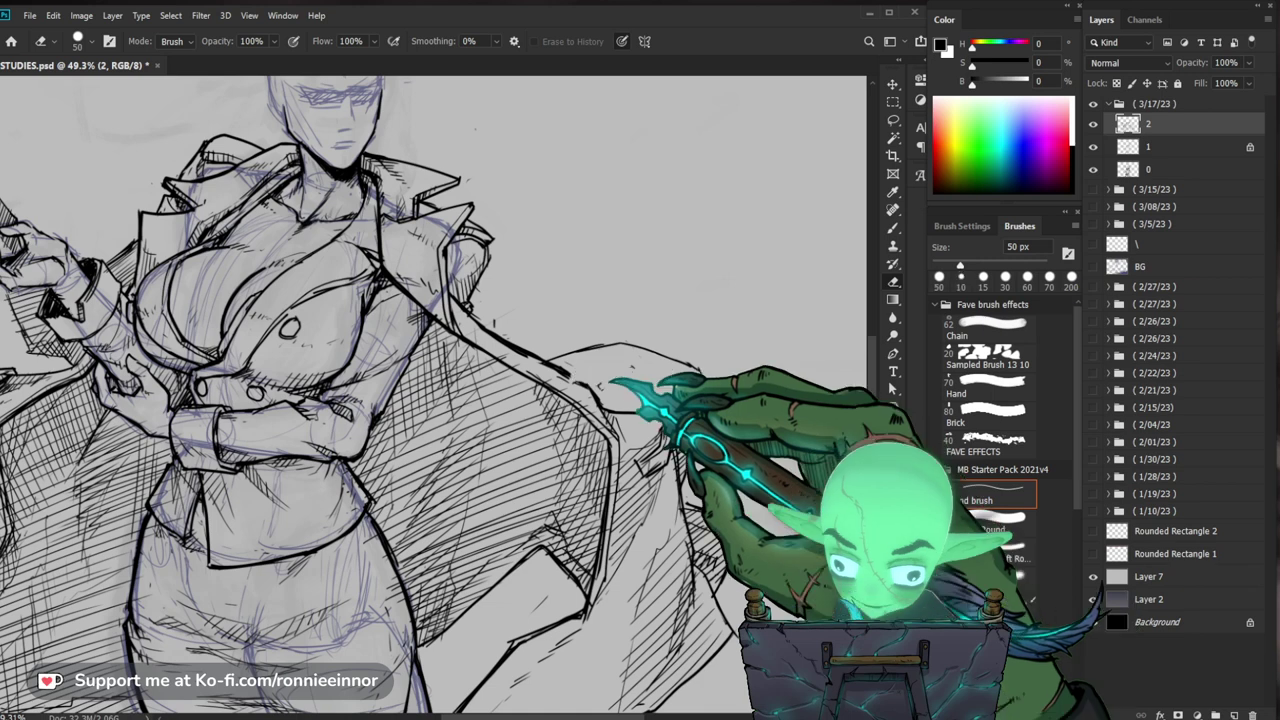
key("b")
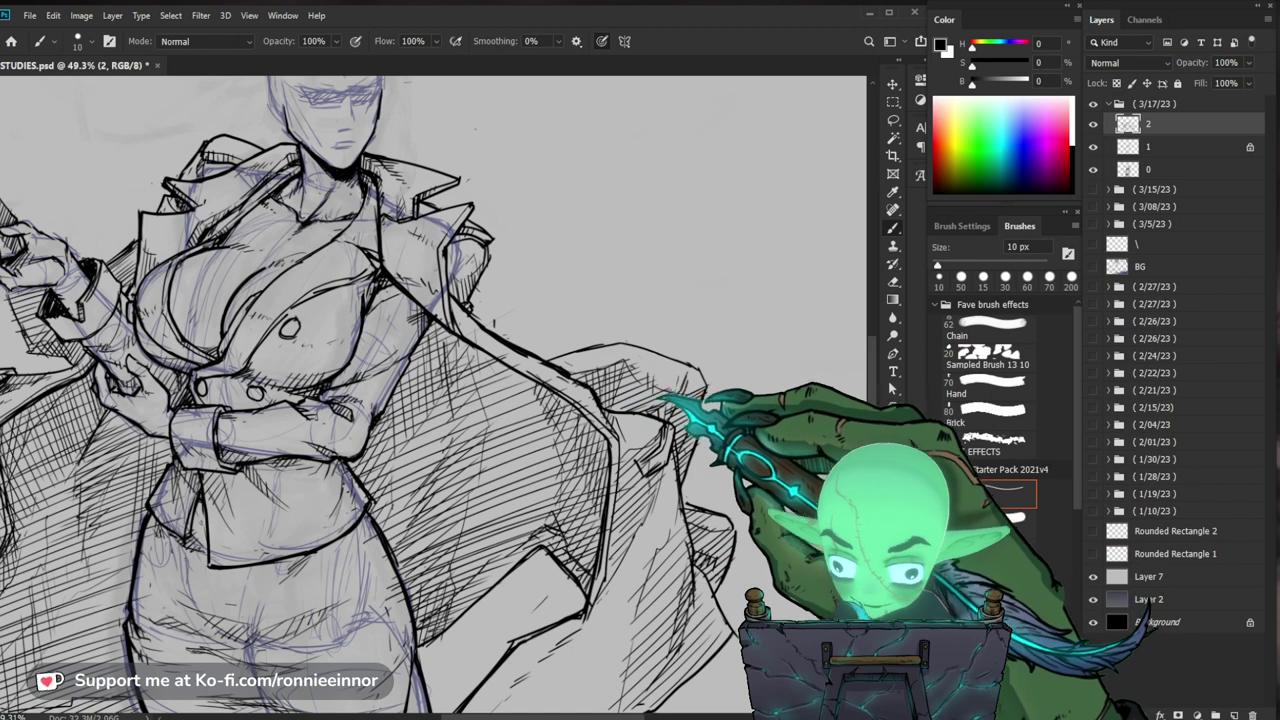
mouse_move(664, 390)
left_mouse_down()
mouse_move(625, 392)
mouse_move(768, 450)
left_mouse_up()
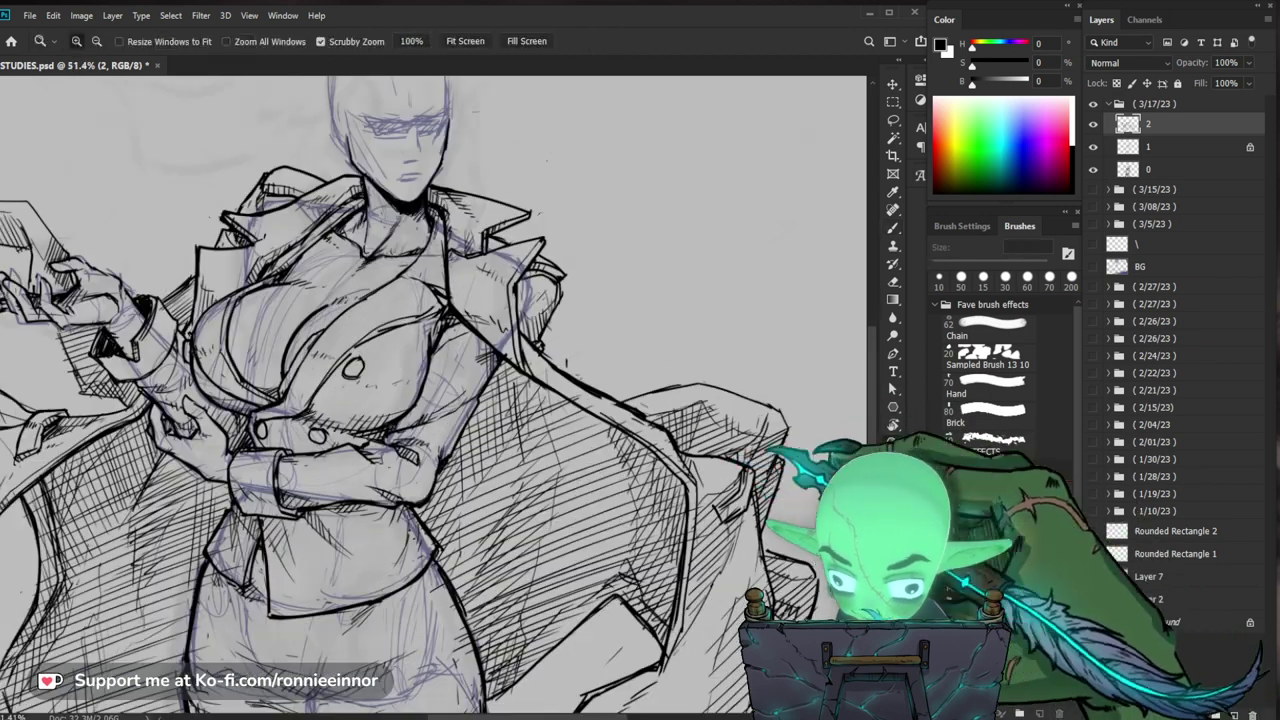
Step: Touch up the ink lines and hatching where the right coat edge meets the billowing fold
key("b")
key("z")
left_click_drag(685, 452, 640, 455)
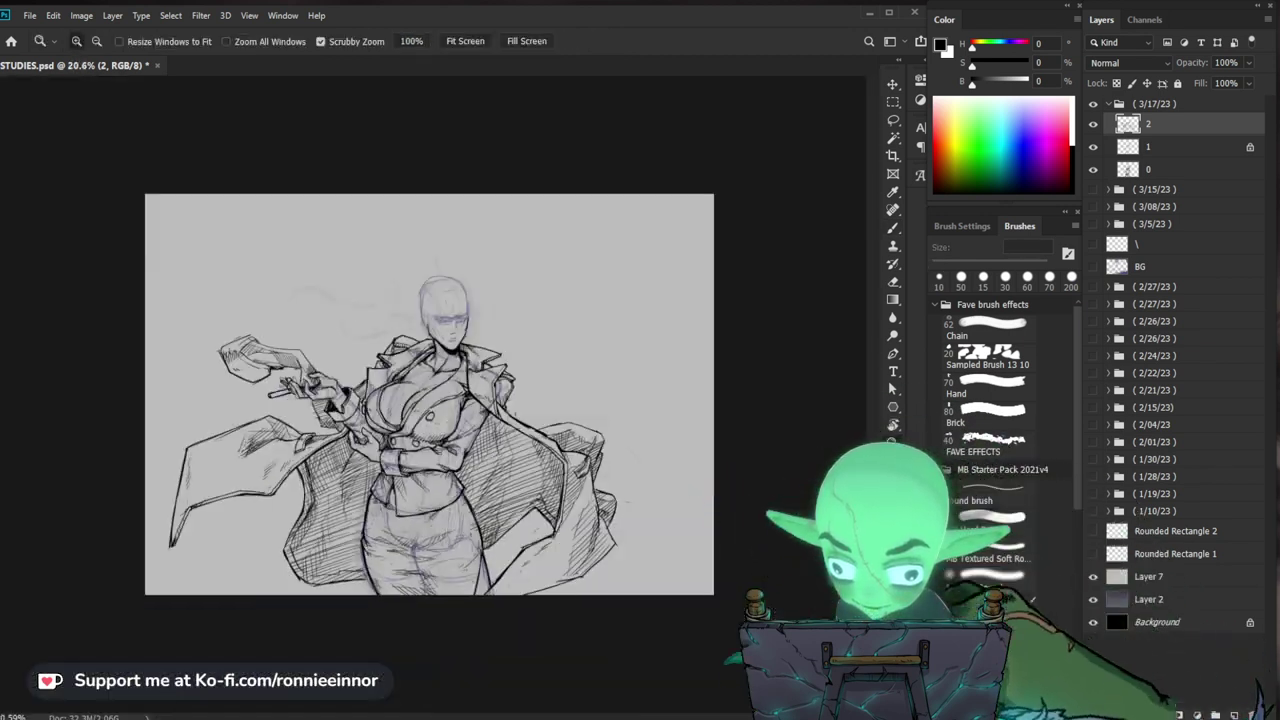
left_click_drag(481, 415, 508, 416)
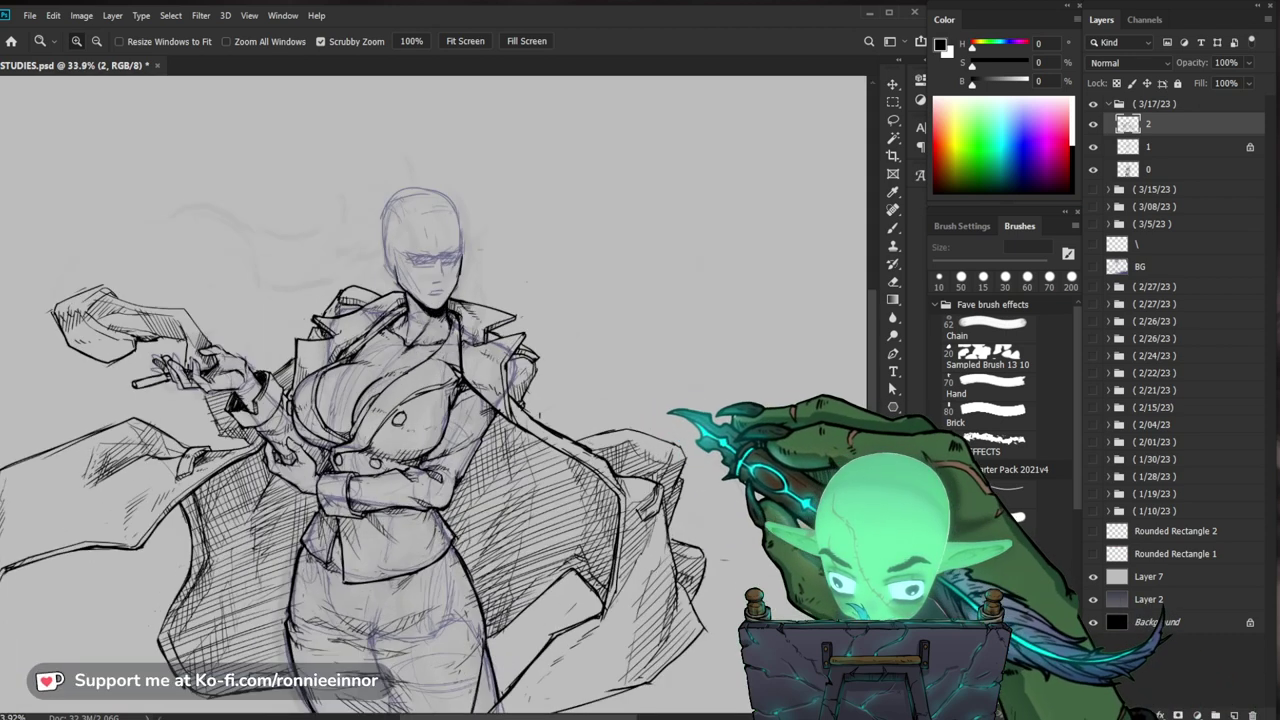
key("b")
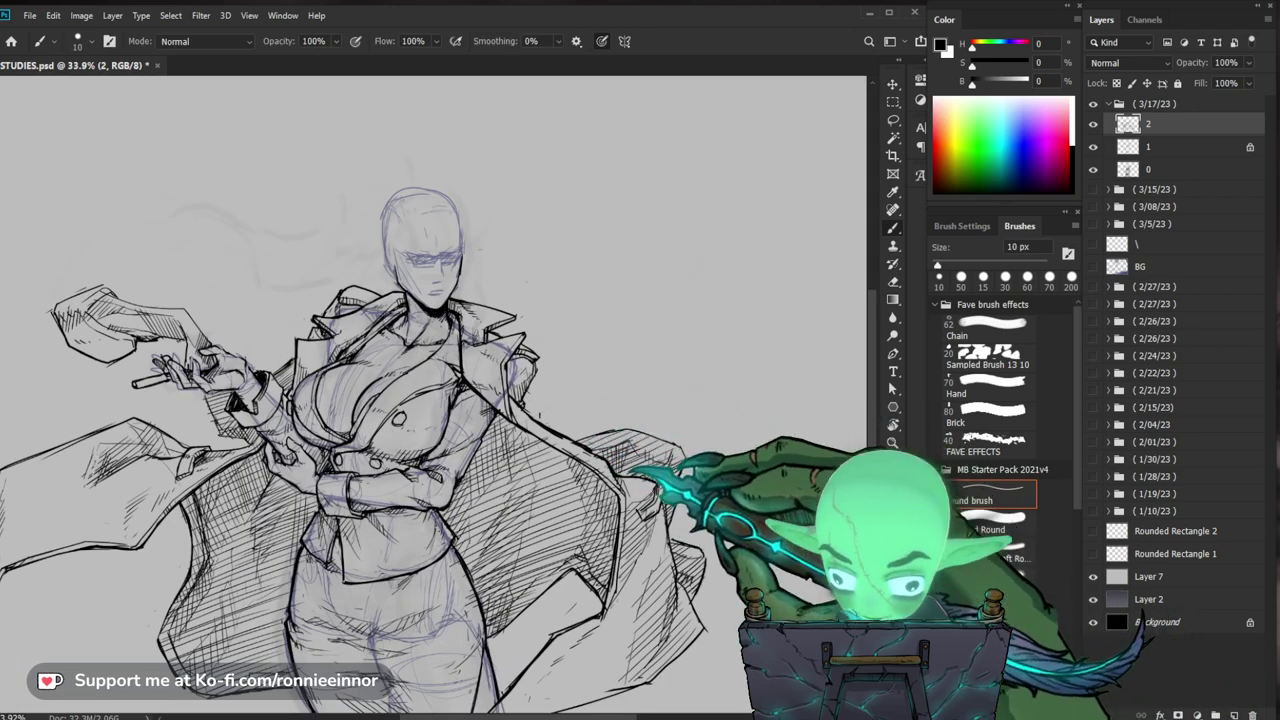
Step: Cross-hatch the fluttering cloth shape above the raised hand with the cigarette and clean up its outline
left_click_drag(440, 400, 545, 407)
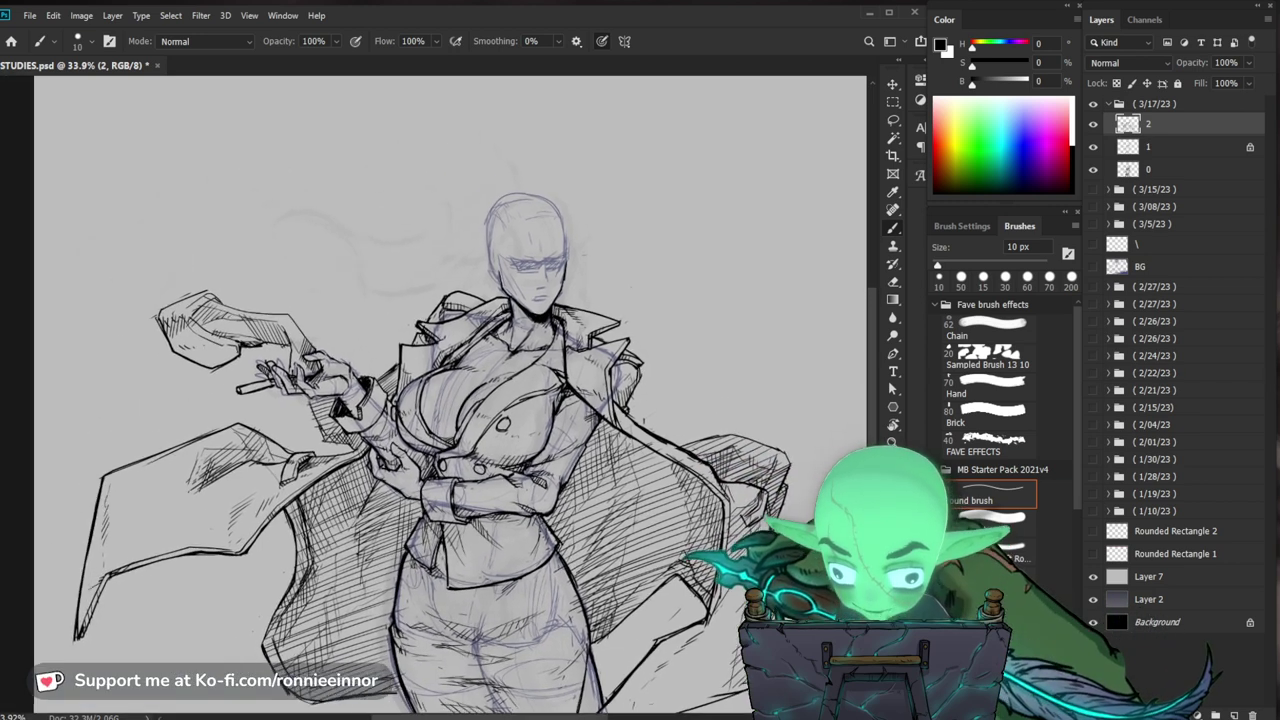
left_click_drag(380, 323, 458, 420)
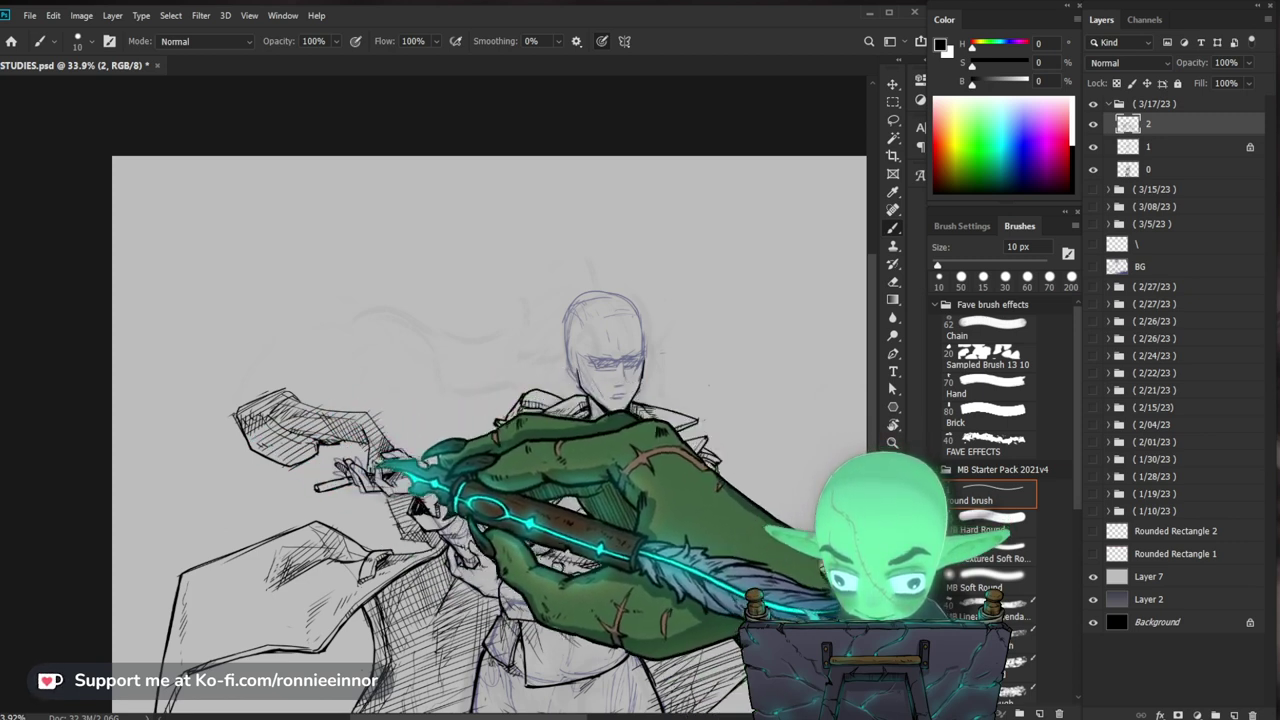
scroll(384, 463, "up", 4)
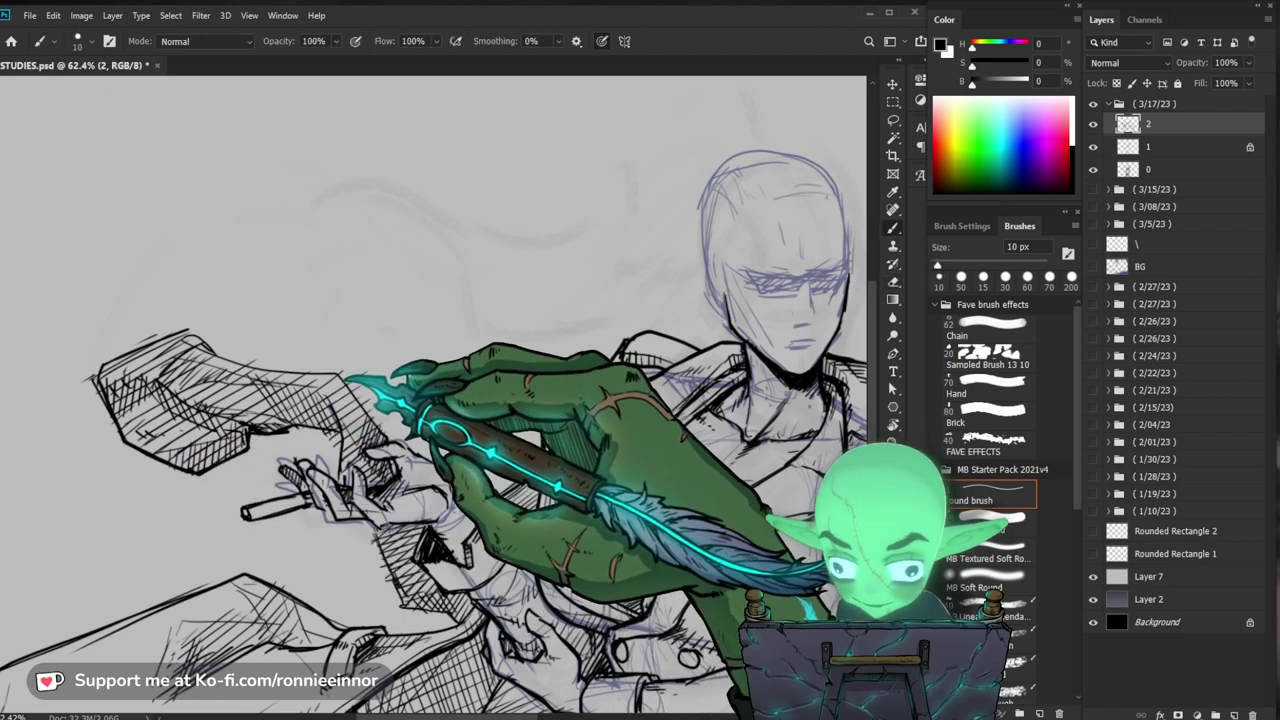
key("e")
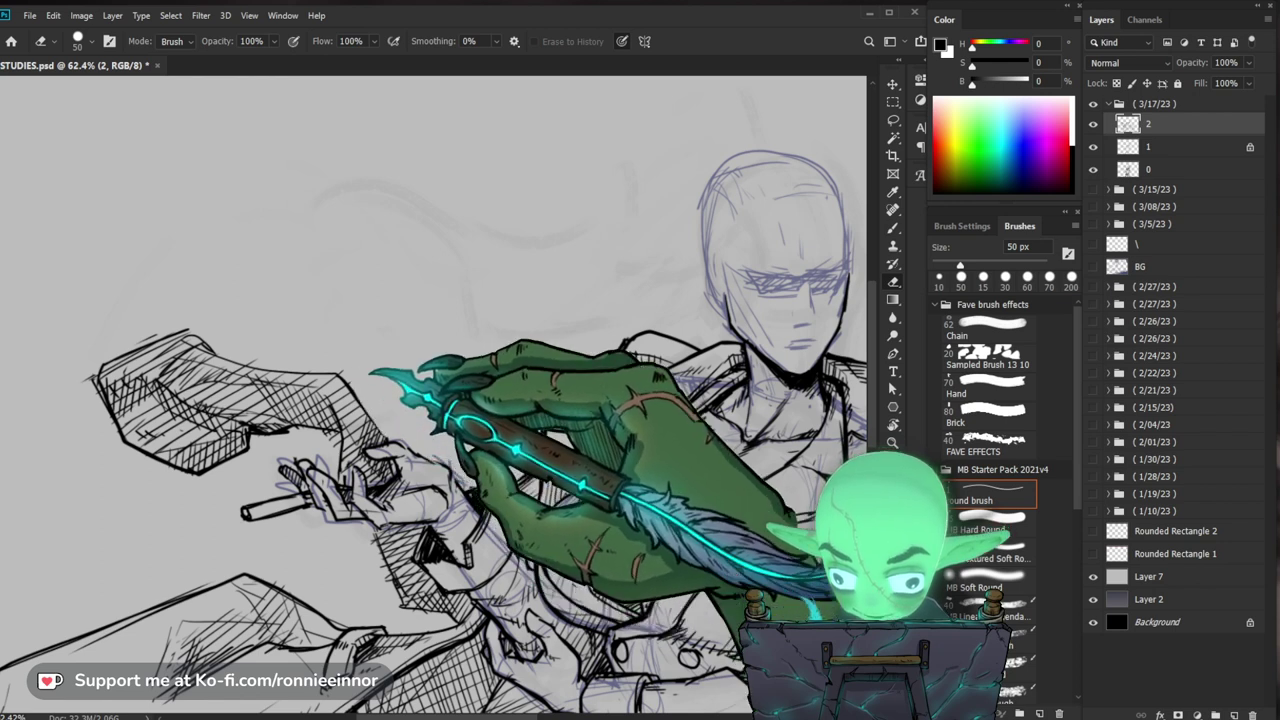
key("b")
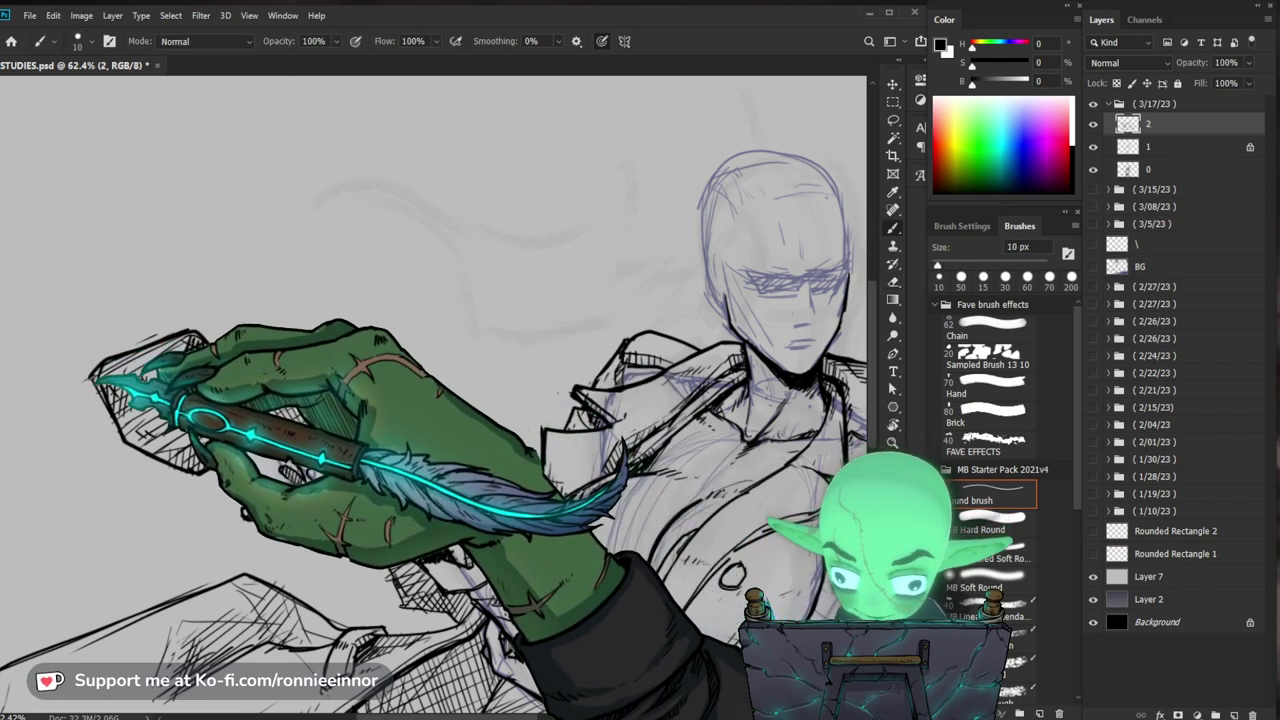
key("z")
left_click_drag(570, 474, 449, 471)
left_click_drag(612, 520, 651, 520)
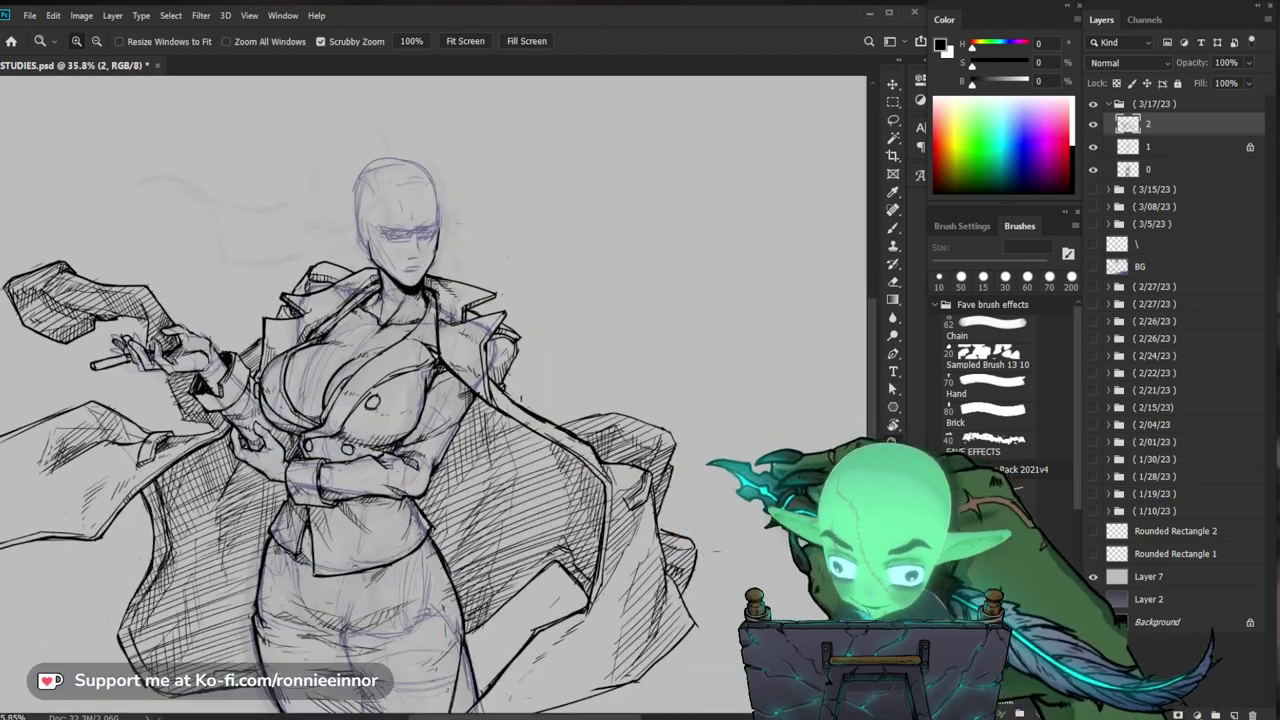
Step: Deepen the hatching of the coat lining on both sides of the torso and hips
left_click_drag(480, 420, 547, 356)
key("b")
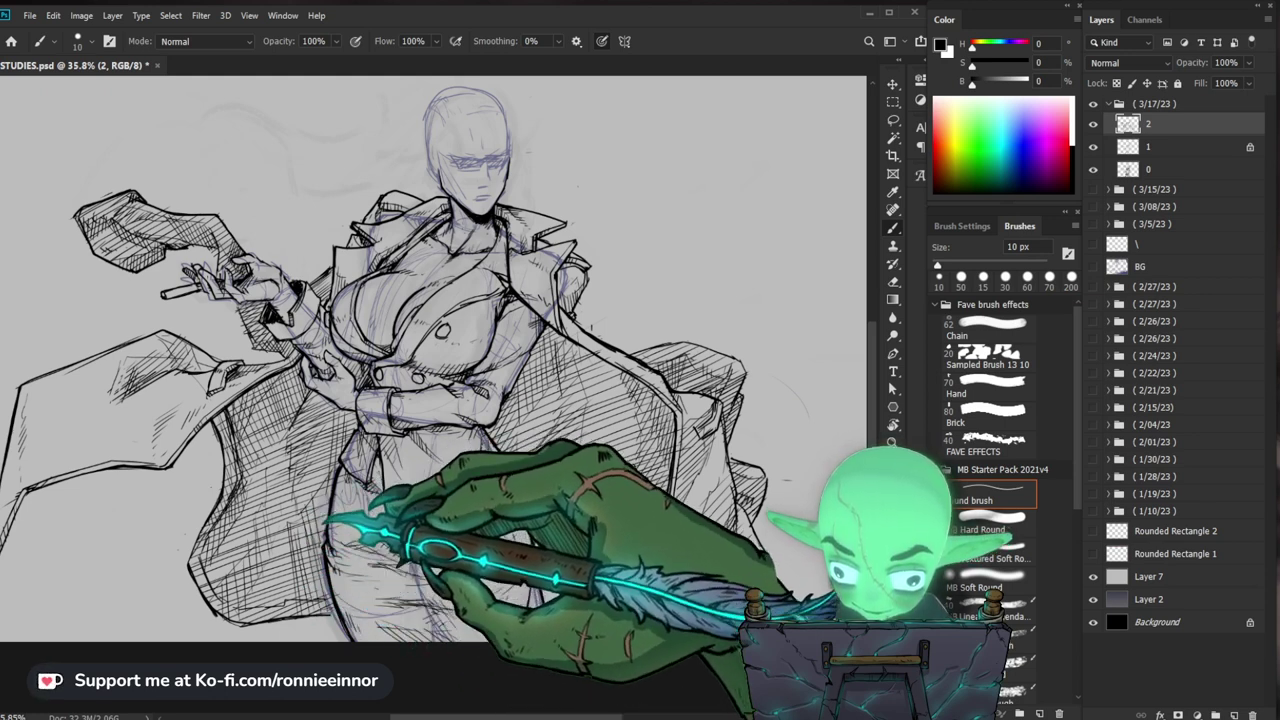
key("z")
left_click_drag(410, 400, 330, 400)
left_click_drag(426, 240, 476, 240)
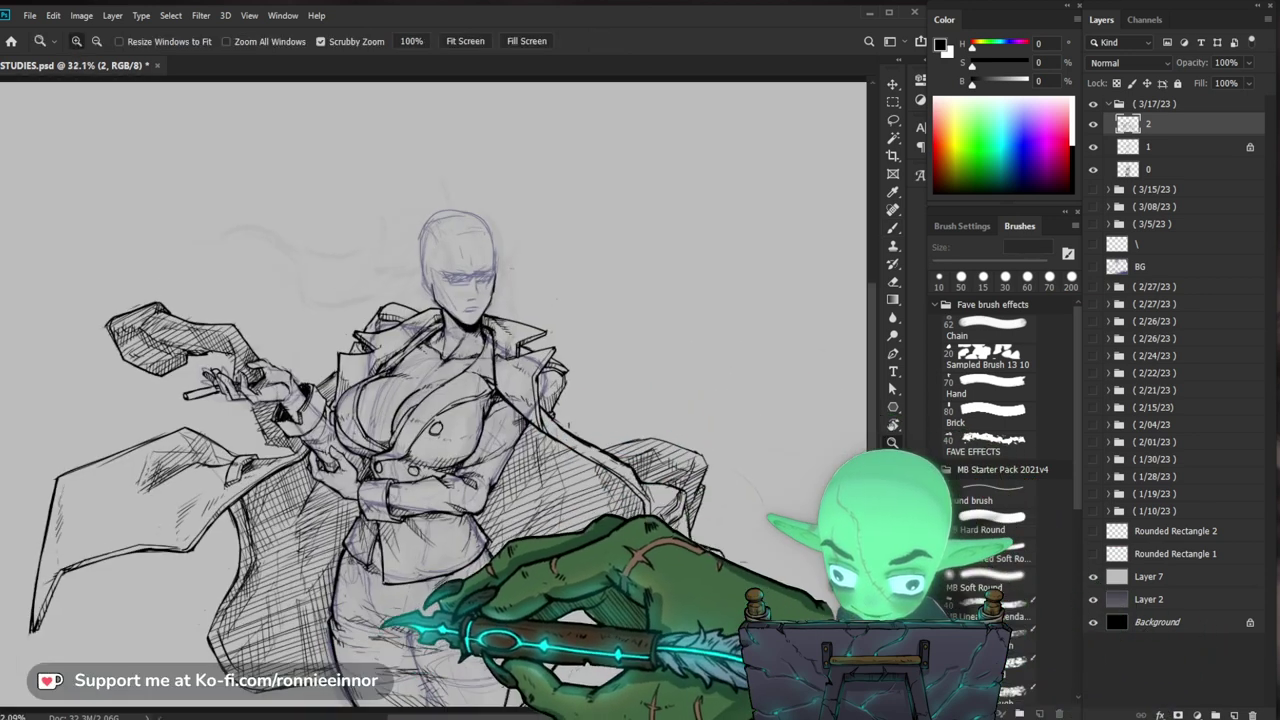
key("b")
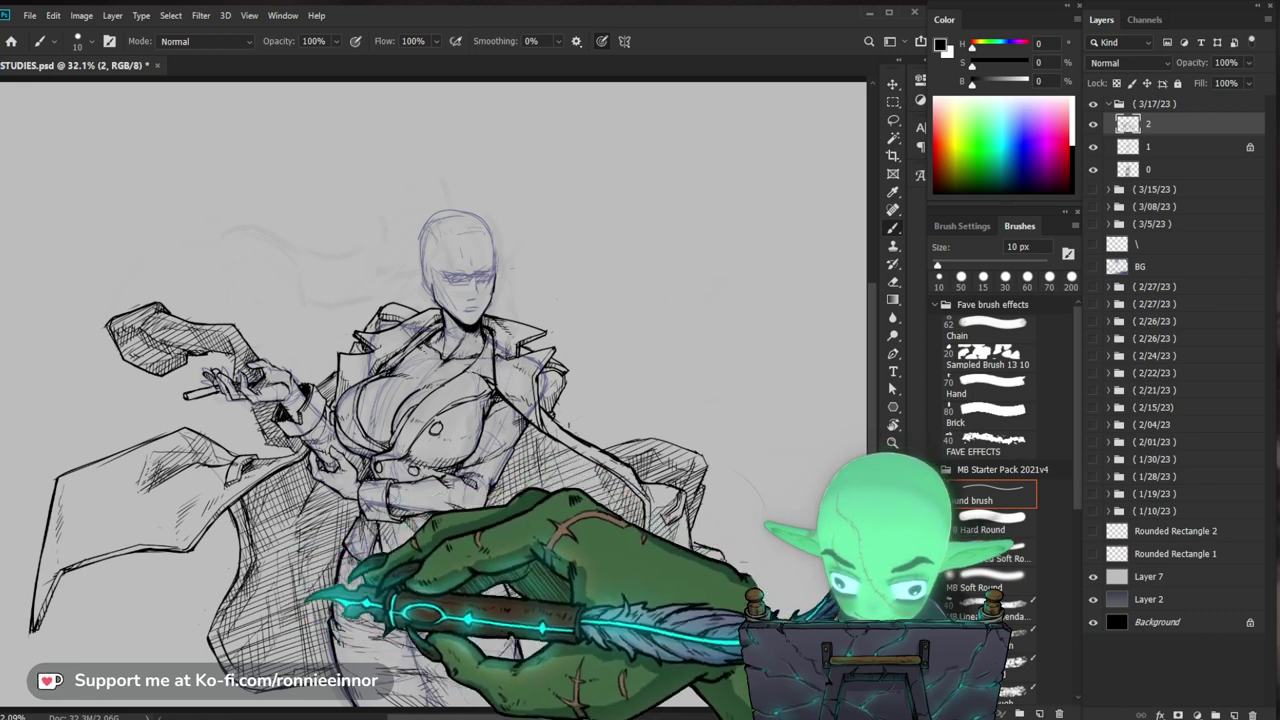
left_click_drag(380, 657, 402, 594)
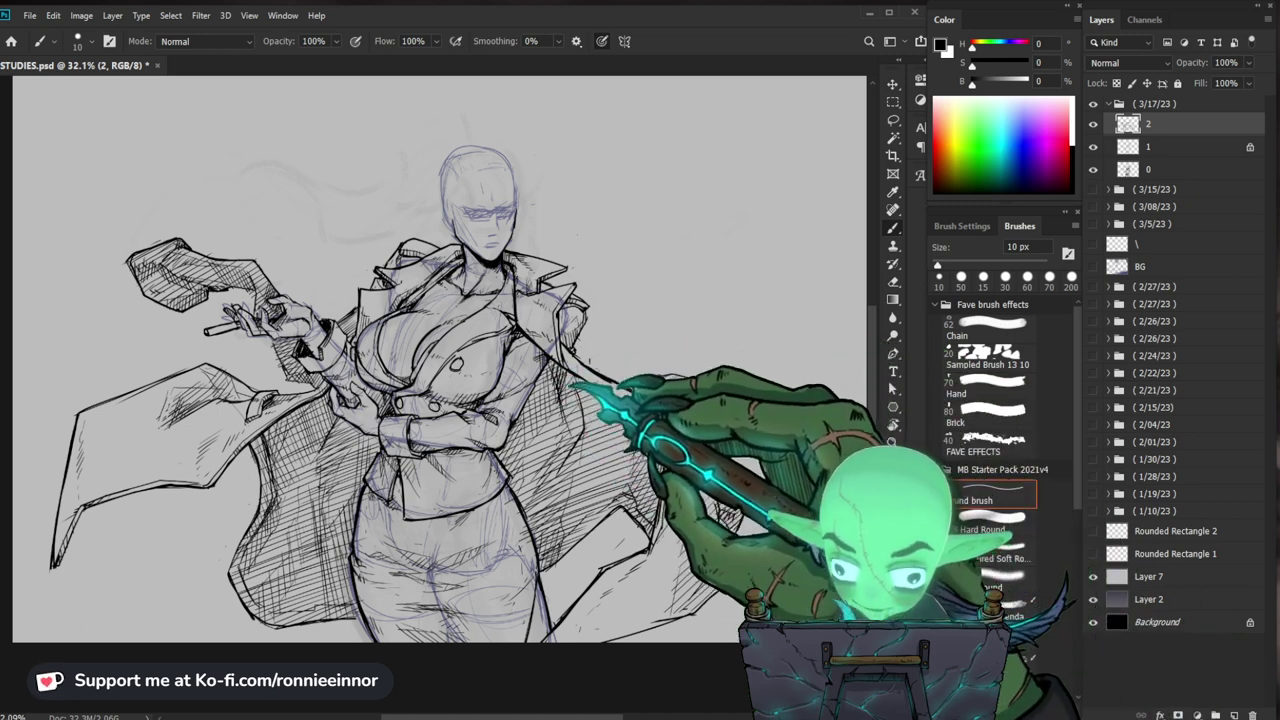
scroll(676, 401, "up", 3)
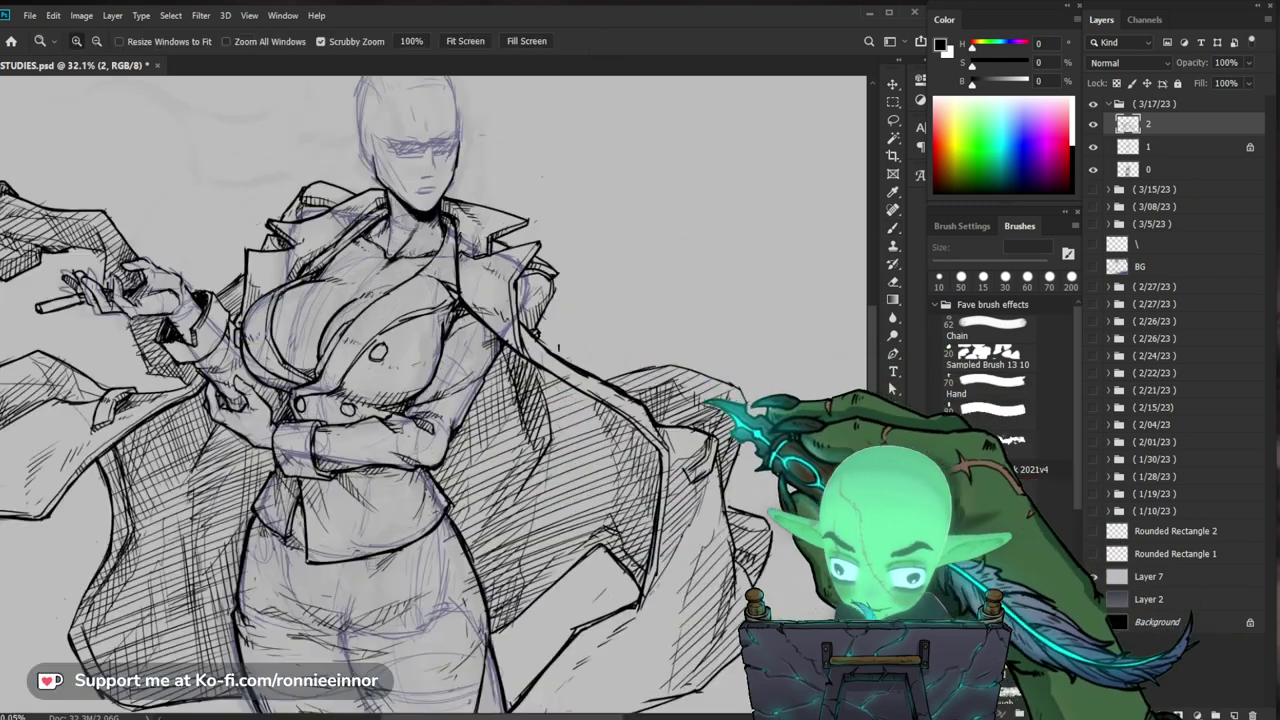
Step: Clean up the right coat edge beside the billowing fold with a 40 px eraser and retouch its ink with the 10 px brush
key("e")
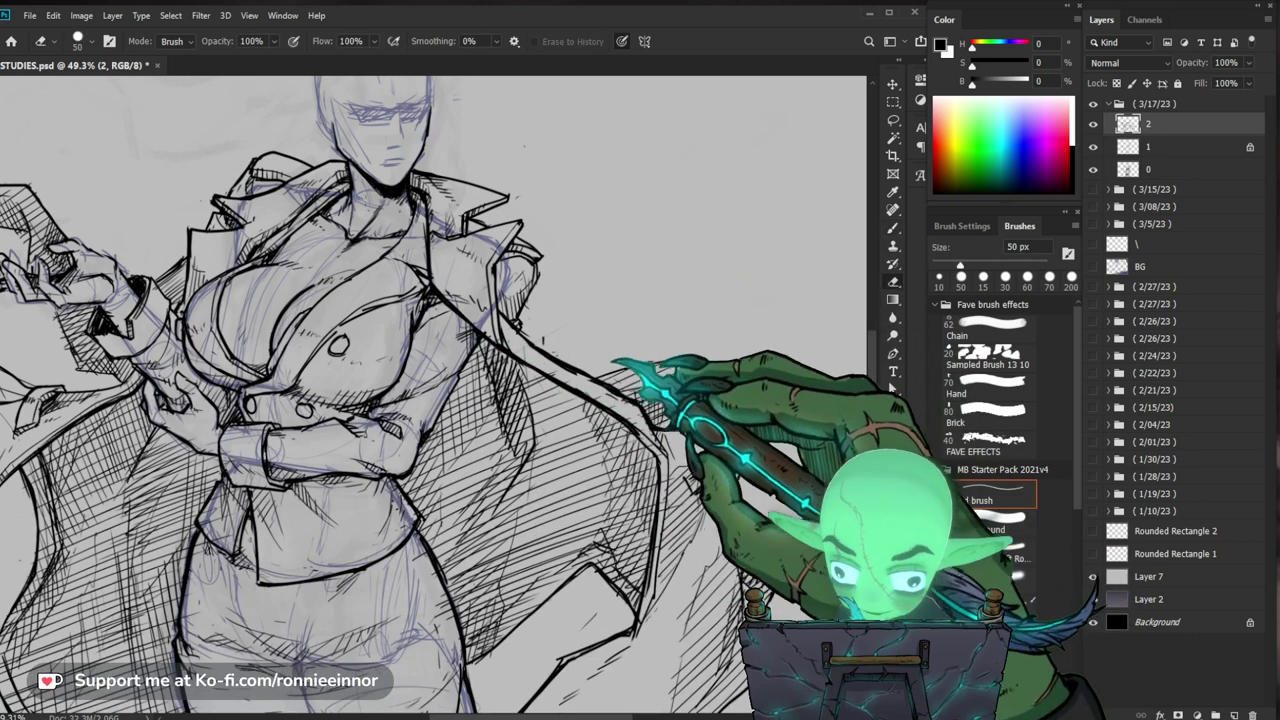
key("[")
key("b")
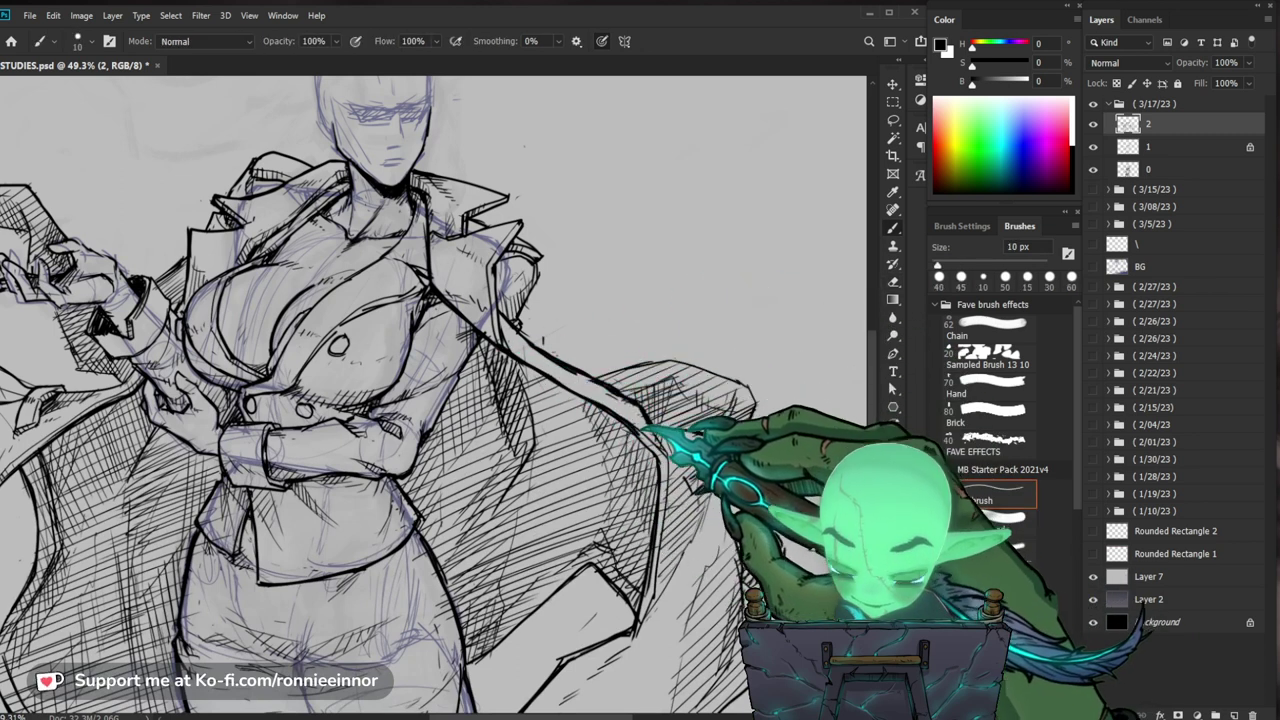
mouse_move(508, 327)
left_mouse_down()
mouse_move(568, 370)
mouse_move(495, 340)
left_mouse_up()
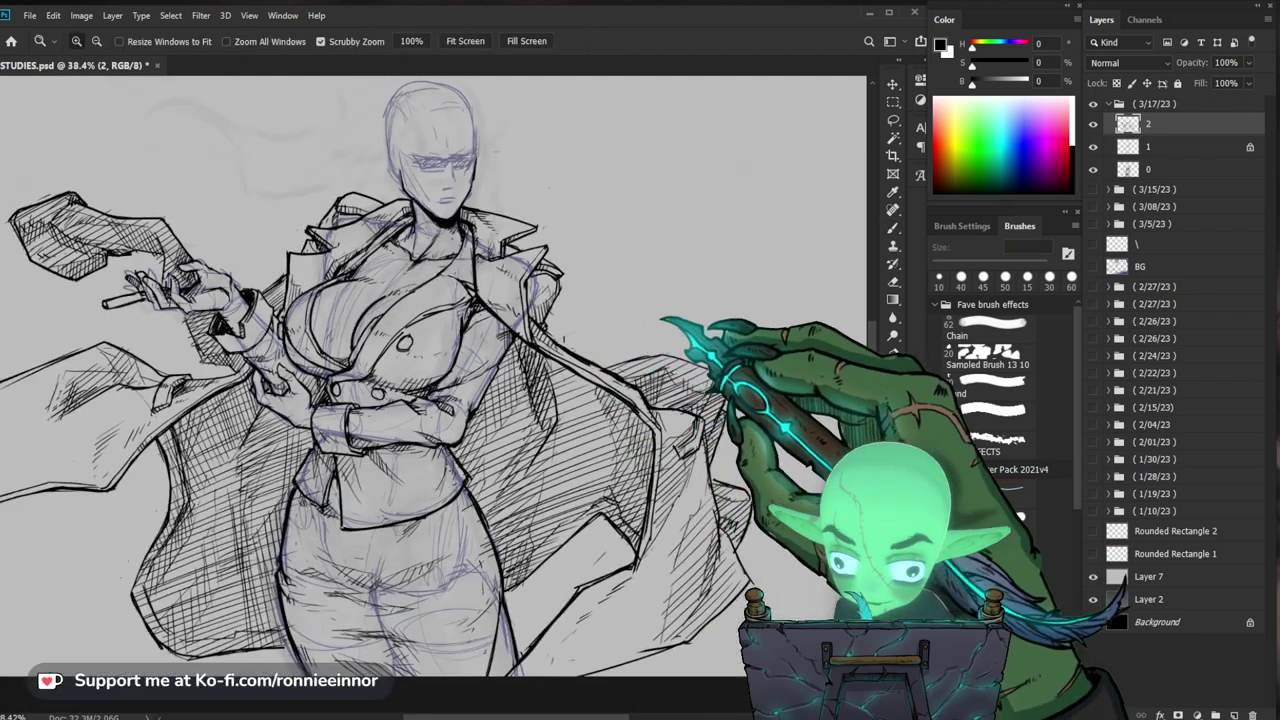
left_click_drag(655, 315, 640, 390)
Step: Clean up the double-breasted chest flap near the lapel point and add short ink hatching around its upper button
left_click_drag(422, 370, 475, 420)
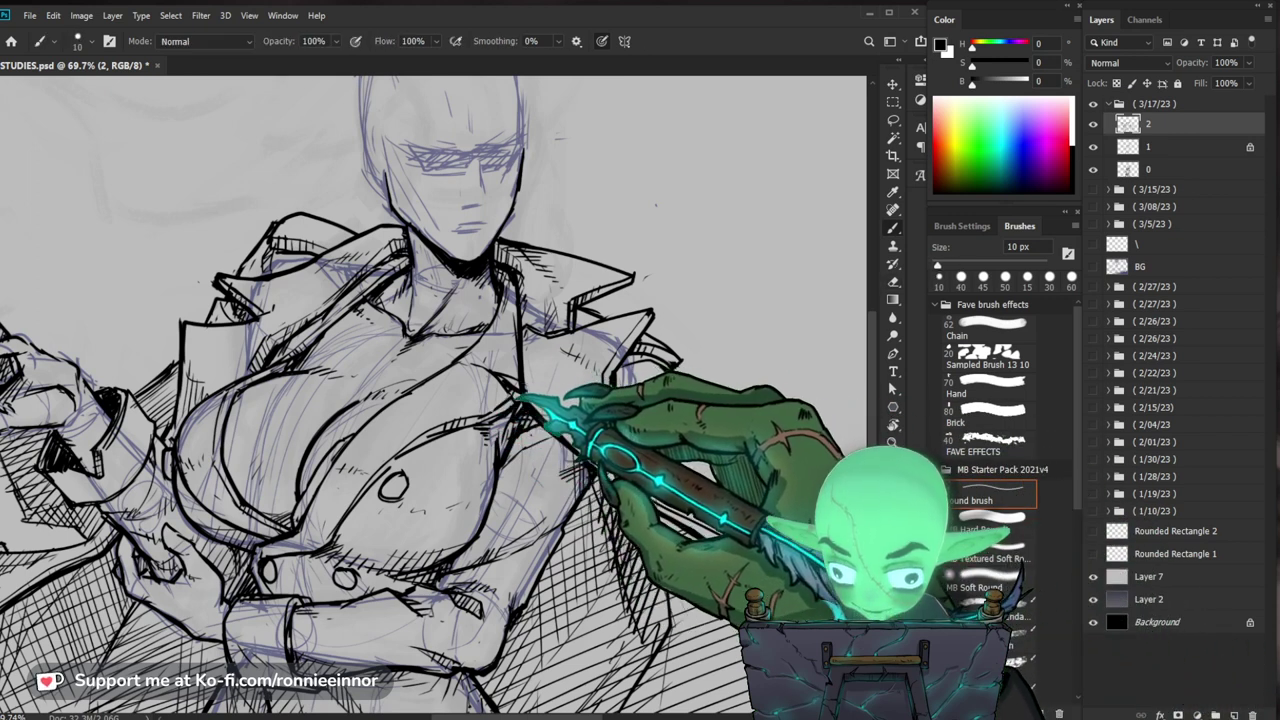
mouse_move(605, 438)
left_mouse_down()
mouse_move(672, 398)
mouse_move(664, 415)
left_mouse_up()
key("e")
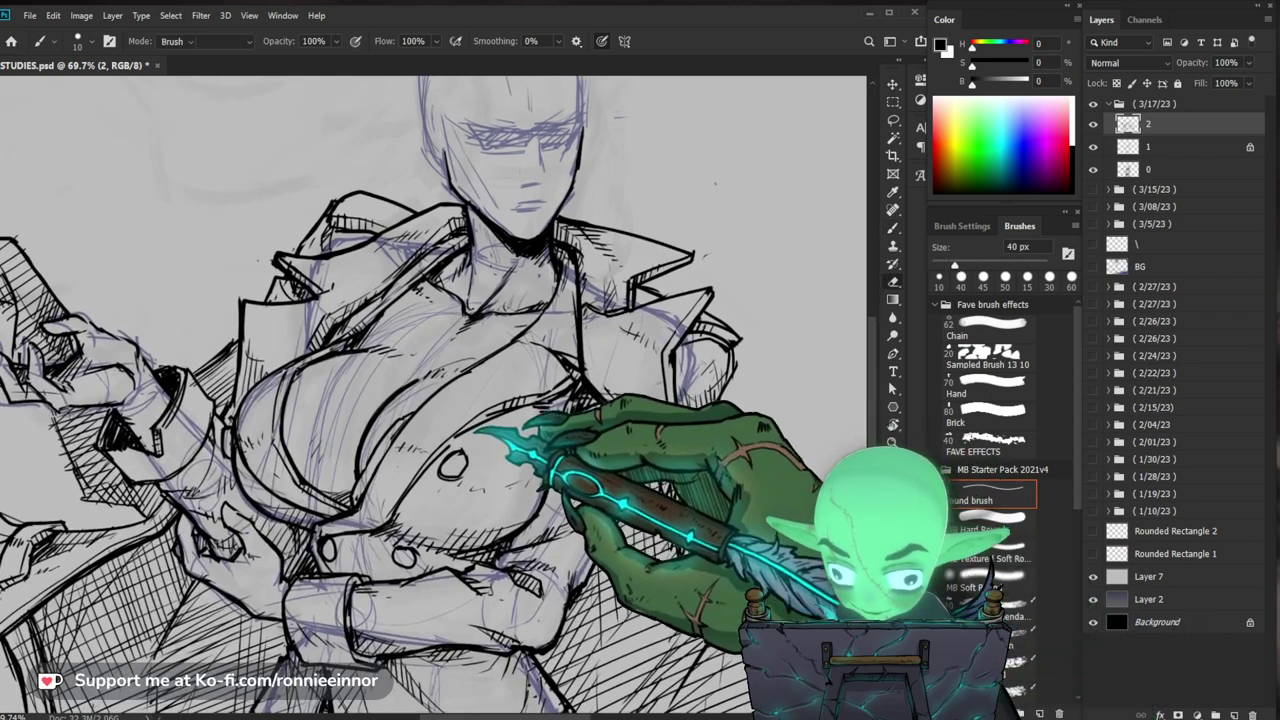
key("b")
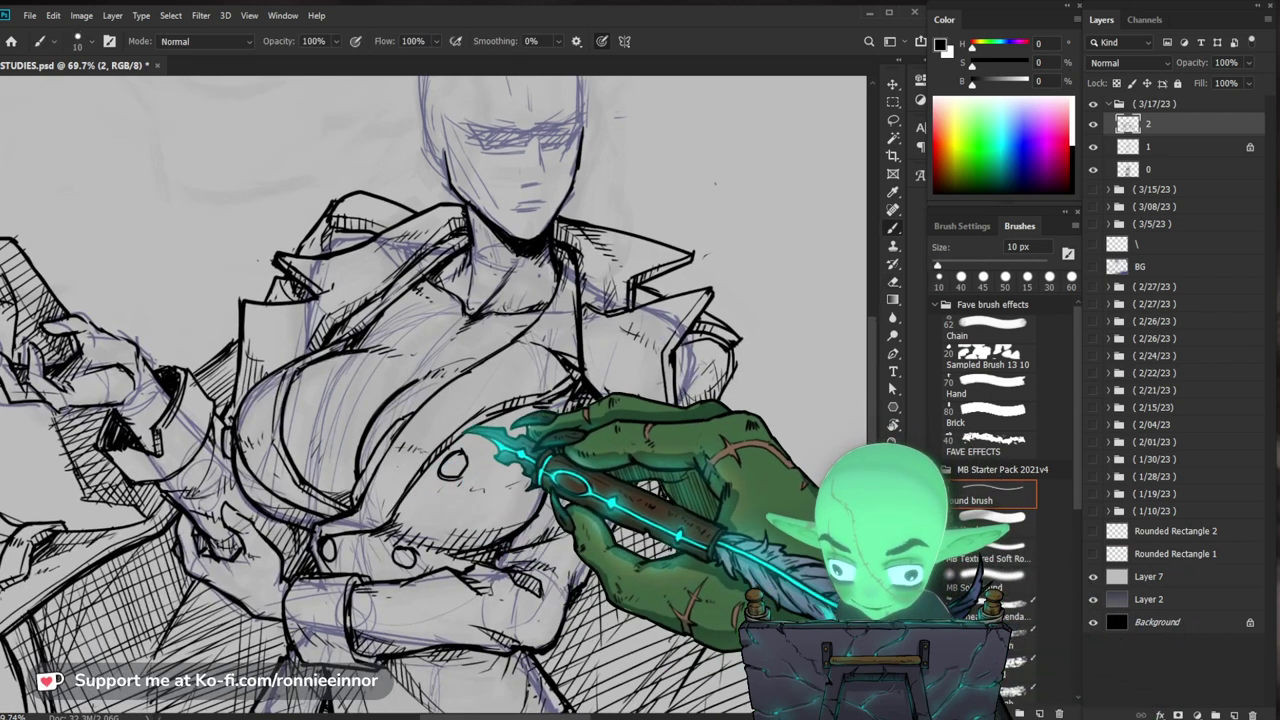
left_click_drag(715, 395, 722, 438)
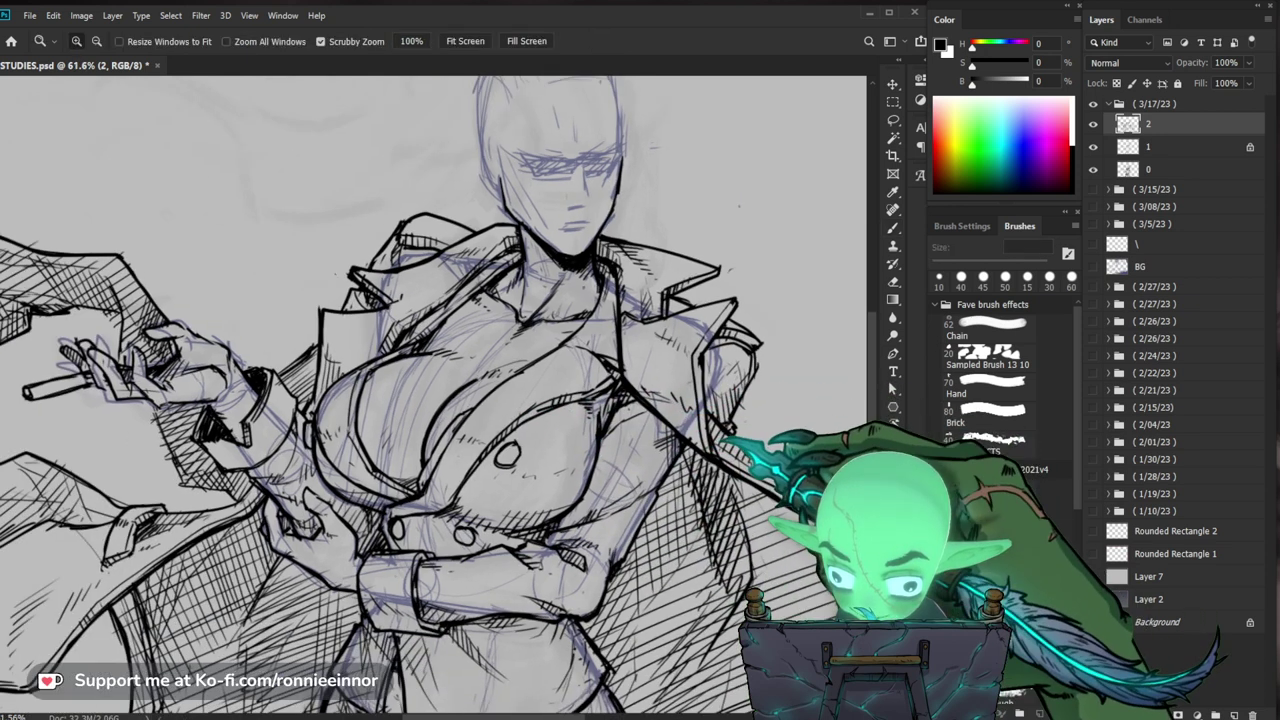
left_click_drag(580, 408, 608, 385)
key("e")
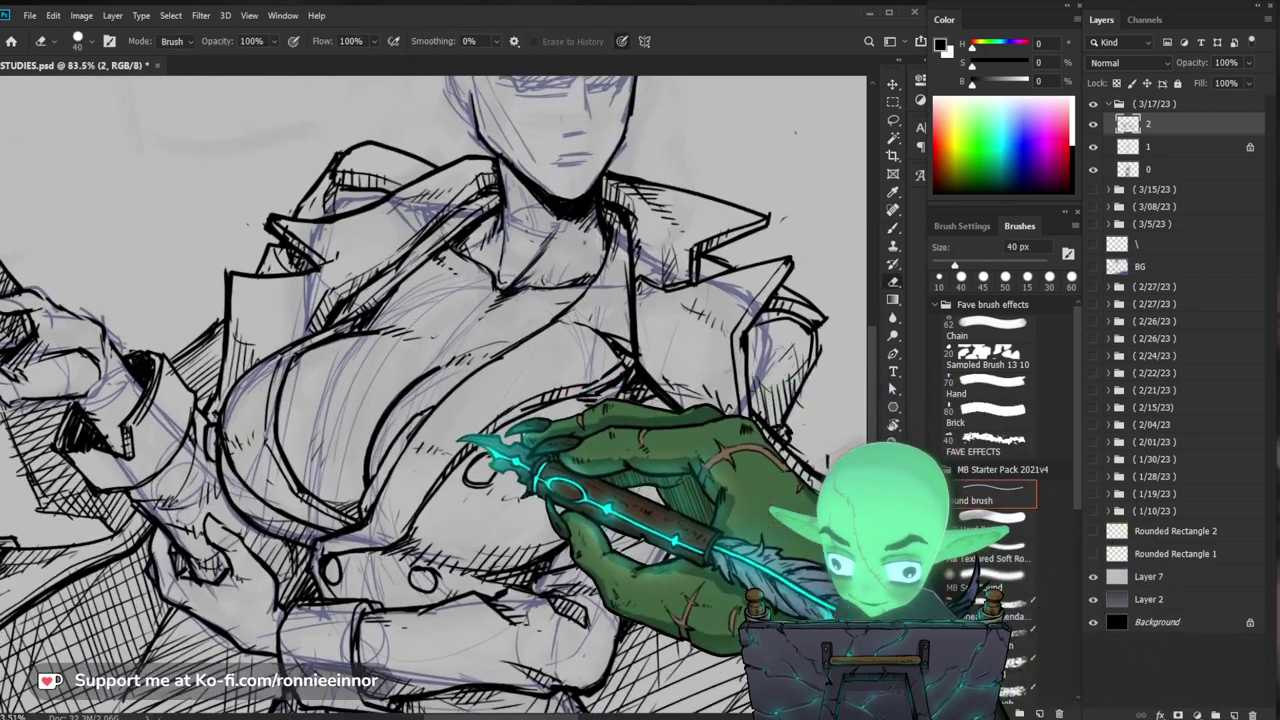
key("b")
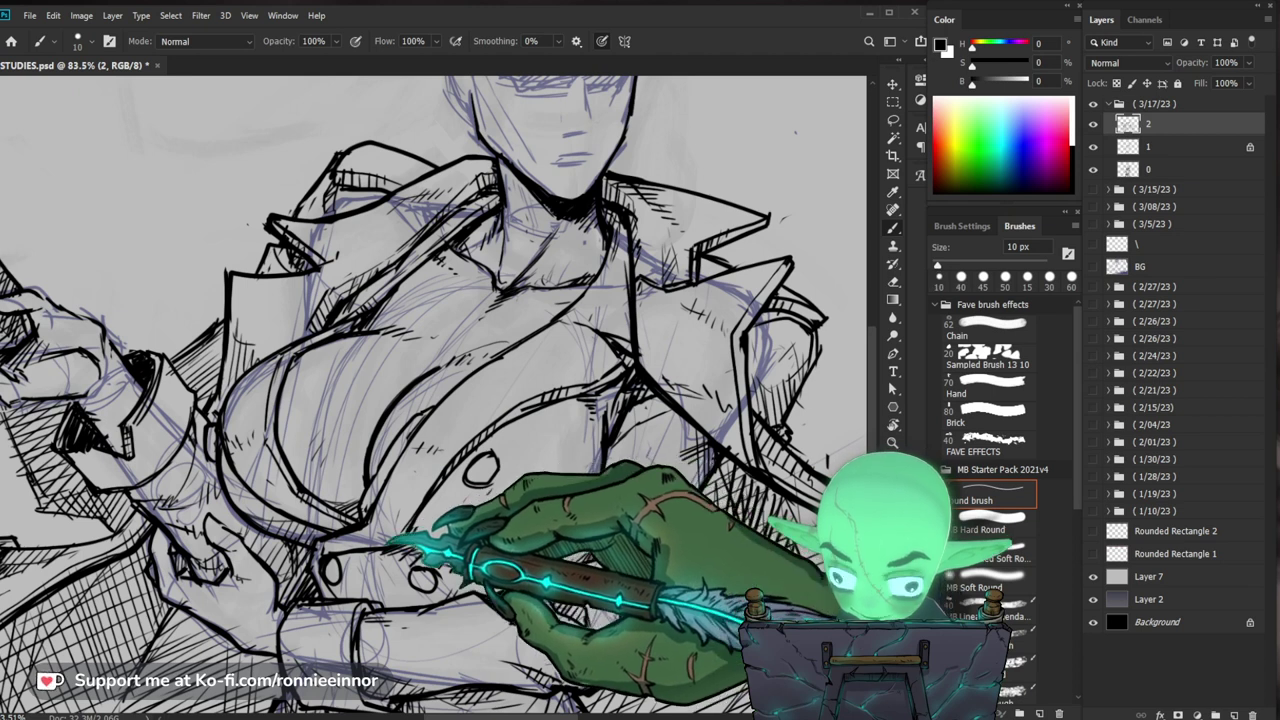
Step: Hatch the underside of the chest above the lower jacket buttons and clean up the strokes
key("z")
left_click_drag(586, 471, 785, 445)
key("b")
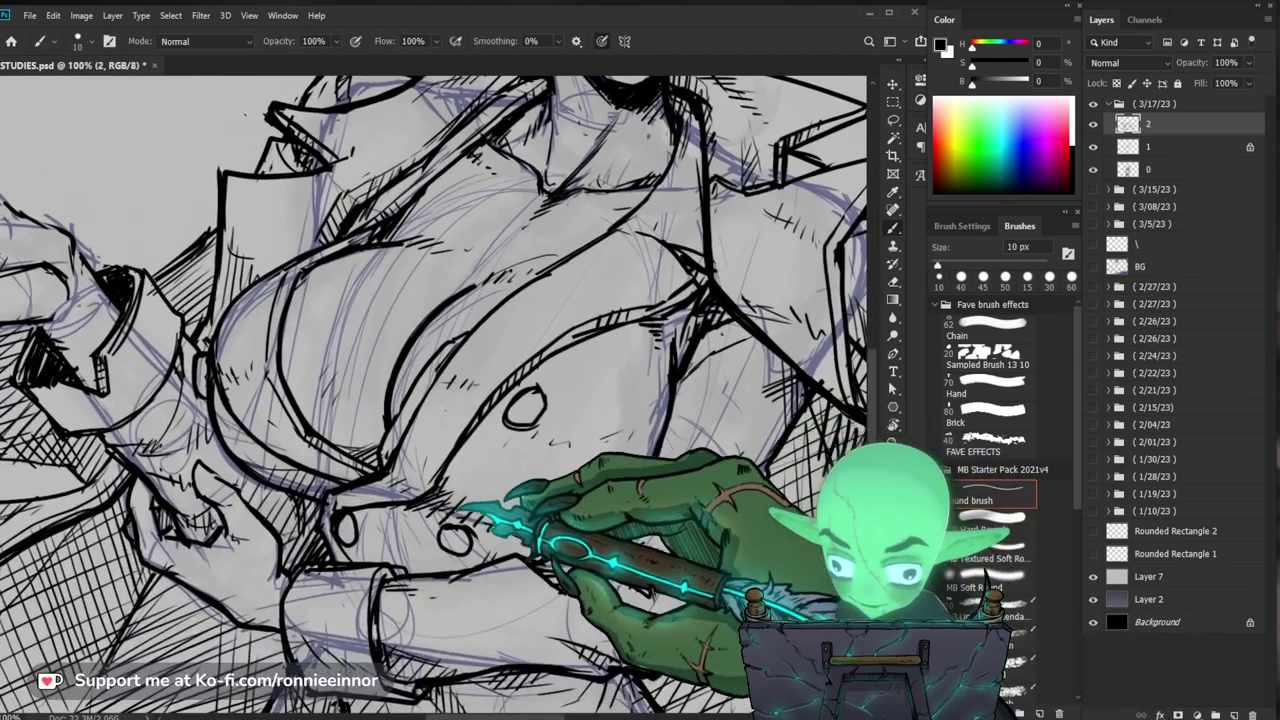
key("e")
key("b")
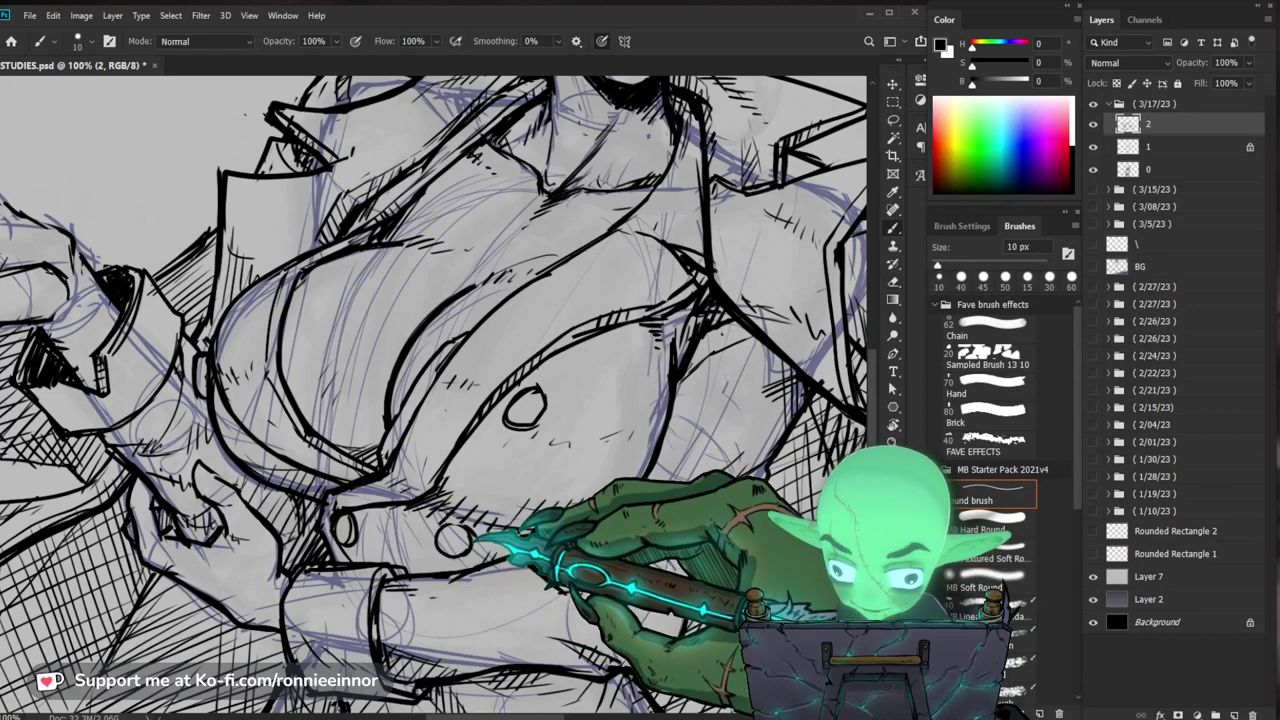
left_click_drag(705, 460, 600, 545)
Step: Erase part of the upper chest button's heavy outline and redraw it with lighter, broken ink lines
key("e")
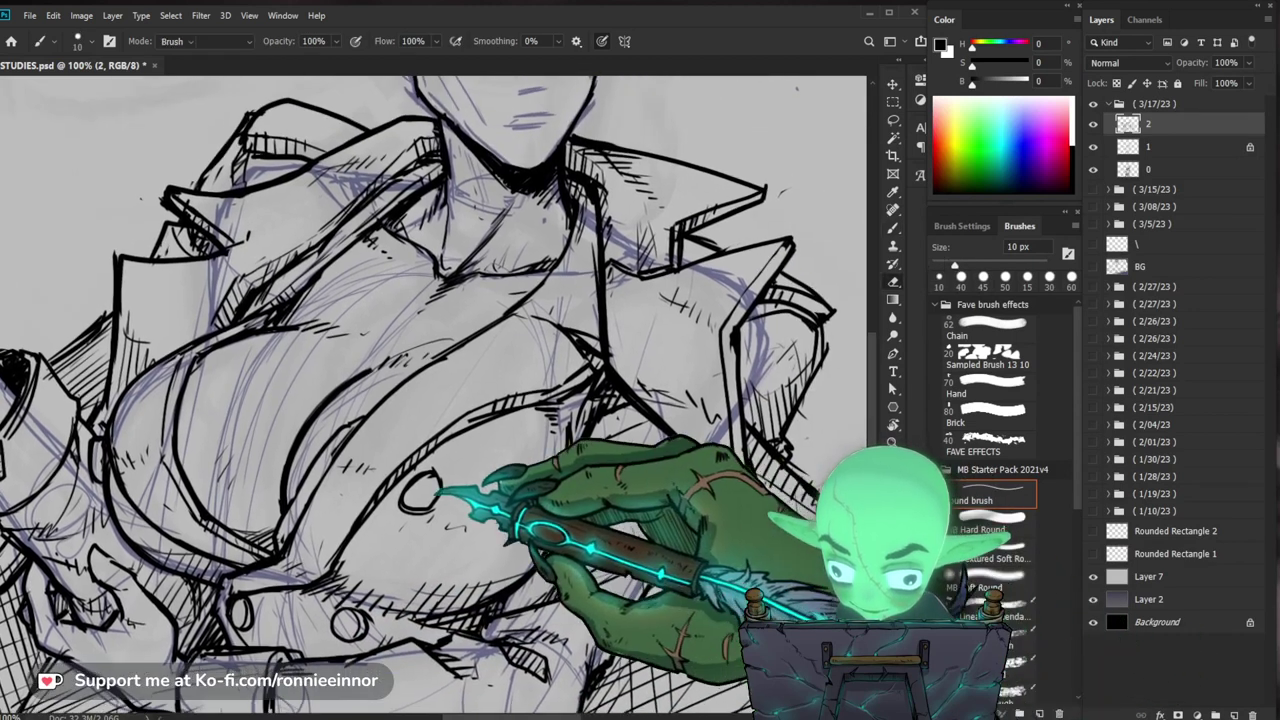
left_click_drag(440, 486, 423, 505)
key("b")
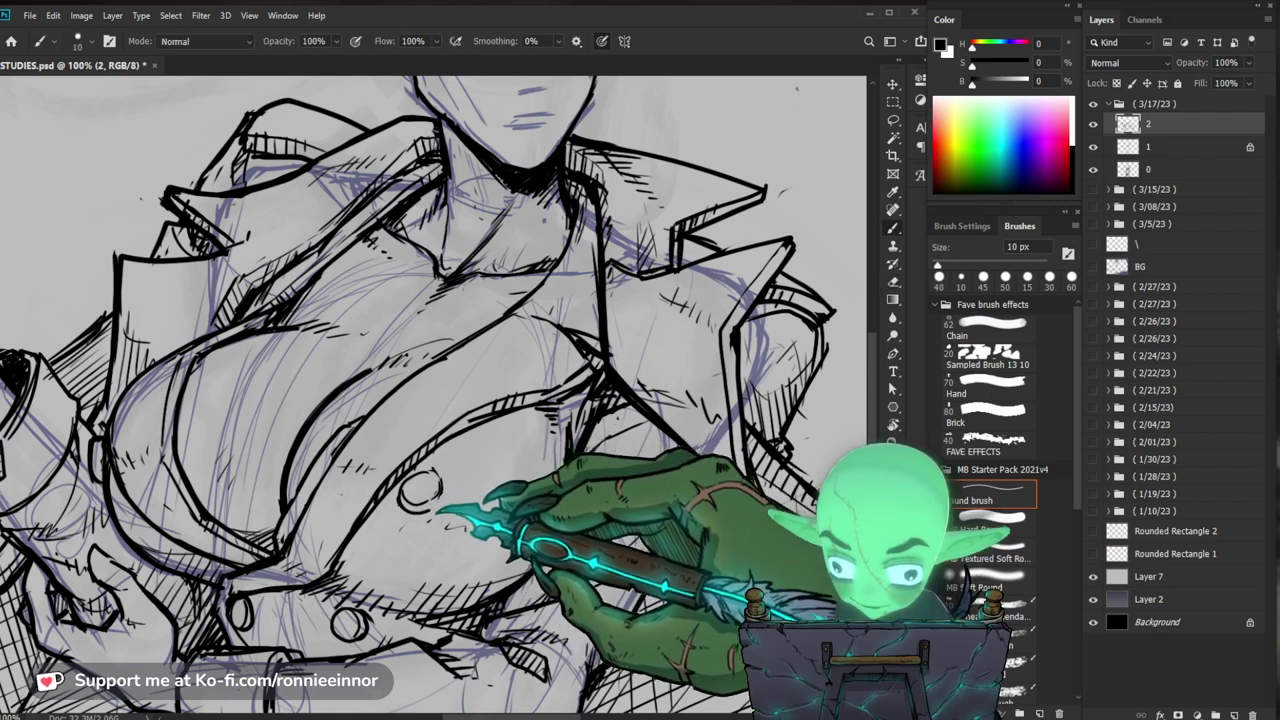
left_click_drag(490, 455, 574, 425)
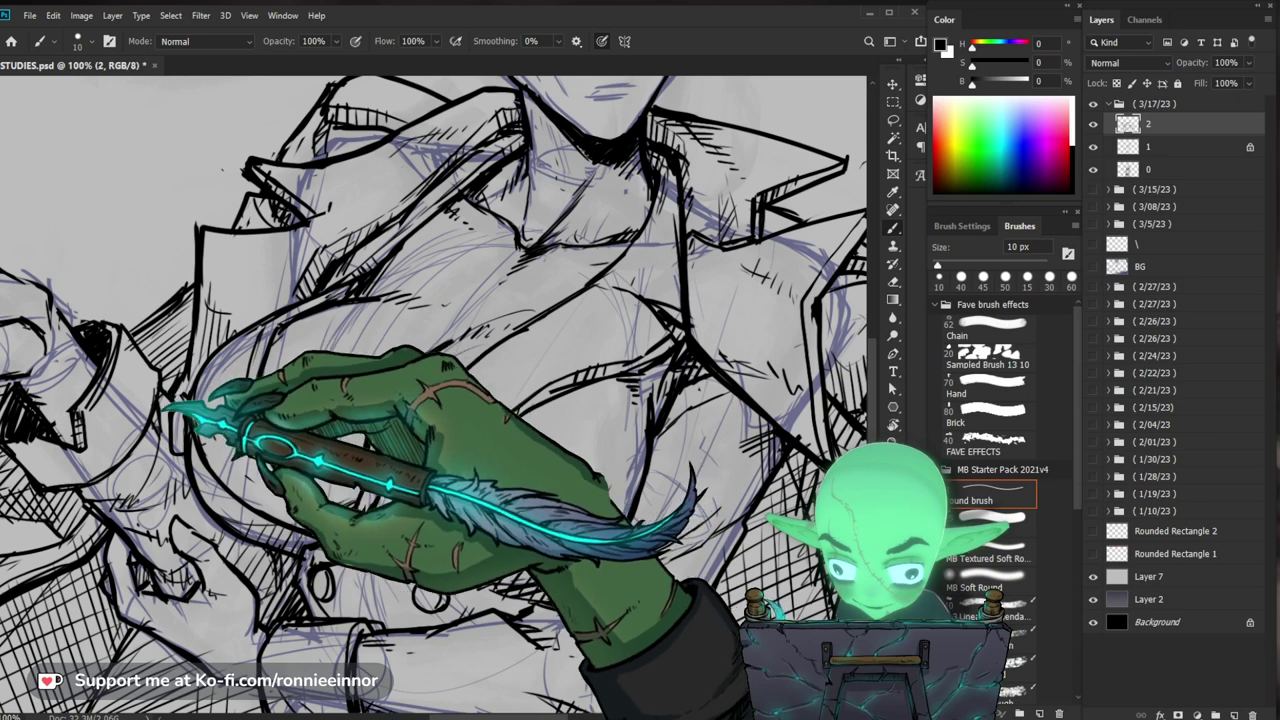
Step: Refine the raised arm's cuff and sleeve folds, trimming the ink with a 9 px eraser and retouching with the 10 px brush
mouse_move(540, 410)
left_mouse_down()
mouse_move(406, 423)
mouse_move(290, 390)
left_mouse_up()
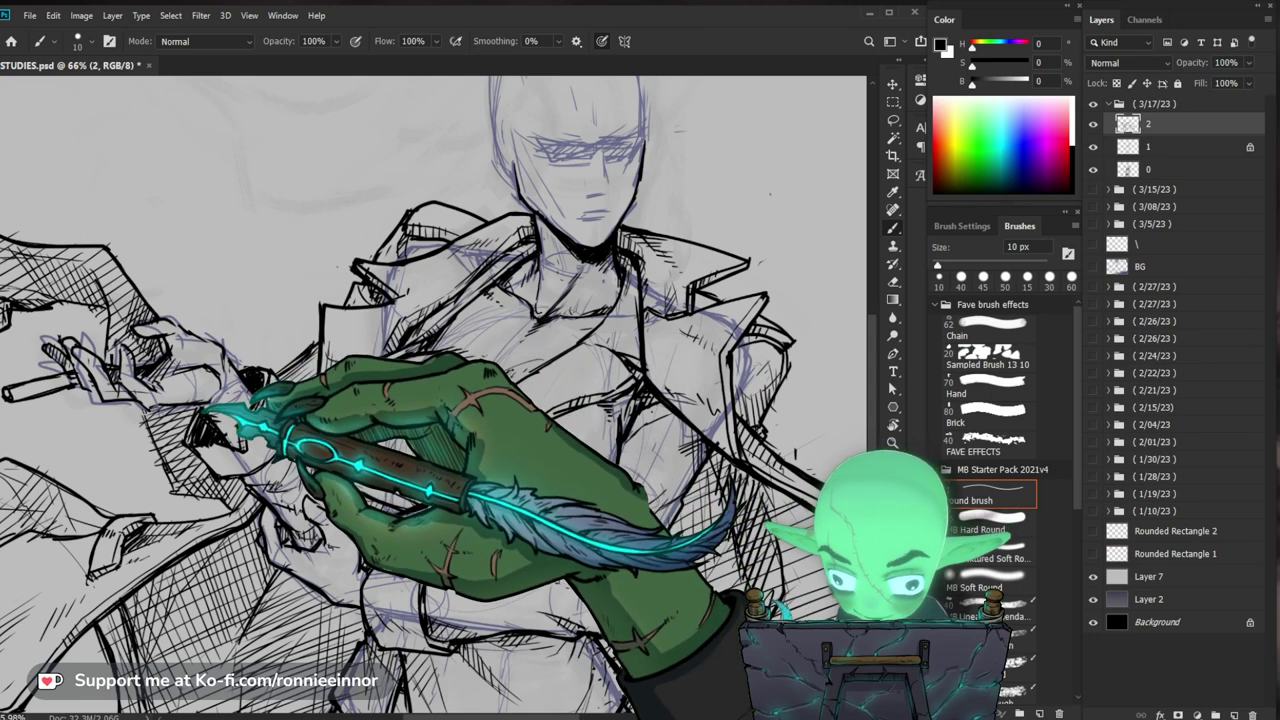
mouse_move(320, 391)
left_mouse_down()
mouse_move(257, 449)
mouse_move(340, 428)
left_mouse_up()
key("e")
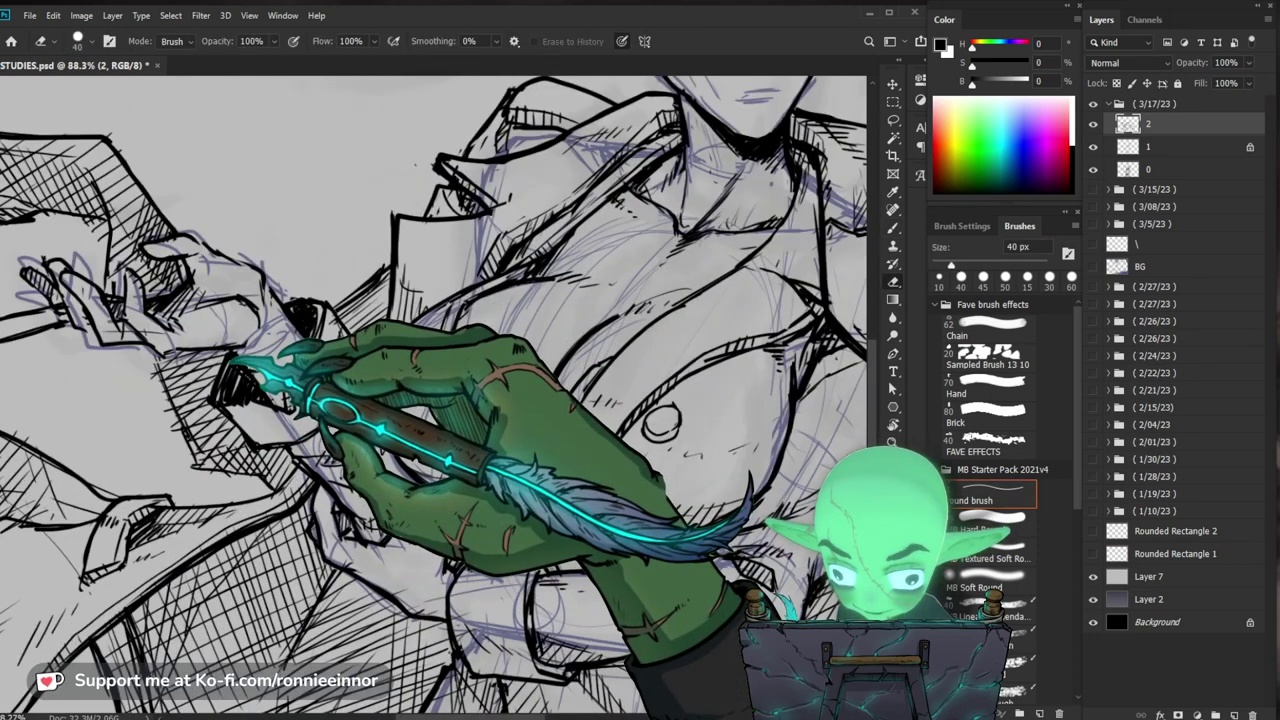
key("bracketleft")
key("bracketleft")
key("bracketleft")
key("bracketleft")
key("bracketleft")
key("bracketleft")
key("bracketleft")
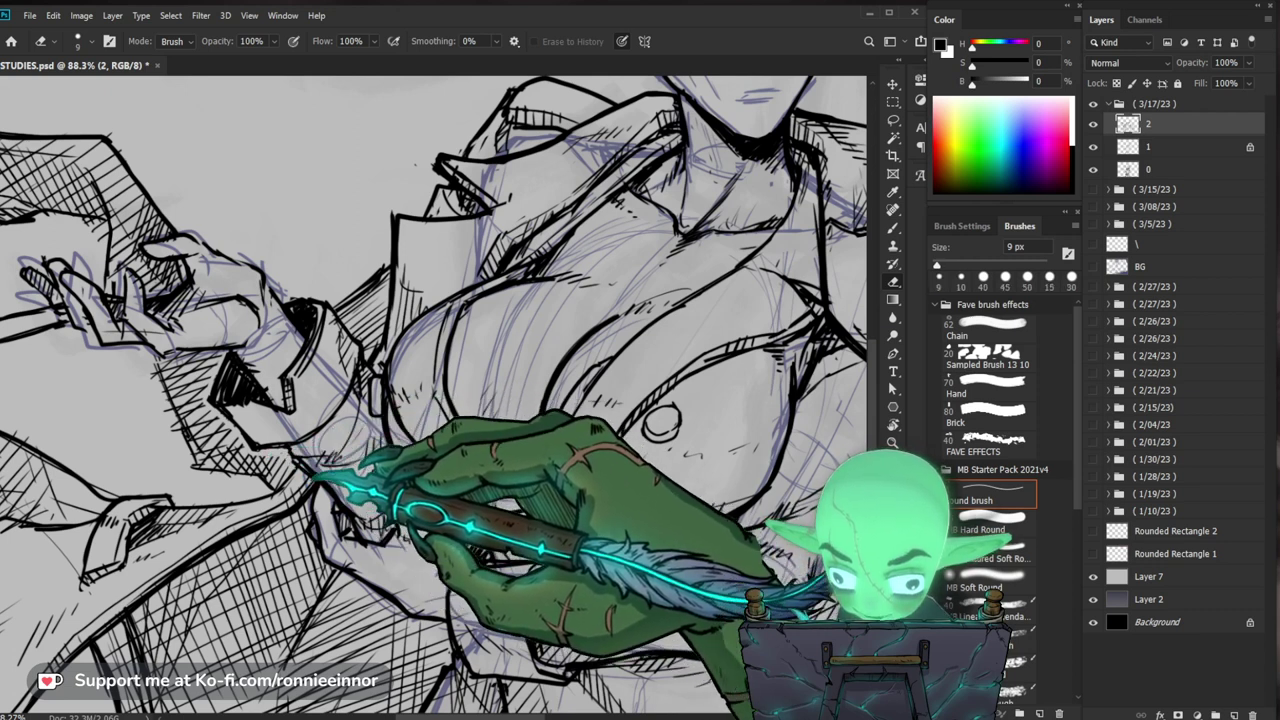
key("b")
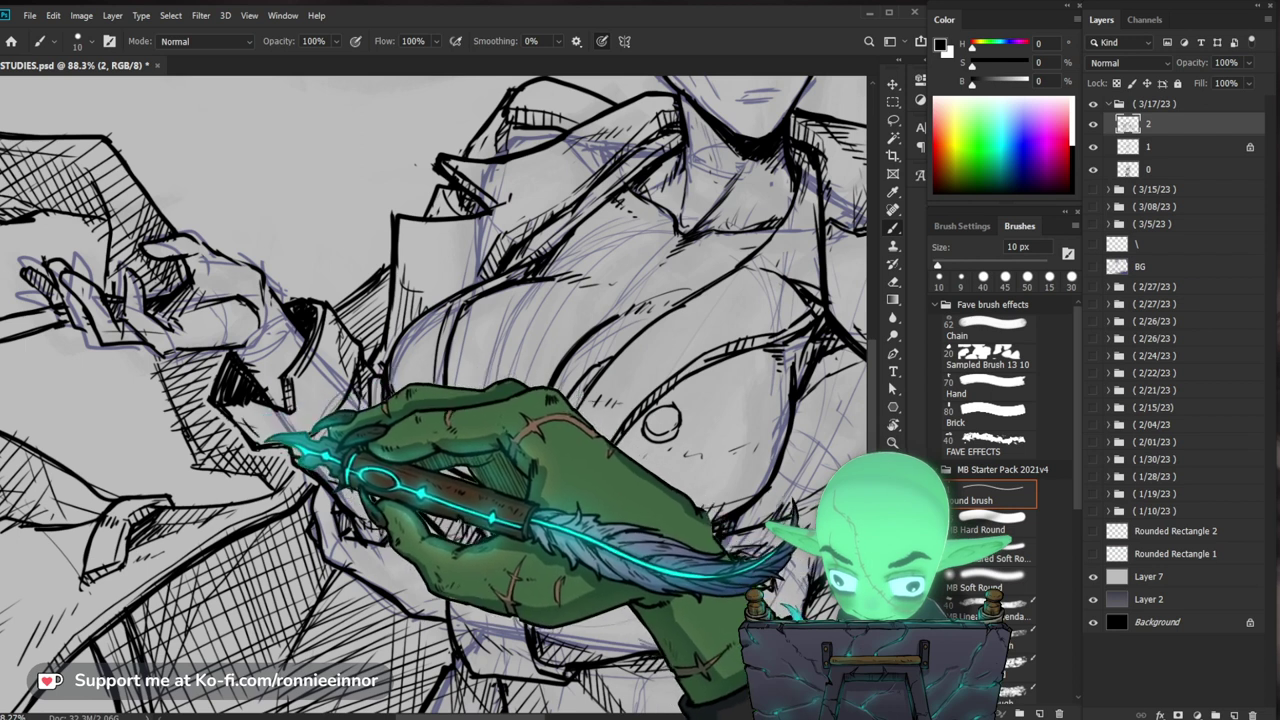
Step: Touch up the ink lines and hatching around the right hip and the lower right coat edge
key("z")
left_click_drag(480, 430, 443, 543)
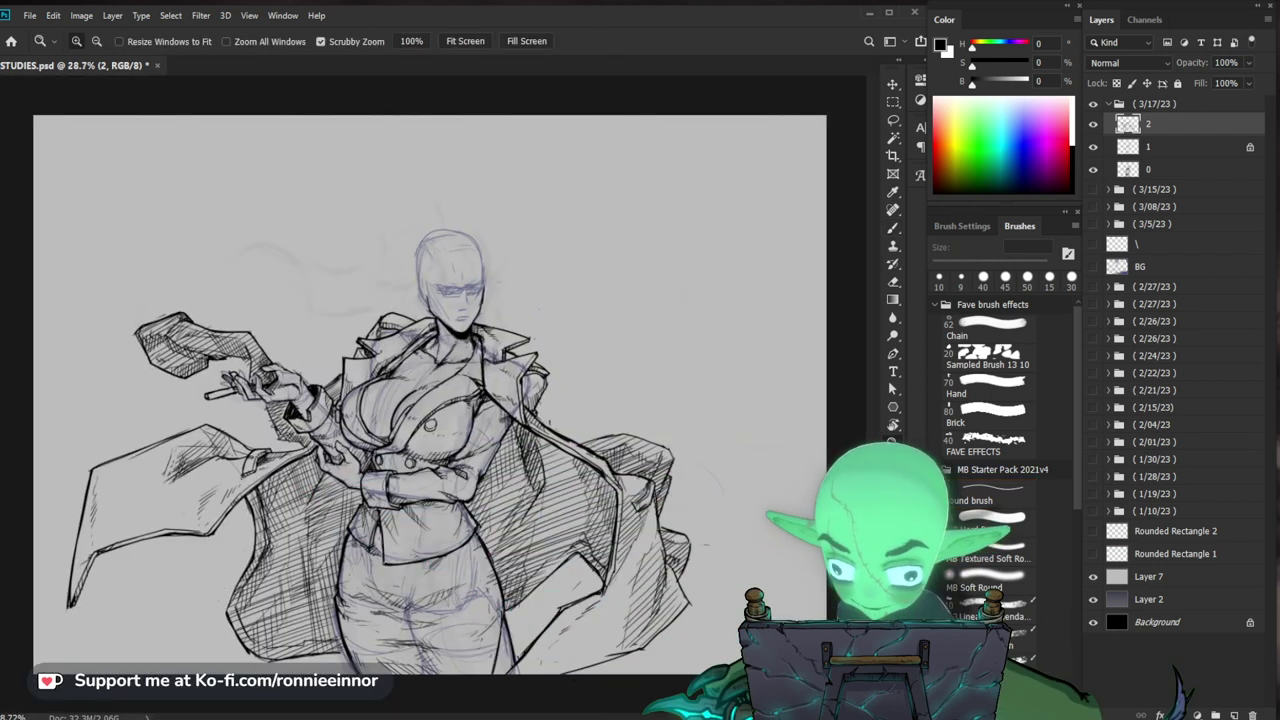
left_click_drag(194, 512, 212, 514)
key("b")
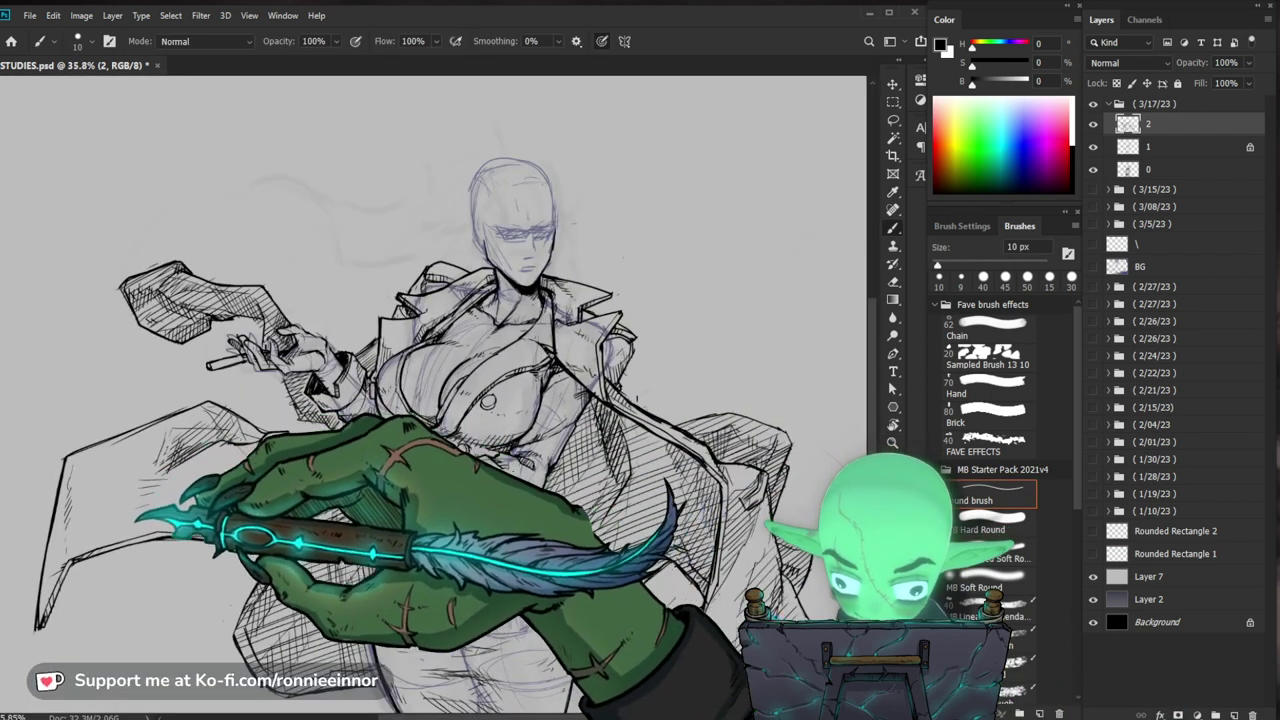
left_click_drag(722, 562, 615, 510)
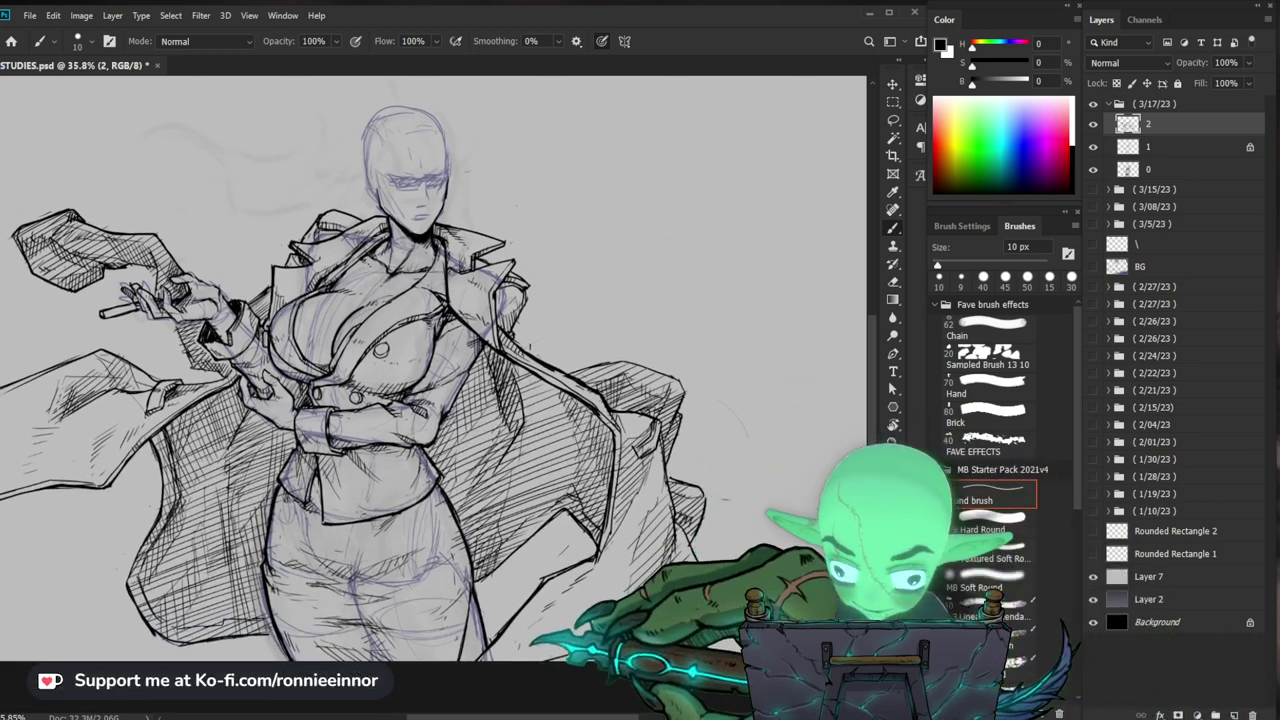
left_click_drag(690, 571, 692, 525)
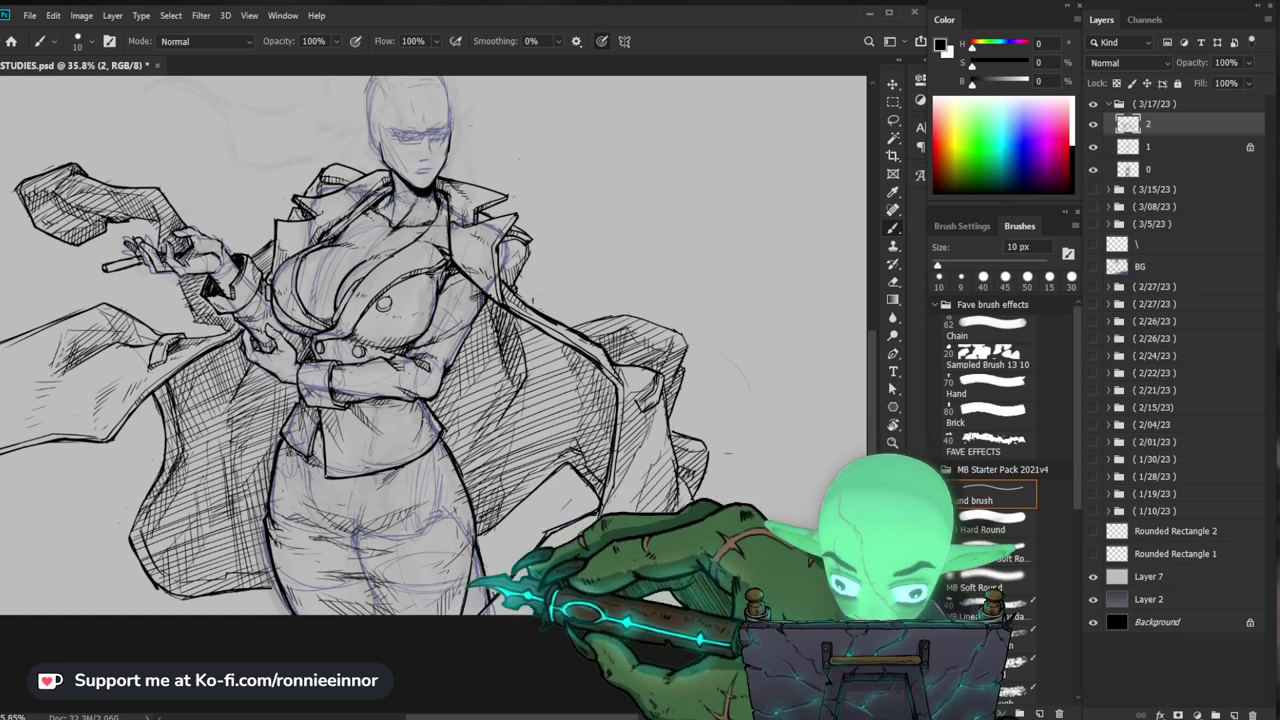
left_click_drag(480, 330, 466, 446)
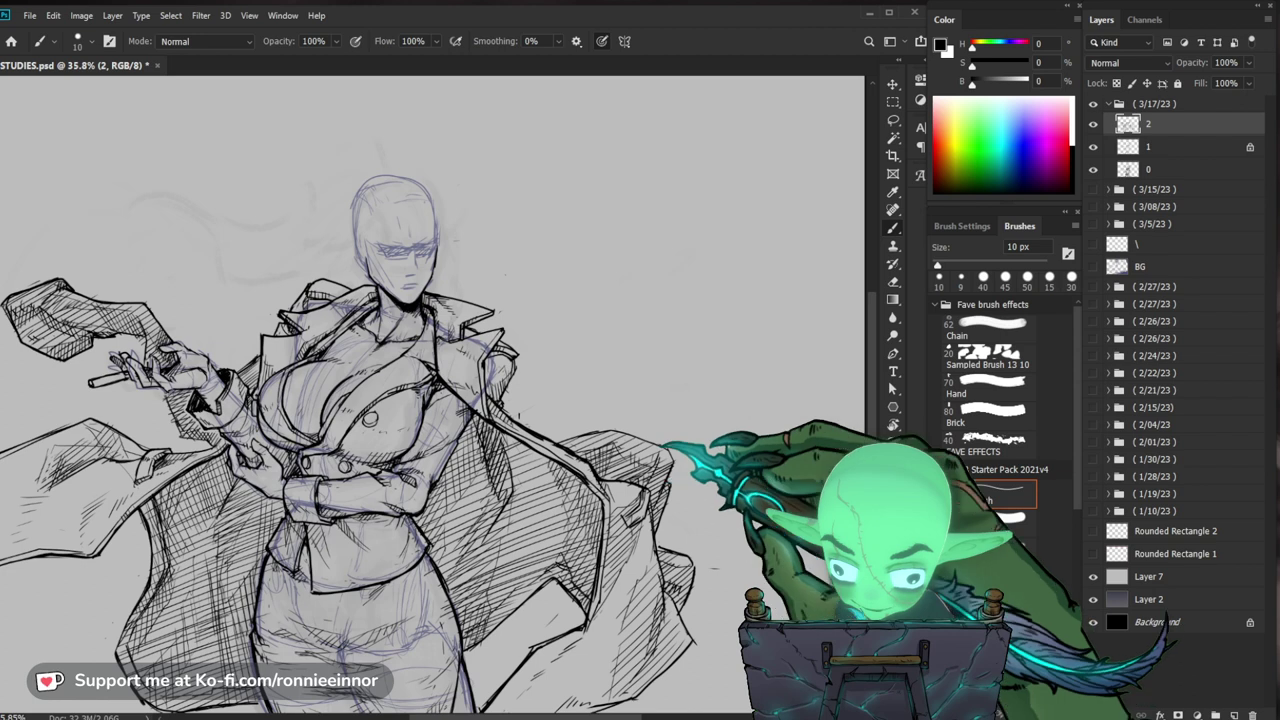
Step: Clean up the jacket hem at the waist with the 9 px eraser and ink the shadow beneath it
key("e")
scroll(391, 625, "up", 2)
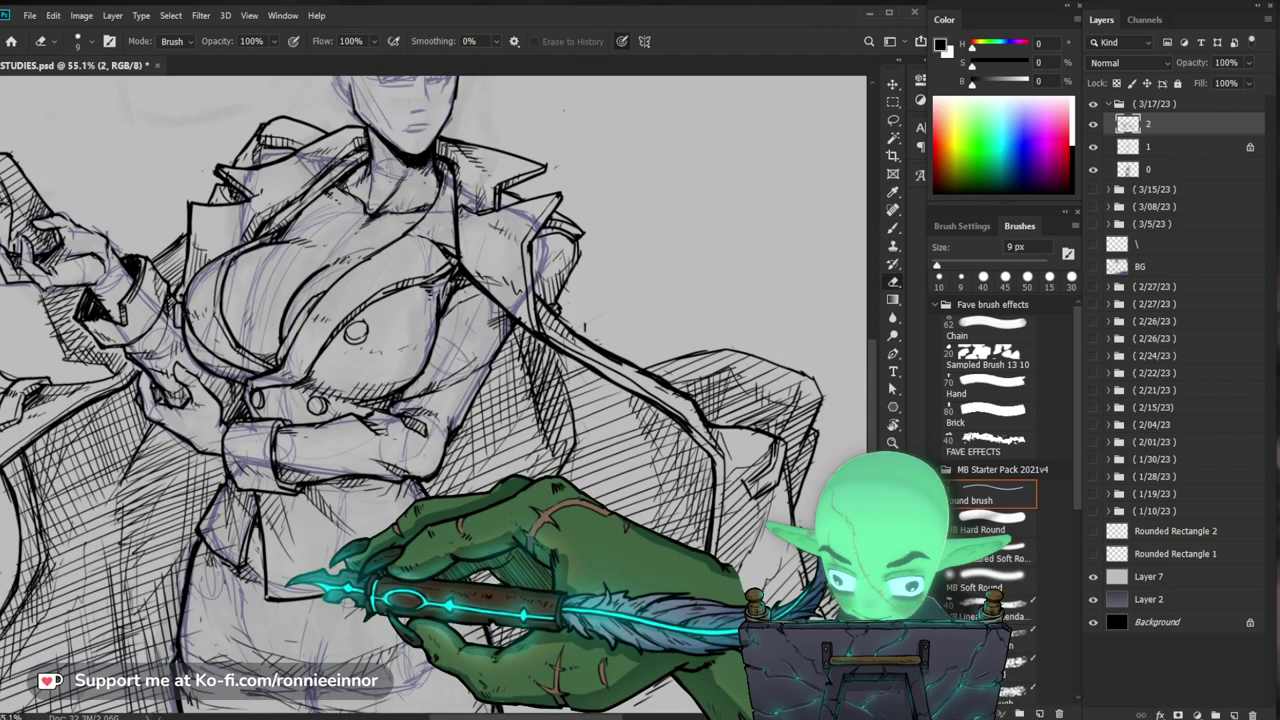
key("b")
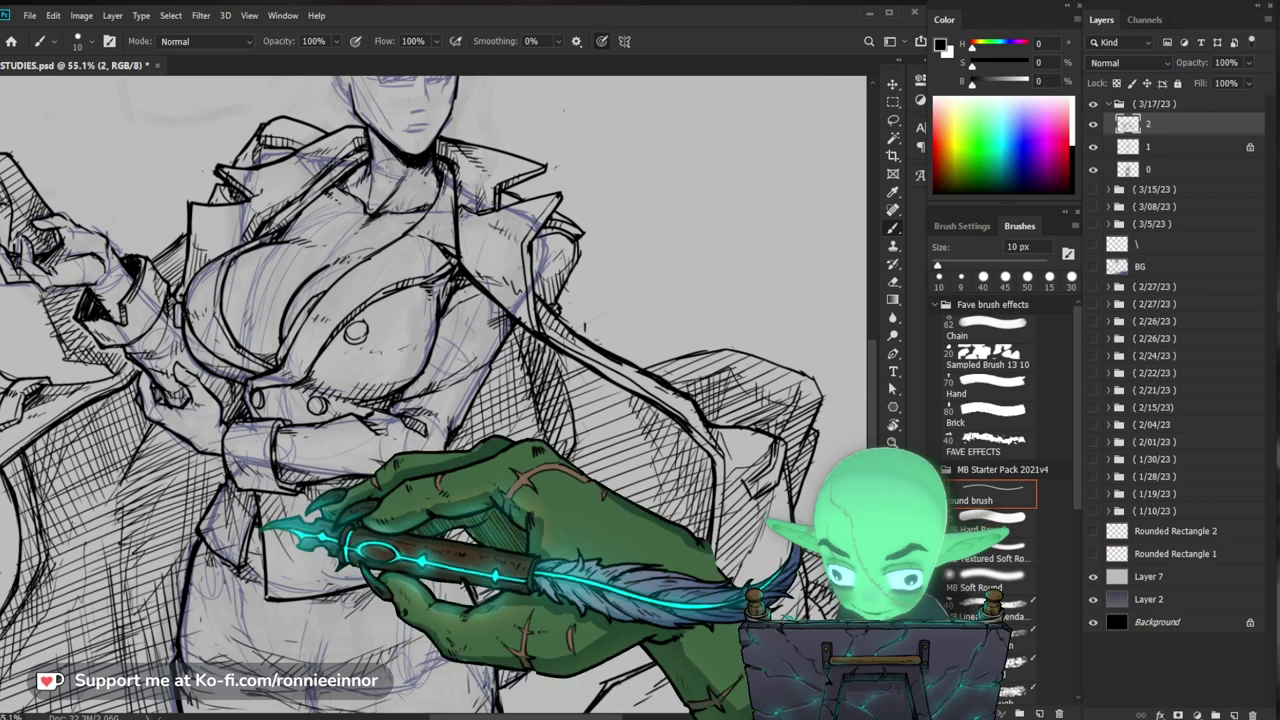
key("z")
scroll(499, 508, "down", 3)
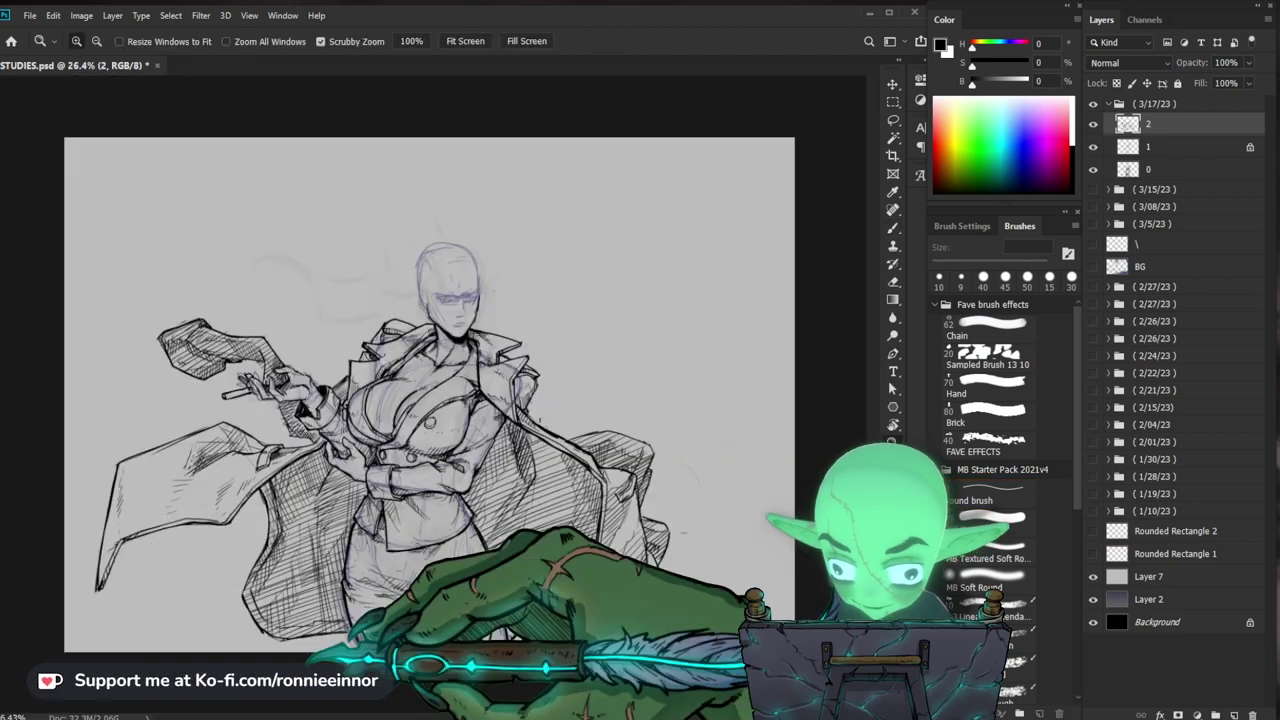
scroll(352, 465, "up", 2)
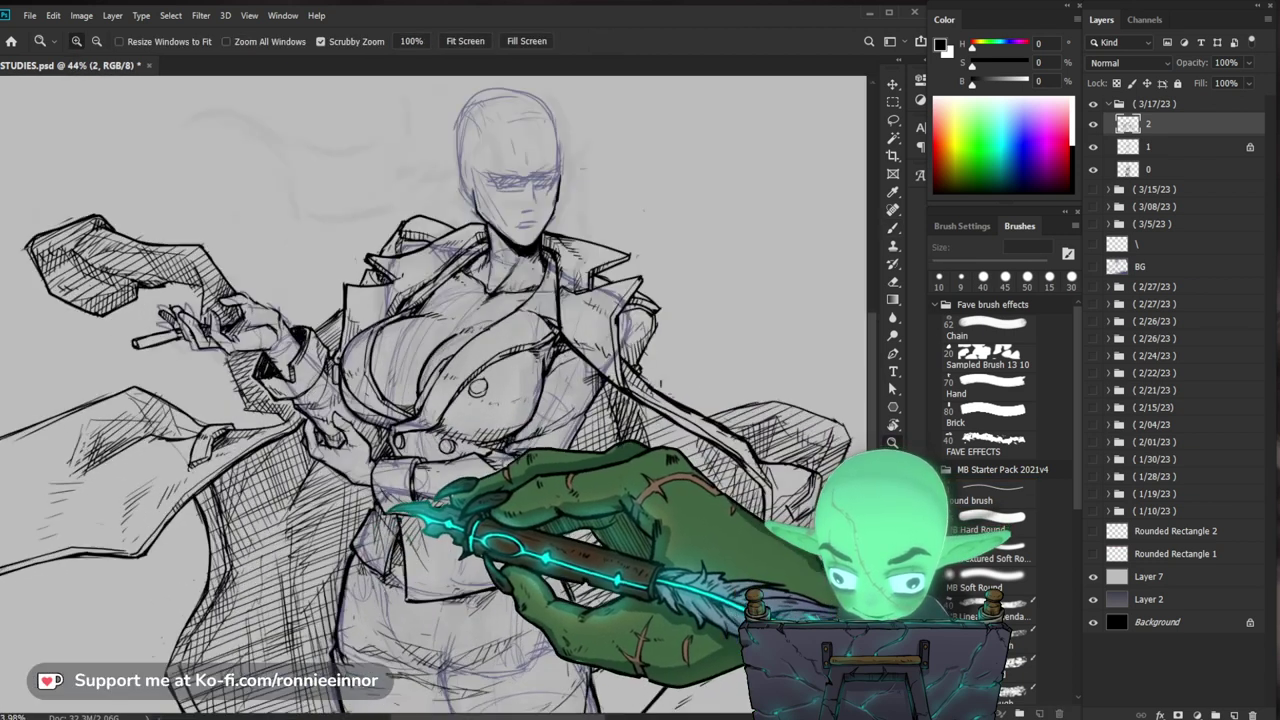
key("b")
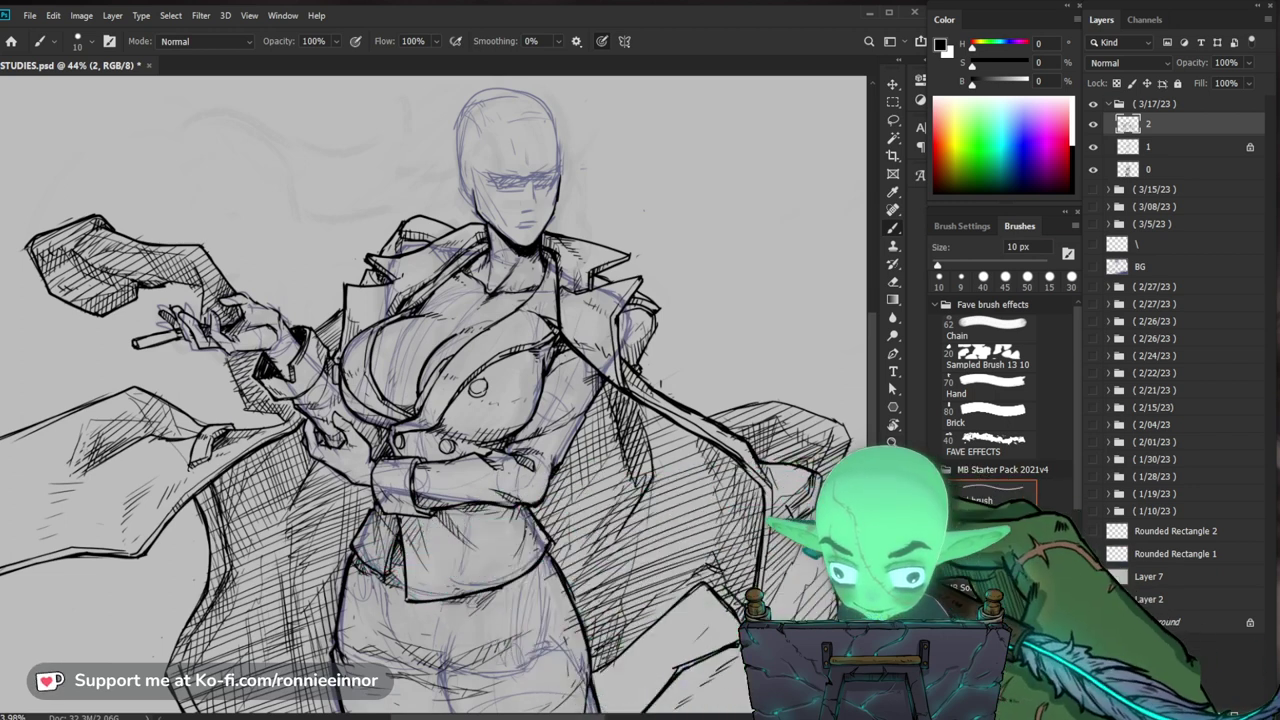
Step: Add hatched fold shading across the hips and thighs of the trousers
left_click_drag(630, 549, 551, 544)
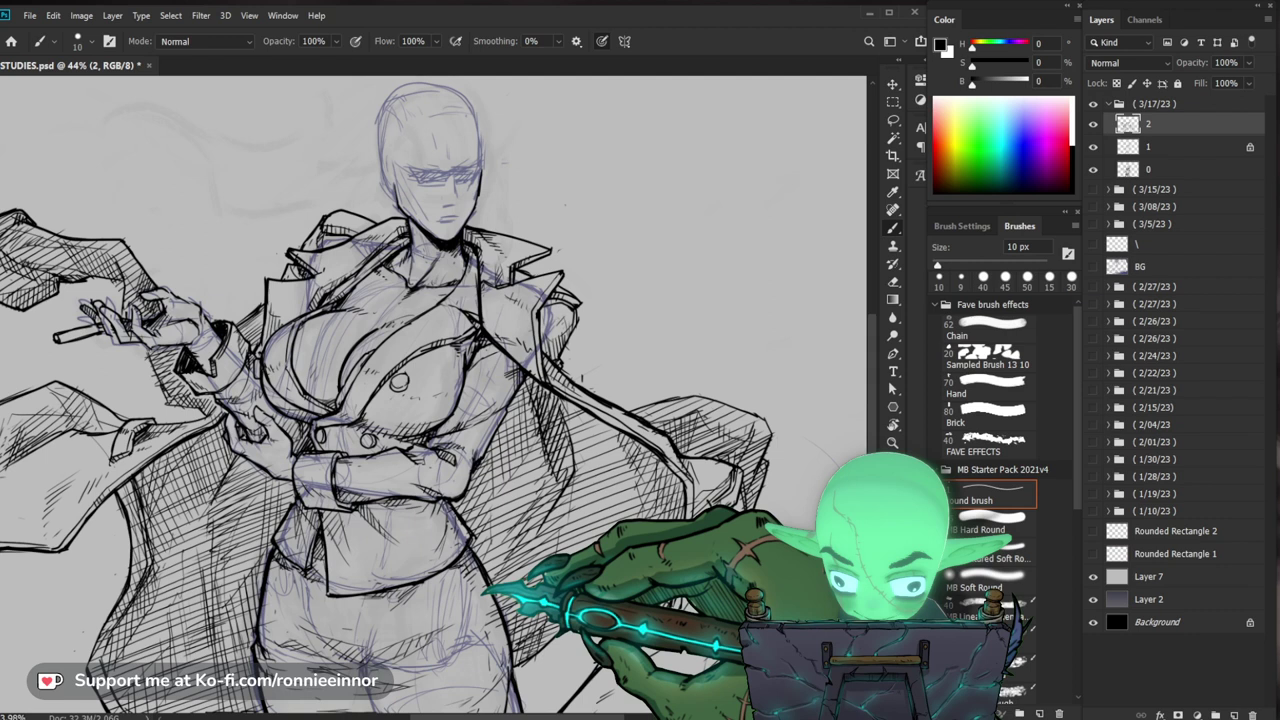
left_click_drag(484, 592, 444, 588)
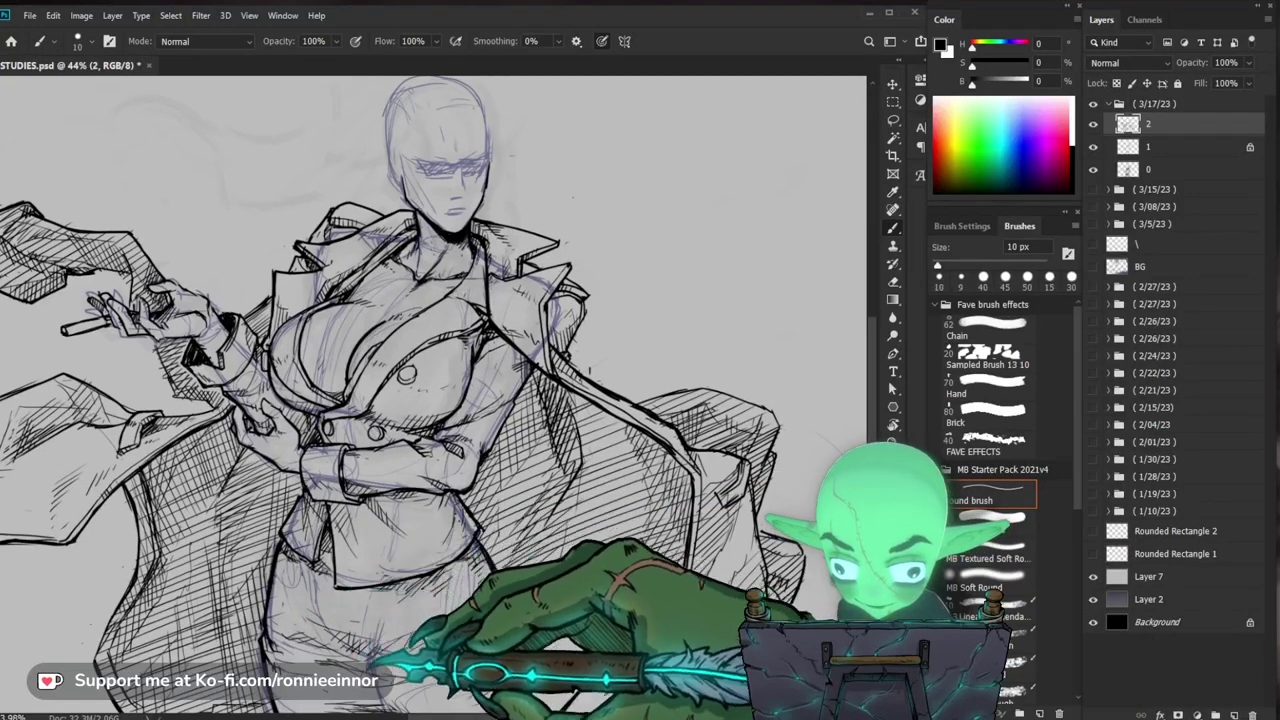
left_click_drag(440, 397, 470, 270)
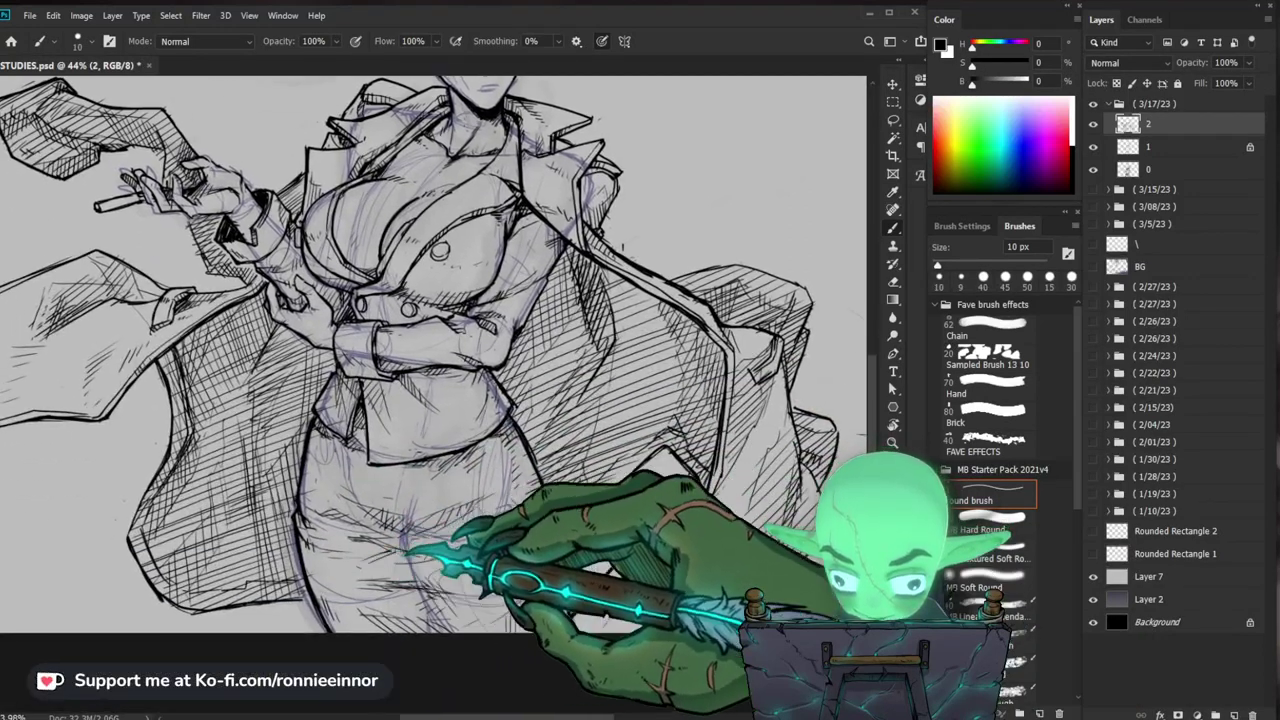
left_click_drag(614, 524, 576, 514)
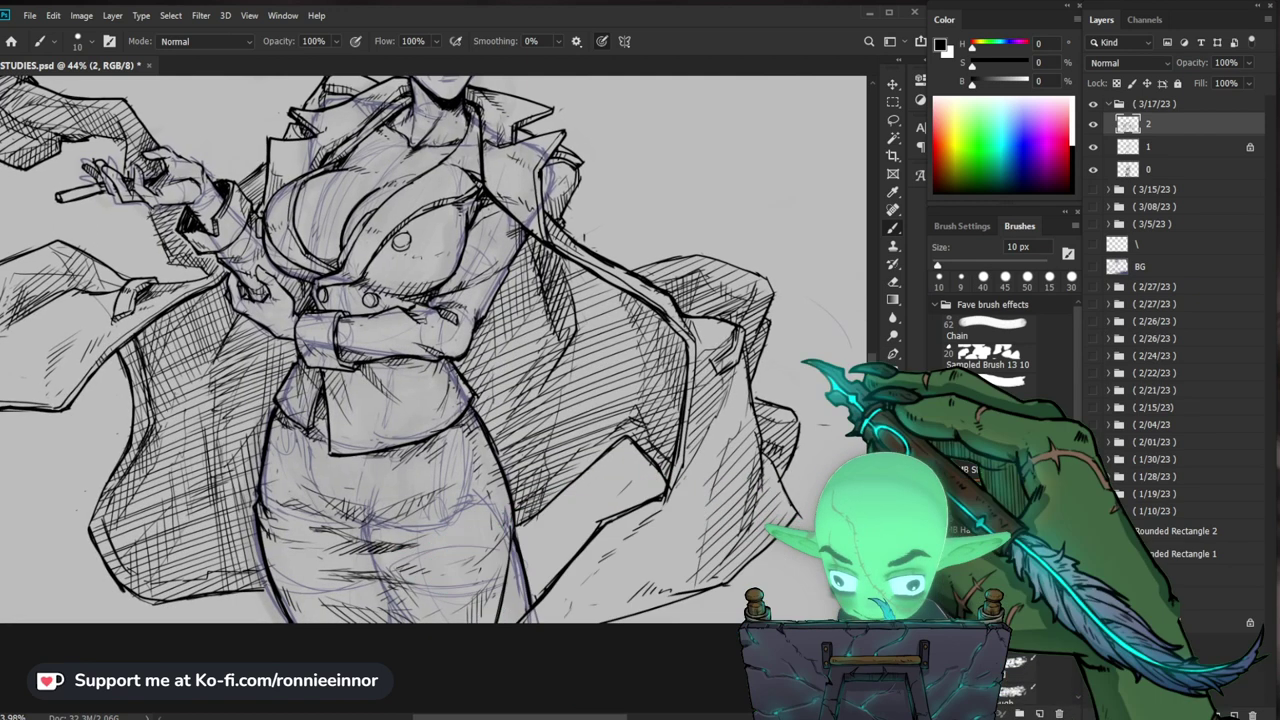
scroll(440, 110, "up", 4)
left_click_drag(440, 110, 376, 399)
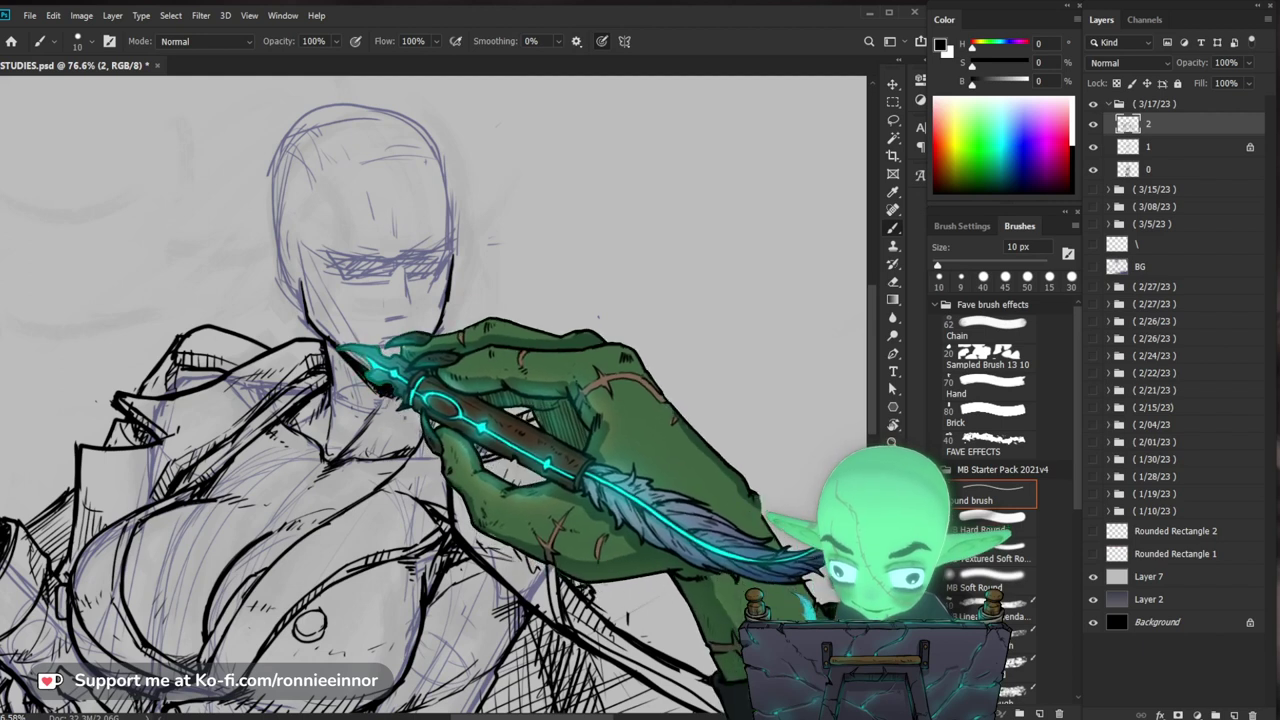
left_click_drag(530, 405, 514, 526)
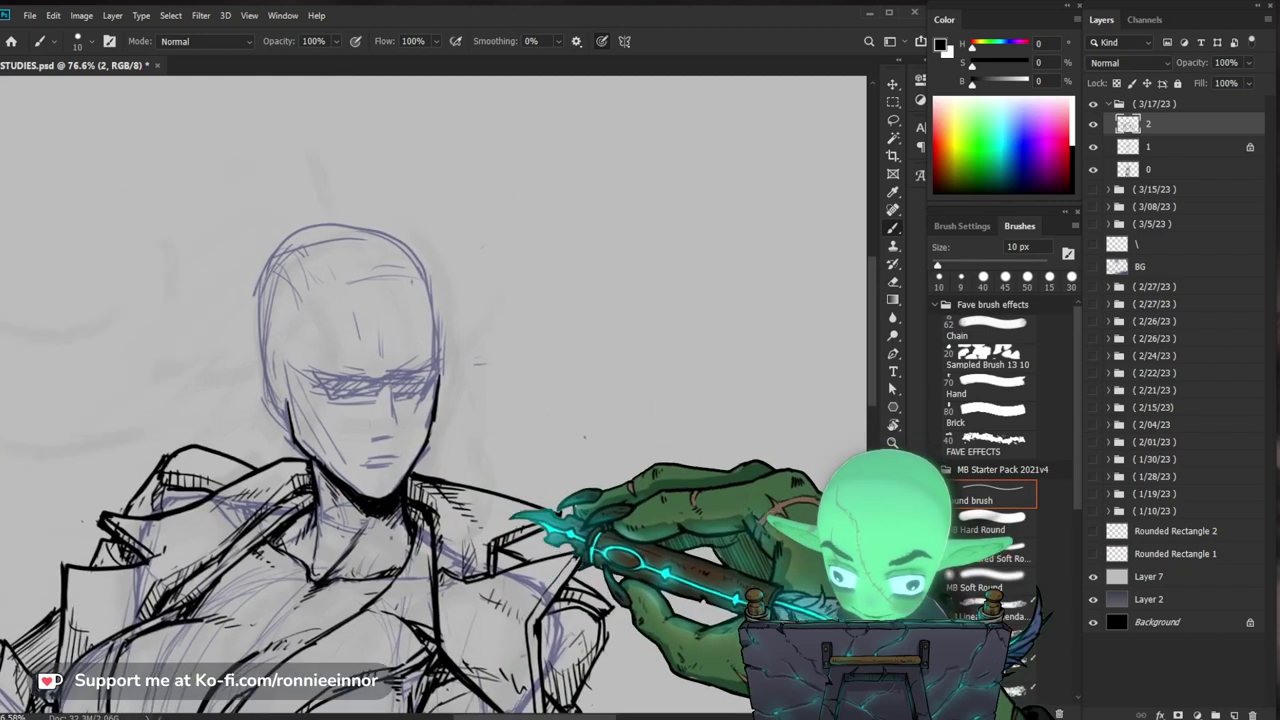
left_click_drag(444, 492, 385, 572)
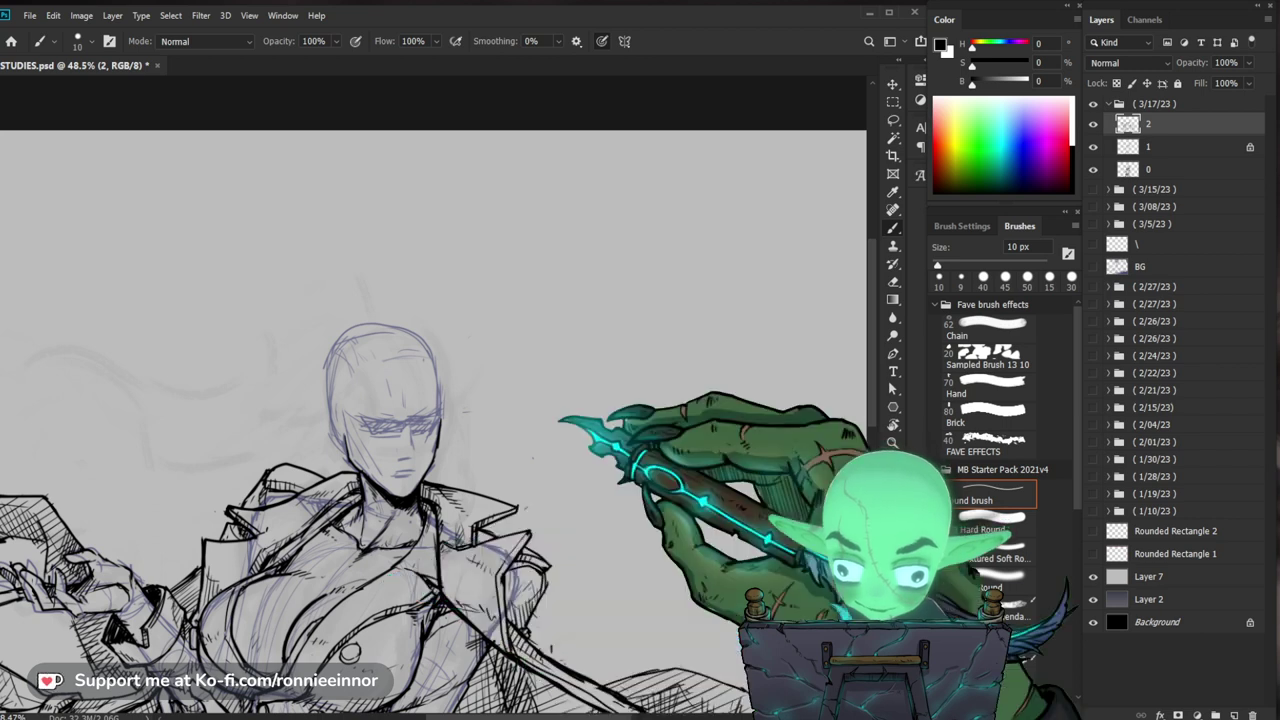
Step: Touch up the ink along the jaw and the shadow under the chin with the 9 px eraser and 10 px brush
left_click_drag(374, 466, 414, 445)
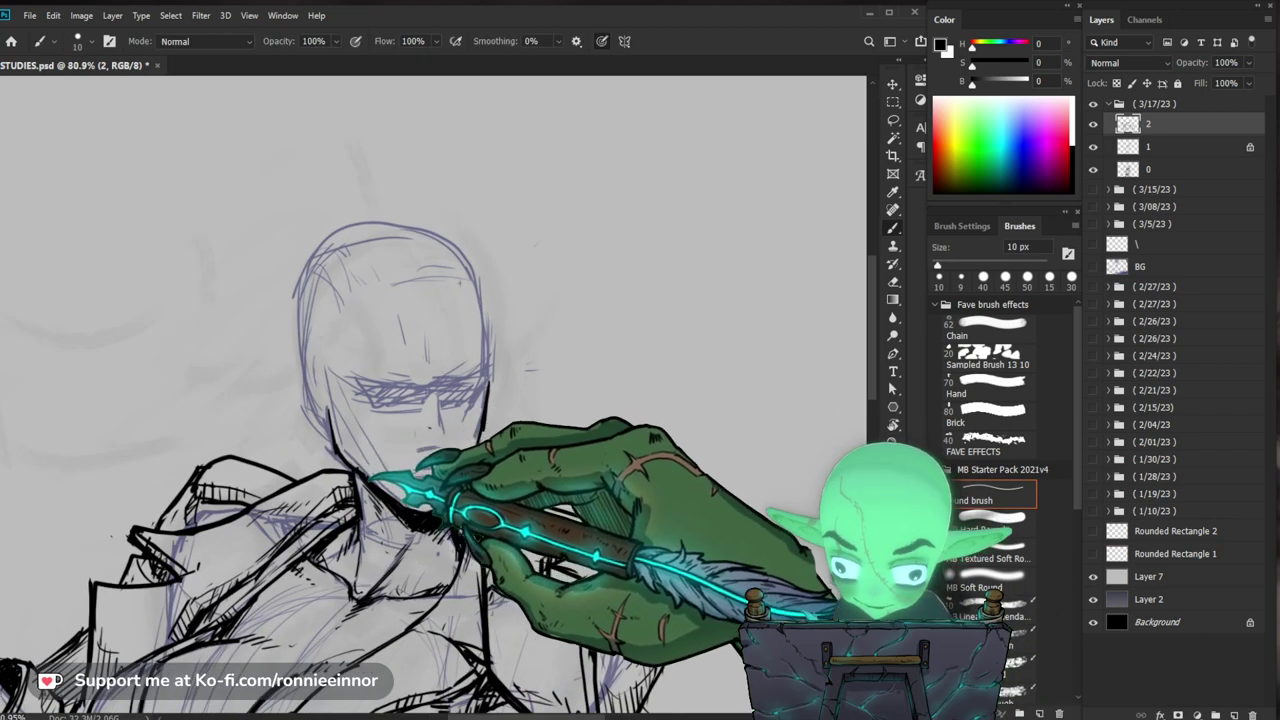
key("e")
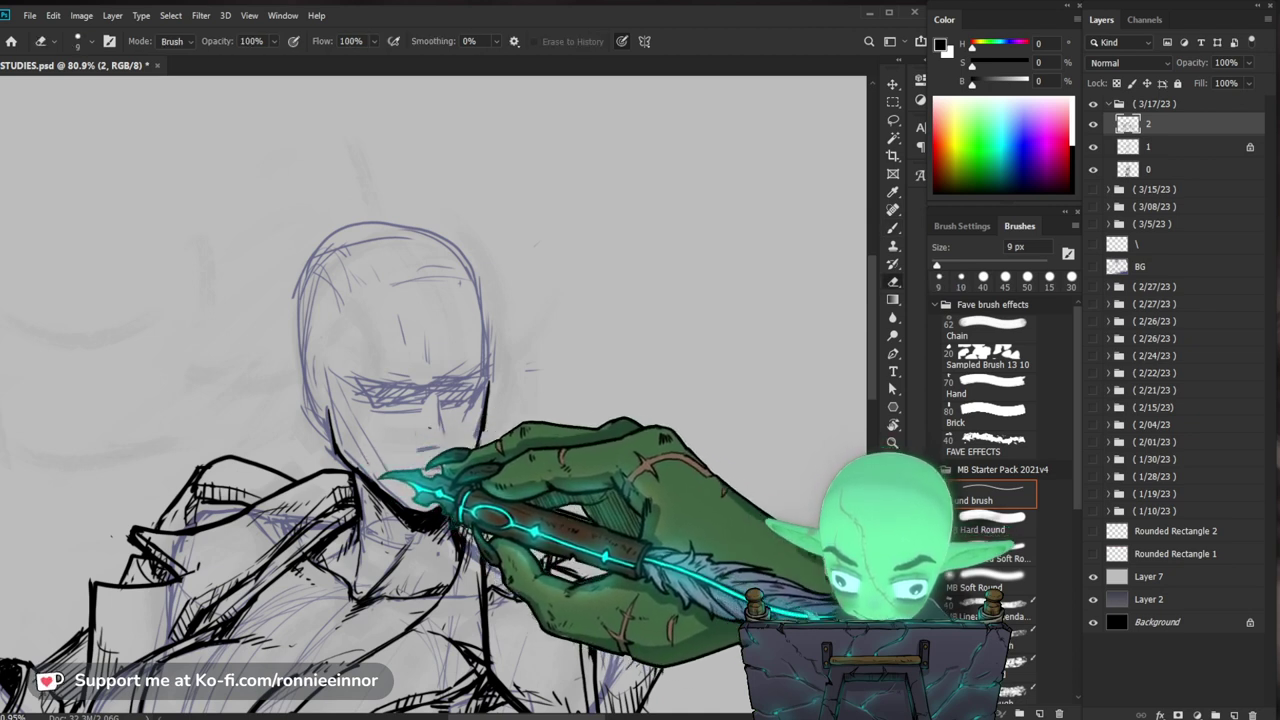
key("b")
left_click_drag(517, 494, 565, 483)
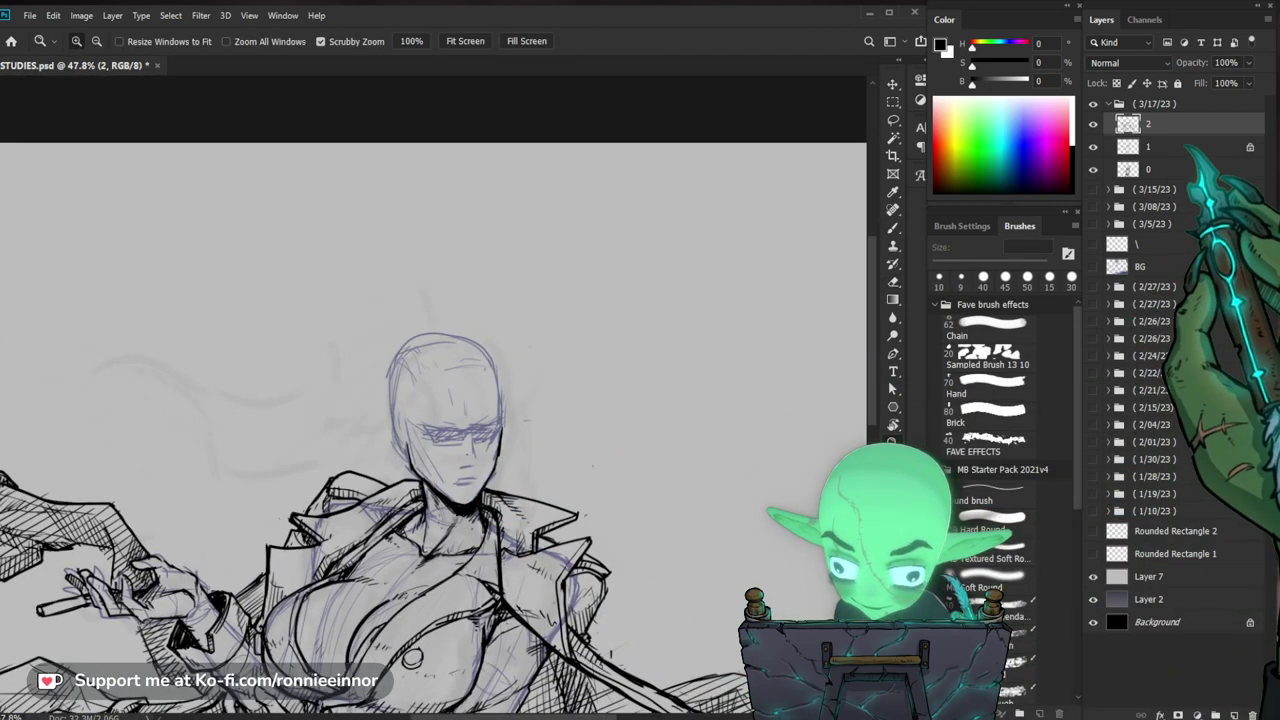
Step: Lower the opacity of sketch layer 1 to 25% and make ink layer 2 active again
left_click(1196, 147)
left_click(1248, 63)
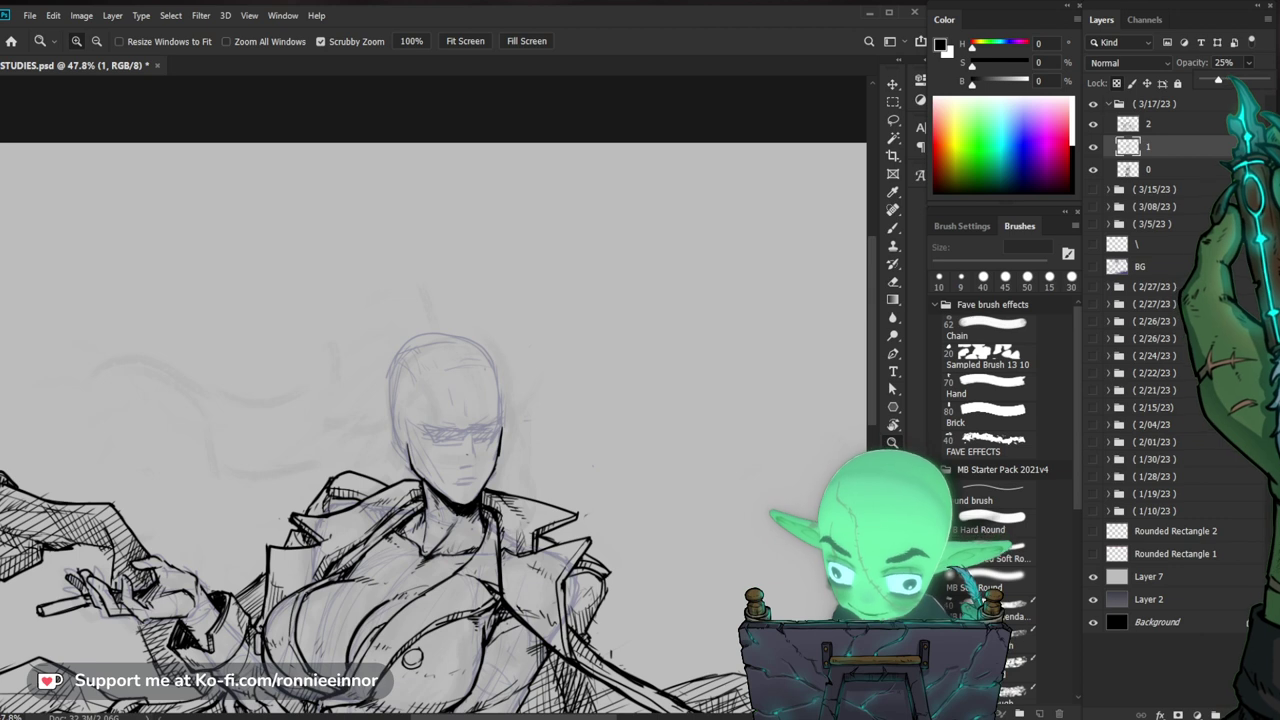
left_click(1160, 124)
left_click_drag(520, 380, 420, 380)
left_click_drag(538, 452, 600, 452)
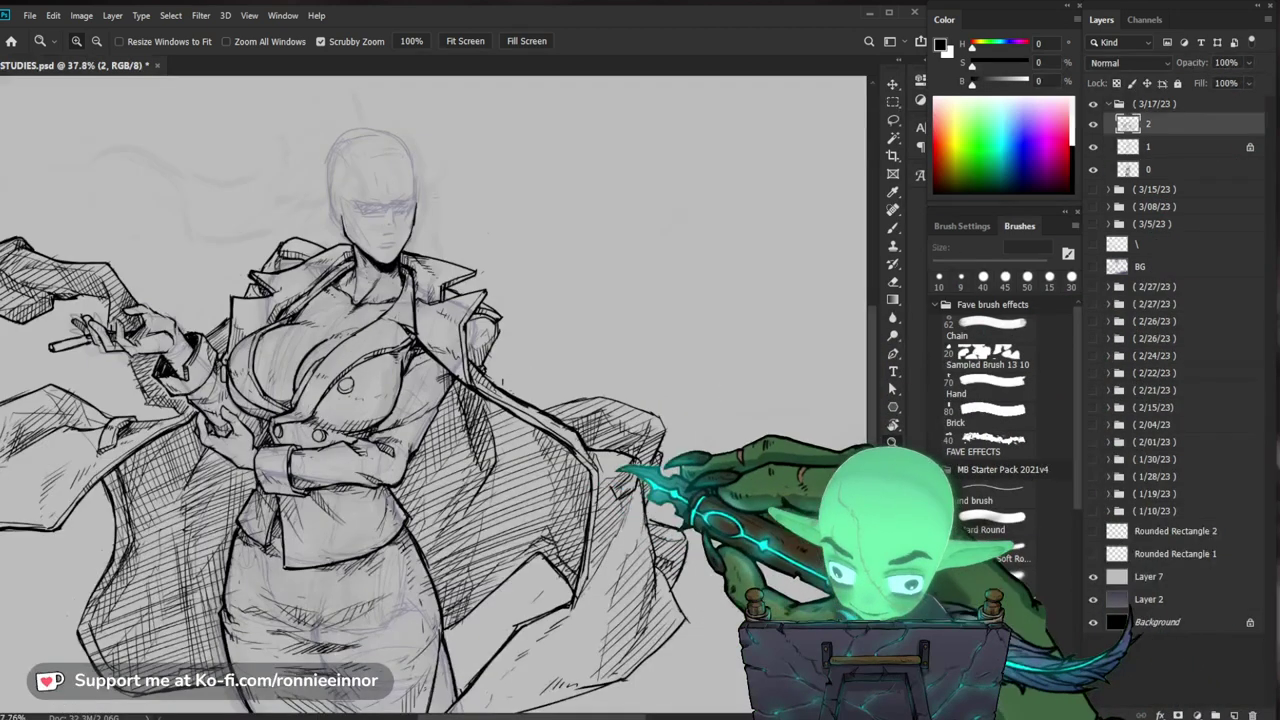
Step: Touch up the ink lines around the hips and thighs of the trousers with the 10 px brush
key("b")
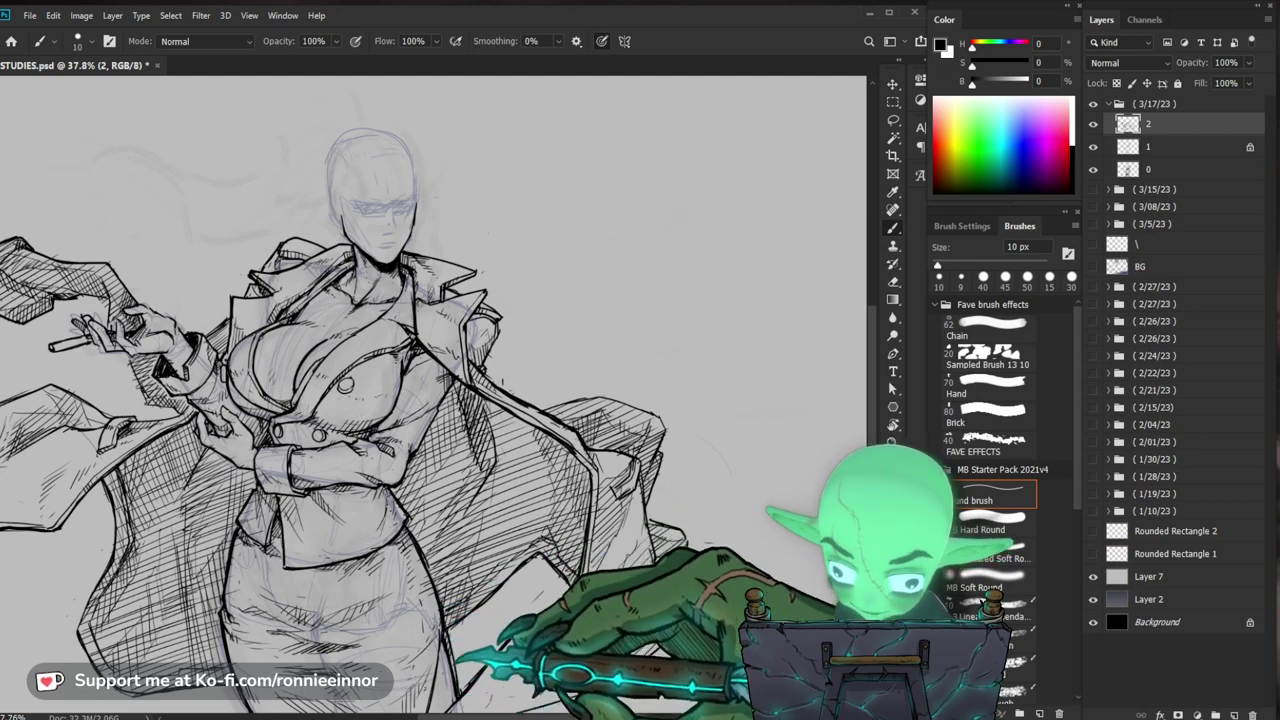
mouse_move(430, 420)
left_mouse_down()
mouse_move(556, 342)
mouse_move(546, 348)
left_mouse_up()
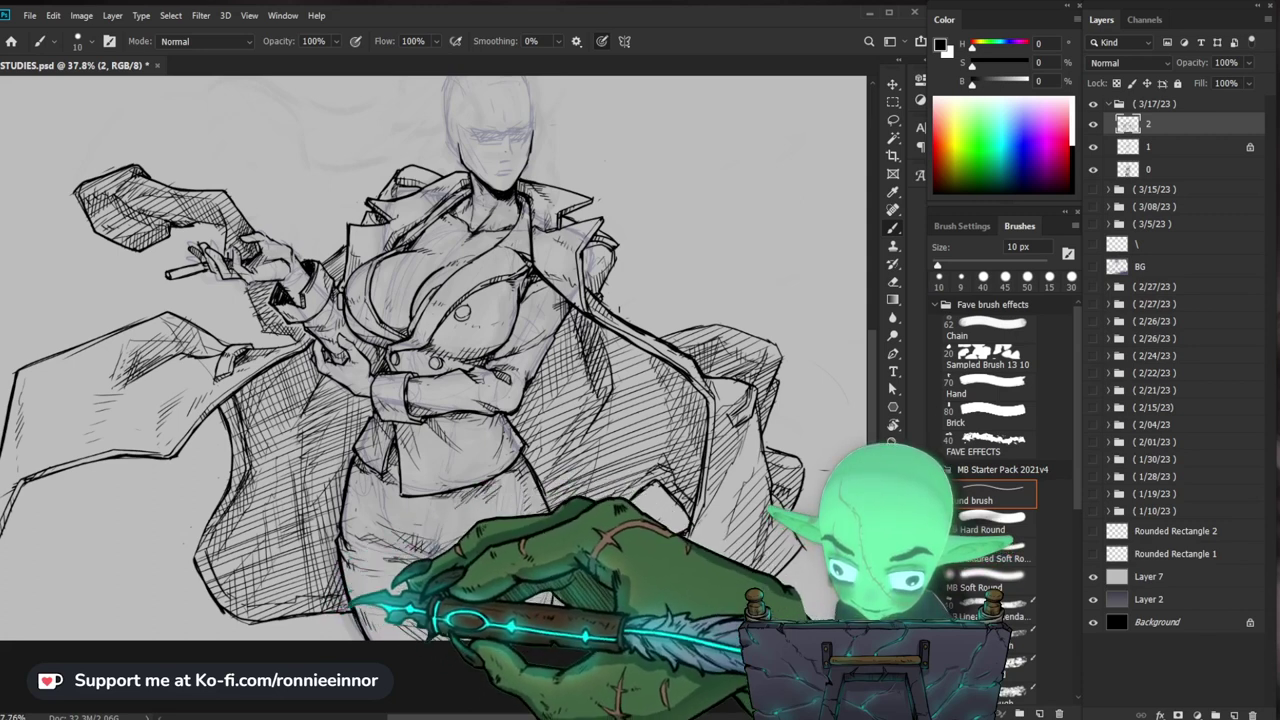
mouse_move(470, 340)
left_mouse_down()
mouse_move(437, 438)
mouse_move(380, 441)
left_mouse_up()
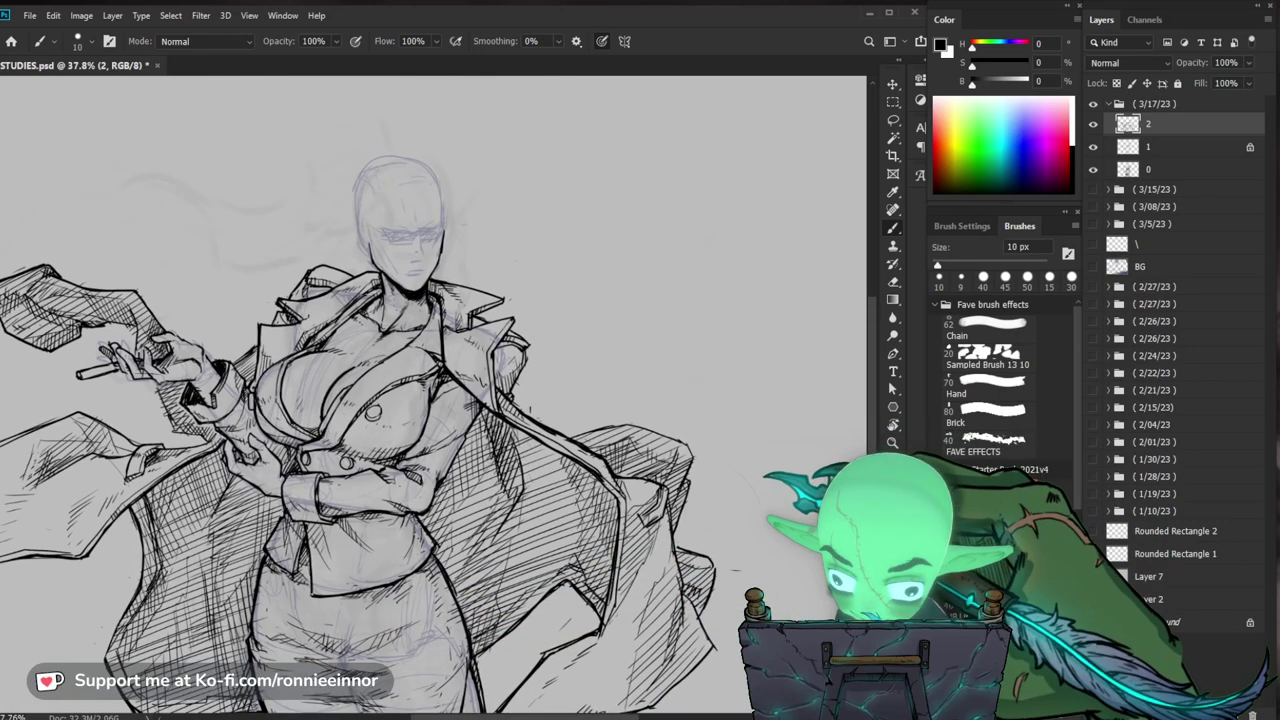
key("z")
left_click_drag(581, 450, 530, 450)
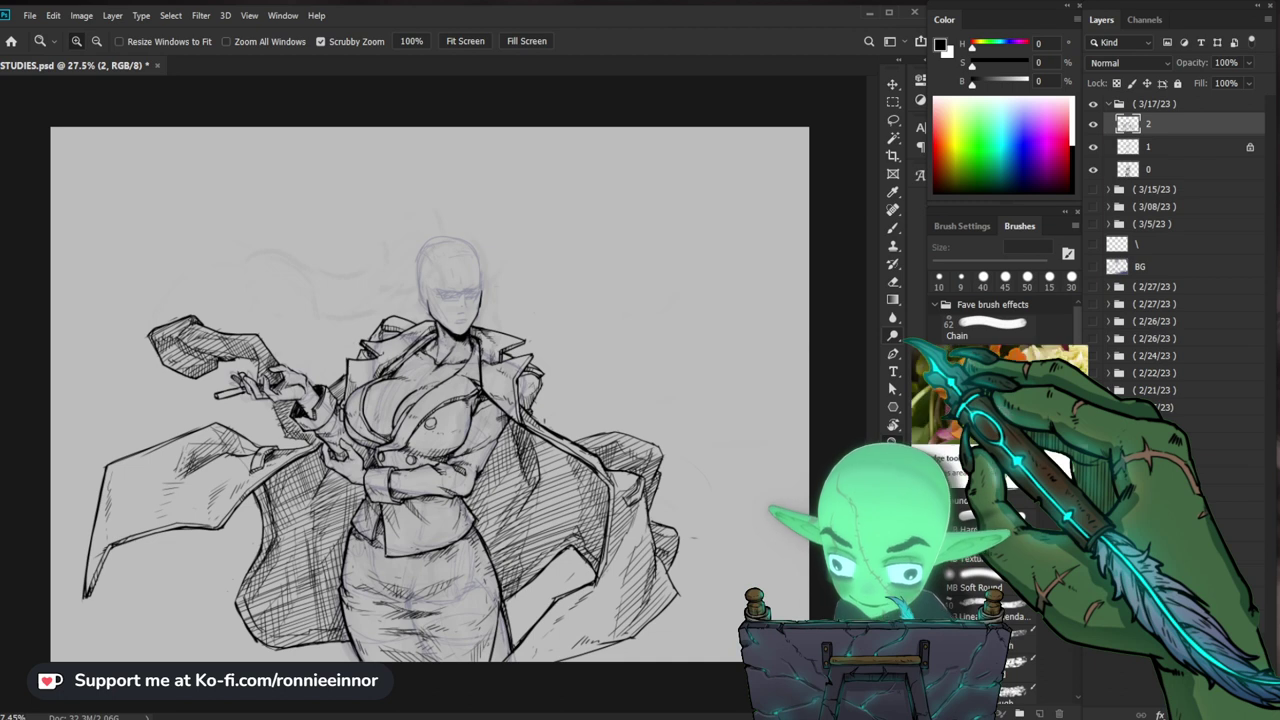
Step: Refine the thumb of the raised hand, alternating between the 9 px eraser and the 10 px brush
left_click_drag(285, 361, 385, 368)
key("e")
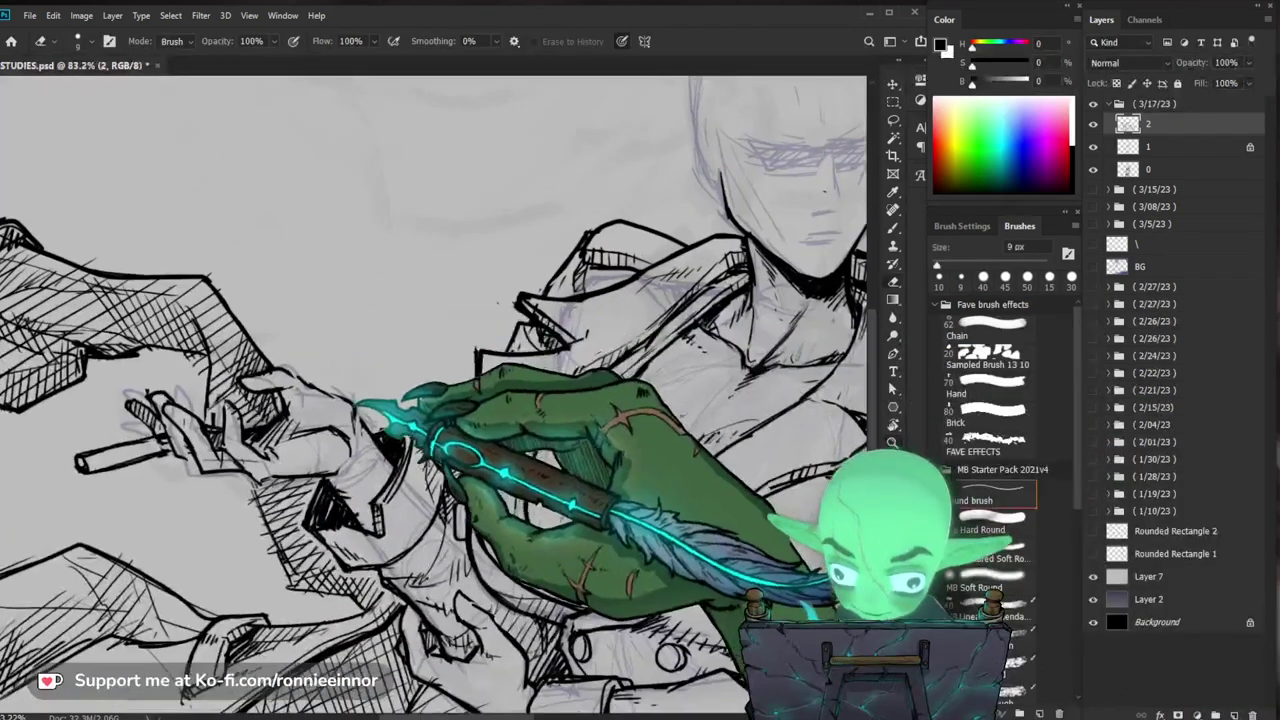
key("b")
key("e")
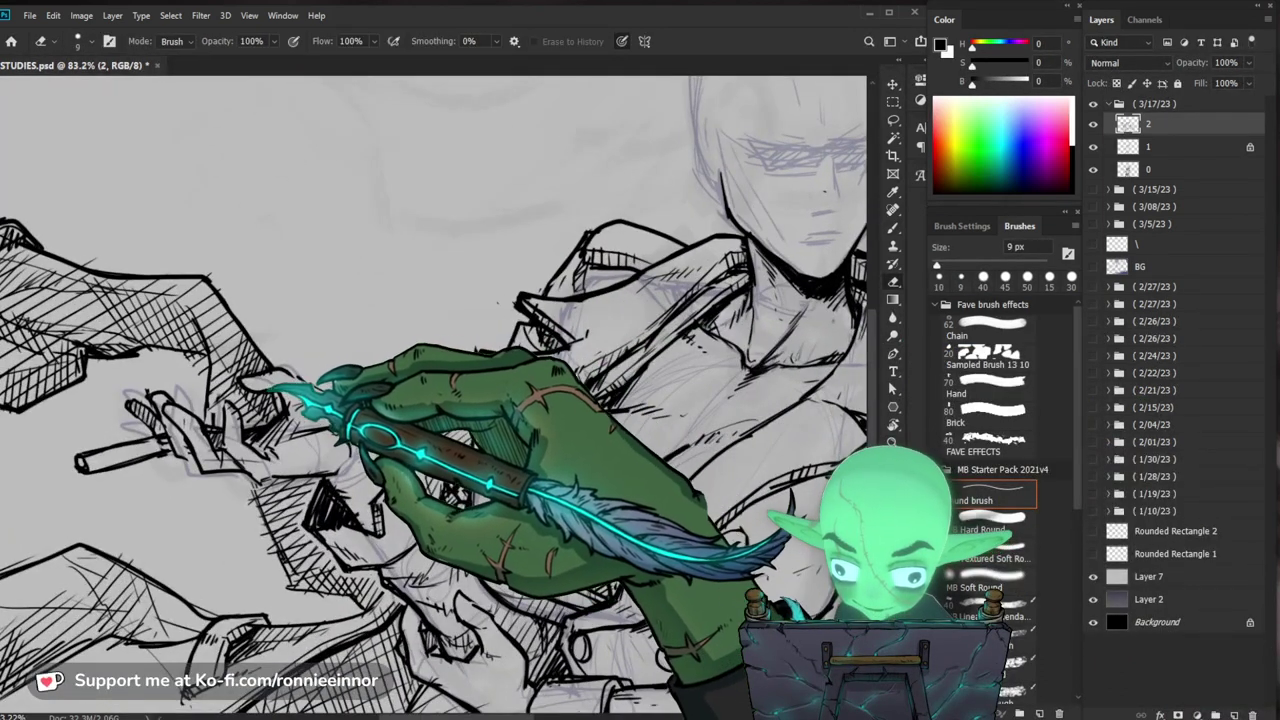
key("b")
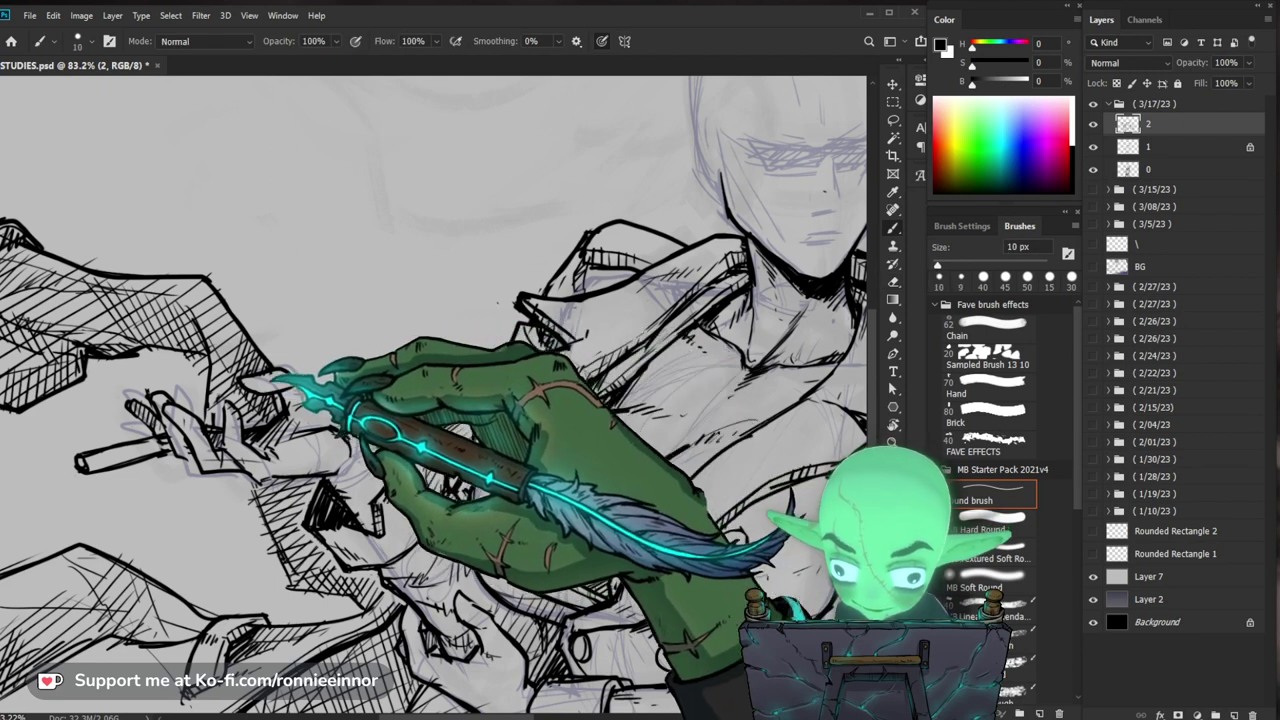
key("e")
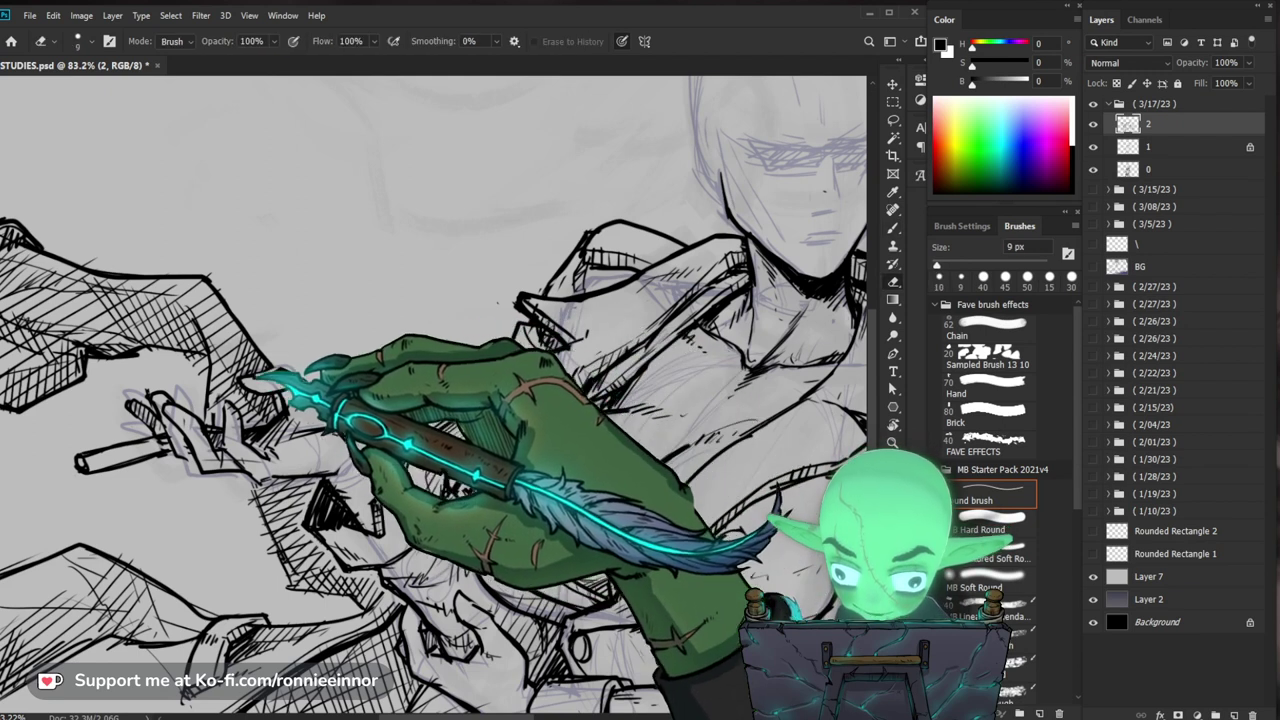
key("b")
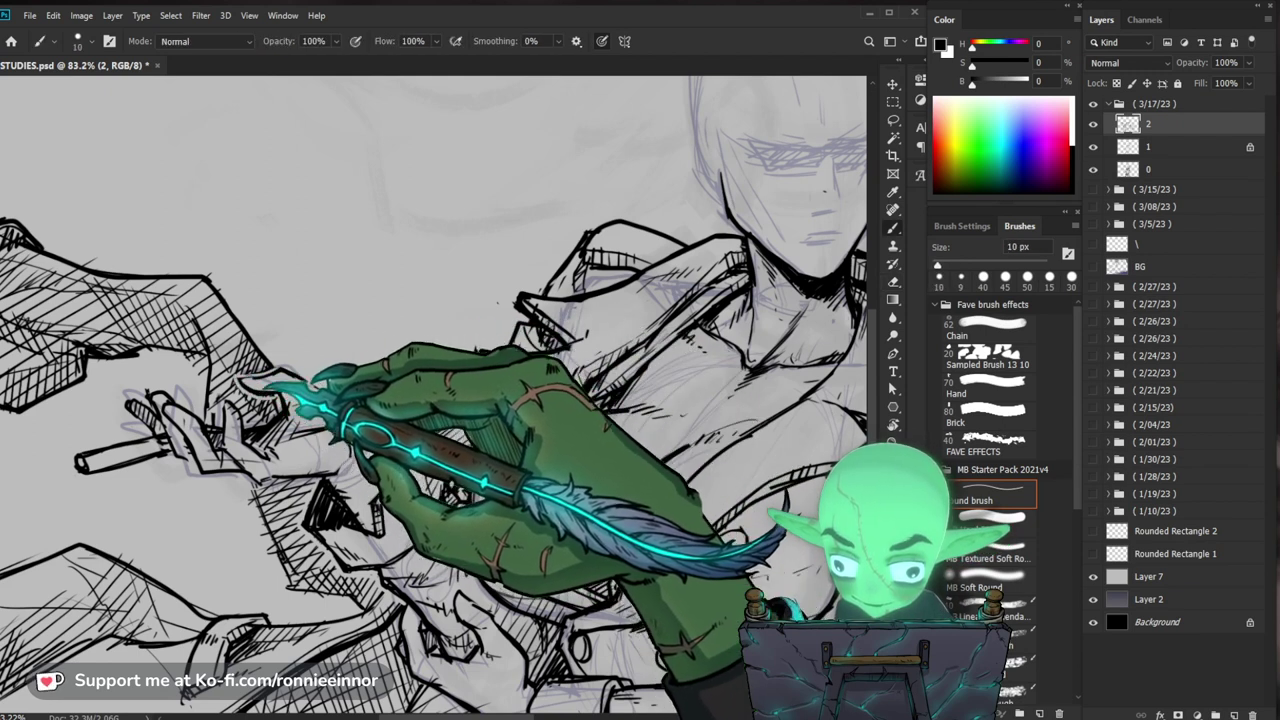
Step: Ink the contour along the back of the raised hand towards the wrist and clean up stray lines
left_click_drag(490, 420, 502, 432)
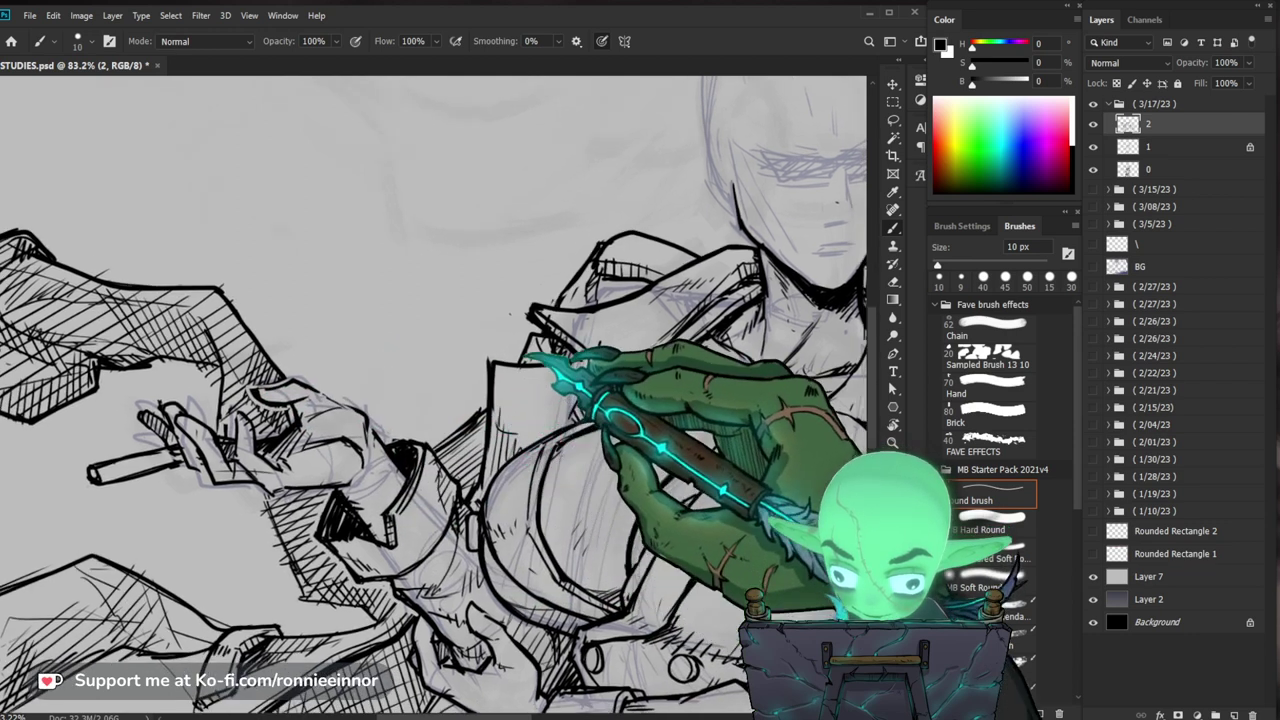
key("e")
key("b")
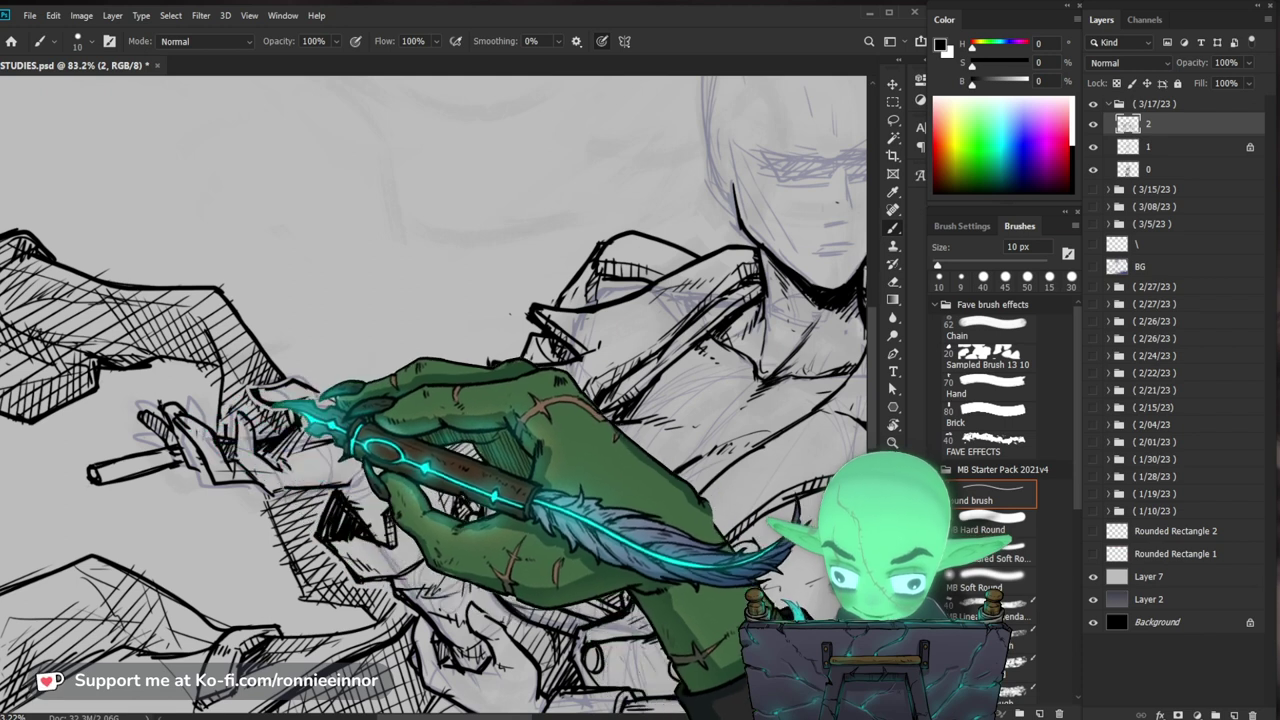
key("e")
key("b")
left_click_drag(480, 361, 500, 346)
Step: Erase the cigarette's lower edge with a 40 px eraser, then redraw and shade it with the 10 px brush
key("e")
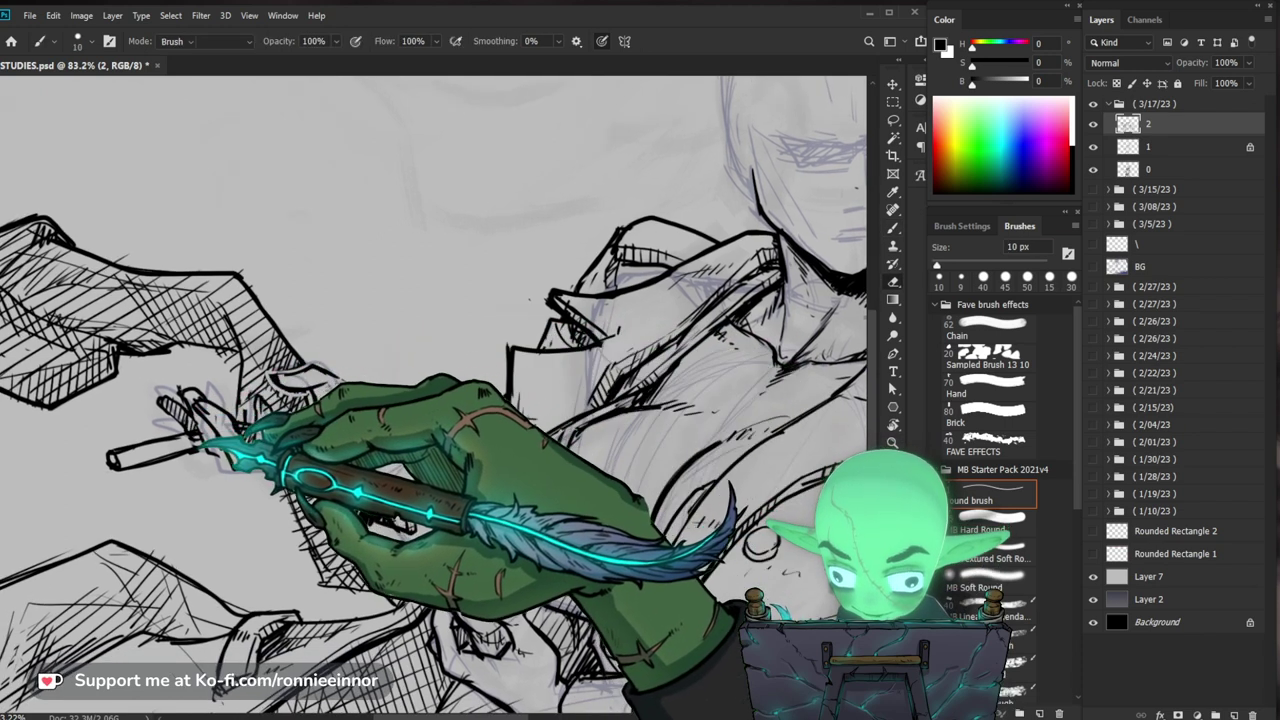
left_click_drag(400, 392, 528, 382)
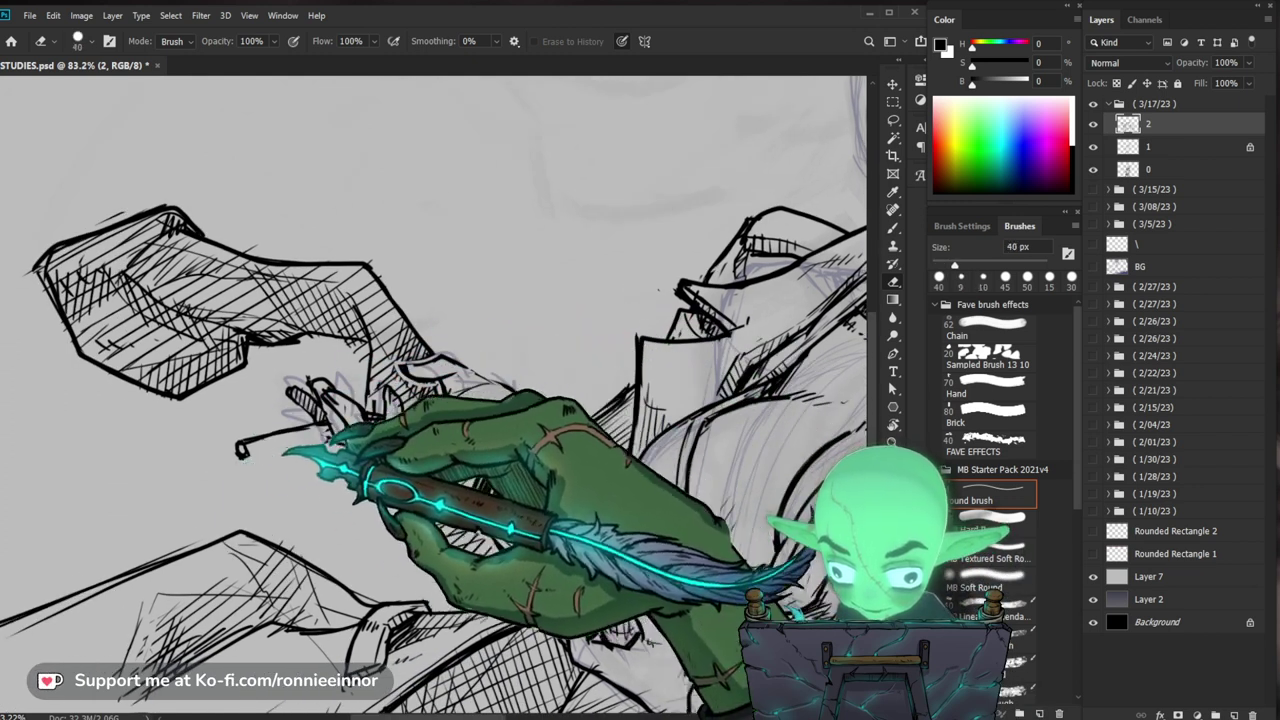
key("b")
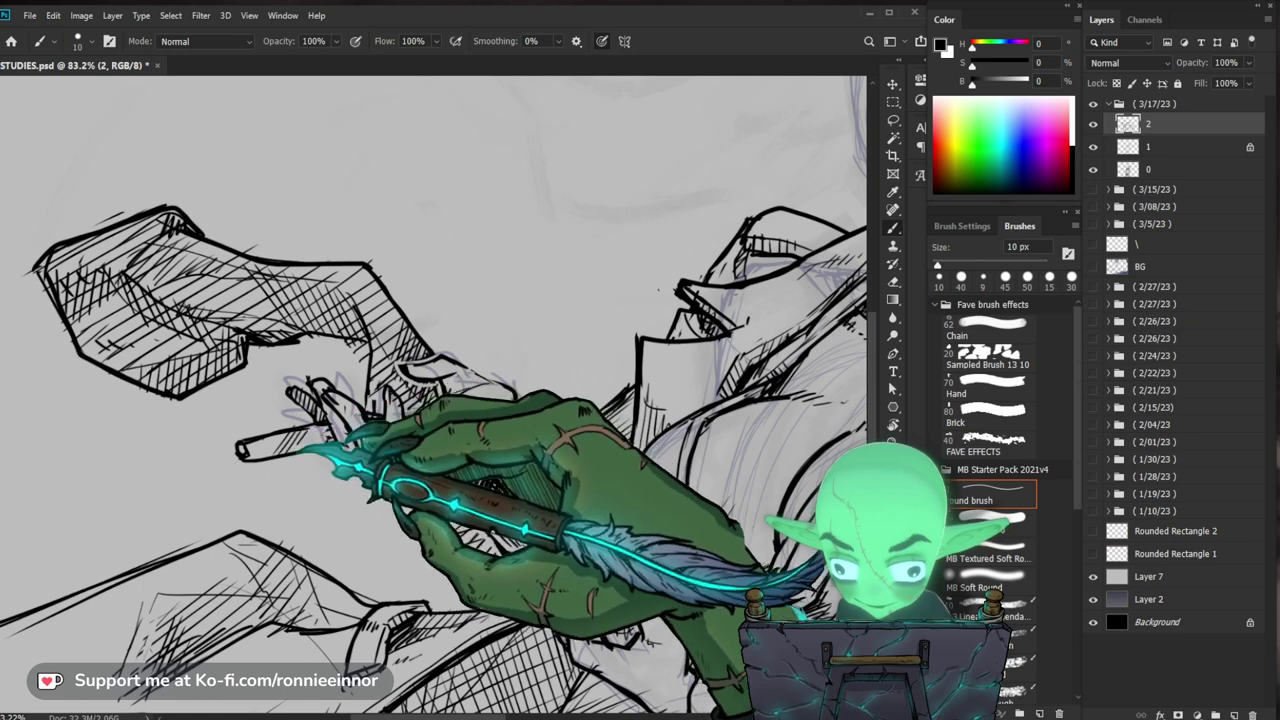
key("ctrl+space")
left_click_drag(550, 410, 511, 417)
left_click_drag(728, 470, 502, 457)
left_click_drag(130, 376, 183, 381)
key("b")
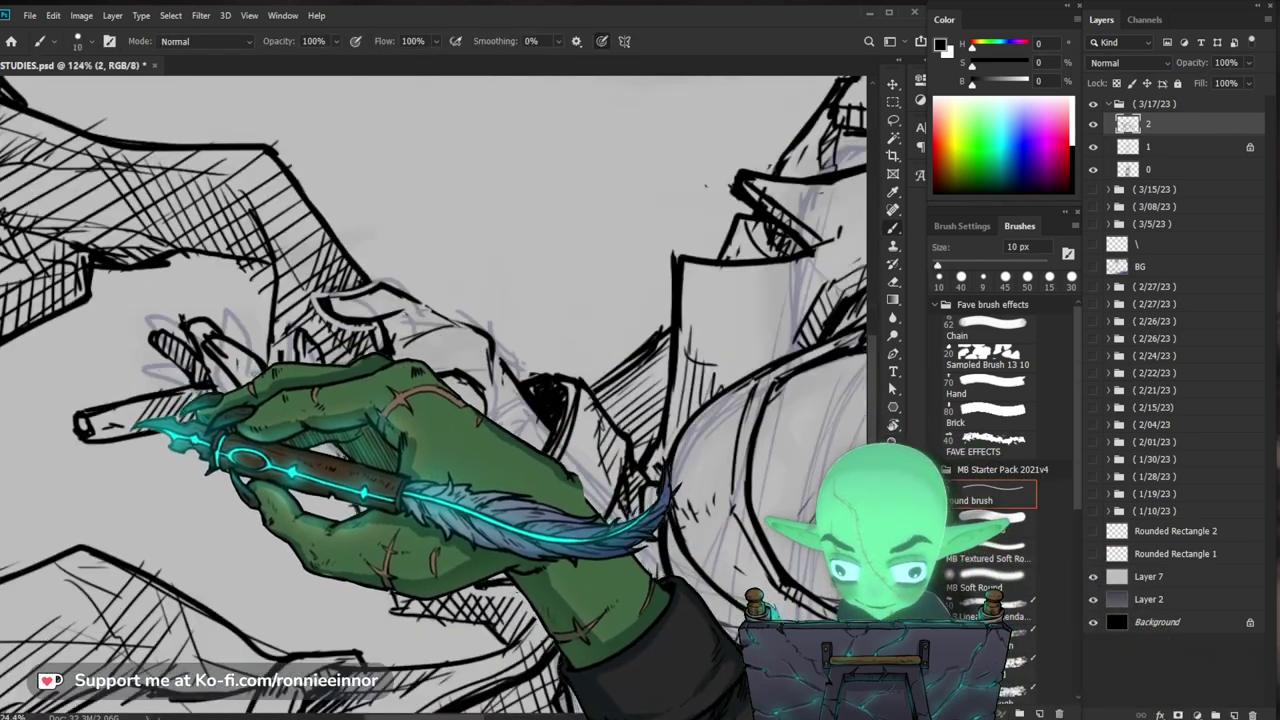
Step: Touch up the jacket's chest edge beside the raised arm's cuff with the 10 px brush
key("z")
scroll(430, 400, "down", 3)
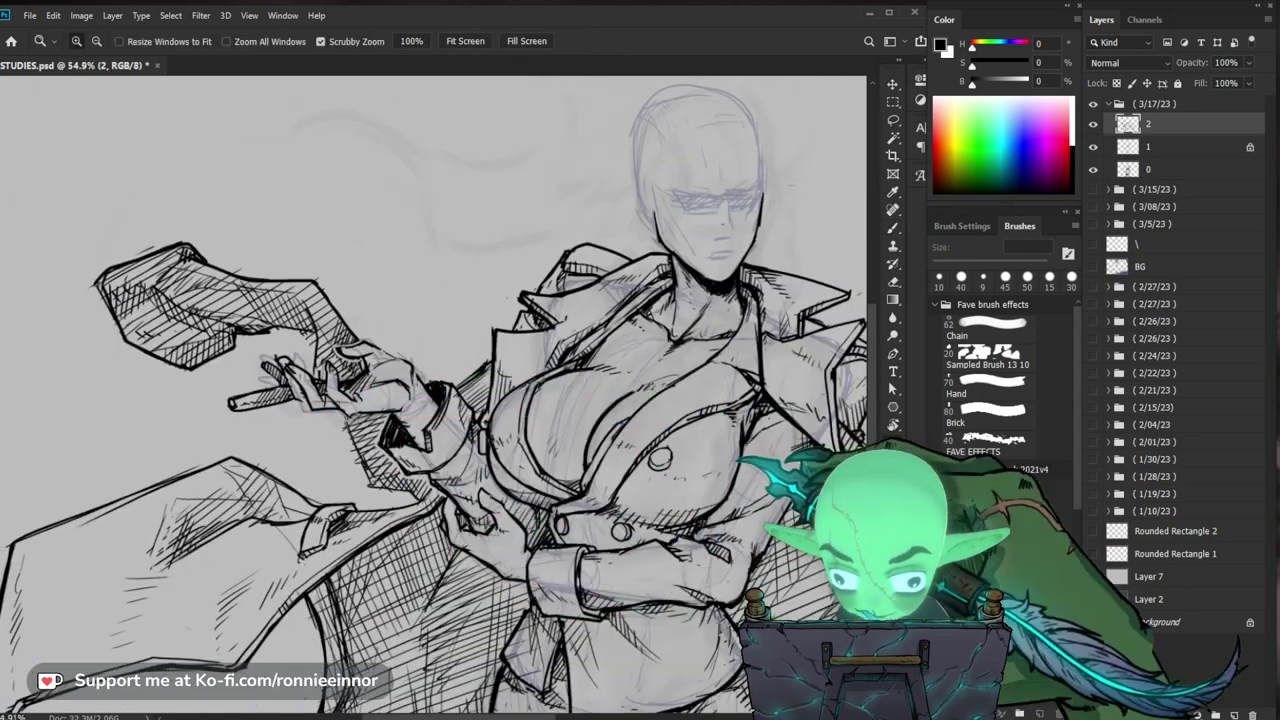
scroll(430, 400, "up", 1)
scroll(330, 300, "up", 2)
key("b")
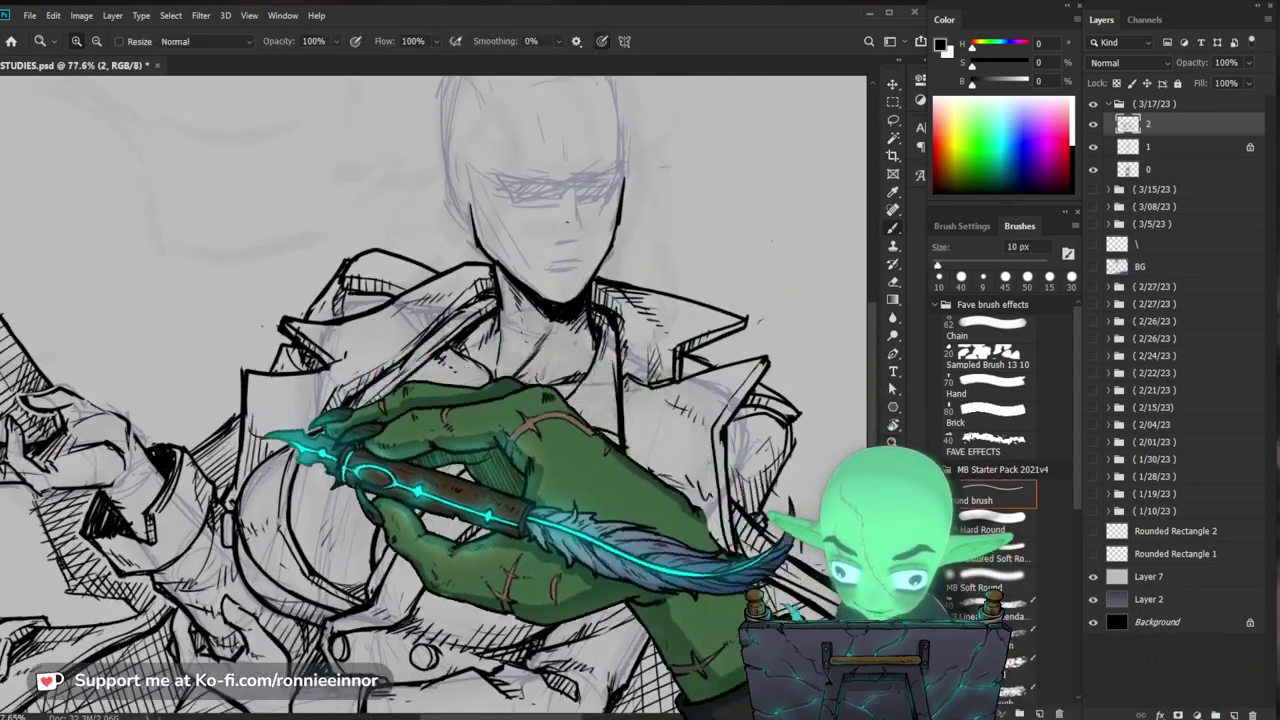
left_click_drag(348, 533, 361, 471)
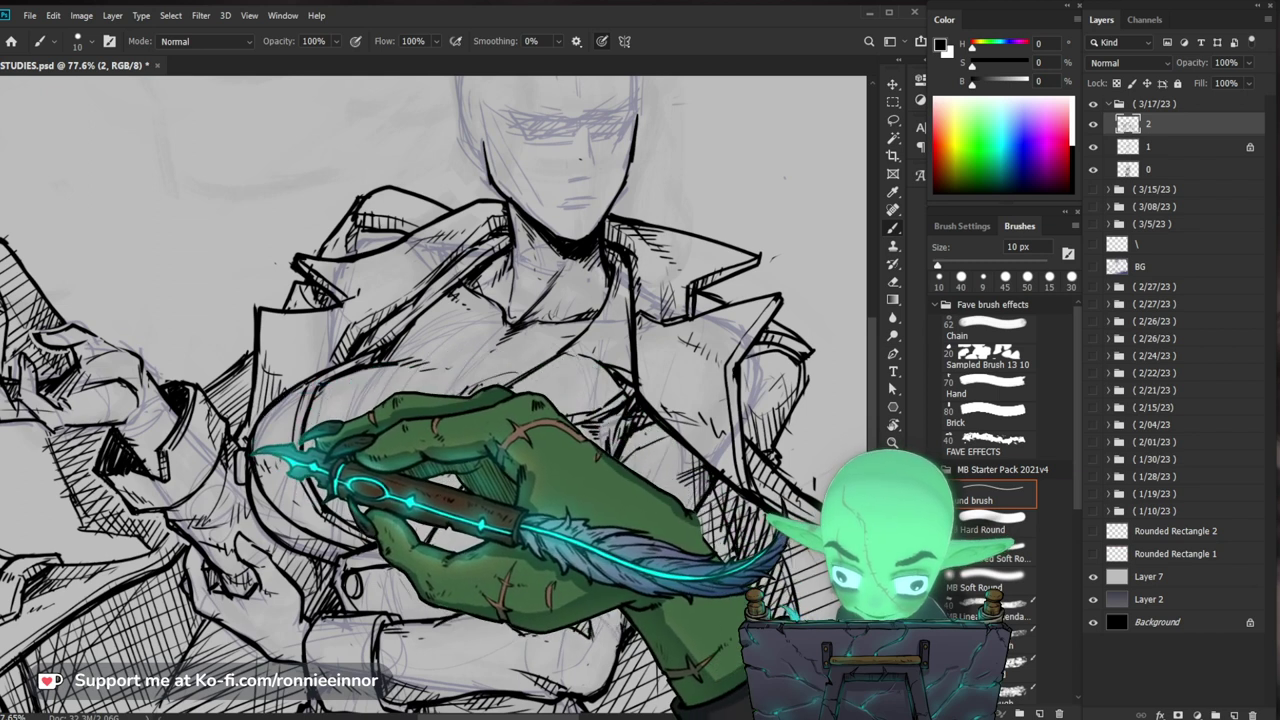
Step: Touch up the ink around the lower jacket buttons and the hand tucked beneath the chest
key("z")
scroll(350, 500, "down", 1)
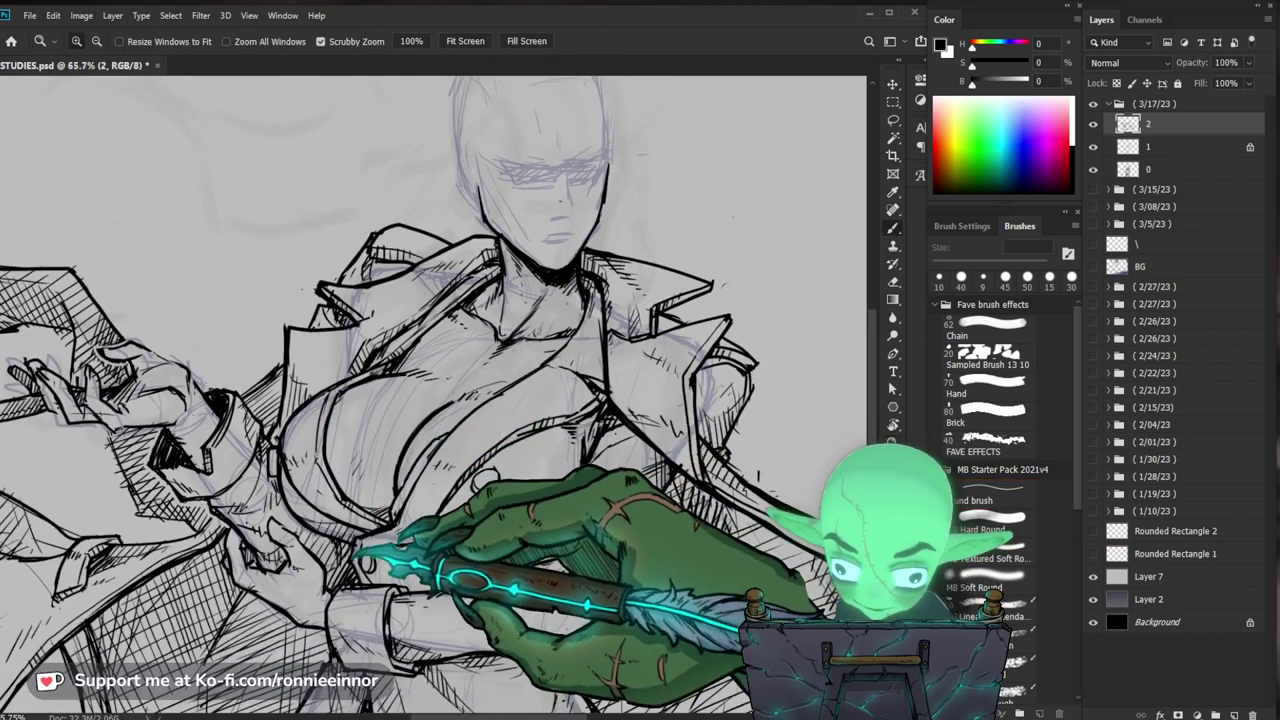
key("b")
scroll(430, 400, "down", 1)
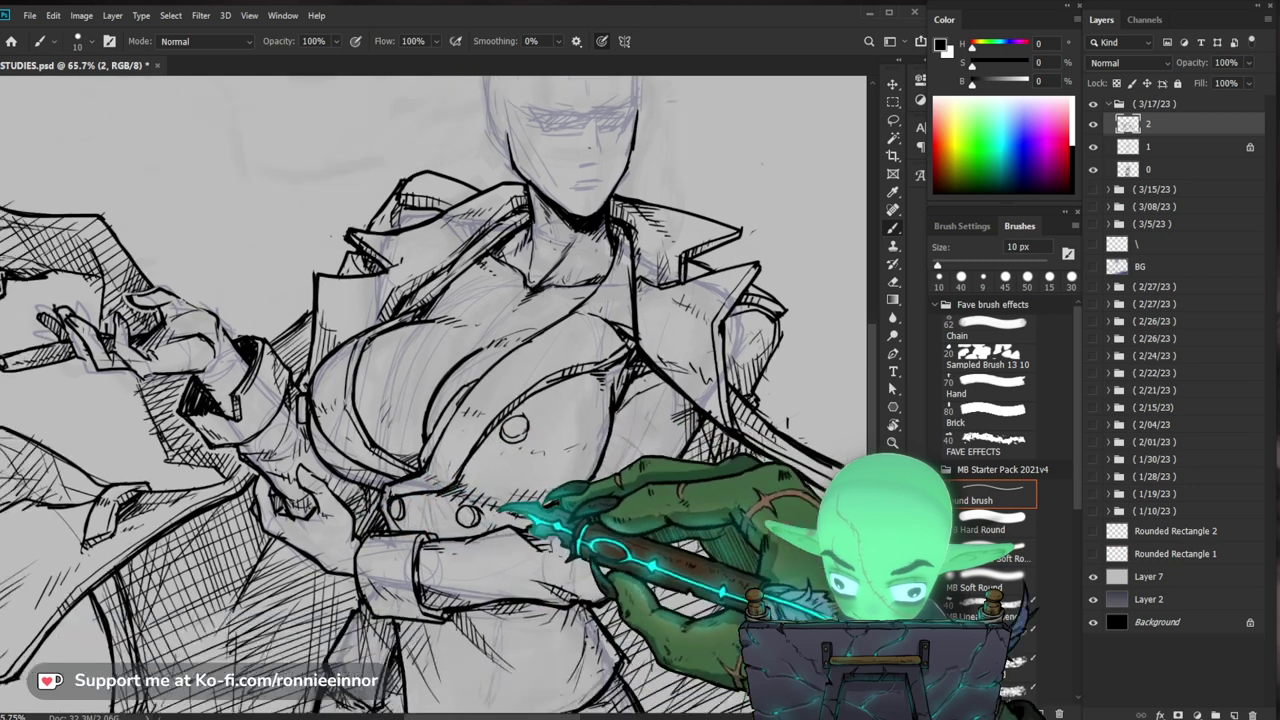
left_click_drag(500, 508, 546, 448)
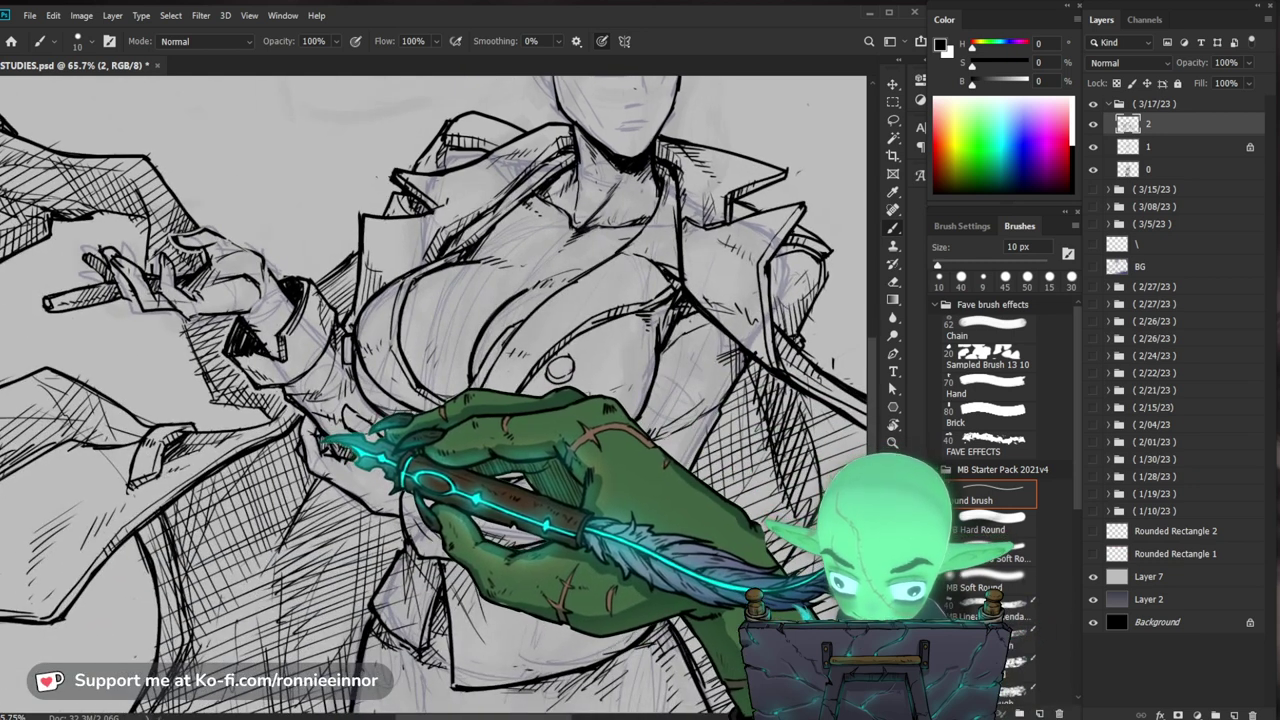
Step: Touch up the folds and hatching where the billowing coat flap meets the lining below the raised arm
key("z")
left_click_drag(602, 424, 522, 430)
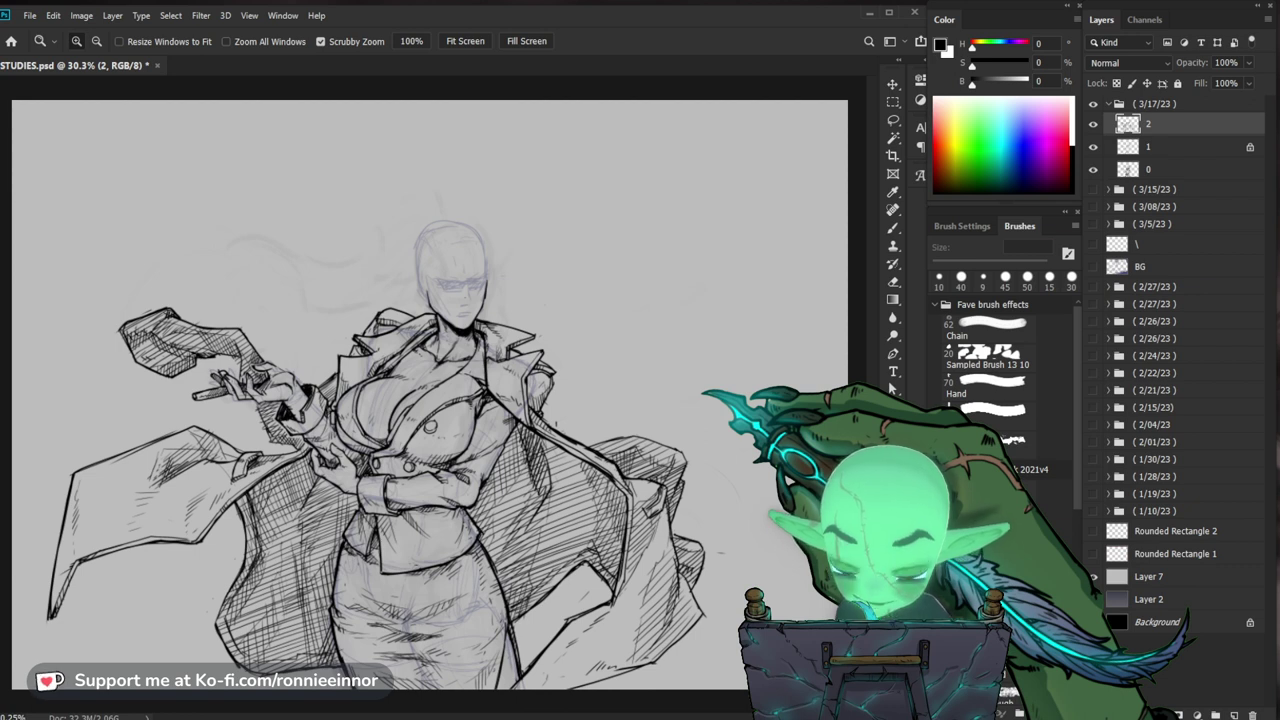
left_click(233, 440)
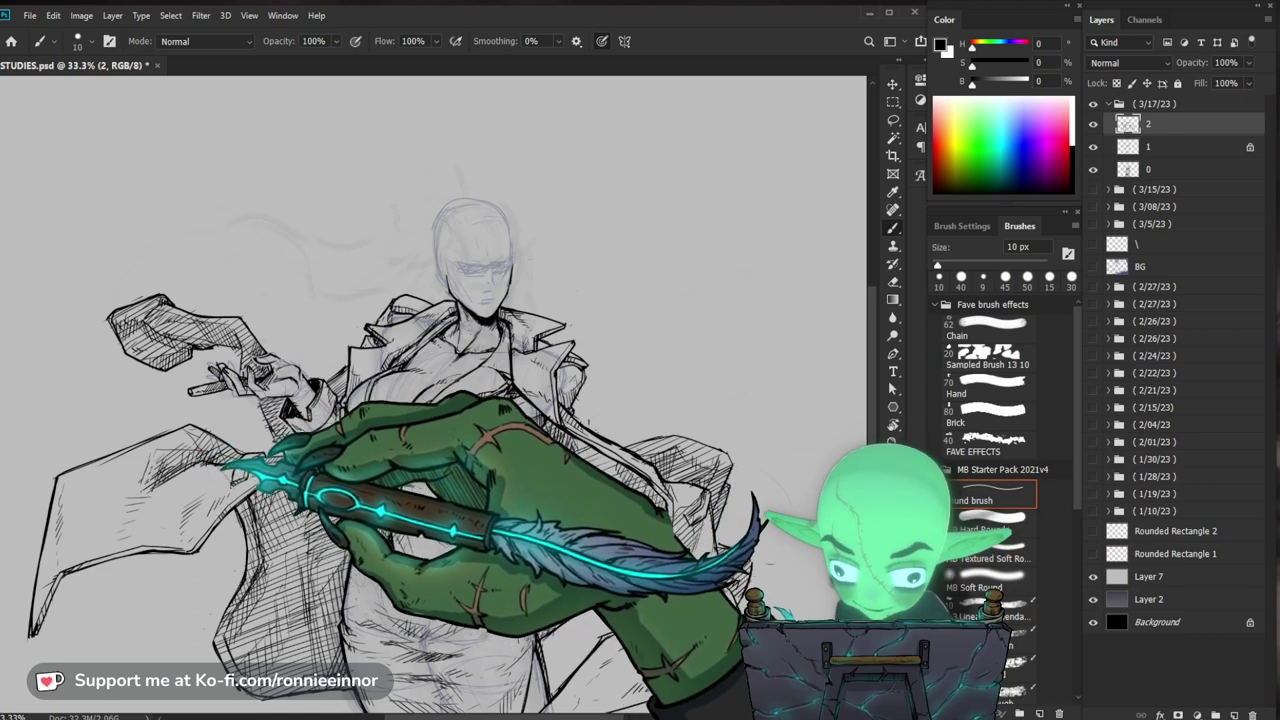
key("z")
mouse_move(434, 408)
left_mouse_down()
mouse_move(345, 408)
mouse_move(443, 423)
left_mouse_up()
key("b")
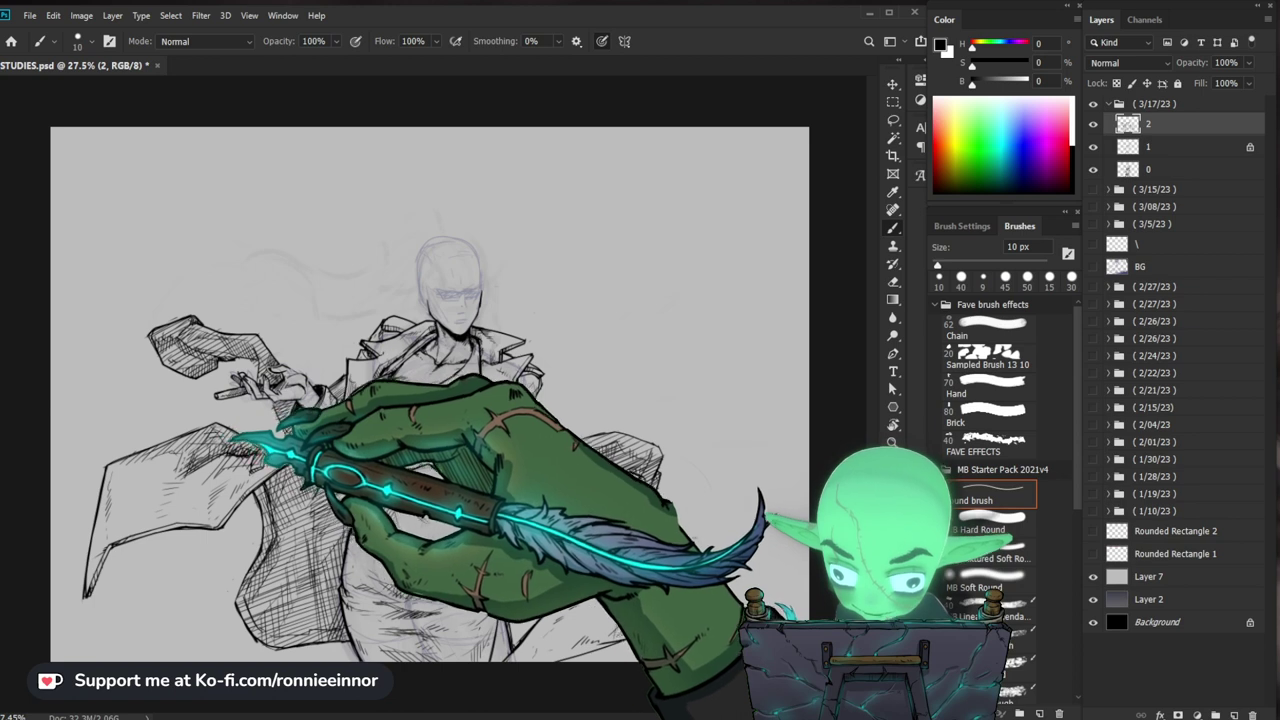
key("ctrl+0")
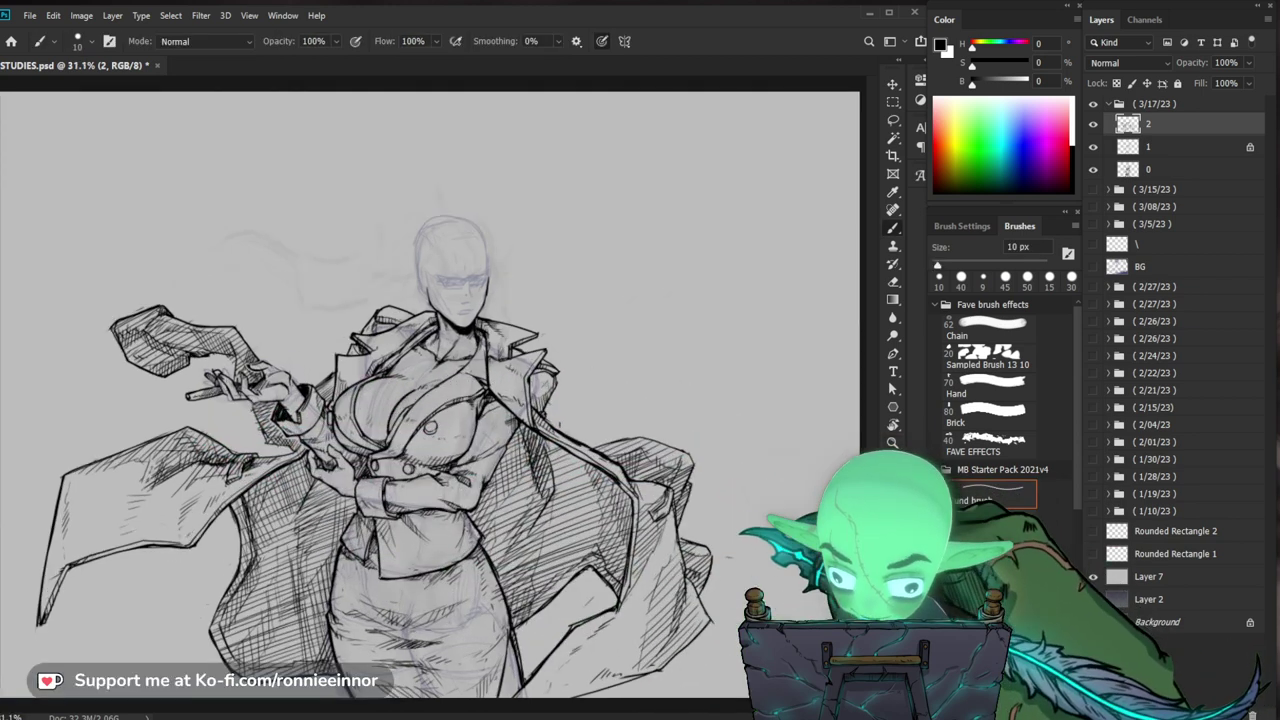
Step: Clean up and re-ink the upper sleeve where it meets the chest and the coat's edge, using the eraser and 10 px brush
scroll(430, 400, "down", 1)
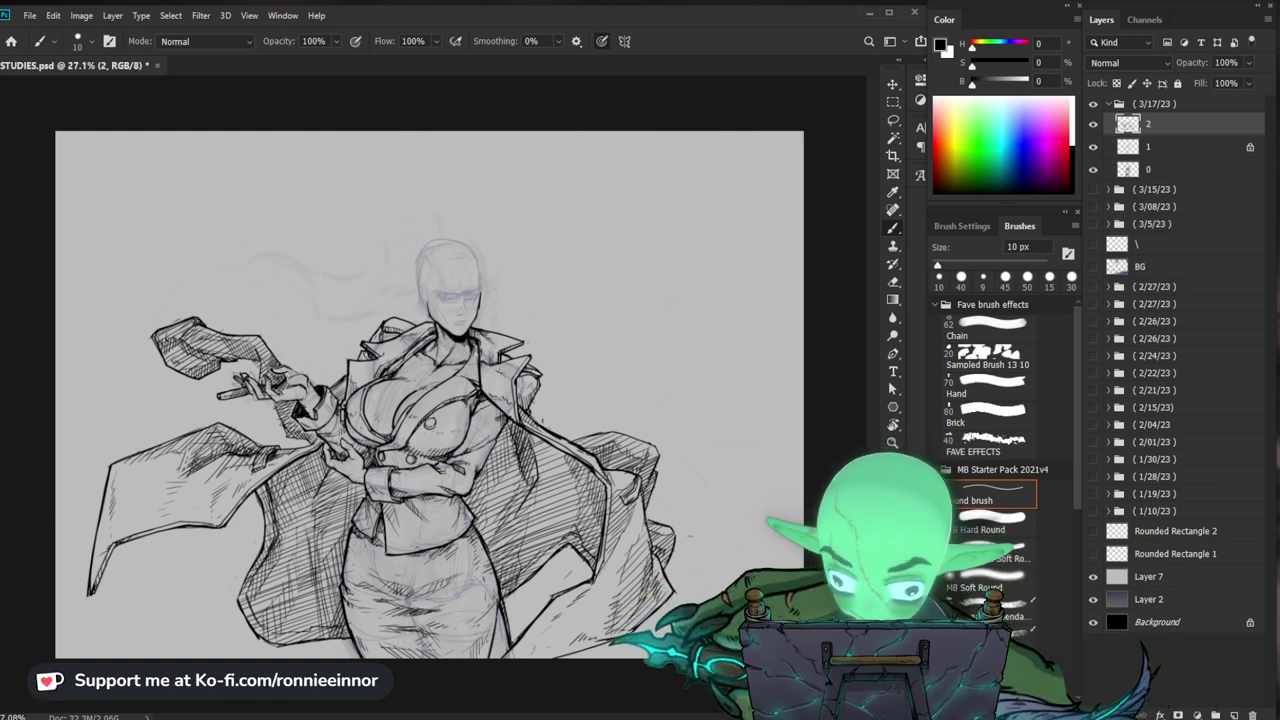
key("ctrl+minus")
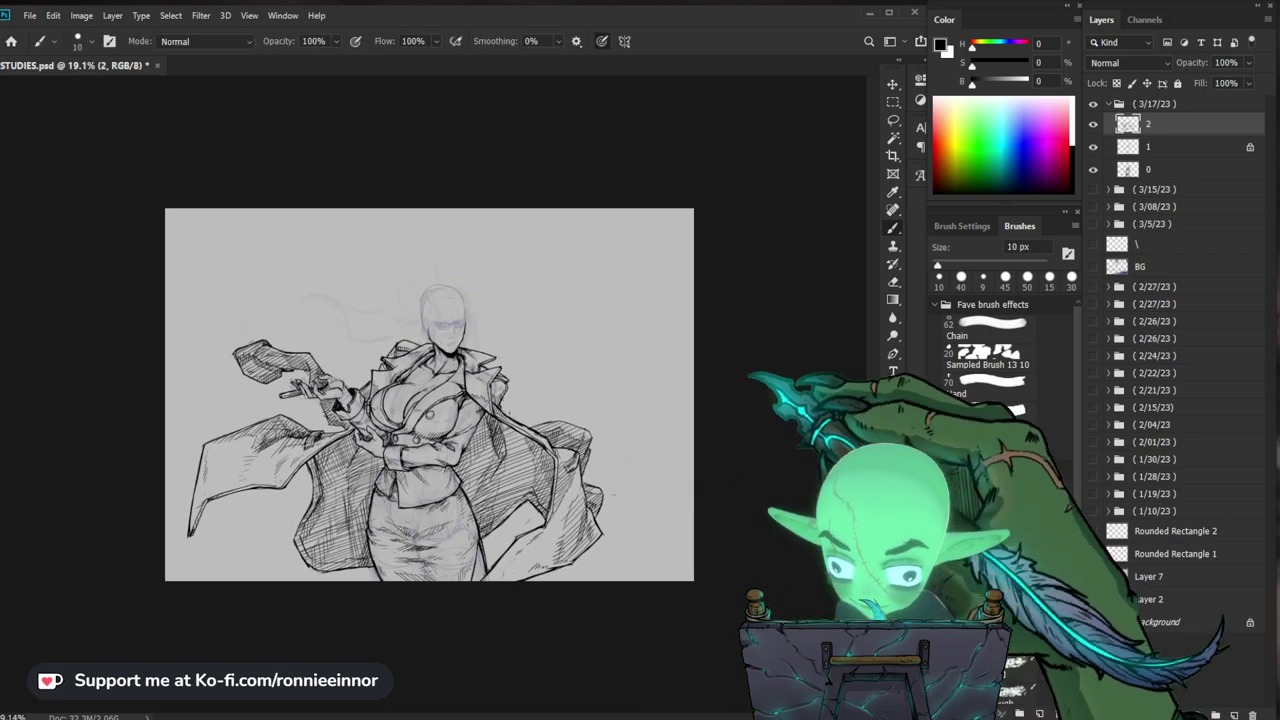
left_click_drag(482, 398, 574, 400)
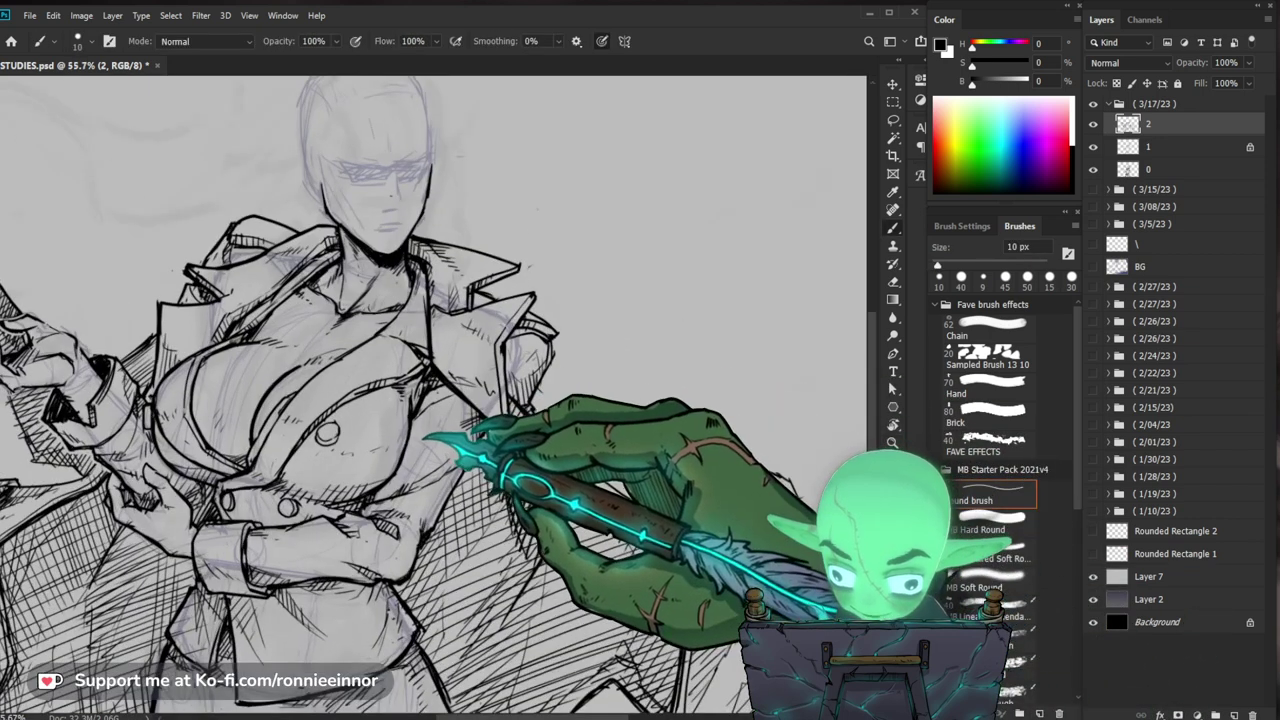
key("e")
key("b")
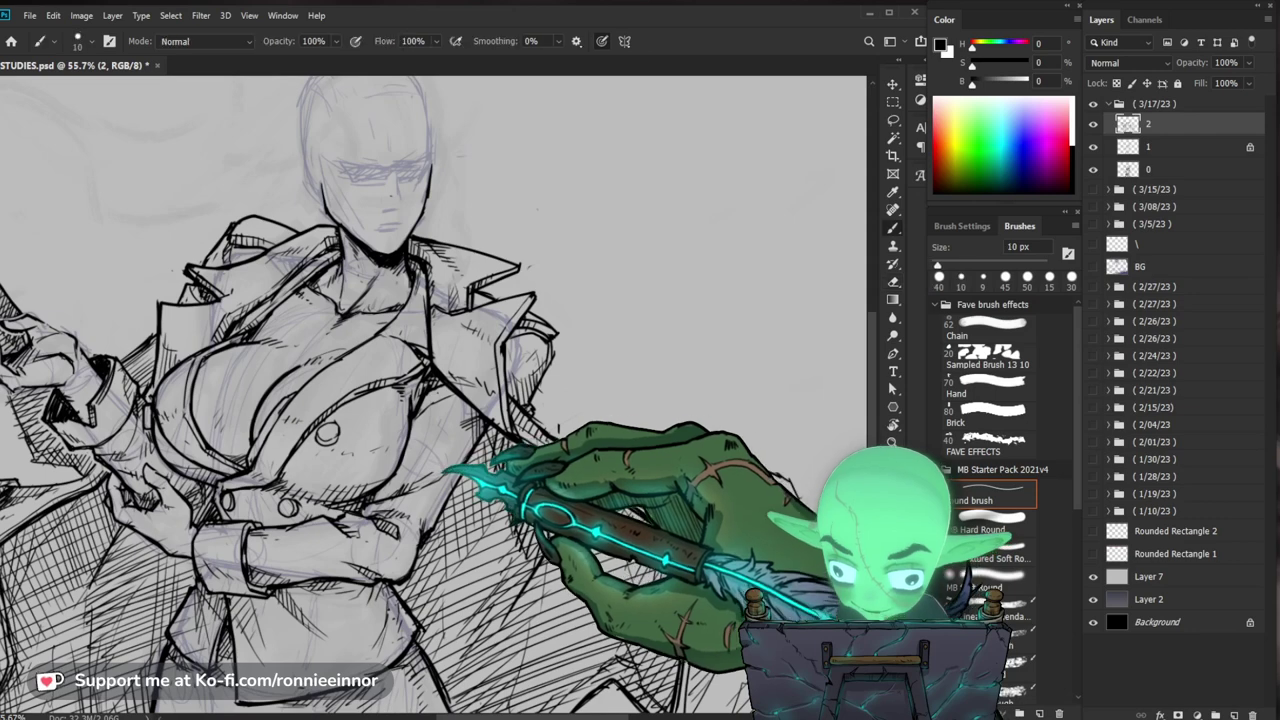
left_click_drag(605, 436, 685, 367)
Step: Touch up the chest contour and shading beside the upper jacket button with the eraser and 10 px brush
scroll(415, 365, "up", 3)
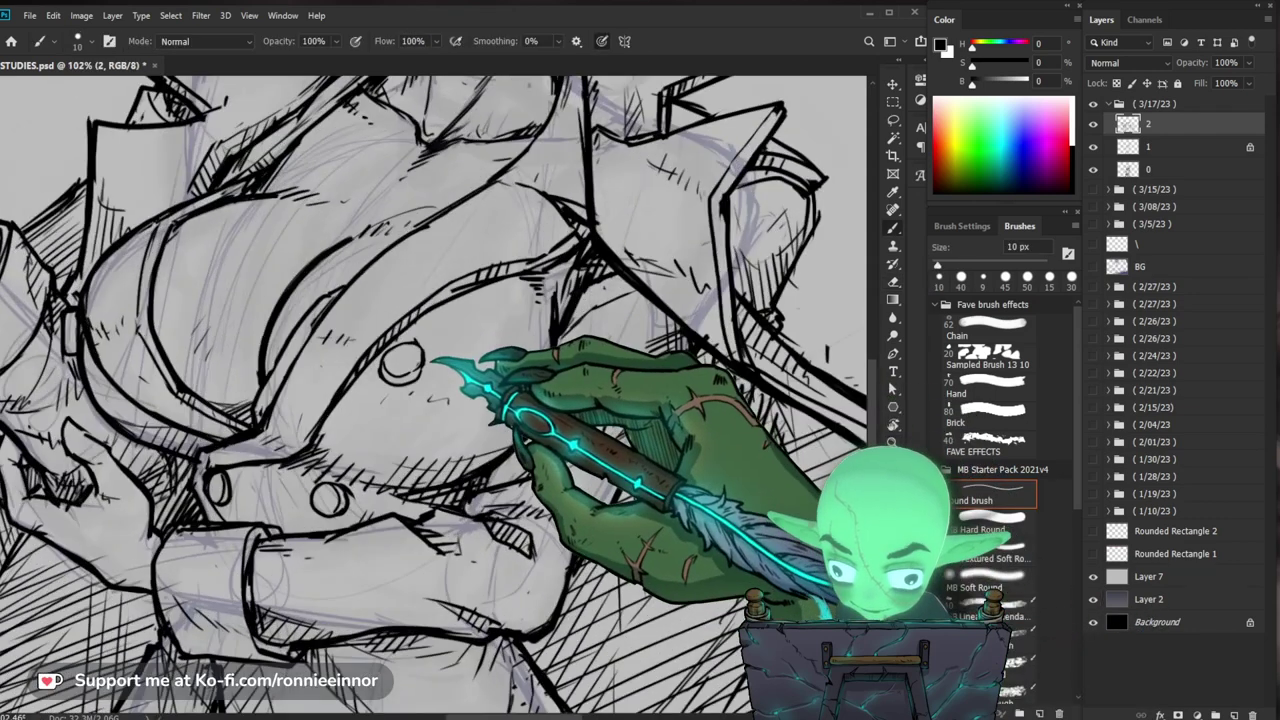
key("e")
key("b")
mouse_move(510, 334)
left_mouse_down()
mouse_move(651, 349)
mouse_move(630, 345)
left_mouse_up()
left_click_drag(736, 390, 644, 480)
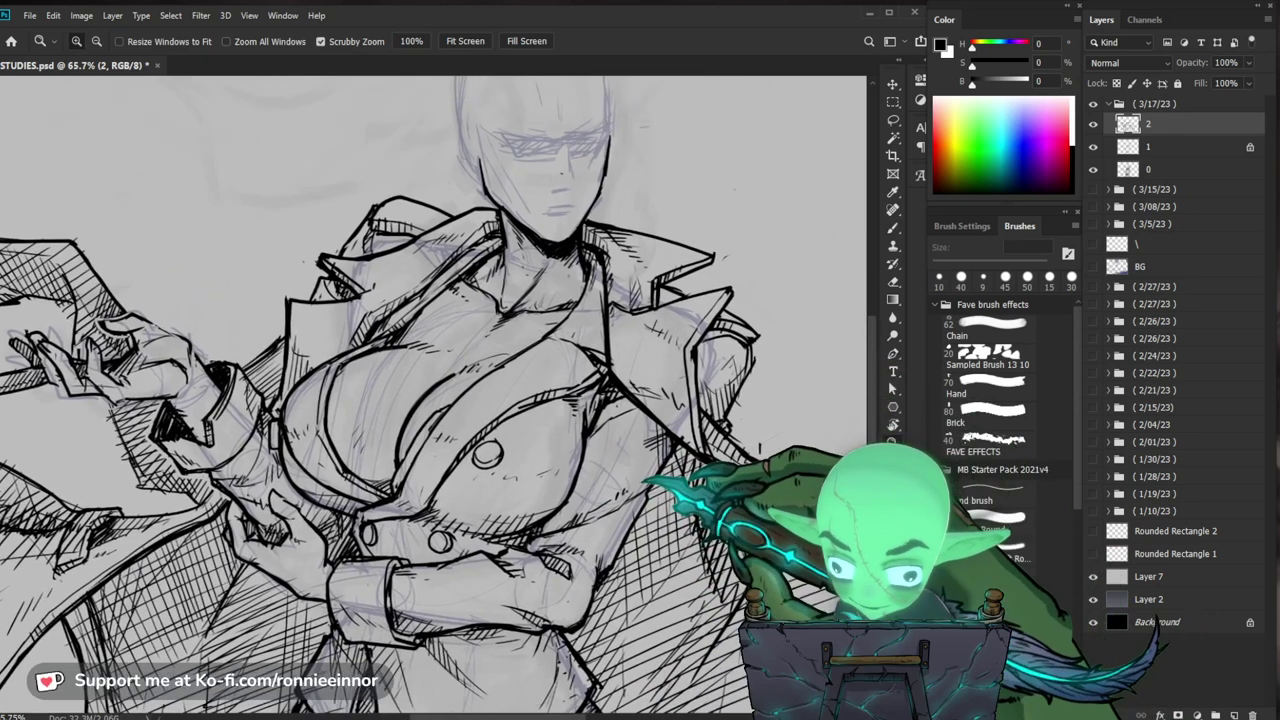
key("b")
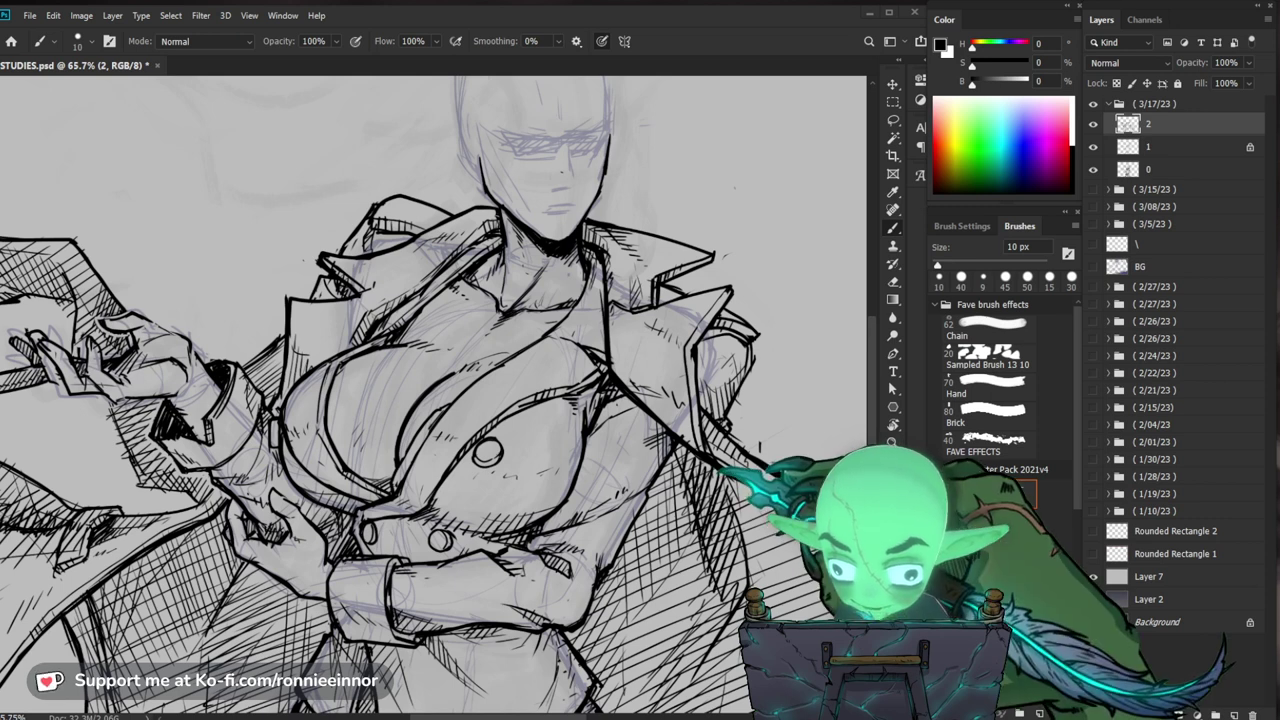
Step: Refine the raised hand's fingers and palm lines behind the cigarette with the 40 px eraser and 10 px brush
left_click_drag(690, 340, 600, 345)
left_click_drag(570, 440, 604, 260)
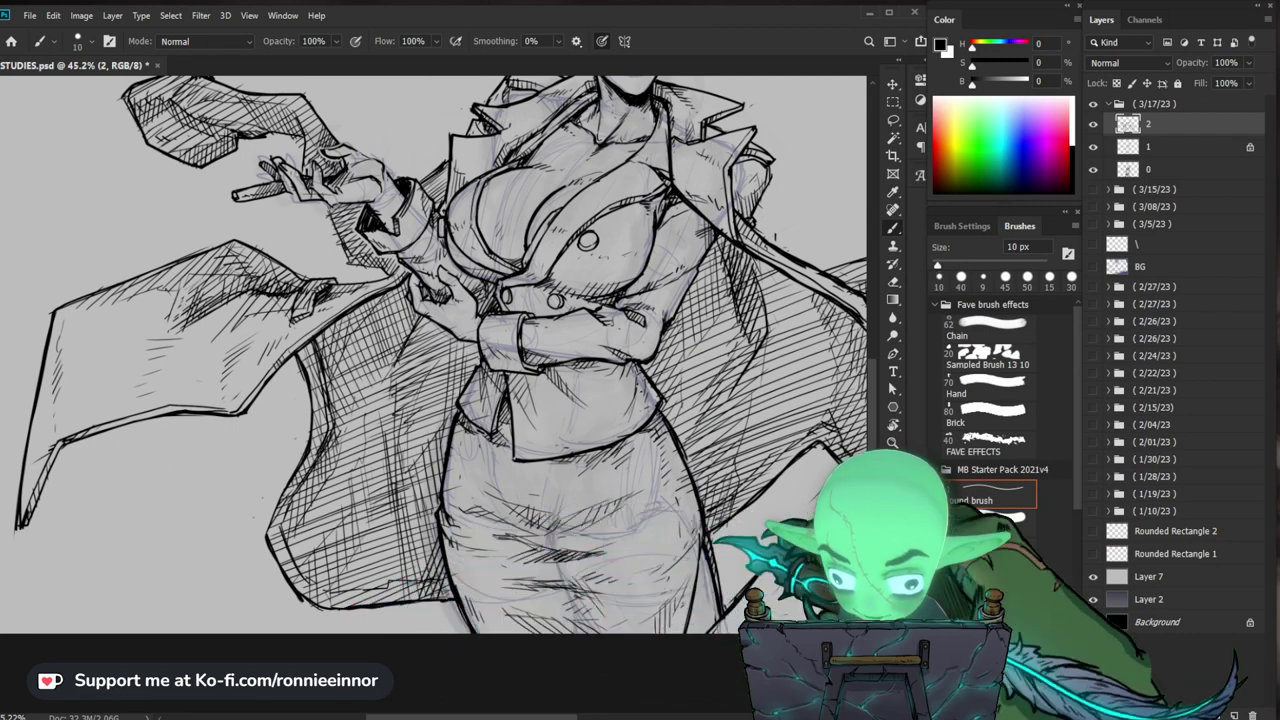
left_click_drag(520, 340, 474, 358)
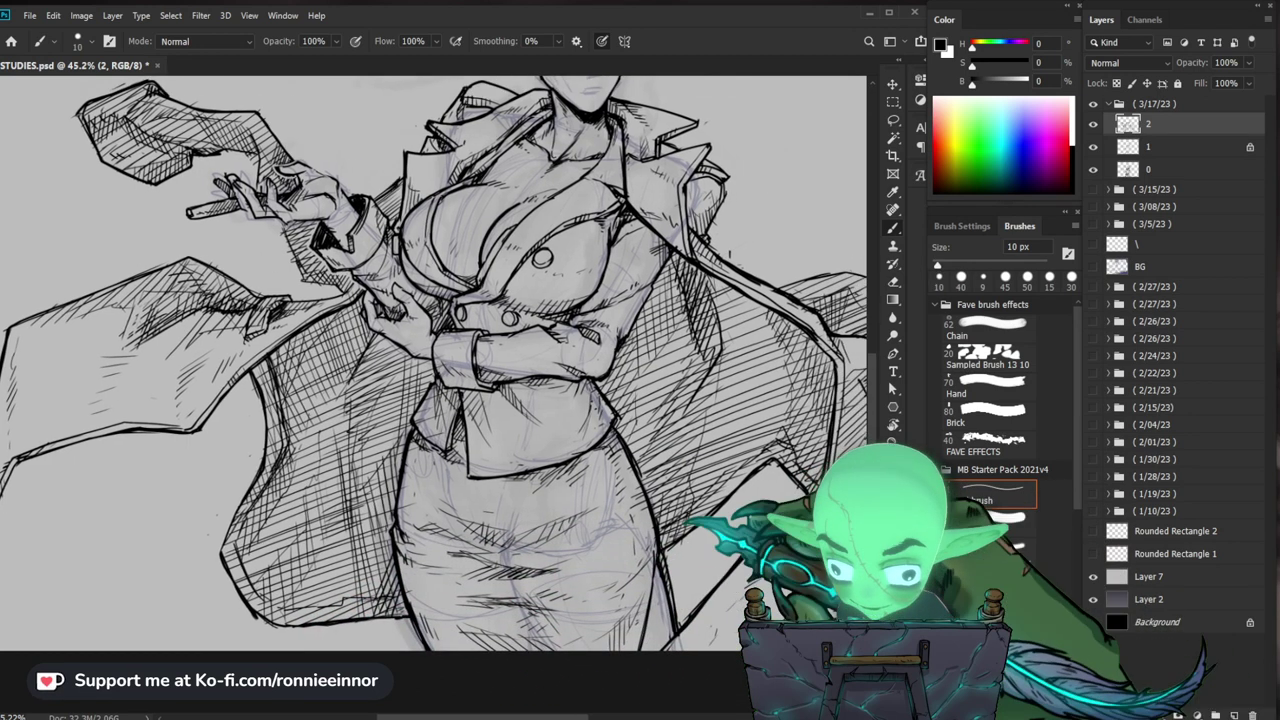
key("z")
left_click_drag(800, 472, 745, 465)
left_click_drag(434, 263, 458, 278)
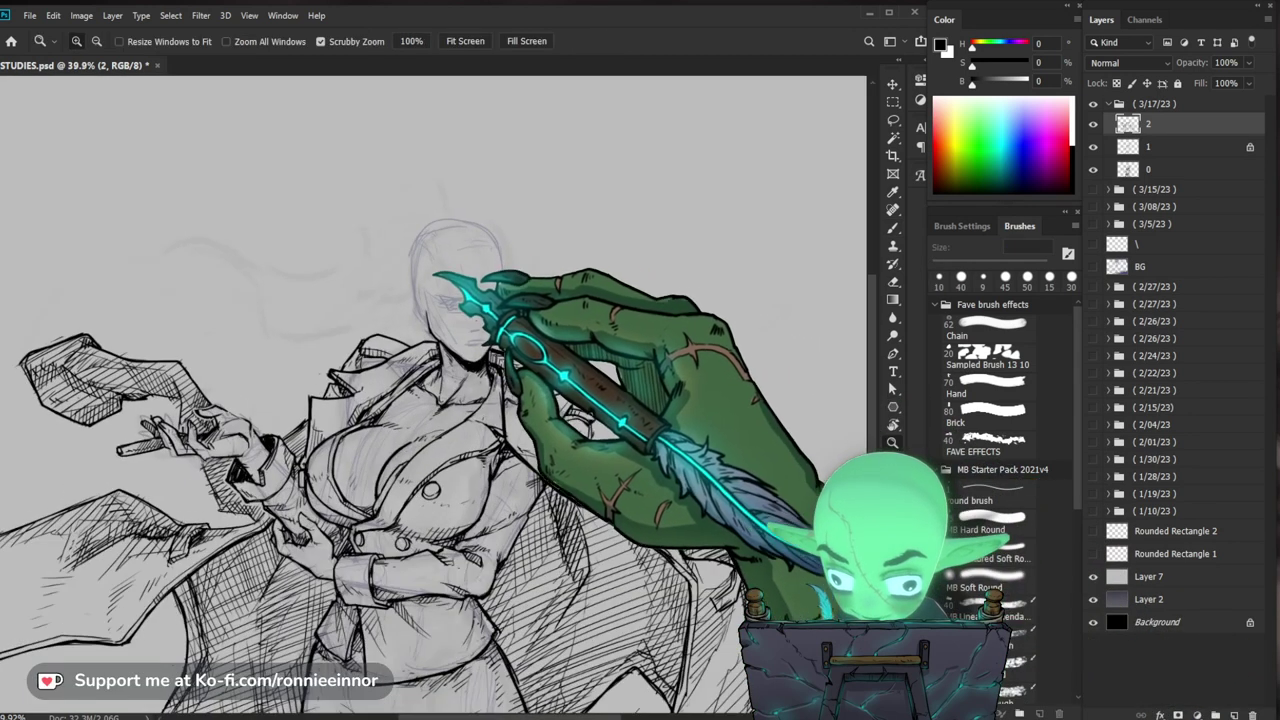
left_click_drag(150, 445, 250, 445)
key("b")
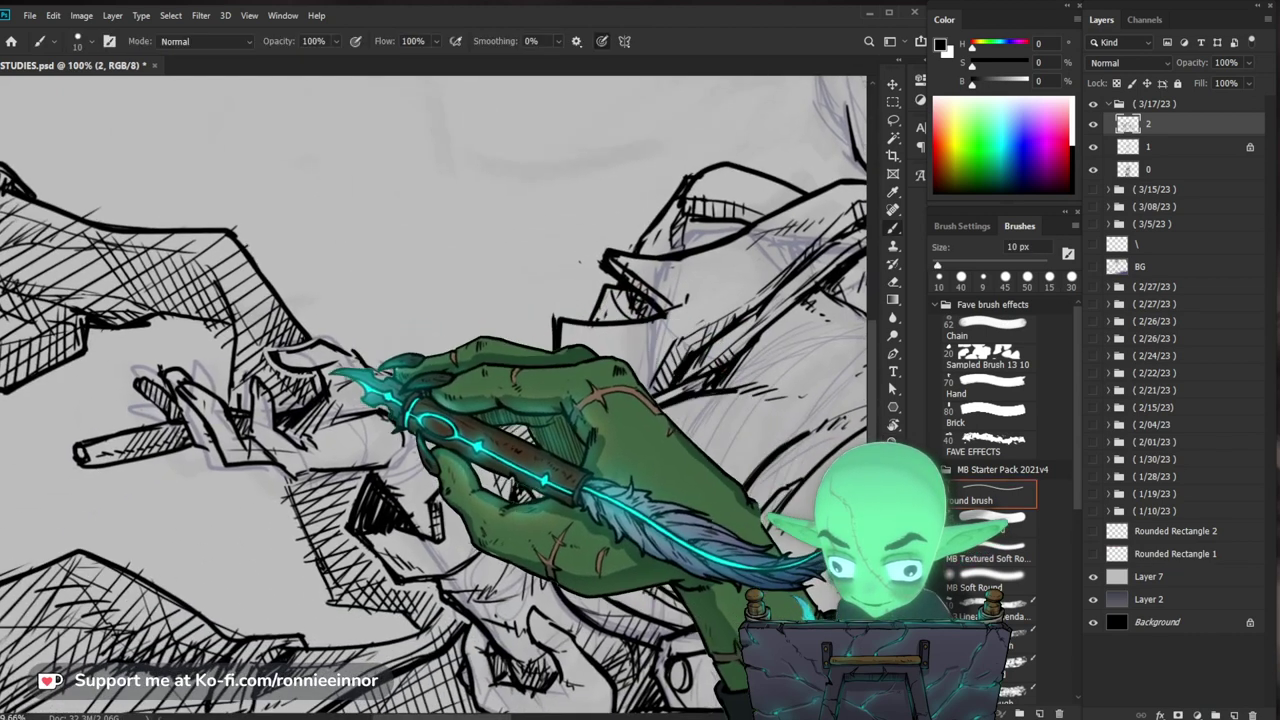
key("e")
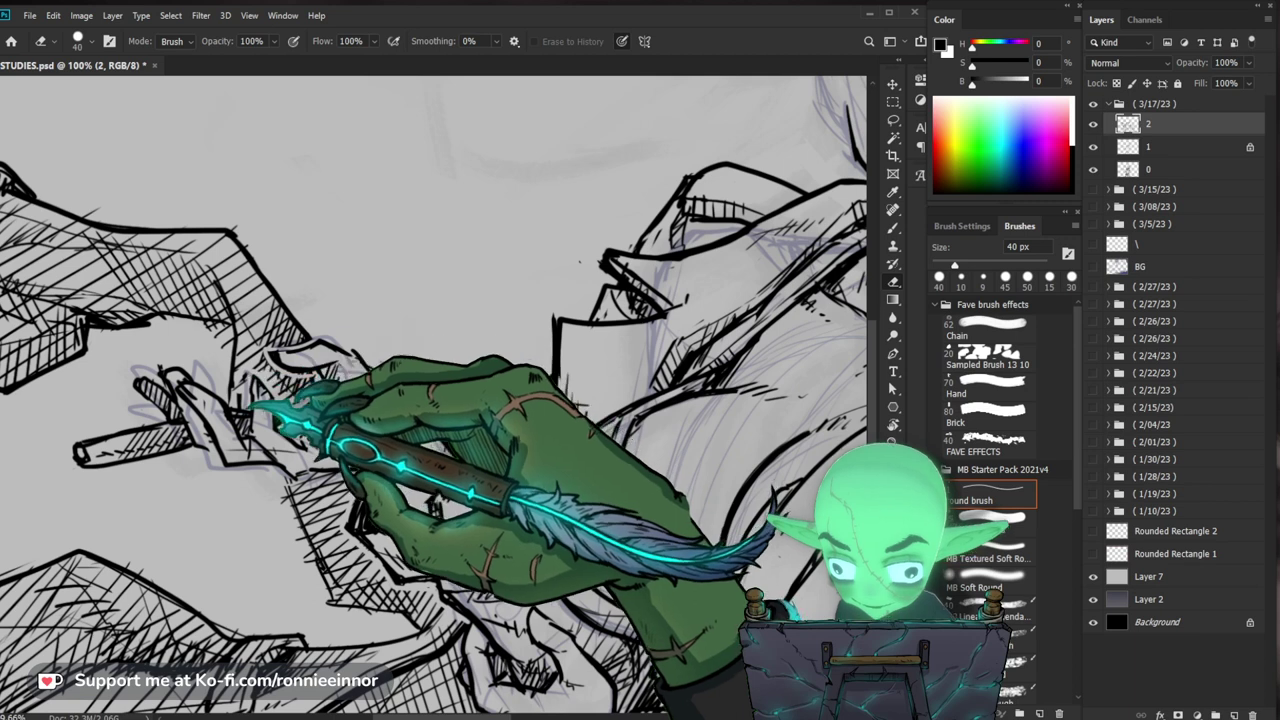
key("b")
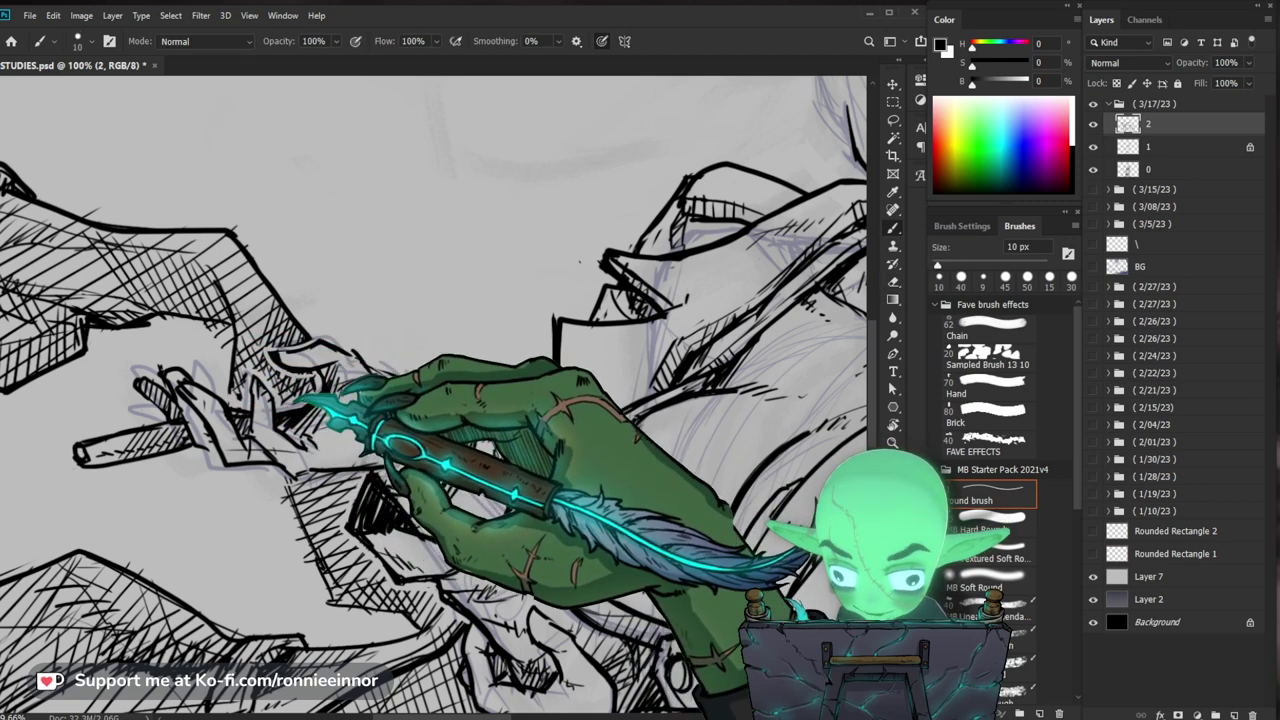
left_click_drag(298, 400, 512, 387)
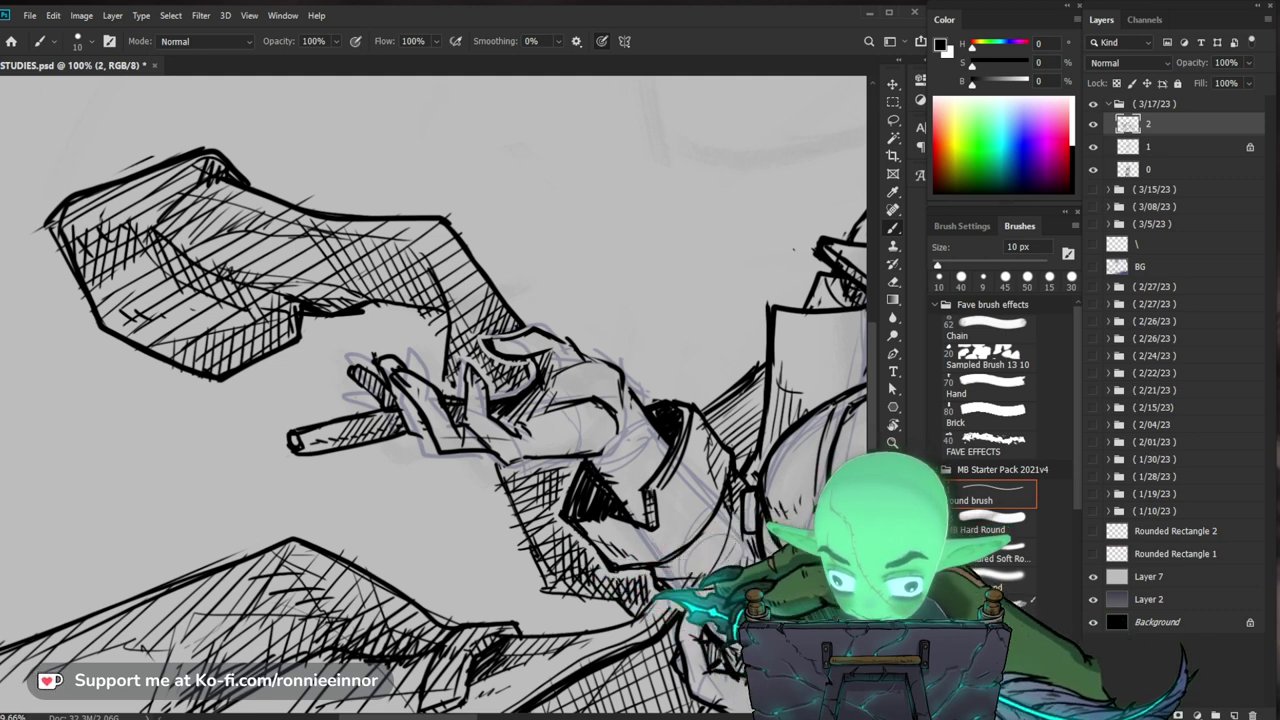
Step: Ink the shadow beneath the coat collar's notch above the raised arm, cleaning the lapel edge with a 10 px eraser
key("z")
left_click_drag(700, 508, 648, 513)
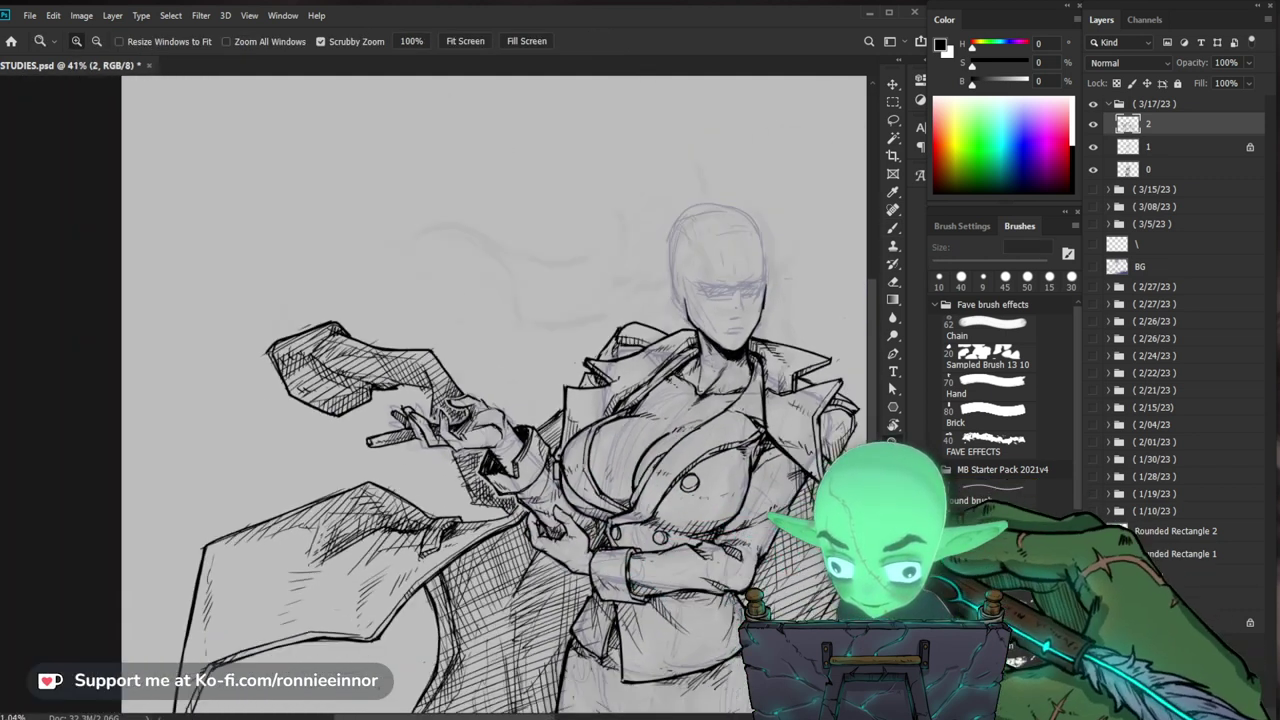
left_click_drag(555, 415, 635, 414)
key("b")
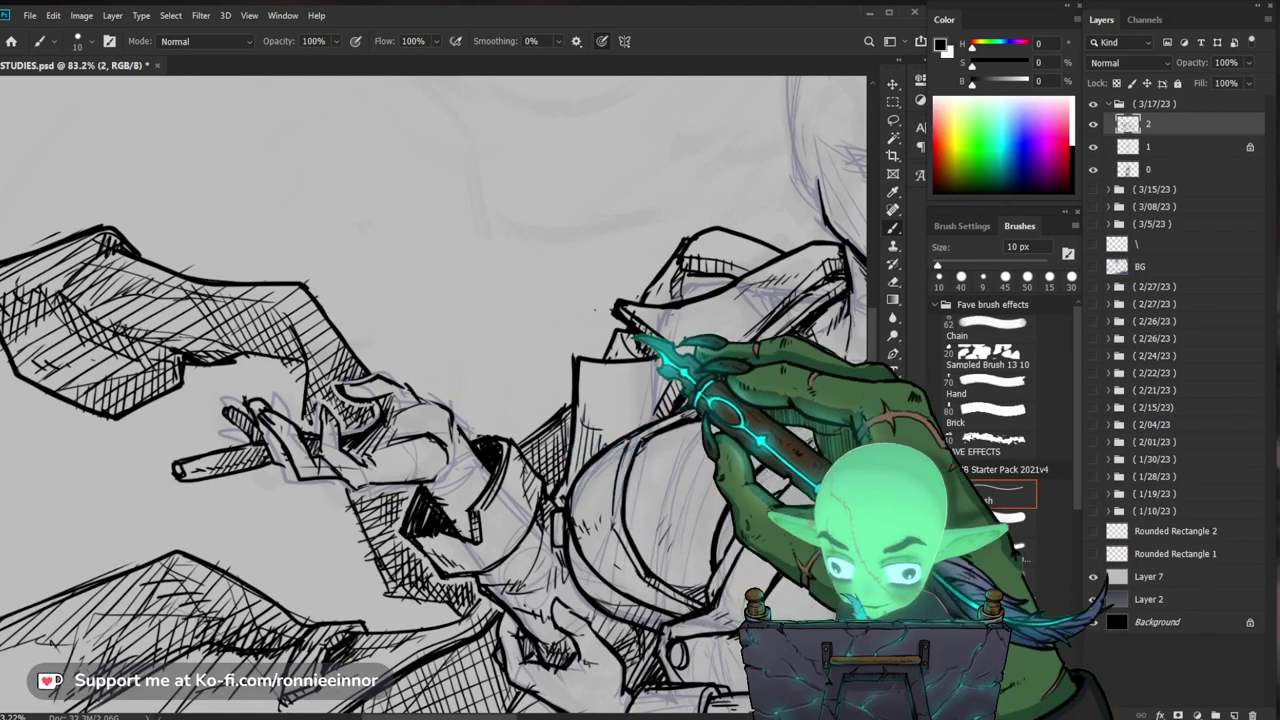
key("e")
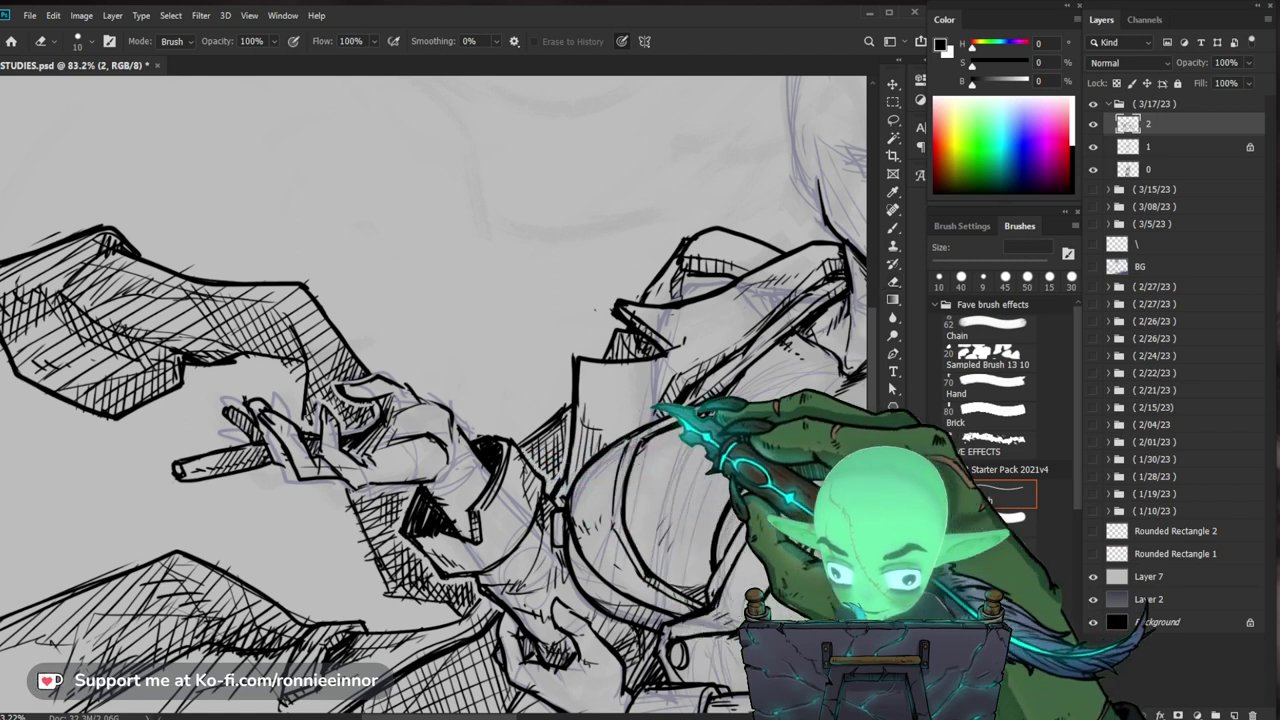
left_click_drag(655, 405, 595, 410)
left_click_drag(700, 491, 657, 457)
Step: Touch up the outlines of the tucked hand and the folded arm's cuff with the 10 px eraser and brush
left_click_drag(490, 472, 515, 480)
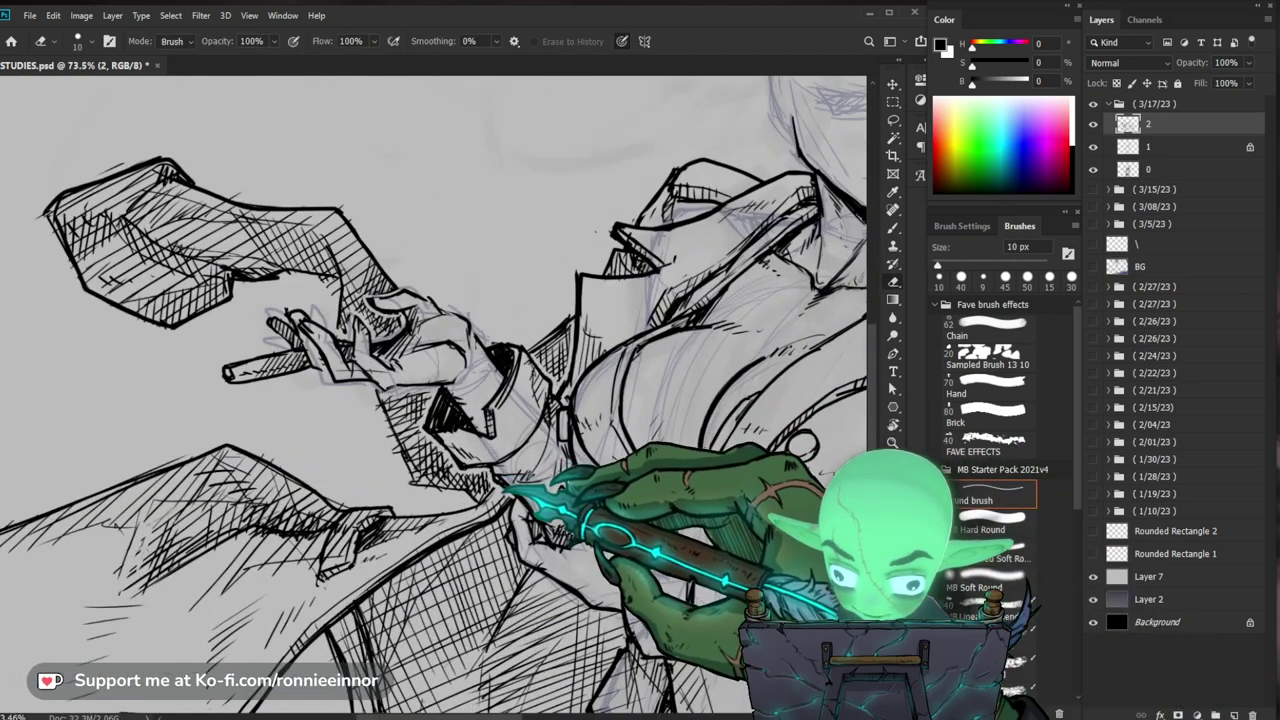
left_click_drag(655, 563, 630, 508)
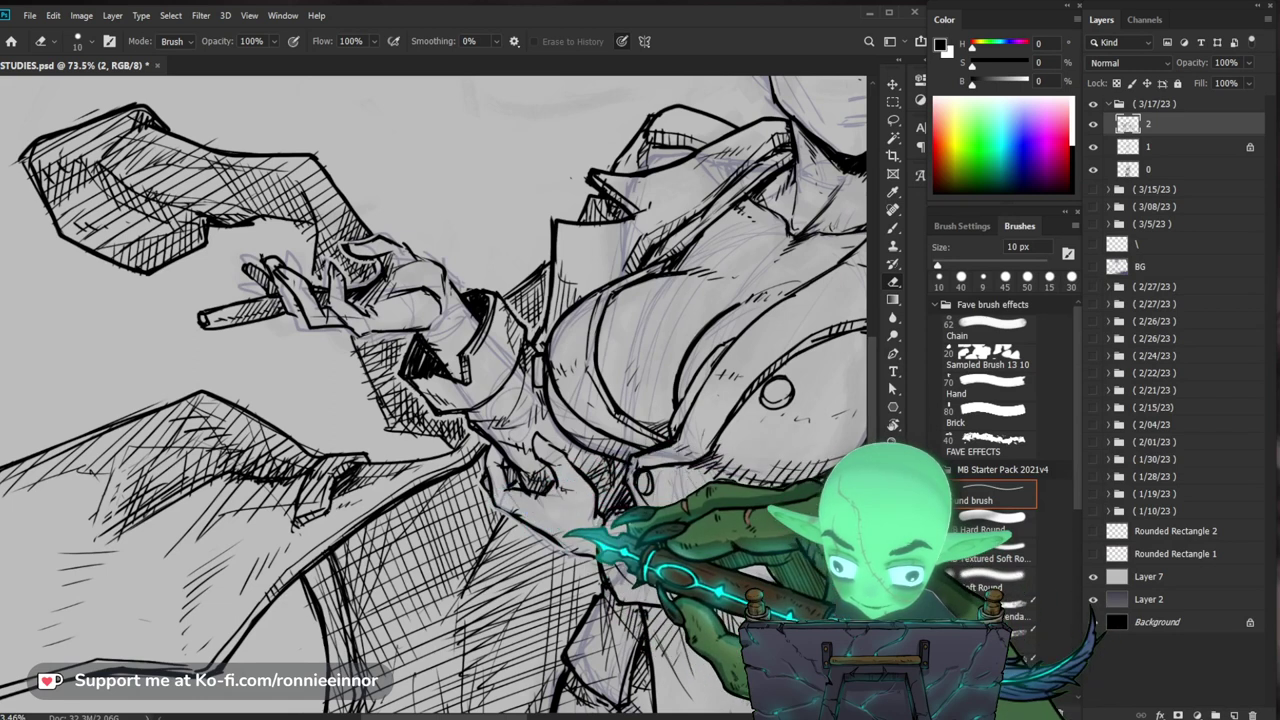
key("b")
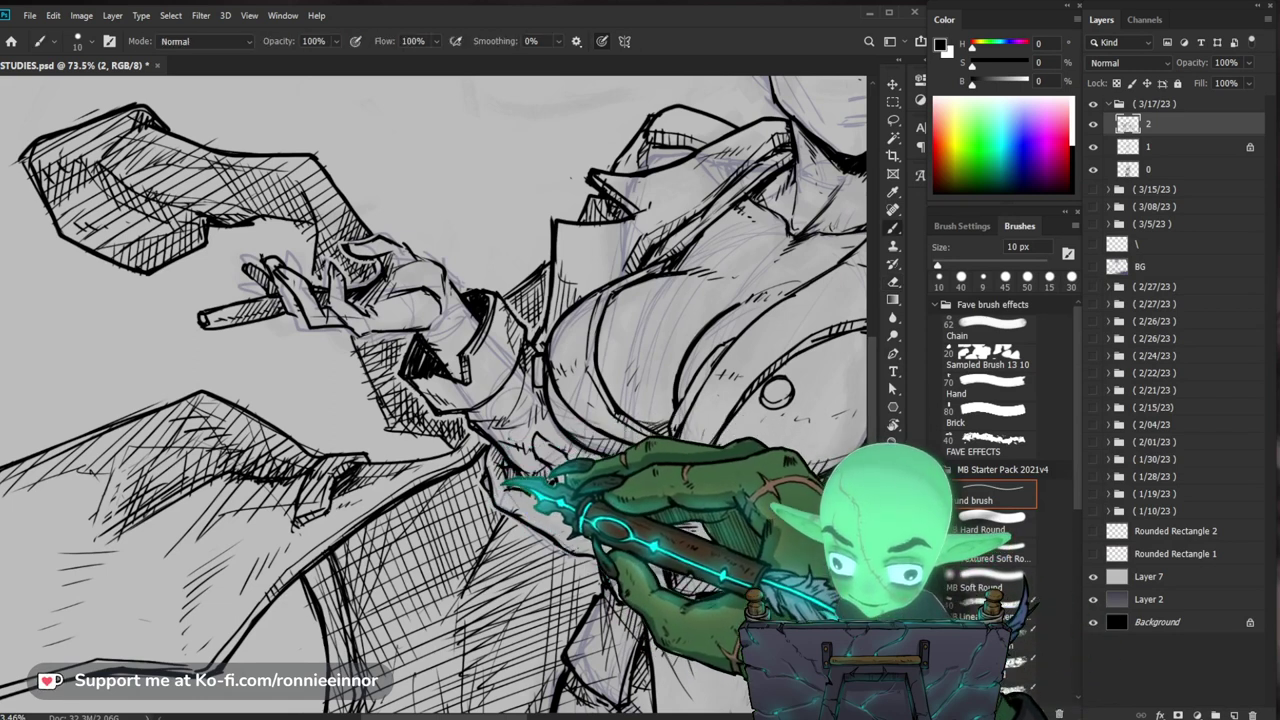
key("ctrl+0")
left_click_drag(355, 480, 549, 387, "ctrl")
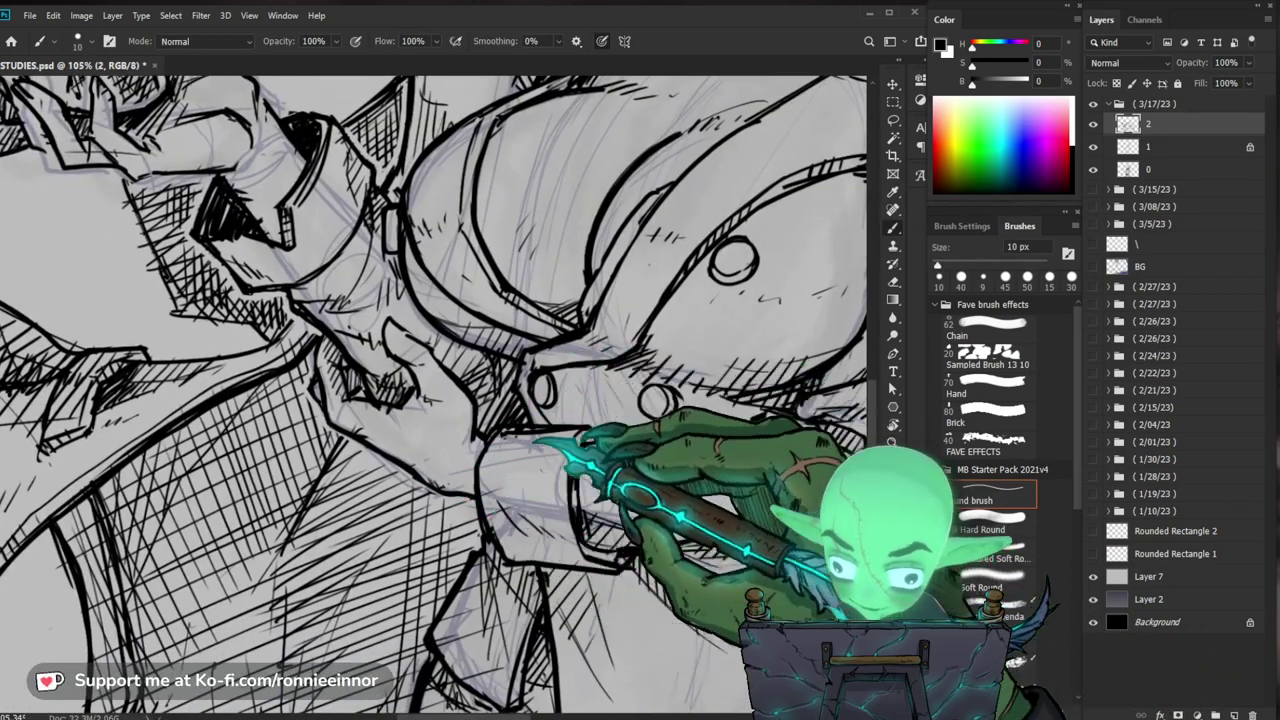
left_click_drag(488, 481, 526, 483)
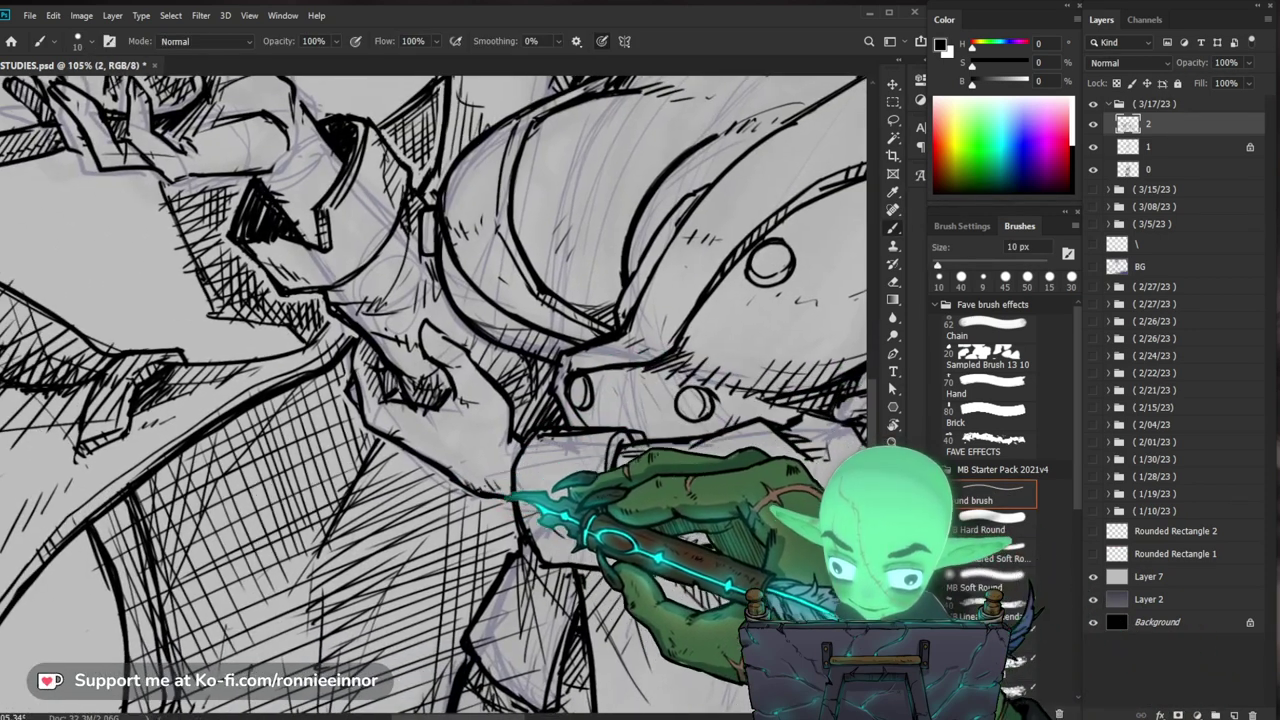
left_click_drag(602, 442, 588, 470)
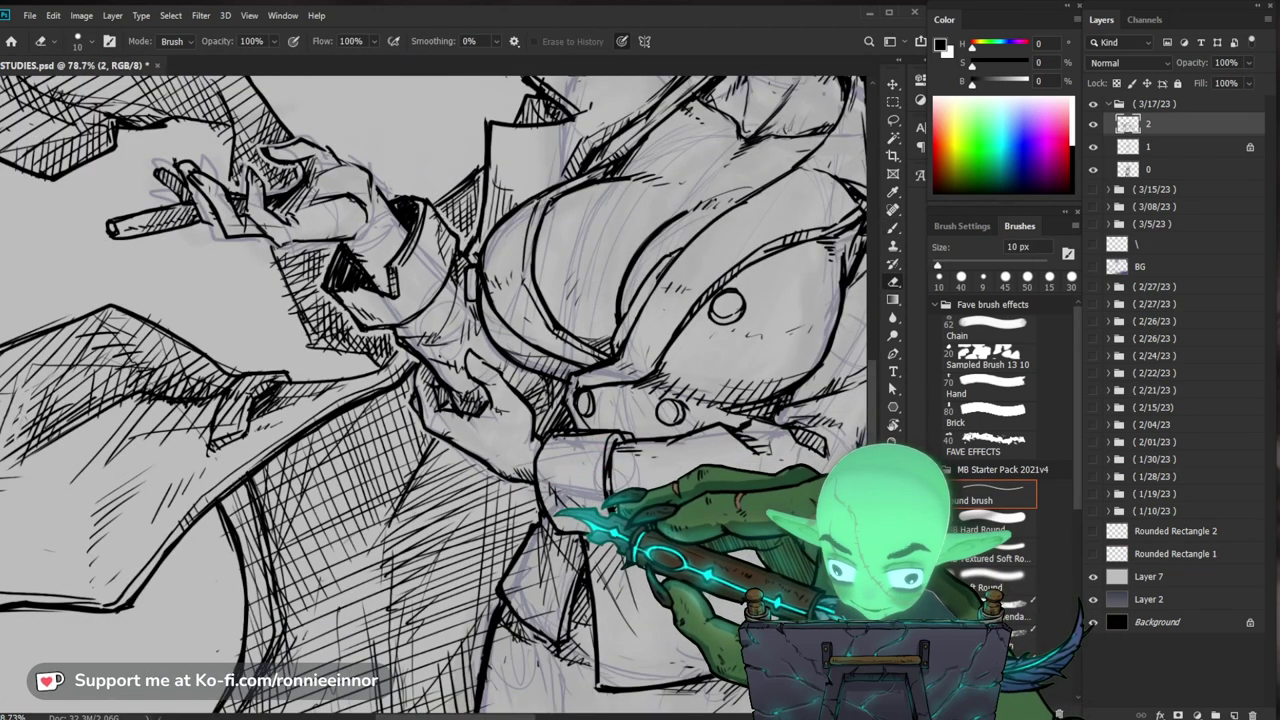
Step: Clean up and re-ink the area between the folded arm's cuff, the jacket waist and the coat lining
left_click_drag(565, 533, 582, 446)
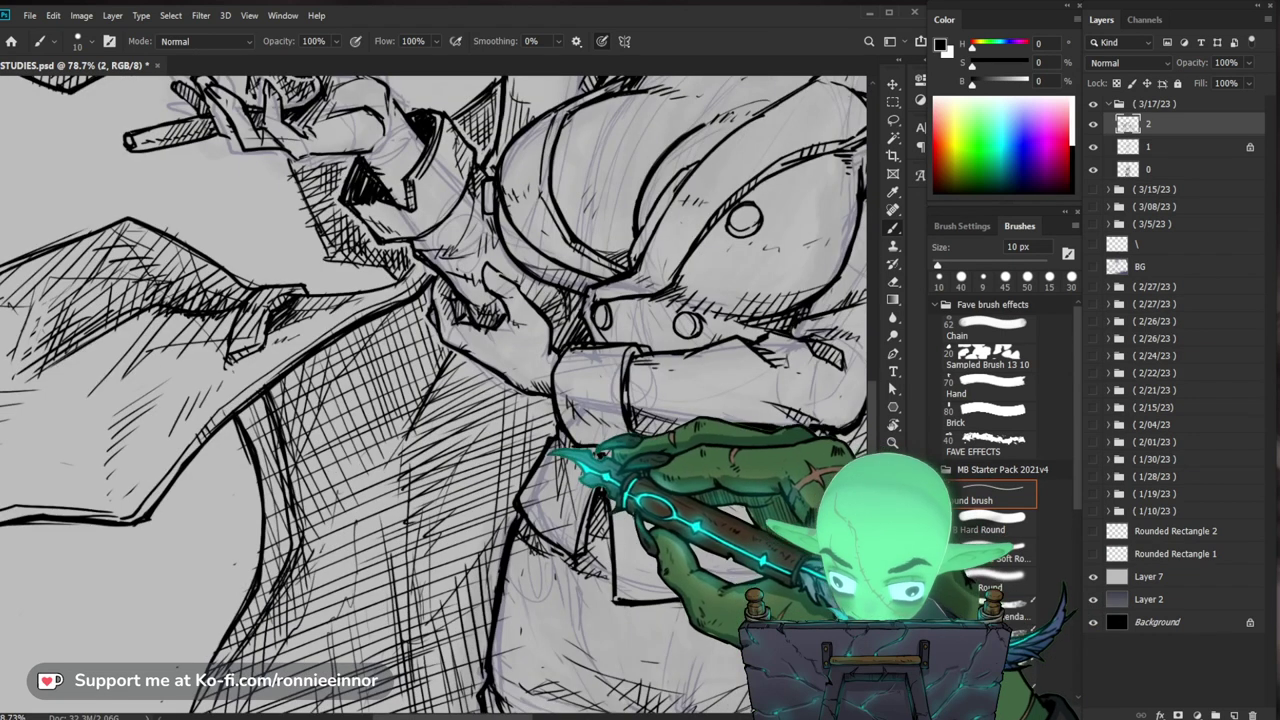
key("e")
left_click_drag(503, 578, 660, 373)
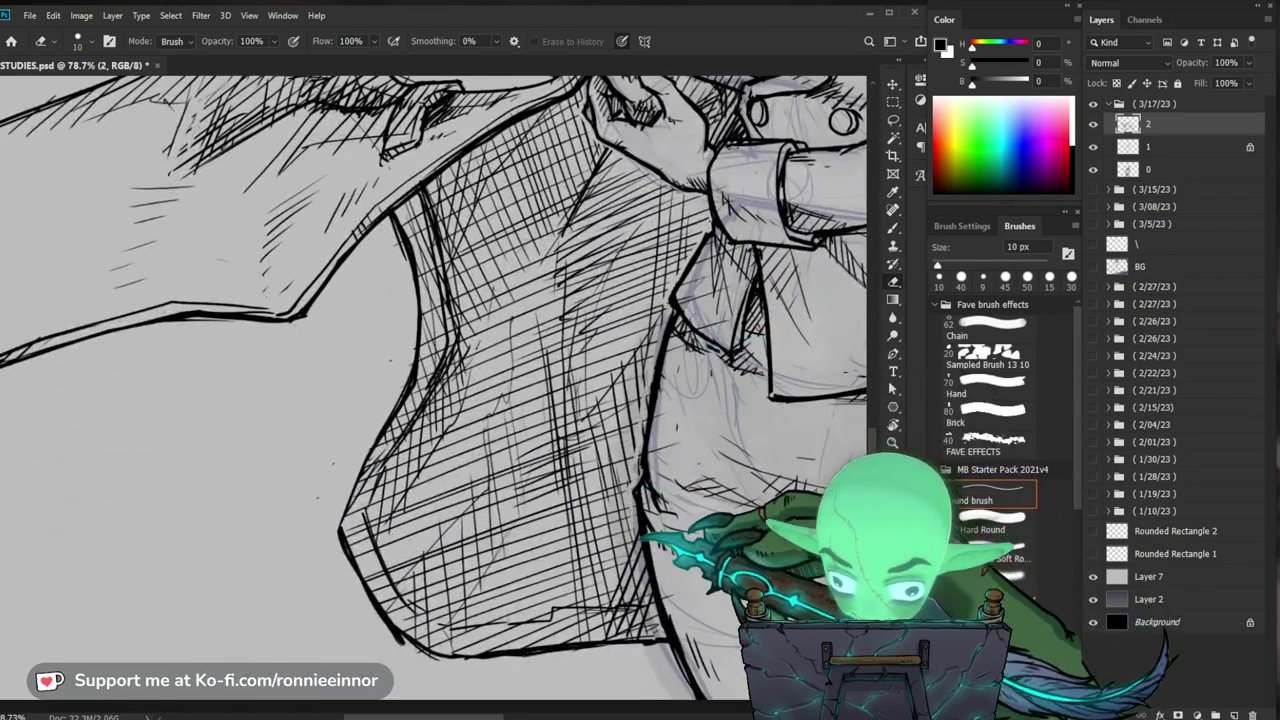
key("z")
left_click_drag(680, 520, 560, 520)
left_click_drag(640, 480, 520, 495)
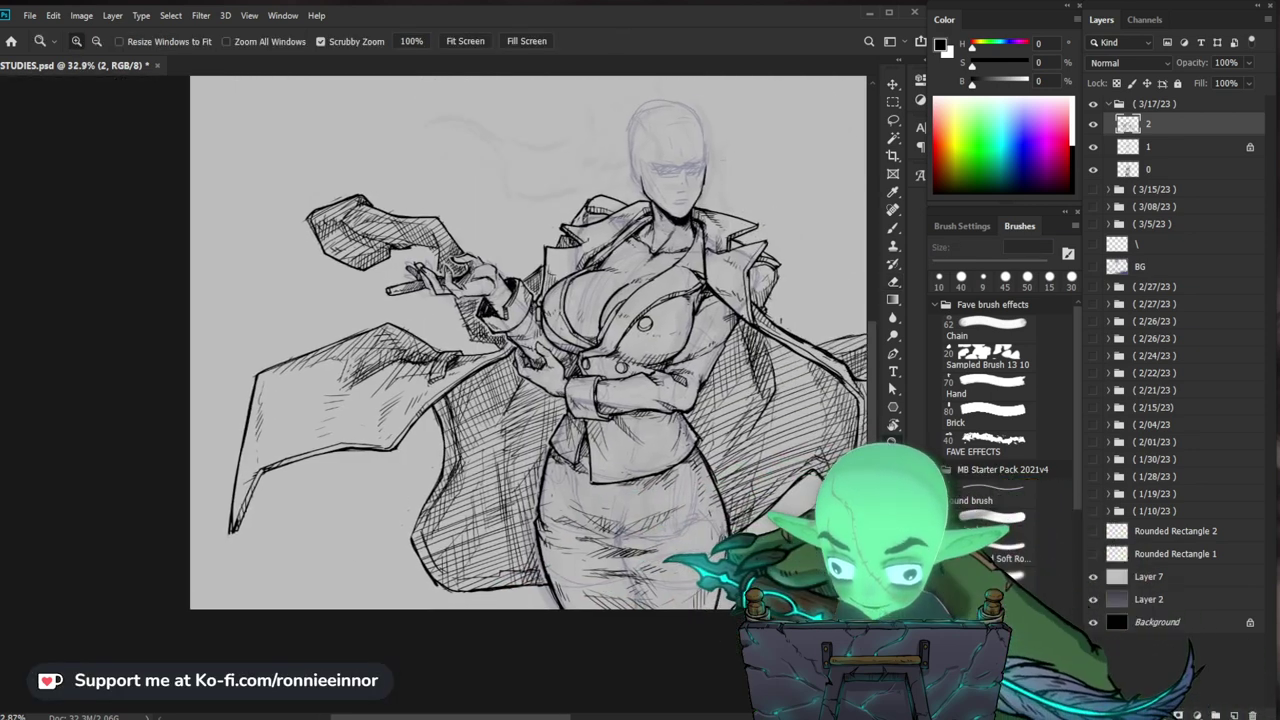
left_click_drag(562, 420, 670, 418)
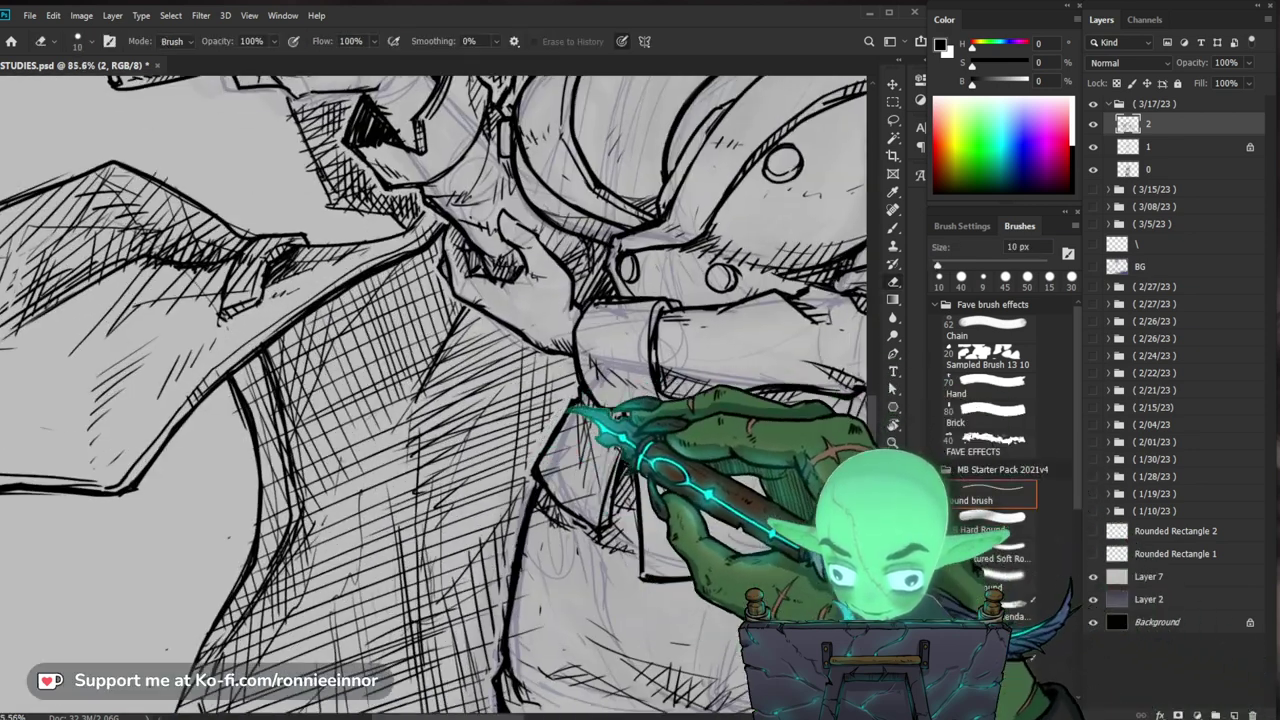
key("b")
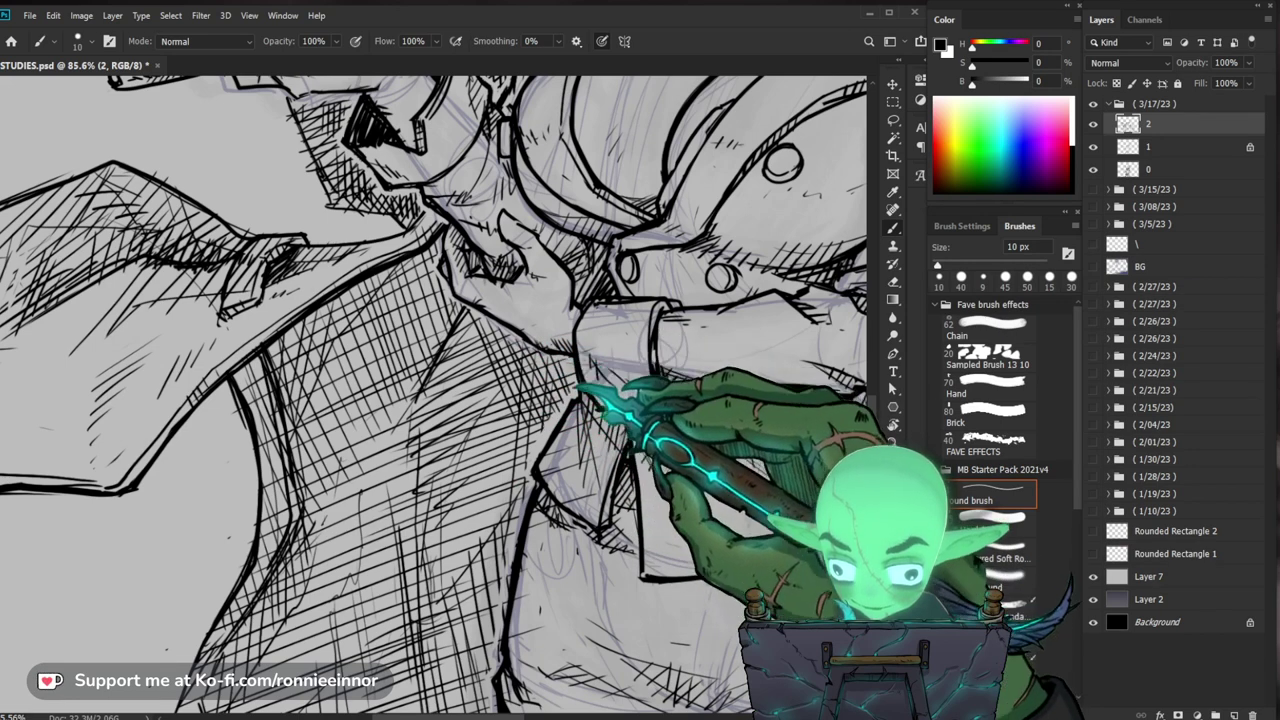
Step: Touch up the coat lining's hatching just below the tucked hand with the 10 px brush
key("z")
left_click_drag(615, 400, 560, 420)
left_click_drag(487, 508, 550, 505)
left_click_drag(414, 428, 472, 379)
key("b")
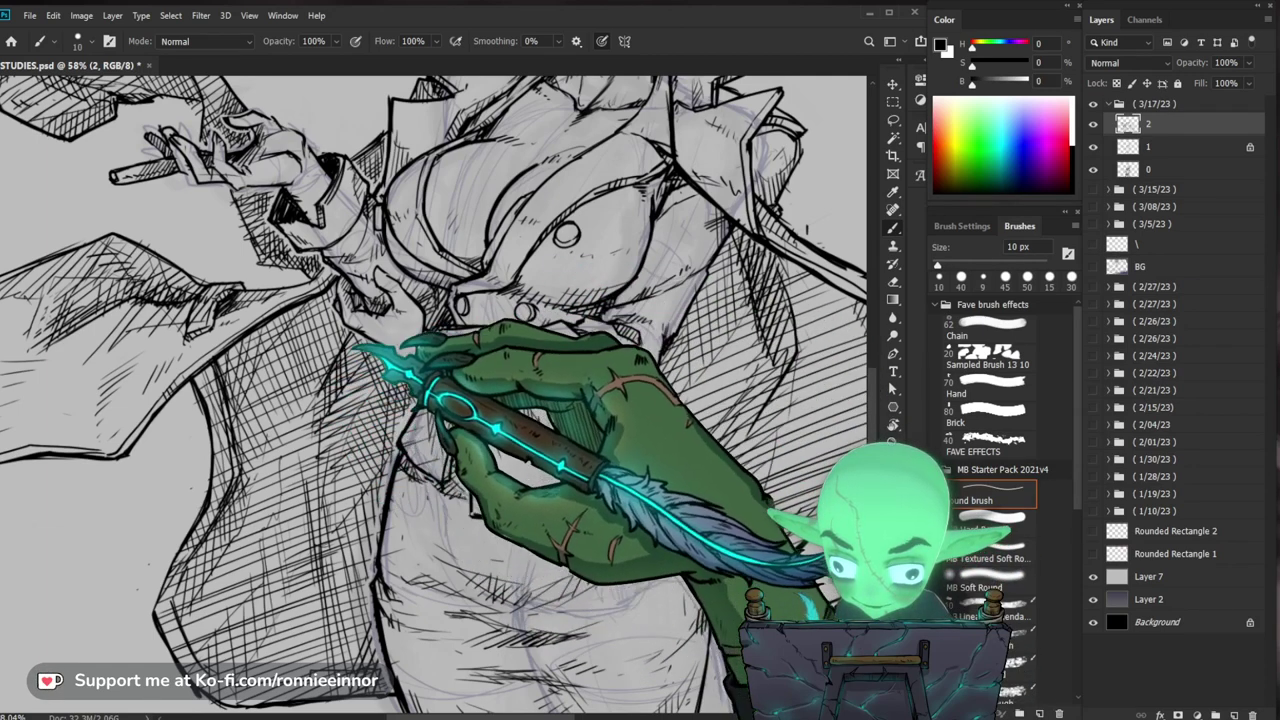
Step: Draw a long diagonal 10 px line in the empty space above the coat, on the side opposite the raised hand
key("ctrl+space")
mouse_move(663, 423)
left_mouse_down()
mouse_move(540, 430)
mouse_move(622, 458)
left_mouse_up()
key("ctrl+space")
key("space")
left_click_drag(570, 380, 654, 505)
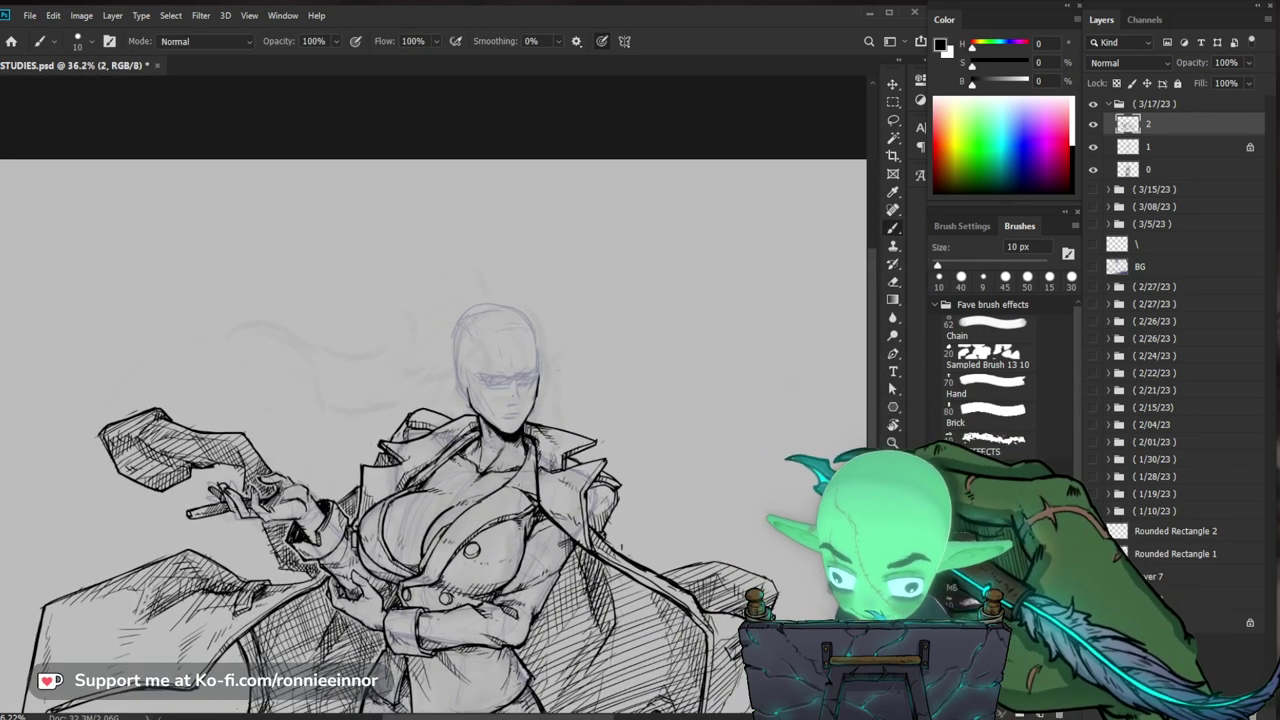
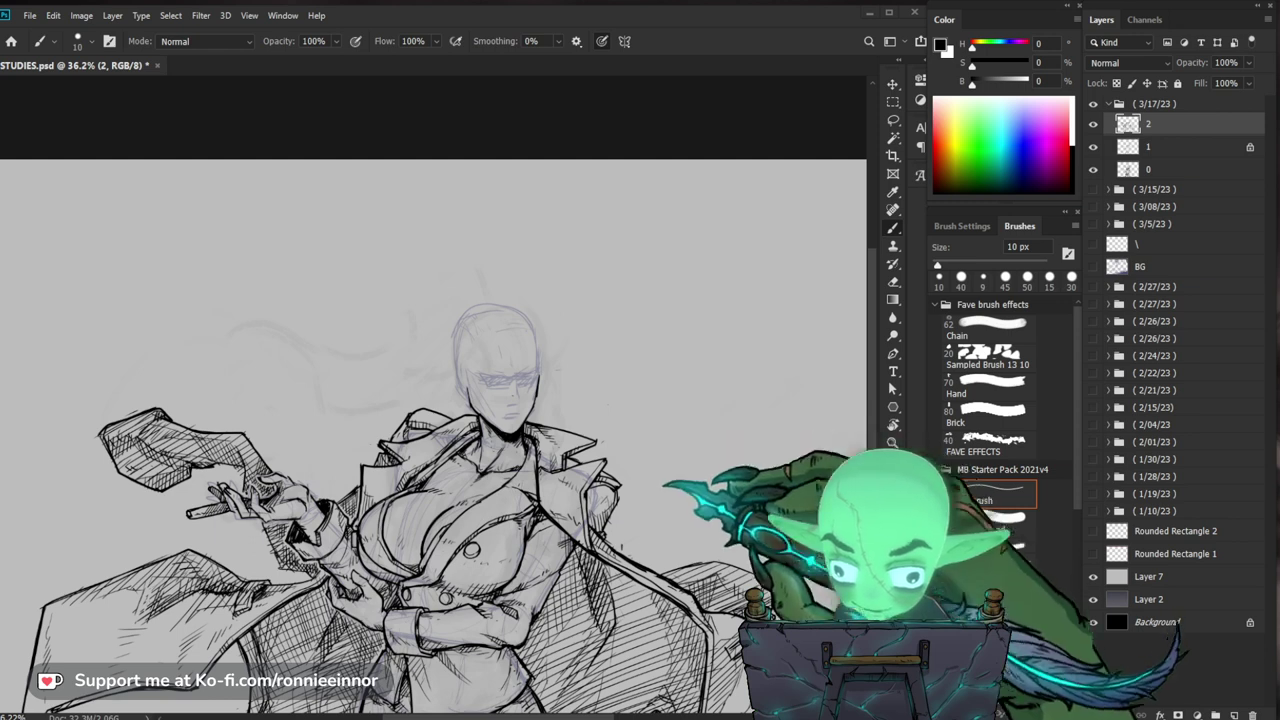
left_click_drag(672, 562, 738, 405)
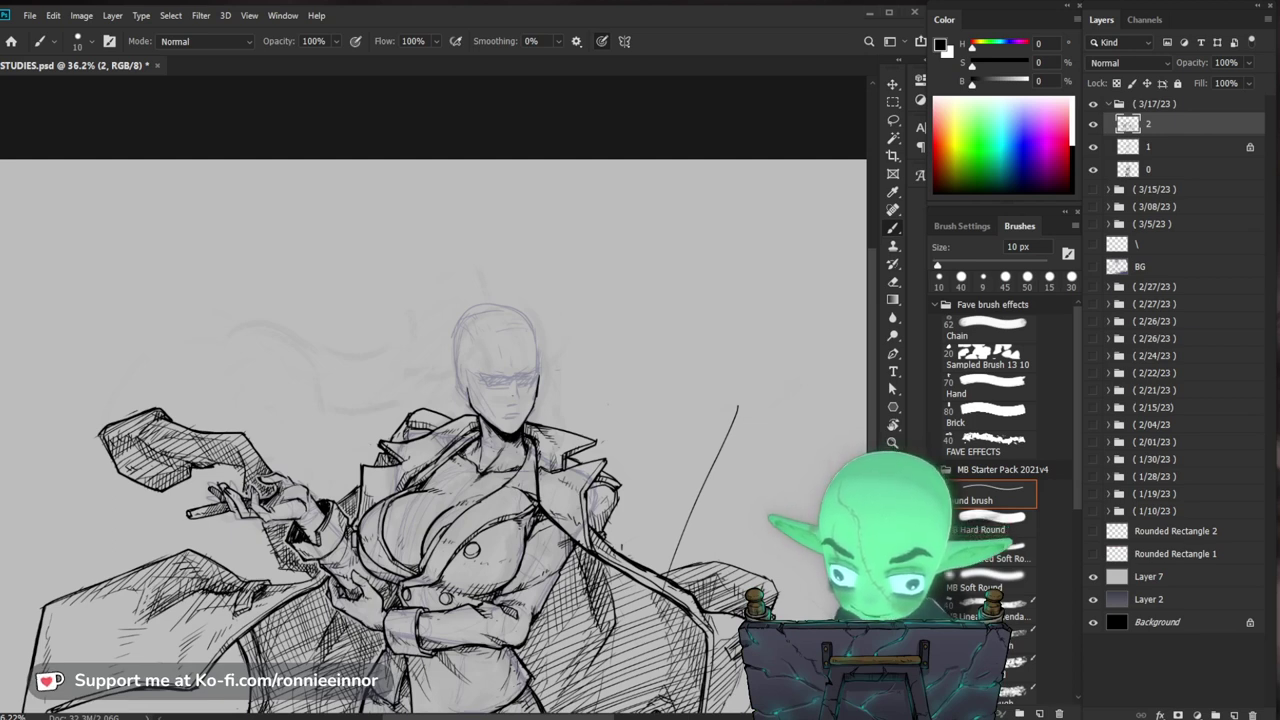
left_click_drag(424, 425, 494, 408)
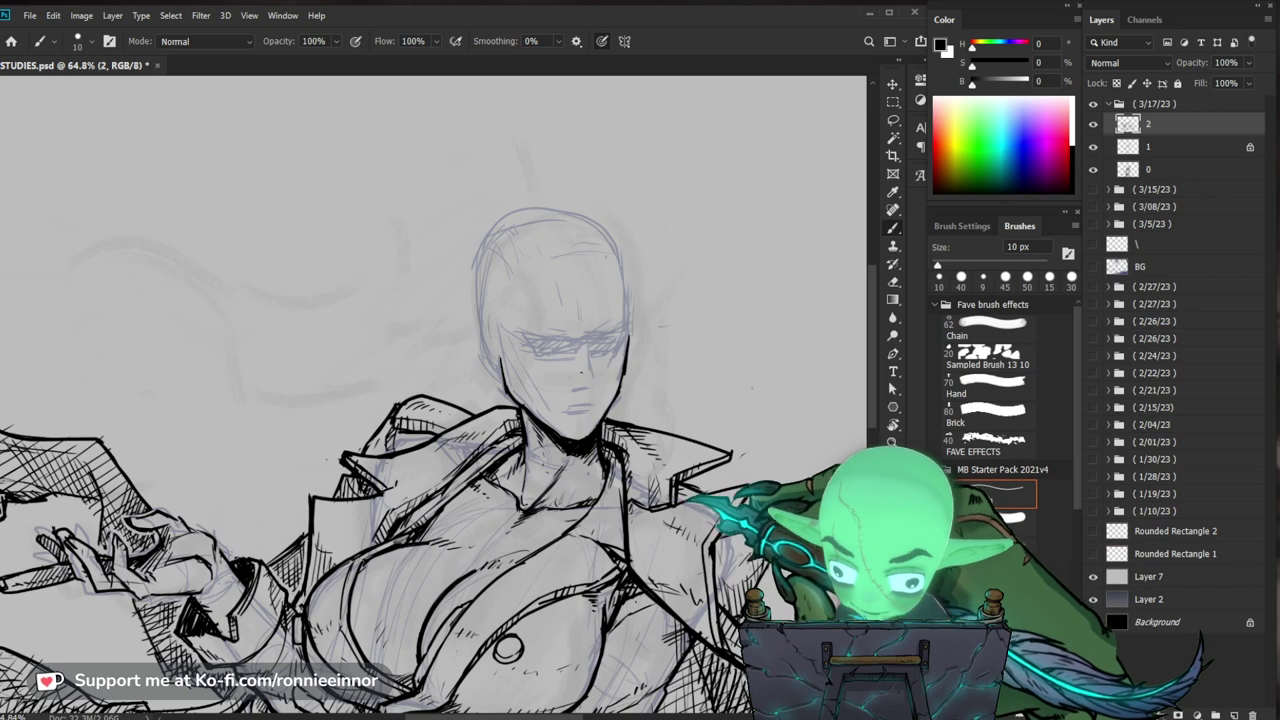
left_click_drag(801, 474, 746, 474)
left_click_drag(785, 581, 715, 468)
left_click(793, 480, "alt")
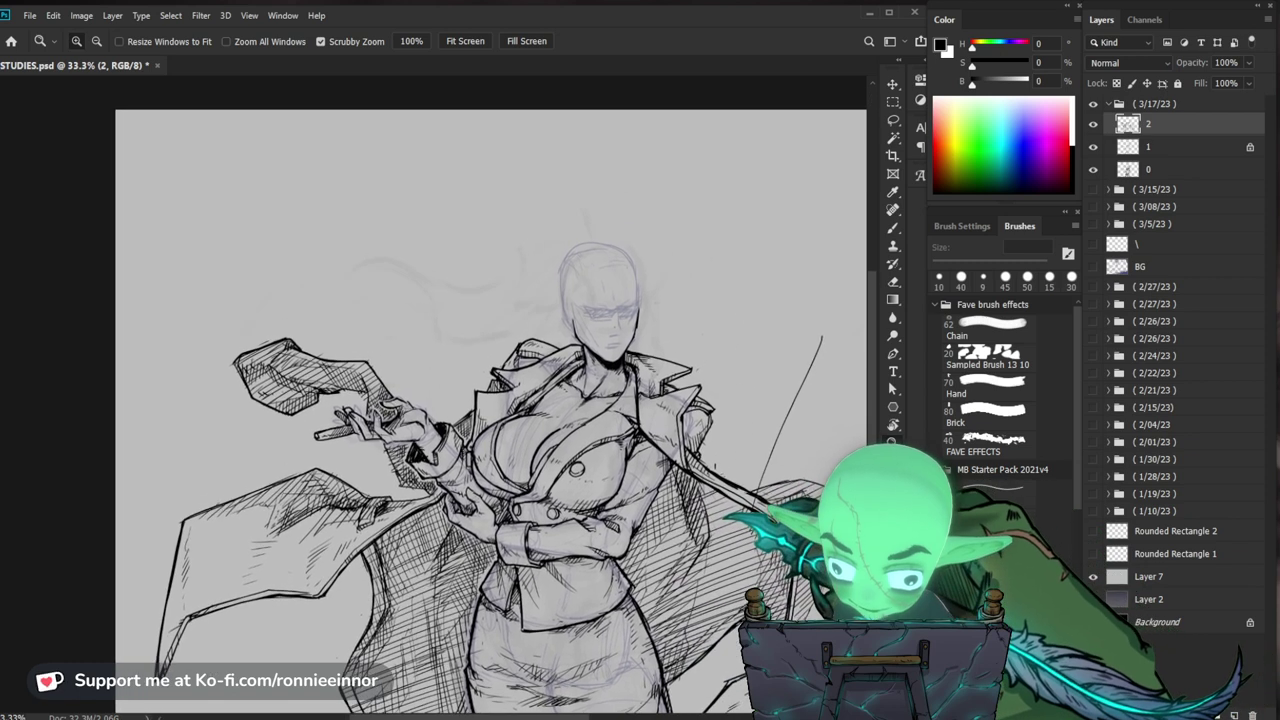
left_click_drag(520, 380, 588, 382)
left_click_drag(680, 565, 631, 543)
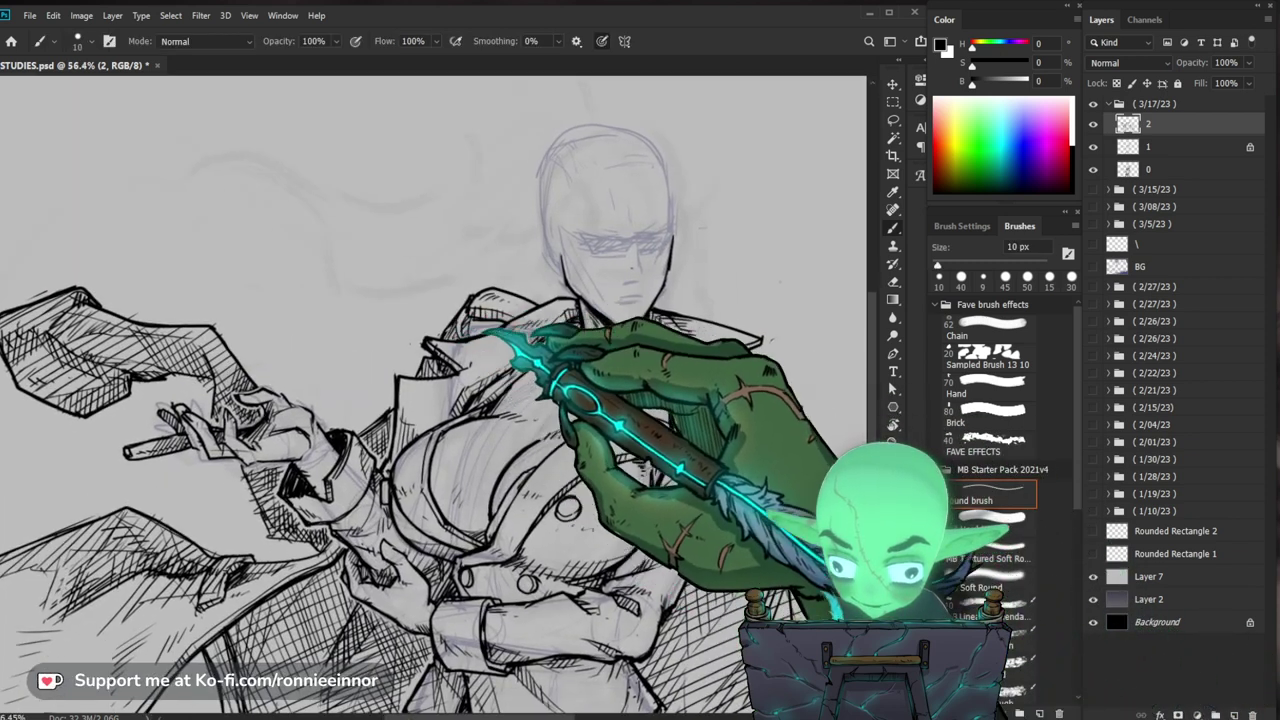
Step: Look over the whole figure, from the unfinished head down to the jacket, skirt and billowing coat
scroll(433, 400, "up", 3)
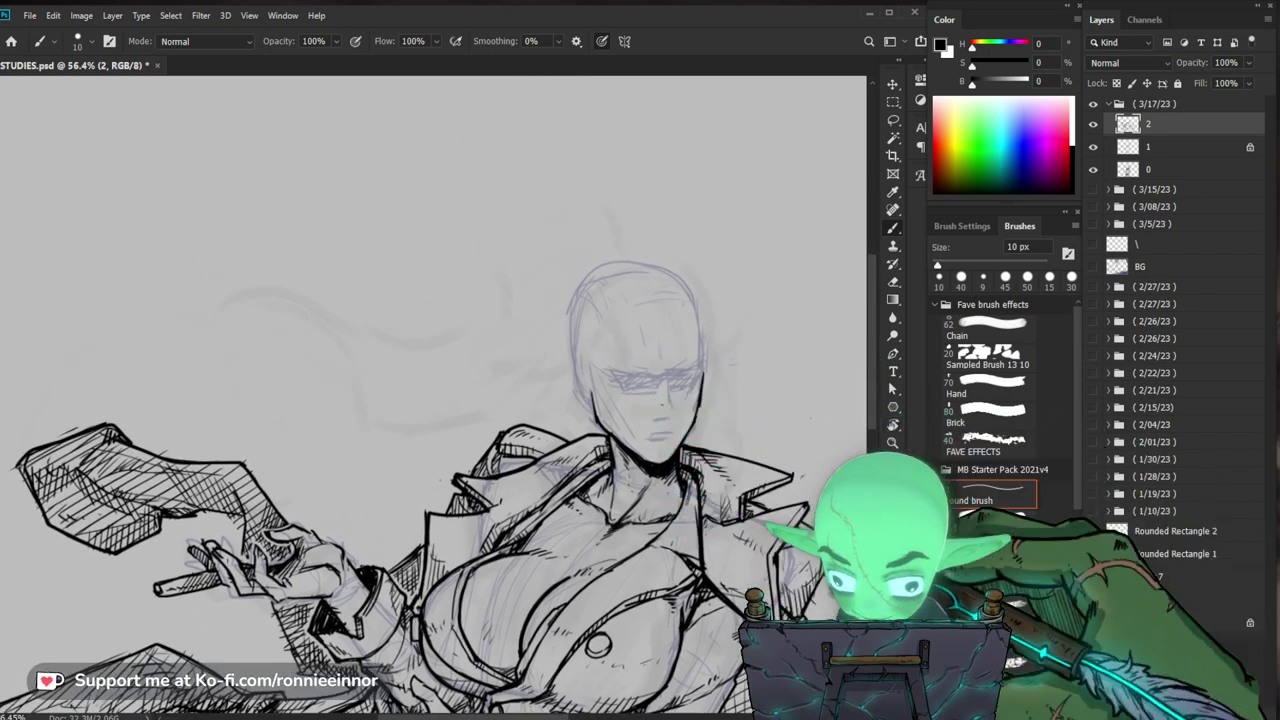
left_click_drag(560, 450, 492, 346)
left_click_drag(740, 465, 665, 465)
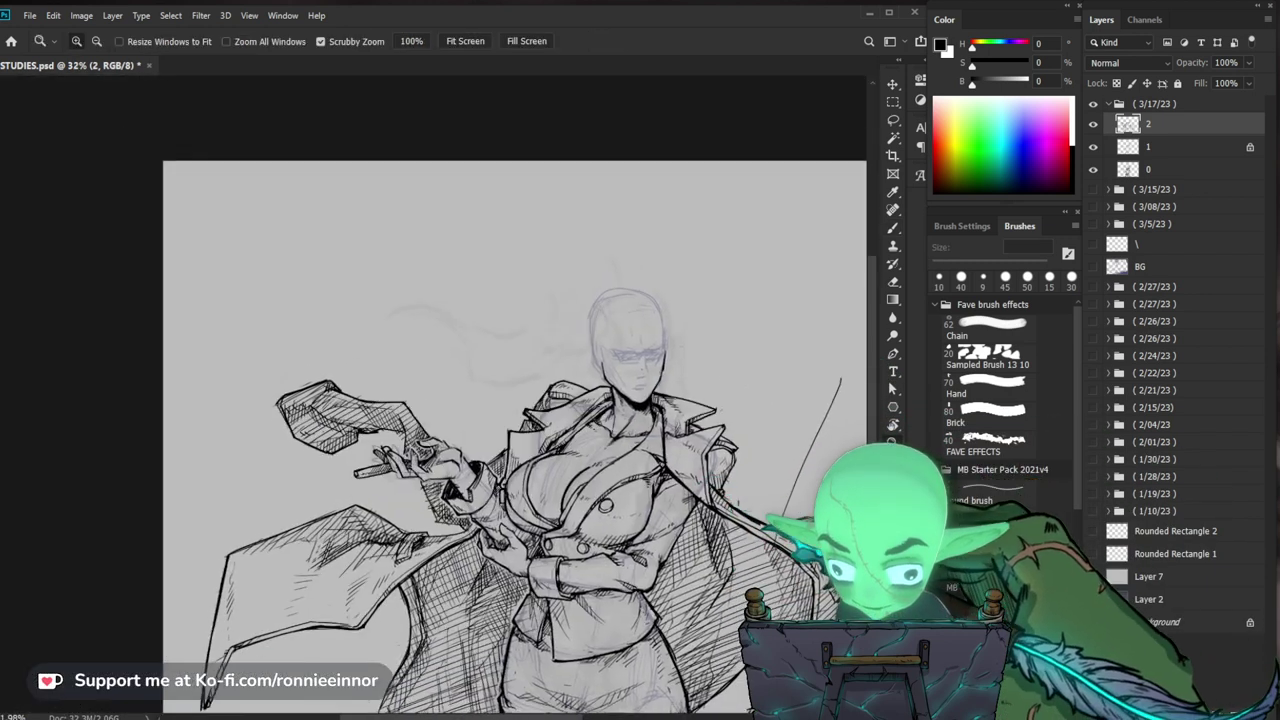
scroll(640, 430, "up", 3)
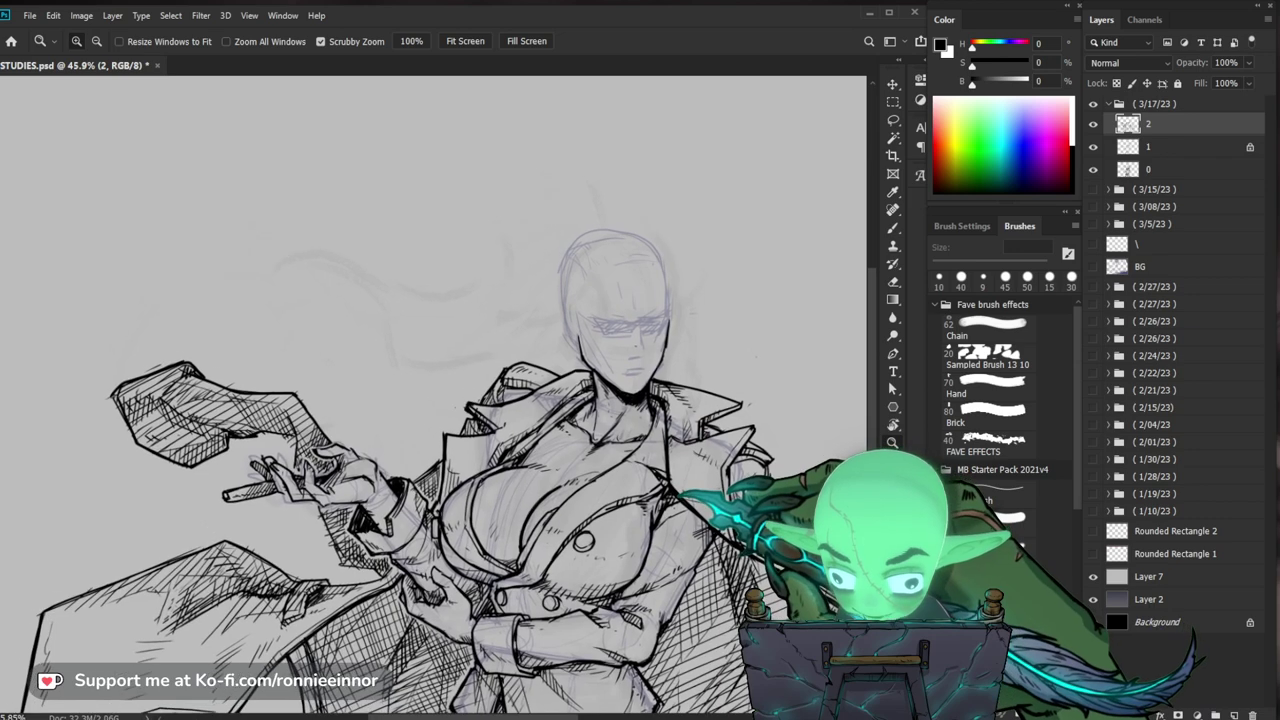
left_click_drag(690, 425, 702, 307)
scroll(465, 390, "down", 3)
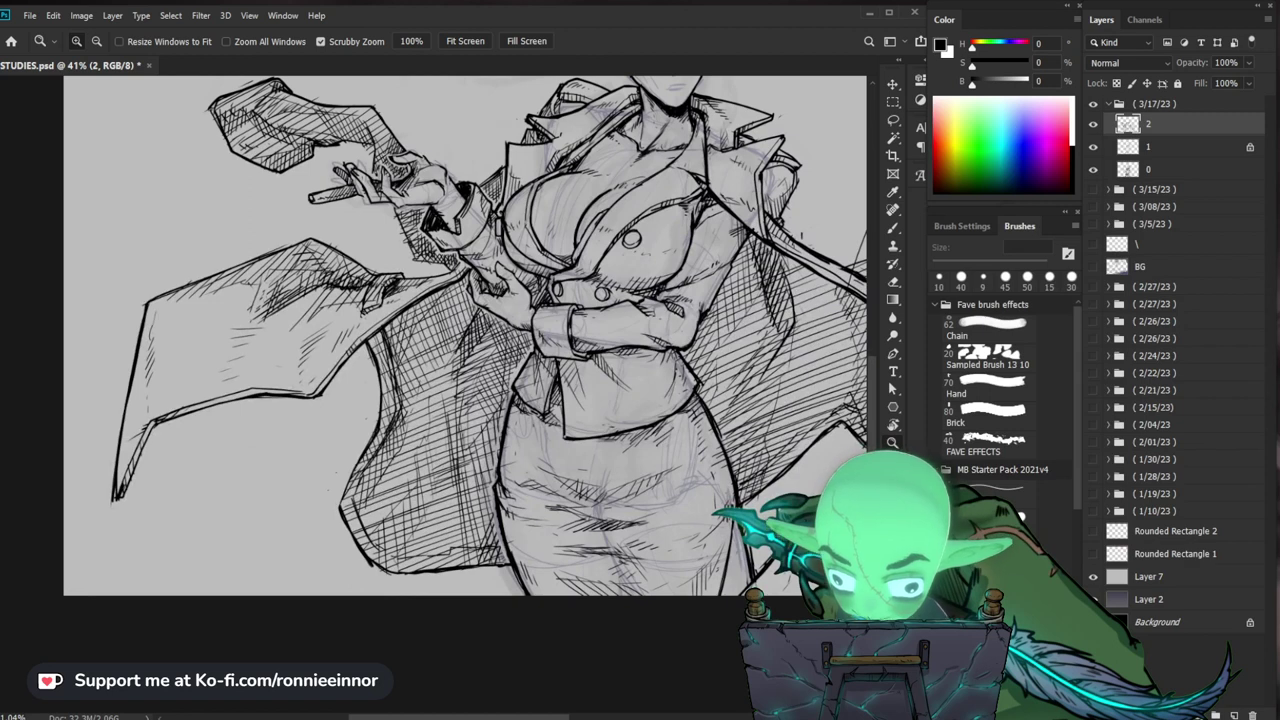
left_click_drag(742, 425, 718, 425)
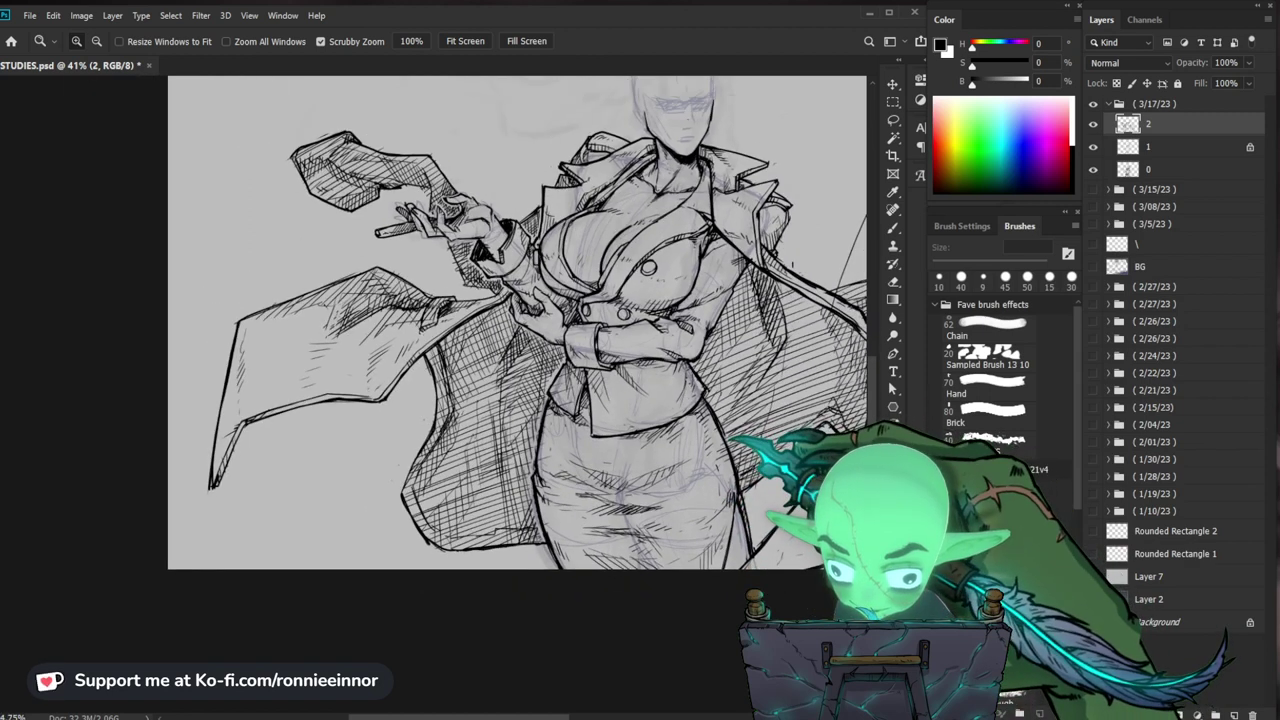
scroll(505, 320, "down", 2)
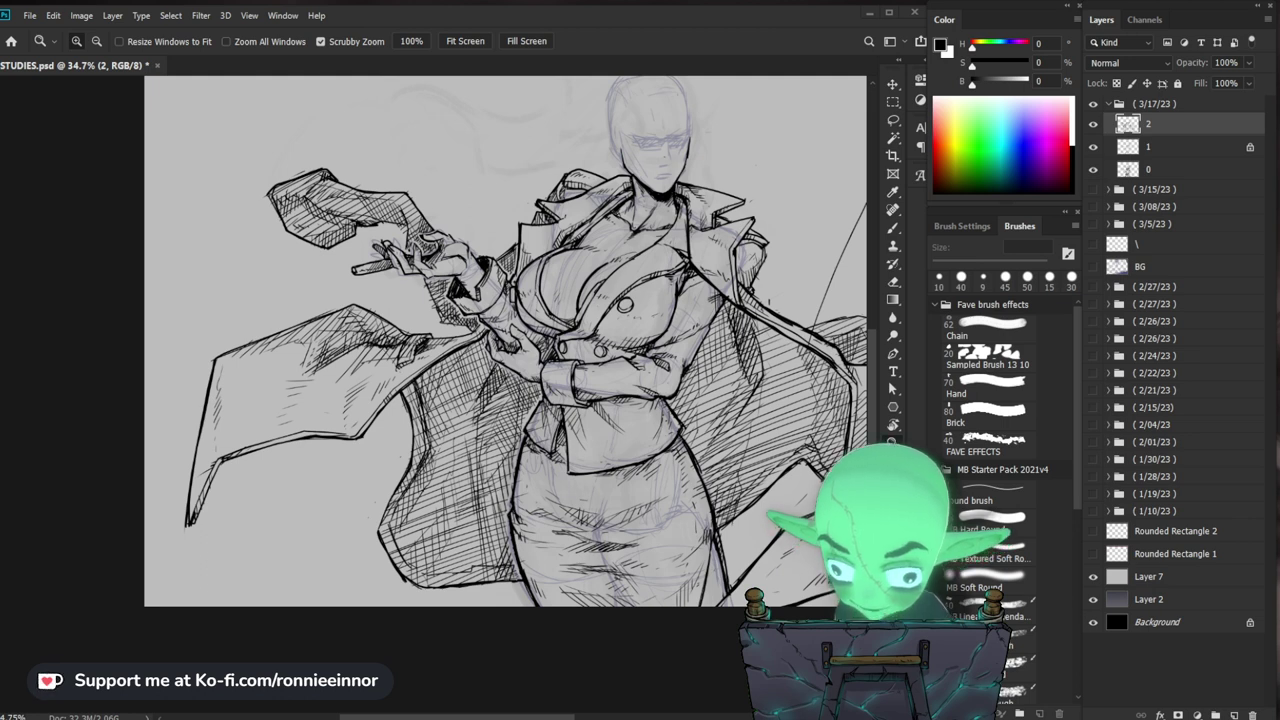
Step: Ink a small narrow rectangular detail on the coat collar nearest the raised hand with the 10 px brush
left_click_drag(567, 208, 650, 203)
key("b")
mouse_move(680, 156)
left_mouse_down()
mouse_move(576, 220)
mouse_move(588, 254)
mouse_move(699, 195)
mouse_move(676, 162)
left_mouse_up()
left_click_drag(765, 203, 523, 364)
left_click_drag(462, 302, 362, 356)
left_click_drag(440, 345, 430, 375)
left_click_drag(780, 410, 530, 432)
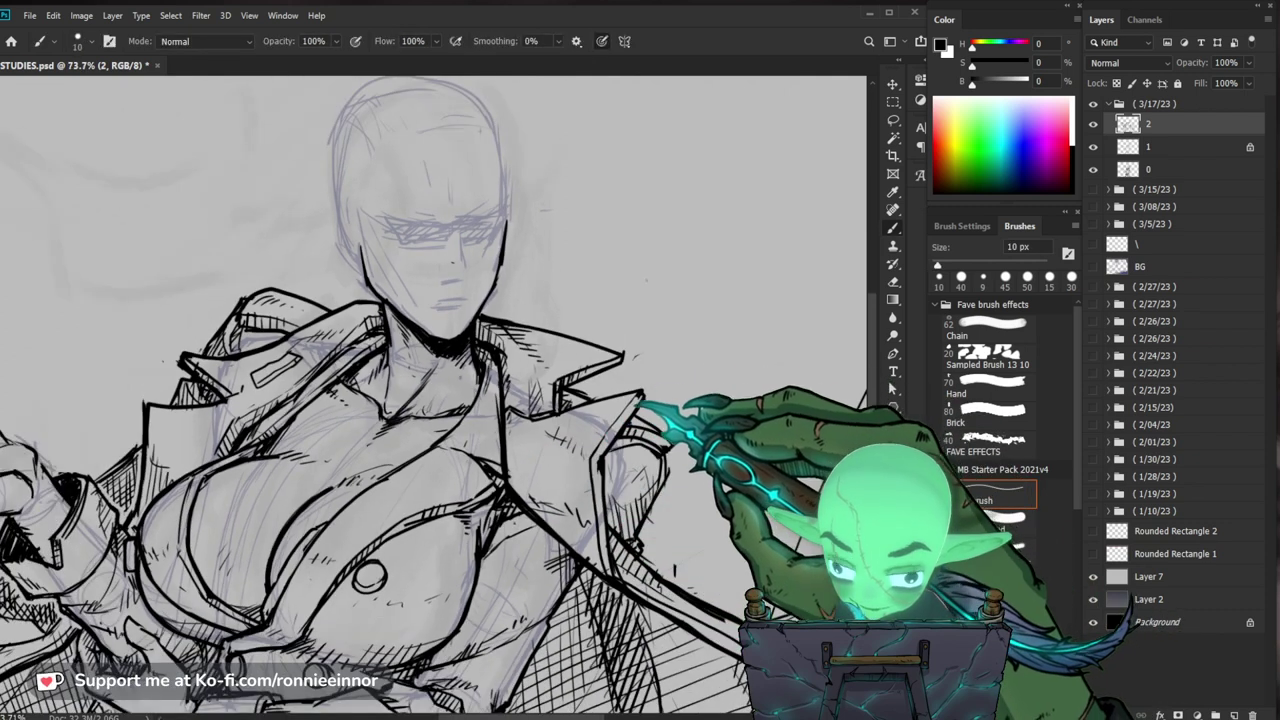
Step: Touch up the lines of the lapel and neckline over the chest with the 10 px brush and eraser
key("z")
left_click(452, 651)
key("b")
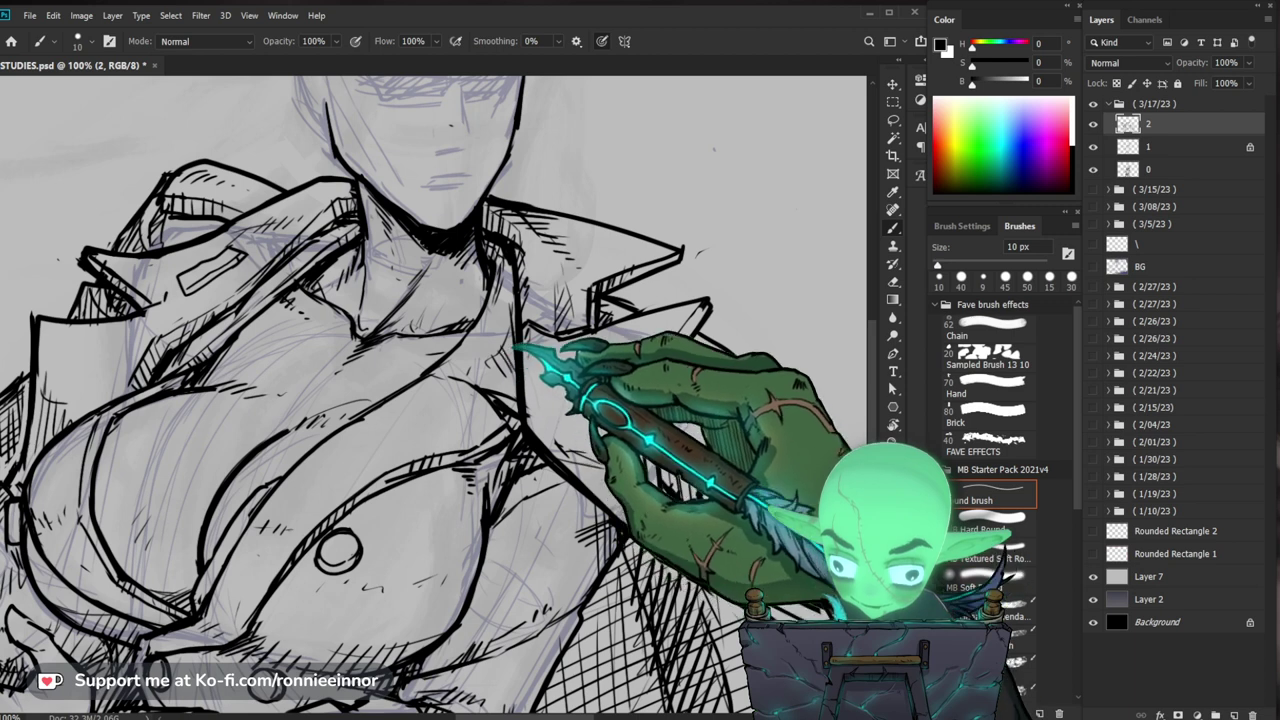
key("z")
left_click_drag(591, 292, 535, 299)
key("z")
left_click_drag(402, 290, 432, 297)
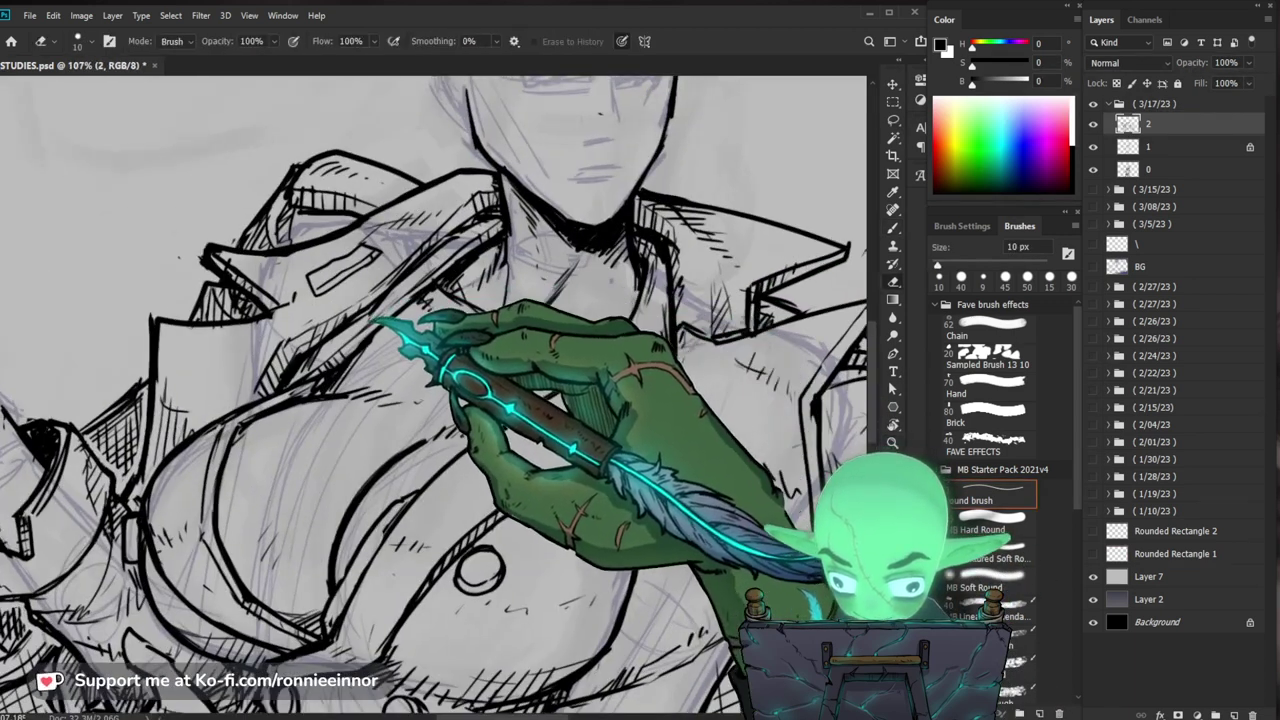
key("e")
key("b")
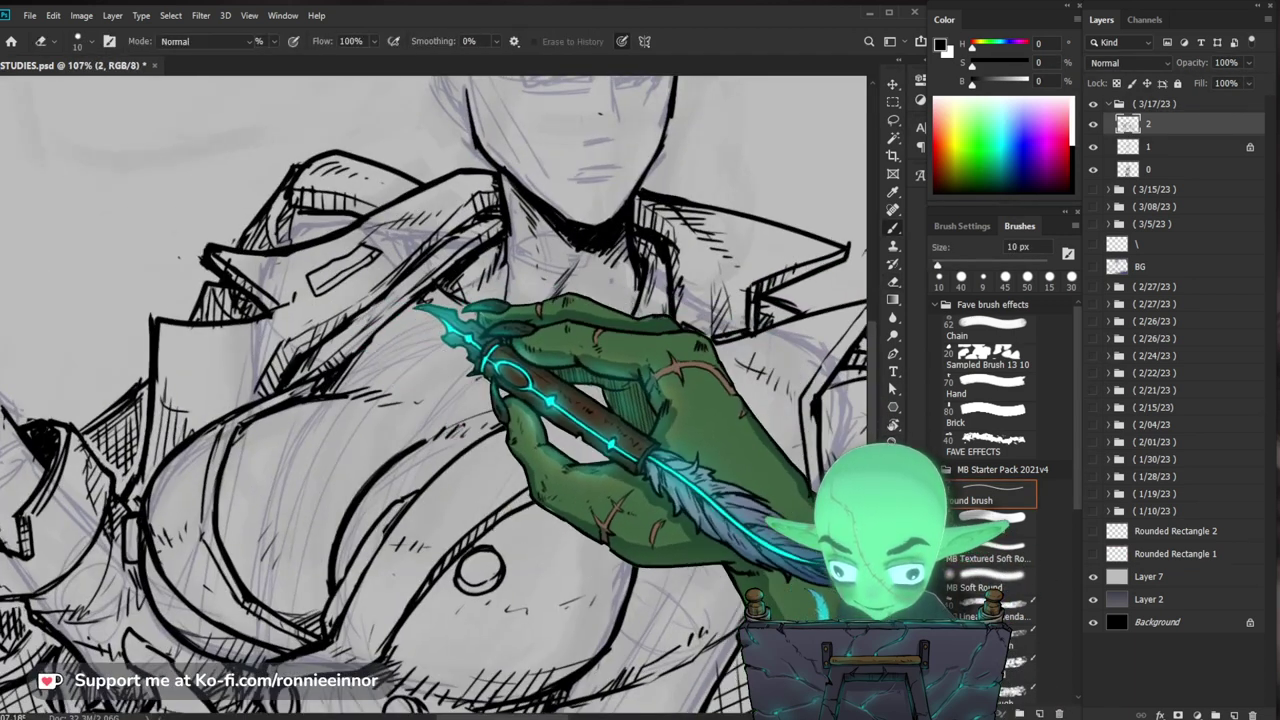
key("z")
left_click_drag(425, 334, 346, 398)
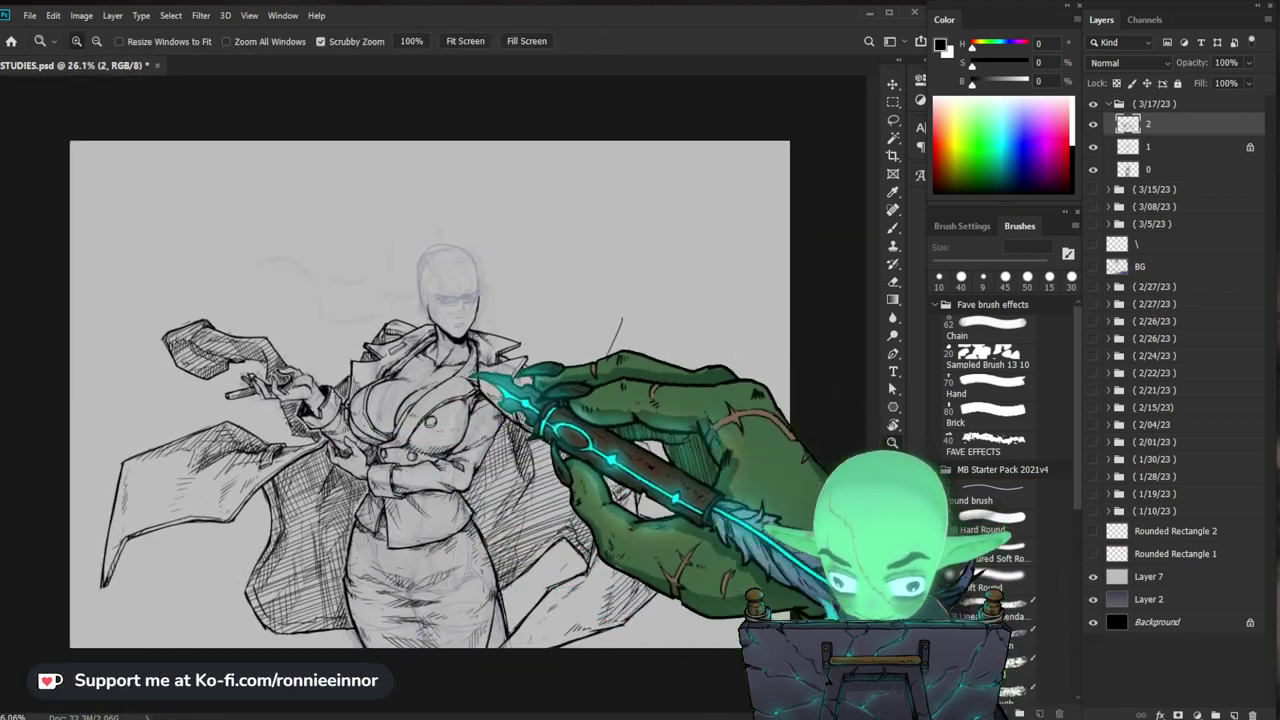
Step: Enlarge the eraser to 60 px and erase the long diagonal line above the coat
left_click_drag(430, 390, 420, 391)
left_click_drag(617, 617, 672, 490)
key("e")
left_click_drag(657, 297, 637, 349)
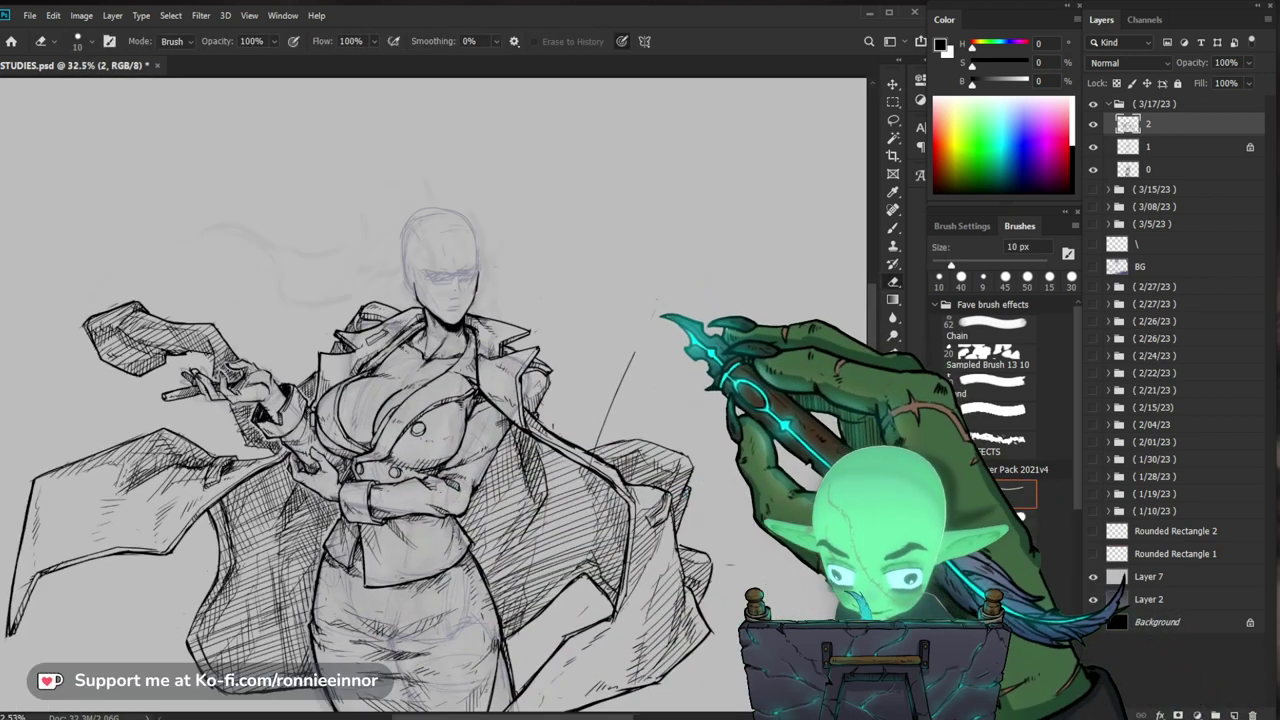
key("bracketright")
key("bracketright")
key("bracketright")
key("bracketright")
key("bracketright")
Step: Refine the folds and hatching of the billowing coat opposite the raised hand with the 10 px brush
key("z")
left_click_drag(730, 462, 770, 462)
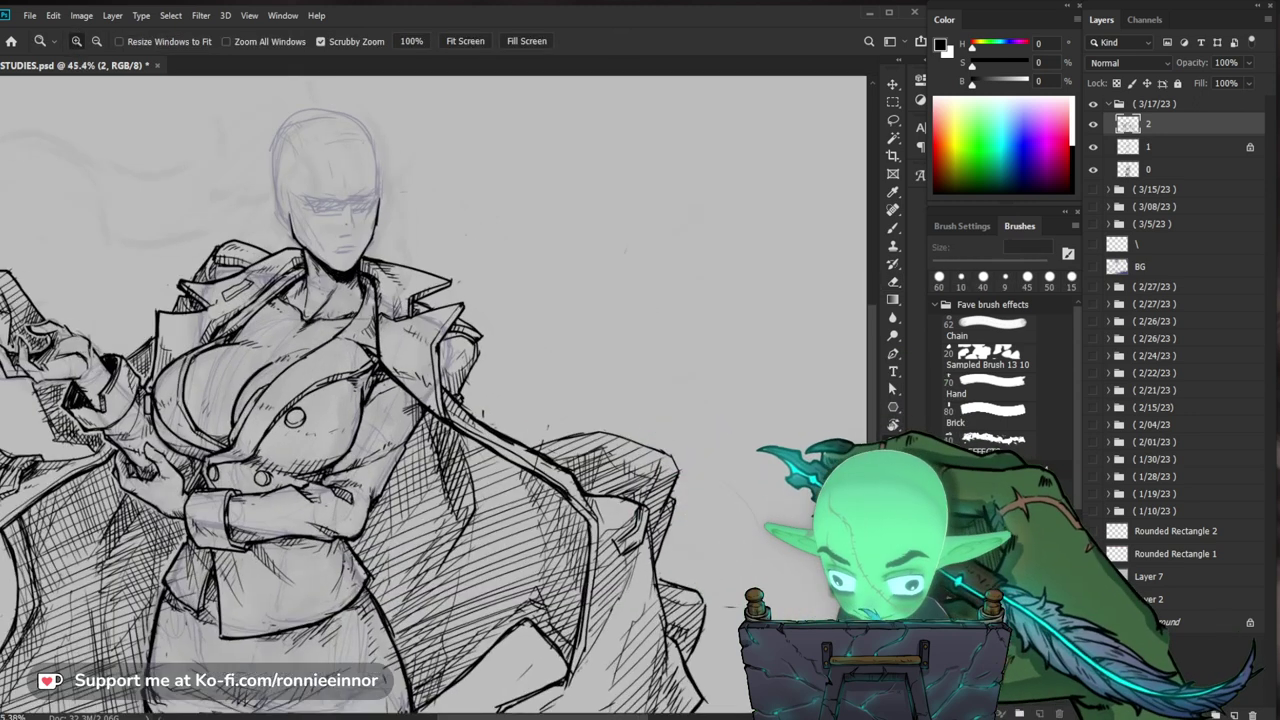
key("b")
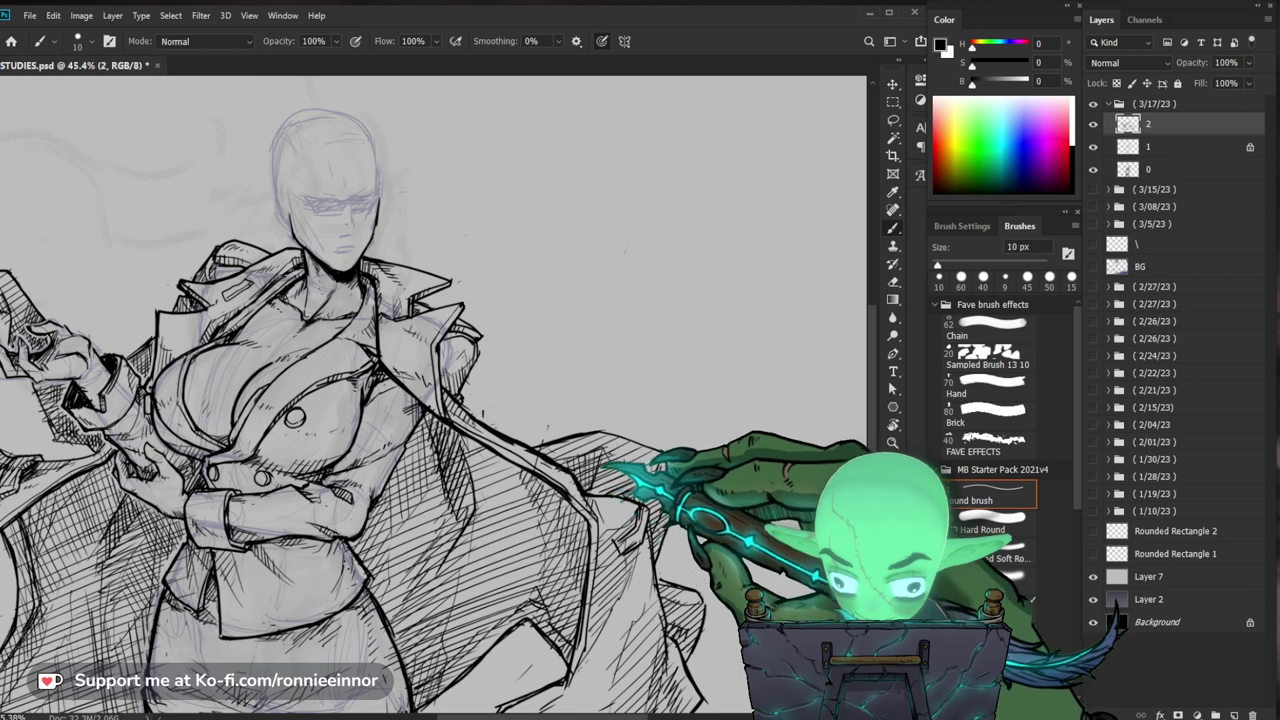
key("z")
mouse_move(605, 465)
left_mouse_down()
mouse_move(585, 465)
mouse_move(580, 402)
left_mouse_up()
key("b")
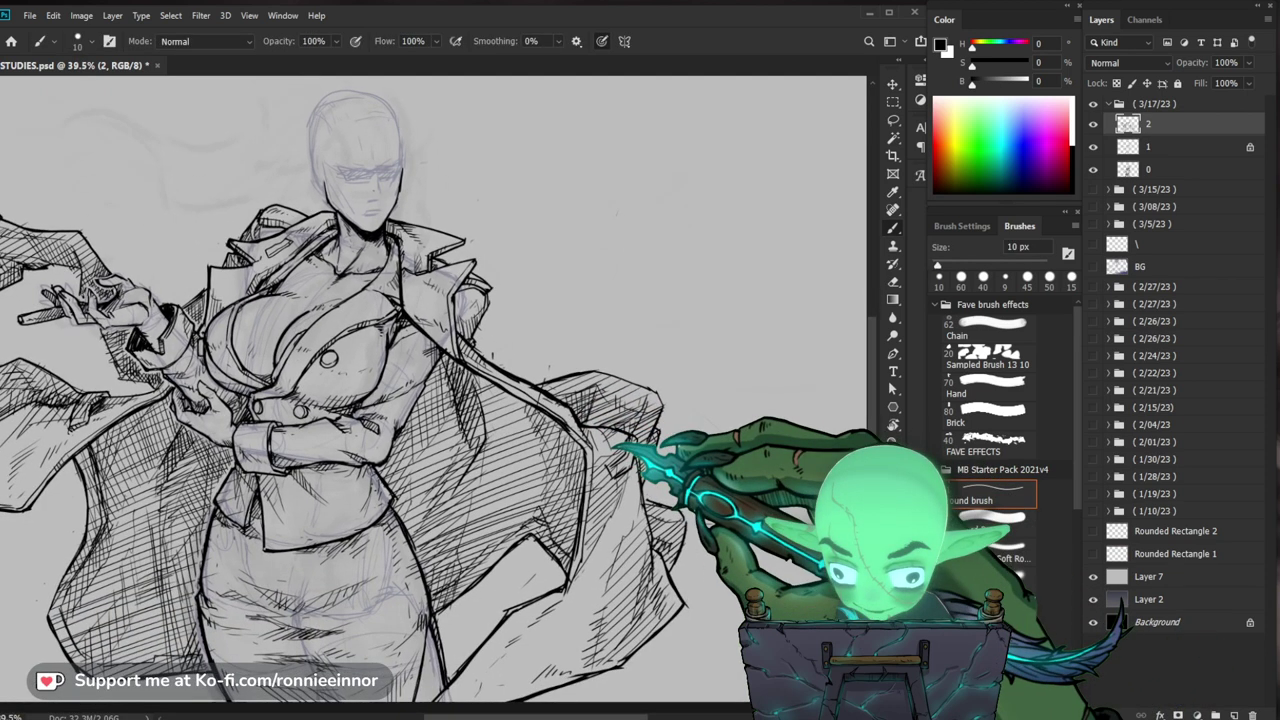
left_click_drag(612, 447, 584, 373)
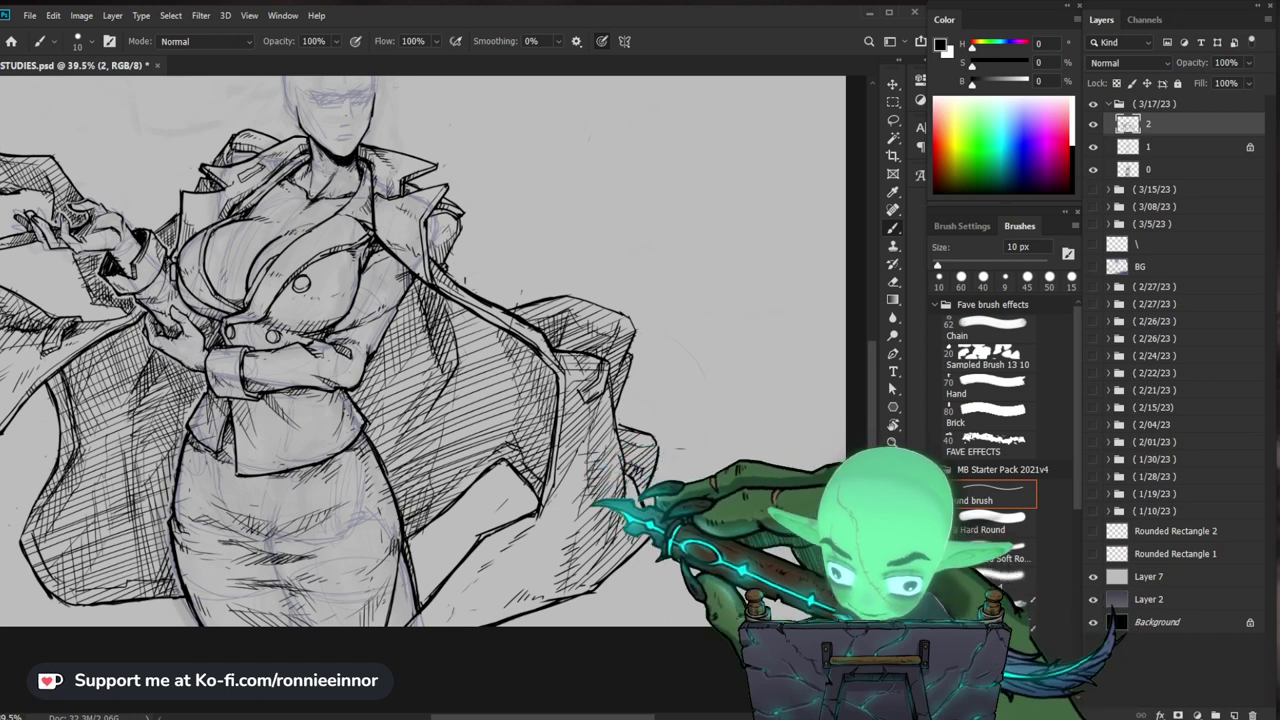
left_click_drag(679, 448, 690, 396)
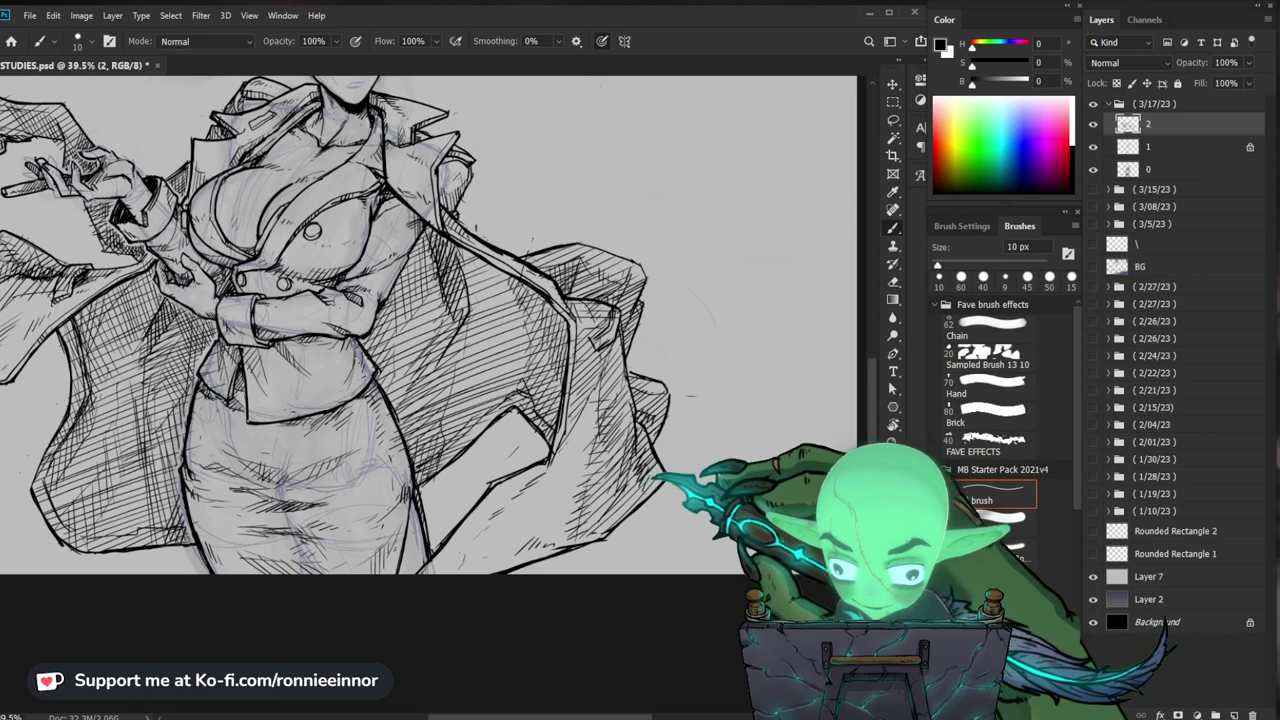
mouse_move(690, 450)
left_mouse_down()
mouse_move(610, 455)
mouse_move(613, 490)
mouse_move(670, 490)
left_mouse_up()
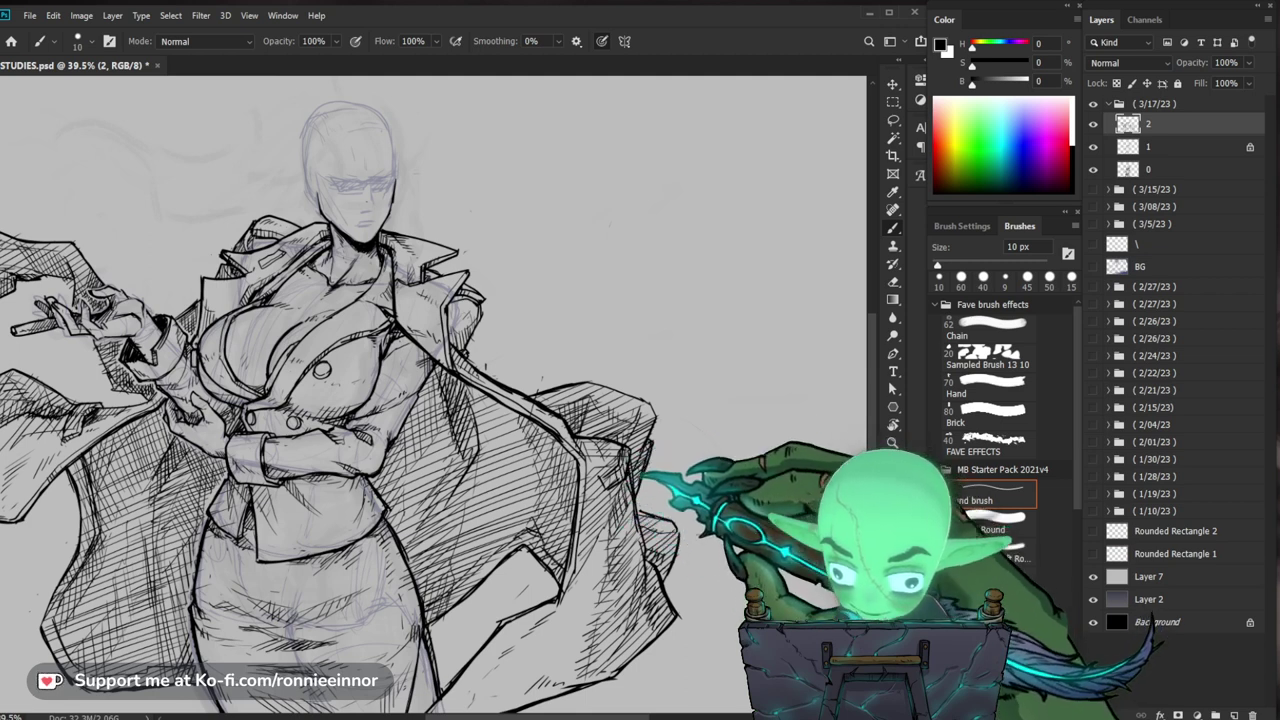
left_click_drag(600, 502, 525, 502)
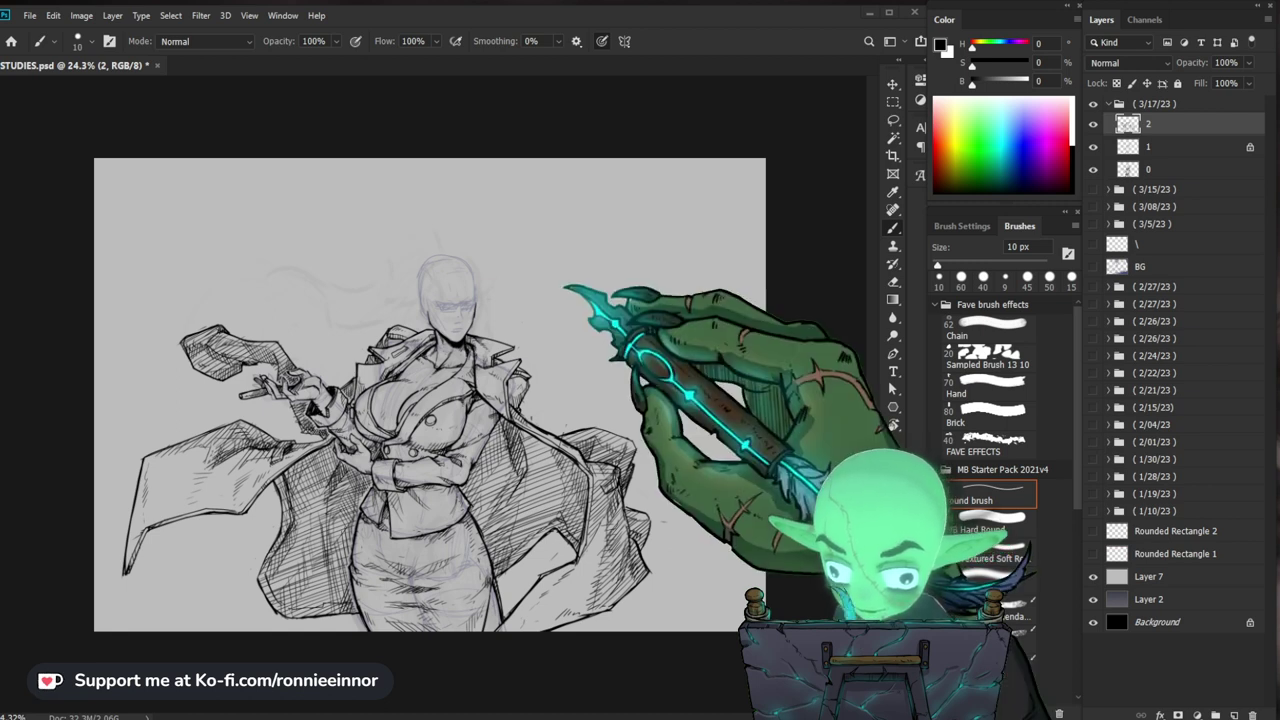
Step: Ink the outline of the head, the basic eye lines and the nose with the 10 px brush
left_click_drag(502, 298, 491, 371)
left_click_drag(414, 382, 424, 384)
key("b")
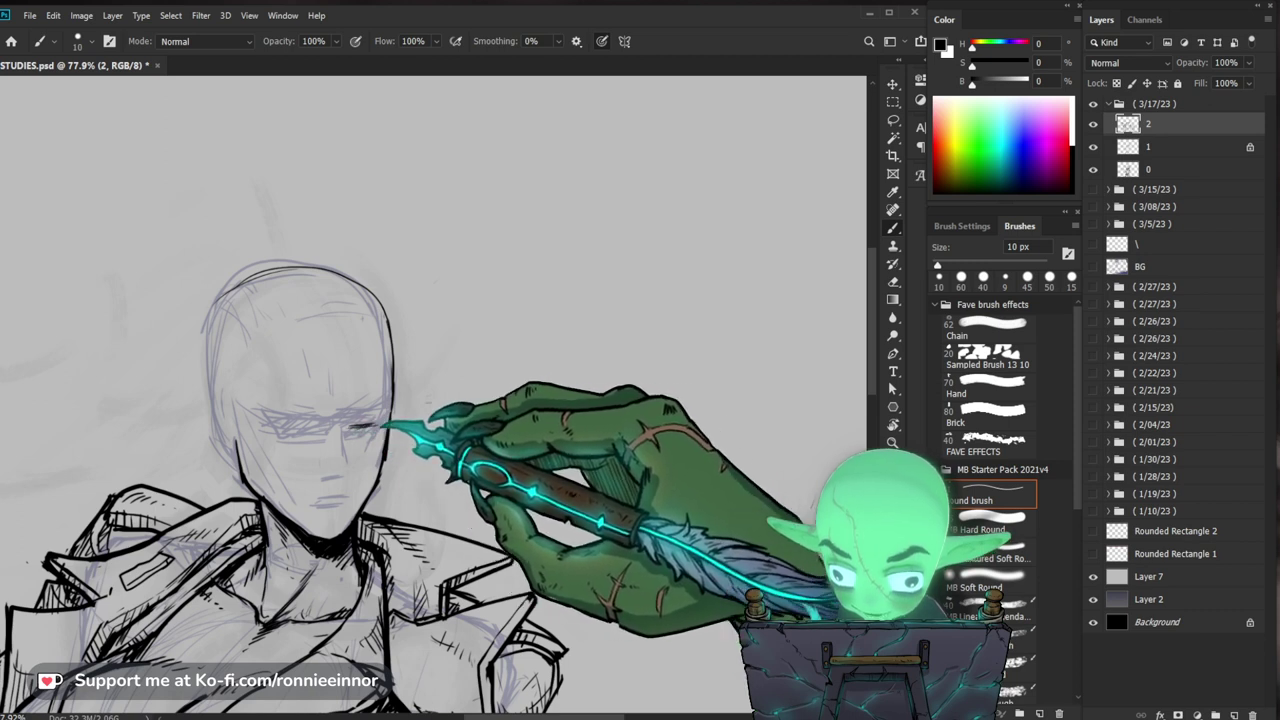
left_click_drag(275, 429, 373, 426)
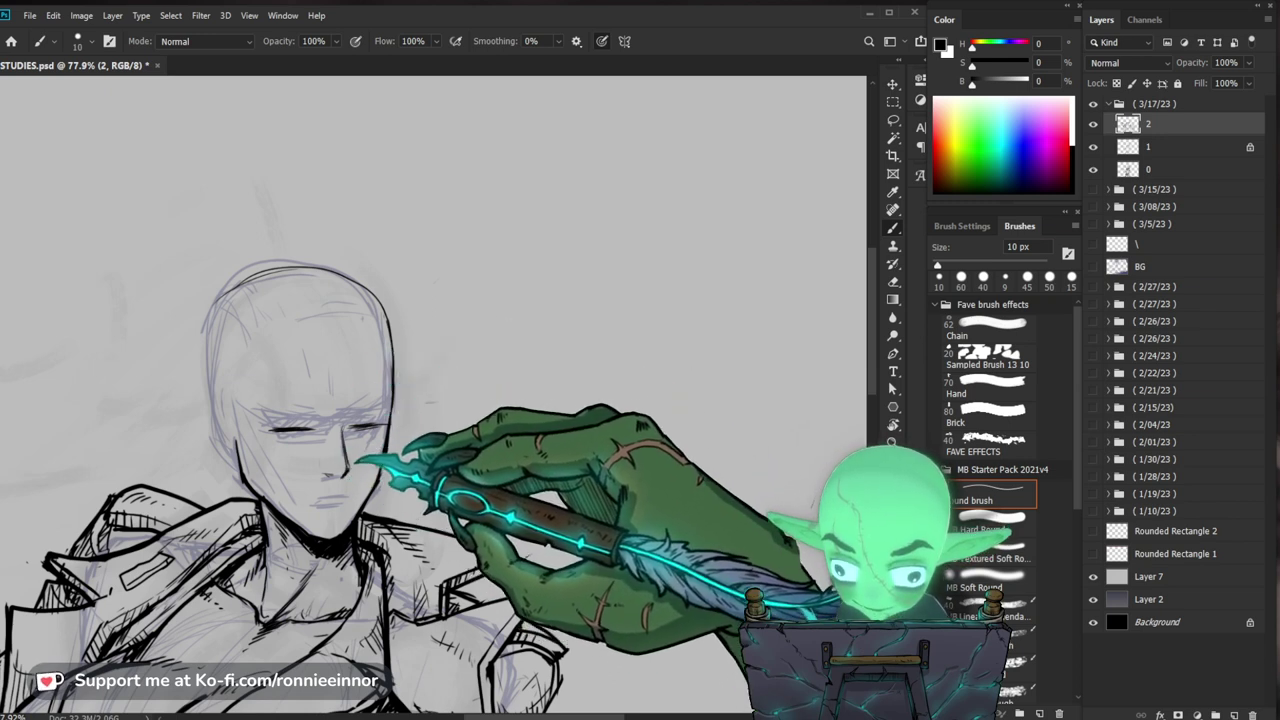
key("e")
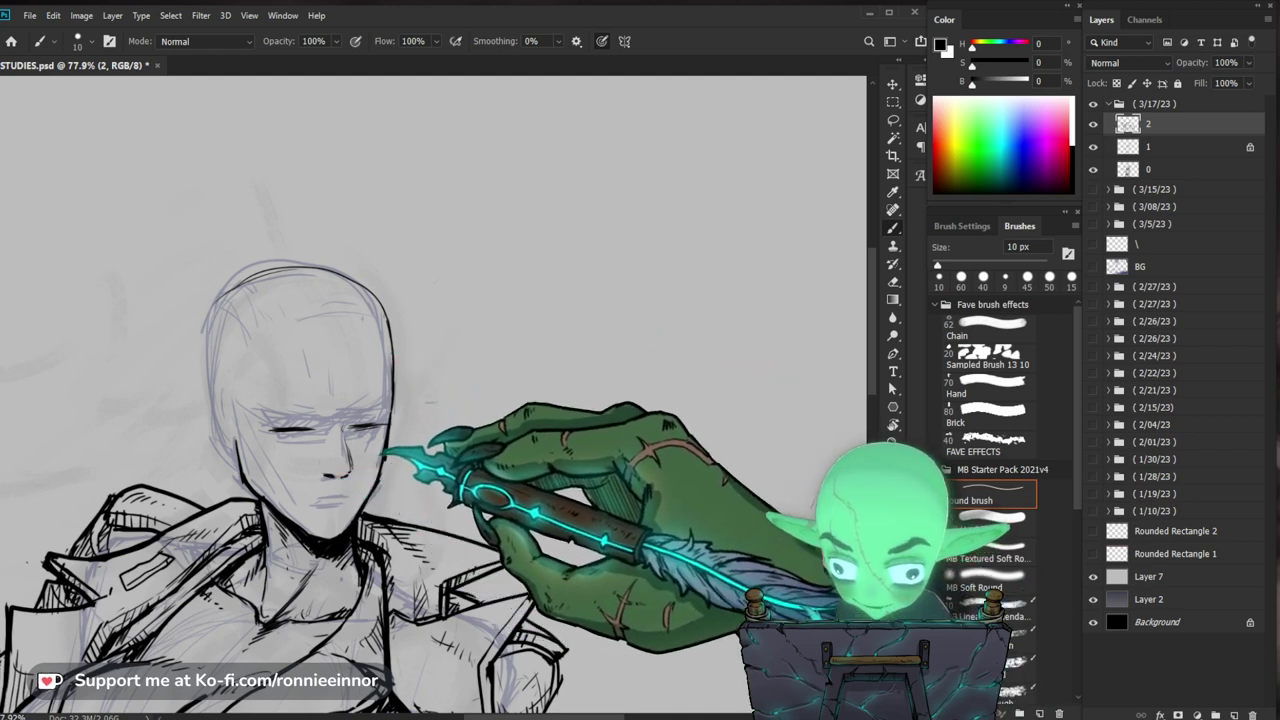
Step: Reduce the brush to 5 px and ink the eyes, eyebrows and mouth in finer detail
key("bracketleft")
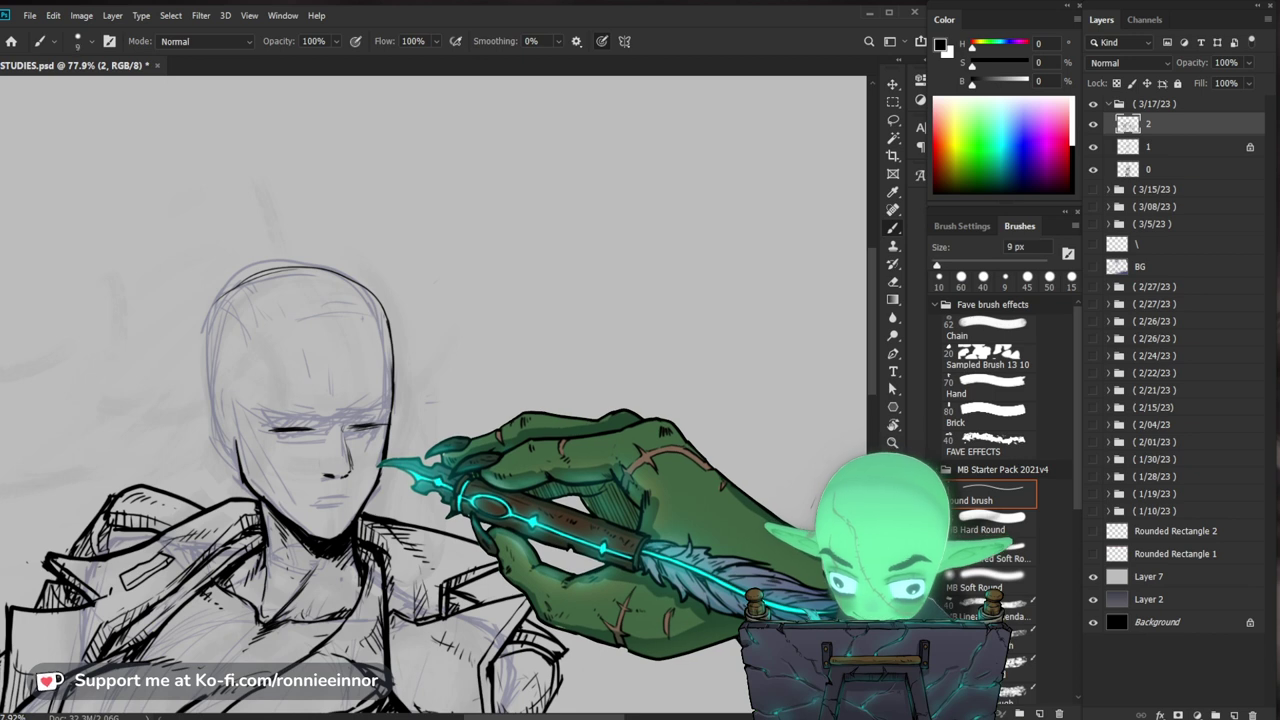
key("bracketleft")
key("bracketleft")
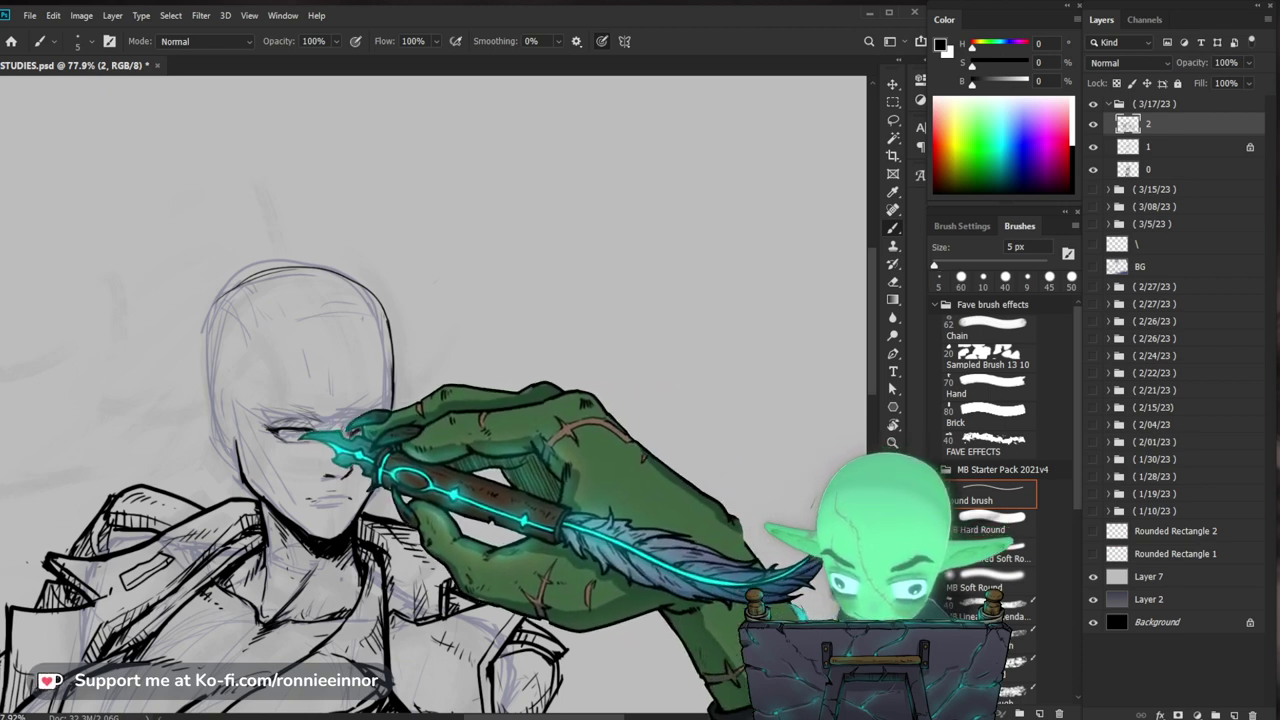
left_click_drag(320, 440, 312, 432)
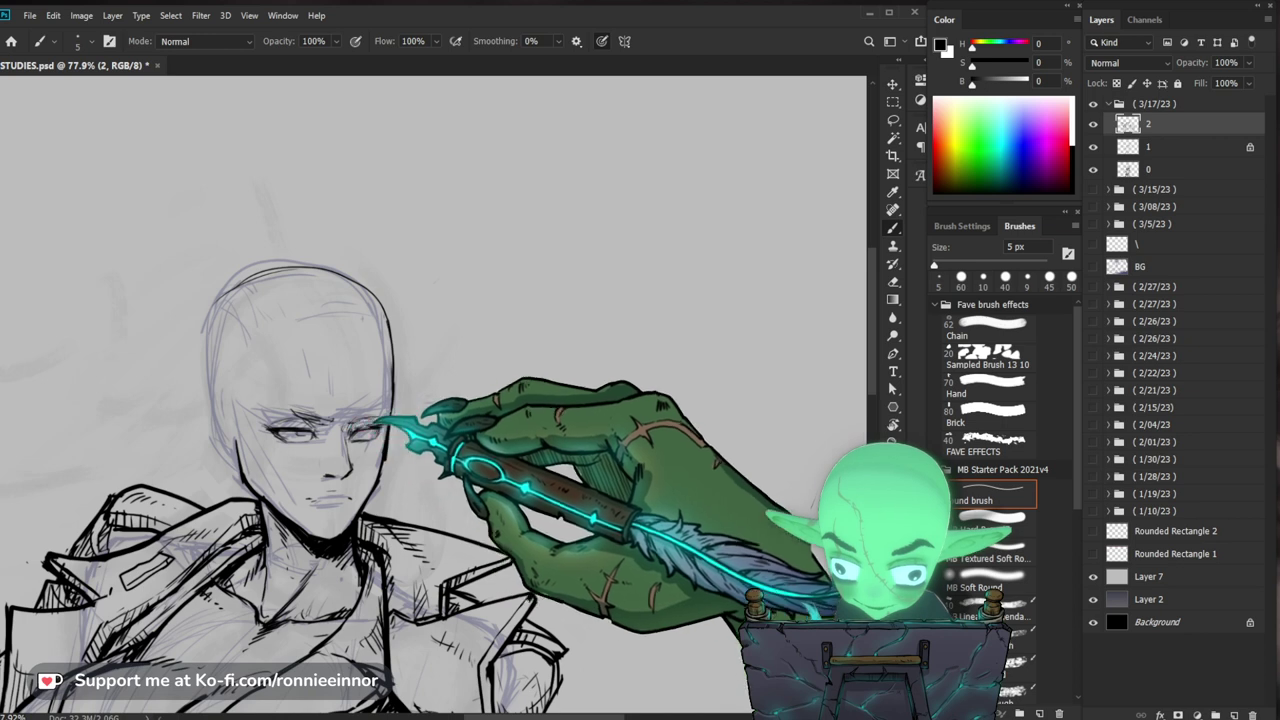
Step: Check the face against the whole figure and erase its inked features with the 60 px eraser
key("z")
left_click_drag(440, 408, 392, 421)
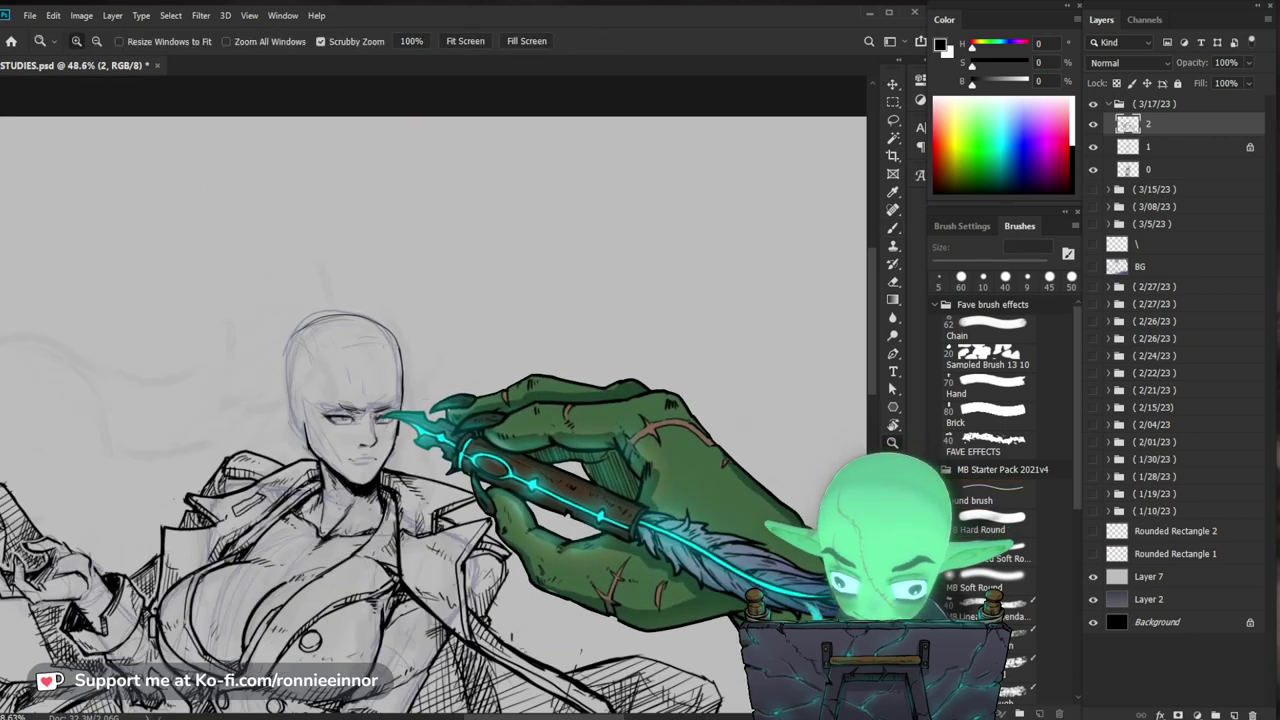
left_click_drag(606, 380, 497, 473)
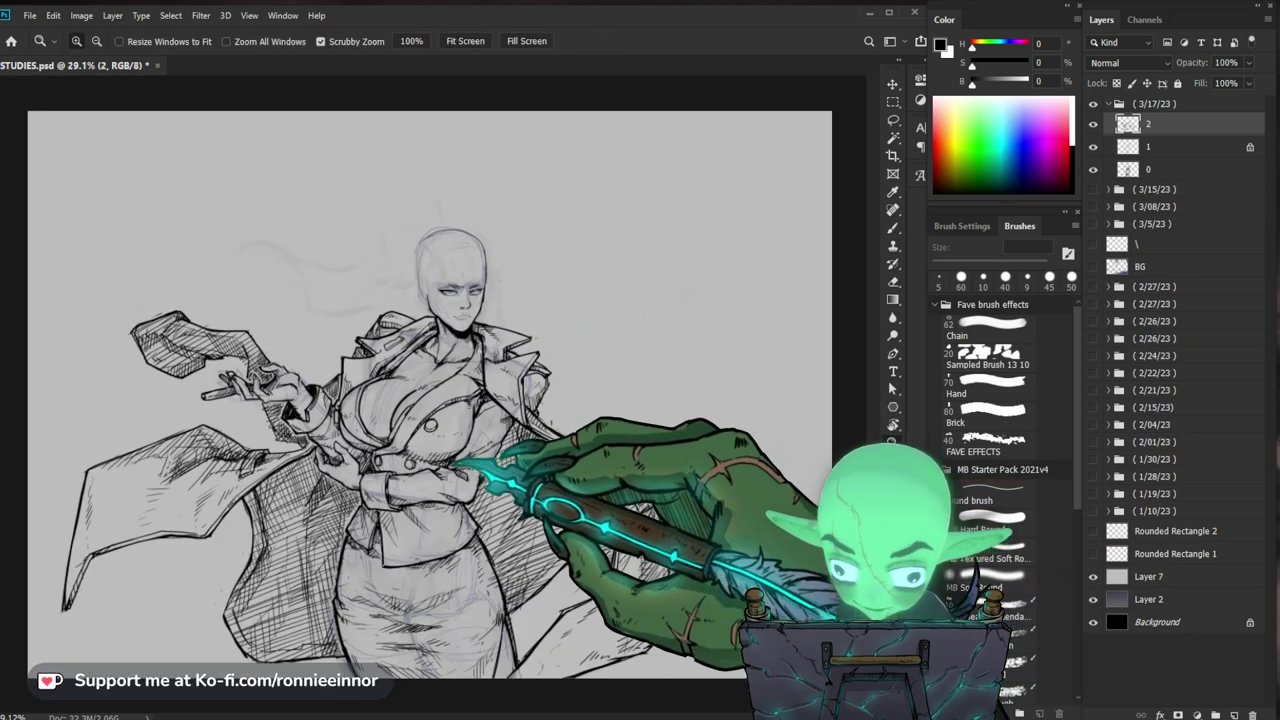
left_click_drag(706, 392, 626, 397)
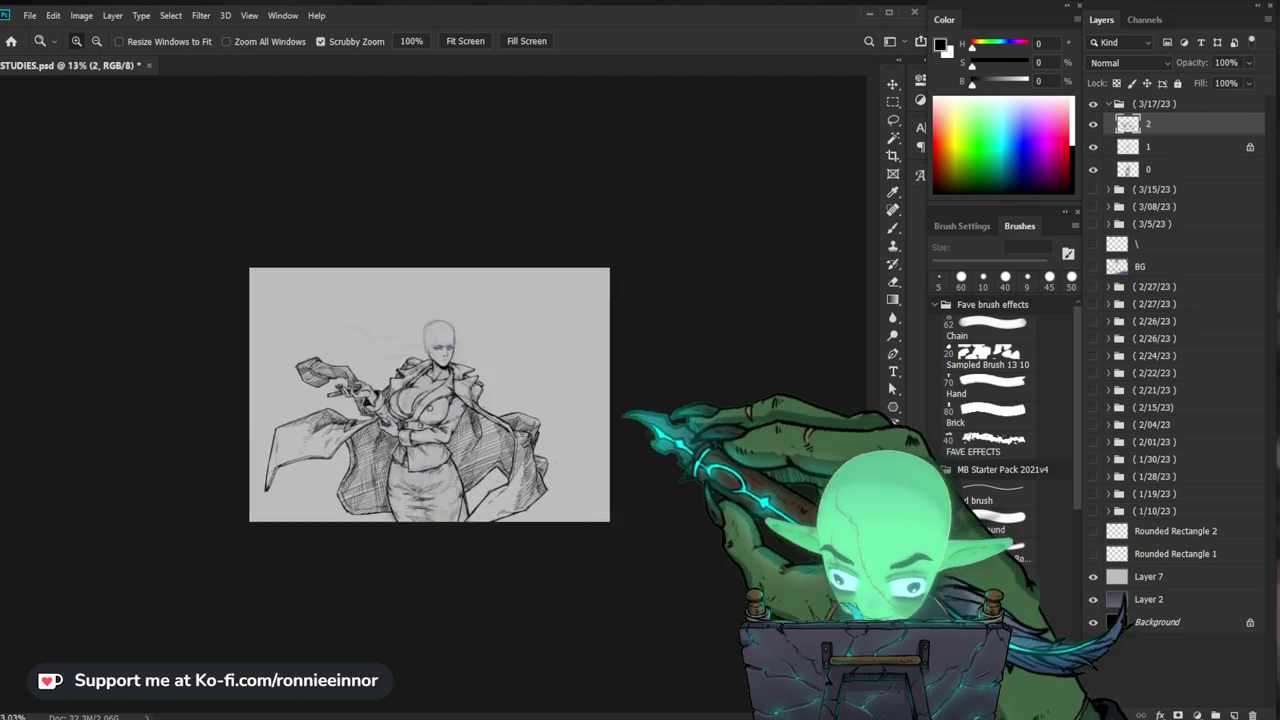
left_click_drag(484, 360, 575, 362)
key("e")
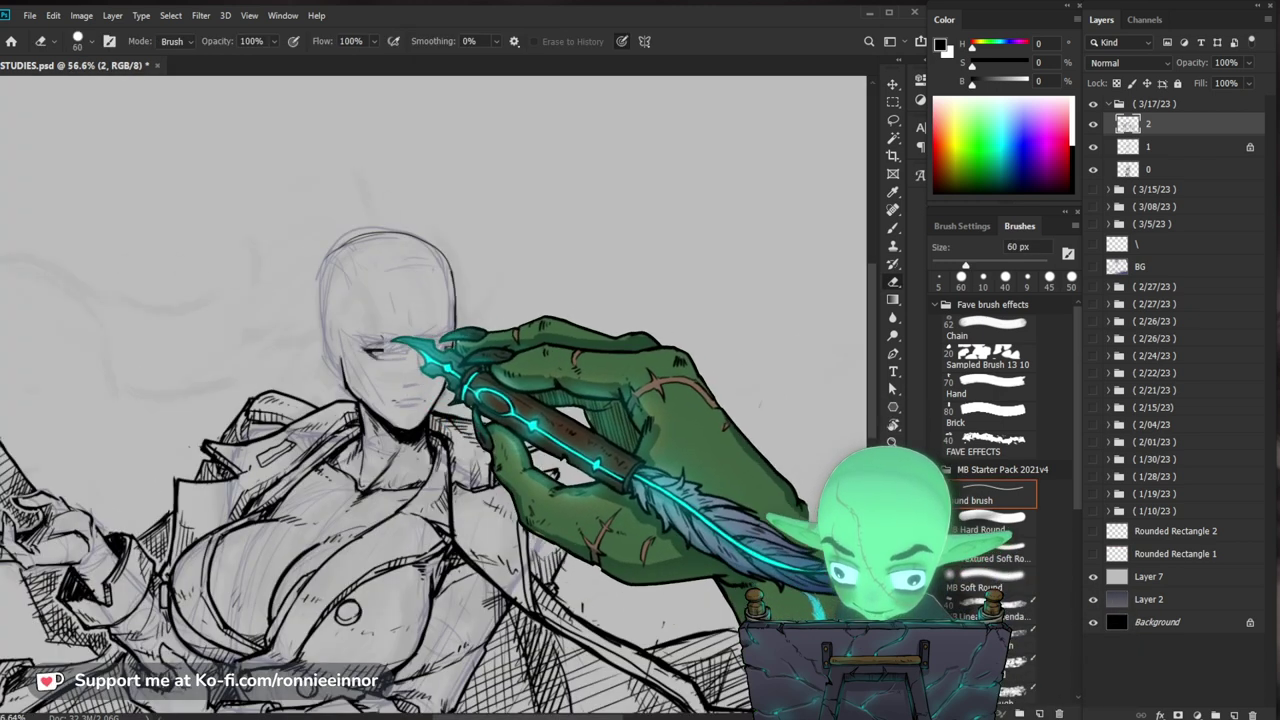
Step: Redraw the nose, lips and brow of the face with the 5 px brush
key("b")
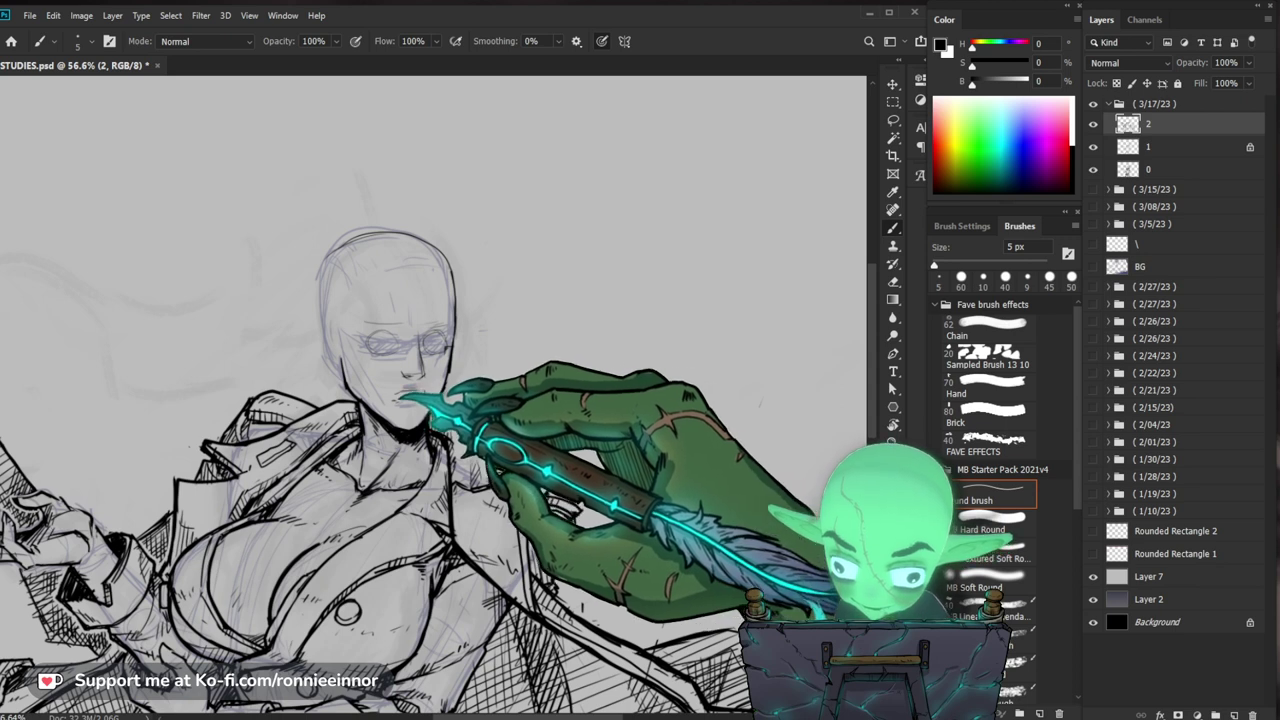
key("z")
left_click_drag(476, 370, 400, 372)
left_click_drag(632, 430, 607, 405)
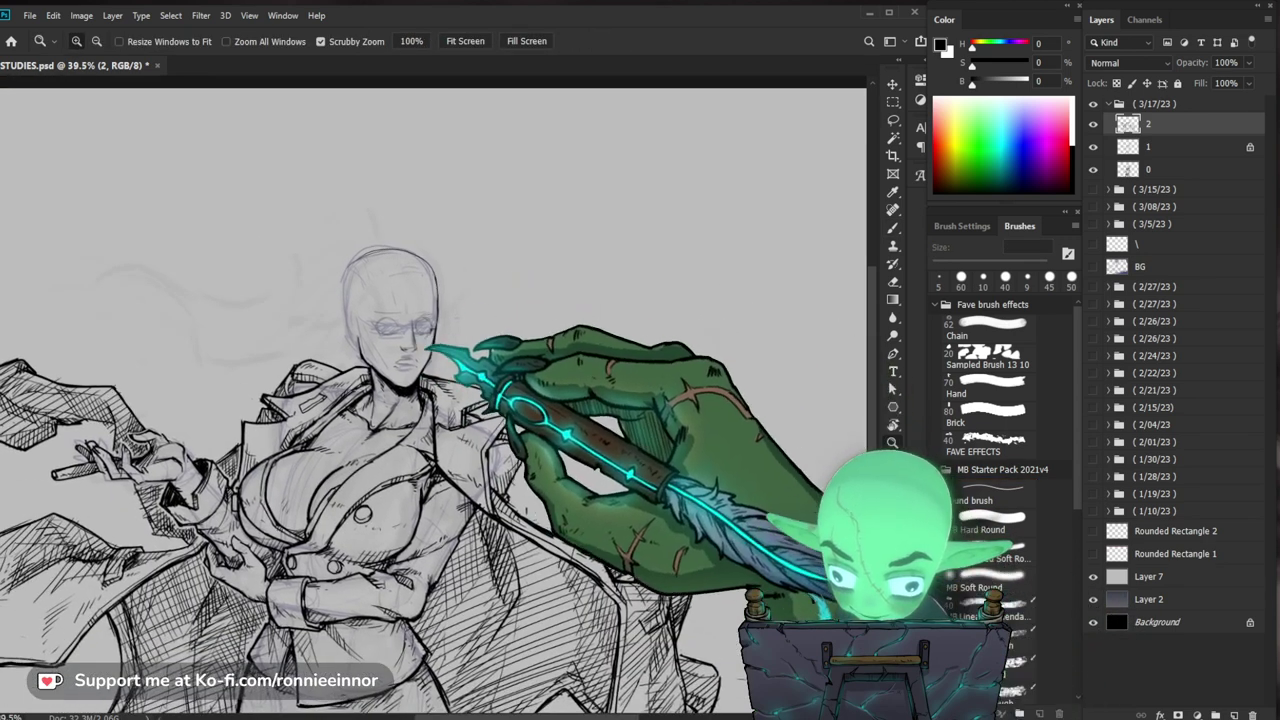
left_click_drag(408, 344, 455, 346)
key("b")
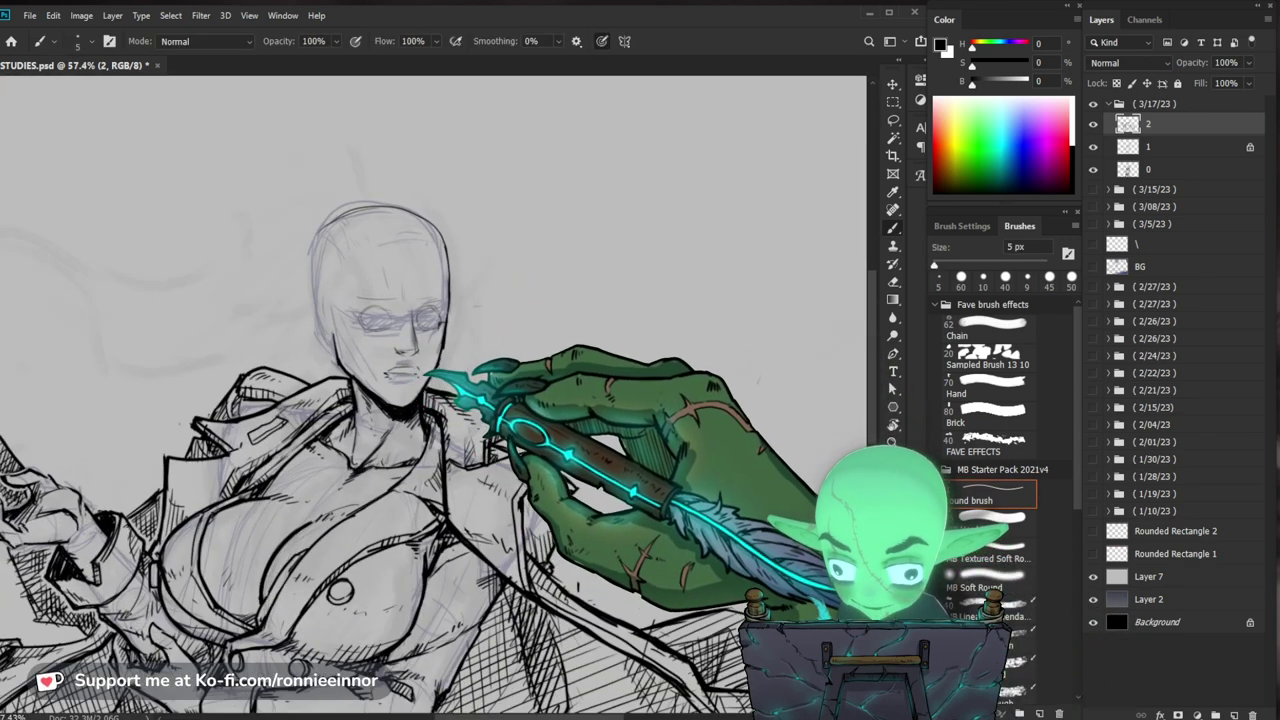
left_click_drag(467, 357, 453, 357)
left_click_drag(604, 456, 582, 440)
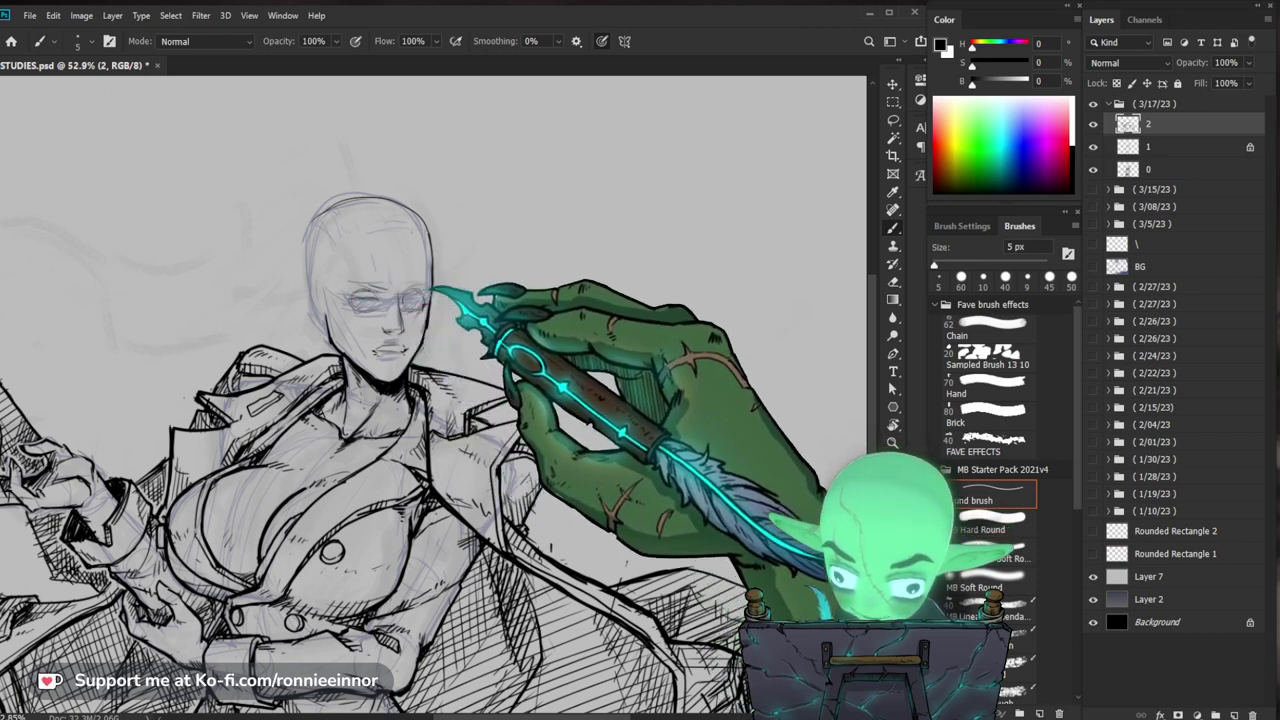
Step: Reduce the eraser to 35 px and clean up the lines around the mouth and chin
key("z")
mouse_move(464, 277)
left_mouse_down()
mouse_move(449, 294)
mouse_move(417, 281)
mouse_move(434, 283)
left_mouse_up()
key("e")
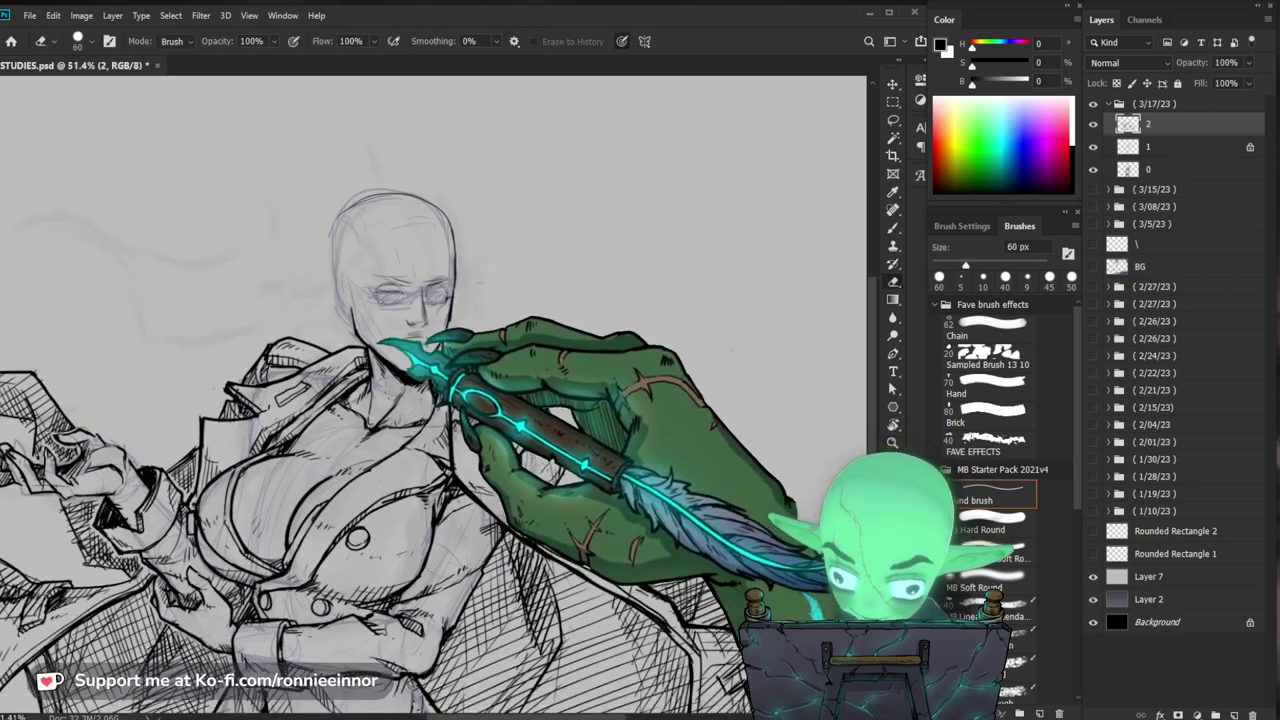
key("bracketleft")
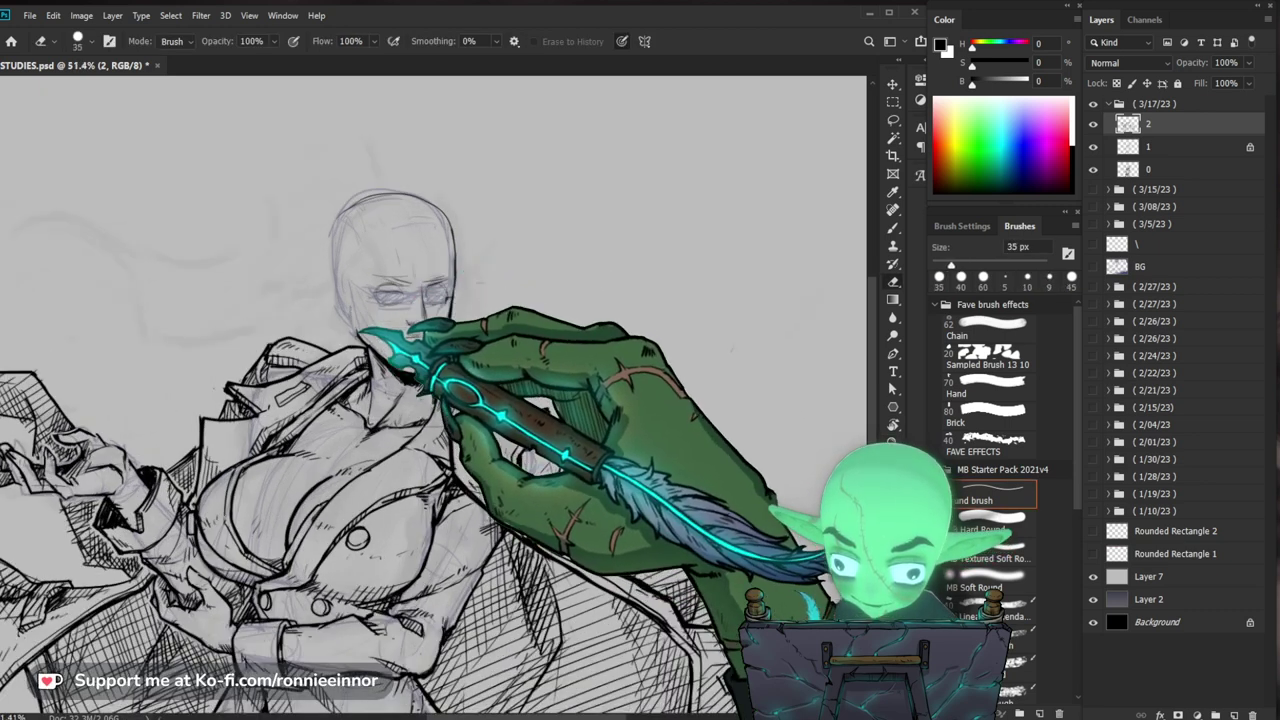
key("b")
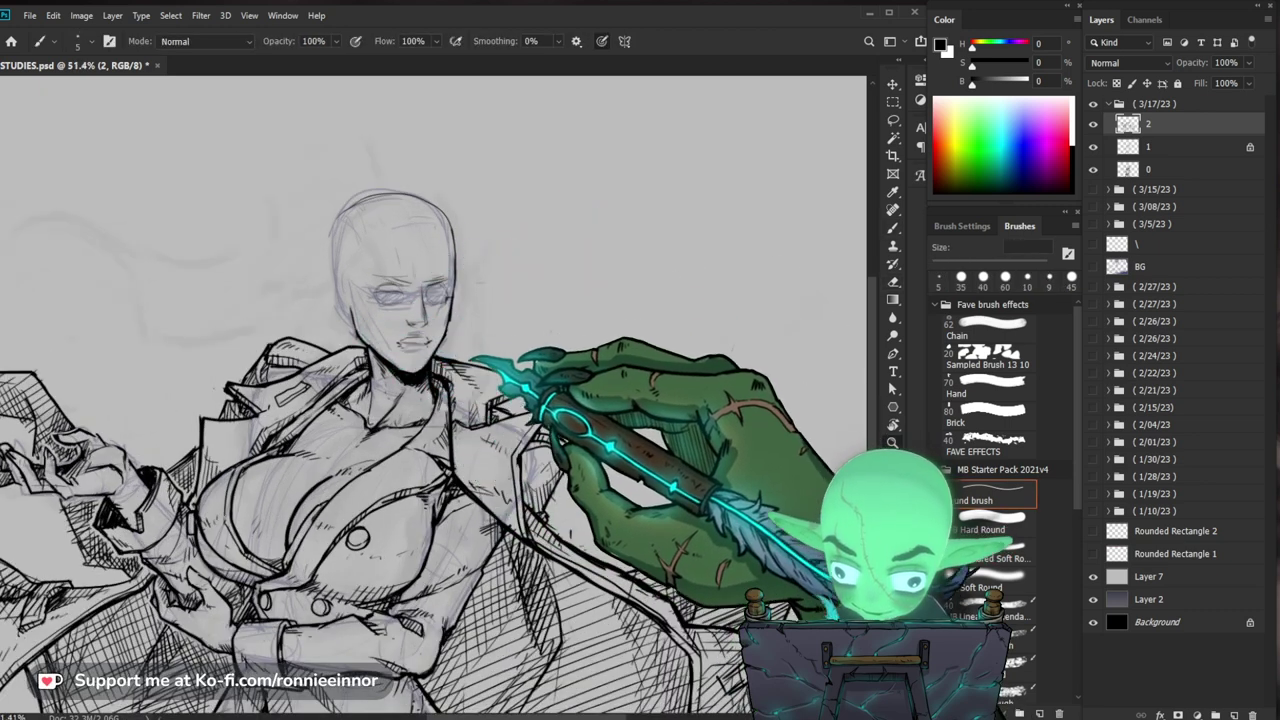
Step: Sketch loose hair strands sweeping back from the side of the head with the 5 px brush
key("z")
left_click_drag(477, 366, 471, 366)
key("b")
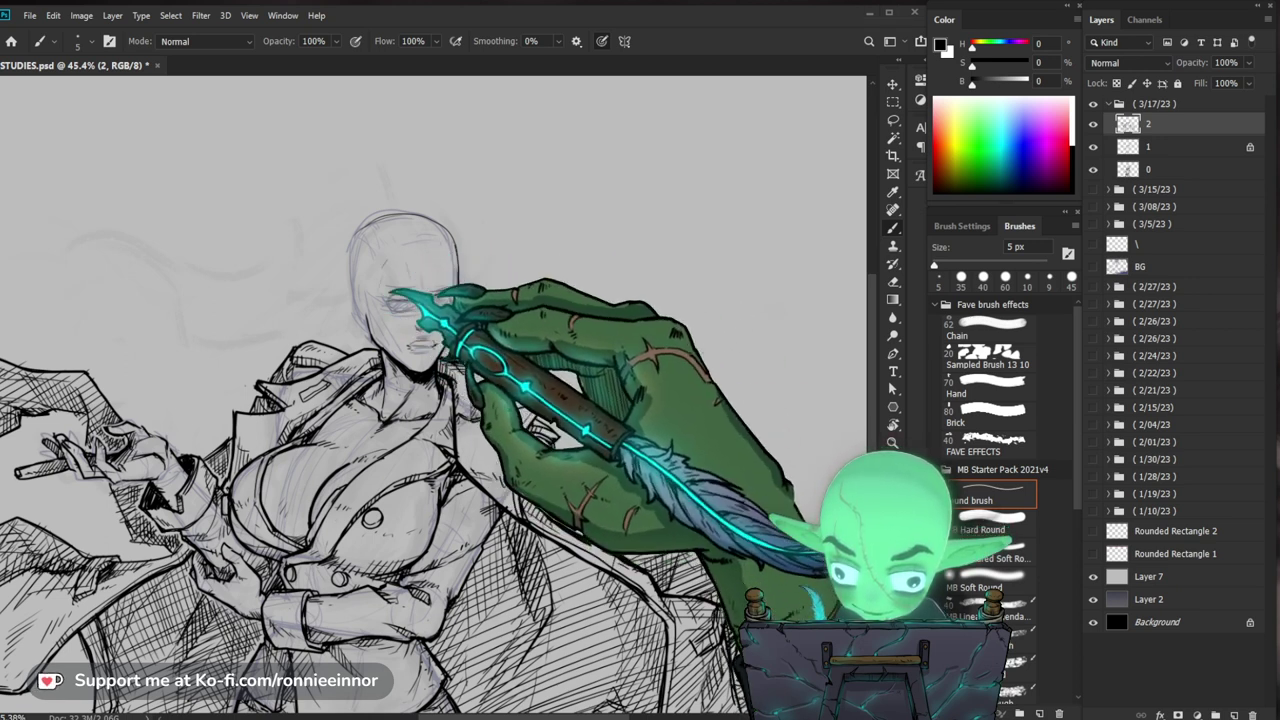
key("ctrl+z")
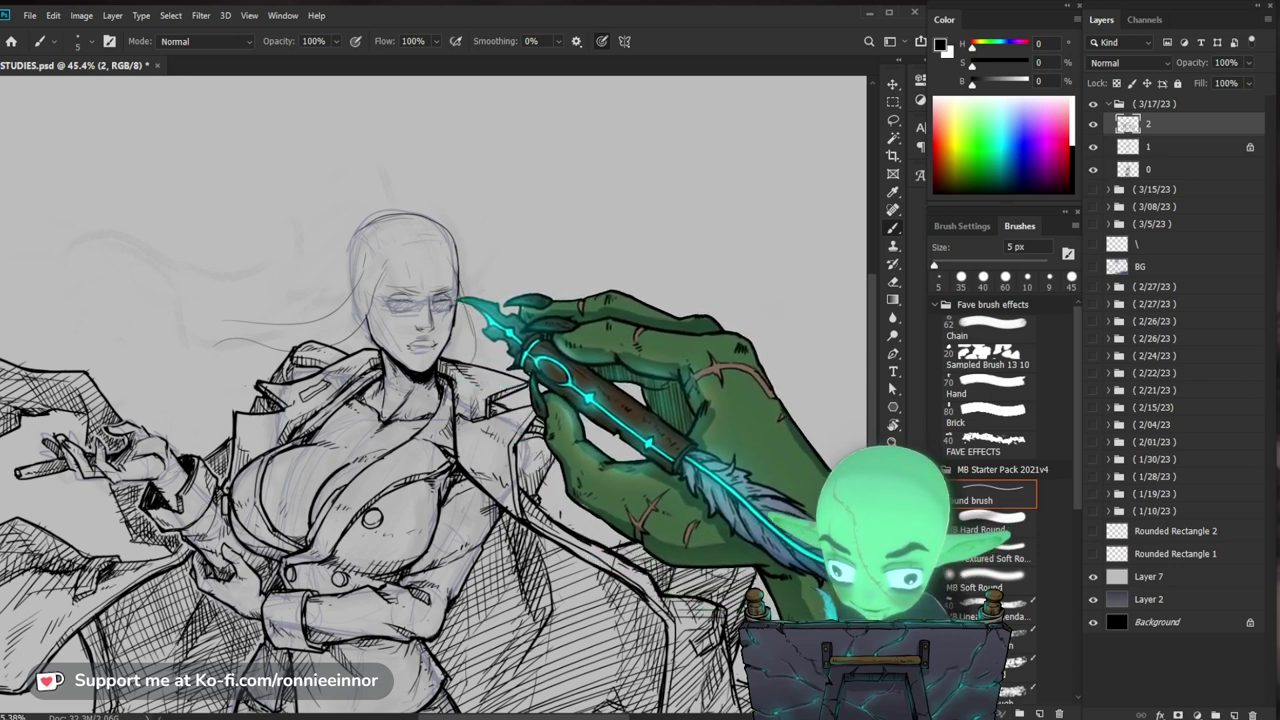
Step: Refine the far eye, alternating the 35 px eraser and the 5 px brush
left_click_drag(488, 281, 503, 279)
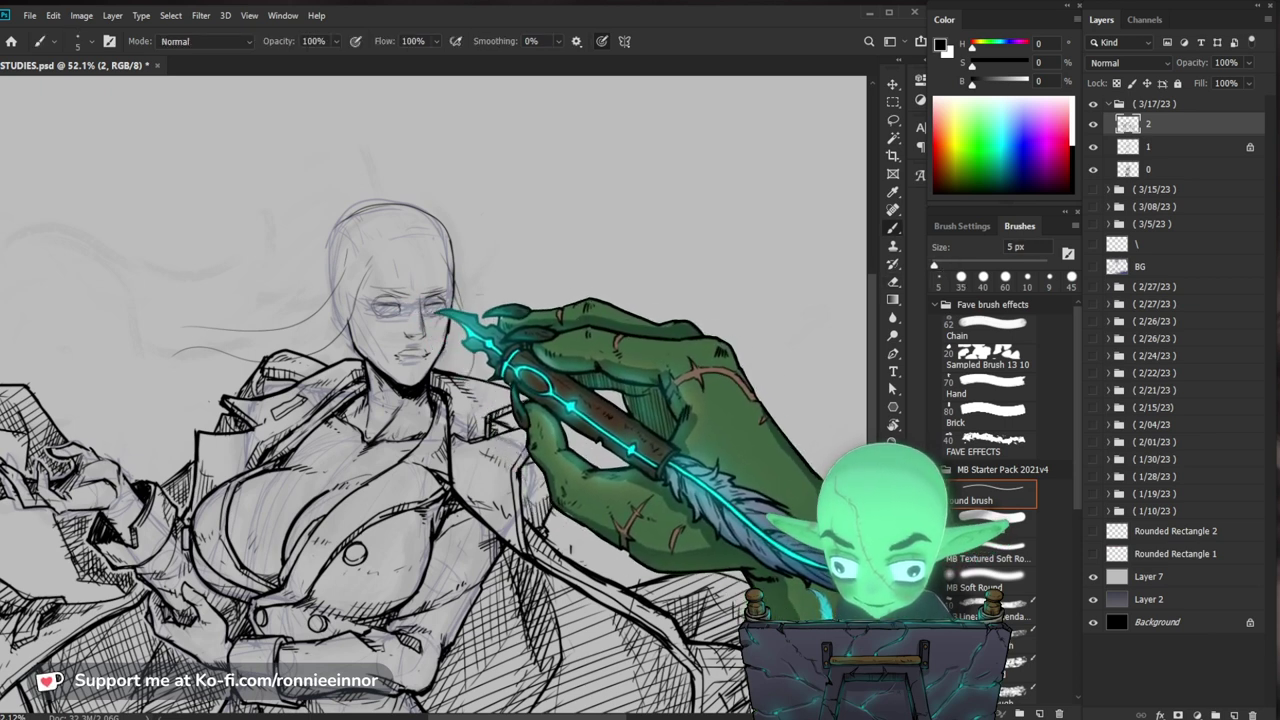
key("e")
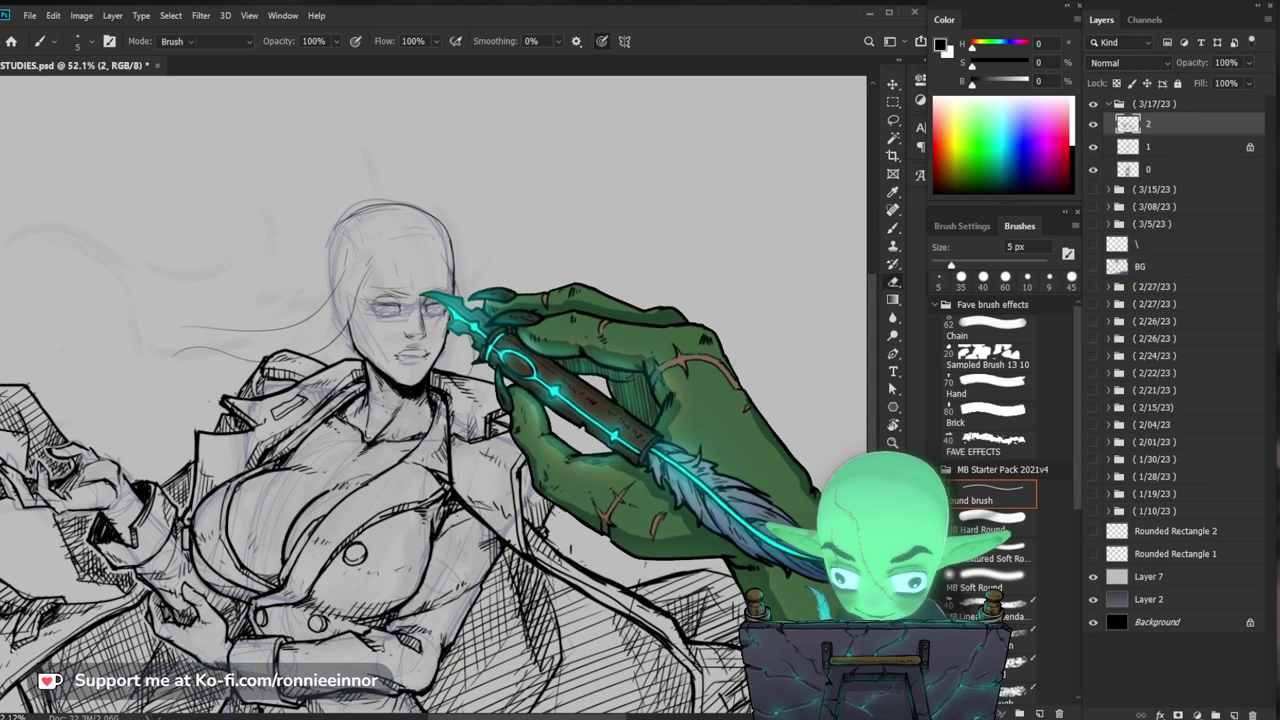
key("e")
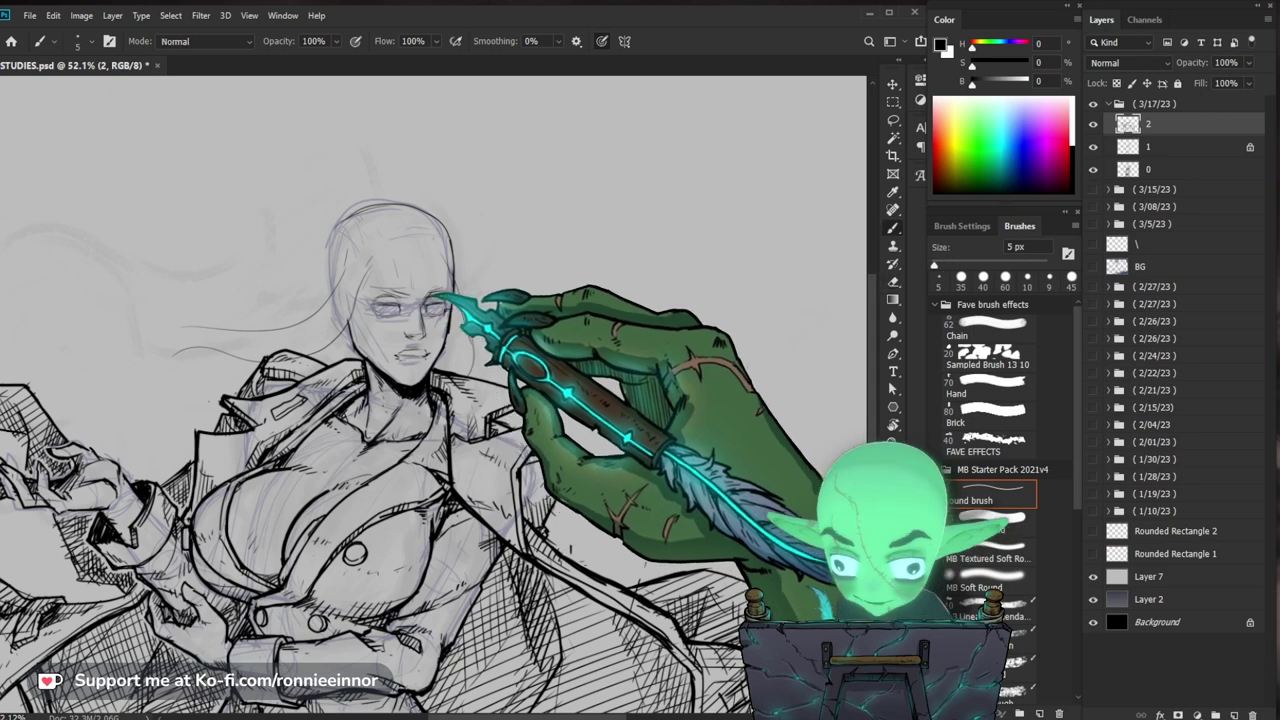
key("b")
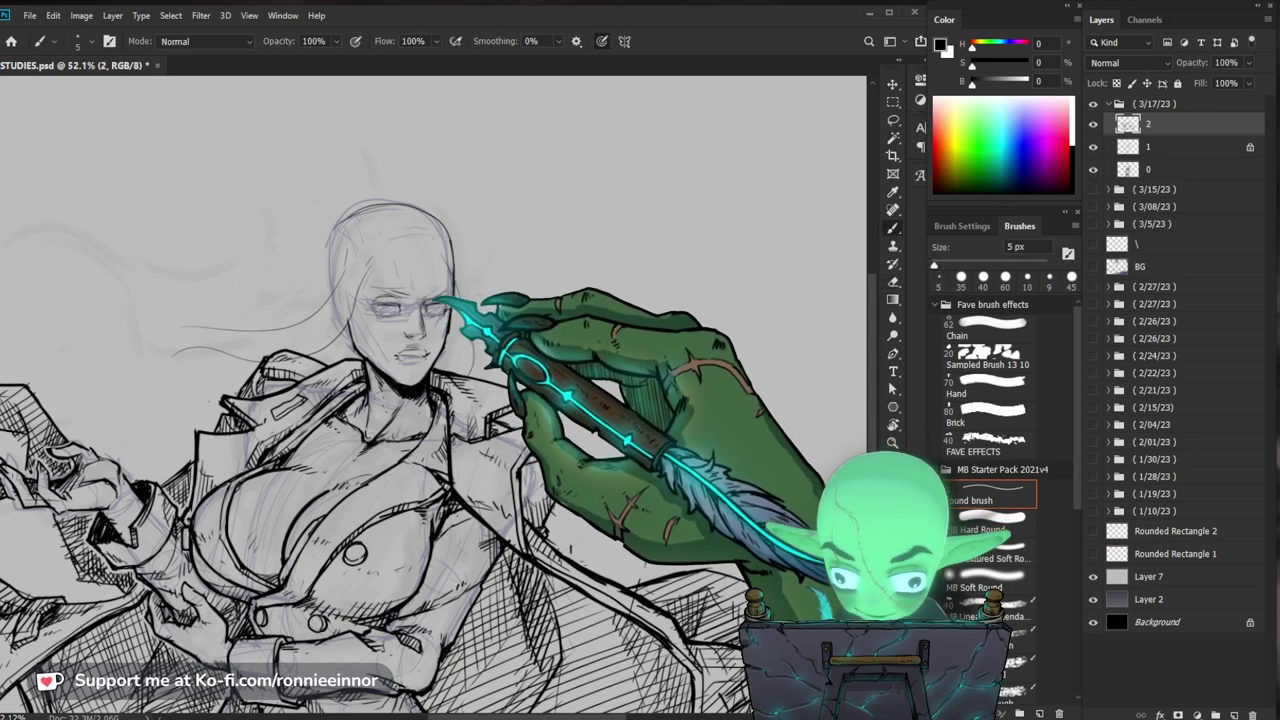
key("e")
key("b")
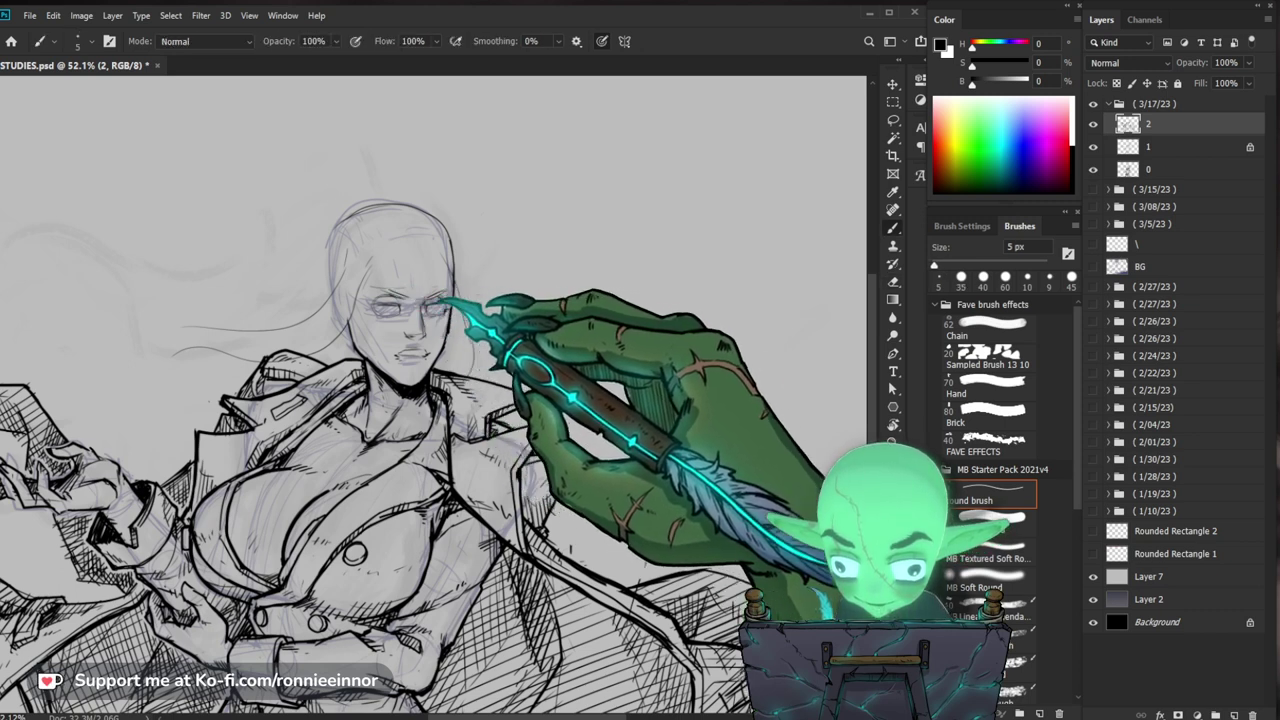
Step: Ink sharper, frowning eyebrows and add a thin hair strand along the far side of the face
key("z")
mouse_move(478, 292)
left_mouse_down()
mouse_move(434, 294)
mouse_move(470, 300)
left_mouse_up()
key("b")
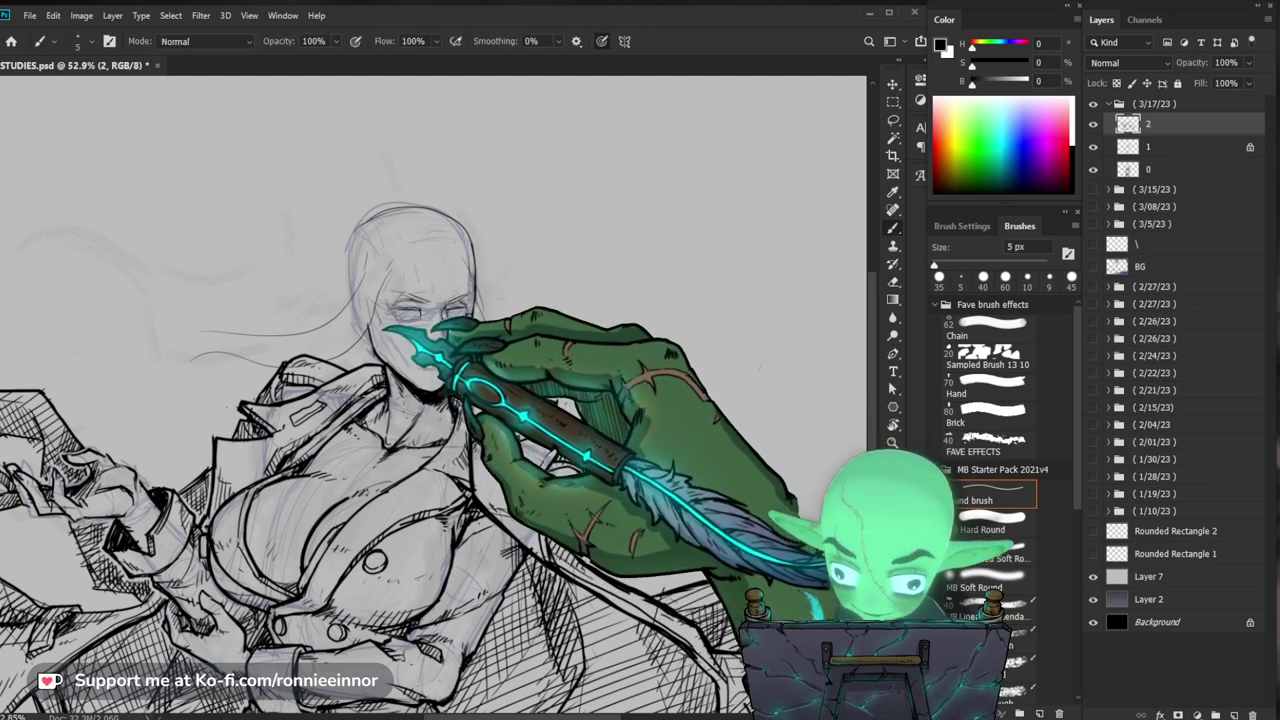
left_click_drag(597, 386, 563, 471)
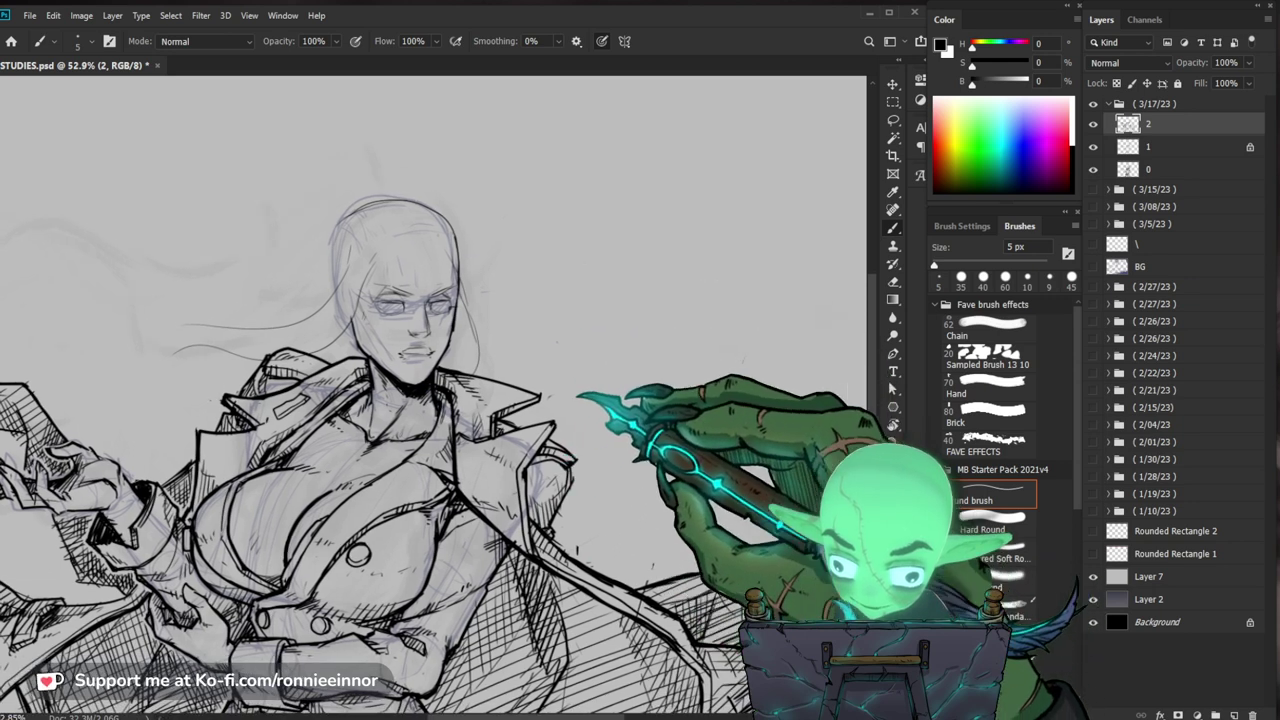
Step: Touch up the nose and lips and darken the near eye's lash line with the 5 px brush
left_click_drag(435, 343, 470, 340, "ctrl")
key("e")
key("b")
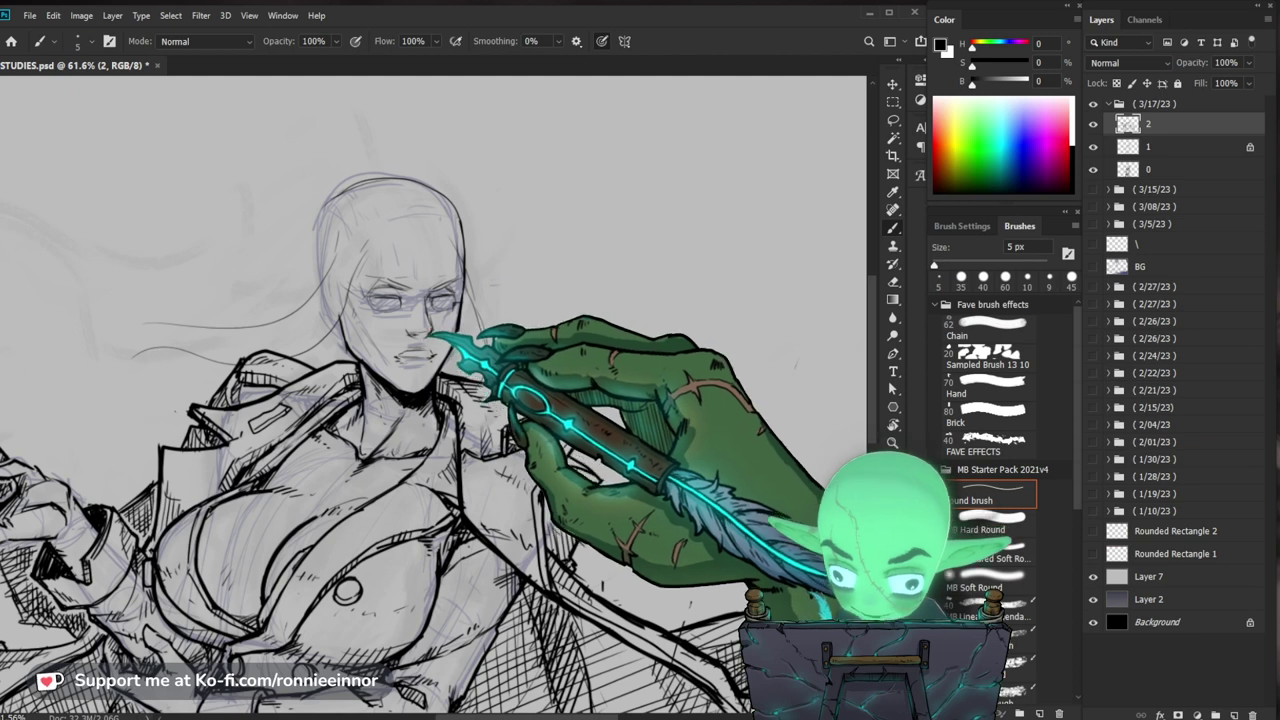
left_click_drag(535, 386, 517, 398)
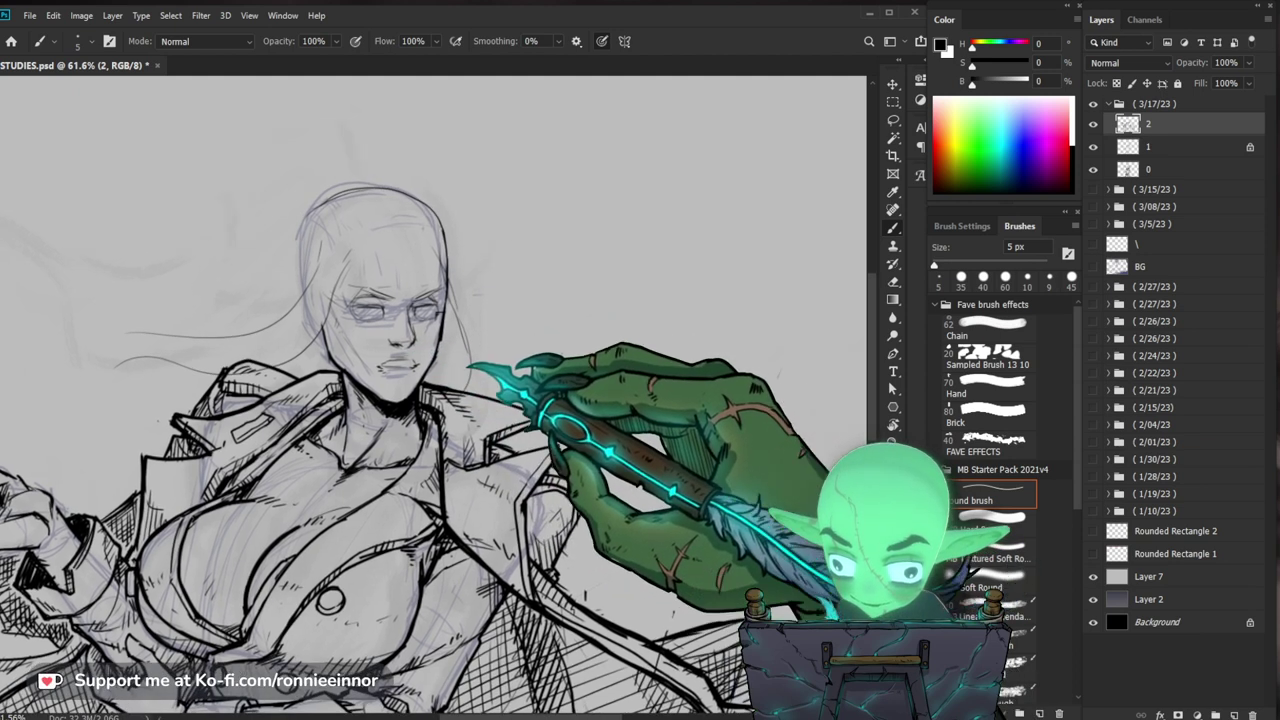
key("e")
key("b")
mouse_move(412, 314)
left_mouse_down()
mouse_move(372, 308)
mouse_move(384, 312)
left_mouse_up()
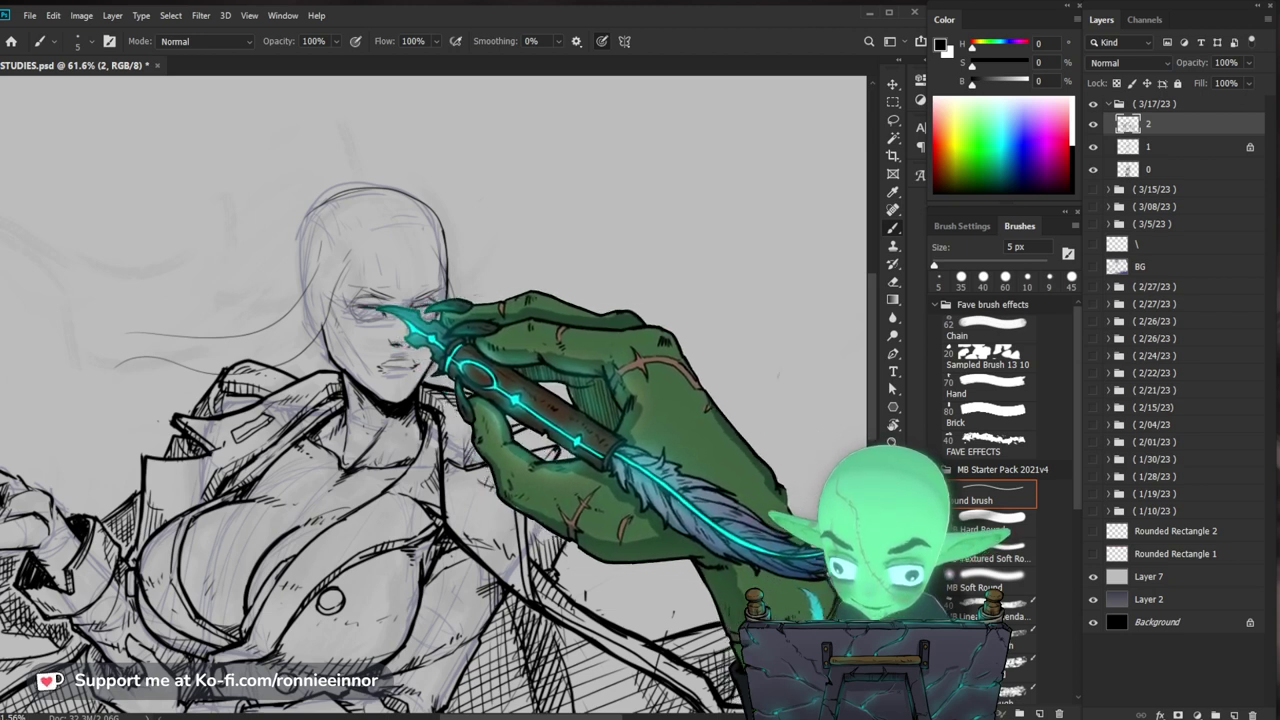
Step: Check the face against the whole figure and mark the hairline with short 5 px strokes at the crown
key("z")
left_click_drag(500, 345, 430, 377)
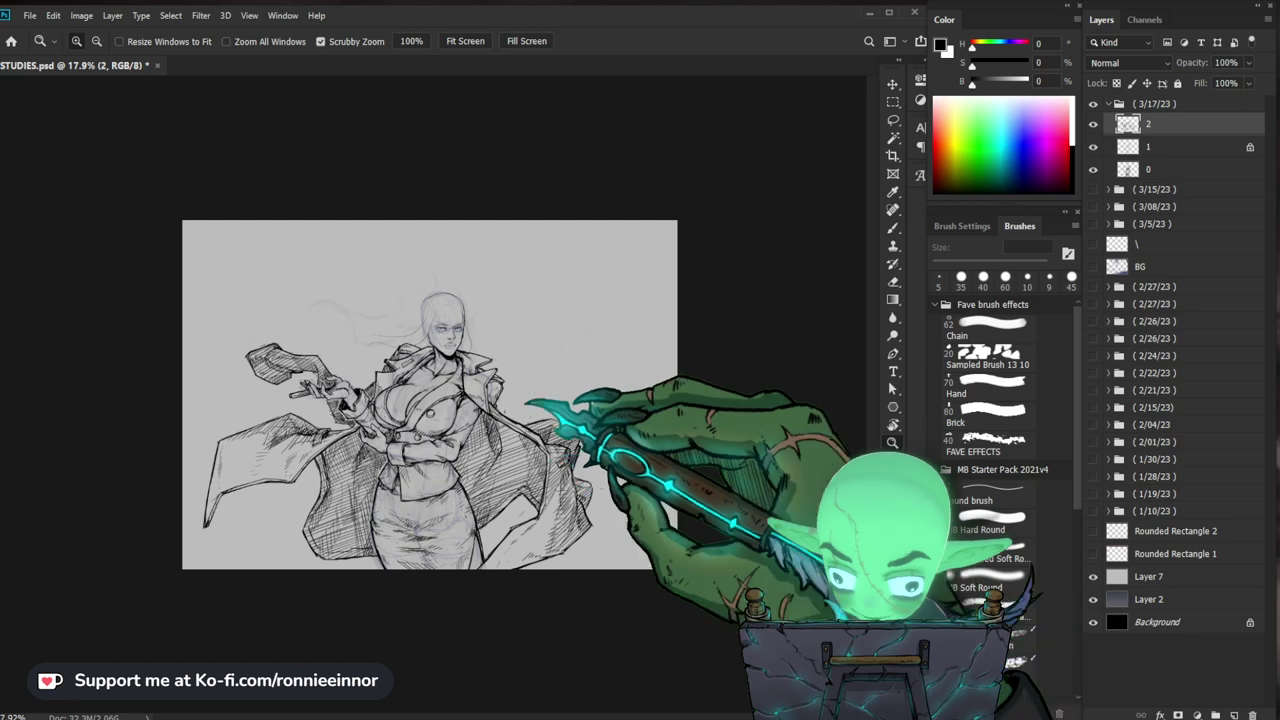
scroll(449, 343, "up", 5)
key("e")
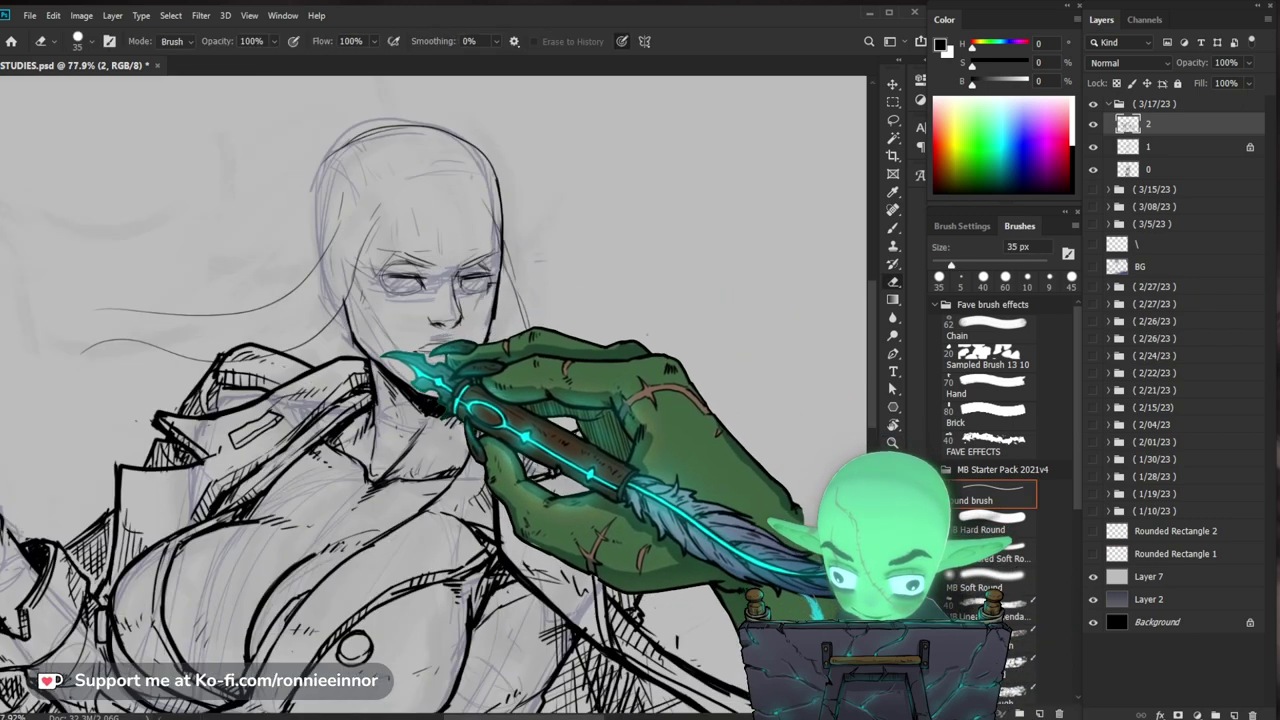
key("z")
scroll(586, 320, "down", 3)
left_click_drag(765, 432, 690, 433)
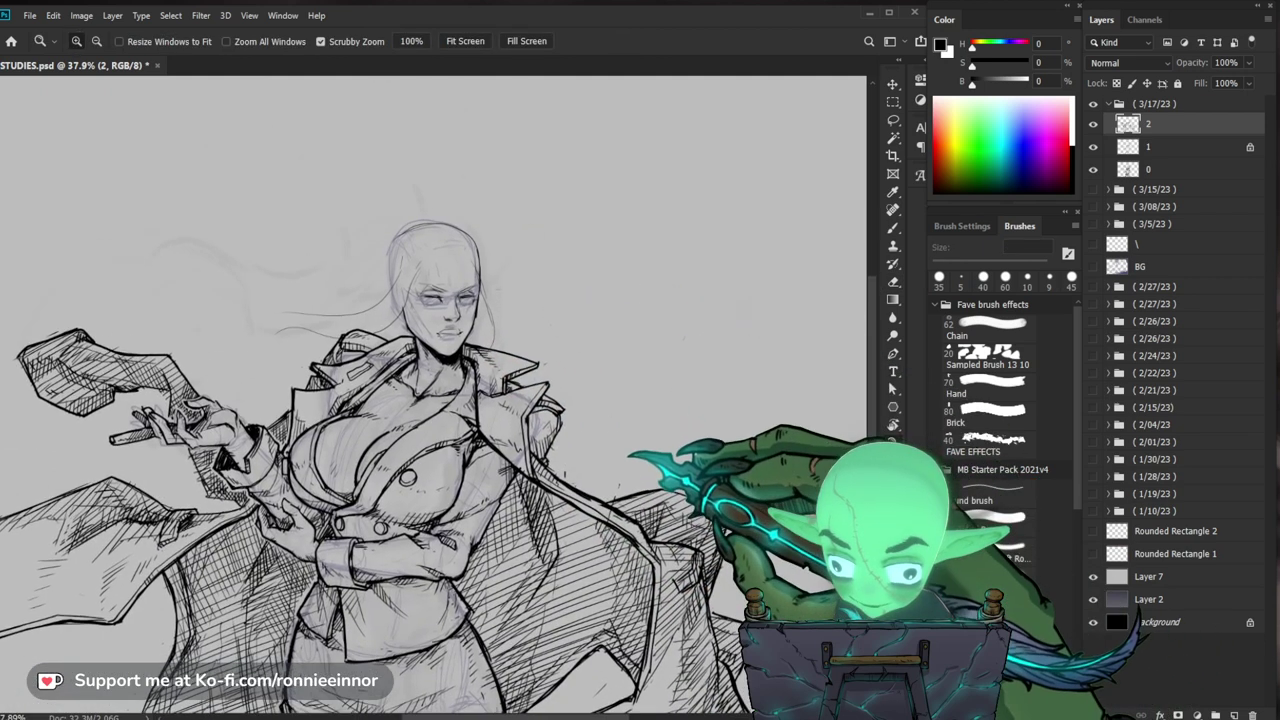
key("b")
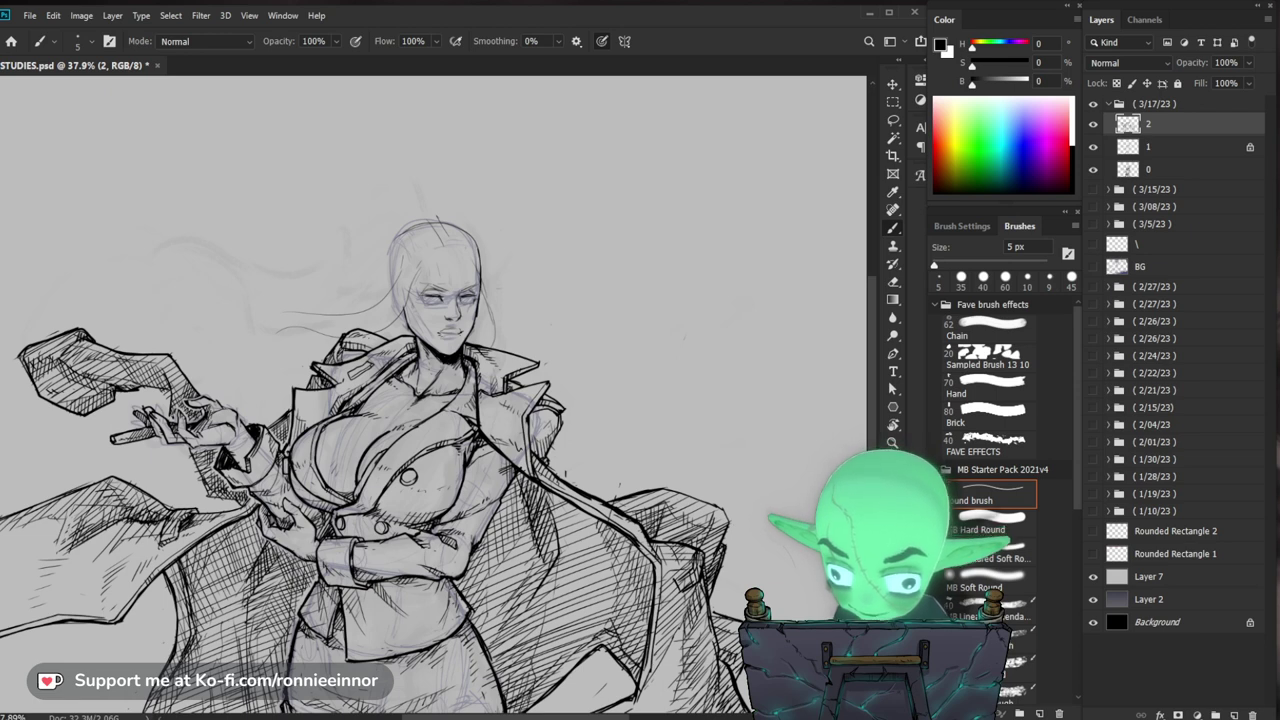
Step: Rework the lips and mouth corner, trimming with the 35 px eraser and redrawing with the 5 px brush
key("z")
left_click_drag(456, 337, 512, 334)
key("b")
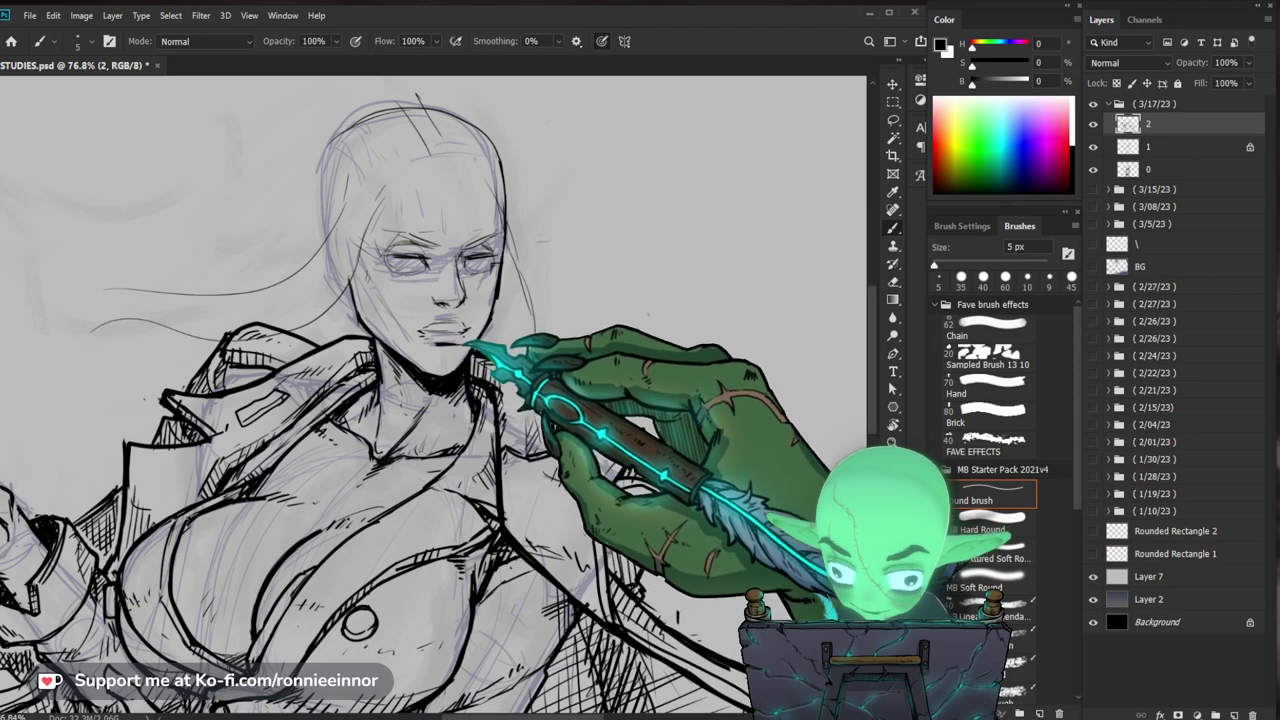
key("e")
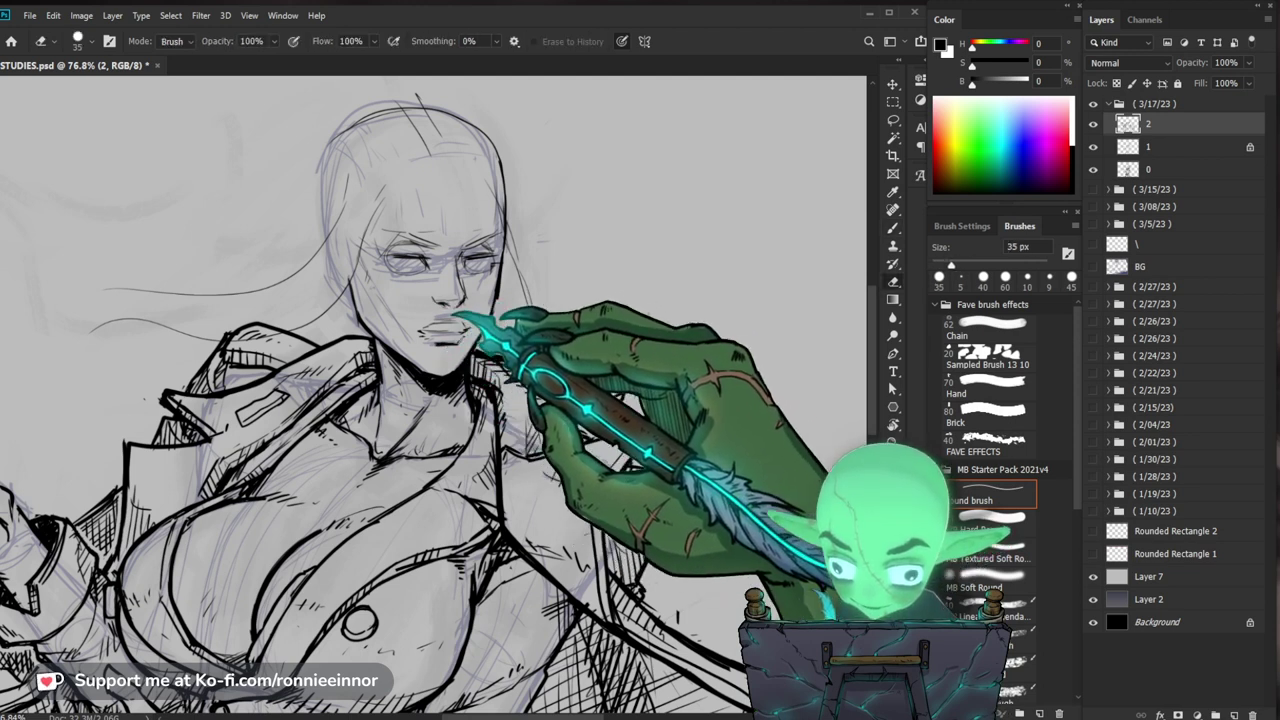
key("b")
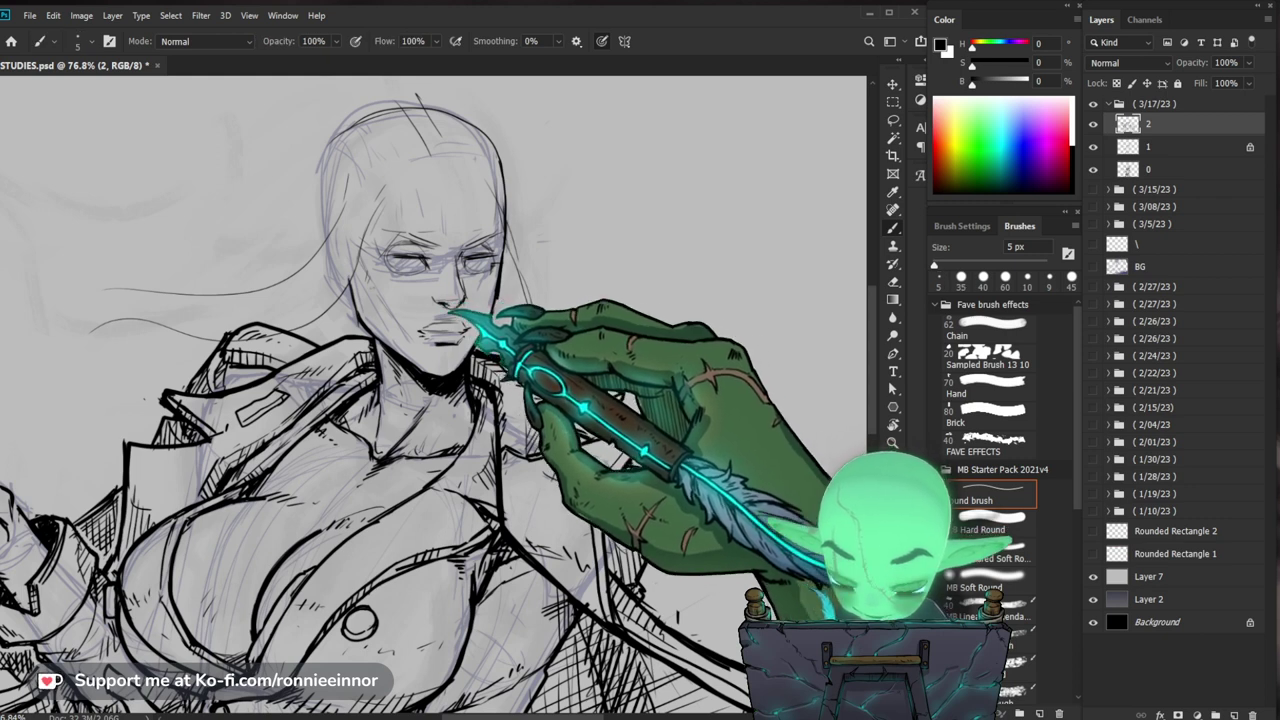
Step: Erase the far eye's heavy lines with the 35 px eraser and redraw them lighter at 5 px
left_click_drag(550, 303, 478, 366)
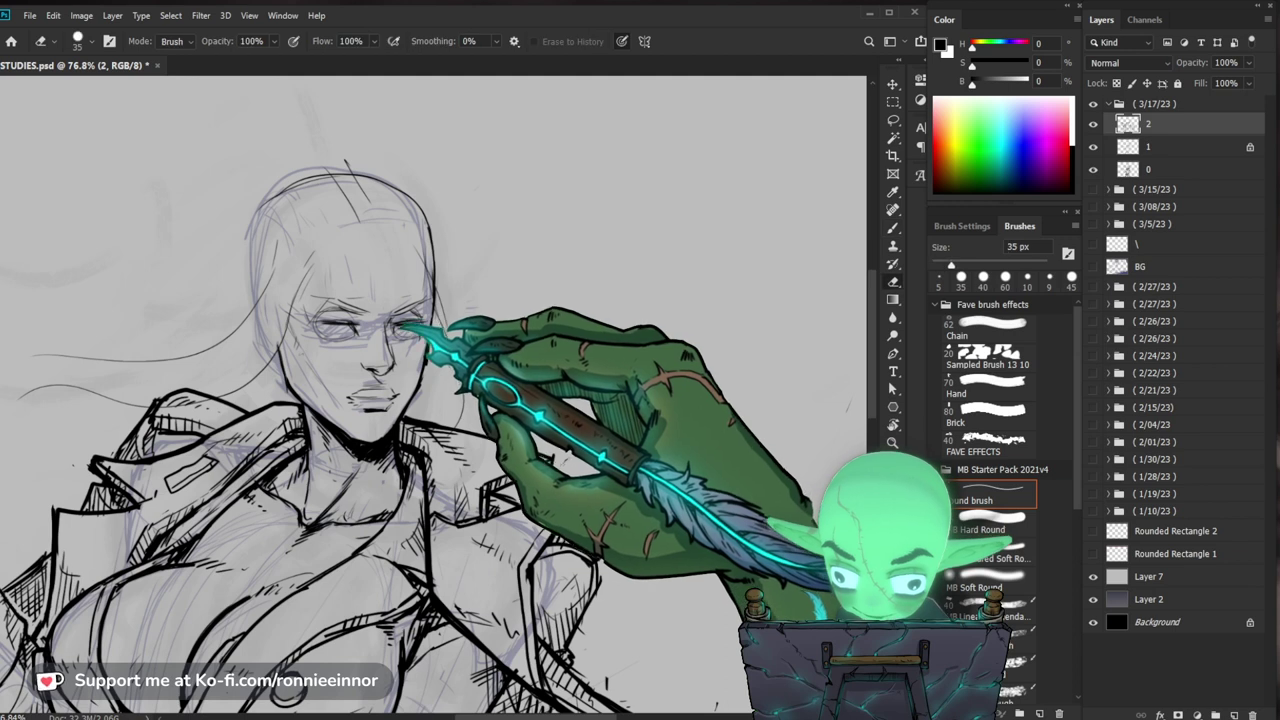
key("e")
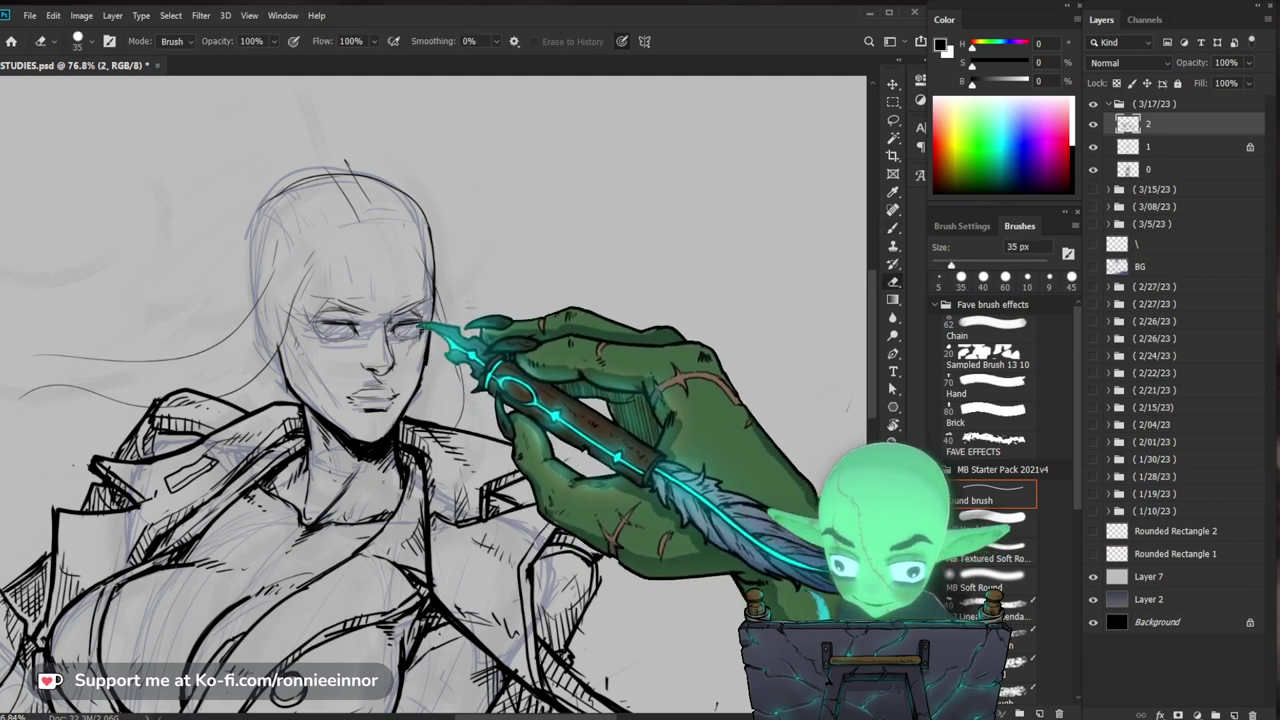
key("b")
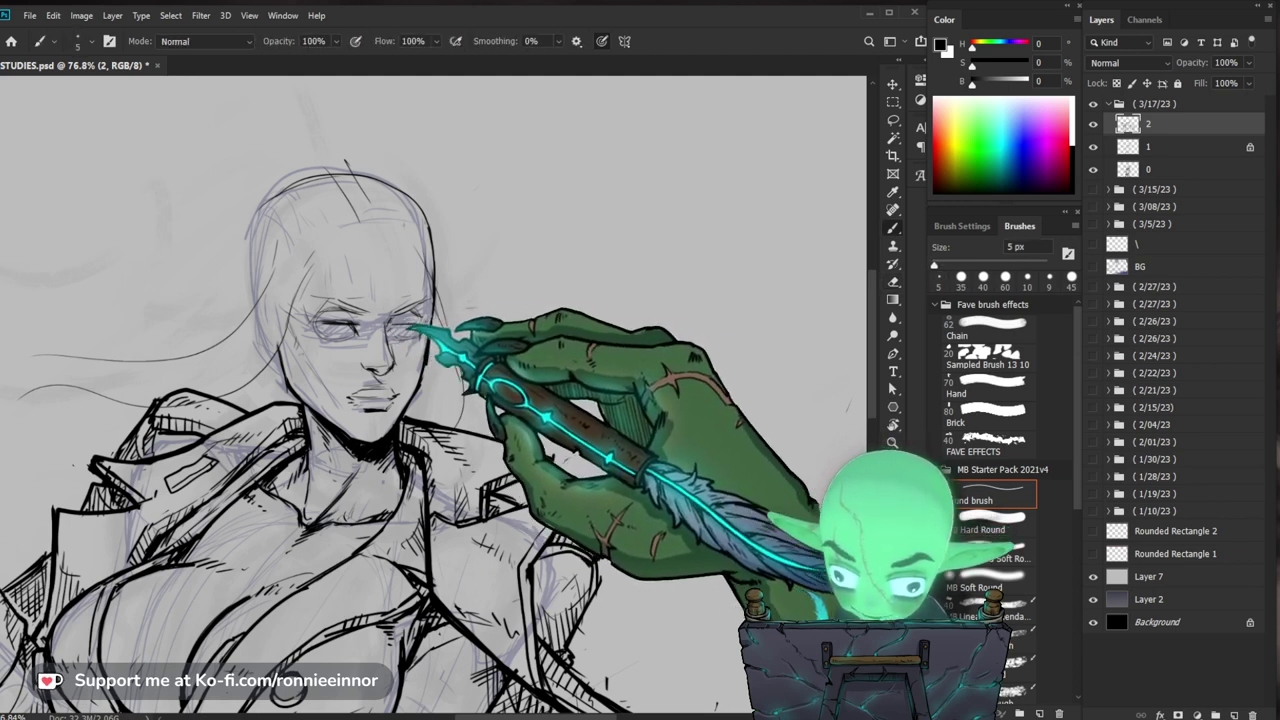
key("e")
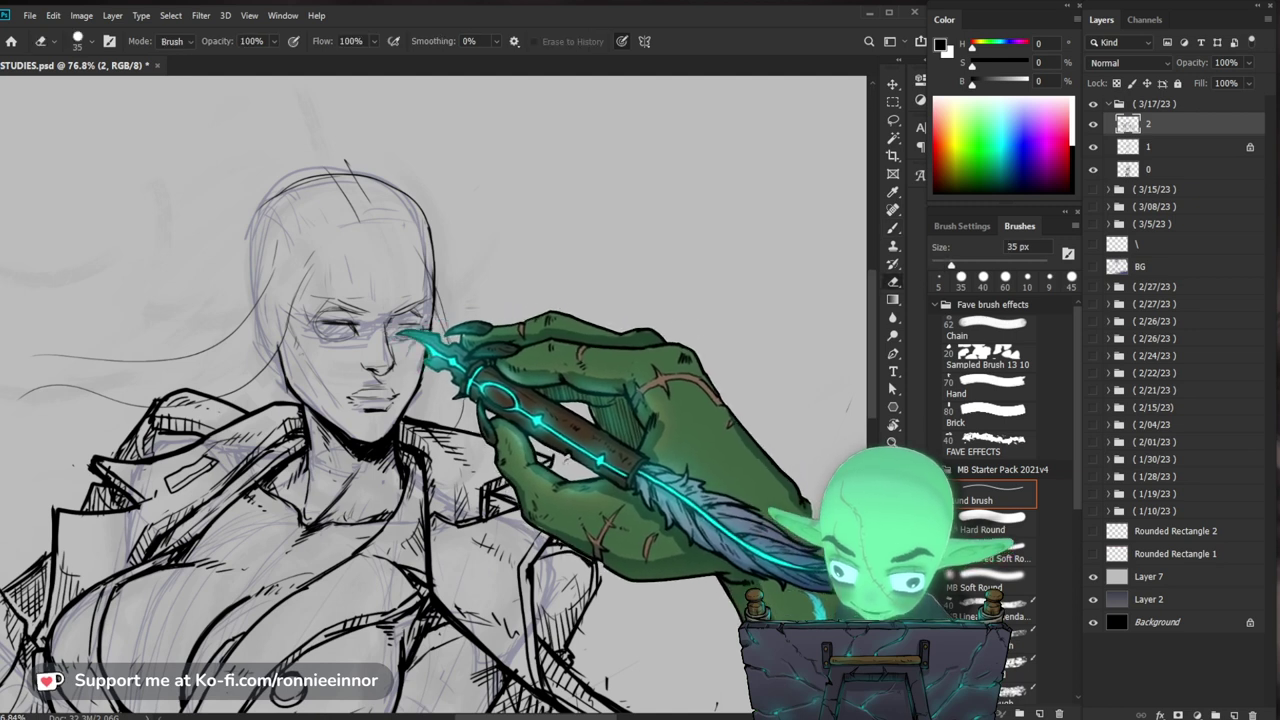
key("b")
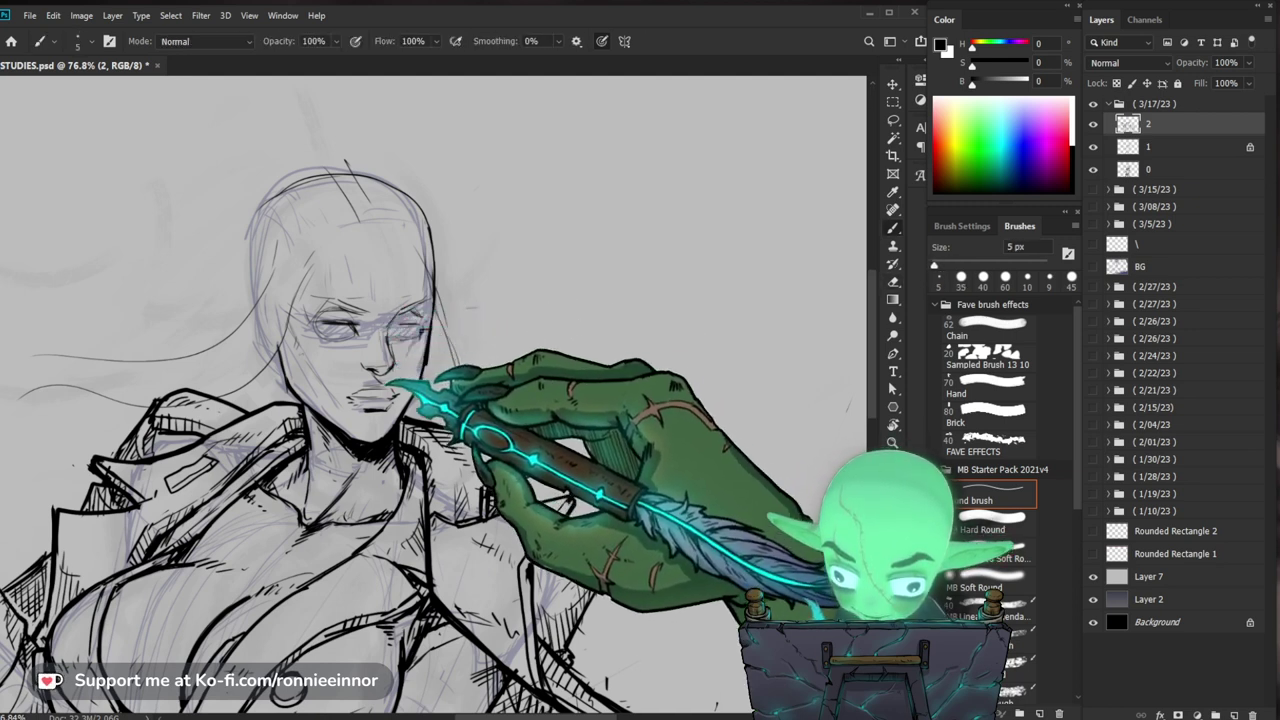
Step: Erase stray mouth lines and redraw the upper and lower lips with the 5 px brush
key("e")
key("b")
key("e")
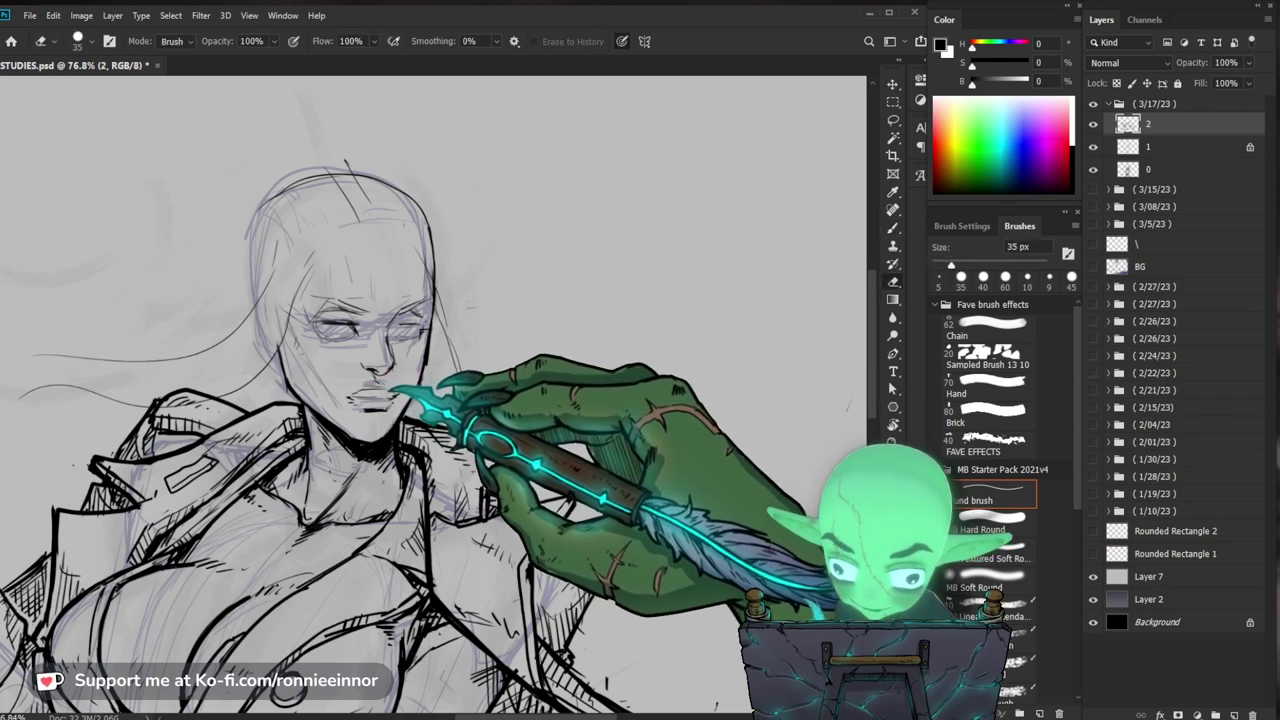
key("b")
left_click_drag(468, 391, 516, 368)
key("e")
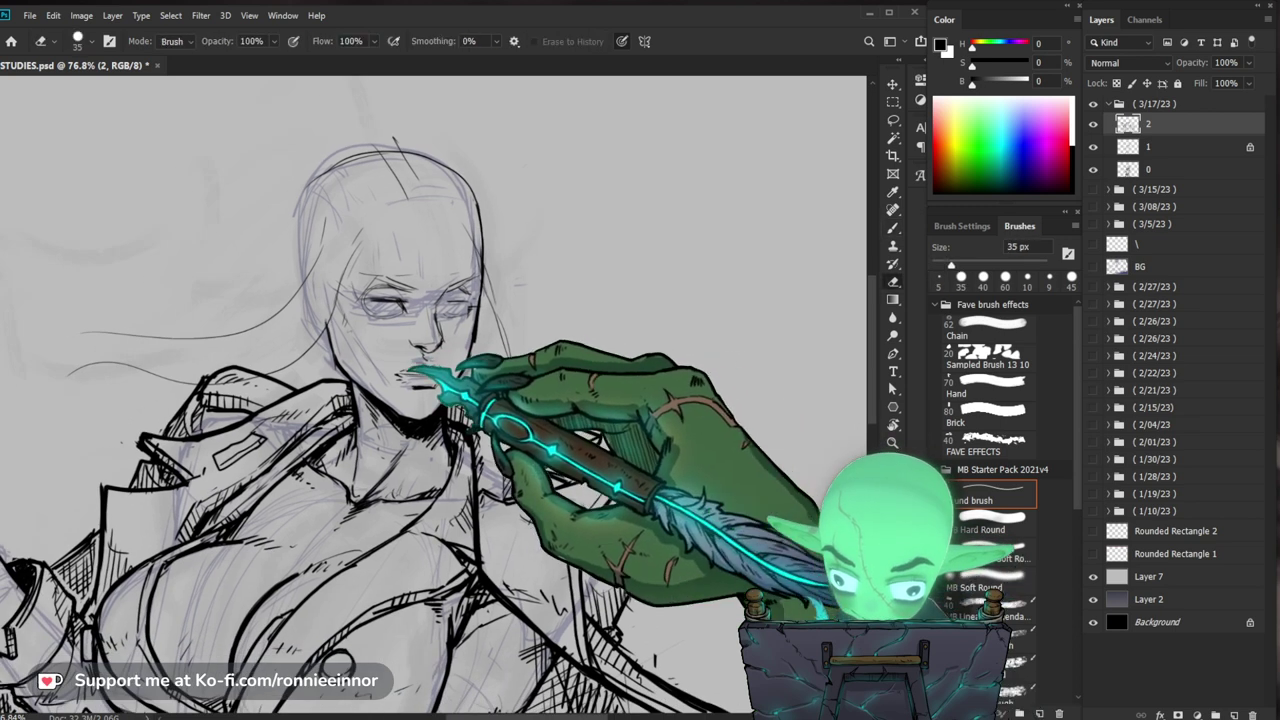
key("b")
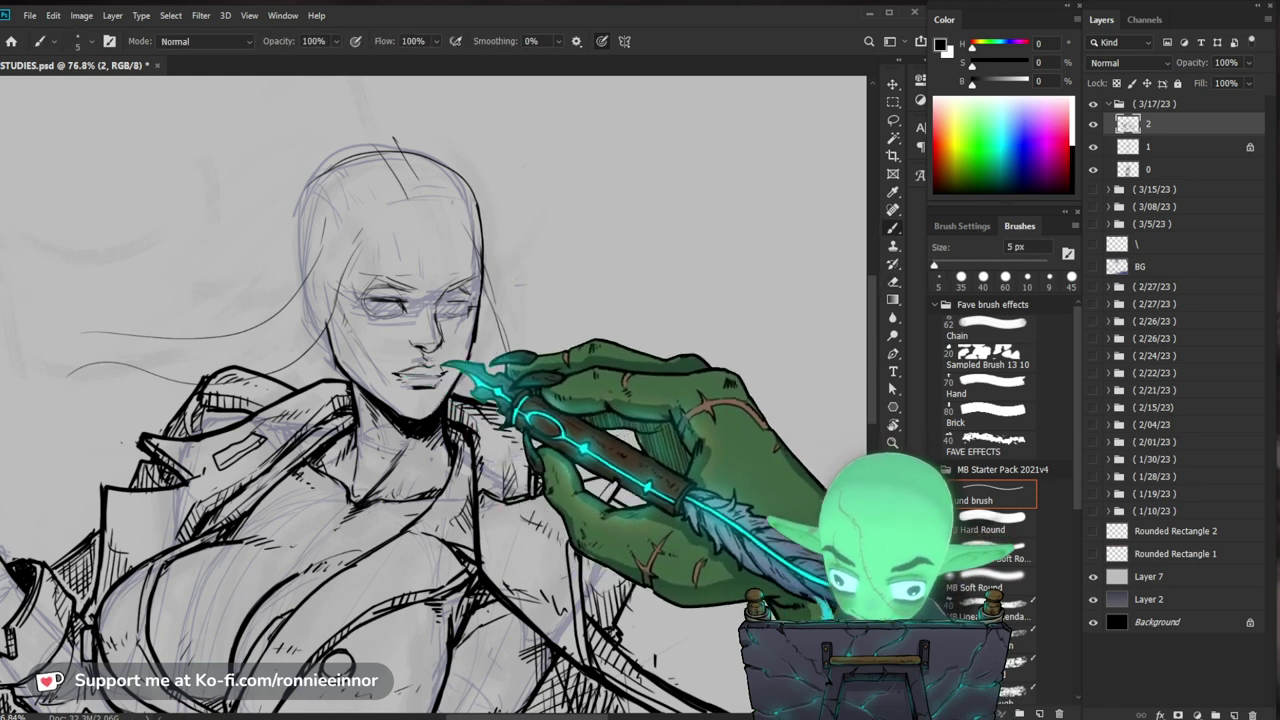
Step: Erase the stray inner brow lines above the nose bridge with the 35 px eraser
mouse_move(546, 344)
left_mouse_down()
mouse_move(497, 346)
mouse_move(549, 348)
left_mouse_up()
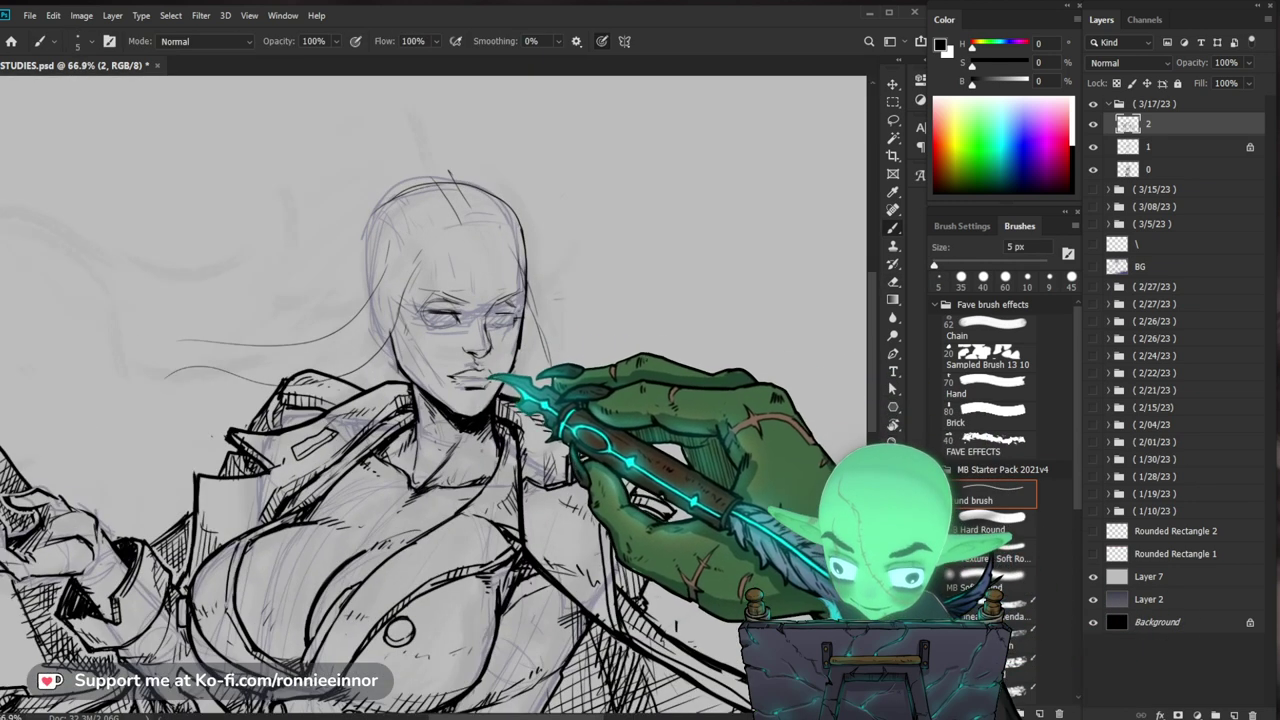
left_click_drag(603, 397, 534, 449)
key("e")
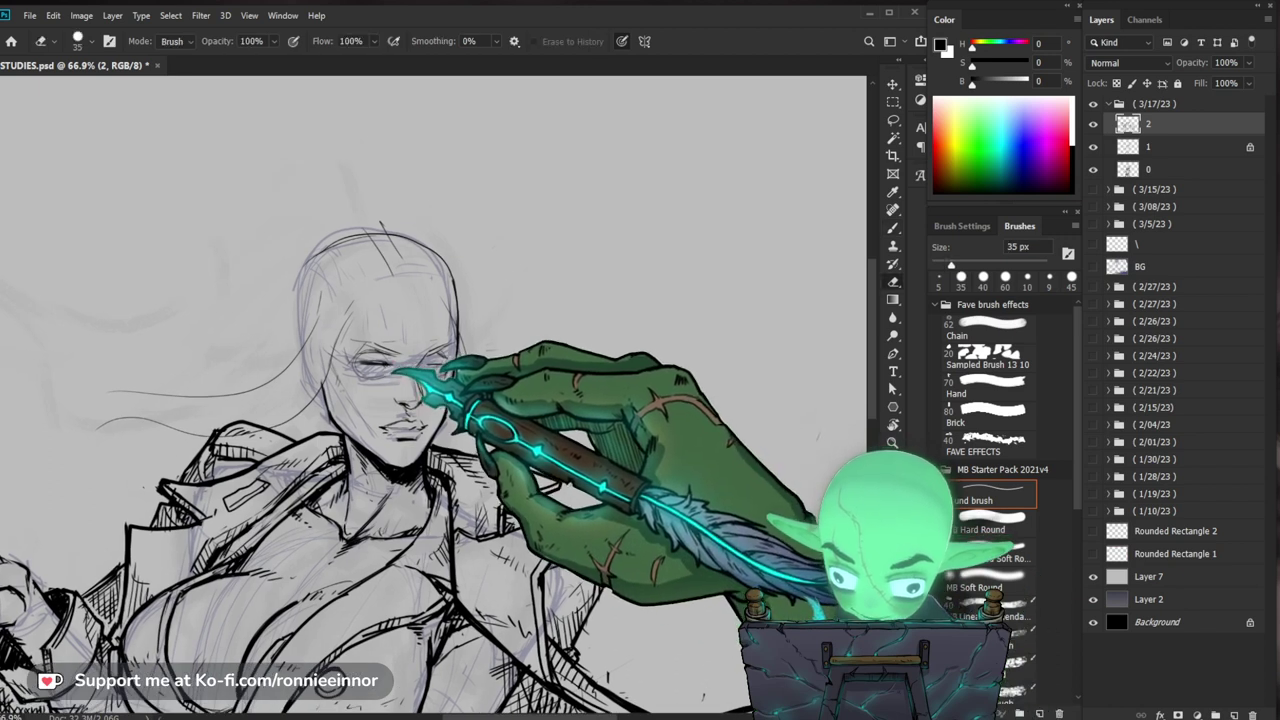
key("b")
key("e")
left_click_drag(408, 350, 388, 347)
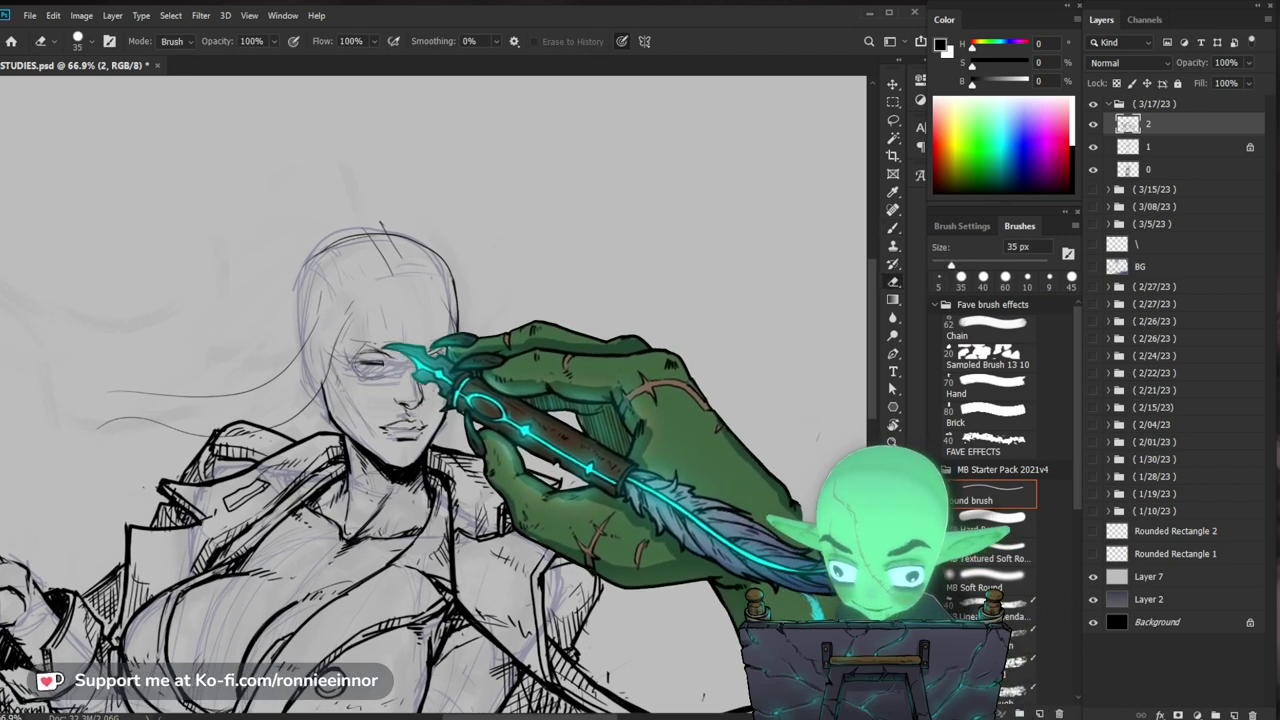
key("b")
key("e")
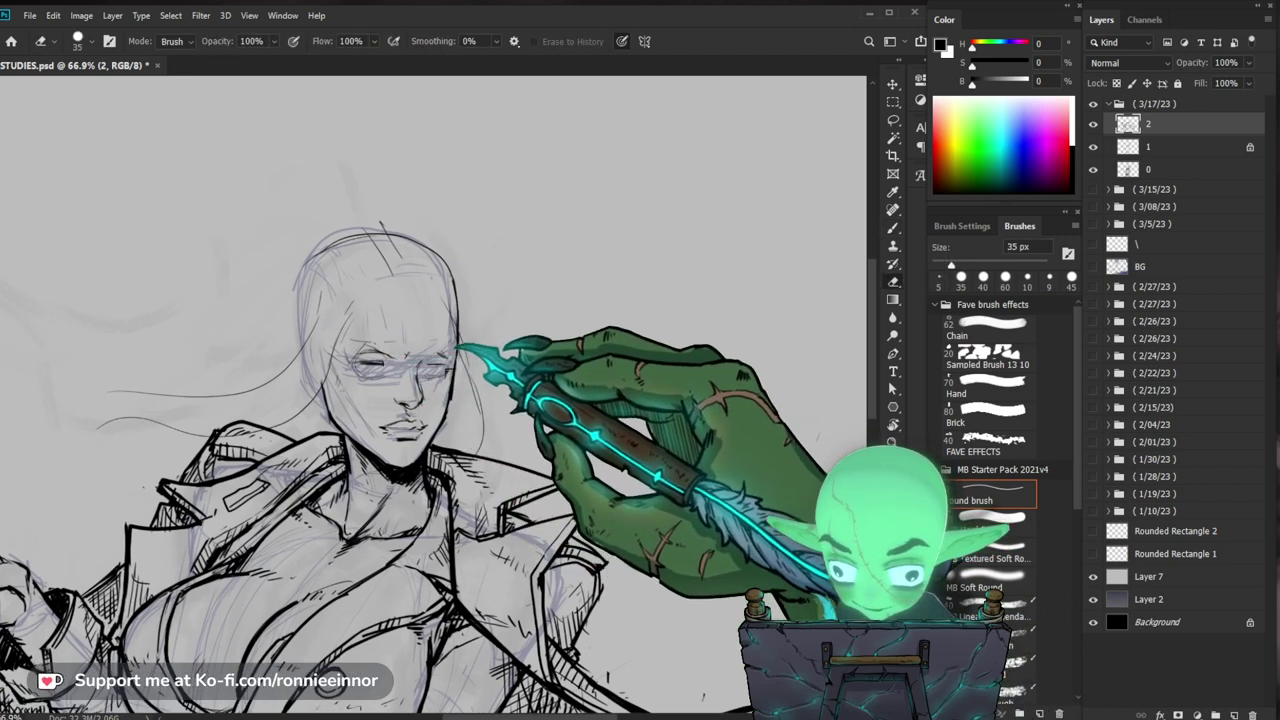
key("b")
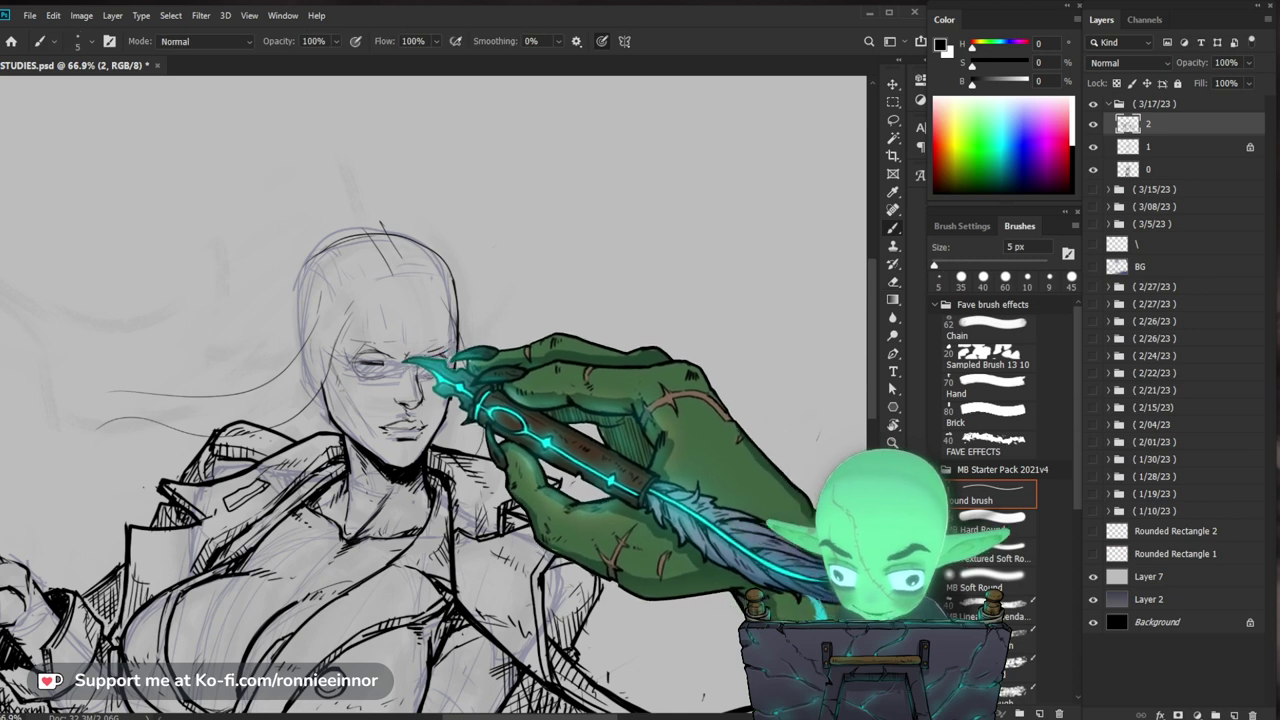
Step: Redraw both eyebrows as a furrowed frown with the 5 px brush, refining the lines around the eyes
key("e")
key("b")
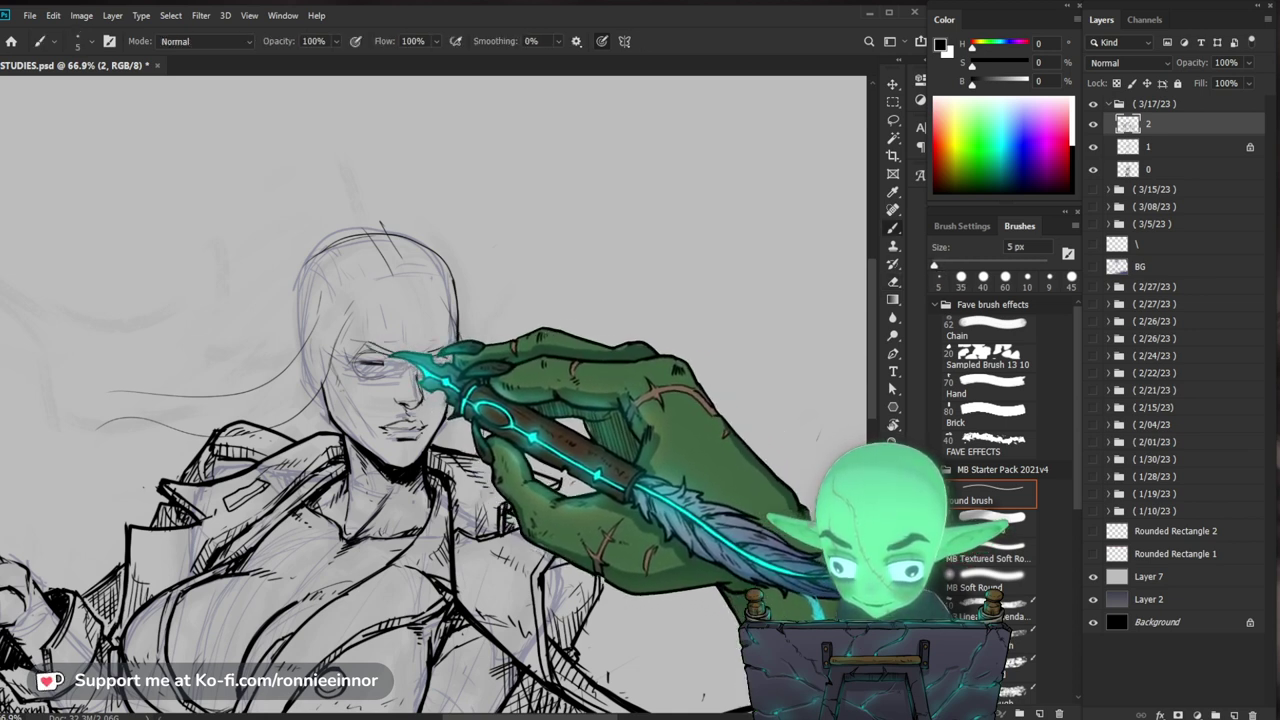
left_click_drag(597, 353, 615, 323)
key("e")
key("b")
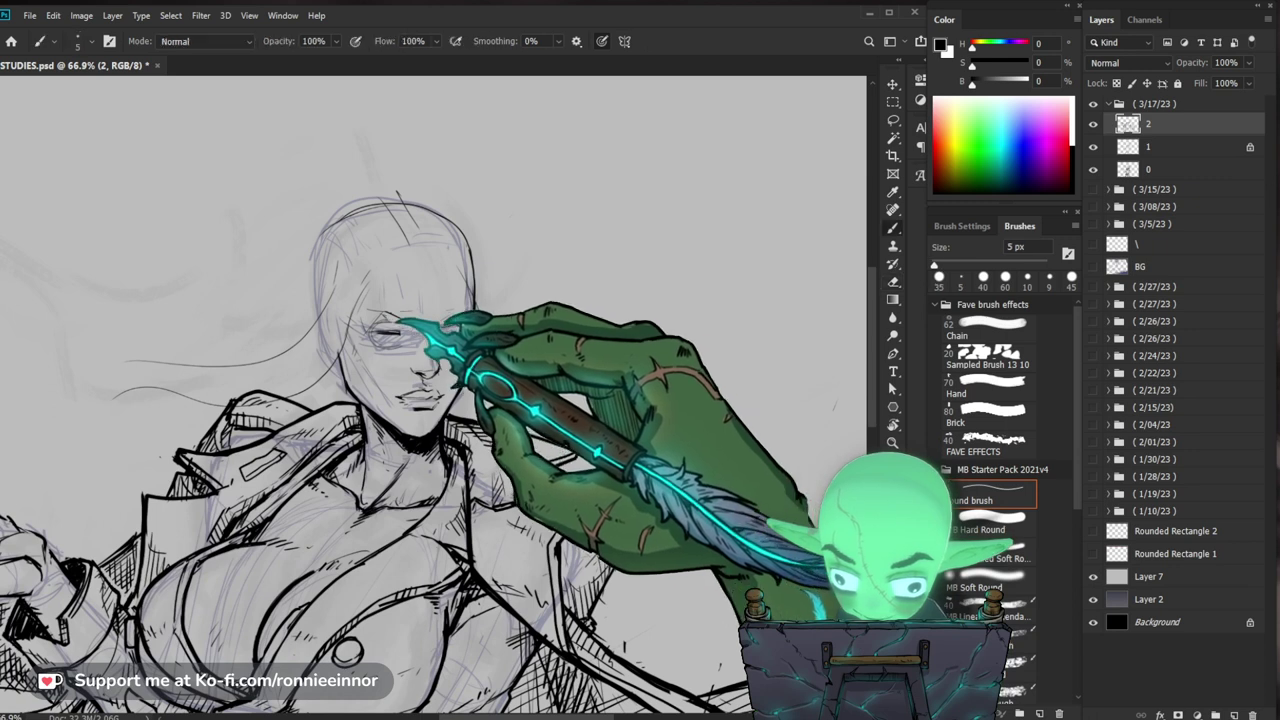
left_click_drag(505, 334, 488, 325)
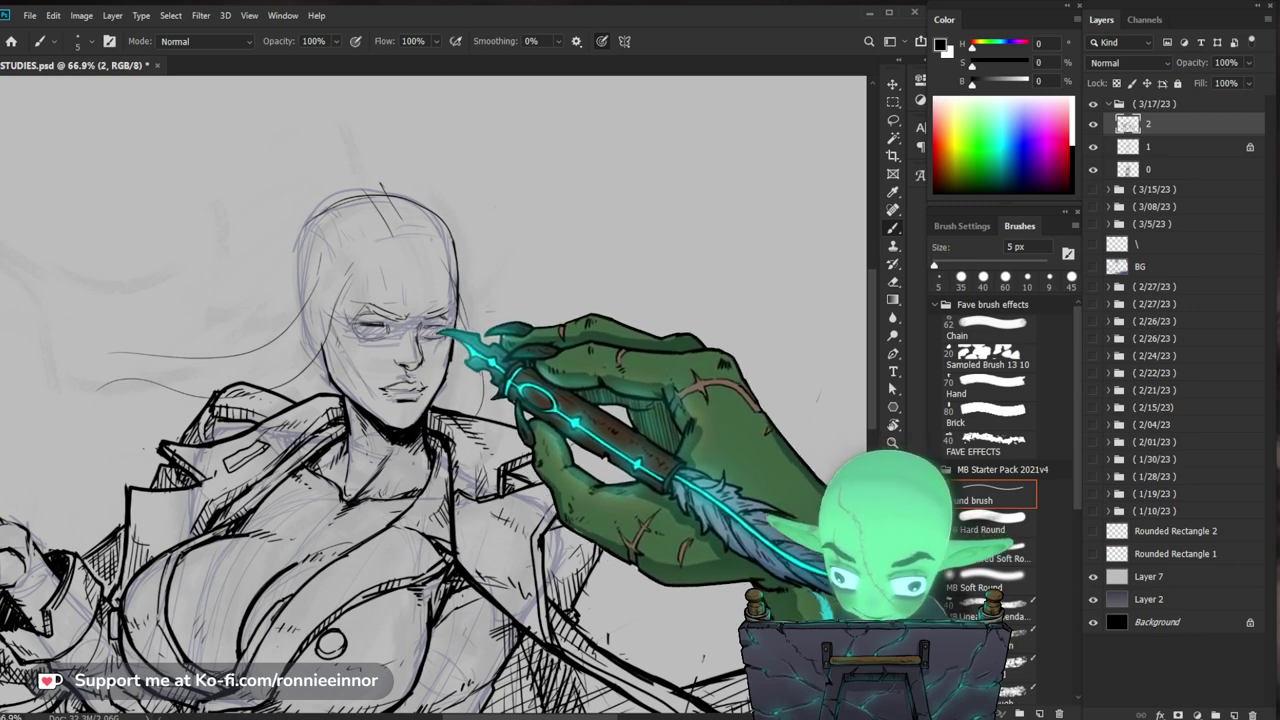
left_click_drag(439, 331, 439, 329)
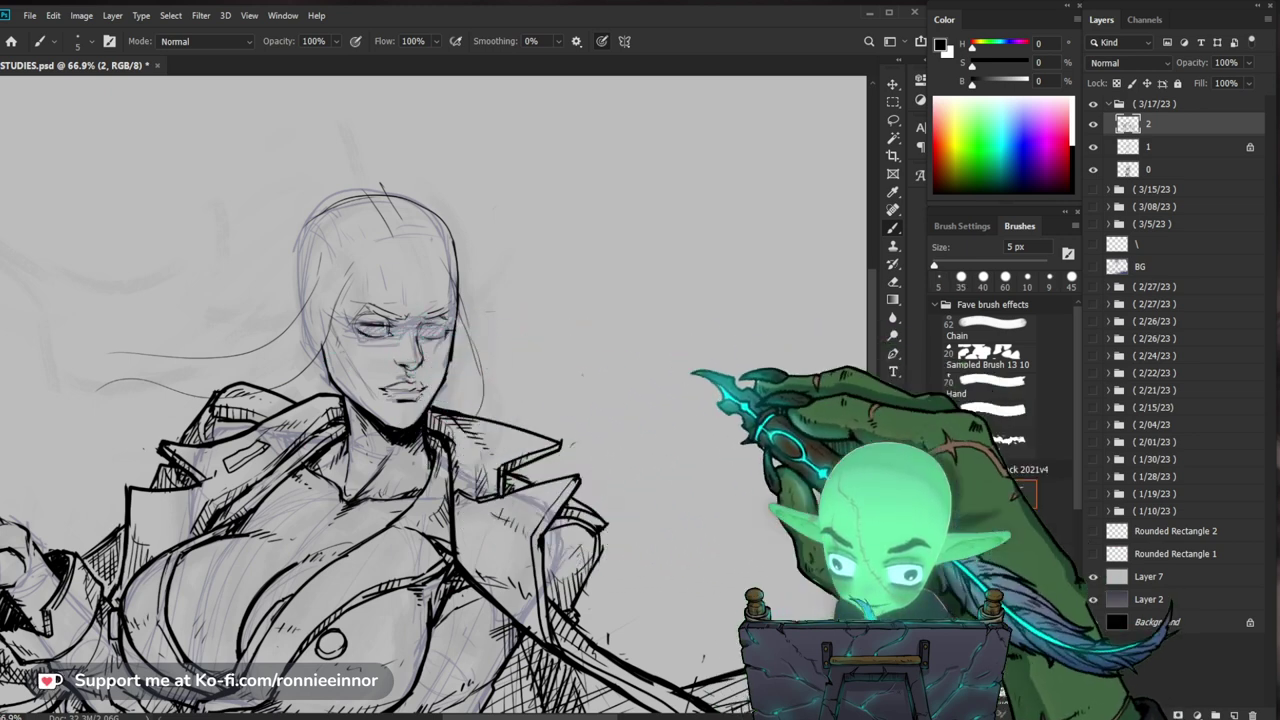
Step: Check the face against the whole figure and clean up the far jaw contour with the 35 px eraser and 5 px brush
scroll(640, 510, "down", 4)
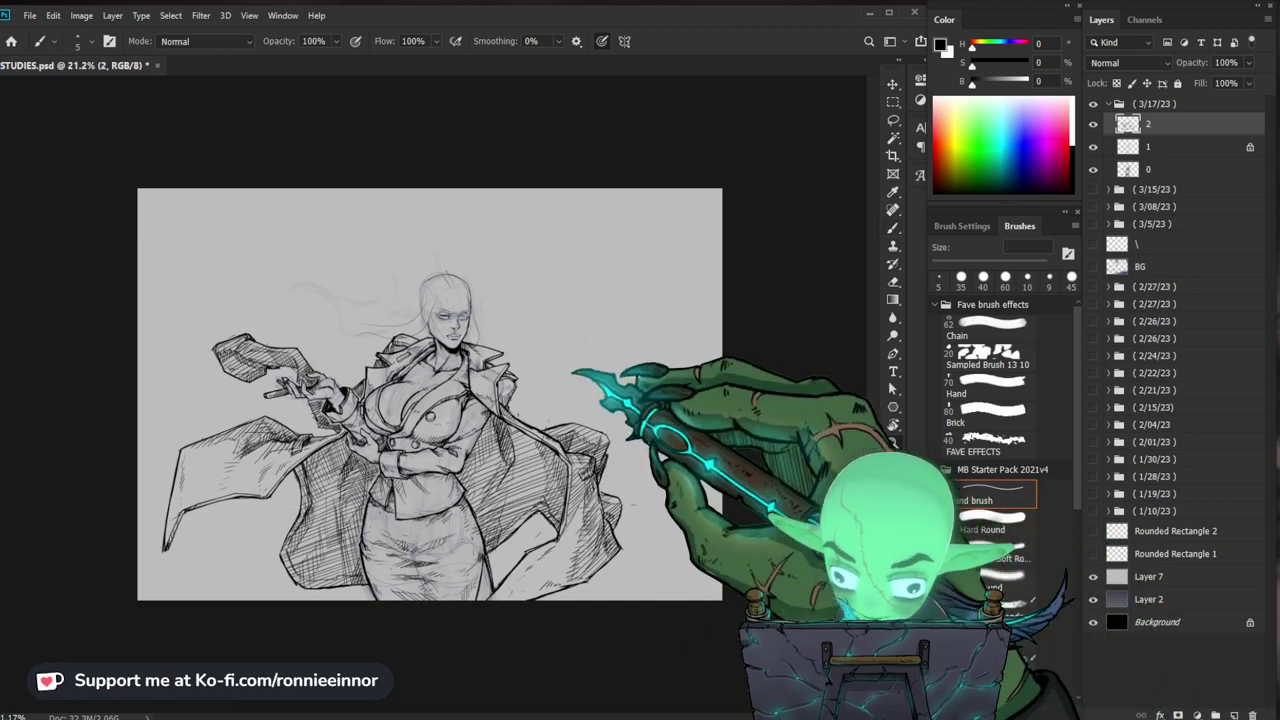
scroll(485, 283, "up", 4)
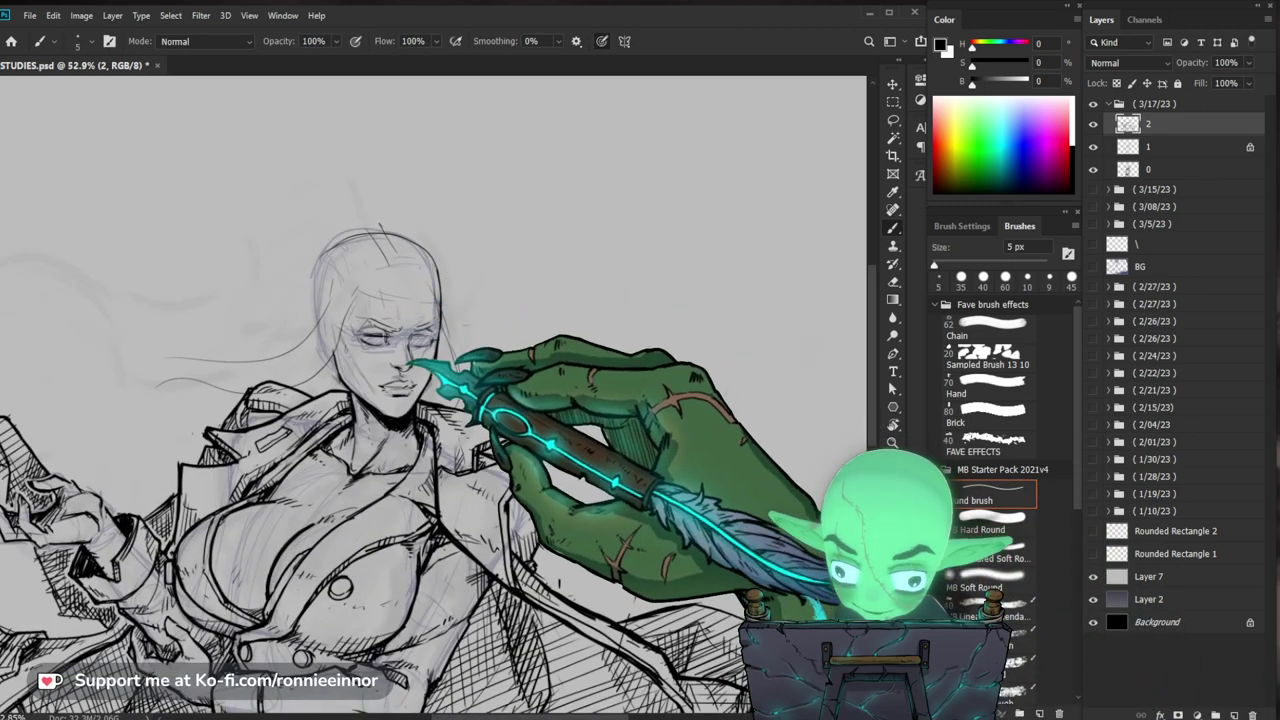
key("e")
key("b")
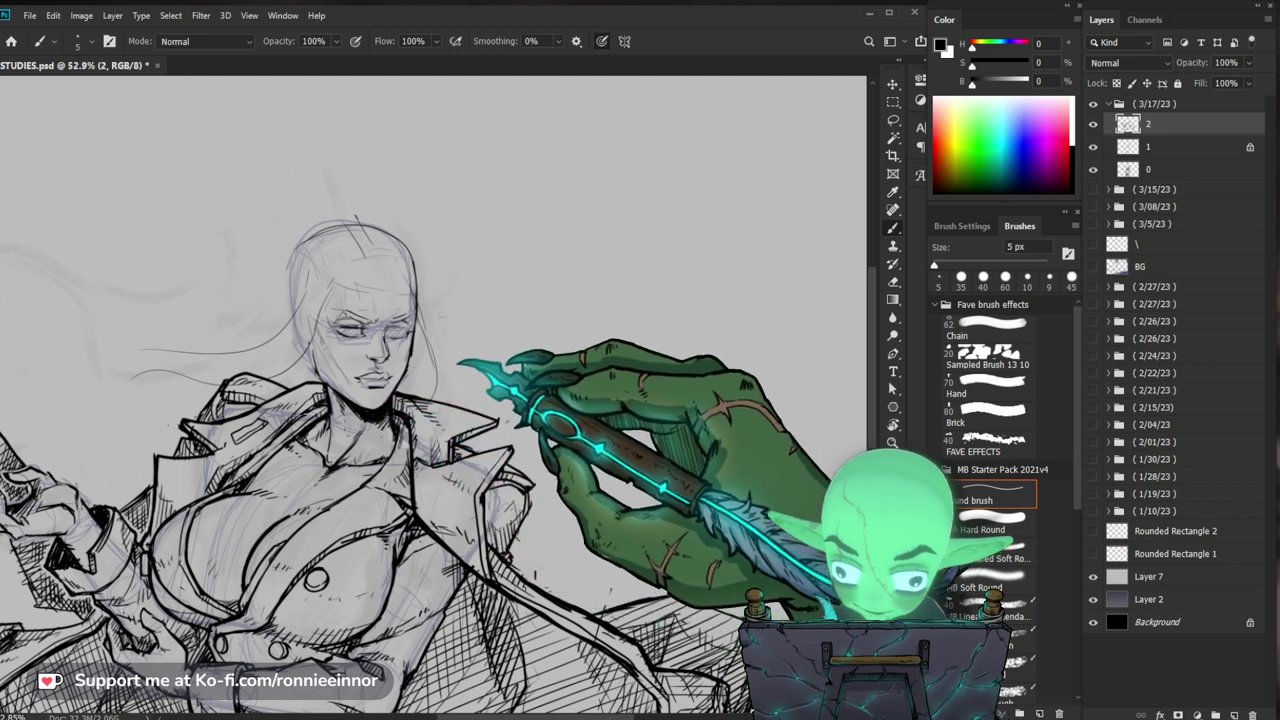
key("e")
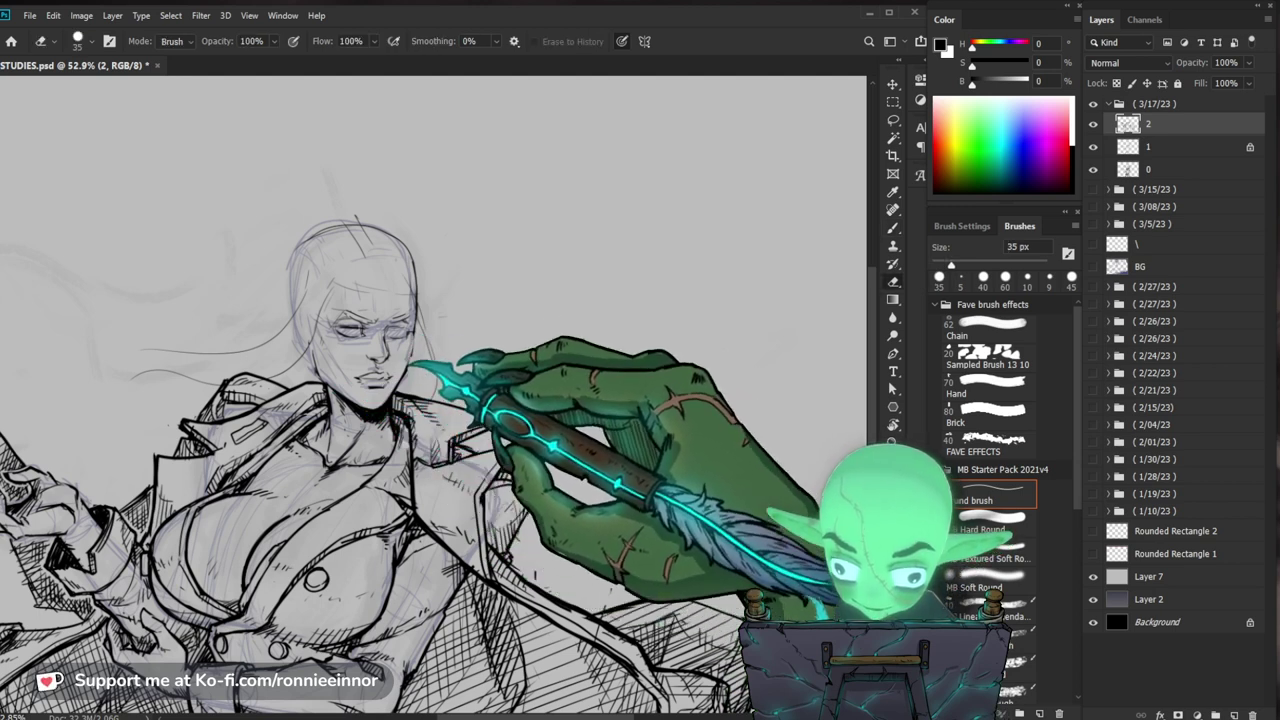
key("b")
key("e")
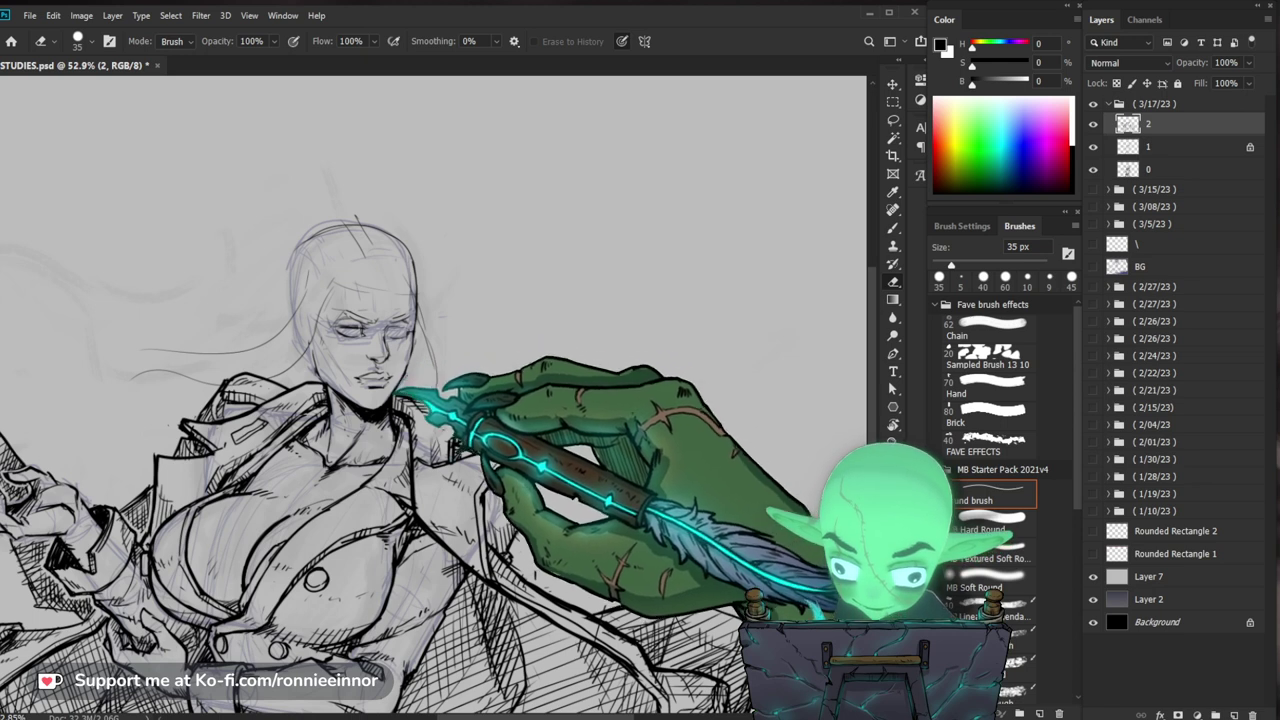
key("b")
key("e")
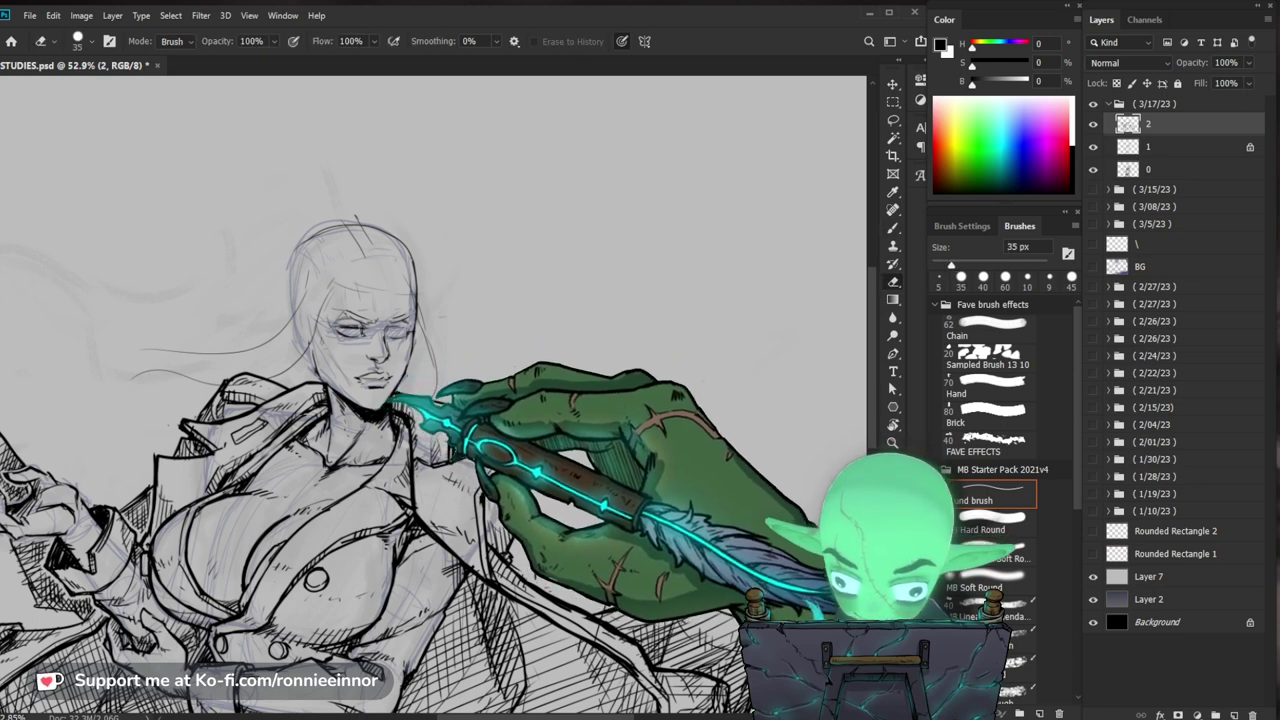
key("b")
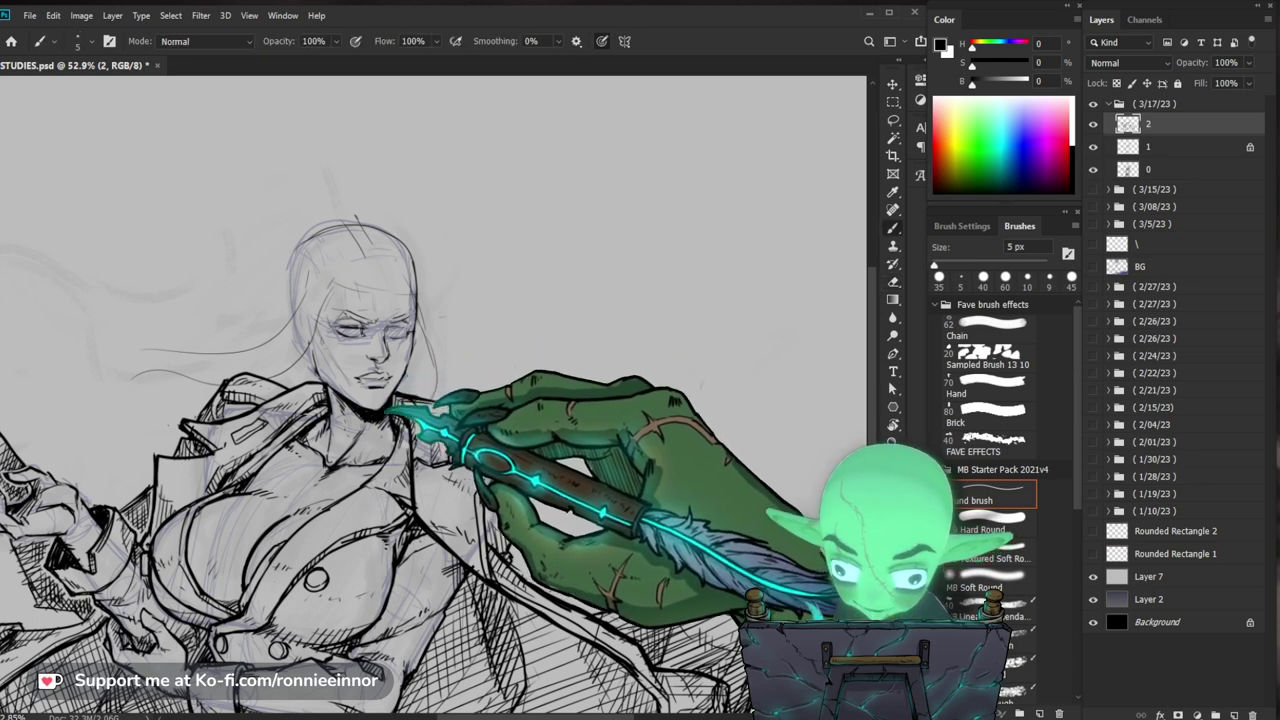
Step: Rework the far eye's lid and outer corner, trimming with the 35 px eraser and redrawing with the 5 px brush
key("z")
mouse_move(555, 230)
left_mouse_down()
mouse_move(455, 240)
mouse_move(560, 260)
left_mouse_up()
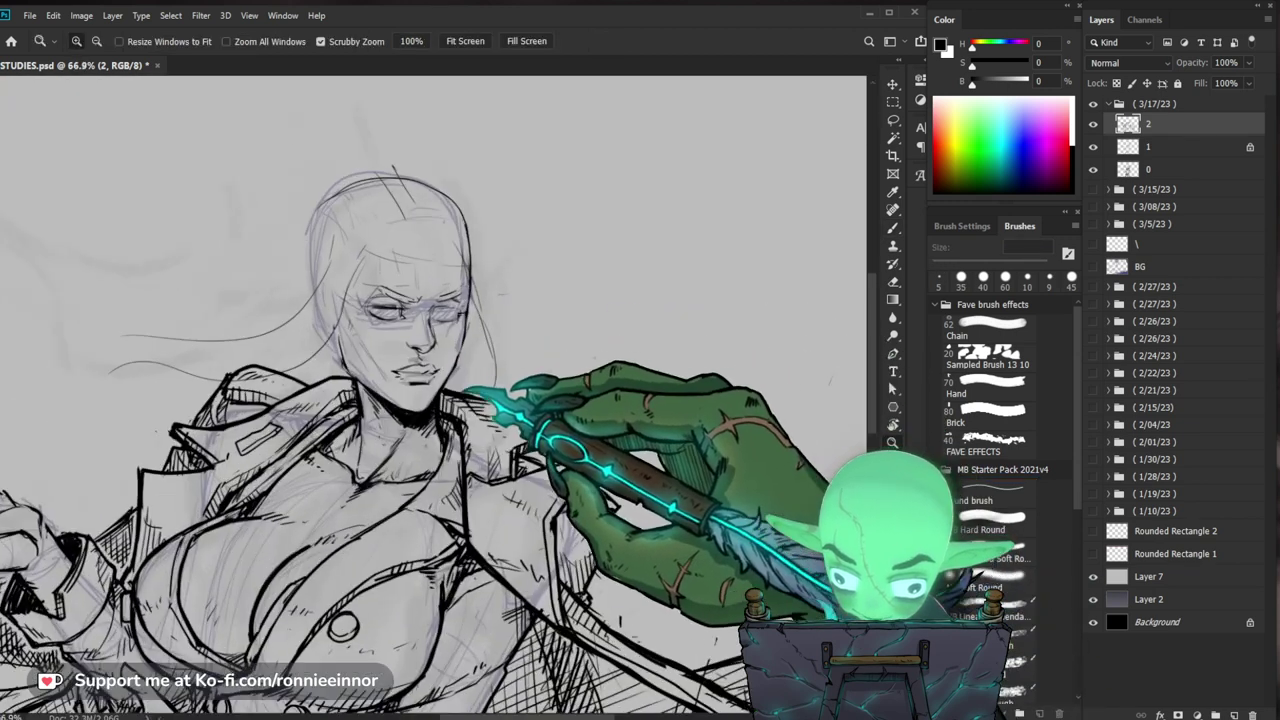
key("e")
key("b")
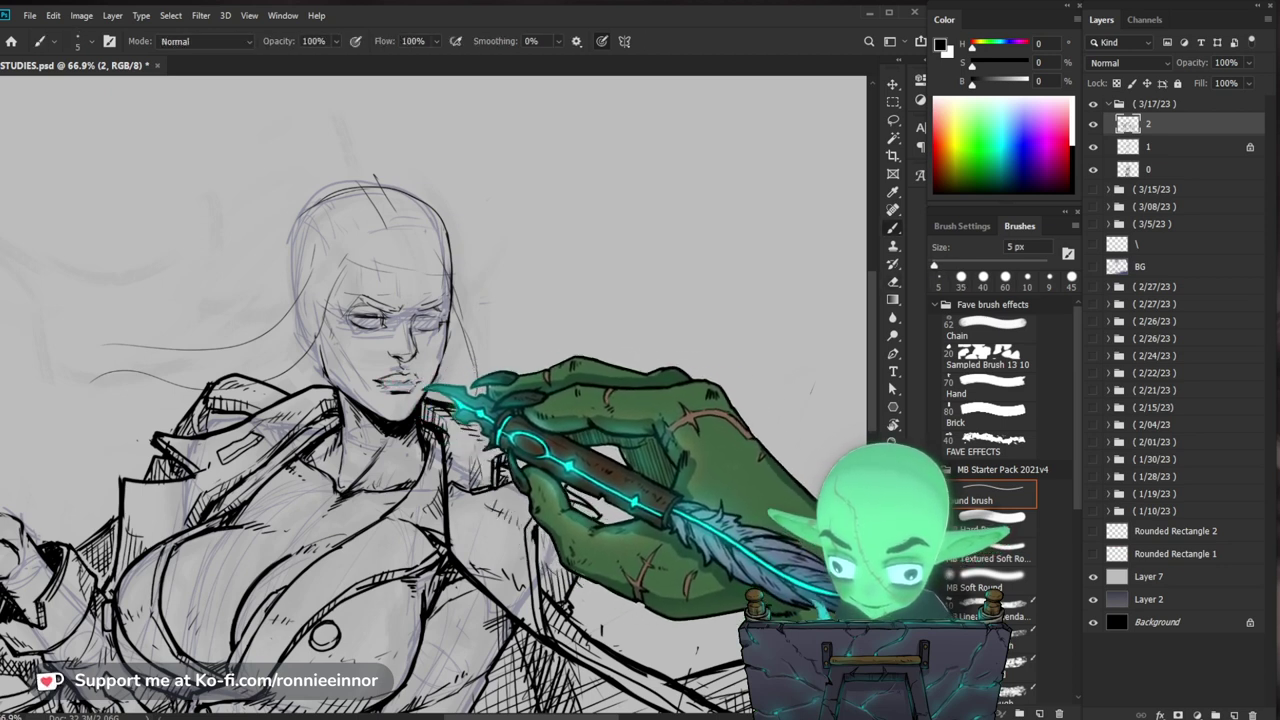
left_click_drag(568, 358, 531, 377)
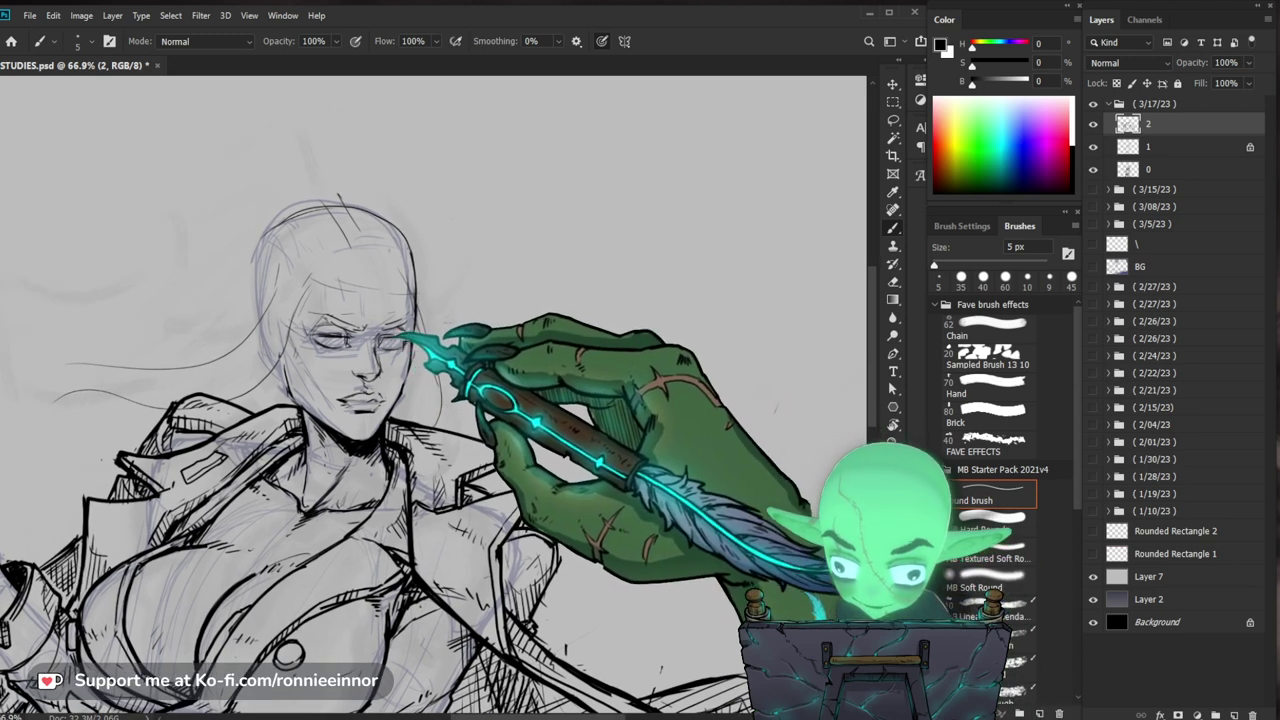
key("e")
left_click_drag(418, 335, 411, 340)
key("b")
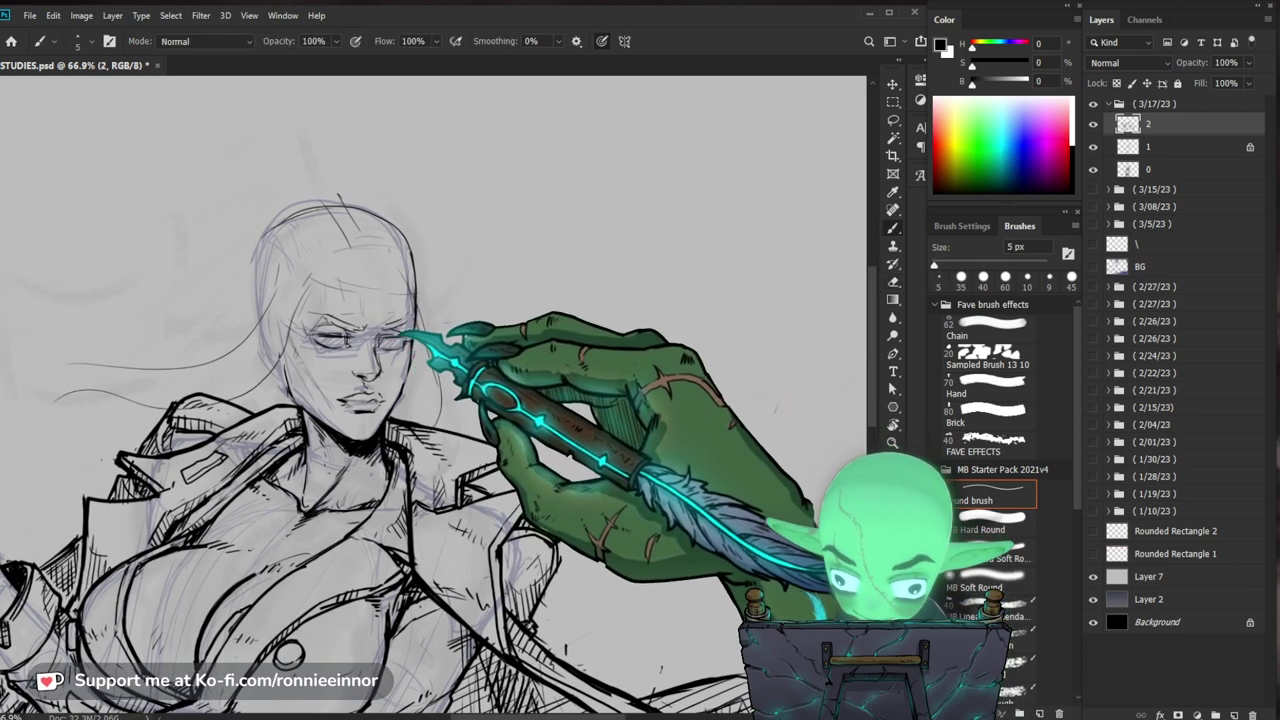
key("e")
key("b")
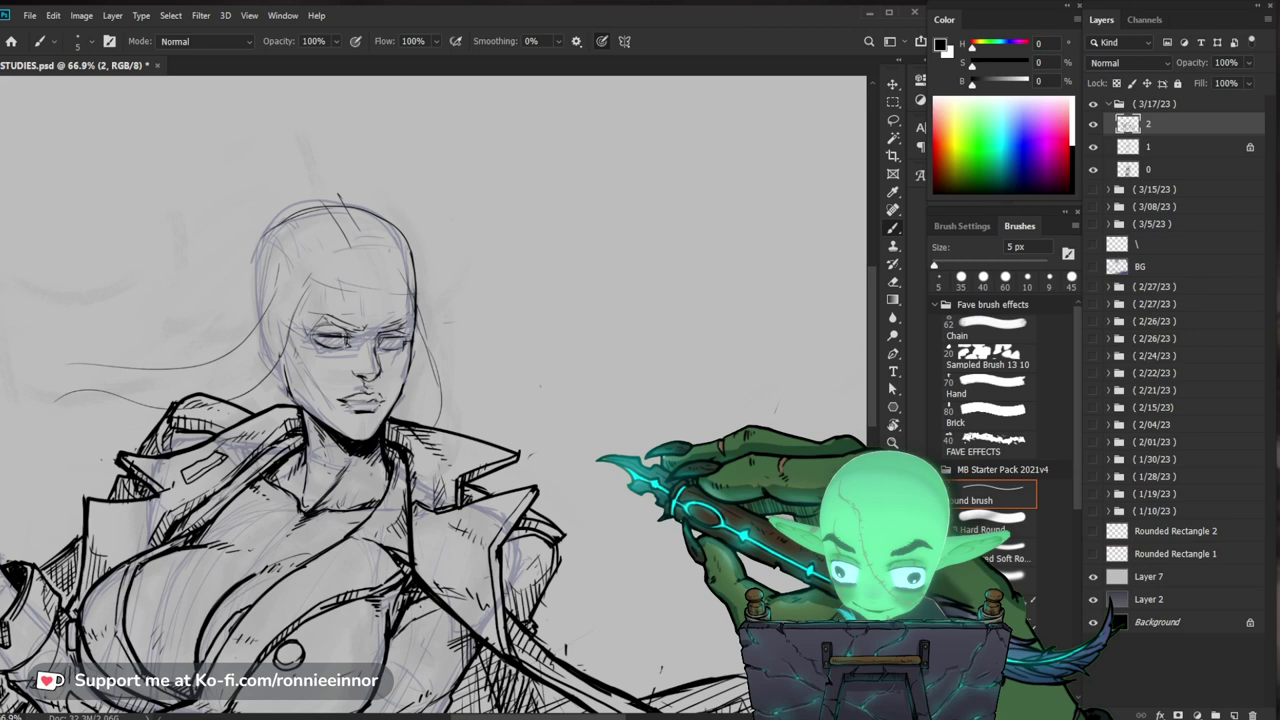
Step: Erase loose lines around the eyes at 35 px and darken the far eye's upper lid and inner corner at 5 px
scroll(346, 330, "up", 5)
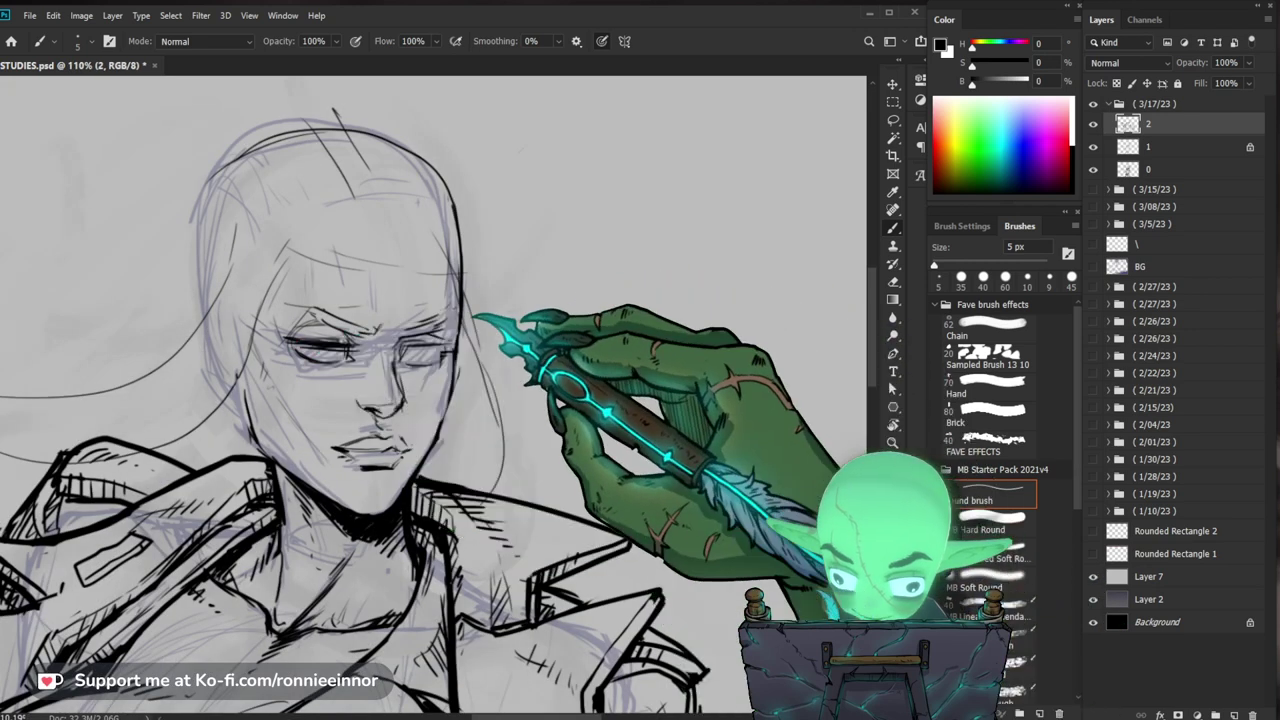
key("e")
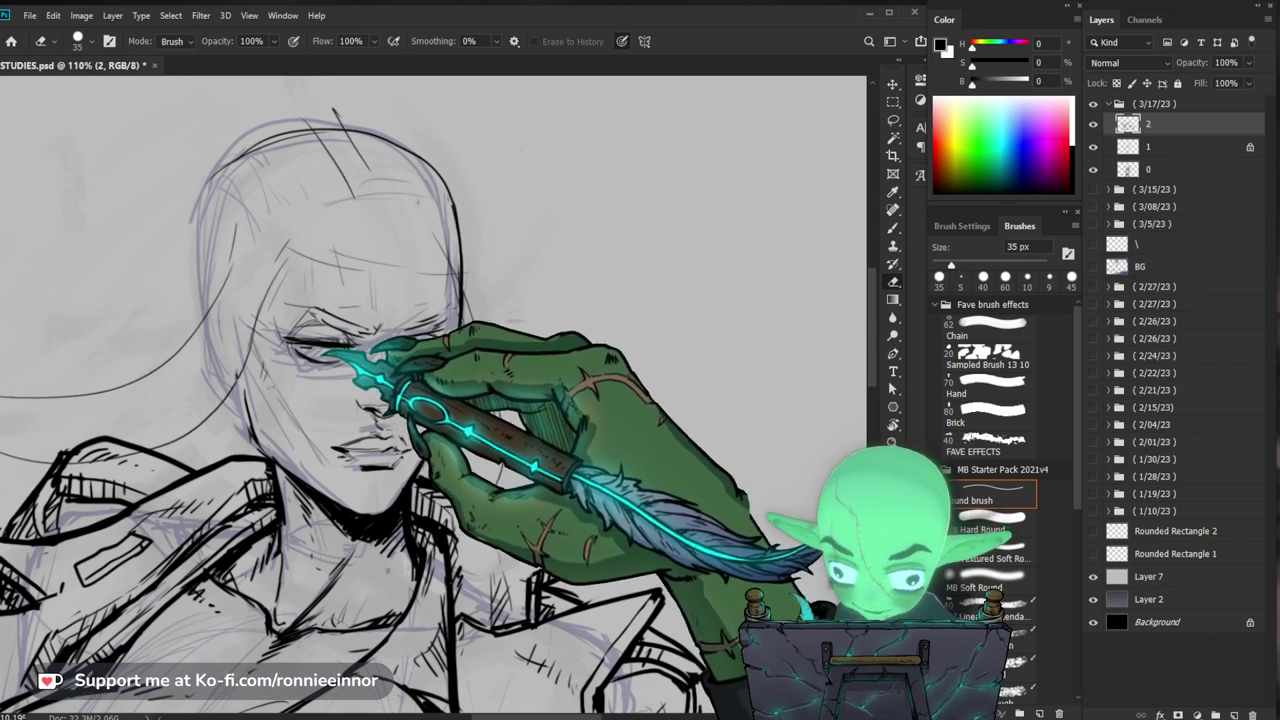
key("b")
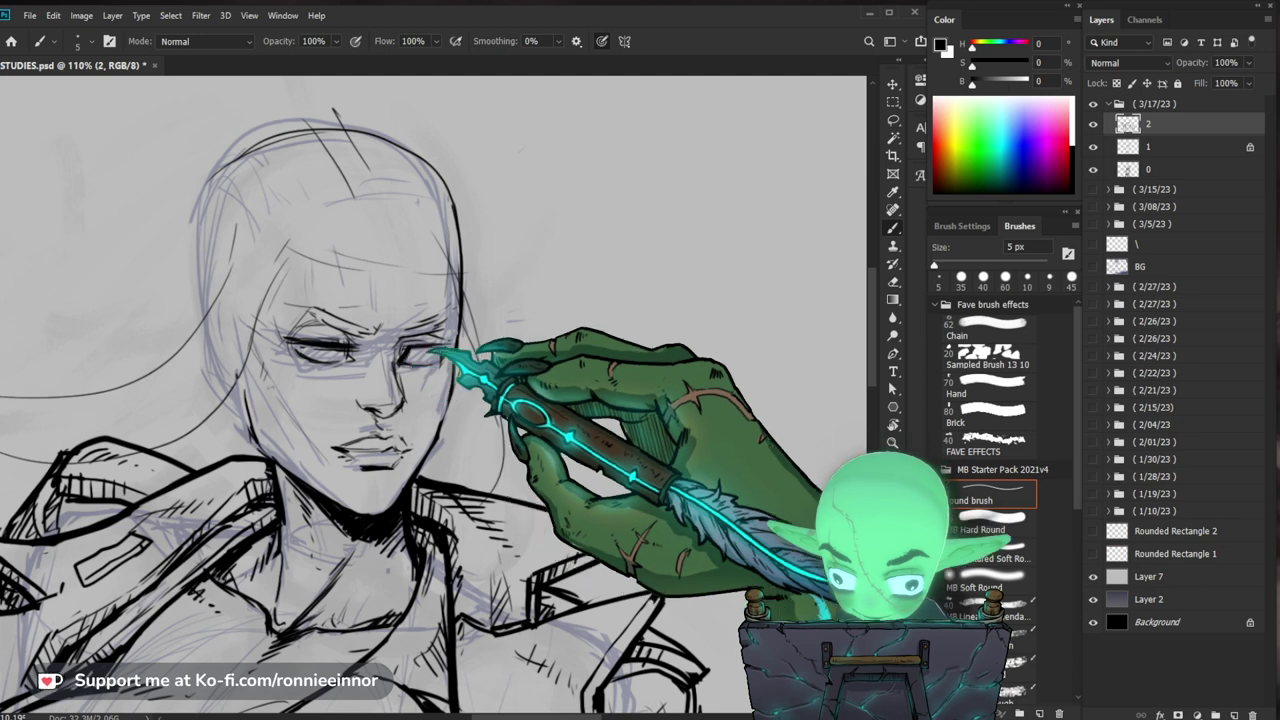
key("z")
left_click_drag(541, 351, 500, 400)
key("b")
mouse_move(511, 349)
left_mouse_down()
mouse_move(556, 350)
mouse_move(552, 367)
left_mouse_up()
key("space")
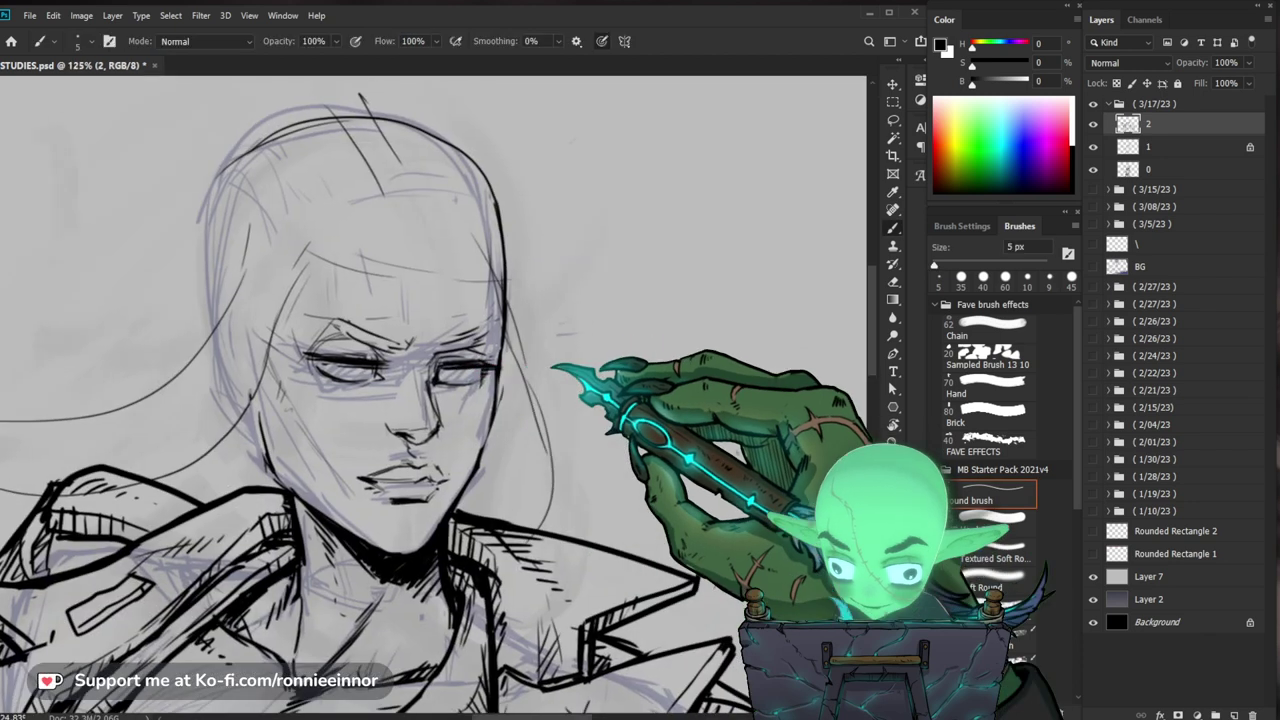
Step: Trim the near eye with the 35 px eraser and redraw its upper and lower lids with the 5 px brush
scroll(505, 365, "up", 2)
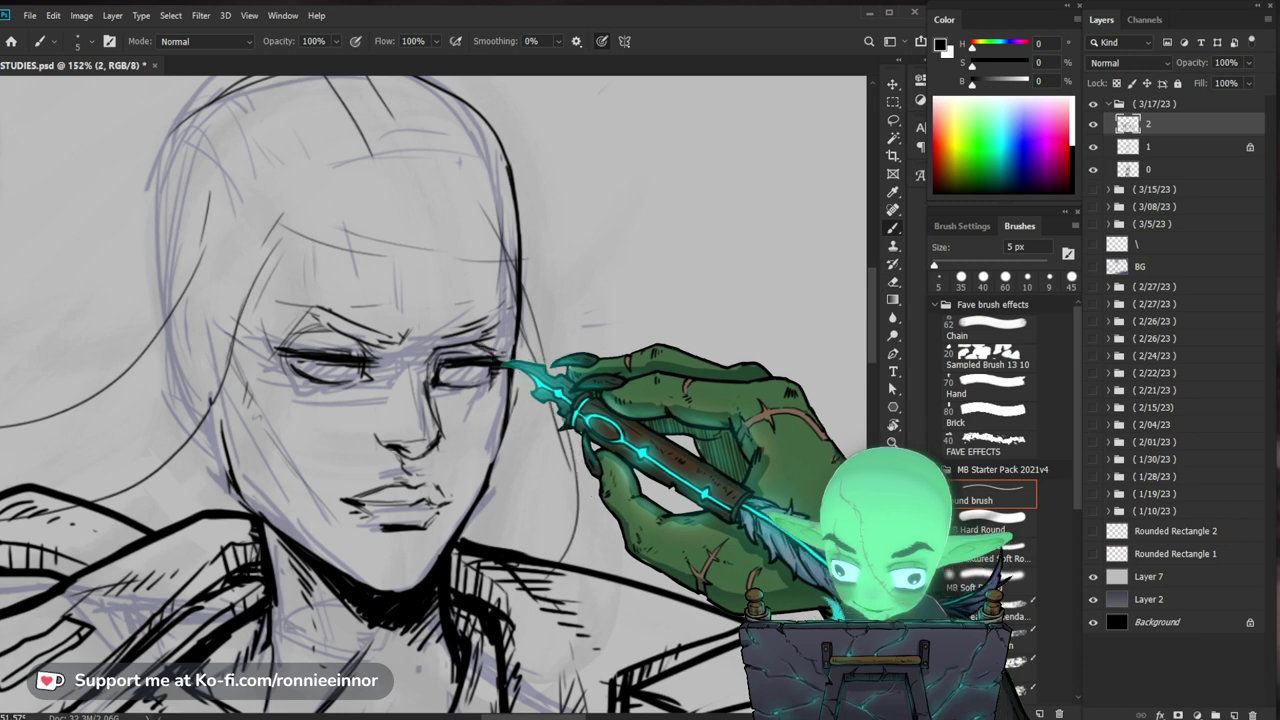
key("e")
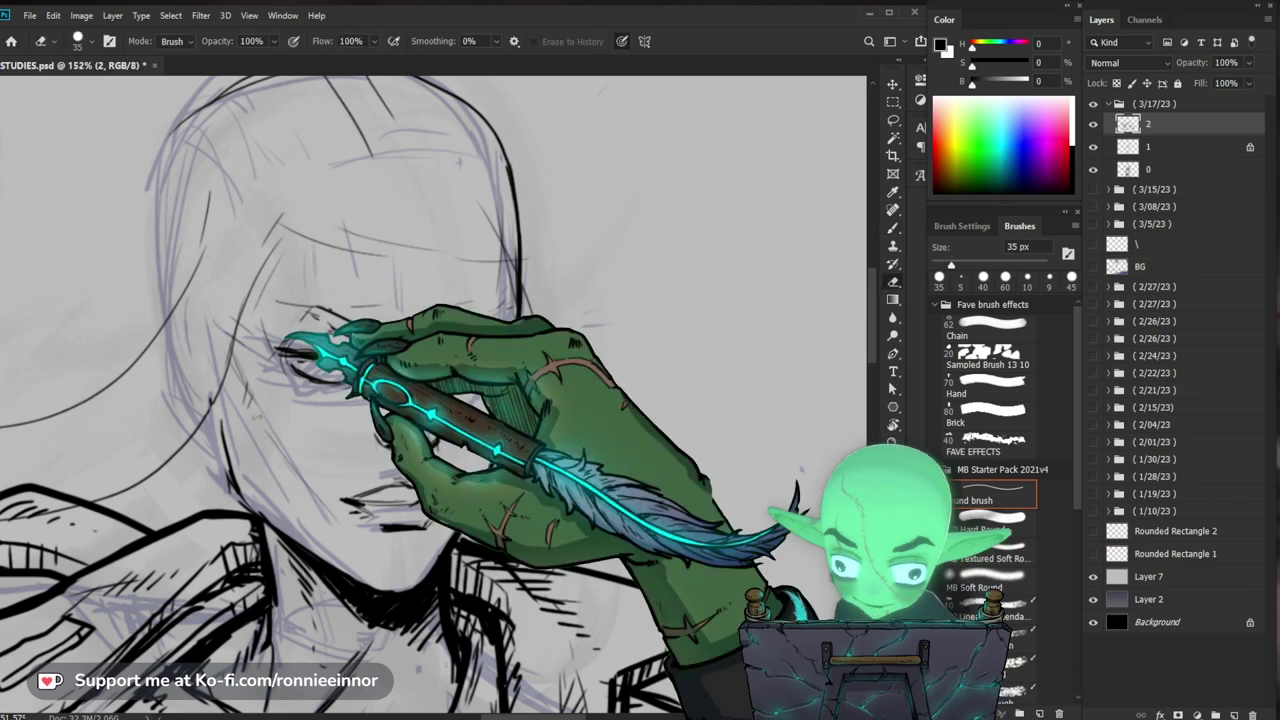
key("b")
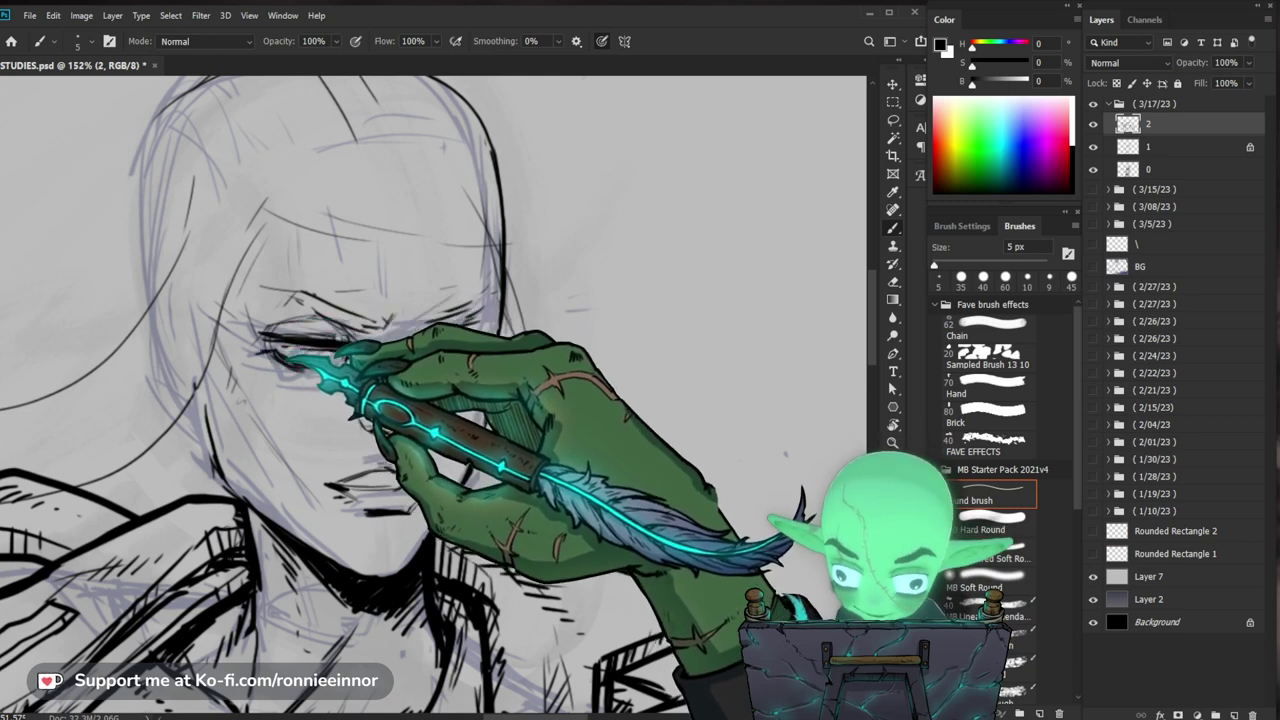
key("z")
mouse_move(507, 342)
left_mouse_down()
mouse_move(460, 350)
mouse_move(500, 351)
left_mouse_up()
key("b")
key("e")
key("b")
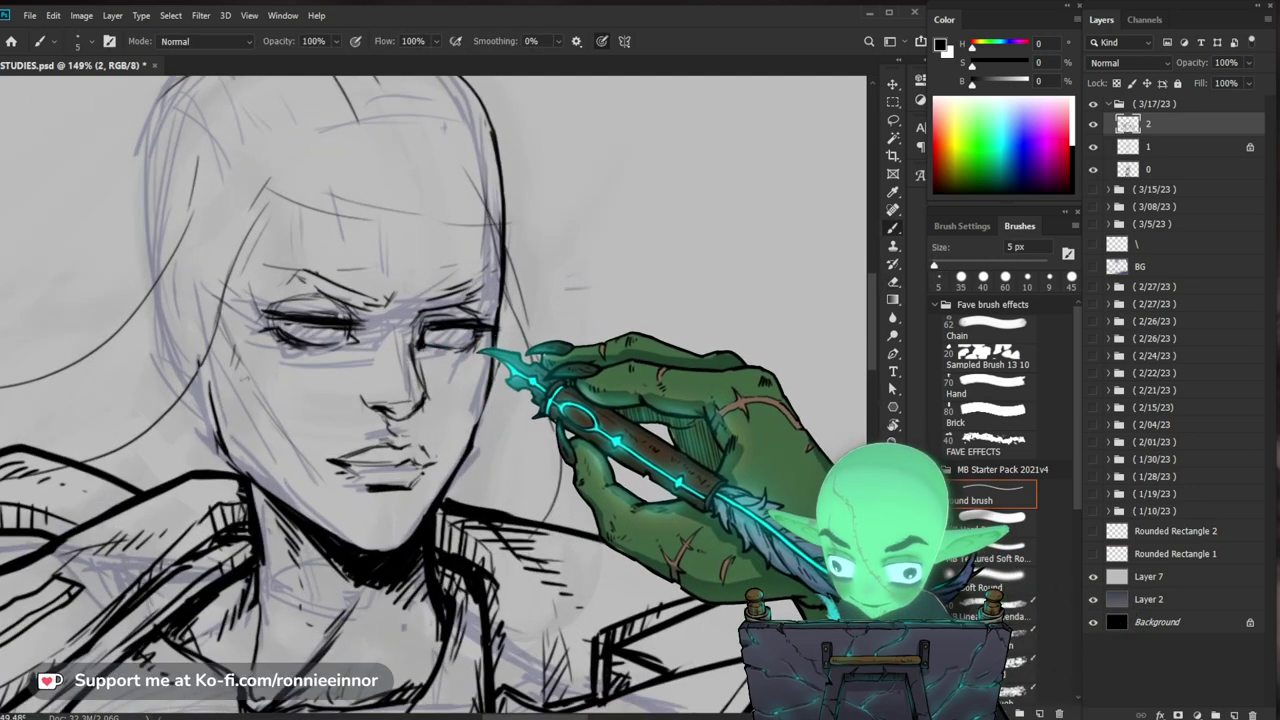
Step: Refine the near eye's inner corner and lower lid with the 5 px brush, cleaning excess ink with the eraser
left_click_drag(562, 346, 534, 346)
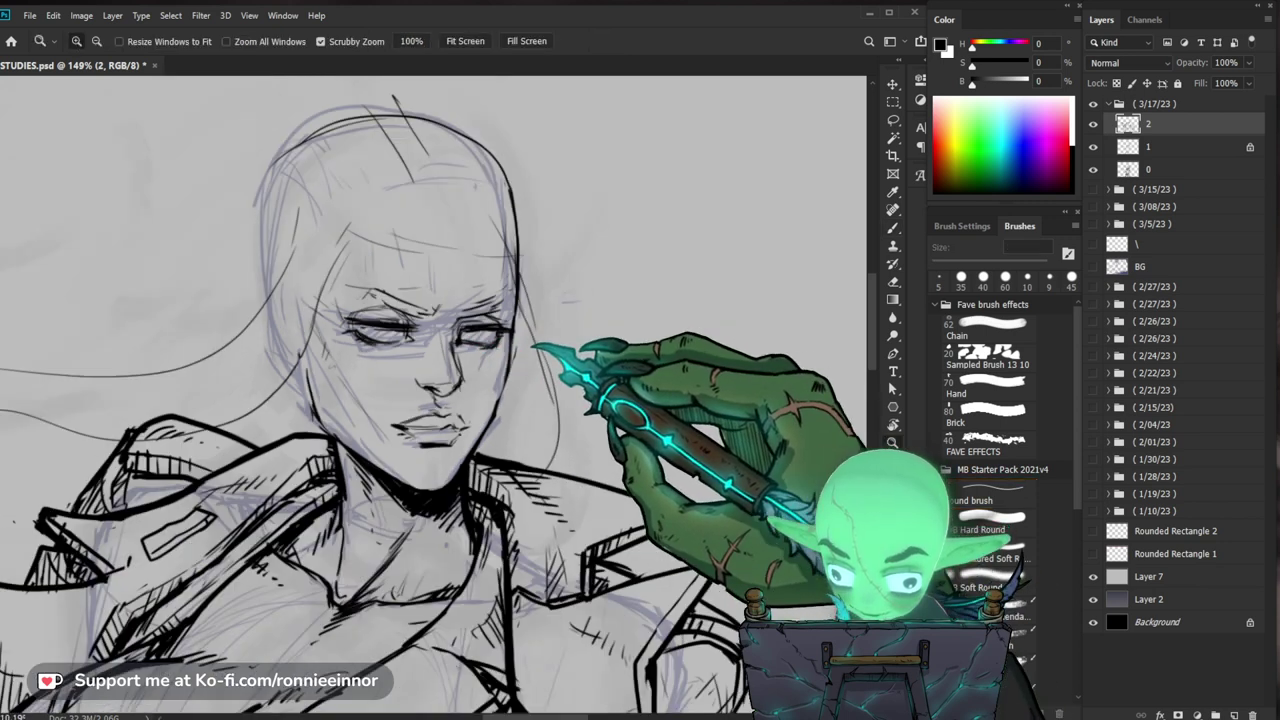
left_click_drag(645, 392, 657, 337)
left_click_drag(526, 278, 545, 278)
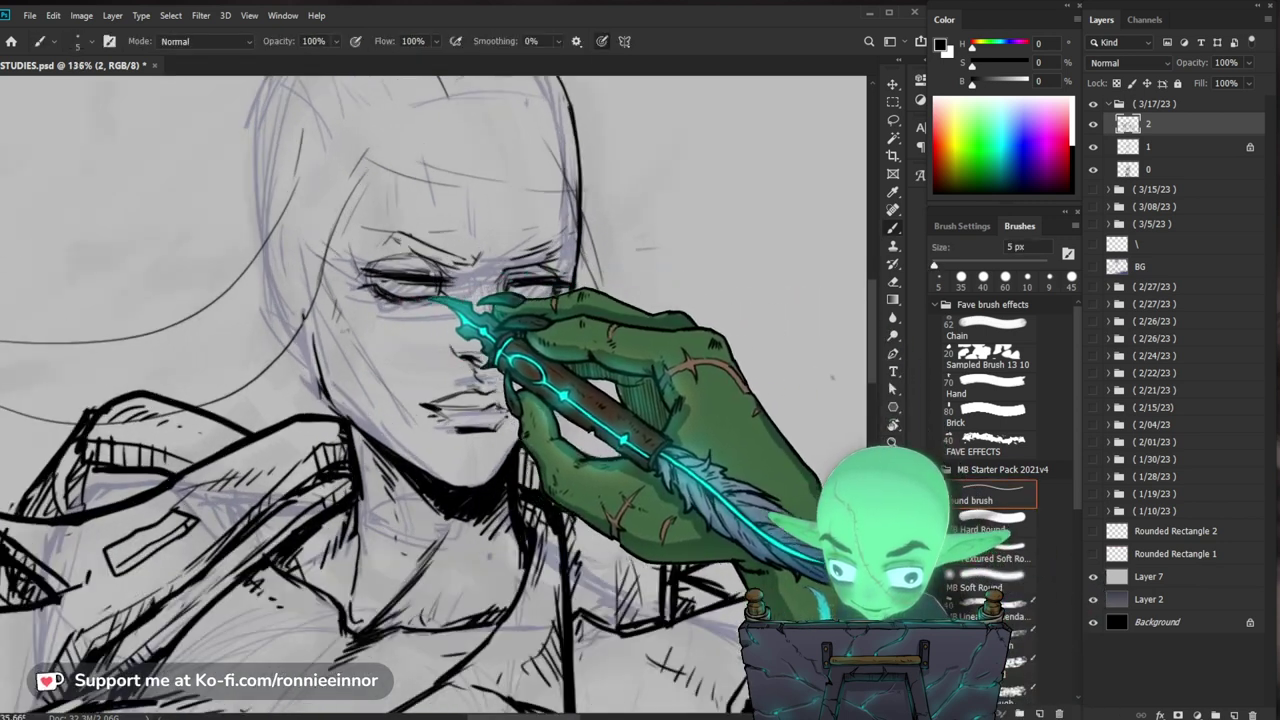
left_click_drag(607, 304, 517, 332)
key("e")
key("b")
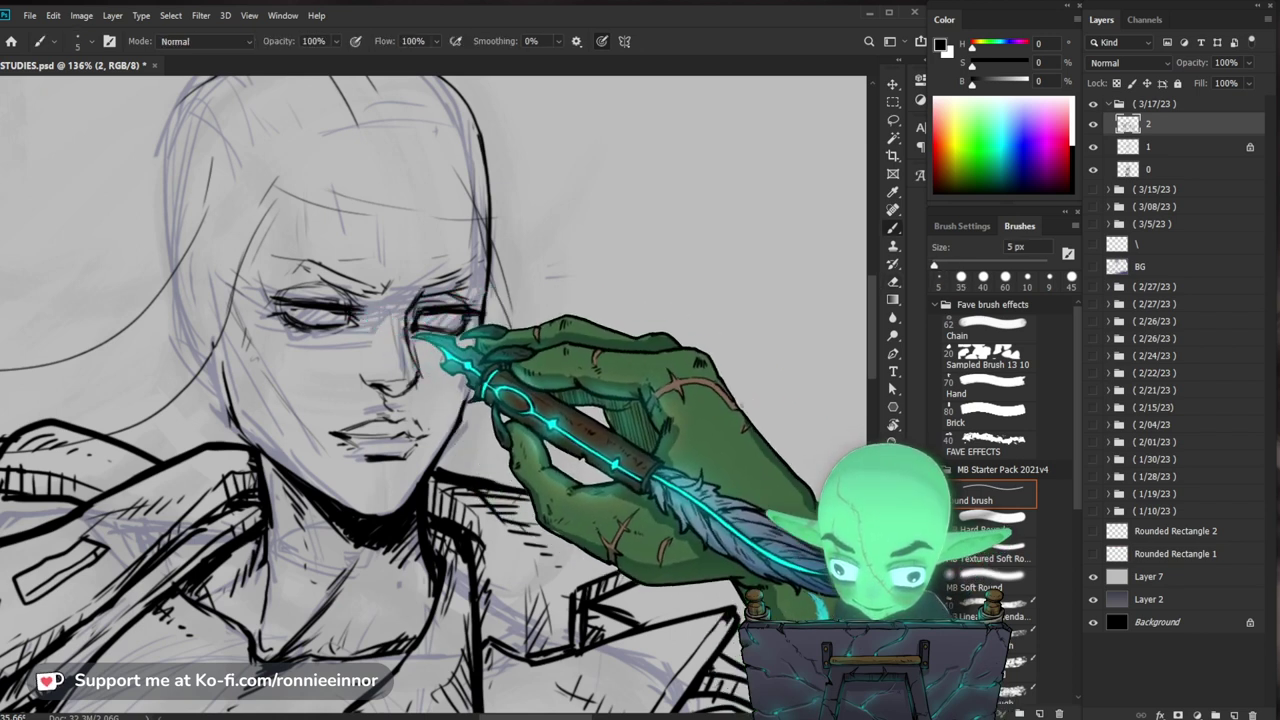
Step: Clean up the near eye's lower lid and inner corner with the eraser and the 5 px brush
key("z")
left_click_drag(566, 302, 517, 372)
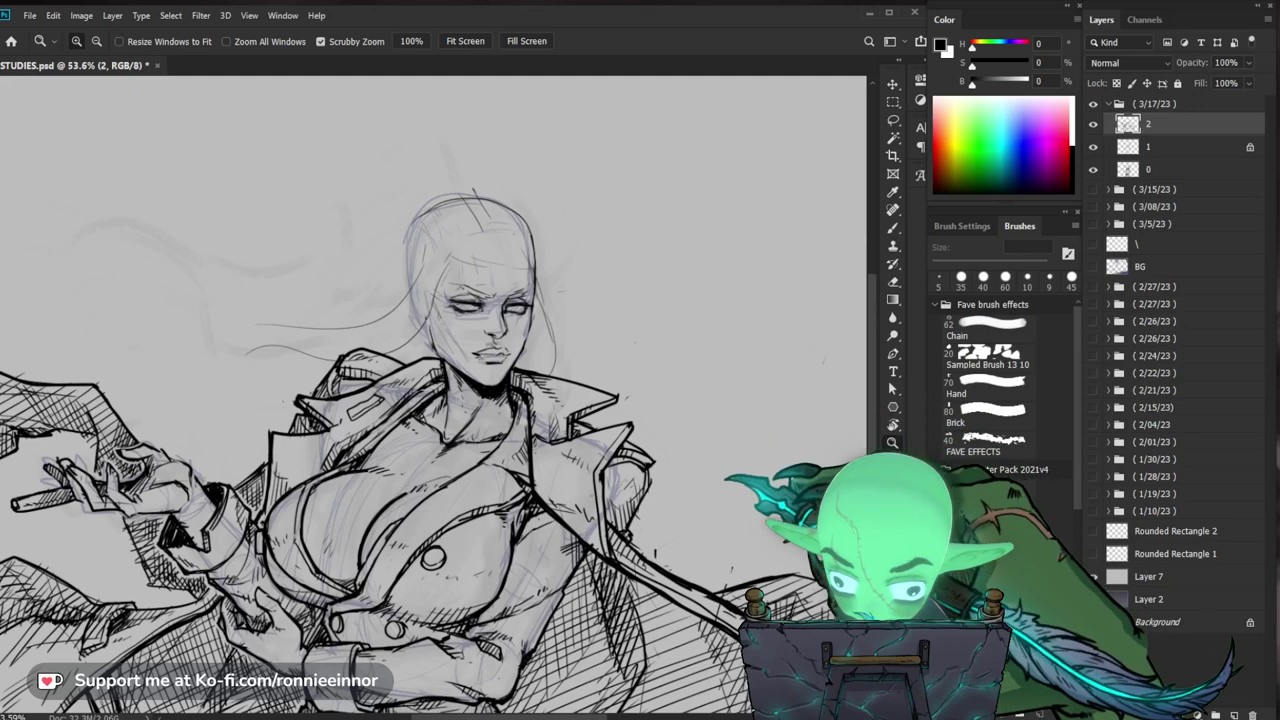
scroll(540, 298, "up", 5)
key("b")
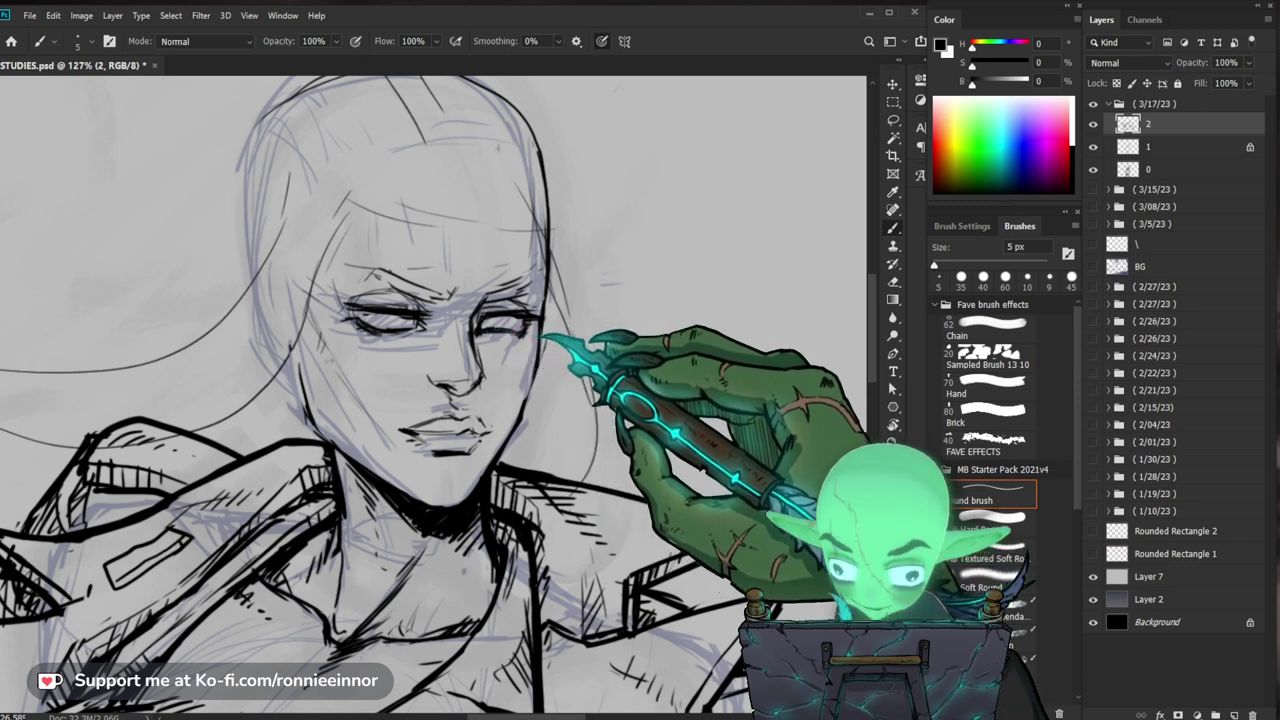
left_click_drag(540, 340, 521, 383)
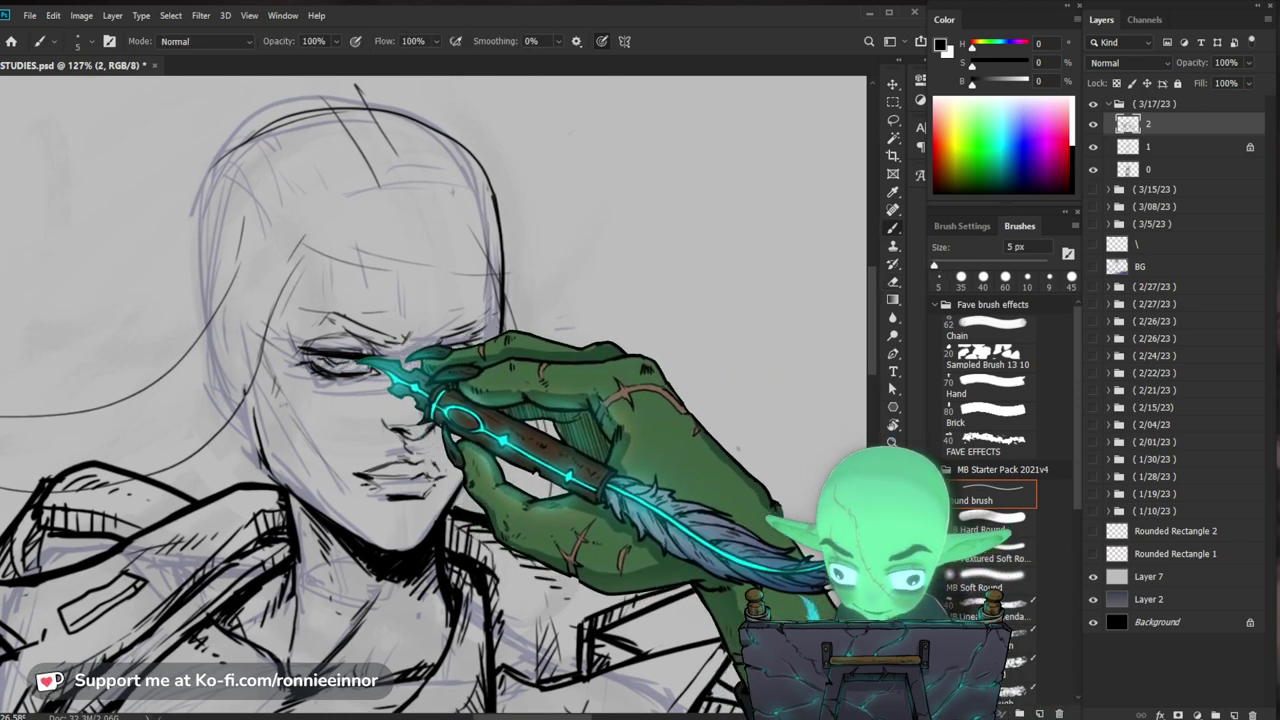
key("e")
key("b")
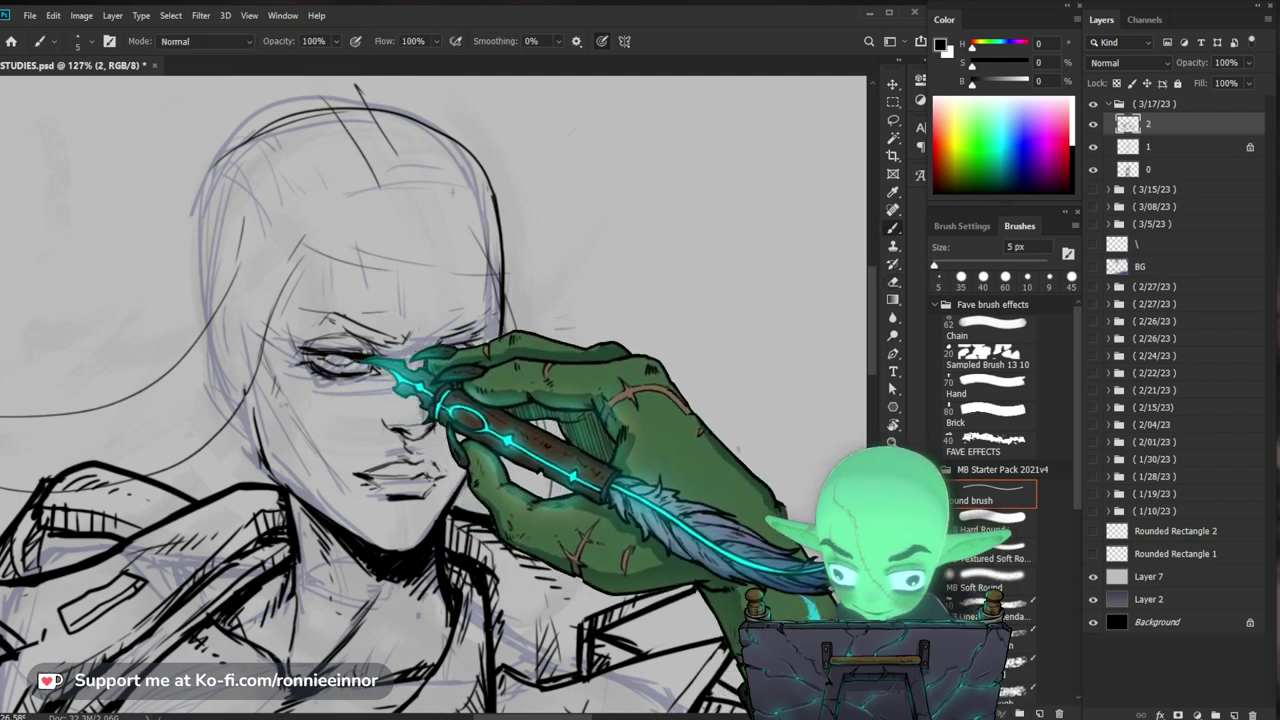
Step: Trim stray ink around the far eye with the 35 px eraser and redraw its lids with the 5 px brush
key("z")
left_click_drag(720, 430, 651, 449)
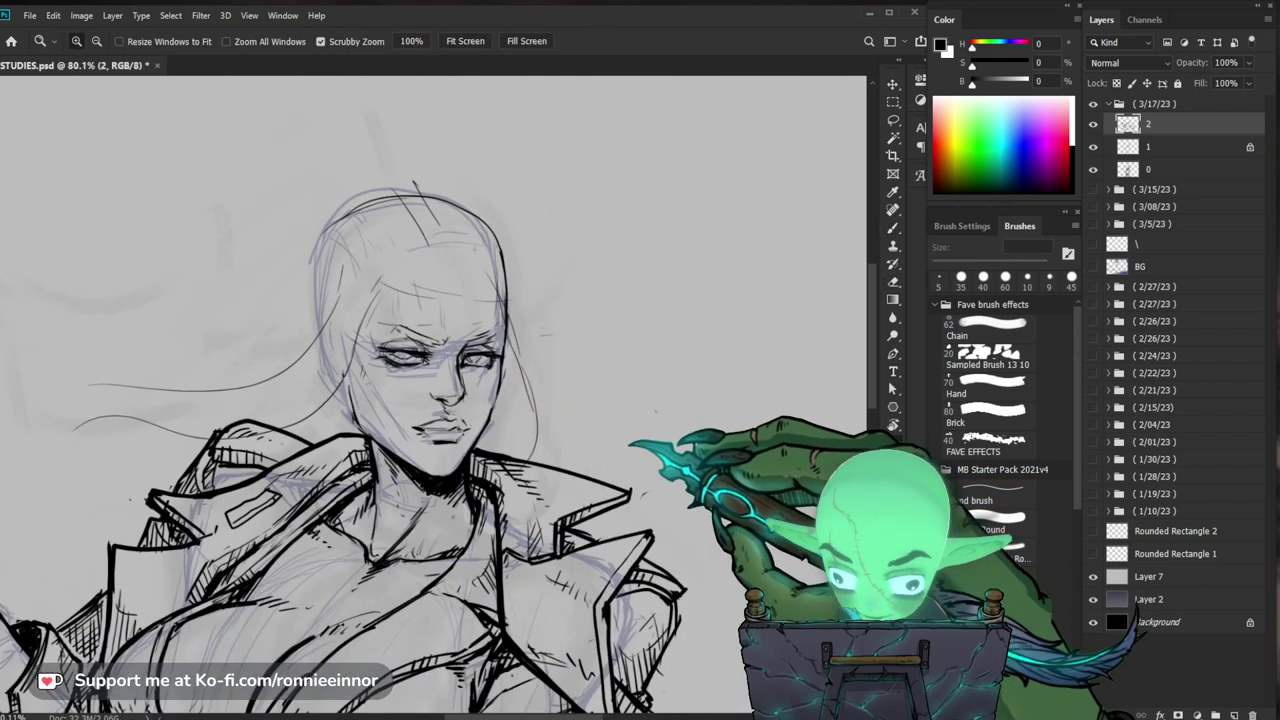
left_click_drag(790, 315, 749, 309)
left_click_drag(715, 440, 643, 460)
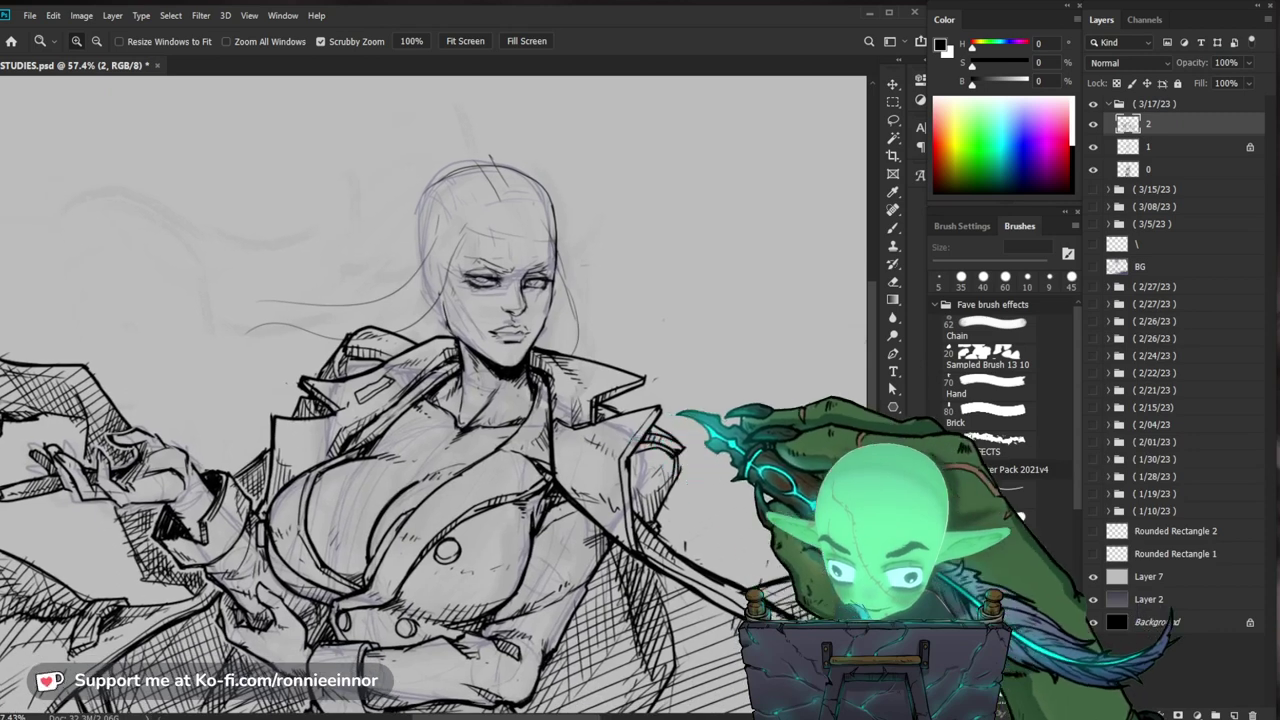
left_click_drag(735, 418, 675, 385)
mouse_move(438, 294)
left_mouse_down()
mouse_move(609, 294)
mouse_move(457, 363)
left_mouse_up()
key("b")
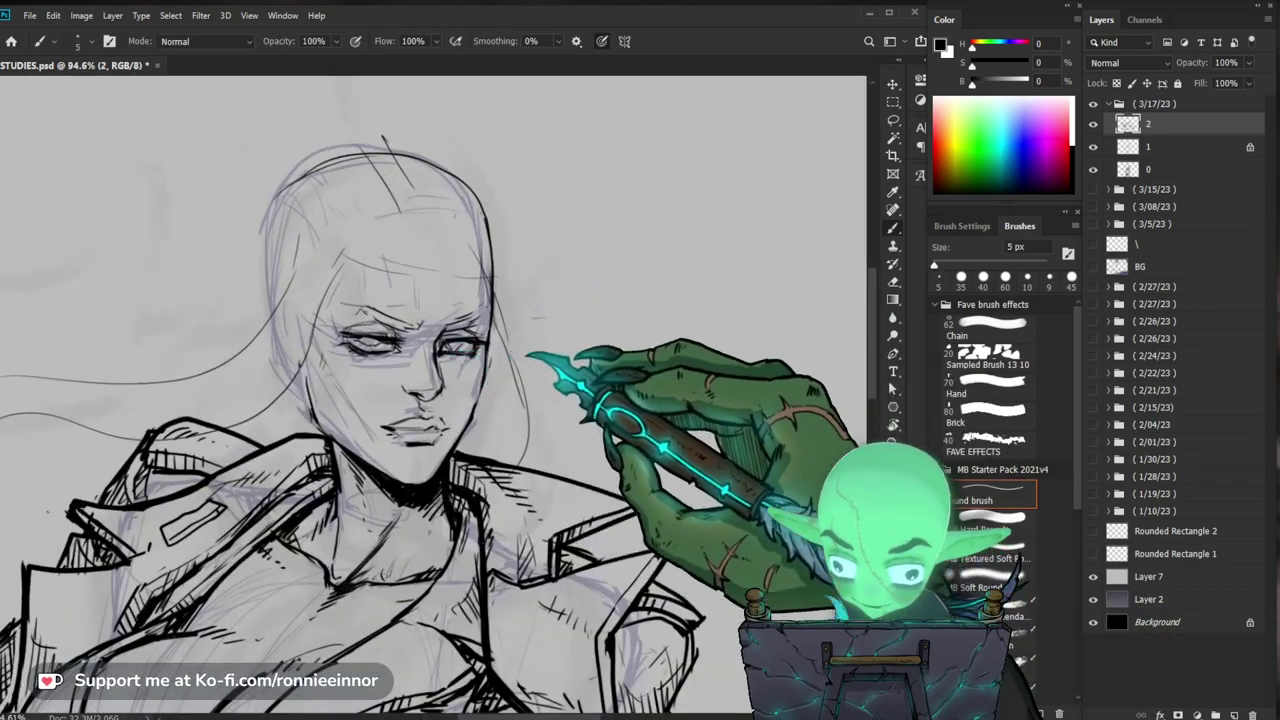
left_click_drag(534, 352, 500, 379)
key("e")
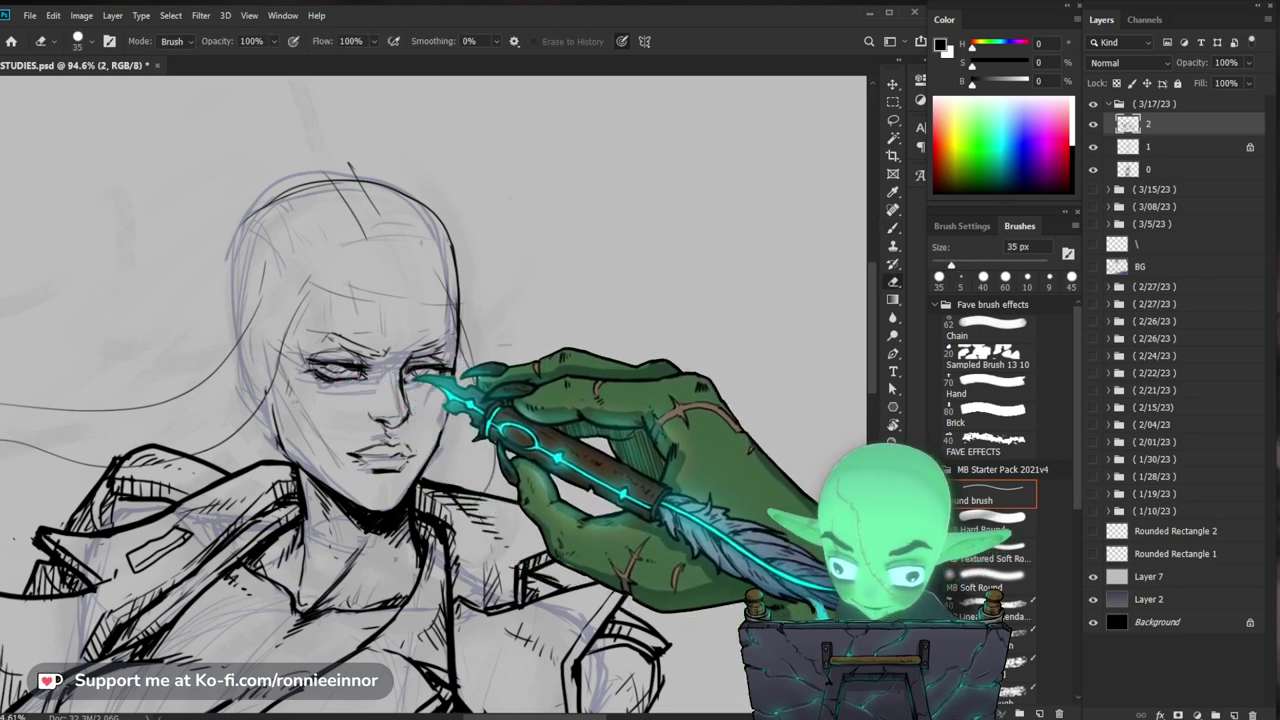
key("b")
left_click_drag(455, 371, 443, 402)
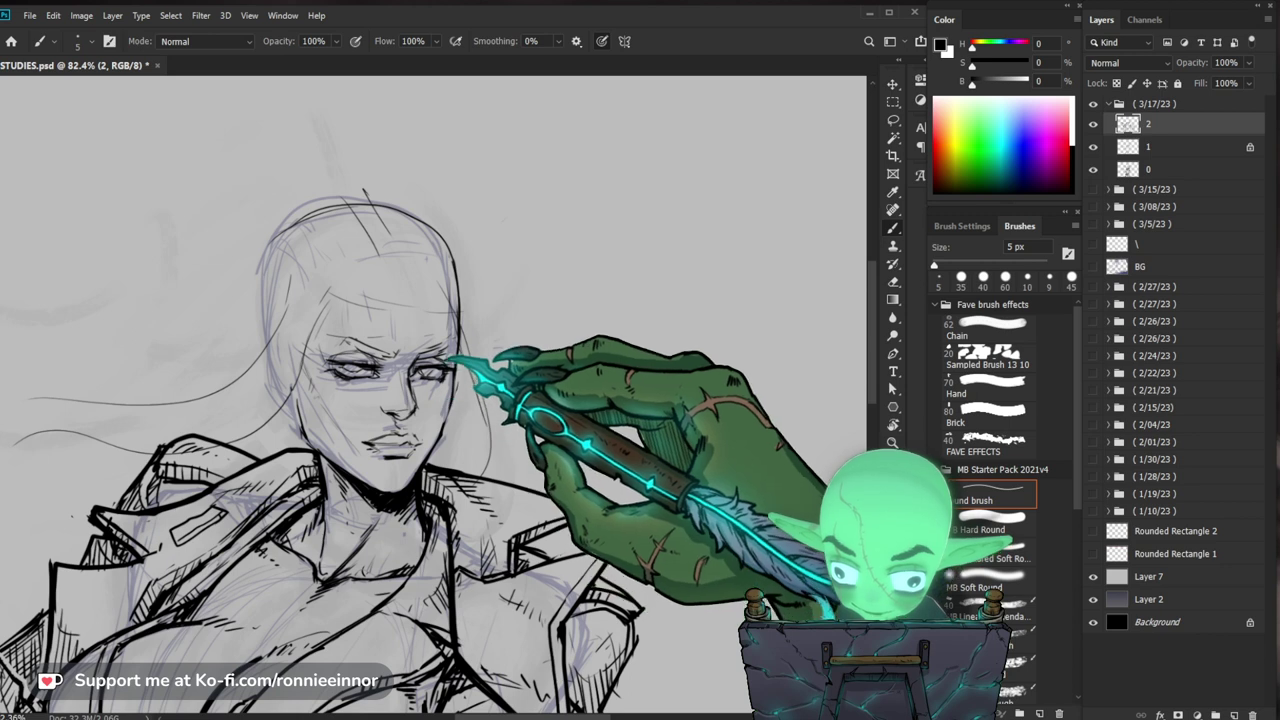
Step: Define the far eye's inner shape and outer corner with the 5 px brush, cleaning its edges with the 35 px eraser
left_click_drag(451, 360, 416, 379)
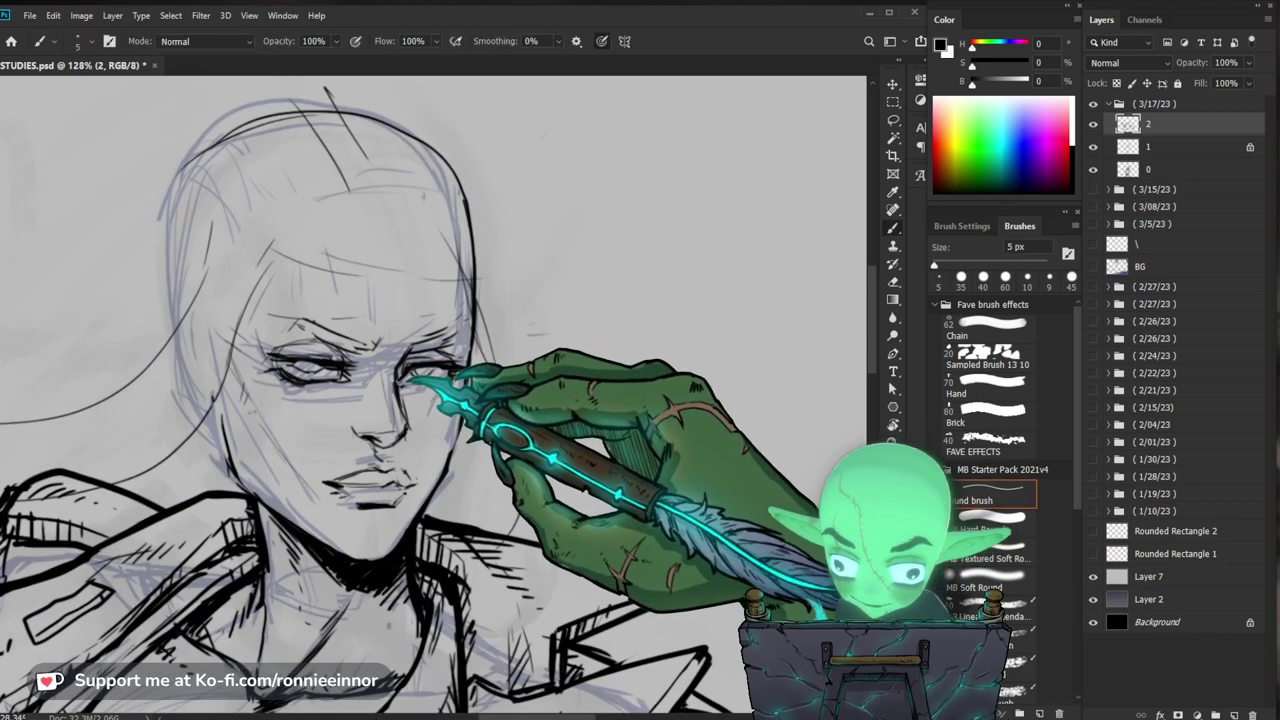
key("e")
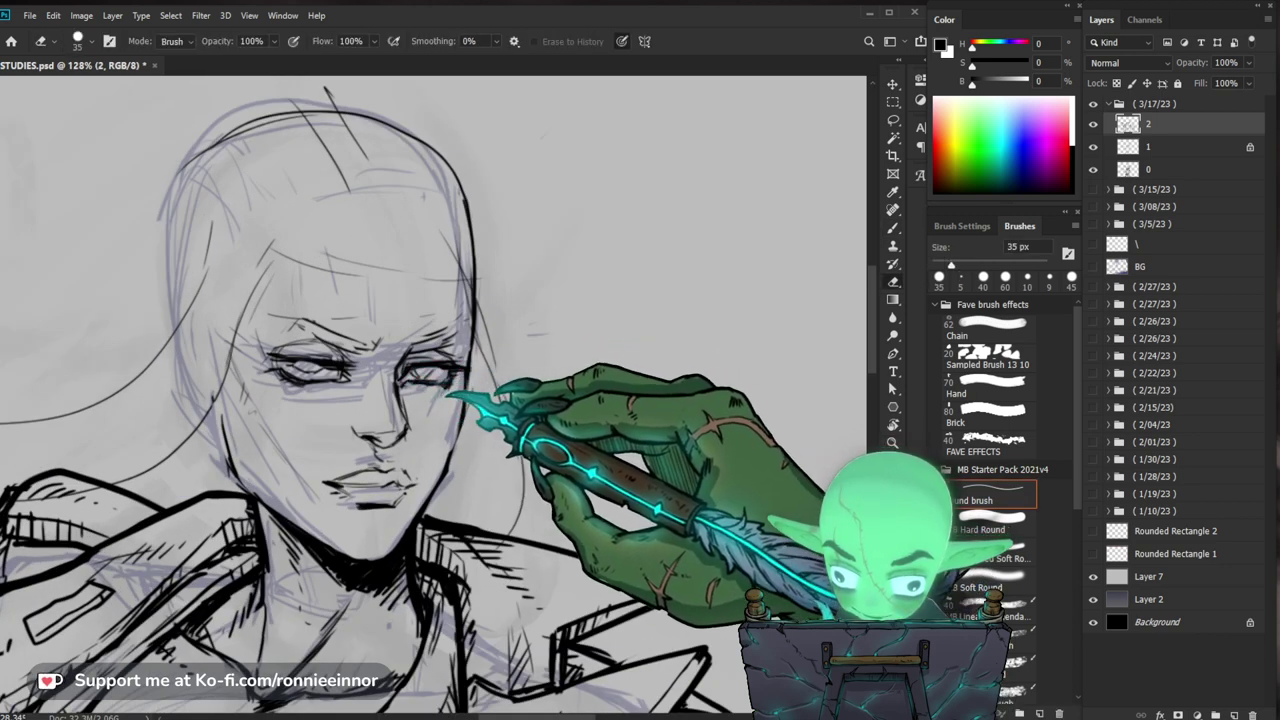
key("b")
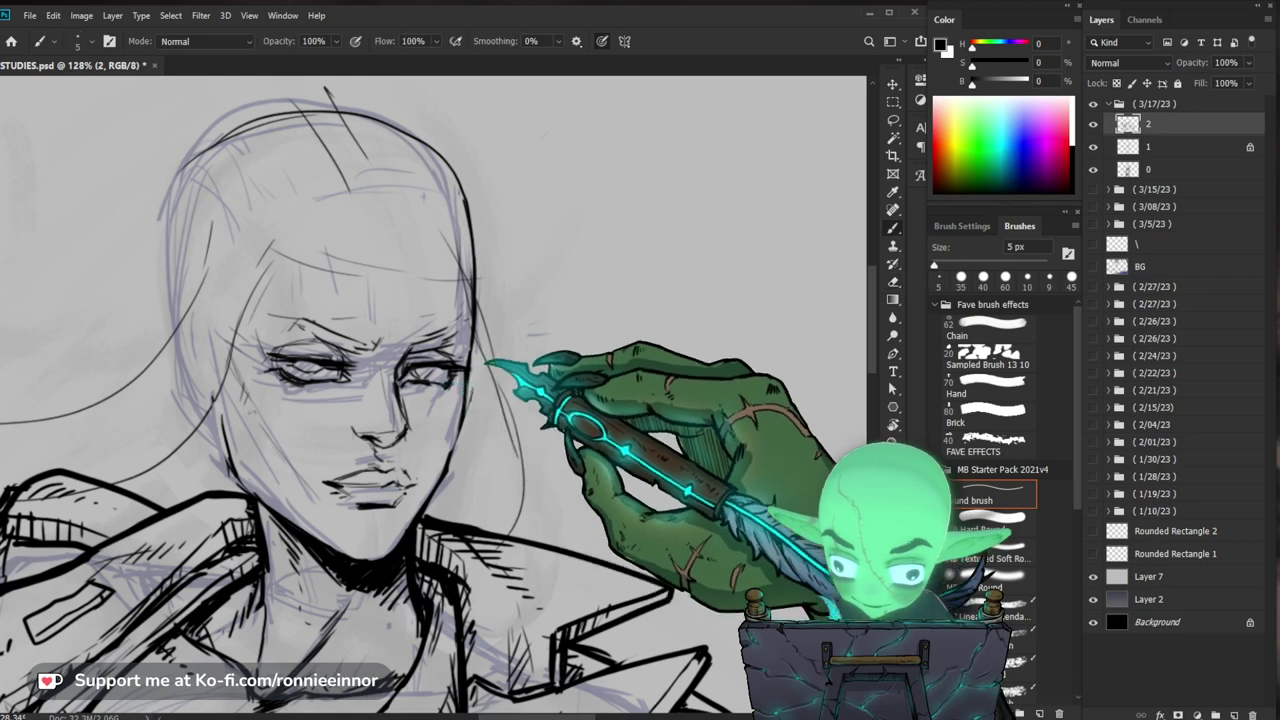
left_click_drag(493, 367, 475, 392)
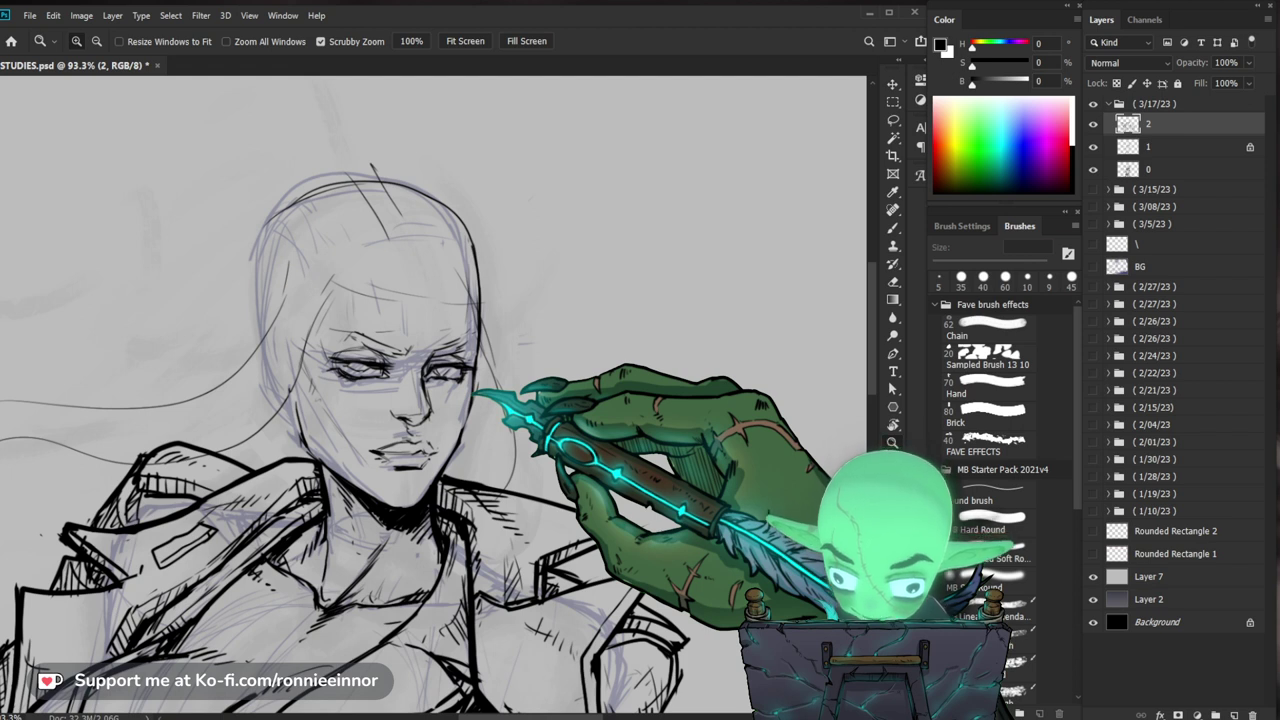
left_click(468, 375)
key("e")
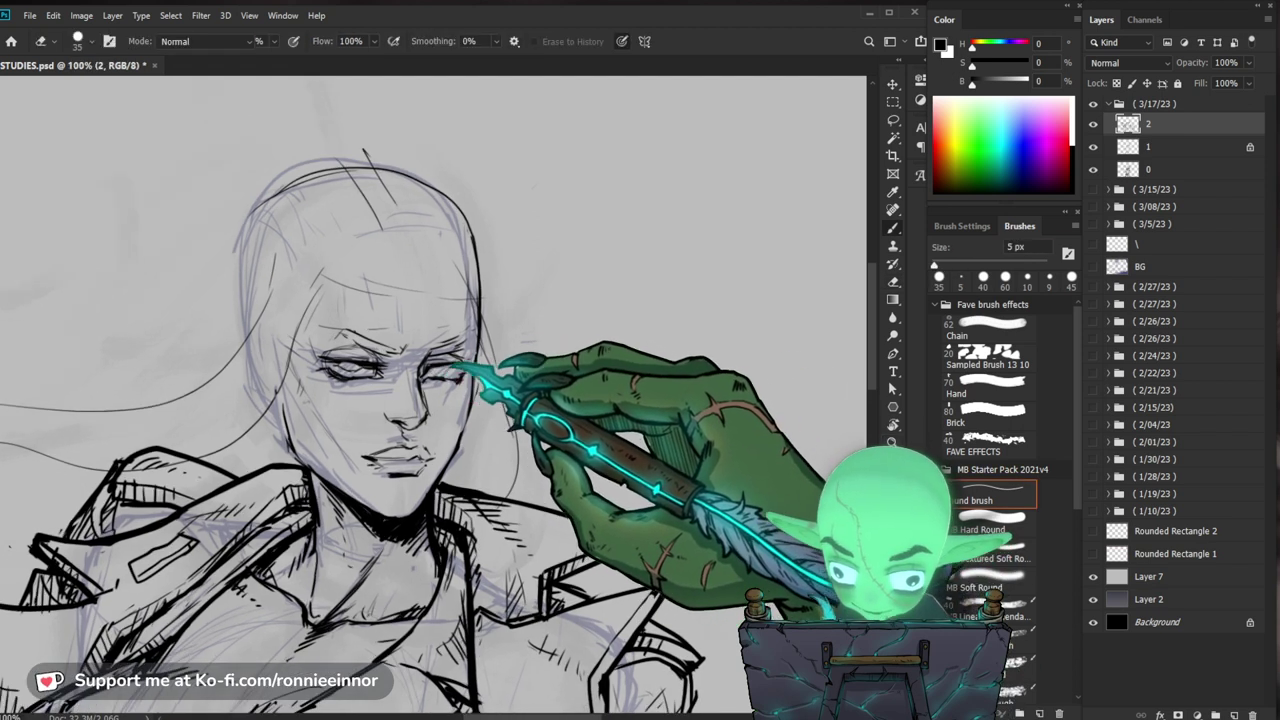
key("b")
left_click_drag(507, 351, 482, 402)
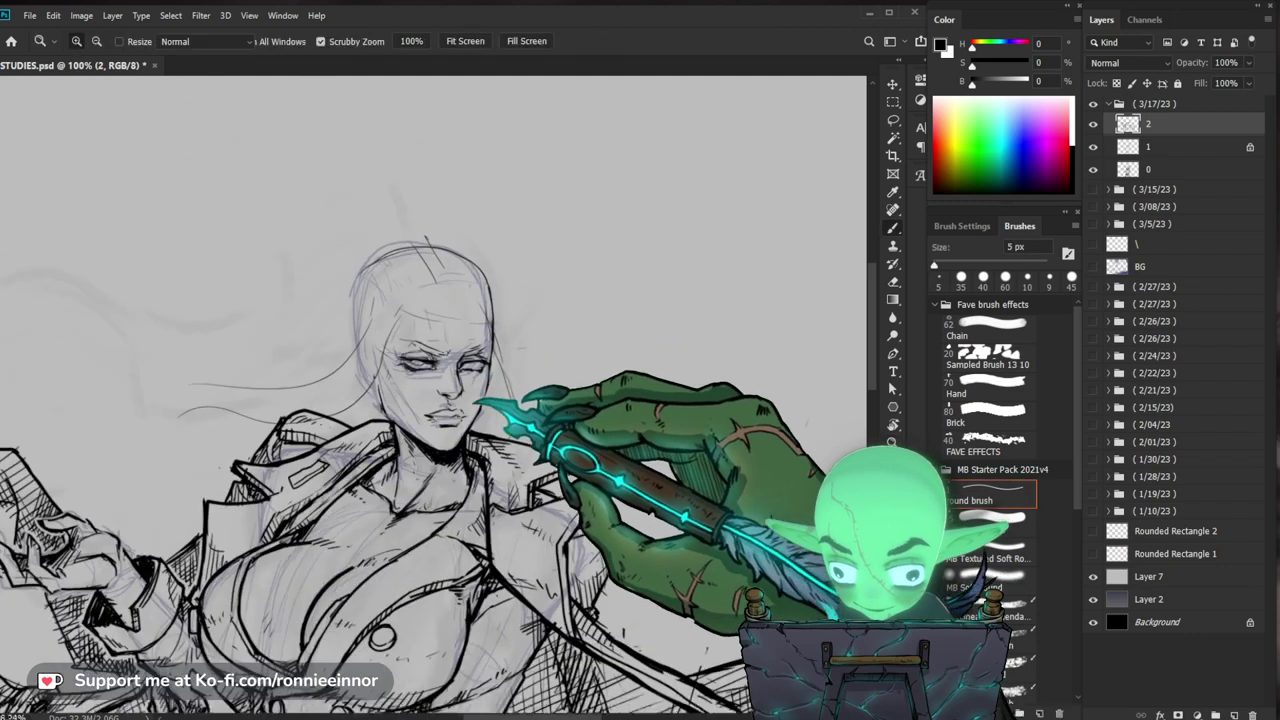
Step: Trim the far eye's lower lid with a fine 10 px eraser and touch up both eyes with the 5 px brush
key("b")
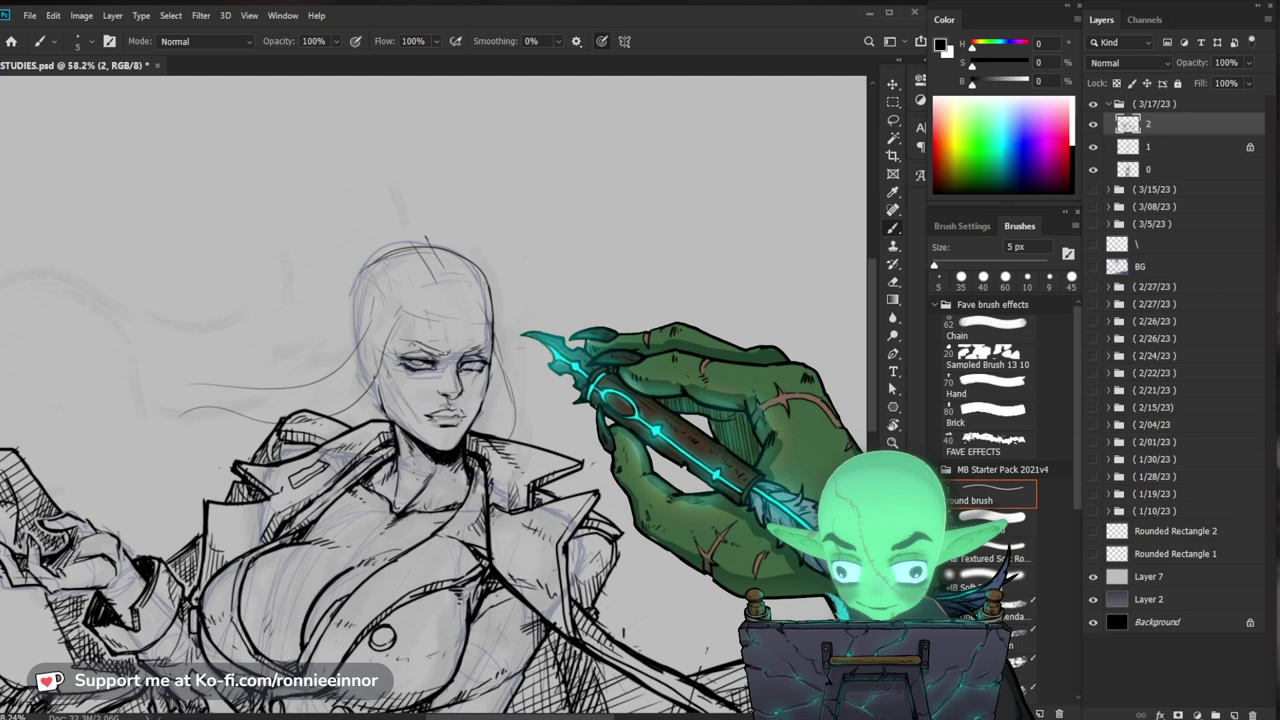
scroll(475, 354, "up", 5)
key("e")
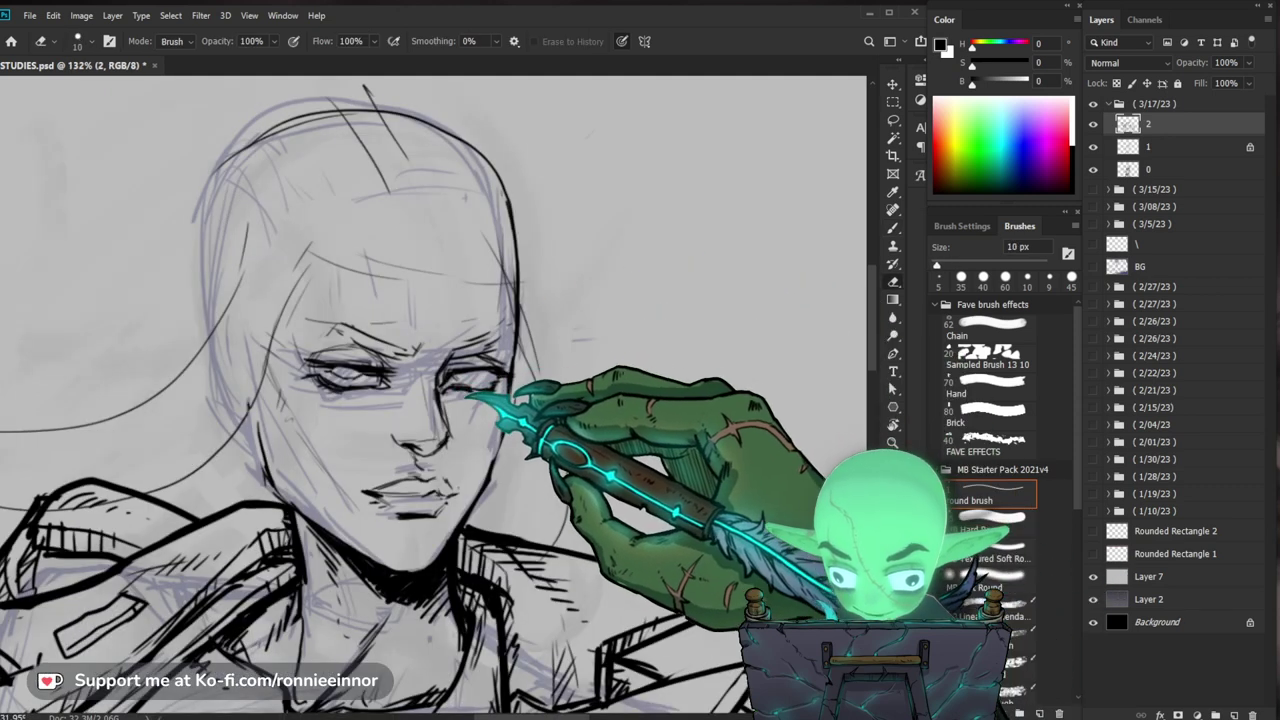
key("b")
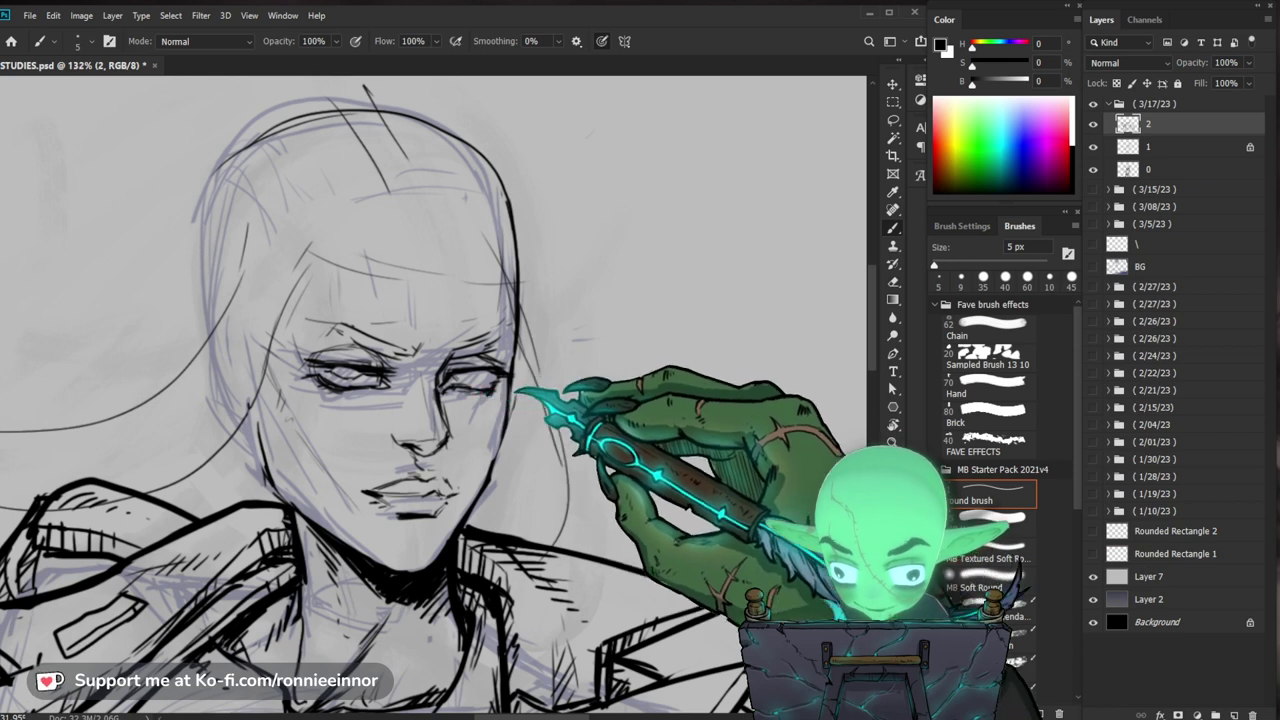
key("e")
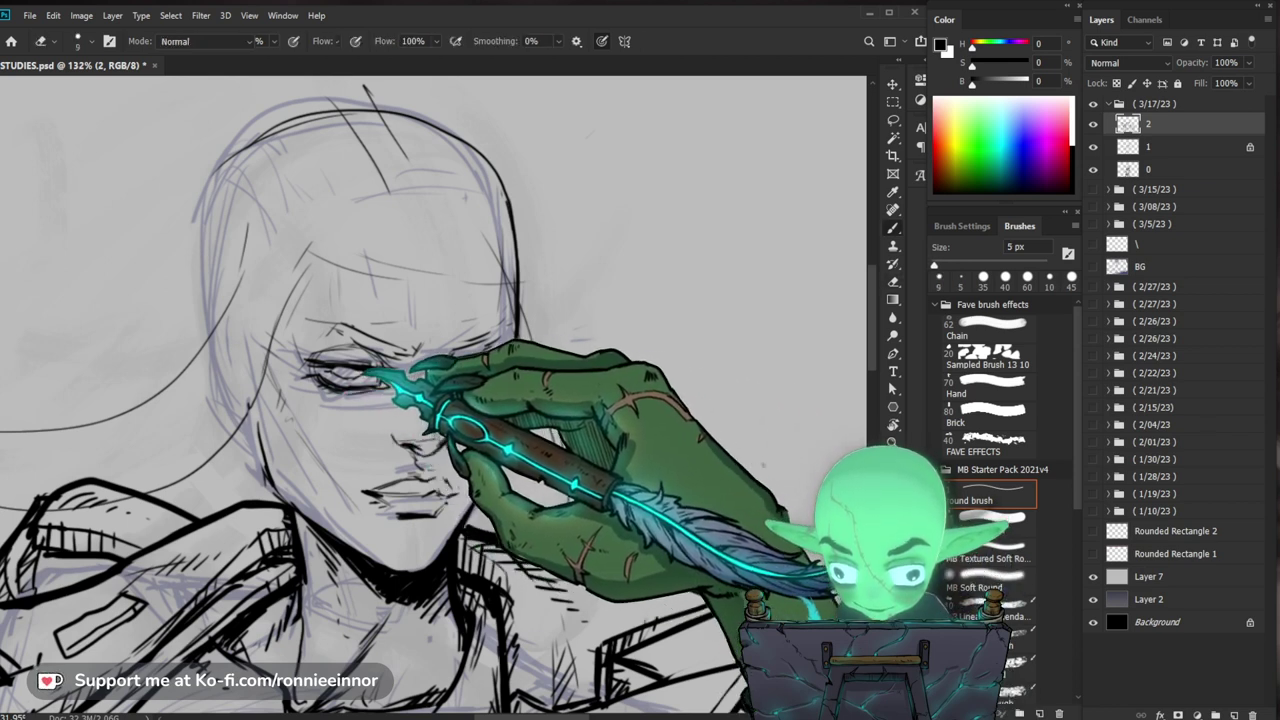
key("b")
mouse_move(620, 366)
left_mouse_down()
mouse_move(592, 312)
mouse_move(420, 318)
left_mouse_up()
Step: Erase stray lines around the mouth and chin and re-ink them with the 5 px brush
key("z")
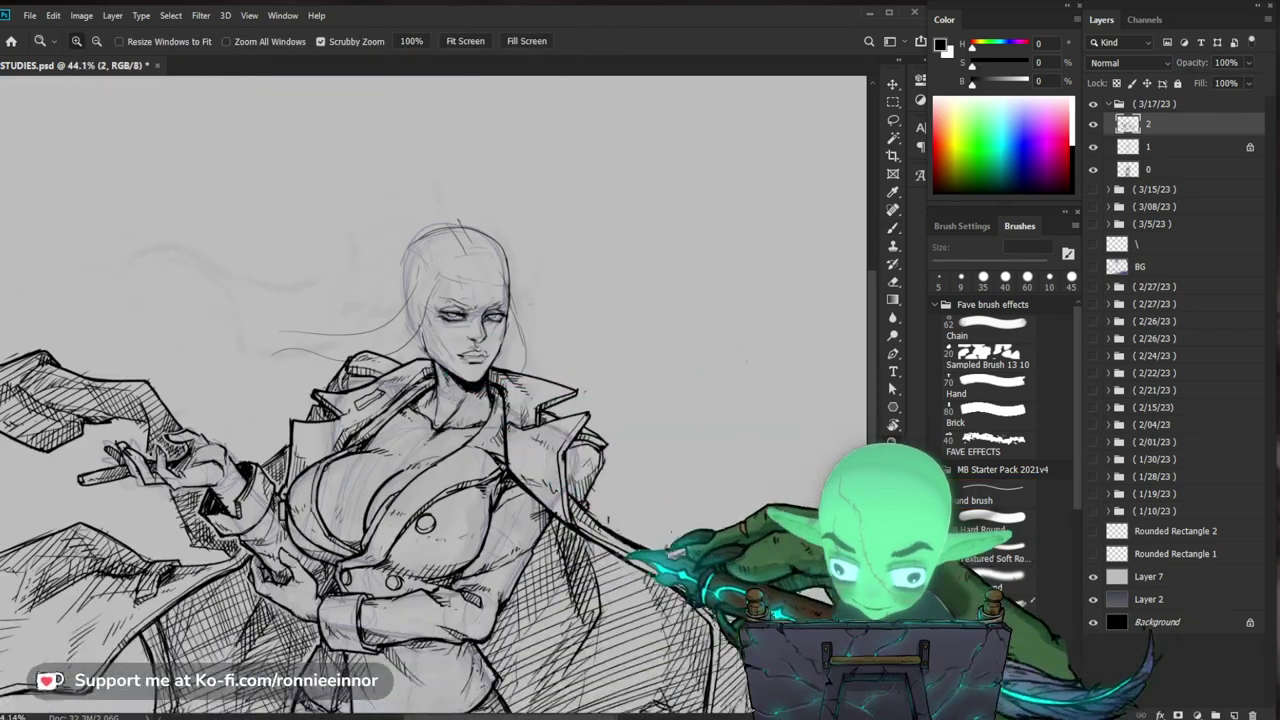
left_click_drag(632, 555, 668, 464)
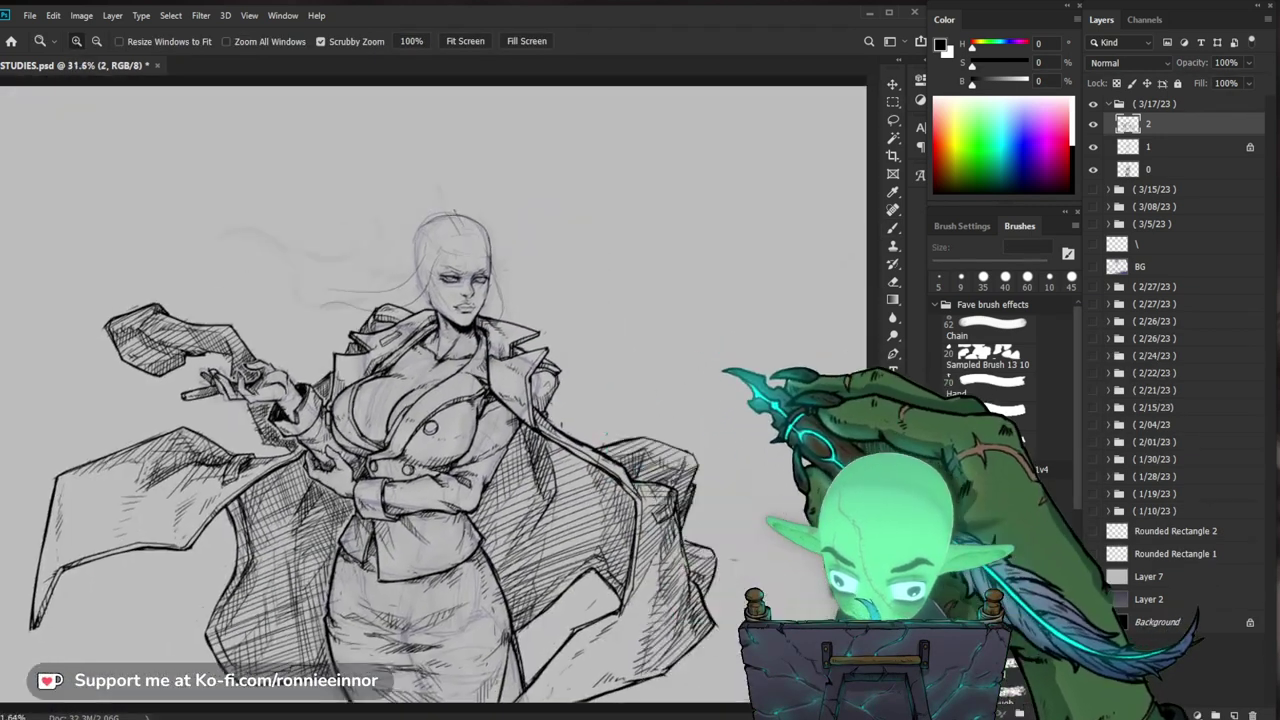
left_click_drag(504, 256, 586, 280)
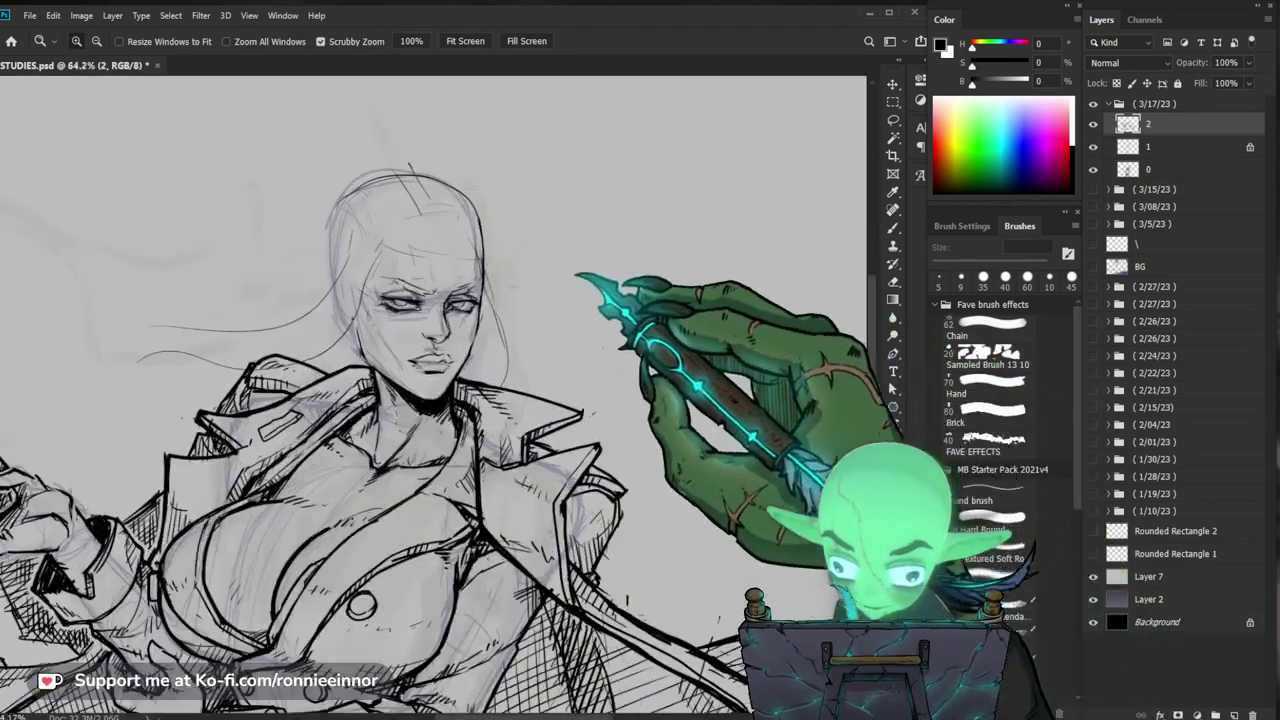
left_click_drag(492, 298, 566, 306)
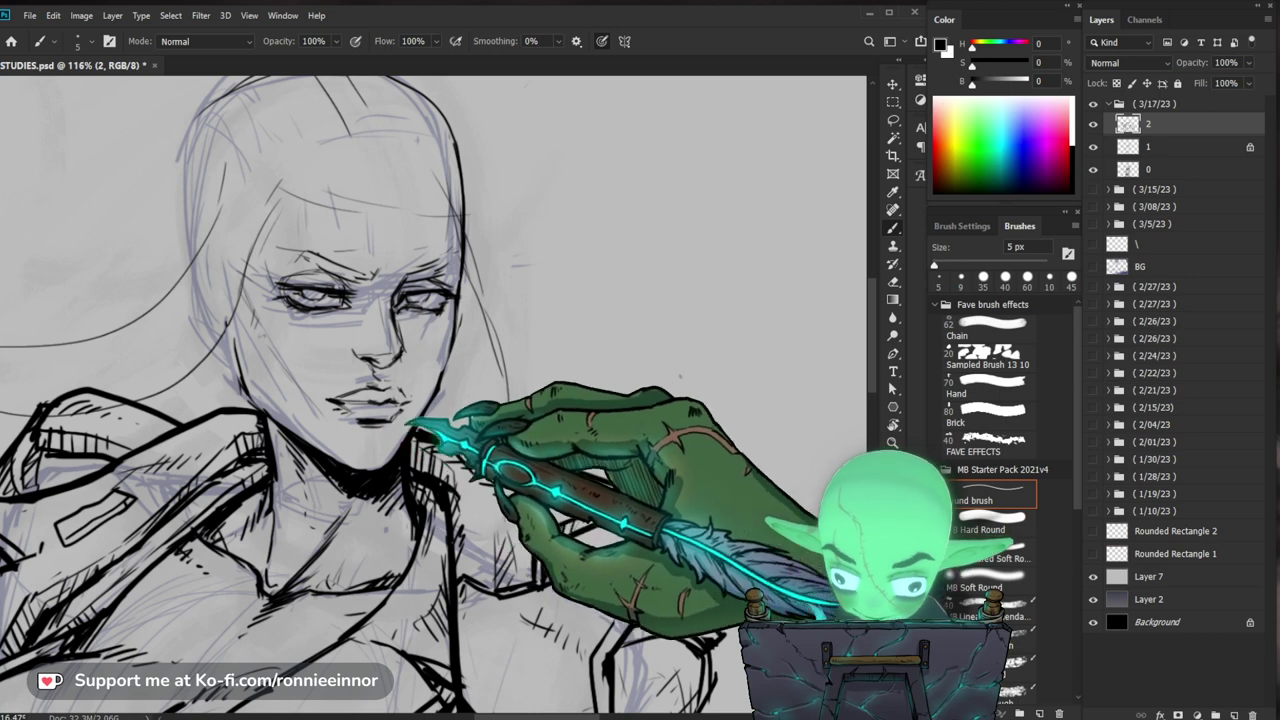
key("e")
left_click_drag(384, 423, 362, 424)
key("b")
mouse_move(485, 425)
left_mouse_down()
mouse_move(445, 422)
mouse_move(465, 430)
left_mouse_up()
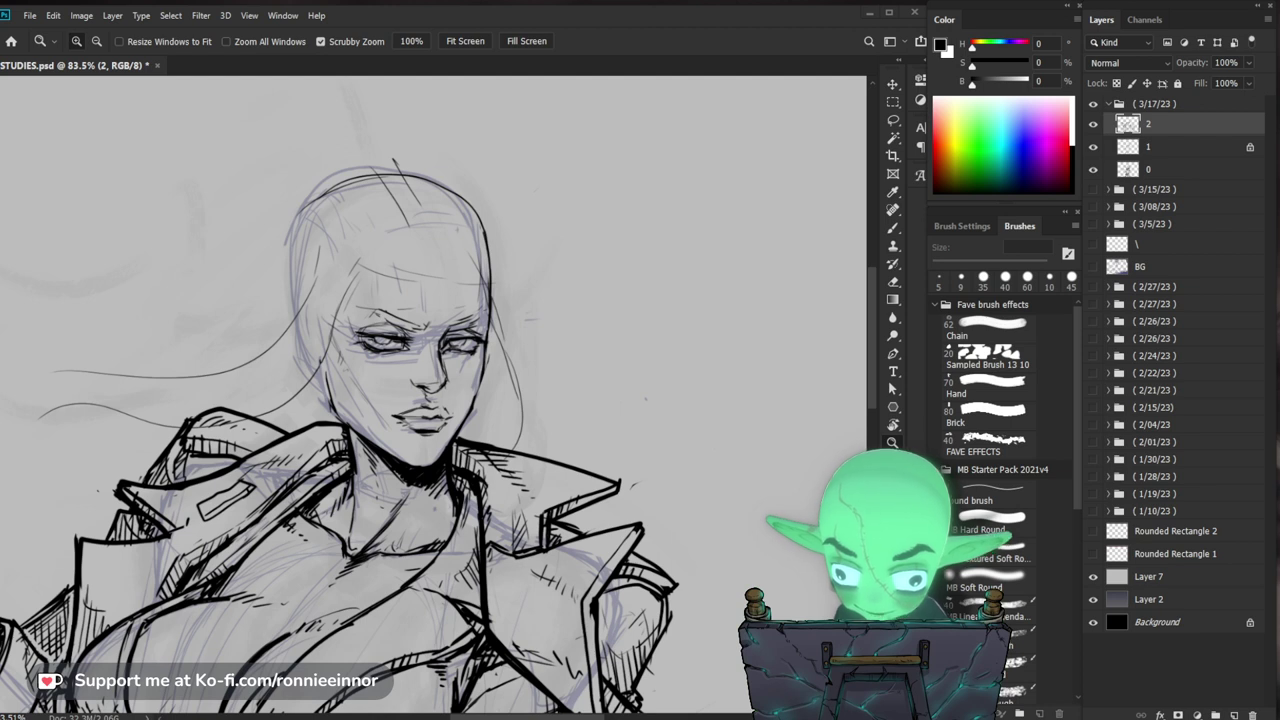
Step: Sketch hair strands with the 5 px brush, sweeping from the forehead past the near side of the face and over the shoulder
key("ctrl+1")
key("b")
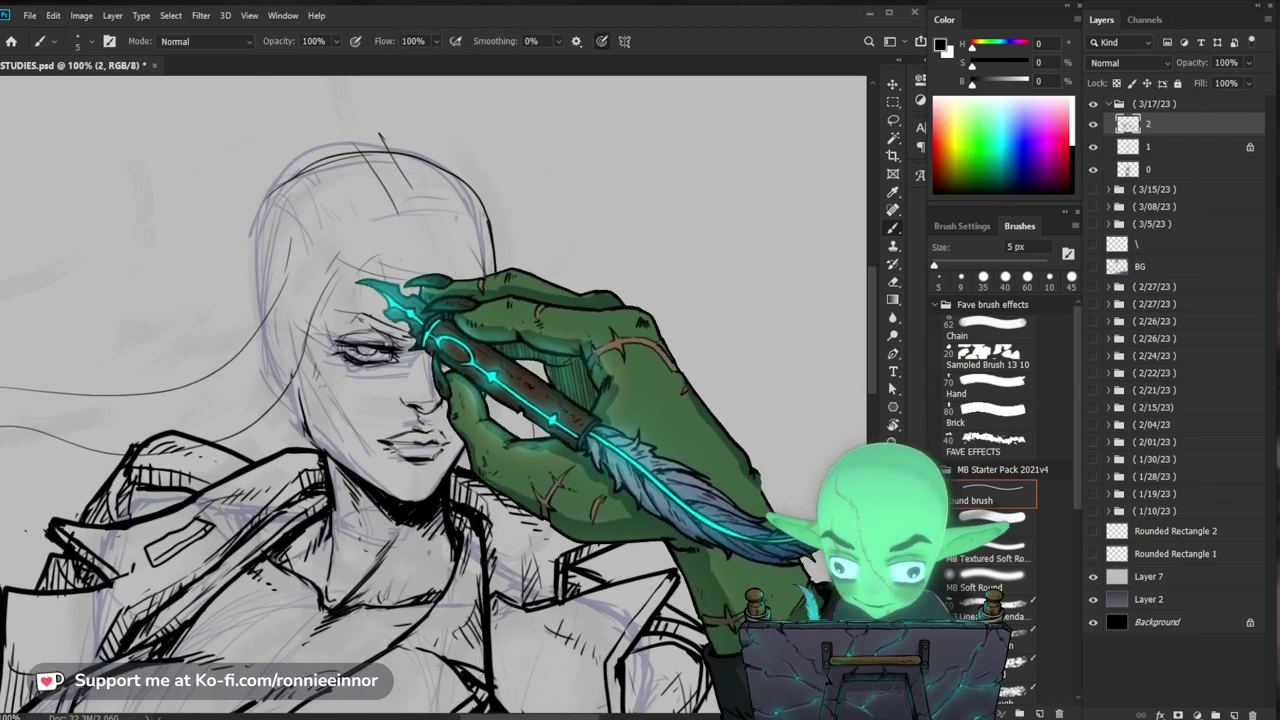
key("z")
left_click_drag(580, 281, 530, 282)
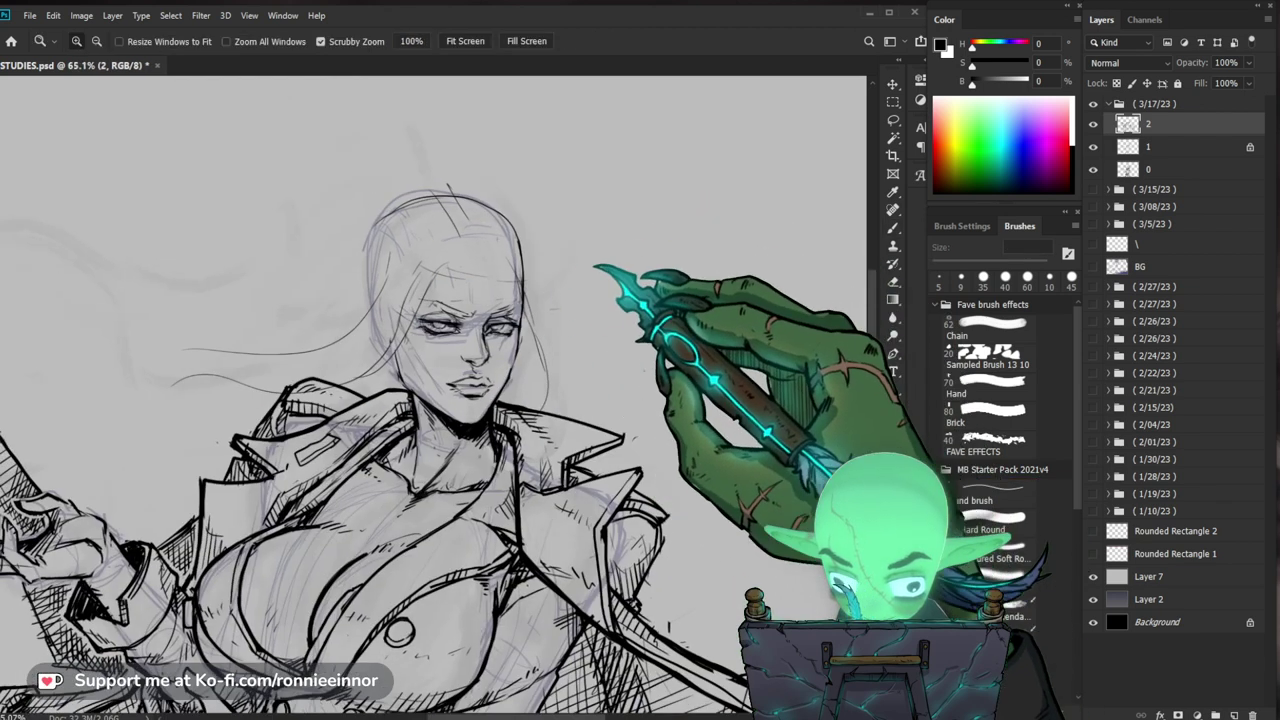
key("e")
key("b")
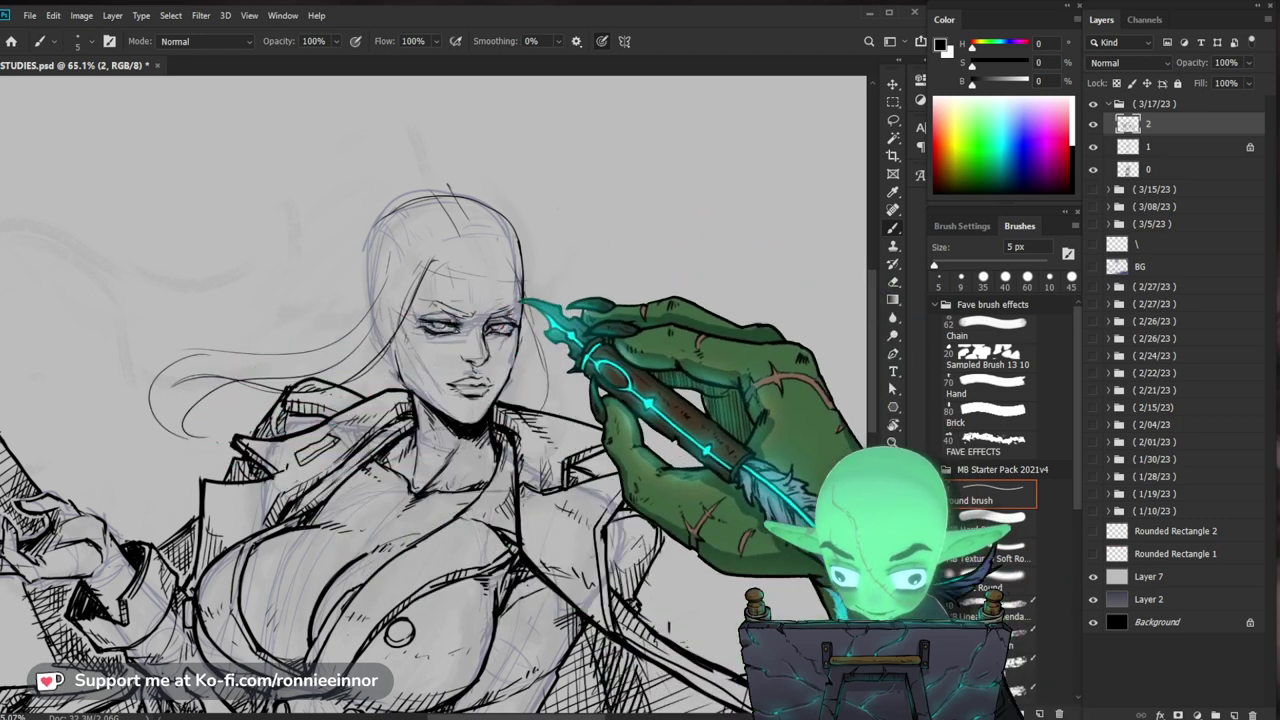
left_click_drag(640, 292, 606, 287)
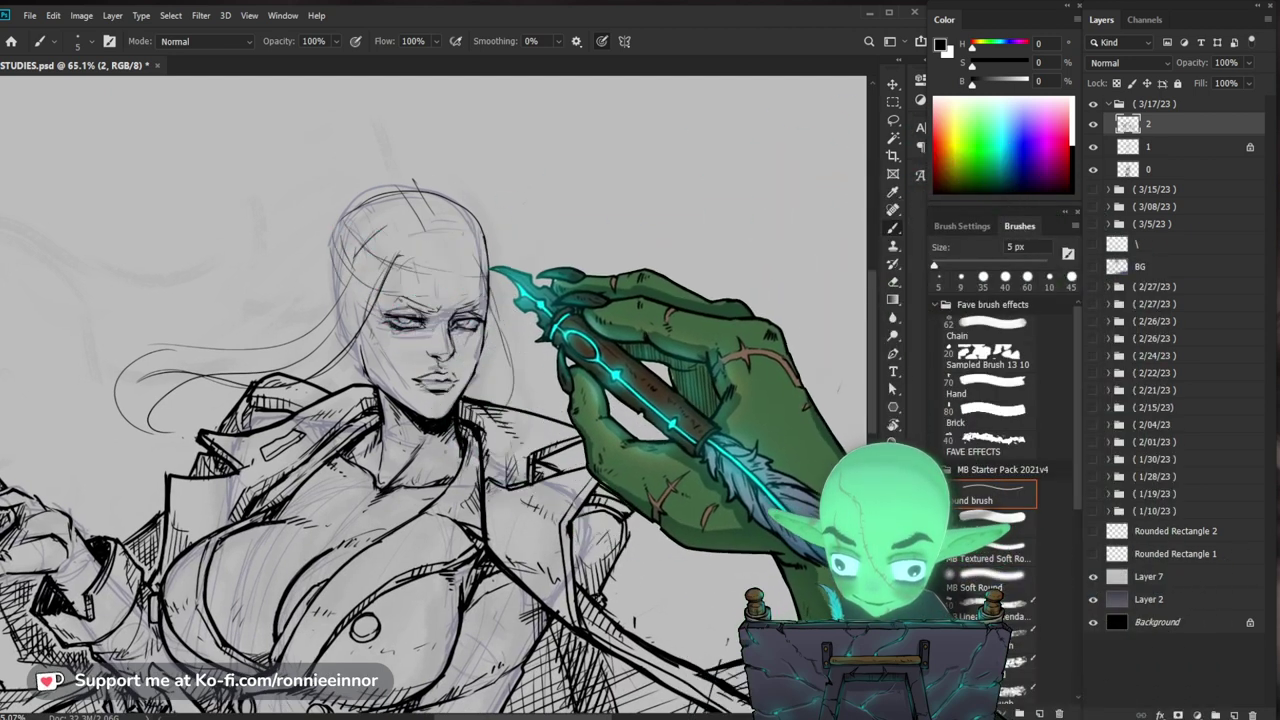
Step: Refine the near eye's iris area and inner corner with the 9 px eraser and the 5 px brush
left_click_drag(435, 304, 485, 304)
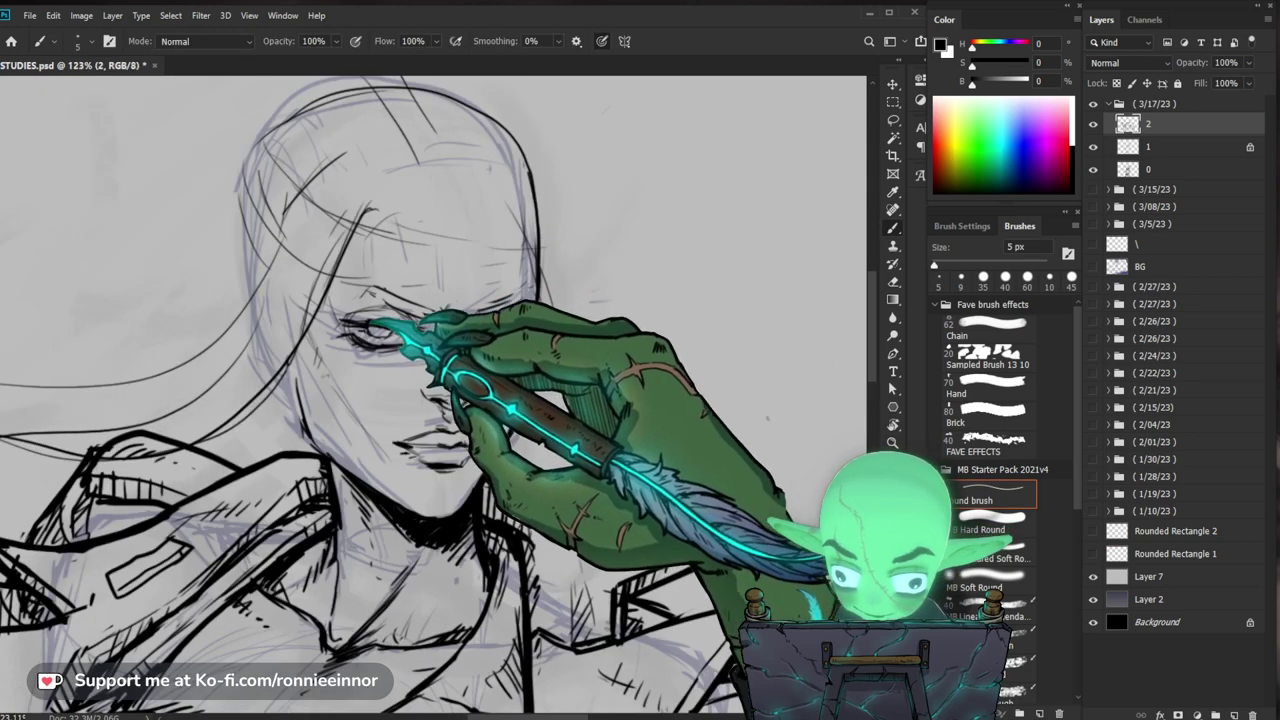
left_click_drag(748, 380, 726, 426)
key("e")
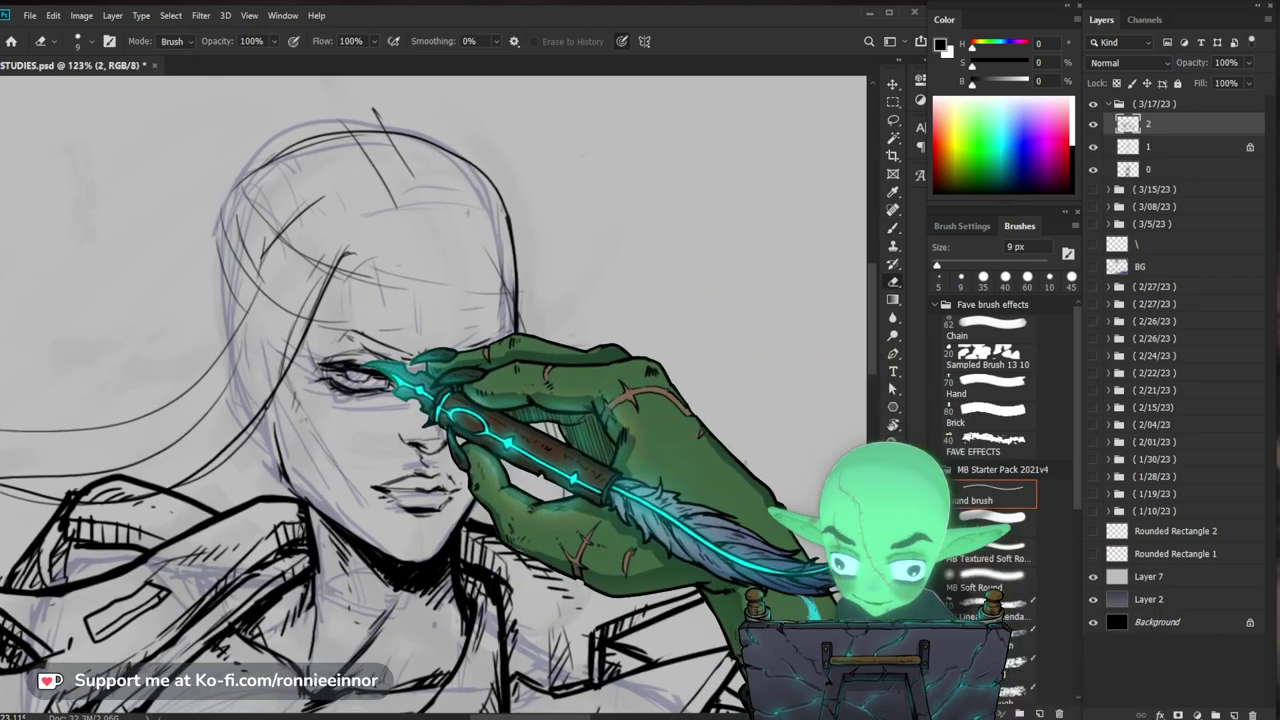
key("b")
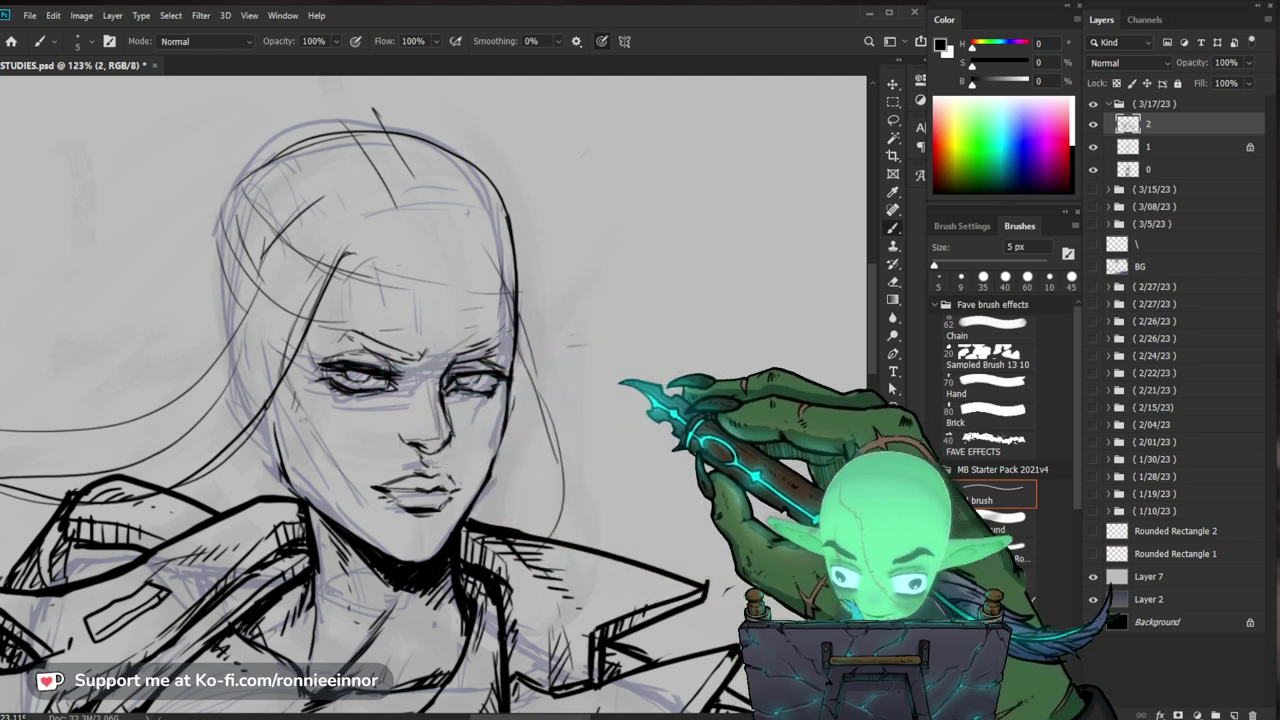
key("e")
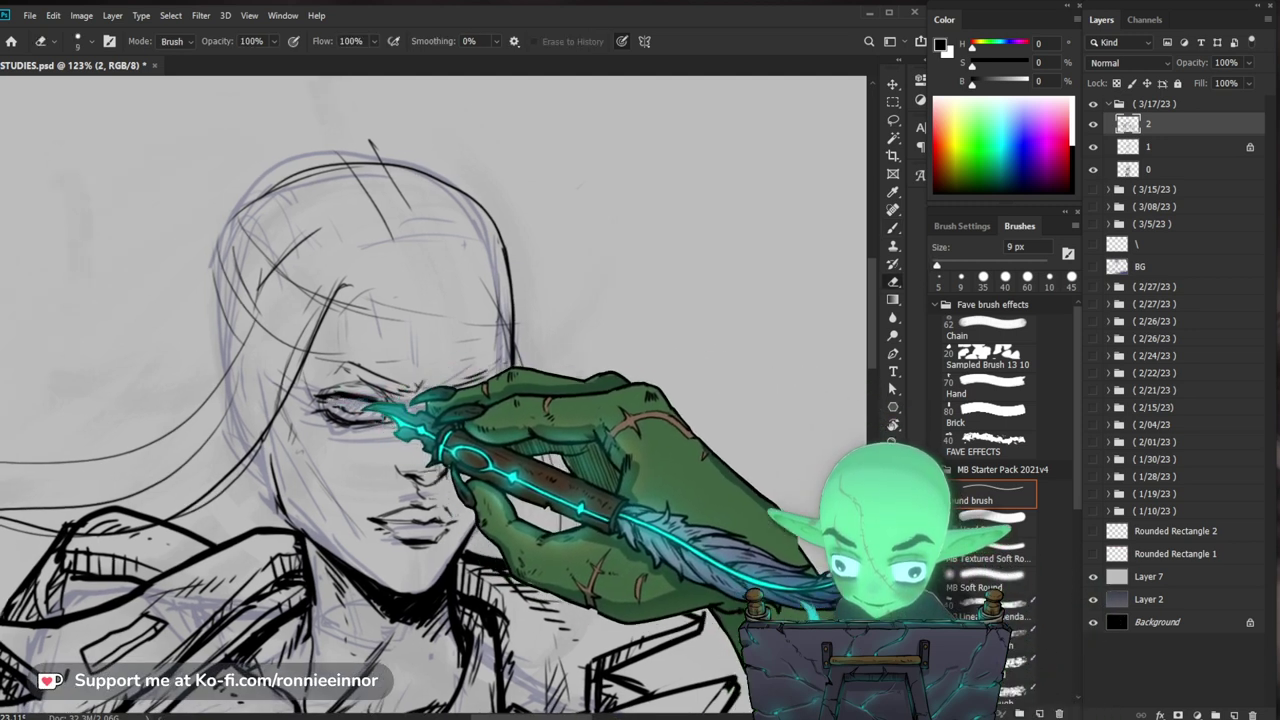
key("b")
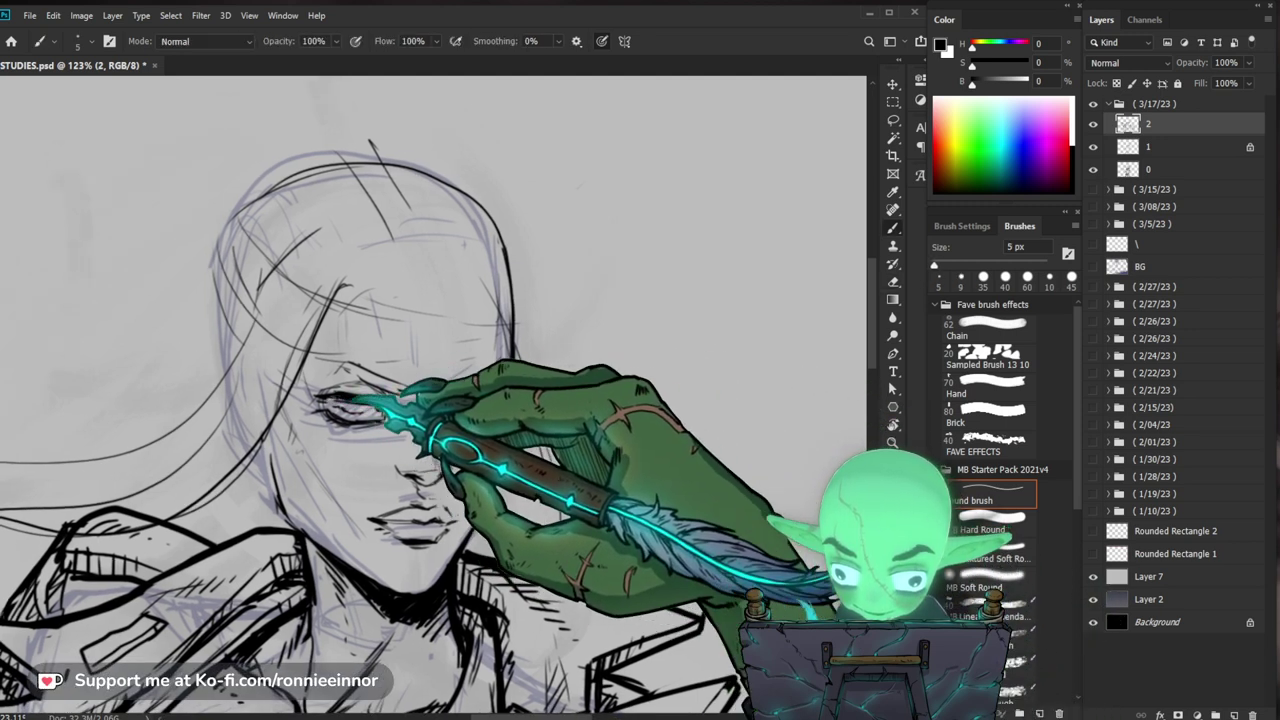
Step: Trim the far eye with the 9 px eraser and darken its lids and outer corner with the 5 px brush
left_click_drag(446, 412, 429, 429)
key("e")
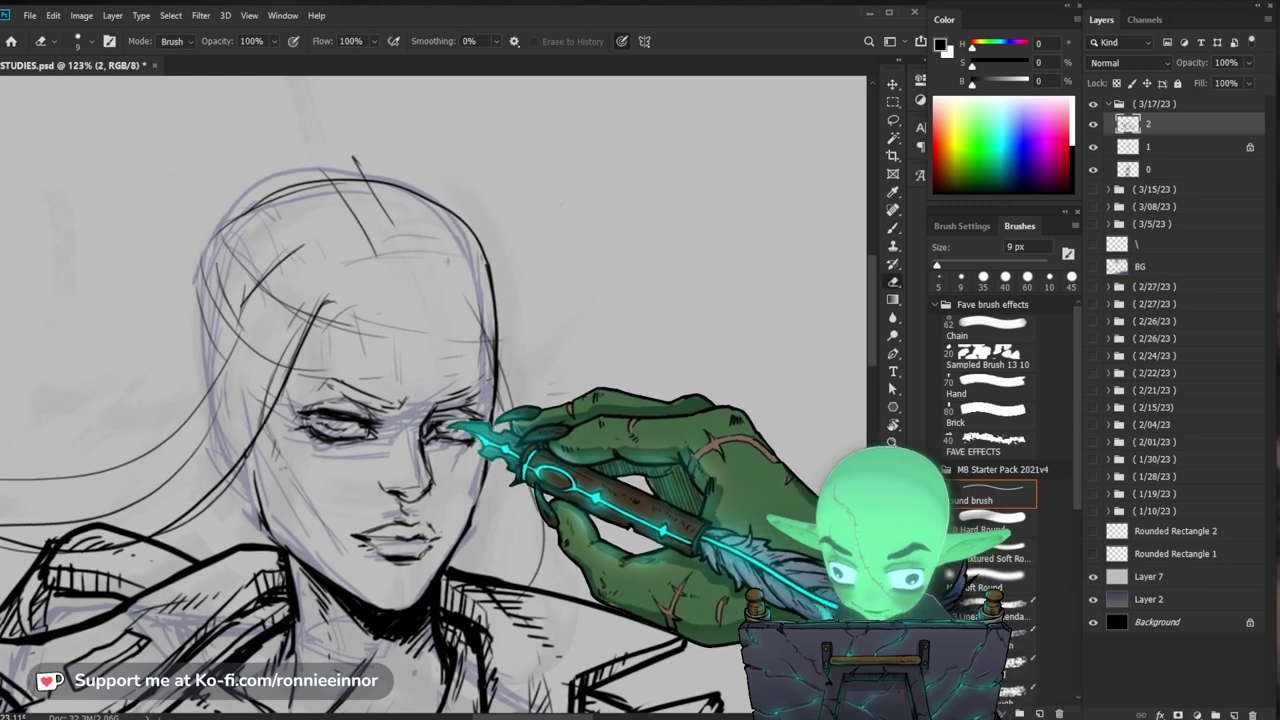
key("b")
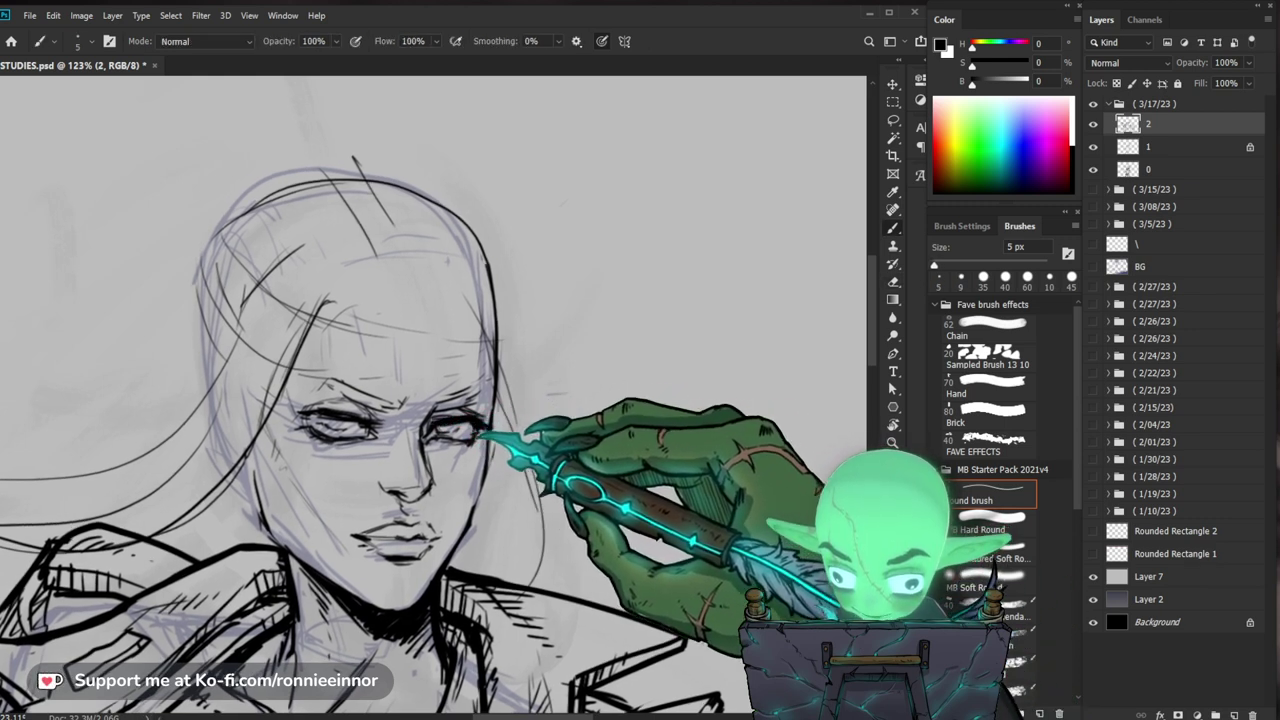
Step: Refine the far eye's outer corner and lashes with the 9 px eraser and the 5 px brush
key("e")
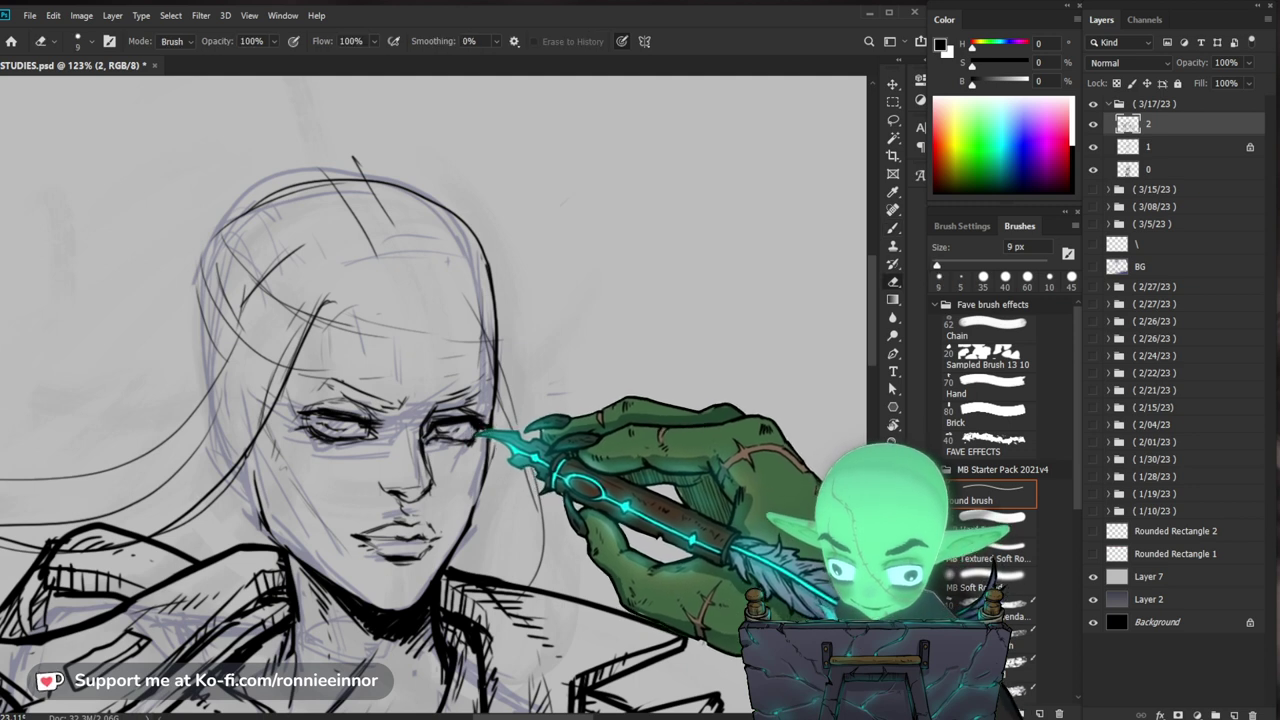
key("b")
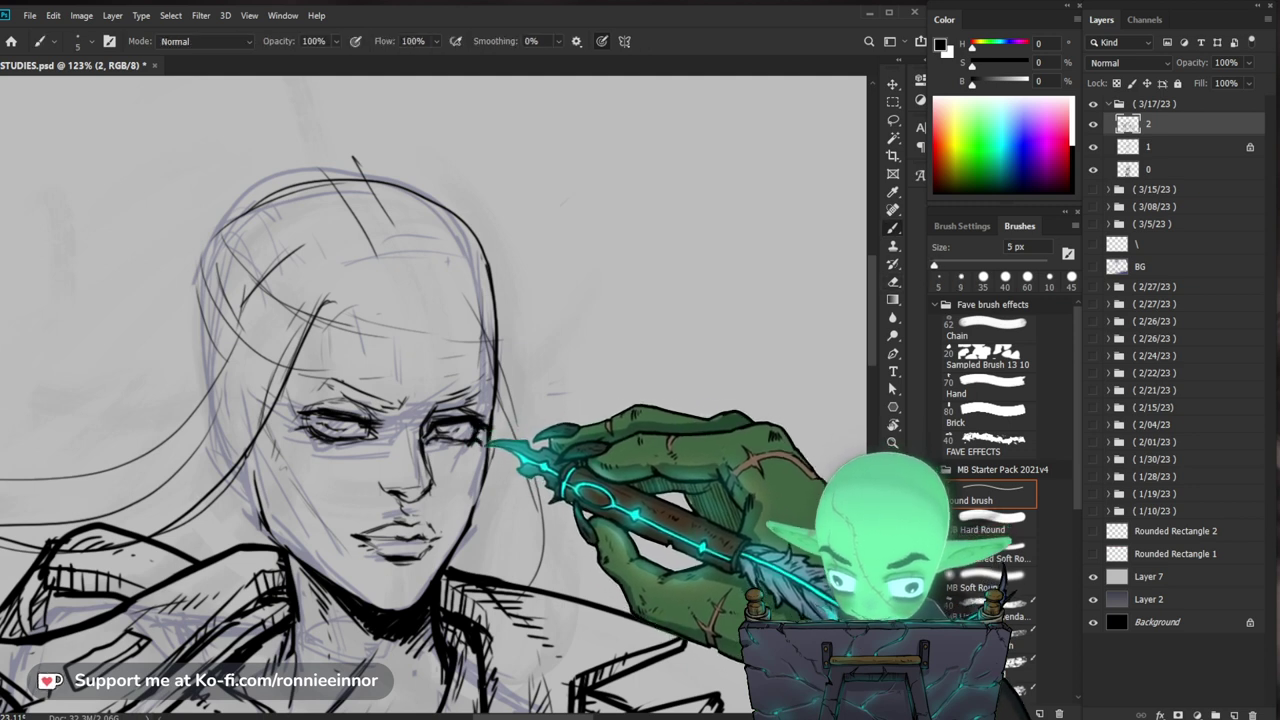
left_click_drag(487, 426, 479, 432)
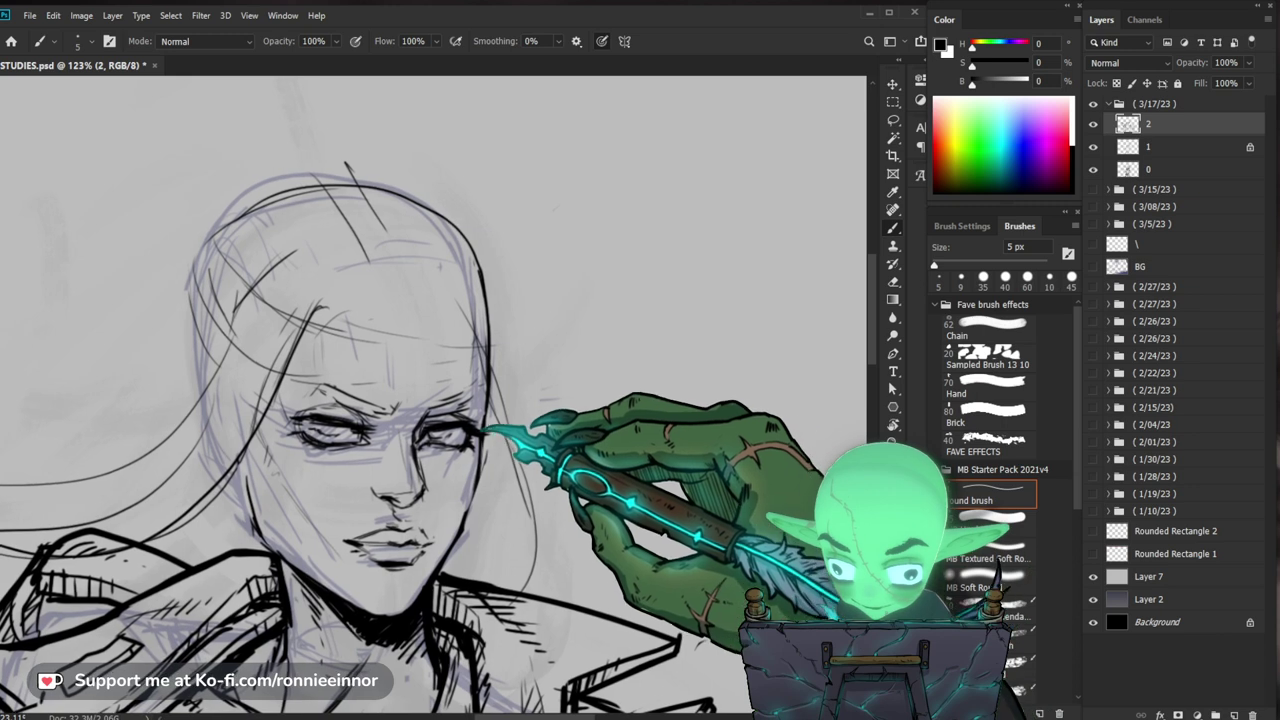
key("e")
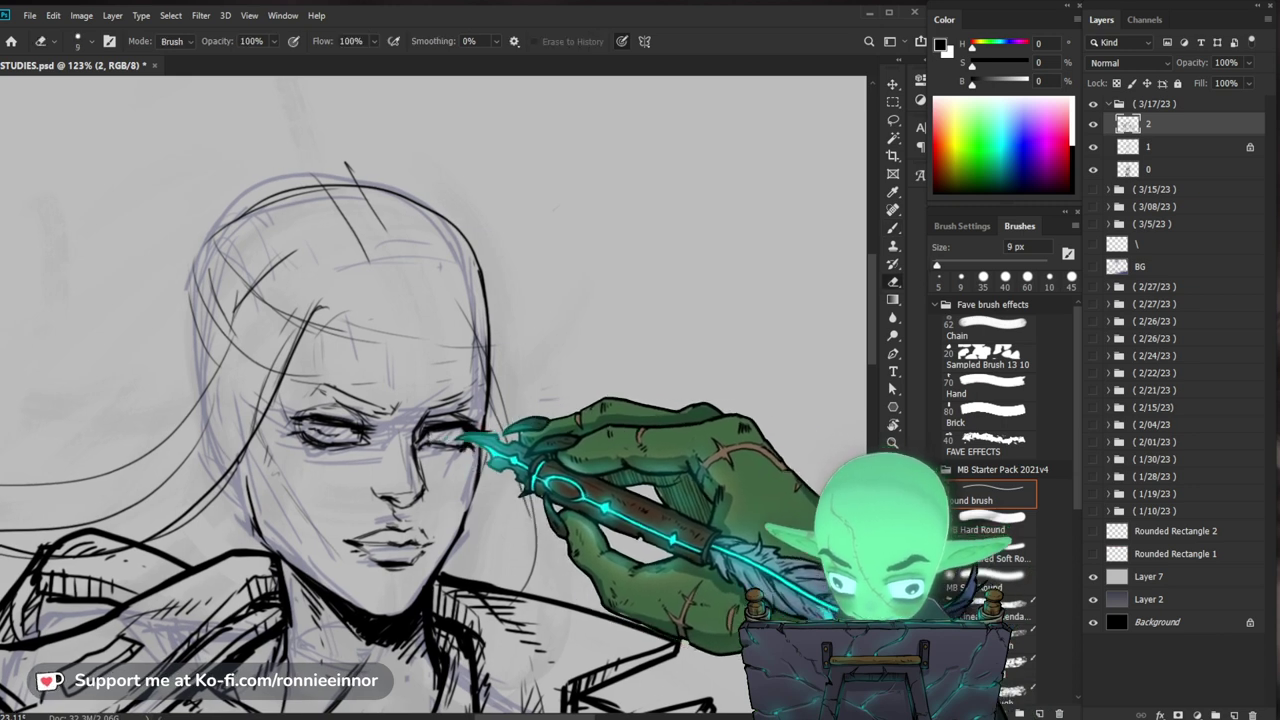
key("b")
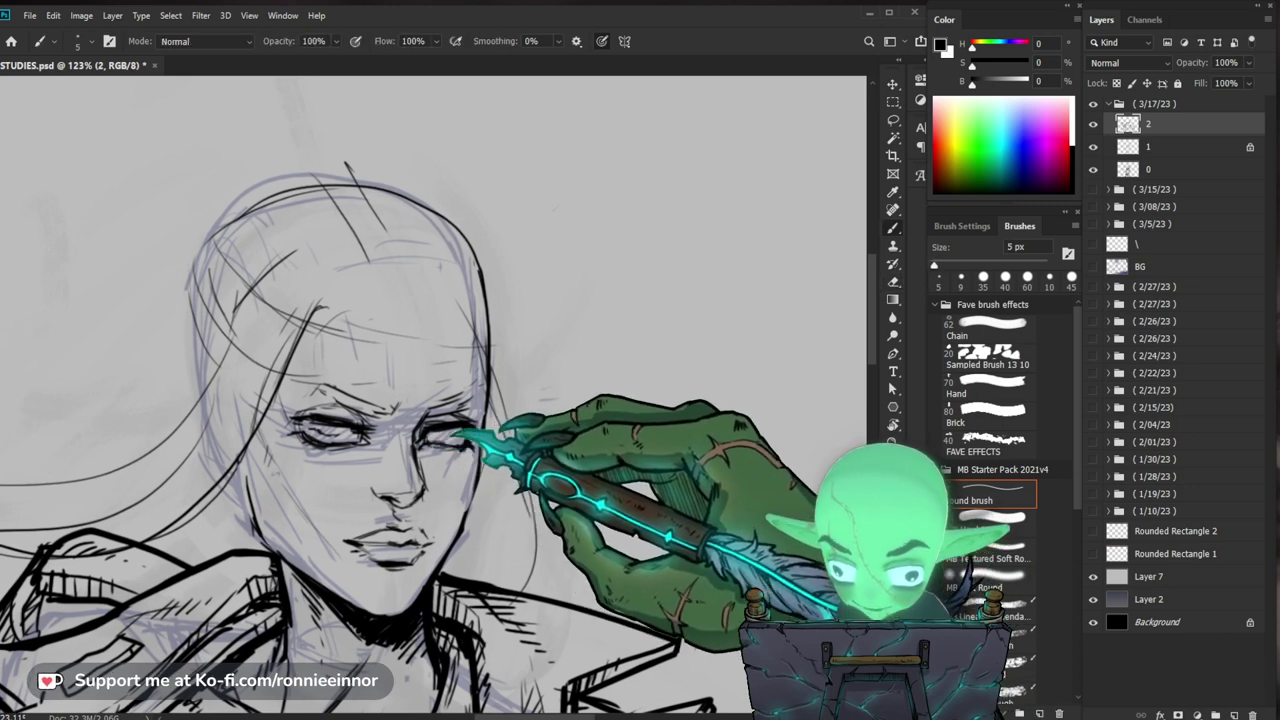
left_click_drag(520, 422, 505, 464)
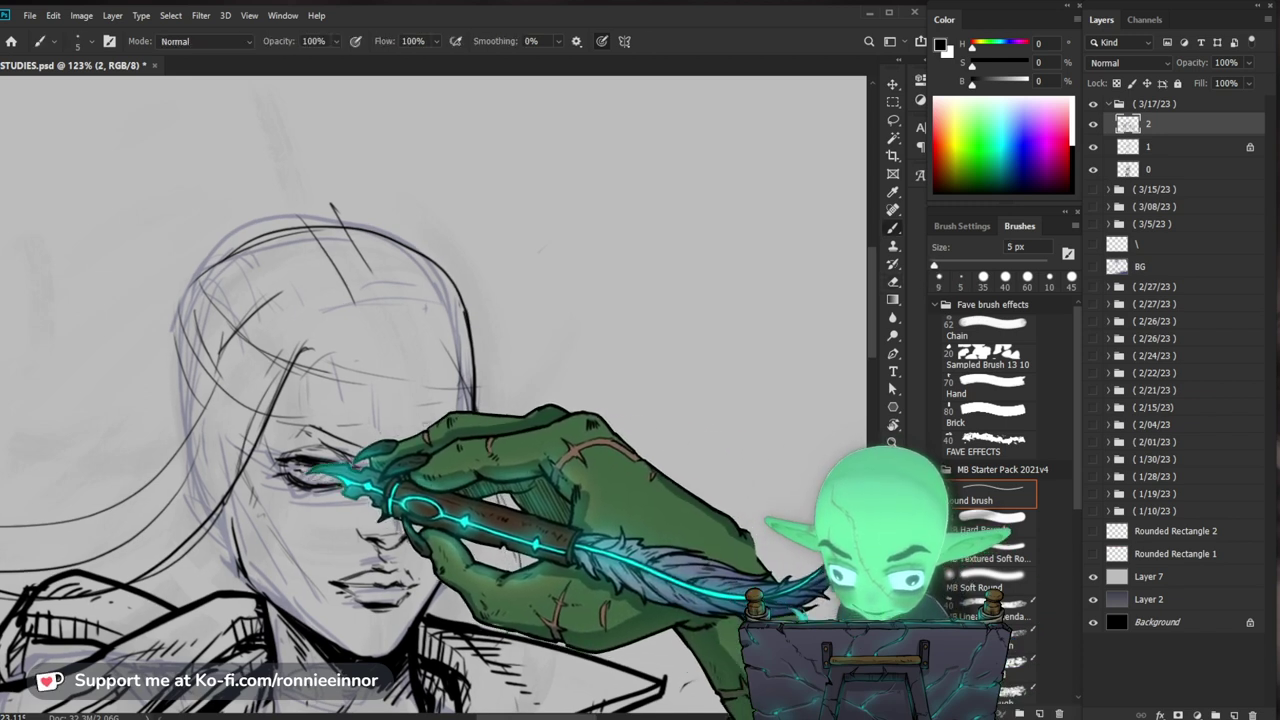
Step: Clean up the near eye's inner corner and lower lid, alternating the 9 px eraser and the 5 px brush
key("z")
mouse_move(635, 492)
left_mouse_down()
mouse_move(560, 492)
mouse_move(542, 472)
mouse_move(620, 468)
left_mouse_up()
key("b")
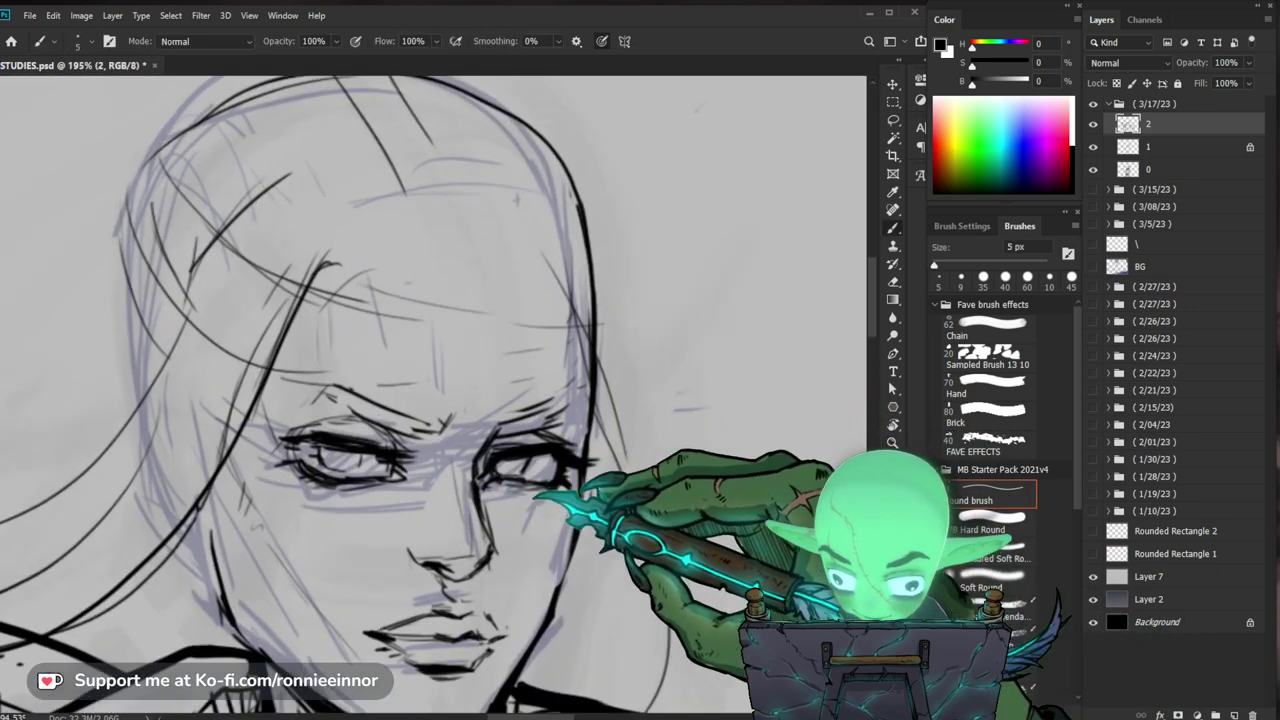
key("e")
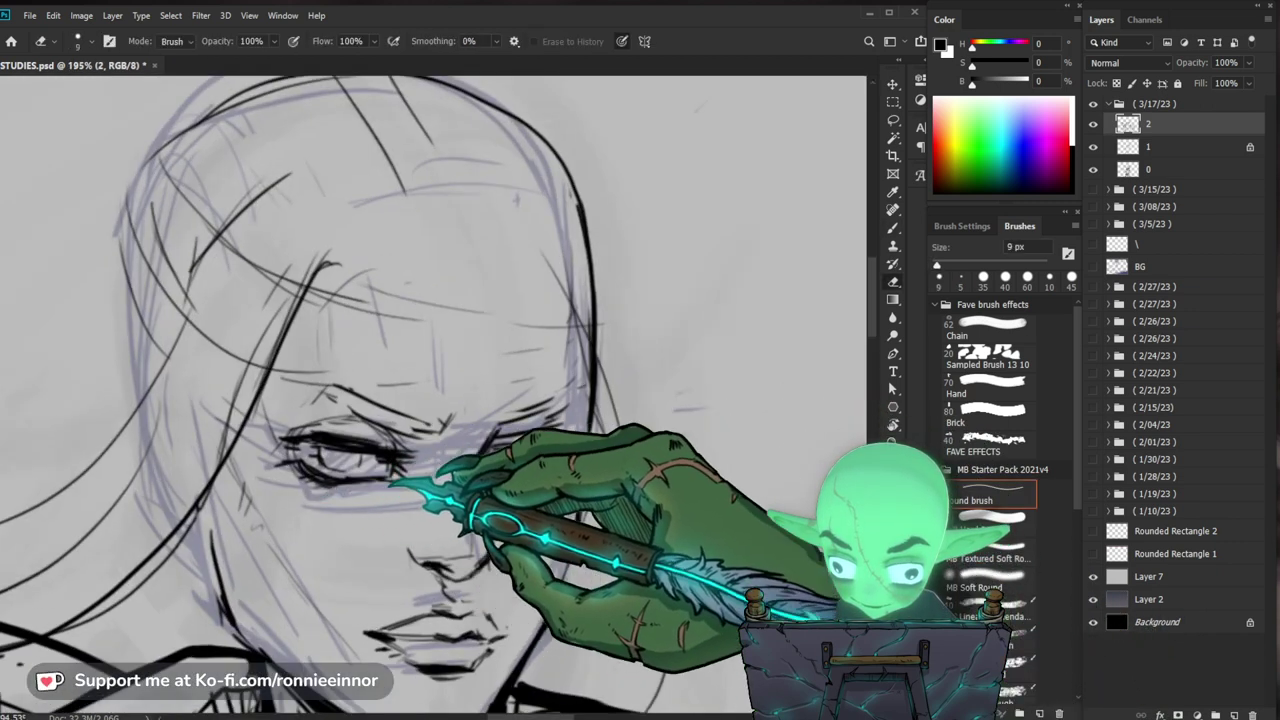
key("b")
key("e")
key("b")
key("e")
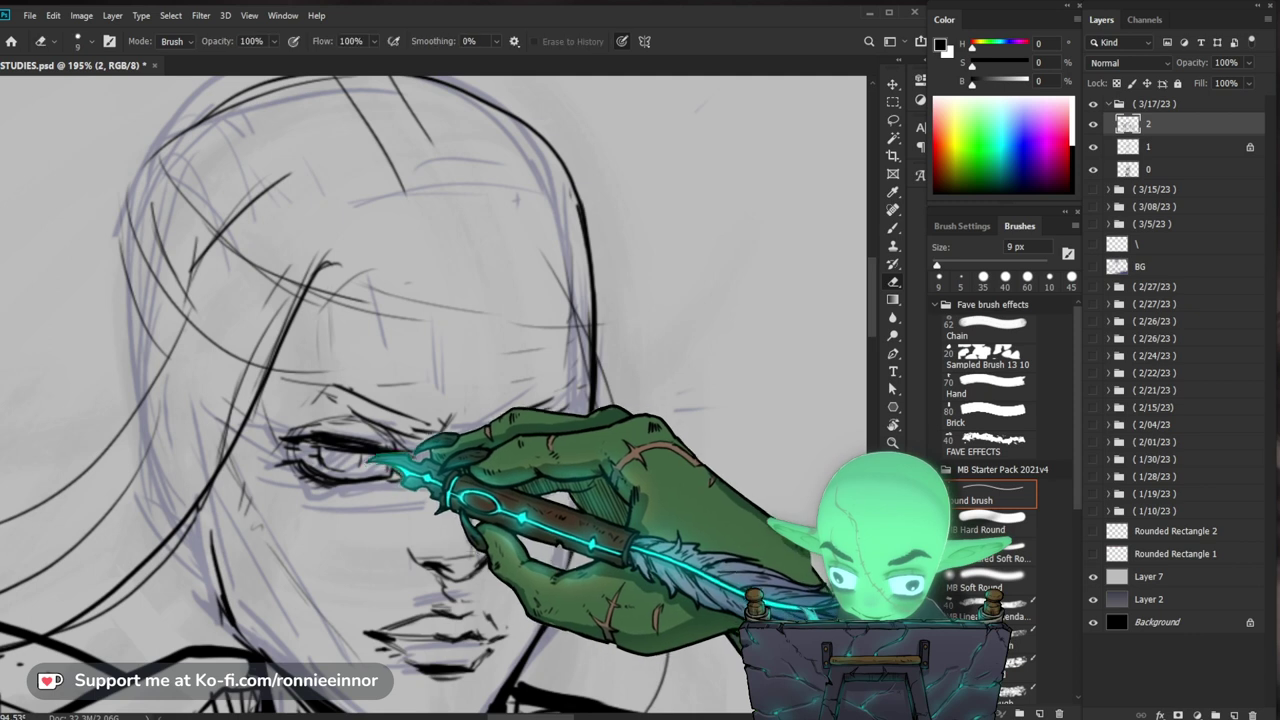
key("b")
left_click_drag(656, 473, 620, 471)
key("e")
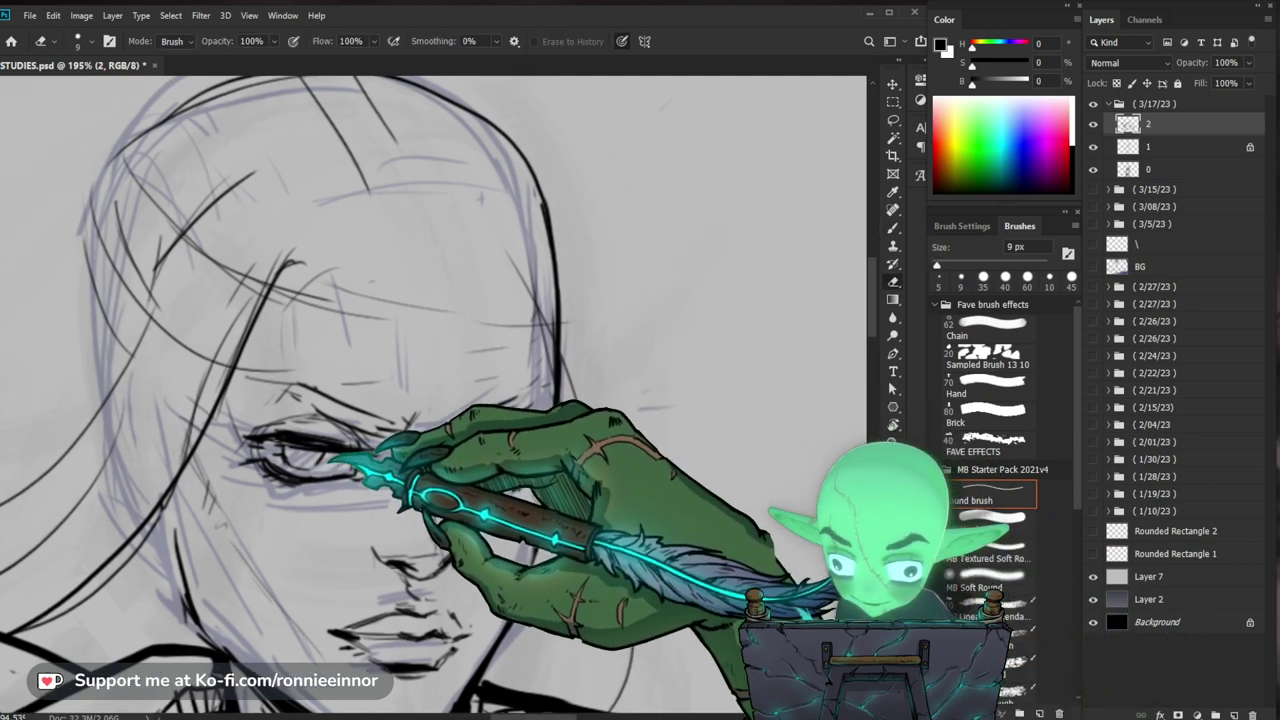
key("b")
scroll(434, 437, "down", 3)
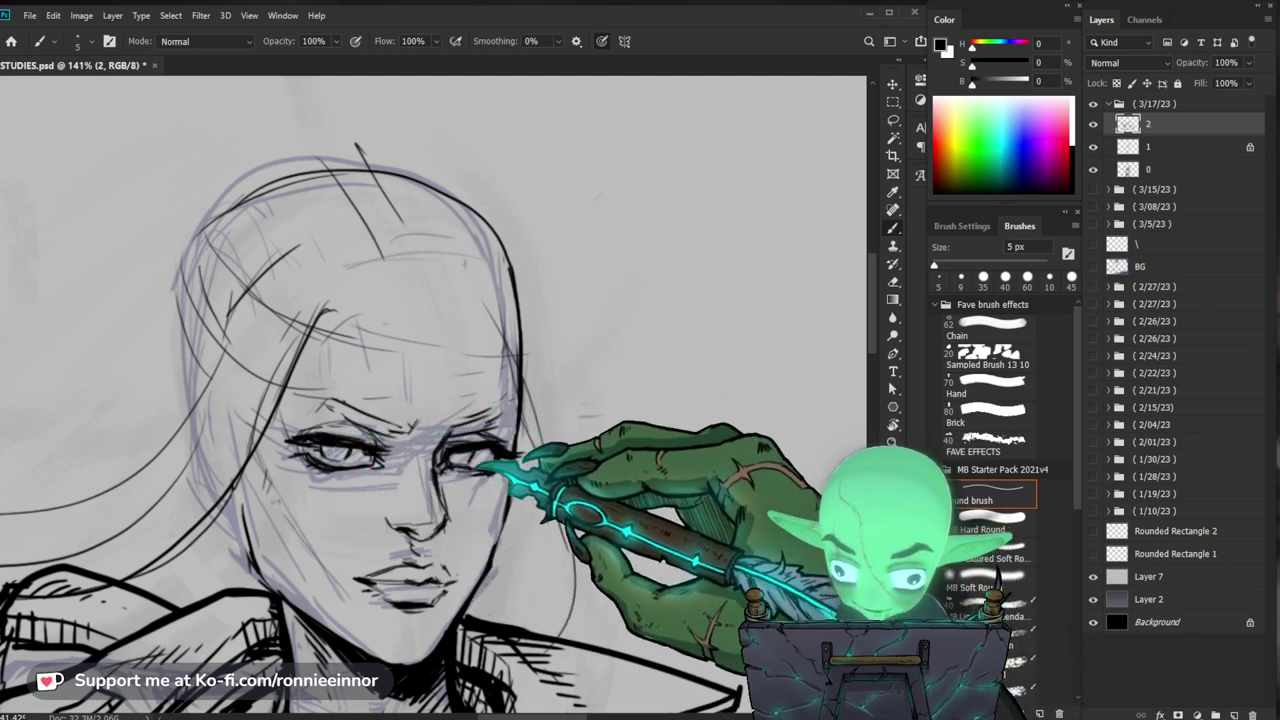
Step: Add iris detail to the near eye and extend the far eye's outer lashes with the 5 px brush
key("e")
key("b")
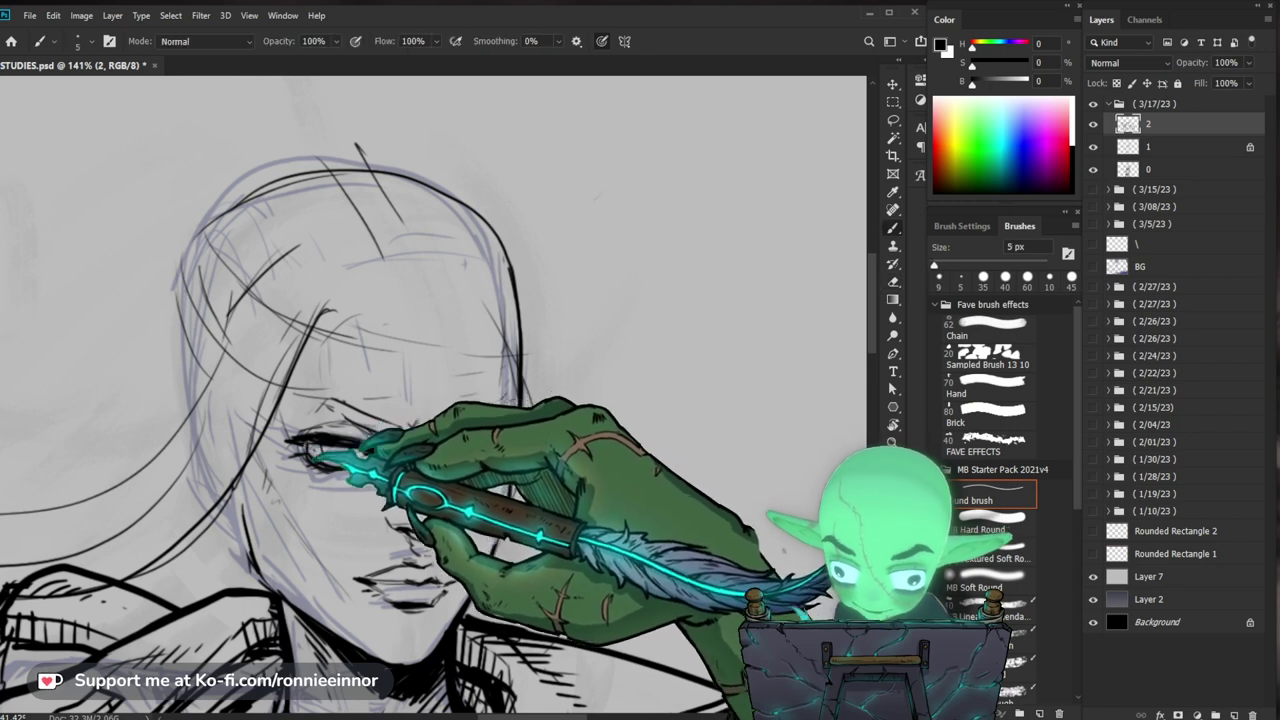
left_click_drag(443, 470, 415, 476)
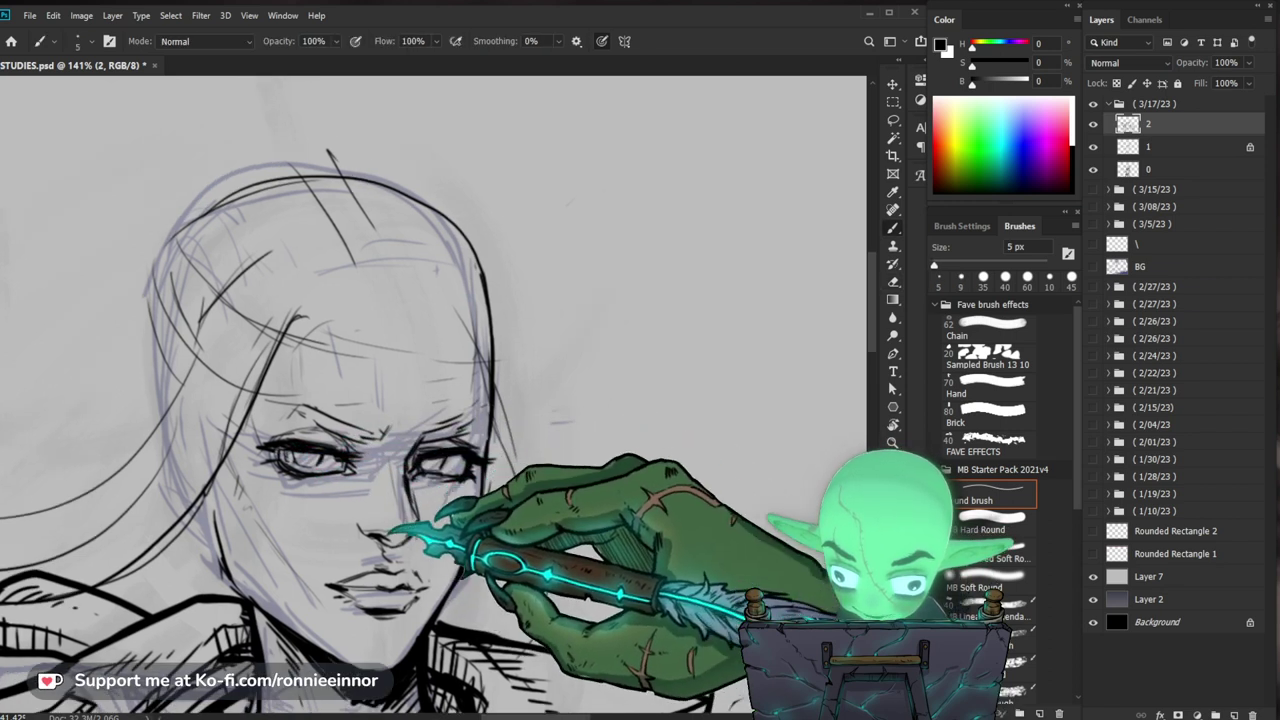
key("b")
key("z")
mouse_move(470, 432)
left_mouse_down()
mouse_move(455, 452)
mouse_move(520, 445)
left_mouse_up()
mouse_move(583, 423)
left_mouse_down()
mouse_move(638, 340)
mouse_move(552, 306)
left_mouse_up()
scroll(538, 378, "up", 3)
key("b")
mouse_move(335, 319)
left_mouse_down()
mouse_move(292, 321)
mouse_move(340, 327)
mouse_move(290, 322)
mouse_move(326, 320)
left_mouse_up()
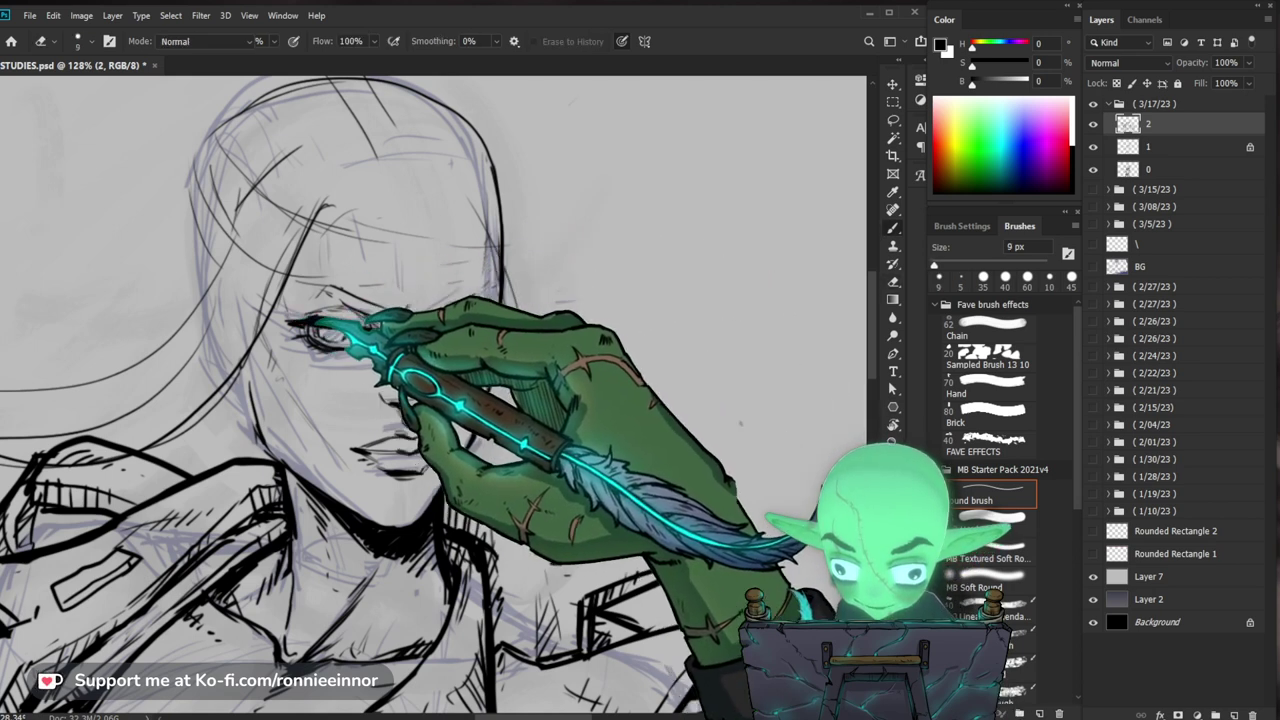
Step: Darken the upper lids of both eyes with the 5 px brush and trim the near eye with the 9 px eraser
left_click_drag(299, 319, 362, 318)
left_click_drag(499, 325, 476, 322)
left_click(478, 328, "alt")
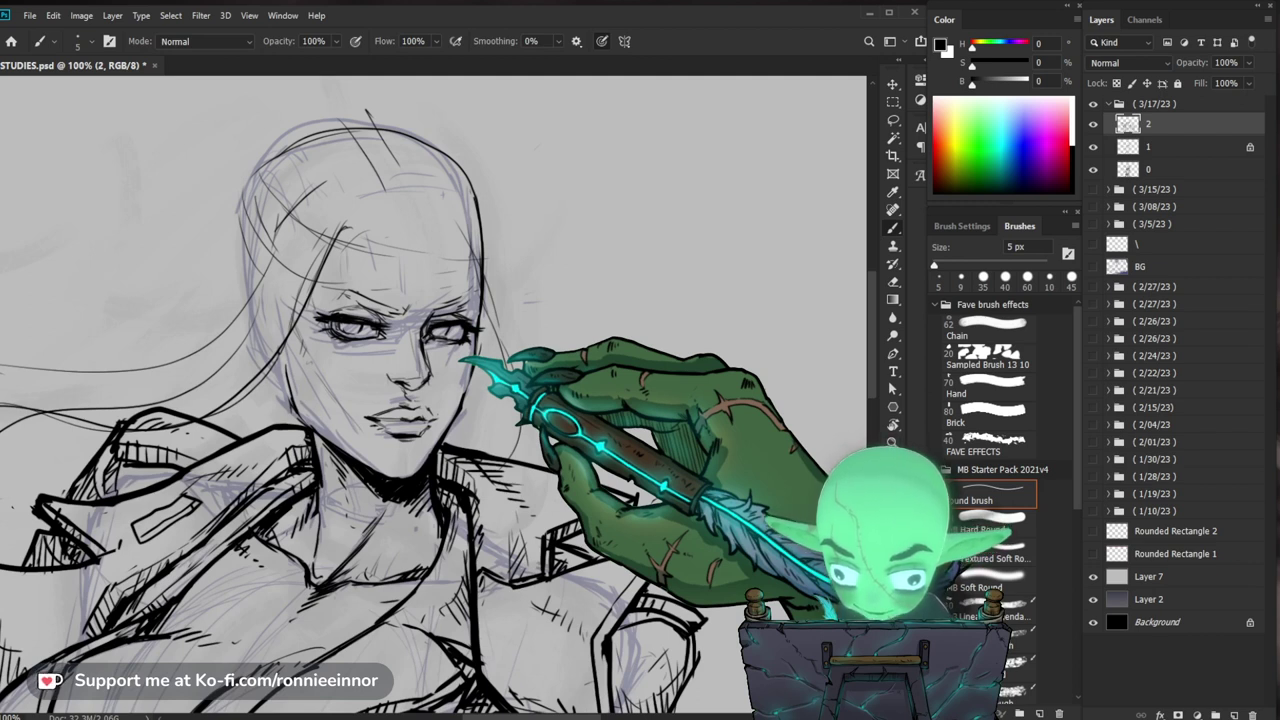
left_click_drag(369, 321, 435, 322)
key("e")
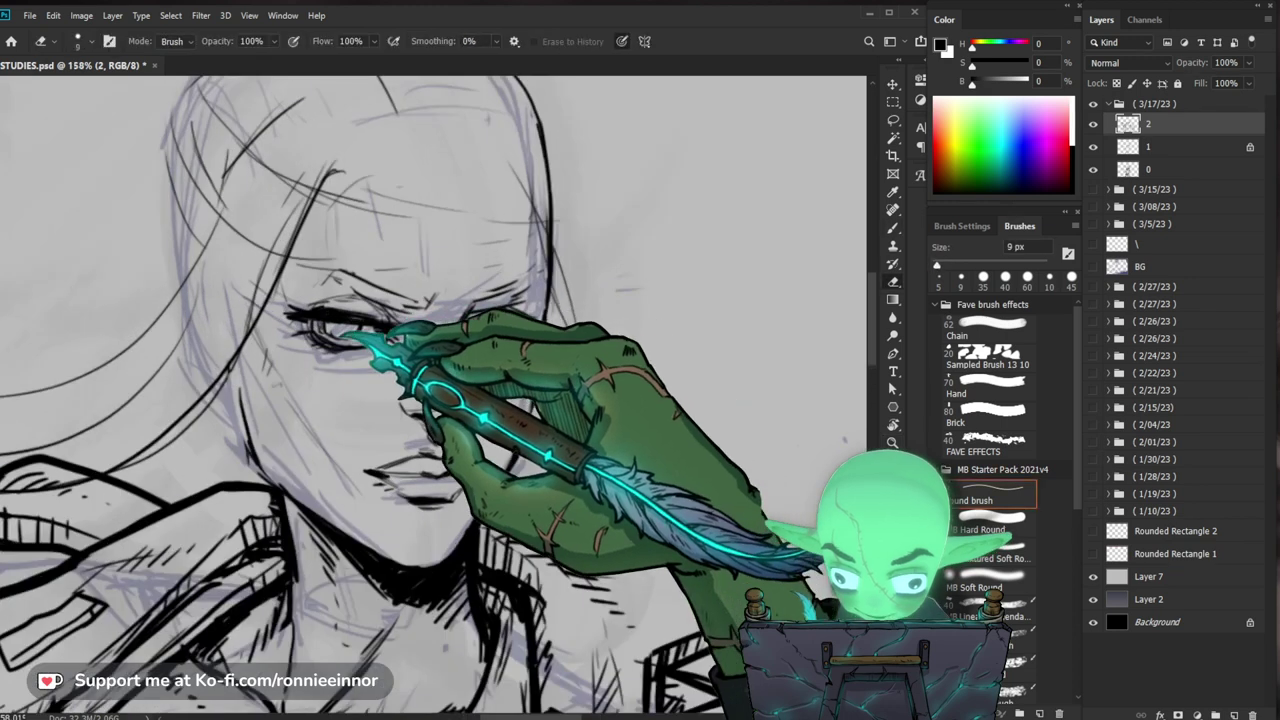
scroll(362, 340, "down", 3)
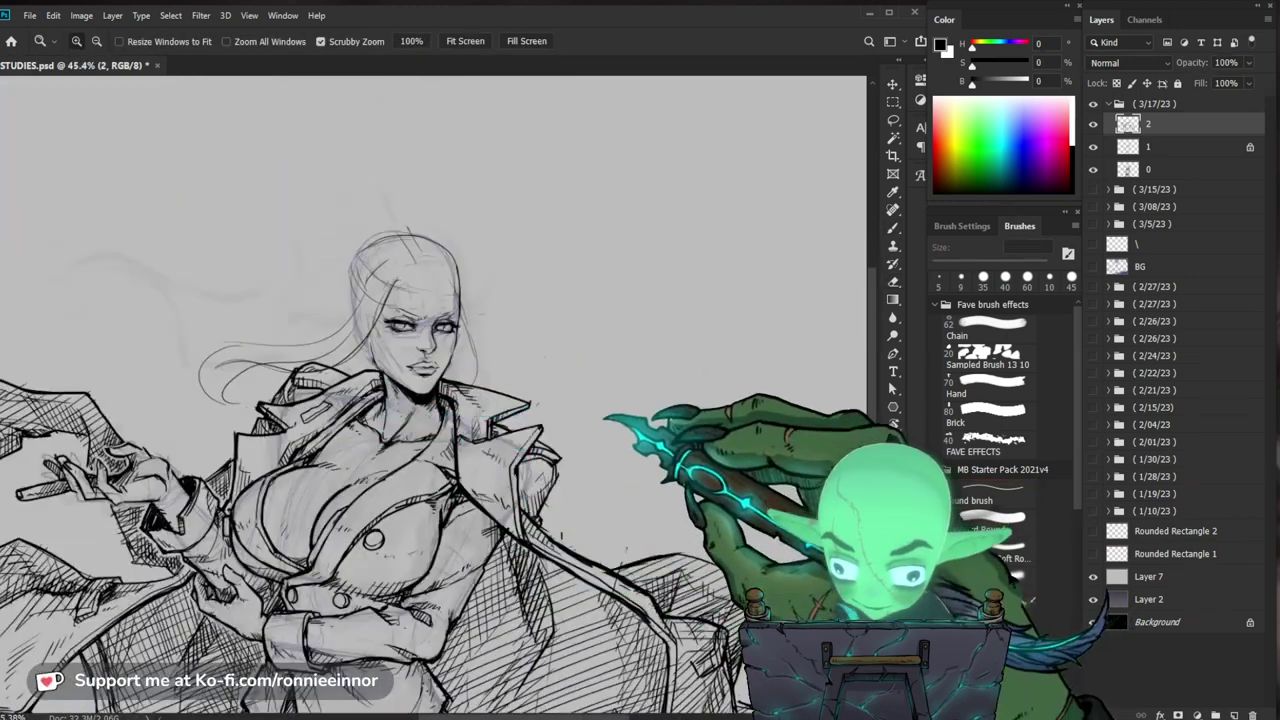
scroll(455, 314, "up", 3)
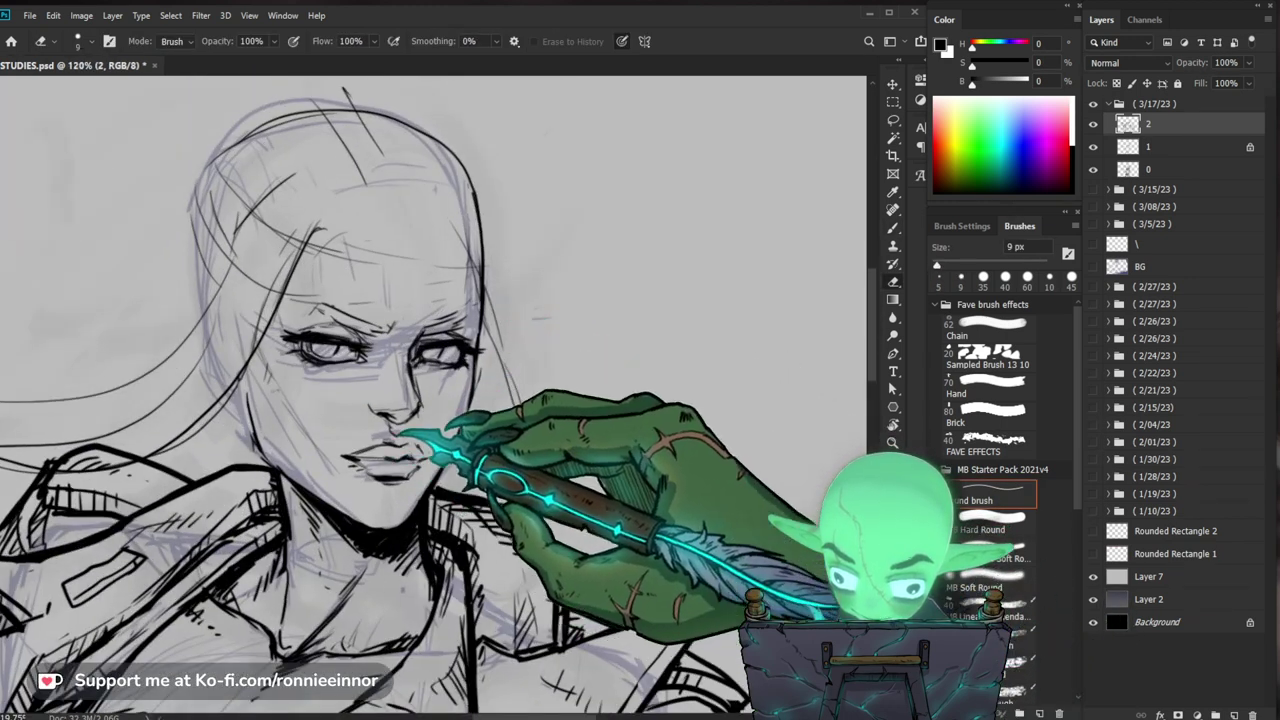
Step: Ink the angled eyebrows and the frown crease between them with the 5 px brush, cleaning up with the 9 px eraser
key("b")
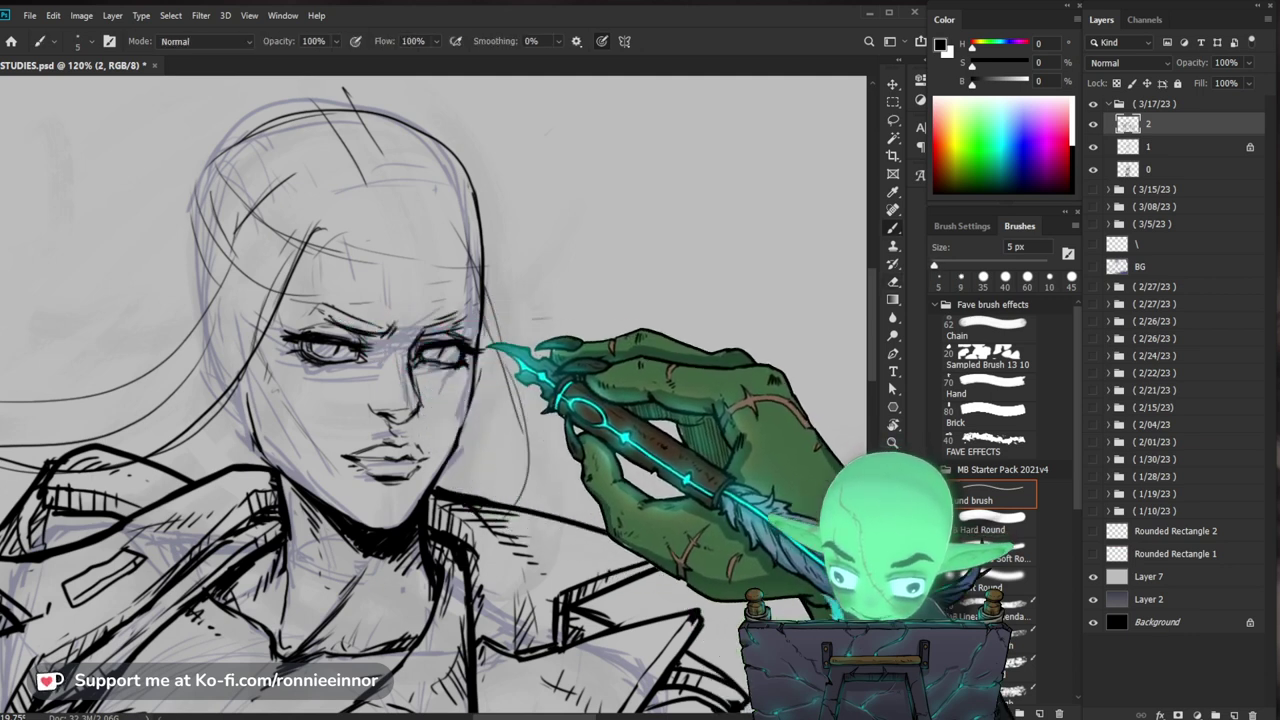
key("b")
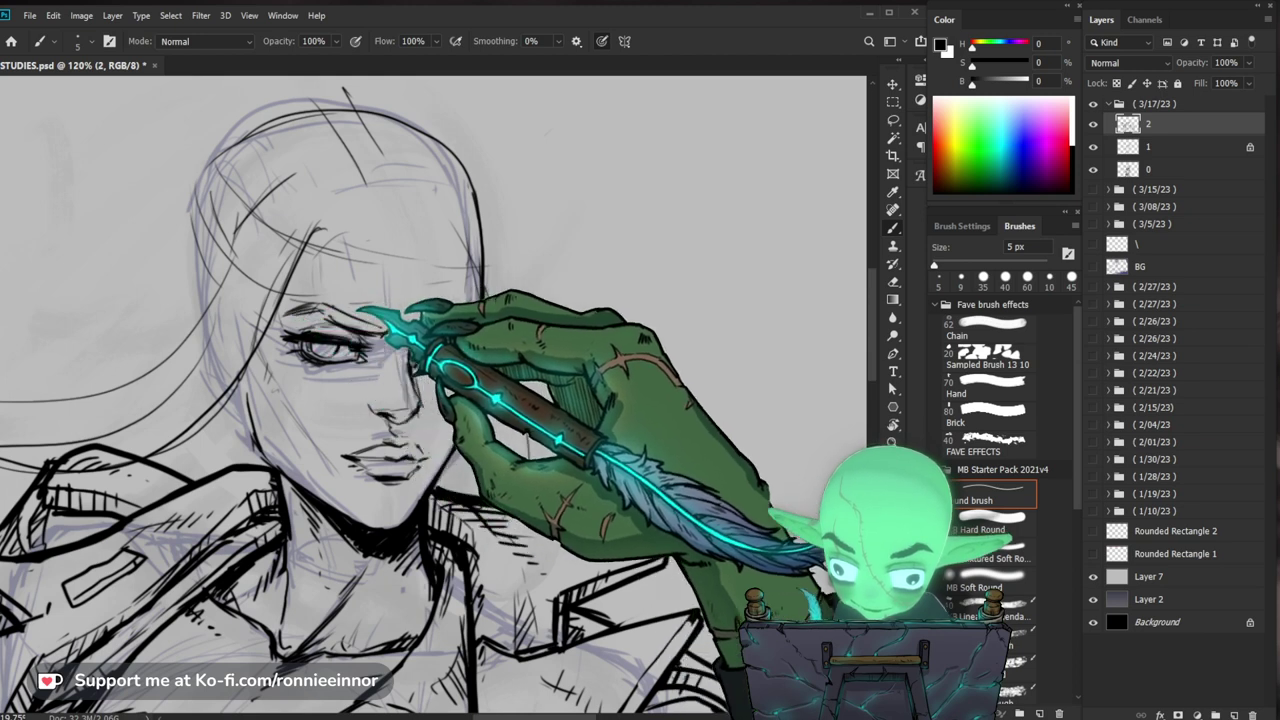
key("z")
mouse_move(630, 265)
left_mouse_down()
mouse_move(580, 278)
mouse_move(560, 240)
mouse_move(530, 248)
left_mouse_up()
key("e")
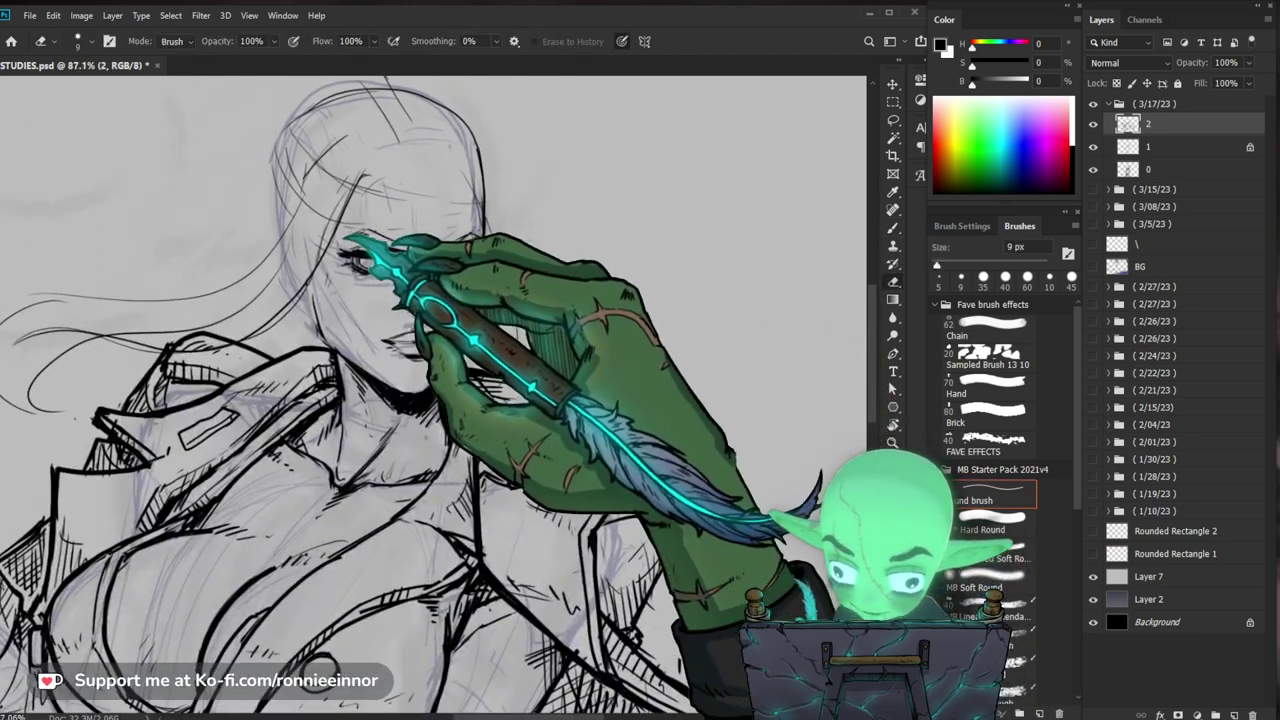
key("b")
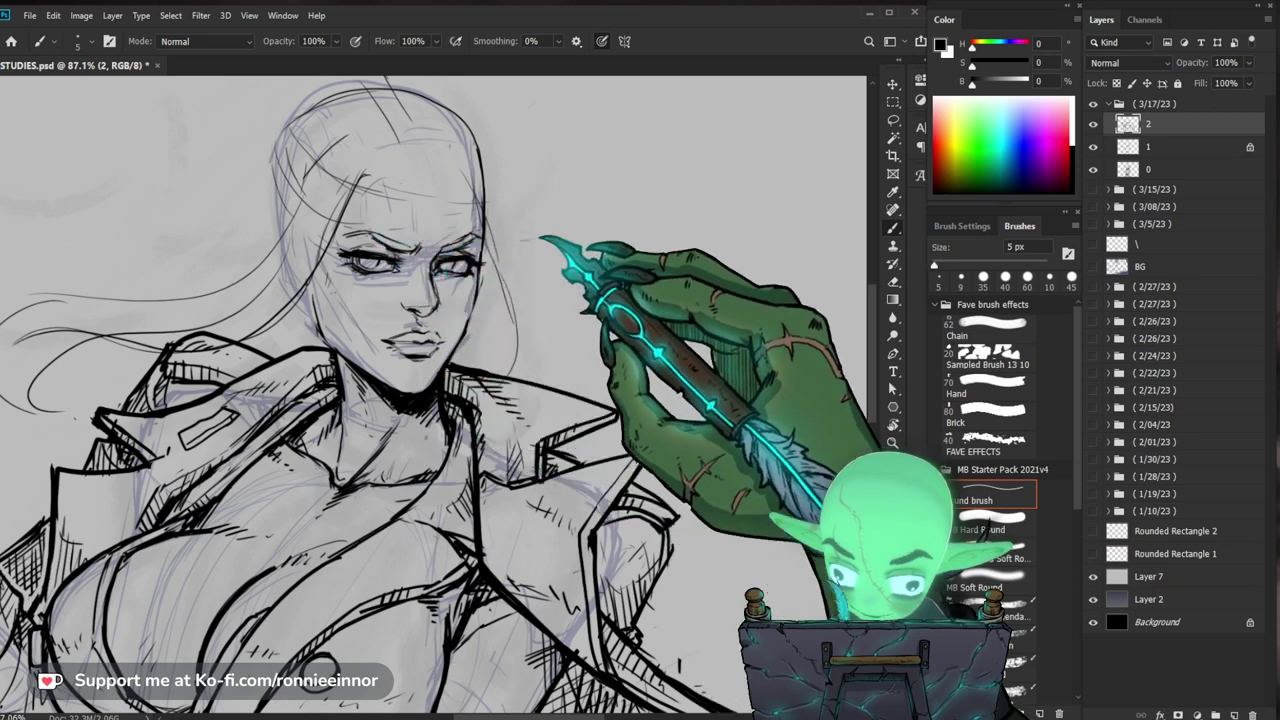
Step: Sharpen the eyebrow shapes and the inner brow crease with the 5 px brush and the 9 px eraser
left_click_drag(620, 243, 608, 265)
key("z")
left_click(428, 252)
key("e")
key("b")
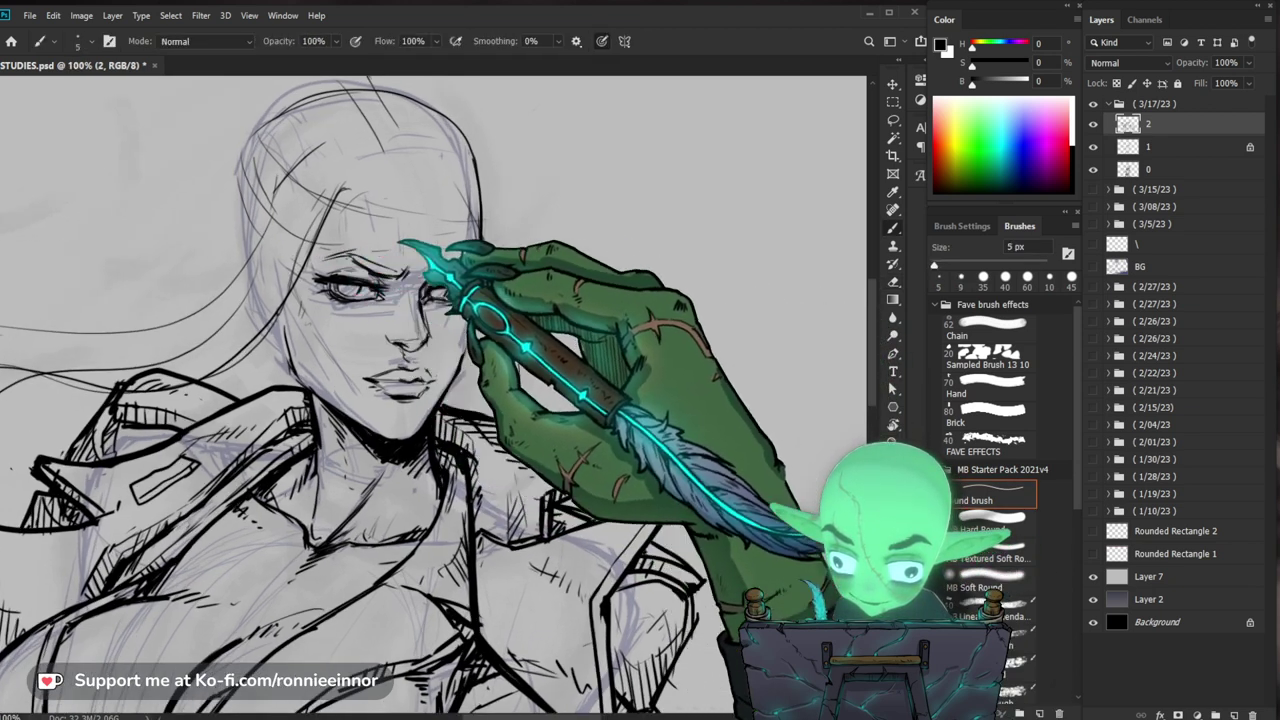
key("z")
left_click_drag(480, 298, 400, 298)
left_click_drag(482, 300, 556, 295)
key("b")
key("e")
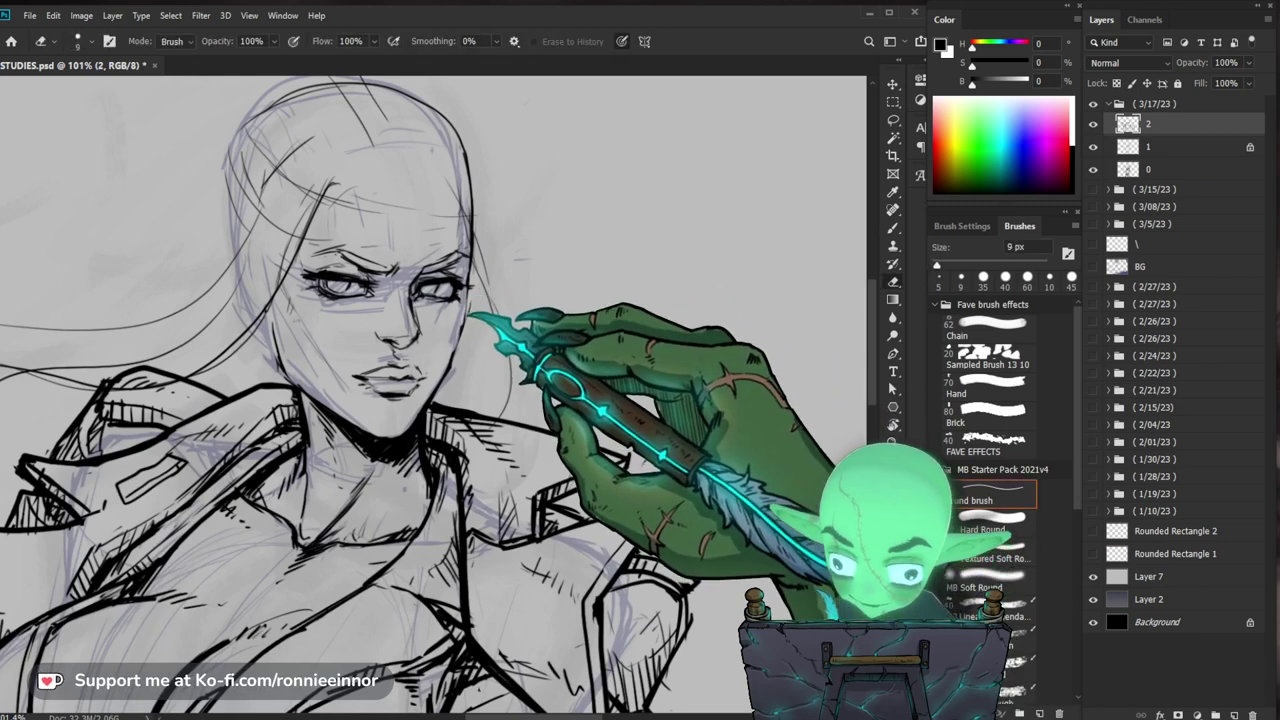
Step: Clean up the far eye's outer edge and the adjoining cheek contour with the 9 px eraser and the 5 px brush
key("b")
left_click_drag(498, 381, 479, 459)
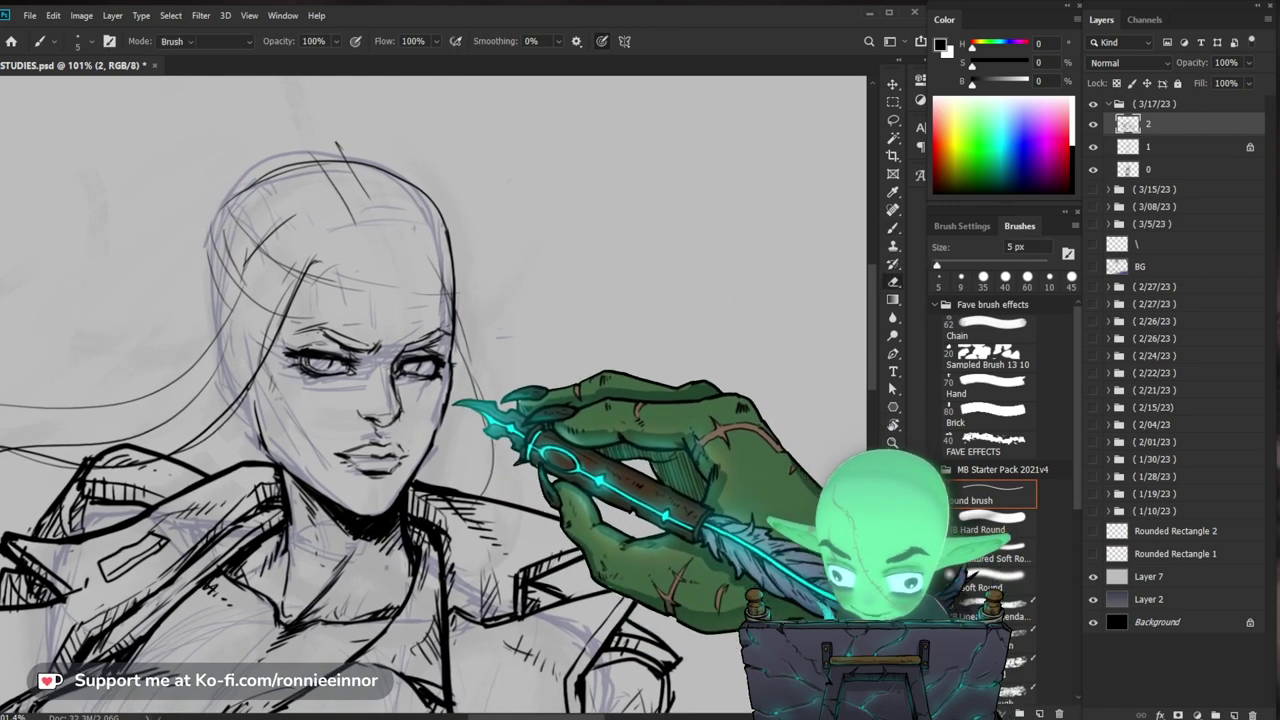
key("e")
key("b")
key("e")
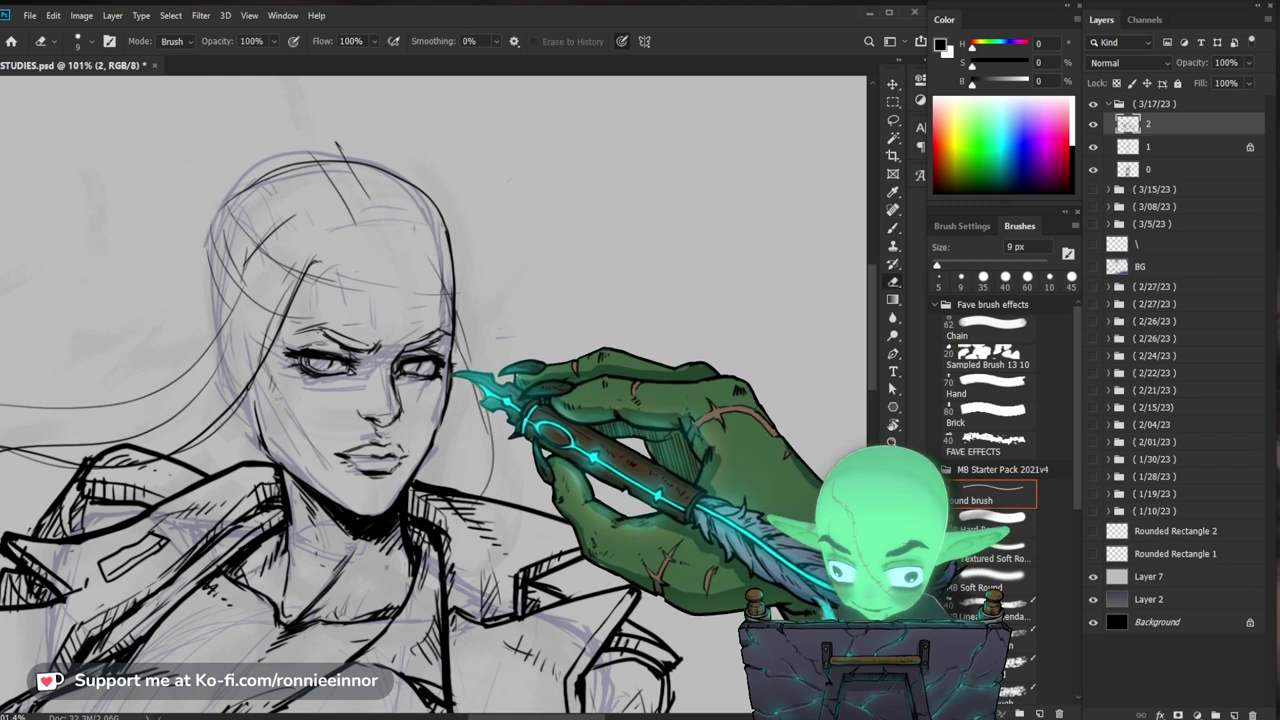
key("b")
key("e")
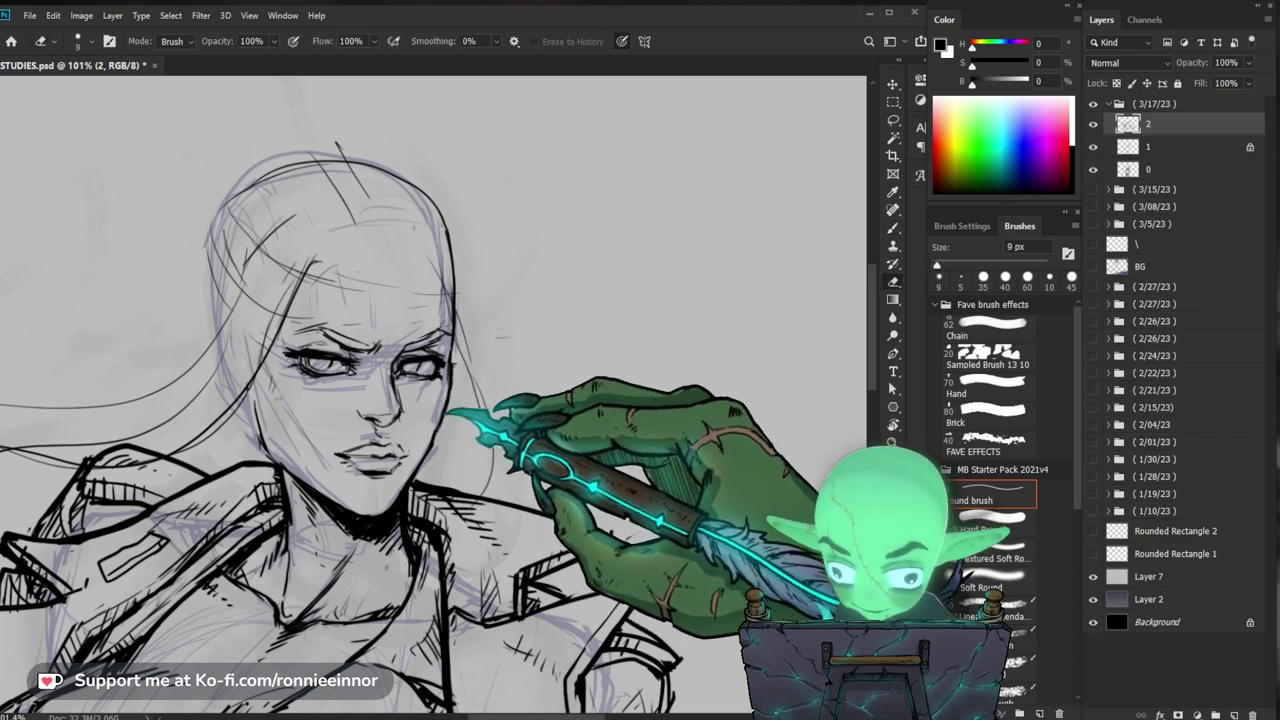
key("b")
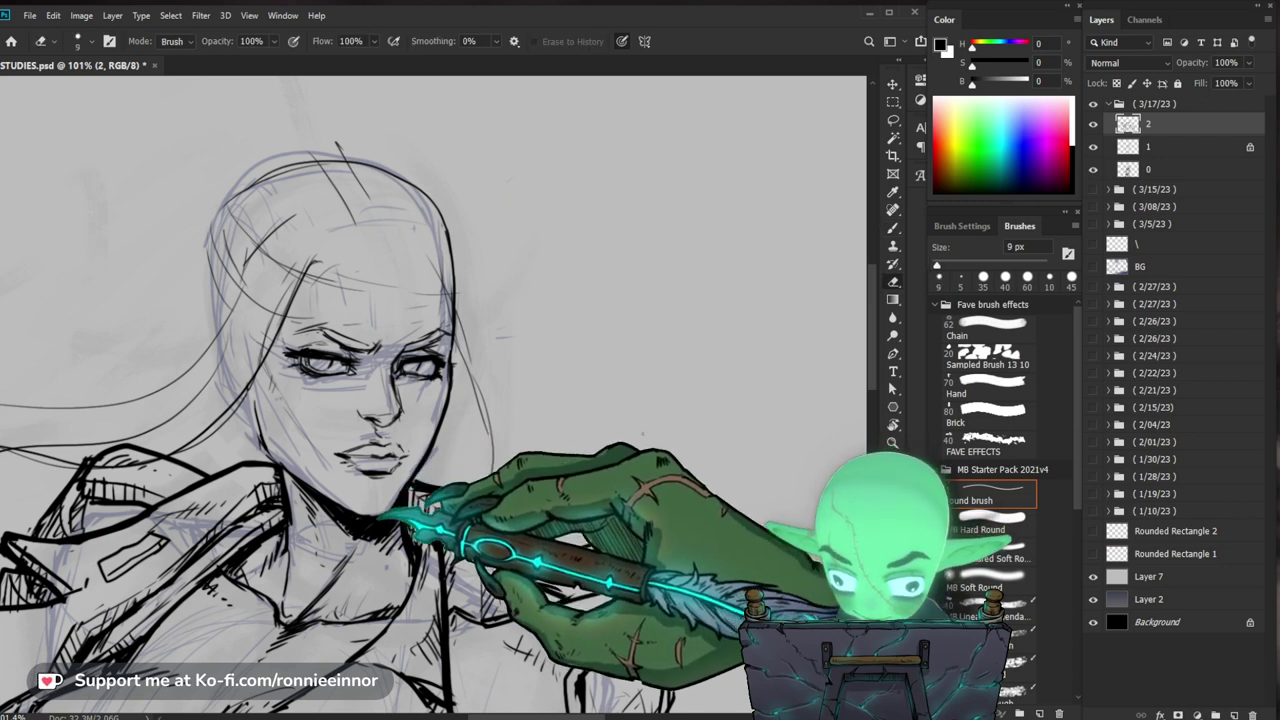
Step: Re-ink the near cheek contour and sketch the hair mass around the crown and the band across the forehead with the 5 px brush
key("z")
left_click_drag(432, 498, 393, 540)
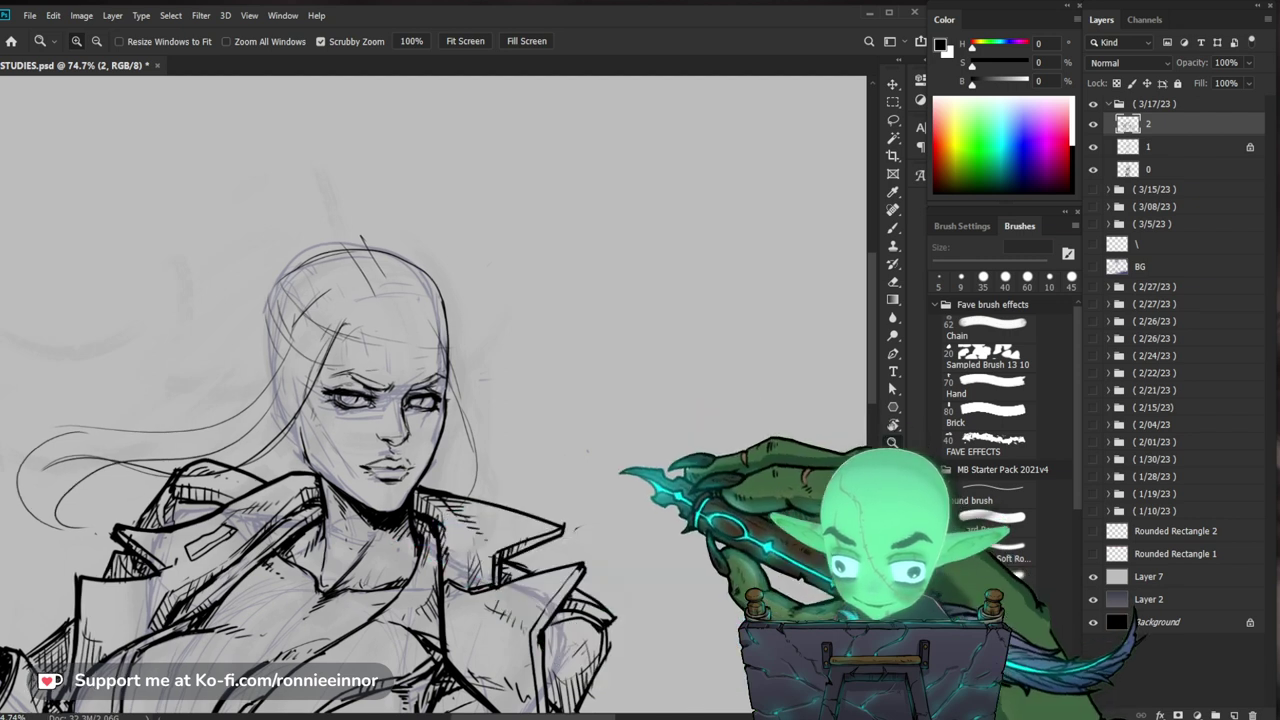
left_click(615, 475)
key("b")
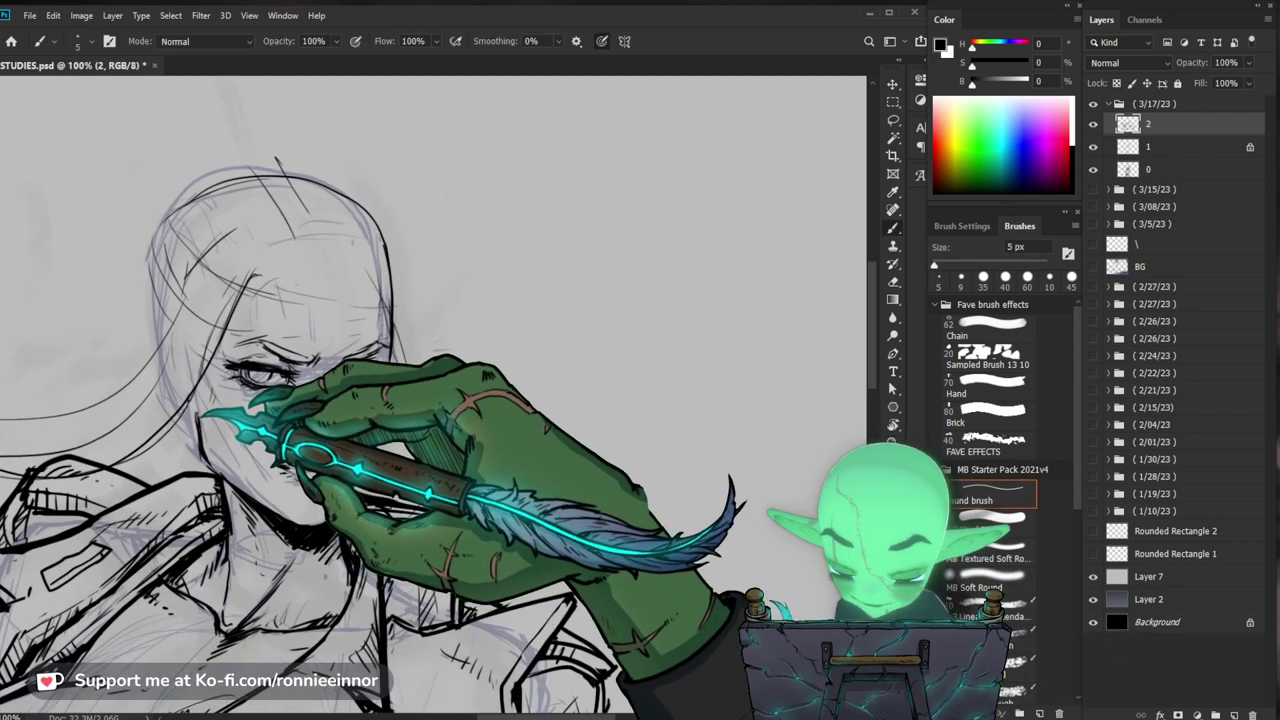
left_click_drag(198, 412, 206, 444)
left_click(363, 346, "ctrl+alt")
left_click_drag(618, 342, 672, 362)
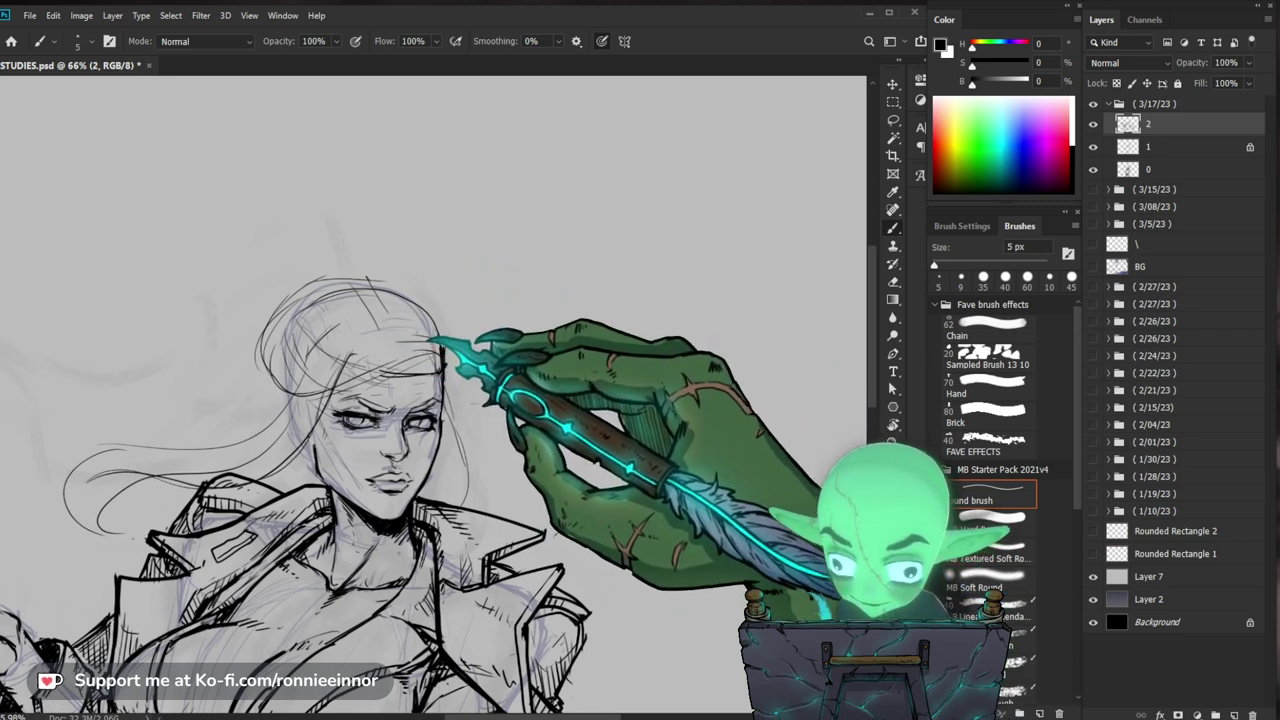
Step: Enlarge the eraser to 60 px and strengthen the lower edge of the forehead band with the 5 px brush
key("e")
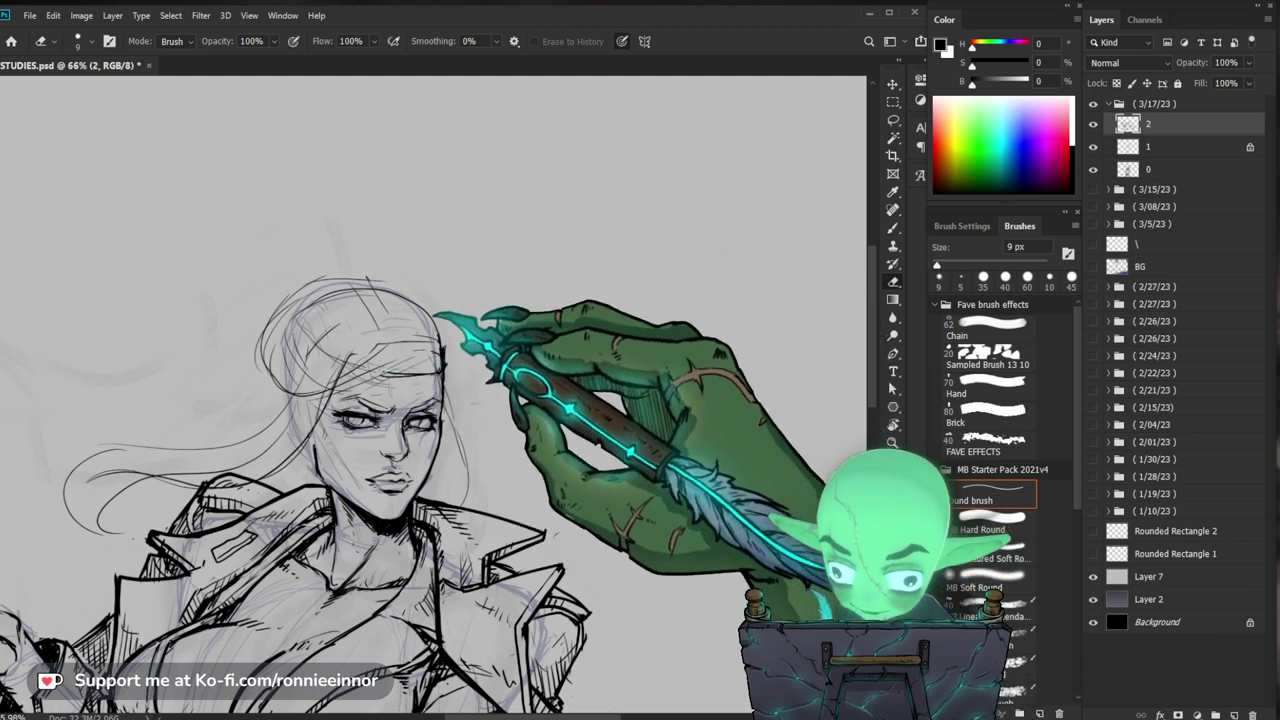
key("]")
key("]")
key("]")
key("]")
key("]")
key("]")
key("]")
key("]")
key("]")
key("]")
key("b")
mouse_move(420, 359)
left_mouse_down()
mouse_move(378, 368)
mouse_move(443, 373)
left_mouse_up()
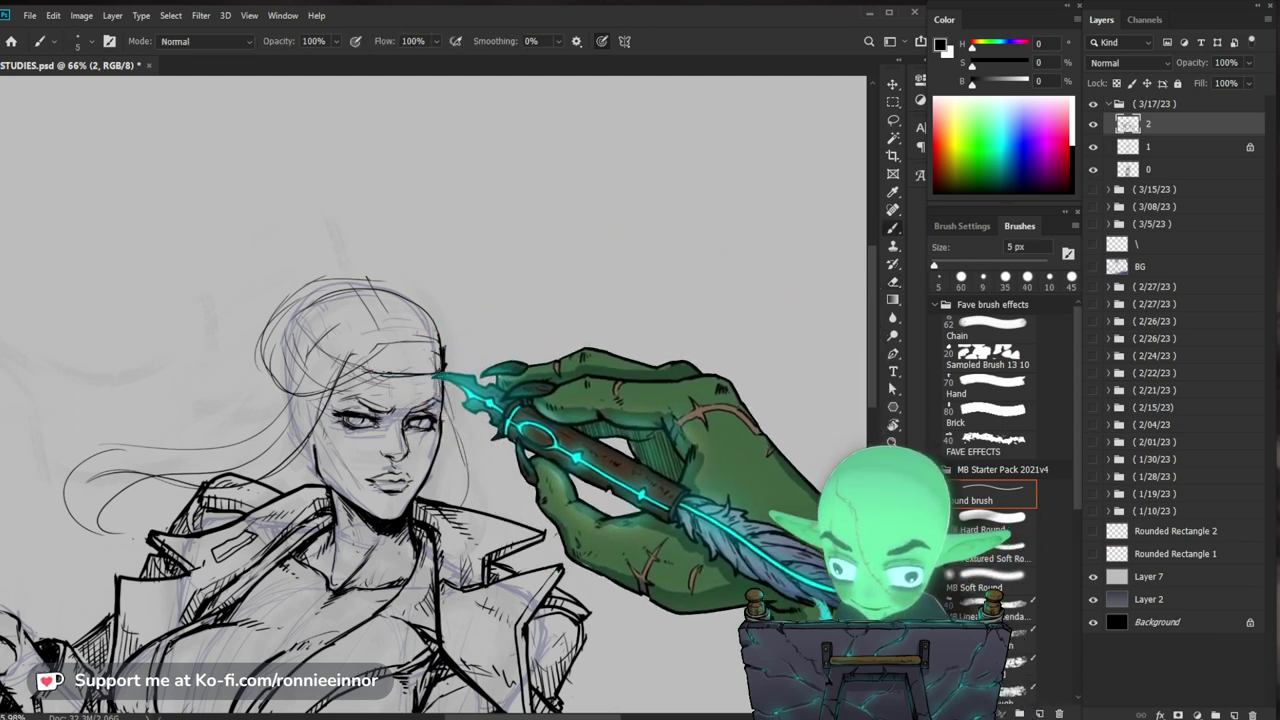
Step: Erase the old top outline of the head and redraw a higher hair contour over the crown with the 5 px brush
key("e")
key("b")
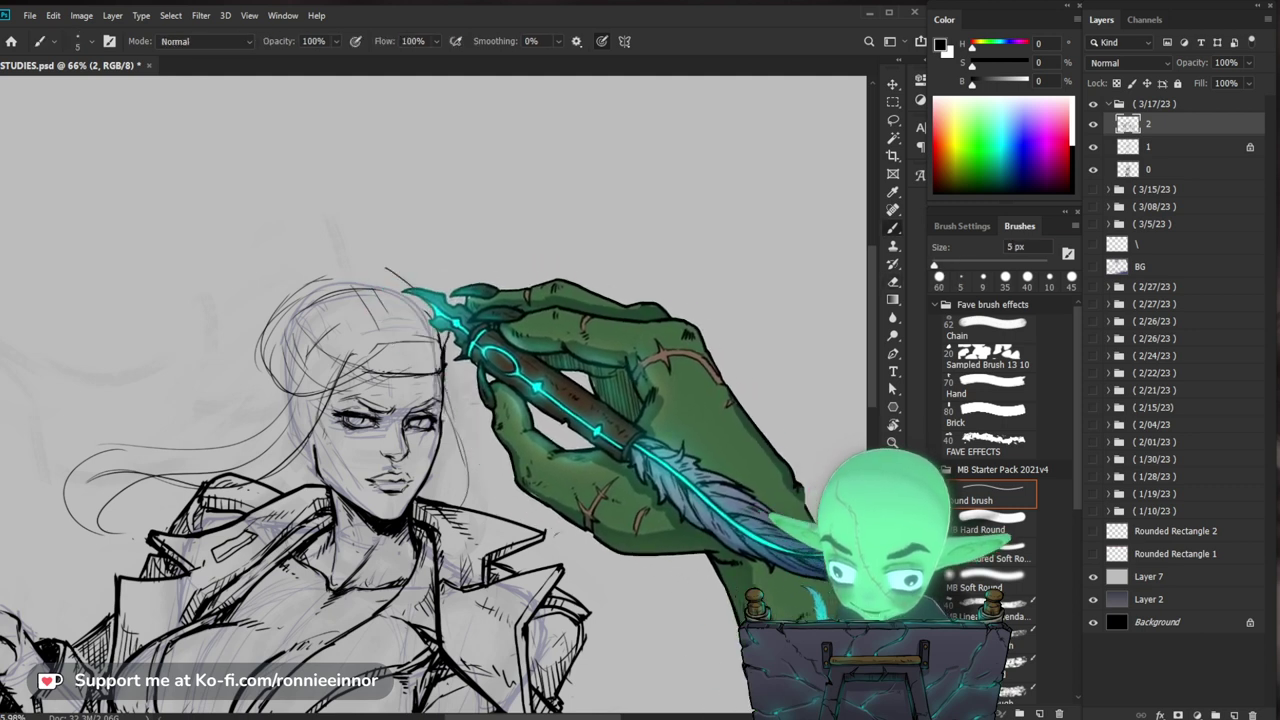
scroll(430, 450, "down", 3)
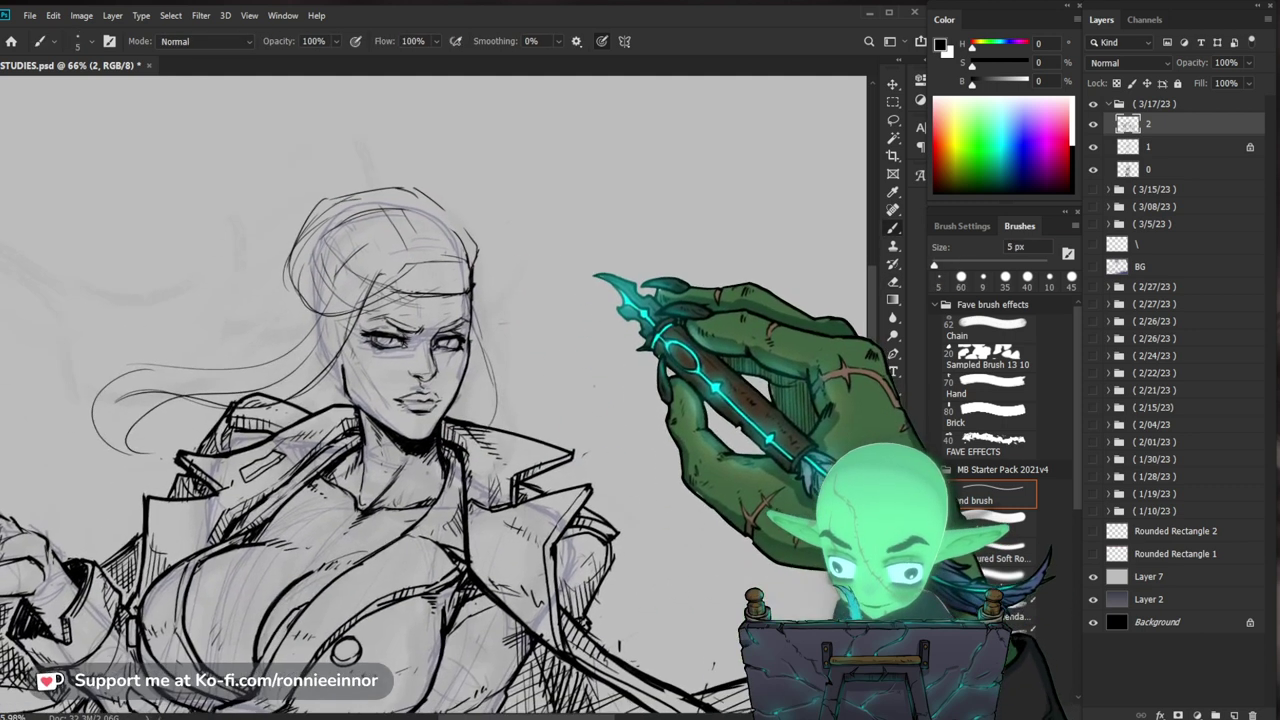
Step: Erase stretches of the crown's top outline and redraw the hair contour over the head with the 5 px brush
key("e")
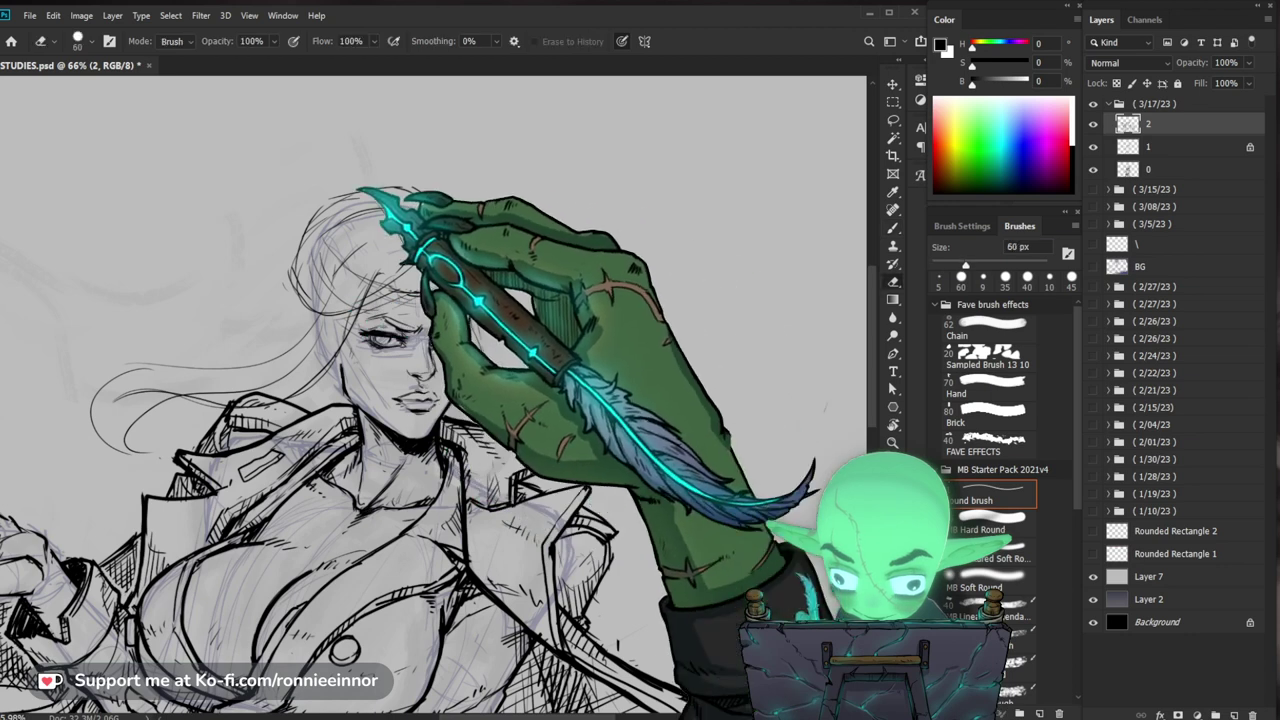
key("b")
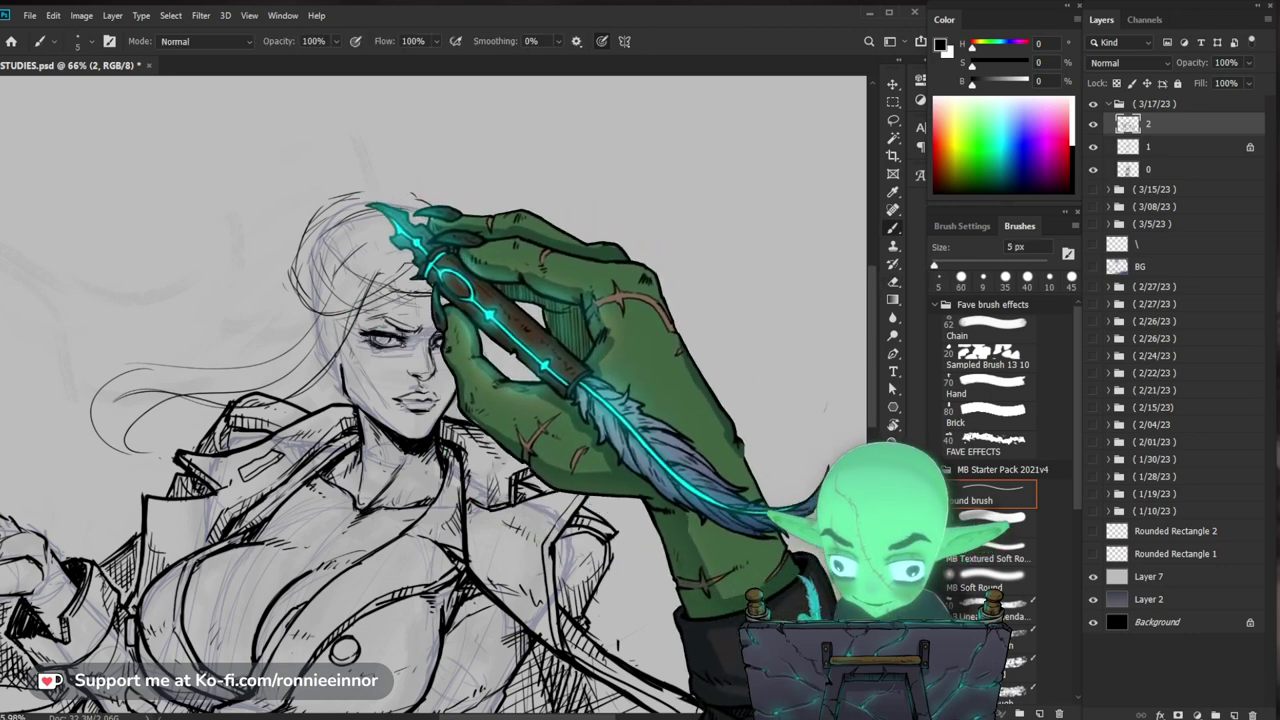
key("z")
left_click_drag(467, 205, 433, 285)
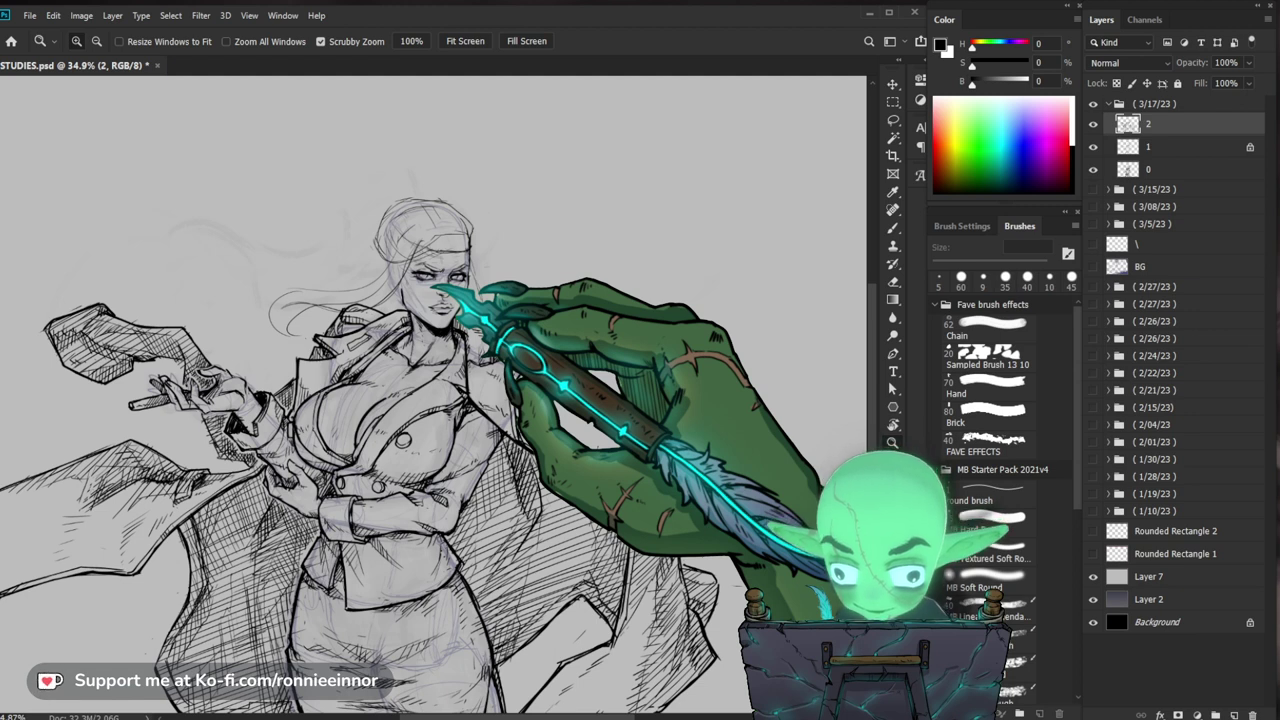
left_click_drag(456, 220, 492, 222)
key("e")
key("b")
key("b")
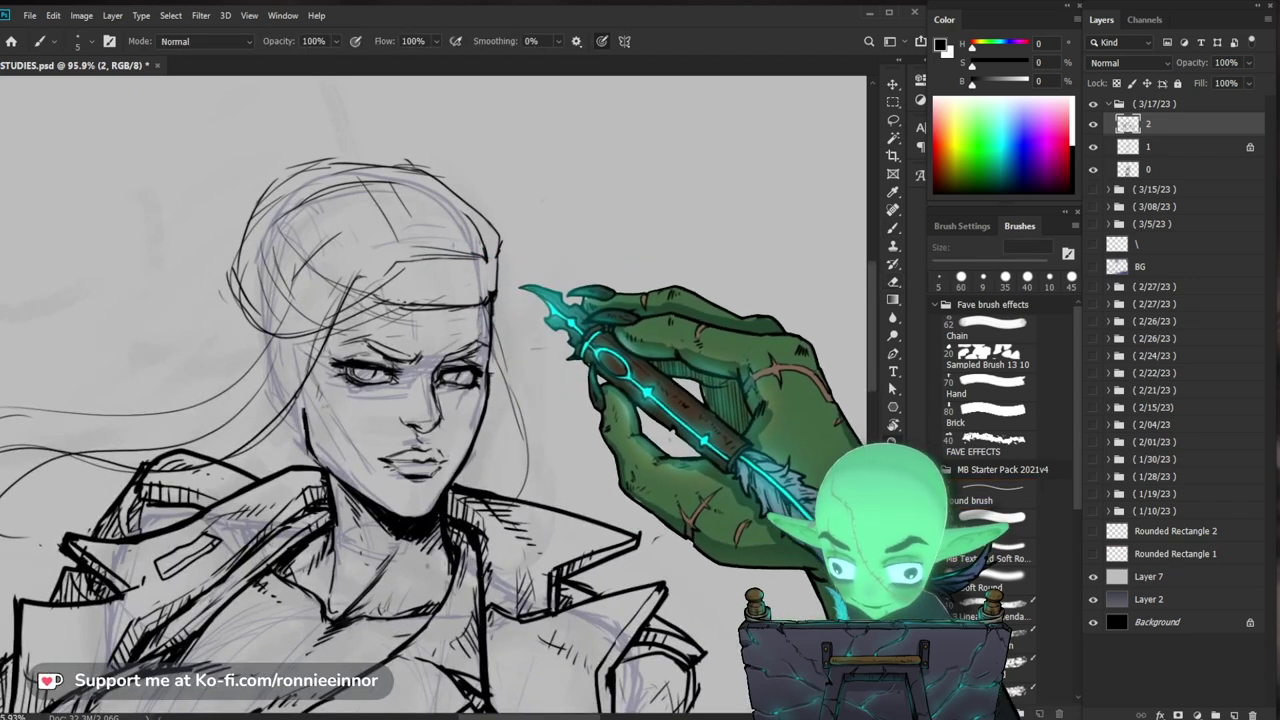
Step: Erase the hair contour beside the forehead band's far end with the 60 px eraser and redraw it fuller with the 5 px brush
key("z")
left_click_drag(525, 286, 486, 290)
left_click_drag(678, 318, 703, 304)
left_click_drag(588, 208, 604, 200)
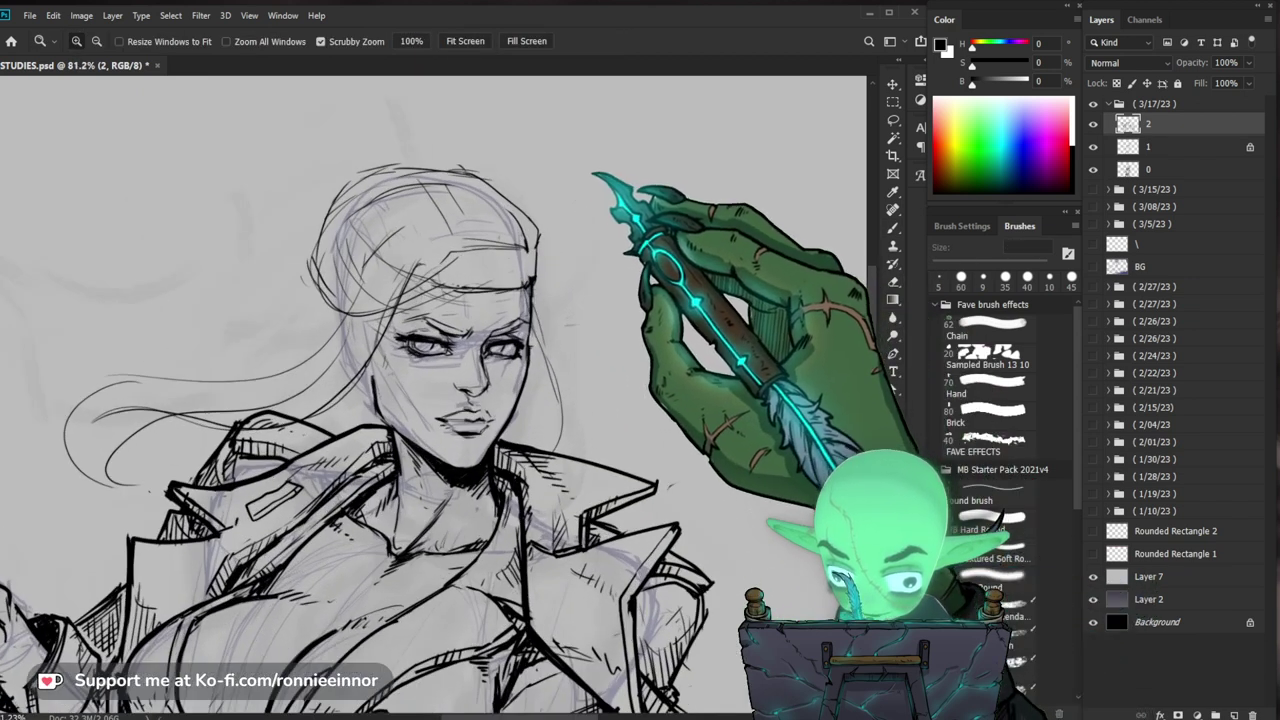
key("e")
mouse_move(540, 228)
left_mouse_down()
mouse_move(522, 216)
mouse_move(540, 240)
left_mouse_up()
key("b")
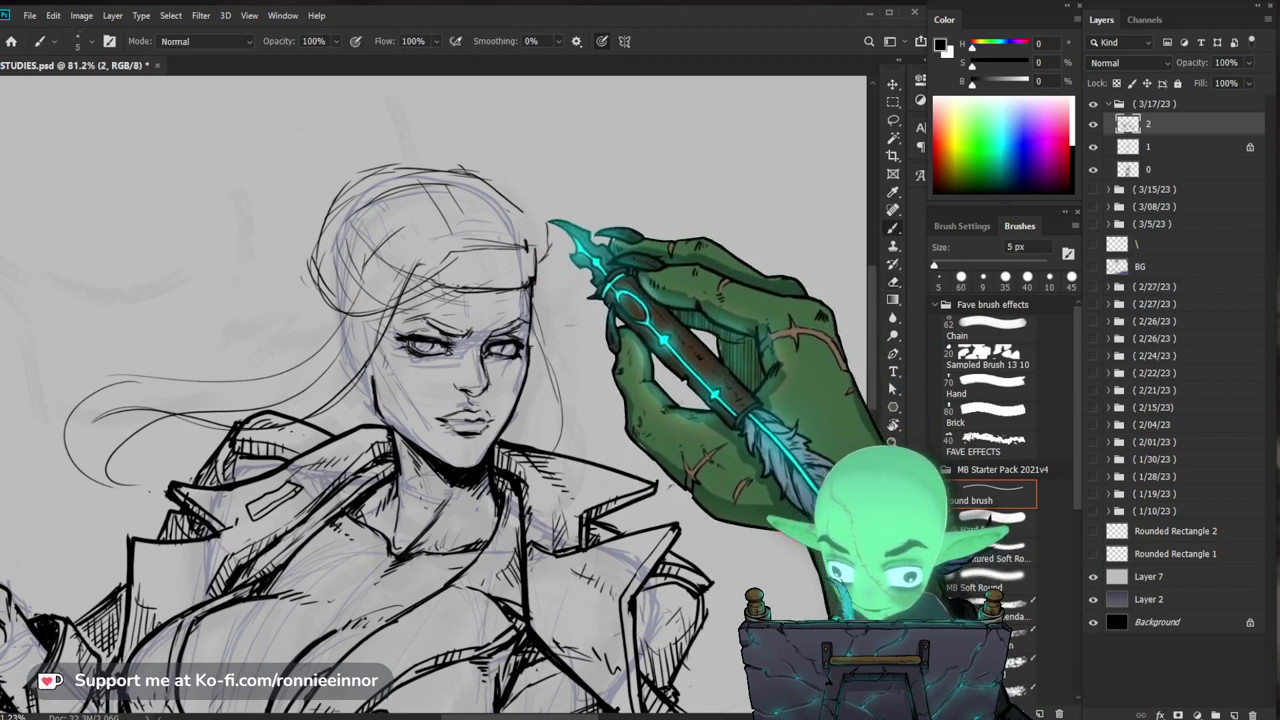
mouse_move(640, 277)
left_mouse_down()
mouse_move(510, 268)
mouse_move(543, 303)
left_mouse_up()
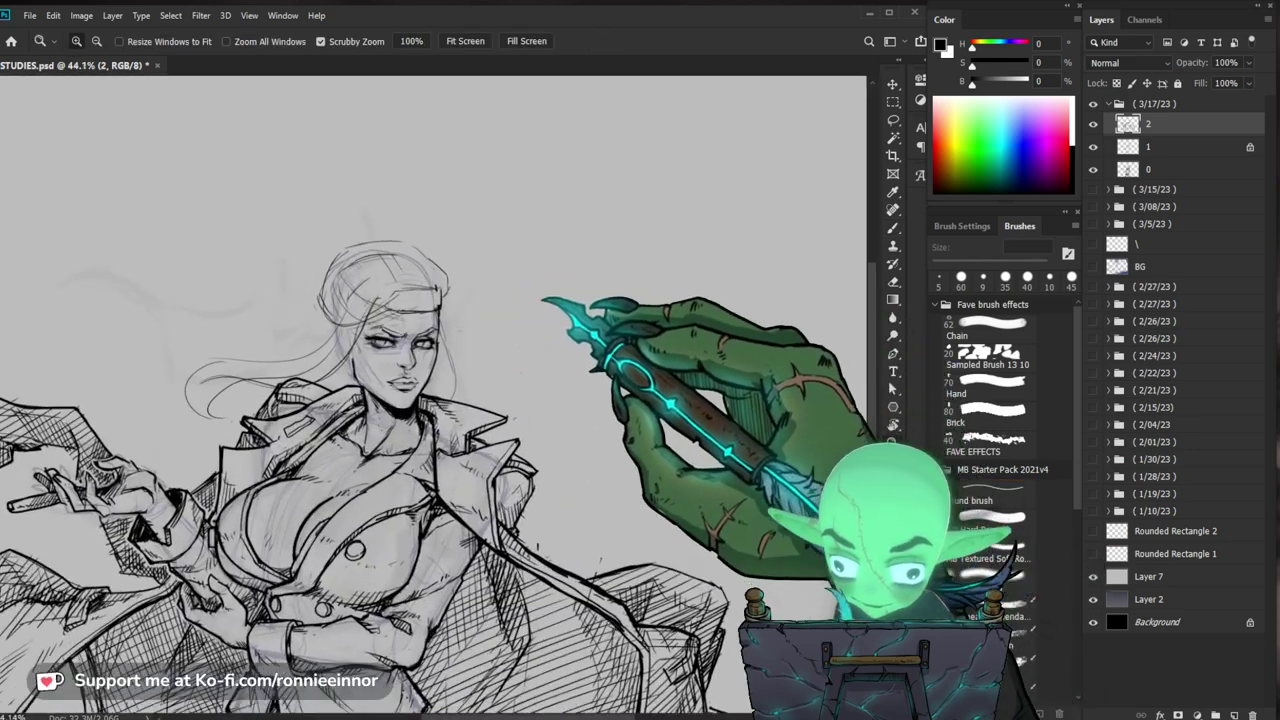
left_click_drag(453, 312, 447, 310)
scroll(450, 312, "up", 1)
key("b")
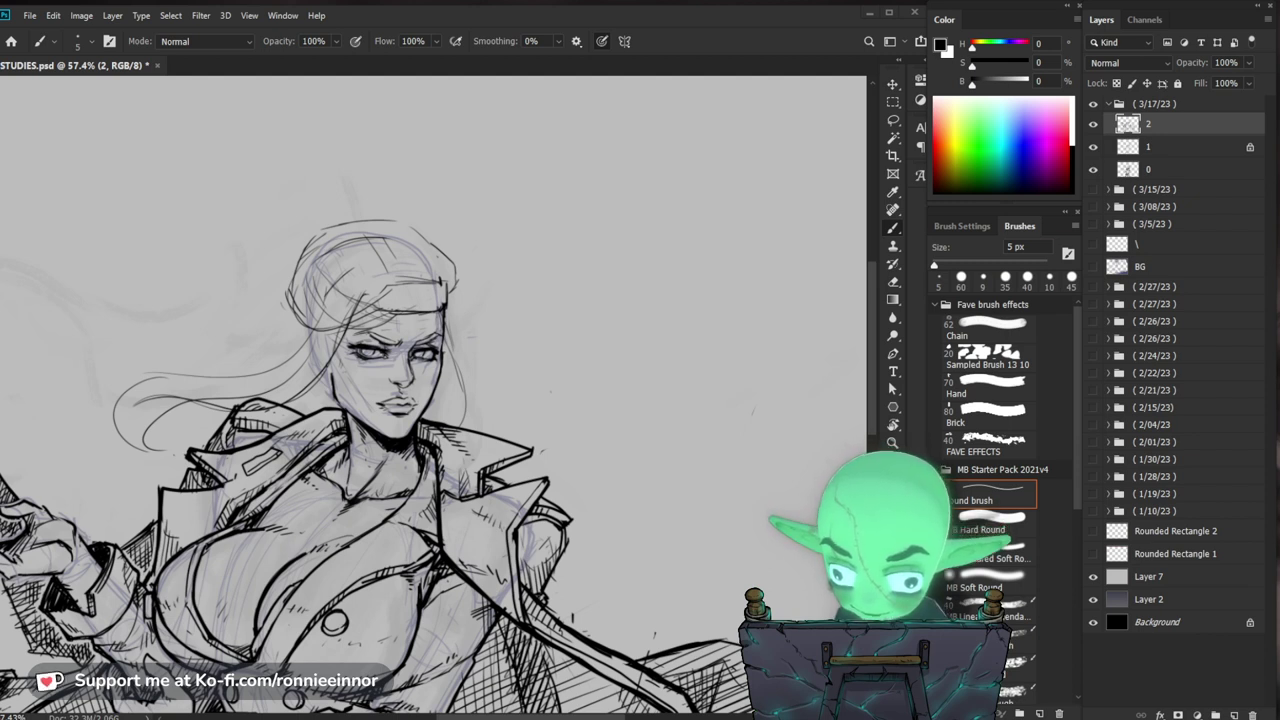
Step: Rework the forehead band's lower edge and sketch bangs falling over the forehead with the 60 px eraser and 5 px brush
key("e")
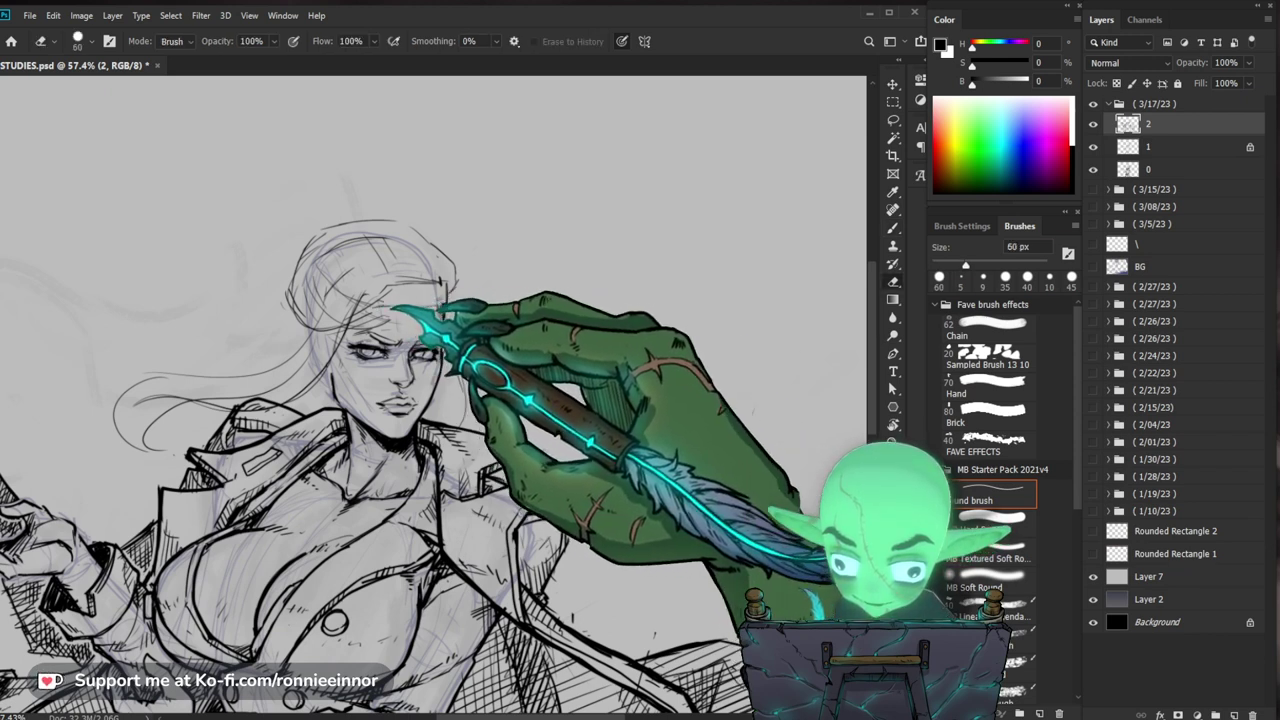
key("b")
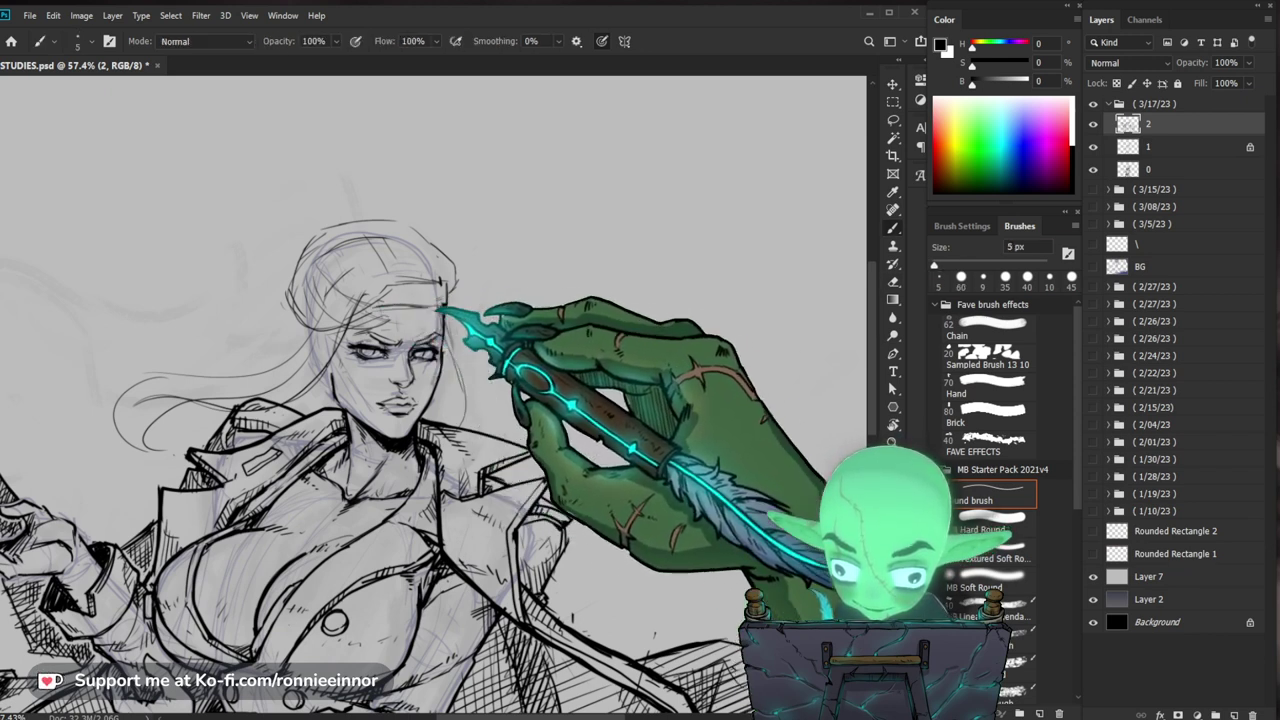
key("e")
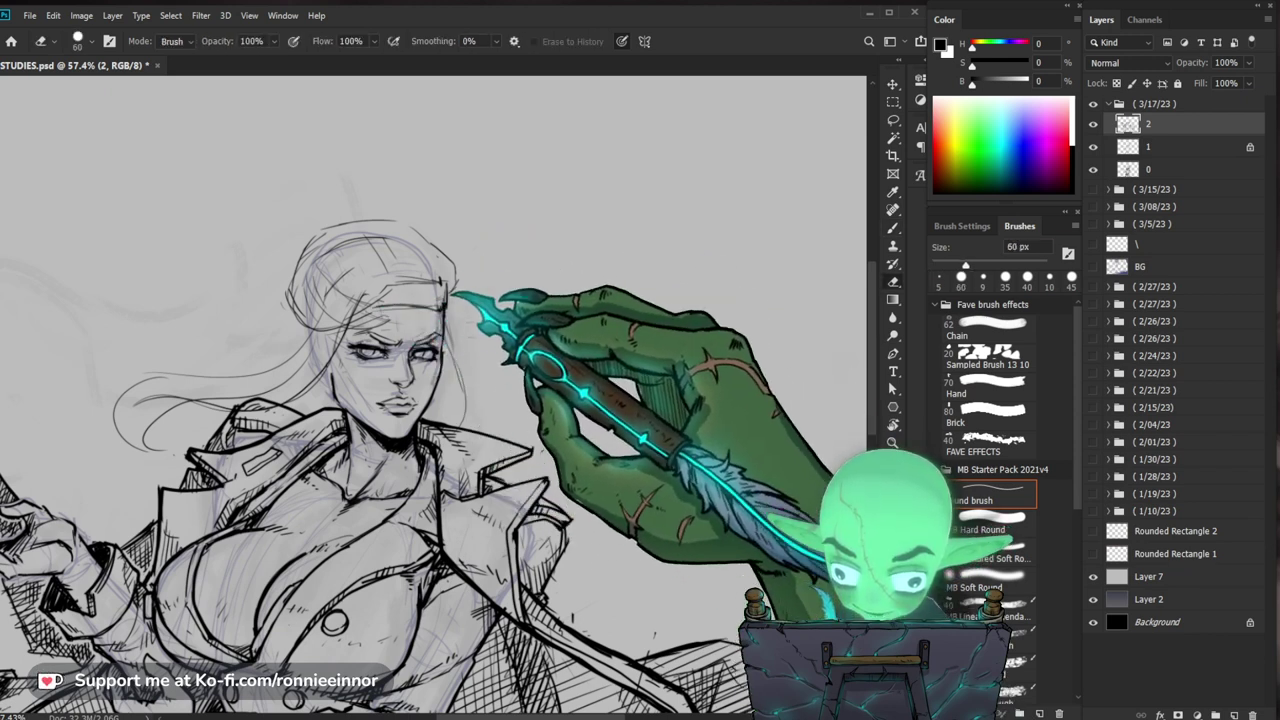
key("b")
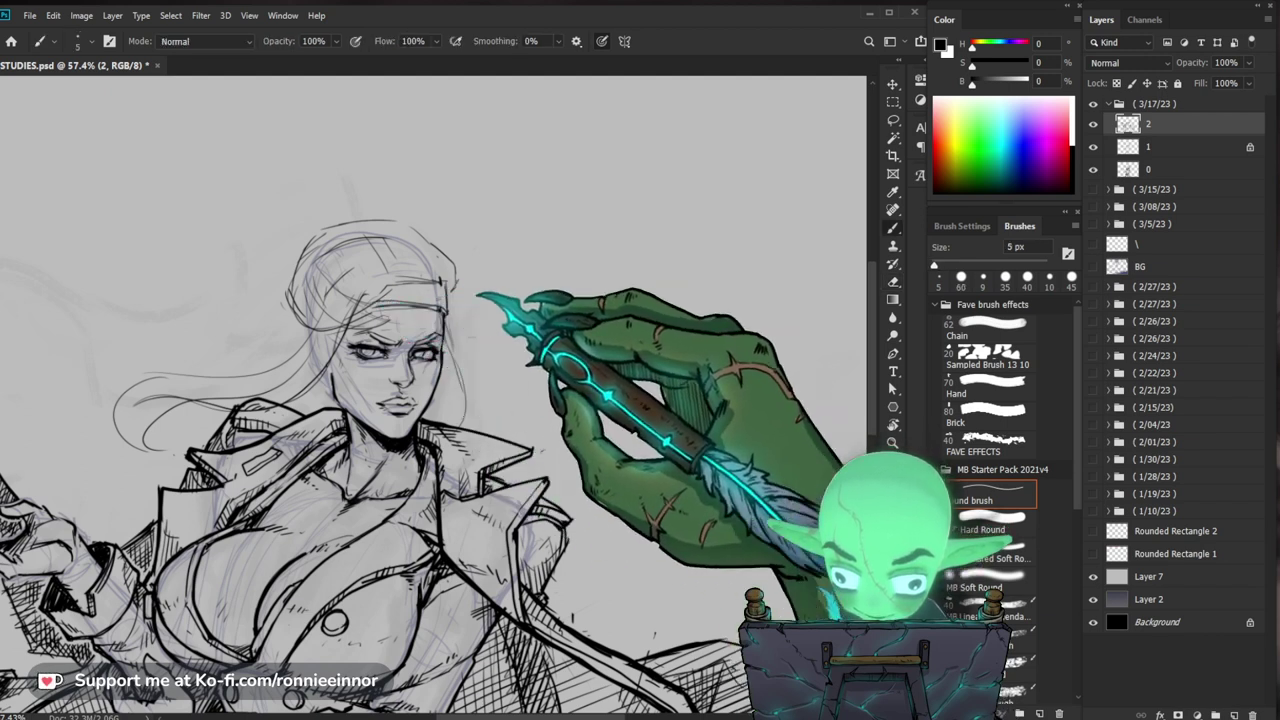
key("e")
key("b")
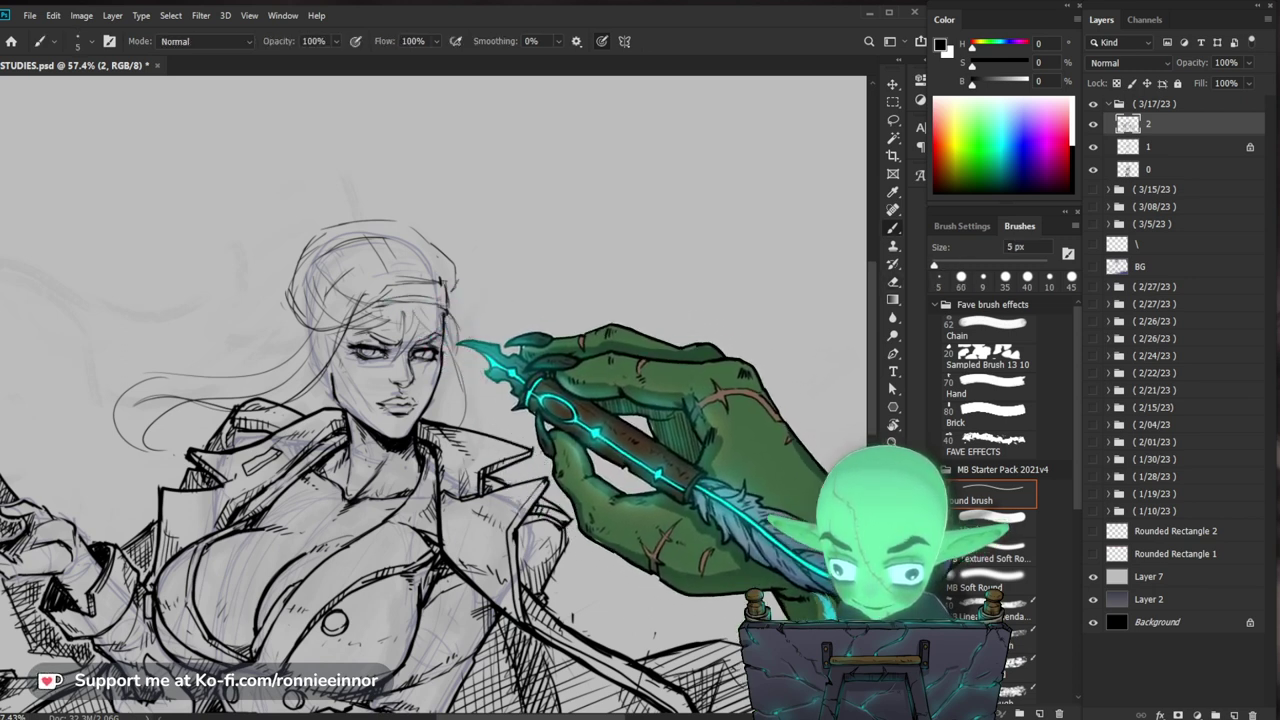
Step: Thin out the bangs under the band, then redraw the band's lower edge and add loose strands beside the far temple
key("e")
key("b")
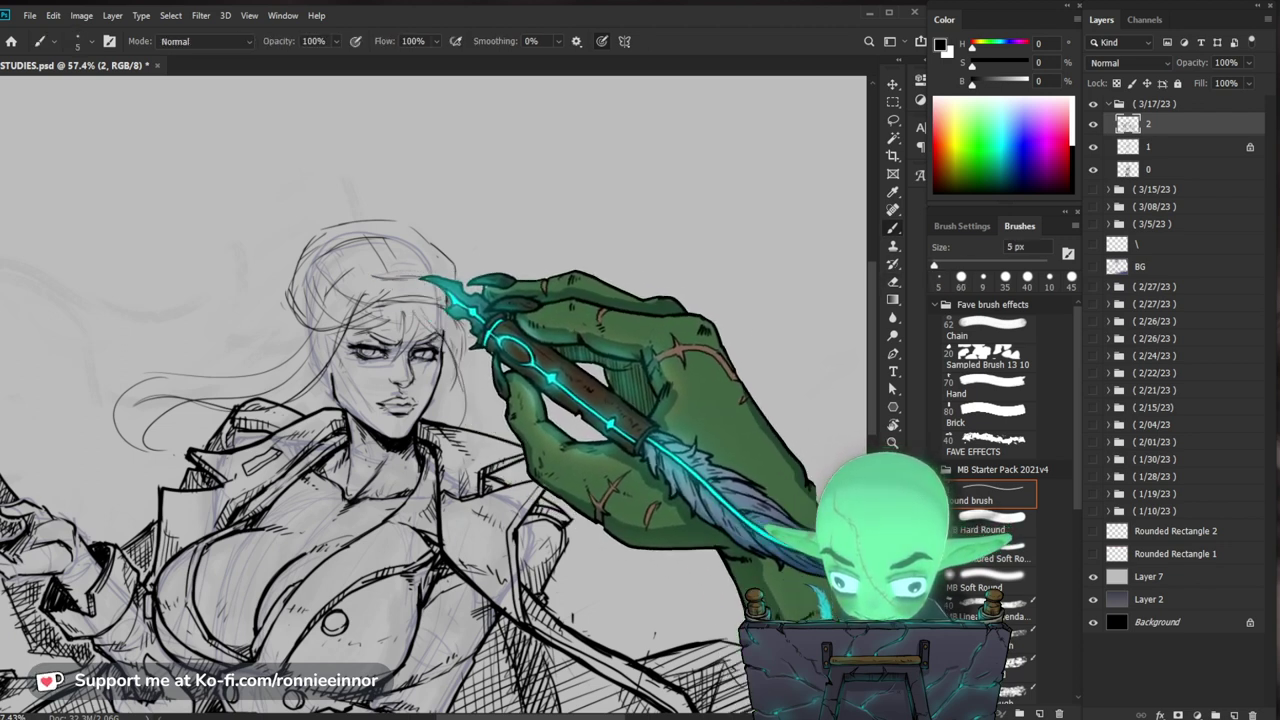
key("e")
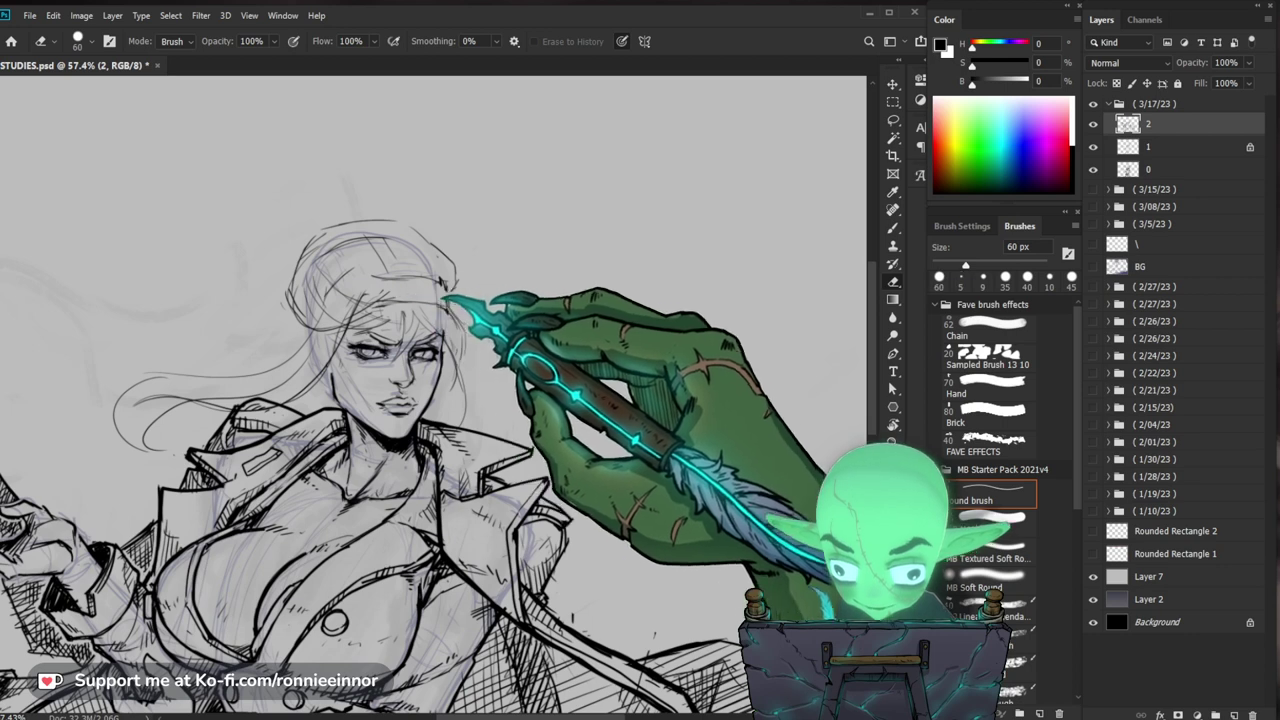
key("b")
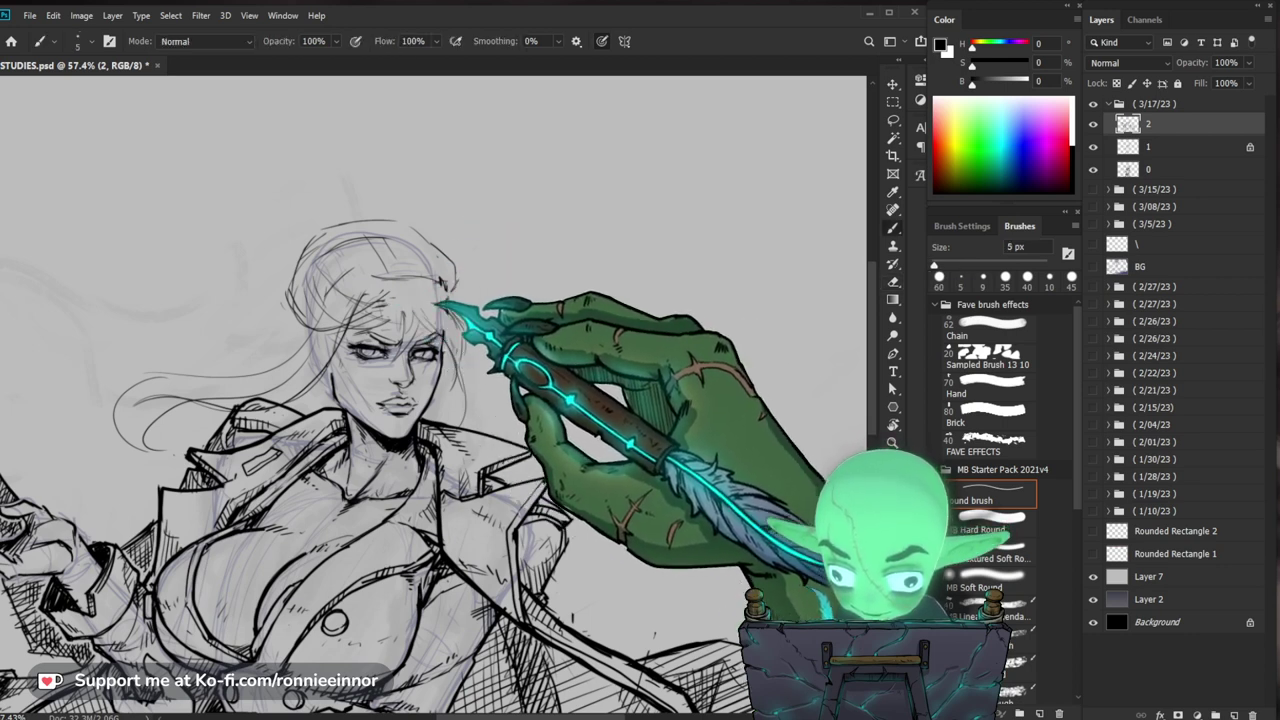
key("e")
left_click_drag(437, 303, 362, 310)
key("b")
left_click_drag(446, 279, 450, 315)
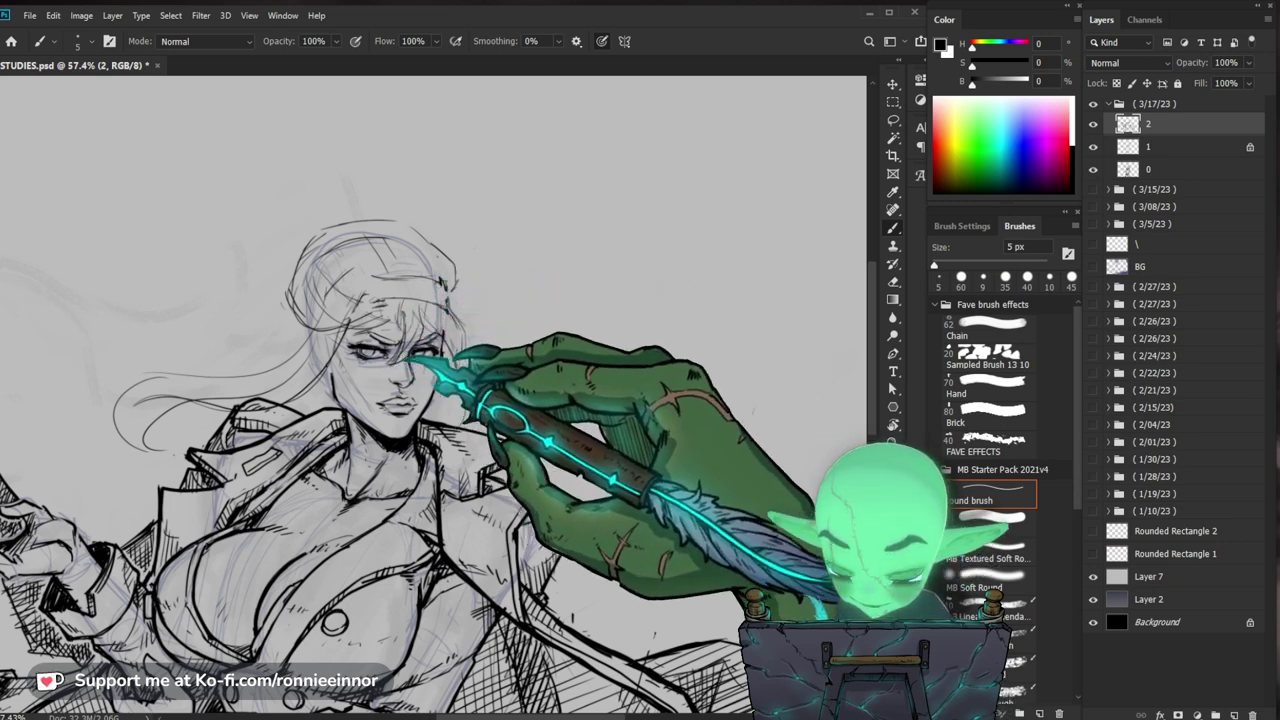
Step: Draw, erase and redraw a long strand of bangs falling between the brows and across the nose bridge with the 5 px brush
key("ctrl+space")
left_click_drag(413, 340, 527, 306)
key("ctrl+z")
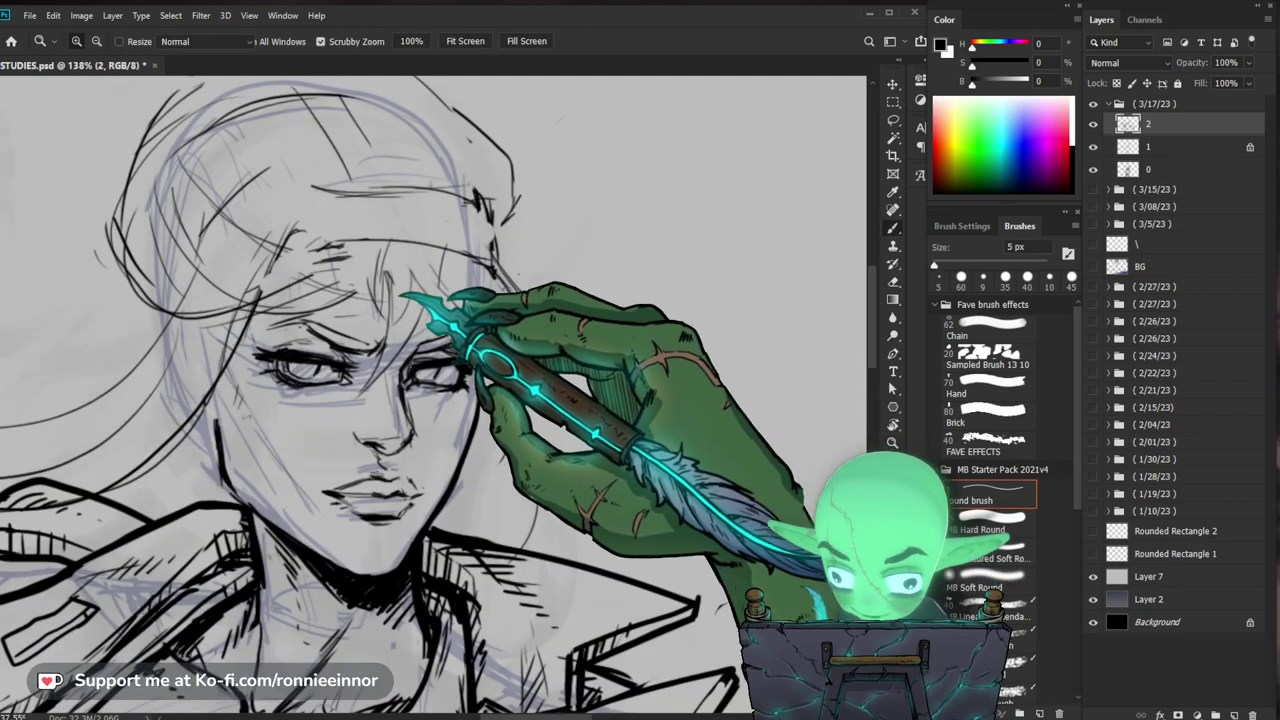
left_click_drag(402, 296, 380, 383)
key("e")
left_click_drag(392, 298, 368, 390)
key("b")
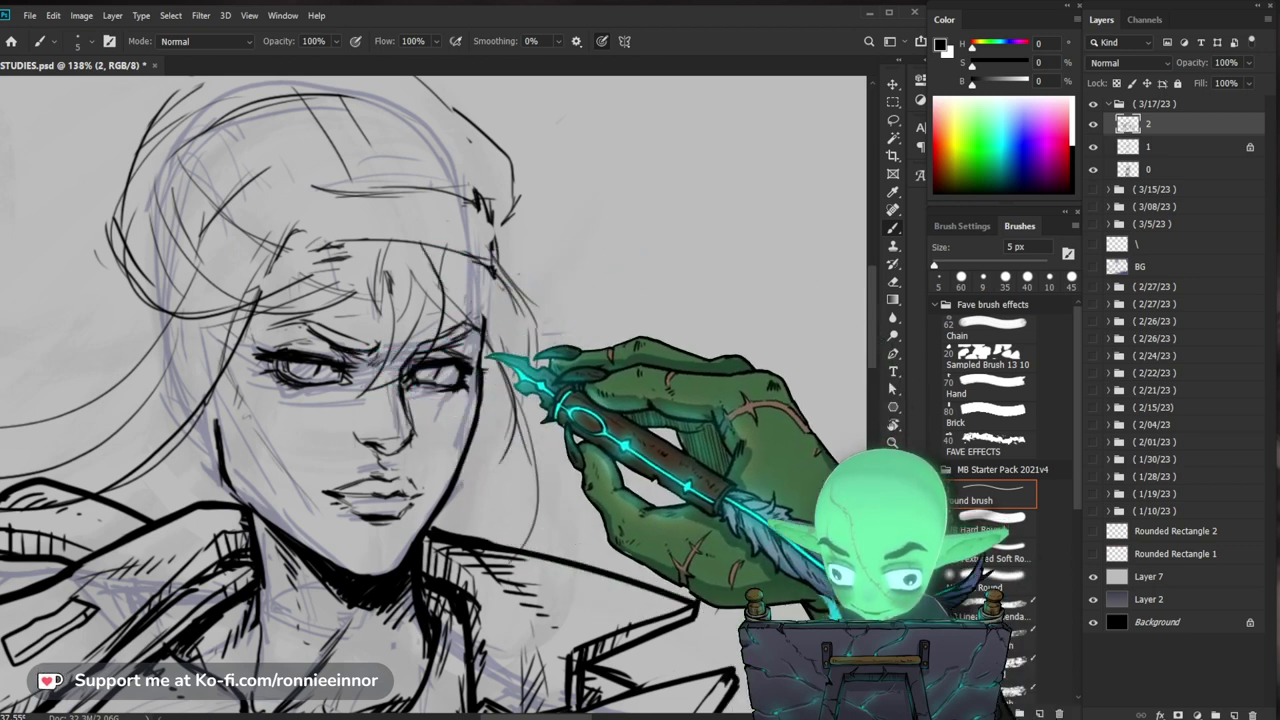
left_click_drag(487, 355, 539, 323)
Step: Reduce the eraser to 9 px and clean up the strand over the nose bridge and the lines around the eyes
key("e")
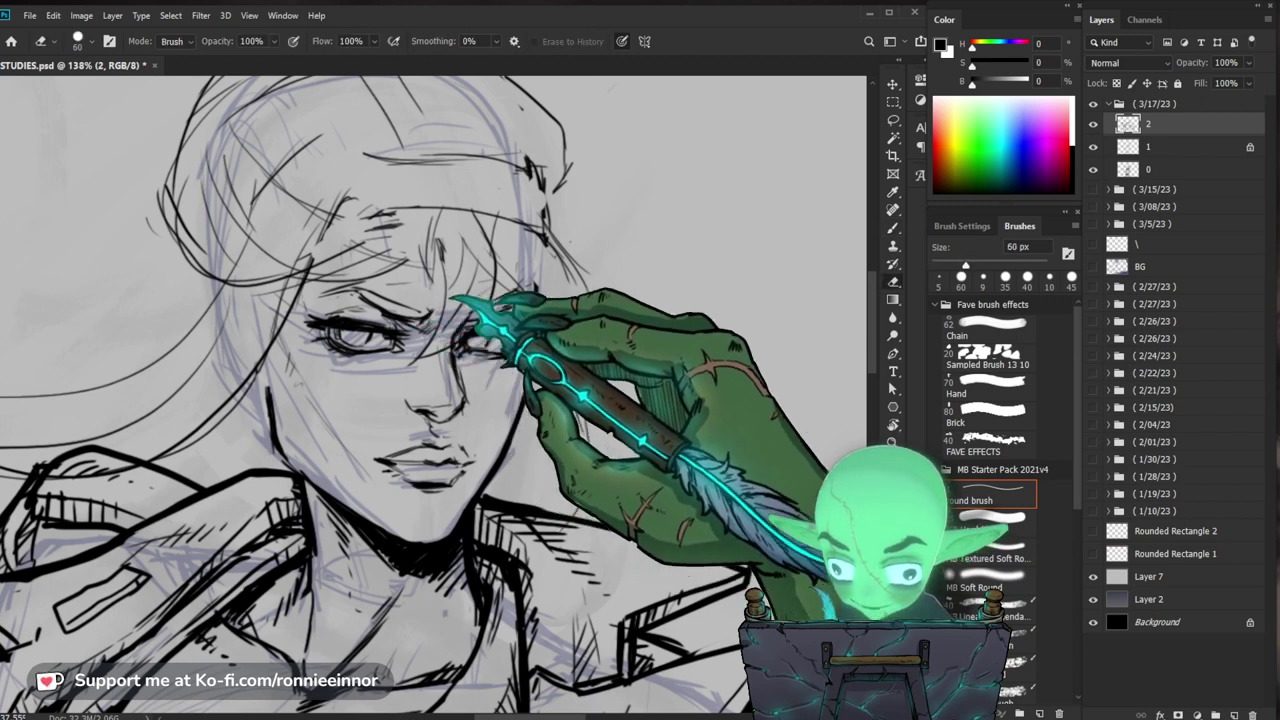
key("b")
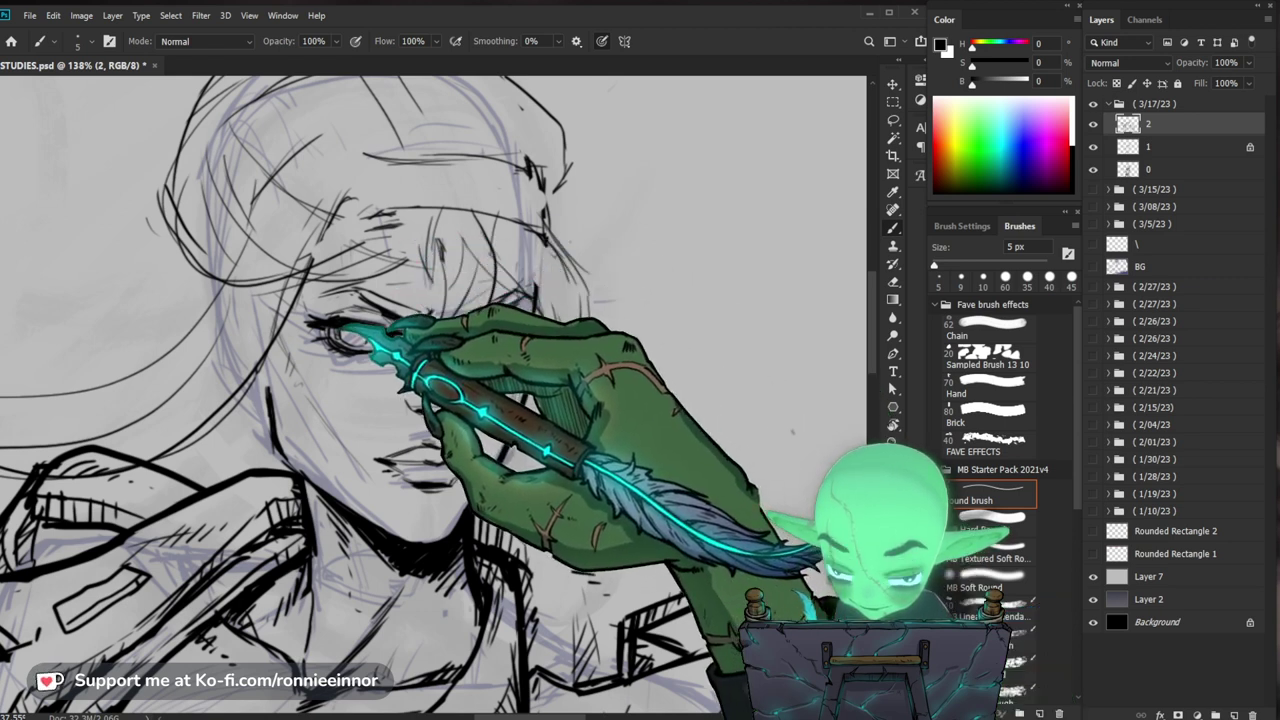
key("e")
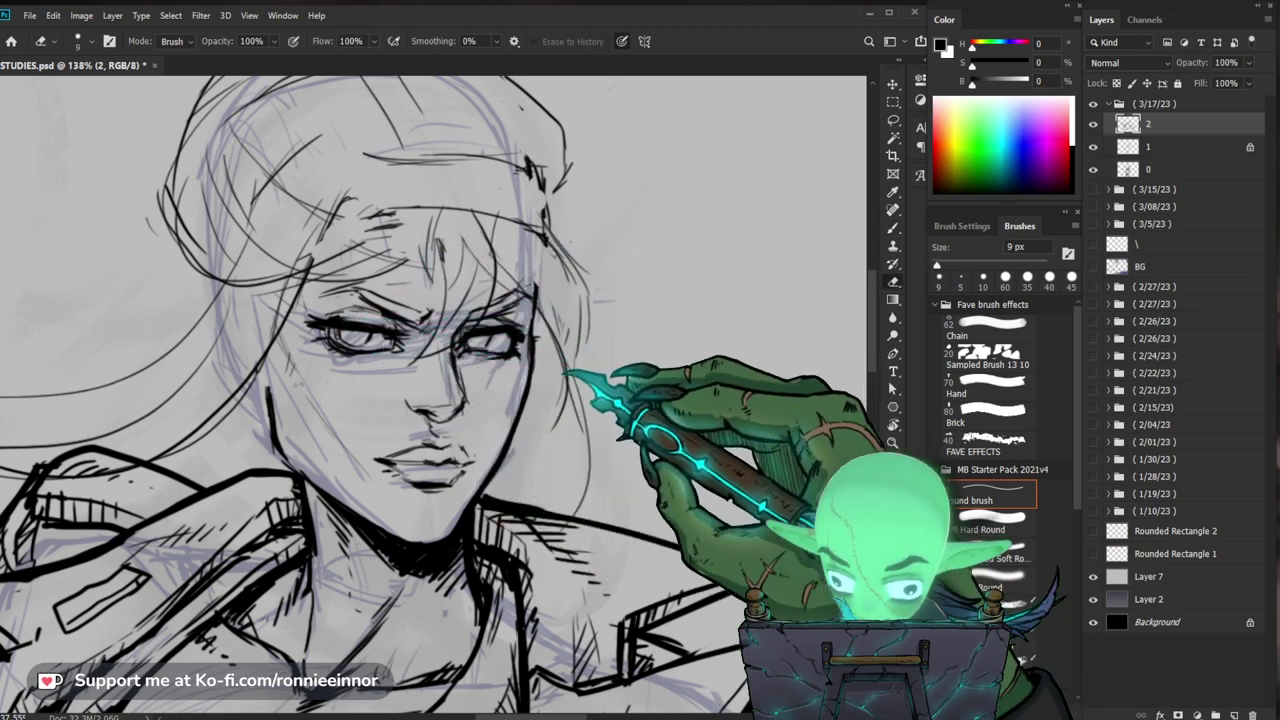
key("b")
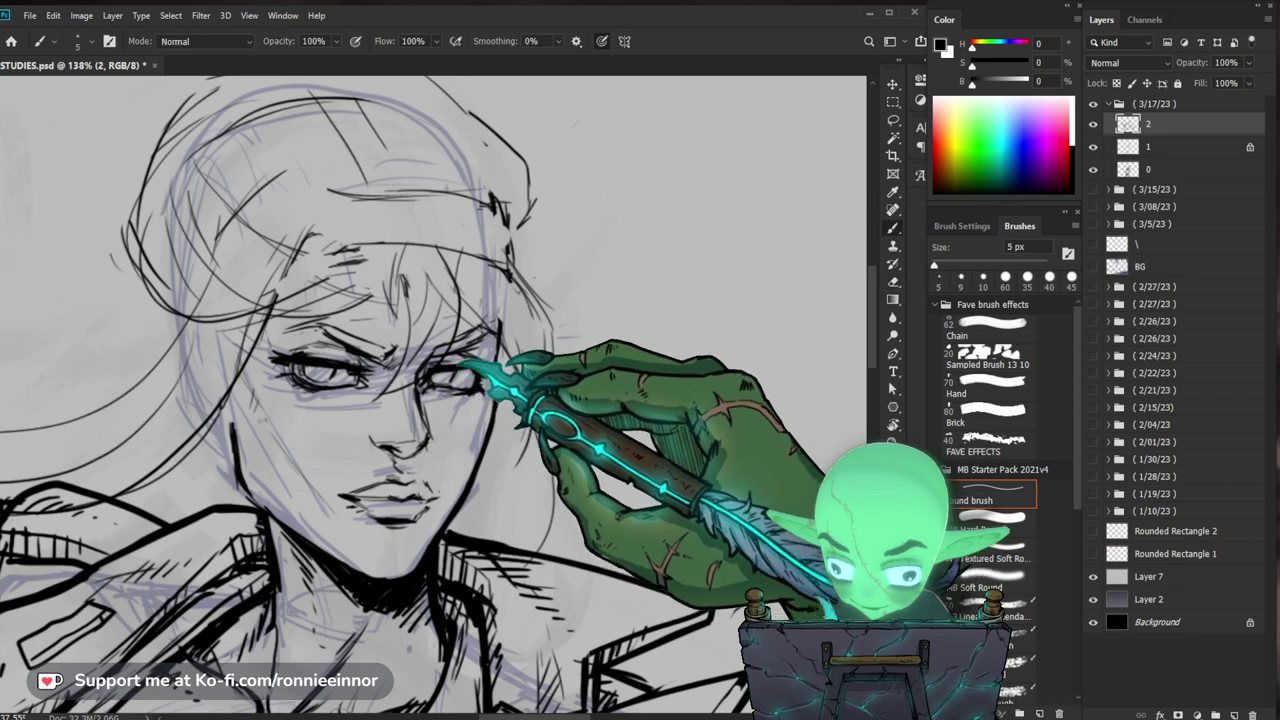
Step: Examine the eyes, brows and bangs up close and in relation to the whole face
key("z")
mouse_move(348, 376)
left_mouse_down()
mouse_move(360, 372)
mouse_move(310, 394)
mouse_move(314, 384)
left_mouse_up()
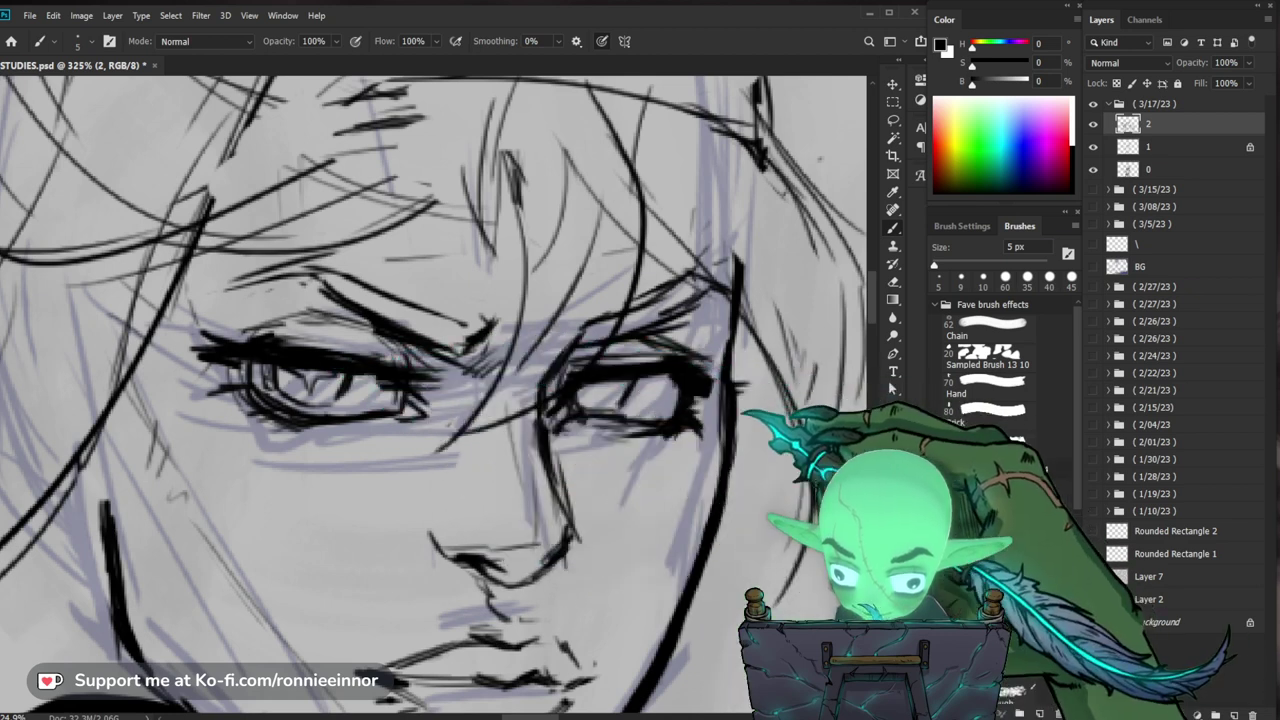
left_click_drag(743, 411, 685, 417)
mouse_move(548, 401)
left_mouse_down()
mouse_move(534, 399)
mouse_move(534, 413)
mouse_move(575, 378)
left_mouse_up()
left_click_drag(755, 585, 768, 570)
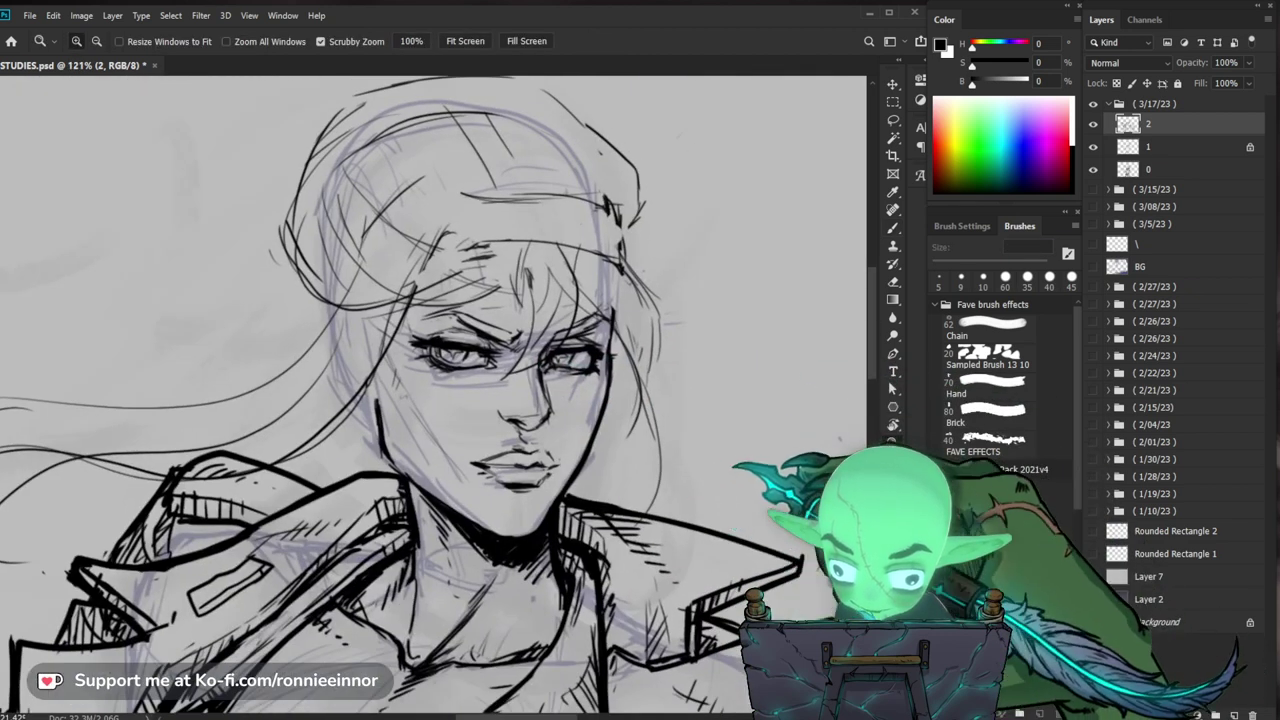
left_click_drag(735, 465, 682, 492)
left_click_drag(677, 559, 620, 534)
left_click_drag(551, 386, 634, 371)
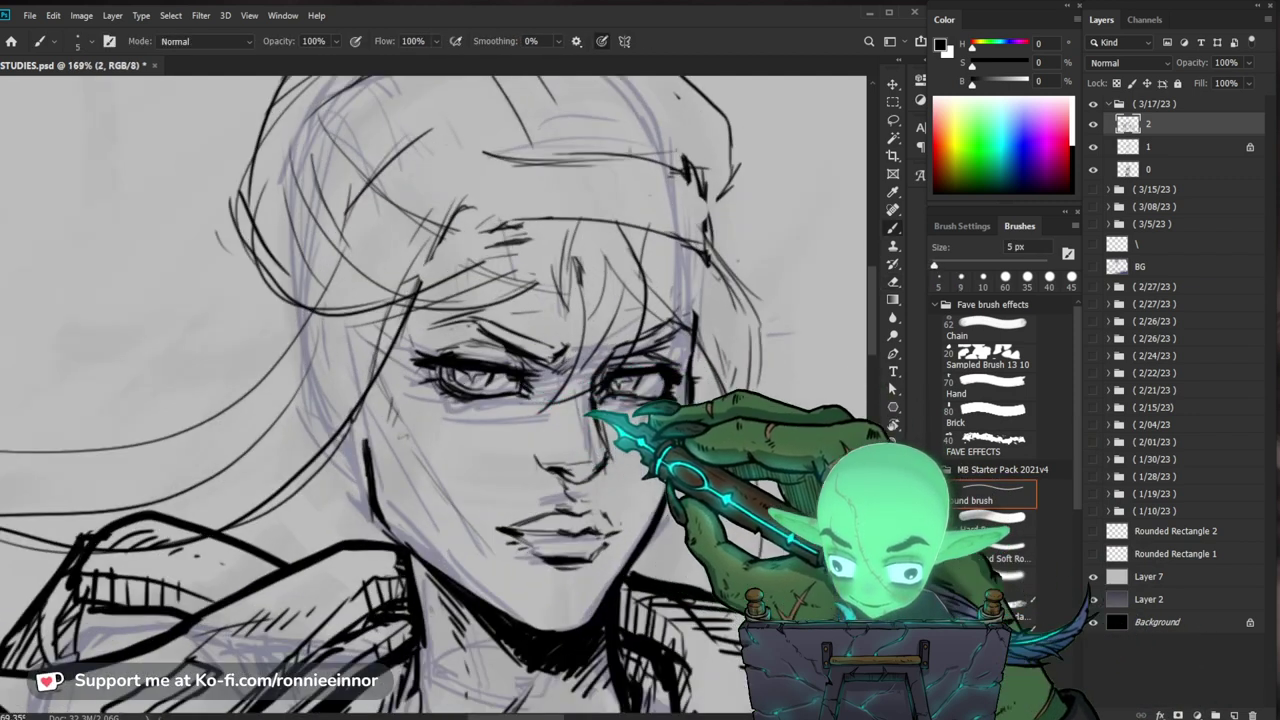
Step: Touch up the near eye's lower lid with the 9 px eraser and 5 px brush, and check the face against the figure
left_click_drag(690, 454, 571, 478)
key("e")
key("b")
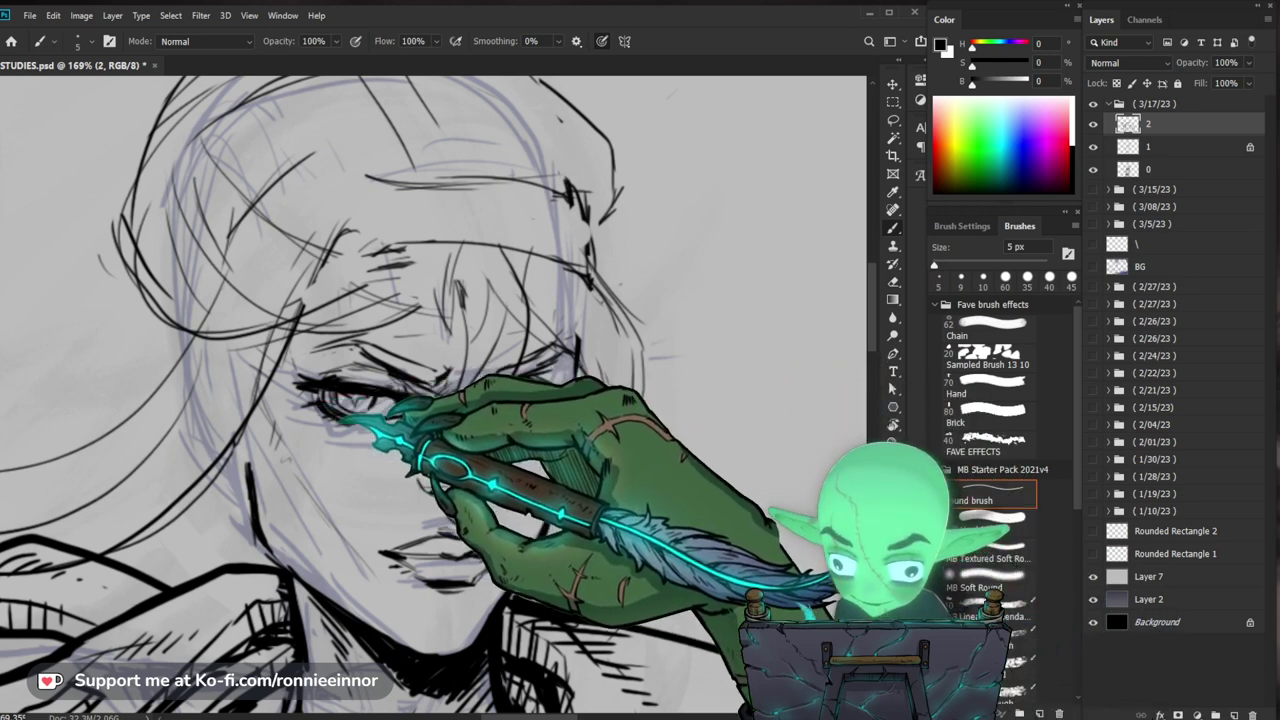
scroll(502, 380, "down", 5)
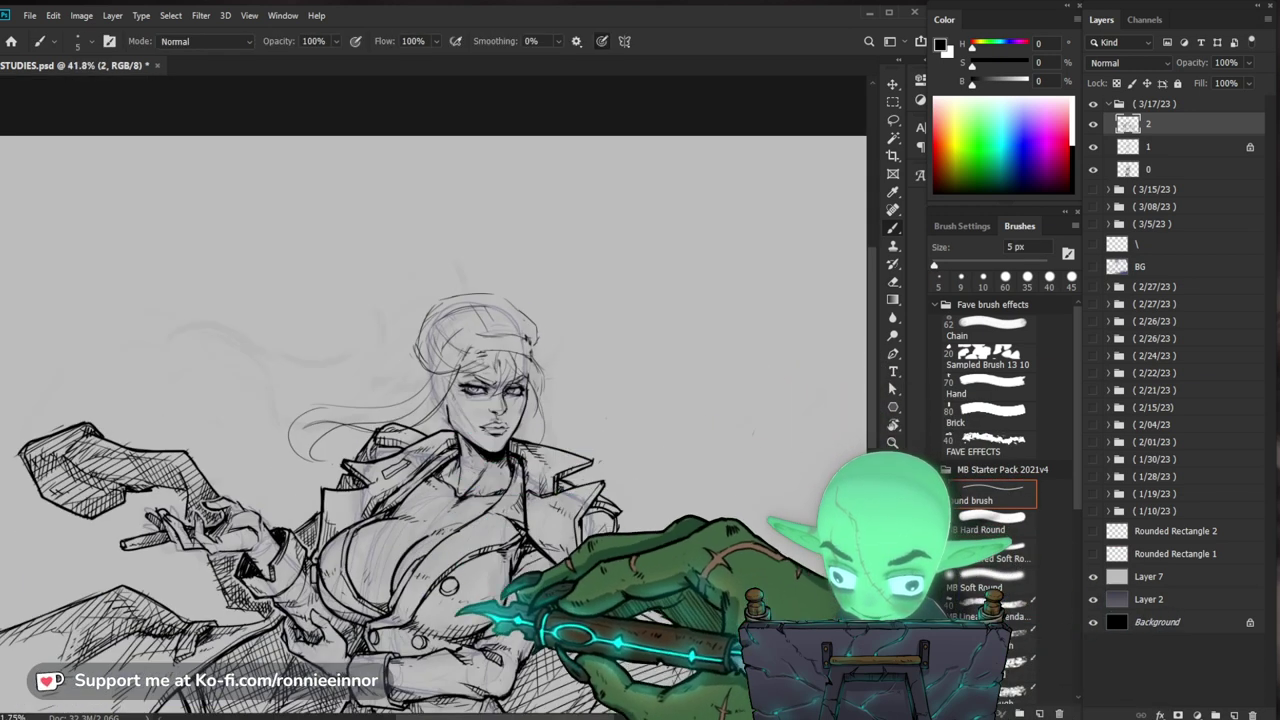
left_click_drag(459, 612, 463, 515)
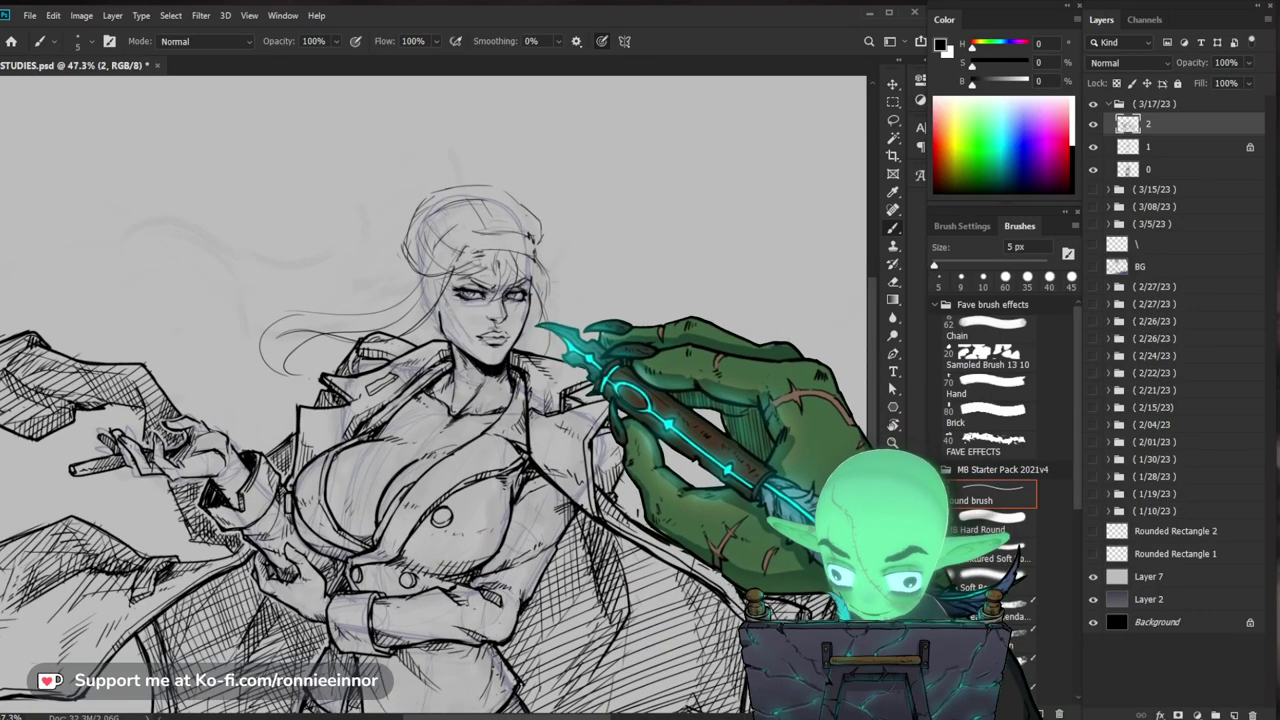
scroll(530, 305, "up", 4)
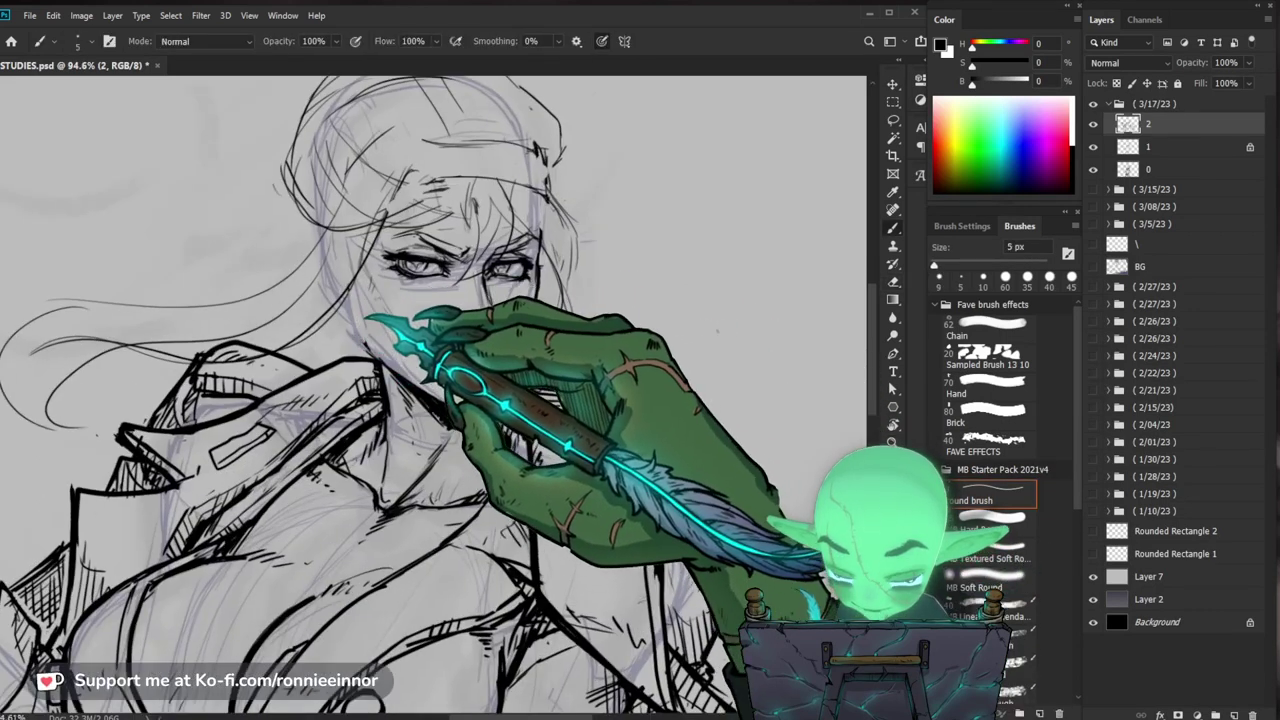
left_click_drag(531, 343, 503, 385)
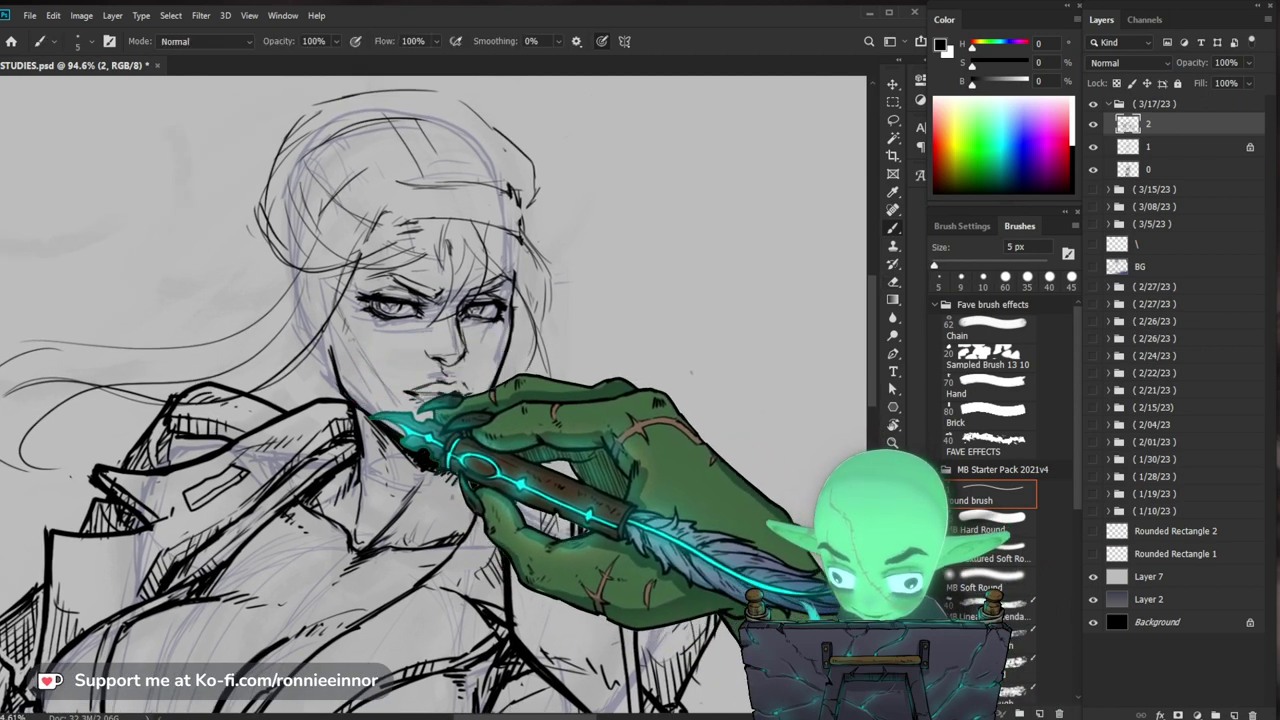
Step: Refine the loose hair strands flowing behind the head on layer 2, alternating the 5 px brush and the eraser
left_click_drag(624, 478, 592, 526)
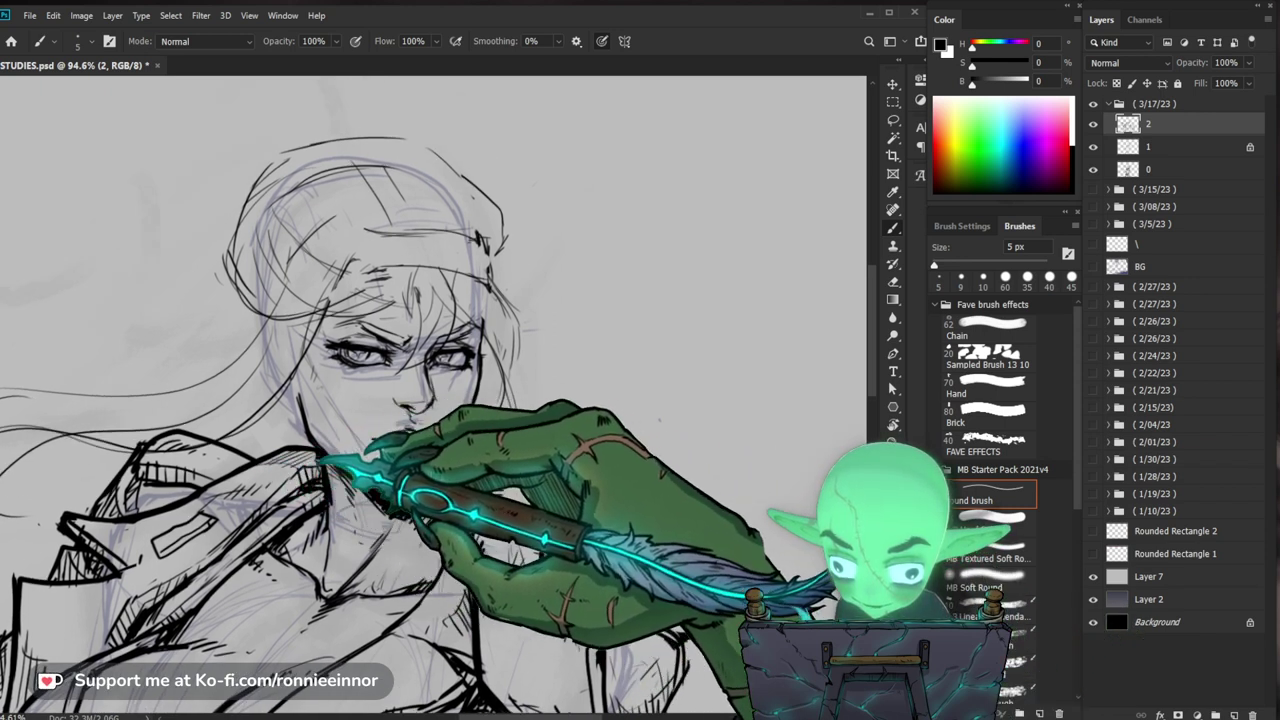
left_click_drag(648, 448, 620, 471)
left_click_drag(667, 508, 682, 485)
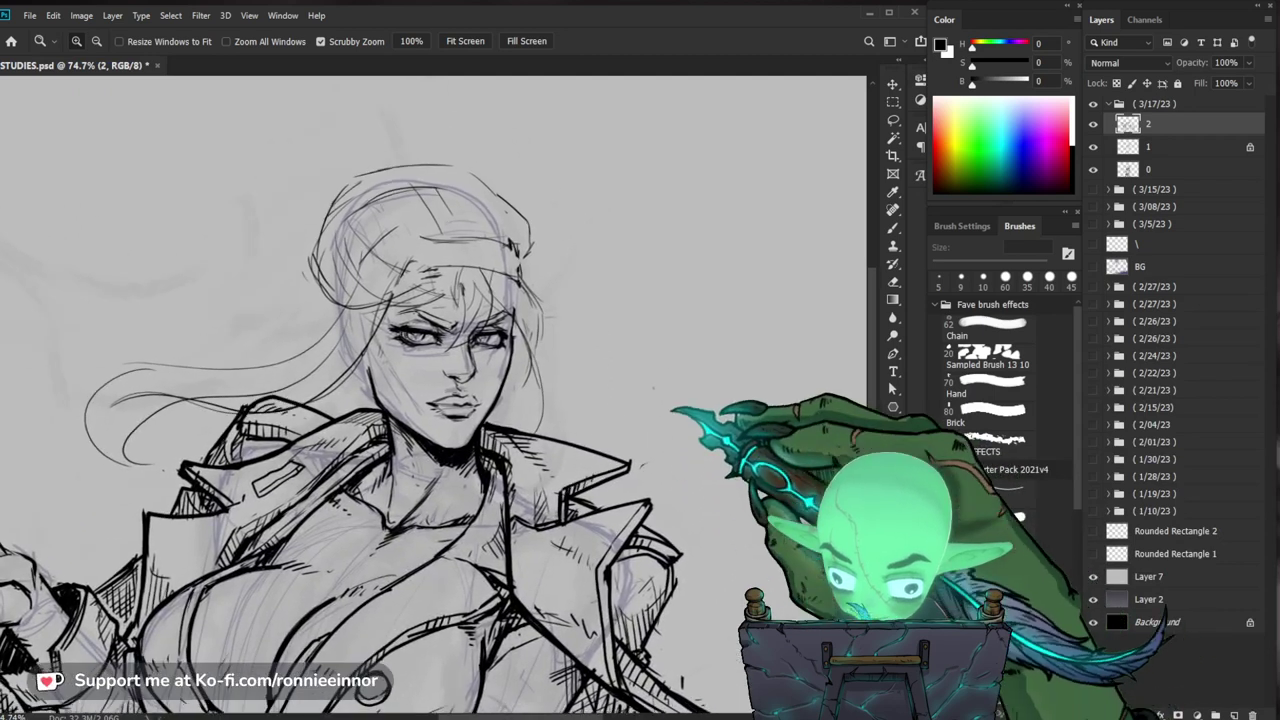
left_click_drag(393, 320, 370, 319)
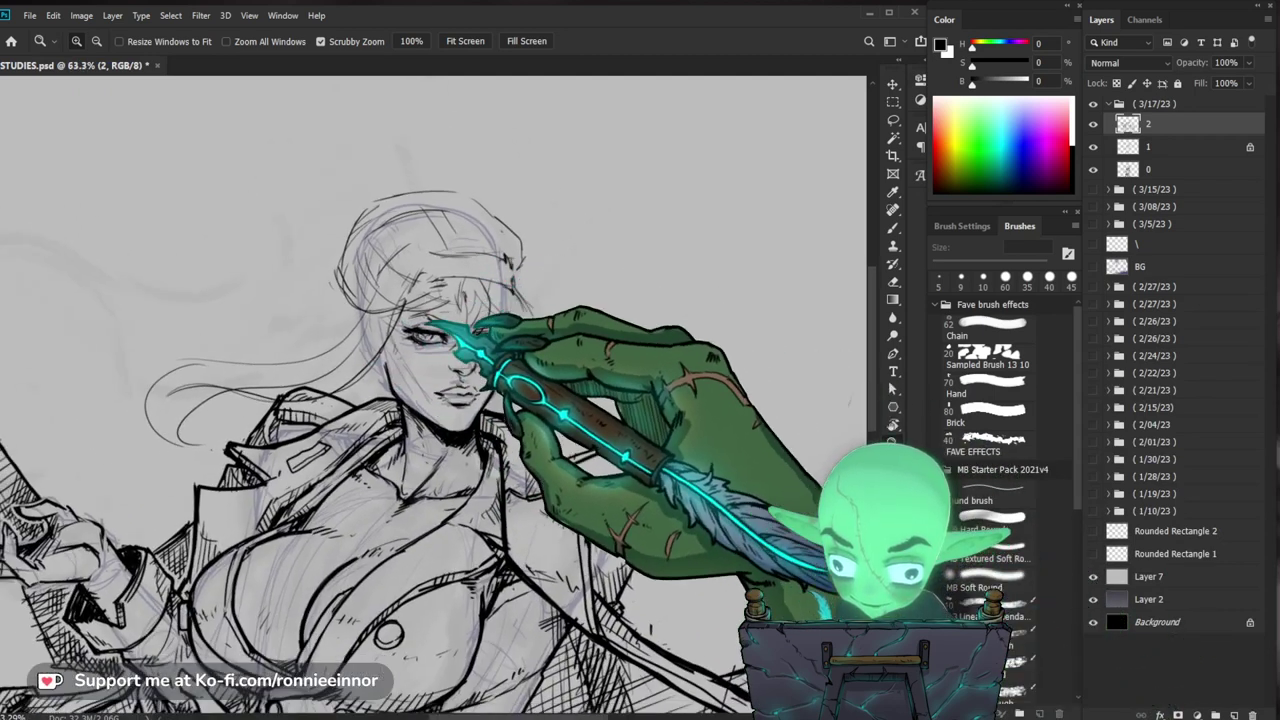
key("b")
key("e")
key("b")
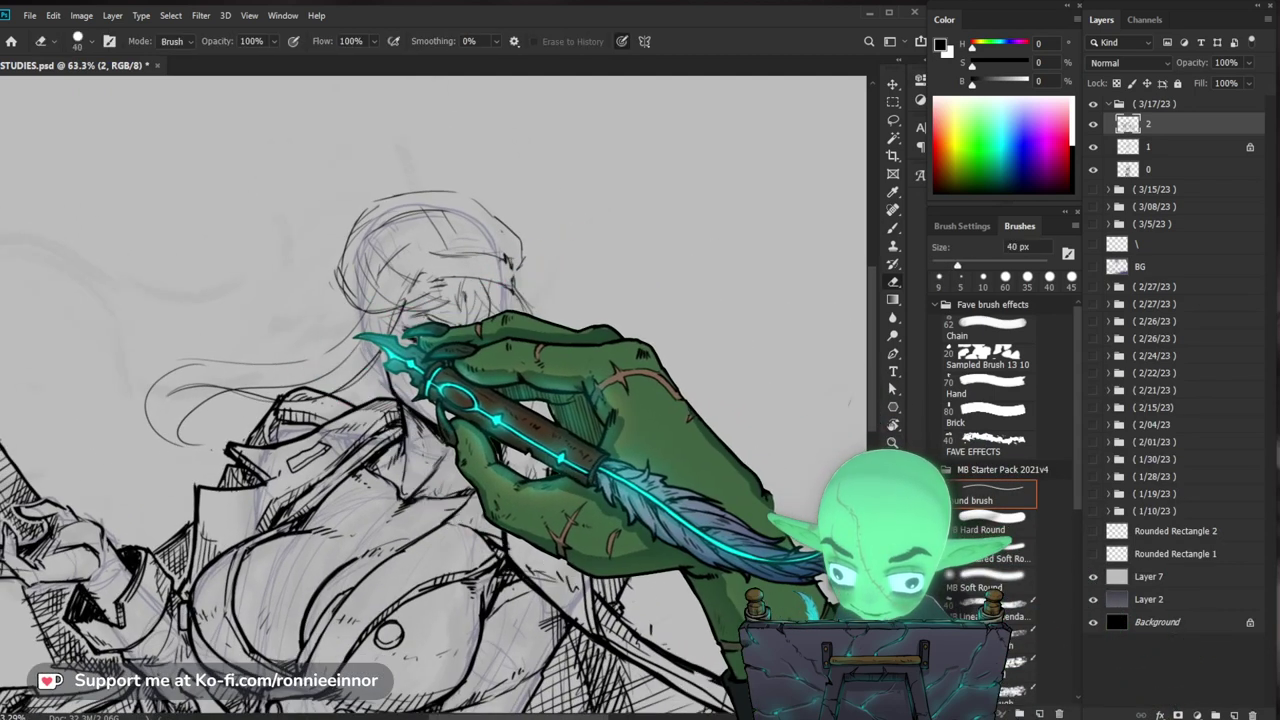
key("b")
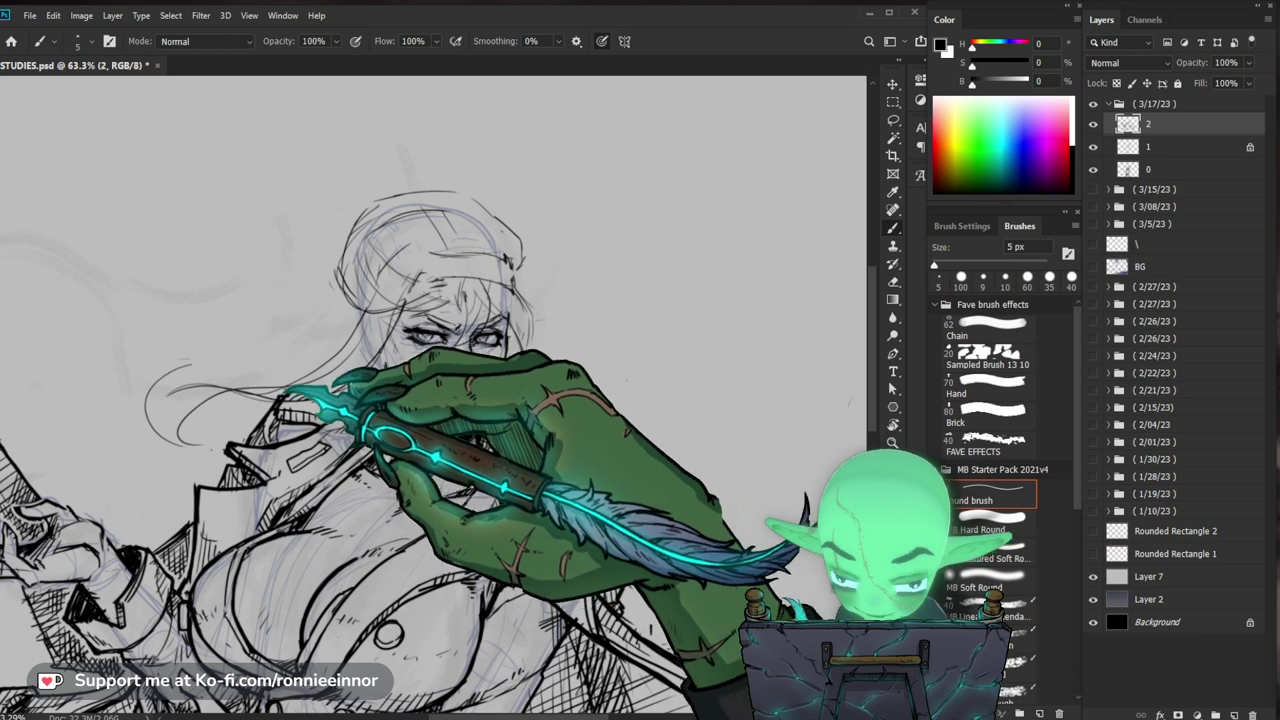
key("e")
key("b")
mouse_move(177, 440)
left_mouse_down()
mouse_move(195, 395)
mouse_move(194, 446)
left_mouse_up()
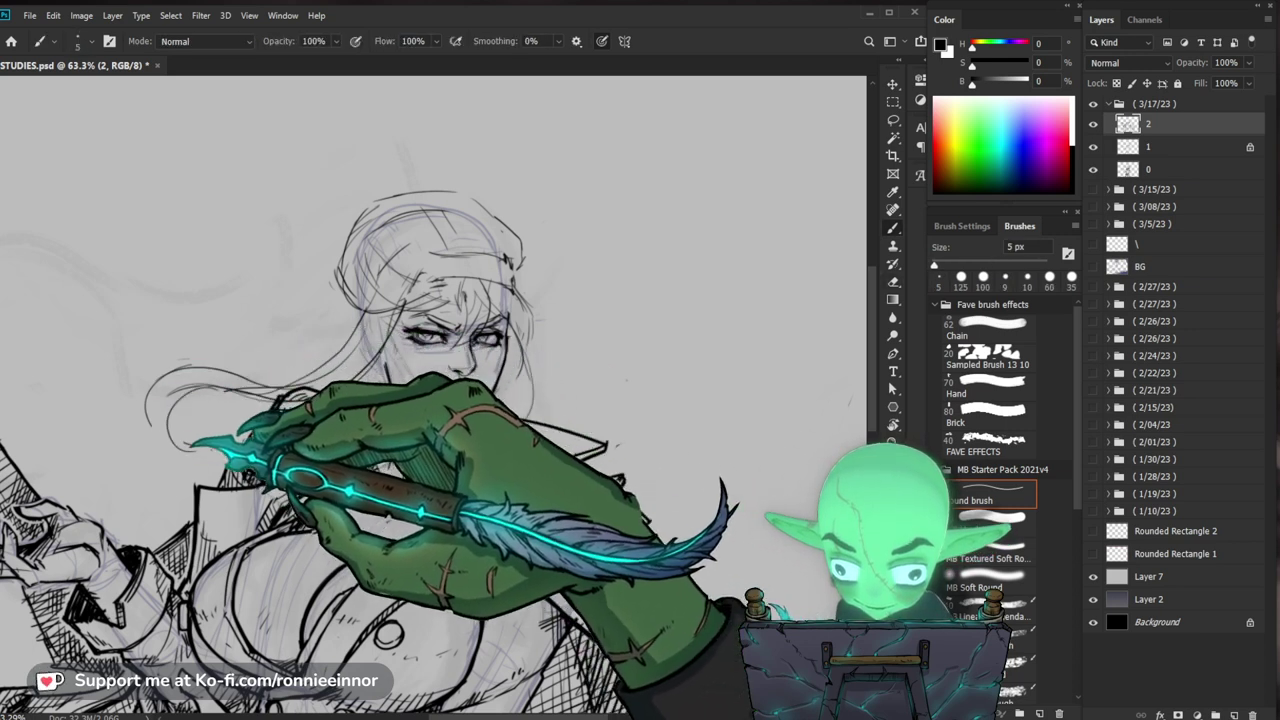
Step: Set the eraser to 30 px and erase part of the linework along the woman's lips
left_click_drag(543, 401, 480, 403)
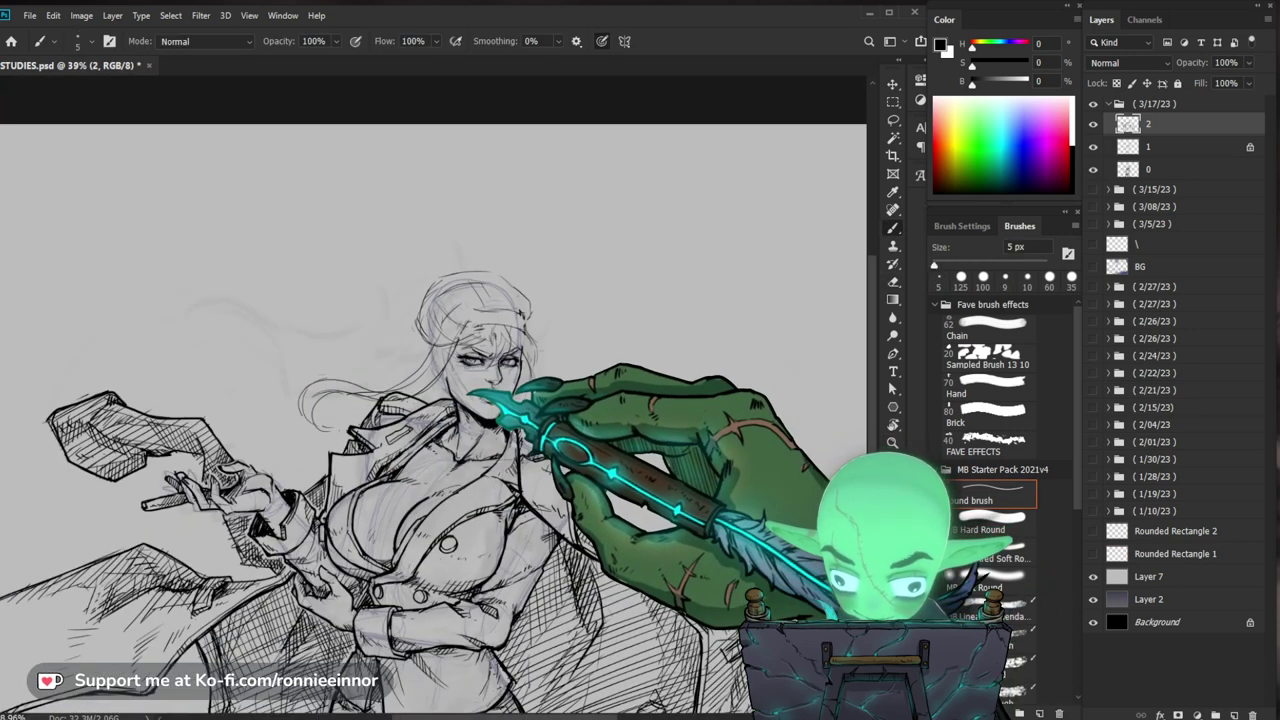
left_click_drag(392, 378, 502, 384)
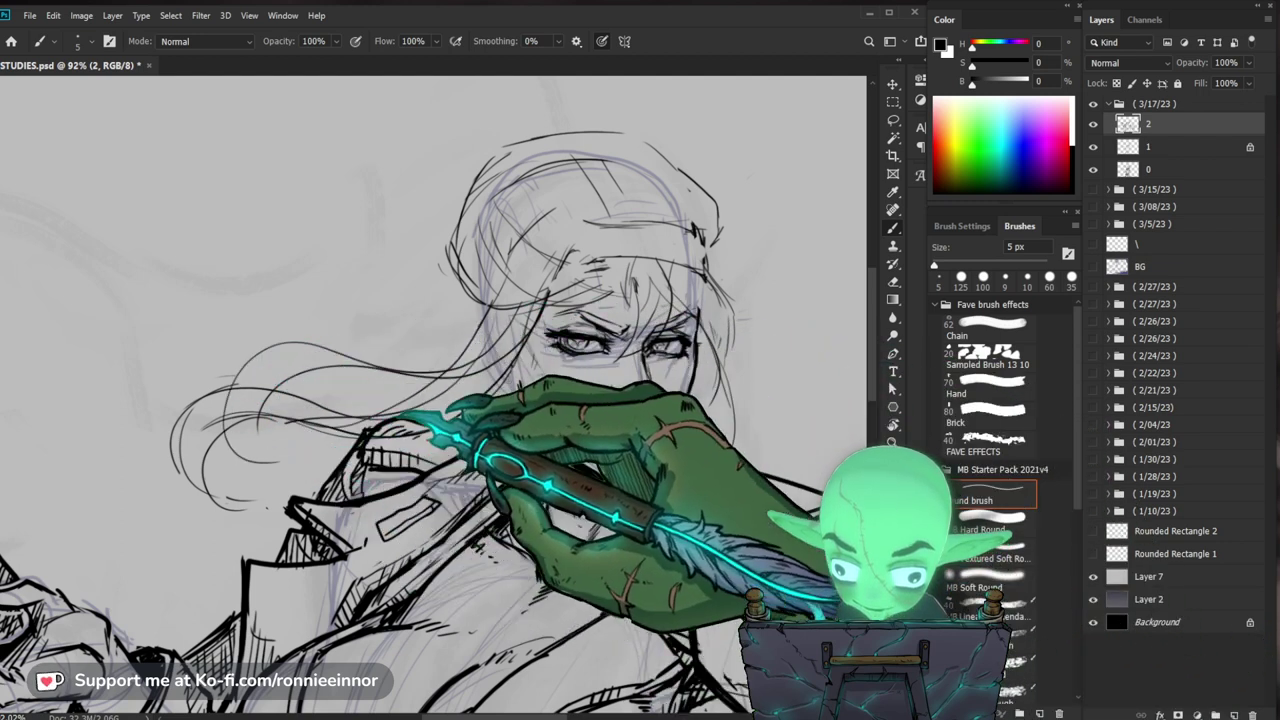
left_click_drag(735, 580, 435, 562)
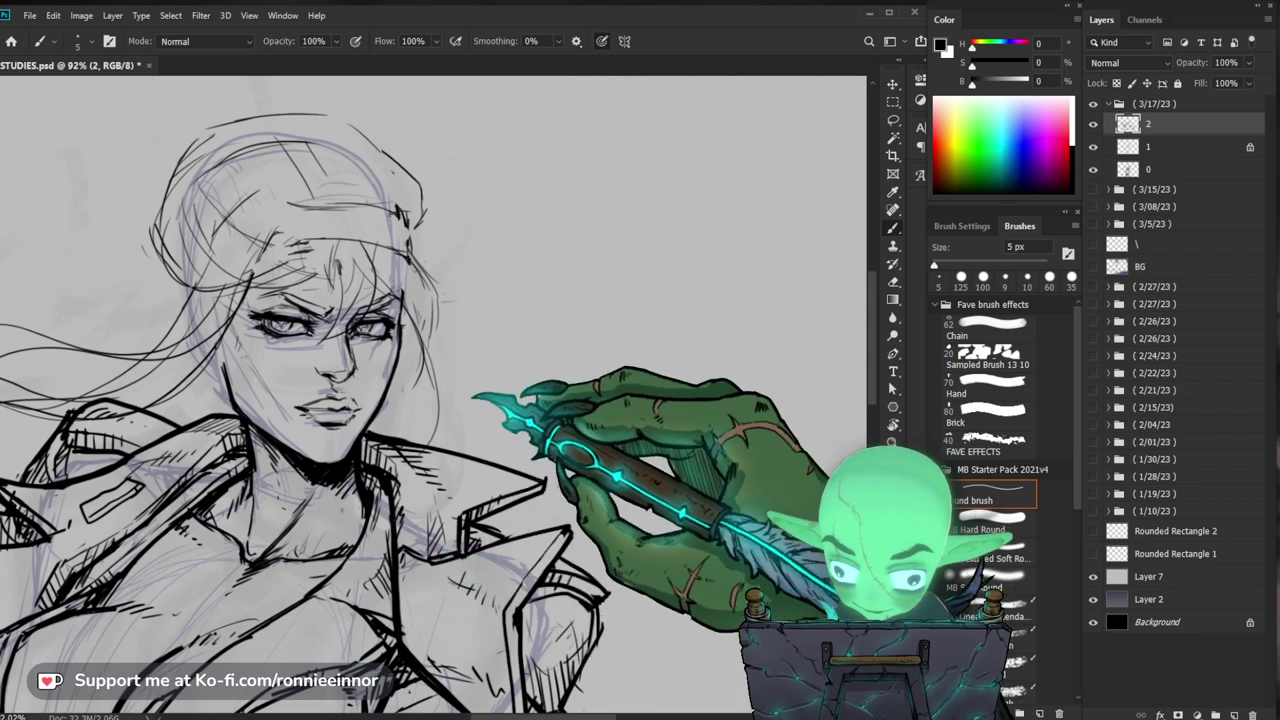
left_click_drag(311, 379, 423, 366)
key("e")
key("bracketleft")
key("bracketleft")
key("bracketleft")
key("bracketleft")
key("bracketleft")
key("bracketleft")
key("bracketleft")
key("bracketleft")
key("bracketleft")
key("bracketleft")
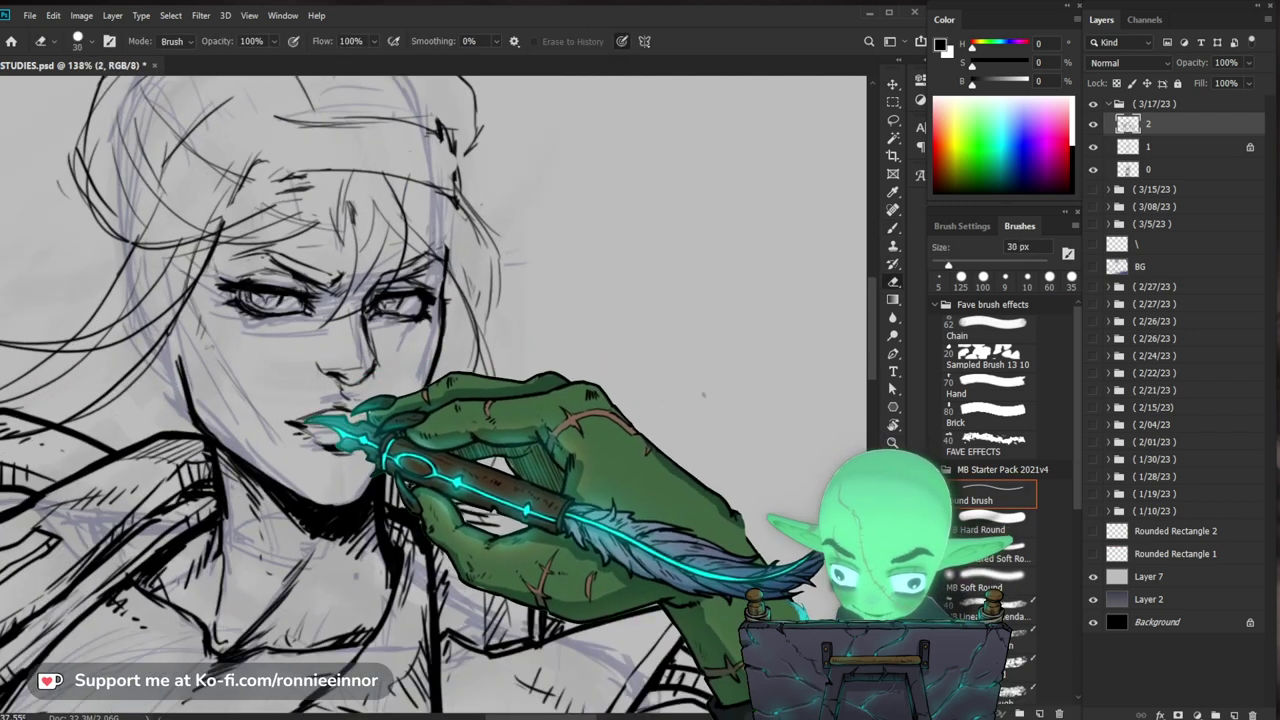
mouse_move(303, 418)
left_mouse_down()
mouse_move(343, 407)
mouse_move(320, 418)
left_mouse_up()
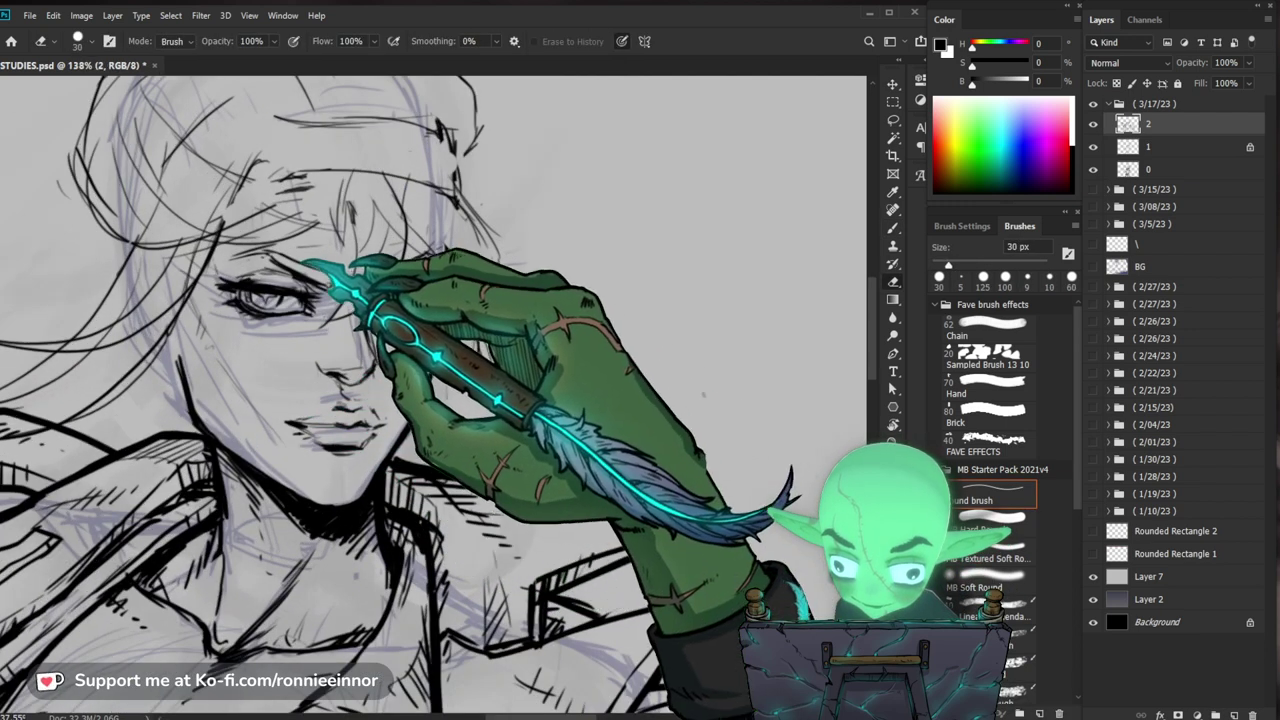
Step: Erase the parting line and corners of the mouth, keeping the dark stroke under the lower lip
key("b")
key("z")
mouse_move(322, 285)
left_mouse_down()
mouse_move(451, 360)
mouse_move(684, 551)
mouse_move(672, 535)
left_mouse_up()
left_click_drag(562, 215, 626, 378)
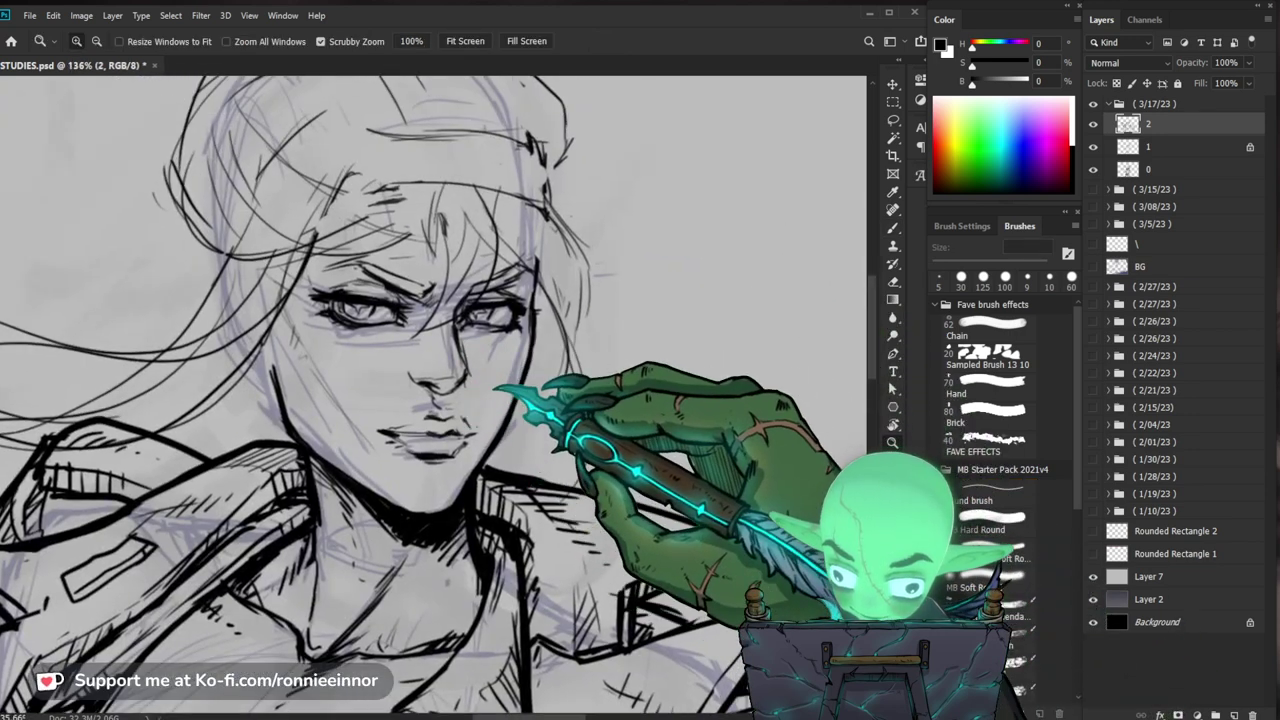
key("e")
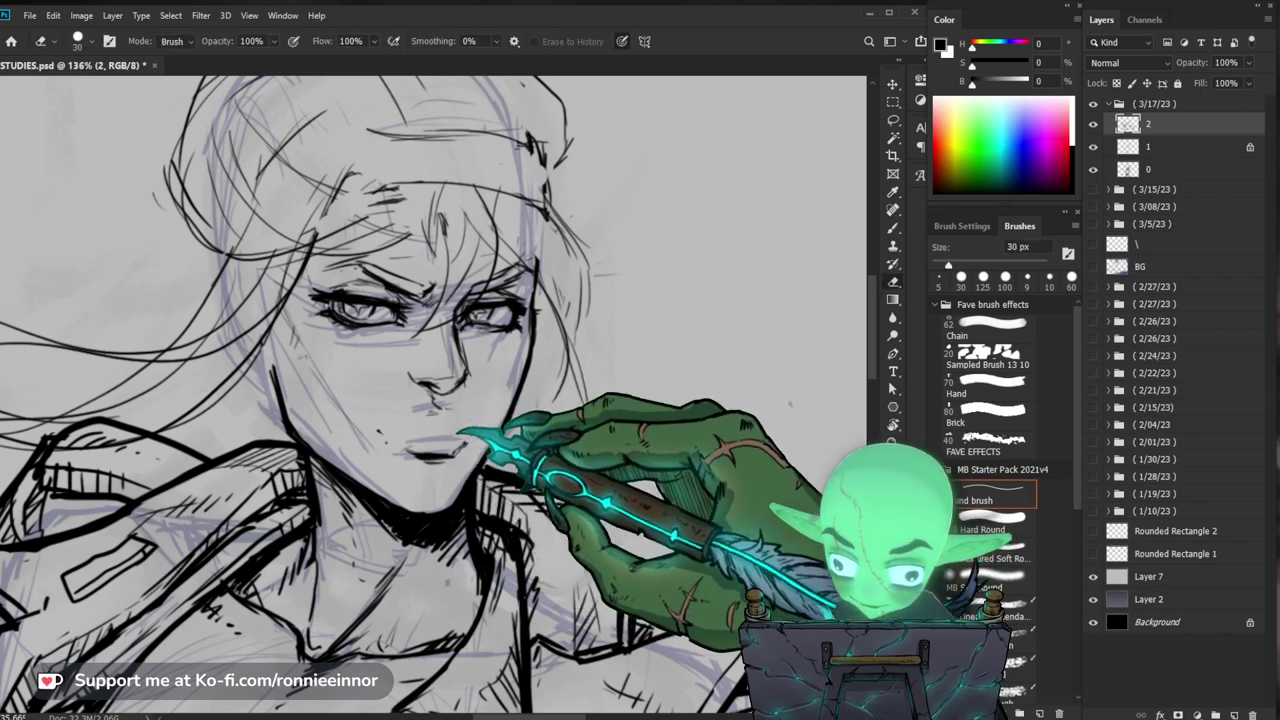
key("b")
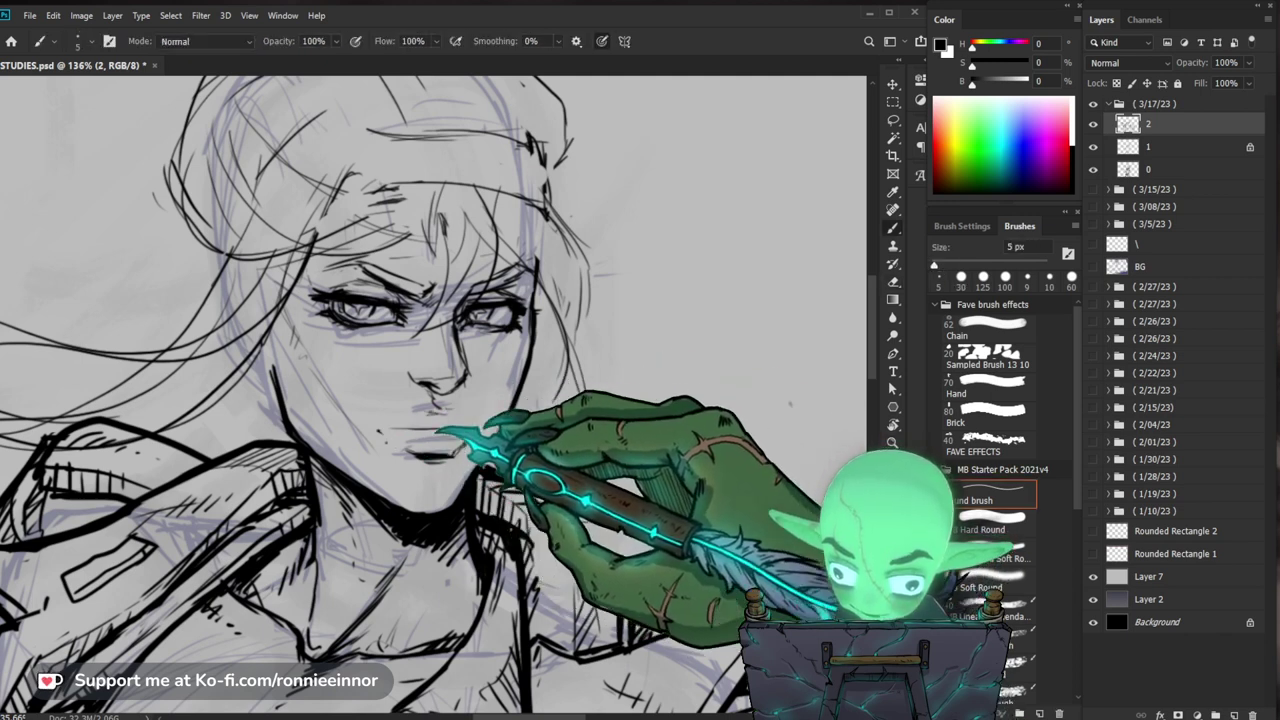
key("e")
left_click_drag(478, 426, 397, 430)
Step: Redraw the parting line of the lips with the 5 px brush and reshape the mouth's right corner
key("b")
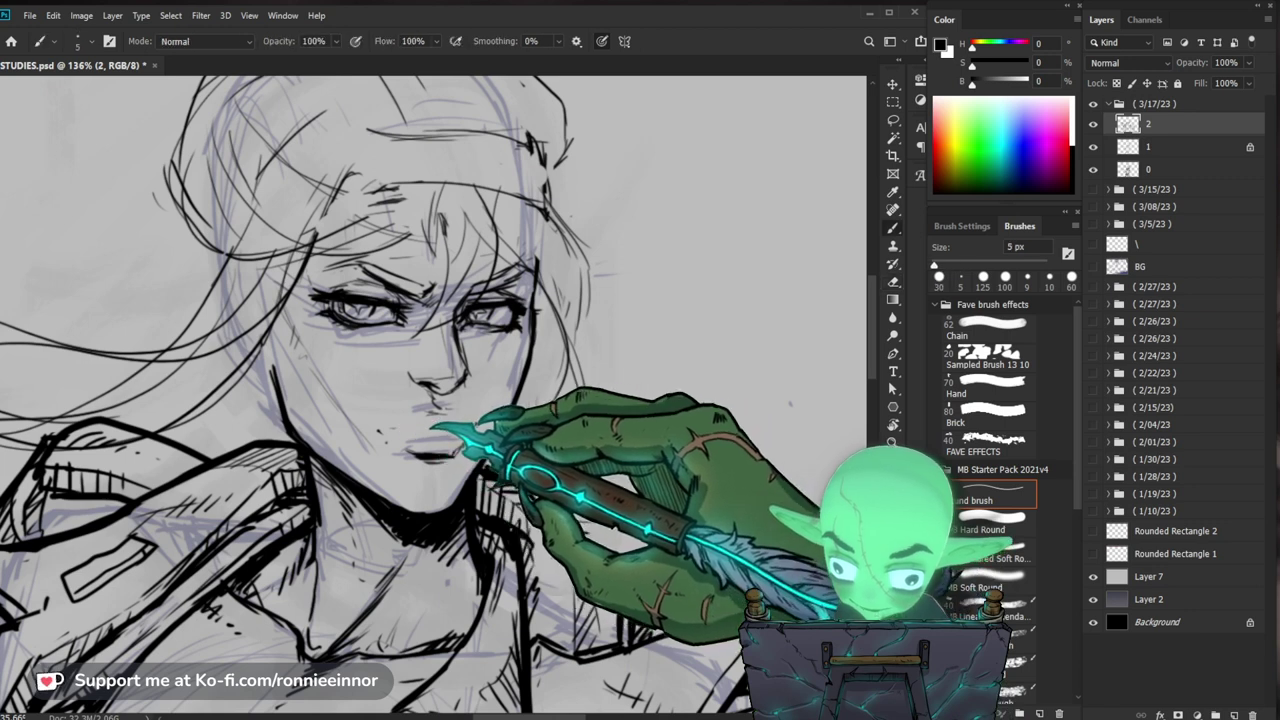
key("e")
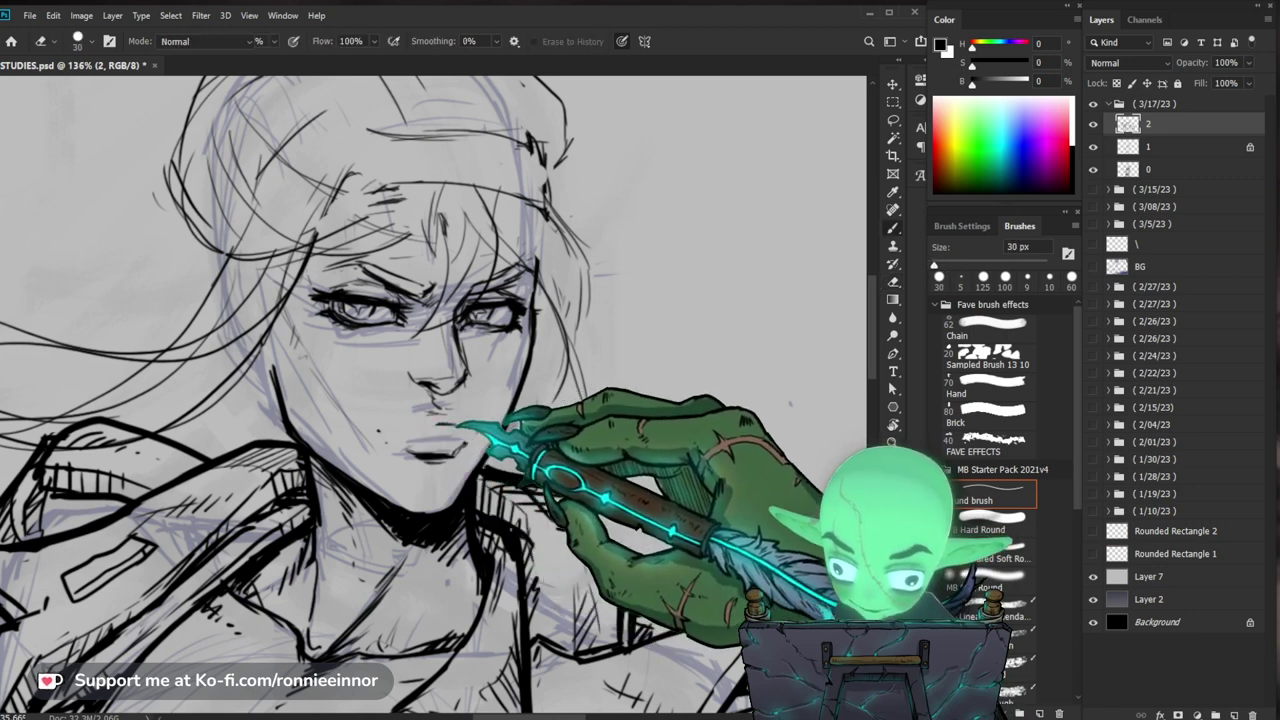
key("b")
left_click_drag(368, 428, 382, 434)
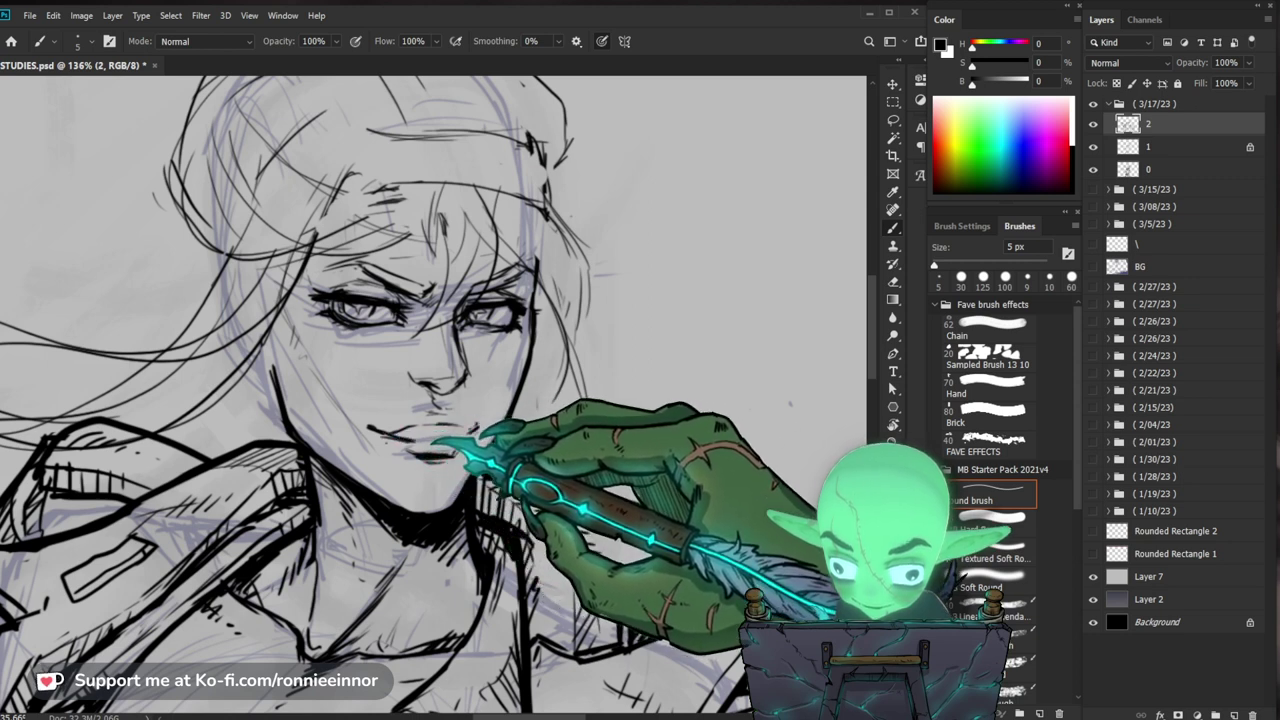
key("e")
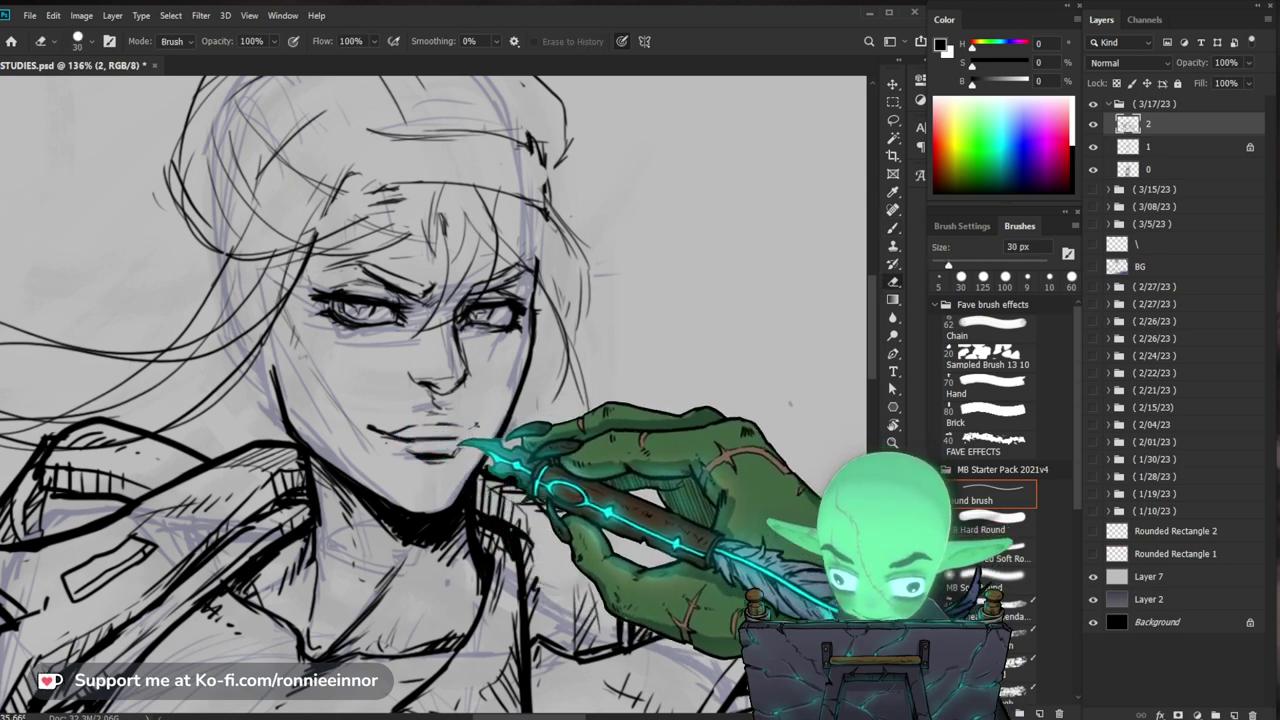
key("b")
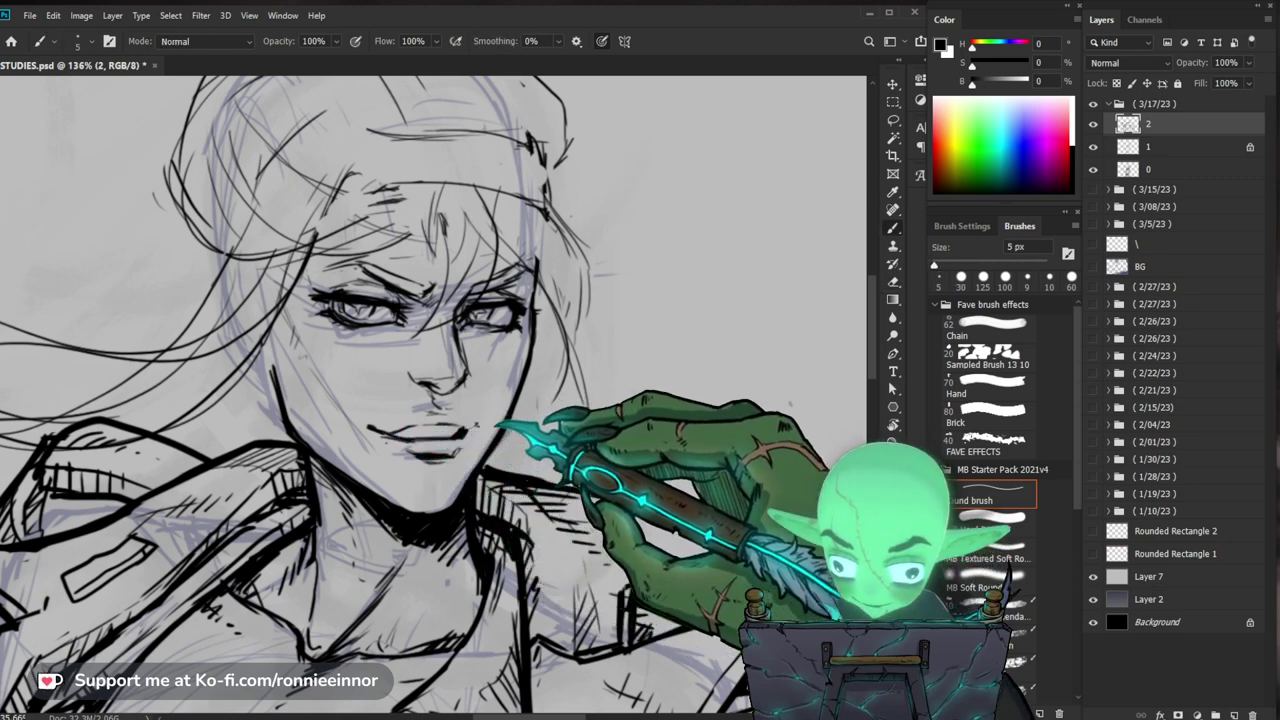
key("e")
key("b")
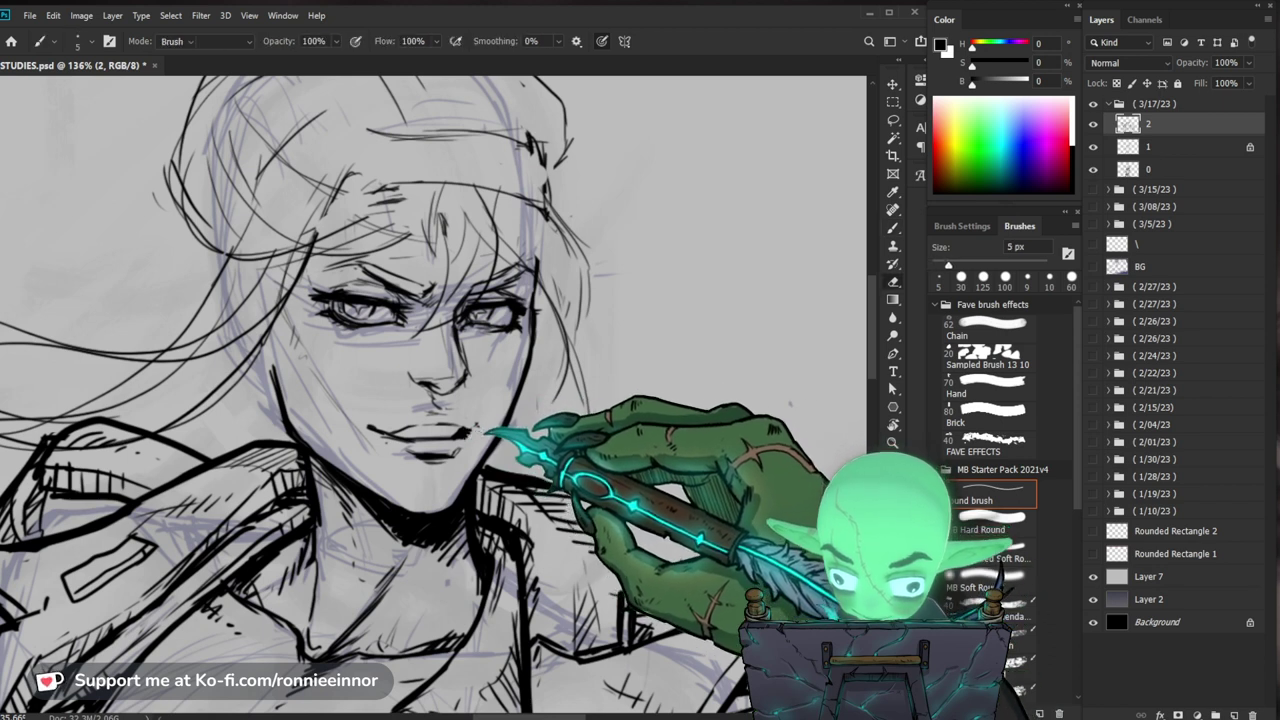
Step: Erase the mouth line and redraw it as a smirk with raised corners using the 5 px brush
key("e")
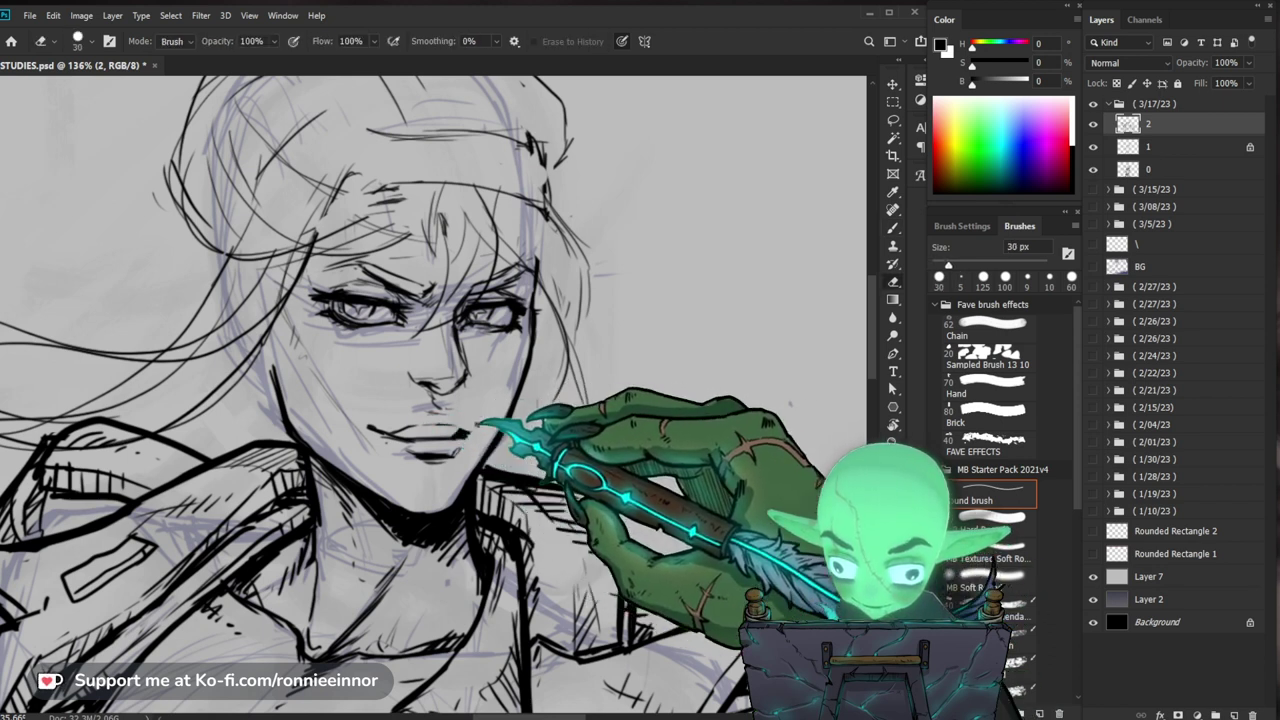
key("b")
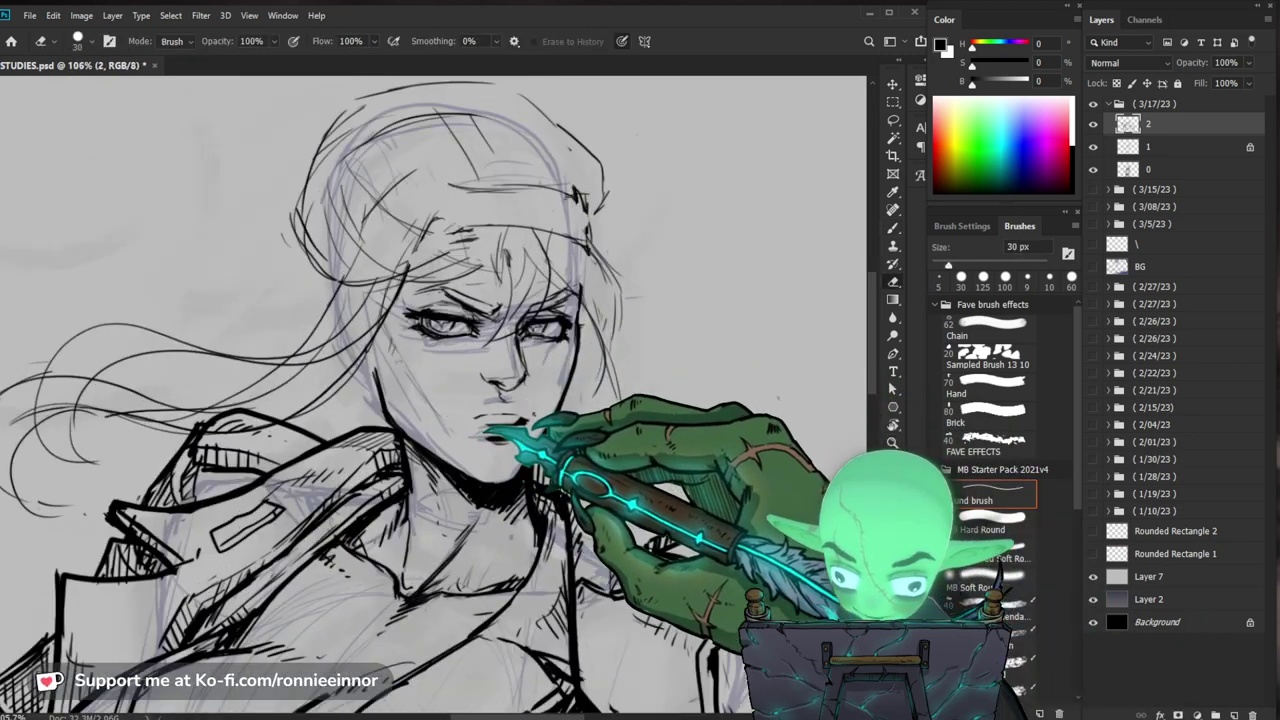
key("b")
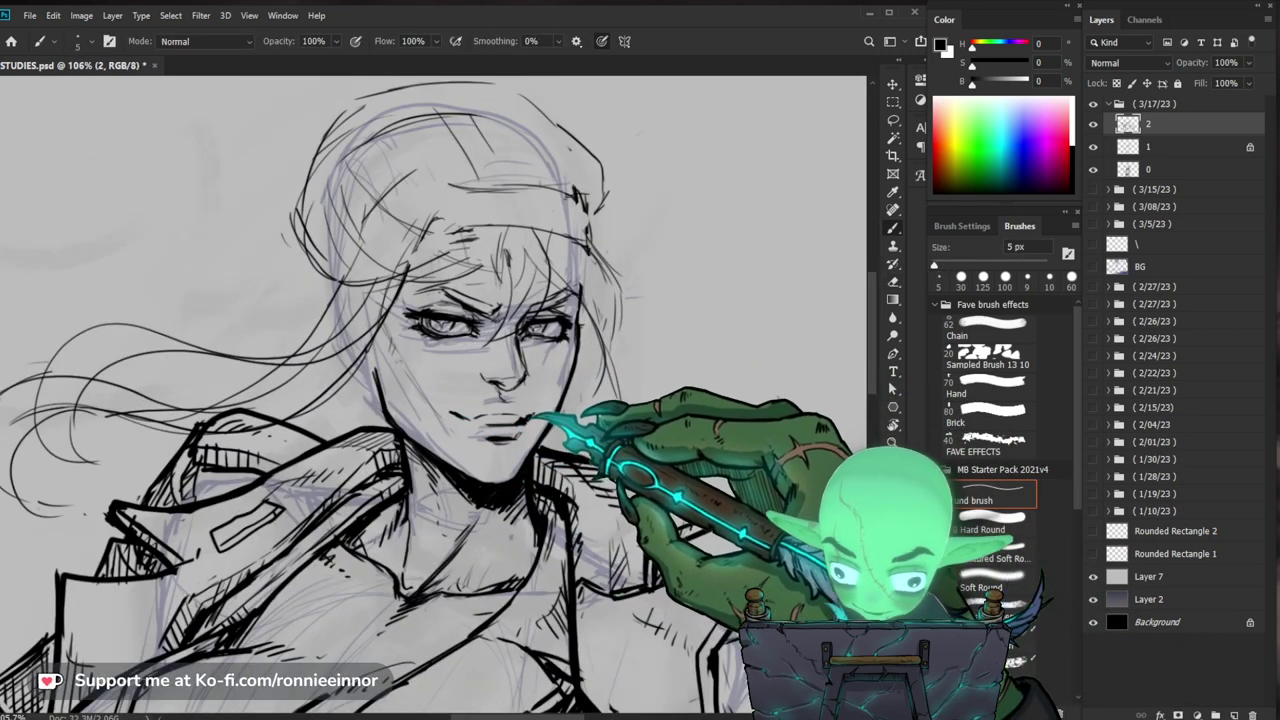
left_click_drag(558, 409, 503, 447)
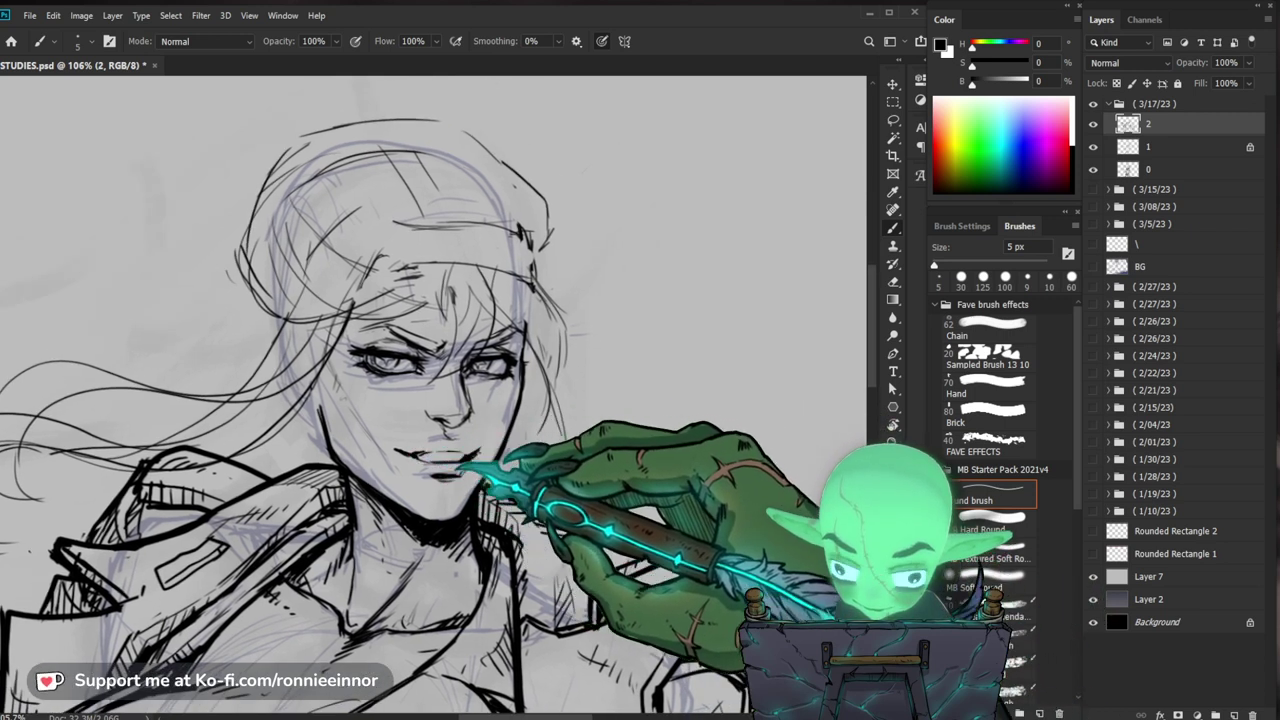
Step: Erase the smirking mouth line with the 30 px eraser, leaving the left corner mark and the lower lip stroke
key("z")
mouse_move(620, 455)
left_mouse_down()
mouse_move(558, 463)
mouse_move(617, 446)
left_mouse_up()
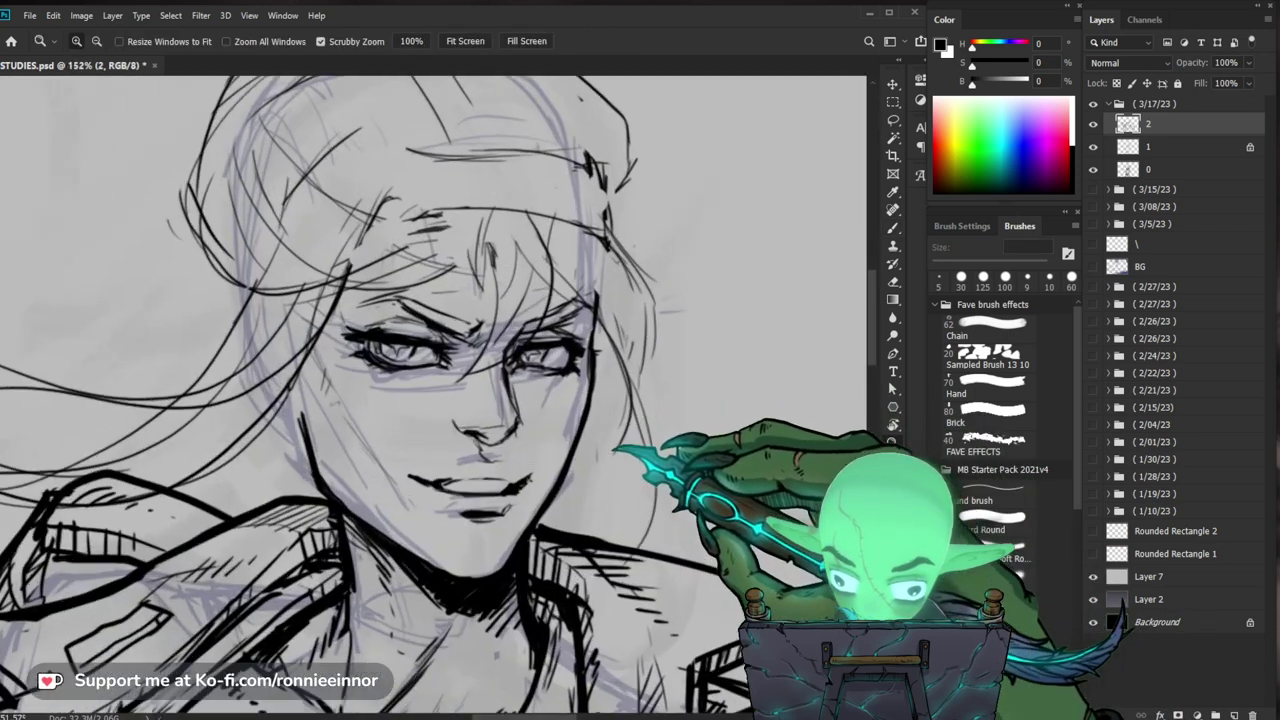
key("e")
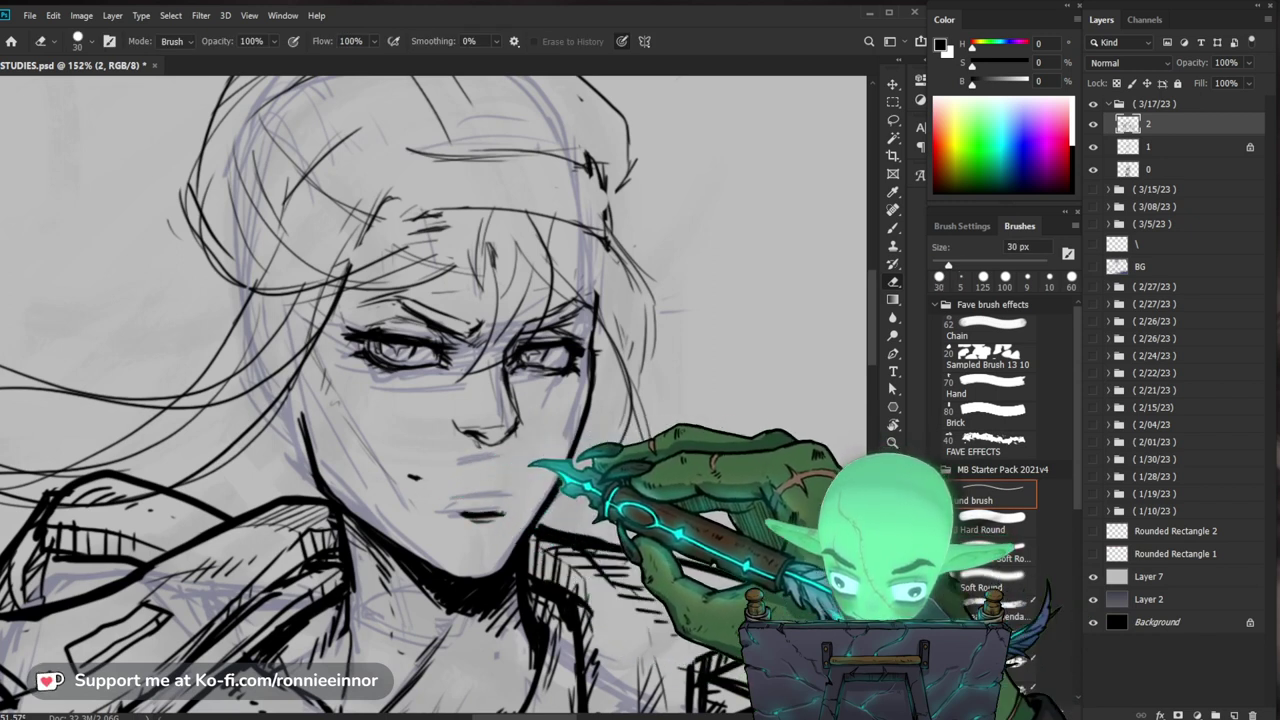
left_click_drag(534, 463, 462, 463)
Step: Reduce the eraser to 8 px and refine the chin edge and the dark shadow beneath it with eraser and brush
key("b")
key("e")
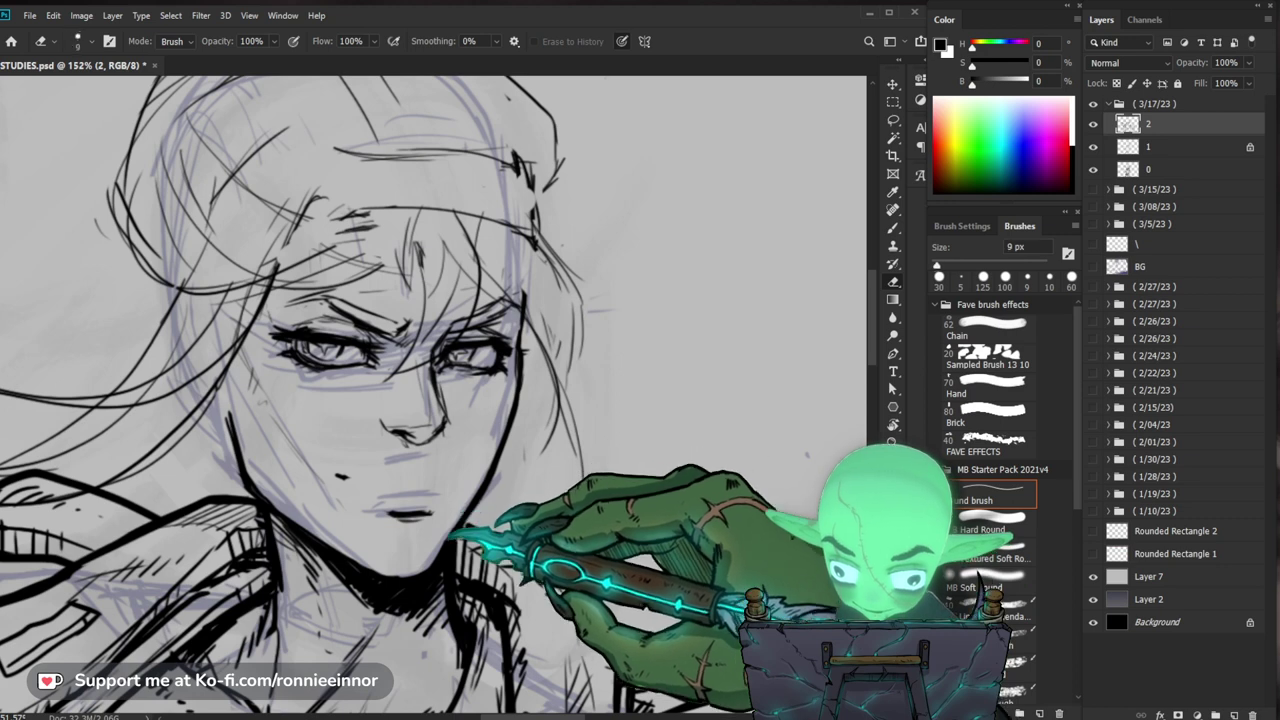
key("bracketleft")
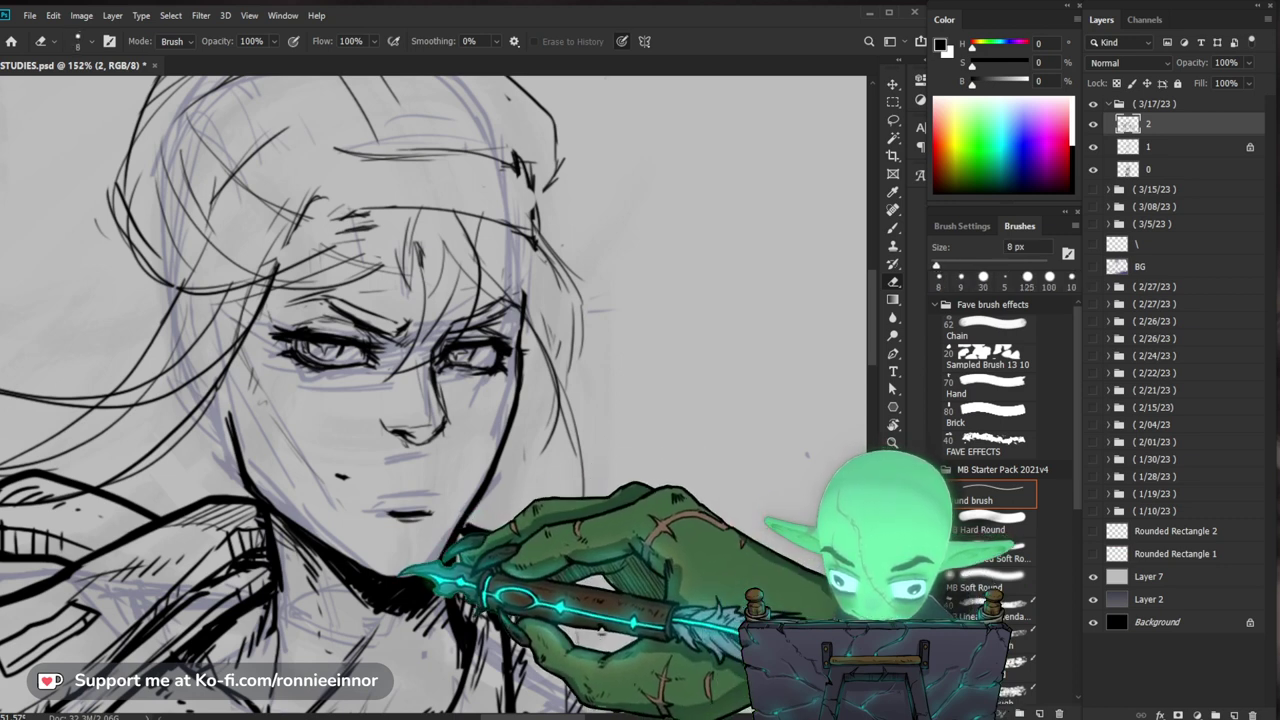
key("b")
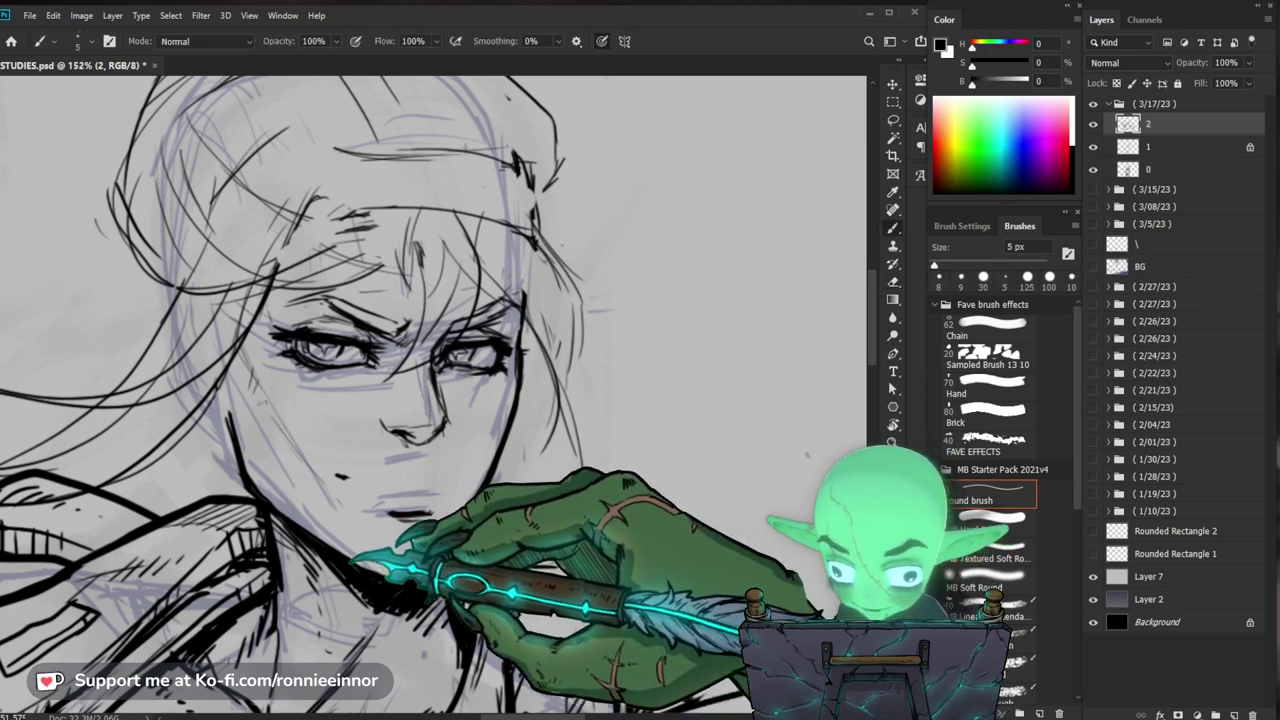
key("z")
left_click_drag(524, 541, 512, 564)
key("e")
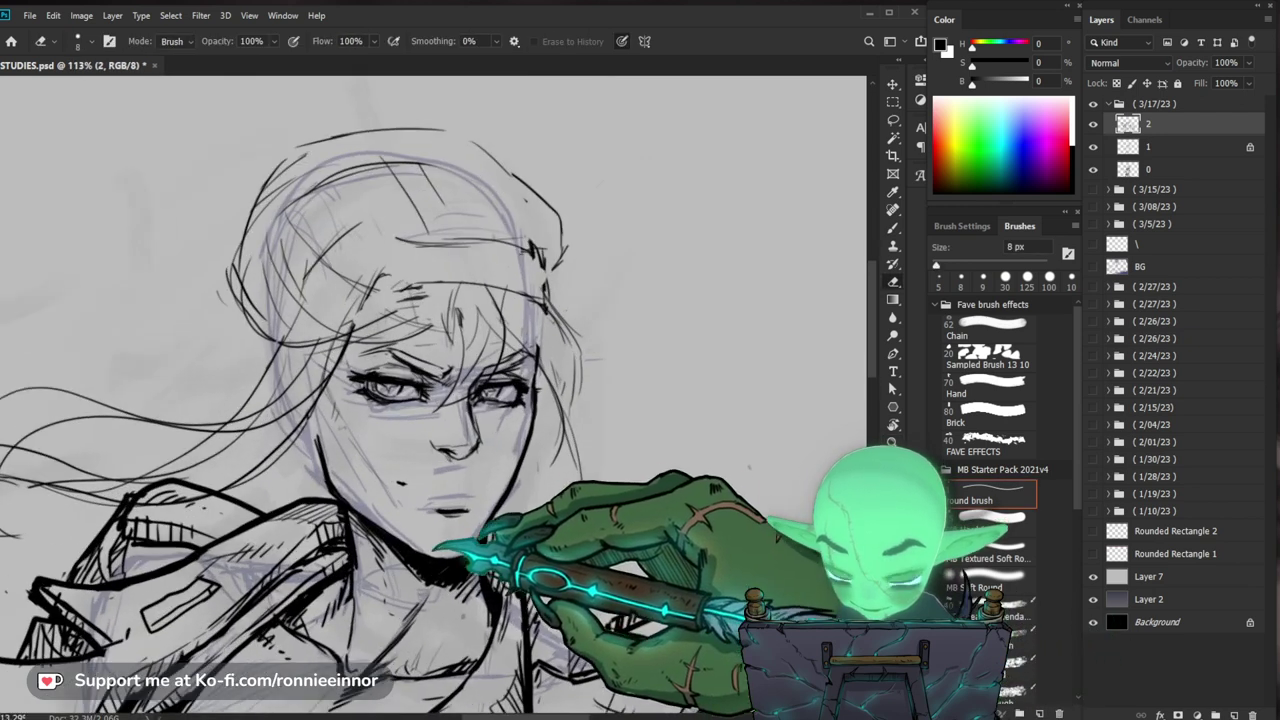
key("b")
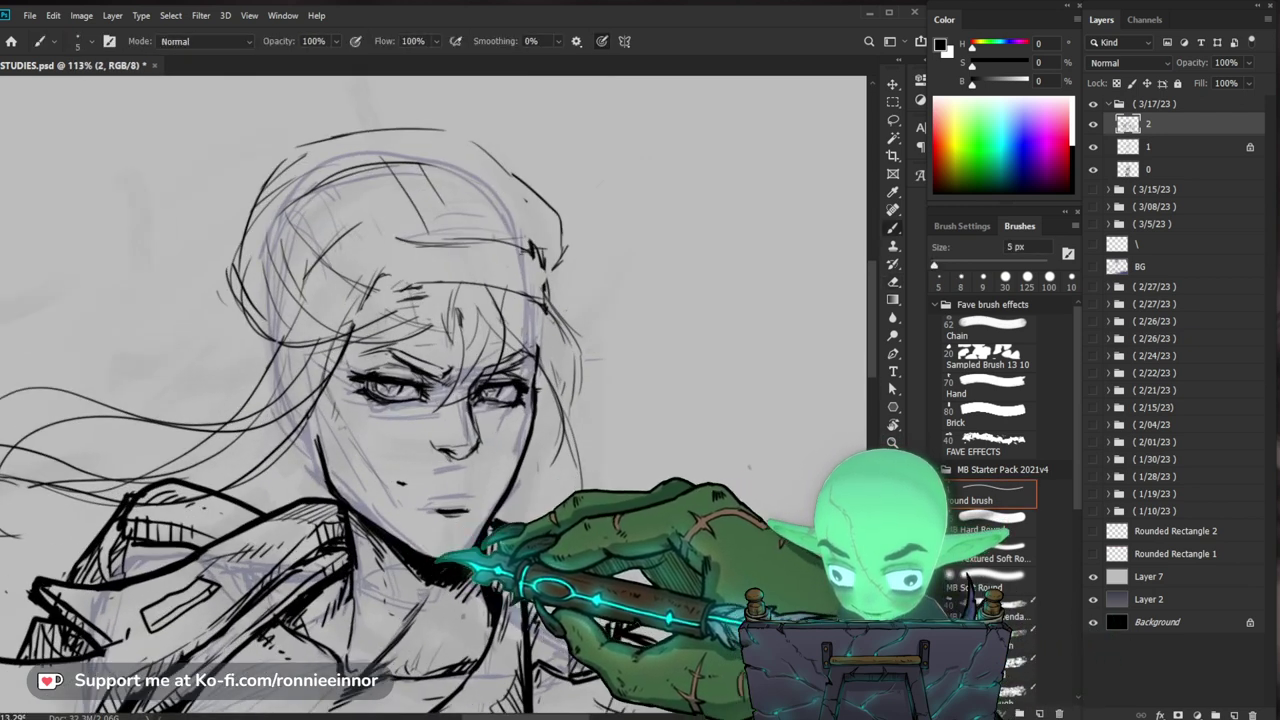
Step: Redraw the mouth as a closed-lip smirk with the 5 px brush, extending the lip line from the existing corner mark
key("z")
left_click_drag(468, 562, 440, 578)
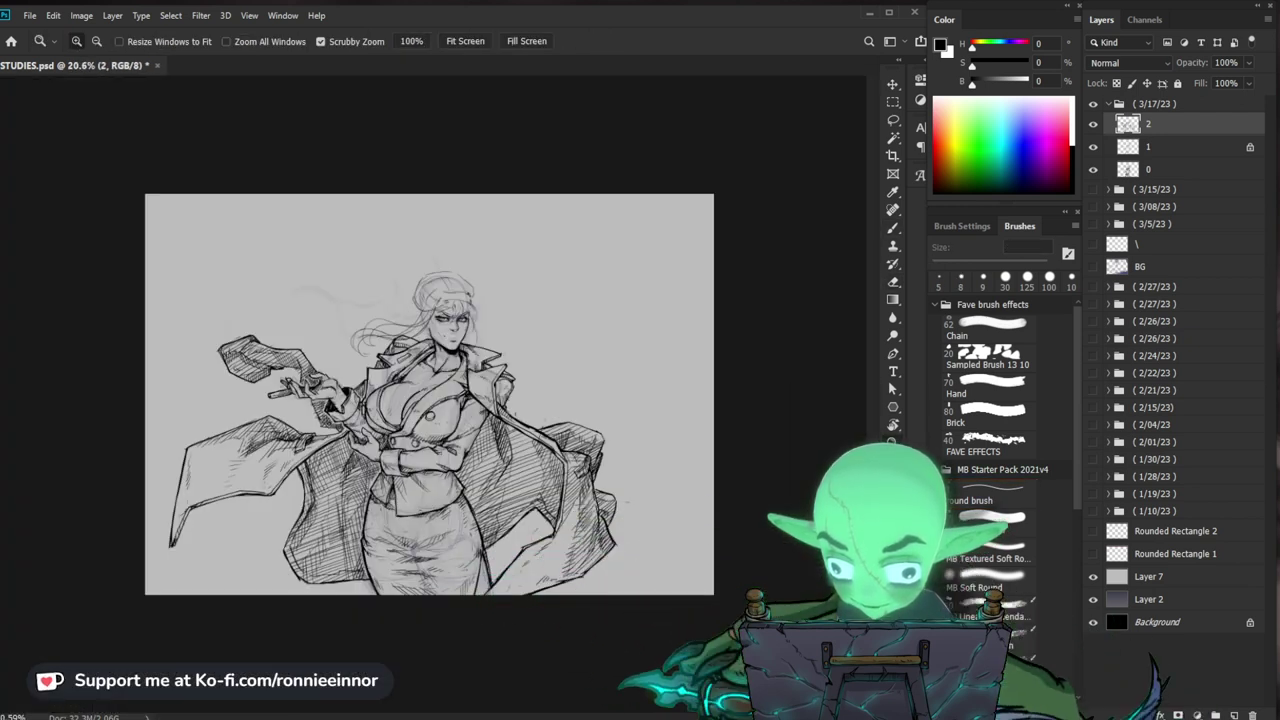
left_click_drag(486, 342, 564, 338)
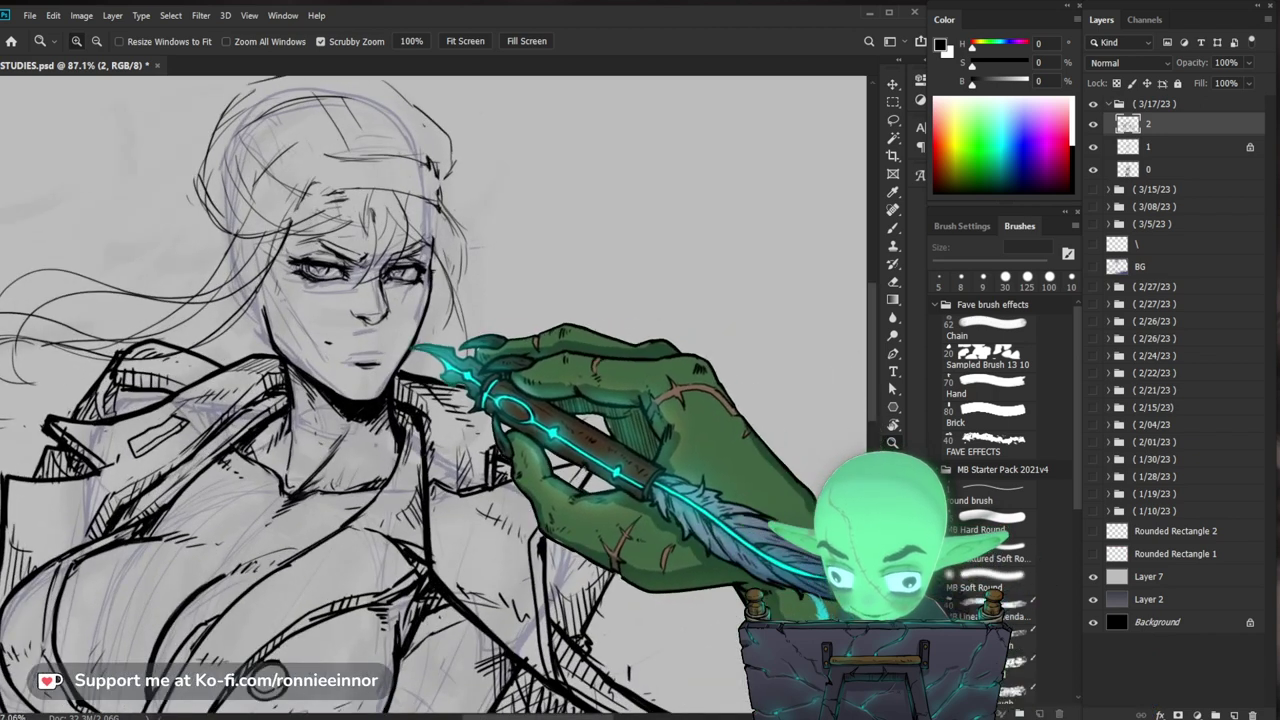
left_click_drag(418, 349, 438, 350)
key("e")
key("b")
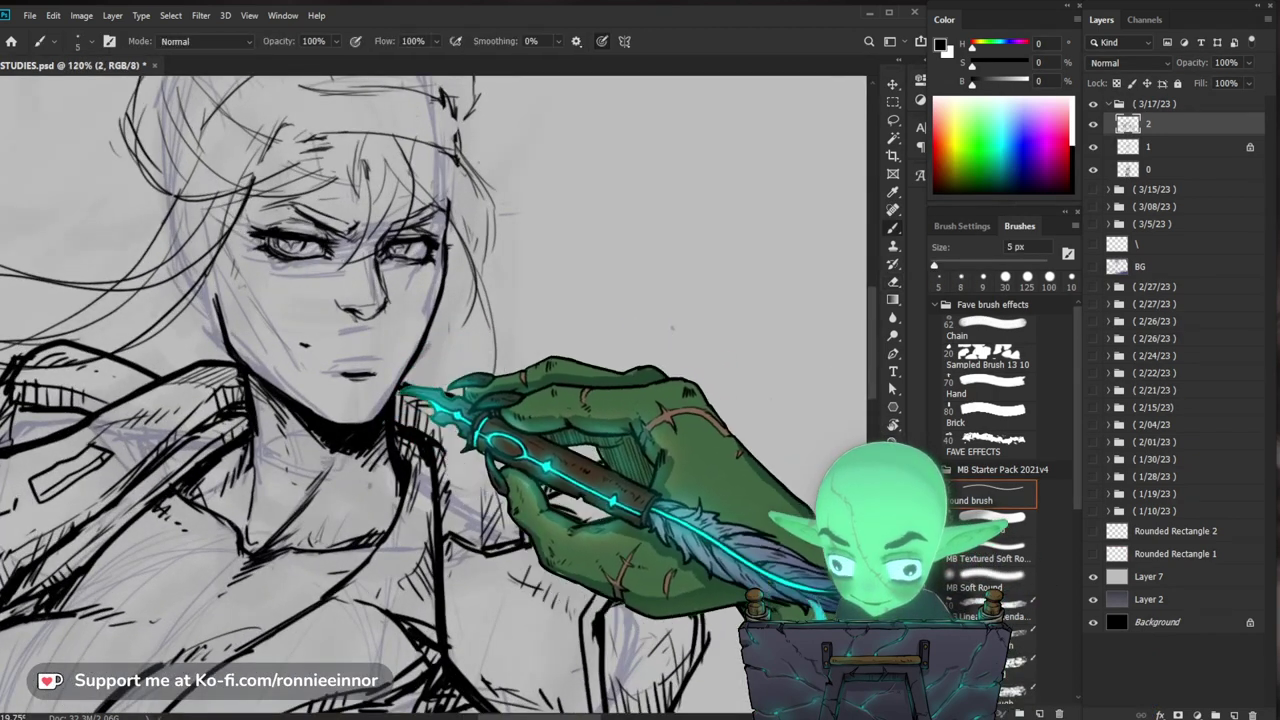
scroll(430, 395, "up", 3)
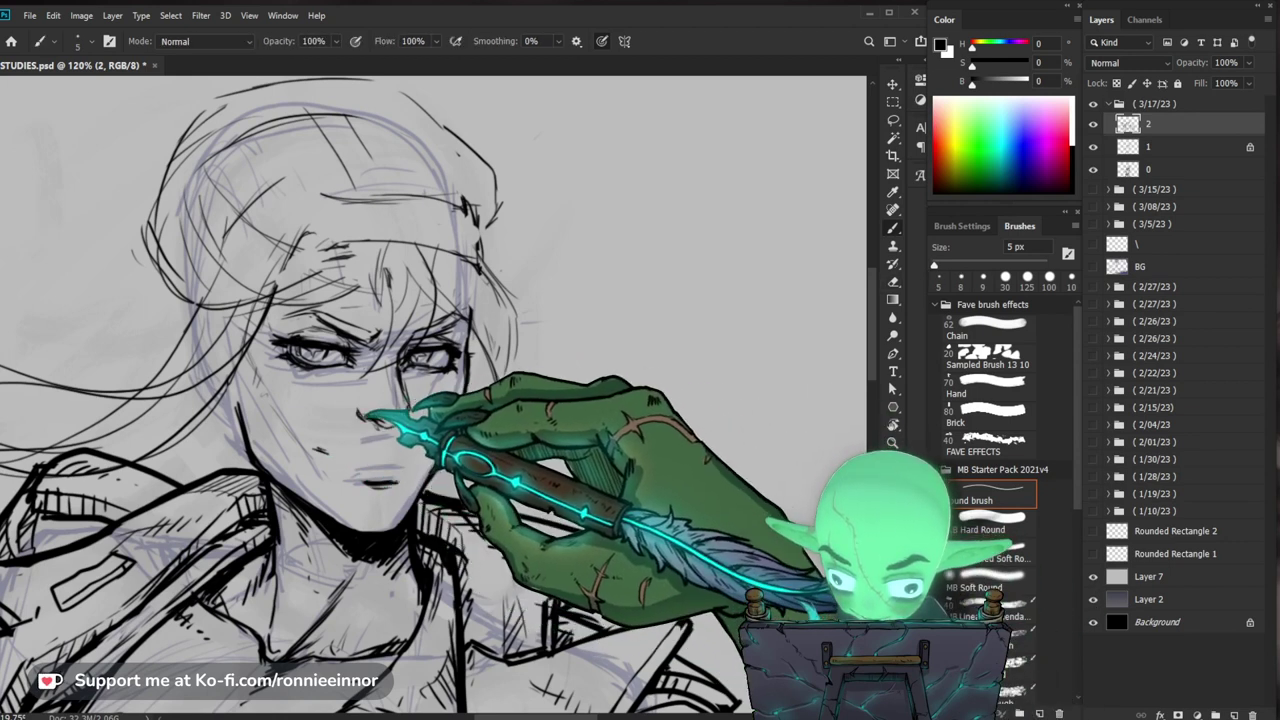
left_click_drag(422, 496, 411, 520)
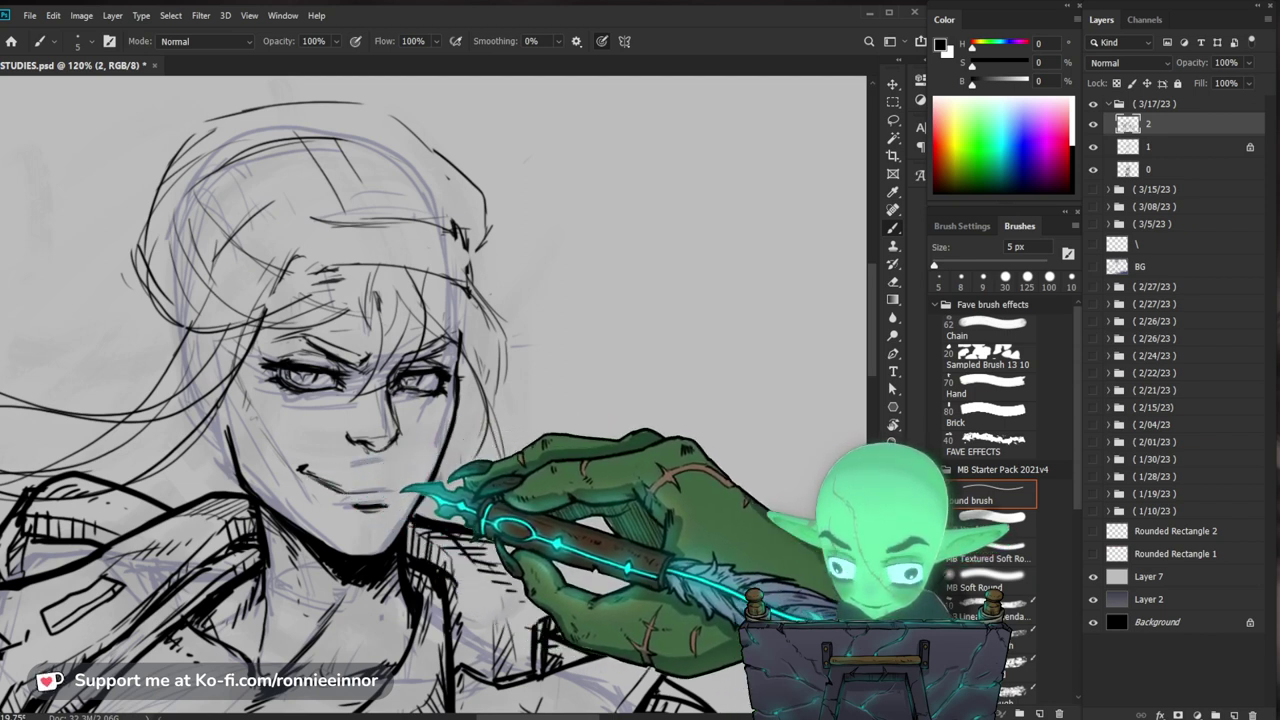
key("e")
key("b")
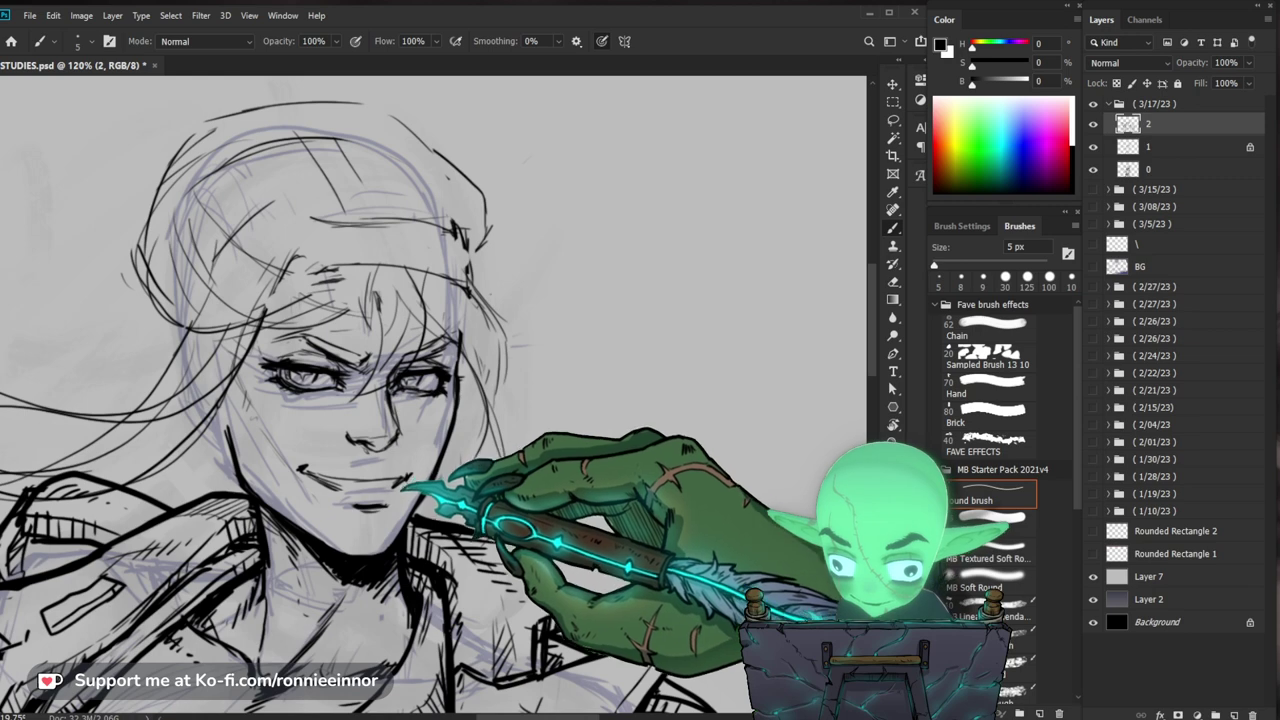
key("ctrl+space")
left_click_drag(440, 498, 360, 488)
left_click_drag(430, 470, 540, 430)
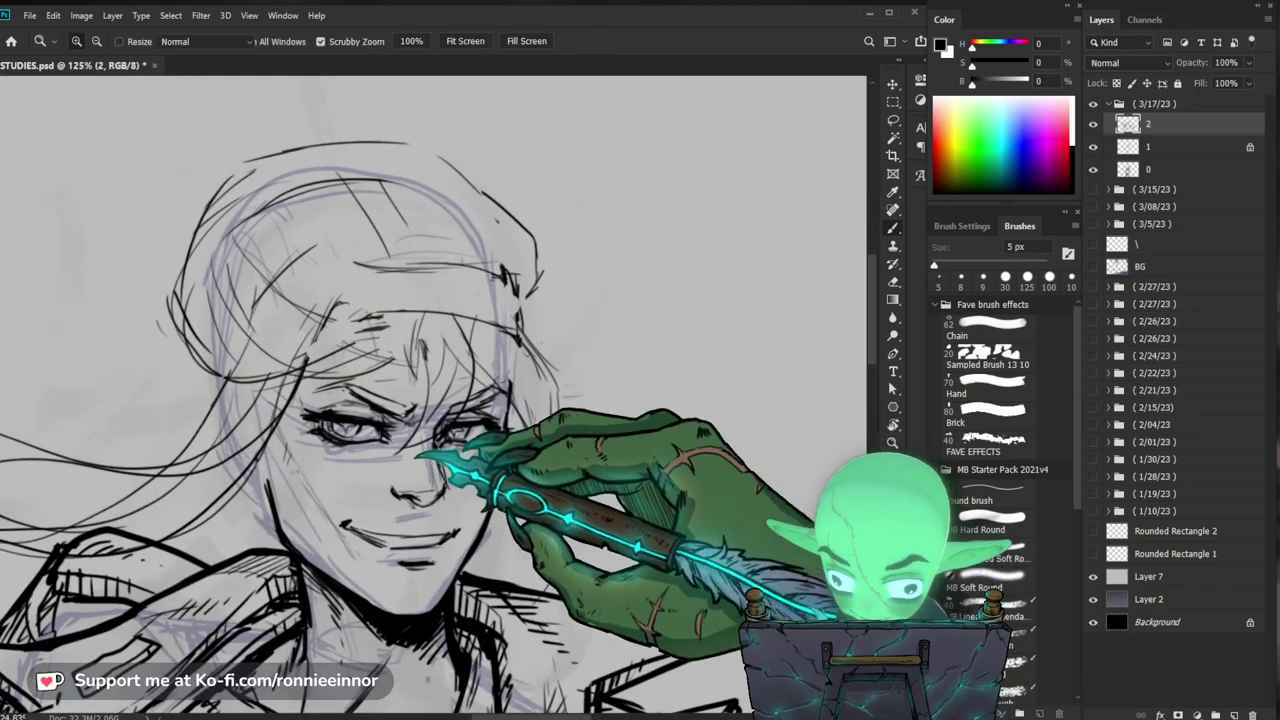
Step: Enlarge the eraser to 70 px and erase the whole mouth and the inked underside of the nose
key("ctrl+space")
left_click_drag(455, 440, 388, 460)
left_click_drag(800, 560, 680, 428)
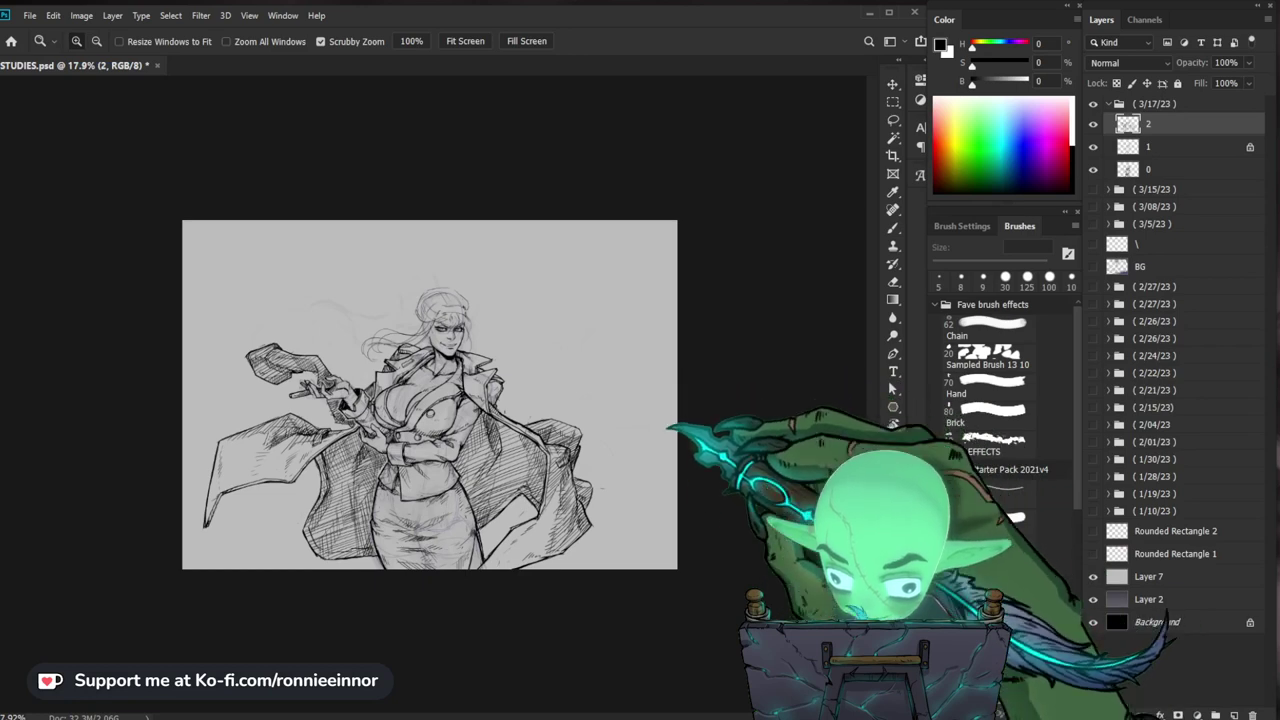
left_click_drag(462, 305, 543, 313)
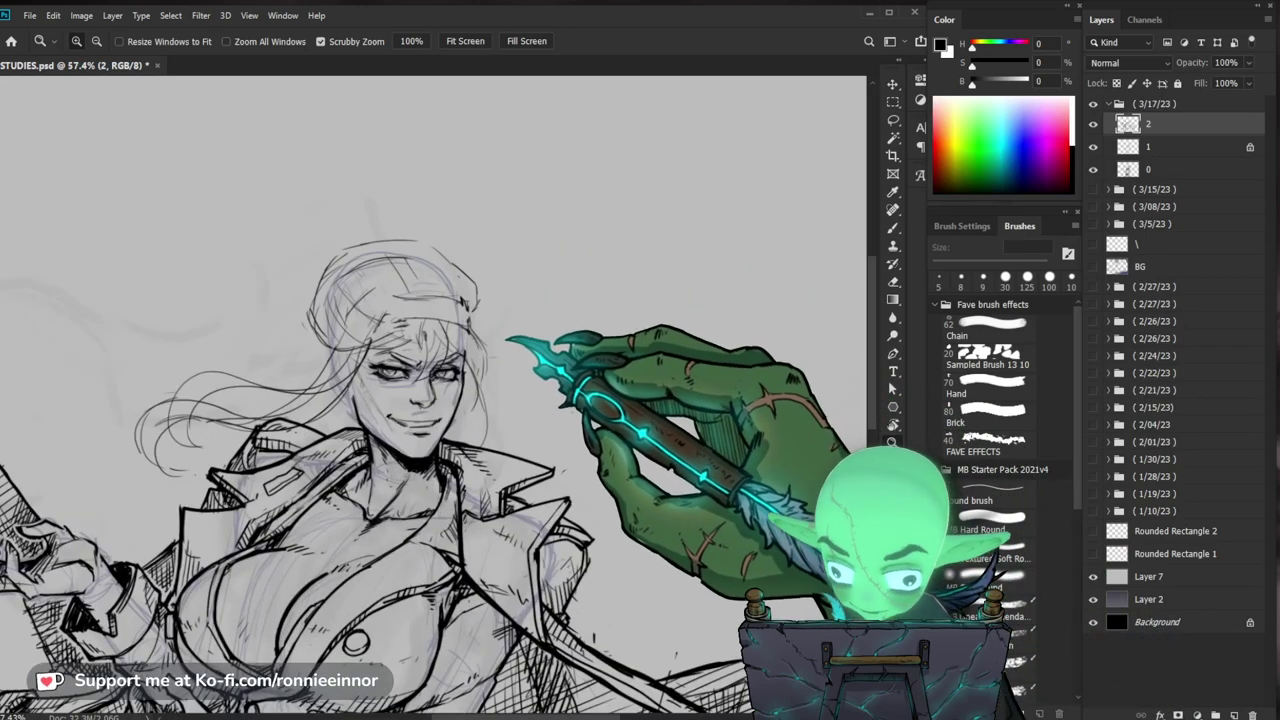
left_click_drag(432, 373, 471, 376)
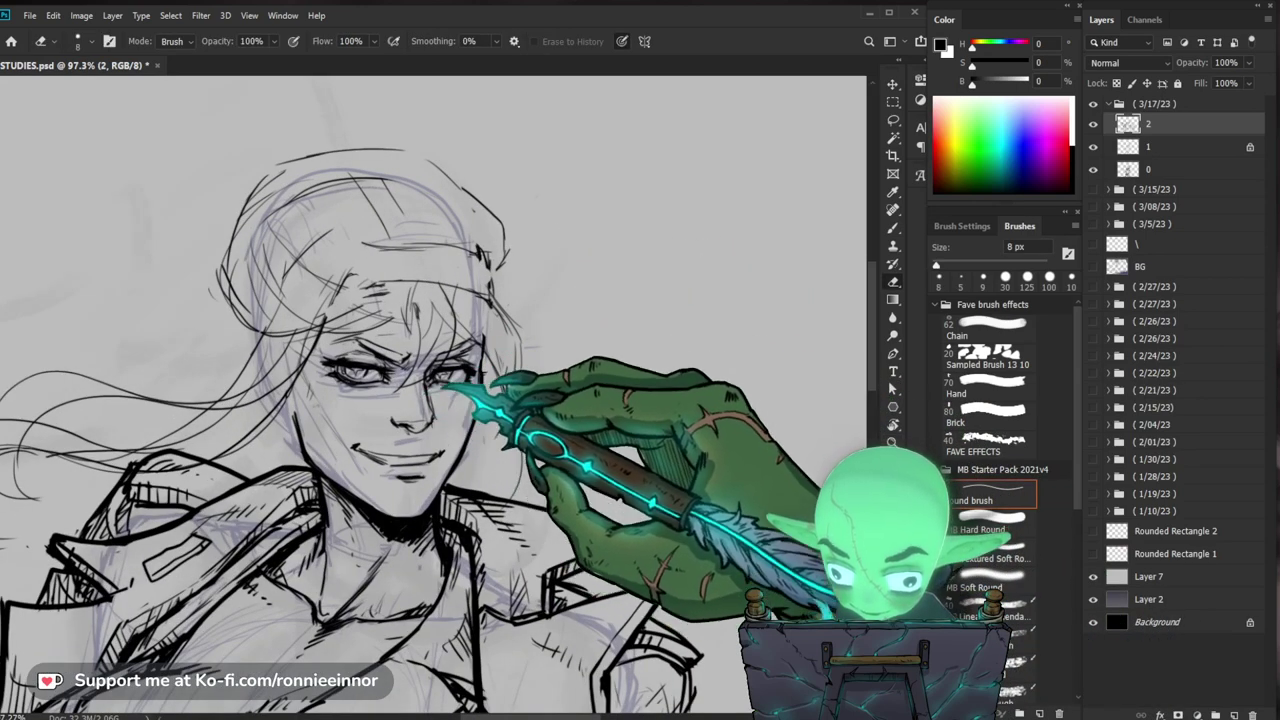
key("bracketright")
key("bracketright")
key("bracketright")
key("bracketright")
key("bracketright")
key("bracketright")
key("bracketright")
key("bracketright")
key("bracketright")
key("bracketright")
key("bracketright")
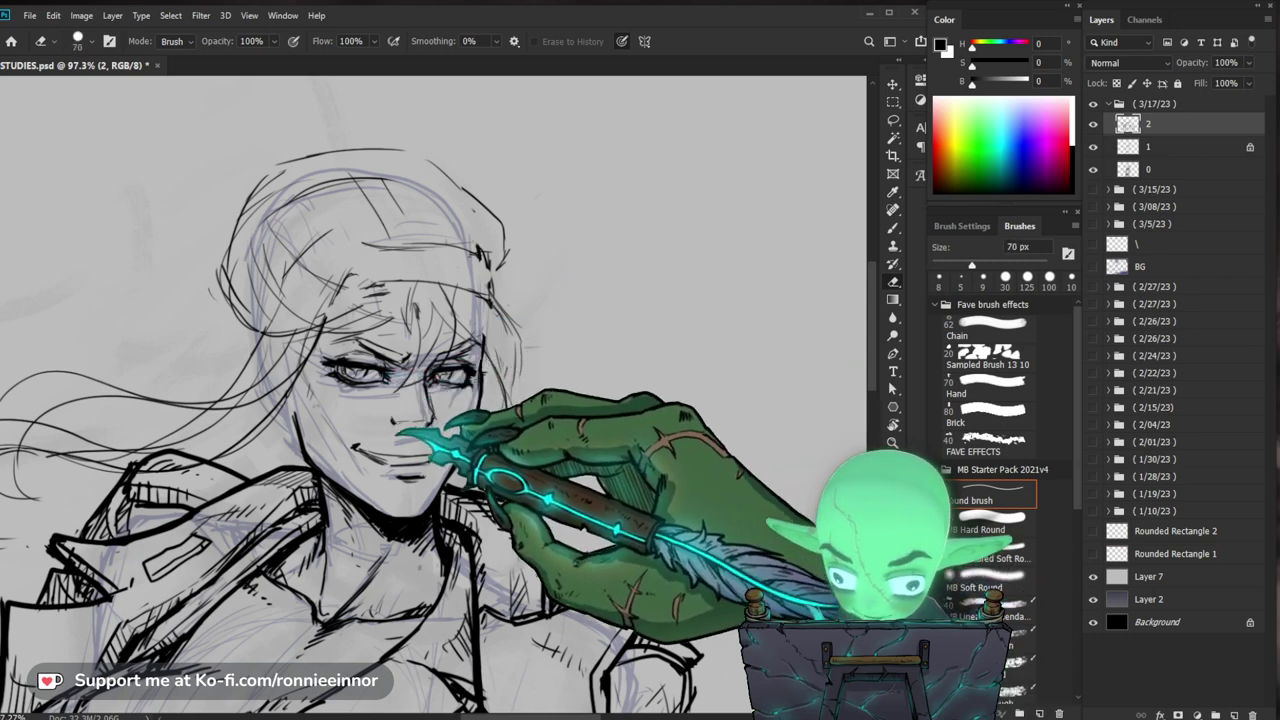
left_click_drag(422, 478, 448, 431)
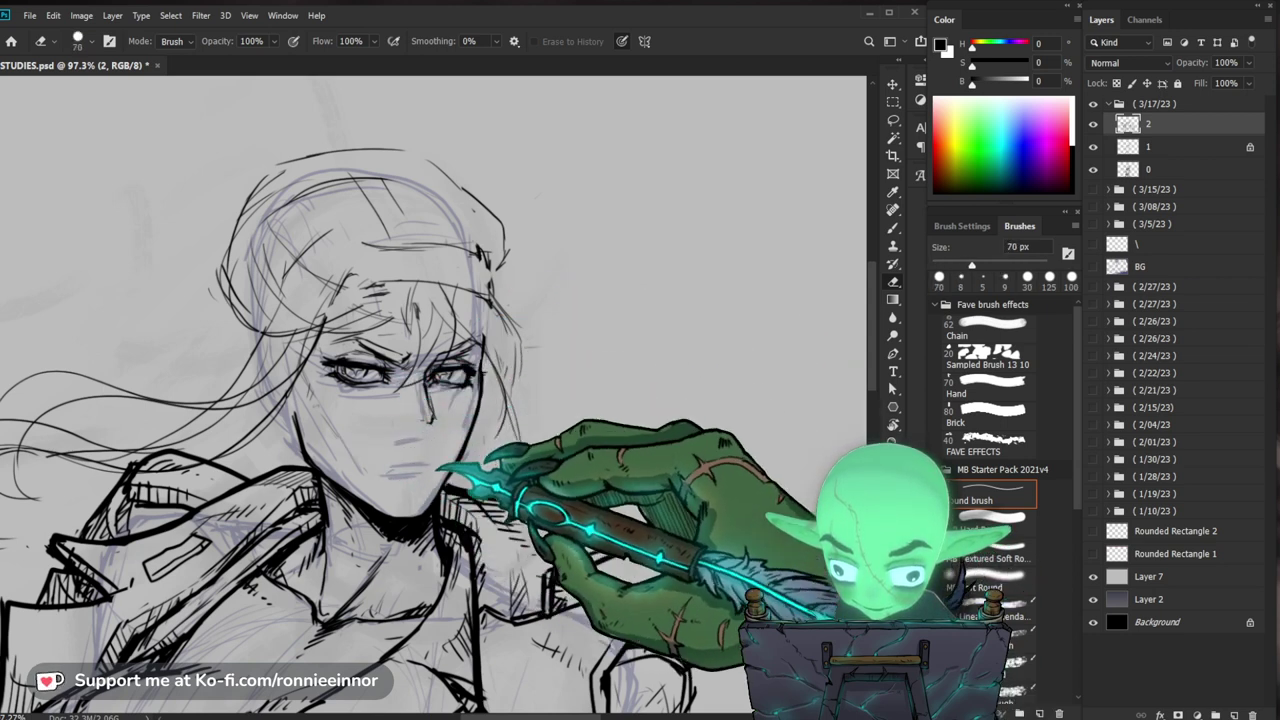
Step: Redraw the nose tip and nostril with the 5 px brush and touch up the brow lines between the eyes
key("b")
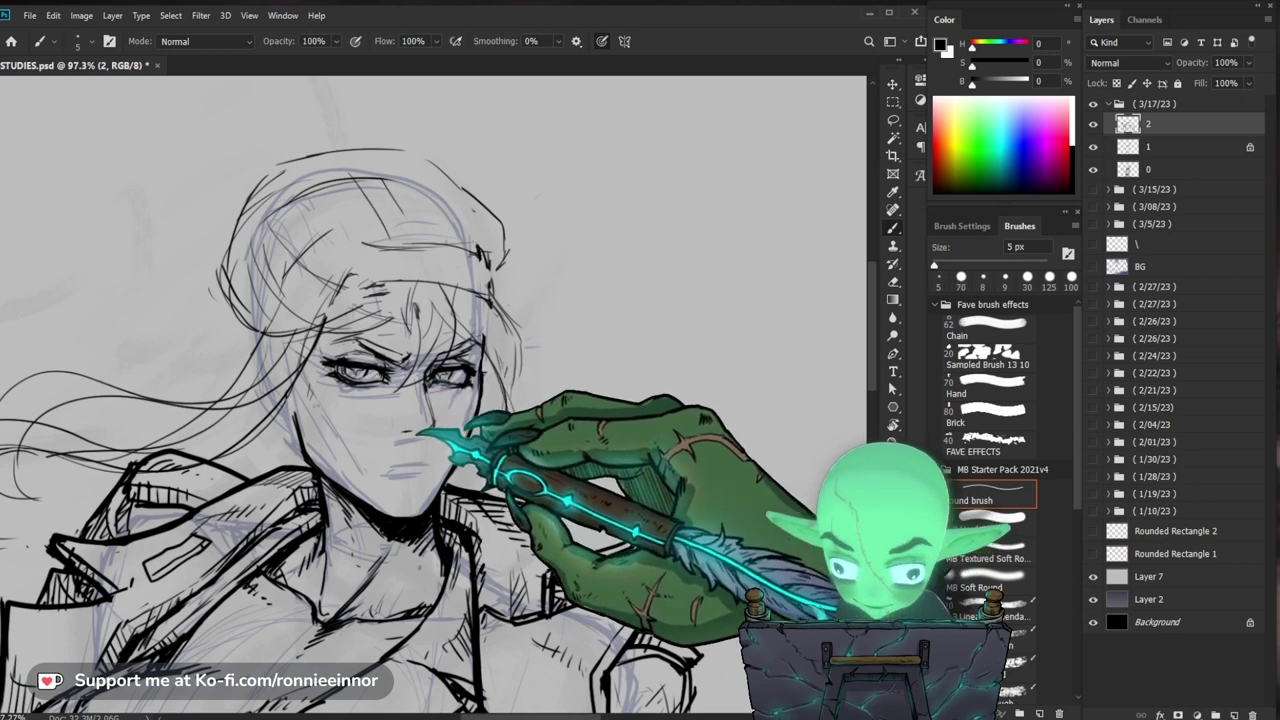
left_click_drag(566, 460, 524, 452)
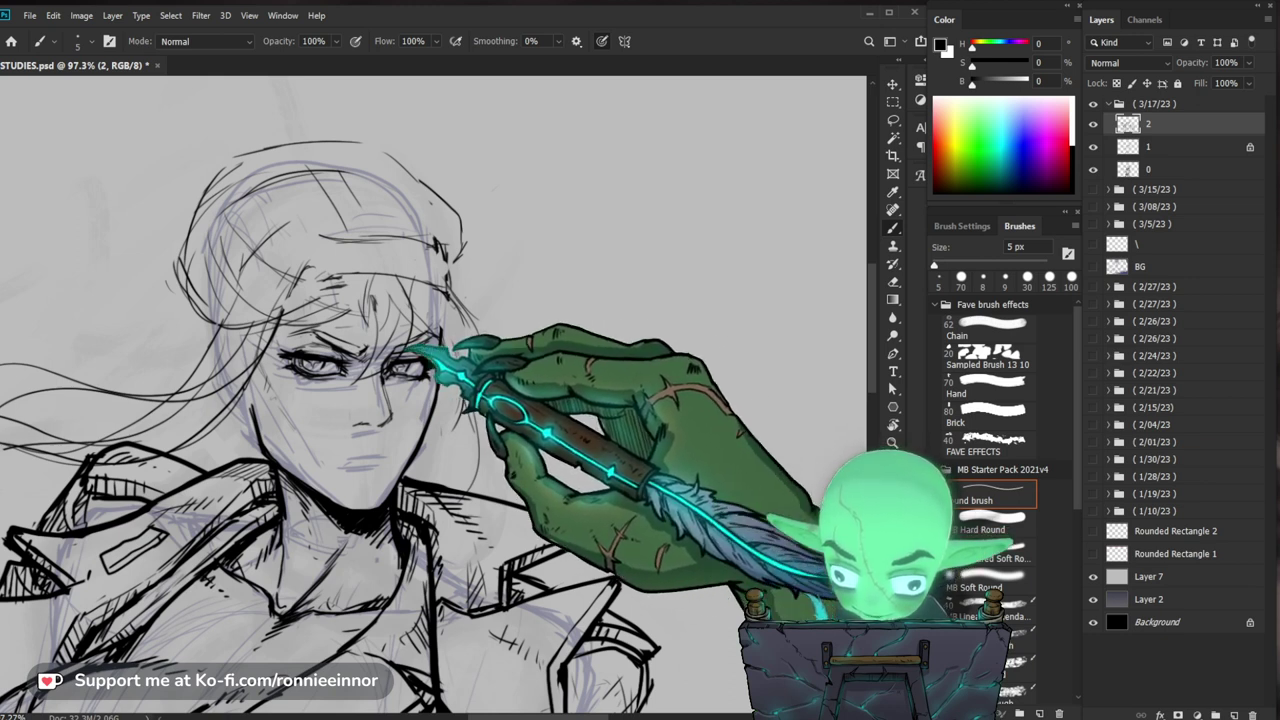
key("e")
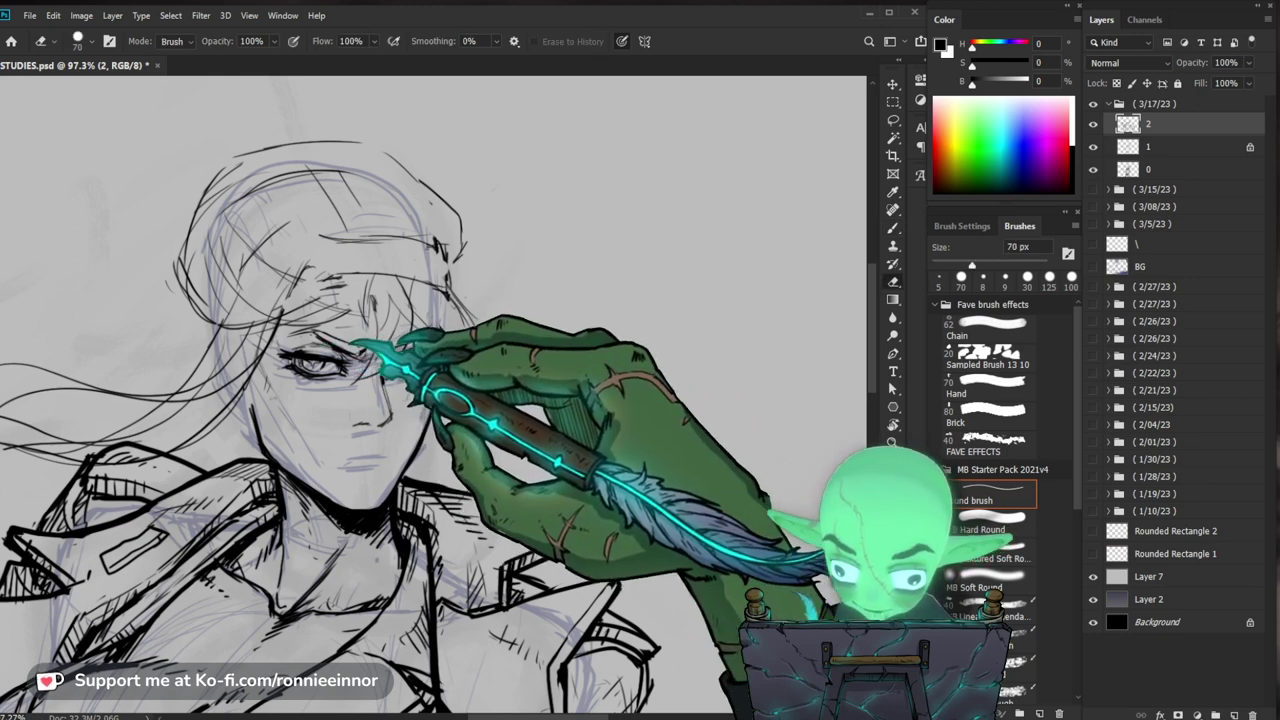
key("b")
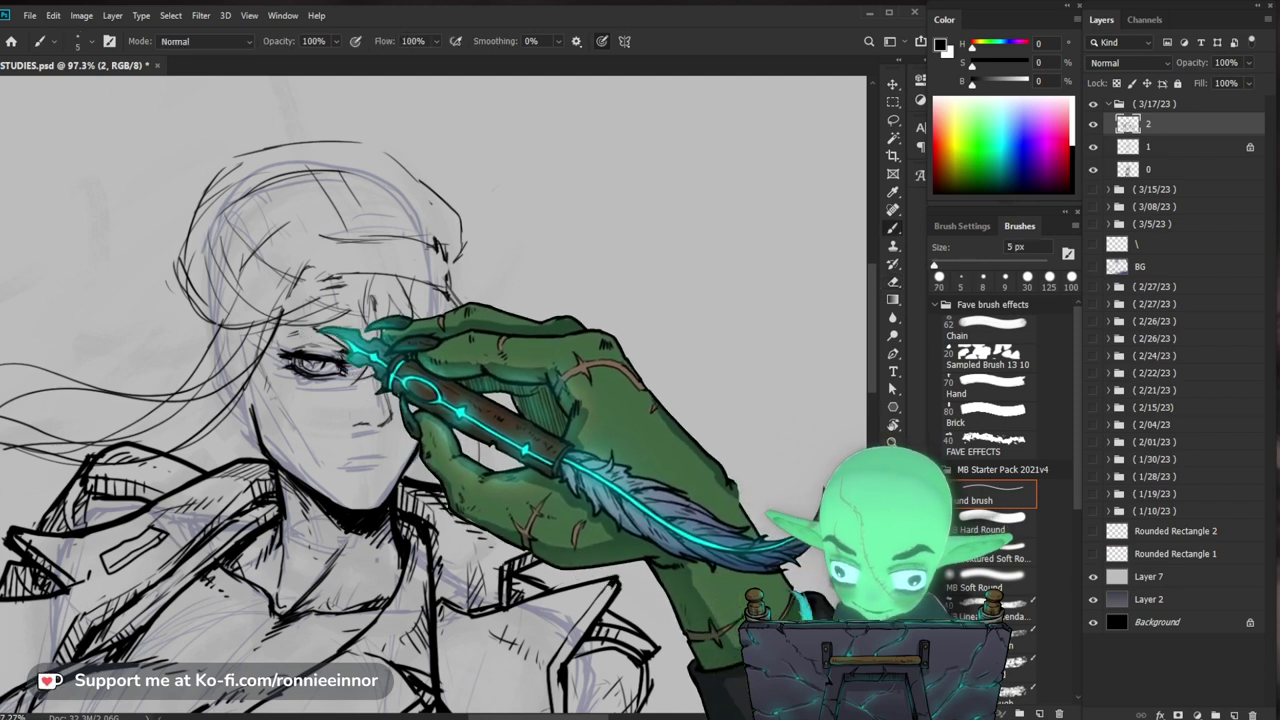
key("e")
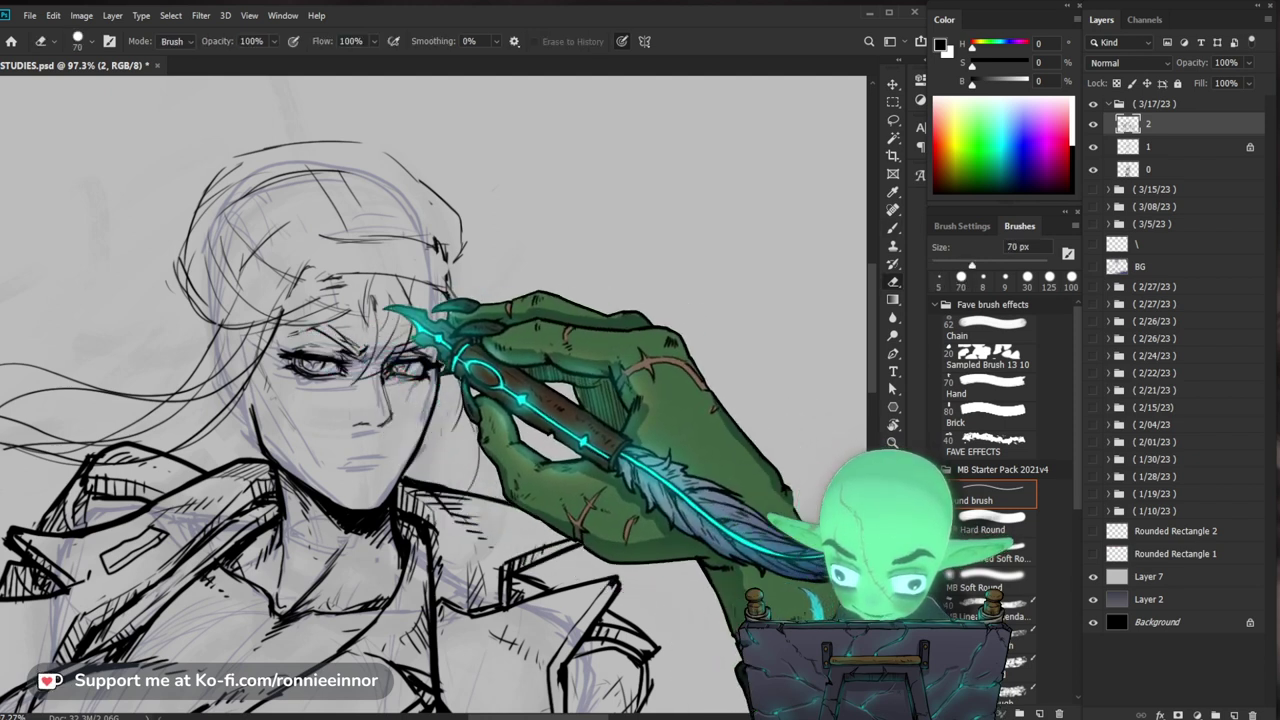
key("b")
Step: Refine the irises, lids and lash corners of both eyes with the 7 px eraser and 5 px brush
key("z")
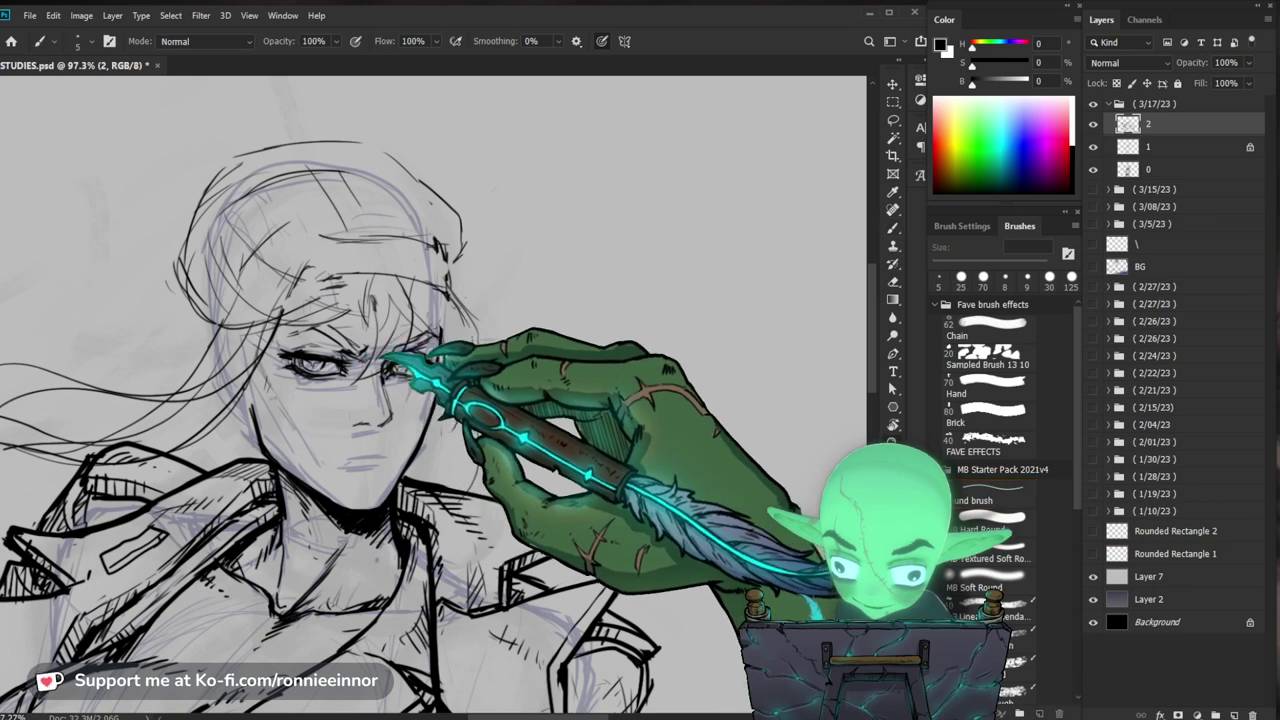
left_click_drag(380, 359, 563, 301)
key("e")
key("e")
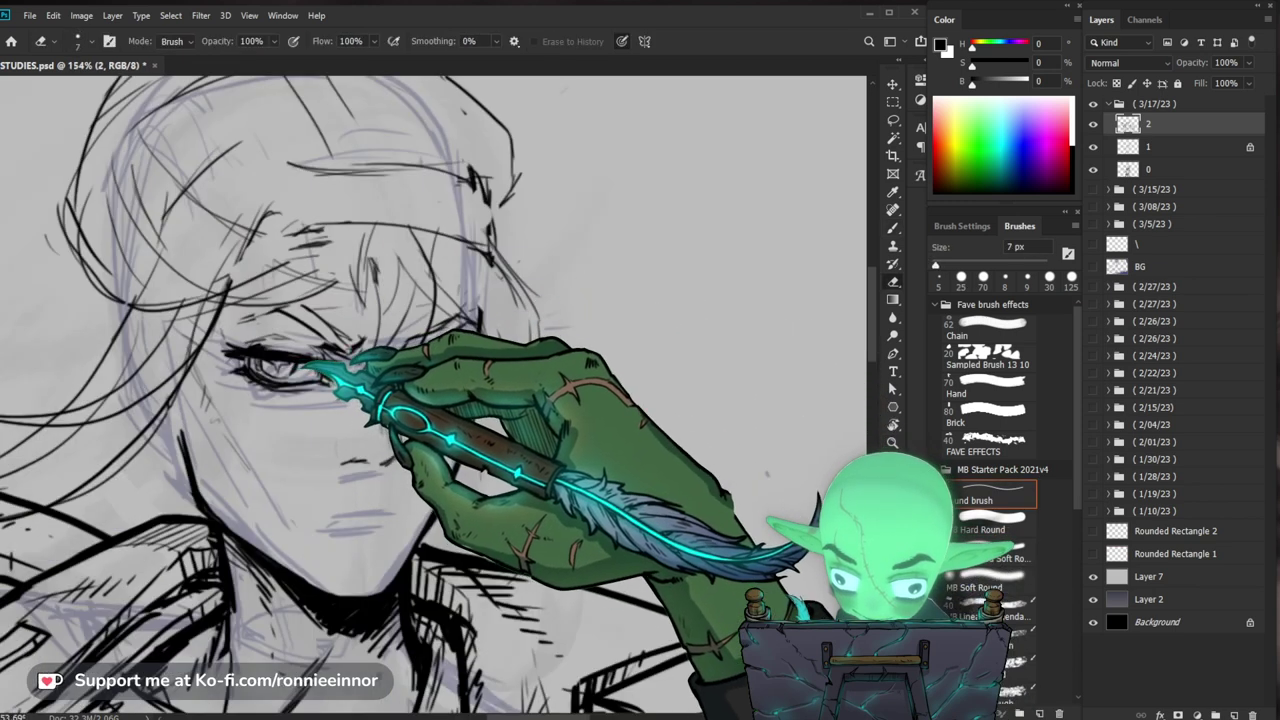
key("b")
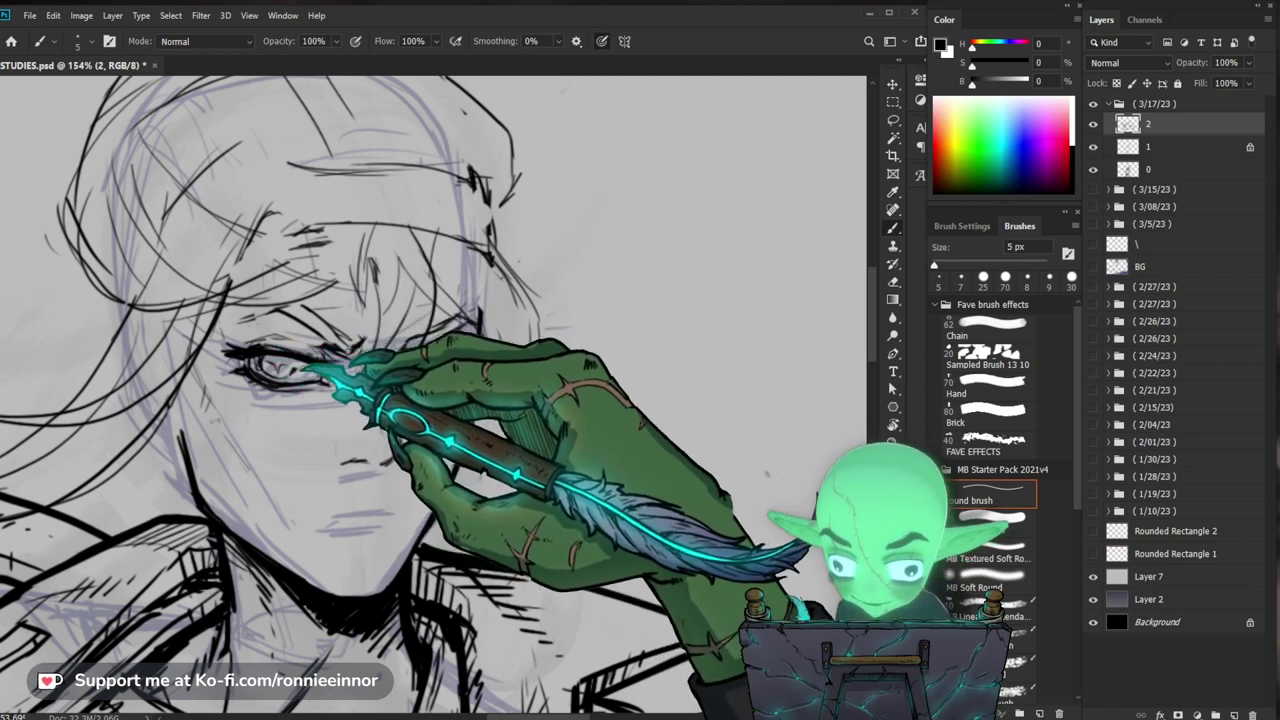
left_click_drag(582, 412, 565, 383)
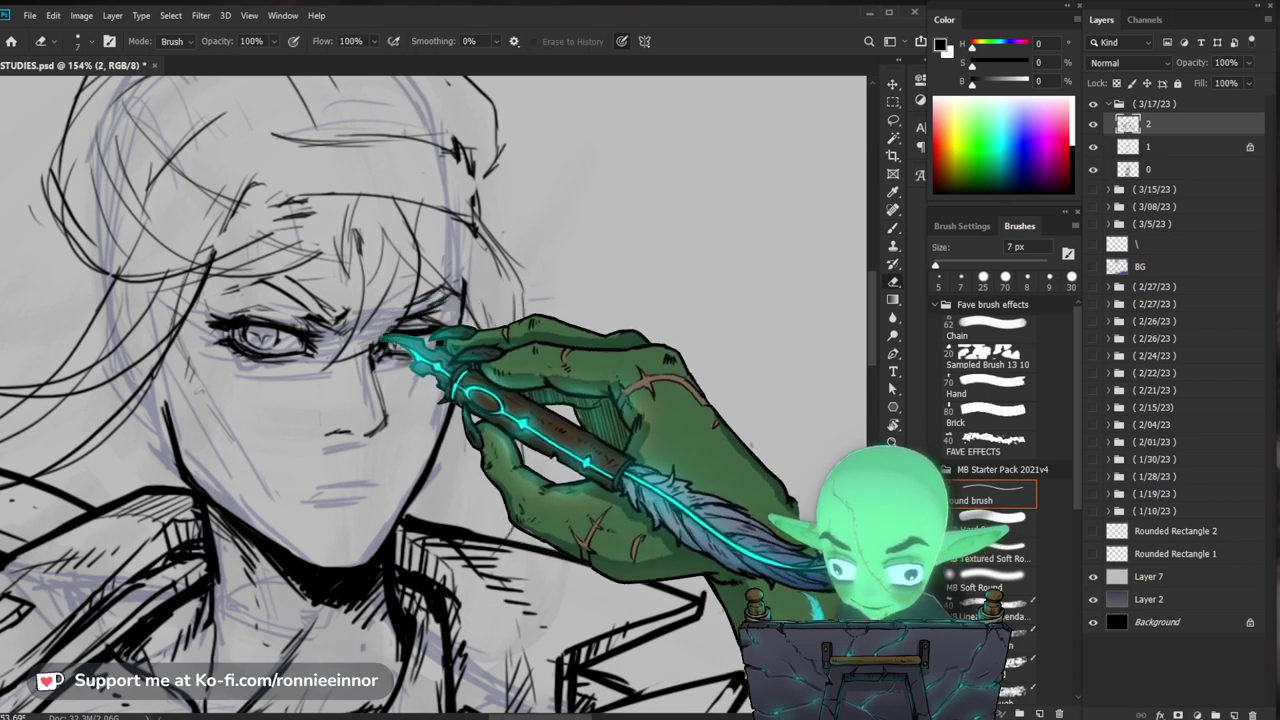
key("e")
key("b")
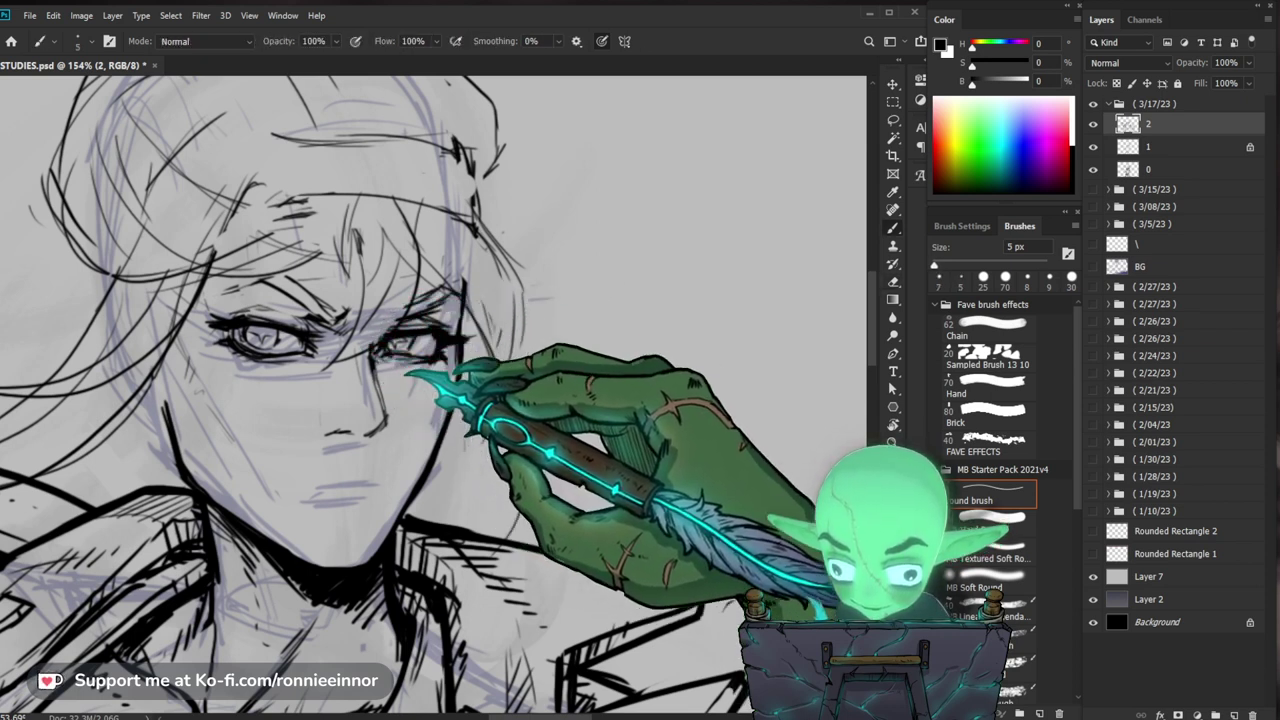
key("z")
left_click_drag(645, 400, 605, 412)
key("b")
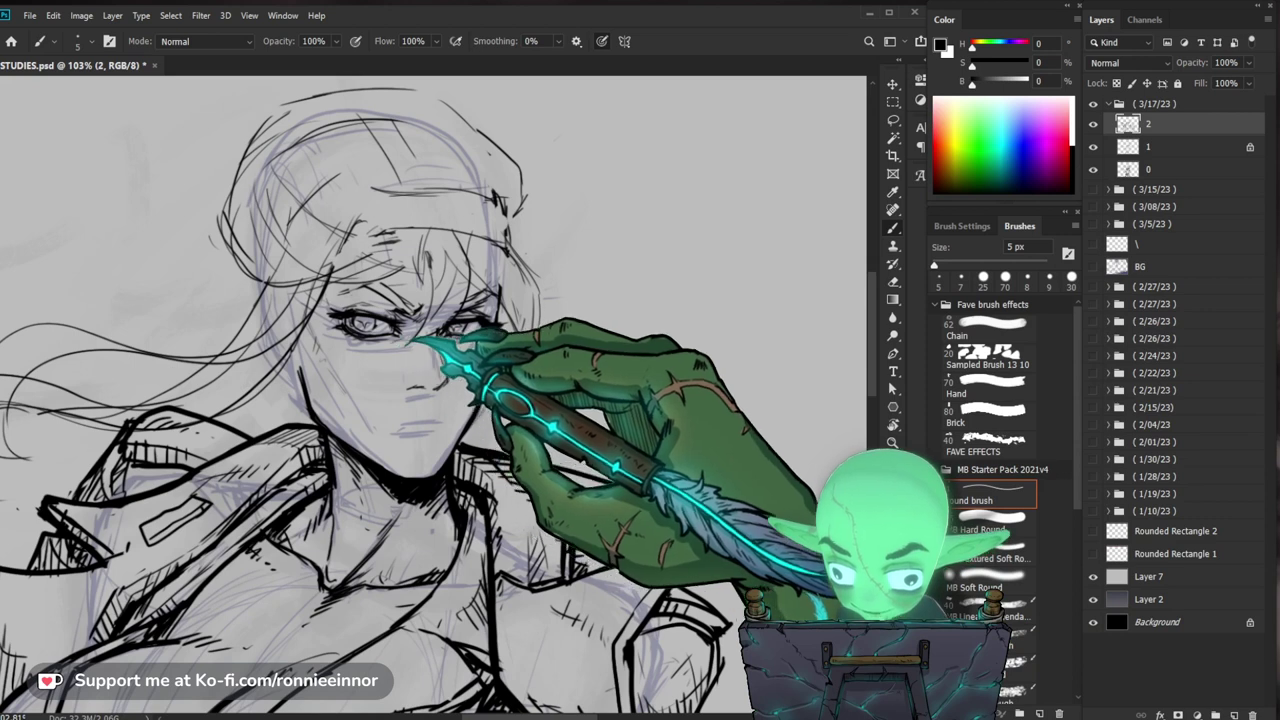
Step: Touch up the linework around the inner eye corners and nose bridge, alternating the 5 px brush and 7 px eraser
key("z")
scroll(476, 305, "down", 4)
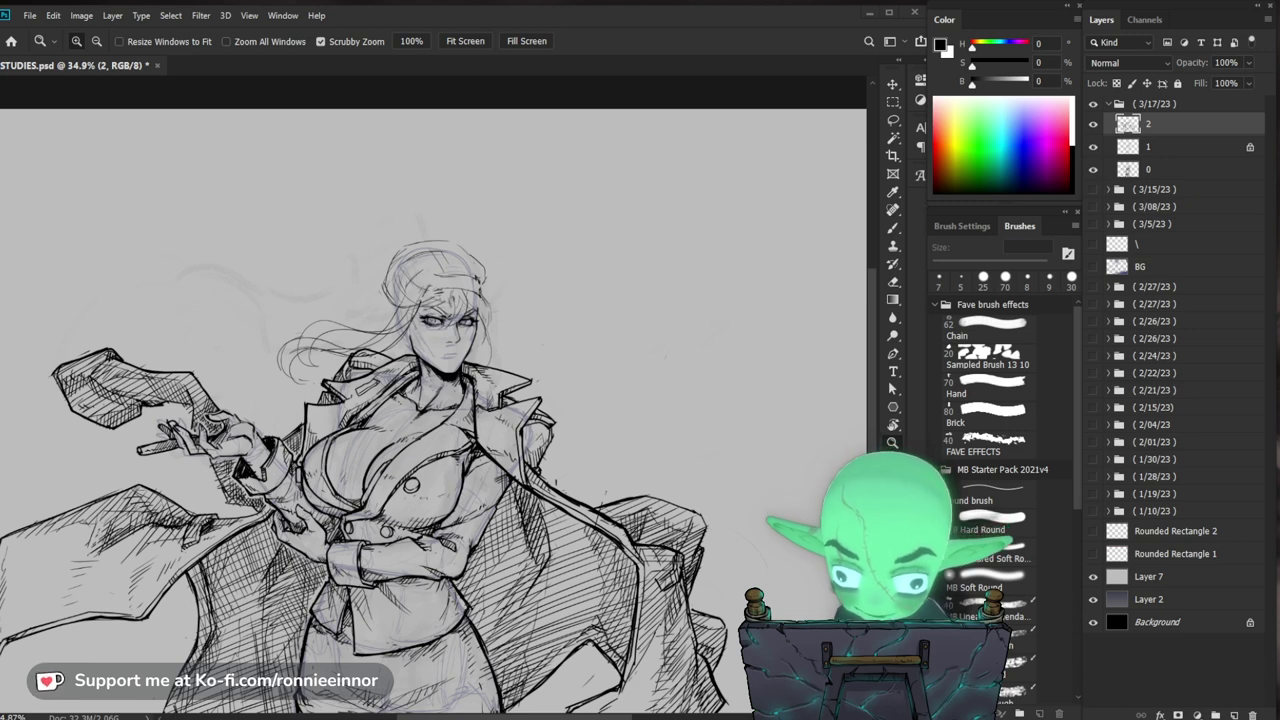
left_click_drag(468, 352, 543, 336)
key("b")
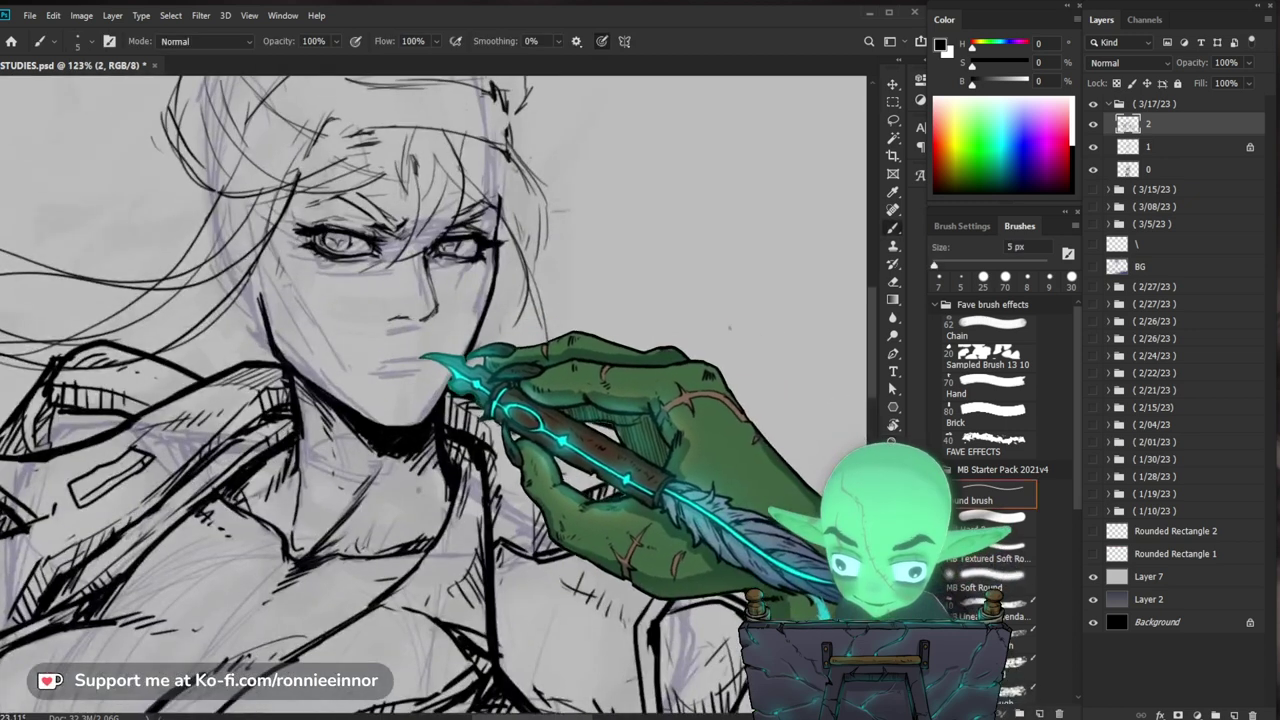
key("e")
key("b")
mouse_move(436, 318)
left_mouse_down()
mouse_move(391, 380)
mouse_move(445, 400)
left_mouse_up()
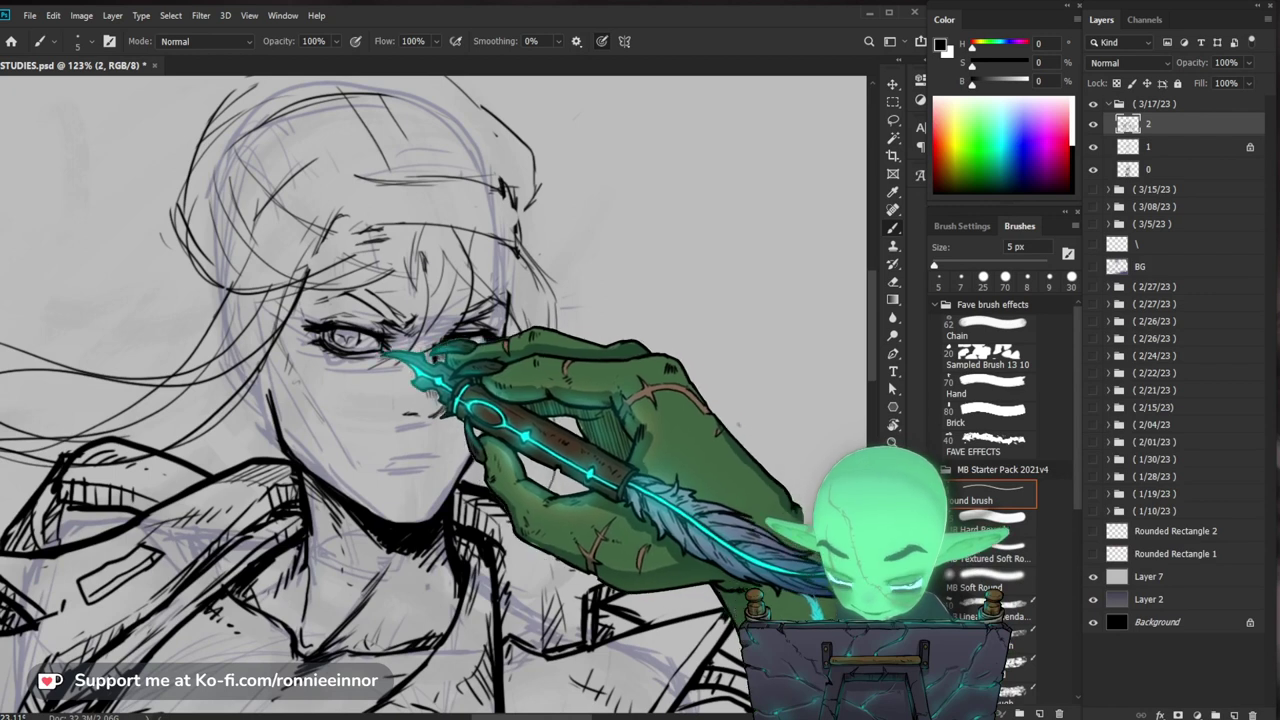
key("e")
key("b")
left_click_drag(601, 364, 576, 358)
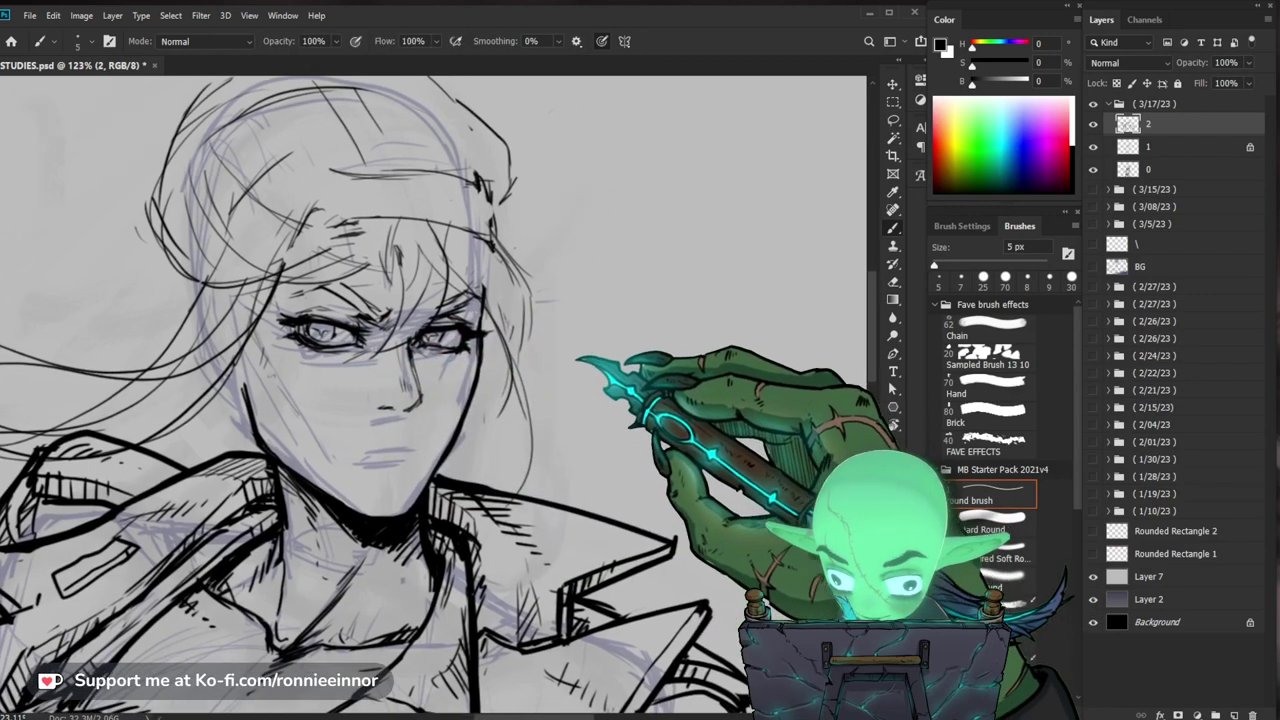
Step: Rework the fully visible eye with a starburst pupil, darker lids and longer outer lashes using the 5 px brush and 7 px eraser
key("e")
key("b")
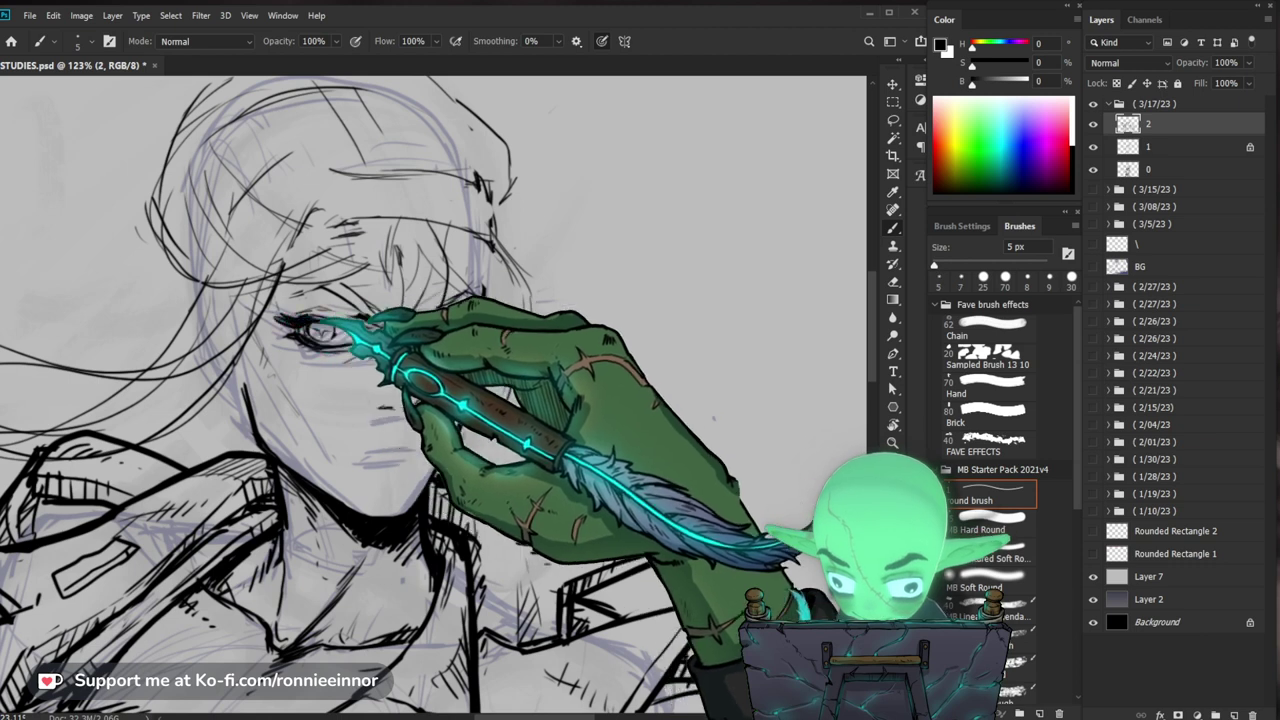
key("e")
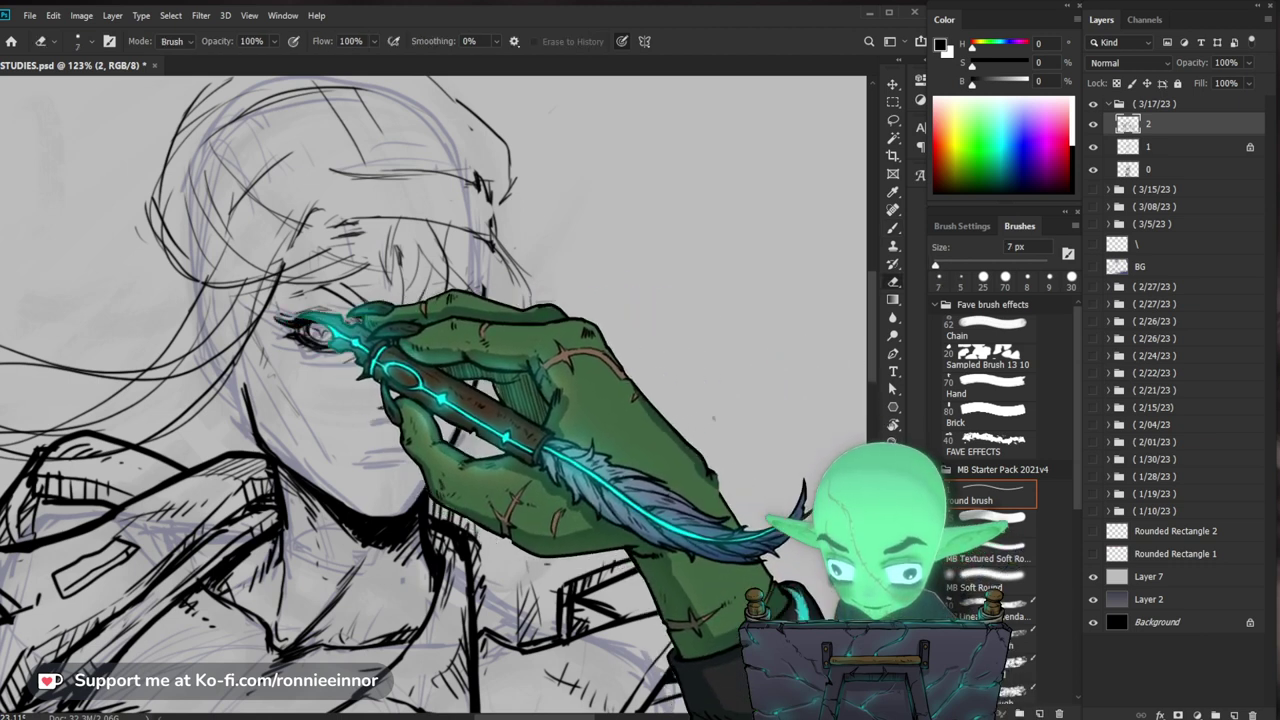
key("b")
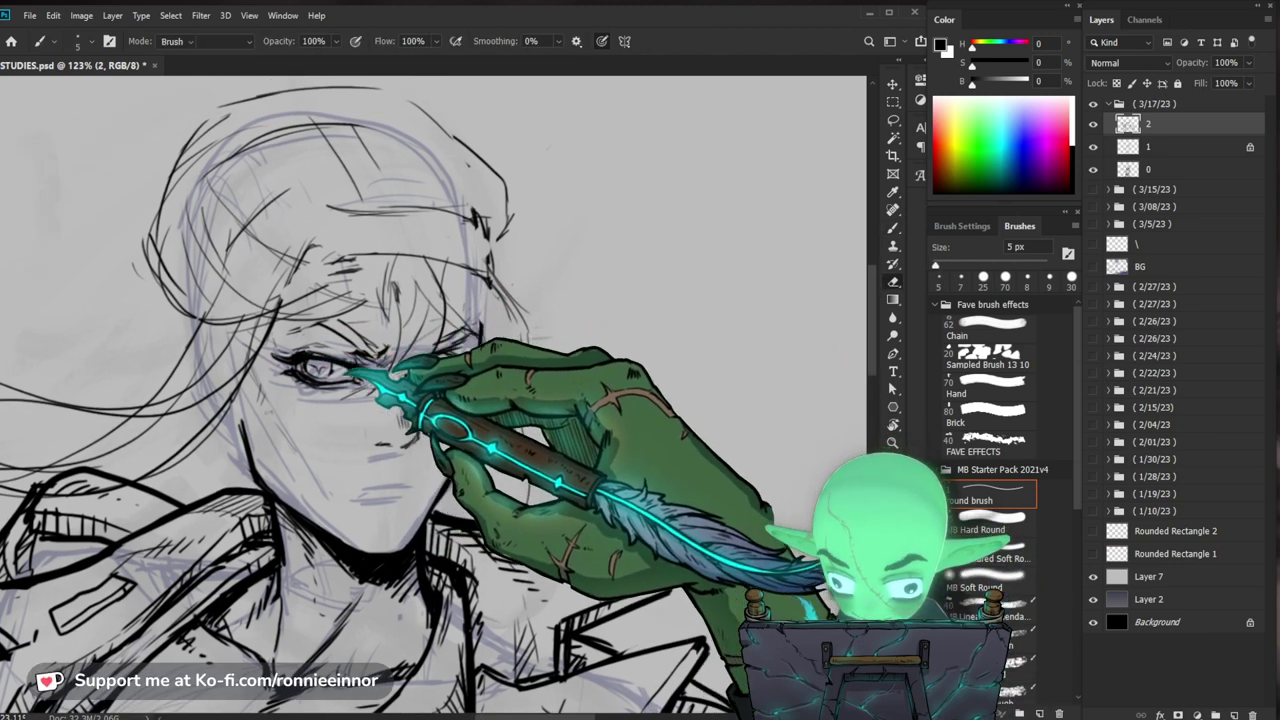
key("b")
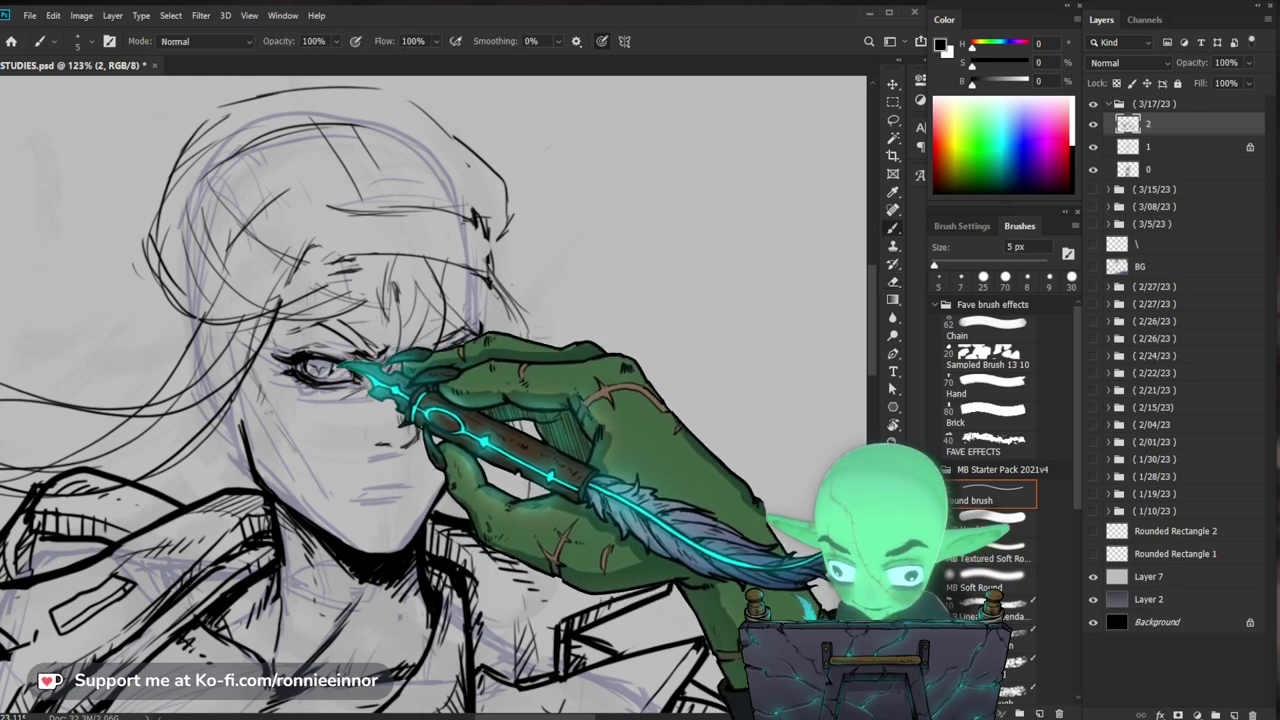
left_click_drag(328, 361, 382, 357)
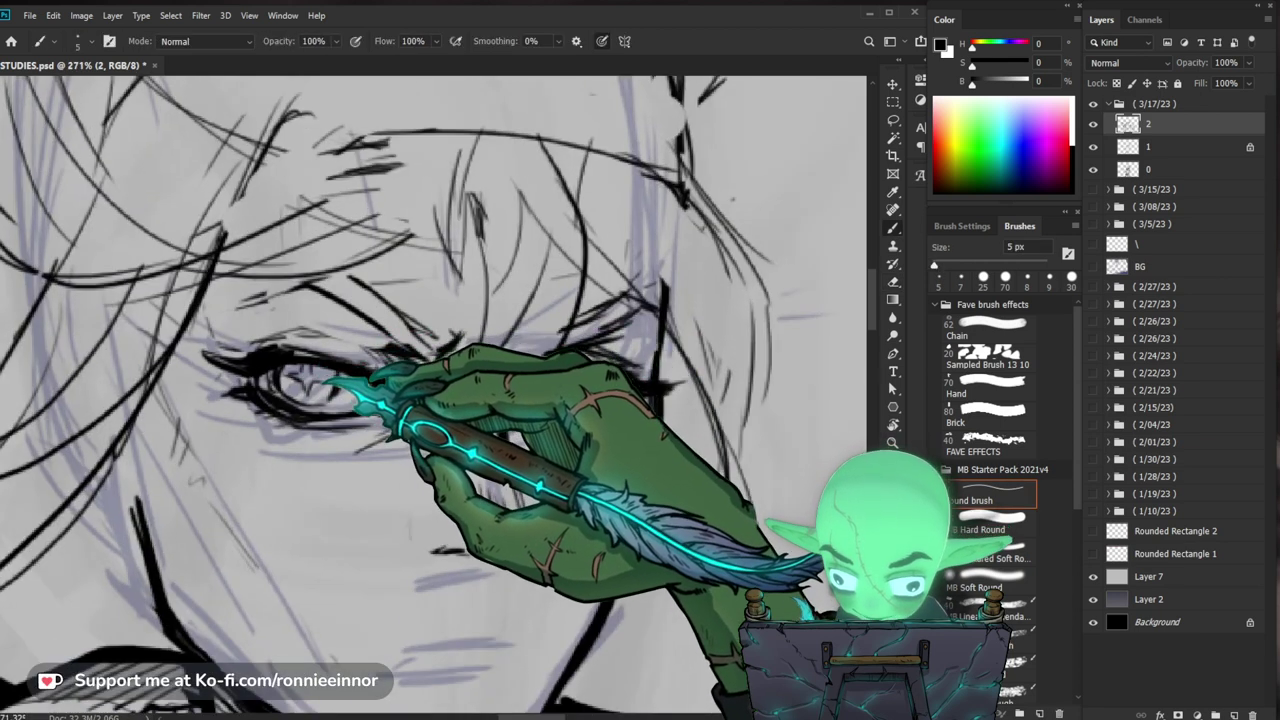
key("e")
key("b")
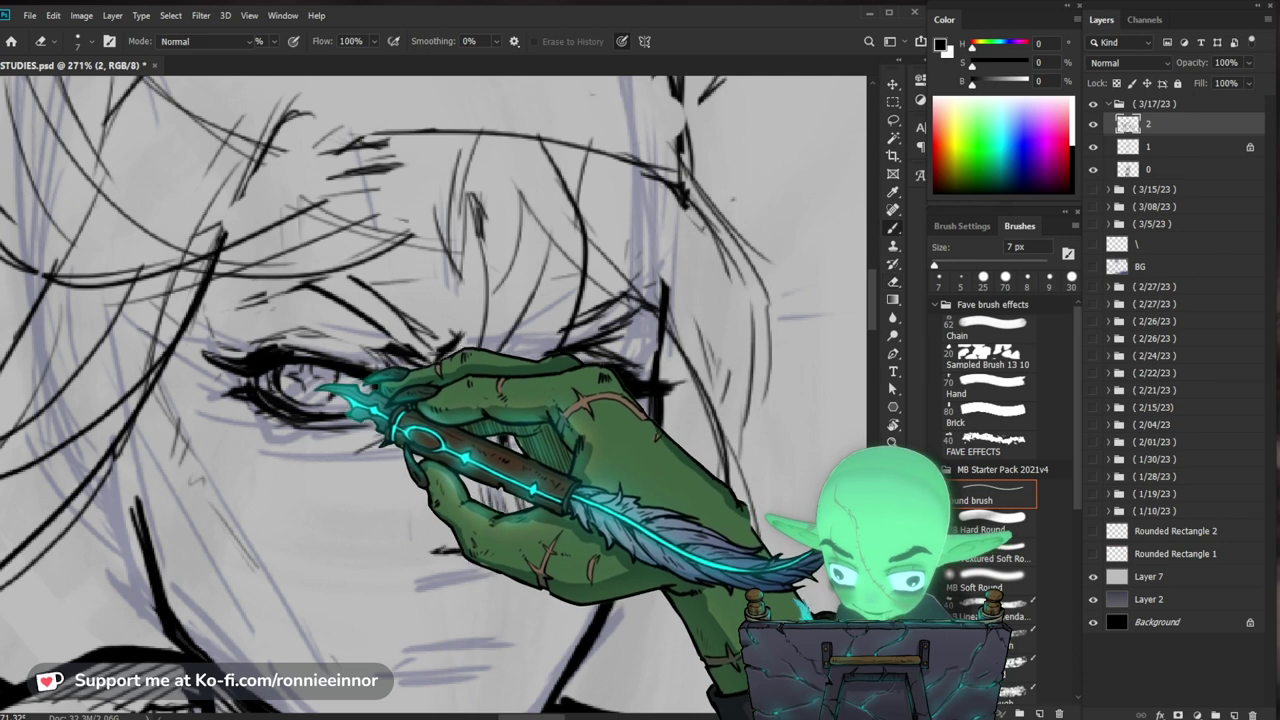
key("e")
key("b")
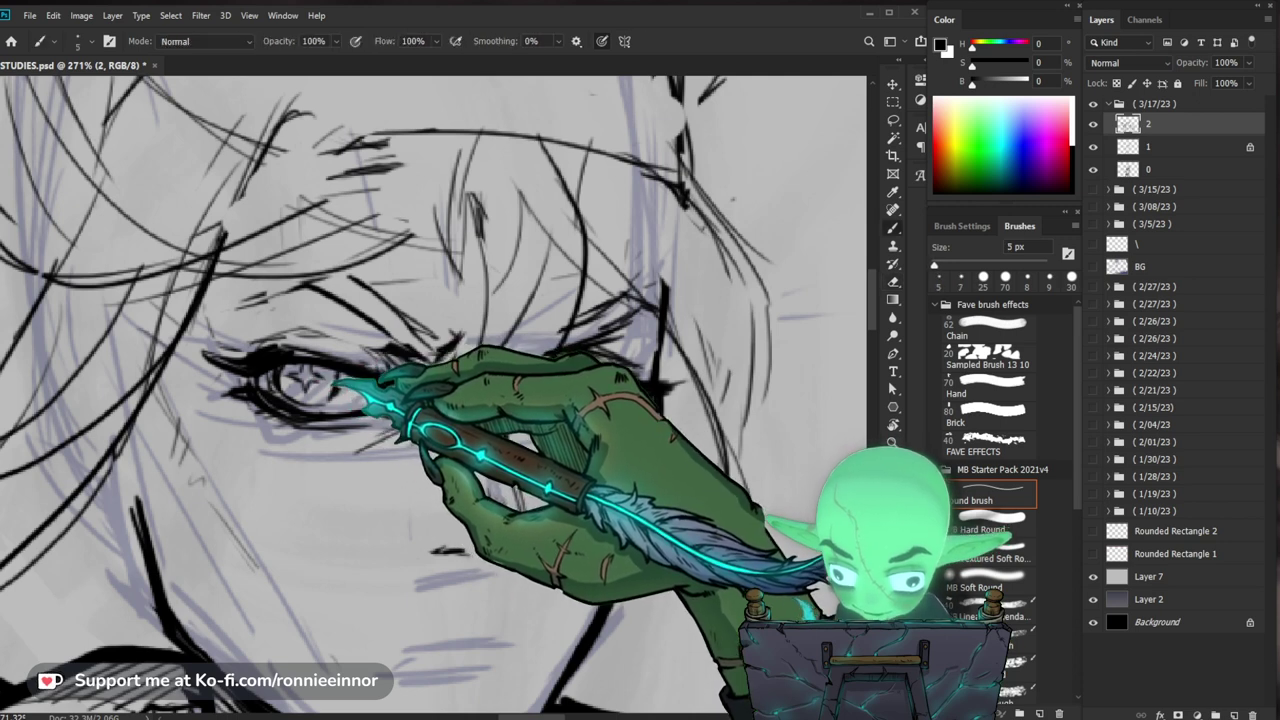
left_click_drag(425, 384, 375, 340)
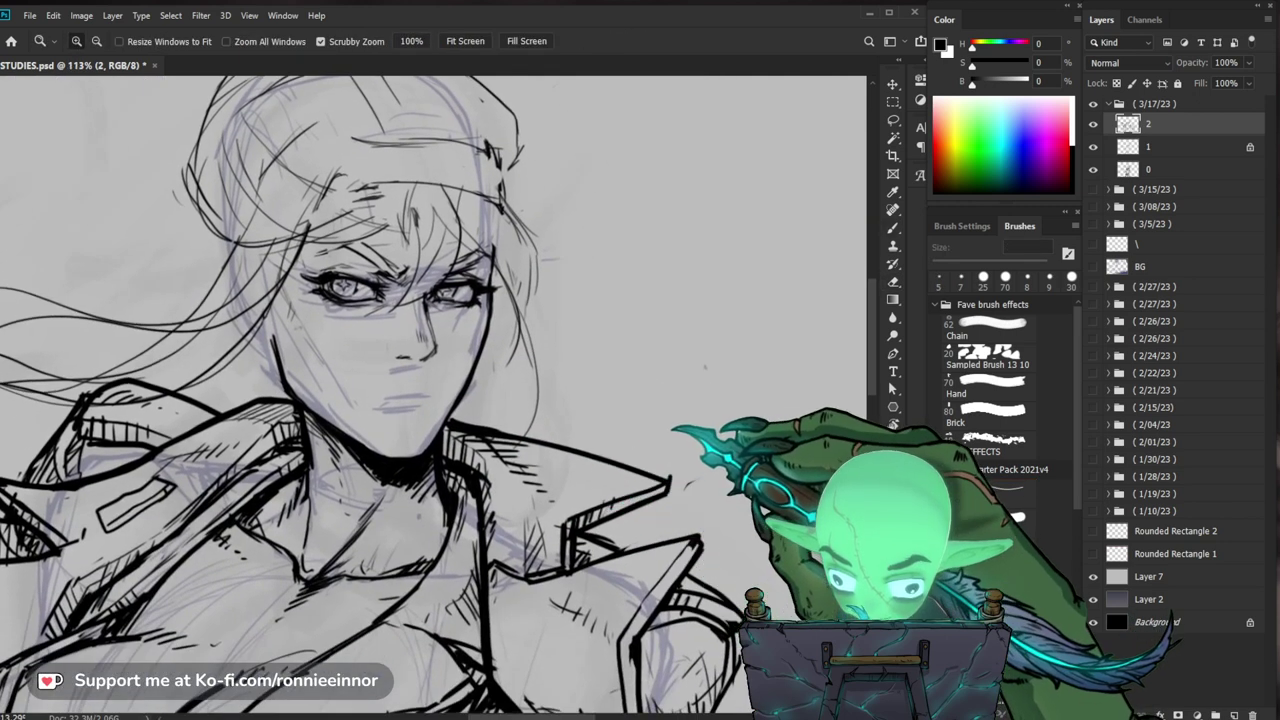
Step: Refine the lids, iris and inner corner of the fully visible eye, alternating the 7 px eraser and 5 px brush
left_click_drag(650, 315, 560, 318)
left_click_drag(652, 270, 712, 270)
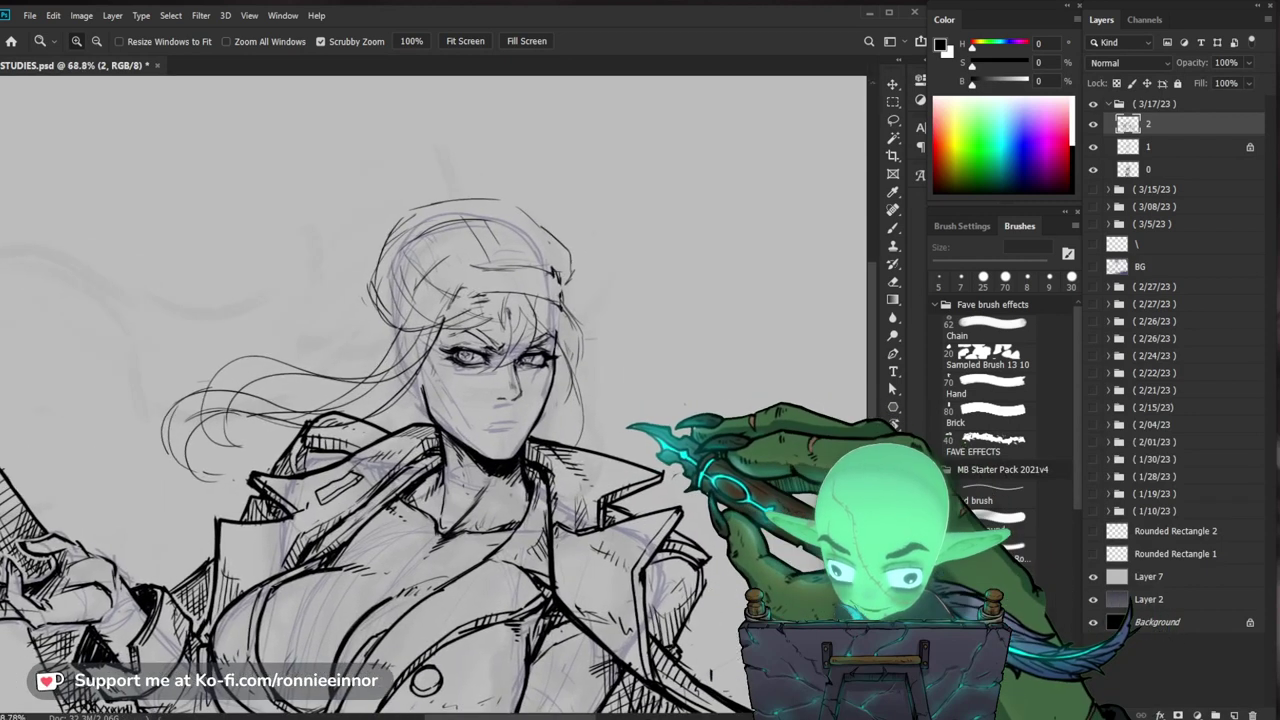
scroll(483, 355, "up", 3)
key("e")
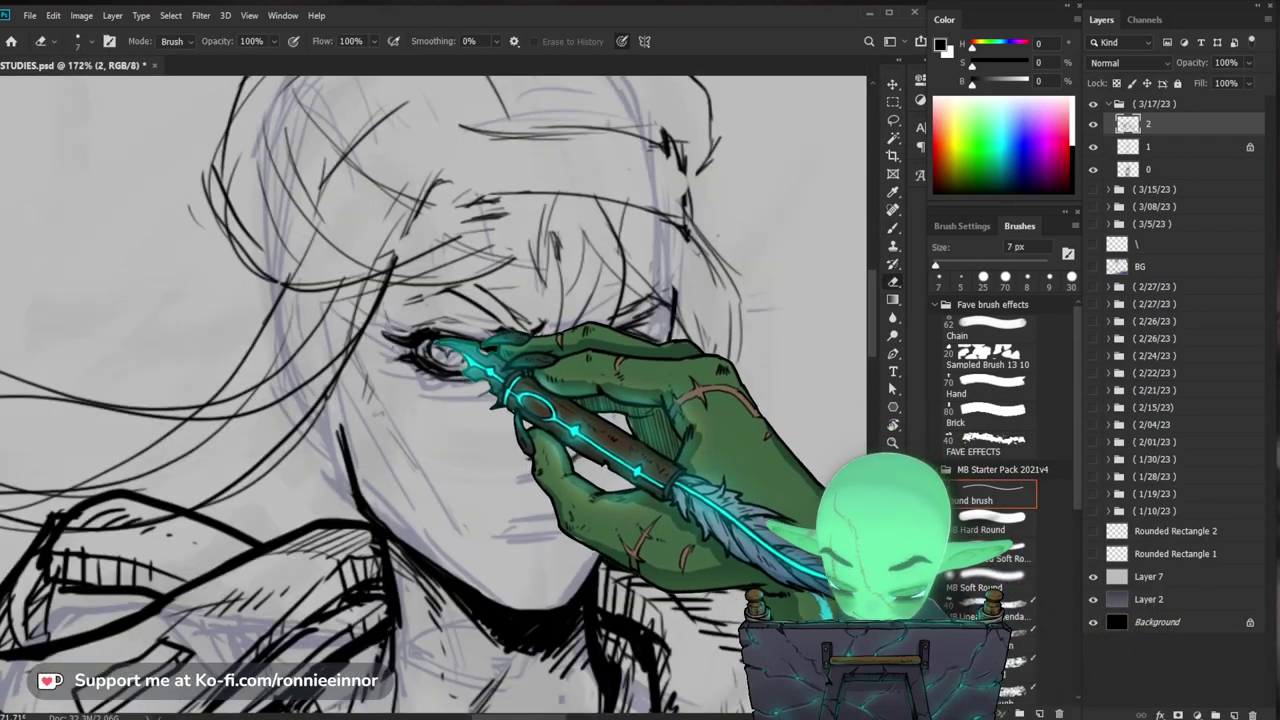
key("b")
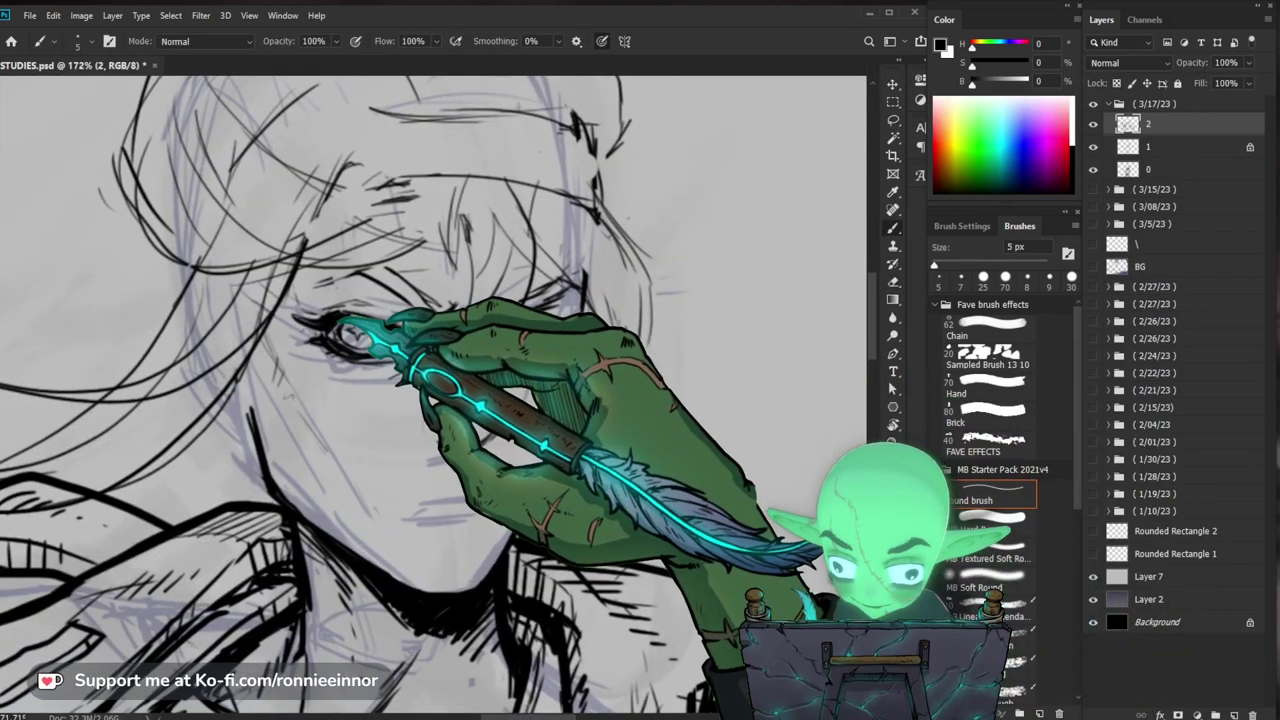
key("e")
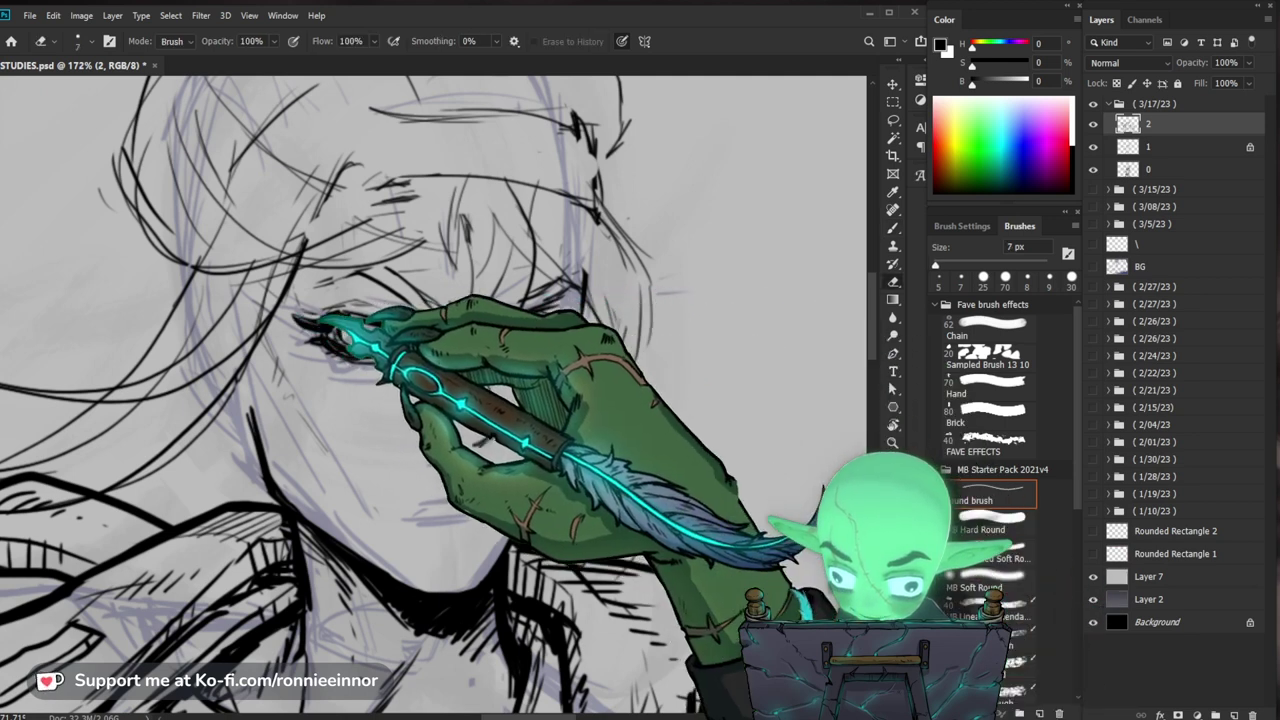
key("b")
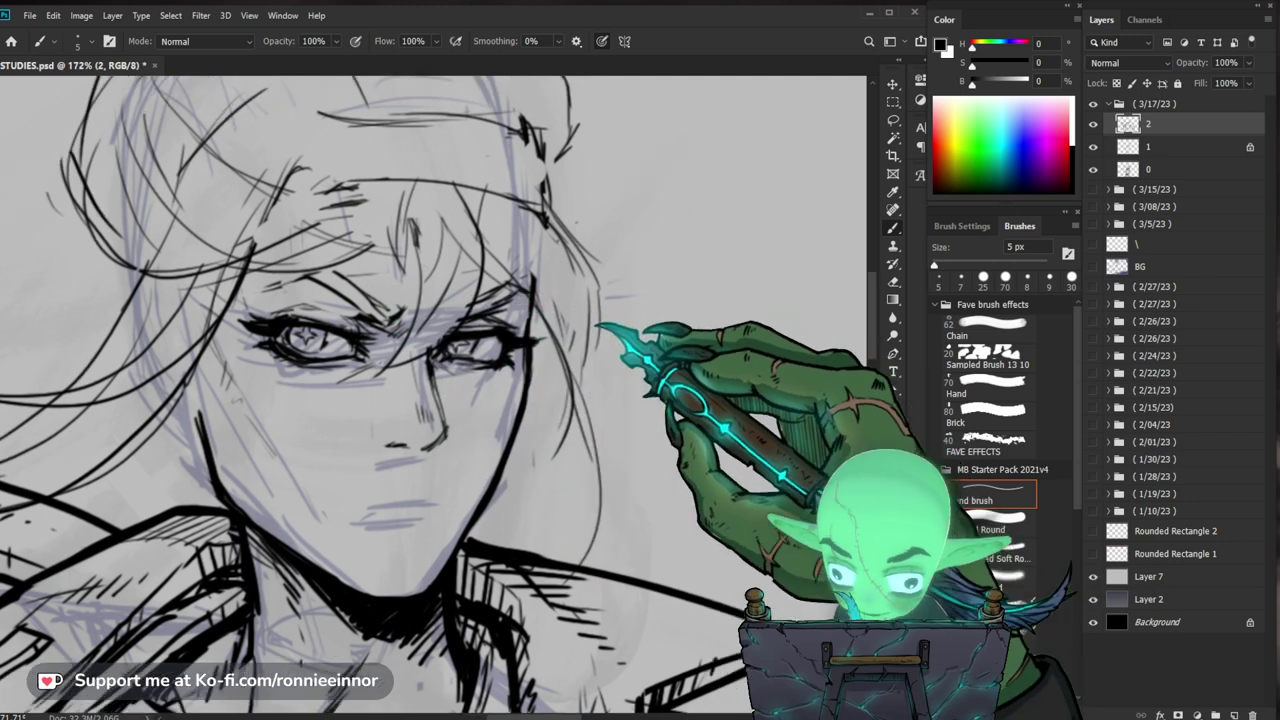
Step: Touch up the furrowed brow, nose bridge and under-eye lines around both eyes with the 5 px brush and 7 px eraser
key("e")
key("b")
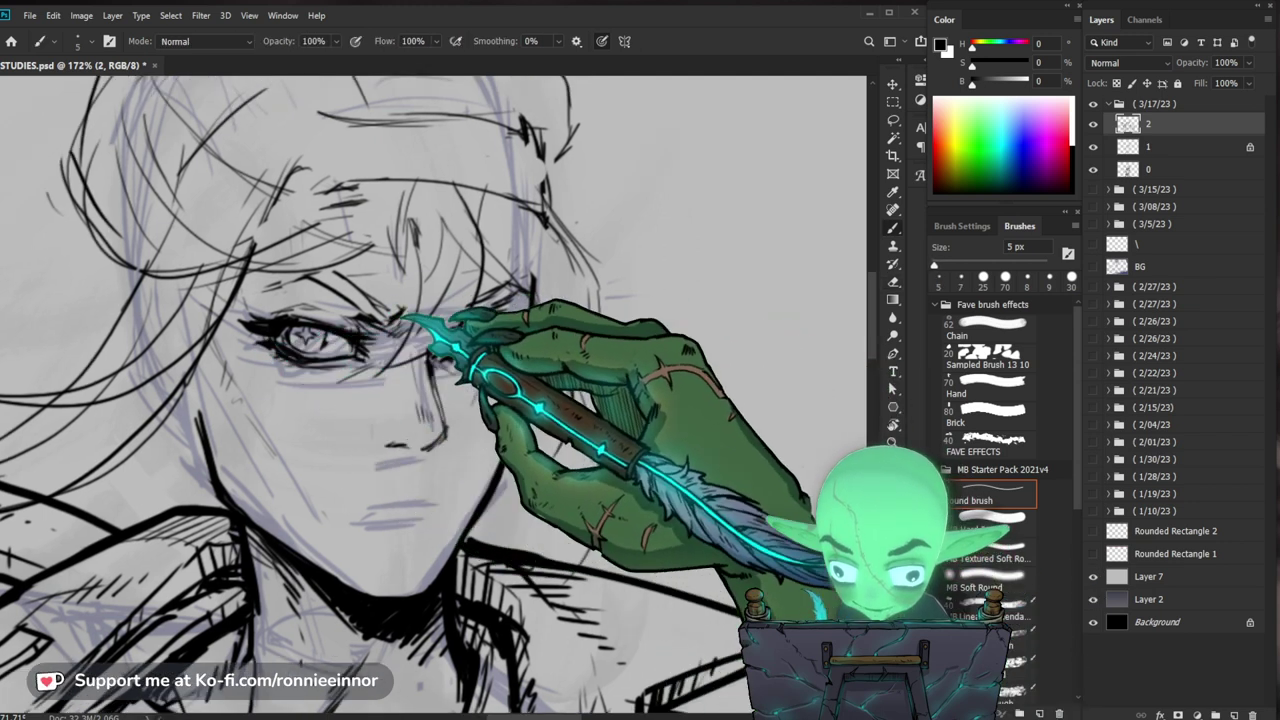
left_click_drag(414, 356, 388, 331)
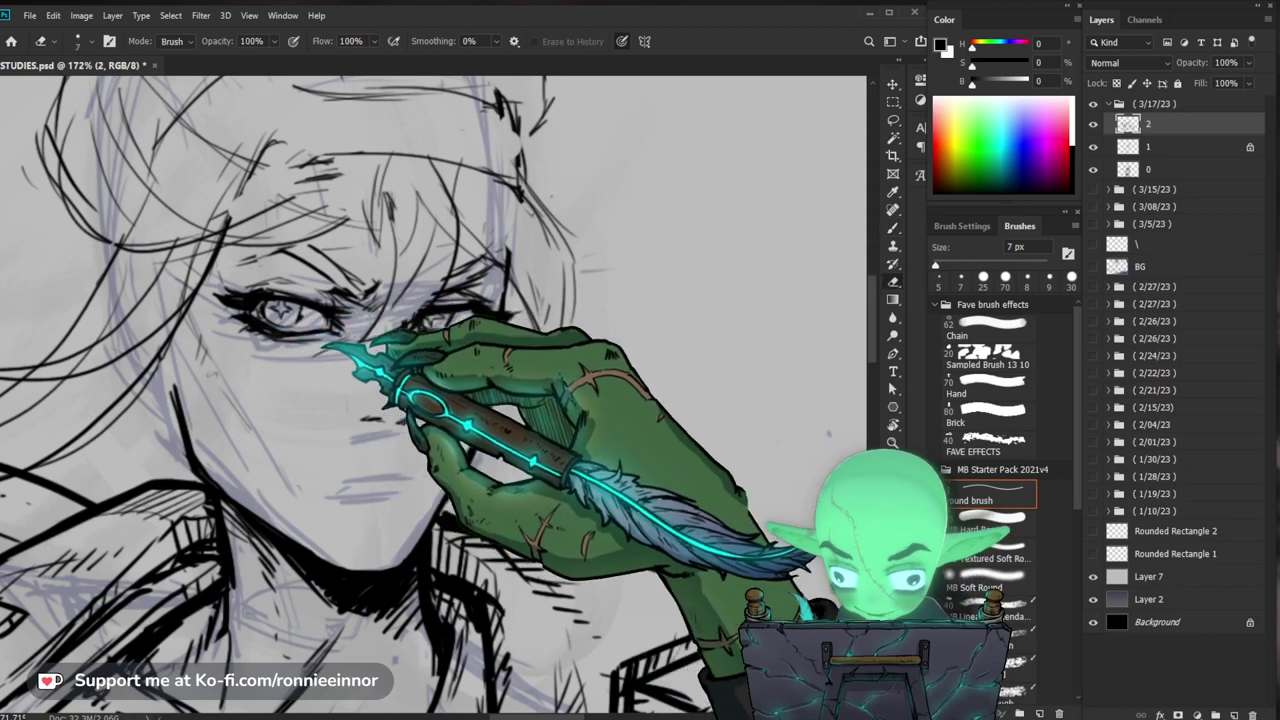
left_click_drag(622, 350, 604, 346)
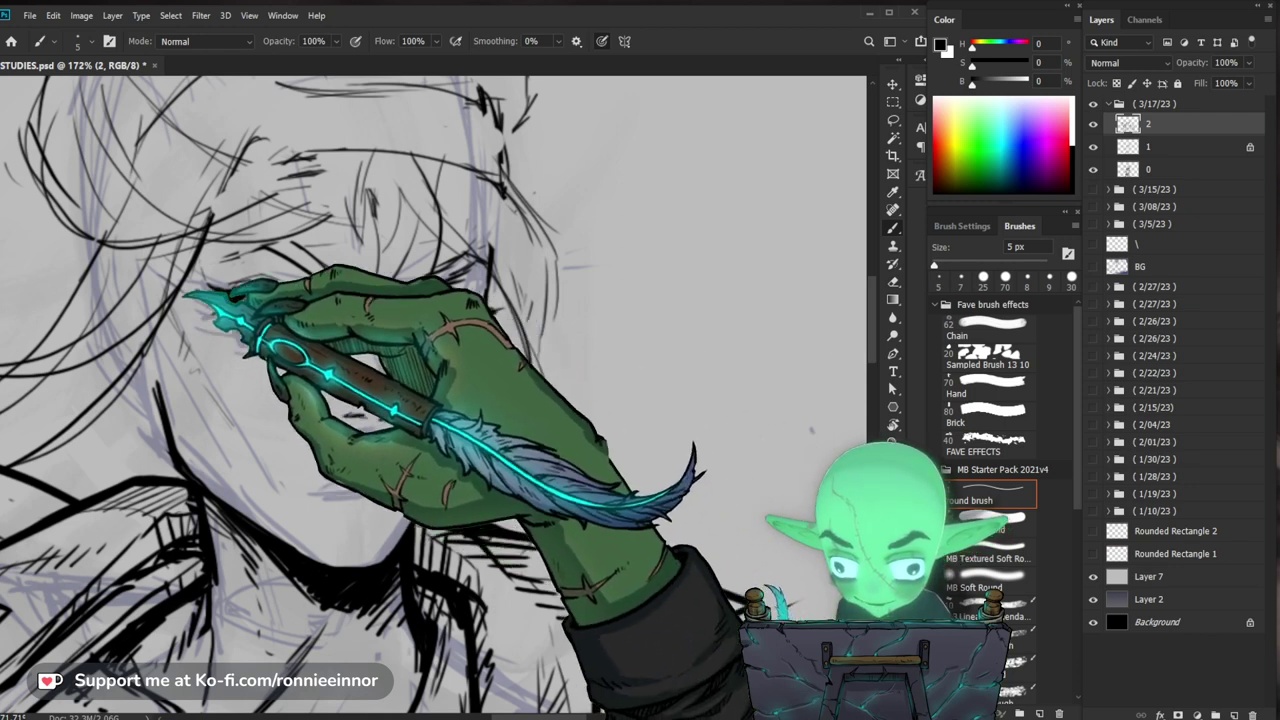
left_click_drag(357, 332, 343, 336)
Step: Add a small hooked earlobe line at the upper end of the jaw contour, using the 5 px brush and 7 px eraser
mouse_move(575, 352)
left_mouse_down()
mouse_move(663, 354)
mouse_move(671, 337)
left_mouse_up()
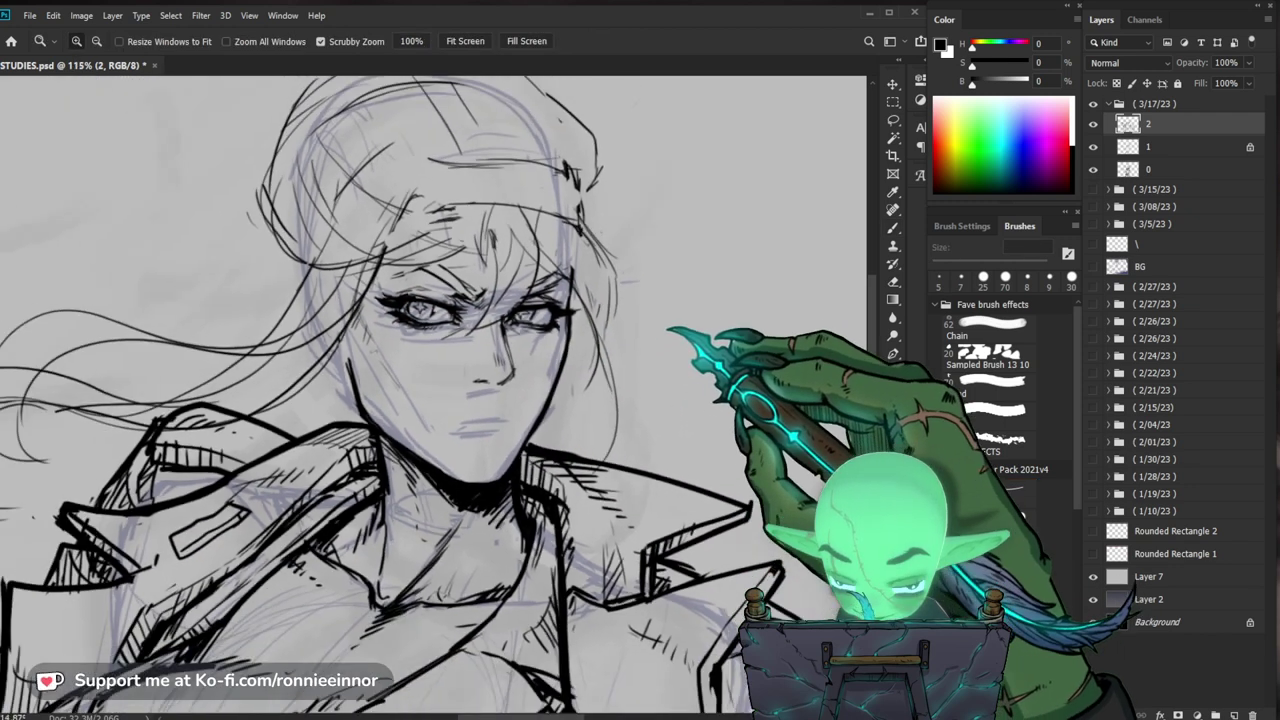
left_click_drag(718, 340, 677, 343)
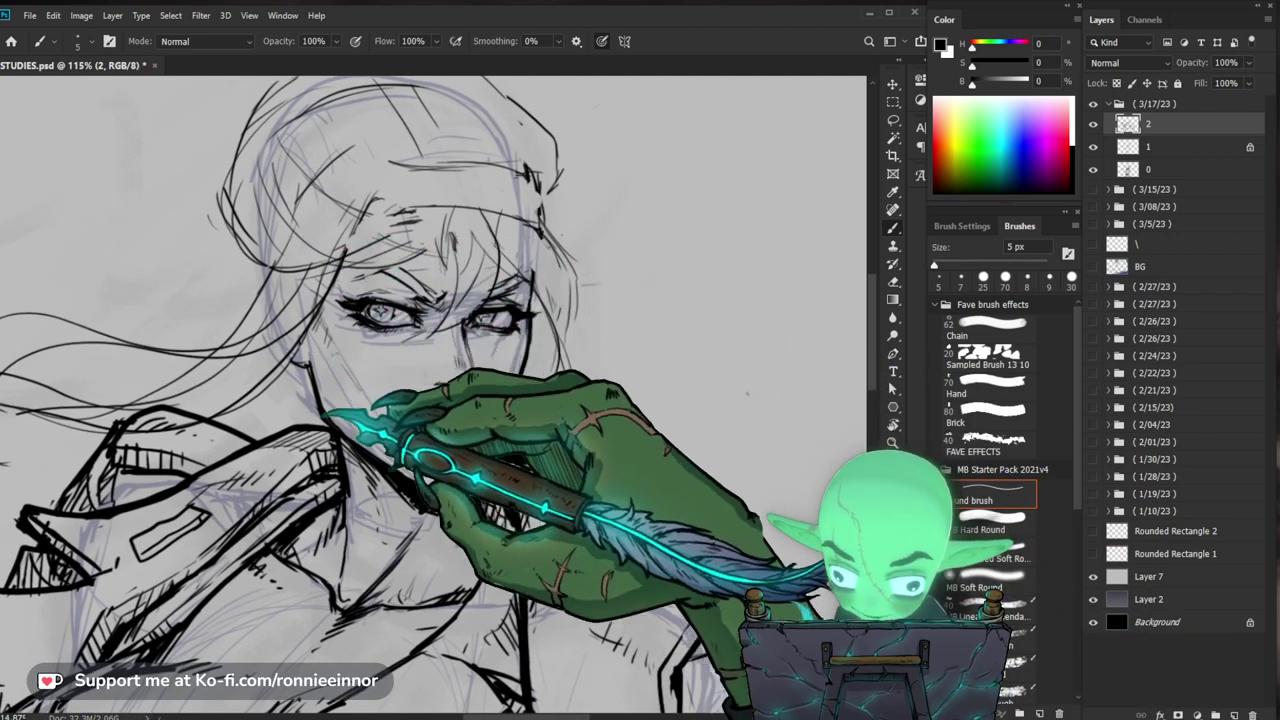
key("e")
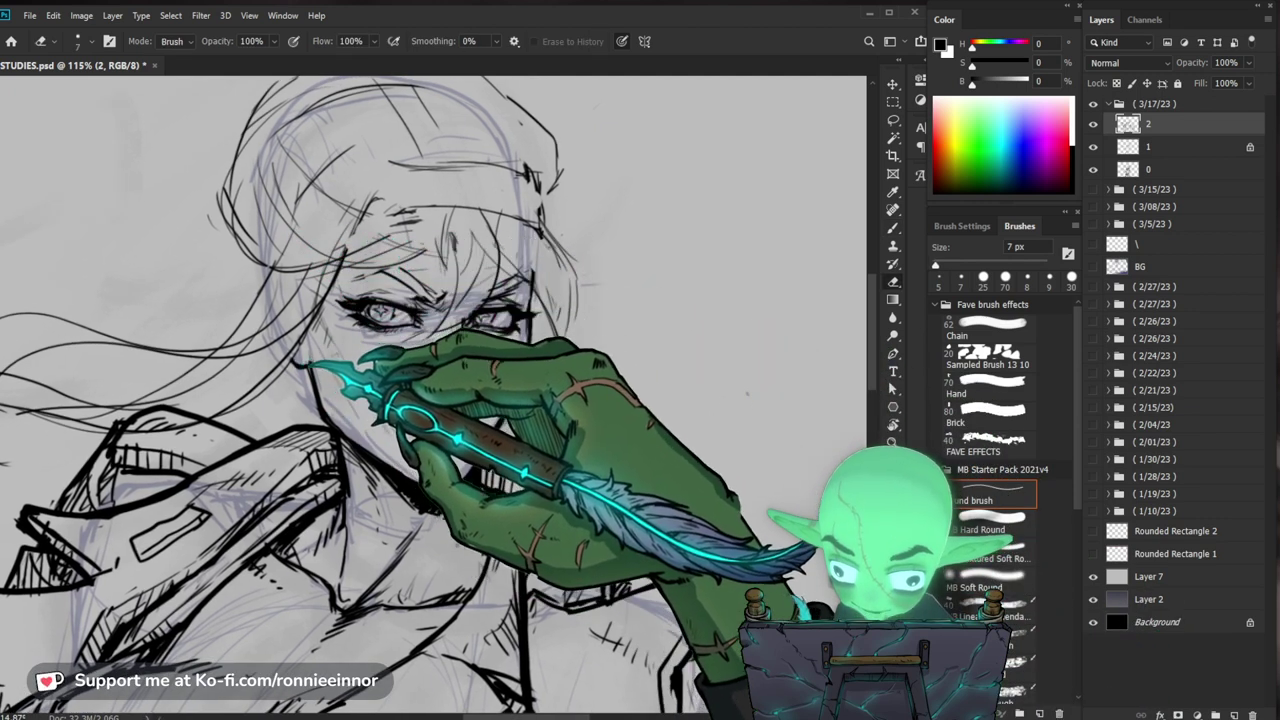
key("b")
key("ctrl+plus")
scroll(400, 360, "down", 2)
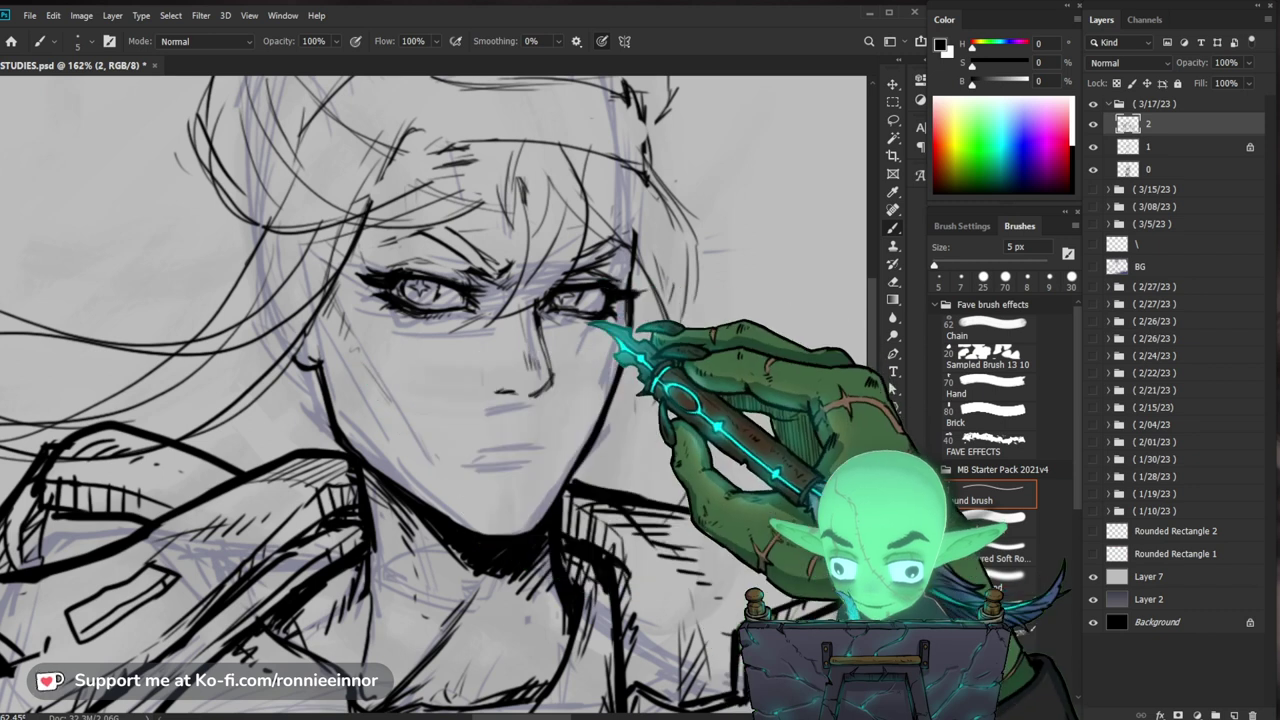
Step: Draw a hair strand flicking outward beside the temple and sketch the closed lips with the 5 px brush
key("z")
left_click_drag(640, 335, 583, 354)
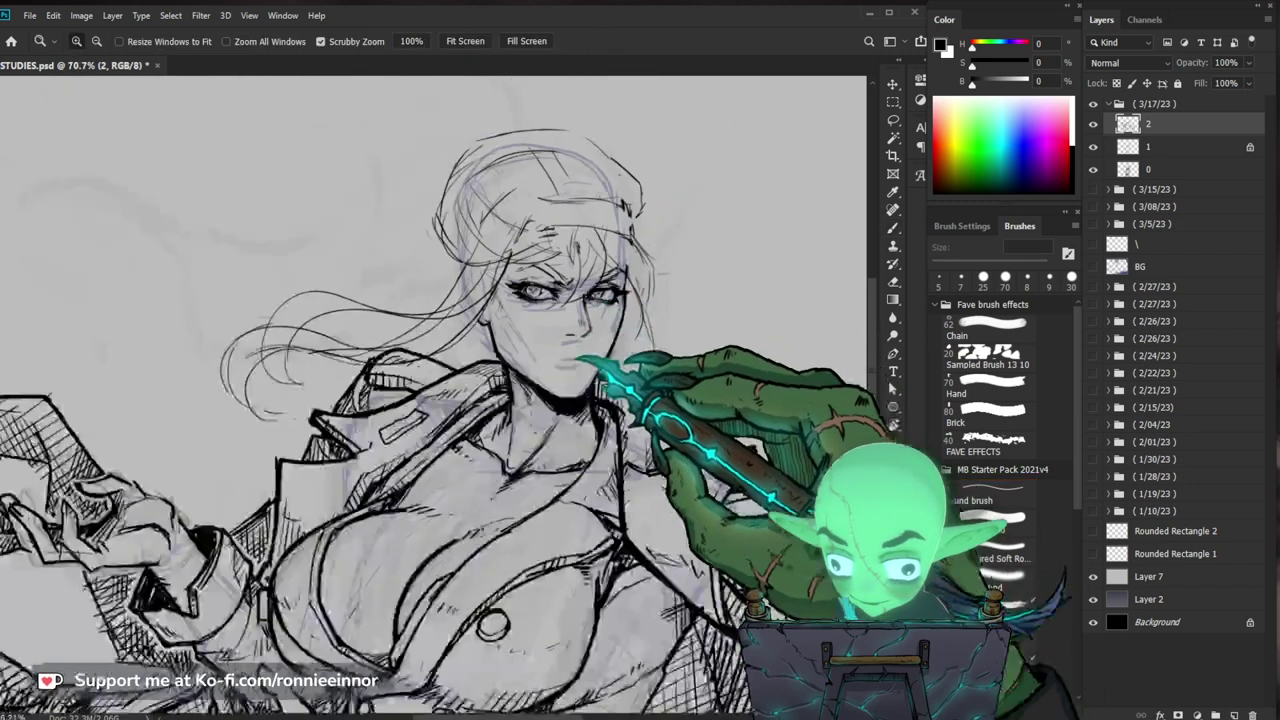
left_click_drag(755, 500, 735, 455)
left_click_drag(626, 214, 650, 222)
left_click_drag(650, 238, 608, 317)
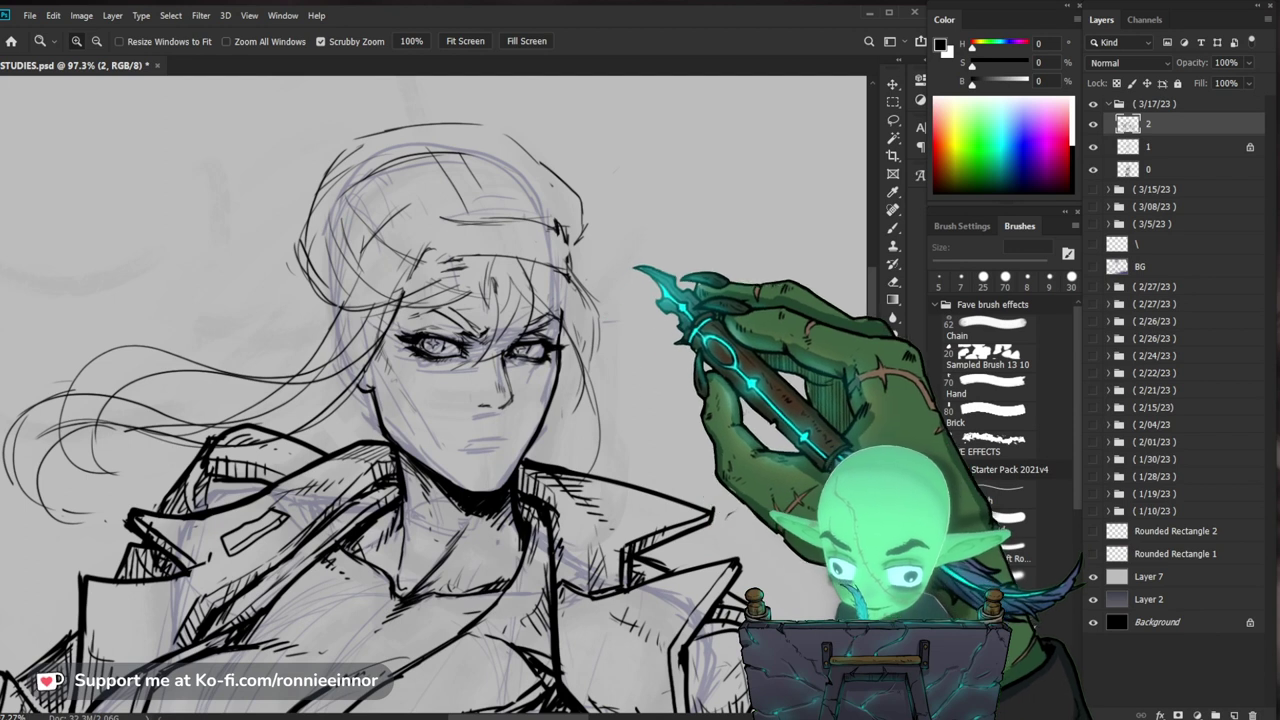
key("ctrl+1")
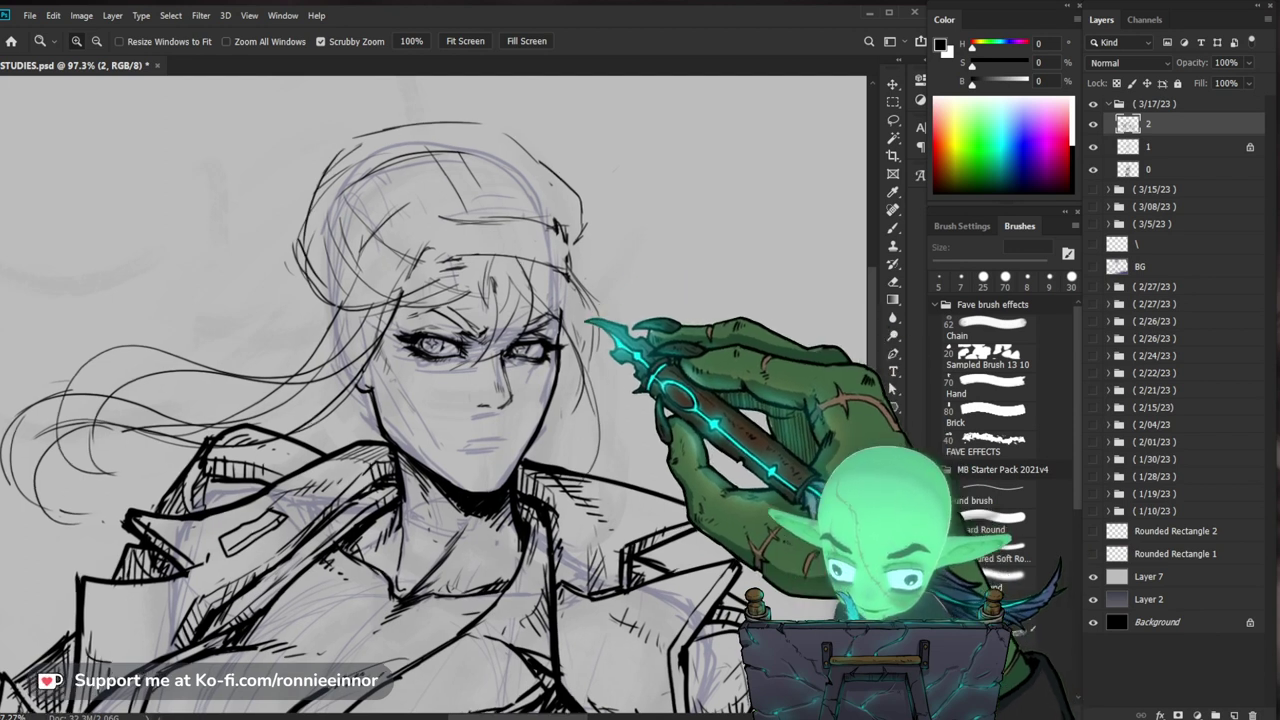
key("b")
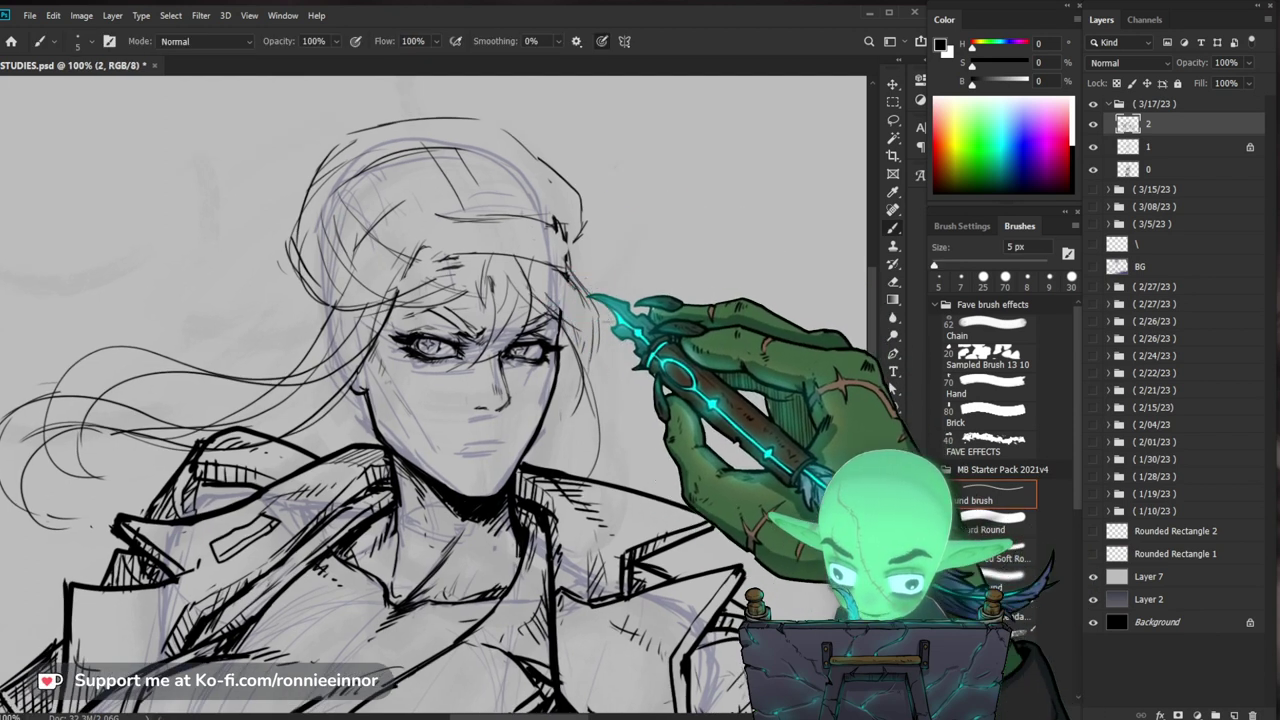
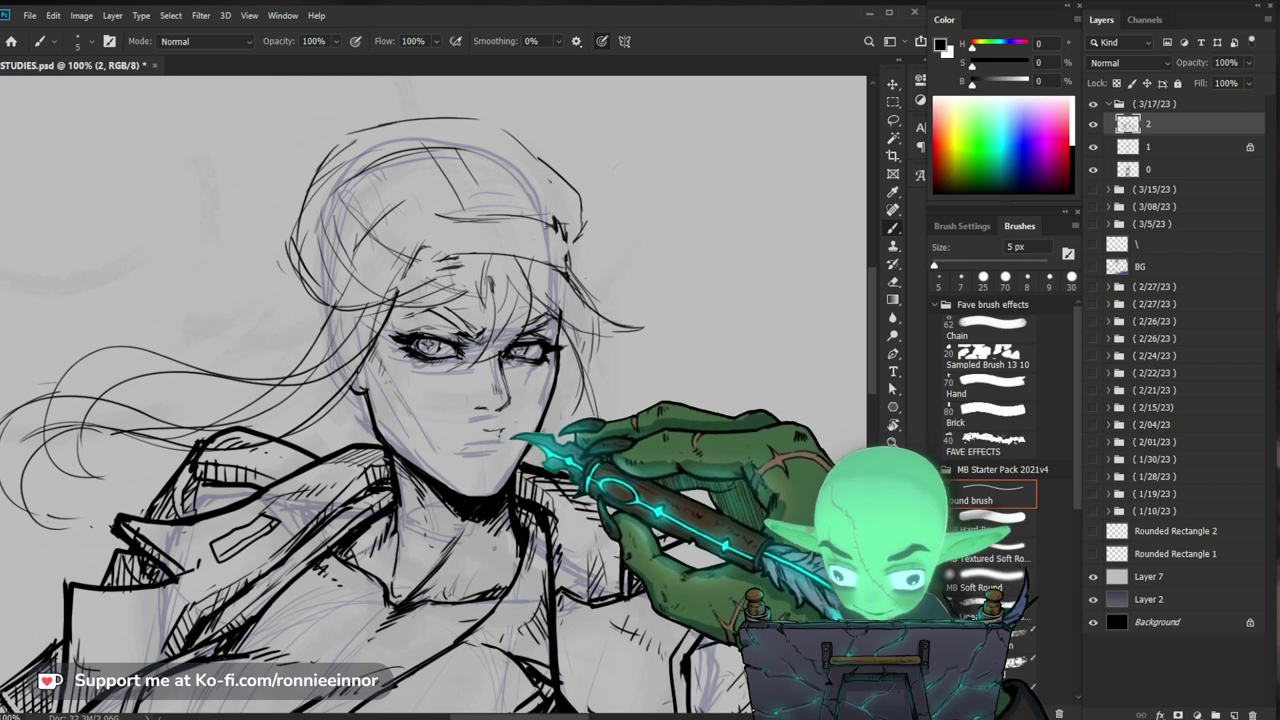
Step: Darken the inner corner of the fully visible eye and the adjoining brow strokes with the 5 px brush
scroll(432, 400, "down", 5)
key("z")
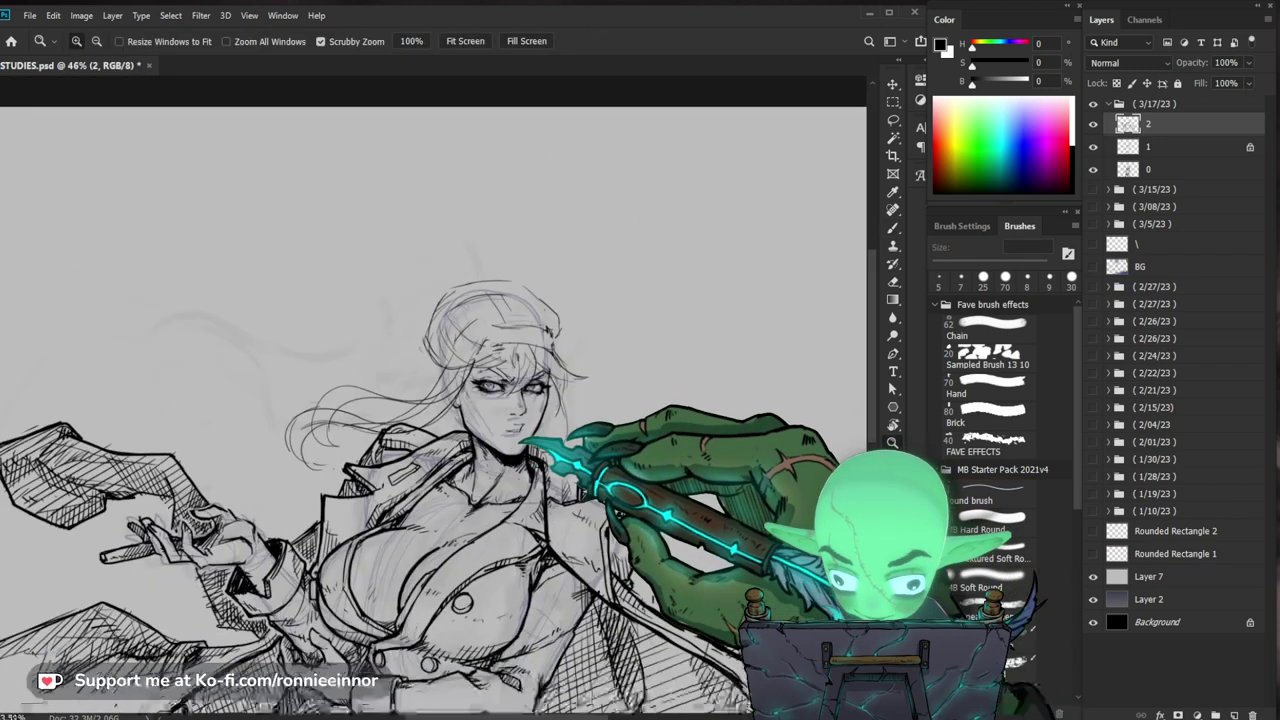
left_click_drag(472, 240, 586, 238)
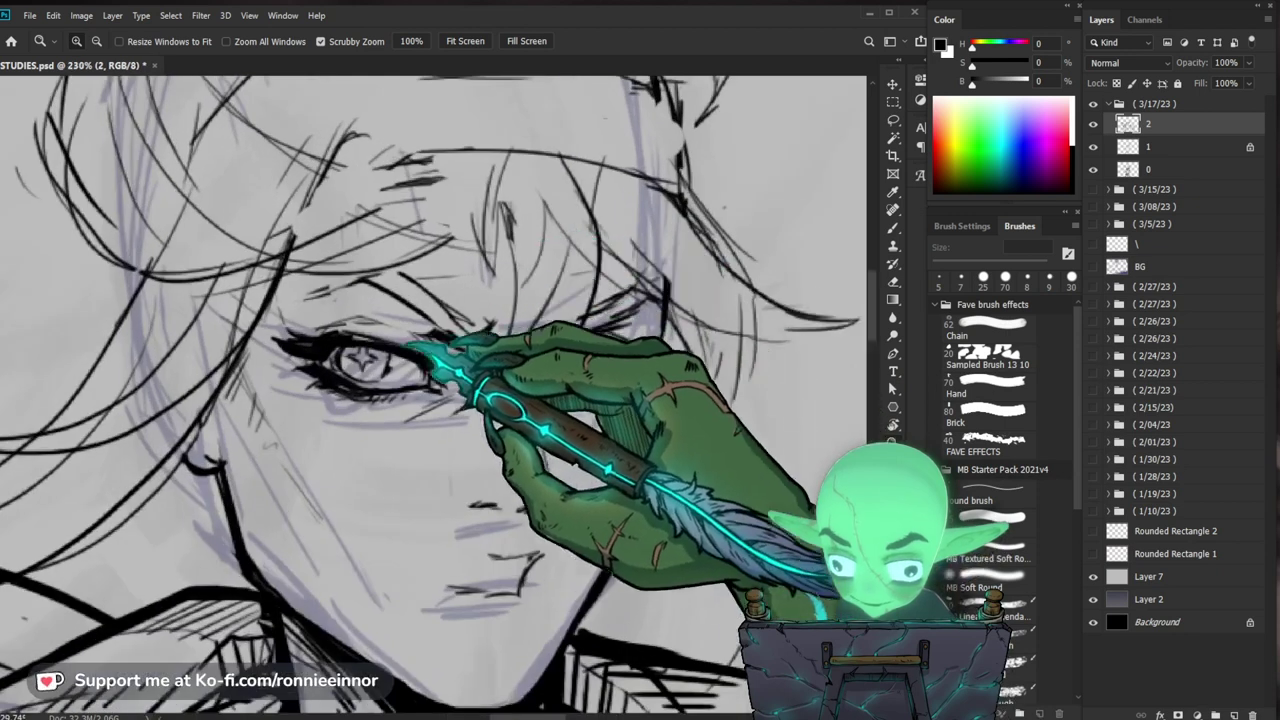
key("b")
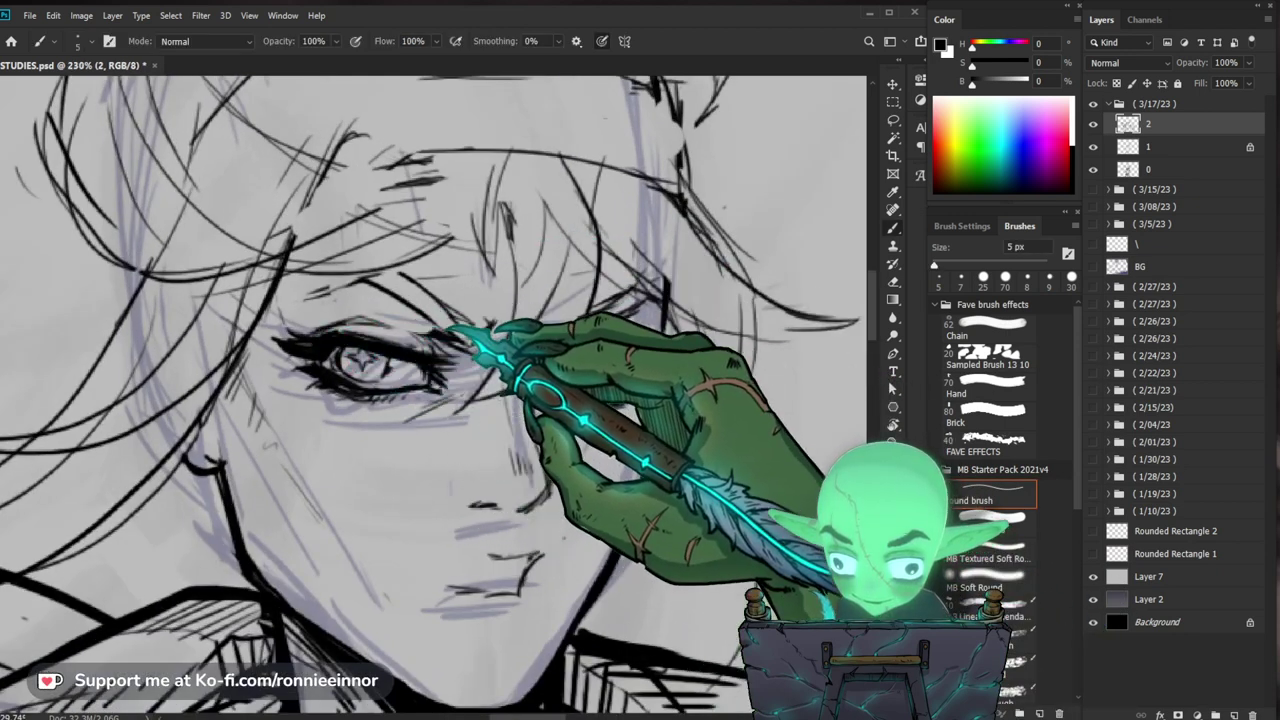
key("z")
left_click_drag(455, 267, 429, 277)
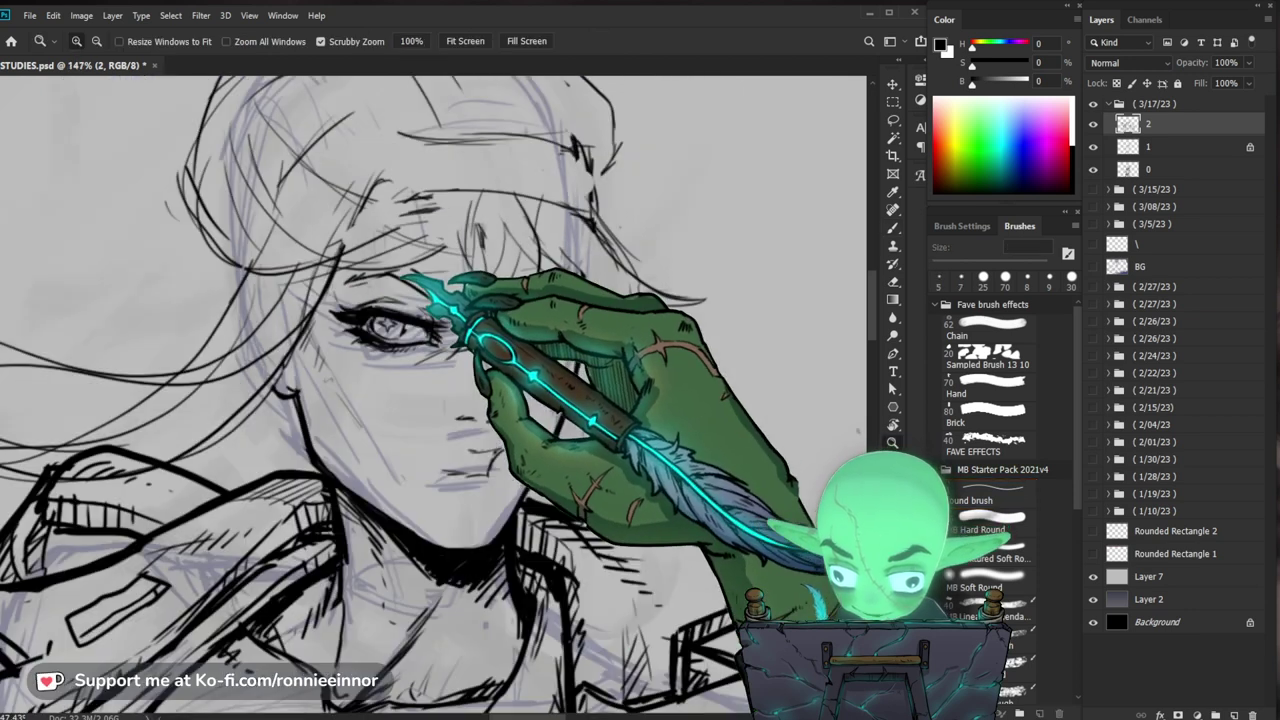
Step: Draw a curved beanie band above the forehead with the 5 px brush, clearing old hair lines with the 50 px eraser
mouse_move(580, 249)
left_mouse_down()
mouse_move(617, 303)
mouse_move(577, 294)
mouse_move(572, 314)
left_mouse_up()
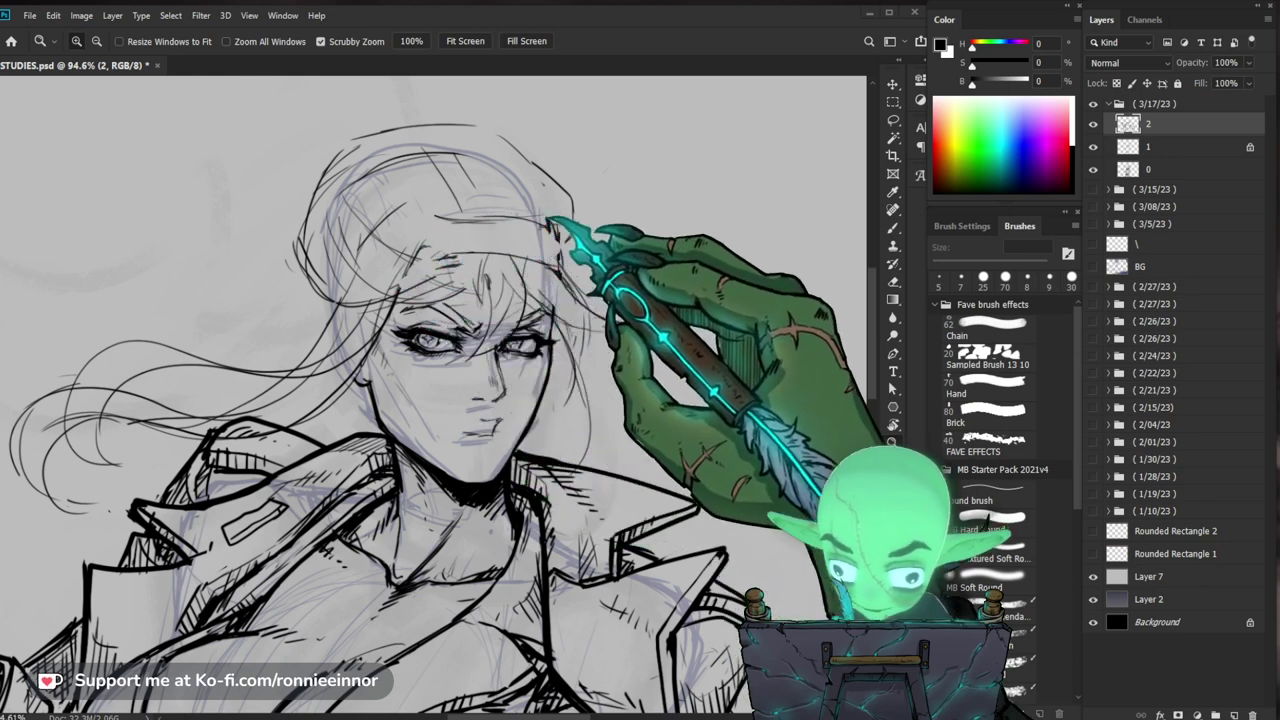
left_click(549, 225)
key("b")
key("b")
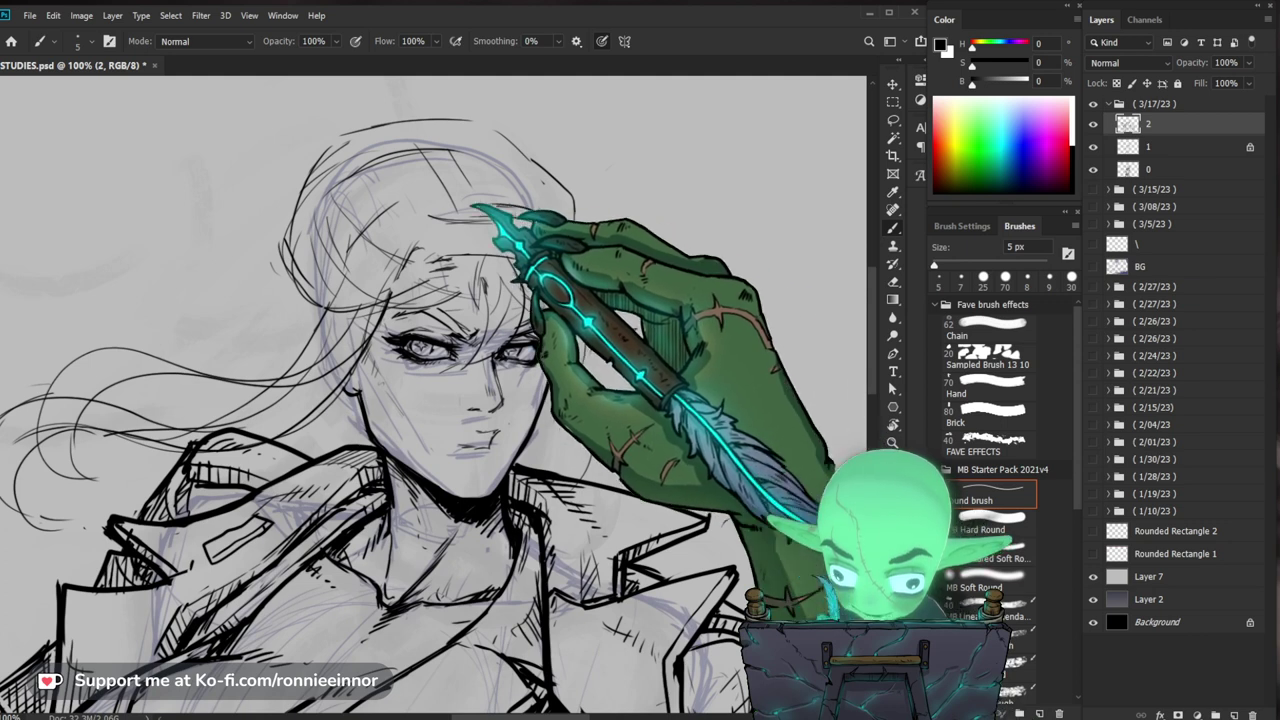
key("e")
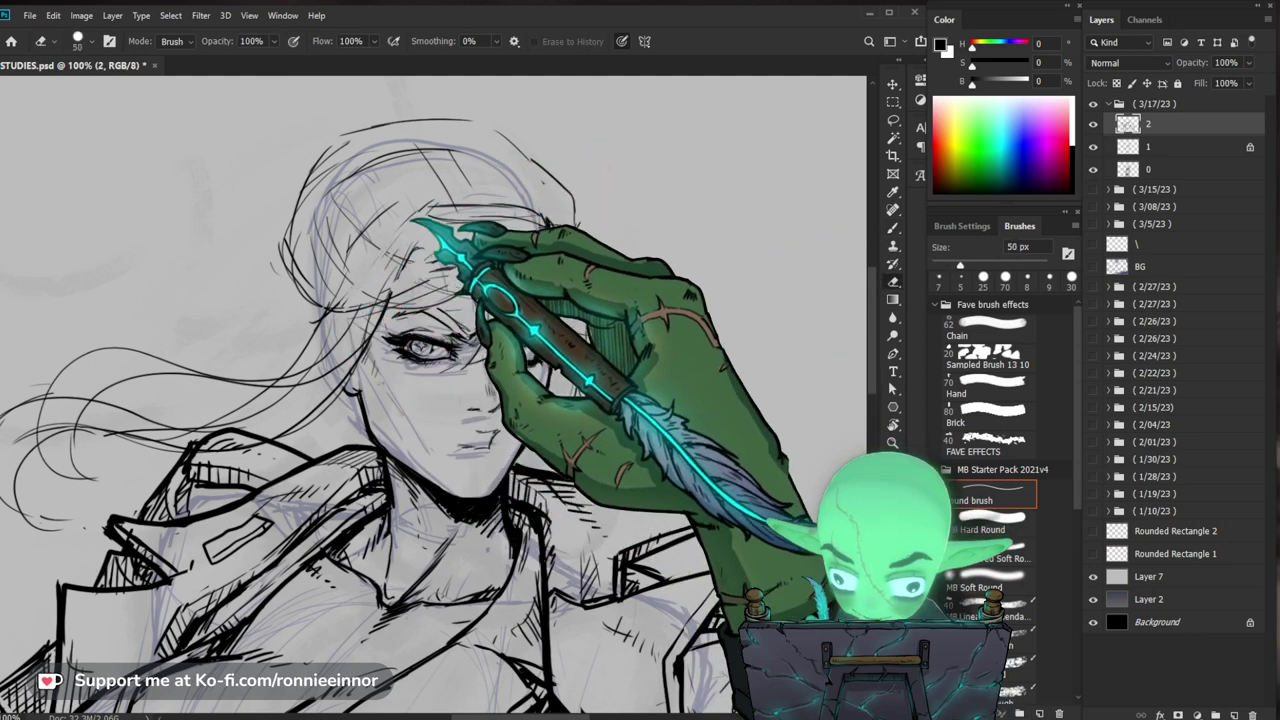
key("b")
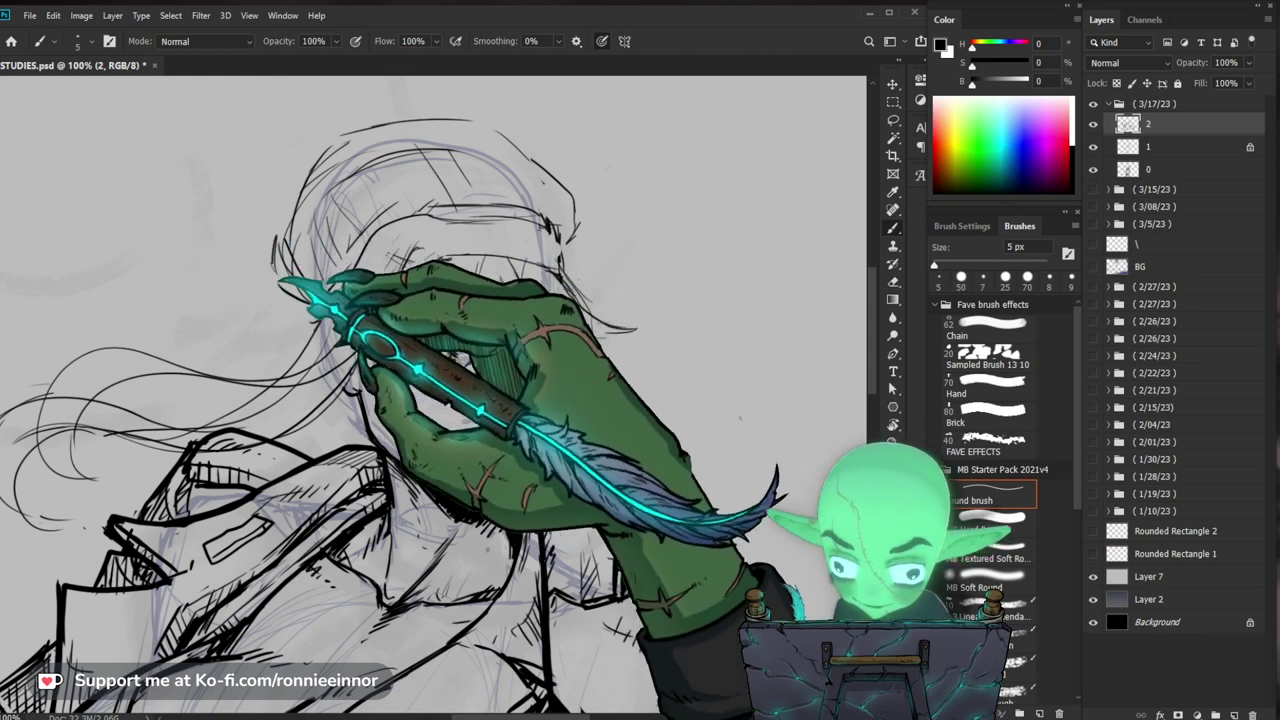
Step: Strengthen the beanie's outer contour and its folded back edge with the 5 px brush, cleaning stray lines with the 50 px eraser
left_click_drag(275, 262, 322, 321)
left_click_drag(715, 245, 671, 266)
key("e")
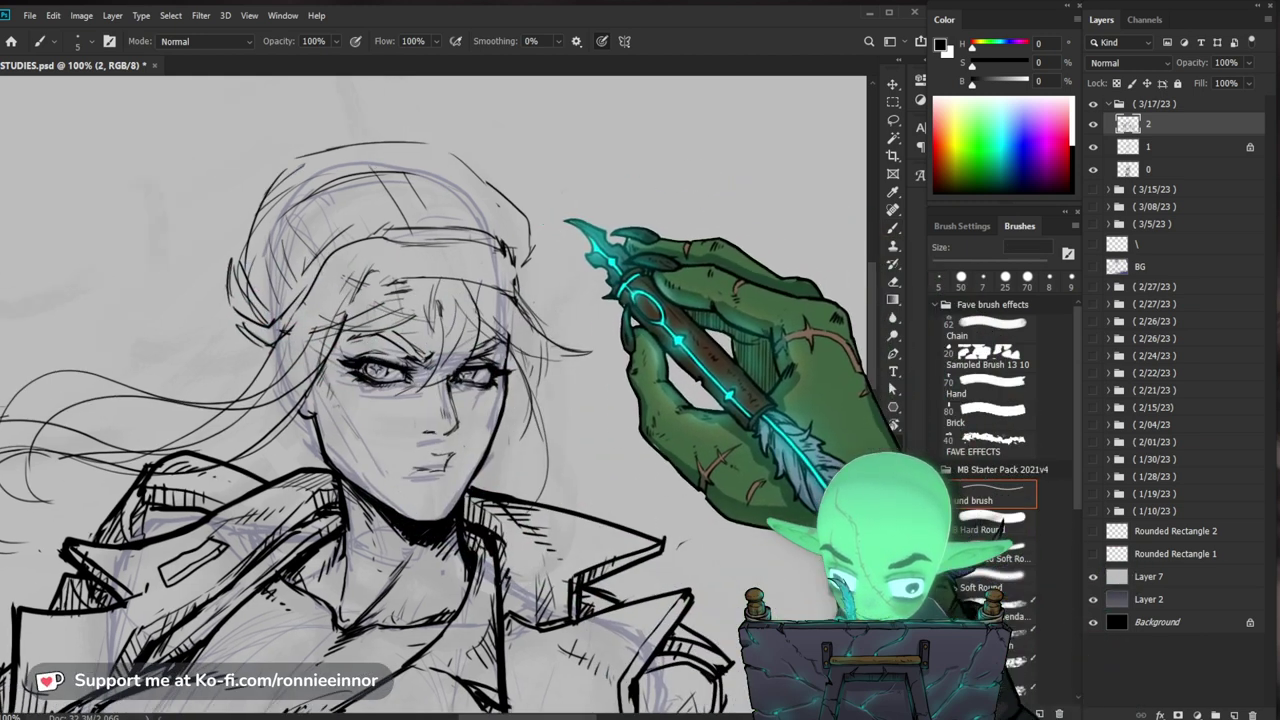
mouse_move(571, 229)
left_mouse_down()
mouse_move(577, 189)
mouse_move(545, 190)
left_mouse_up()
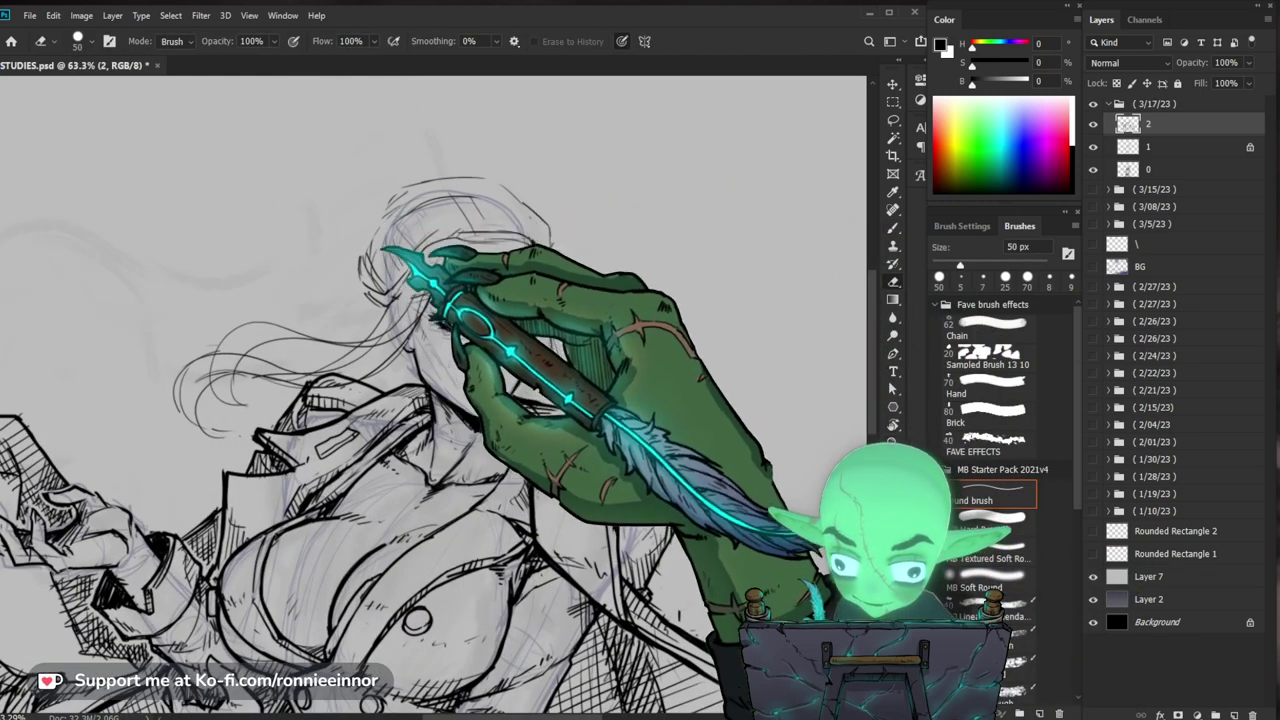
key("b")
left_click_drag(640, 288, 600, 337)
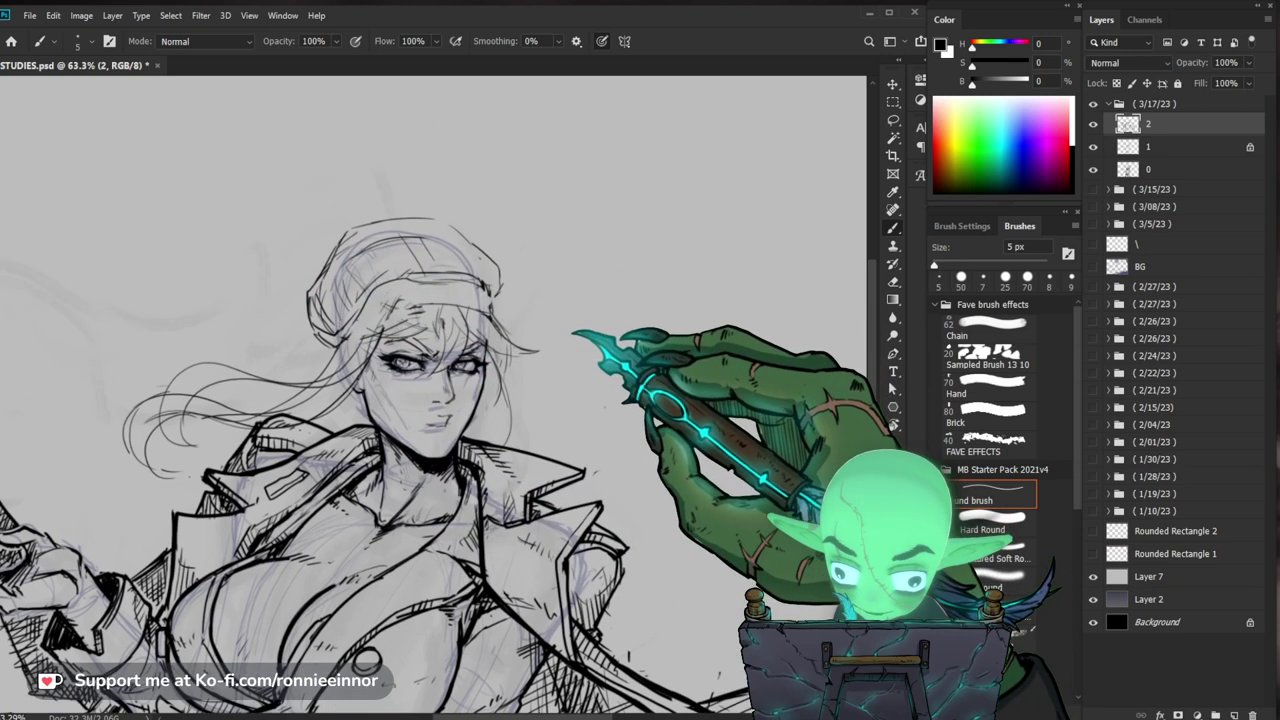
left_click_drag(536, 260, 551, 257)
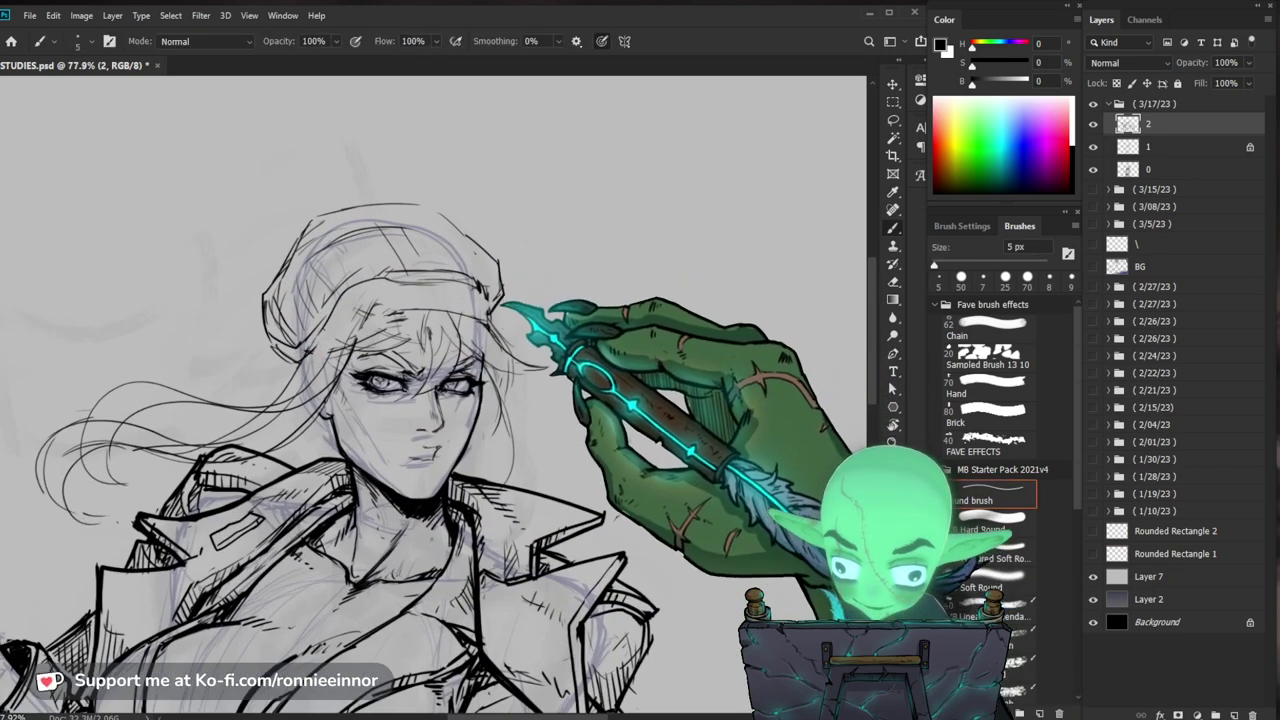
scroll(520, 290, "down", 2)
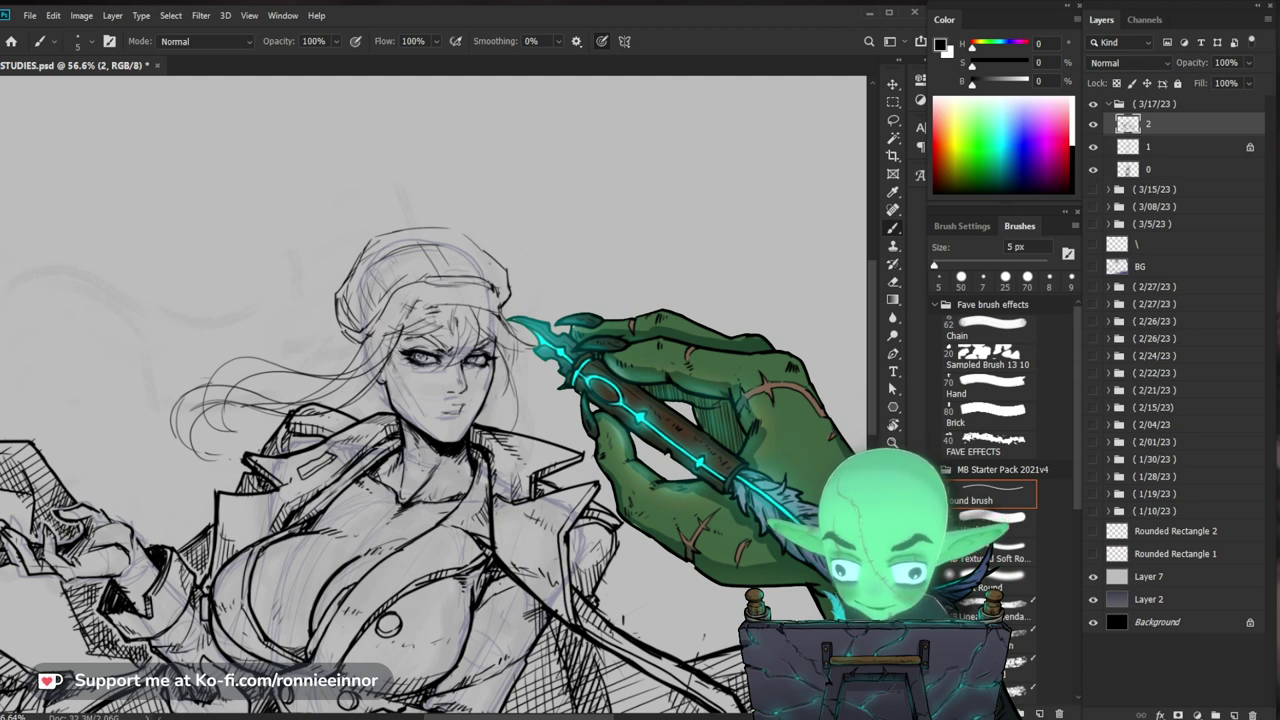
Step: Redraw the mouth as a closed-lip smirk with upturned corners using the 5 px brush
left_click_drag(446, 404, 500, 401)
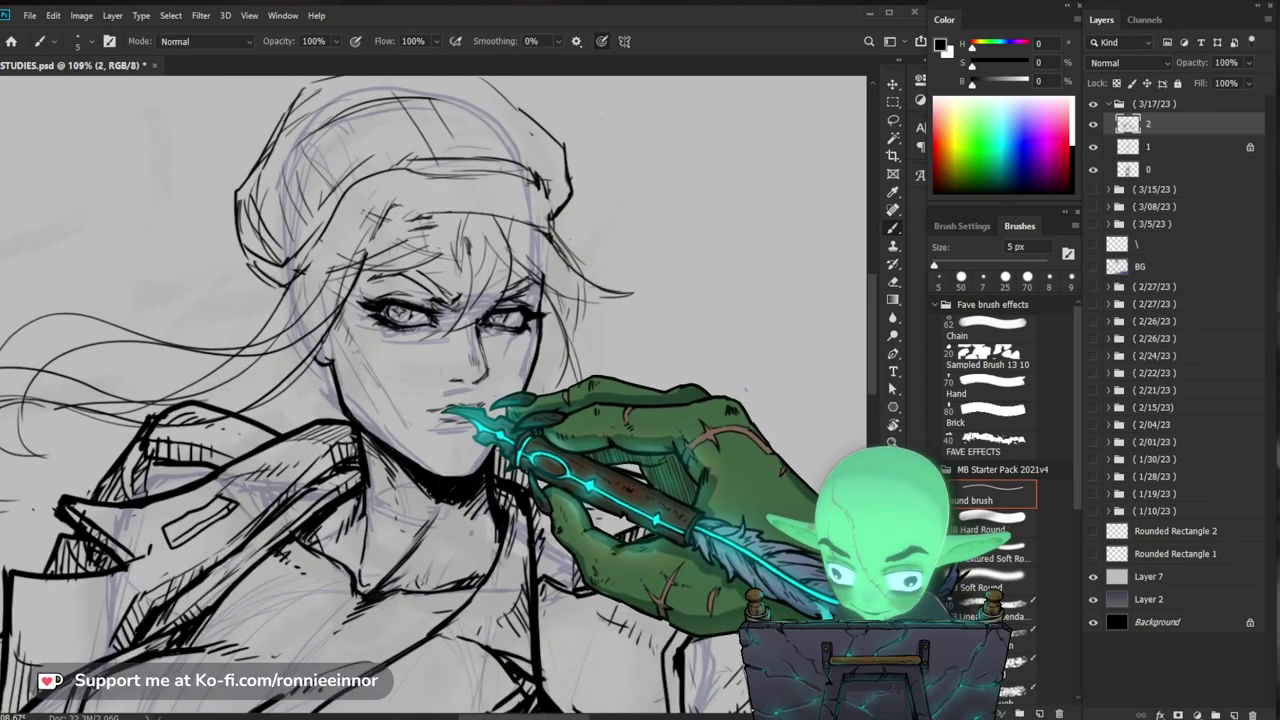
mouse_move(404, 404)
left_mouse_down()
mouse_move(452, 432)
mouse_move(407, 408)
mouse_move(510, 412)
mouse_move(475, 421)
left_mouse_up()
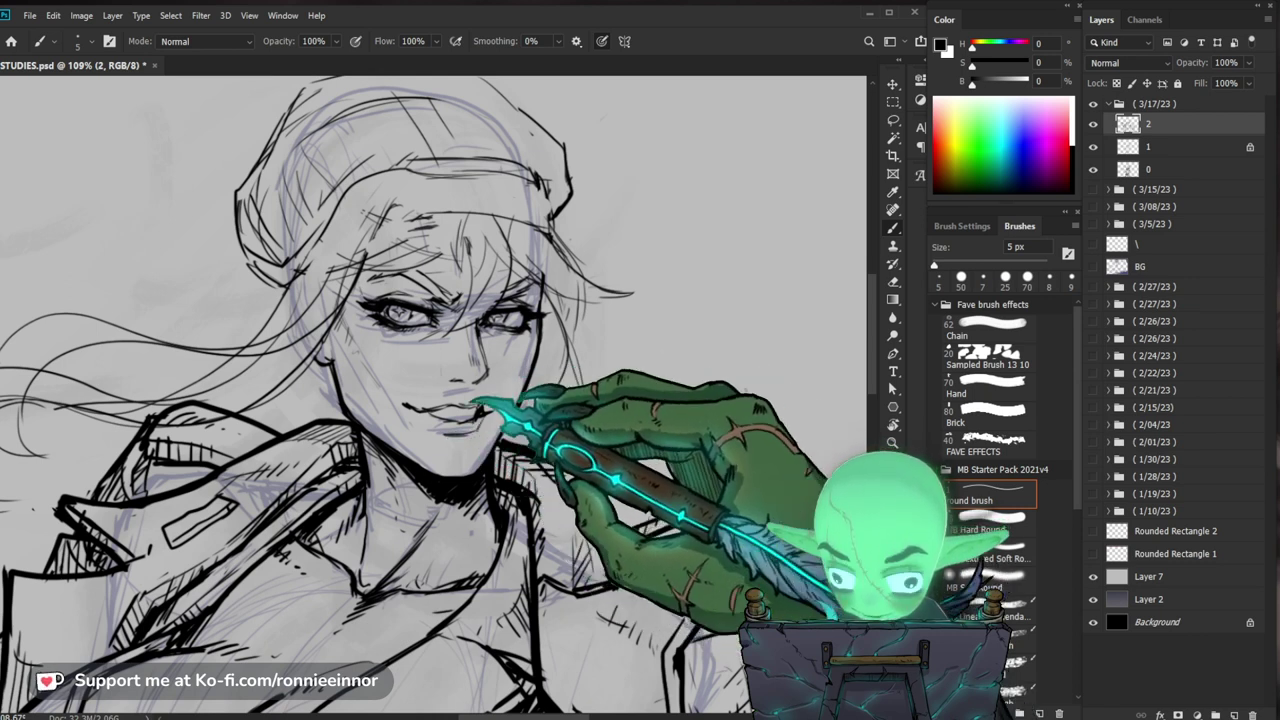
key("ctrl+space")
mouse_move(676, 385)
left_mouse_down()
mouse_move(660, 311)
mouse_move(614, 271)
mouse_move(603, 217)
mouse_move(640, 251)
left_mouse_up()
key("b")
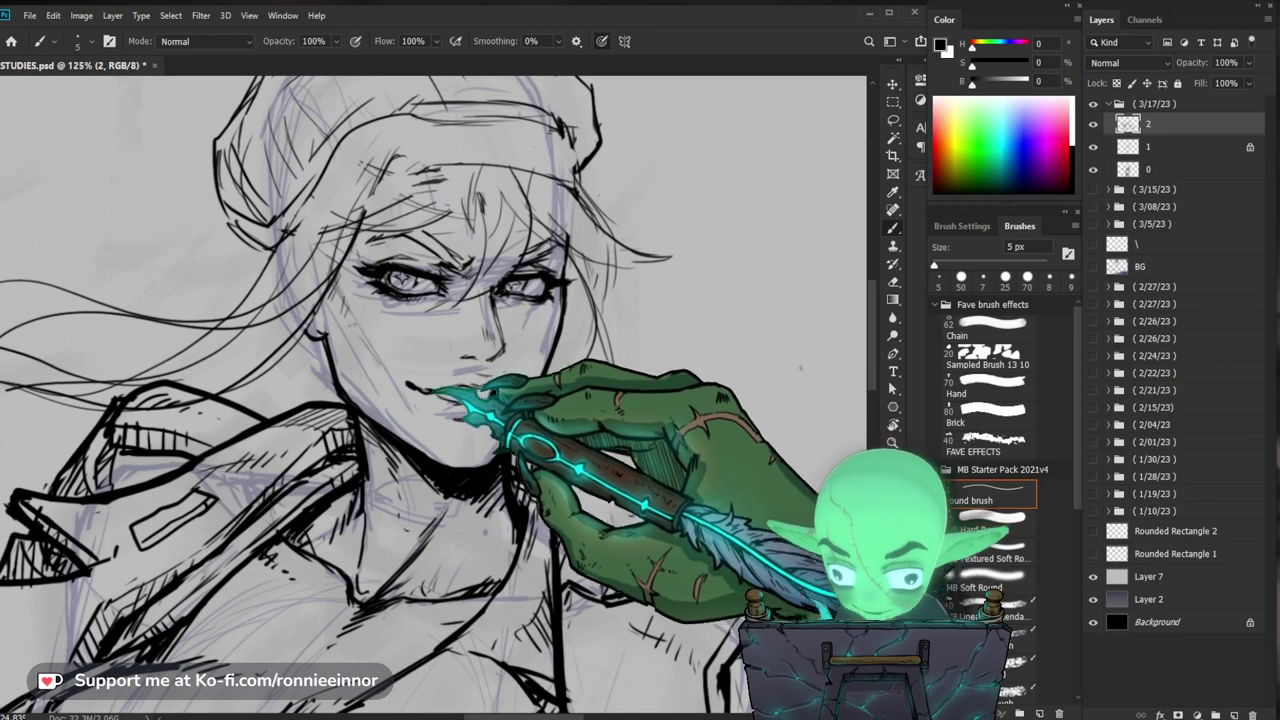
Step: Define the smirk's upper and lower lips with a darker parting line and small strokes beneath the nose
key("space")
left_click_drag(597, 393, 540, 435)
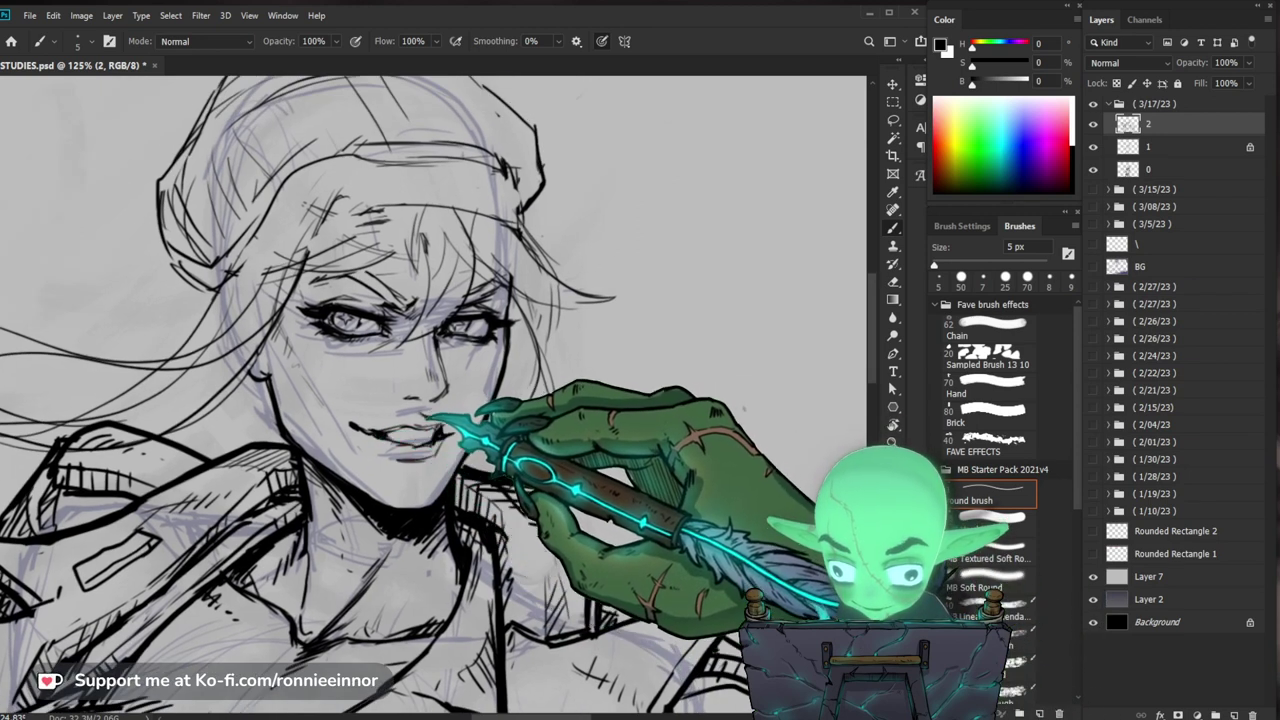
key("e")
key("b")
mouse_move(421, 395)
left_mouse_down()
mouse_move(410, 398)
mouse_move(428, 443)
left_mouse_up()
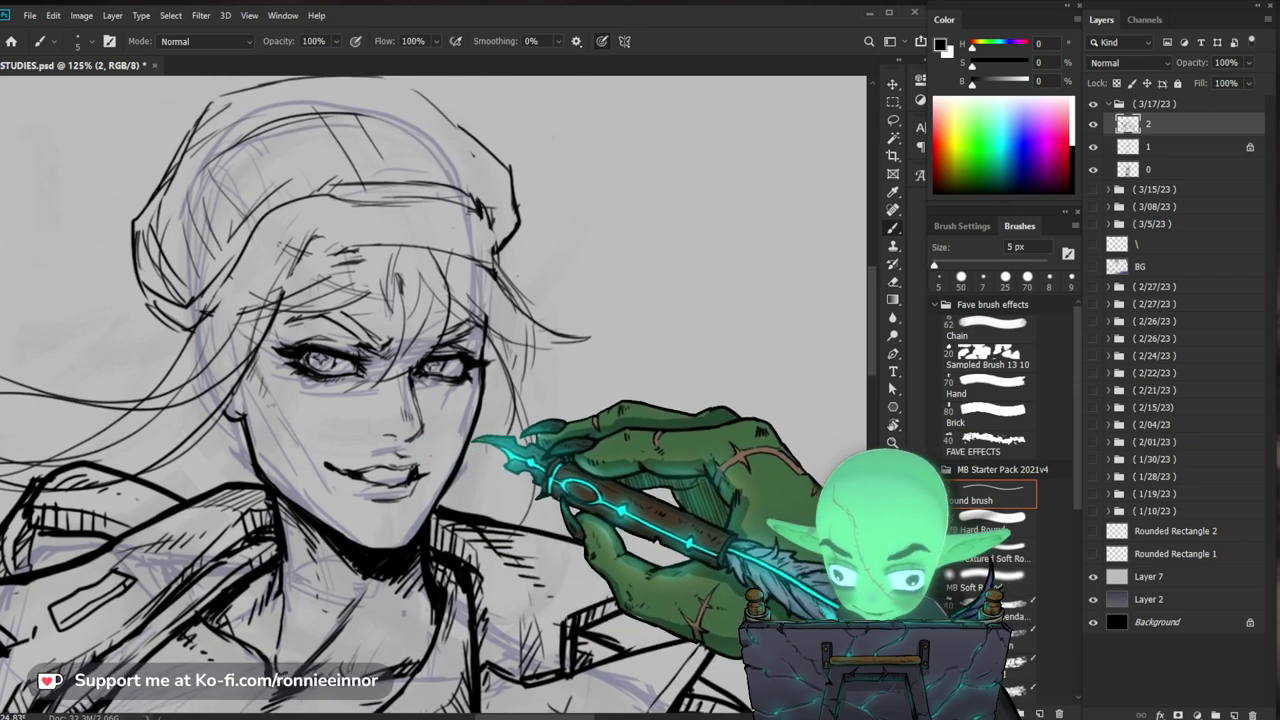
Step: Refine the far corner of the smirk with the 5 px brush, trimming its lines with the 50 px eraser
left_click_drag(528, 430, 508, 457)
key("e")
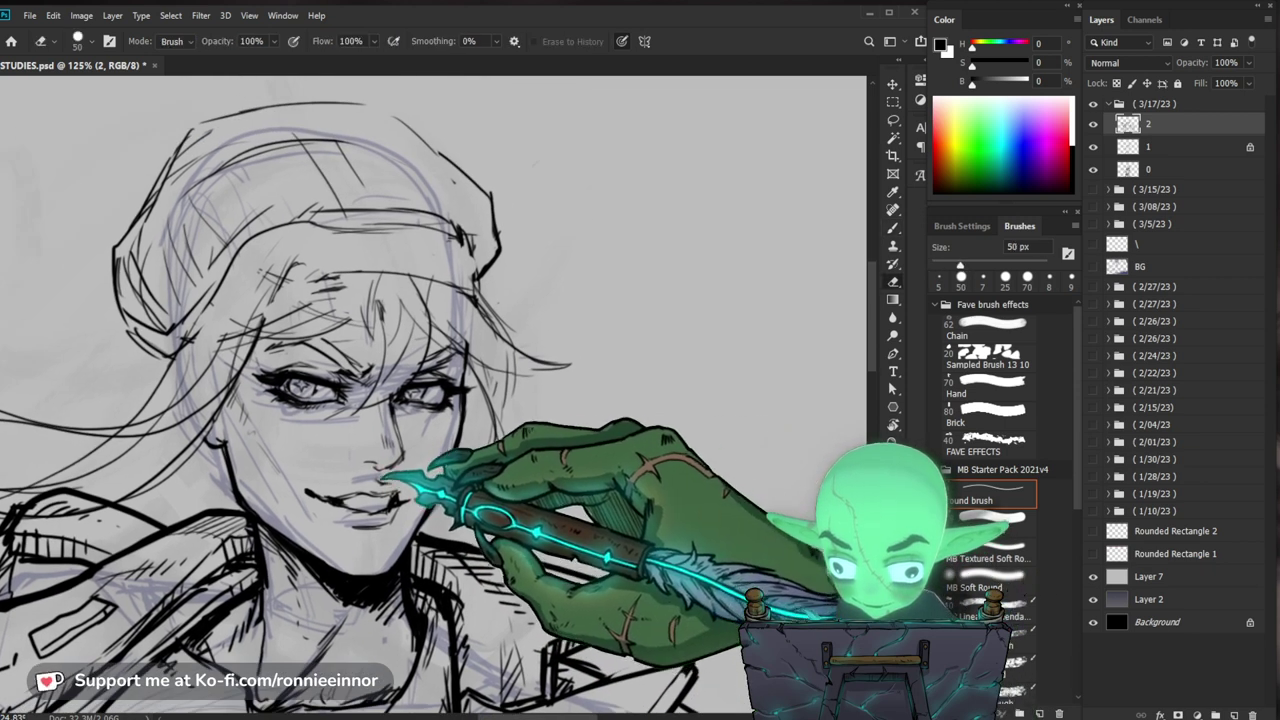
key("b")
mouse_move(393, 470)
left_mouse_down()
mouse_move(388, 496)
mouse_move(403, 500)
left_mouse_up()
key("e")
key("b")
key("e")
key("b")
key("e")
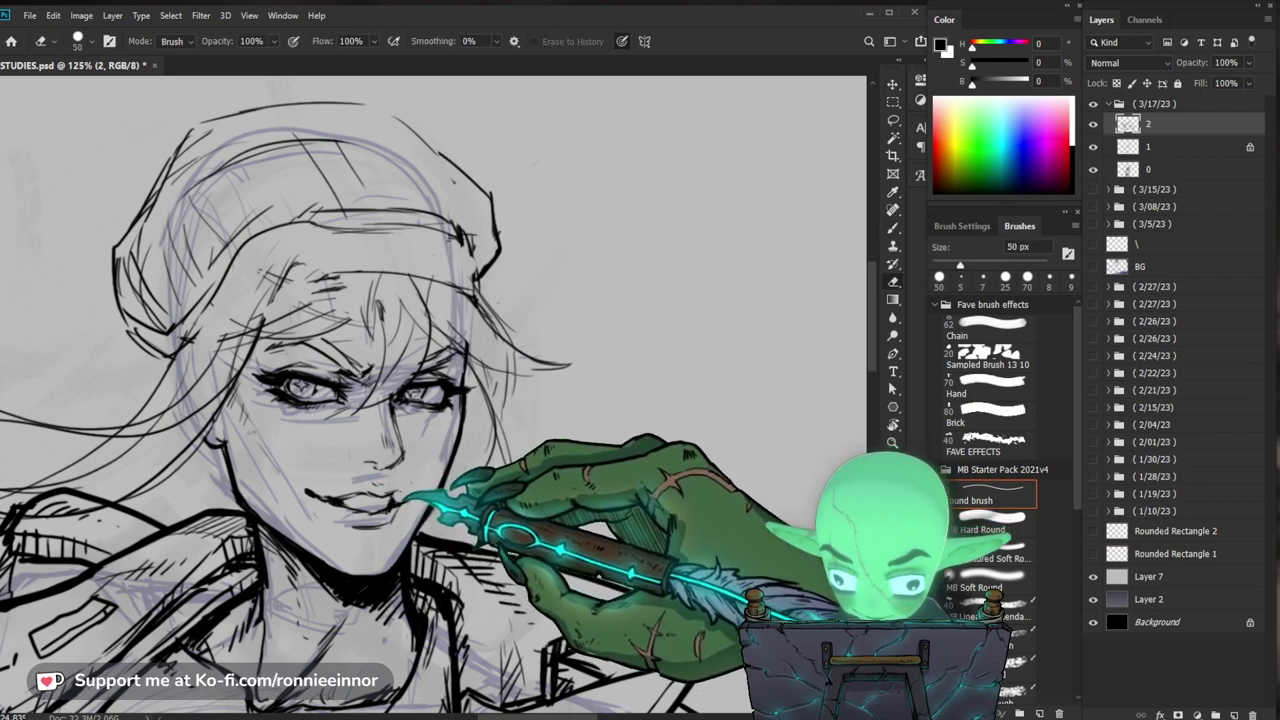
key("b")
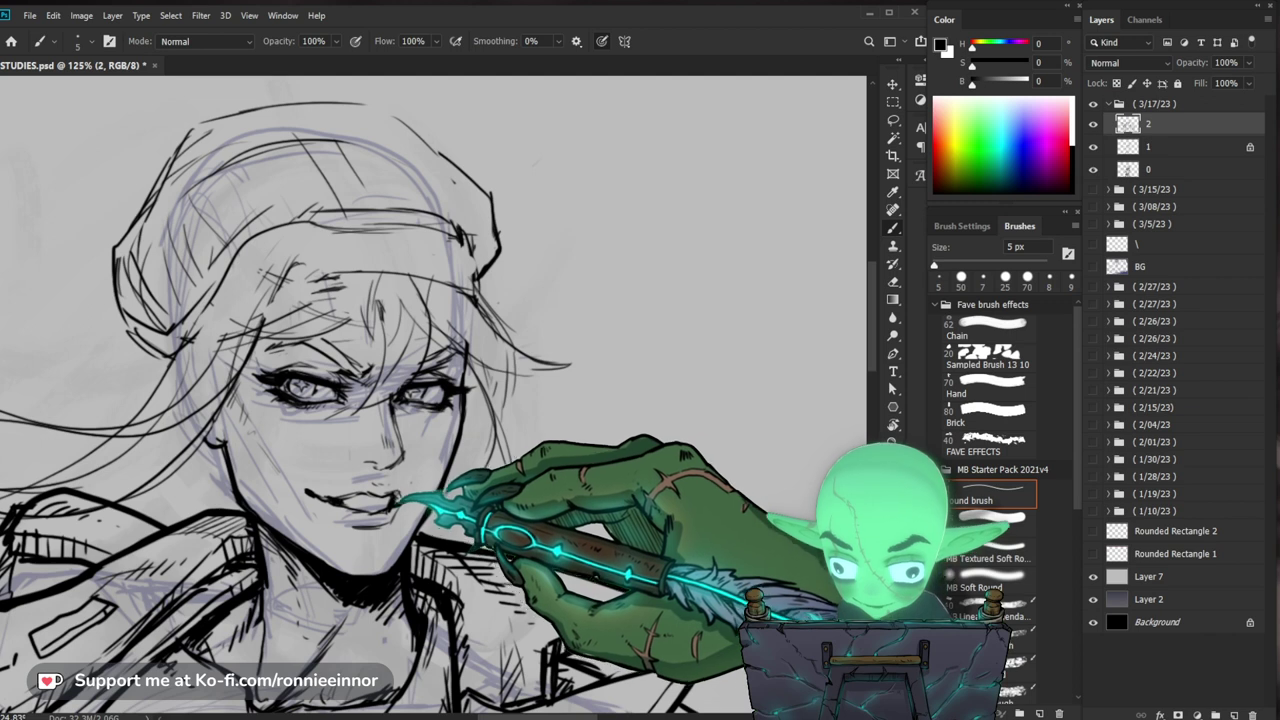
Step: Reinforce the near cheek and jaw contour below the ear with 5 px brush strokes
mouse_move(562, 475)
left_mouse_down()
mouse_move(589, 458)
mouse_move(625, 462)
mouse_move(585, 476)
mouse_move(531, 448)
mouse_move(580, 457)
mouse_move(580, 429)
mouse_move(514, 371)
left_mouse_up()
key("z")
key("b")
key("z")
key("e")
key("b")
left_click_drag(305, 411, 321, 466)
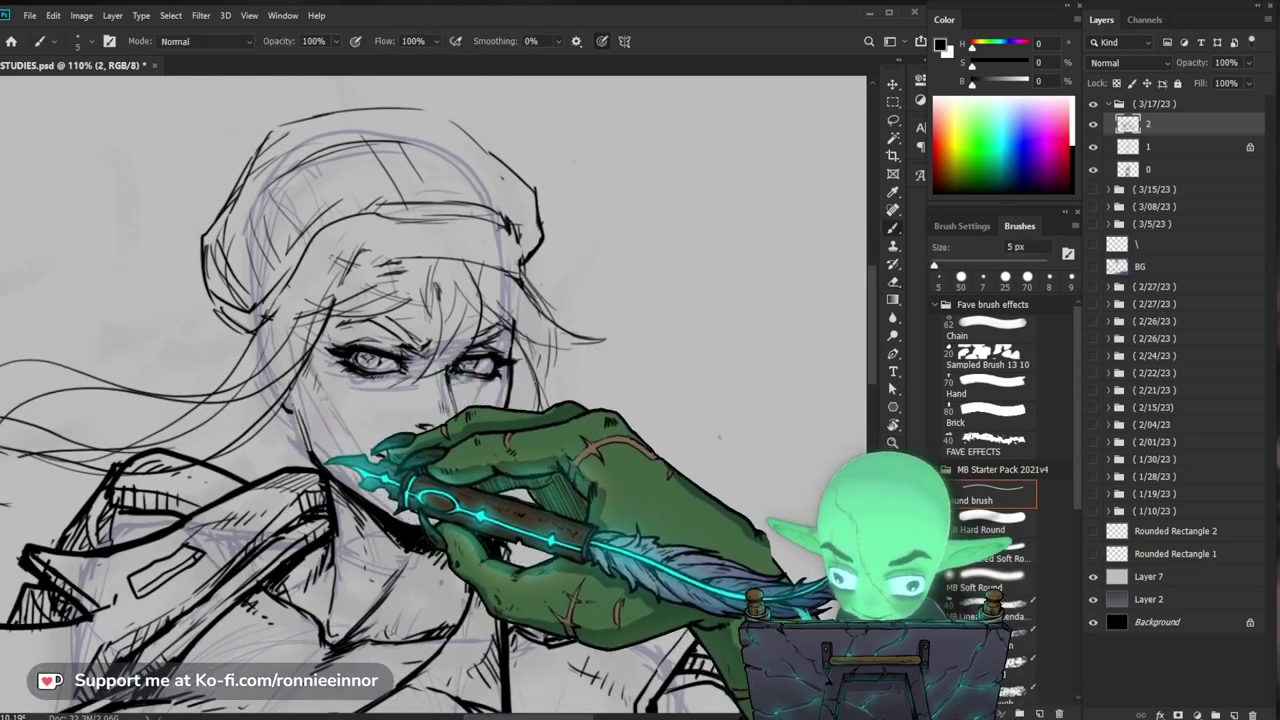
left_click_drag(483, 388, 468, 404)
mouse_move(286, 428)
left_mouse_down()
mouse_move(296, 457)
mouse_move(294, 430)
left_mouse_up()
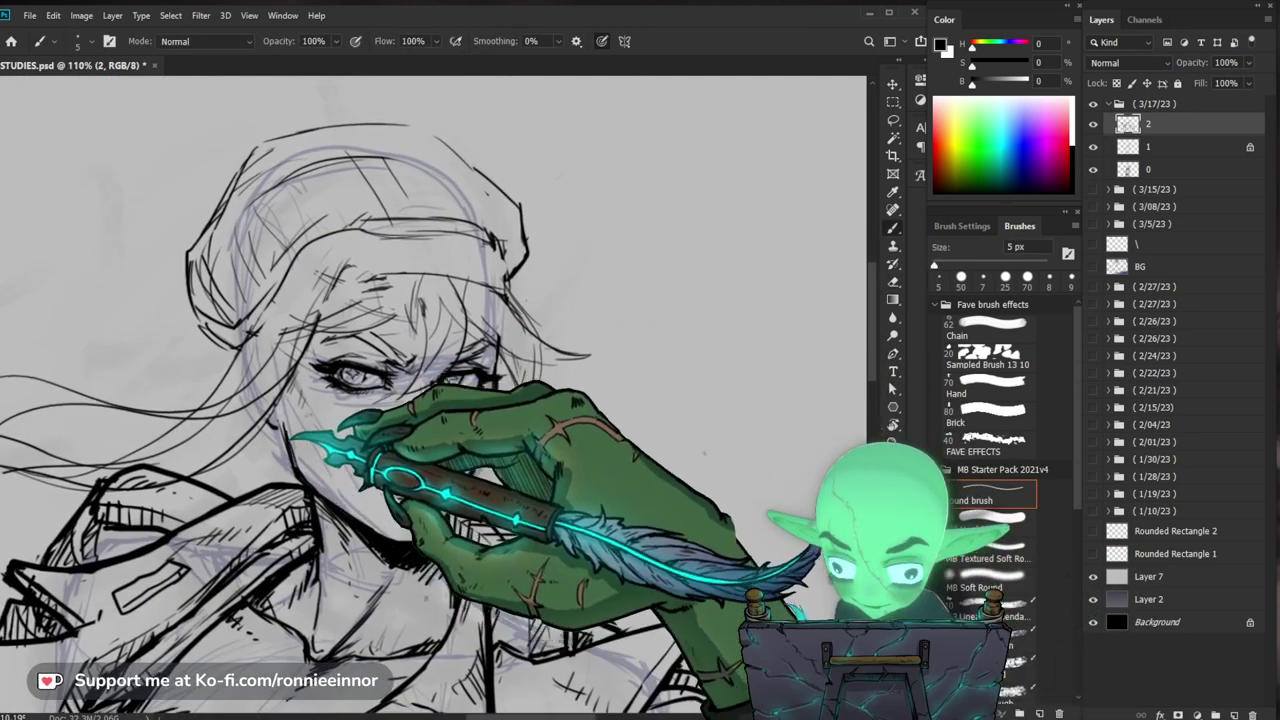
Step: Check the face against the whole figure and add a short stroke to the near jawline beneath the ear
key("z")
left_click_drag(498, 398, 425, 394)
left_click_drag(614, 525, 594, 522)
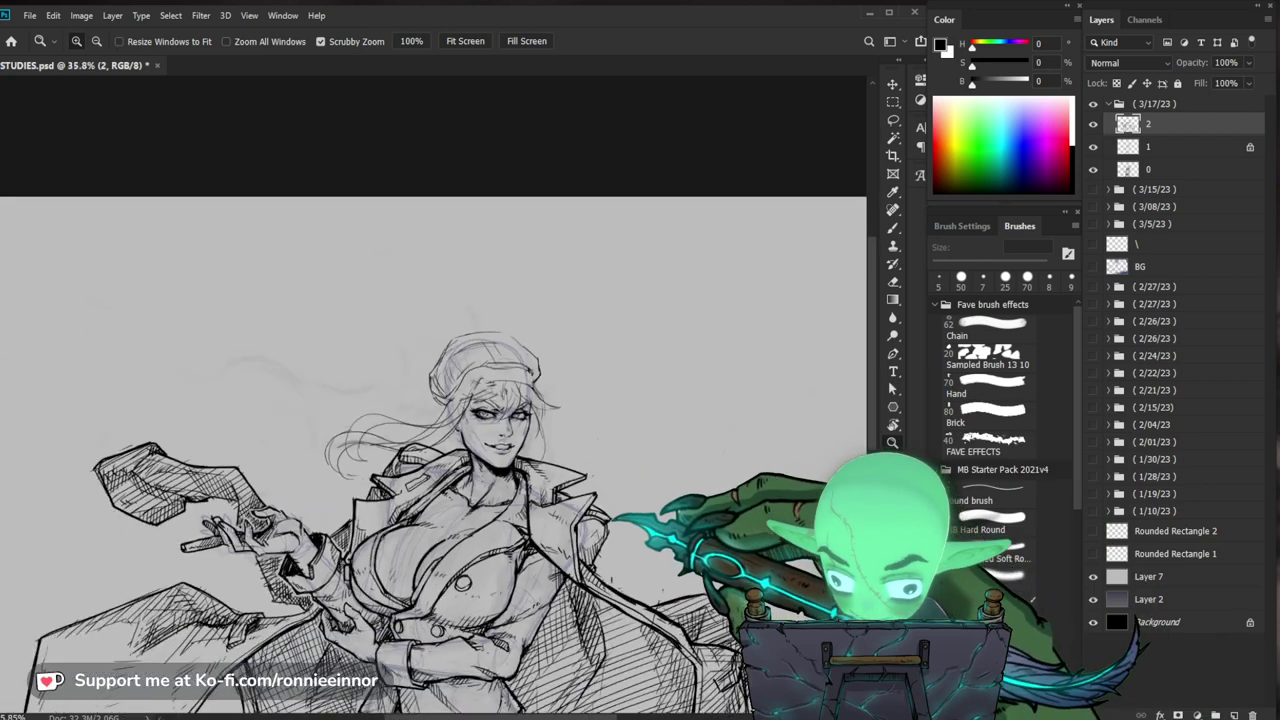
left_click_drag(486, 391, 566, 393)
key("b")
left_click_drag(397, 508, 405, 530)
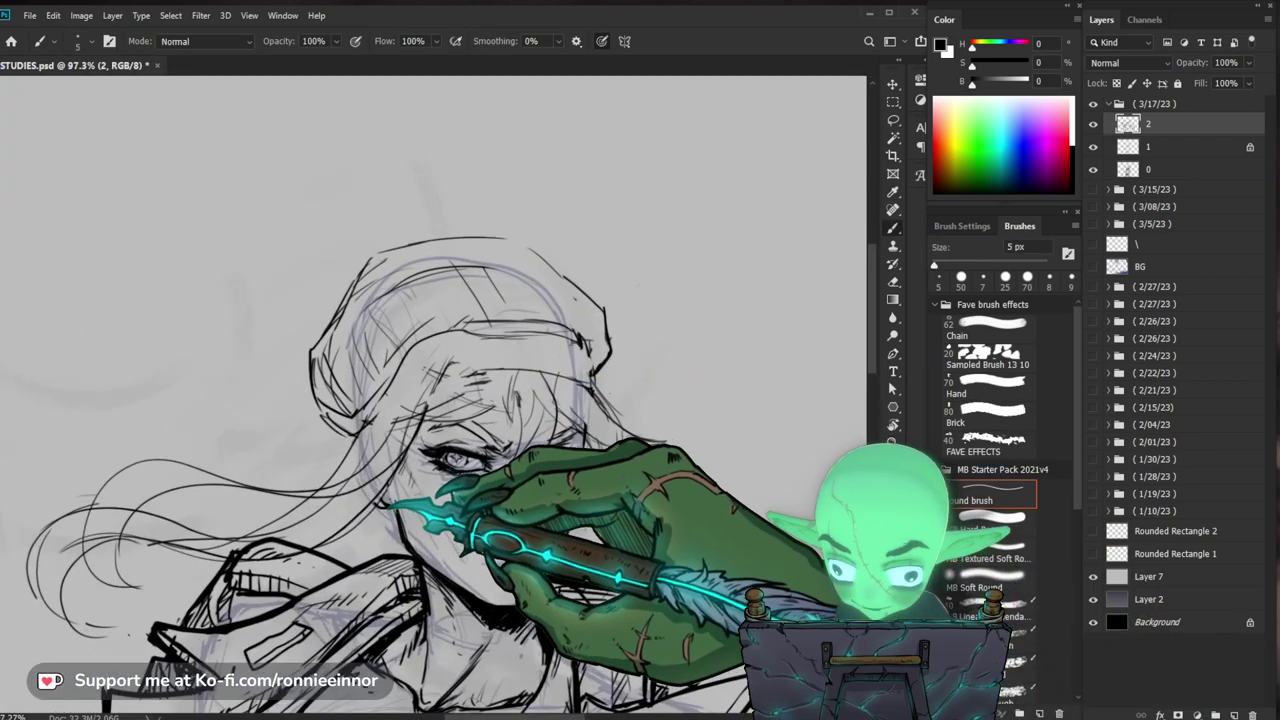
left_click_drag(677, 497, 627, 417)
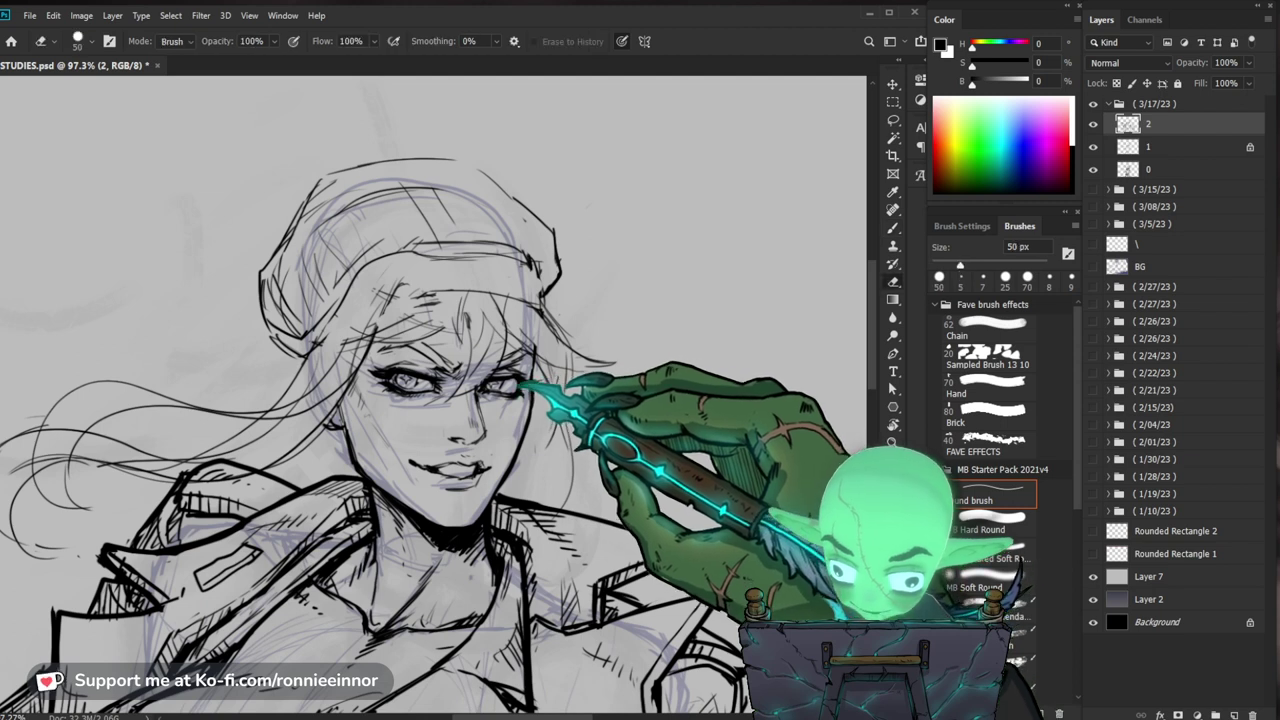
Step: Touch up the far eye's outer corner and adjoining face contour with the 5 px brush and 50 px eraser
key("e")
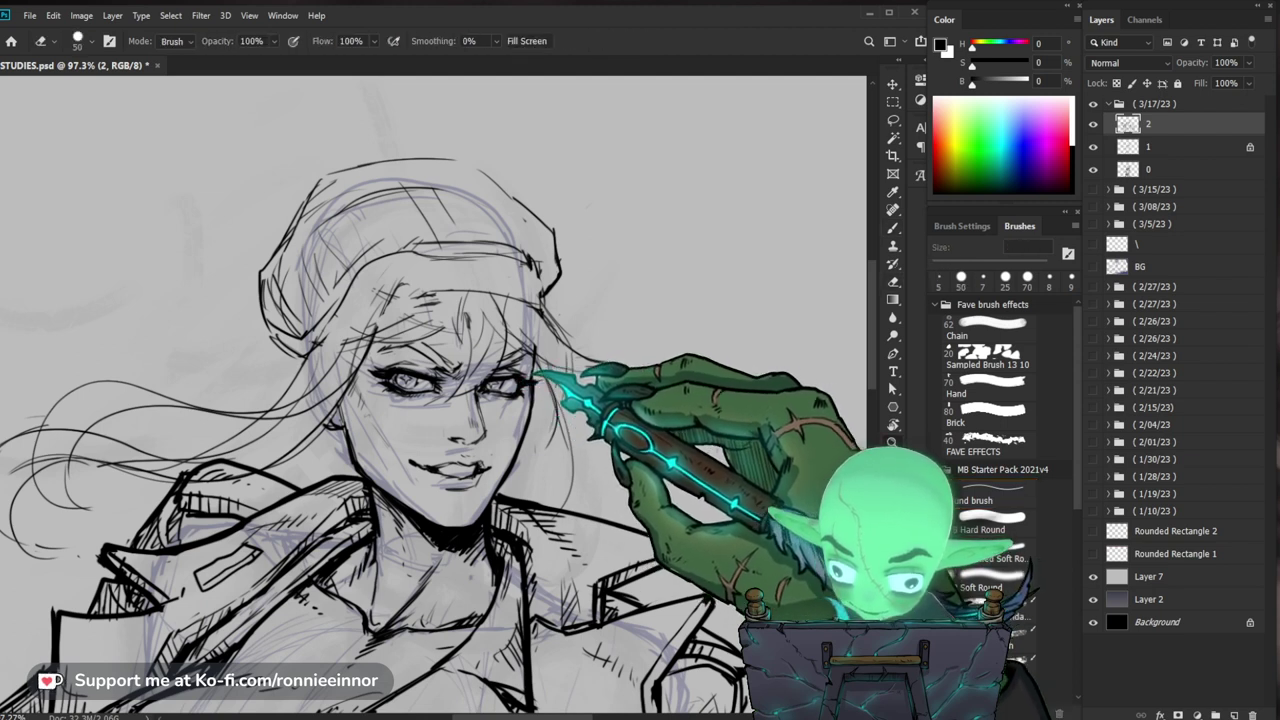
key("b")
scroll(536, 376, "up", 5)
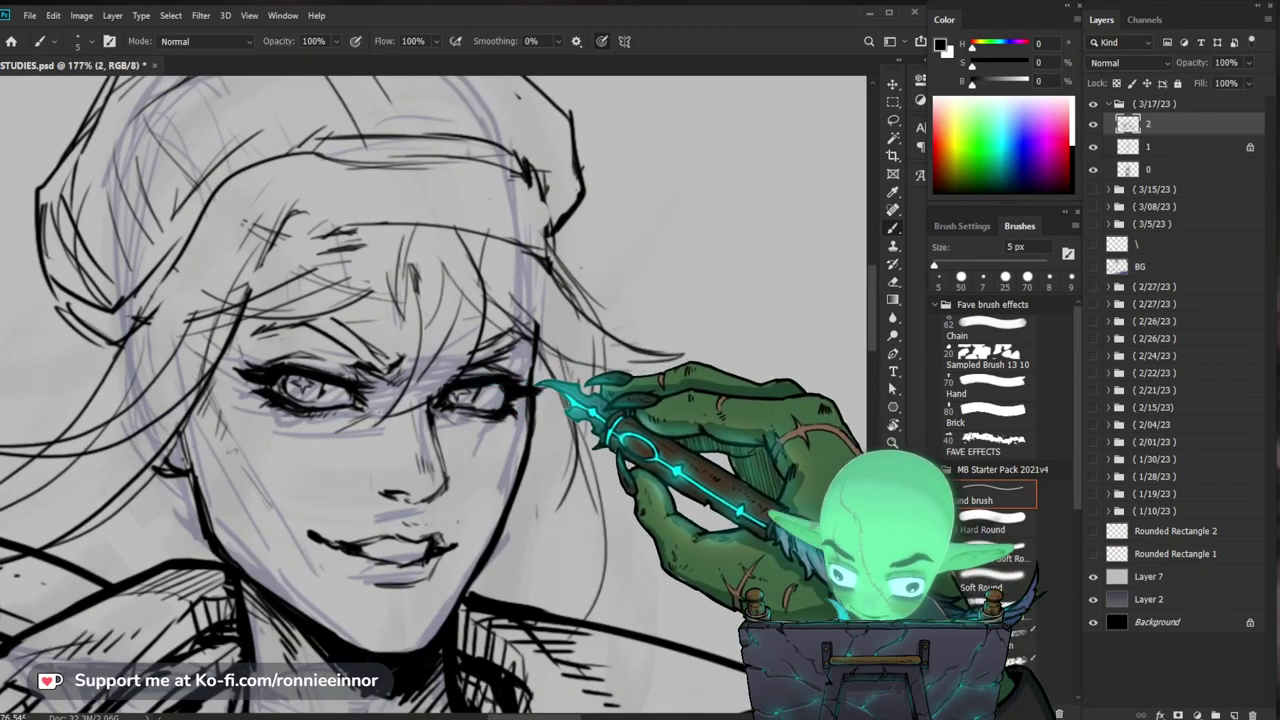
key("z")
left_click_drag(575, 380, 512, 400)
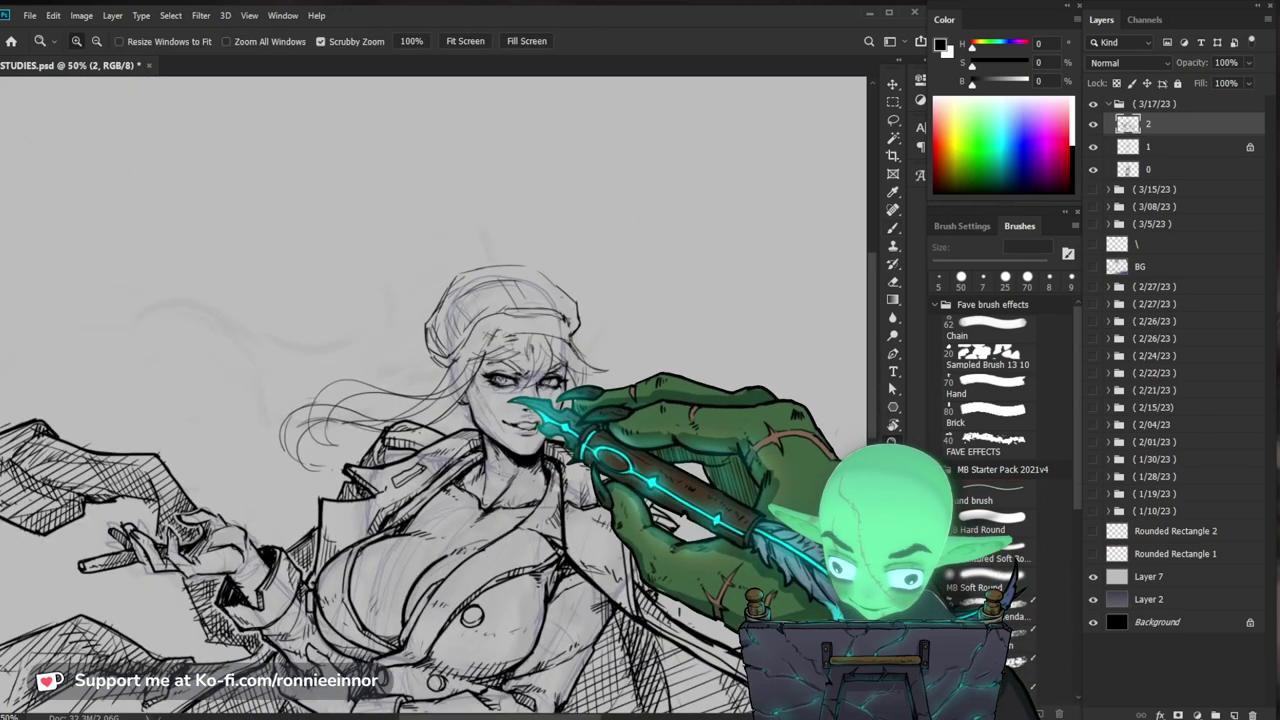
left_click_drag(533, 372, 645, 371)
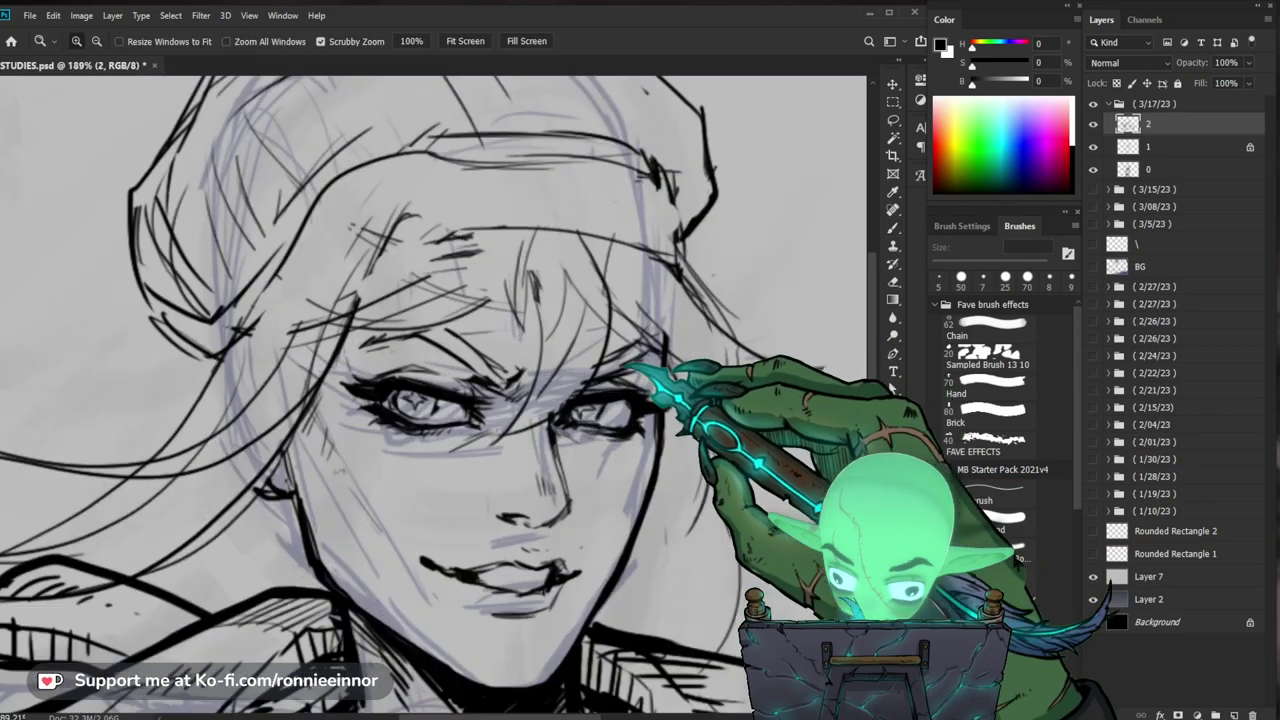
Step: Darken the inner end of the near eyebrow to sharpen the frown, cleaning its edge with the 50 px eraser
key("b")
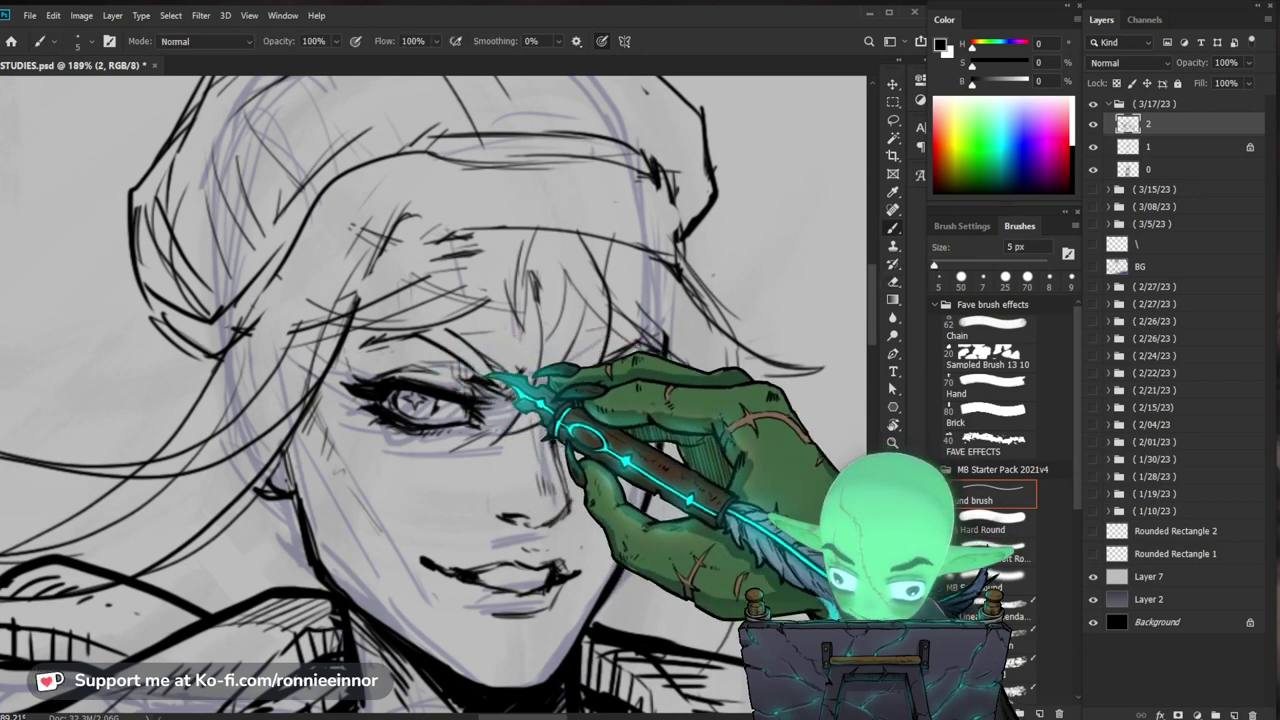
key("e")
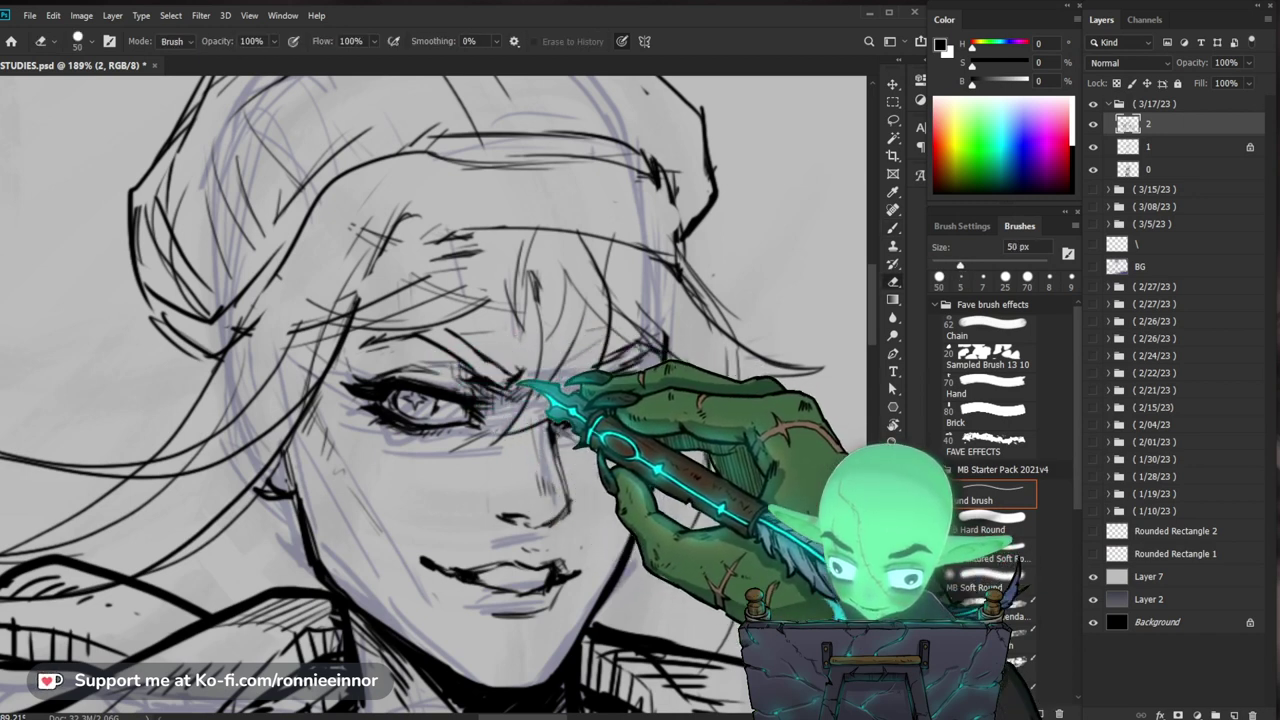
key("b")
key("z")
left_click_drag(569, 366, 505, 372)
left_click_drag(650, 411, 550, 430)
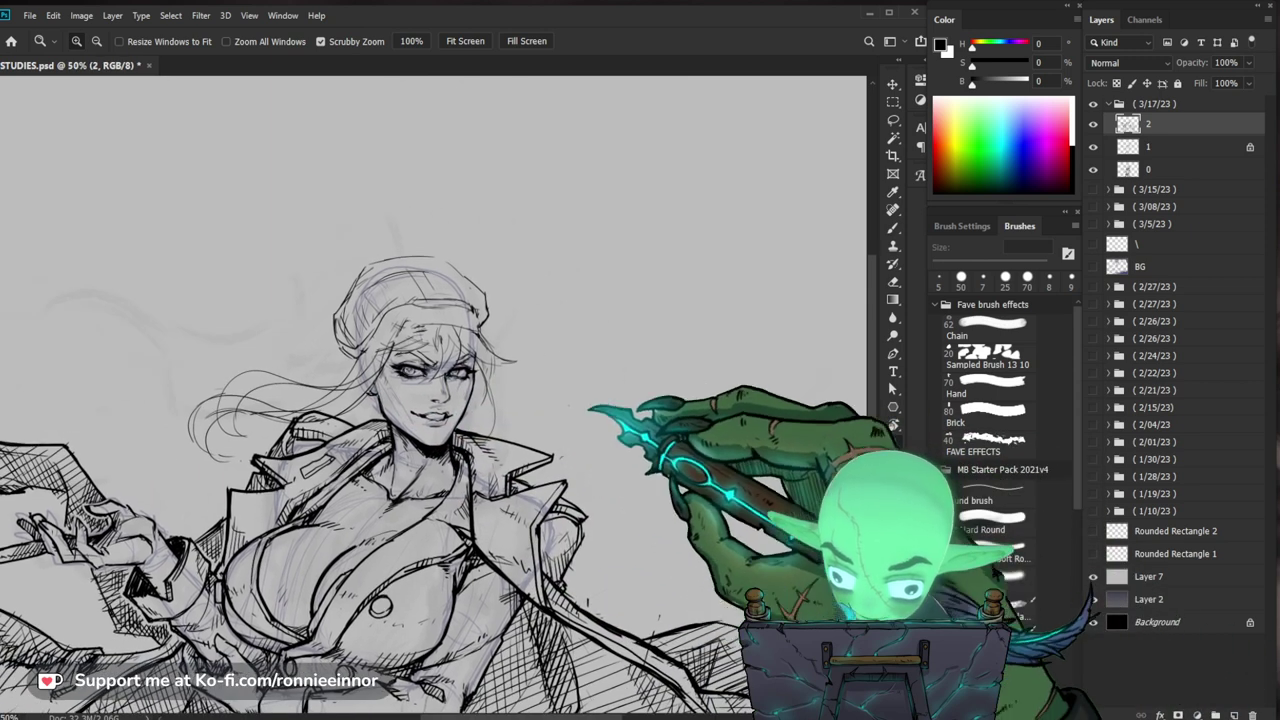
Step: Refine the far eyebrow and the bangs over the forehead, alternating the 5 px brush and 50 px eraser
left_click_drag(470, 362, 550, 357)
key("e")
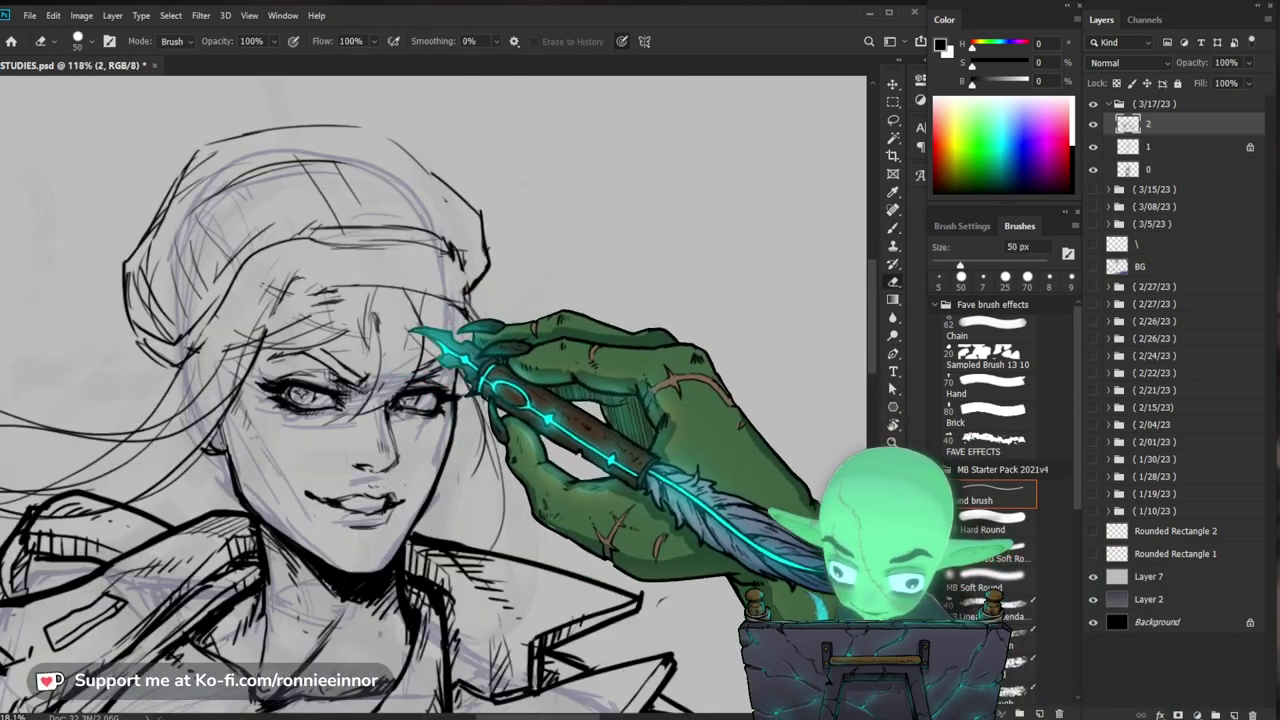
key("b")
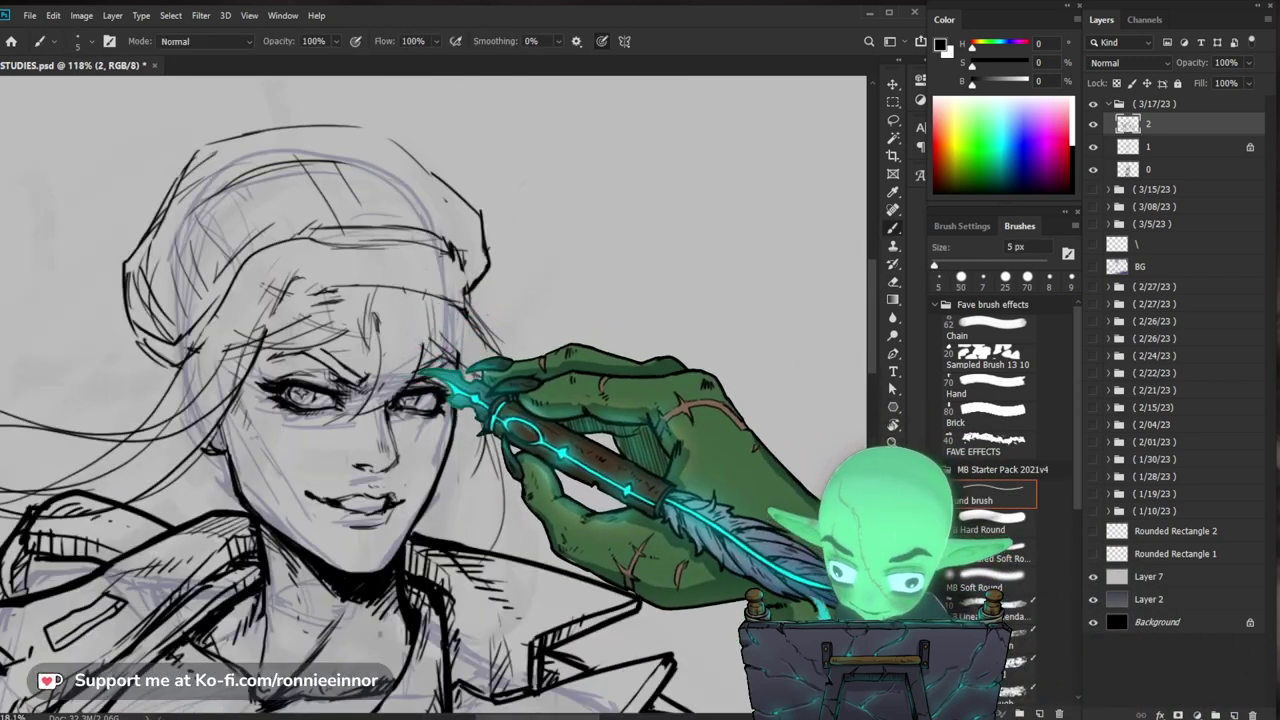
scroll(552, 297, "down", 3)
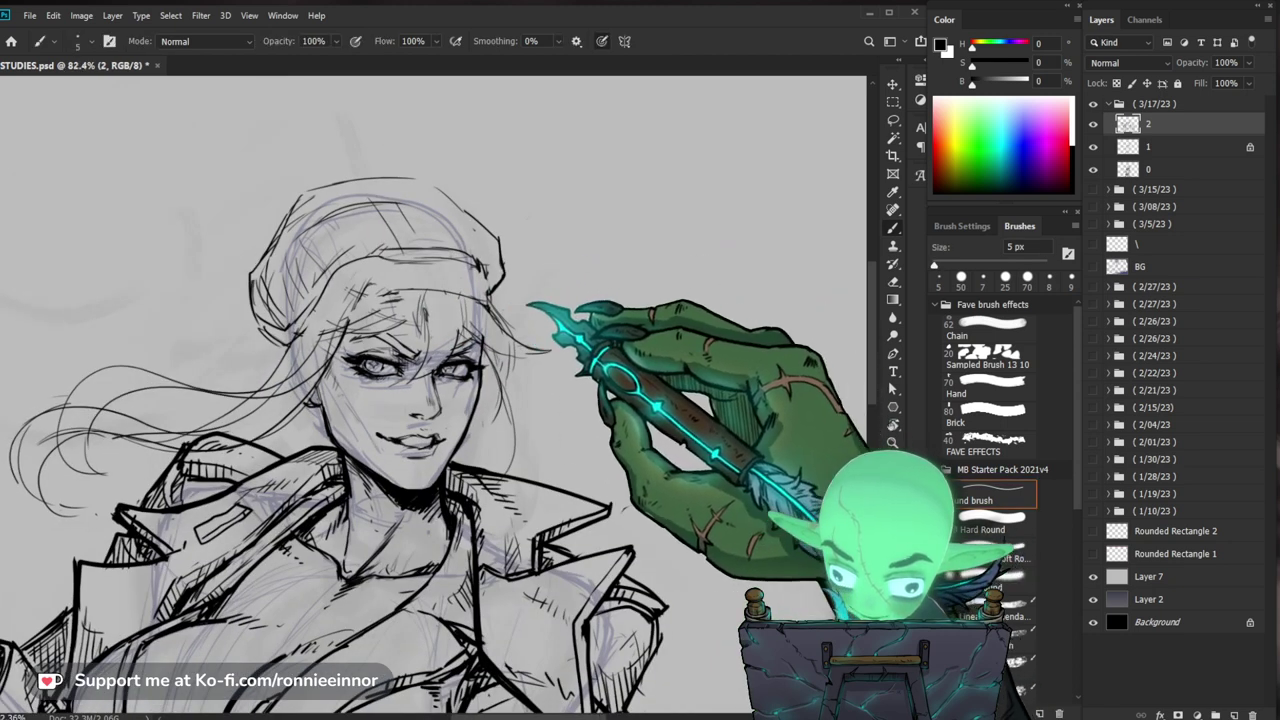
key("e")
key("b")
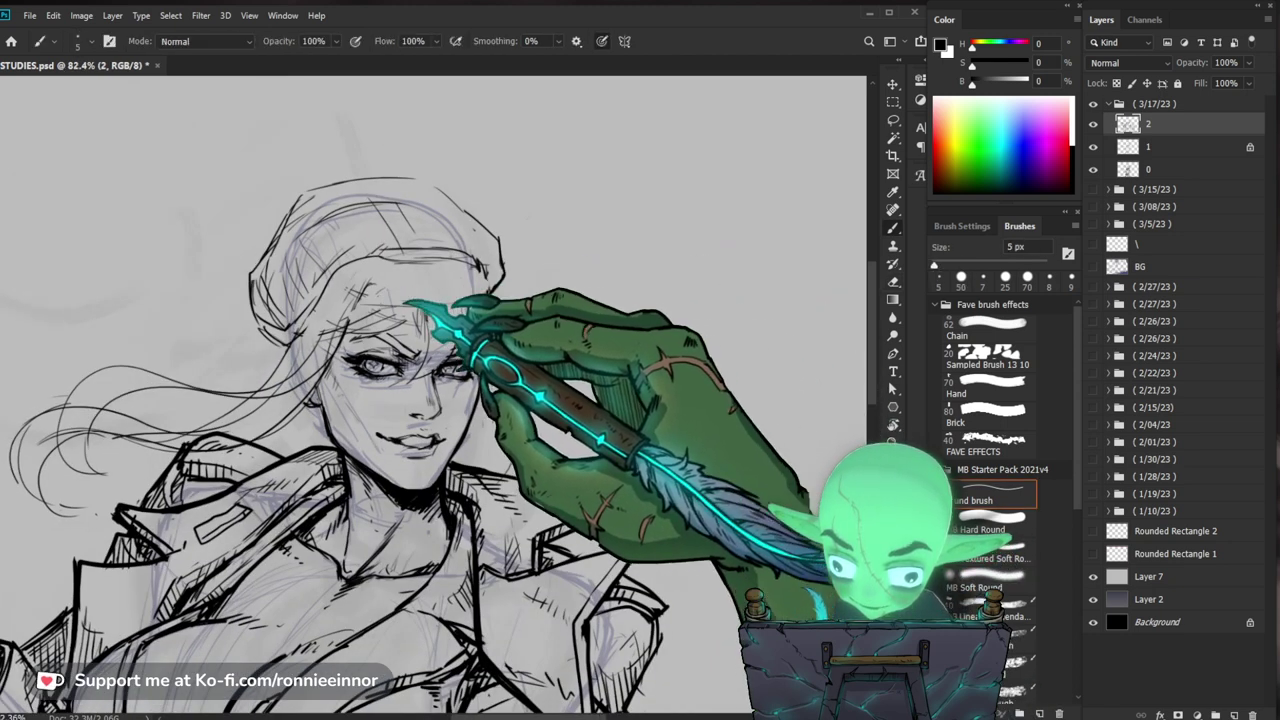
left_click_drag(593, 273, 565, 269)
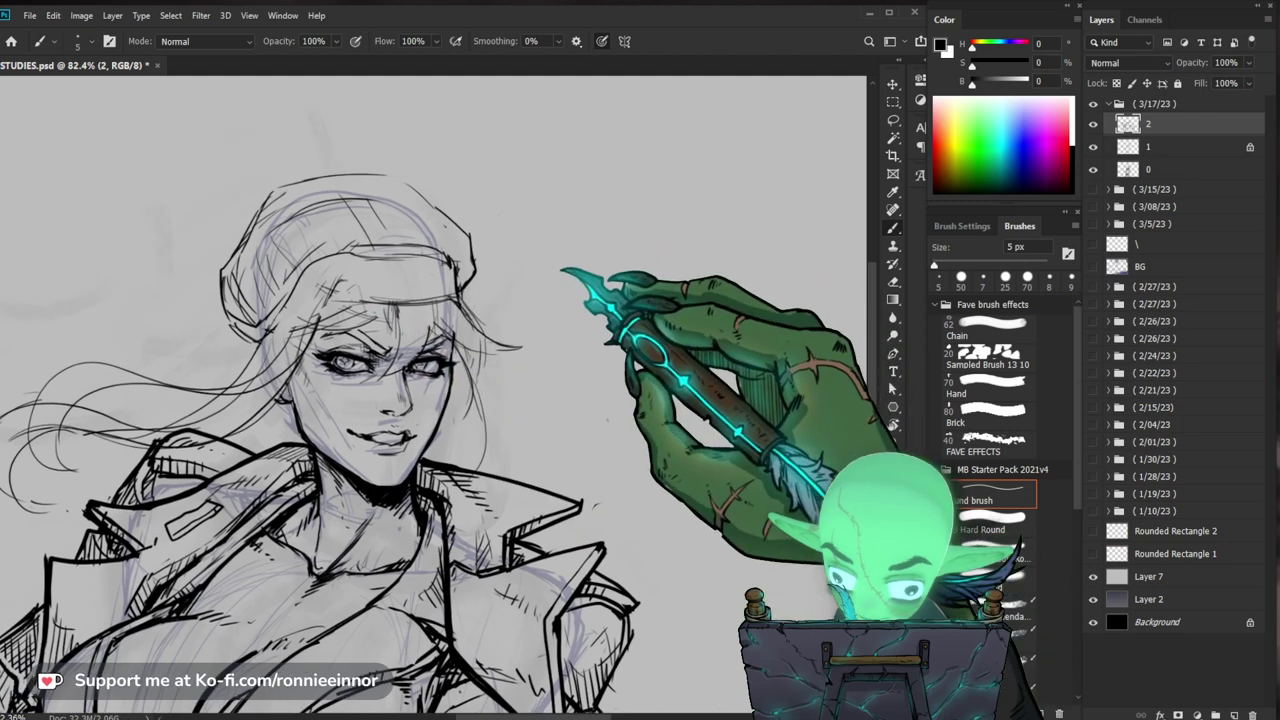
left_click_drag(453, 271, 463, 270)
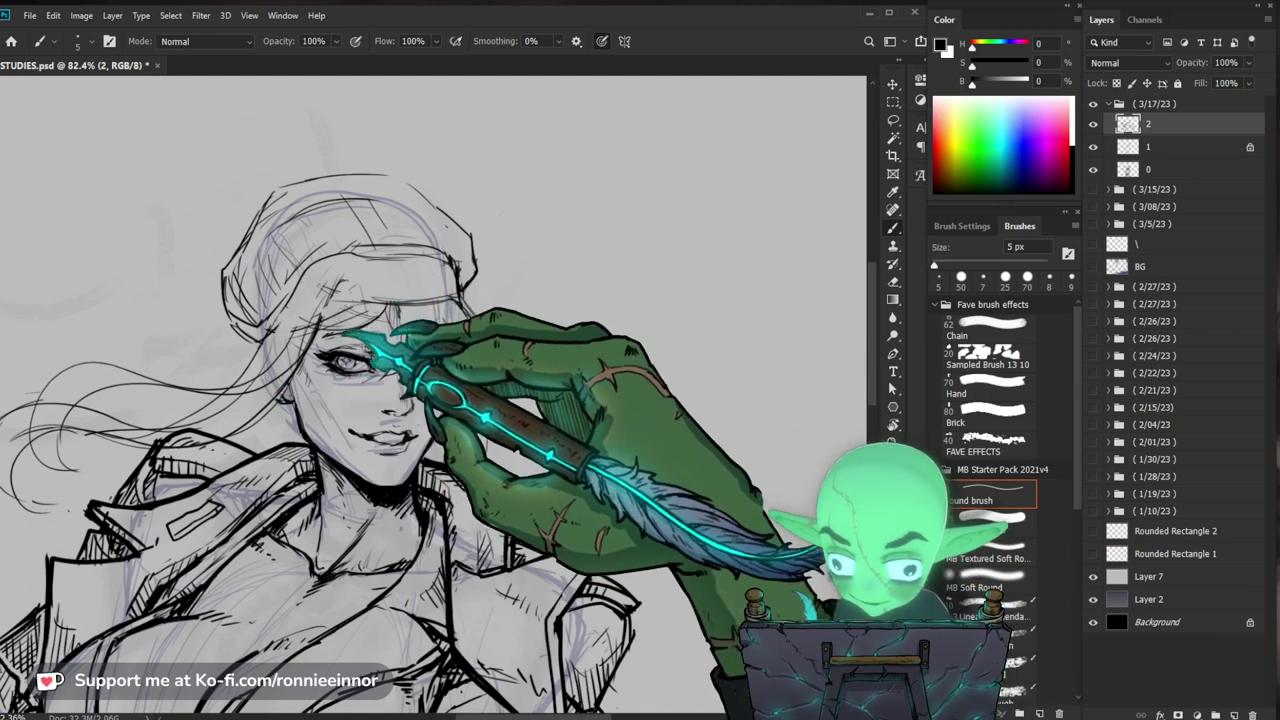
Step: Sketch loose hair strands falling across the chest with the 5 px brush and review the full figure
key("ctrl+space")
left_click_drag(590, 325, 545, 332)
left_click_drag(605, 360, 662, 350)
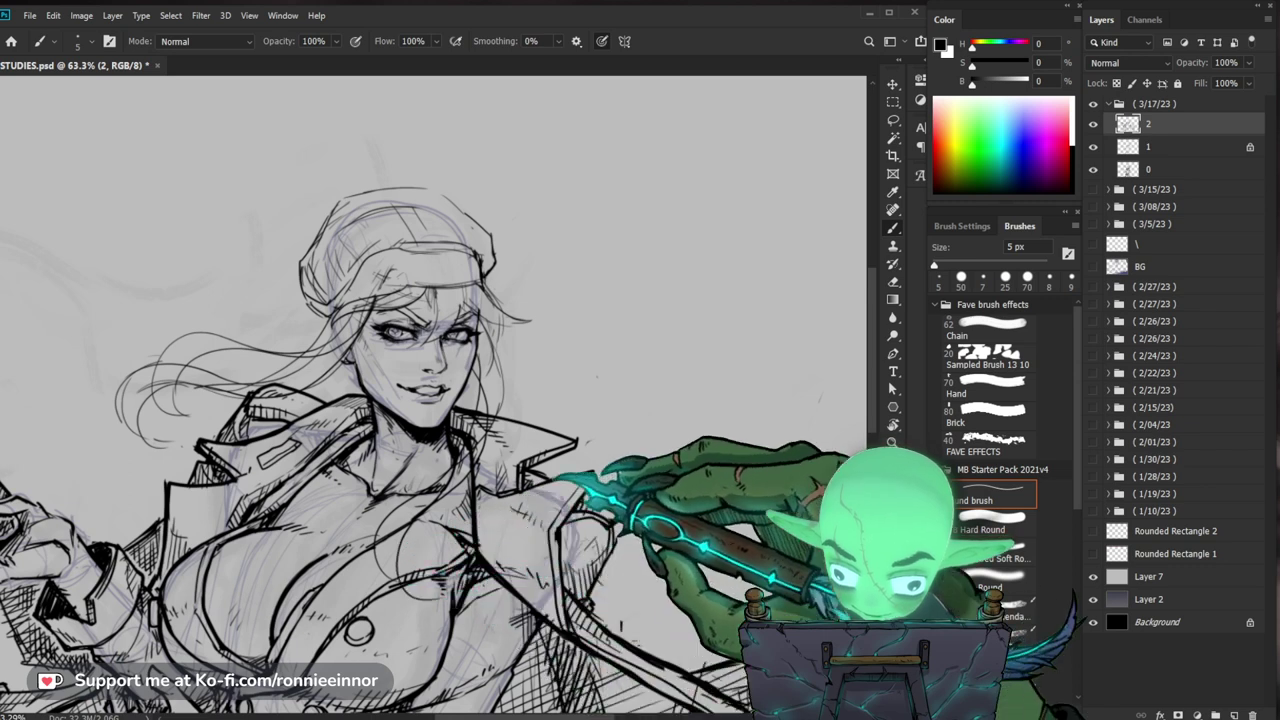
left_click_drag(620, 626, 578, 562)
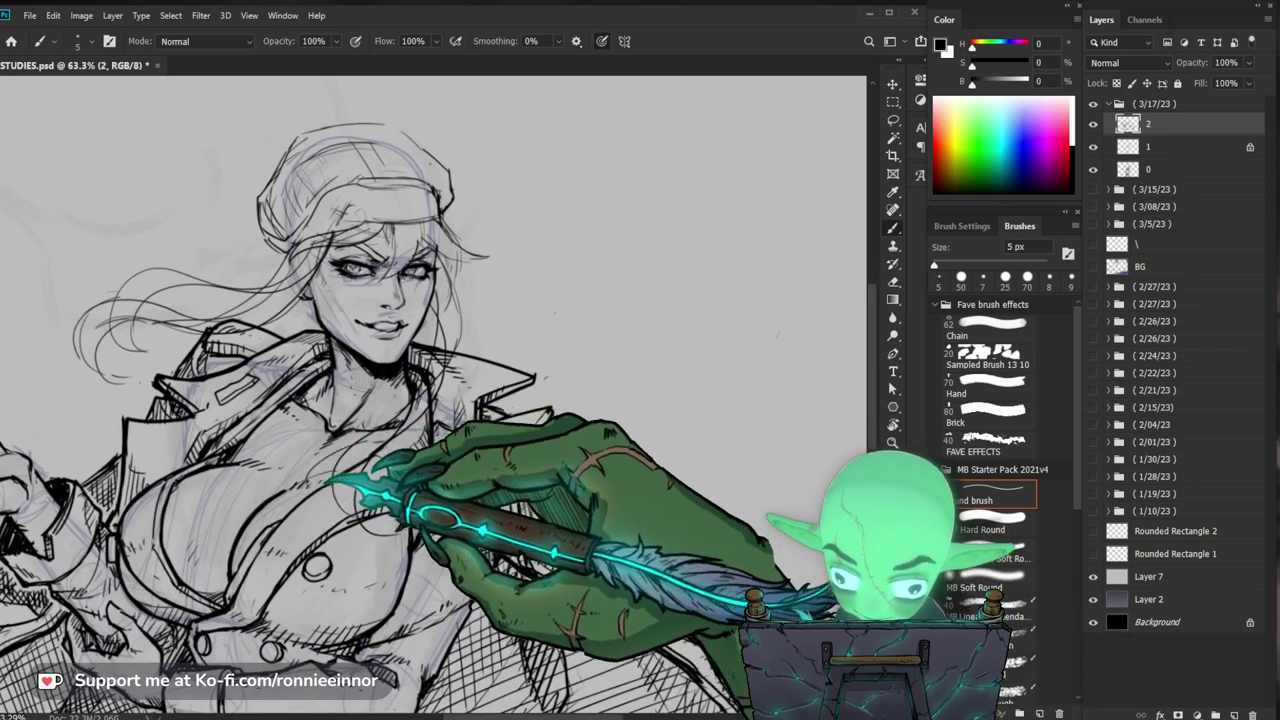
key("z")
left_click_drag(672, 400, 608, 380)
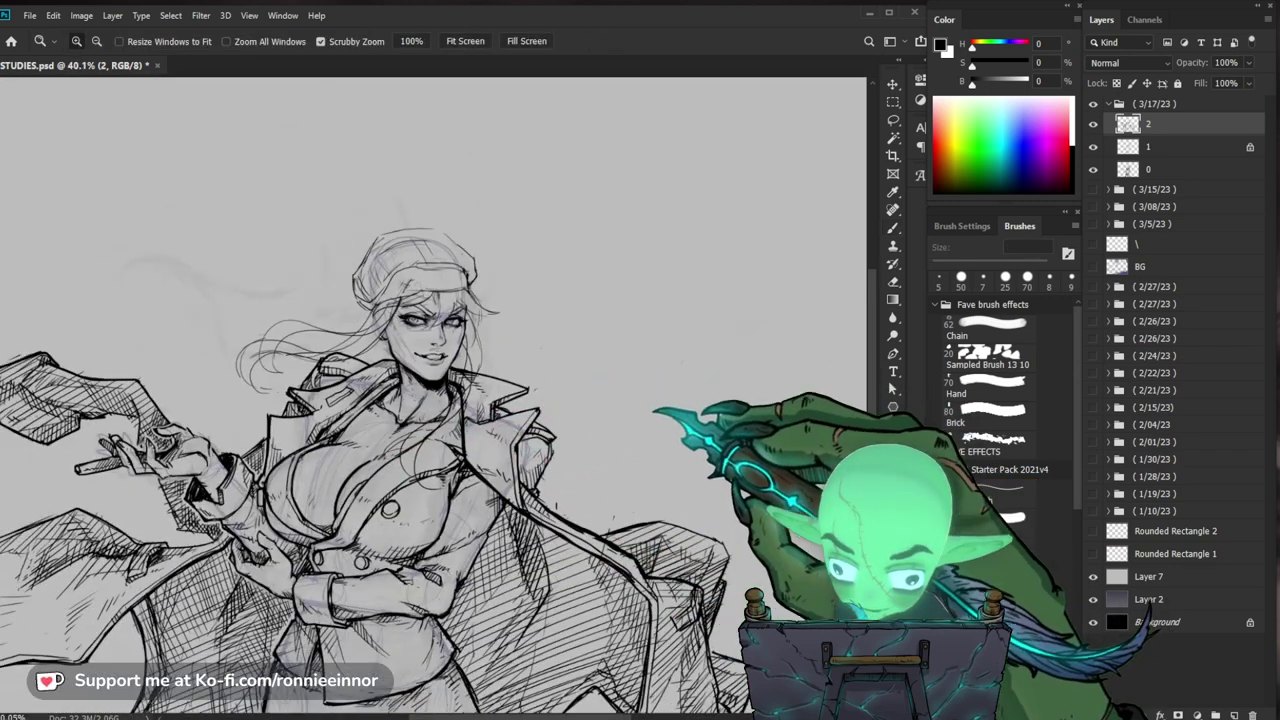
left_click_drag(700, 406, 600, 398)
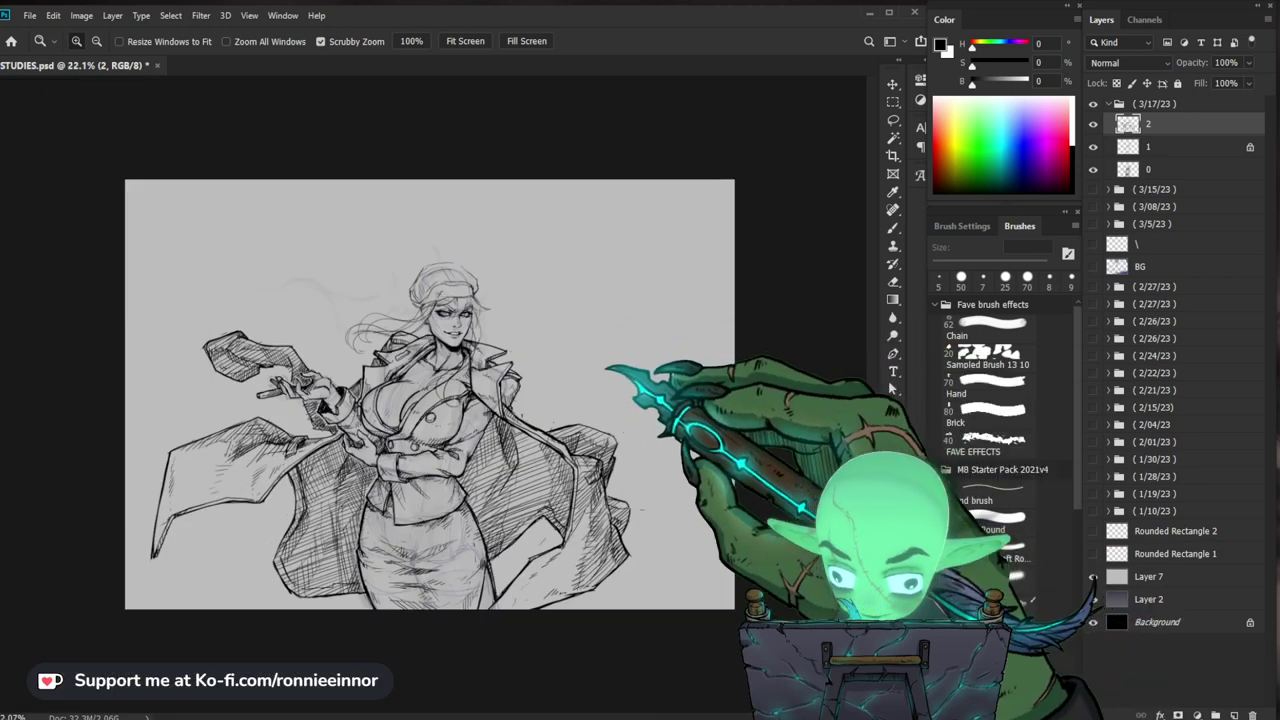
scroll(470, 210, "up", 3)
scroll(562, 342, "up", 2)
Step: Rework the beanie's front band above the forehead with the 5 px brush and 50 px eraser
key("e")
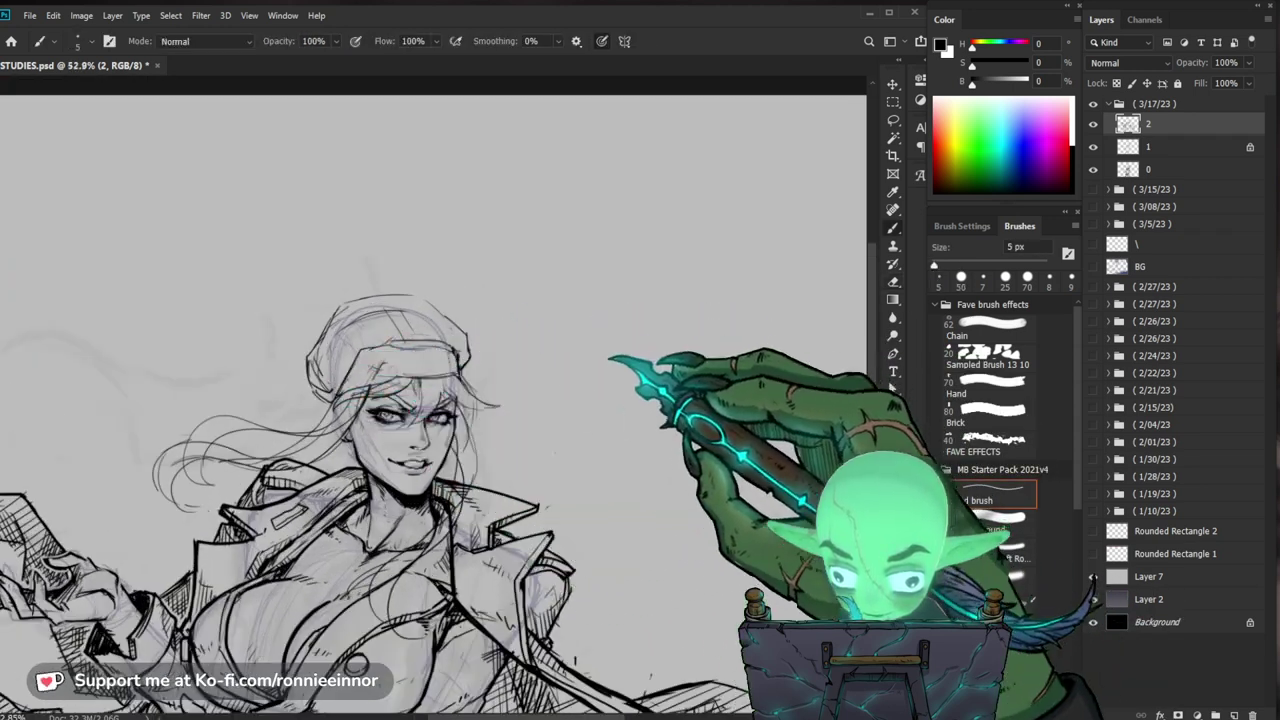
left_click_drag(590, 331, 550, 314)
key("e")
key("b")
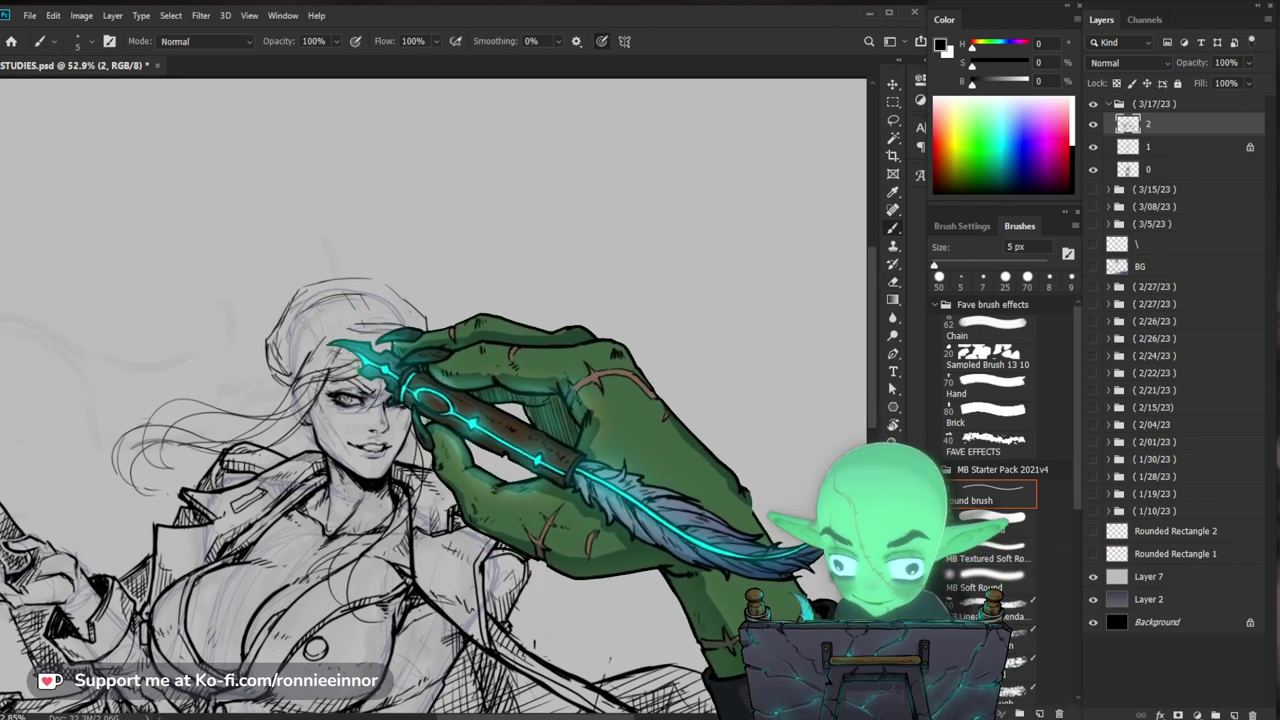
key("e")
key("b")
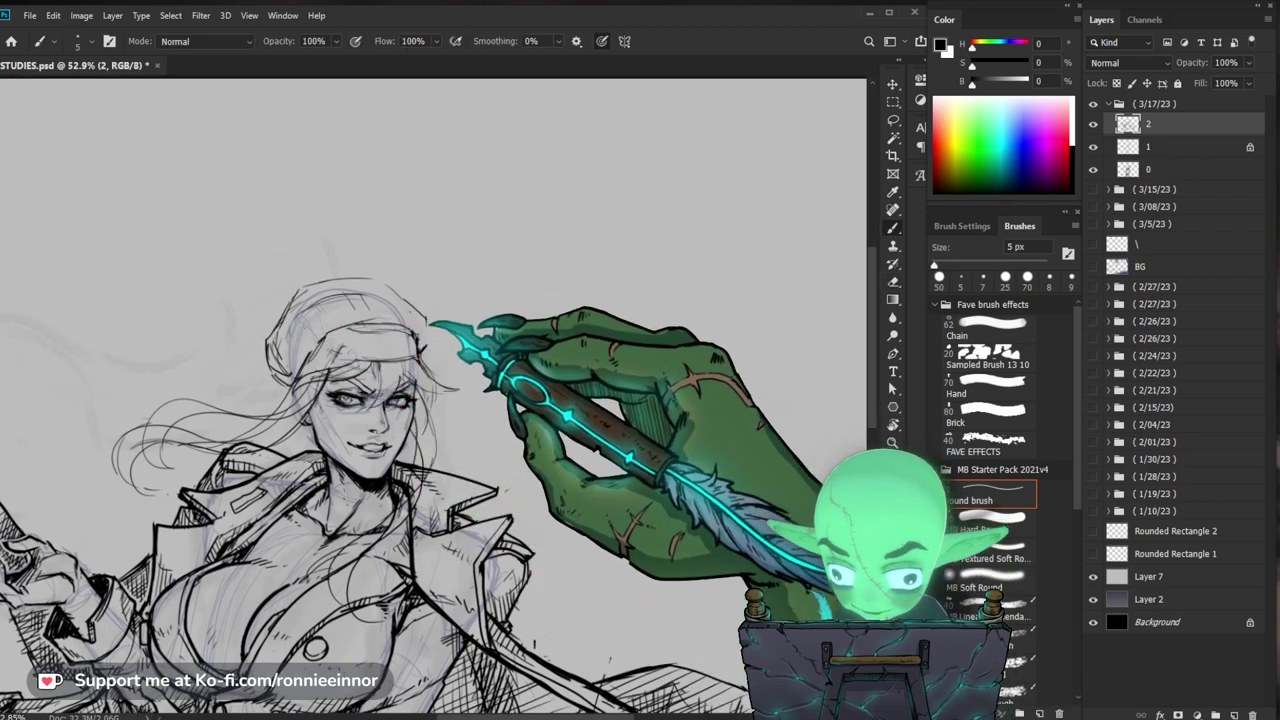
left_click_drag(519, 344, 497, 332)
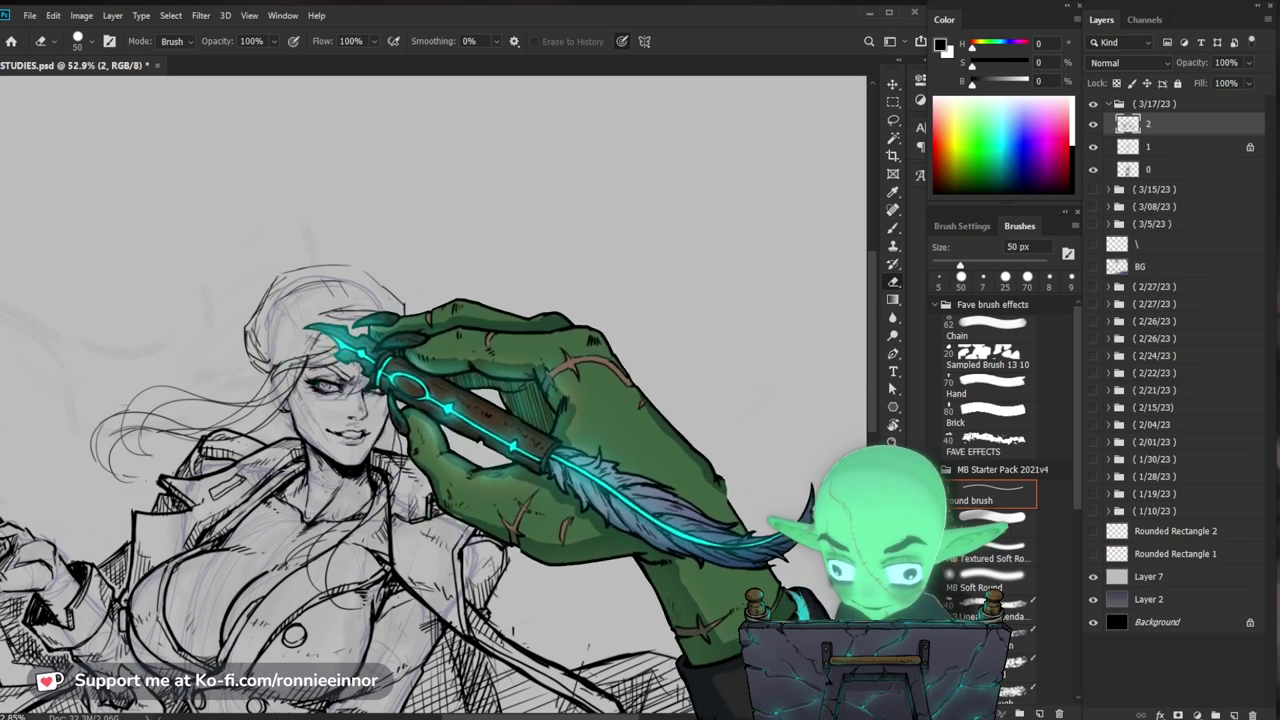
left_click_drag(322, 315, 256, 364)
left_click_drag(507, 327, 474, 324)
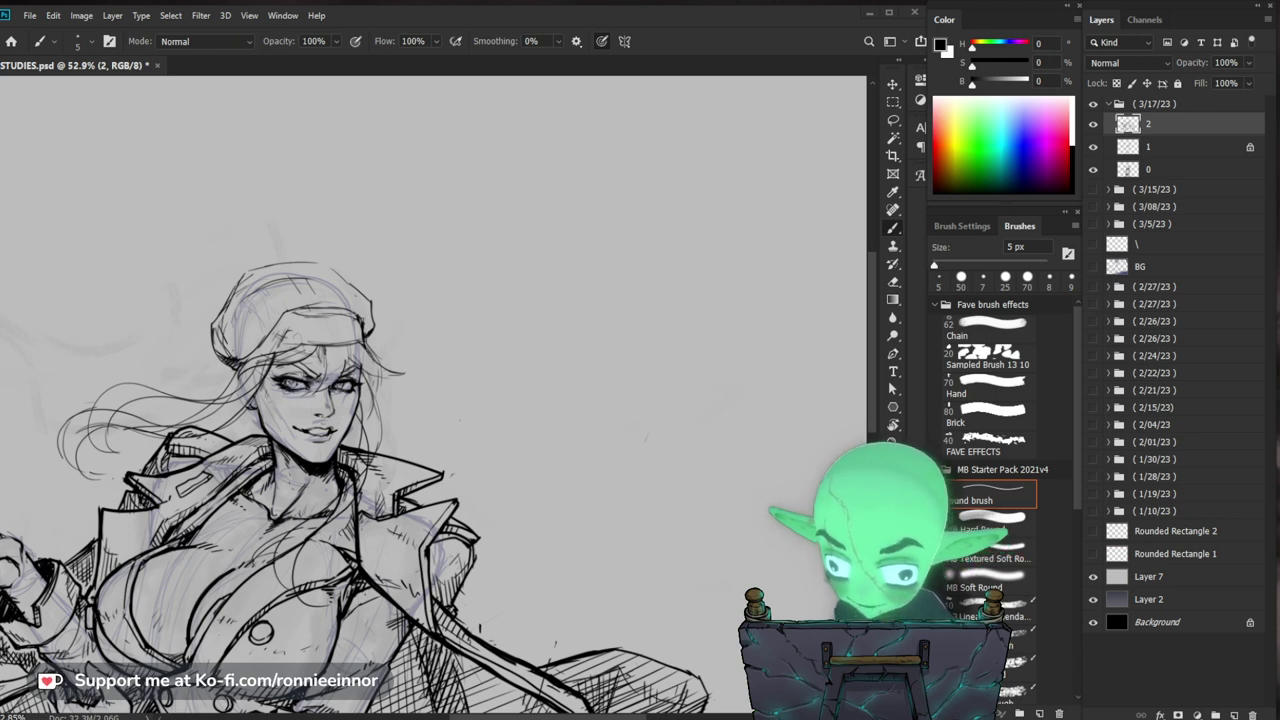
Step: Erase the beanie band's upper fold and crown hatching, and touch up its lower edge with the 5 px brush
key("z")
mouse_move(324, 302)
left_mouse_down()
mouse_move(349, 305)
mouse_move(388, 276)
left_mouse_up()
key("e")
key("b")
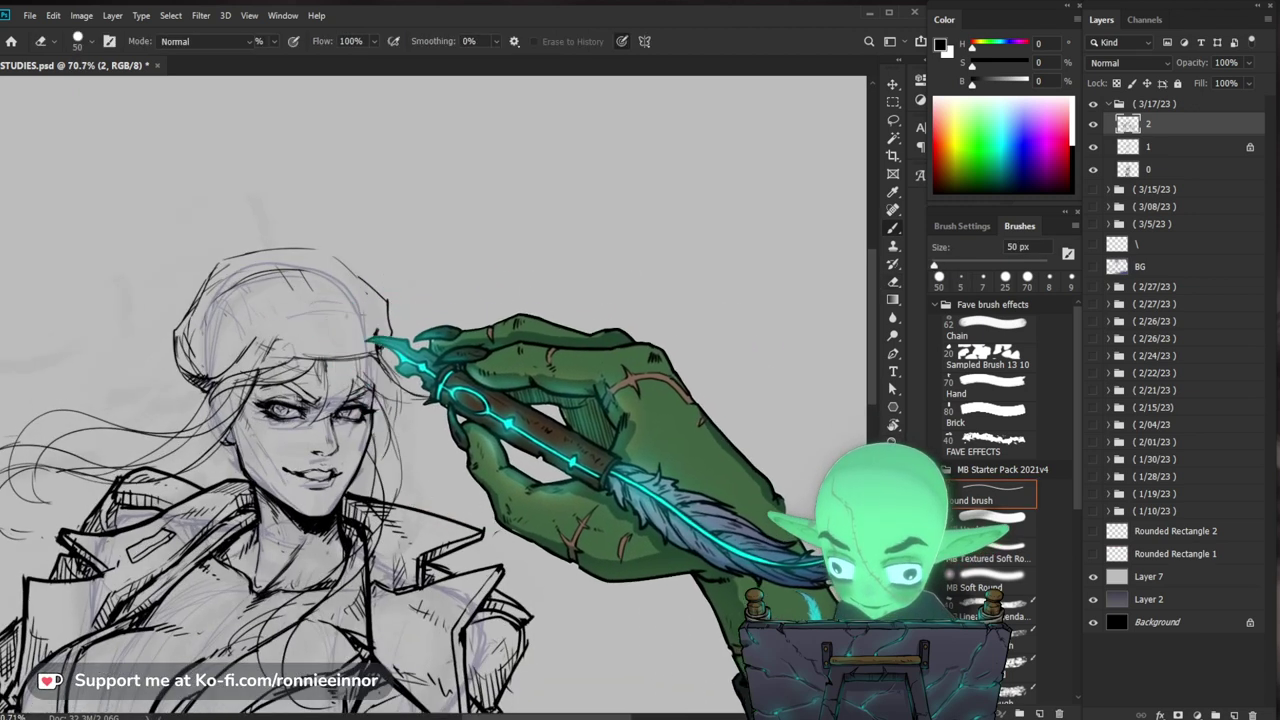
left_click_drag(417, 311, 427, 336)
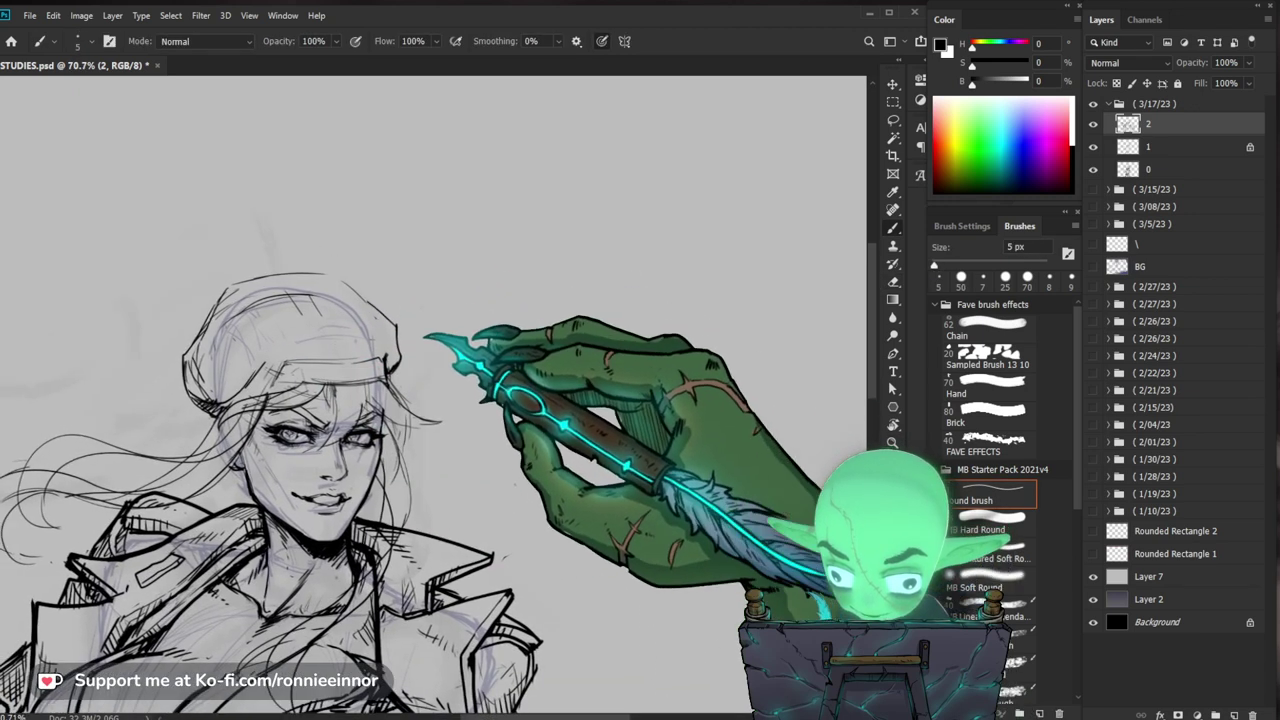
Step: Erase the beanie's far-side outline and redraw it as a straighter edge, alternating the 50 px eraser and 5 px brush
key("e")
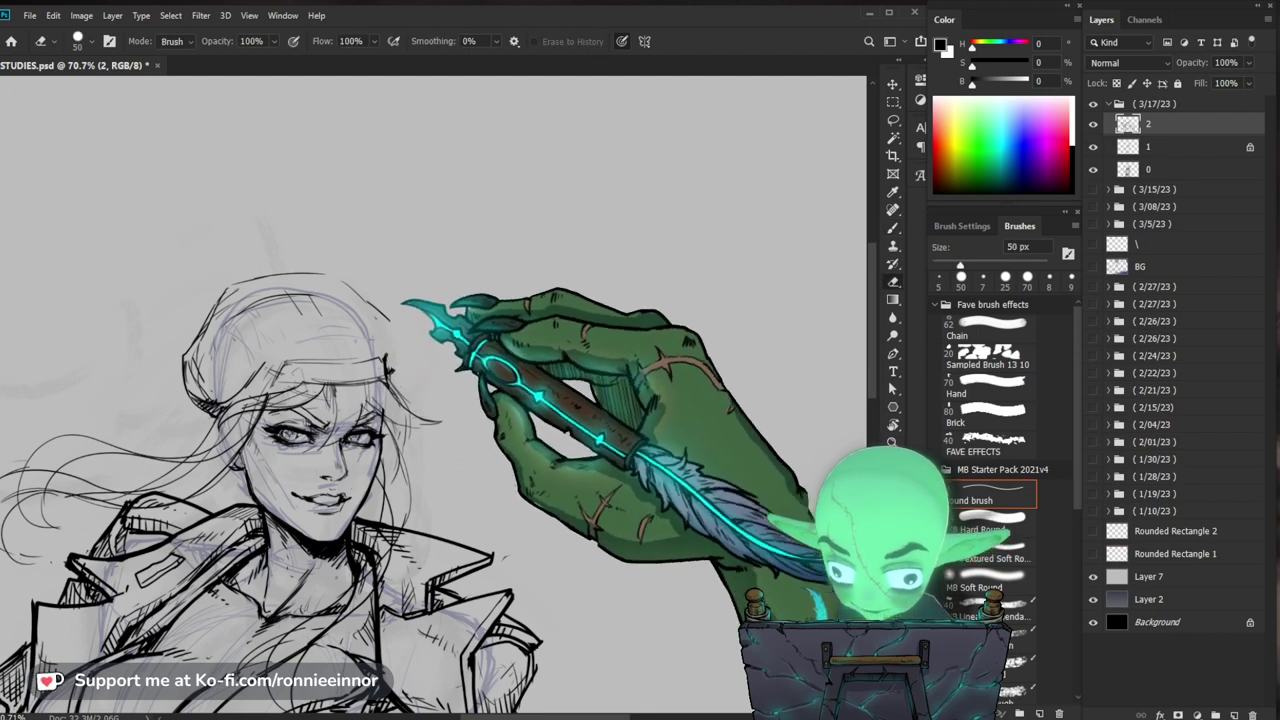
key("b")
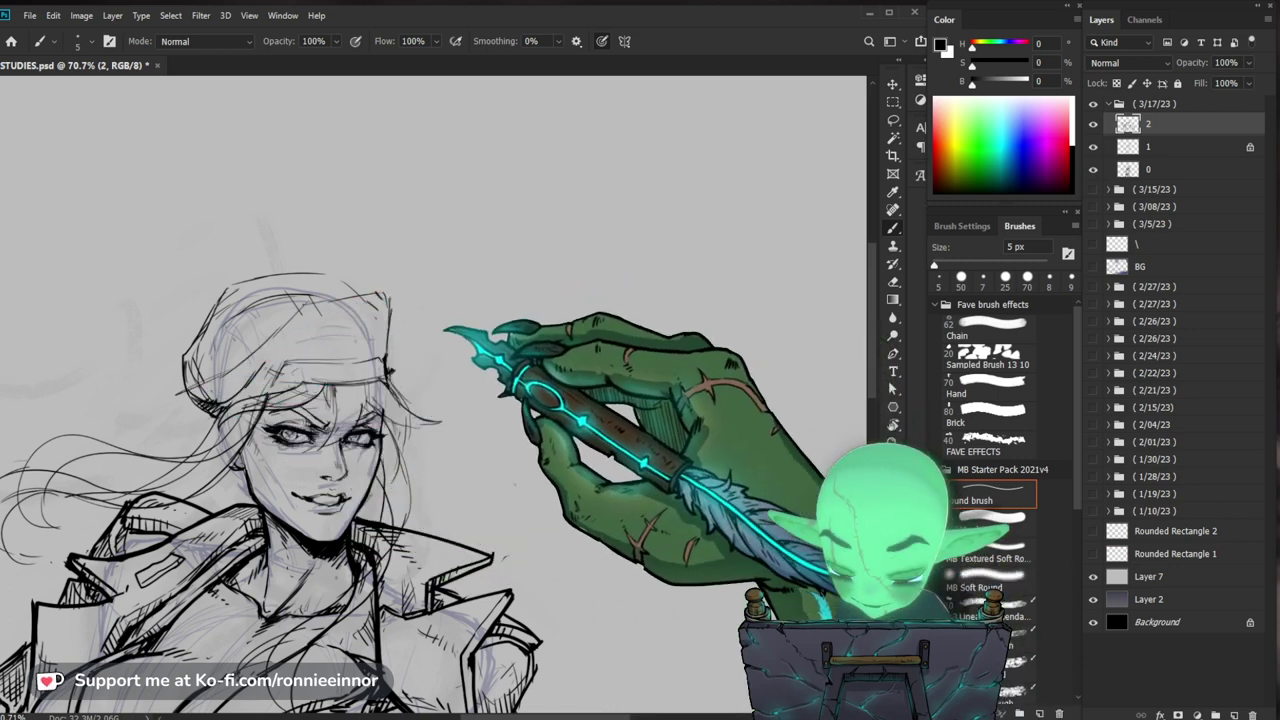
key("e")
key("b")
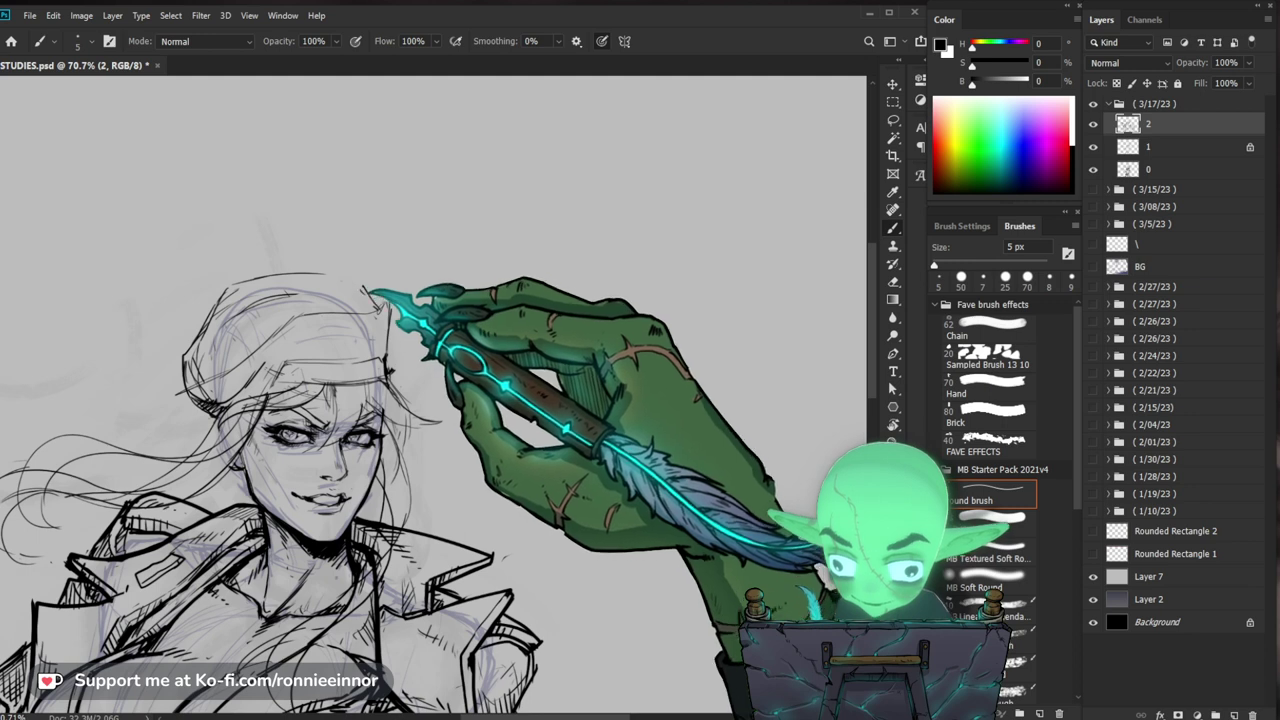
key("e")
left_click_drag(320, 292, 268, 328)
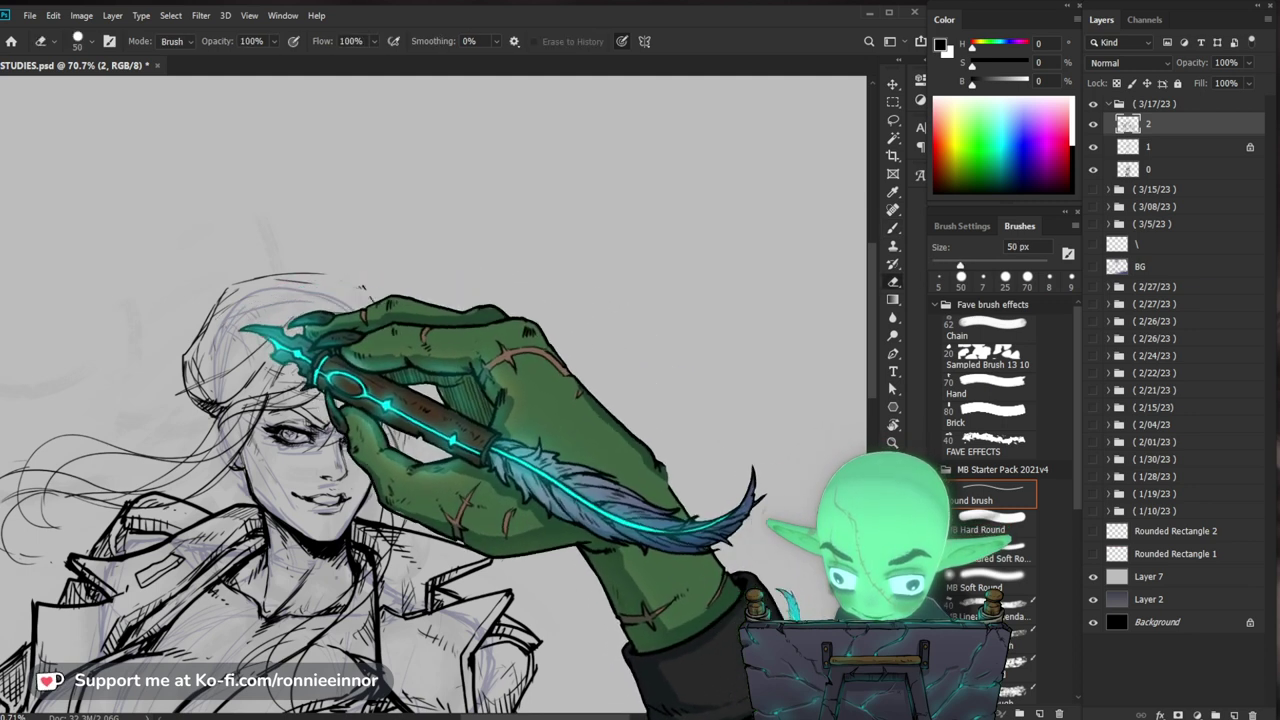
Step: Clean up the lines inside the beanie's crown and redraw its top contour toward the far corner with the 5 px brush
key("b")
key("e")
key("b")
mouse_move(316, 279)
left_mouse_down()
mouse_move(250, 283)
mouse_move(368, 287)
left_mouse_up()
left_click_drag(490, 357, 471, 357)
left_click_drag(425, 313, 434, 280)
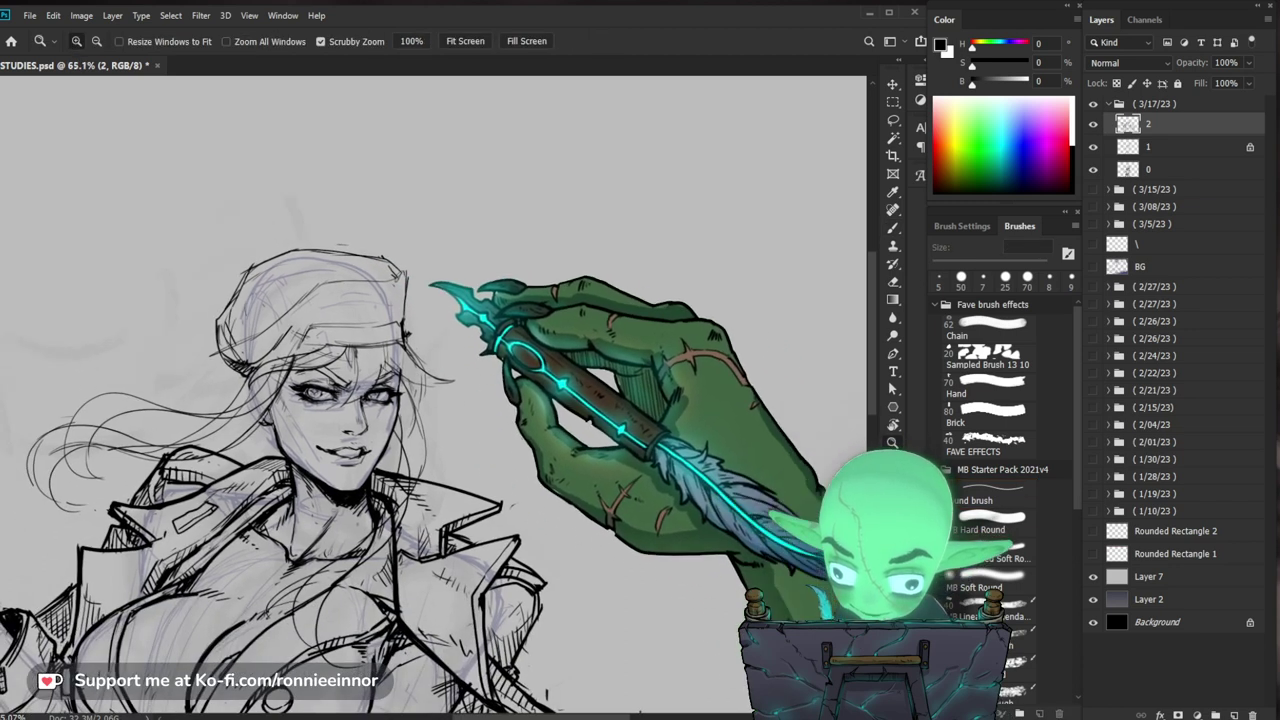
Step: Soften the beanie's far upper corner by erasing at 50 px and redrawing at 5 px, and review the figure
key("e")
key("b")
key("e")
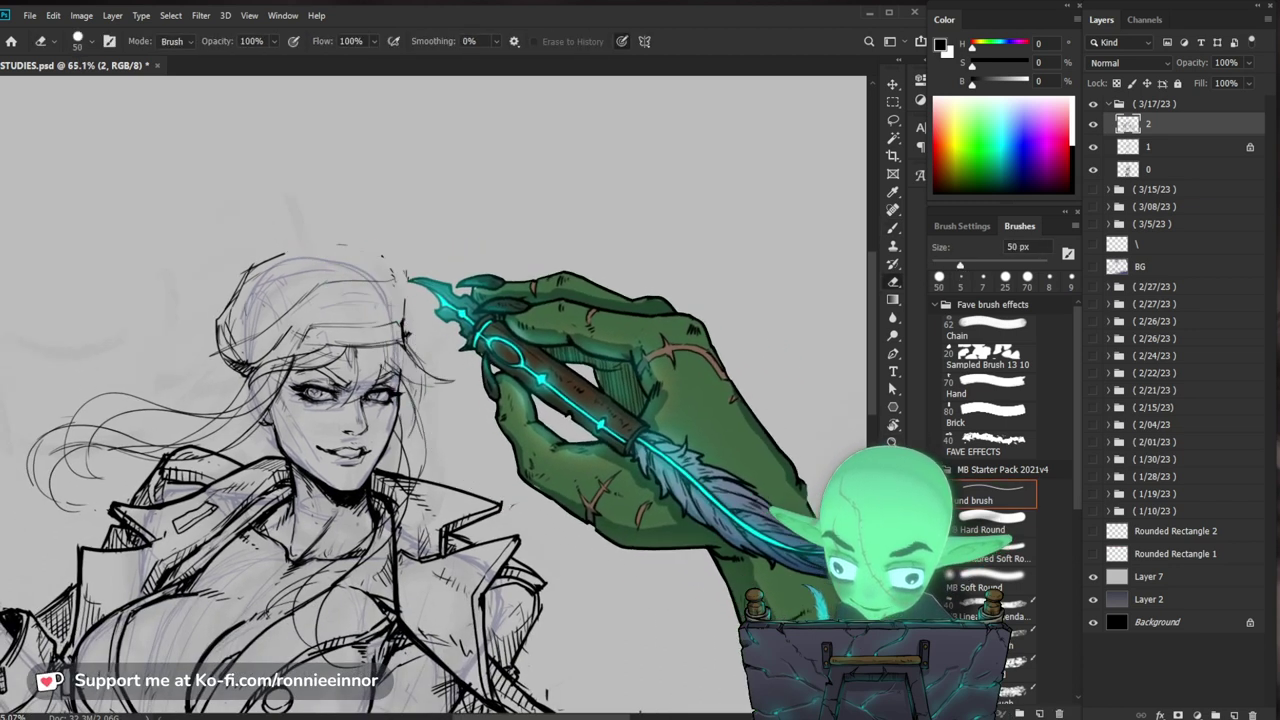
key("b")
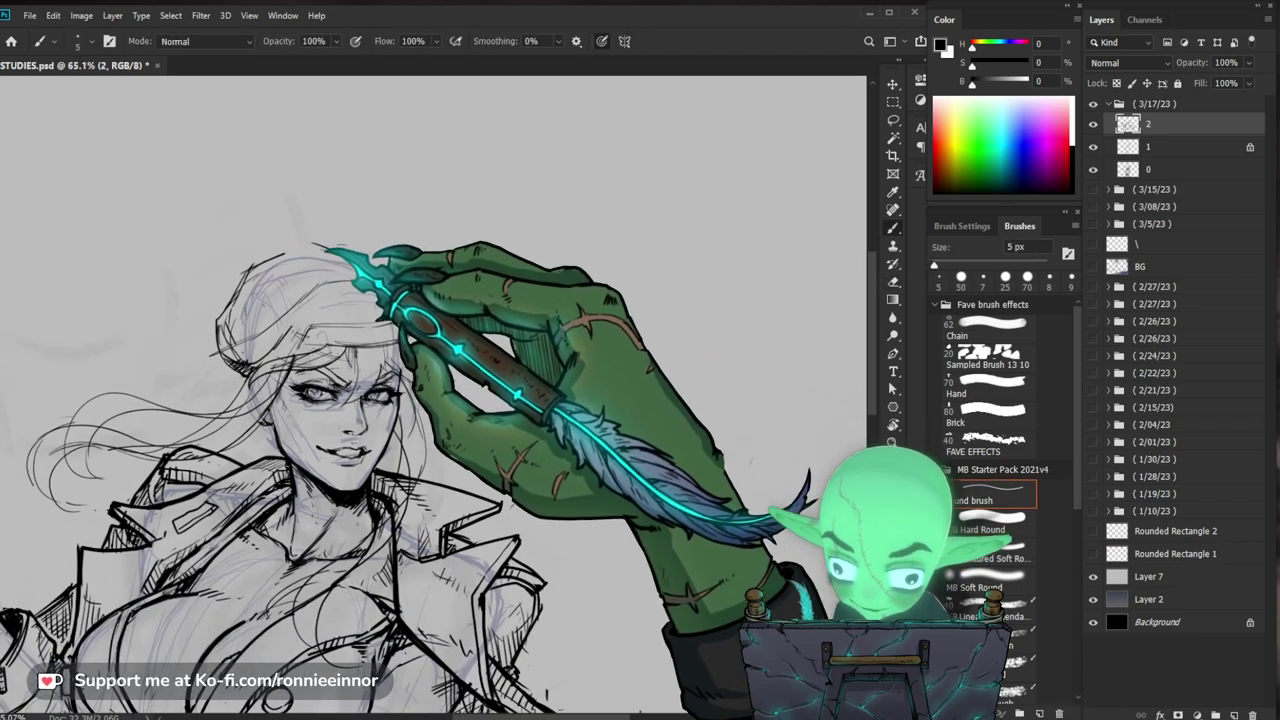
key("e")
key("b")
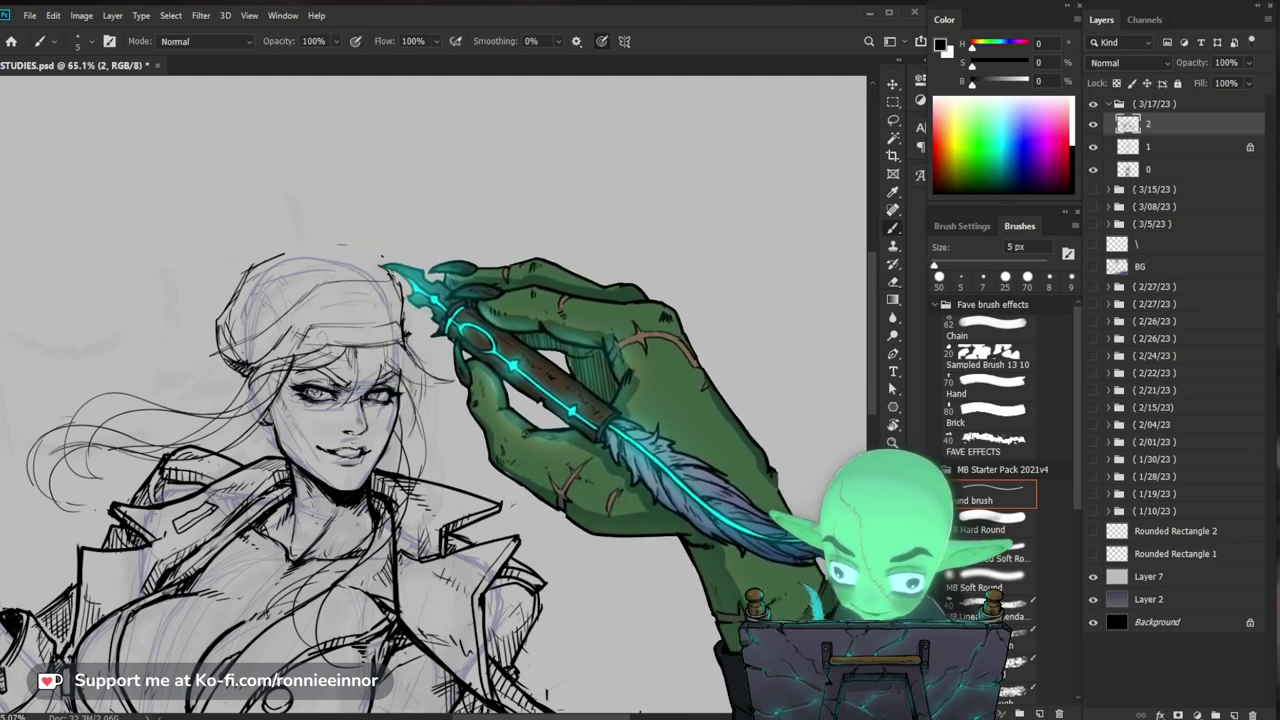
scroll(575, 380, "down", 2)
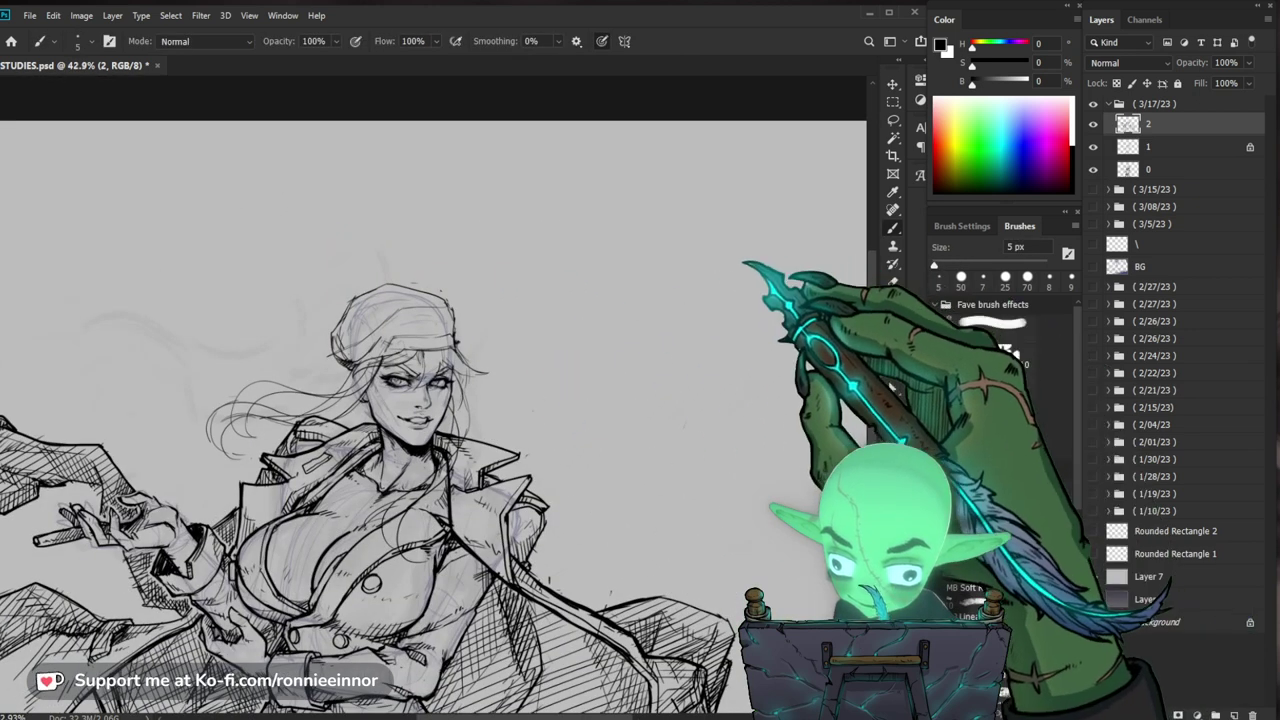
left_click_drag(512, 335, 568, 332)
left_click_drag(516, 380, 508, 397)
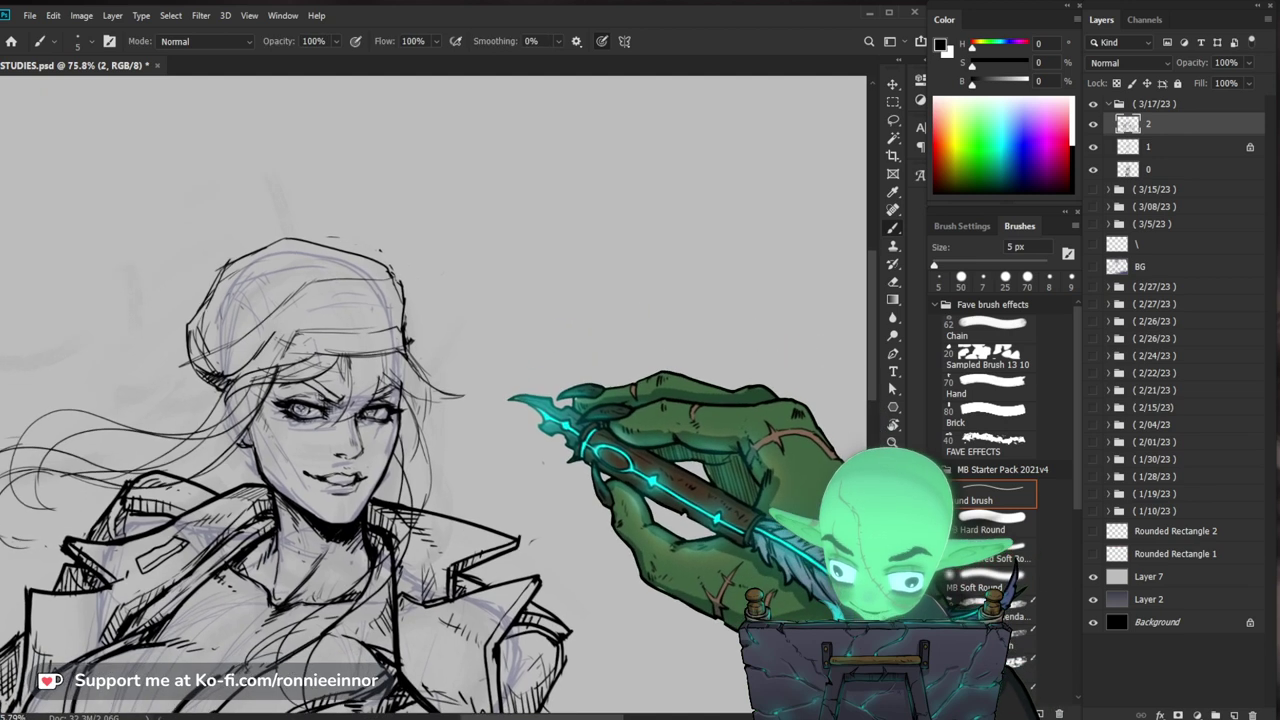
Step: Refine the far end of the beanie's band and the temple hair with the 50 px eraser and 5 px brush
scroll(335, 325, "up", 1)
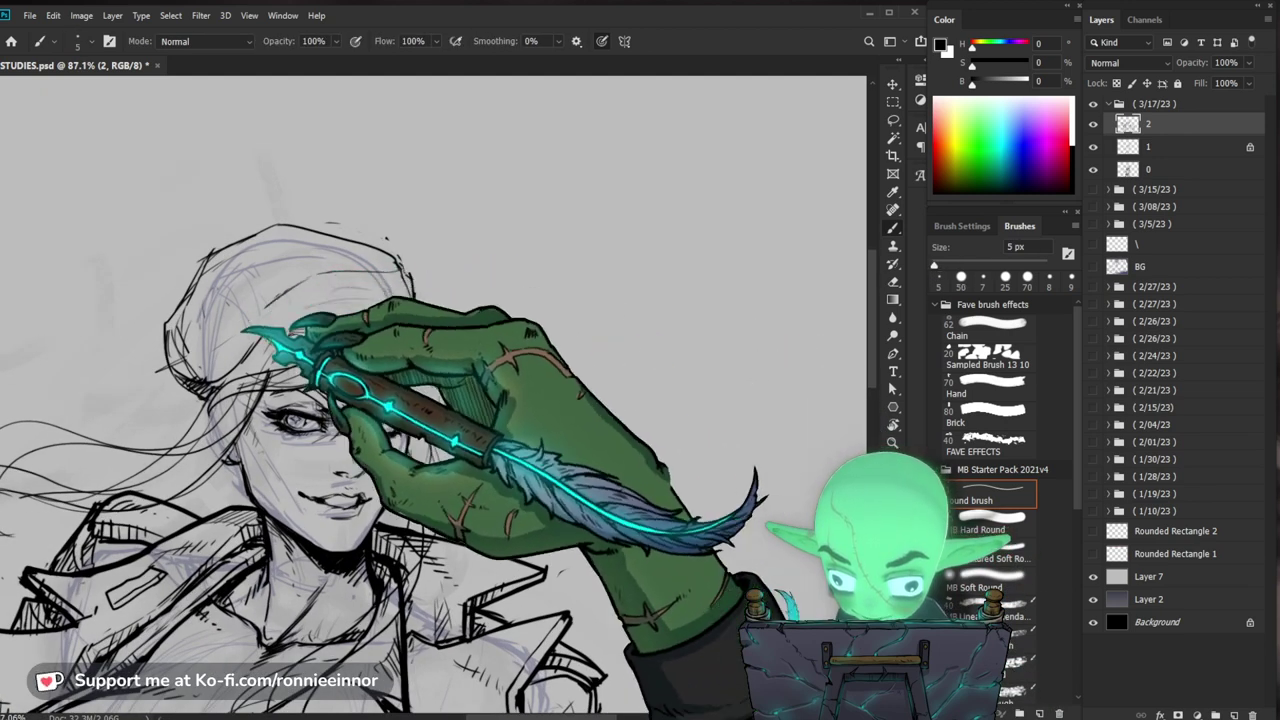
key("e")
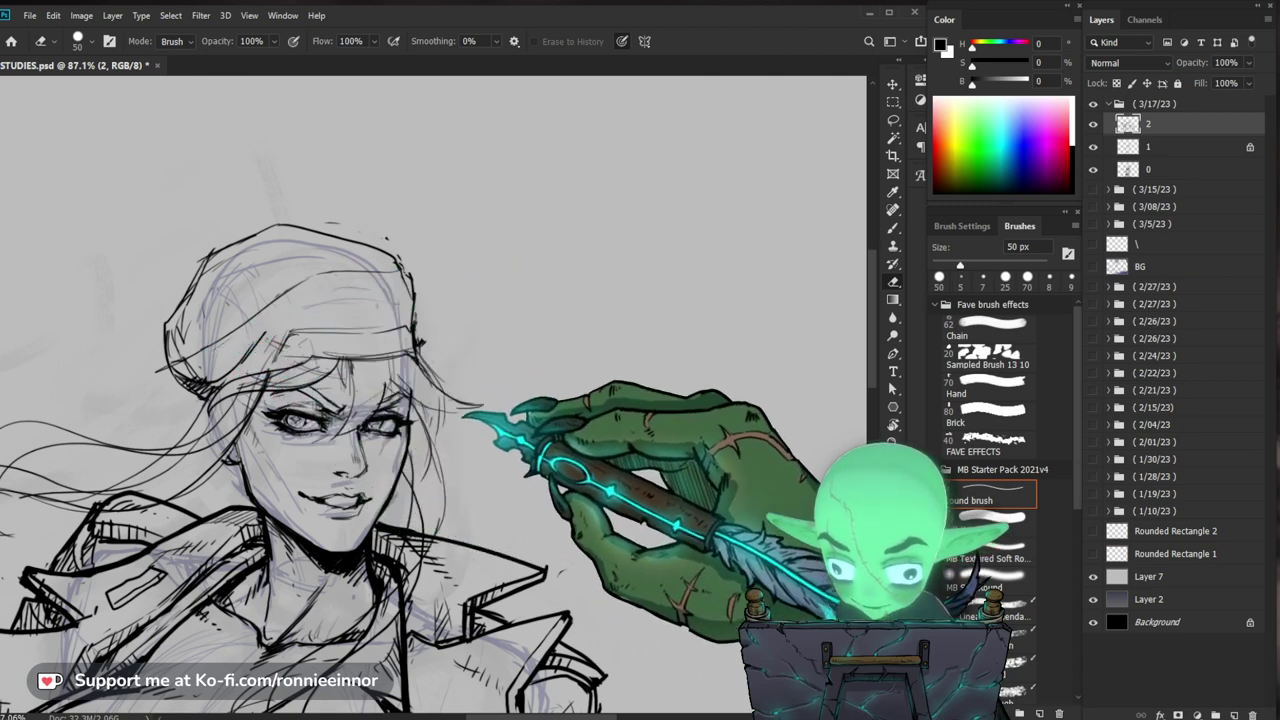
left_click_drag(432, 375, 432, 358)
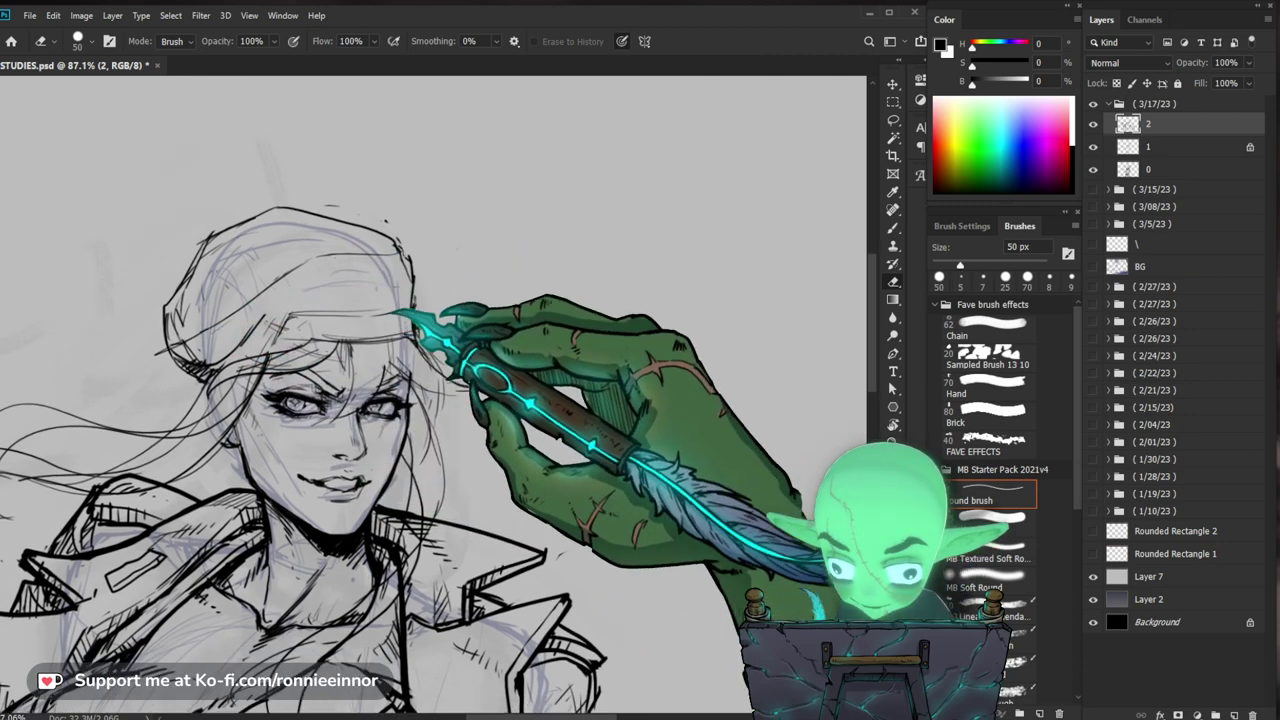
key("b")
scroll(438, 469, "up", 2)
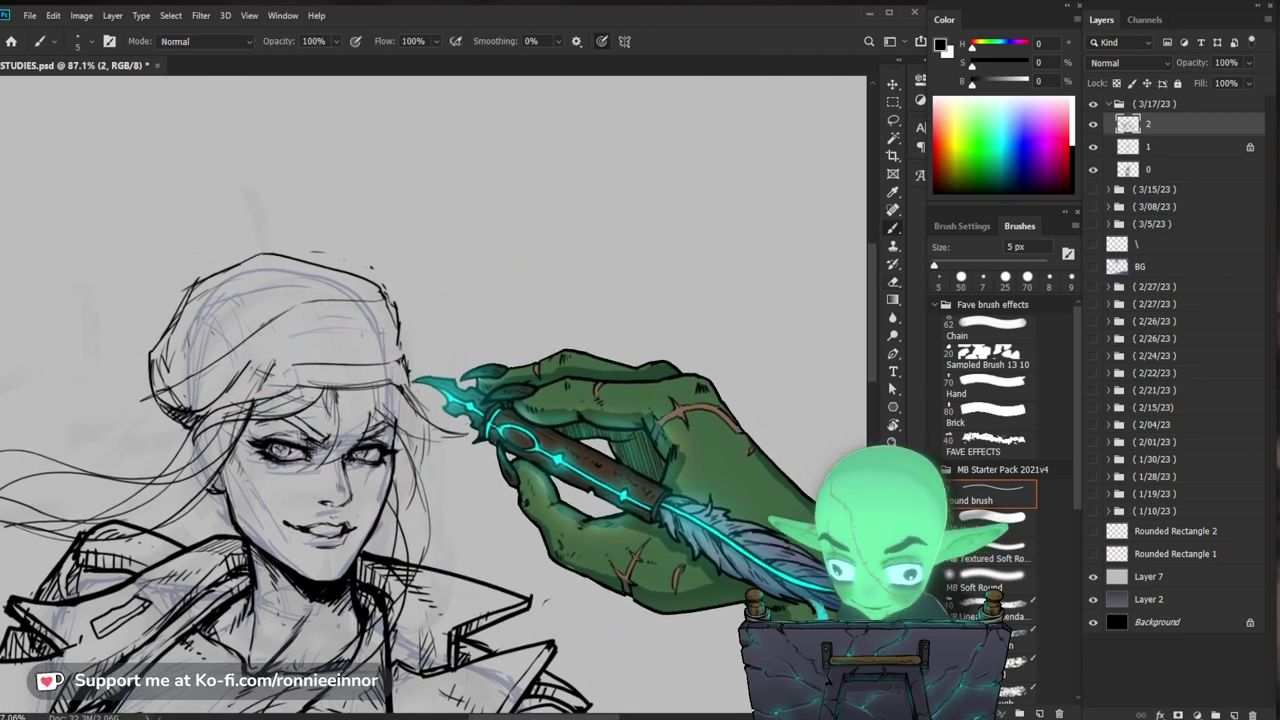
key("z")
mouse_move(563, 336)
left_mouse_down()
mouse_move(443, 395)
mouse_move(413, 339)
left_mouse_up()
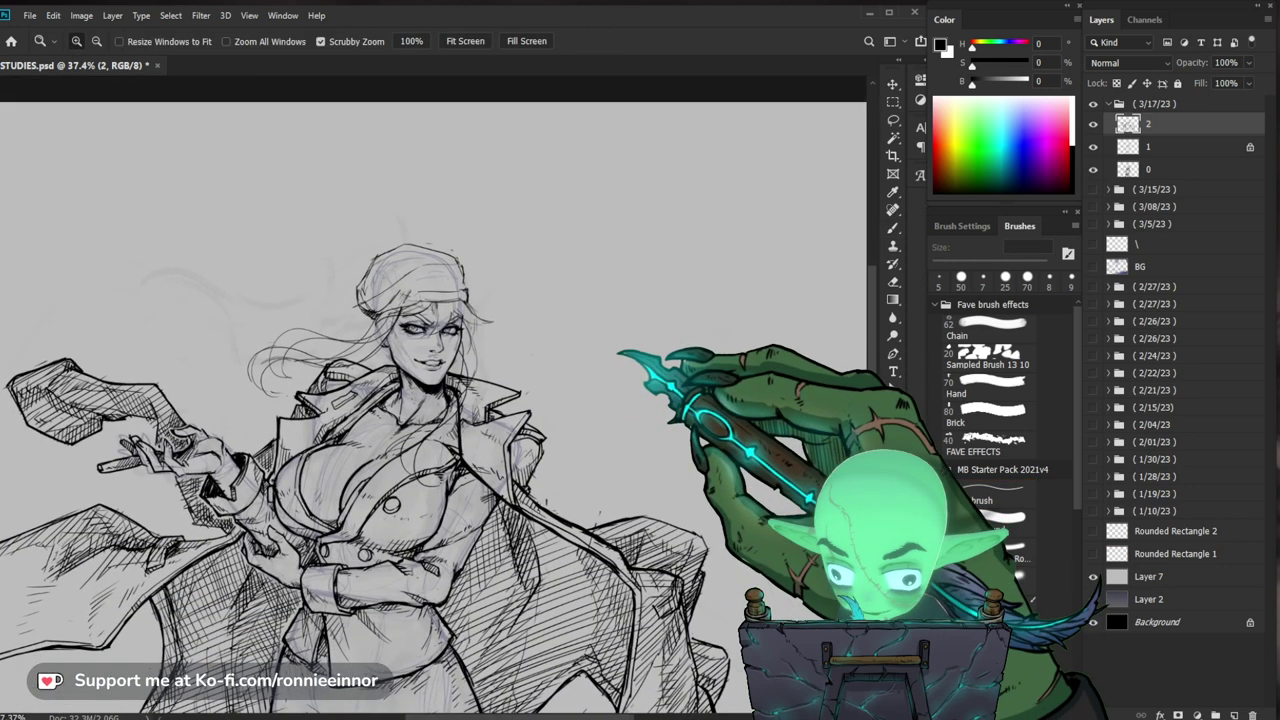
scroll(474, 293, "up", 5)
key("b")
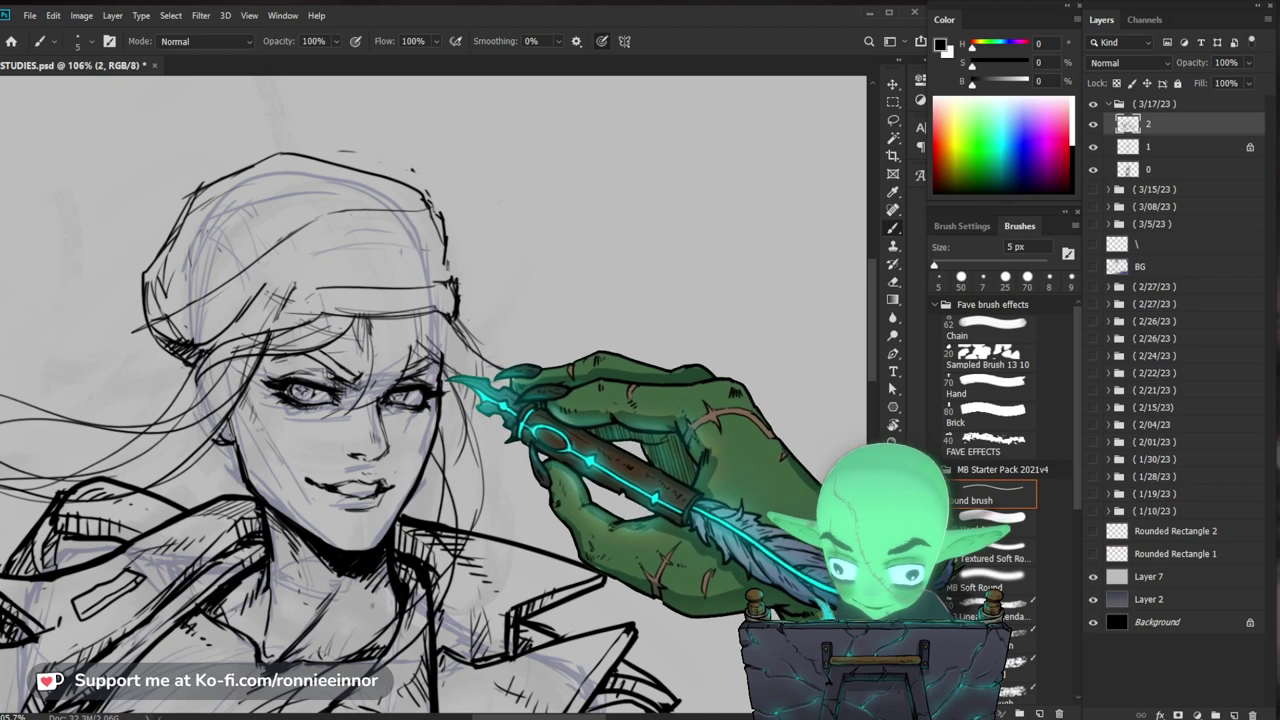
Step: Touch up the far eye's outer corner and adjacent face contour with a 15 px eraser and the 5 px brush
key("e")
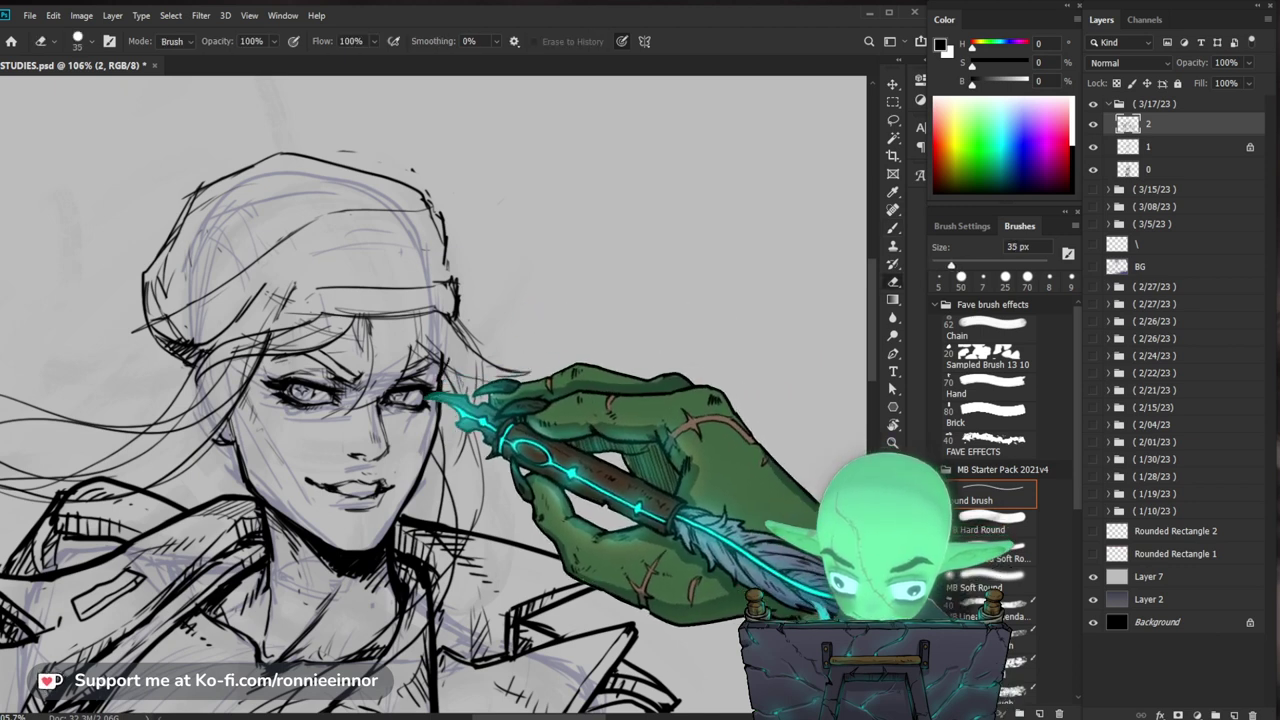
key("bracketleft")
key("bracketleft")
key("b")
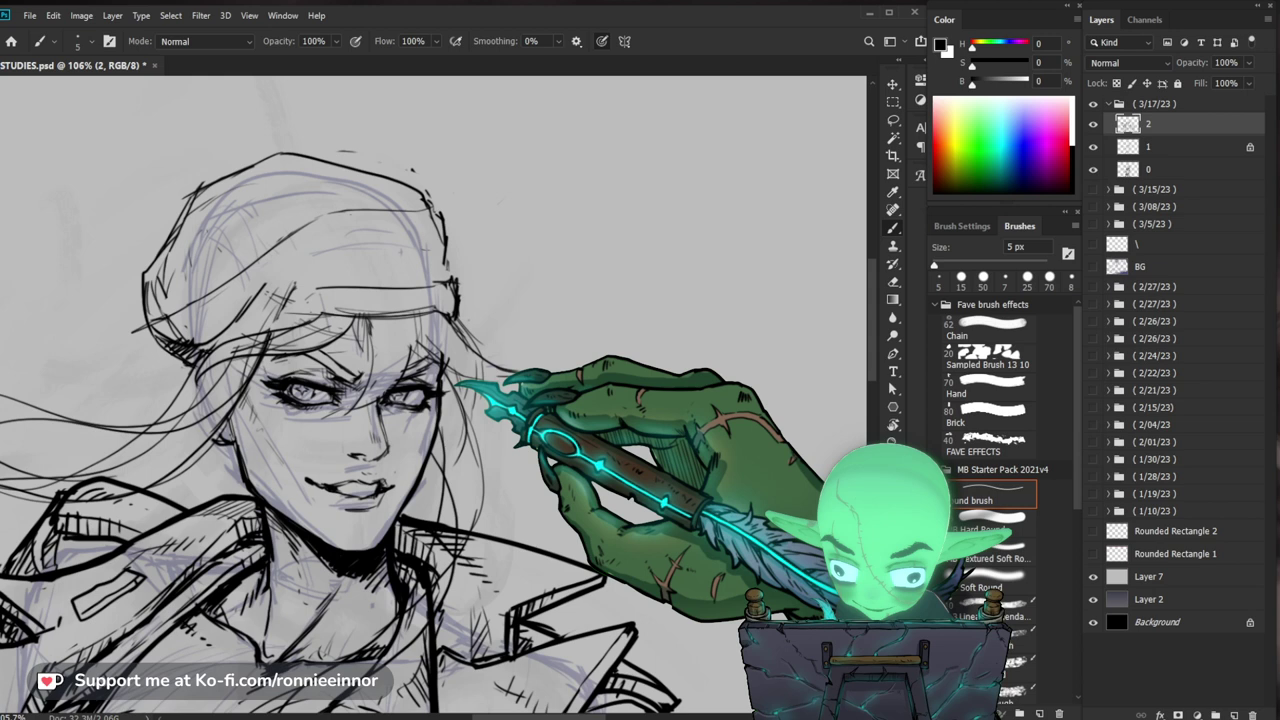
left_click_drag(456, 382, 413, 400)
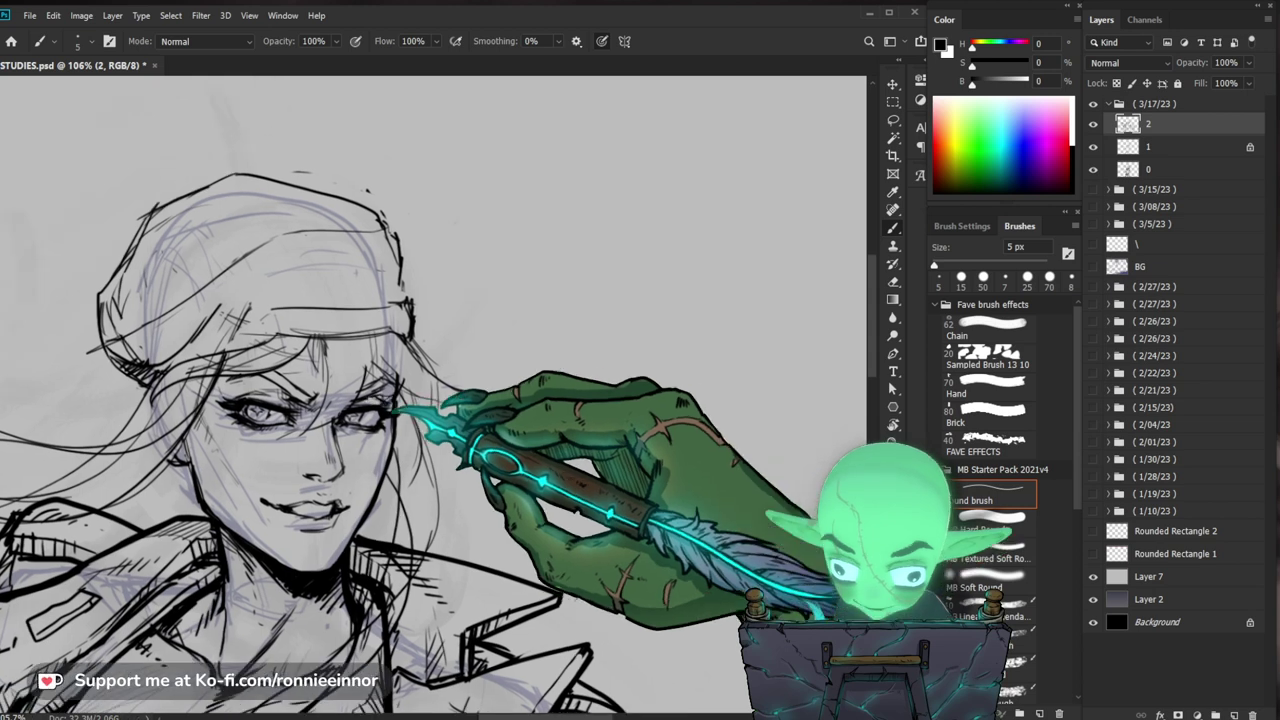
left_click_drag(392, 411, 456, 359)
left_click_drag(590, 360, 580, 380)
Step: Clean up the bangs under the beanie with the 15 px eraser and redraw the front band's edges at 5 px
key("e")
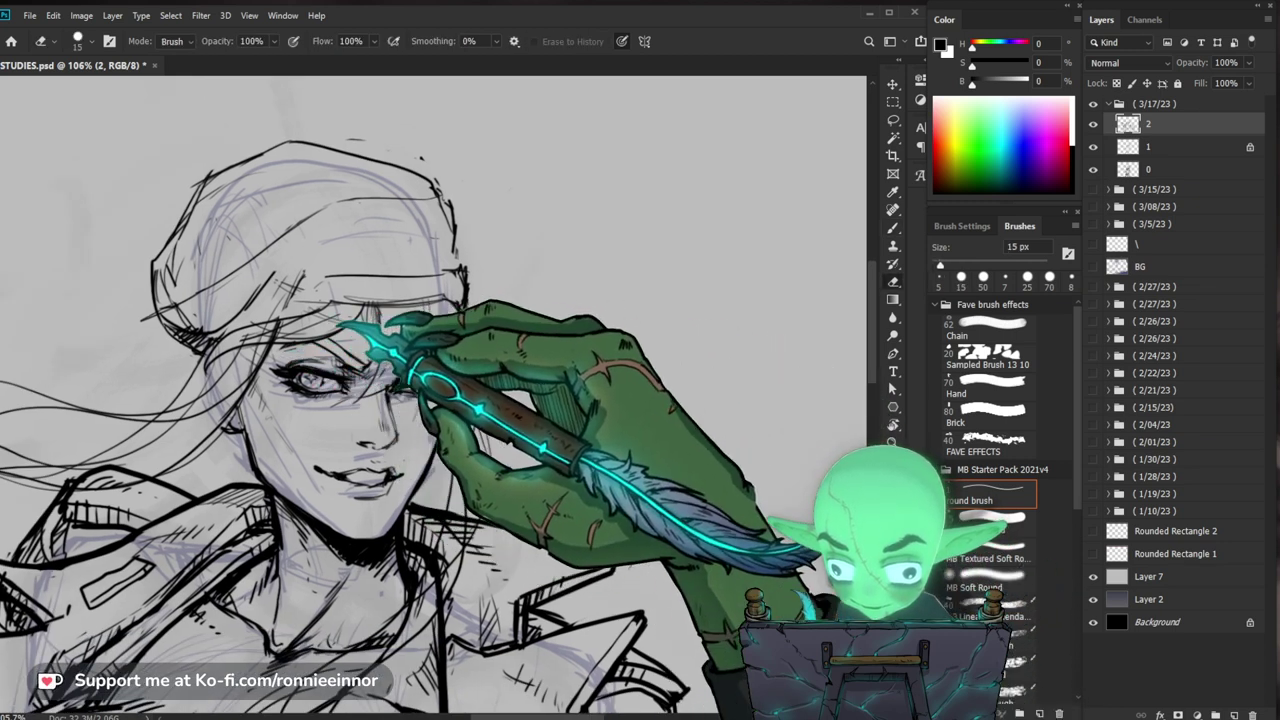
left_click_drag(564, 316, 549, 314)
key("b")
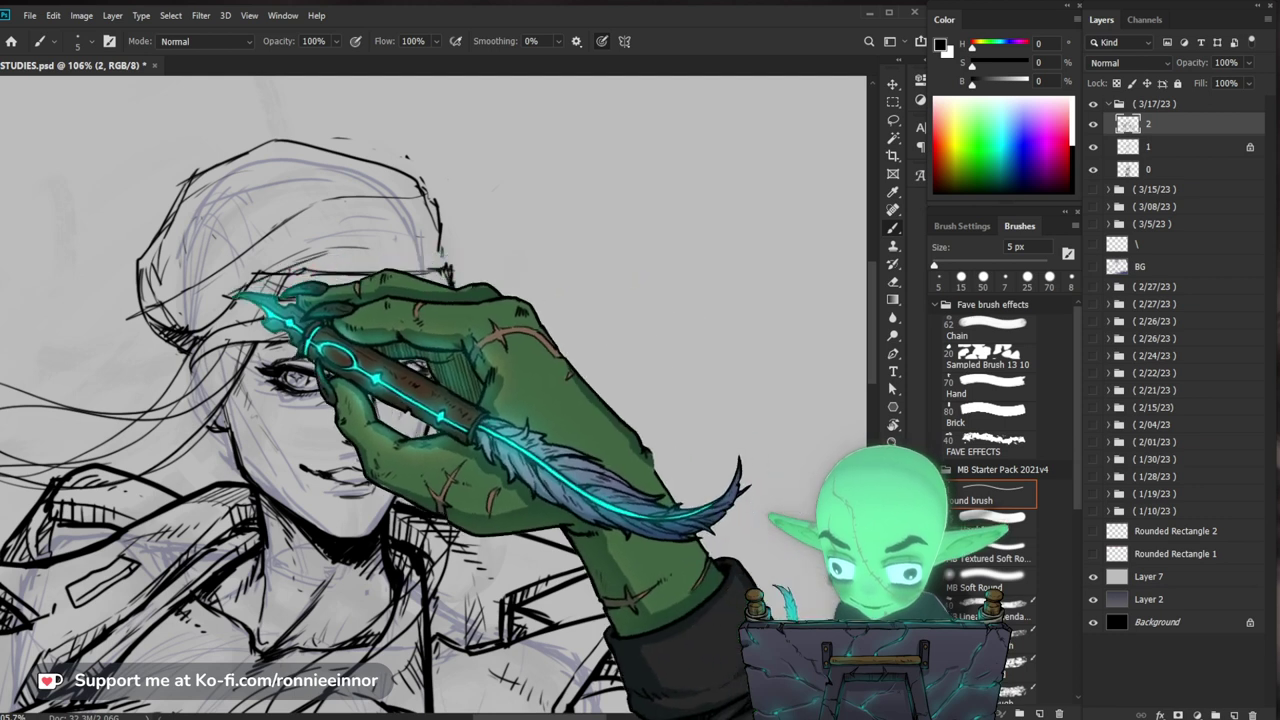
Step: Erase the beanie's back lower edge, redraw it with the 5 px brush, and review the whole figure
key("e")
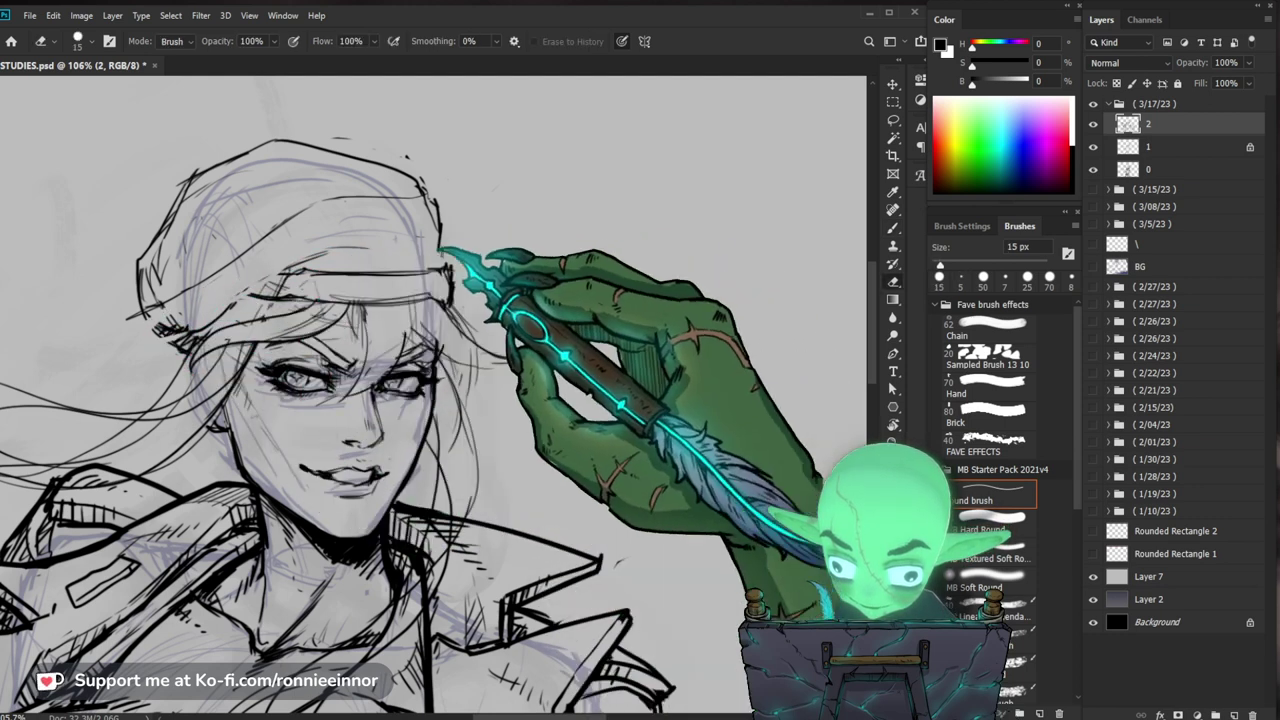
key("b")
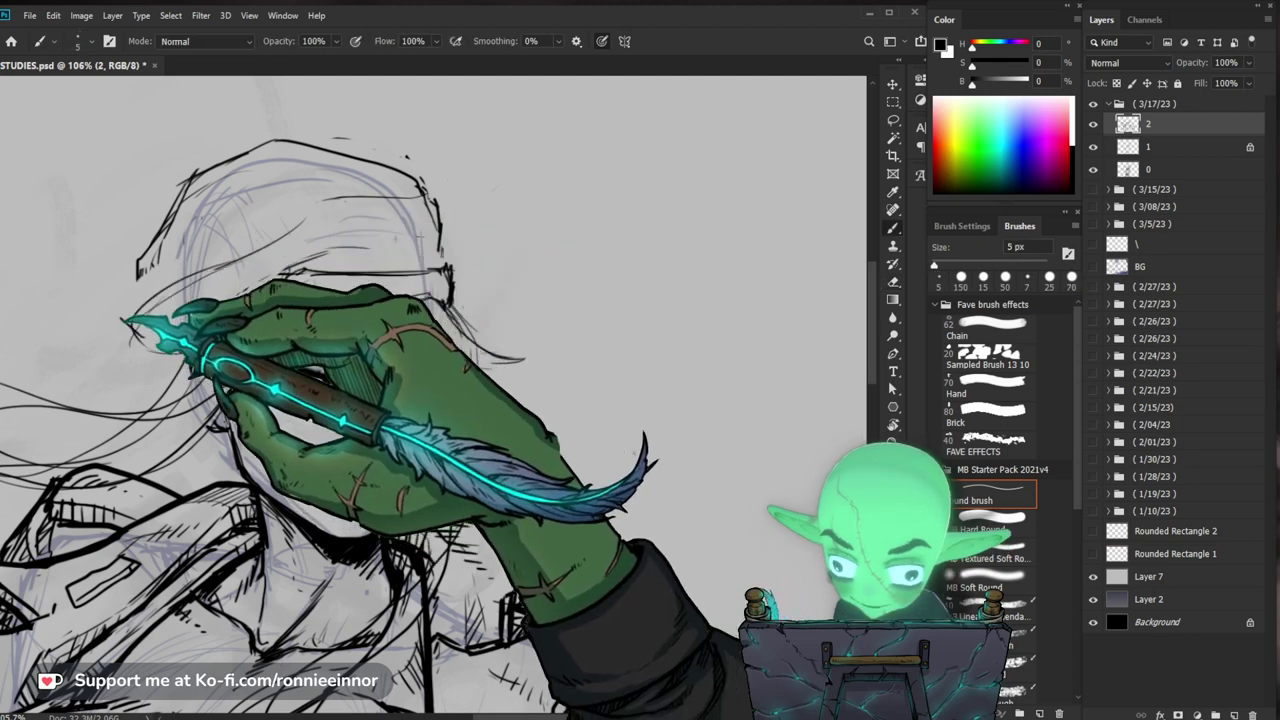
key("z")
mouse_move(435, 189)
left_mouse_down()
mouse_move(708, 257)
mouse_move(655, 250)
left_mouse_up()
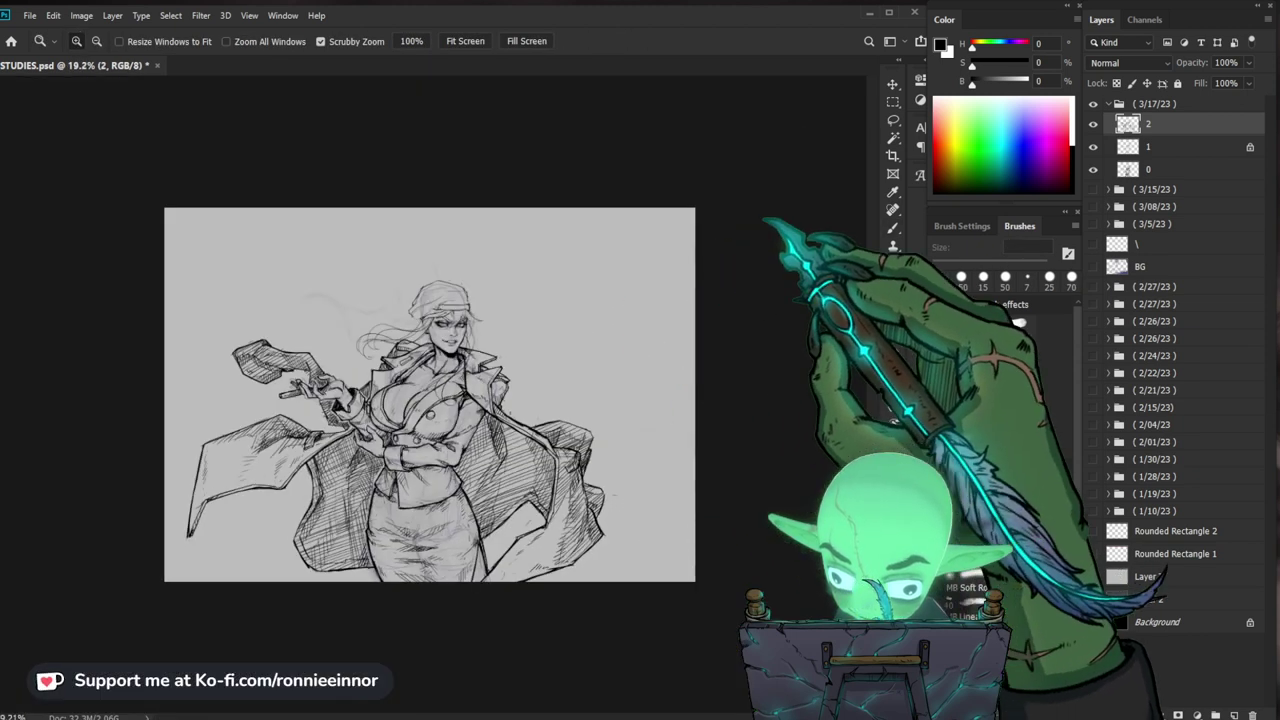
left_click_drag(555, 270, 588, 295)
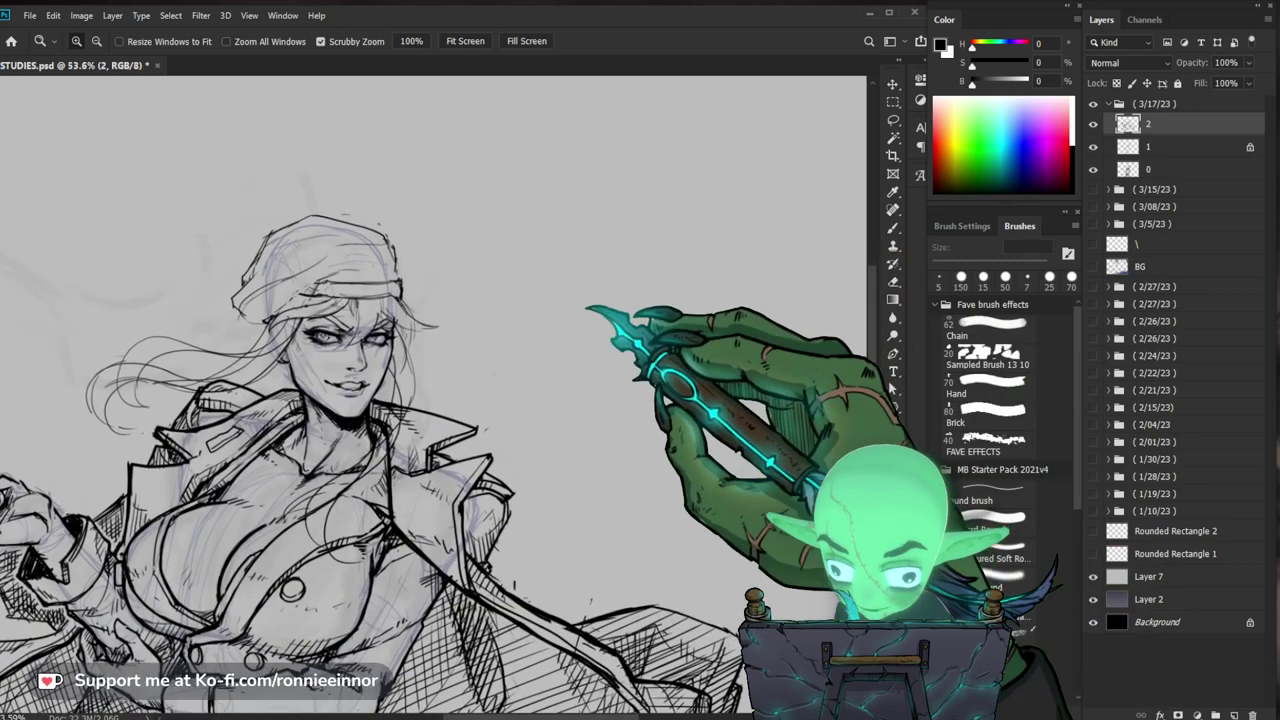
left_click_drag(421, 219, 443, 216)
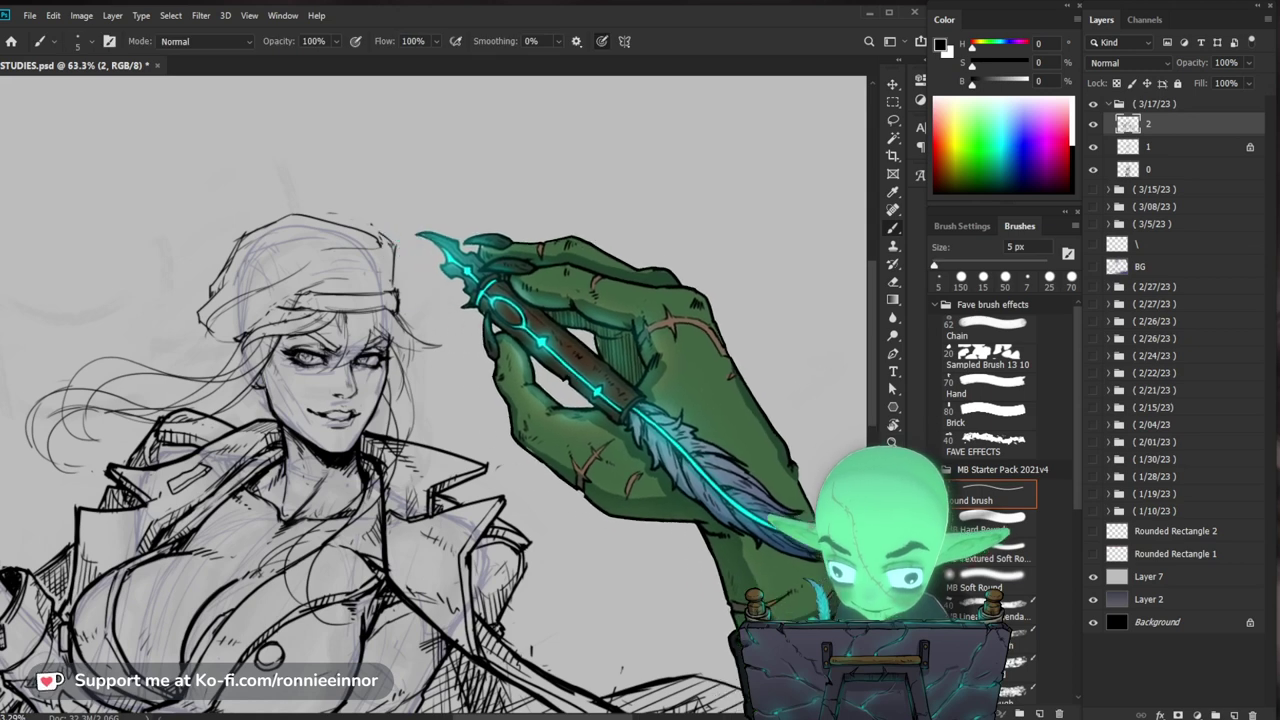
Step: Reshape the beanie's front band and its fold toward the back, alternating the 5 px brush and 30 px eraser
left_click_drag(544, 263, 537, 257)
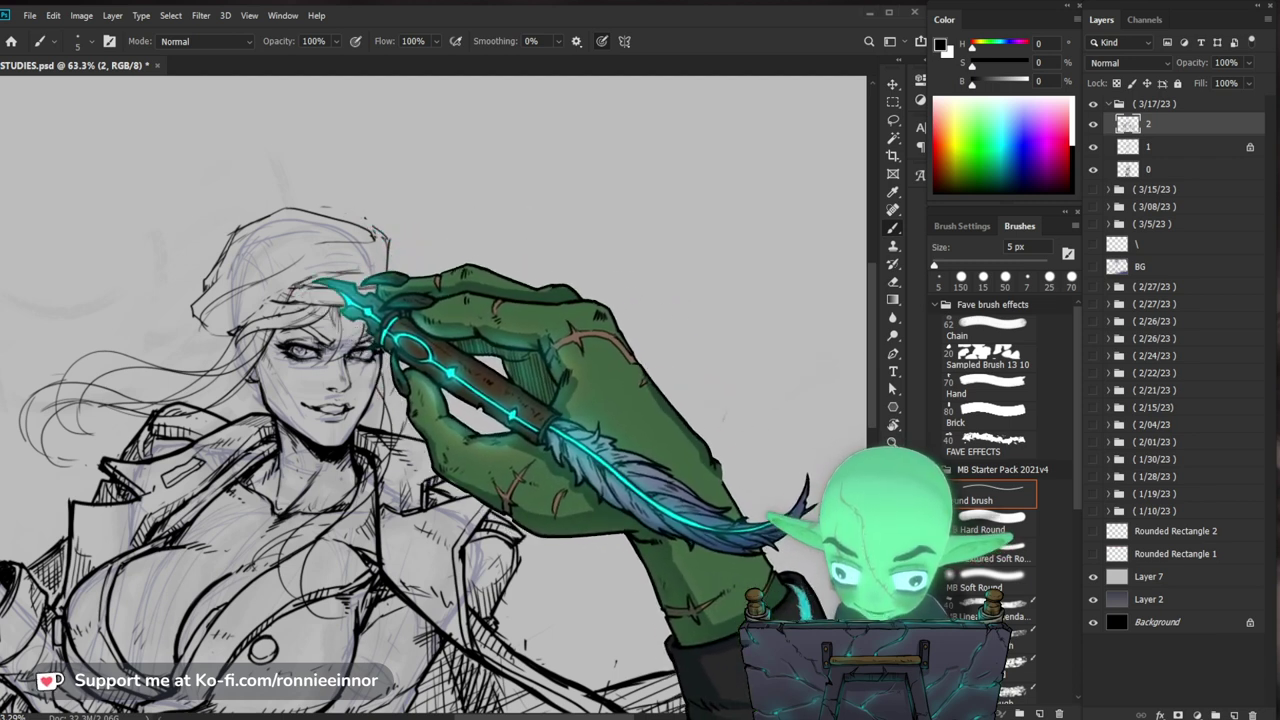
scroll(433, 400, "up", 1)
key("e")
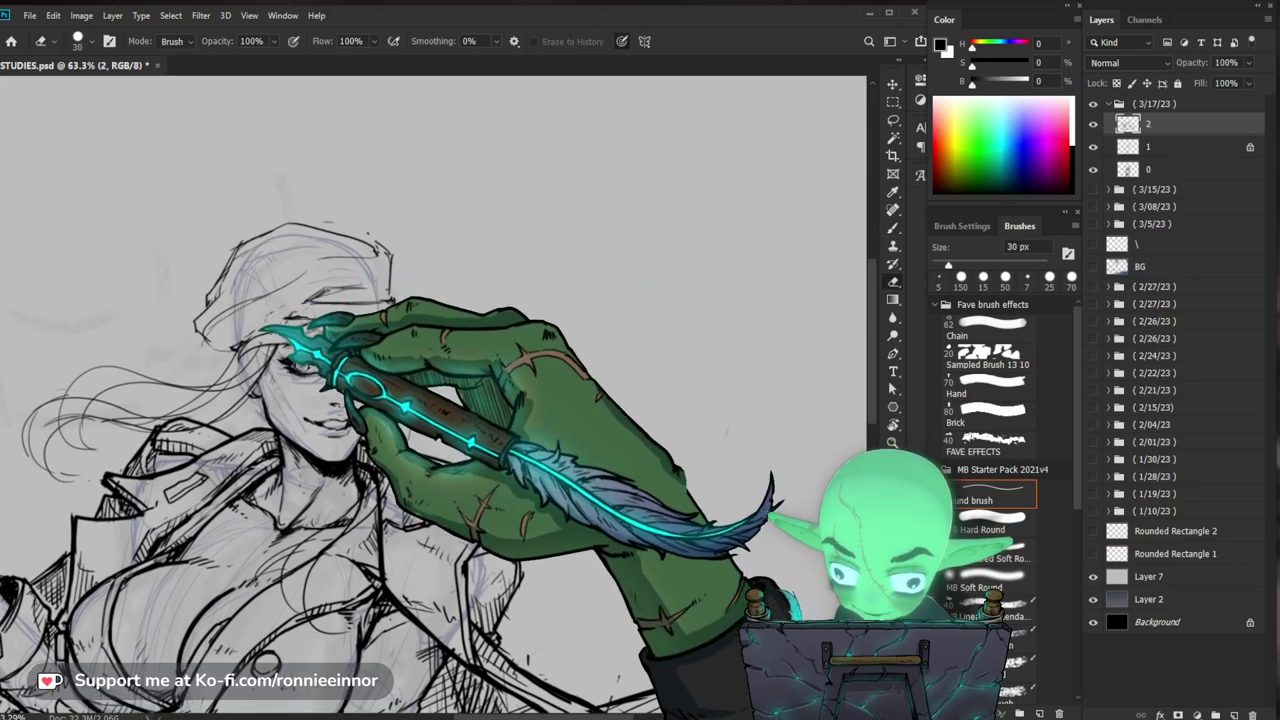
key("b")
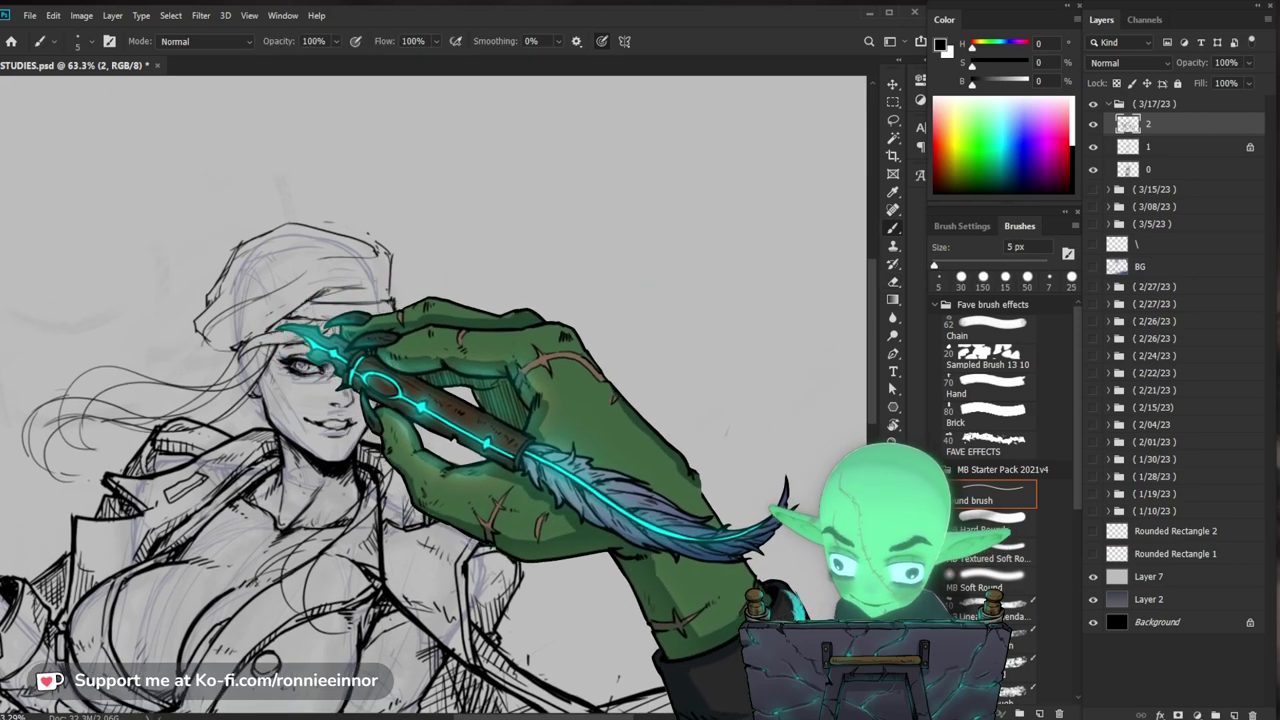
key("e")
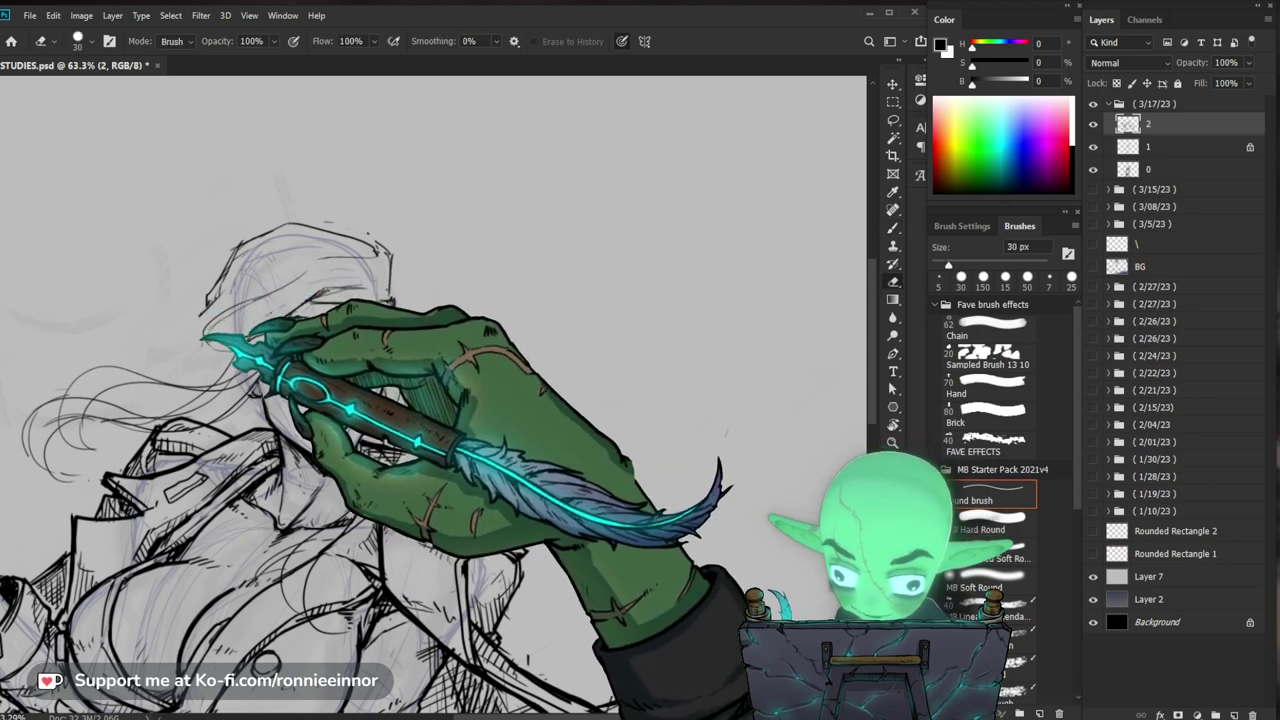
key("b")
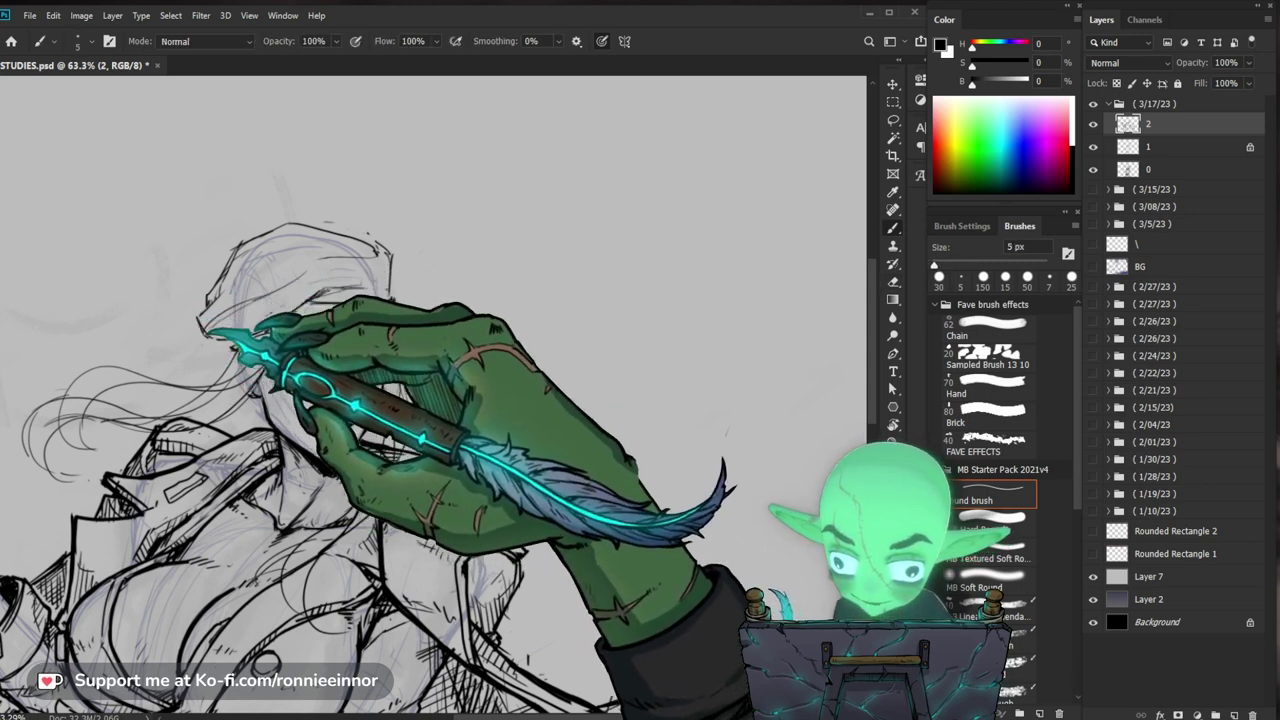
Step: Clean up the beanie's back lower edge and the crown's front corner with the 30 px eraser, redrawing the lines at 5 px
key("z")
left_click_drag(383, 286, 335, 303)
left_click_drag(409, 287, 445, 280)
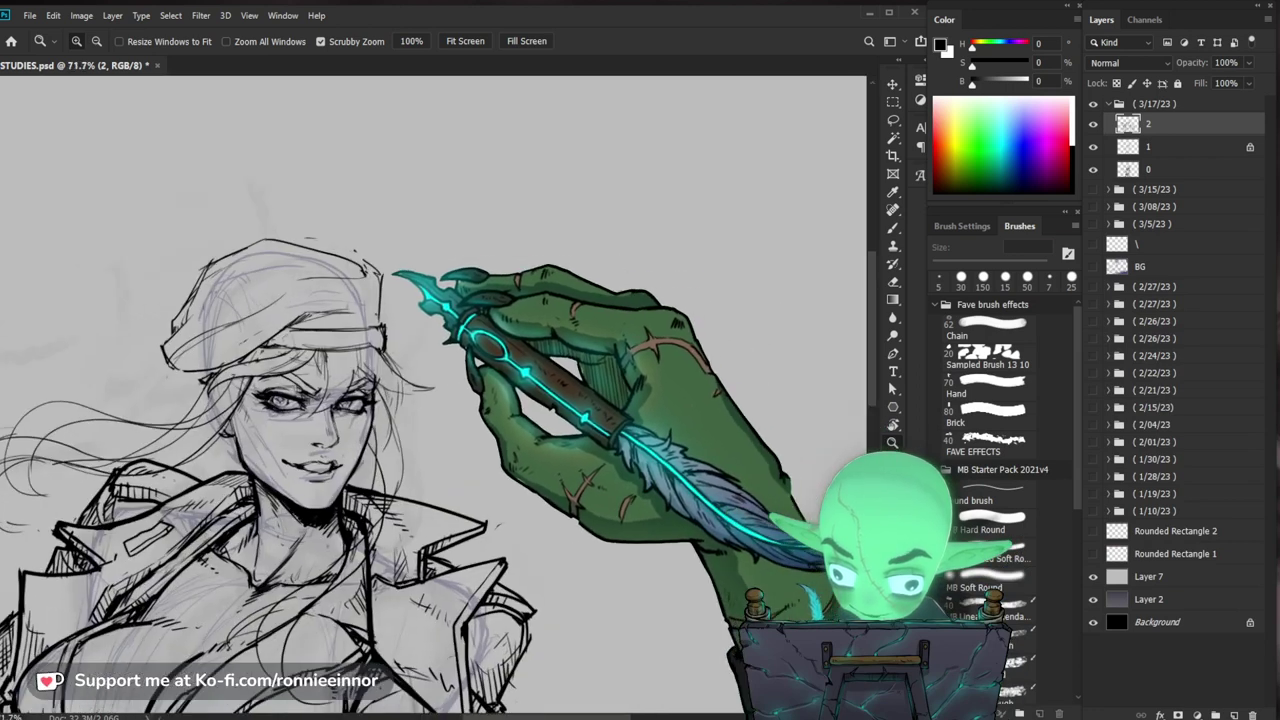
key("e")
left_click_drag(200, 346, 180, 354)
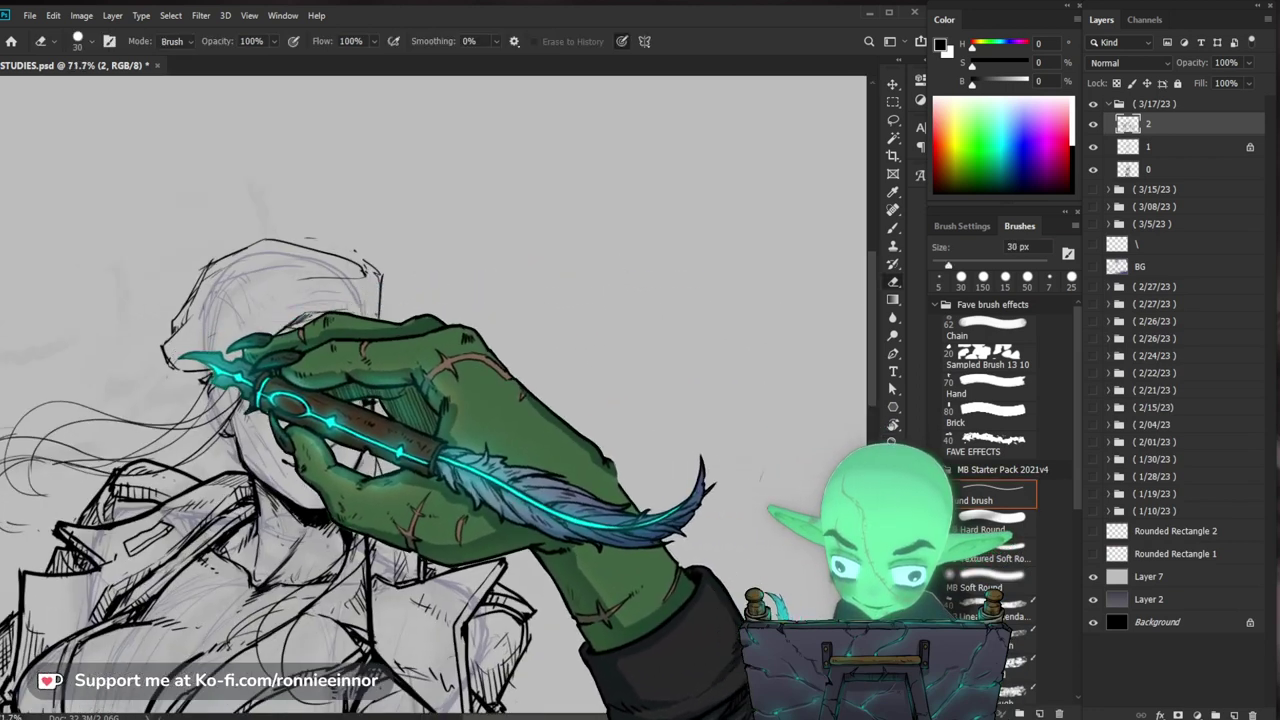
key("b")
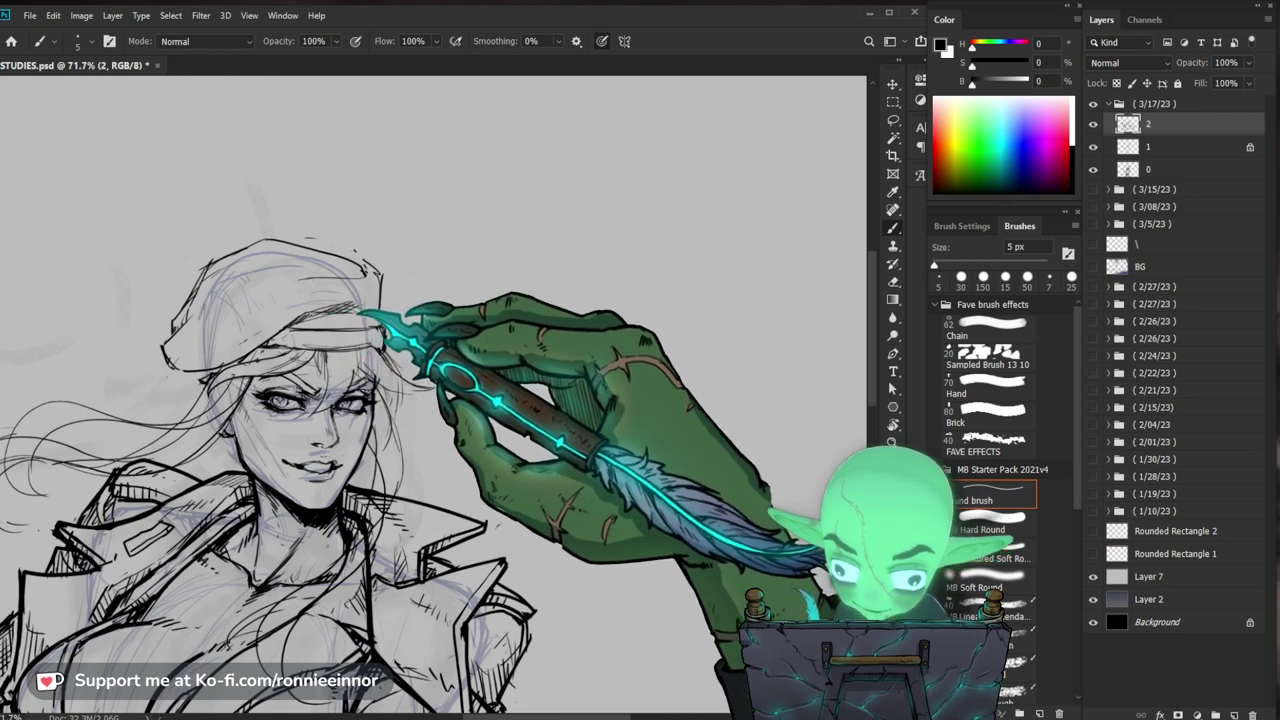
key("e")
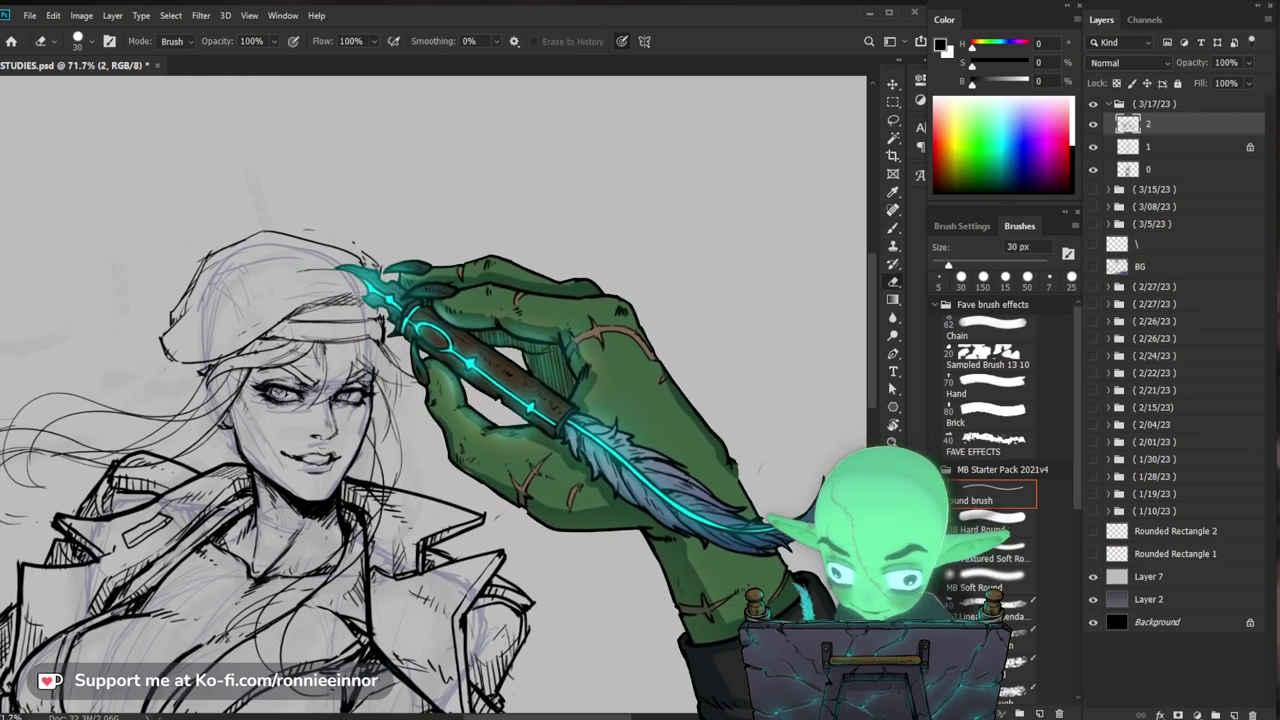
key("b")
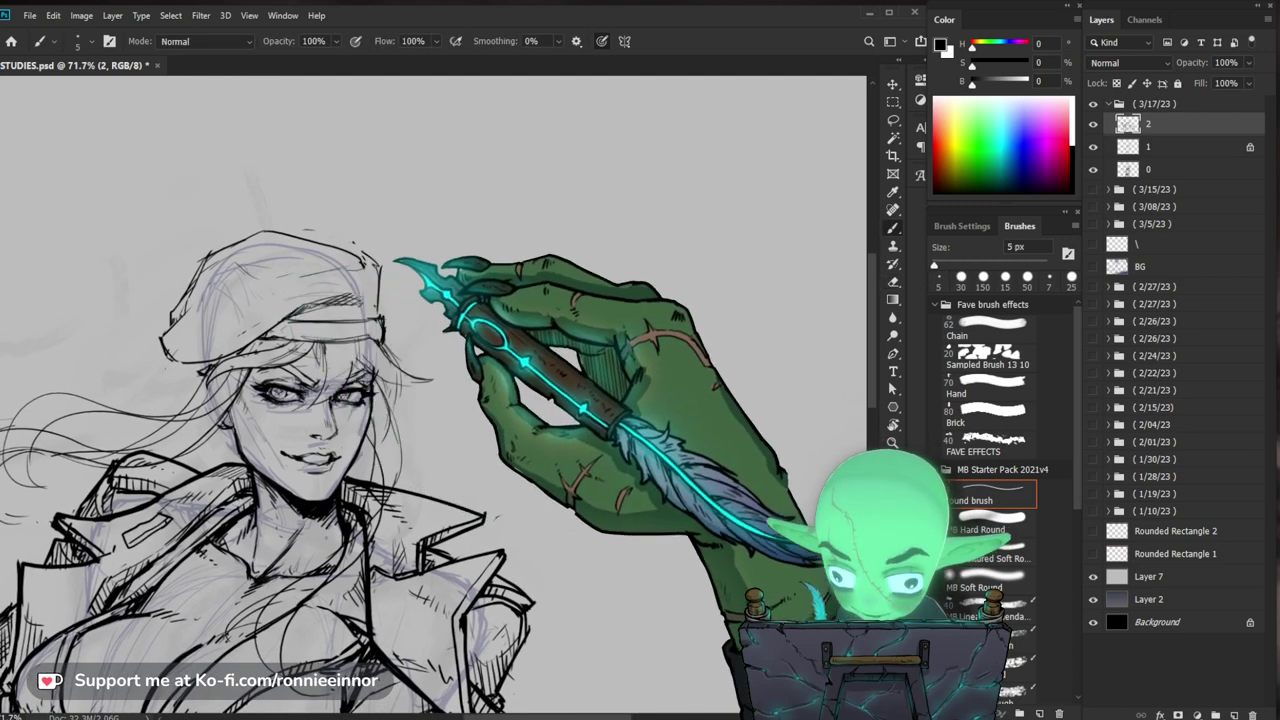
Step: Add light hatching to the beanie's crown and redraw its front edge and the band's outer end at 5 px
left_click_drag(284, 261, 263, 274)
mouse_move(522, 319)
left_mouse_down()
mouse_move(537, 297)
mouse_move(517, 294)
left_mouse_up()
key("e")
left_click_drag(380, 268, 382, 272)
key("b")
left_click_drag(473, 293, 463, 314)
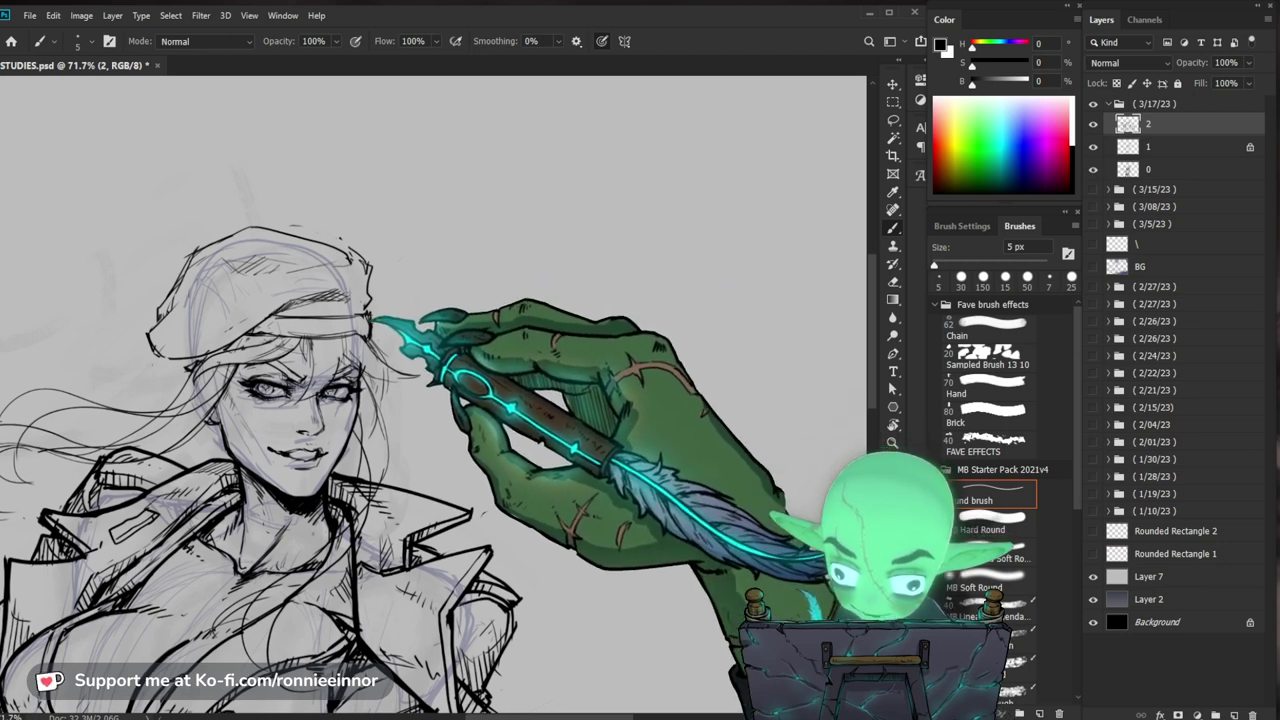
key("e")
mouse_move(374, 334)
left_mouse_down()
mouse_move(302, 336)
mouse_move(370, 332)
left_mouse_up()
key("b")
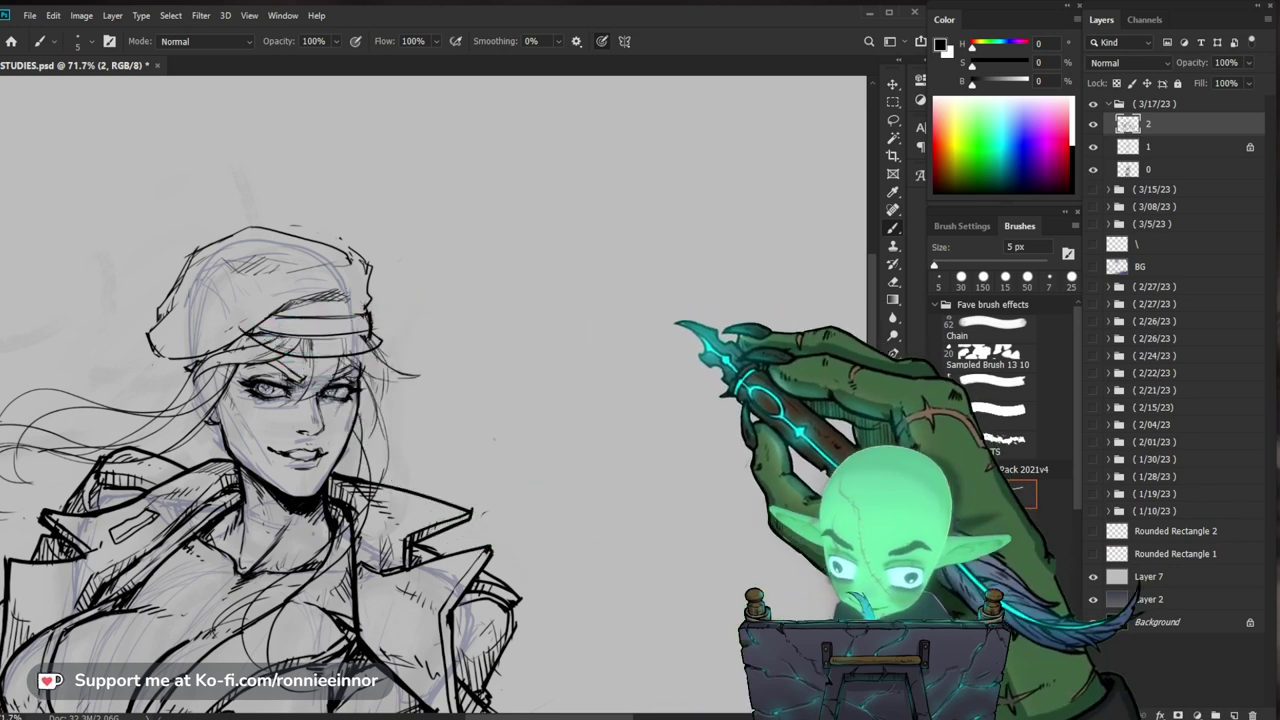
Step: Check the whole figure and firm up the beanie's front band and lower edge above the bangs with the 5 px brush
left_click_drag(675, 322, 607, 330)
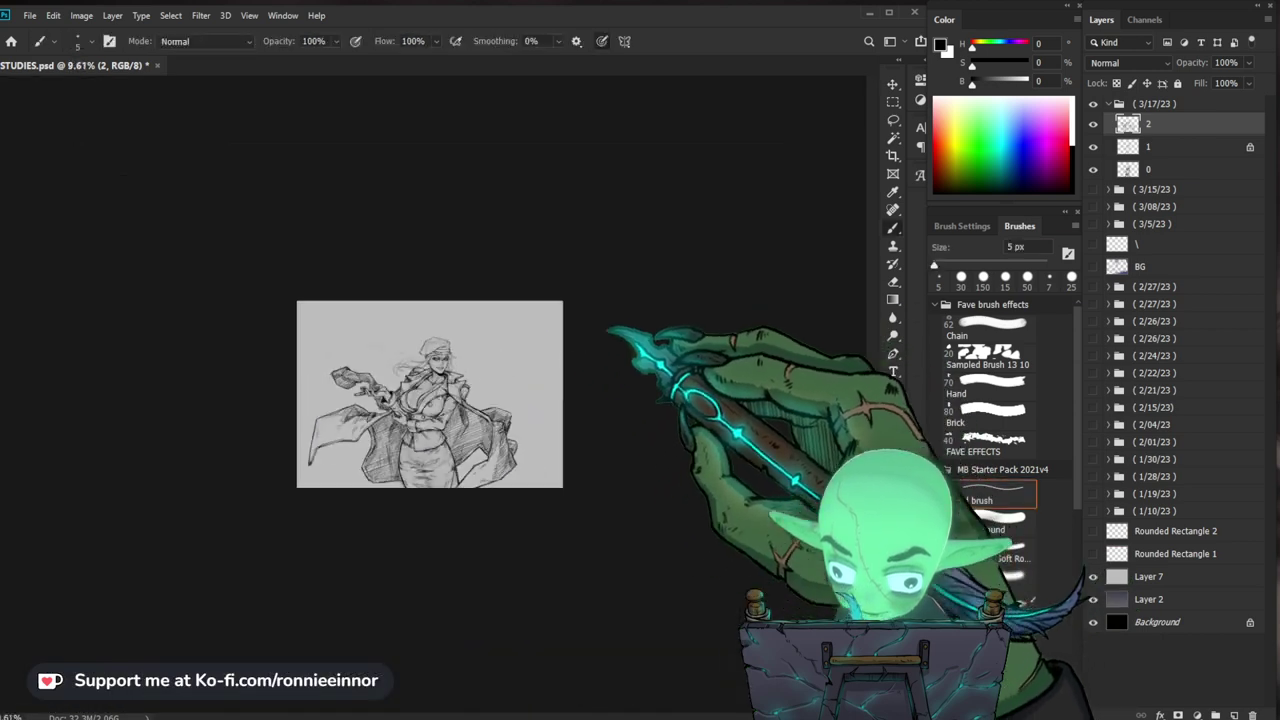
left_click_drag(530, 348, 586, 349)
left_click_drag(588, 298, 583, 354)
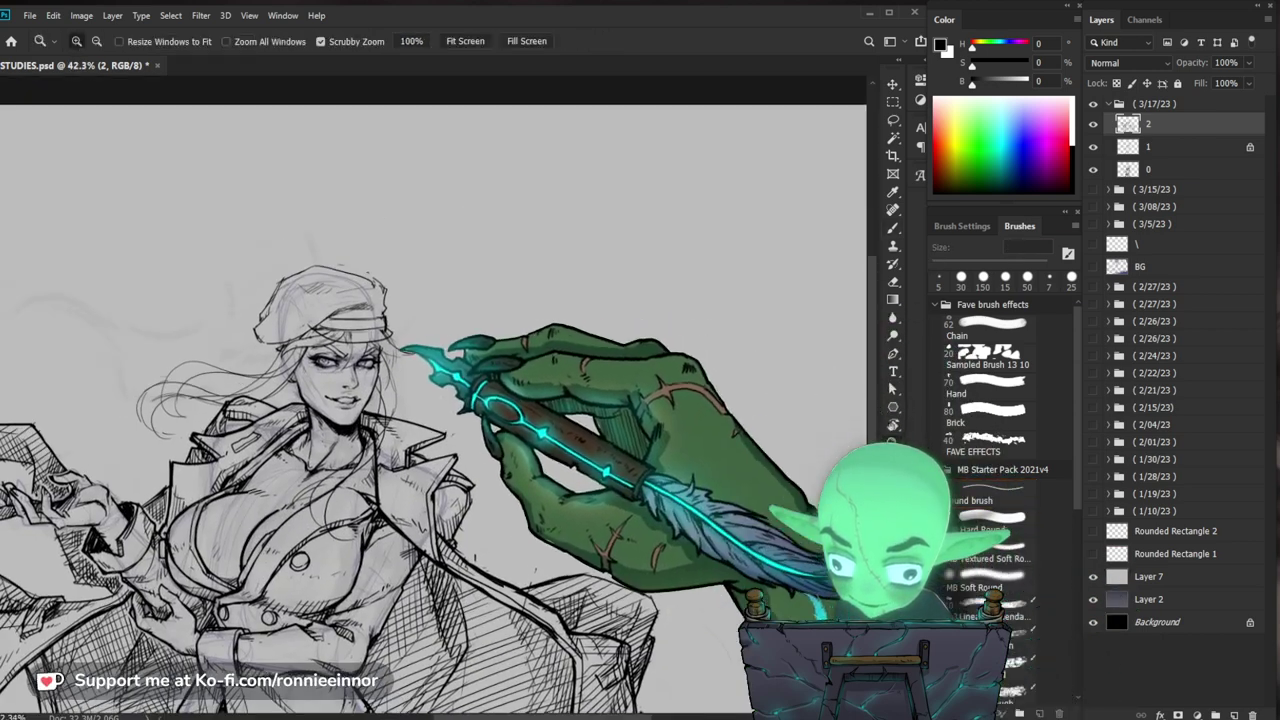
key("b")
scroll(300, 400, "up", 3)
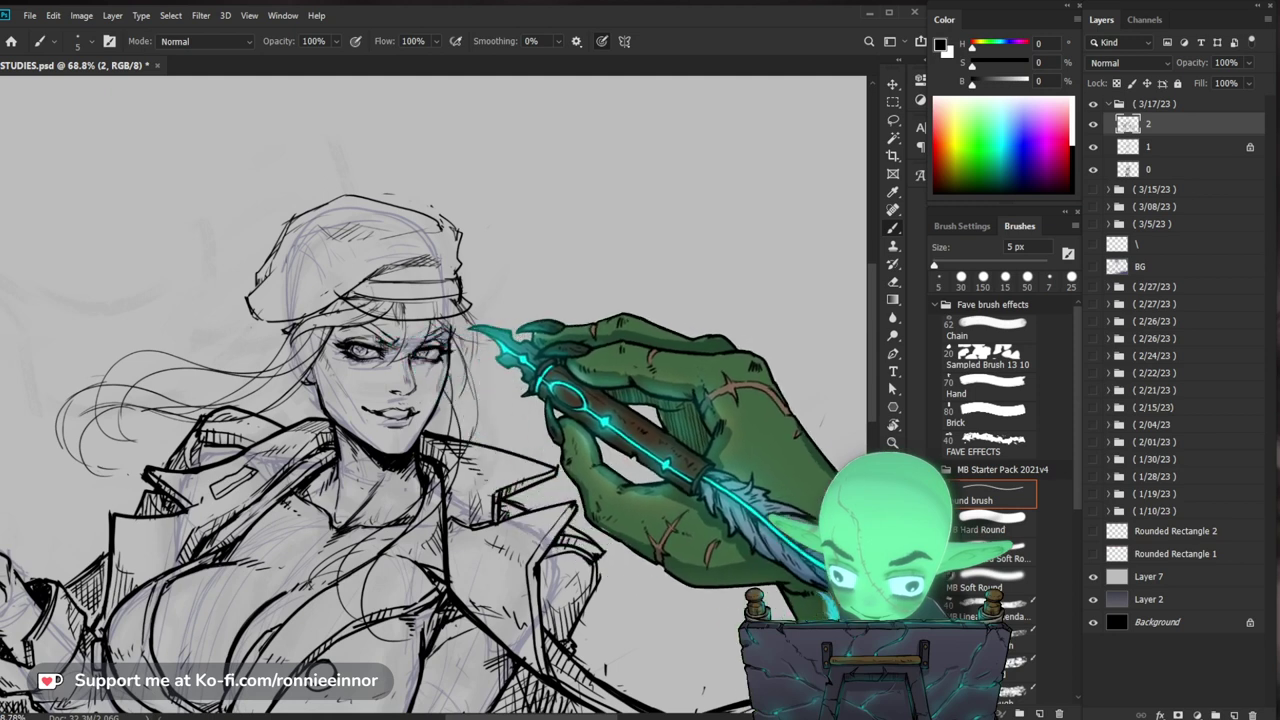
left_click_drag(482, 303, 462, 364)
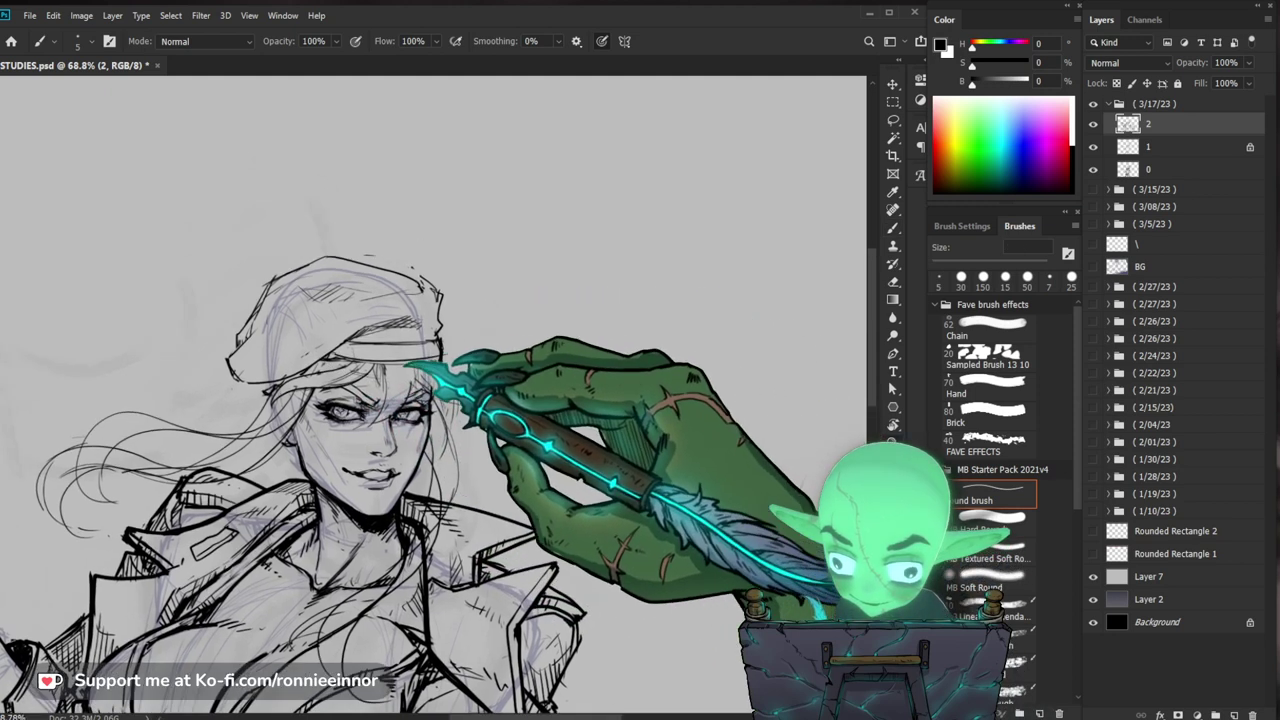
scroll(372, 370, "up", 3)
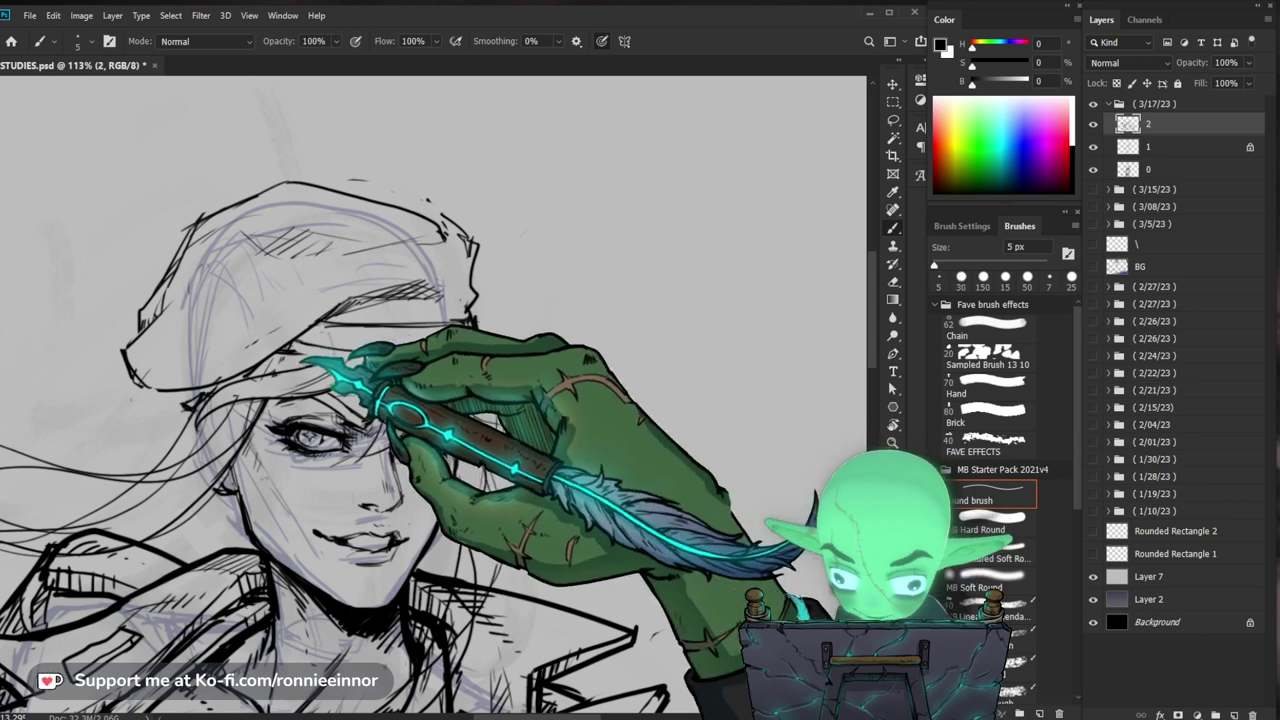
key("ctrl+space")
left_click_drag(526, 337, 490, 306)
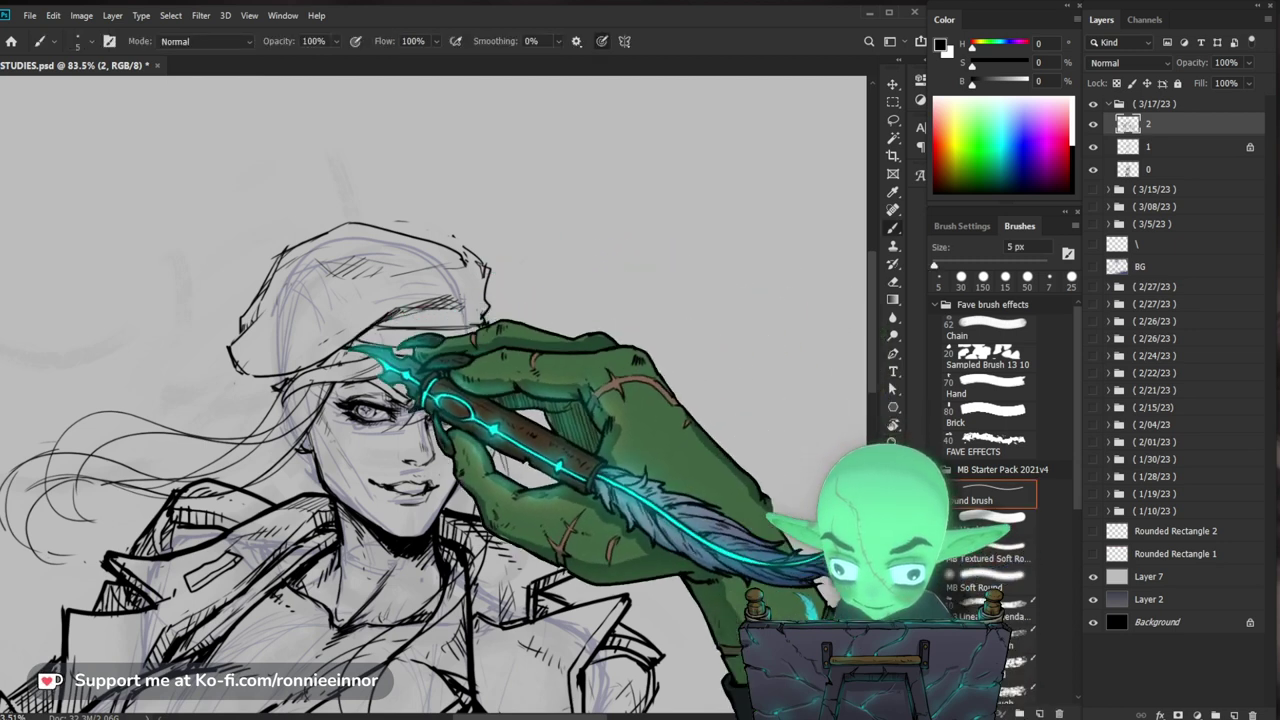
key("space")
left_click_drag(350, 346, 312, 352)
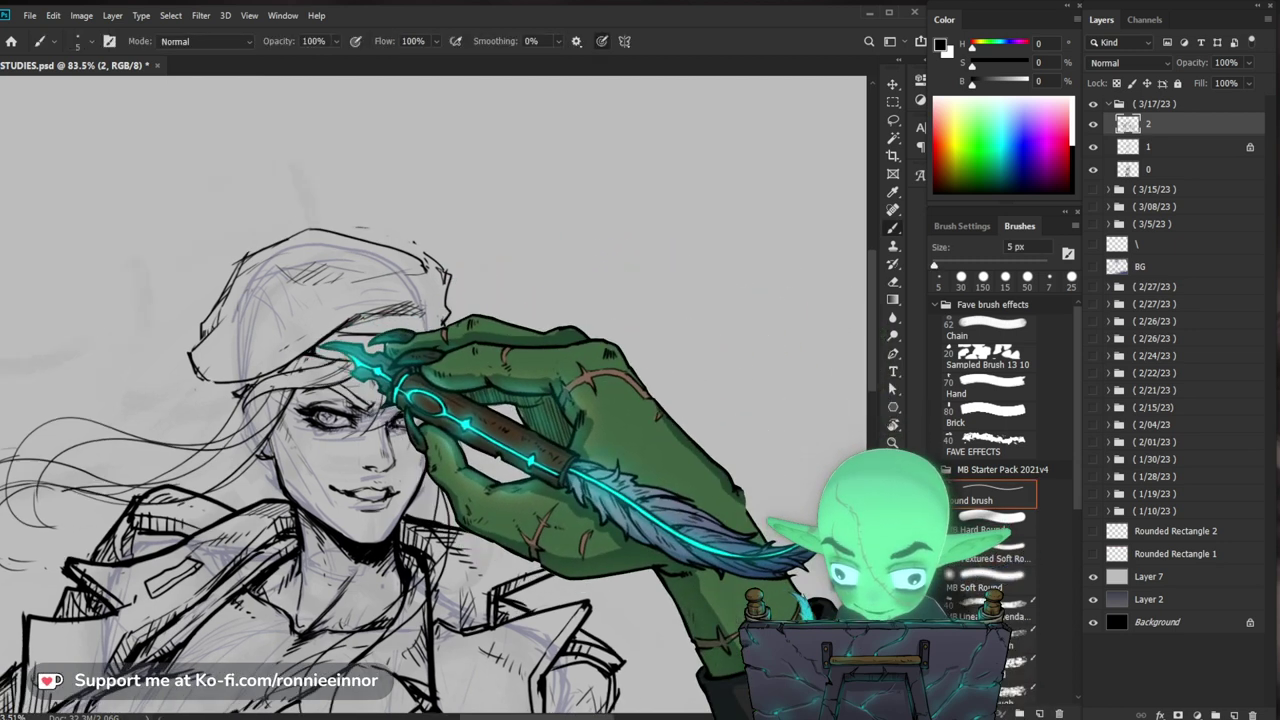
key("space")
left_click_drag(505, 335, 521, 343)
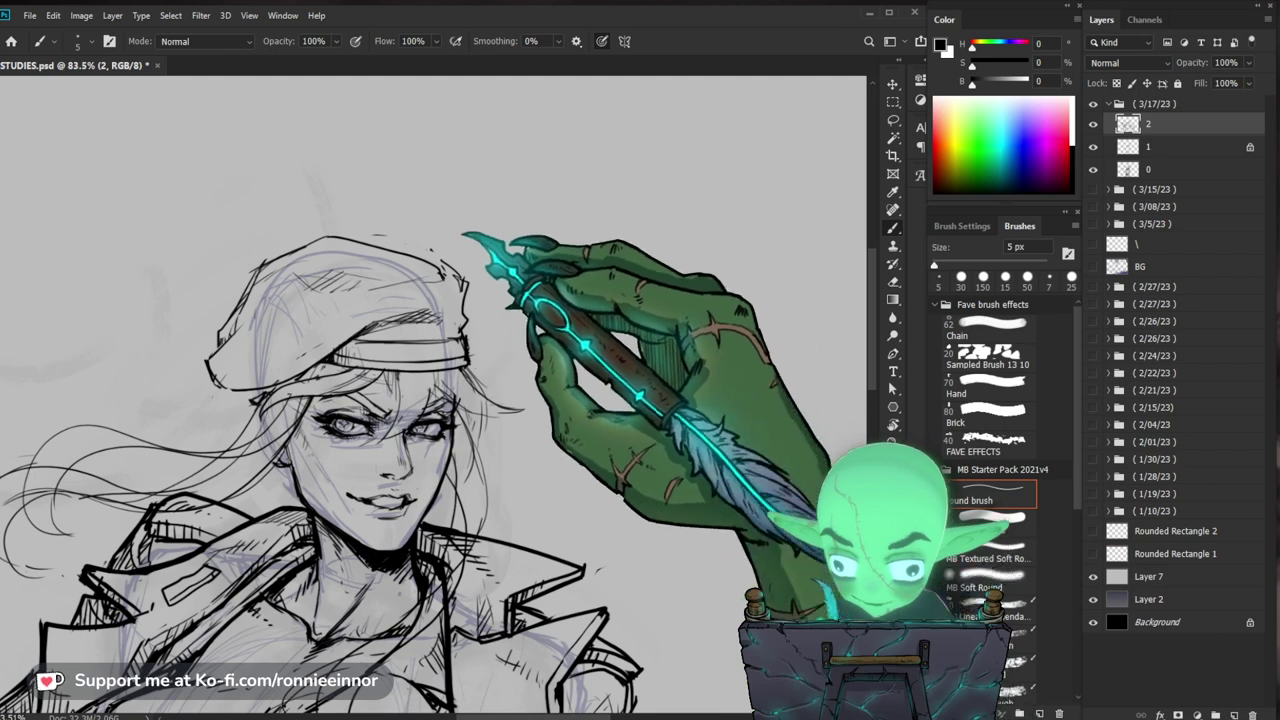
Step: Erase parts of the beanie's back contour at 30 px and redraw them from brim to crown with the 5 px brush
key("e")
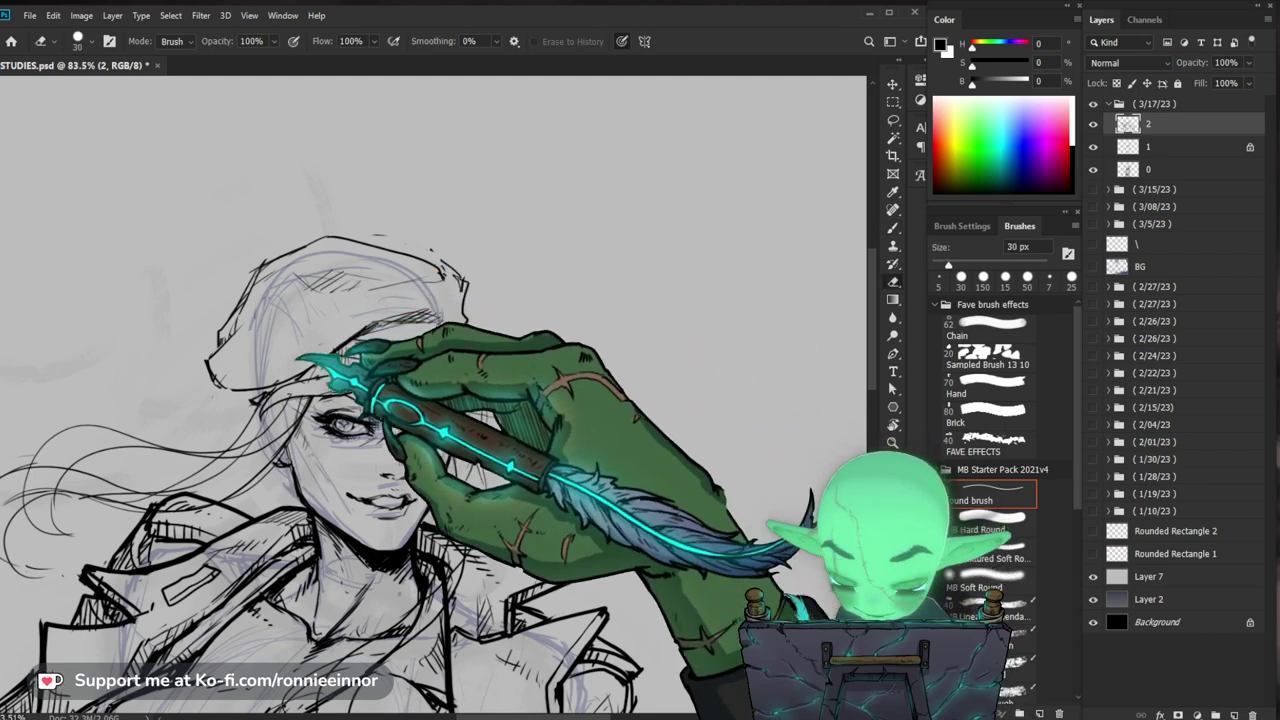
key("b")
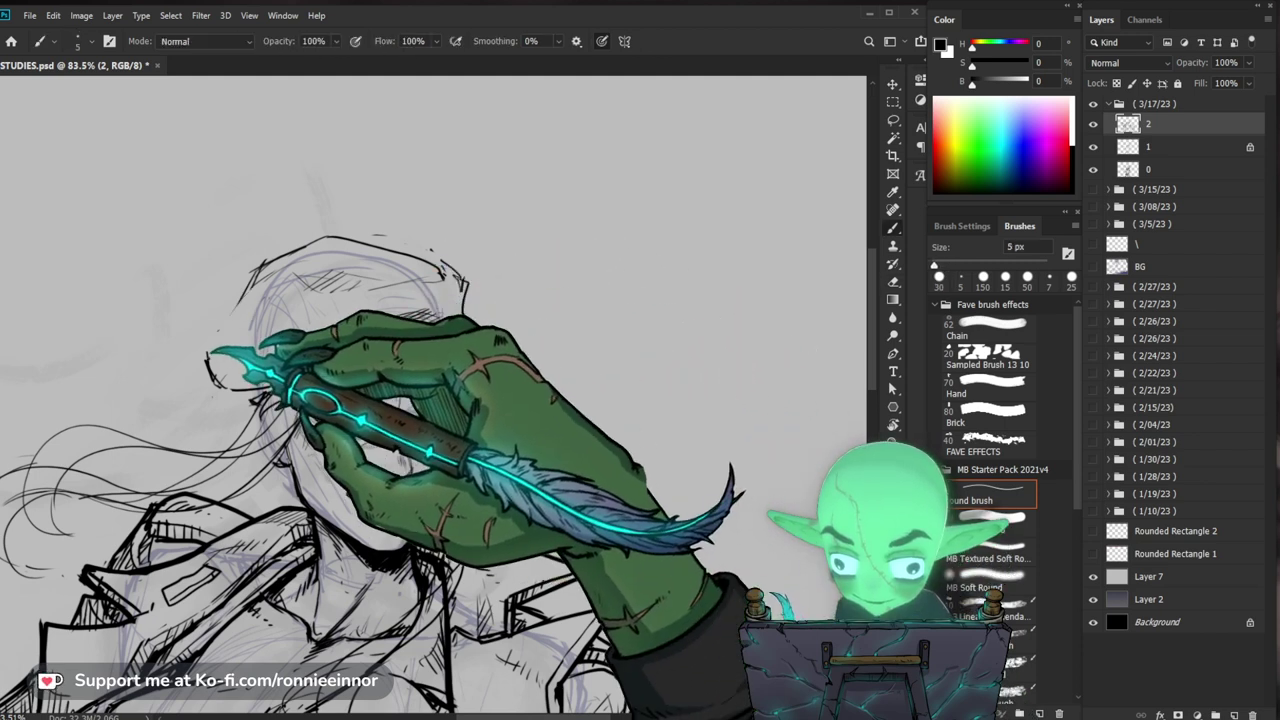
left_click_drag(587, 303, 548, 309)
key("e")
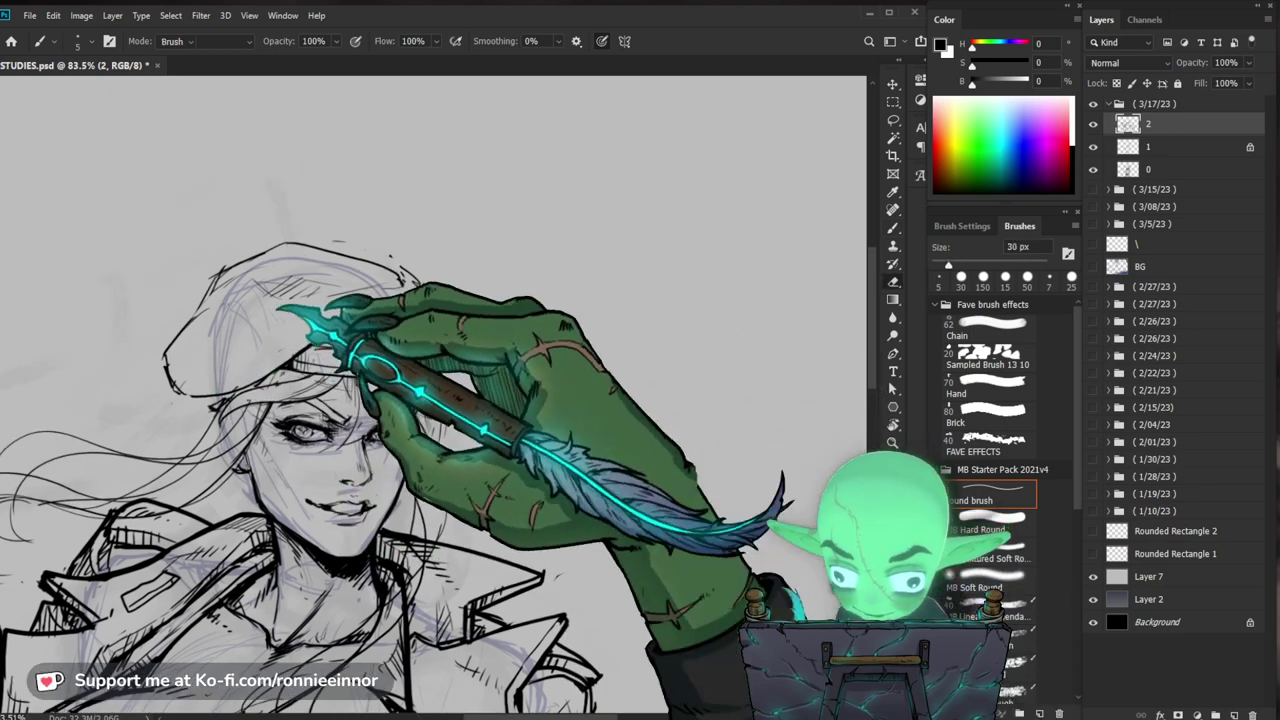
left_click_drag(222, 294, 223, 329)
key("b")
left_click_drag(221, 274, 211, 312)
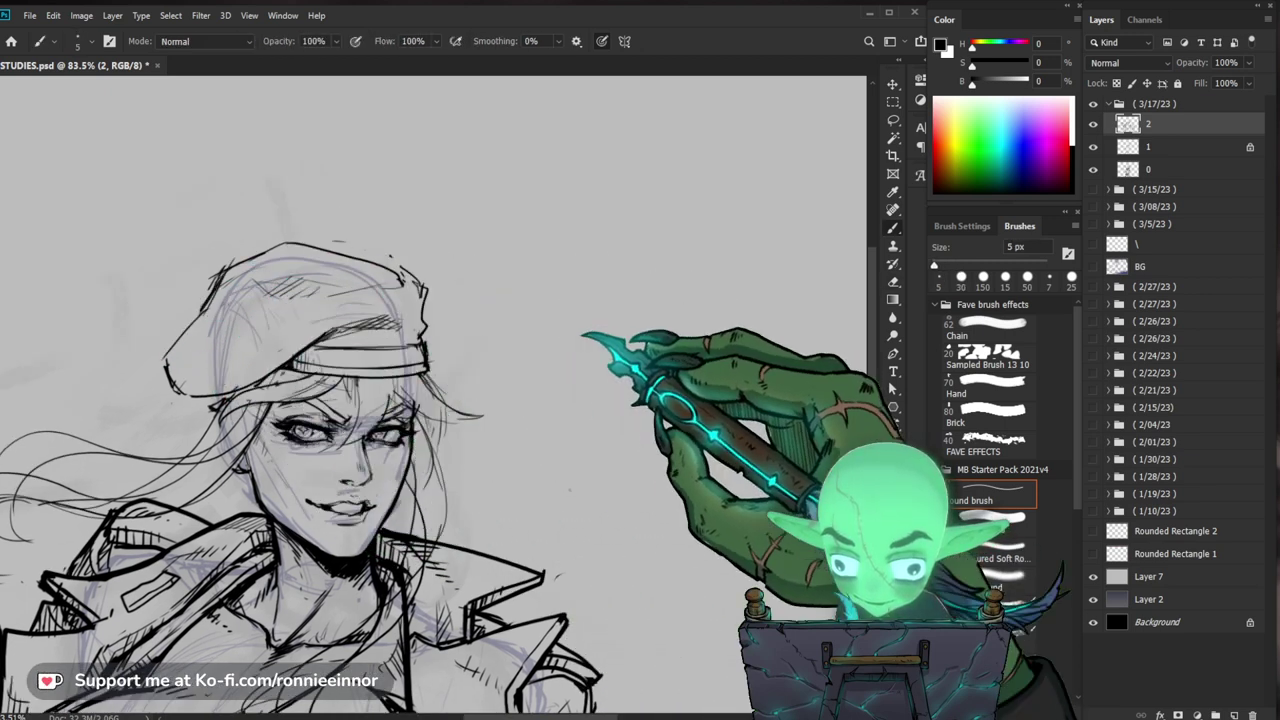
Step: Strengthen the crown's outline and hatch the inside of the beanie's back edge with the 5 px brush
left_click_drag(575, 375, 589, 306)
key("e")
key("b")
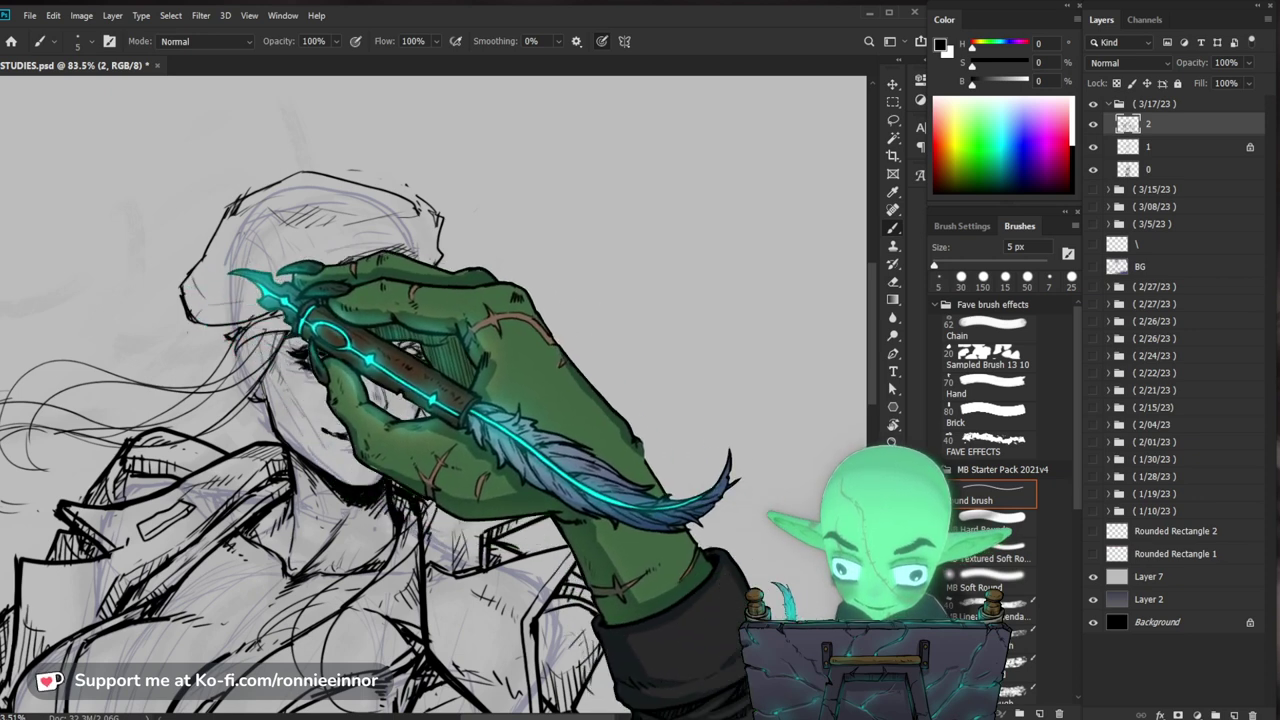
left_click_drag(558, 226, 520, 280)
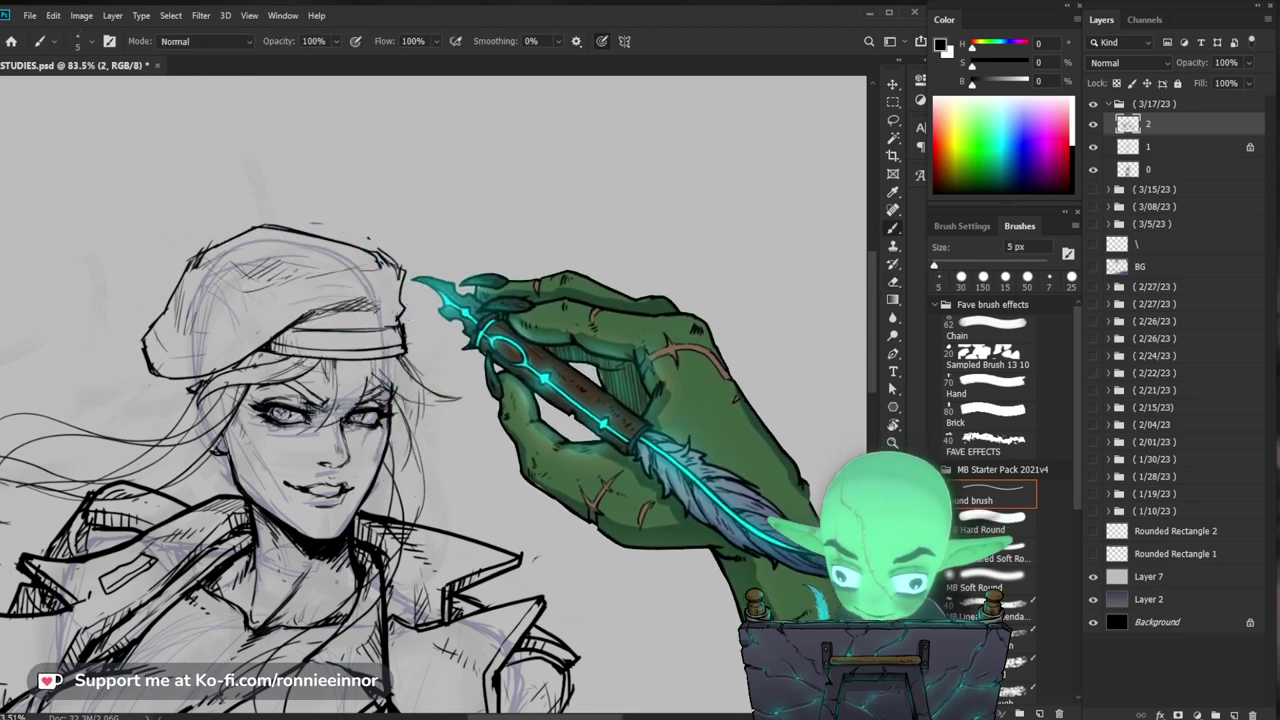
Step: Smooth the crown's top and front corner with the 30 px eraser and 5 px brush, adding short shading strokes along the edges
left_click_drag(452, 252, 577, 381)
key("e")
mouse_move(405, 237)
left_mouse_down()
mouse_move(440, 243)
mouse_move(338, 238)
mouse_move(413, 258)
left_mouse_up()
key("b")
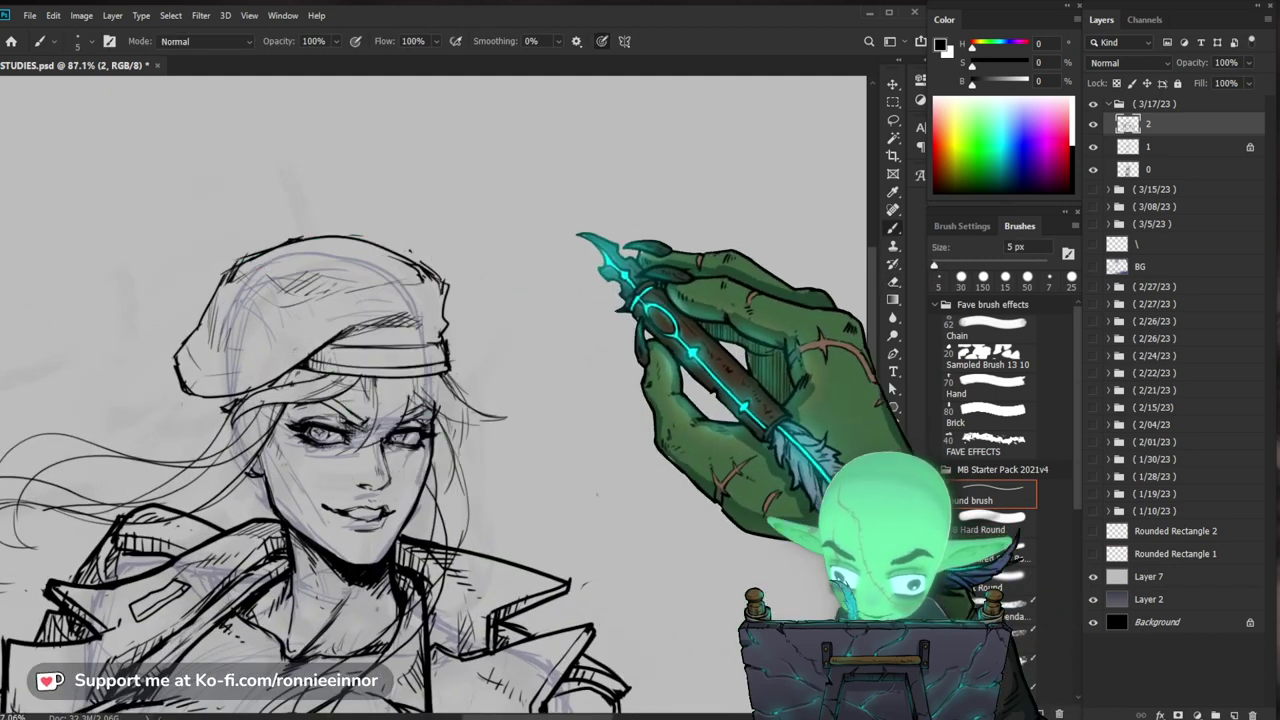
left_click_drag(627, 338, 617, 308)
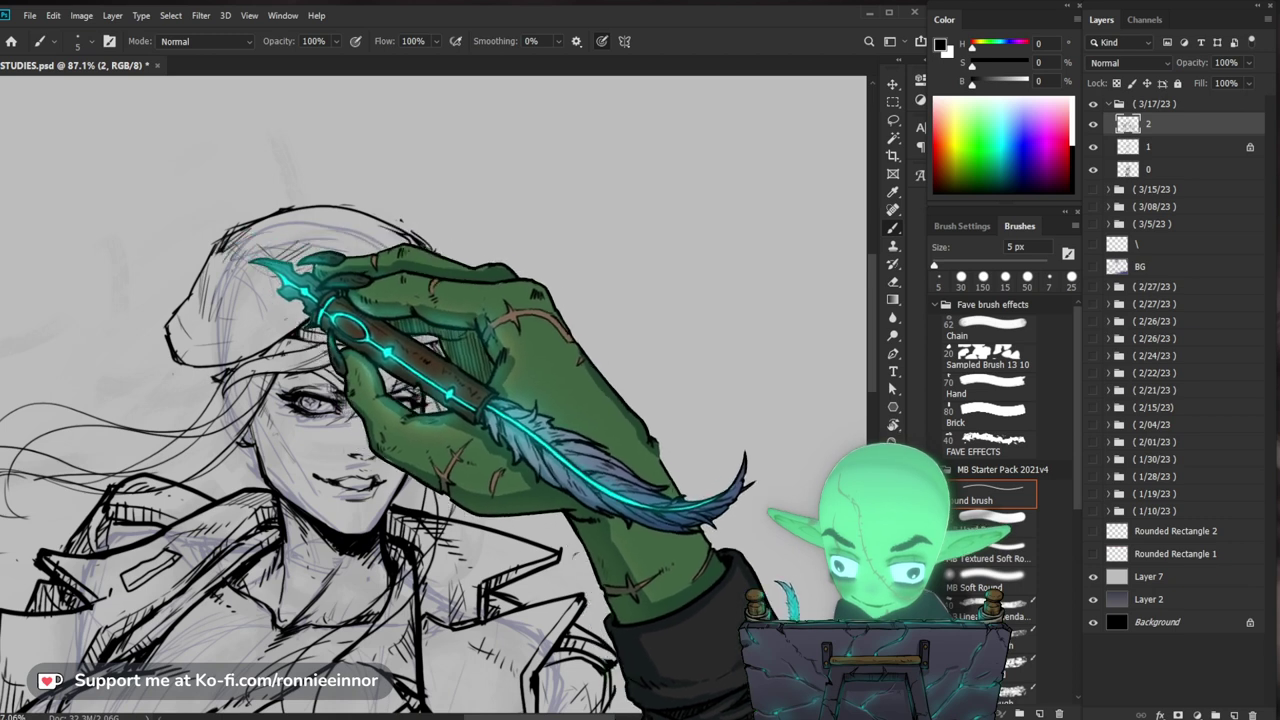
left_click_drag(188, 334, 178, 309)
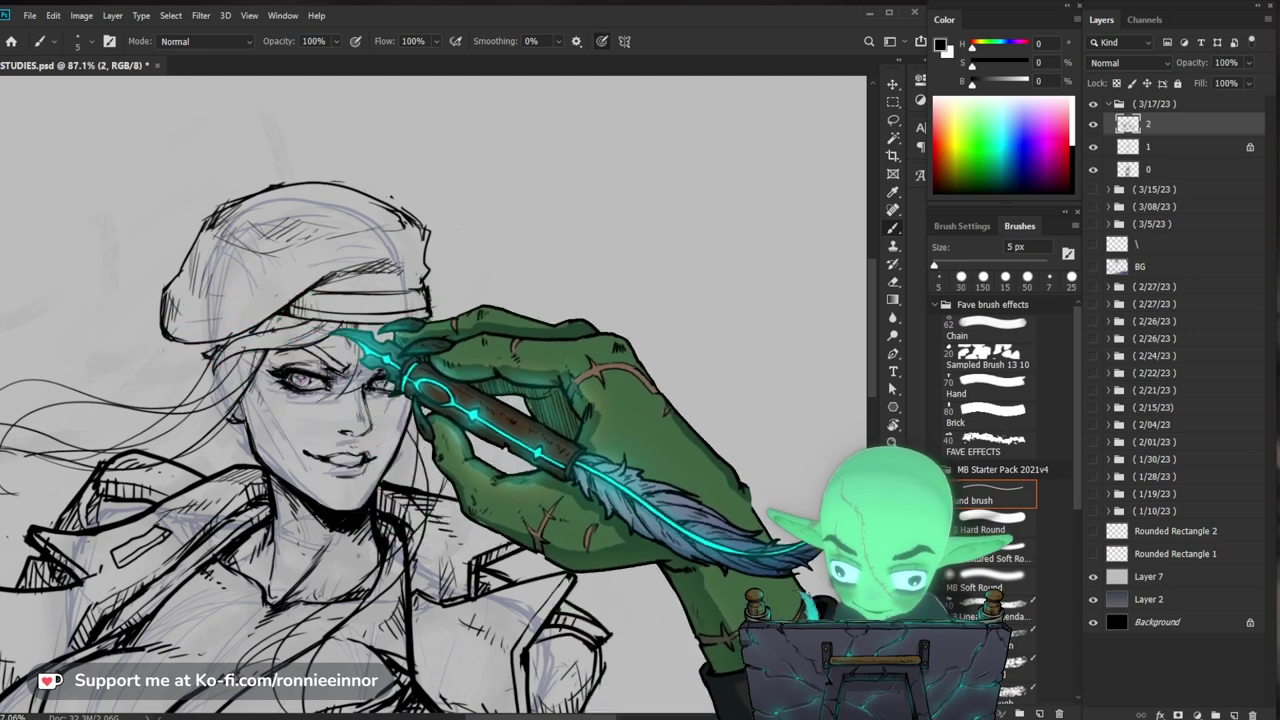
key("e")
key("b")
Step: Touch up the loose hair strands flowing behind the head with the 5 px brush, checking them against the whole figure
key("z")
mouse_move(310, 300)
left_mouse_down()
mouse_move(278, 328)
mouse_move(335, 297)
left_mouse_up()
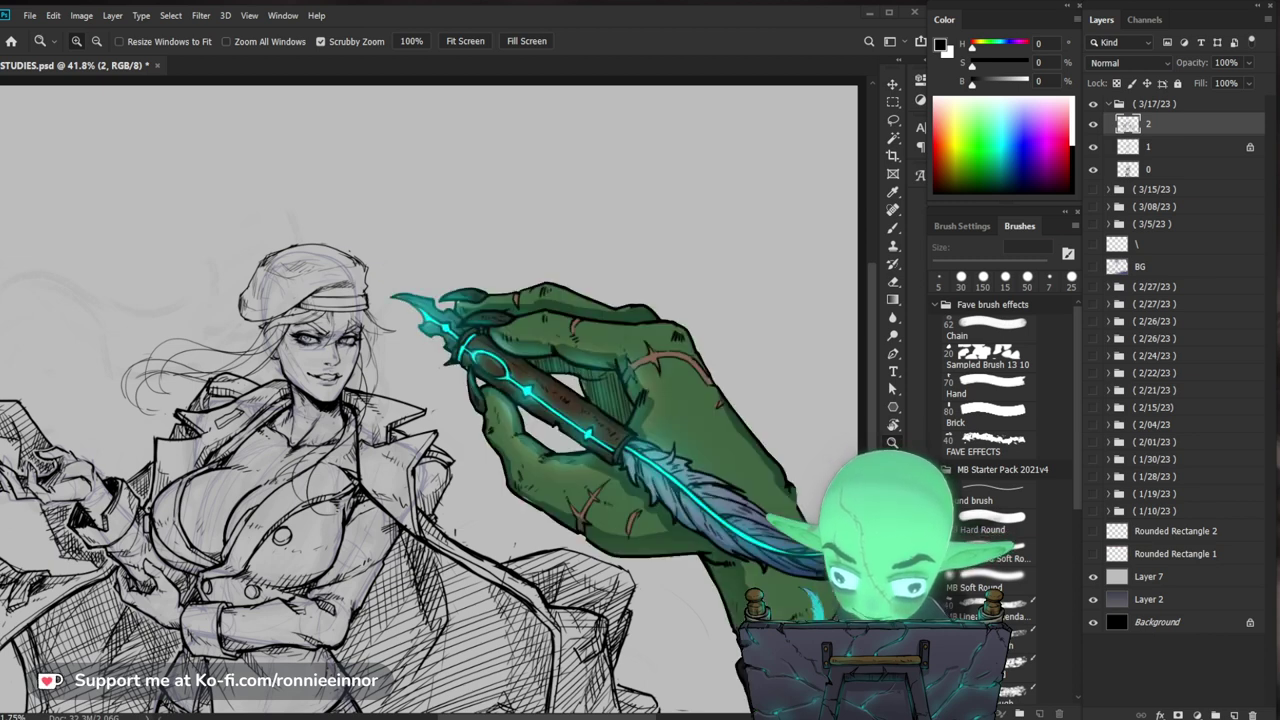
left_click_drag(263, 329, 322, 331)
left_click_drag(332, 331, 478, 357)
key("e")
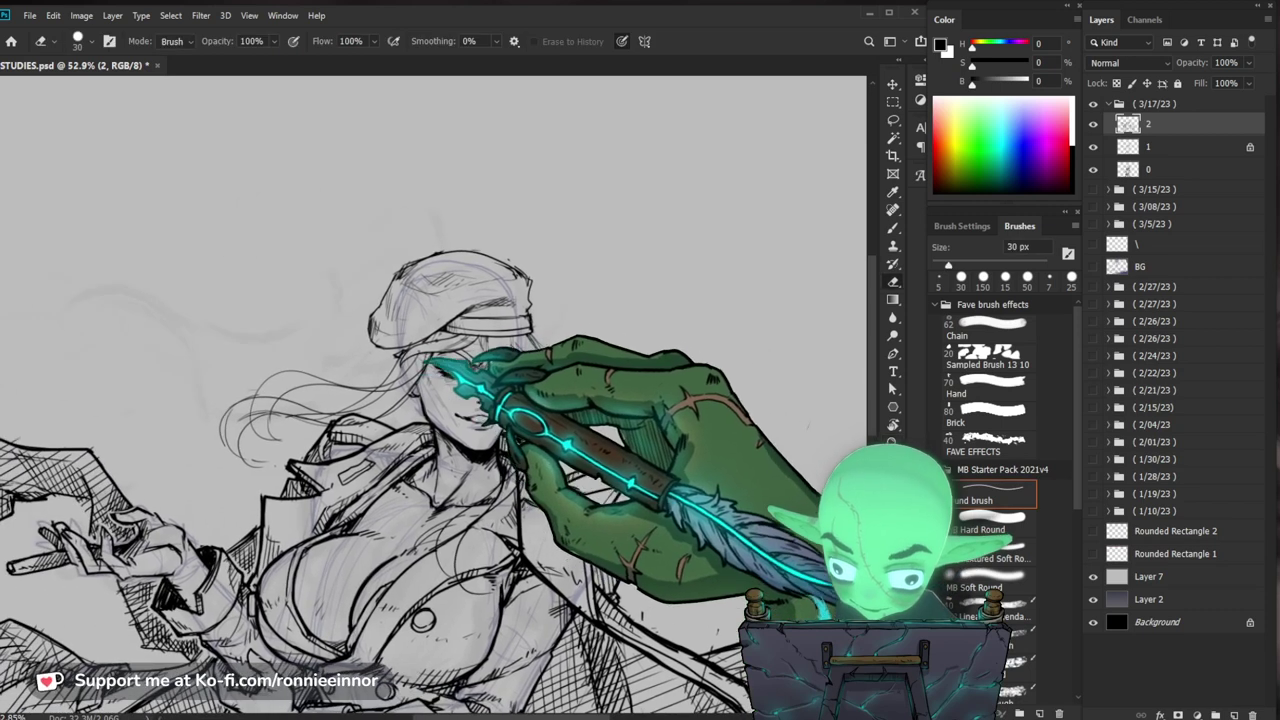
key("b")
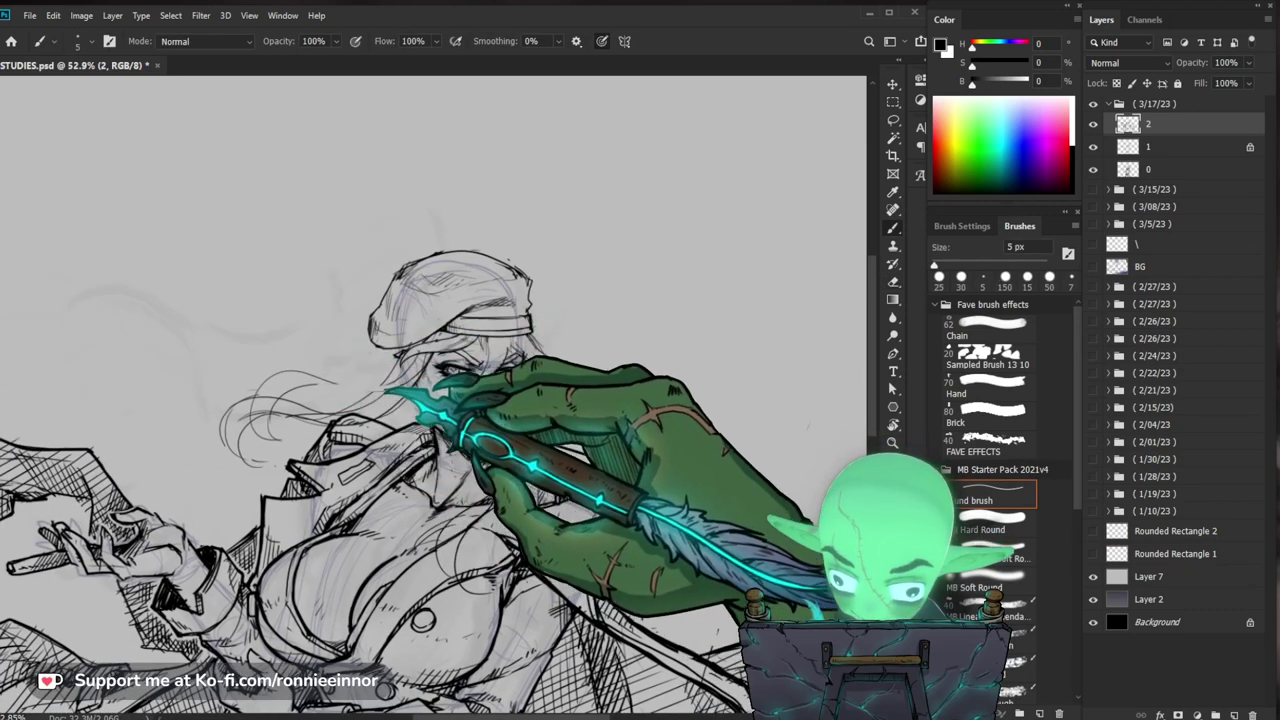
left_click_drag(408, 380, 248, 384)
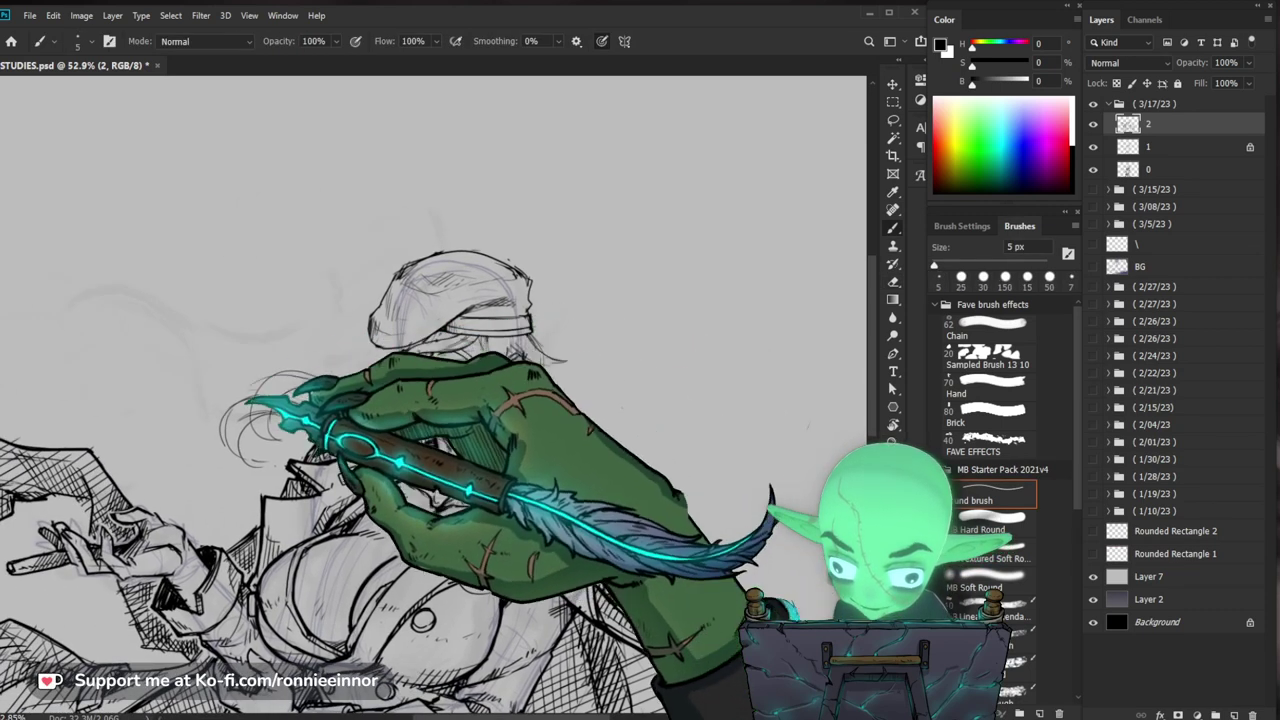
left_click_drag(639, 413, 554, 374)
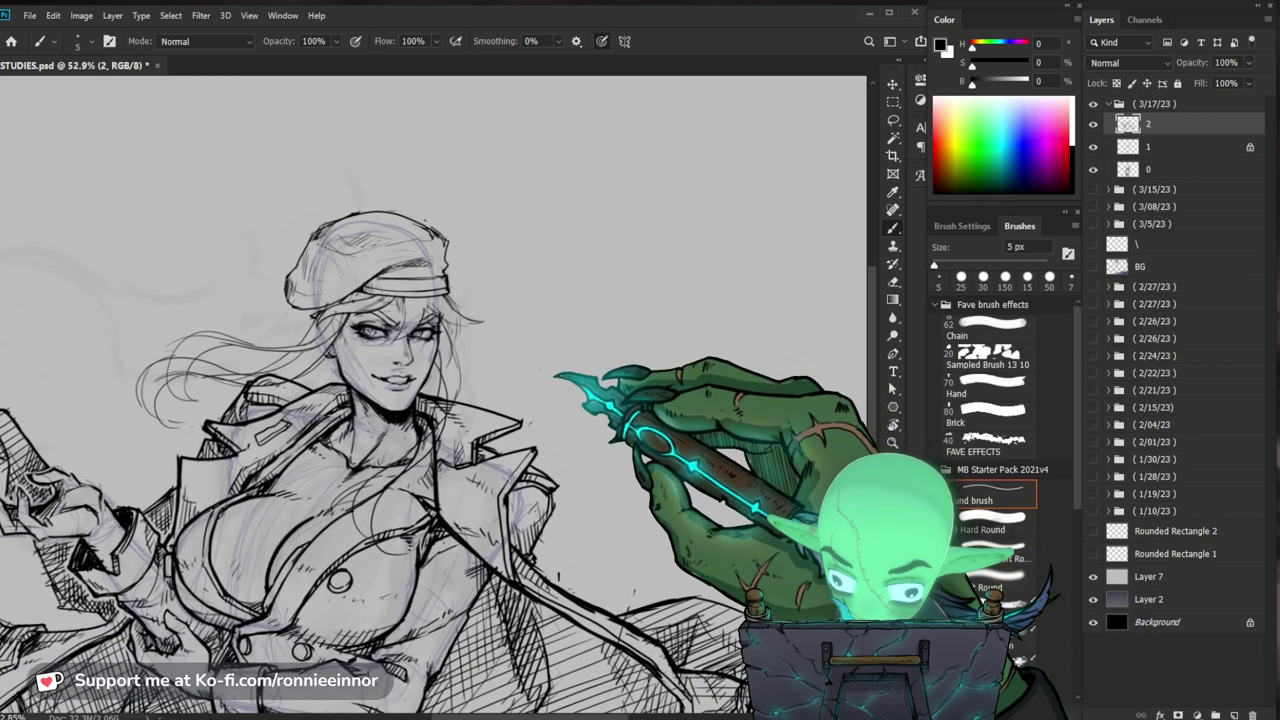
Step: Darken the bang strand crossing between the eyes and refine the hair below the beanie's band with the 5 px brush
left_click_drag(425, 341, 555, 345)
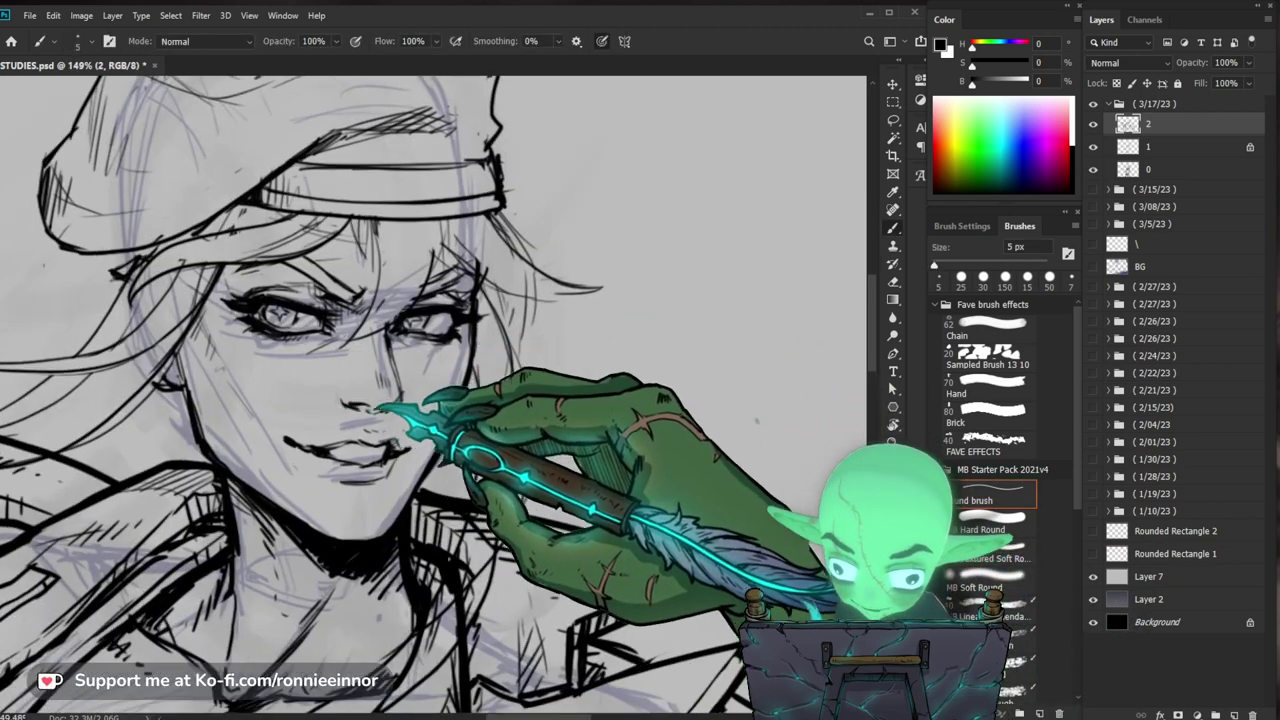
left_click_drag(592, 355, 475, 365)
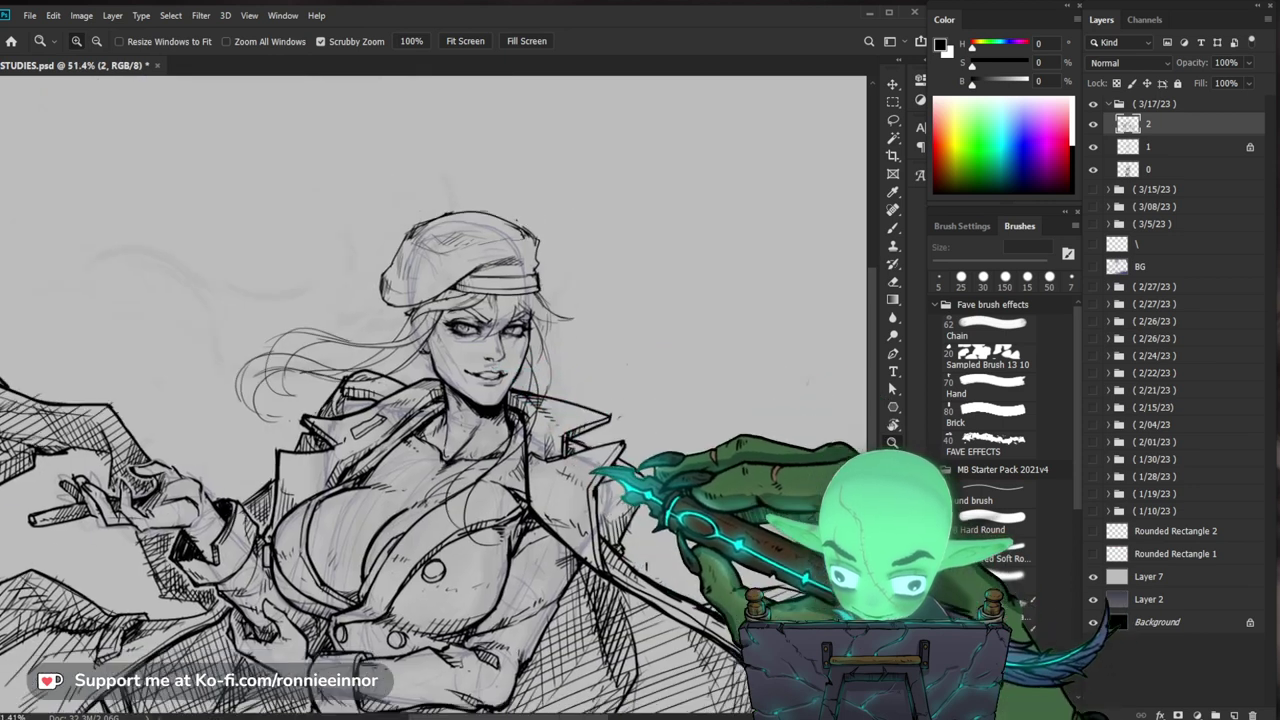
left_click_drag(608, 457, 532, 428)
left_click_drag(445, 285, 528, 276)
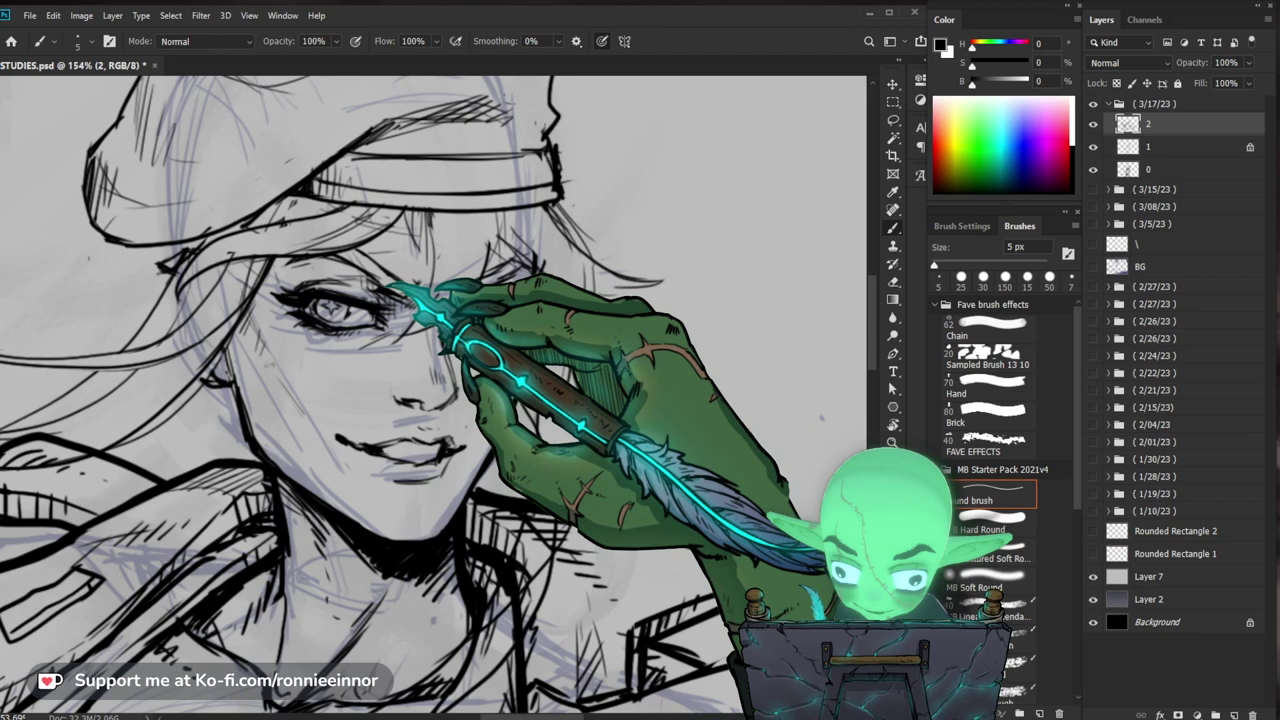
left_click_drag(395, 290, 295, 360)
key("e")
key("b")
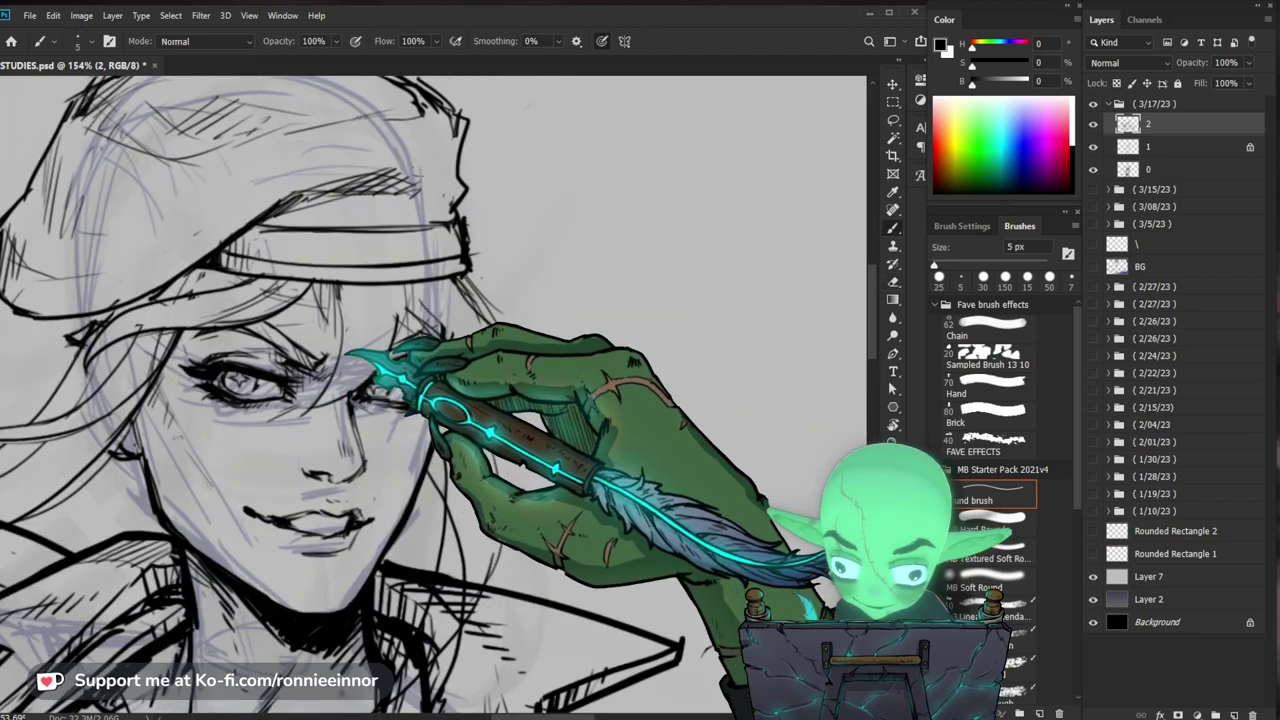
left_click_drag(324, 402, 310, 405)
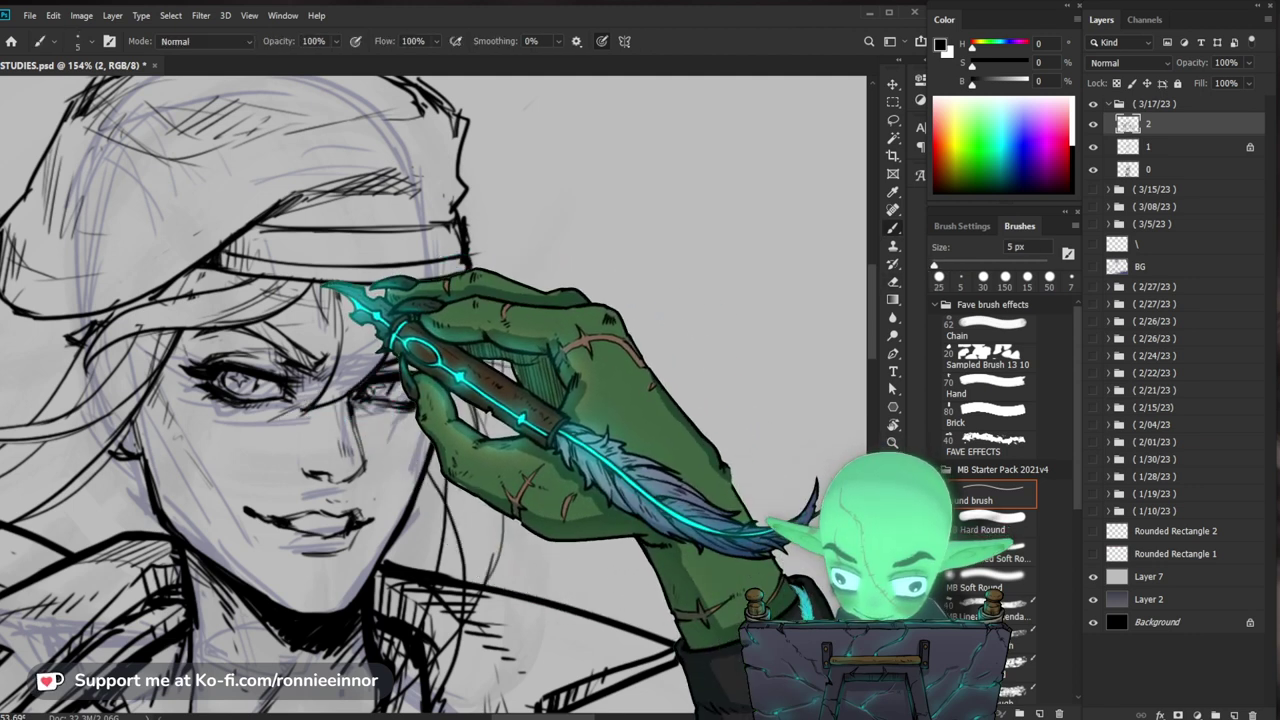
left_click_drag(500, 285, 473, 296)
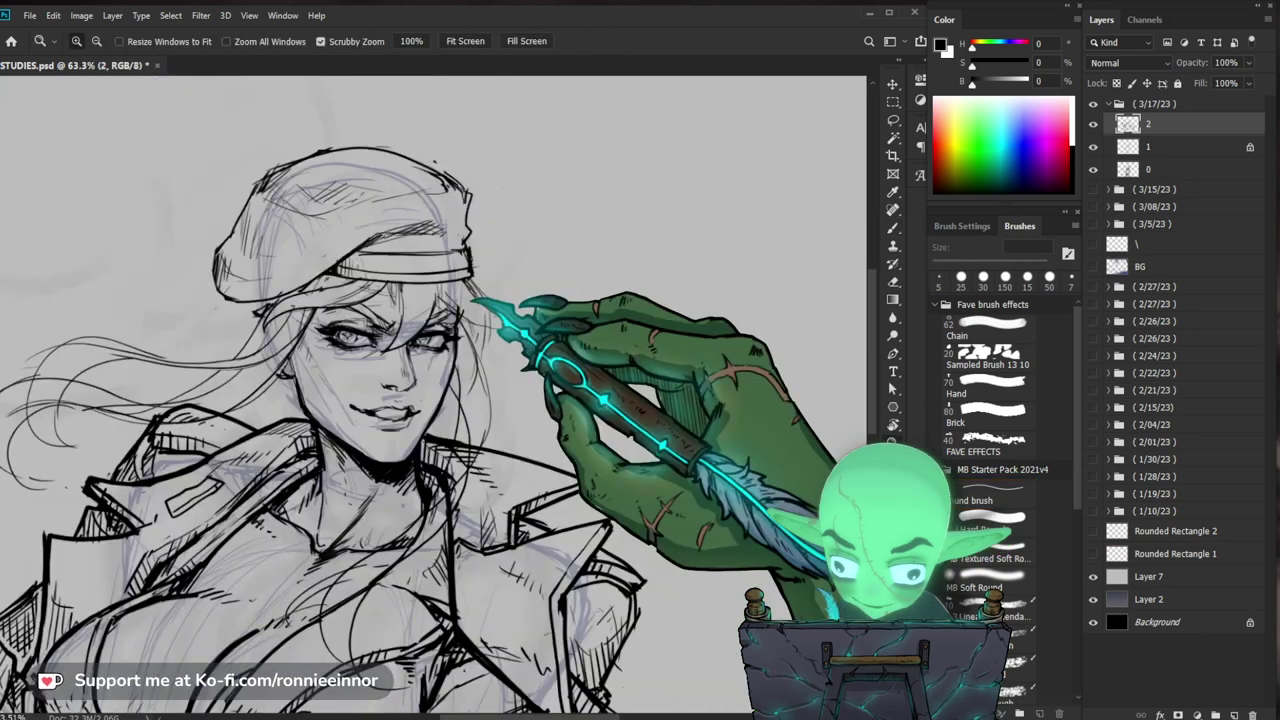
Step: Refine the bangs around the eyes and add an outward-flicking strand below the beanie's front corner, alternating the 5 px brush and 25 px eraser
left_click_drag(391, 284, 412, 273)
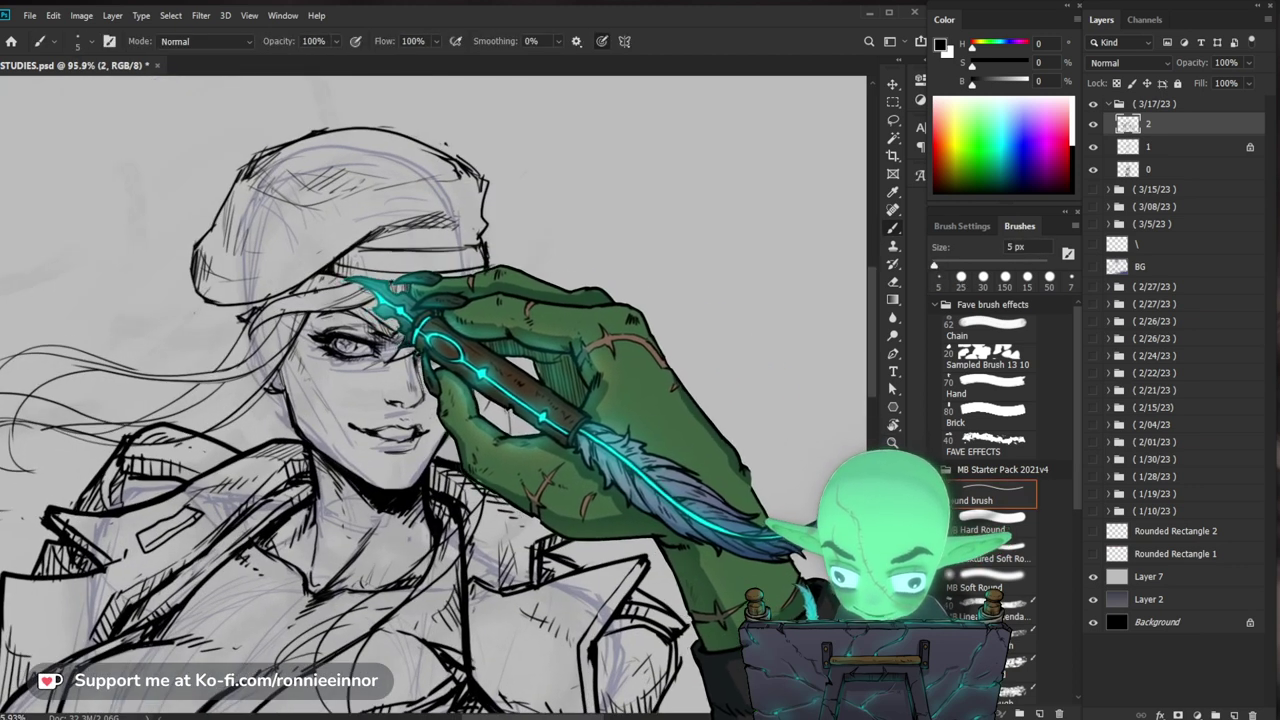
left_click_drag(536, 281, 513, 262)
key("e")
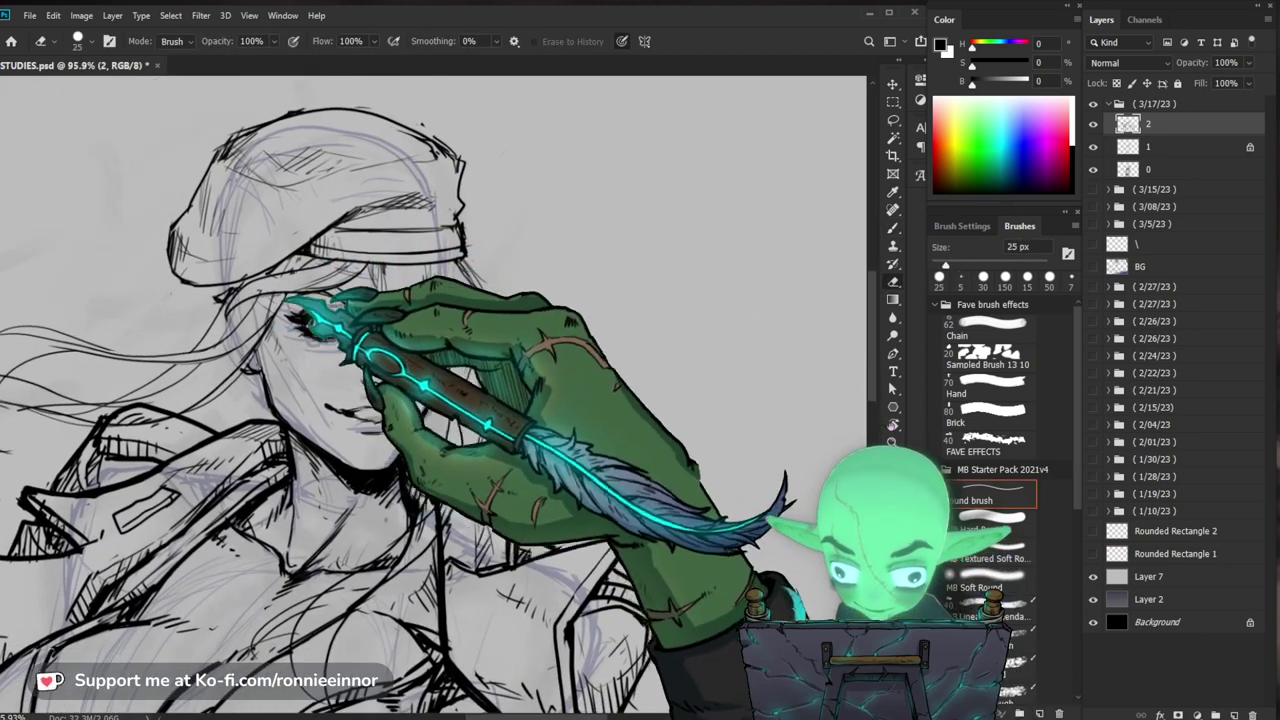
key("b")
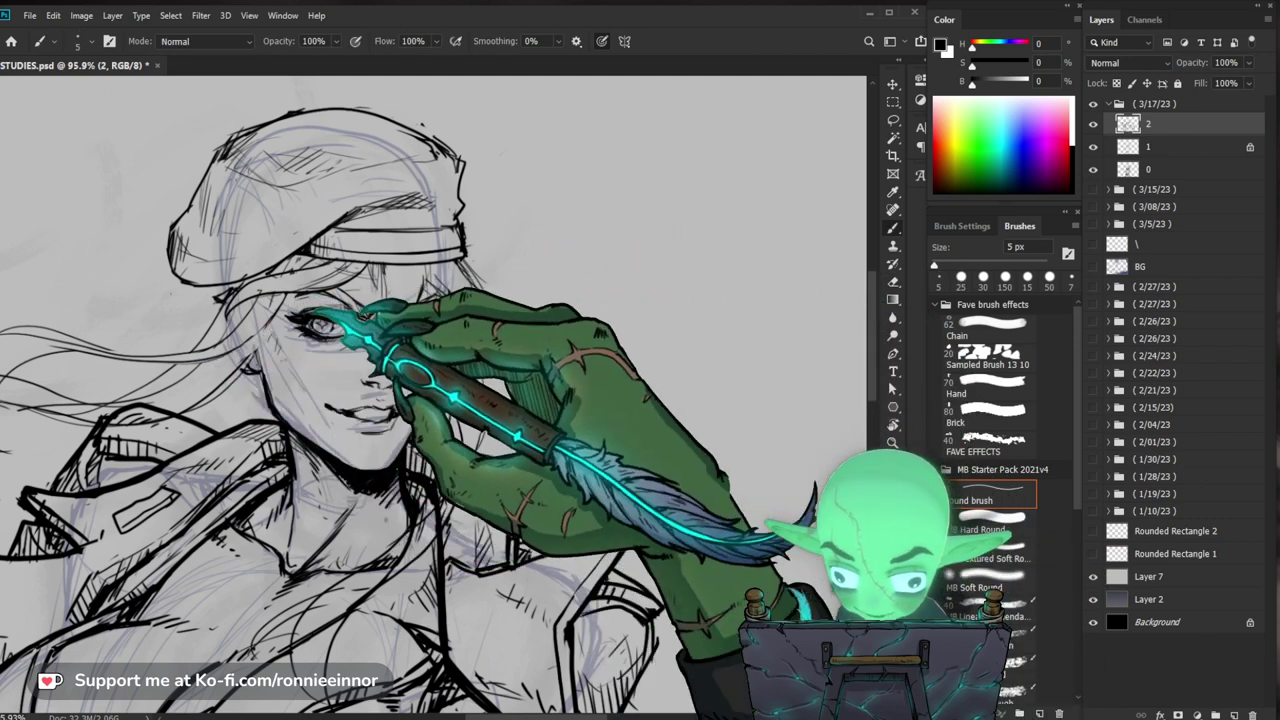
key("e")
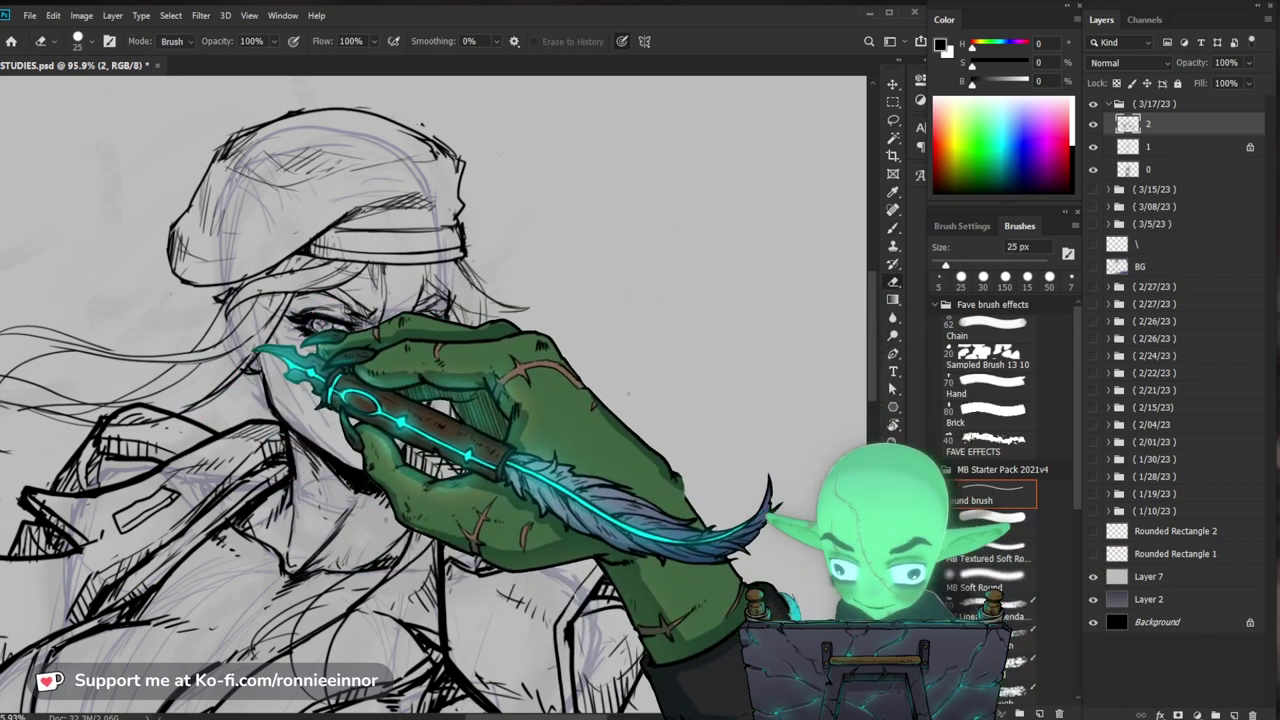
mouse_move(417, 364)
left_mouse_down()
mouse_move(509, 337)
mouse_move(493, 367)
left_mouse_up()
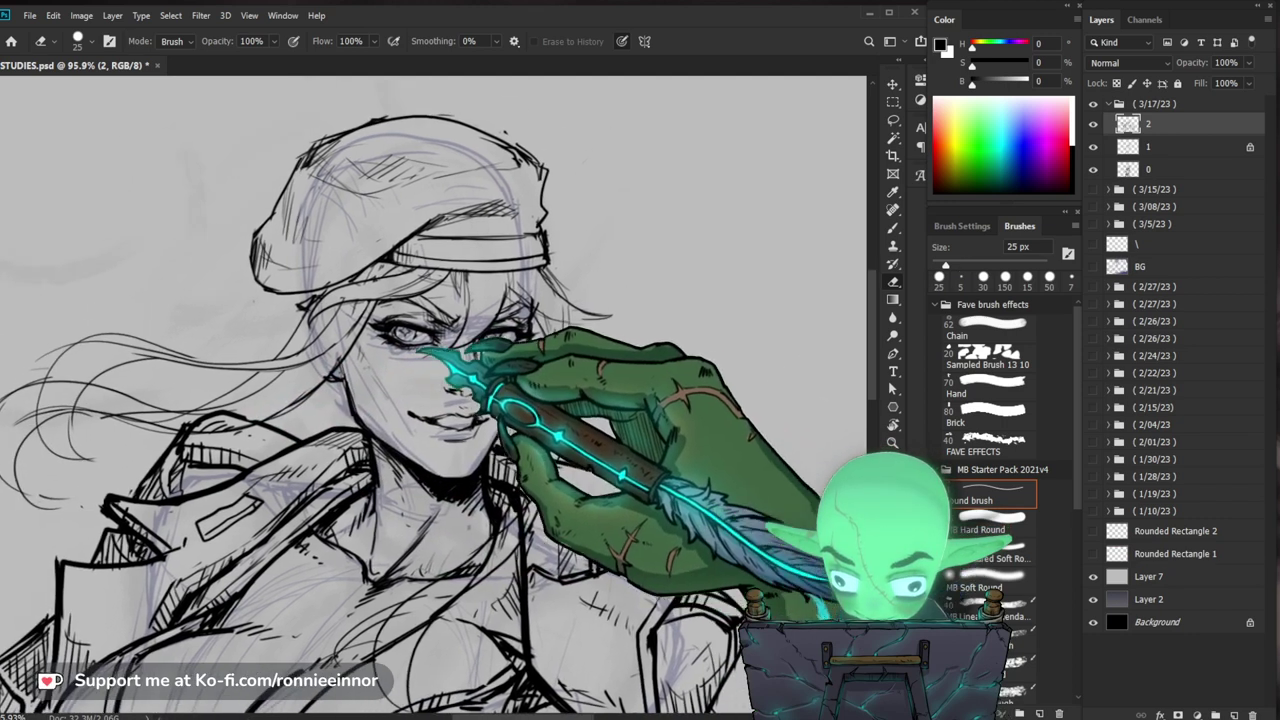
key("b")
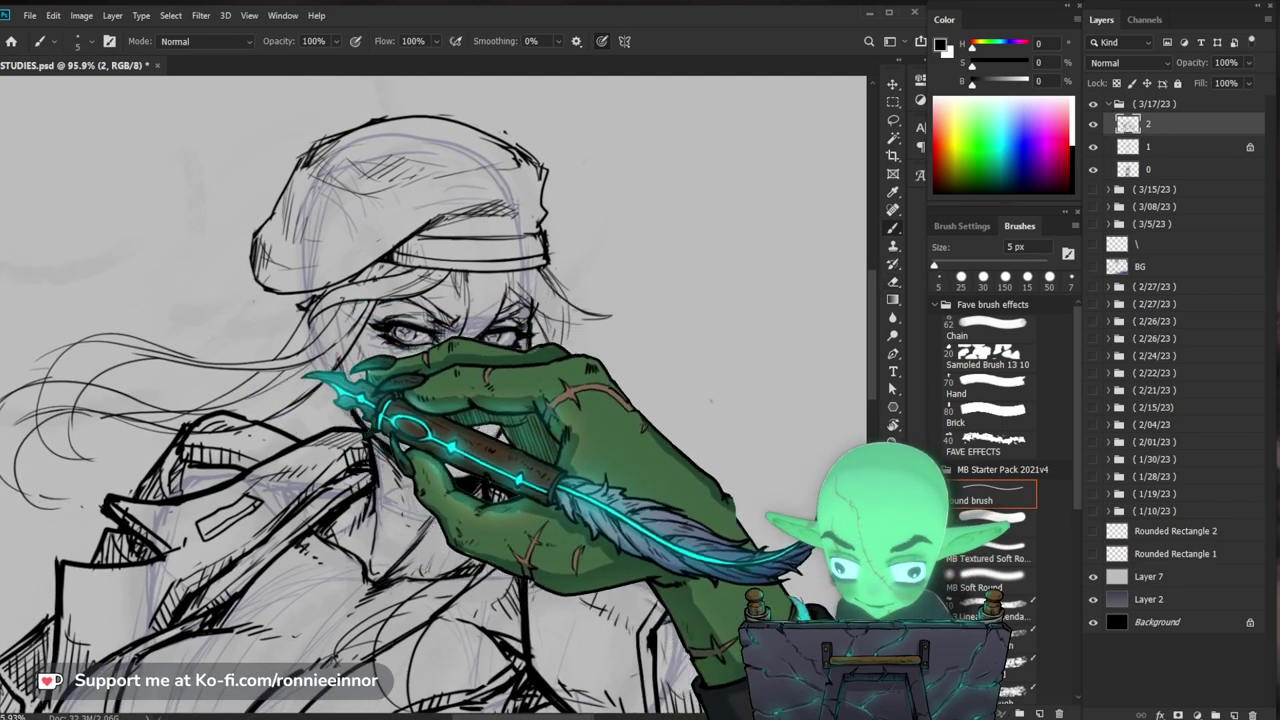
Step: Examine the face and loose hair strands up close and against the whole figure
key("ctrl+space")
mouse_move(330, 363)
left_mouse_down()
mouse_move(654, 354)
mouse_move(571, 351)
mouse_move(462, 294)
mouse_move(428, 340)
left_mouse_up()
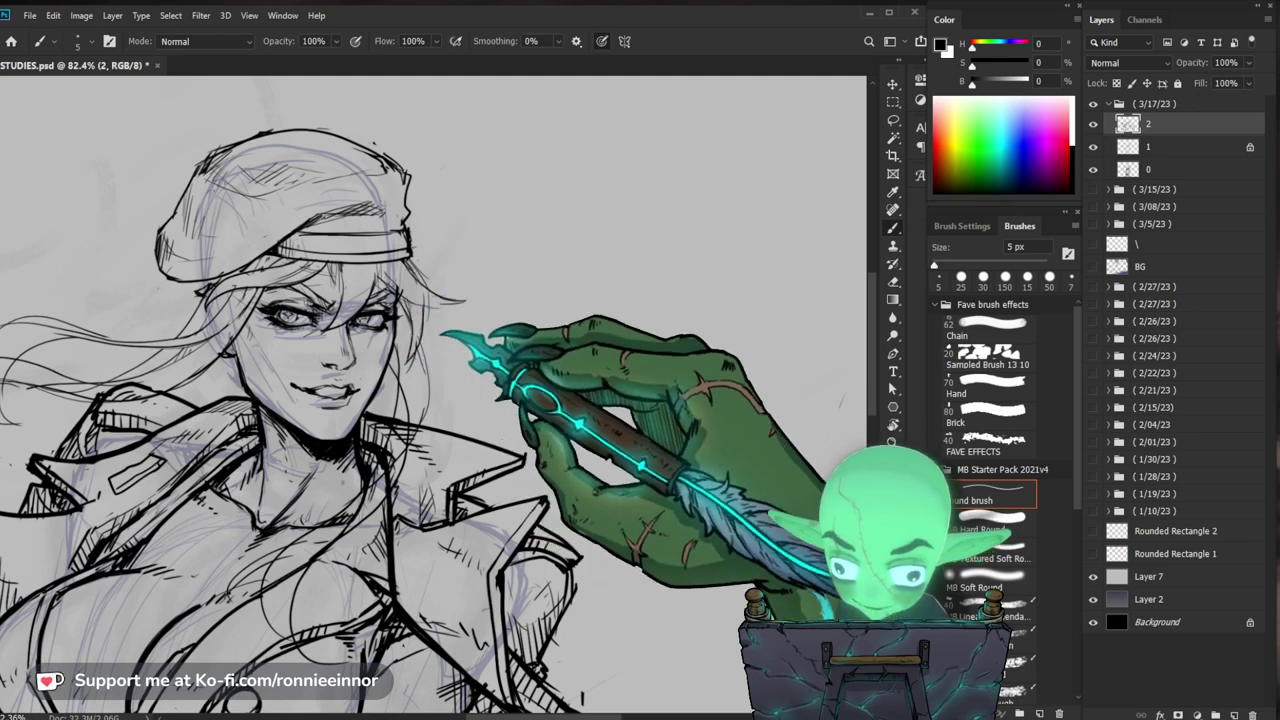
left_click_drag(500, 416, 543, 343)
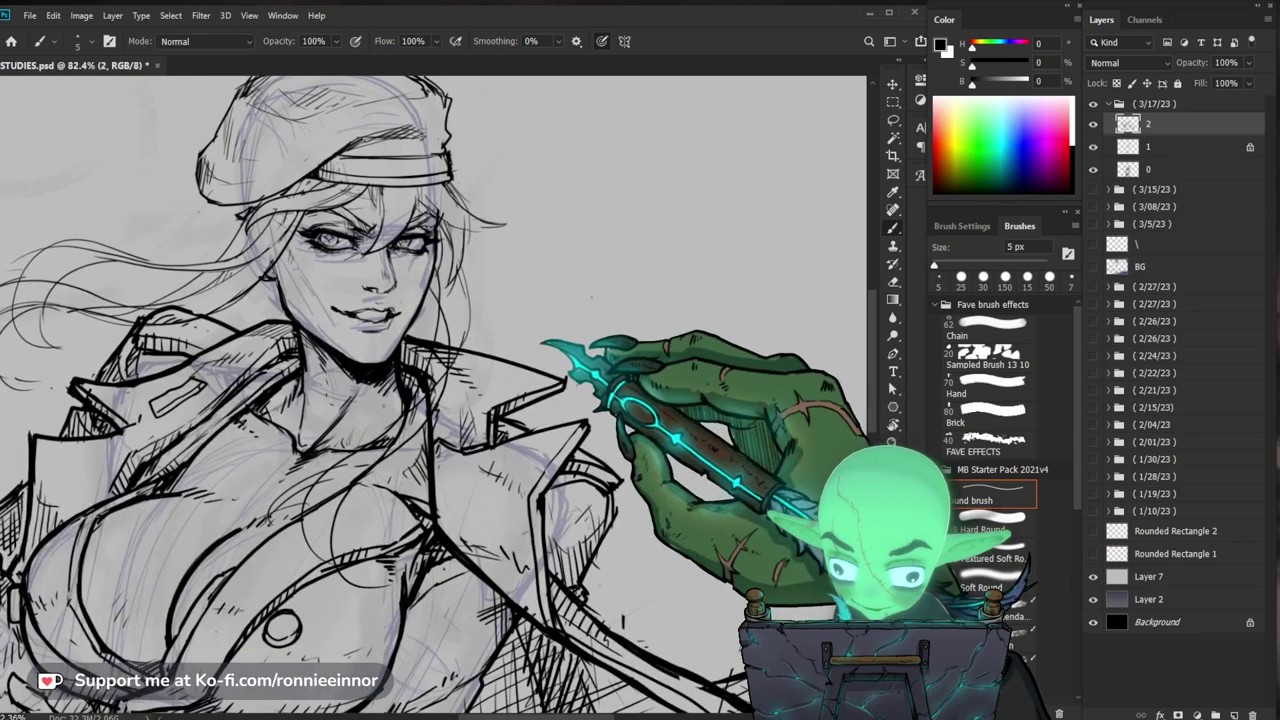
left_click(551, 311, "alt")
left_click(468, 316, "alt")
key("b")
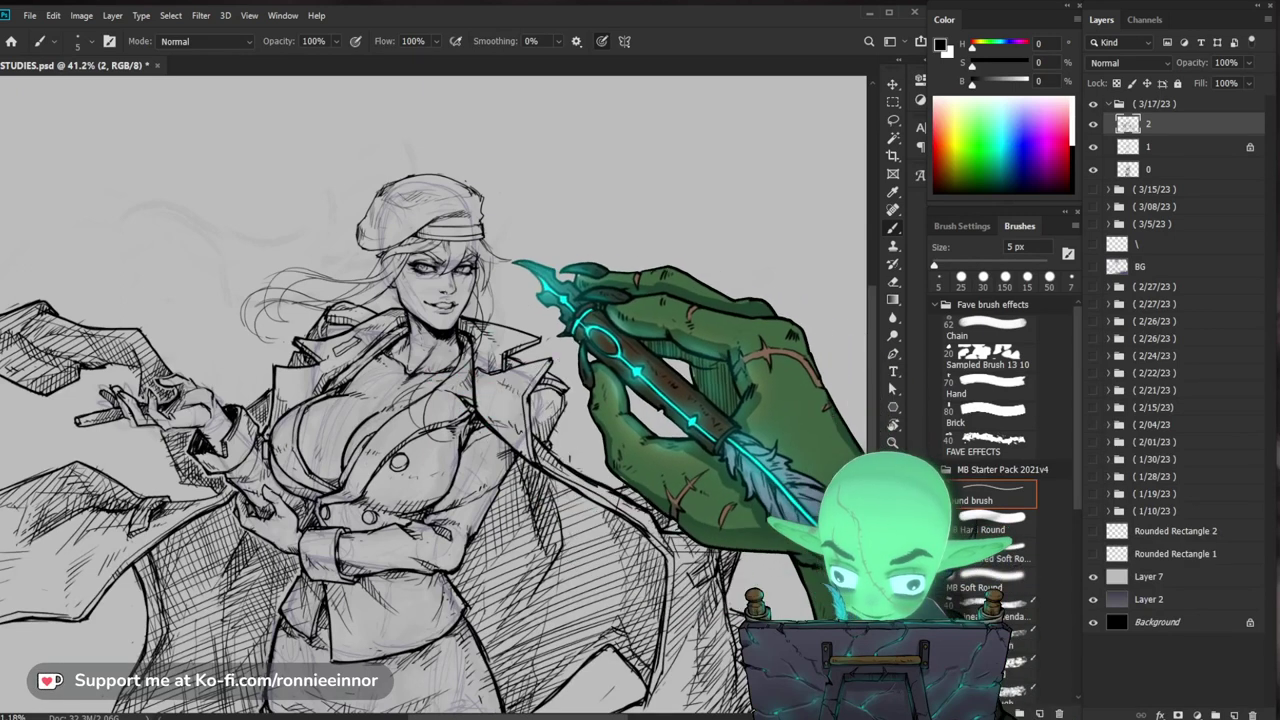
scroll(386, 253, "up", 4)
key("e")
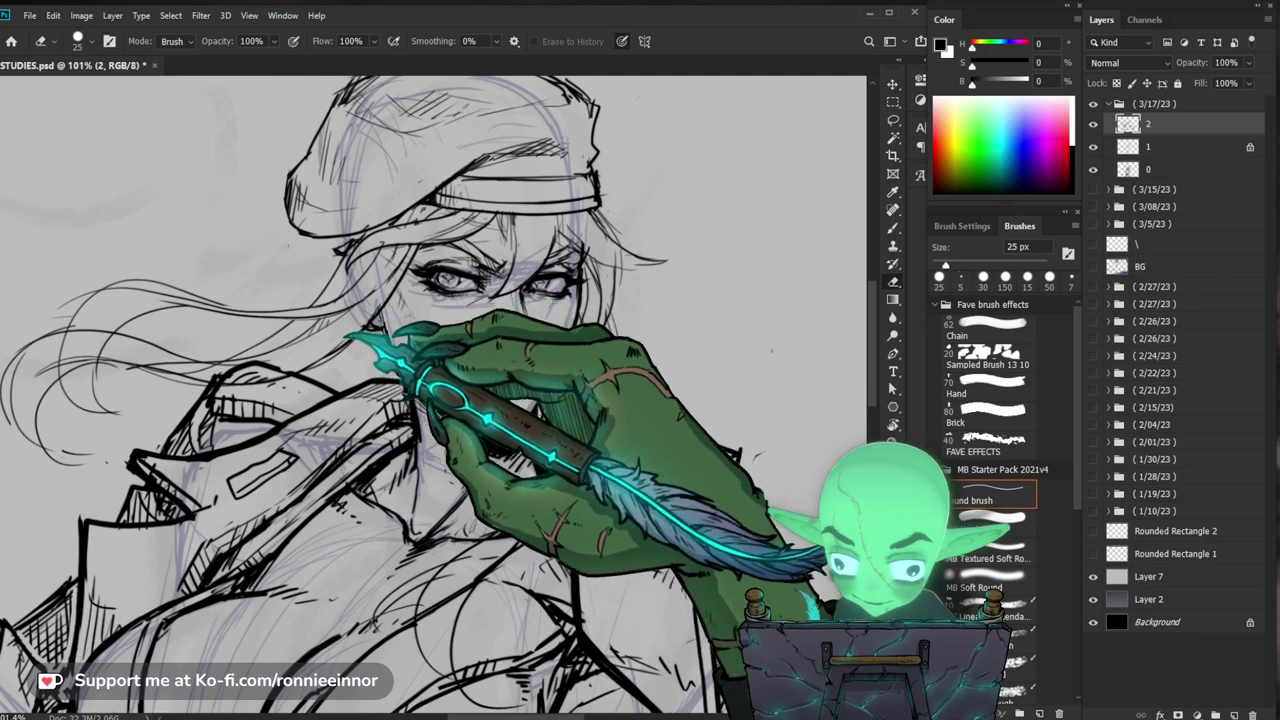
key("z")
left_click_drag(405, 330, 350, 334)
mouse_move(666, 443)
left_mouse_down()
mouse_move(560, 337)
mouse_move(558, 414)
left_mouse_up()
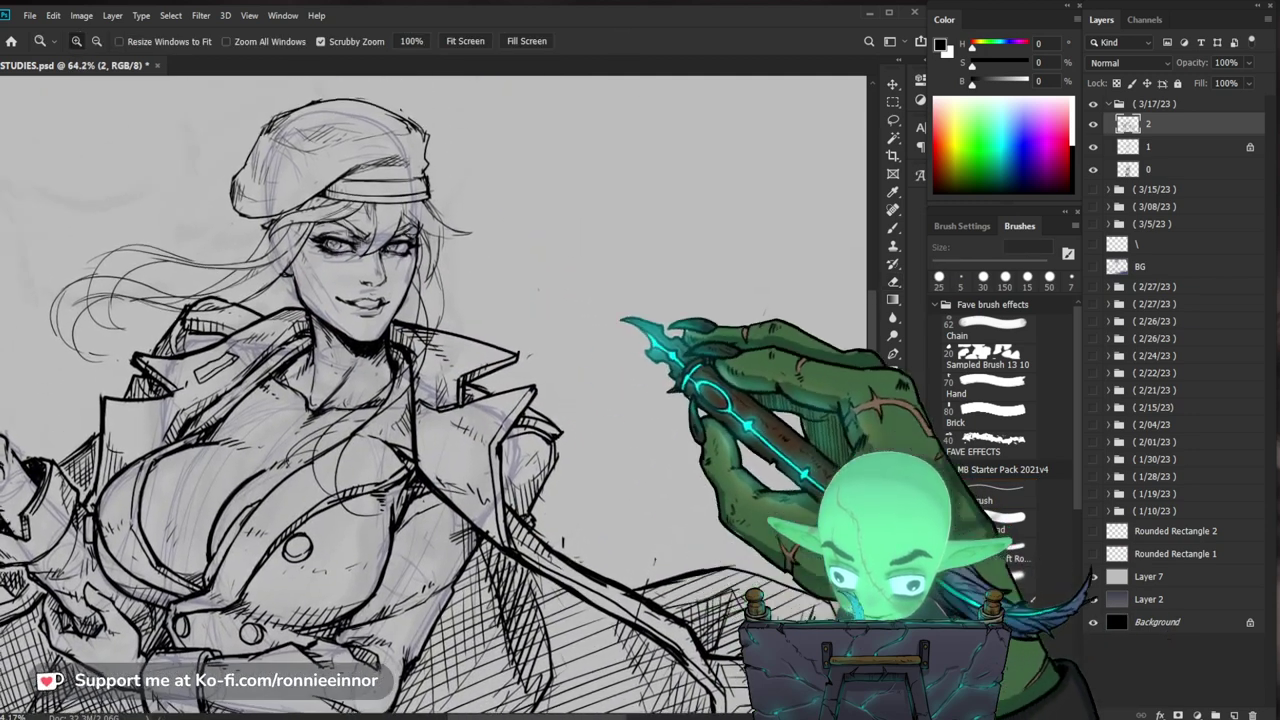
left_click_drag(391, 271, 432, 333)
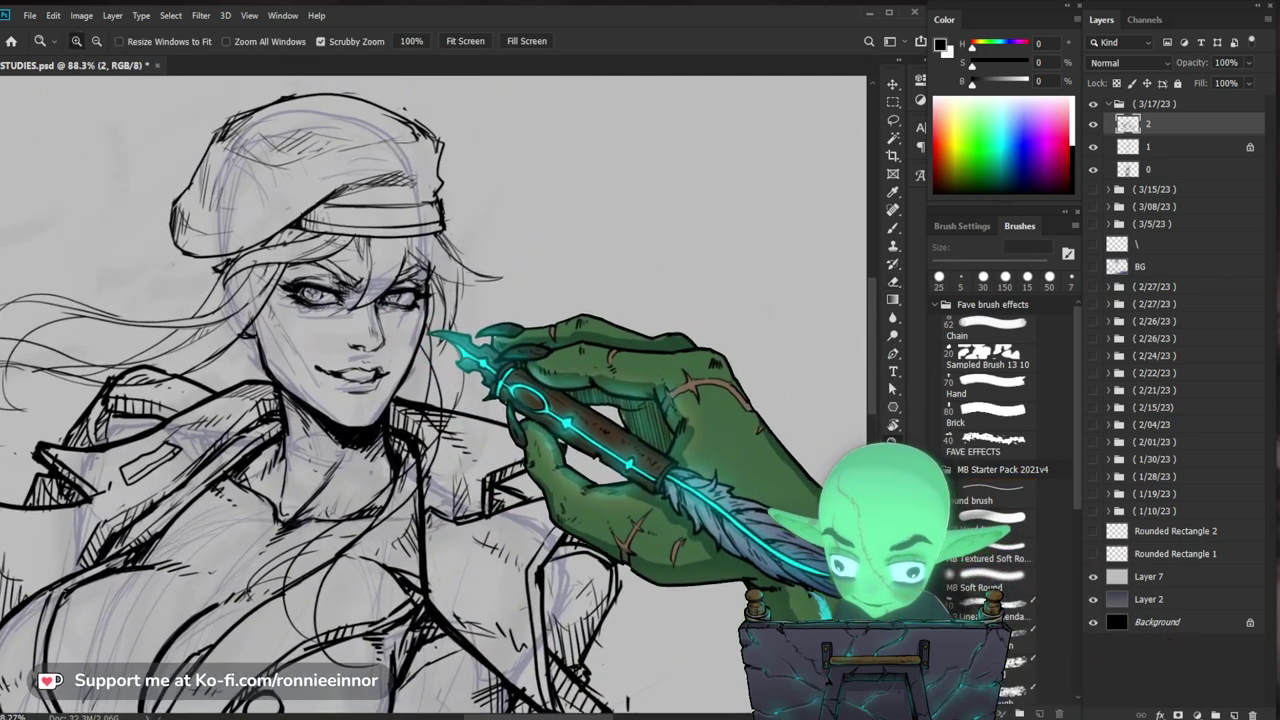
Step: Rework the lip contours and the line under the lower lip with the 5 px brush and 25 px eraser
scroll(390, 350, "up", 3)
key("b")
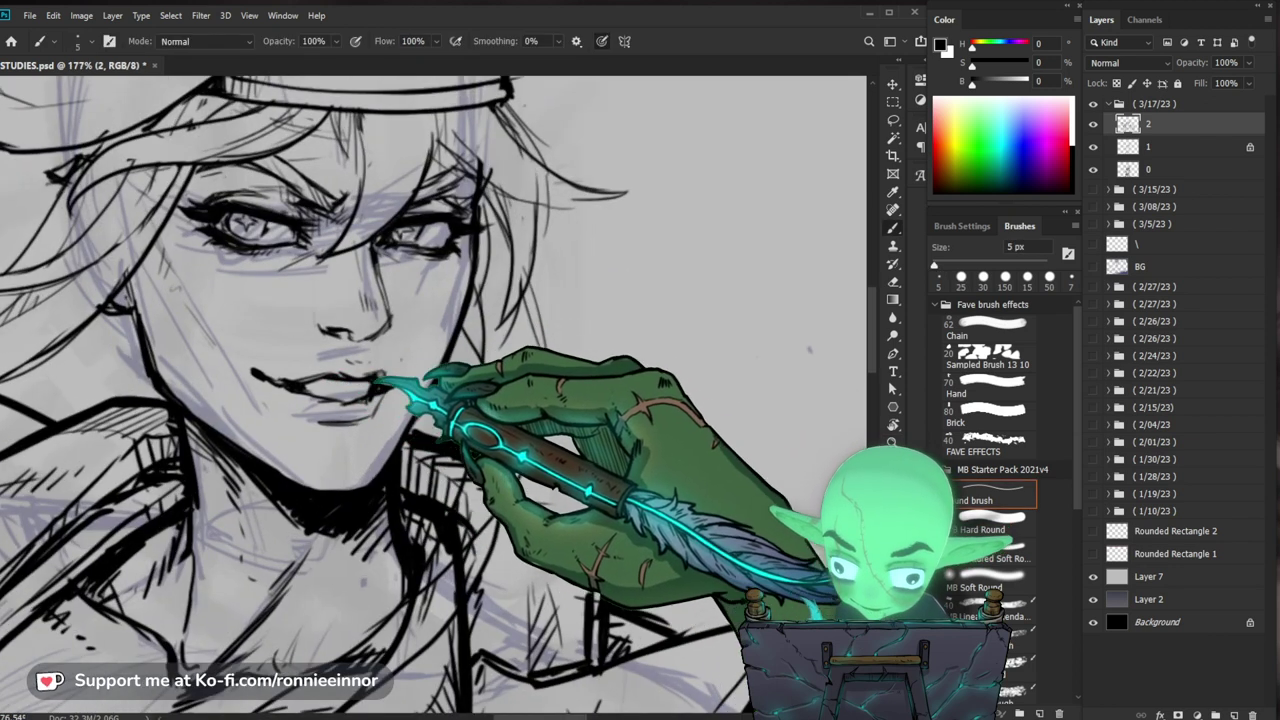
key("e")
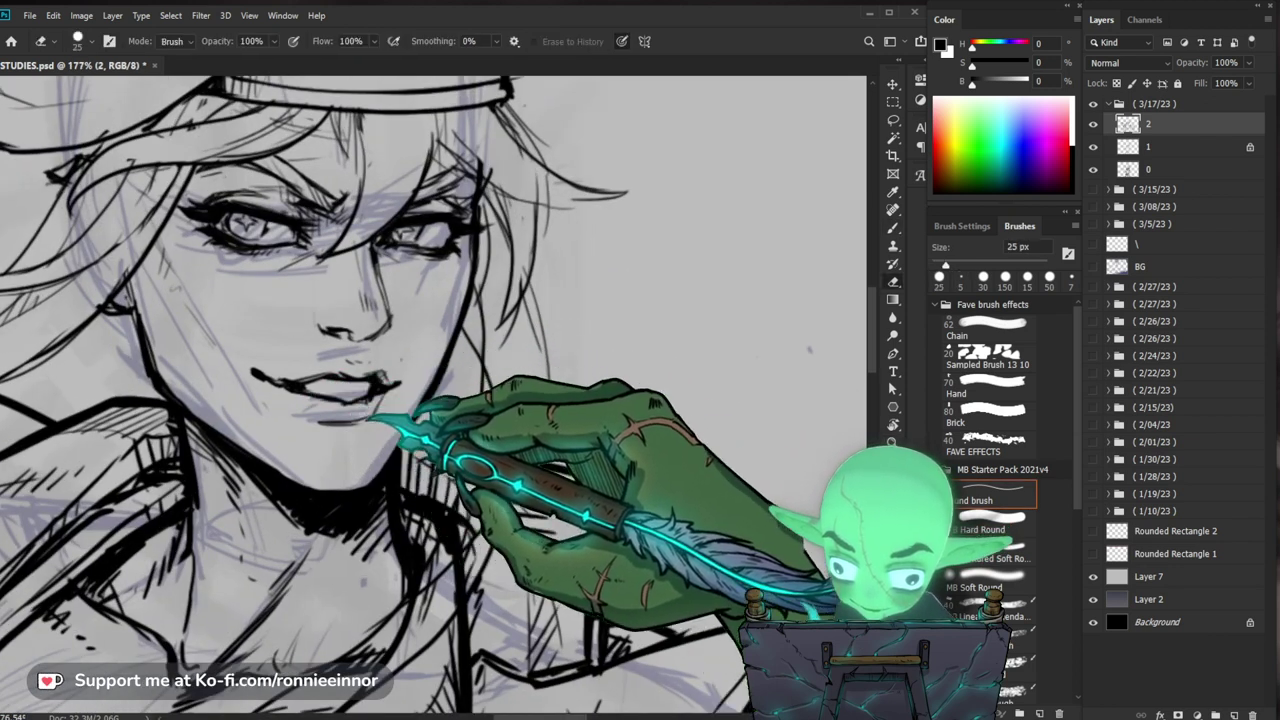
key("b")
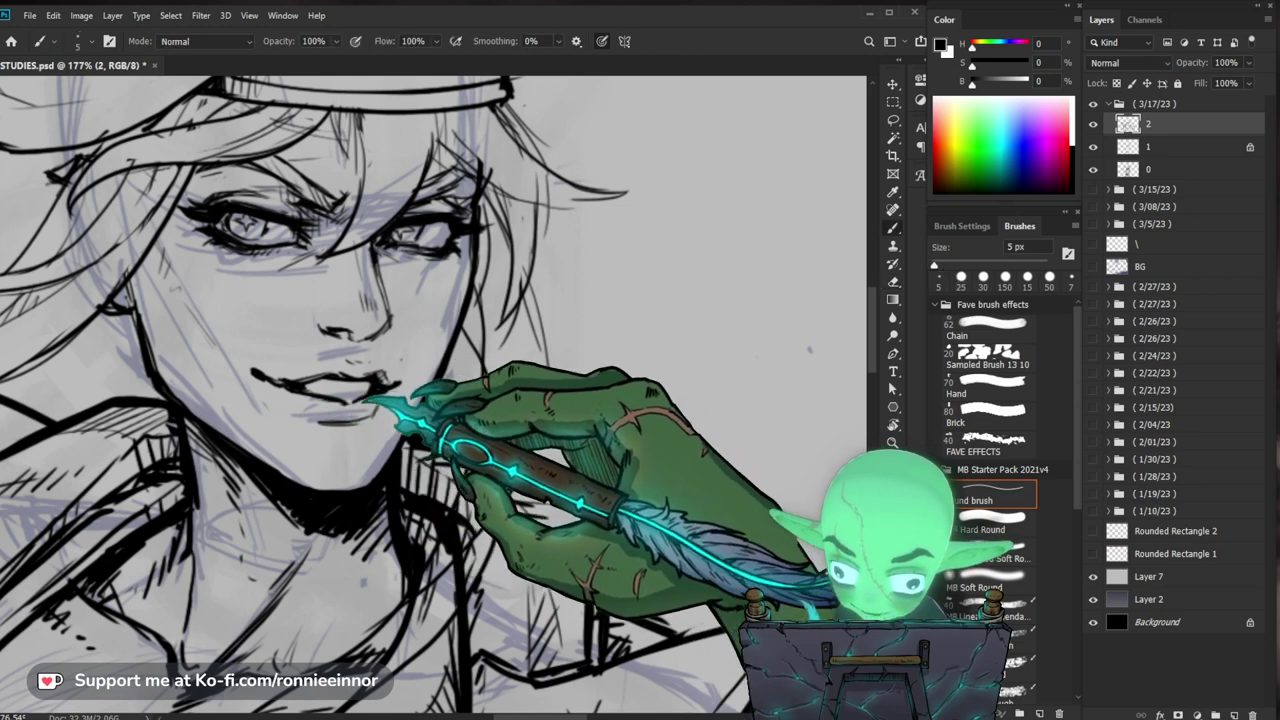
key("e")
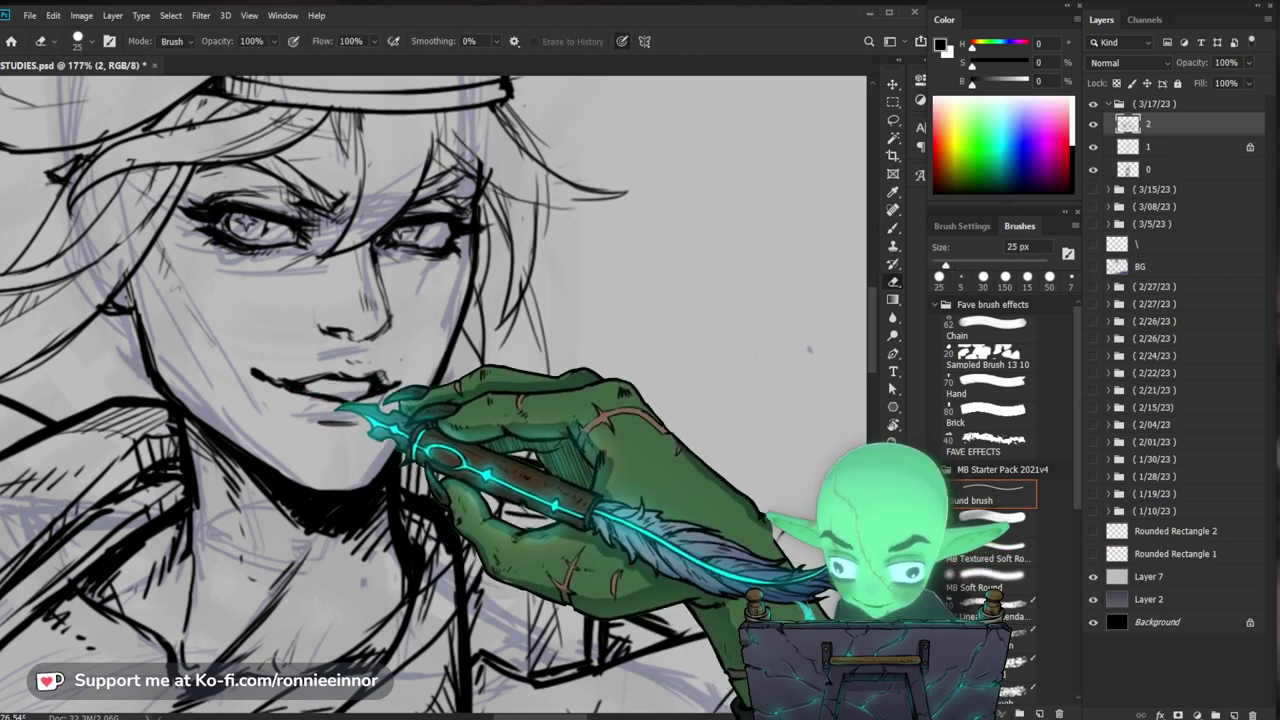
key("b")
mouse_move(551, 401)
left_mouse_down()
mouse_move(600, 391)
mouse_move(639, 404)
left_mouse_up()
key("e")
key("b")
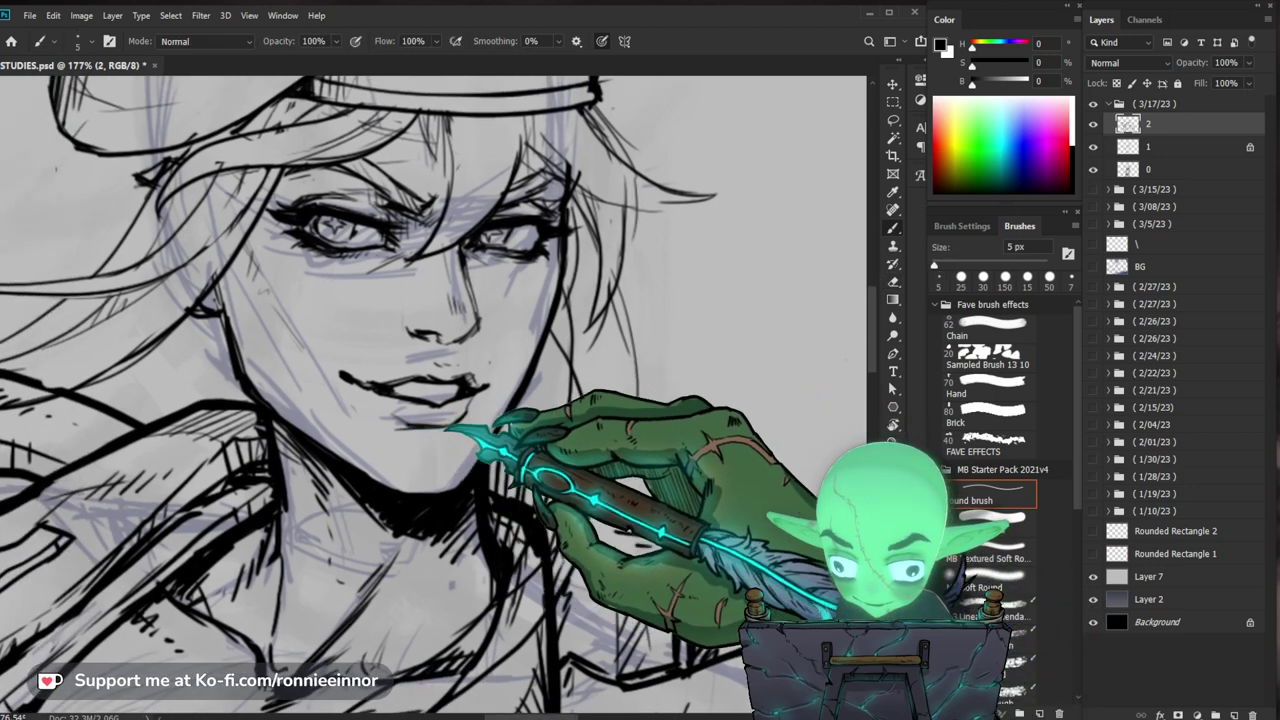
Step: Shape the lower lip and darken the shadow beneath it with the 5 px brush, trimming its edges with the eraser
left_click_drag(542, 386, 515, 414)
left_click_drag(671, 448, 592, 427)
left_click_drag(430, 372, 466, 385)
key("e")
key("b")
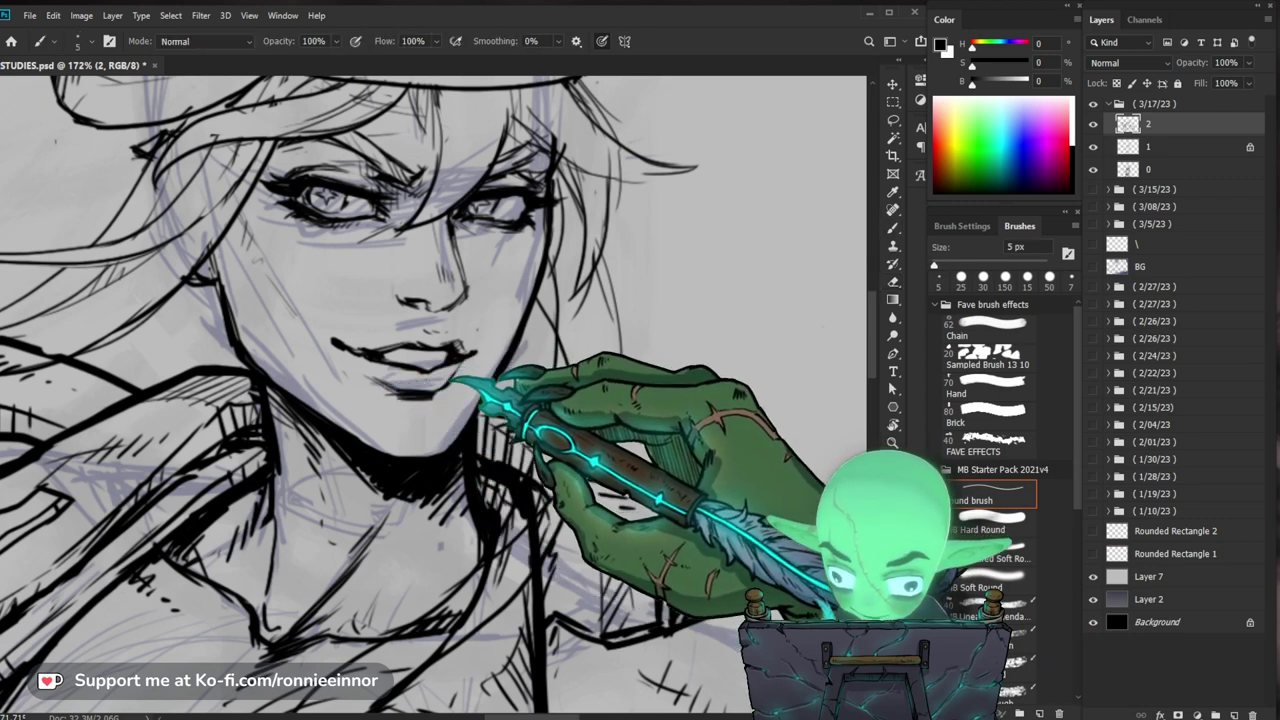
key("e")
scroll(433, 397, "right", 3)
scroll(433, 397, "up", 1)
key("b")
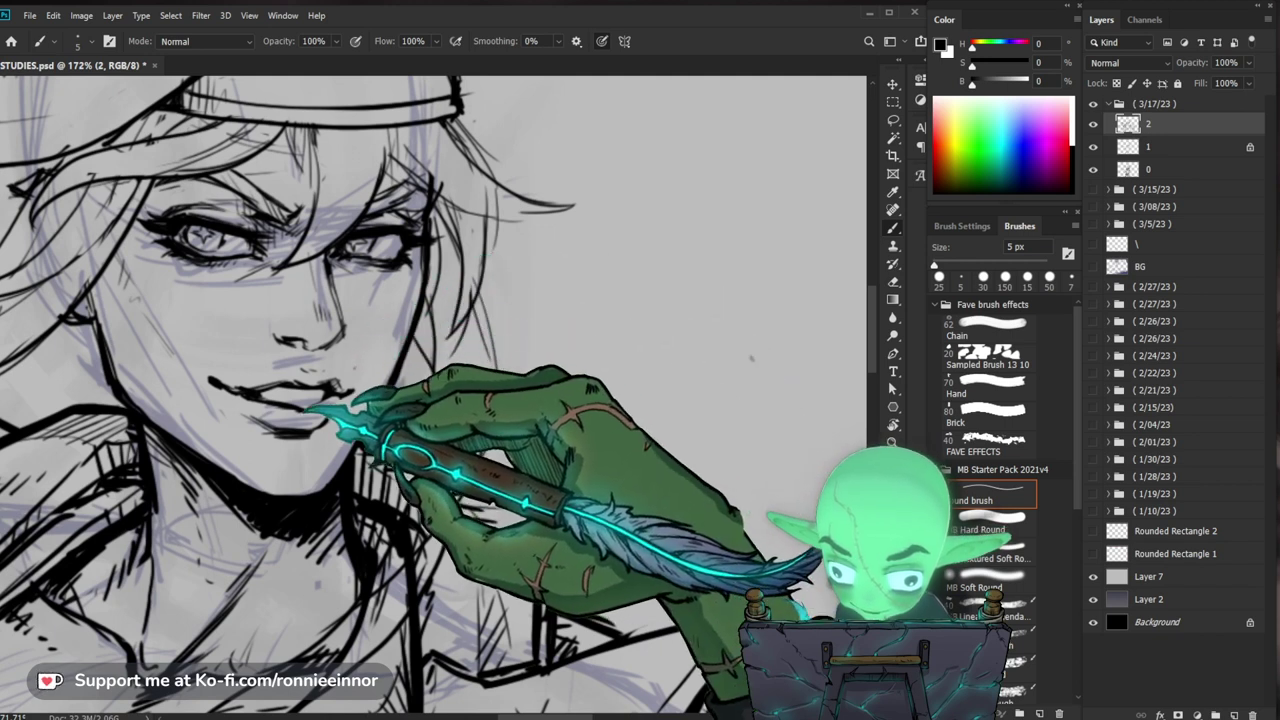
Step: Clean up the far corner of the mouth with the 25 px eraser
left_click_drag(433, 394, 418, 410)
key("e")
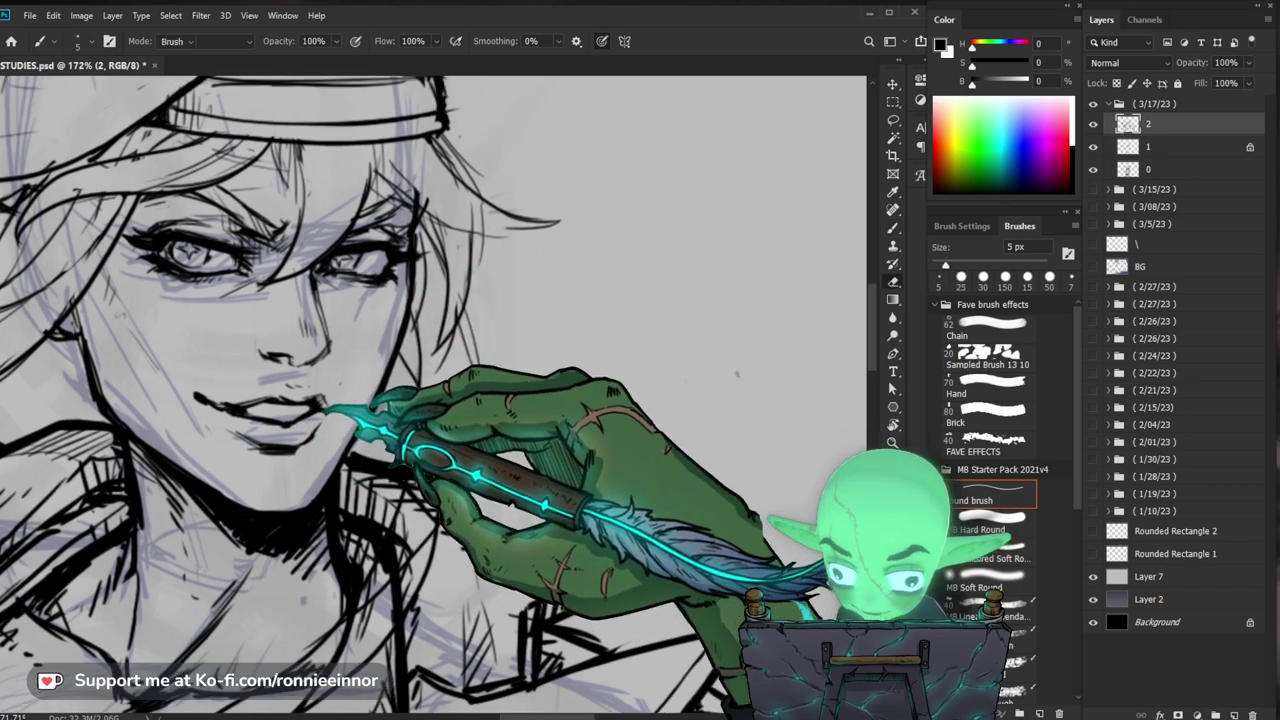
left_click_drag(328, 406, 330, 418)
key("b")
scroll(495, 383, "down", 3)
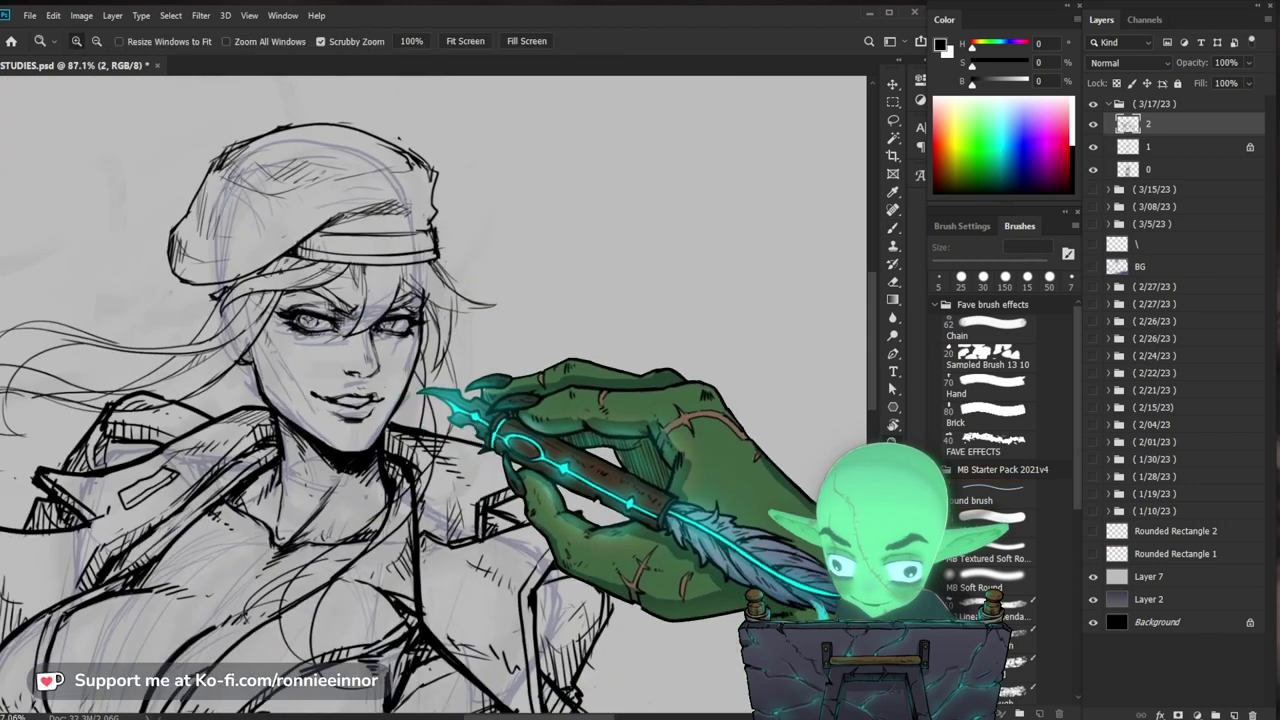
Step: Touch up the lower lip's edge and shading with the eraser and 5 px brush, checking the mouth against the whole figure
key("e")
key("b")
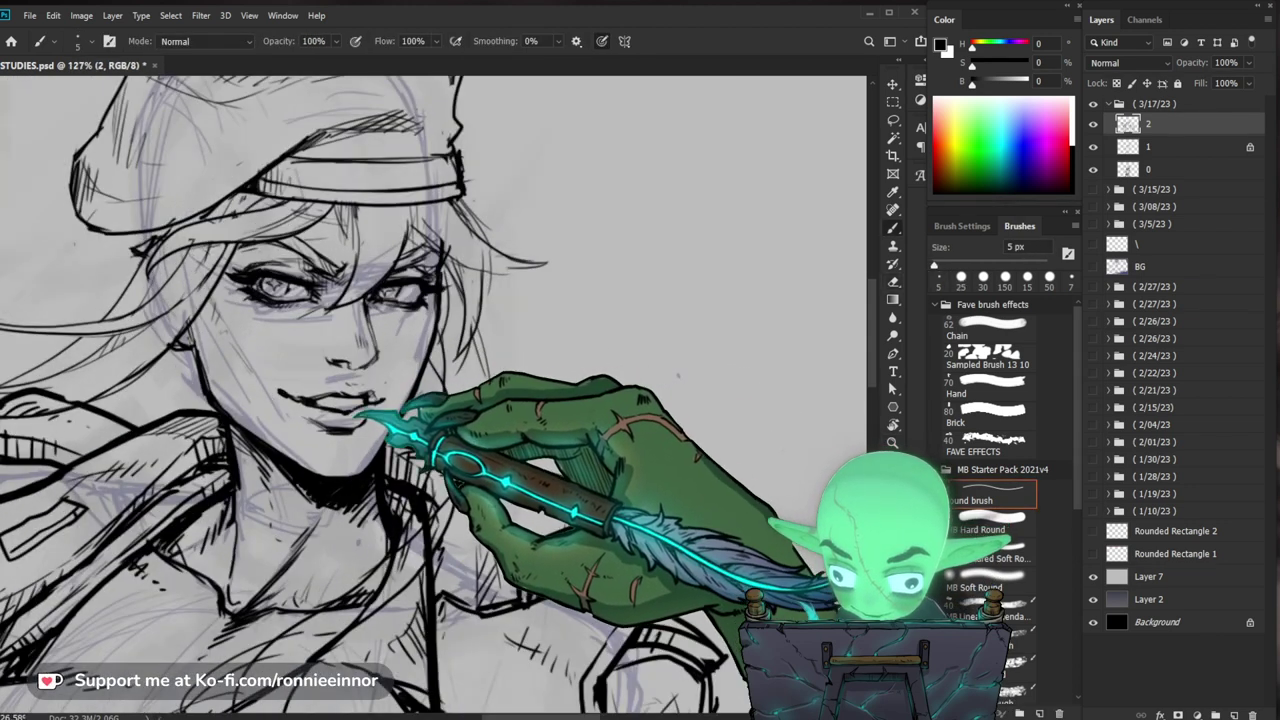
key("e")
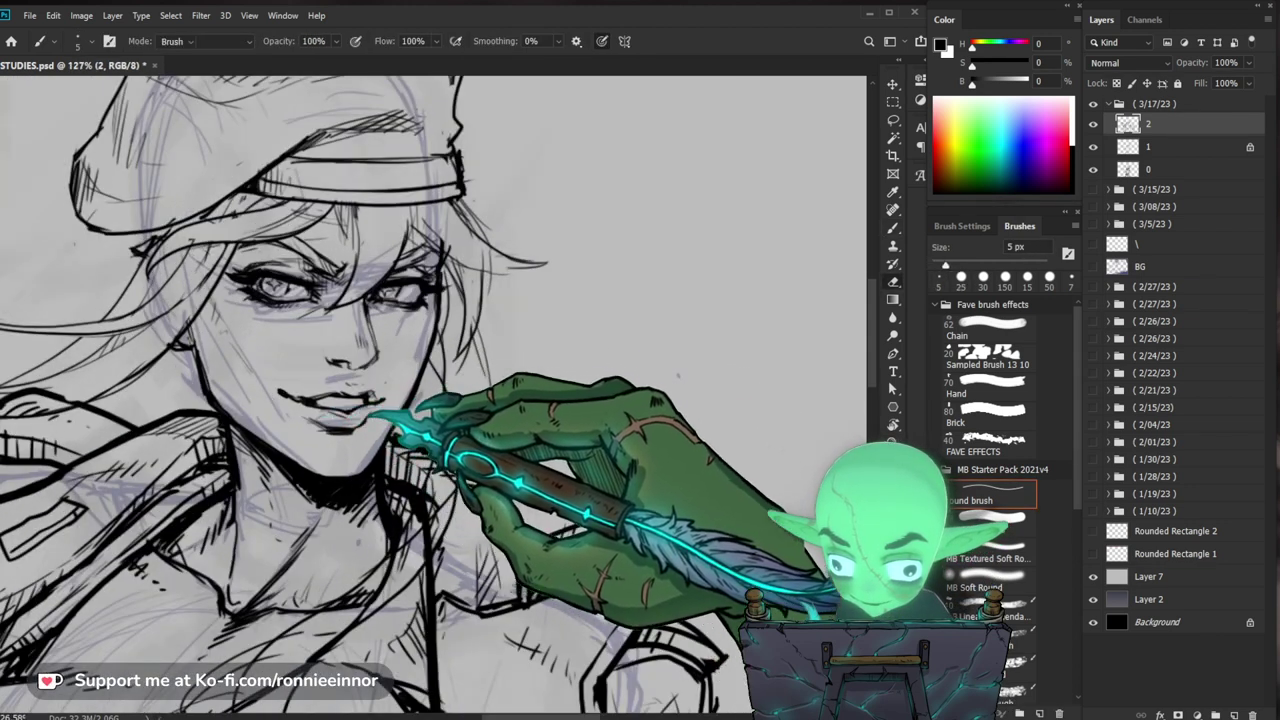
key("b")
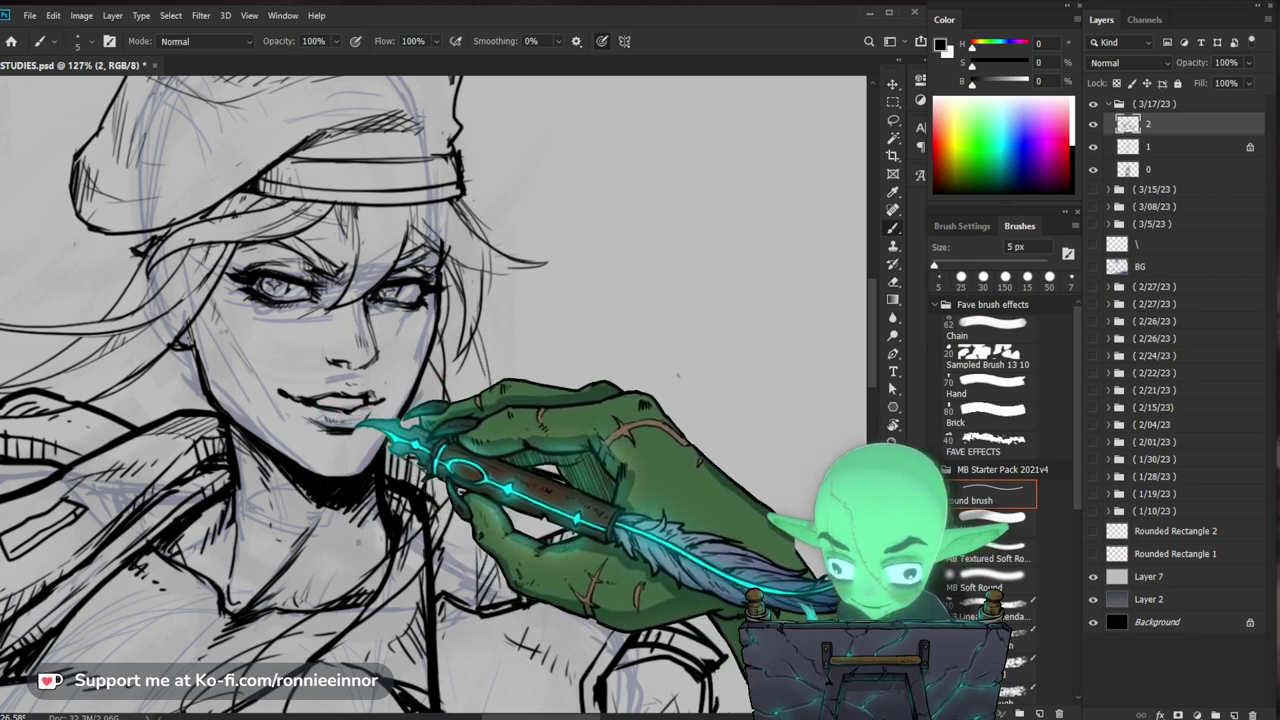
key("z")
mouse_move(520, 422)
left_mouse_down()
mouse_move(477, 420)
mouse_move(580, 428)
mouse_move(623, 394)
mouse_move(686, 276)
left_mouse_up()
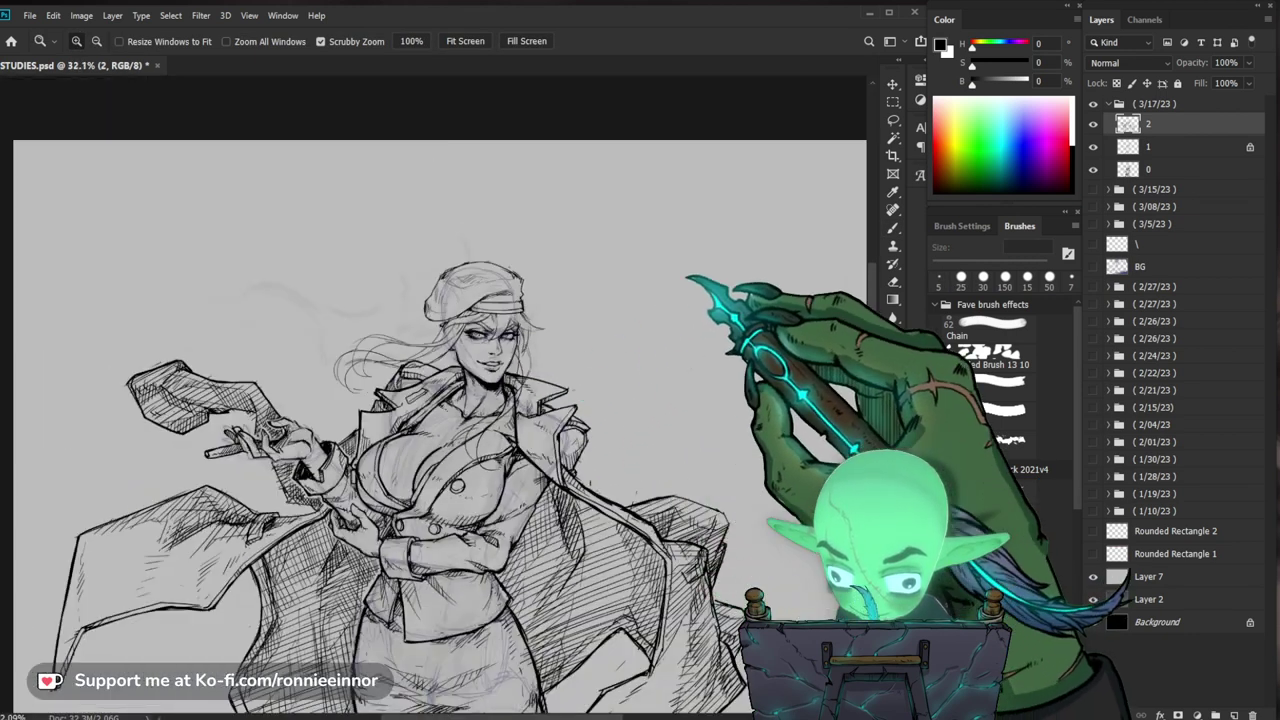
scroll(500, 335, "up", 5)
key("b")
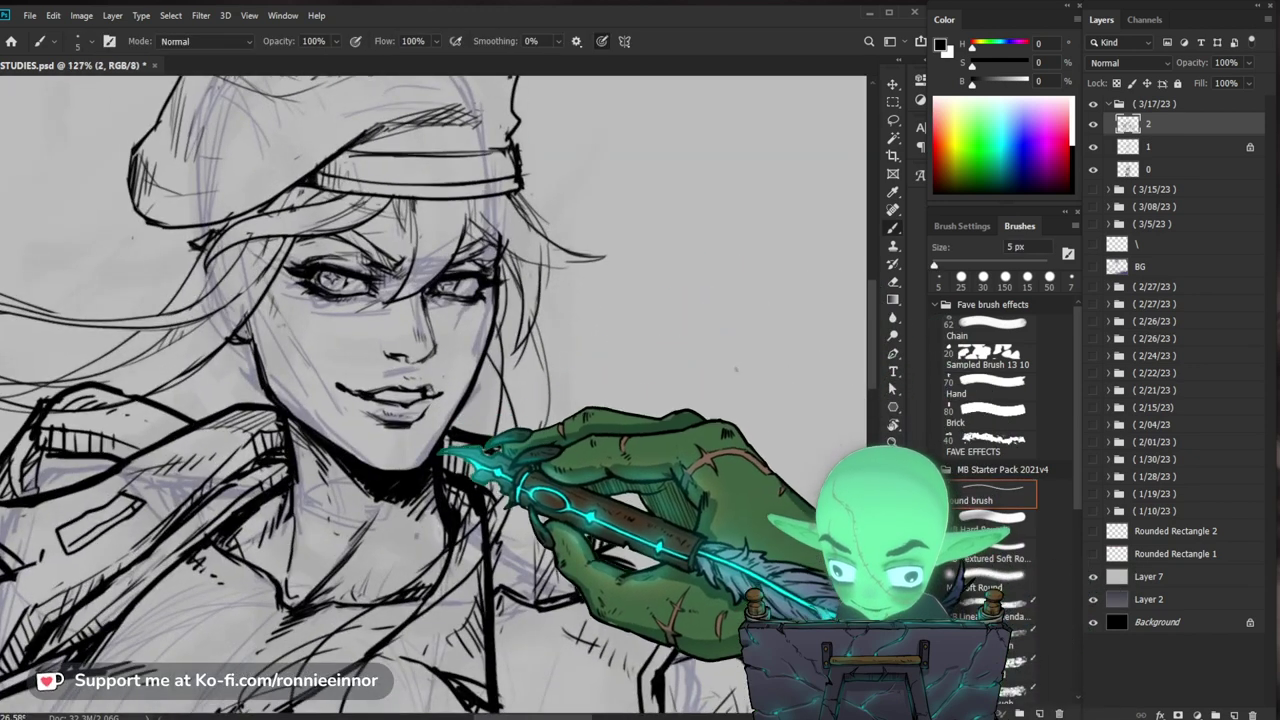
Step: Refine the far cheek, the side of the nose and the area above the upper lip with the 25 px eraser and 5 px brush
mouse_move(571, 382)
left_mouse_down()
mouse_move(497, 391)
mouse_move(493, 408)
left_mouse_up()
key("e")
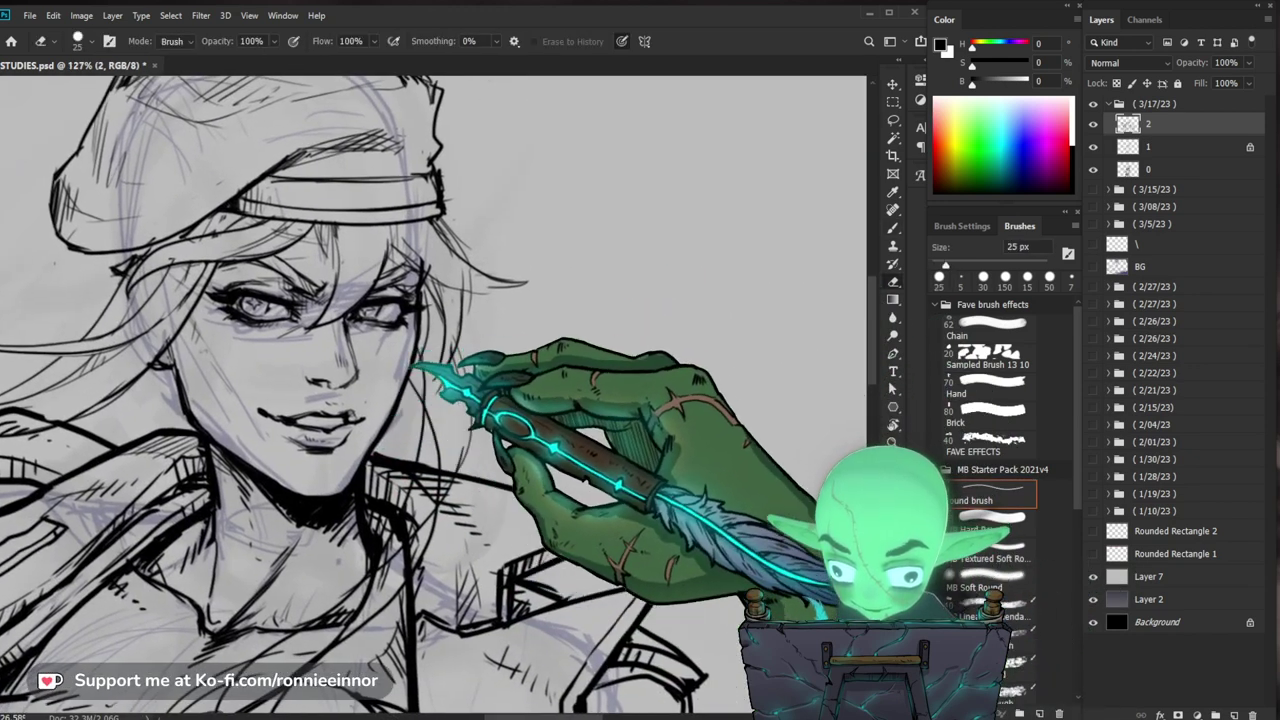
key("b")
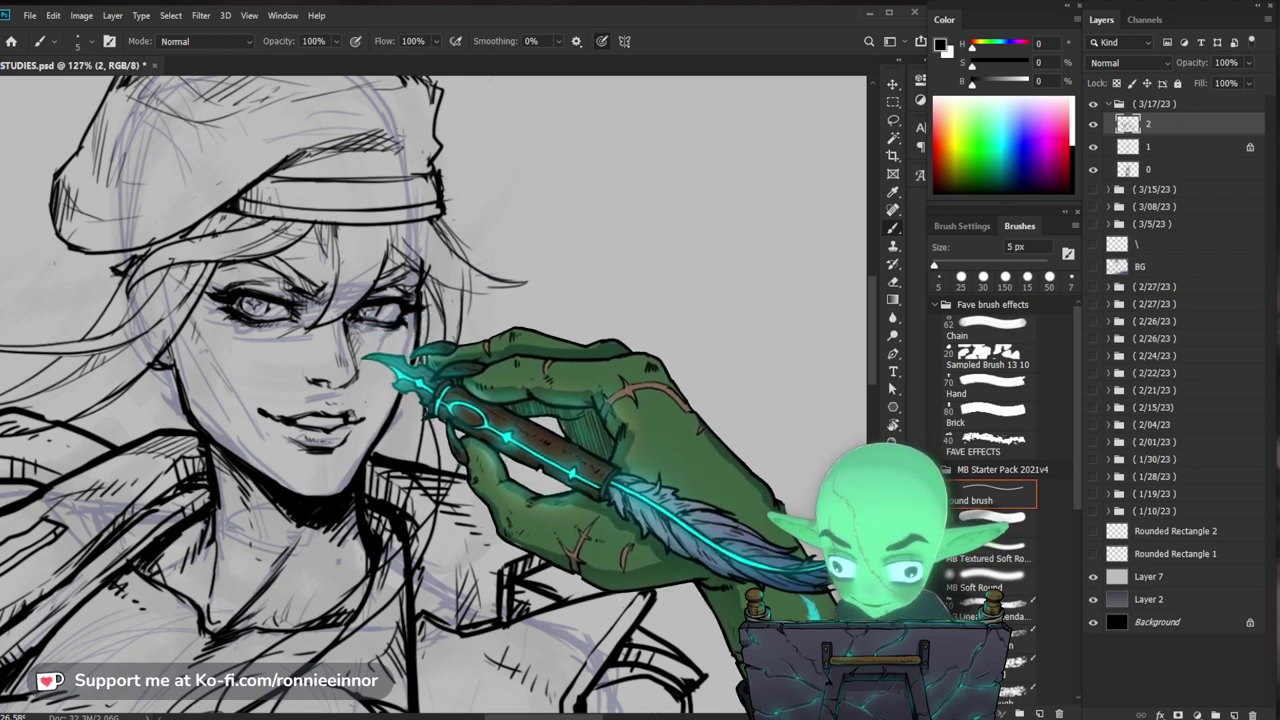
left_click_drag(502, 357, 455, 383)
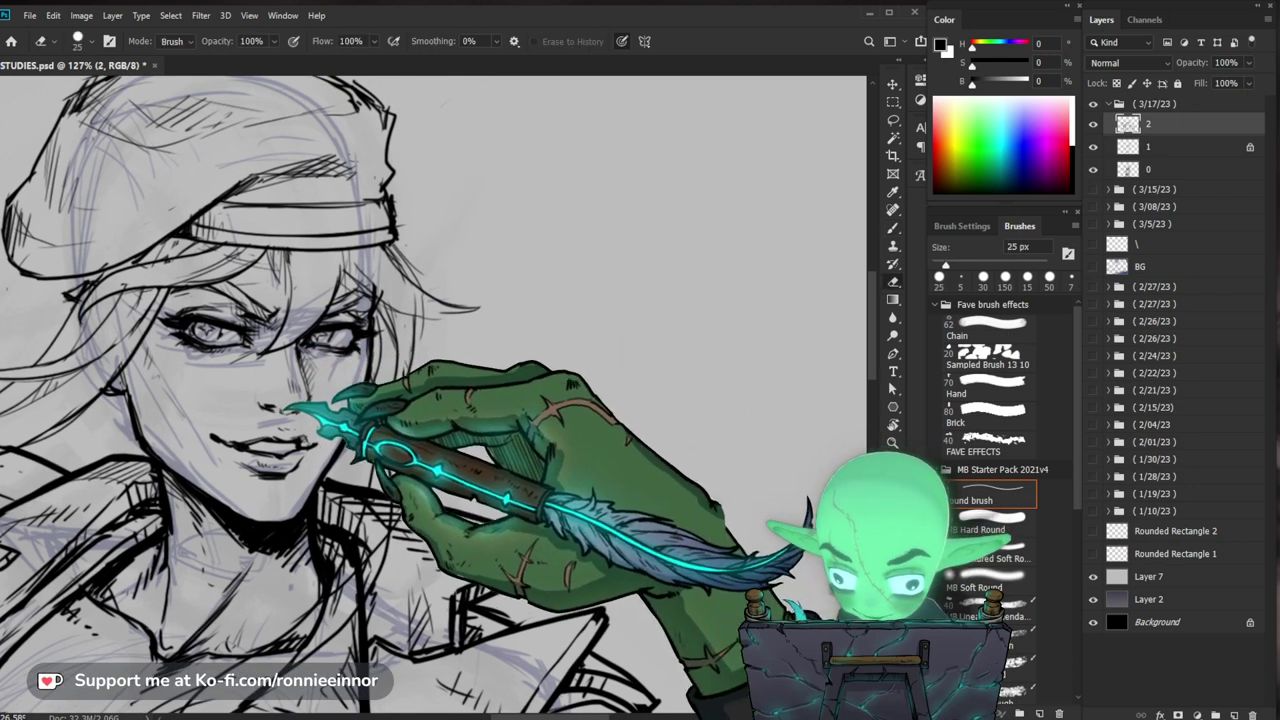
left_click_drag(495, 409, 477, 403)
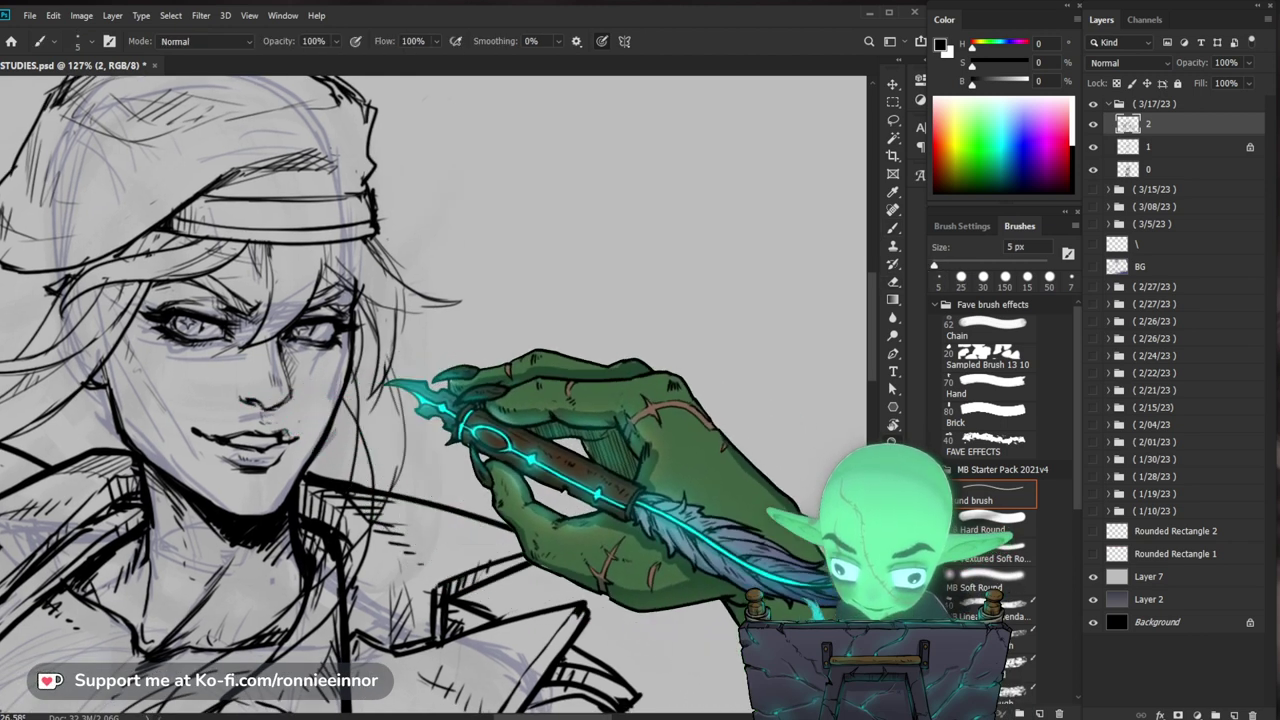
Step: Rework the near cheek and the jawline below the ear, alternating the 25 px eraser and 5 px brush
key("z")
mouse_move(388, 384)
left_mouse_down()
mouse_move(312, 382)
mouse_move(434, 349)
left_mouse_up()
key("e")
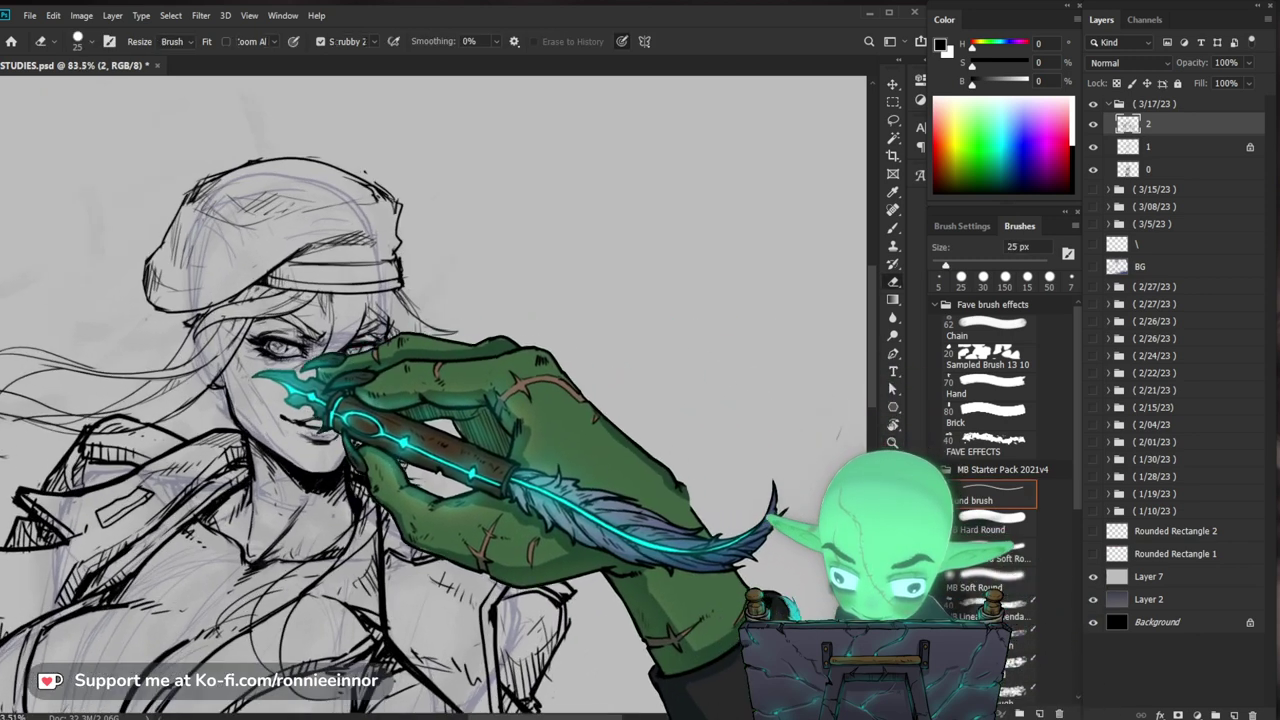
key("b")
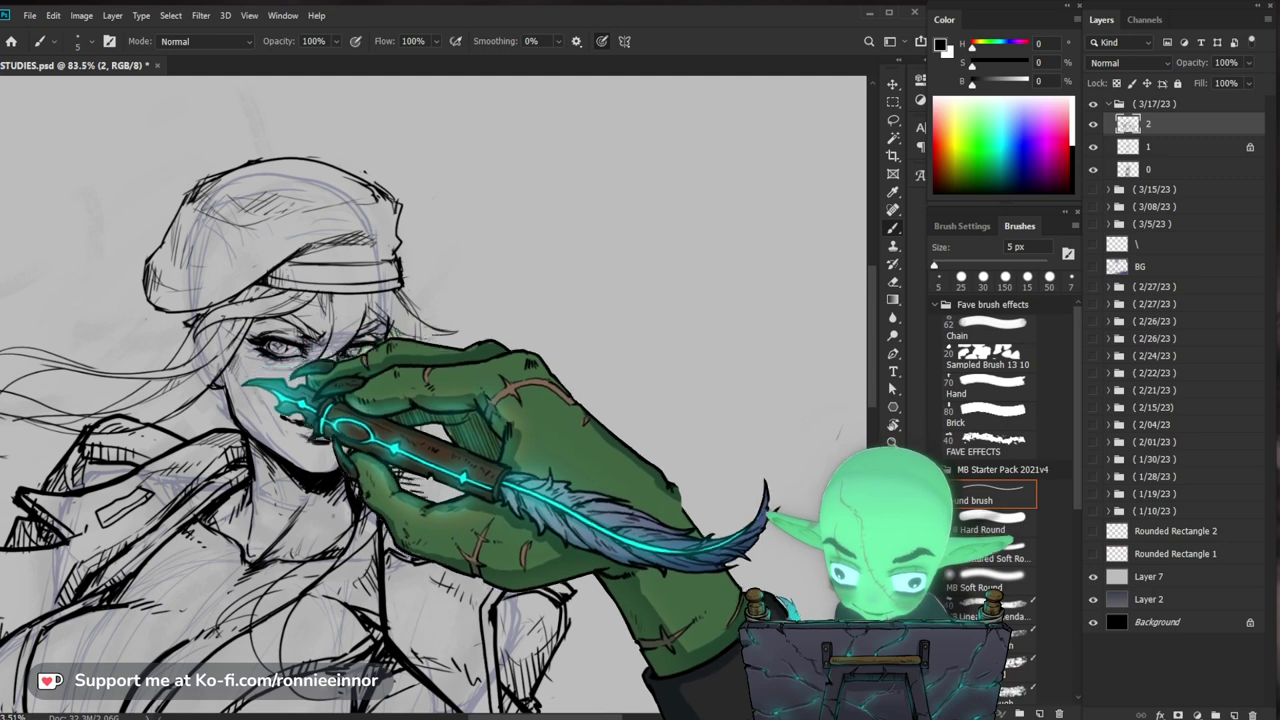
left_click_drag(535, 370, 493, 352)
key("e")
left_click_drag(184, 366, 188, 378)
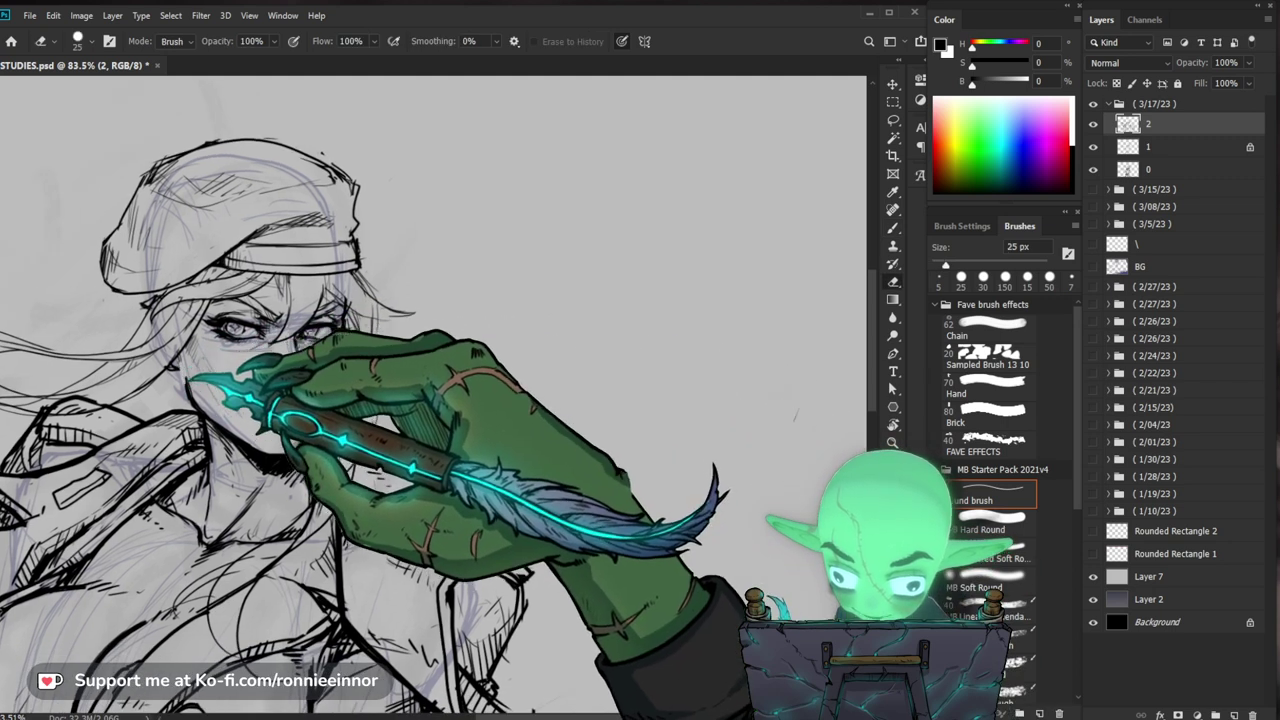
key("b")
left_click_drag(422, 326, 414, 360)
key("e")
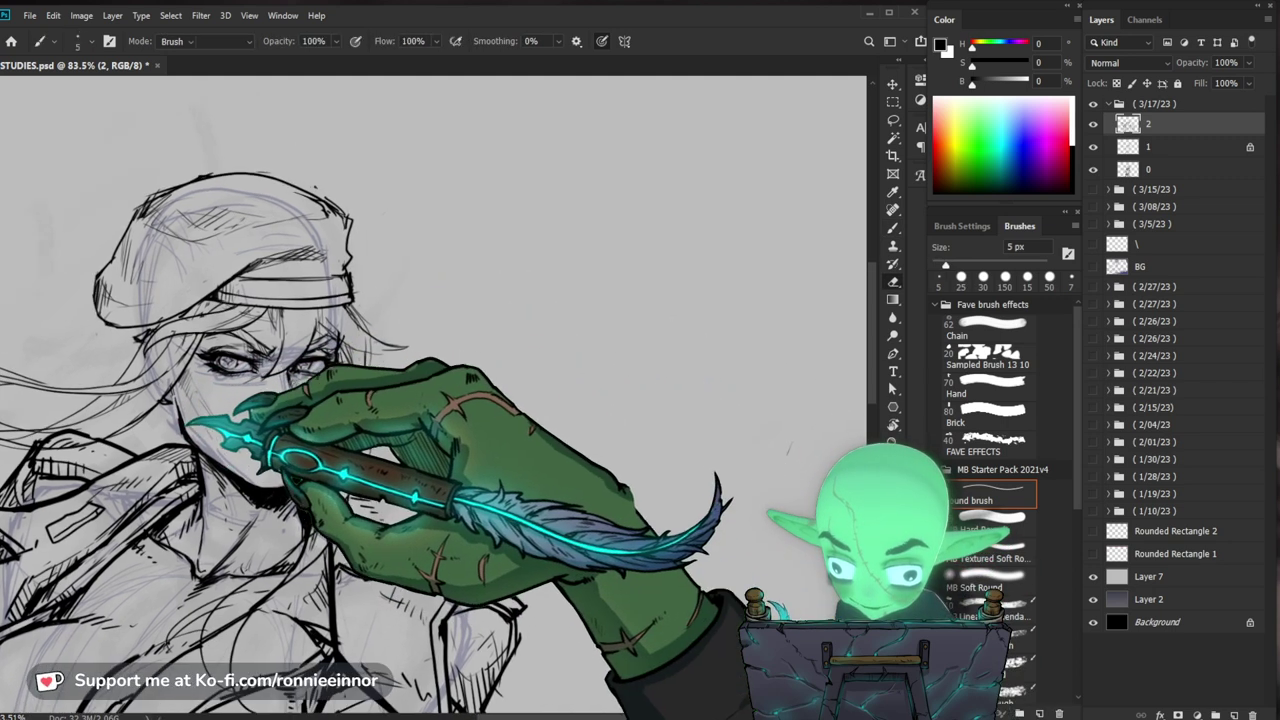
left_click_drag(182, 412, 189, 433)
key("b")
left_click_drag(443, 377, 428, 400)
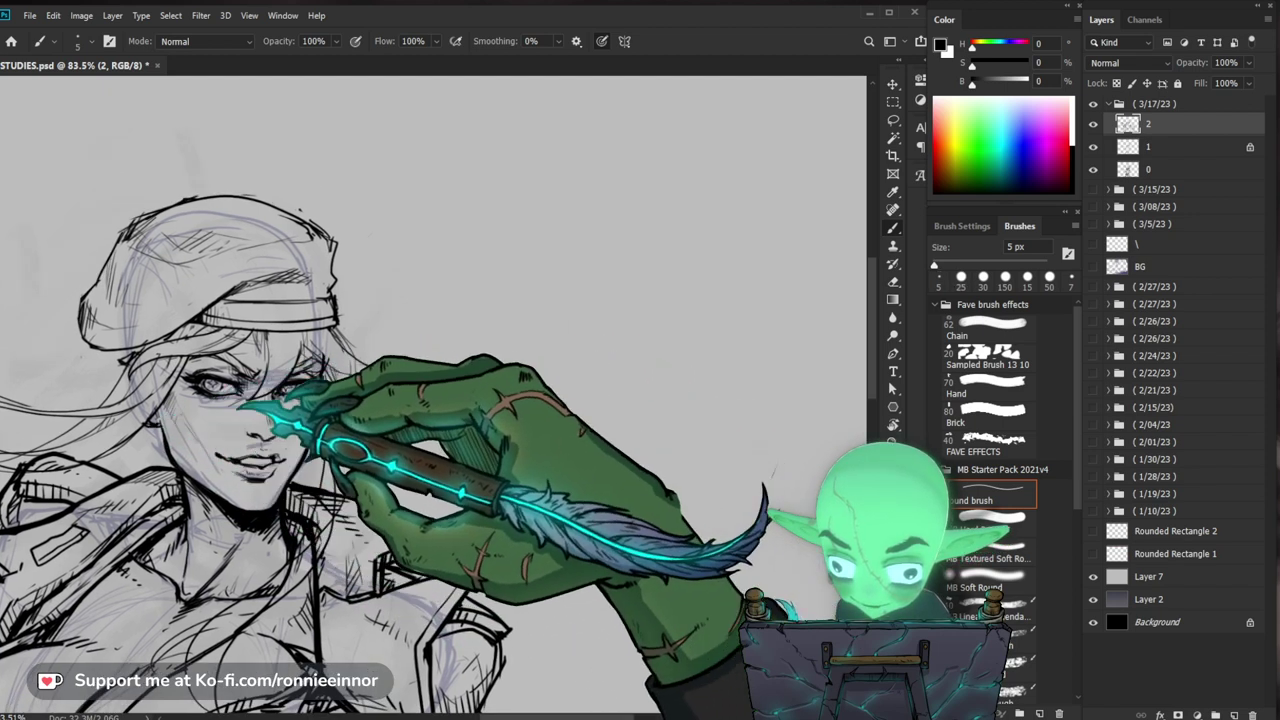
Step: Touch up the near cheek, nose and mouth with the 25 px eraser and 5 px brush, checking the face against the figure
key("e")
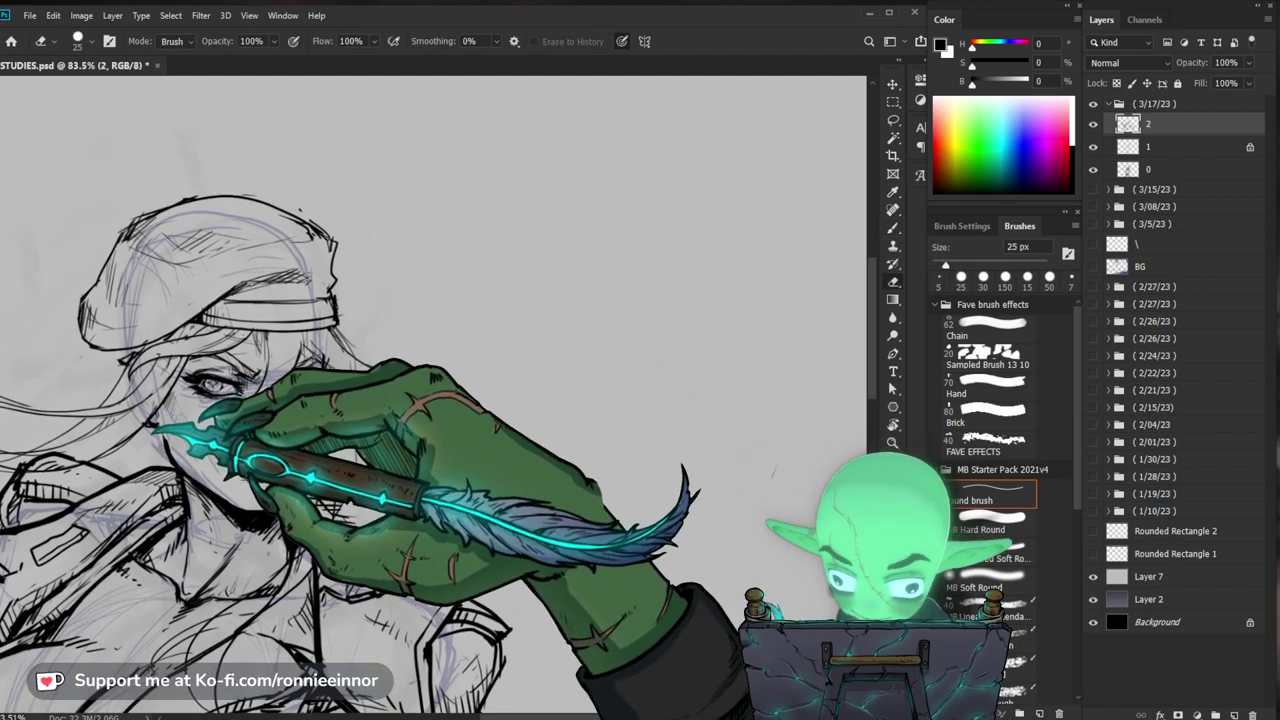
key("b")
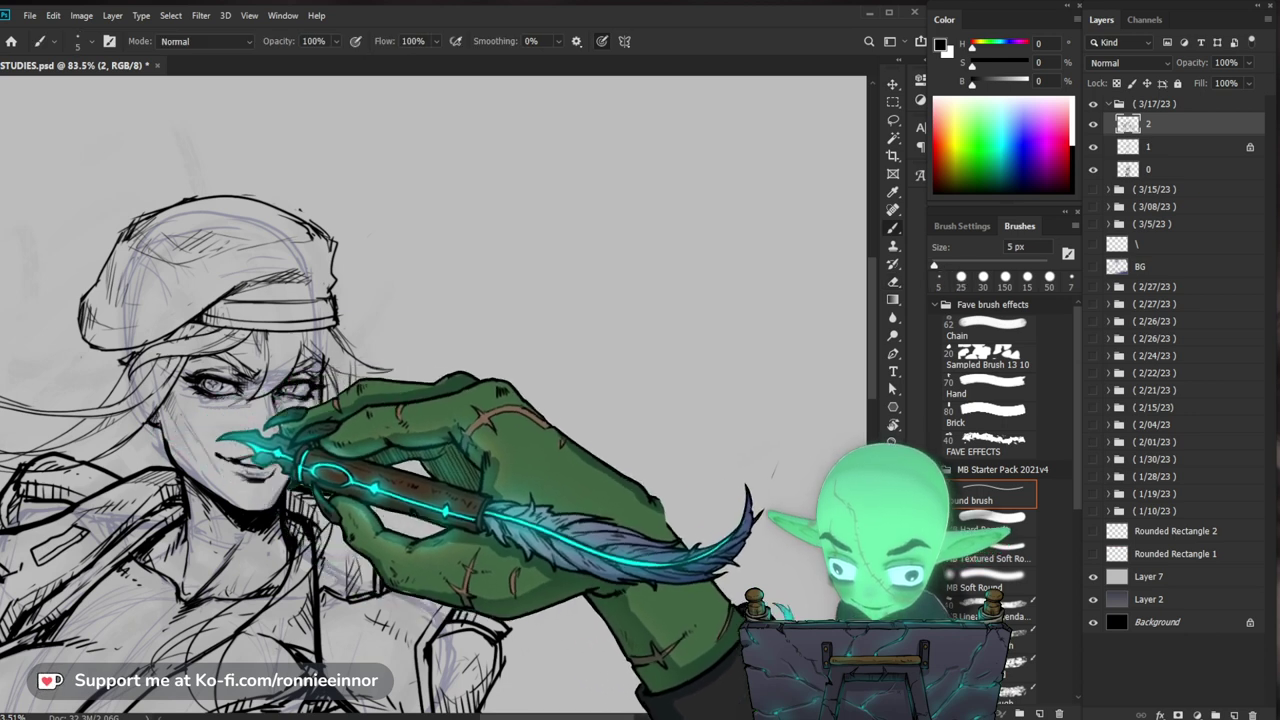
mouse_move(483, 388)
left_mouse_down()
mouse_move(509, 363)
mouse_move(409, 420)
mouse_move(562, 422)
left_mouse_up()
key("e")
key("b")
key("z")
left_click_drag(325, 340, 365, 340)
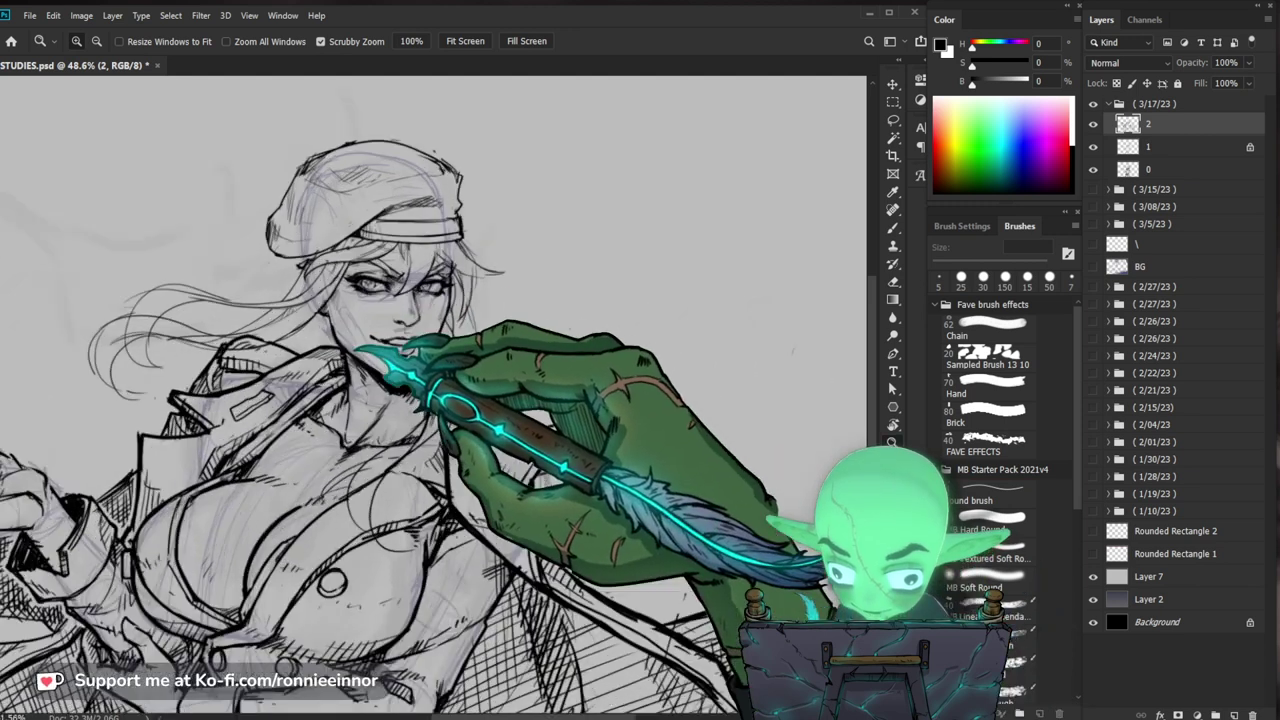
Step: Clean up the hair and collar lines behind the near jaw, alternating the 25 px eraser and 5 px brush
key("e")
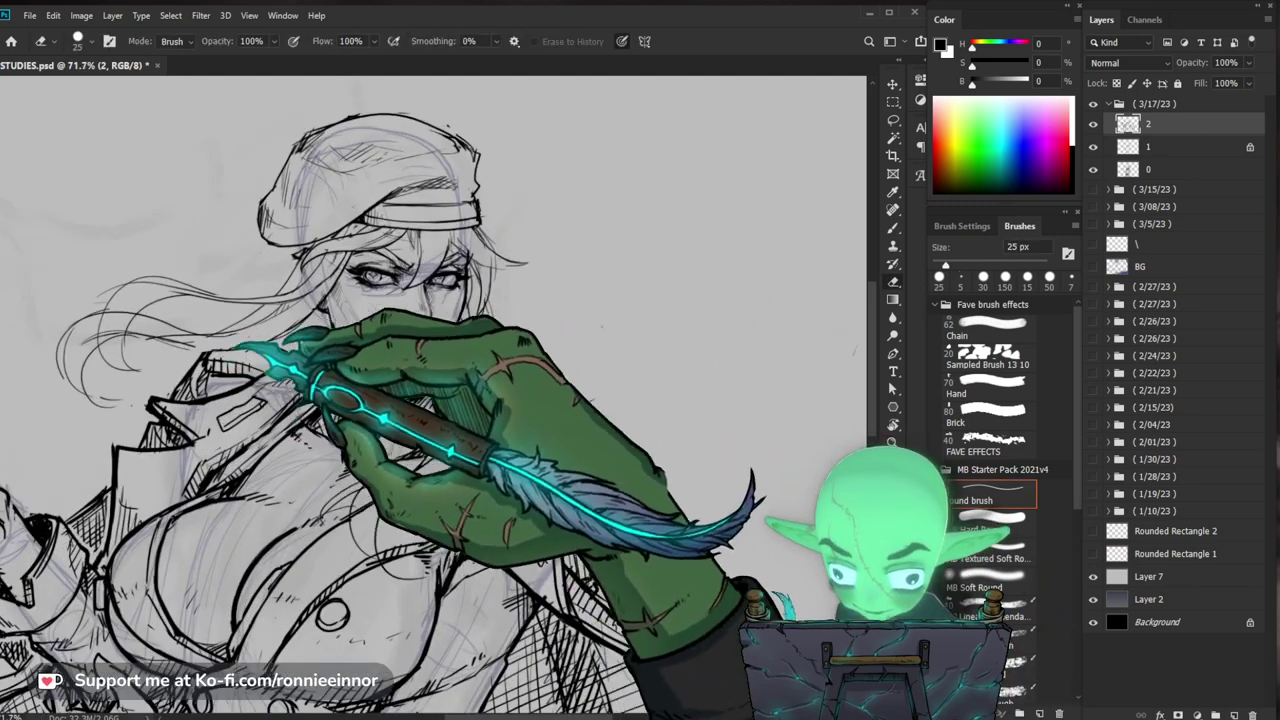
key("b")
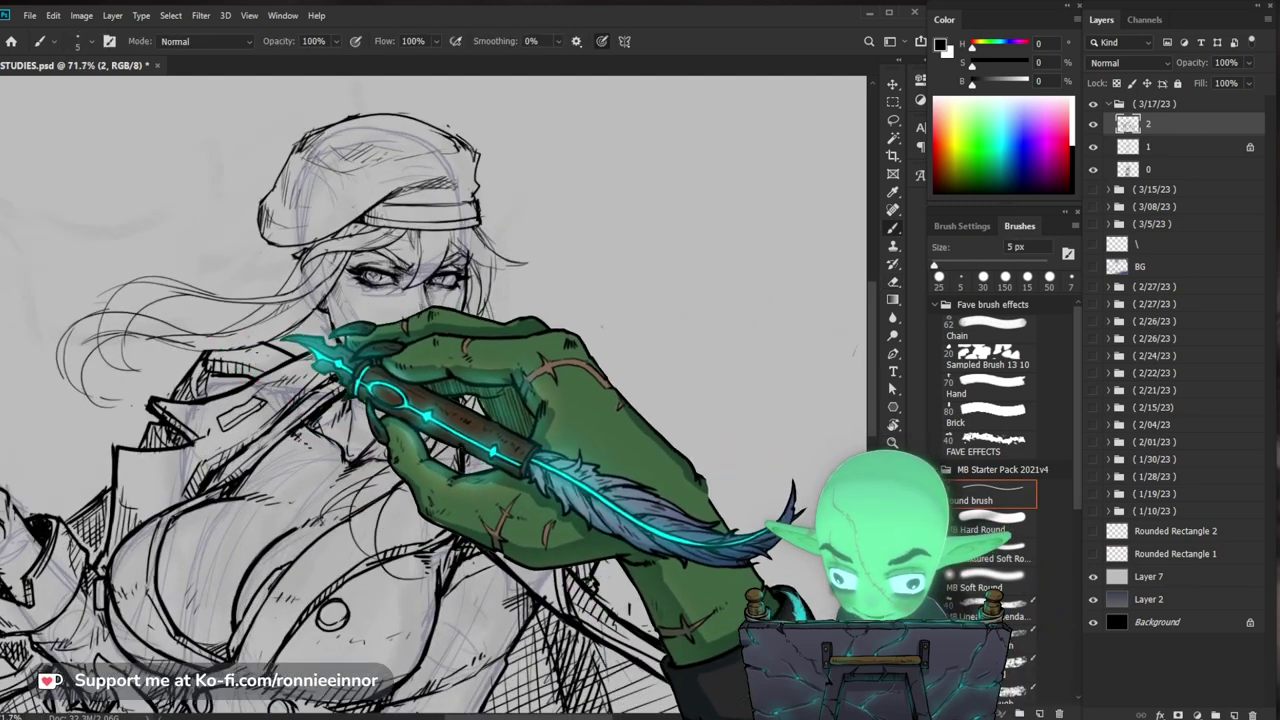
key("e")
key("b")
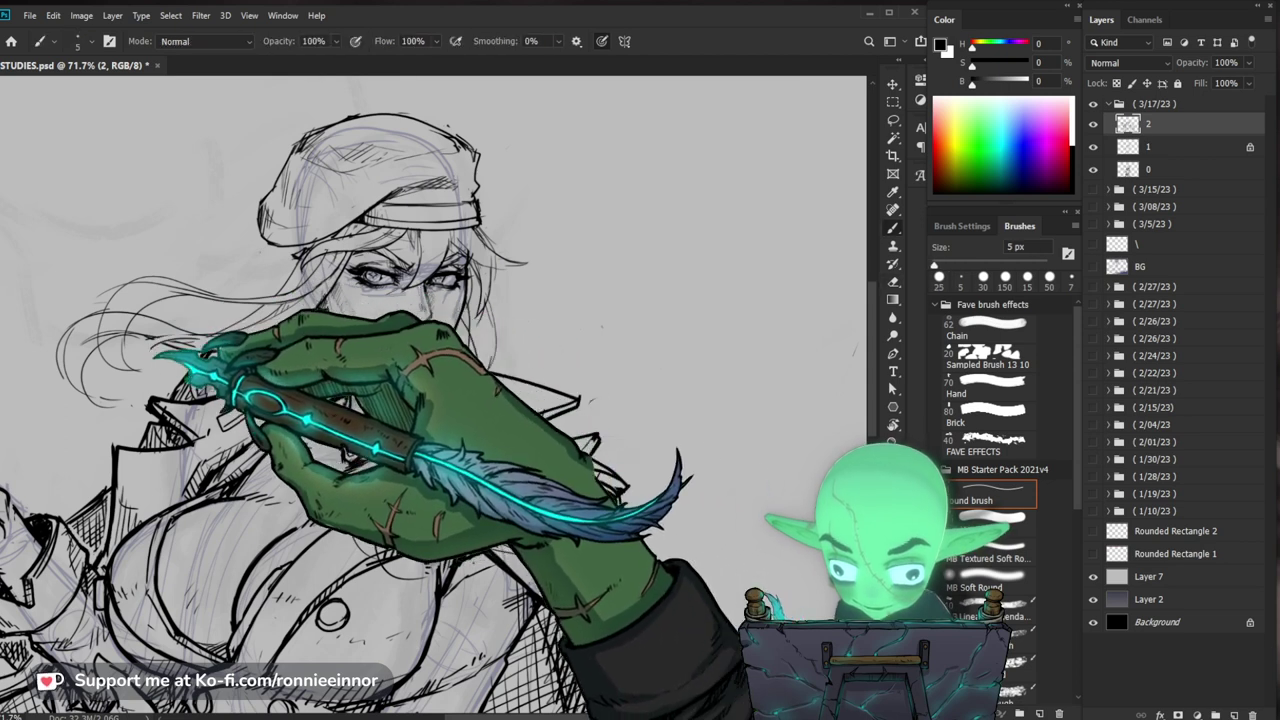
left_click_drag(168, 357, 270, 340)
mouse_move(652, 394)
left_mouse_down()
mouse_move(615, 364)
mouse_move(593, 484)
left_mouse_up()
Step: Refine the bangs and the lines around the near eye with the 25 px eraser and 5 px brush
key("e")
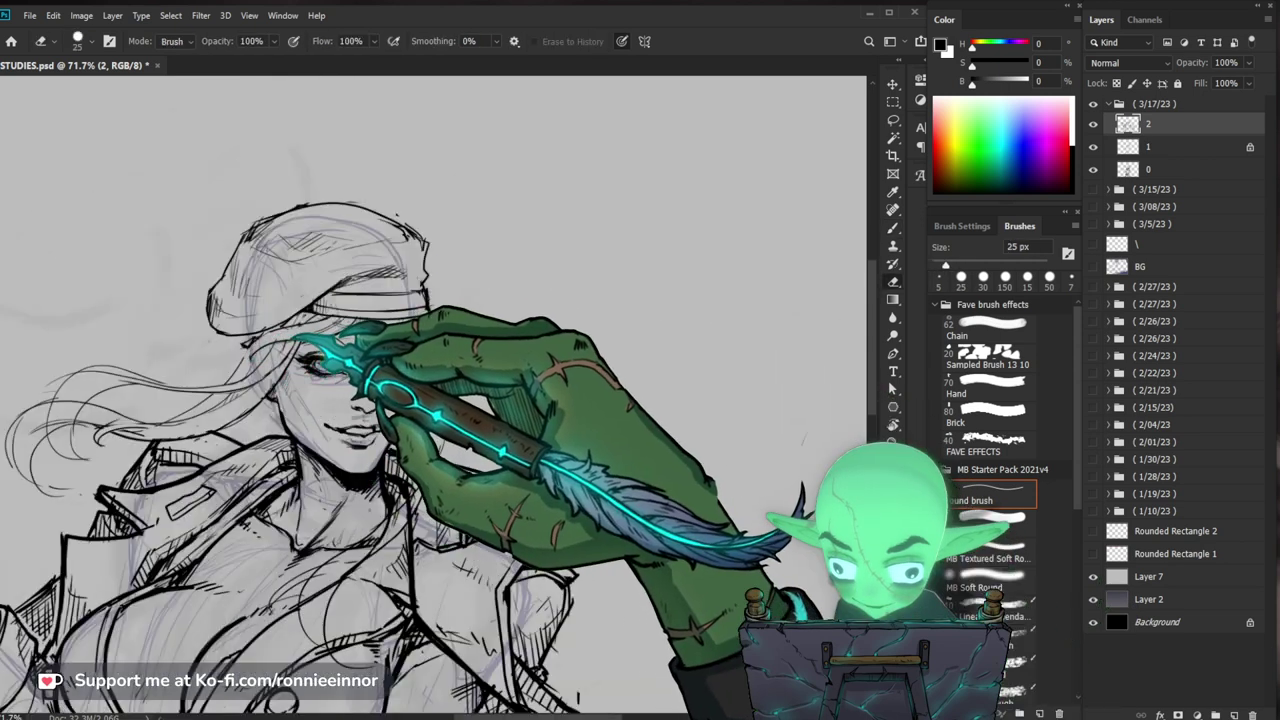
key("b")
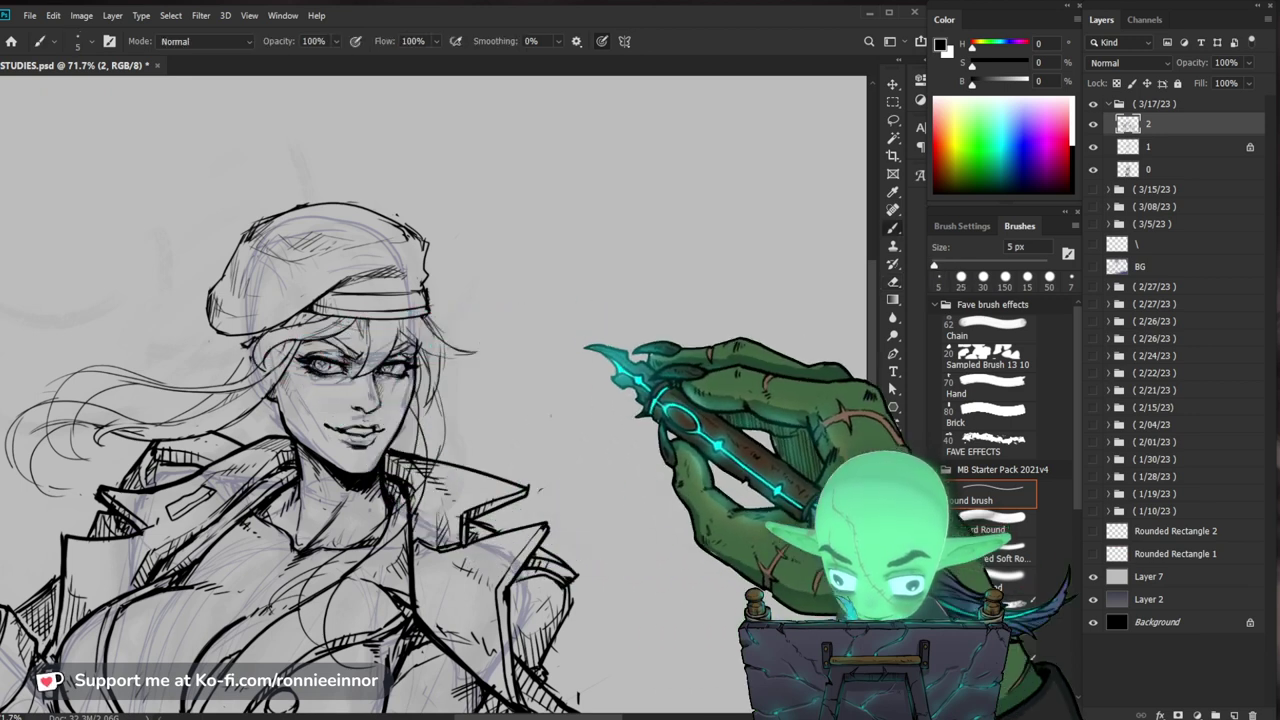
scroll(430, 400, "down", 1)
key("e")
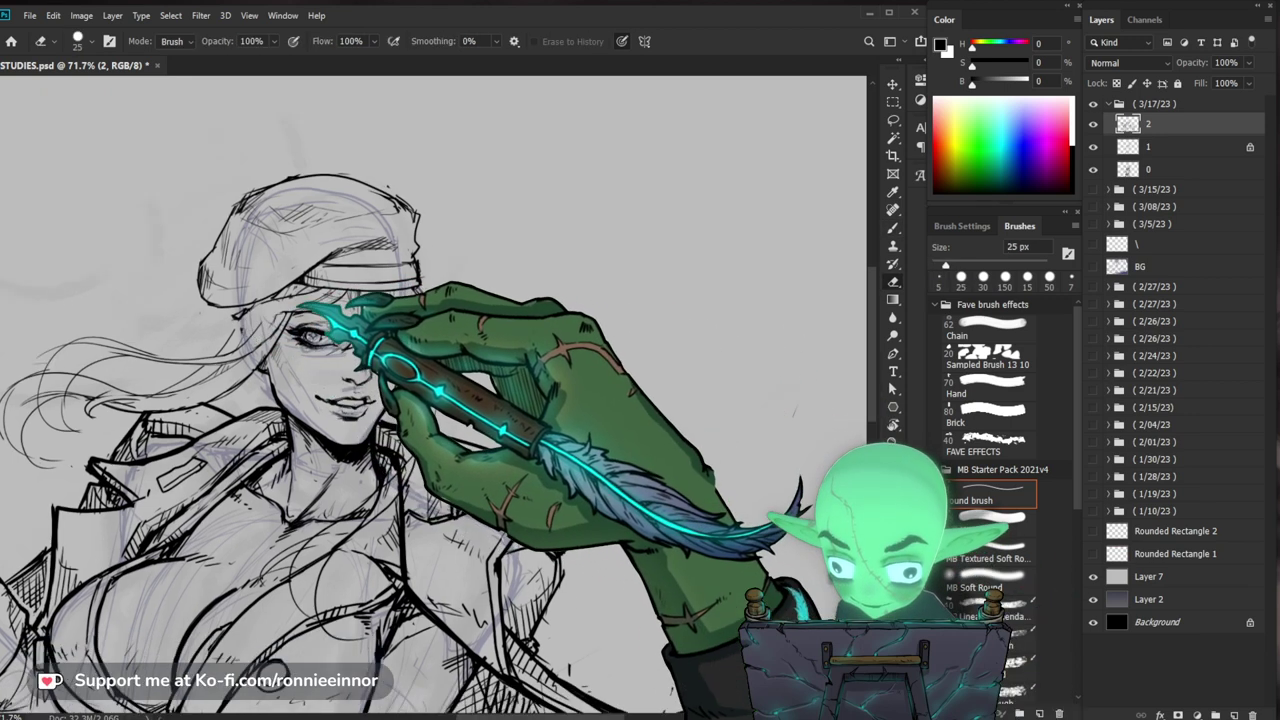
key("b")
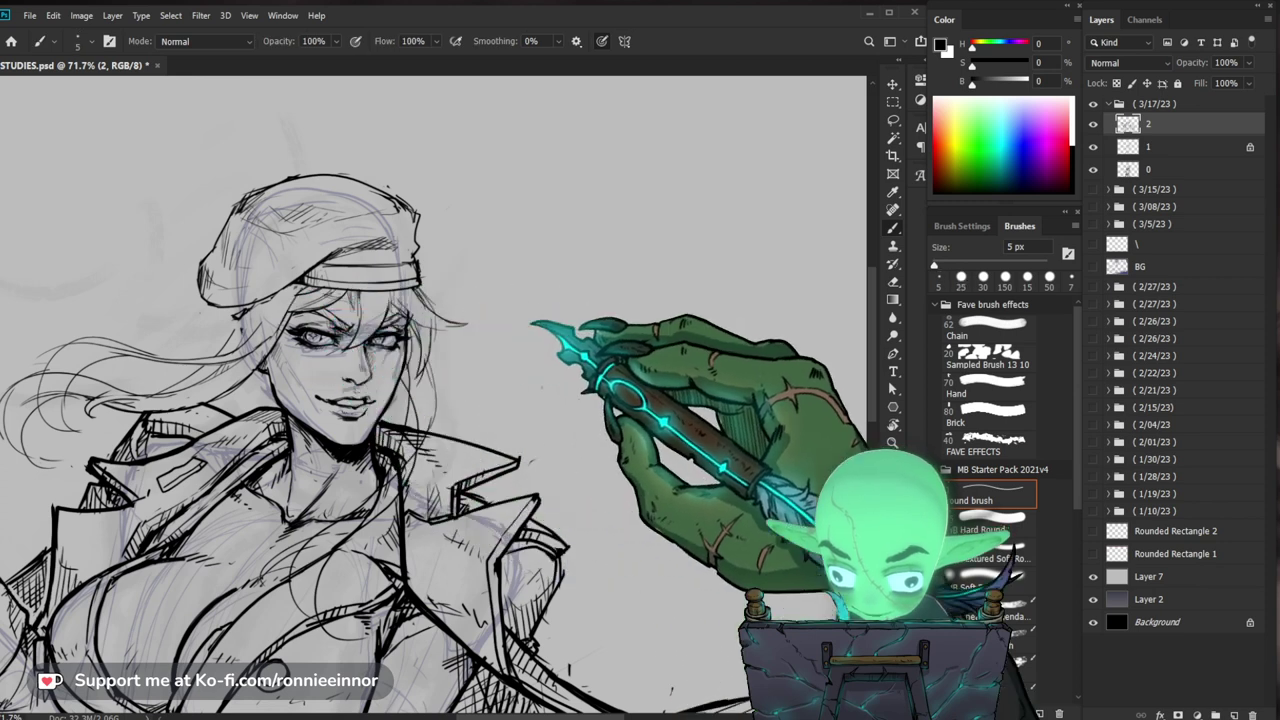
left_click_drag(540, 332, 492, 345)
key("e")
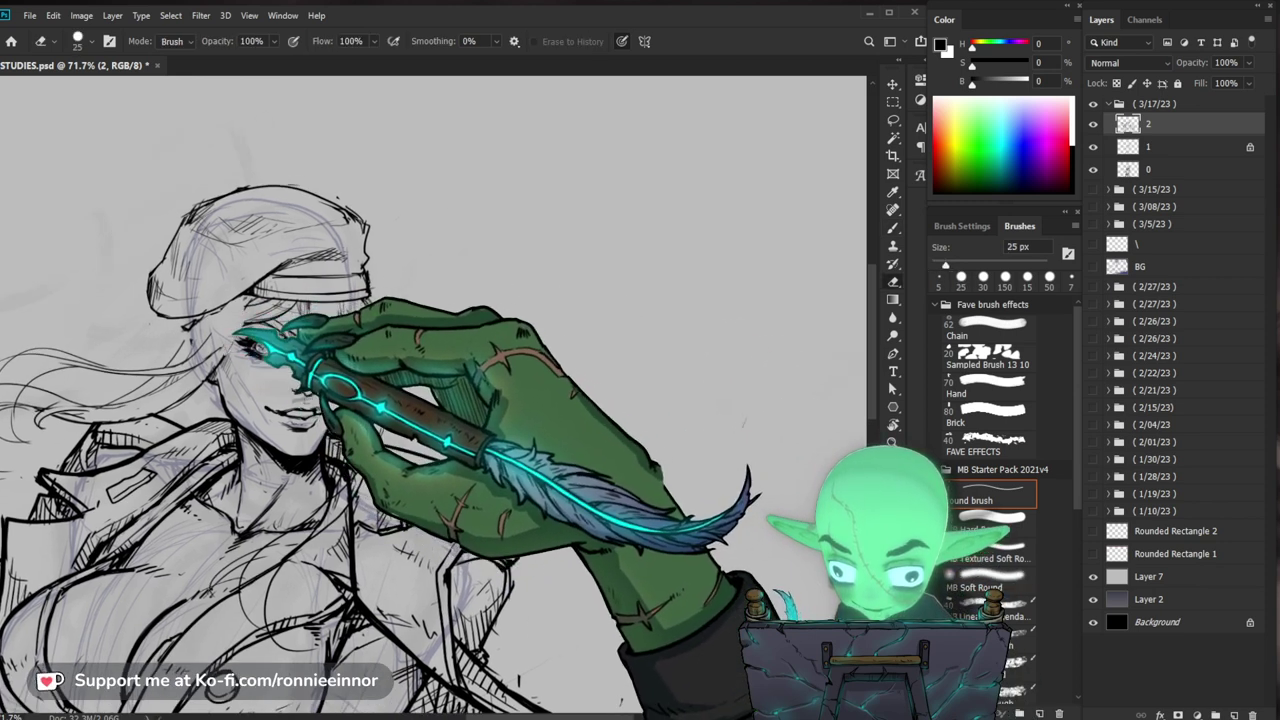
key("b")
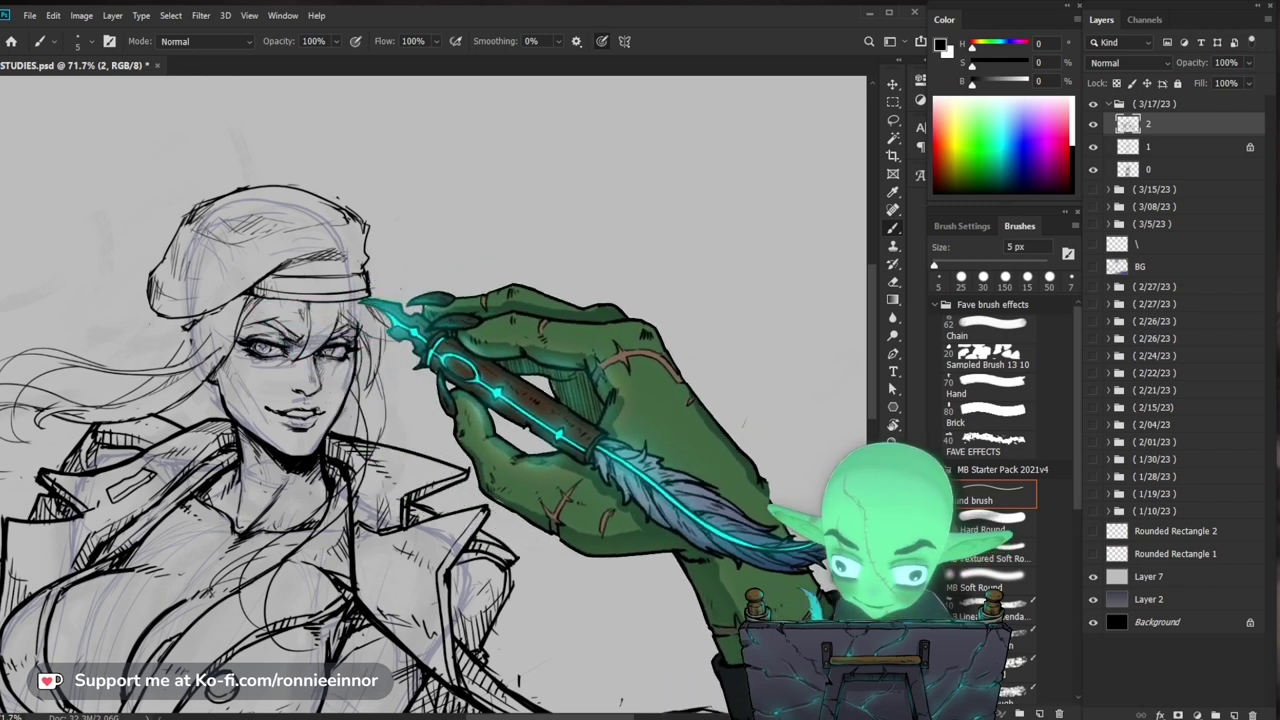
Step: Rework the loose strands below the beanie's far edge with the 25 px eraser and 5 px brush
left_click_drag(362, 300, 435, 296)
key("e")
key("b")
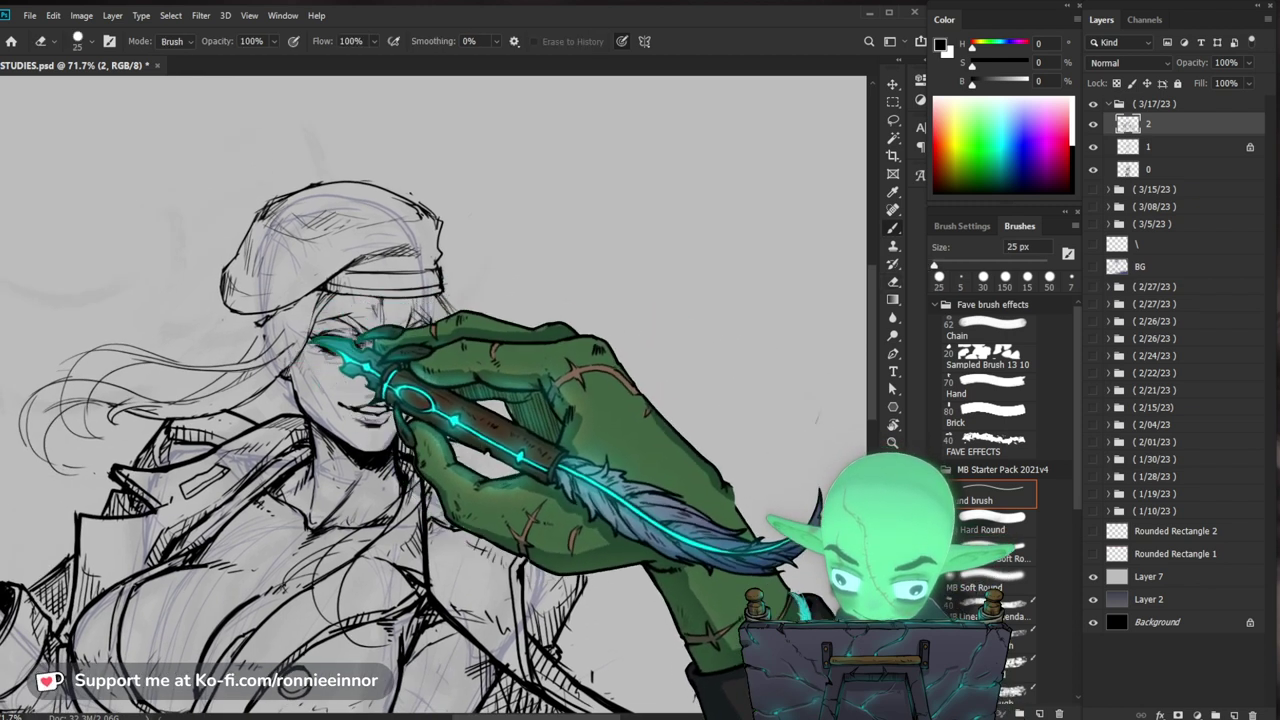
key("z")
left_click_drag(391, 337, 367, 360)
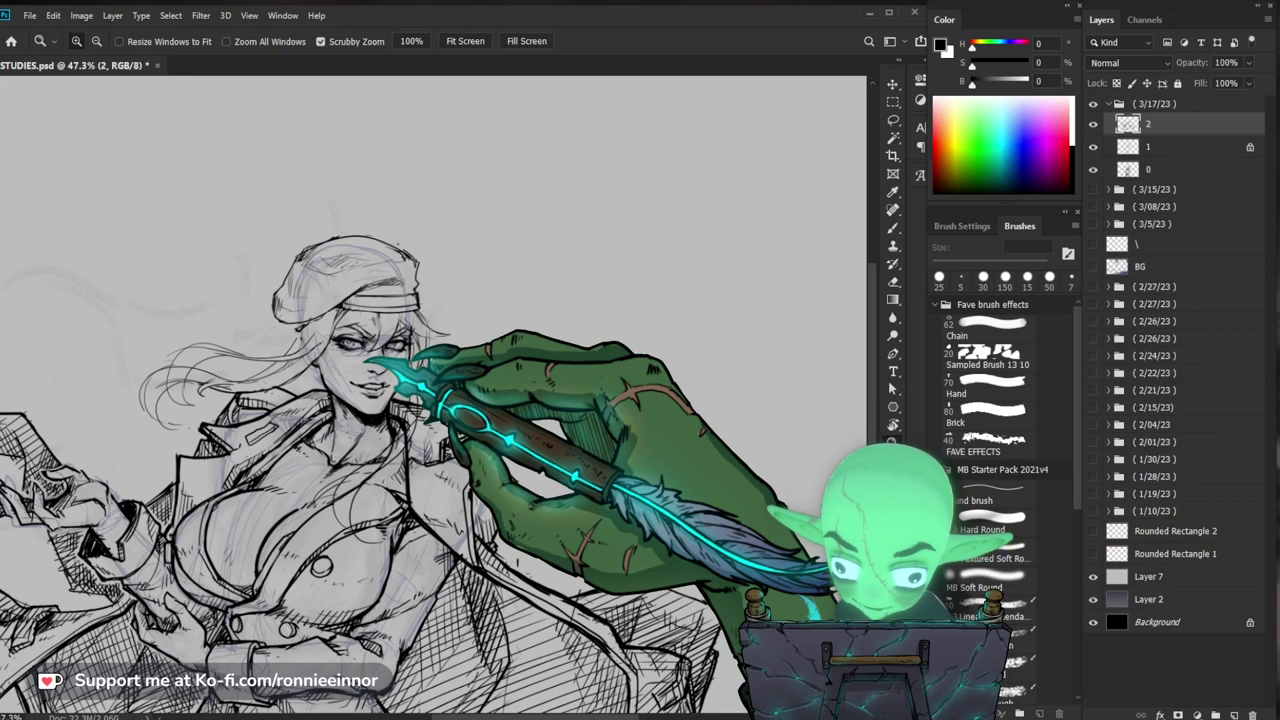
left_click_drag(420, 319, 461, 310)
key("b")
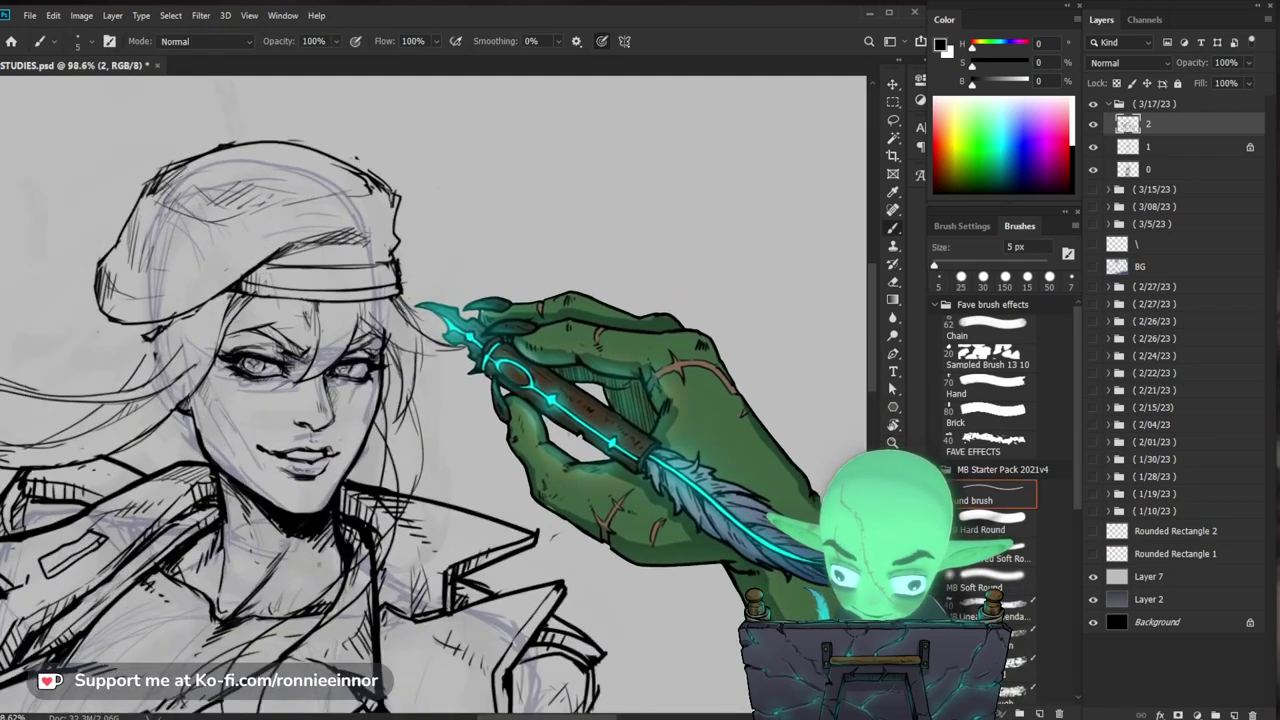
Step: Adjust the hair strands beside the near ear with the 5 px brush and eraser
key("z")
left_click_drag(580, 363, 620, 423)
left_click_drag(430, 300, 487, 302)
key("b")
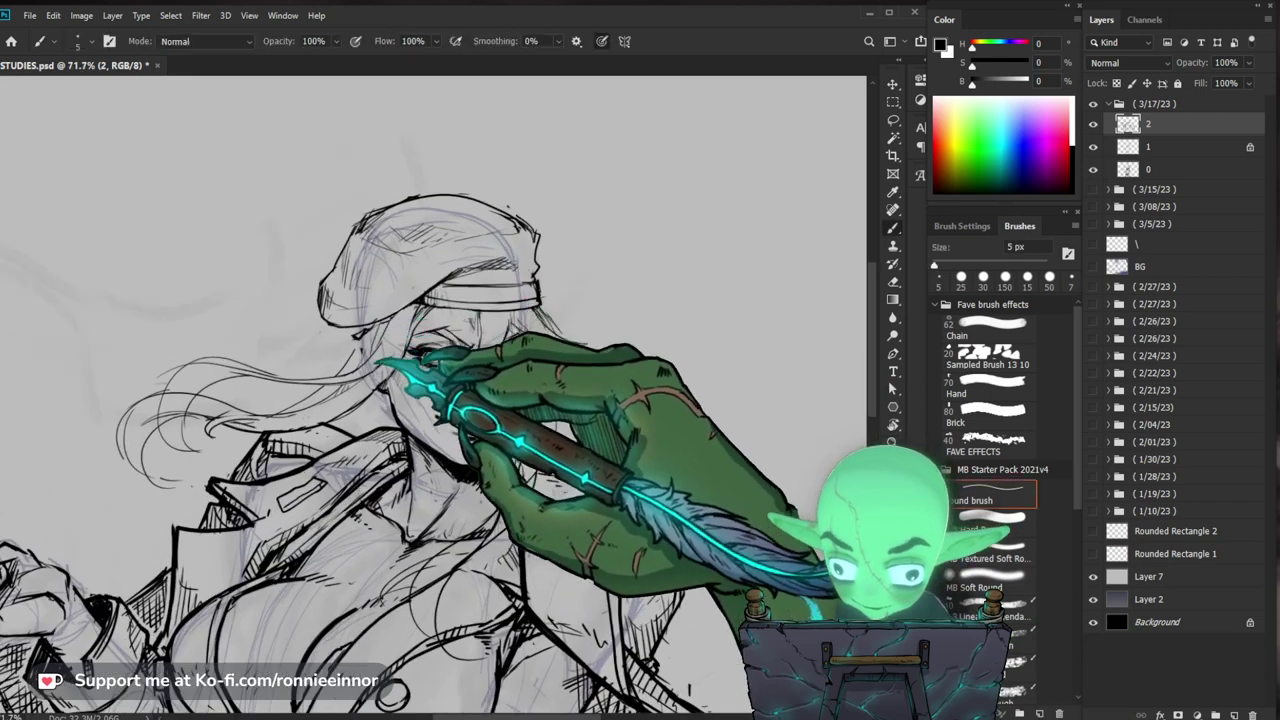
key("e")
key("b")
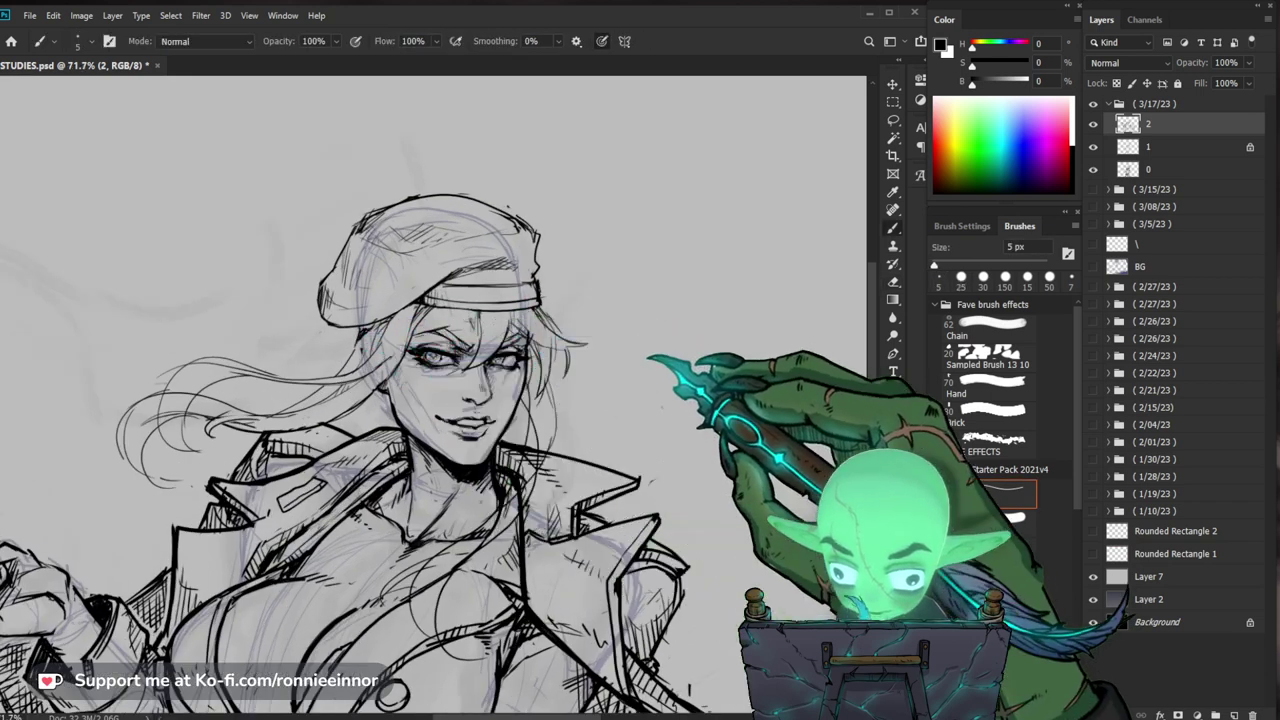
Step: Hatch a shadow into the hair under the beanie beside the near temple, cleaning it up with the 25 px eraser
left_click_drag(656, 327, 602, 349)
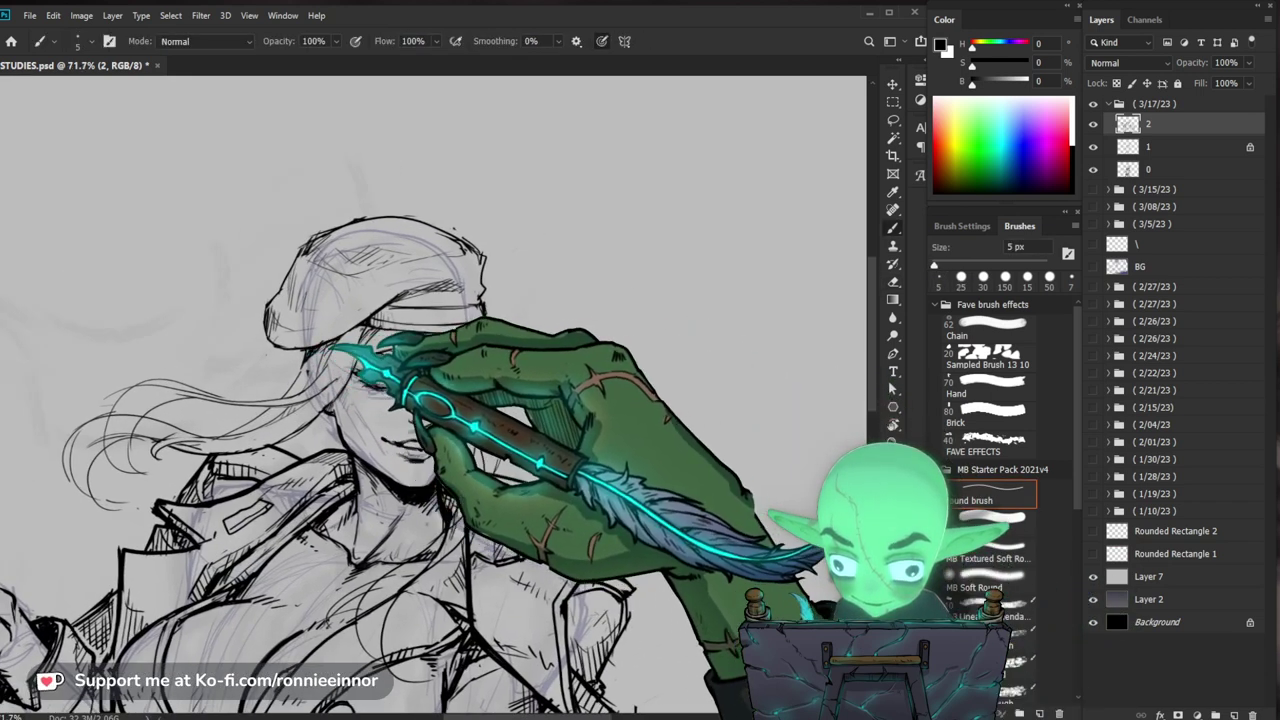
left_click_drag(485, 396, 478, 362)
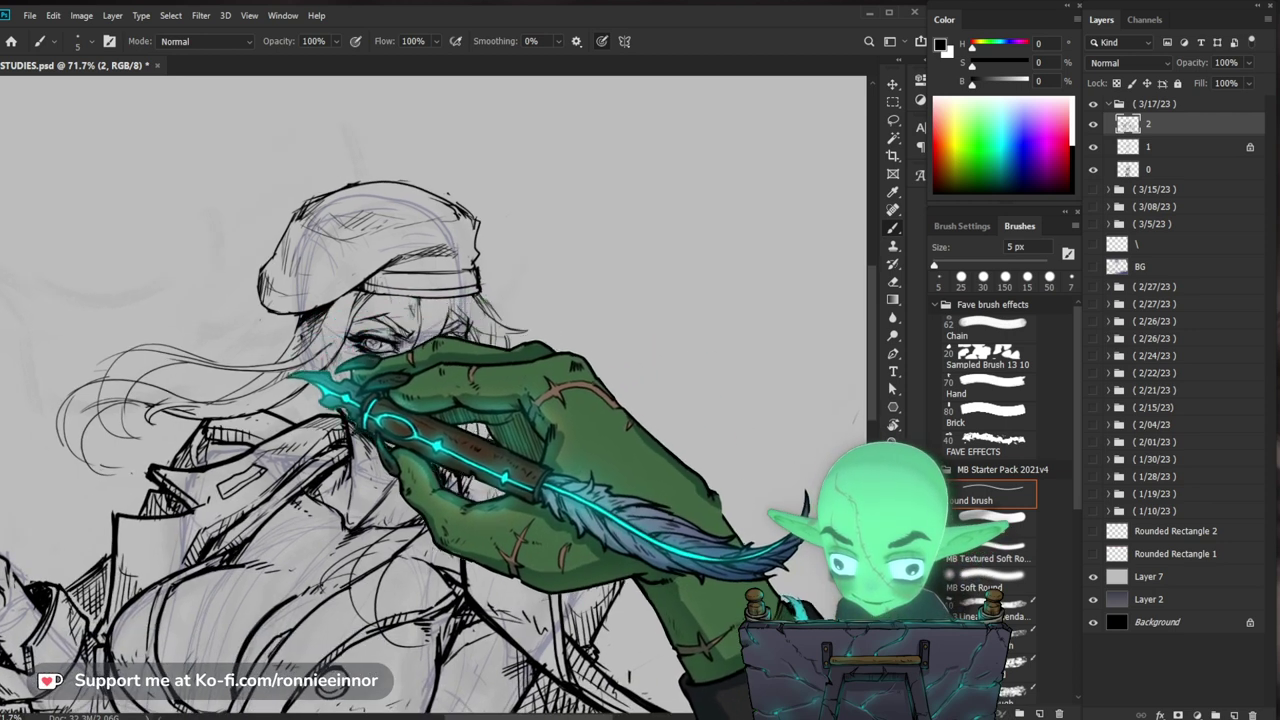
mouse_move(410, 358)
left_mouse_down()
mouse_move(355, 350)
mouse_move(380, 340)
left_mouse_up()
key("e")
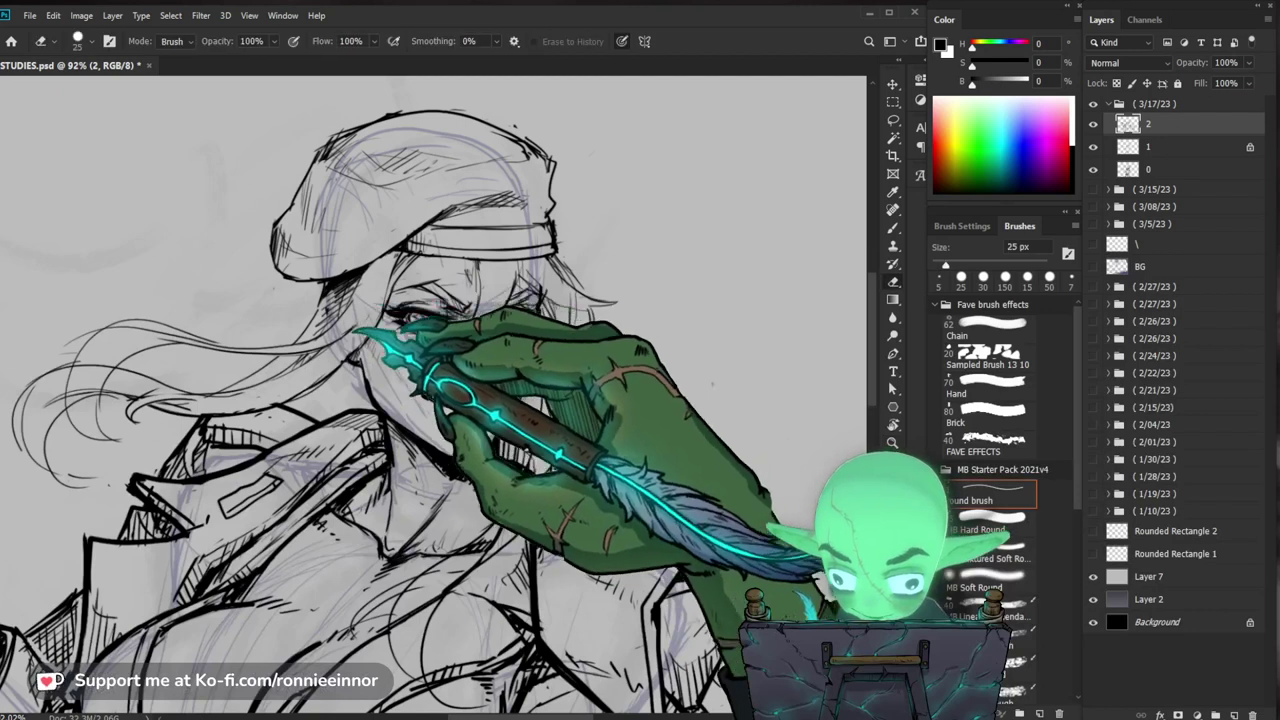
key("b")
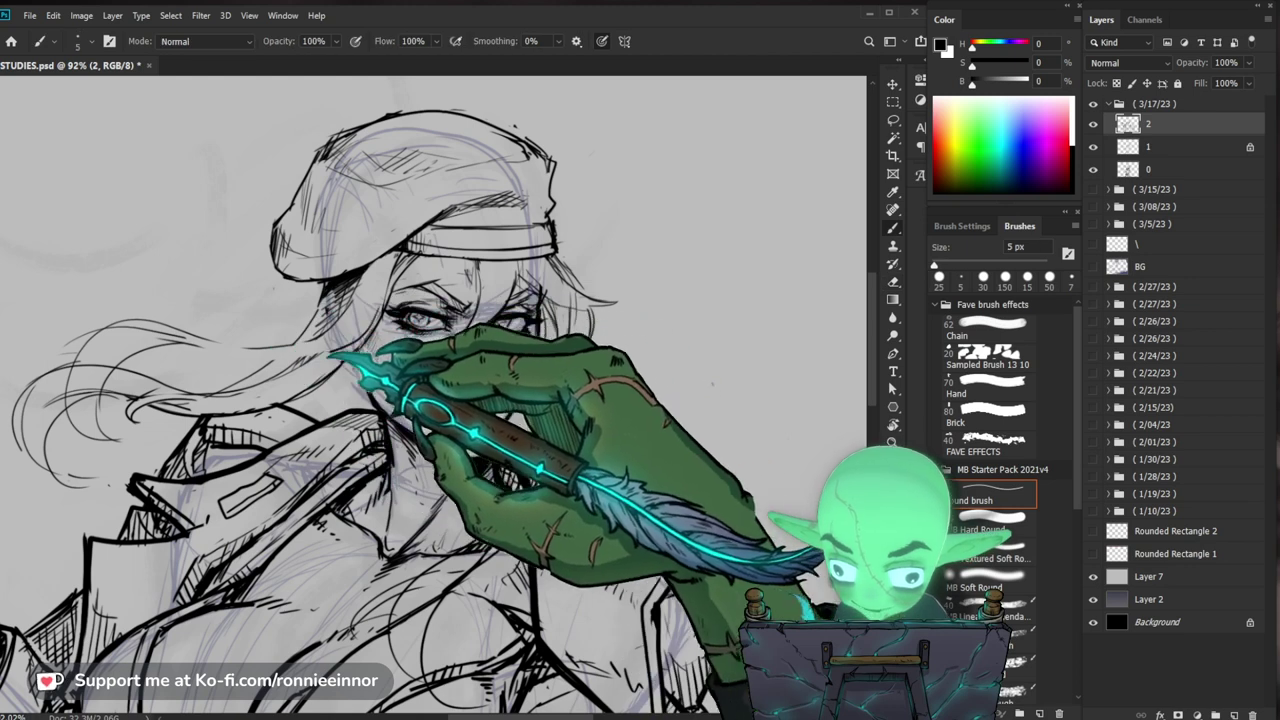
left_click_drag(628, 353, 580, 338)
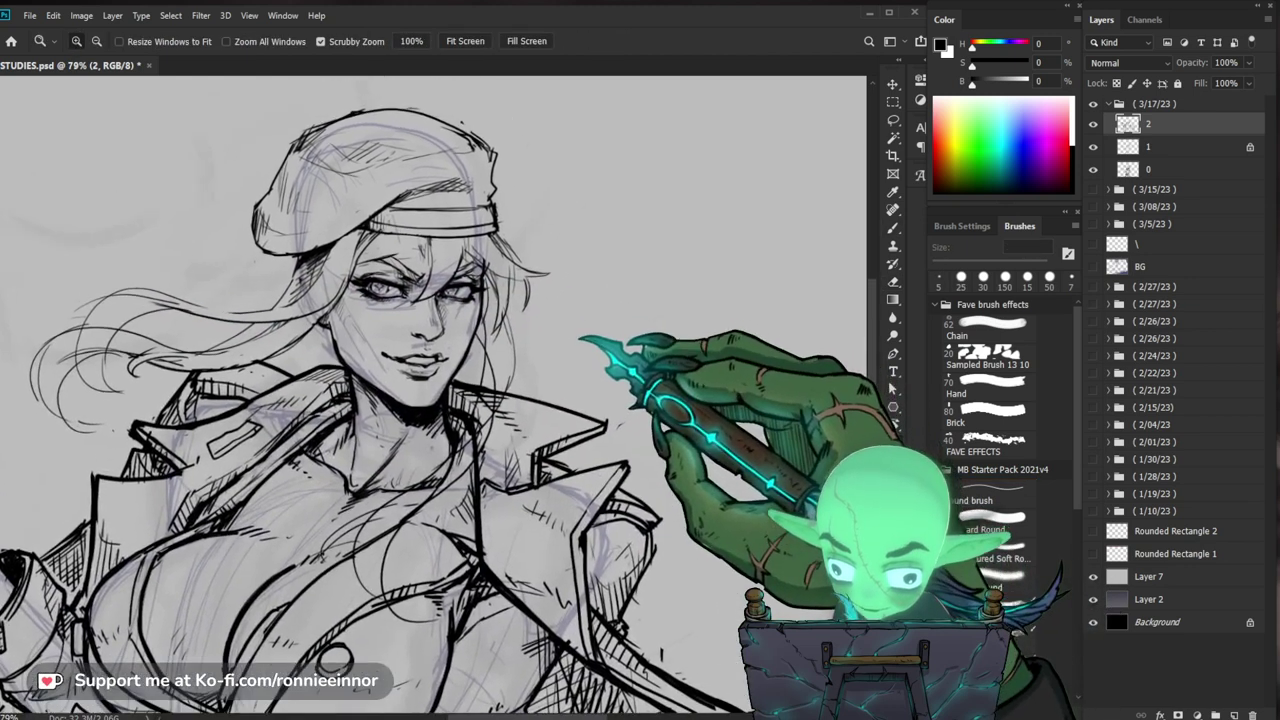
Step: Refine the near eye and the hair edge along the near cheek at 100% zoom with the 5 px brush and eraser
key("b")
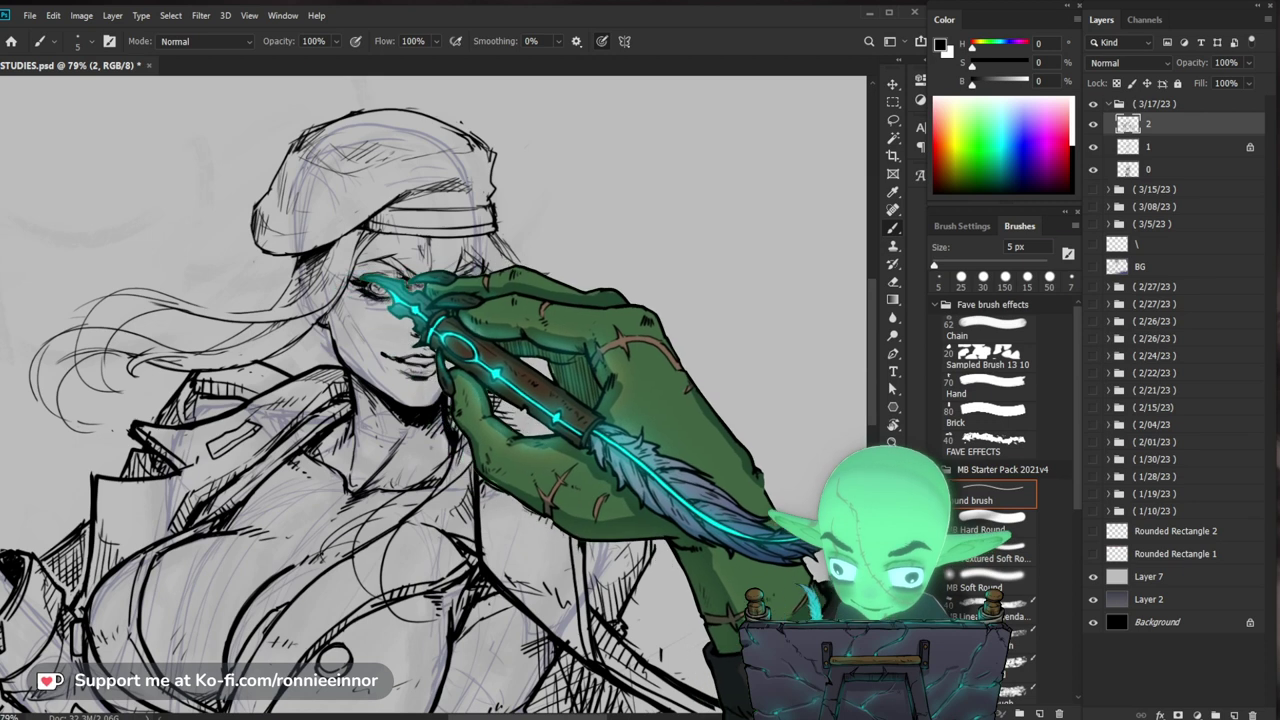
key("ctrl+1")
key("e")
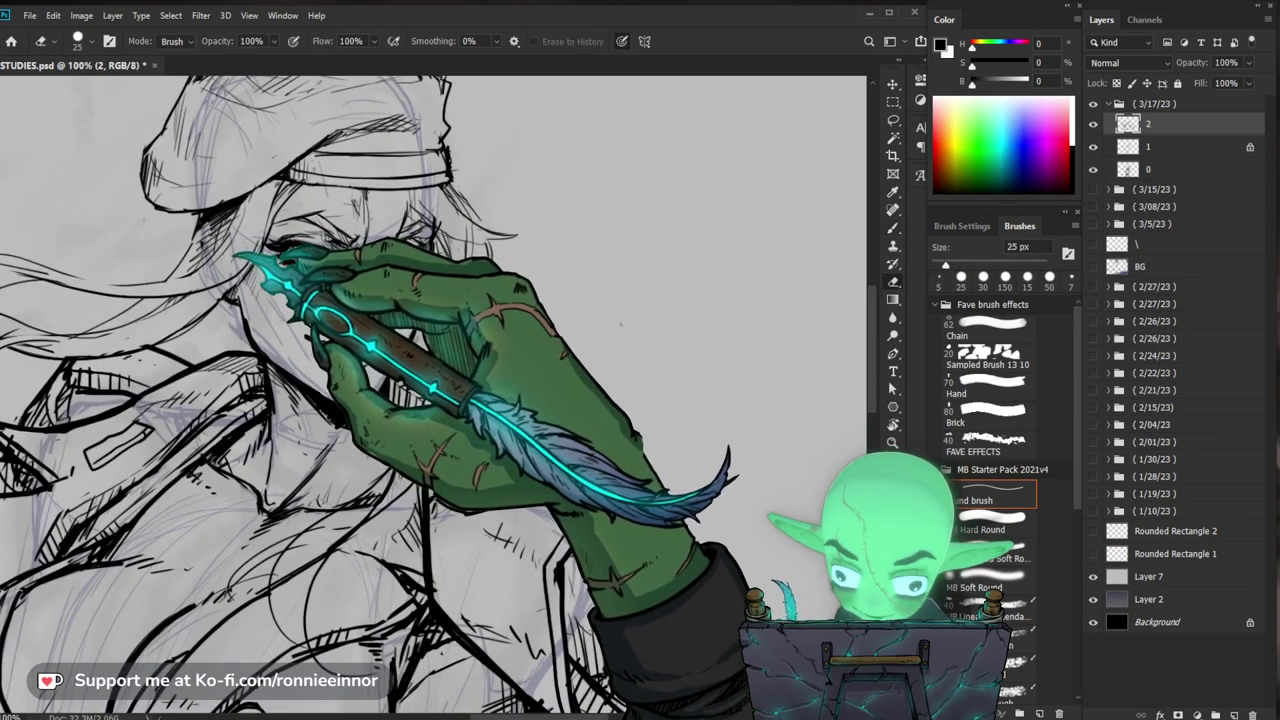
key("b")
left_click_drag(365, 252, 300, 258)
mouse_move(630, 438)
left_mouse_down()
mouse_move(622, 397)
mouse_move(636, 391)
left_mouse_up()
Step: Rework the curved hair lock over the chest with the 25 px eraser and 5 px brush, checking it against the whole figure
left_click_drag(470, 307, 505, 304)
key("e")
left_click_drag(392, 254, 398, 269)
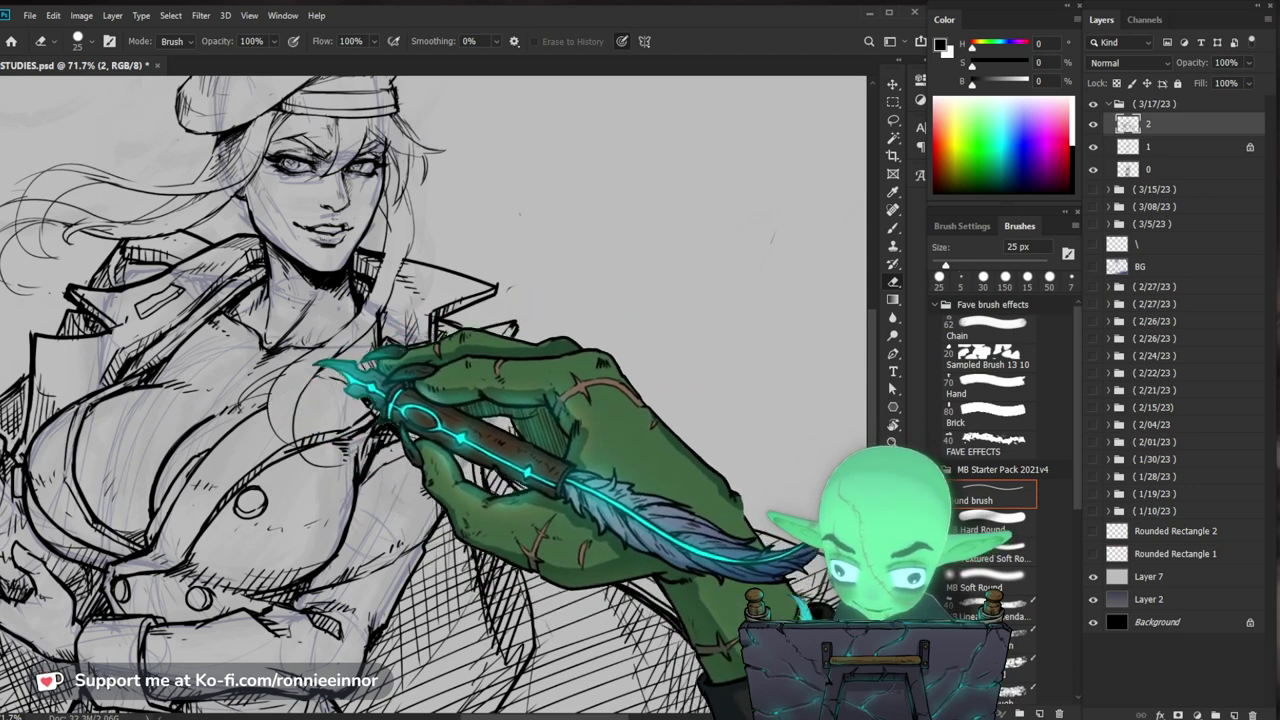
key("b")
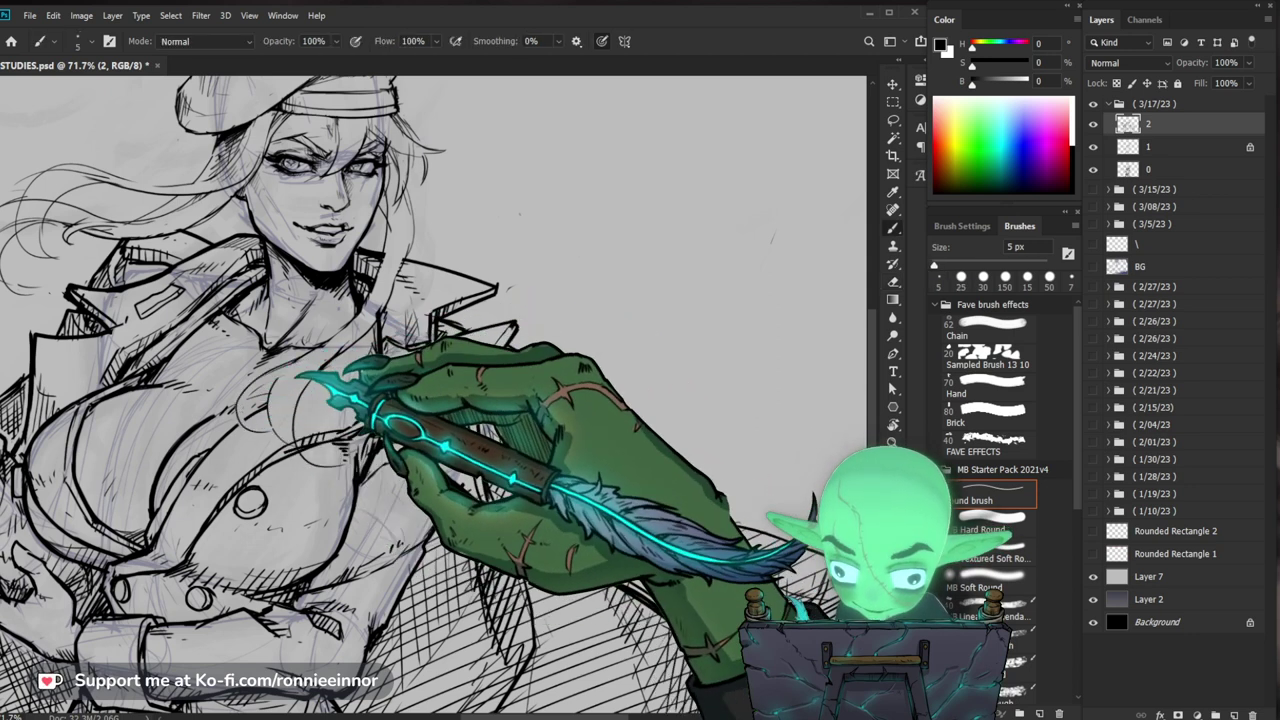
key("z")
mouse_move(530, 364)
left_mouse_down()
mouse_move(508, 363)
mouse_move(560, 385)
mouse_move(510, 347)
left_mouse_up()
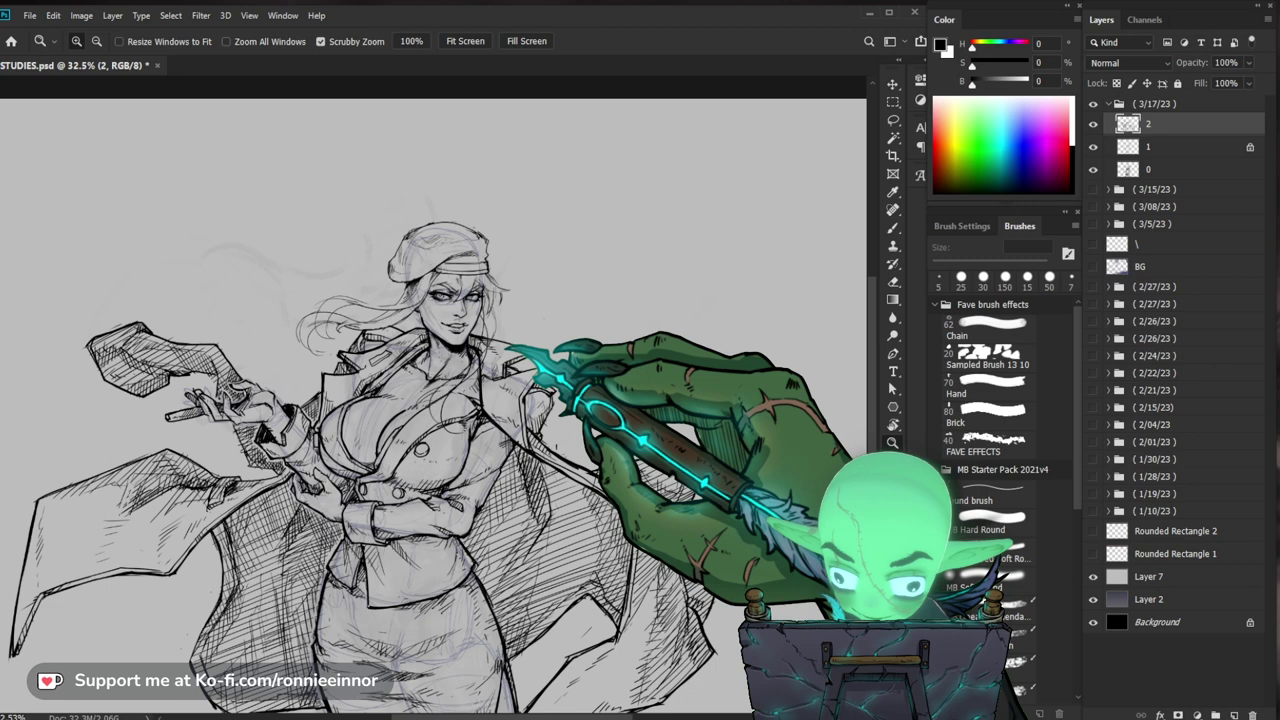
Step: Redraw the long lock from the far side of the face down over the collar with the 5 px brush and eraser
left_click_drag(508, 347, 558, 352)
key("e")
key("b")
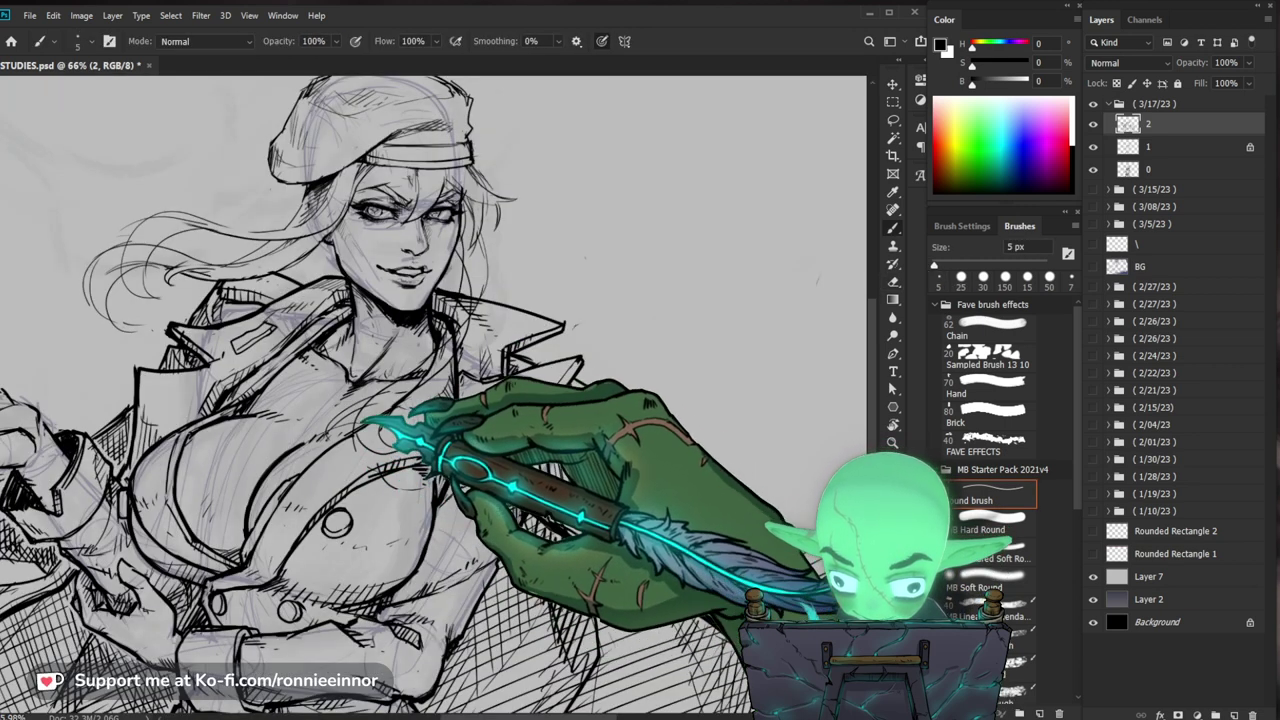
left_click_drag(704, 315, 600, 373)
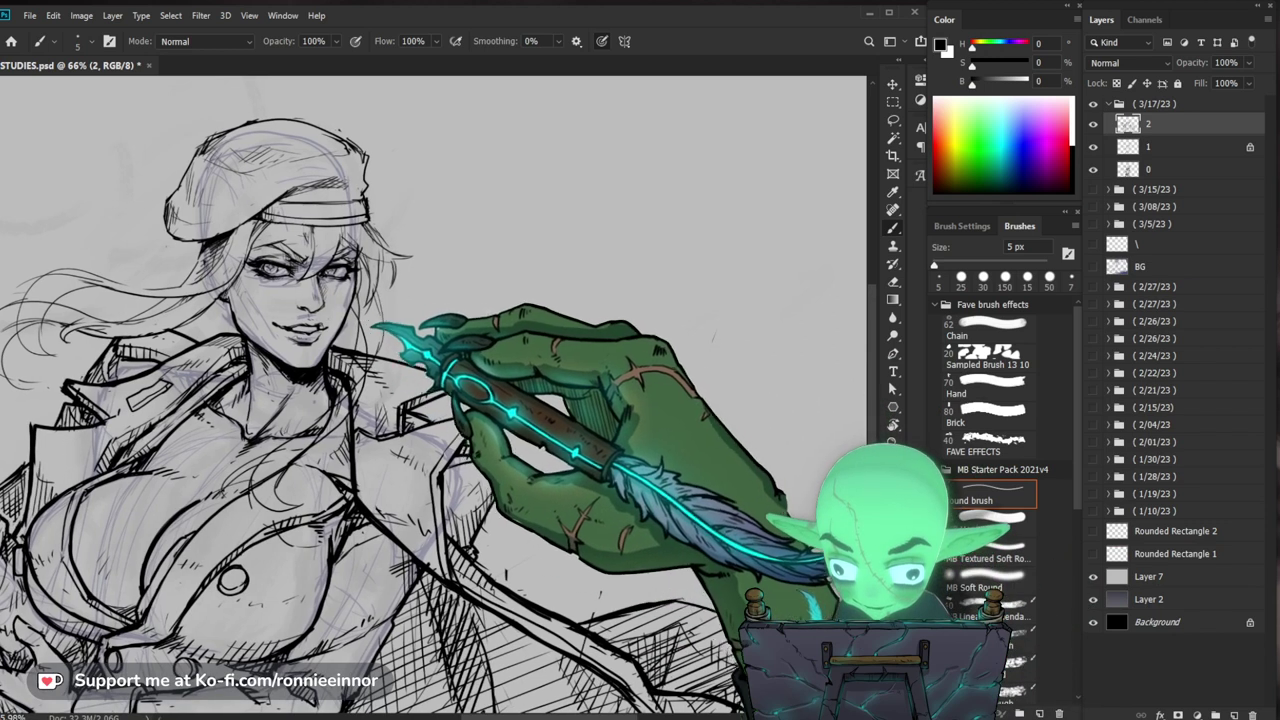
key("e")
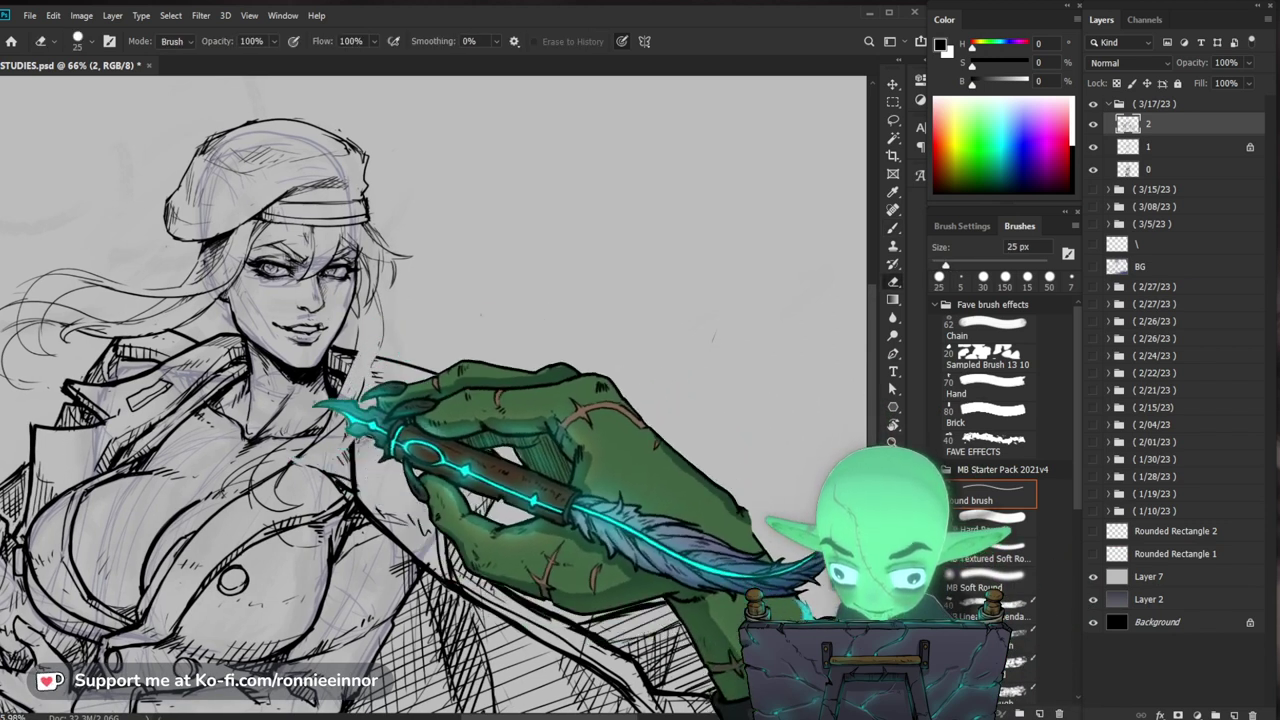
key("b")
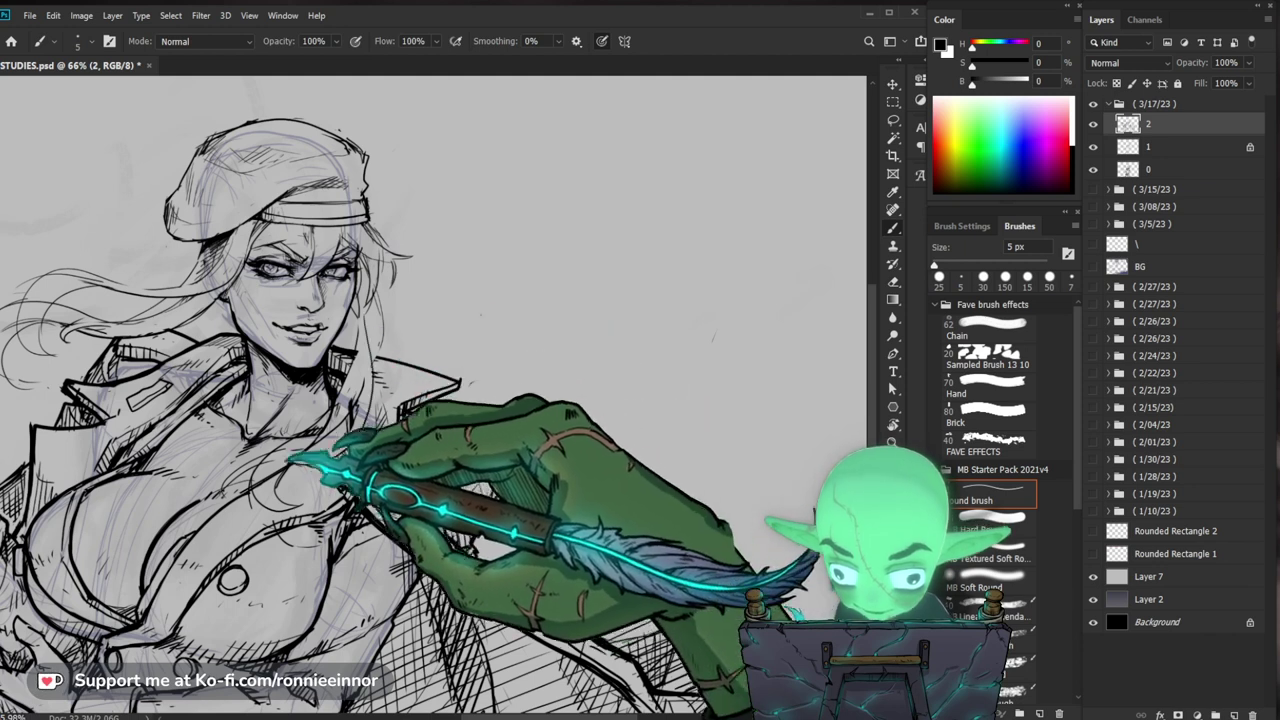
Step: Refine the long lock where it crosses the lapel and curls onto the chest, alternating the 25 px eraser and 5 px brush
key("e")
key("b")
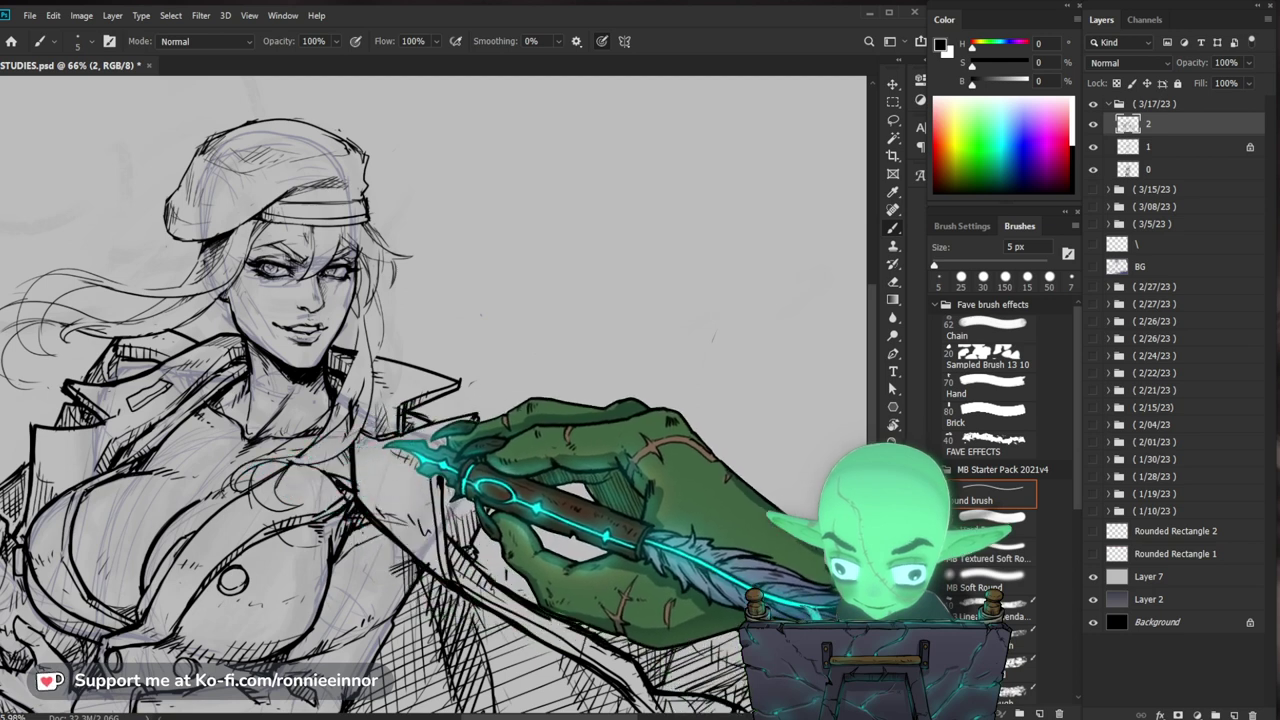
key("e")
key("b")
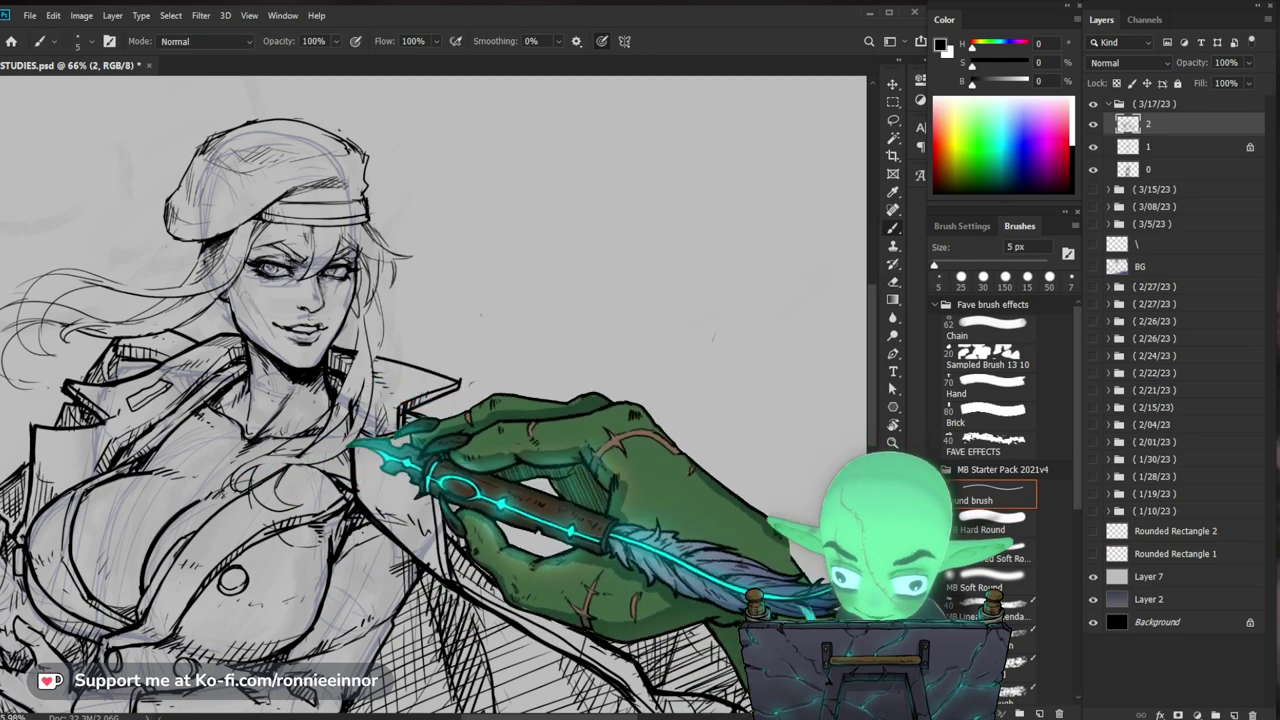
key("e")
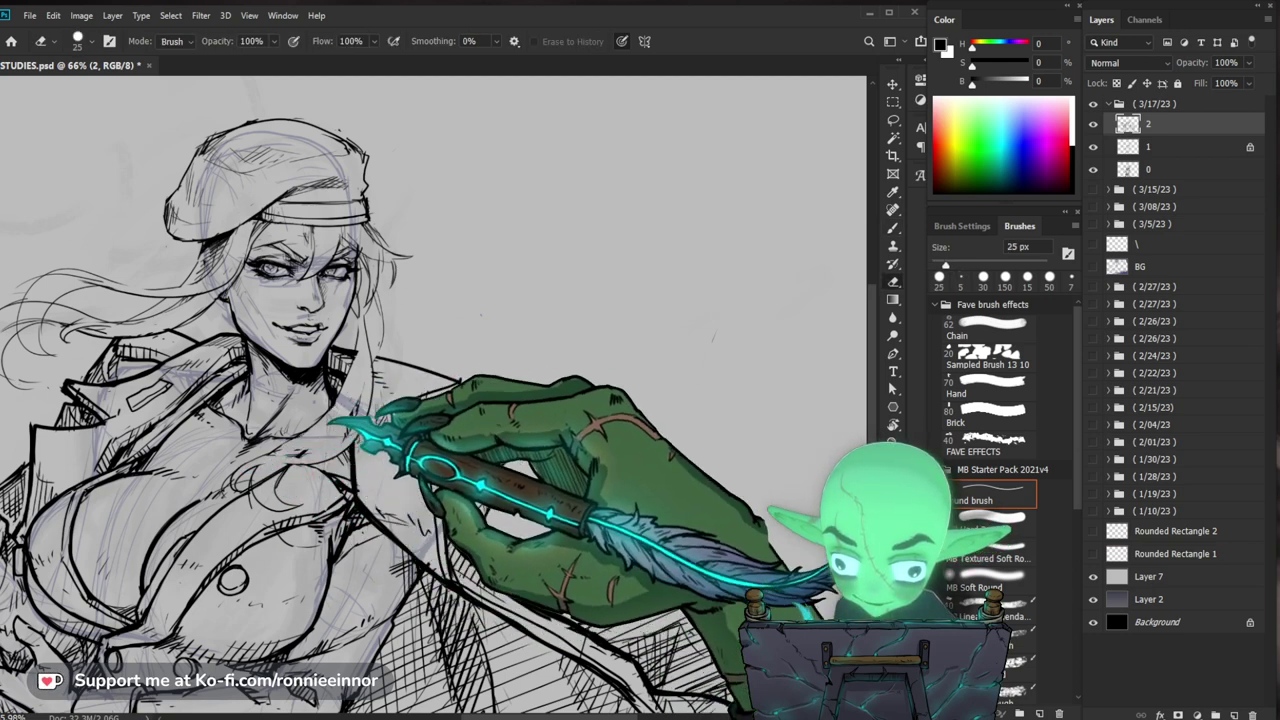
key("b")
left_click_drag(527, 428, 494, 408)
left_click_drag(562, 370, 532, 348)
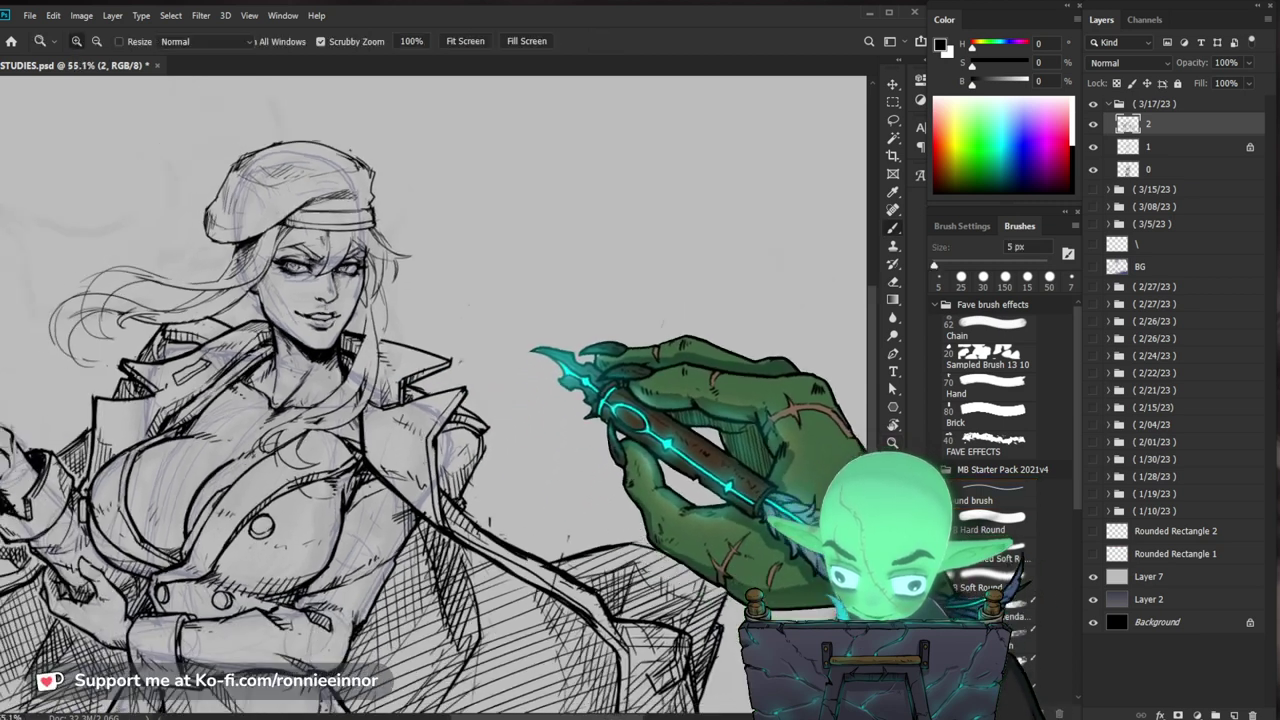
Step: Refine the loose hair strands beside the far side of the face, alternating the 5 px brush and the eraser
left_click_drag(421, 328, 480, 334)
left_click_drag(374, 316, 398, 346)
key("e")
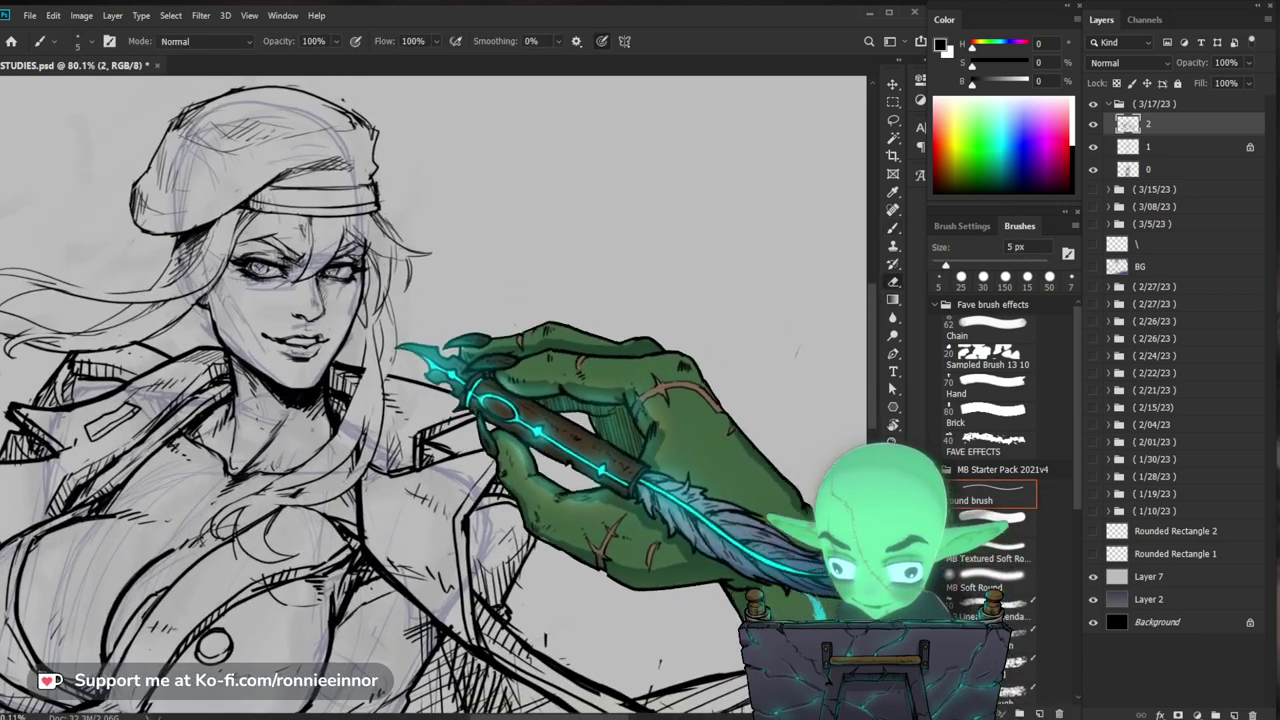
key("b")
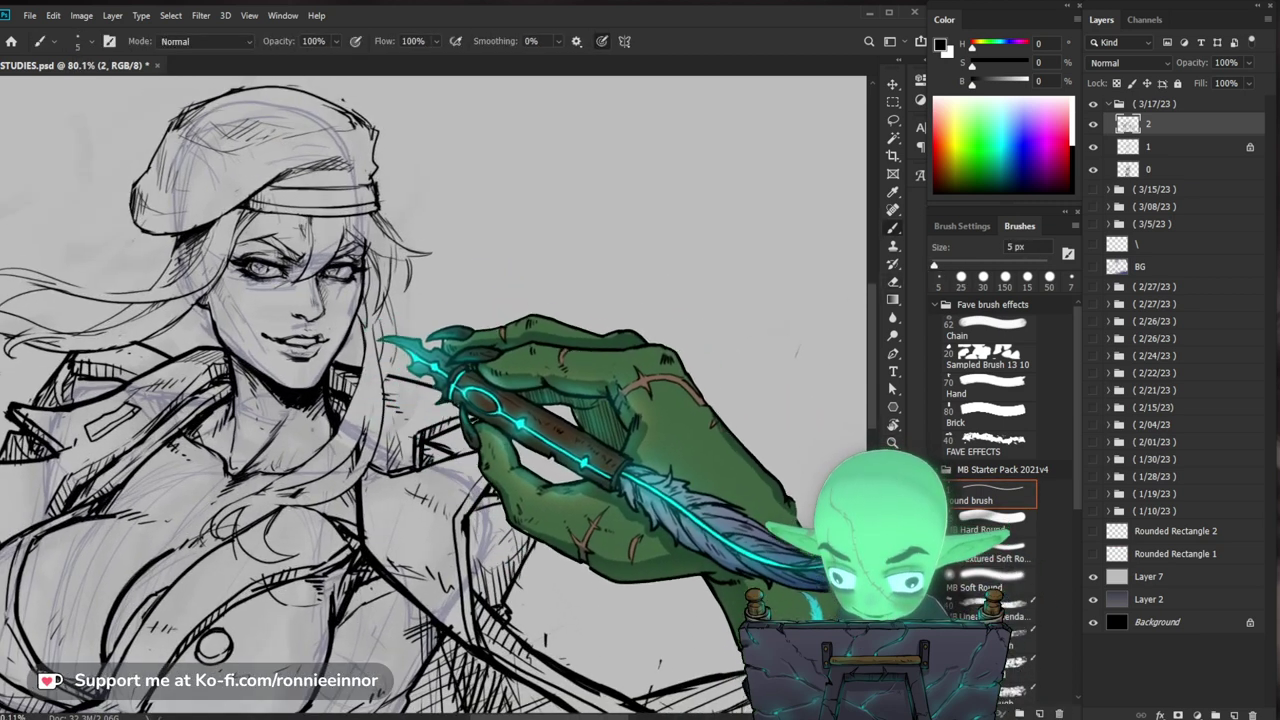
key("e")
key("b")
left_click_drag(497, 325, 598, 355)
key("e")
left_click_drag(248, 360, 370, 404)
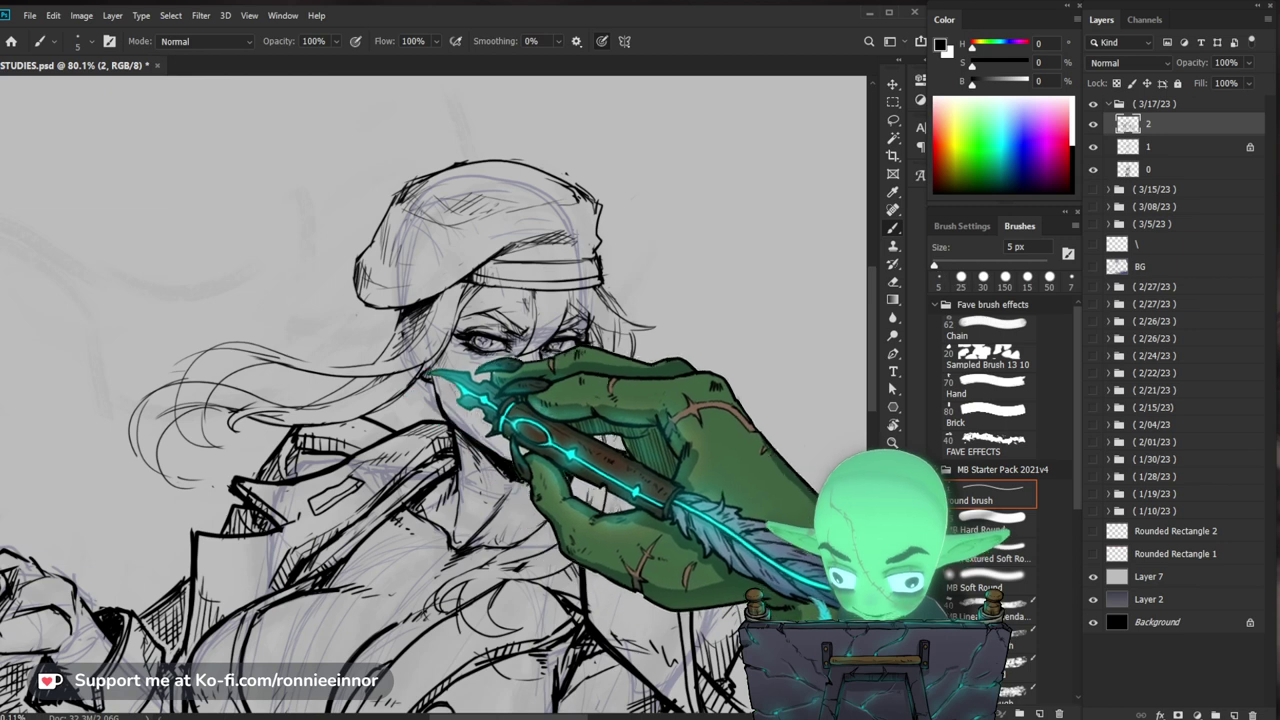
Step: Clean up the hair edge and contour along the near cheek with the 25 px eraser and 5 px brush
left_click_drag(611, 353, 500, 414)
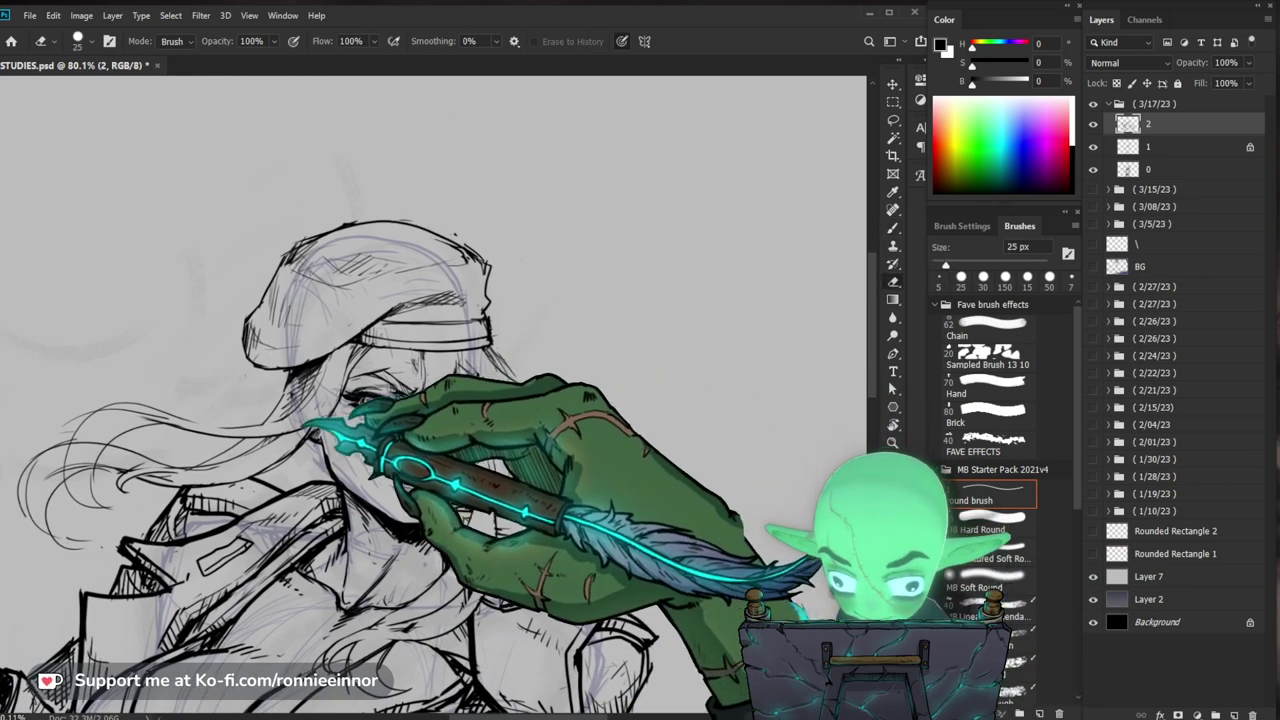
key("b")
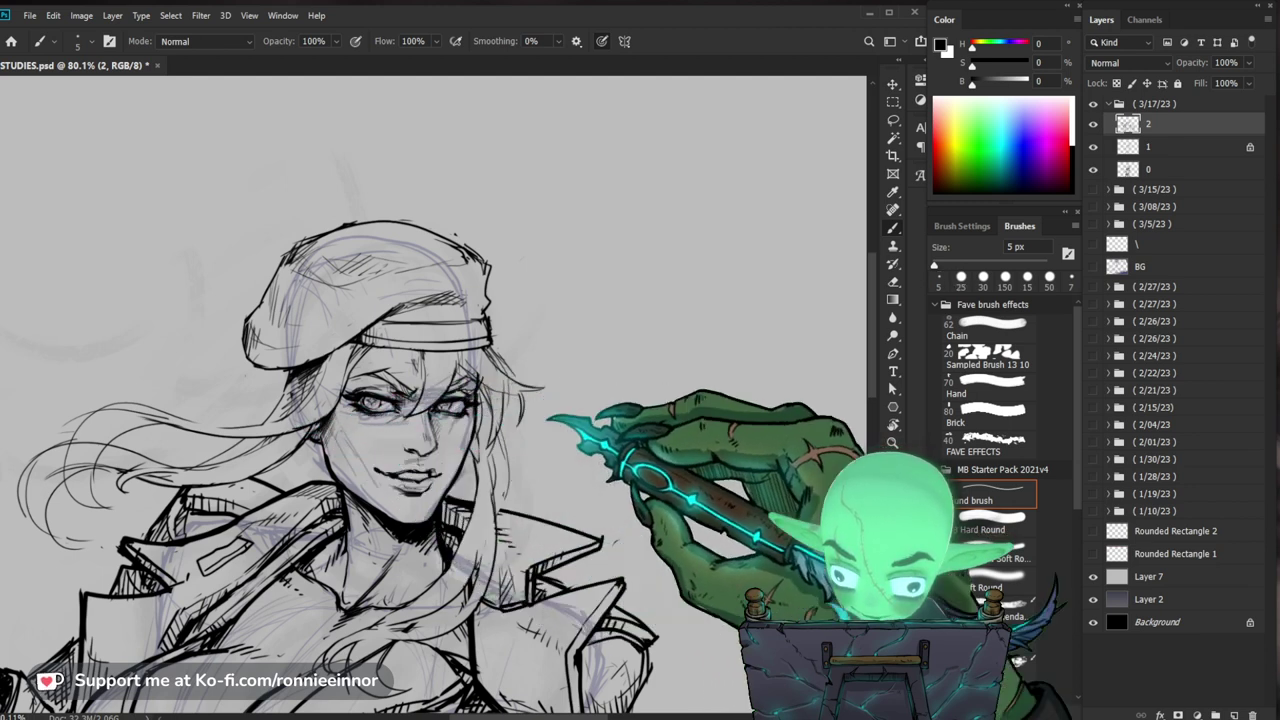
left_click_drag(620, 417, 579, 387)
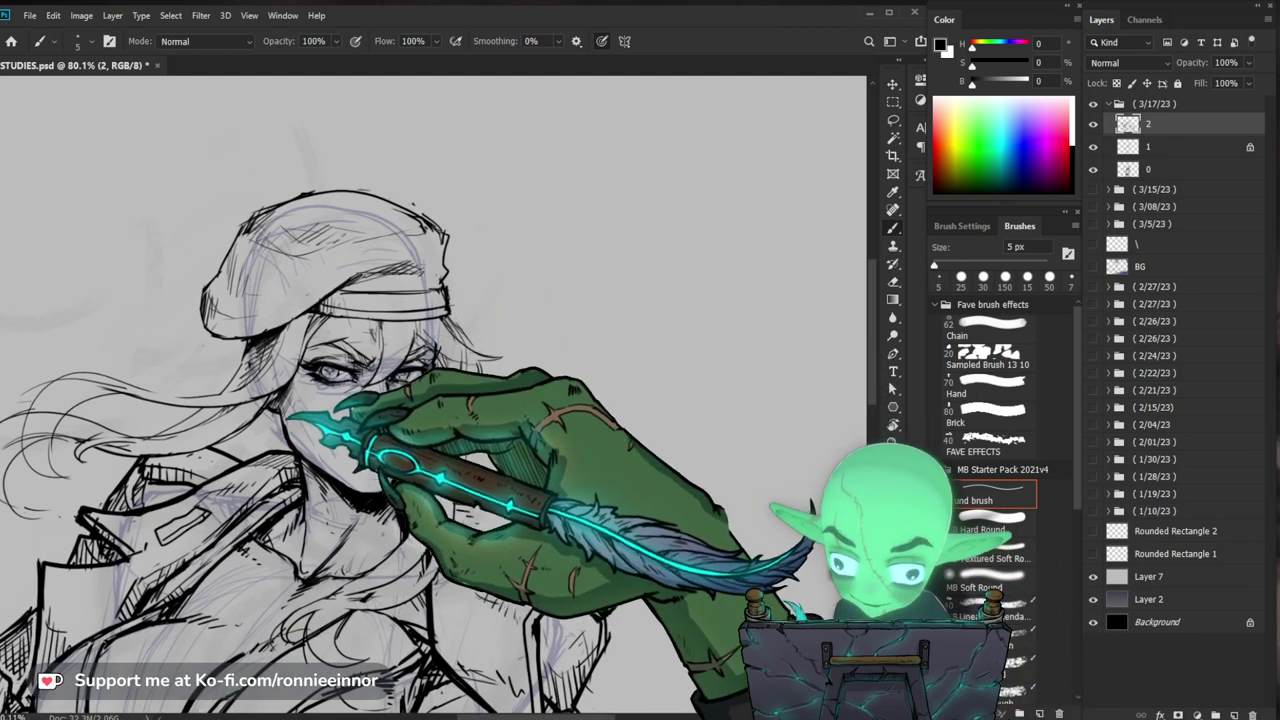
left_click_drag(620, 386, 580, 378)
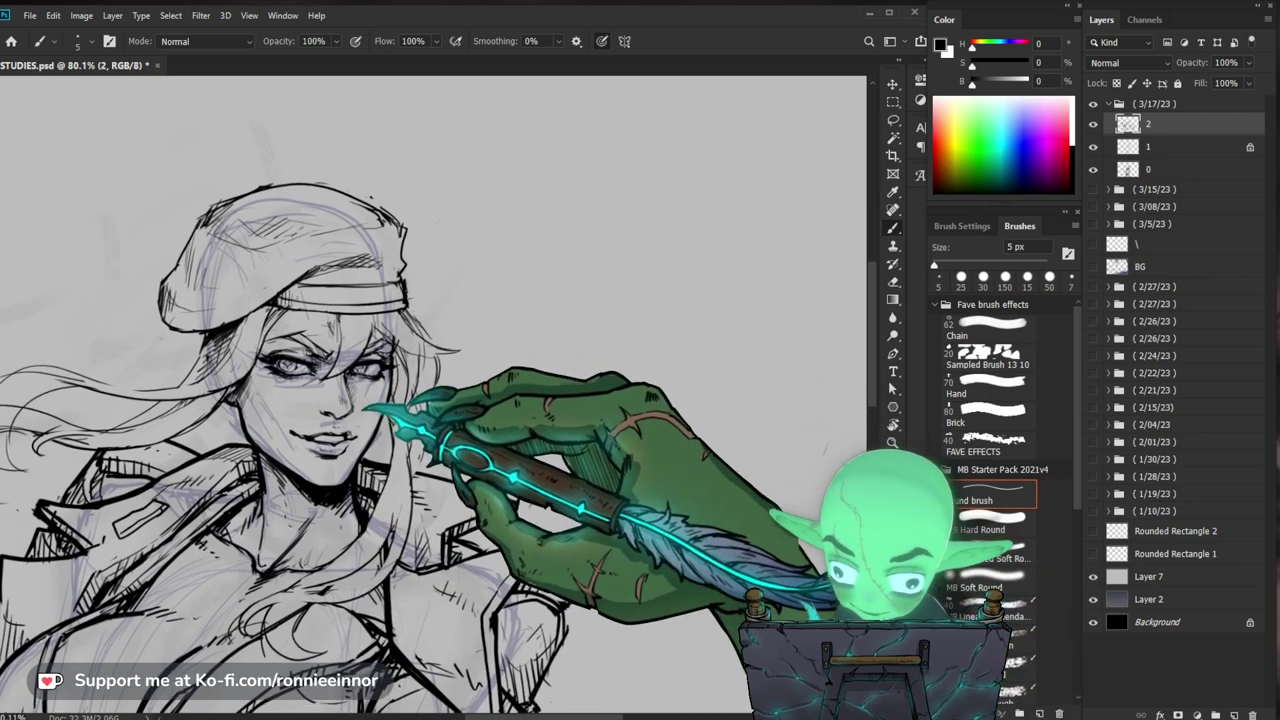
left_click_drag(302, 405, 321, 408)
left_click_drag(460, 370, 366, 420)
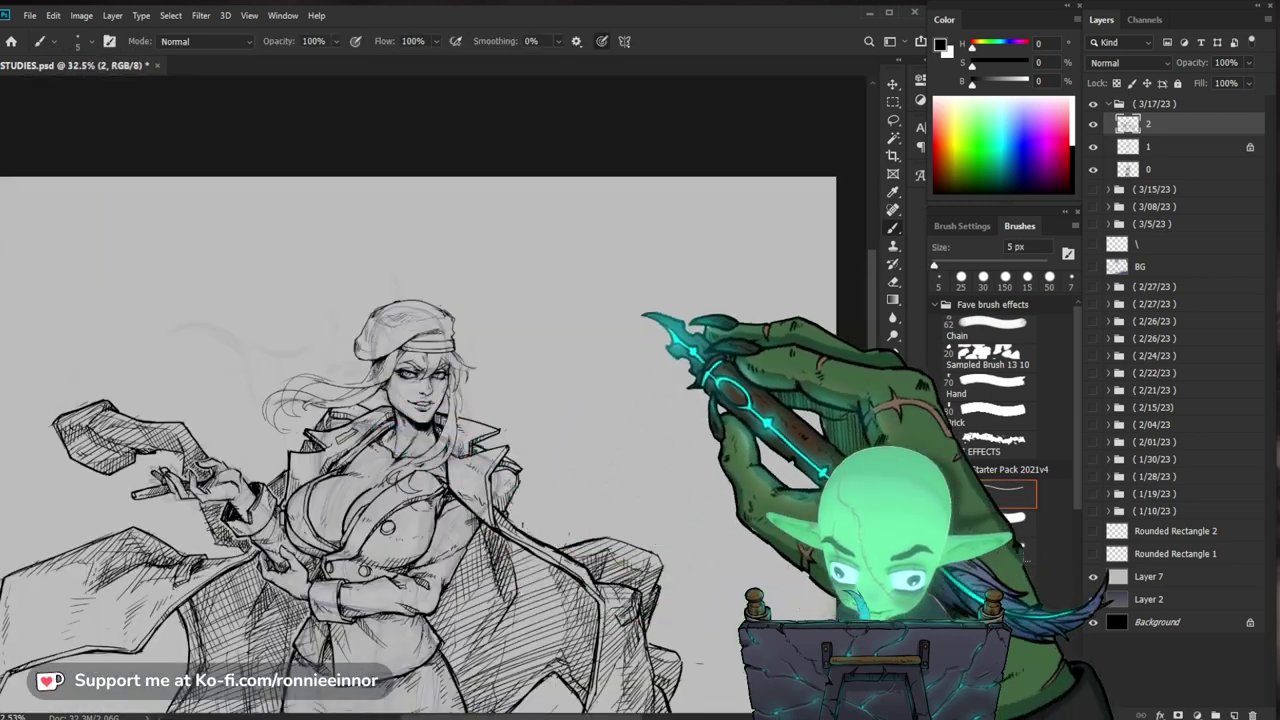
Step: Rework the lips and the near corner of the mouth at 141% zoom with the 25 px eraser and 5 px brush
left_click_drag(445, 365, 468, 382)
key("b")
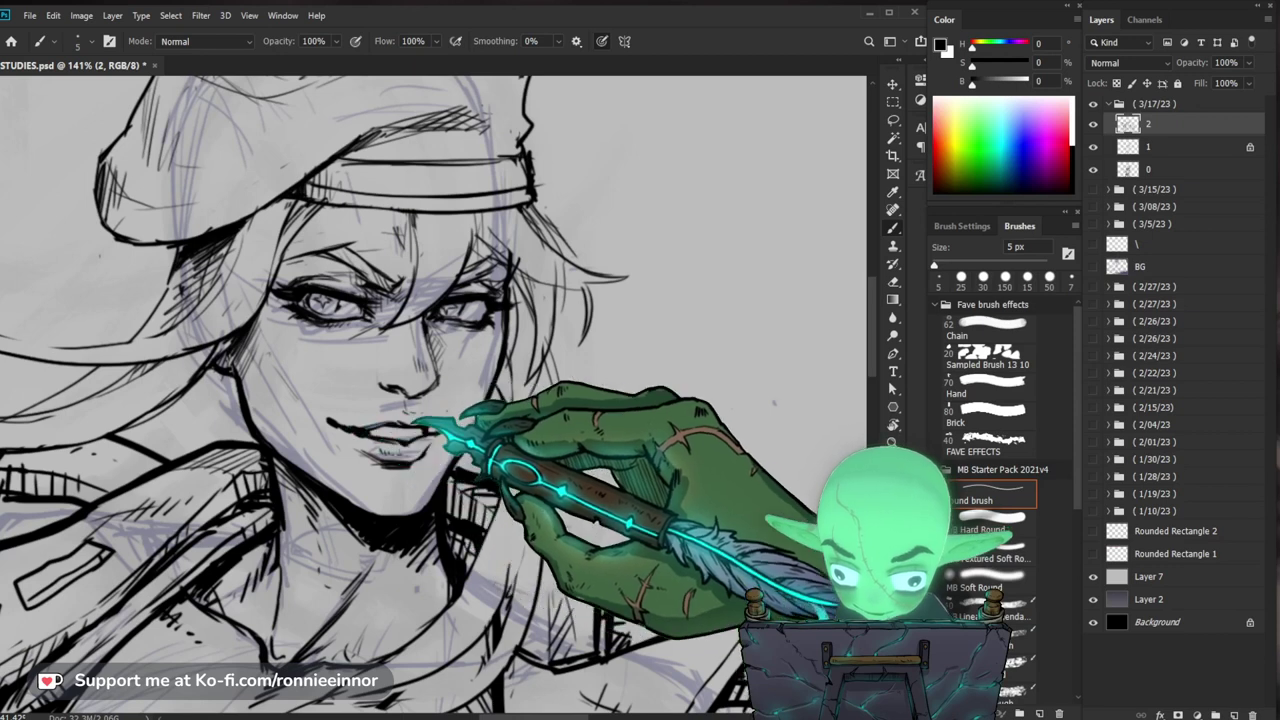
key("e")
left_click_drag(366, 429, 386, 434)
left_click_drag(580, 385, 556, 390)
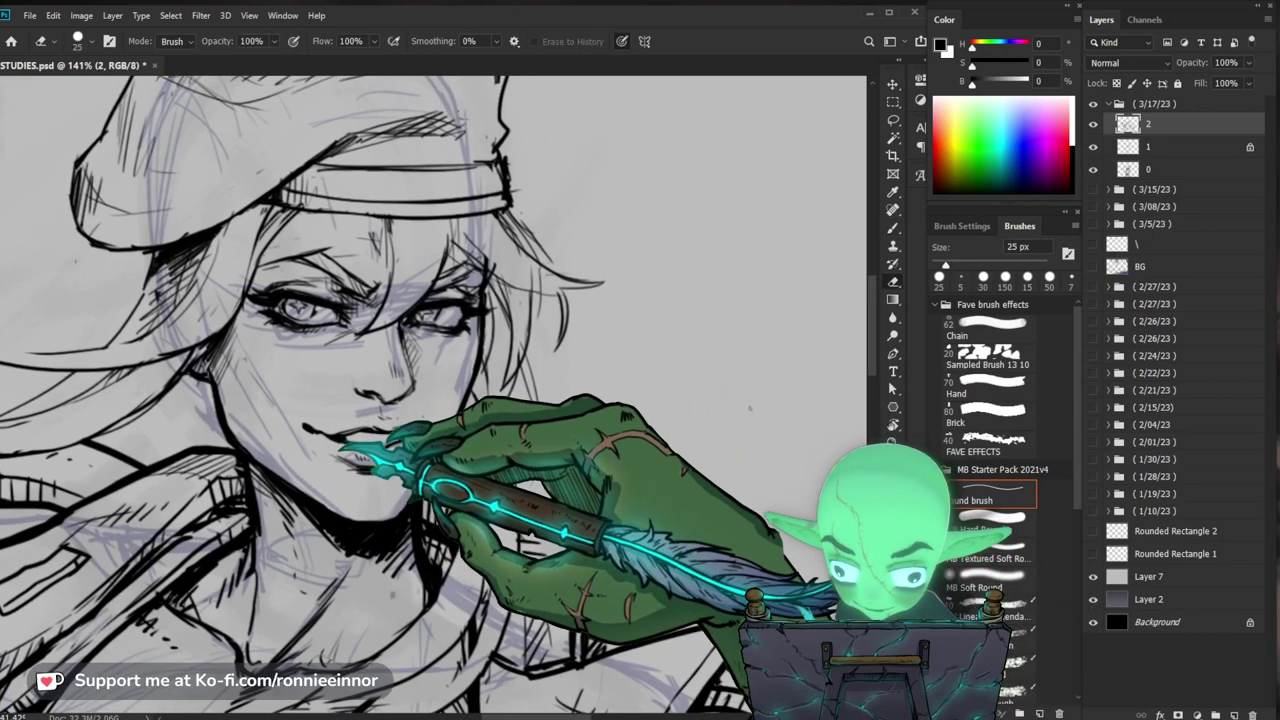
key("b")
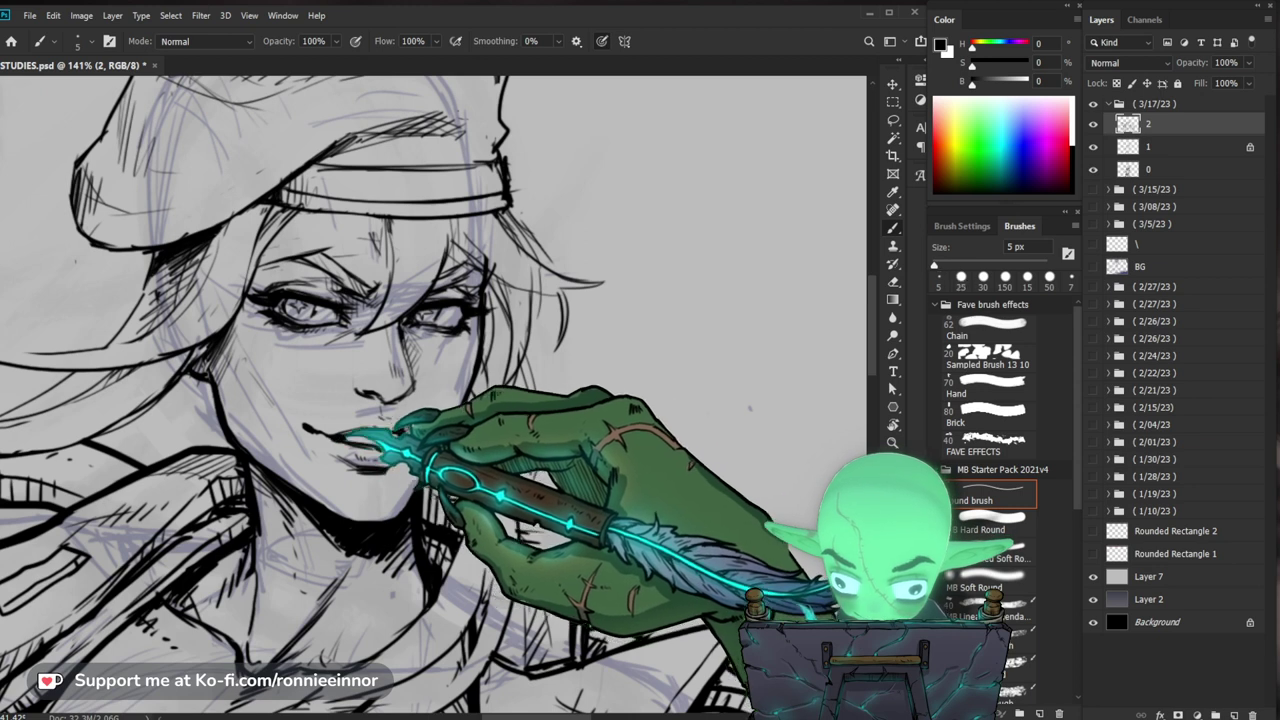
key("e")
key("b")
left_click_drag(305, 422, 330, 436)
Step: Refine the far corner of the mouth with the eraser and 5 px brush, and check the neck shadow below the jaw
left_click_drag(565, 393, 537, 391)
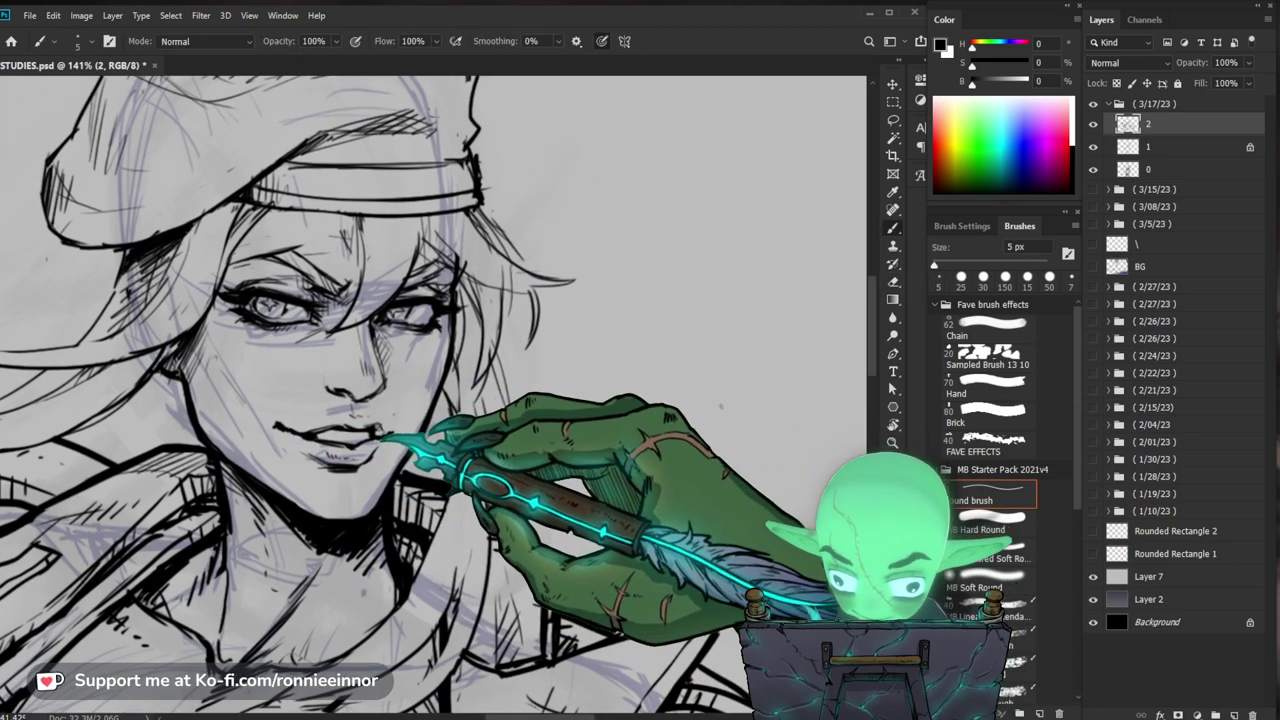
key("e")
left_click_drag(380, 447, 379, 458)
key("b")
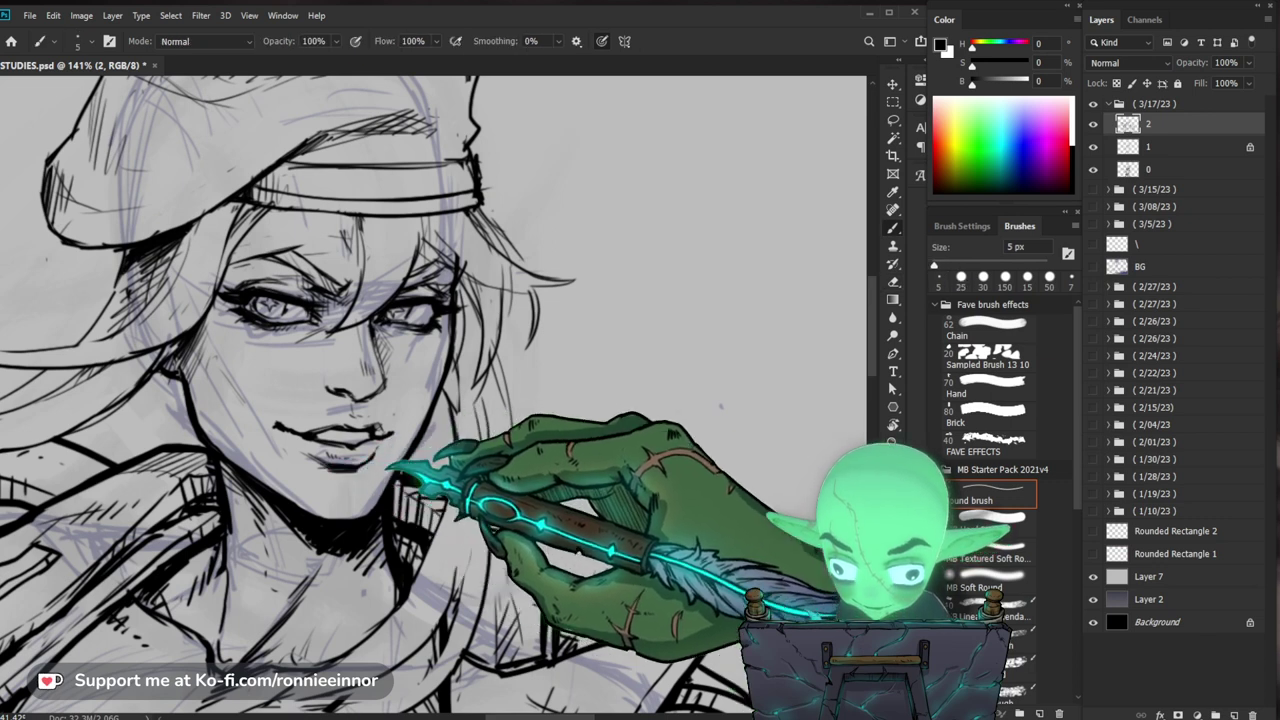
mouse_move(625, 450)
left_mouse_down()
mouse_move(563, 477)
mouse_move(586, 451)
left_mouse_up()
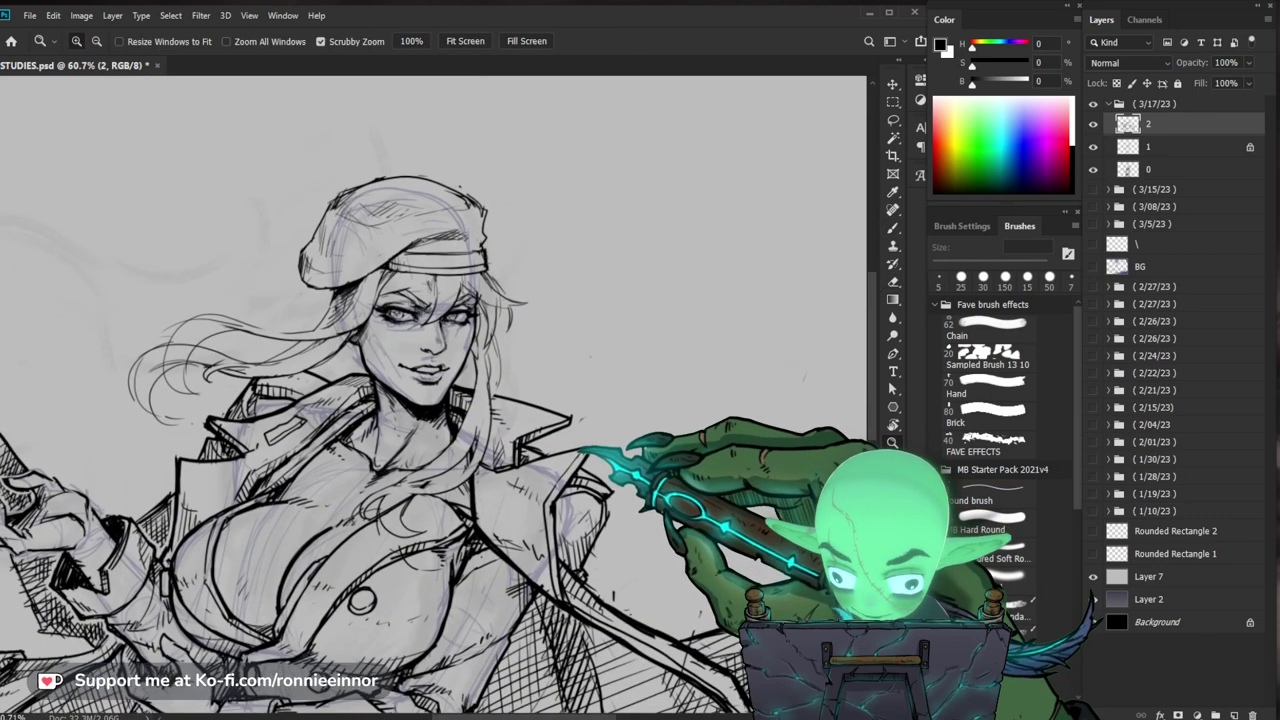
left_click_drag(520, 363, 600, 370)
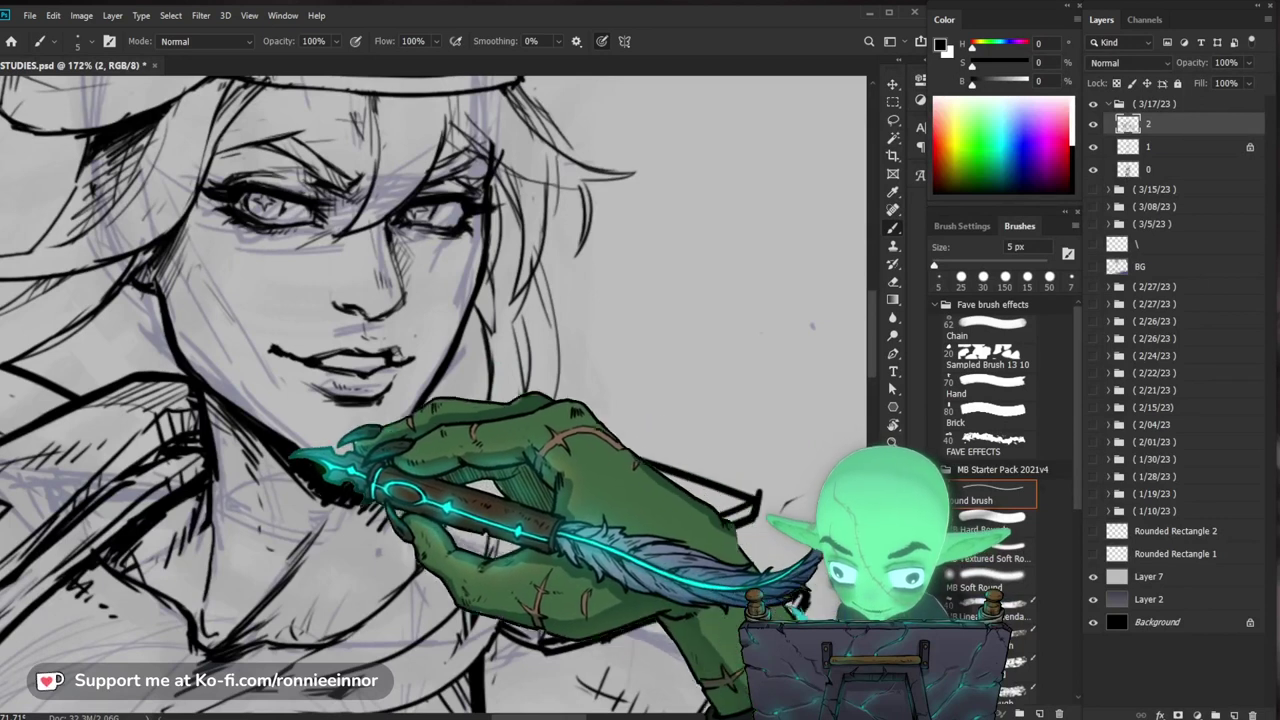
Step: Check the whole figure, and touch up the far end of the beanie band and the strands below it with the 5 px brush
key("ctrl+0")
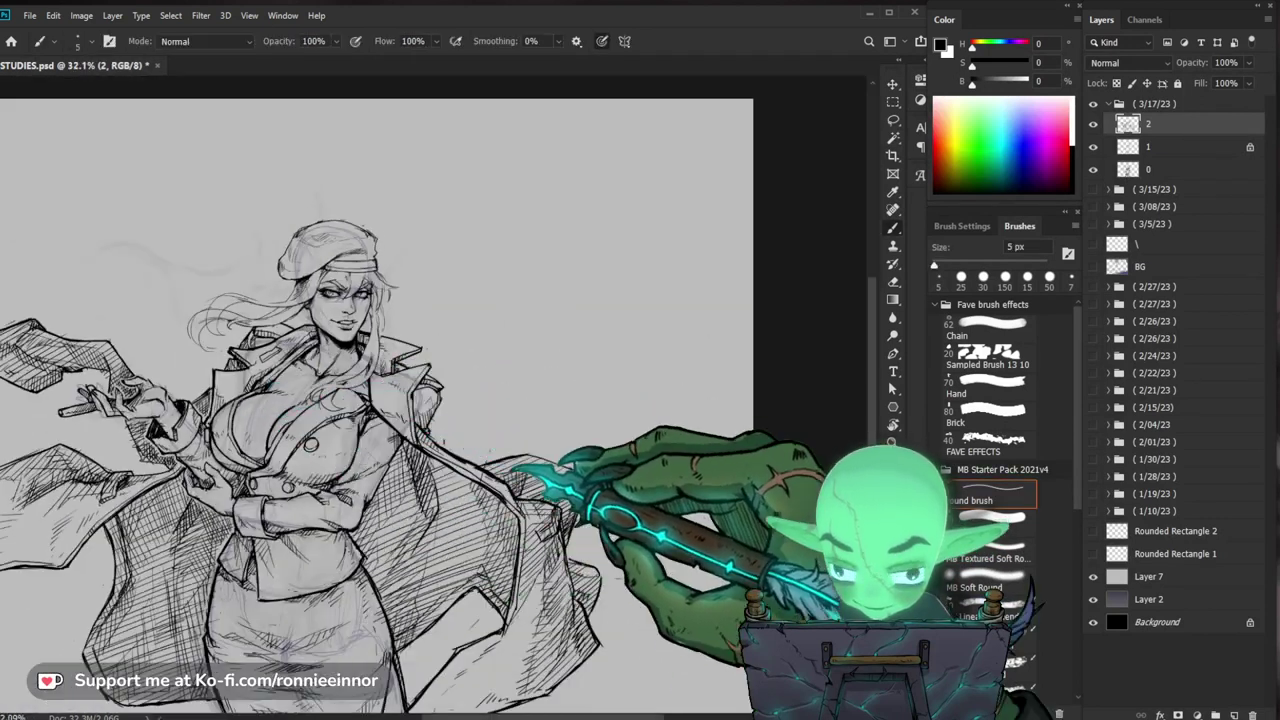
left_click_drag(620, 331, 590, 300)
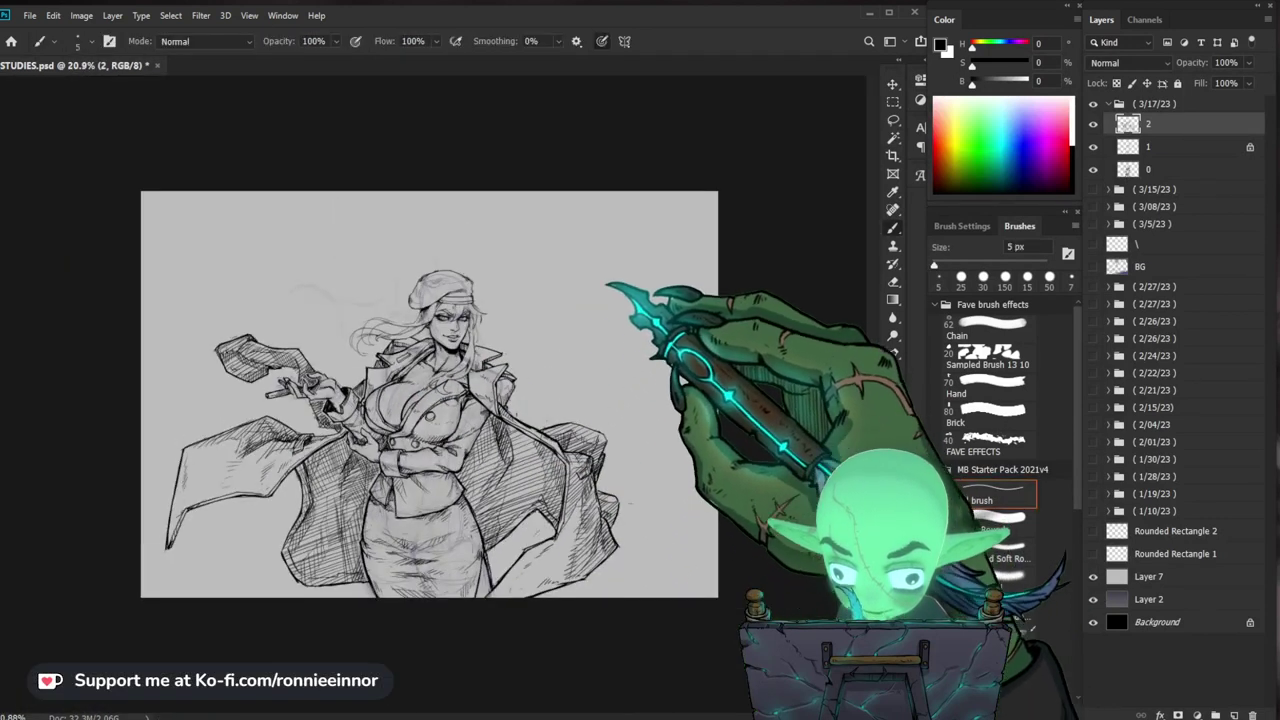
left_click_drag(515, 284, 563, 296)
left_click_drag(440, 273, 468, 267)
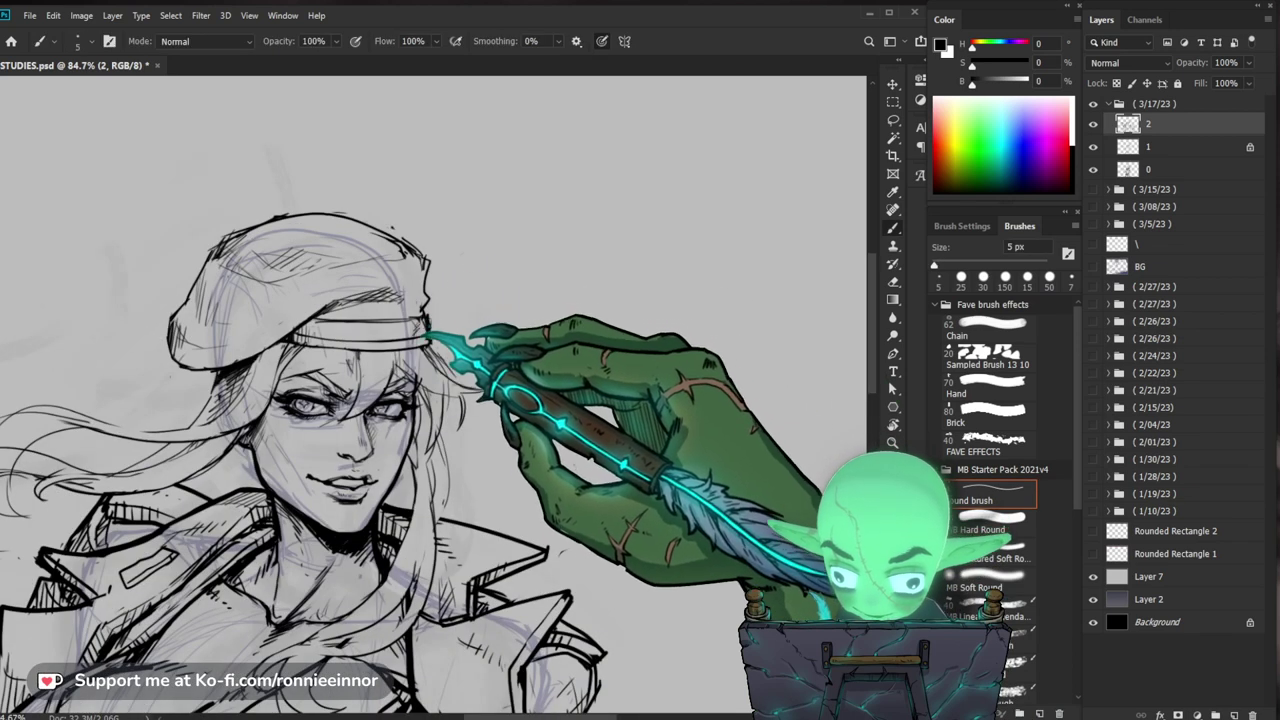
left_click_drag(543, 315, 507, 361)
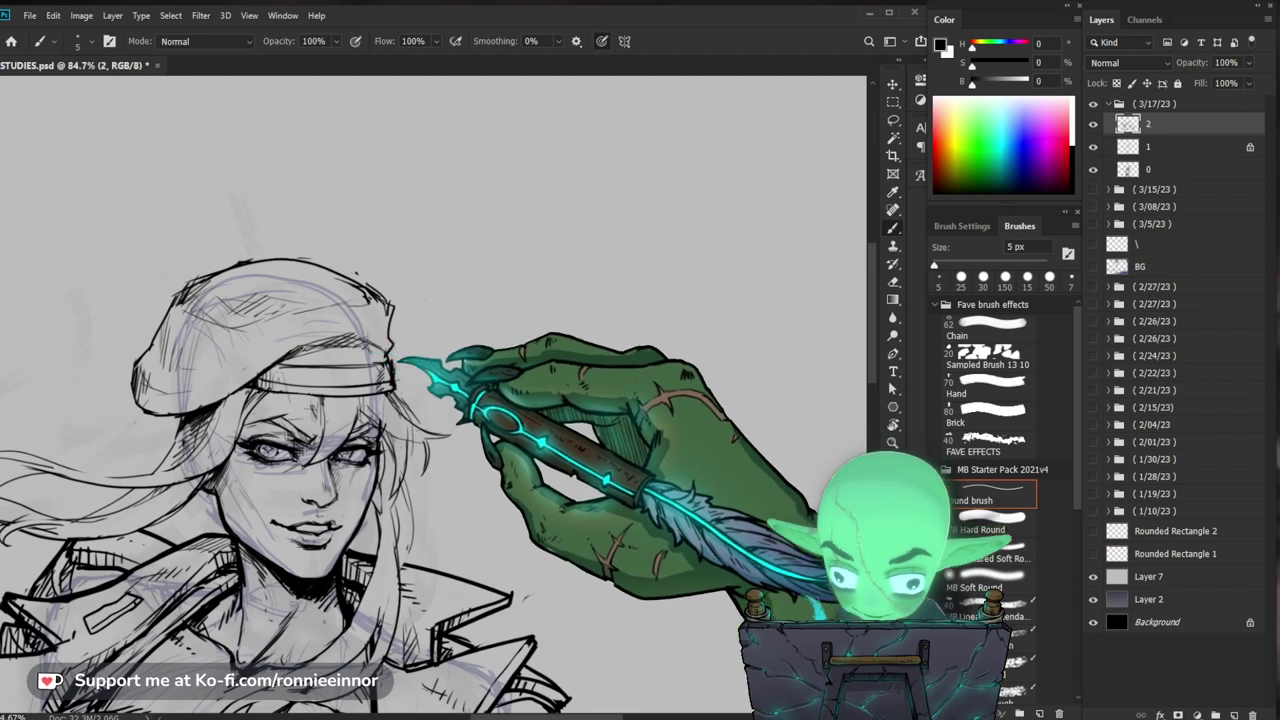
Step: Clean up and re-ink the beanie's crown, fold and near lower edge, alternating the 25 px eraser and 5 px brush
key("e")
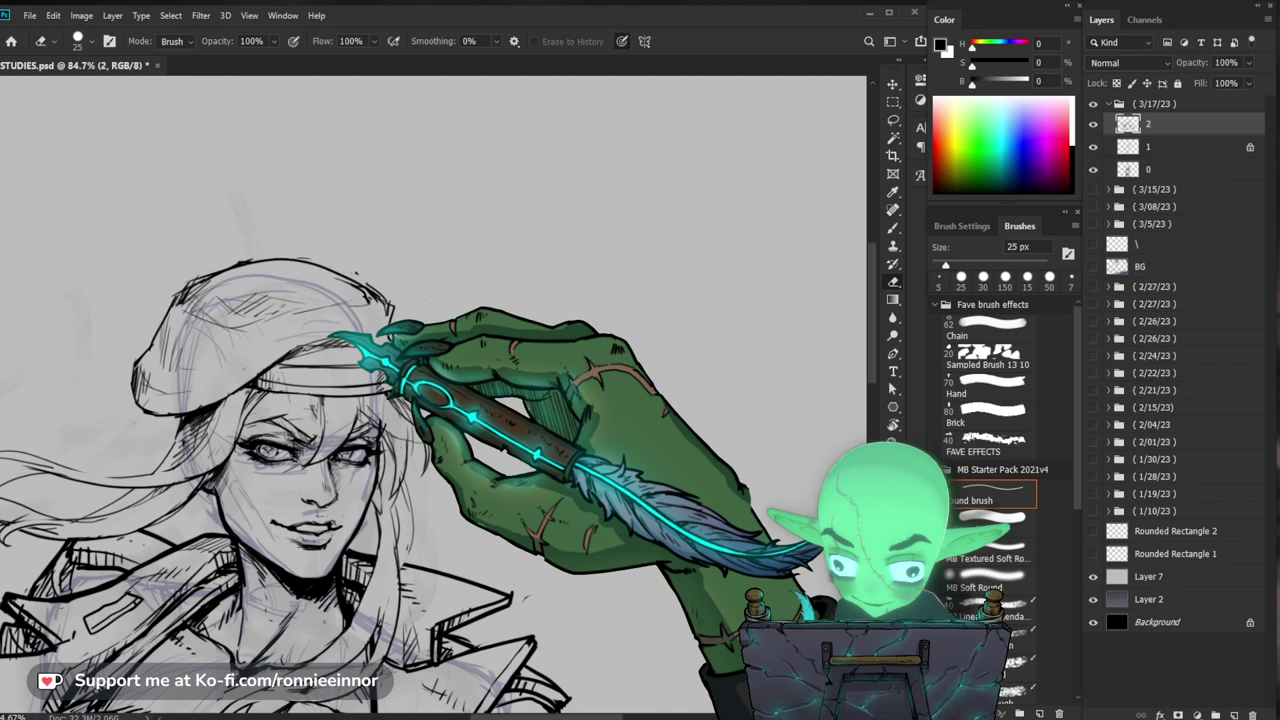
key("b")
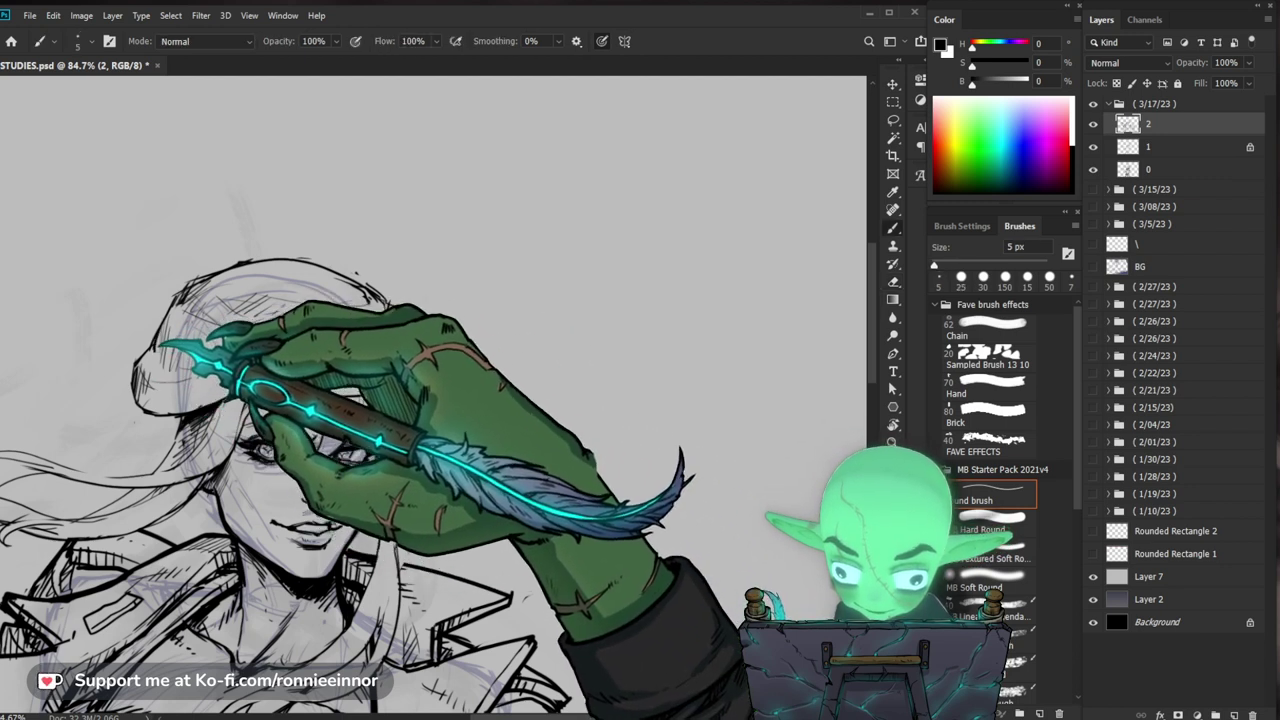
key("e")
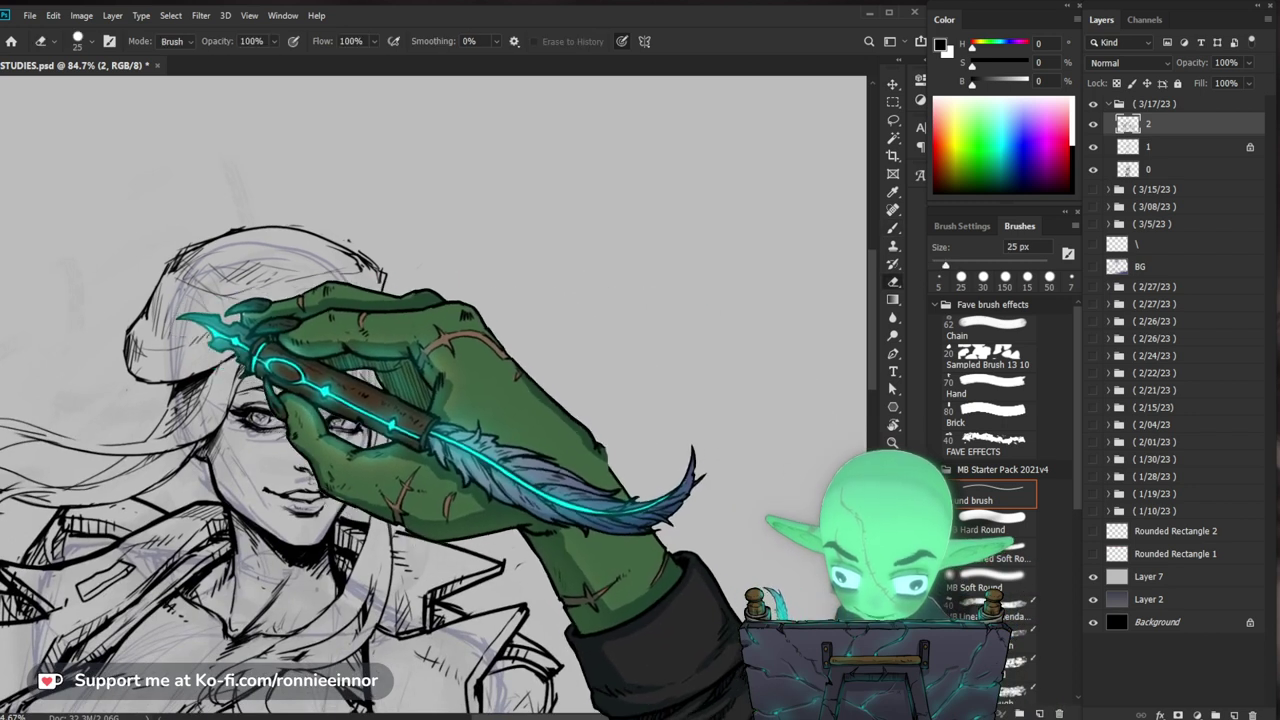
key("b")
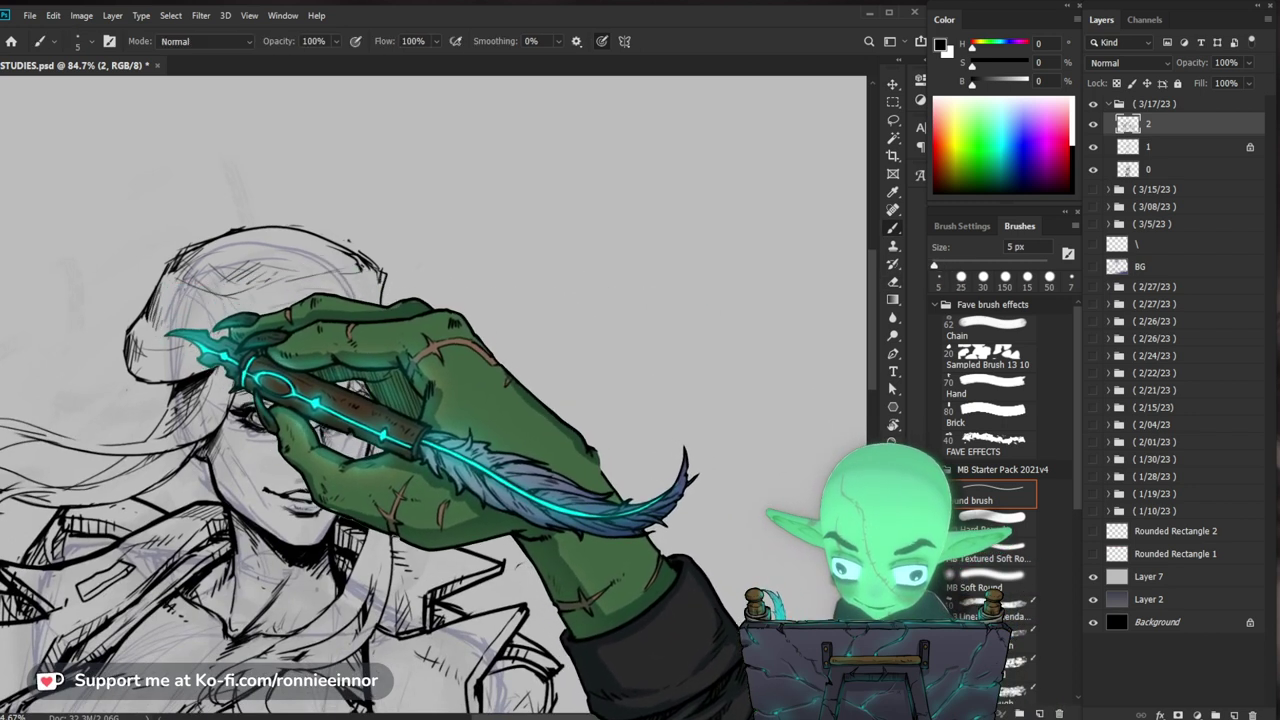
key("e")
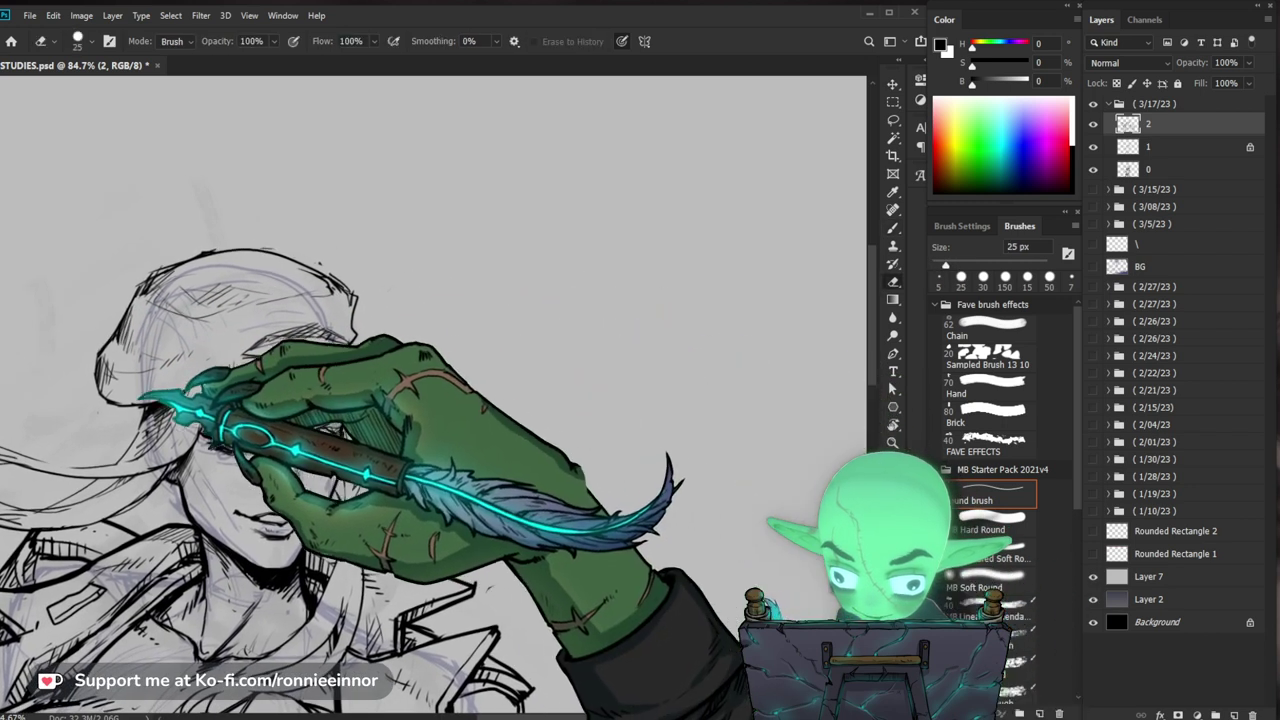
key("b")
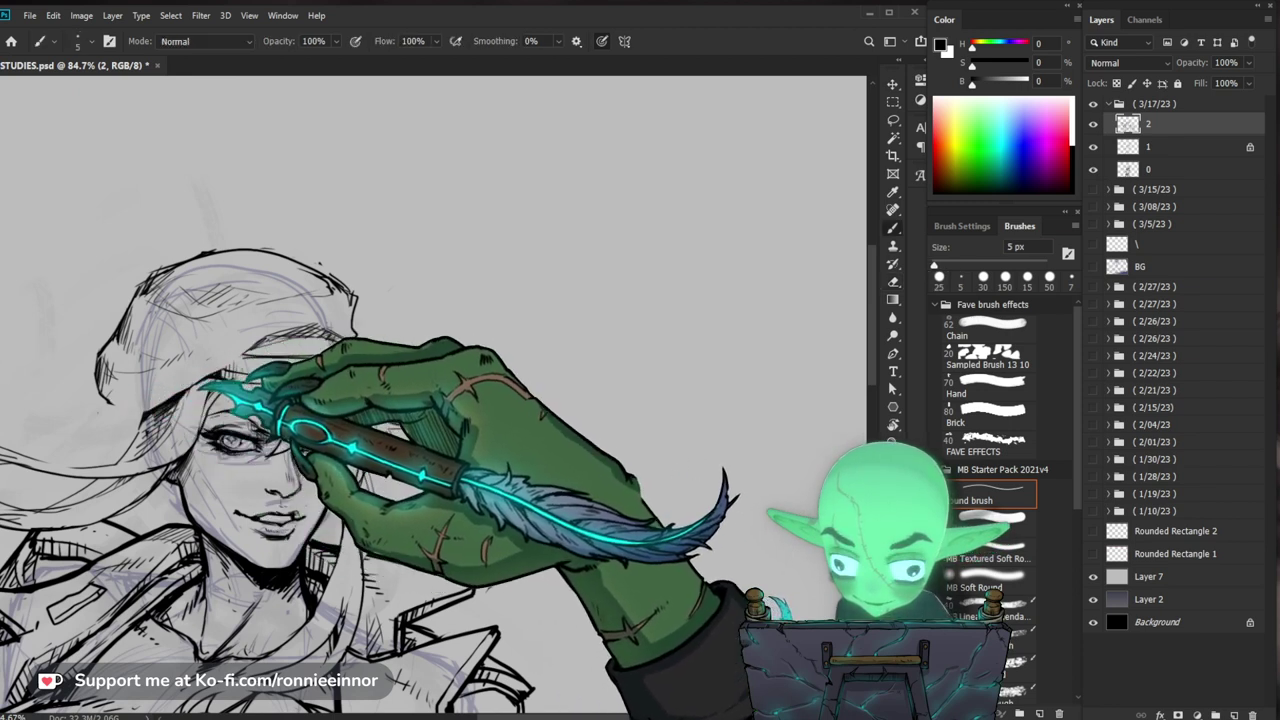
left_click_drag(161, 415, 106, 375)
mouse_move(508, 436)
left_mouse_down()
mouse_move(594, 365)
mouse_move(563, 407)
left_mouse_up()
left_click_drag(278, 342, 385, 300)
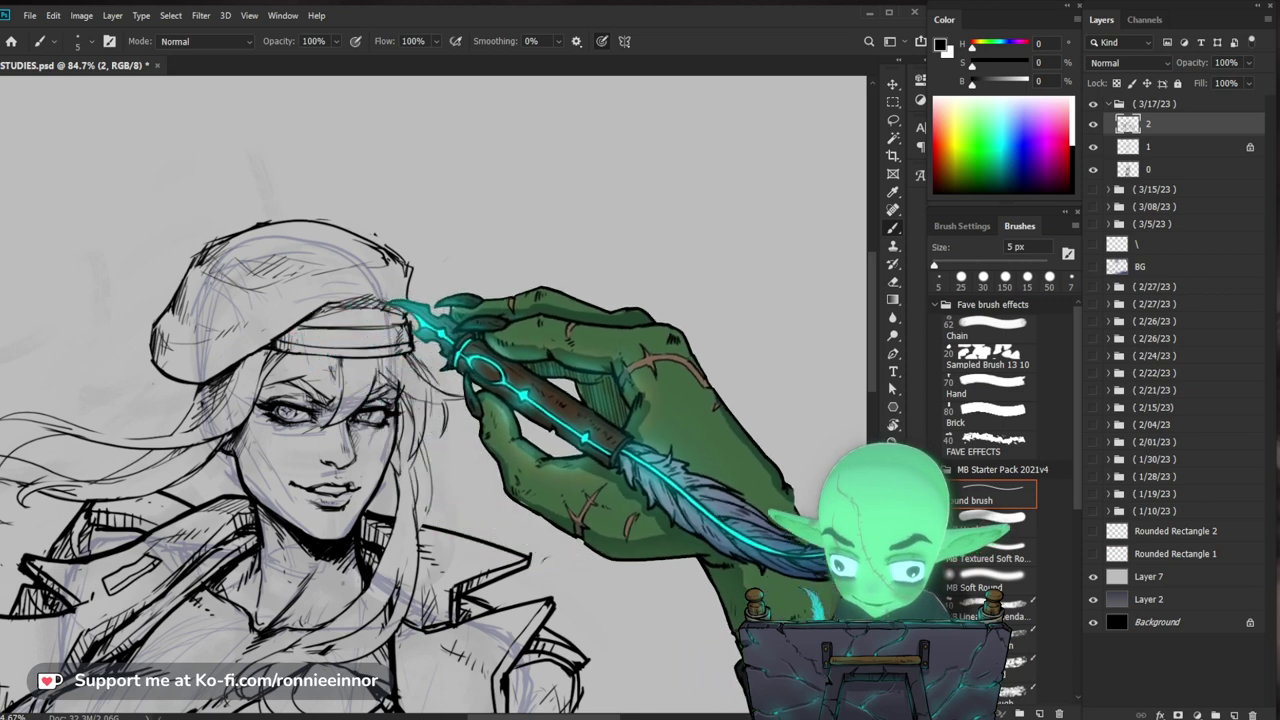
Step: Touch up the shading on the beanie's fold above the band with the 5 px brush, checking it against the whole figure
left_click_drag(503, 326, 398, 374, "ctrl")
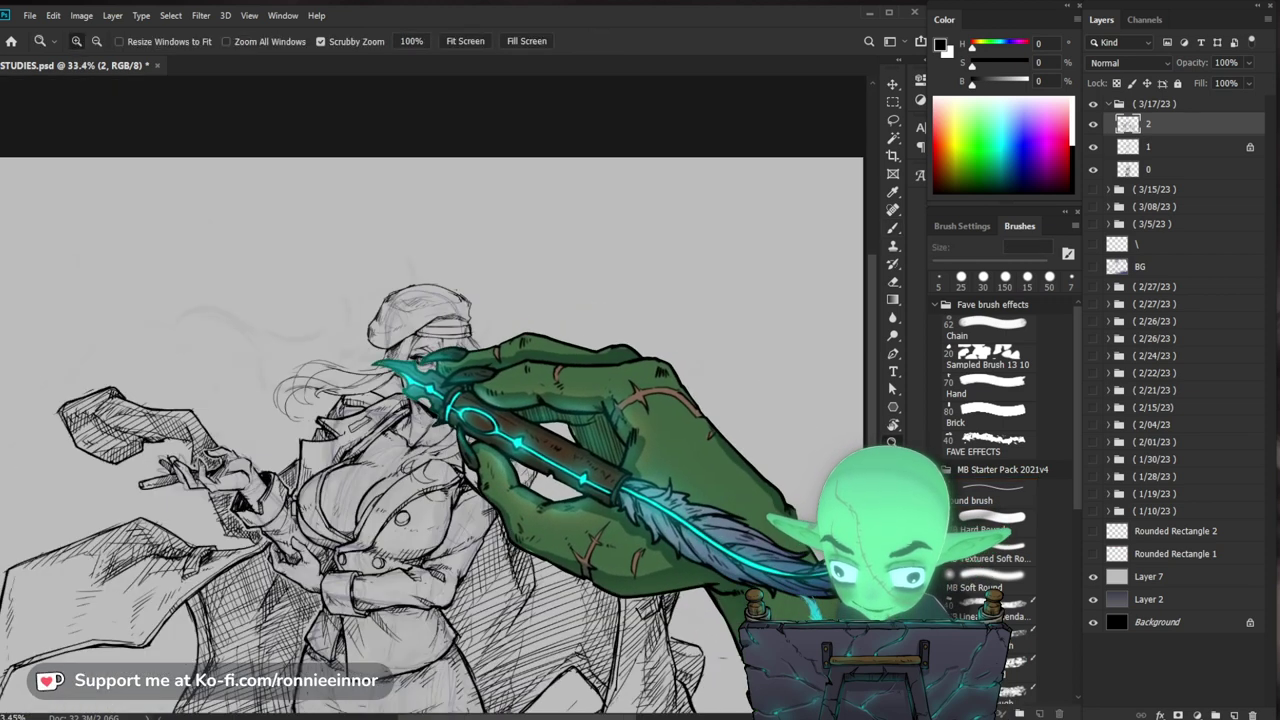
mouse_move(415, 270)
left_mouse_down("ctrl")
mouse_move(447, 275)
mouse_move(525, 347)
left_mouse_up("ctrl")
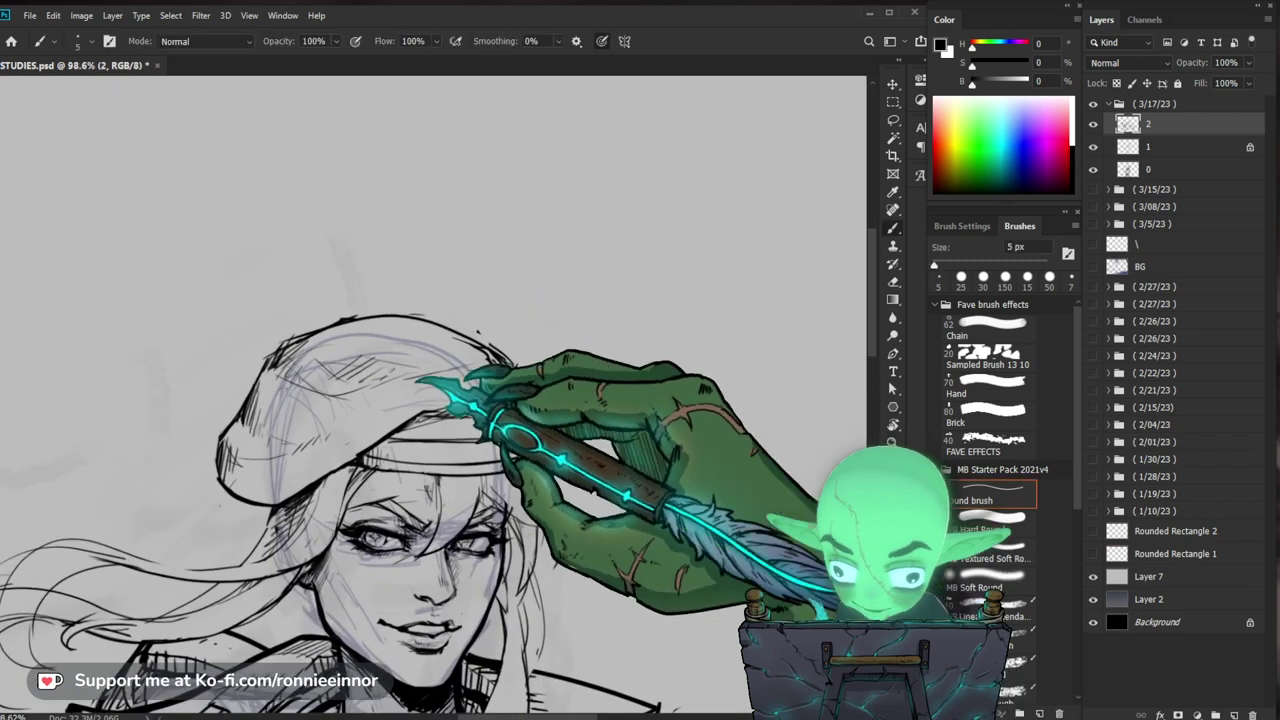
left_click_drag(634, 470, 530, 372)
left_click_drag(680, 453, 600, 440, "ctrl")
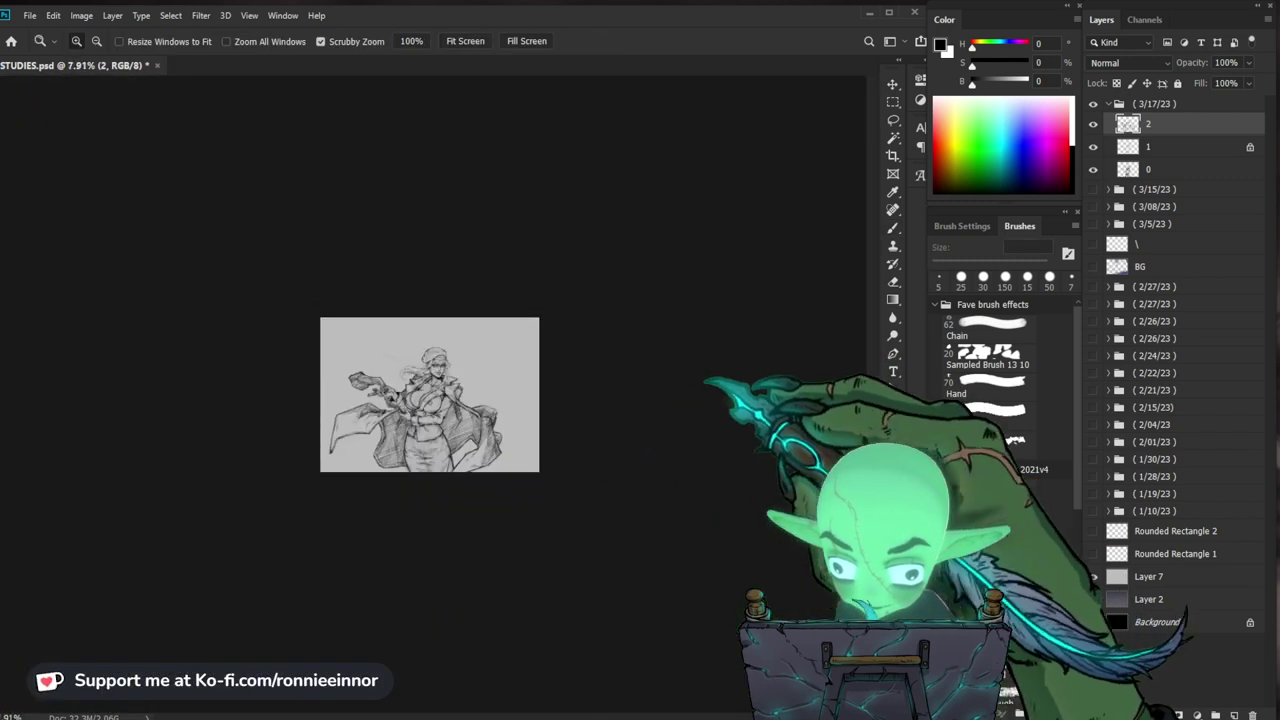
mouse_move(440, 340)
left_mouse_down("ctrl")
mouse_move(503, 350)
mouse_move(523, 296)
mouse_move(560, 298)
left_mouse_up("ctrl")
key("b")
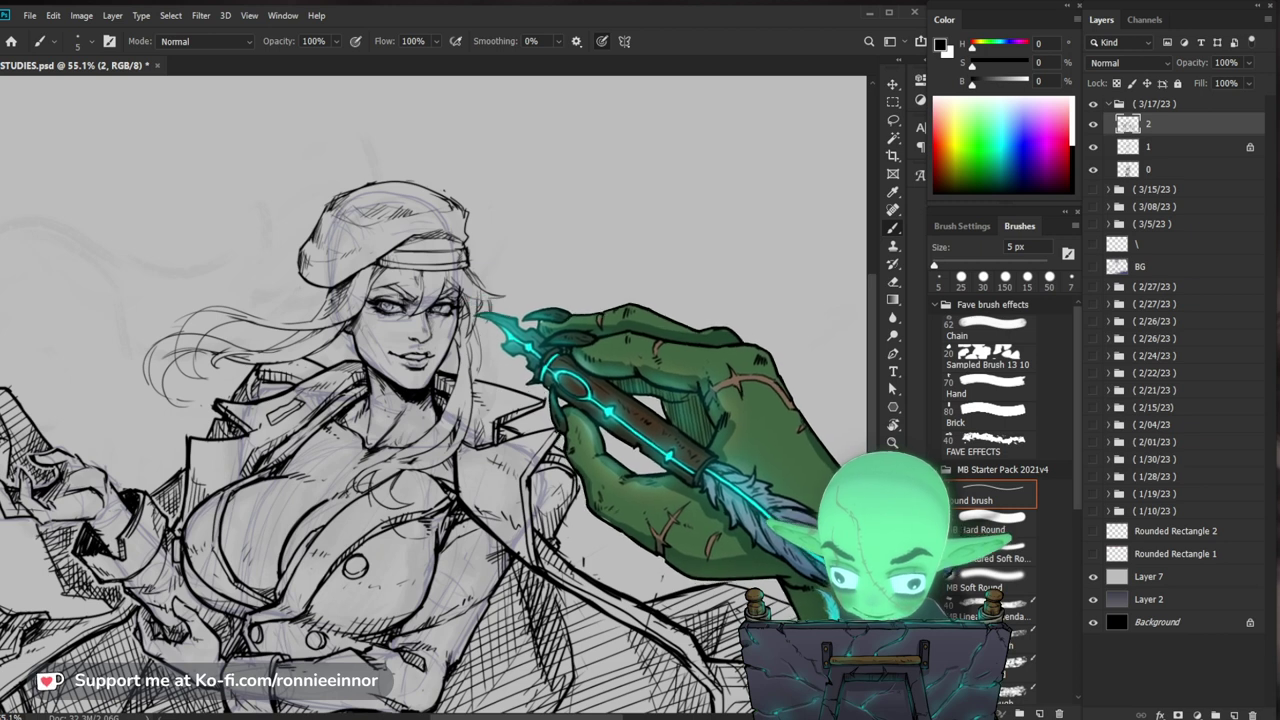
Step: Refine the loose hair lock hanging over the near side of the coat collar with the 25 px eraser and 5 px brush
scroll(530, 300, "down", 1)
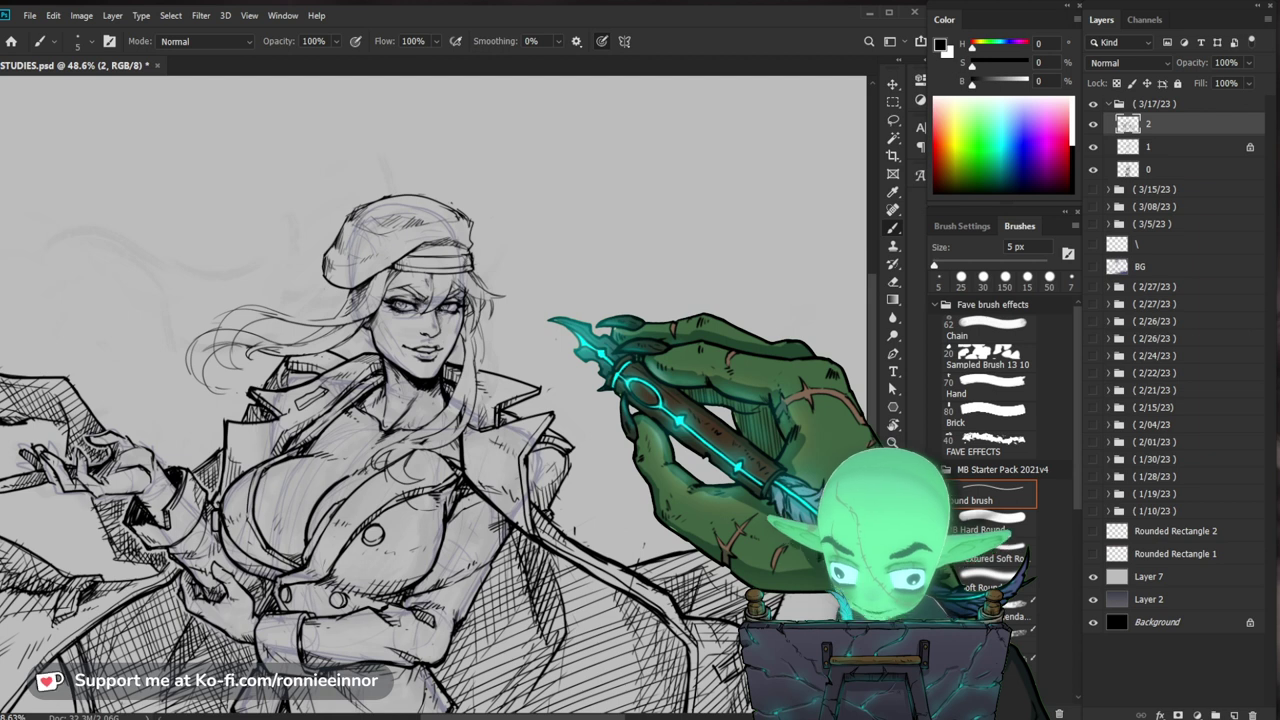
scroll(328, 310, "up", 3)
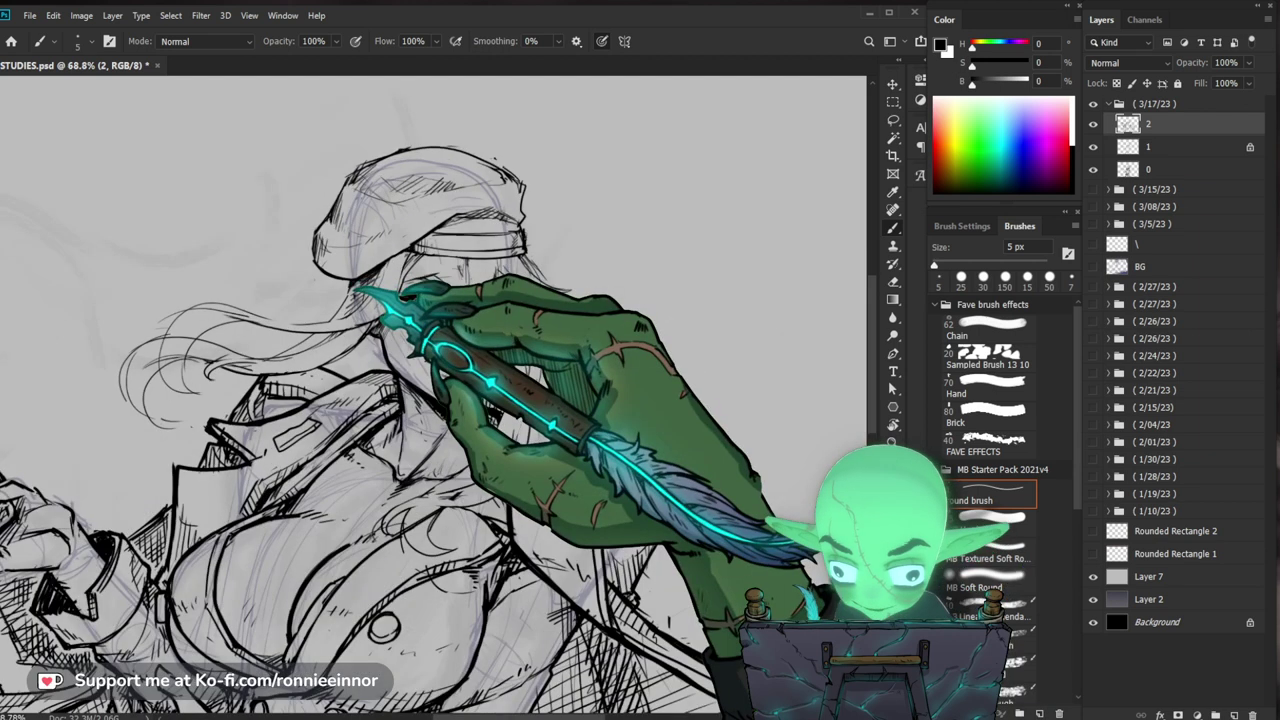
left_click_drag(368, 326, 515, 255)
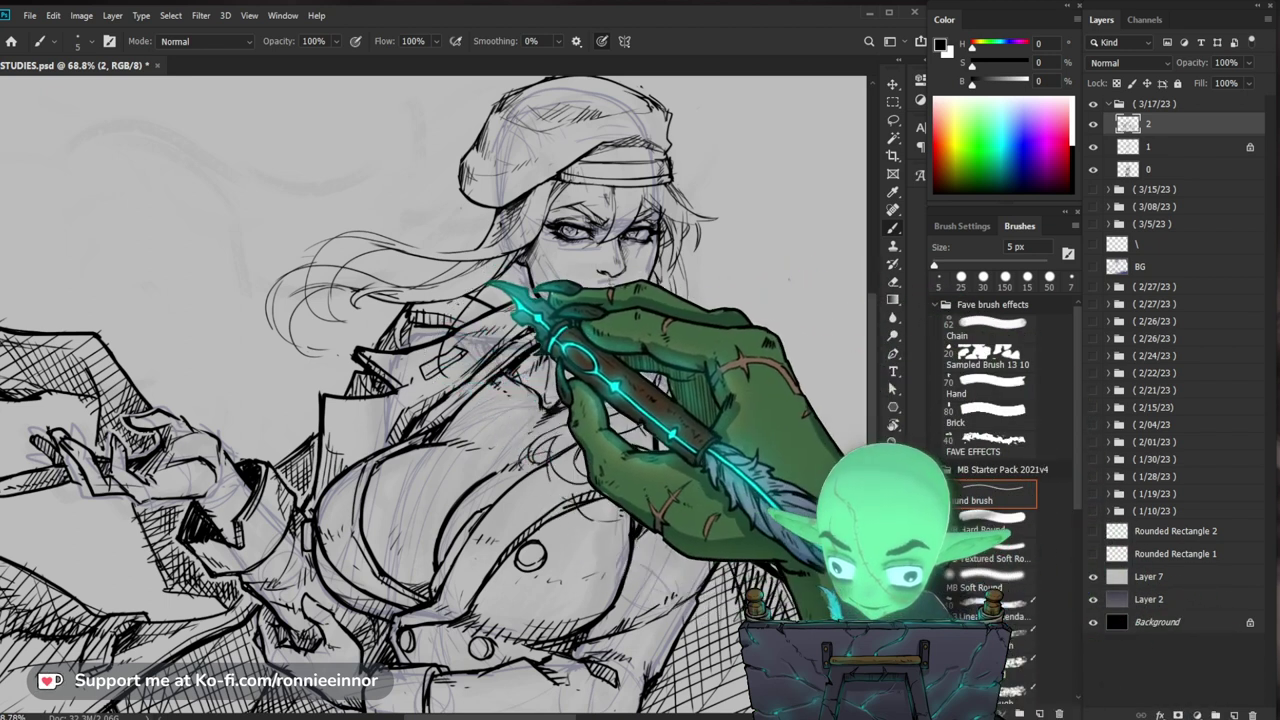
key("ctrl+plus")
key("e")
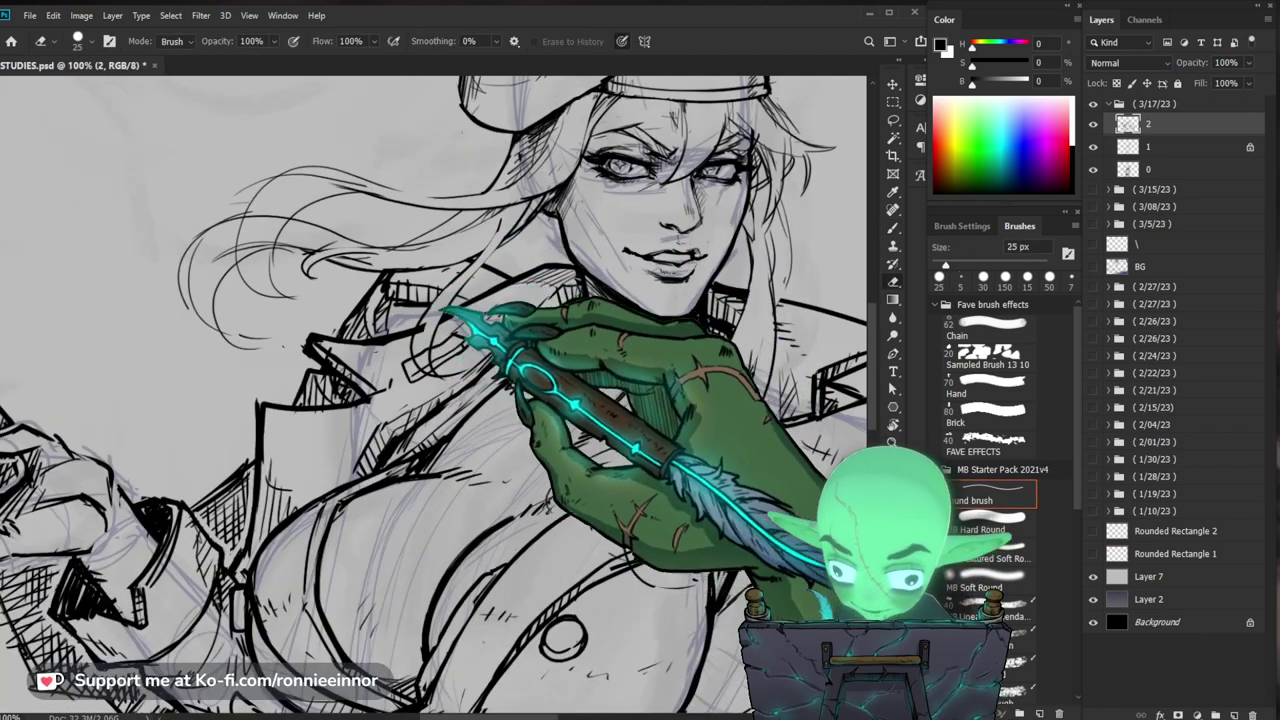
key("b")
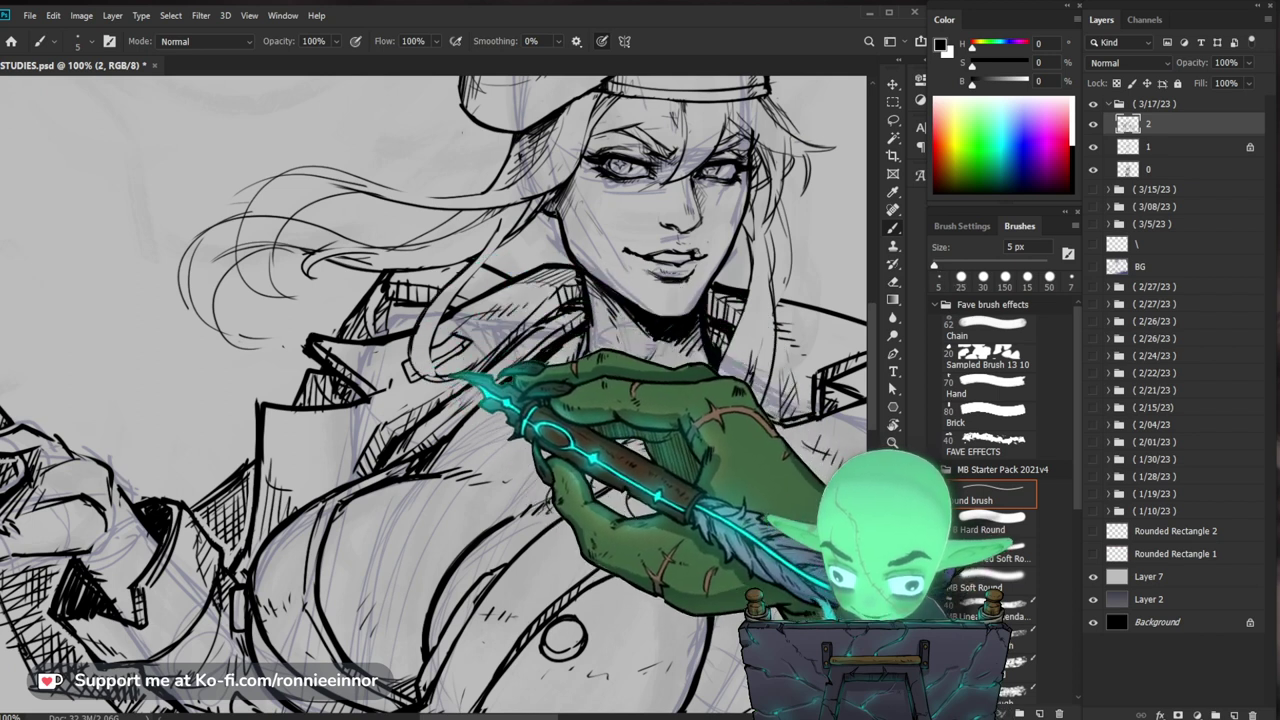
key("e")
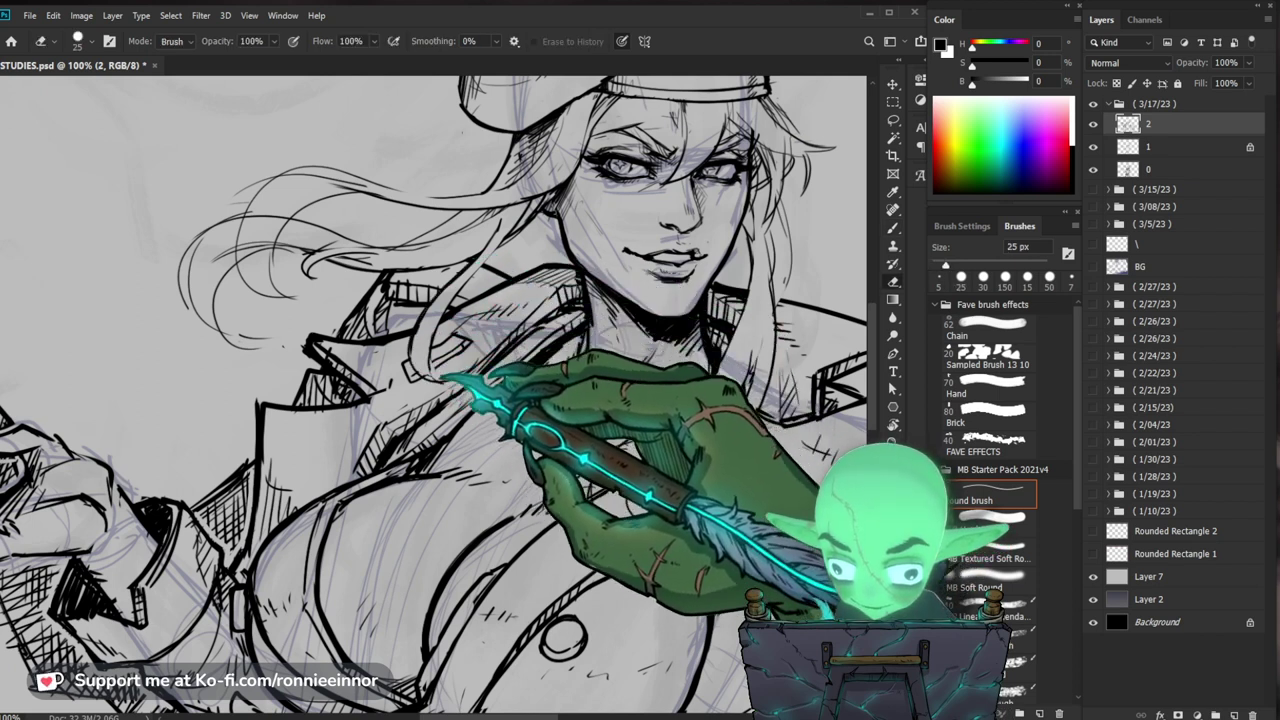
left_click_drag(446, 374, 441, 367)
key("b")
key("z")
left_click_drag(520, 354, 465, 411)
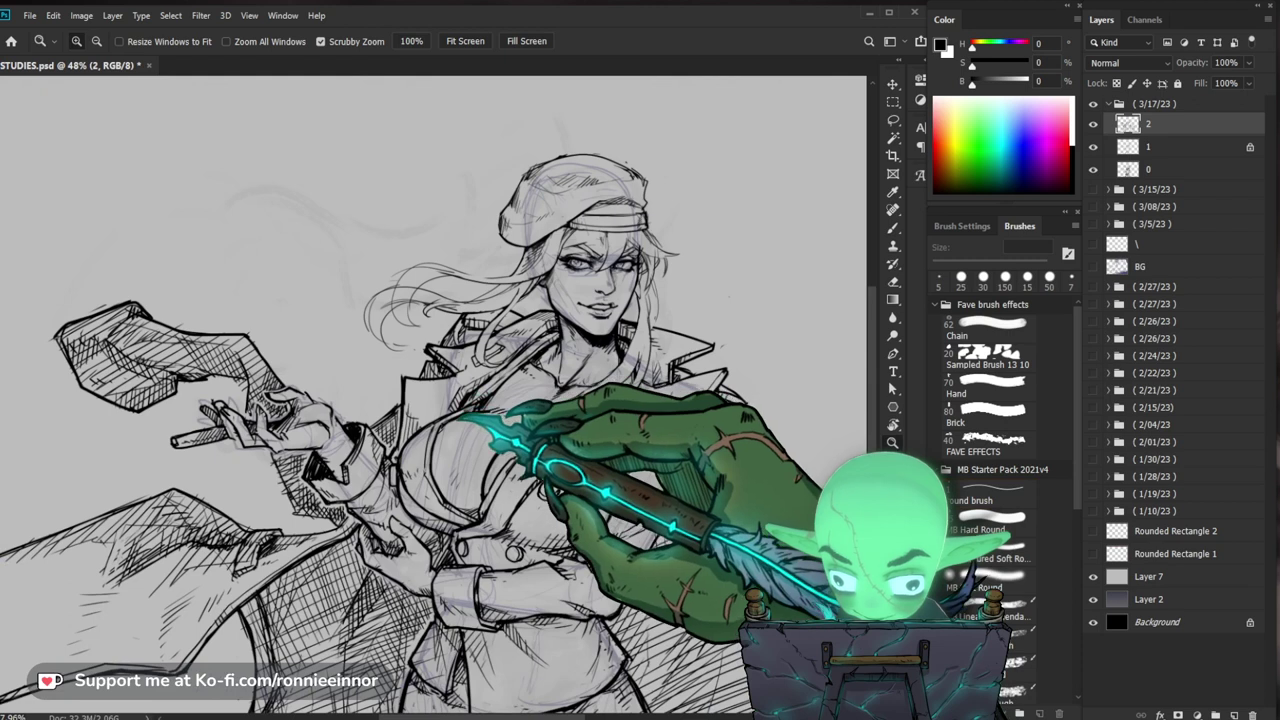
Step: Examine the face close up, comparing the eyes, nose, mouth and jaw line
left_click_drag(662, 282, 640, 371)
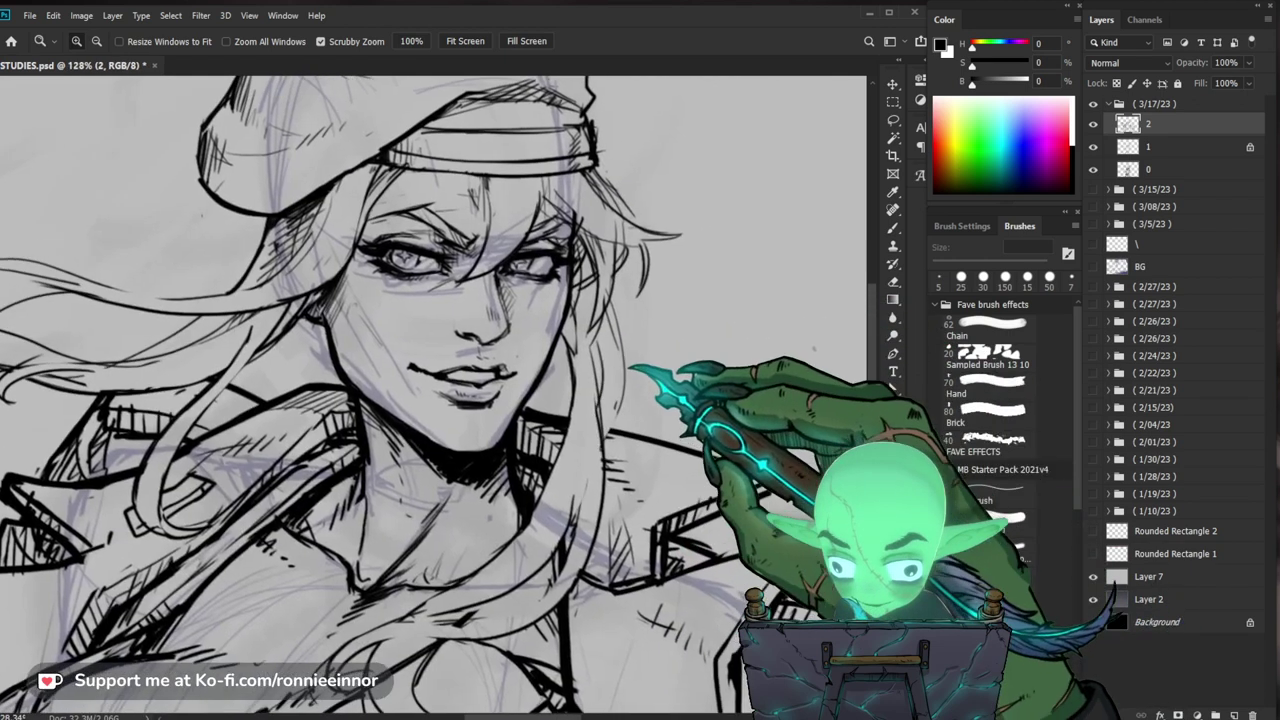
key("b")
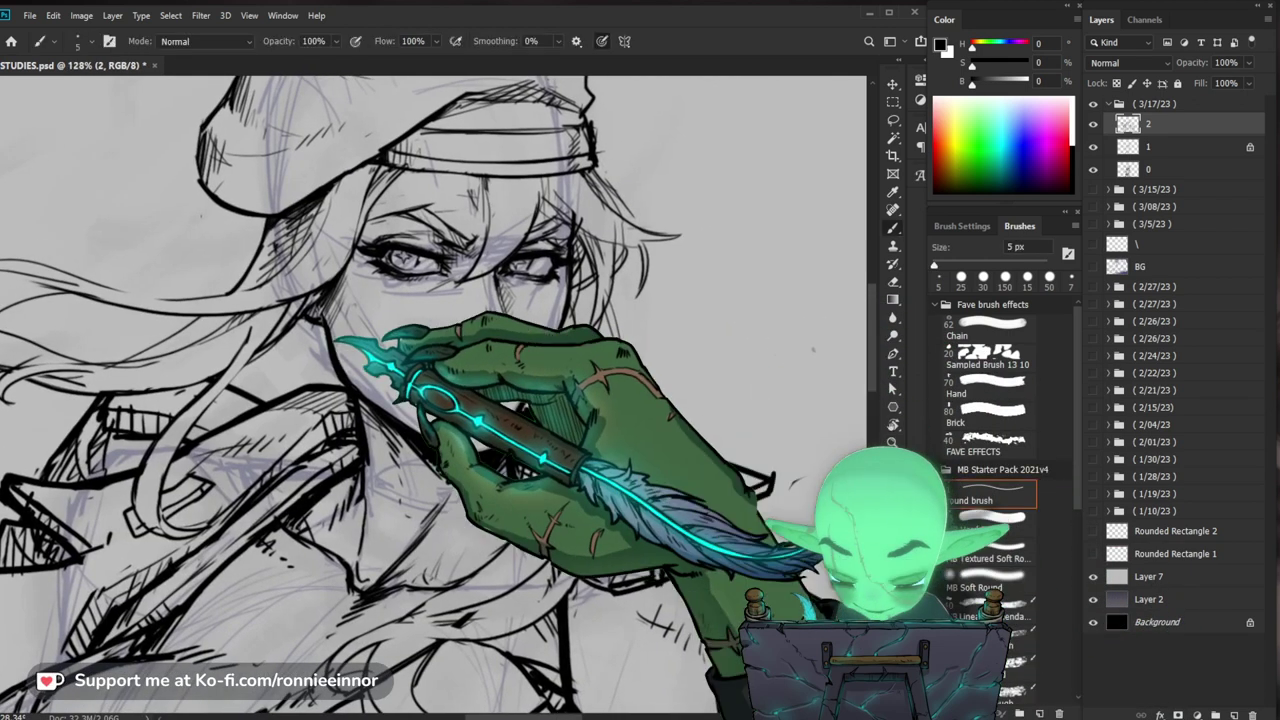
left_click_drag(362, 350, 378, 410)
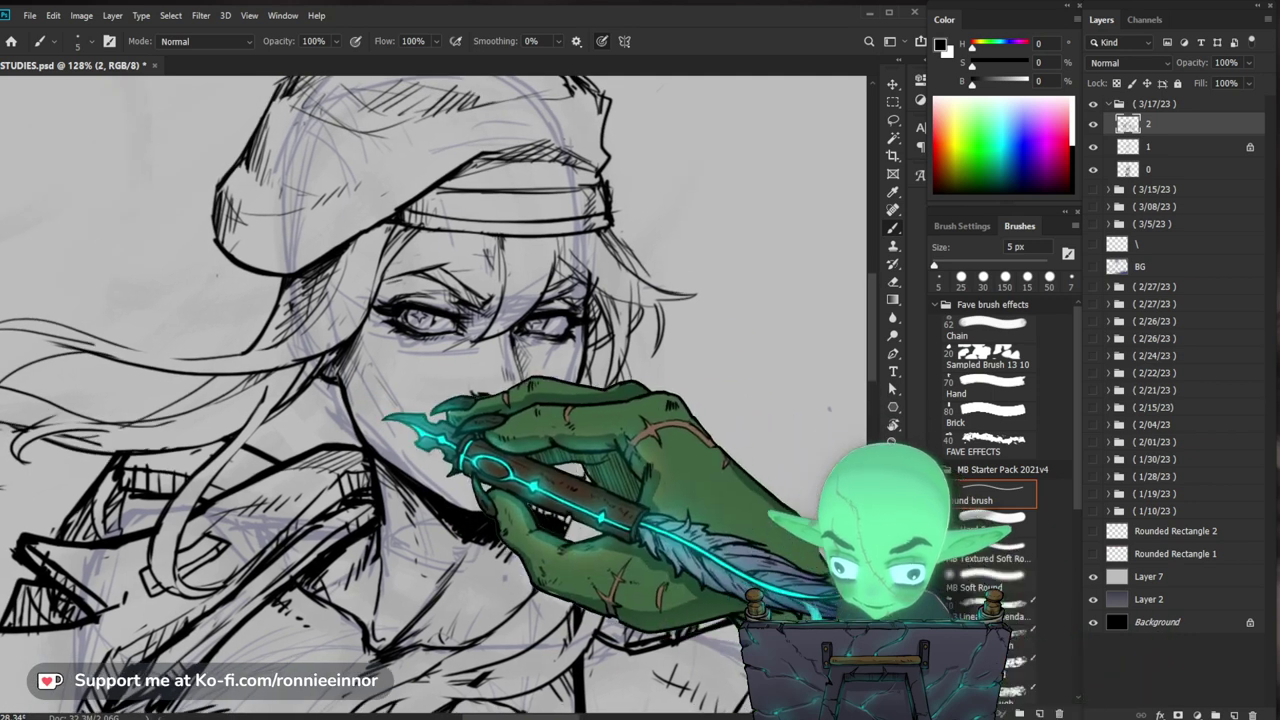
key("z")
mouse_move(614, 445)
left_mouse_down()
mouse_move(722, 408)
mouse_move(700, 453)
left_mouse_up()
left_click_drag(582, 422, 672, 398)
key("b")
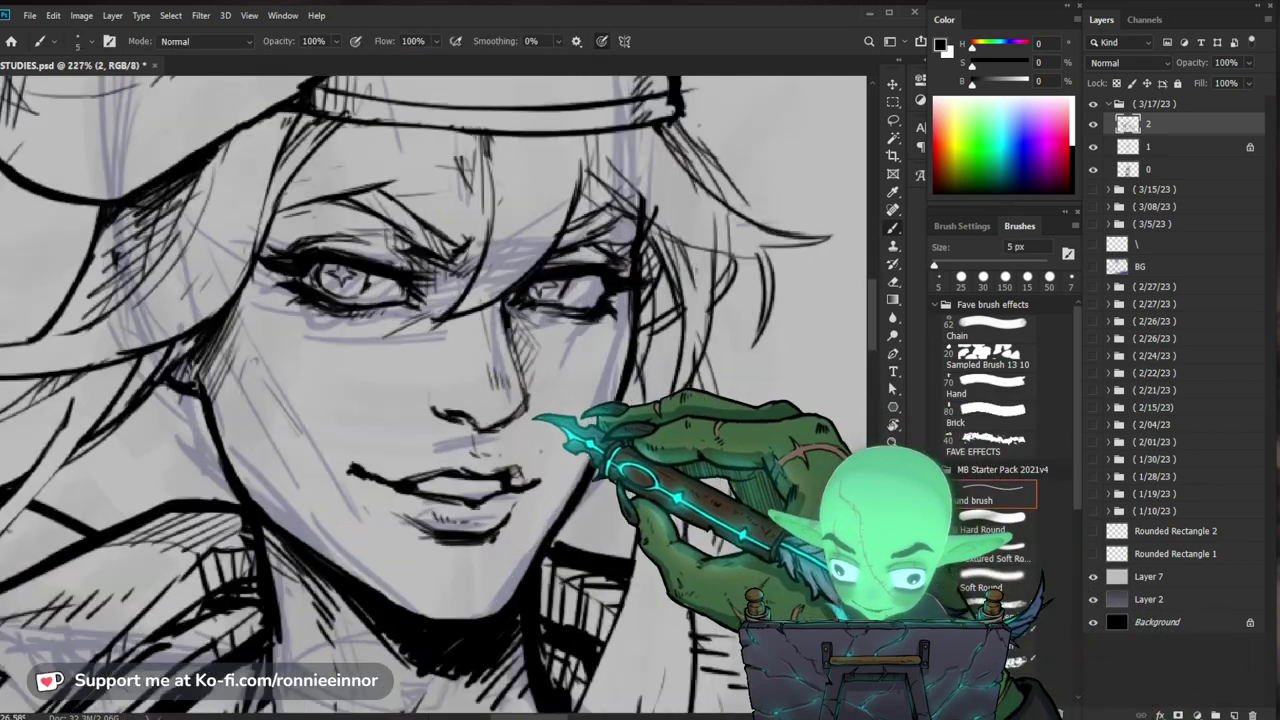
key("z")
mouse_move(572, 426)
left_mouse_down()
mouse_move(552, 466)
mouse_move(663, 486)
mouse_move(620, 371)
left_mouse_up()
key("b")
key("z")
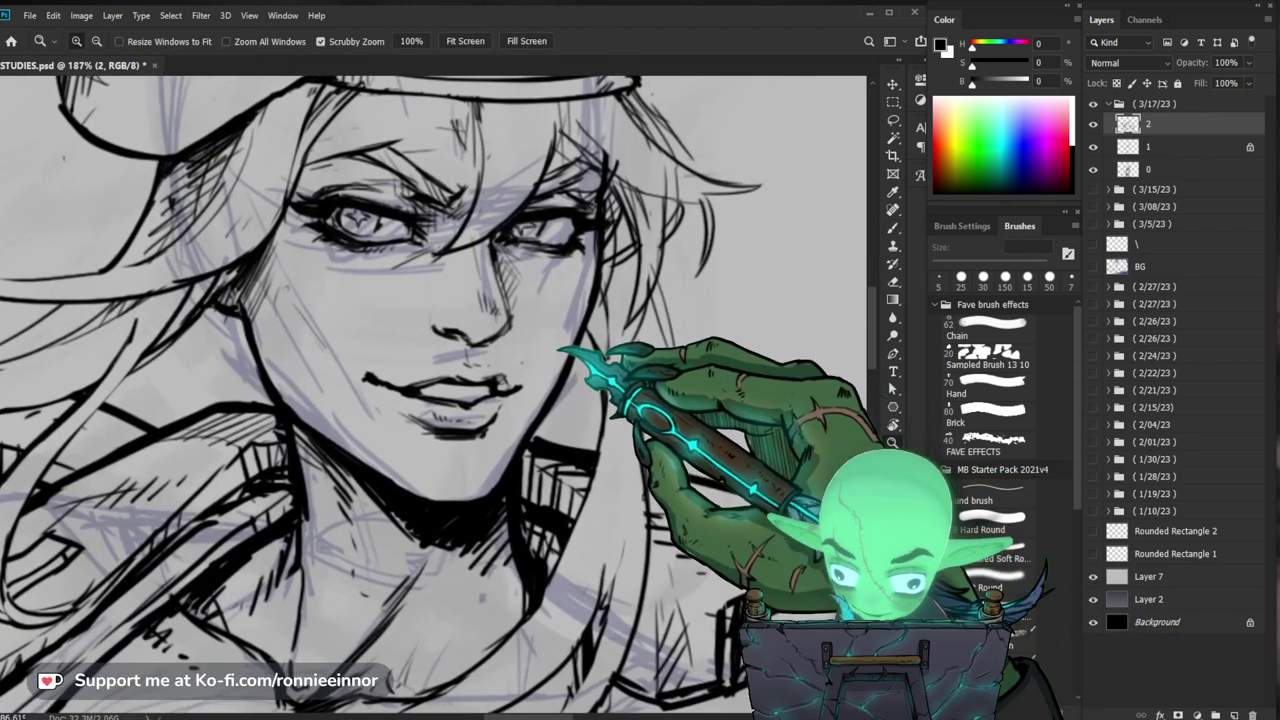
Step: Touch up the lines between the nose and the far corner of the mouth, alternating the 25 px eraser and 5 px brush
key("e")
key("b")
left_click_drag(510, 325, 471, 333)
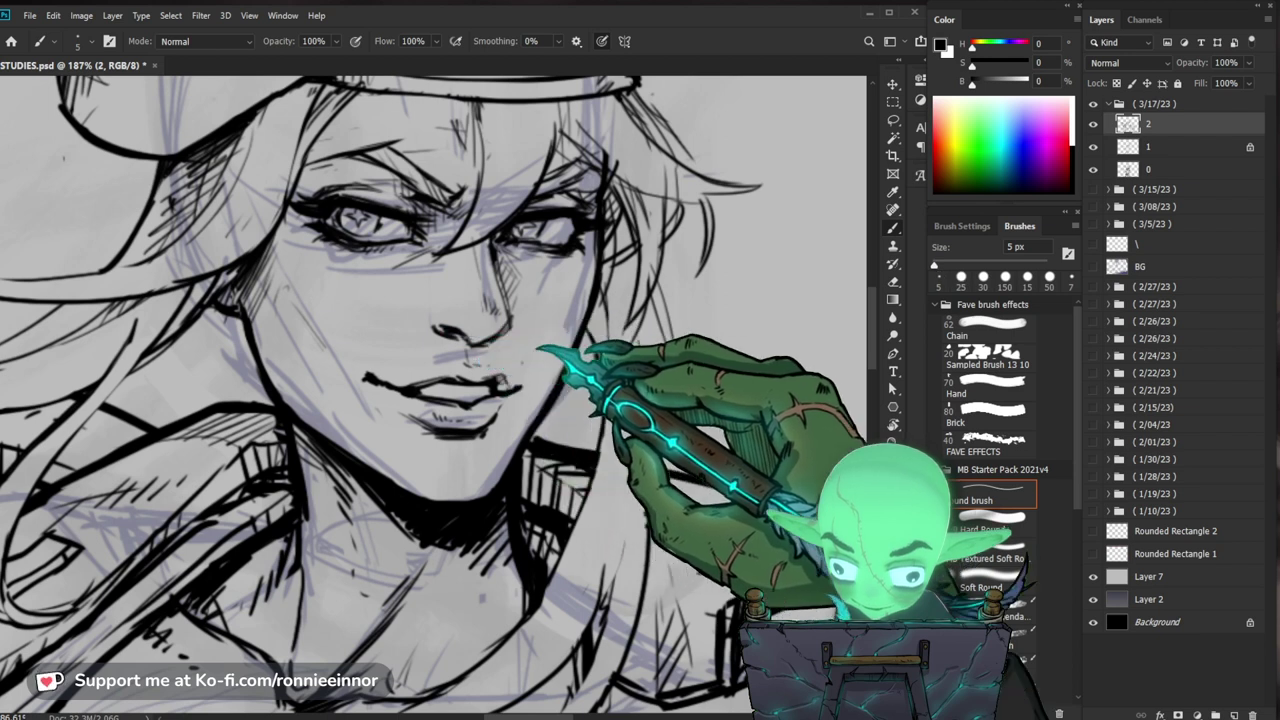
left_click_drag(607, 358, 572, 421)
key("e")
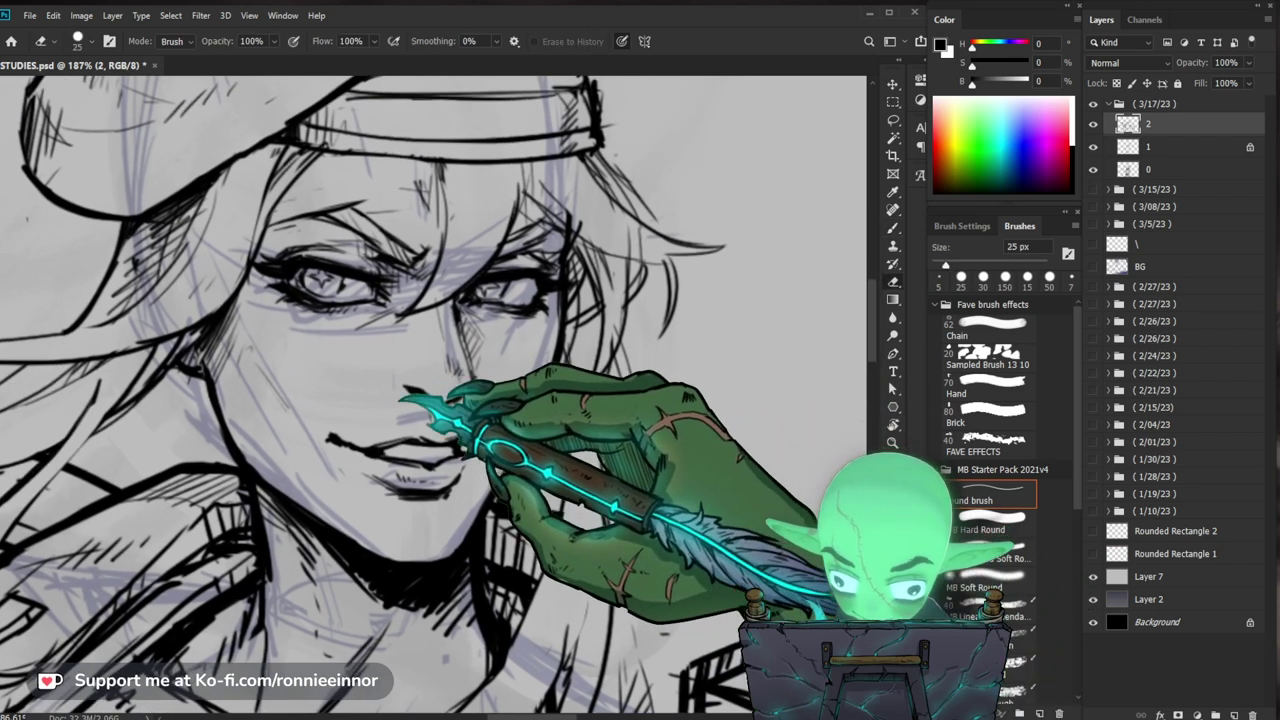
key("b")
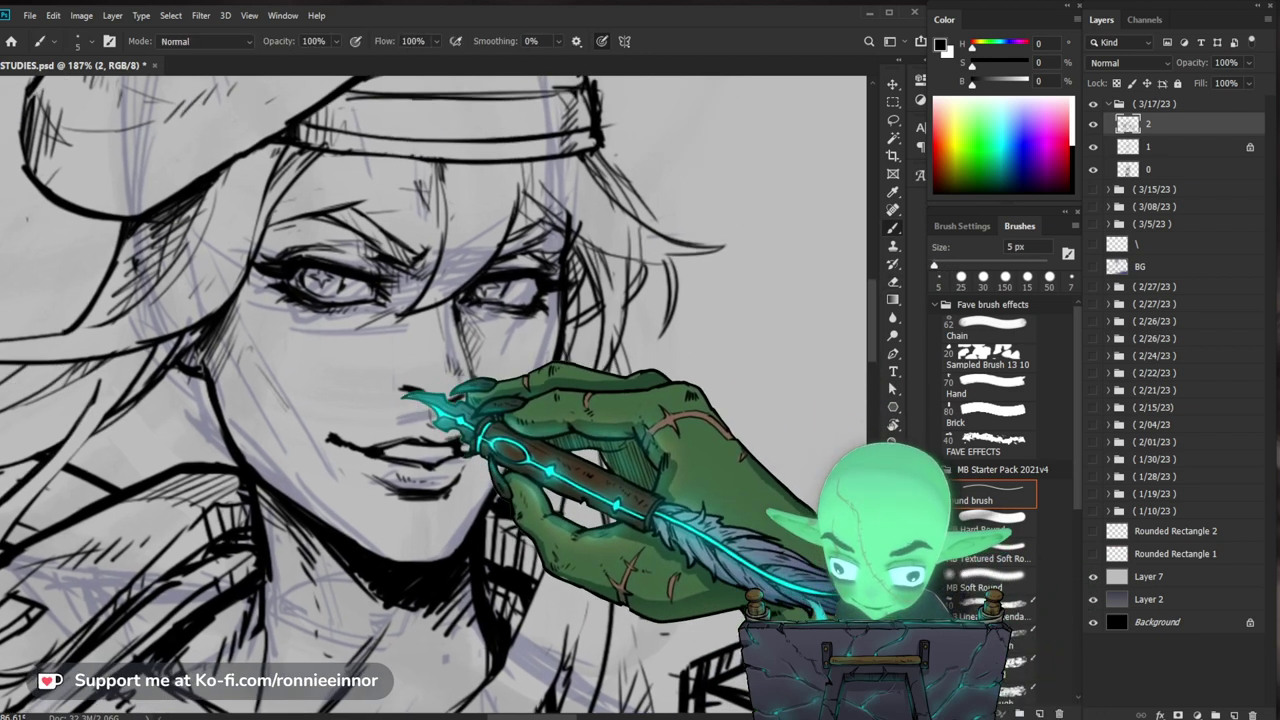
key("e")
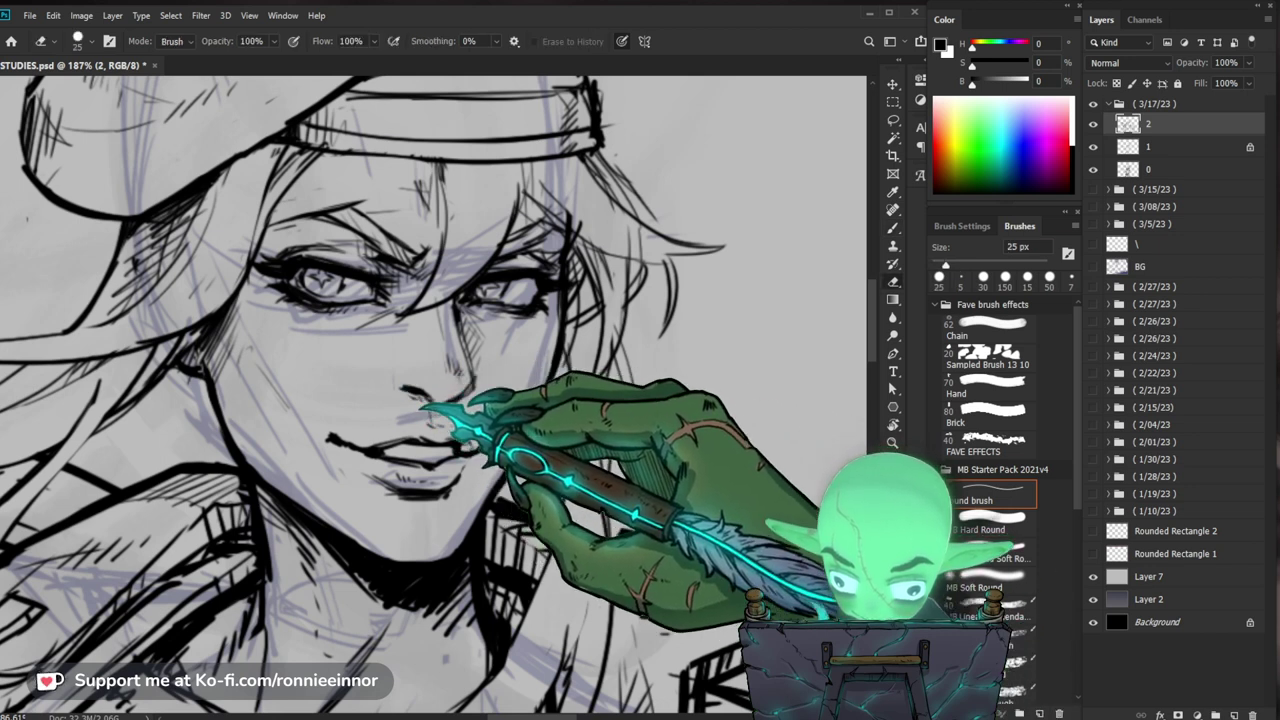
key("b")
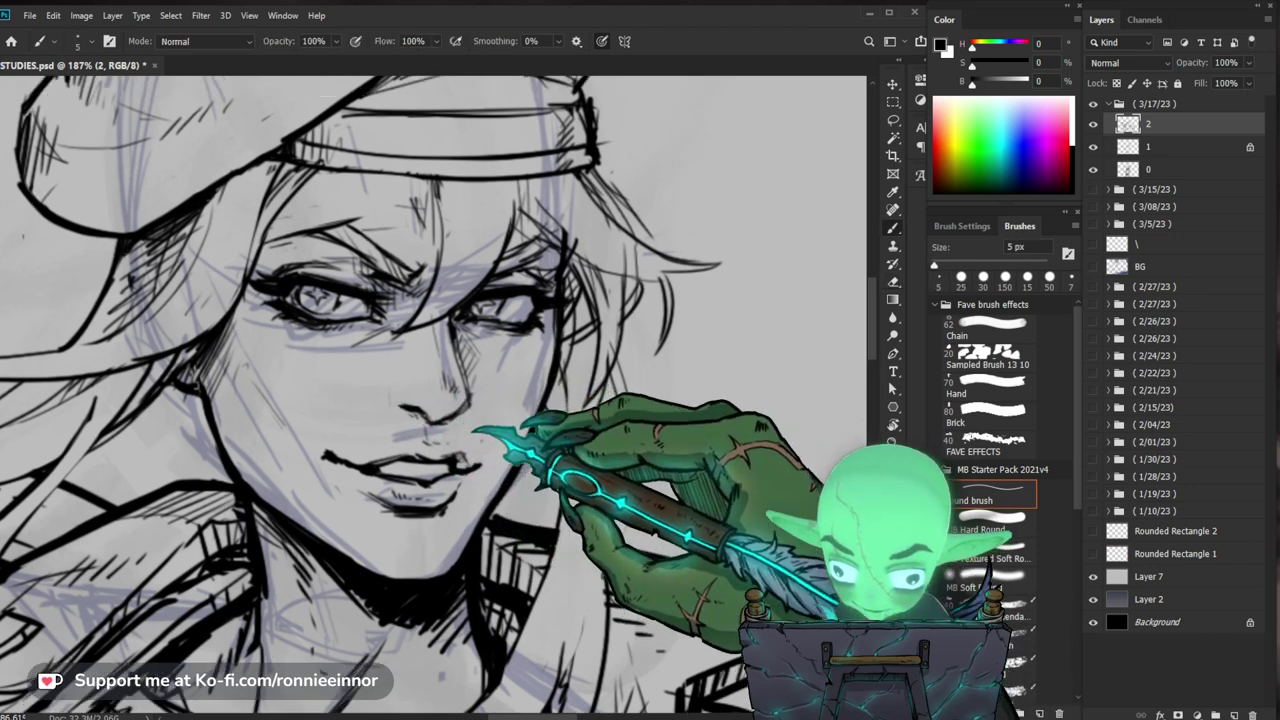
scroll(465, 425, "up", 1)
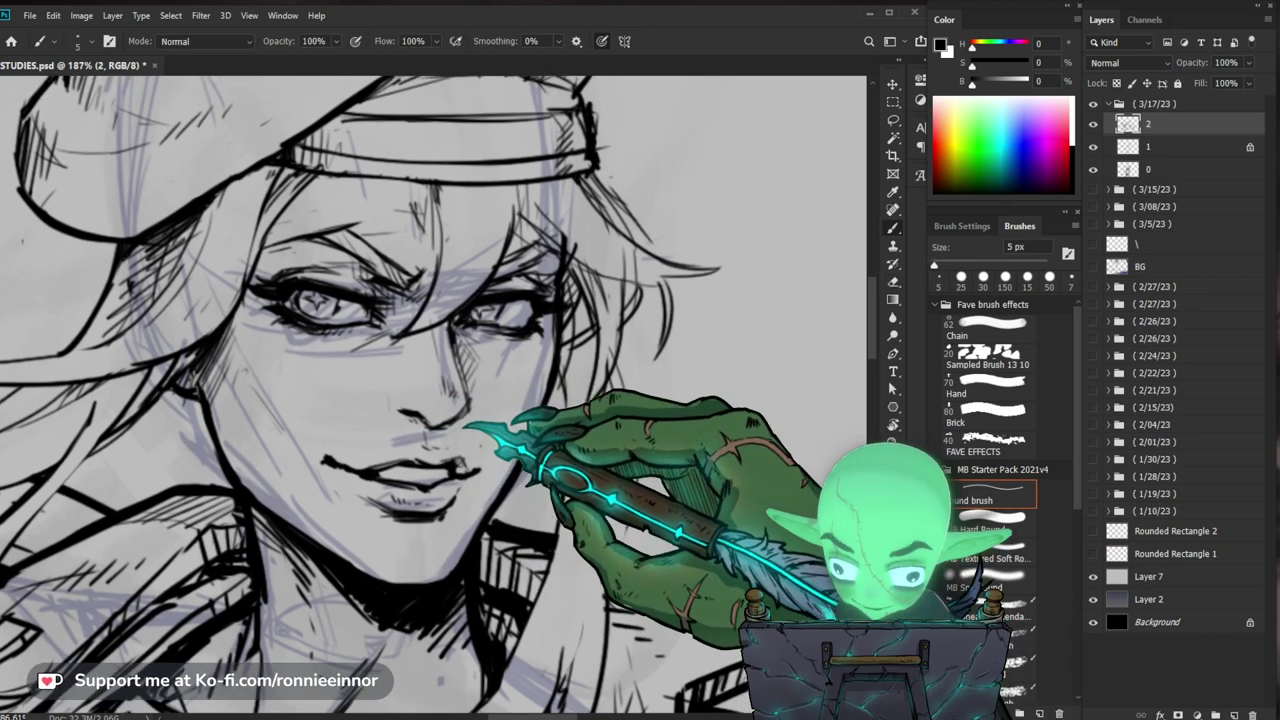
Step: Review the whole figure on the canvas, comparing the head with the body and the flowing coat
key("z")
left_click_drag(465, 425, 485, 475)
left_click_drag(680, 570, 685, 527)
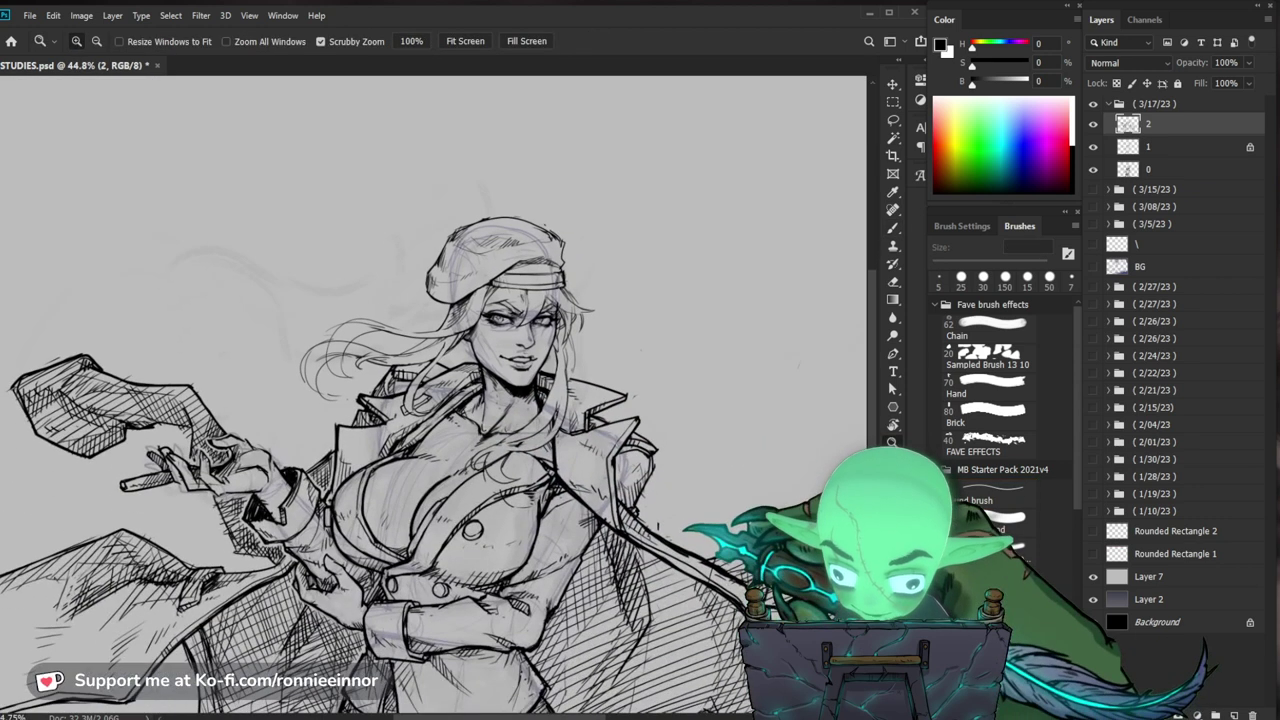
scroll(400, 320, "down", 4)
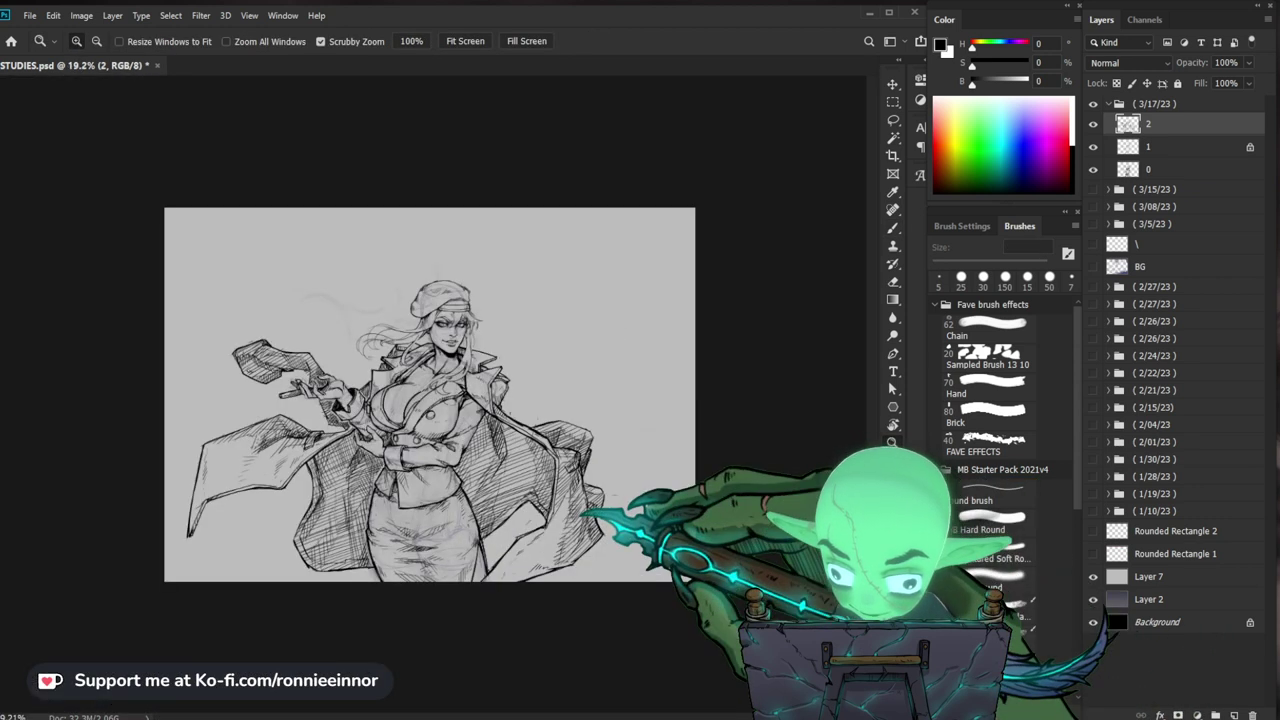
scroll(430, 415, "up", 2)
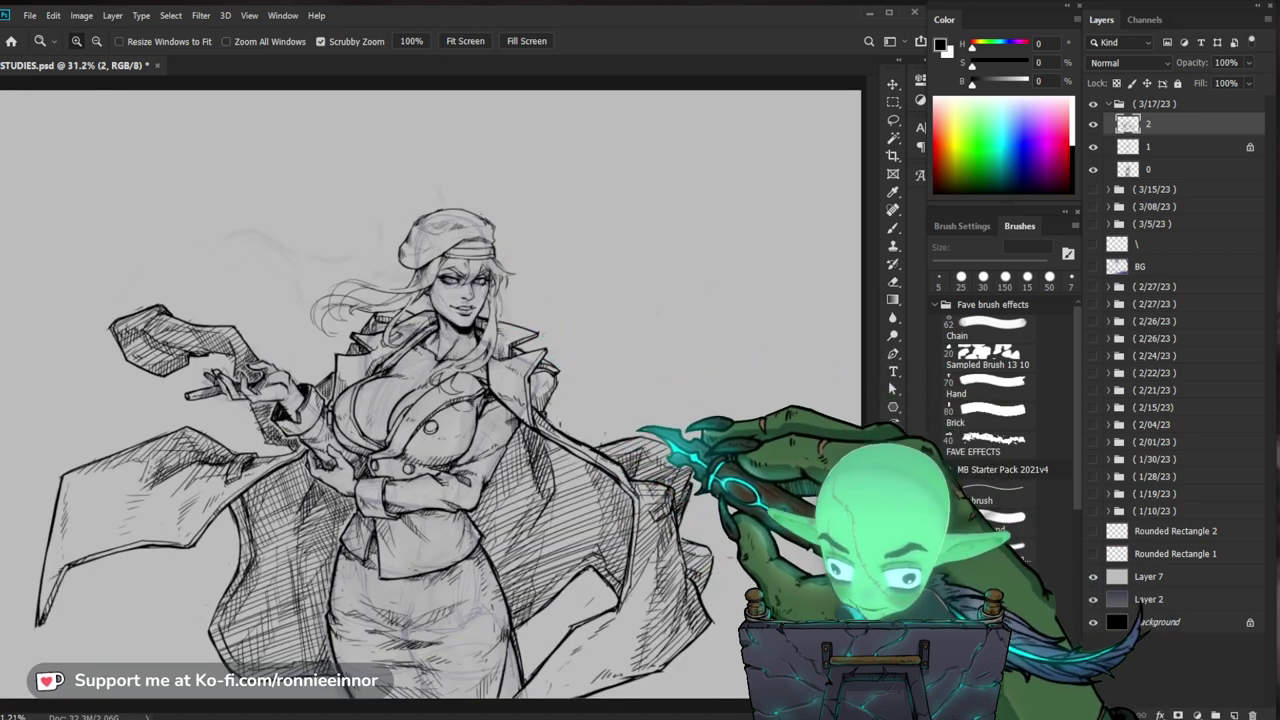
scroll(528, 255, "up", 2)
scroll(430, 400, "down", 4)
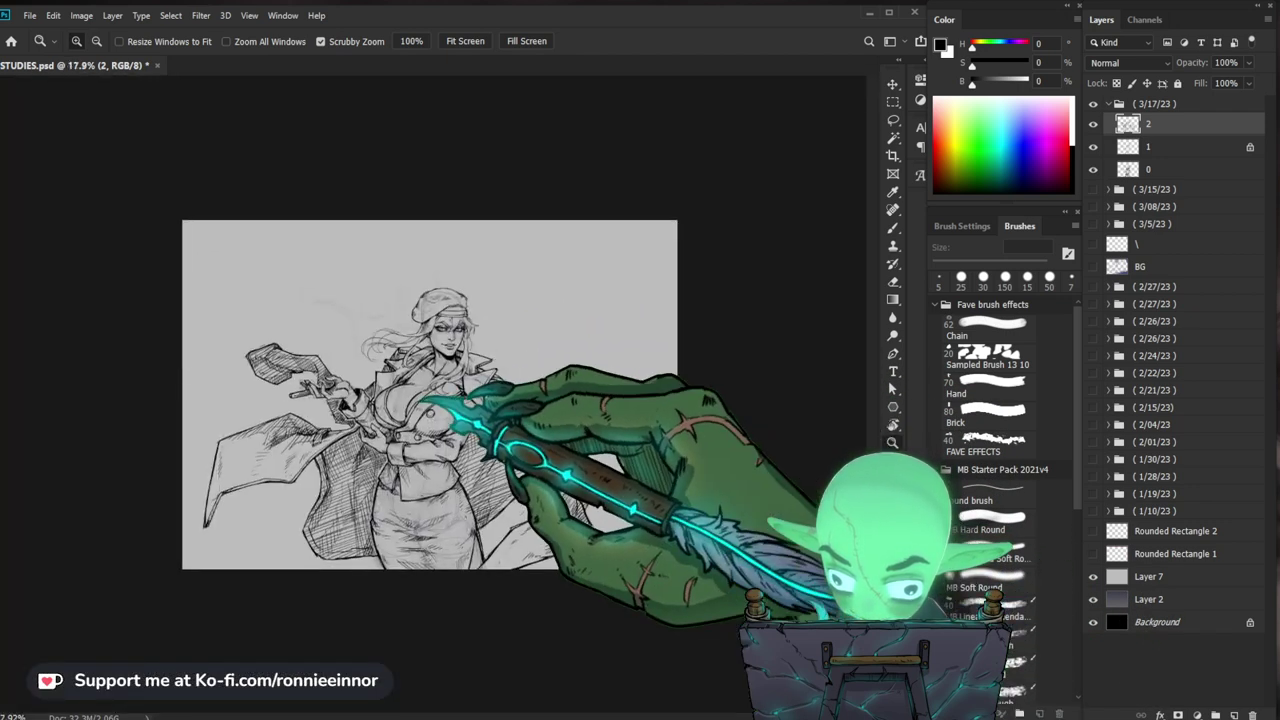
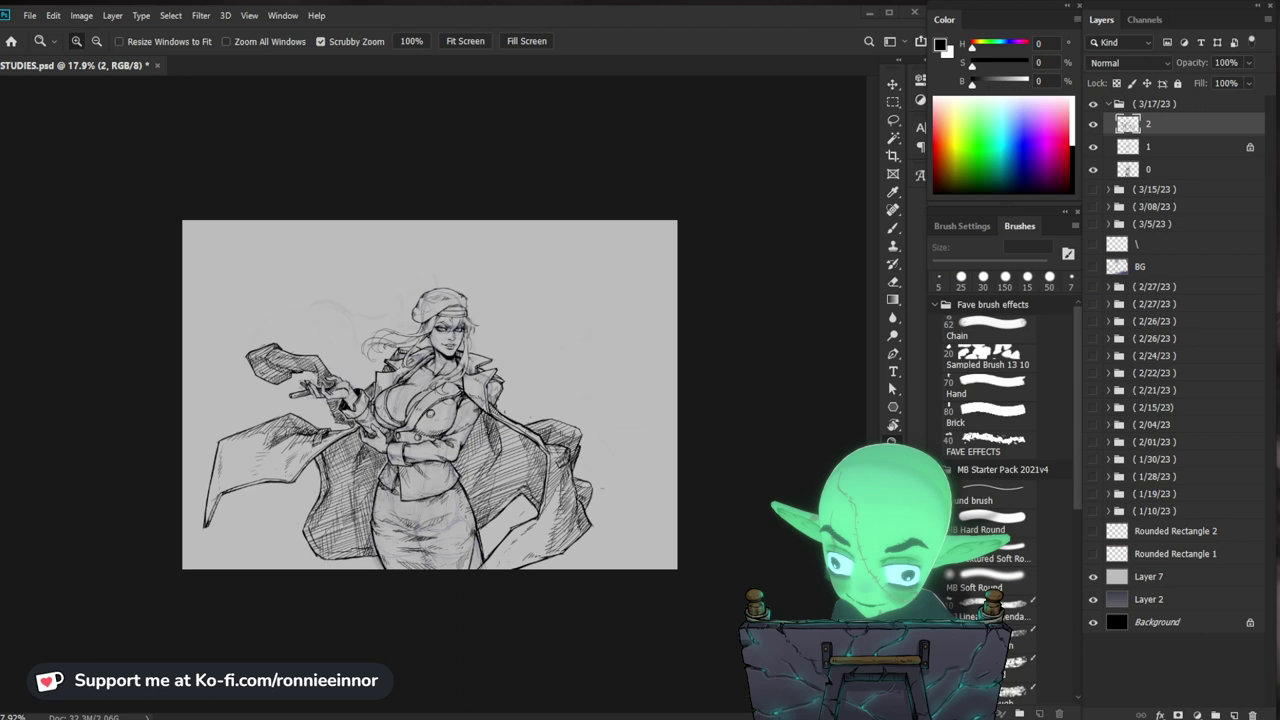
Step: Draw a long, thin hair strand blowing out from beneath the back of the beanie with the 5 px brush
left_click_drag(430, 392, 520, 347)
left_click_drag(612, 540, 605, 567)
left_click_drag(443, 235, 490, 238)
key("b")
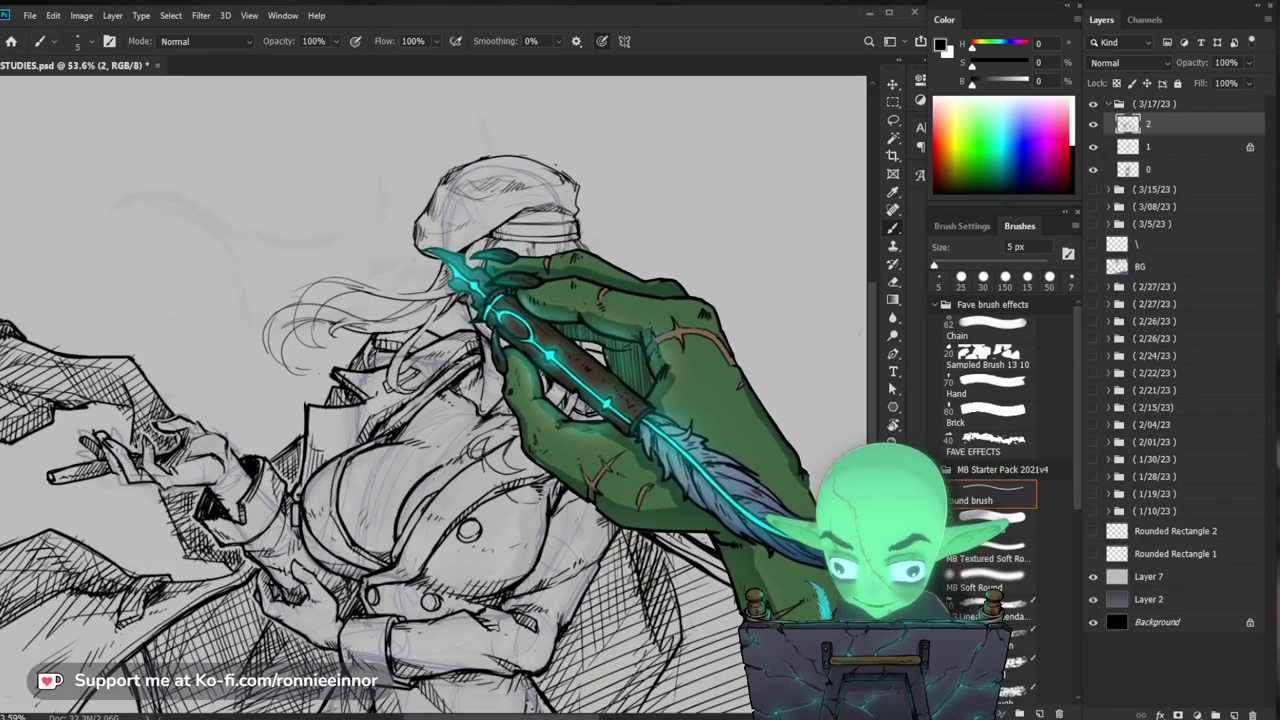
key("z")
left_click_drag(600, 290, 470, 300)
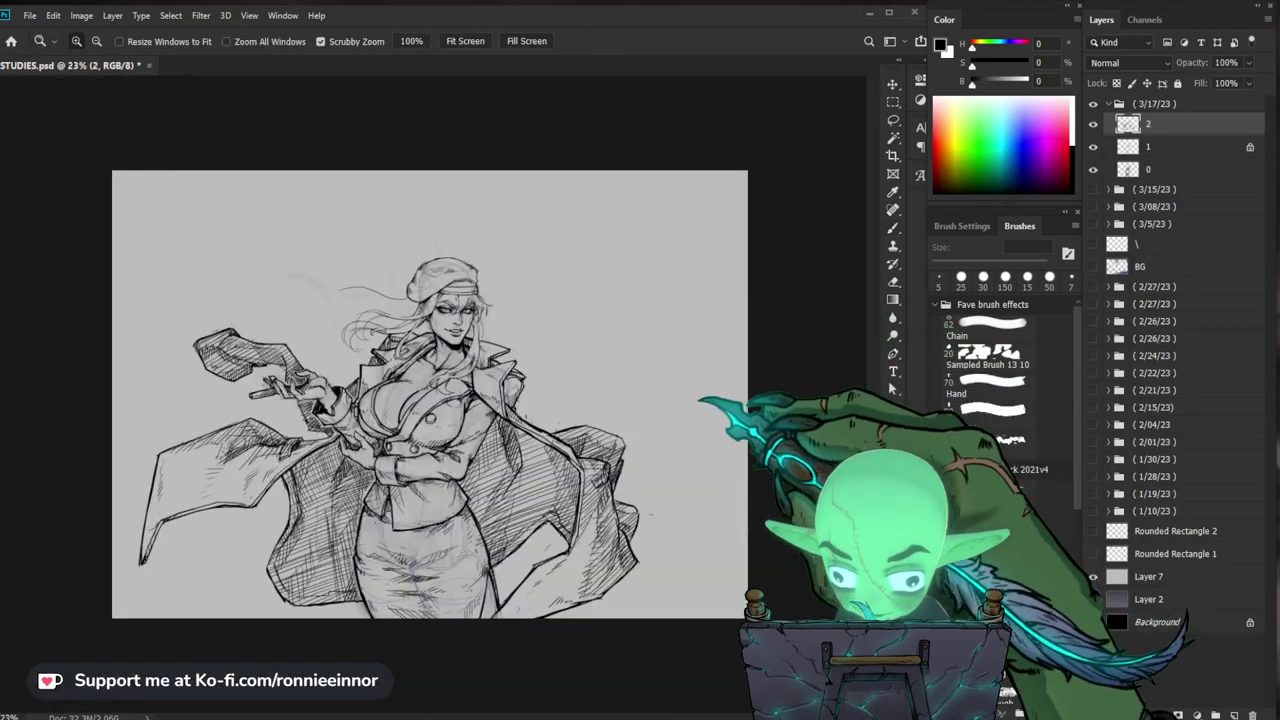
left_click_drag(448, 367, 490, 367)
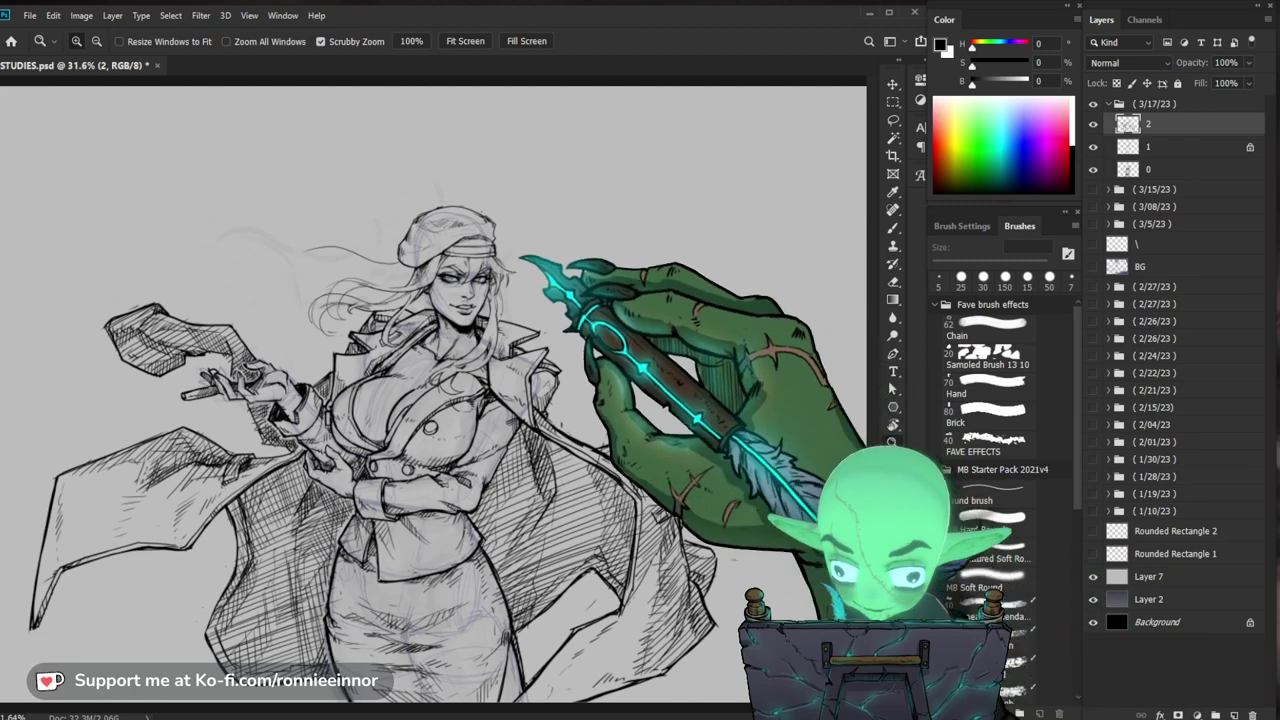
Step: Add a short loose strand falling between the eyes over the nose bridge with the 5 px brush, checking it against the figure
scroll(472, 243, "up", 4)
key("b")
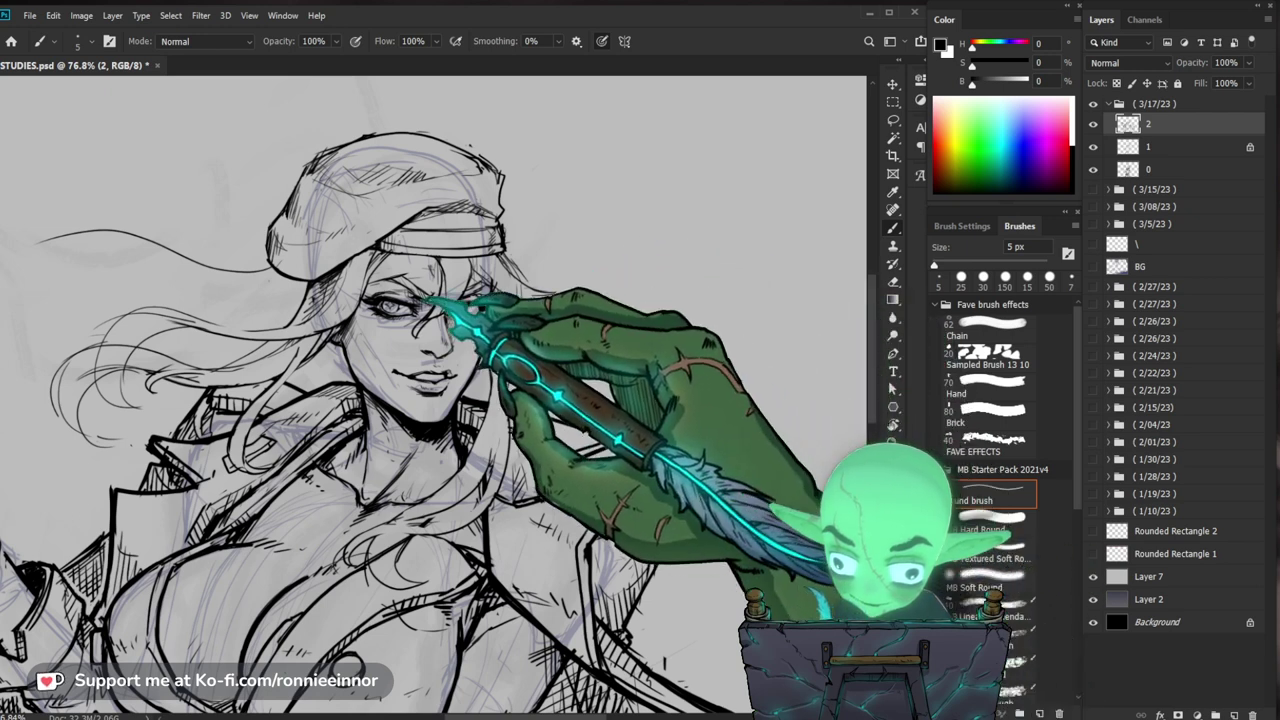
key("z")
scroll(505, 276, "down", 2)
scroll(482, 335, "down", 3)
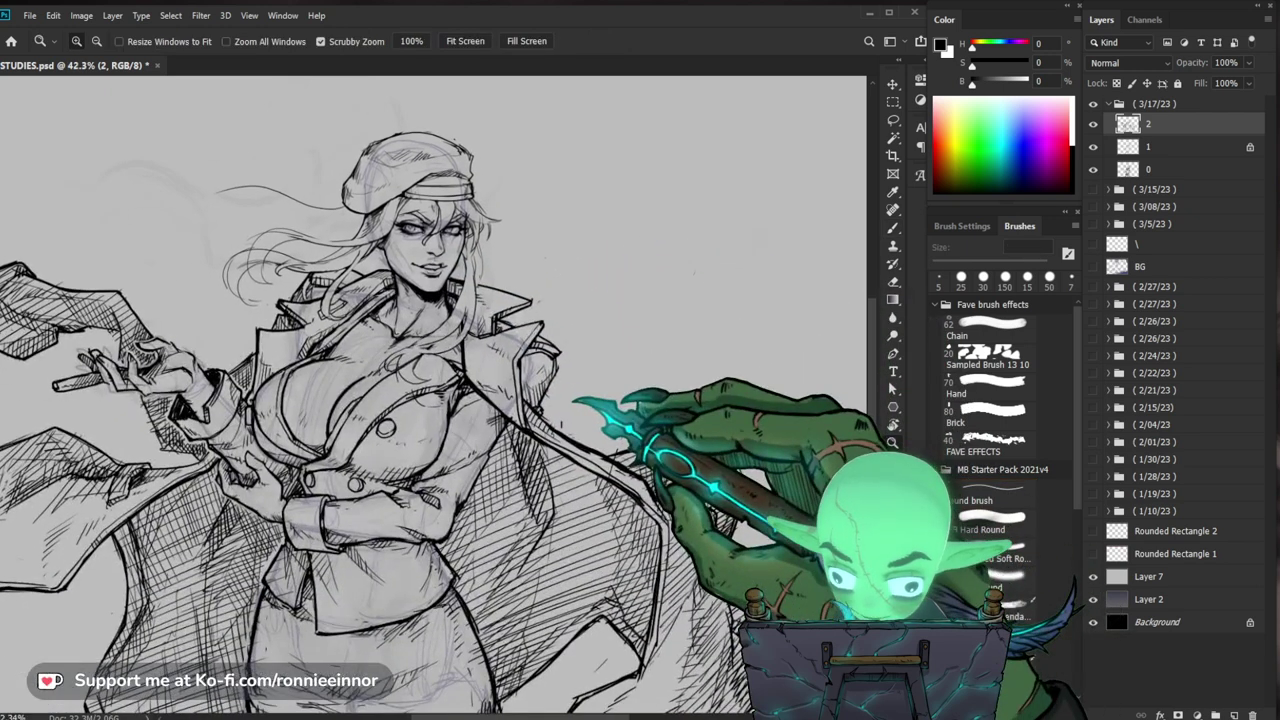
left_click_drag(548, 237, 529, 294)
scroll(480, 318, "up", 1)
key("b")
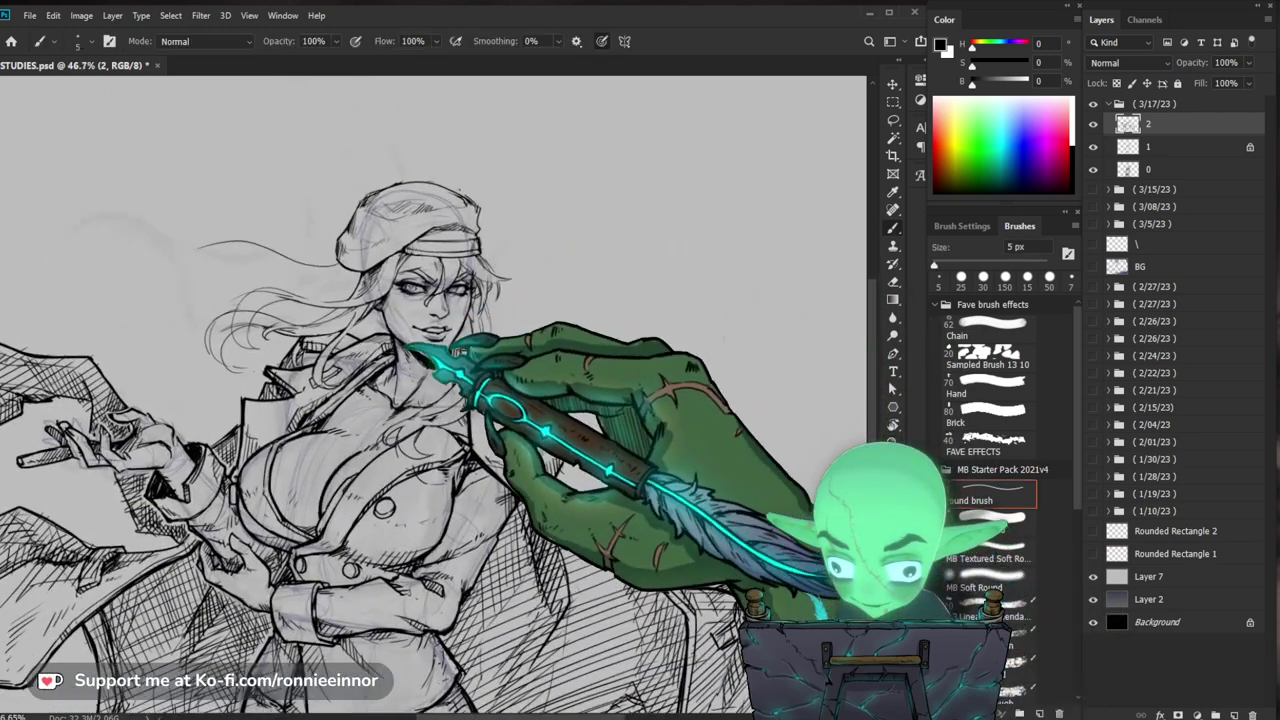
key("z")
scroll(480, 360, "down", 1)
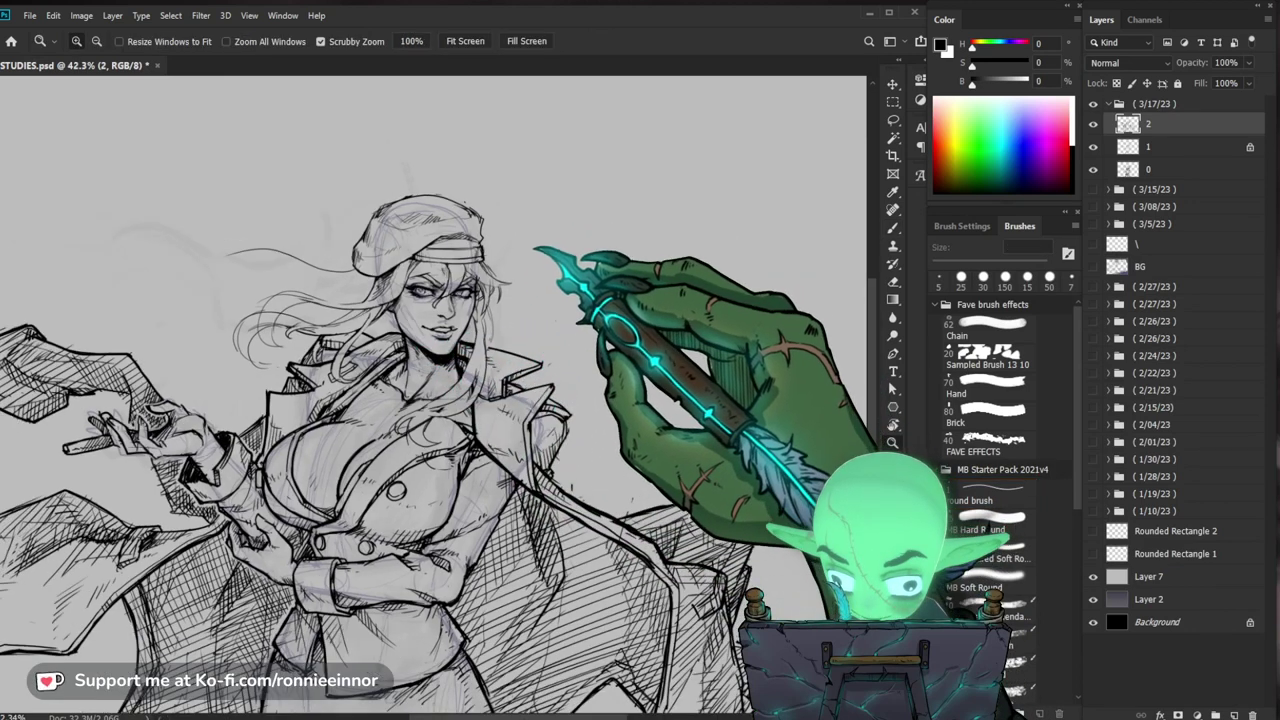
Step: Lasso the head and beanie on layer 2, scale them to 106.26%, nudge them slightly leftward, and check the proportions against the whole figure
key("l")
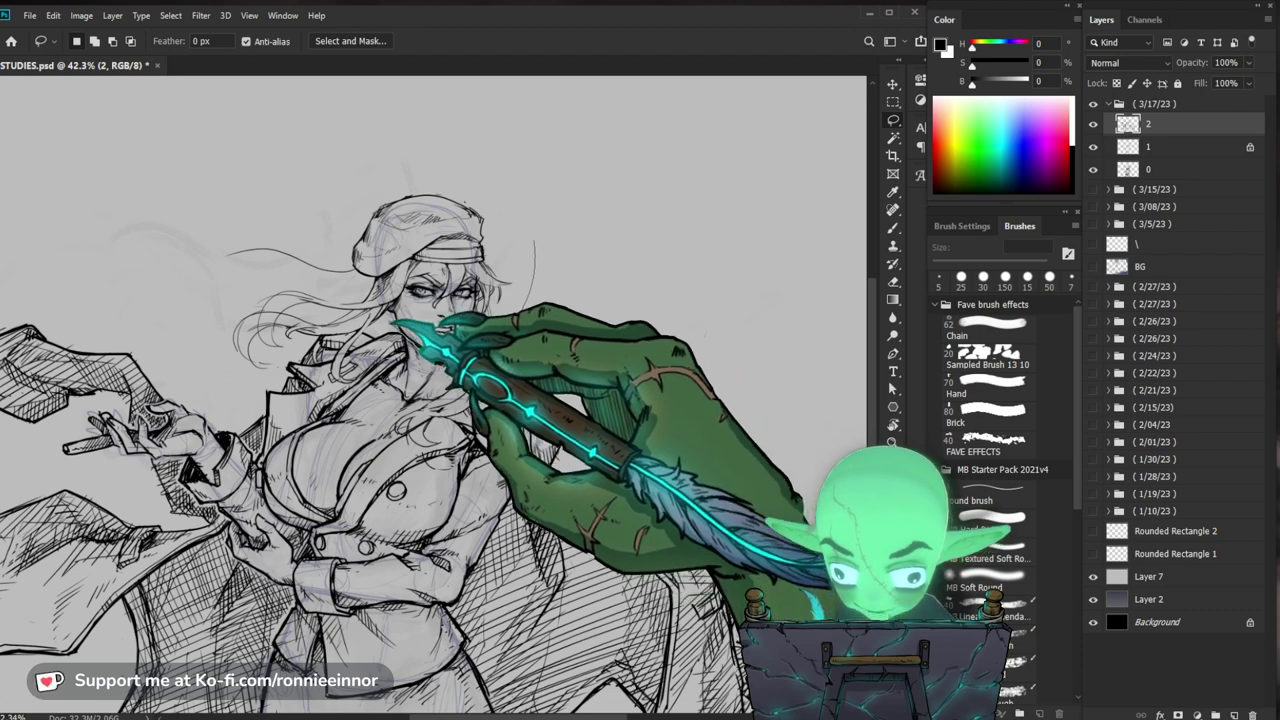
mouse_move(393, 322)
left_mouse_down()
mouse_move(280, 275)
mouse_move(593, 160)
mouse_move(606, 115)
left_mouse_up()
key("ctrl+t")
left_click_drag(496, 280, 503, 264)
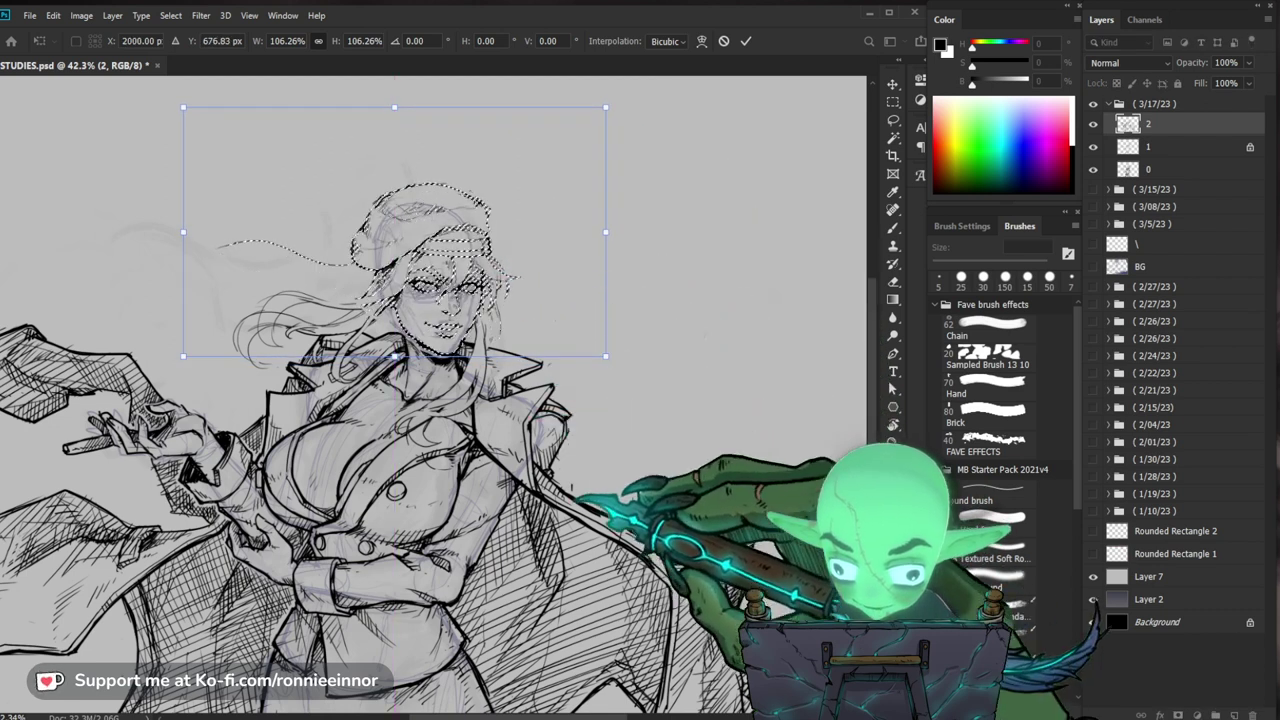
key("Left")
key("Left")
key("Left")
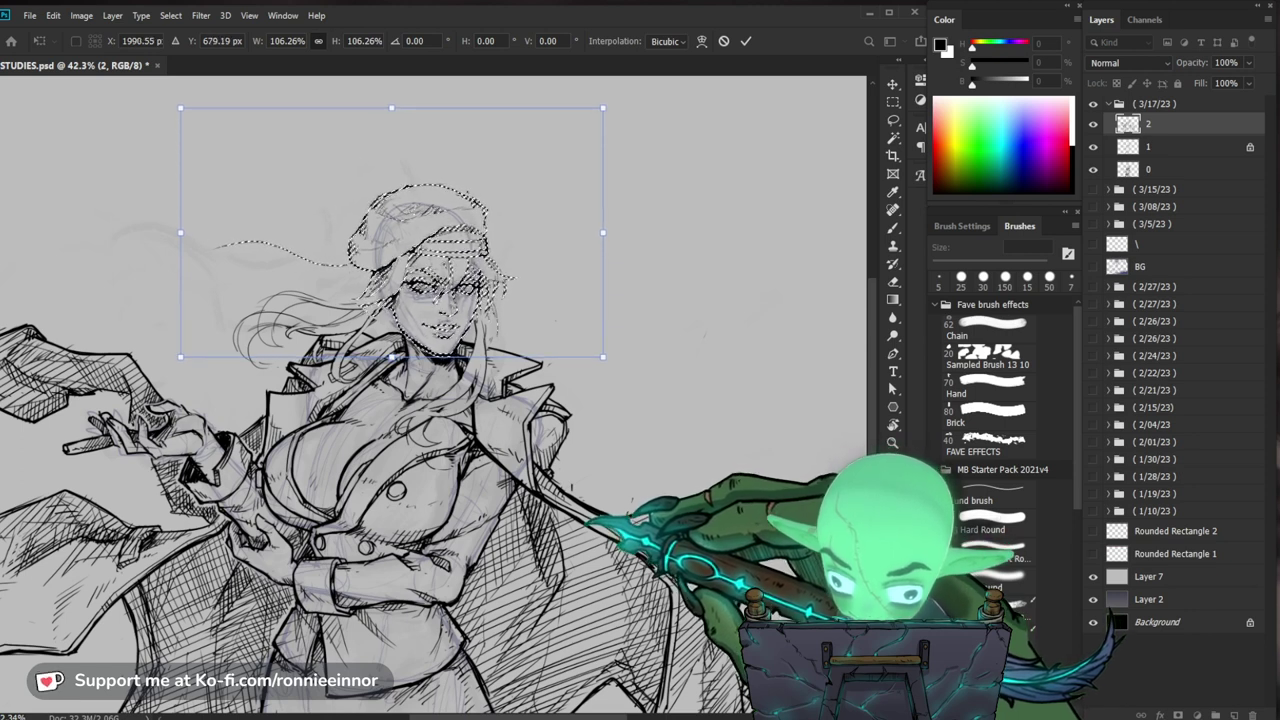
key("Return")
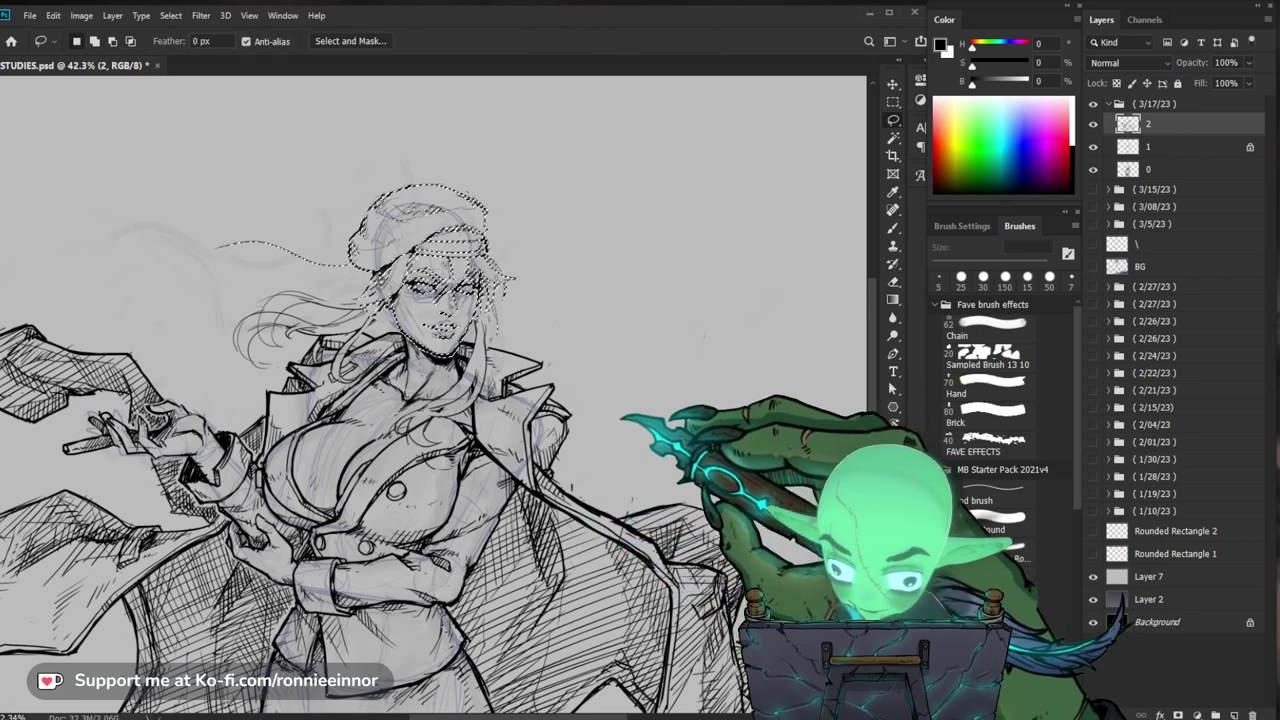
key("ctrl+d")
key("z")
mouse_move(620, 453)
left_mouse_down()
mouse_move(530, 453)
mouse_move(598, 463)
left_mouse_up()
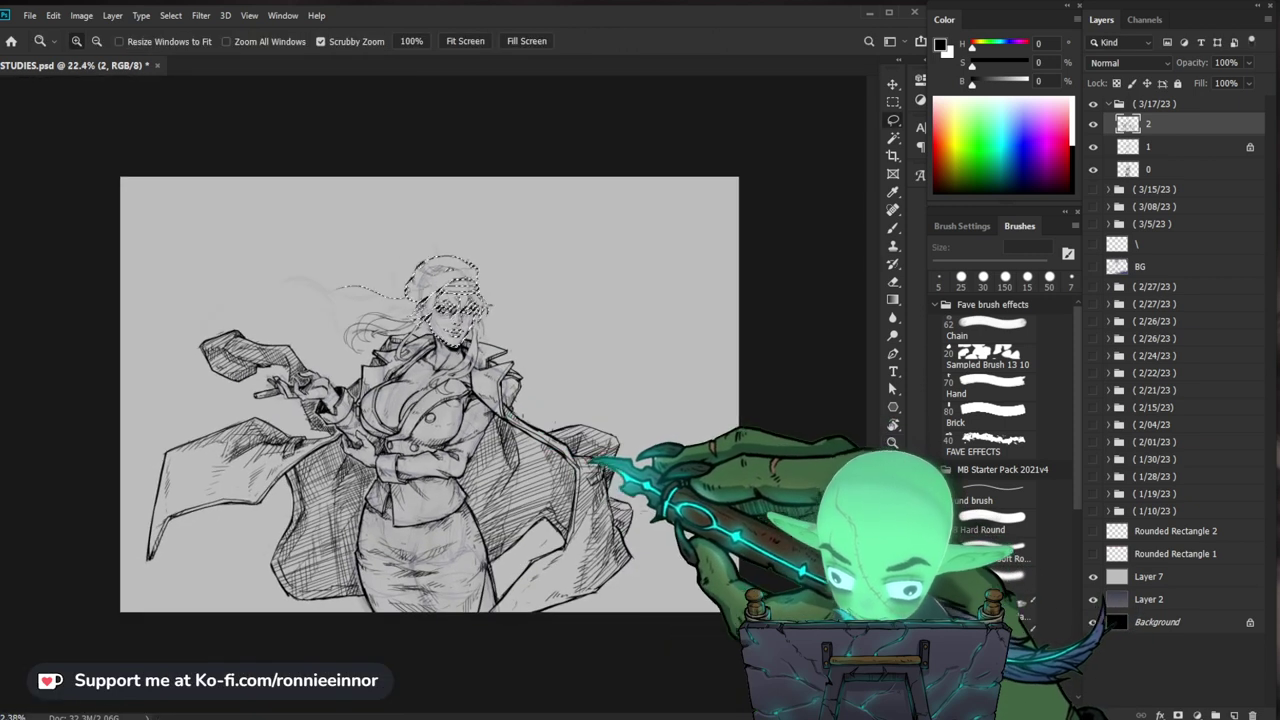
Step: Deselect the head and compare its size with the body and the flowing coat, both close up and from far out
key("l")
key("v")
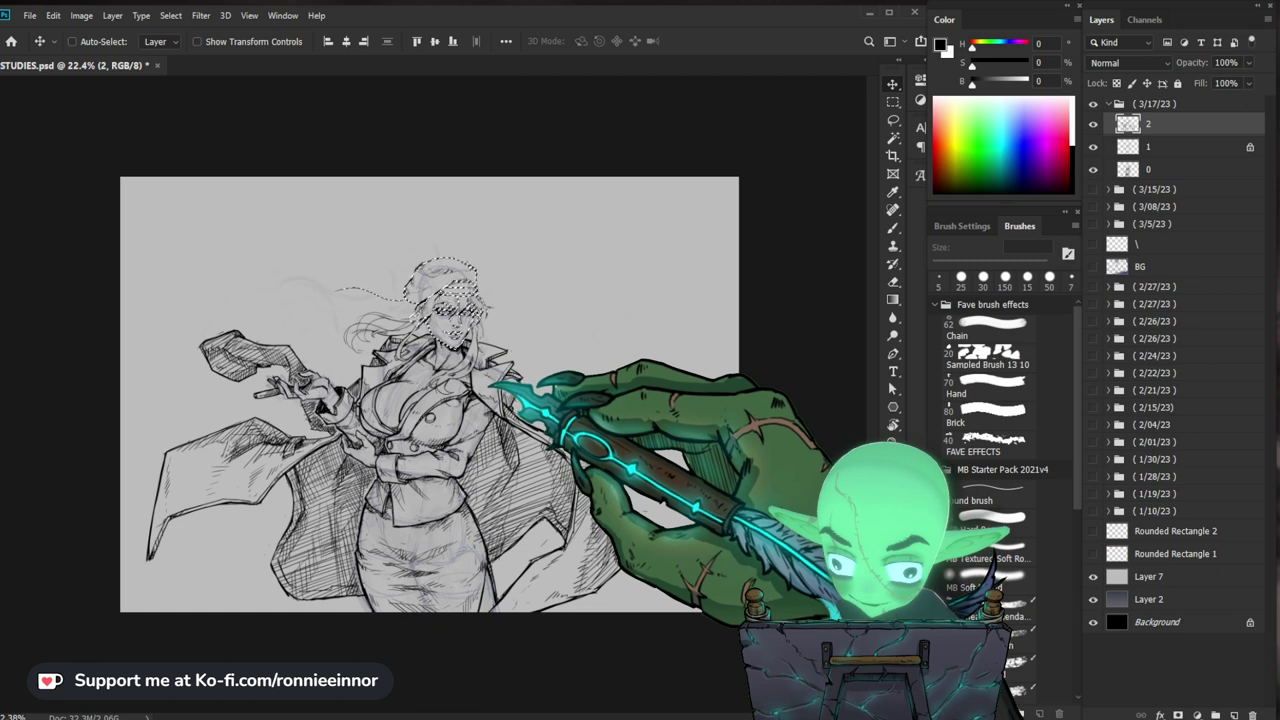
key("ctrl+d")
key("z")
left_click_drag(491, 347, 530, 362)
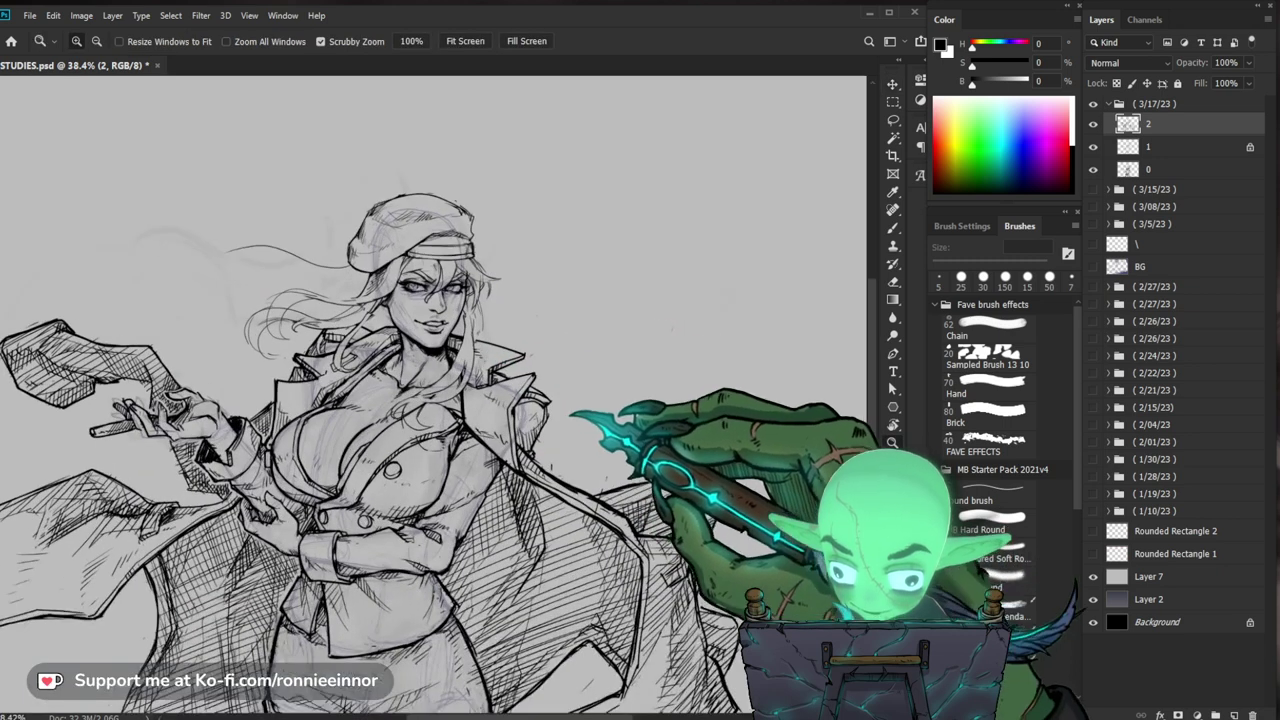
left_click_drag(608, 434, 556, 460)
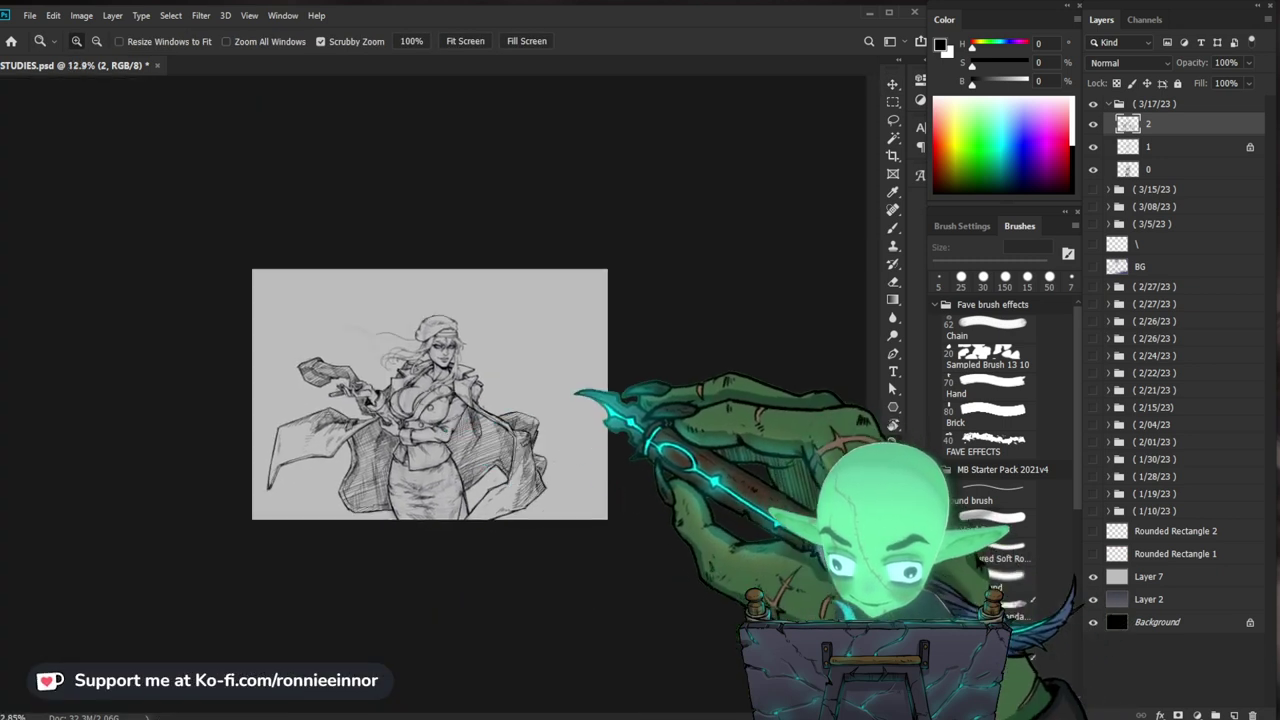
Step: Lasso the head and beanie on layer 2 and scale the selection to 112.23%
left_click(495, 351)
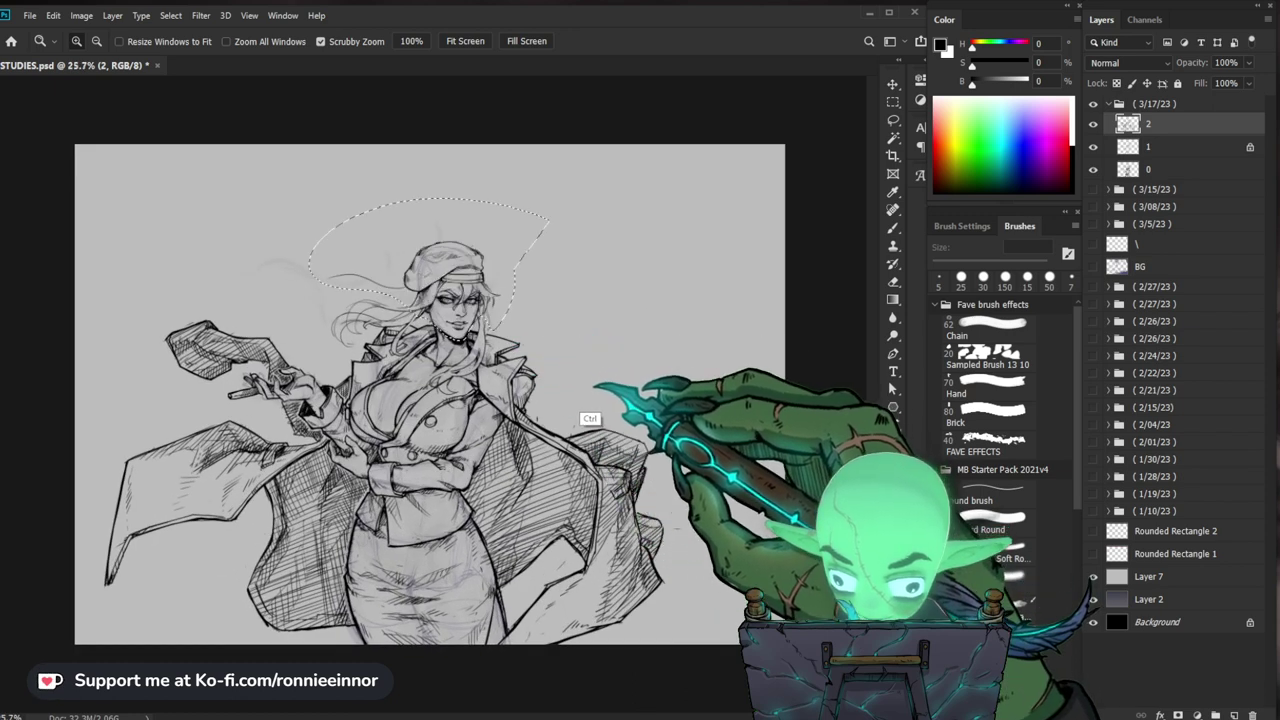
key("ctrl+t")
left_click_drag(550, 198, 561, 191)
left_click_drag(499, 278, 501, 271)
key("Left")
key("Left")
key("Left")
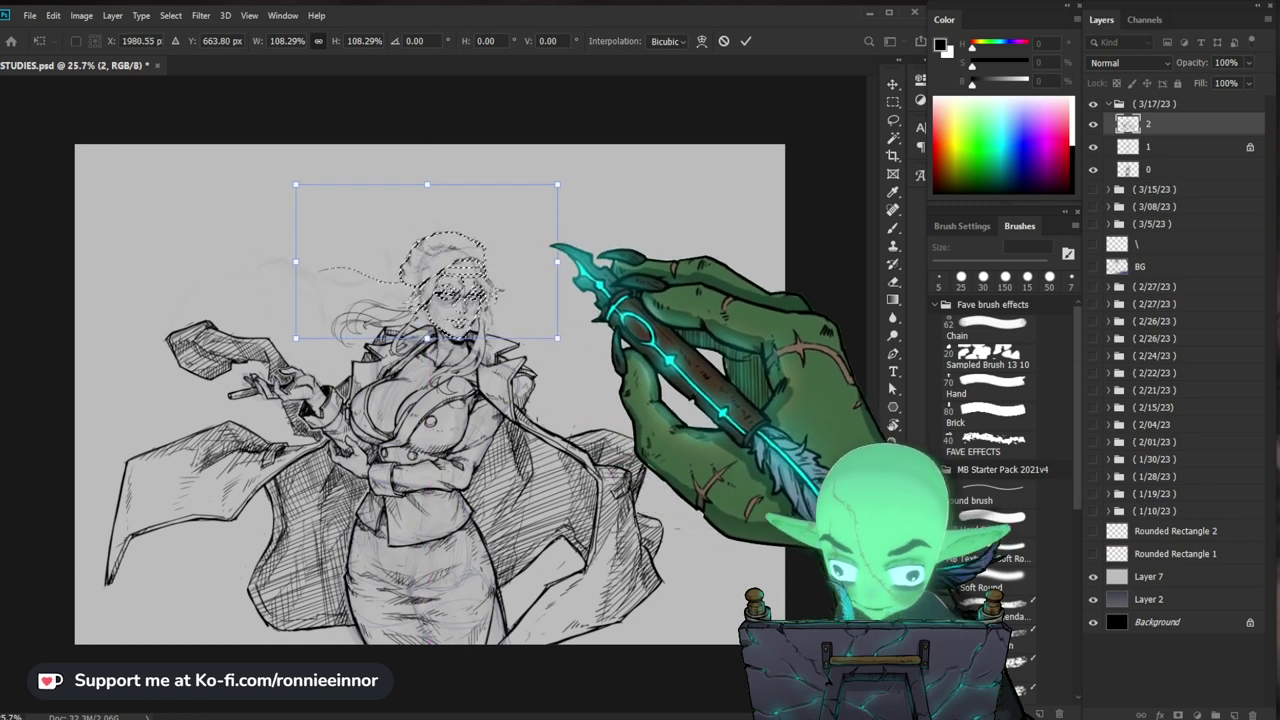
key("Left")
key("Down")
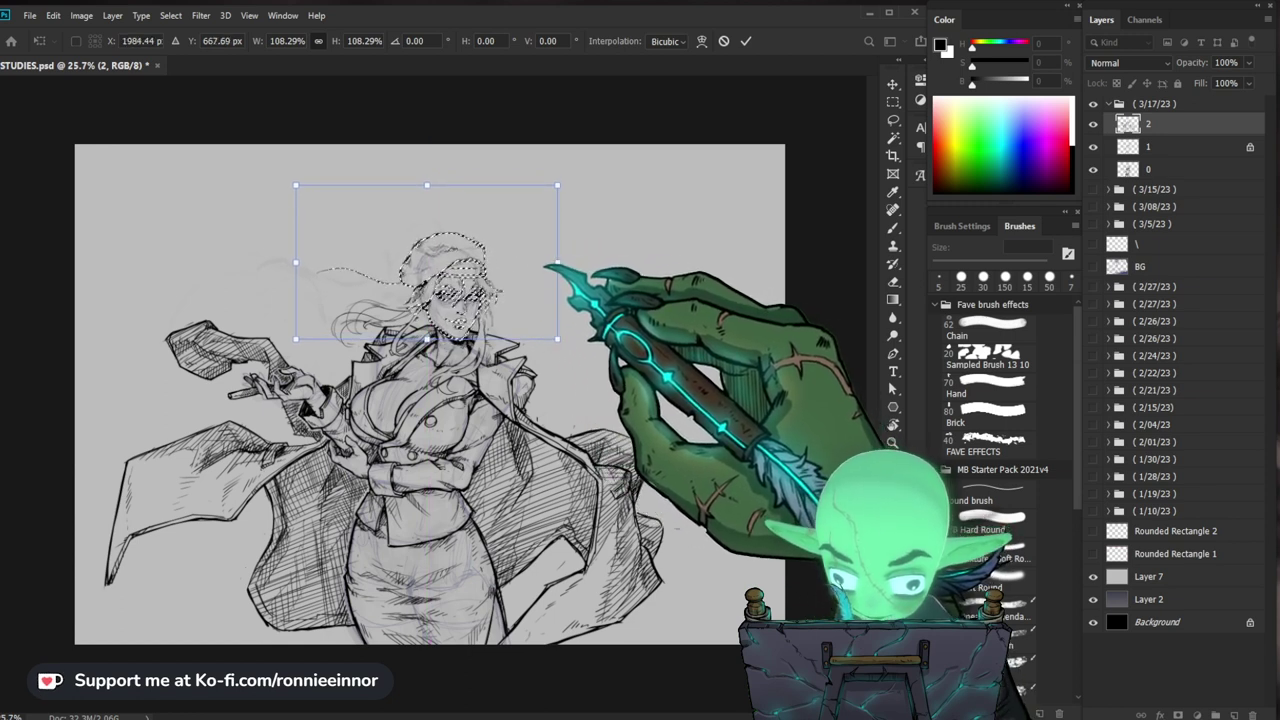
left_click_drag(557, 185, 562, 182)
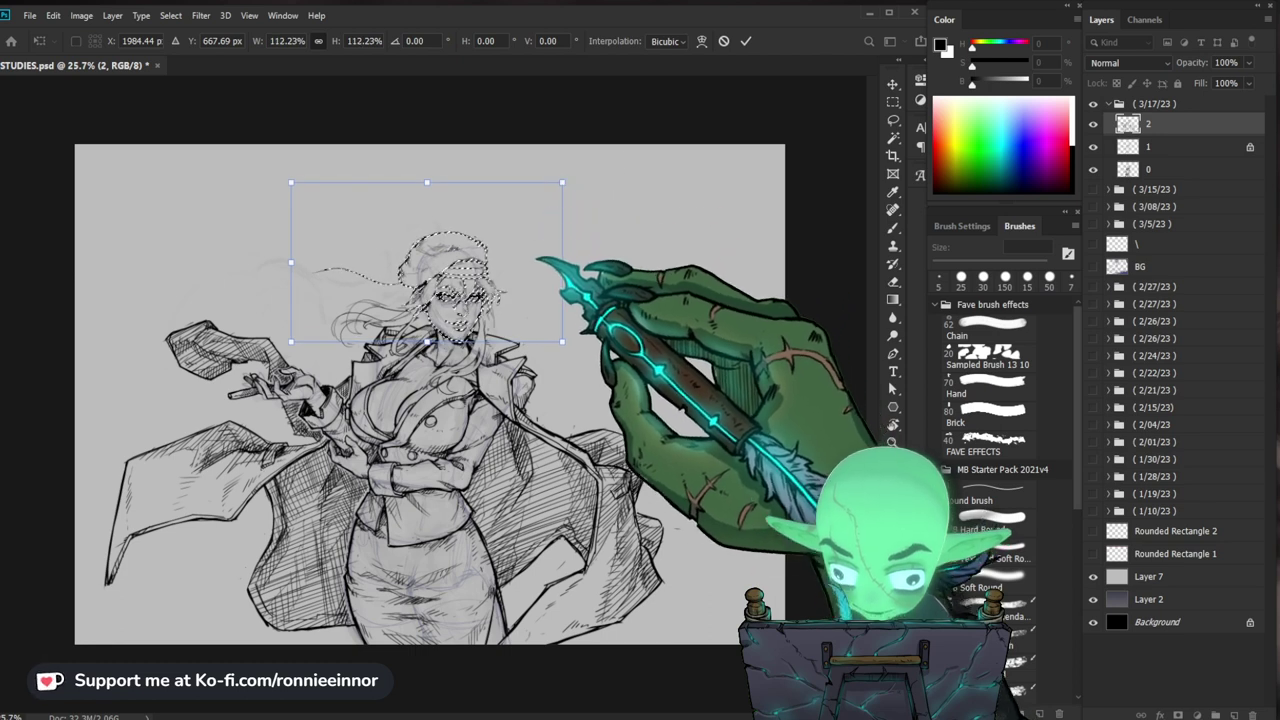
Step: Nudge the enlarged head upward to Y 644.35 px, apply the transformation and clear the selection
key("Up")
key("Up")
key("Up")
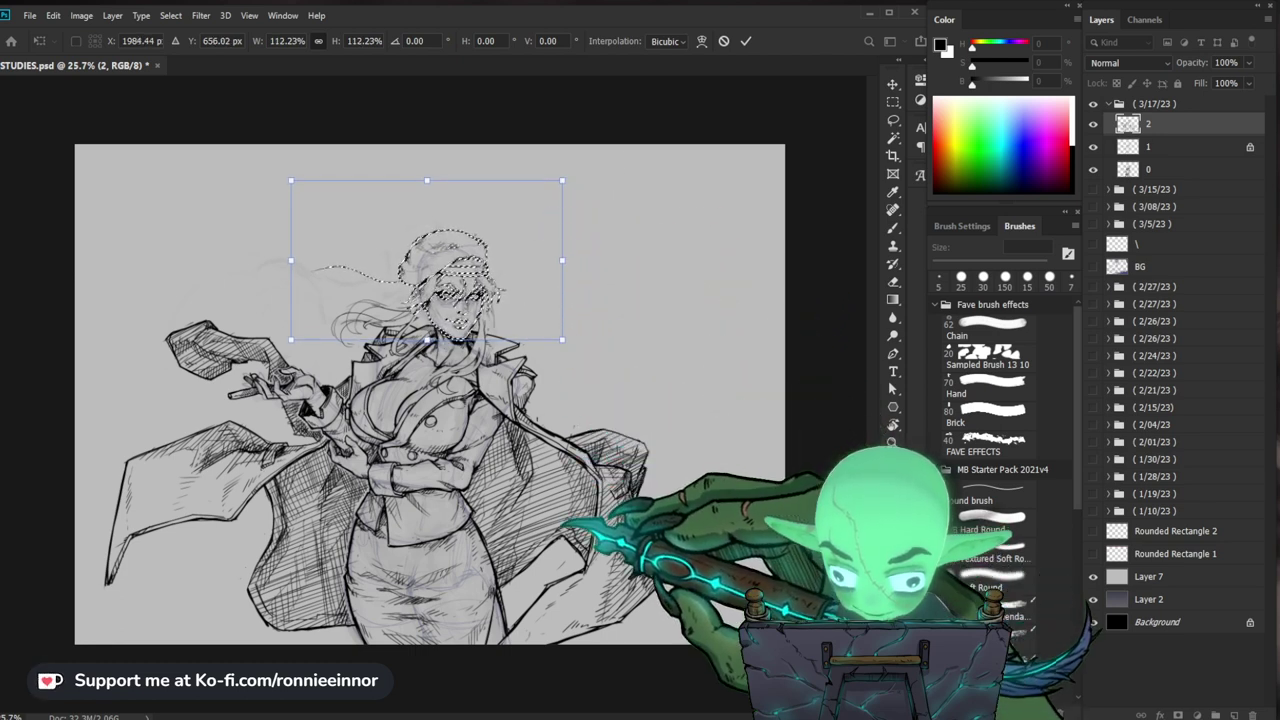
key("Left")
key("Left")
key("Up")
key("Up")
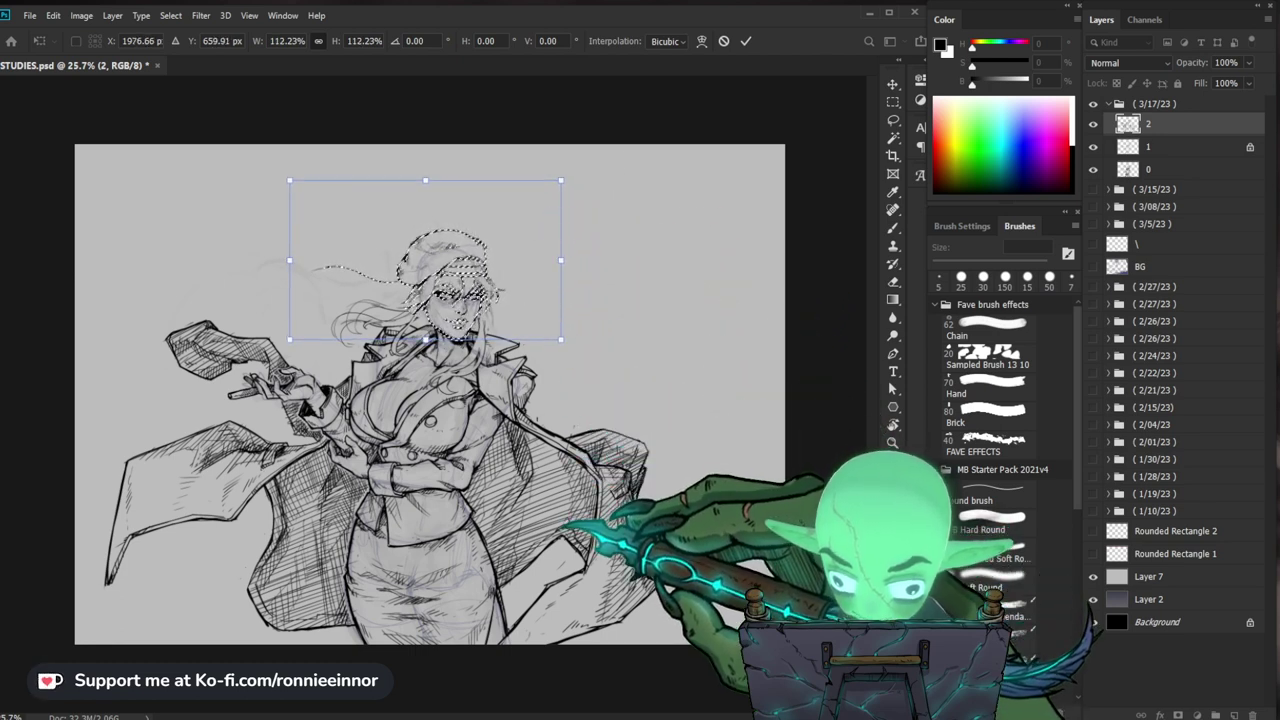
key("Right")
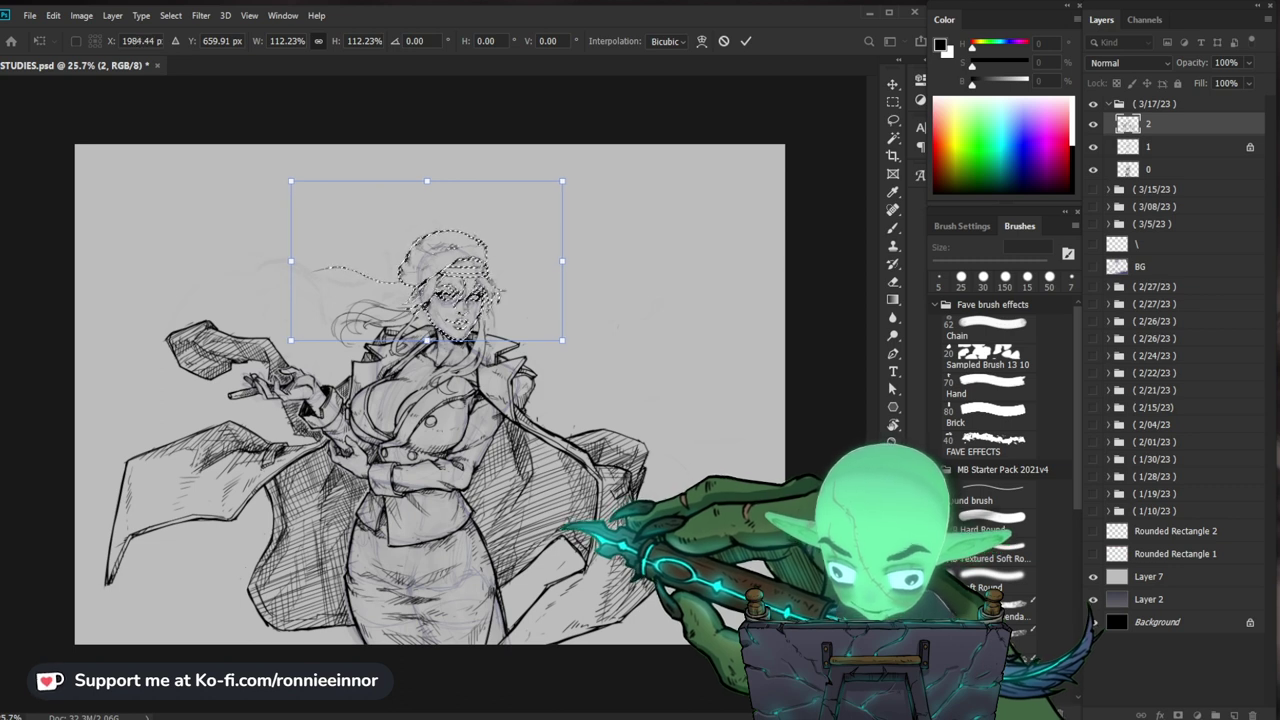
key("Up")
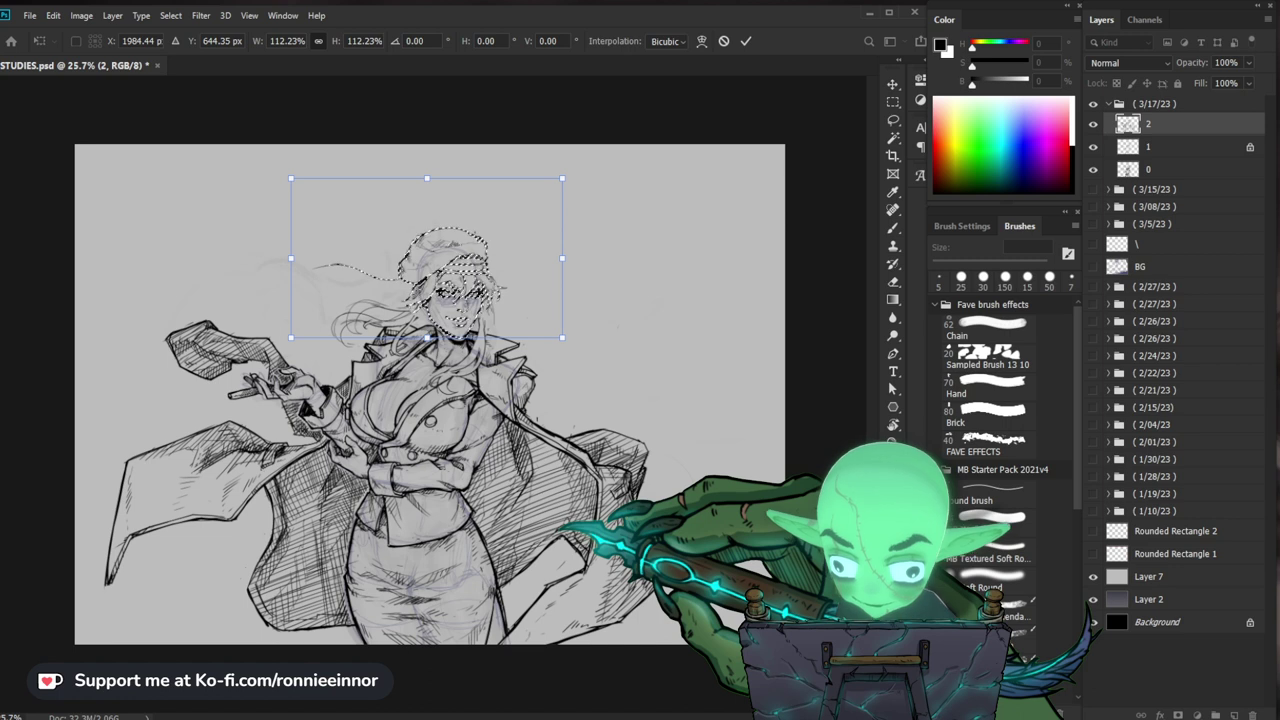
key("Return")
key("ctrl+d")
Step: Shift the selected head very slightly over the neck with the Move tool, then deselect it
key("z")
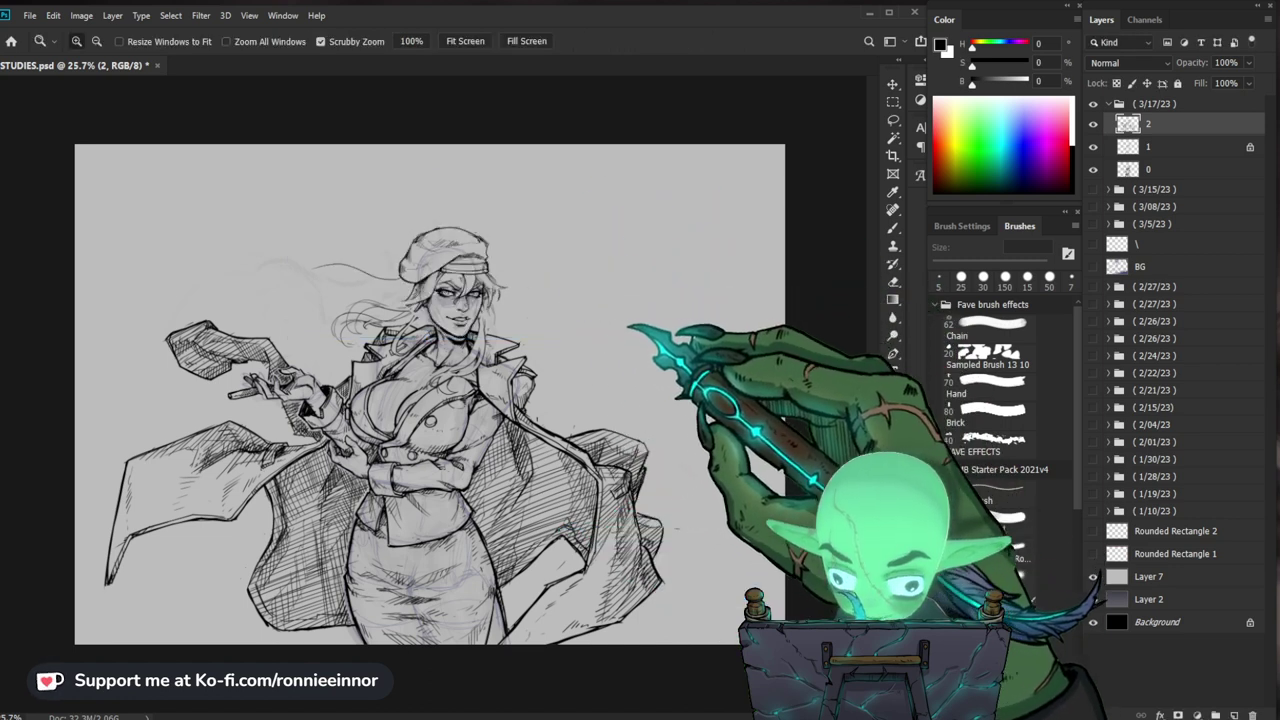
left_click_drag(628, 326, 595, 351)
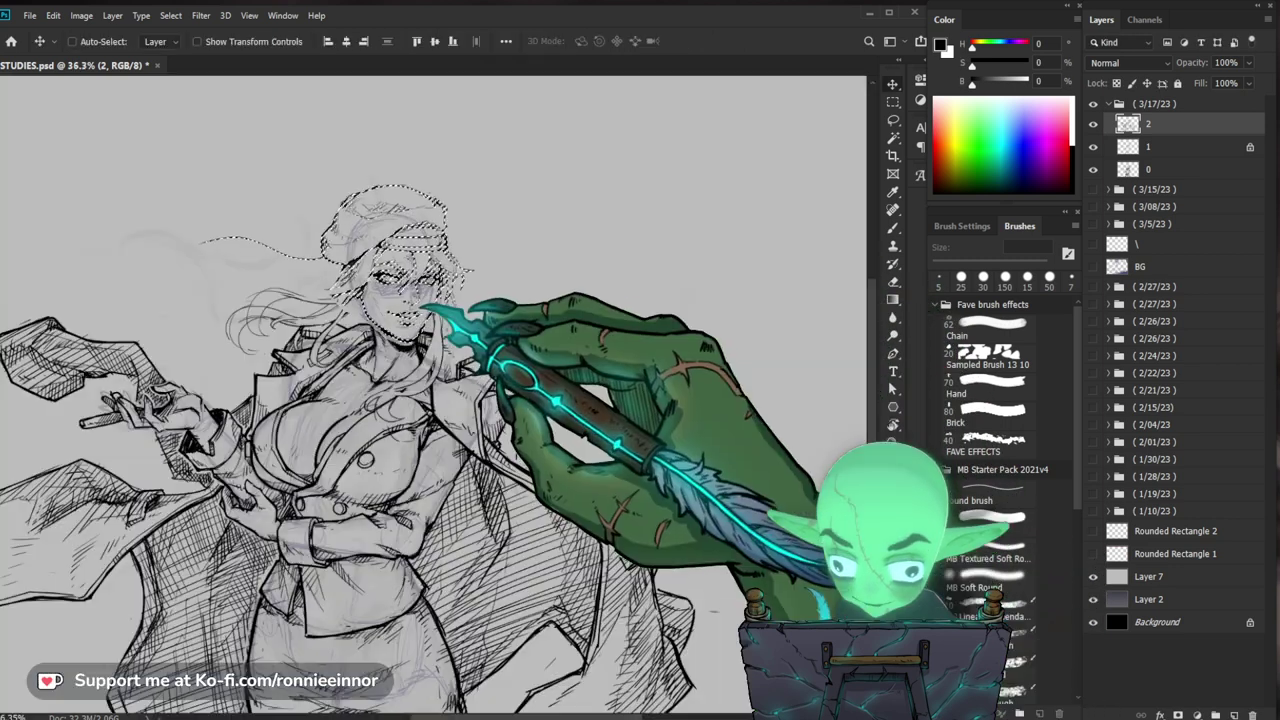
left_click_drag(424, 304, 429, 302)
key("ctrl+d")
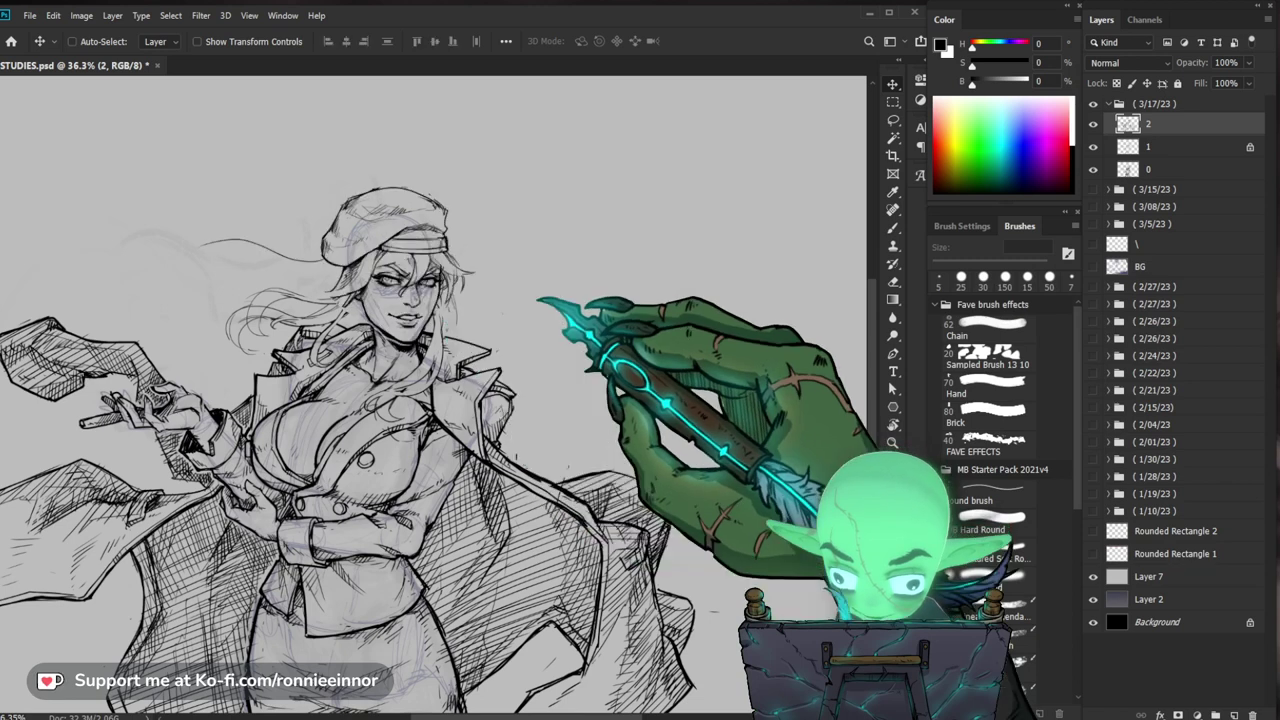
Step: Touch up the join between the enlarged head and the neck using the 25 px eraser and 5 px brush
mouse_move(622, 405)
left_mouse_down()
mouse_move(586, 429)
mouse_move(543, 391)
left_mouse_up()
left_click_drag(448, 374, 480, 357)
key("e")
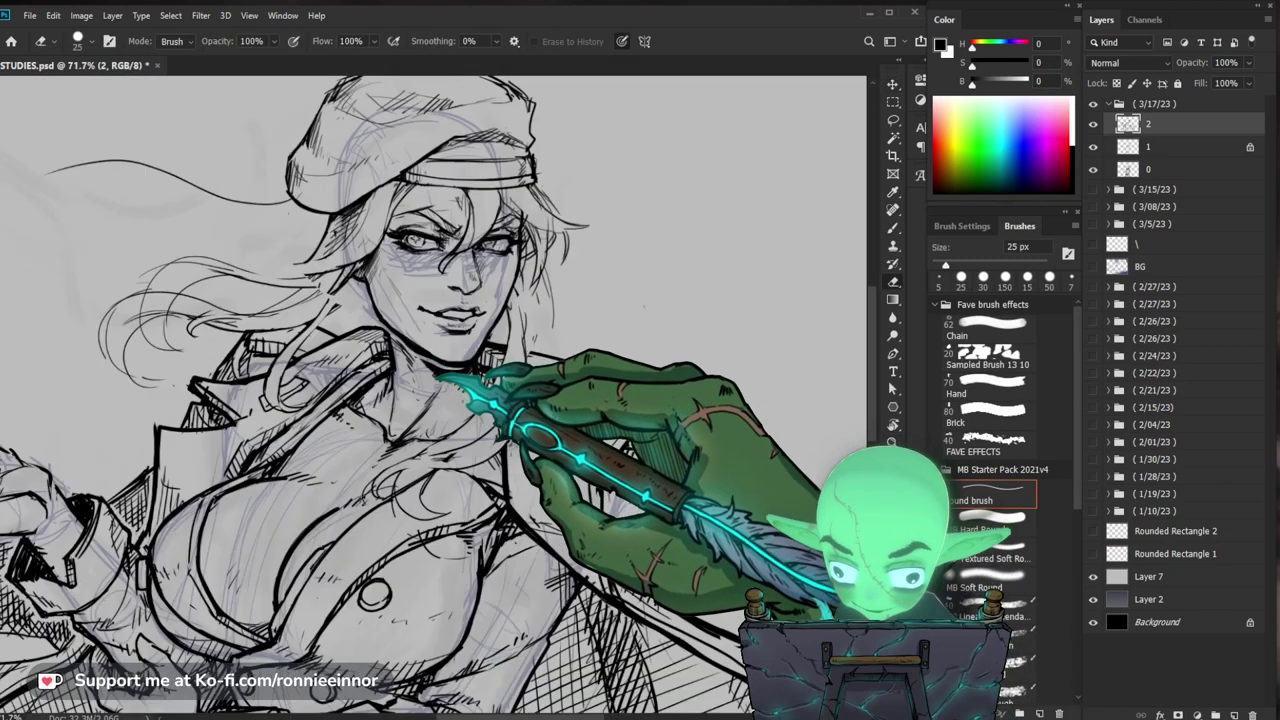
key("b")
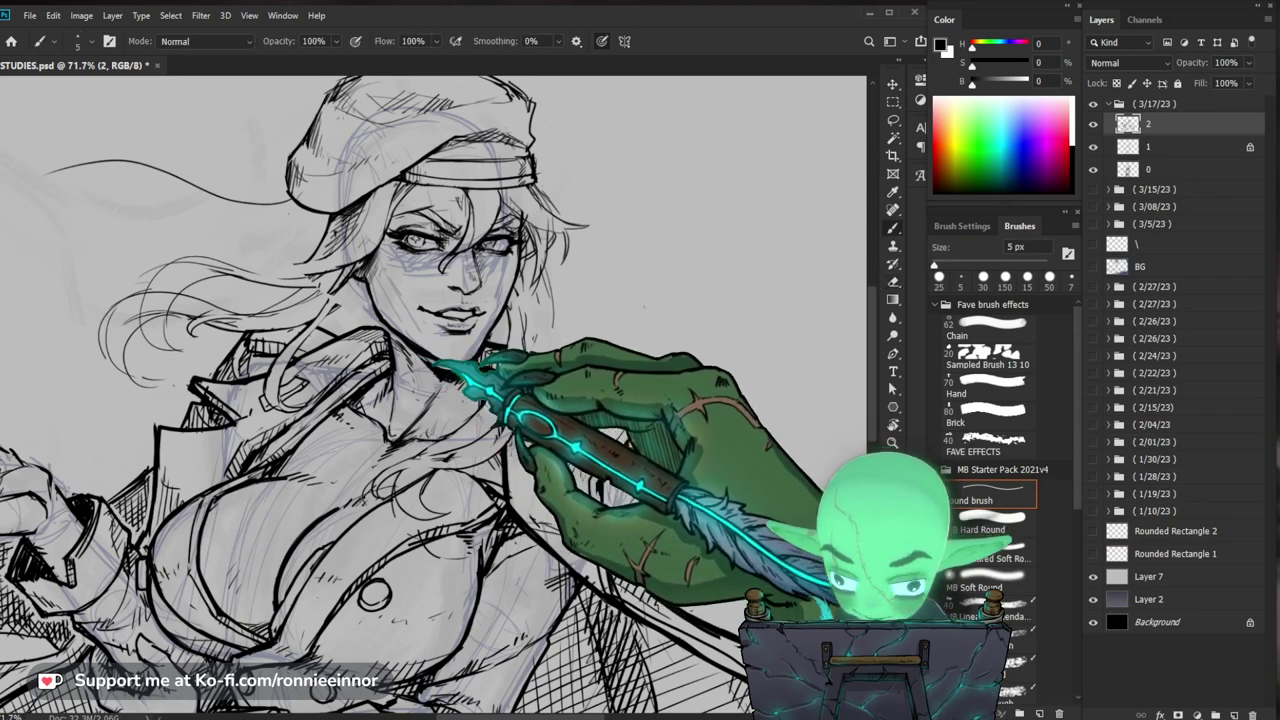
left_click_drag(565, 353, 531, 377)
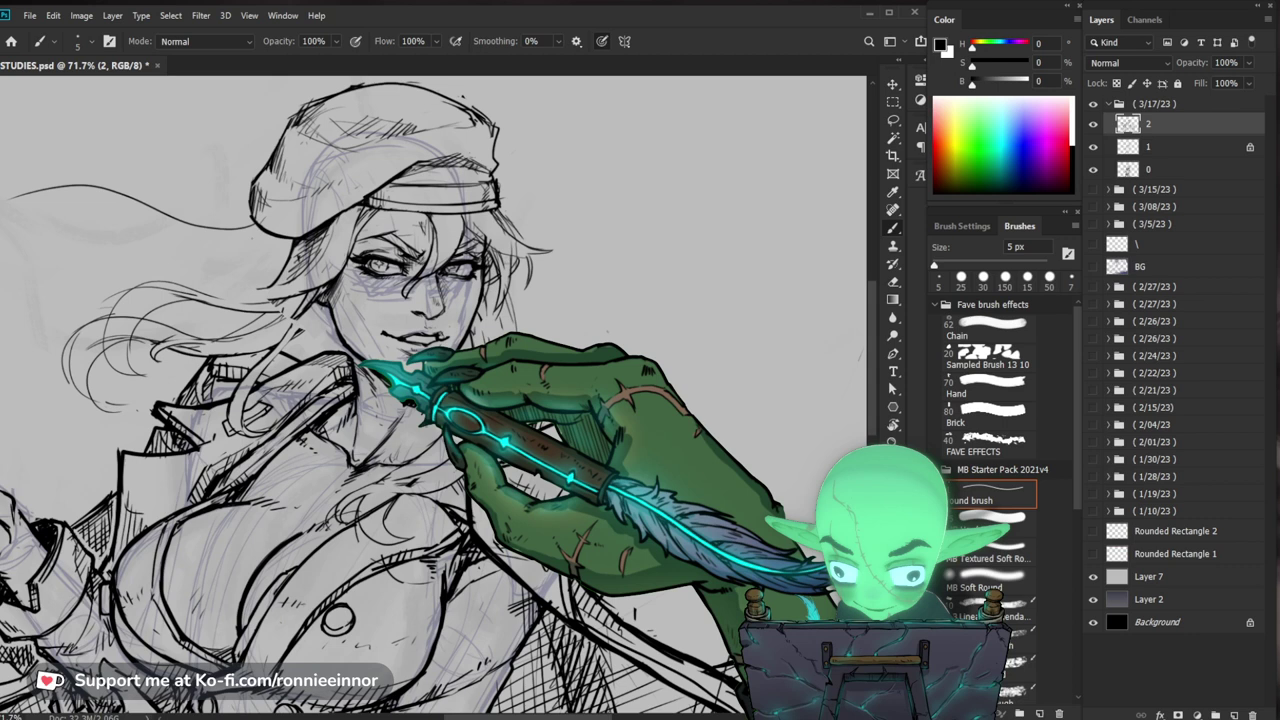
key("z")
mouse_move(524, 348)
left_mouse_down()
mouse_move(385, 352)
mouse_move(532, 335)
left_mouse_up()
key("e")
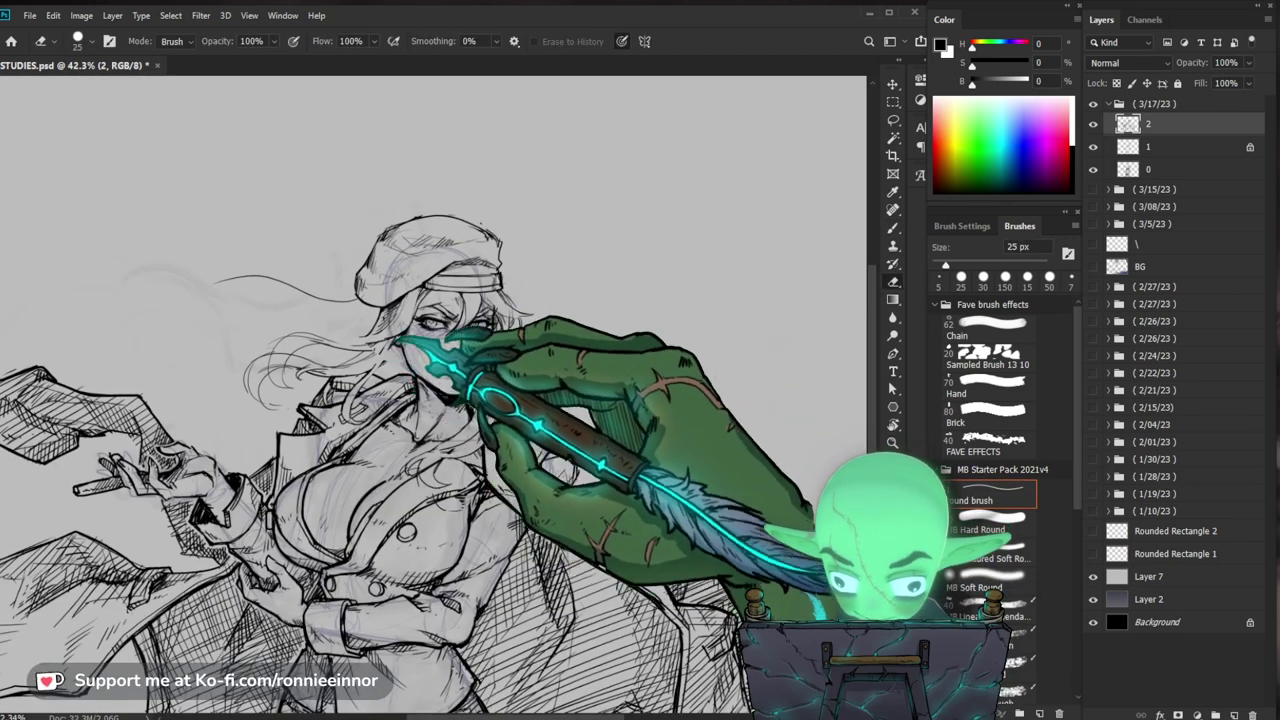
key("b")
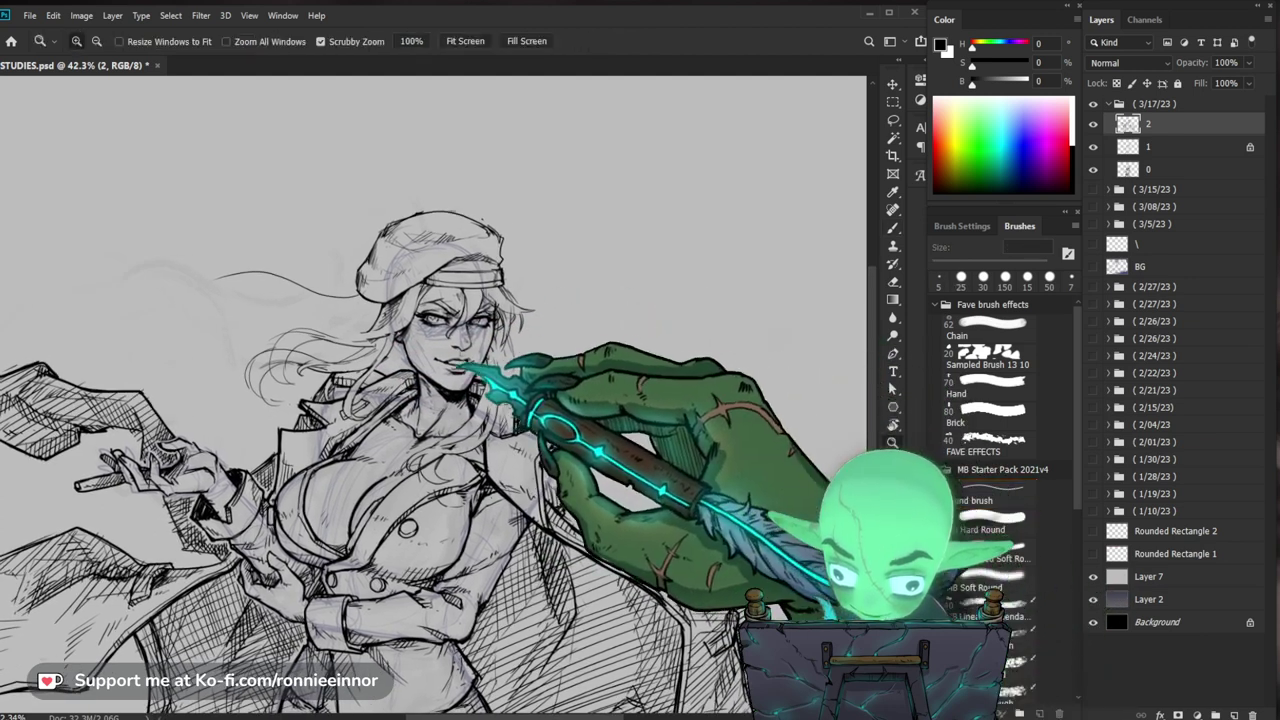
Step: Erase stray neck lines below the chin and rework the shadow beneath the jaw with the 5 px brush
left_click_drag(443, 363, 478, 362)
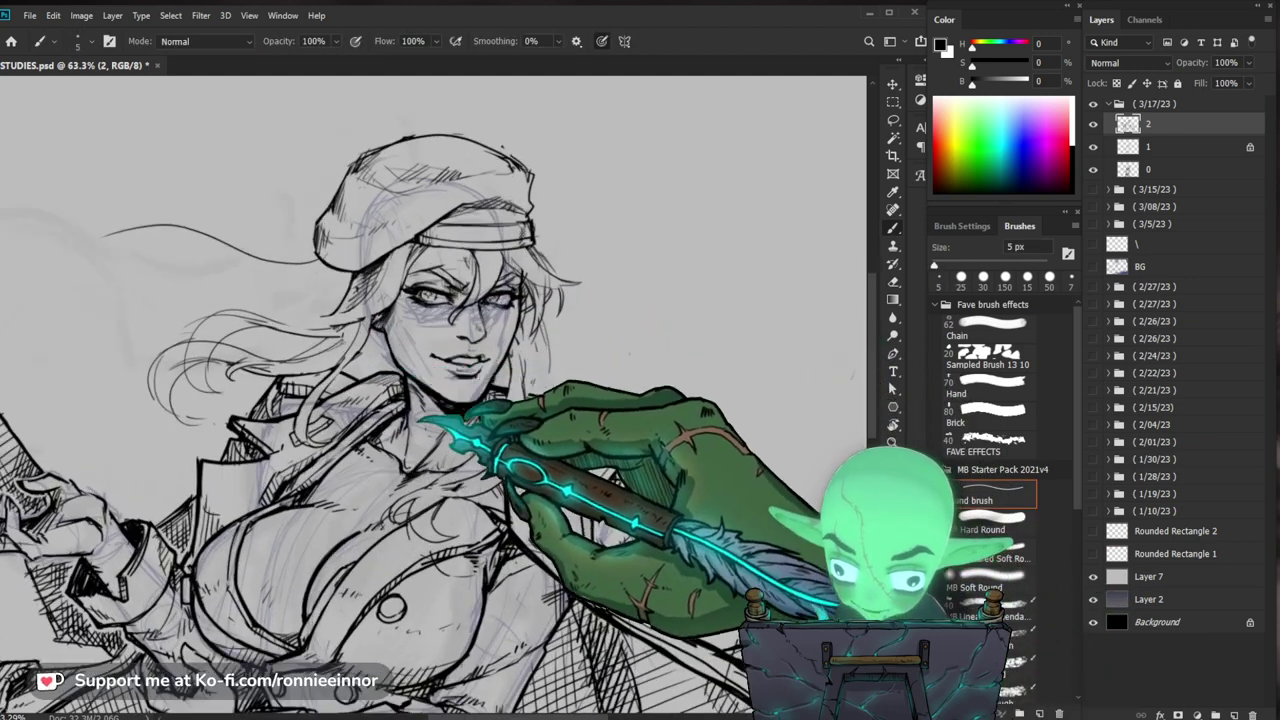
left_click_drag(541, 422, 517, 434)
key("e")
left_click_drag(415, 400, 408, 431)
key("b")
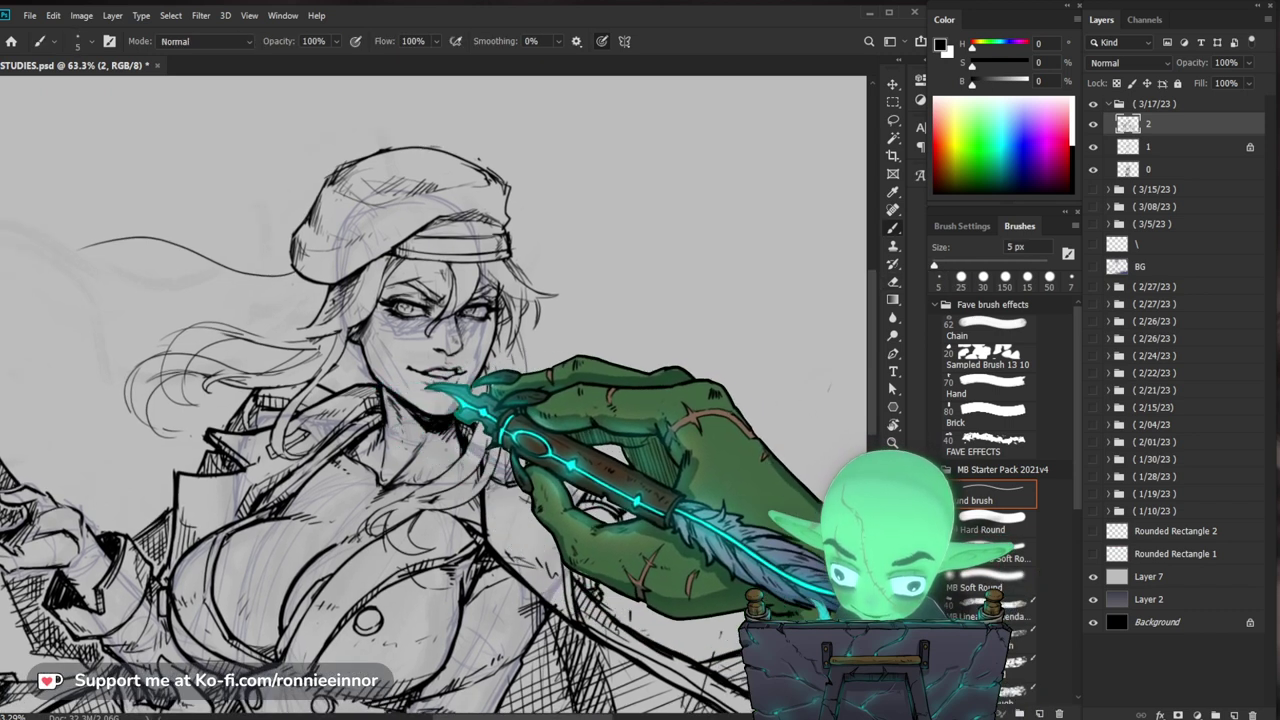
Step: Refine the chin edge and the hair strand beside the jaw, alternating the 25 px eraser and 5 px brush
left_click_drag(666, 366, 612, 354)
key("e")
left_click_drag(425, 382, 417, 388)
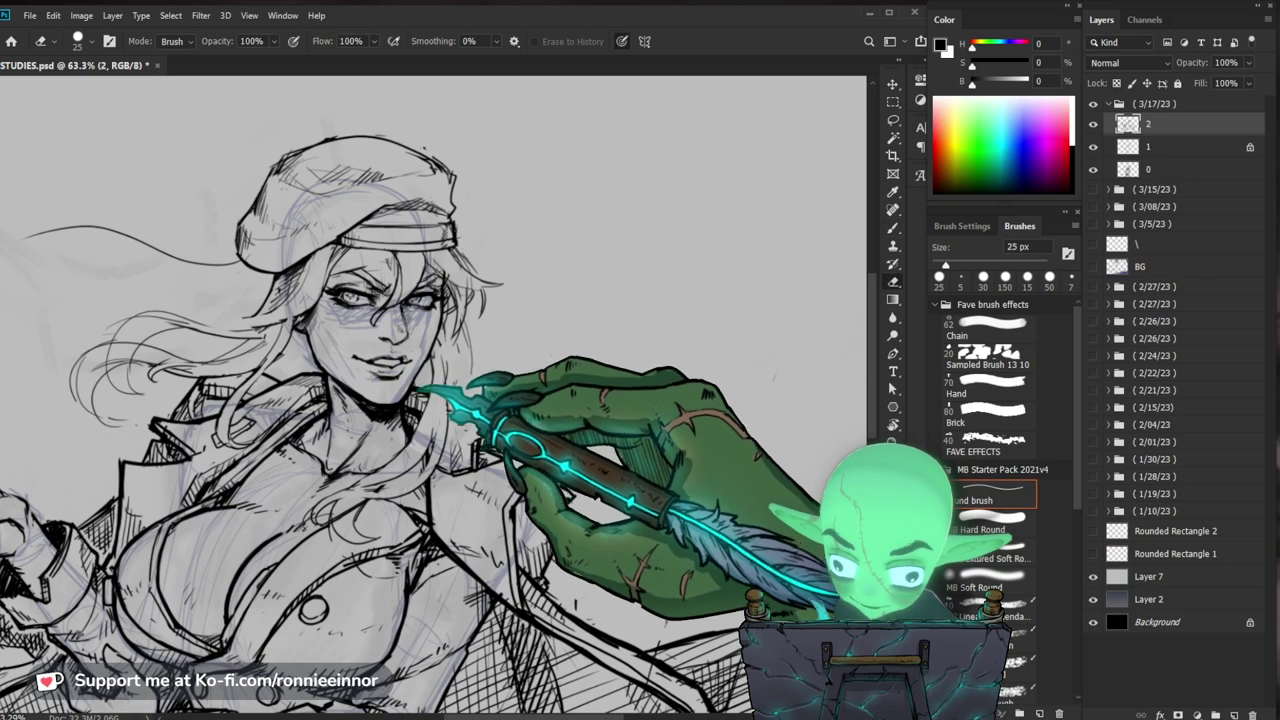
key("b")
key("e")
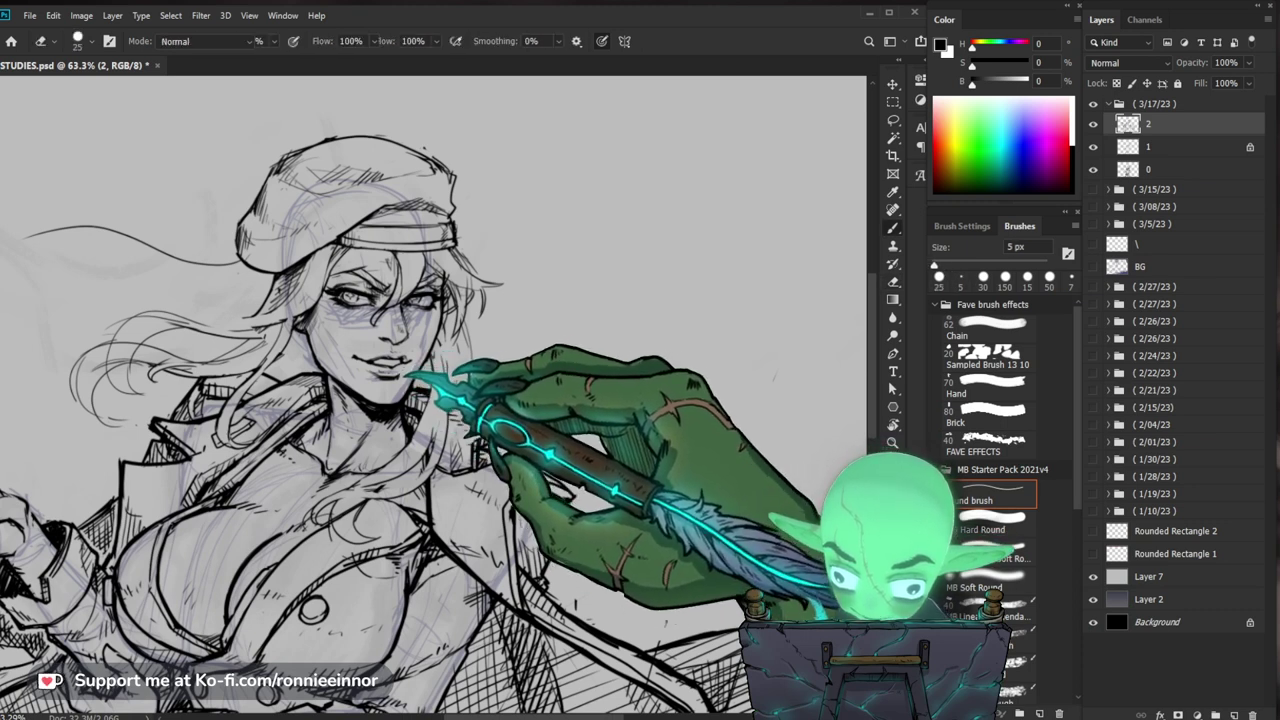
key("e")
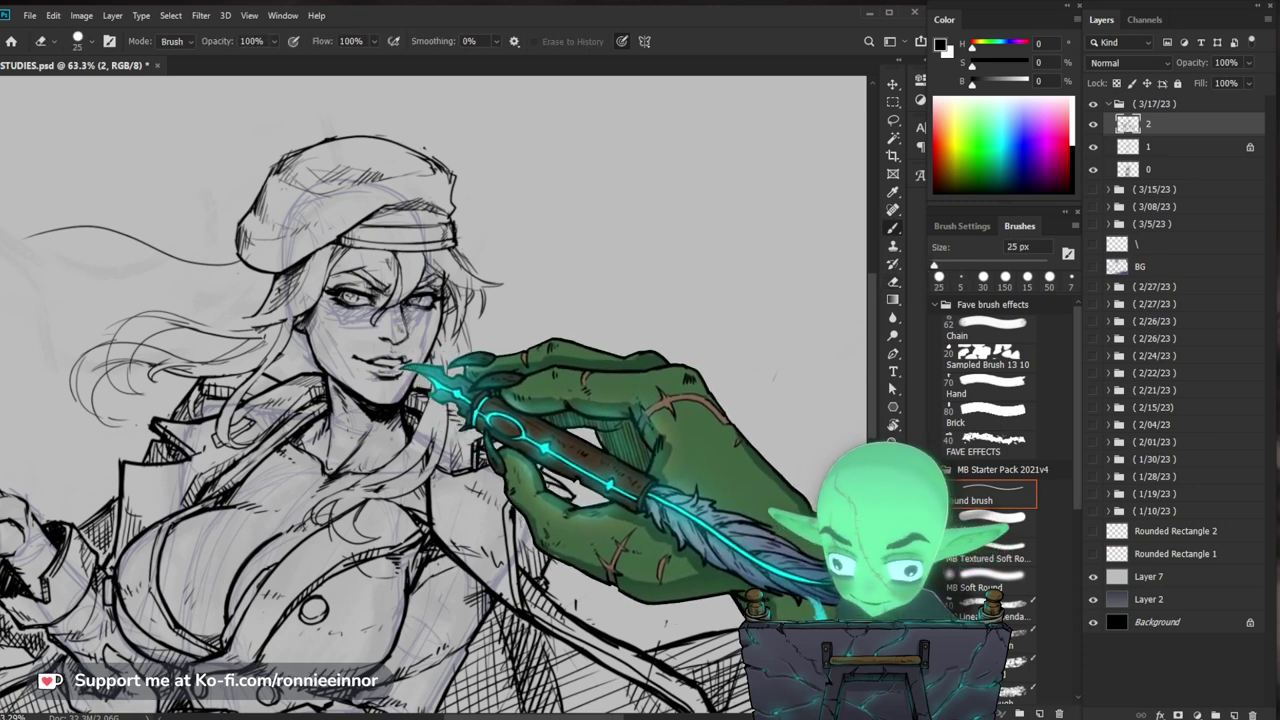
key("b")
key("e")
key("b")
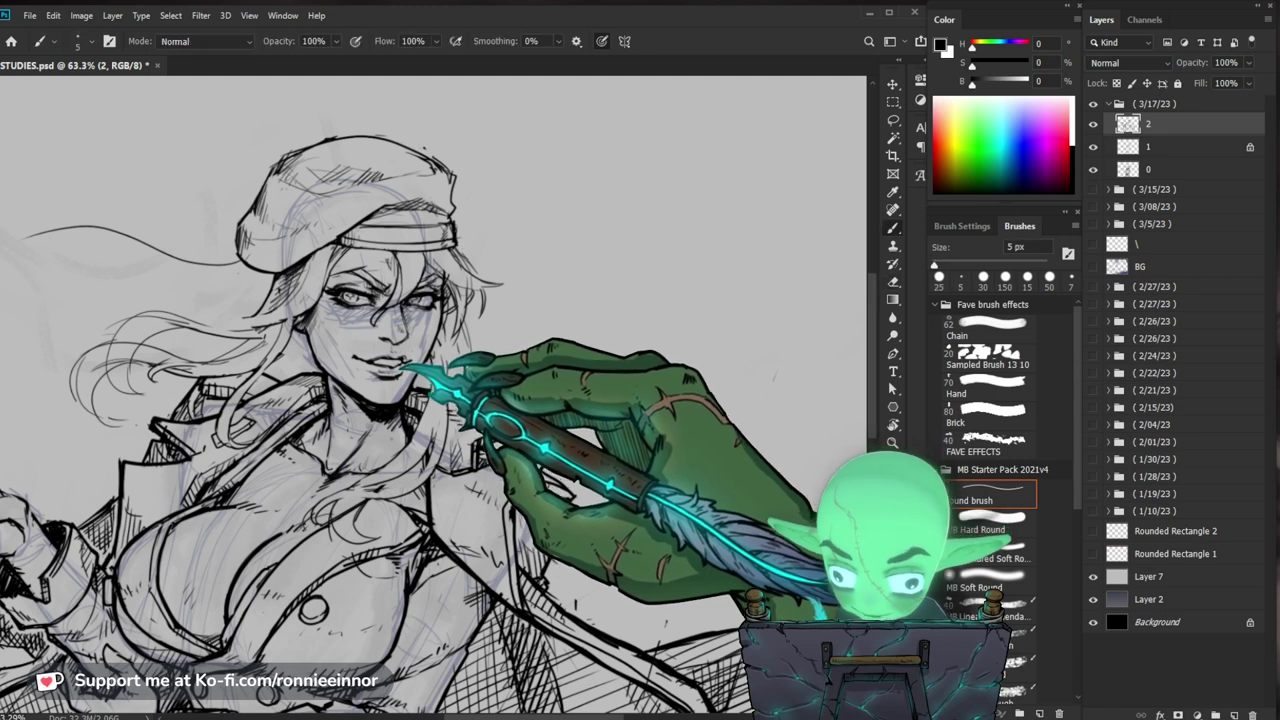
left_click_drag(470, 362, 460, 388)
key("e")
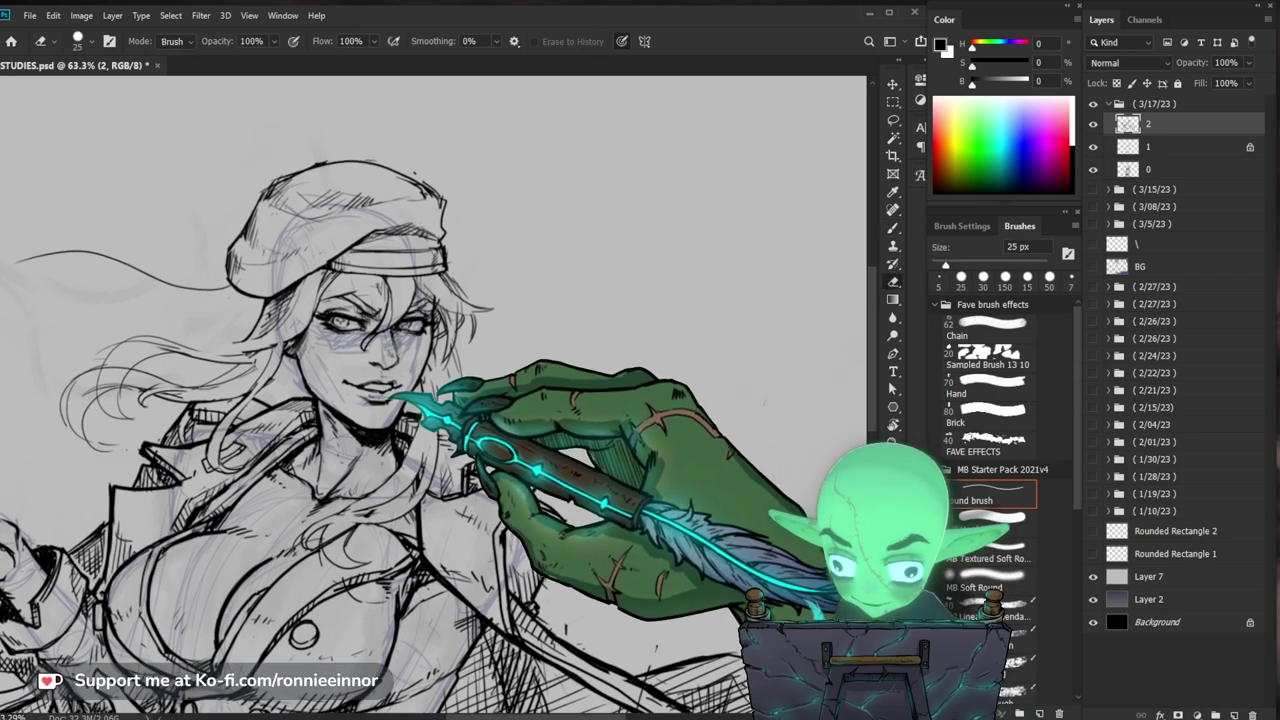
key("b")
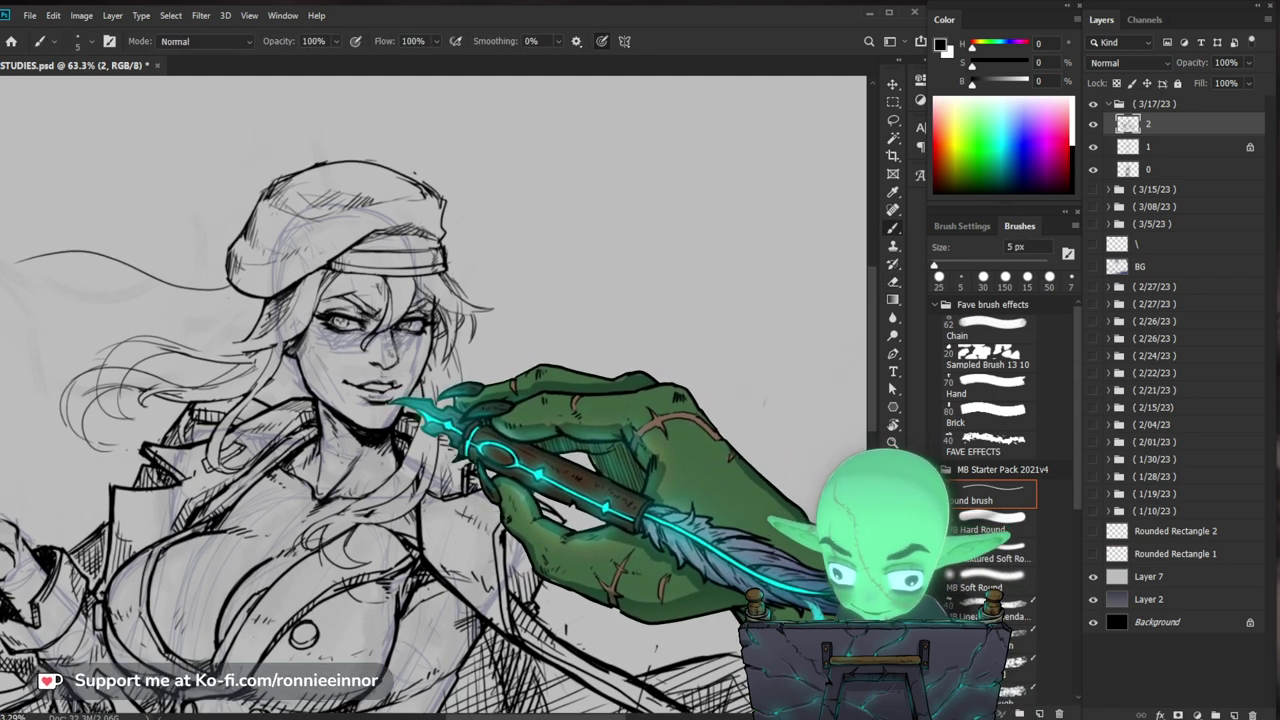
Step: Clean up the lower face around the mouth and jaw with the 25 px eraser and 5 px brush
scroll(430, 420, "up", 1)
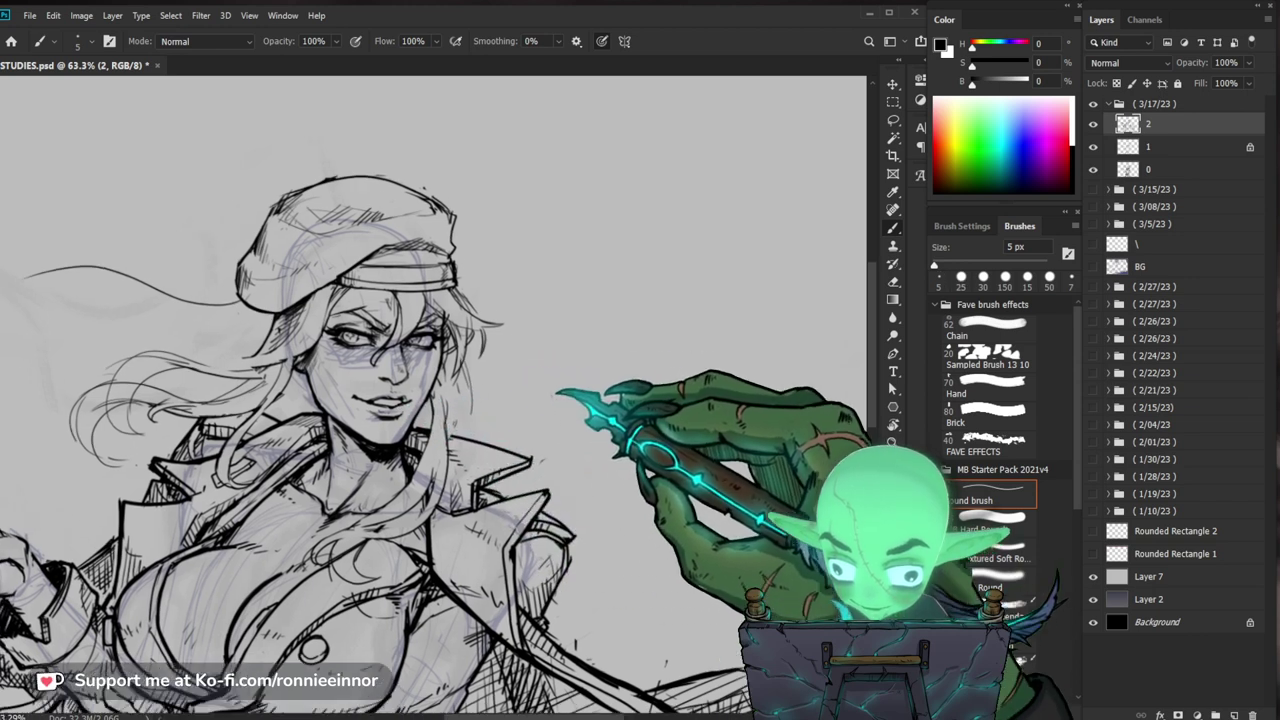
key("e")
key("b")
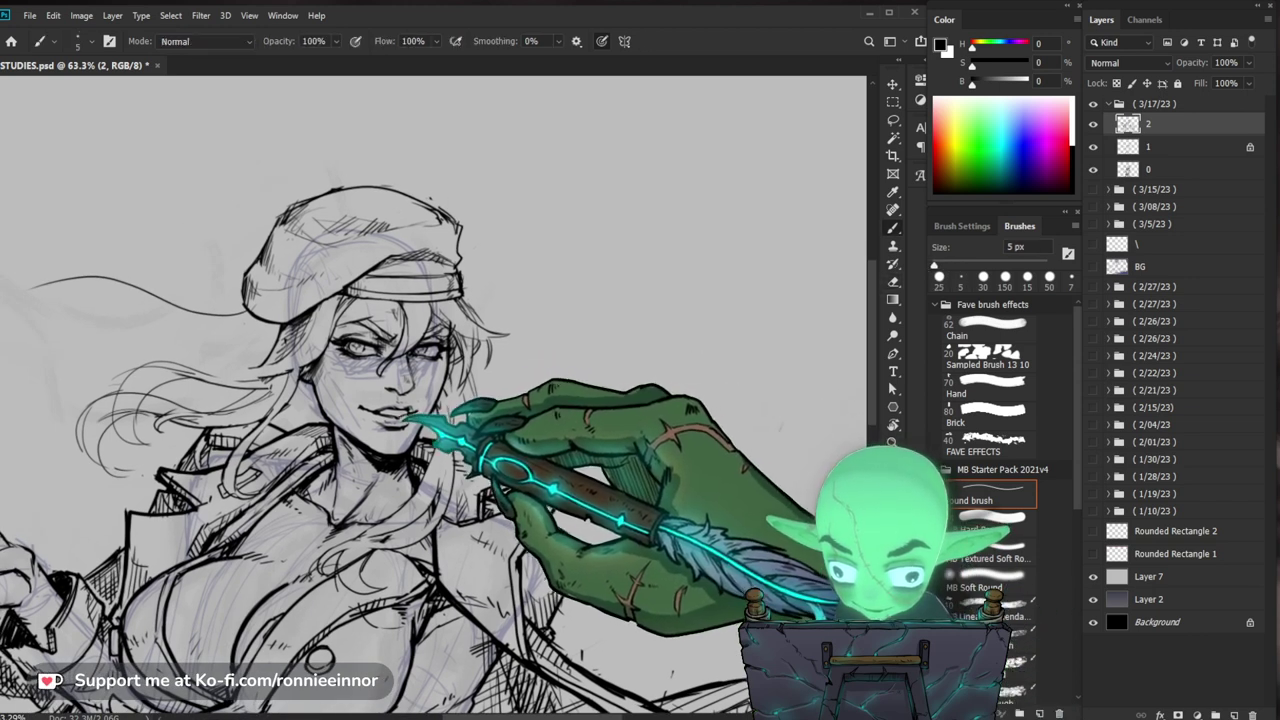
left_click_drag(476, 431, 451, 380)
key("e")
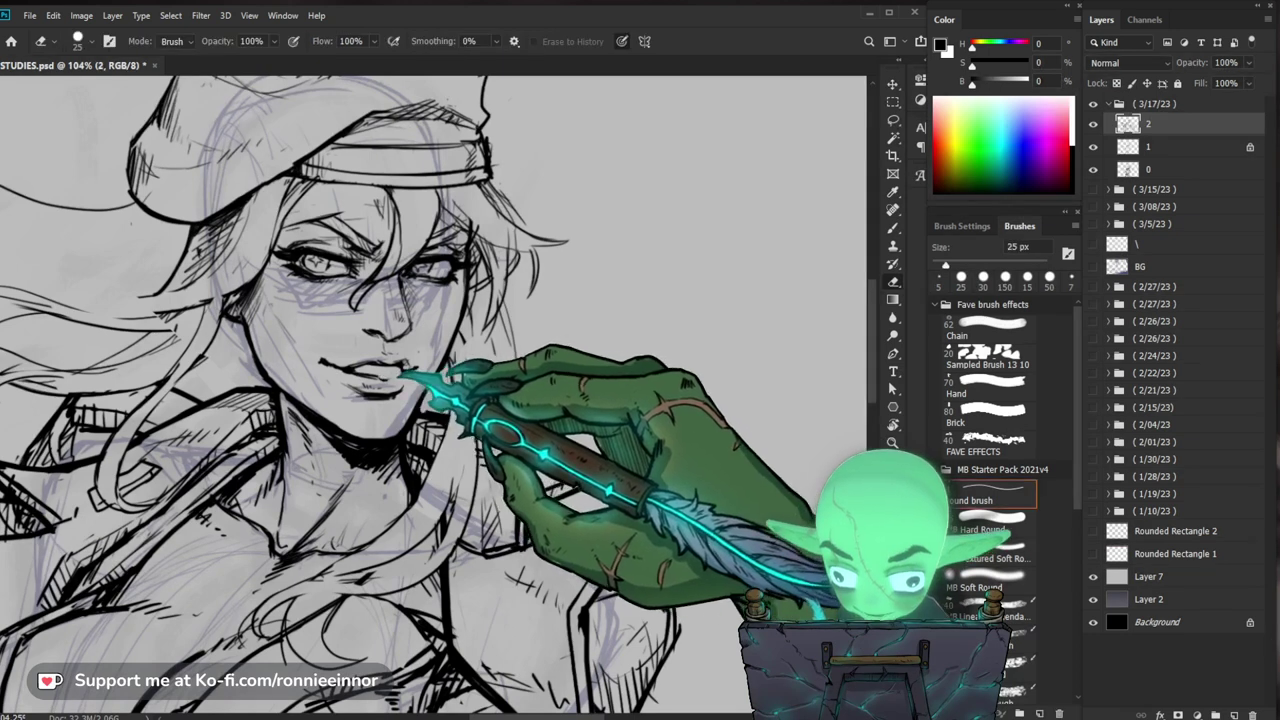
key("b")
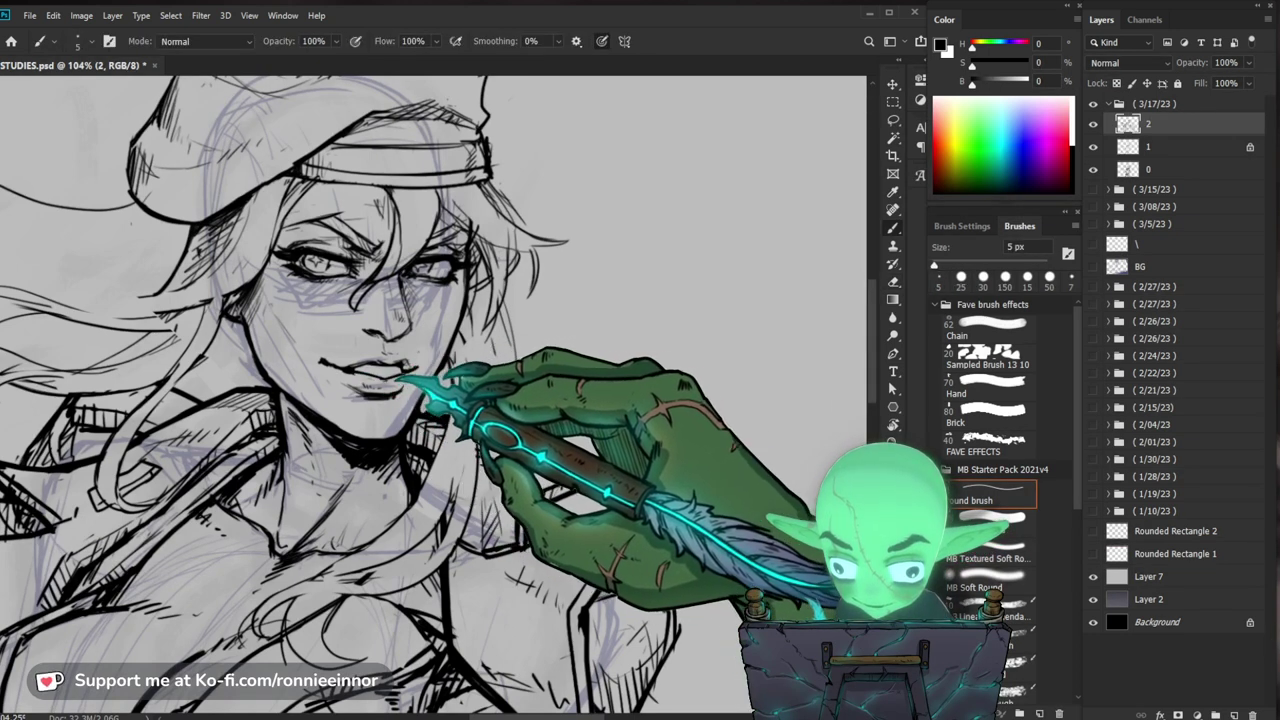
Step: Refine the ink lines of the woman's lips on layer 2, alternating a 25 px eraser with a 5 px brush
key("e")
key("b")
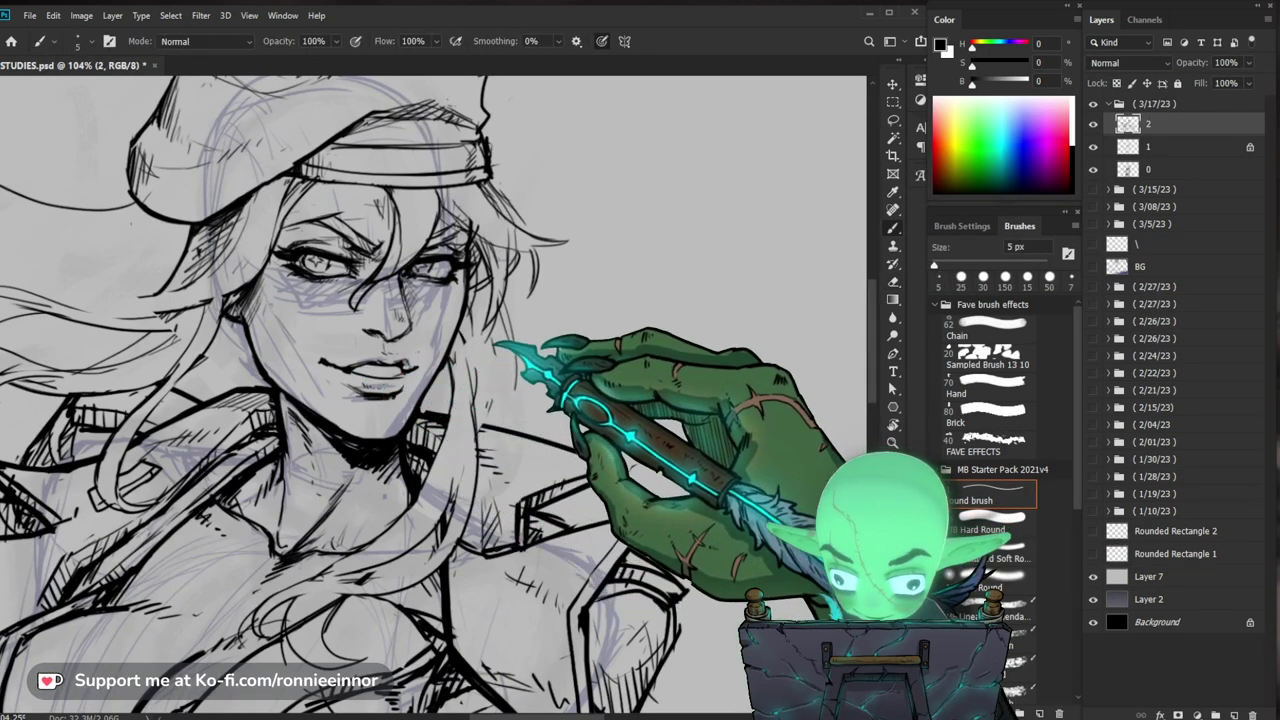
key("e")
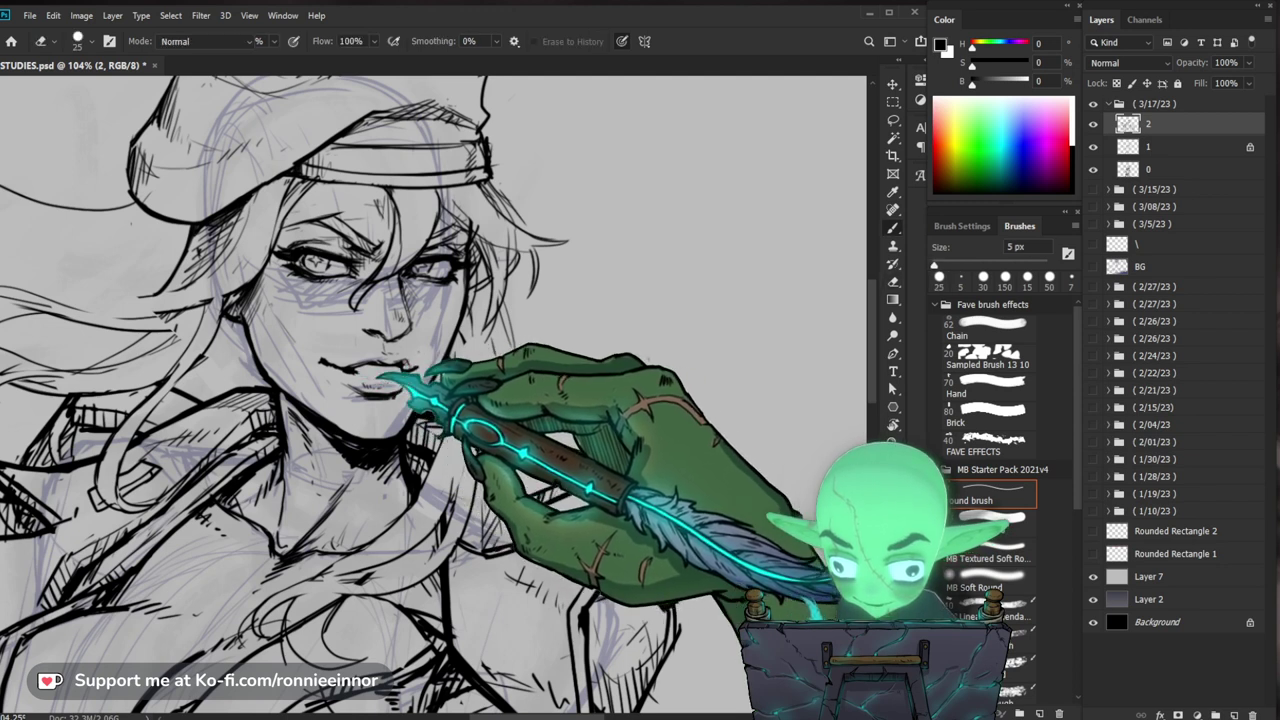
key("b")
key("z")
mouse_move(468, 370)
left_mouse_down()
mouse_move(449, 383)
mouse_move(420, 376)
mouse_move(505, 366)
mouse_move(443, 466)
left_mouse_up()
key("e")
key("b")
key("z")
scroll(478, 267, "up", 5)
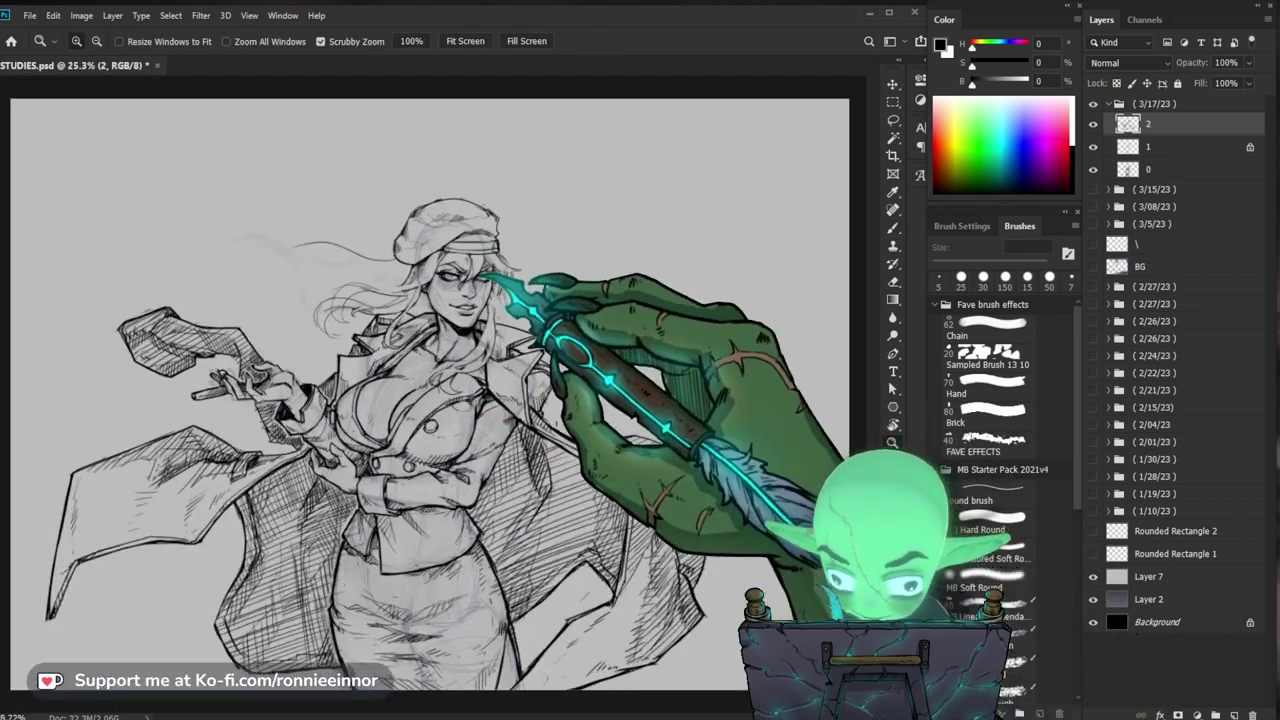
Step: Touch up the hair around the forehead and the side of the face using the 25 px eraser and 5 px brush
key("e")
key("b")
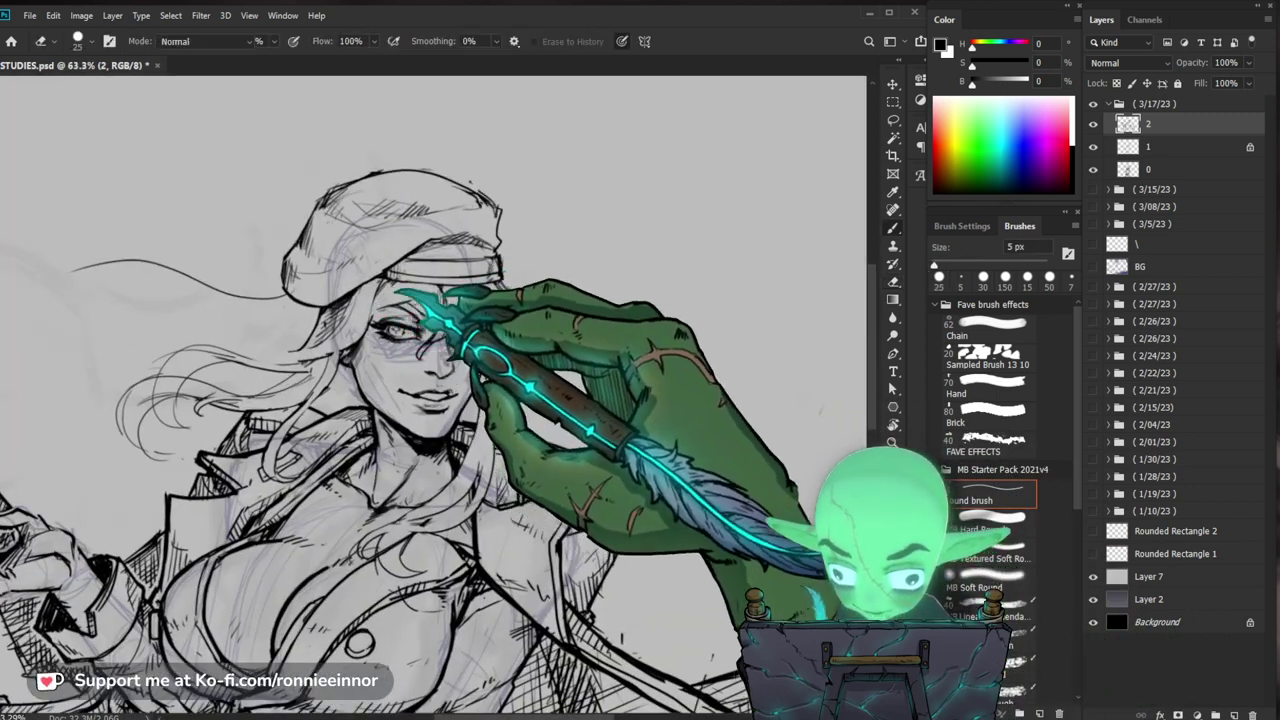
left_click_drag(612, 354, 578, 350)
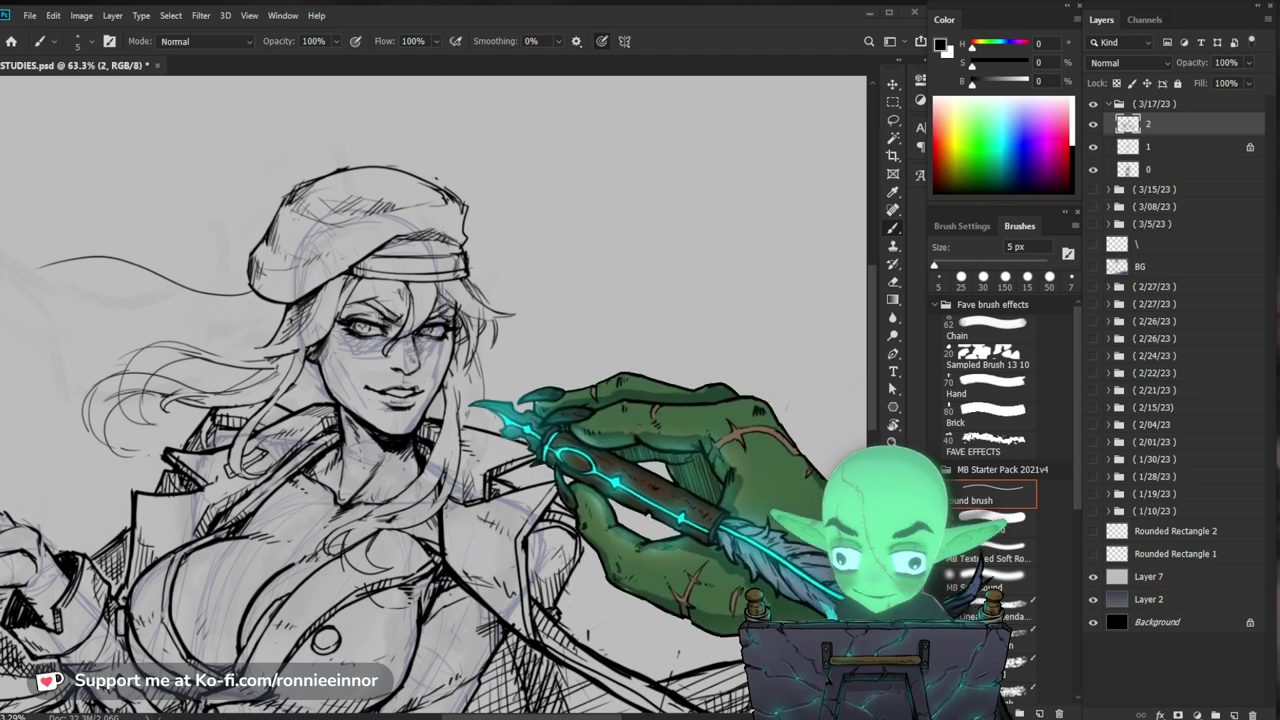
left_click_drag(446, 568, 452, 544)
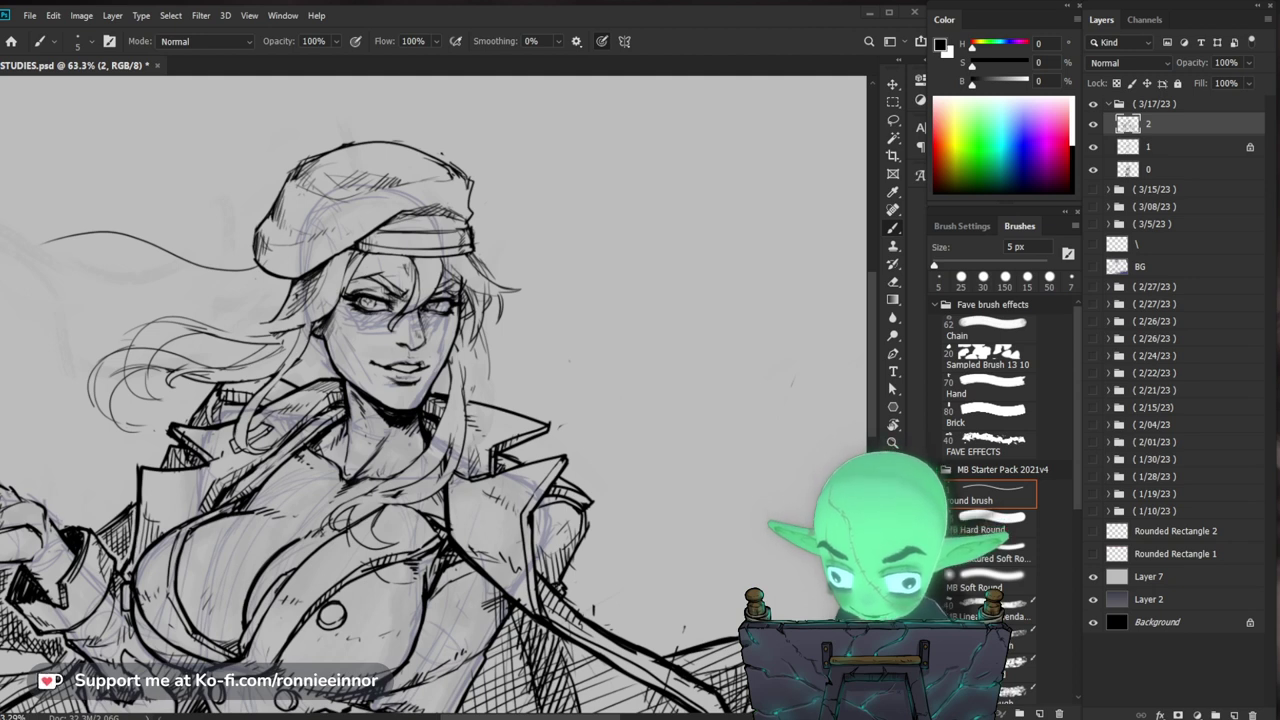
Step: Clean up and redraw the bangs that fall from the hat band across the forehead with the 5 px brush
scroll(390, 256, "up", 3)
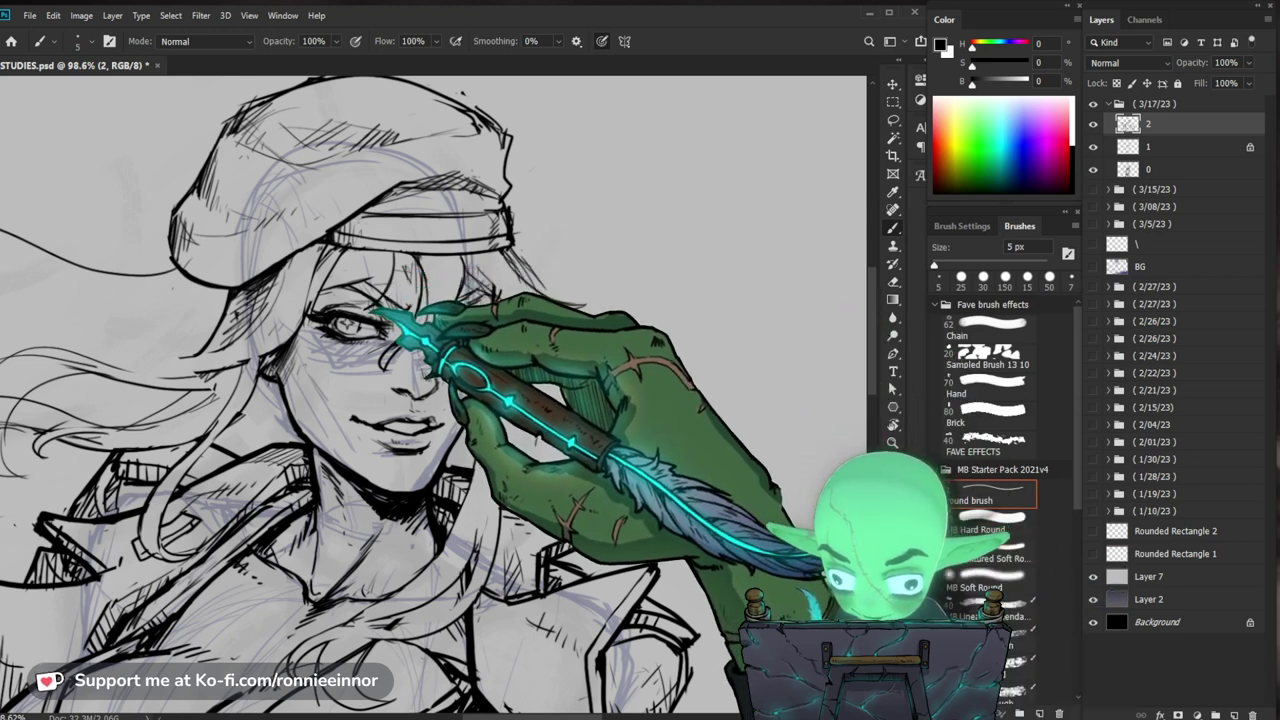
key("e")
key("b")
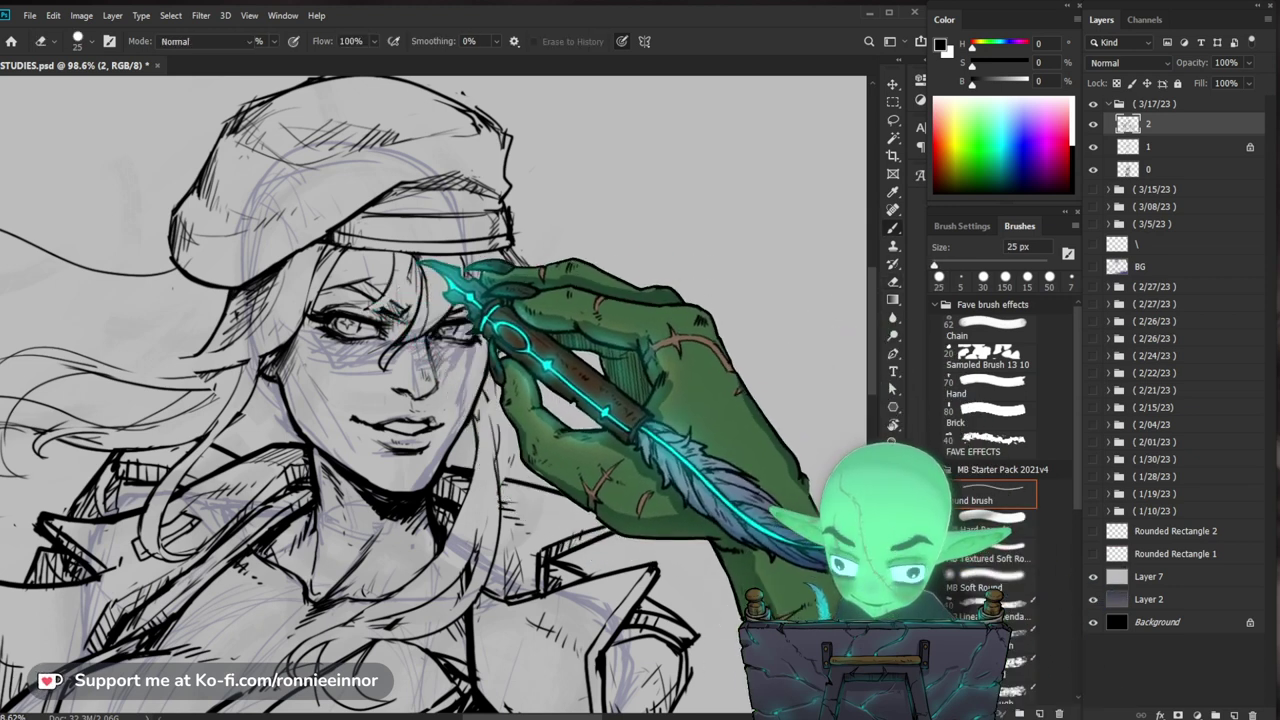
left_click_drag(423, 242, 390, 302)
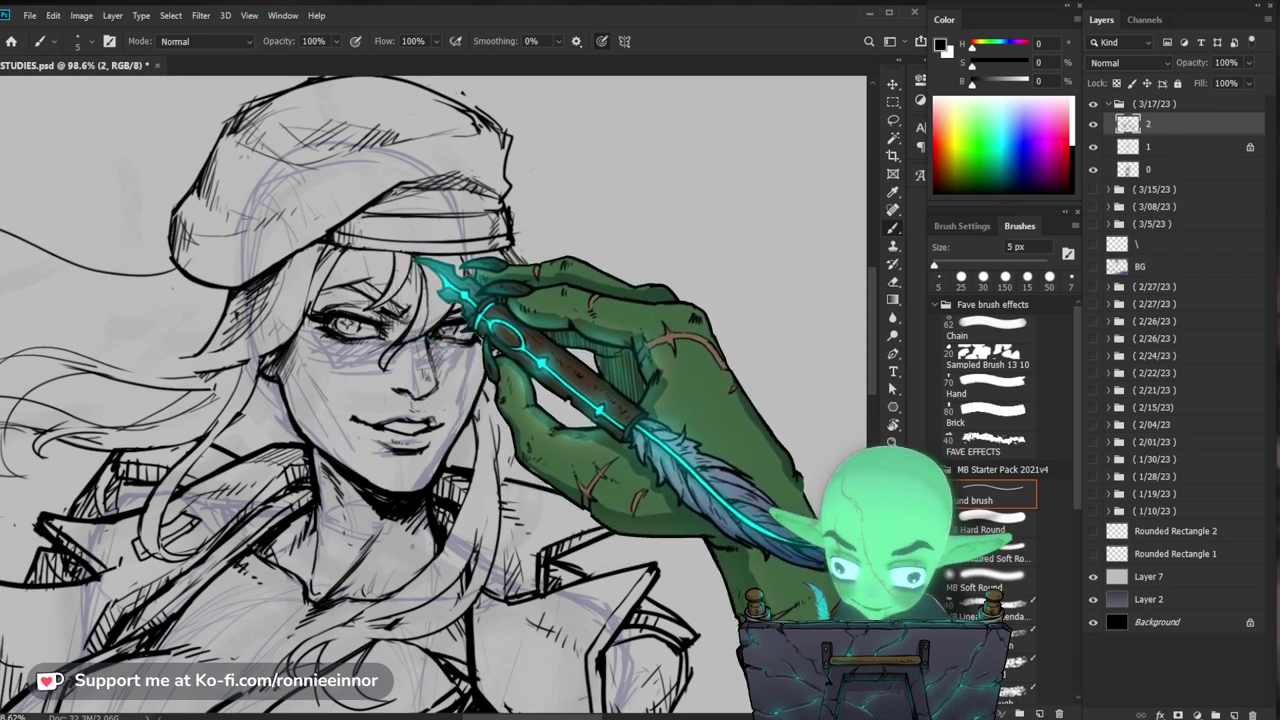
left_click_drag(470, 306, 408, 308)
left_click_drag(590, 390, 700, 357)
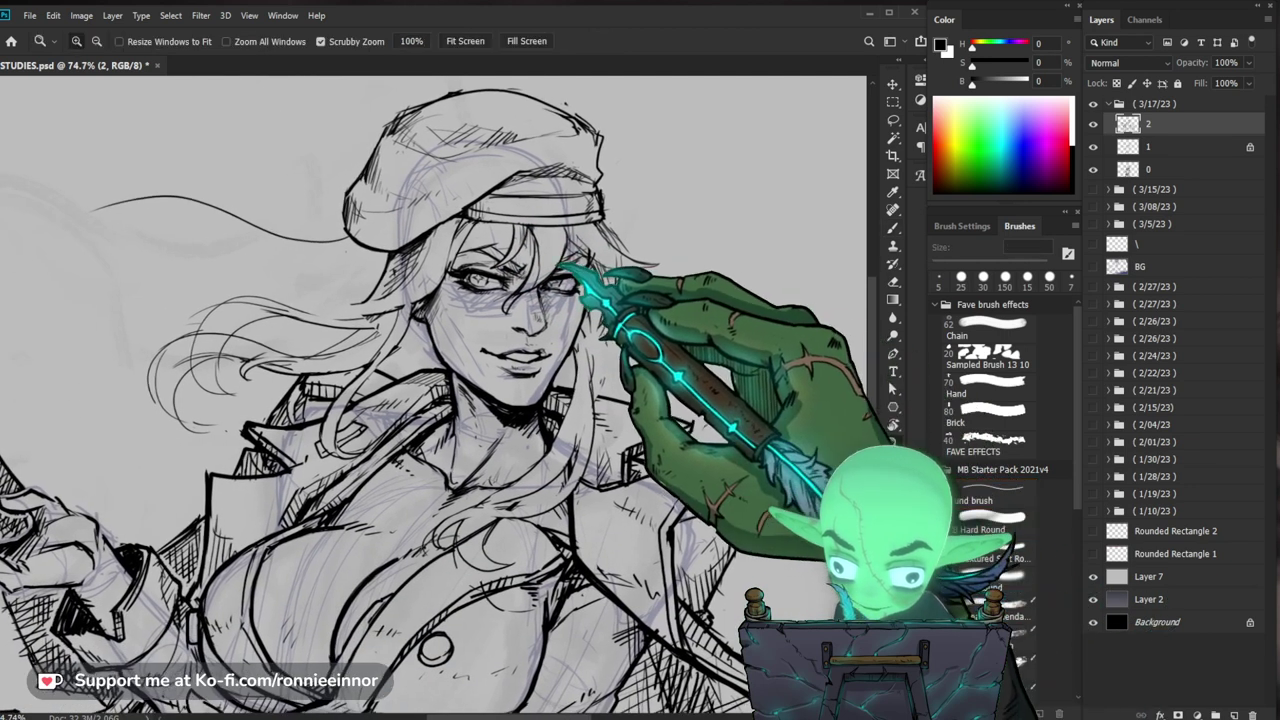
Step: Ink extra hair strands beside the far eye, just beneath the hat band
mouse_move(558, 270)
left_mouse_down()
mouse_move(625, 298)
mouse_move(438, 366)
left_mouse_up()
key("b")
key("z")
left_click_drag(478, 327, 515, 320)
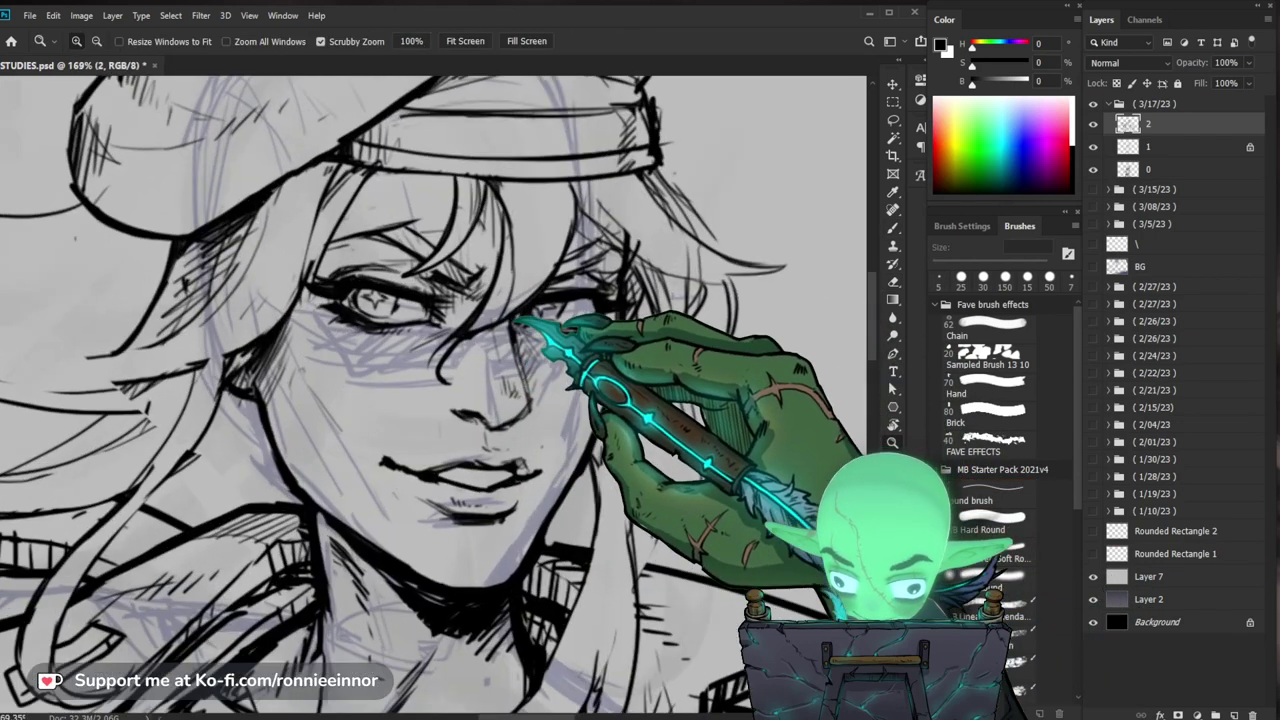
key("b")
key("z")
mouse_move(657, 358)
left_mouse_down()
mouse_move(560, 386)
mouse_move(450, 391)
left_mouse_up()
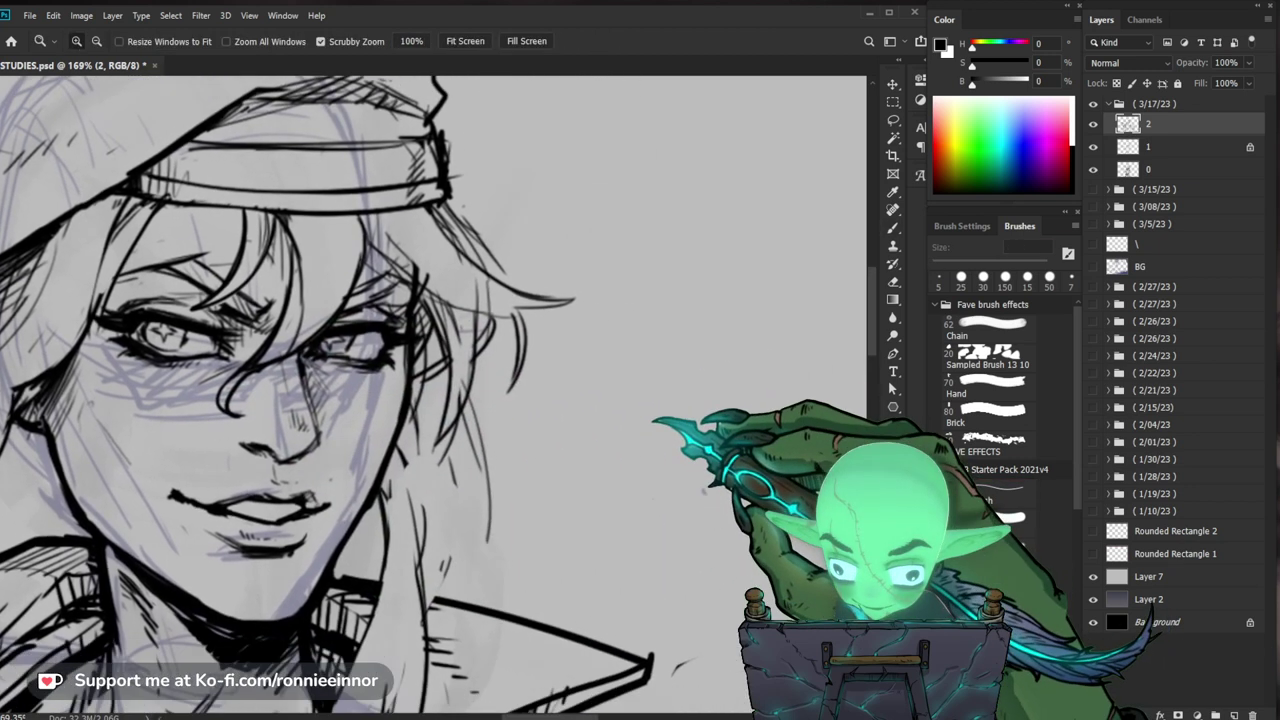
left_click_drag(670, 402, 615, 350)
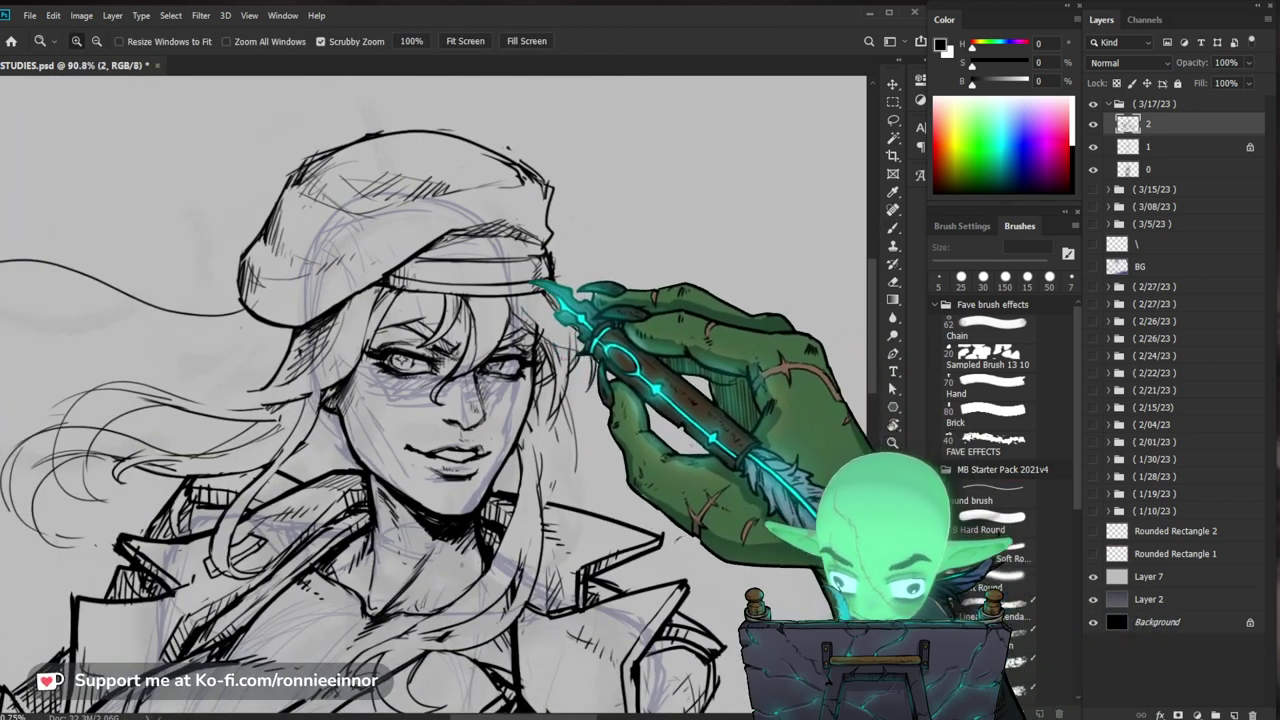
Step: Erase and redraw the outward-flicking strand below the hat band with a 25 px eraser and 5 px brush
key("b")
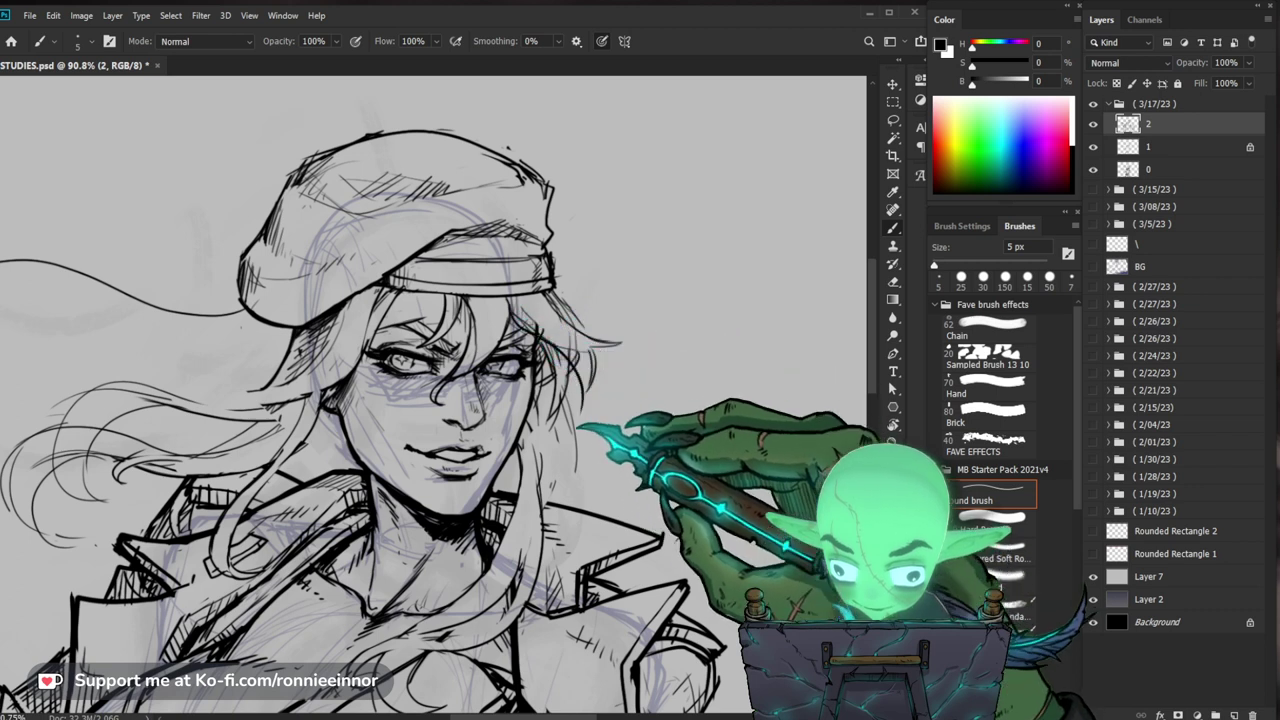
key("e")
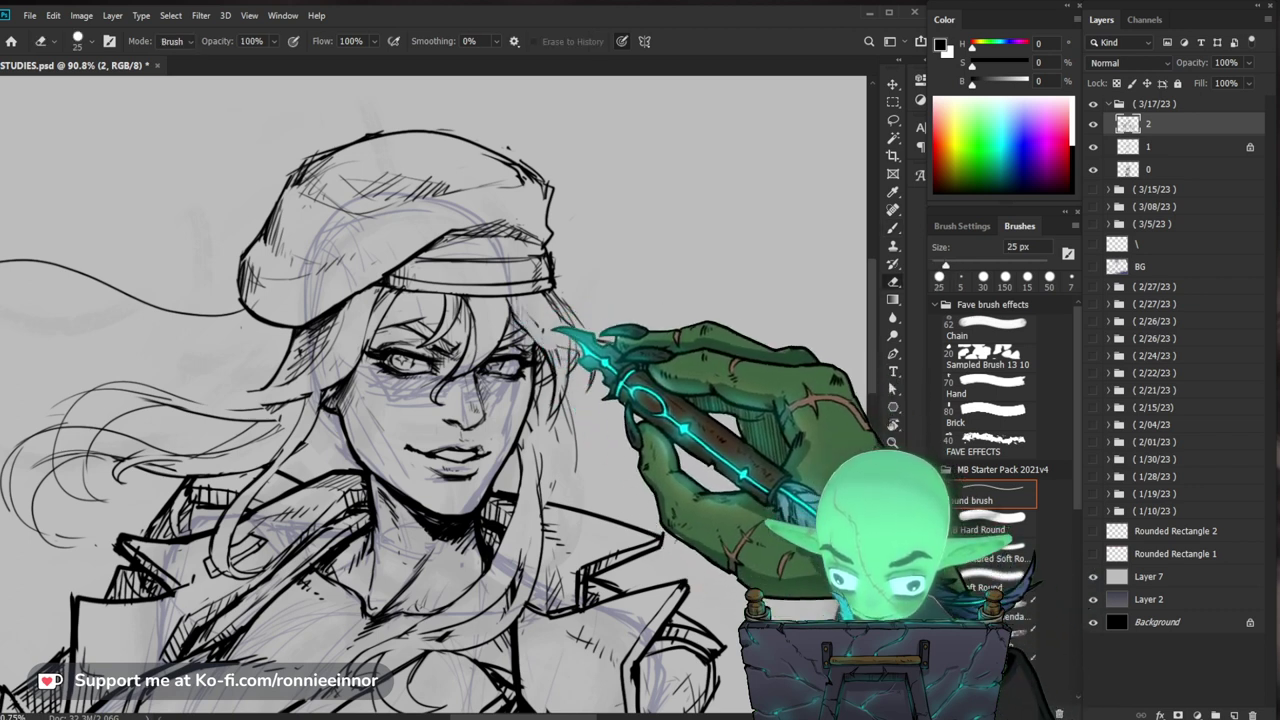
left_click_drag(639, 443, 669, 416)
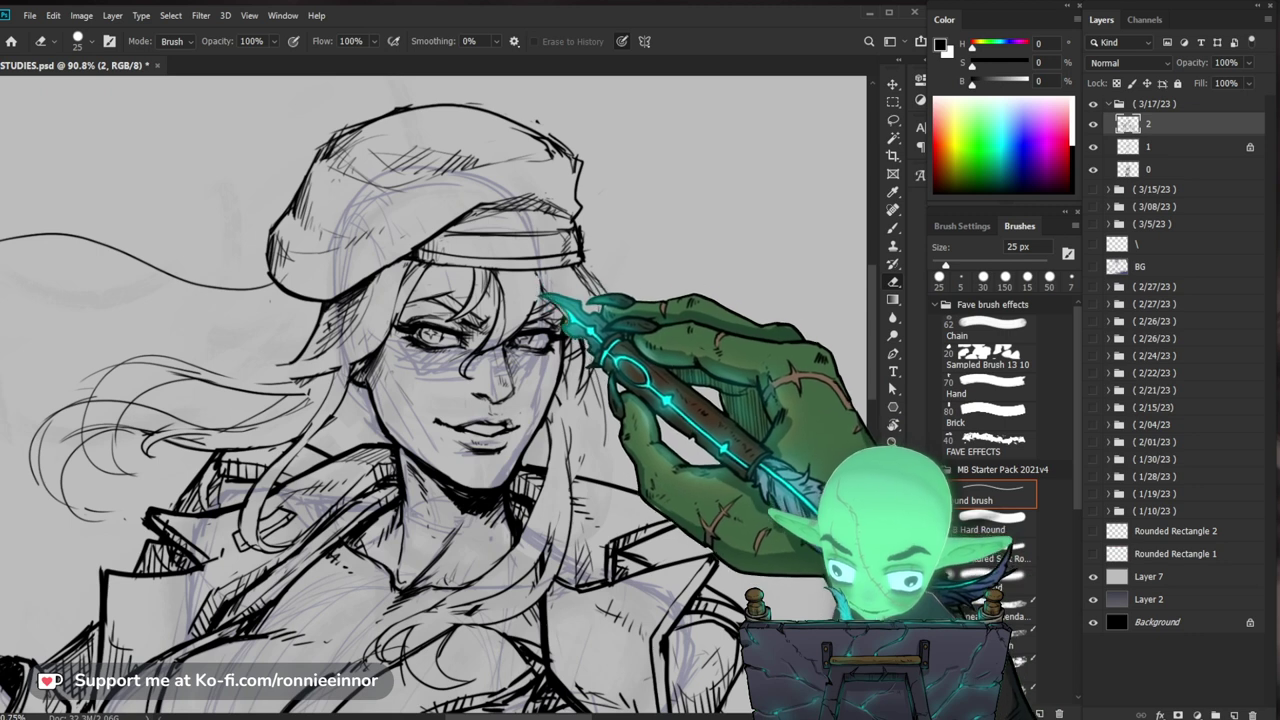
key("b")
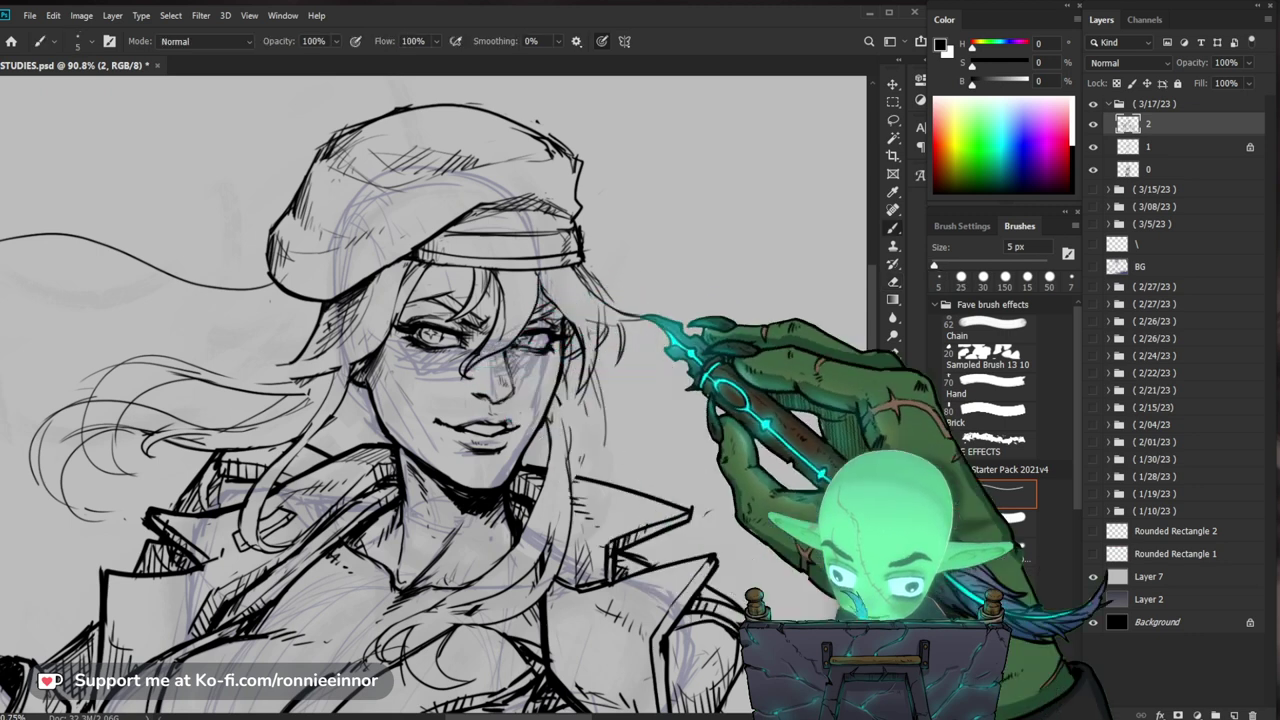
key("e")
key("b")
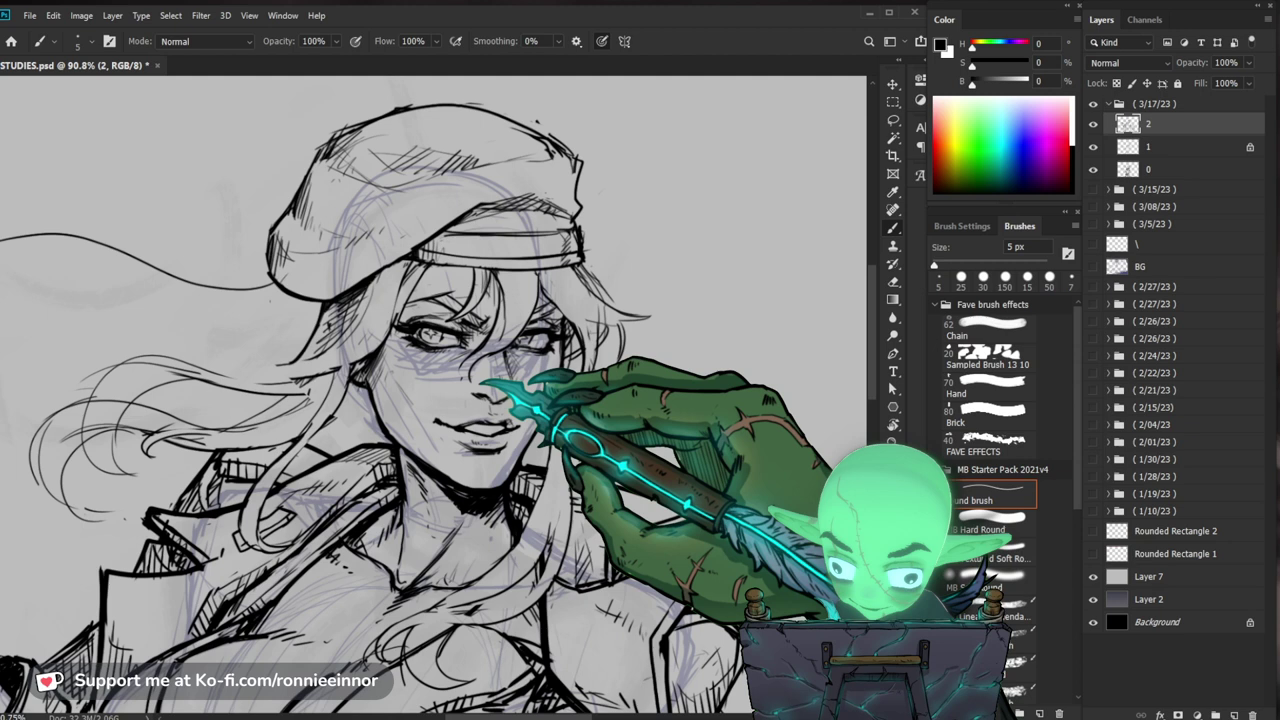
Step: Refine the loose strands hanging outside the far cheek with the eraser and 5 px brush
left_click_drag(450, 236, 335, 238)
left_click_drag(500, 238, 590, 272)
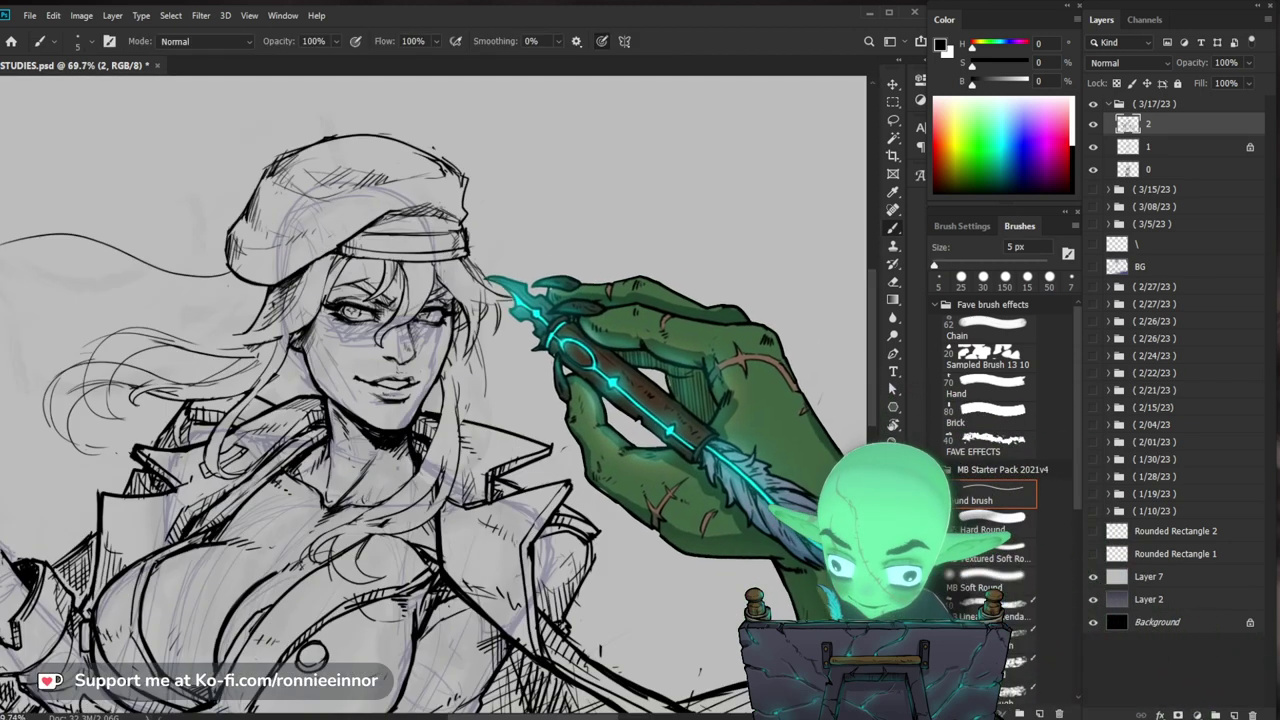
key("z")
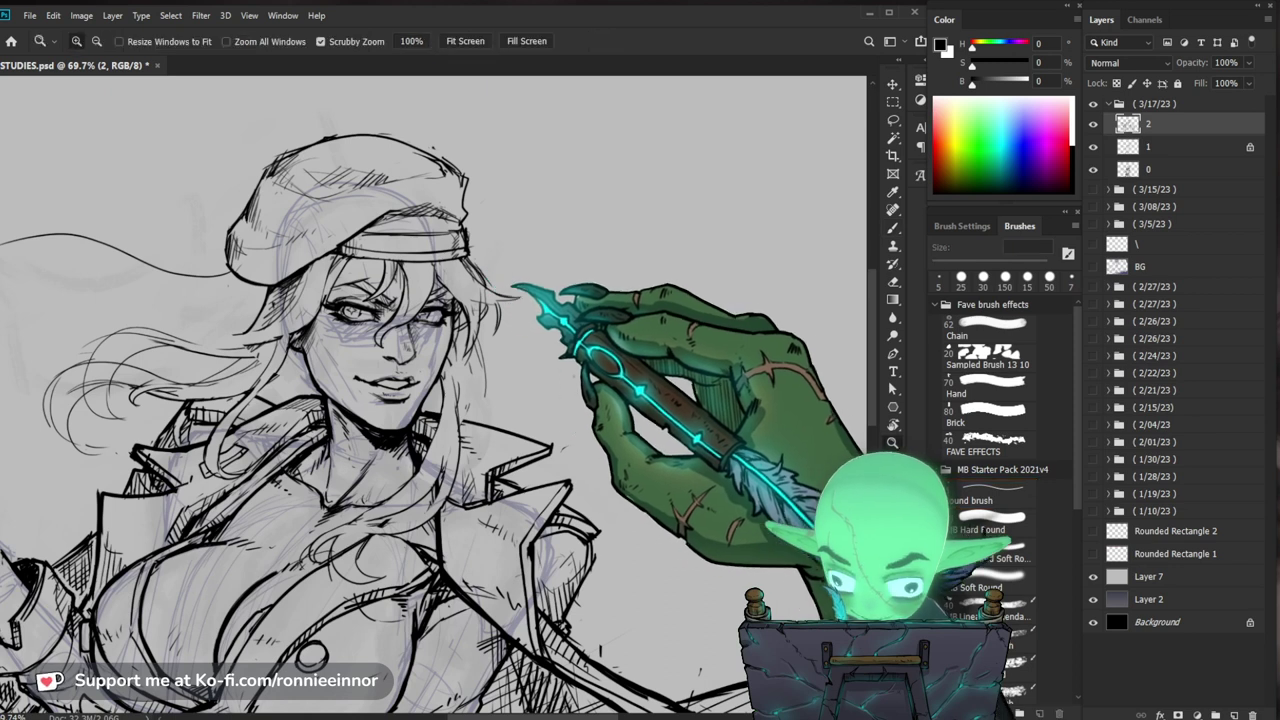
left_click_drag(506, 286, 547, 284)
key("e")
key("b")
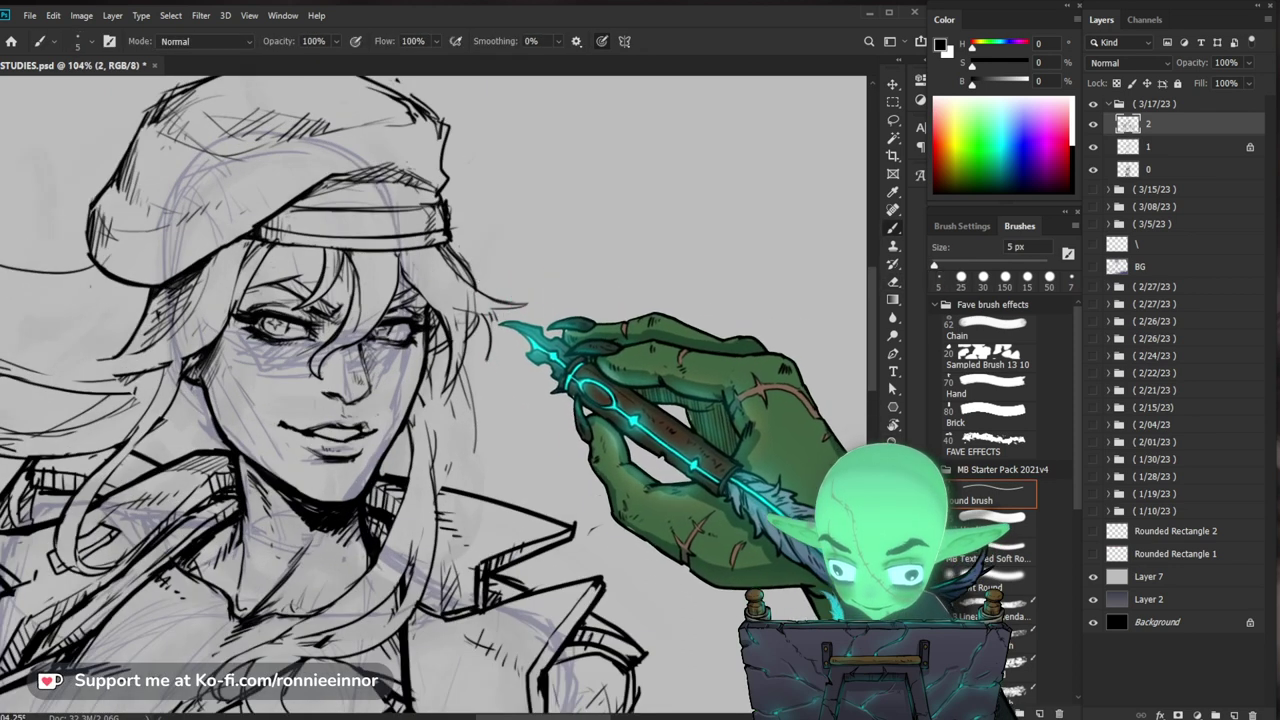
left_click_drag(554, 322, 620, 396)
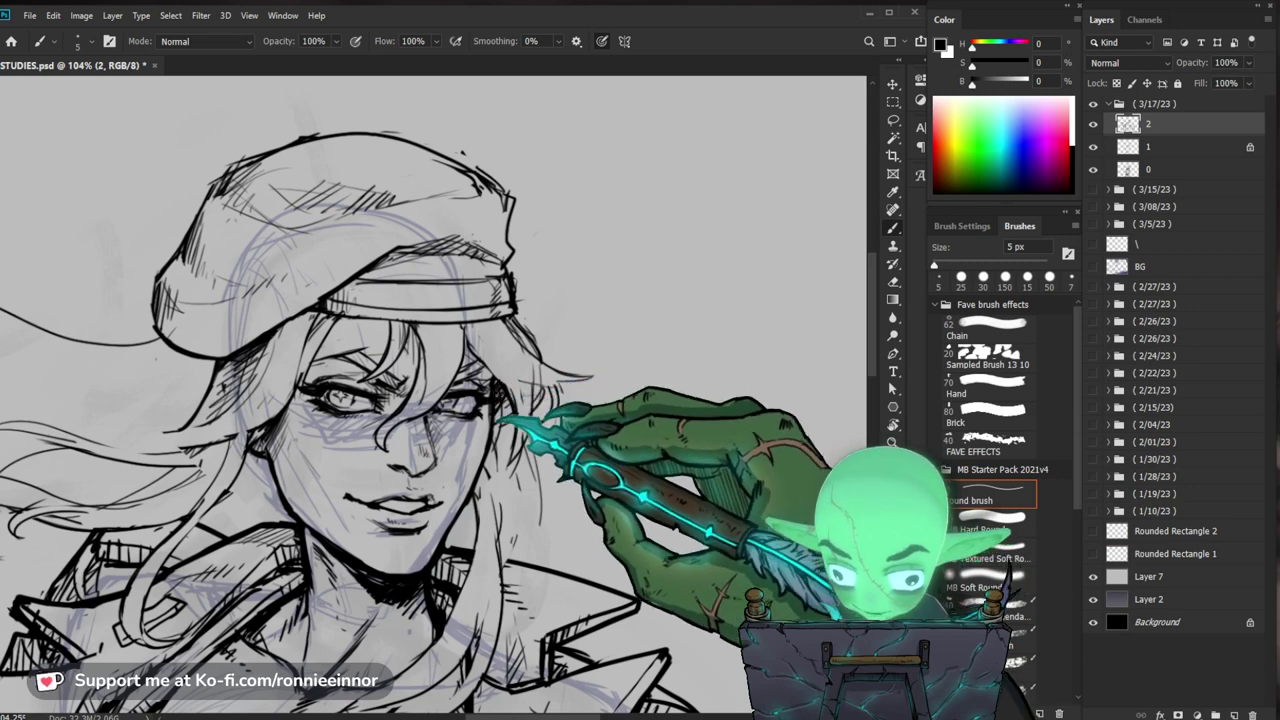
Step: Trim the hair edge at the far temple with an 8 px eraser and re-ink it with the 5 px brush
key("e")
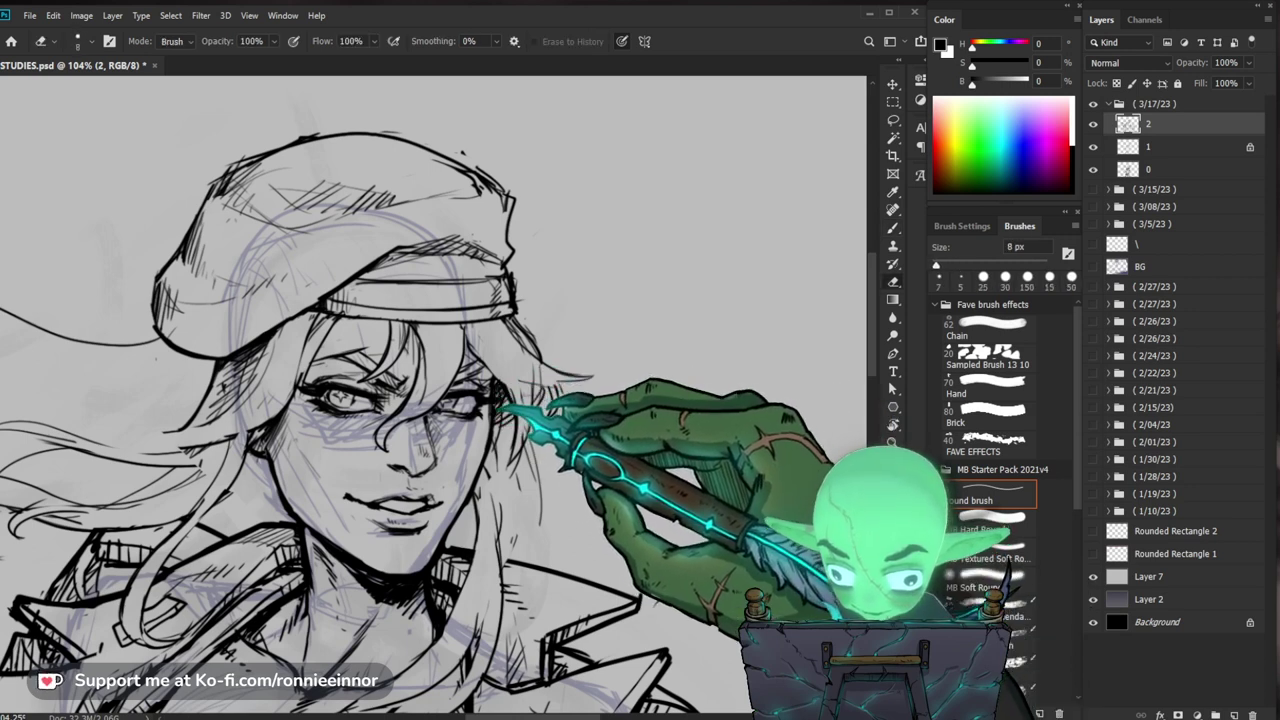
left_click_drag(497, 409, 494, 411)
key("b")
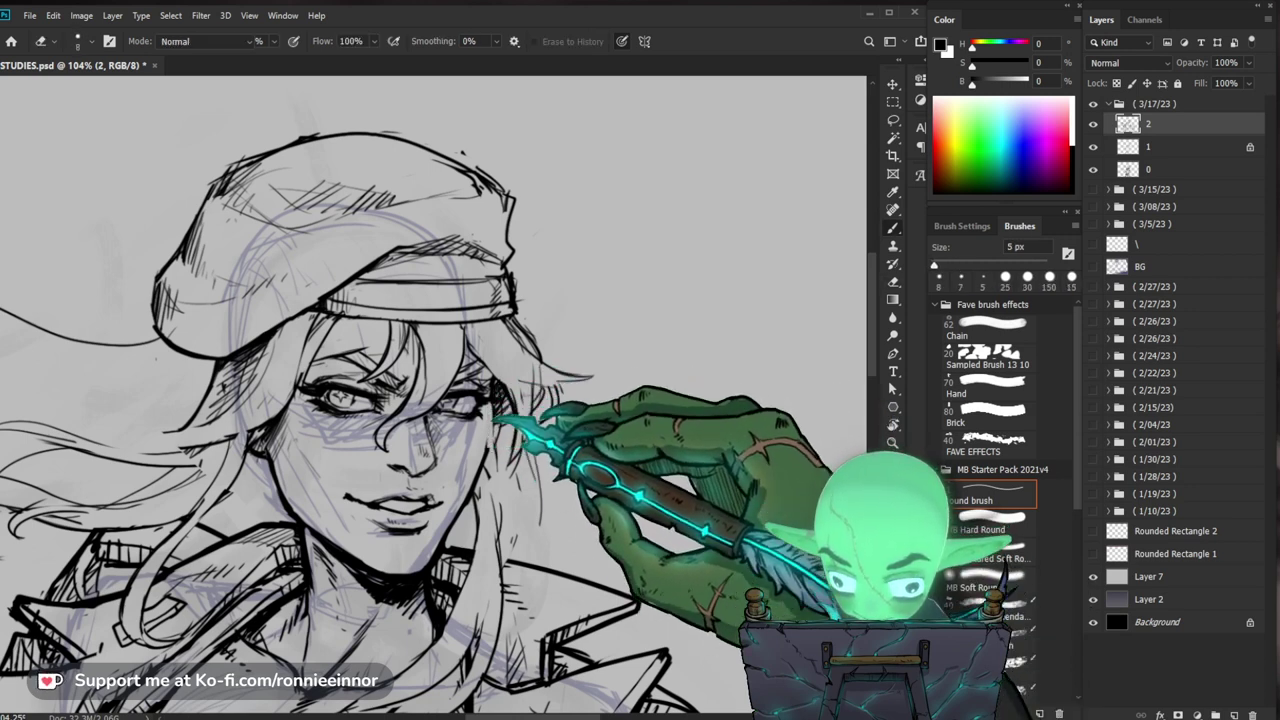
left_click_drag(580, 418, 780, 432)
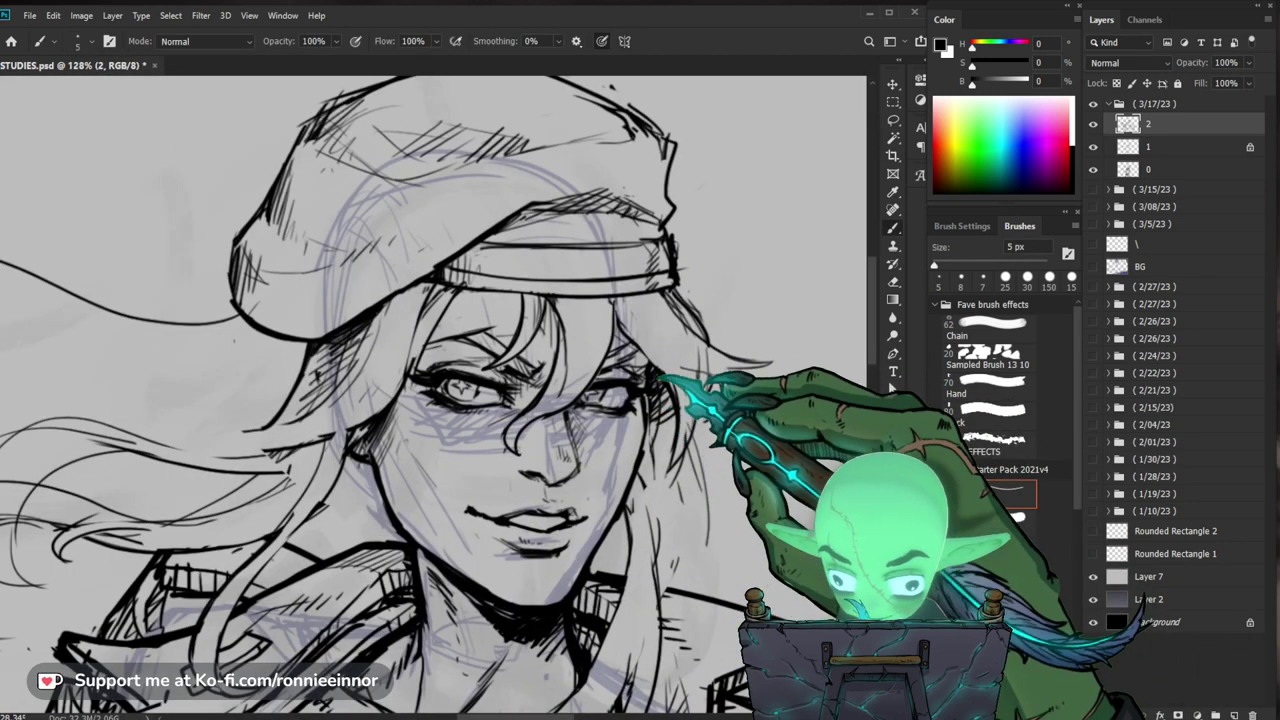
key("e")
left_click_drag(708, 470, 674, 426)
key("b")
left_click_drag(651, 328, 612, 398)
Step: Darken the shadowed hair between the far eye and the side strands with the 5 px brush
left_click_drag(692, 492, 658, 500)
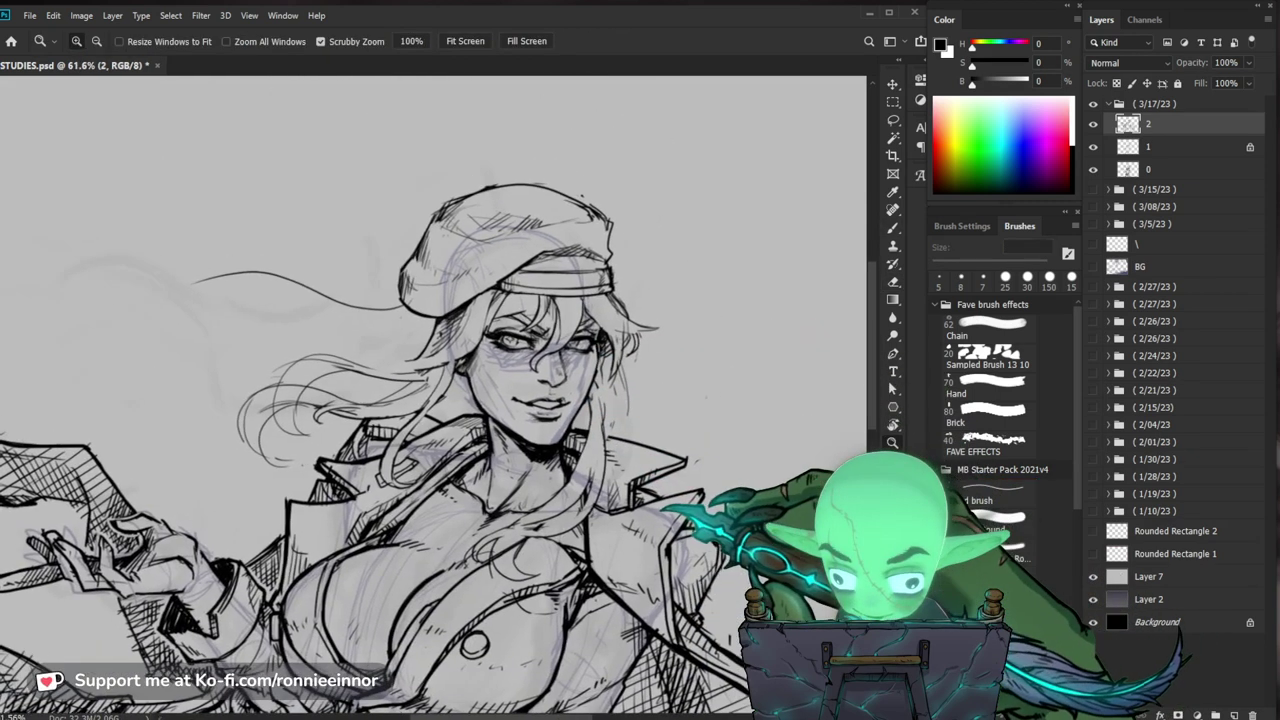
left_click_drag(570, 330, 612, 335)
key("e")
key("b")
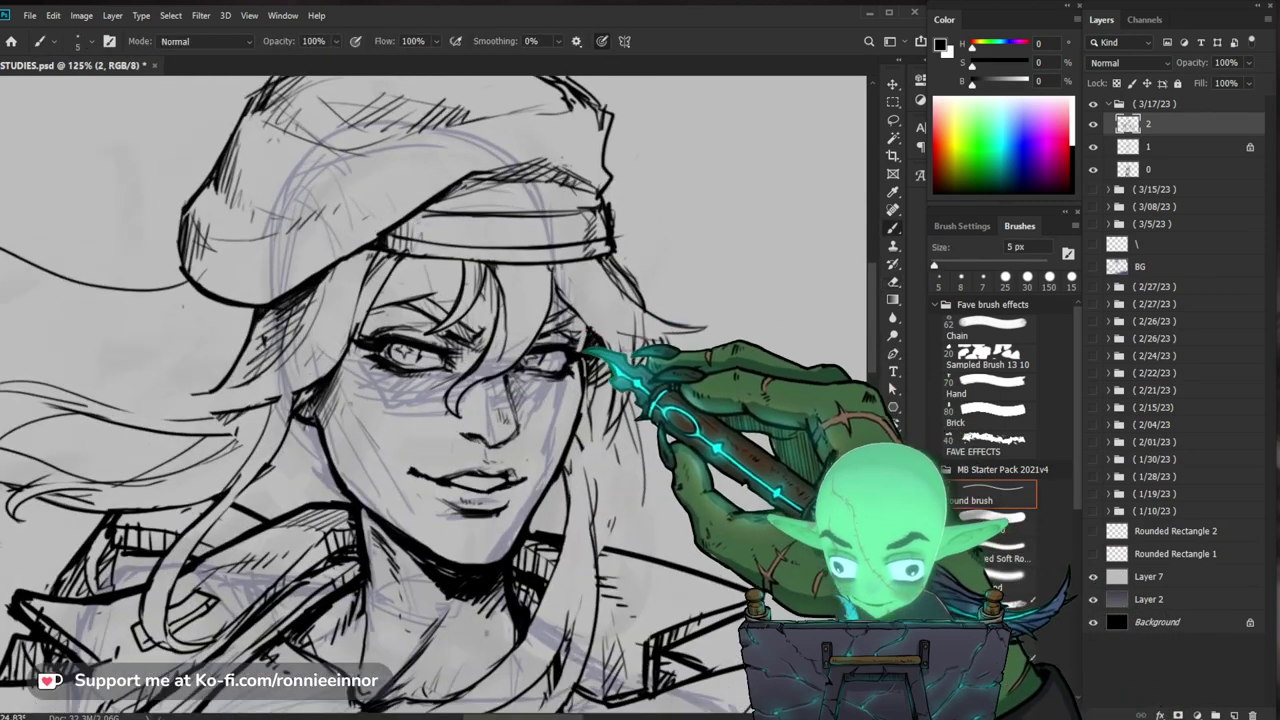
left_click_drag(584, 344, 401, 481)
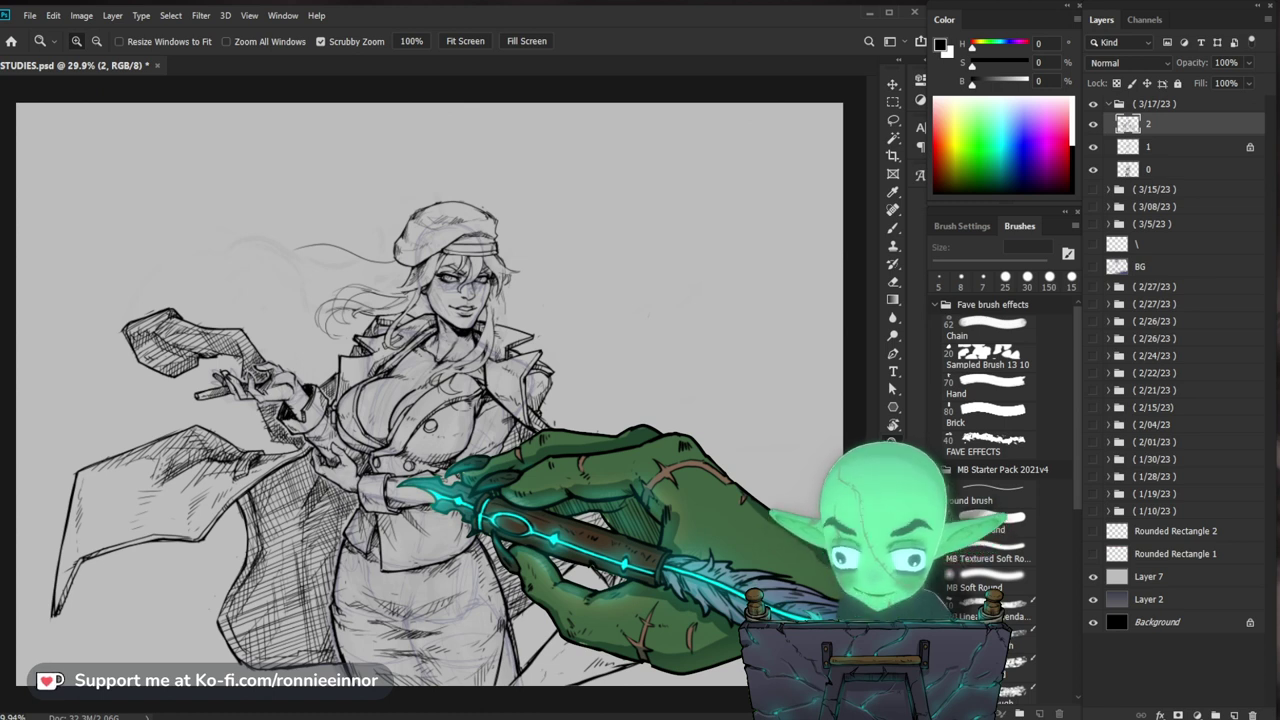
Step: Clean and ink the long lock beside the jaw and collar with an 8 px eraser and 5 px brush
left_click_drag(510, 299, 545, 275)
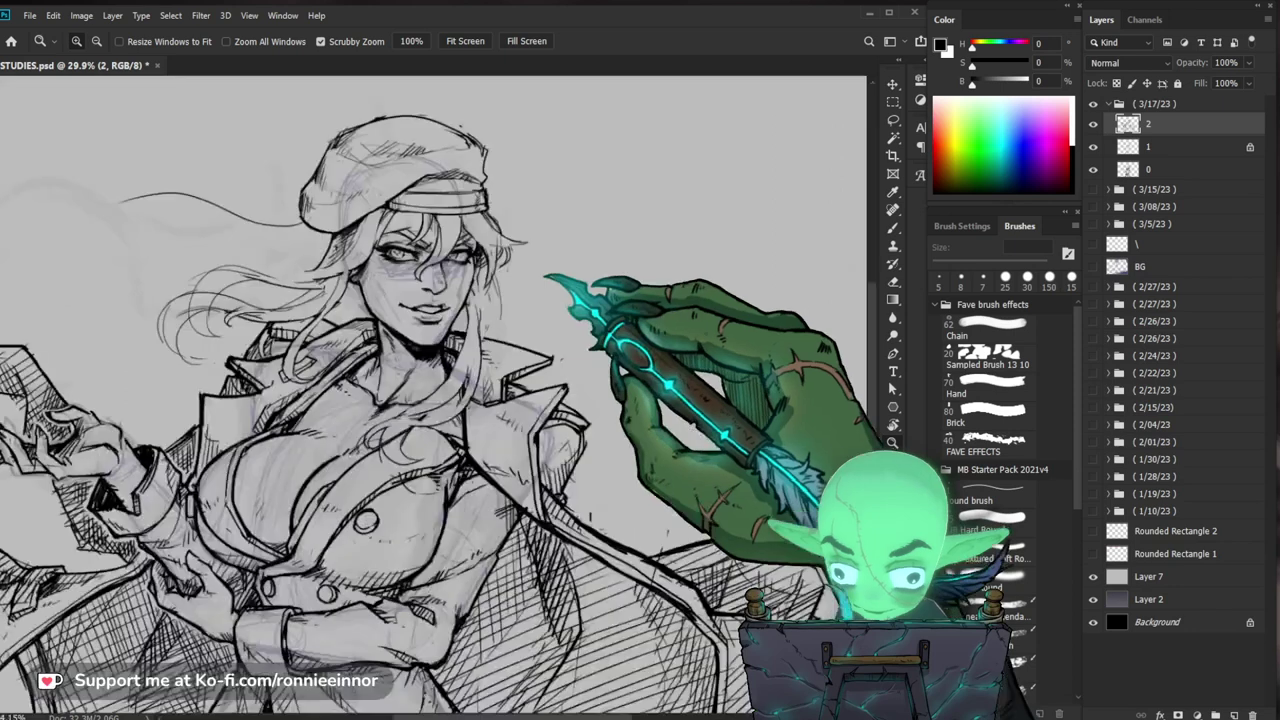
key("b")
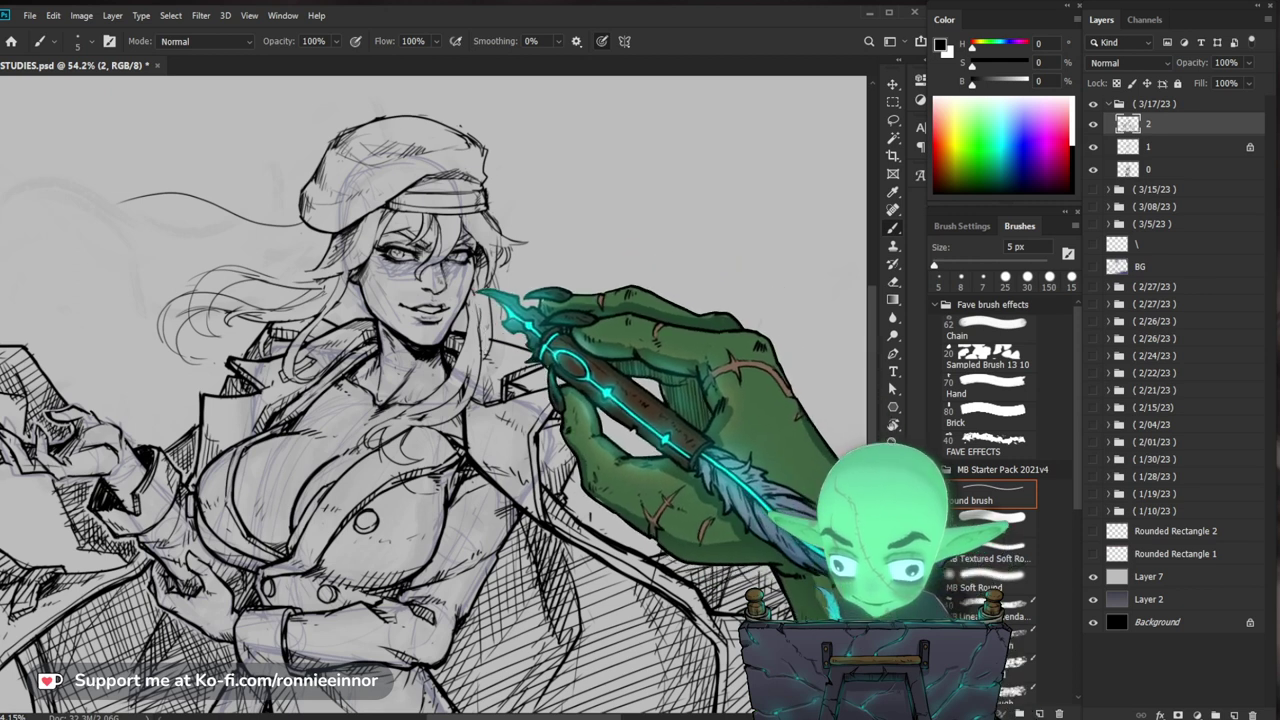
key("e")
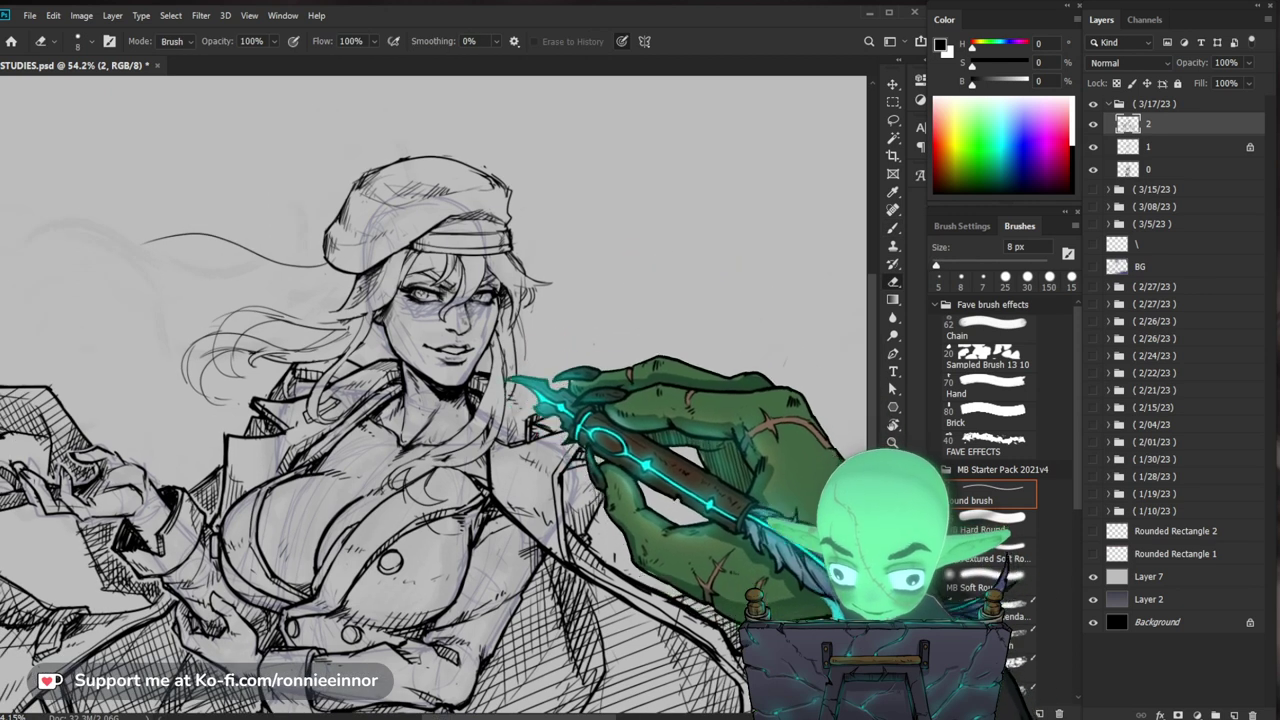
key("b")
left_click_drag(588, 451, 600, 457)
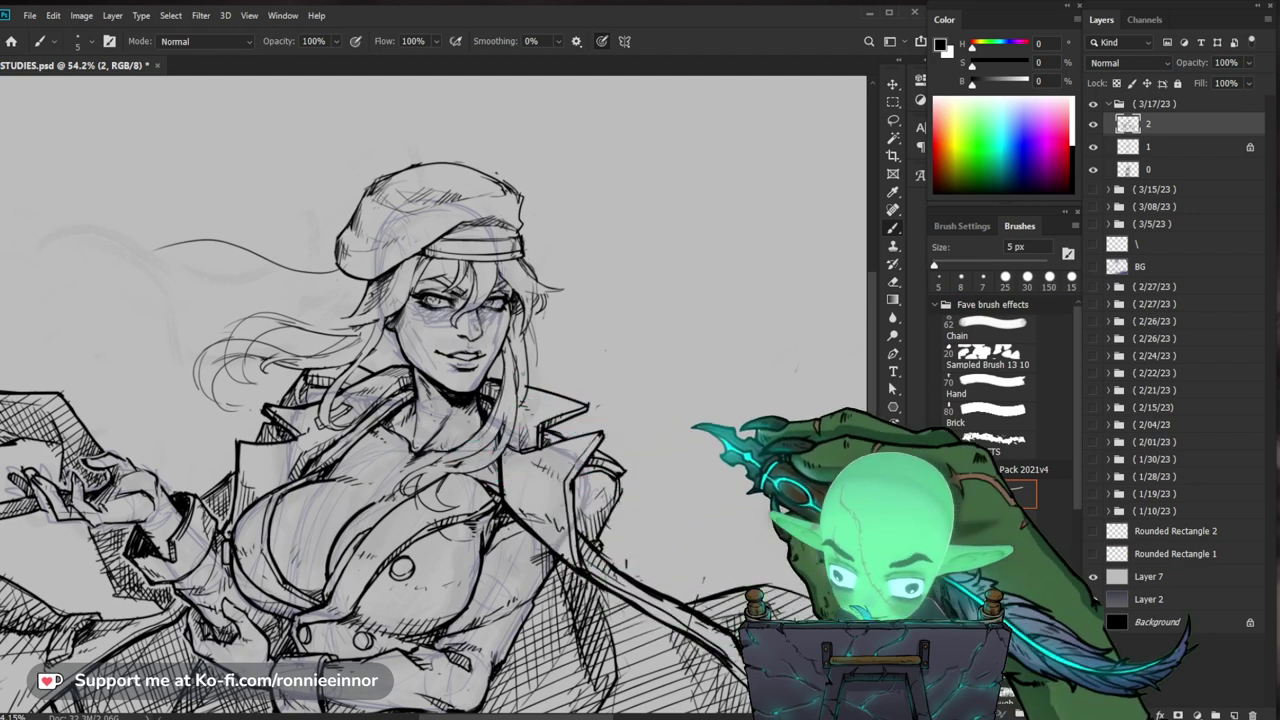
Step: Clean up the long lock hanging over the near collar with the 8 px eraser
scroll(336, 388, "up", 9)
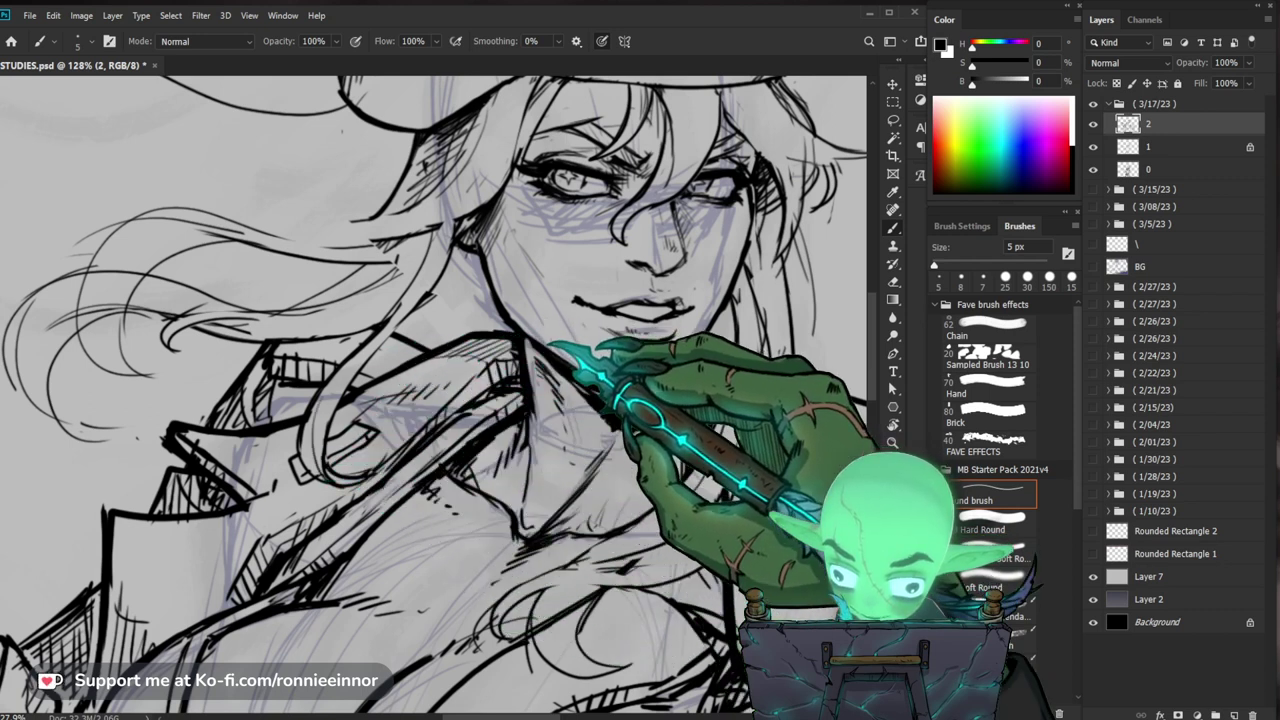
key("e")
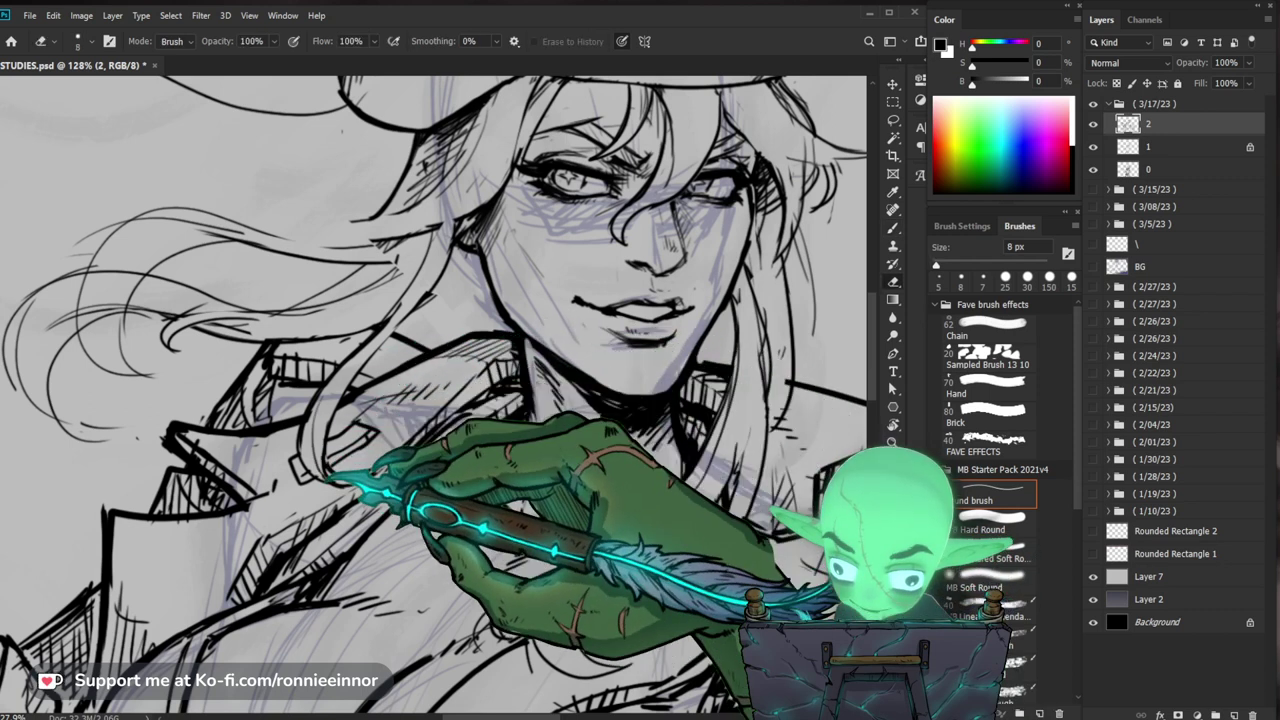
left_click_drag(380, 470, 400, 535)
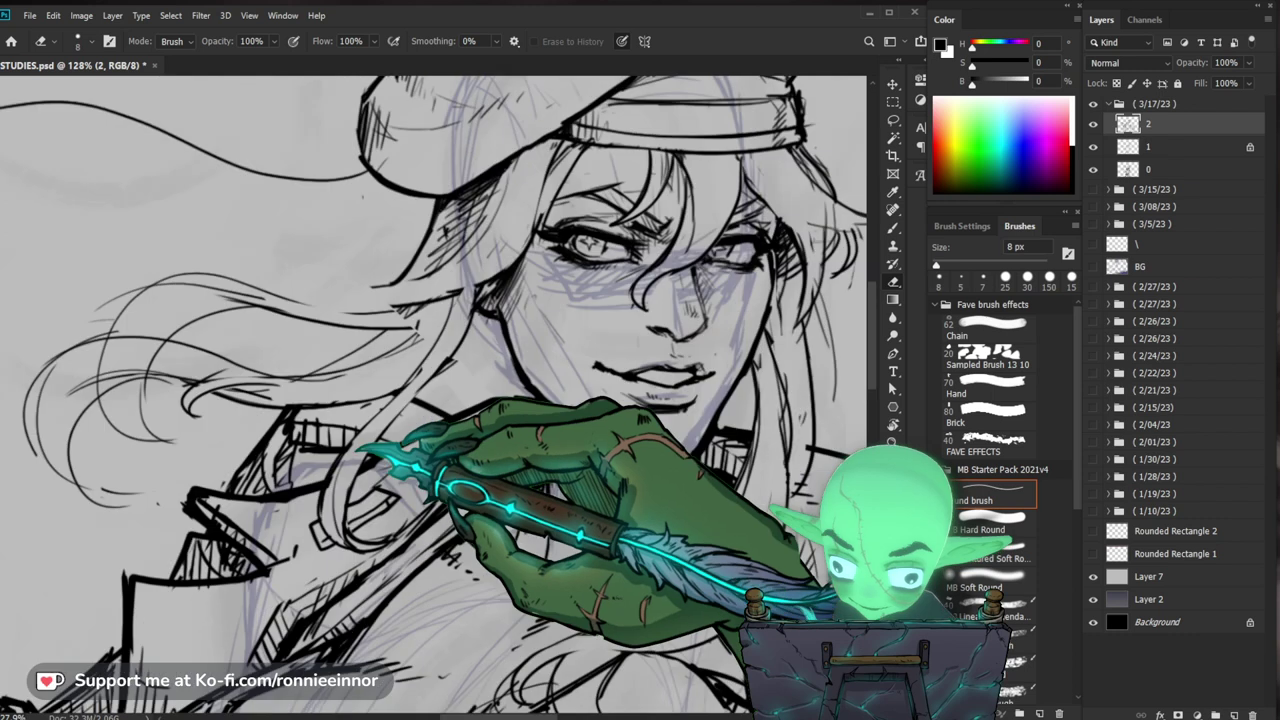
key("z")
left_click_drag(490, 420, 360, 430)
left_click_drag(757, 614, 663, 580)
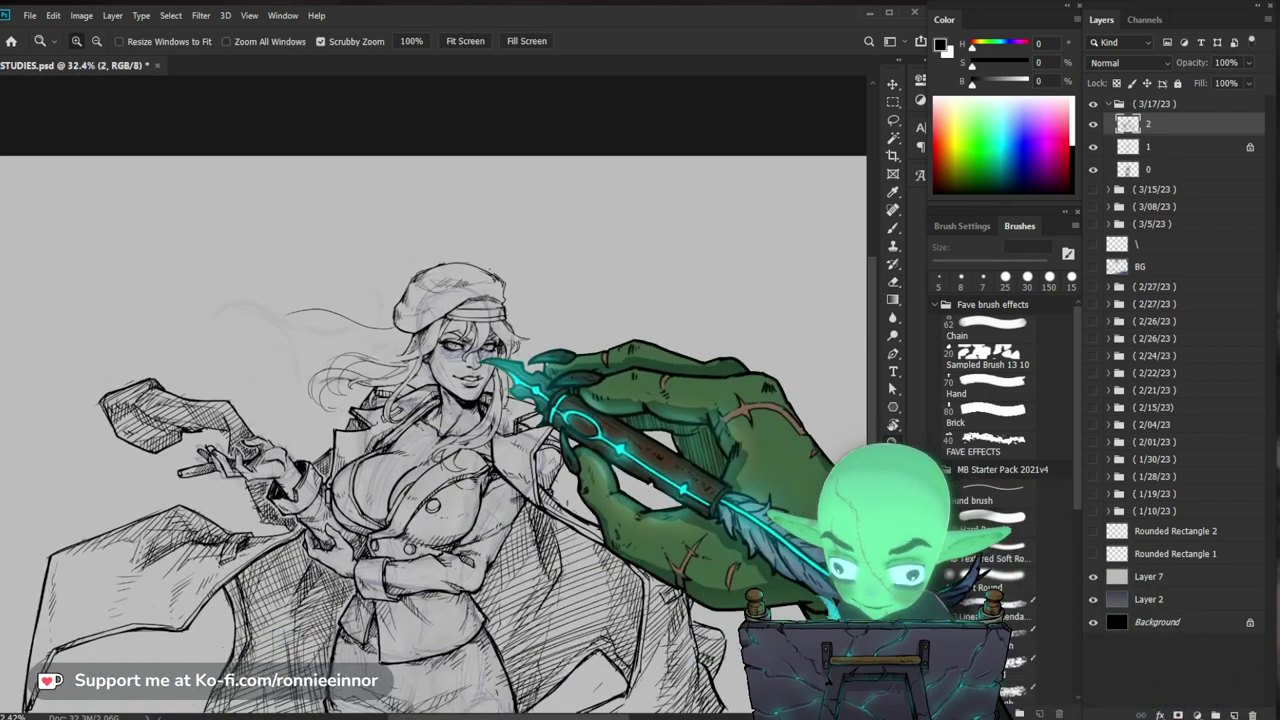
Step: Refine the hair strands sweeping back below the near ear with the 5 px brush and 8 px eraser
left_click_drag(395, 358, 480, 365)
key("b")
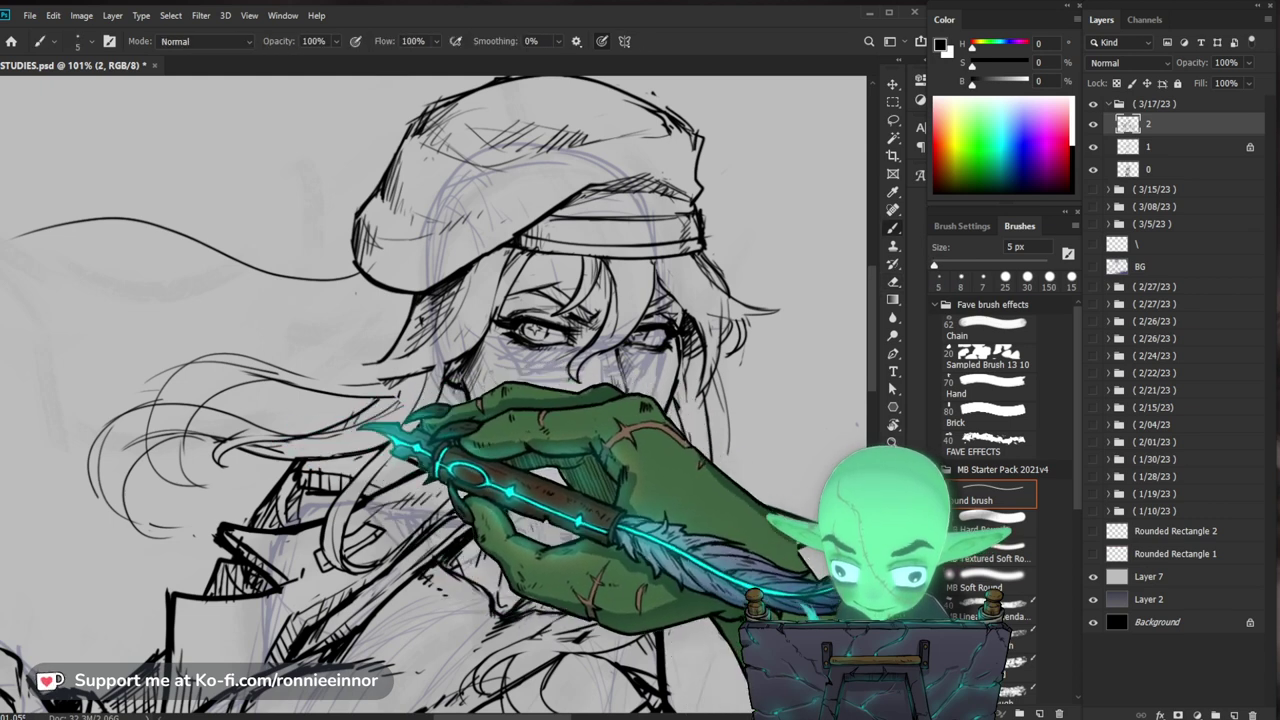
key("e")
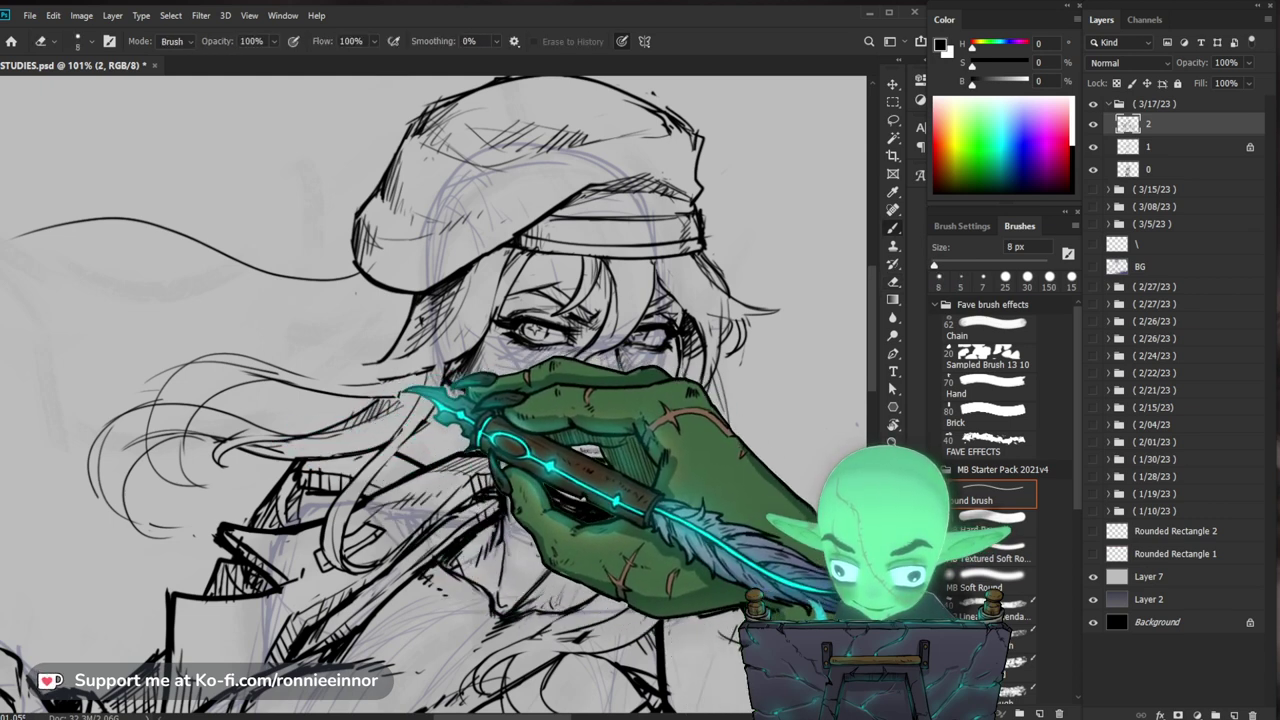
key("b")
left_click_drag(757, 436, 746, 408)
key("z")
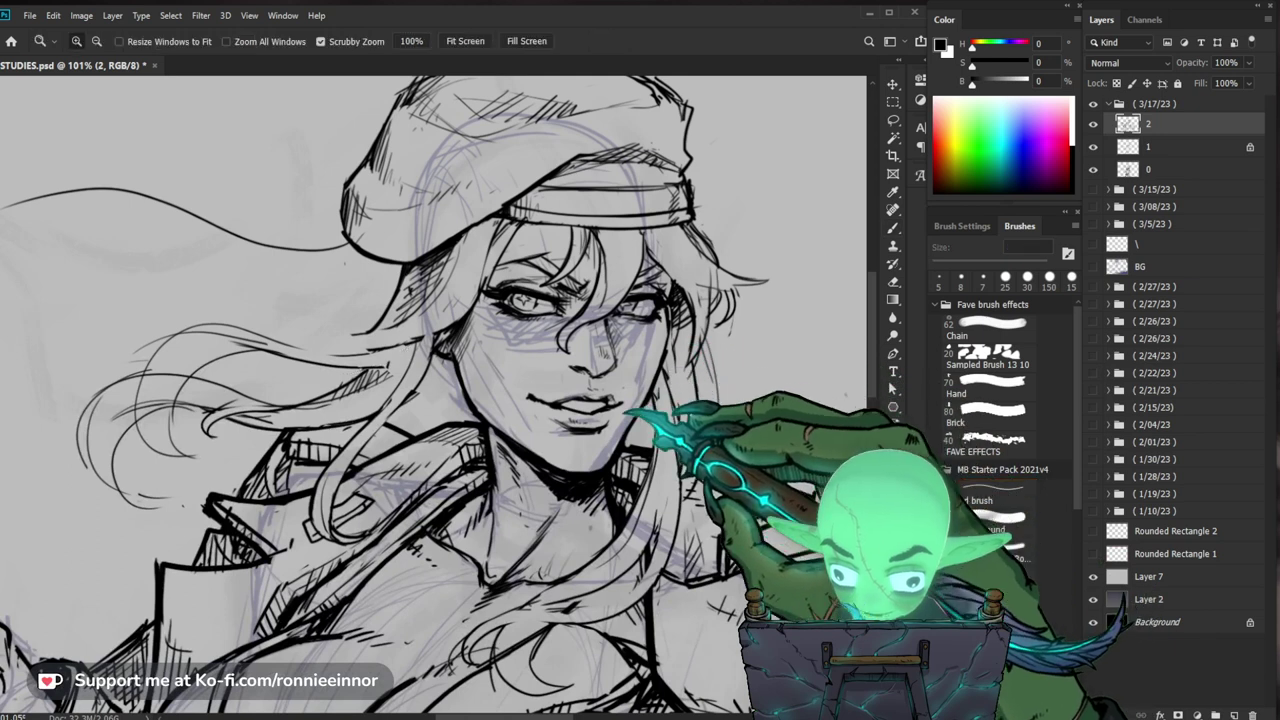
left_click_drag(635, 412, 570, 402)
key("b")
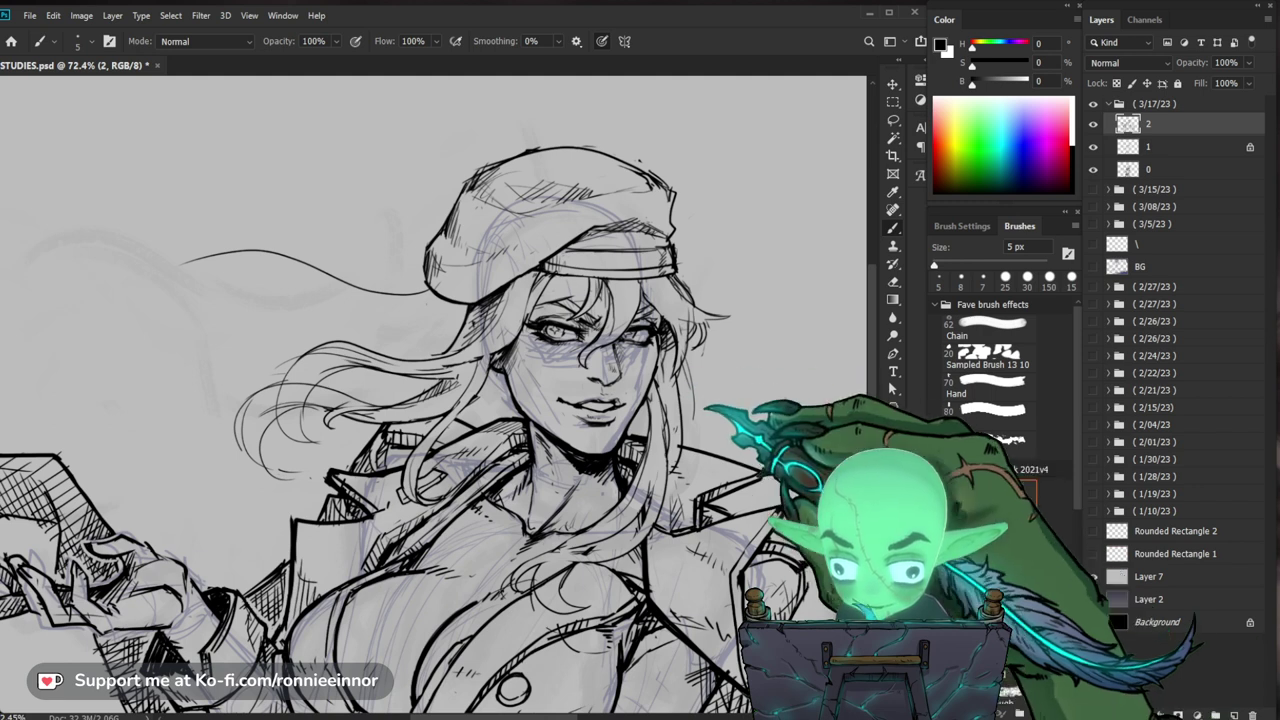
Step: Touch up the outer corner and lashes of the near eye with the 5 px brush
key("z")
mouse_move(687, 446)
left_mouse_down()
mouse_move(708, 446)
mouse_move(706, 459)
left_mouse_up()
key("b")
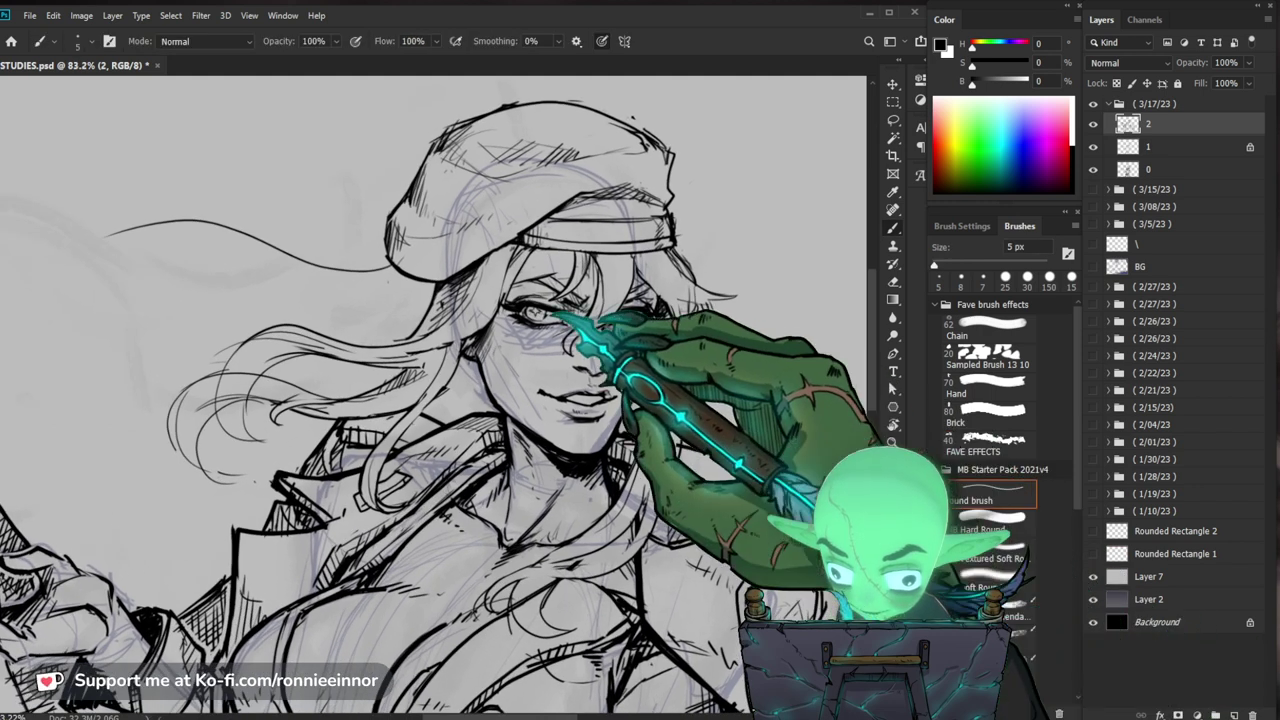
left_click_drag(671, 357, 596, 343)
key("e")
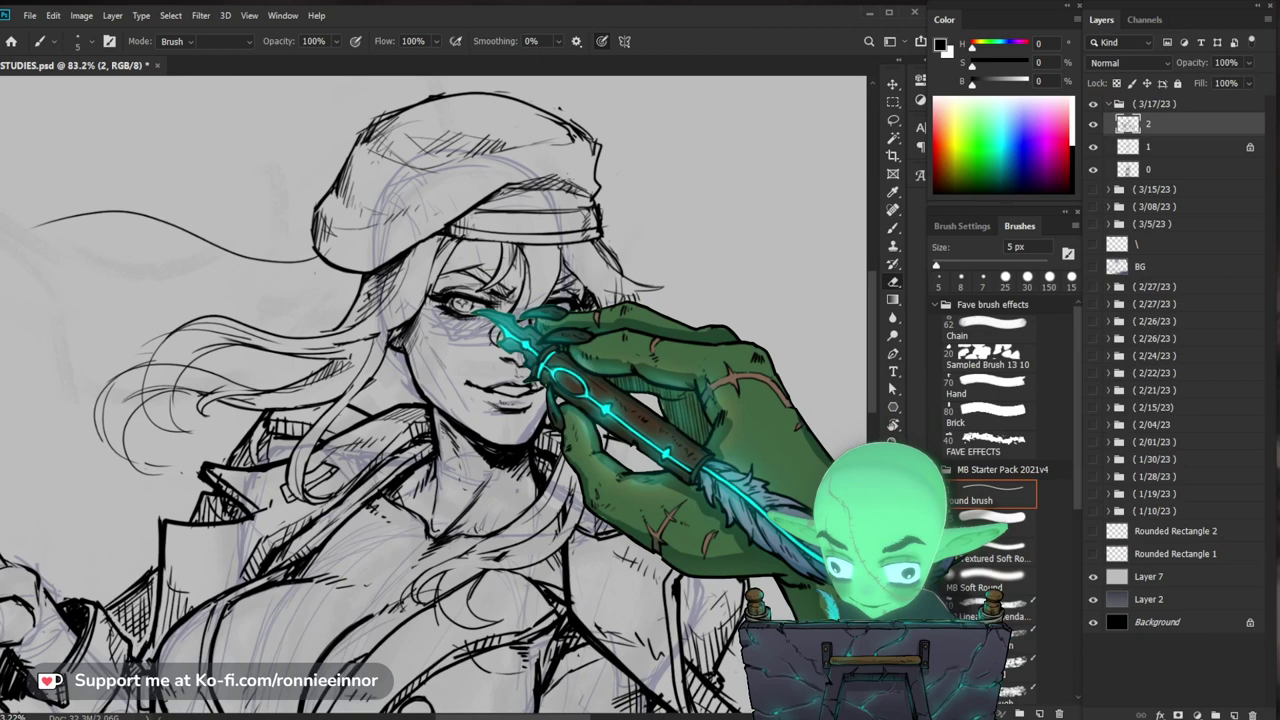
key("b")
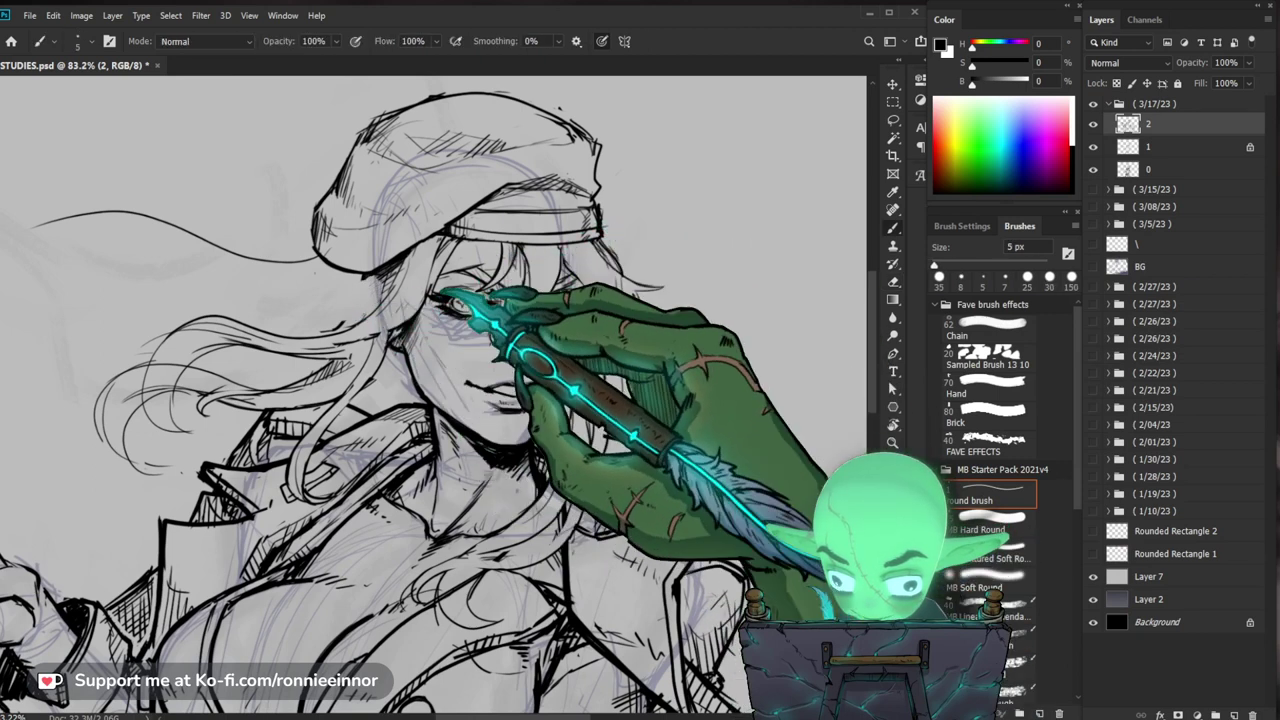
left_click_drag(441, 292, 450, 295)
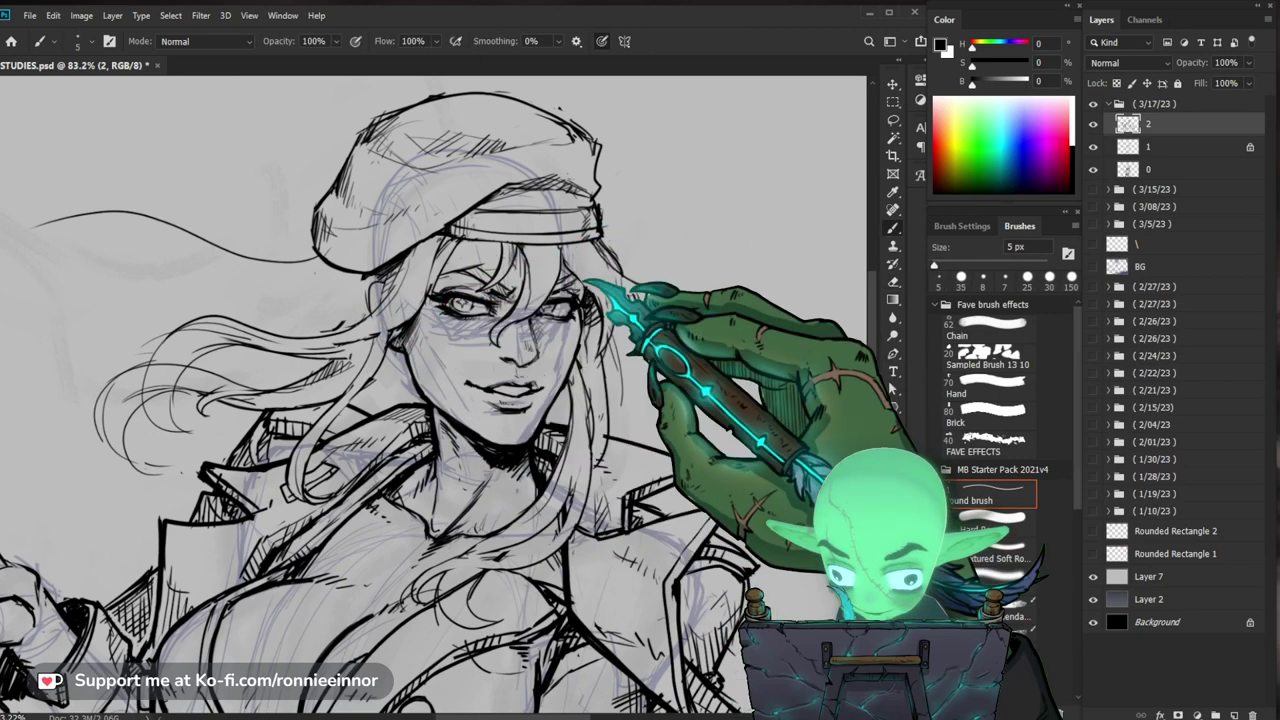
Step: Erase the drooping back edge of the cap with a 40 px eraser and re-ink it with the 5 px brush
left_click_drag(588, 283, 519, 323)
key("e")
left_click_drag(266, 243, 255, 290)
key("b")
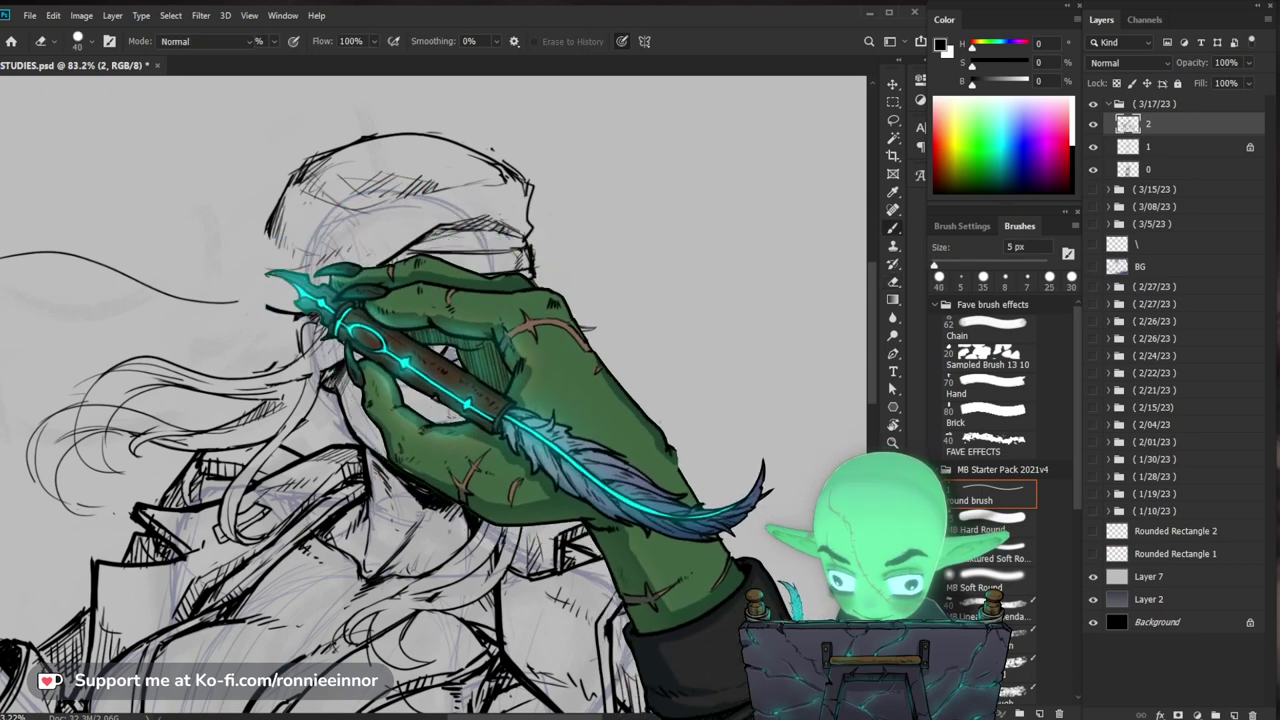
key("e")
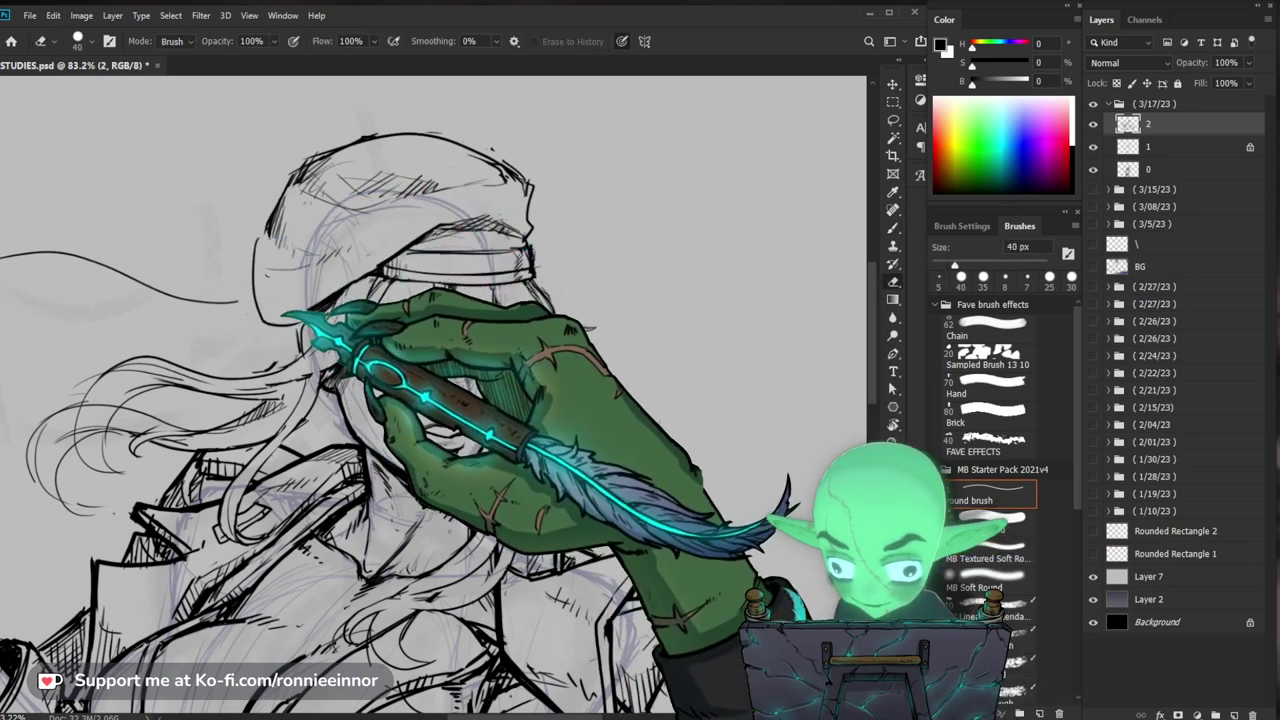
key("b")
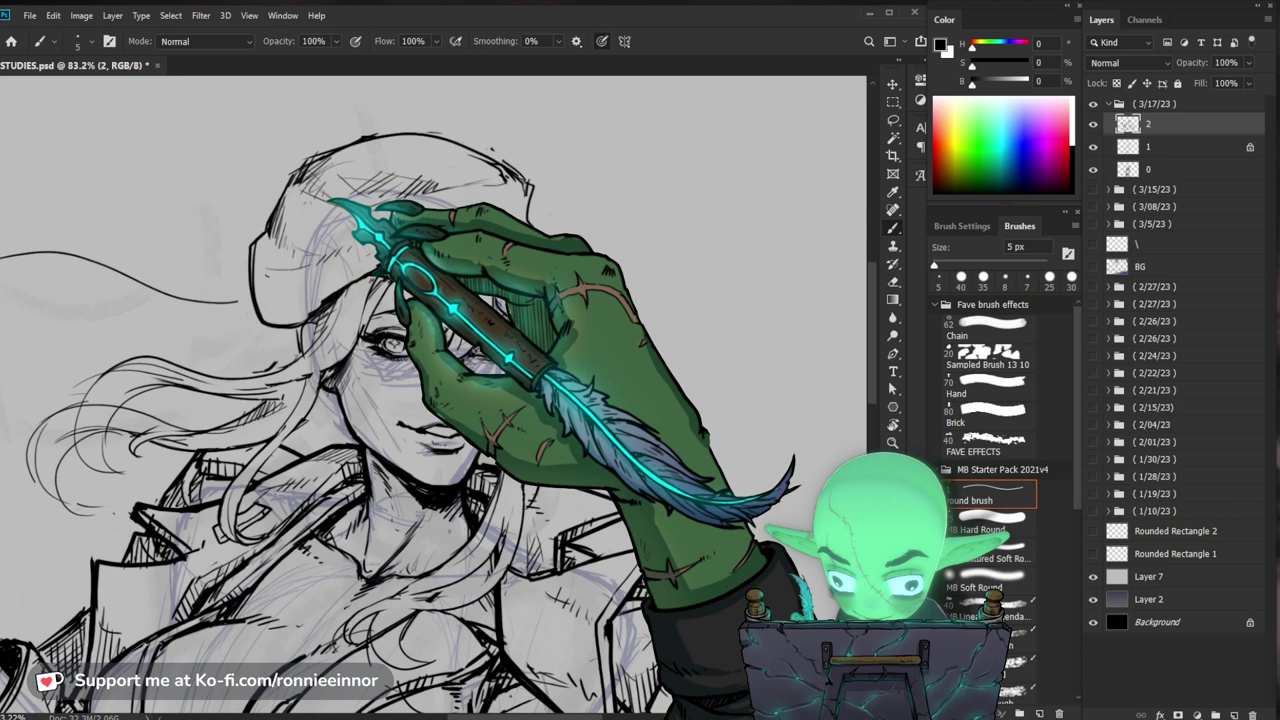
left_click_drag(330, 200, 312, 222)
left_click_drag(533, 278, 548, 385)
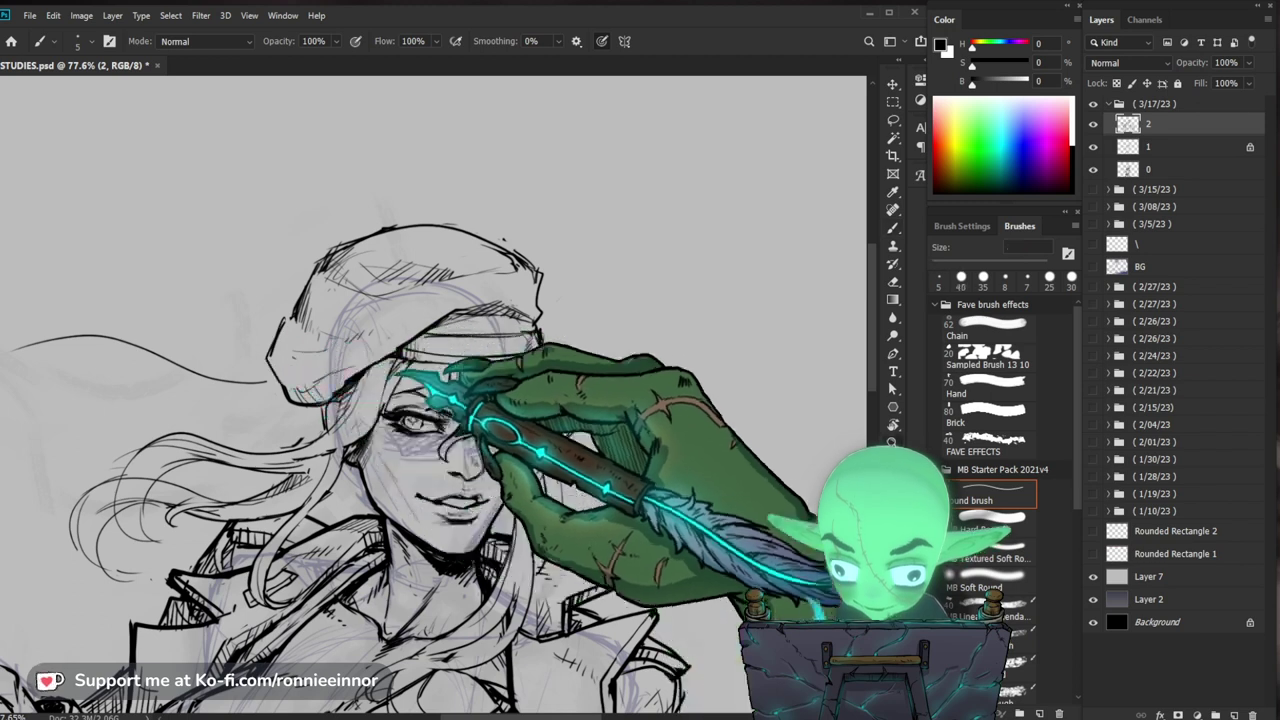
Step: Reshape the cap's jagged front edge into a rounded bulge with the 40 px eraser and 5 px brush
left_click_drag(463, 235, 392, 250)
left_click_drag(478, 235, 566, 240)
key("e")
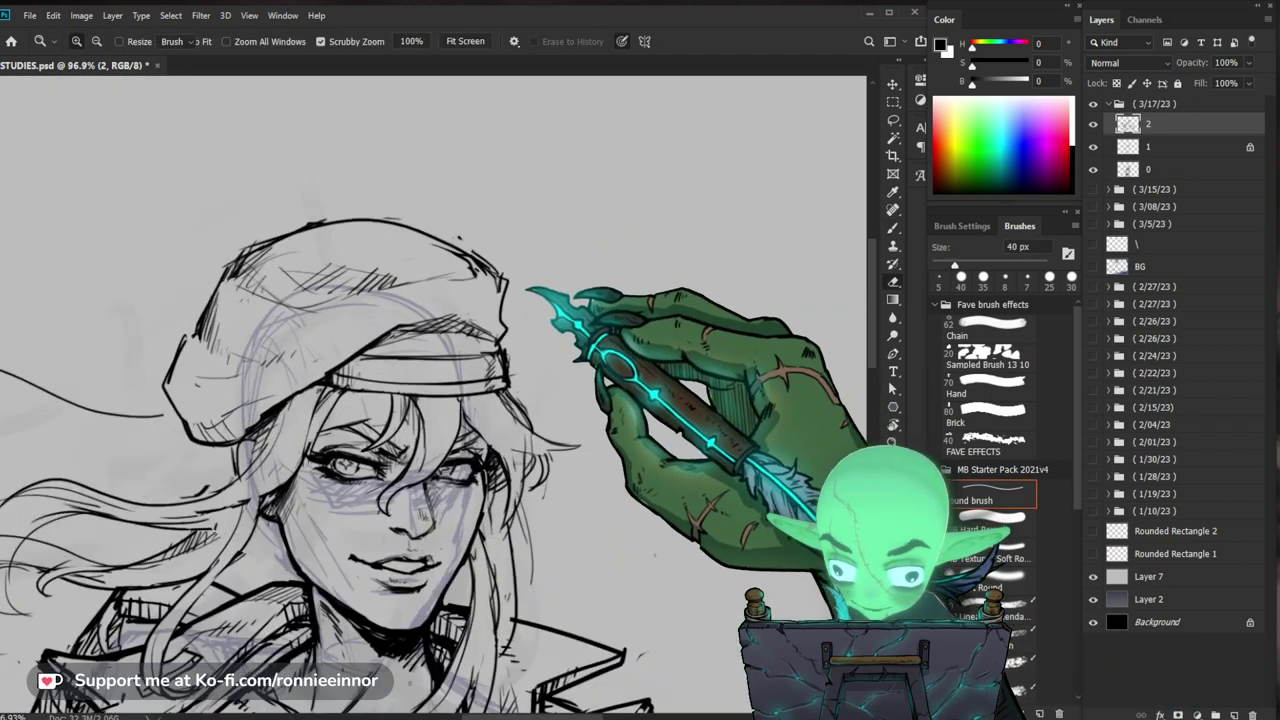
key("b")
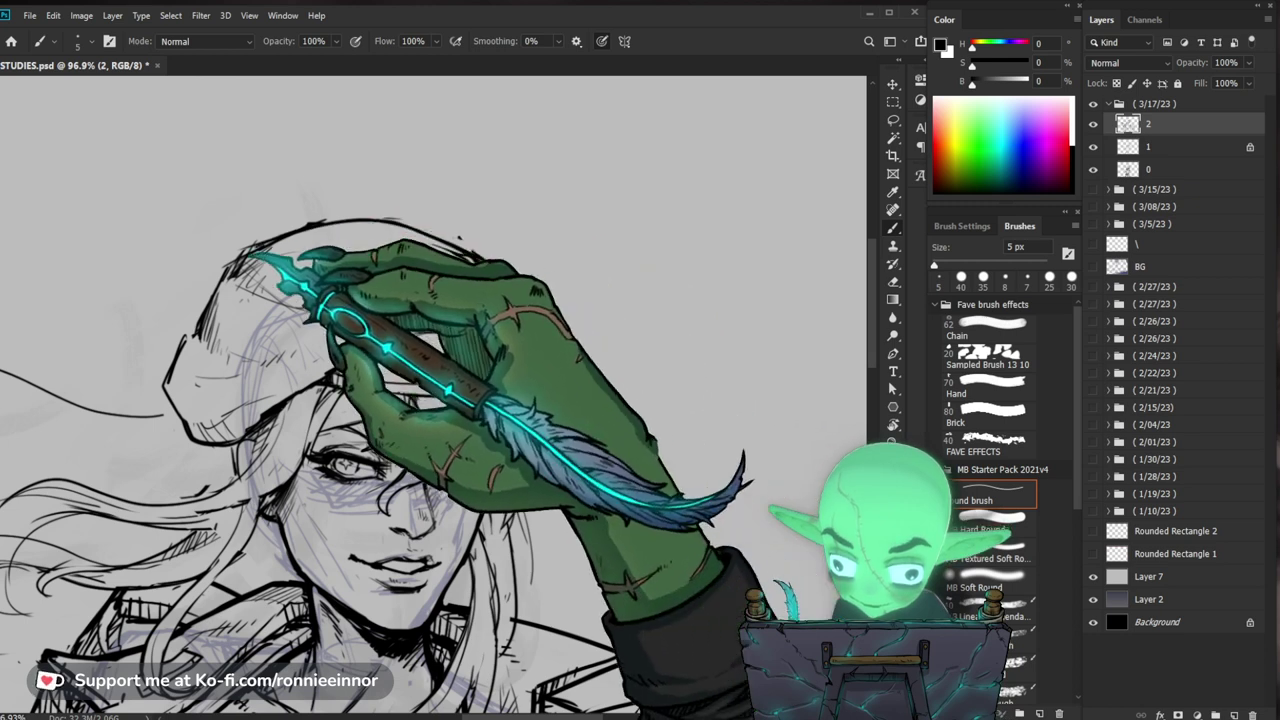
key("z")
mouse_move(482, 225)
left_mouse_down()
mouse_move(400, 245)
mouse_move(562, 245)
left_mouse_up()
key("b")
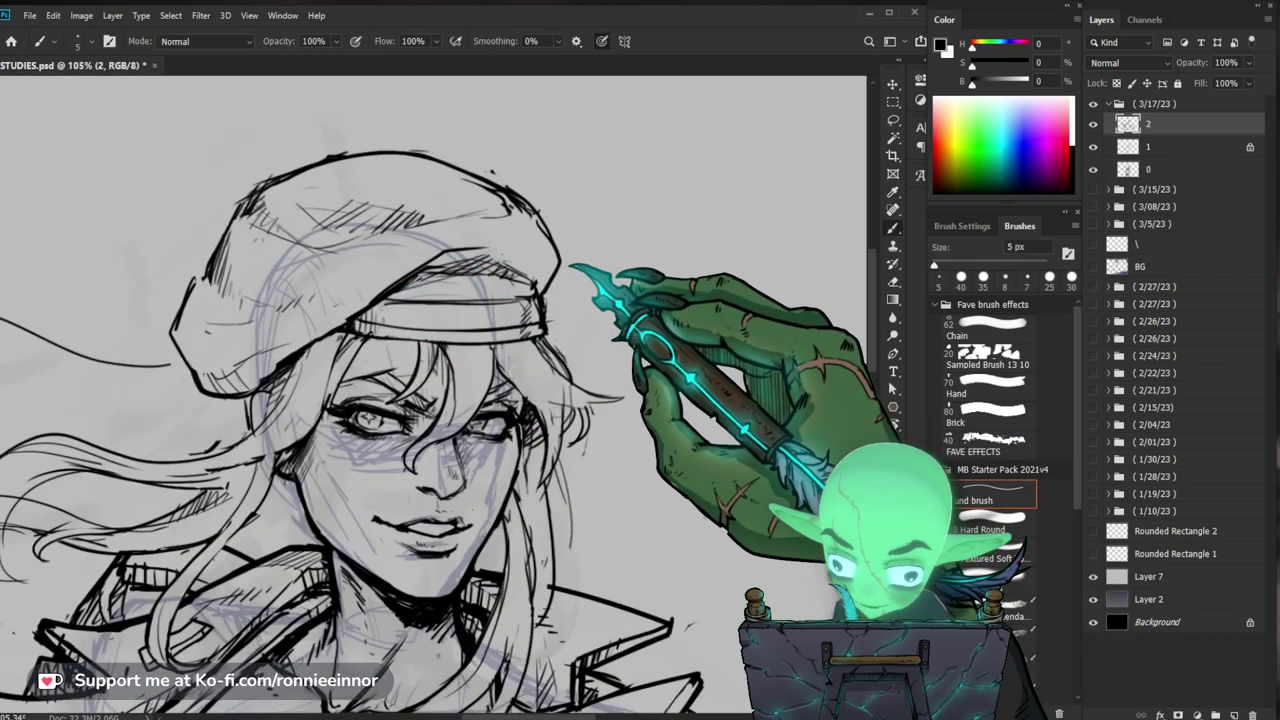
Step: Clean and re-ink the cap's underside fold above the band with the 40 px eraser and 5 px brush
key("e")
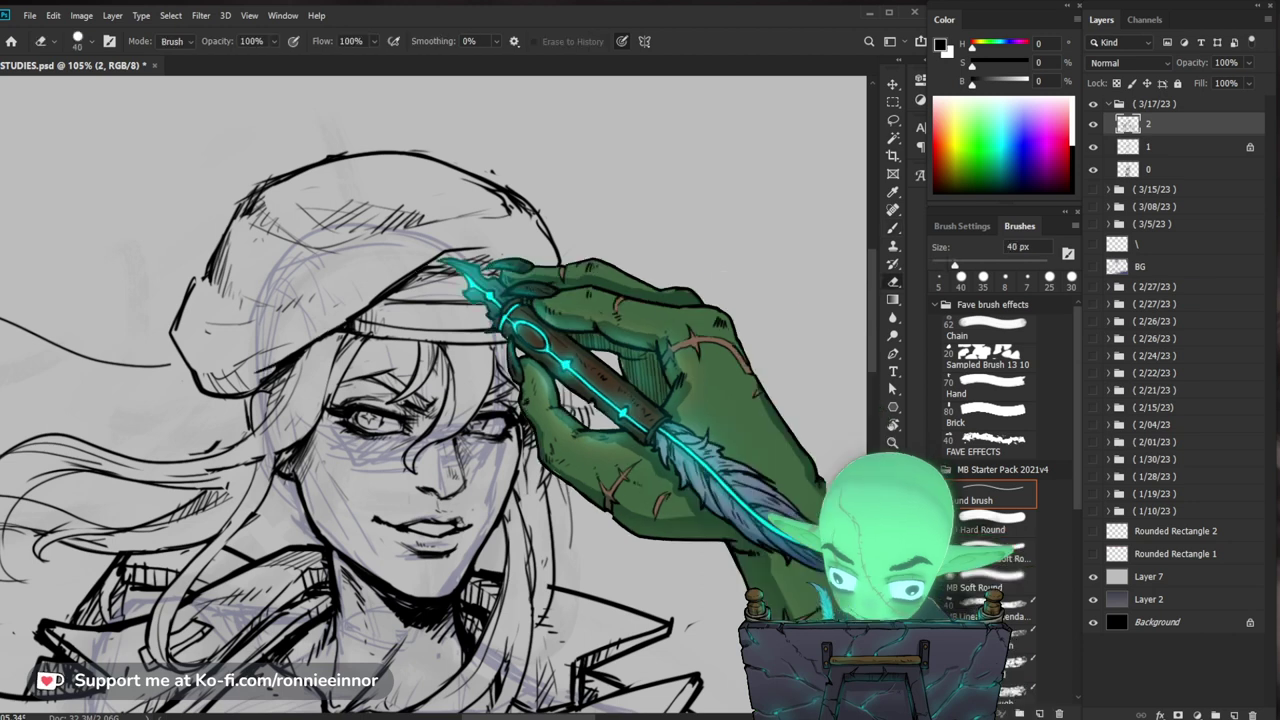
key("b")
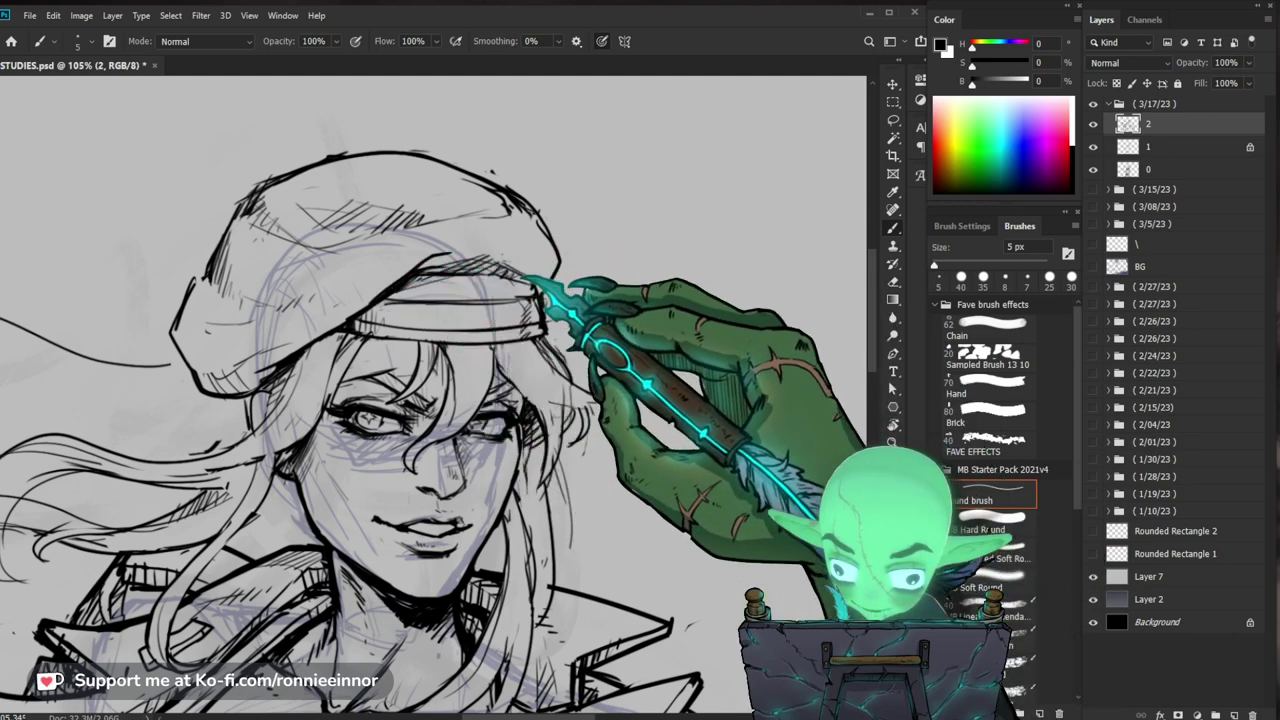
key("z")
left_click_drag(572, 276, 510, 324)
left_click_drag(493, 212, 549, 240)
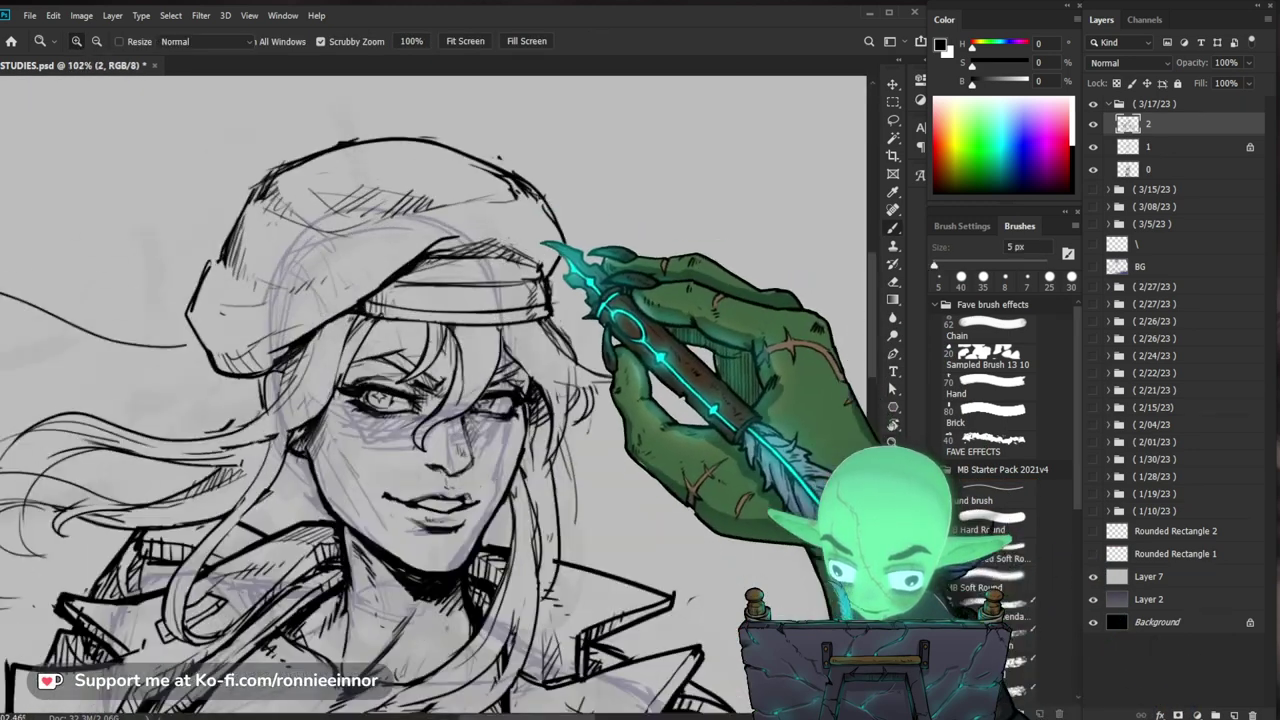
key("b")
key("e")
left_click_drag(482, 264, 540, 266)
key("b")
left_click_drag(424, 267, 490, 270)
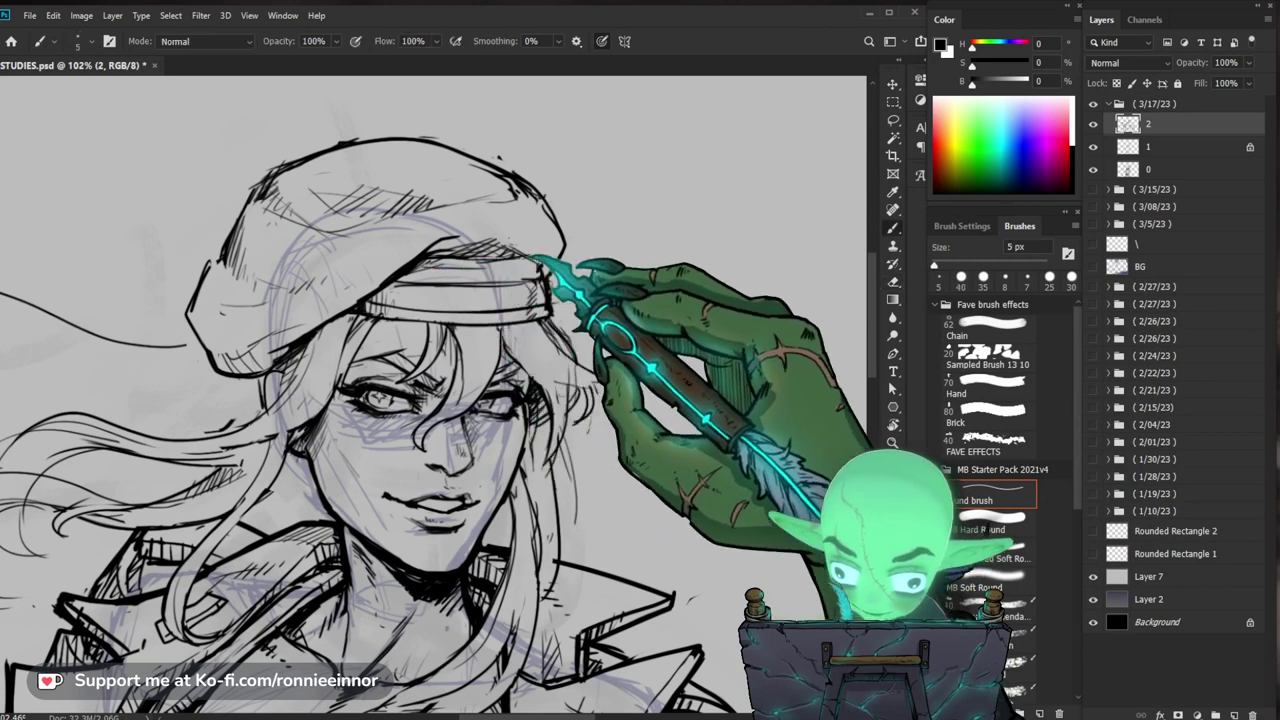
Step: Hide layer 1 and check the whole figure's line art without it
key("z")
scroll(430, 400, "down", 3)
scroll(430, 400, "down", 4)
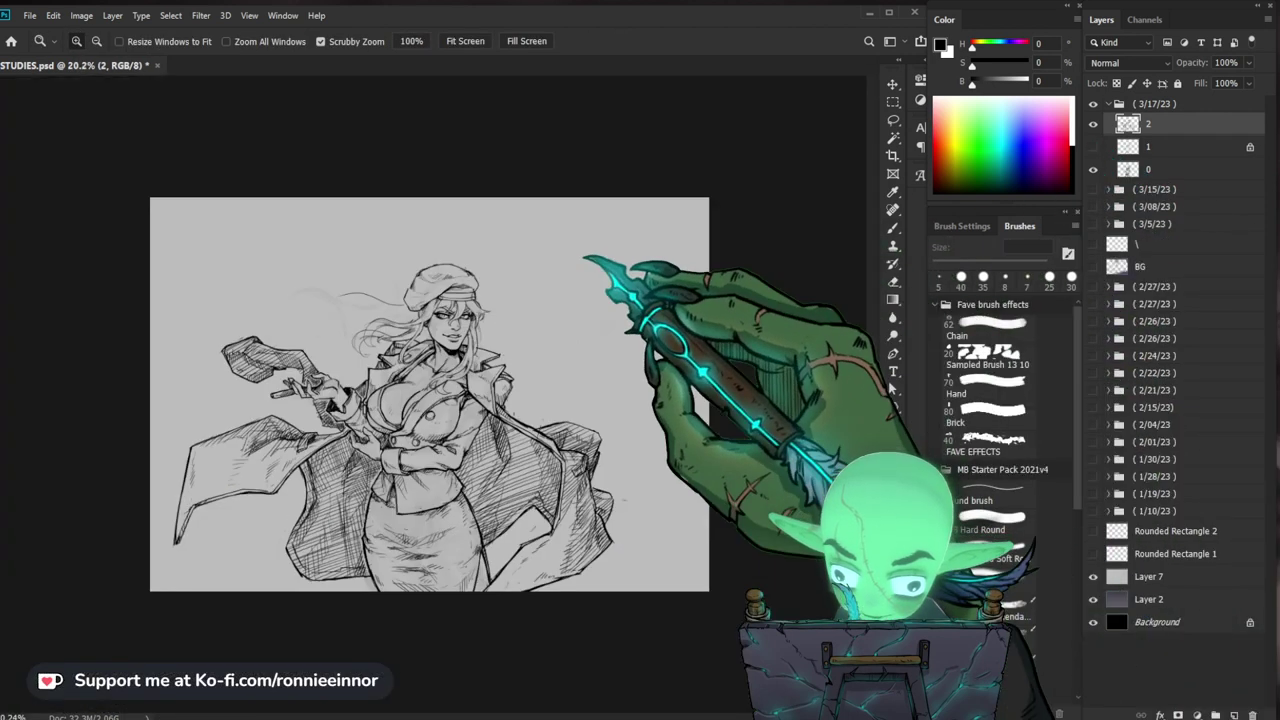
scroll(478, 305, "up", 4)
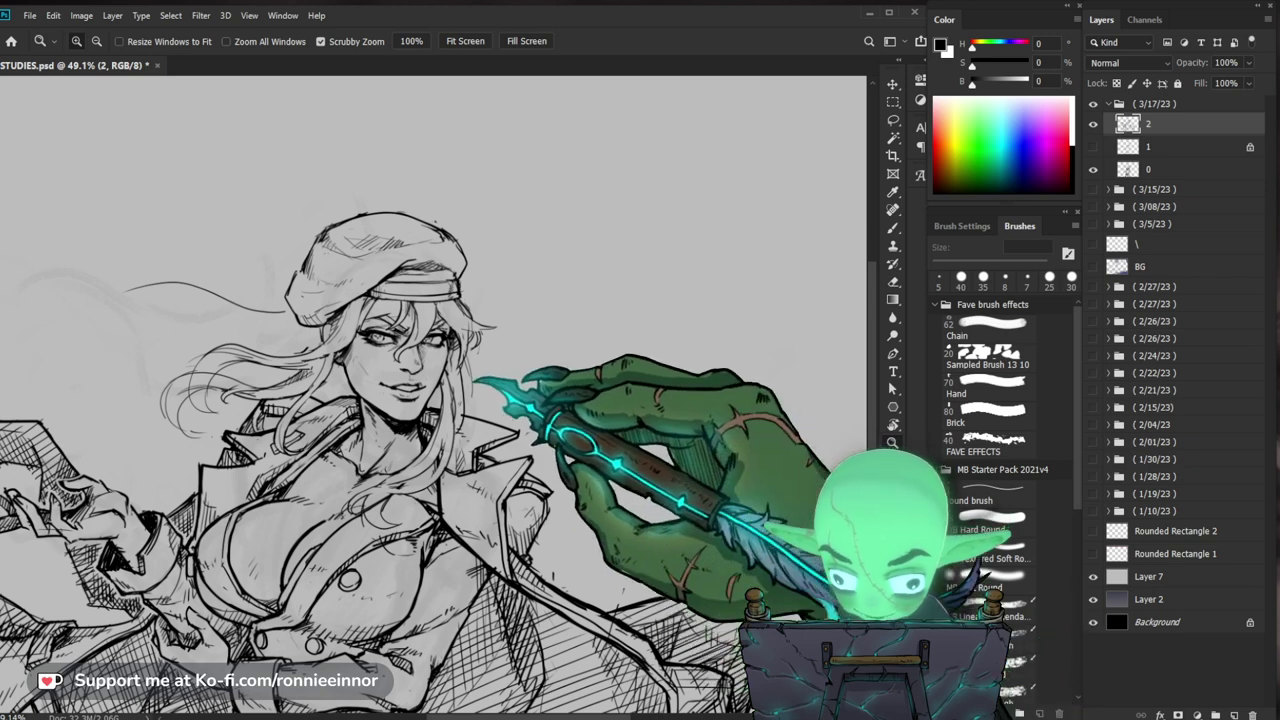
Step: Trim the near cheek and jaw contour with the 40 px eraser and re-ink it from the ear down with the 5 px brush
left_click_drag(392, 377, 475, 380)
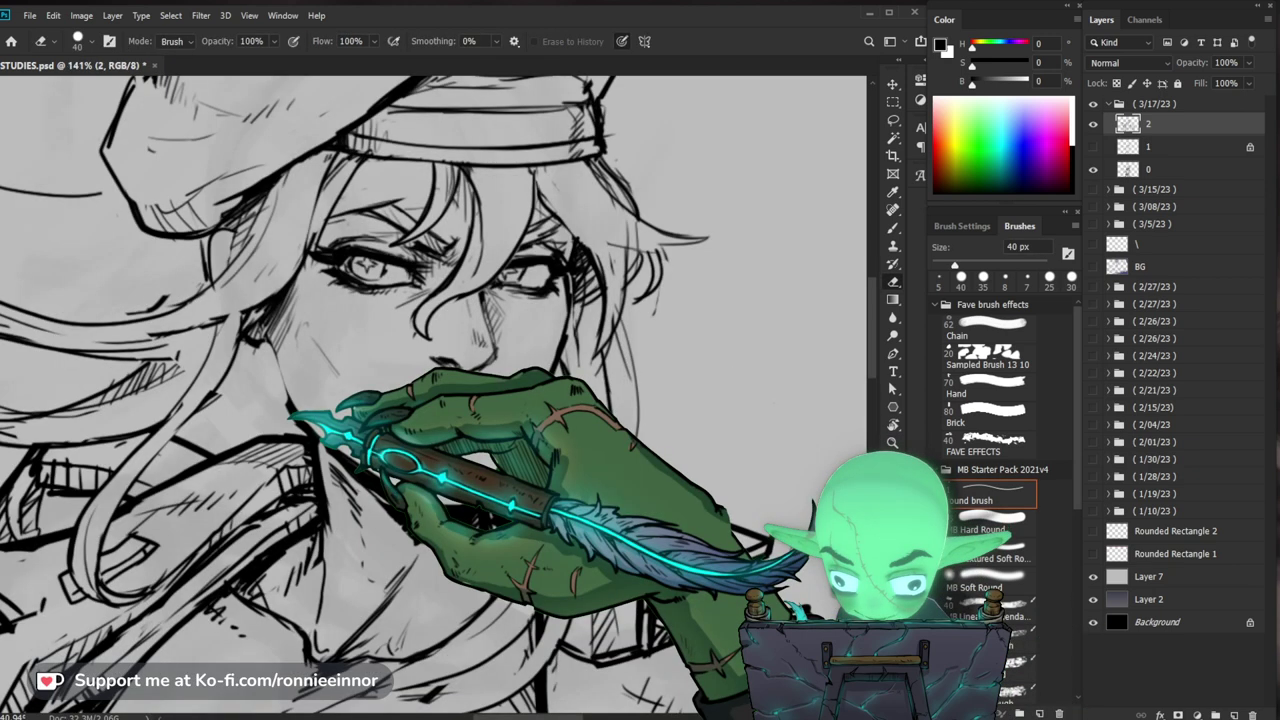
key("b")
left_click_drag(576, 394, 580, 466)
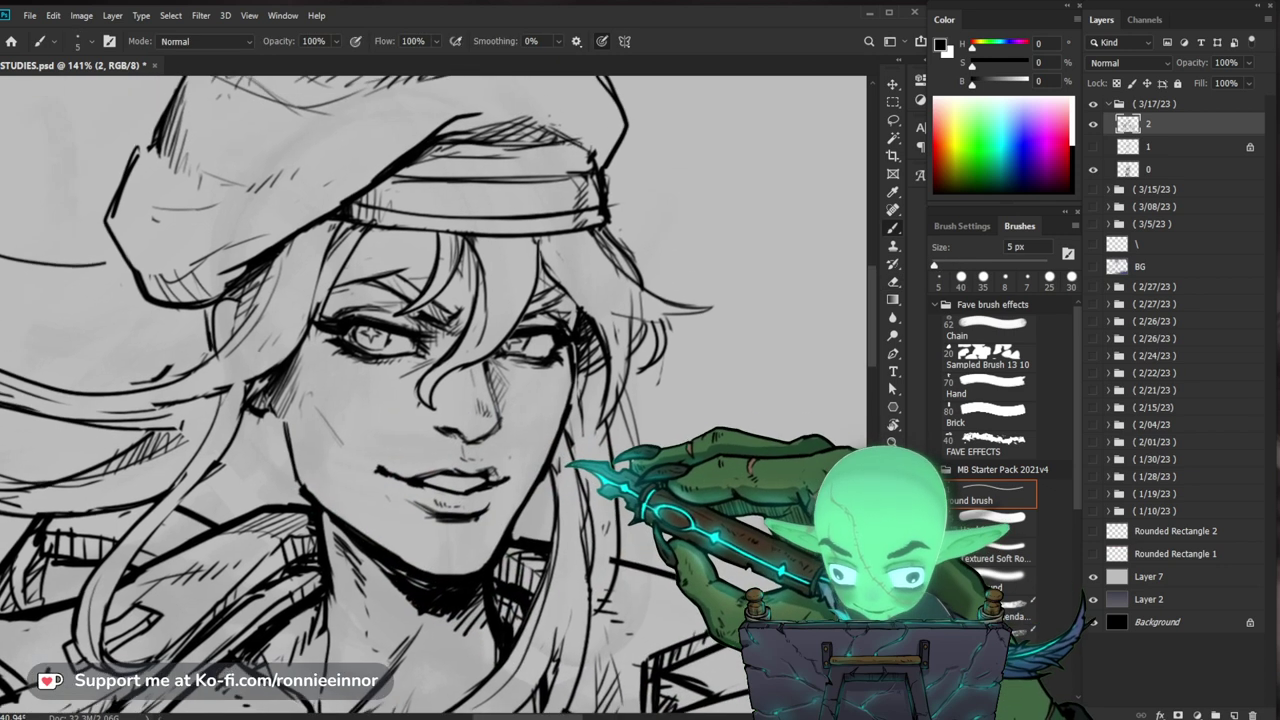
left_click_drag(283, 425, 293, 450)
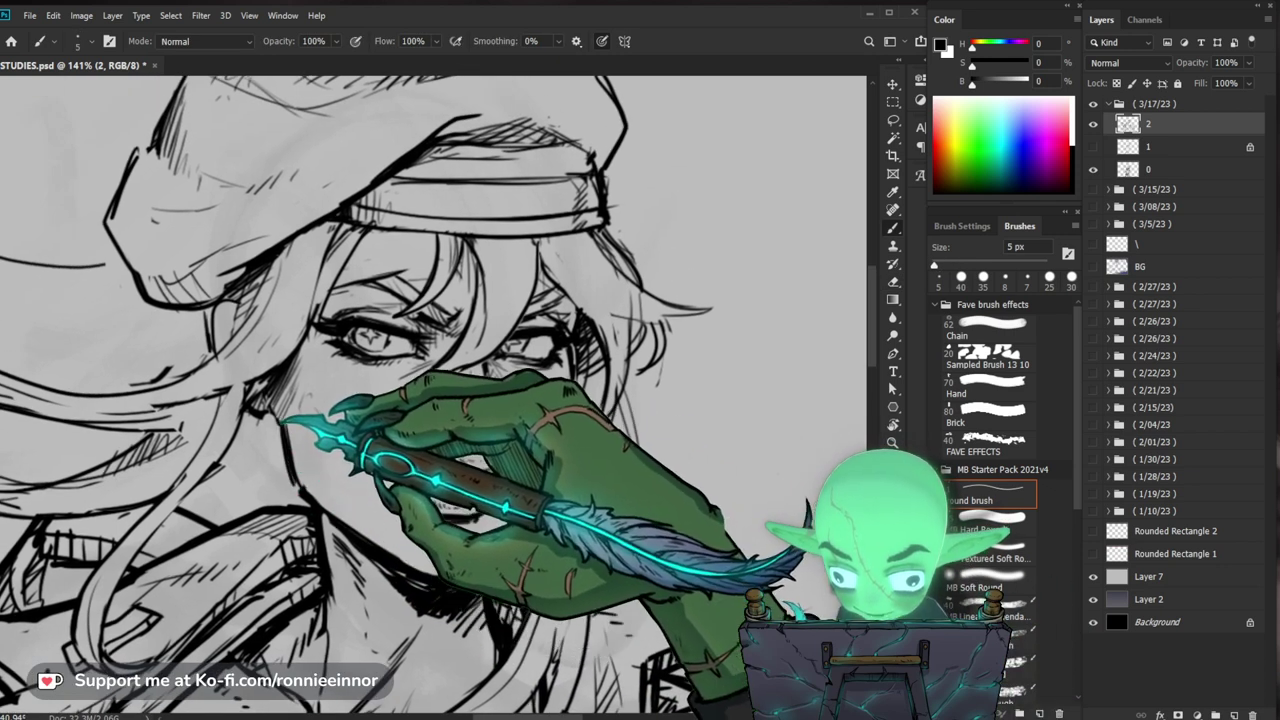
key("e")
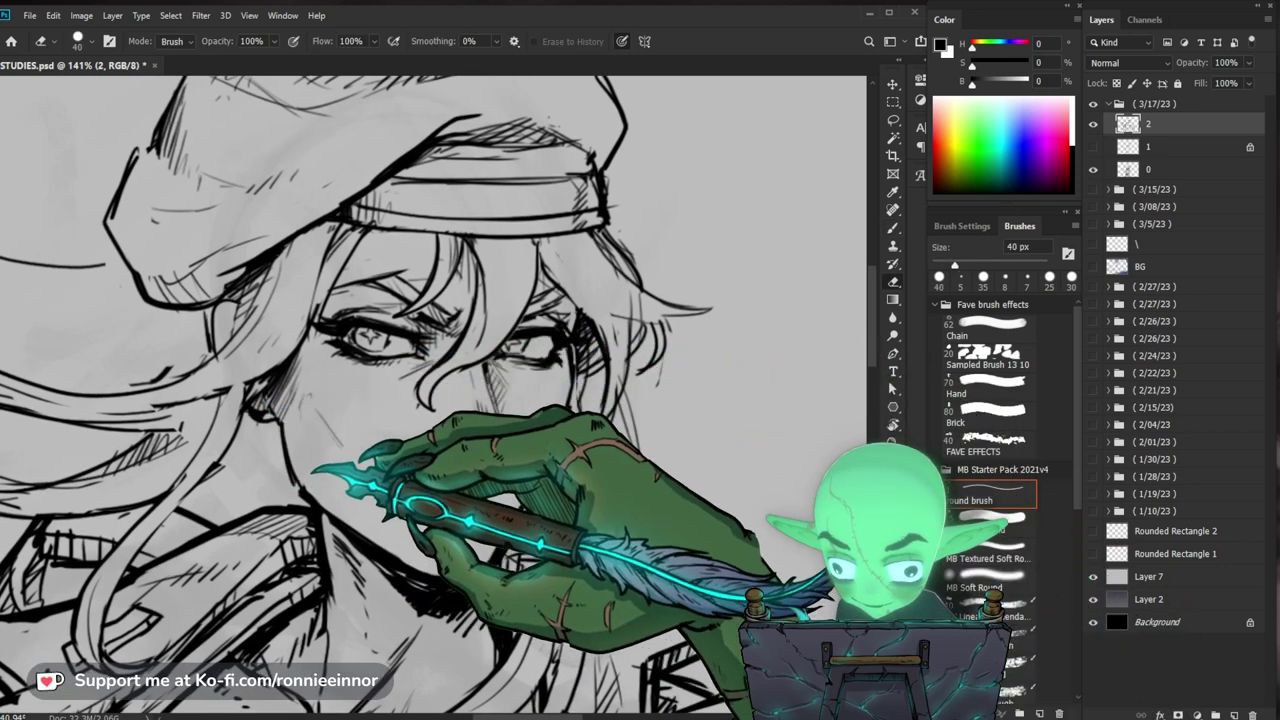
key("b")
left_click_drag(561, 400, 530, 455)
scroll(540, 400, "up", 2)
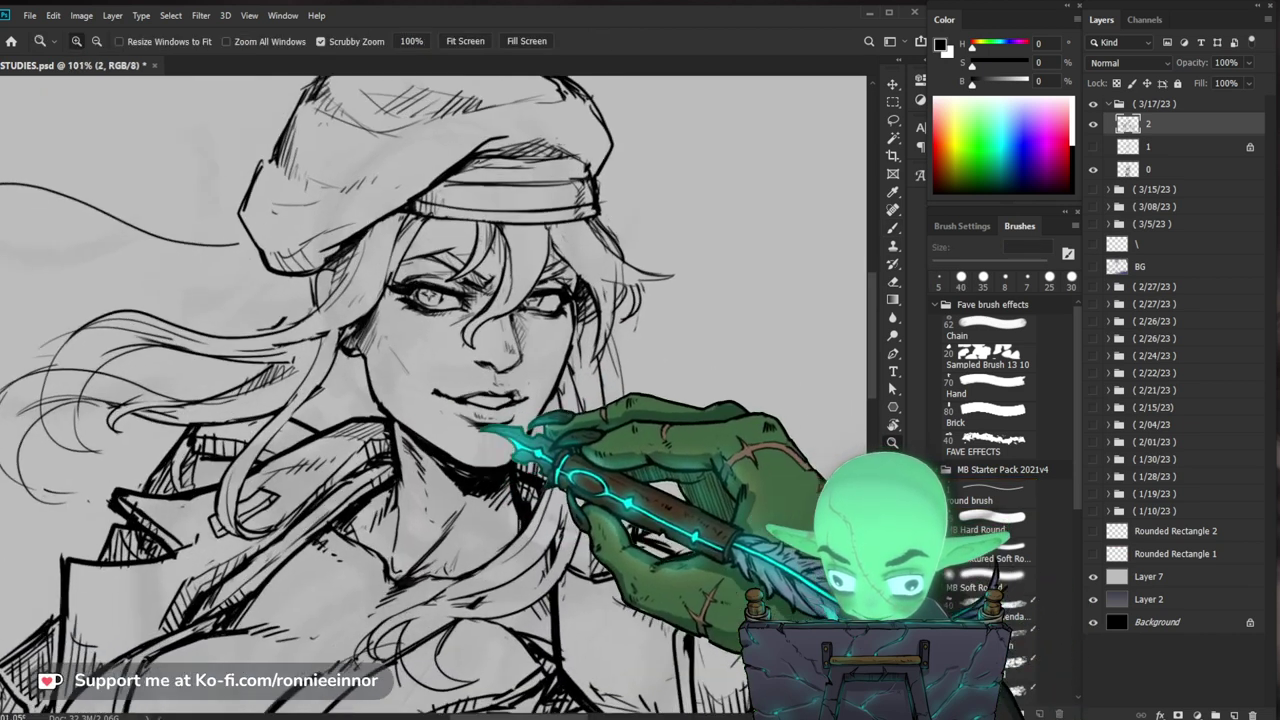
key("b")
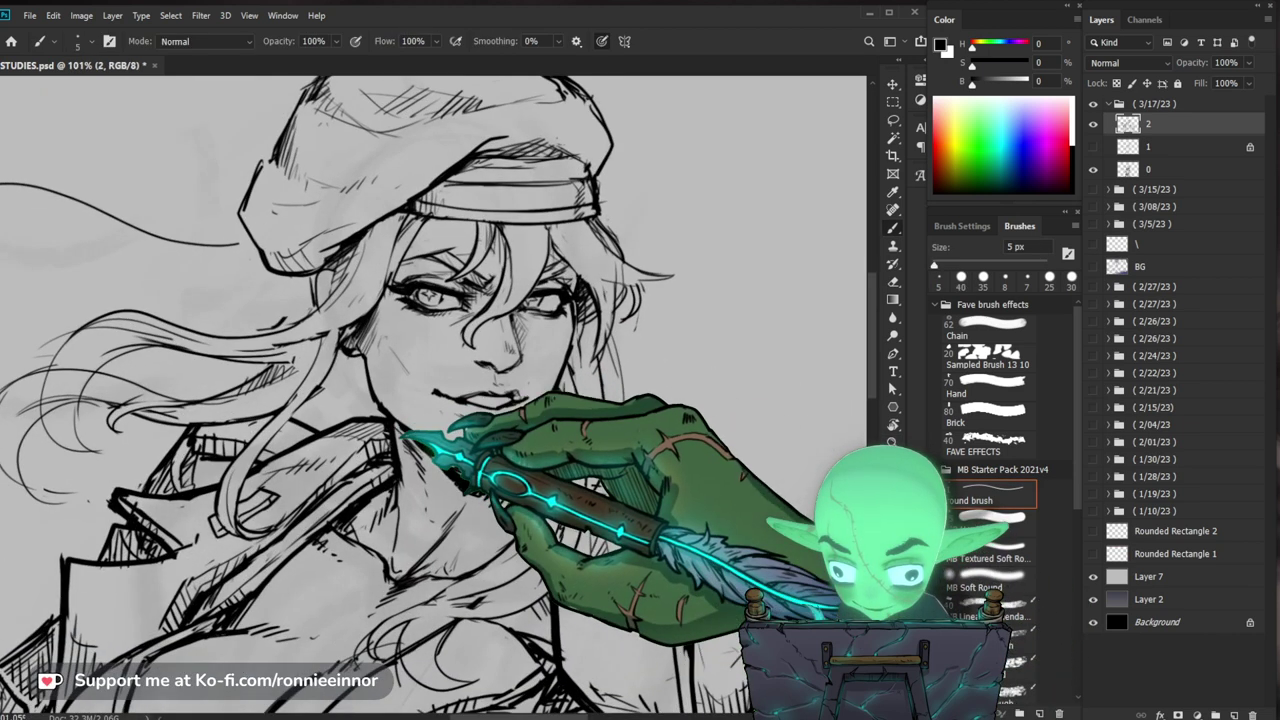
key("z")
scroll(560, 380, "down", 2)
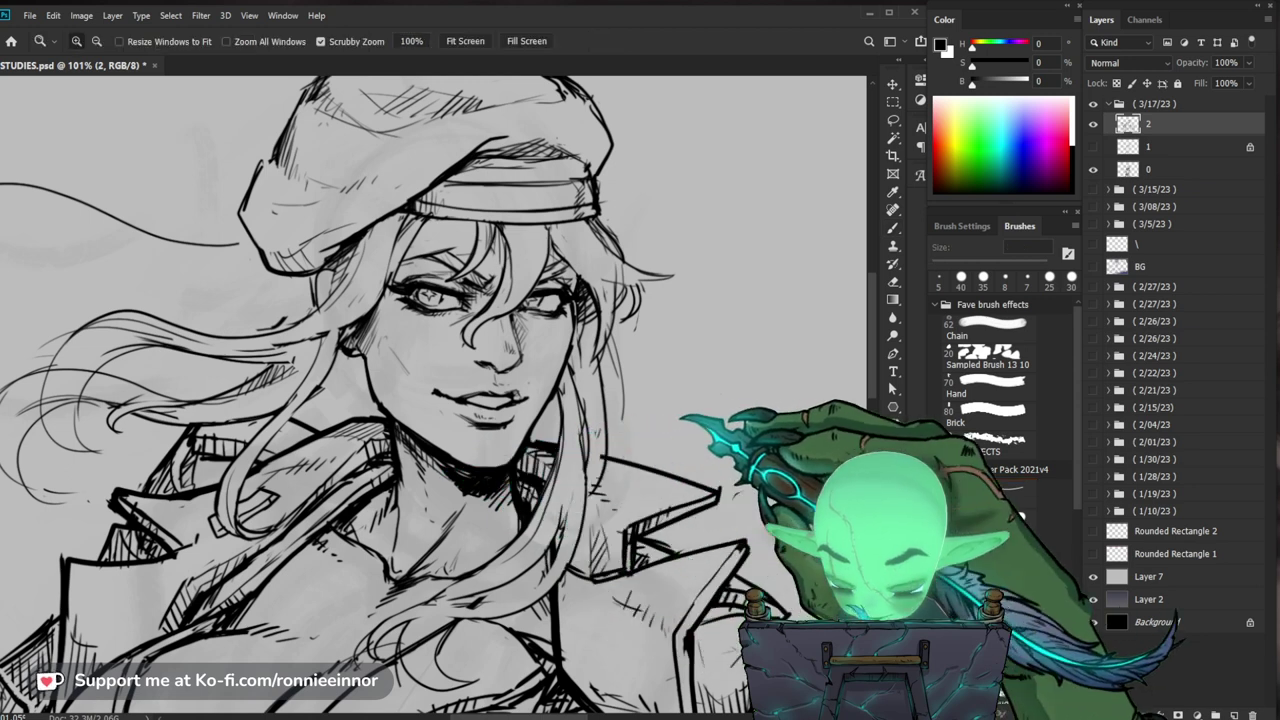
Step: Clean and re-ink the hair strands around the ear and near cheek with the 40 px eraser and 5 px brush
key("e")
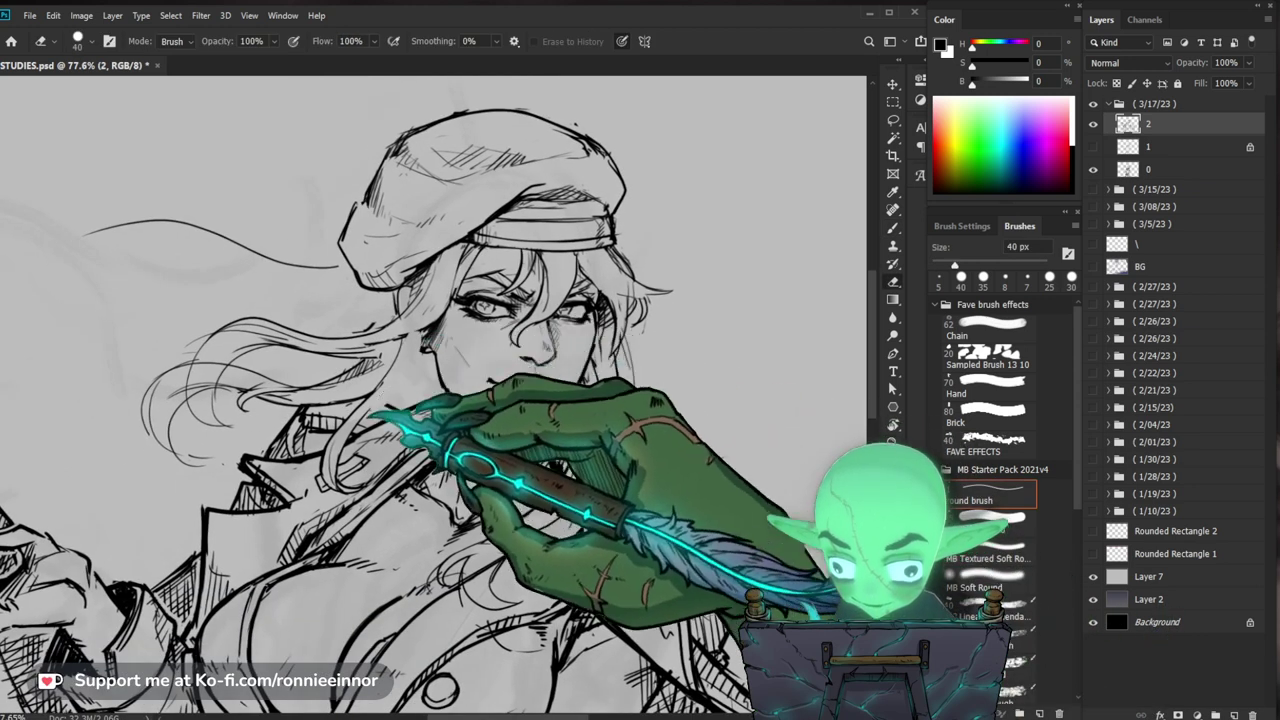
key("b")
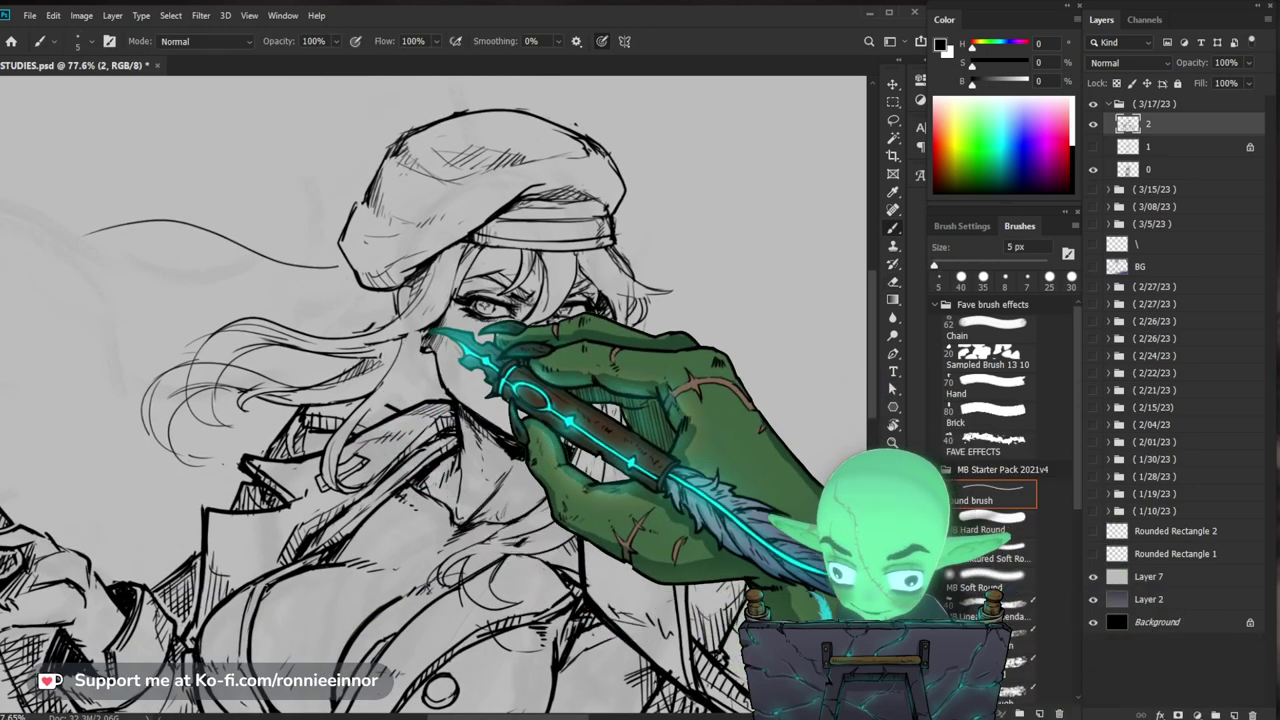
left_click_drag(629, 394, 615, 468)
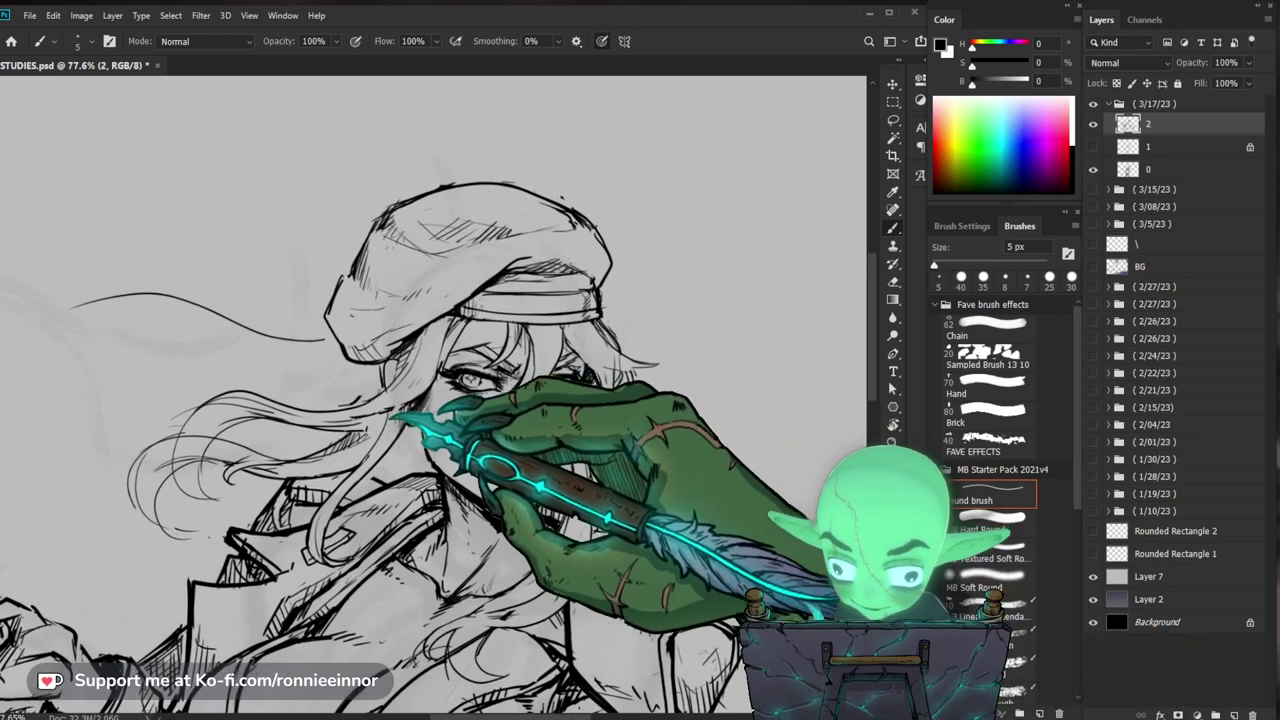
key("e")
key("b")
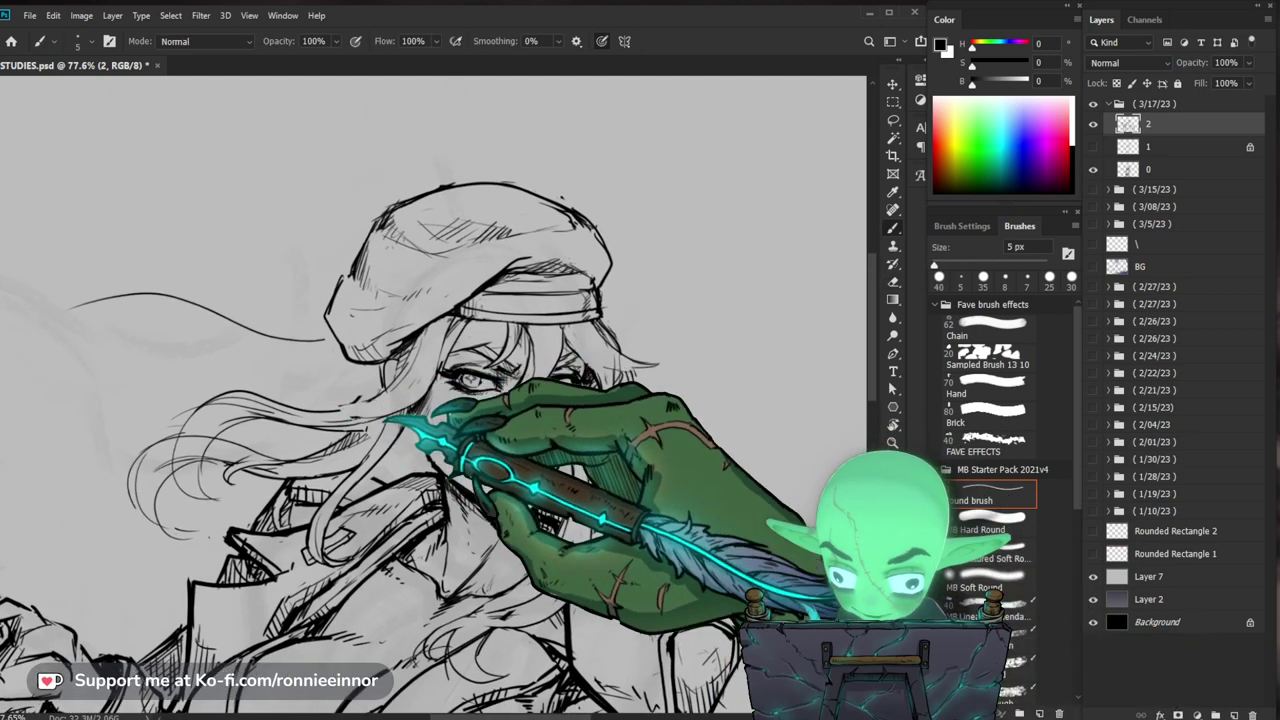
left_click_drag(726, 440, 672, 382)
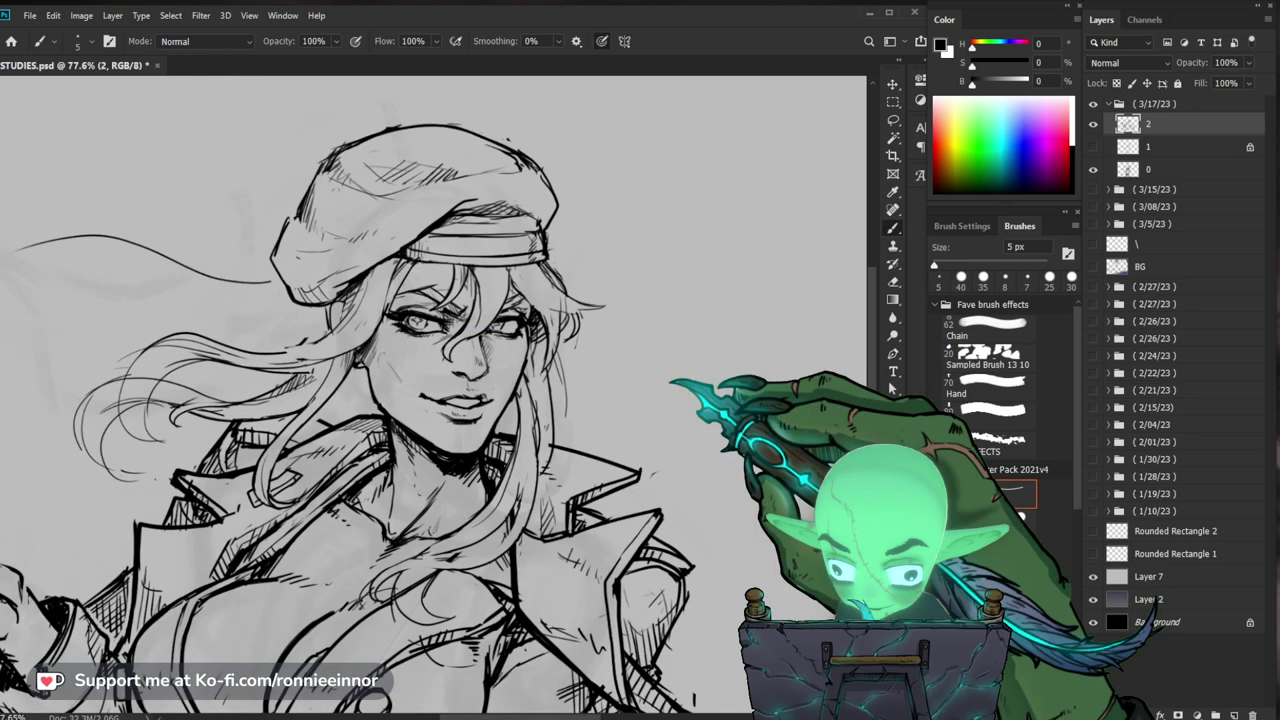
left_click_drag(646, 503, 694, 452)
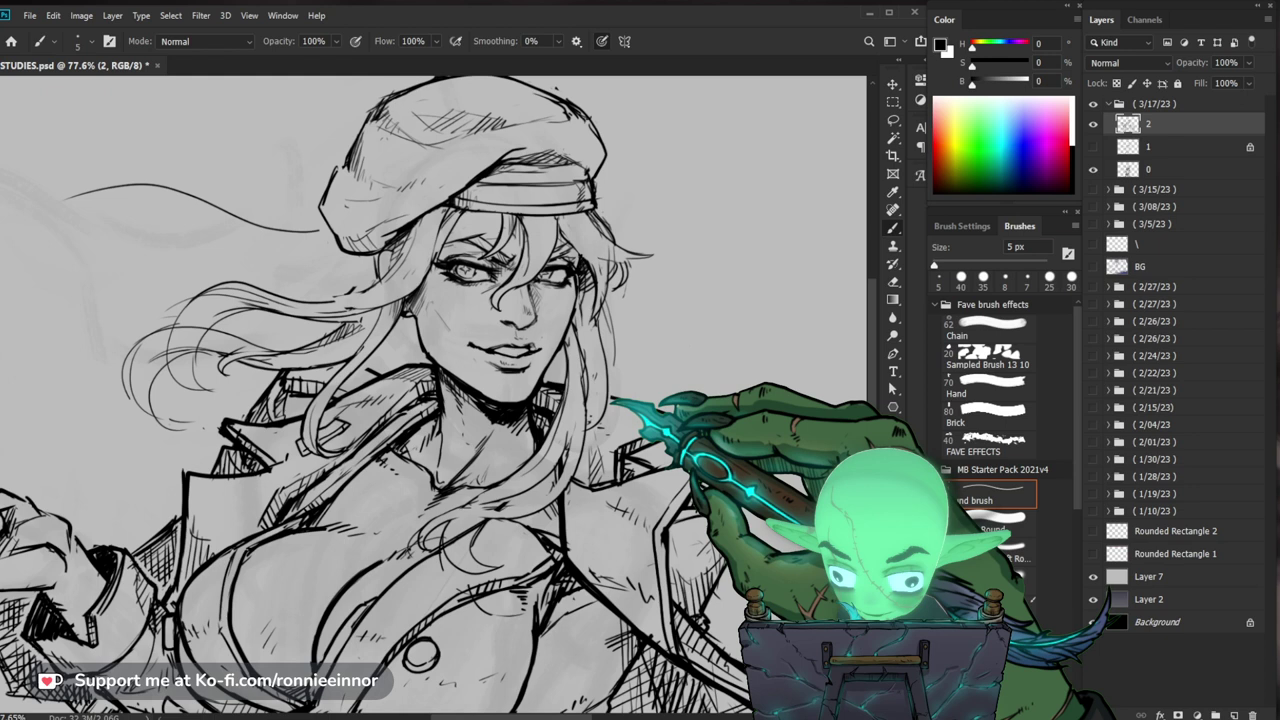
scroll(632, 420, "down", 3)
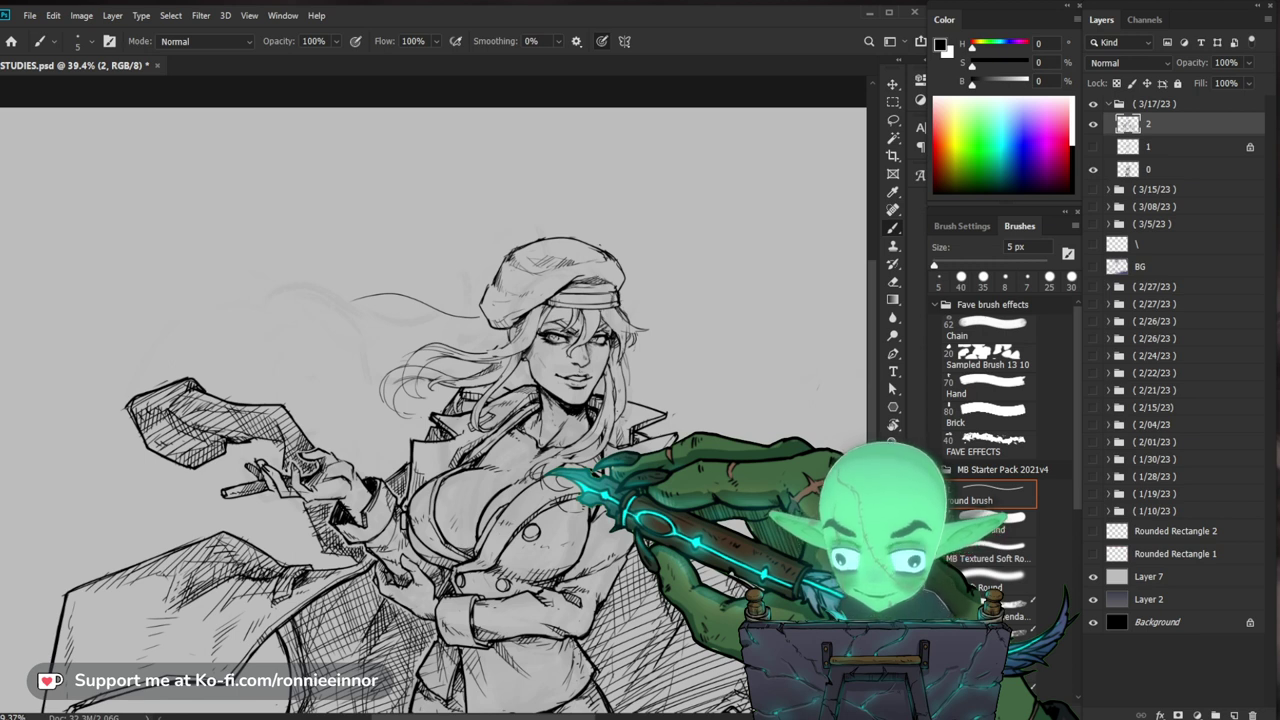
Step: Refine the far-side hair lock falling past the jaw, alternating the eraser with the 5 px brush
left_click_drag(641, 367, 745, 362)
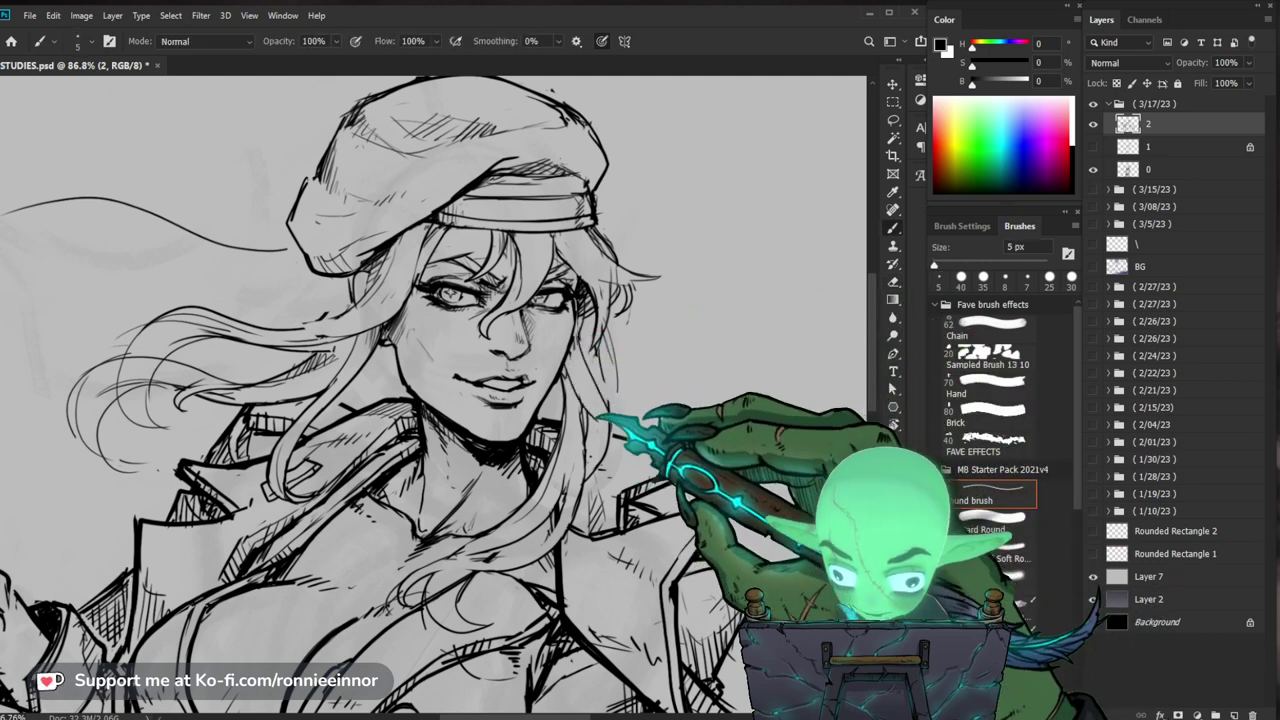
mouse_move(600, 430)
left_mouse_down()
mouse_move(600, 330)
mouse_move(584, 432)
left_mouse_up()
key("e")
key("b")
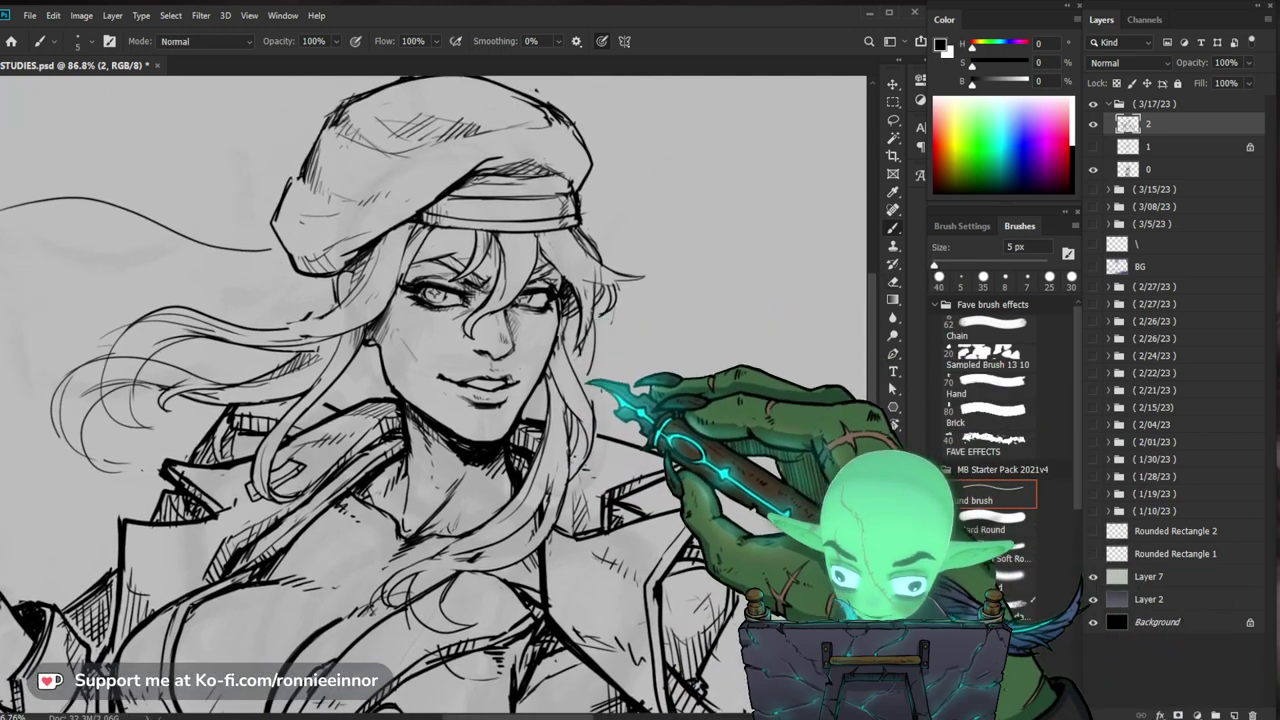
key("e")
key("b")
mouse_move(593, 348)
left_mouse_down()
mouse_move(592, 326)
mouse_move(582, 372)
left_mouse_up()
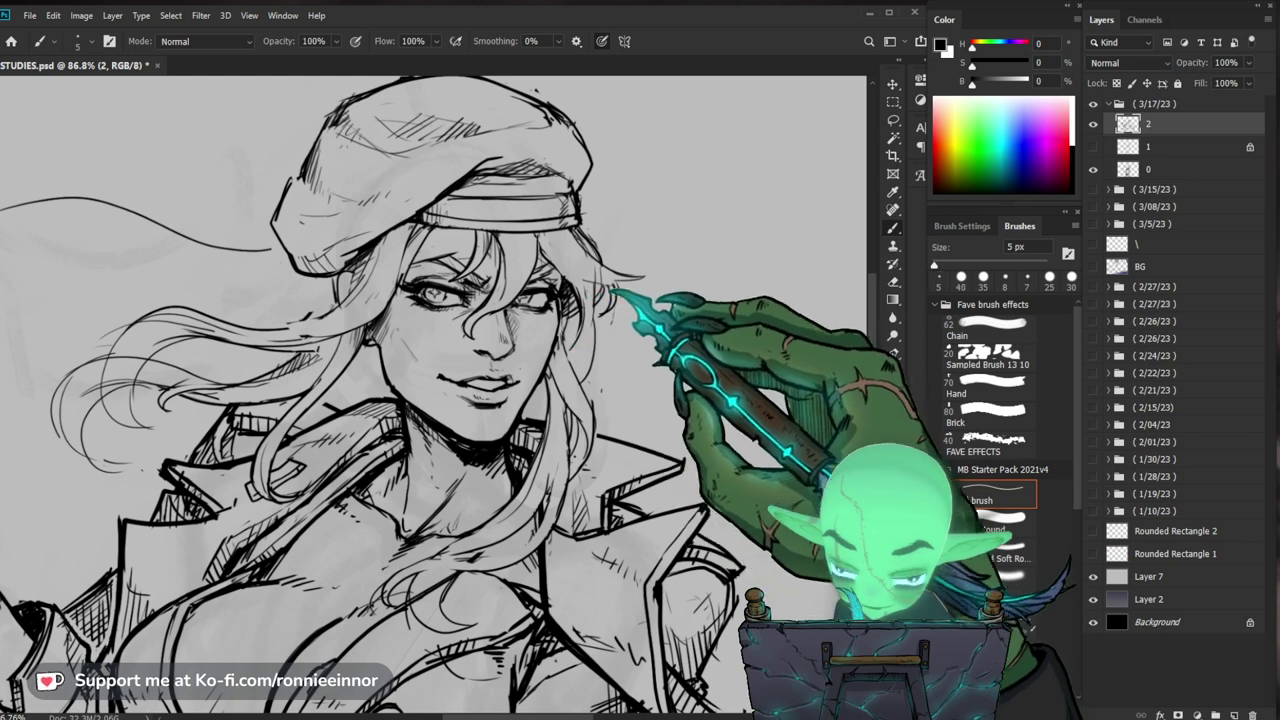
Step: Erase stray wisps in the far-side hair below the cap and re-ink the strands with the 5 px brush
key("e")
left_click_drag(596, 286, 612, 298)
key("b")
left_click_drag(713, 322, 670, 453)
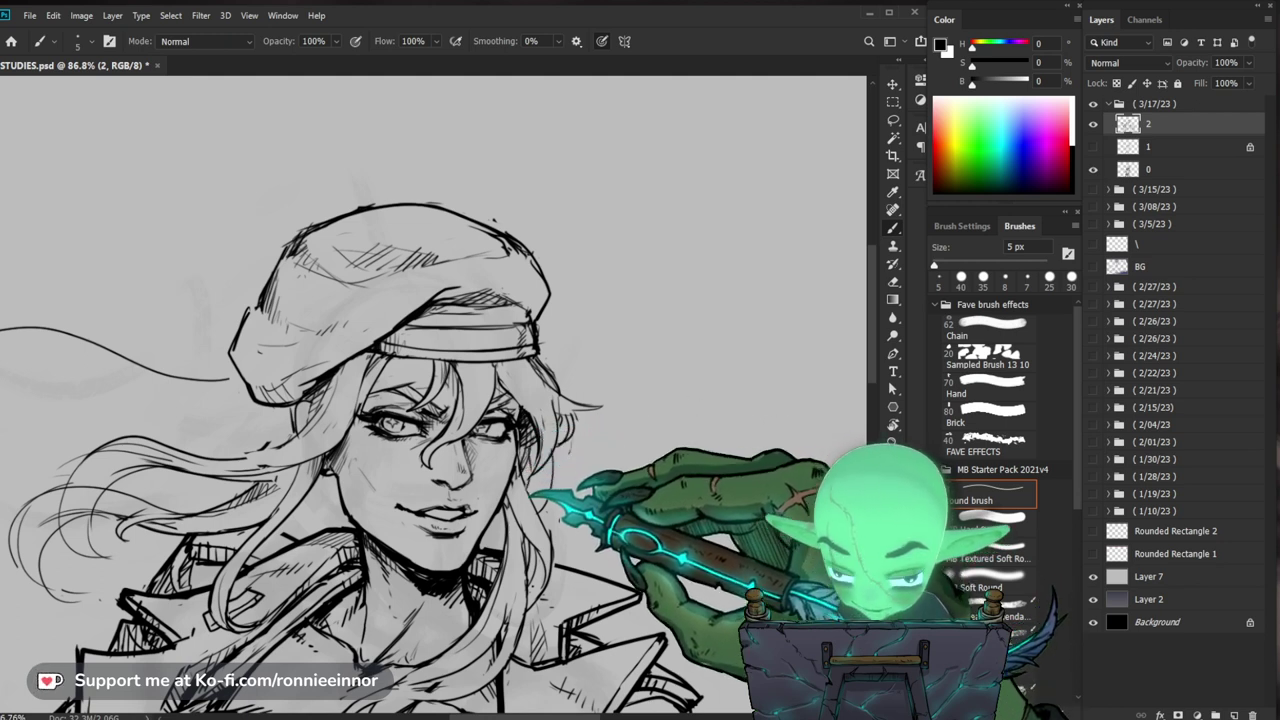
left_click_drag(700, 492, 618, 495)
left_click_drag(620, 540, 723, 366)
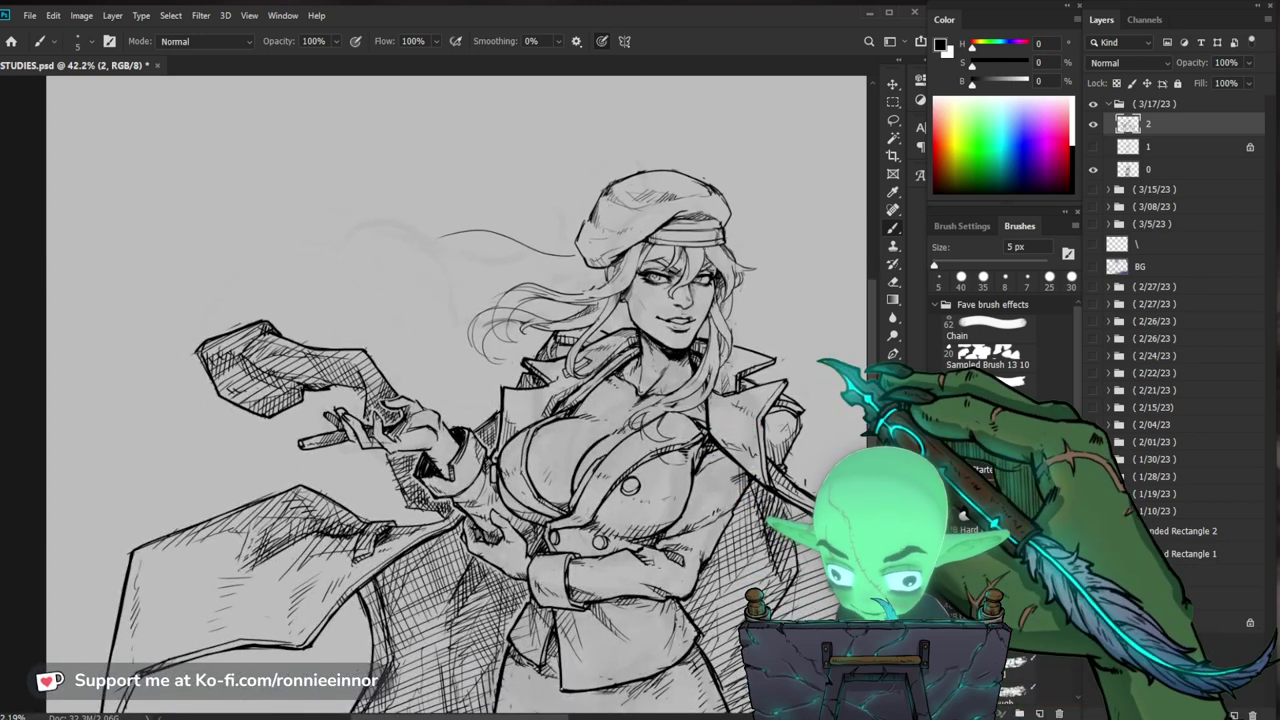
Step: Rework the inner curl at the end of the trailing hair with the 40 px eraser and 5 px brush
left_click_drag(556, 308, 645, 308)
key("e")
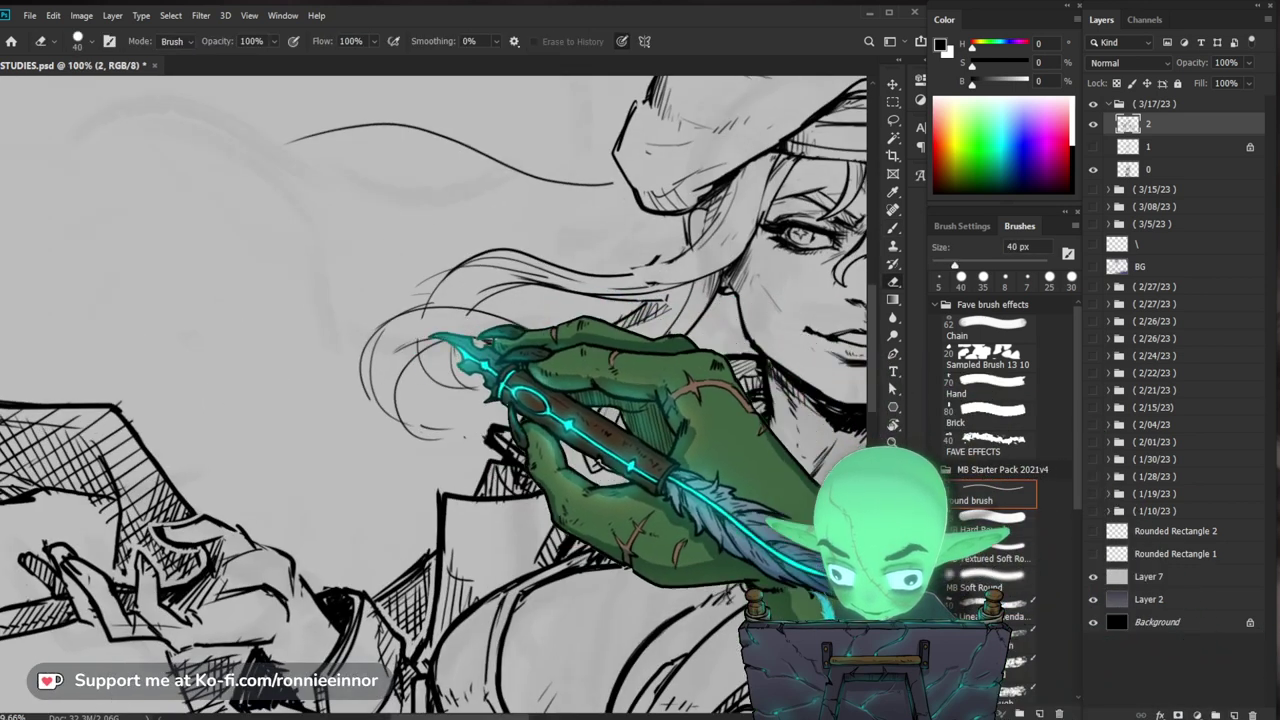
key("b")
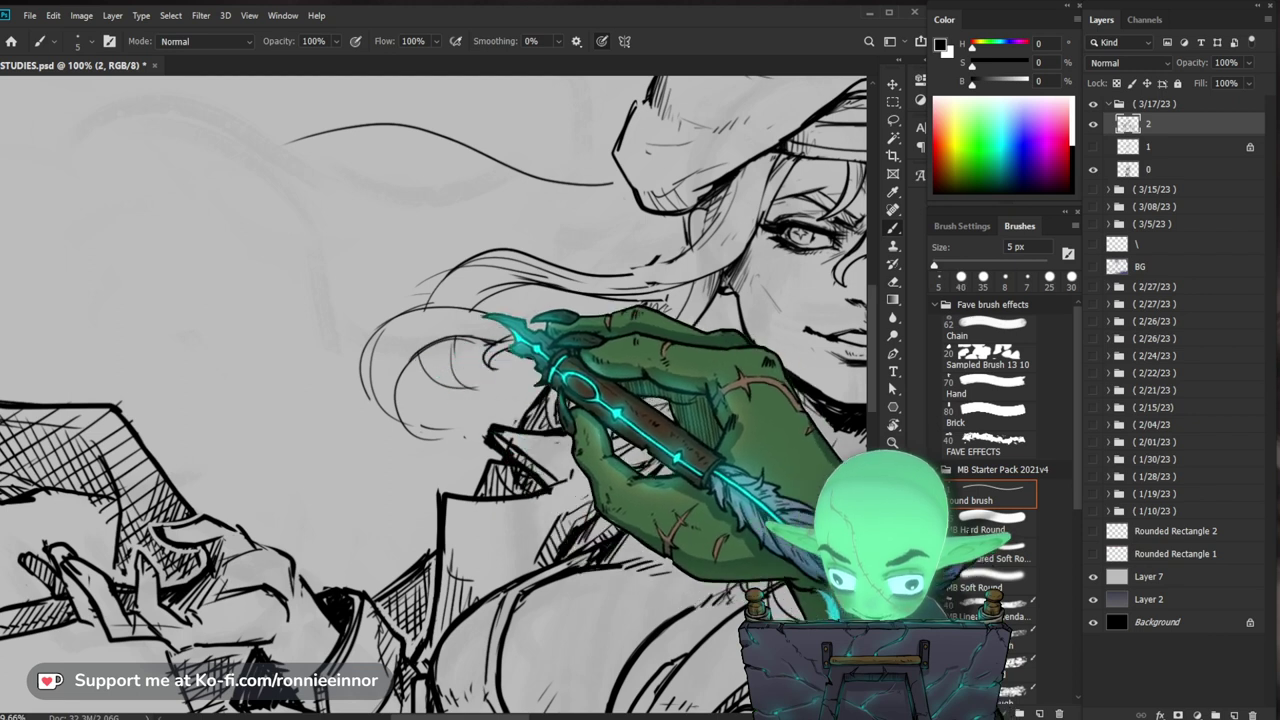
key("e")
key("b")
mouse_move(415, 356)
left_mouse_down()
mouse_move(394, 400)
mouse_move(418, 354)
left_mouse_up()
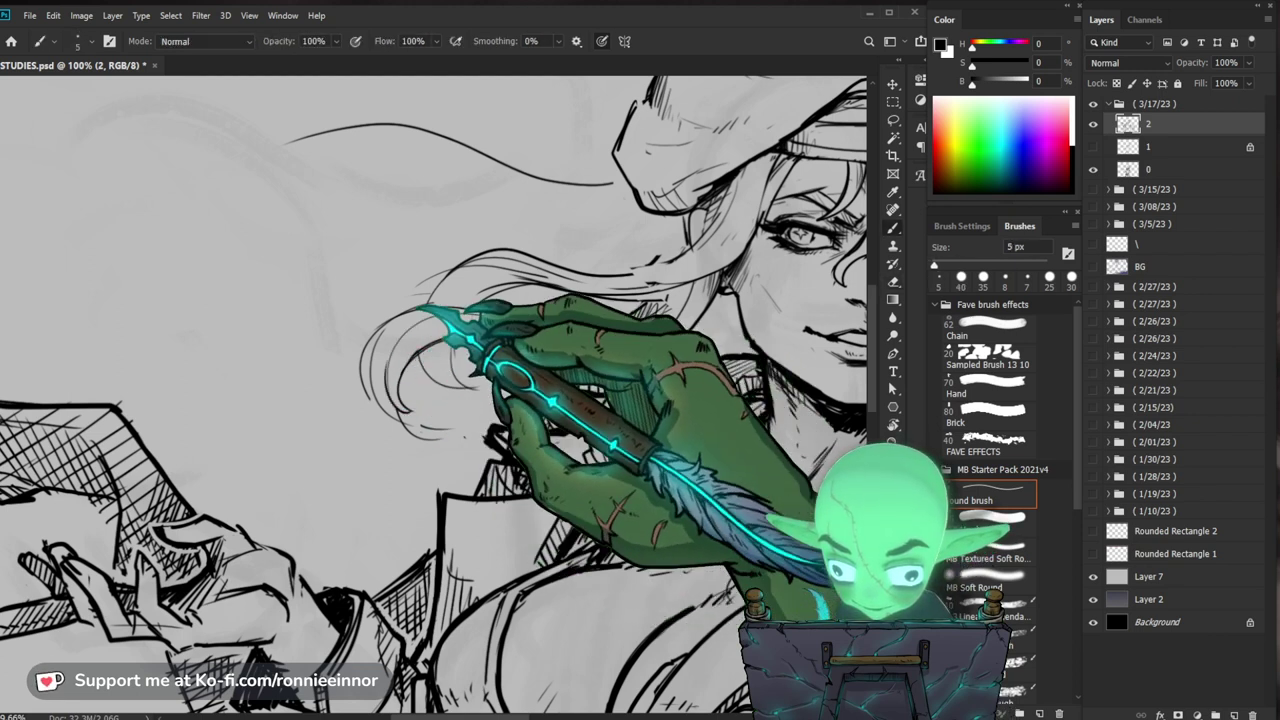
left_click_drag(676, 523, 501, 576)
mouse_move(277, 366)
left_mouse_down()
mouse_move(205, 389)
mouse_move(190, 424)
mouse_move(200, 456)
left_mouse_up()
mouse_move(845, 452)
left_mouse_down()
mouse_move(716, 460)
mouse_move(491, 562)
left_mouse_up()
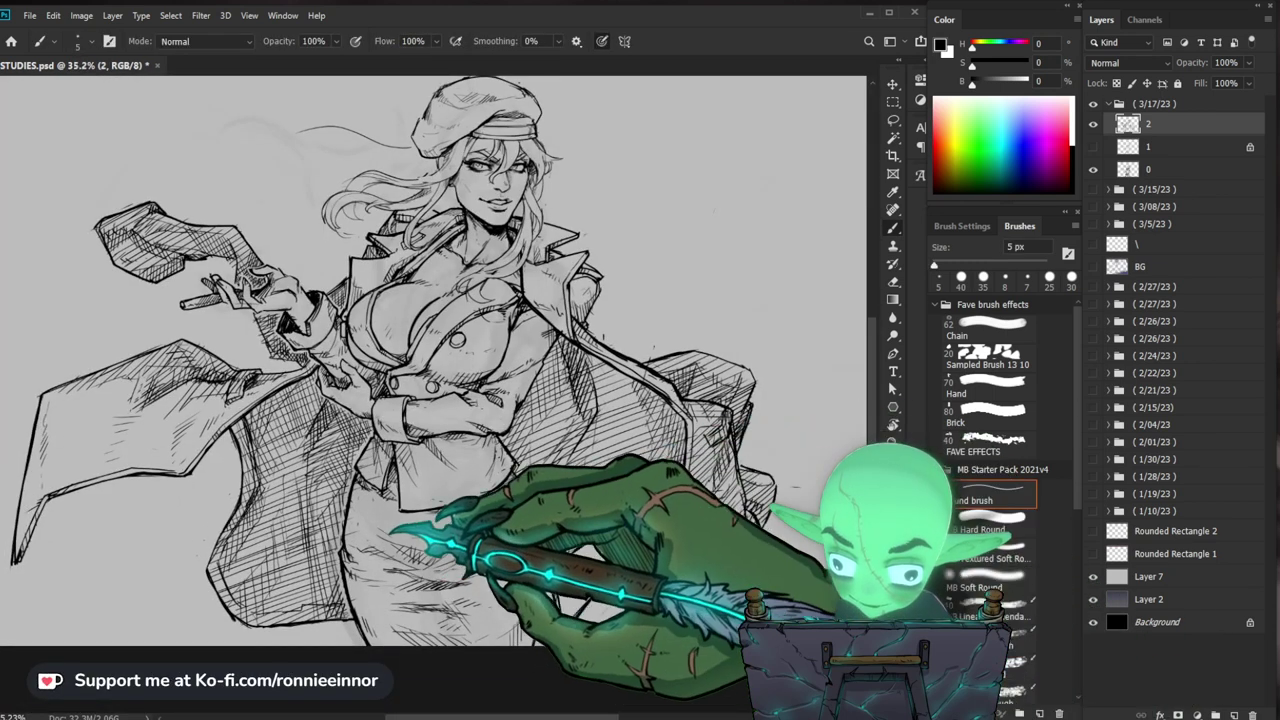
Step: Touch up the hair framing the face and jaw with the eraser and 5 px brush
mouse_move(736, 461)
left_mouse_down()
mouse_move(680, 527)
mouse_move(674, 561)
mouse_move(635, 555)
left_mouse_up()
mouse_move(435, 306)
left_mouse_down()
mouse_move(625, 304)
mouse_move(617, 357)
left_mouse_up()
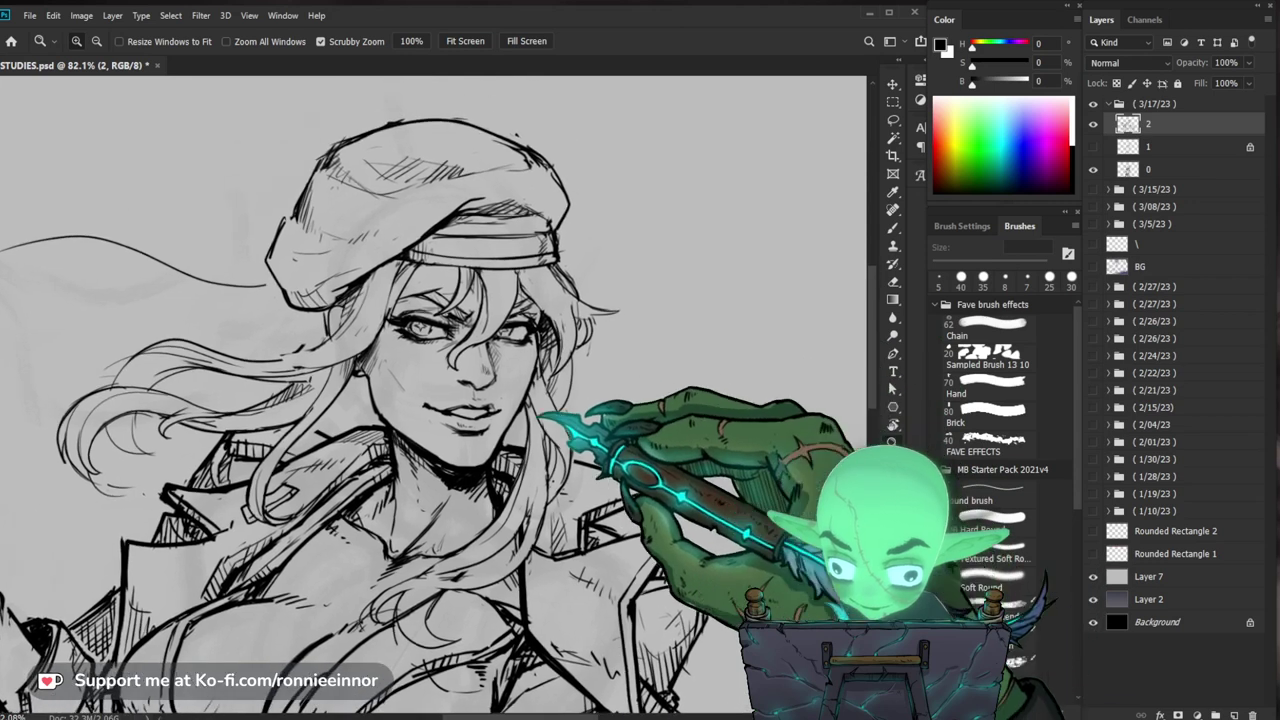
key("e")
left_click_drag(383, 394, 388, 411)
key("b")
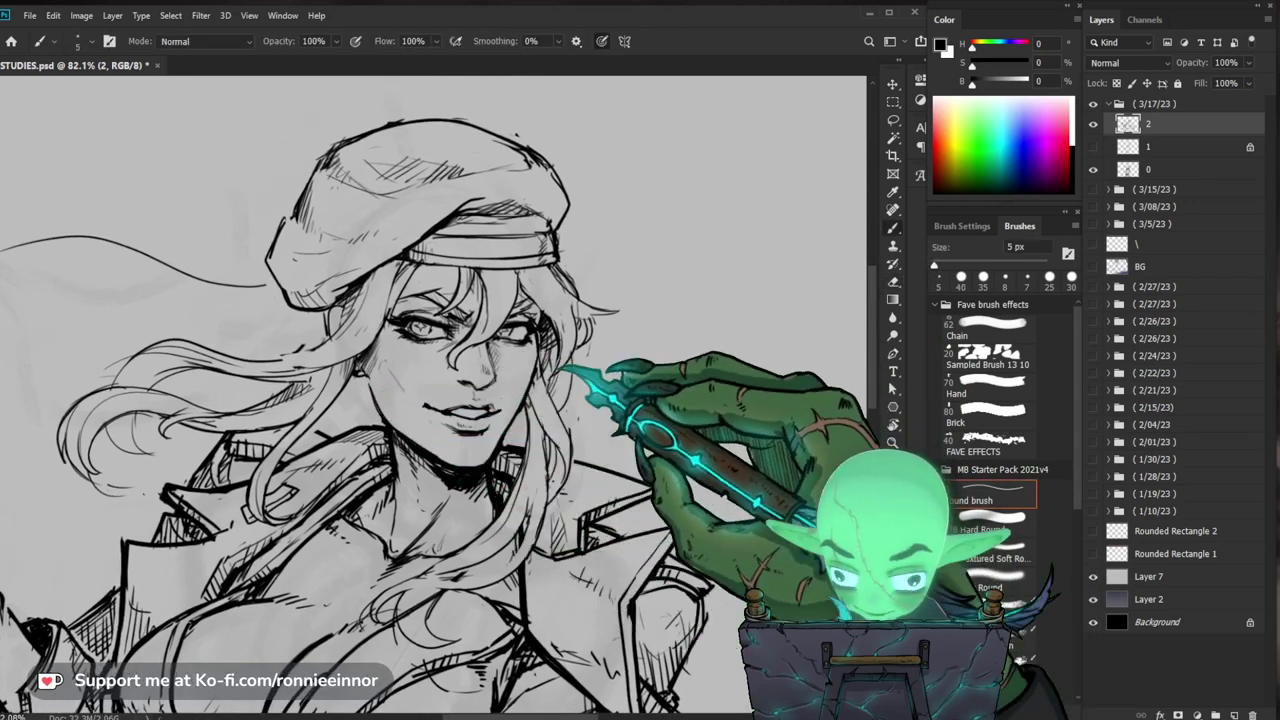
left_click_drag(670, 460, 652, 488)
key("ctrl+space")
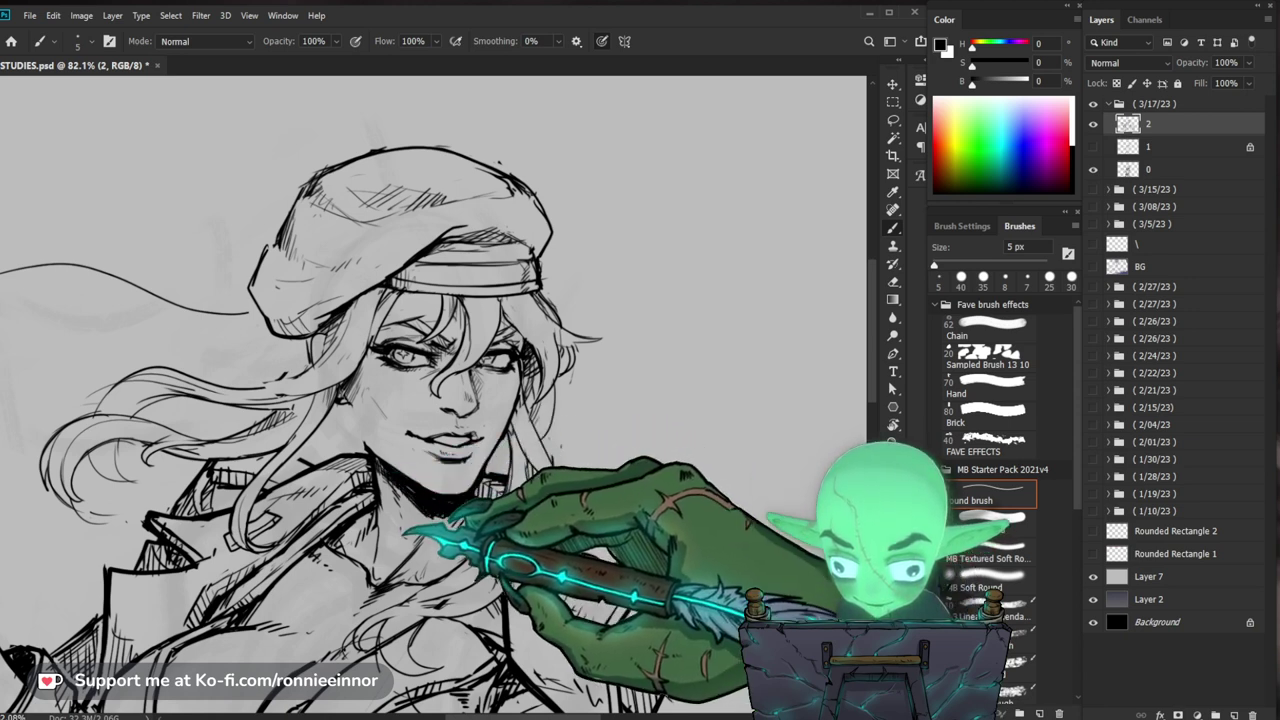
left_click_drag(606, 515, 596, 493)
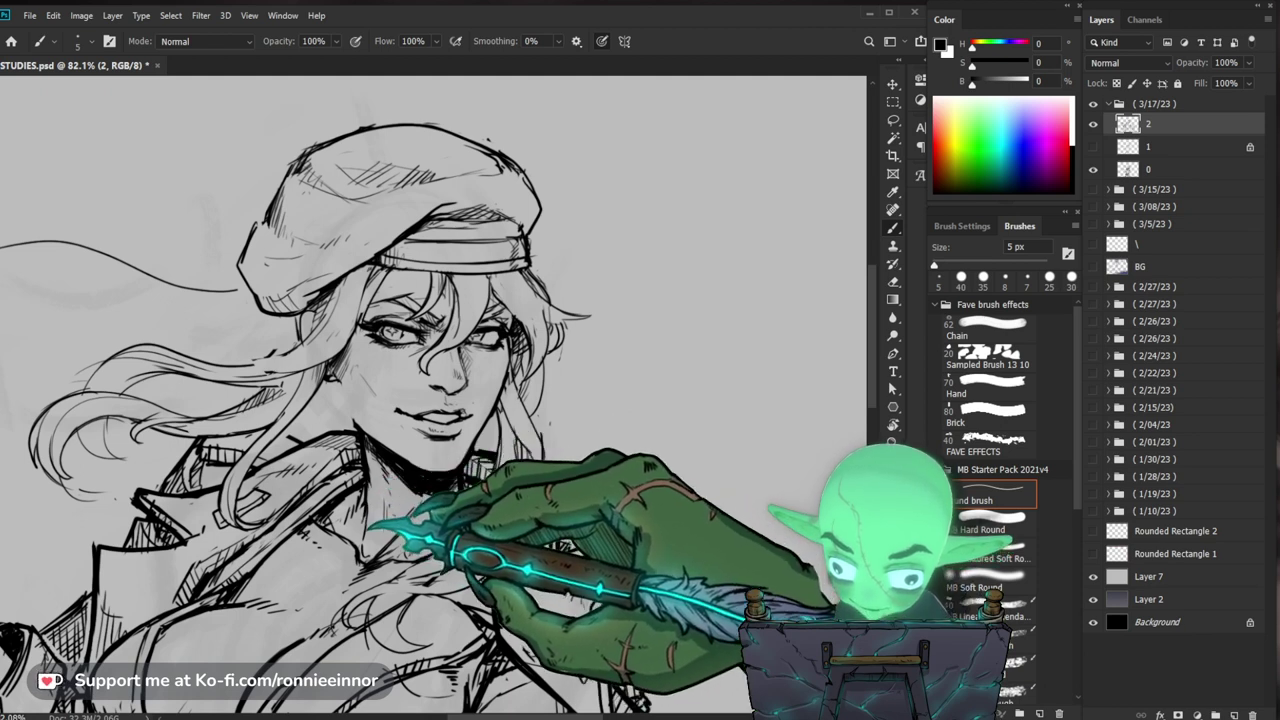
left_click_drag(508, 419, 528, 489)
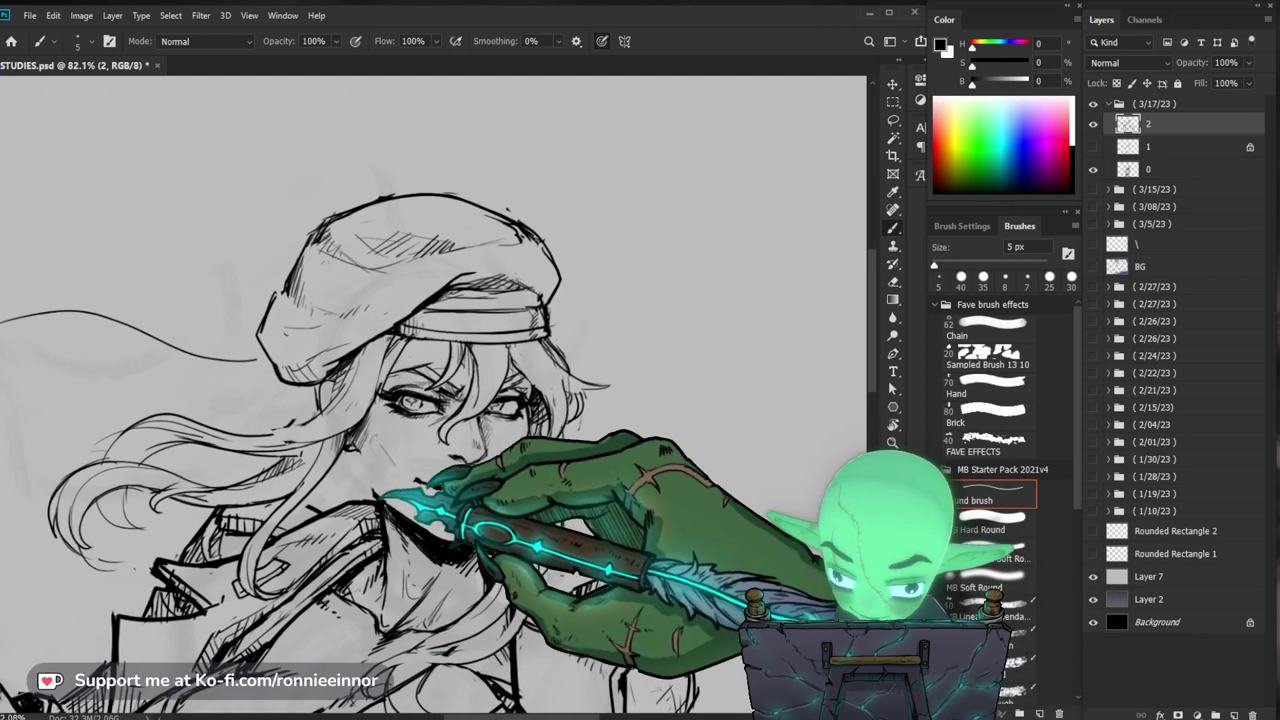
left_click_drag(604, 440, 591, 458)
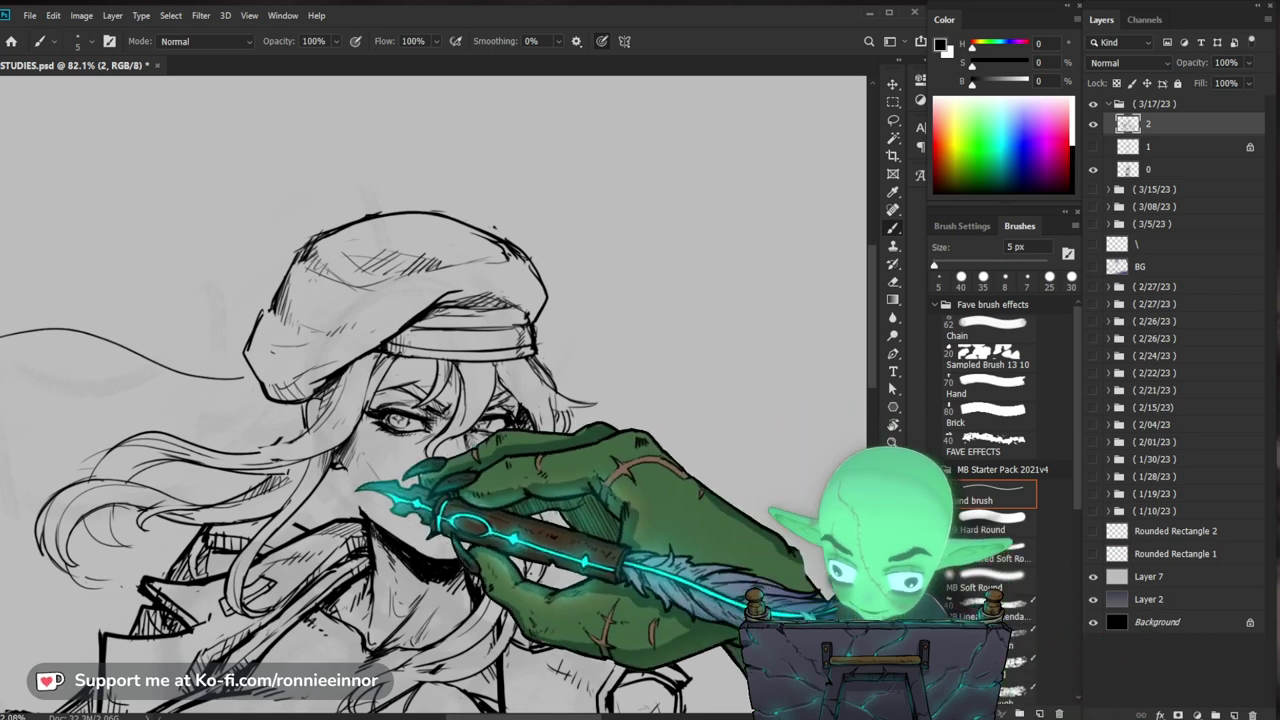
Step: Ink a second loose wisp above the long strand trailing behind the cap with the 5 px brush
scroll(660, 430, "down", 3)
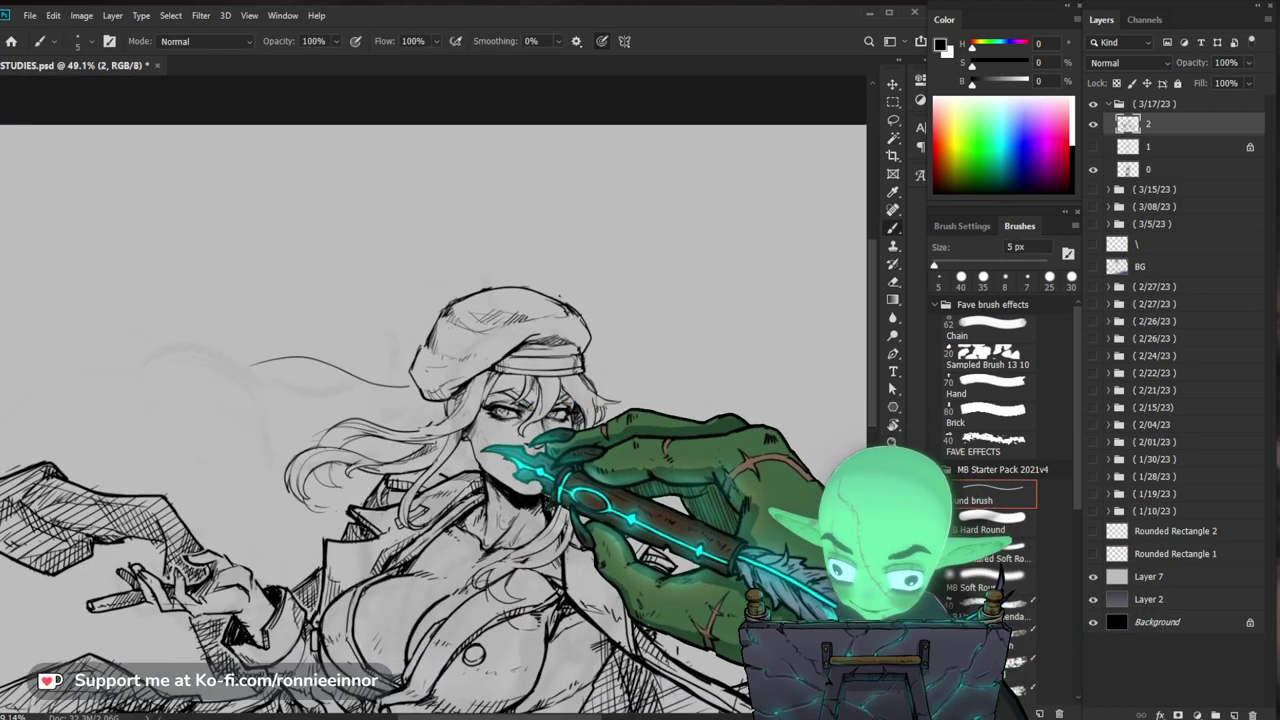
left_click_drag(468, 468, 448, 507)
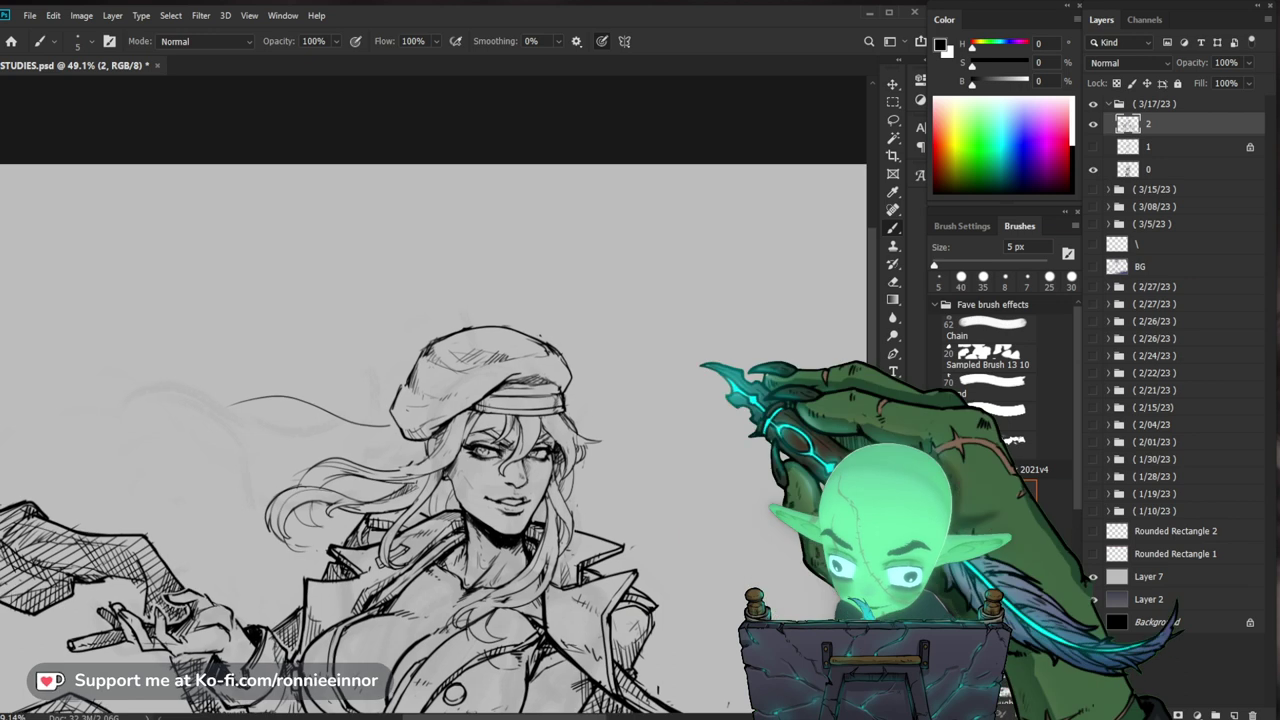
left_click_drag(262, 391, 368, 426)
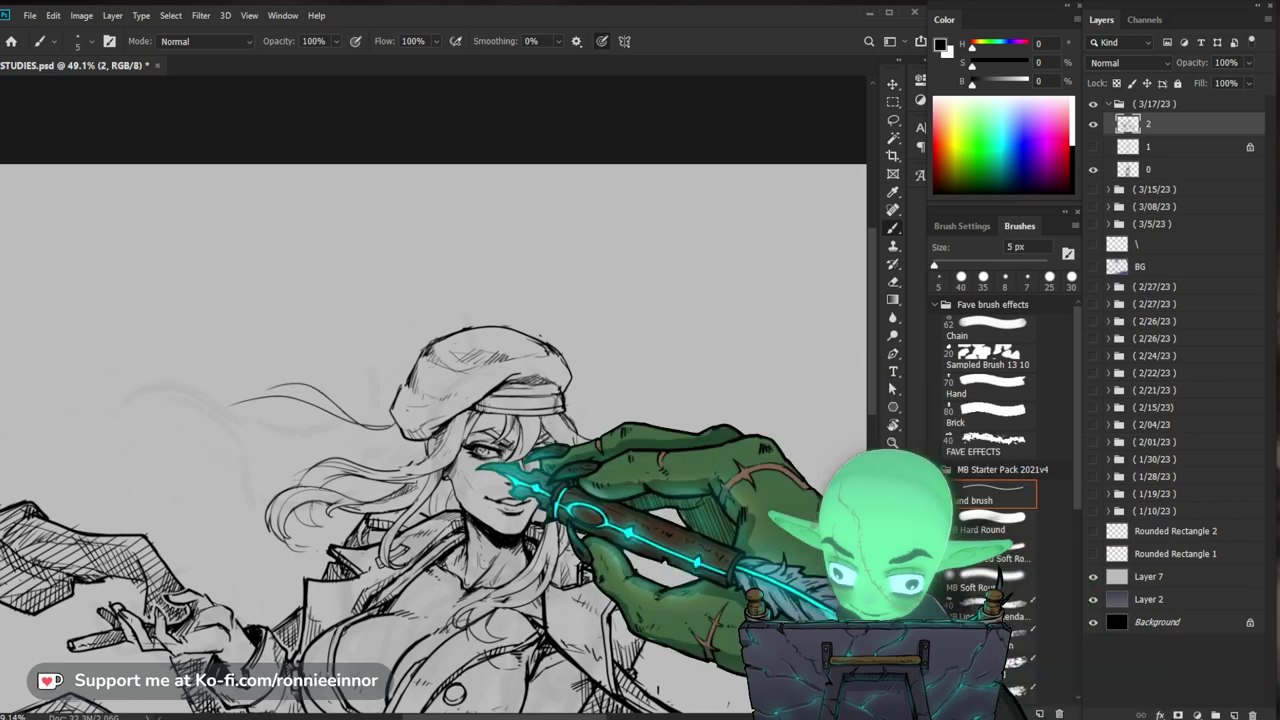
Step: Enlarge the eraser to 300 px and remove the looping curls at the end of the trailing hair
left_click_drag(519, 556, 562, 546)
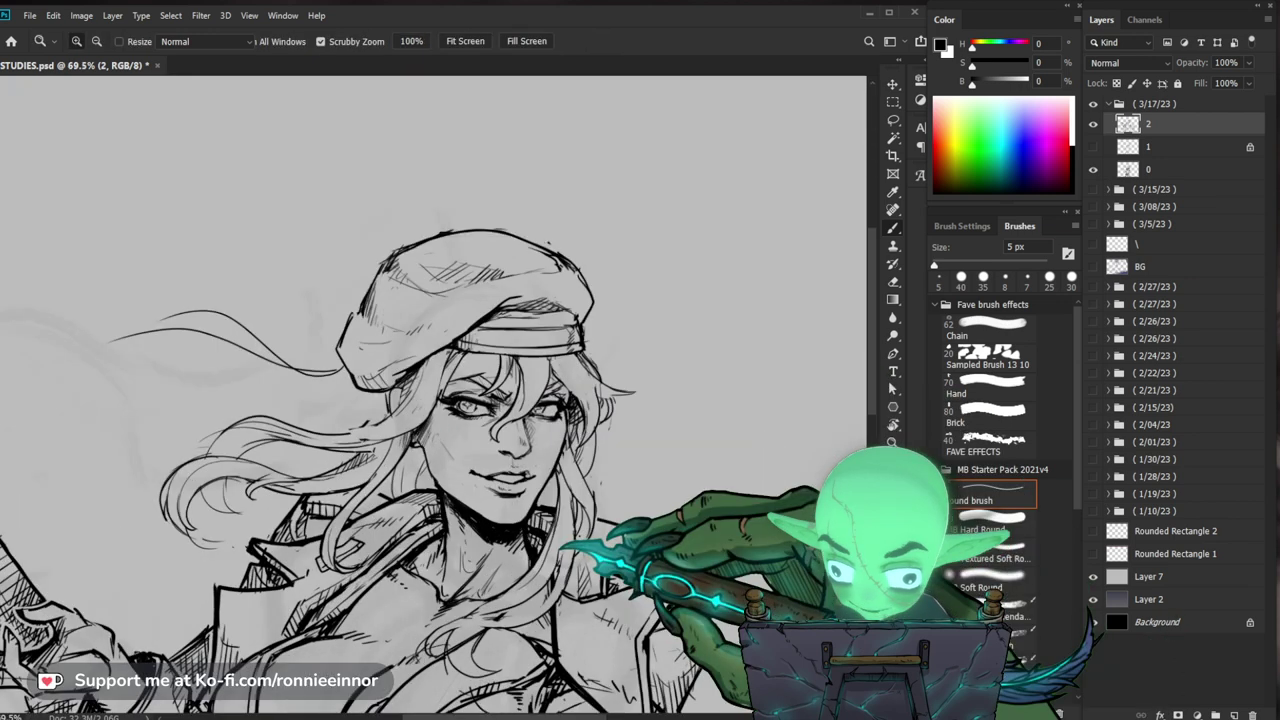
key("b")
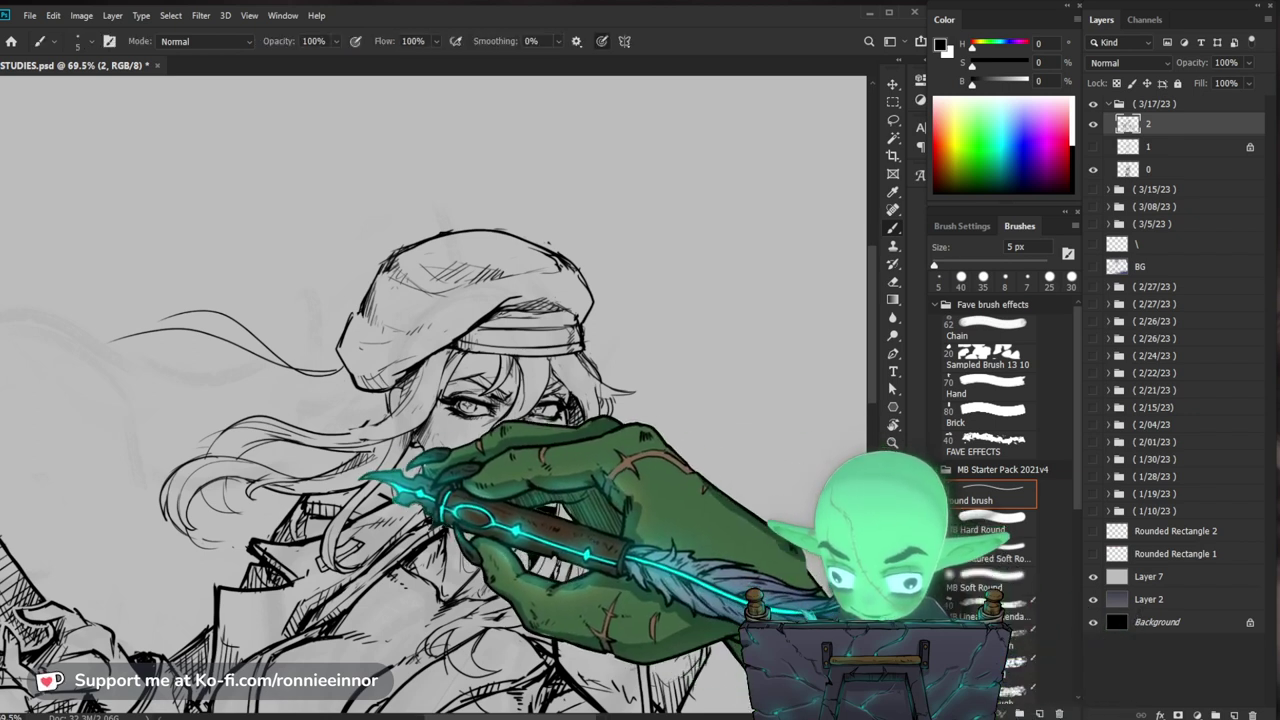
key("e")
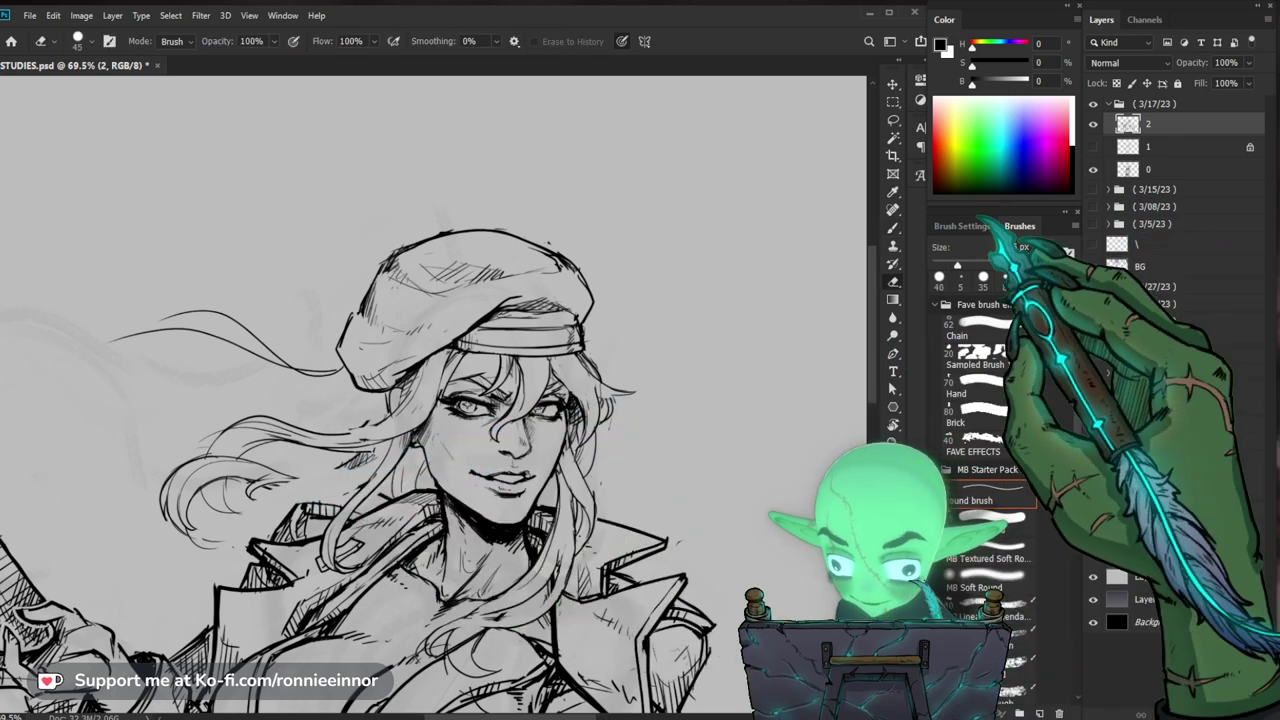
key("bracketright")
key("bracketright")
key("bracketright")
key("bracketright")
key("bracketright")
key("bracketright")
key("bracketright")
key("bracketright")
key("bracketright")
key("bracketright")
key("bracketright")
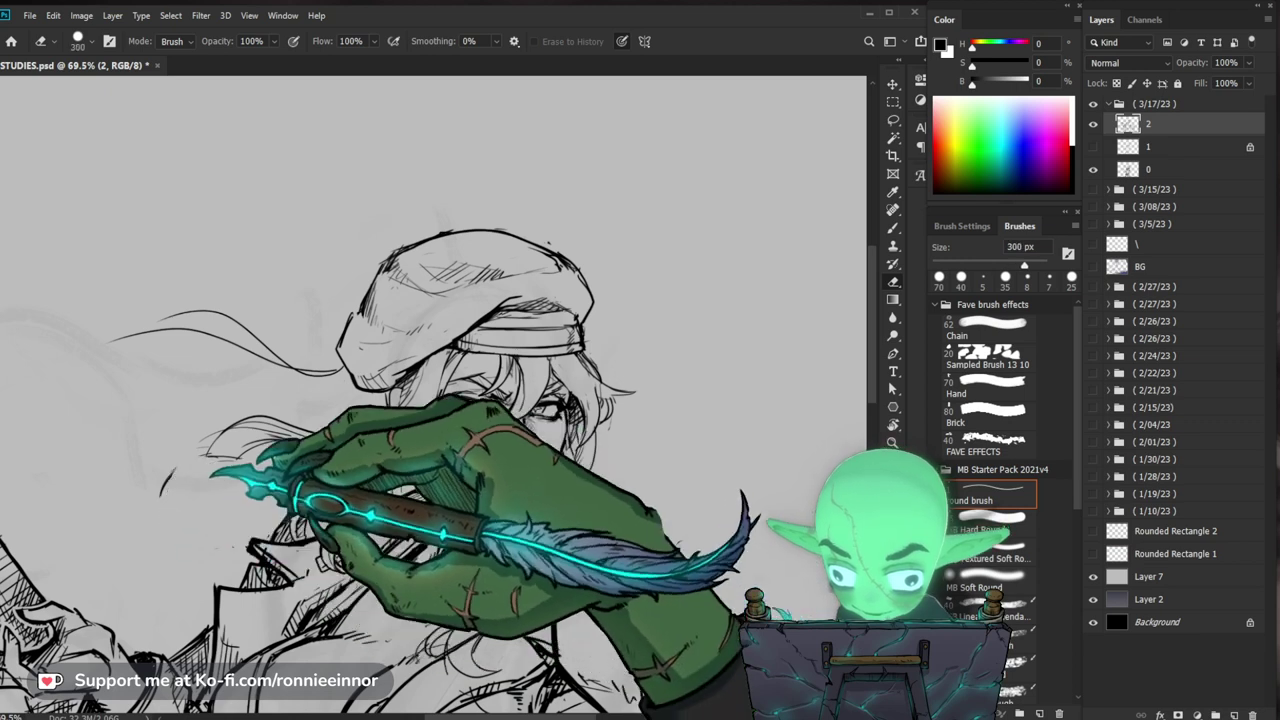
key("b")
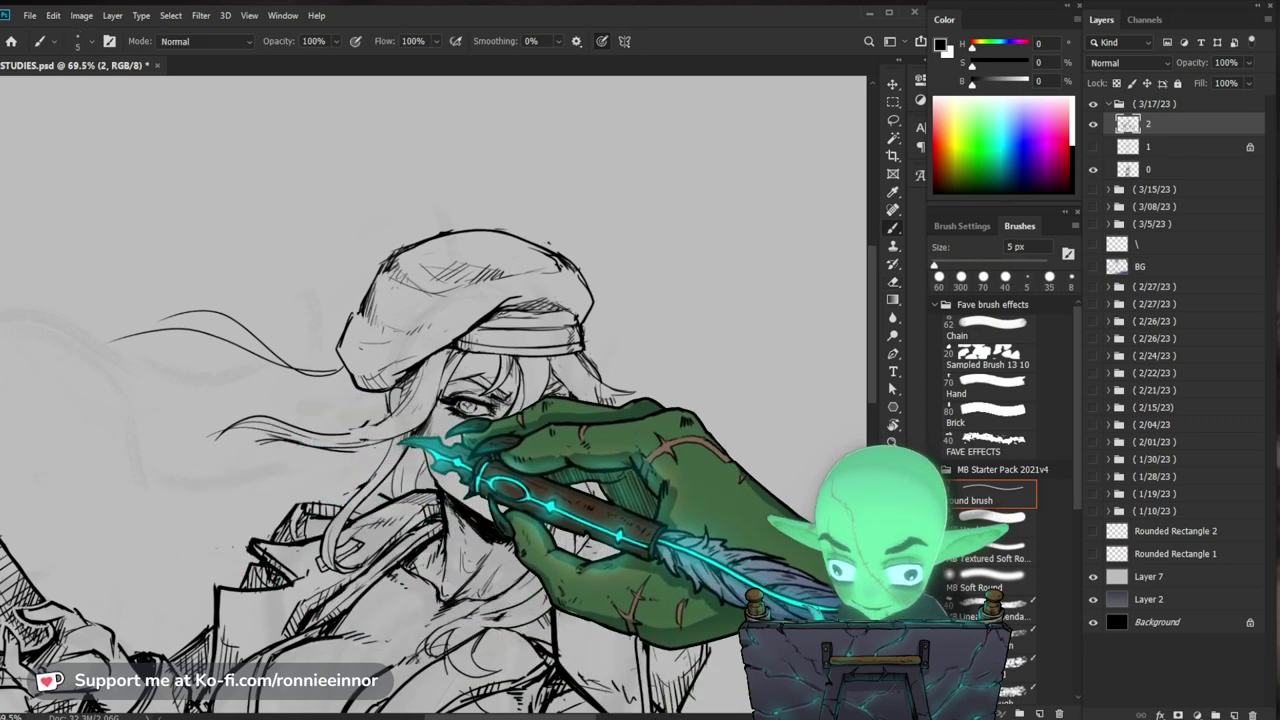
Step: Ink a new curved sweep with a downward curl at the end of the trailing hair with the 5 px brush
mouse_move(367, 465)
left_mouse_down()
mouse_move(292, 451)
mouse_move(245, 470)
left_mouse_up()
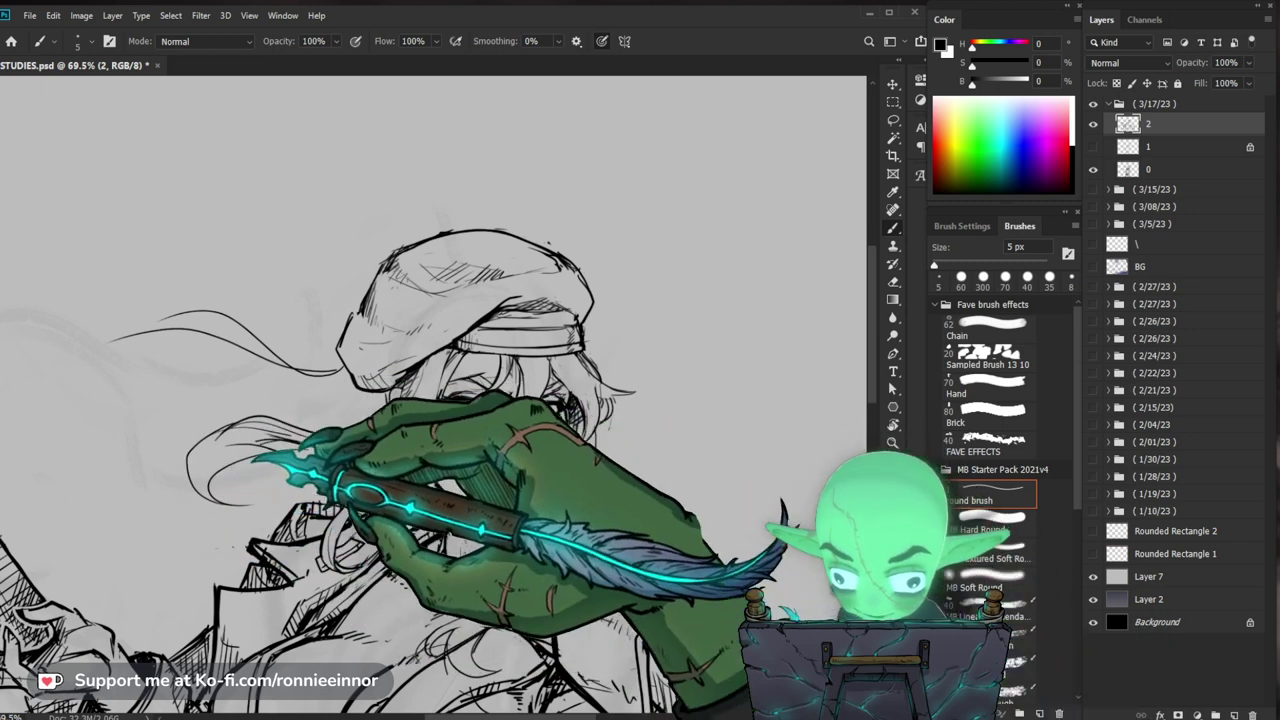
key("z")
left_click_drag(347, 478, 240, 475)
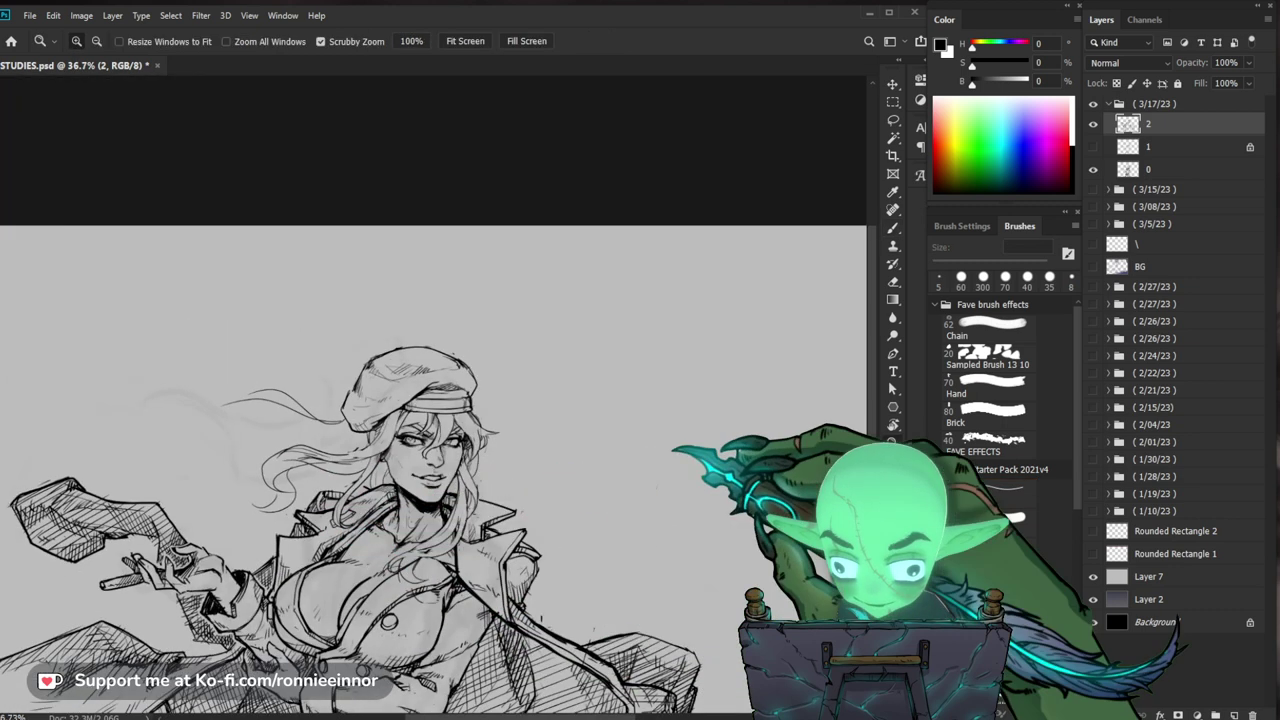
Step: Touch up the base of the trailing hair and the lock beside the neck with the 5 px brush and 50 px eraser
left_click_drag(403, 539, 470, 539)
key("b")
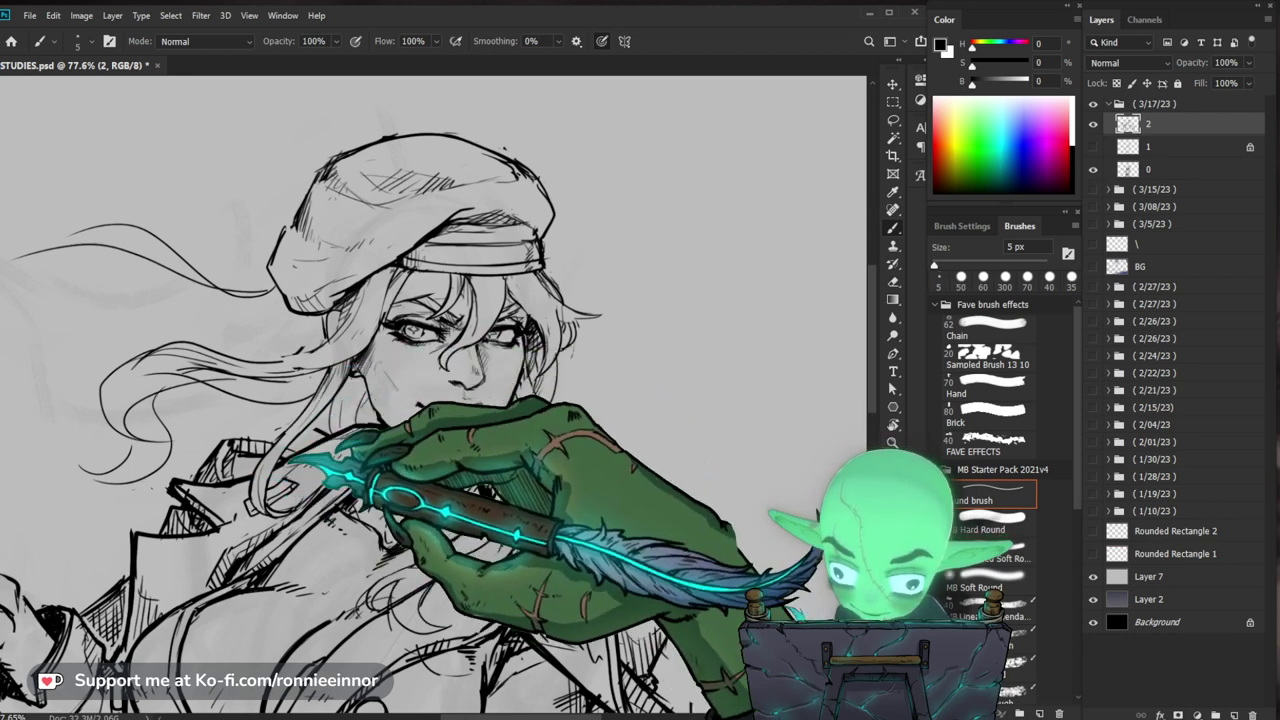
left_click_drag(558, 472, 630, 537)
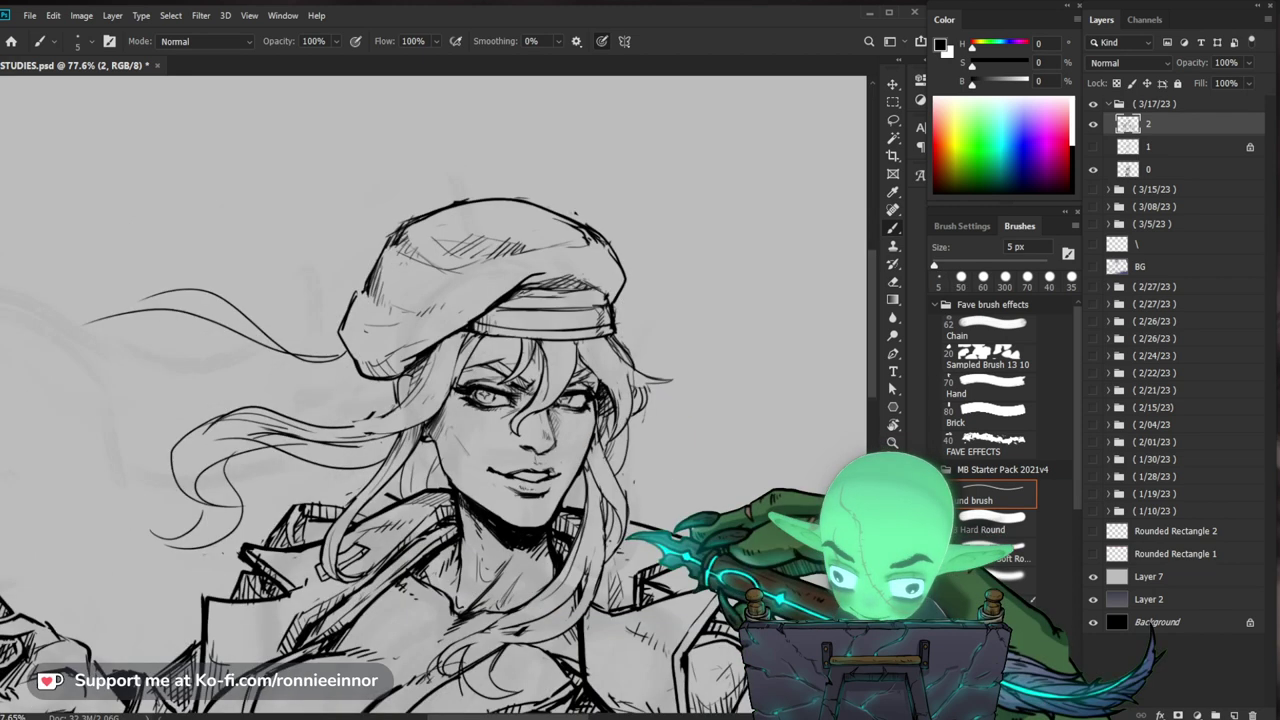
key("e")
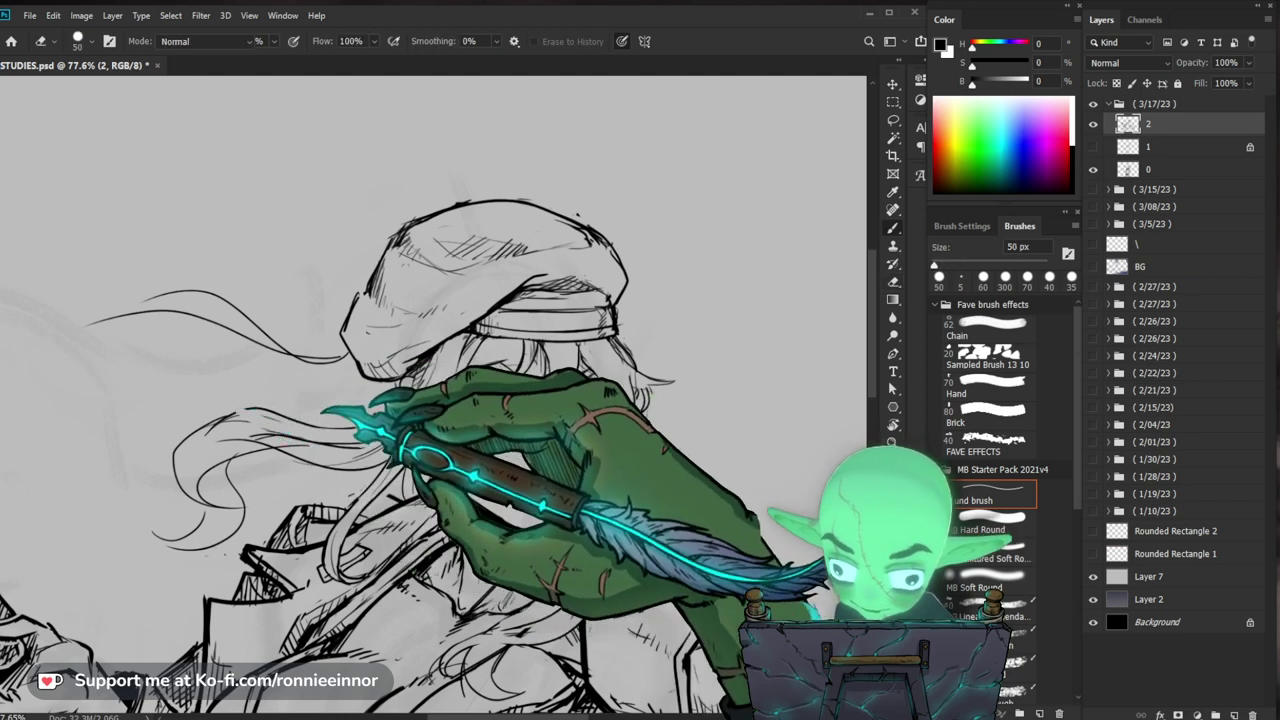
key("b")
key("z")
left_click_drag(470, 490, 357, 503)
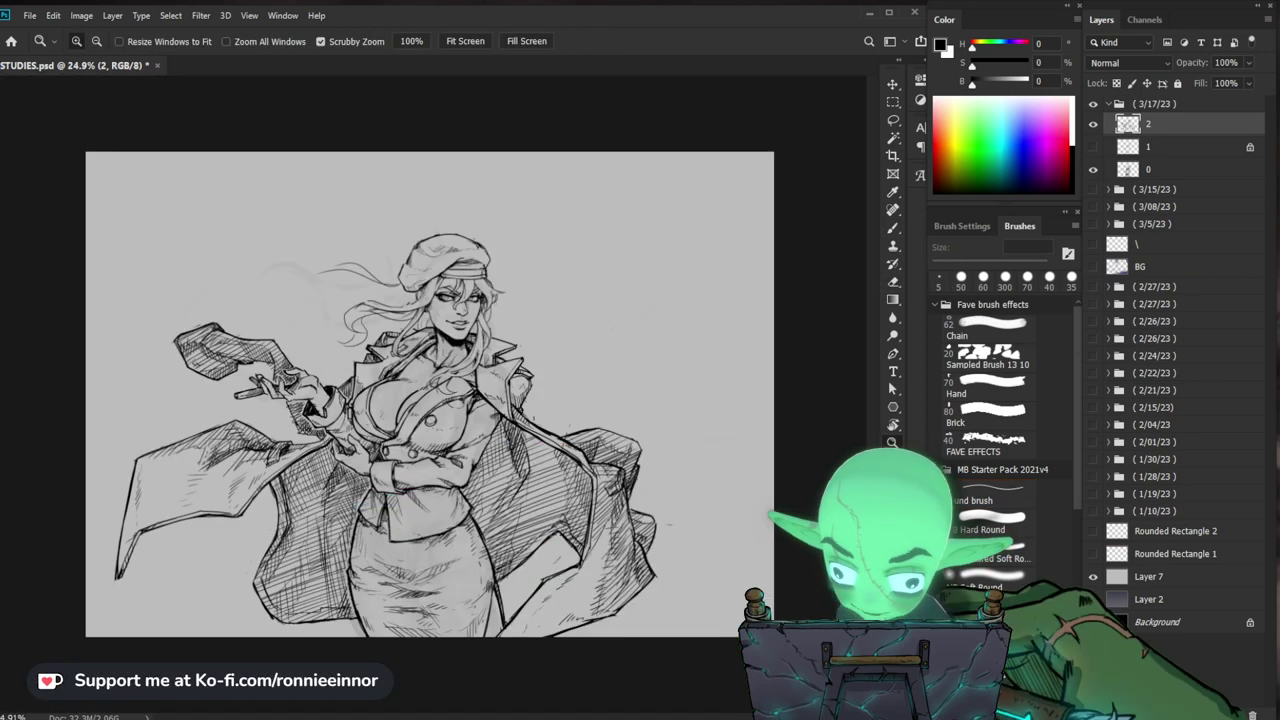
Step: Deepen the hatched shadow in the hair along the far cheek, below the cap band, with the 5 px brush
left_click_drag(468, 270, 604, 262)
left_click_drag(630, 404, 584, 468)
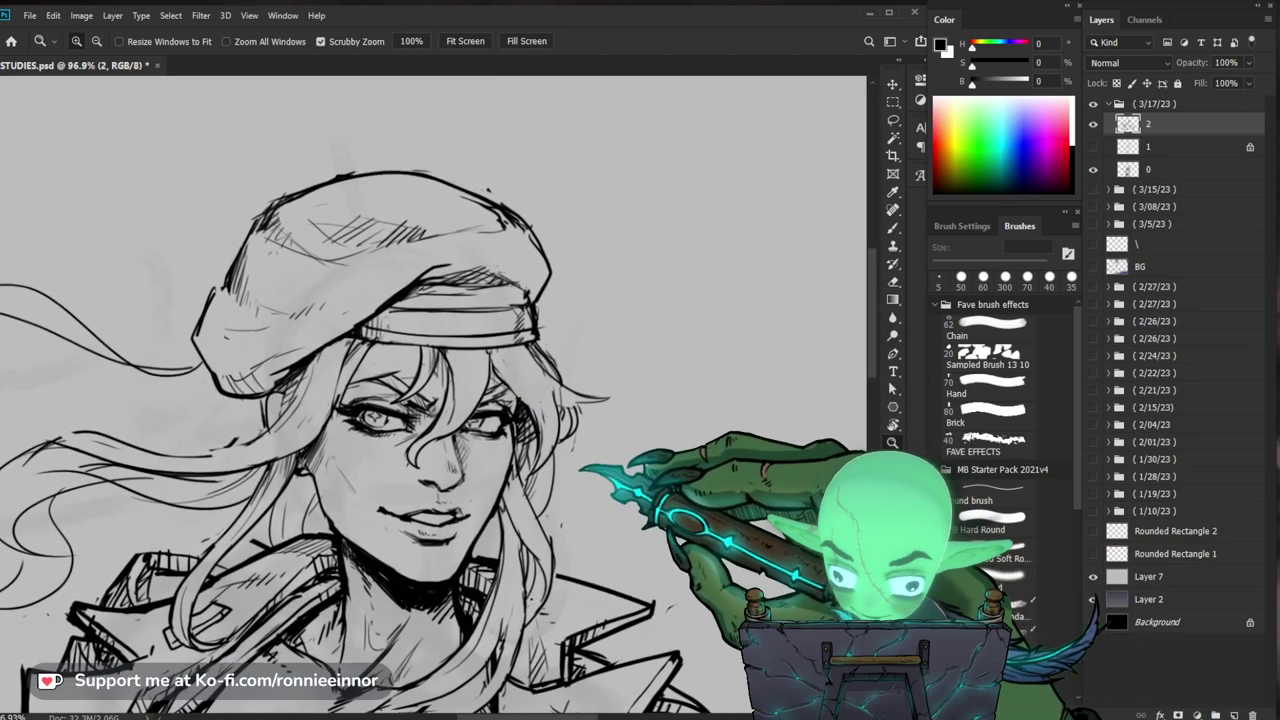
key("b")
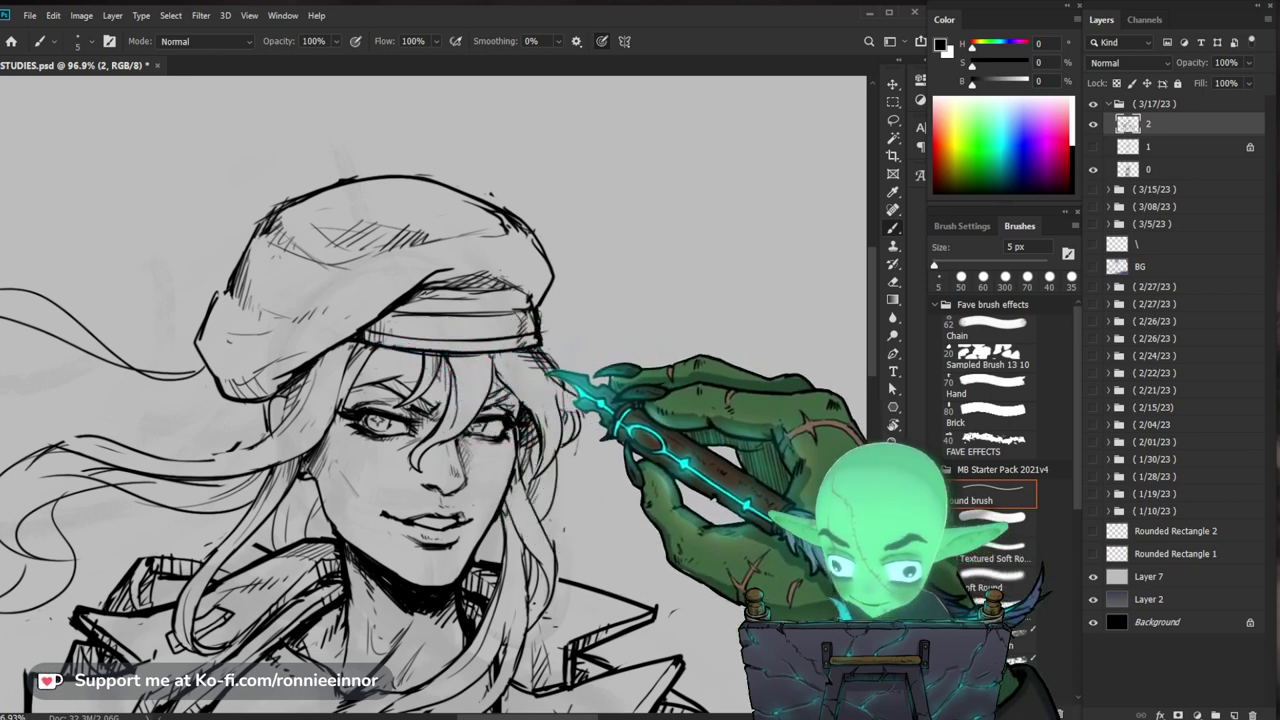
left_click_drag(548, 373, 542, 328)
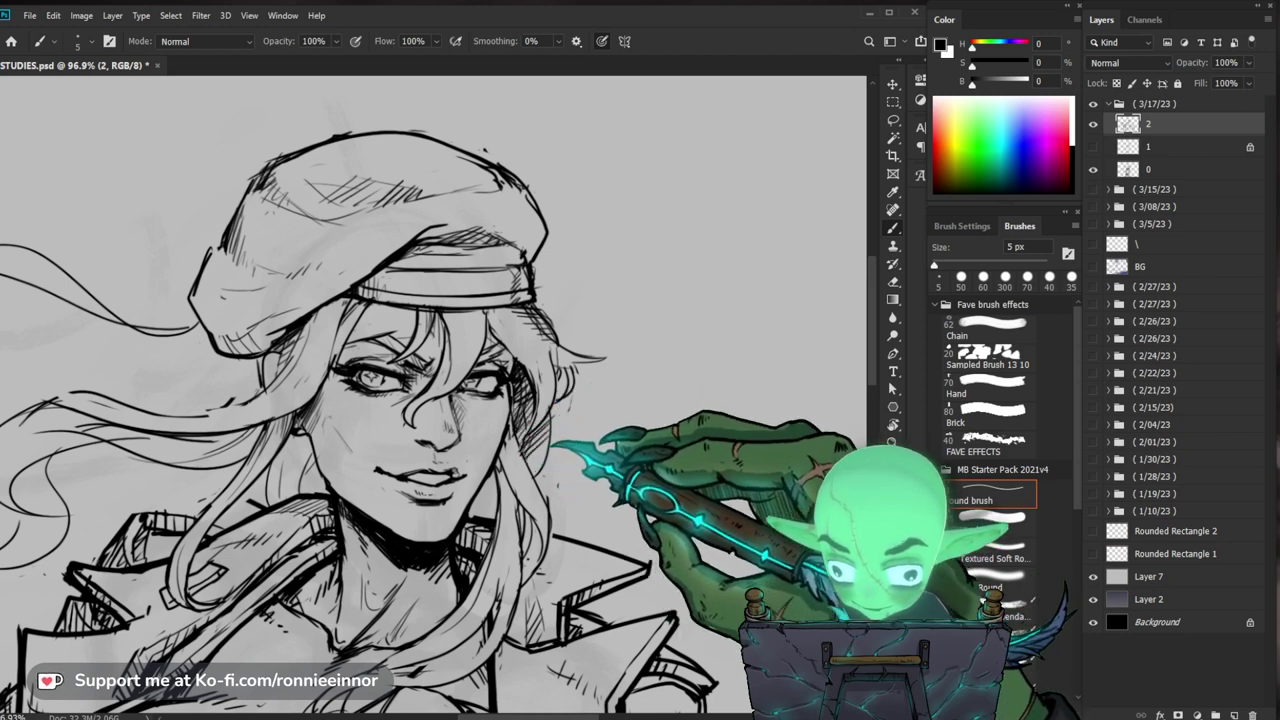
left_click_drag(575, 443, 495, 445)
left_click_drag(515, 372, 513, 336)
Step: Erase the end of the long upper strand where it meets the back of the cap and redraw it with the 5 px brush
scroll(470, 380, "up", 2)
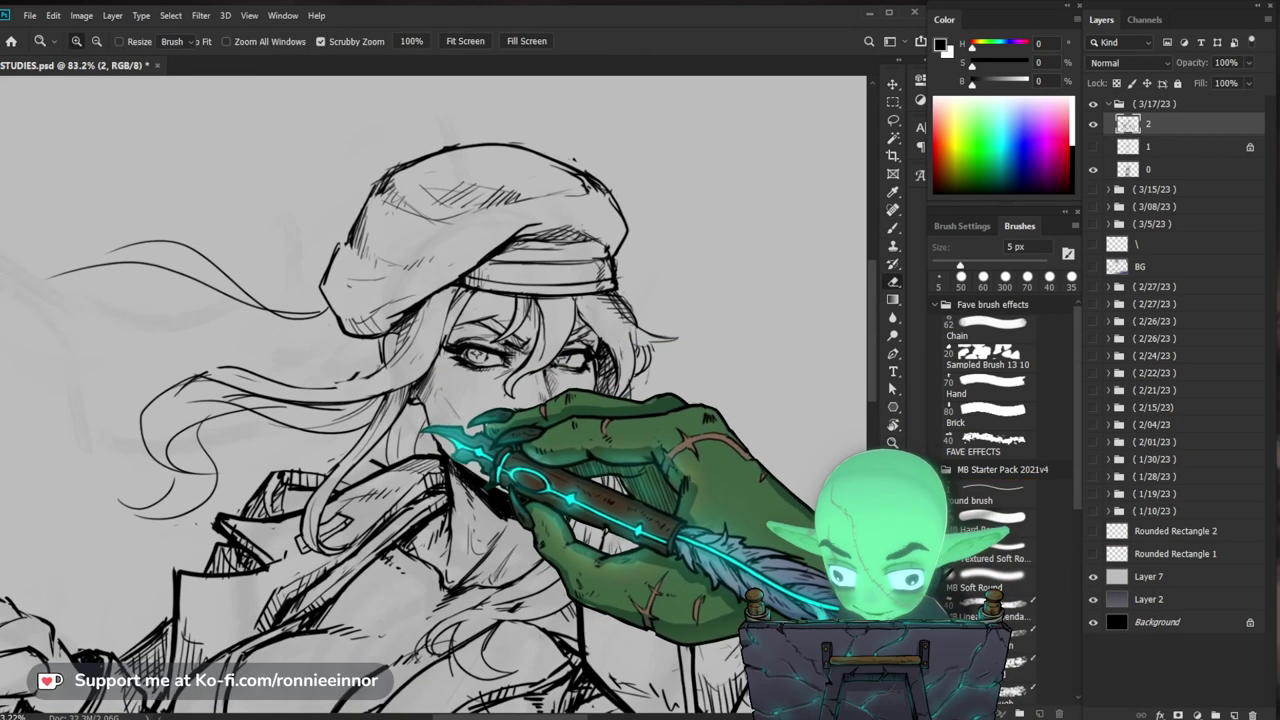
key("e")
key("b")
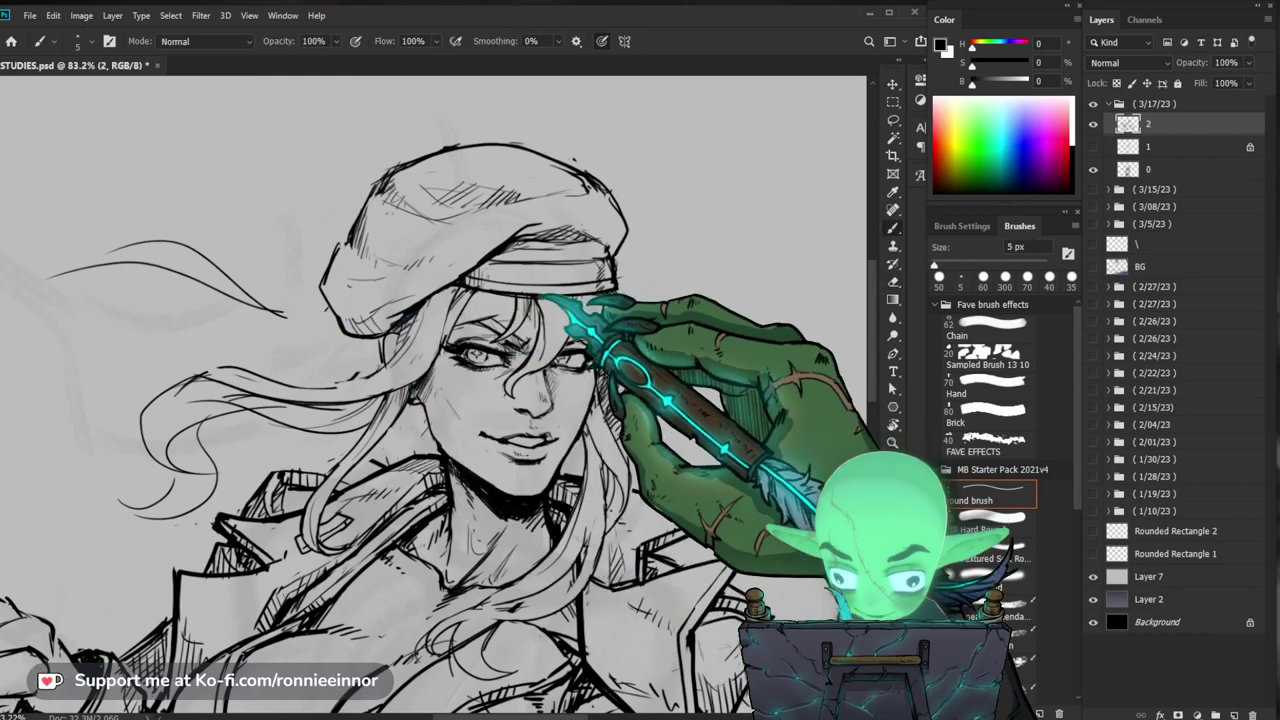
key("e")
left_click_drag(322, 318, 303, 328)
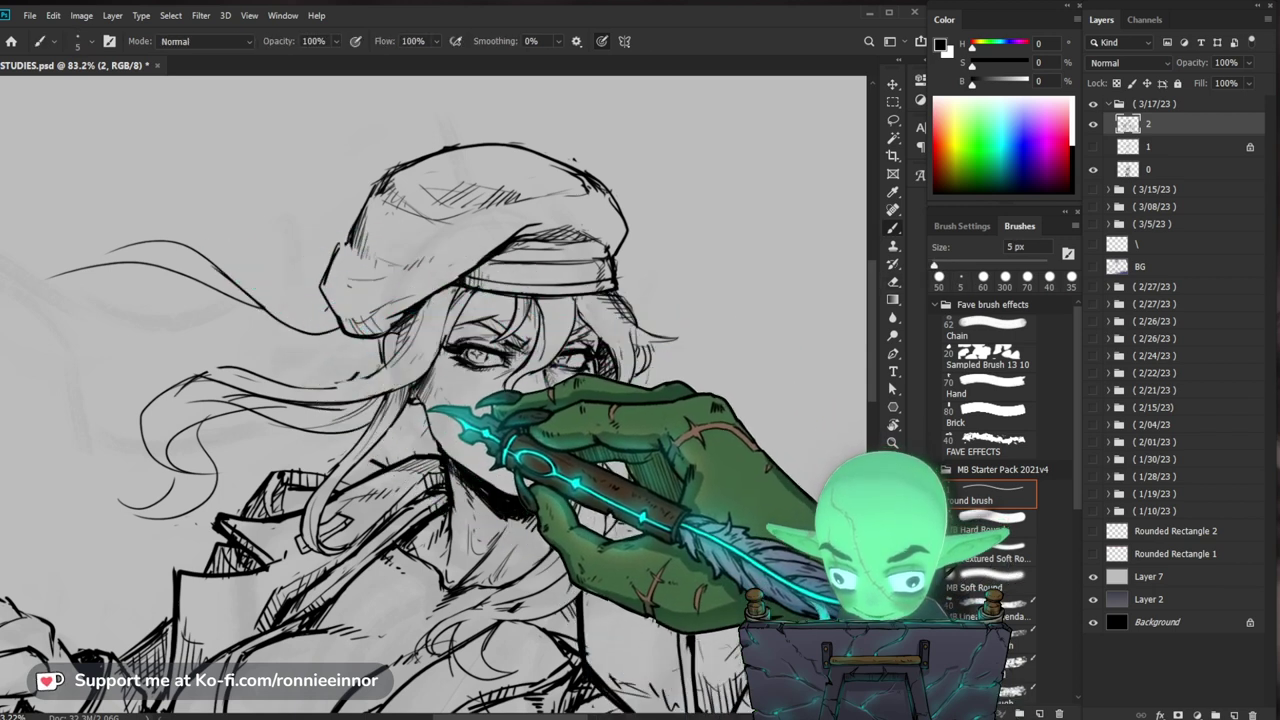
Step: Clean up the lock of hair falling over the coat collar with the 50 px eraser and 5 px brush
left_click_drag(640, 472, 764, 484)
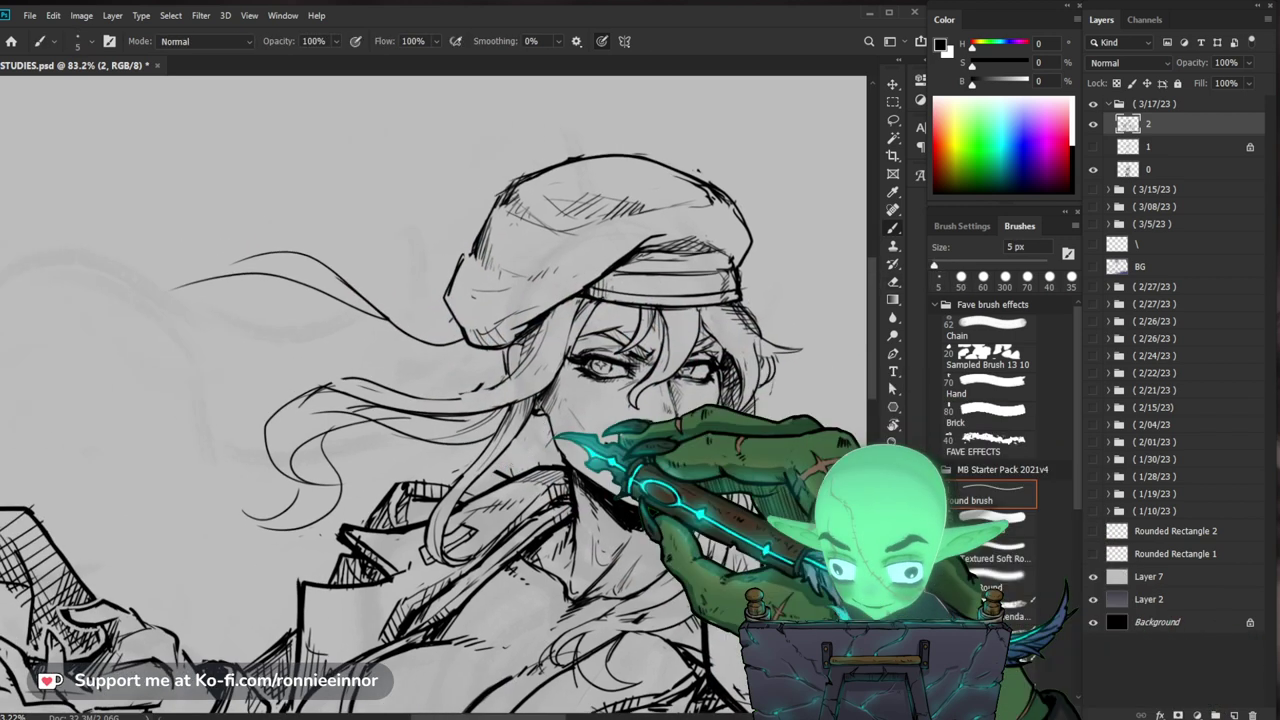
key("e")
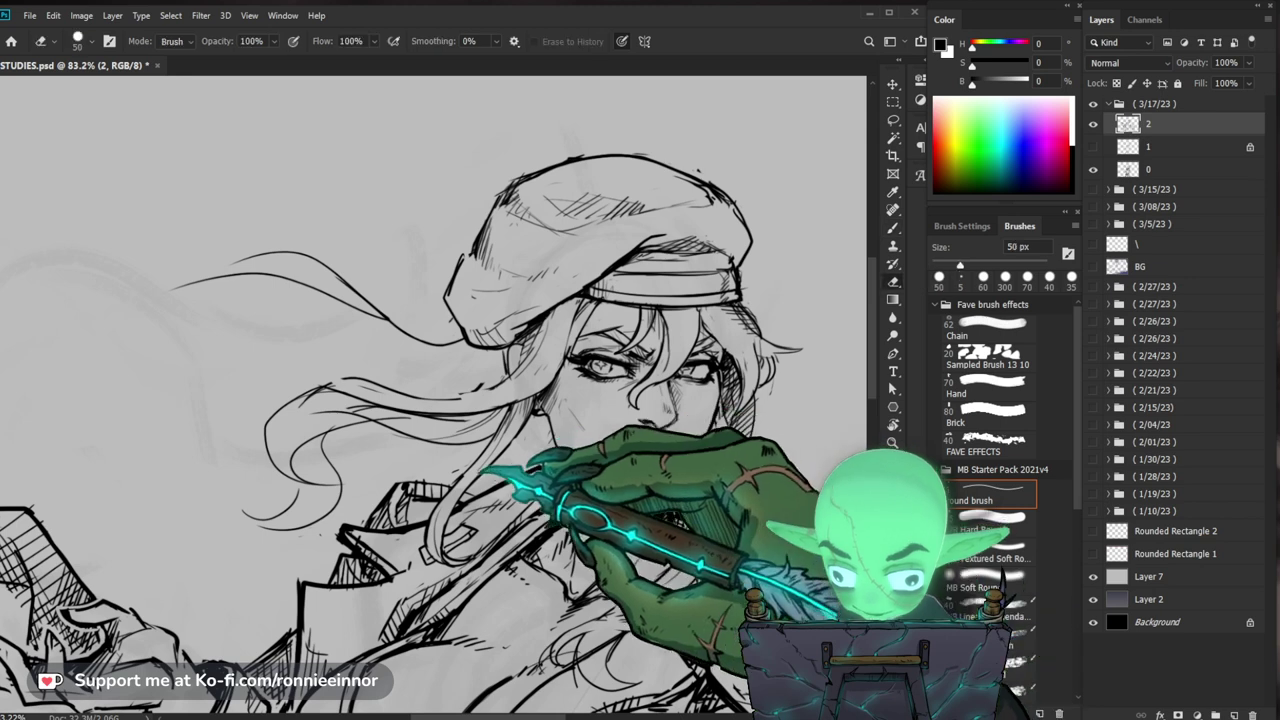
key("b")
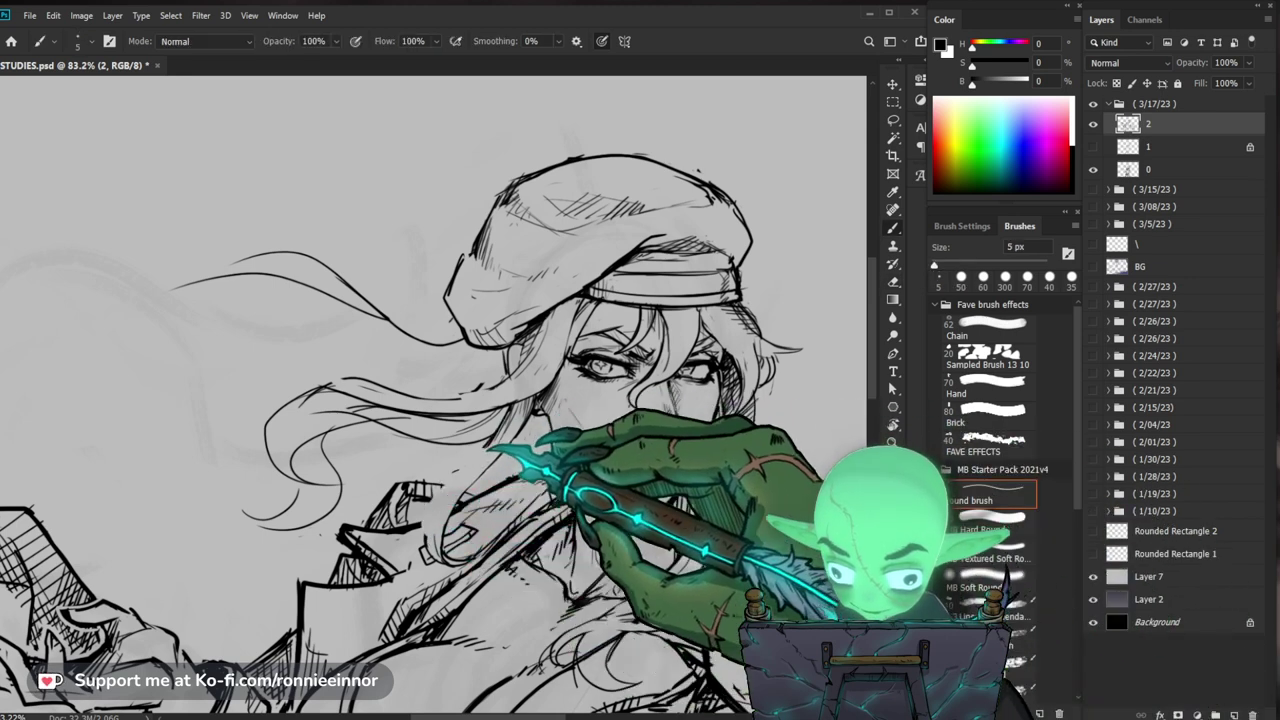
left_click_drag(684, 478, 671, 445)
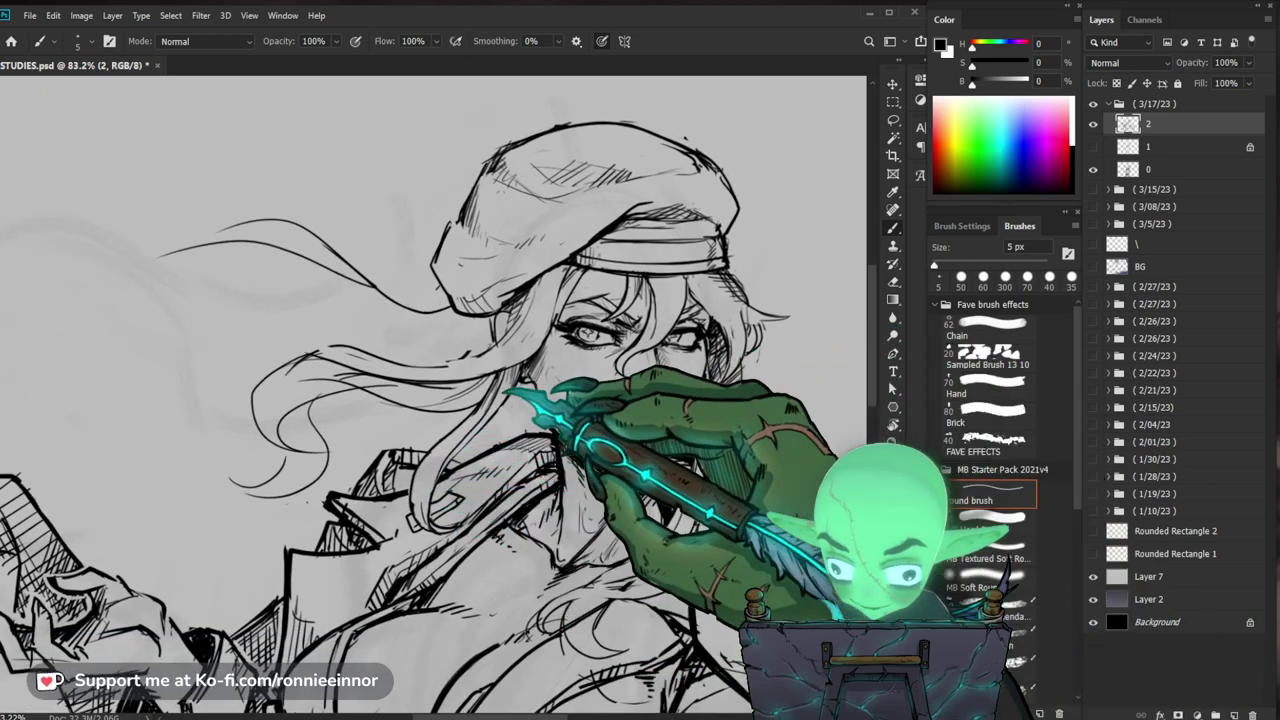
Step: Refine the outer curl and underside of the trailing hair, alternating the 50 px eraser and 5 px brush
key("e")
key("b")
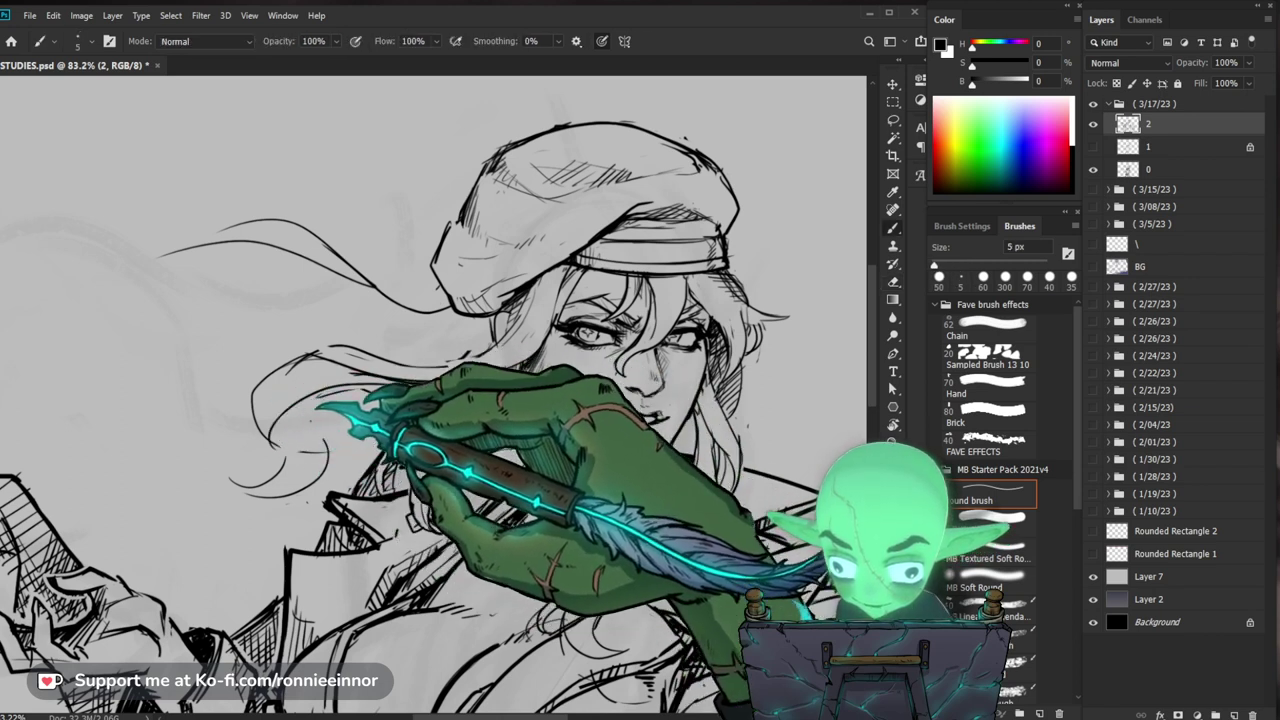
key("e")
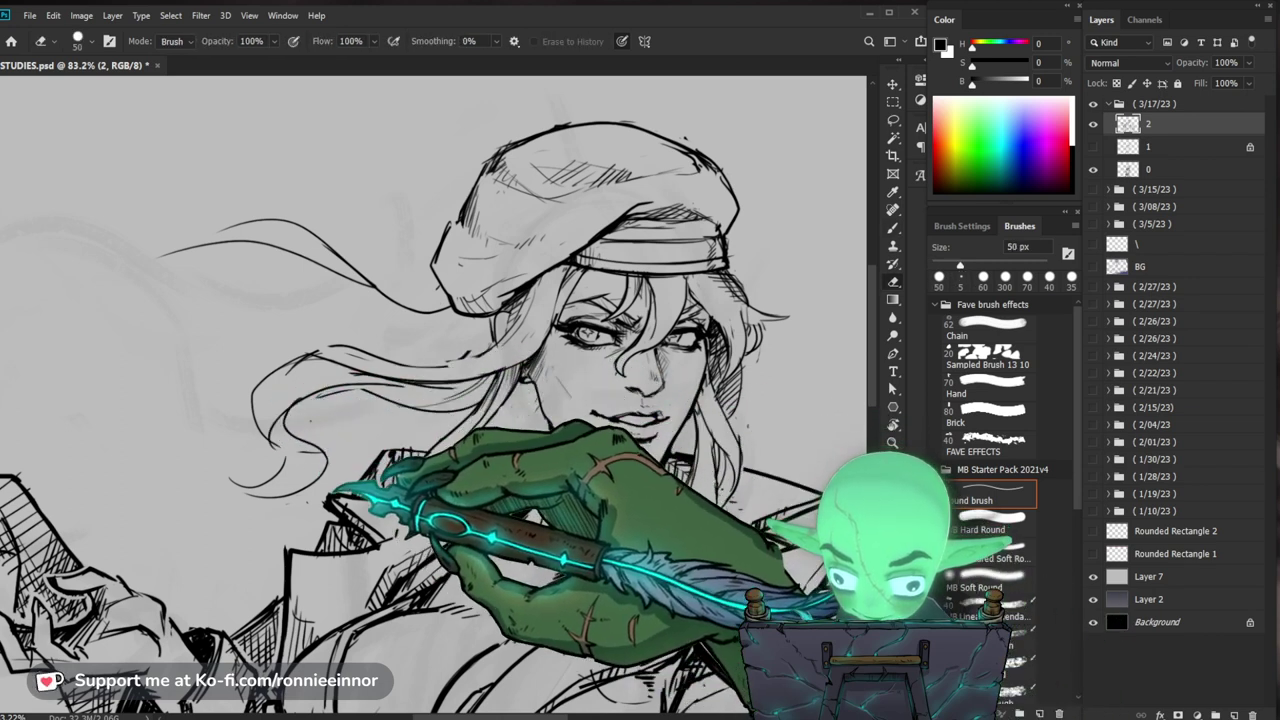
key("b")
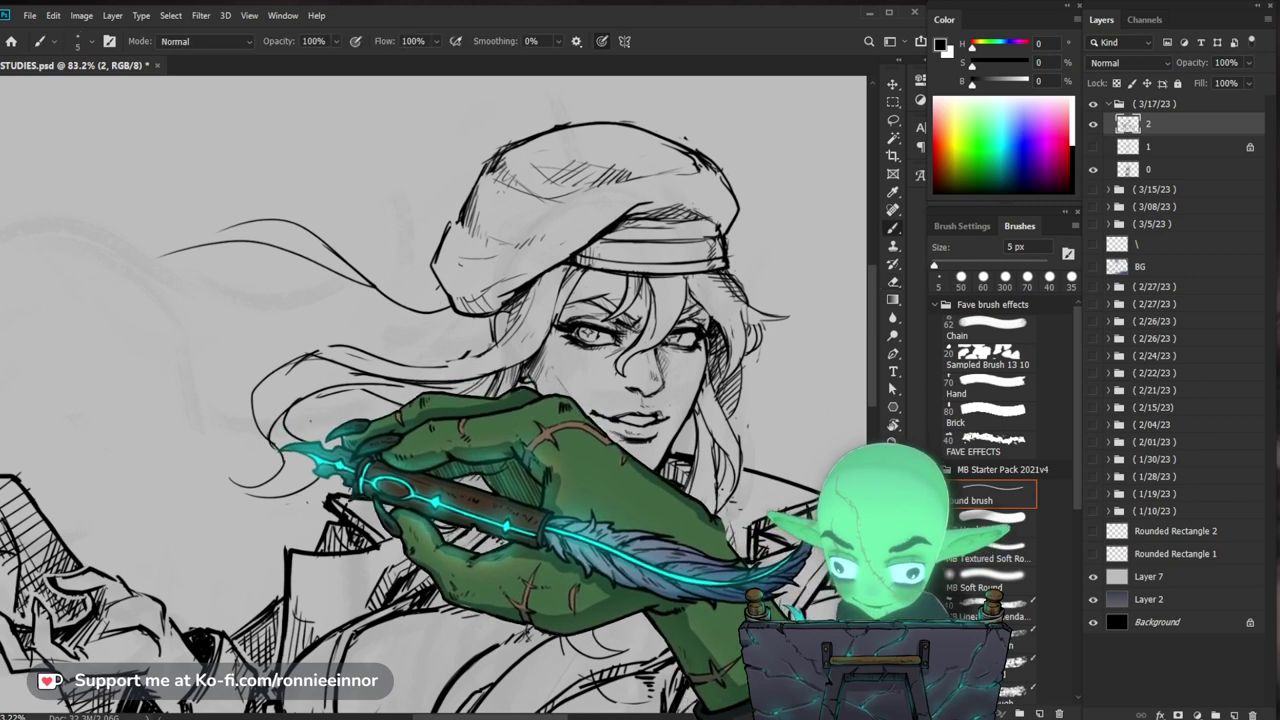
left_click_drag(441, 393, 486, 491)
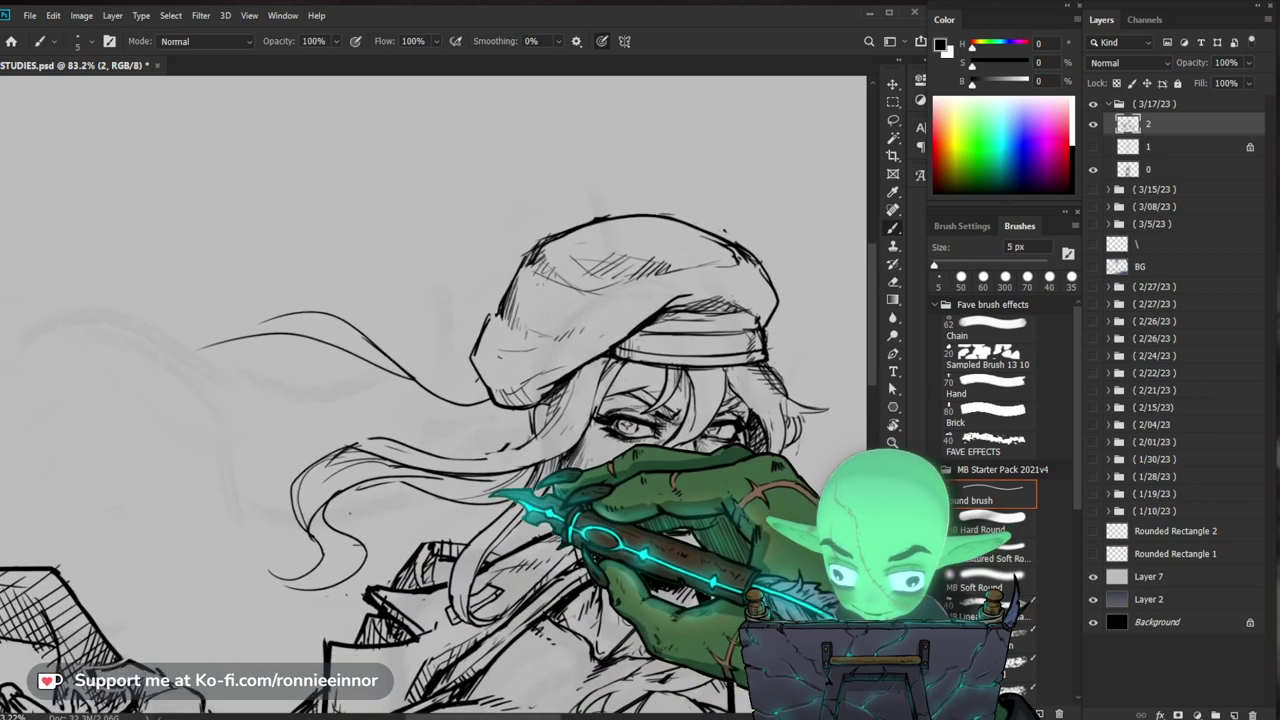
key("e")
key("b")
left_click_drag(376, 485, 357, 506)
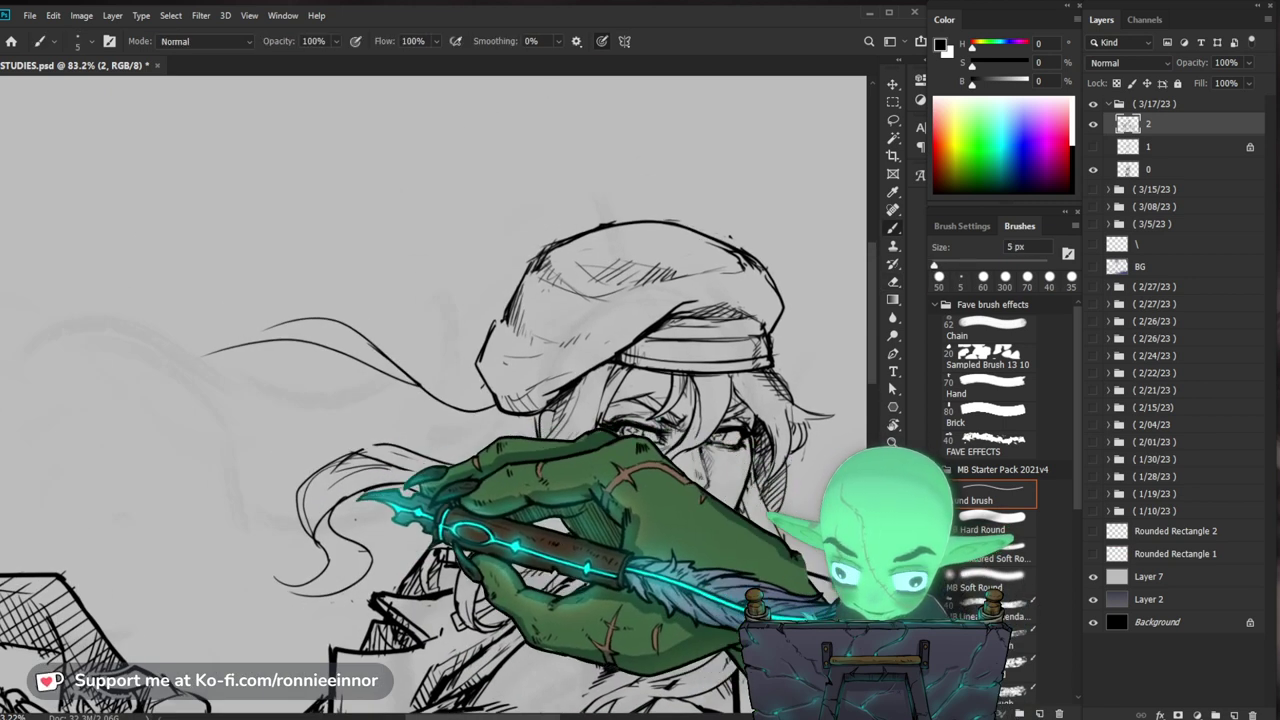
Step: Rework the fine strand lines along the middle of the trailing hair with the 5 px brush and 50 px eraser
key("e")
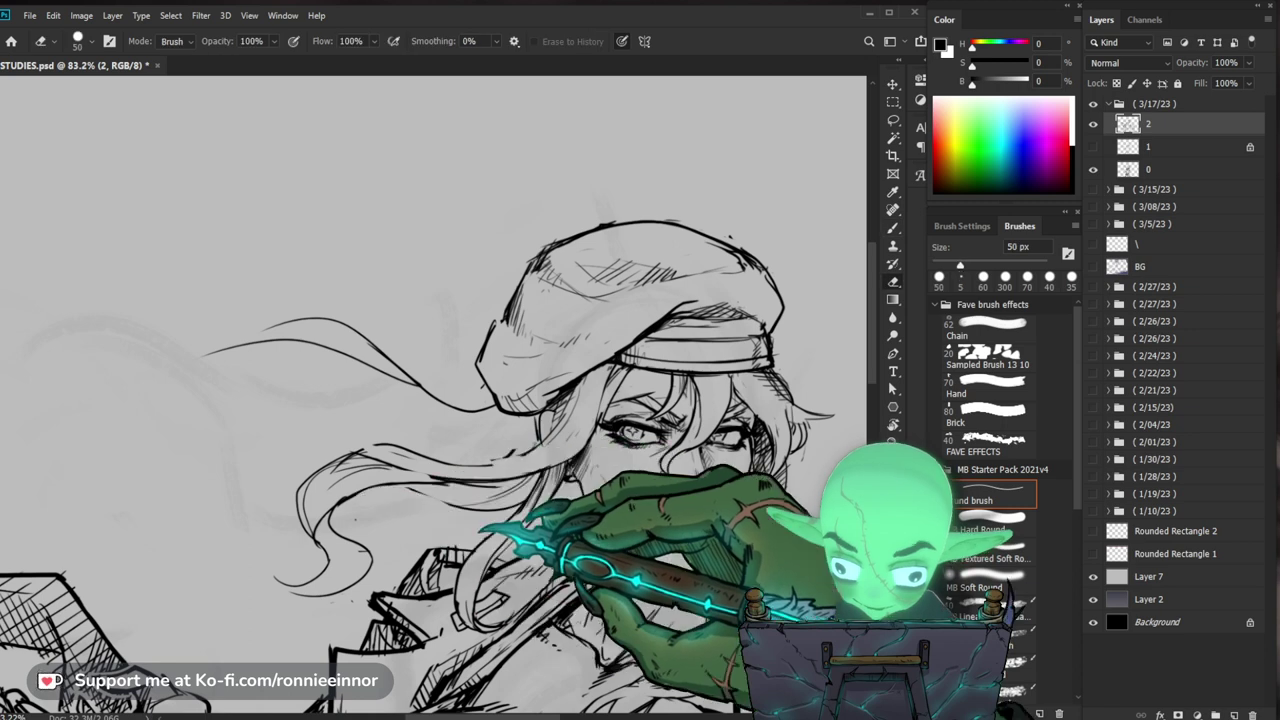
key("b")
left_click_drag(528, 471, 623, 471)
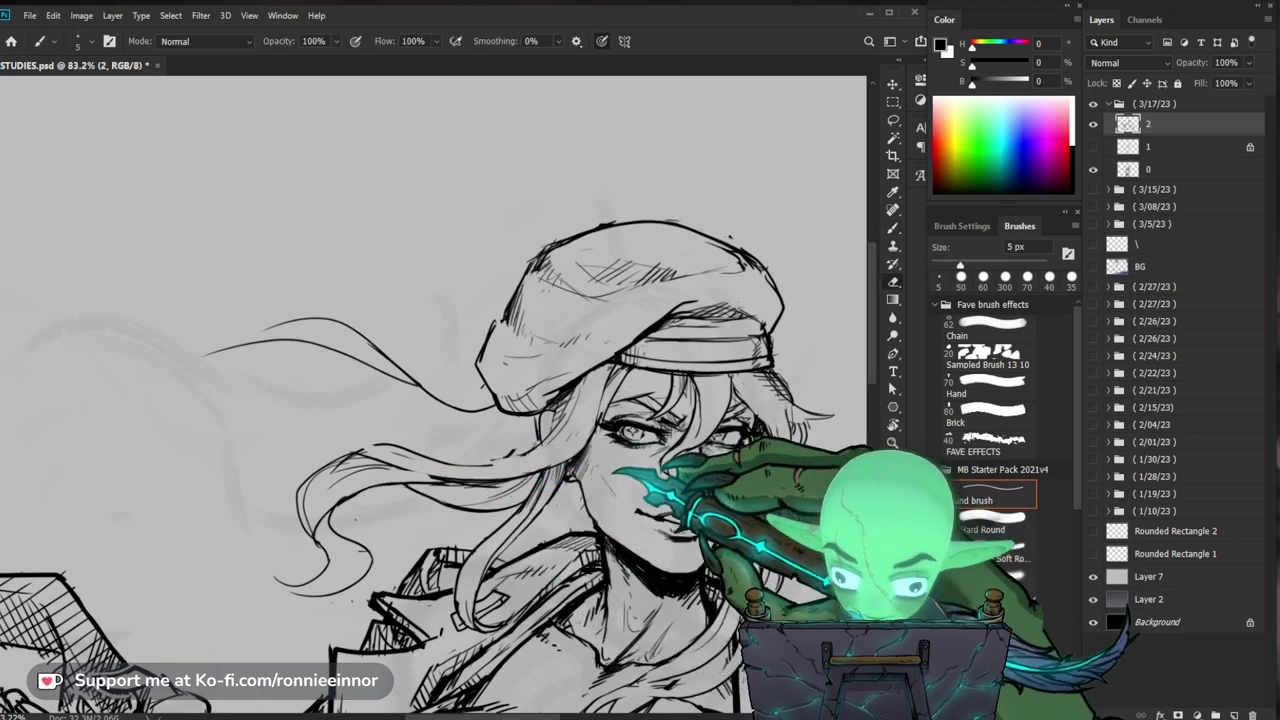
key("e")
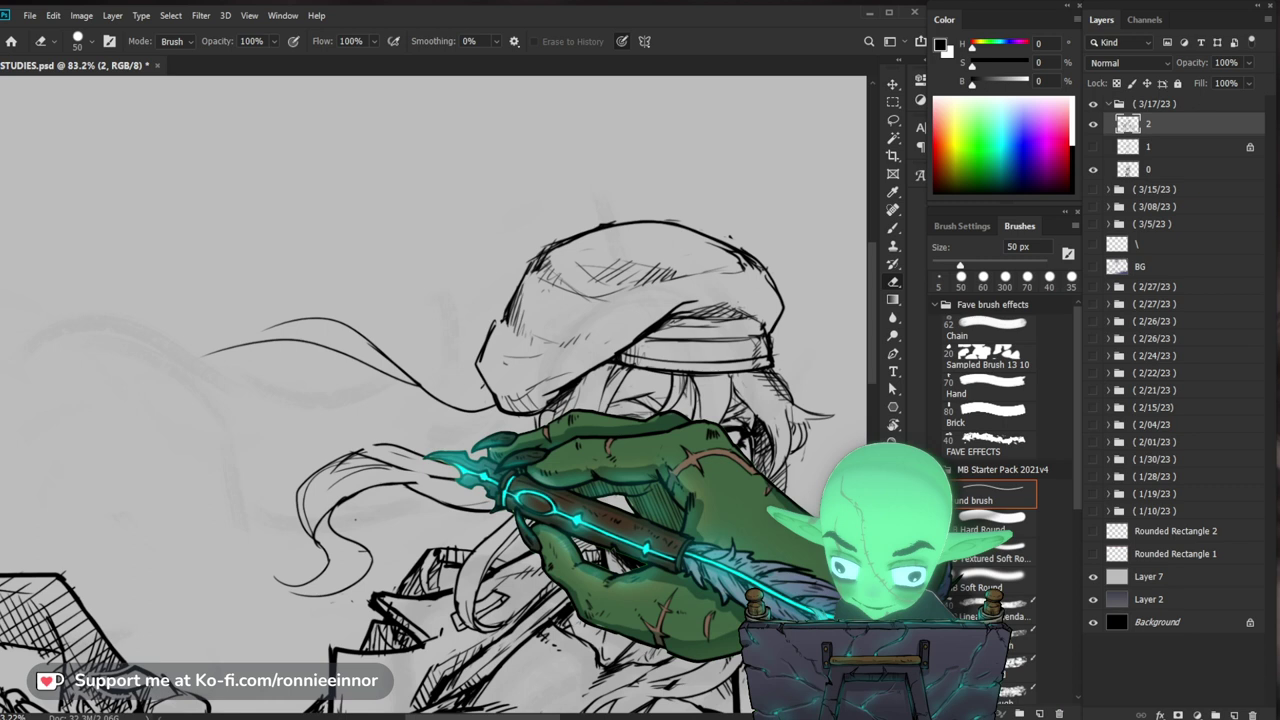
key("b")
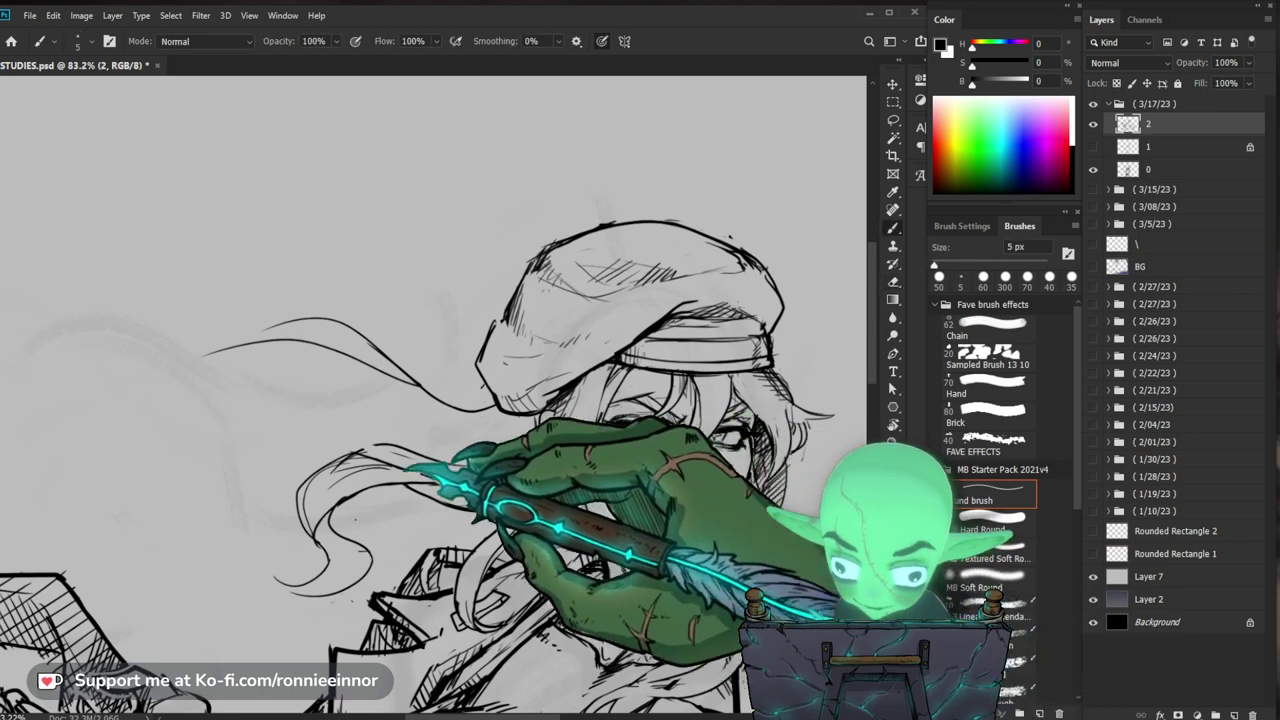
key("e")
key("b")
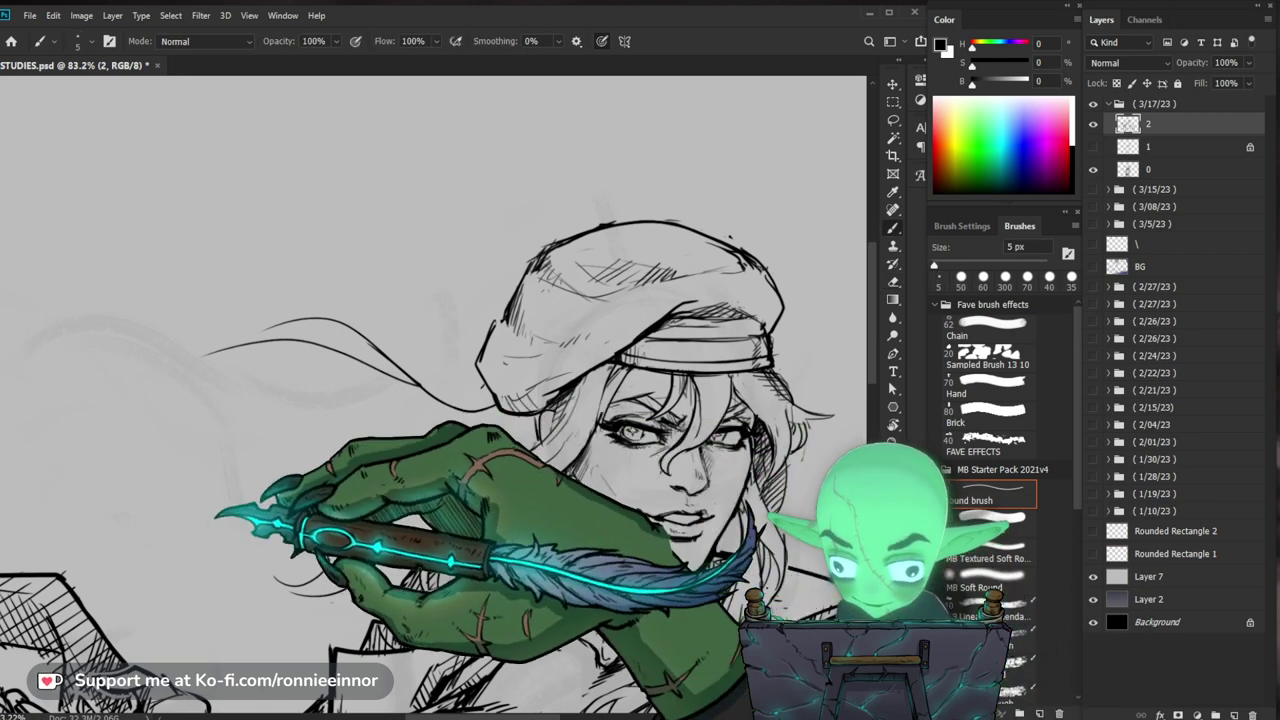
Step: Refine the strands where the hair leaves the neck and ear with the 5 px brush and a 20 px eraser
key("z")
mouse_move(770, 515)
left_mouse_down()
mouse_move(520, 540)
mouse_move(395, 573)
left_mouse_up()
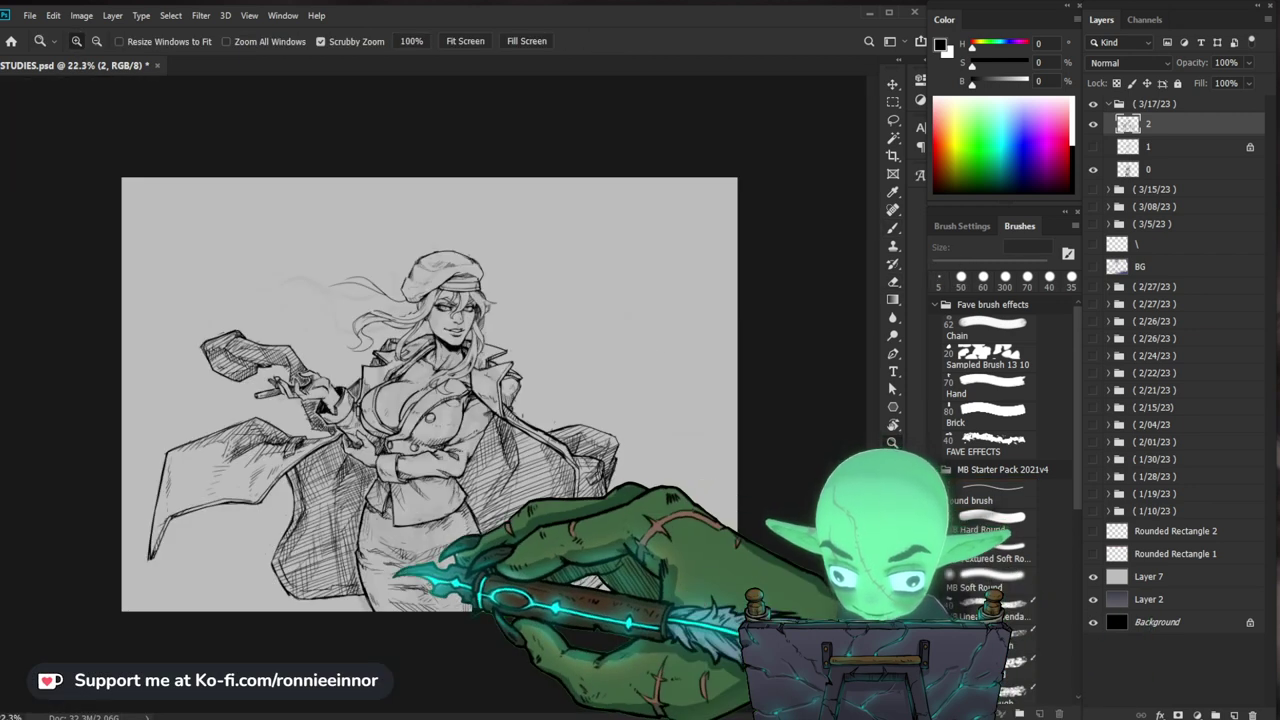
mouse_move(400, 305)
left_mouse_down()
mouse_move(471, 323)
mouse_move(618, 415)
left_mouse_up()
key("e")
left_click_drag(497, 388, 450, 440)
key("b")
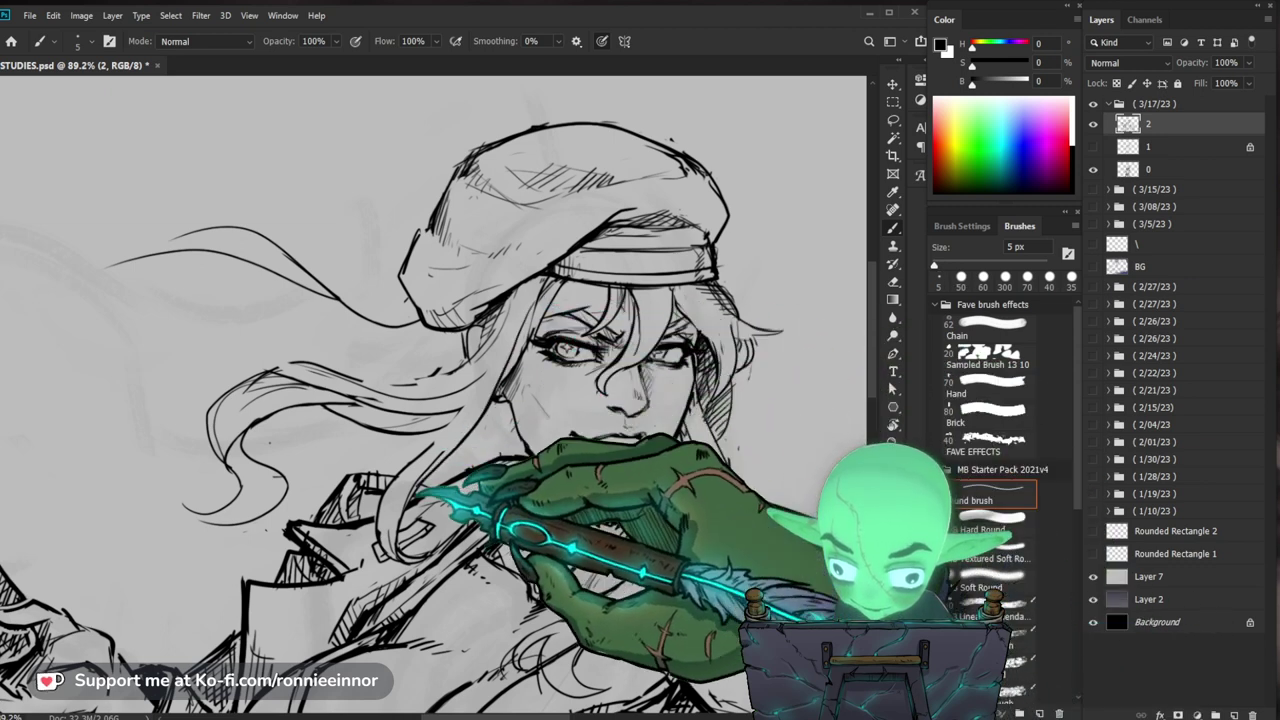
key("e")
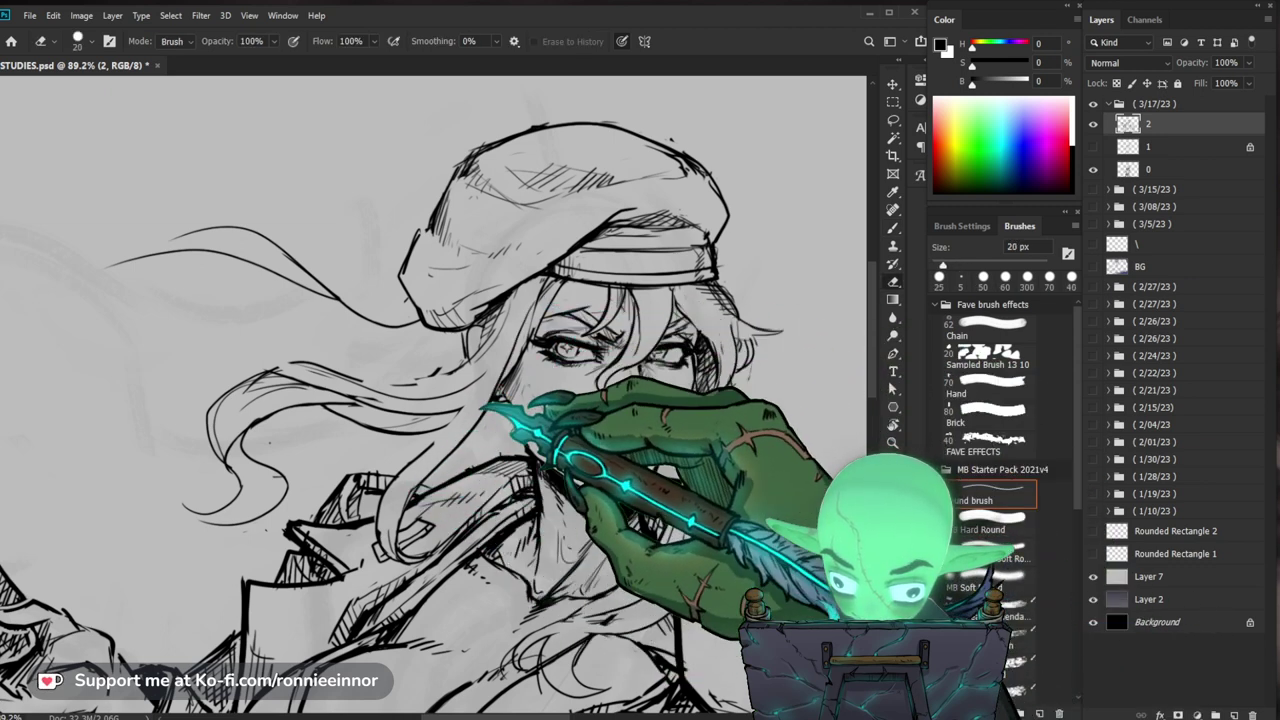
key("b")
key("e")
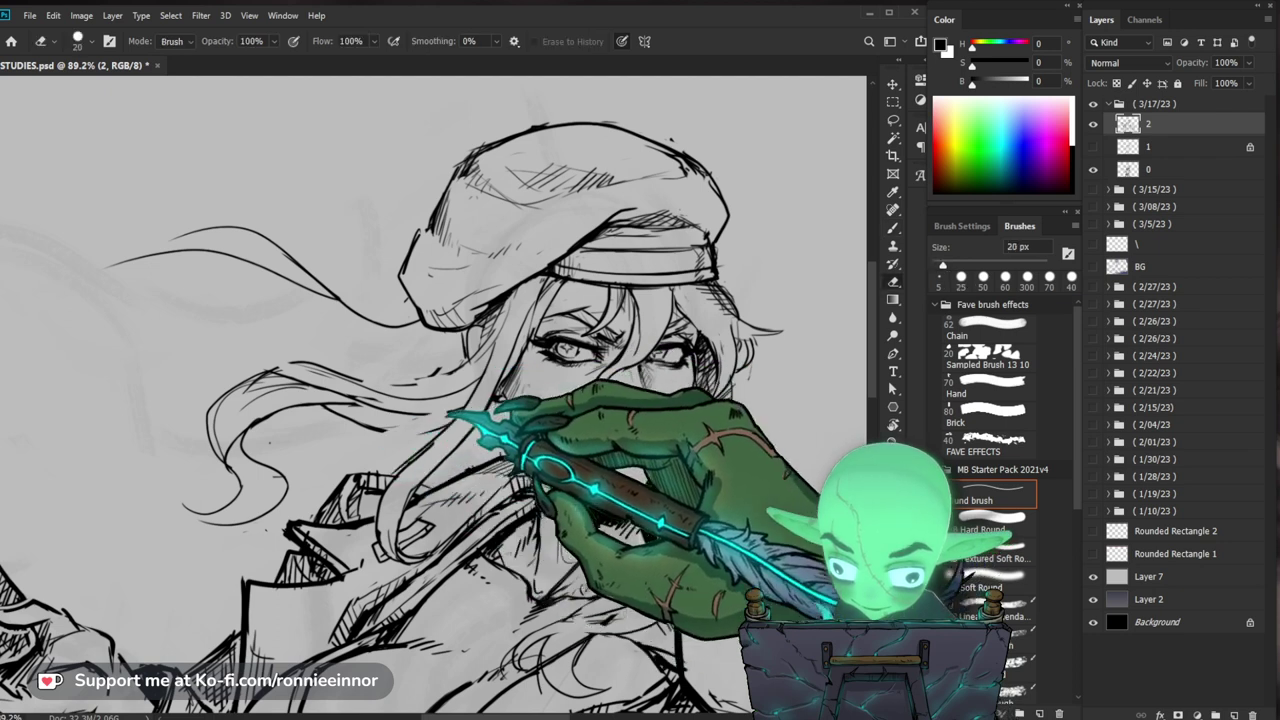
Step: Enlarge the eraser to 80 px and remove the main body of the lower trailing hair, keeping the curls at its tip
key("bracketright")
key("bracketright")
key("bracketright")
key("bracketright")
key("bracketright")
key("bracketright")
mouse_move(384, 400)
left_mouse_down()
mouse_move(320, 398)
mouse_move(235, 420)
left_mouse_up()
key("ctrl+space")
left_click_drag(460, 405, 340, 405)
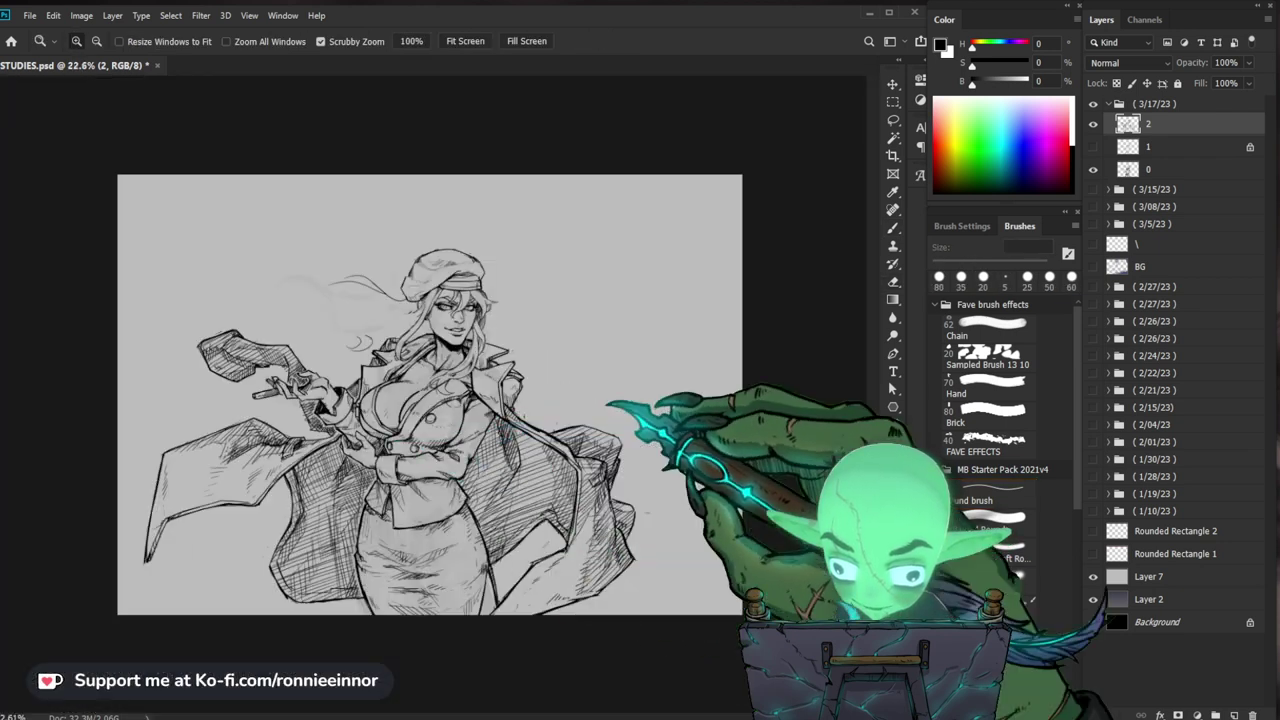
left_click_drag(402, 300, 509, 294)
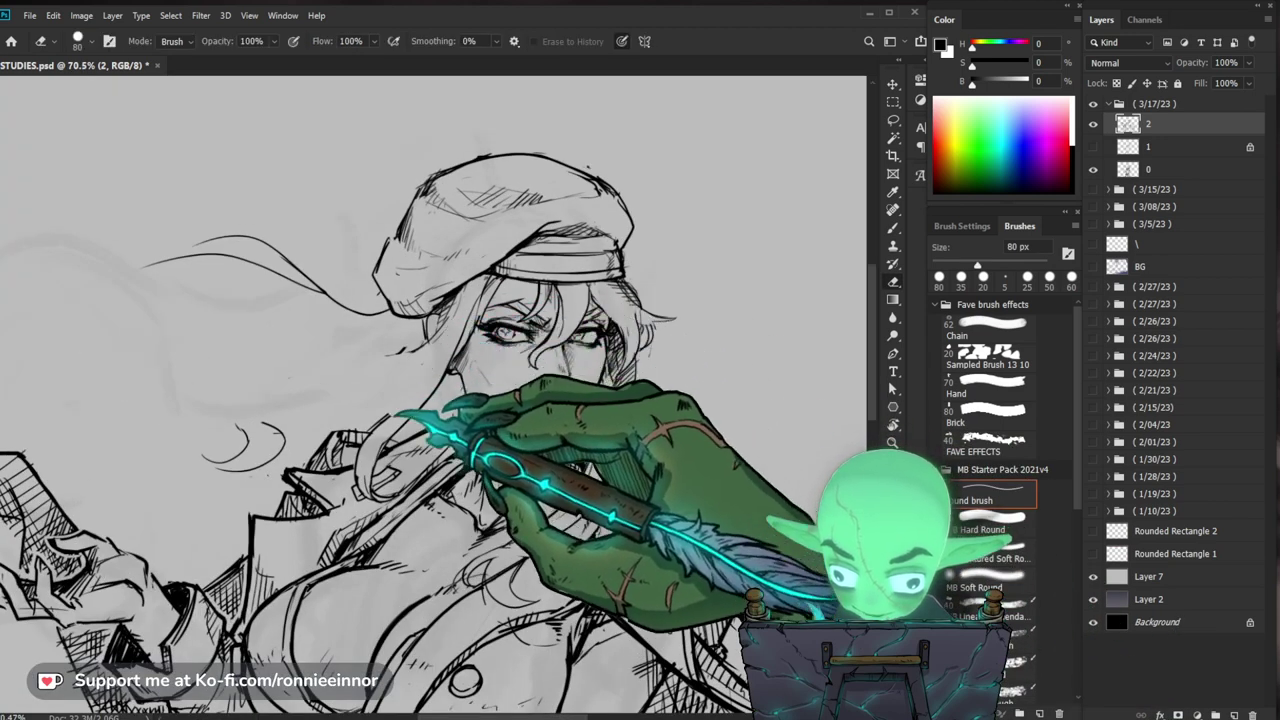
Step: Reduce the eraser size to 25 px for finer clean-up of the hair lines
key("b")
key("e")
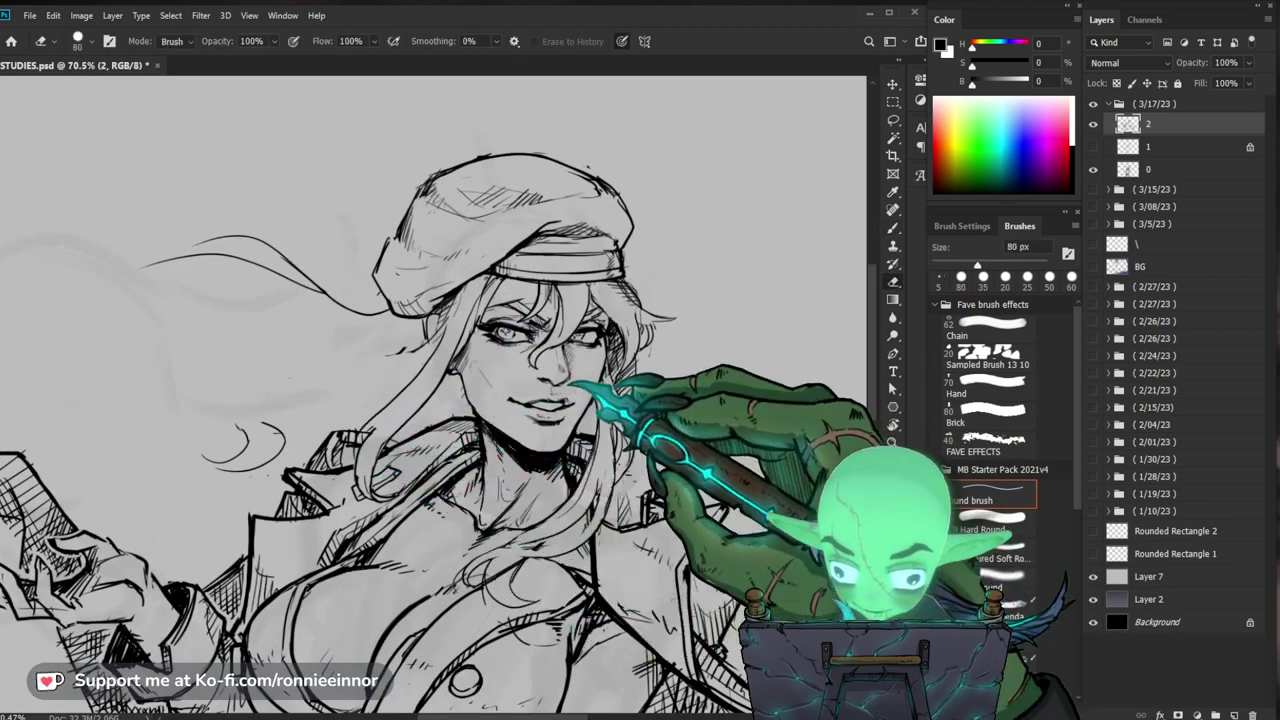
key("bracketleft")
key("bracketleft")
key("bracketleft")
key("bracketleft")
key("bracketleft")
key("bracketleft")
key("bracketleft")
key("bracketleft")
Step: Redraw the main body of the lower trailing hair with the 5 px brush, joining it to the curls at its tip
key("b")
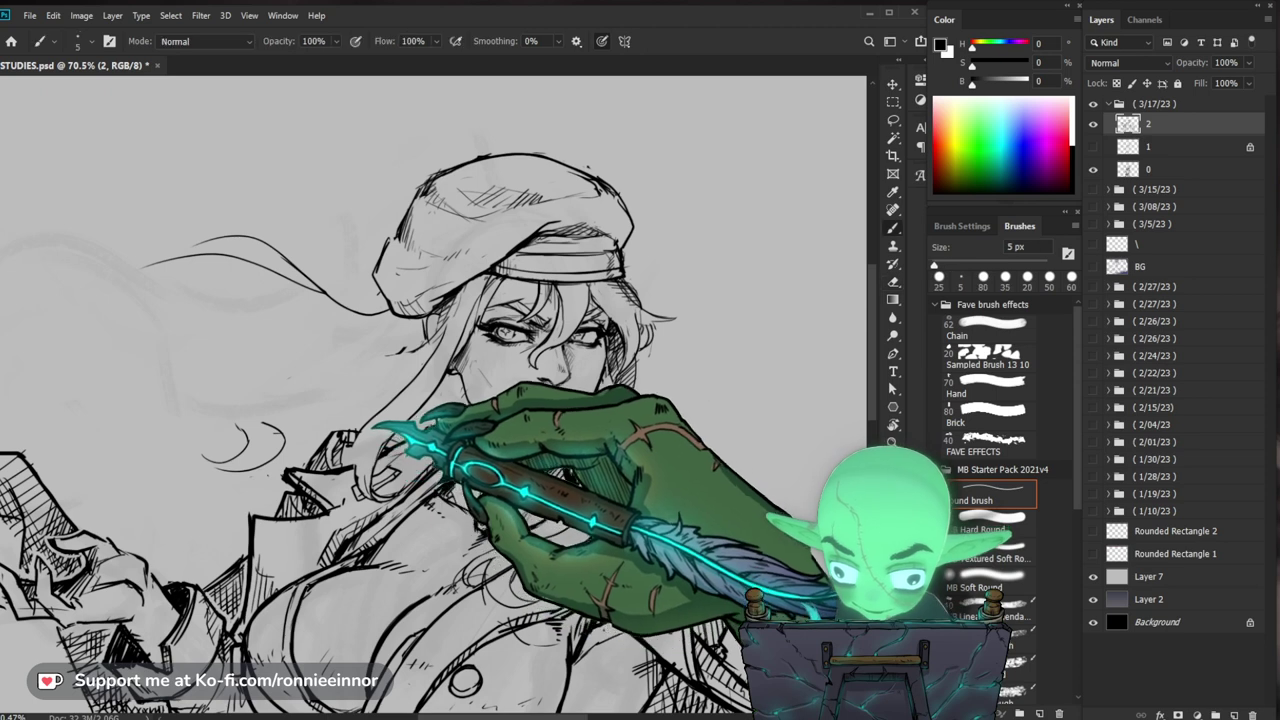
left_click_drag(422, 415, 415, 456)
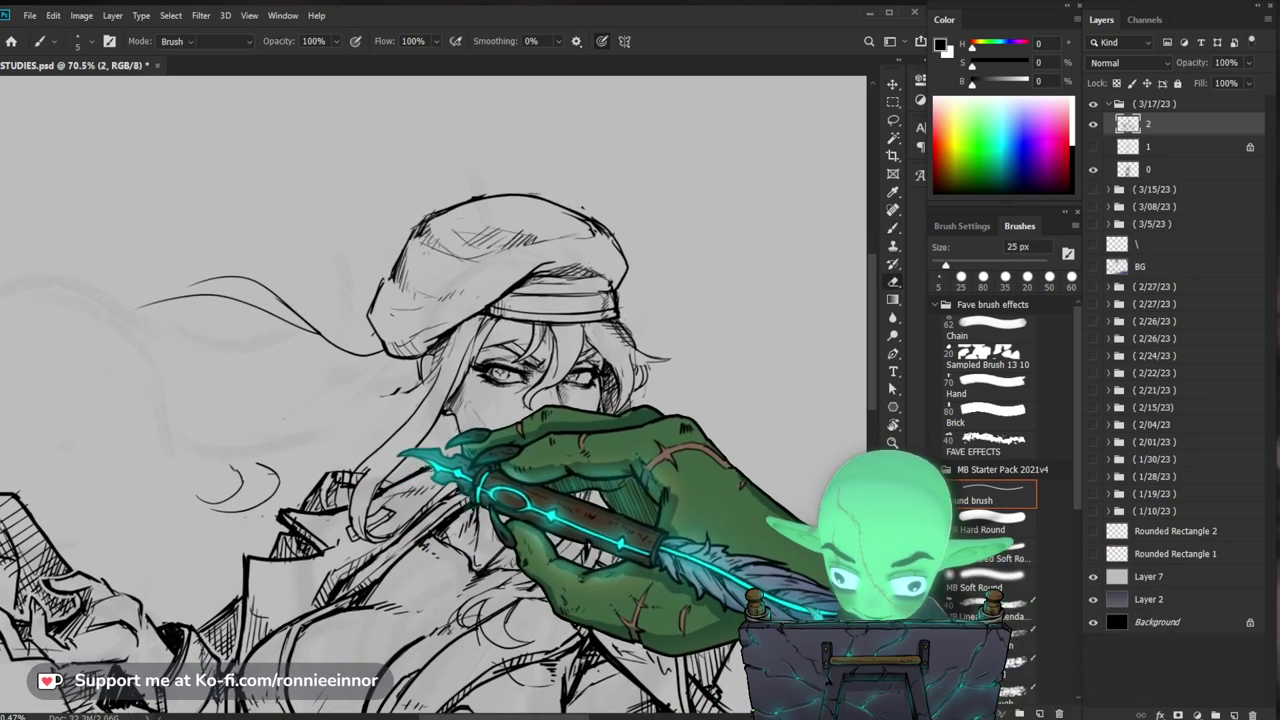
key("b")
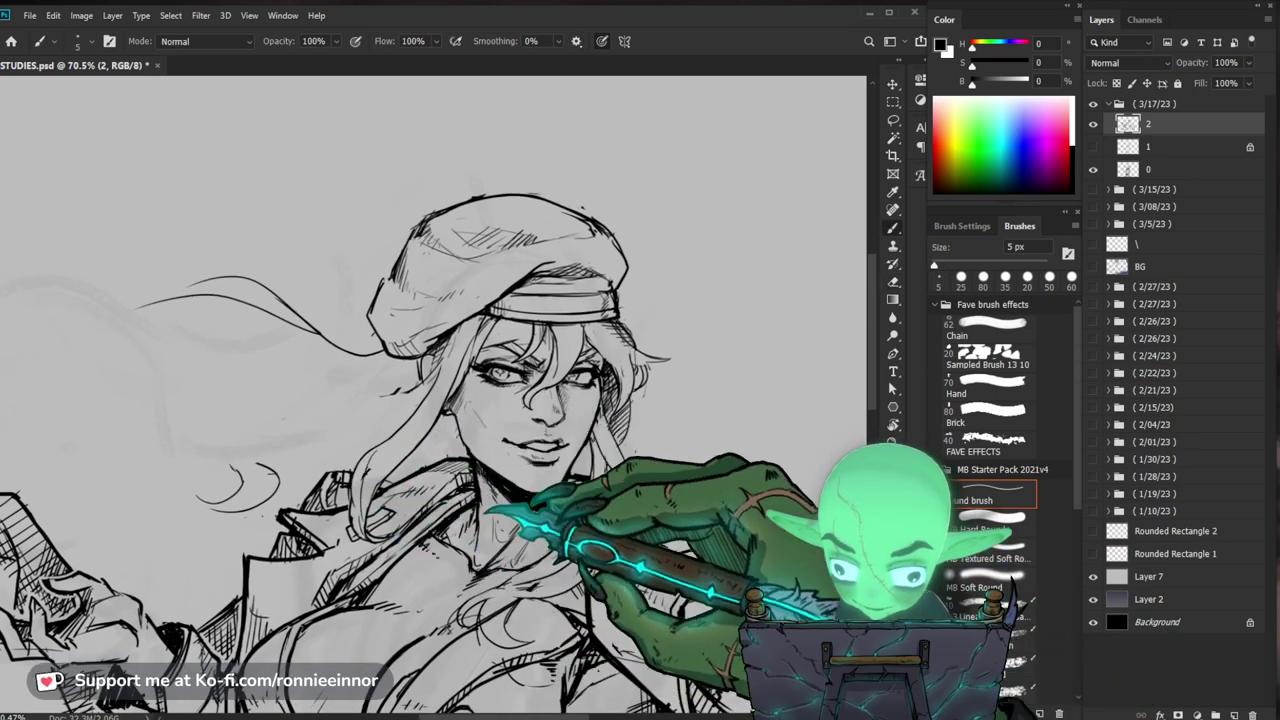
left_click_drag(487, 508, 540, 542)
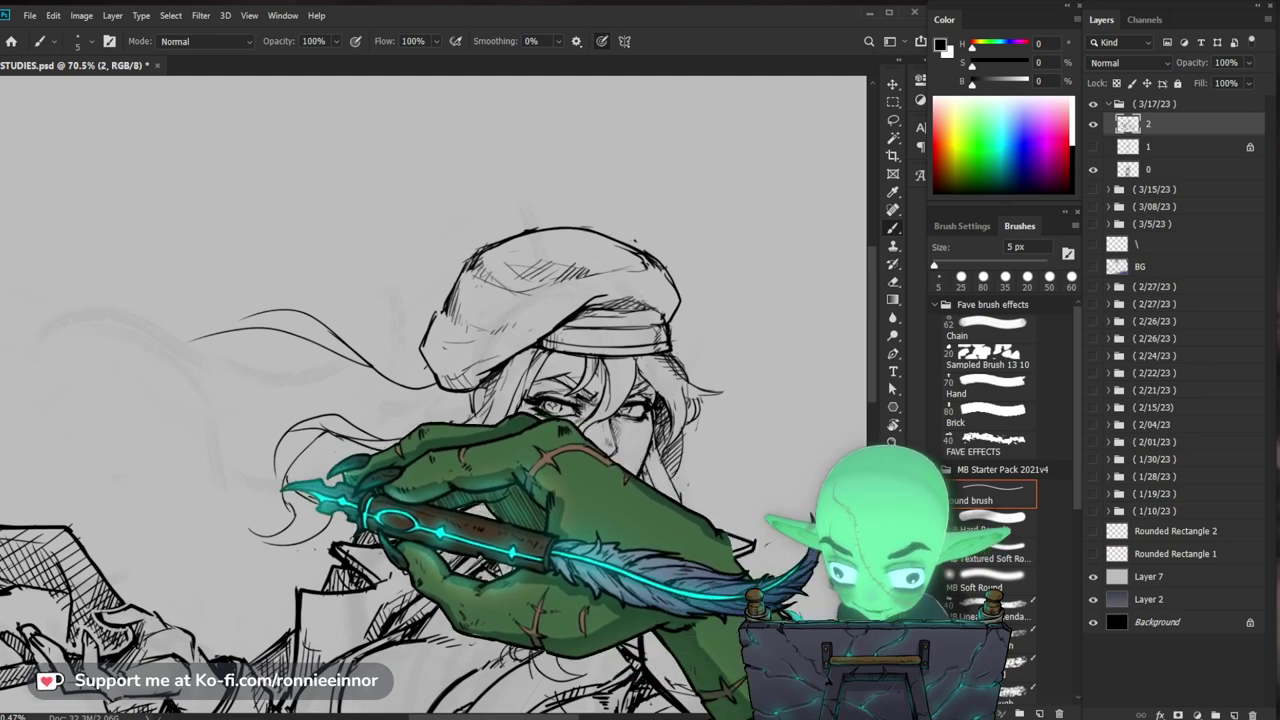
key("z")
left_click_drag(385, 228, 285, 230)
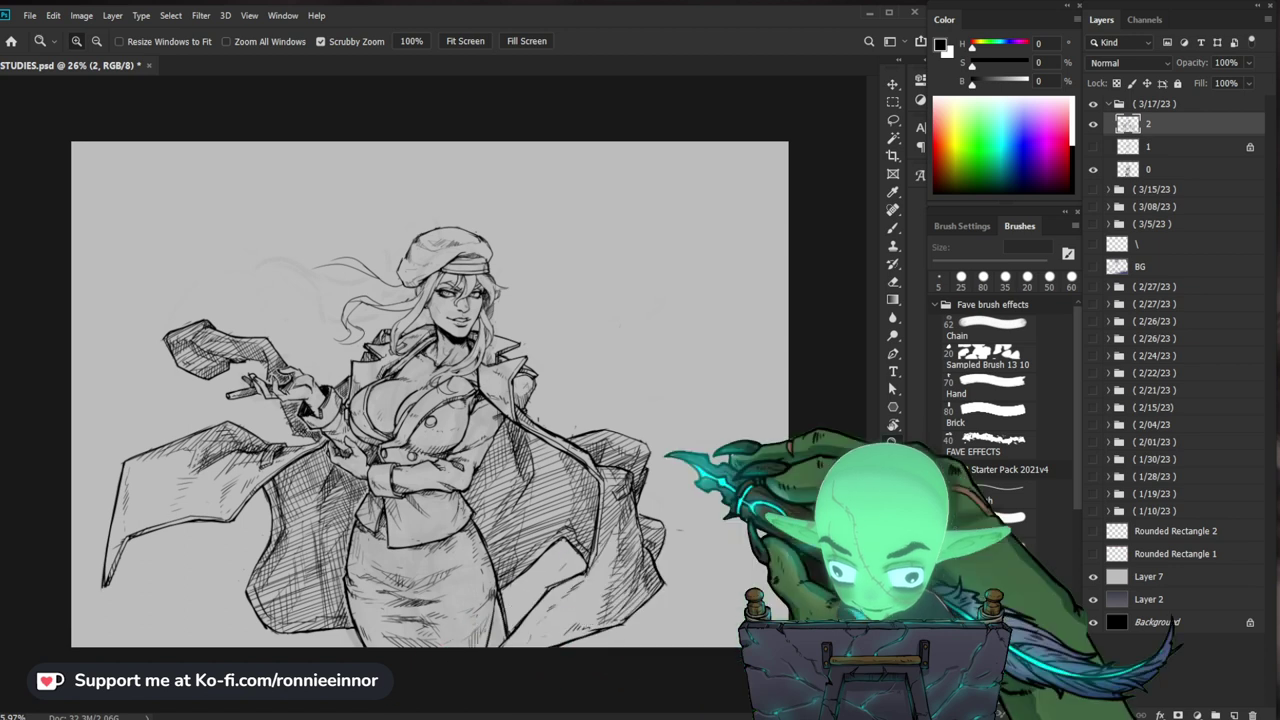
Step: Touch up the curls and contour of the redrawn lower trailing hair with the 5 px brush and 25 px eraser
left_click_drag(505, 390, 588, 390)
key("b")
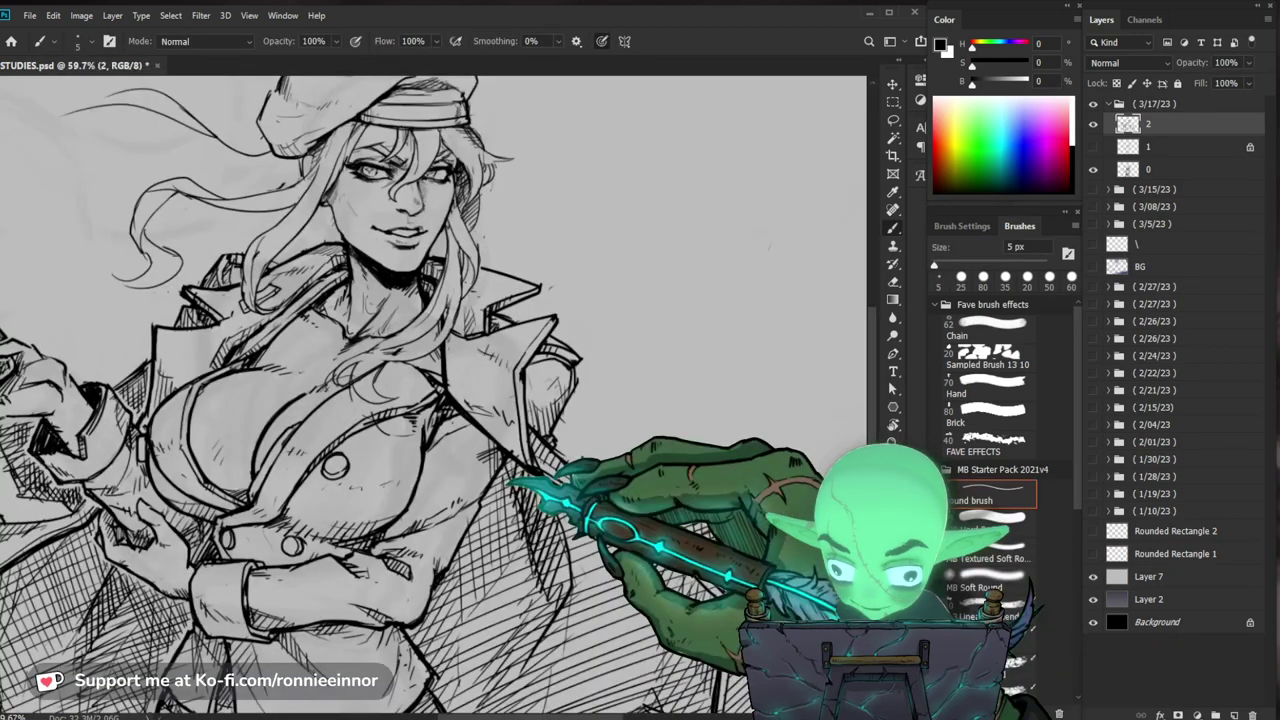
key("z")
left_click_drag(530, 387, 463, 387)
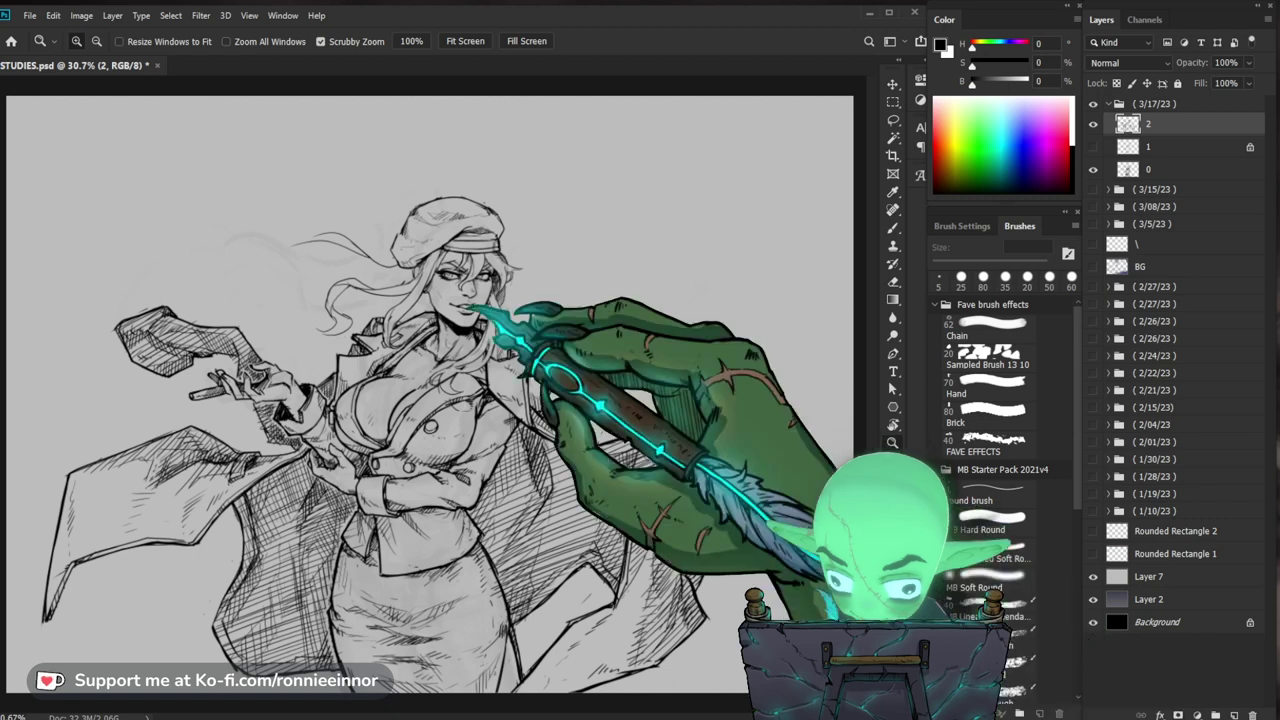
key("b")
mouse_move(343, 278)
left_mouse_down()
mouse_move(432, 278)
mouse_move(262, 326)
left_mouse_up()
left_click_drag(720, 390, 640, 460)
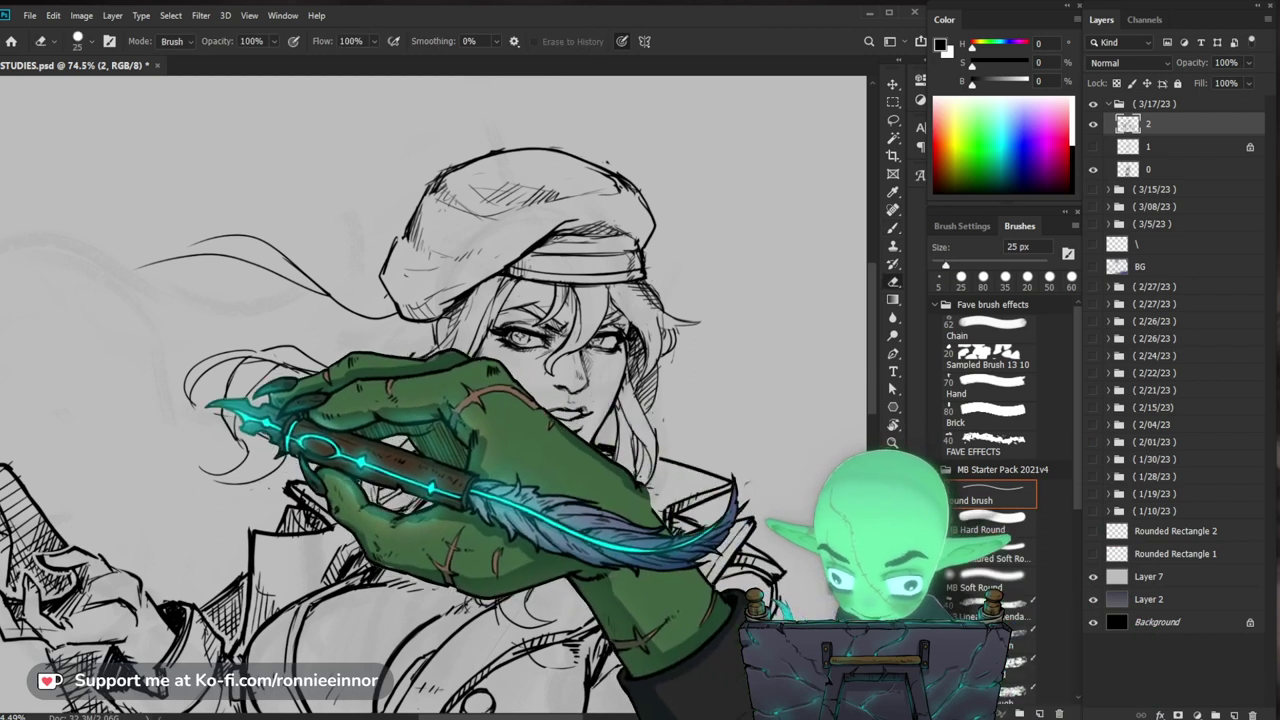
left_click_drag(772, 450, 735, 450)
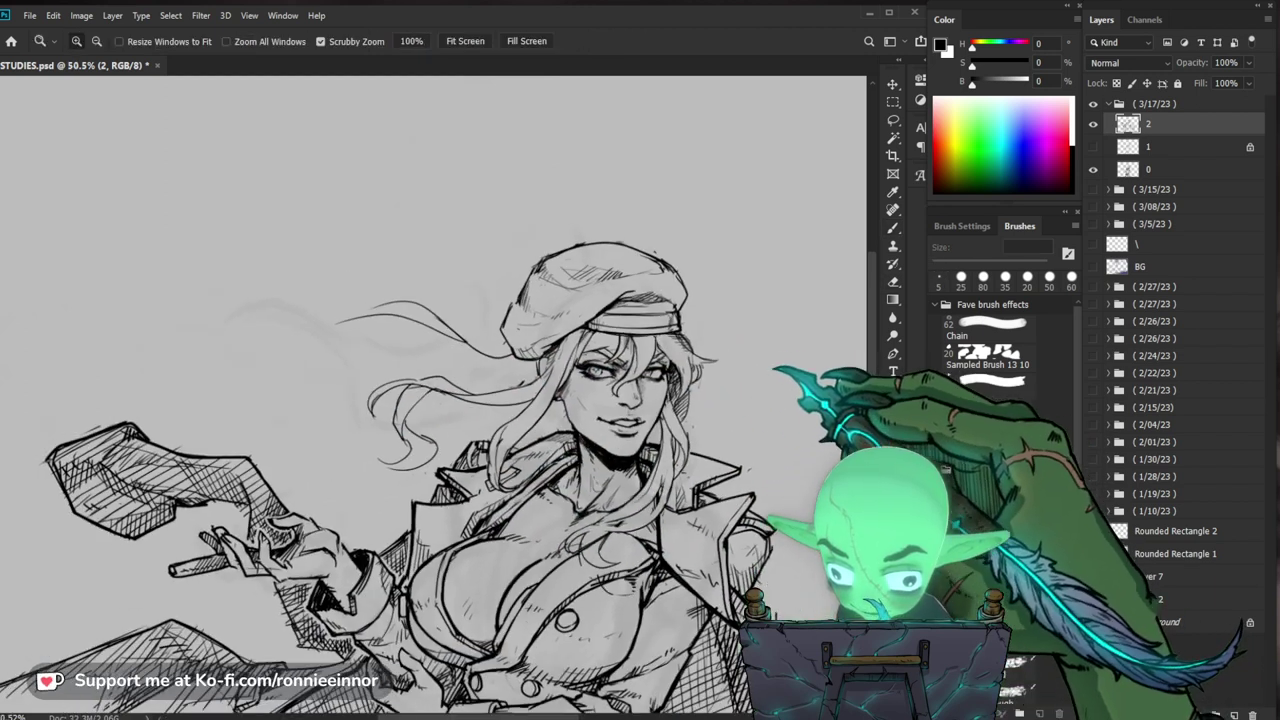
key("e")
left_click_drag(521, 364, 514, 344)
left_click_drag(612, 370, 581, 381)
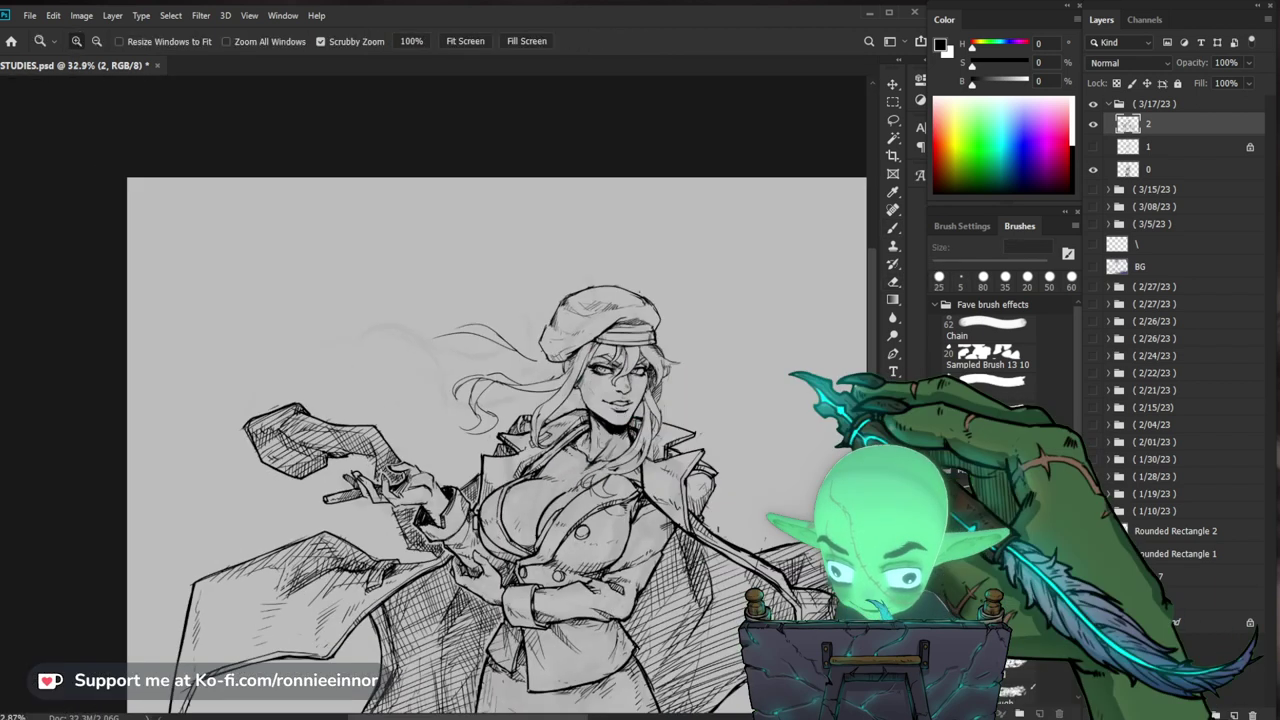
Step: Re-ink the long strands beside the far cheek and jaw with the 5 px brush and 25 px eraser
left_click_drag(650, 415, 720, 415)
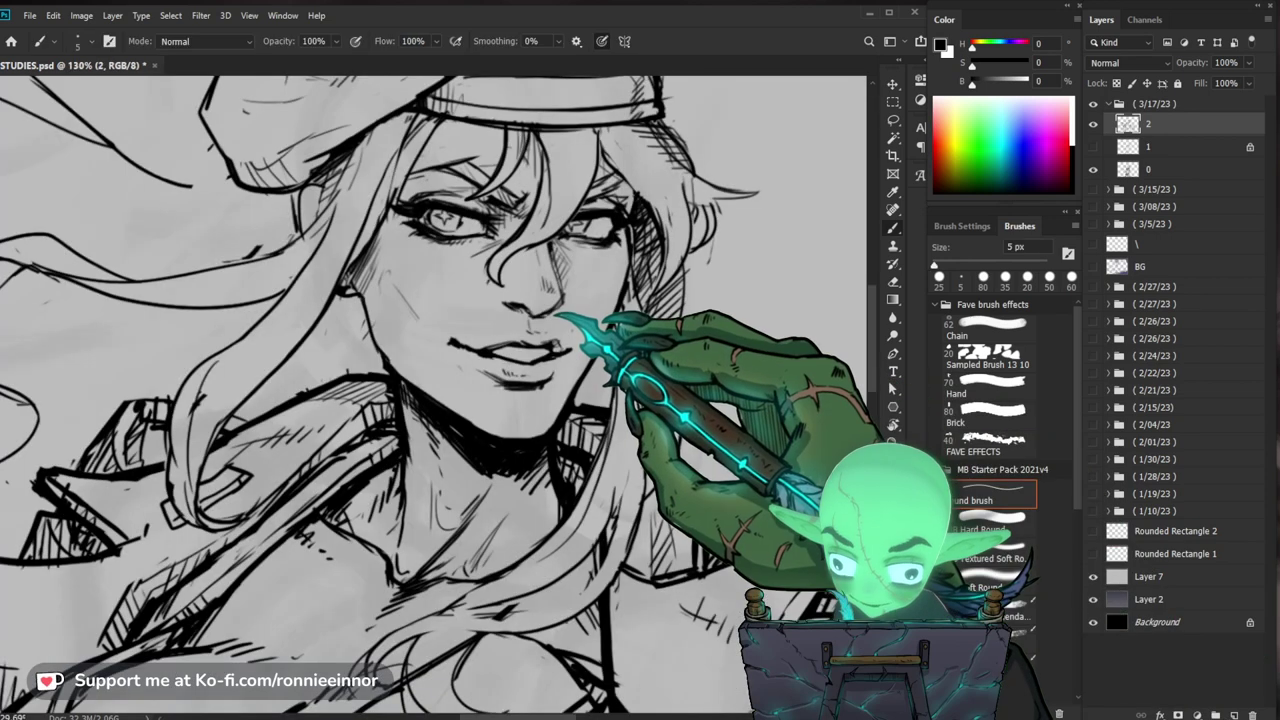
key("e")
key("b")
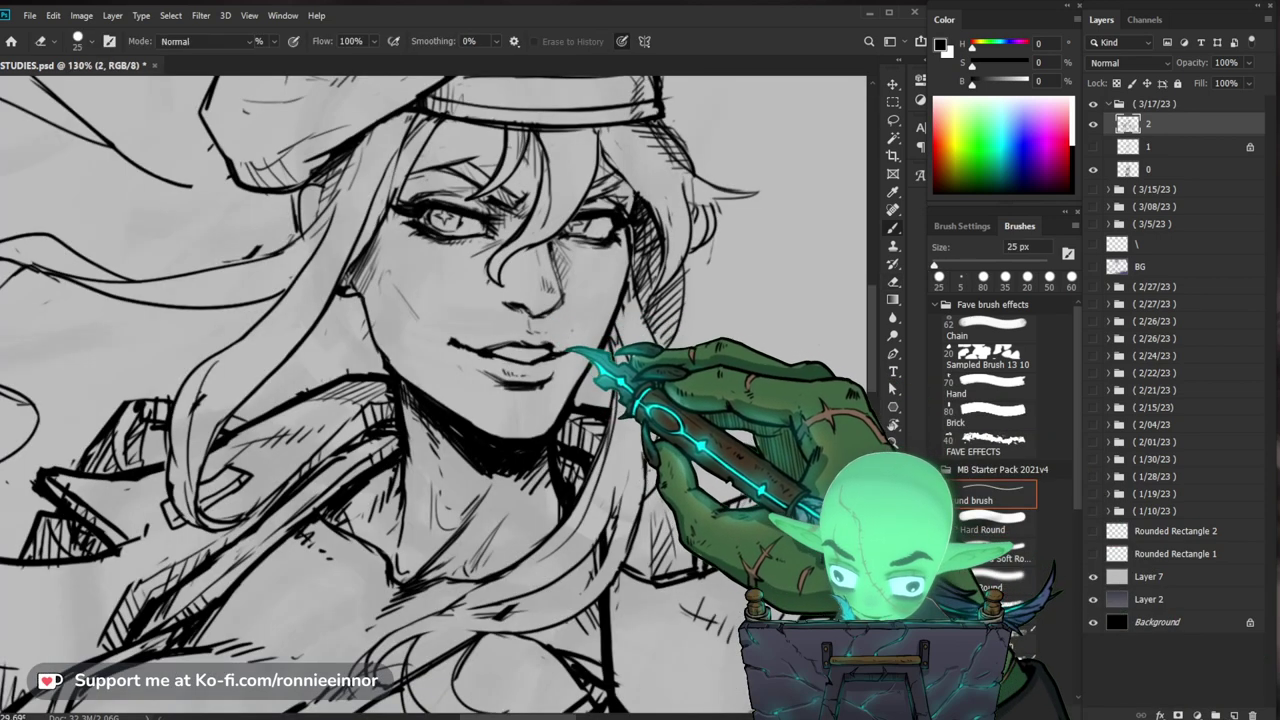
left_click_drag(682, 373, 660, 448)
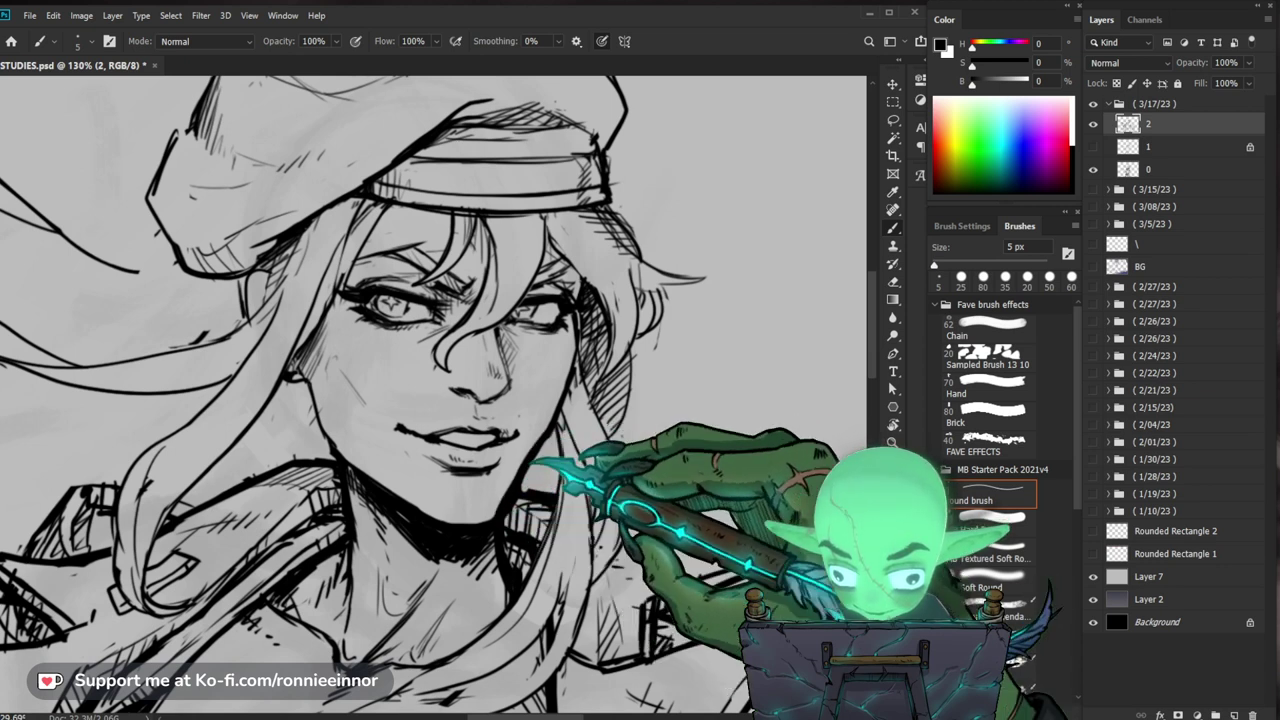
mouse_move(534, 464)
left_mouse_down()
mouse_move(636, 429)
mouse_move(655, 450)
left_mouse_up()
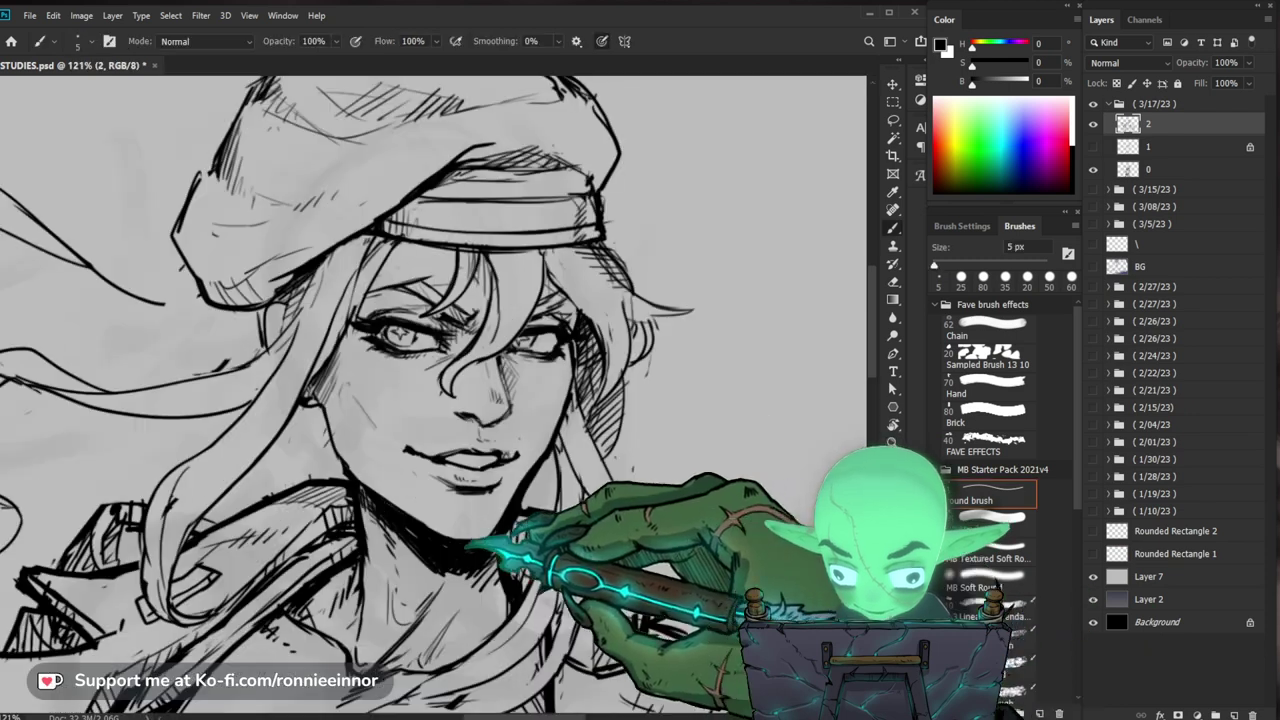
left_click_drag(477, 540, 431, 556)
key("e")
key("b")
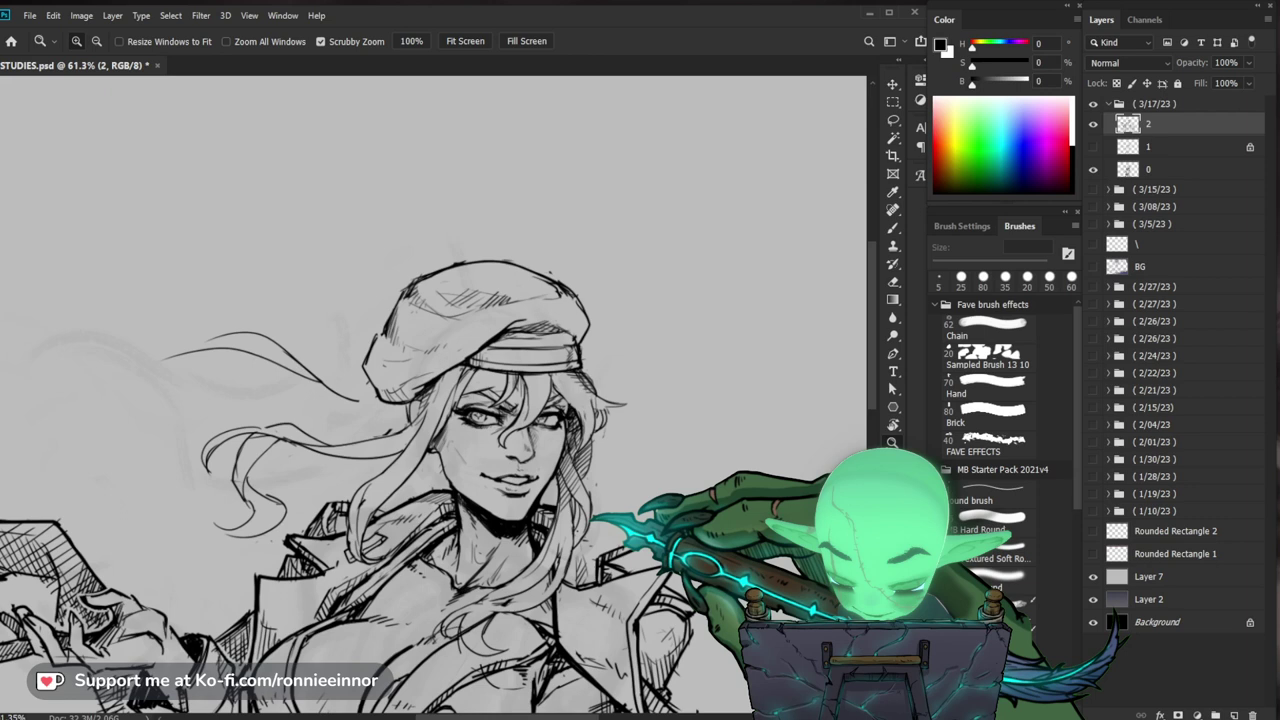
Step: Refine the lock hanging beside the neck and its sweep over the collar and chest with the 5 px brush
left_click_drag(610, 600, 680, 600)
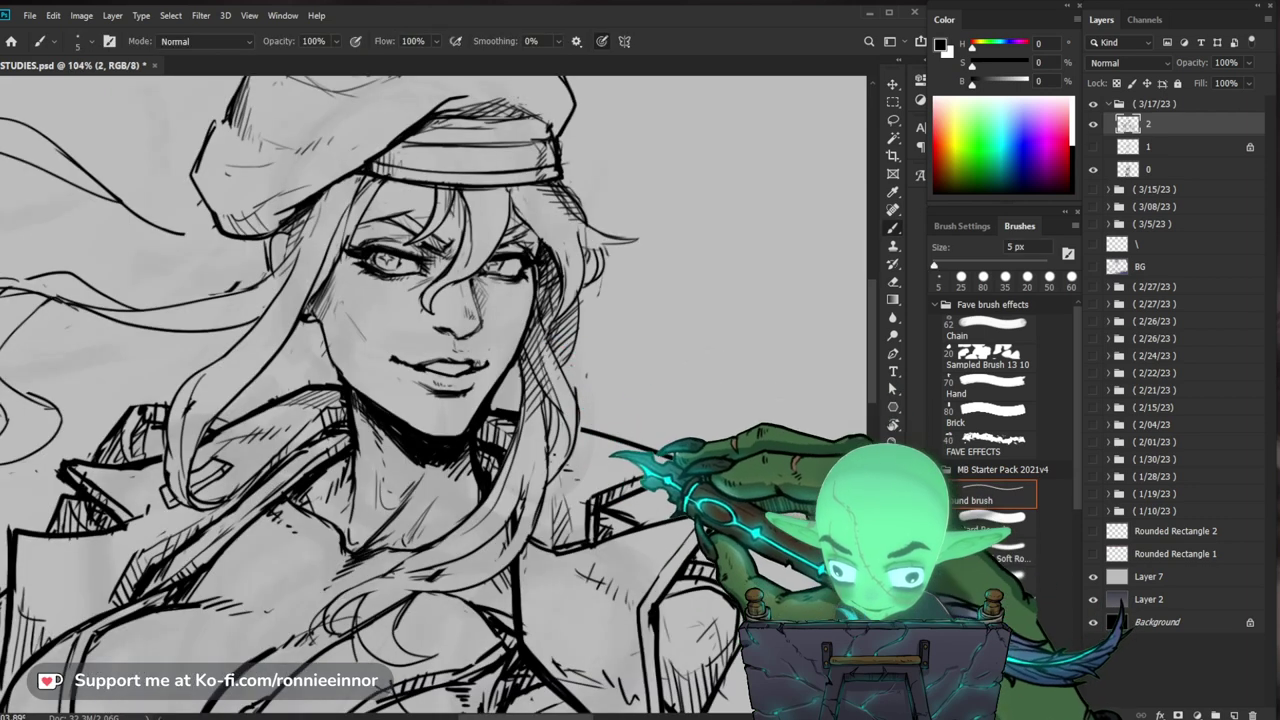
left_click_drag(575, 412, 560, 416)
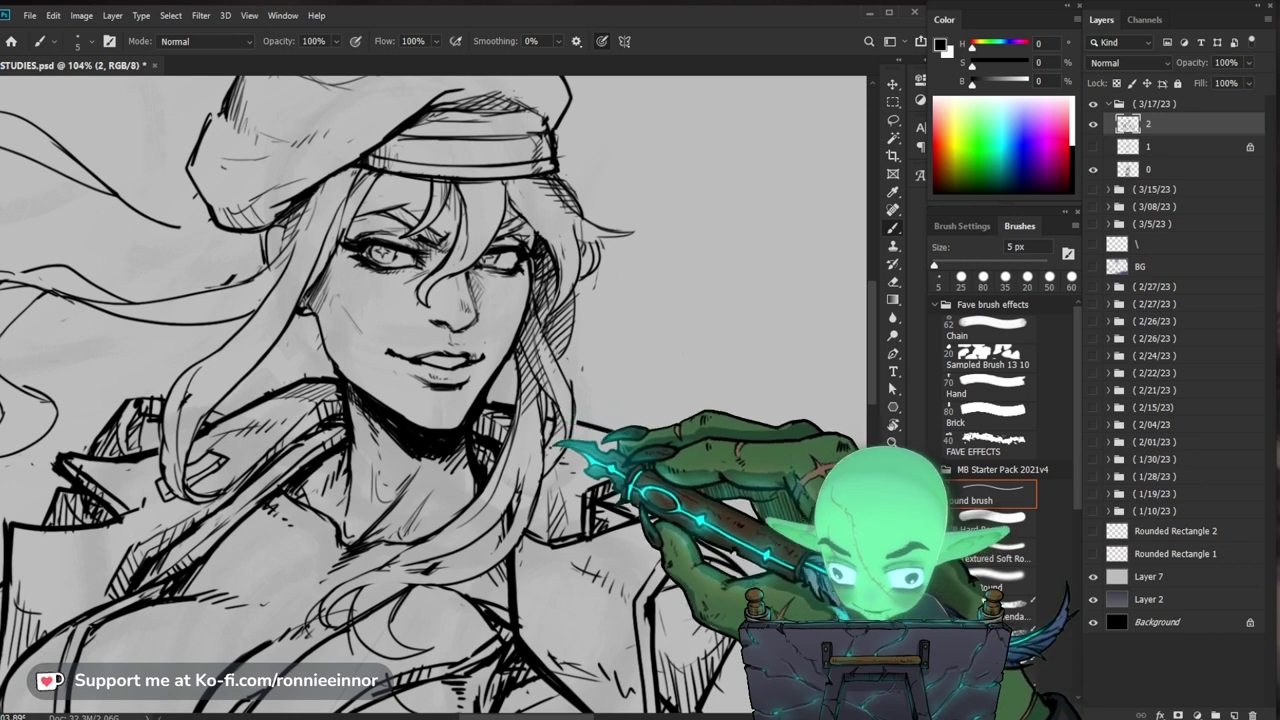
left_click_drag(627, 515, 703, 437)
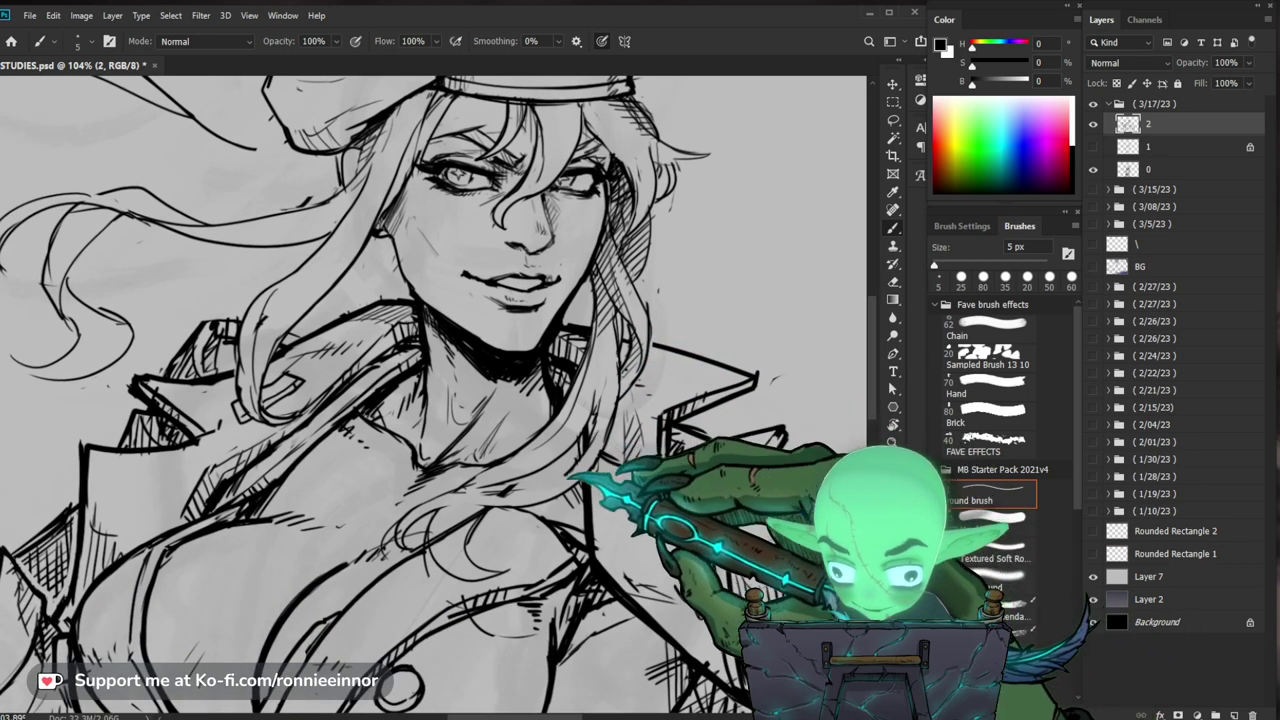
key("e")
key("b")
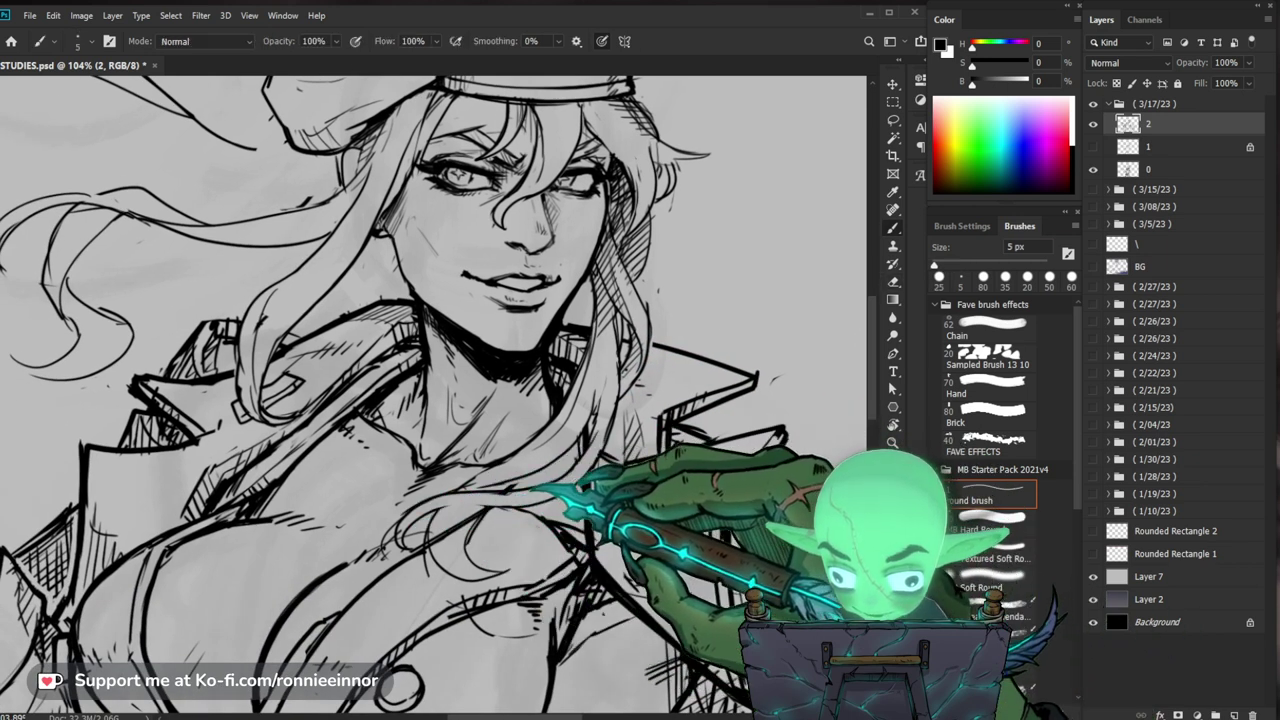
left_click_drag(506, 490, 445, 520)
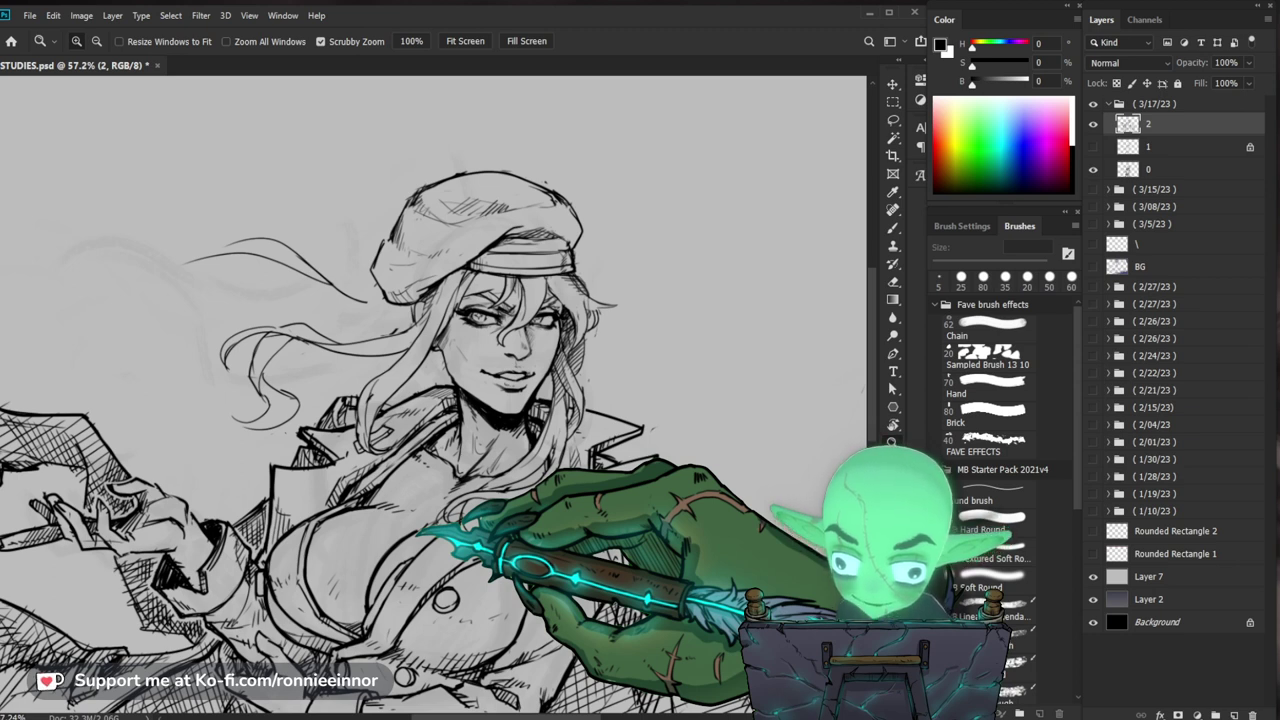
Step: Trim the outer hair edge beside the far cheek with a 10 px eraser and re-ink it with the 5 px brush
left_click_drag(600, 357, 660, 353)
key("b")
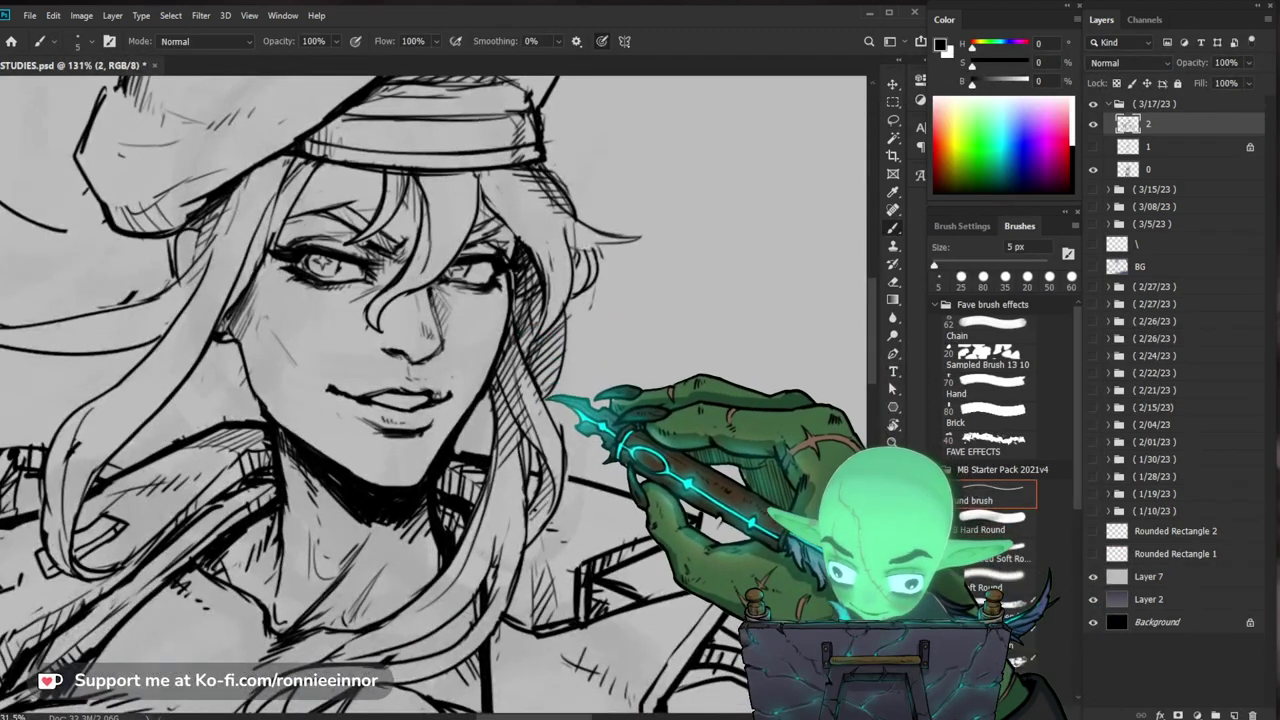
key("e")
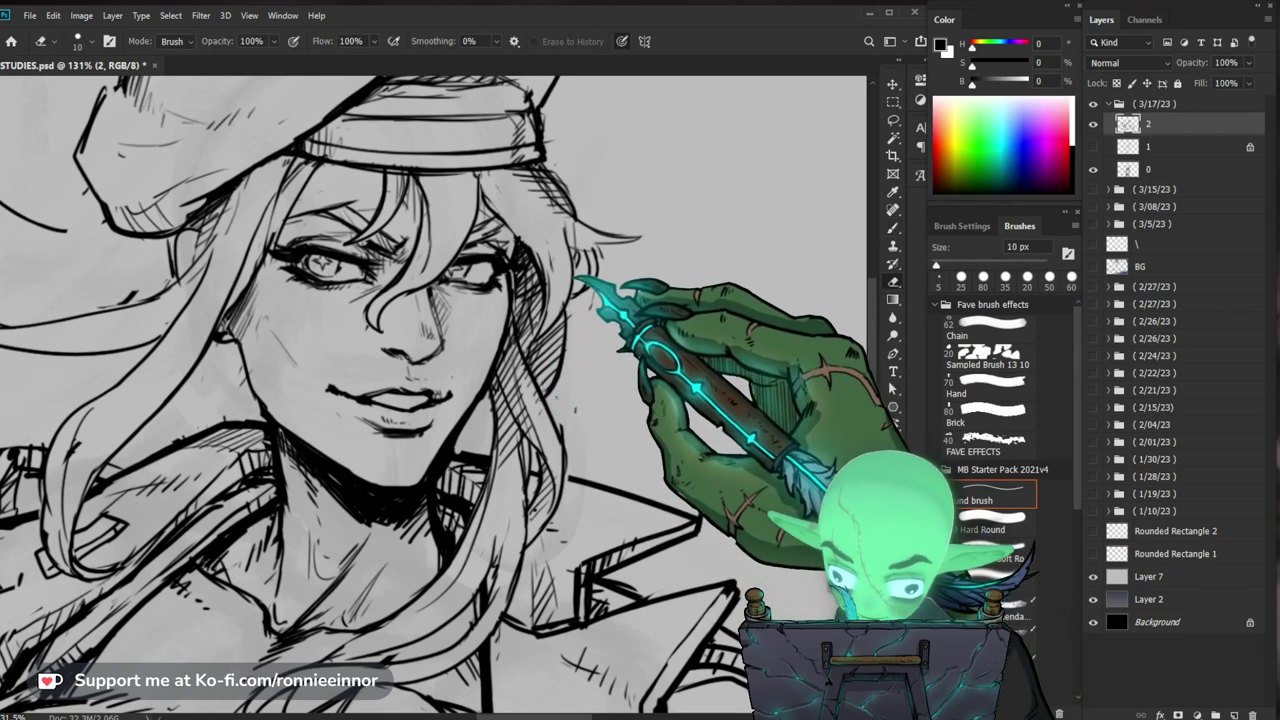
key("b")
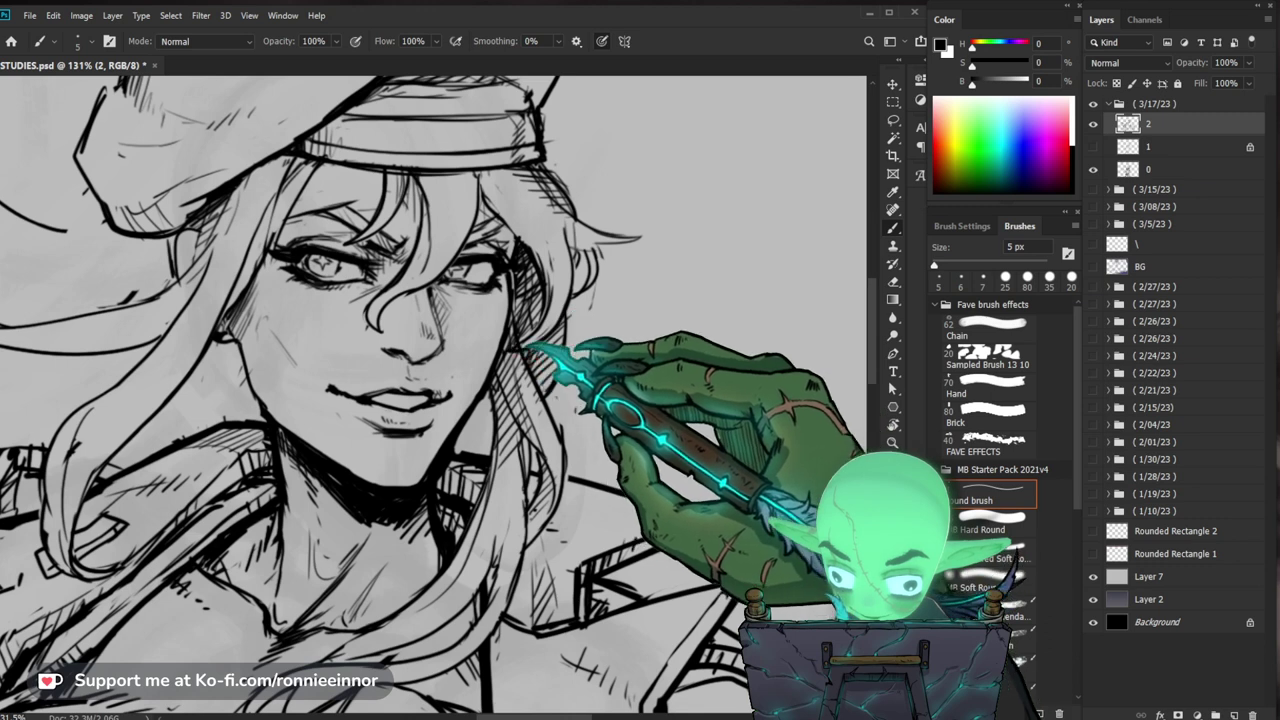
Step: Rework the flyaway hair tips beside the far temple with the 5 px brush and a 6 px eraser
key("z")
left_click_drag(600, 300, 500, 320)
mouse_move(585, 275)
left_mouse_down()
mouse_move(645, 271)
mouse_move(588, 272)
left_mouse_up()
key("b")
key("e")
key("b")
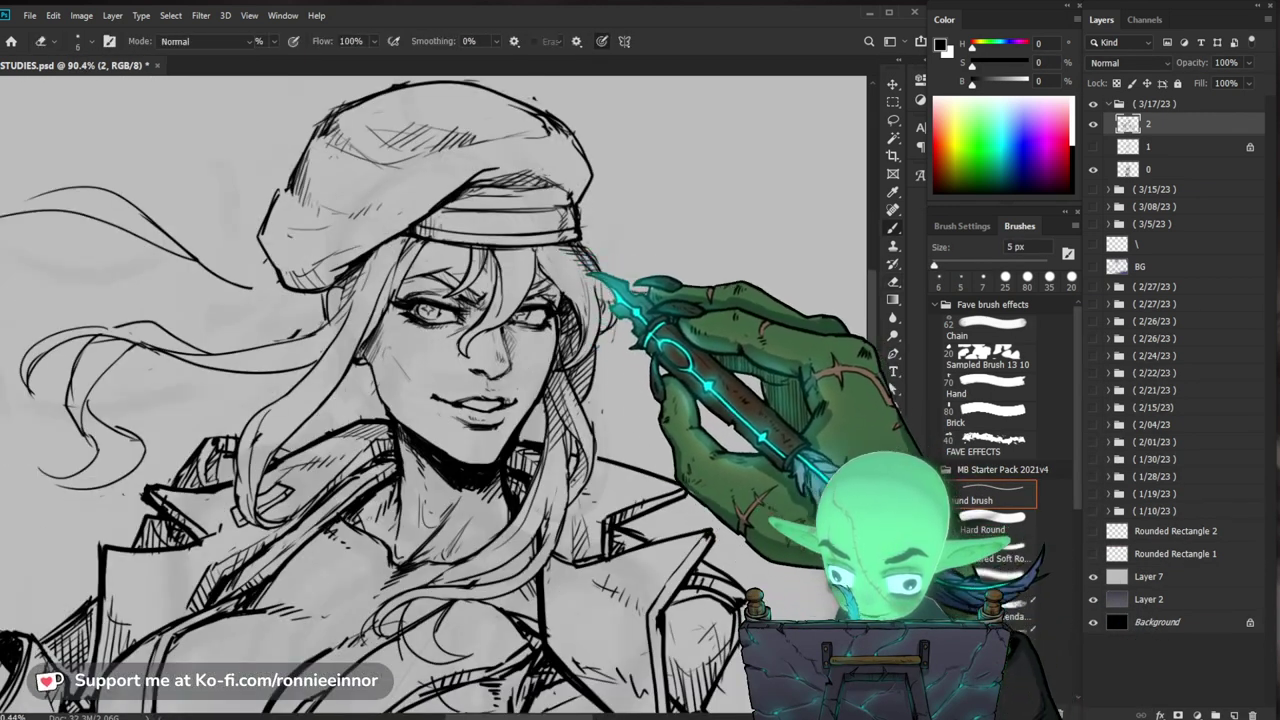
key("b")
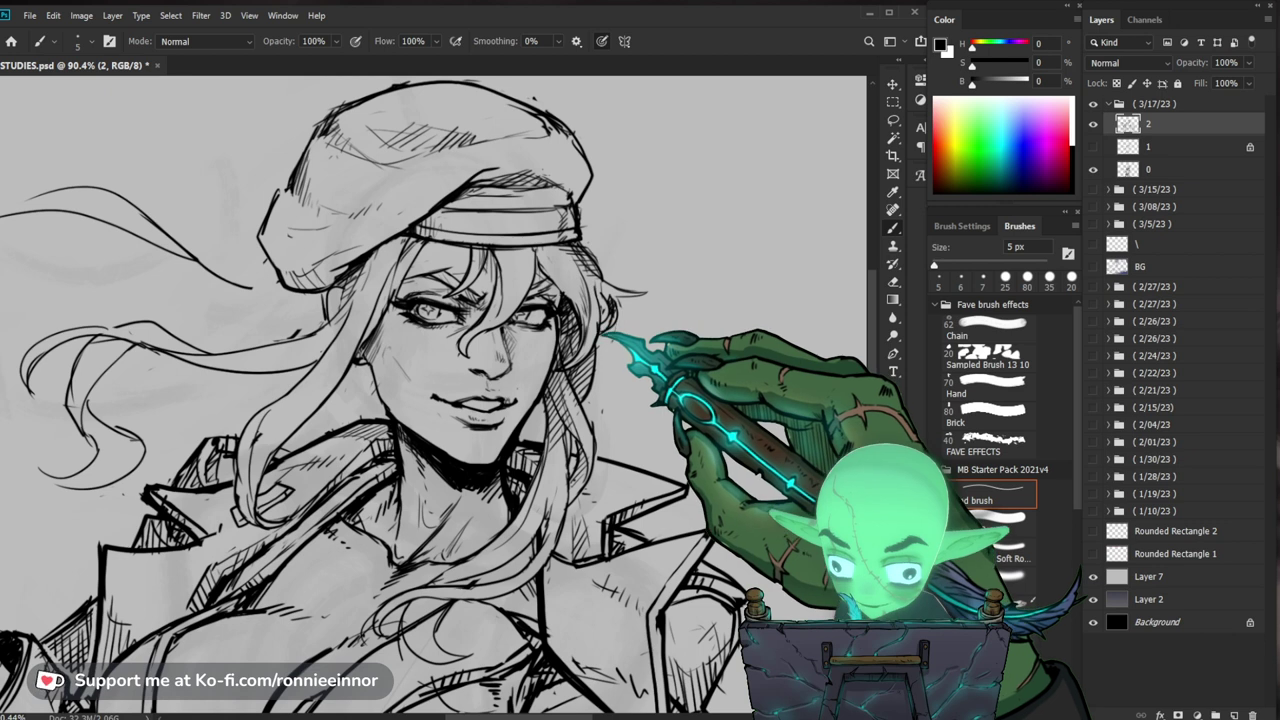
Step: Touch up the strands around the jaw and neck with the 5 px brush after checking the whole figure
left_click_drag(675, 294, 603, 373)
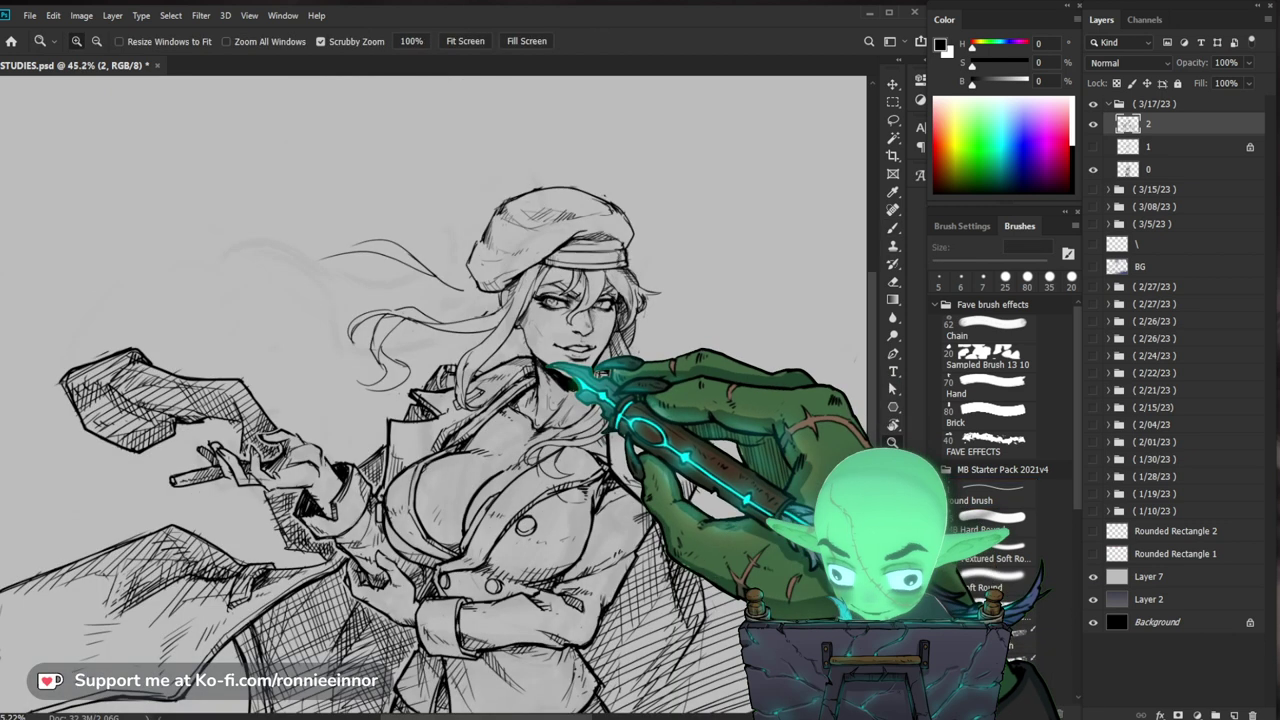
left_click_drag(554, 317, 645, 325)
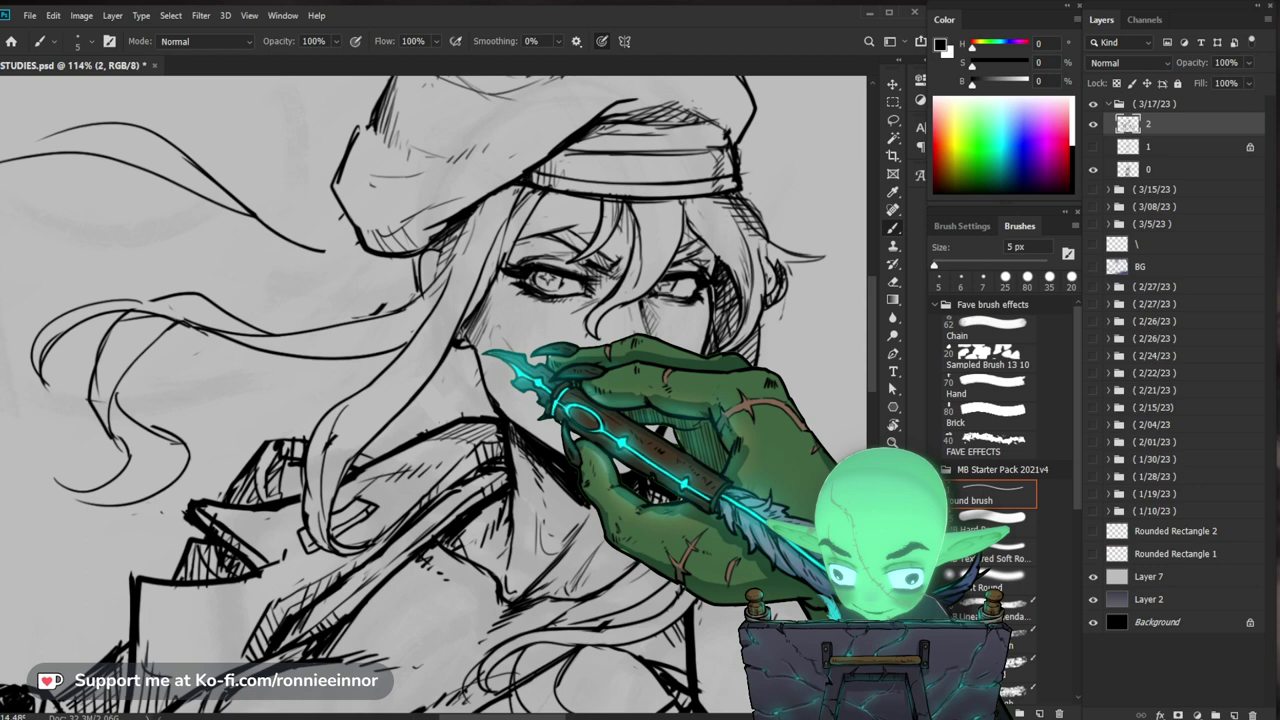
mouse_move(496, 415)
left_mouse_down()
mouse_move(636, 490)
mouse_move(560, 485)
left_mouse_up()
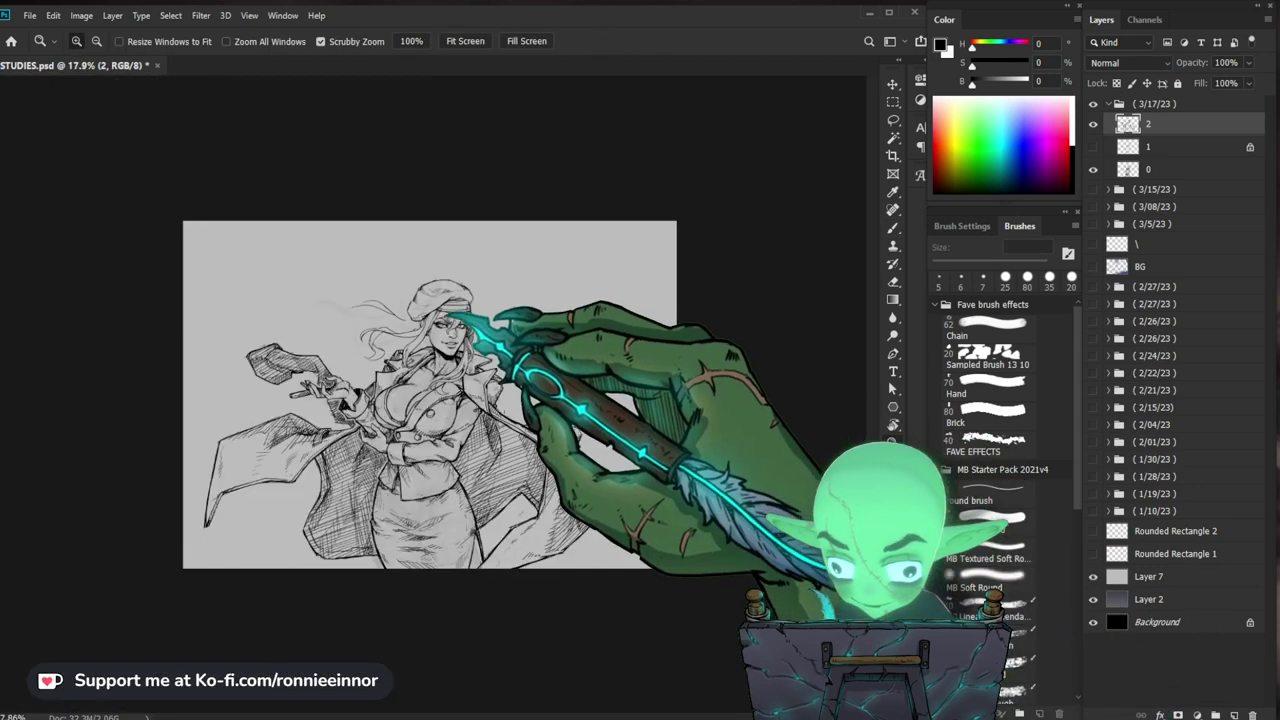
scroll(436, 308, "up", 5)
key("b")
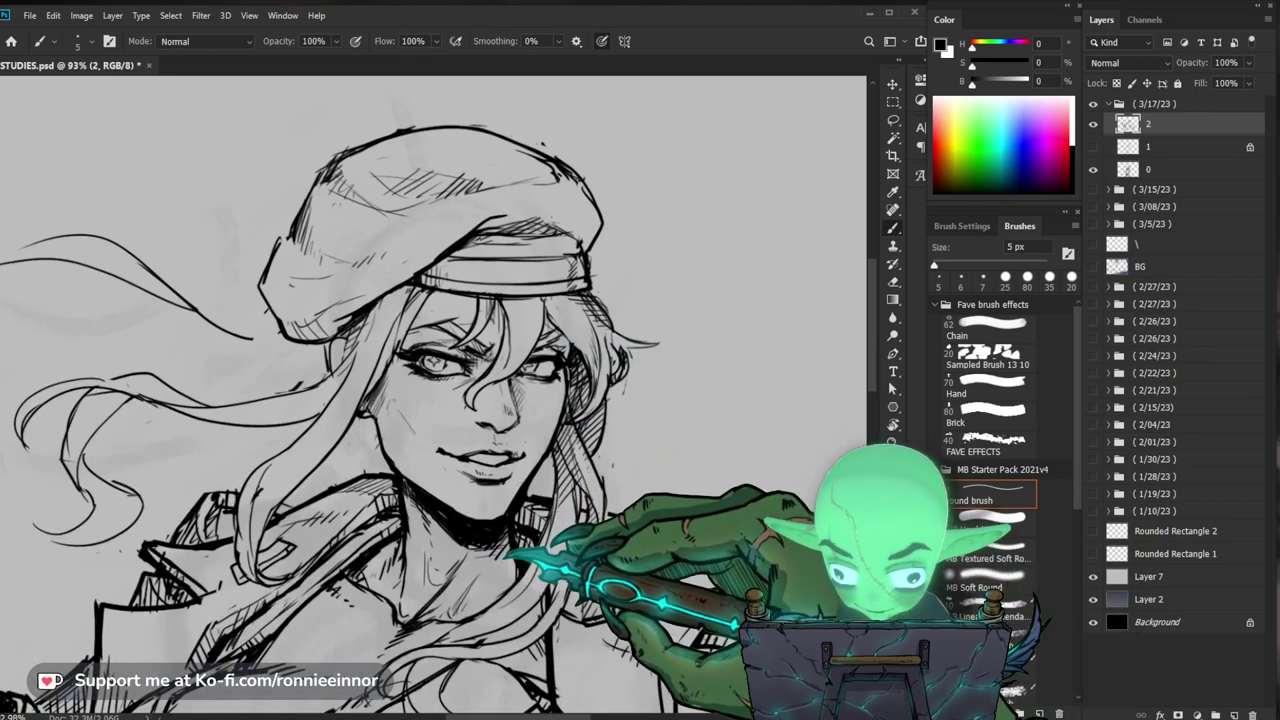
left_click_drag(512, 552, 458, 572)
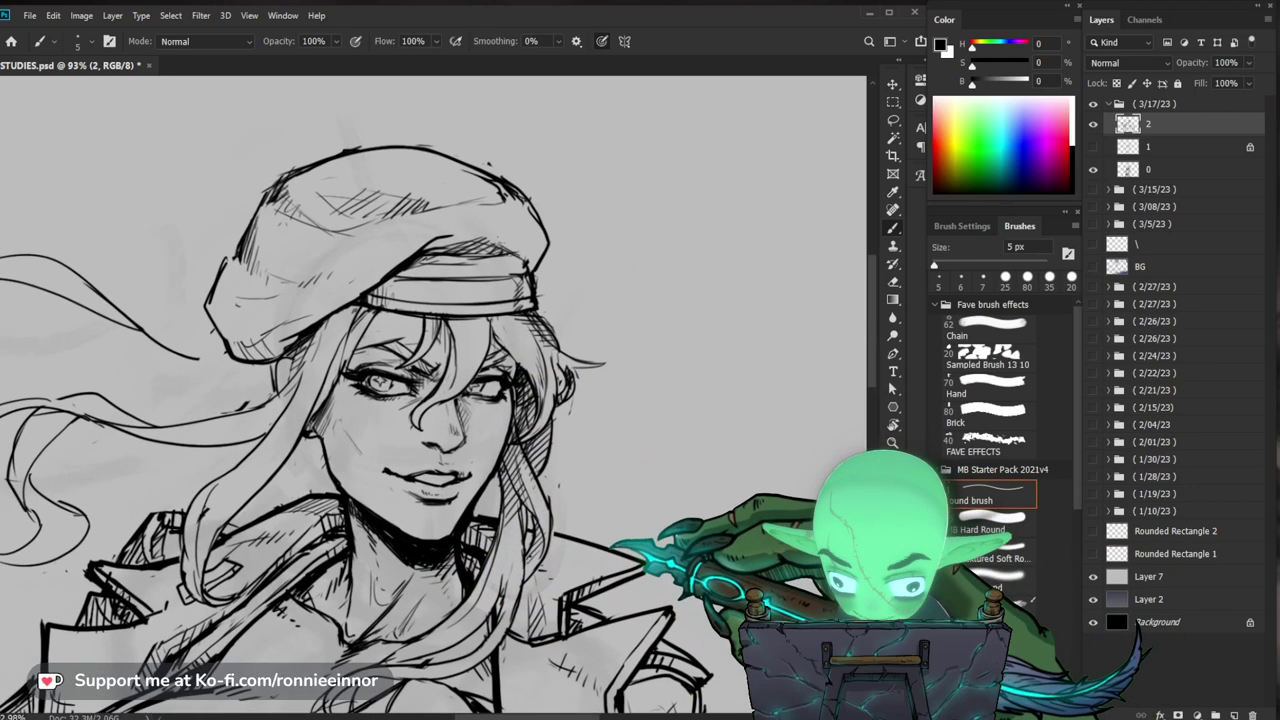
key("e")
key("b")
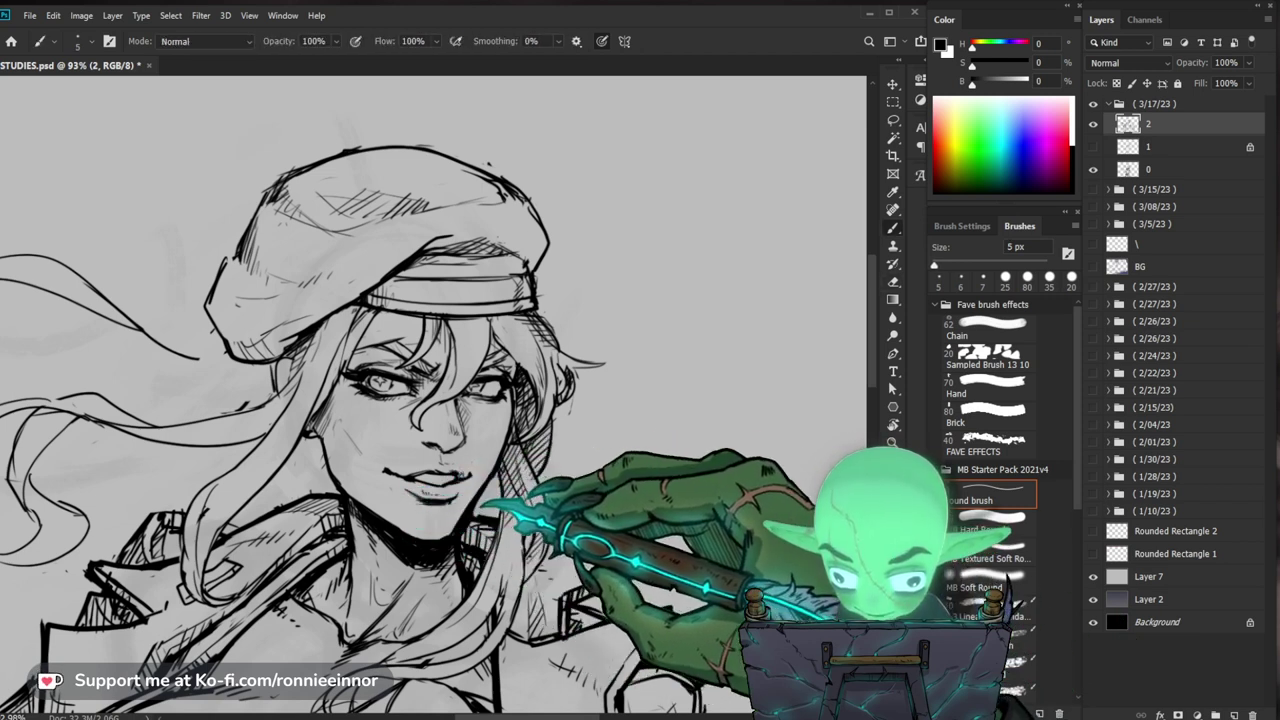
Step: Refine the hair strands beside the far eye and temple, alternating the 5 px brush and a 6 px eraser
left_click_drag(540, 474, 502, 501)
key("e")
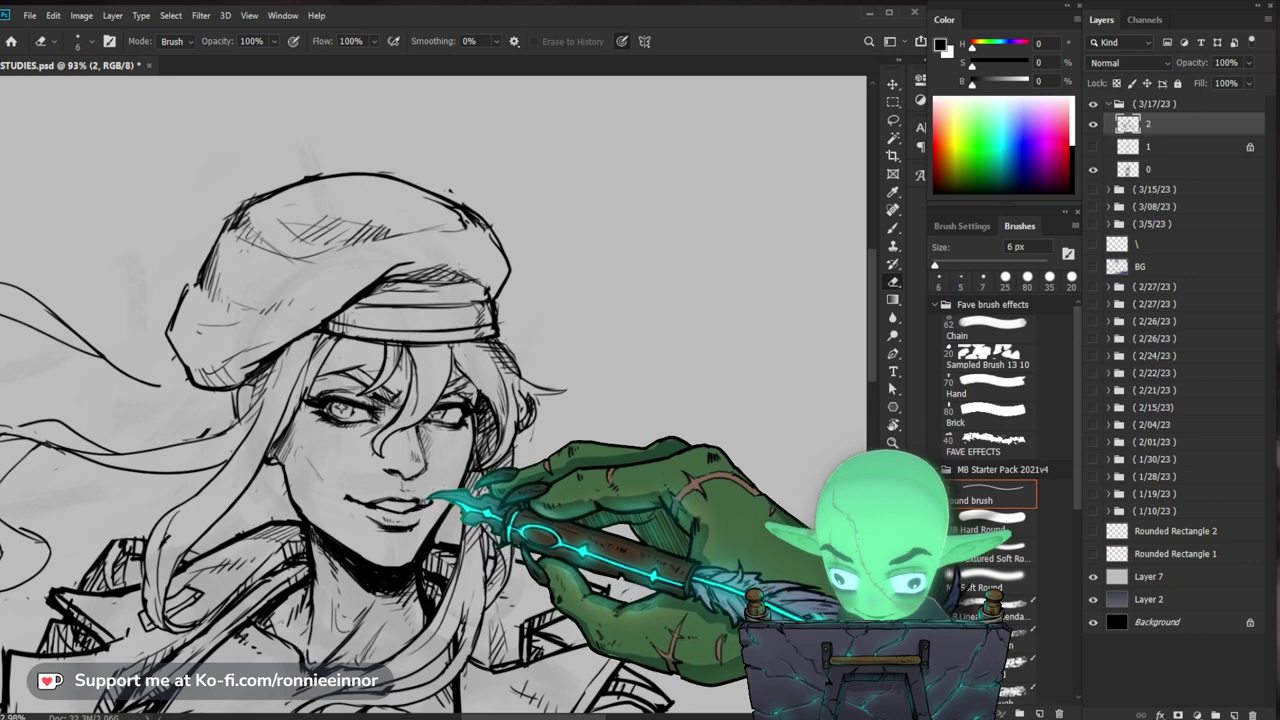
left_click_drag(430, 400, 578, 445)
left_click_drag(640, 490, 632, 482)
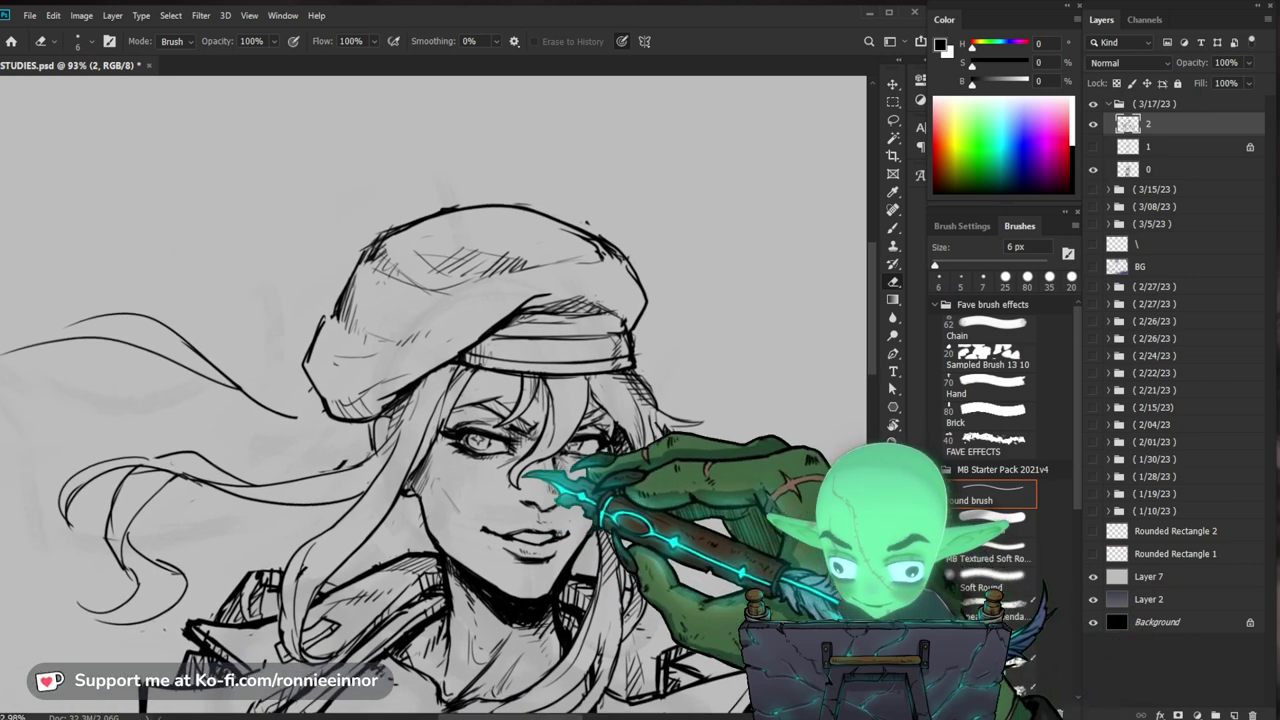
key("b")
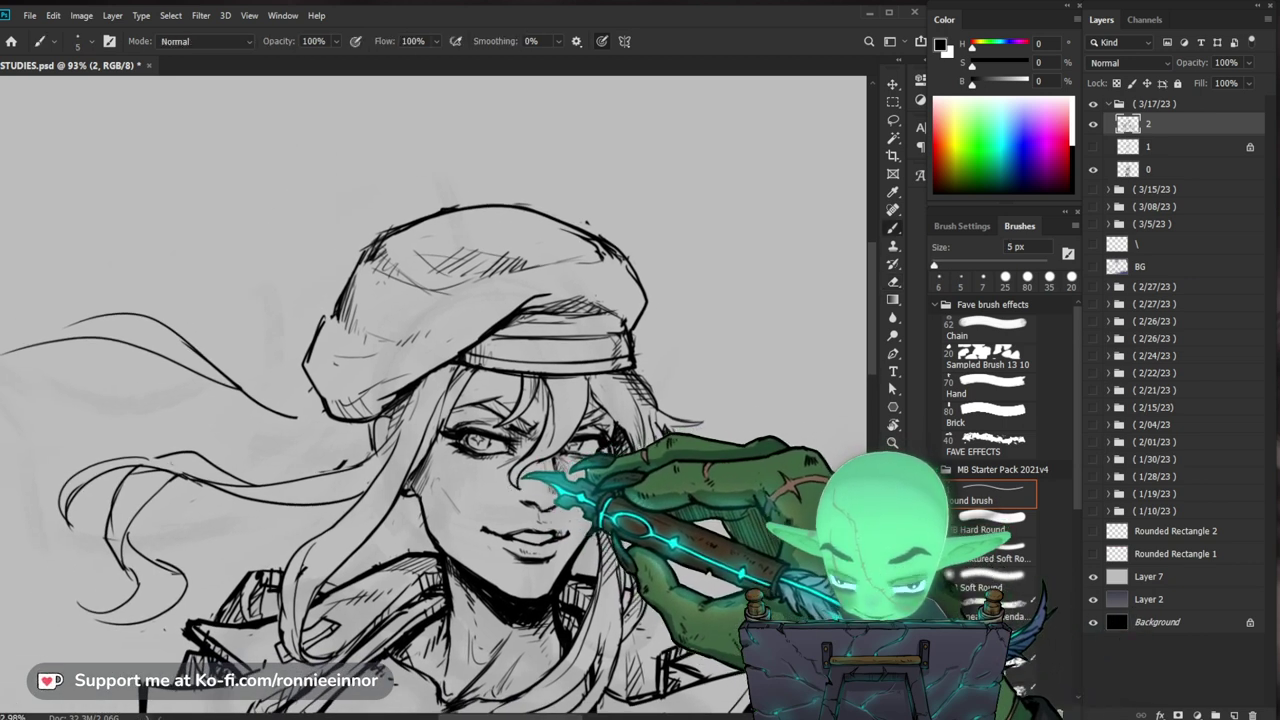
key("e")
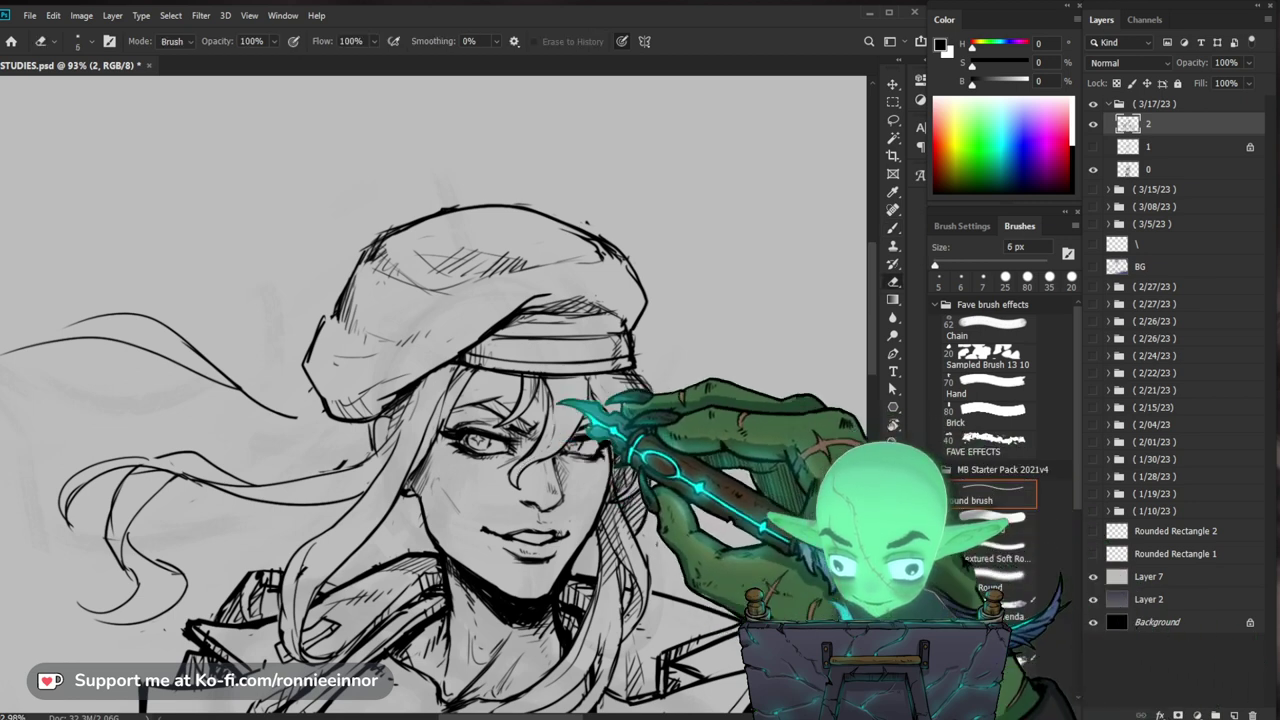
key("b")
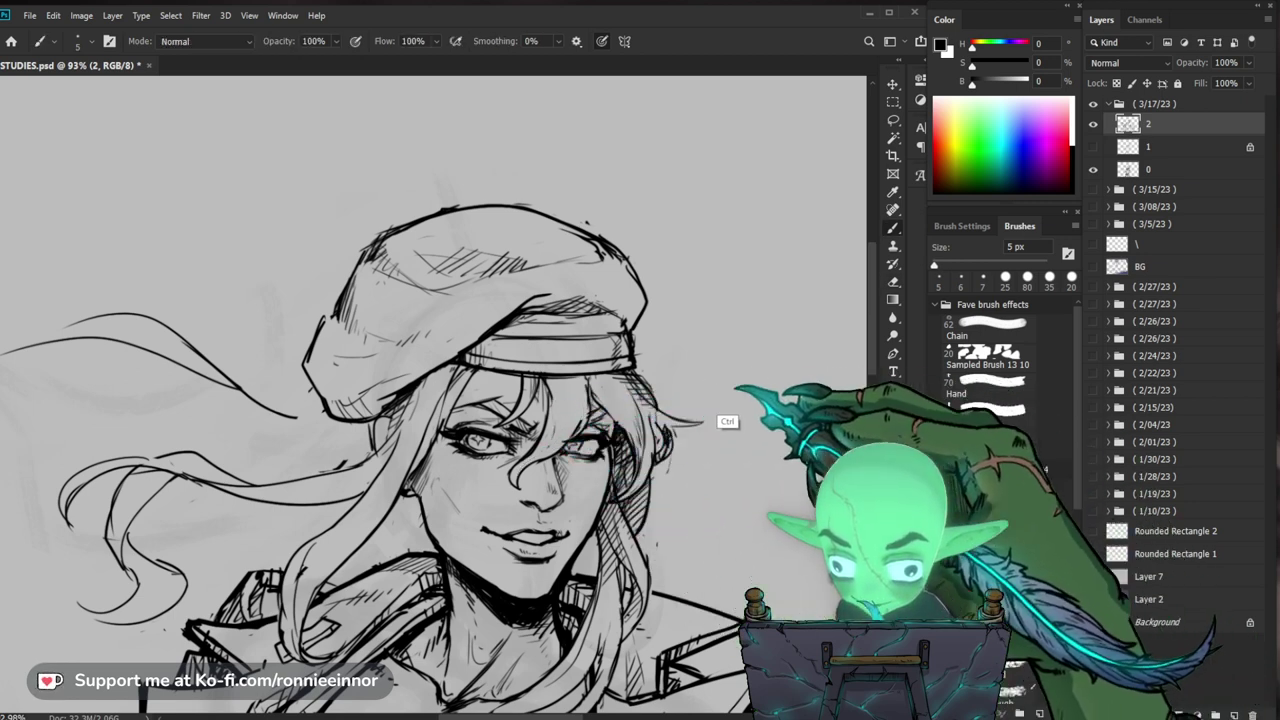
key("e")
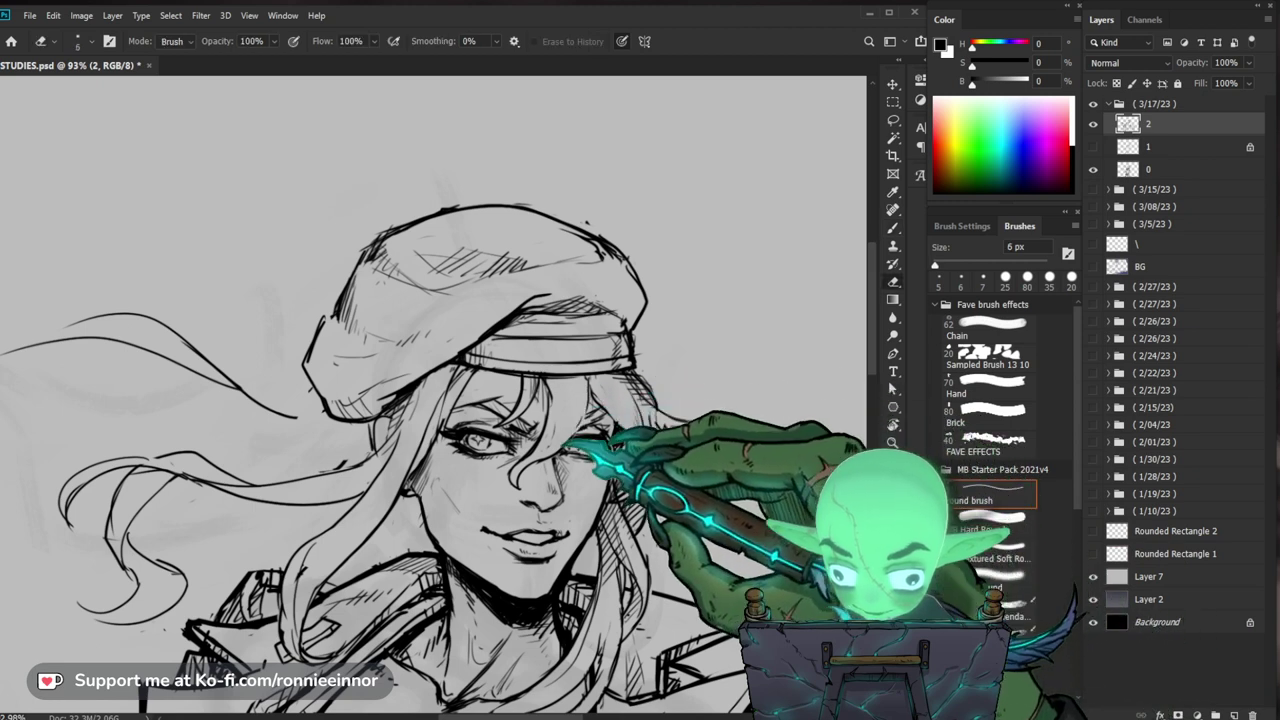
key("b")
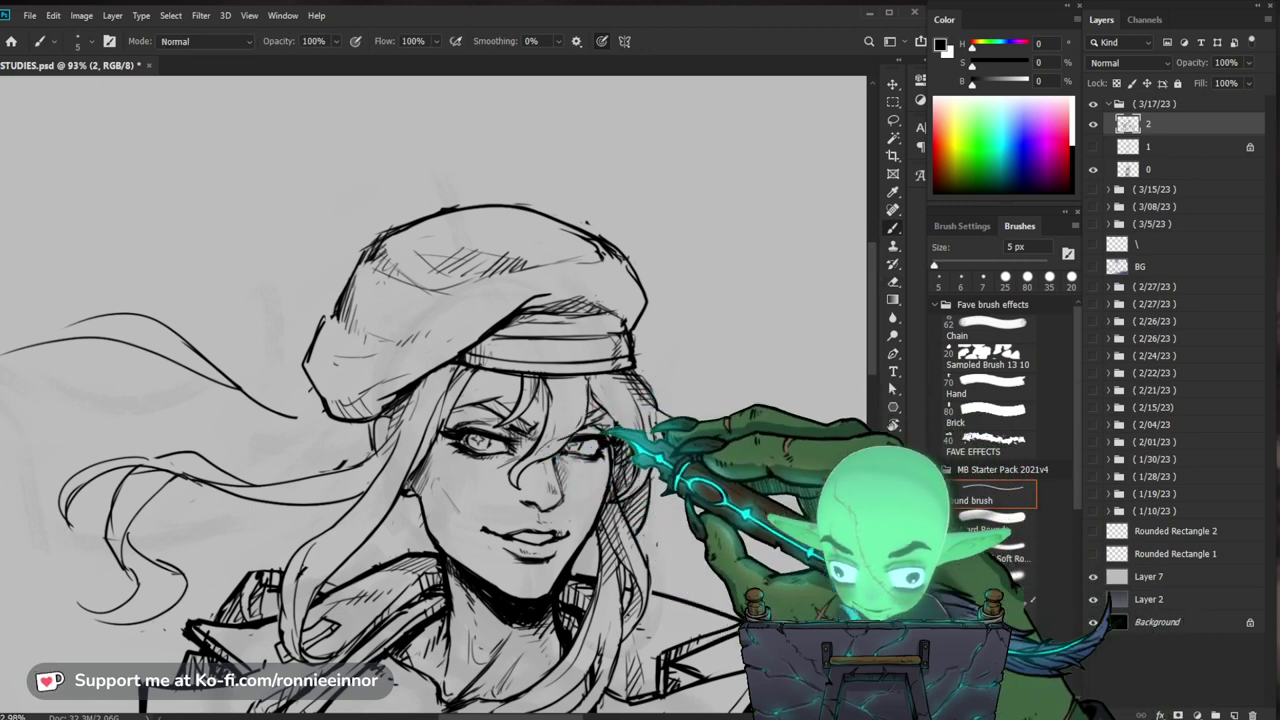
Step: Add fine strands to the fringe beneath the cap's brim above the far eye with the 5 px brush
left_click_drag(679, 415, 606, 450)
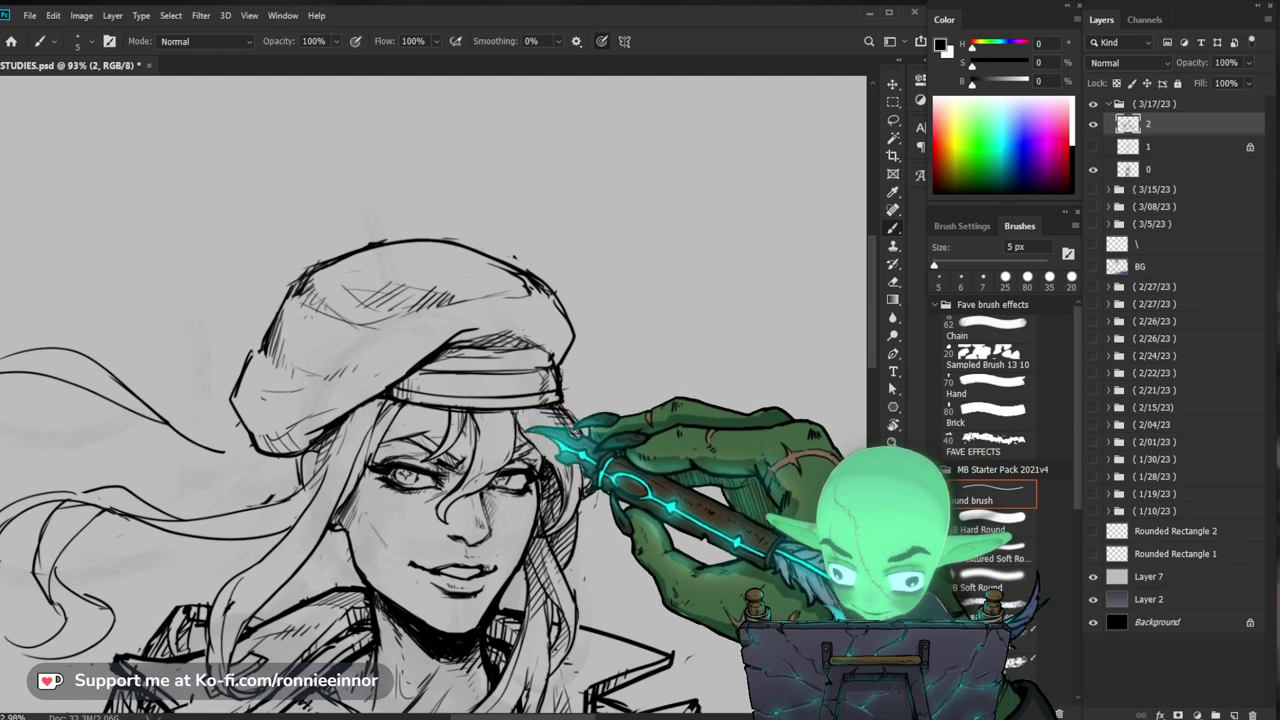
key("b")
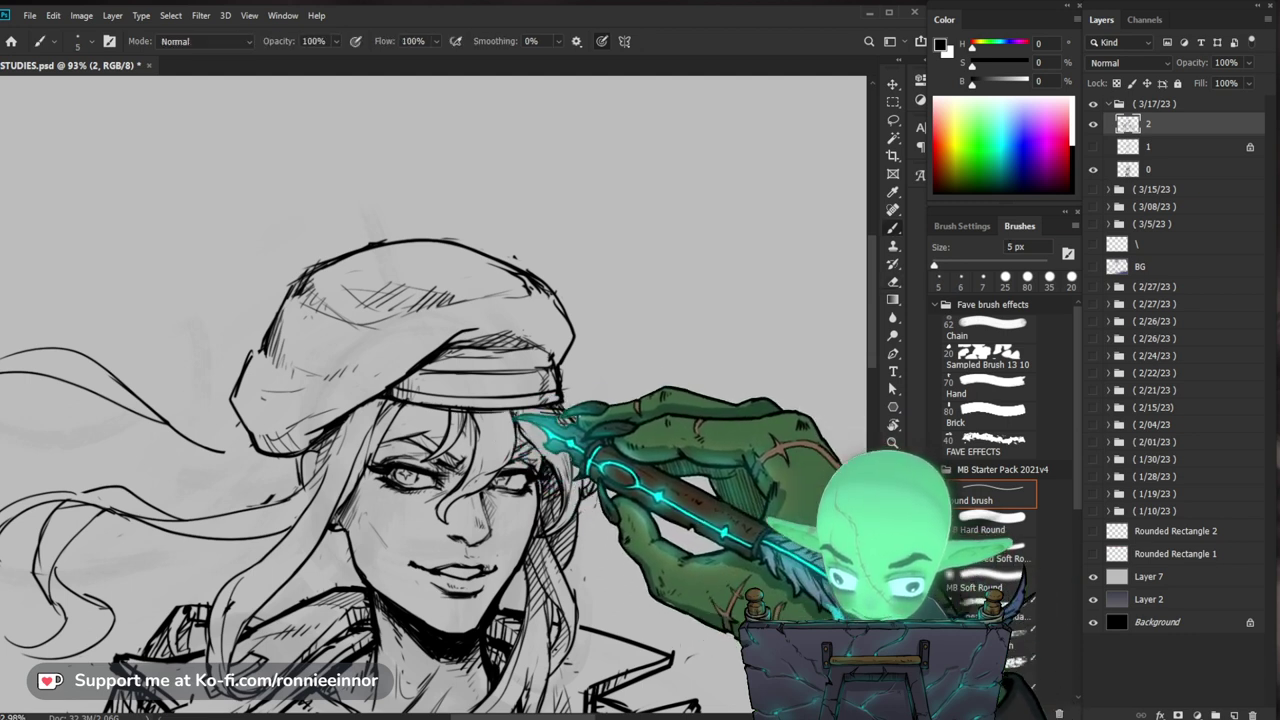
mouse_move(640, 421)
left_mouse_down()
mouse_move(590, 423)
mouse_move(643, 434)
left_mouse_up()
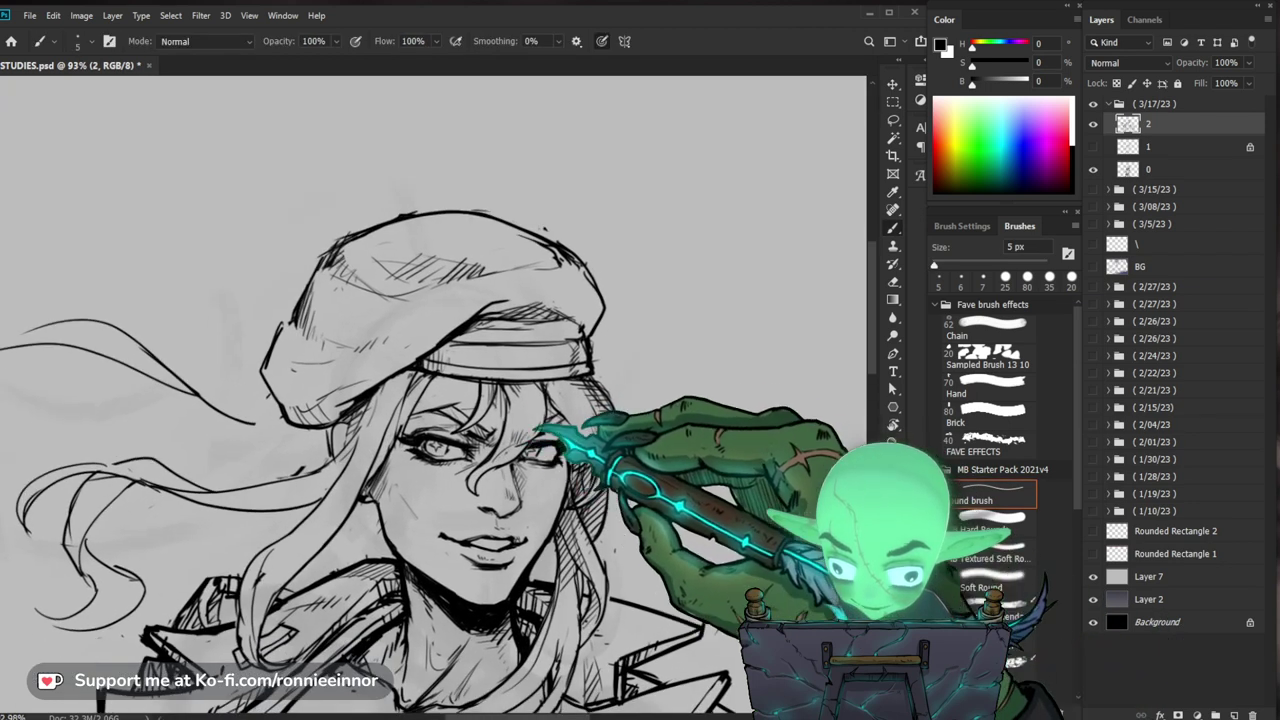
key("e")
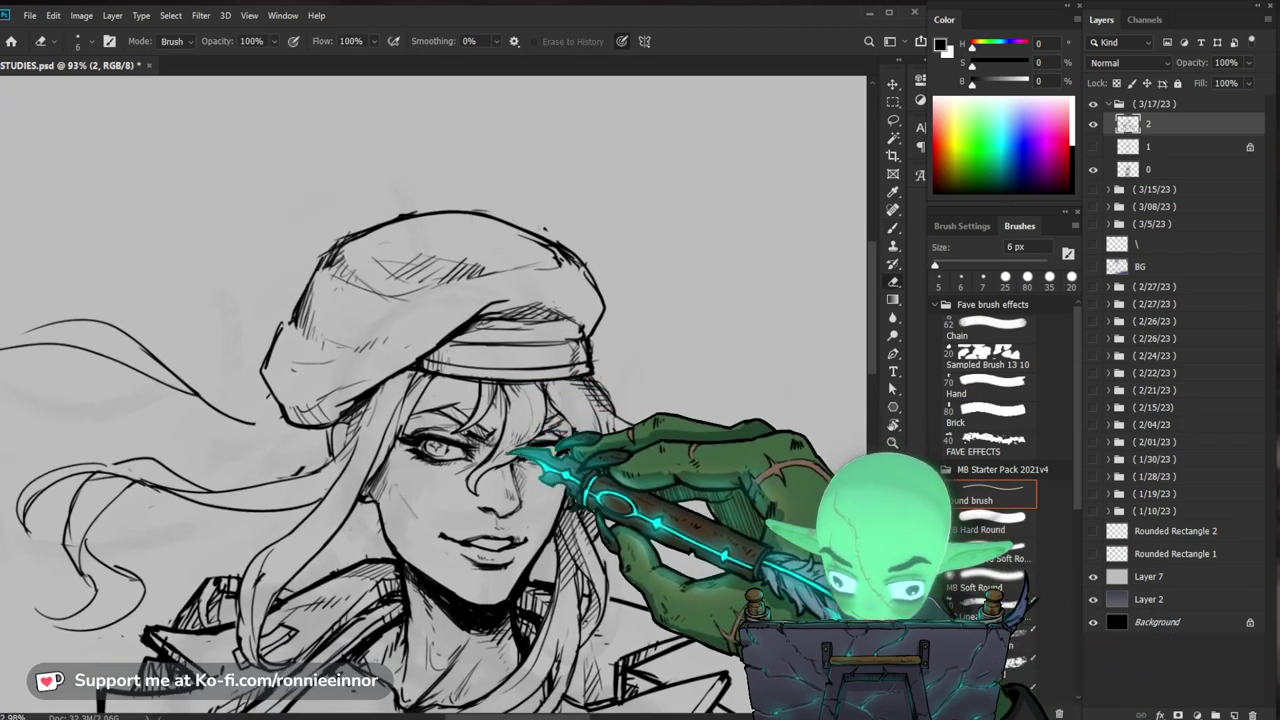
key("b")
left_click_drag(632, 428, 682, 398)
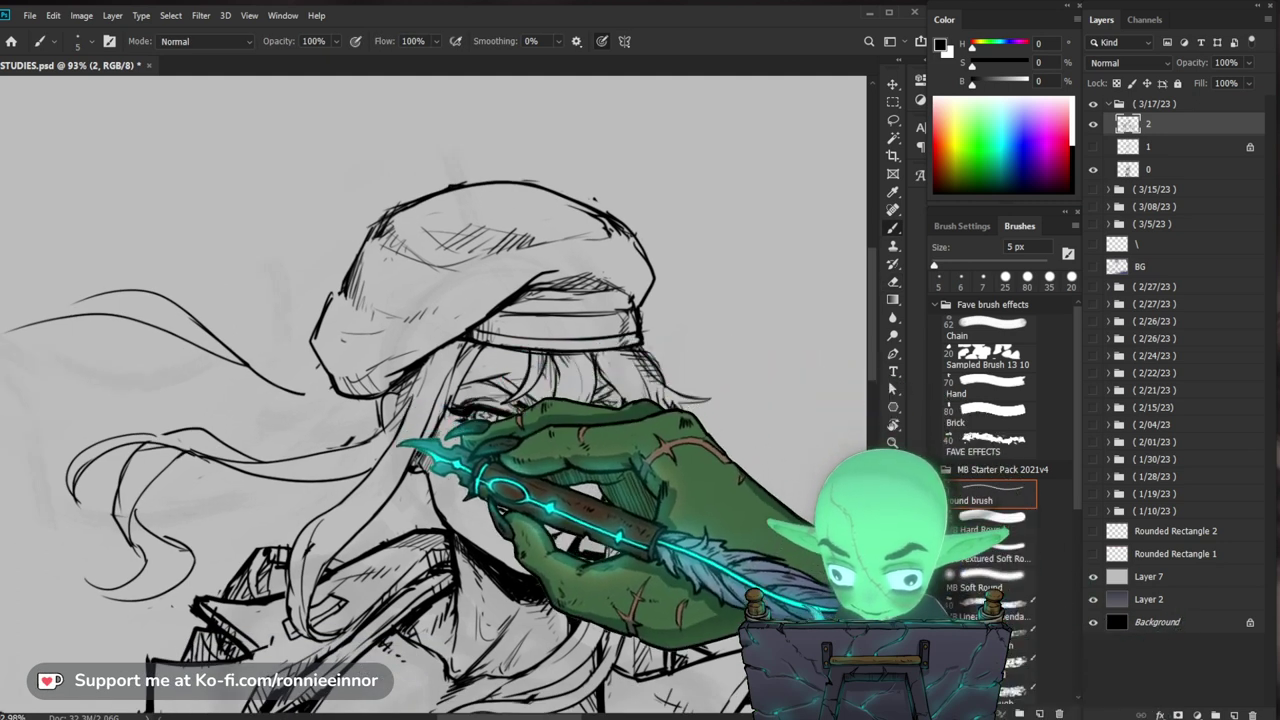
Step: Enlarge the eraser to 30 px and clear the upper outline of the trailing hair near the head
left_click_drag(585, 524, 649, 491)
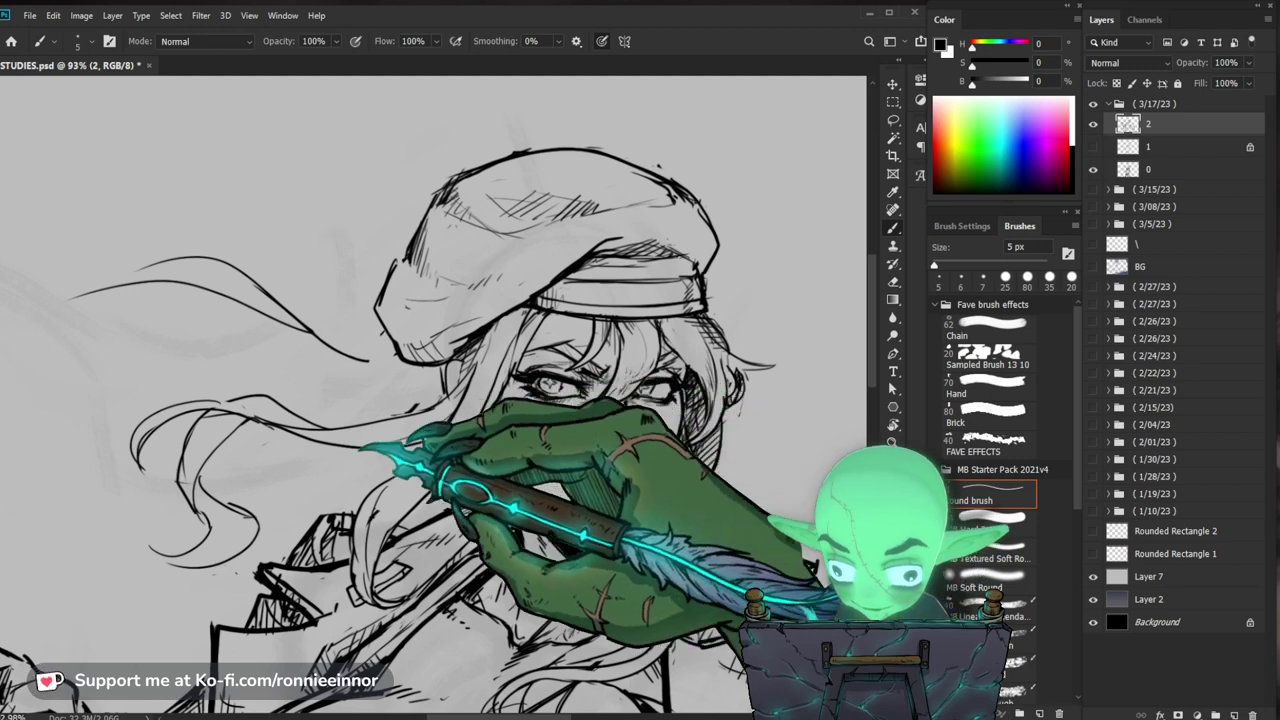
left_click_drag(434, 400, 514, 420)
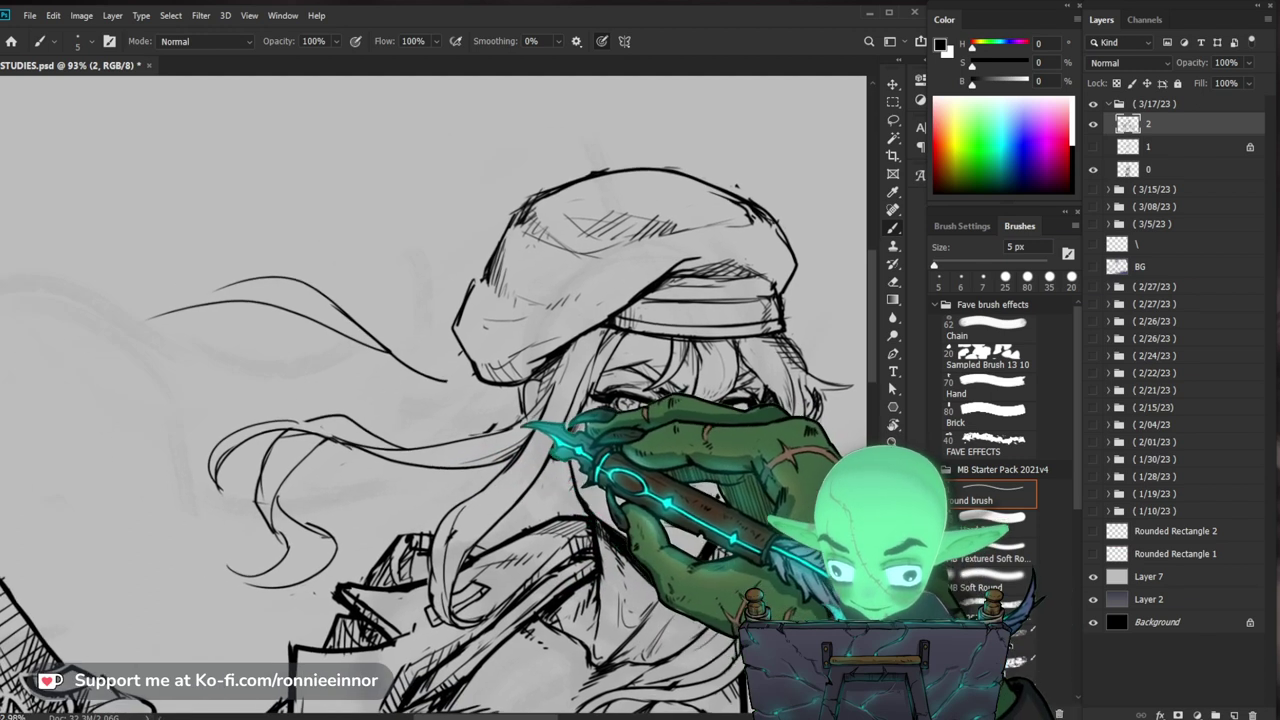
key("e")
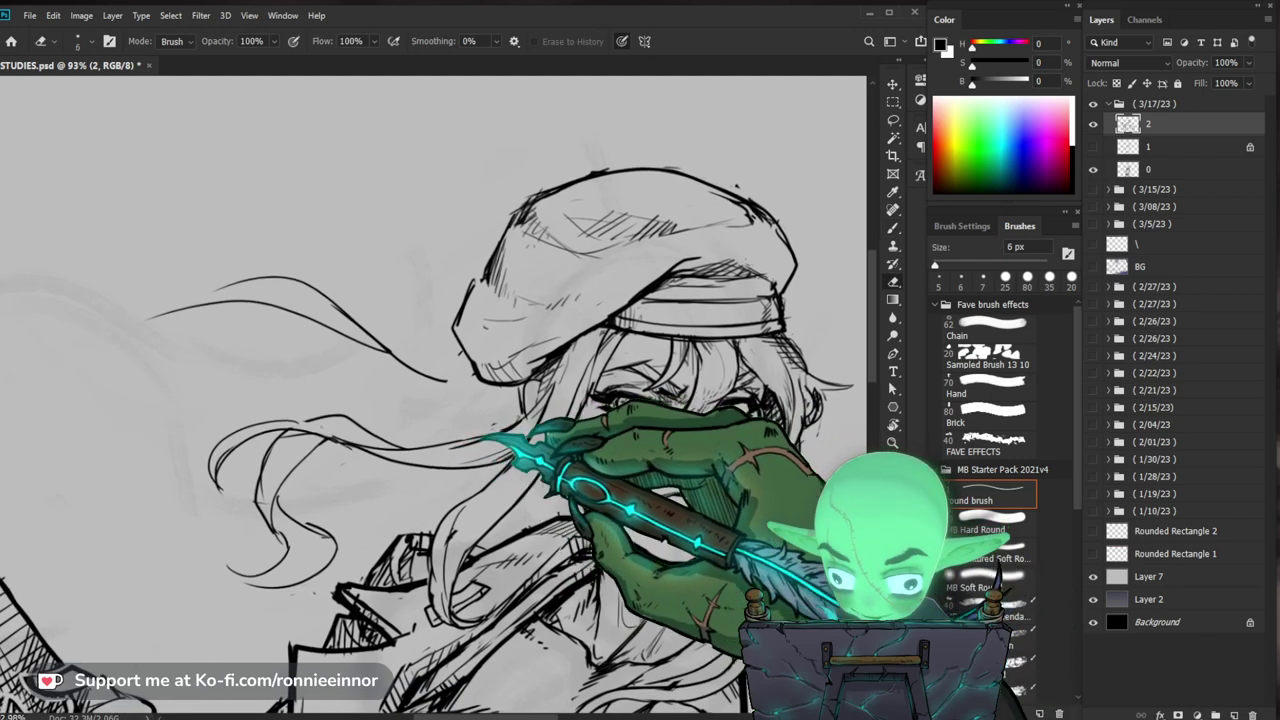
key("bracketright")
key("bracketright")
key("bracketright")
key("bracketright")
key("bracketright")
key("bracketright")
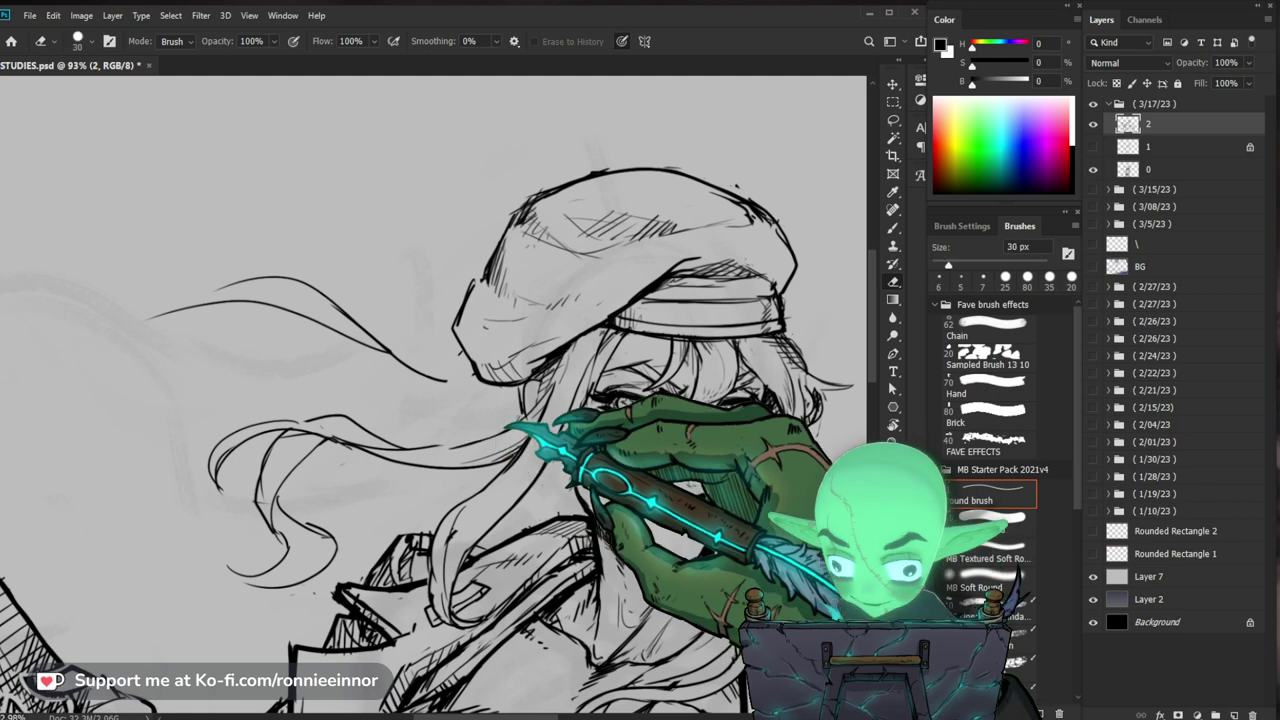
left_click_drag(507, 426, 451, 416)
key("b")
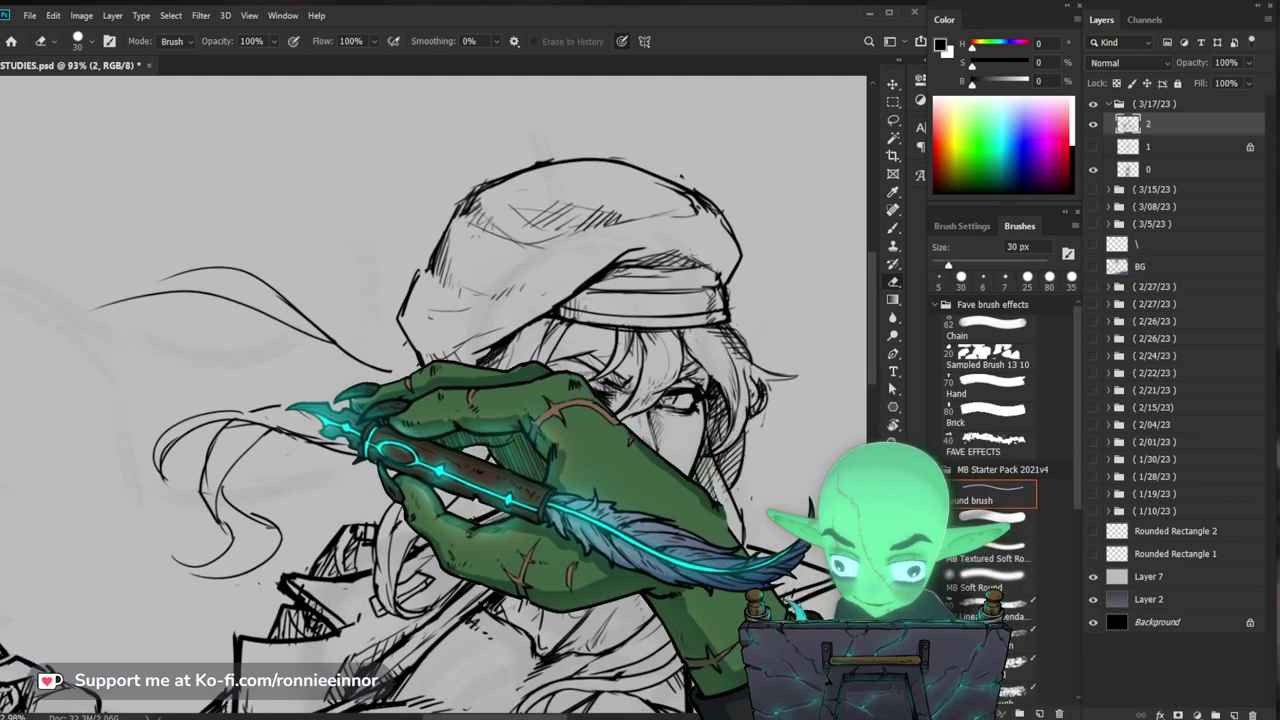
Step: Re-ink the trailing hair between the head and its wavy tips with the 5 px brush, cleaning up with the 30 px eraser
key("e")
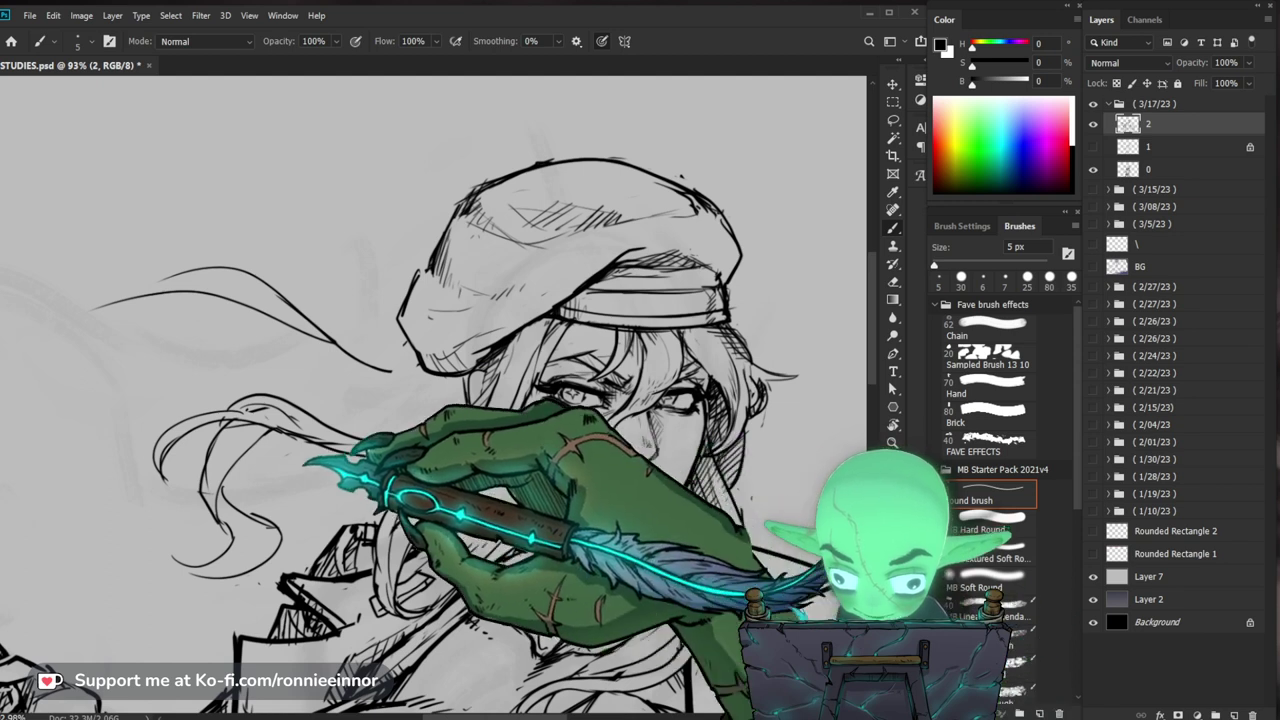
key("e")
key("b")
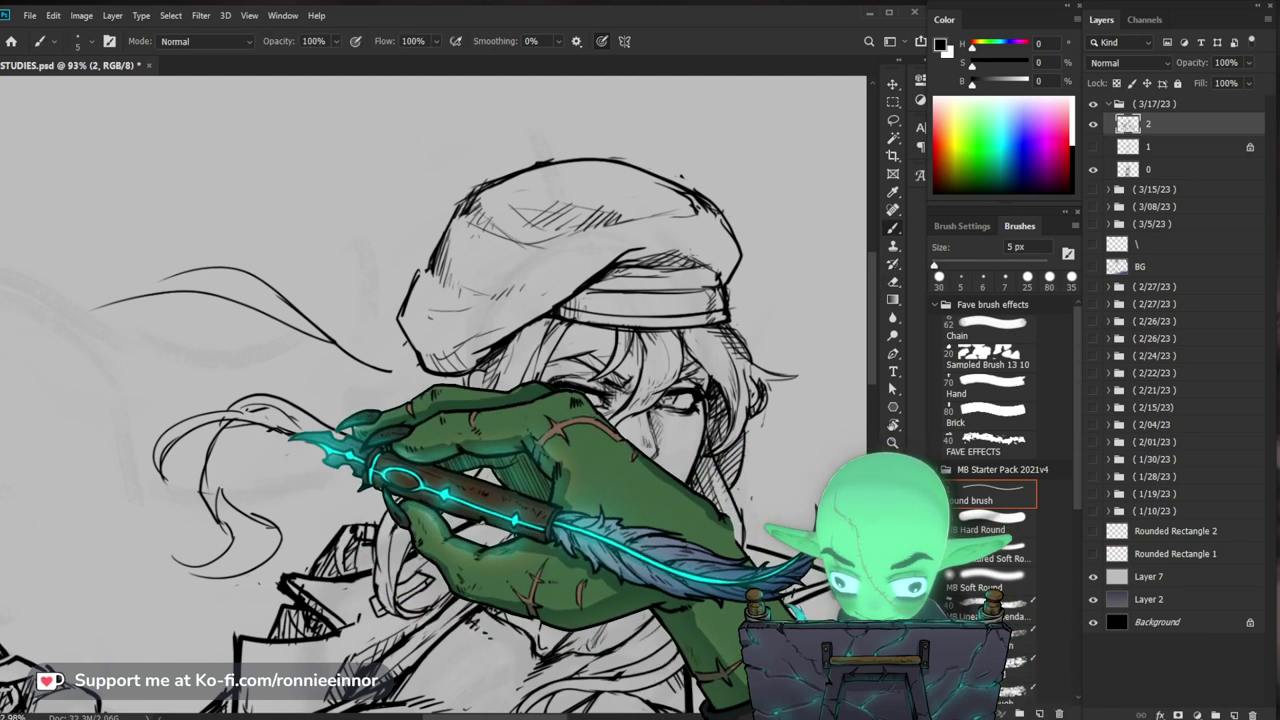
left_click_drag(233, 451, 246, 447)
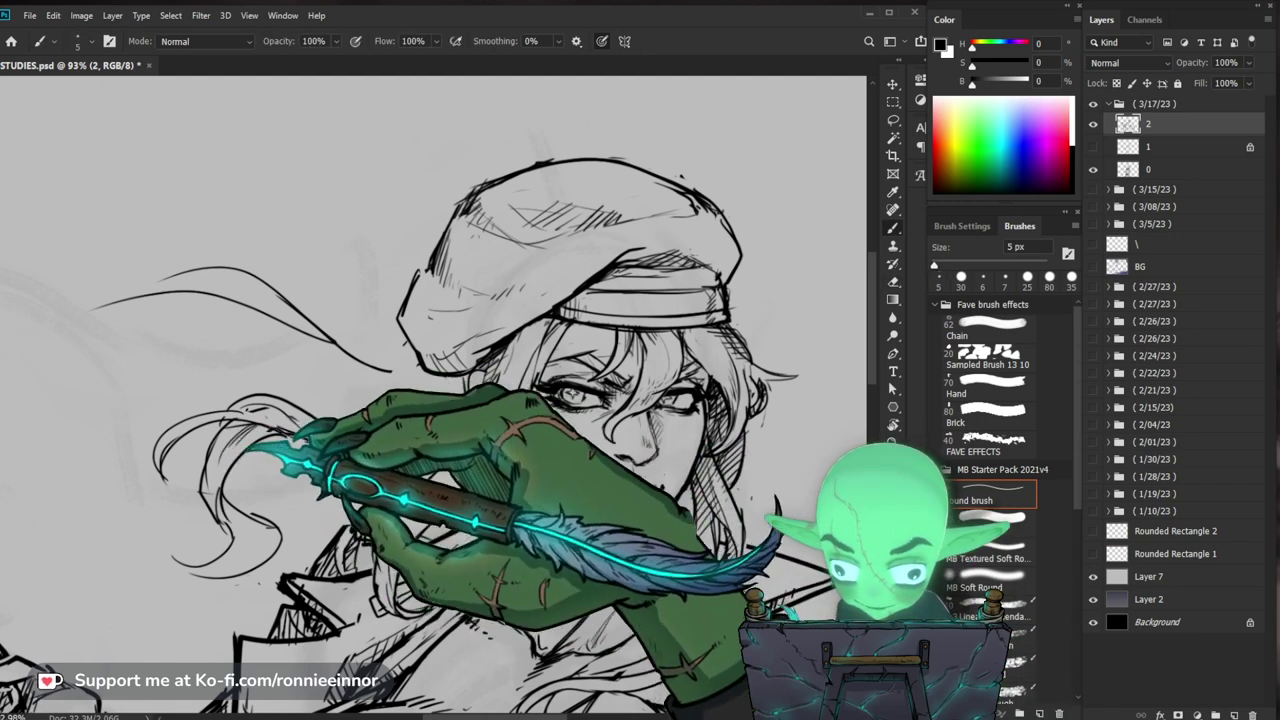
key("e")
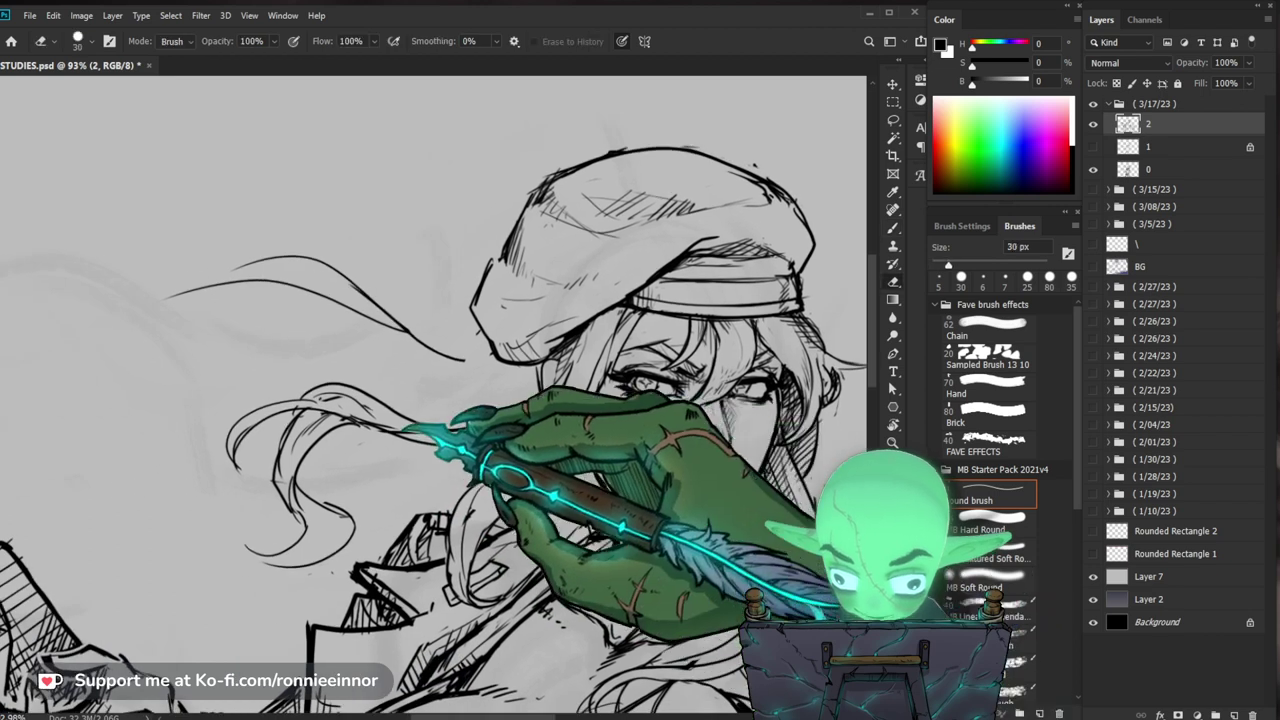
key("b")
left_click_drag(275, 412, 406, 442)
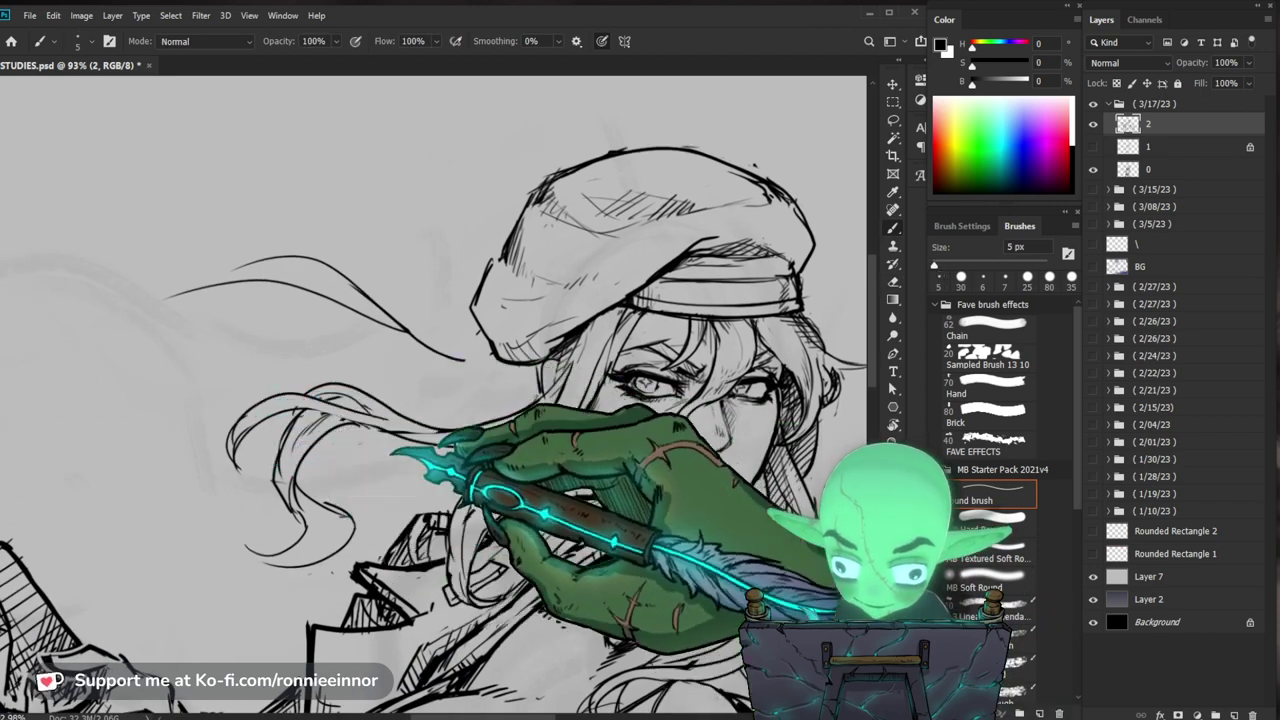
left_click_drag(648, 550, 637, 538)
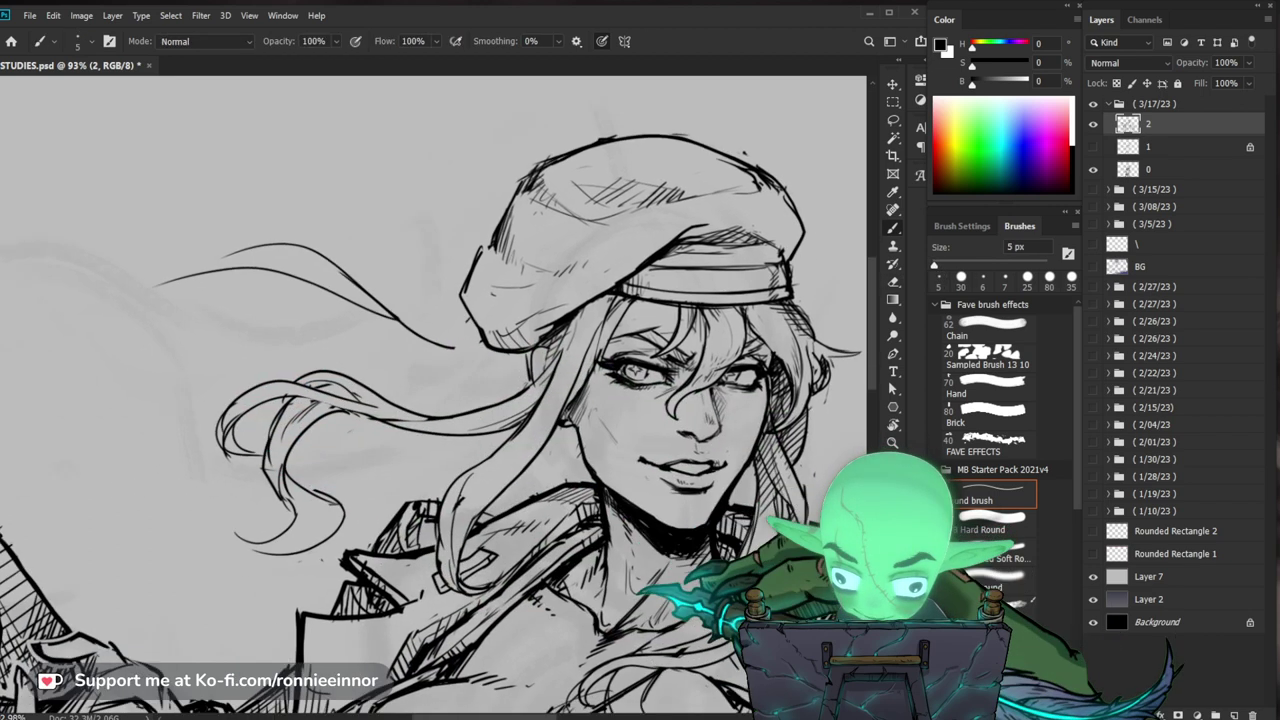
Step: Ink the curled tip of the long lock resting on the chest with the 5 px brush
left_click_drag(641, 590, 573, 514)
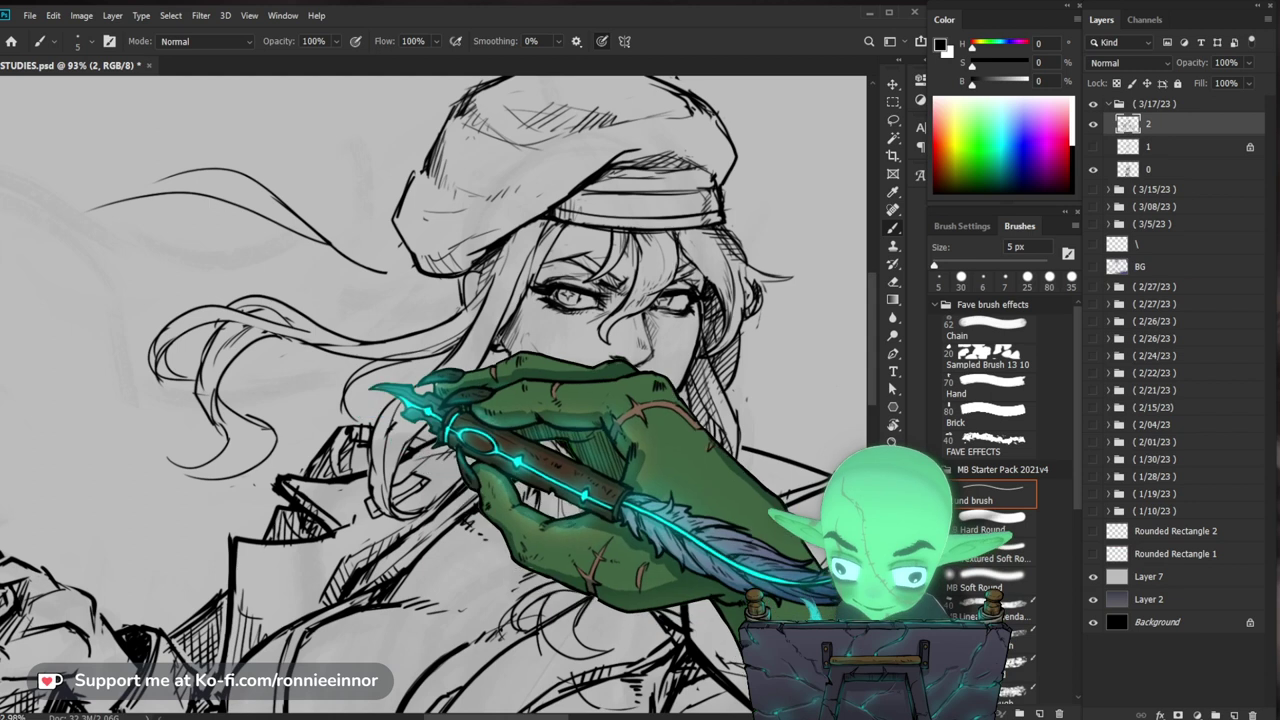
mouse_move(670, 527)
left_mouse_down()
mouse_move(528, 477)
mouse_move(519, 535)
mouse_move(530, 524)
left_mouse_up()
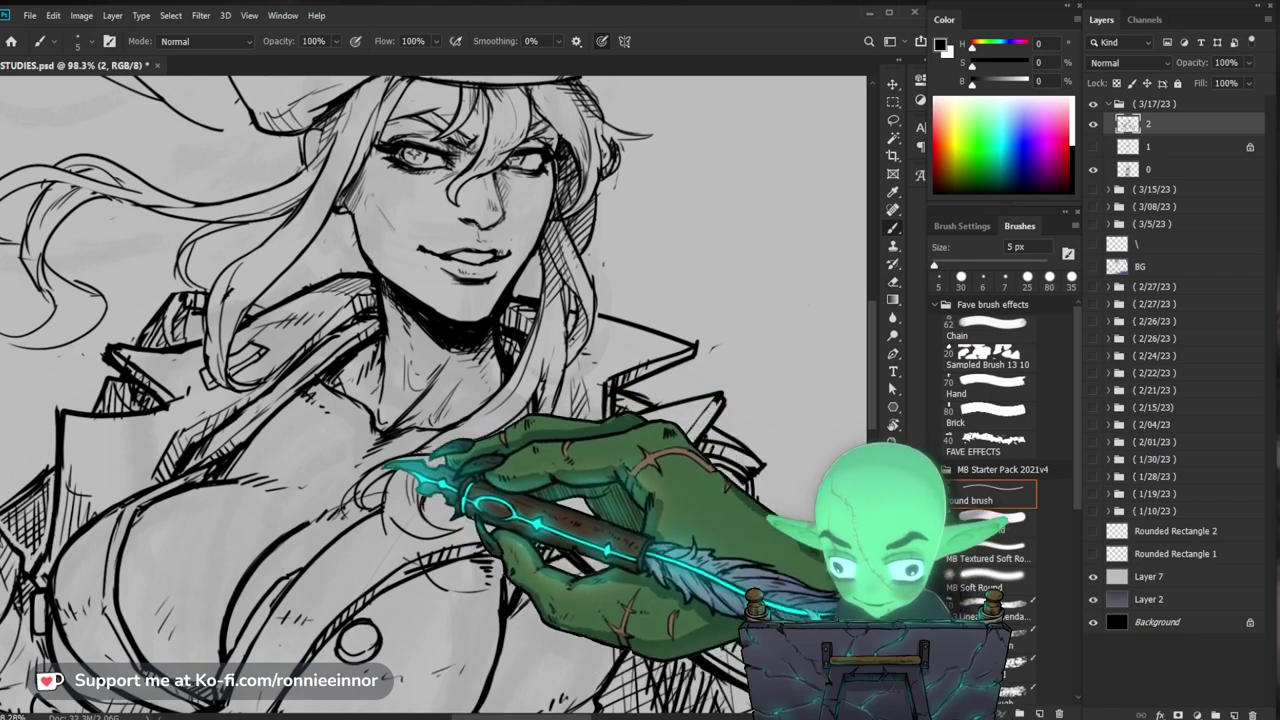
left_click_drag(468, 476, 404, 490)
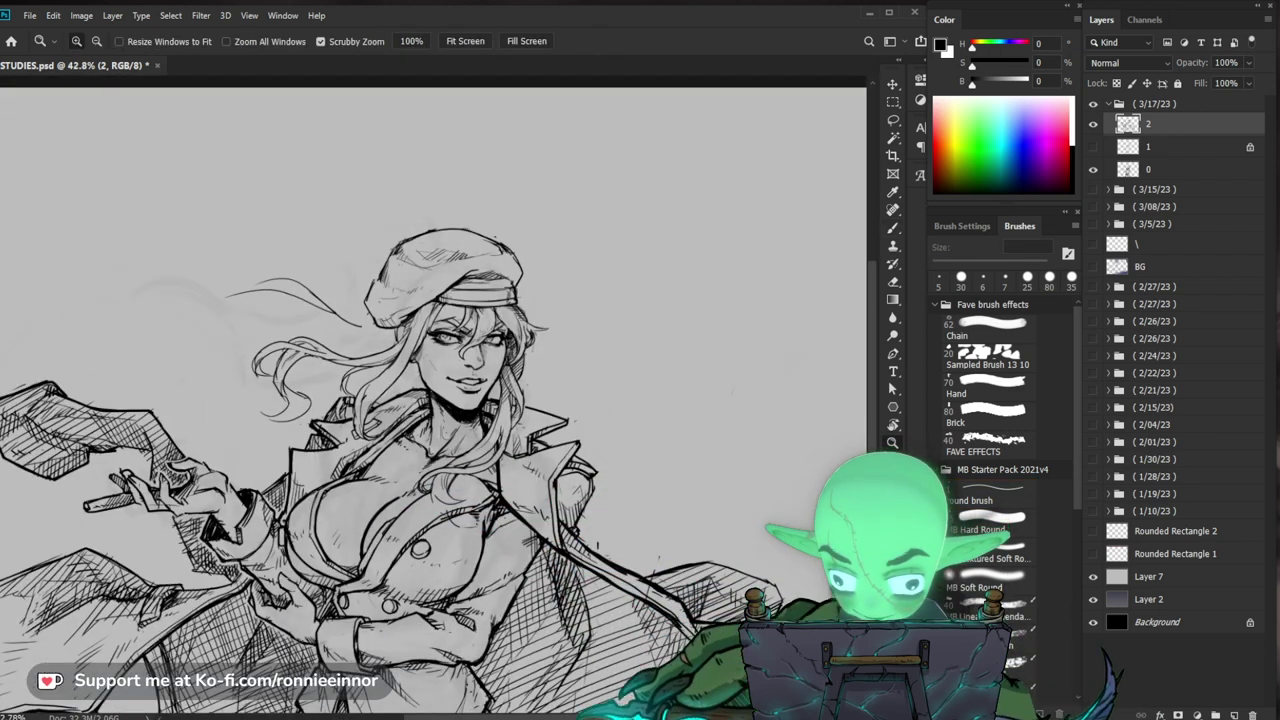
left_click_drag(505, 506, 595, 506)
key("b")
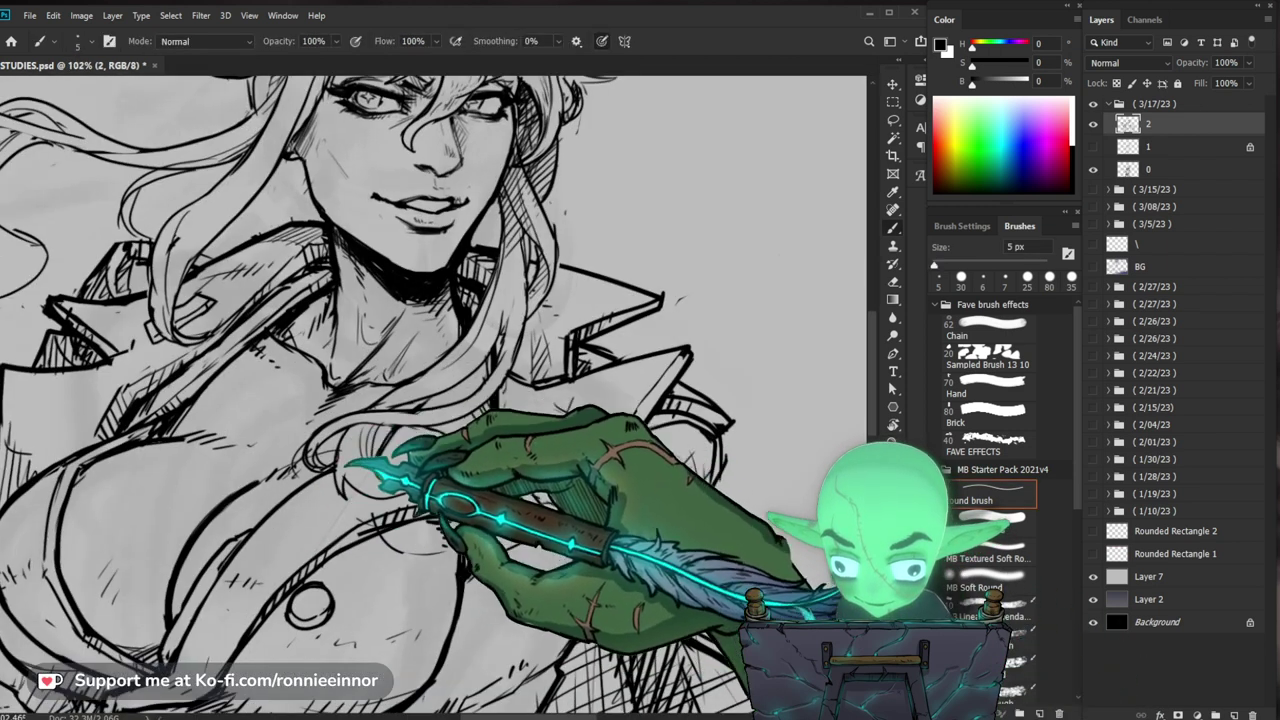
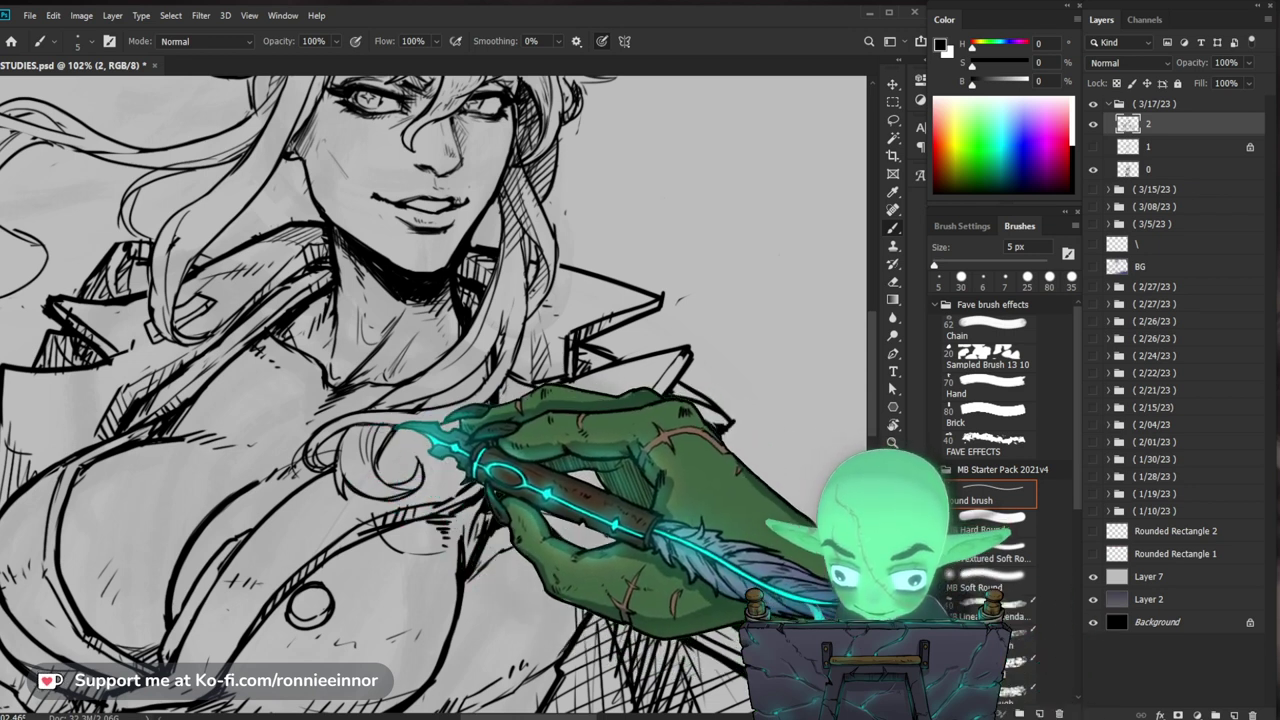
Step: Clean up the lock falling over the collar with a 30 px eraser and refine its chest curl with the 5 px brush
left_click_drag(745, 420, 677, 432)
left_click_drag(565, 375, 628, 367)
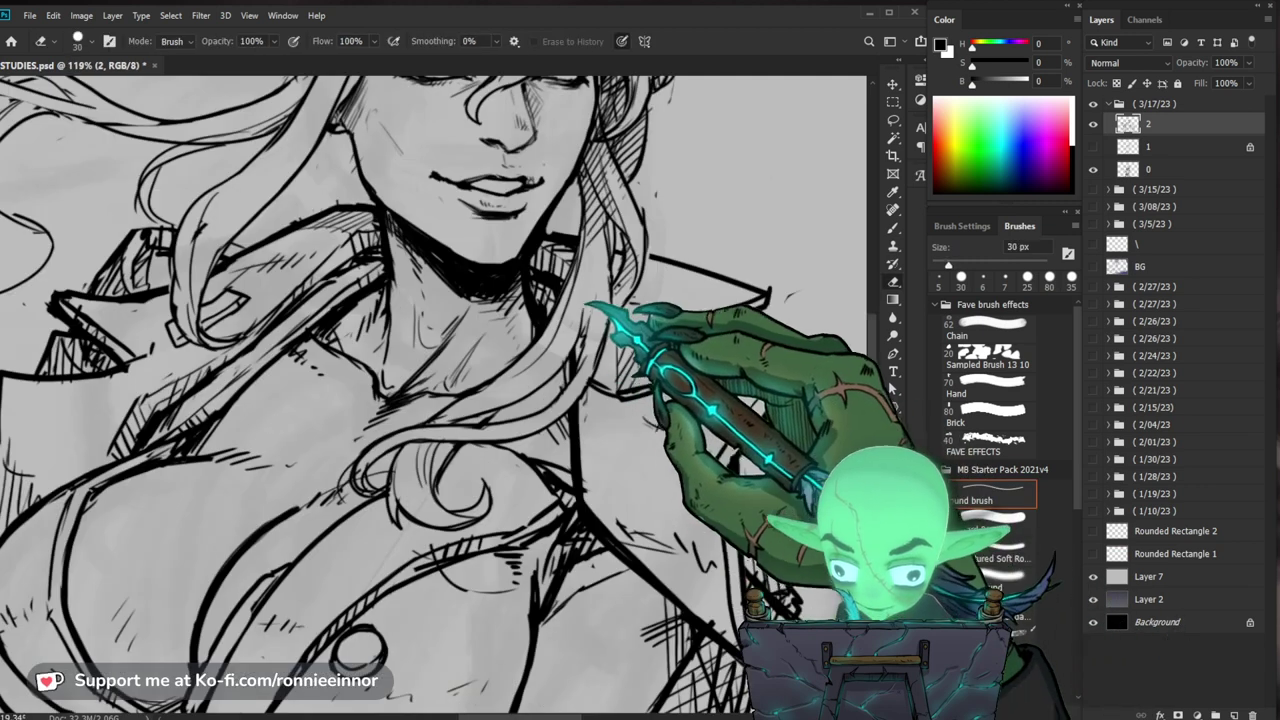
key("b")
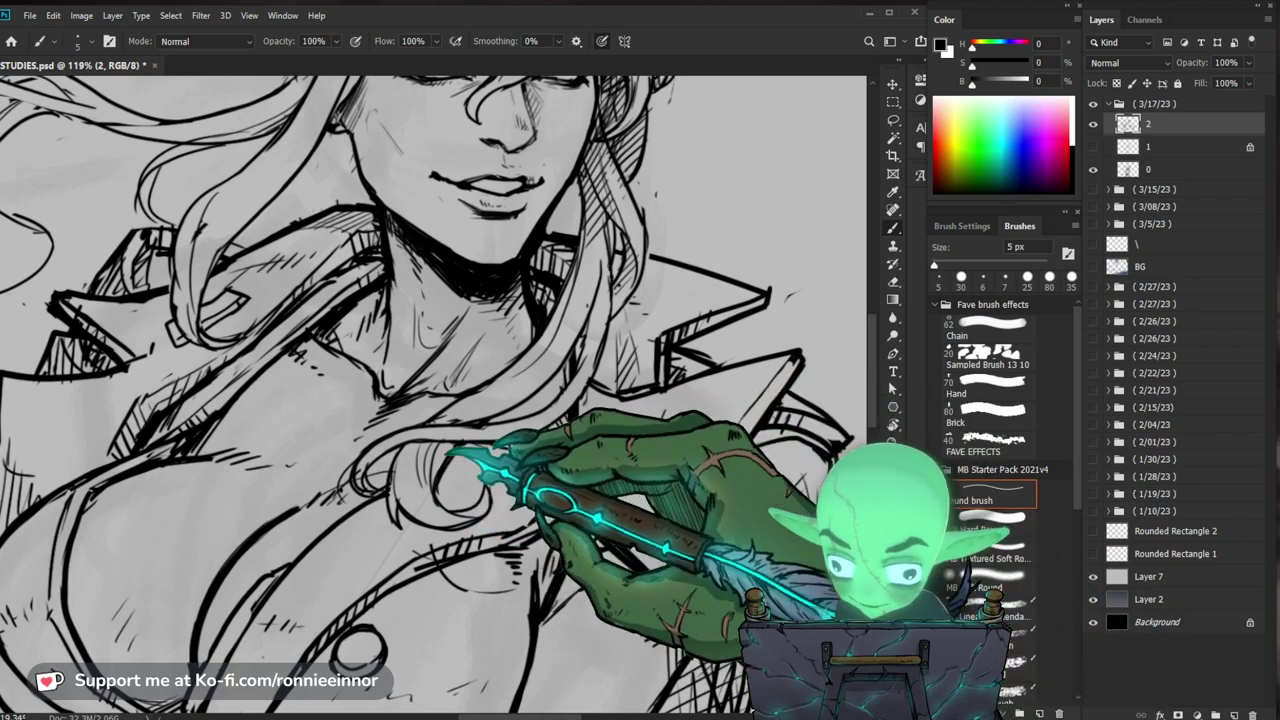
key("z")
left_click_drag(519, 475, 430, 472)
key("ctrl+1")
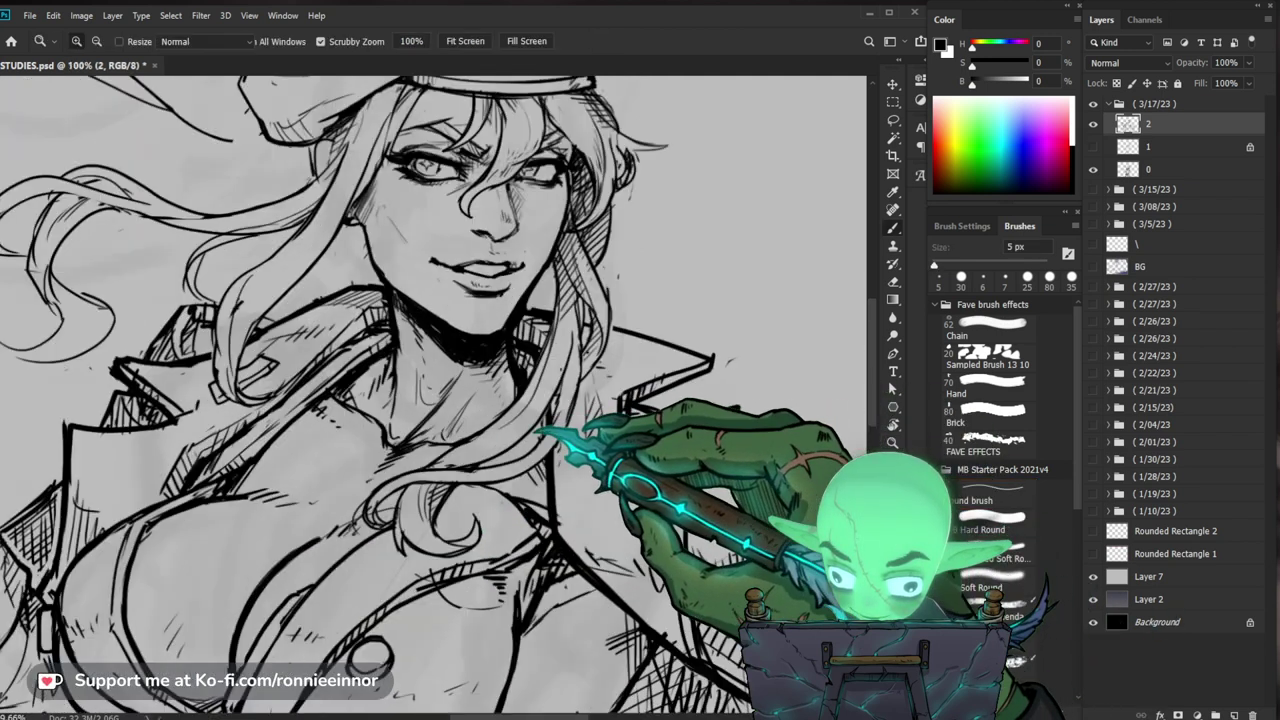
key("b")
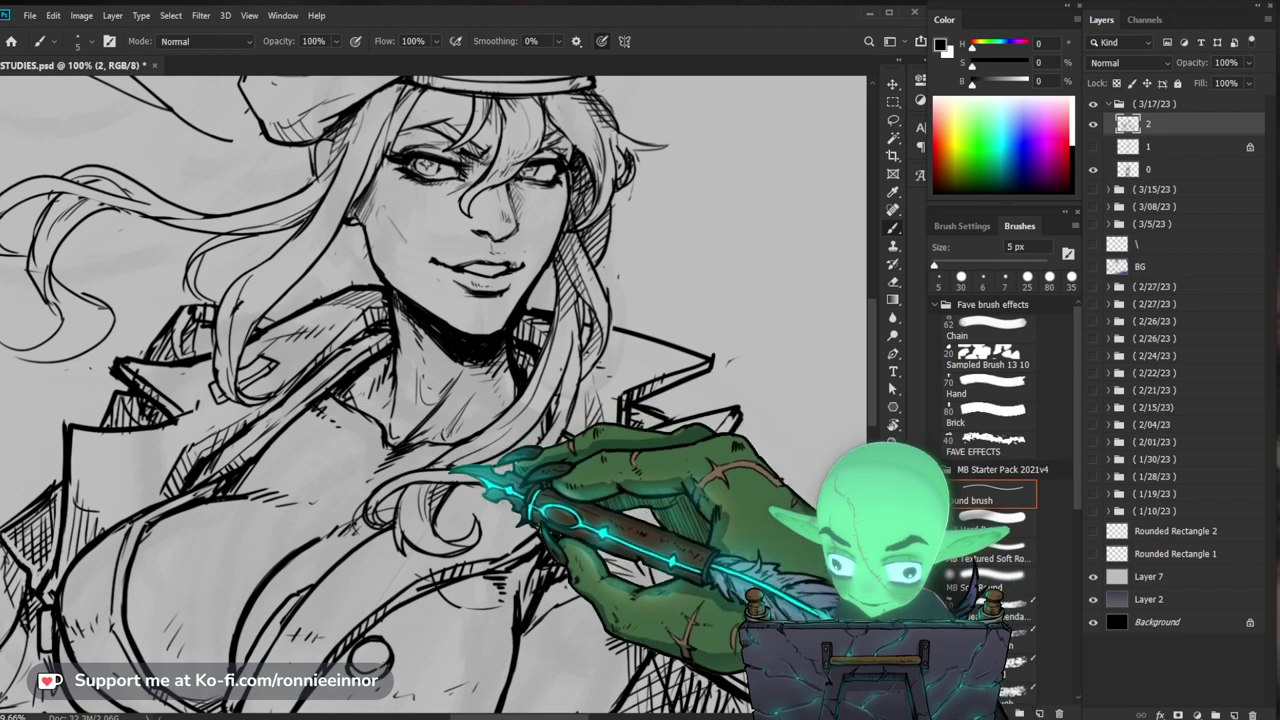
Step: Clean up the long lock falling over the coat collar beside the face with the 30 px eraser
key("z")
left_click_drag(538, 443, 412, 518)
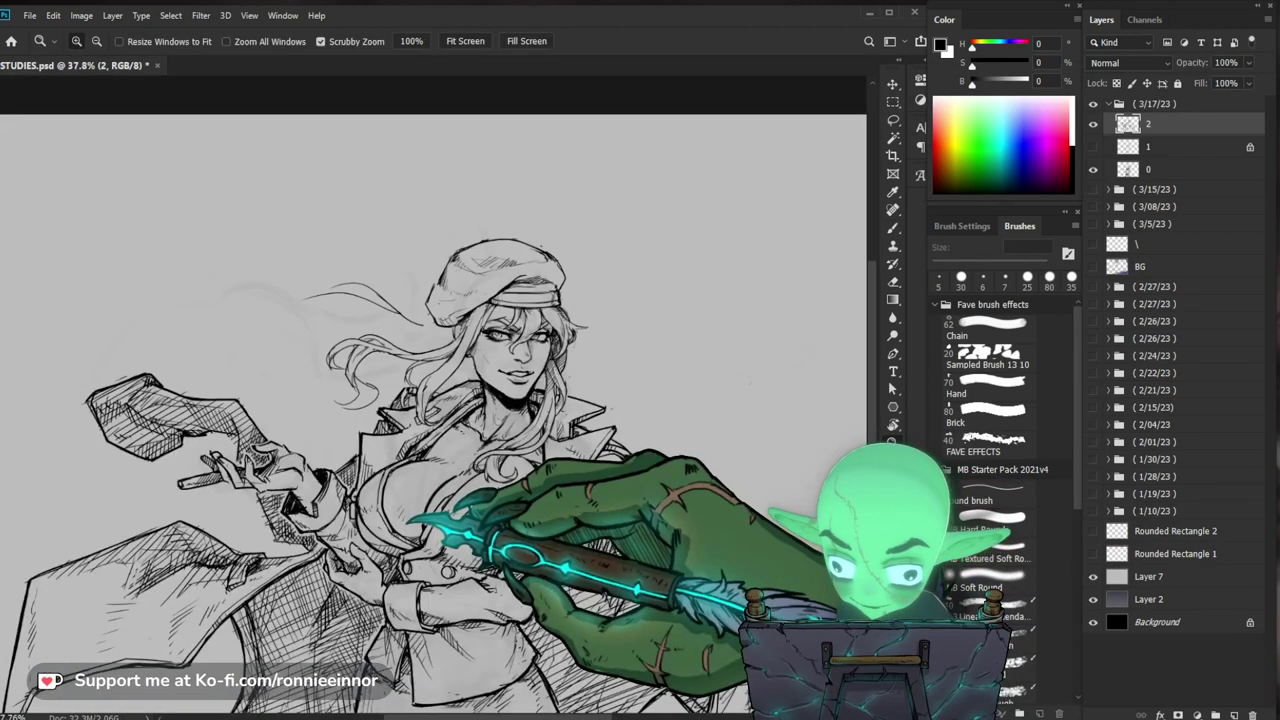
left_click_drag(514, 340, 620, 340)
key("b")
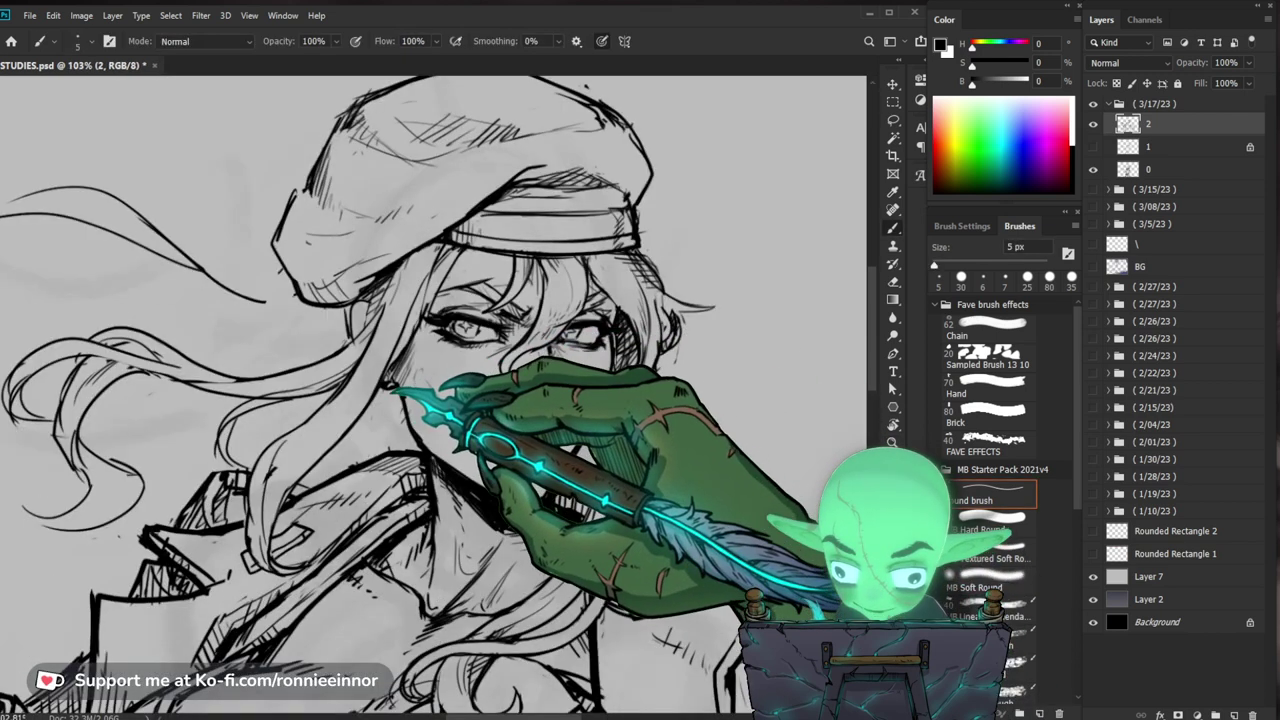
left_click_drag(589, 392, 651, 451)
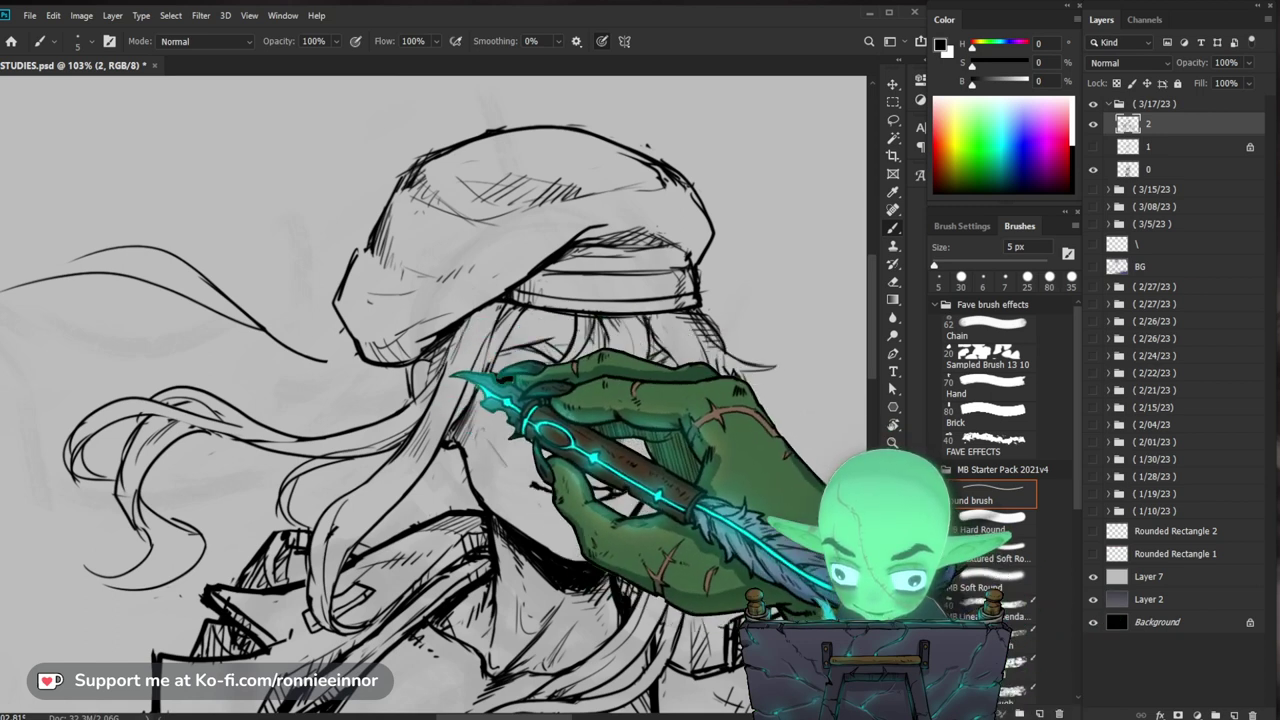
left_click_drag(550, 578, 580, 521)
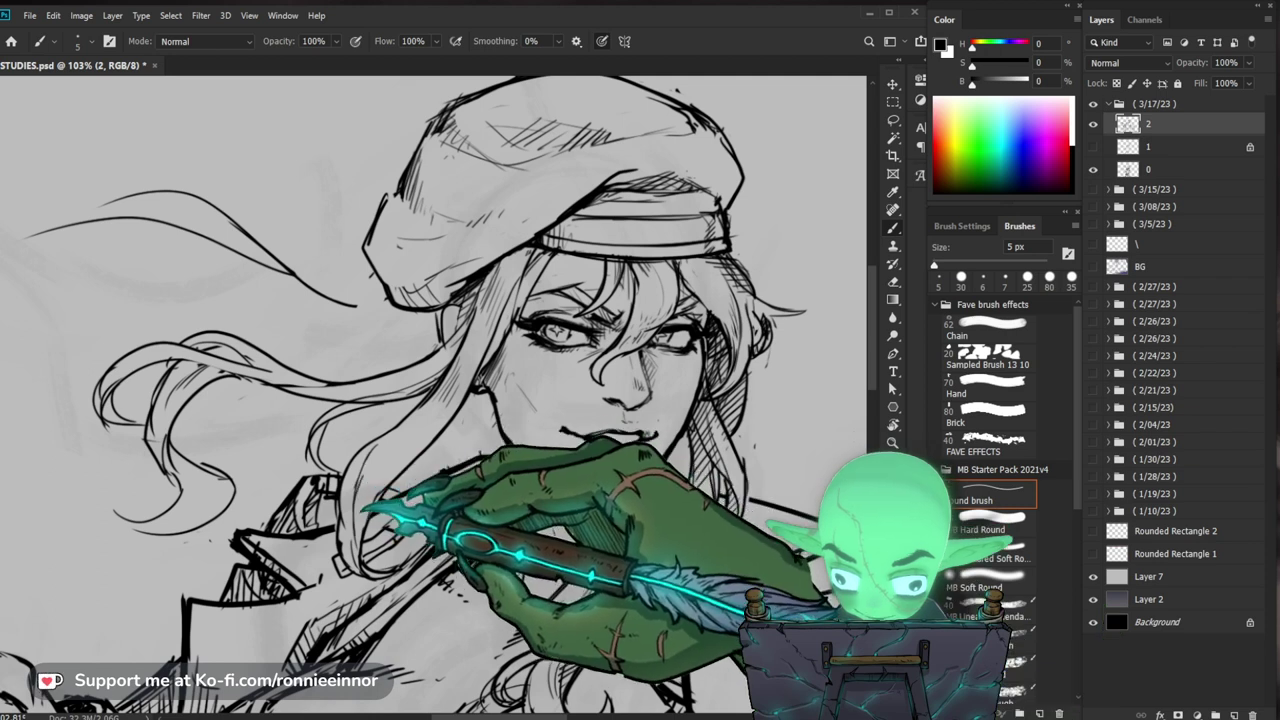
left_click_drag(466, 526, 460, 470)
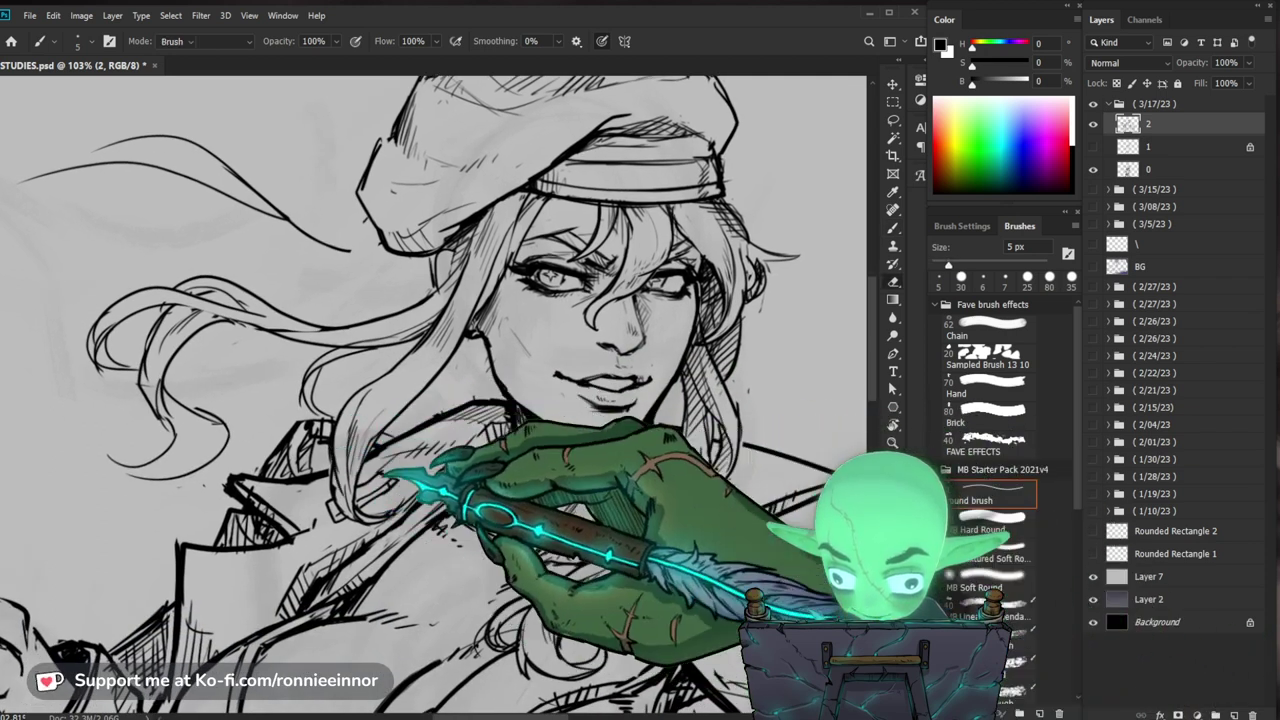
key("e")
key("b")
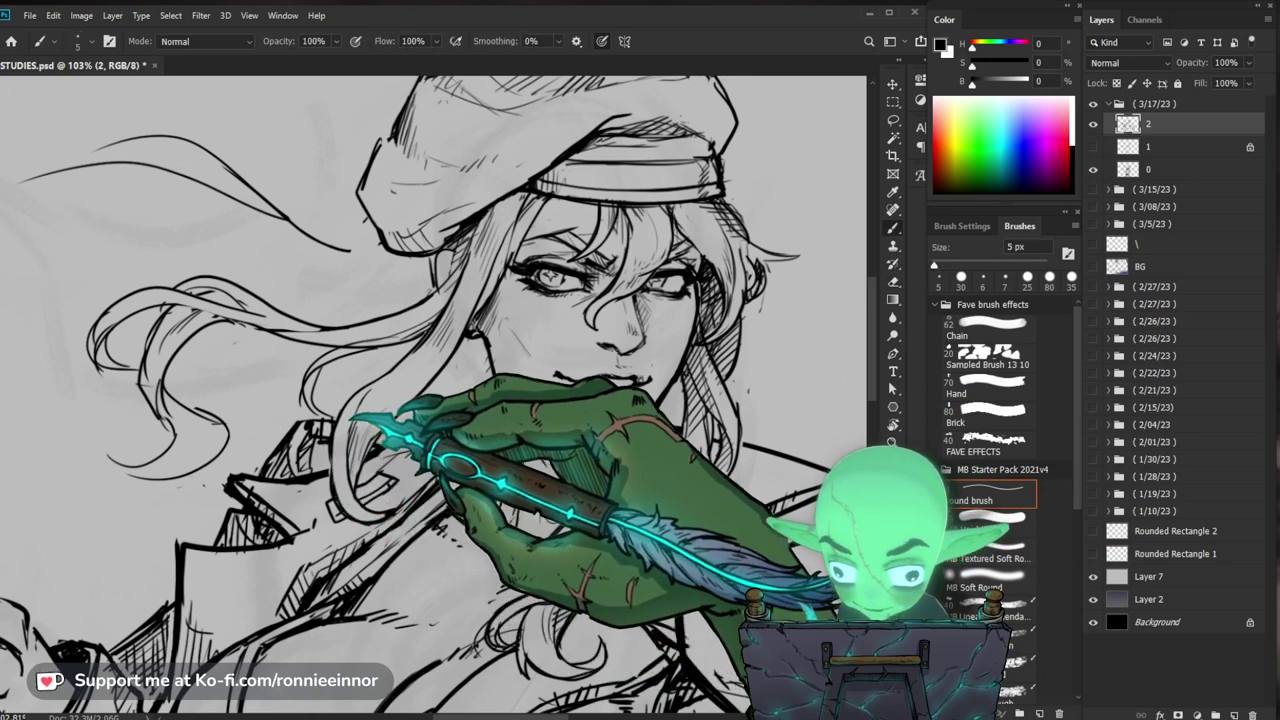
Step: Re-ink the outer edge of the lock over the collar with the 5 px brush, trimming it with the 30 px eraser
left_click_drag(337, 425, 332, 473)
left_click_drag(515, 450, 533, 491)
left_click_drag(351, 460, 329, 461)
key("e")
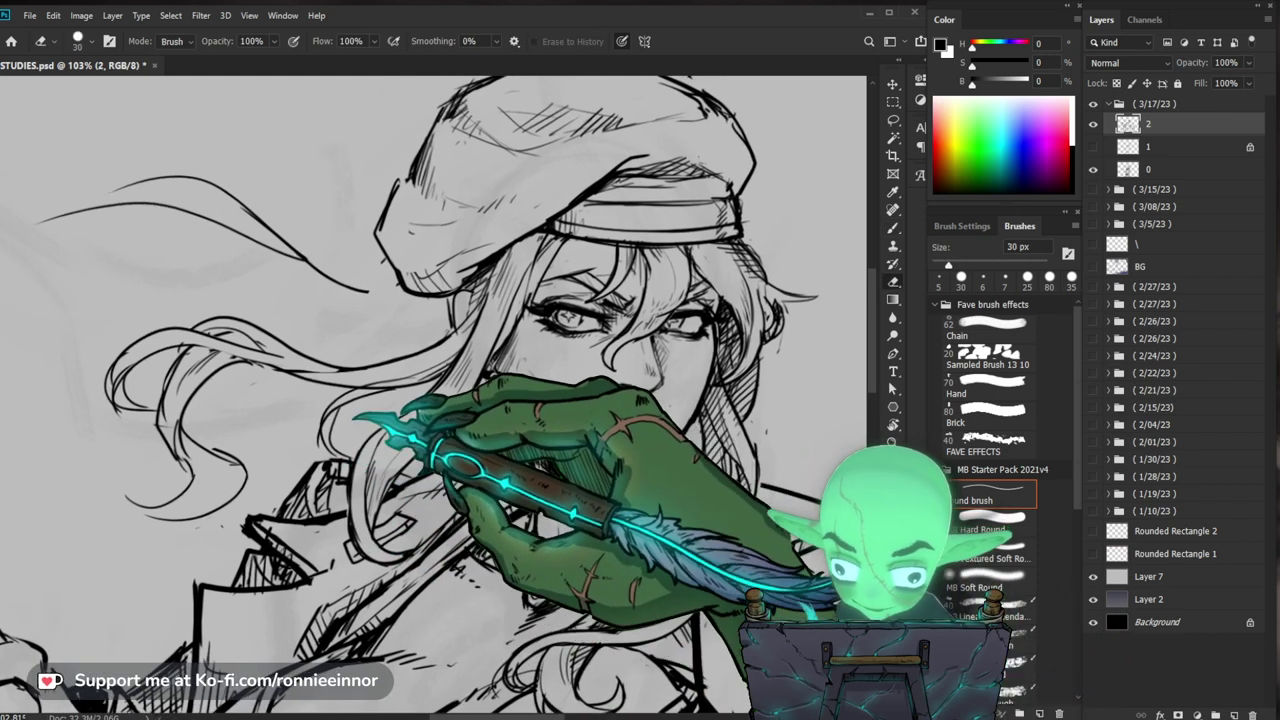
key("b")
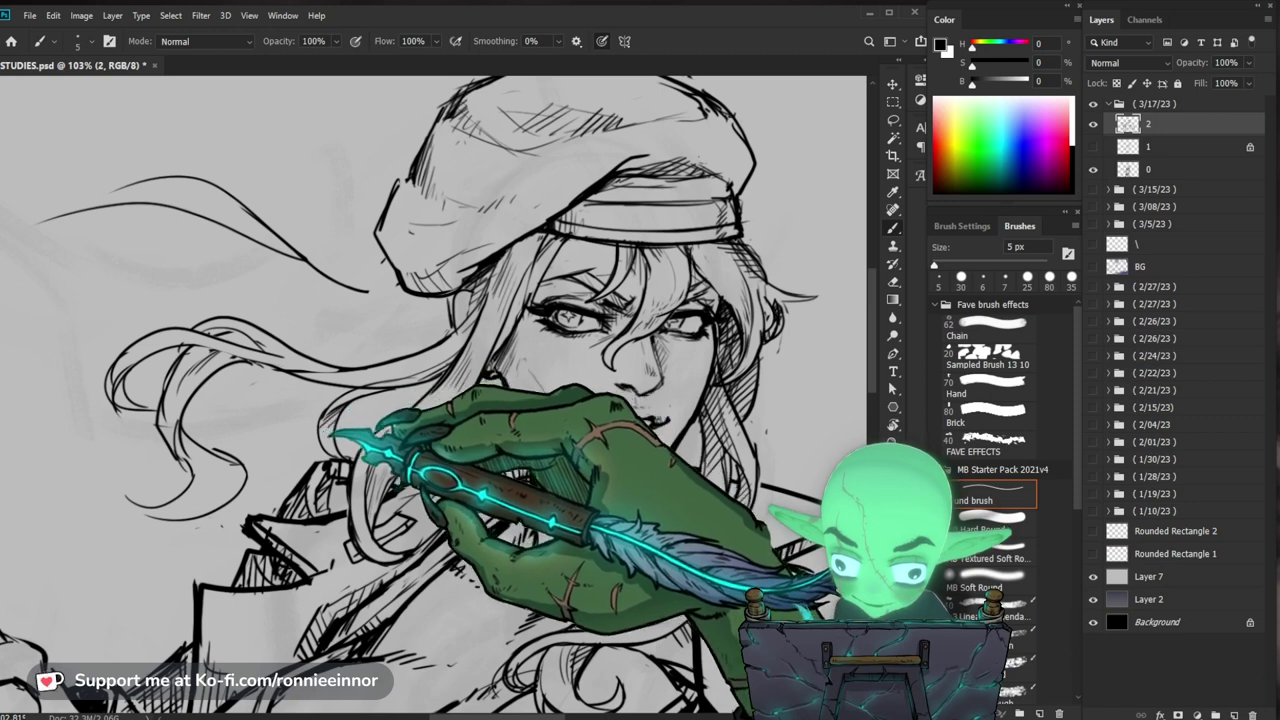
Step: Tidy the junction between the trailing hair and the face-framing lock with the 30 px eraser and 5 px brush
key("z")
left_click_drag(470, 480, 335, 505)
left_click_drag(450, 437, 575, 425)
key("e")
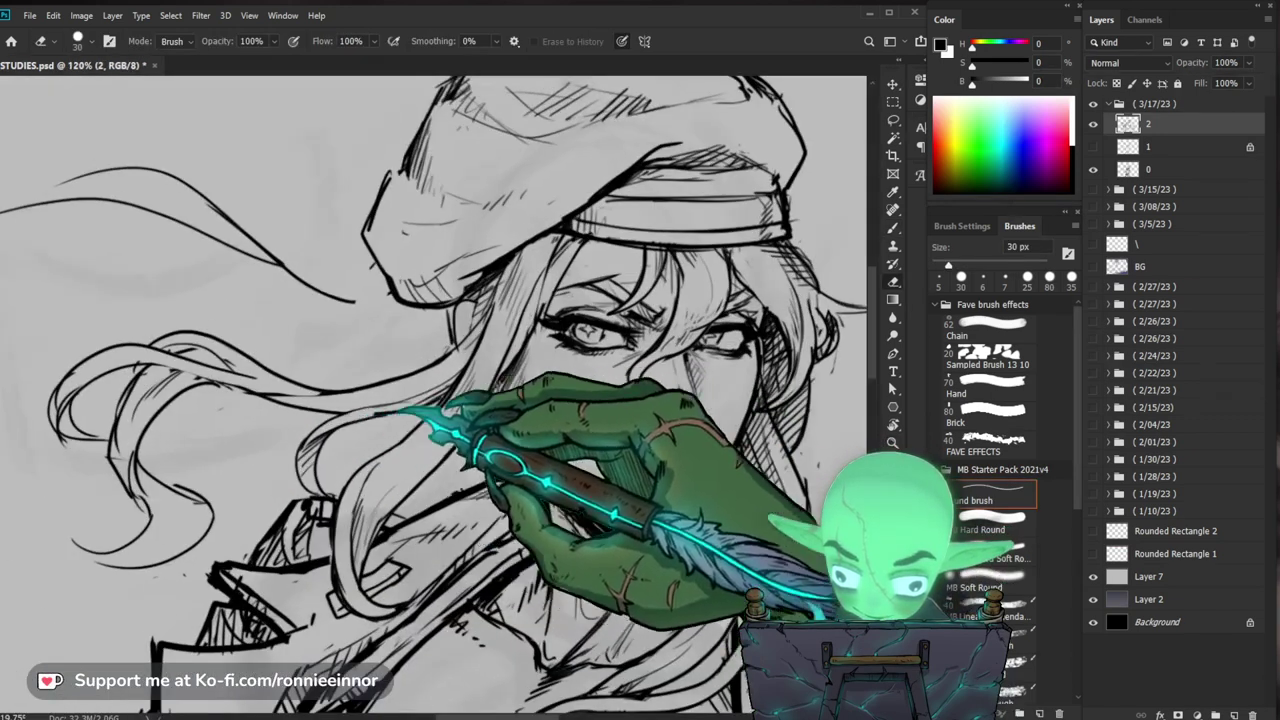
key("b")
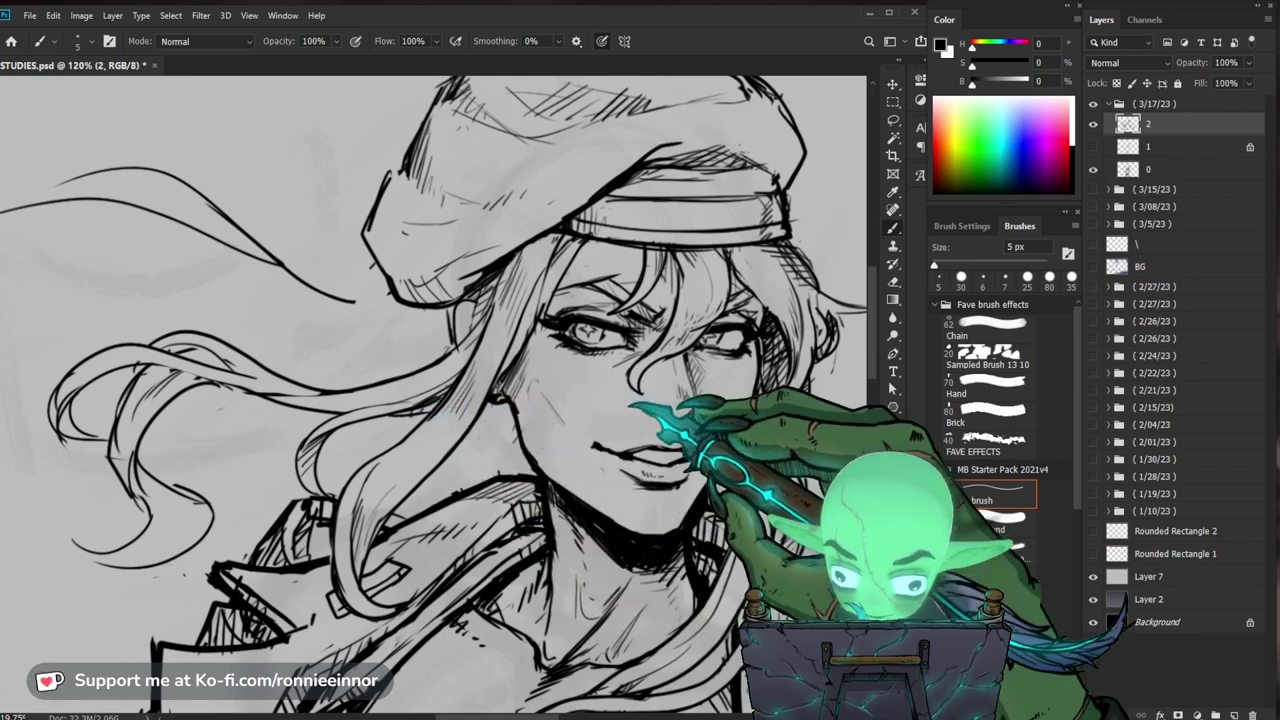
Step: Refine the hair strands beside the cheek and below the cap with the 5 px brush and the eraser
left_click_drag(662, 395, 591, 429)
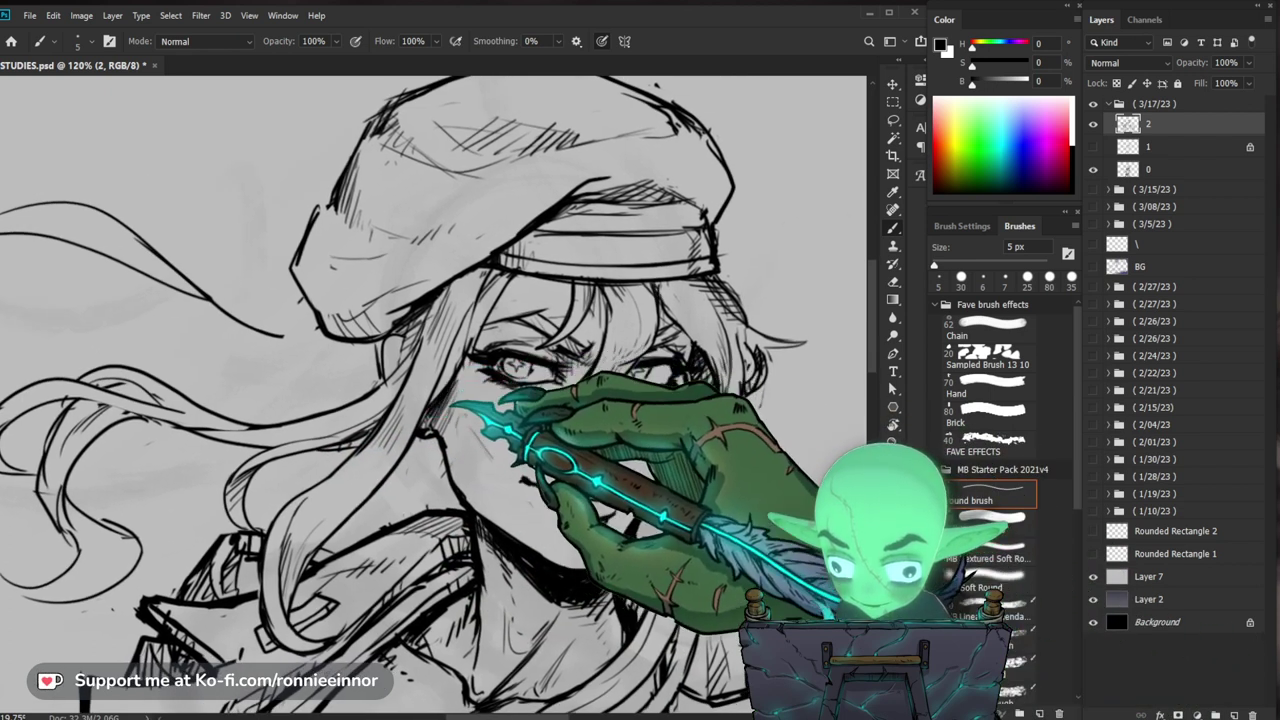
mouse_move(544, 366)
left_mouse_down()
mouse_move(431, 399)
mouse_move(358, 391)
mouse_move(374, 403)
mouse_move(366, 388)
left_mouse_up()
key("z")
key("e")
key("b")
key("z")
left_click_drag(620, 356, 508, 486)
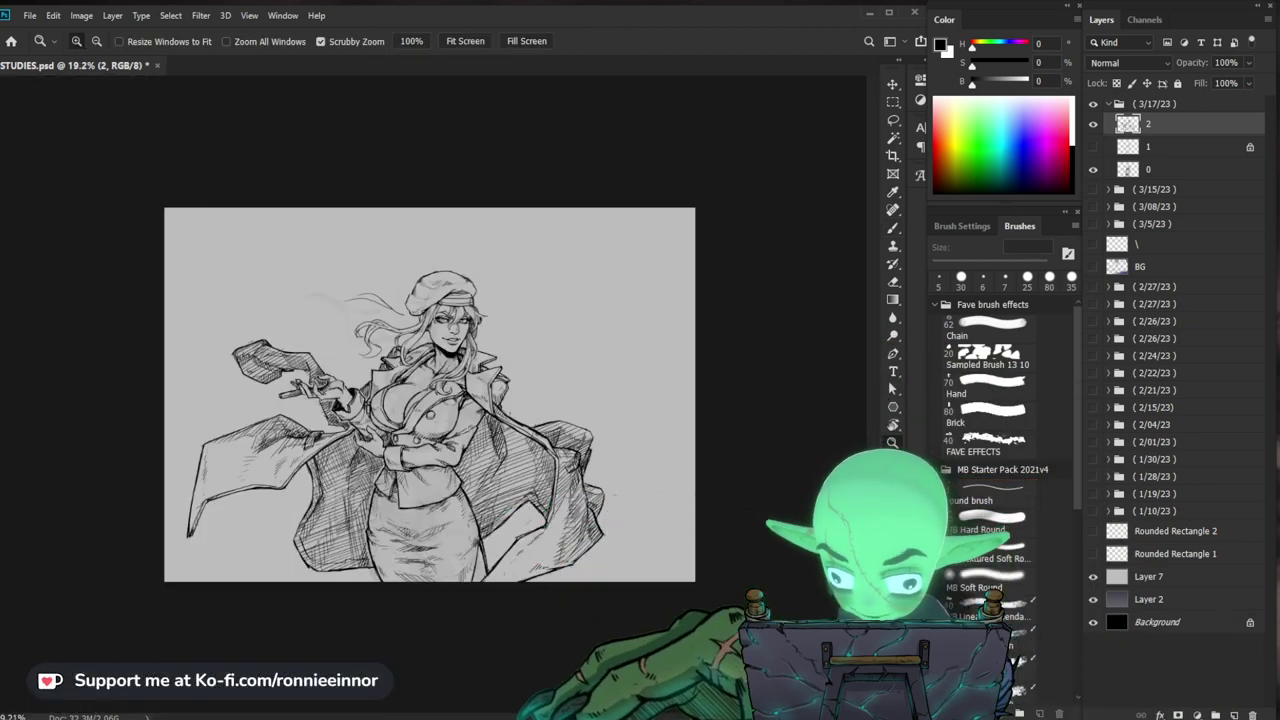
Step: Touch up the jacket front around the upper button and sleeve with the 30 px eraser and 5 px brush
left_click_drag(480, 336, 528, 508)
key("b")
key("e")
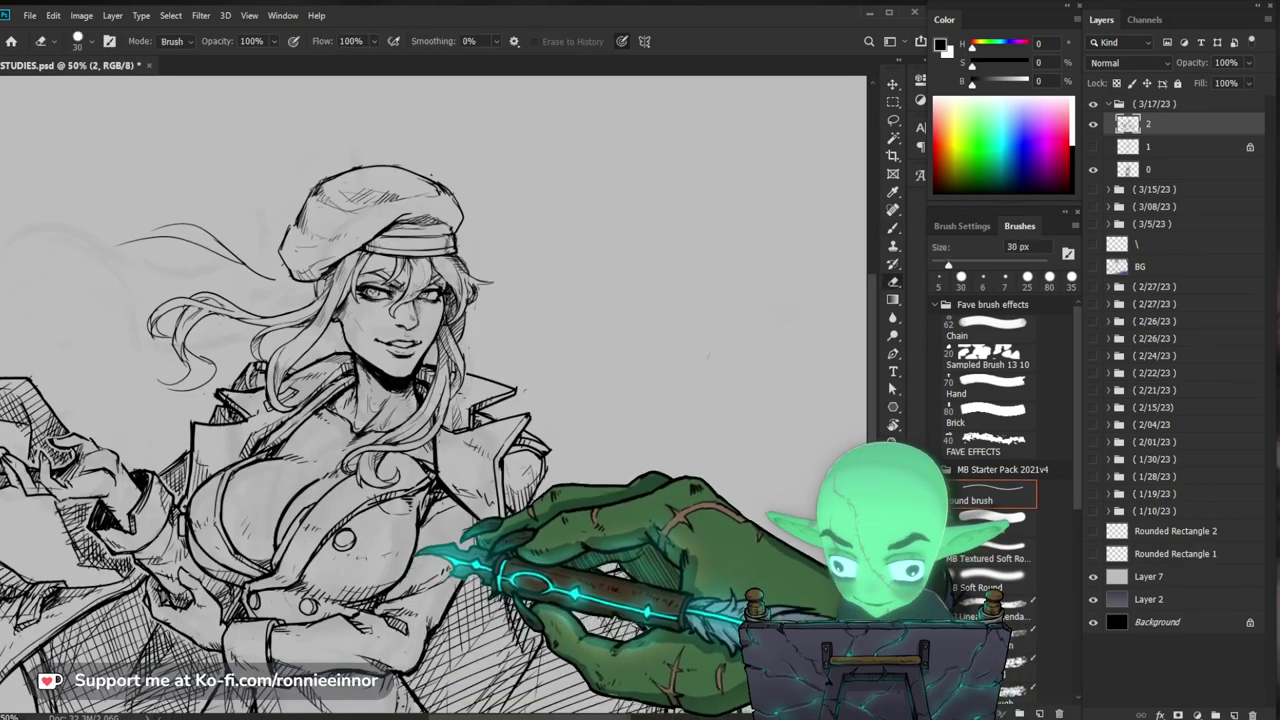
left_click_drag(428, 551, 415, 563)
key("b")
left_click_drag(335, 534, 340, 549)
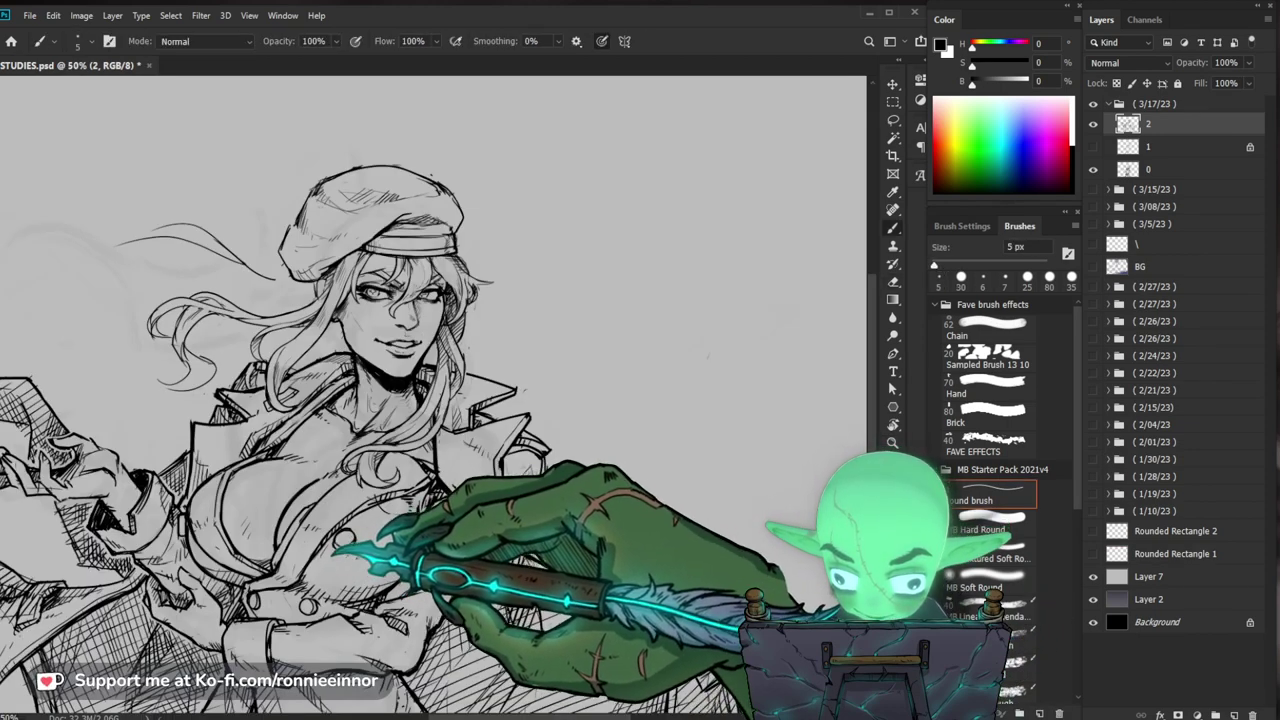
Step: Clean up the skirt's outline at the hip below the cuffed sleeve with the 30 px eraser and 5 px brush
mouse_move(510, 541)
left_mouse_down()
mouse_move(601, 473)
mouse_move(703, 350)
mouse_move(606, 391)
left_mouse_up()
key("z")
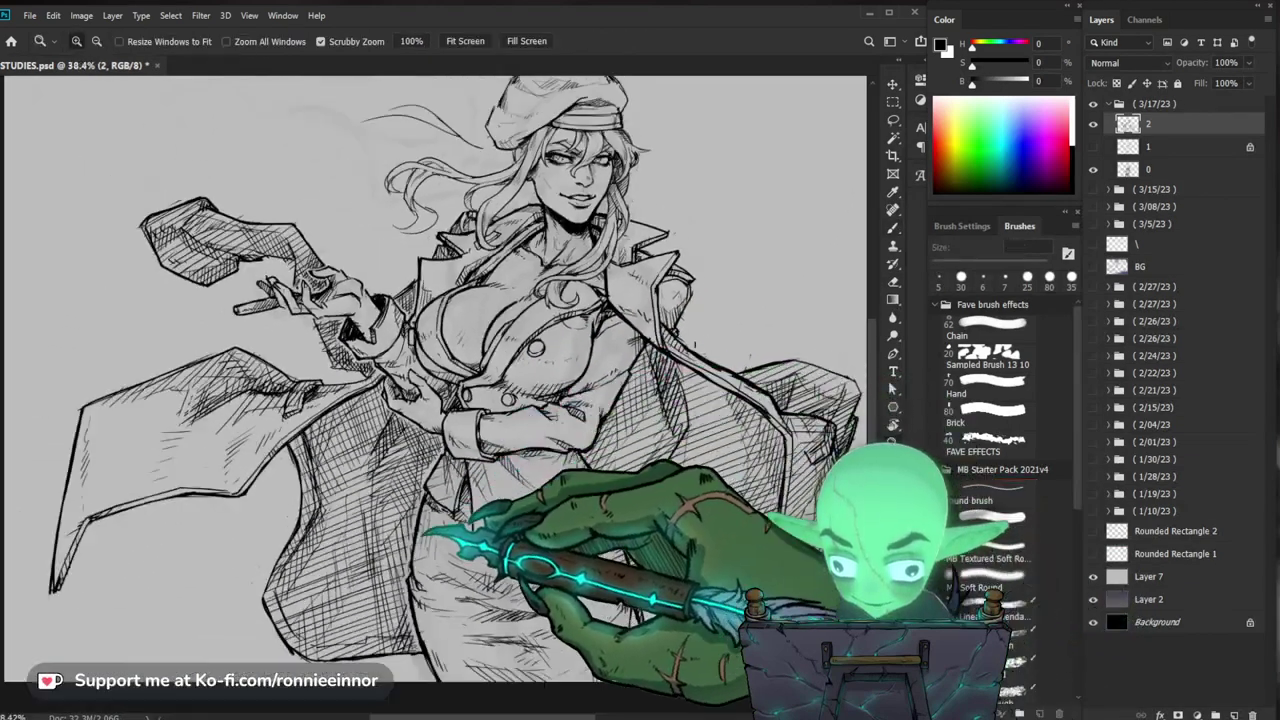
left_click_drag(434, 515, 472, 508)
key("e")
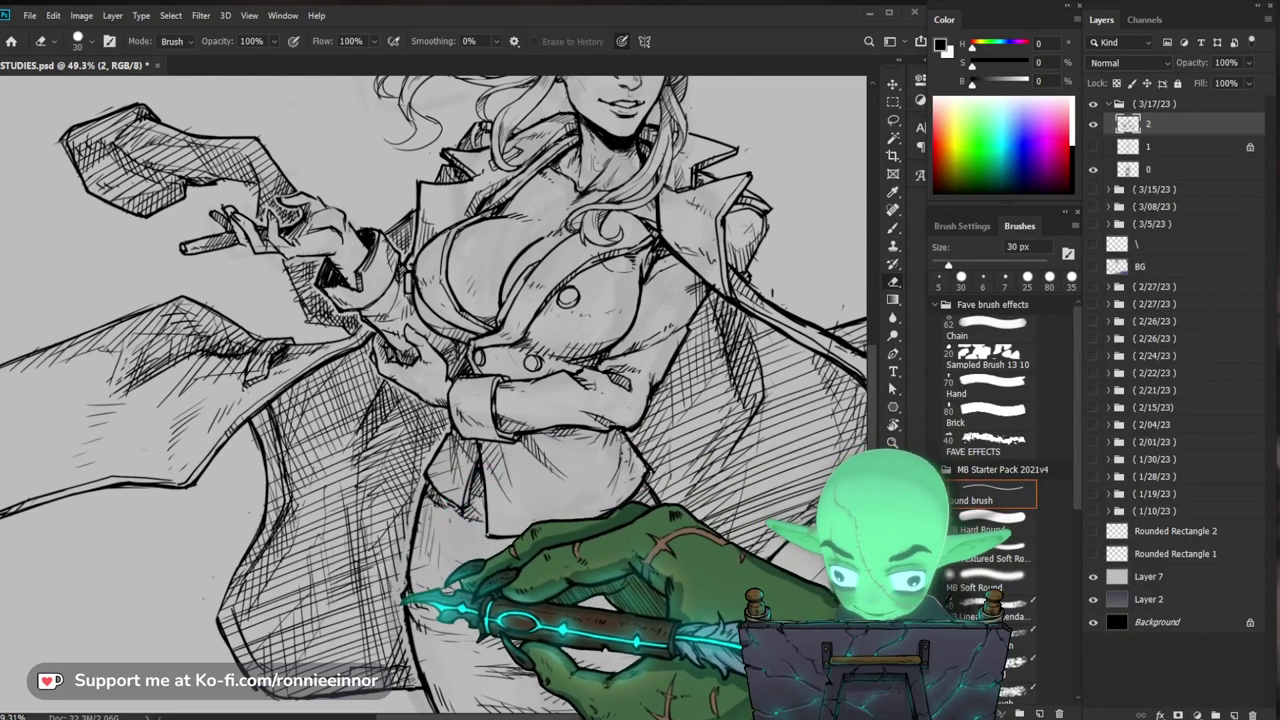
key("b")
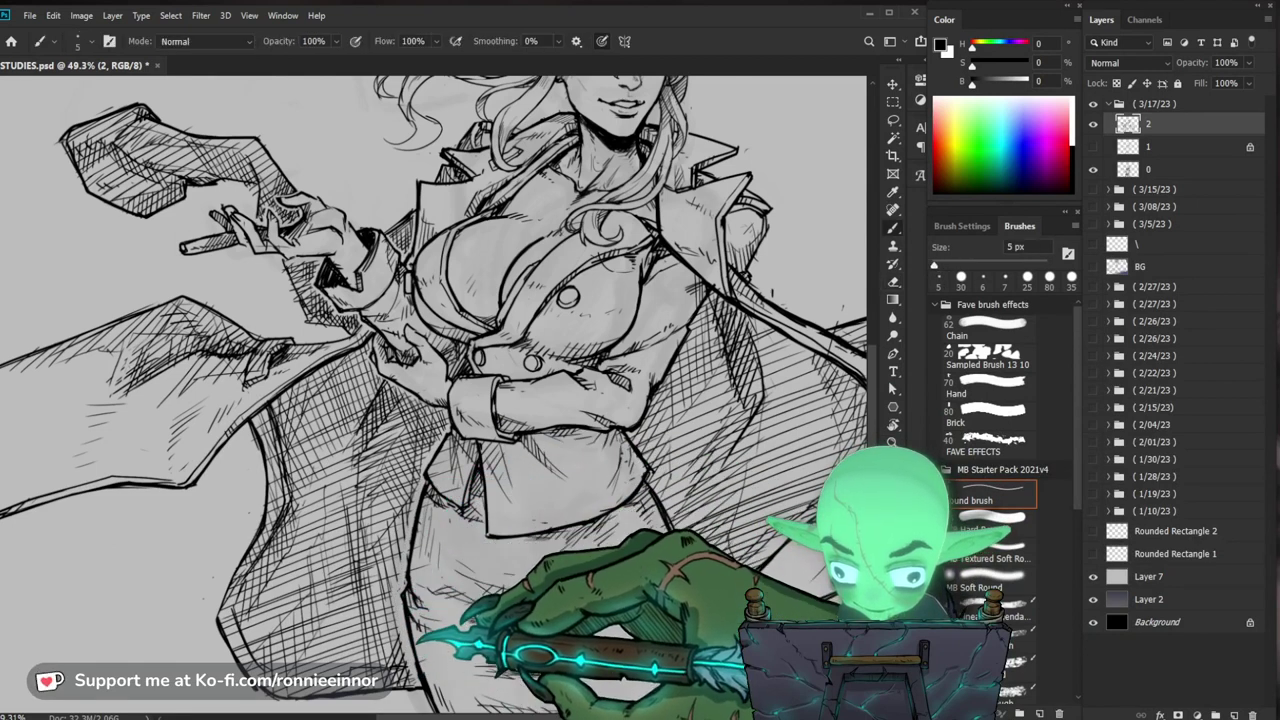
key("e")
key("b")
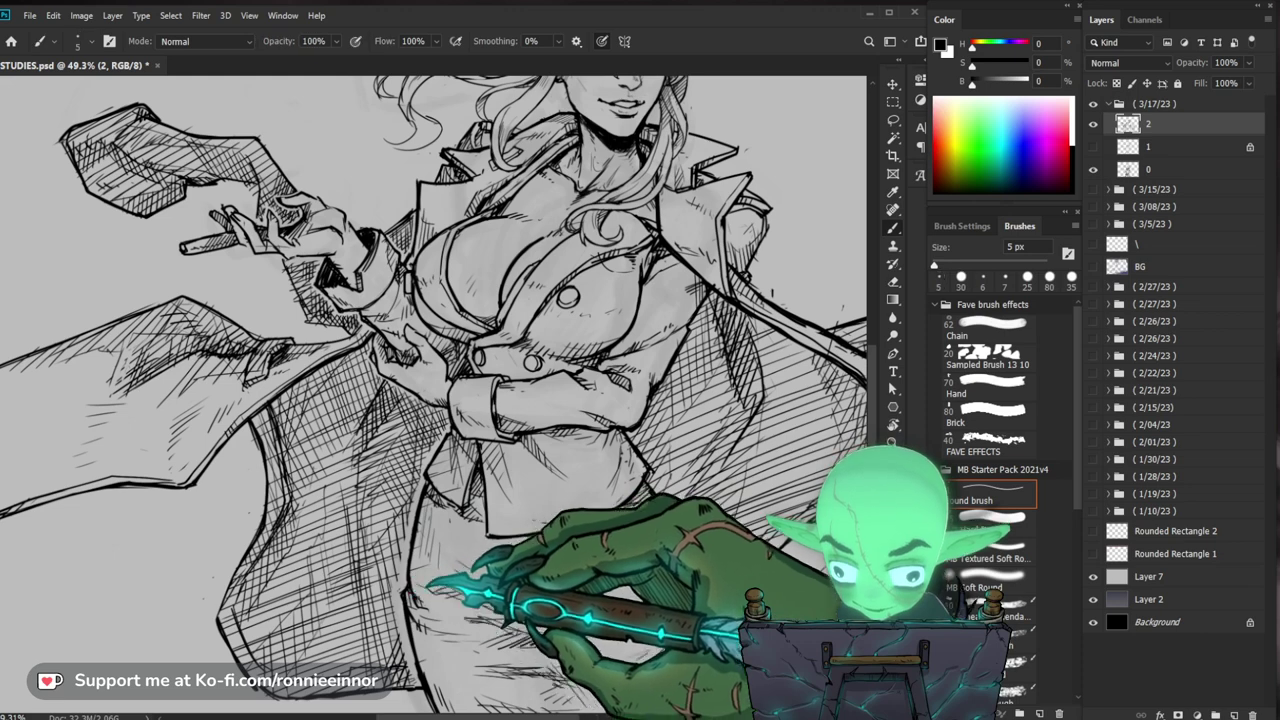
Step: Refine the skirt's opposite edge against the hatched cape lining with the 30 px eraser and 5 px brush
left_click_drag(739, 546, 575, 457)
key("e")
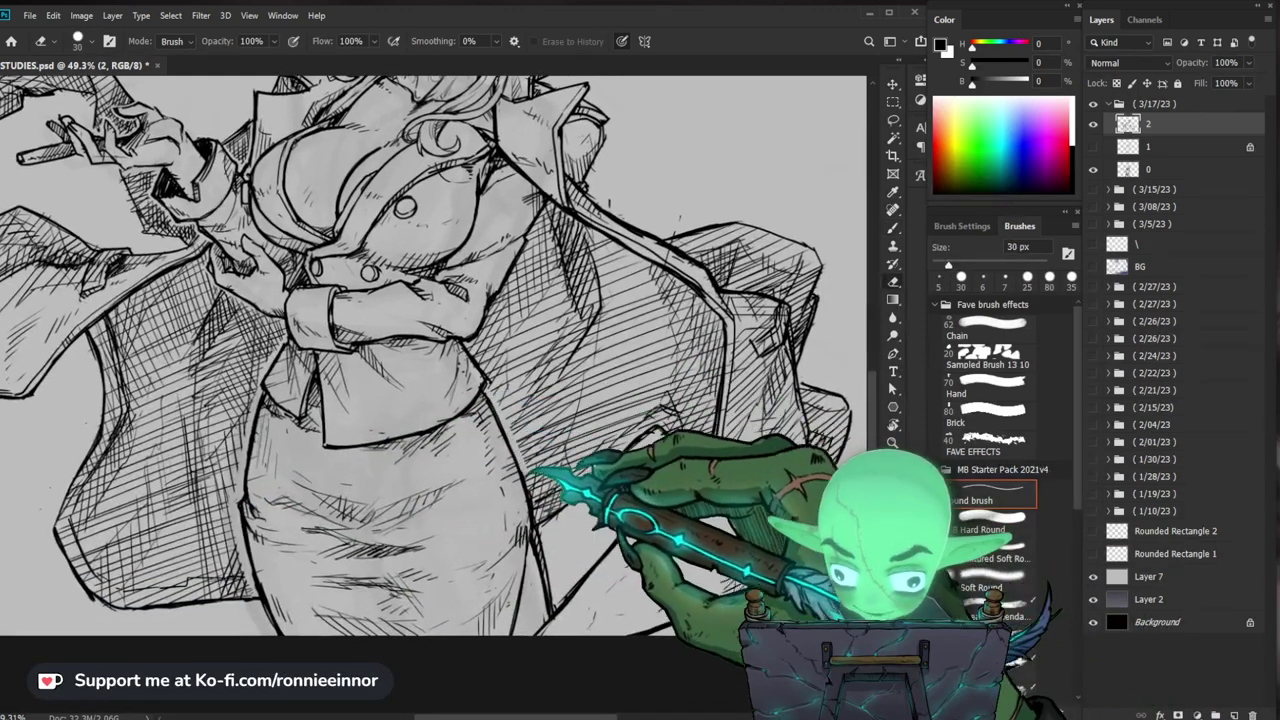
left_click_drag(542, 507, 590, 505)
key("b")
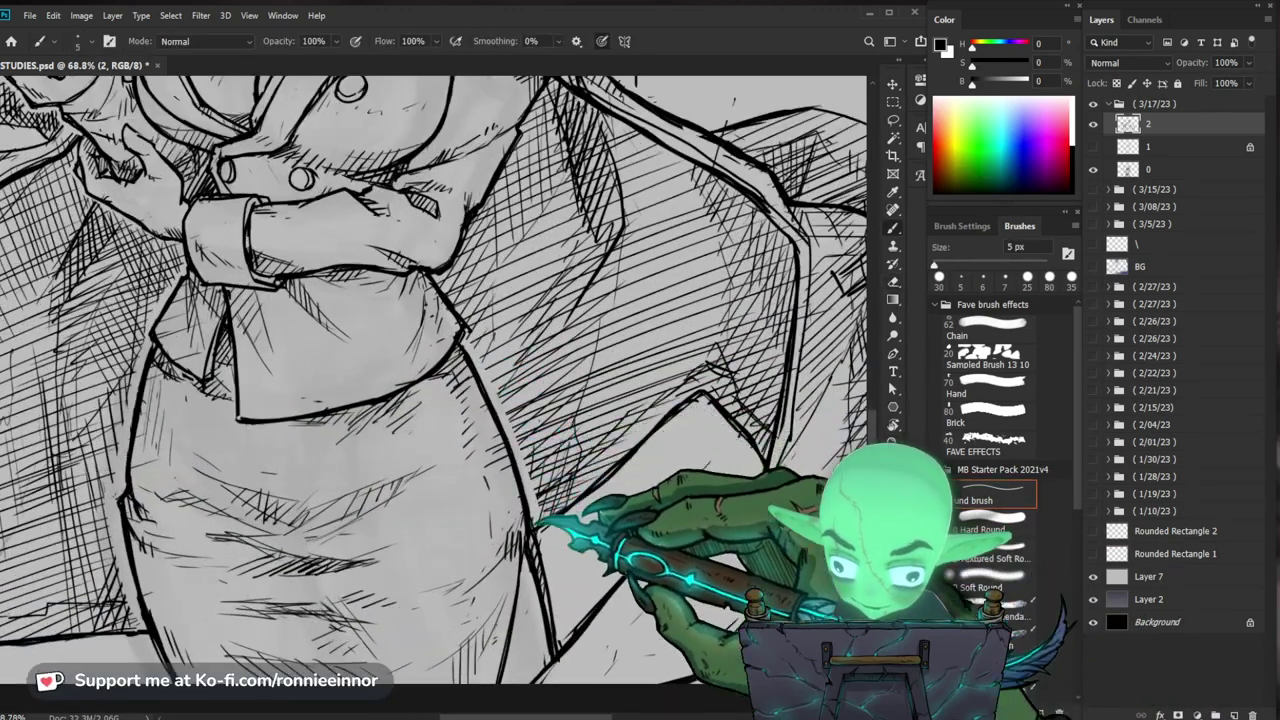
left_click_drag(543, 421, 534, 542)
key("e")
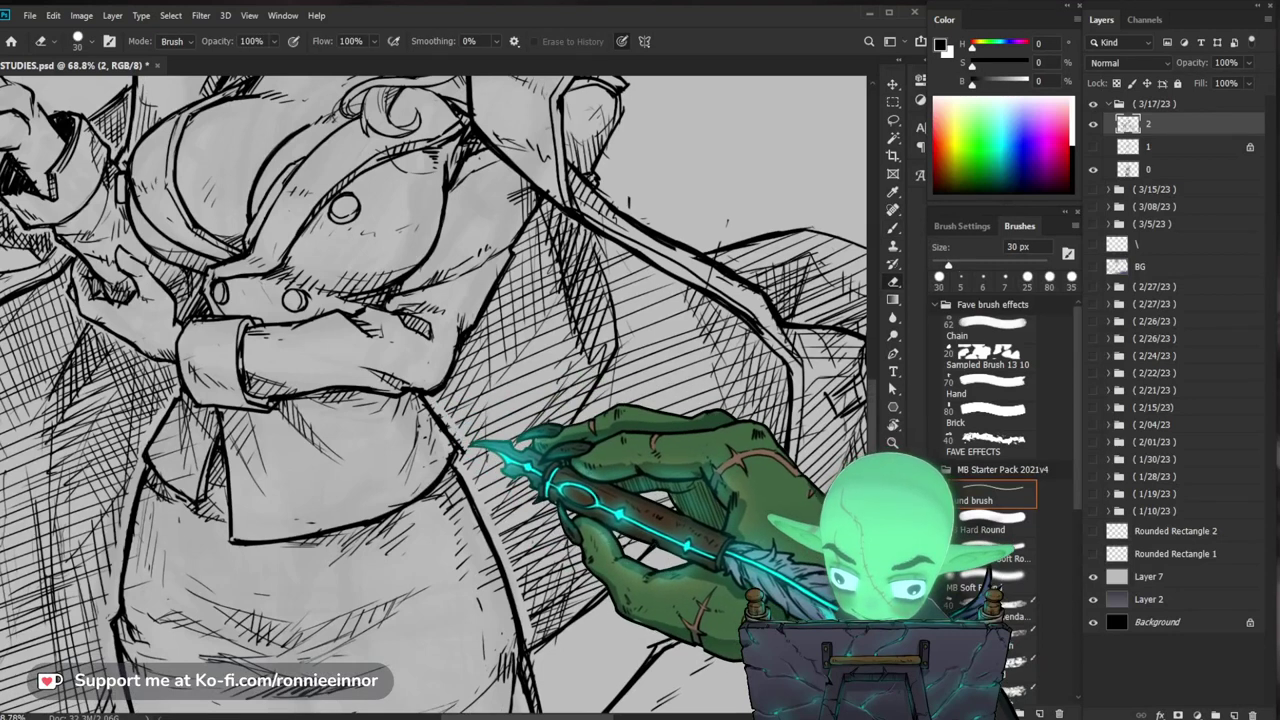
Step: Erase stray marks beside the upper sleeve and around the hand at the elbow with the 30 px eraser
left_click_drag(530, 405, 496, 475)
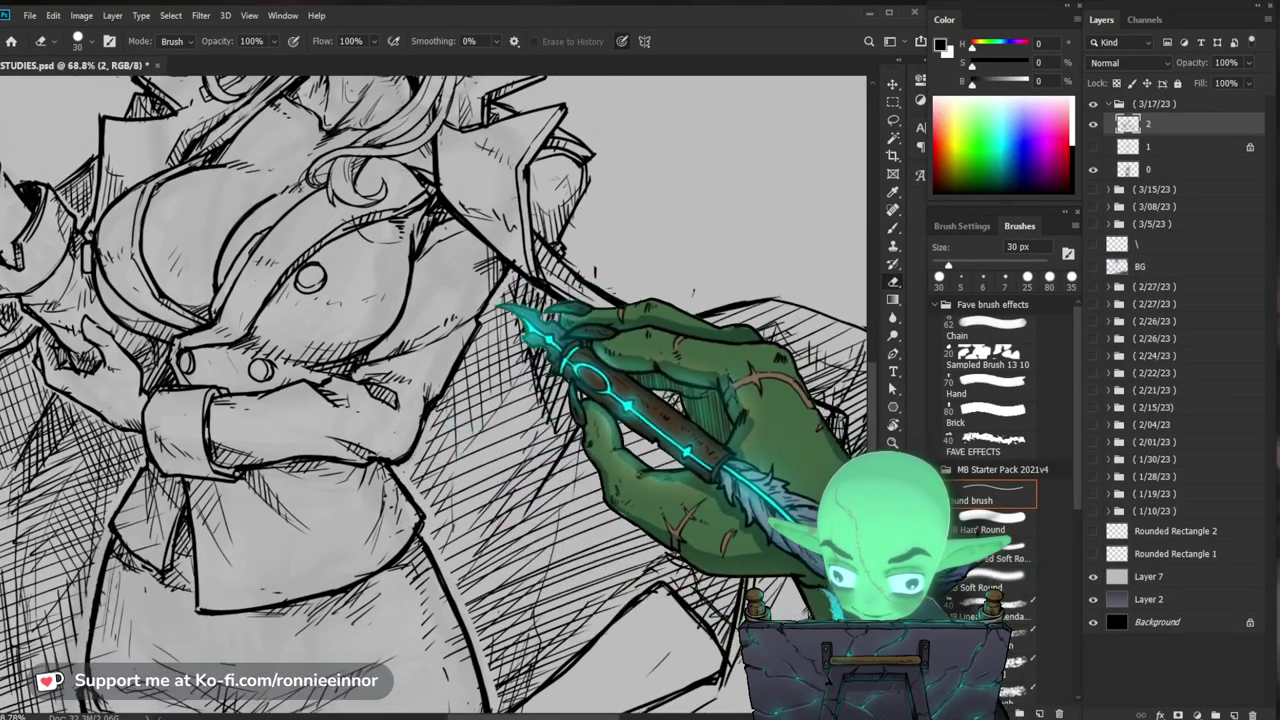
left_click_drag(437, 421, 434, 508)
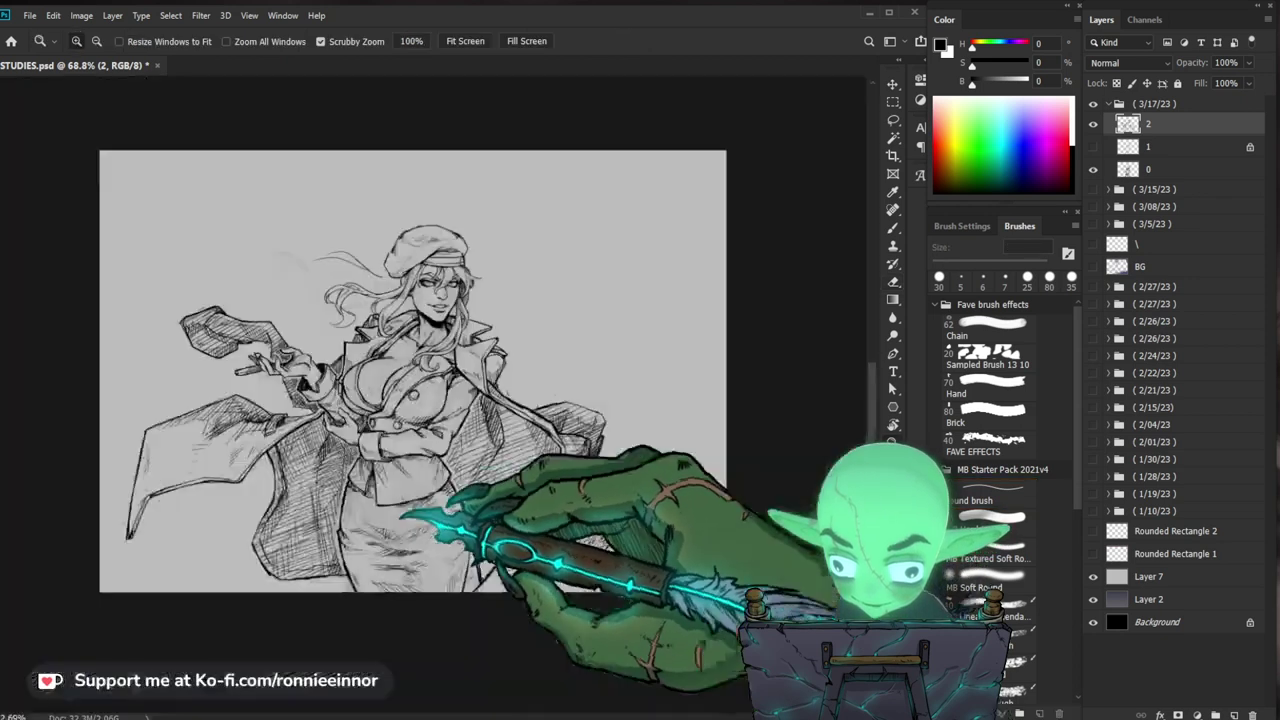
left_click_drag(348, 457, 400, 455)
key("e")
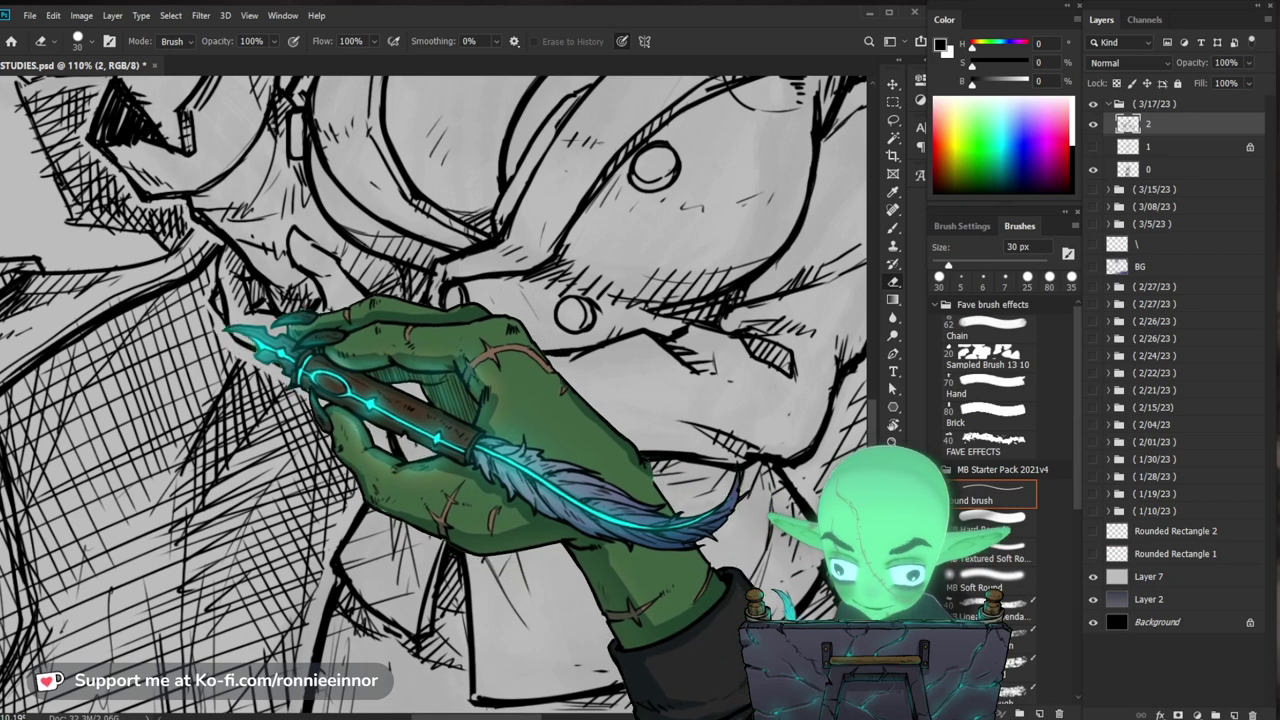
Step: Examine the line art of the jacket, cape and skirt across the whole figure
key("z")
left_click_drag(400, 345, 280, 352)
left_click_drag(766, 423, 609, 517)
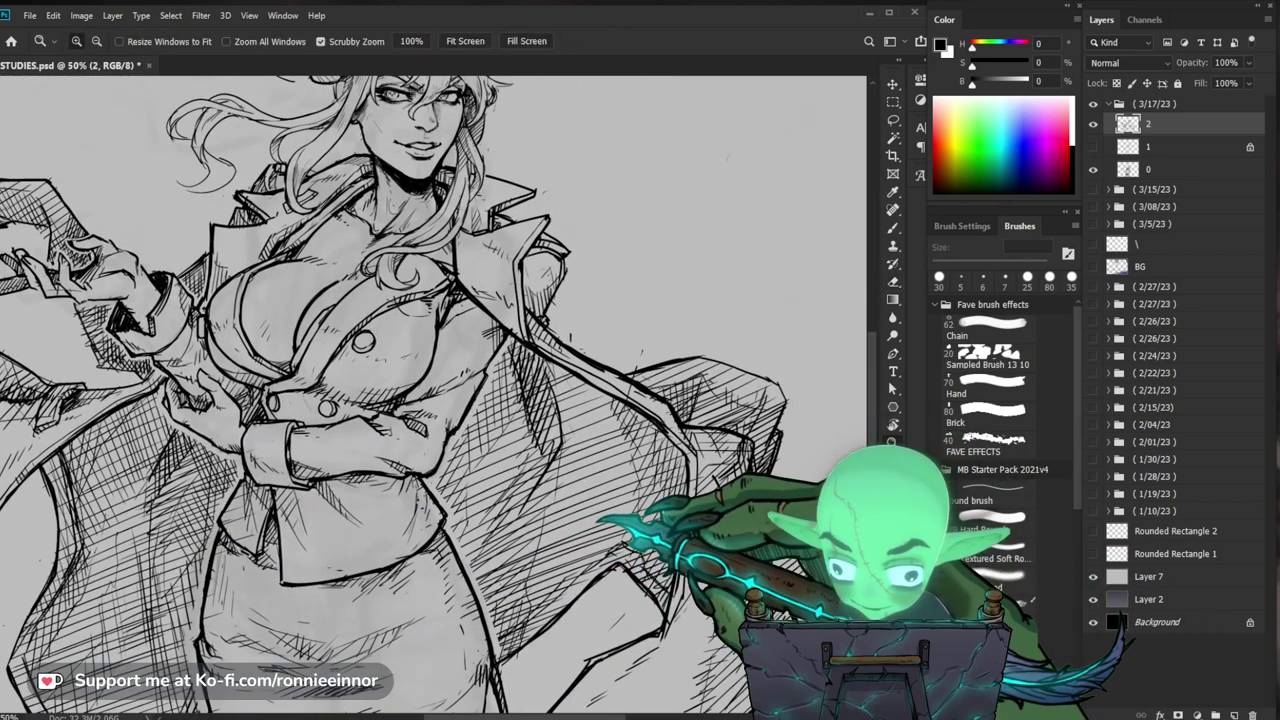
left_click_drag(642, 462, 606, 402)
key("b")
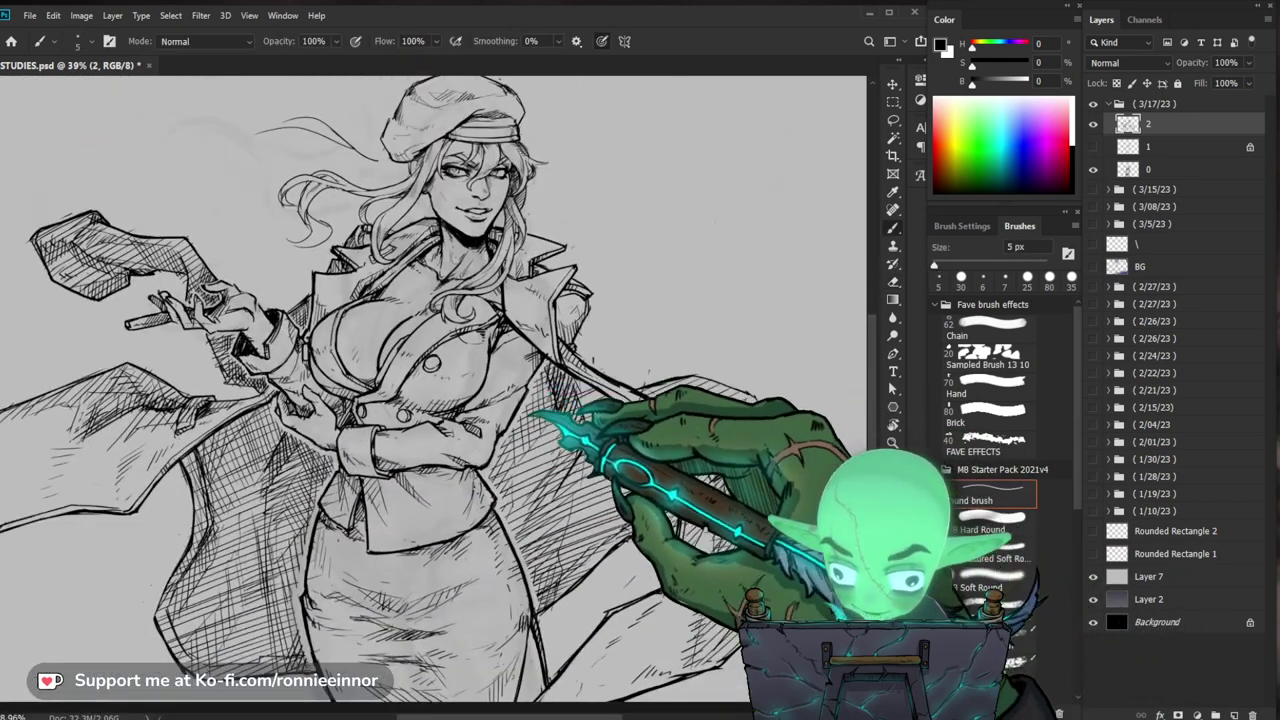
key("z")
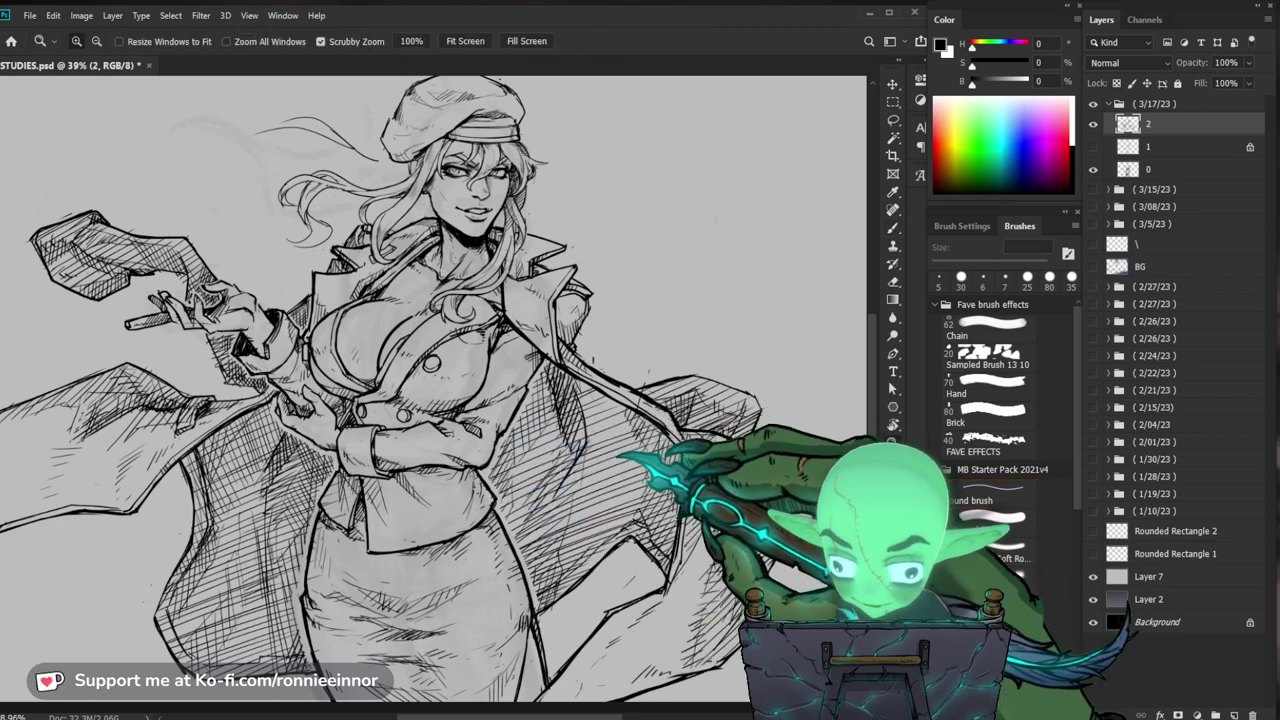
left_click_drag(450, 420, 365, 425)
left_click_drag(438, 411, 515, 411)
key("b")
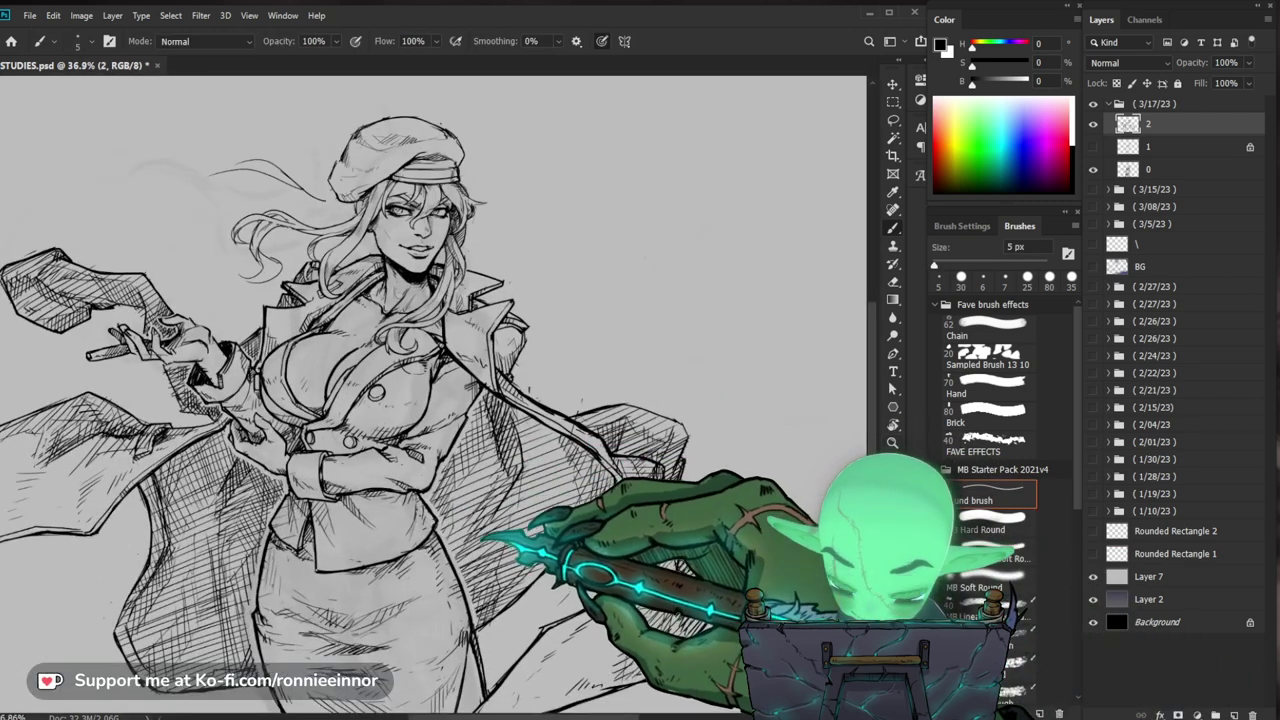
left_click_drag(450, 350, 410, 472)
Step: Ink finer strands in the lower wavy tips of the trailing hair with the 5 px brush
scroll(313, 347, "up", 3)
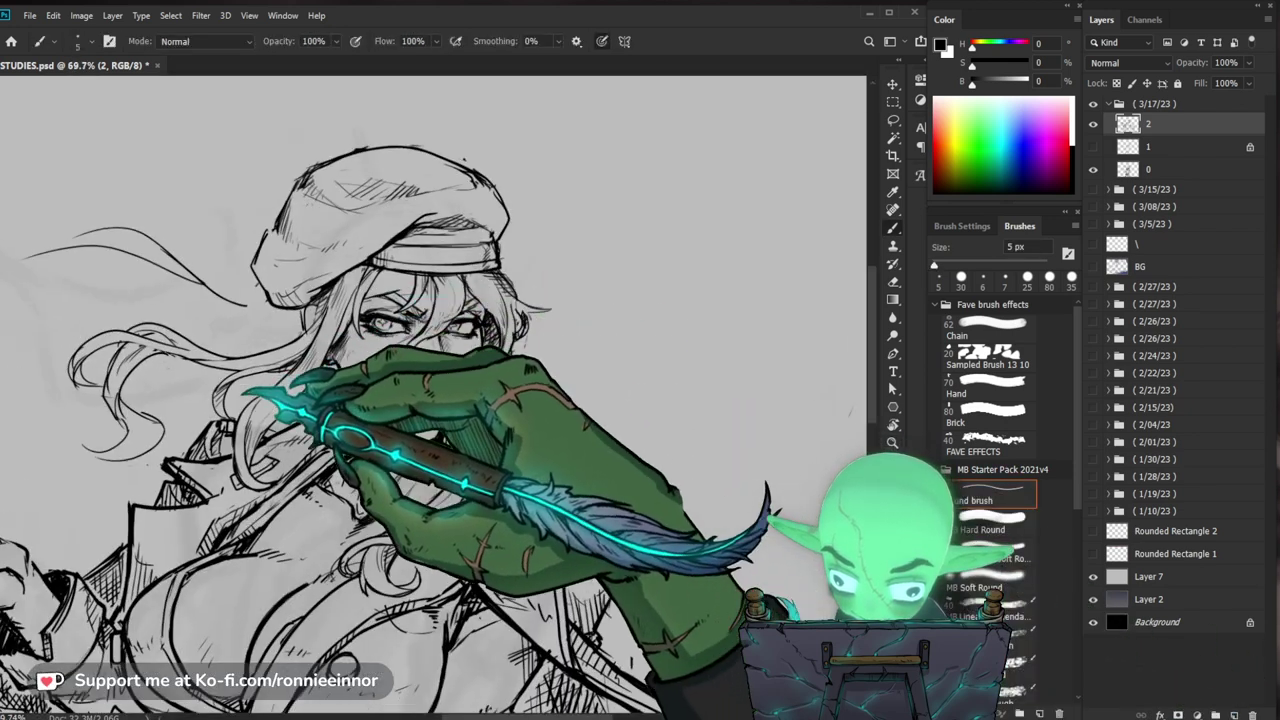
mouse_move(467, 433)
left_mouse_down()
mouse_move(580, 491)
mouse_move(647, 501)
left_mouse_up()
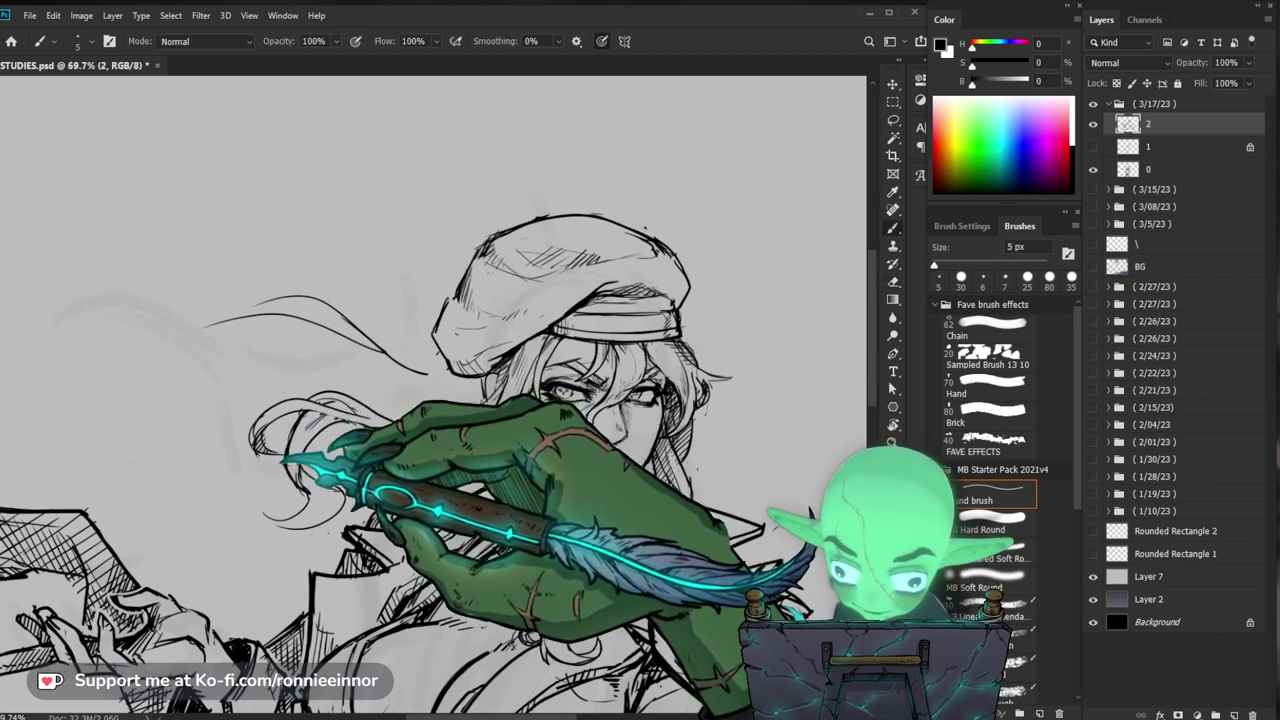
key("e")
key("b")
left_click_drag(420, 463, 460, 481)
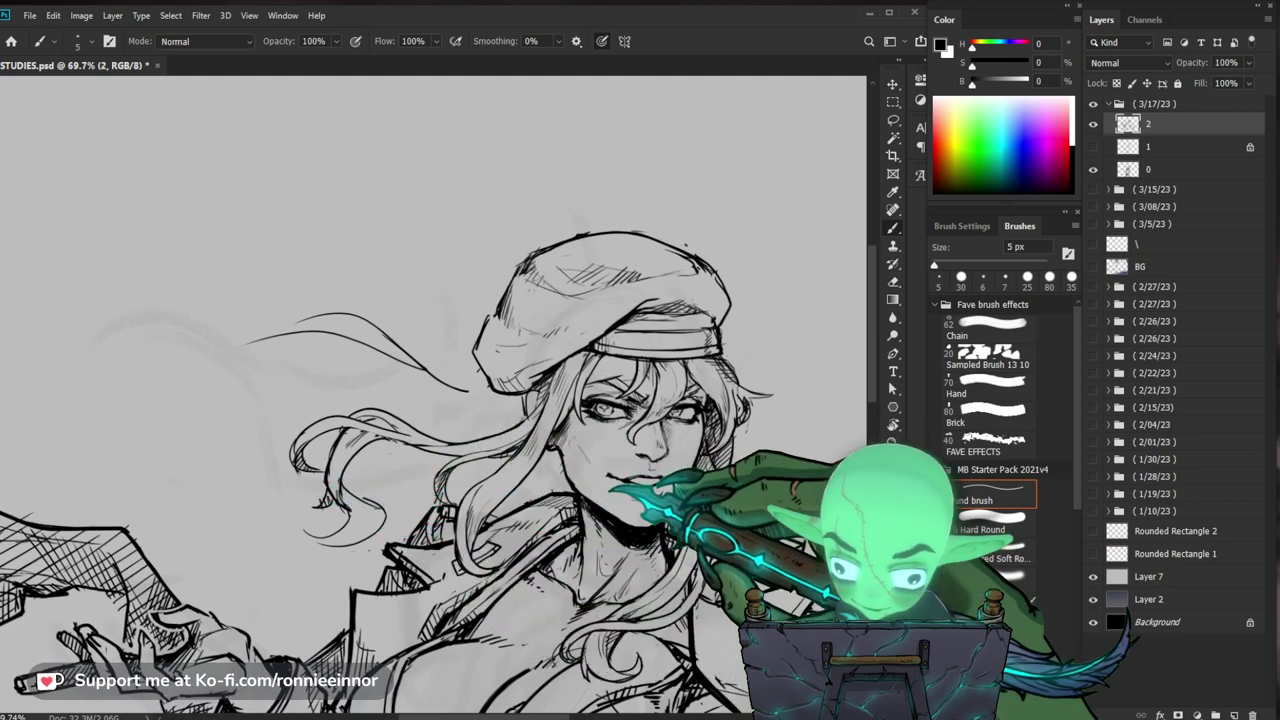
left_click_drag(614, 490, 568, 476)
Step: Refine the lower hair locks above the raised coat collar with the 30 px eraser and 5 px brush
key("e")
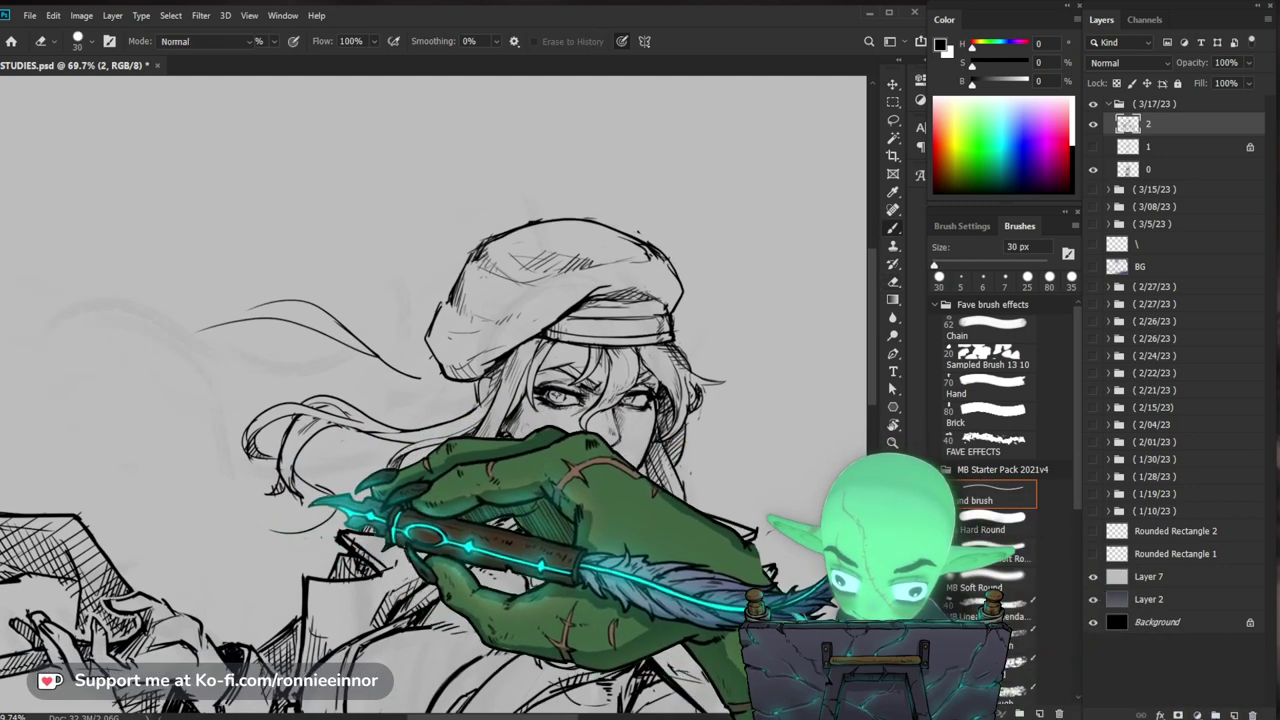
key("b")
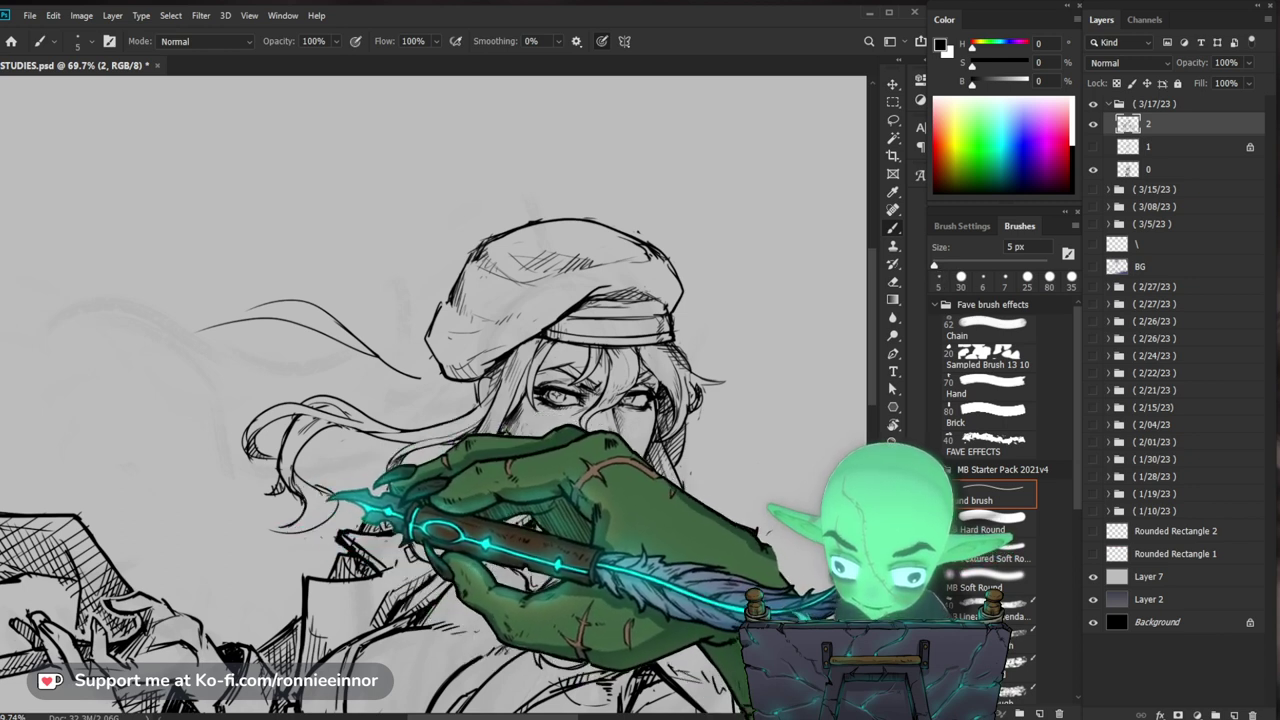
key("e")
key("b")
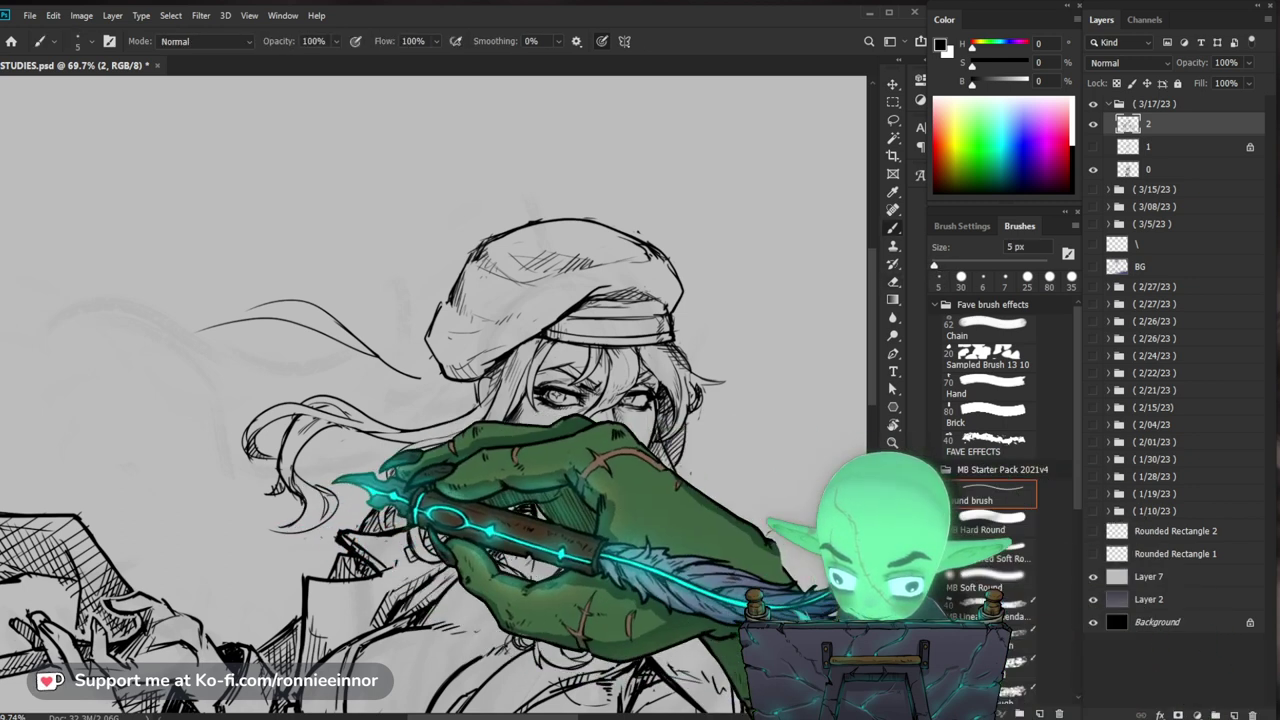
left_click_drag(620, 536, 578, 509)
key("e")
key("b")
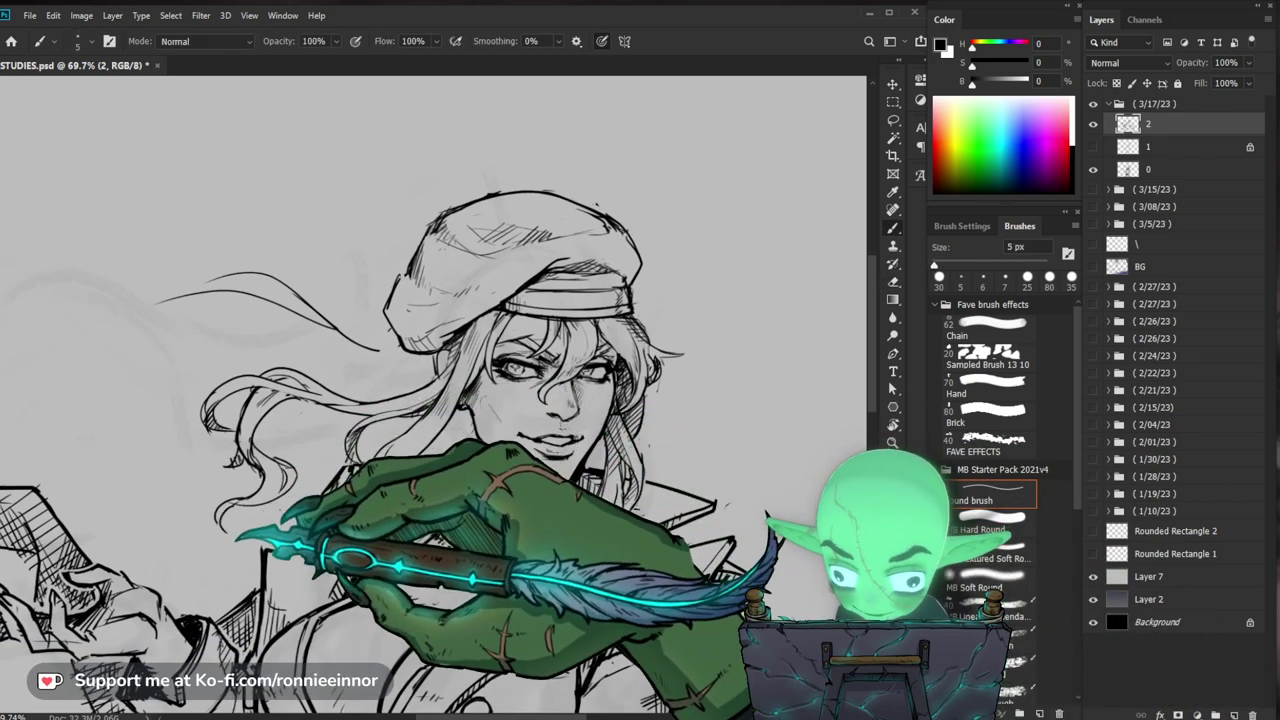
Step: Ink finer lines in the wavy trailing hair beside the face with the 5 px brush
key("z")
mouse_move(420, 487)
left_mouse_down()
mouse_move(388, 488)
mouse_move(362, 396)
left_mouse_up()
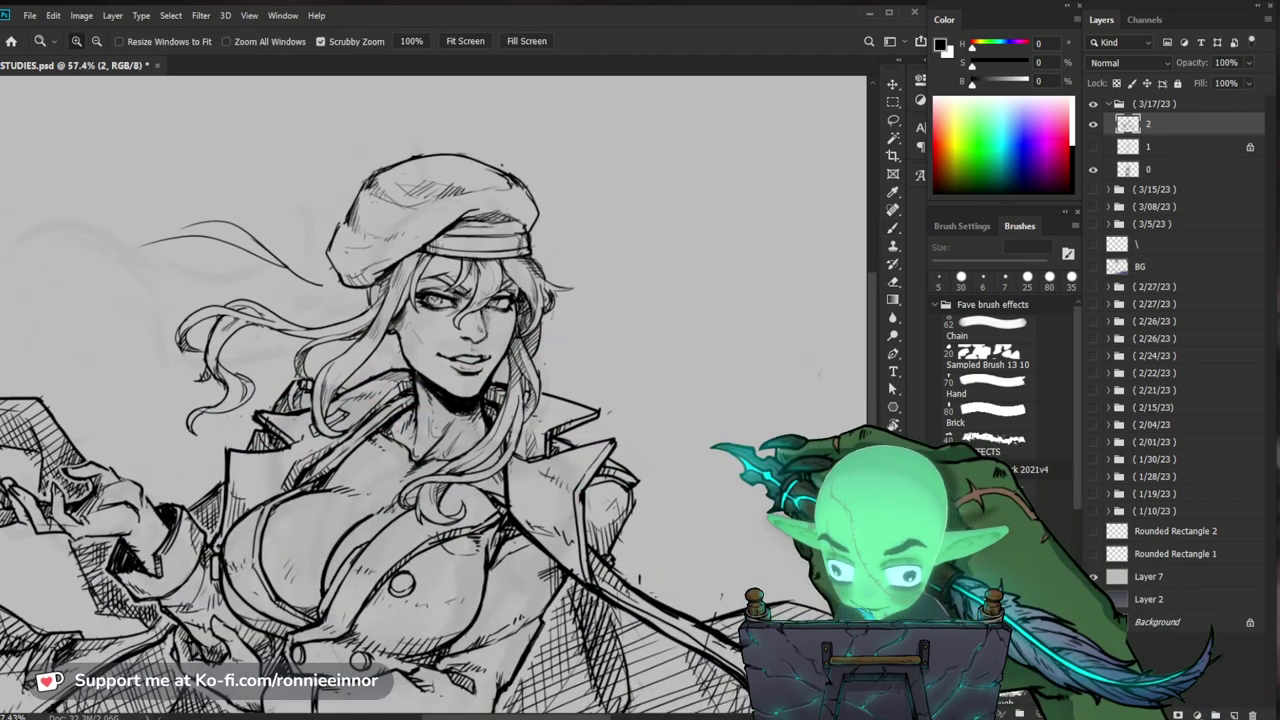
left_click_drag(335, 335, 404, 336)
key("b")
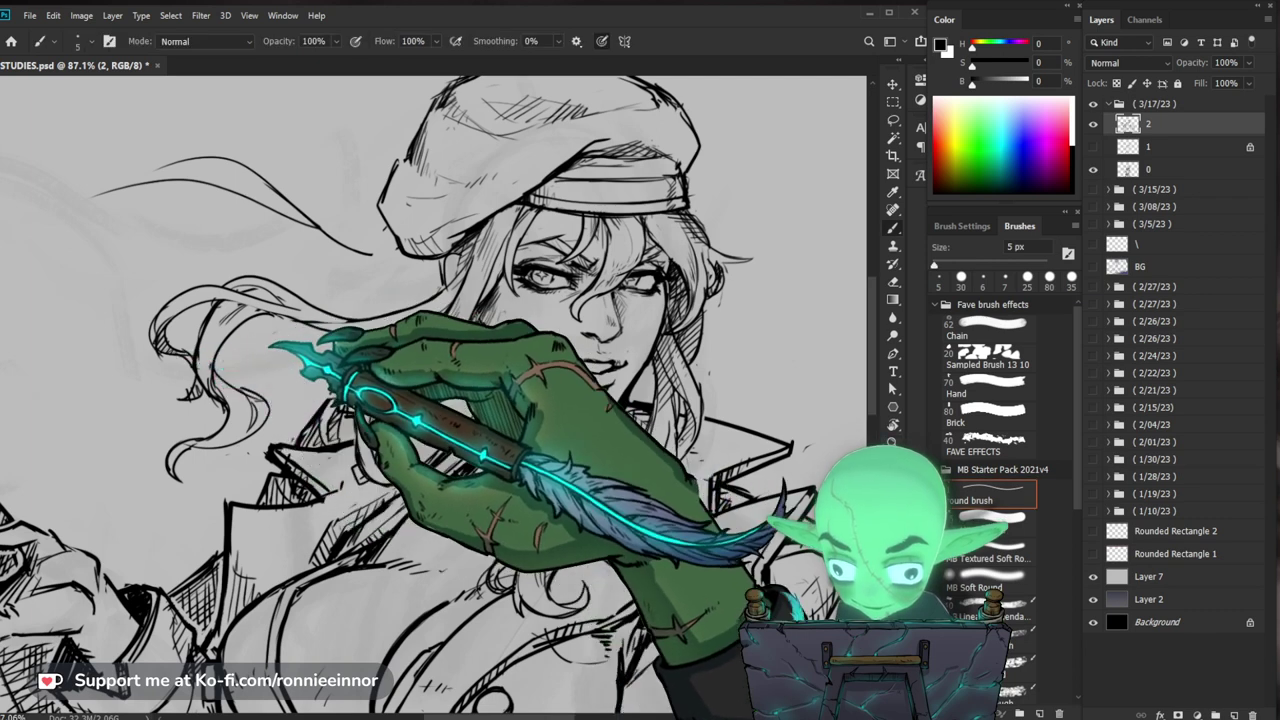
left_click_drag(285, 346, 128, 370)
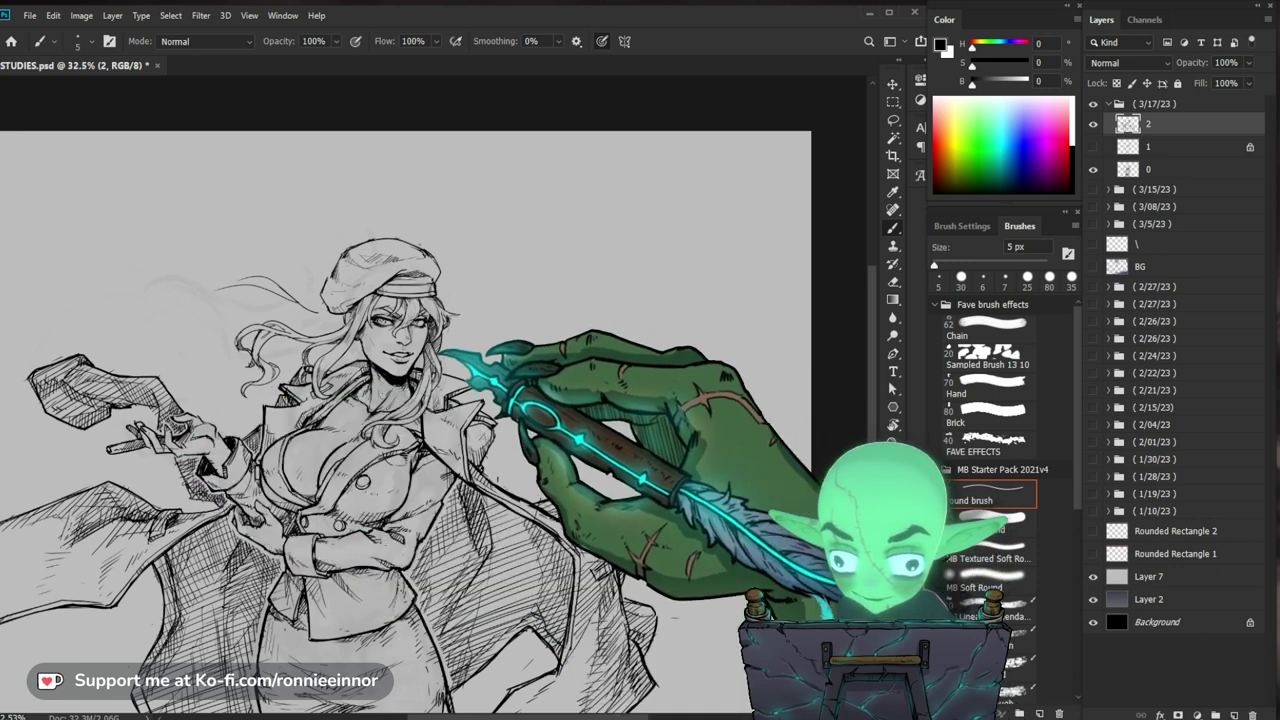
Step: Clean up and re-ink the lock on the far side of the face down to the collar with the 30 px eraser and 5 px brush
left_click_drag(438, 354, 490, 351)
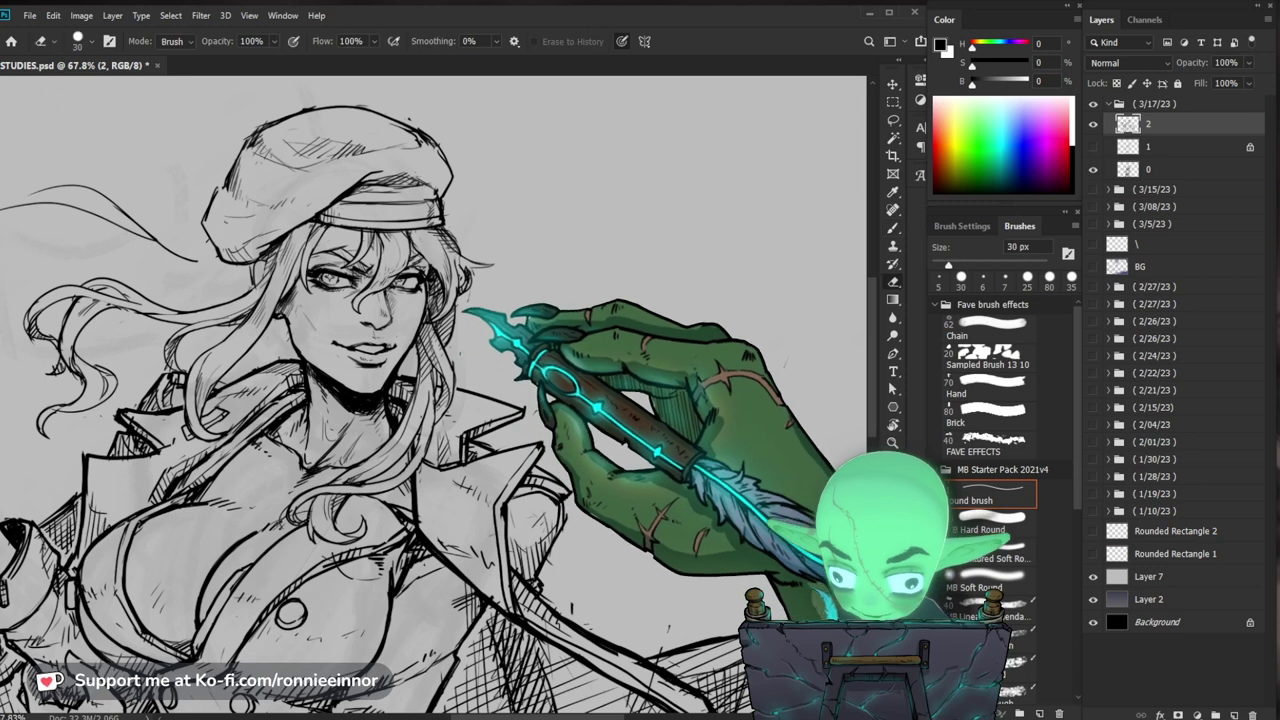
left_click_drag(459, 322, 449, 388)
left_click_drag(620, 451, 618, 461)
left_click_drag(491, 420, 532, 405)
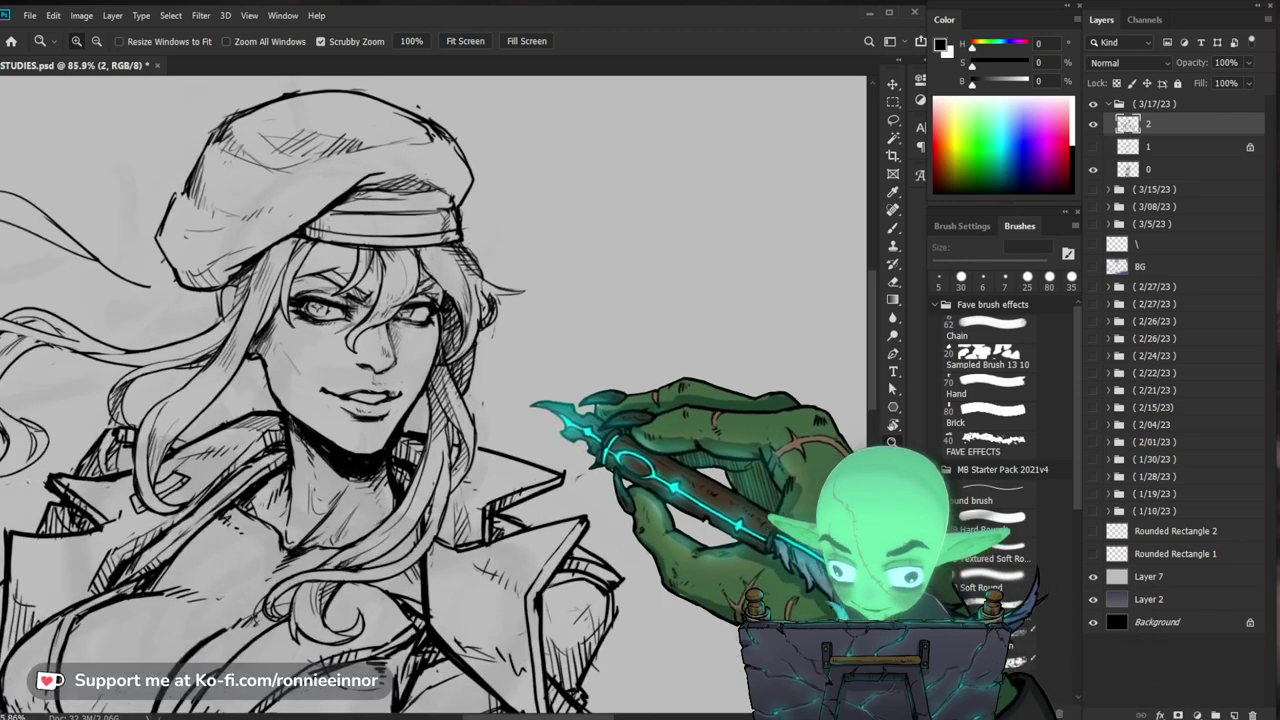
key("e")
key("b")
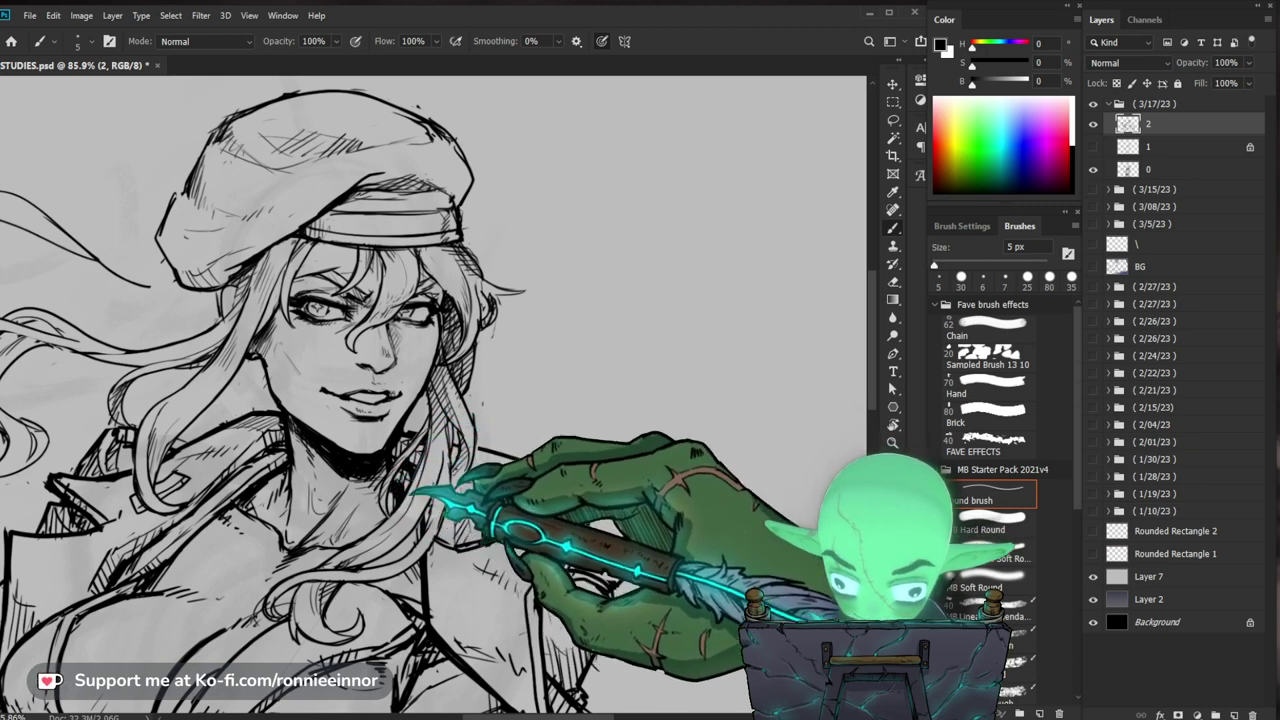
mouse_move(412, 491)
left_mouse_down()
mouse_move(370, 488)
mouse_move(442, 440)
left_mouse_up()
left_click_drag(442, 440, 508, 457)
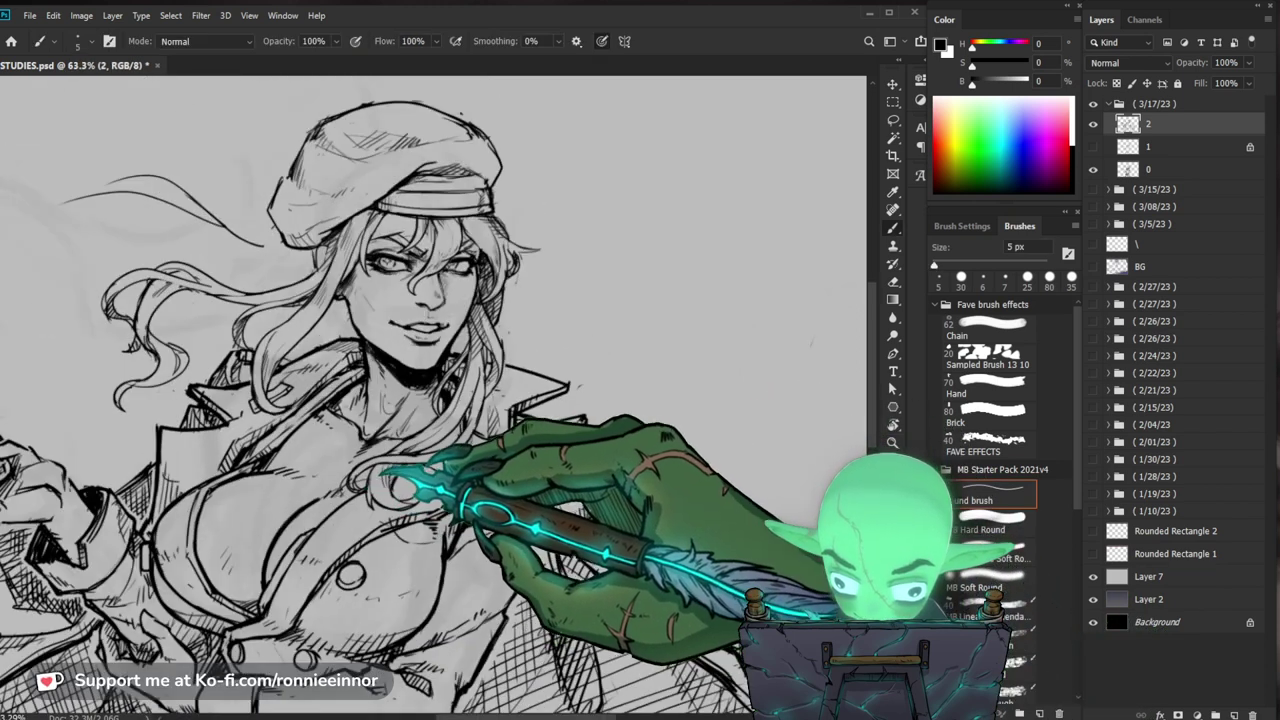
Step: Join the windblown upper strands to the back of the cap and extend them into a long sweeping lock with the 5 px brush
left_click_drag(591, 357, 685, 531)
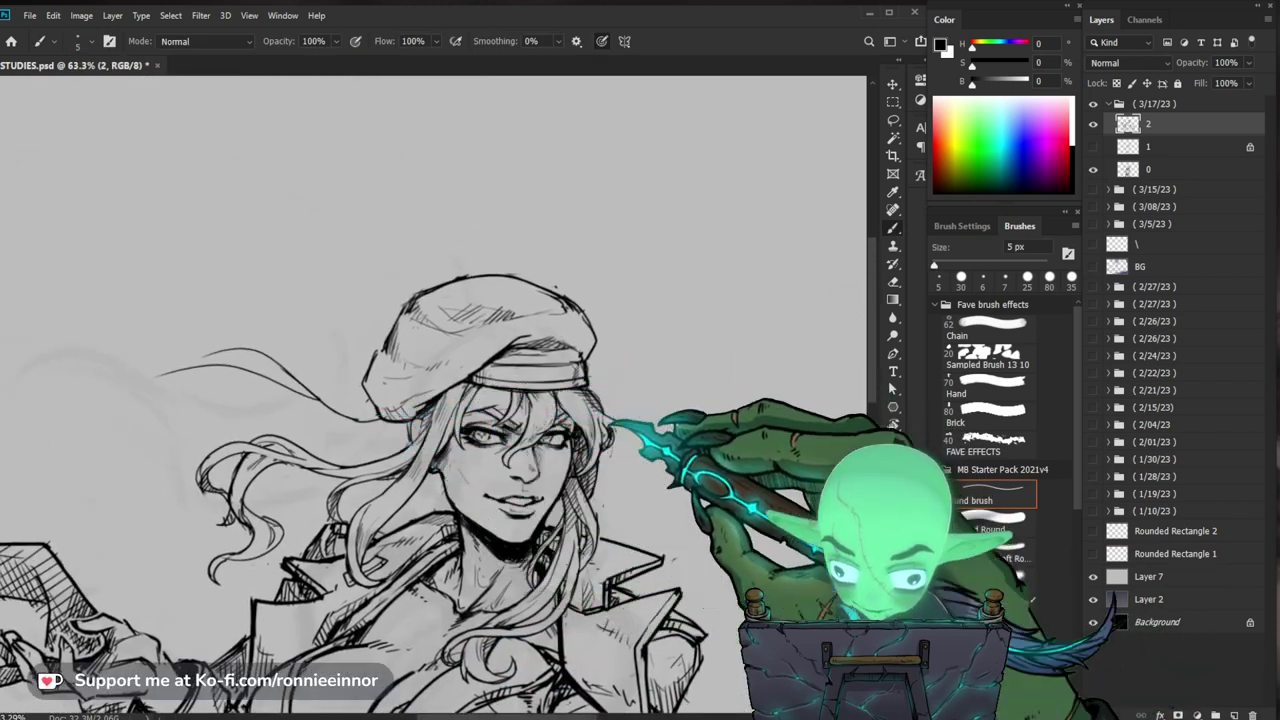
left_click_drag(736, 438, 781, 428)
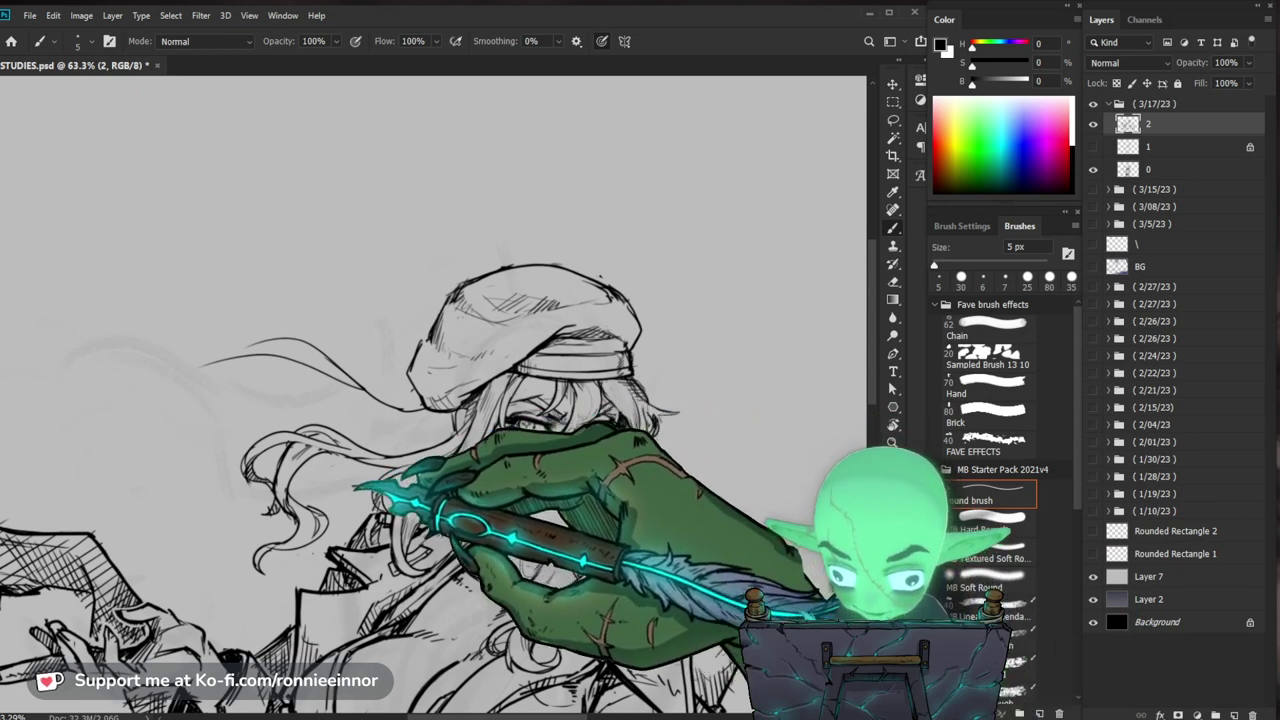
mouse_move(357, 487)
left_mouse_down()
mouse_move(264, 387)
mouse_move(166, 393)
left_mouse_up()
left_click_drag(607, 379, 733, 408)
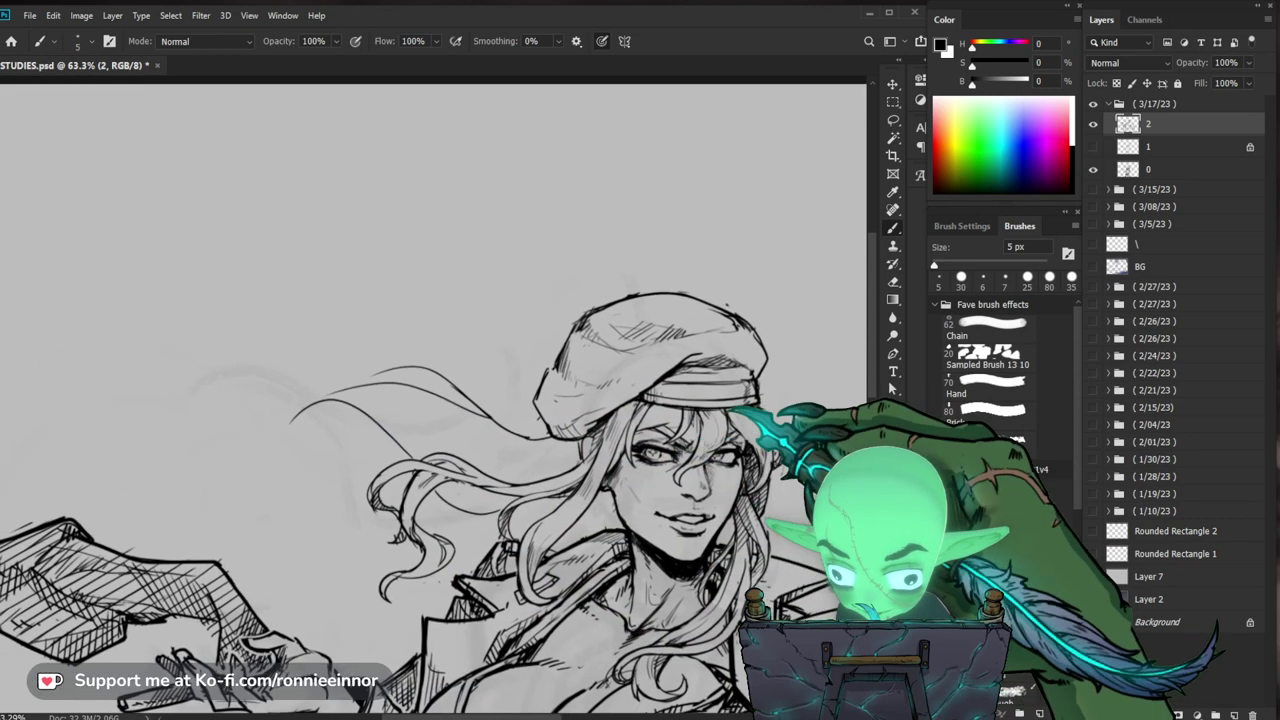
left_click_drag(350, 410, 214, 404)
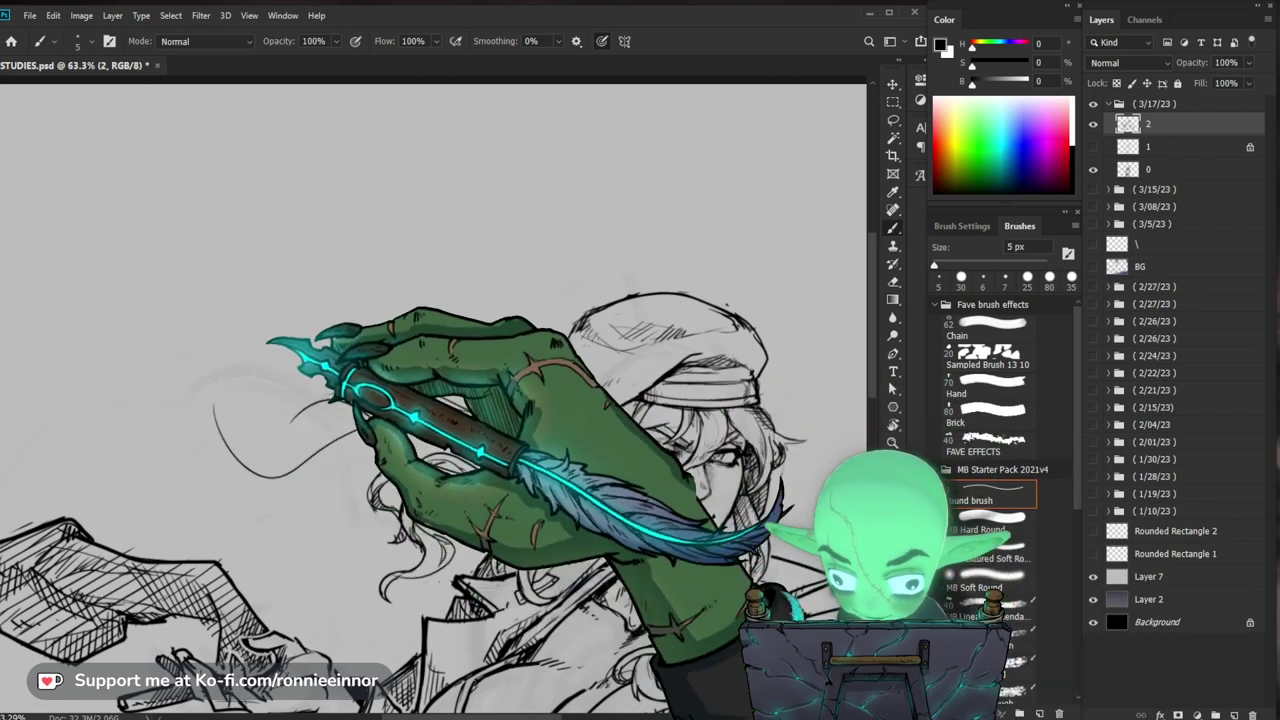
left_click_drag(298, 423, 212, 372)
Step: Ink loose curved strands outside the hair on the far side of the face with the 5 px brush
key("z")
left_click_drag(563, 391, 510, 395)
left_click_drag(674, 556, 586, 506)
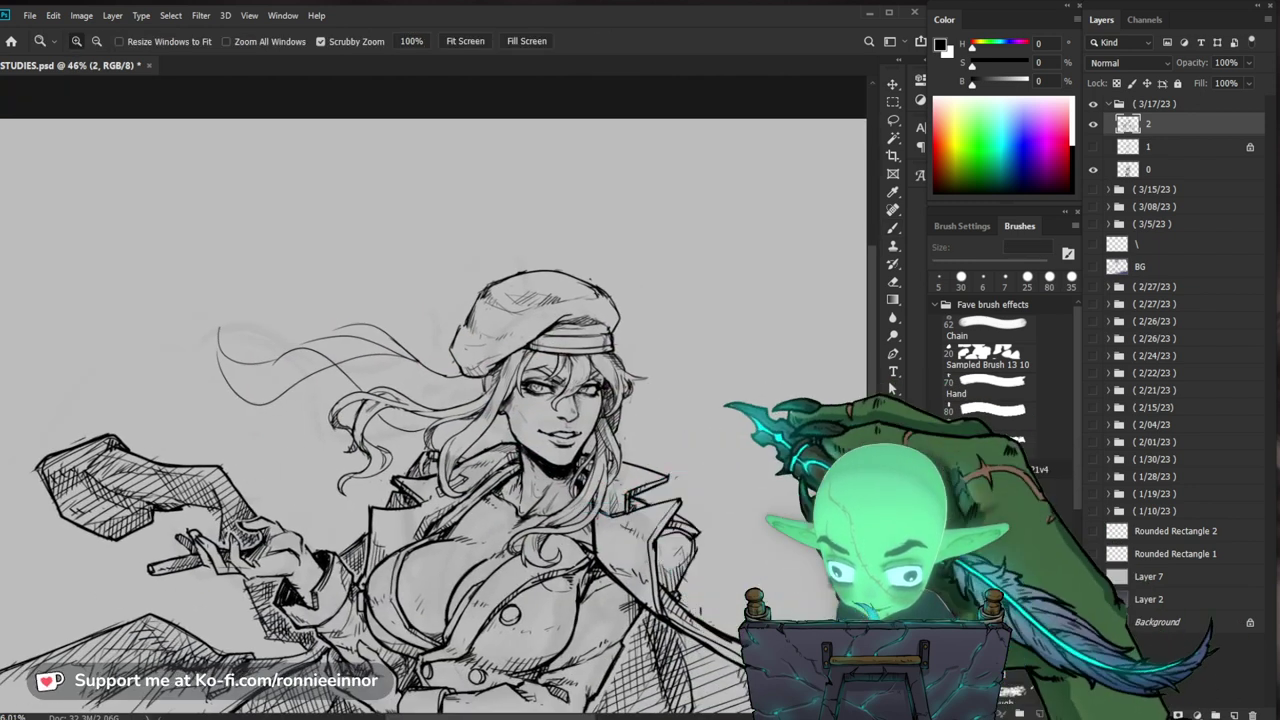
left_click_drag(809, 455, 678, 462)
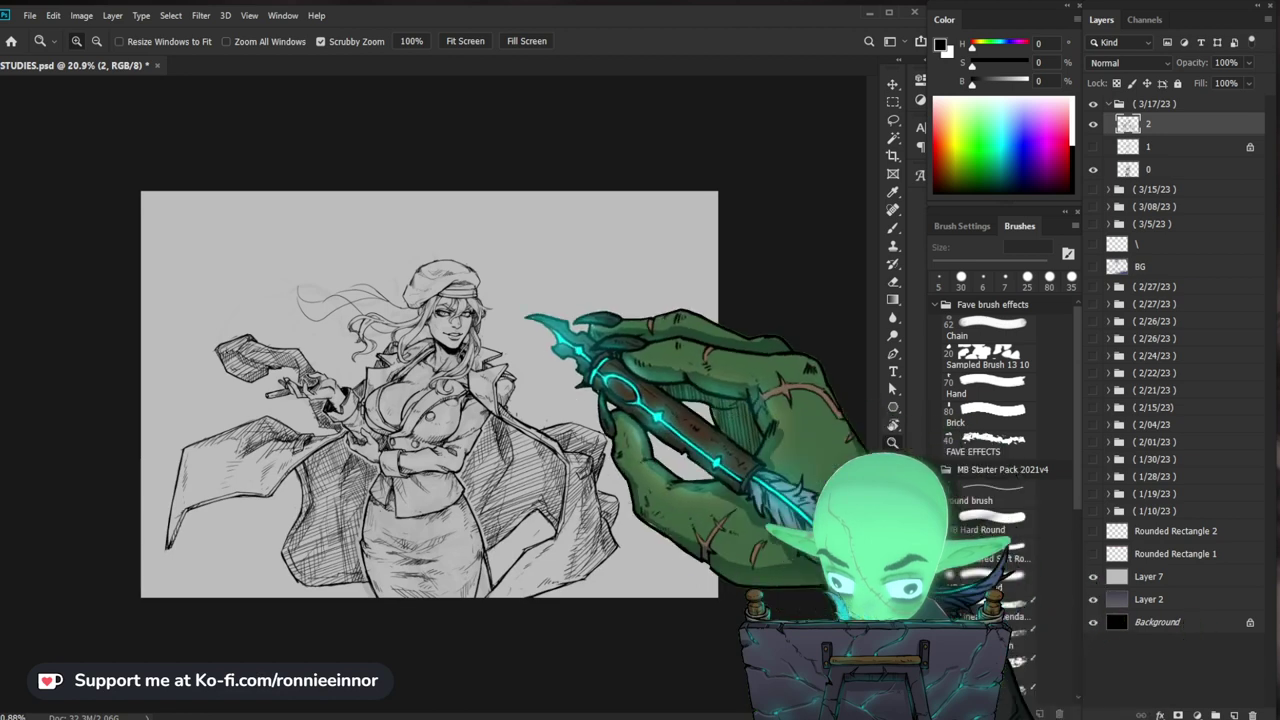
left_click_drag(503, 296, 650, 286)
key("b")
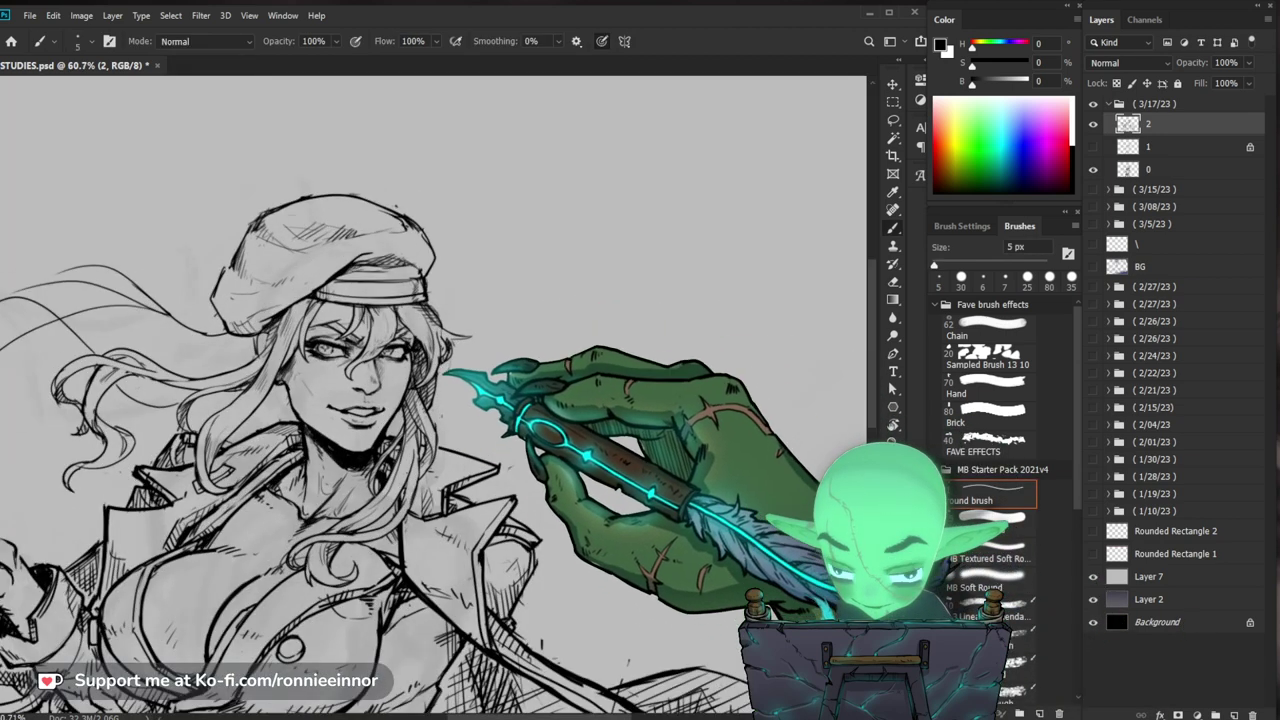
key("e")
key("b")
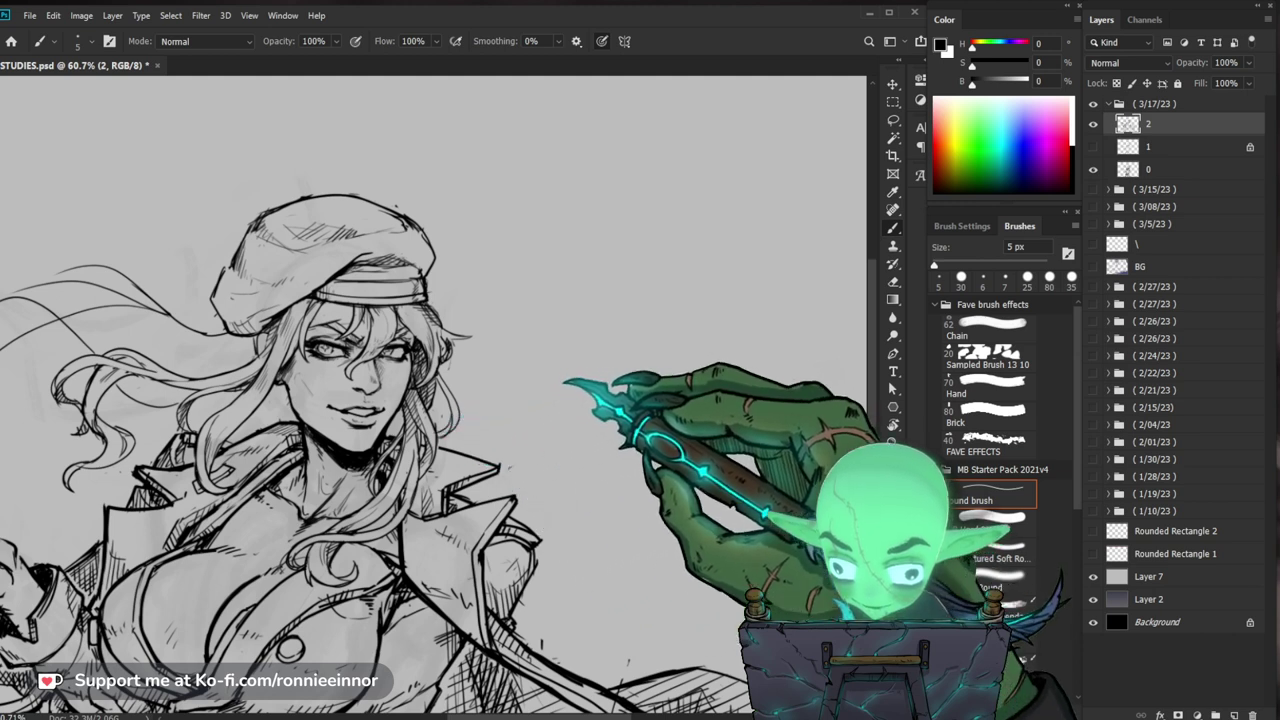
left_click_drag(581, 388, 634, 436)
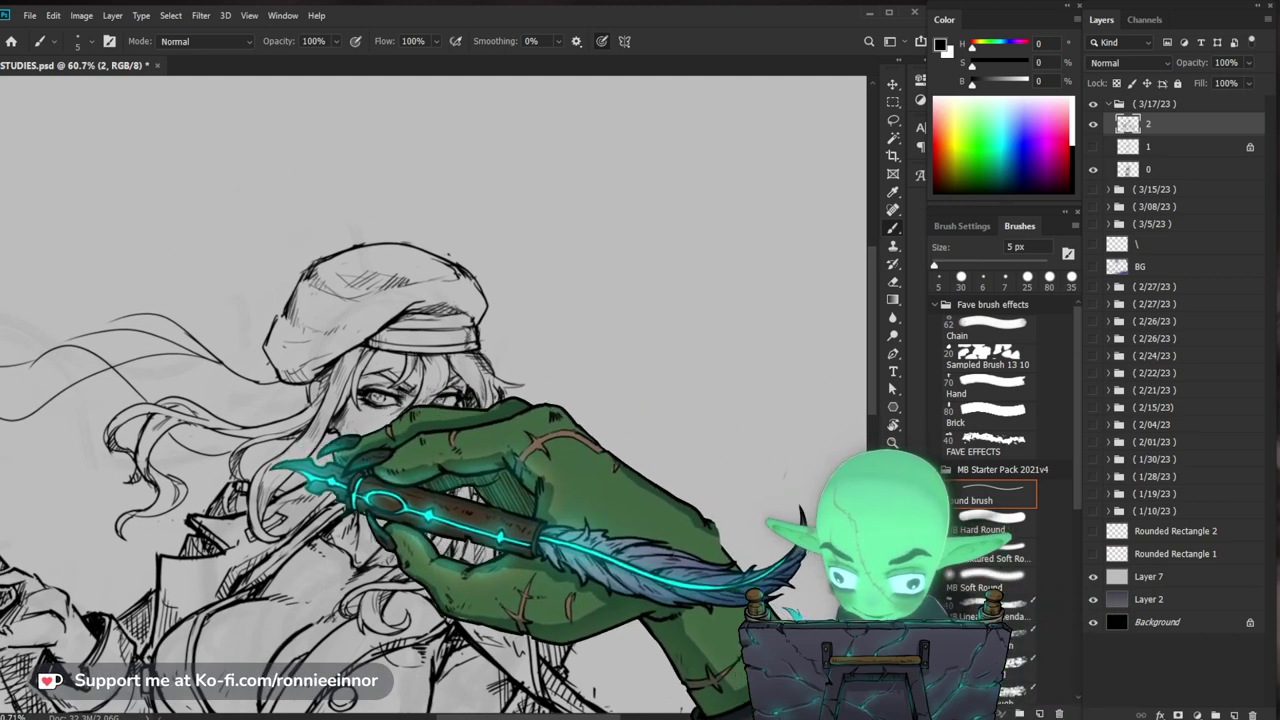
Step: Add inner strands to the long windblown lock behind the cap, cleaning the lines with the 30 px eraser
left_click_drag(303, 480, 365, 390)
key("e")
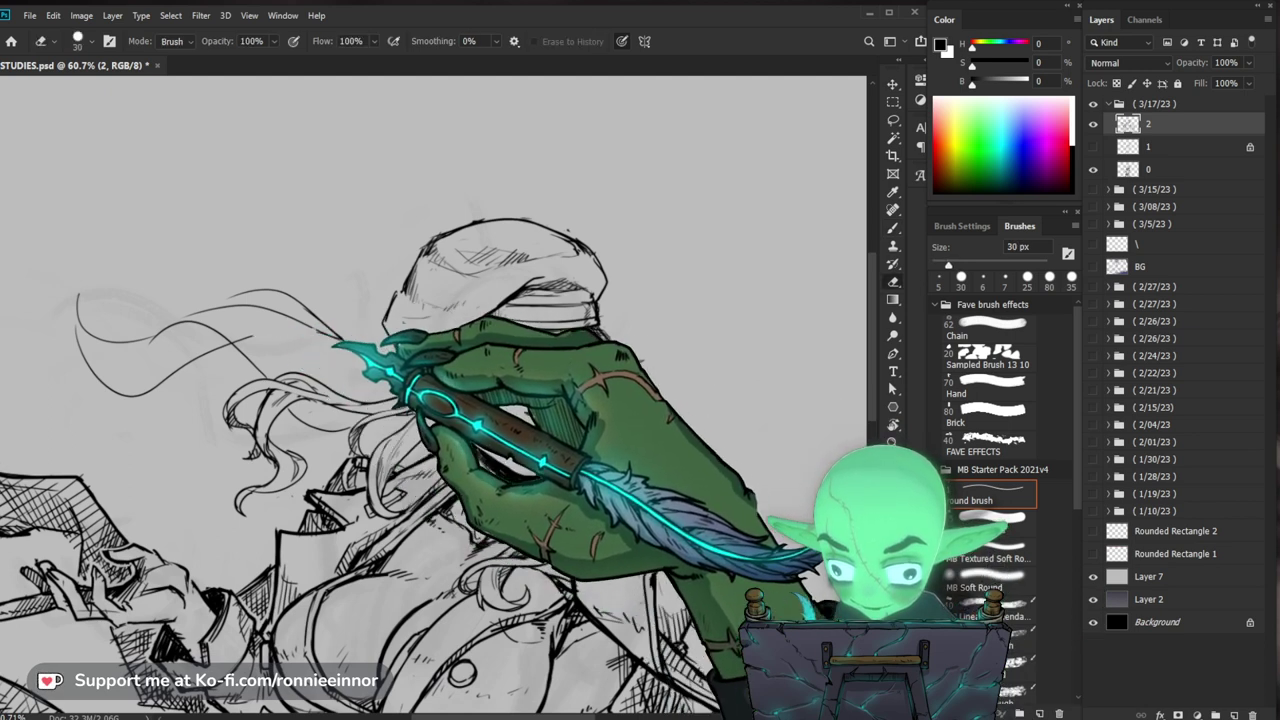
left_click_drag(323, 350, 443, 388)
key("b")
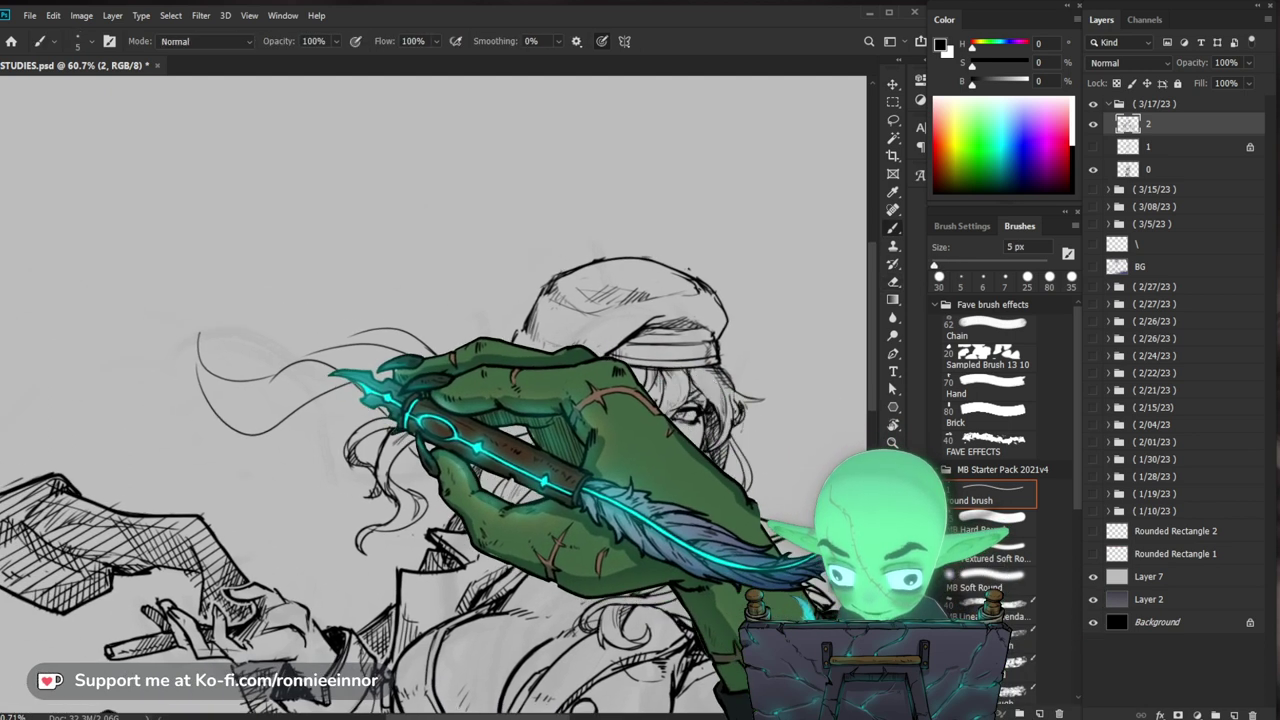
key("e")
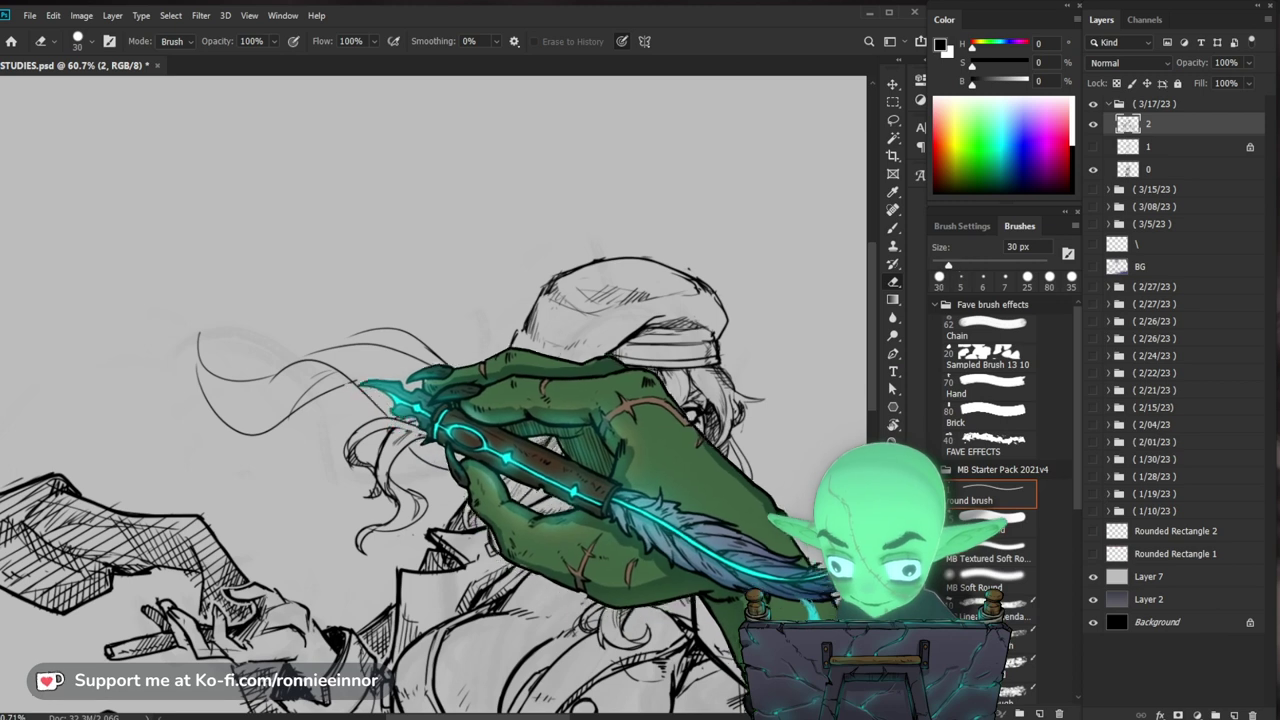
key("b")
Step: Refine the wavy trailing hair where the windblown lock meets it with the 5 px brush and 30 px eraser
left_click_drag(794, 478, 706, 459)
left_click_drag(338, 413, 398, 400)
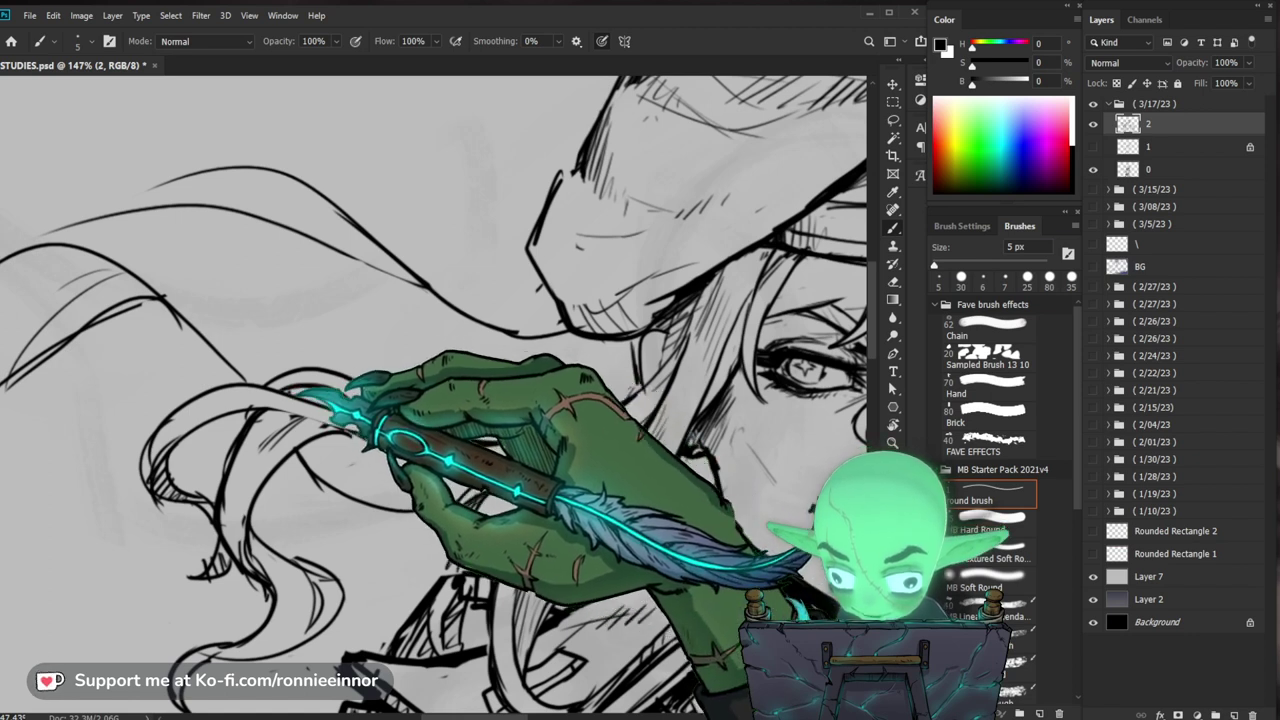
mouse_move(465, 375)
left_mouse_down()
mouse_move(398, 428)
mouse_move(355, 490)
left_mouse_up()
left_click_drag(368, 302, 454, 304)
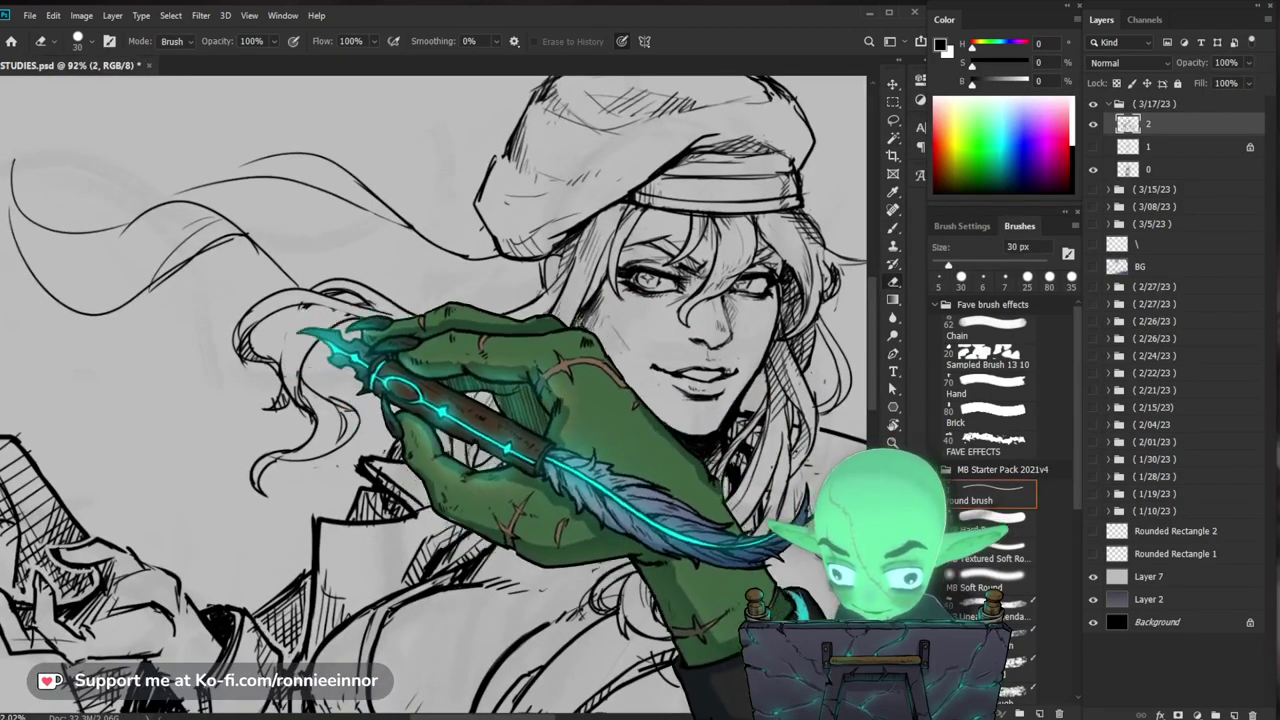
key("b")
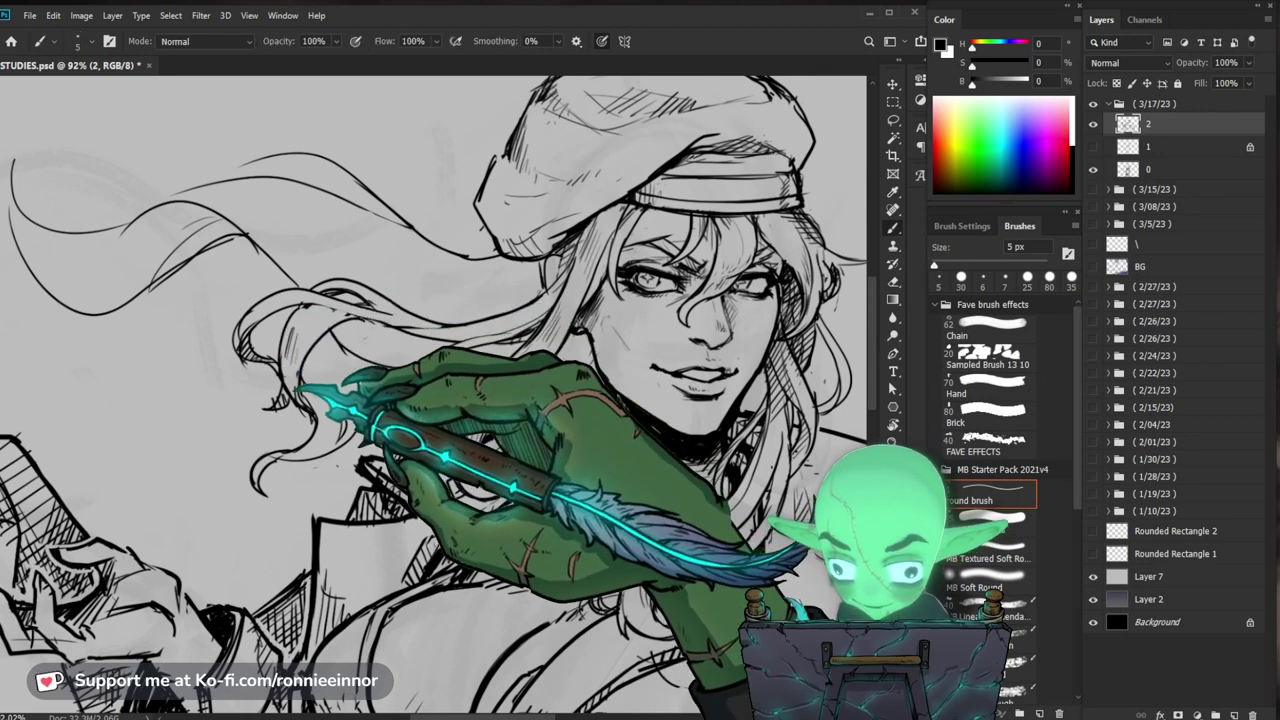
left_click_drag(300, 388, 296, 388)
left_click_drag(660, 300, 504, 420)
Step: Ink the hair roots and shadow hatching beneath the back edge of the cap with the 5 px brush and 30 px eraser
key("e")
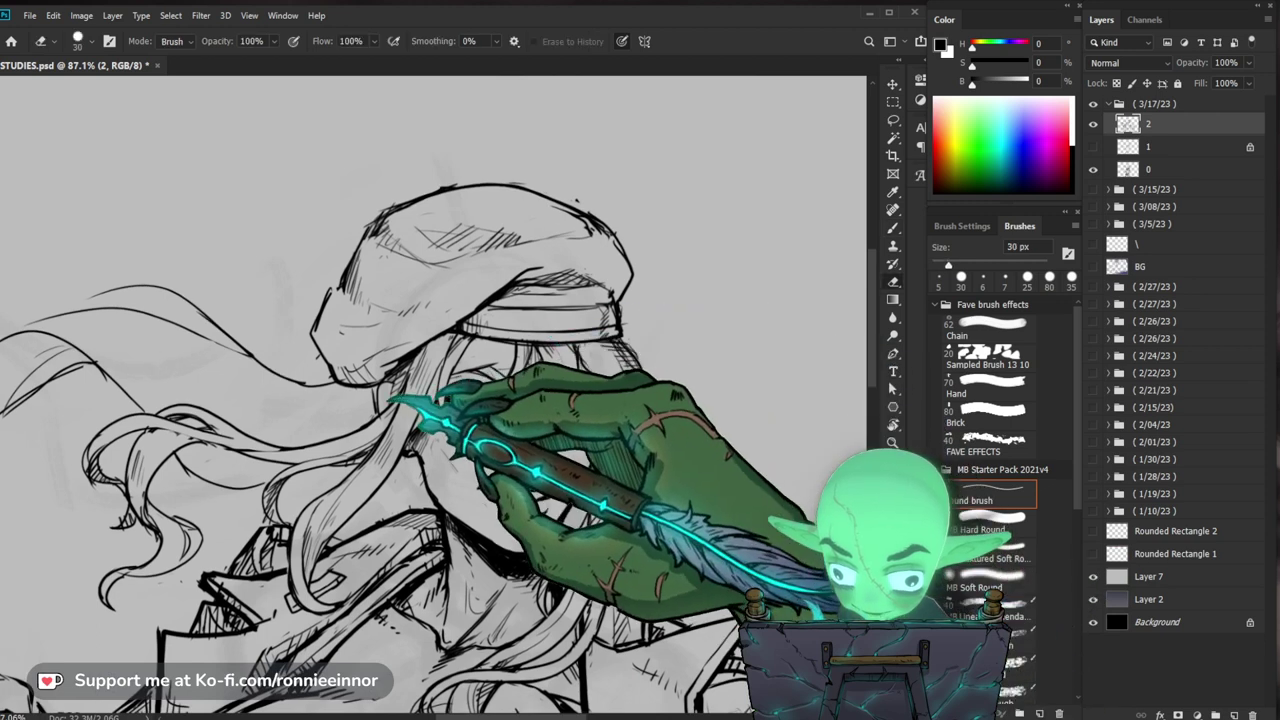
key("b")
left_click_drag(730, 430, 721, 415)
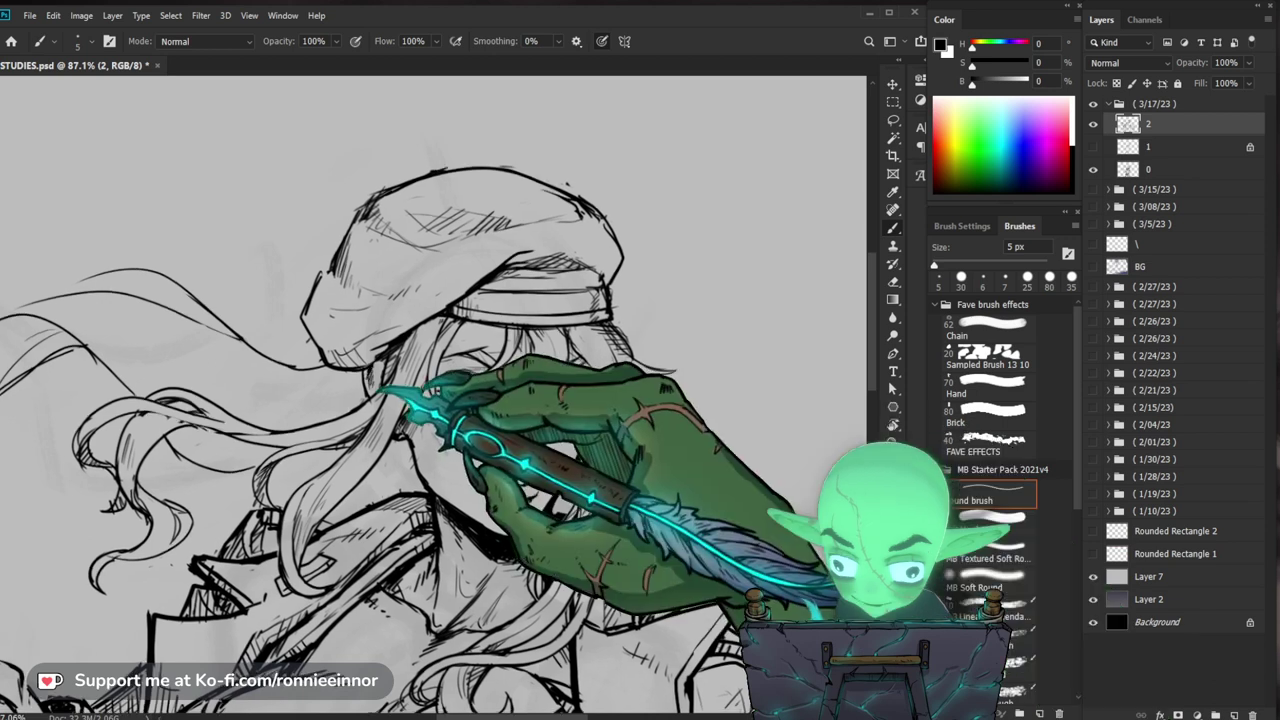
left_click_drag(370, 374, 332, 390)
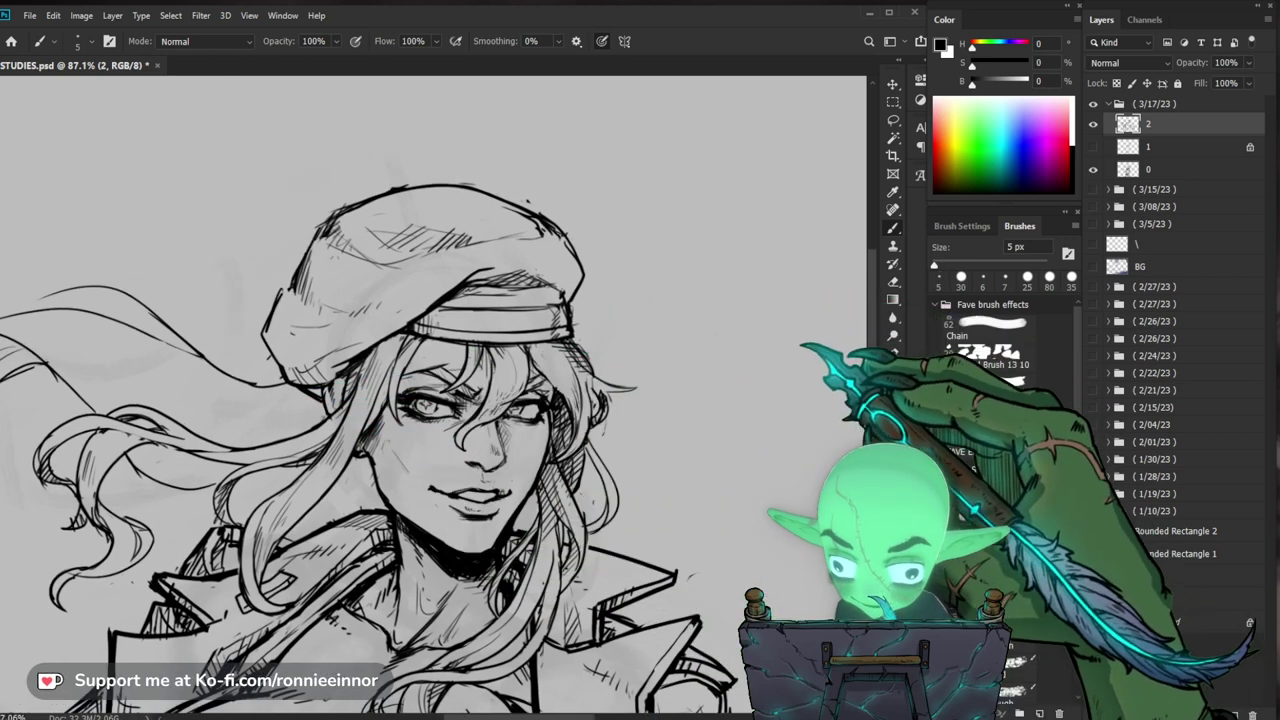
key("e")
key("b")
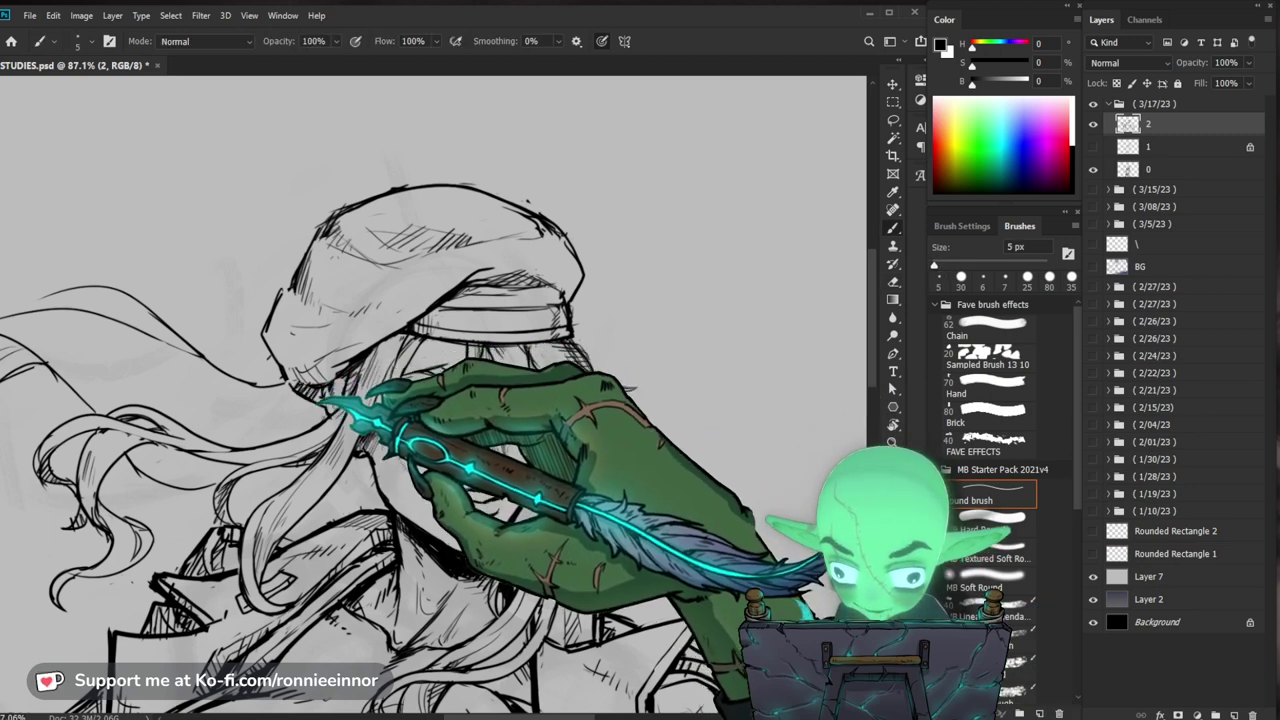
mouse_move(437, 376)
left_mouse_down()
mouse_move(325, 376)
mouse_move(535, 372)
left_mouse_up()
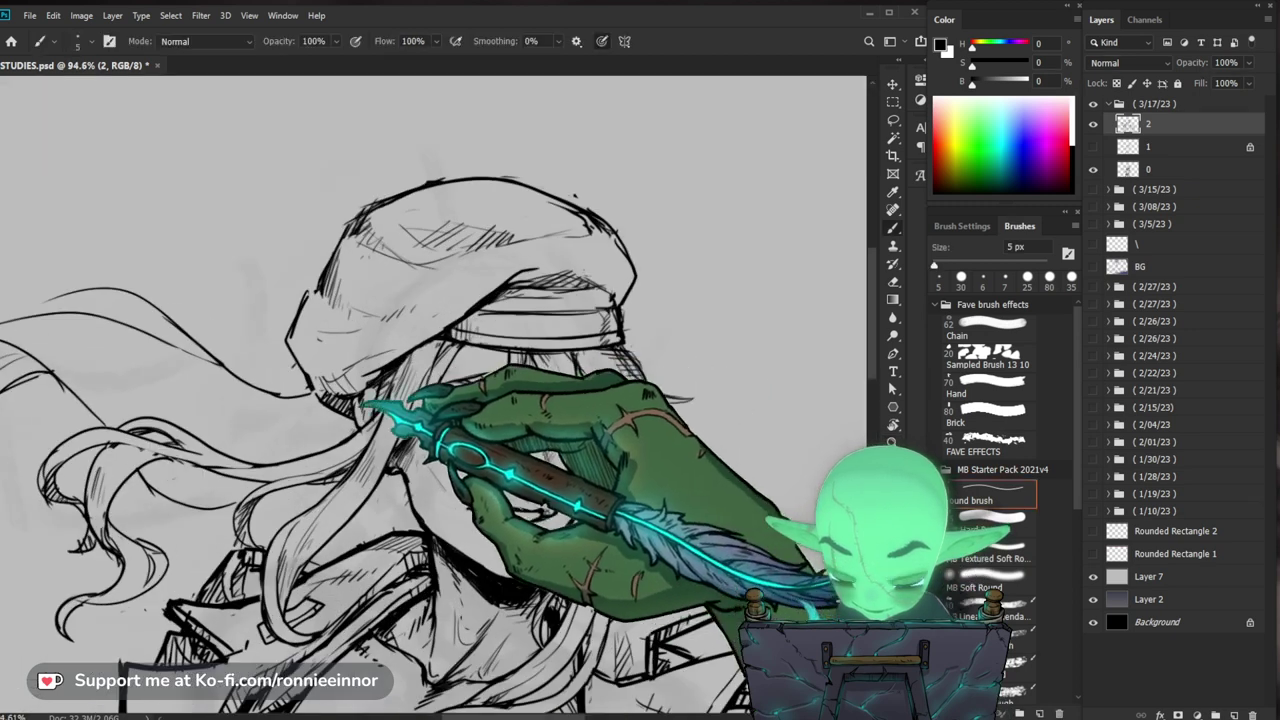
left_click_drag(385, 410, 305, 339)
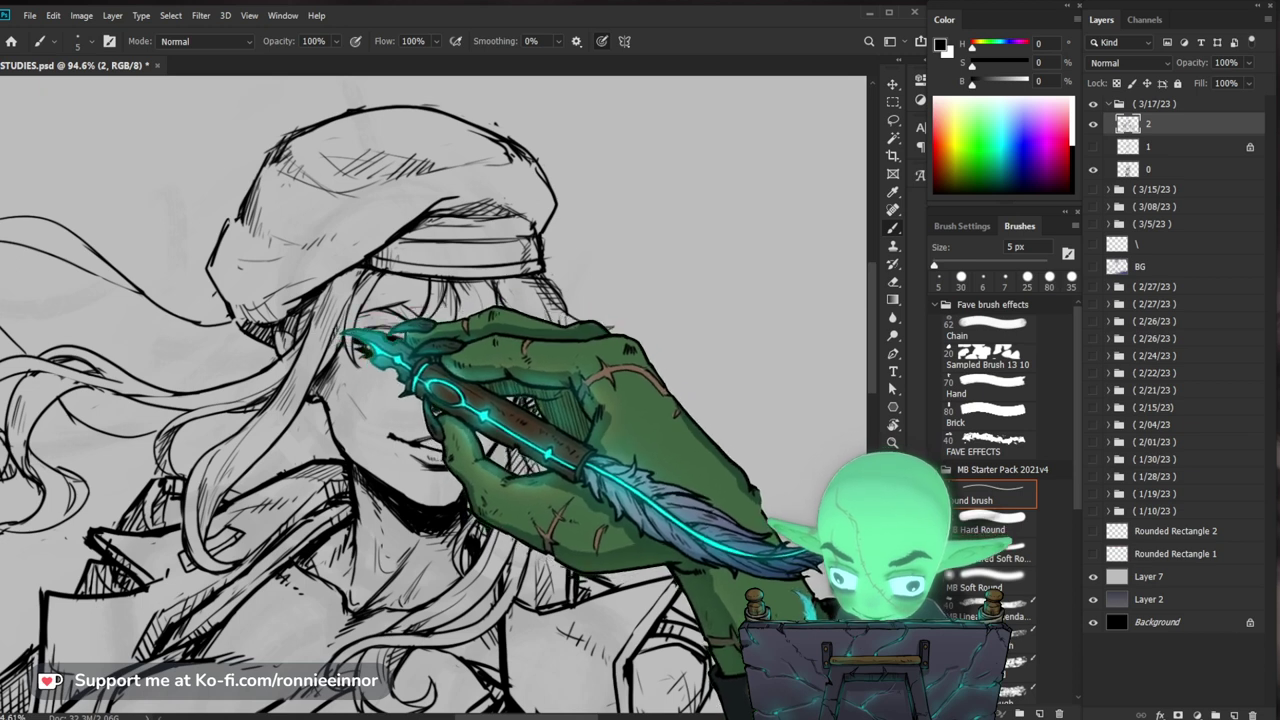
Step: Refine the hair strands falling beside the near cheek with the 5 px brush and the eraser
left_click_drag(454, 293, 355, 293)
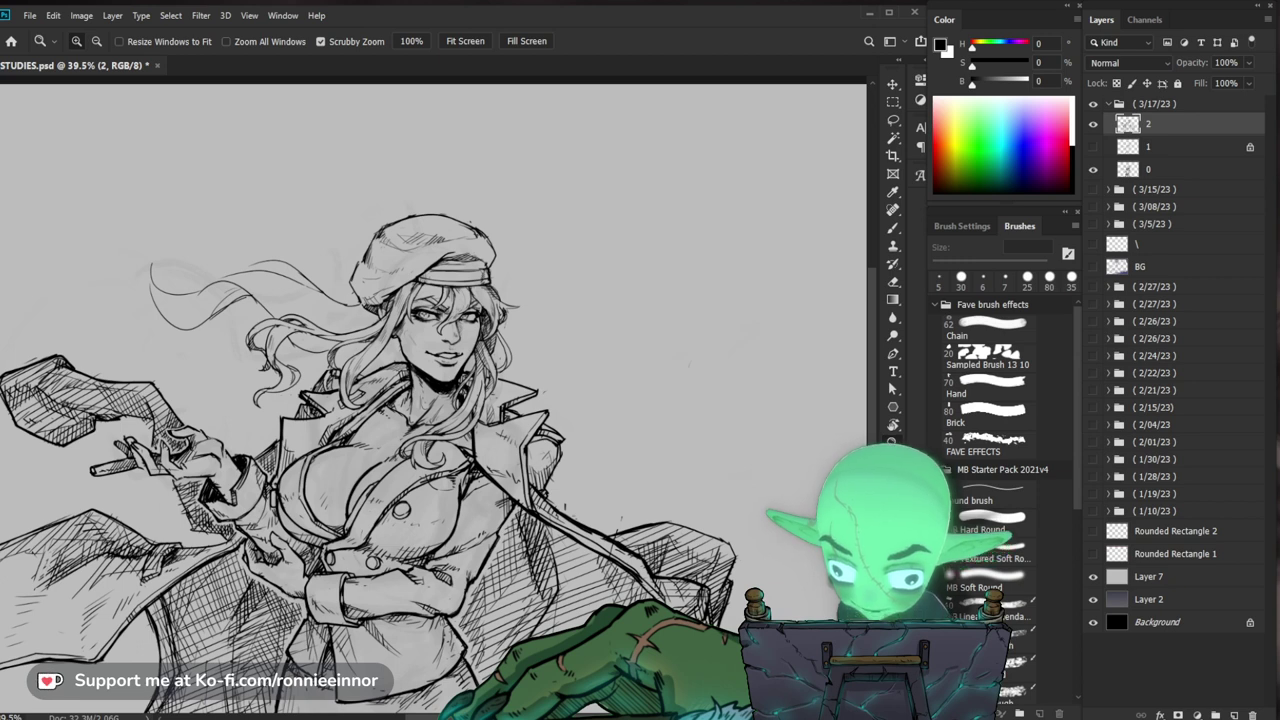
left_click_drag(384, 325, 484, 346)
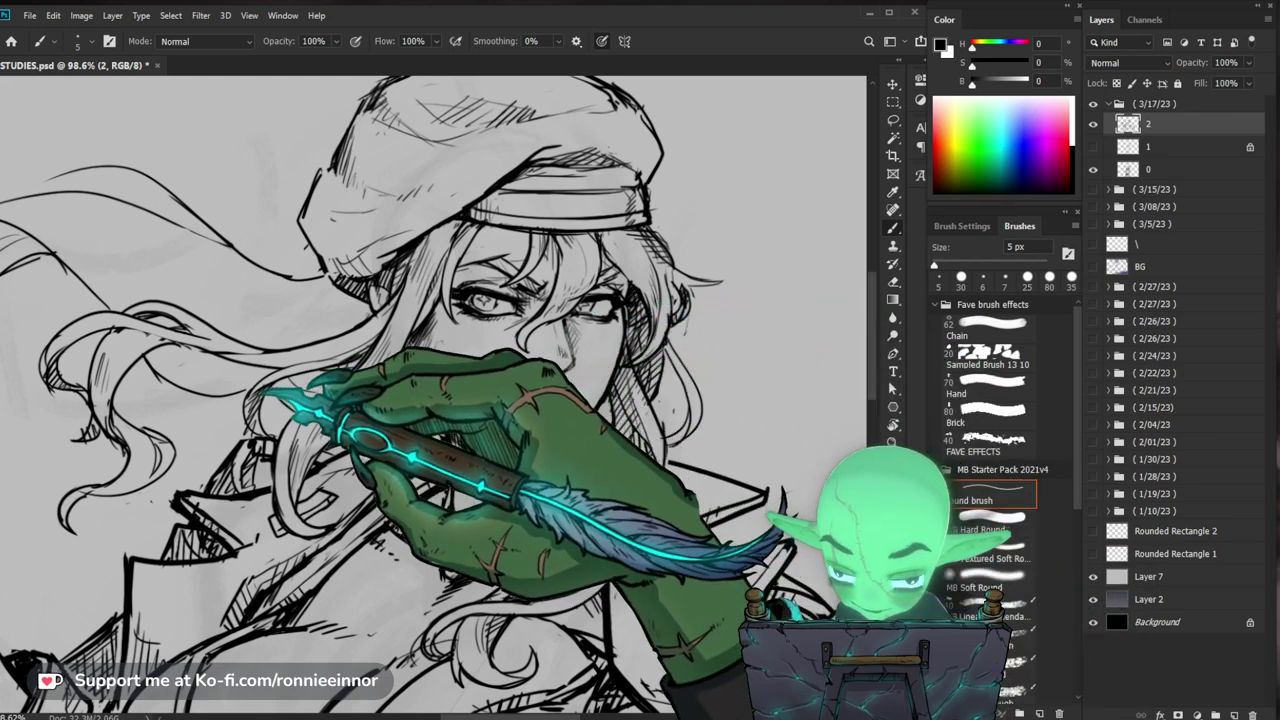
key("e")
key("b")
key("e")
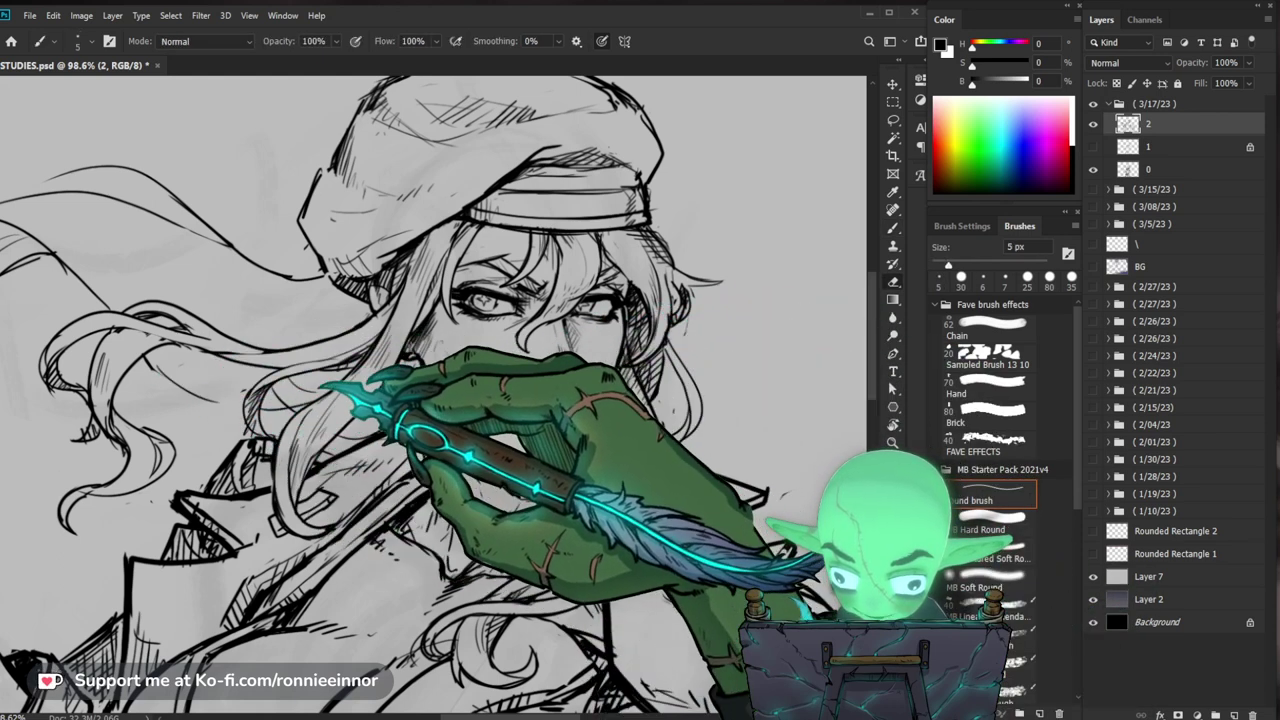
key("e")
left_click_drag(611, 364, 694, 417)
key("b")
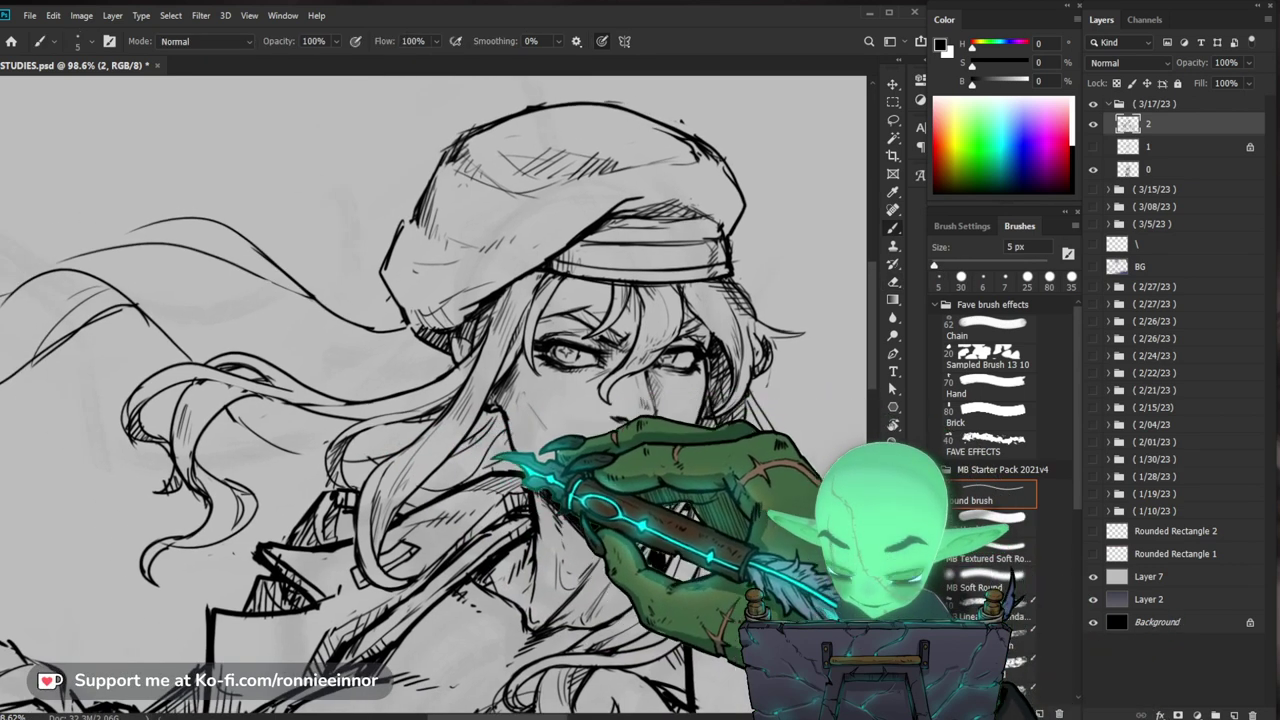
Step: Touch up the hair lines between the near jaw and the coat collar with the 5 px brush
key("z")
left_click_drag(591, 431, 490, 433)
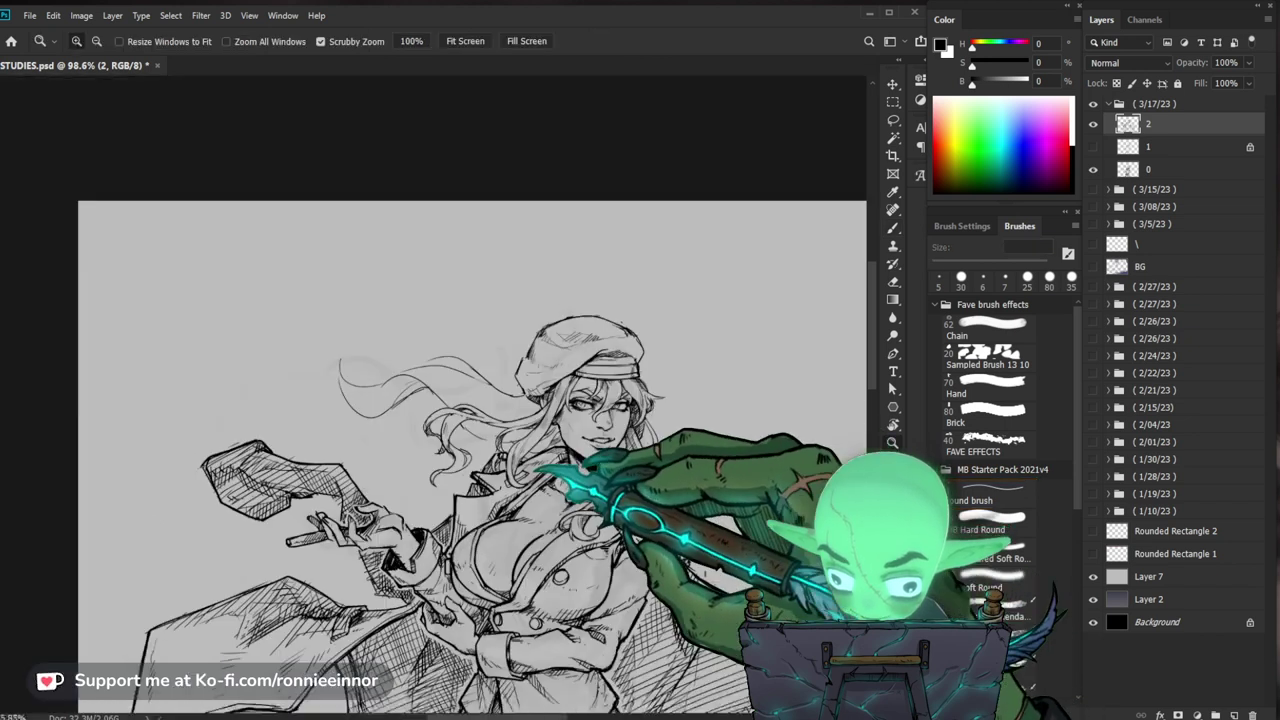
left_click_drag(560, 480, 509, 389)
left_click_drag(630, 328, 707, 328)
key("b")
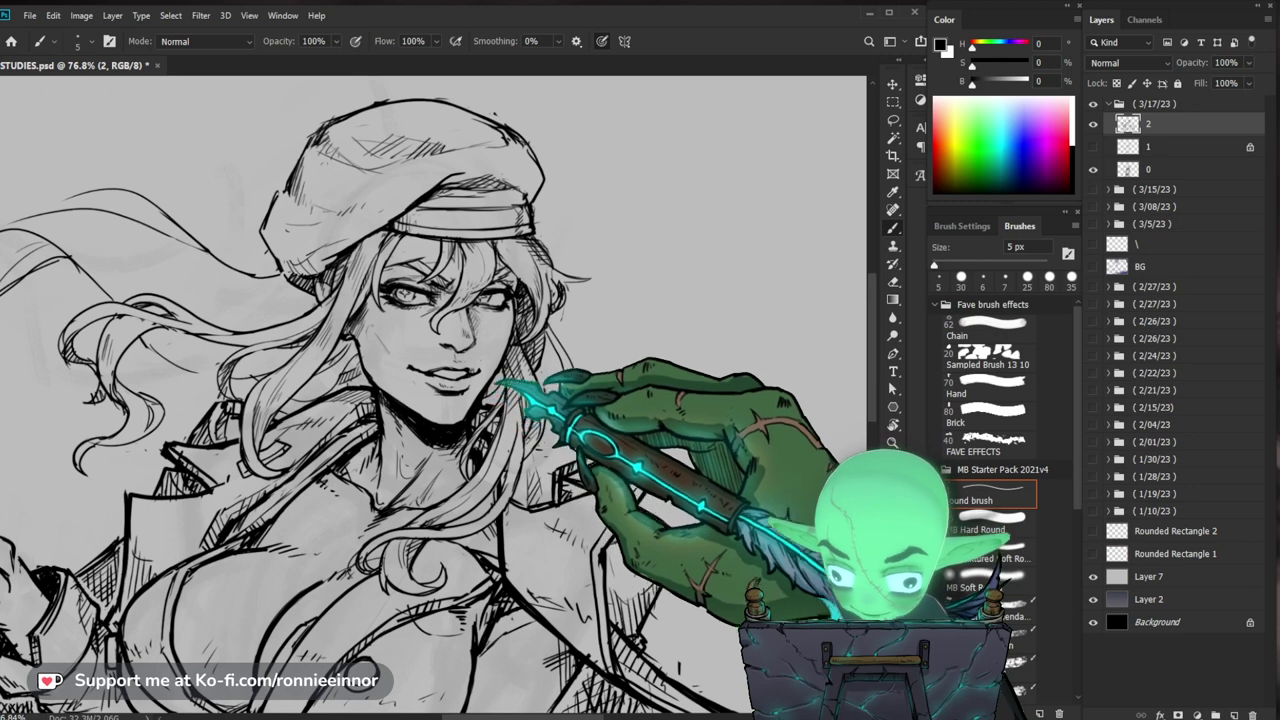
key("z")
left_click_drag(598, 376, 592, 378)
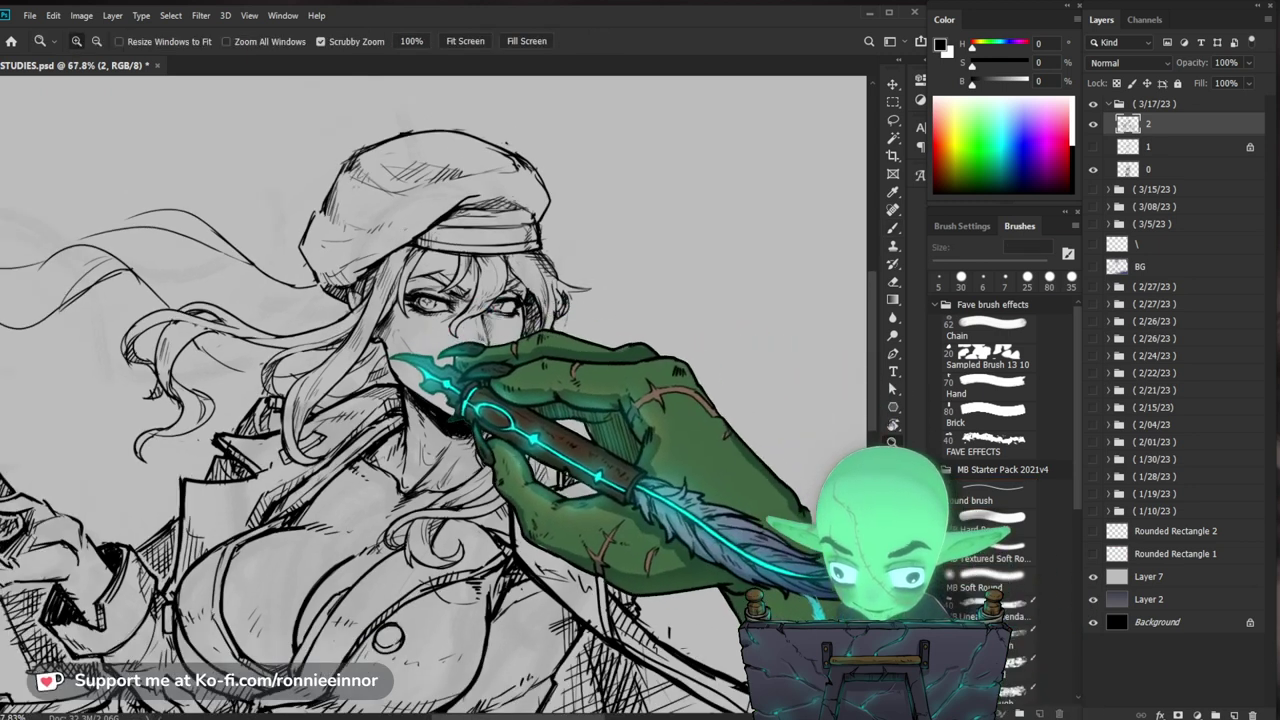
left_click_drag(389, 356, 410, 358)
key("b")
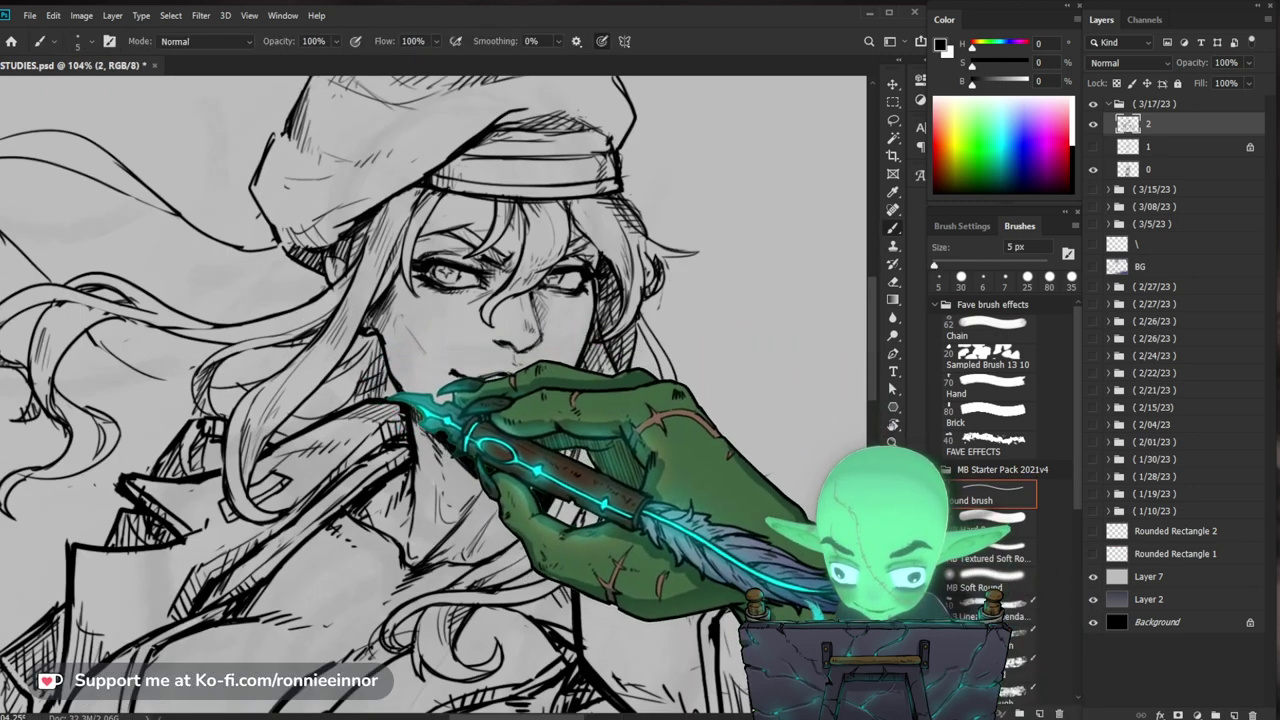
Step: Ink extra strands where the windblown lock leaves the back of the cap, using the 5 px brush and the eraser
key("z")
scroll(423, 350, "down", 3)
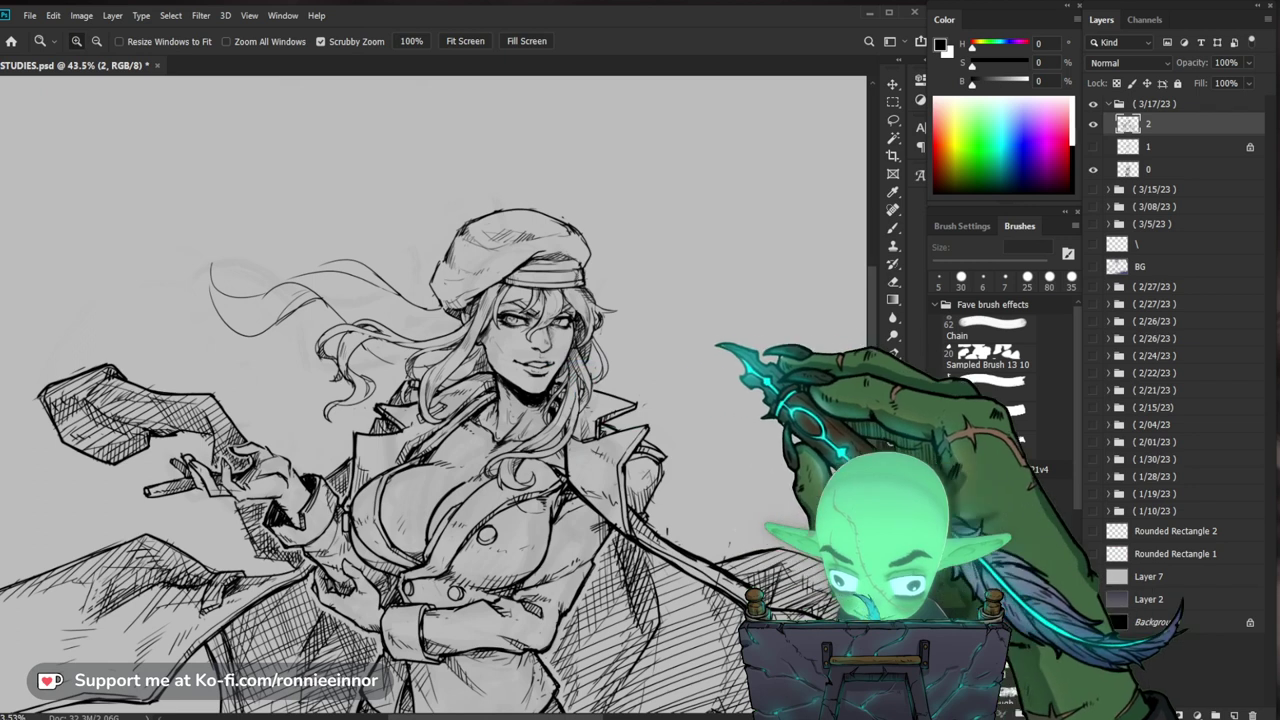
left_click_drag(717, 345, 663, 423)
left_click_drag(404, 293, 491, 292)
key("b")
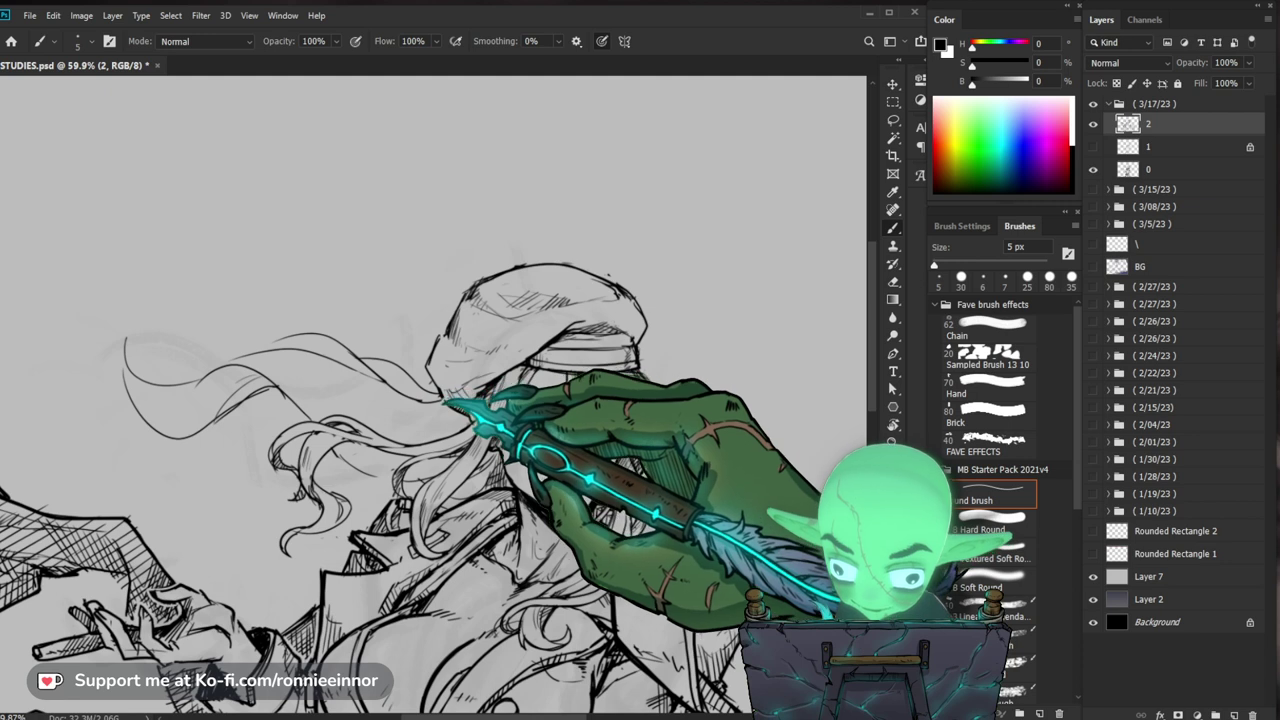
key("e")
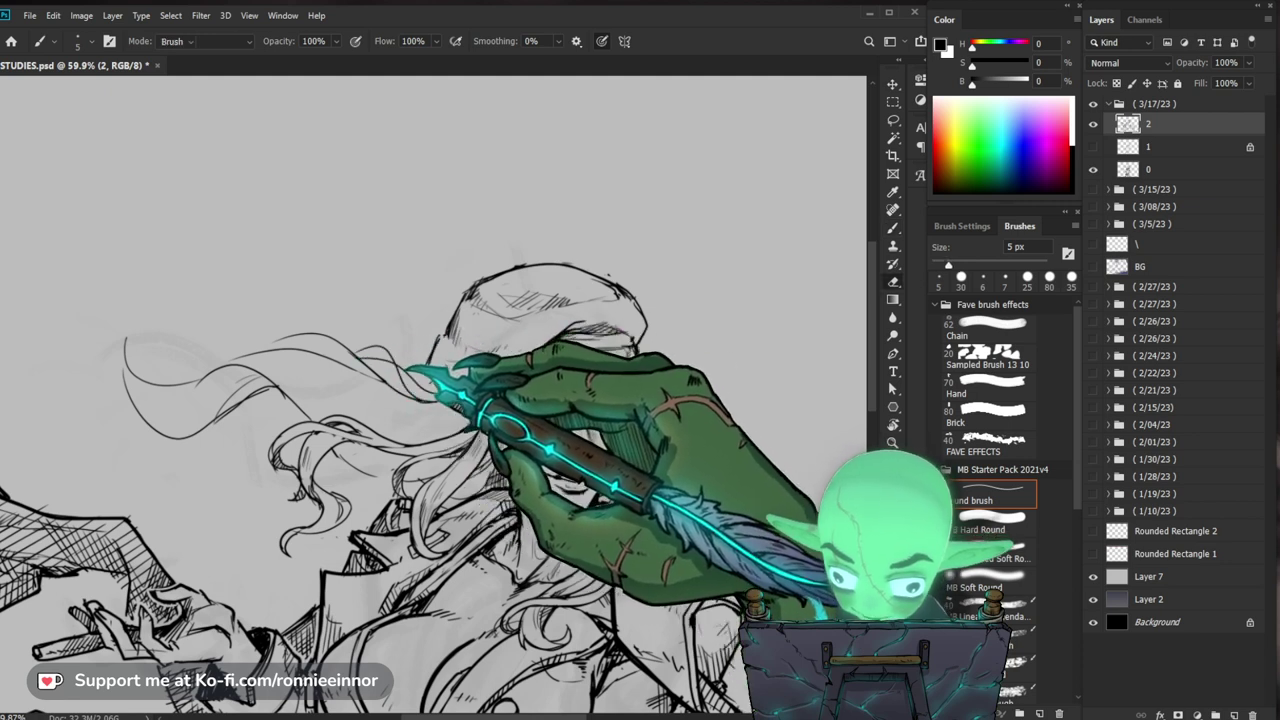
key("b")
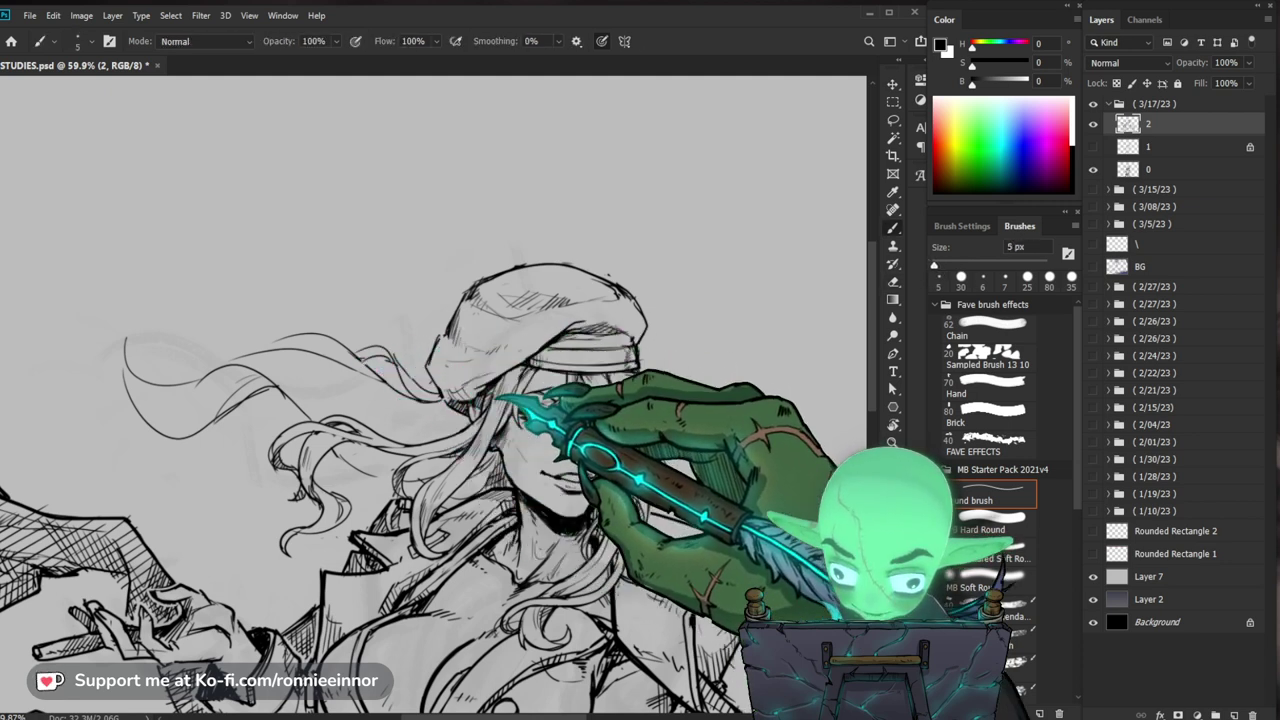
left_click_drag(450, 410, 502, 376)
left_click_drag(637, 470, 585, 475)
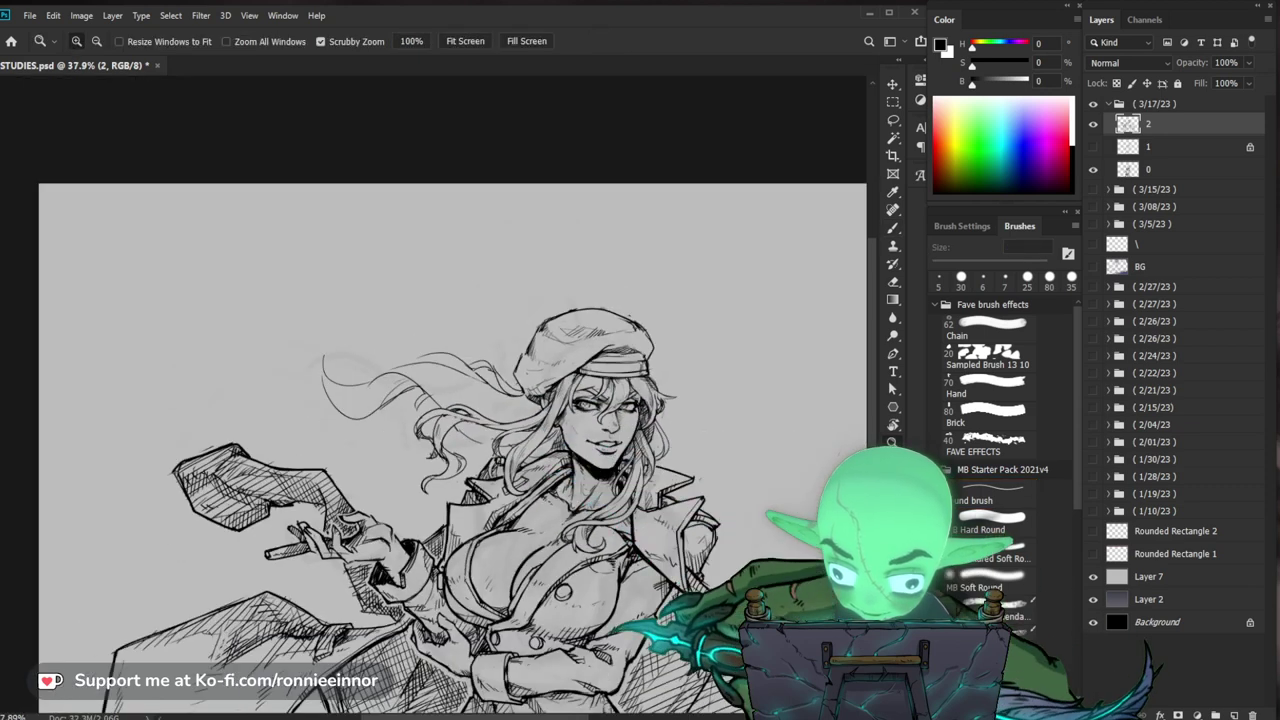
left_click_drag(560, 385, 598, 393)
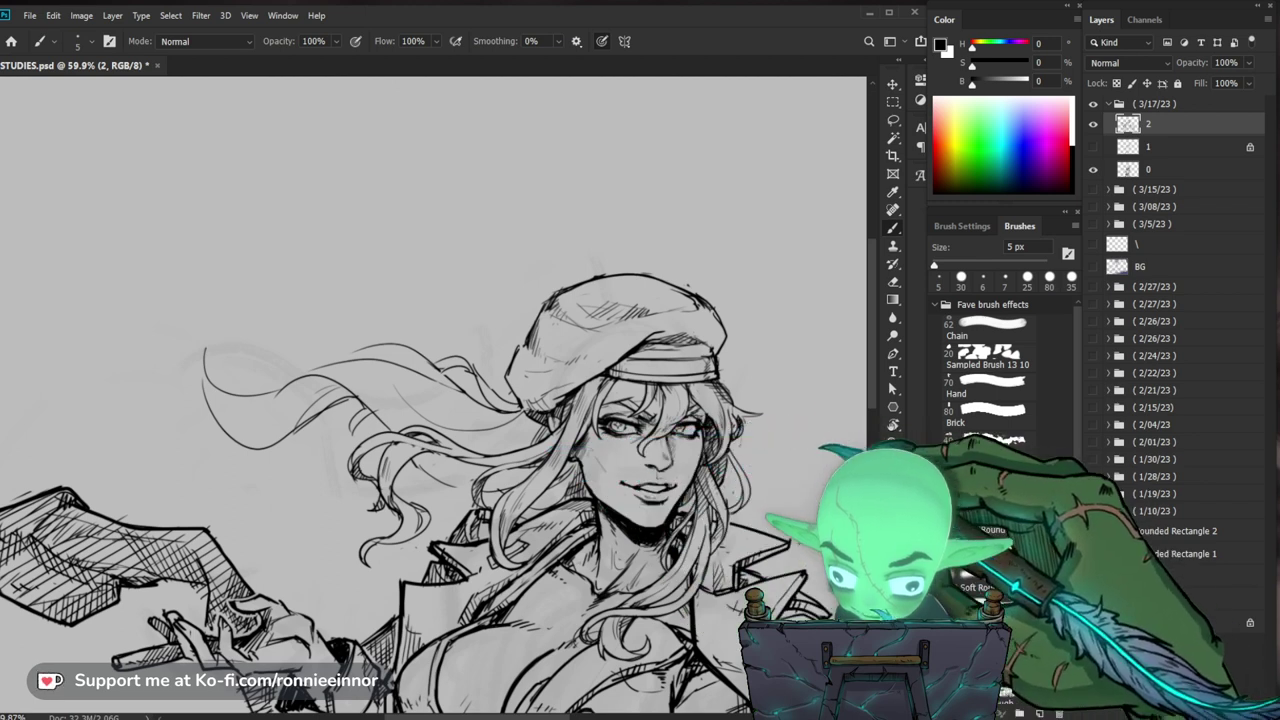
Step: Enlarge the eraser to 300 px and erase the cross-hatched flying cloth above the raised hand
left_click_drag(737, 471, 560, 471)
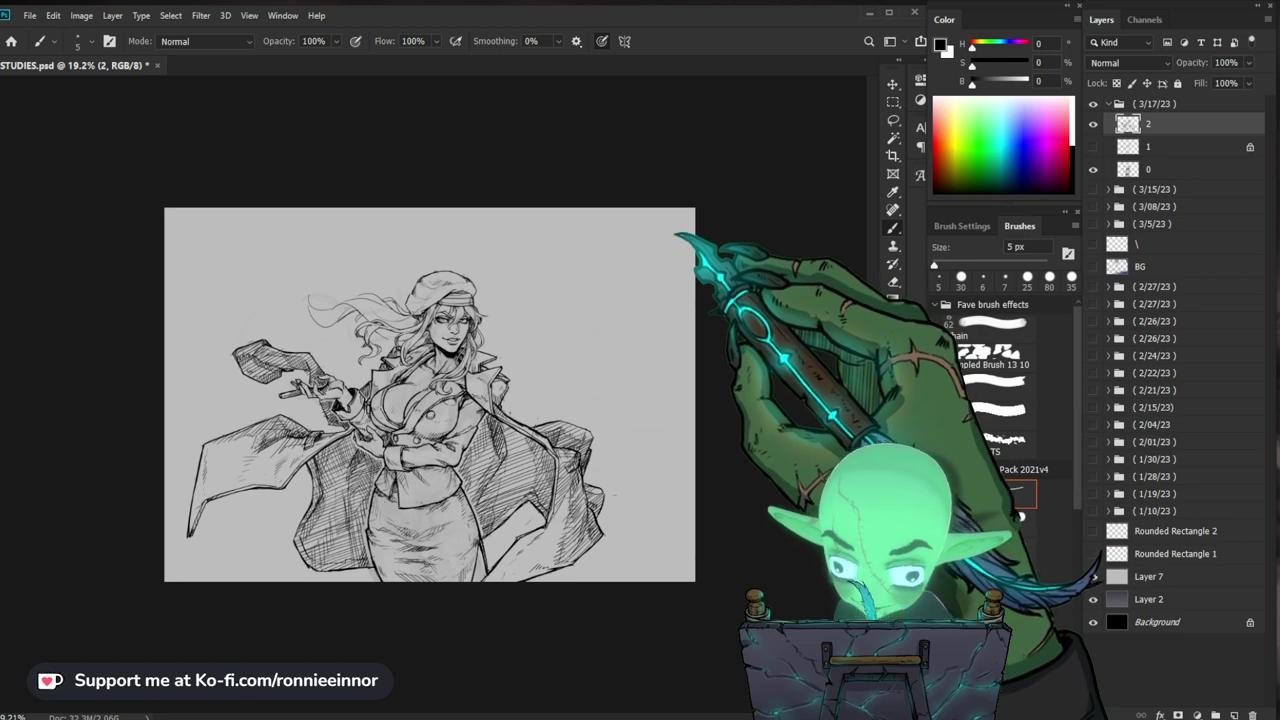
left_click_drag(400, 380, 430, 386)
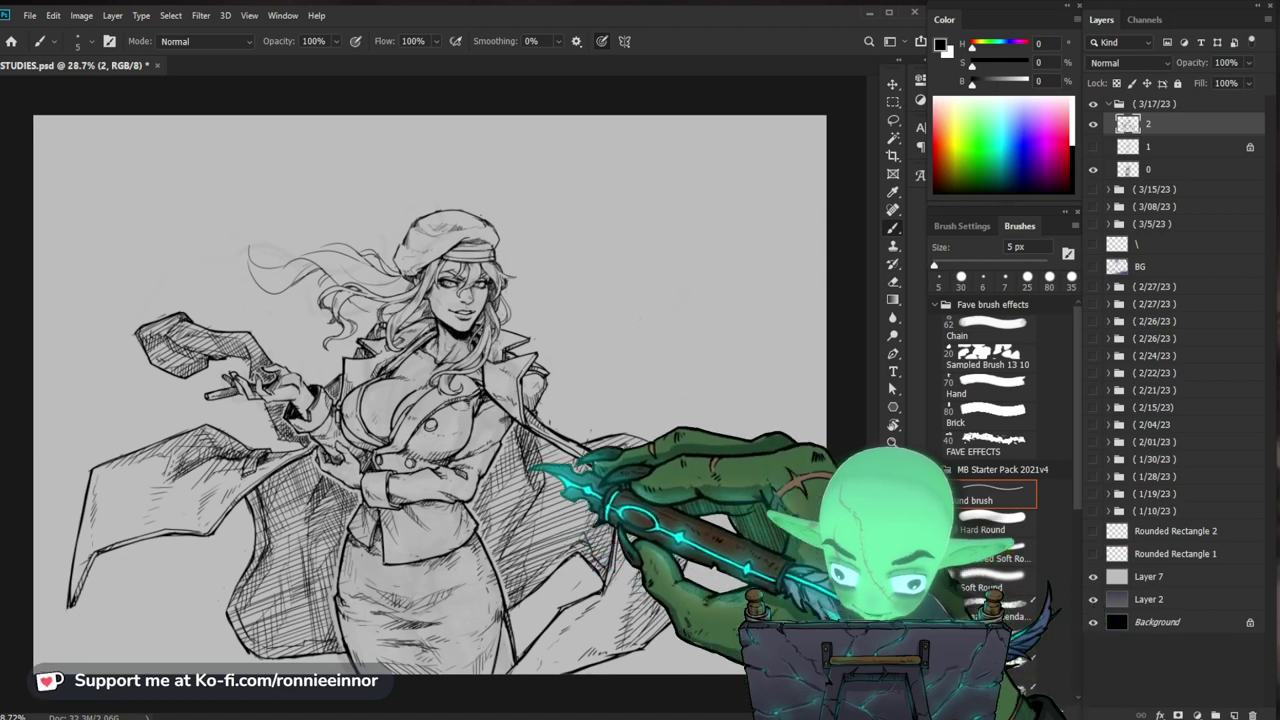
key("ctrl+space")
key("e")
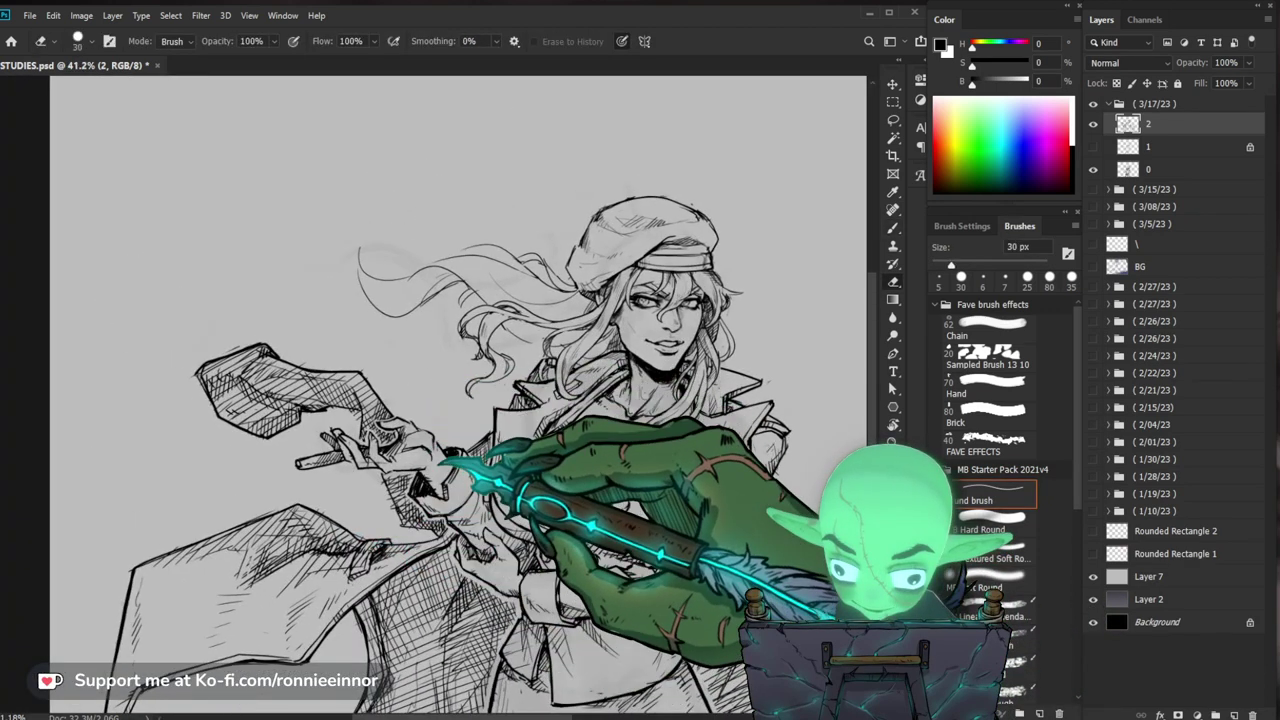
key("bracketright")
key("bracketright")
key("bracketright")
key("bracketright")
key("bracketright")
key("bracketright")
key("bracketright")
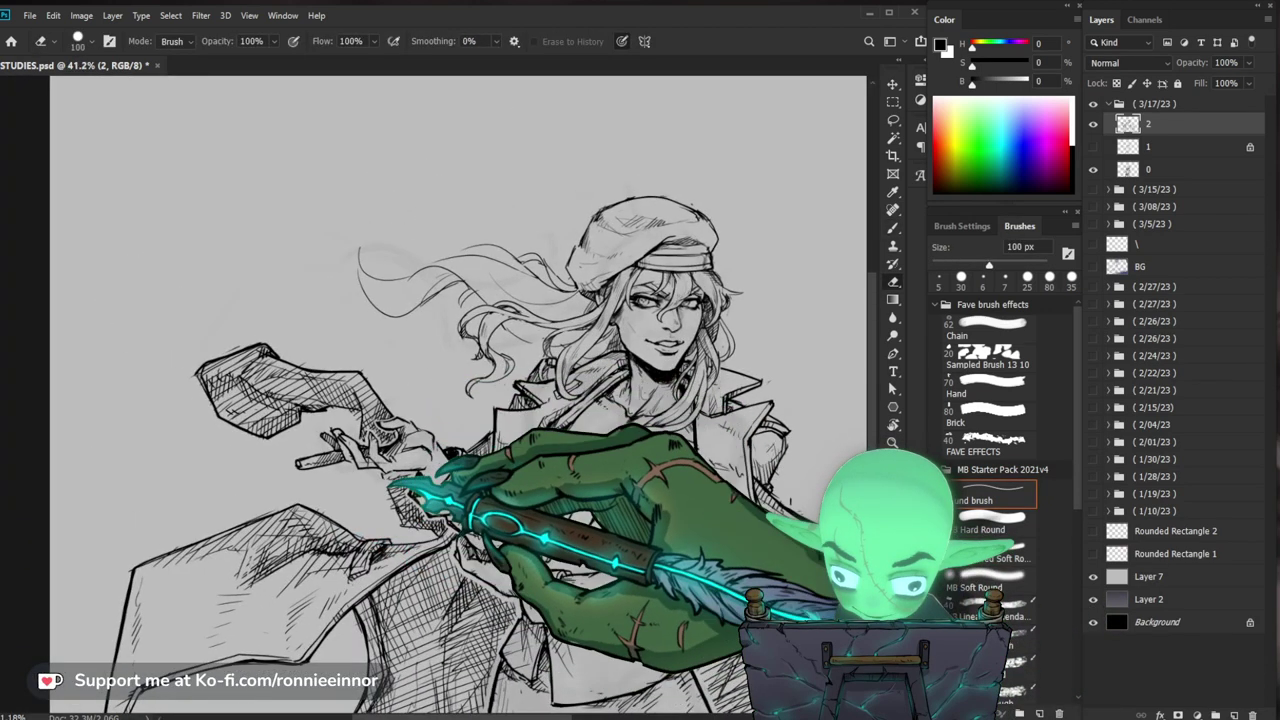
mouse_move(376, 398)
left_mouse_down()
mouse_move(376, 432)
mouse_move(386, 428)
mouse_move(300, 426)
left_mouse_up()
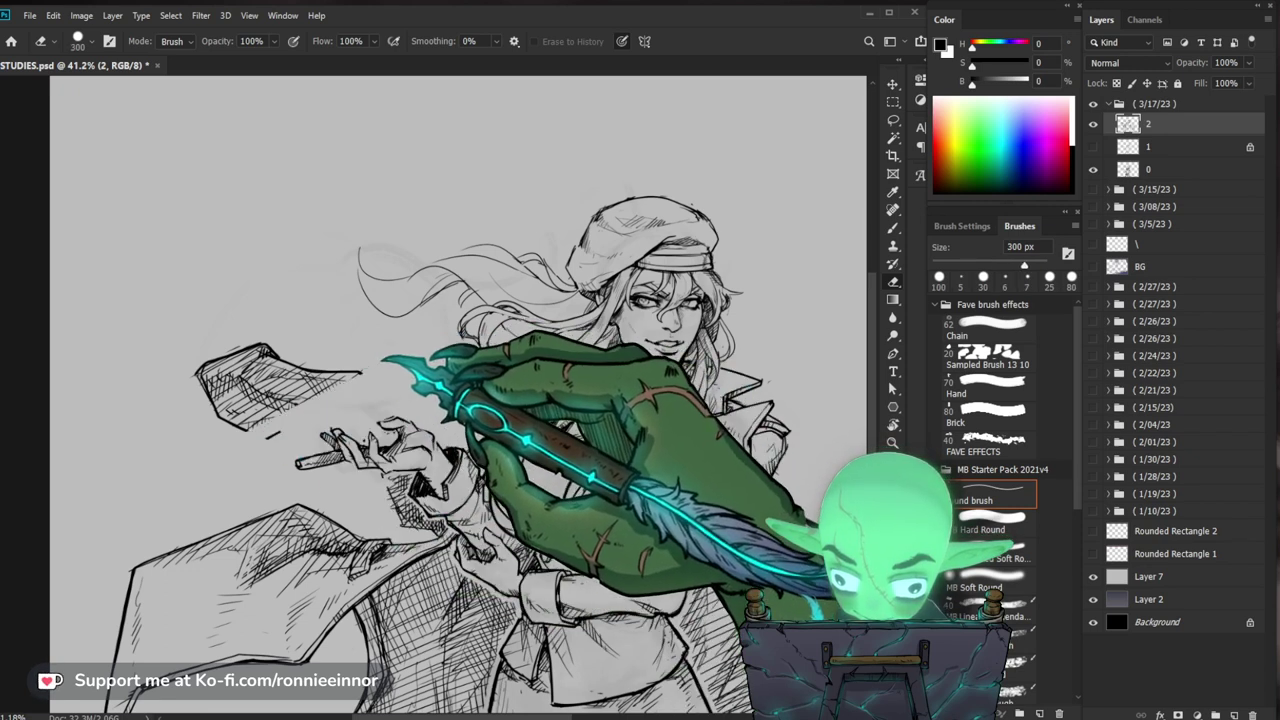
mouse_move(366, 400)
left_mouse_down()
mouse_move(276, 402)
mouse_move(238, 372)
left_mouse_up()
Step: Draw new curved strands sweeping down beneath the long windblown lock with the 5 px brush
mouse_move(653, 589)
left_mouse_down()
mouse_move(458, 512)
mouse_move(508, 556)
left_mouse_up()
key("z")
left_click_drag(409, 309, 450, 305)
key("b")
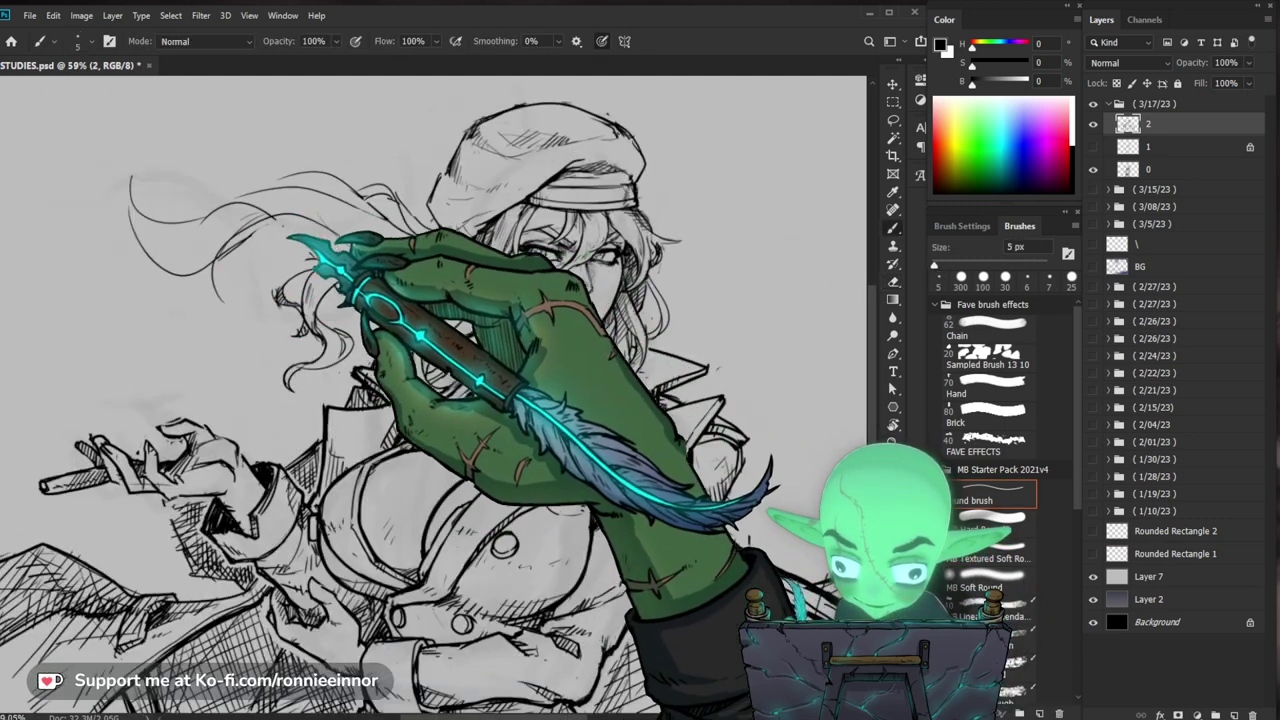
mouse_move(318, 229)
left_mouse_down()
mouse_move(270, 240)
mouse_move(246, 308)
left_mouse_up()
left_click_drag(435, 423, 490, 497)
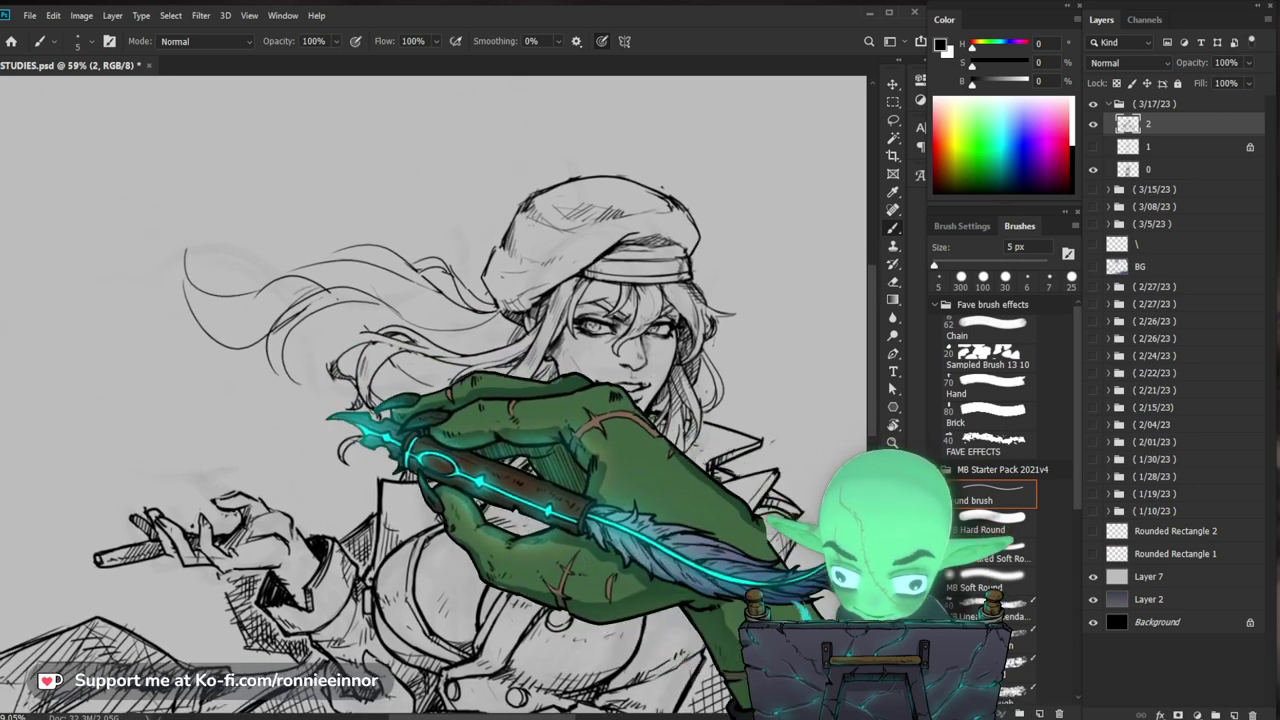
left_click_drag(277, 350, 255, 408)
left_click_drag(589, 423, 586, 457)
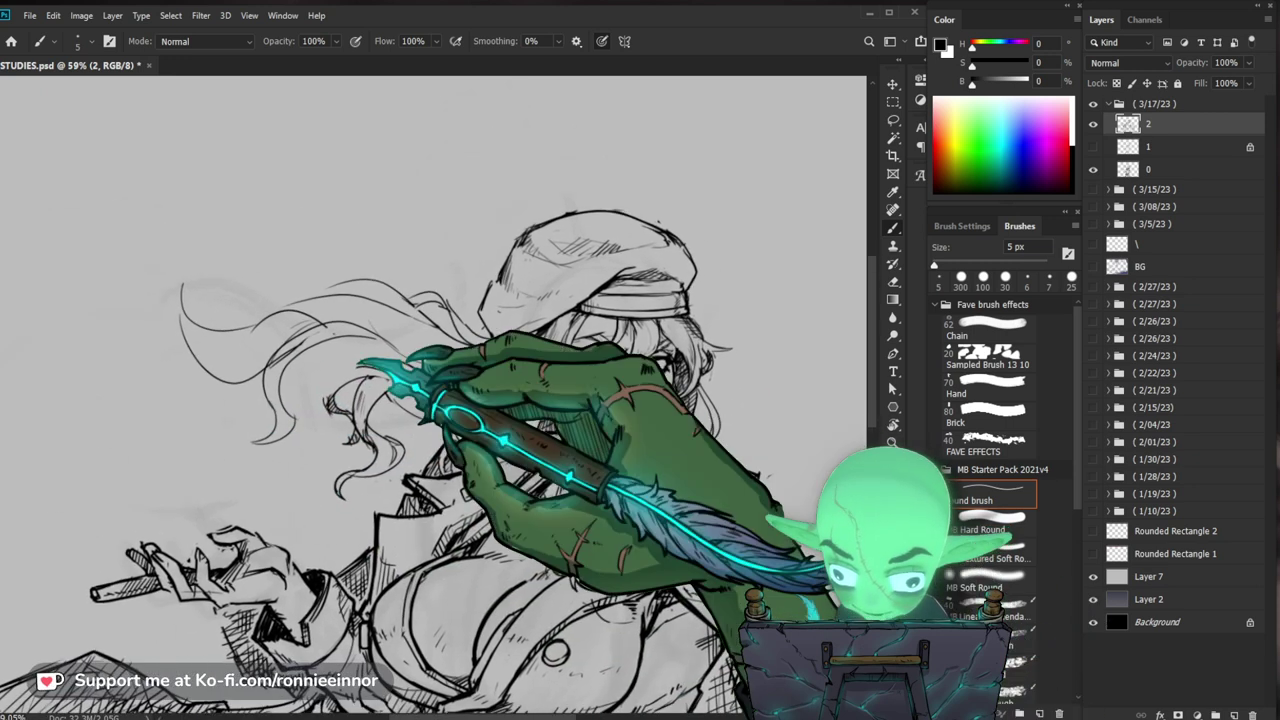
Step: Add finer loose strands to the downward-curling ends of the windblown hair with the 5 px brush
key("z")
left_click_drag(720, 468, 576, 461)
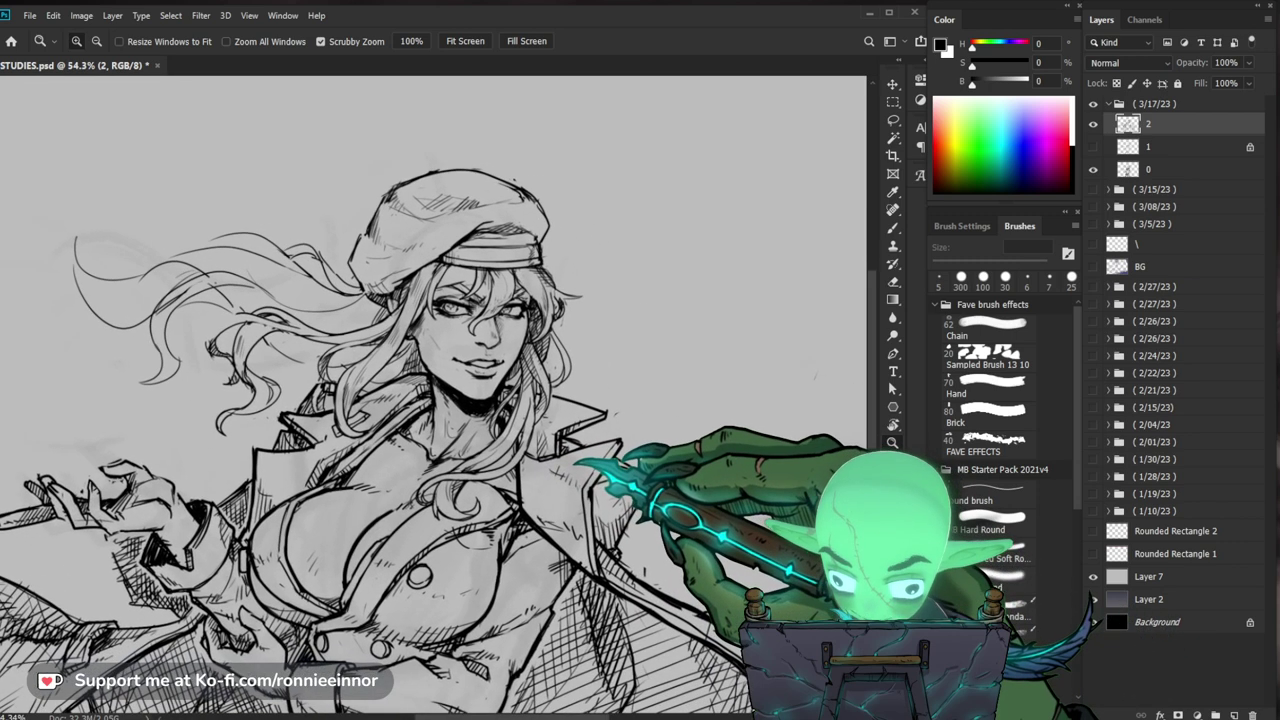
key("b")
mouse_move(229, 308)
left_mouse_down()
mouse_move(264, 312)
mouse_move(235, 323)
left_mouse_up()
key("z")
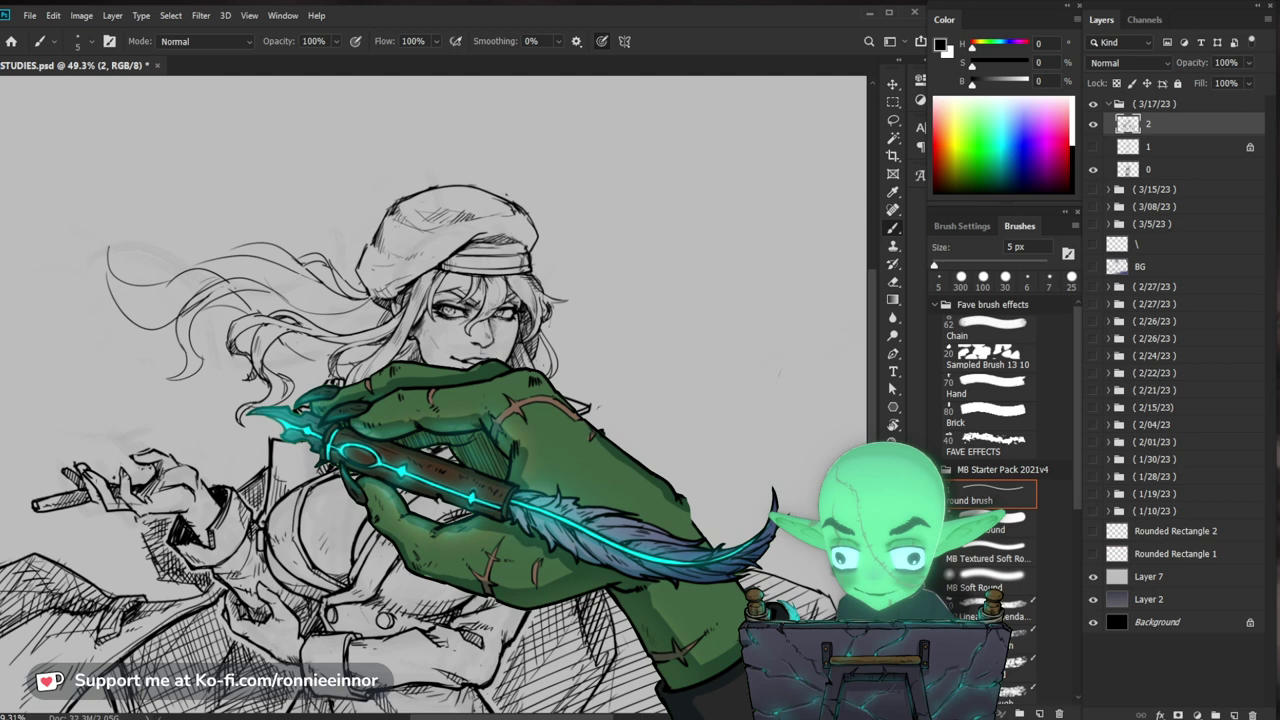
Step: Shade the hair behind the near jaw with hatching, using the 5 px brush and the 35 px eraser
scroll(399, 352, "up", 2)
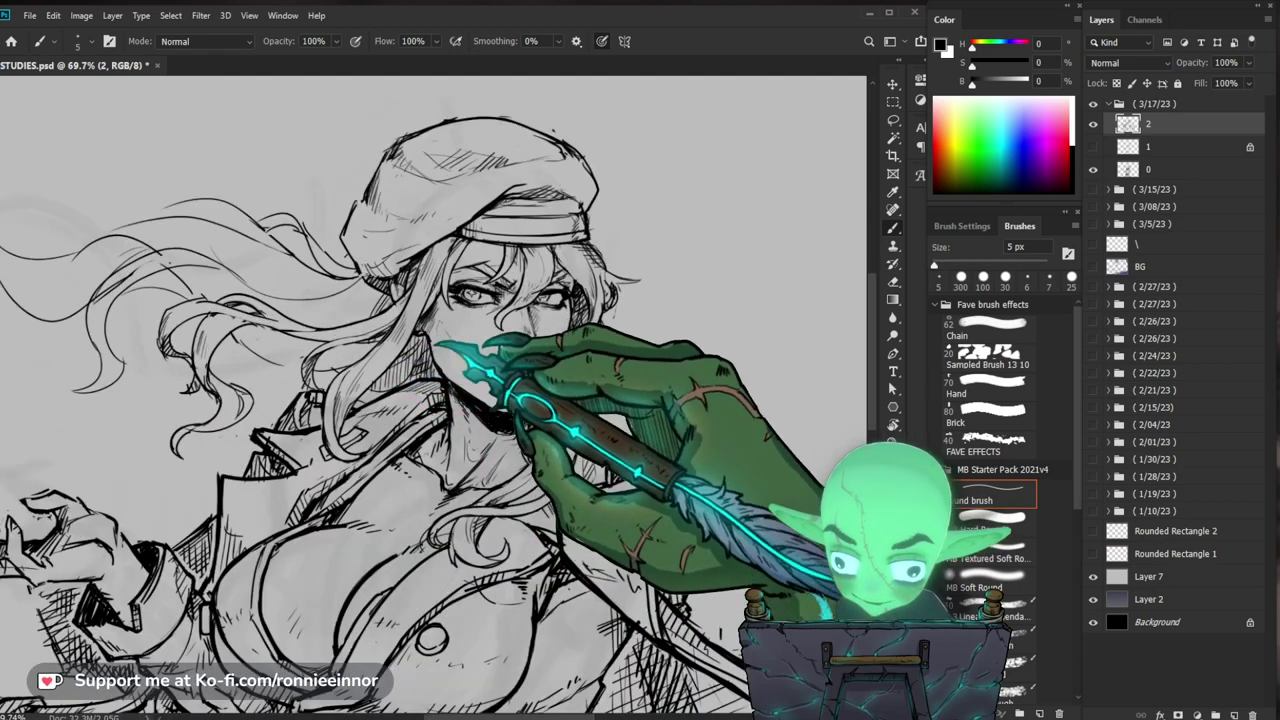
left_click_drag(555, 343, 528, 373)
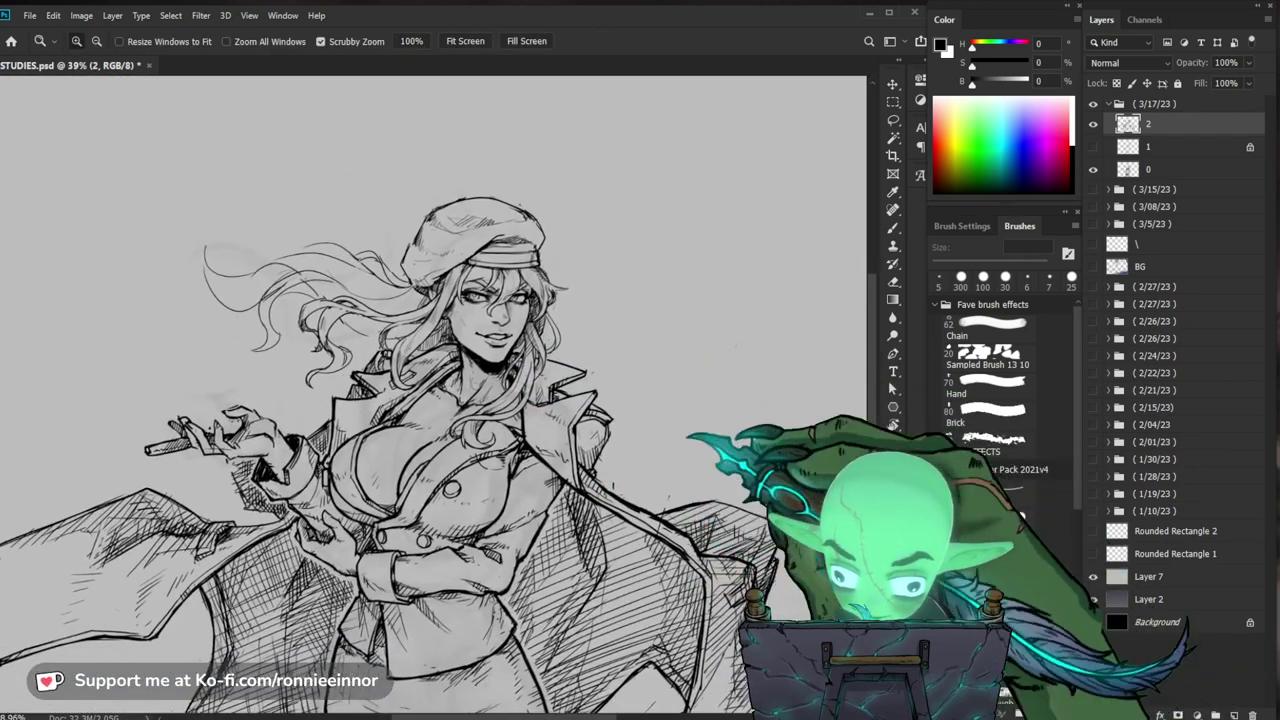
left_click_drag(542, 326, 549, 313)
key("e")
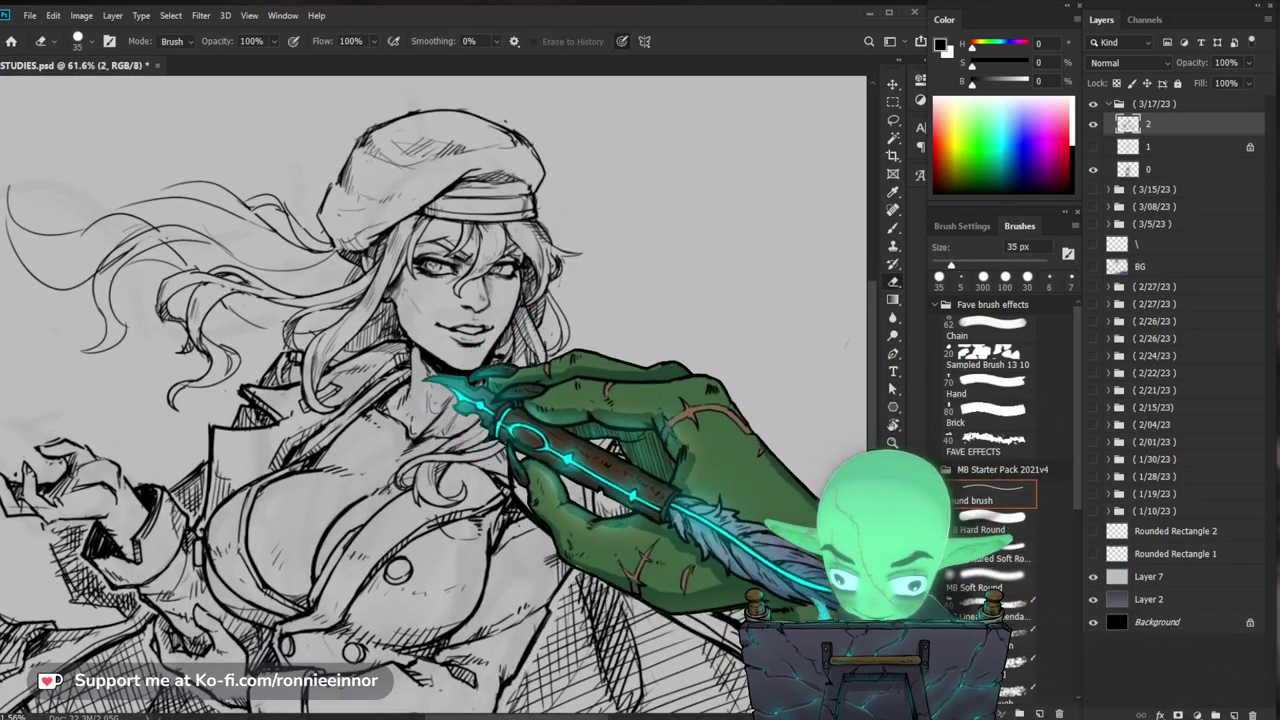
key("b")
left_click_drag(690, 412, 582, 440)
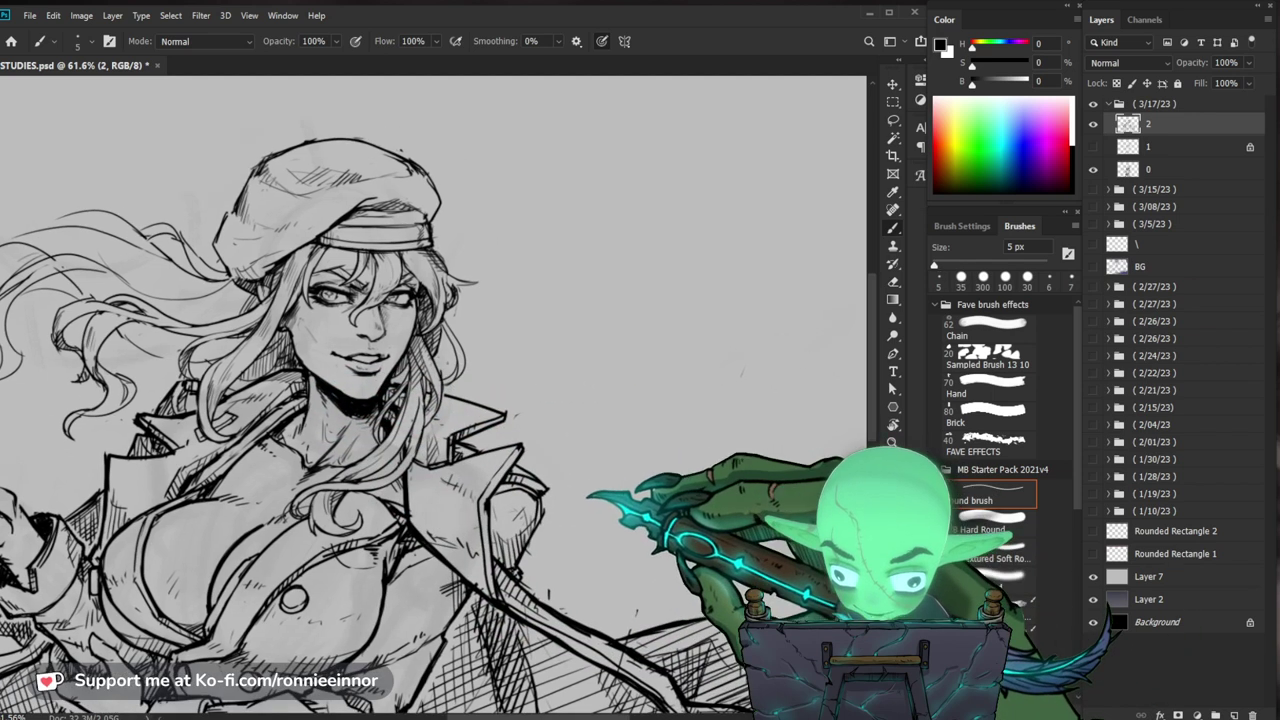
Step: Touch up the line work and shadows around the neck and the long hair on both sides of the jaw
left_click(598, 428)
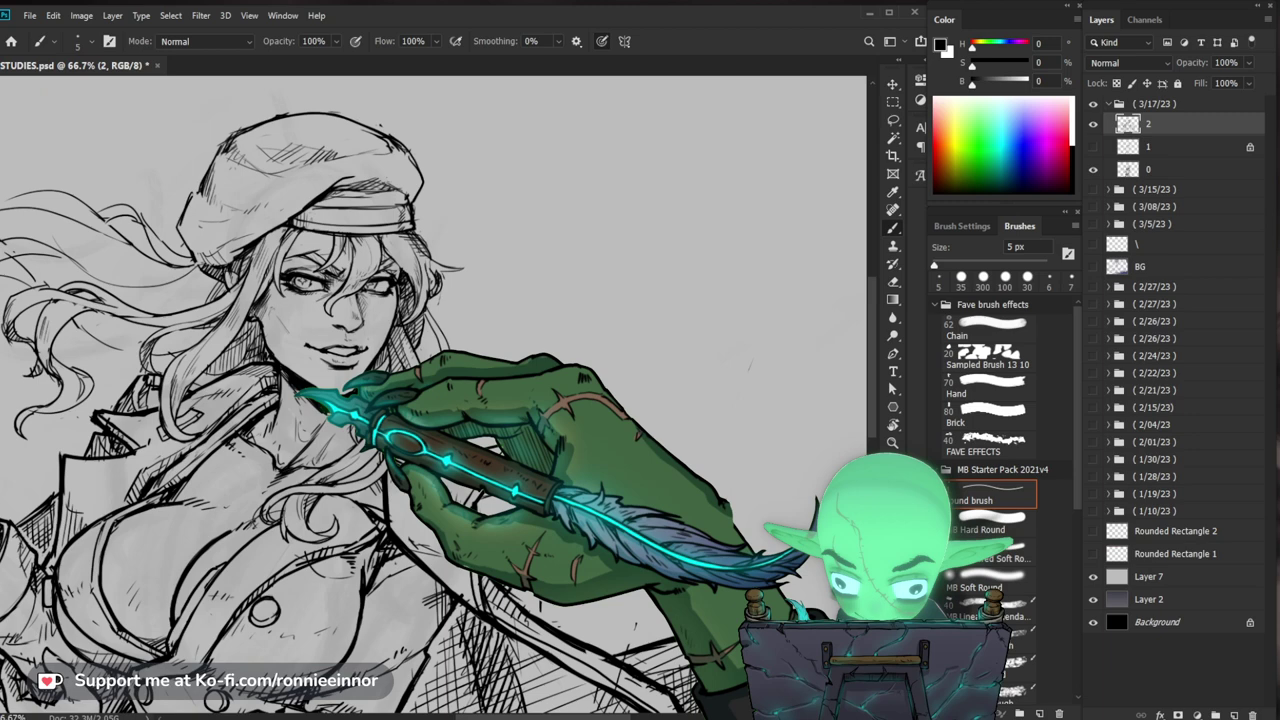
left_click_drag(300, 392, 298, 449)
left_click_drag(570, 520, 465, 540)
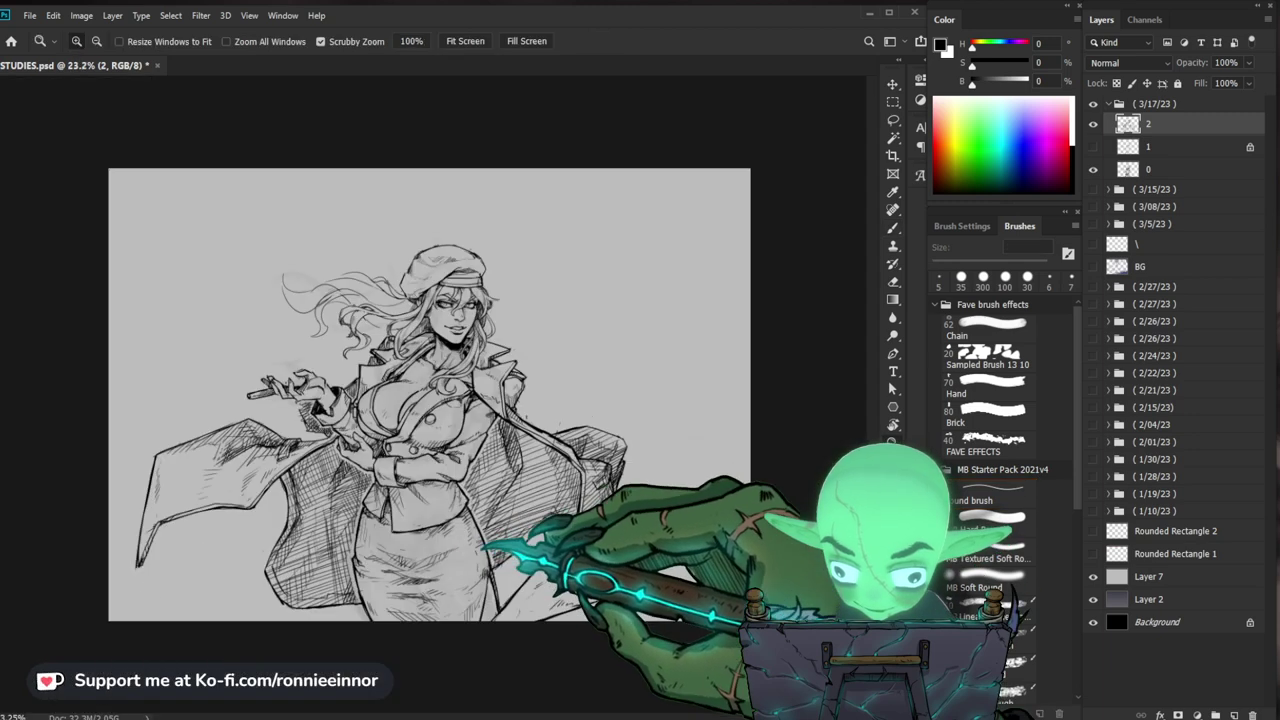
mouse_move(486, 334)
left_mouse_down()
mouse_move(537, 329)
mouse_move(520, 396)
left_mouse_up()
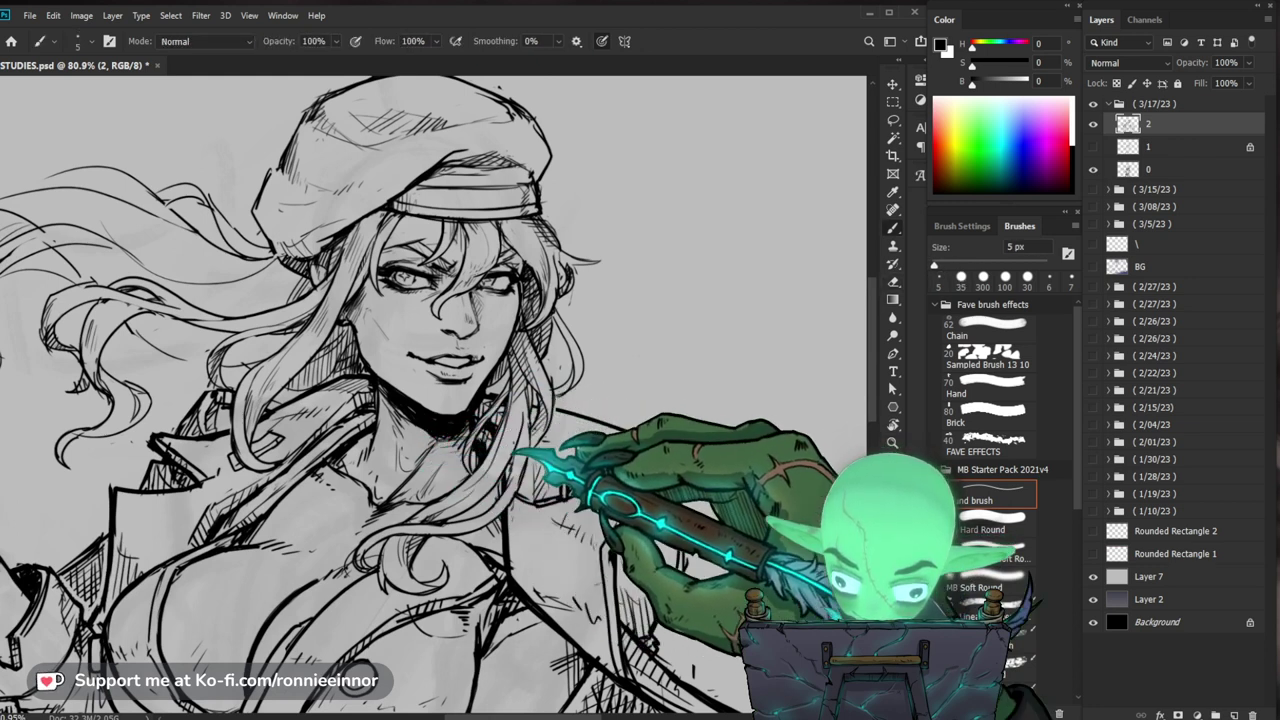
left_click_drag(580, 562, 580, 544)
left_click_drag(614, 416, 594, 424)
left_click_drag(562, 543, 580, 530)
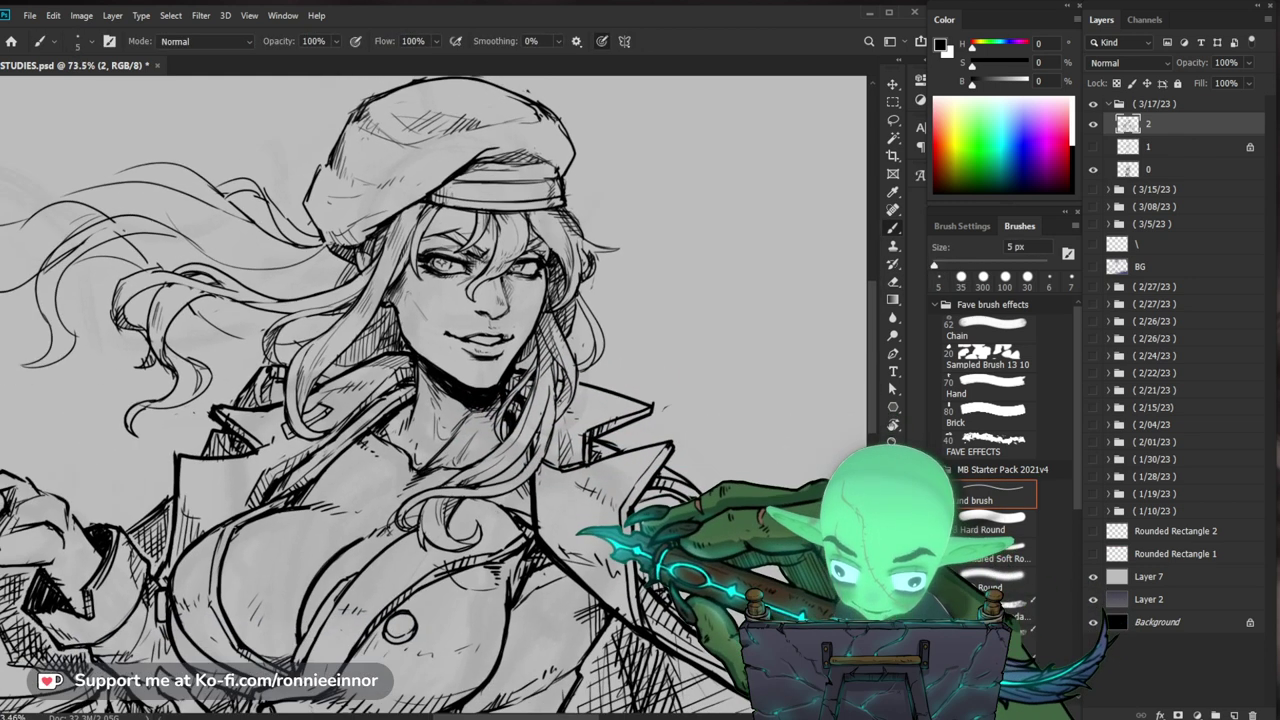
Step: Add loose strands and clean up the long lock beside the near jaw, using the 5 px brush and the eraser
scroll(420, 340, "up", 5)
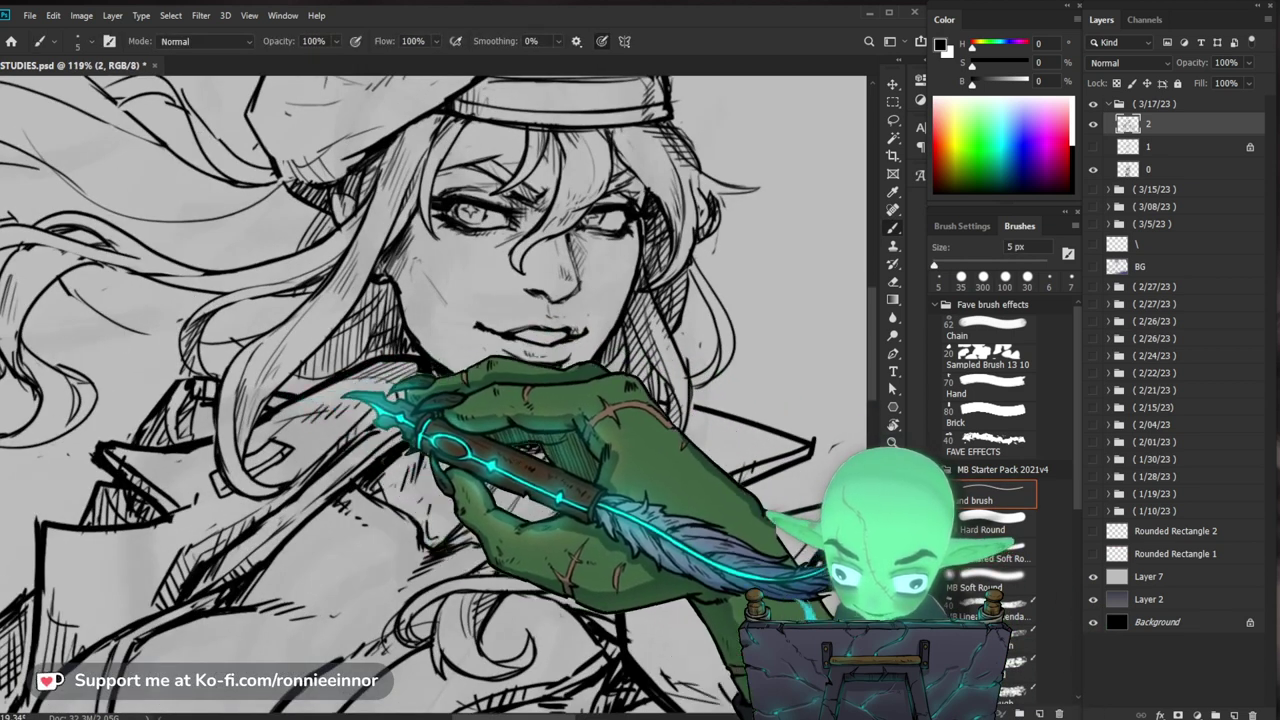
scroll(394, 372, "down", 5)
scroll(406, 328, "up", 5)
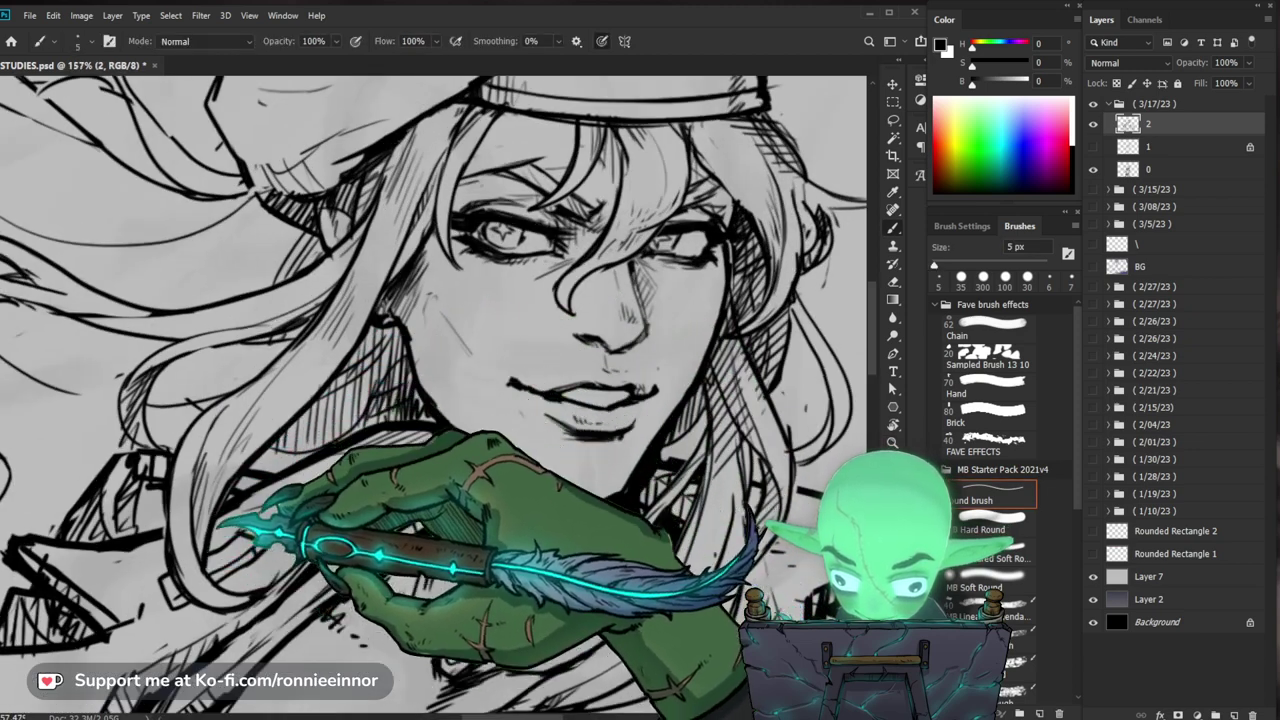
key("ctrl+space")
left_click_drag(372, 472, 388, 494)
mouse_move(400, 445)
left_mouse_down()
mouse_move(488, 466)
mouse_move(500, 455)
left_mouse_up()
key("b")
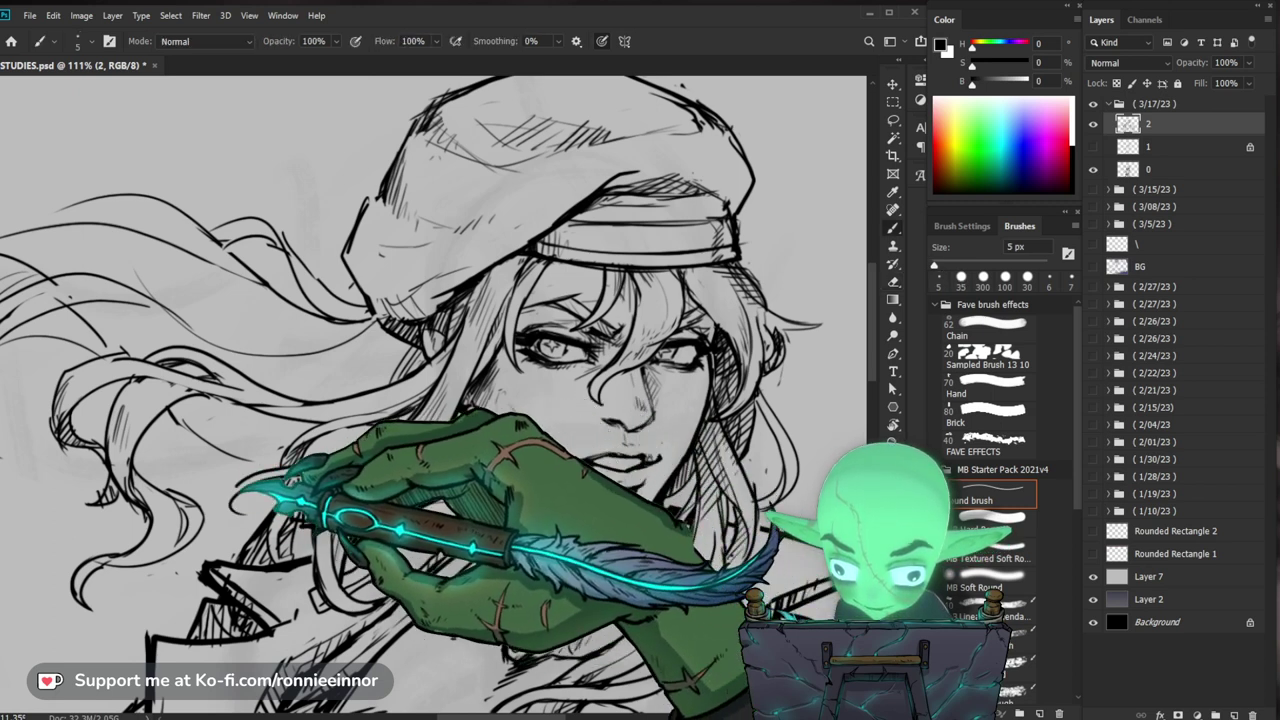
left_click_drag(620, 464, 557, 466)
key("e")
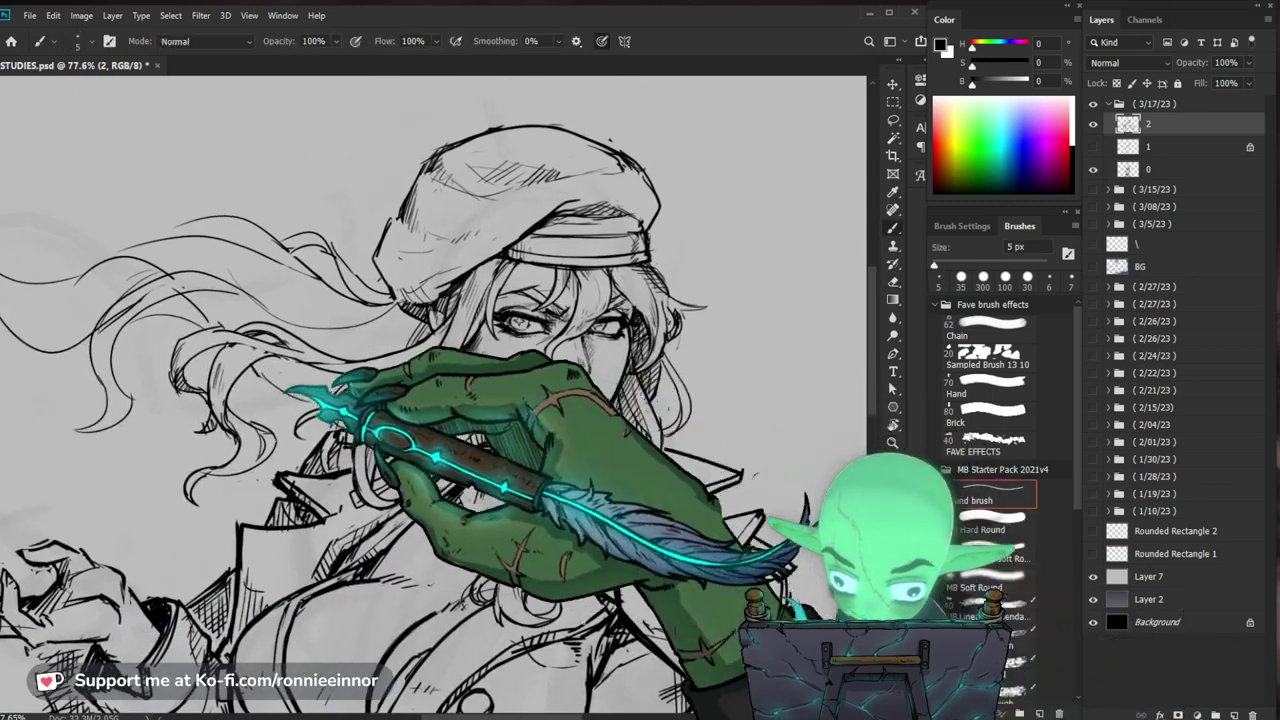
key("b")
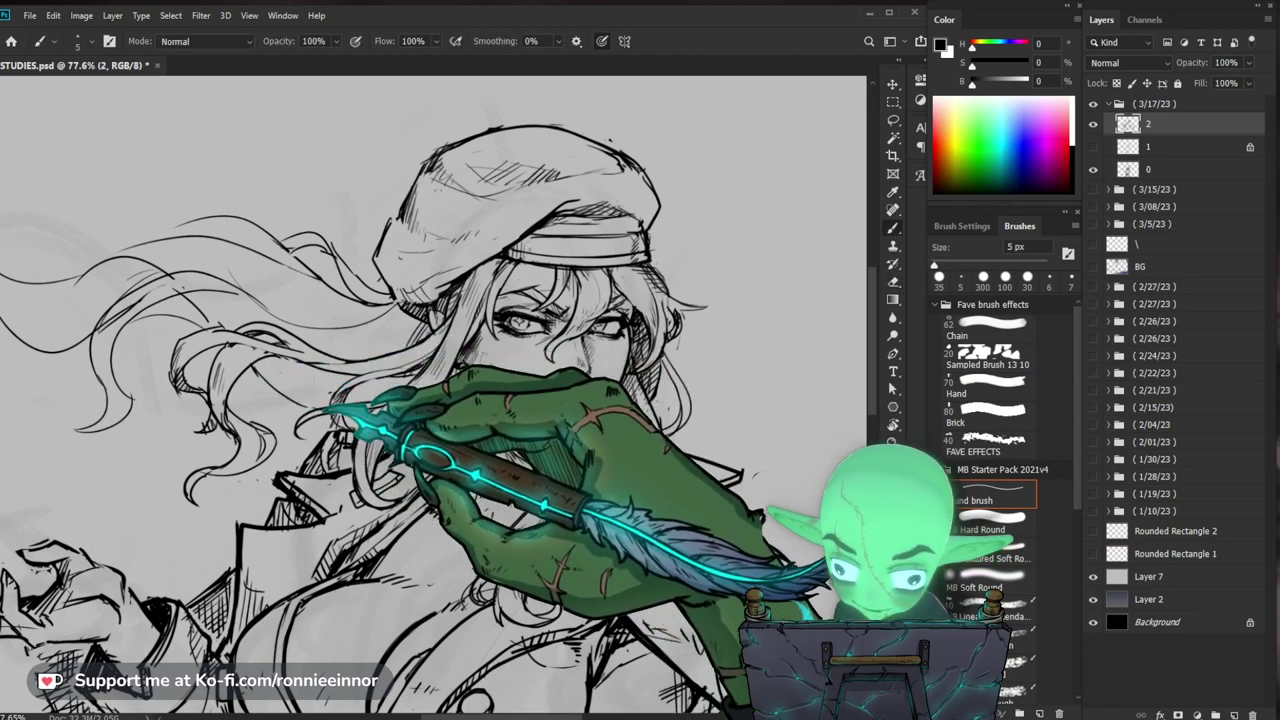
key("e")
key("b")
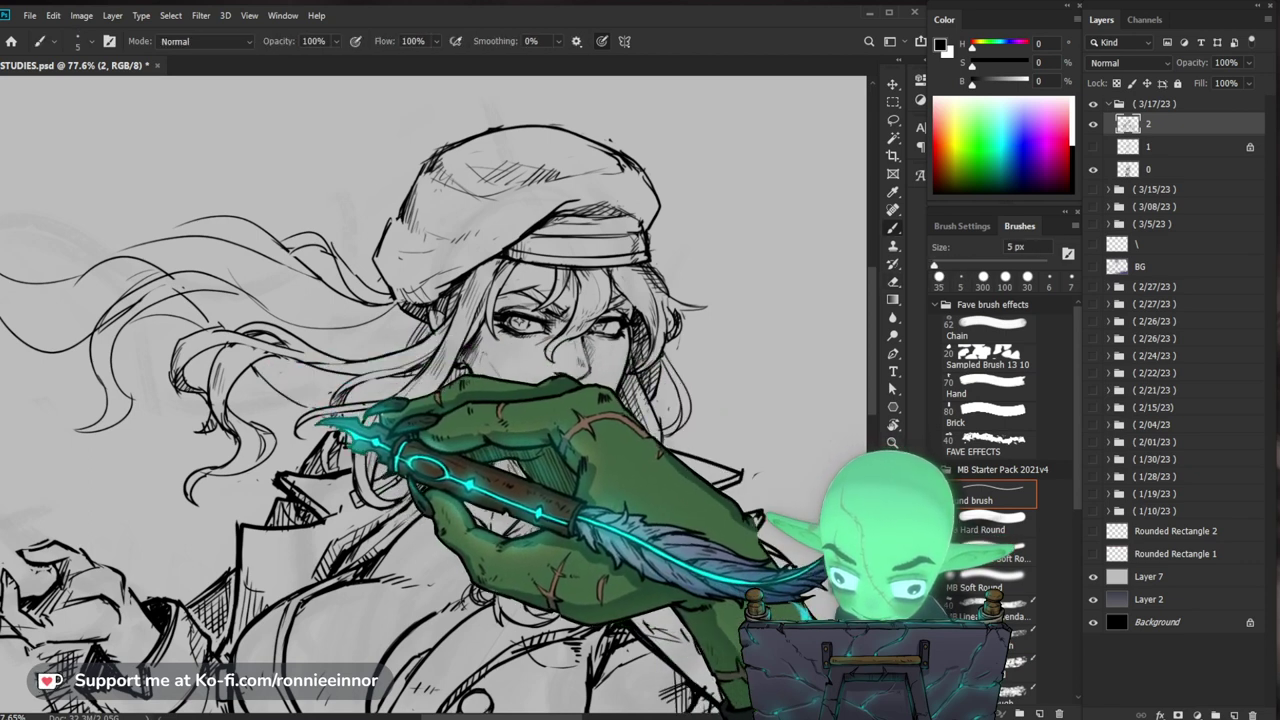
Step: Touch up the coat edge where it passes below the raised forearm with the 5 px brush
key("z")
left_click_drag(547, 402, 482, 415)
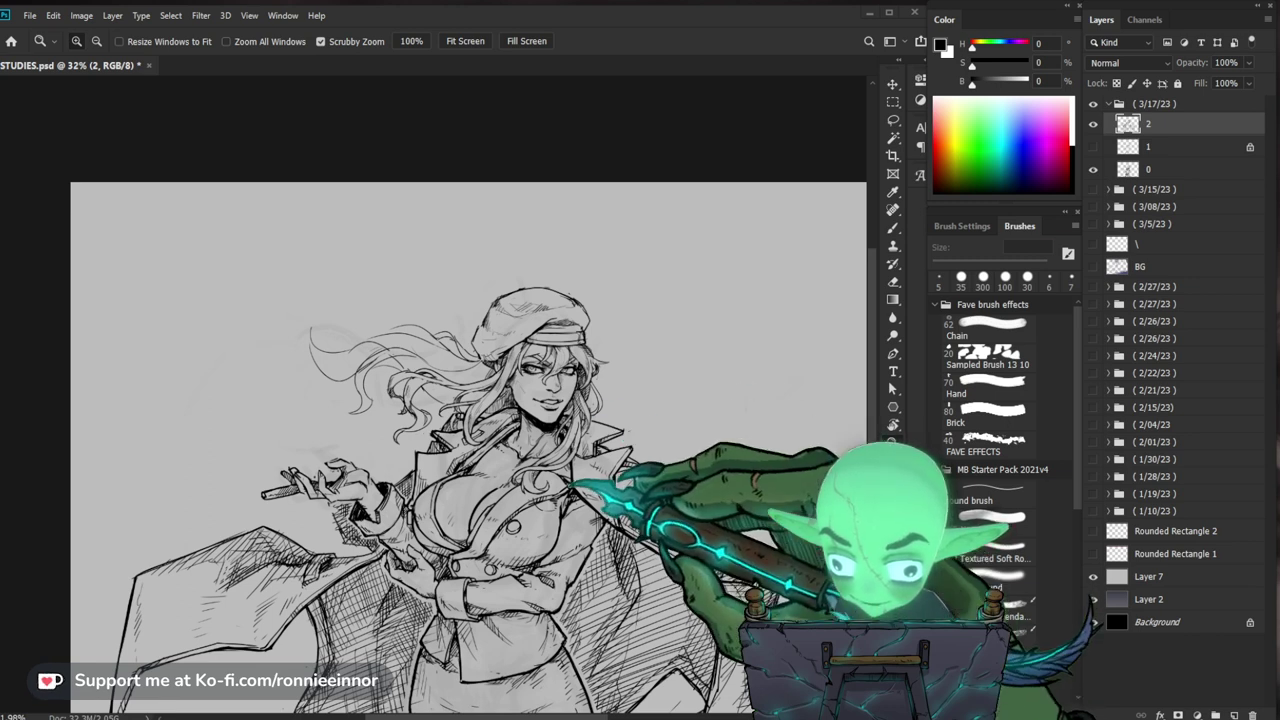
left_click_drag(572, 478, 530, 468)
left_click_drag(358, 438, 437, 438)
key("b")
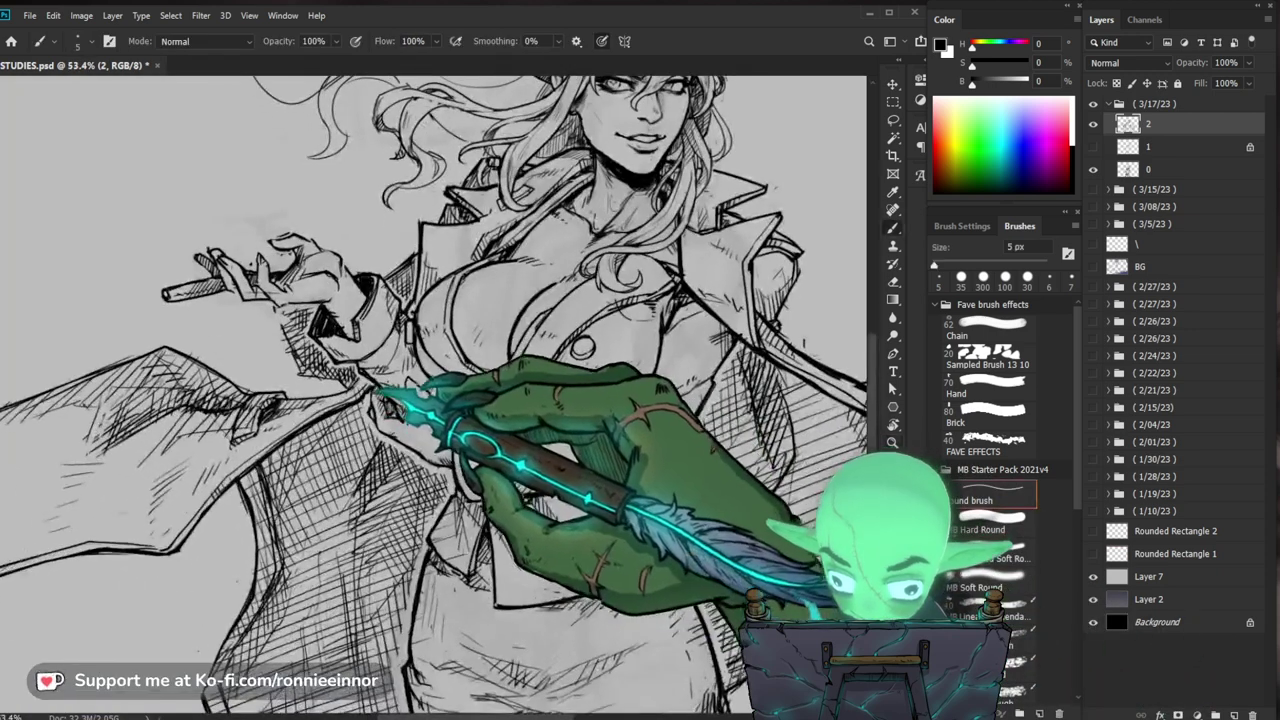
left_click_drag(362, 382, 380, 428)
key("z")
left_click_drag(612, 570, 570, 566)
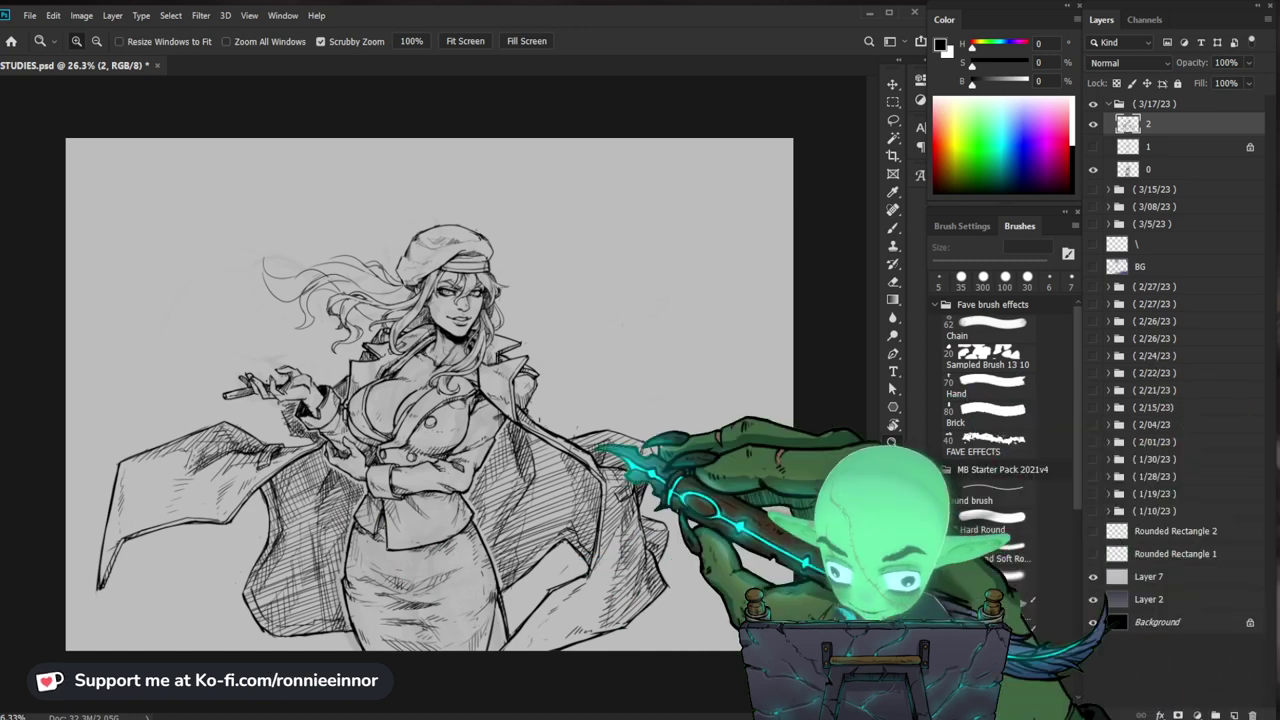
Step: Refine the upper edge of the coat's far flap with the 5 px brush and the 35 px eraser
left_click_drag(551, 446, 592, 448)
key("b")
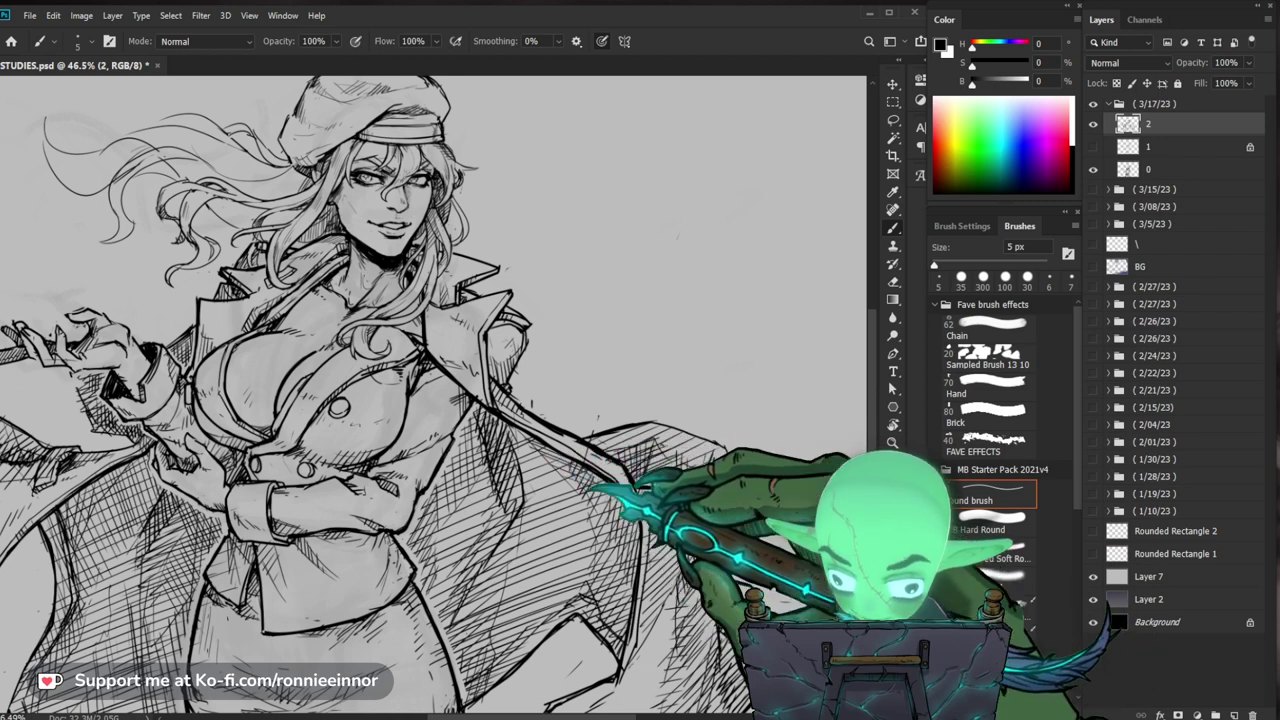
left_click_drag(650, 538, 563, 558)
key("e")
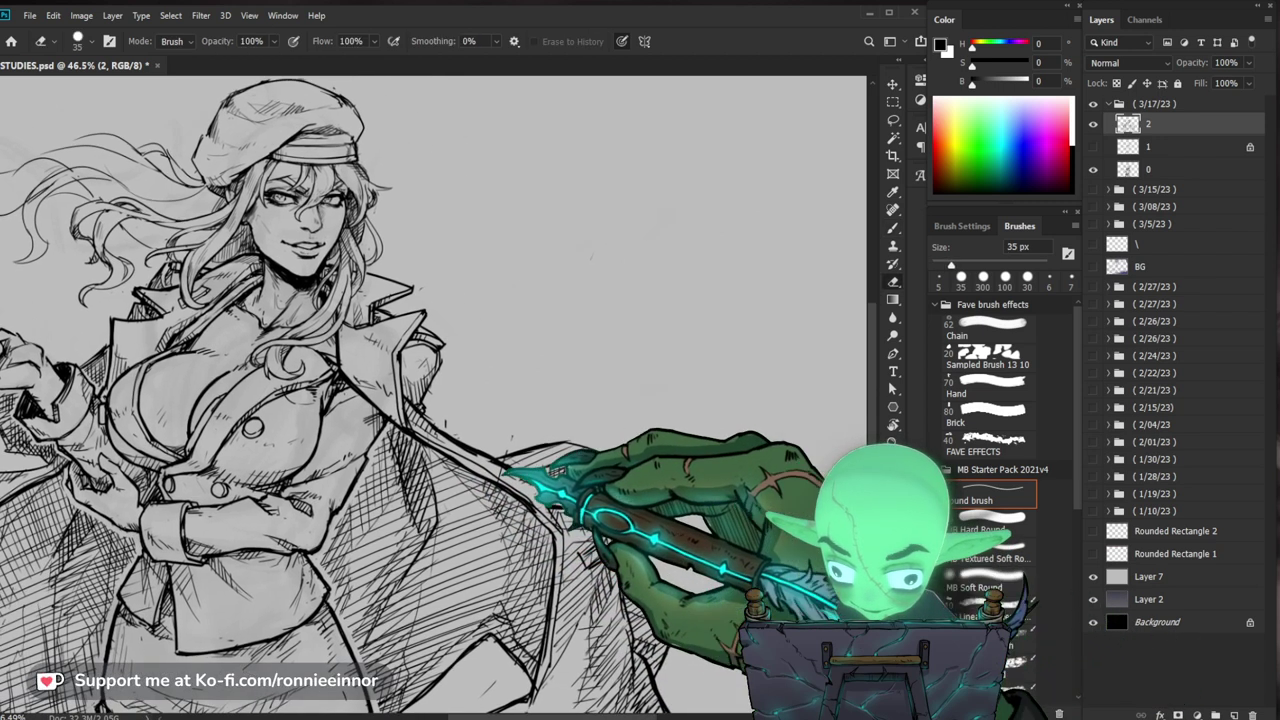
left_click_drag(507, 447, 517, 437)
key("b")
Step: Draw a hatched fold of fabric hanging beneath the coat's outstretched near flap, using the 5 px brush and 35 px eraser
key("z")
mouse_move(612, 454)
left_mouse_down()
mouse_move(587, 443)
mouse_move(470, 470)
left_mouse_up()
key("b")
left_click_drag(457, 475, 616, 485)
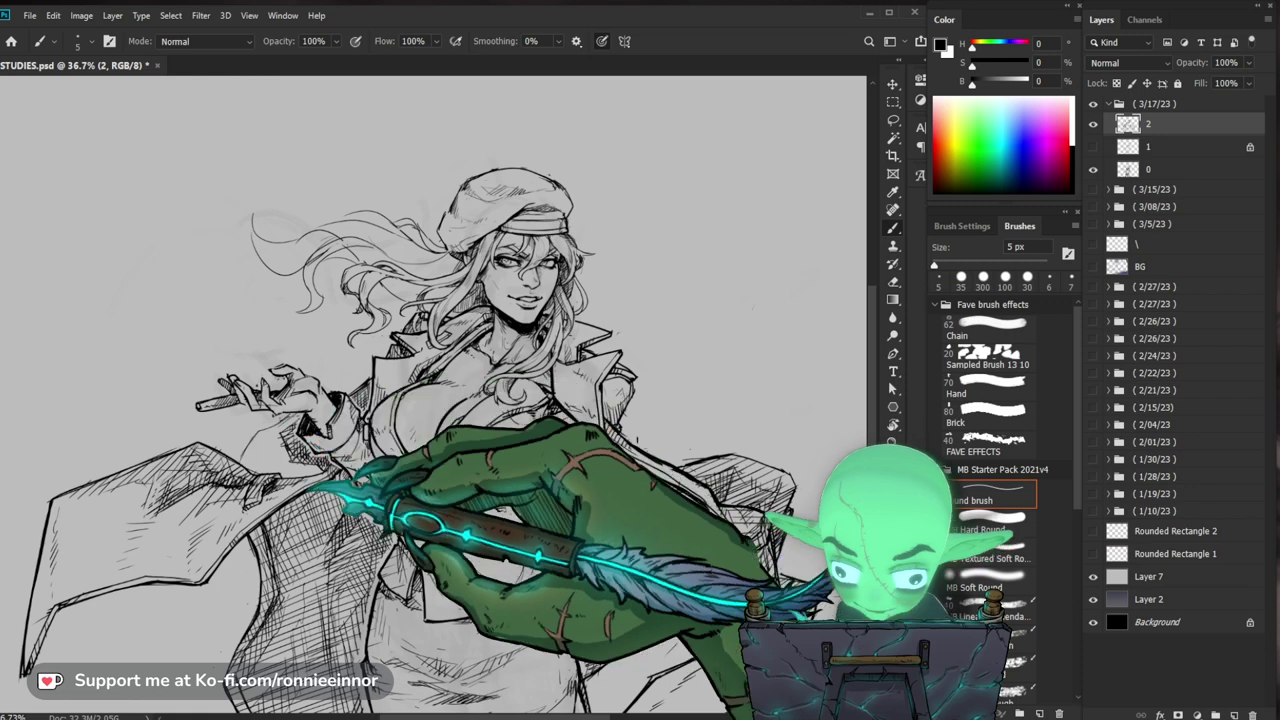
left_click_drag(320, 484, 316, 373)
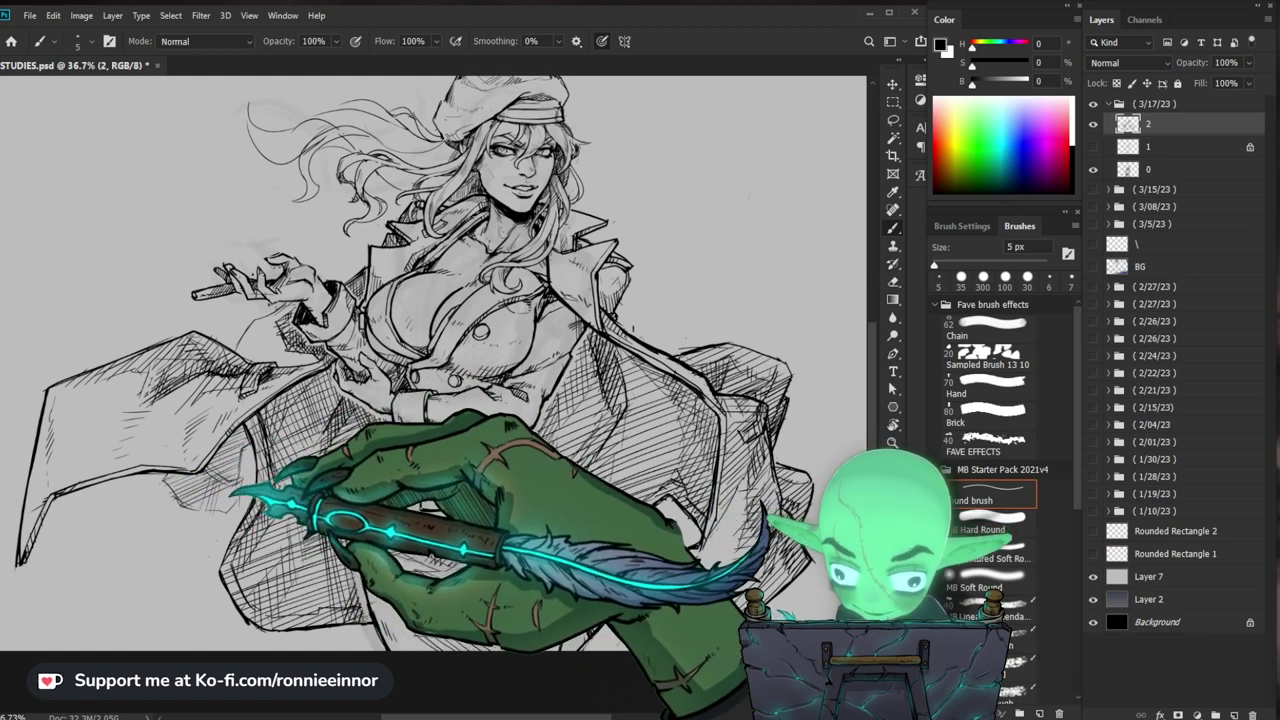
left_click_drag(237, 509, 293, 435)
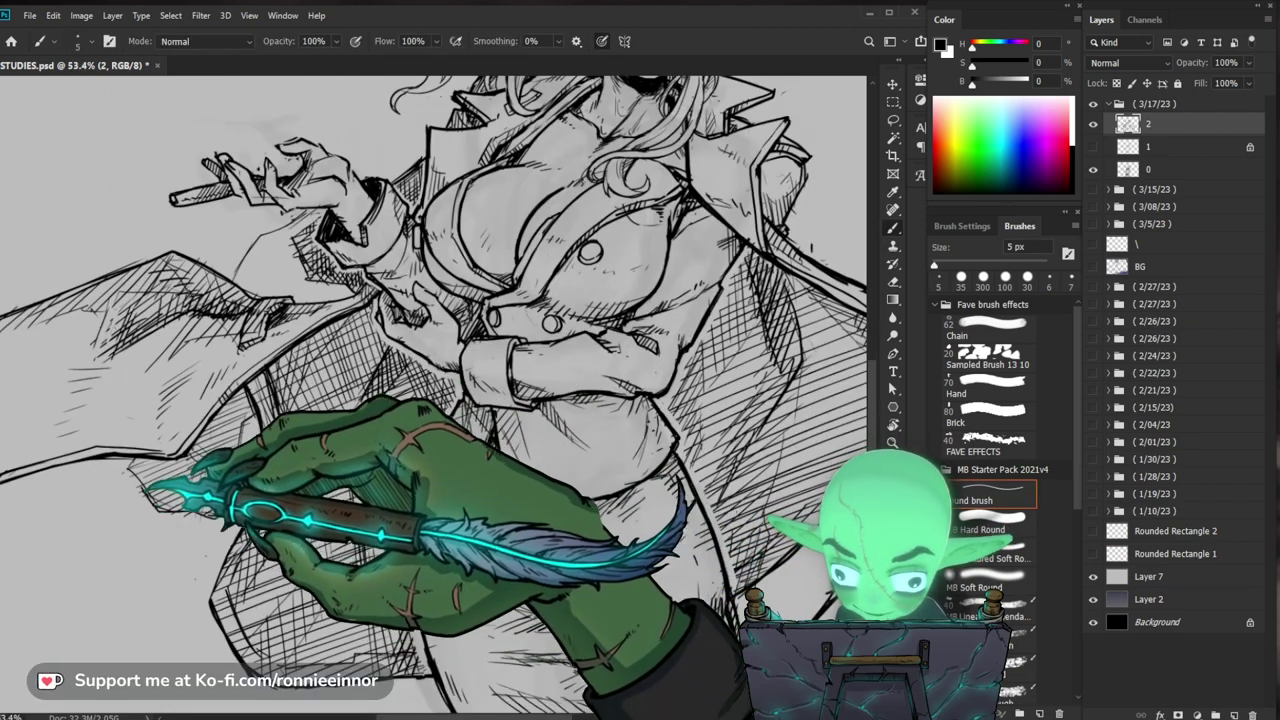
key("e")
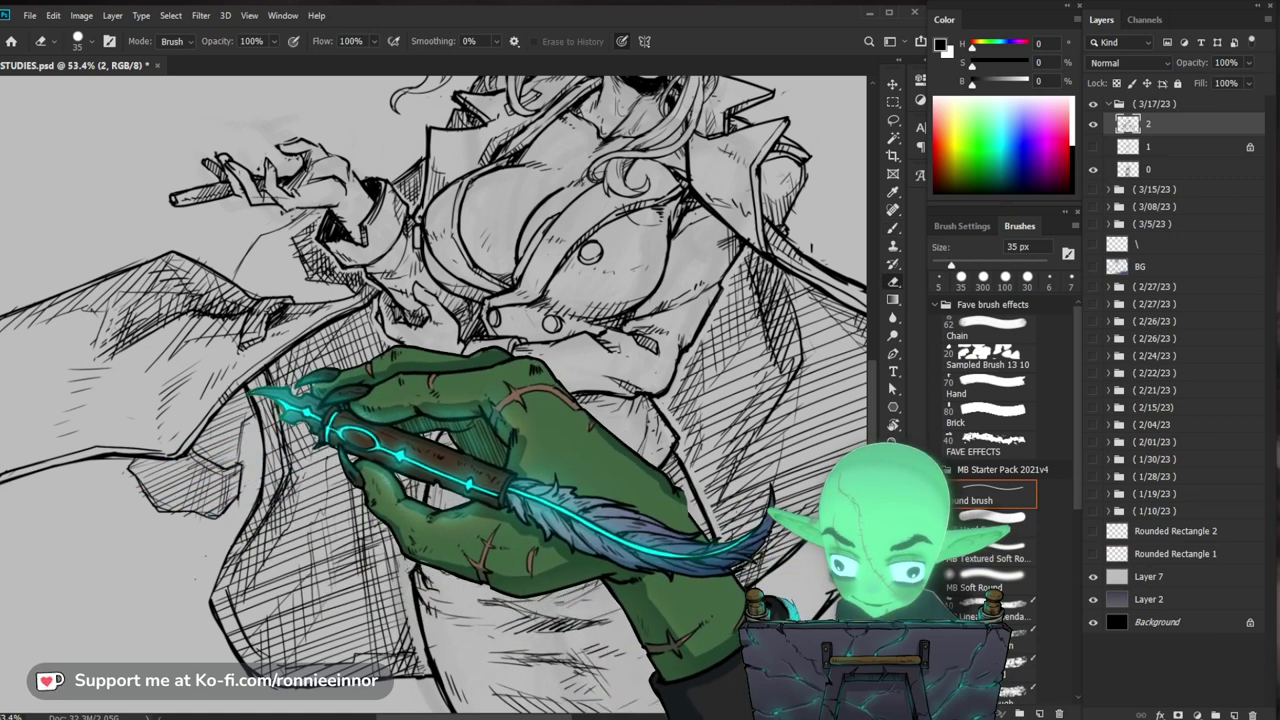
key("b")
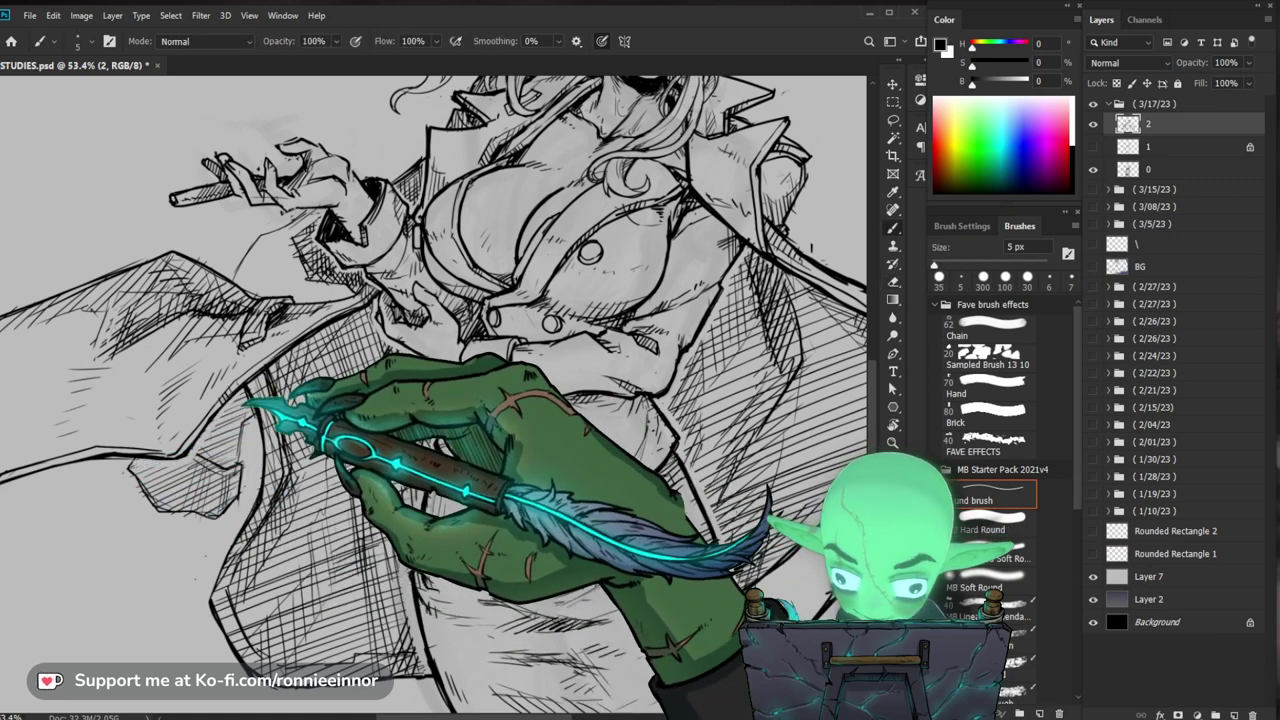
Step: Hatch the coat fabric between the raised forearm and the near flap, using the 5 px brush and 35 px eraser
key("z")
left_click_drag(491, 420, 330, 420)
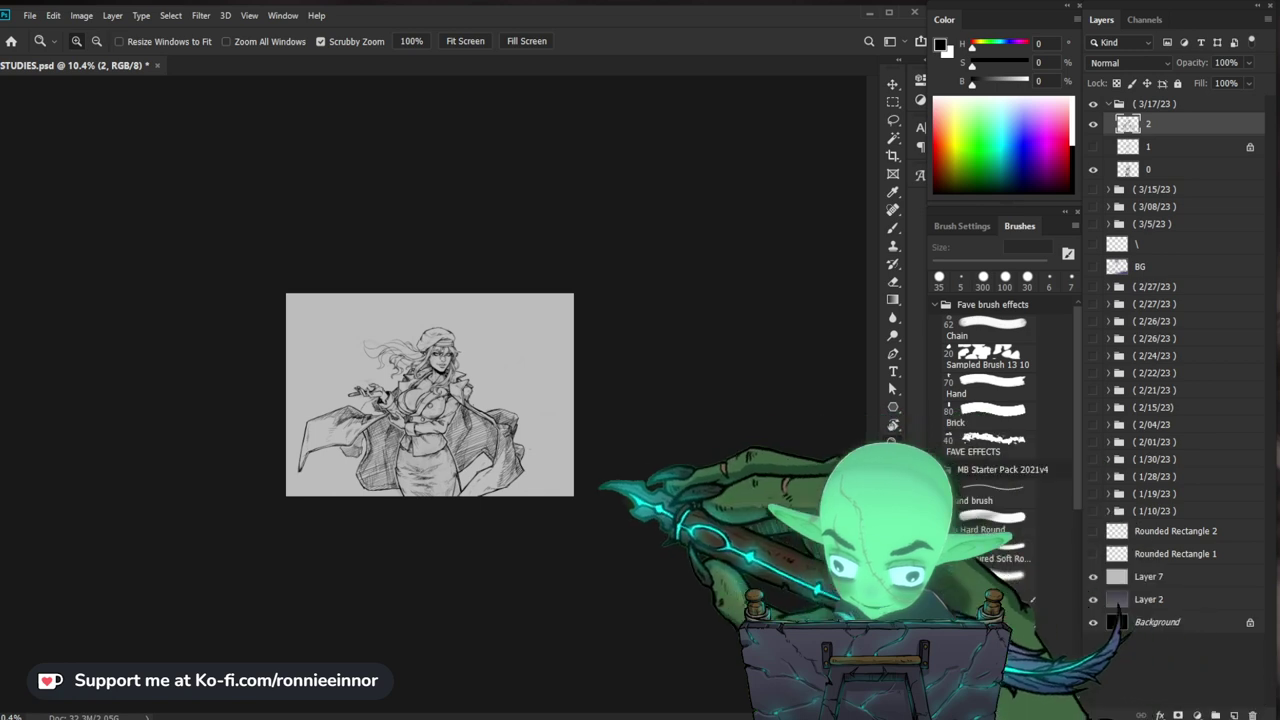
left_click_drag(530, 425, 570, 420)
left_click_drag(344, 412, 368, 416)
key("b")
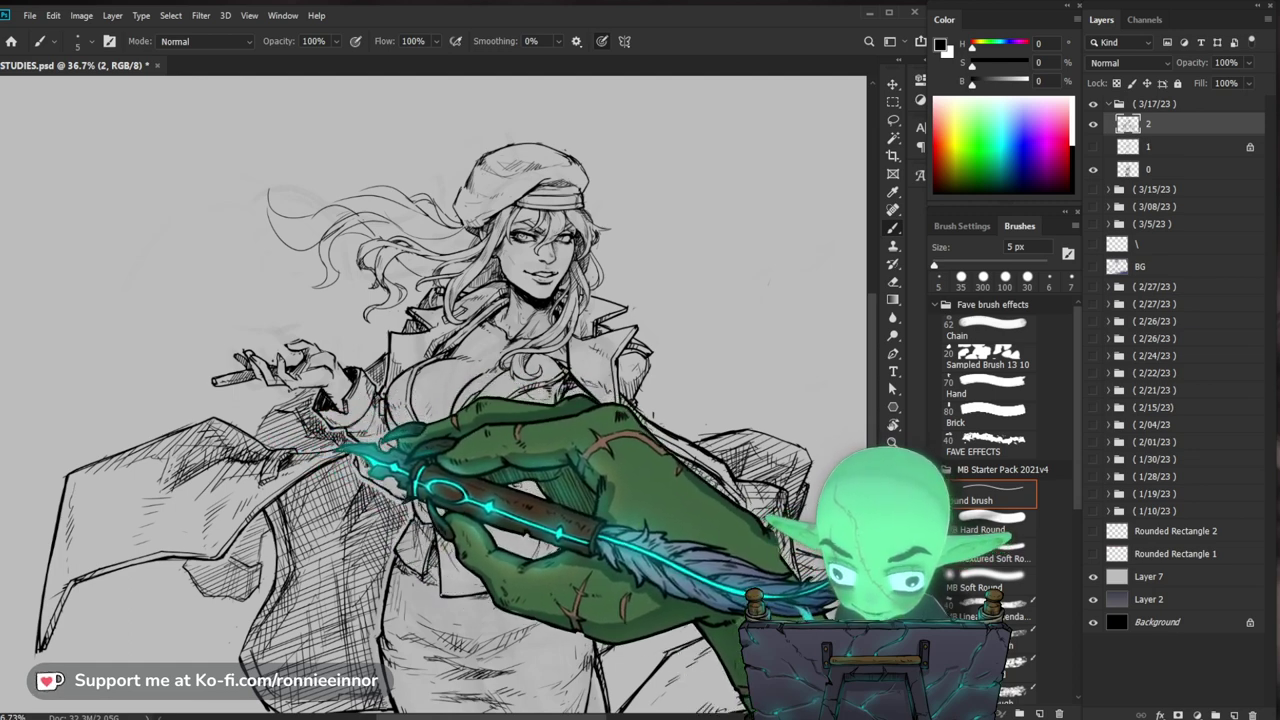
left_click(350, 445, "ctrl")
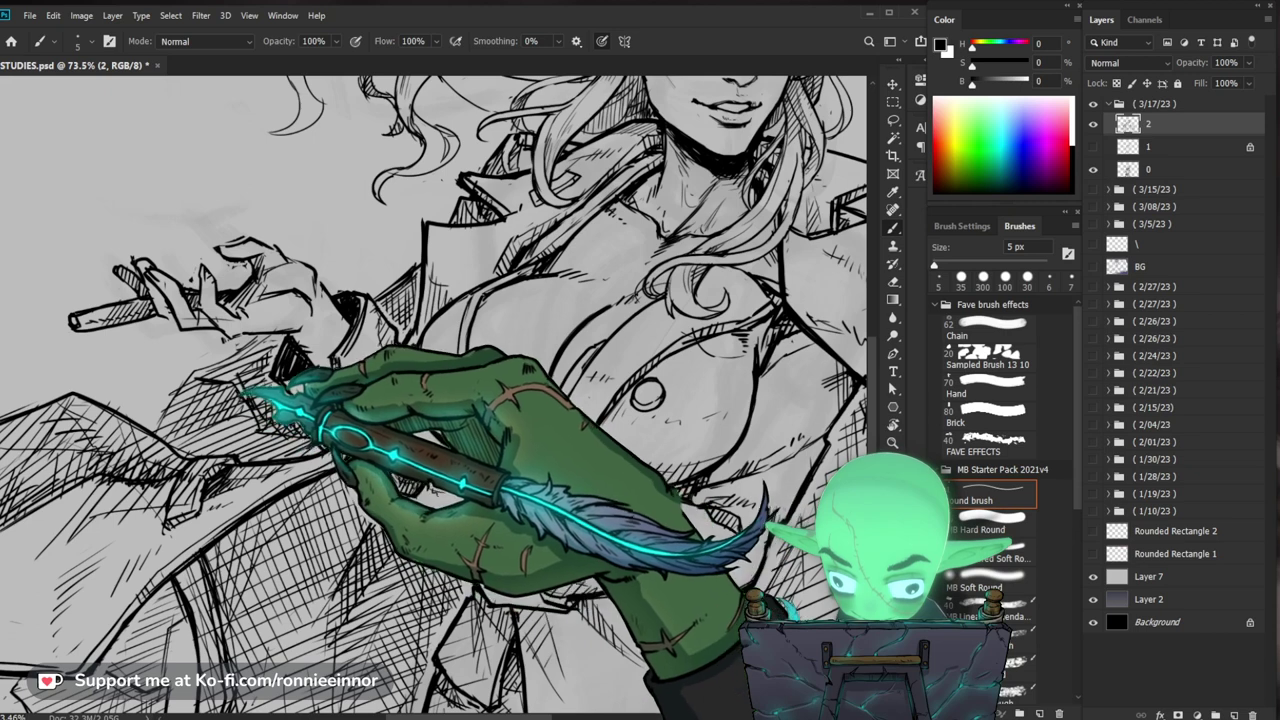
key("z")
mouse_move(457, 431)
left_mouse_down()
mouse_move(294, 428)
mouse_move(400, 430)
left_mouse_up()
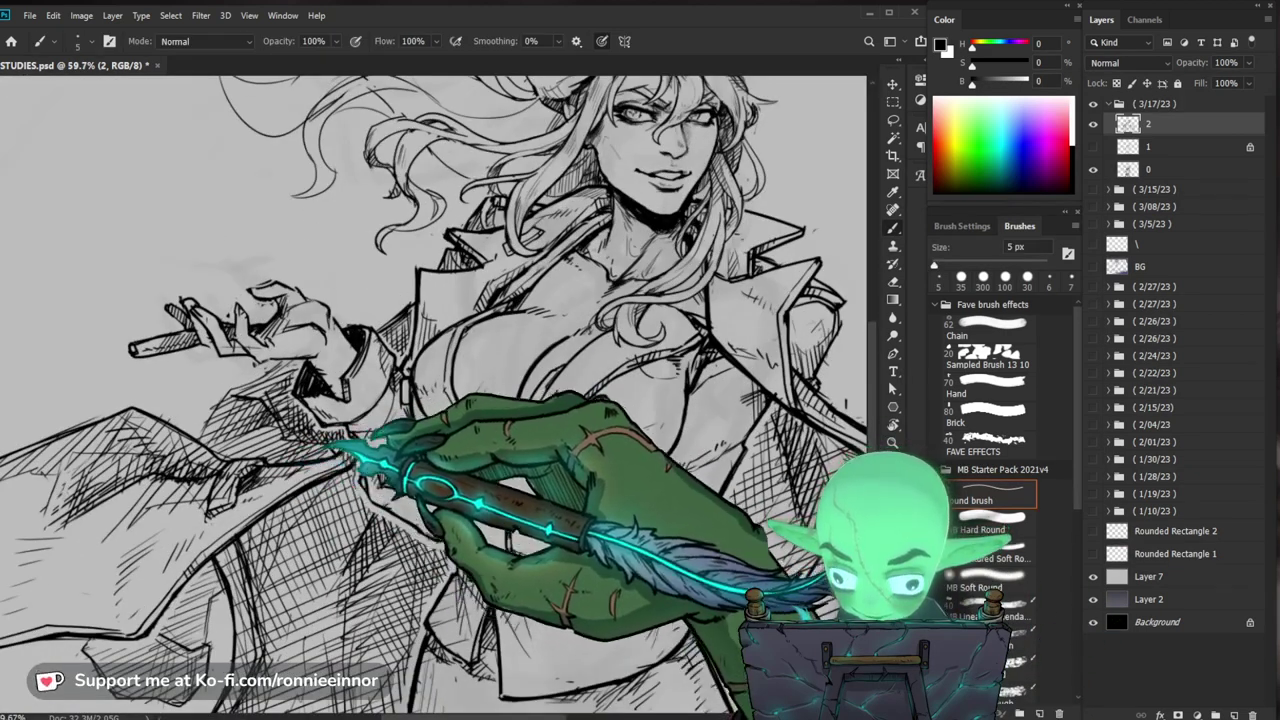
key("e")
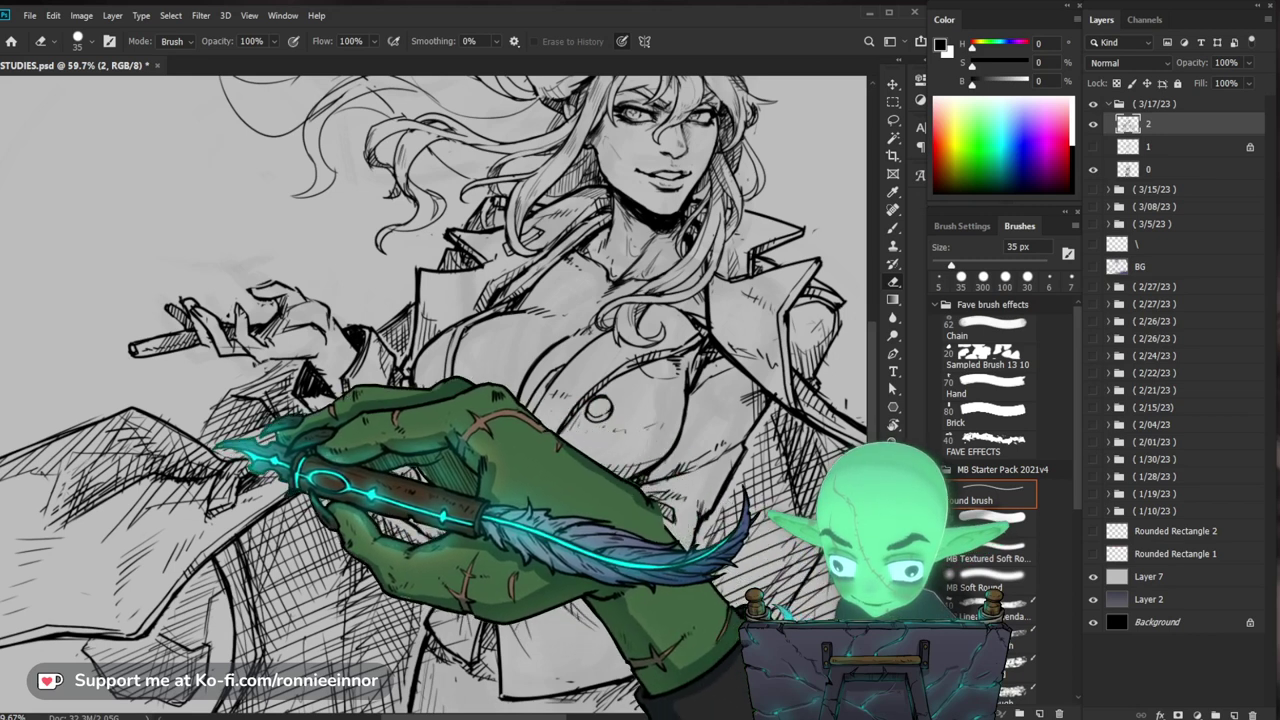
key("b")
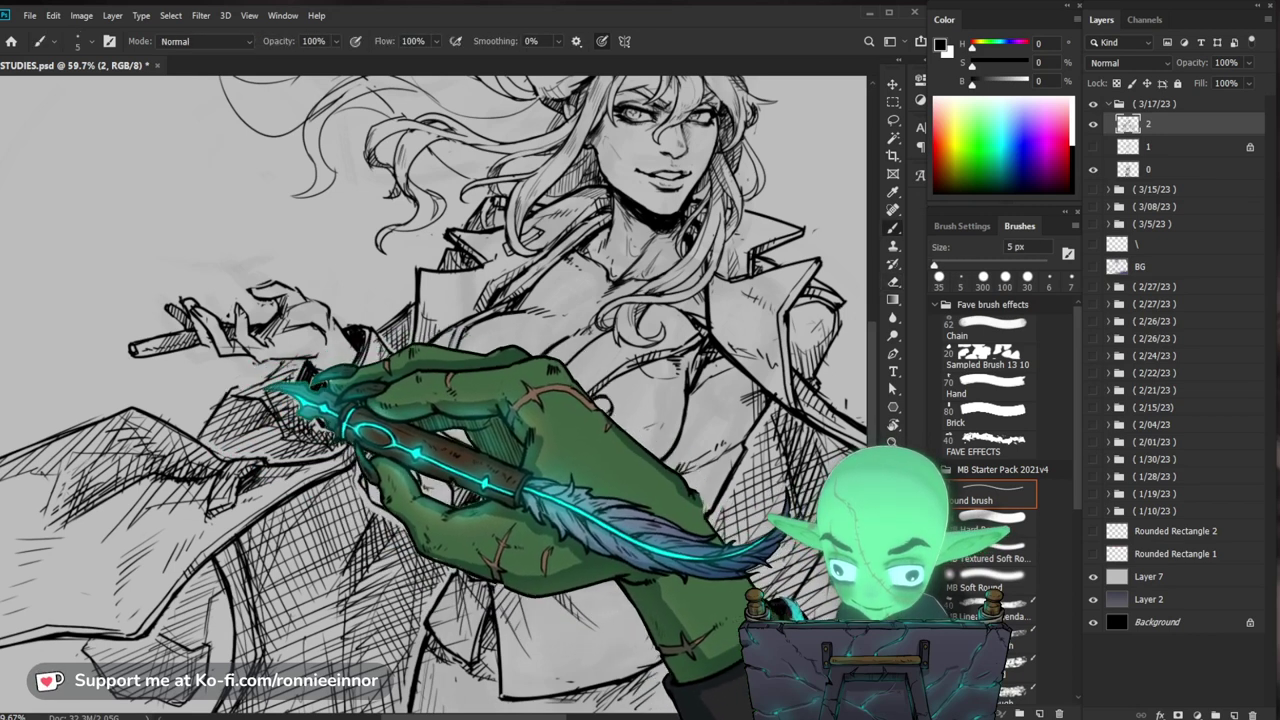
Step: Draw a loose strand curling upward from the top of the windblown hair with the 5 px brush
key("z")
left_click_drag(480, 460, 306, 475)
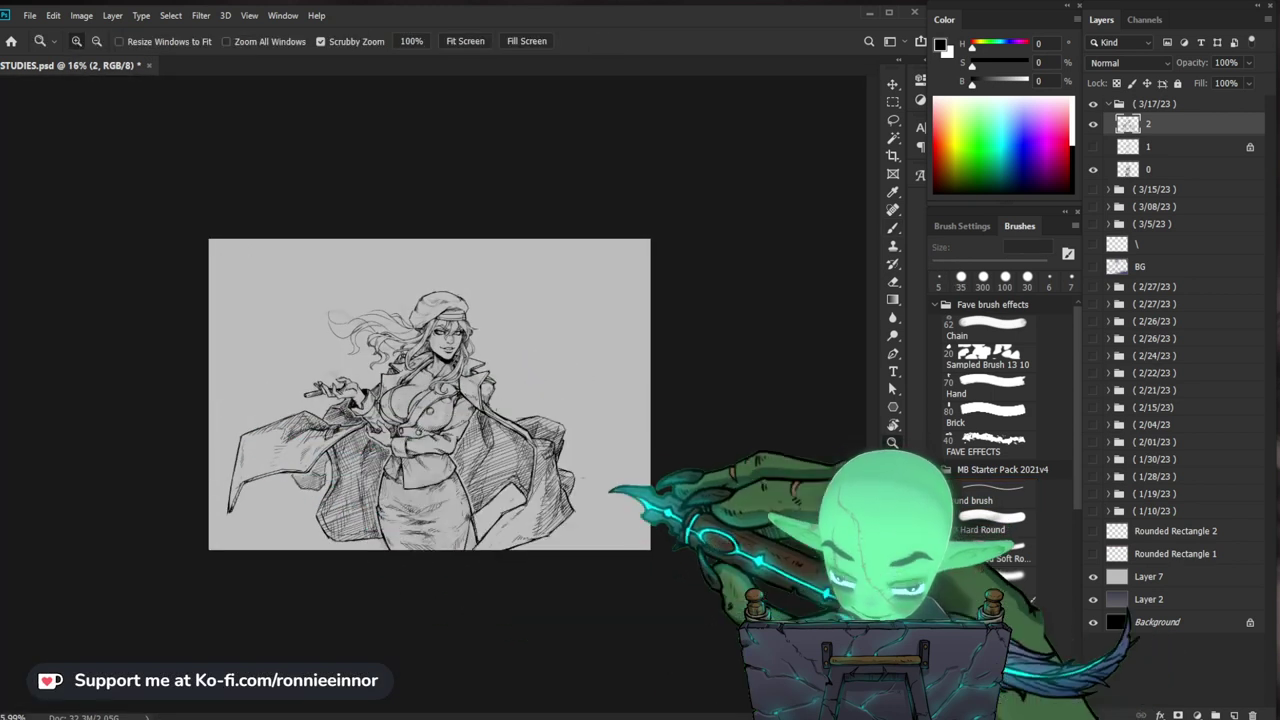
scroll(392, 355, "up", 3)
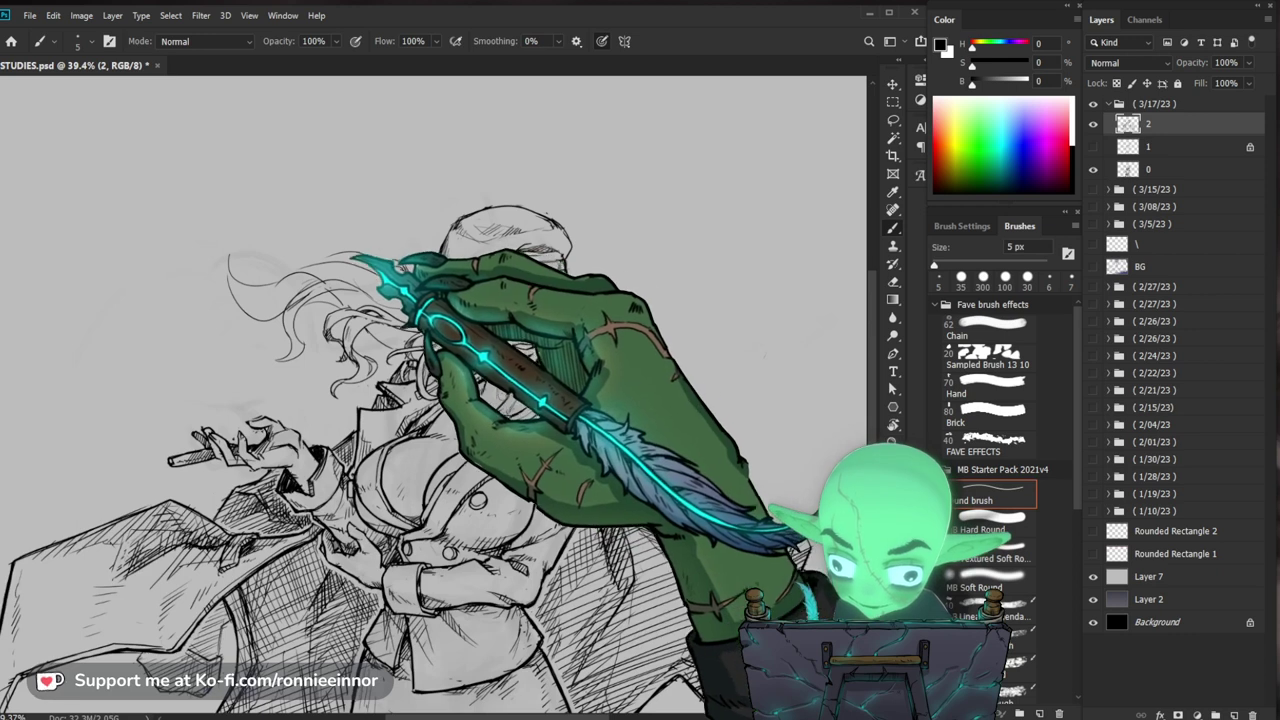
left_click_drag(330, 224, 348, 262)
left_click_drag(674, 298, 628, 291)
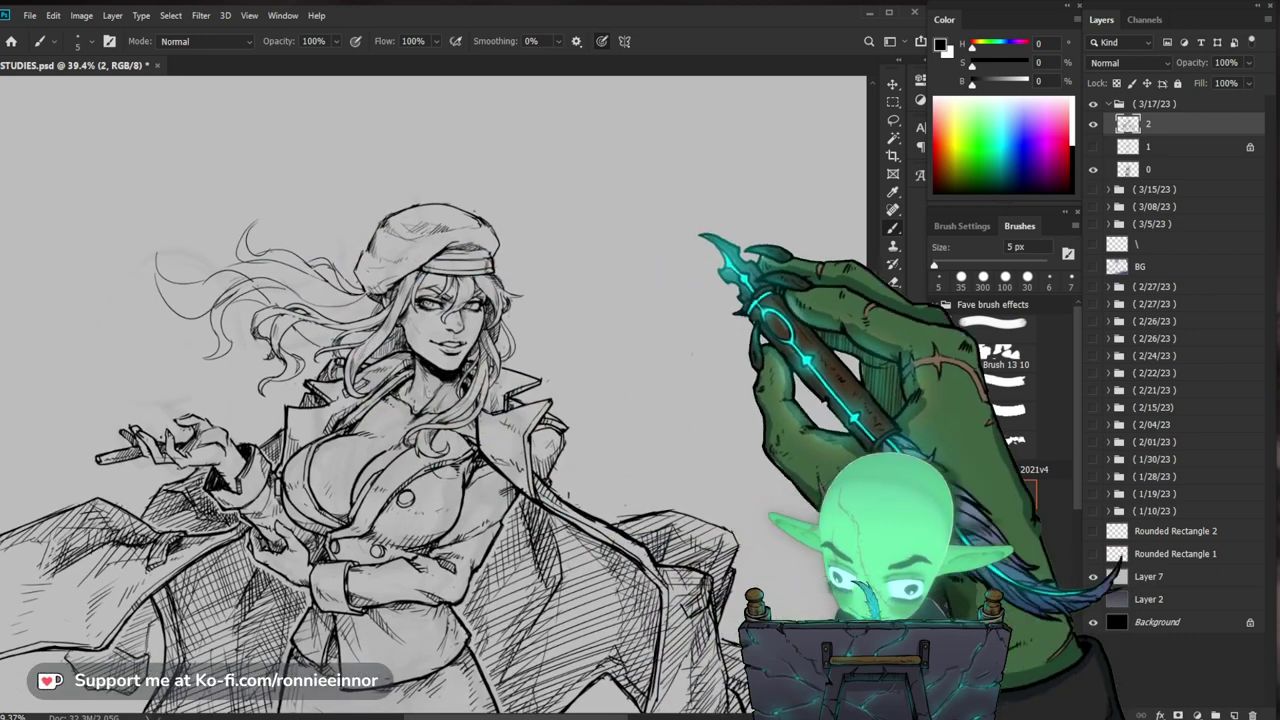
scroll(431, 267, "up", 3)
Step: Clear and redraw the windblown strands directly behind the cap with the 35 px eraser and the 5 px brush
key("e")
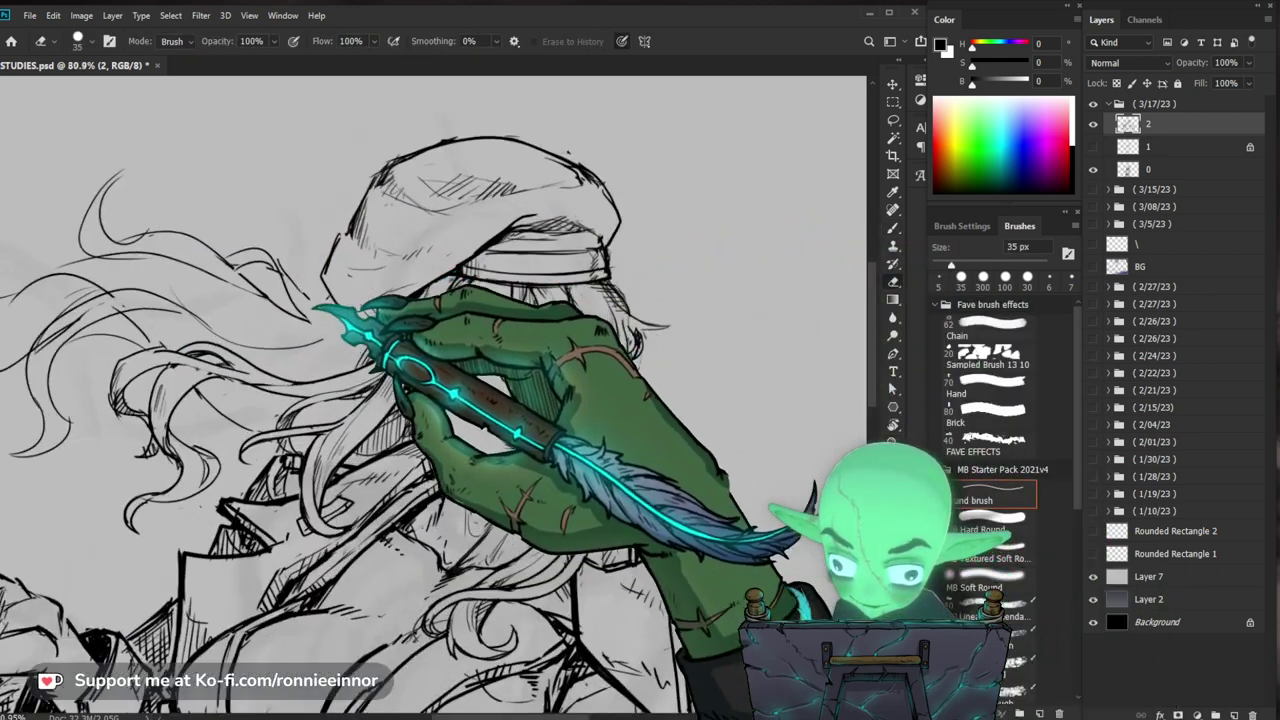
key("b")
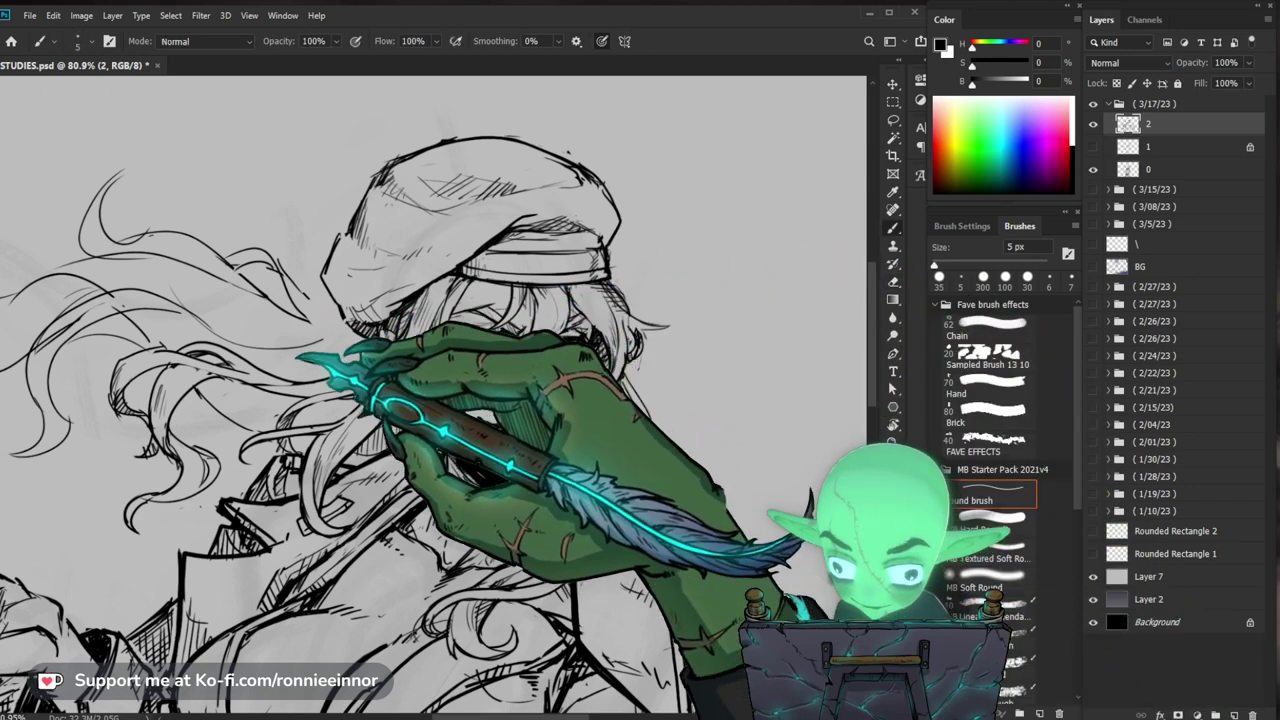
key("e")
left_click_drag(300, 276, 302, 362)
key("b")
key("e")
key("b")
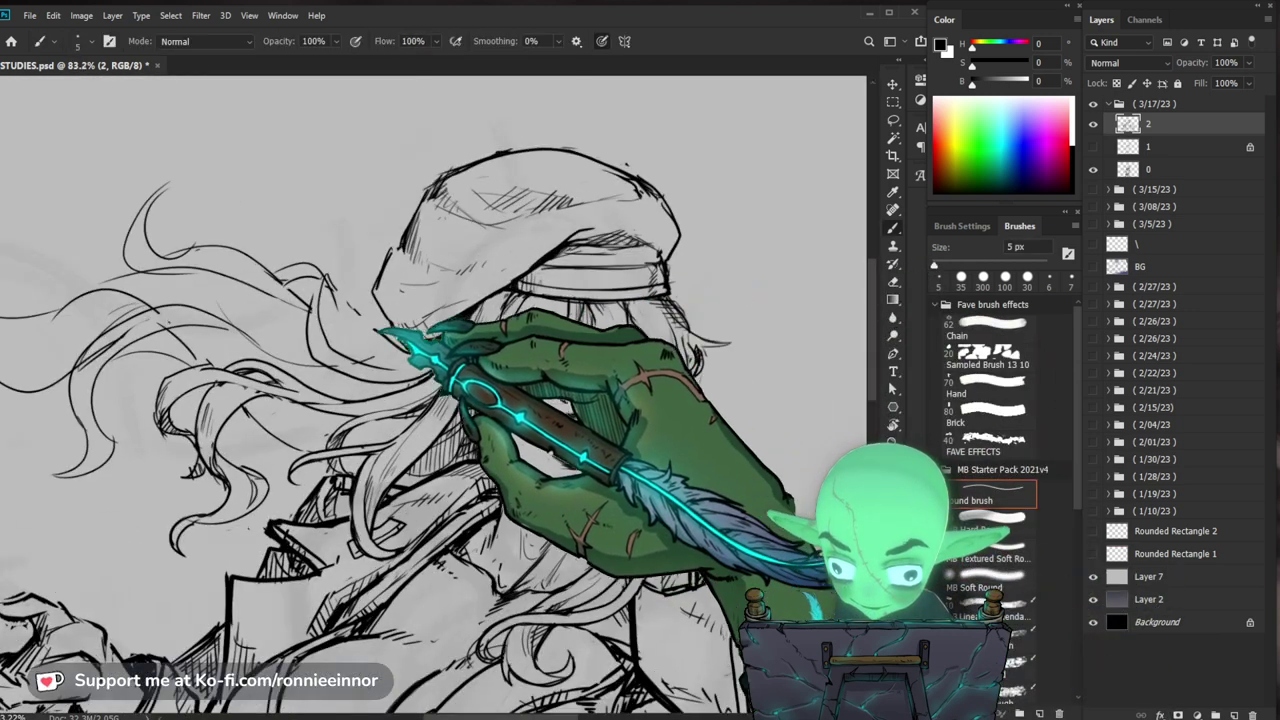
Step: Draw a curved, folded lock rising from the windblown hair behind the cap, alternating the 5 px brush and the eraser
key("e")
key("b")
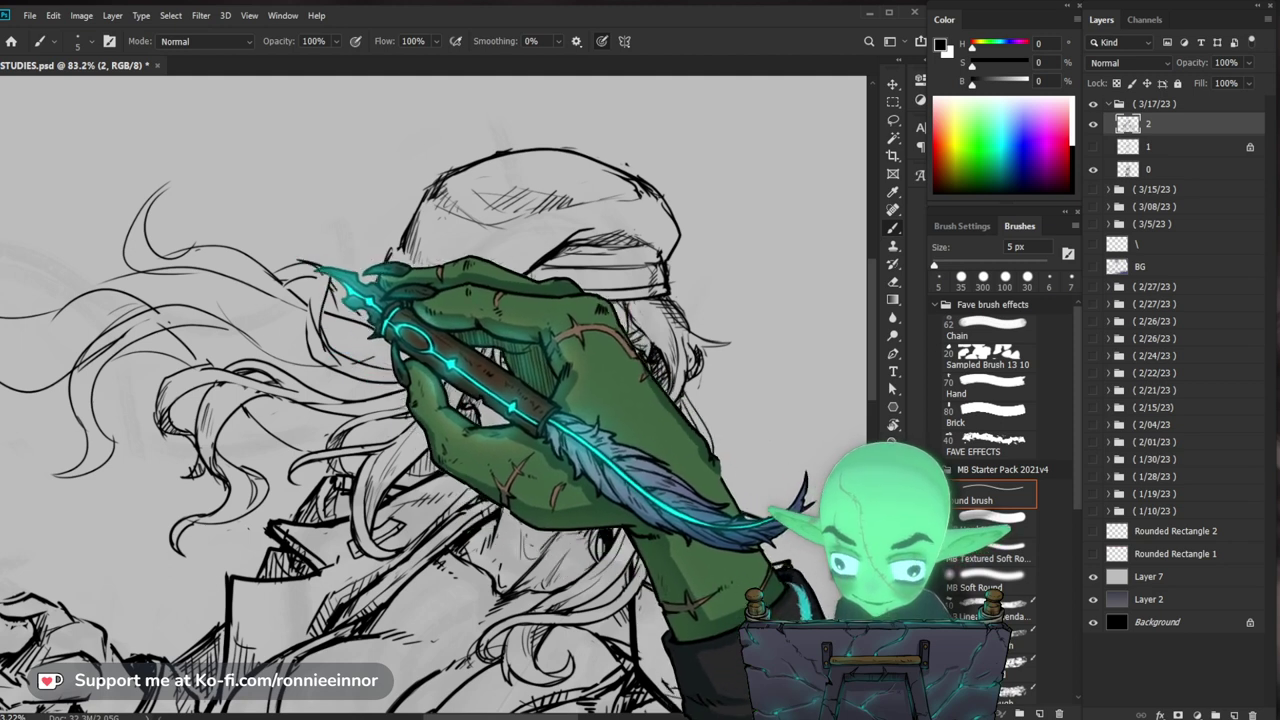
key("e")
key("b")
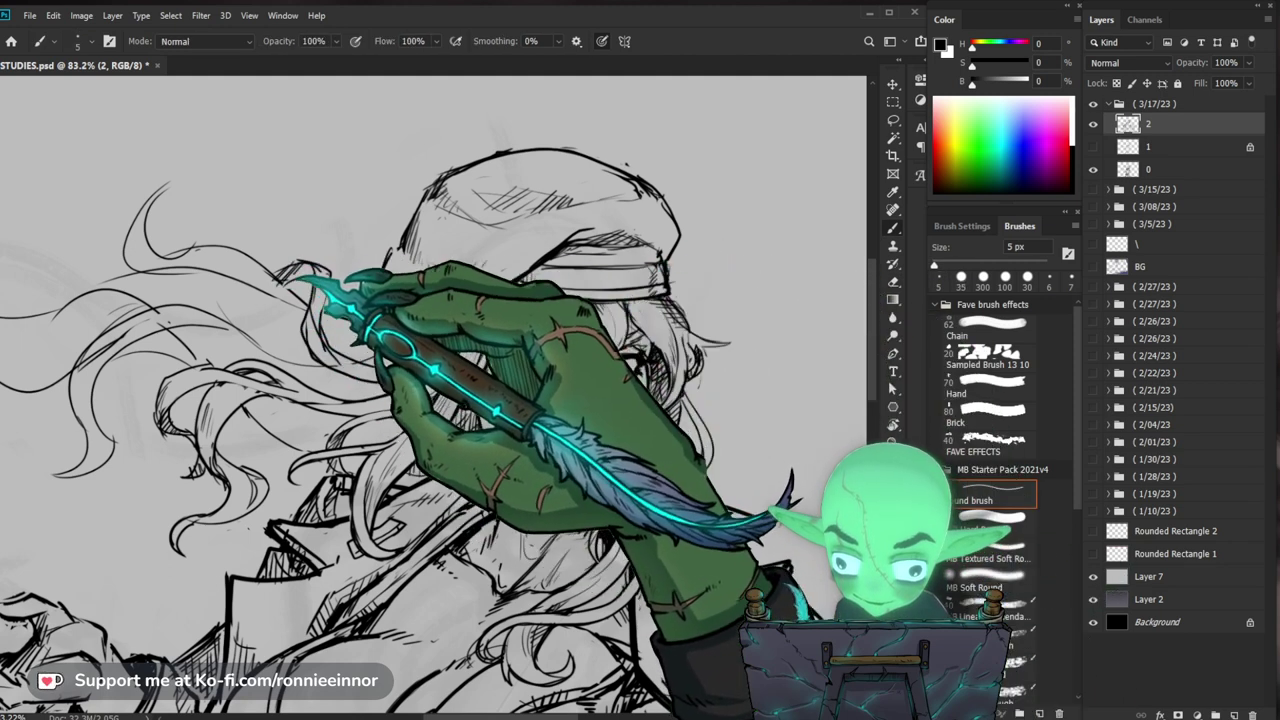
key("z")
left_click_drag(356, 265, 312, 270)
left_click_drag(612, 339, 571, 280)
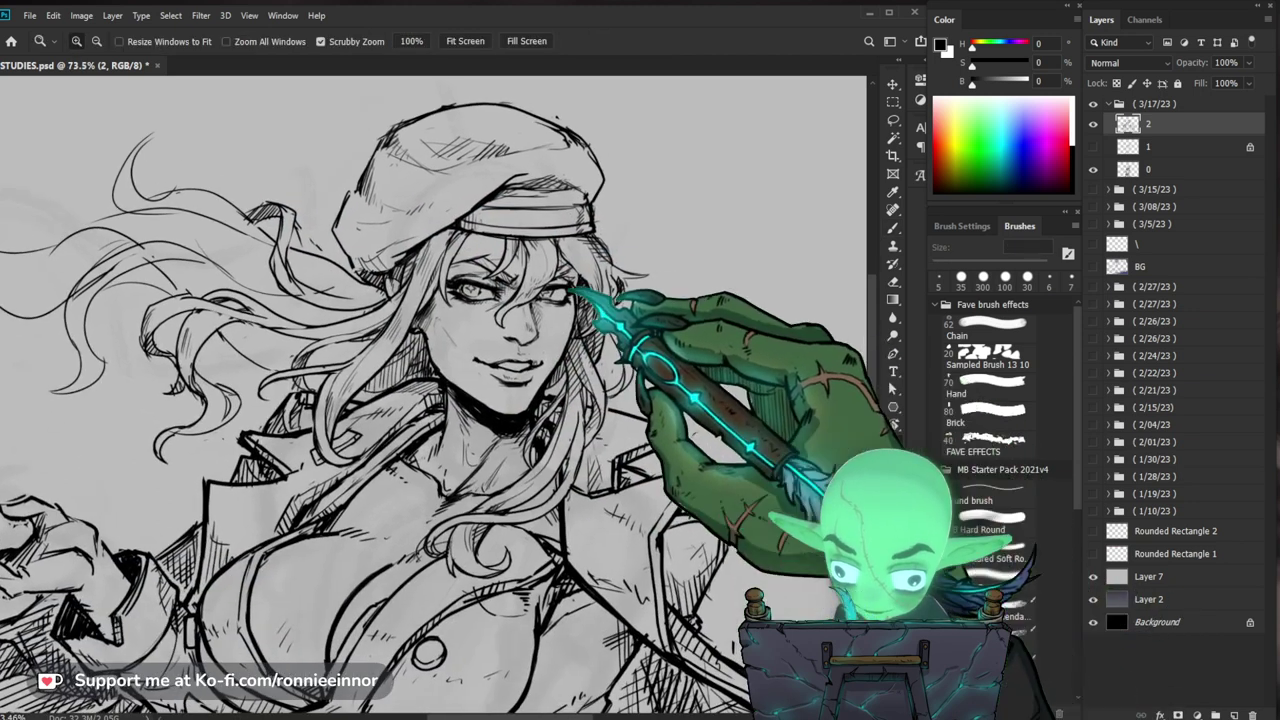
Step: Touch up the hair strands between the cap and the near cheek with the 5 px brush and the eraser
key("e")
key("b")
left_click_drag(661, 308, 671, 371)
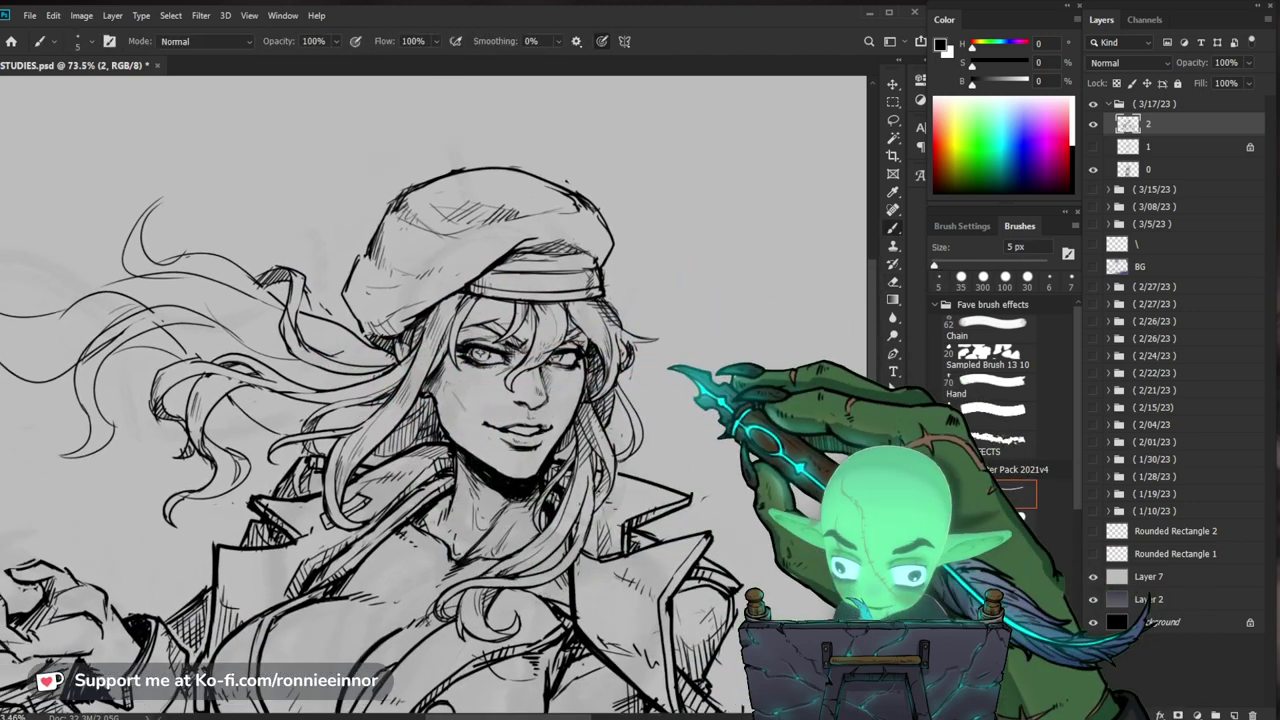
key("e")
key("b")
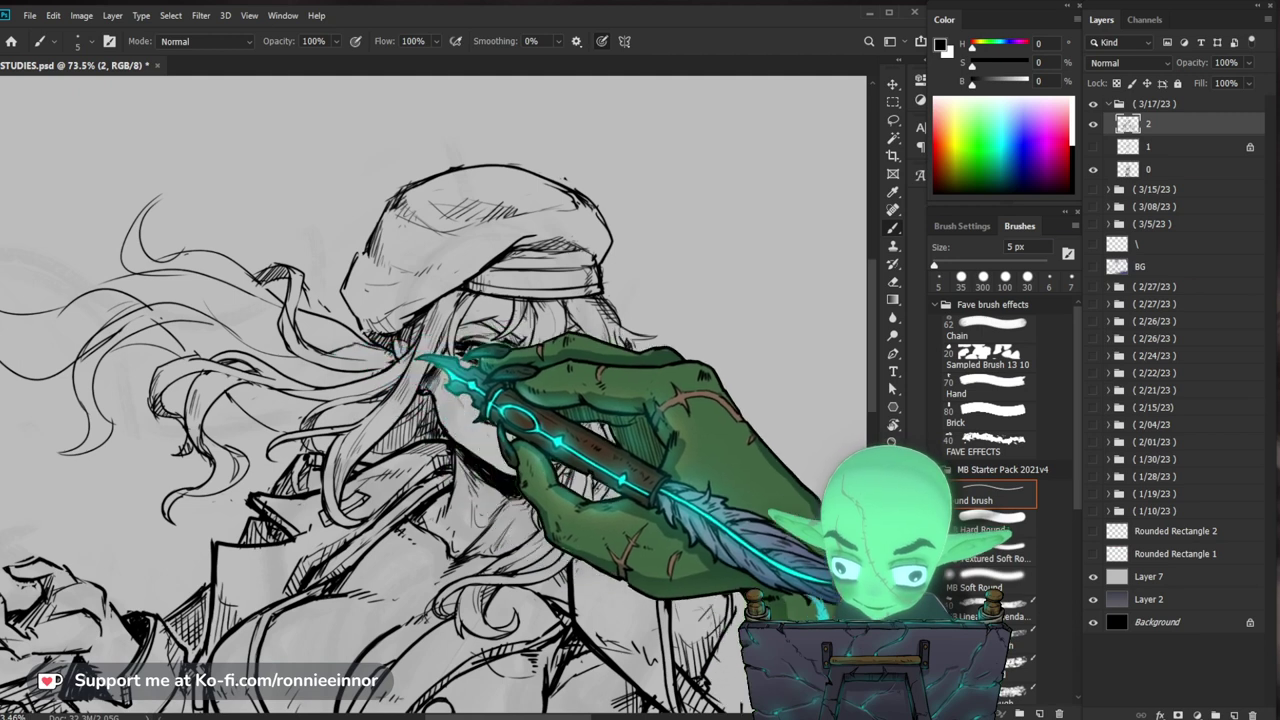
Step: Examine the windblown hair, the face and the whole figure at several magnifications to judge the line art
key("z")
left_click_drag(474, 323, 400, 320)
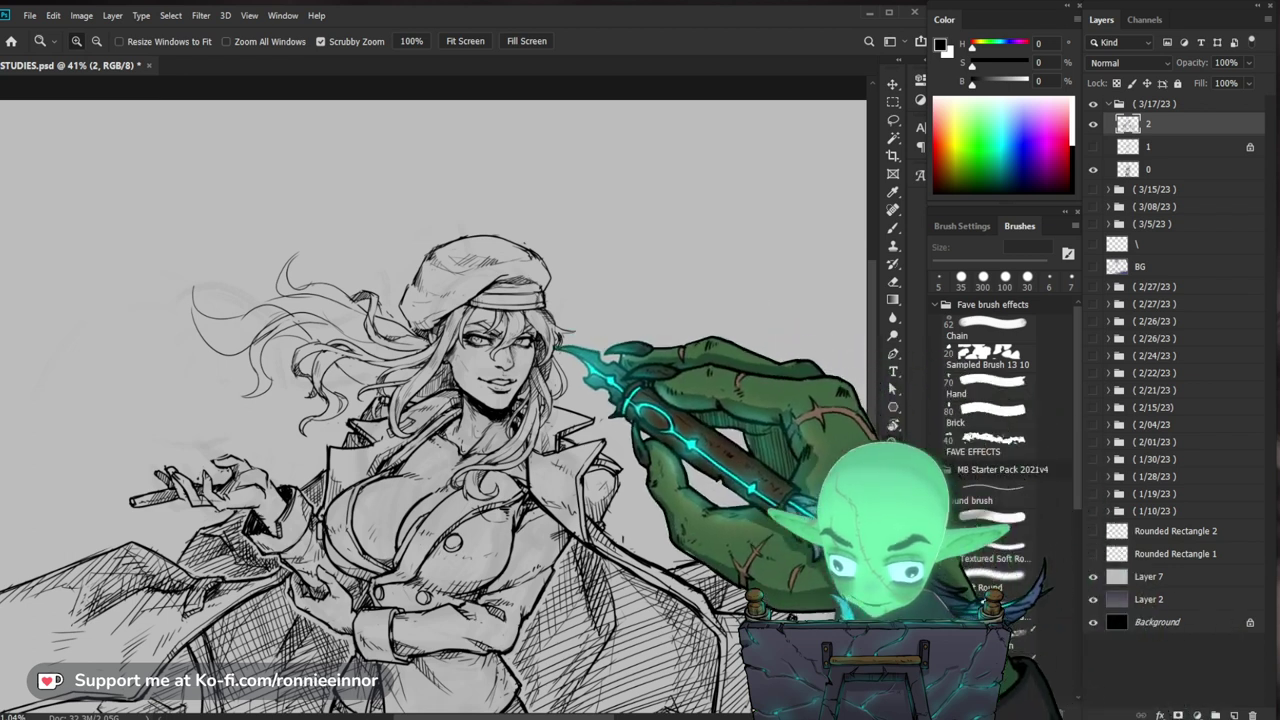
left_click_drag(495, 356, 570, 357)
key("b")
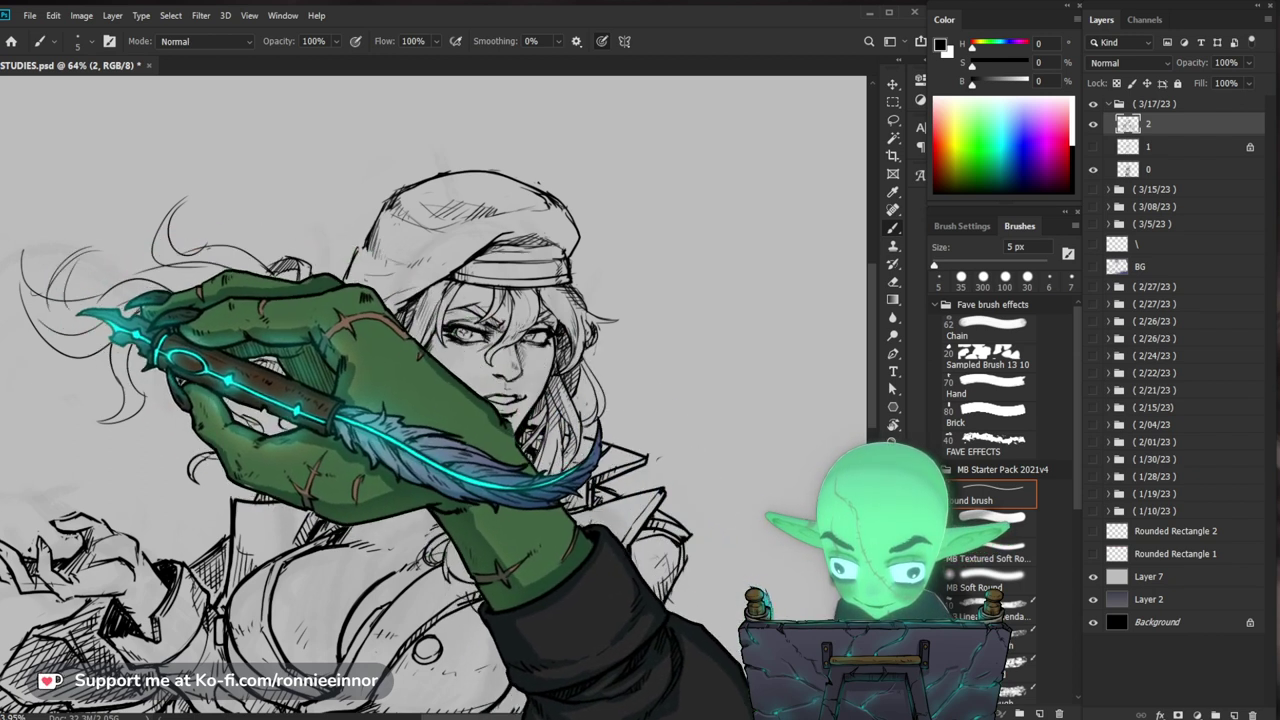
key("z")
left_click_drag(680, 360, 580, 362)
scroll(430, 394, "down", 2)
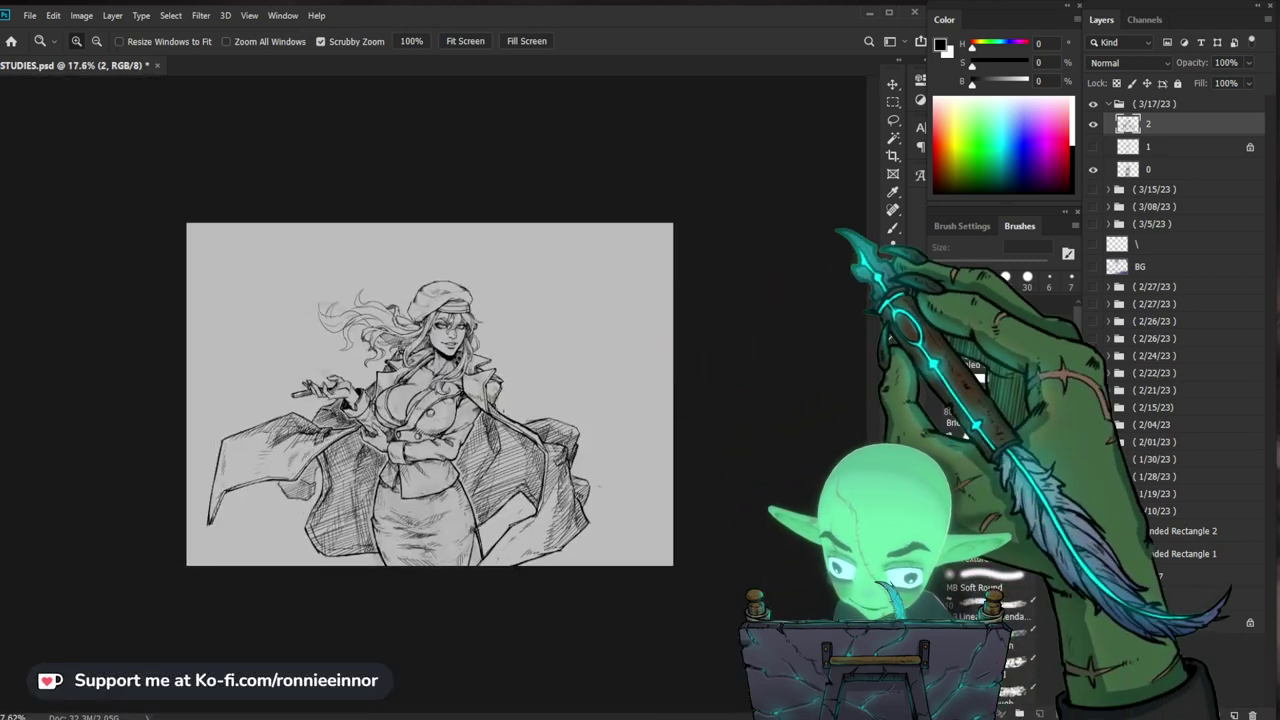
scroll(480, 340, "up", 5)
key("b")
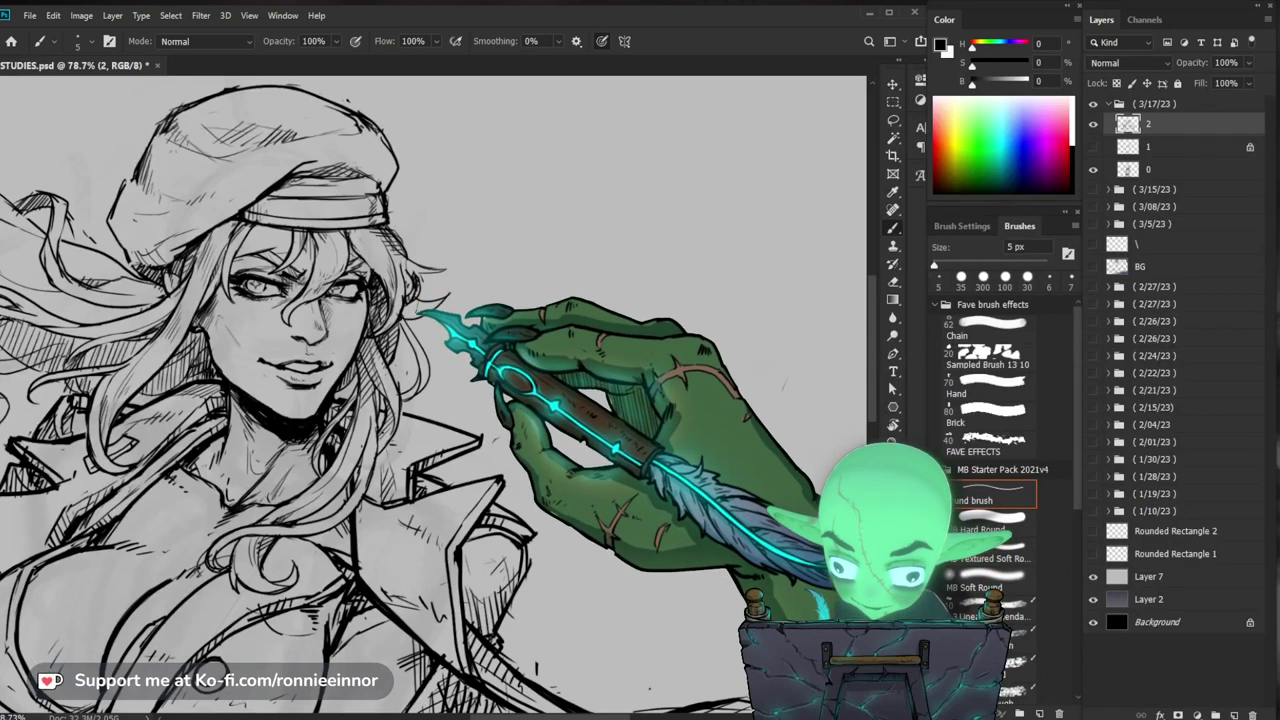
left_click_drag(522, 258, 579, 326)
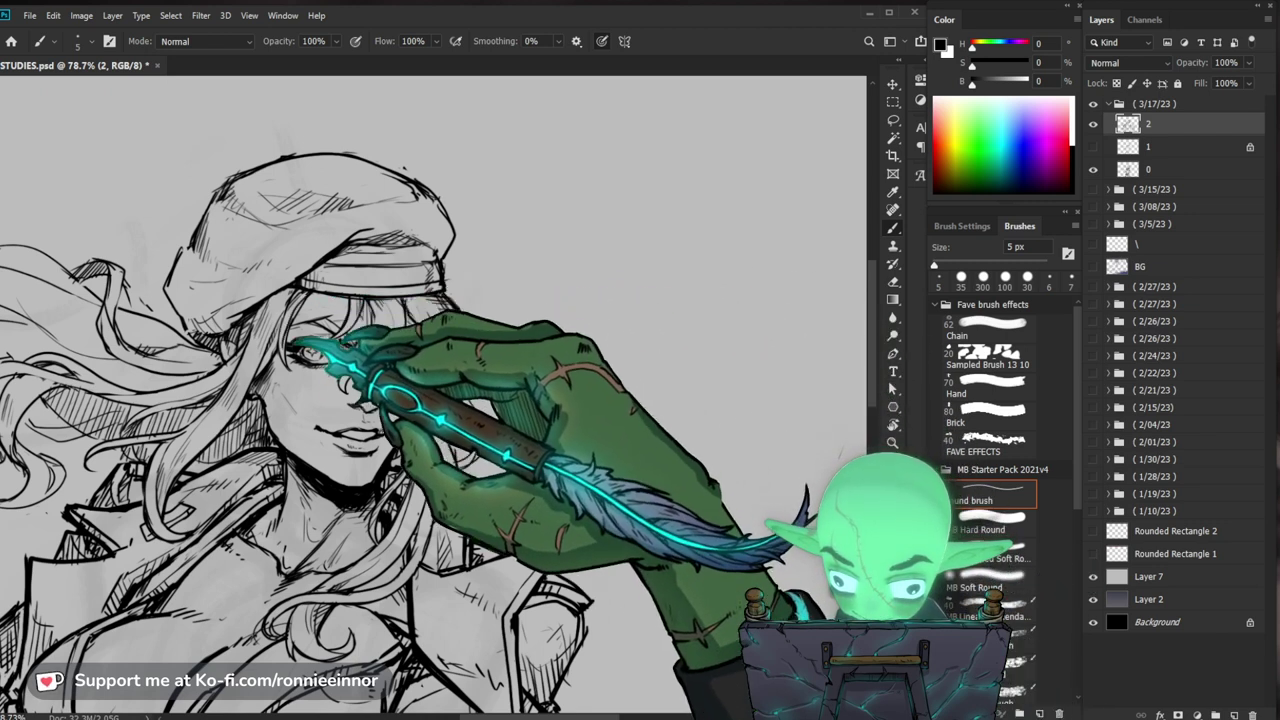
Step: Touch up the fringe strands, brow and nose lines with the 5 px brush and the 15 px eraser
scroll(310, 303, "up", 5)
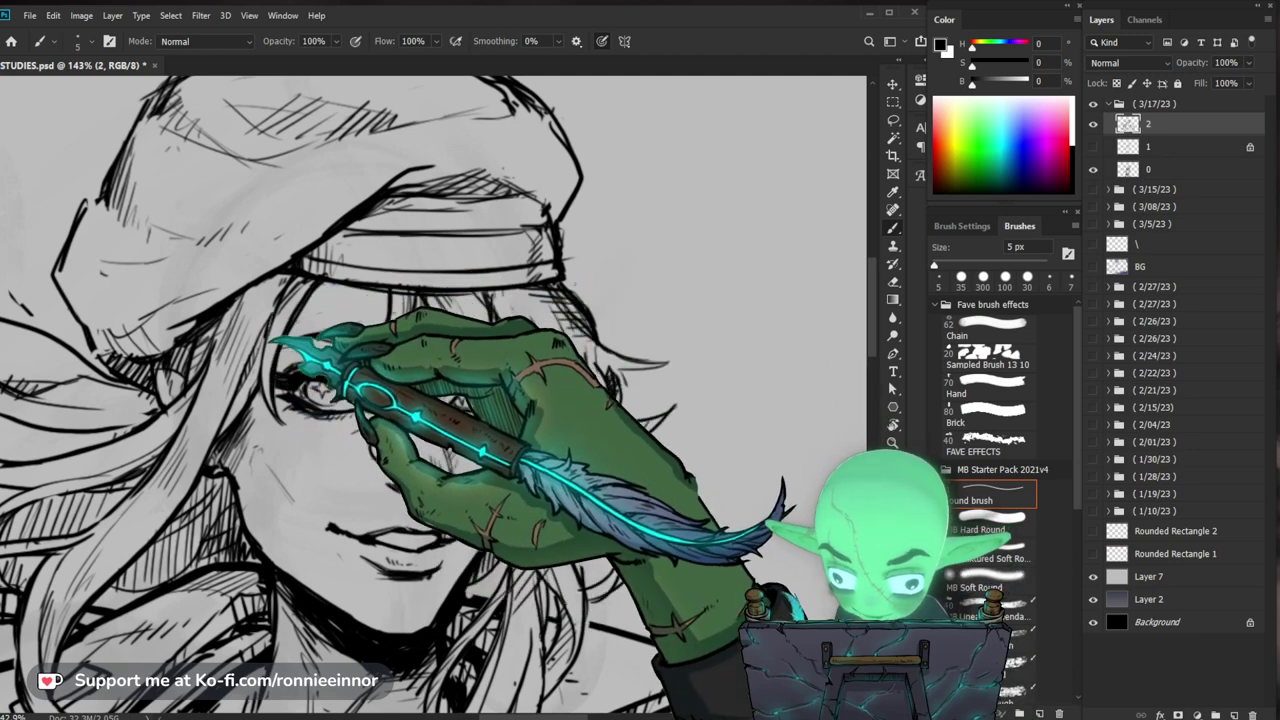
key("z")
mouse_move(497, 323)
left_mouse_down()
mouse_move(458, 345)
mouse_move(572, 340)
left_mouse_up()
key("b")
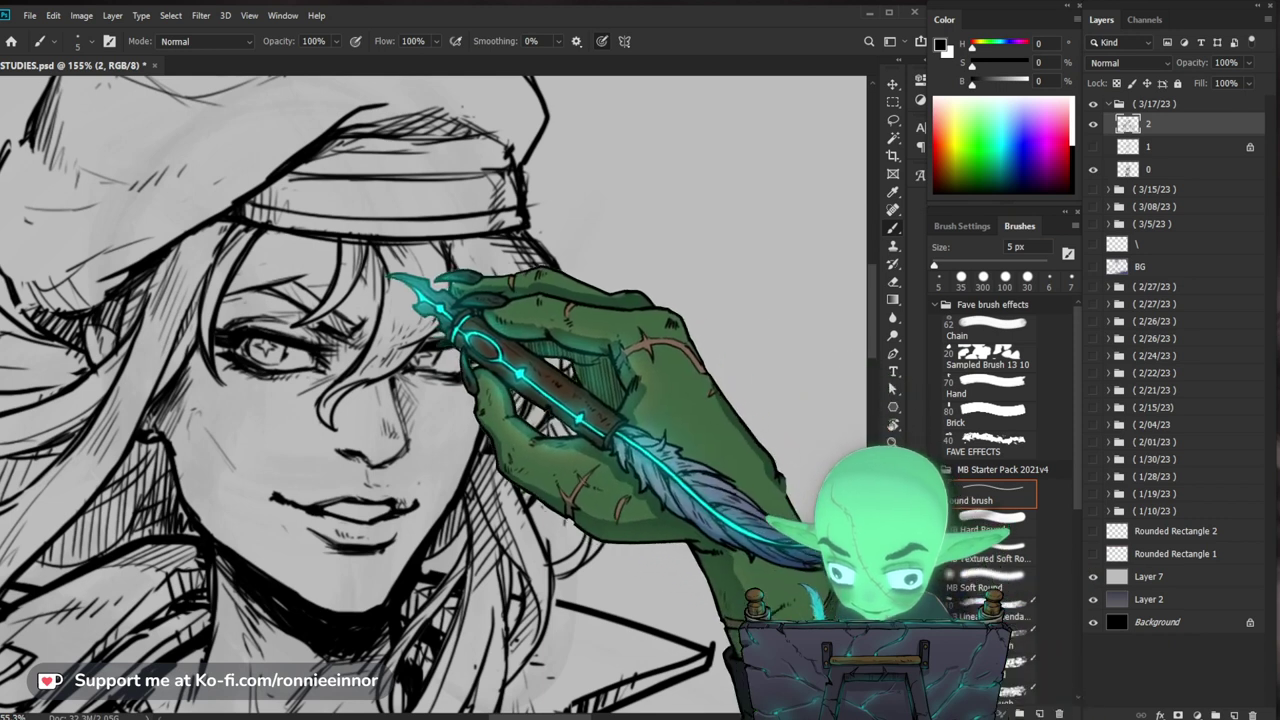
key("e")
key("b")
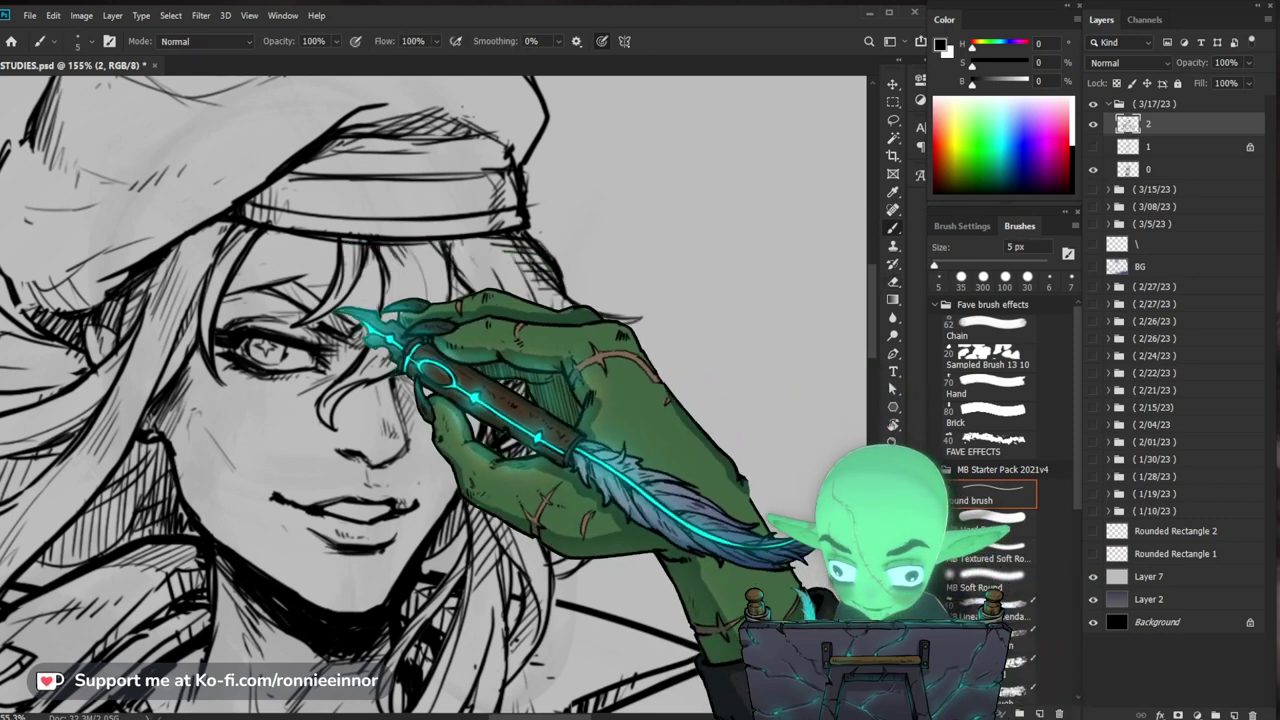
scroll(430, 400, "up", 1)
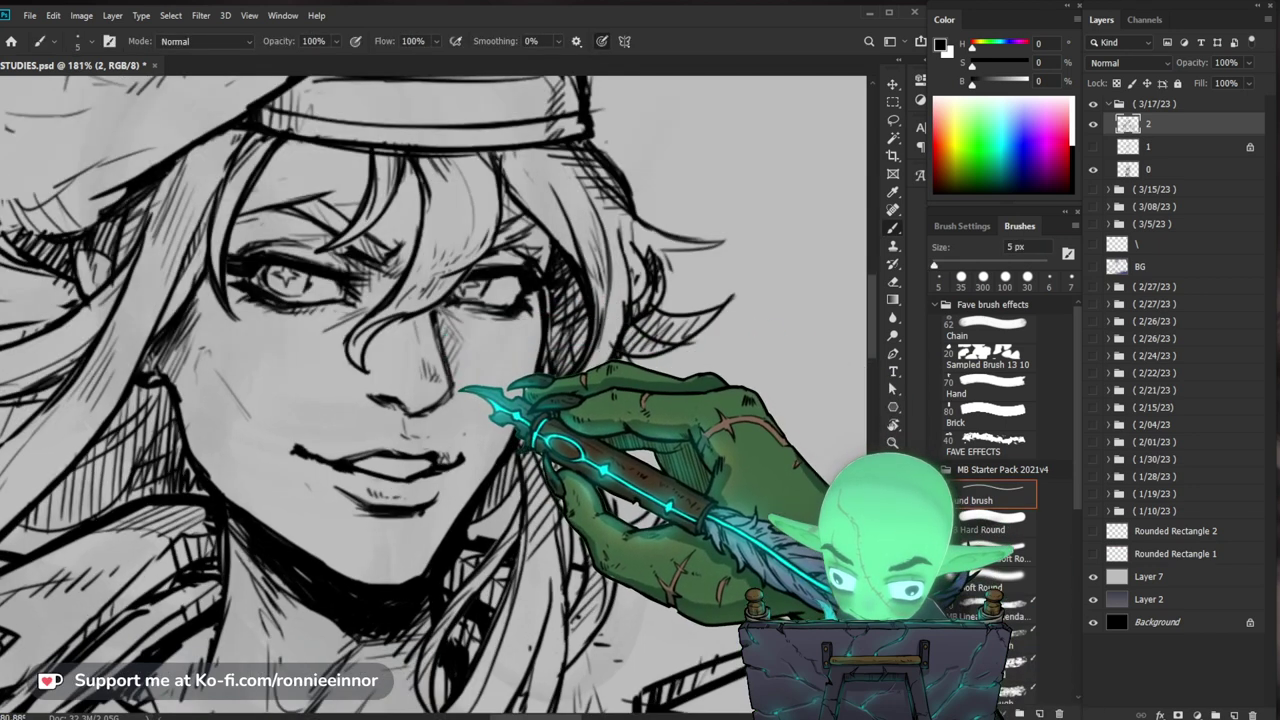
key("e")
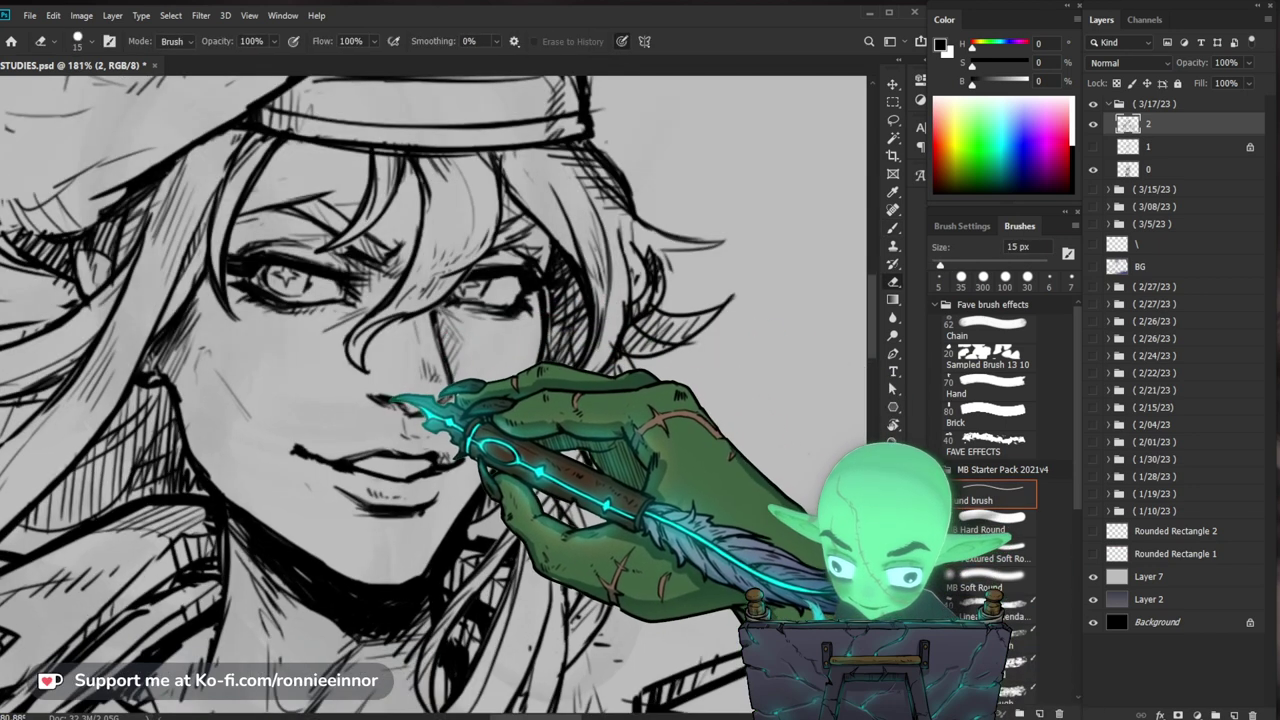
key("b")
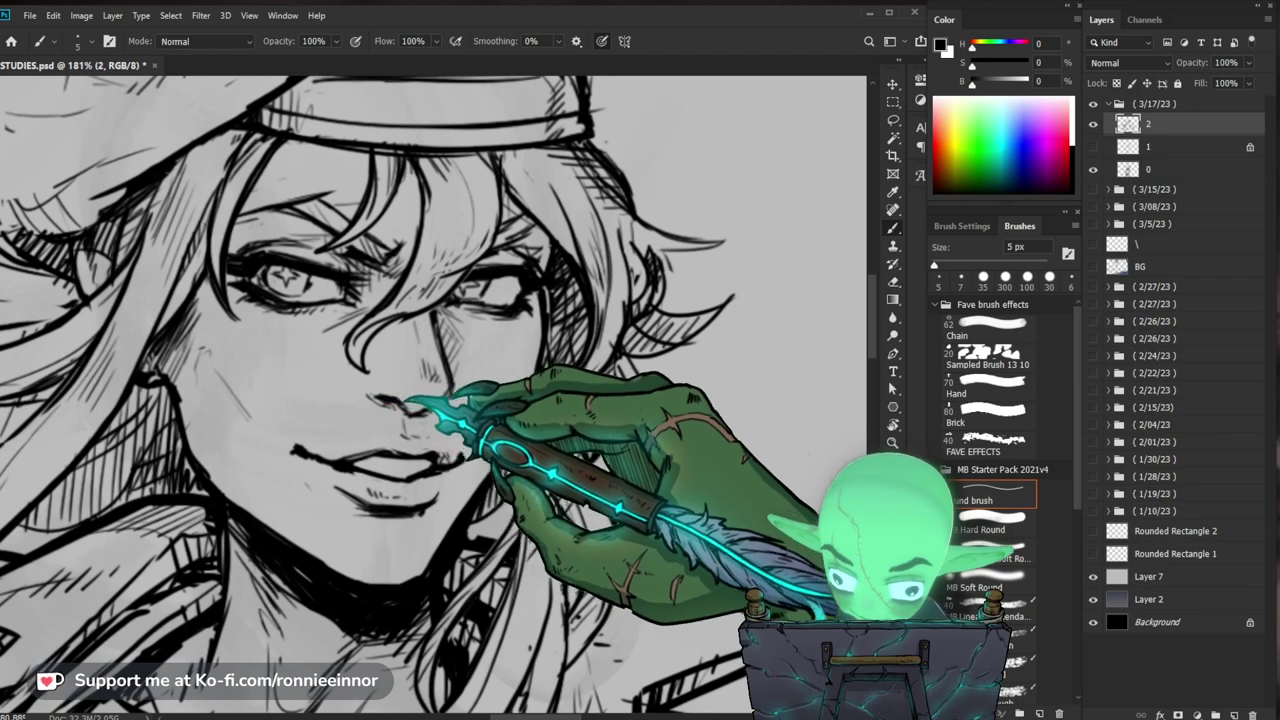
Step: Refine the eye and brow lines beneath the fringe with the 5 px brush
key("z")
left_click(650, 350, "alt")
left_click_drag(655, 398, 680, 332)
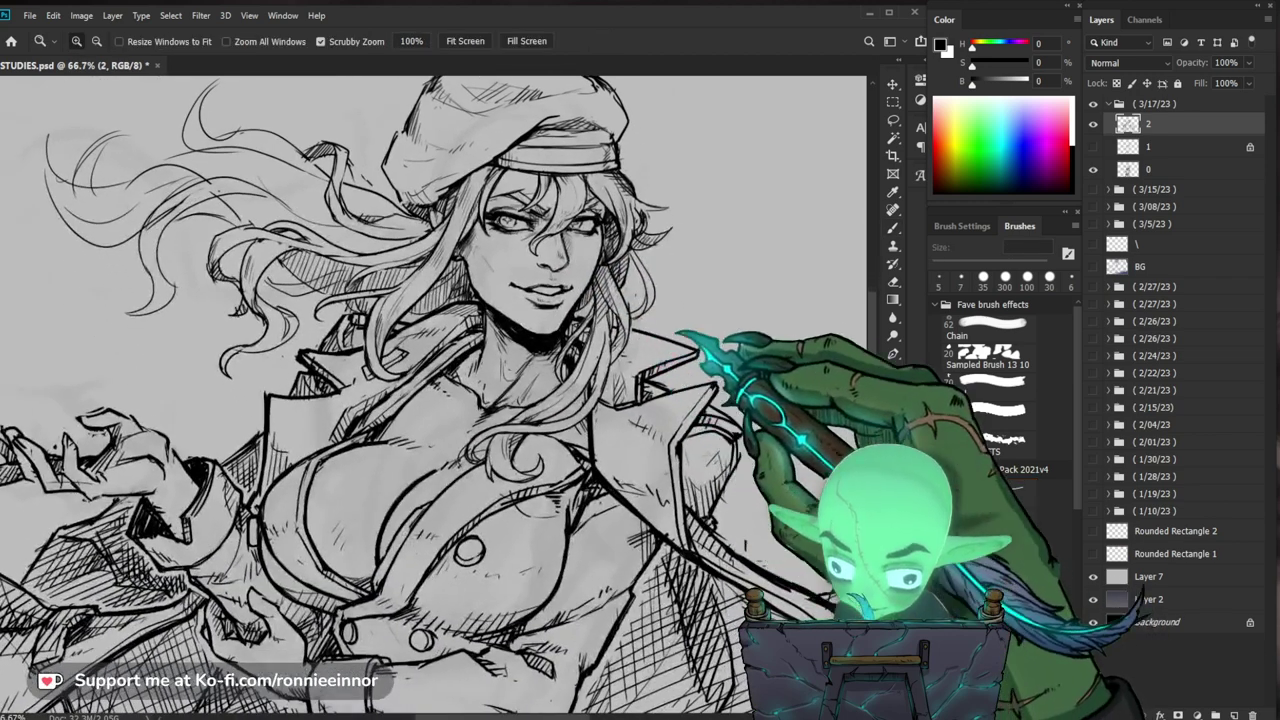
left_click(680, 332, "alt")
mouse_move(634, 257)
left_mouse_down()
mouse_move(731, 291)
mouse_move(607, 308)
left_mouse_up()
key("b")
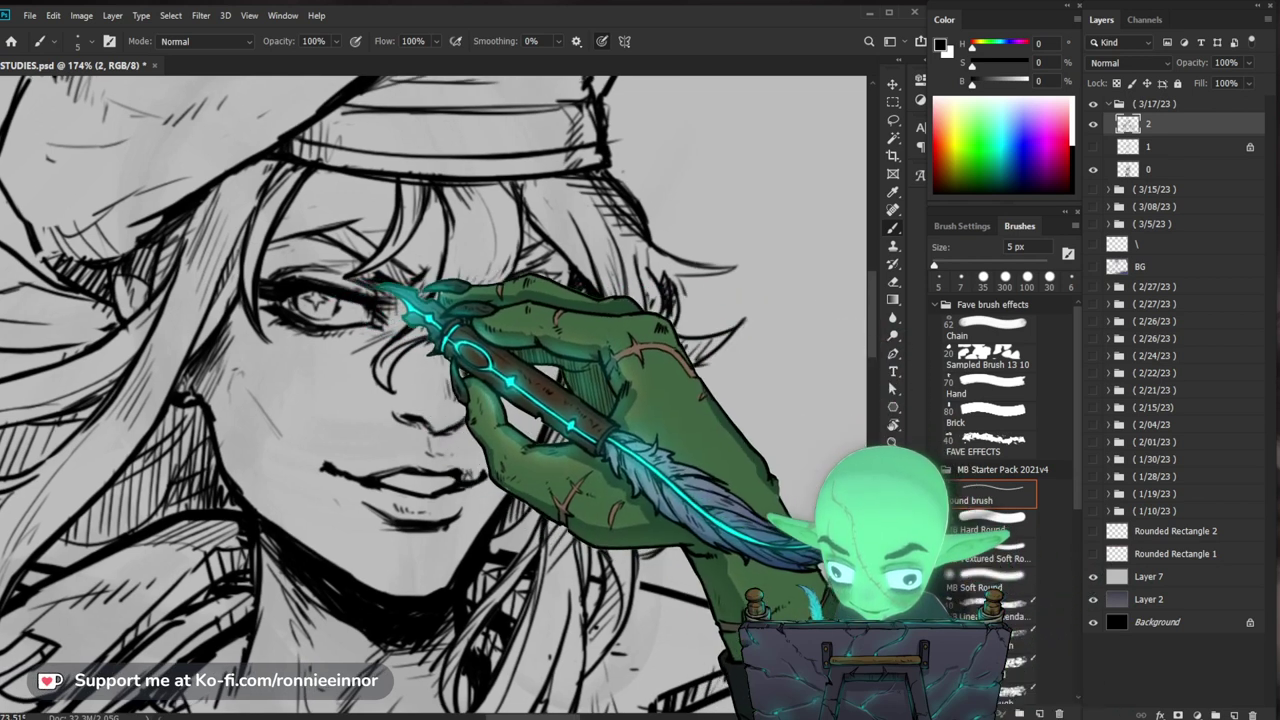
key("z")
left_click_drag(441, 264, 388, 334)
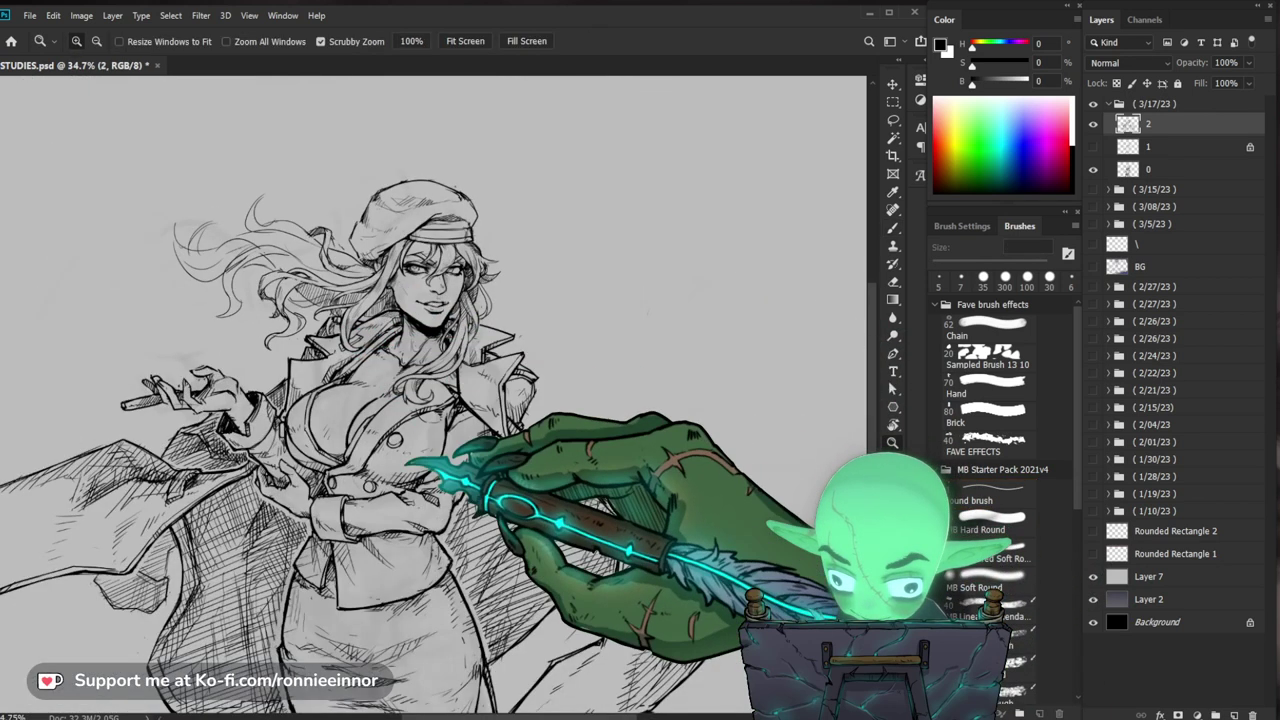
Step: Paint solid black shadow strips on the coat lining below the bent elbow, using the brush at 40 px and 70 px
left_click_drag(574, 488, 598, 392)
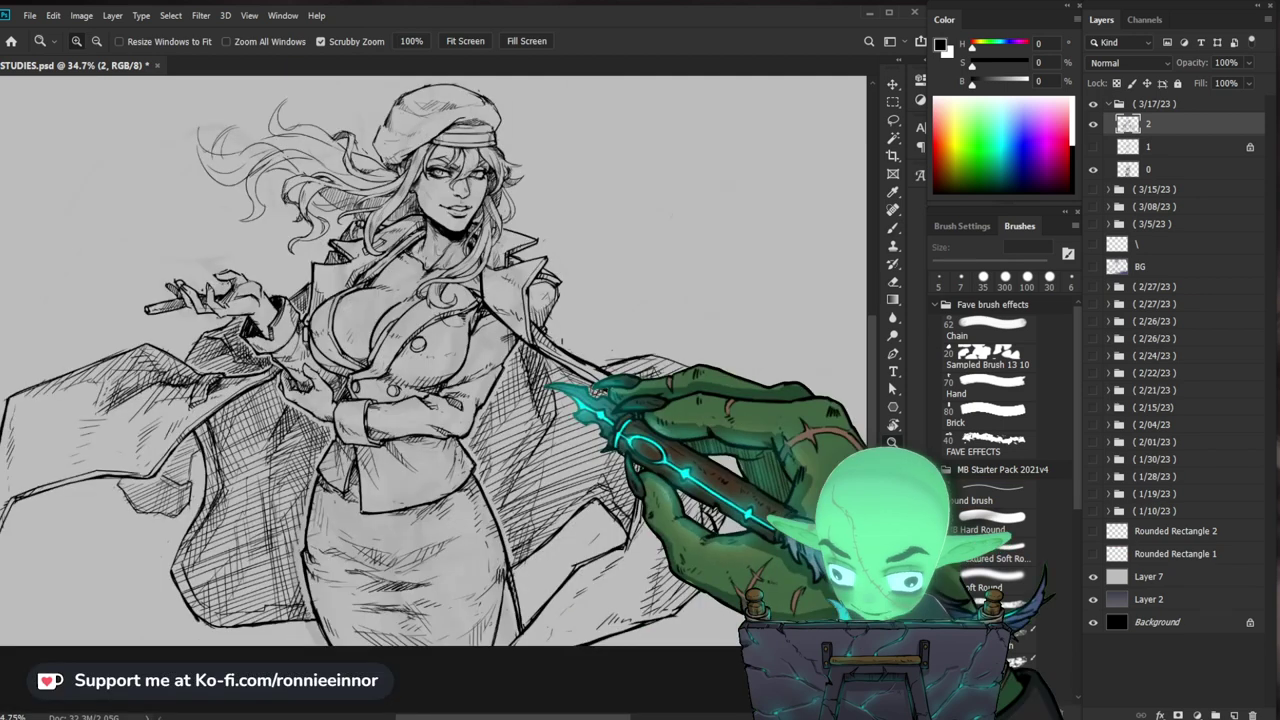
left_click_drag(515, 243, 545, 243)
left_click_drag(545, 243, 692, 332)
left_click_drag(678, 389, 655, 400)
left_click_drag(704, 454, 640, 402)
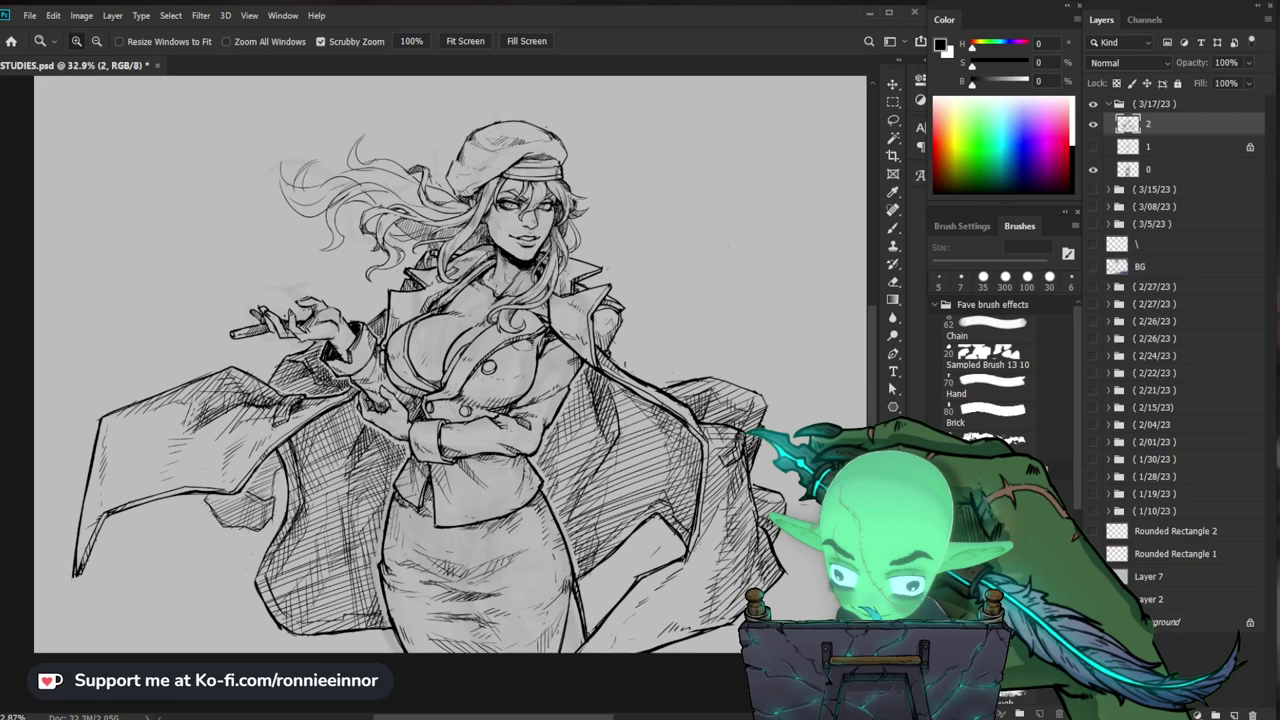
left_click_drag(752, 432, 762, 432)
left_click_drag(762, 432, 670, 402)
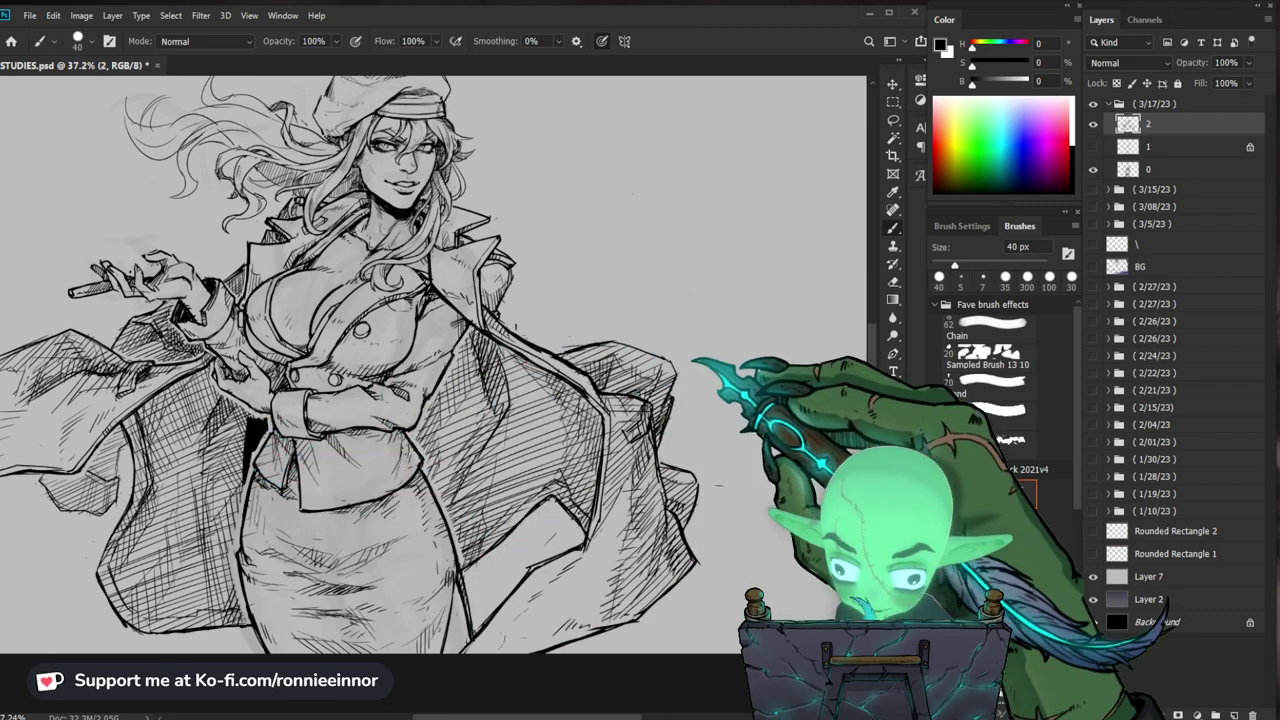
key("bracketright")
key("bracketright")
key("bracketright")
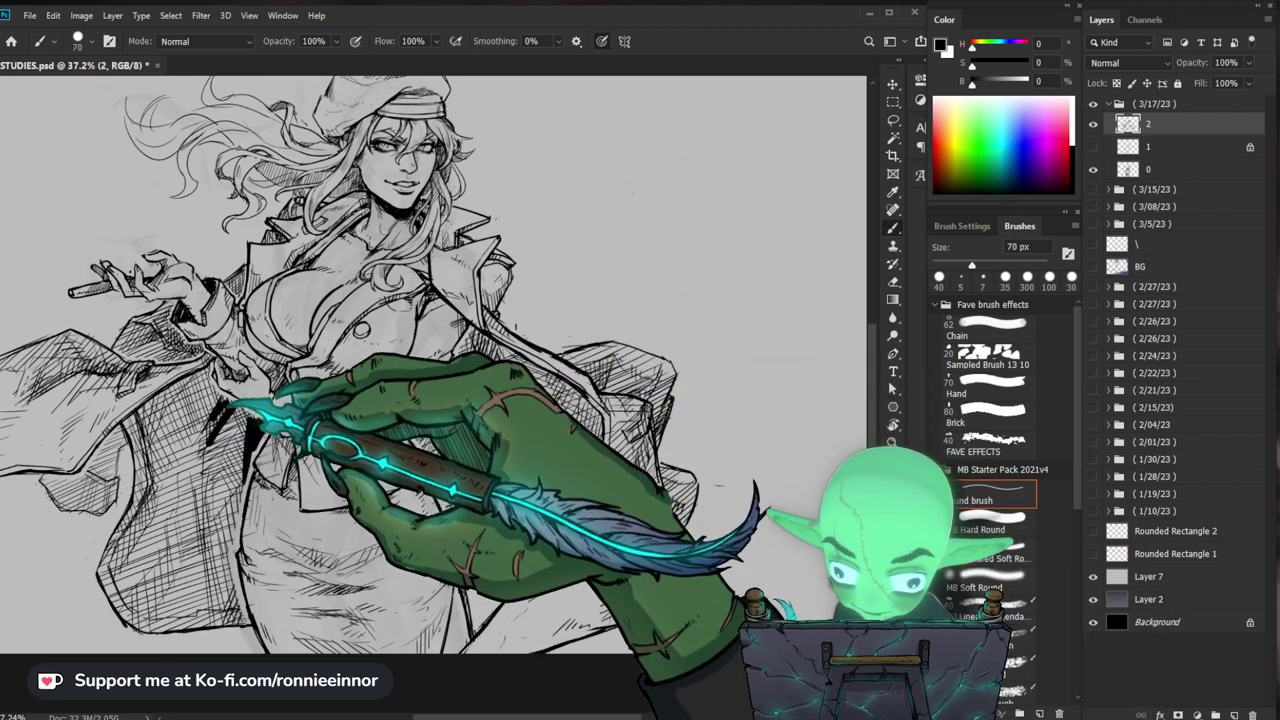
left_click_drag(222, 412, 208, 540)
Step: Fill a tapering black shadow under the coat's outer fold on the raised-hand side with the brush at 45 px and 50 px
key("bracketleft")
key("bracketleft")
key("bracketleft")
key("bracketleft")
key("bracketleft")
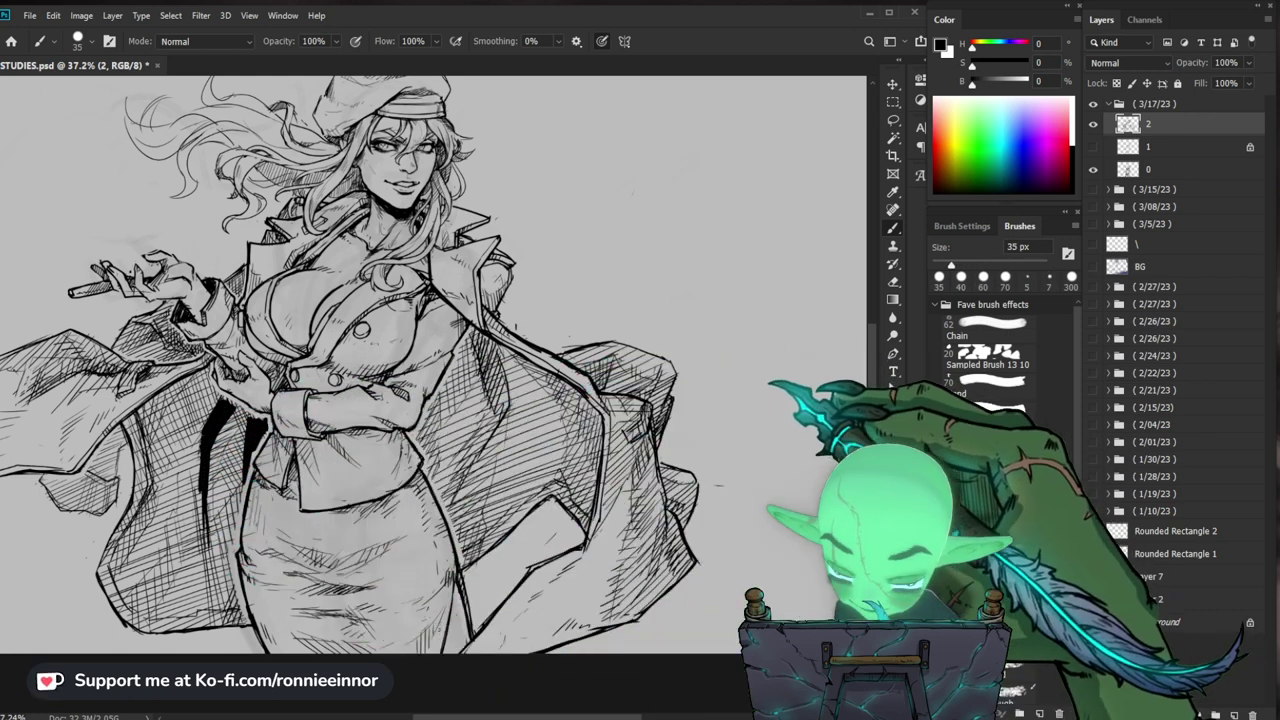
key("bracketright")
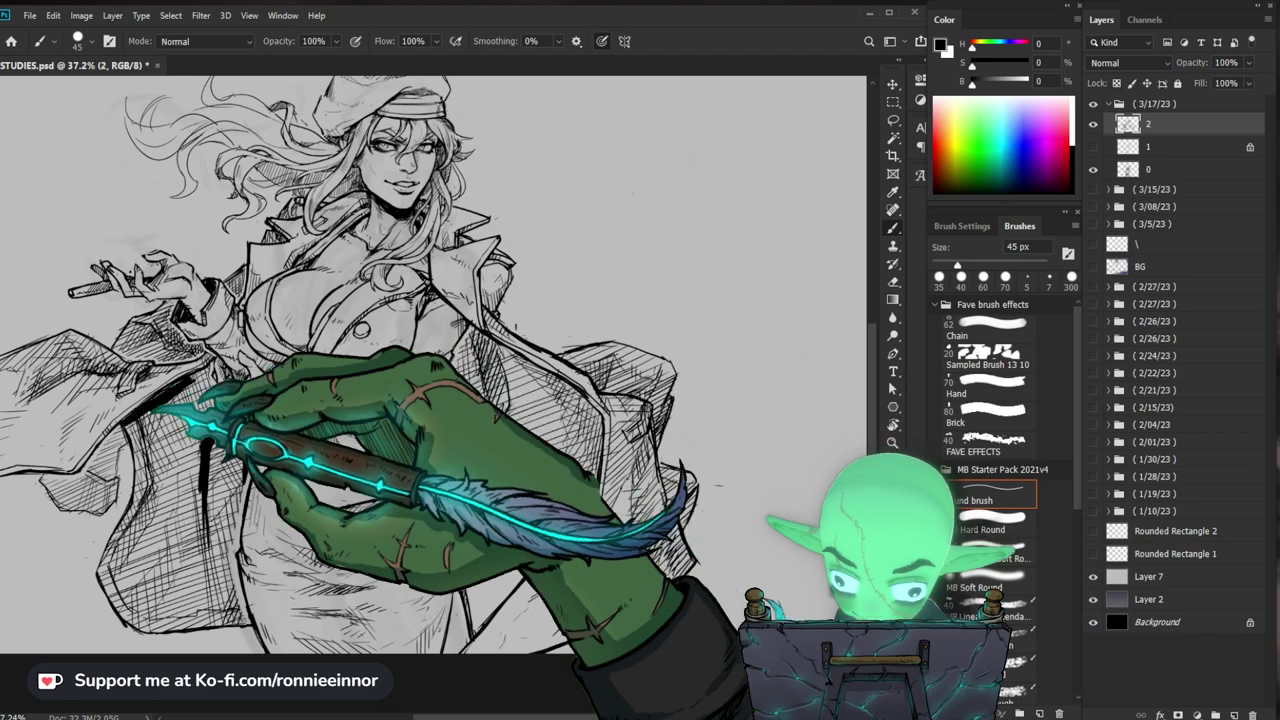
left_click_drag(171, 411, 156, 456)
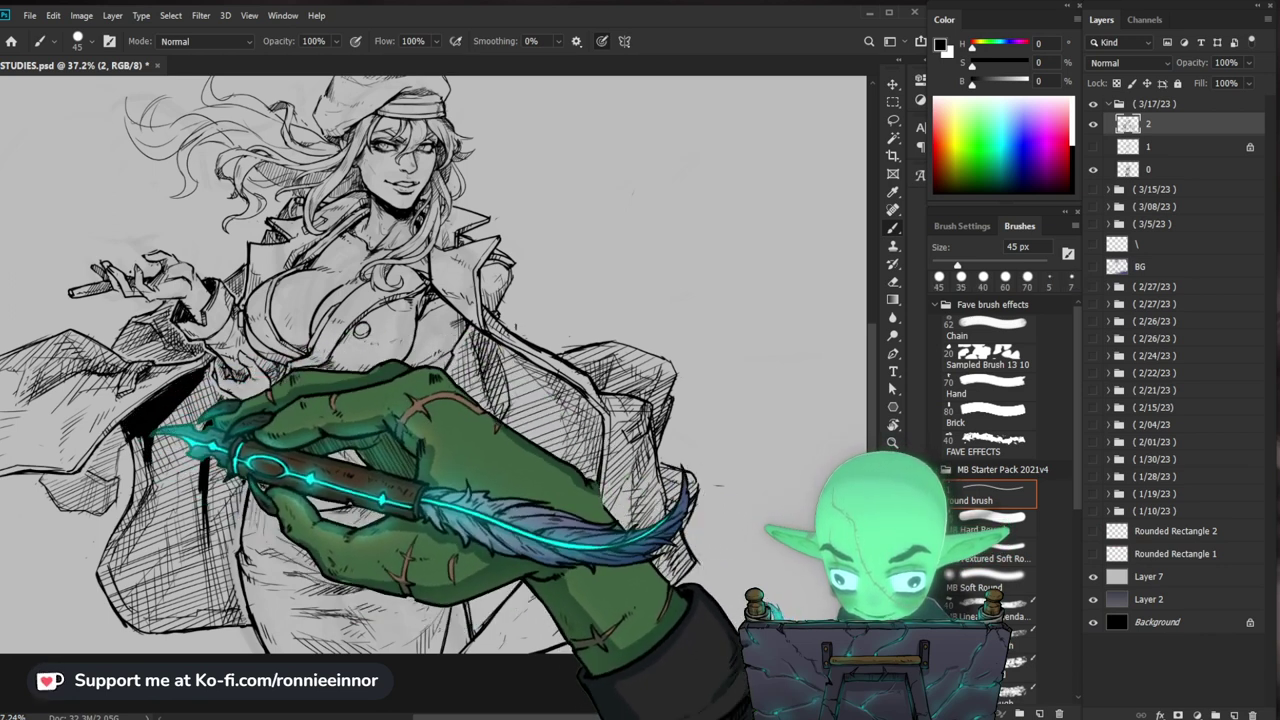
key("bracketright")
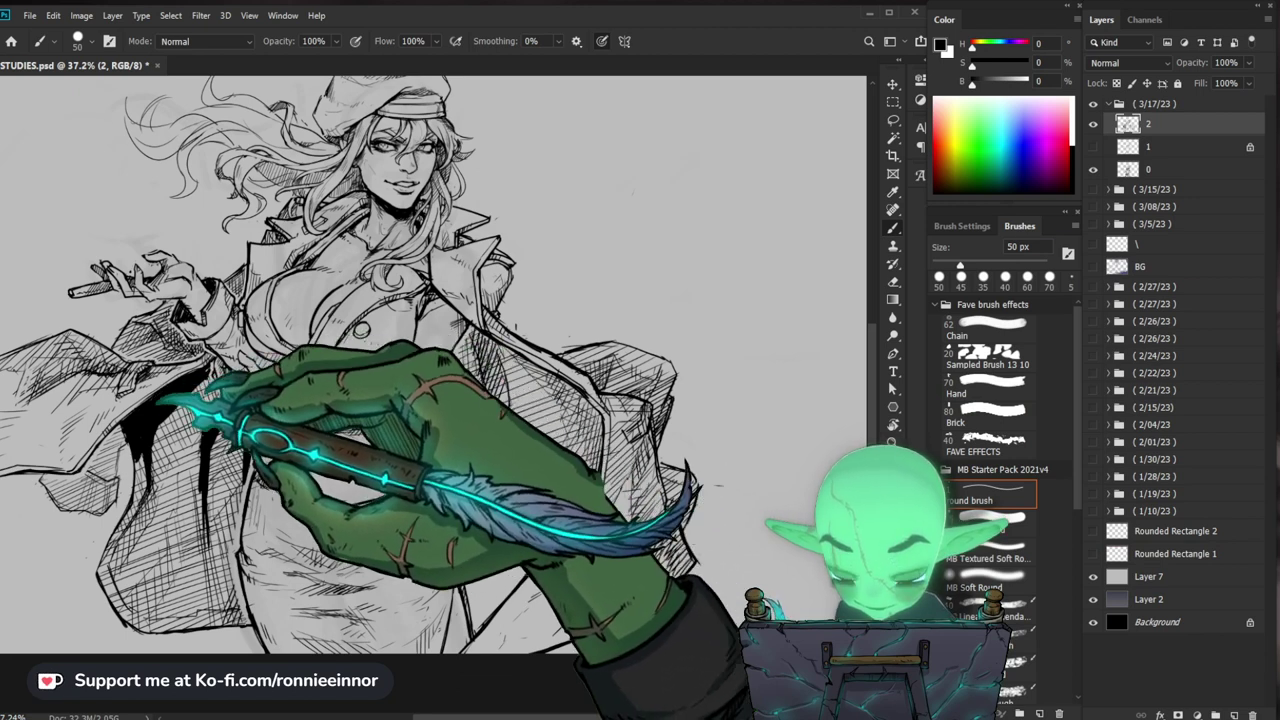
Step: Paint solid black shadows on the coat lining on the opposite side of the waist and along its edge with the 70 px brush
key("bracketright")
key("bracketright")
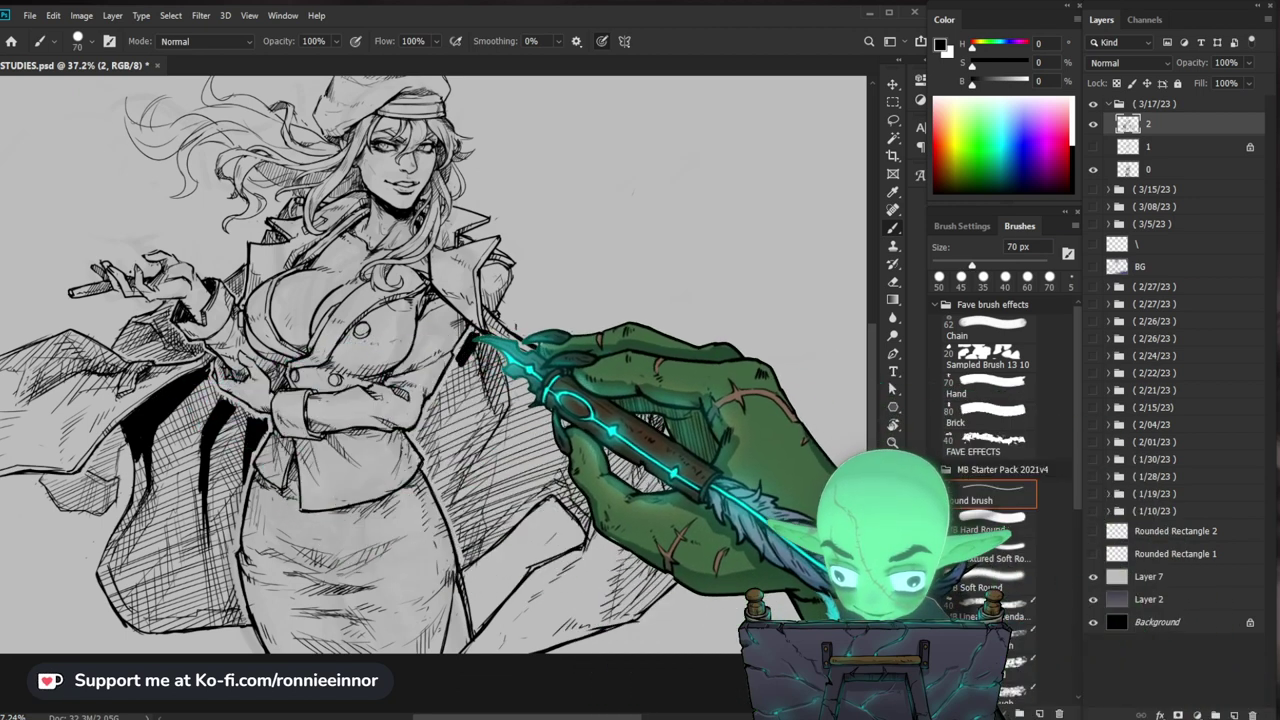
left_click_drag(475, 338, 507, 413)
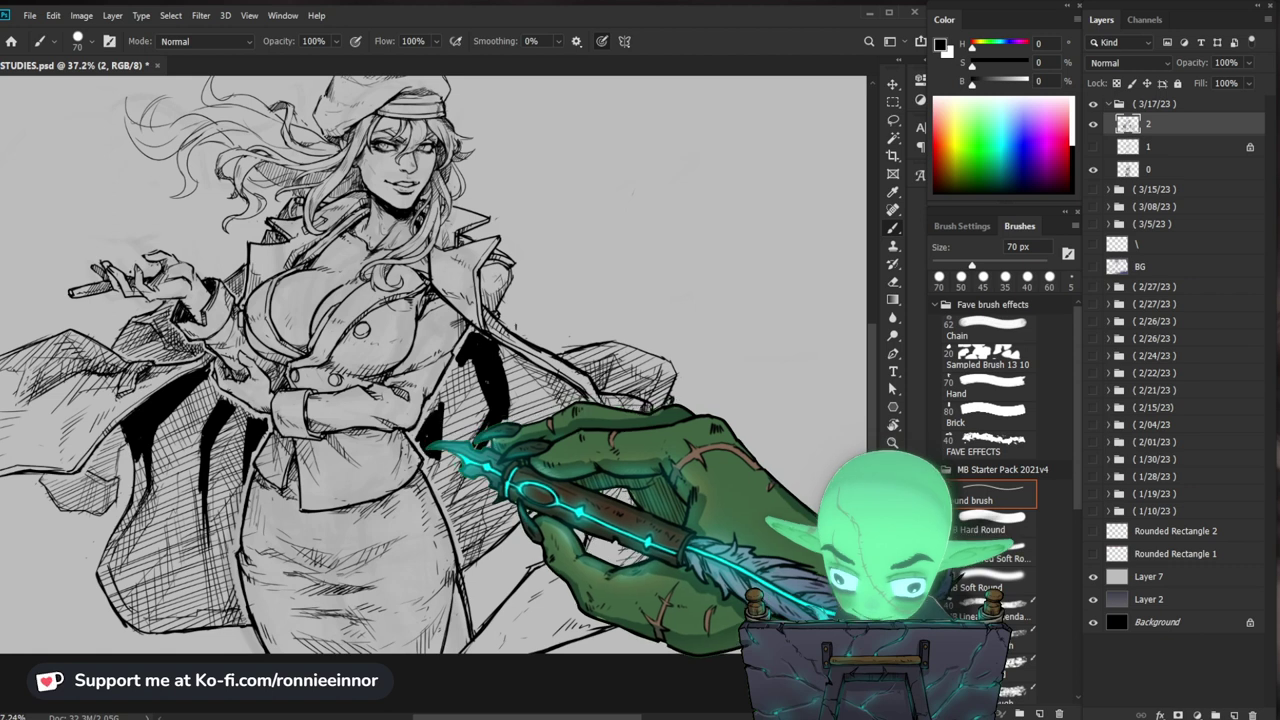
left_click_drag(429, 443, 432, 469)
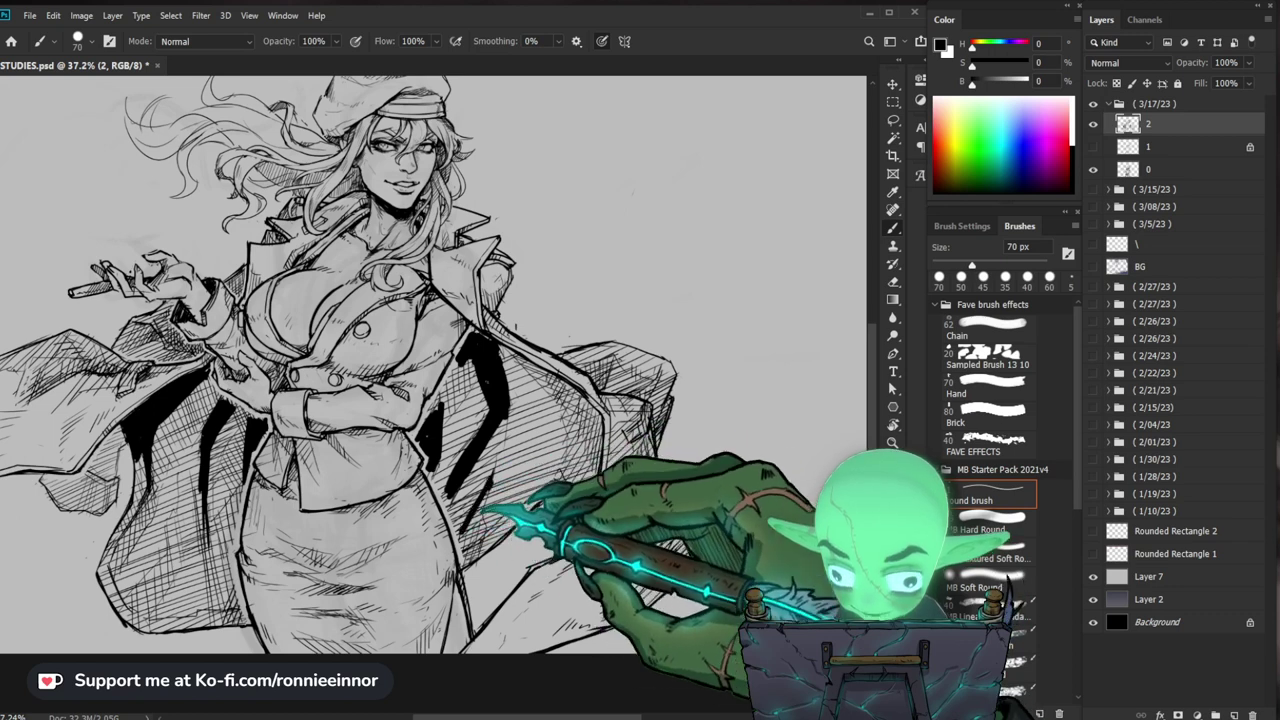
mouse_move(541, 378)
left_mouse_down()
mouse_move(570, 480)
mouse_move(588, 440)
mouse_move(580, 510)
mouse_move(598, 408)
left_mouse_up()
left_click_drag(611, 360, 602, 386)
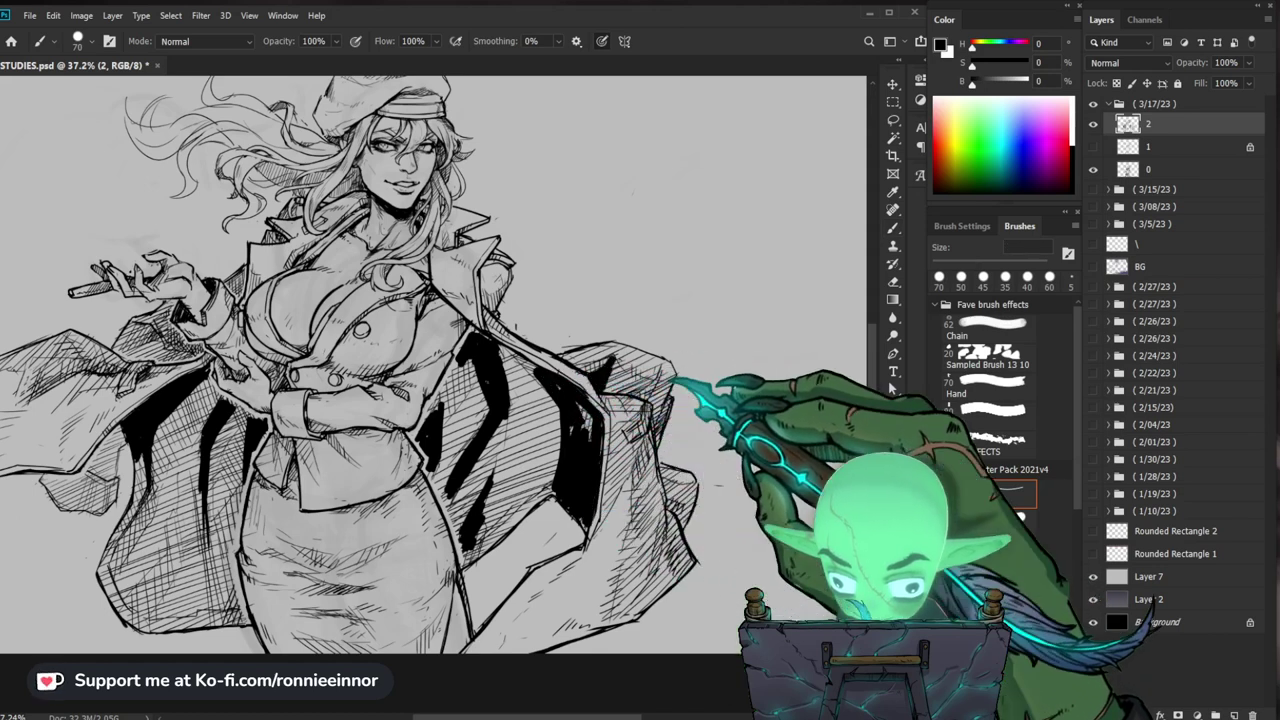
Step: Extend the black lining shadows down to the hem and thicken those beside the waist with the 70 px brush
mouse_move(680, 383)
left_mouse_down()
mouse_move(696, 416)
mouse_move(590, 488)
left_mouse_up()
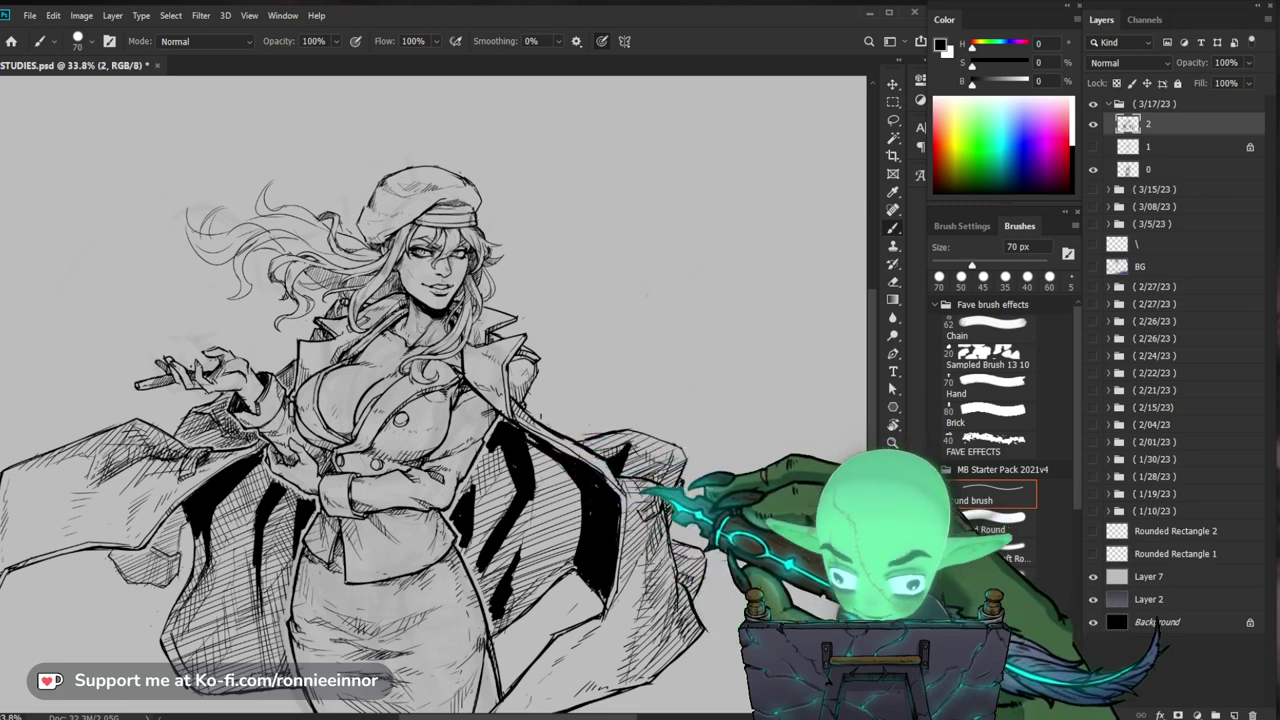
left_click_drag(615, 572, 603, 497)
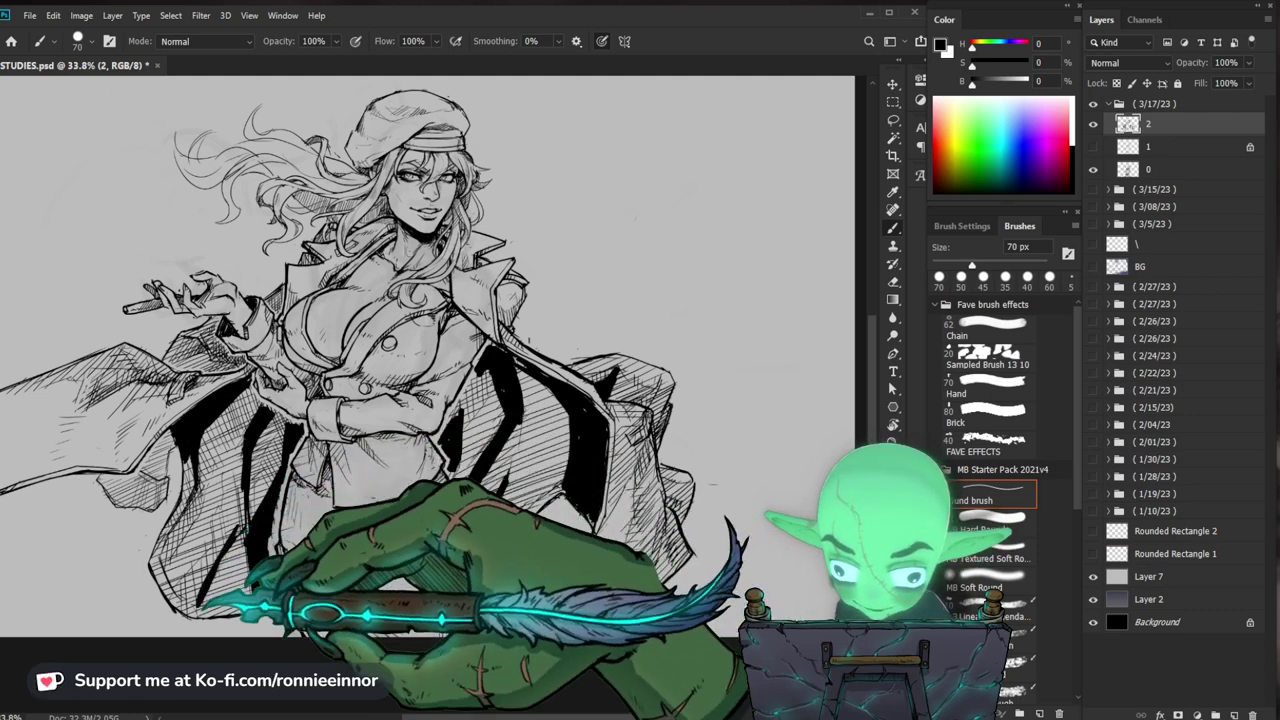
left_click_drag(667, 546, 566, 517)
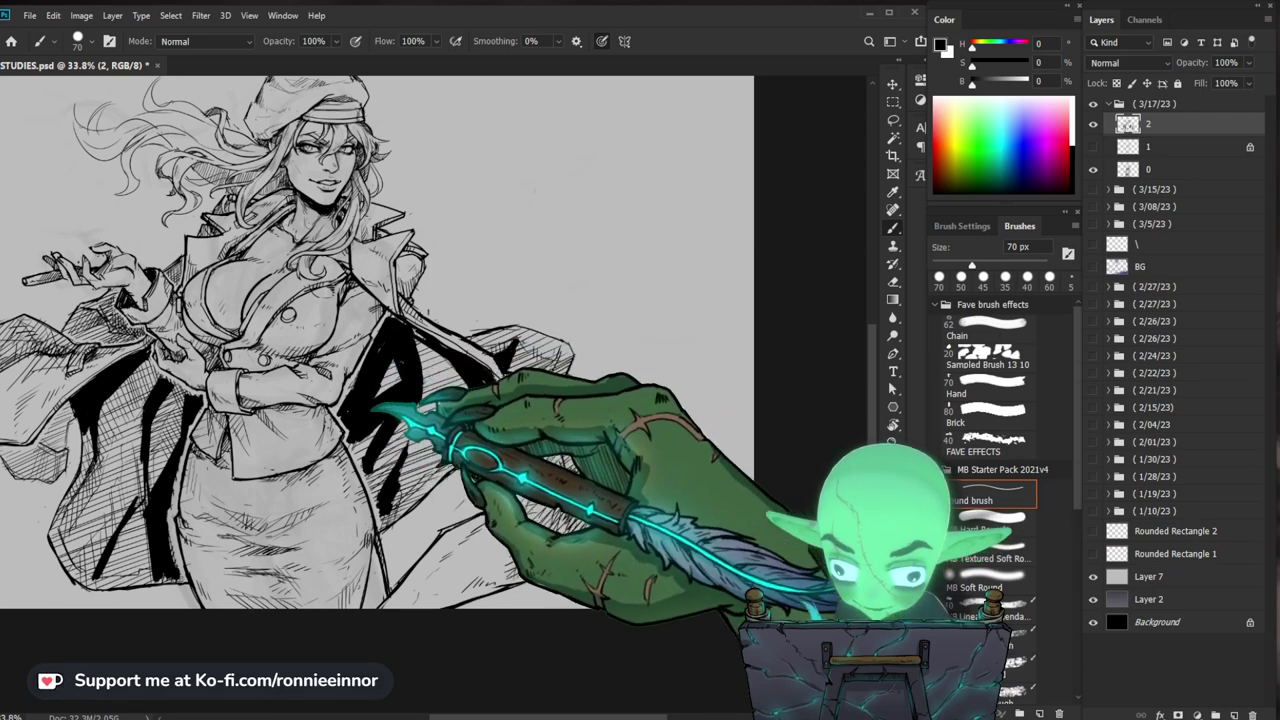
left_click_drag(805, 435, 609, 349)
left_click_drag(211, 390, 400, 460)
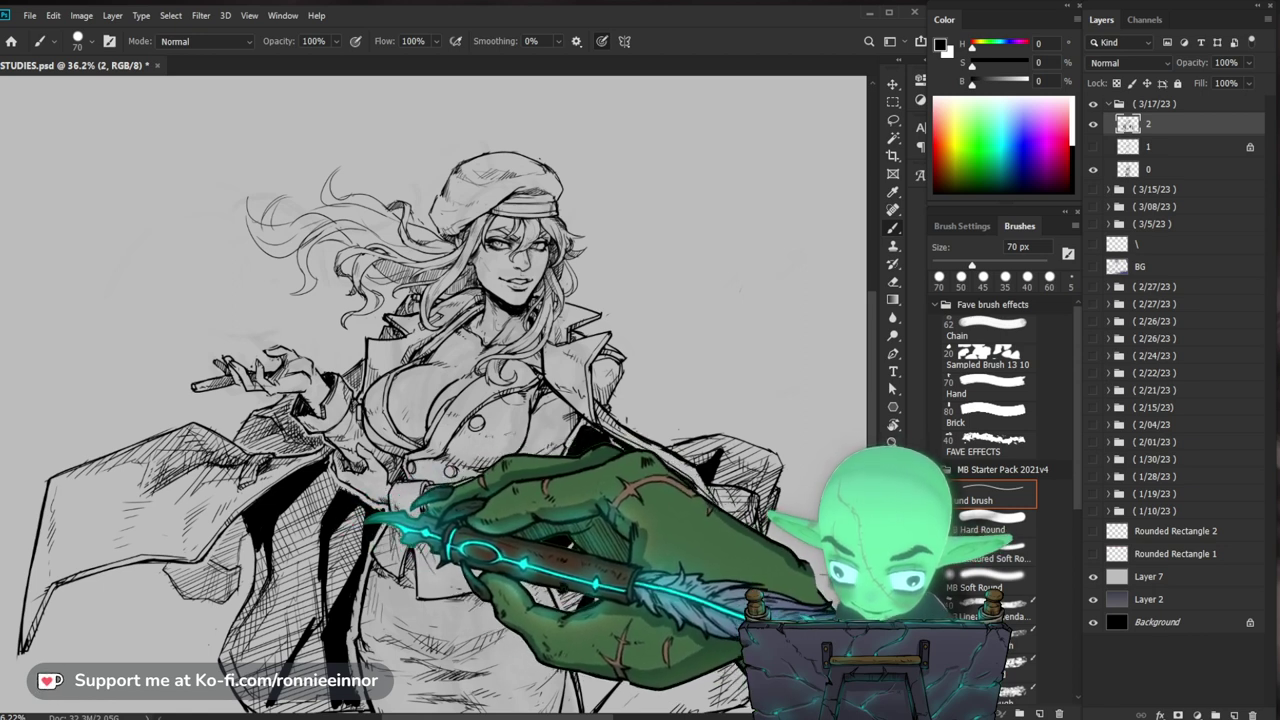
left_click_drag(545, 540, 482, 504)
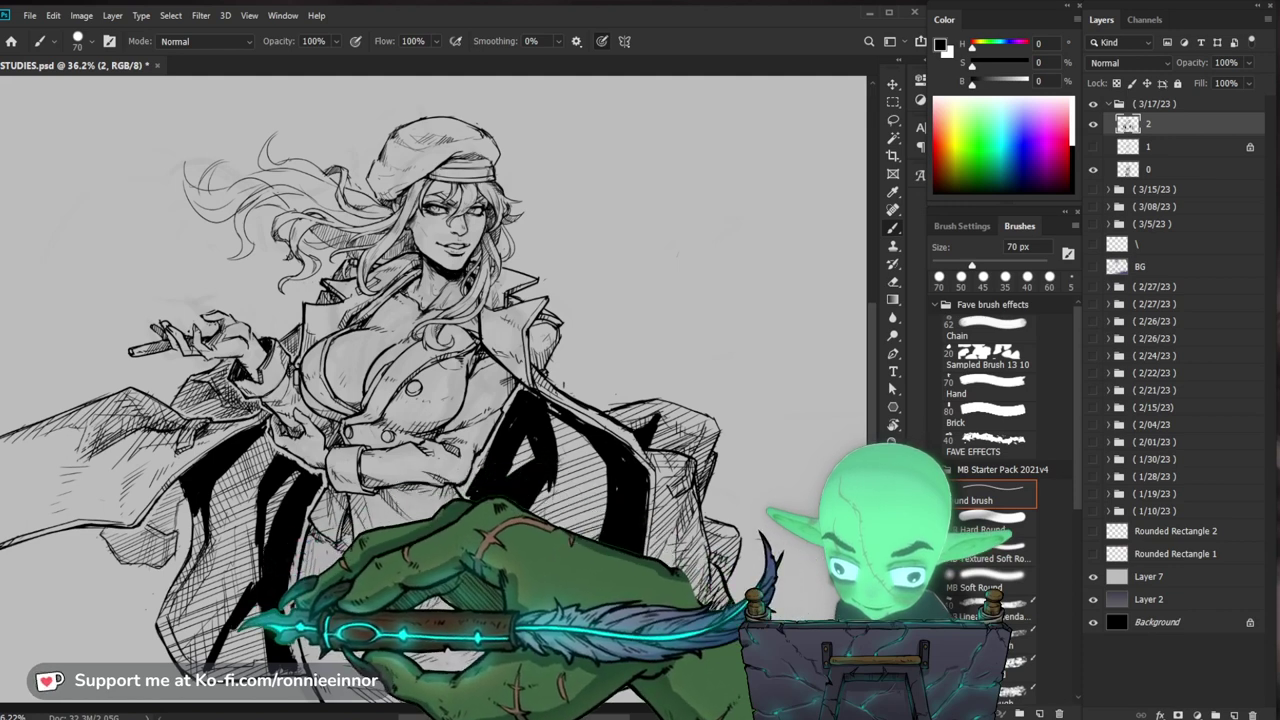
left_click_drag(380, 605, 406, 509)
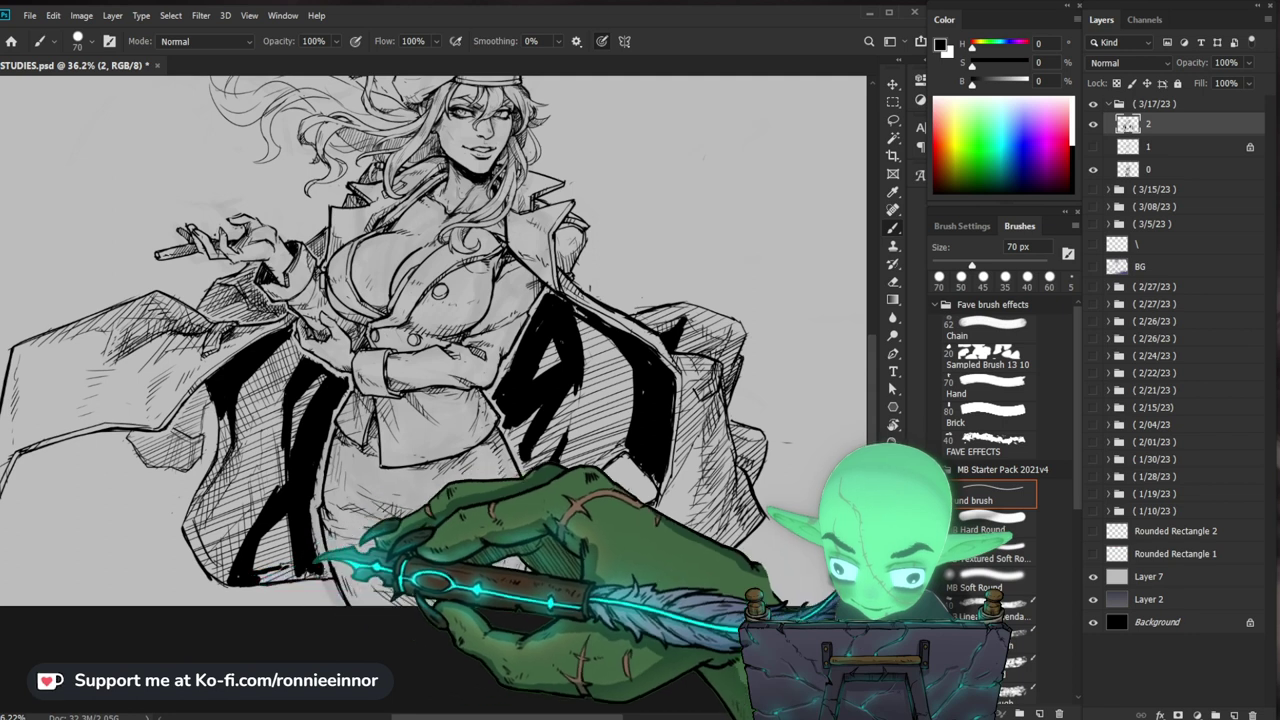
Step: Fill the coat folds beneath the raised hand with solid black shadow using the 70 px brush
left_click_drag(548, 443, 392, 452)
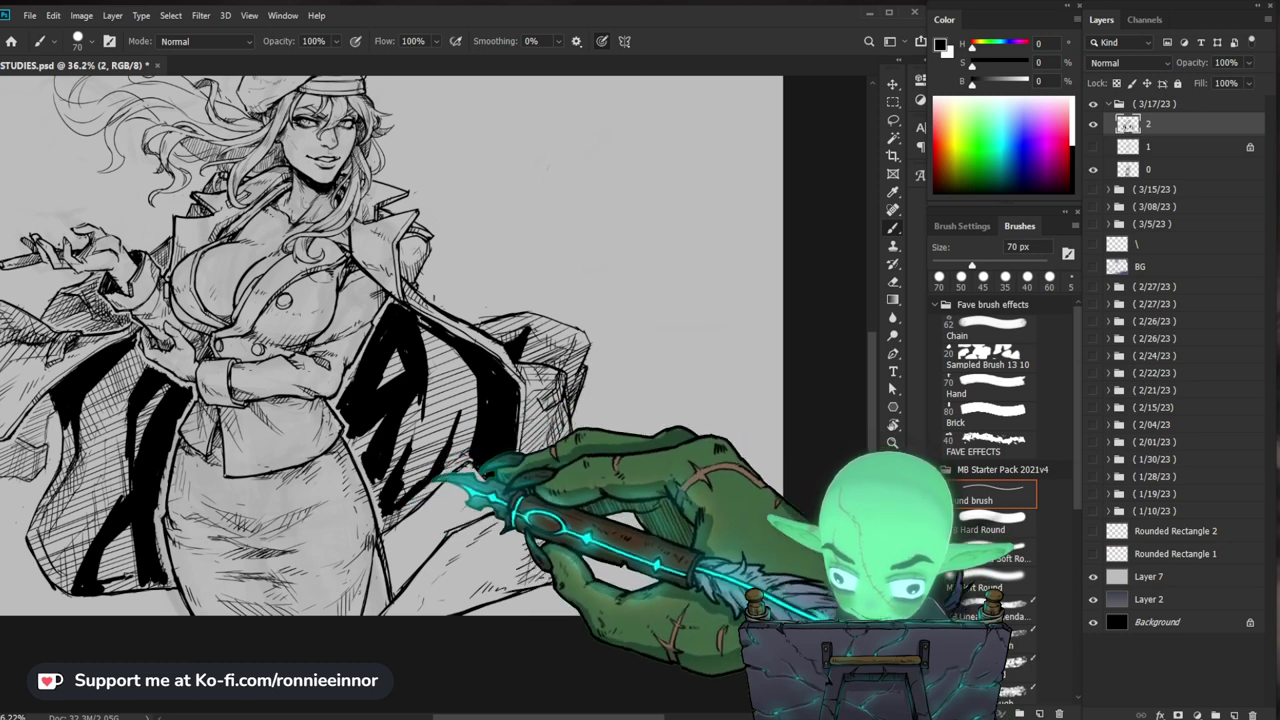
left_click_drag(655, 440, 608, 428)
mouse_move(228, 490)
left_mouse_down()
mouse_move(294, 500)
mouse_move(240, 543)
left_mouse_up()
left_click_drag(482, 419, 462, 441)
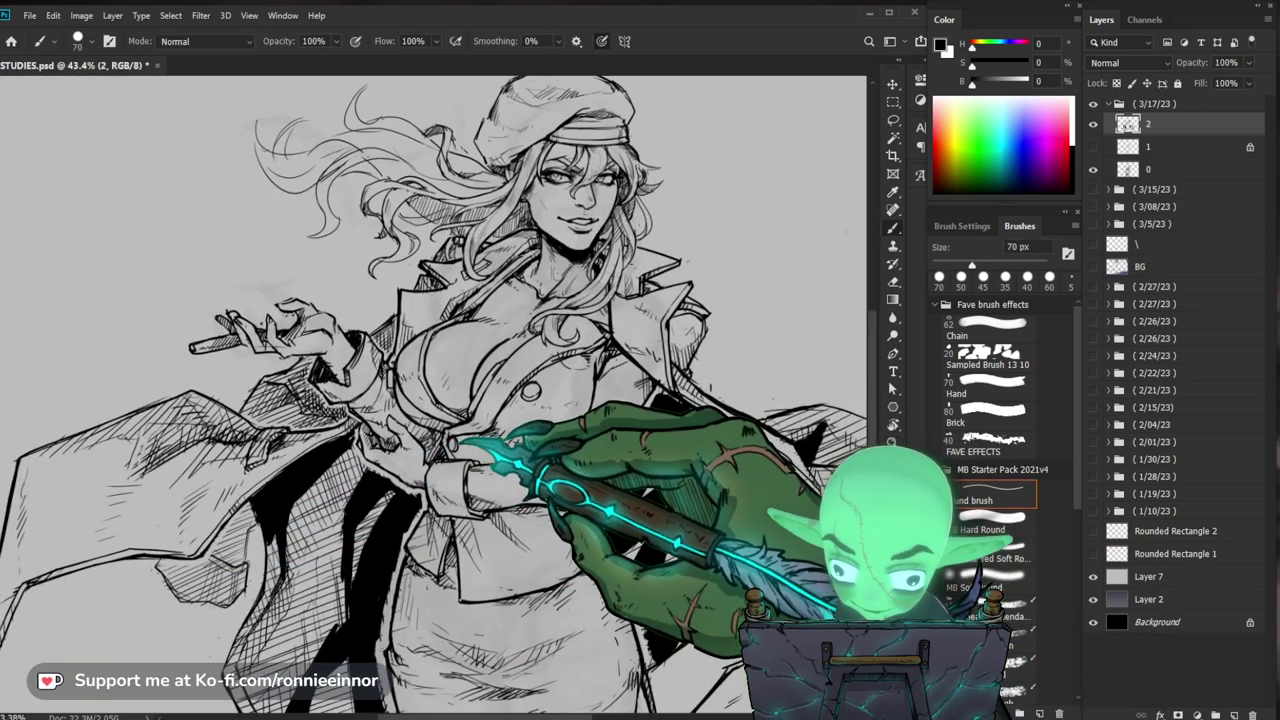
scroll(455, 440, "up", 2)
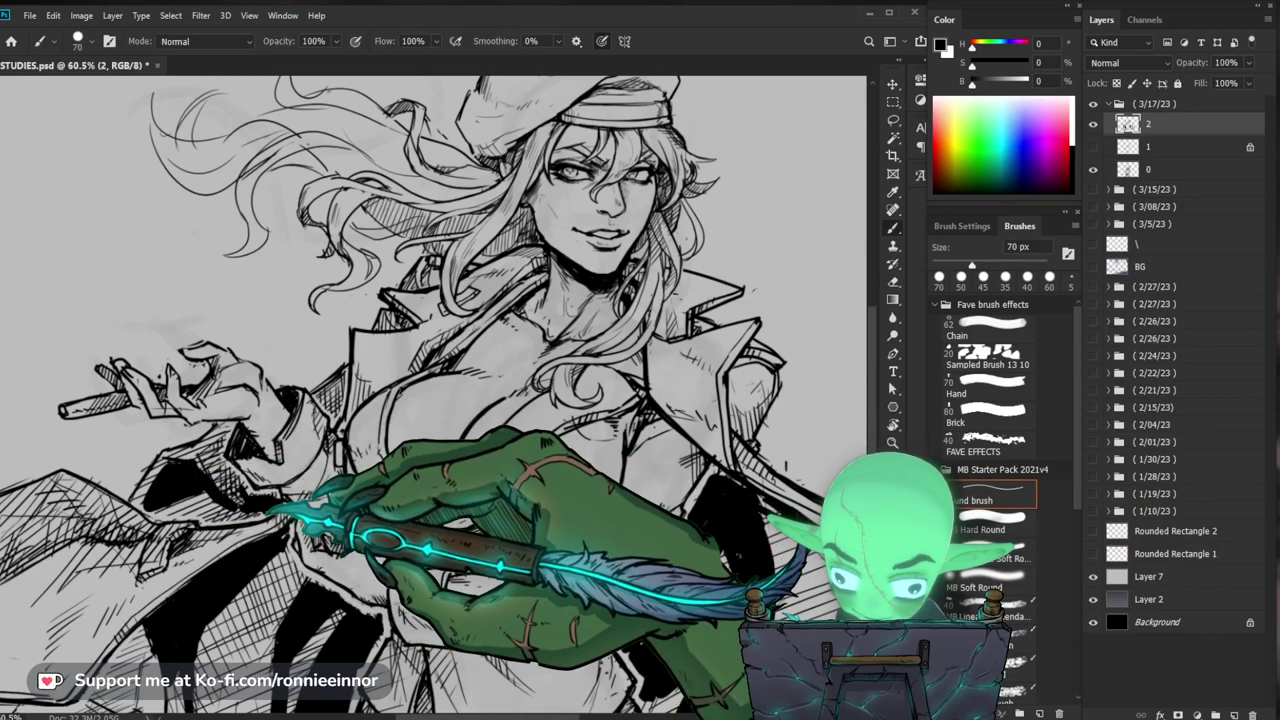
Step: Paint solid black shadows behind the raised hand's cuff and under the collar below the flowing hair with the 60 px brush
key("ctrl")
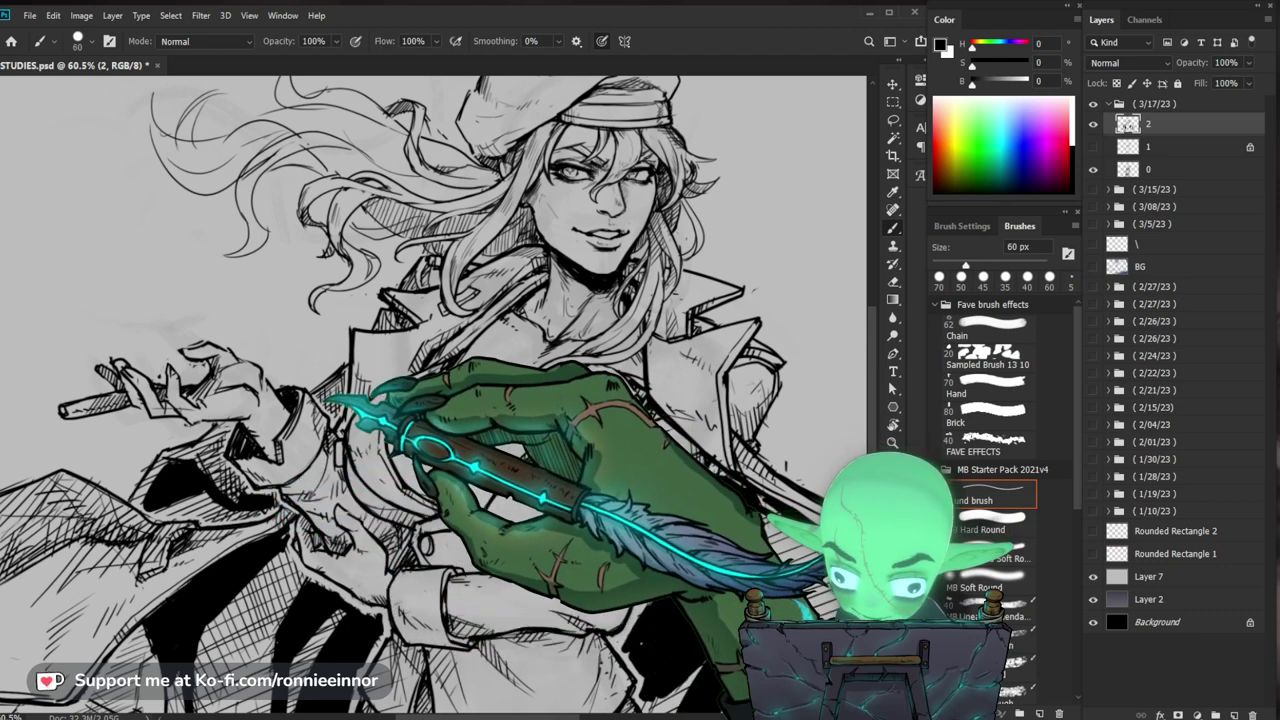
key("bracketleft")
left_click_drag(601, 358, 495, 446)
left_click_drag(331, 420, 301, 409)
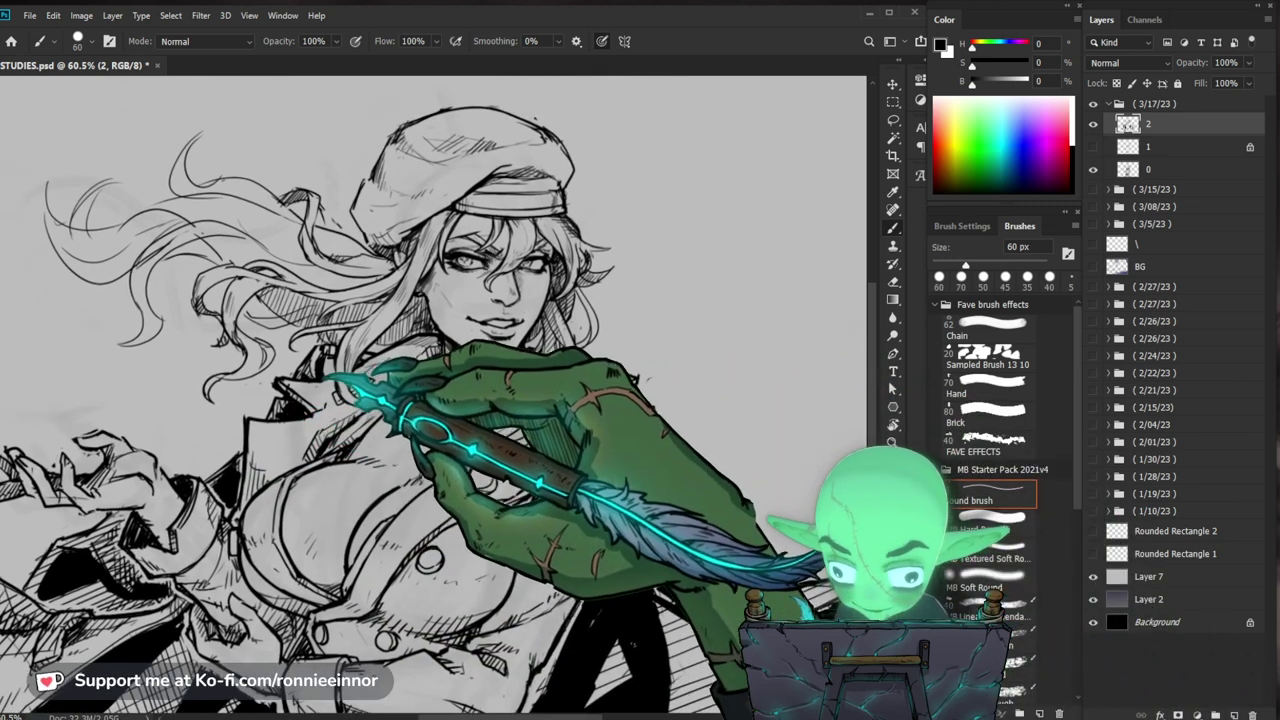
Step: Add black shadow along the coat lapel's outer edge at the opposite shoulder with the 60 px brush
mouse_move(707, 424)
left_mouse_down()
mouse_move(596, 467)
mouse_move(620, 468)
left_mouse_up()
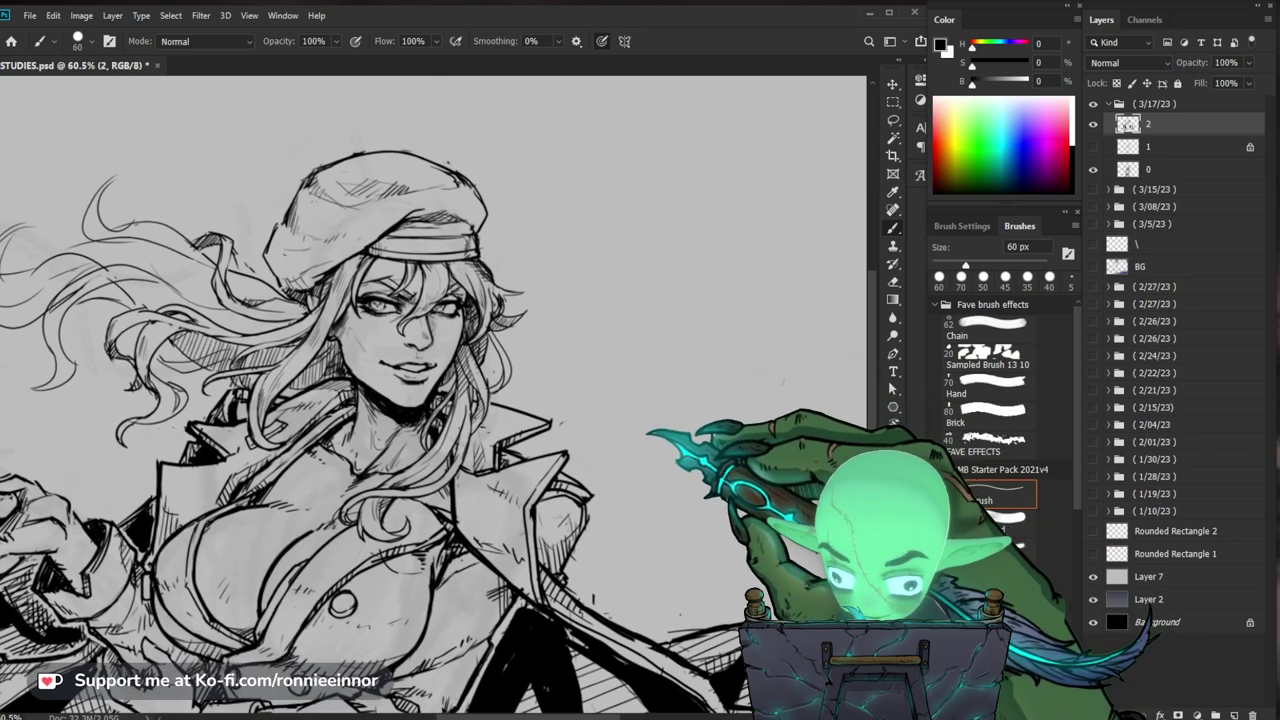
left_click_drag(610, 498, 606, 452)
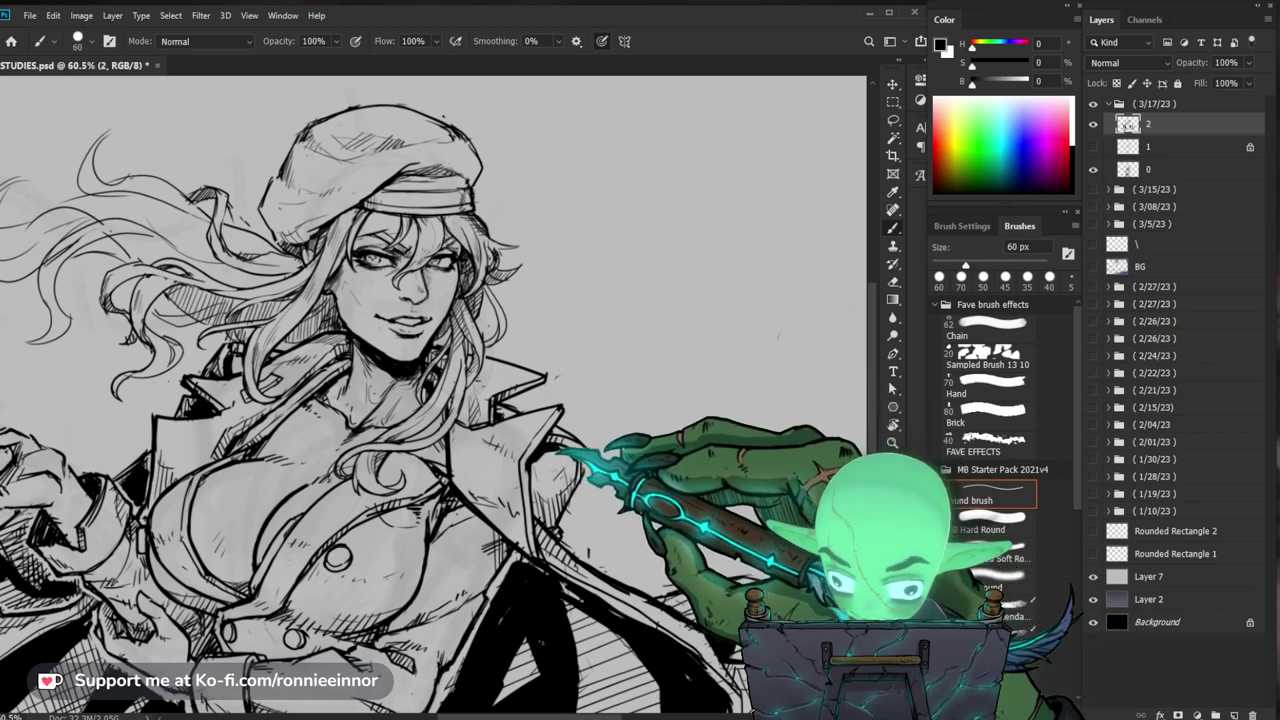
left_click_drag(555, 450, 430, 376)
key("z")
scroll(498, 395, "up", 5)
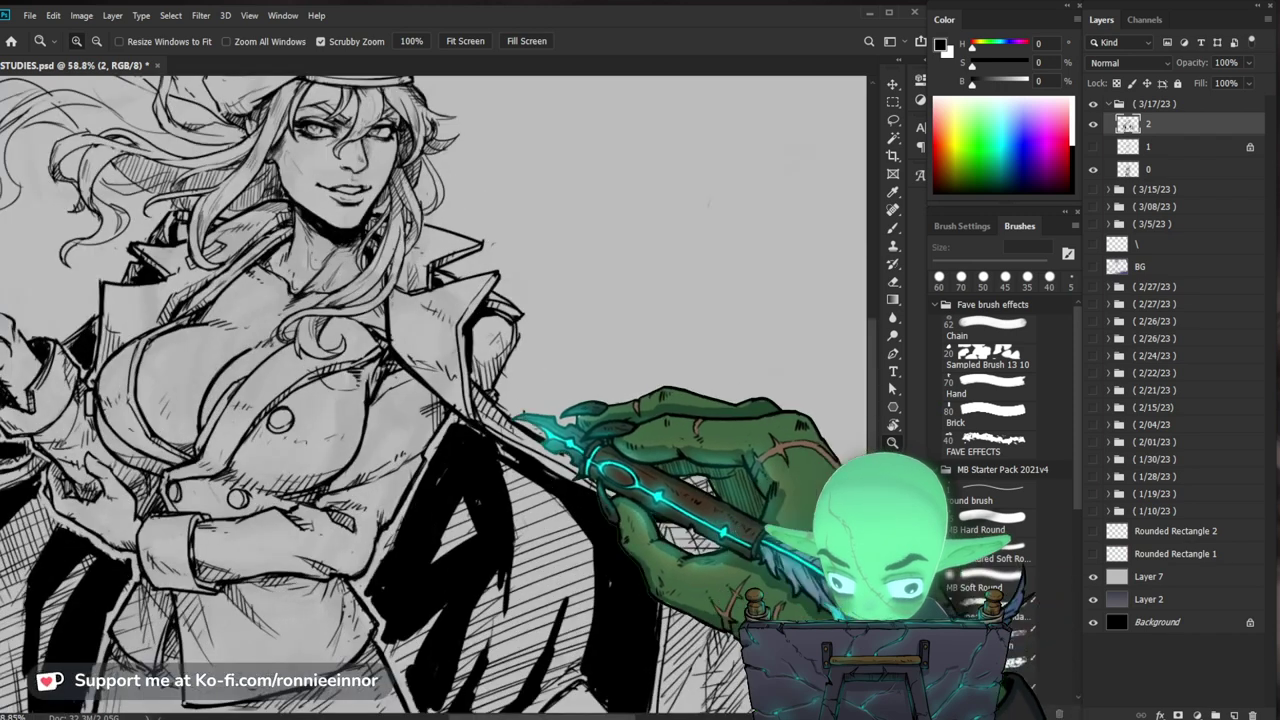
Step: Examine the balance of the solid black shadows on the torso, coat lining and whole figure
key("b")
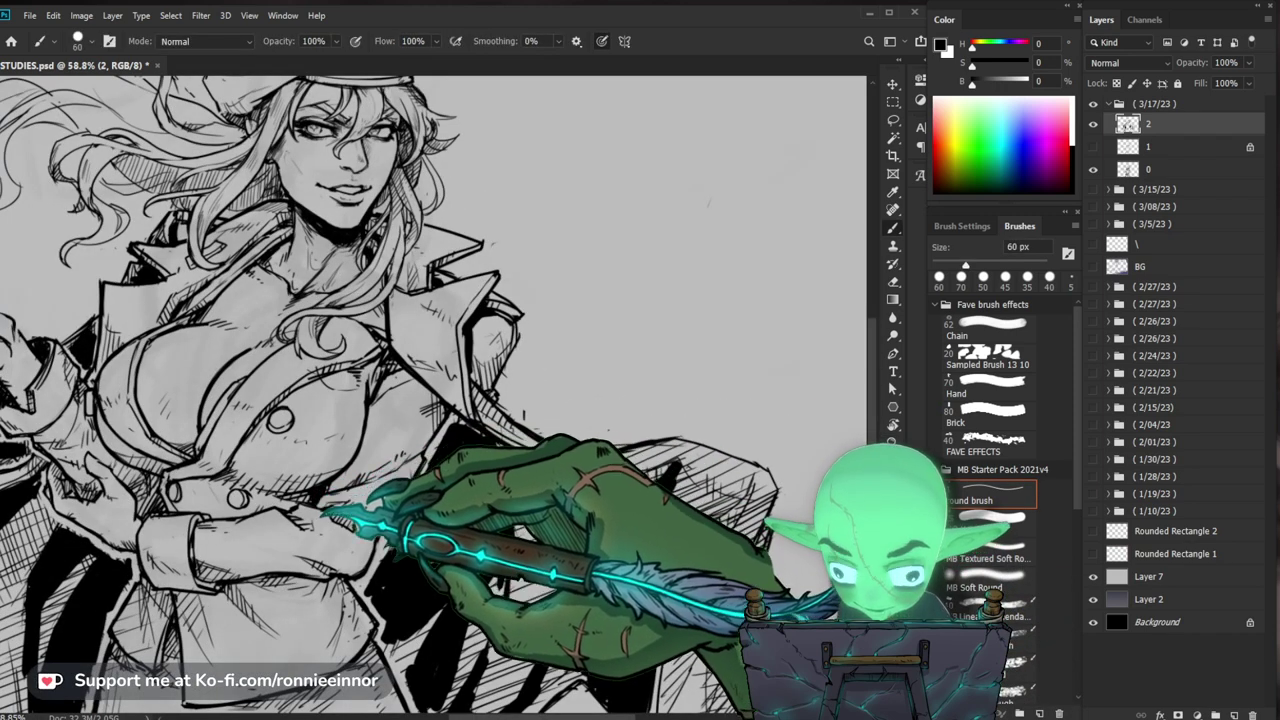
left_click_drag(325, 512, 497, 433)
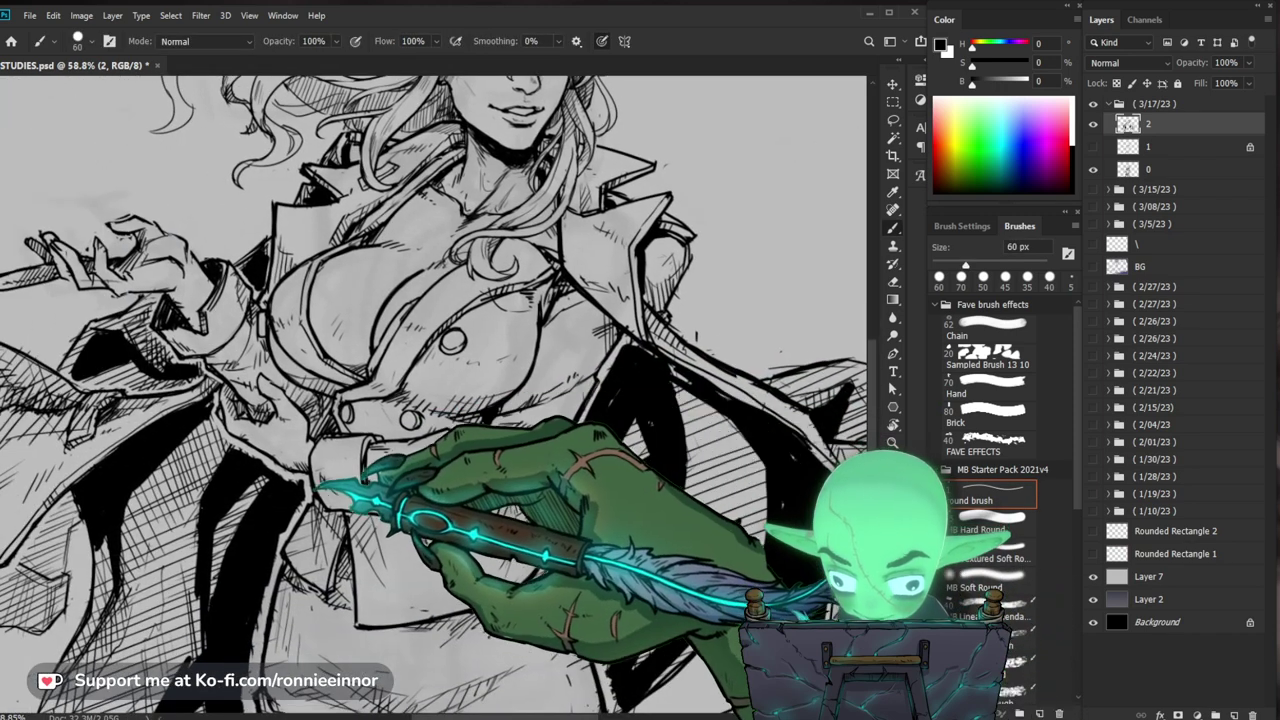
left_click_drag(580, 315, 628, 229)
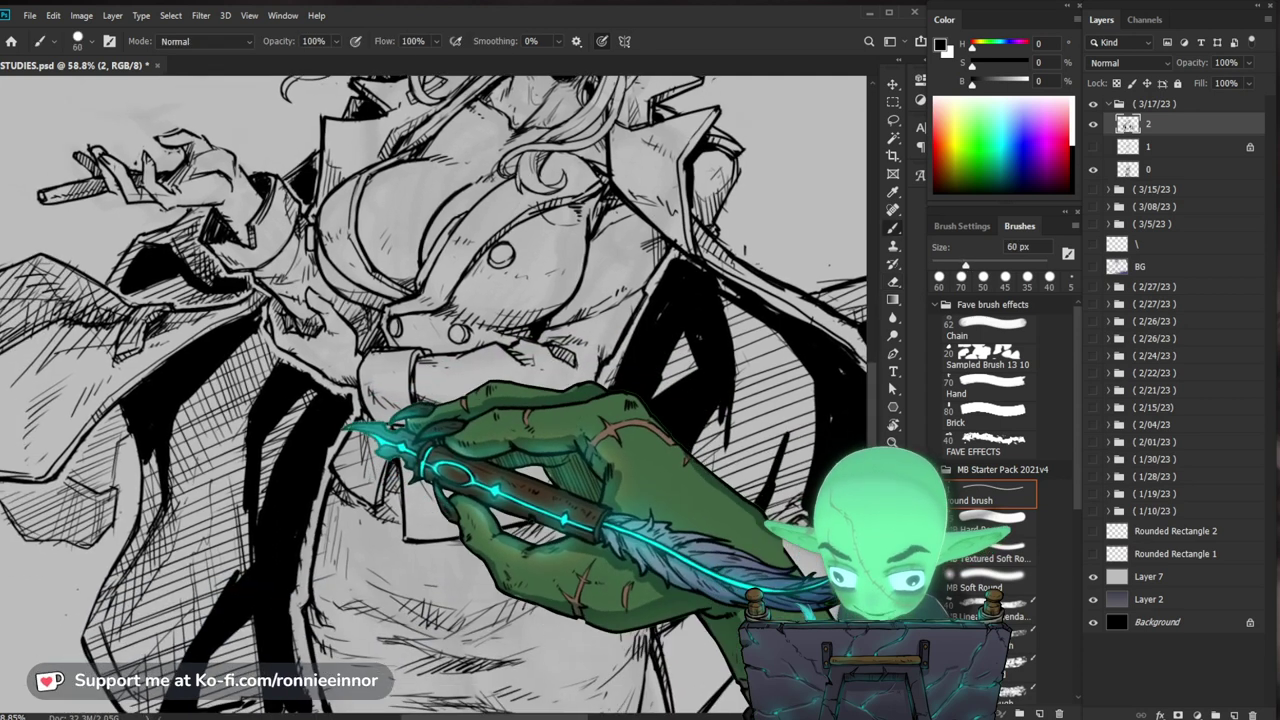
key("e")
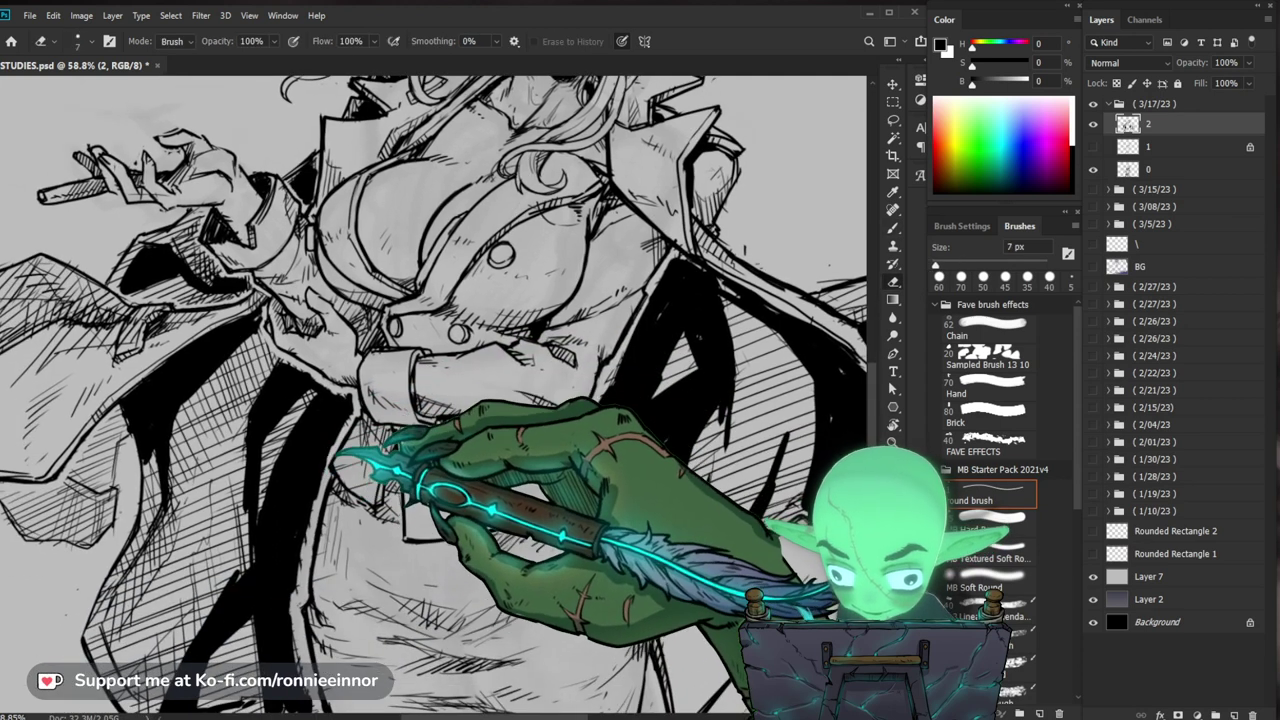
key("b")
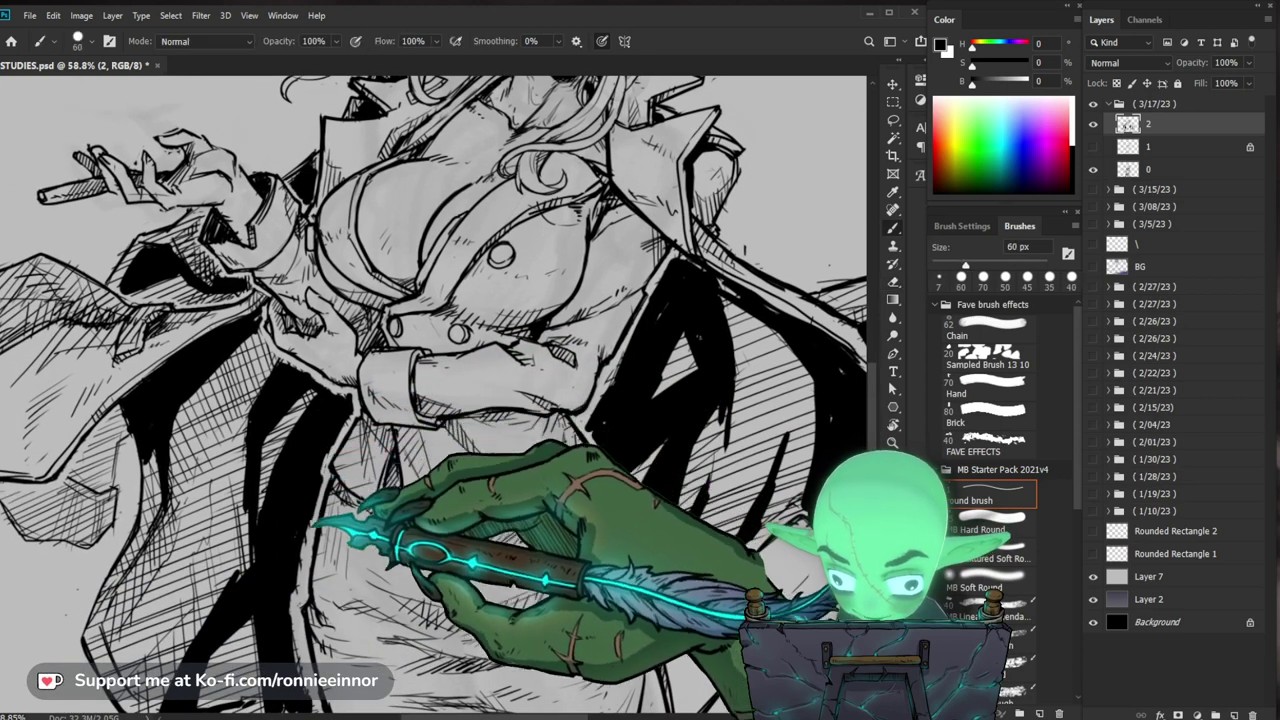
key("z")
left_click_drag(540, 556, 449, 549)
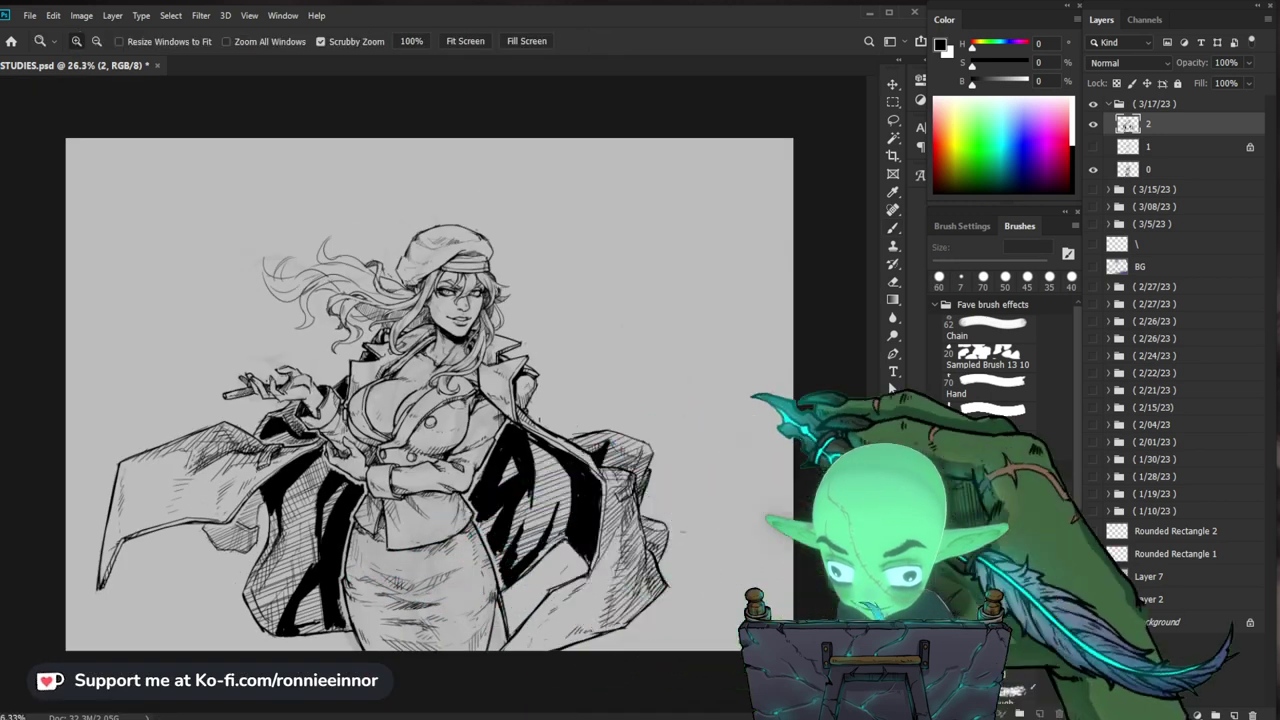
left_click_drag(322, 541, 334, 541)
key("b")
key("z")
left_click_drag(220, 533, 270, 494)
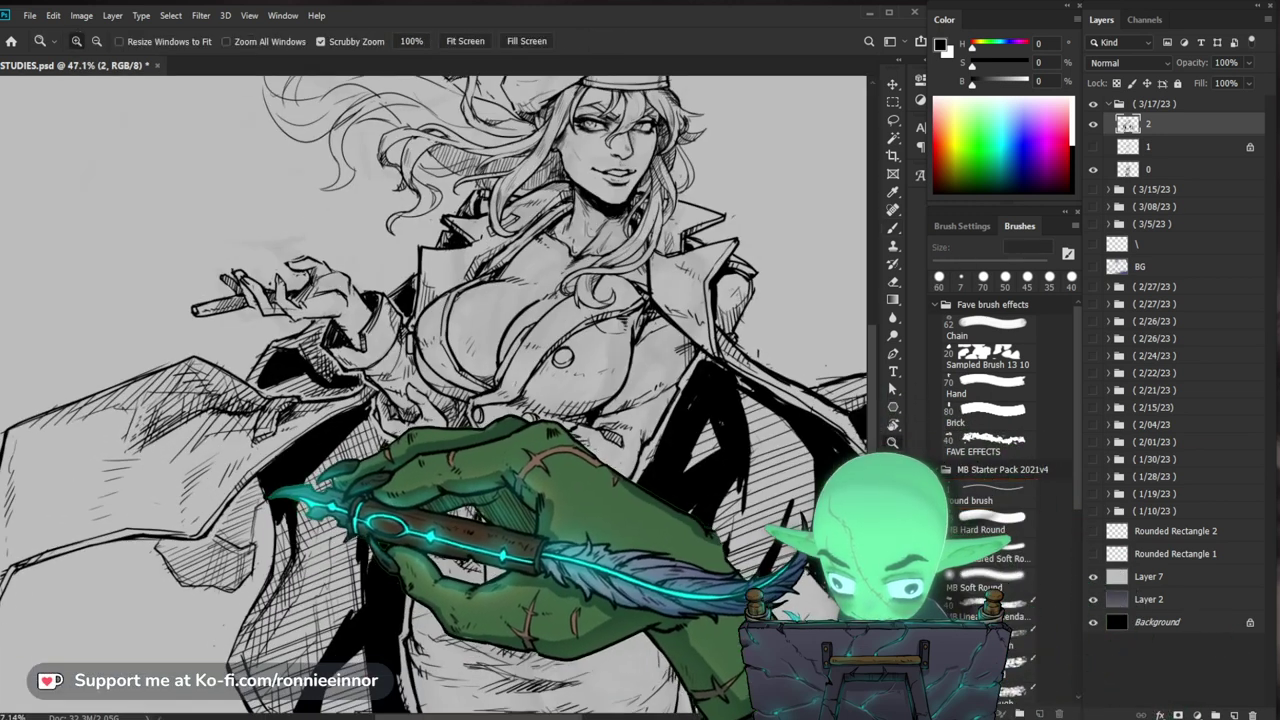
Step: Fill the small underside fold of the cape below the raised hand with black using the 60 px brush
key("b")
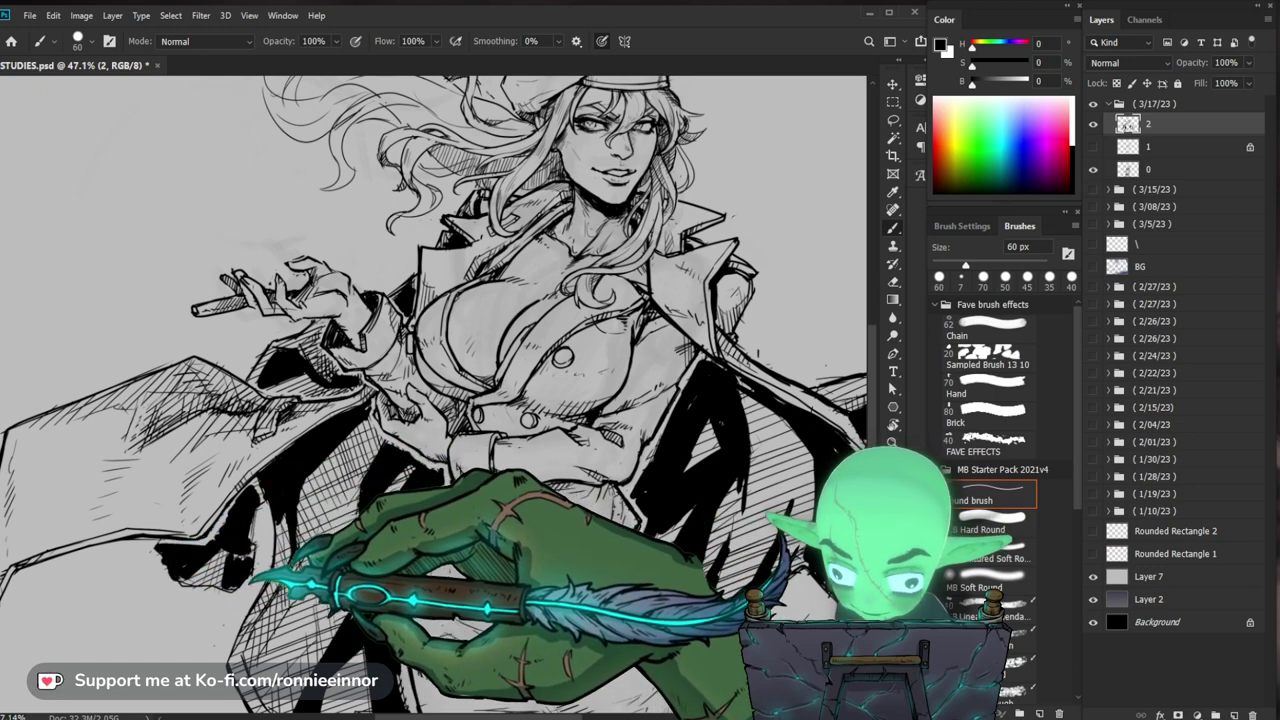
key("z")
key("ctrl+0")
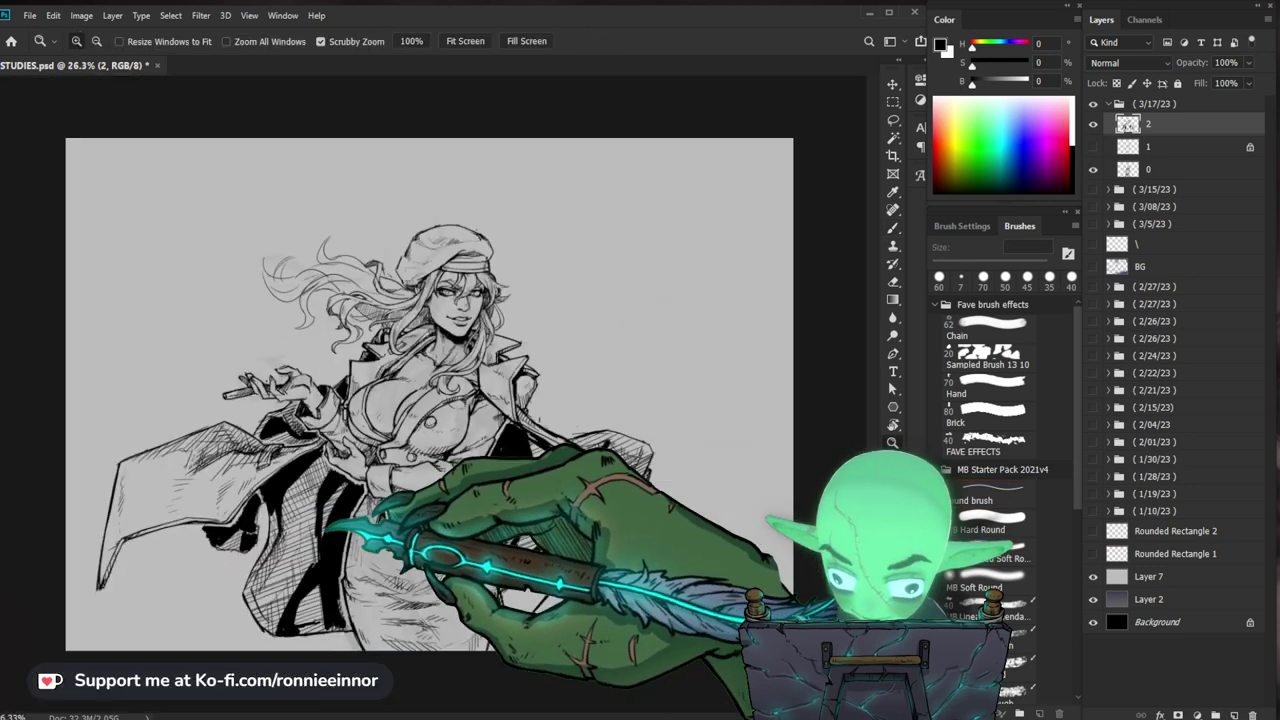
Step: Ink black shadows into the outer folds of the cape behind the folded arm with the 60 px brush
mouse_move(718, 568)
left_mouse_down()
mouse_move(775, 568)
mouse_move(634, 530)
left_mouse_up()
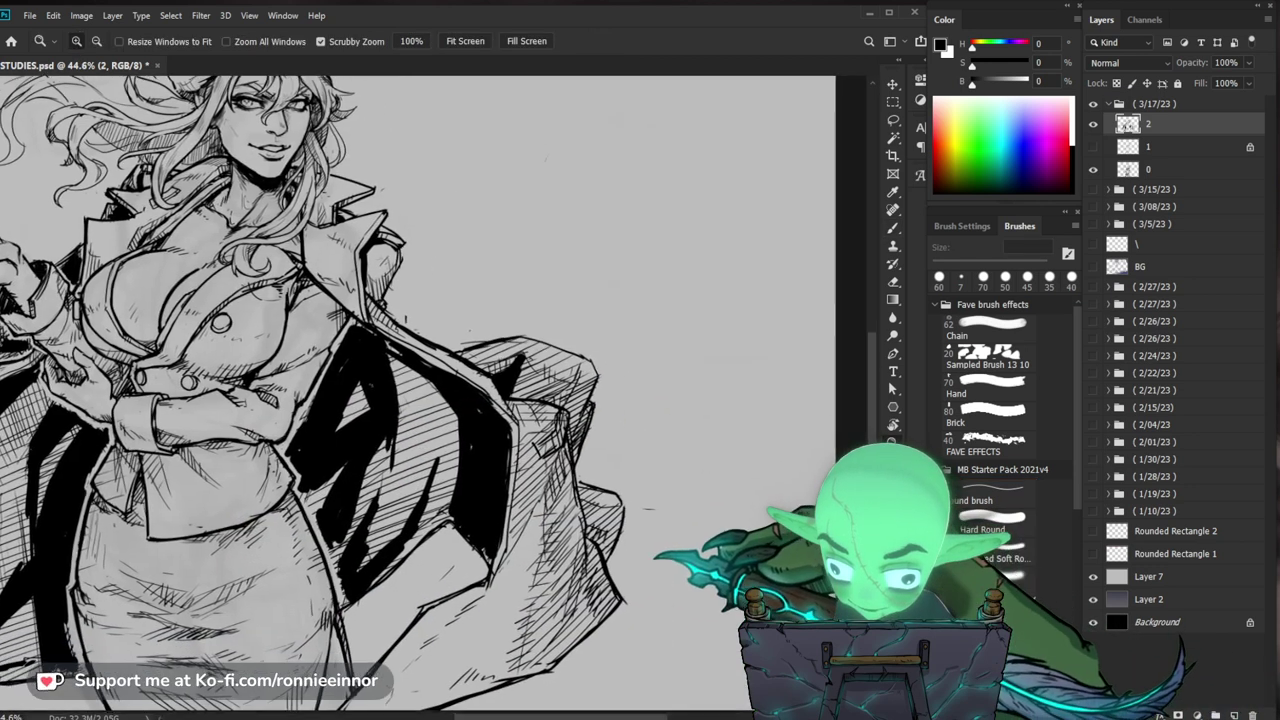
key("b")
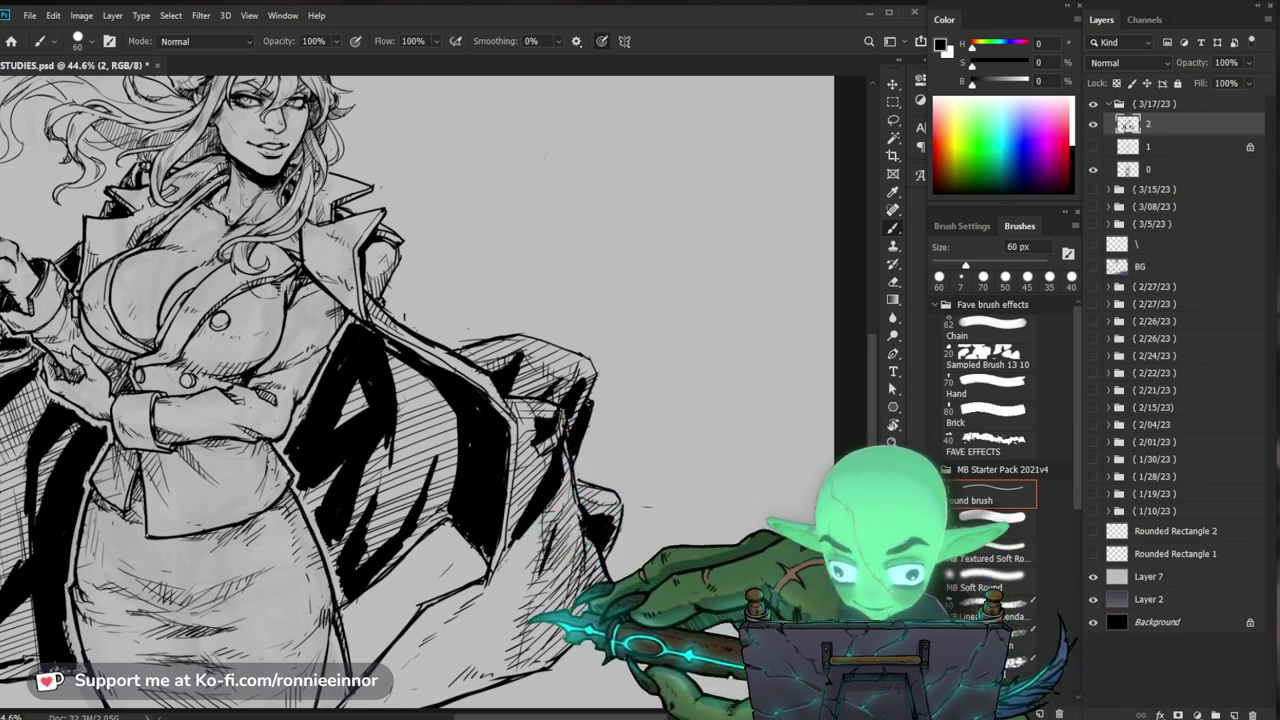
left_click_drag(530, 620, 524, 528)
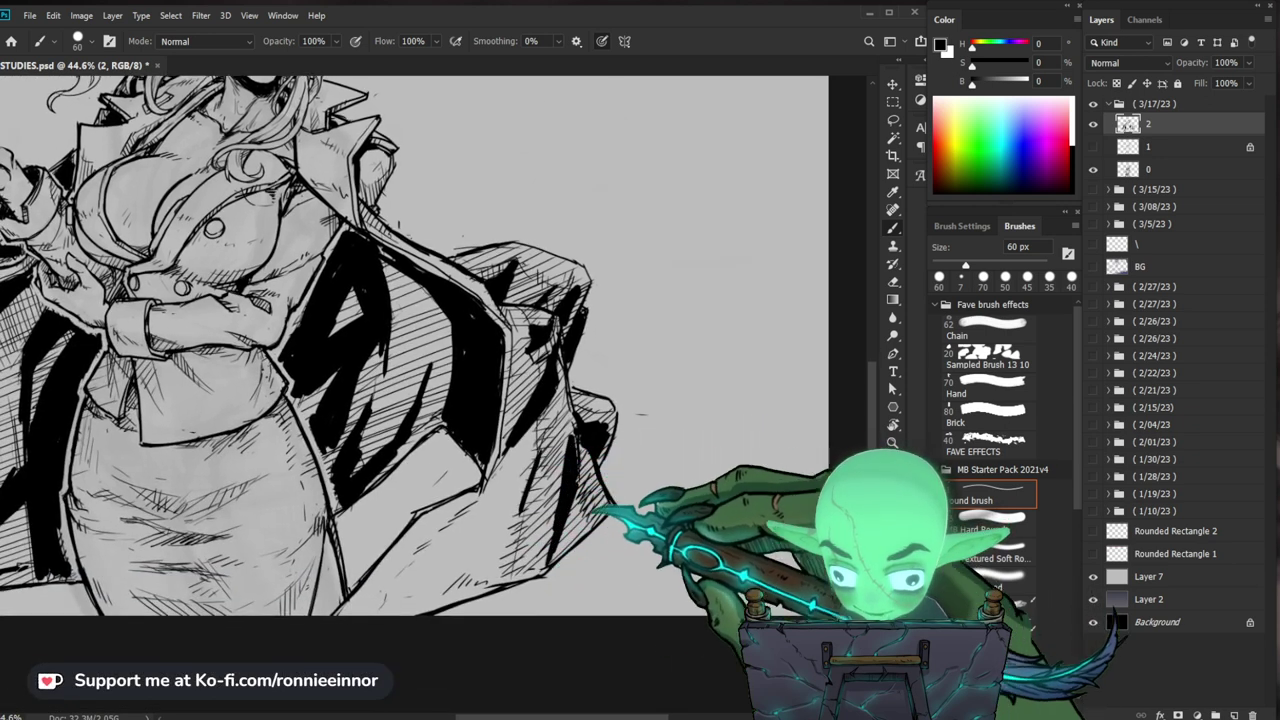
Step: Paint a black shadow along the upper edge of the flared cape panel below the raised hand
key("z")
key("ctrl+0")
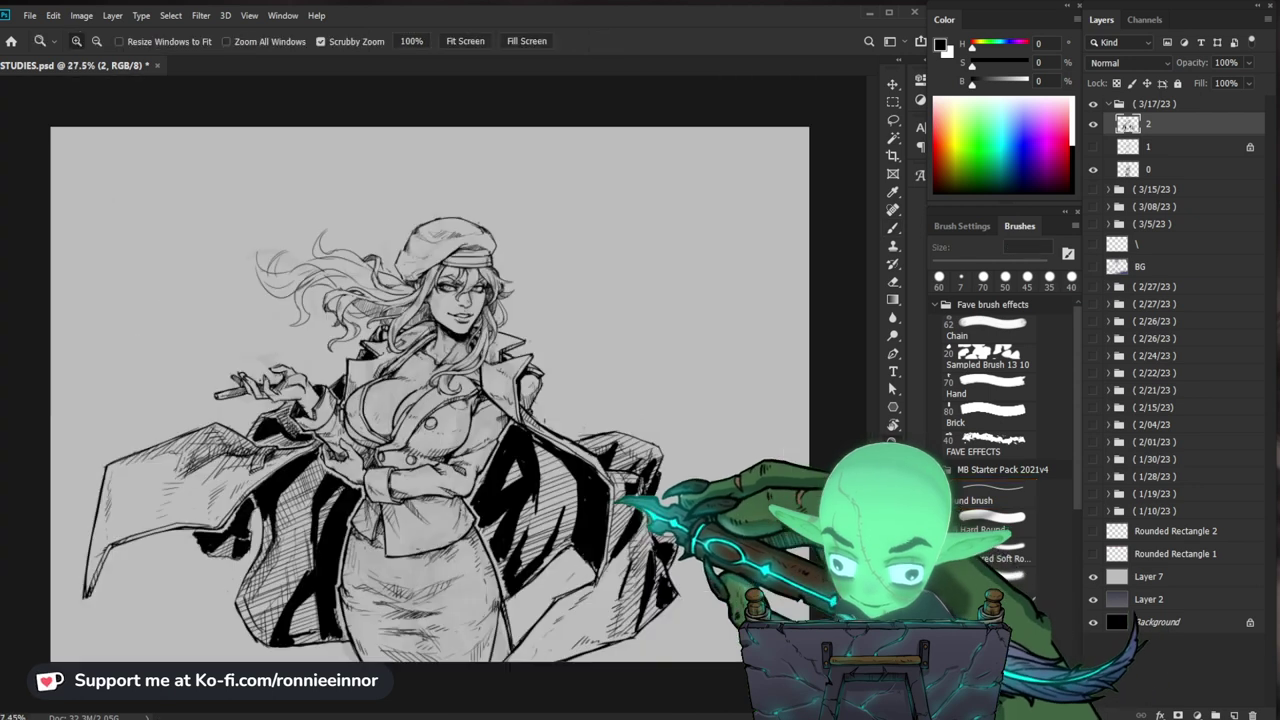
left_click_drag(445, 422, 480, 424)
left_click_drag(200, 440, 258, 443)
key("b")
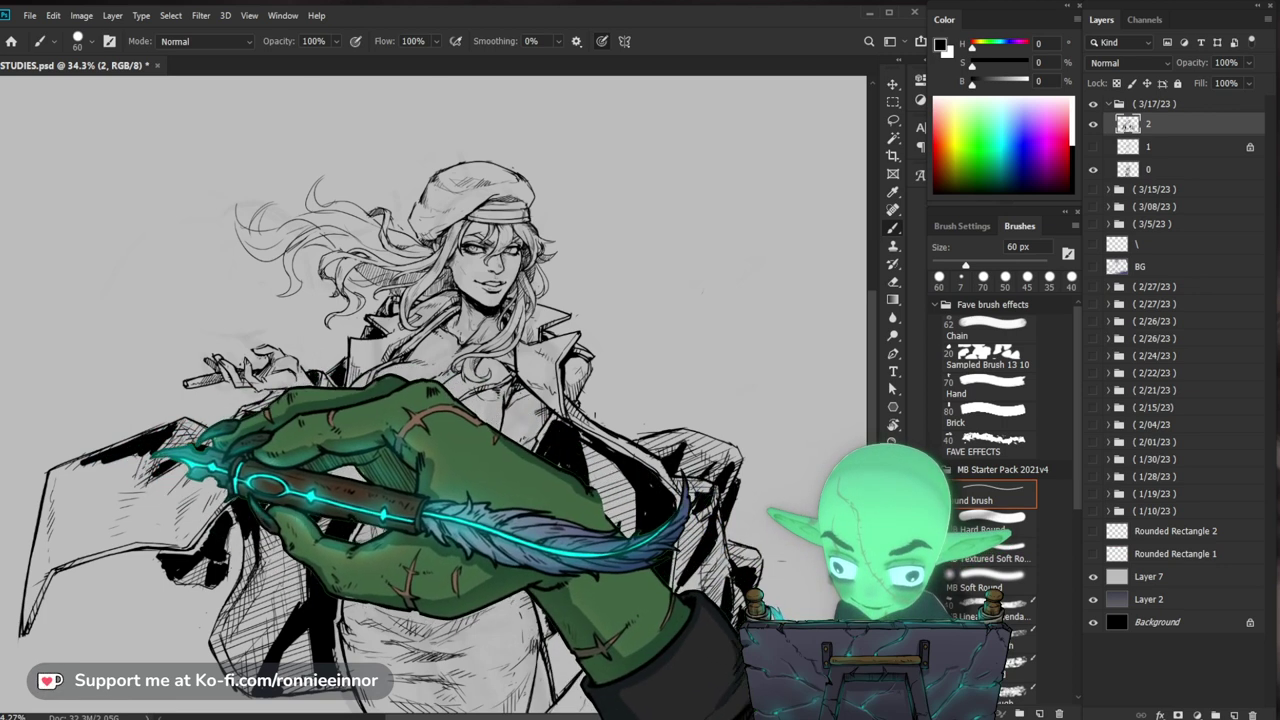
Step: Thicken the black shadow beneath the jacket's lower hem, above the skirt
key("z")
mouse_move(550, 458)
left_mouse_down()
mouse_move(488, 460)
mouse_move(592, 440)
left_mouse_up()
key("b")
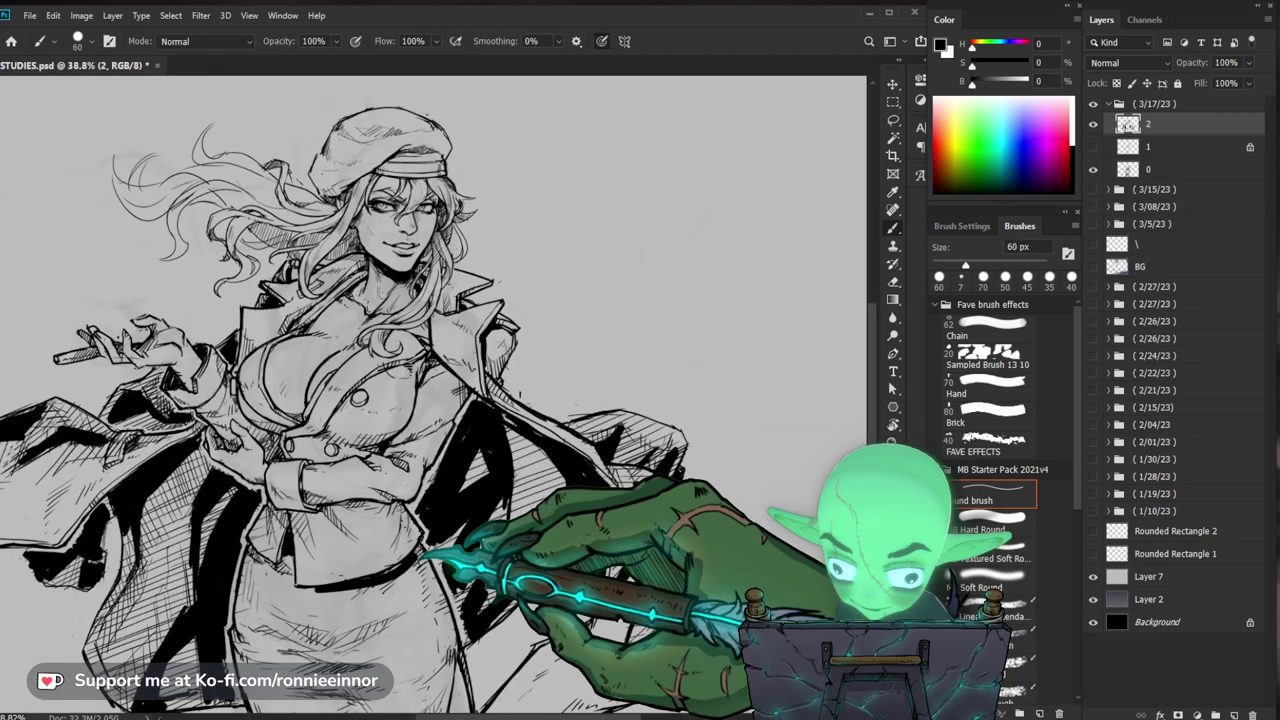
Step: Ink black shadows where the jacket lapel meets the folded arm's shoulder, cleaning up with the 7 px eraser
left_click_drag(448, 371, 512, 368)
key("e")
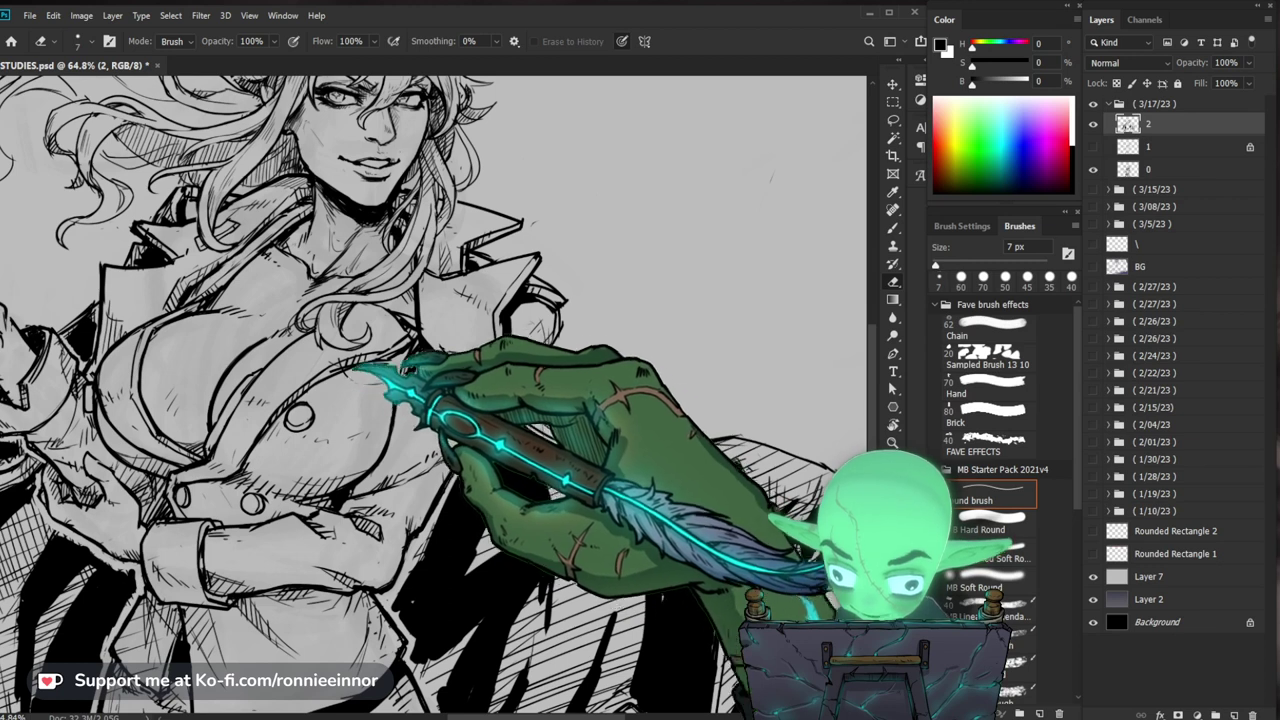
key("b")
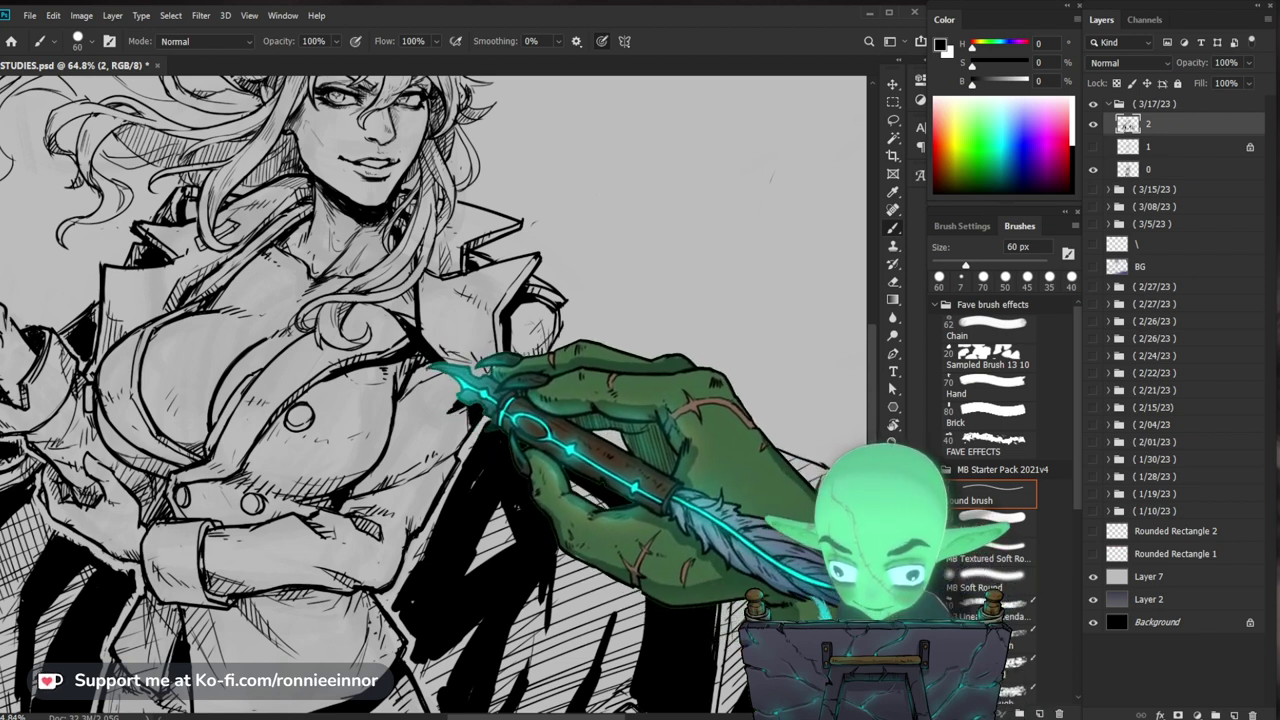
key("z")
mouse_move(540, 378)
left_mouse_down()
mouse_move(500, 376)
mouse_move(521, 376)
left_mouse_up()
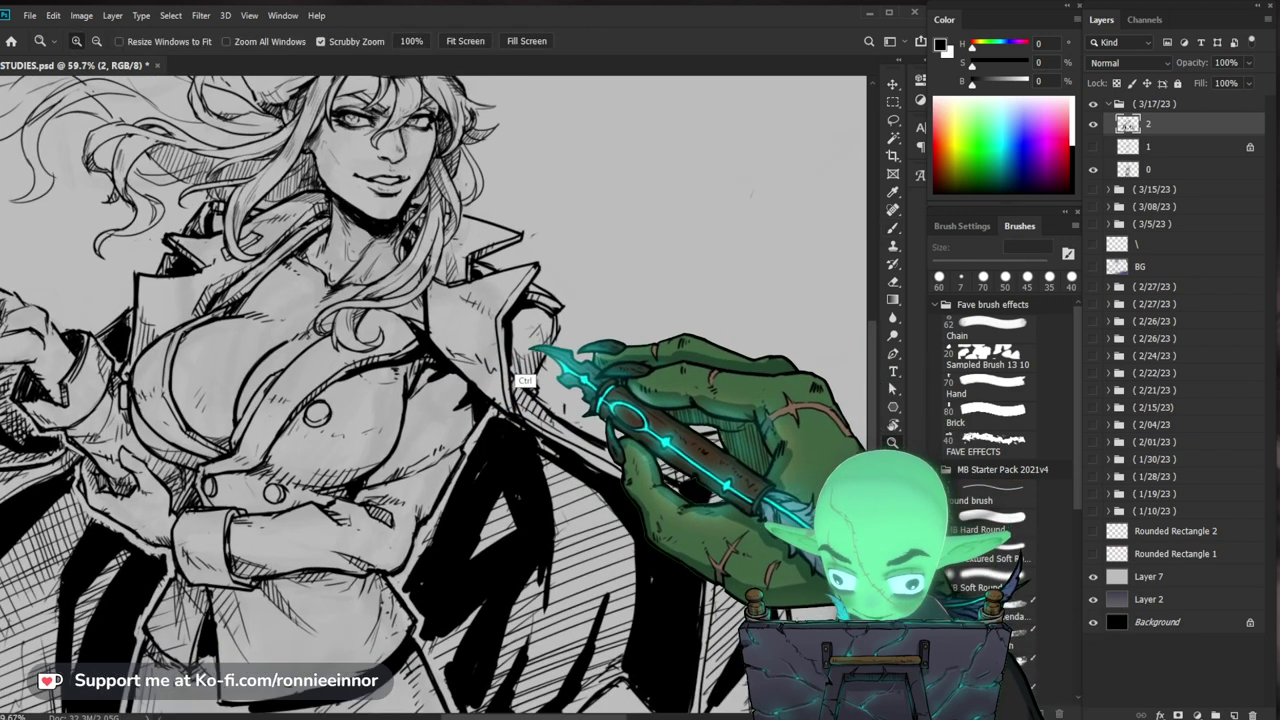
key("b")
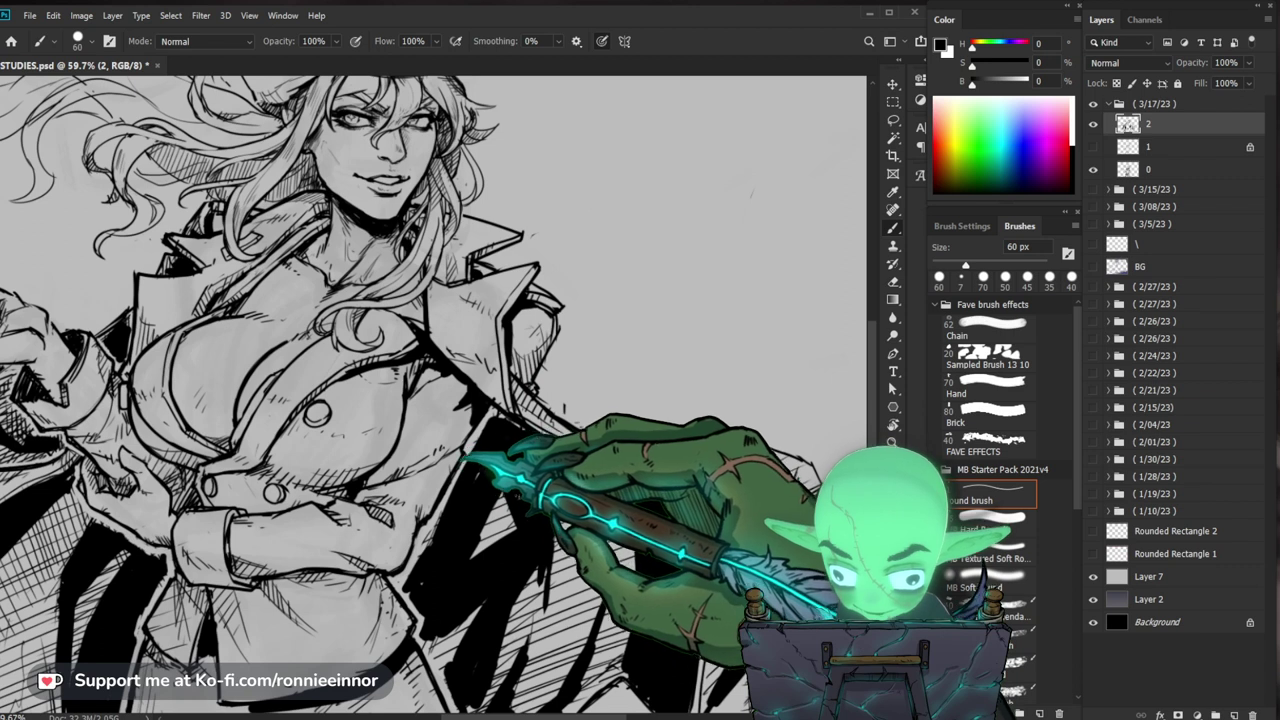
Step: Darken the coat opening and sleeve creases beside the raised arm, reducing the brush to 30 px
mouse_move(490, 450)
left_mouse_down()
mouse_move(630, 476)
mouse_move(640, 504)
left_mouse_up()
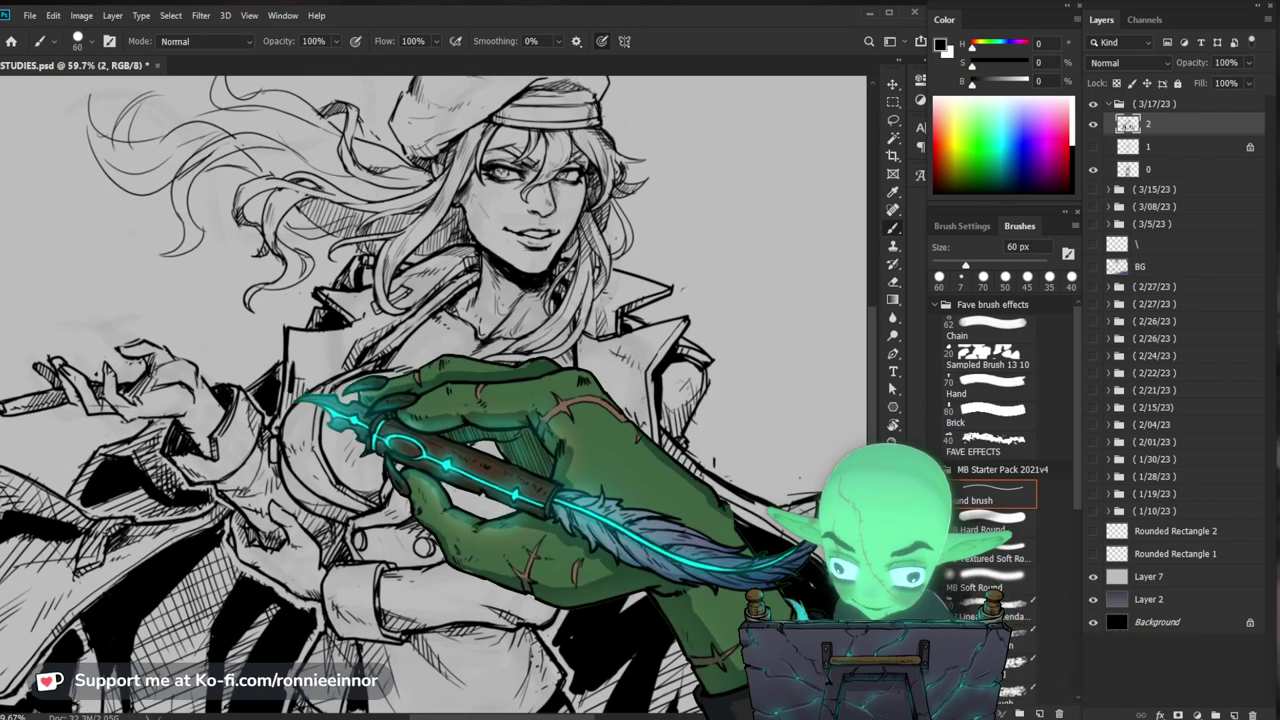
key("z")
left_click_drag(418, 384, 375, 392)
mouse_move(440, 516)
left_mouse_down()
mouse_move(473, 516)
mouse_move(425, 517)
left_mouse_up()
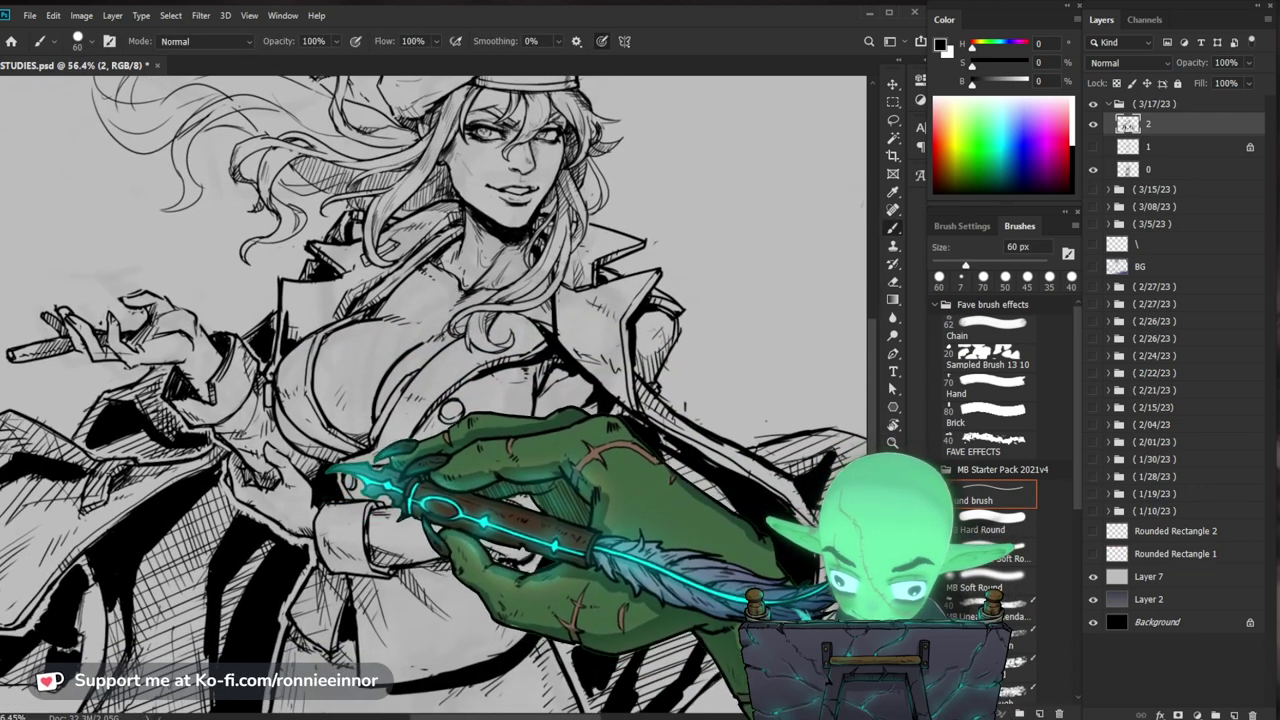
left_click_drag(389, 457, 399, 472)
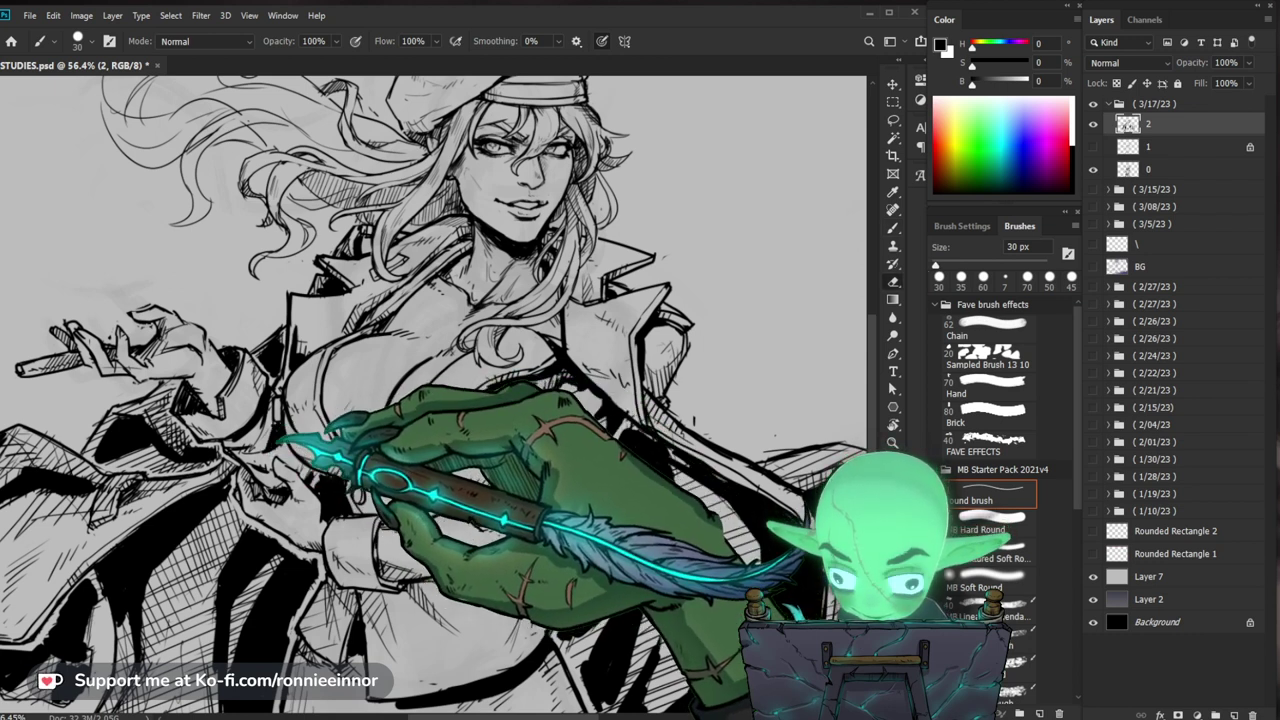
key("e")
Step: Ink black shadow shapes into the cape folds below the raised sleeve with the 30 px brush
key("z")
left_click_drag(413, 415, 335, 420)
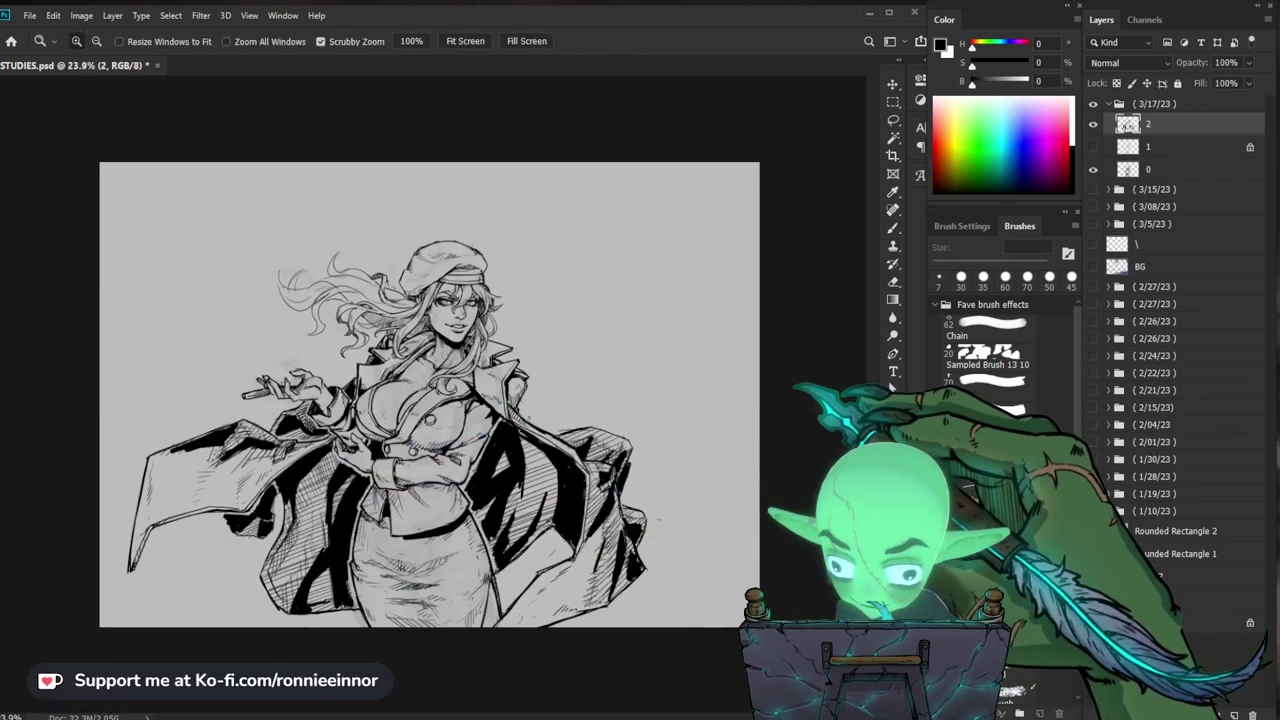
scroll(497, 454, "up", 2)
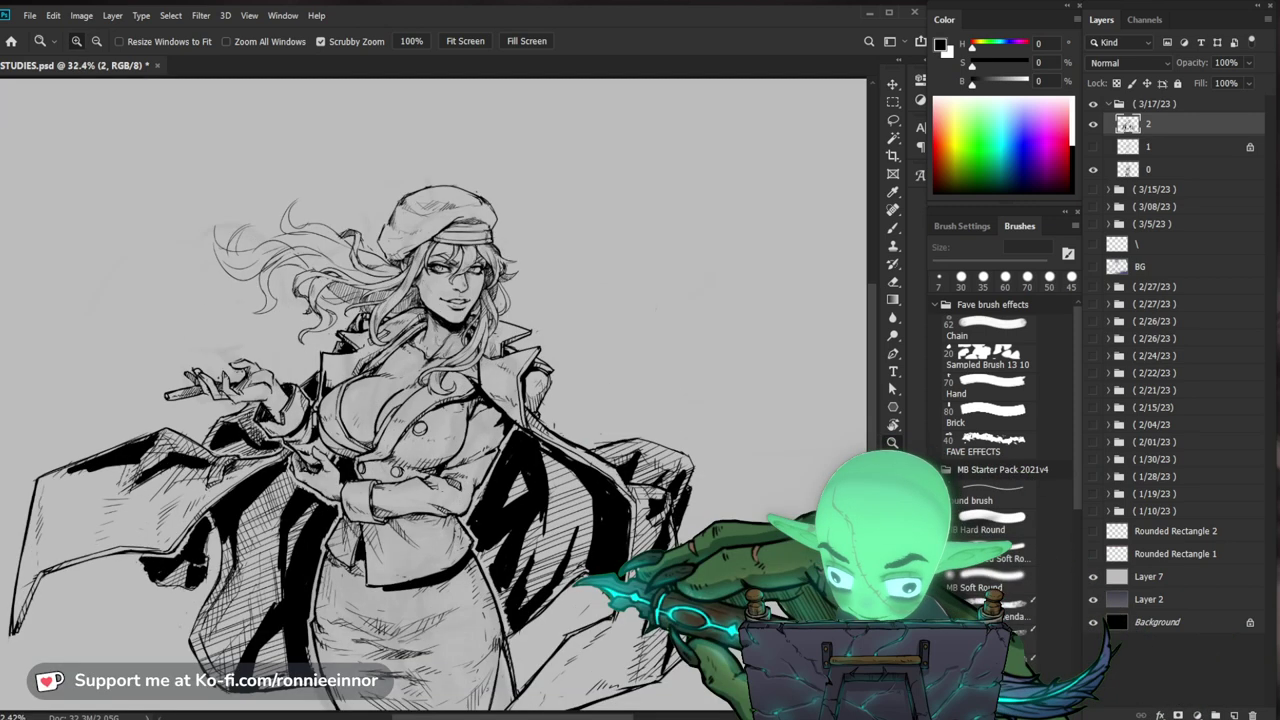
scroll(165, 490, "up", 1)
key("b")
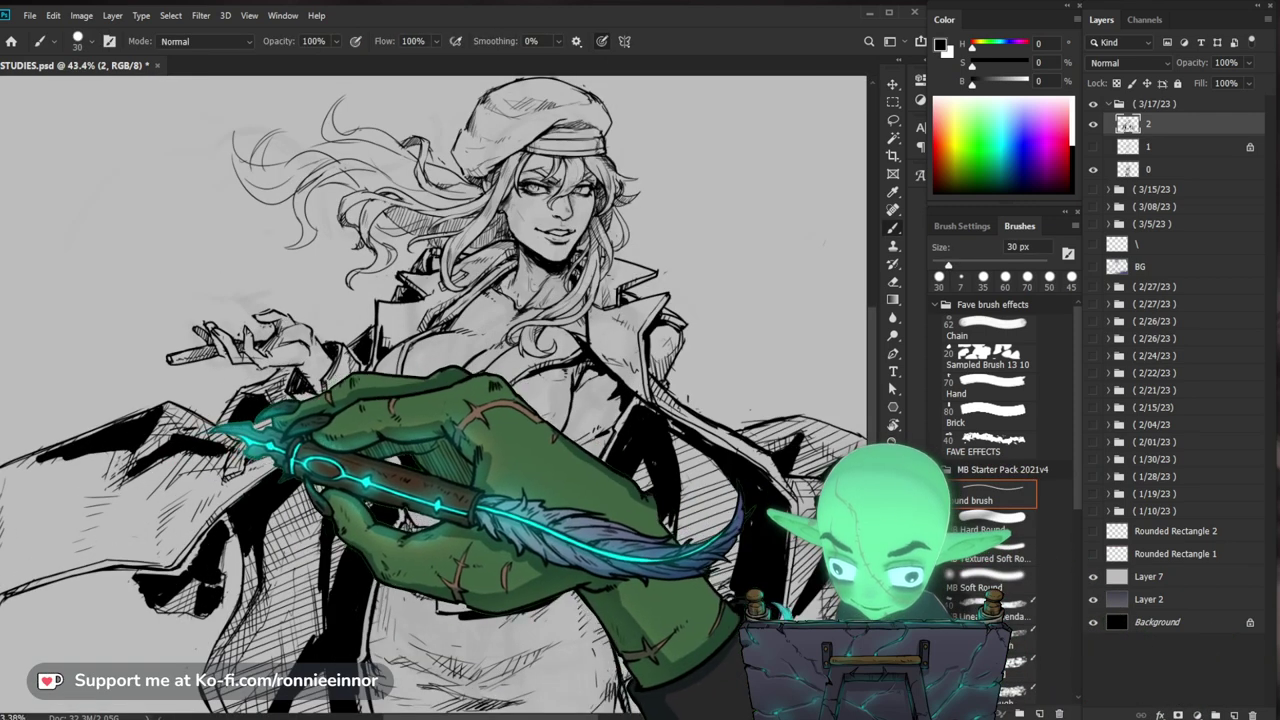
key("z")
left_click_drag(485, 465, 429, 471)
left_click_drag(311, 420, 358, 472)
key("b")
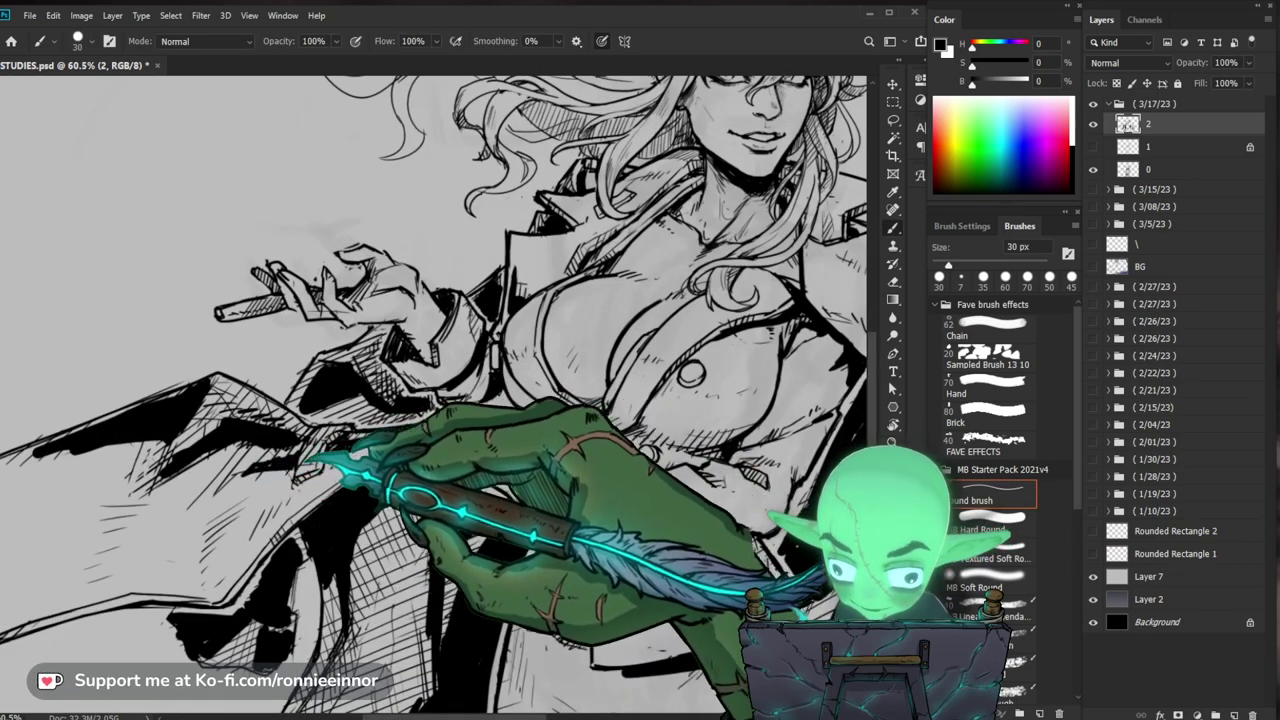
Step: Add black shadows around the fingers holding the cigar with the 30 px brush
key("z")
mouse_move(410, 480)
left_mouse_down()
mouse_move(349, 463)
mouse_move(320, 490)
left_mouse_up()
key("b")
key("z")
left_click_drag(190, 465, 222, 464)
key("b")
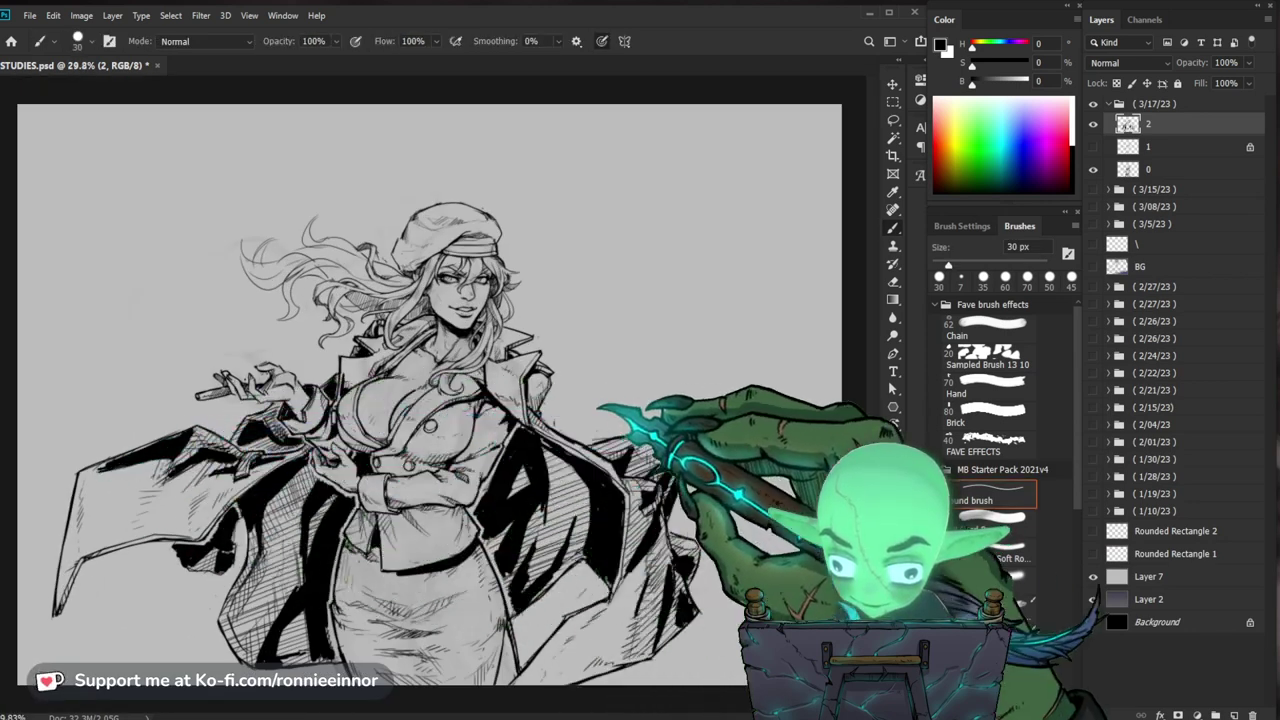
key("z")
scroll(269, 367, "up", 3)
key("b")
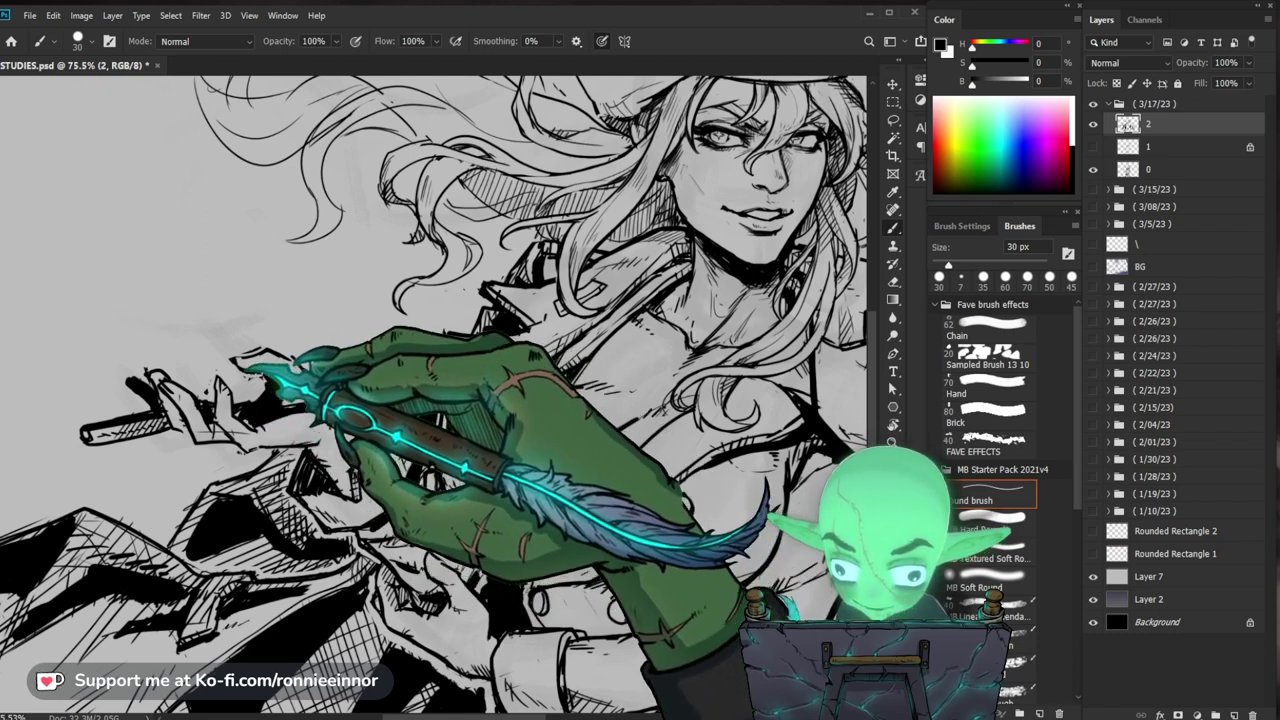
Step: Fill the shadowed fingers of the raised hand with solid black and tidy their edges with the 7 px eraser
key("z")
left_click_drag(237, 288, 140, 292)
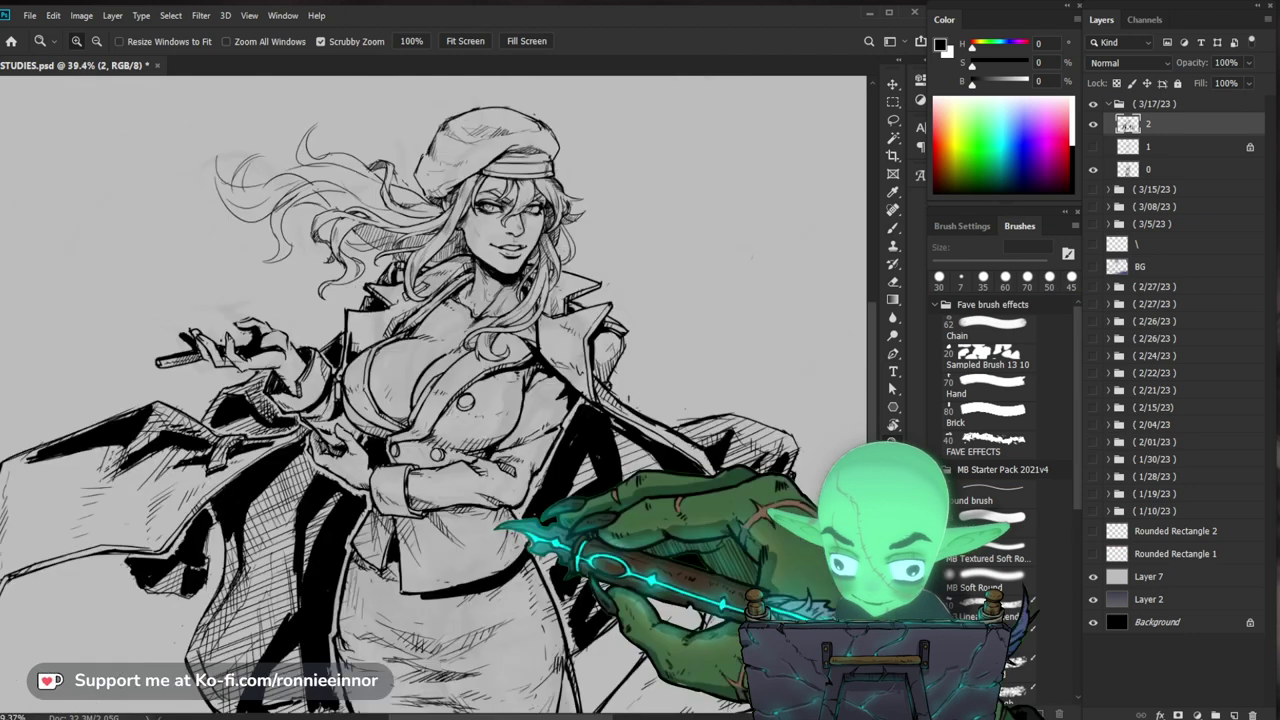
left_click_drag(239, 331, 322, 333)
key("b")
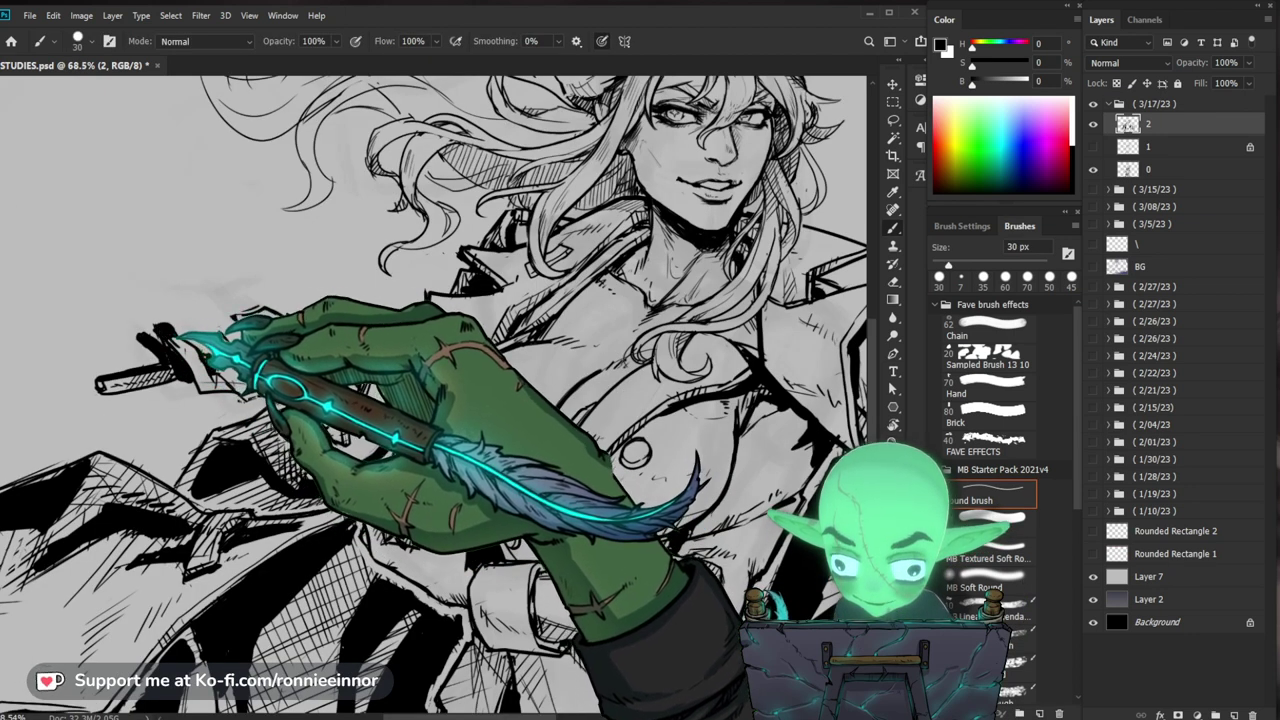
key("z")
left_click_drag(365, 425, 248, 436)
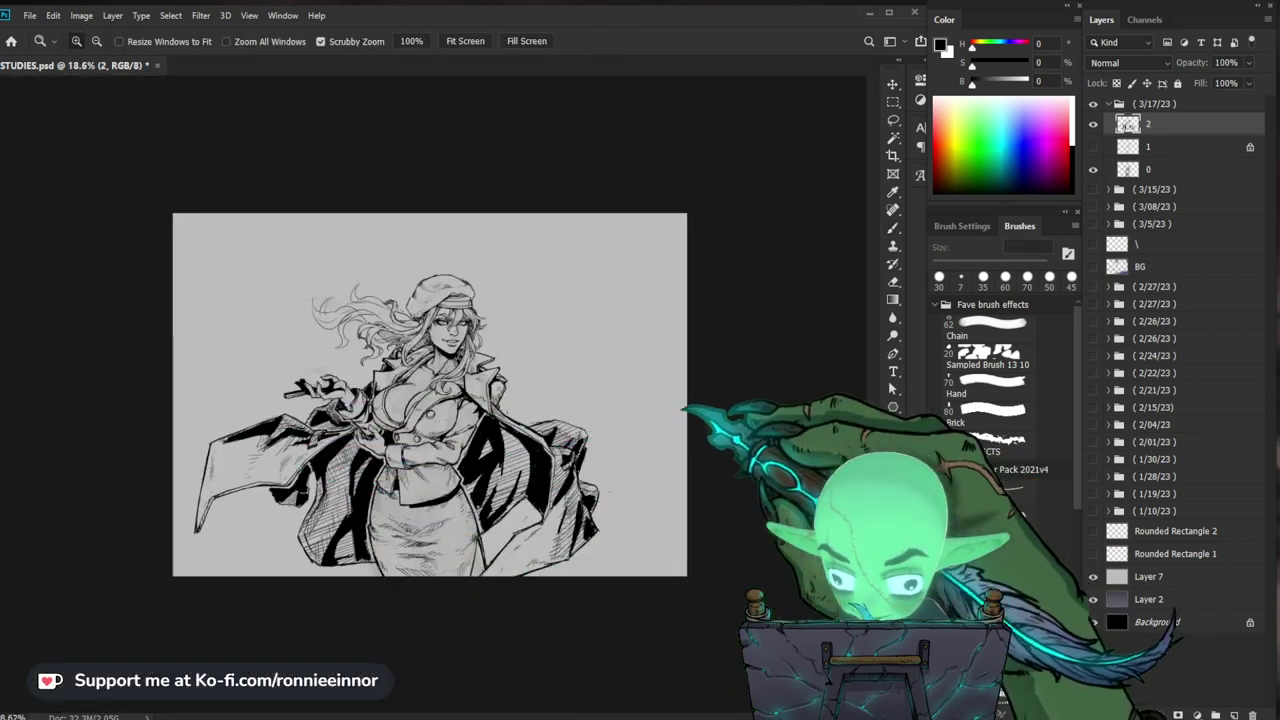
left_click_drag(322, 358, 440, 380)
key("e")
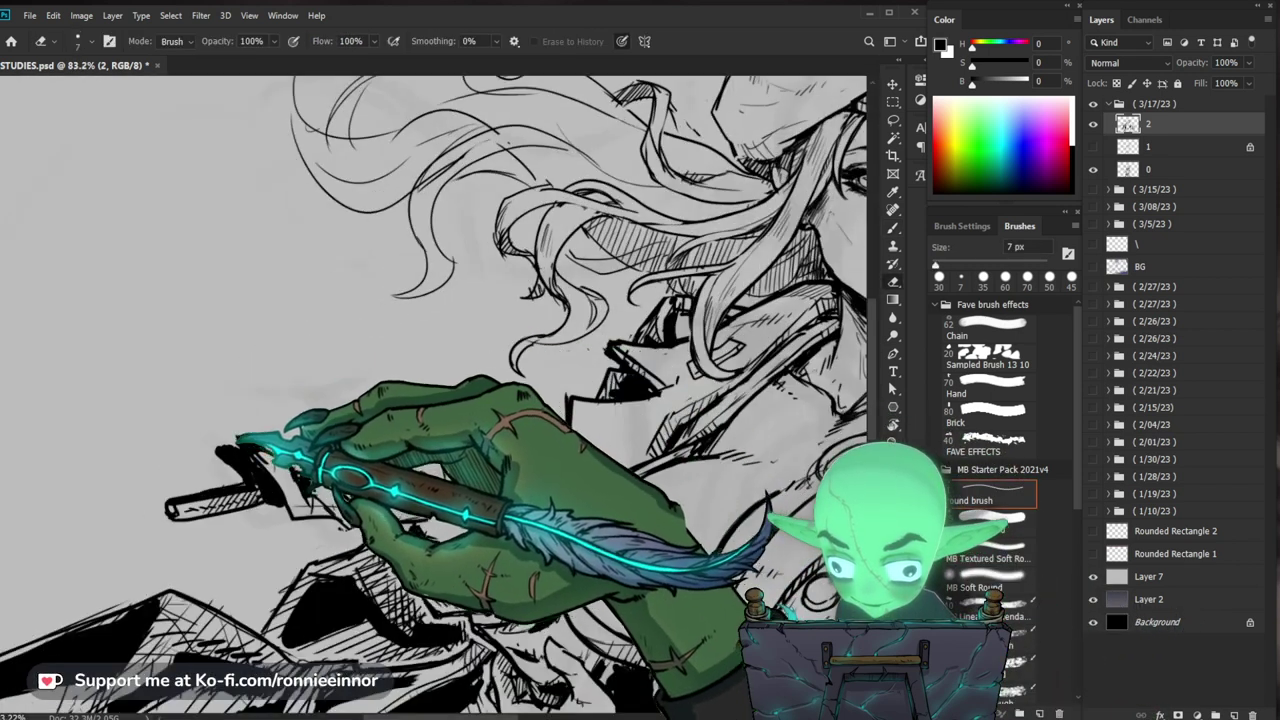
key("b")
Step: Break up the black in the cape's small underside fold into hatching, alternating the 7 px eraser and 30 px brush
key("ctrl+space")
left_click_drag(305, 418, 195, 430)
left_click_drag(305, 468, 378, 495)
key("b")
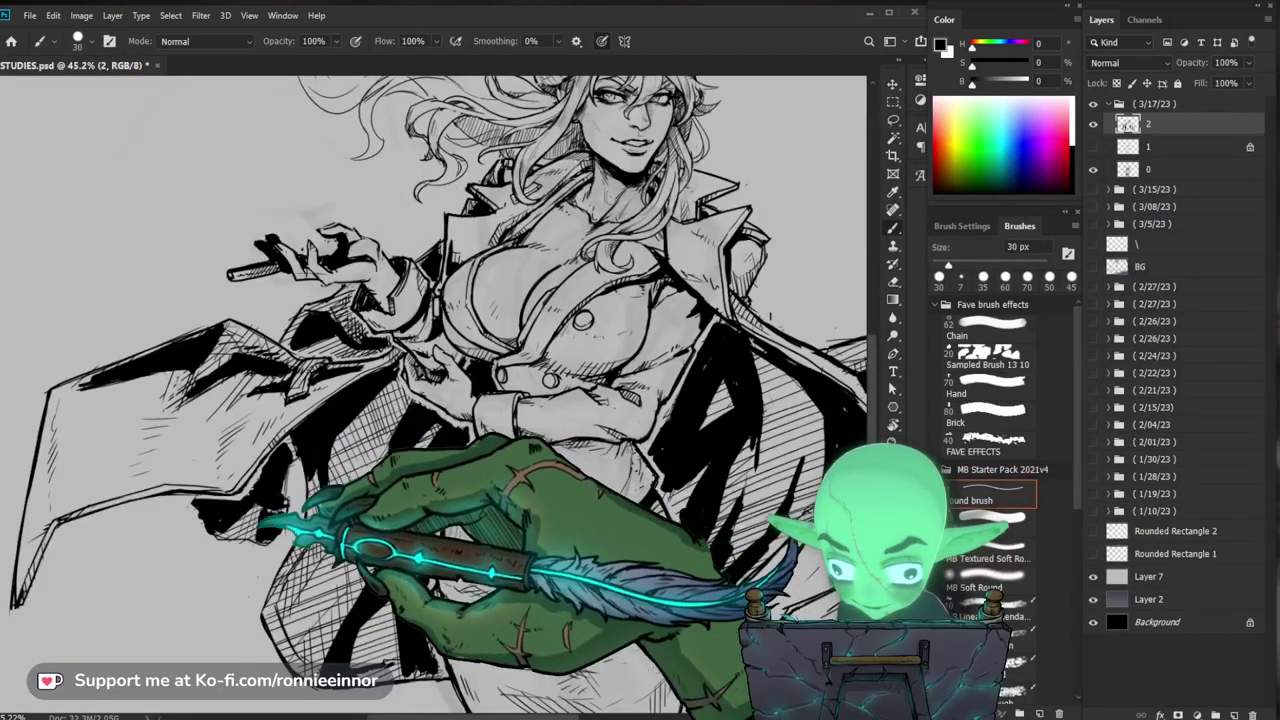
key("e")
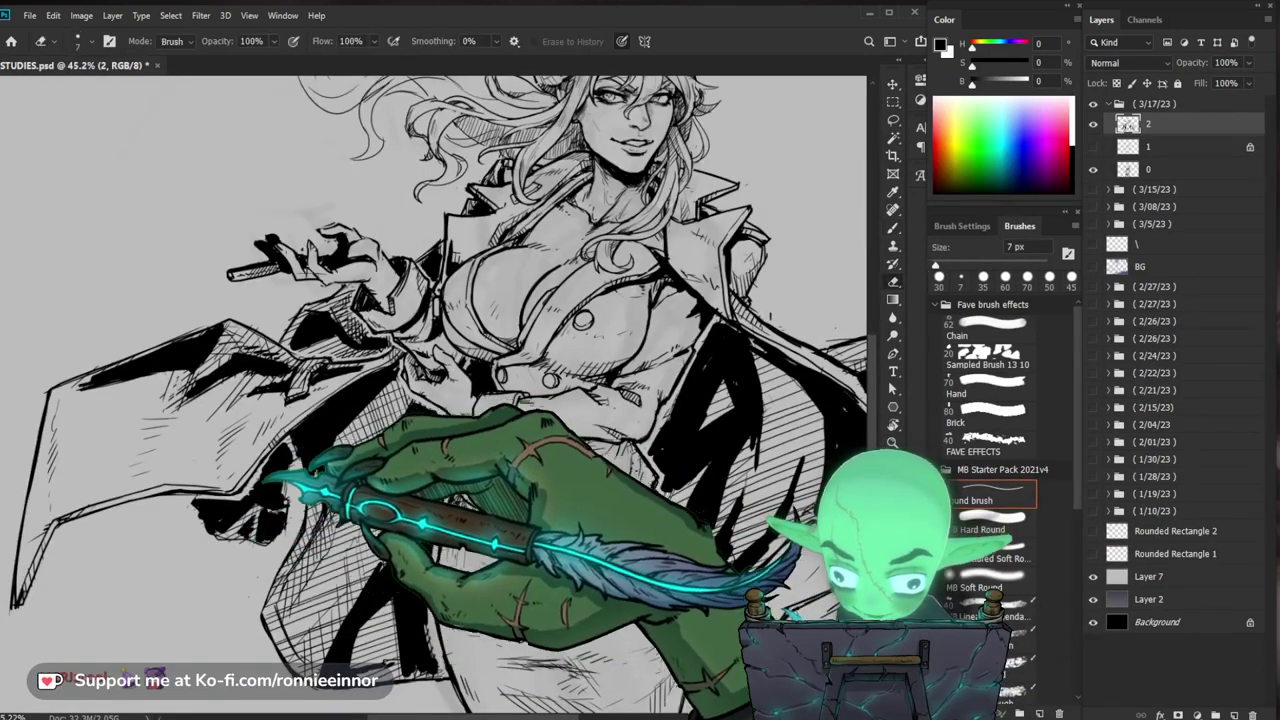
key("b")
key("e")
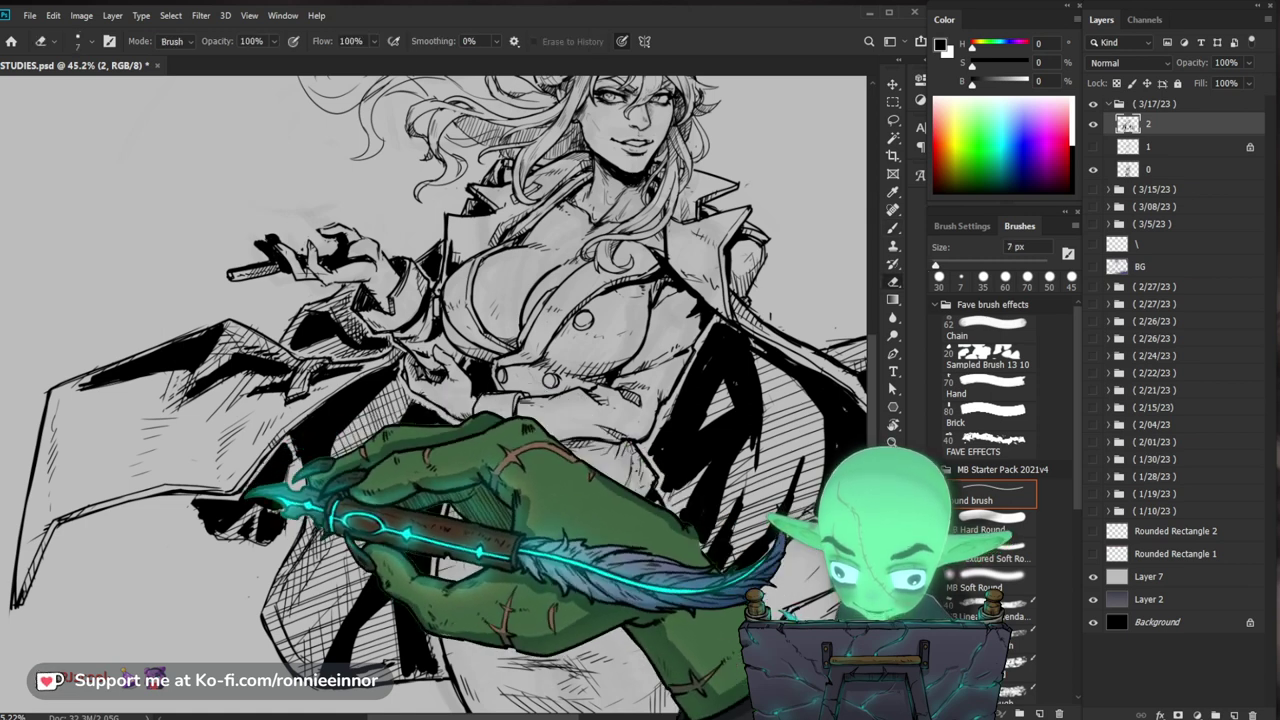
key("b")
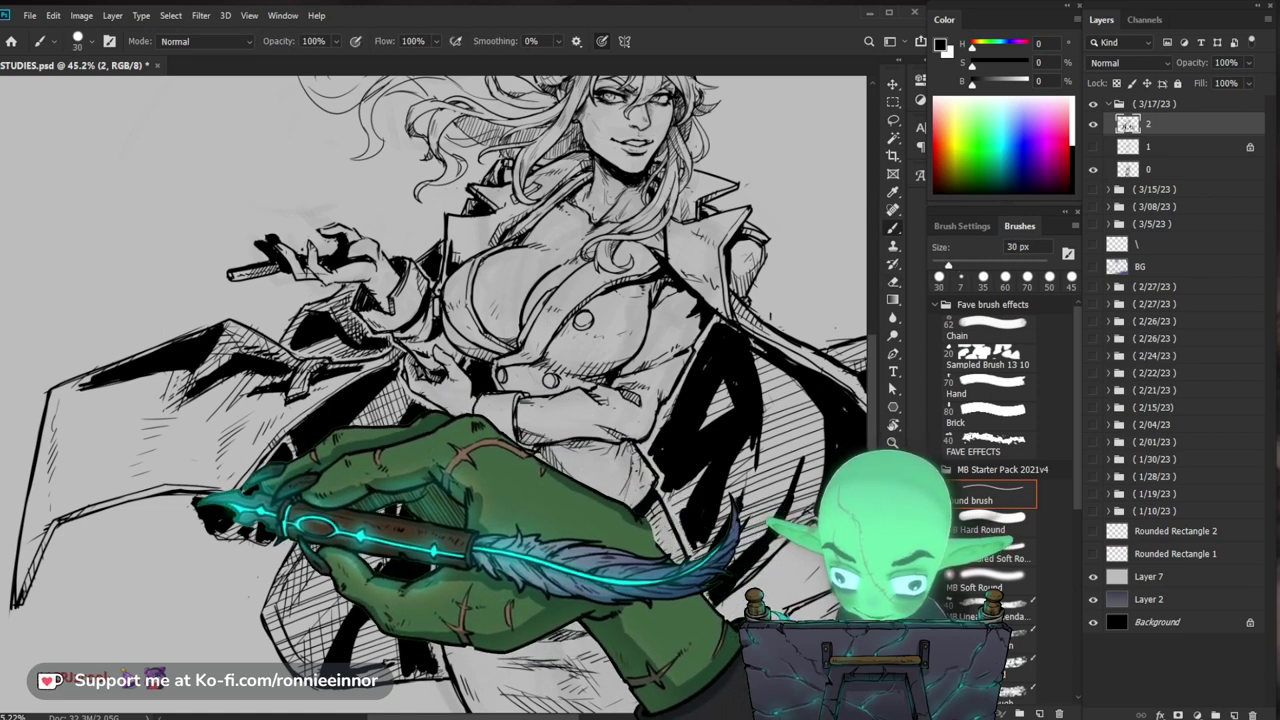
key("e")
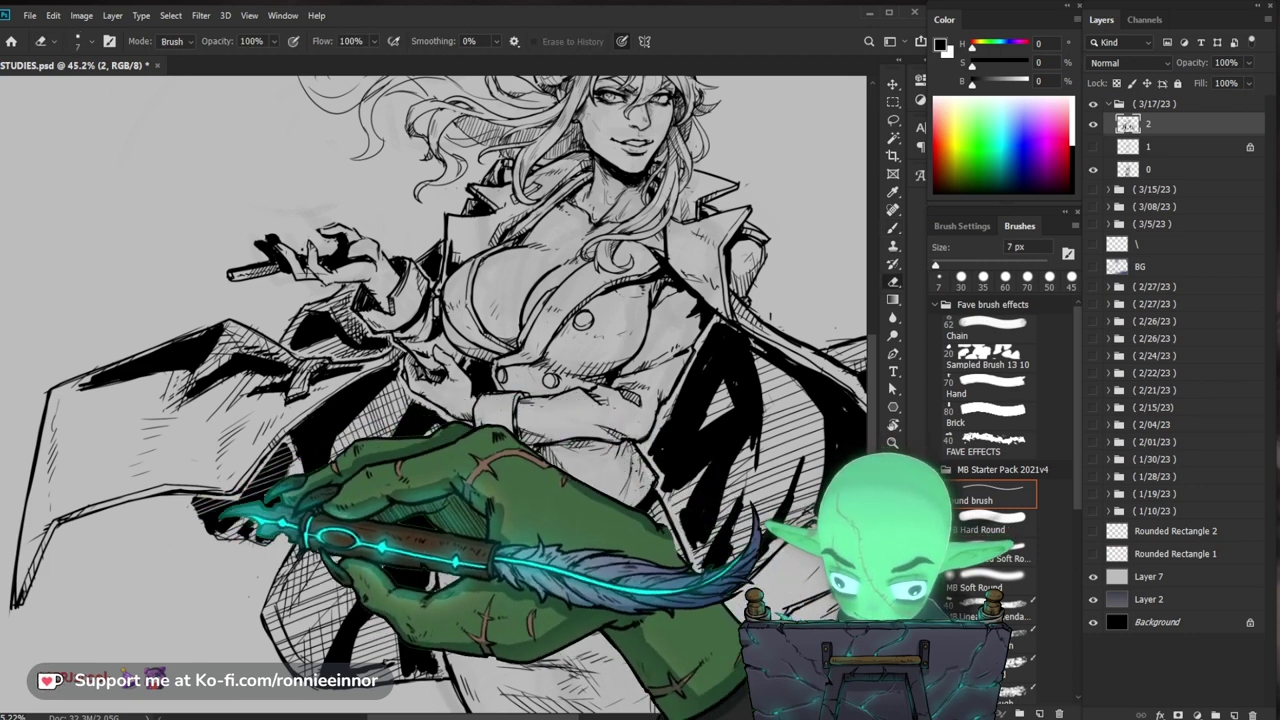
Step: Extend the black shadows and hatching across the cape's inner lining beside the folded arm with the 30 px brush
mouse_move(691, 569)
left_mouse_down()
mouse_move(650, 543)
mouse_move(449, 480)
left_mouse_up()
key("b")
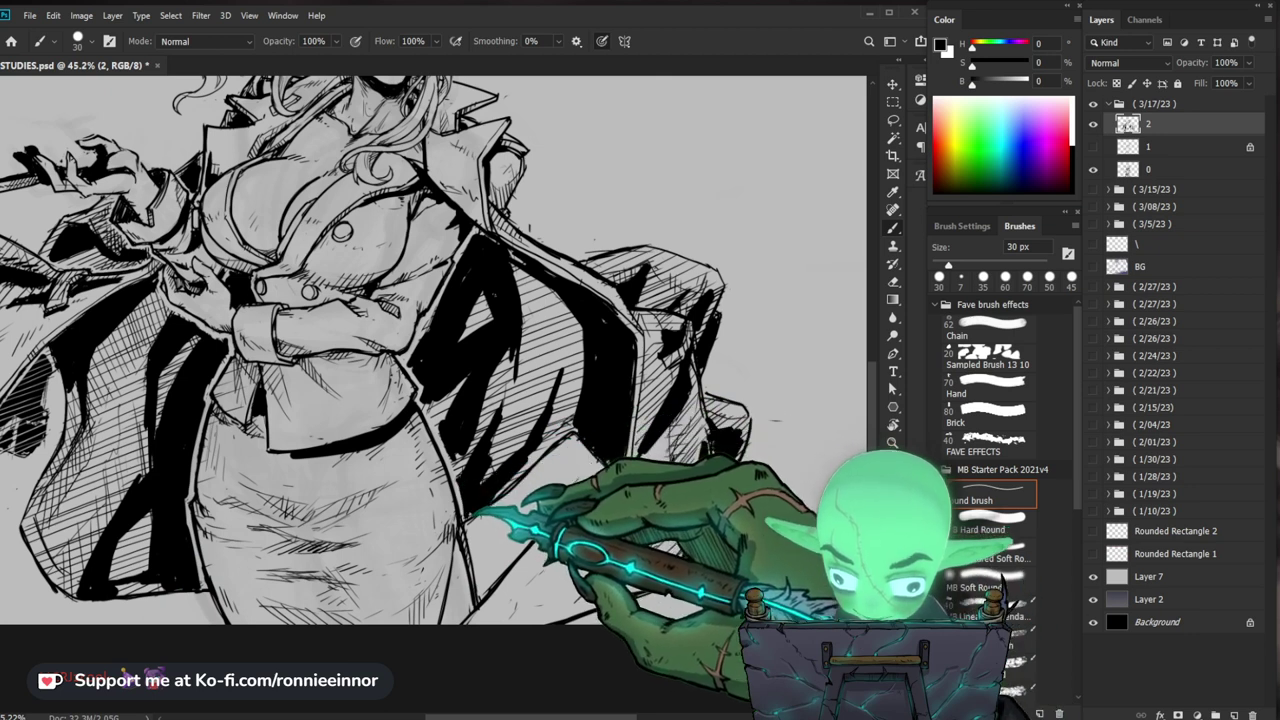
key("z")
left_click_drag(560, 330, 450, 320)
left_click_drag(481, 268, 550, 275)
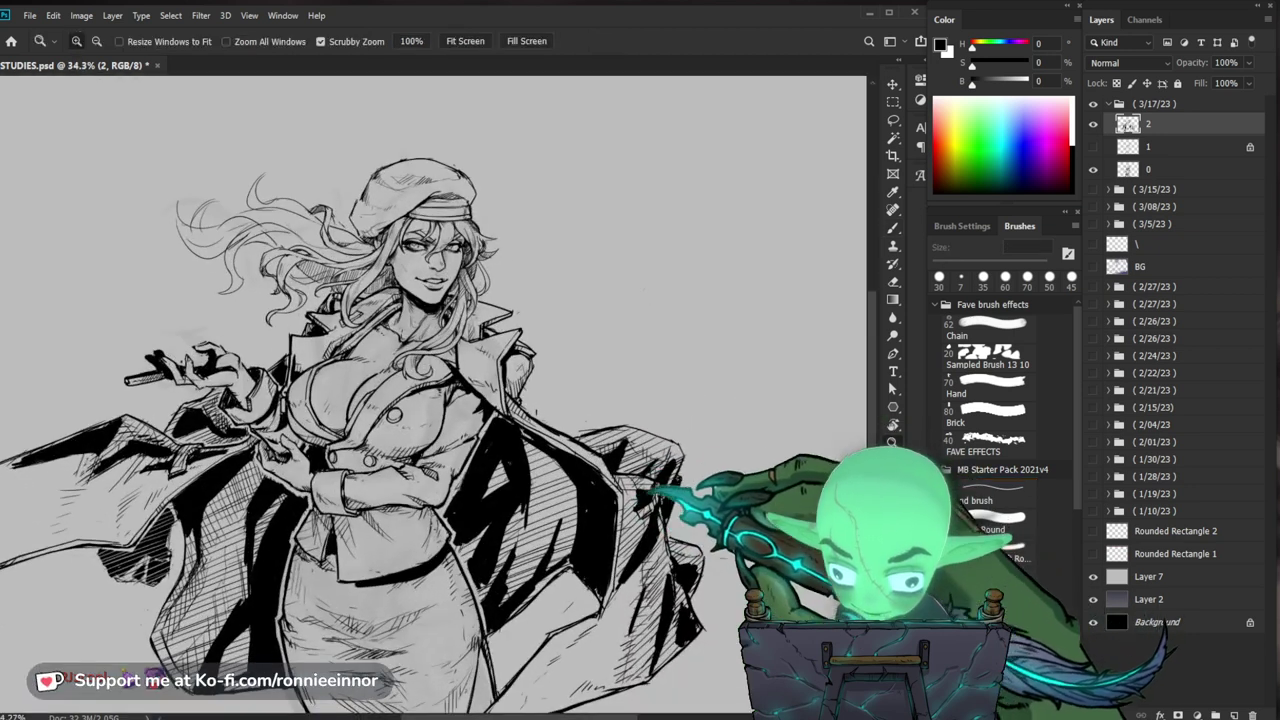
key("b")
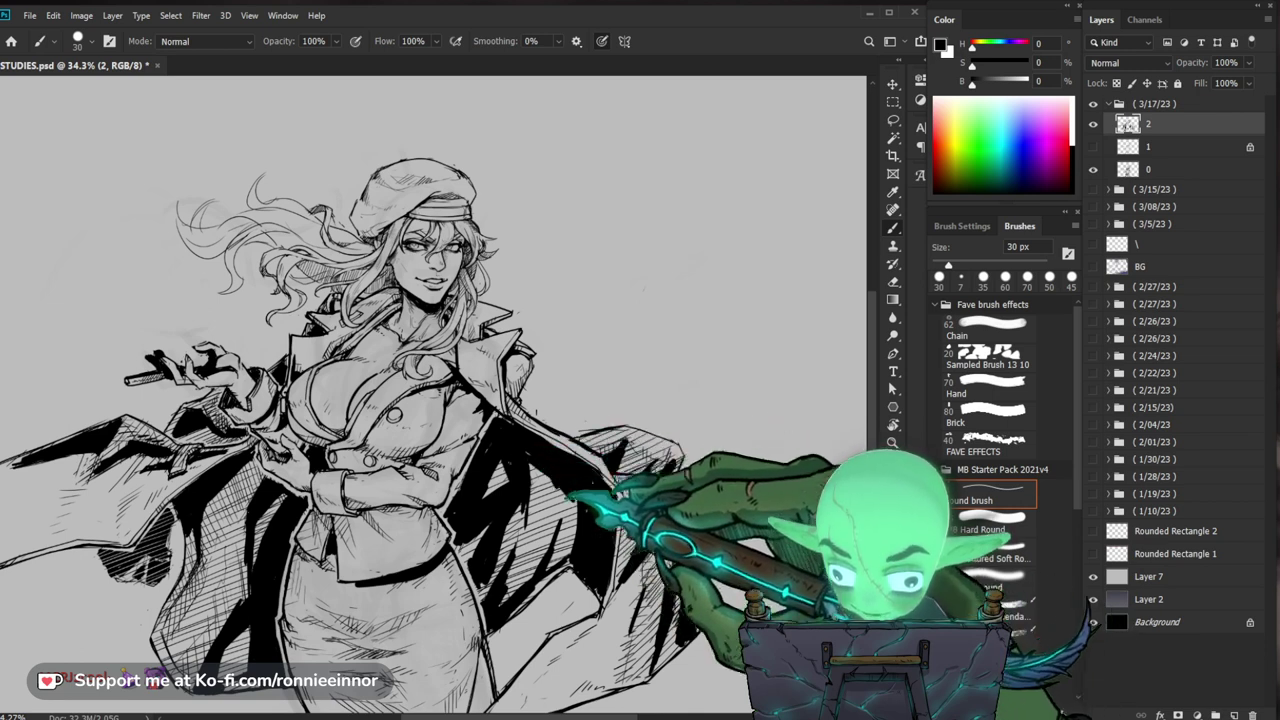
left_click_drag(500, 400, 479, 368)
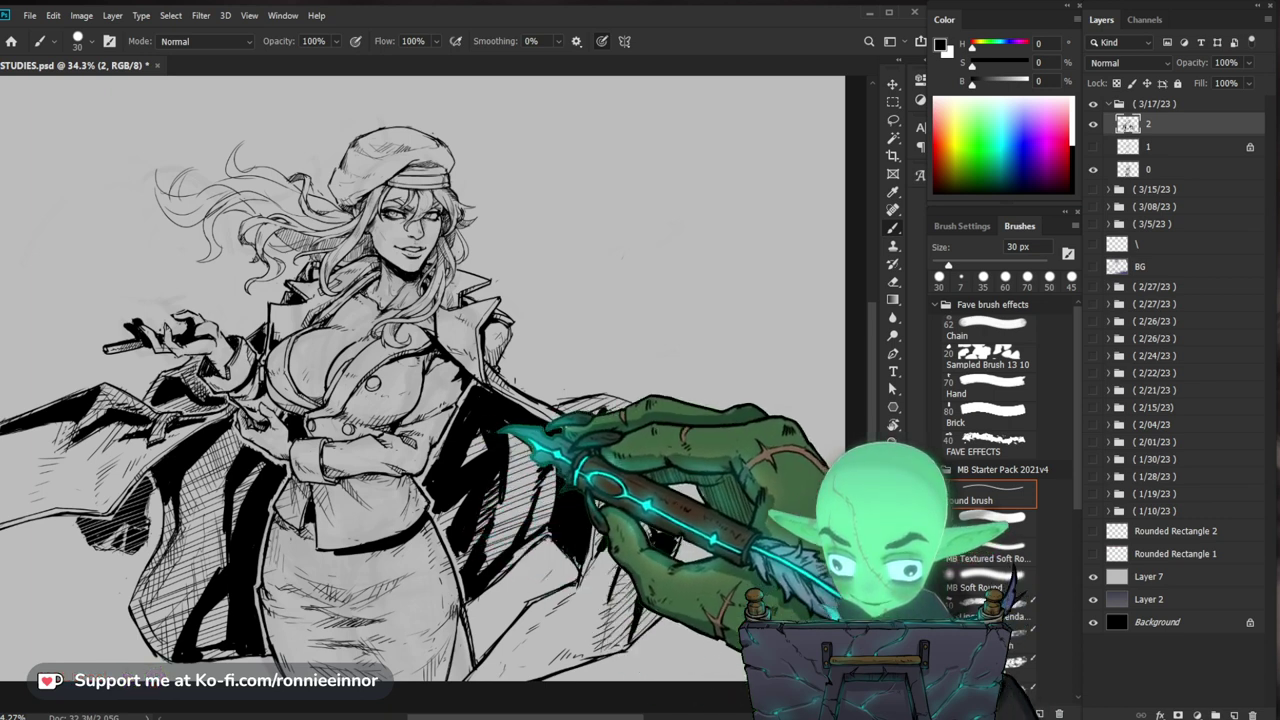
left_click_drag(500, 430, 473, 413)
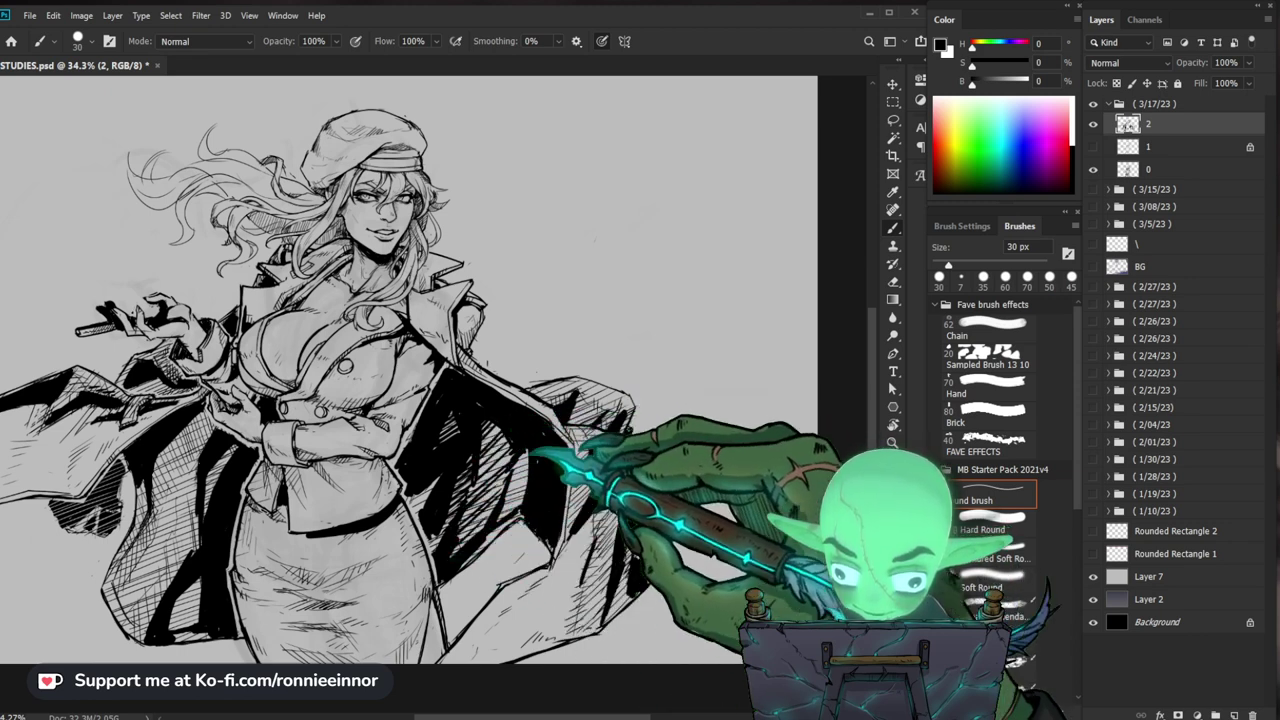
Step: Deepen the black folds and hatching in the cape's inner lining below the raised hand with the 30 px brush
left_click_drag(588, 486, 526, 504)
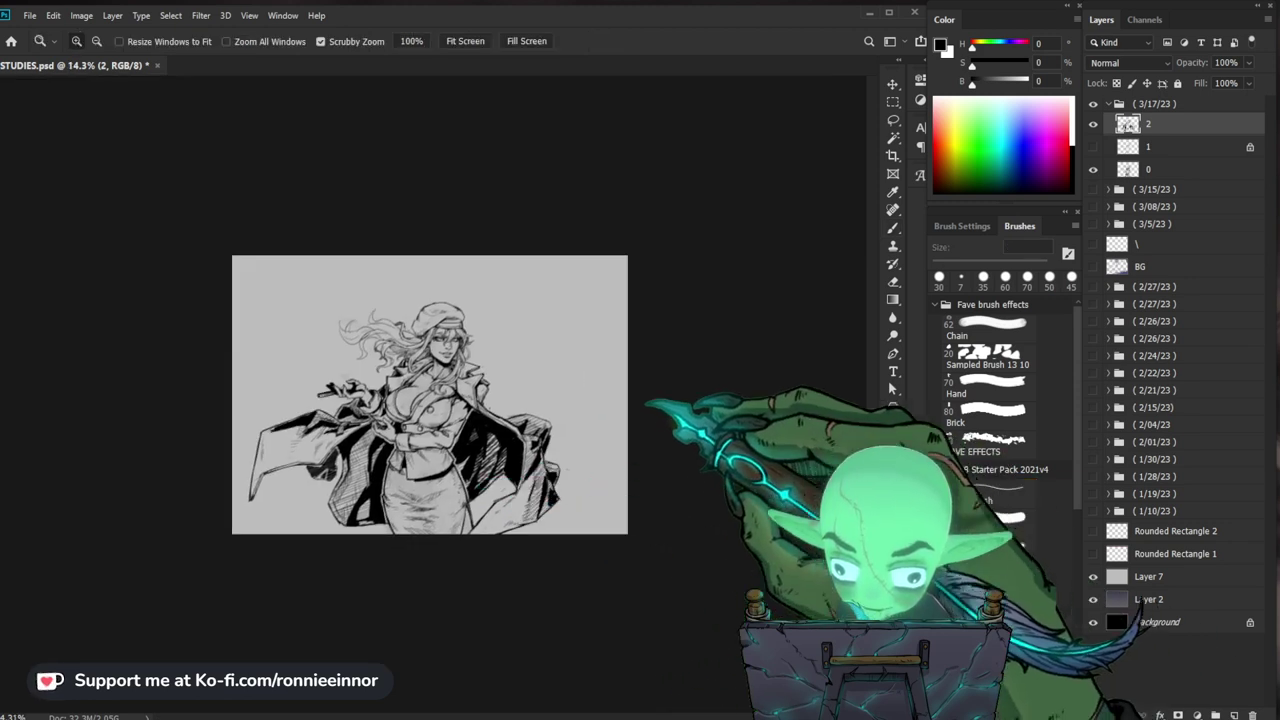
left_click_drag(540, 445, 605, 450)
key("b")
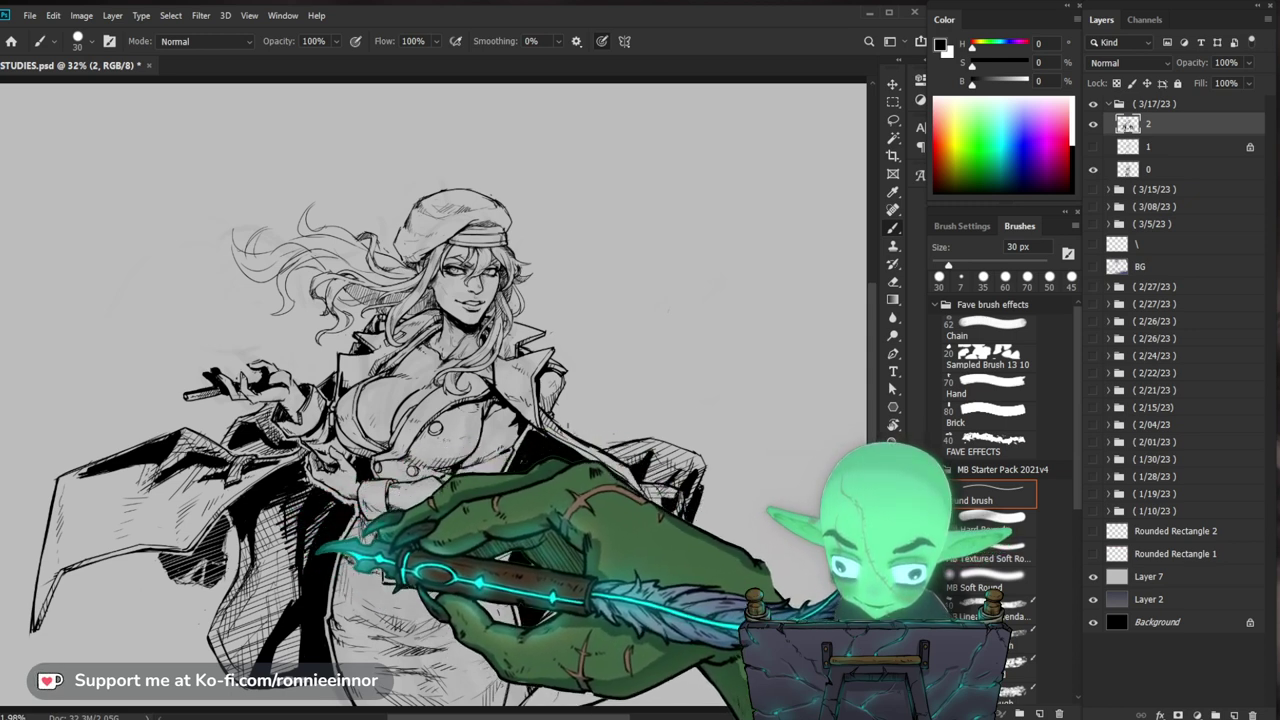
left_click_drag(296, 628, 392, 510)
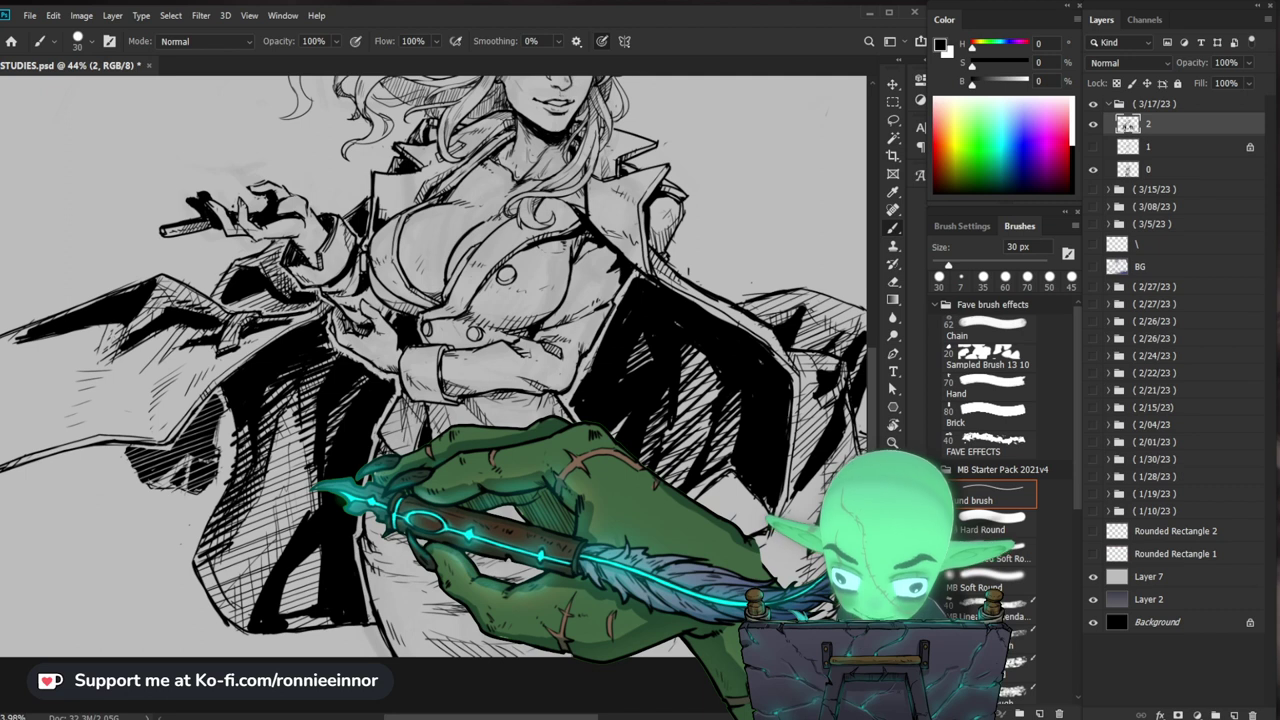
key("e")
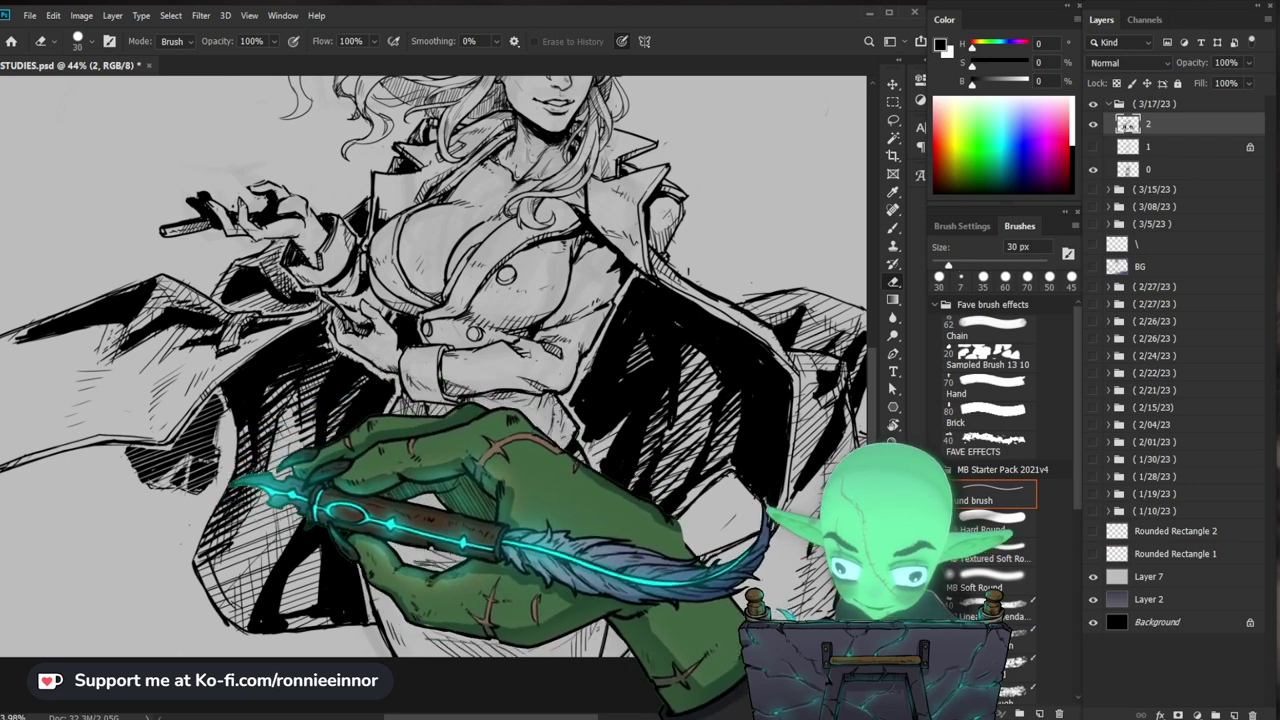
key("b")
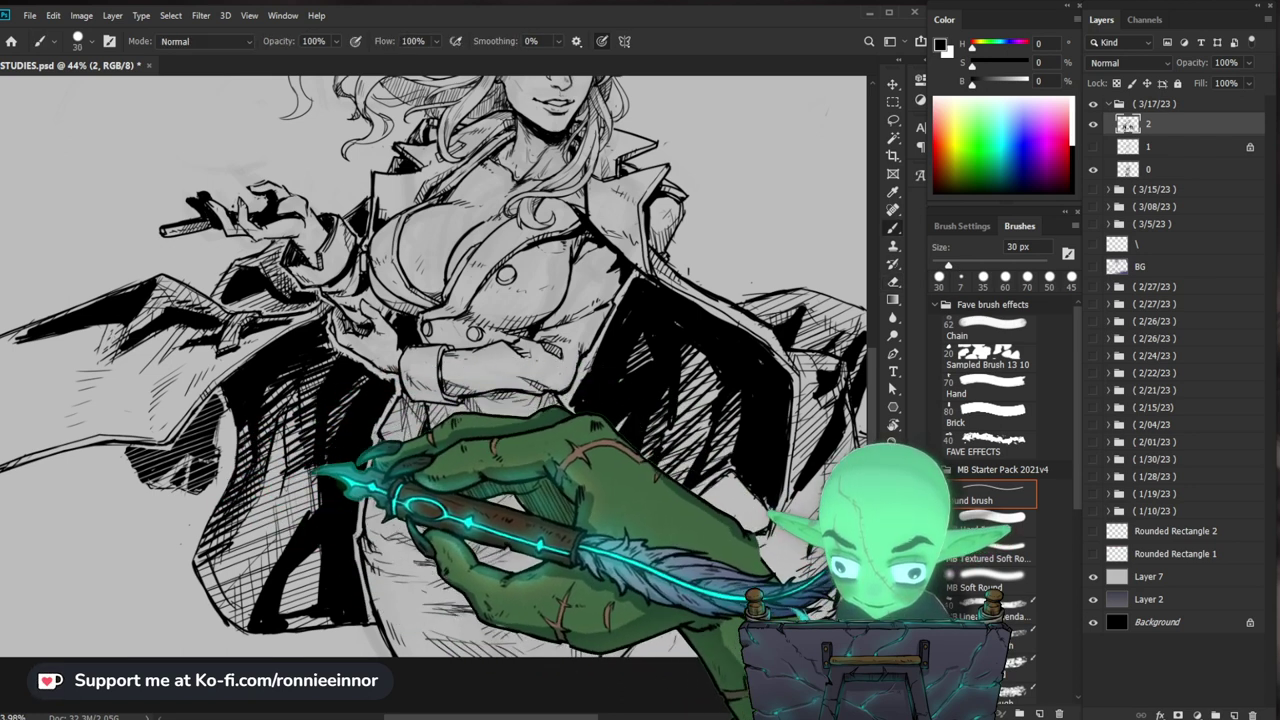
left_click_drag(400, 583, 391, 539)
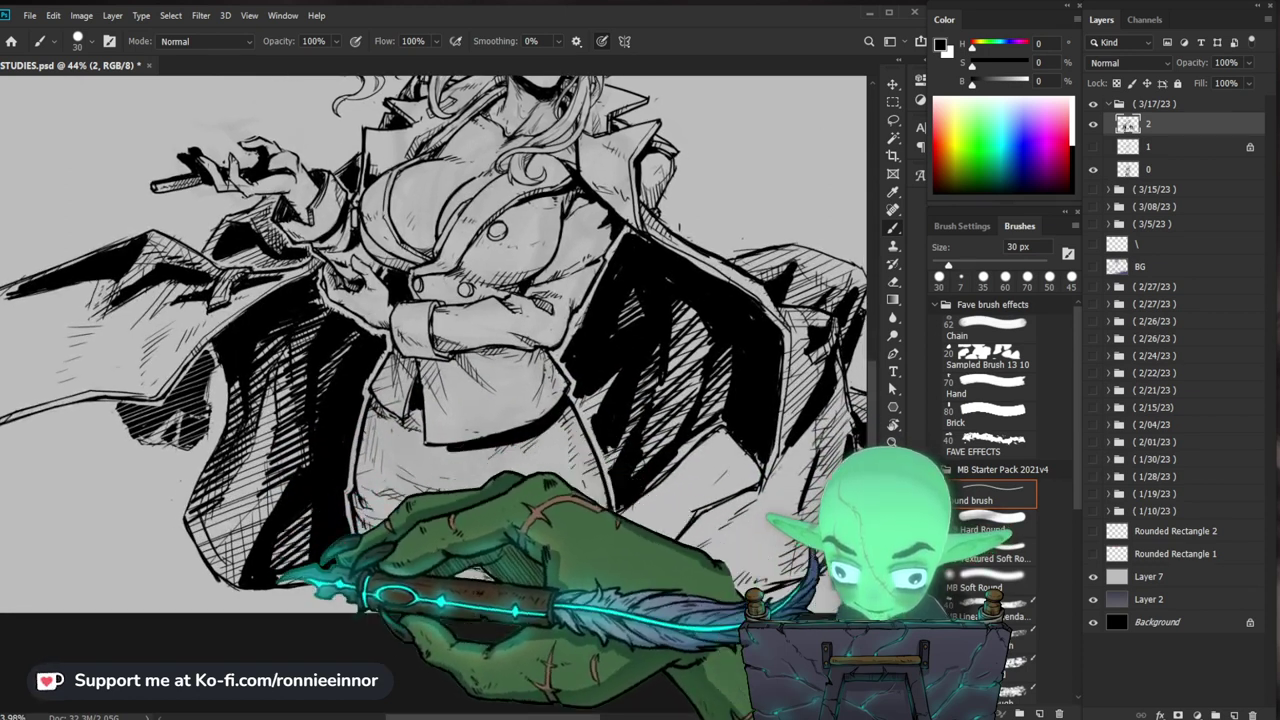
Step: Strengthen the black shadows and hatching on the cape's outer folds beyond the folded arm with the 30 px brush
left_click_drag(390, 546, 320, 542)
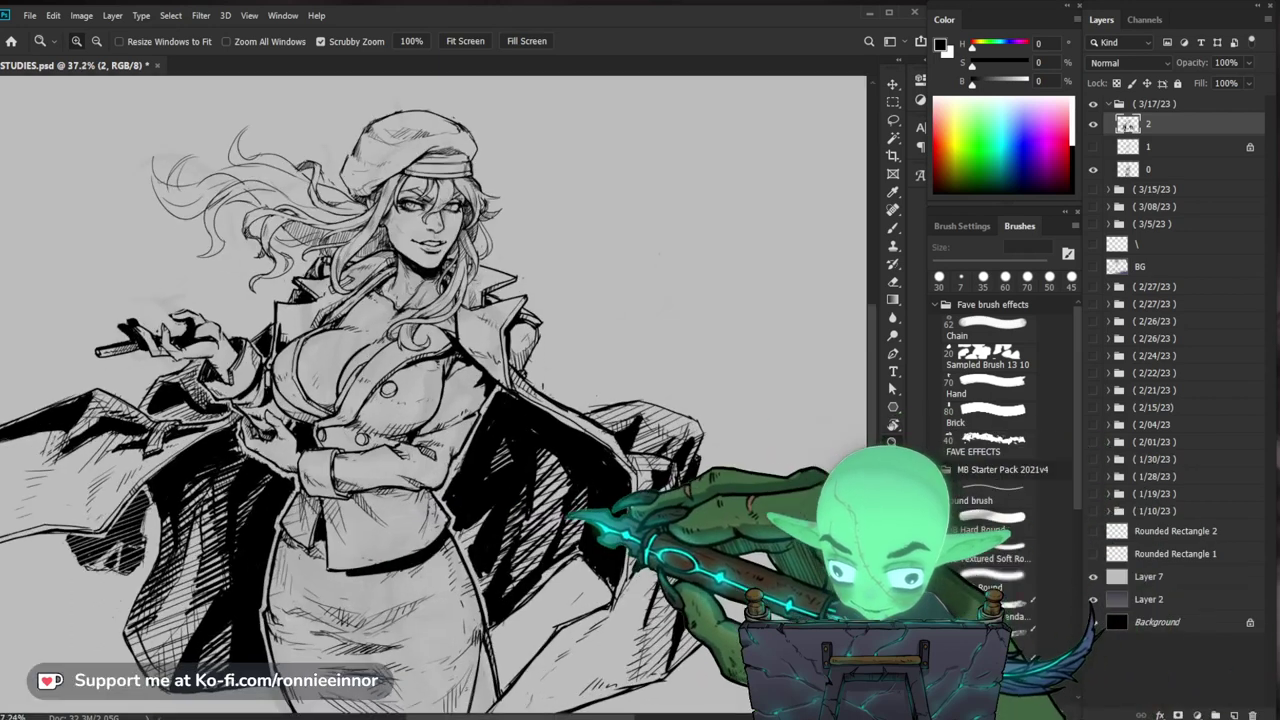
mouse_move(560, 480)
left_mouse_down()
mouse_move(591, 512)
mouse_move(493, 509)
left_mouse_up()
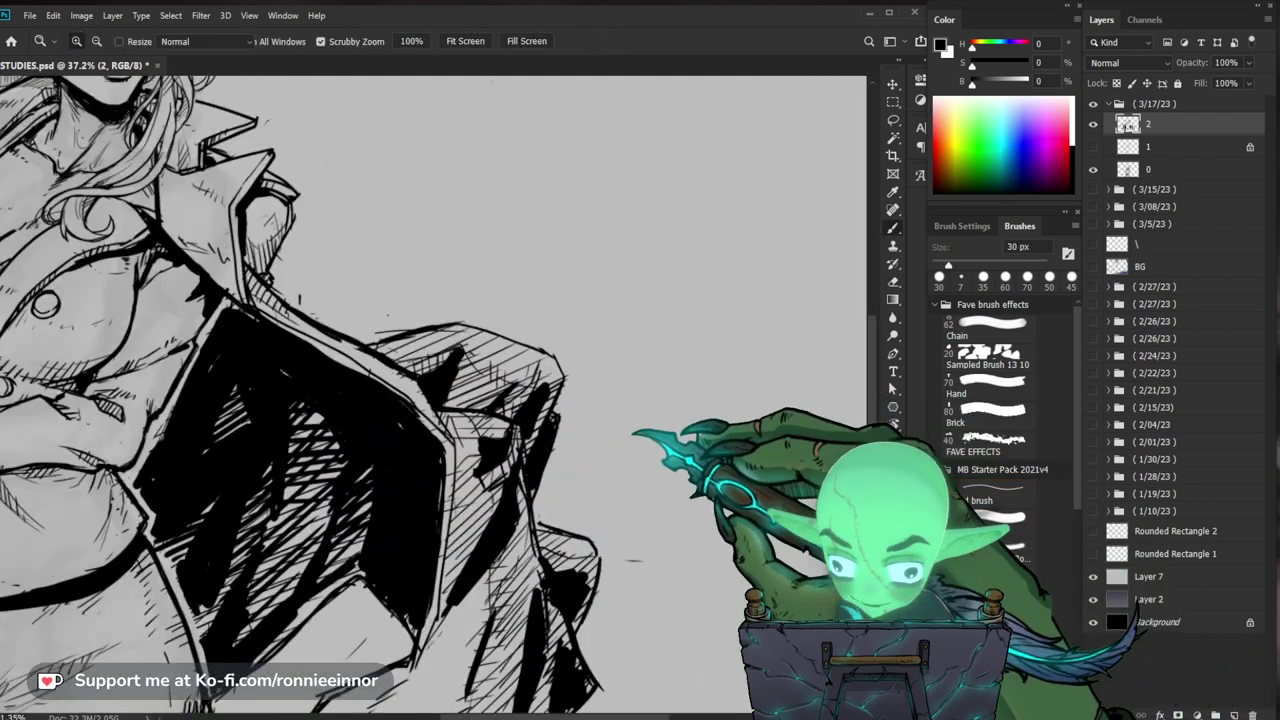
scroll(587, 432, "up", 3)
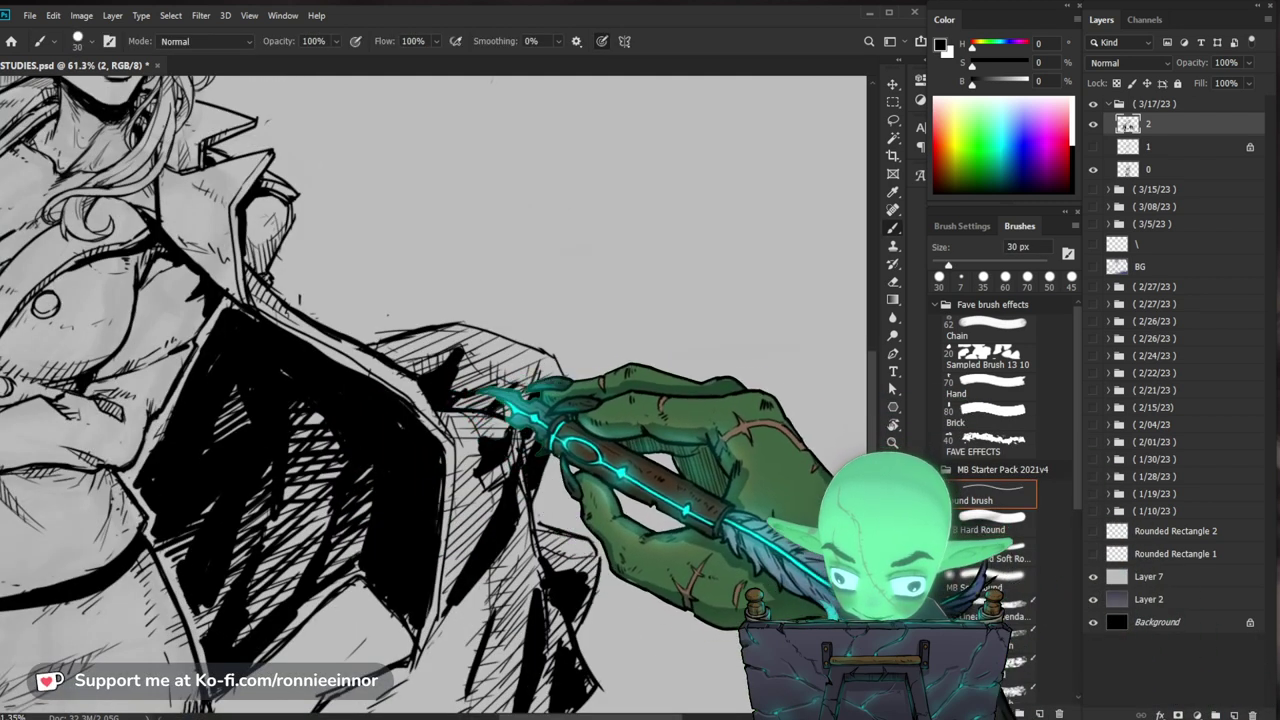
scroll(486, 423, "down", 3)
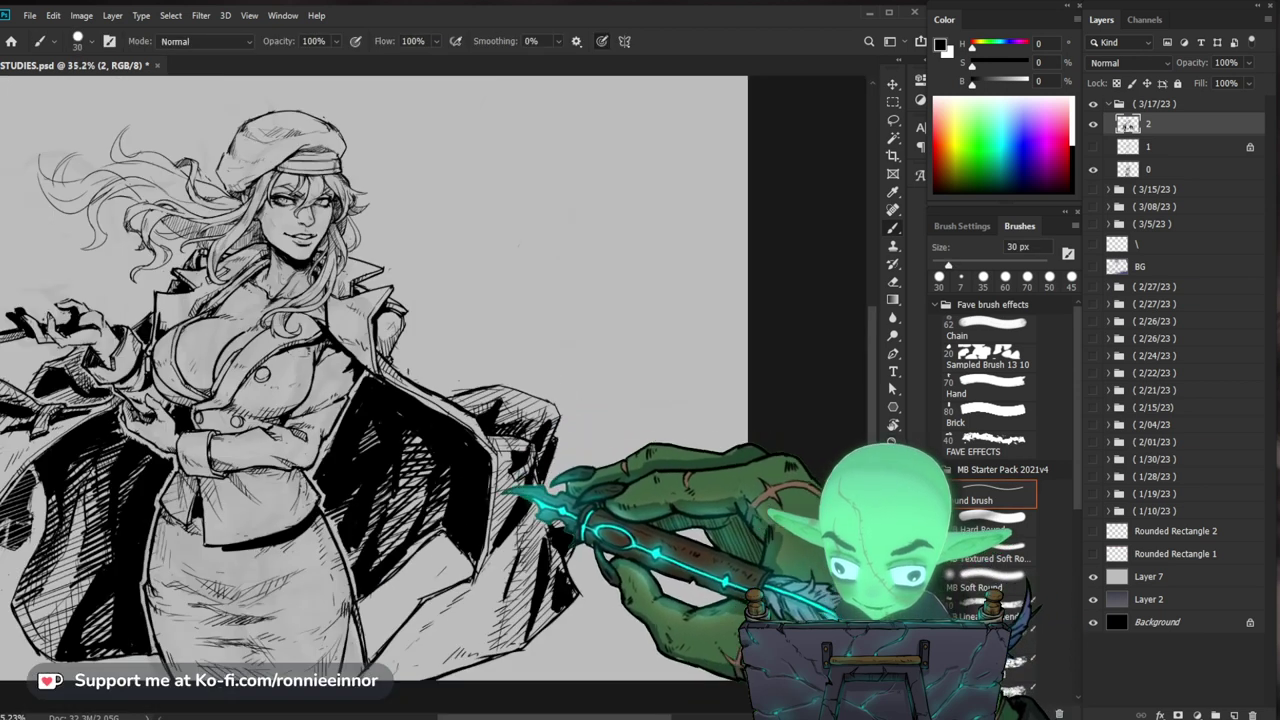
left_click_drag(520, 500, 514, 451)
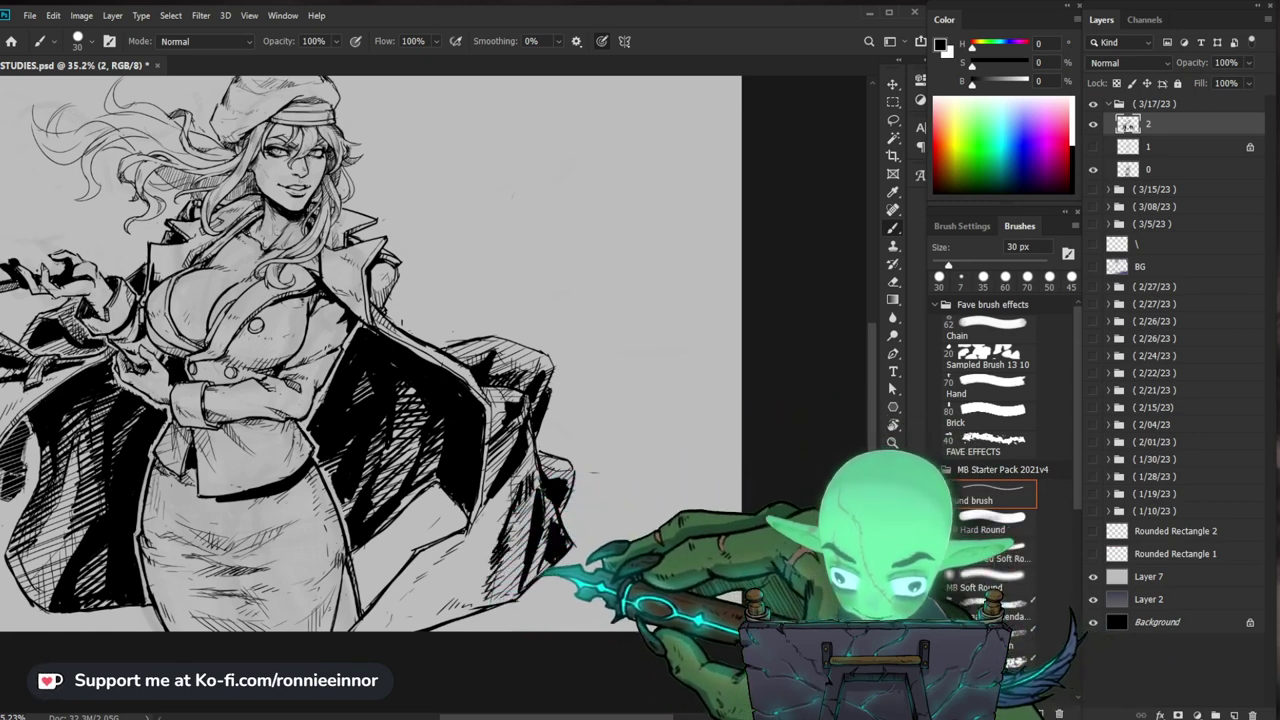
key("z")
left_click_drag(592, 547, 530, 547)
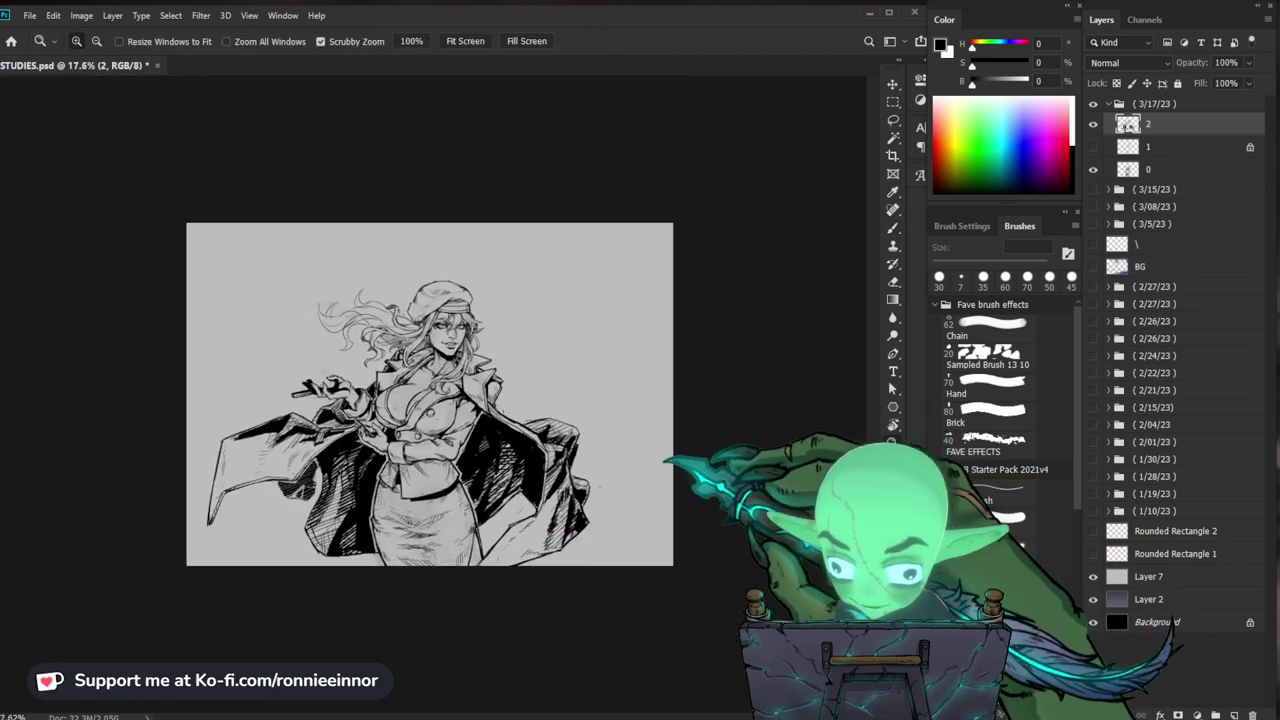
Step: Add black shadows to the cape folds just below the cigar hand's wrist with the 30 px brush
left_click_drag(367, 432, 420, 434)
key("b")
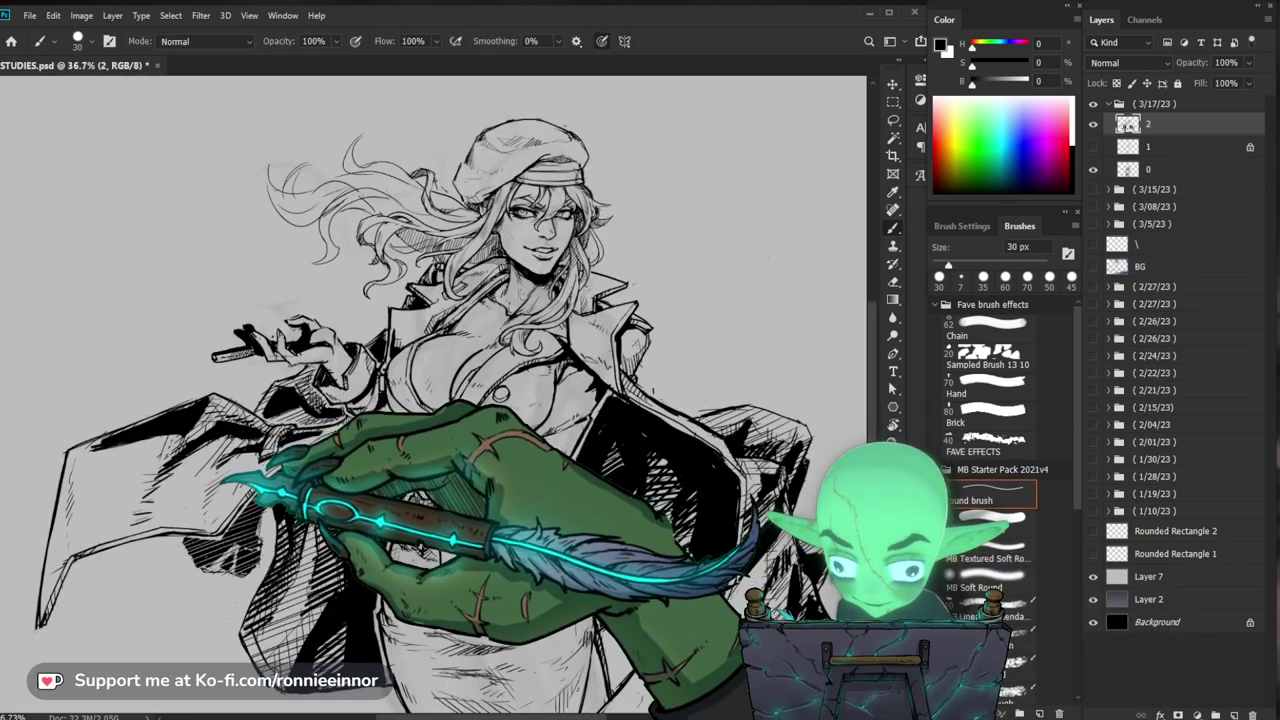
left_click_drag(237, 470, 306, 470)
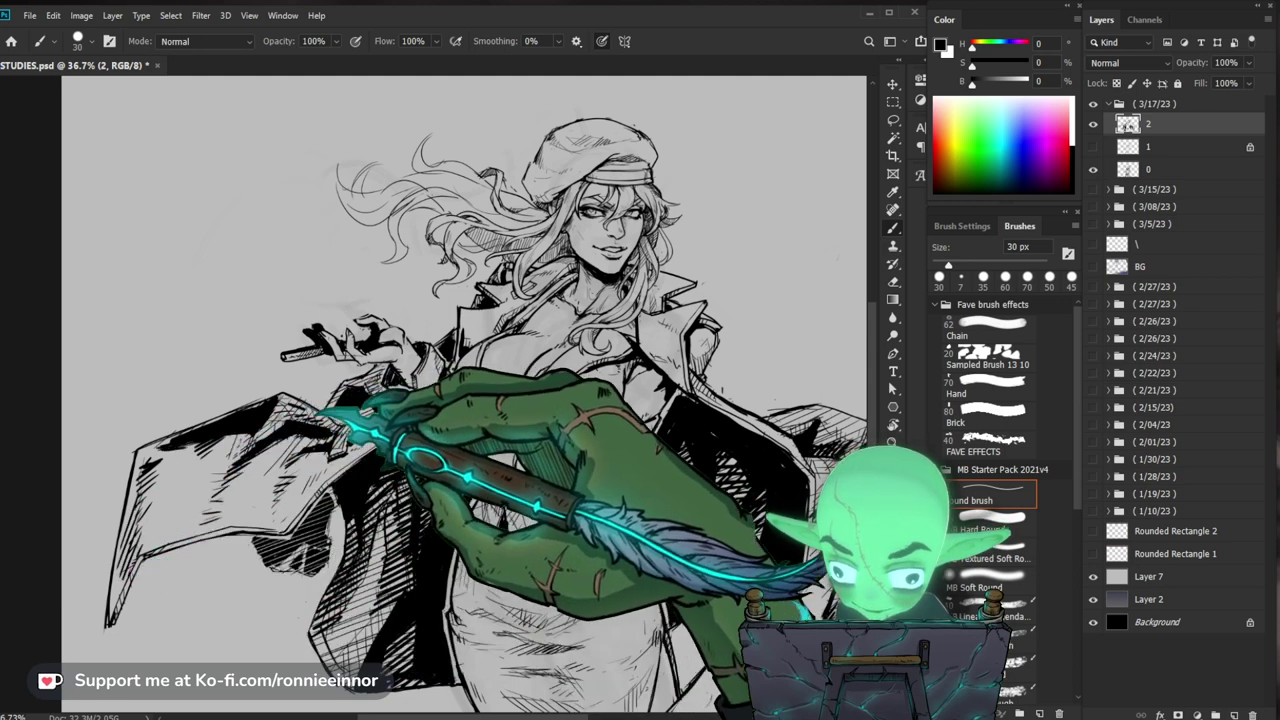
left_click_drag(372, 404, 580, 386)
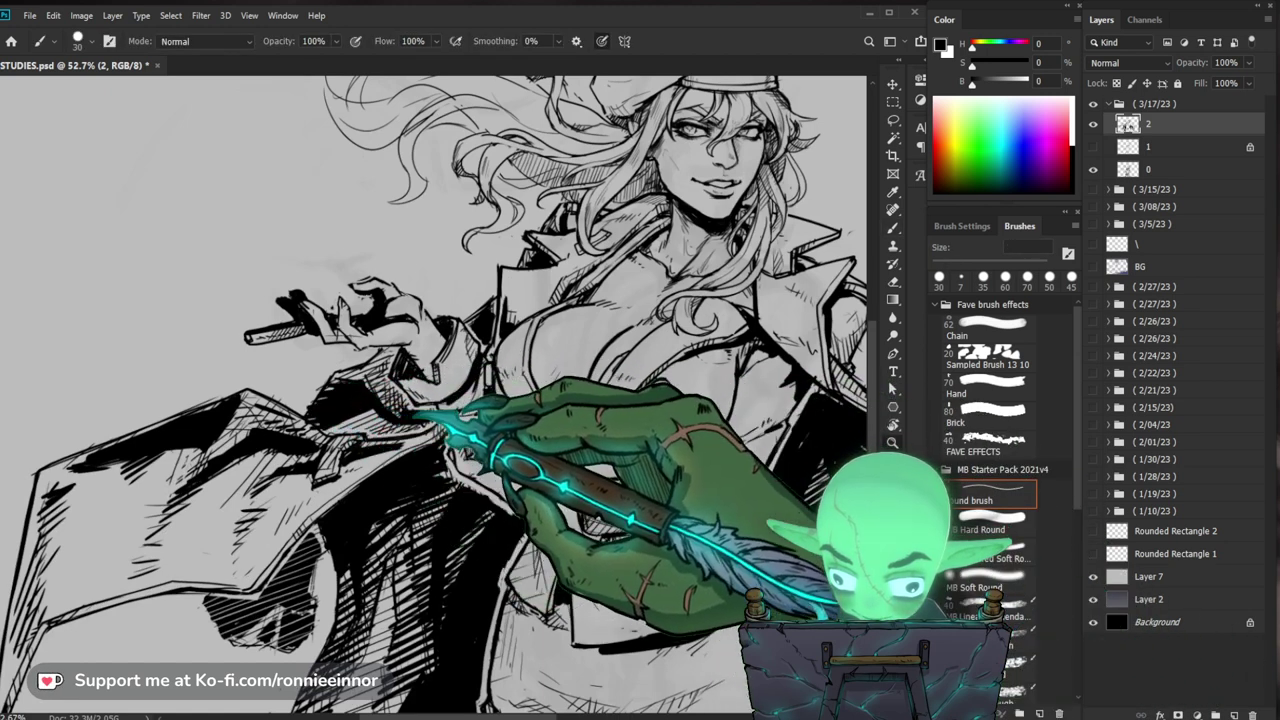
left_click_drag(415, 412, 250, 412)
left_click_drag(470, 360, 582, 391)
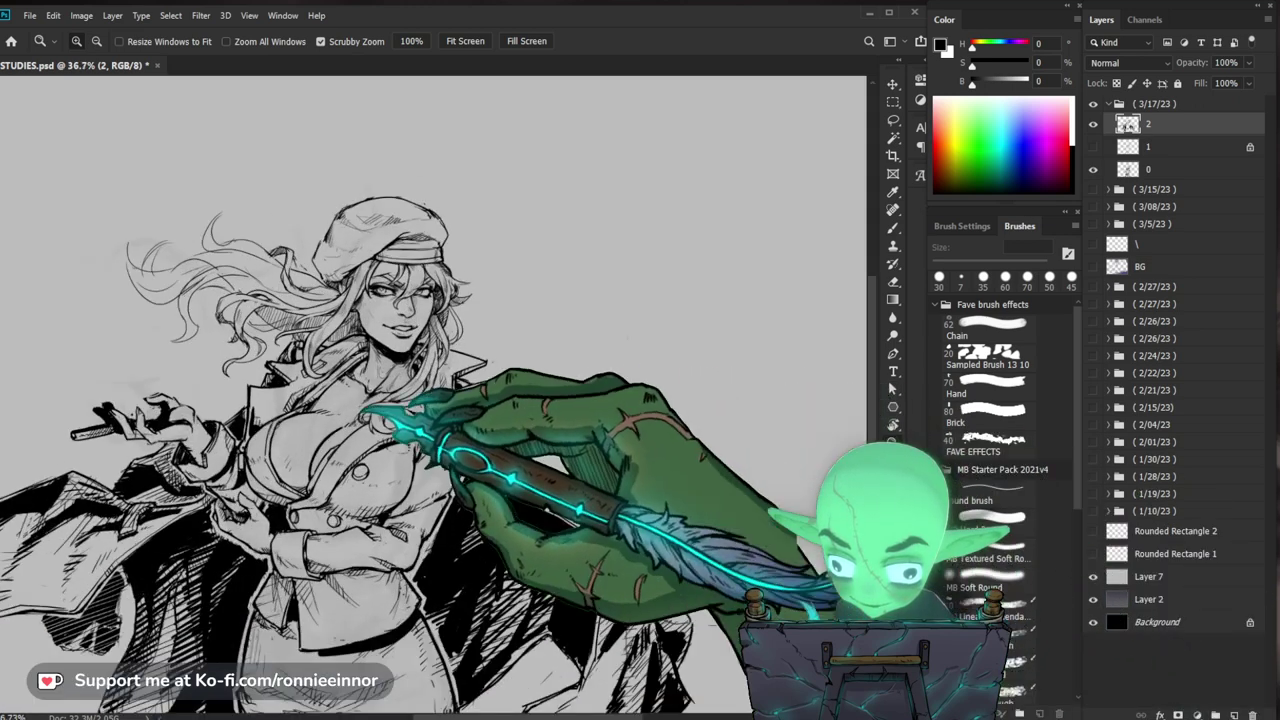
Step: Add shadow strokes to the jacket's chest and shoulder around the lapels with the 30 px brush
left_click_drag(365, 412, 420, 412)
key("b")
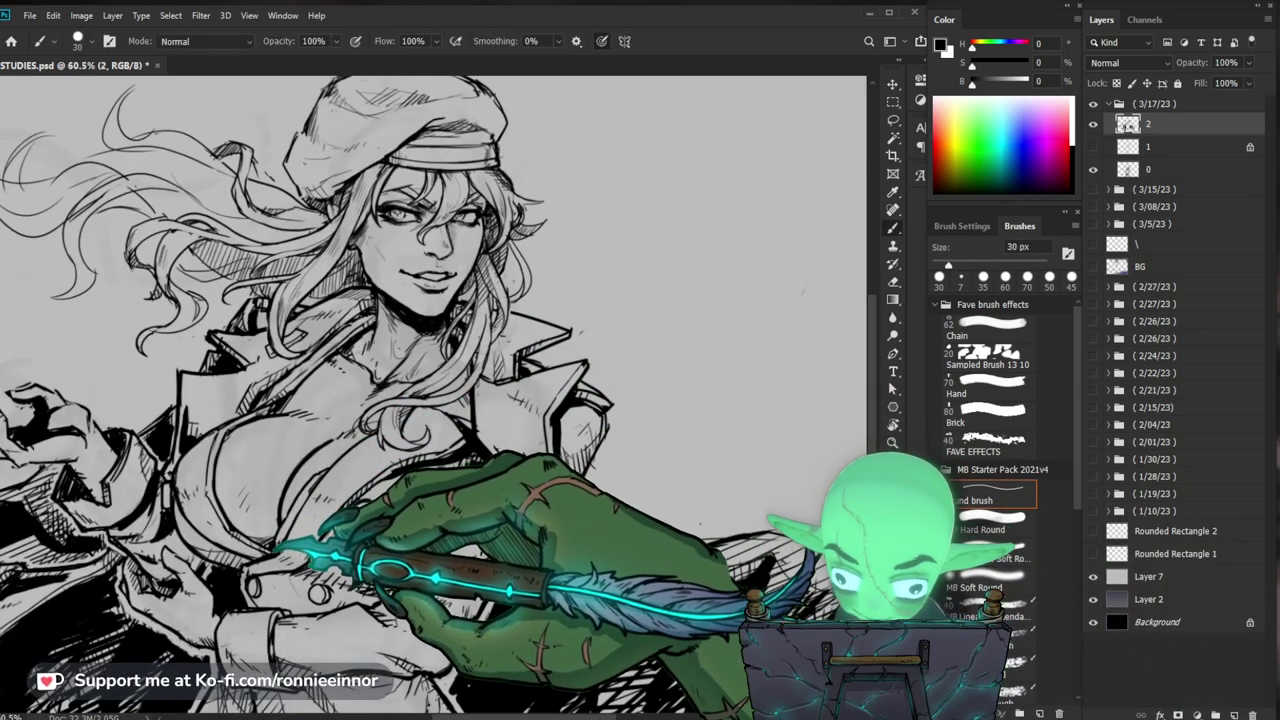
left_click_drag(505, 546, 503, 517)
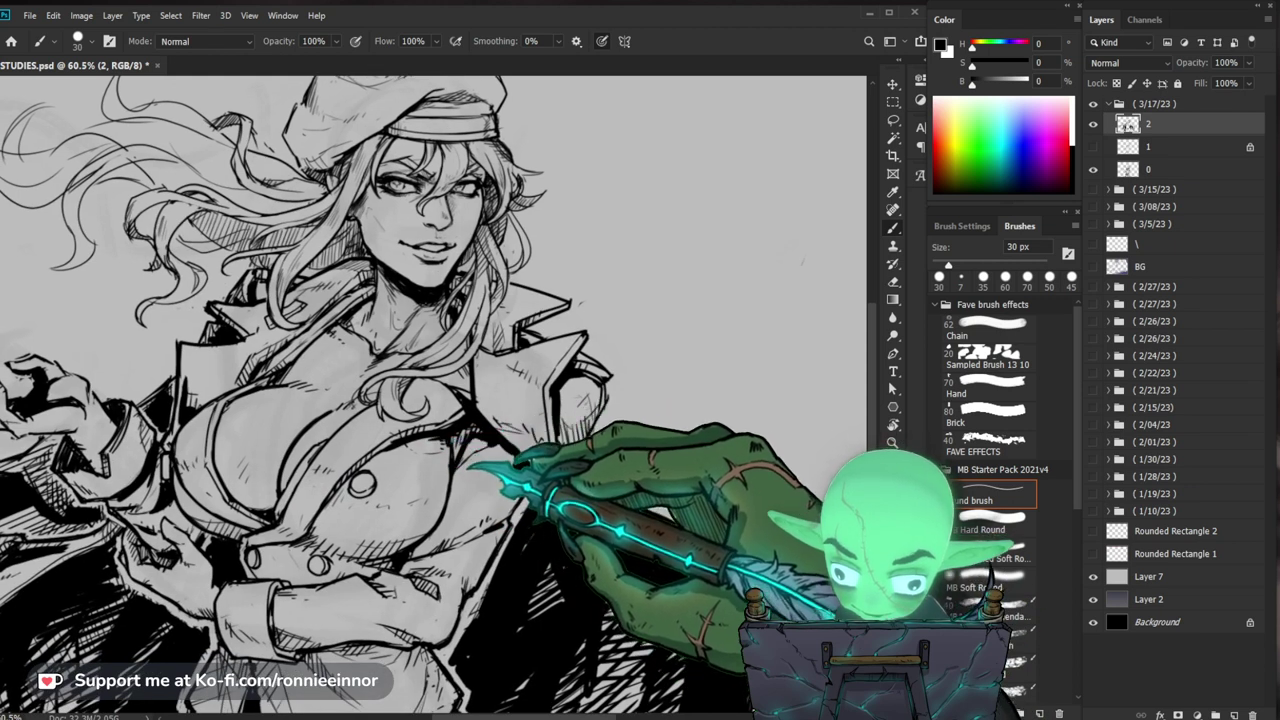
left_click_drag(288, 407, 302, 465)
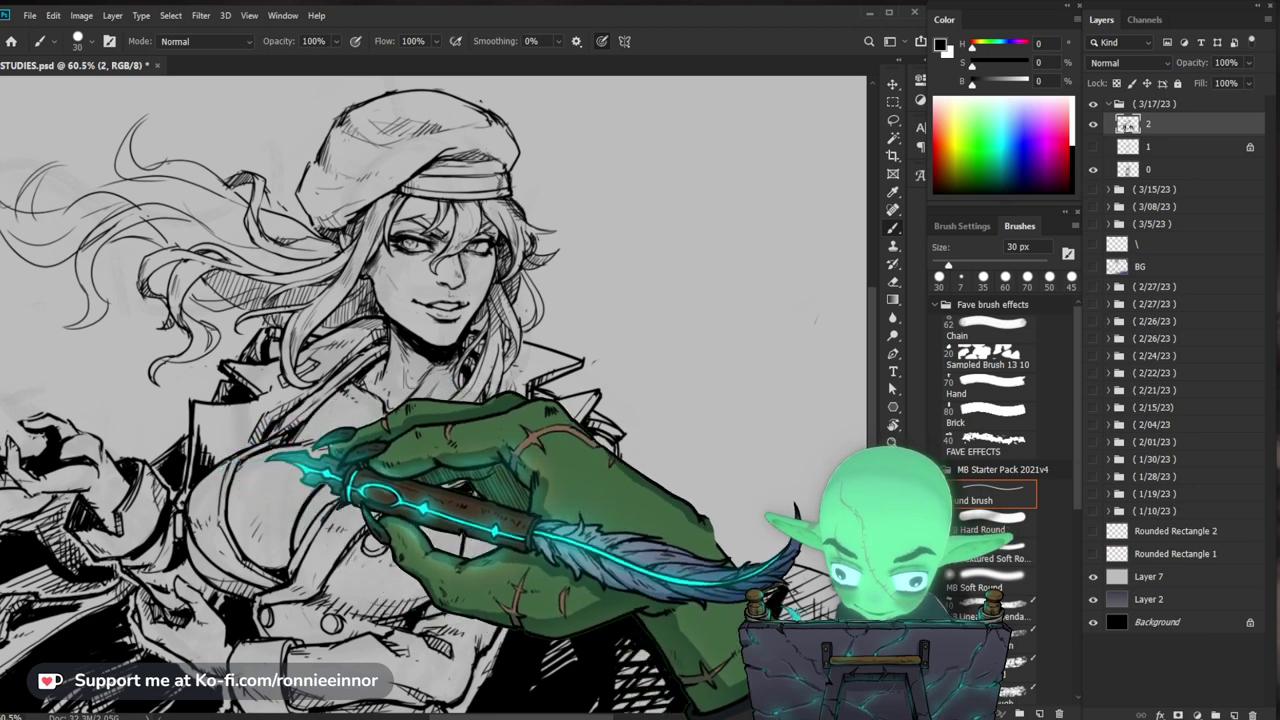
left_click_drag(589, 429, 565, 461)
left_click_drag(496, 424, 482, 470)
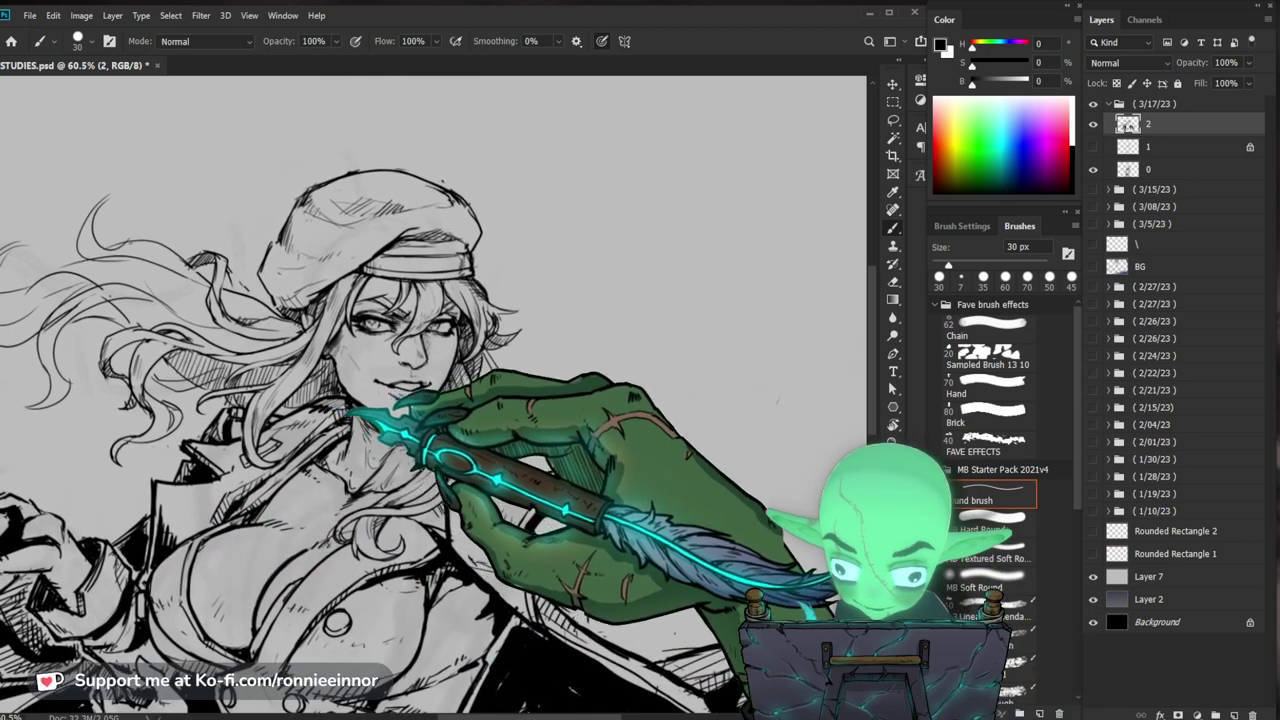
Step: Fill the gaps between the hair strands beside the jaw and neck with solid black using the 30 px brush
left_click_drag(634, 472, 608, 458)
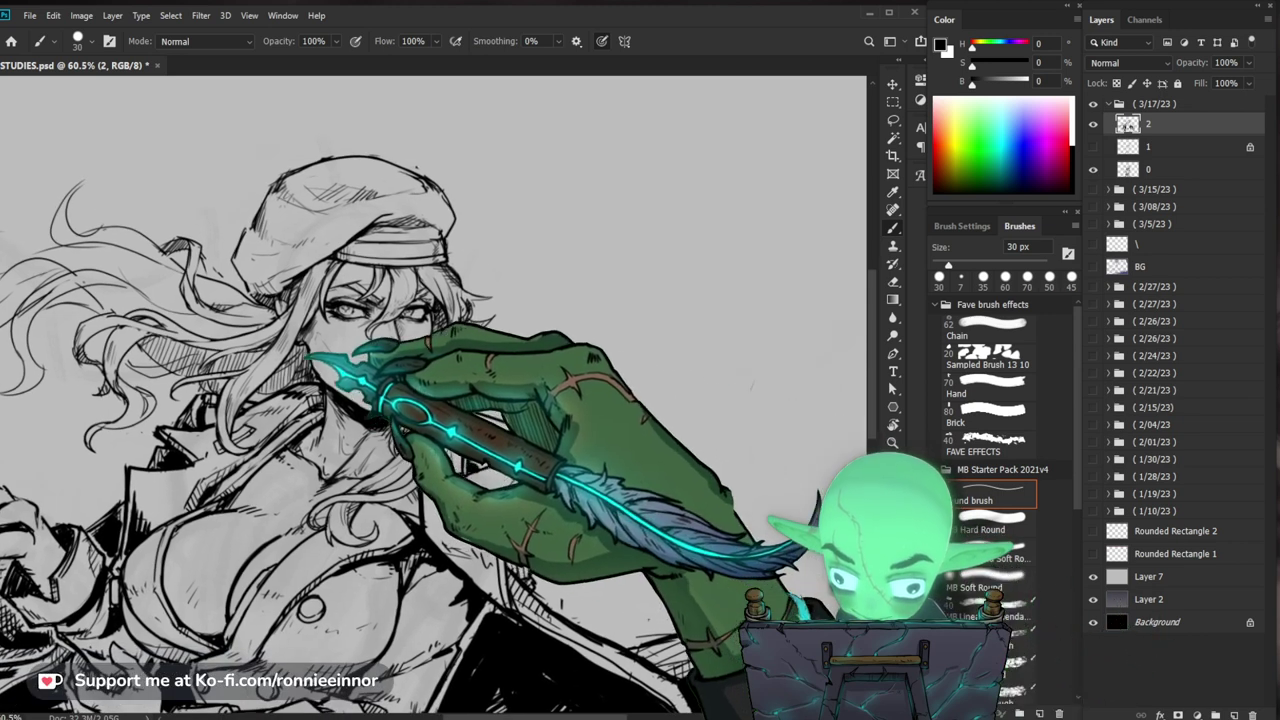
left_click_drag(404, 366, 470, 447)
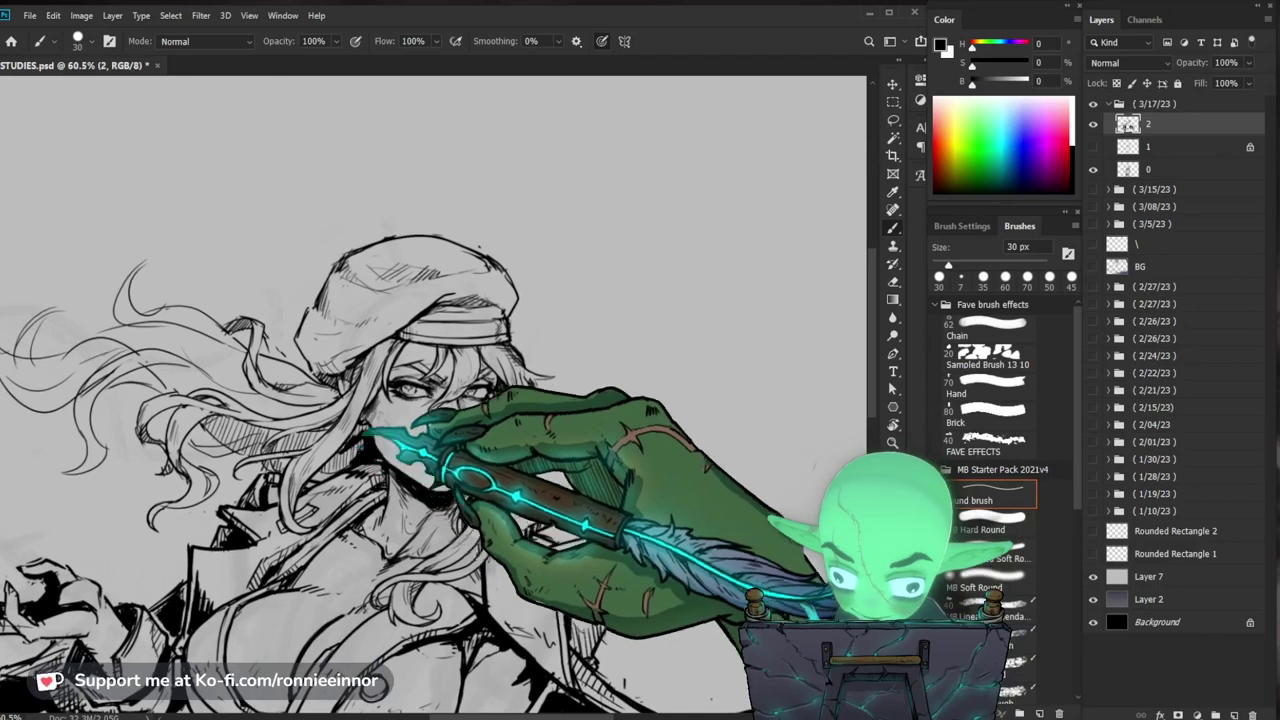
left_click_drag(670, 438, 563, 400)
left_click_drag(592, 444, 705, 440)
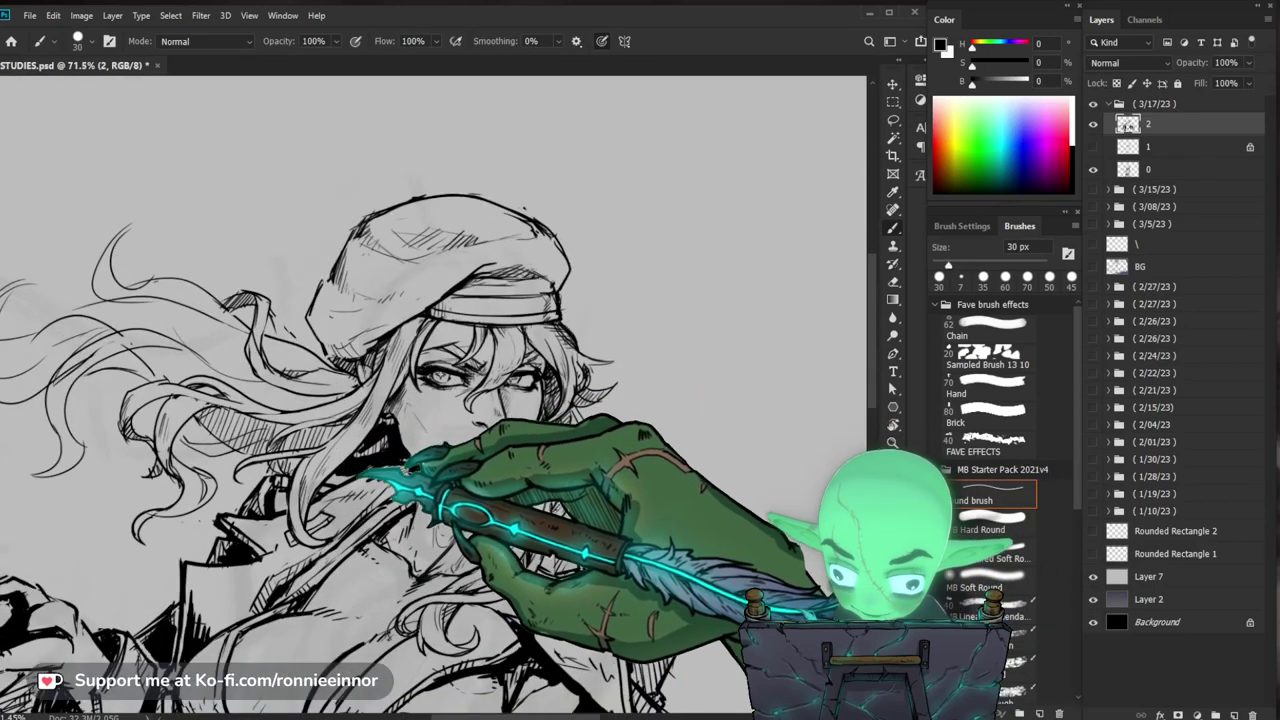
left_click_drag(556, 474, 532, 493)
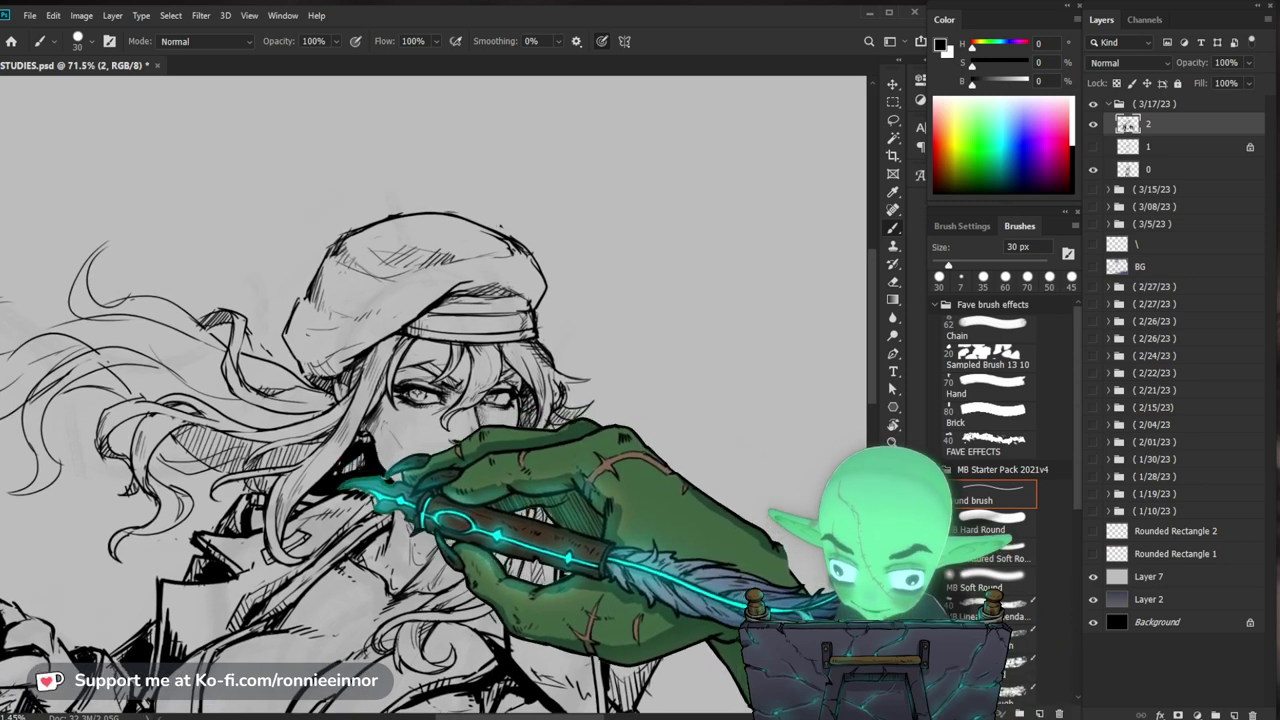
left_click_drag(398, 458, 468, 472)
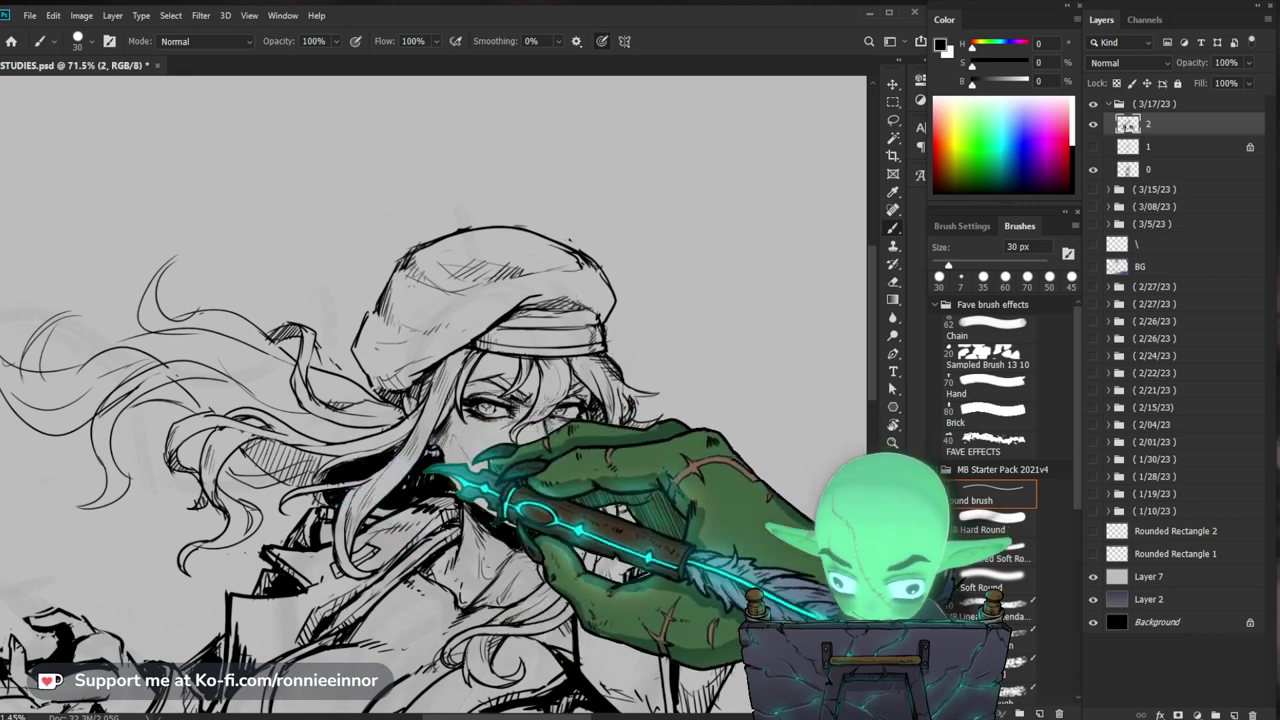
mouse_move(428, 468)
left_mouse_down()
mouse_move(820, 485)
mouse_move(757, 510)
mouse_move(458, 482)
left_mouse_up()
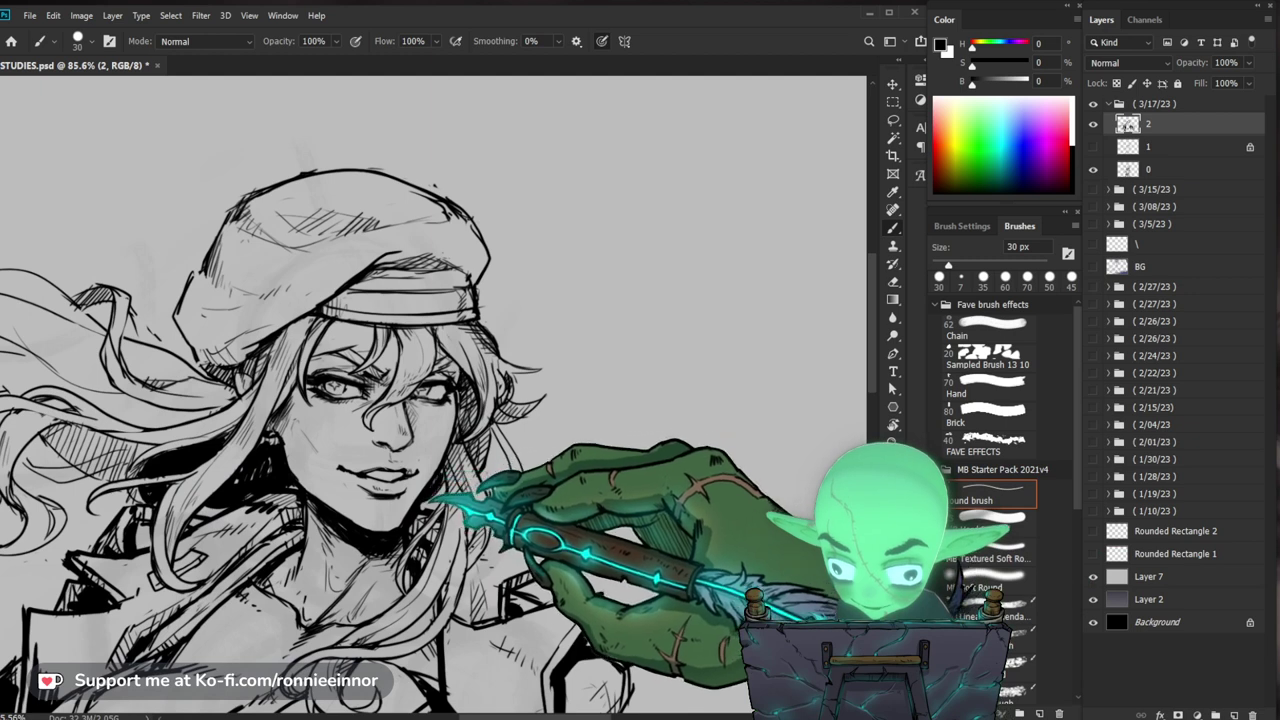
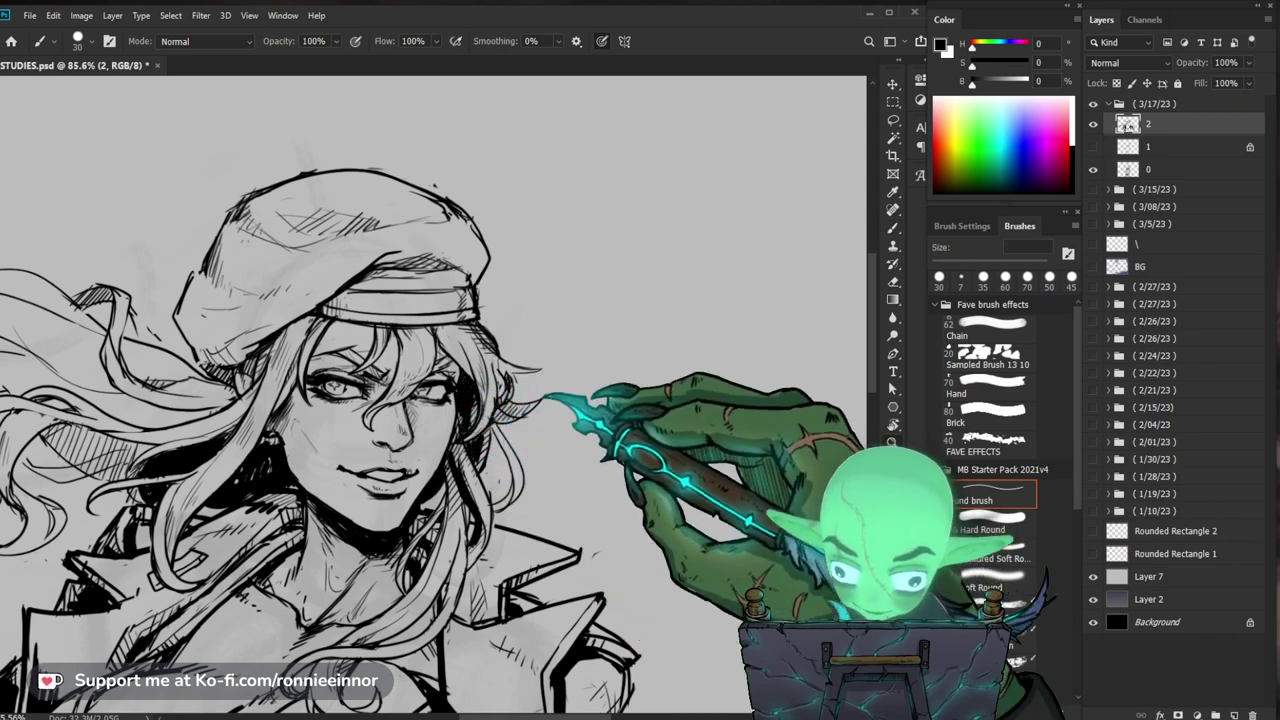
Step: Ink black shadows into the short flicked hair beside the face and under the beret's fold above the band
key("z")
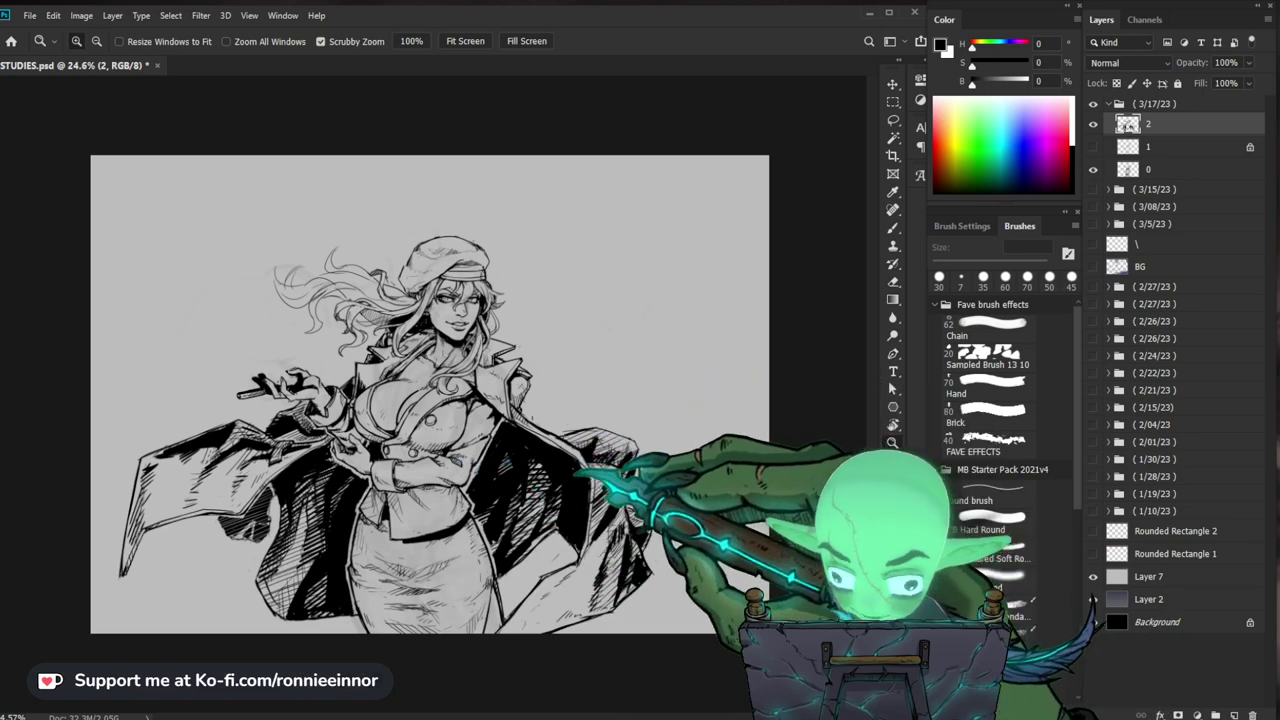
left_click_drag(479, 287, 590, 285)
left_click_drag(545, 345, 588, 400)
key("b")
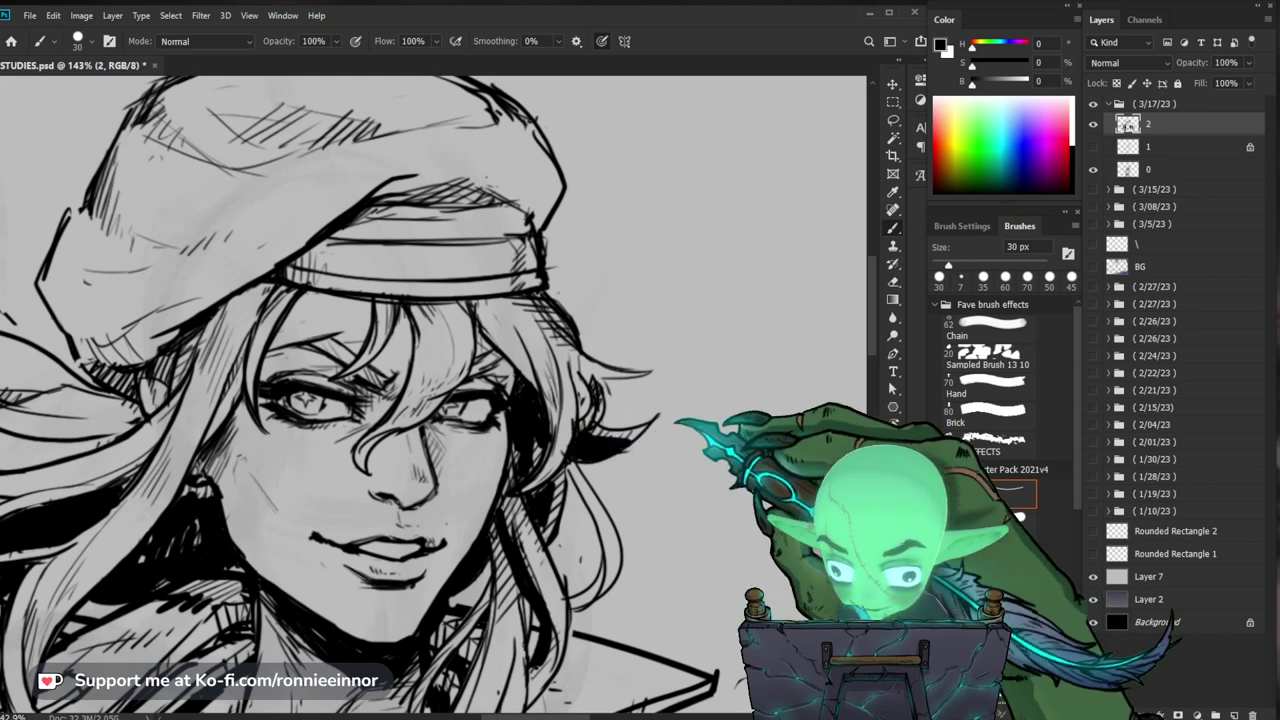
scroll(888, 380, "down", 3)
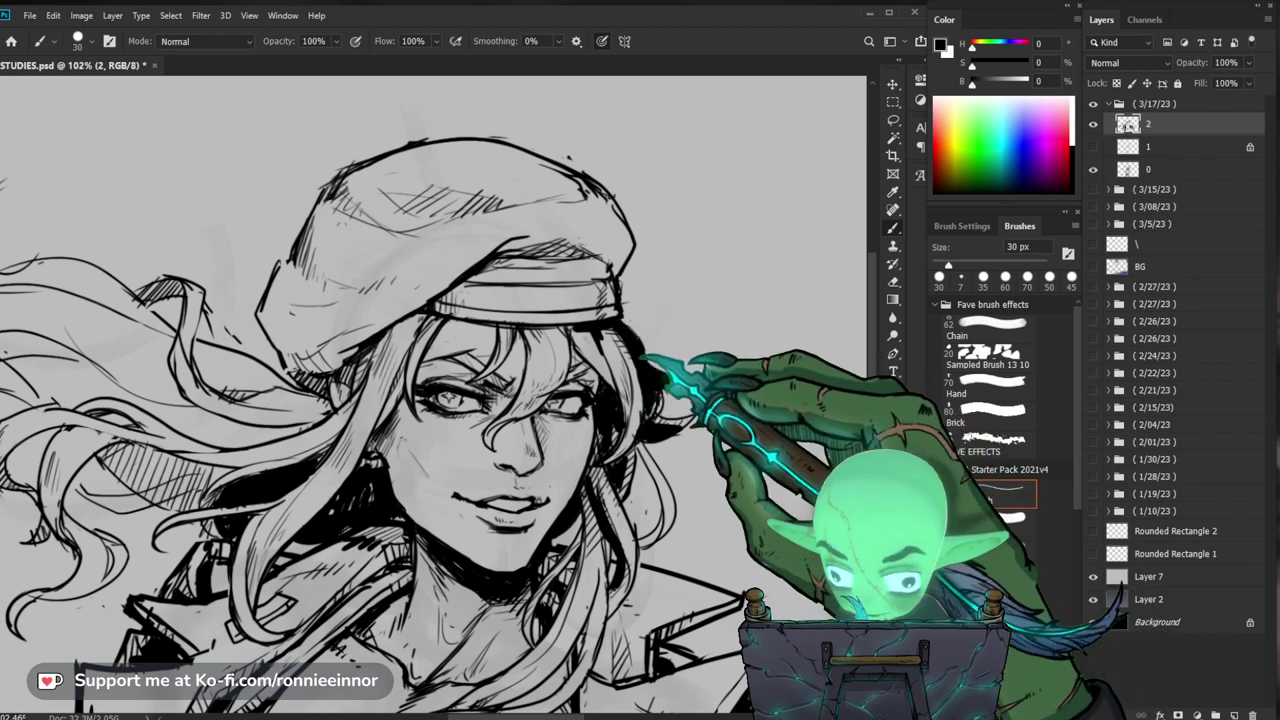
left_click_drag(737, 345, 689, 391)
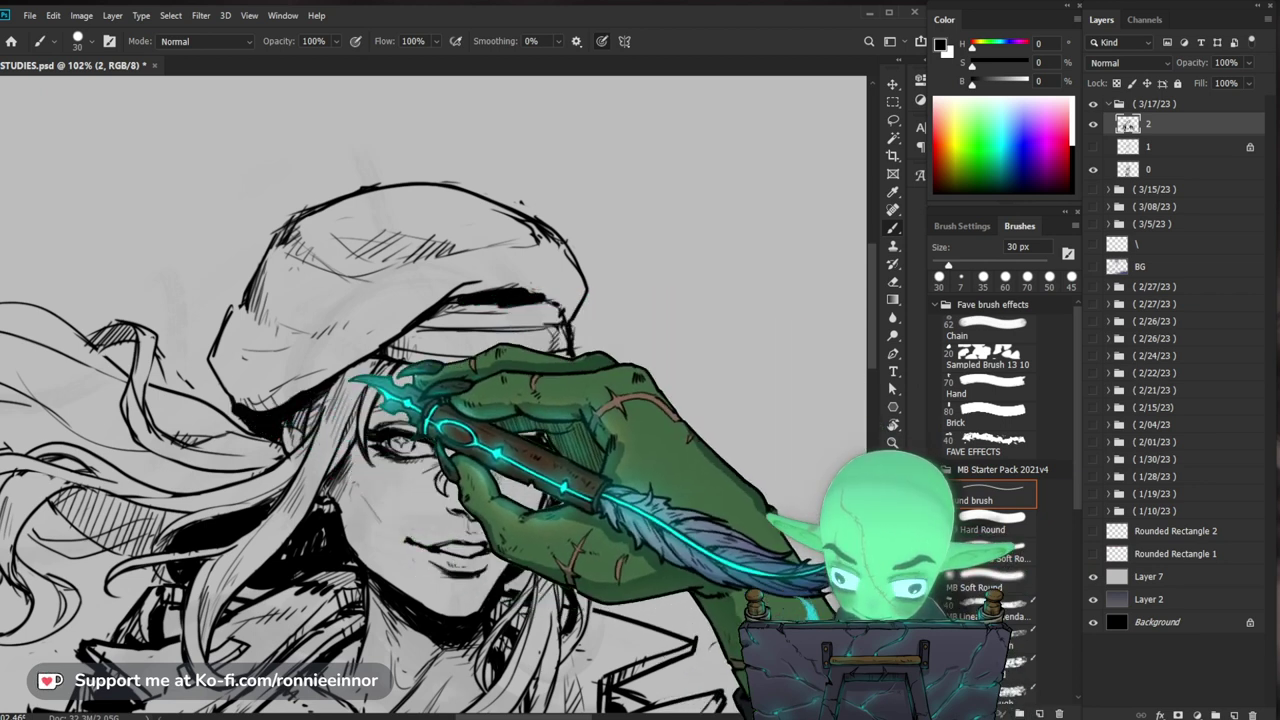
key("z")
left_click_drag(485, 440, 190, 512)
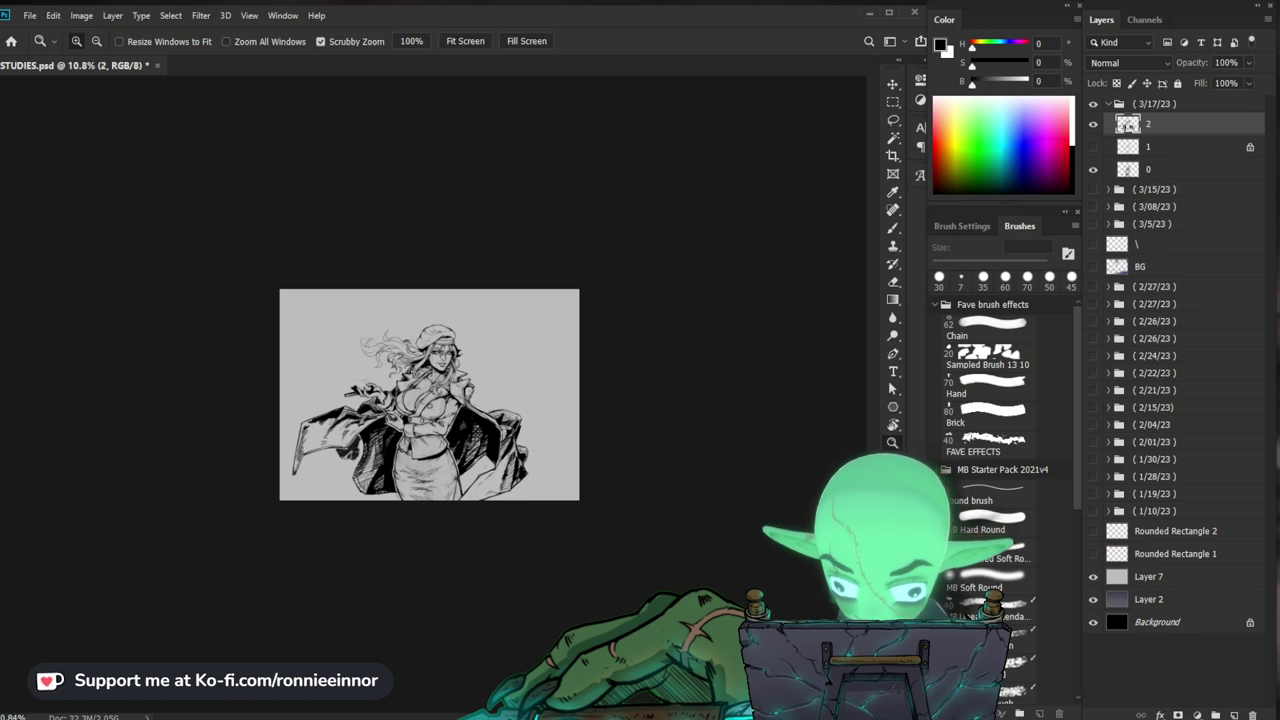
Step: Fill the gap between the windblown hair strands behind the head with solid black using the 30 px brush
mouse_move(438, 325)
left_mouse_down()
mouse_move(525, 320)
mouse_move(570, 405)
mouse_move(643, 357)
left_mouse_up()
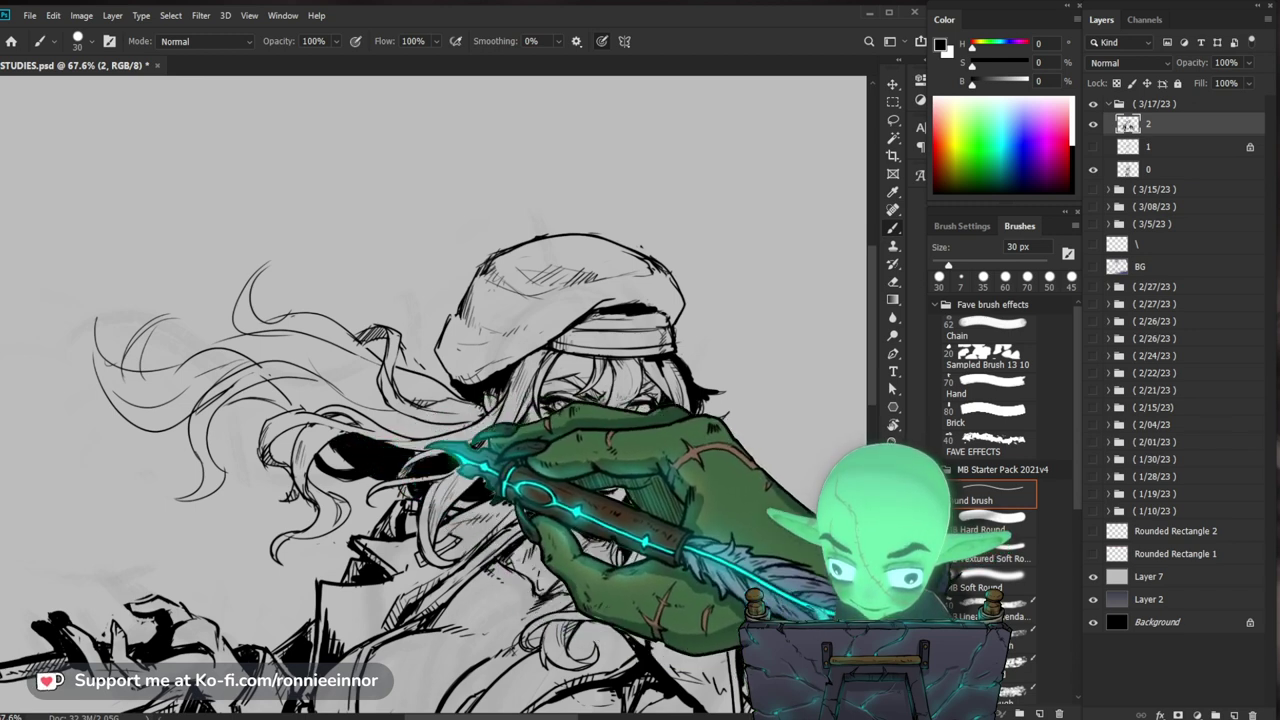
left_click_drag(600, 435, 529, 434)
mouse_move(431, 456)
left_mouse_down()
mouse_move(515, 405)
mouse_move(475, 428)
left_mouse_up()
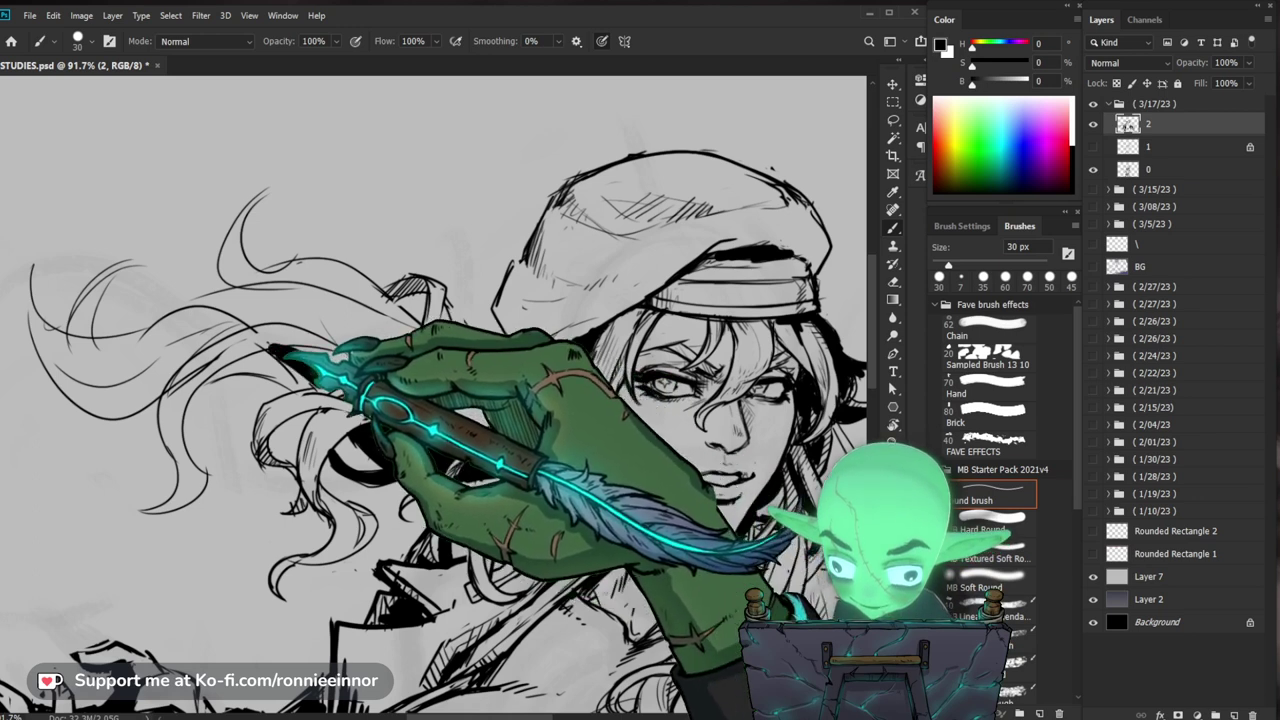
left_click_drag(525, 388, 706, 404)
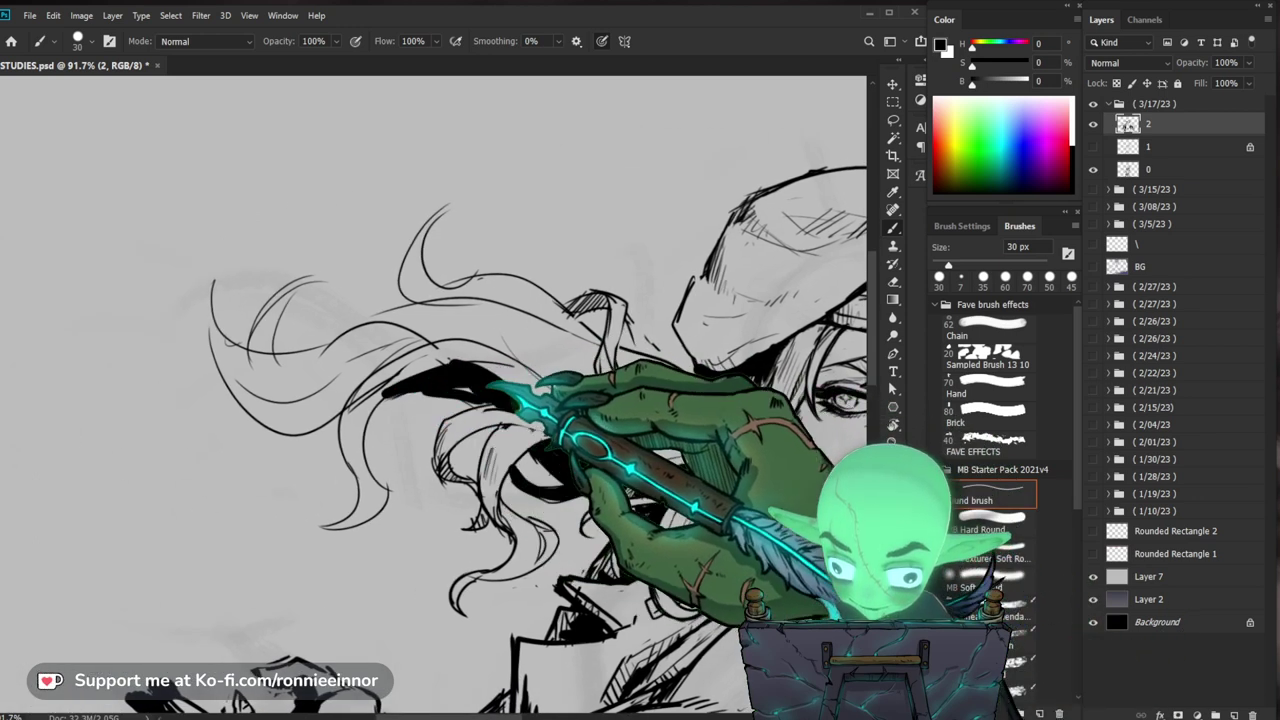
key("e")
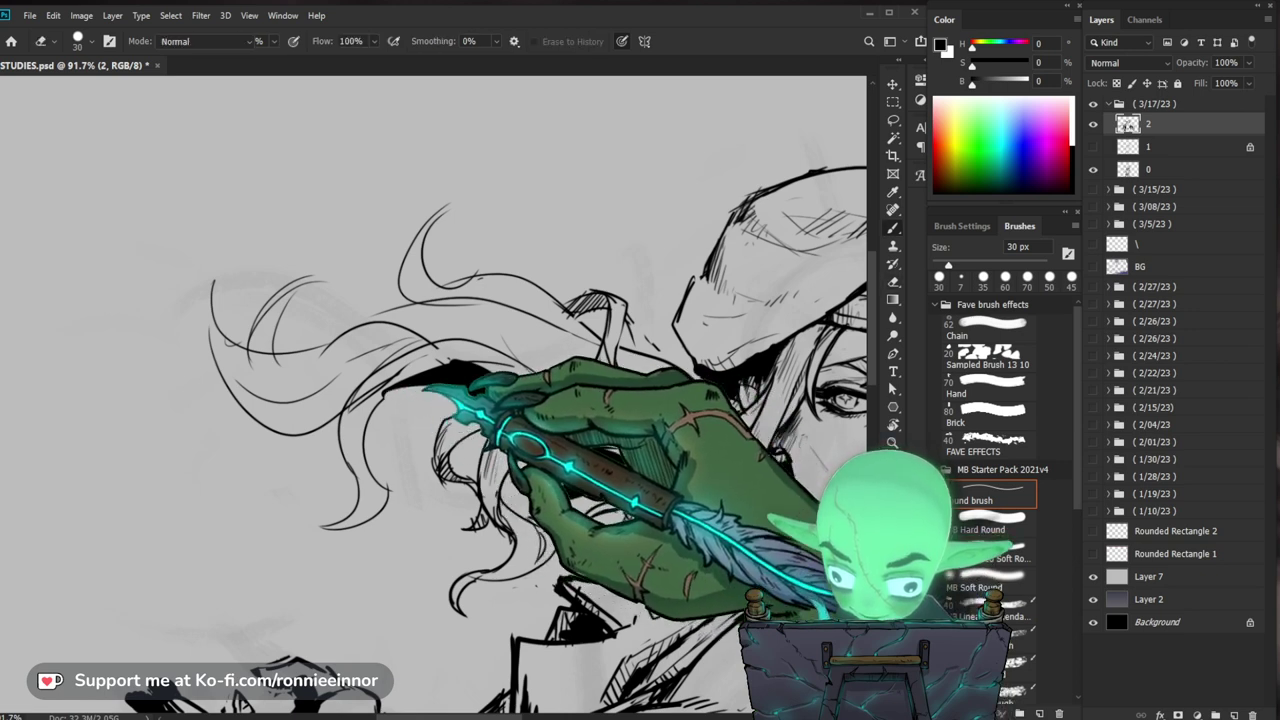
Step: Ink thick black strokes along the outermost curling lock of the windblown hair with the 30 px brush
key("b")
left_click_drag(280, 385, 292, 291)
mouse_move(290, 293)
left_mouse_down()
mouse_move(284, 388)
mouse_move(376, 364)
left_mouse_up()
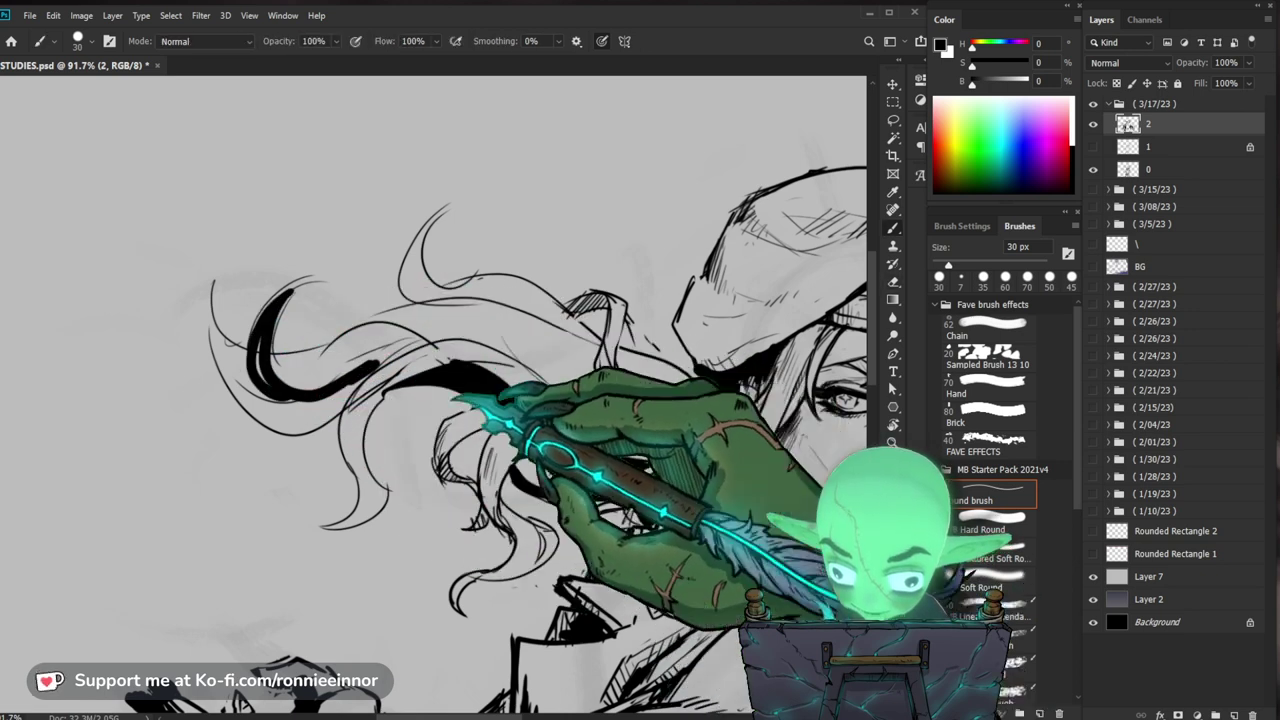
mouse_move(334, 404)
left_mouse_down()
mouse_move(285, 426)
mouse_move(232, 353)
mouse_move(234, 278)
mouse_move(236, 378)
mouse_move(242, 301)
mouse_move(294, 408)
left_mouse_up()
Step: Fill the outermost curling lock of hair solid black and switch to a 70 px brush
key("z")
left_click_drag(445, 350, 420, 384)
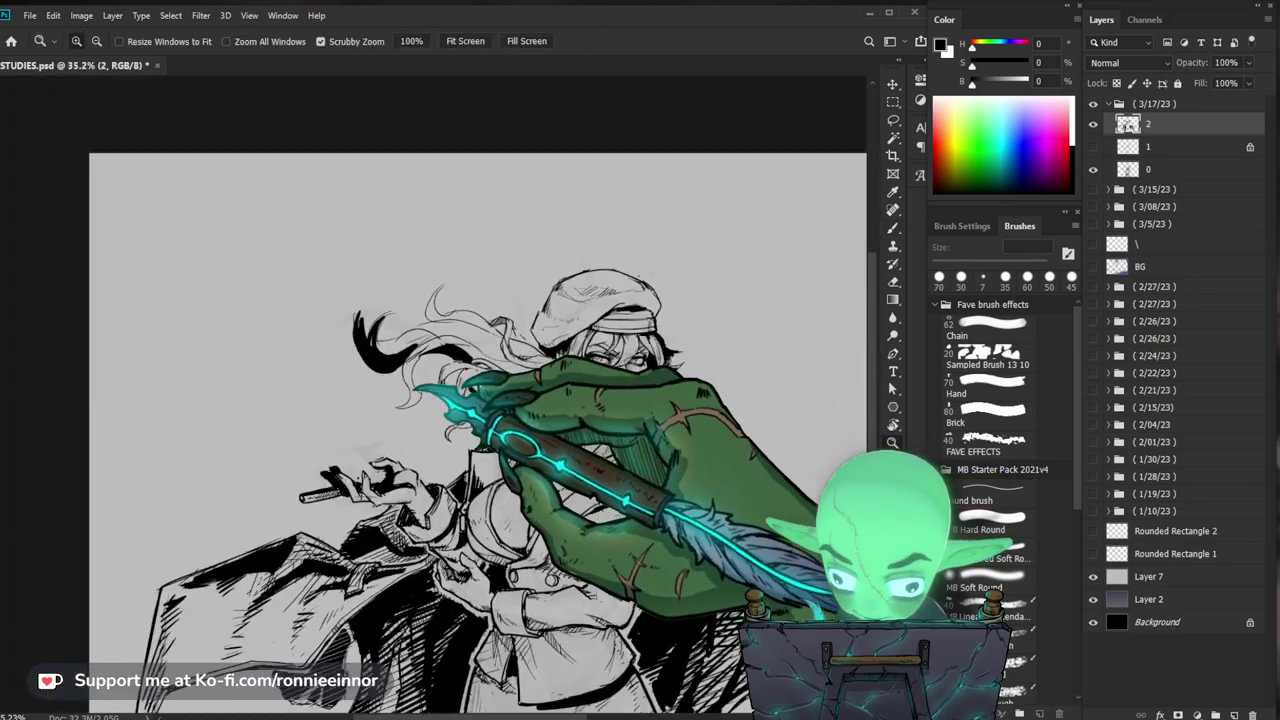
left_click_drag(436, 330, 462, 312)
key("e")
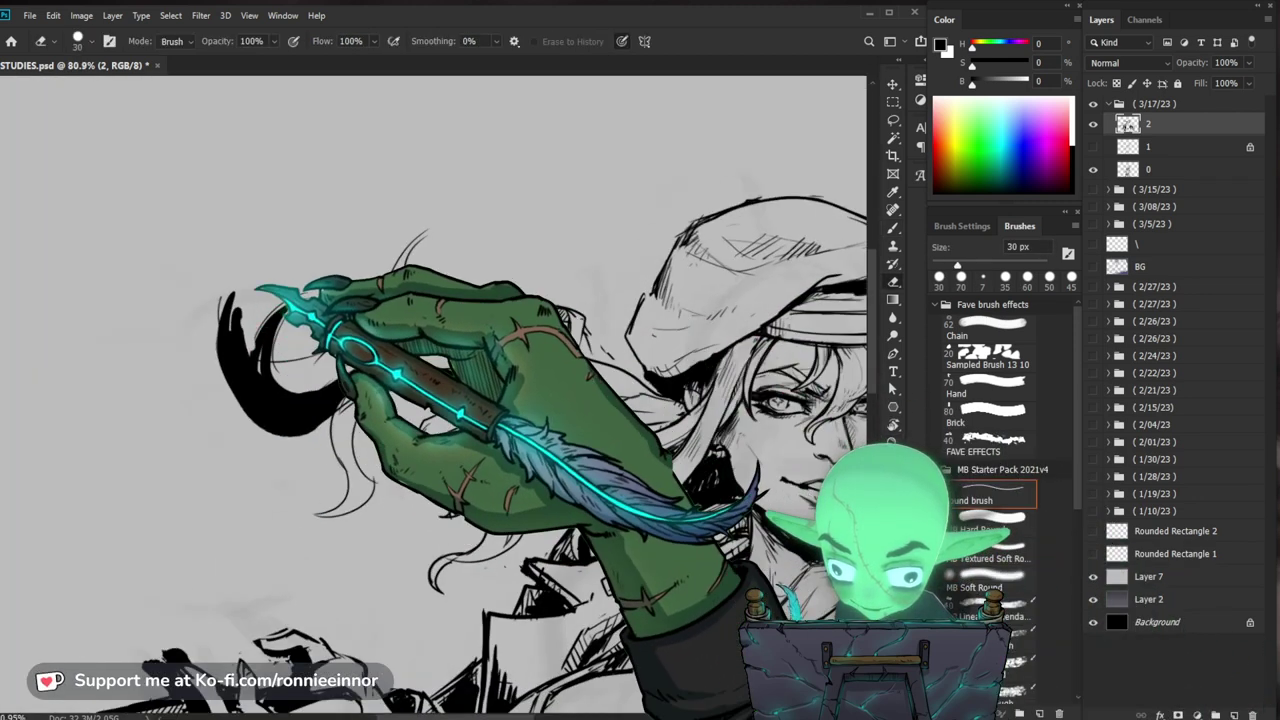
key("b")
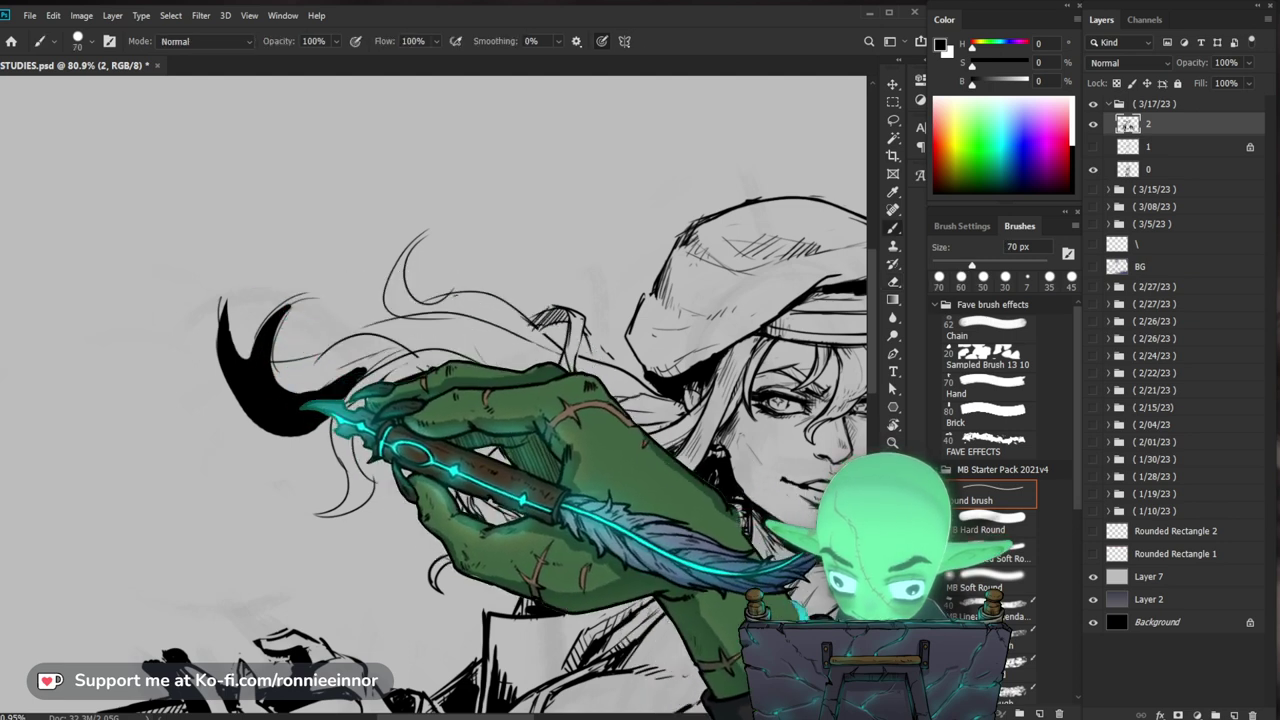
Step: Add small black accents to the upper hair wisp and the folded strand behind the beret with the 30 px brush
key("bracketleft")
key("bracketleft")
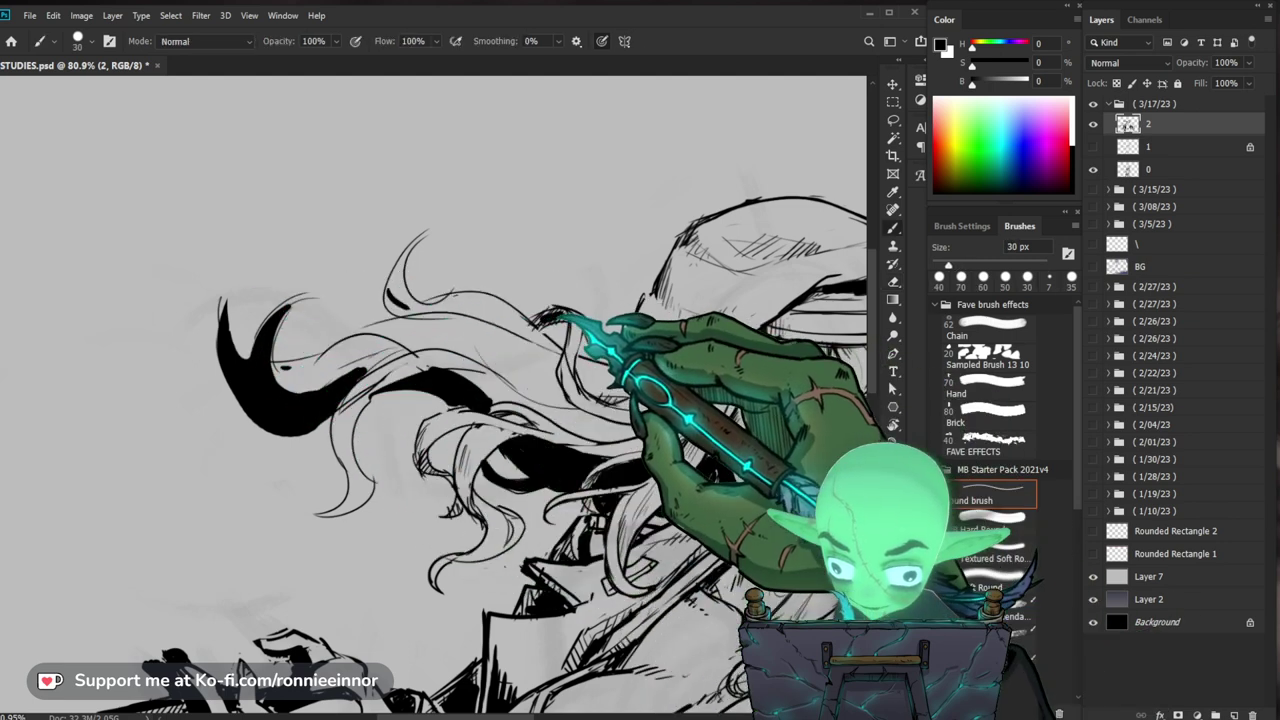
key("z")
left_click_drag(690, 440, 614, 471)
left_click_drag(740, 480, 565, 480)
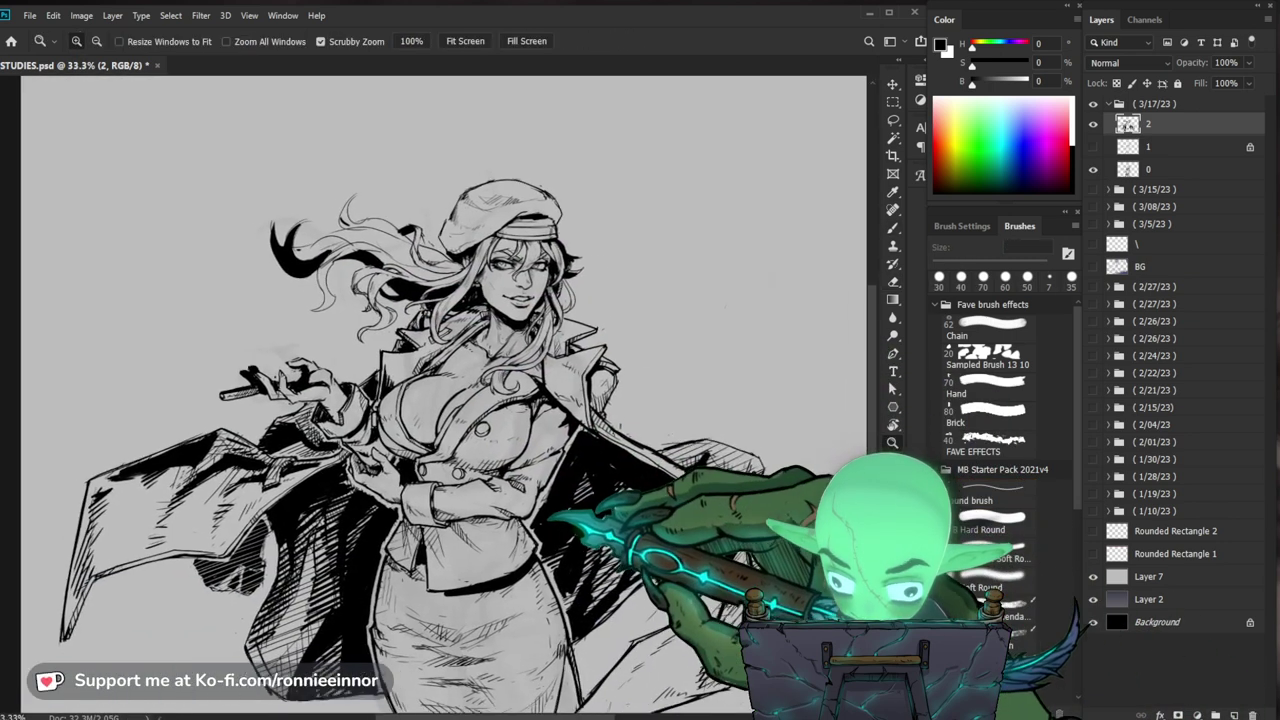
Step: Thicken the lower curling hair strand in solid black with the 30 px brush, refining its edge with a 60 px eraser
left_click_drag(340, 271, 372, 266)
key("b")
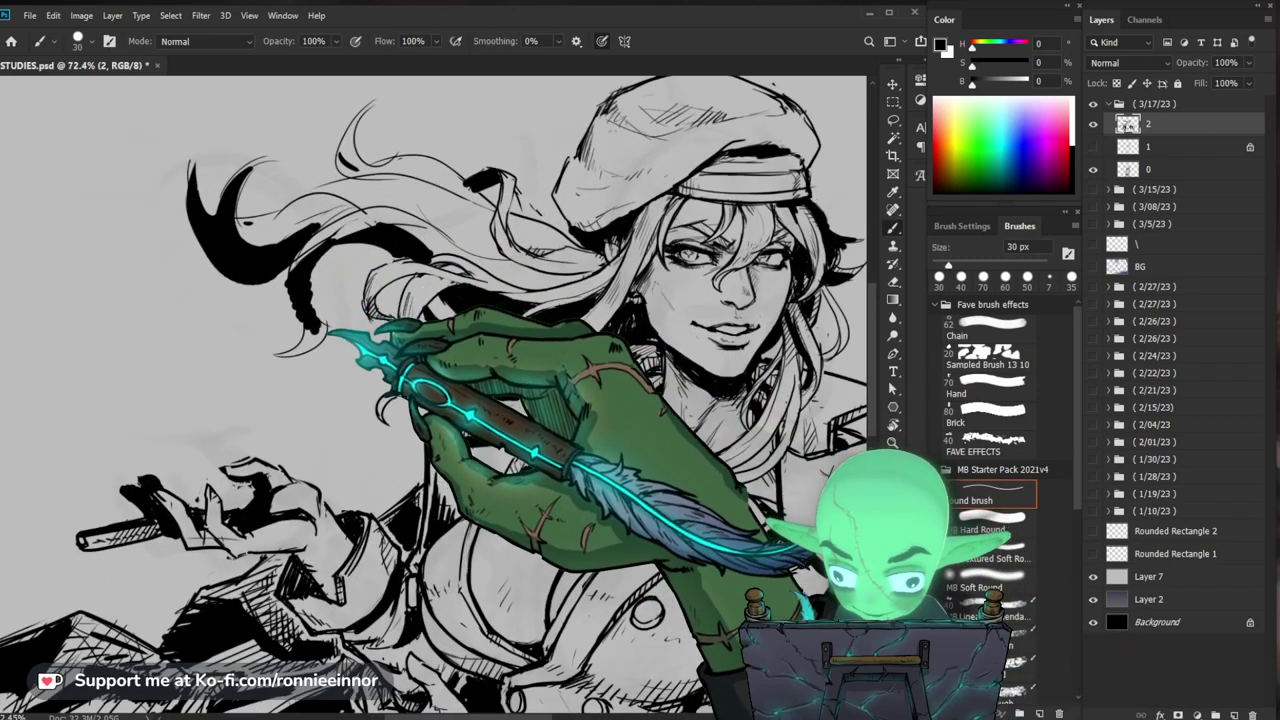
key("e")
key("b")
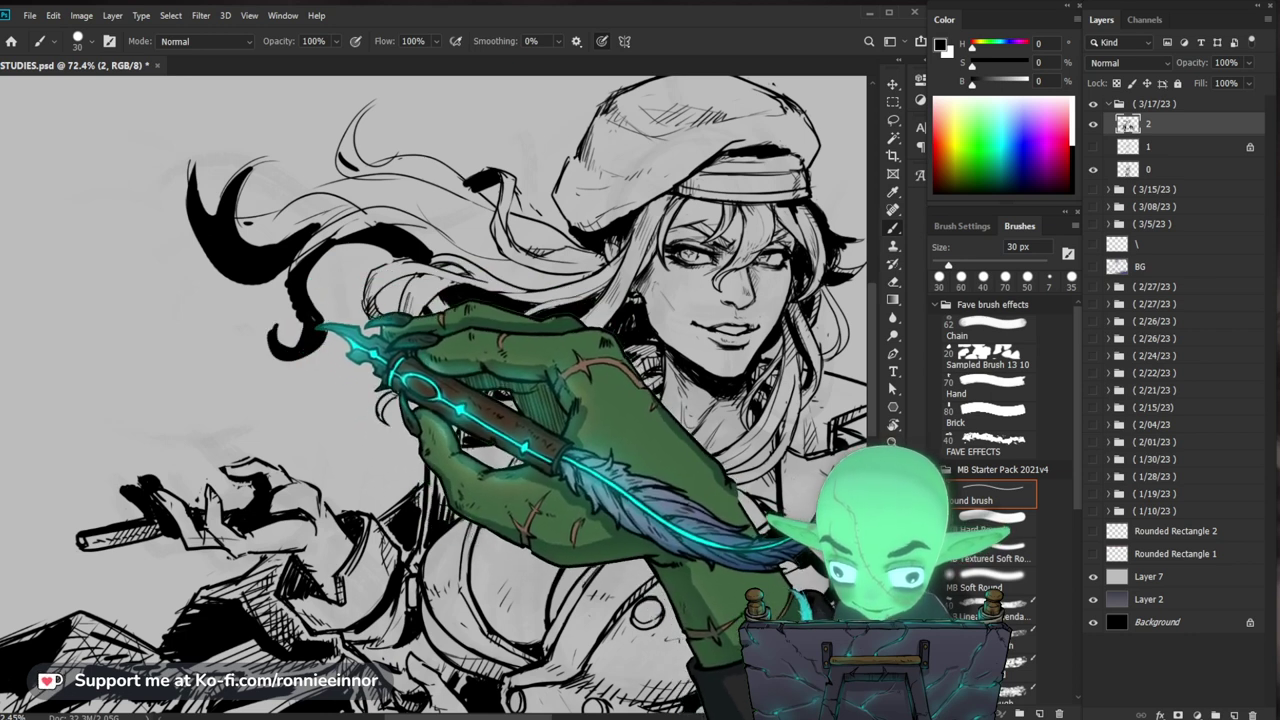
key("e")
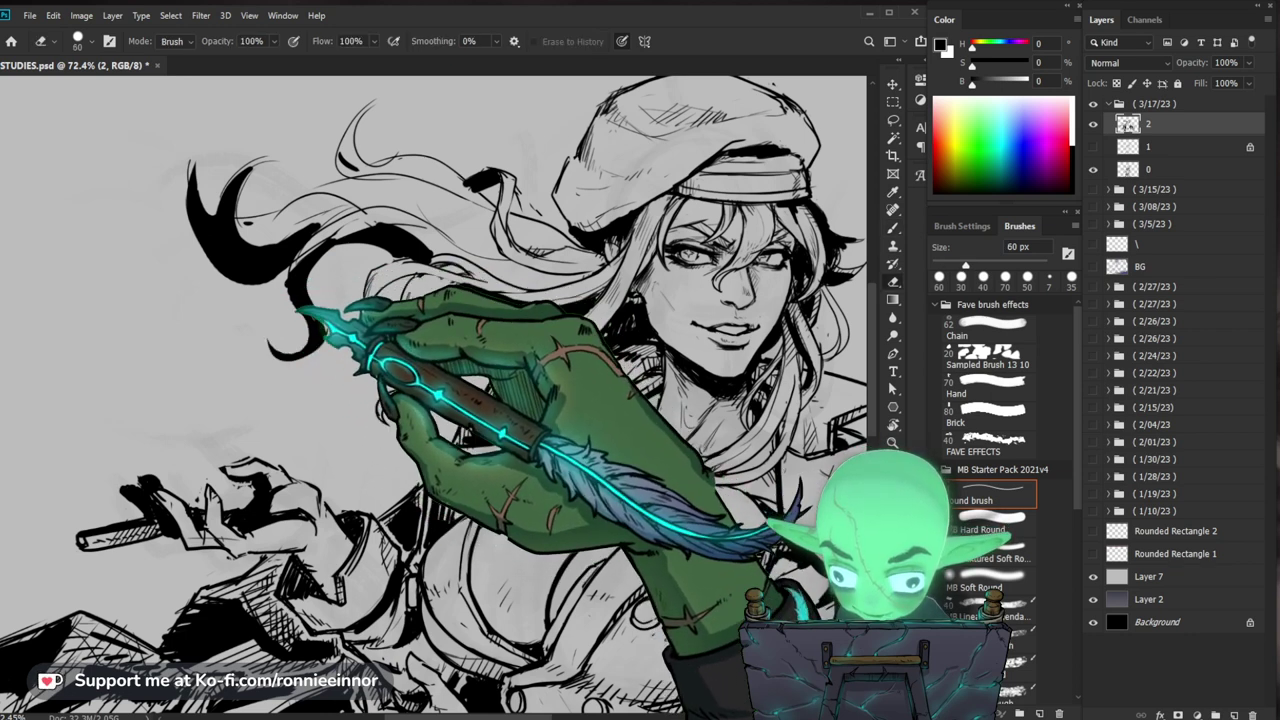
key("z")
left_click_drag(550, 480, 460, 498)
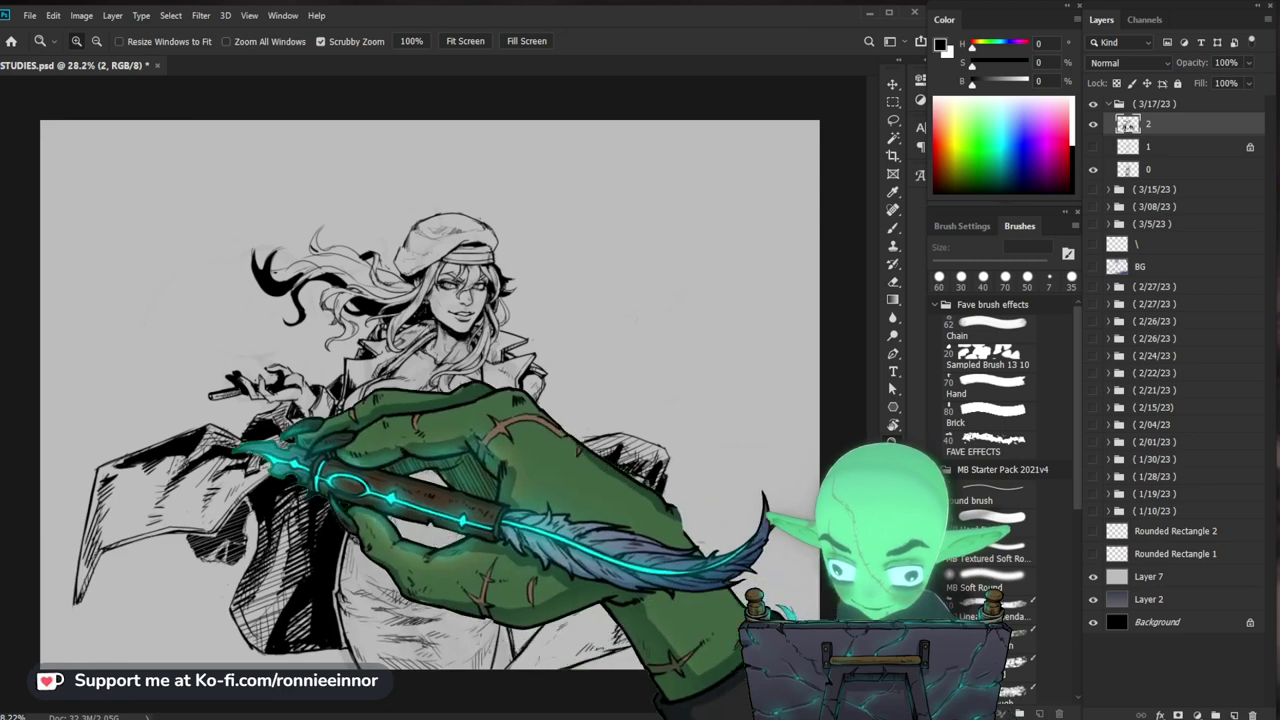
Step: Touch up the black shadows on the cape's upper fold below the cigar hand with the 30 px brush
left_click_drag(220, 443, 266, 448)
key("b")
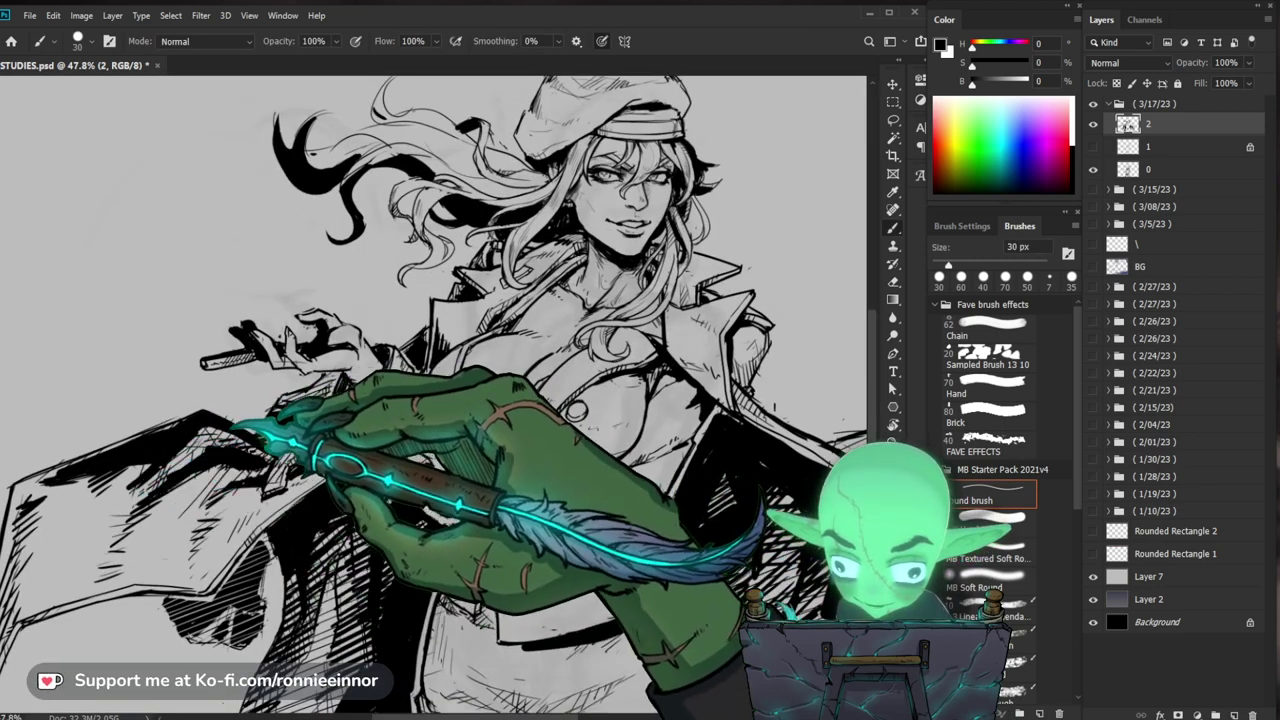
key("z")
left_click_drag(421, 440, 327, 445)
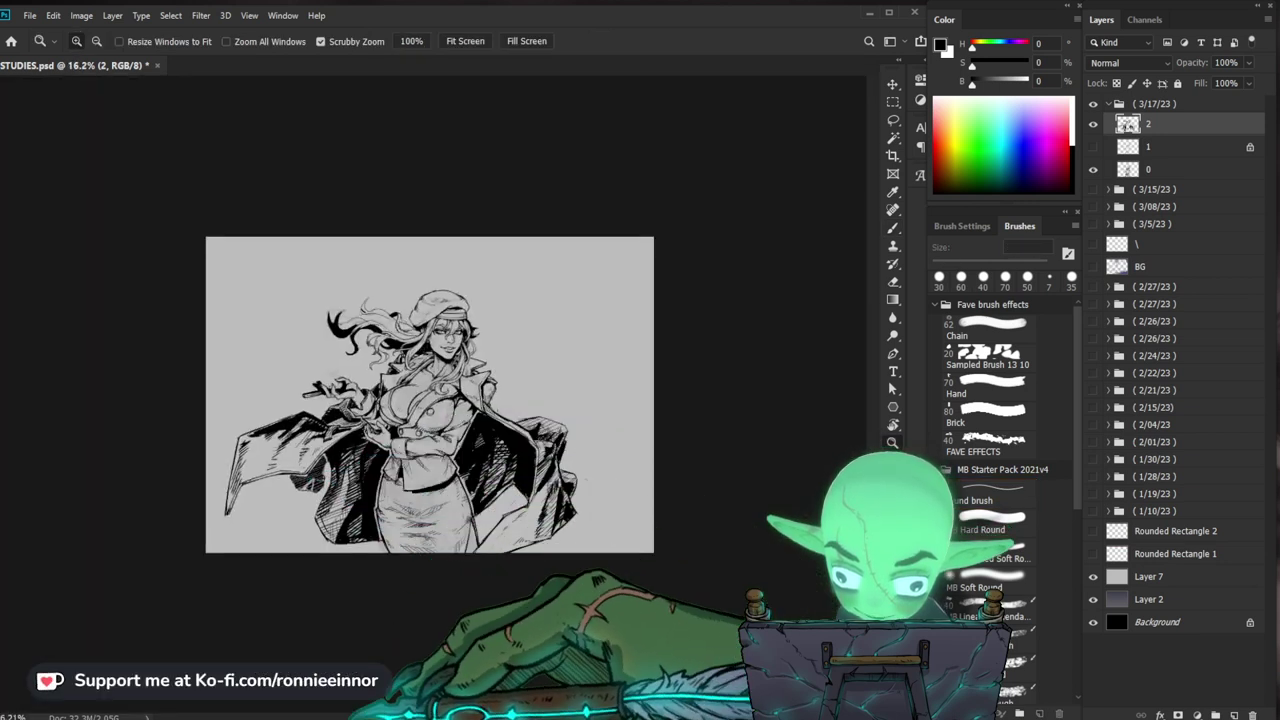
Step: Refine the lines around the bangs and the eye nearest the short flicked hair, using a 9 px eraser for cleanup
left_click_drag(417, 385, 482, 385)
key("b")
left_click_drag(470, 430, 430, 378)
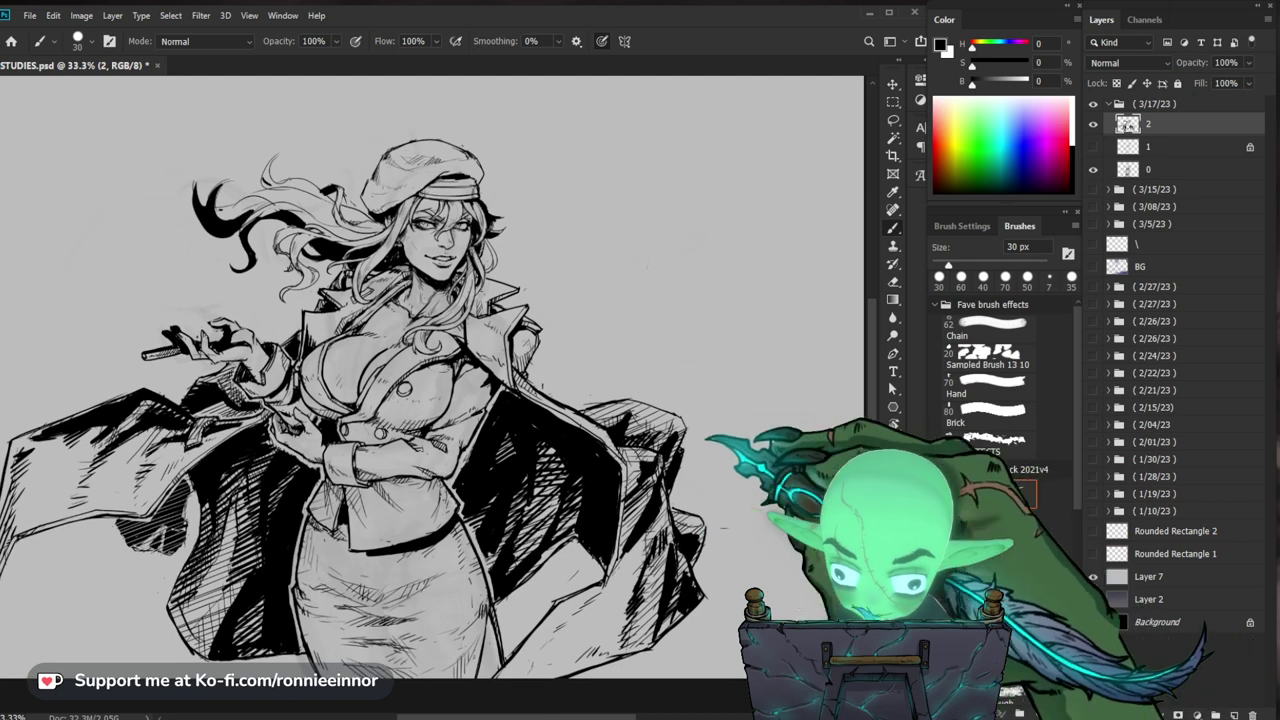
key("z")
left_click_drag(490, 304, 502, 302)
key("b")
key("z")
left_click_drag(443, 229, 503, 228)
key("b")
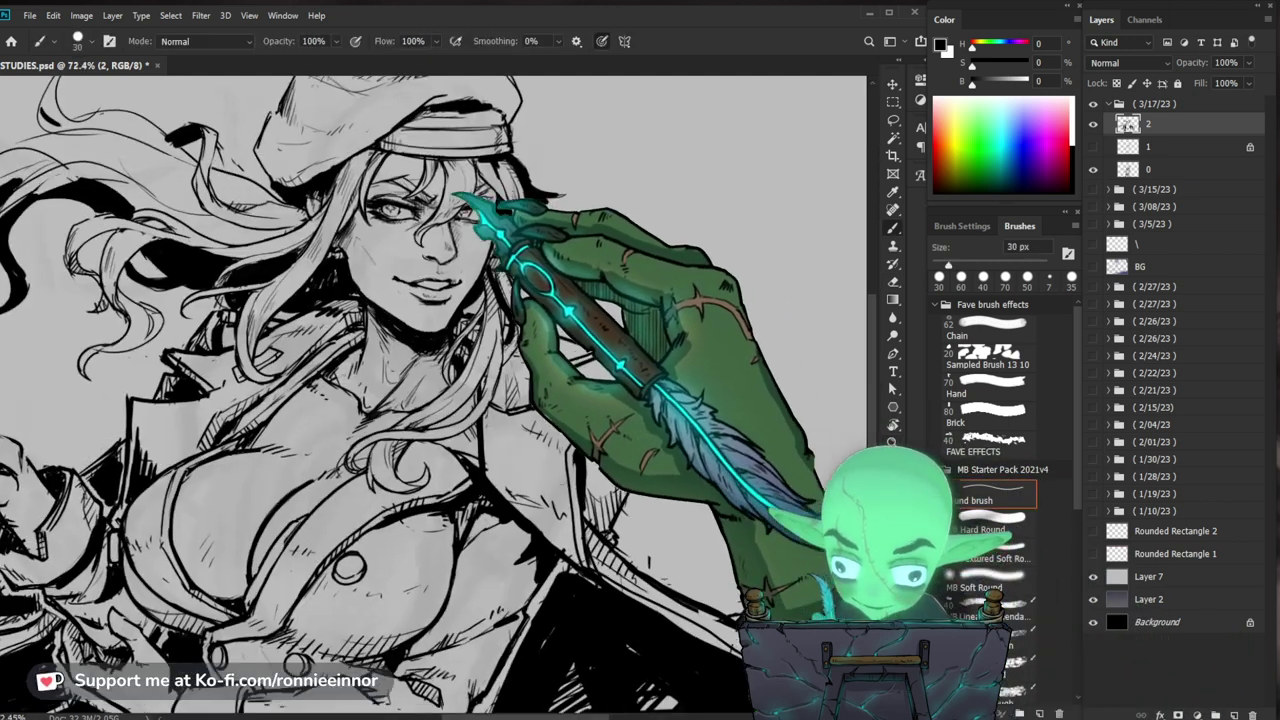
key("e")
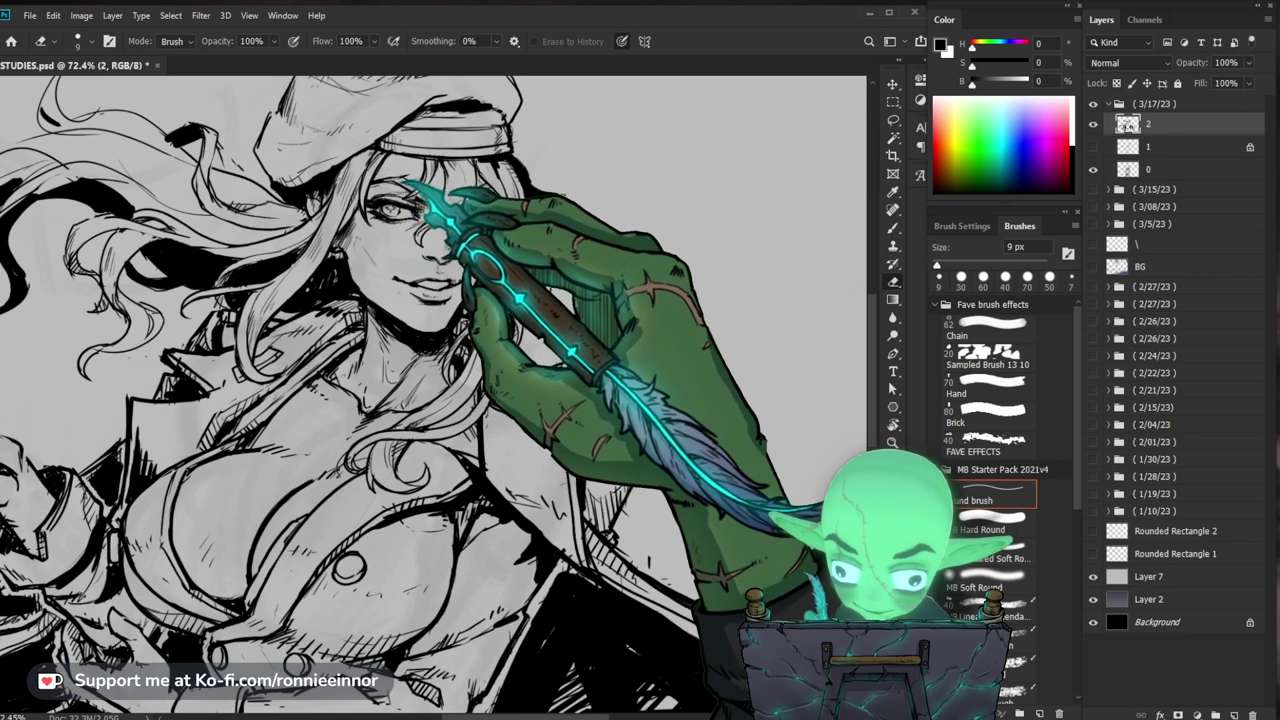
Step: Ink fine shadow strokes around the eye nearest the short flicked hair with the 8 px brush
key("b")
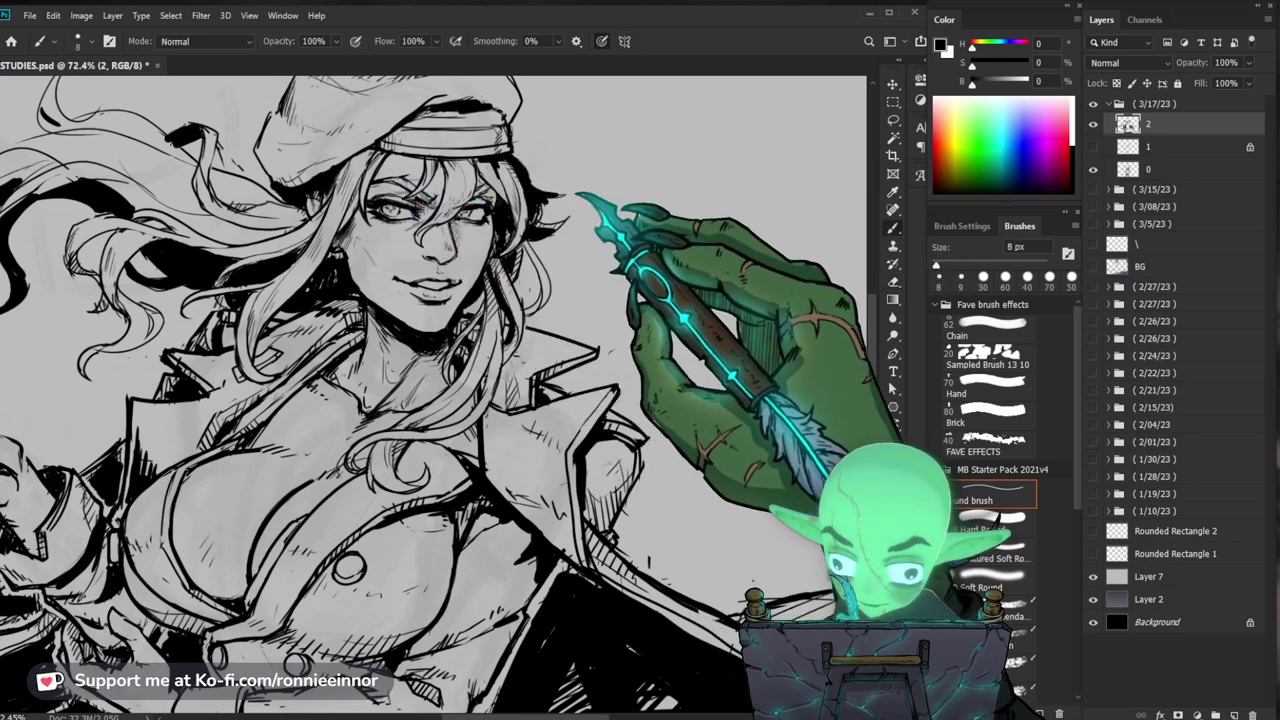
key("z")
left_click_drag(493, 201, 590, 190)
key("b")
key("bracketleft")
key("z")
key("b")
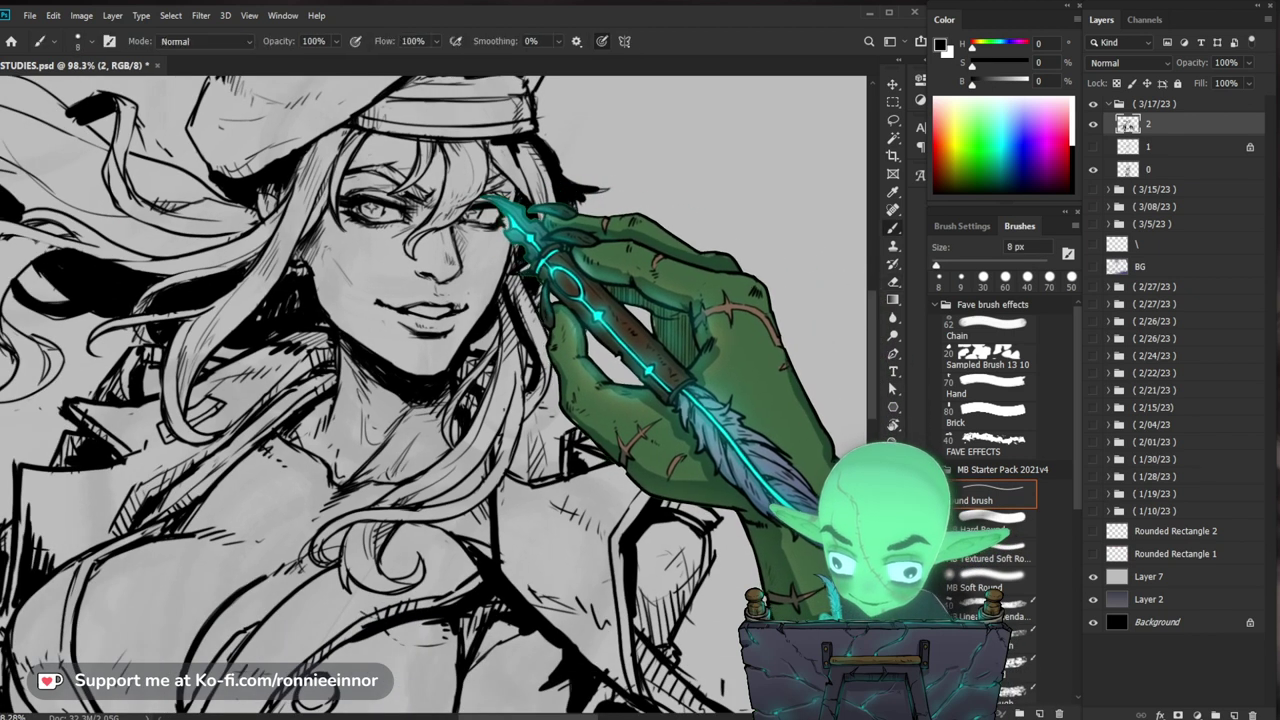
Step: Add fine 8 px strokes to the hair at the temple, just below the beret's band
key("z")
left_click_drag(694, 193, 630, 190)
left_click_drag(541, 168, 578, 172)
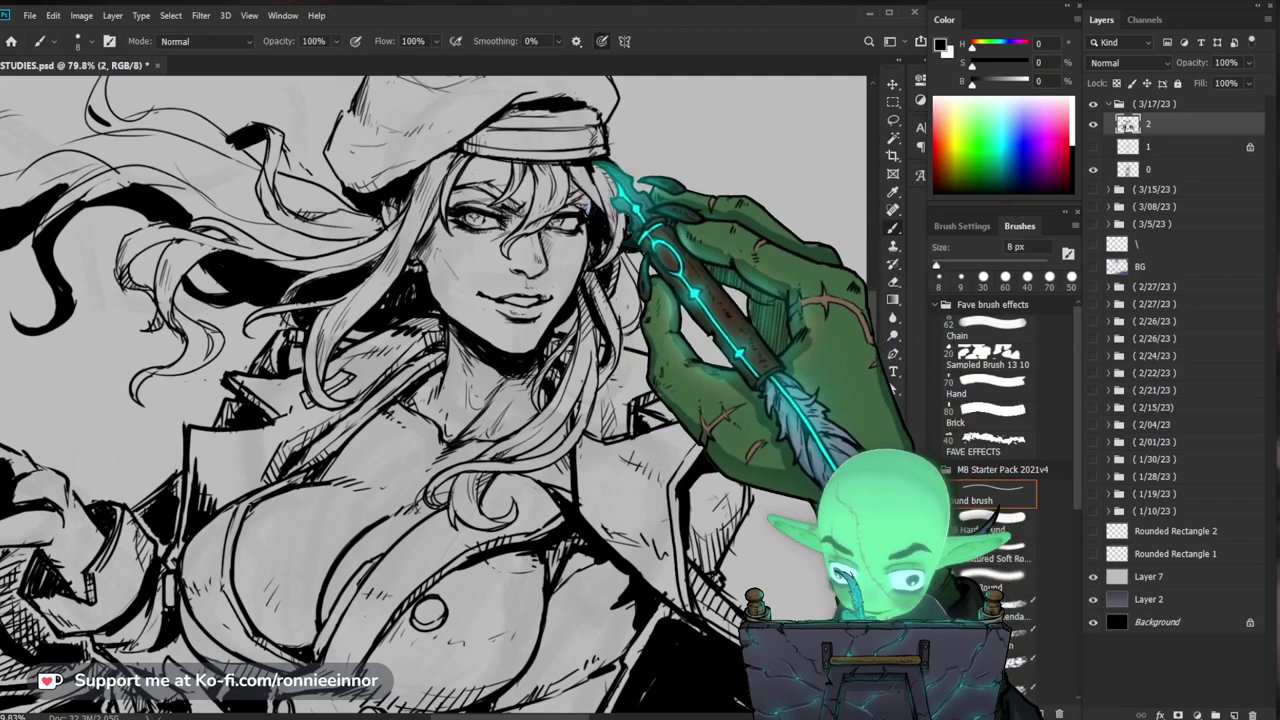
Step: Ink the lashes and brow of the eye nearest the long windblown hair with the 8 px brush
key("z")
left_click_drag(752, 190, 671, 194)
left_click_drag(445, 270, 517, 274)
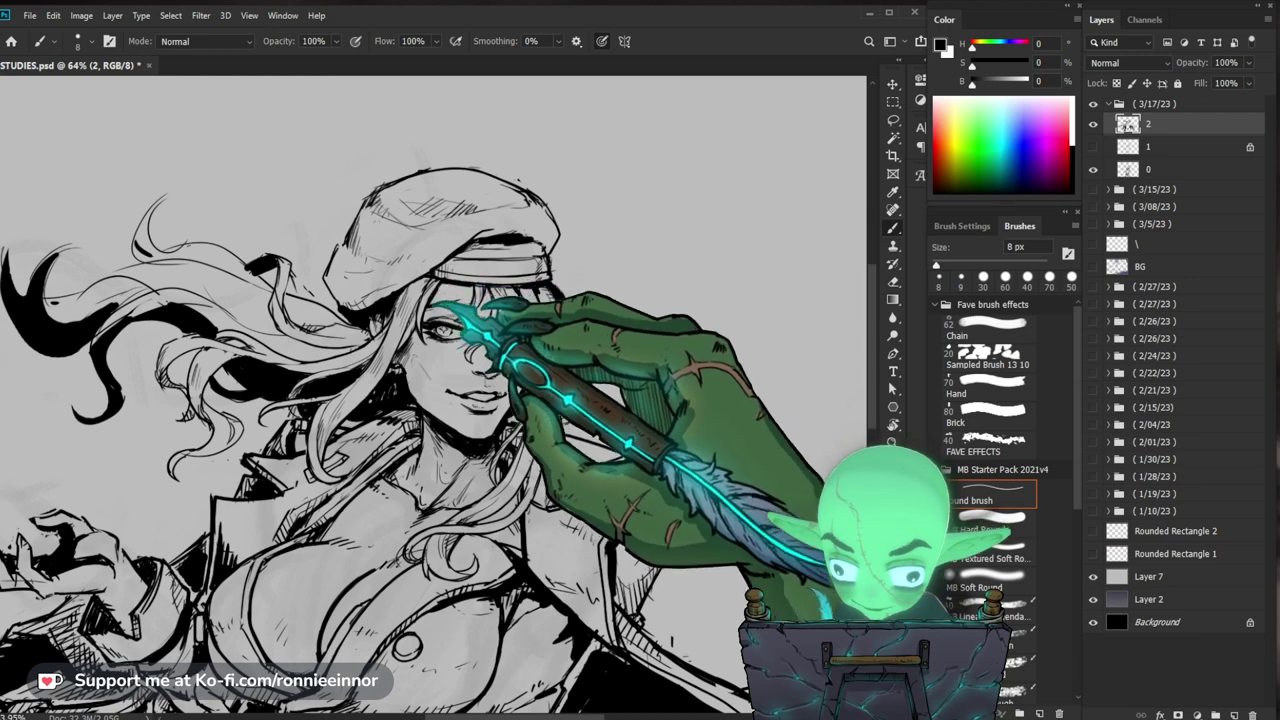
left_click_drag(612, 279, 608, 254)
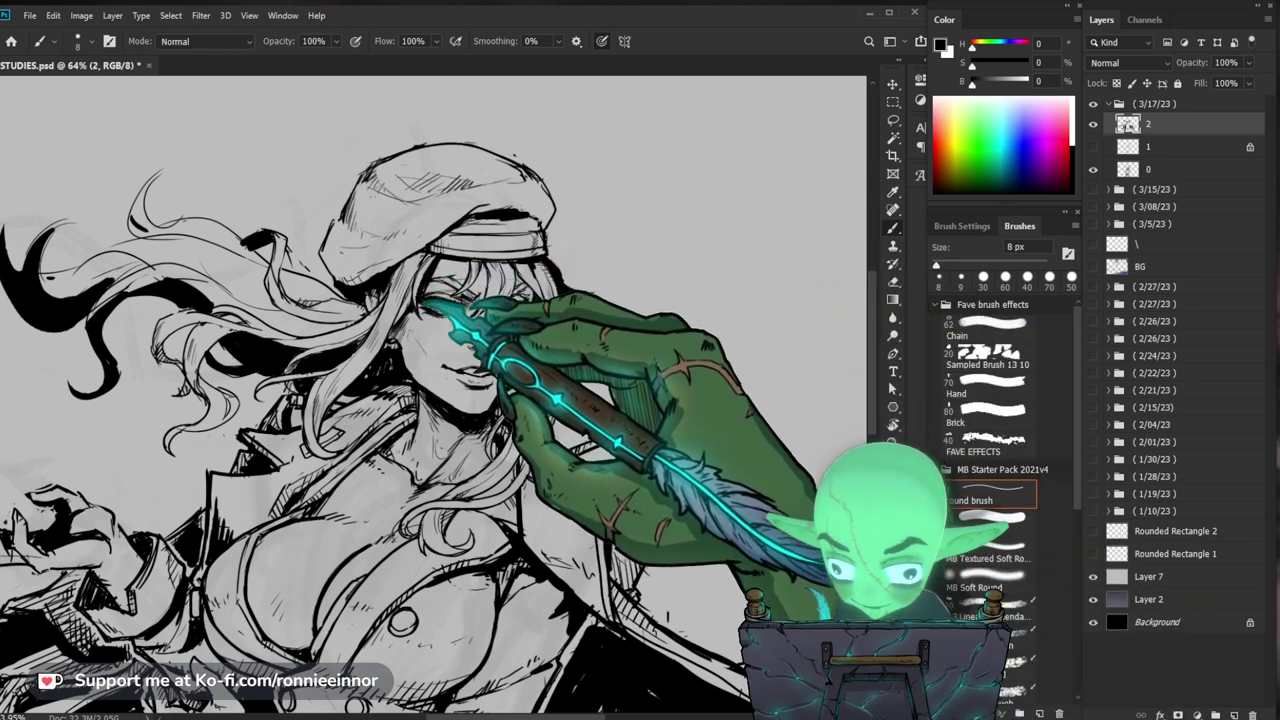
Step: Clean up the eye lines with a 6 px eraser and undo the last change
key("ctrl+space")
left_click_drag(482, 328, 530, 326)
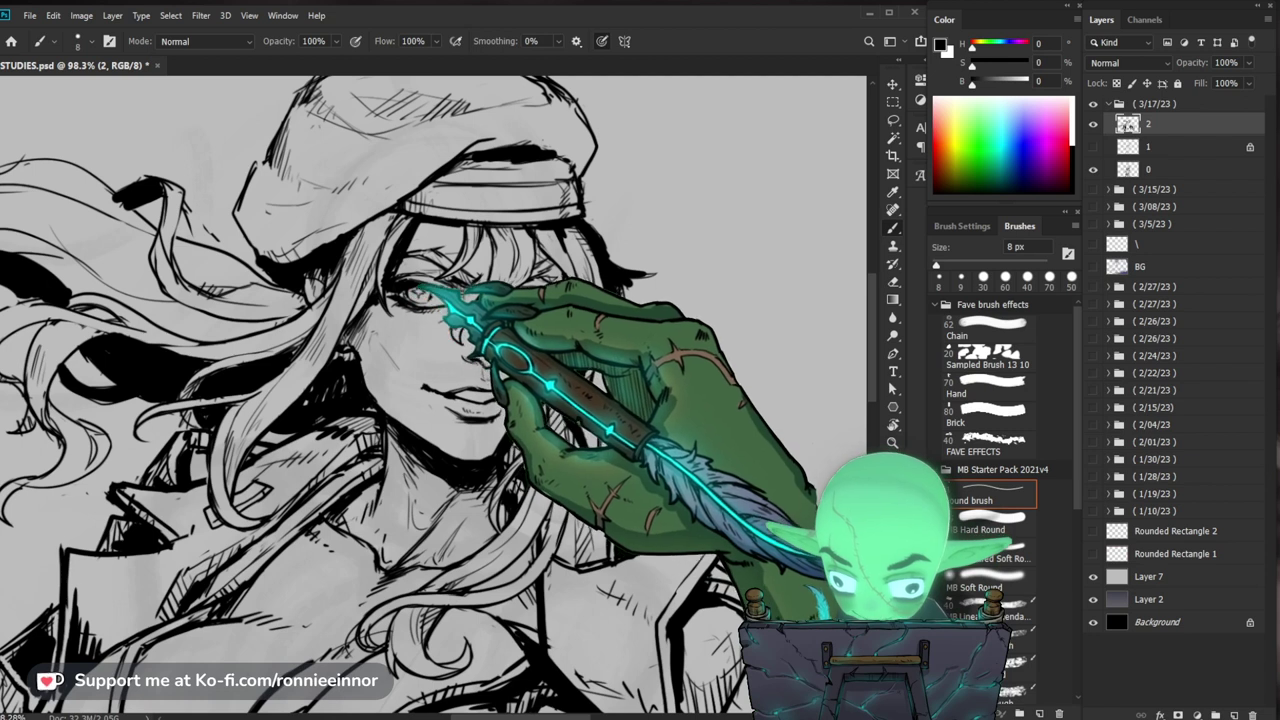
key("e")
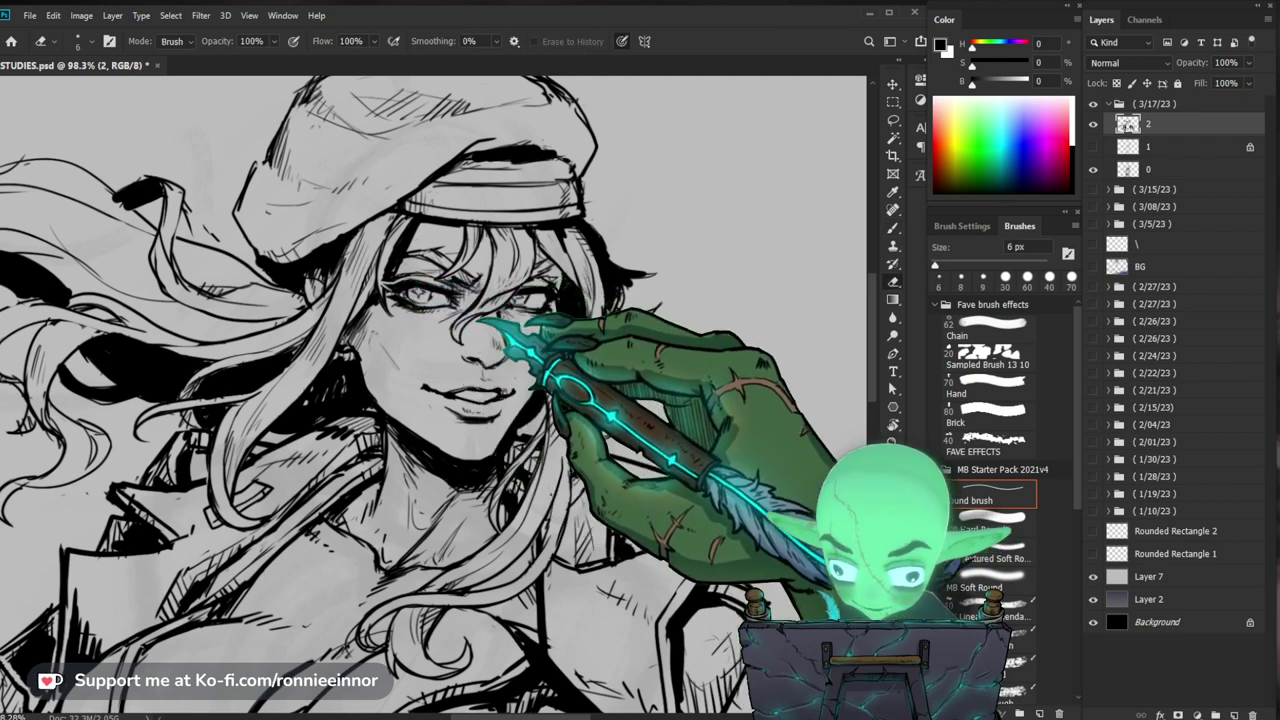
key("ctrl+z")
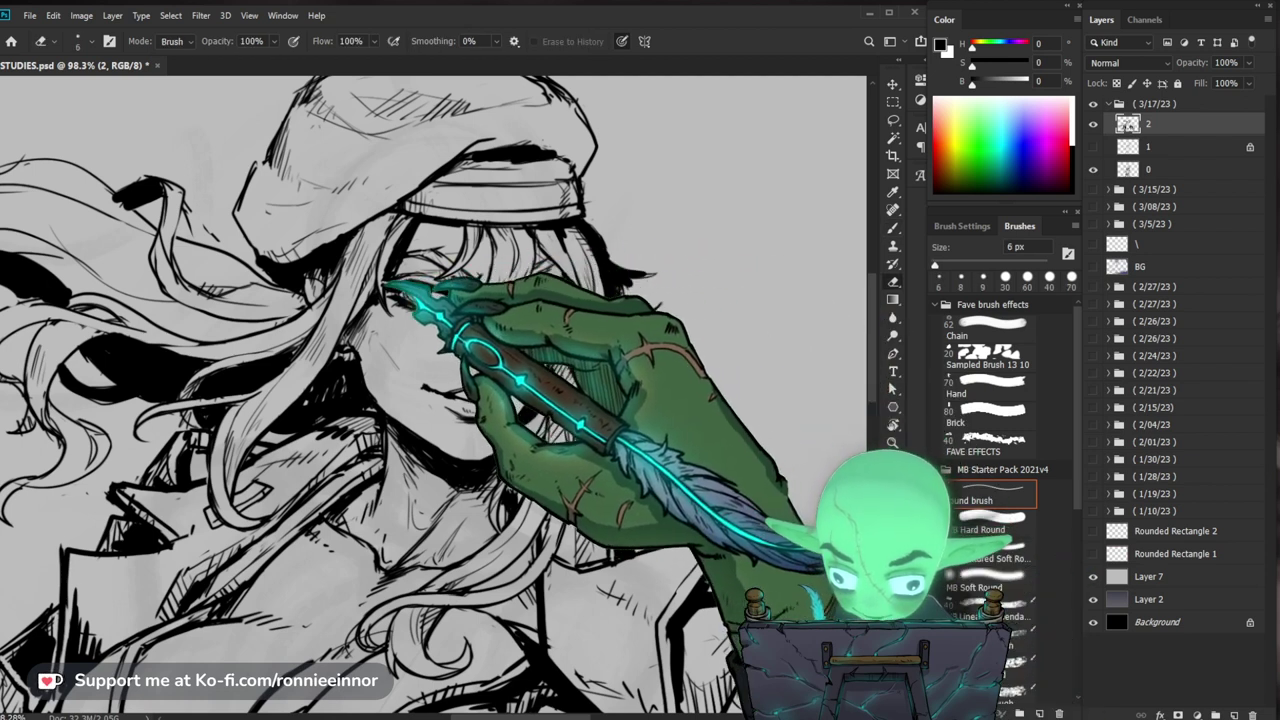
key("b")
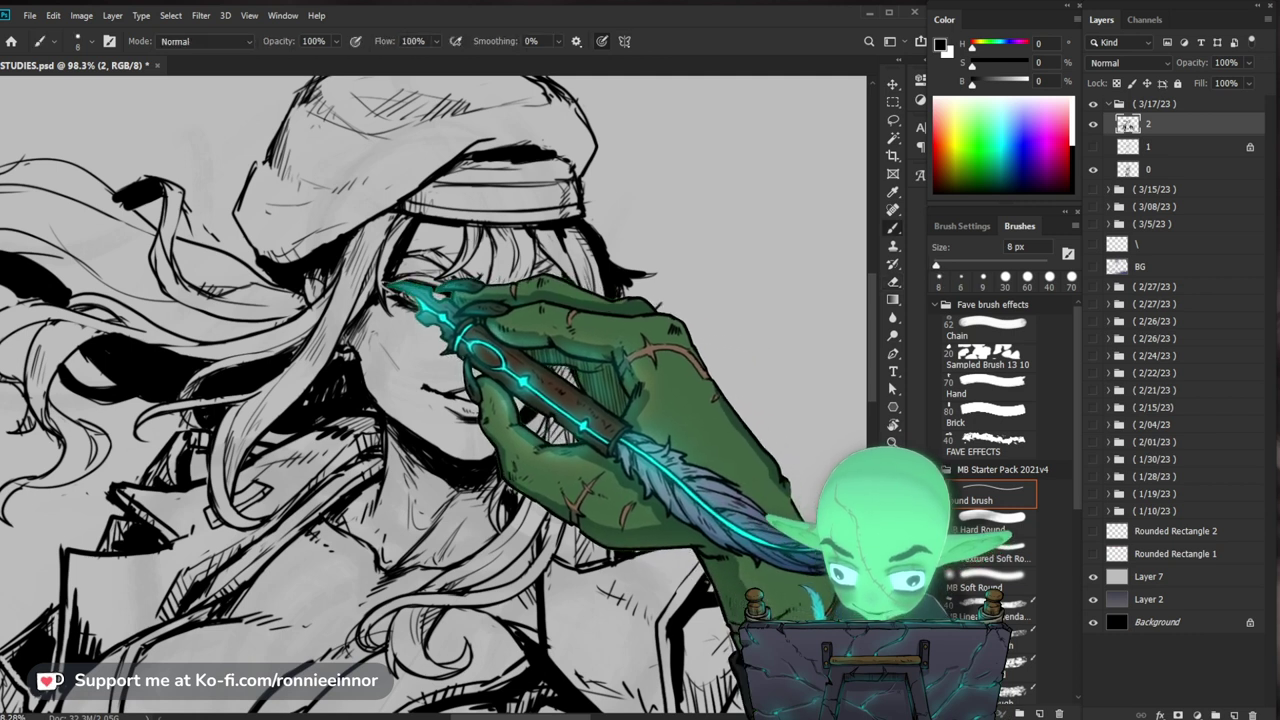
Step: Detail the irises and lash lines of both eyes with the 8 px brush
key("z")
left_click_drag(556, 314, 491, 364)
left_click_drag(536, 293, 632, 300)
key("b")
left_click_drag(674, 347, 657, 350)
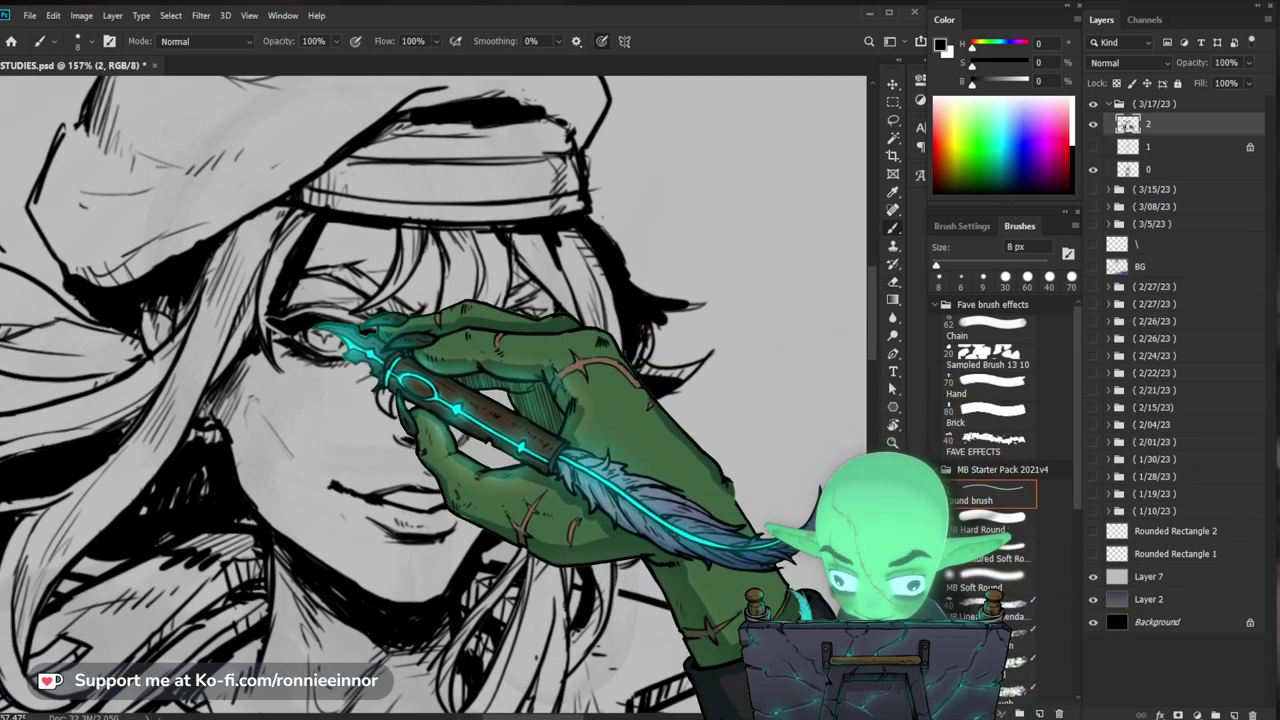
Step: Add fine ink strokes along the shadowed side of the nose and cheek with the 8 px brush
key("z")
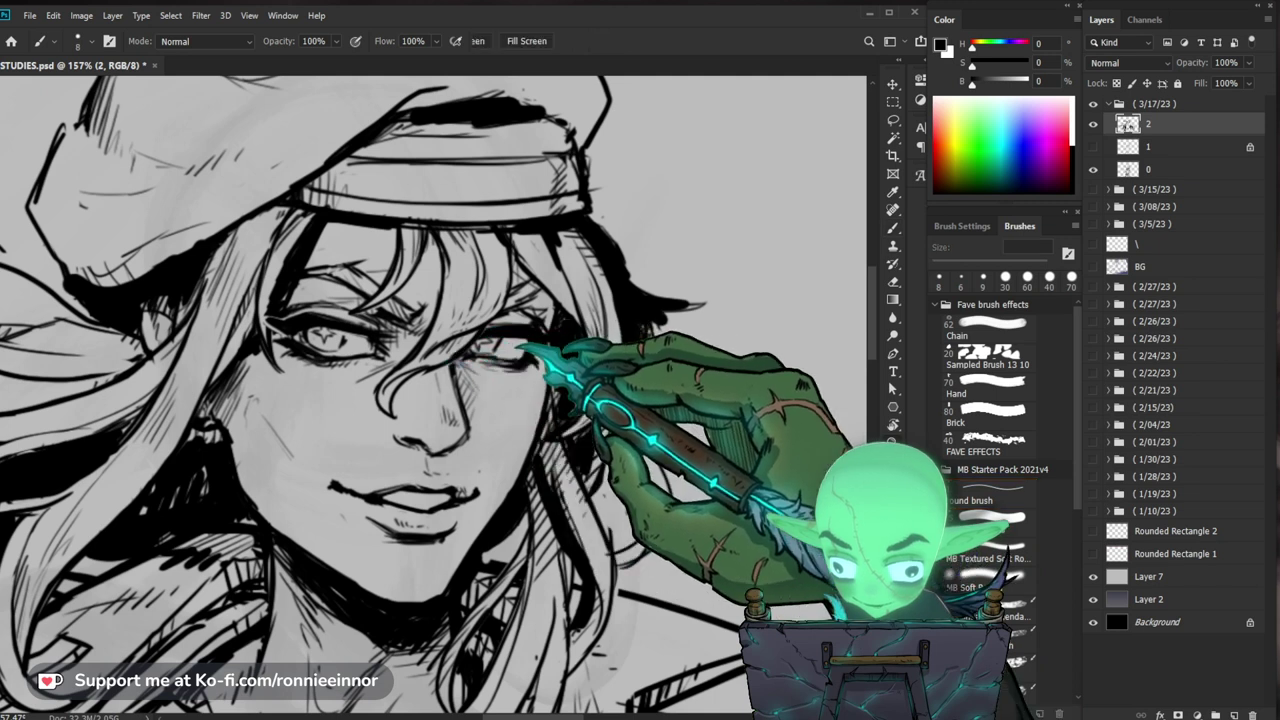
key("ctrl+0")
left_click_drag(497, 293, 551, 277)
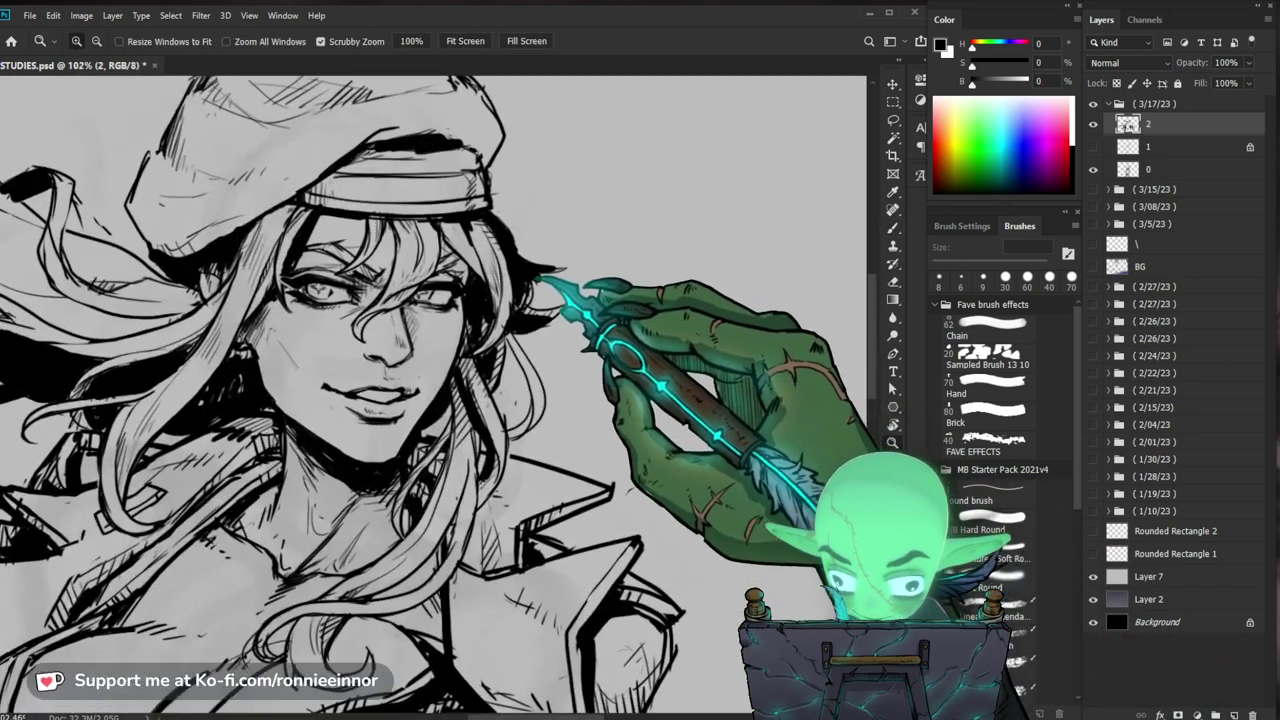
key("b")
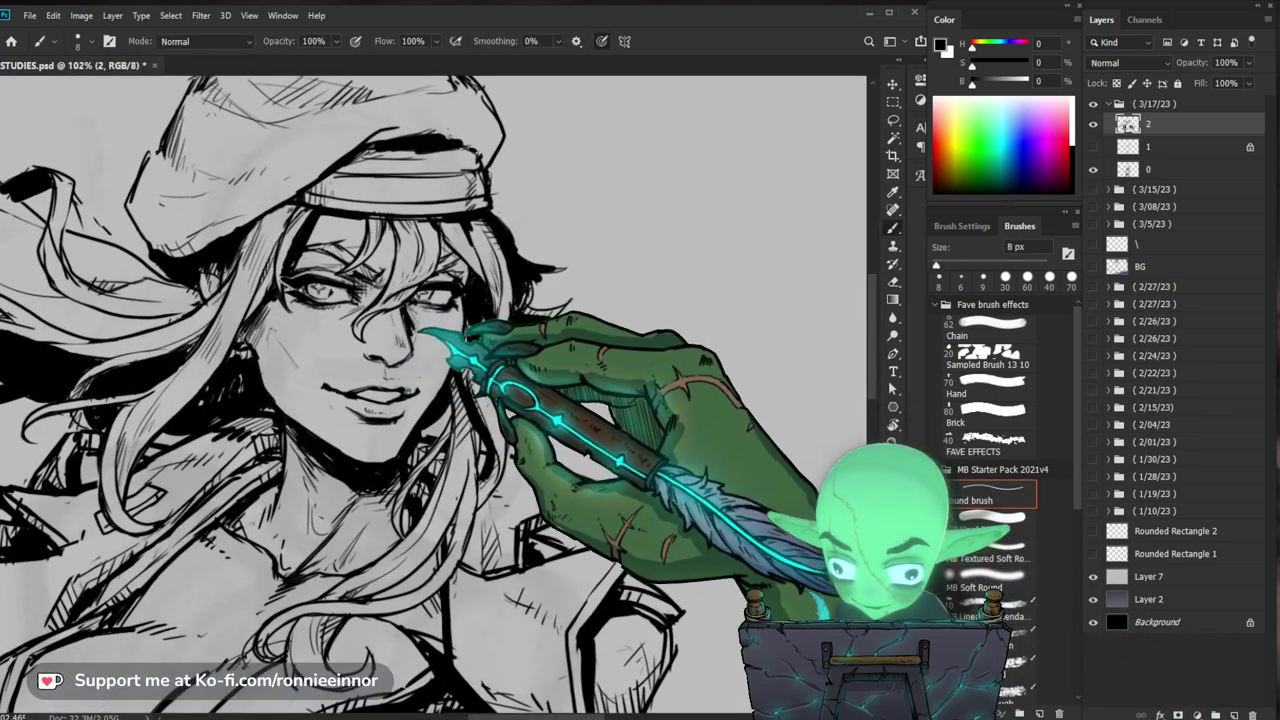
Step: Refine the brow and the bangs crossing between the eyes with fine 8 px strokes
left_click_drag(660, 350, 726, 424)
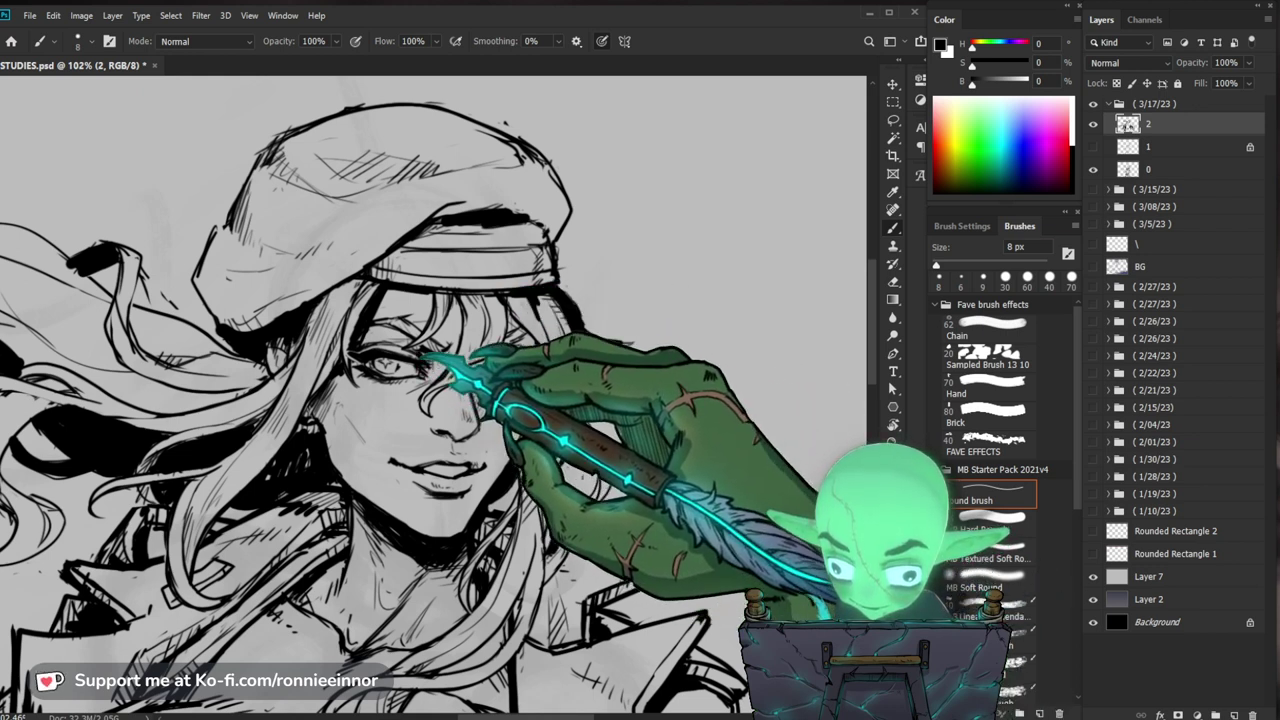
key("z")
mouse_move(625, 335)
left_mouse_down()
mouse_move(576, 355)
mouse_move(600, 355)
mouse_move(606, 314)
mouse_move(665, 315)
mouse_move(614, 437)
mouse_move(634, 390)
left_mouse_up()
key("b")
key("z")
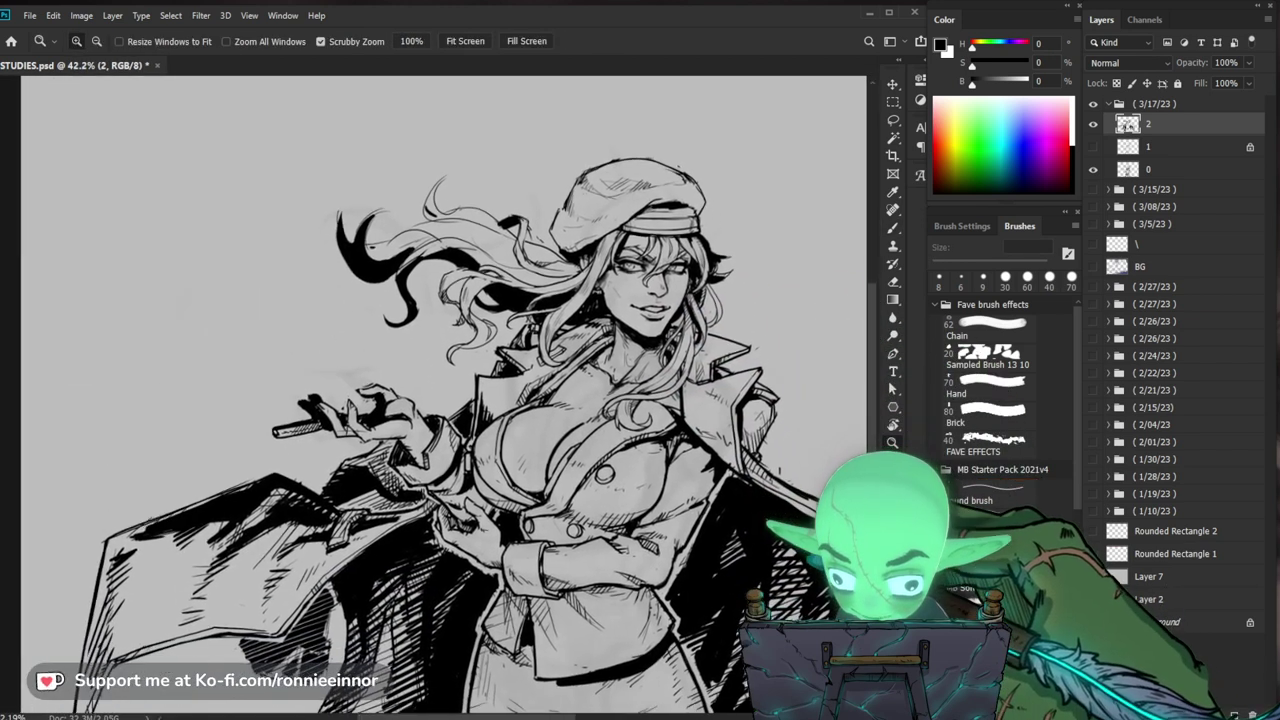
left_click_drag(704, 258, 753, 288)
left_click_drag(753, 288, 697, 310)
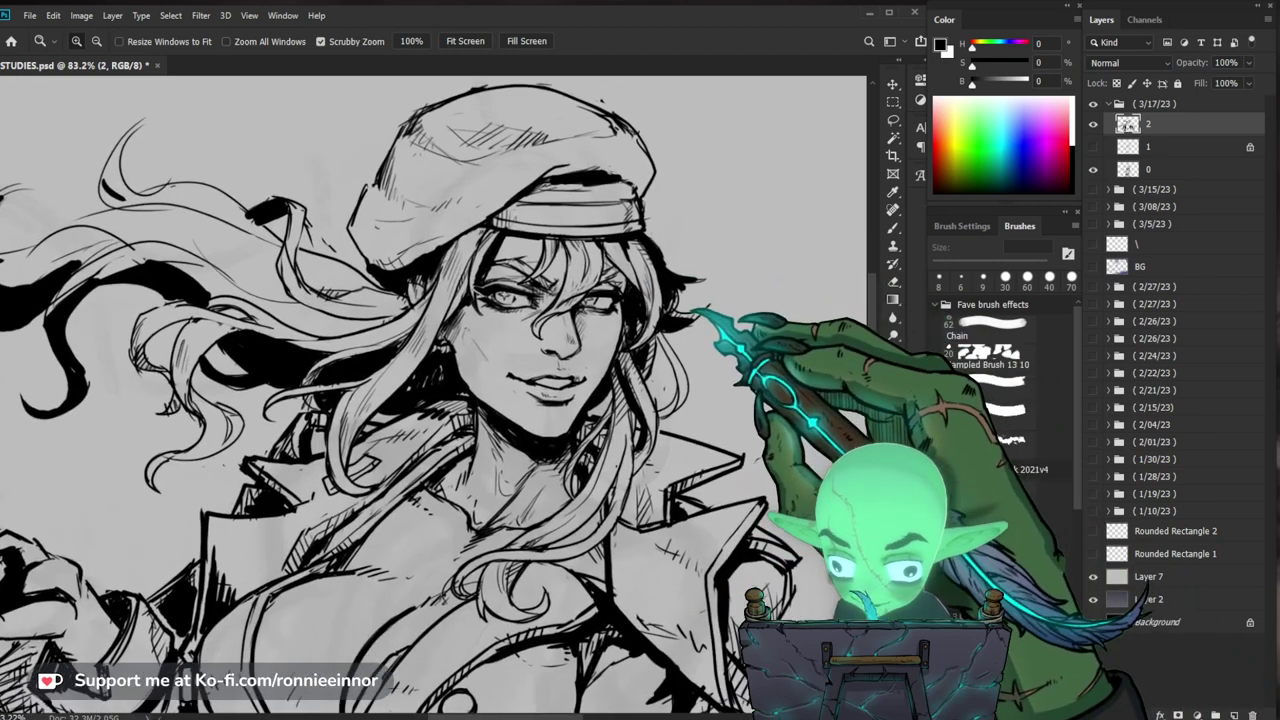
Step: Ink fine 8 px strokes into the windblown hair between the beret and the cheek
key("b")
key("z")
left_click_drag(620, 295, 595, 299)
key("b")
left_click_drag(486, 314, 556, 313)
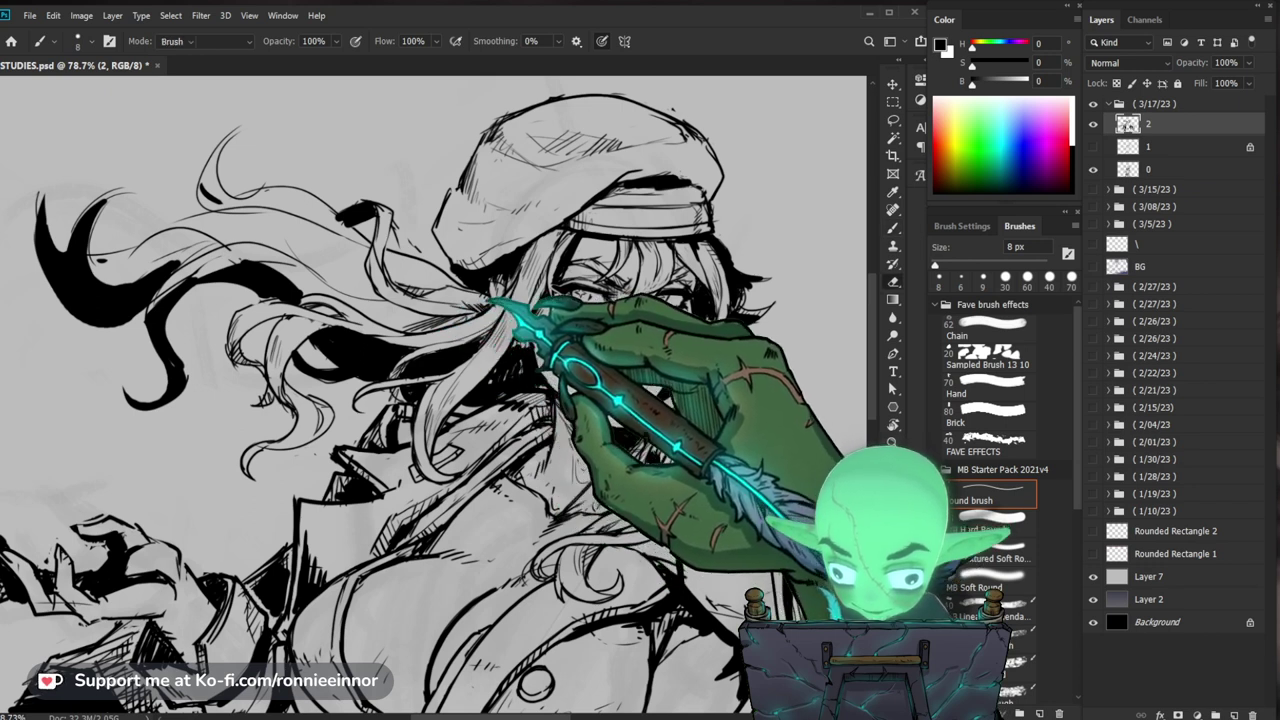
Step: Review the whole figure at several magnifications, checking how the blacks balance across the hair, cape and jacket
key("b")
key("z")
left_click_drag(489, 285, 376, 357)
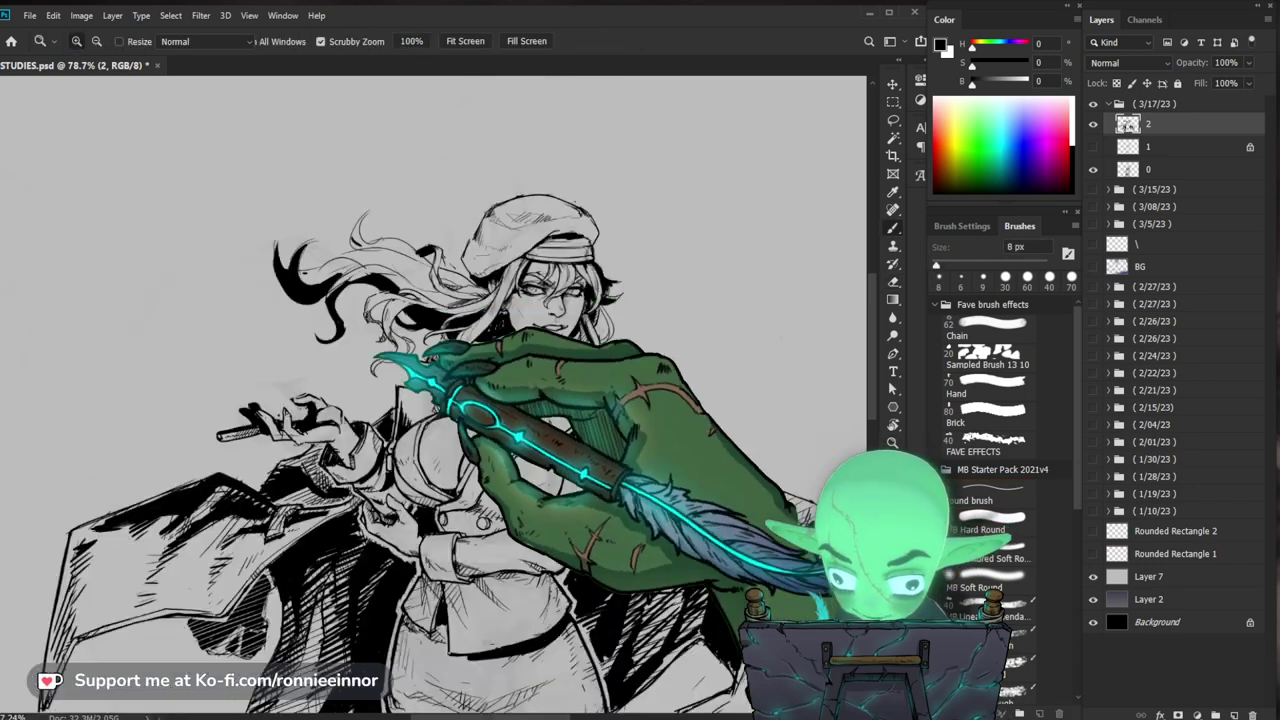
key("b")
key("z")
mouse_move(233, 612)
left_mouse_down()
mouse_move(330, 588)
mouse_move(280, 619)
left_mouse_up()
key("e")
key("z")
left_click_drag(520, 551, 392, 545)
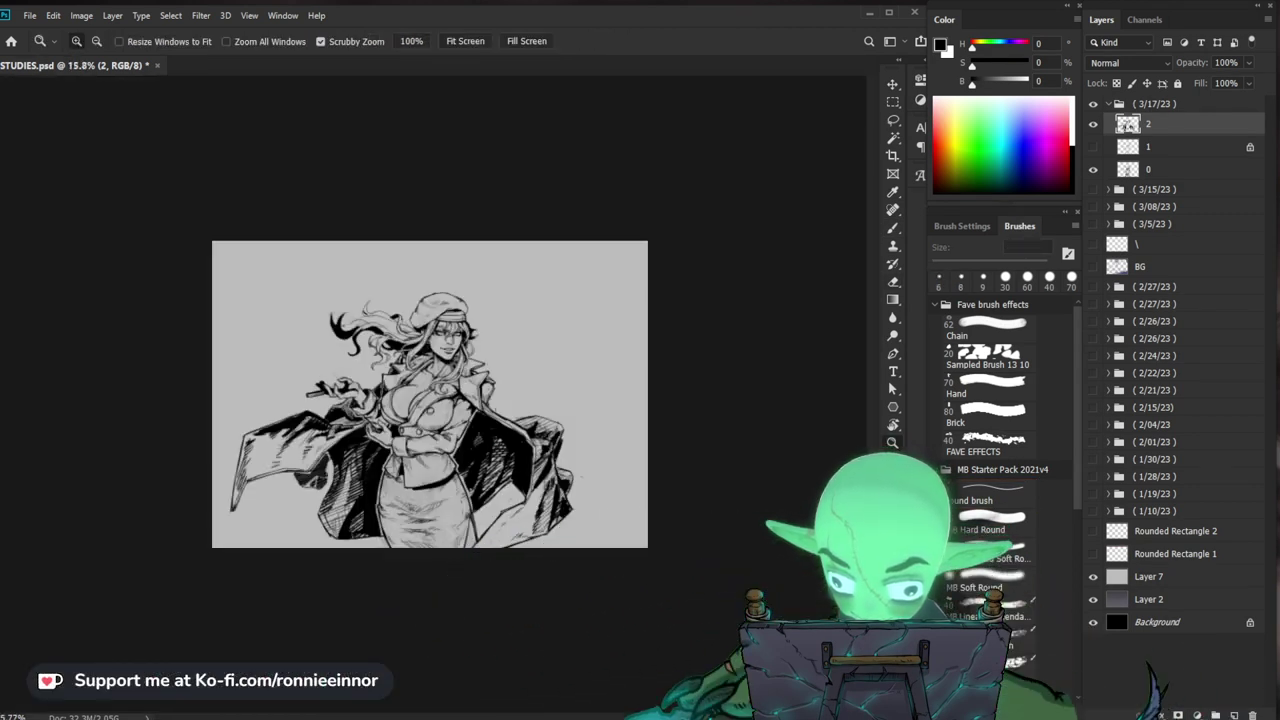
left_click_drag(462, 404, 560, 402)
key("b")
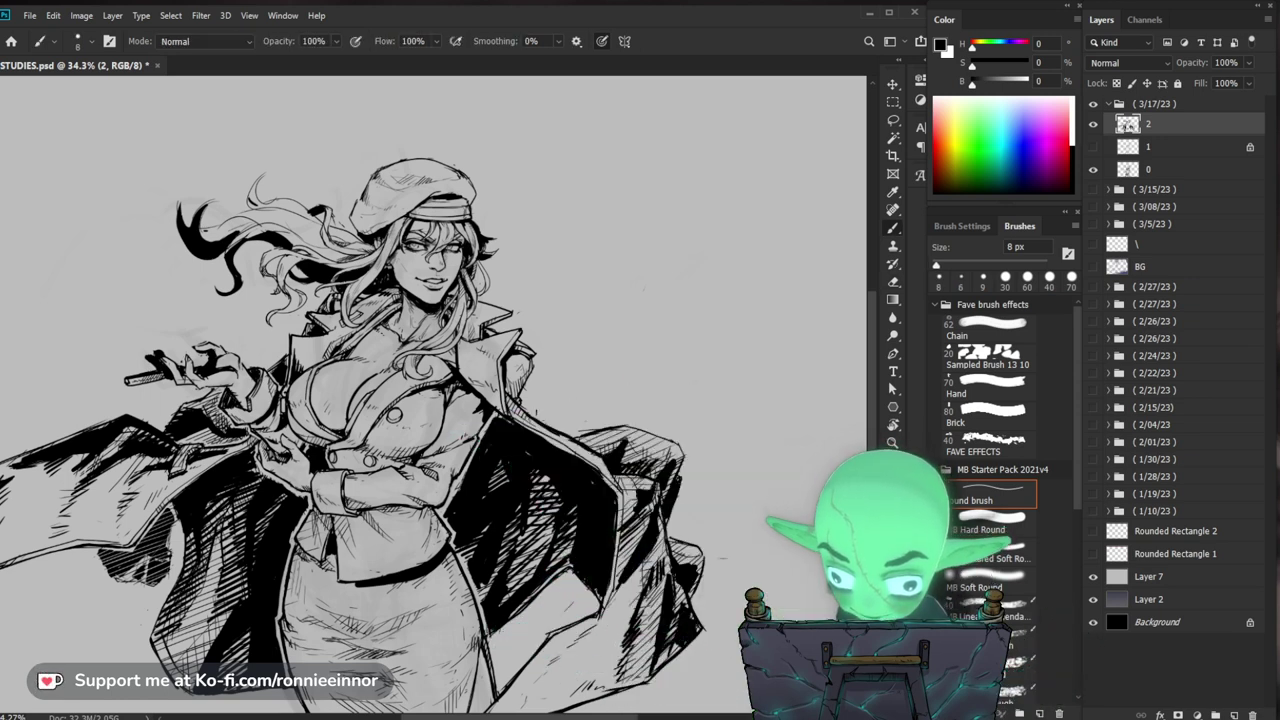
Step: Clean up and redraw the ink lines on the neck below the jaw with the 6 px eraser and 8 px brush
key("z")
left_click_drag(408, 297, 452, 288)
key("e")
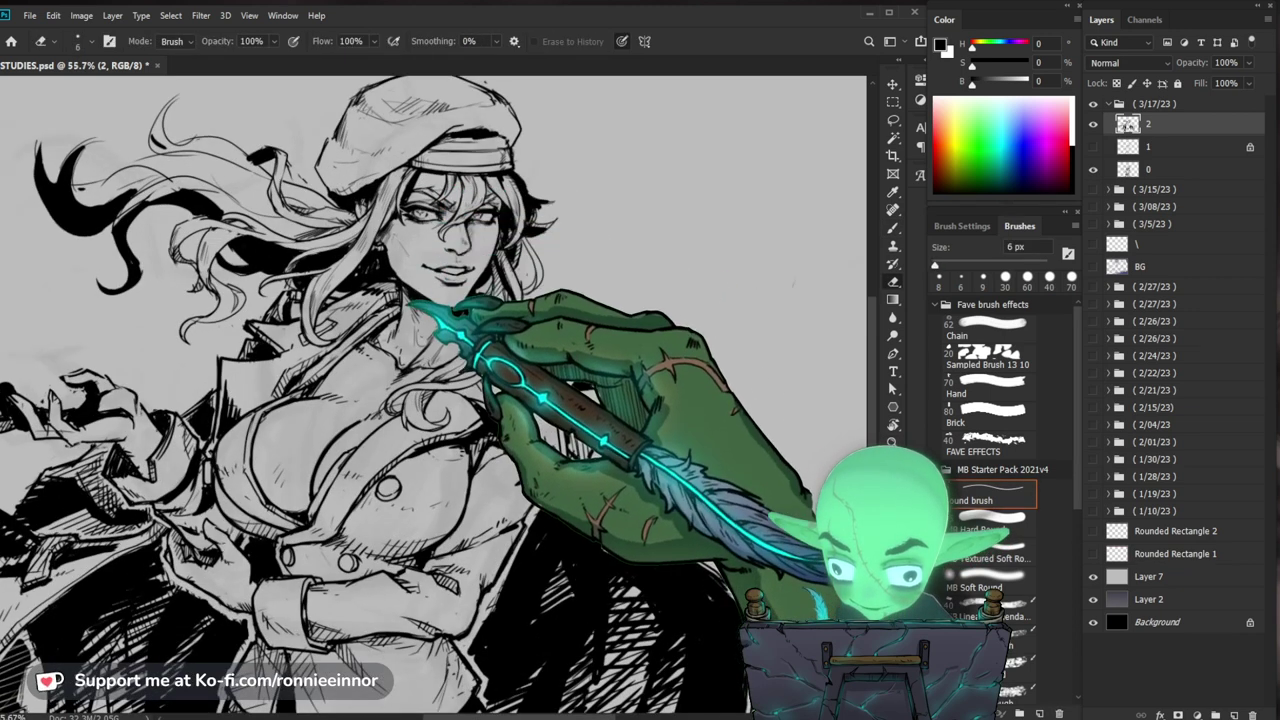
key("b")
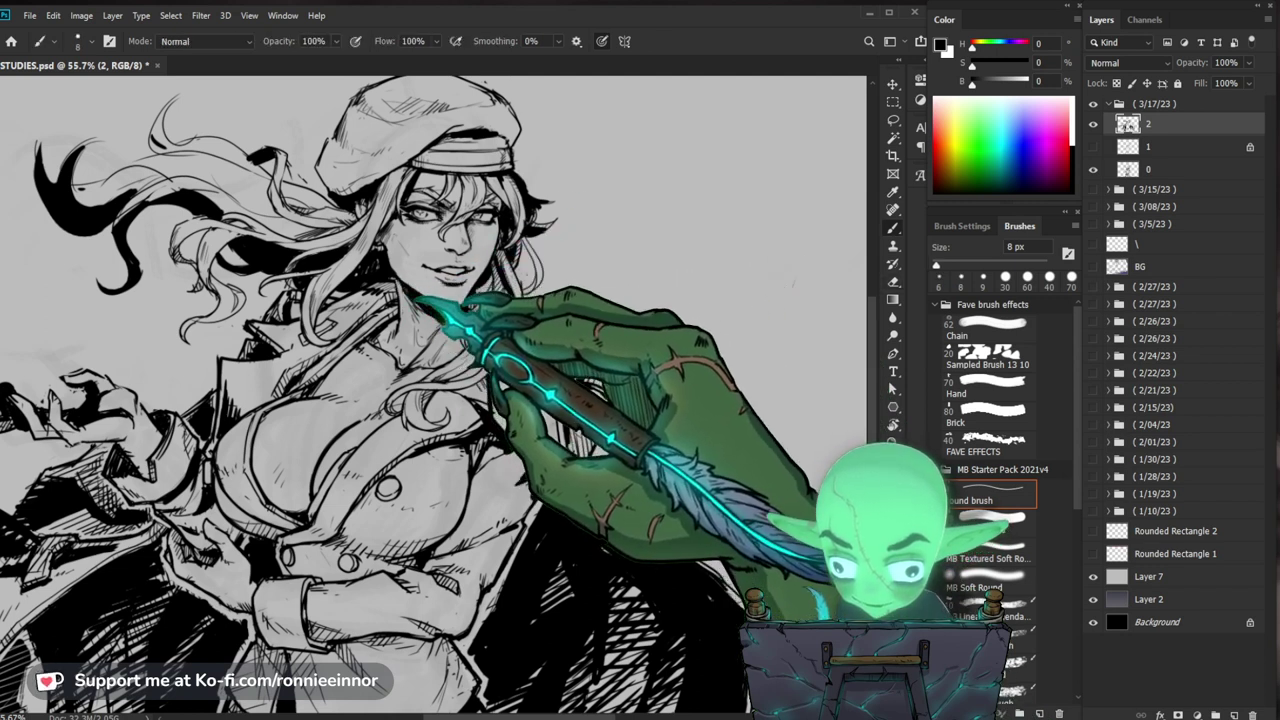
mouse_move(508, 344)
left_mouse_down()
mouse_move(514, 434)
mouse_move(491, 420)
left_mouse_up()
key("e")
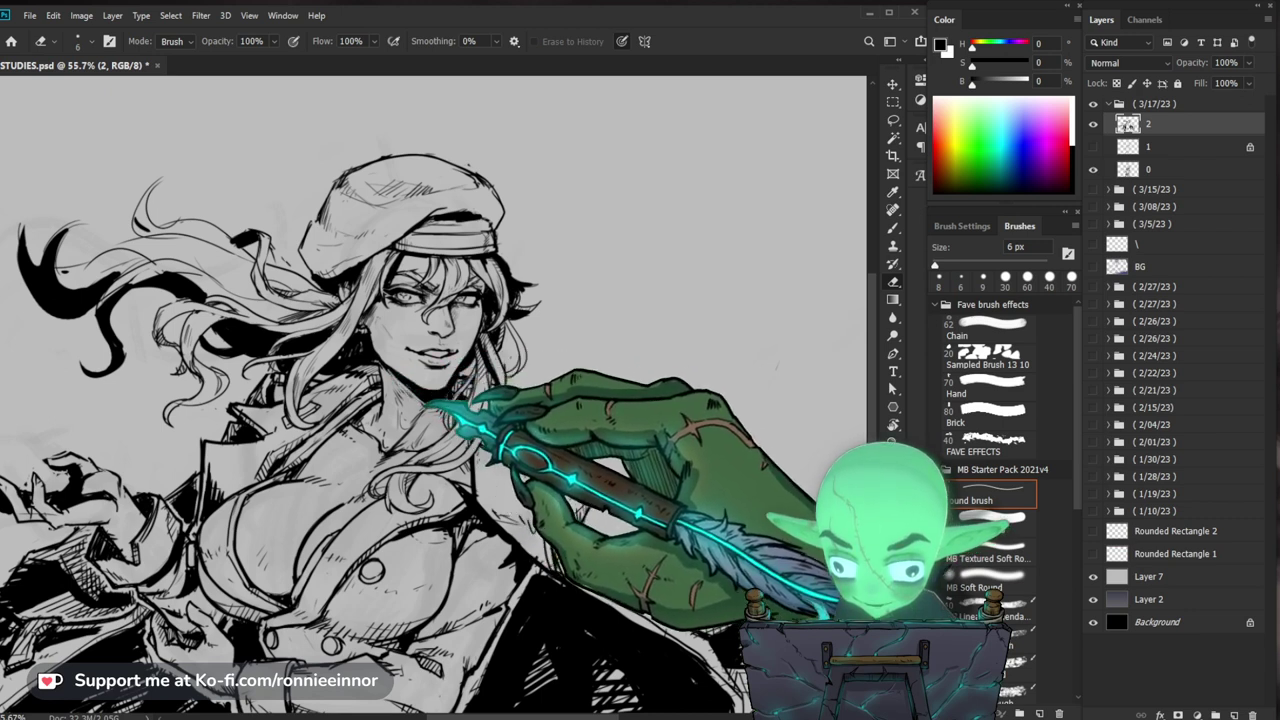
key("b")
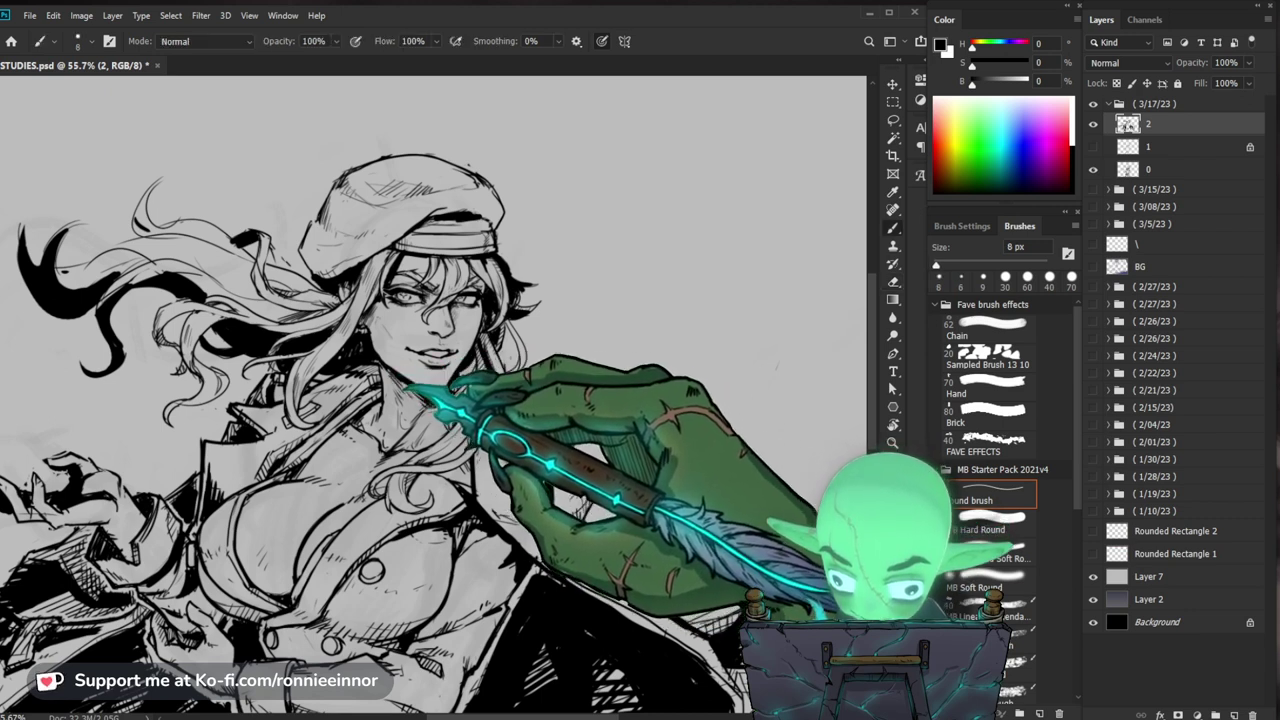
Step: Deepen the shadow strokes running down the side of the neck from the jaw with the 8 px brush
key("e")
left_click_drag(605, 410, 400, 400)
left_click_drag(430, 310, 590, 328)
key("b")
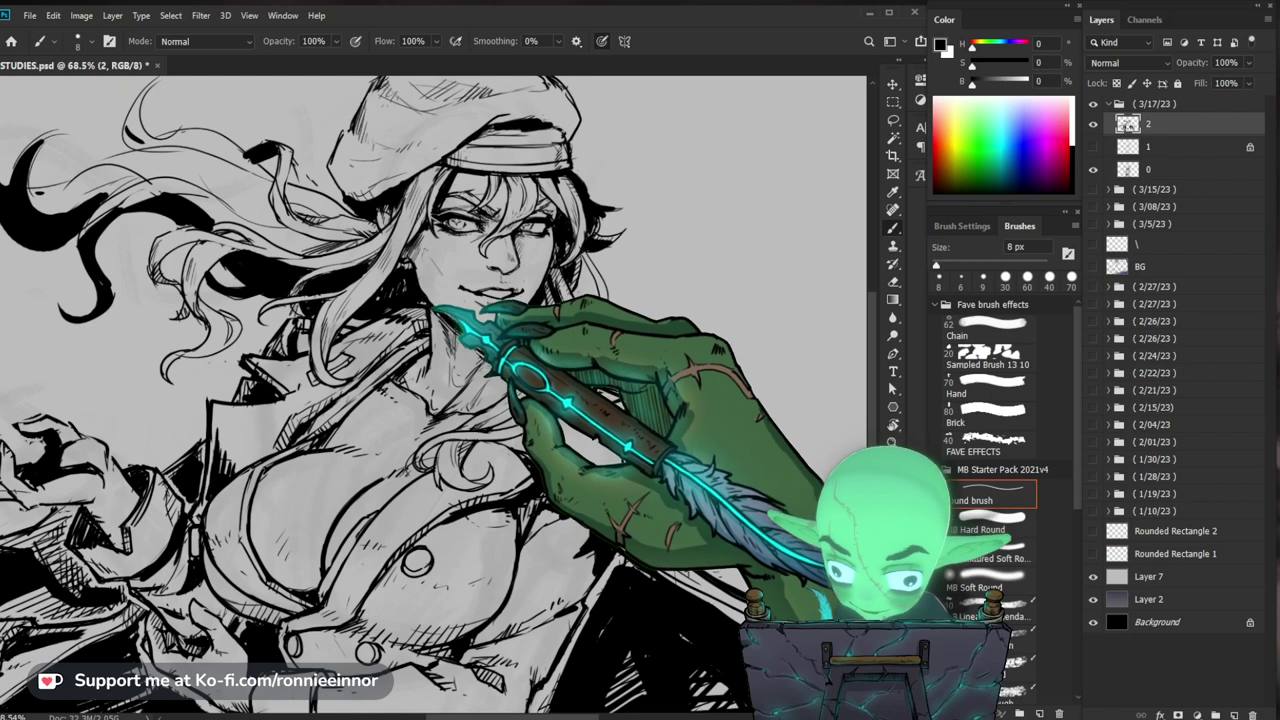
Step: Thicken the black accent at the base of the uppermost flyaway hair tip with the 8 px brush
mouse_move(591, 324)
left_mouse_down()
mouse_move(618, 385)
mouse_move(491, 377)
mouse_move(634, 434)
left_mouse_up()
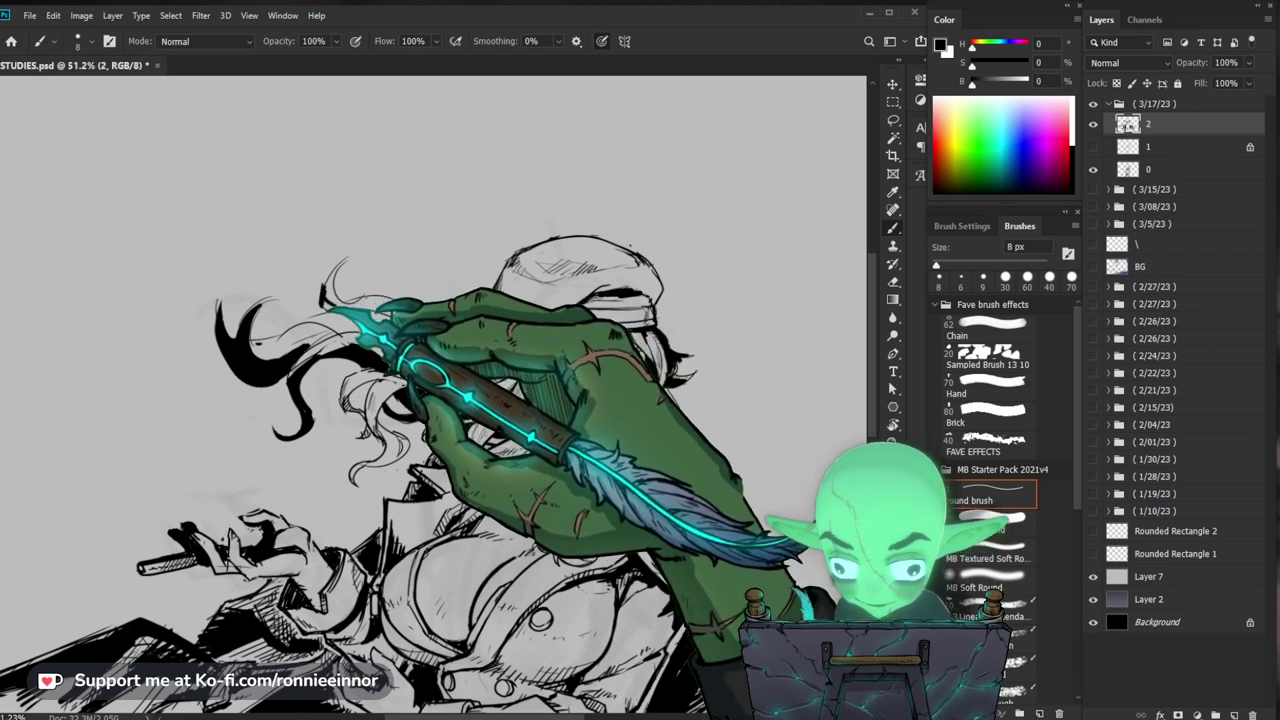
left_click_drag(385, 303, 170, 304)
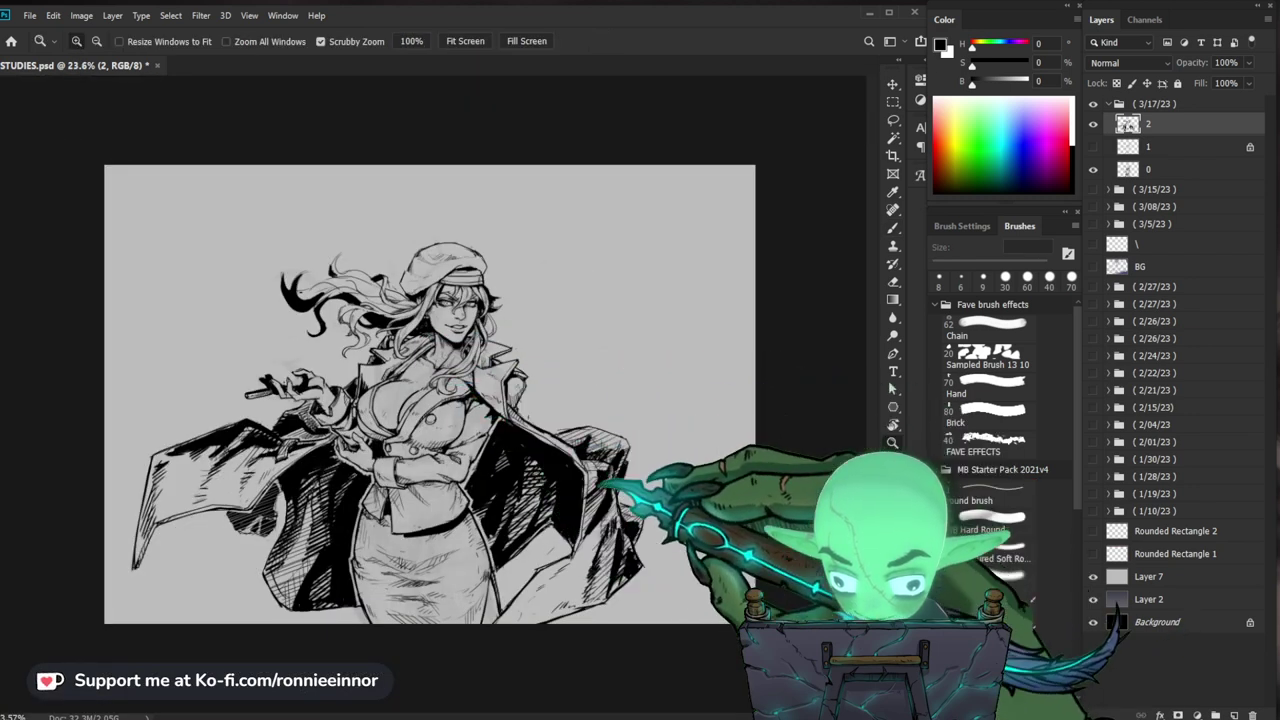
left_click_drag(345, 276, 440, 276)
key("b")
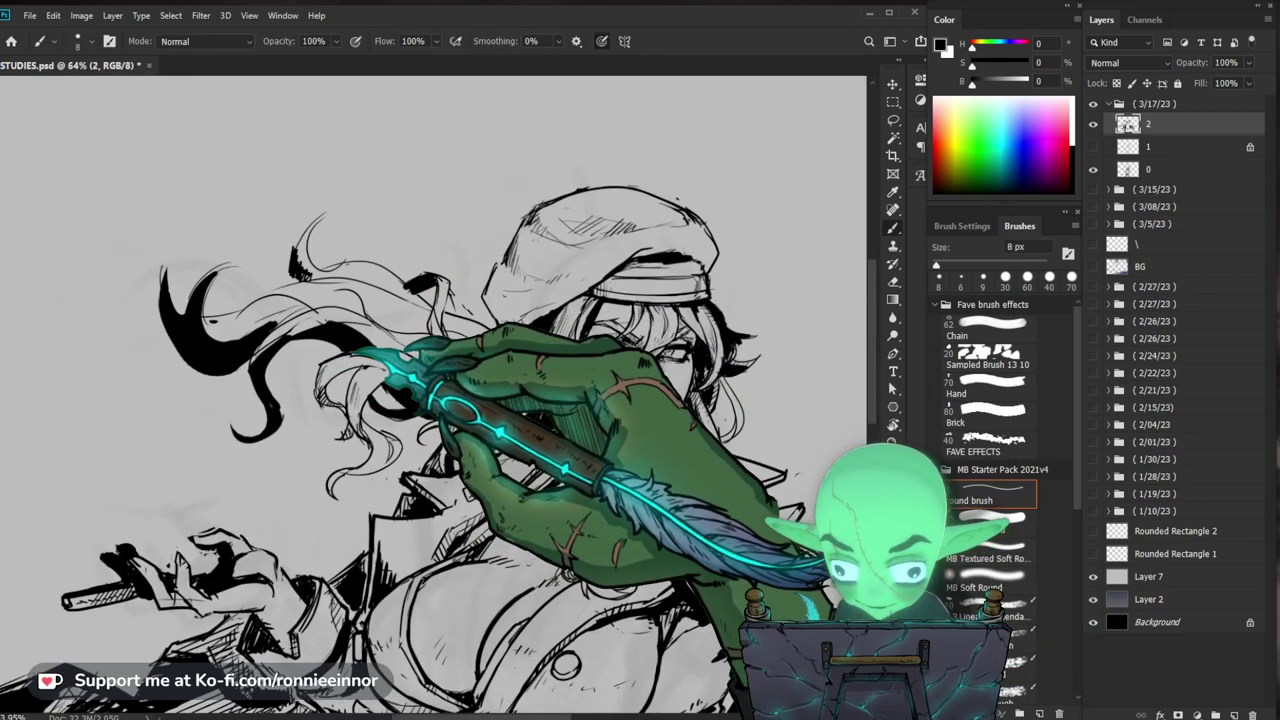
Step: Add a thin loose strand below the black hair mass behind the cheek, using the 8 px brush and 6 px eraser
left_click_drag(668, 500, 642, 511)
key("e")
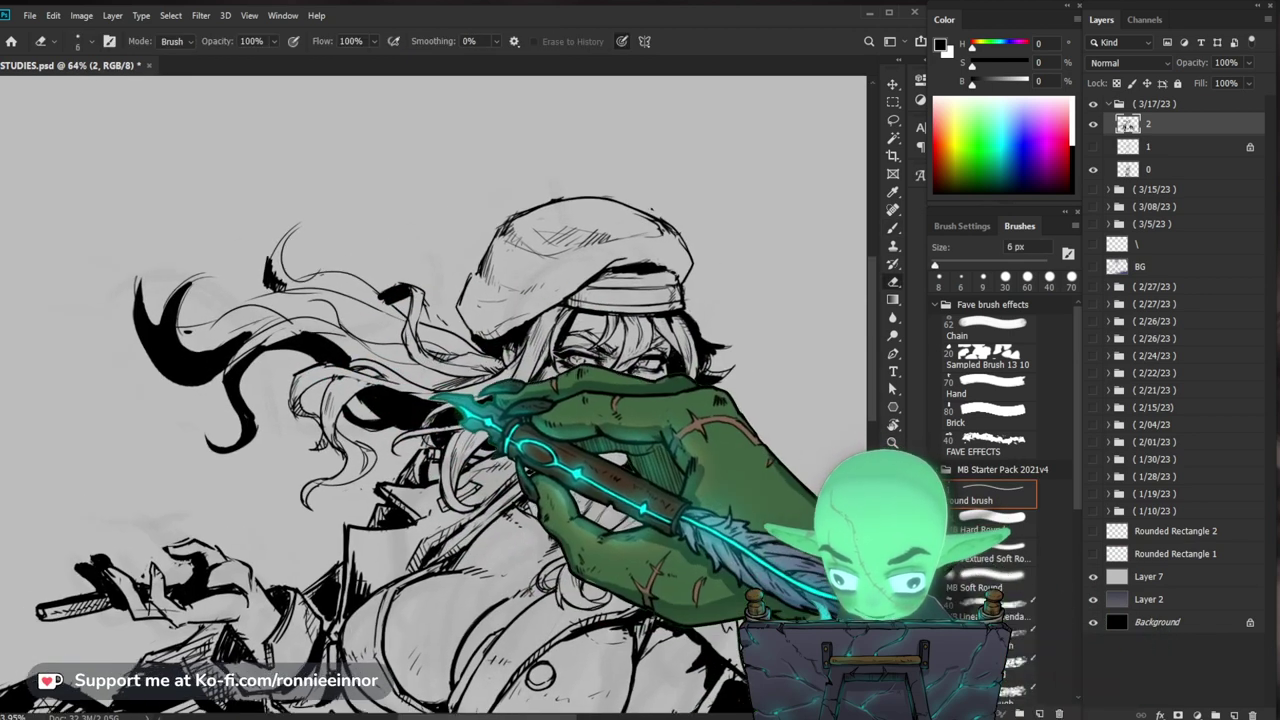
key("b")
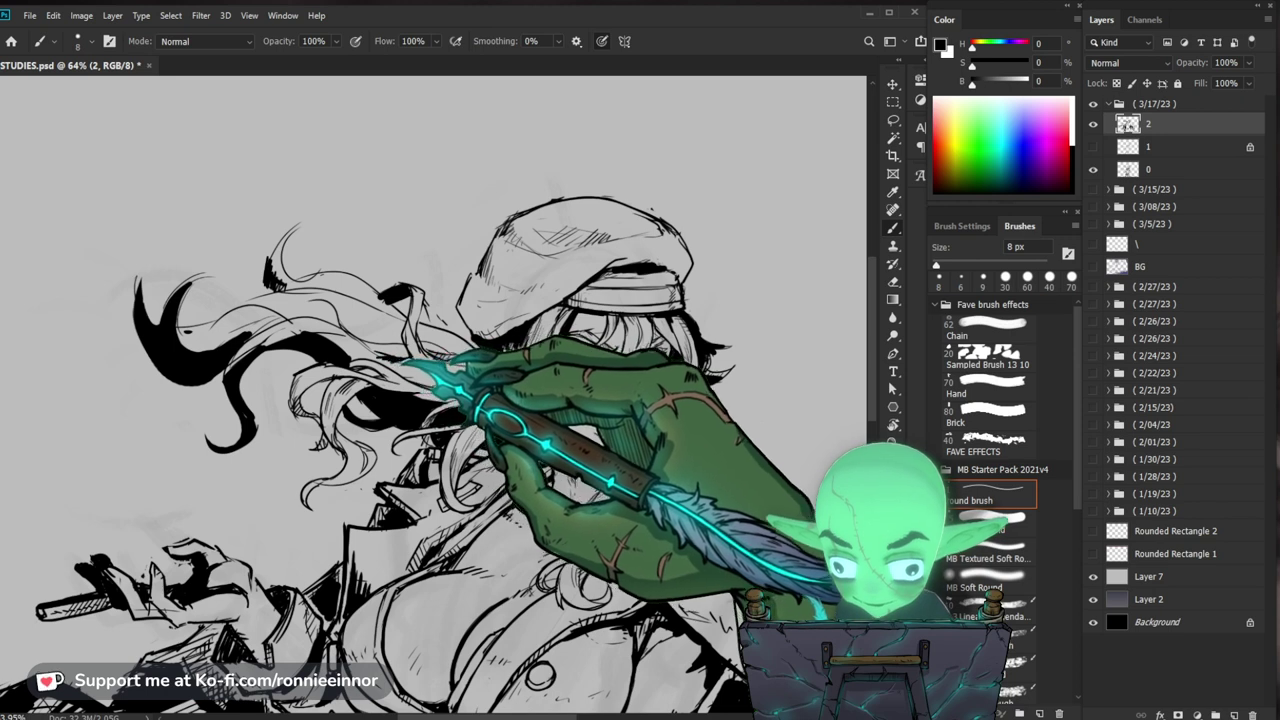
key("z")
left_click_drag(730, 410, 640, 412)
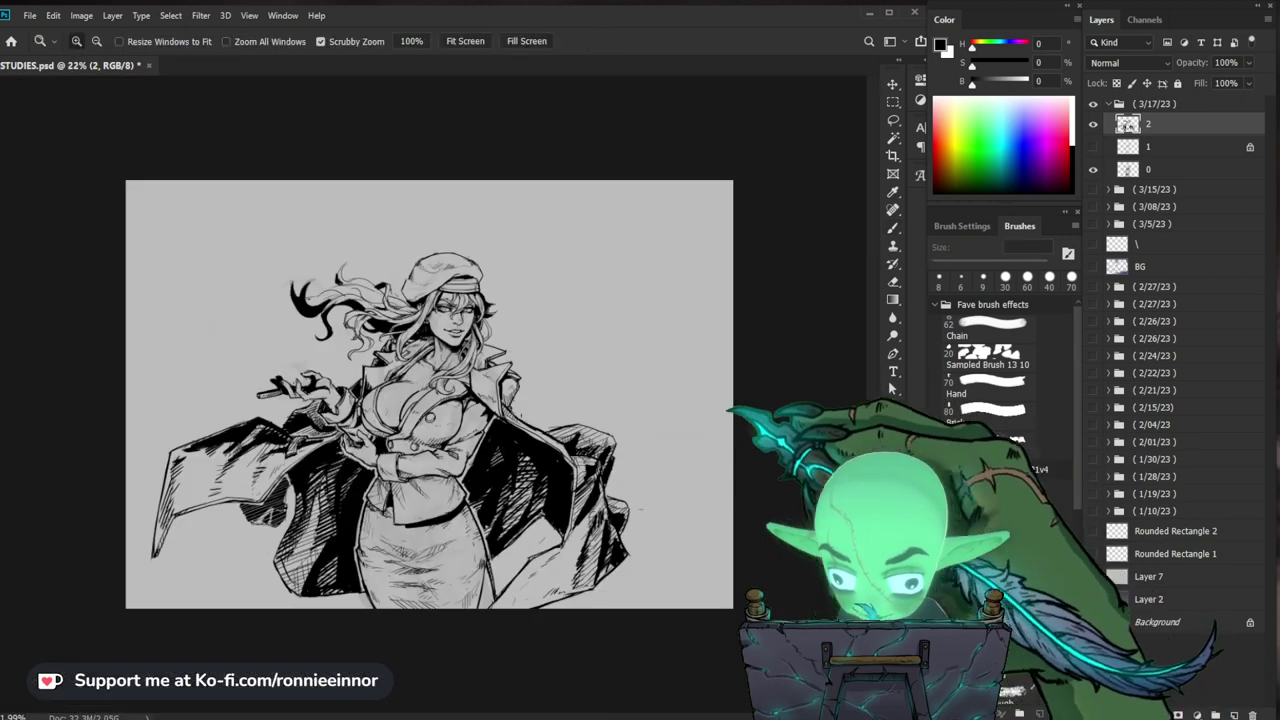
Step: Ink dark accents in the locks beside the neck and on the far coat collar beneath them with the 8 px brush
left_click_drag(577, 368, 645, 366)
key("b")
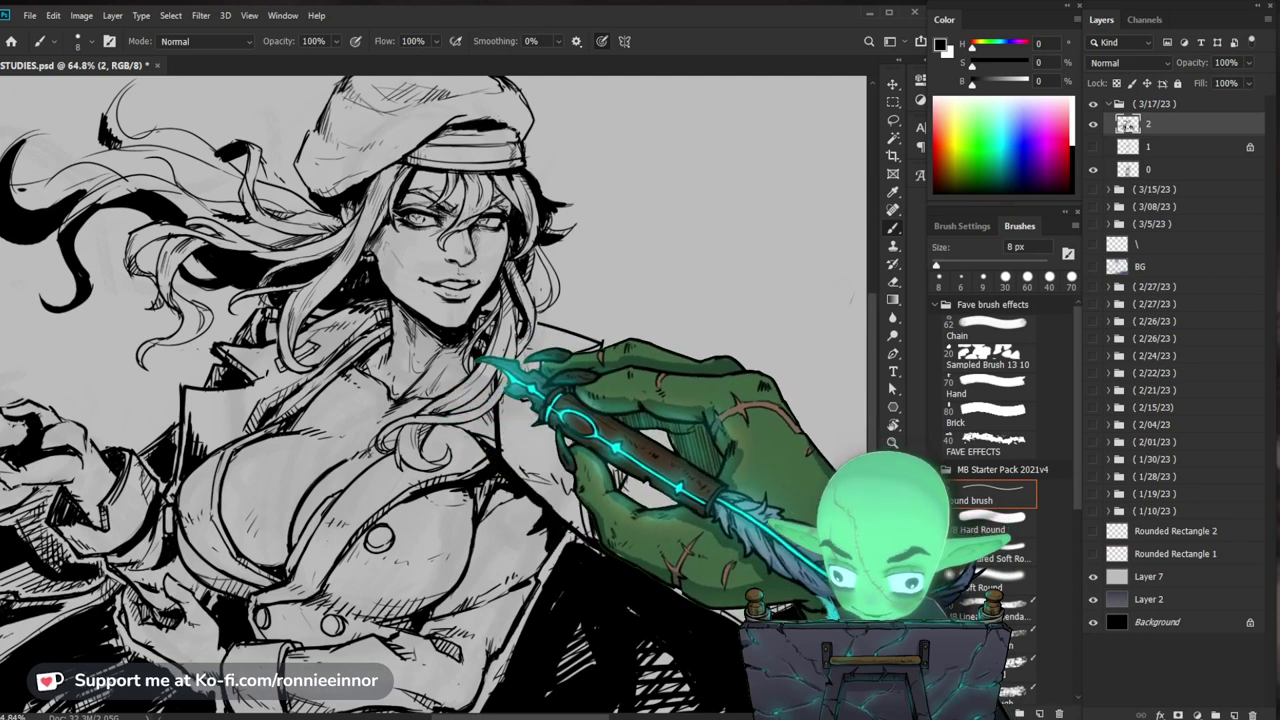
key("z")
left_click_drag(572, 385, 490, 365)
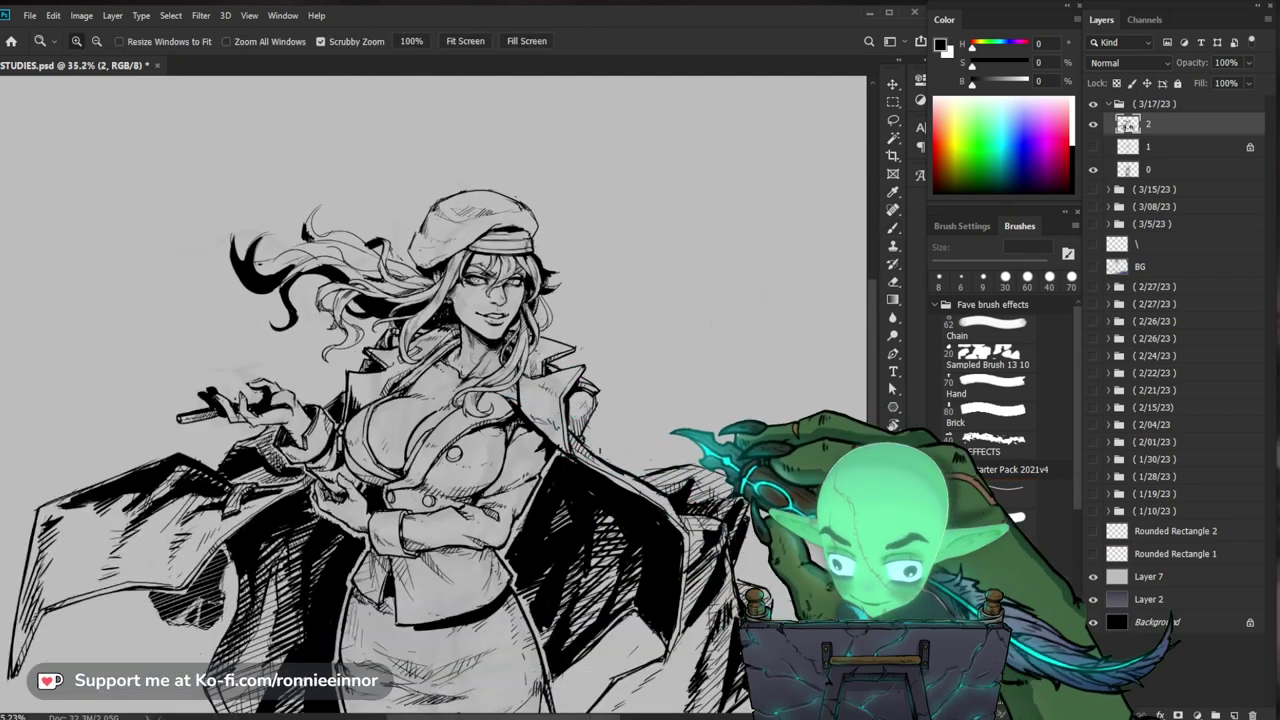
left_click_drag(500, 310, 556, 318)
key("b")
key("b")
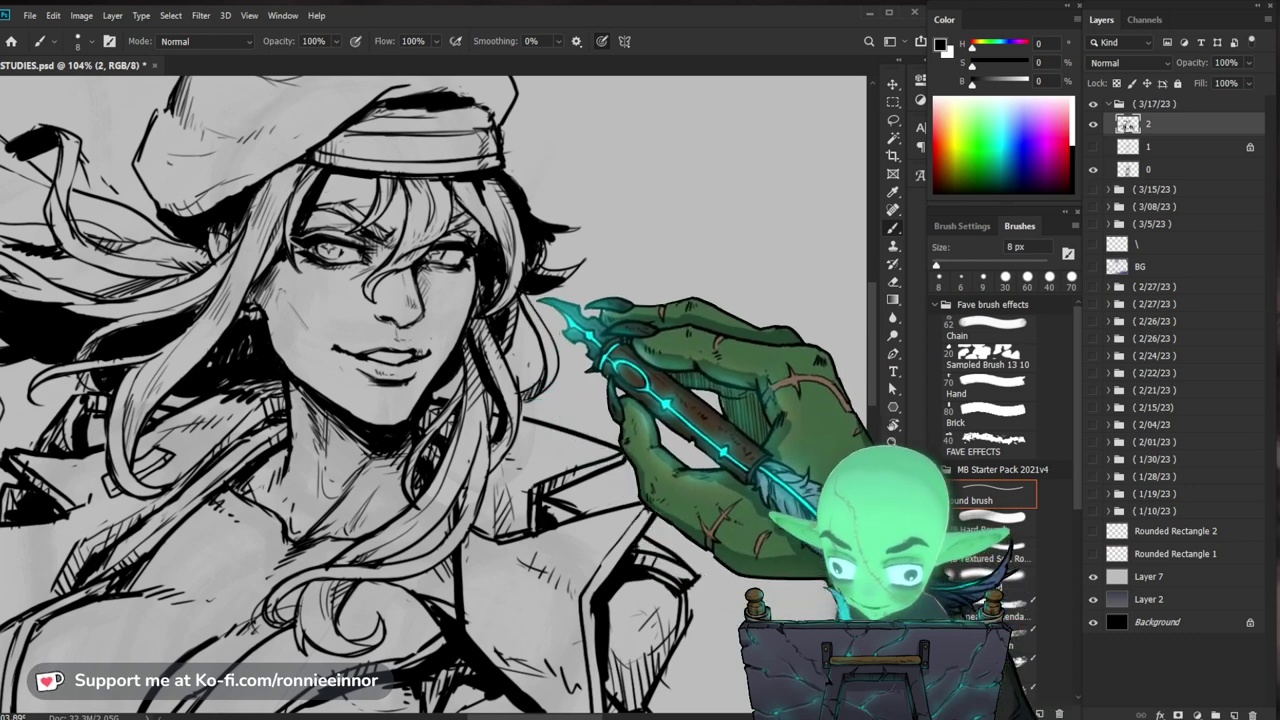
Step: Refine the lowest curling lock of the windblown hair with fine 8 px strokes and hatching at its tip
key("z")
mouse_move(567, 345)
left_mouse_down()
mouse_move(510, 350)
mouse_move(595, 368)
left_mouse_up()
left_click_drag(342, 369, 384, 369)
key("b")
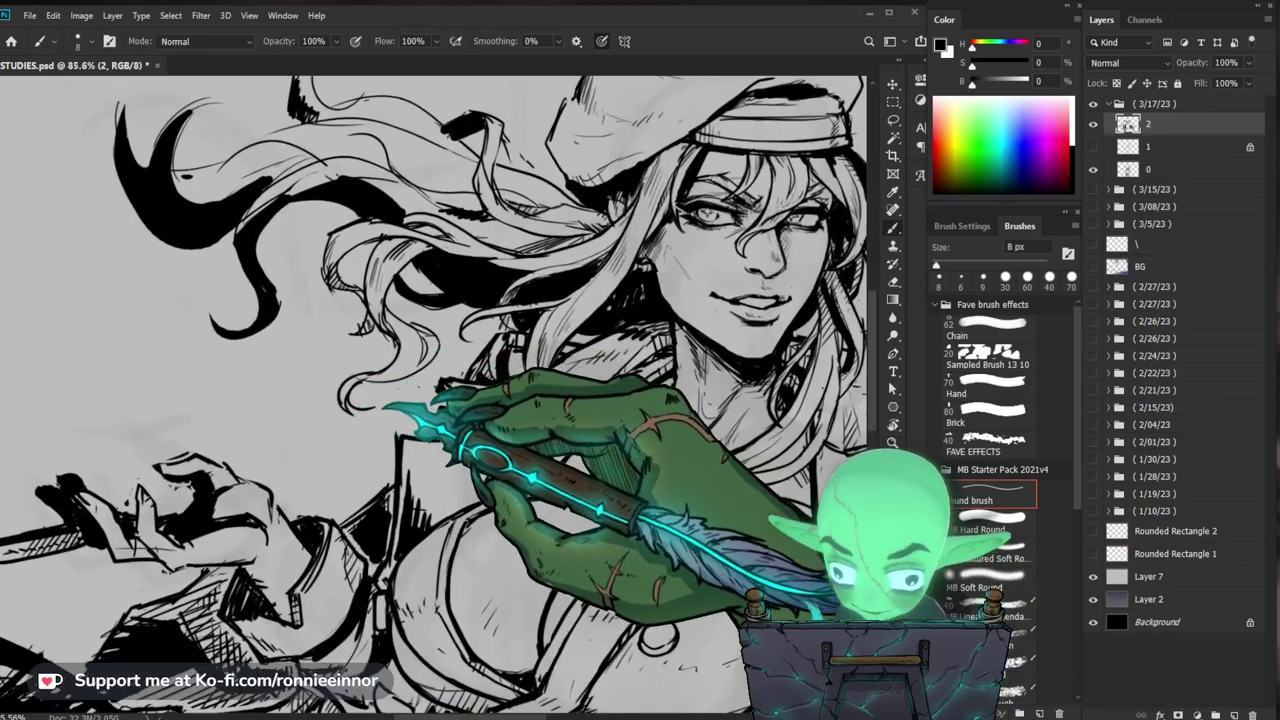
key("z")
left_click_drag(410, 411, 382, 440)
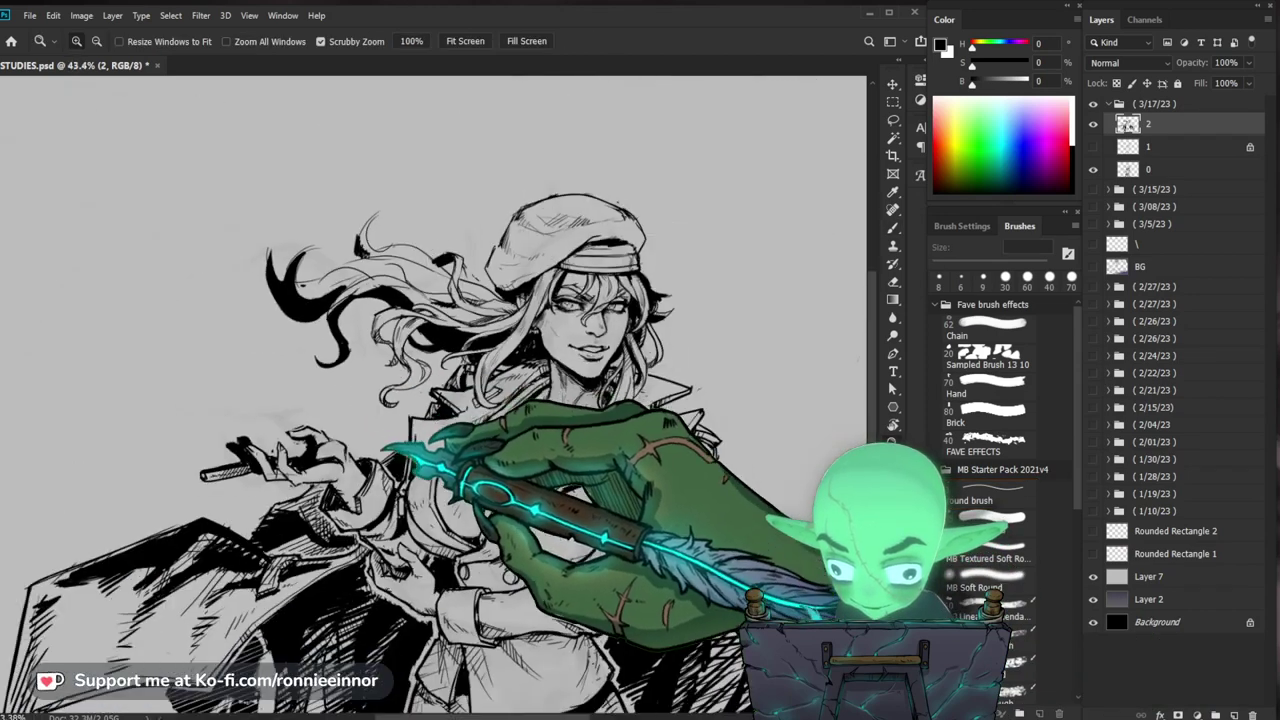
left_click_drag(403, 344, 443, 343)
key("b")
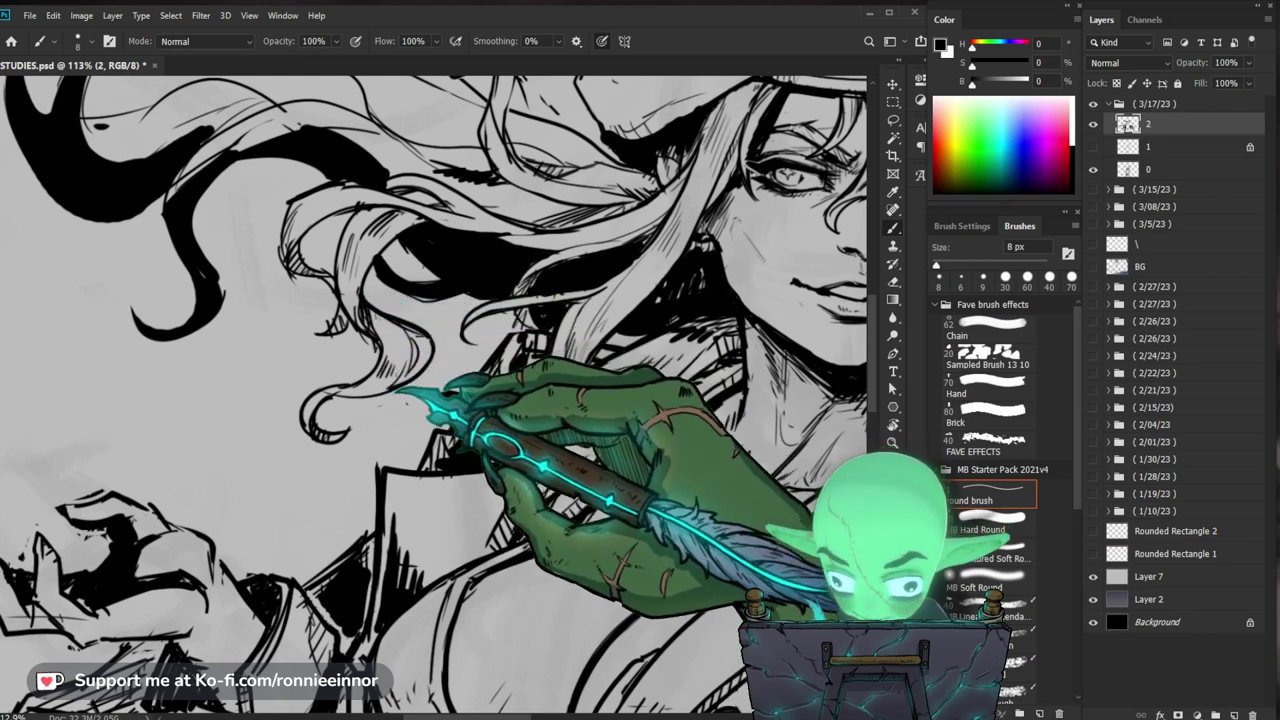
key("z")
left_click_drag(408, 383, 292, 481)
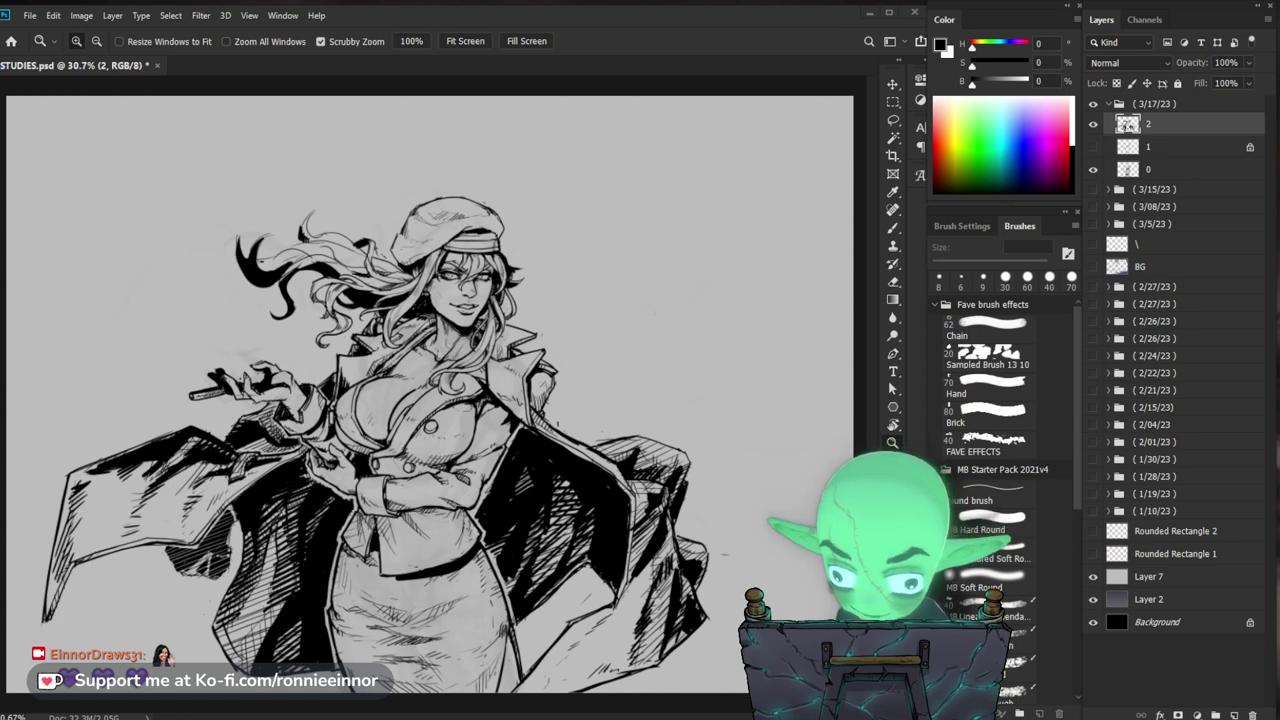
Step: Touch up the hair strands flowing out from under the back of the beret with the 8 px brush
left_click_drag(425, 249, 510, 256)
key("b")
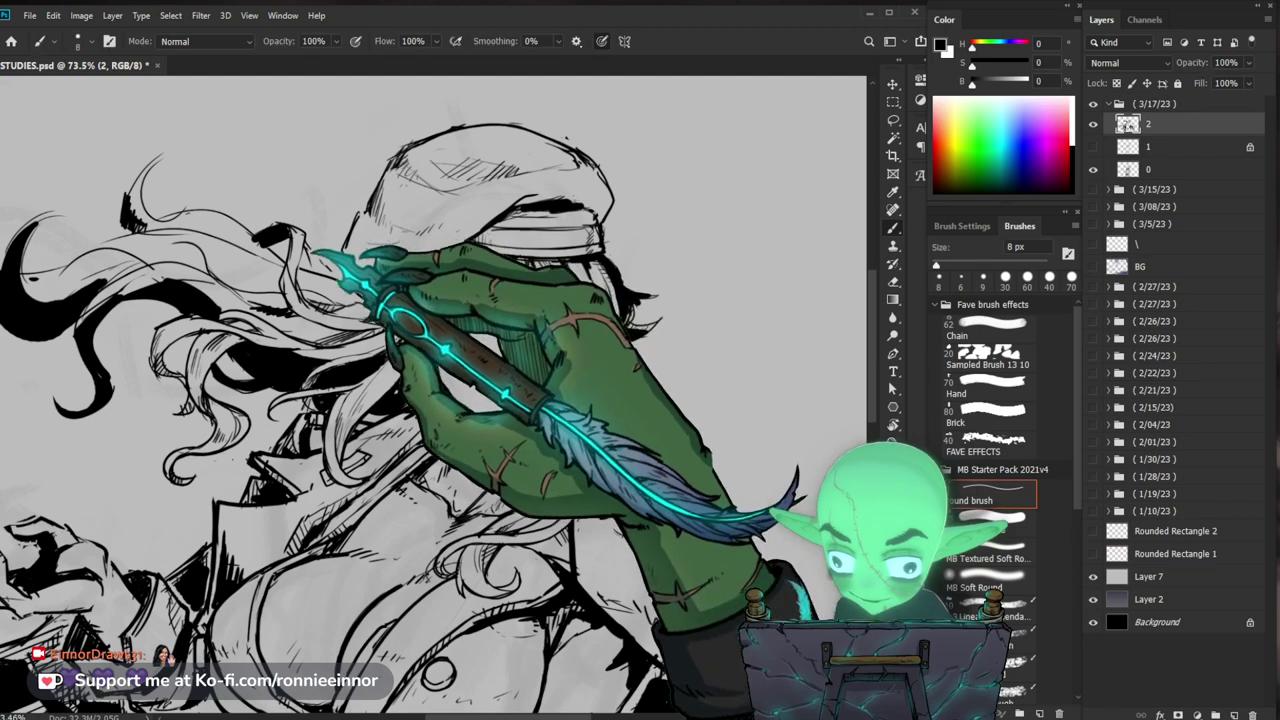
key("e")
key("b")
key("z")
left_click_drag(428, 368, 347, 376)
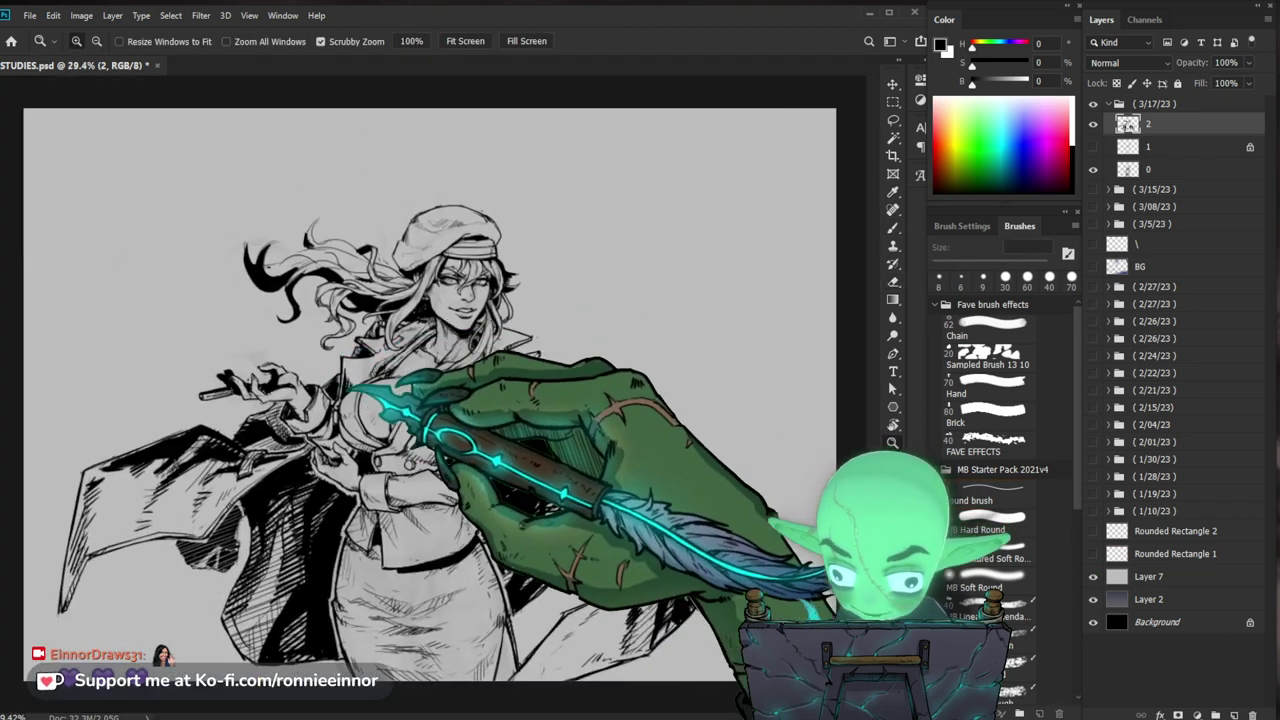
Step: Refine the black shadows of the cape lining behind the folded arm with the 8 px brush and 6 px eraser
left_click_drag(428, 380, 345, 382)
left_click_drag(428, 380, 511, 380)
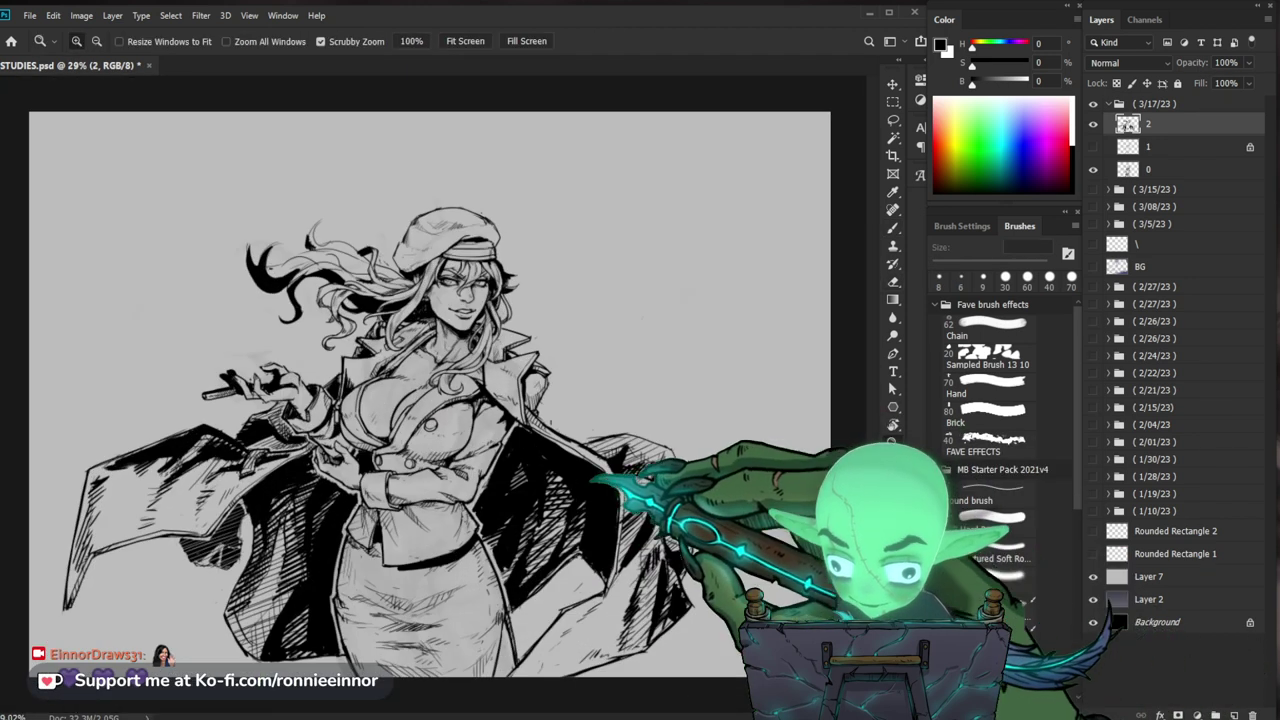
key("b")
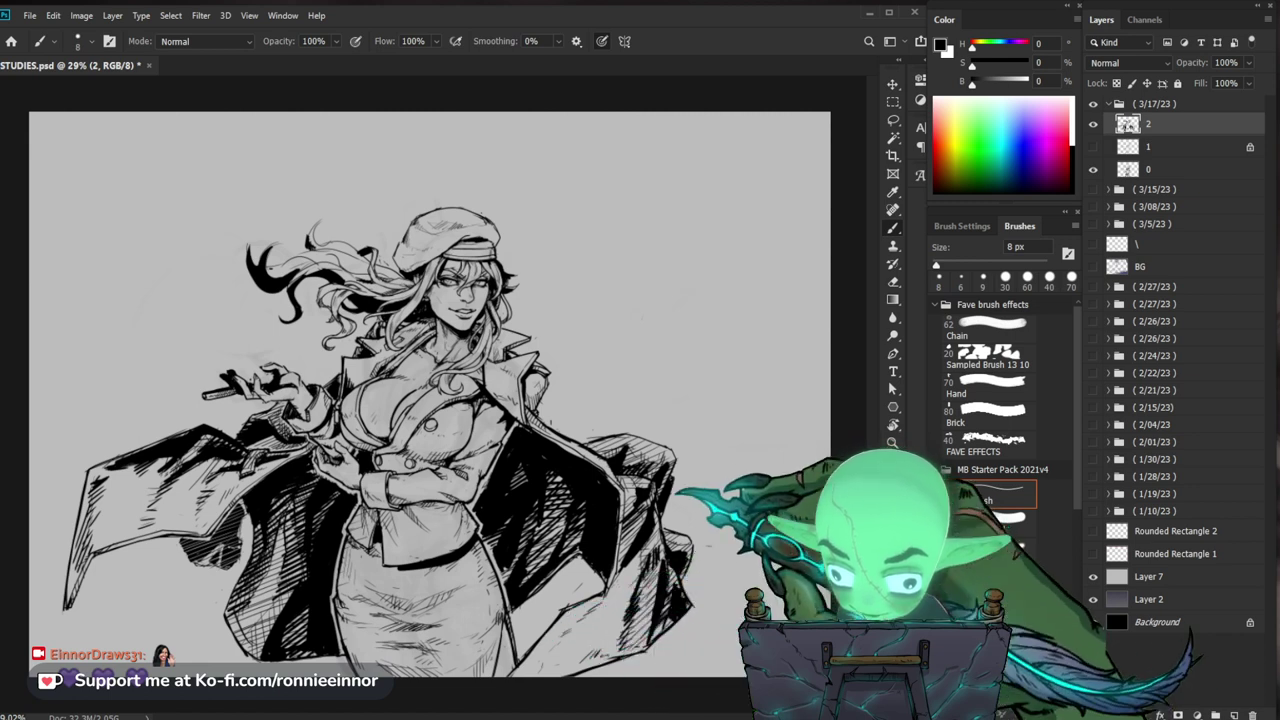
key("e")
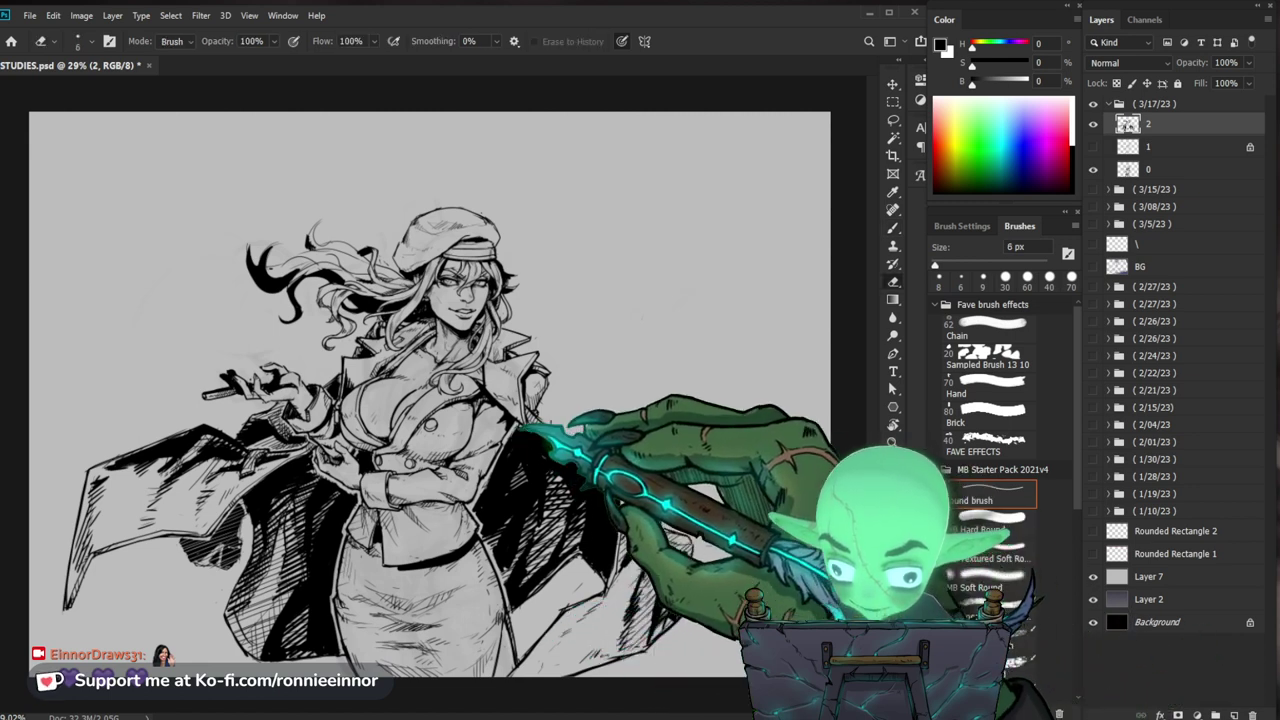
key("b")
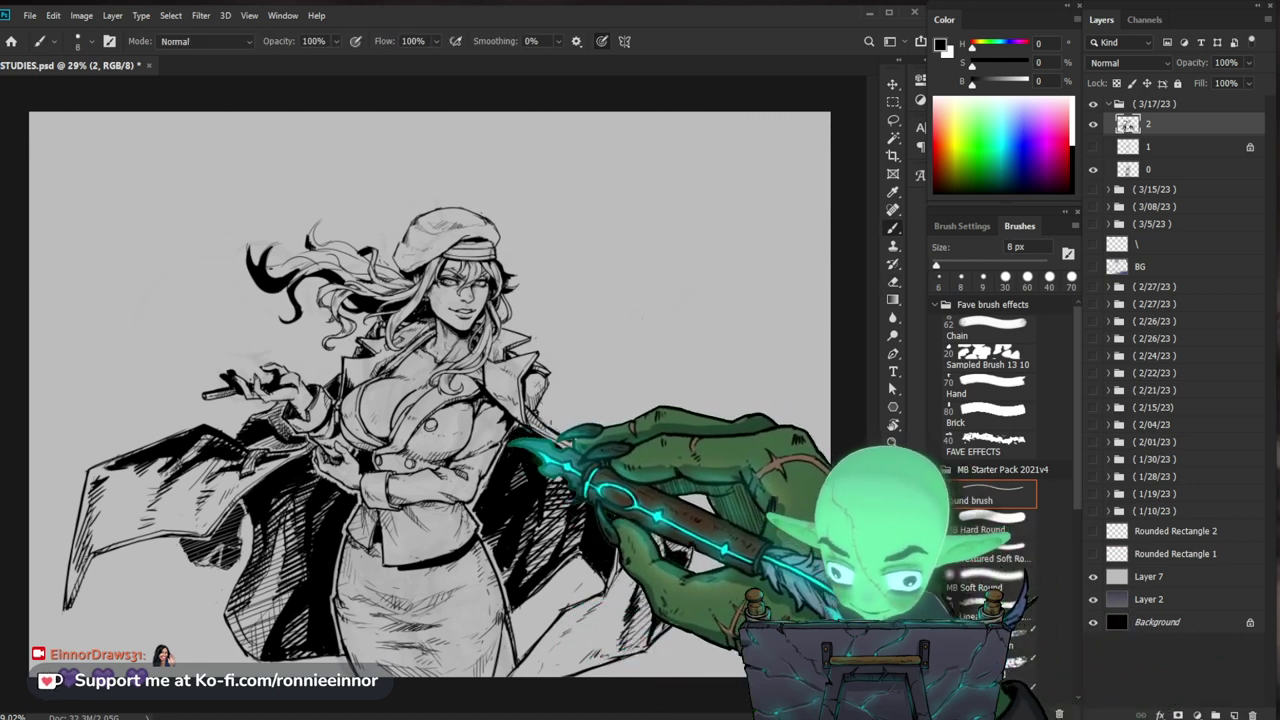
scroll(524, 465, "up", 5)
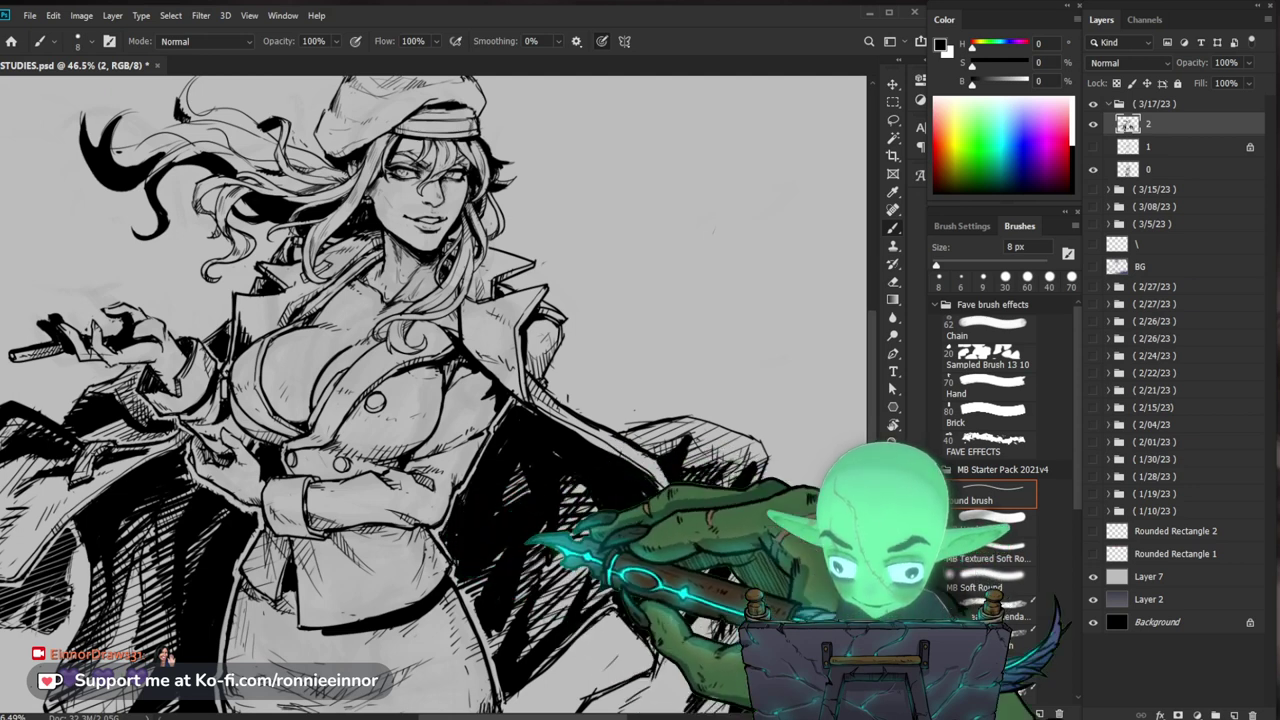
left_click_drag(740, 510, 670, 512)
scroll(431, 396, "up", 1)
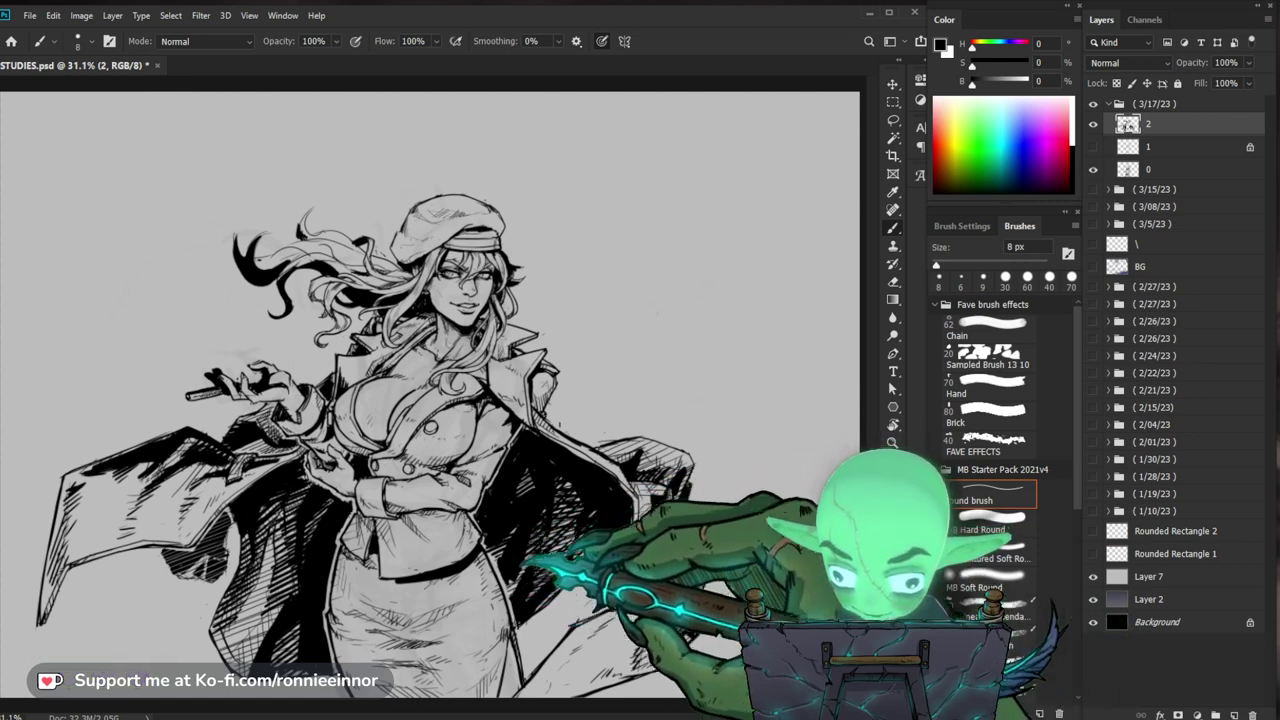
Step: Rework the black shadows and hatching of the cape lining on both sides of the waist with the 8 px brush and 6 px eraser
key("e")
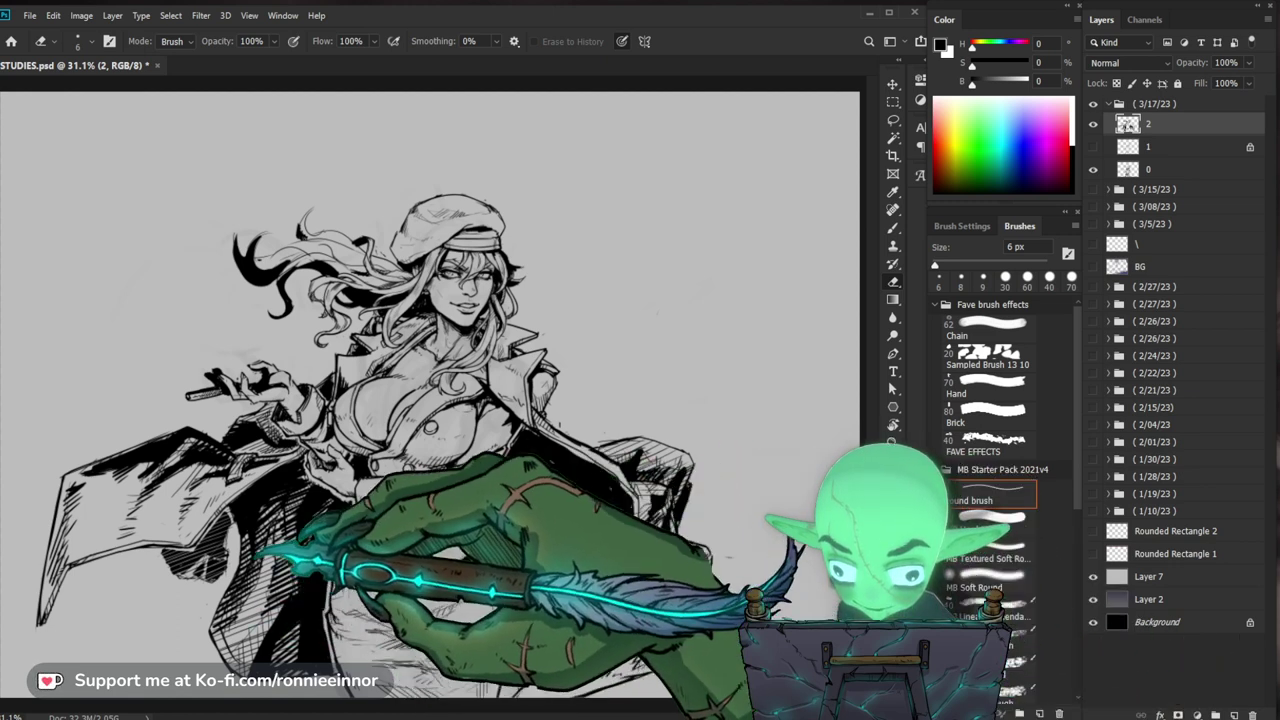
key("b")
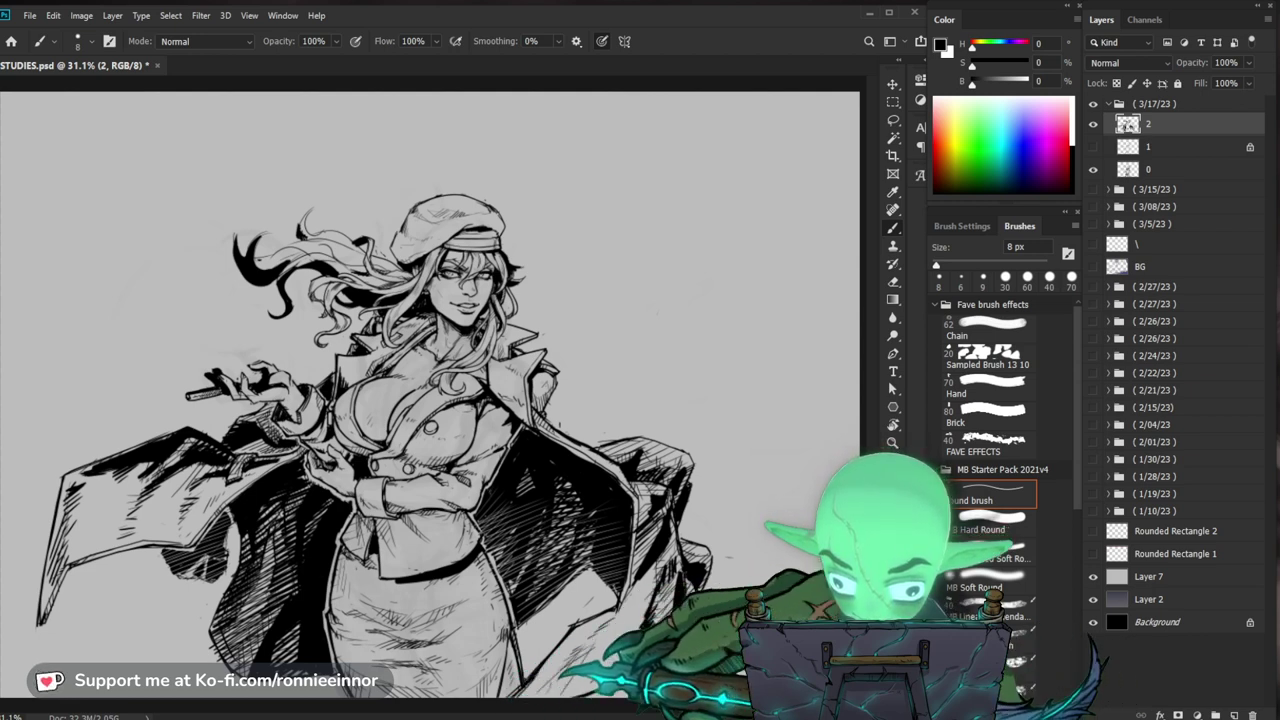
key("e")
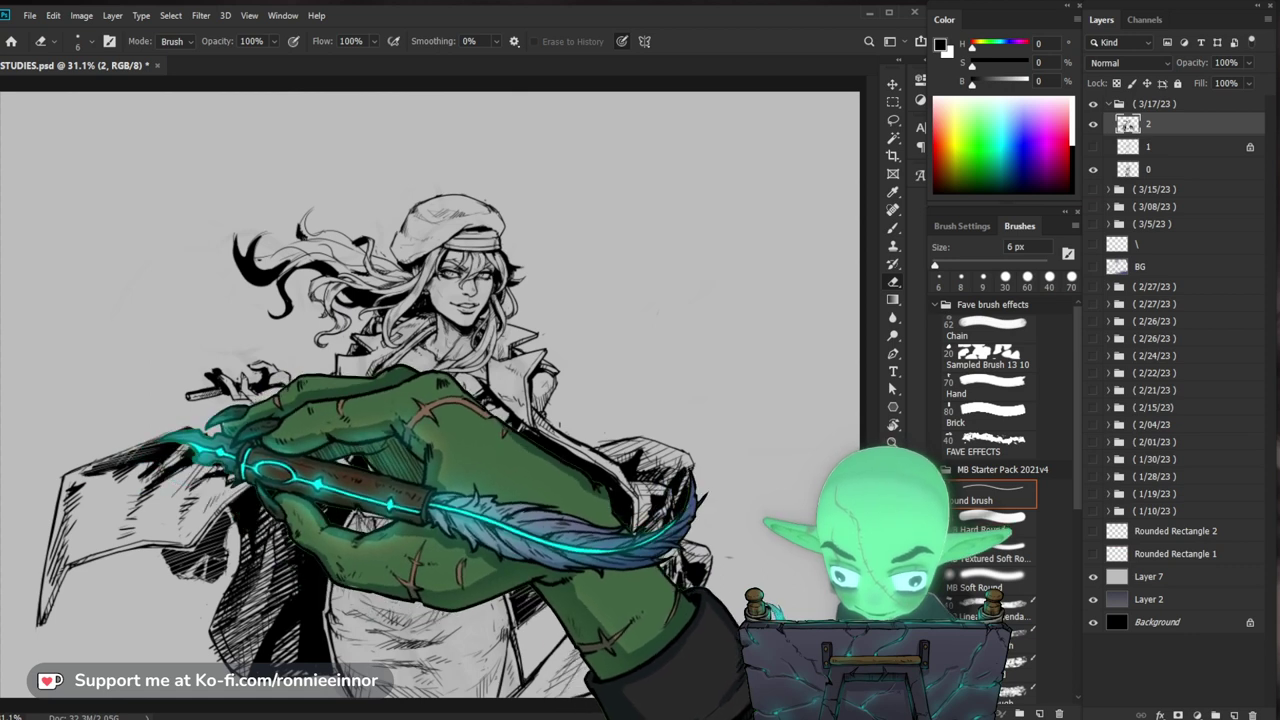
key("b")
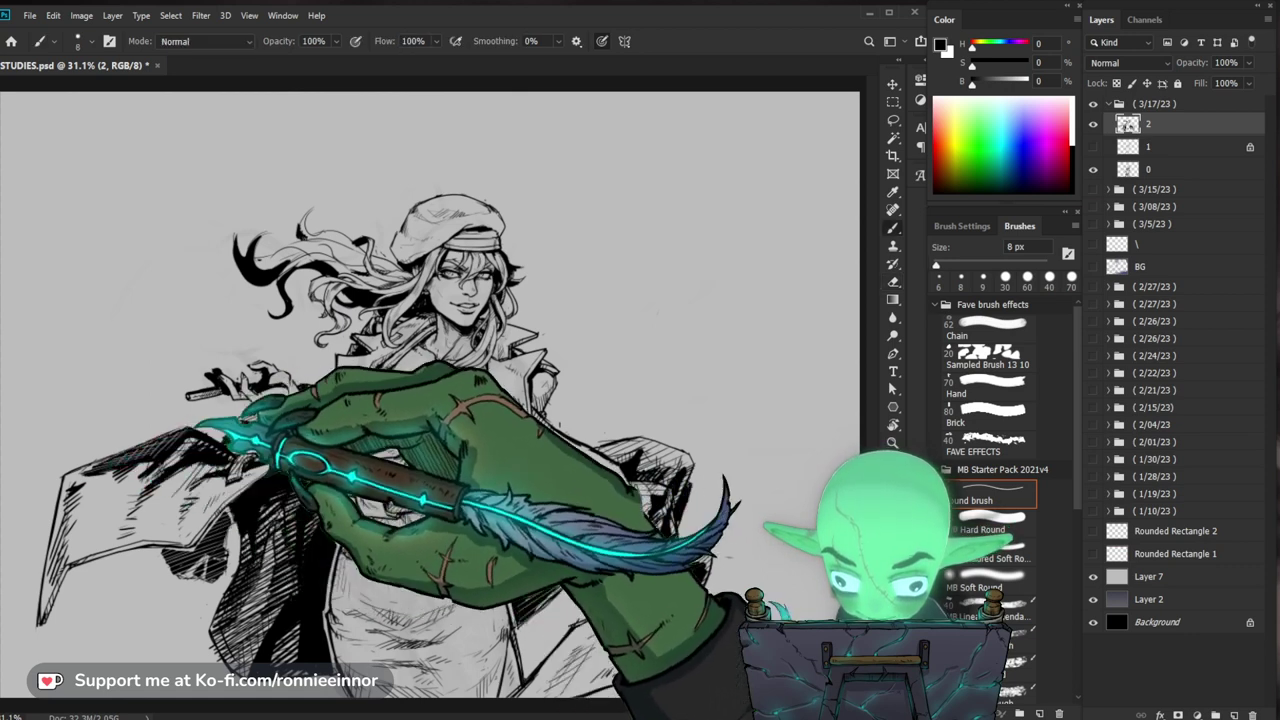
key("e")
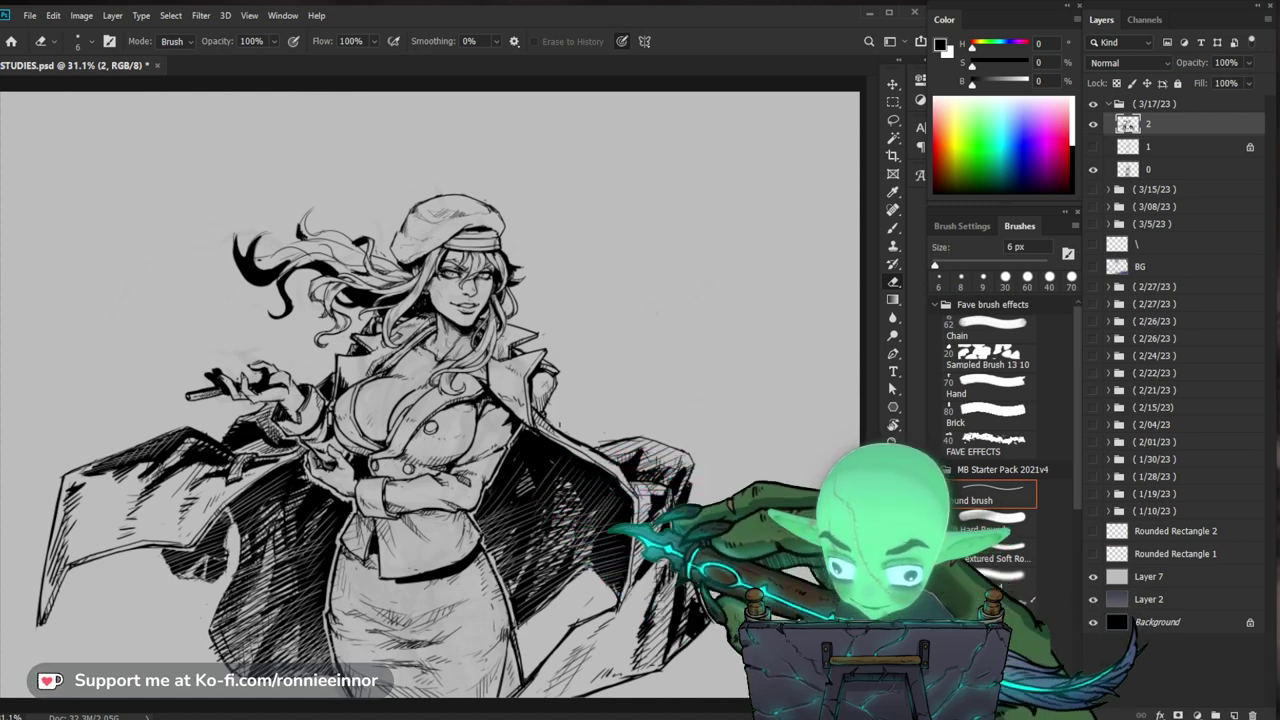
key("z")
mouse_move(560, 460)
left_mouse_down()
mouse_move(420, 460)
mouse_move(550, 460)
left_mouse_up()
key("e")
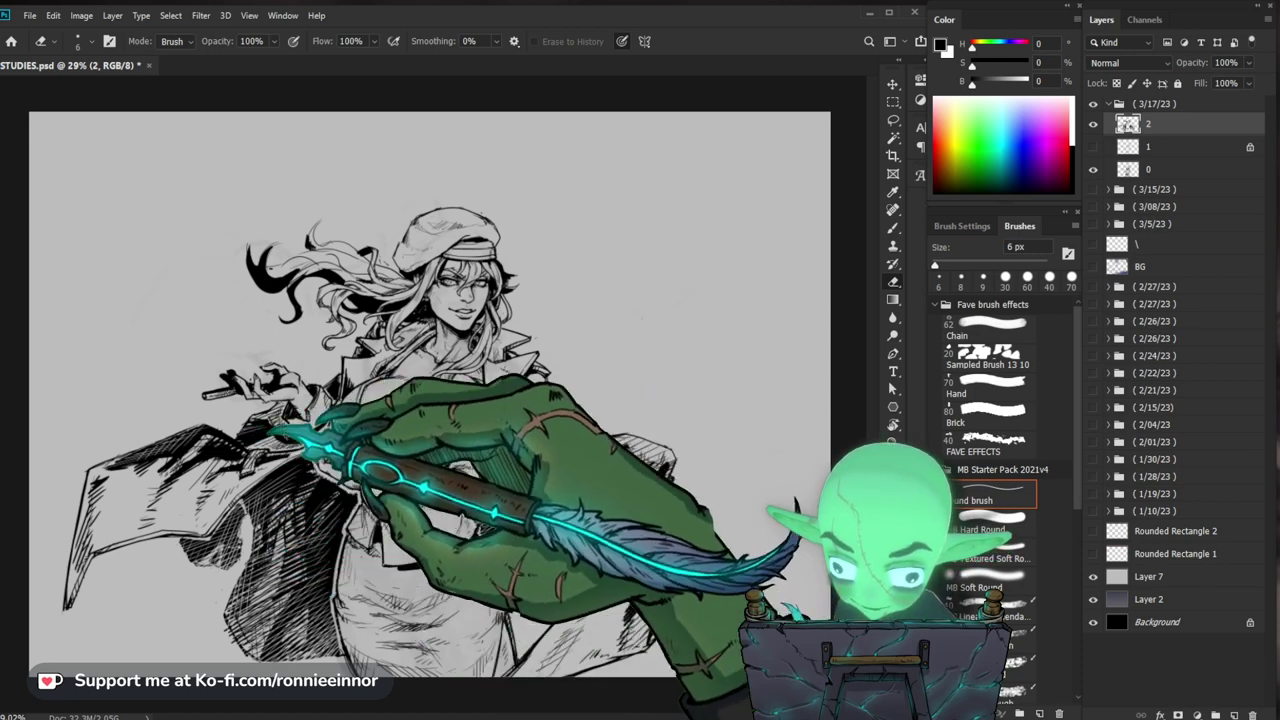
Step: Refine the tips and lower curling locks of the windblown hair with the 8 px brush and eraser
key("z")
left_click_drag(486, 408, 455, 408)
left_click_drag(285, 415, 345, 418)
left_click_drag(440, 302, 405, 476)
key("b")
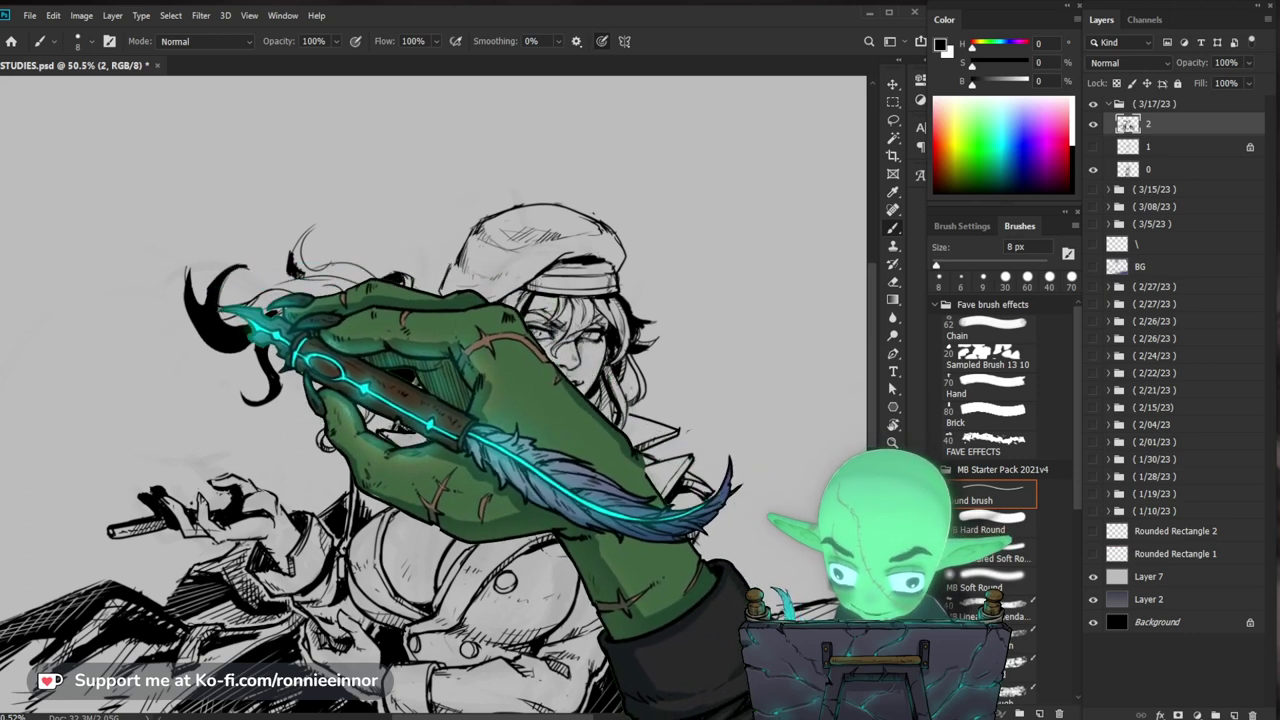
key("z")
left_click_drag(545, 383, 480, 380)
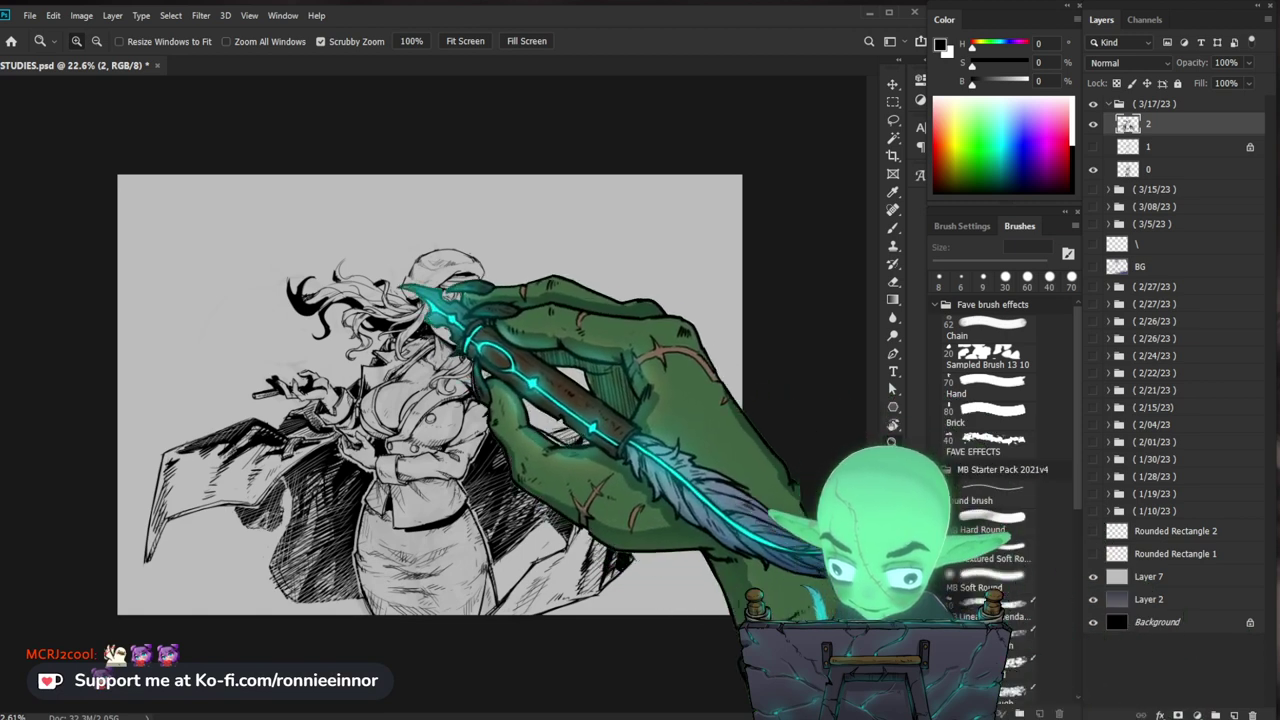
left_click_drag(360, 296, 430, 300)
key("b")
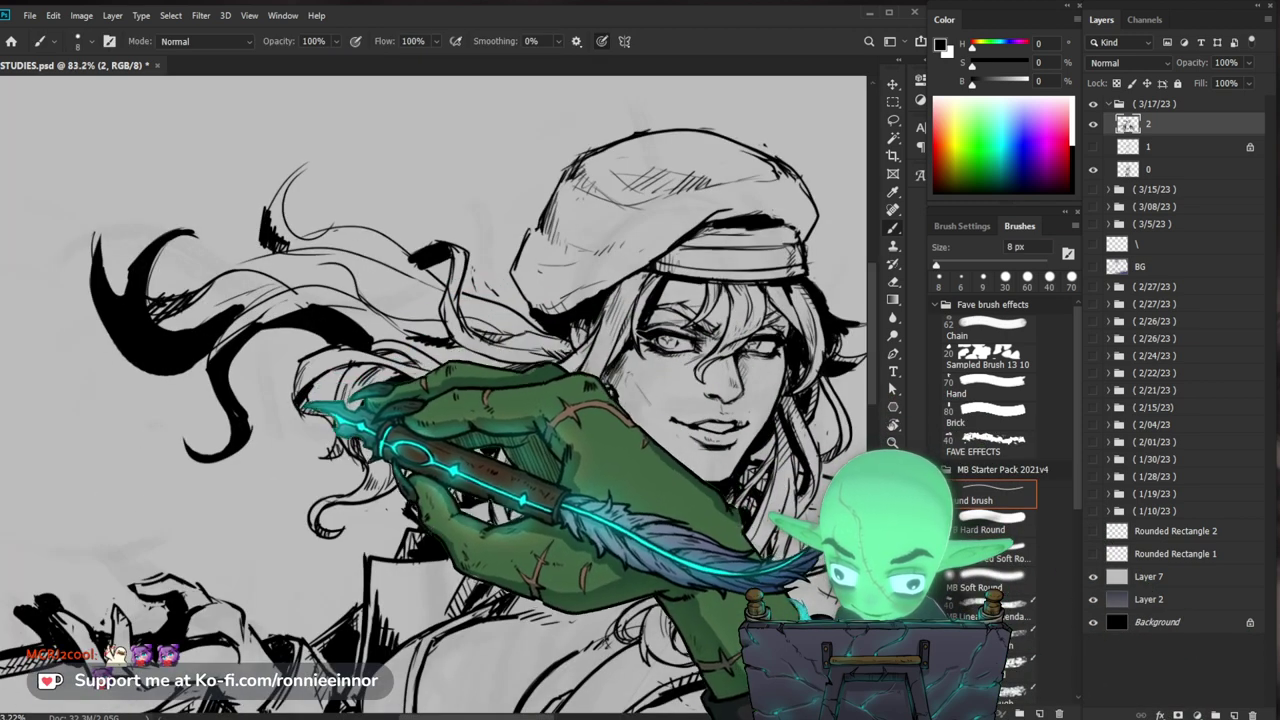
key("e")
key("b")
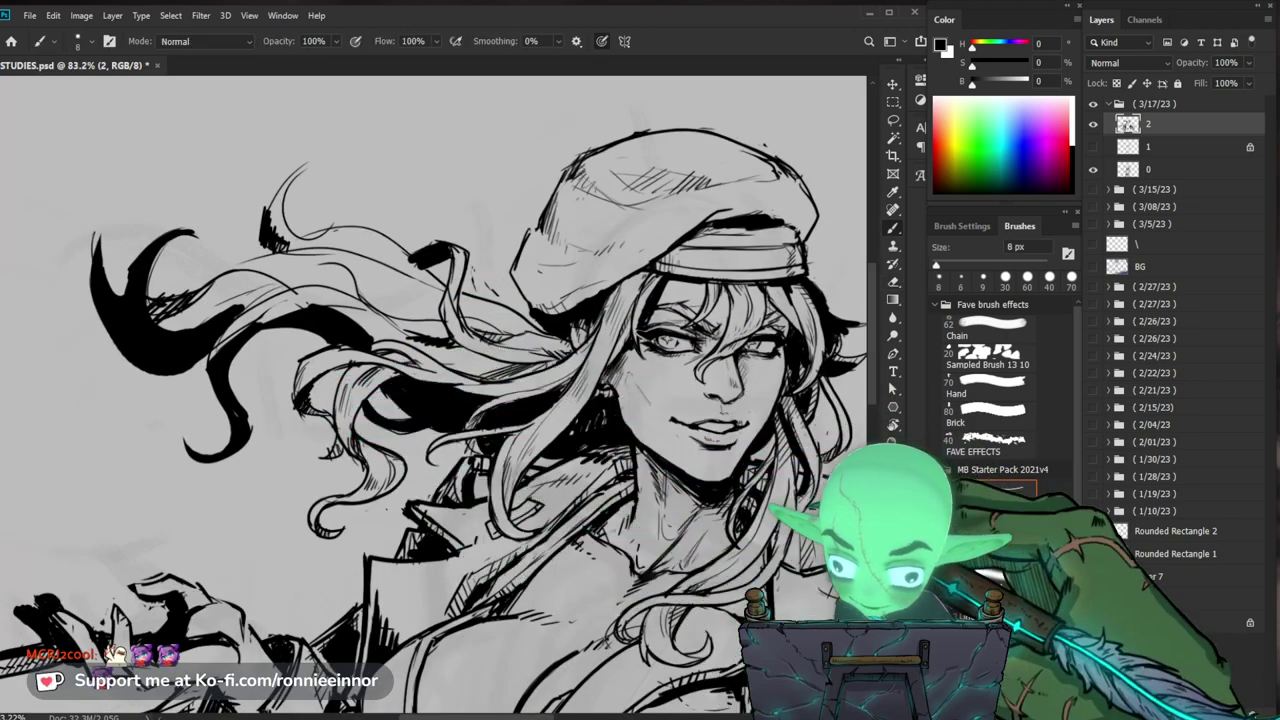
Step: Add fine 8 px strokes to the middle locks of the windblown hair, trimming them with the 6 px eraser
left_click_drag(798, 501, 582, 514)
left_click_drag(352, 348, 524, 430)
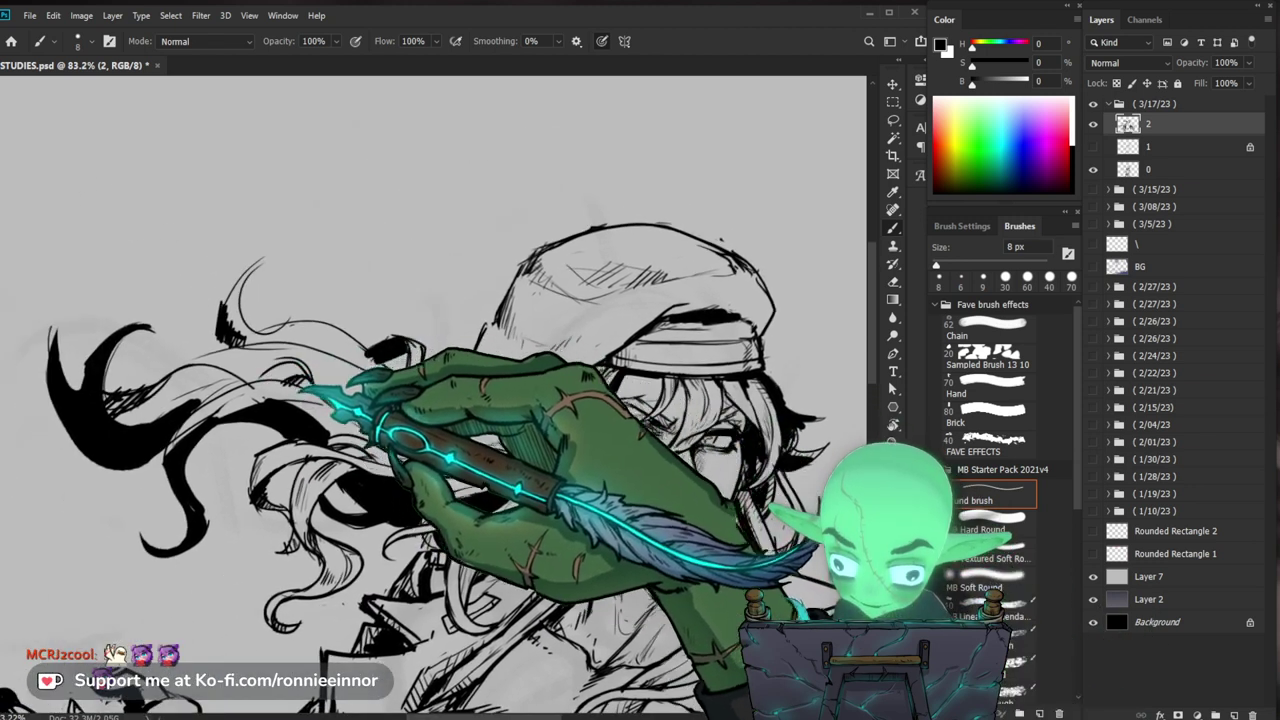
key("e")
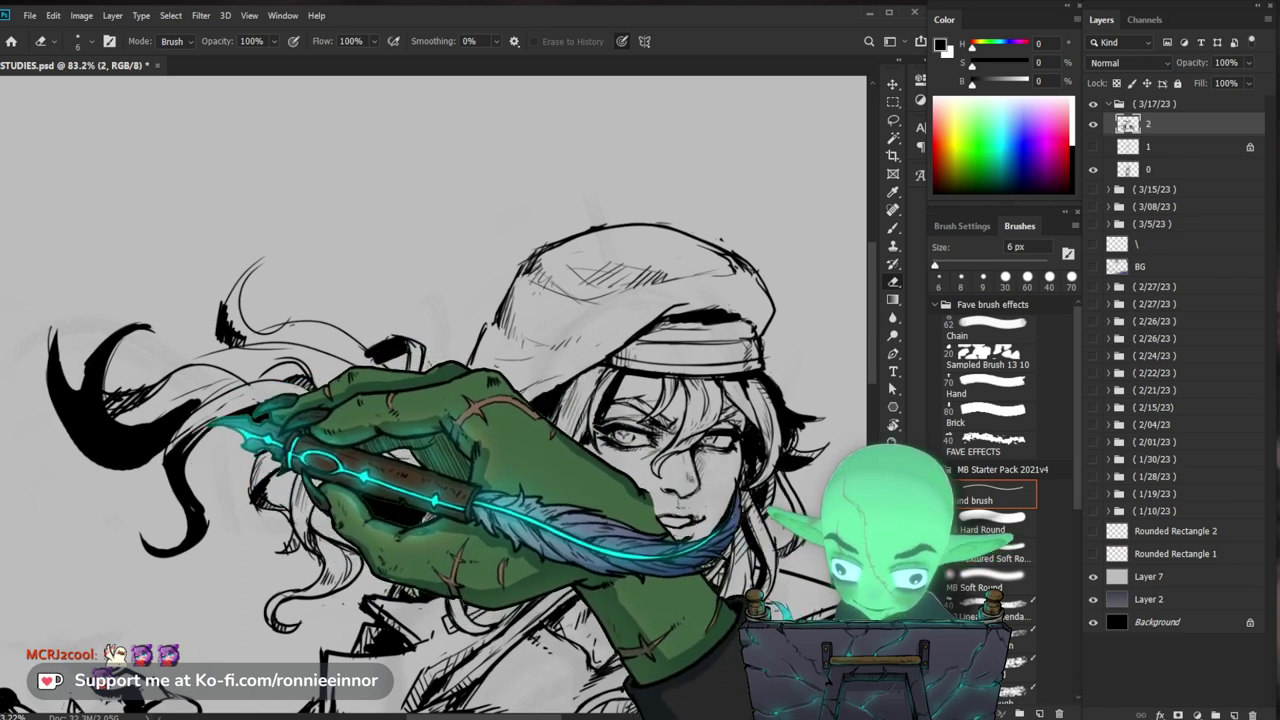
key("b")
key("z")
key("ctrl+0")
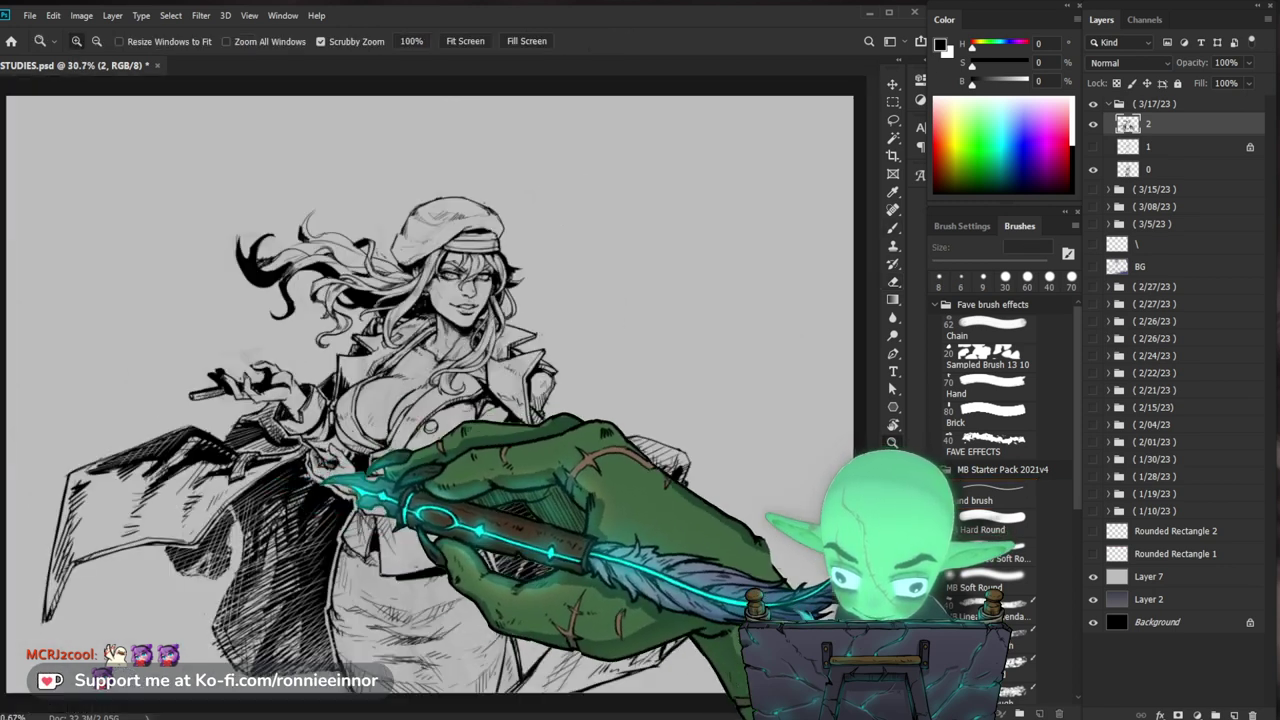
Step: Hatch the upper hair locks and the shaded lock directly behind the beret with the 8 px brush and 6 px eraser
left_click_drag(400, 248, 480, 258)
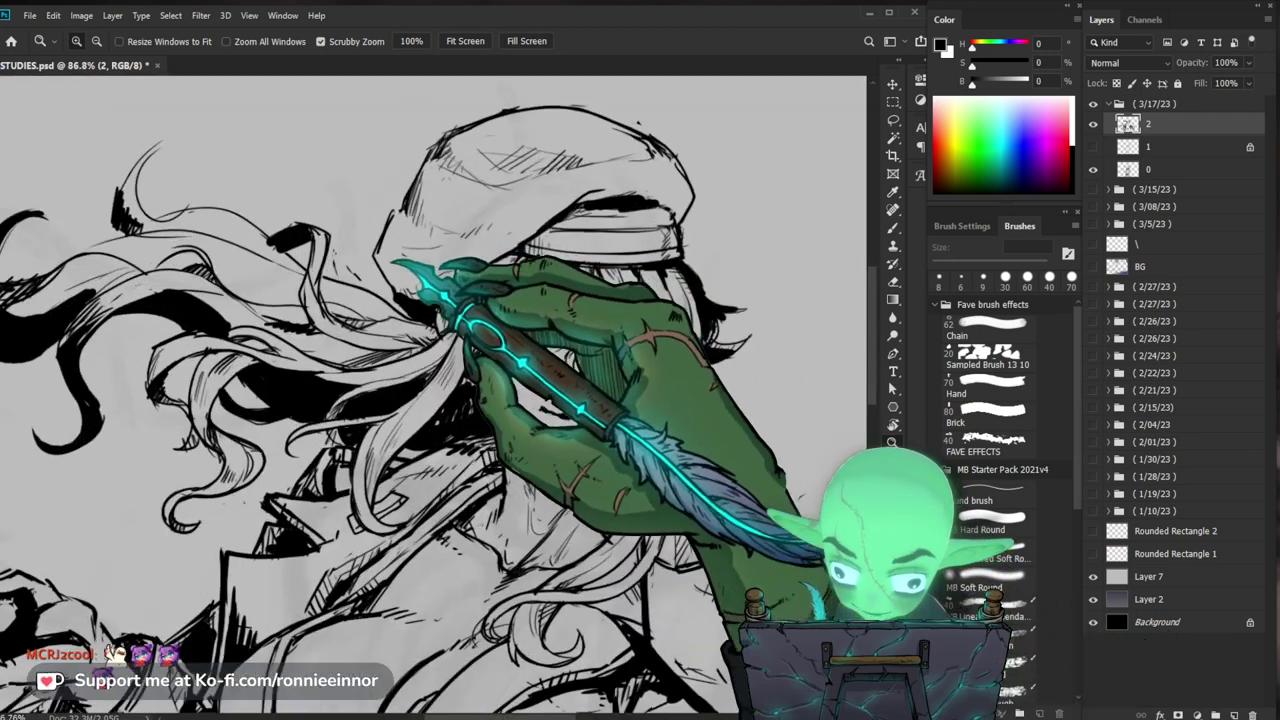
key("b")
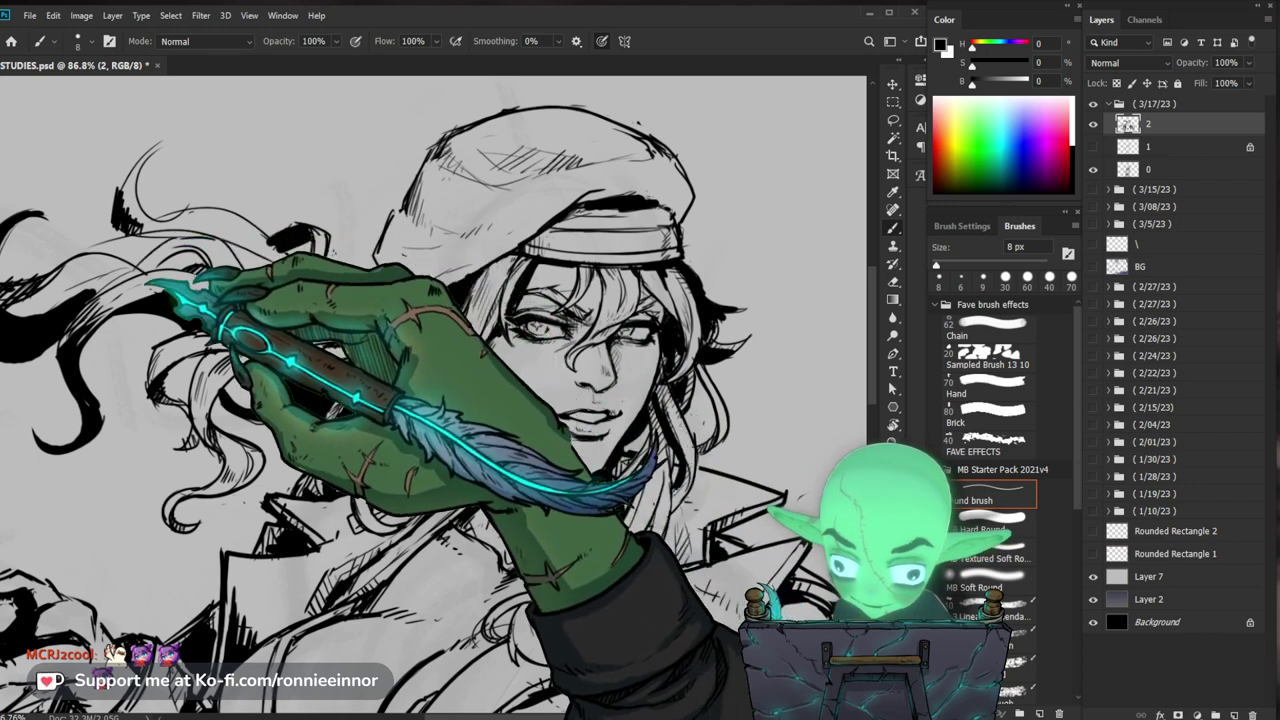
left_click_drag(568, 314, 645, 395)
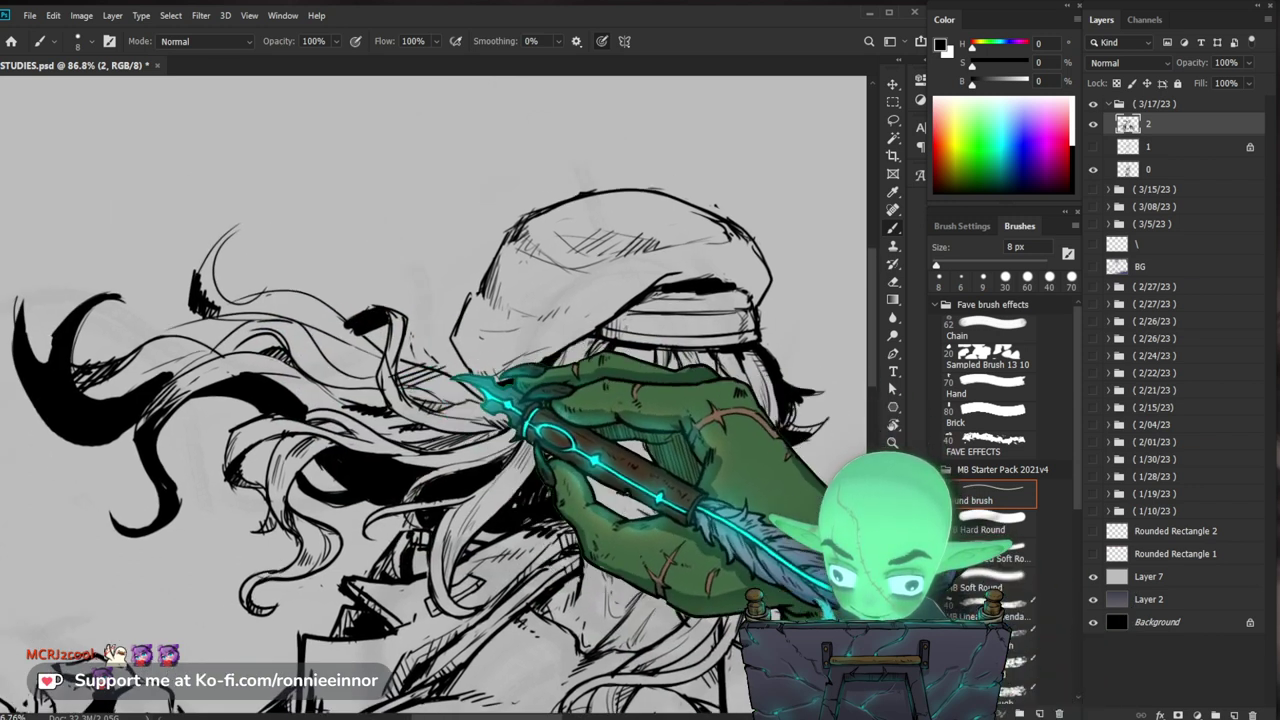
mouse_move(545, 385)
left_mouse_down()
mouse_move(470, 380)
mouse_move(586, 394)
left_mouse_up()
key("e")
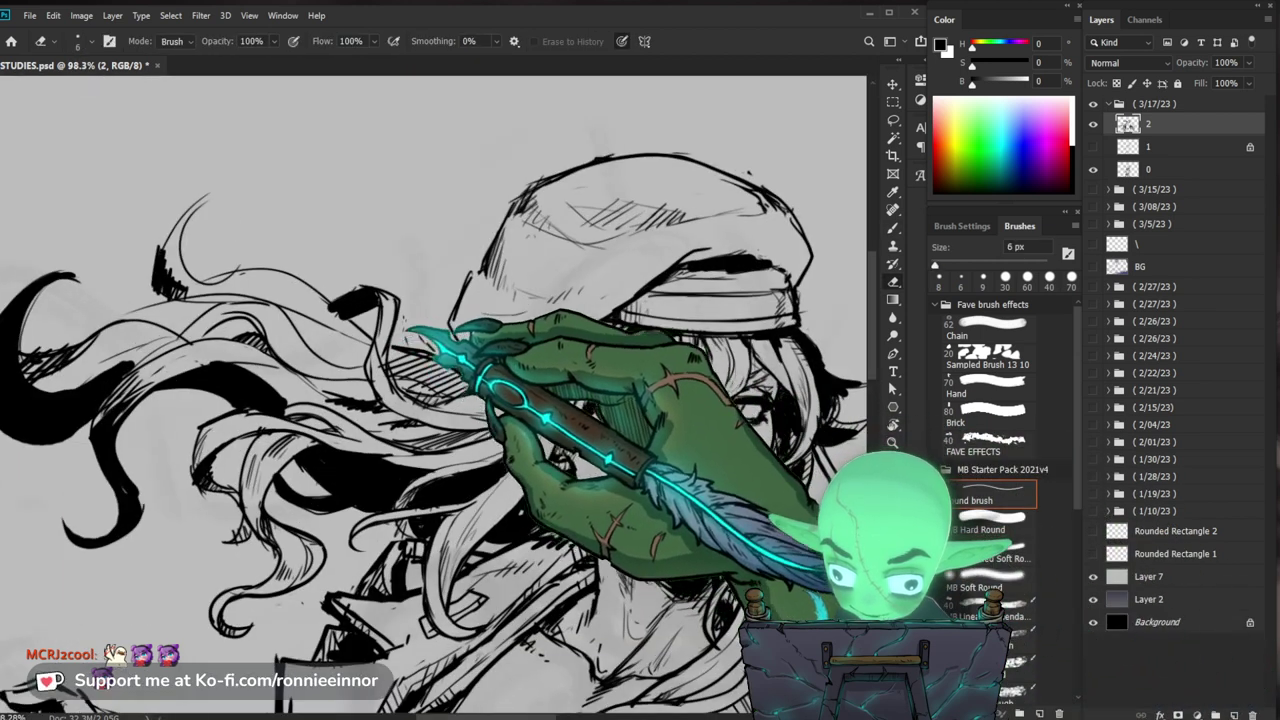
key("b")
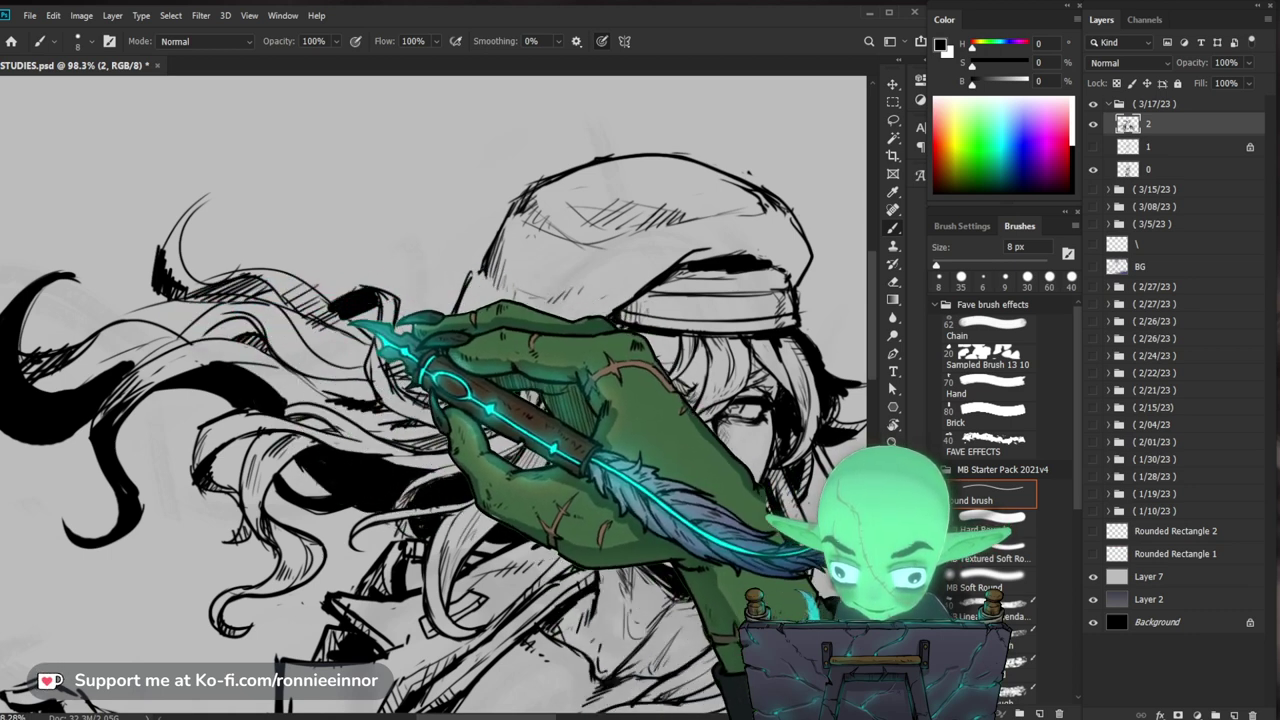
Step: Touch up the ink lines along the near cheek and jaw with the 8 px brush
key("z")
left_click_drag(520, 400, 471, 417)
left_click_drag(480, 368, 540, 372)
left_click_drag(612, 590, 420, 562)
key("b")
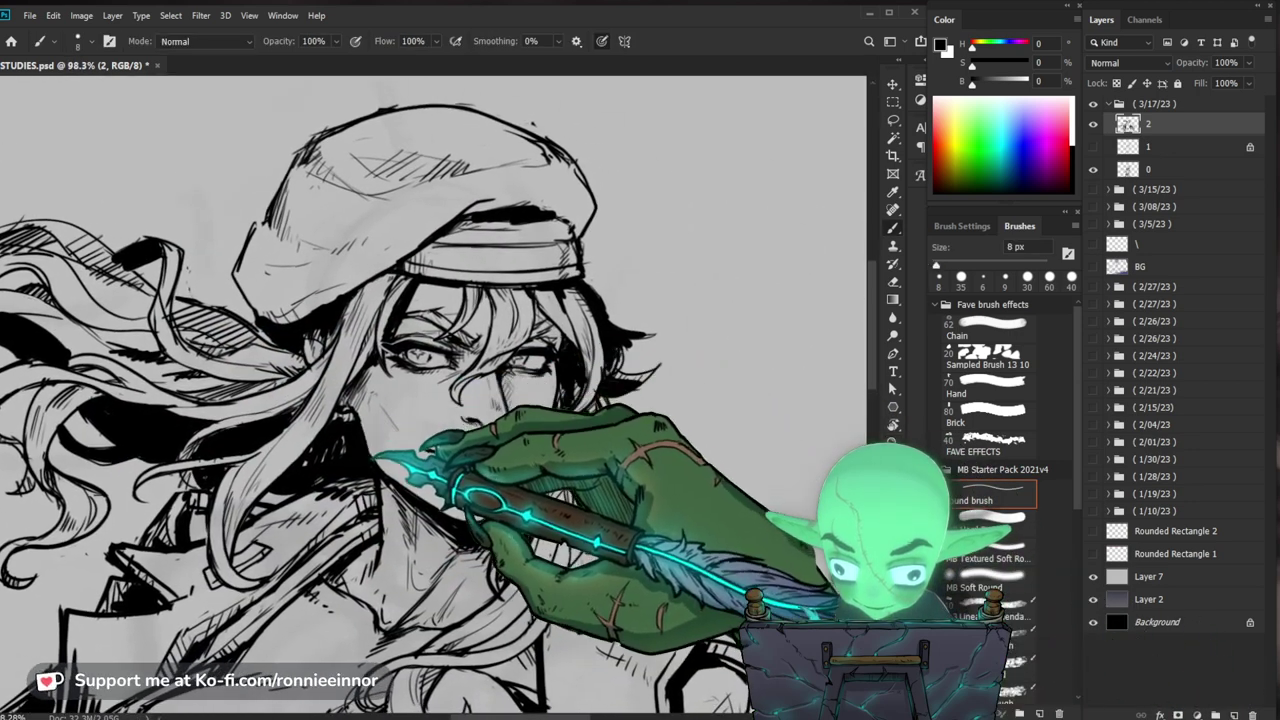
left_click_drag(693, 427, 634, 400)
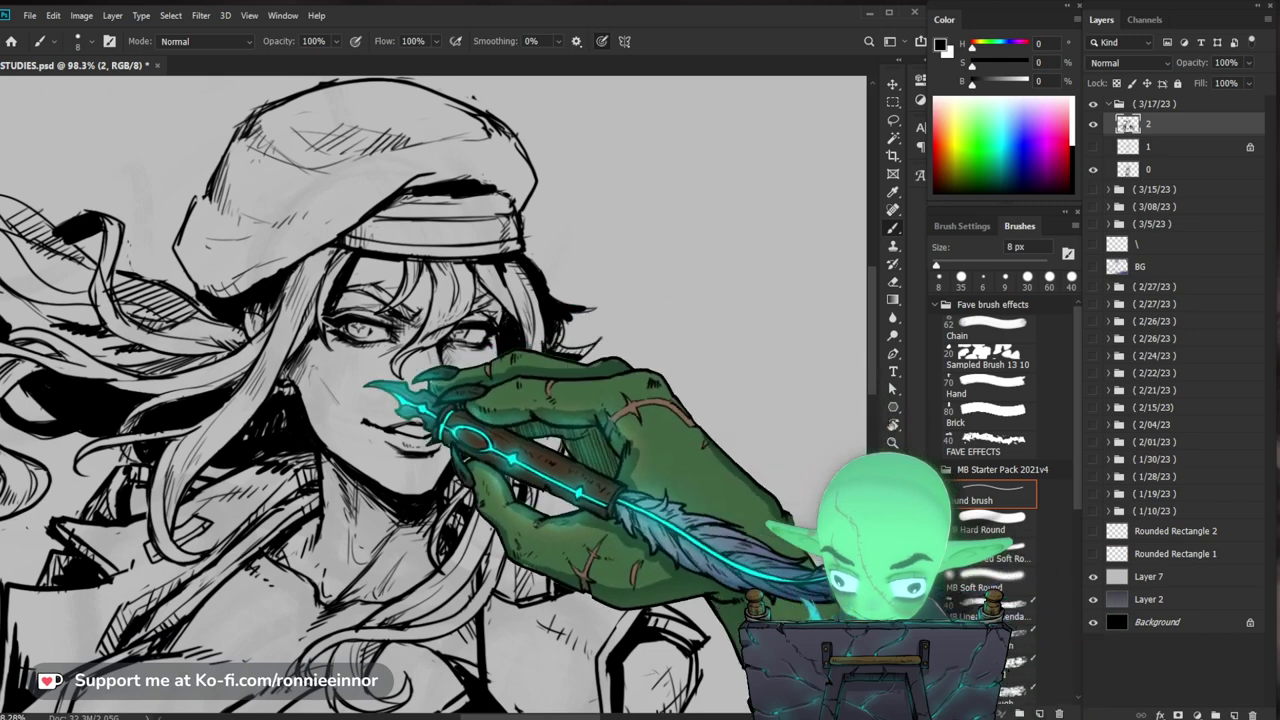
Step: Clean up and redraw the earring area between the near cheek and the hair with the eraser and 8 px brush
key("e")
key("z")
left_click_drag(590, 490, 470, 490)
mouse_move(380, 290)
left_mouse_down()
mouse_move(537, 335)
mouse_move(531, 427)
left_mouse_up()
key("e")
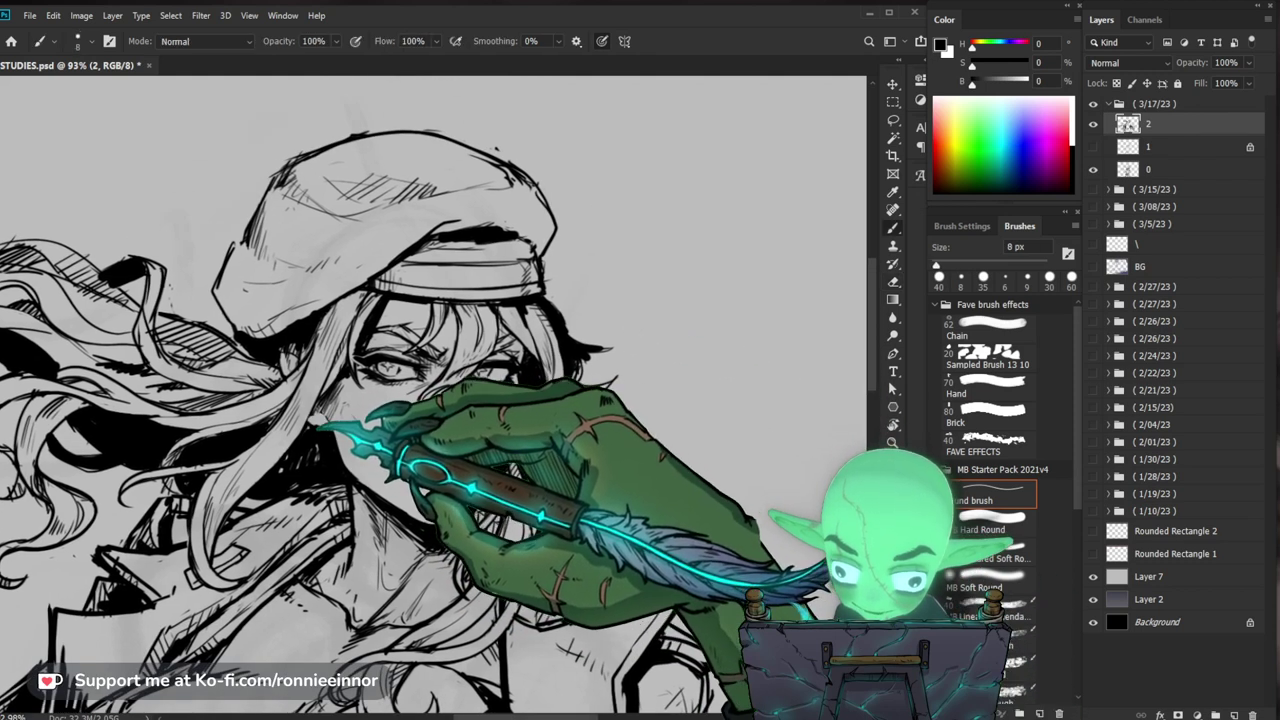
left_click_drag(320, 428, 326, 440)
left_click_drag(609, 394, 598, 417)
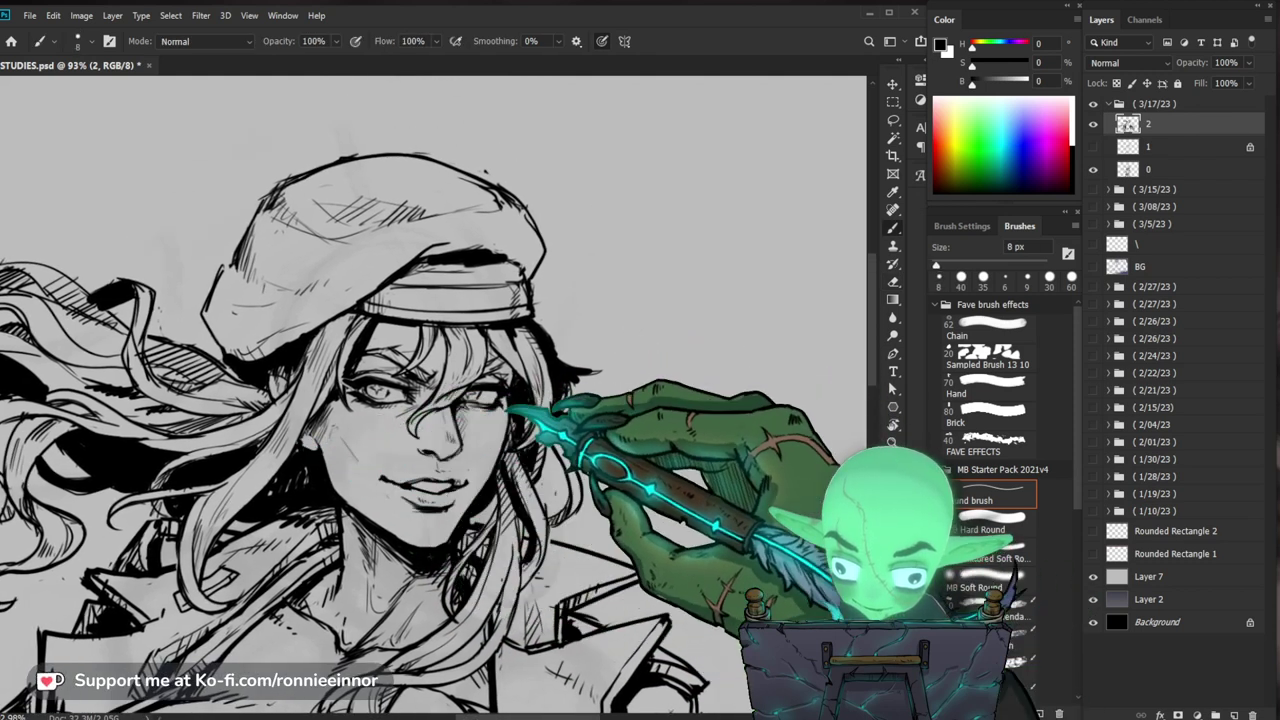
key("e")
key("b")
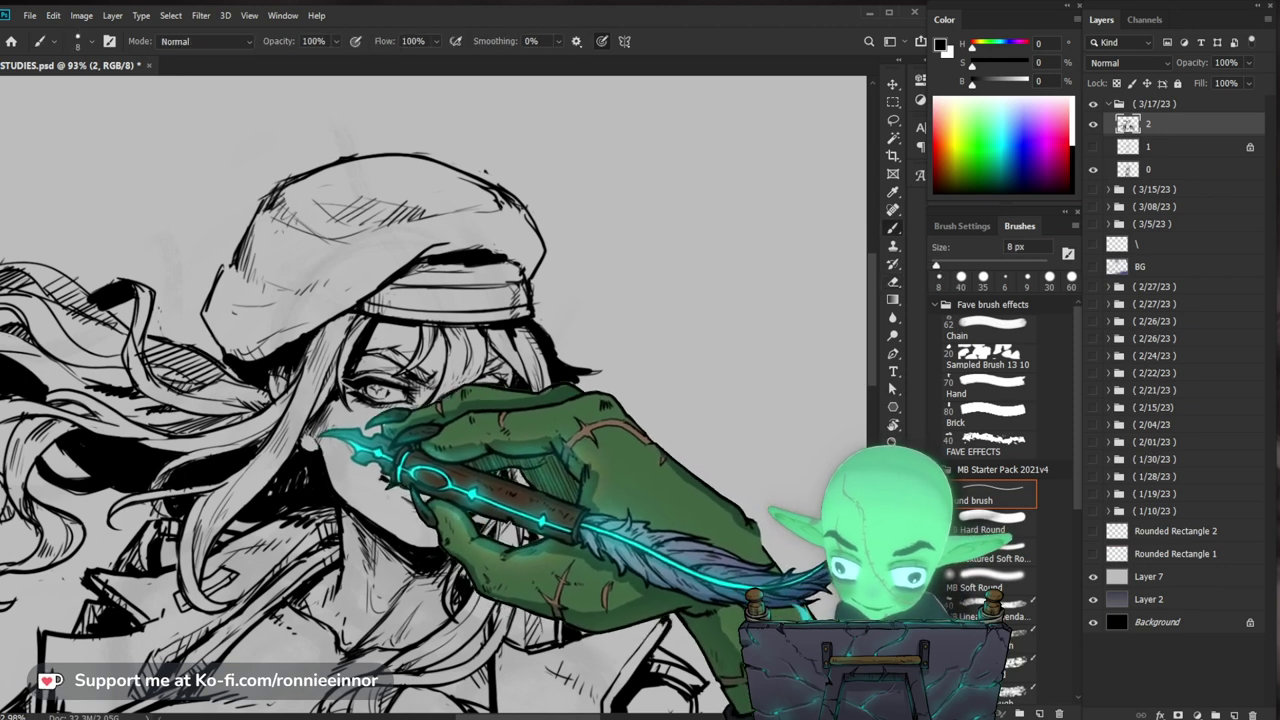
key("e")
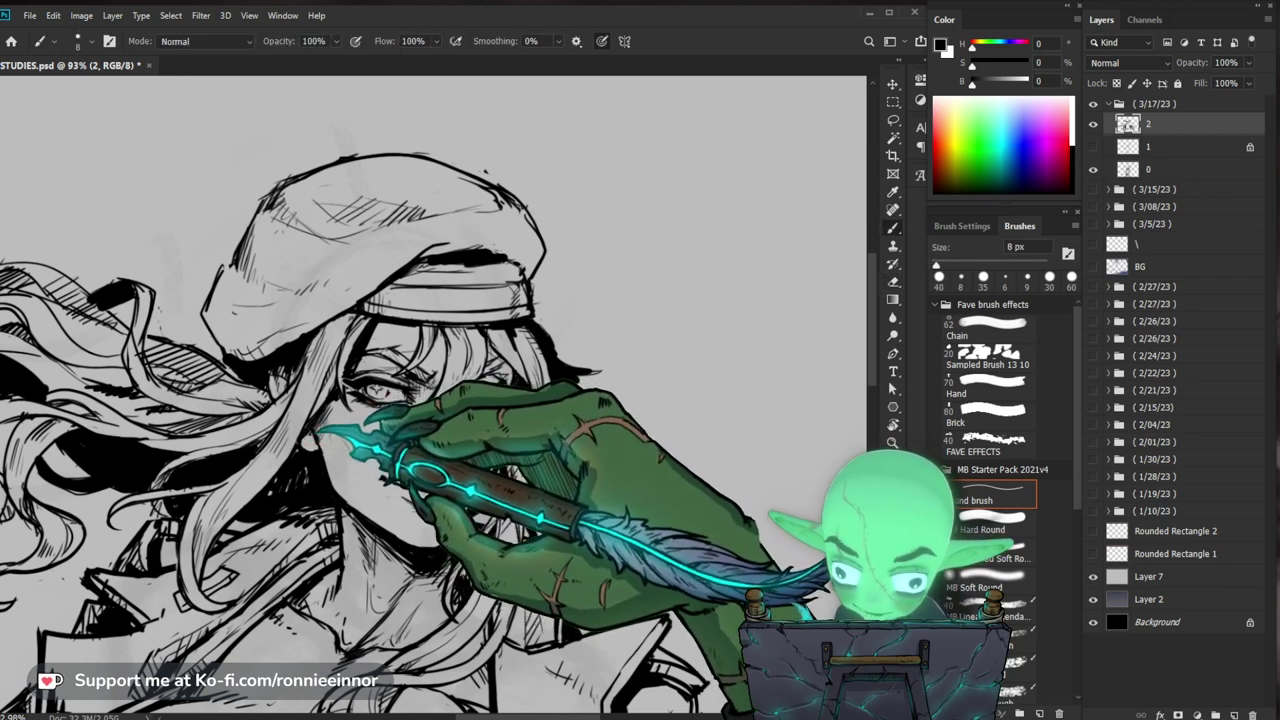
Step: Refine the bangs above the far eye with small 8 px brush strokes and the eraser
key("z")
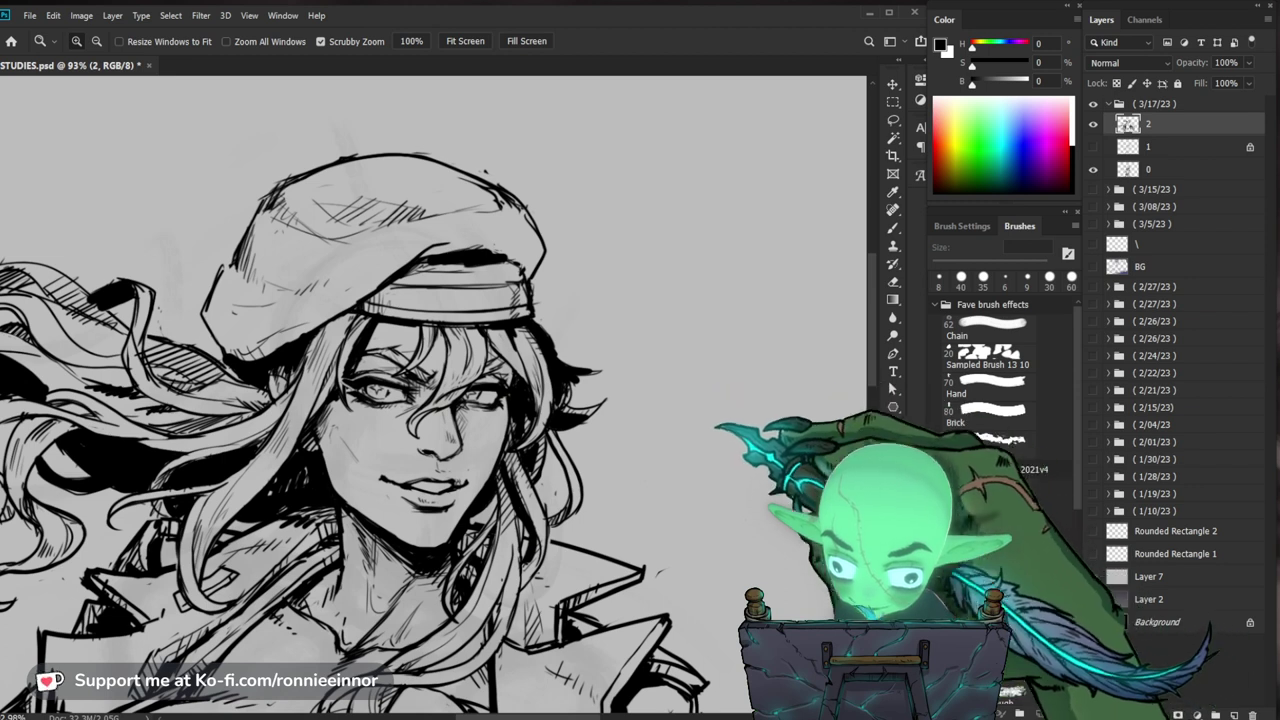
mouse_move(706, 441)
left_mouse_down()
mouse_move(640, 445)
mouse_move(722, 418)
left_mouse_up()
key("b")
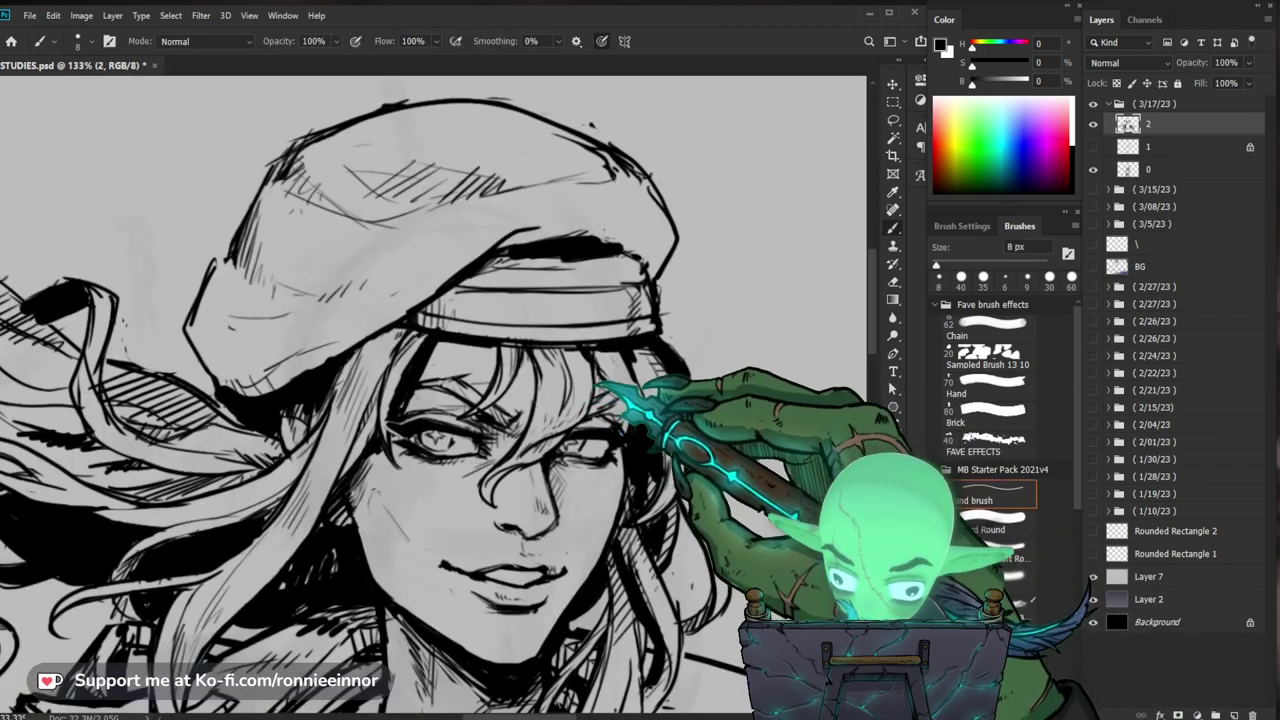
key("e")
key("b")
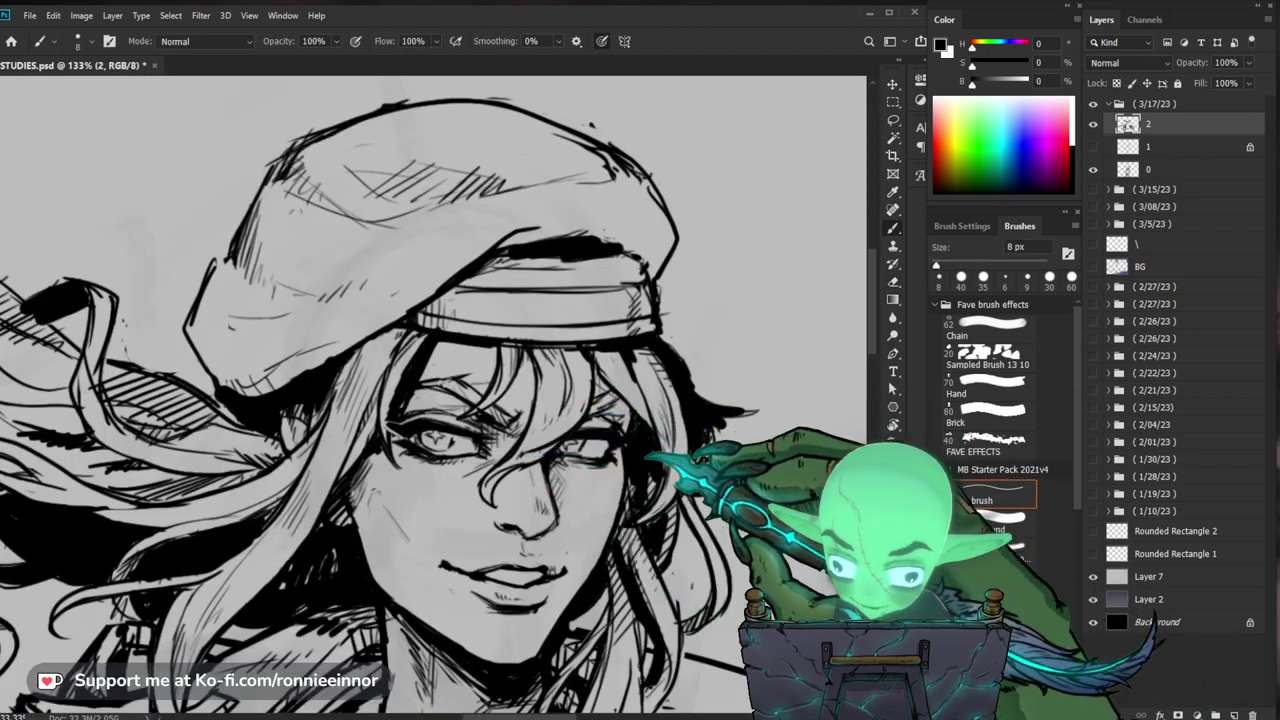
Step: Touch up the curling hair lock that falls over the chest with the 8 px brush
key("z")
mouse_move(766, 450)
left_mouse_down()
mouse_move(696, 454)
mouse_move(672, 431)
mouse_move(598, 434)
left_mouse_up()
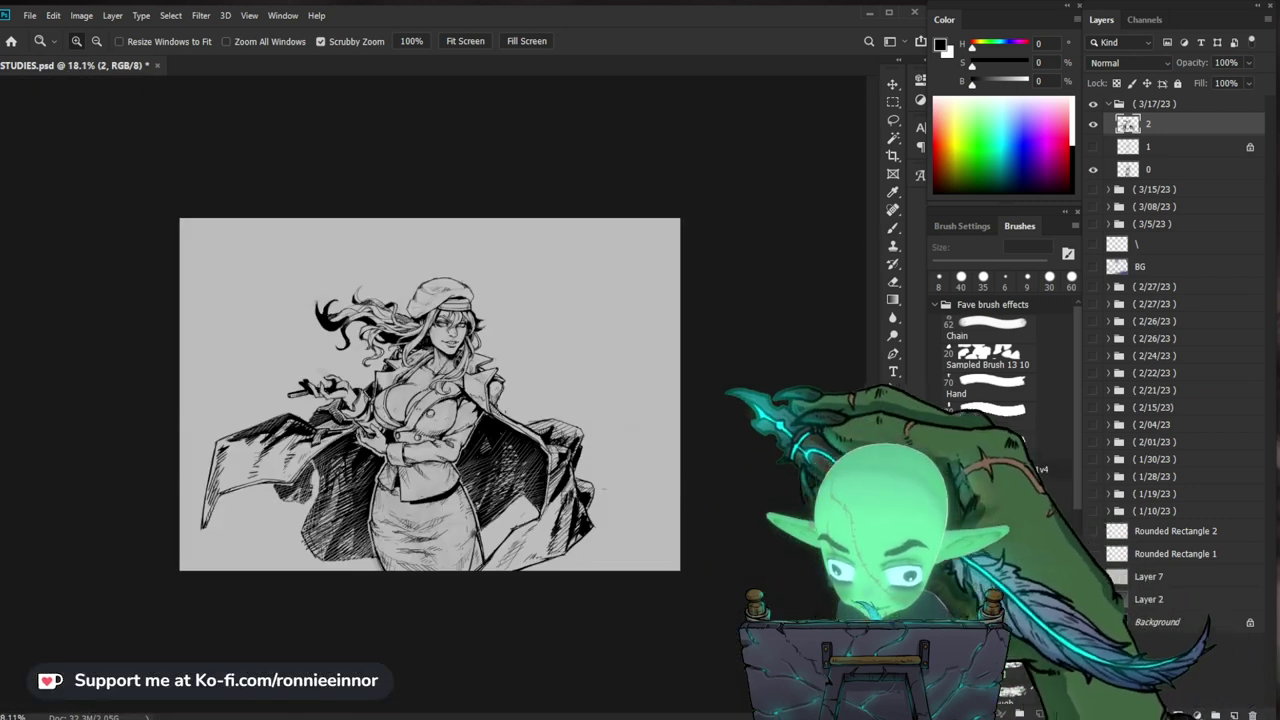
left_click_drag(458, 362, 563, 377)
key("b")
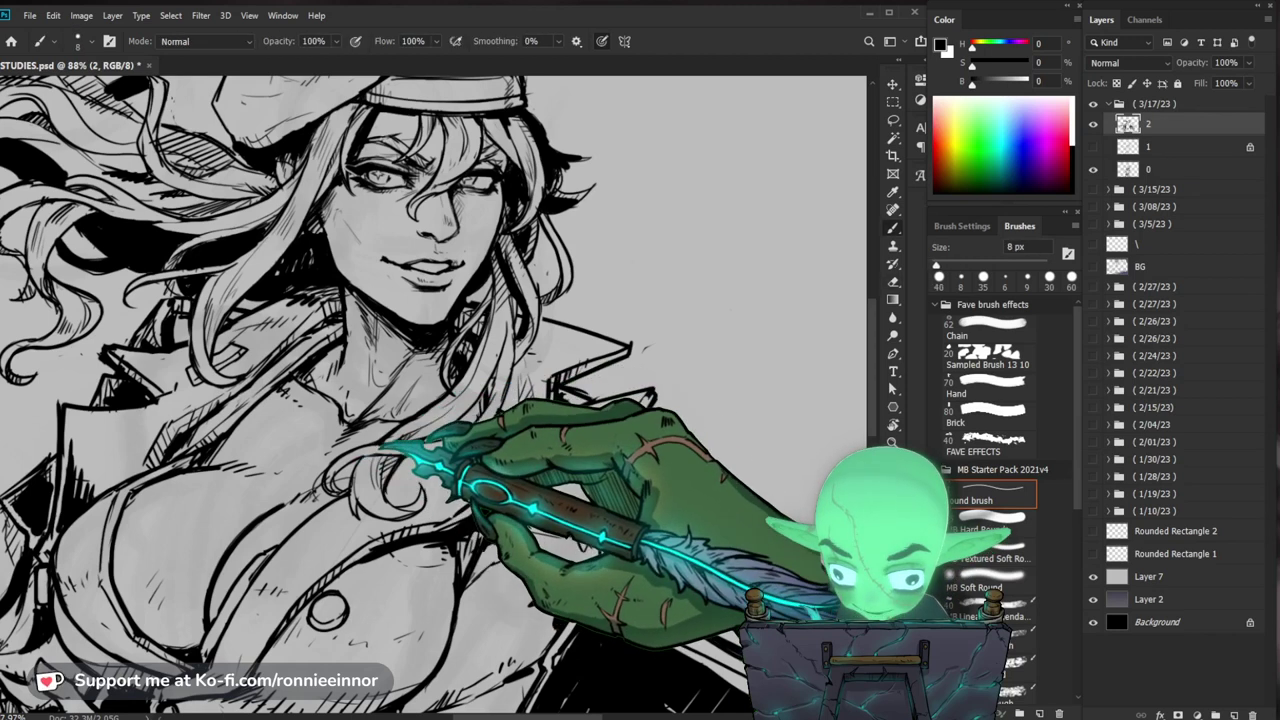
key("z")
left_click_drag(455, 466, 394, 466)
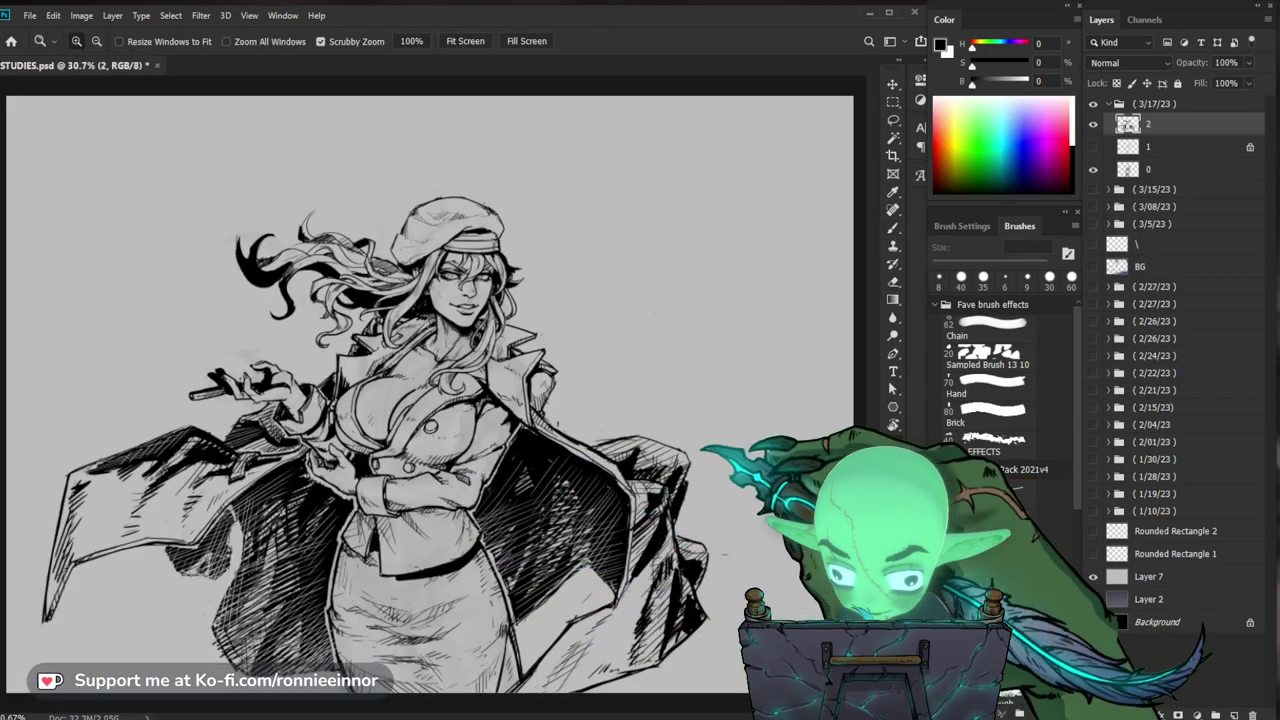
Step: Add fine 8 px ink strokes to the jacket front beside the curling lock's end
left_click_drag(660, 484, 672, 482)
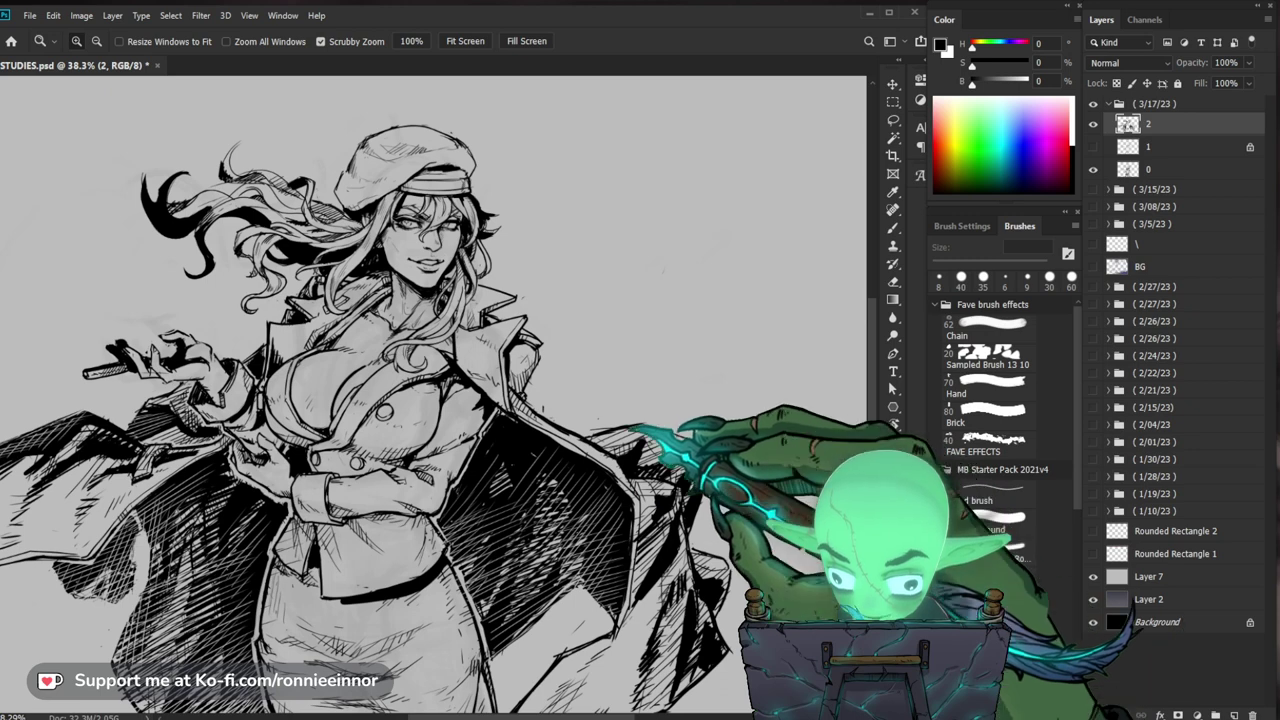
mouse_move(168, 319)
left_mouse_down()
mouse_move(228, 312)
mouse_move(188, 400)
left_mouse_up()
key("b")
key("z")
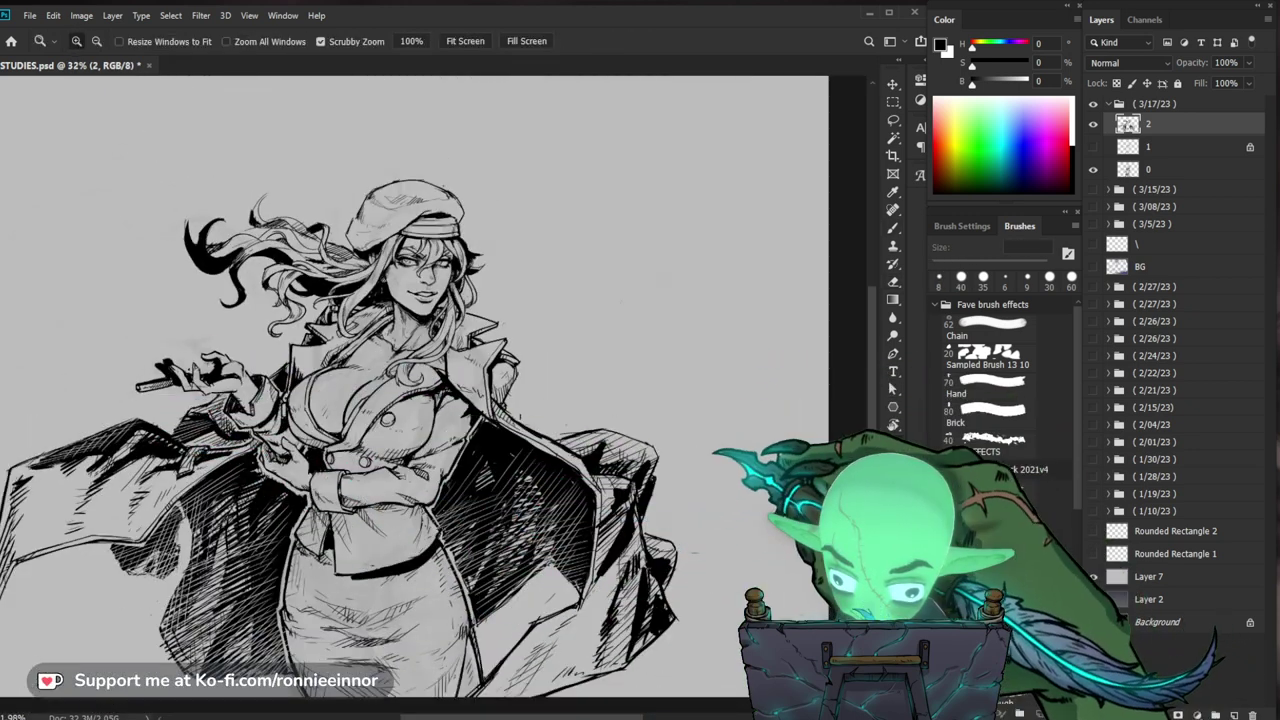
left_click_drag(436, 328, 482, 330)
key("b")
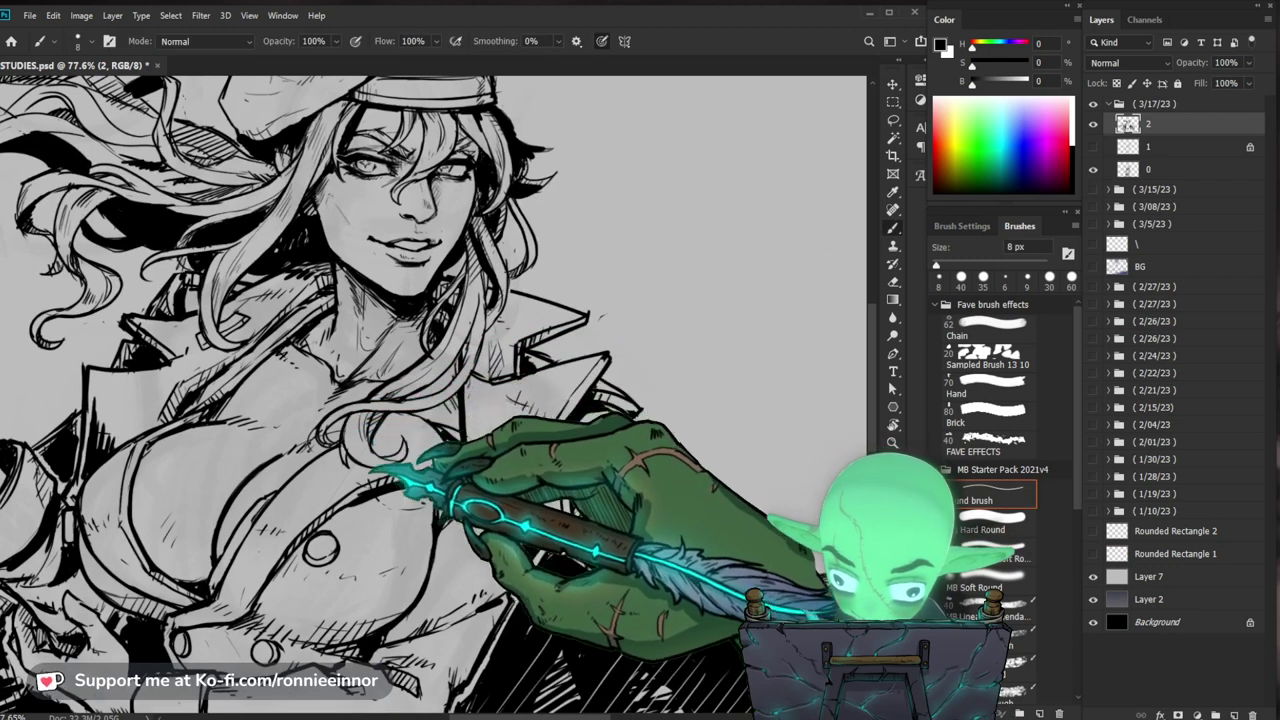
left_click_drag(530, 358, 518, 543)
Step: Refine the lines around the far eye and upper cheek with the 8 px brush and eraser
key("z")
left_click_drag(372, 380, 412, 390)
key("b")
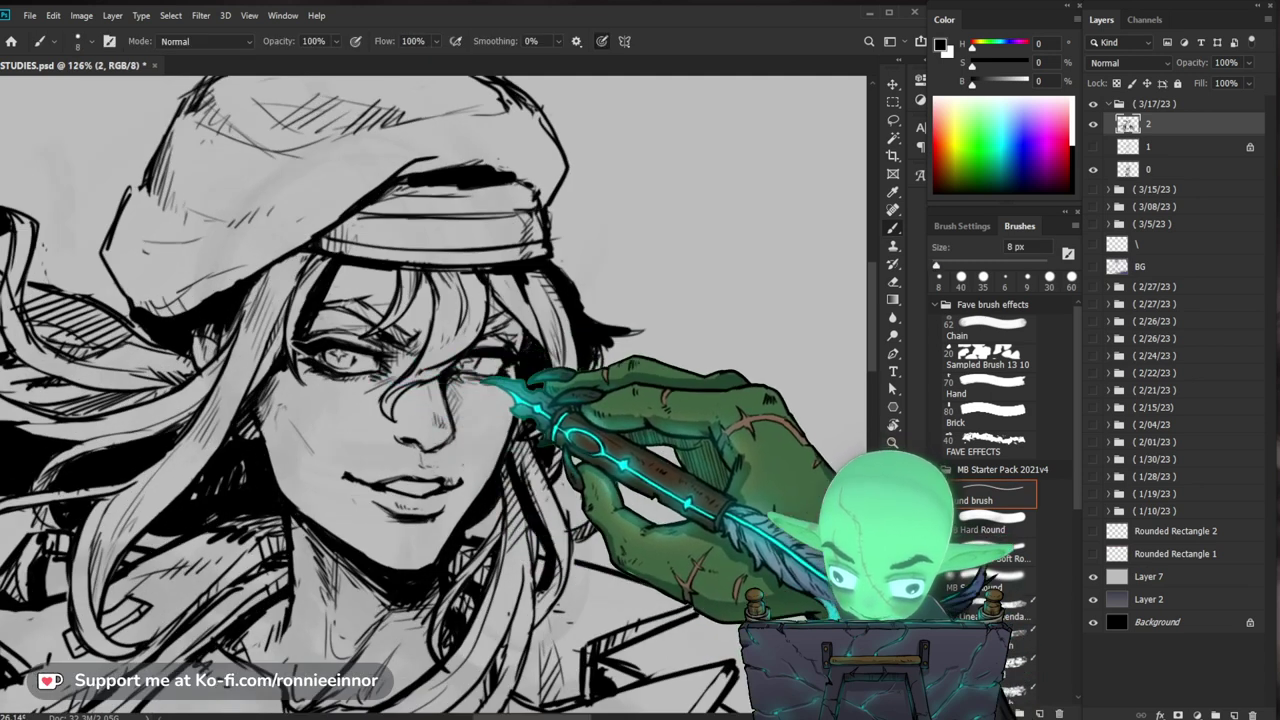
left_click_drag(590, 371, 567, 355)
key("e")
key("b")
left_click_drag(374, 355, 328, 512)
Step: Clean up the hatching in the cape lining below the raised hand with the 40 px eraser
key("z")
left_click_drag(511, 598, 590, 475)
left_click_drag(255, 484, 300, 460)
key("b")
key("e")
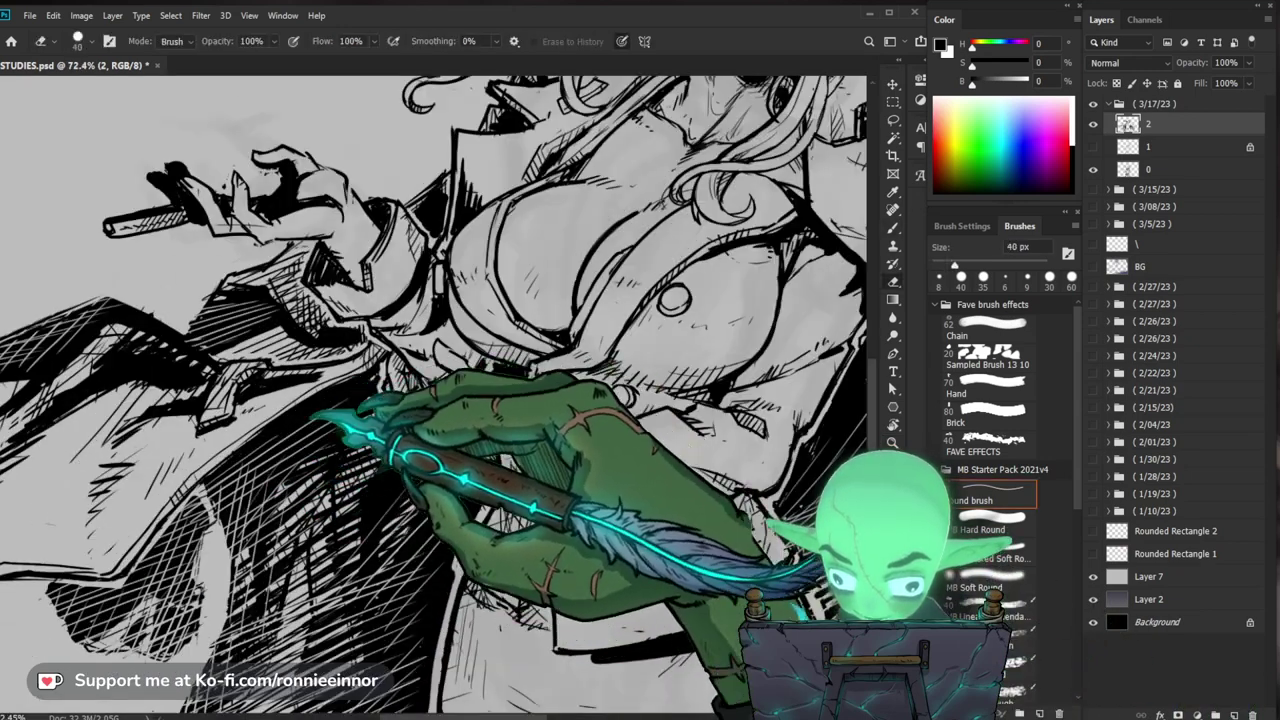
left_click_drag(312, 415, 270, 440)
key("z")
left_click_drag(408, 429, 345, 440)
left_click_drag(669, 480, 640, 555)
key("e")
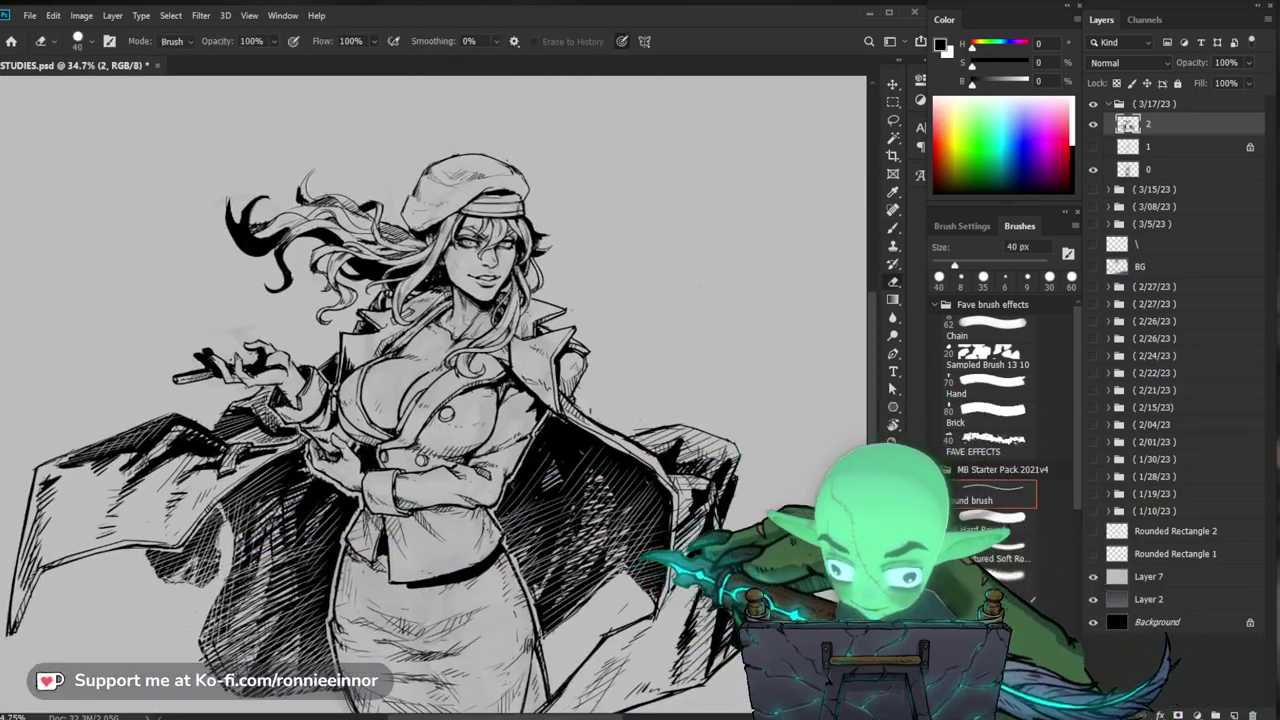
Step: Deepen the shadows in the cape's outer folds at the far side with the 8 px brush and 15 px eraser
left_click_drag(600, 480, 567, 471)
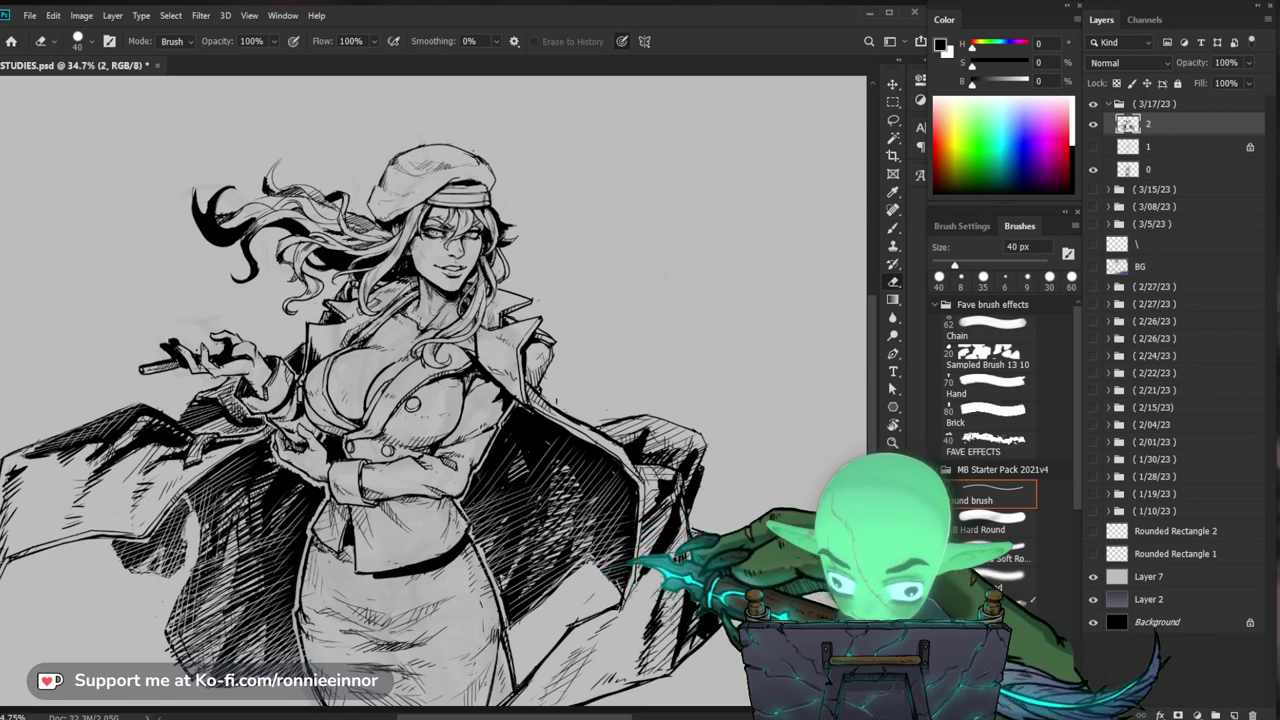
key("ctrl")
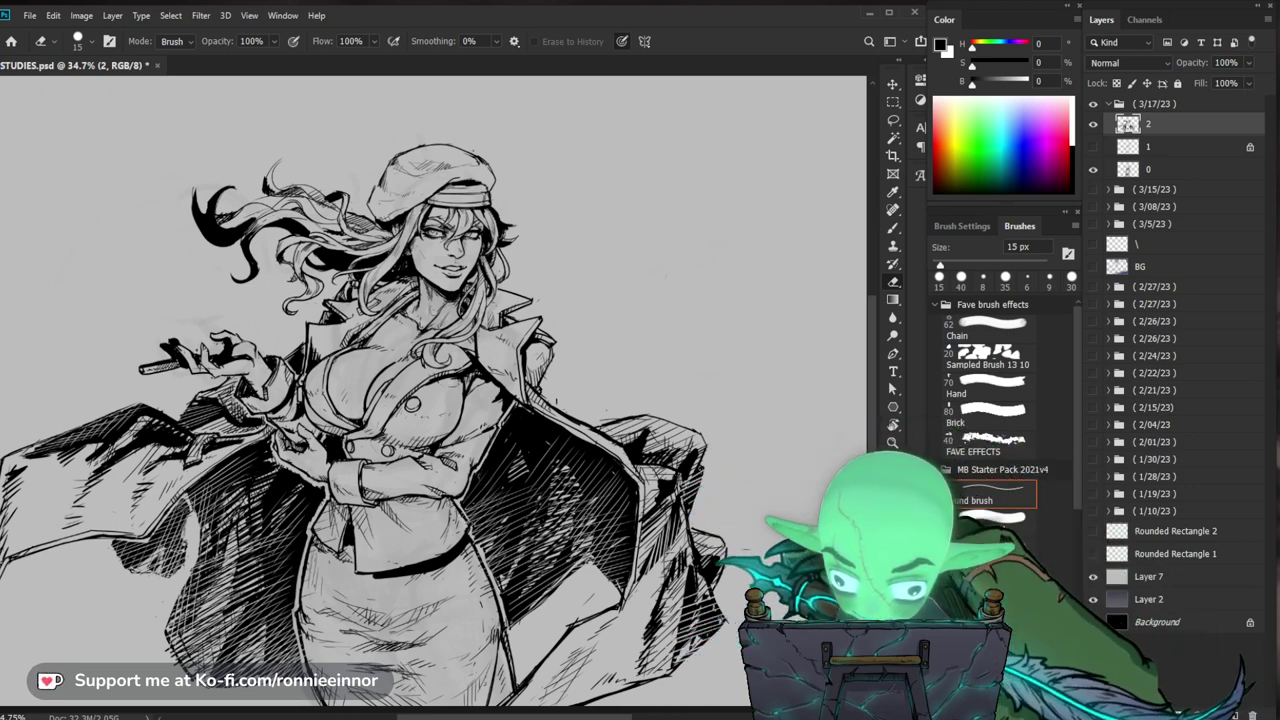
key("b")
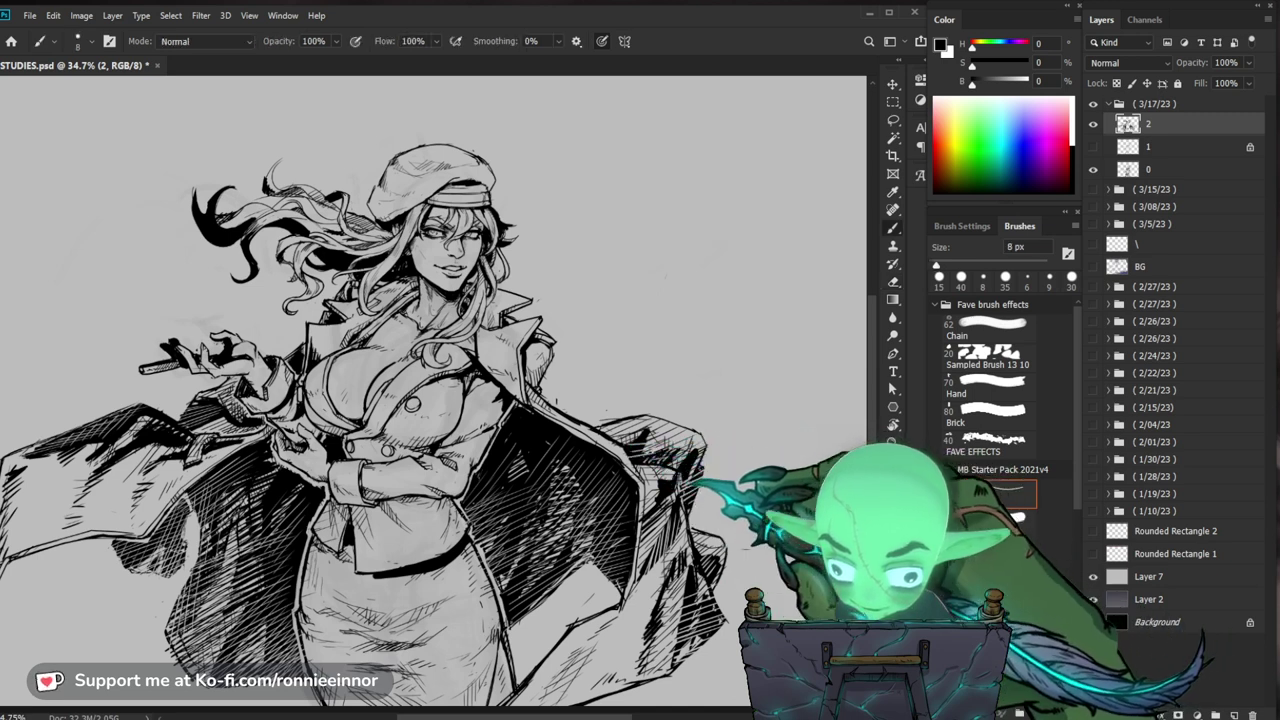
key("e")
key("ctrl+space")
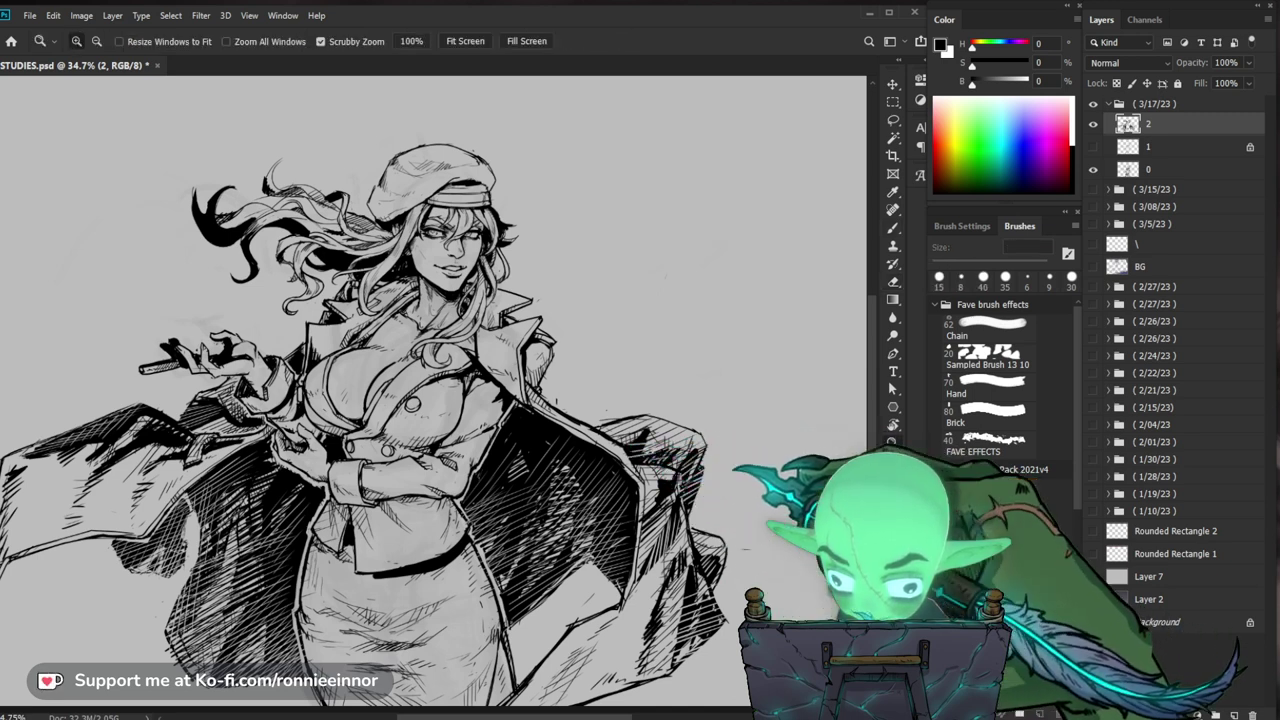
mouse_move(430, 400)
left_mouse_down()
mouse_move(266, 443)
mouse_move(430, 440)
mouse_move(412, 402)
left_mouse_up()
key("ctrl+space")
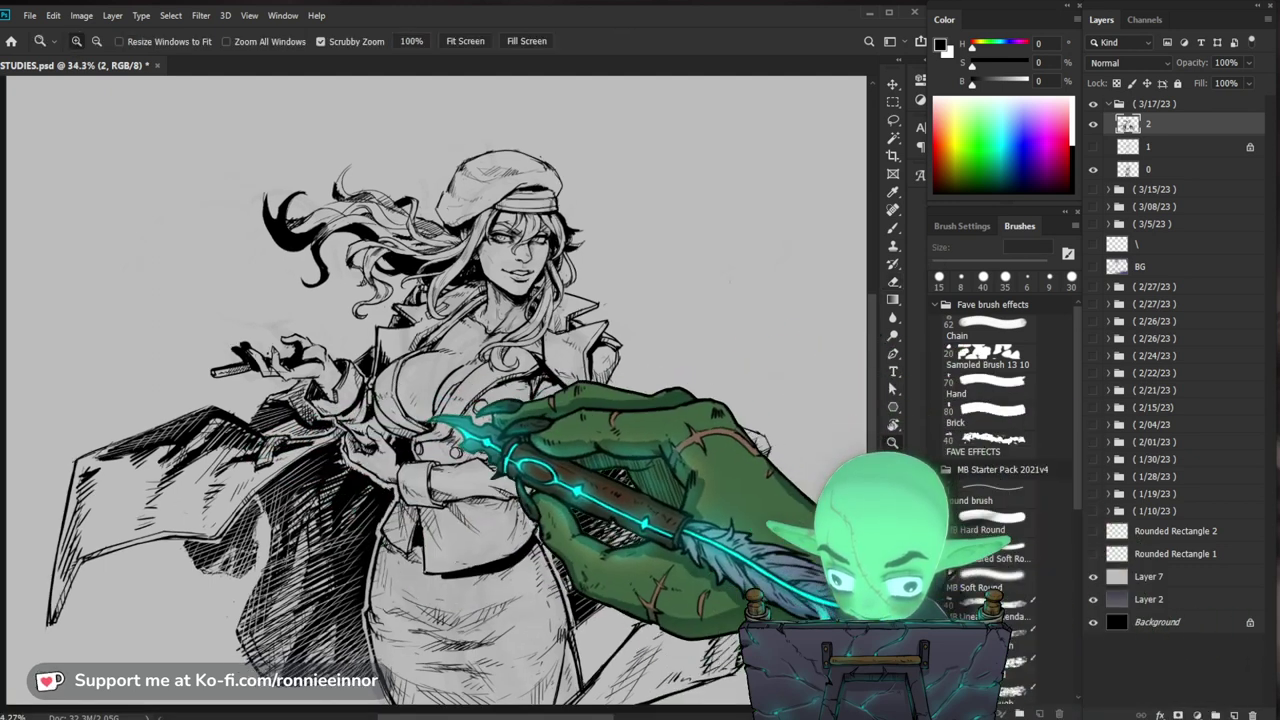
Step: Examine the balance of blacks and hatching across the whole figure and the flowing cape at several magnifications
left_click_drag(348, 486, 367, 480)
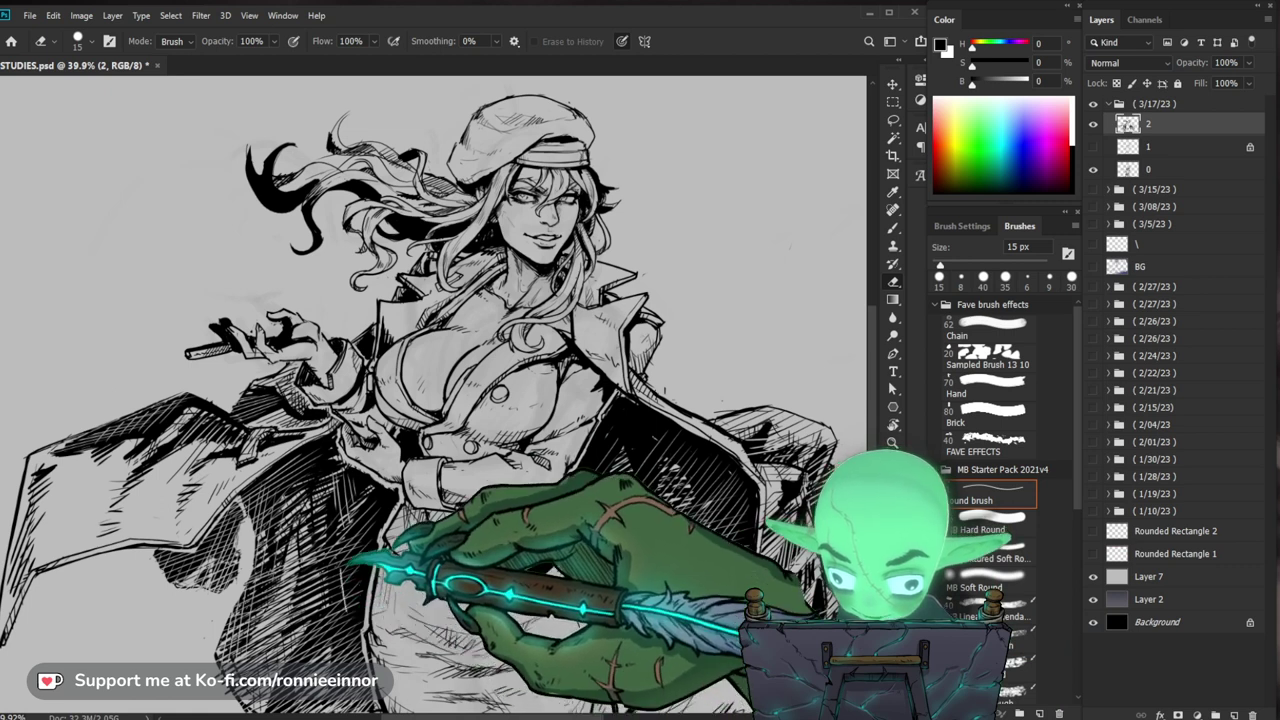
key("z")
left_click_drag(650, 450, 590, 450)
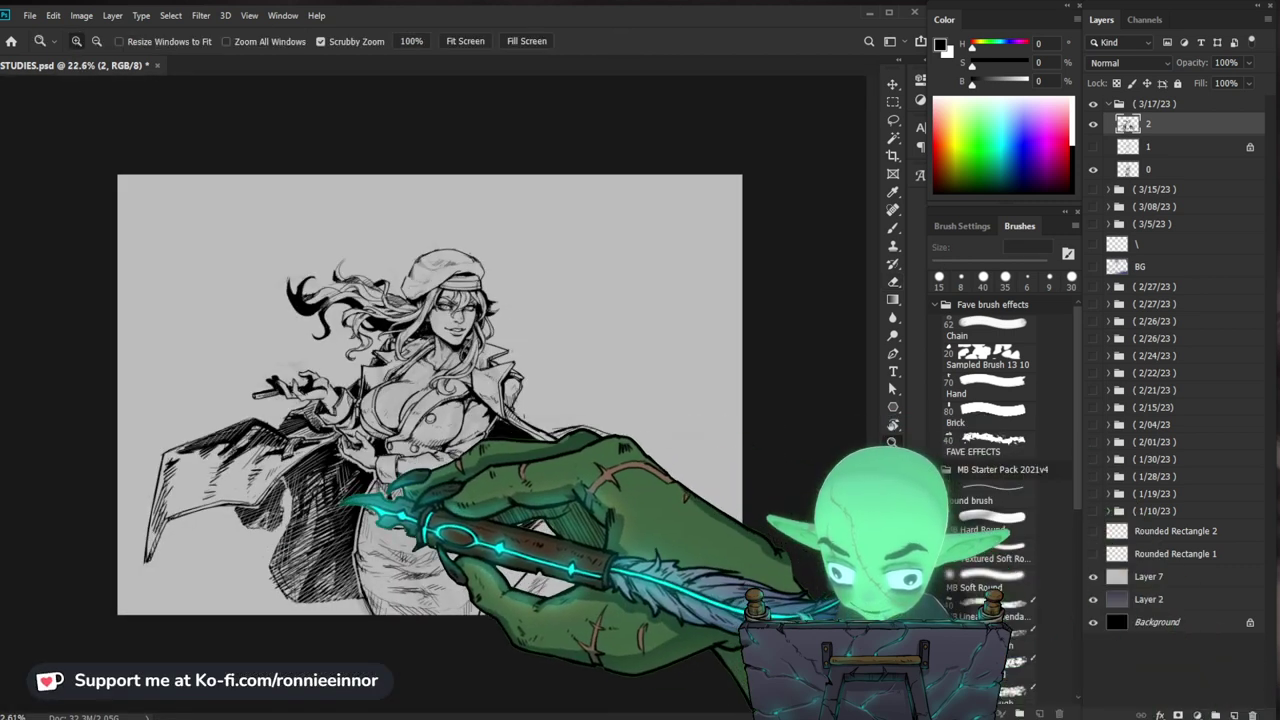
key("e")
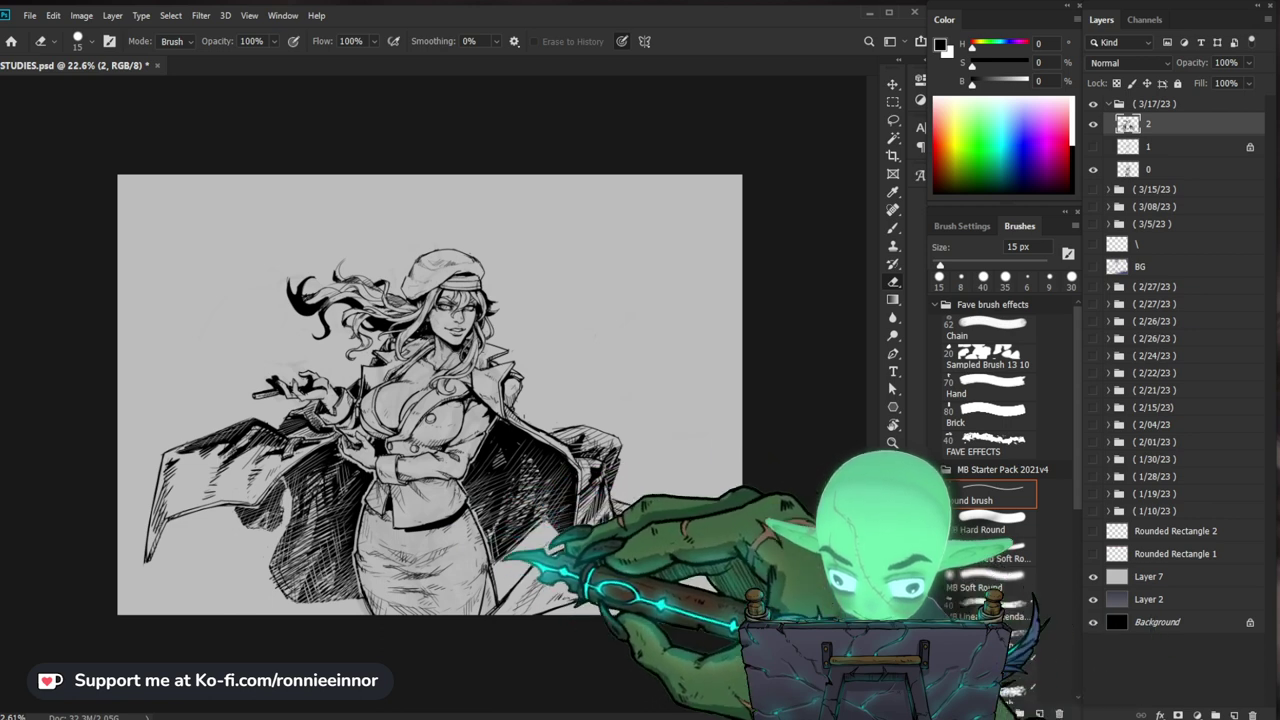
mouse_move(570, 430)
left_mouse_down()
mouse_move(470, 430)
mouse_move(600, 430)
left_mouse_up()
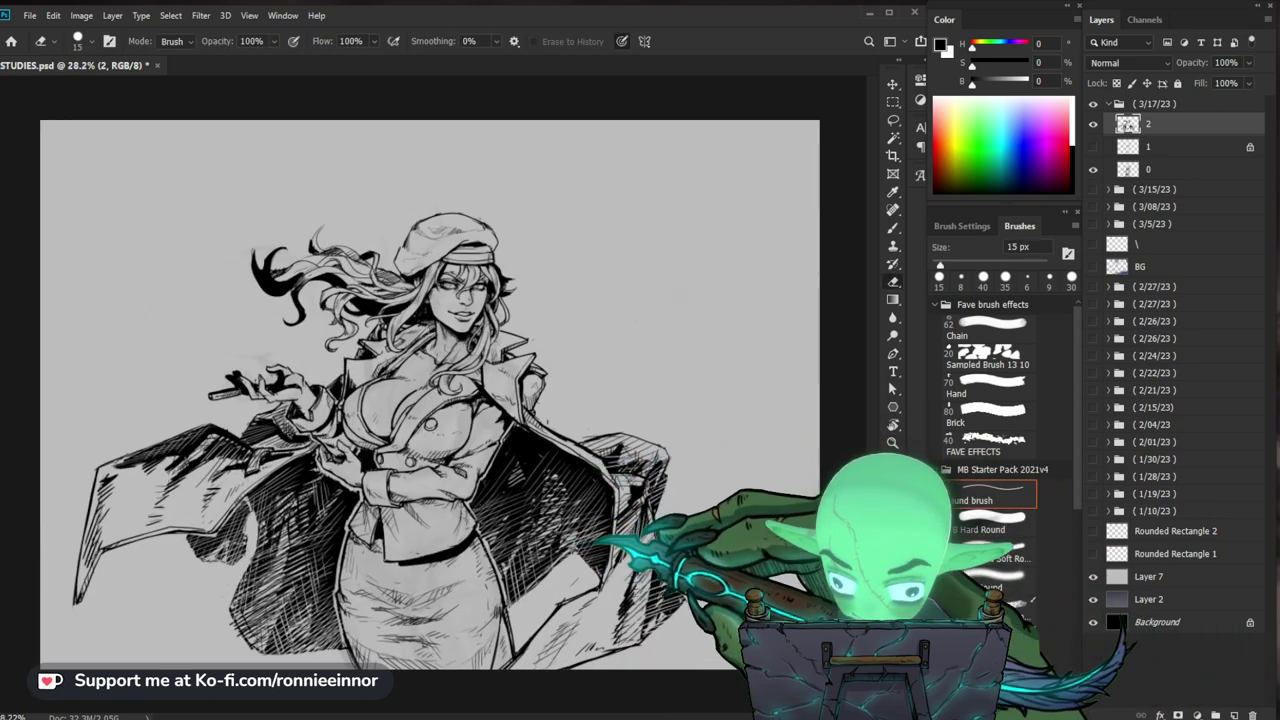
key("z")
left_click_drag(520, 430, 440, 430)
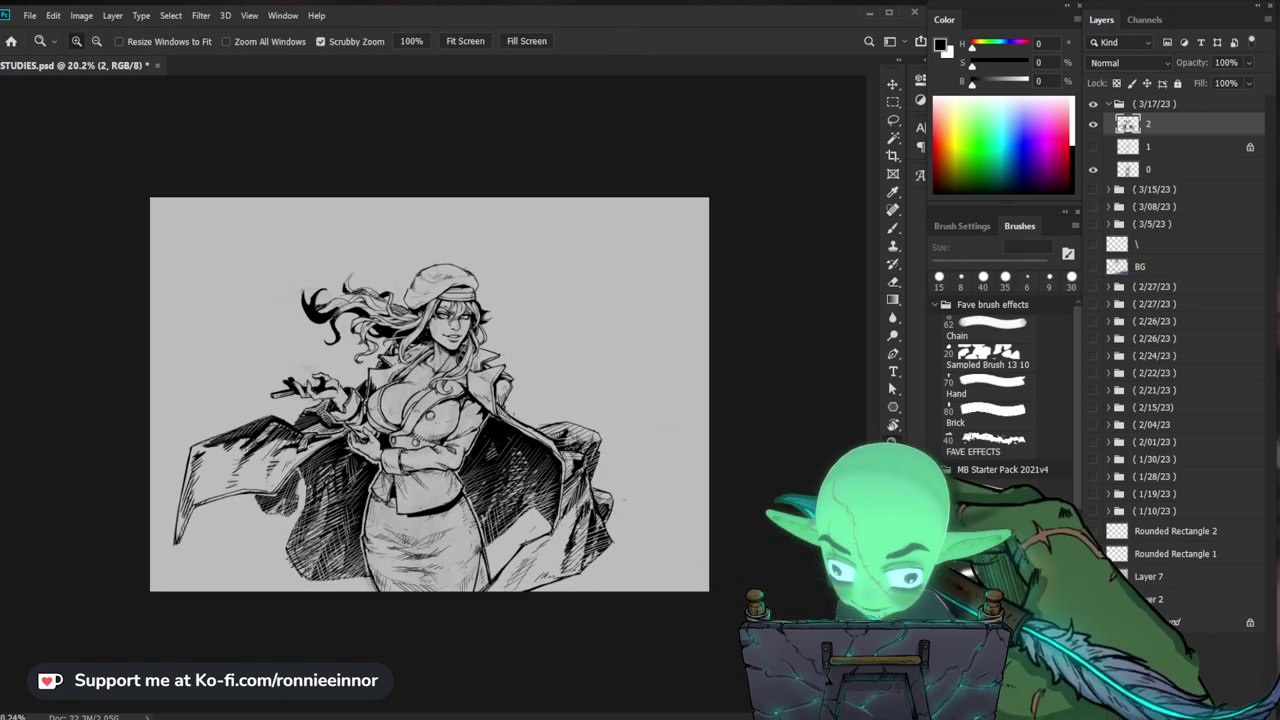
left_click_drag(270, 535, 306, 540)
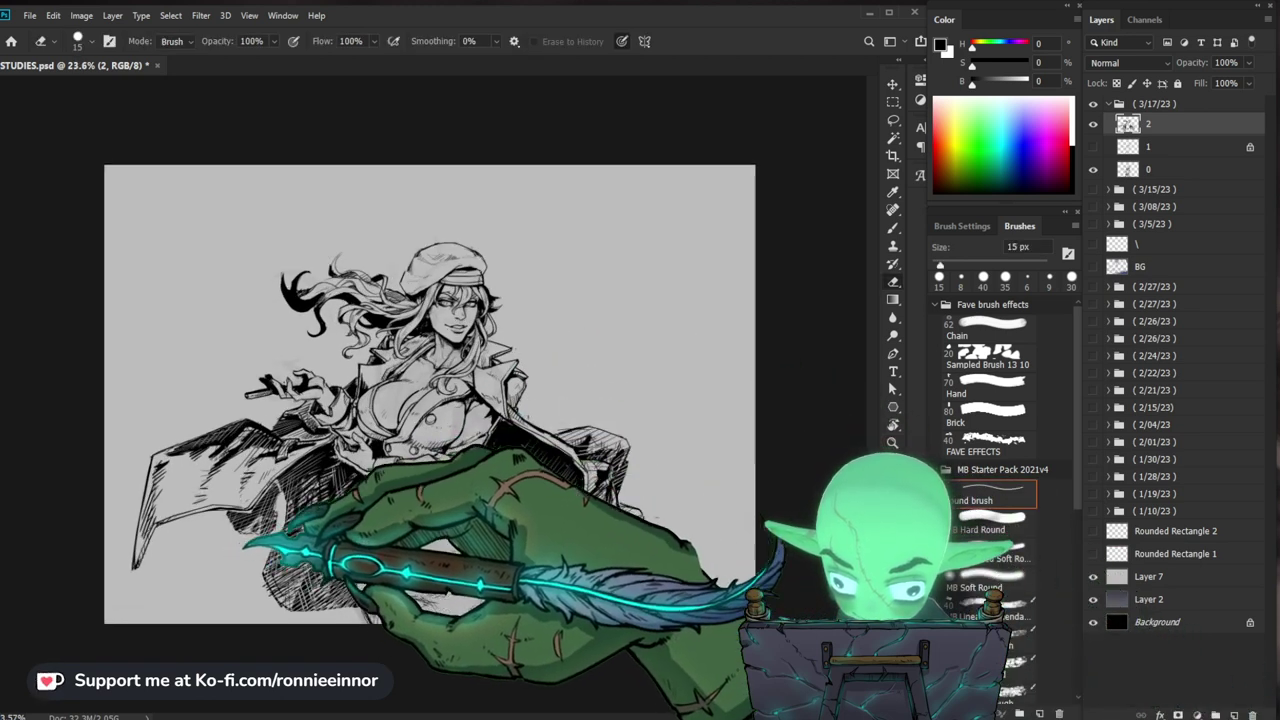
key("z")
left_click_drag(230, 520, 275, 520)
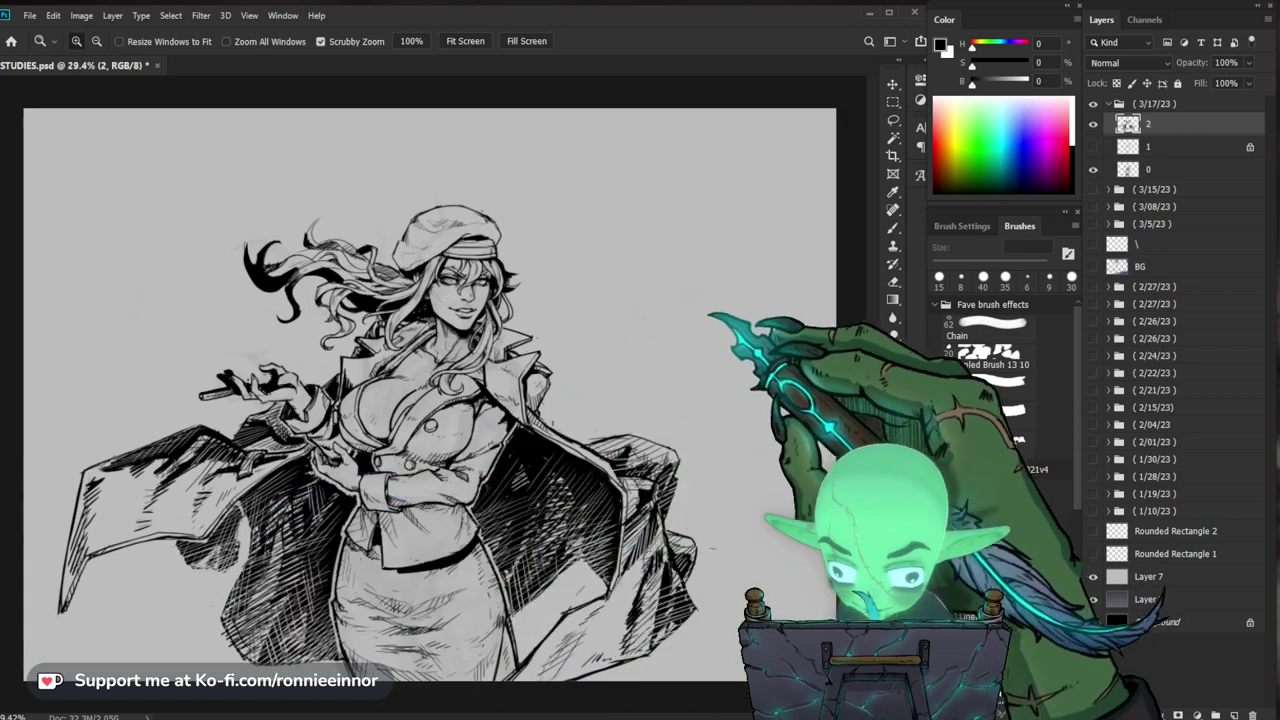
Step: Redraw the thin flyaway curl above the windblown hair as a thicker lock with the 8 px brush and 15 px eraser
left_click_drag(352, 320, 428, 322)
key("b")
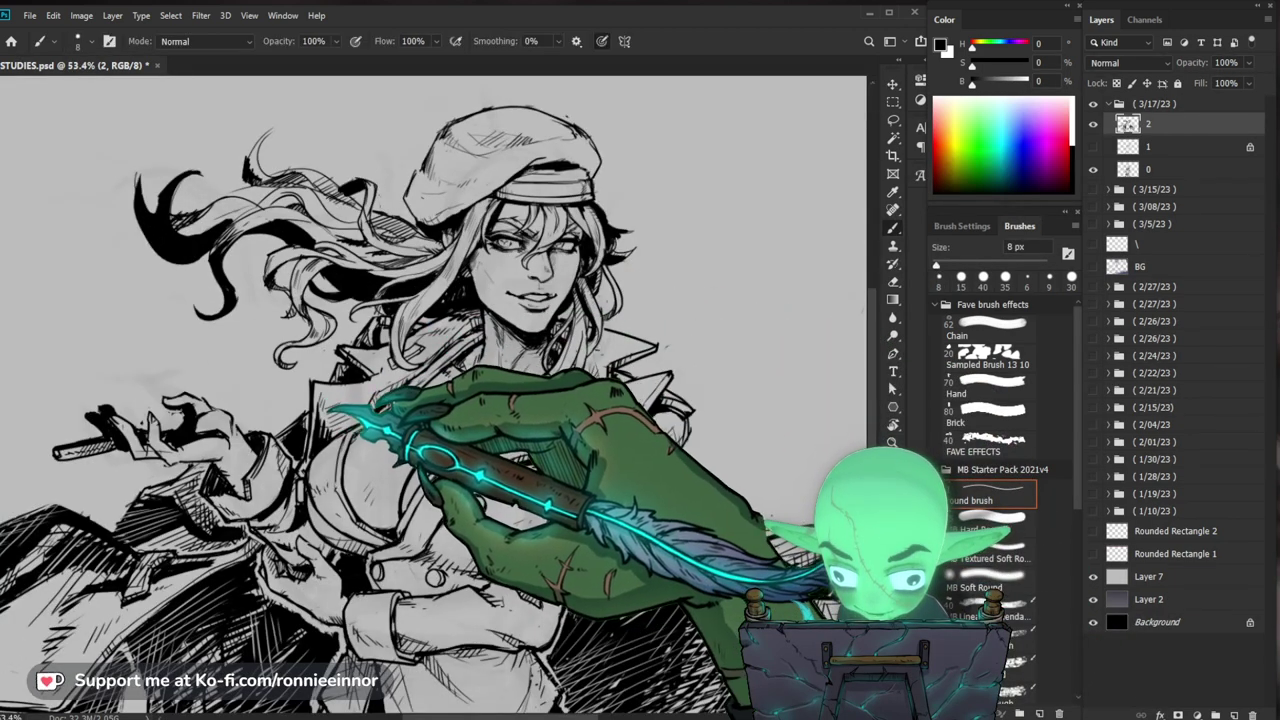
left_click_drag(497, 306, 526, 400)
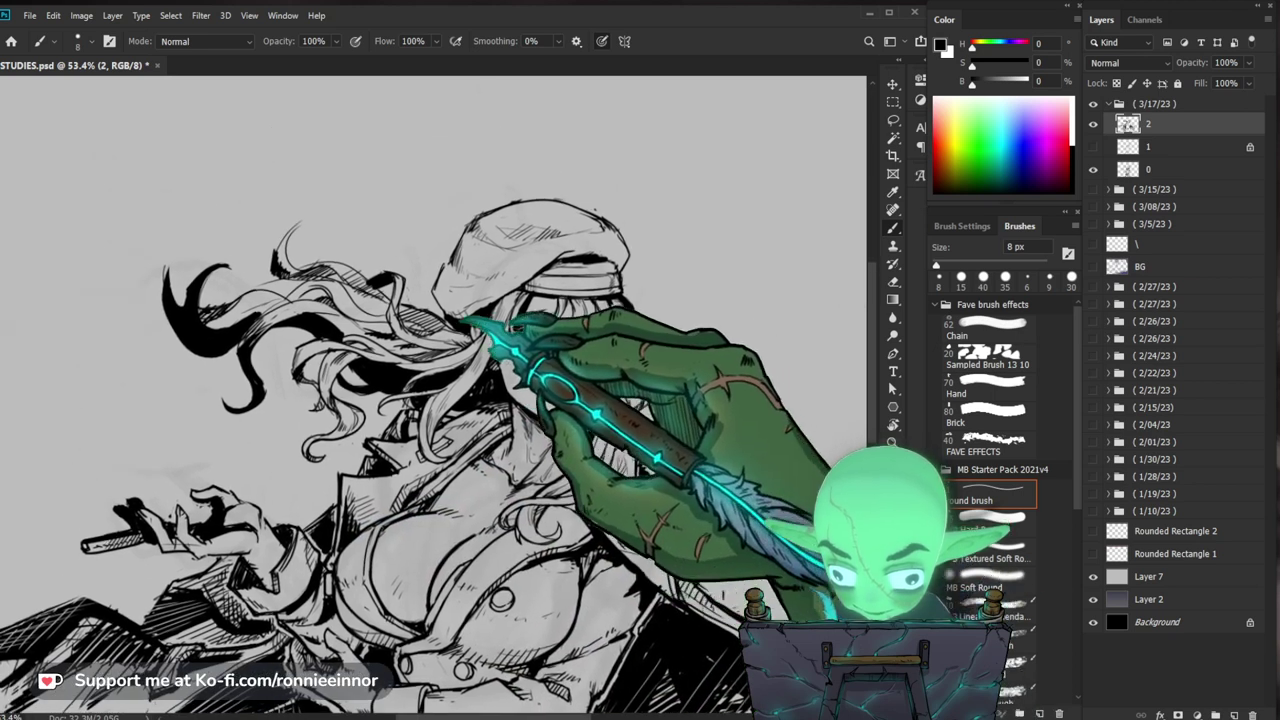
left_click_drag(393, 329, 403, 367)
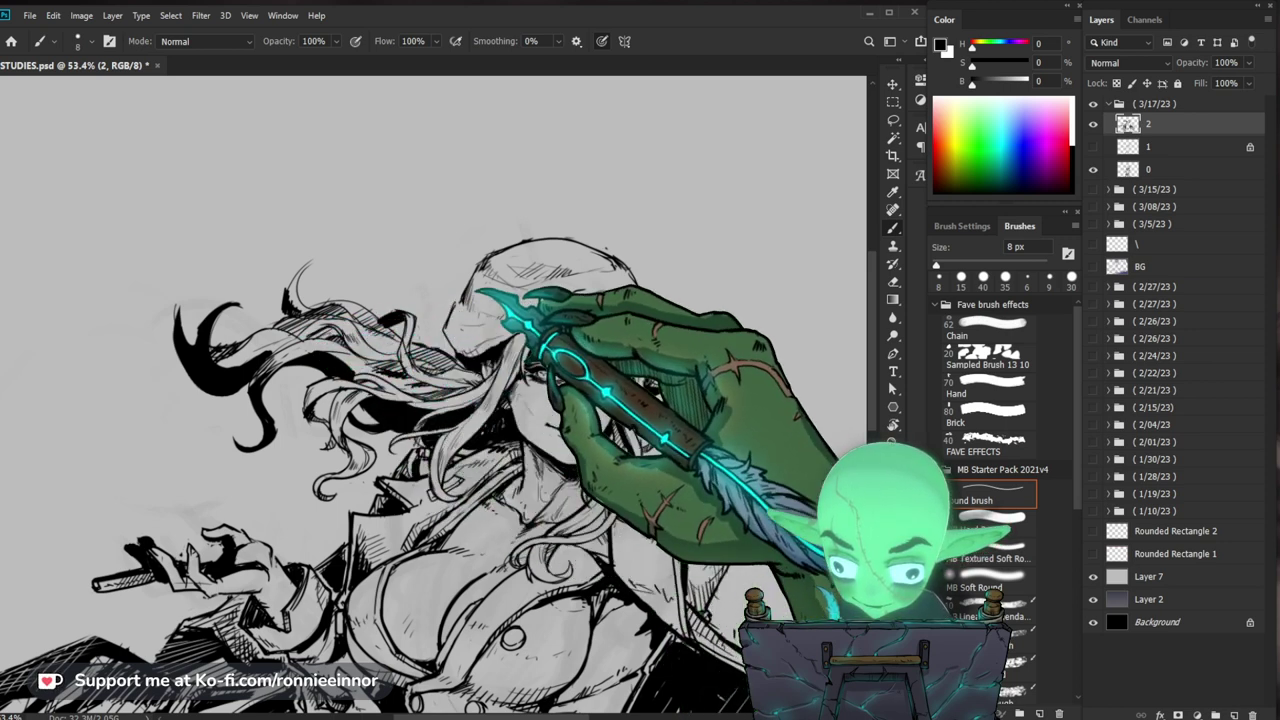
key("ctrl+space")
left_click_drag(606, 309, 440, 340)
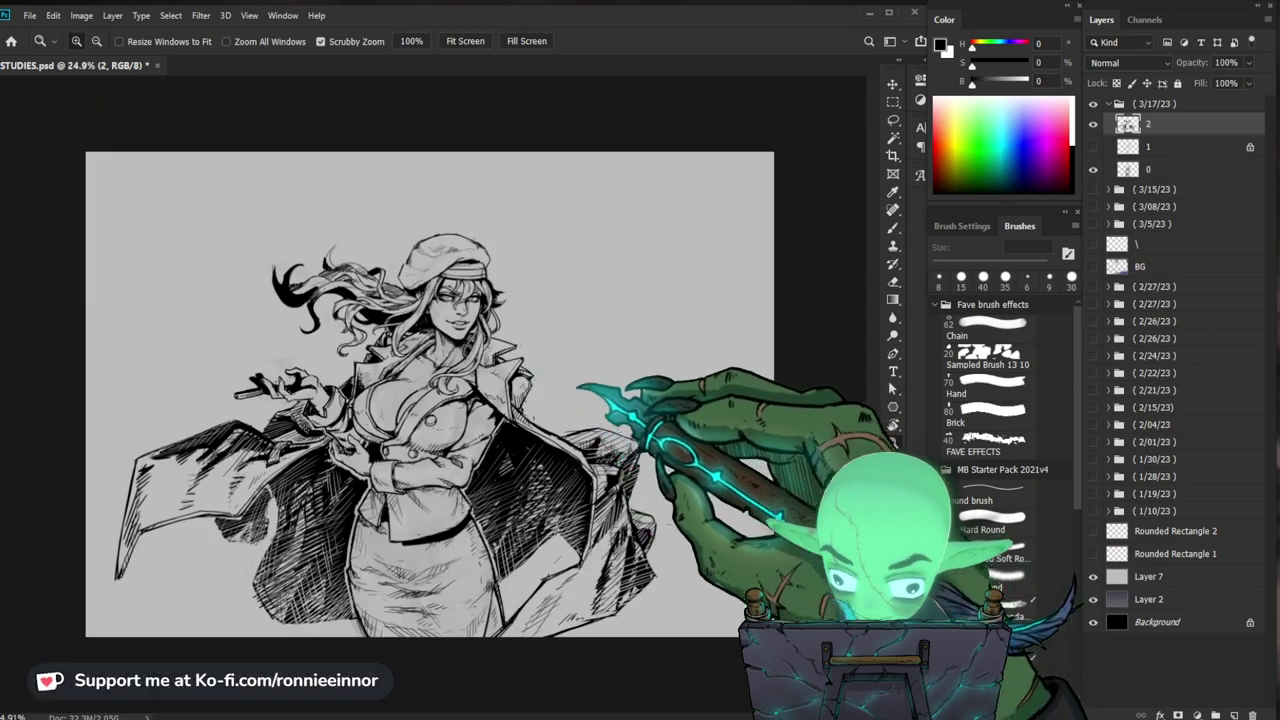
left_click_drag(245, 266, 600, 266)
key("e")
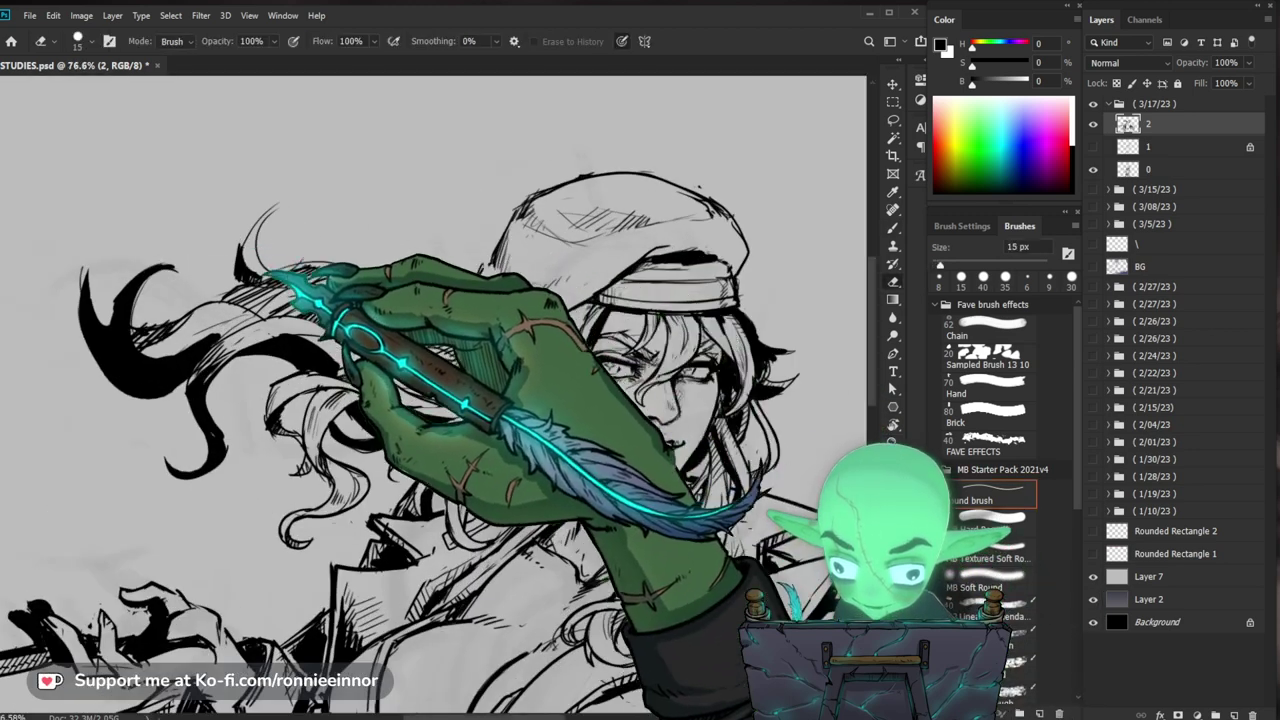
key("b")
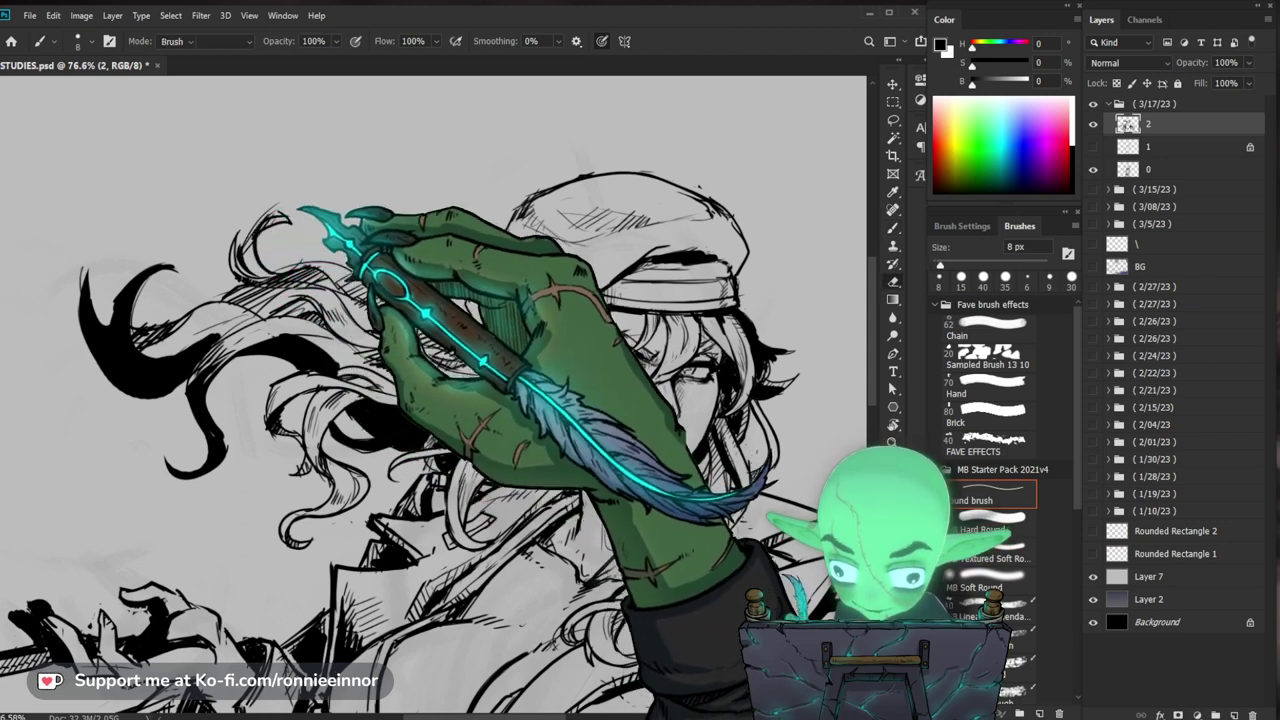
key("e")
key("z")
left_click_drag(392, 212, 340, 214)
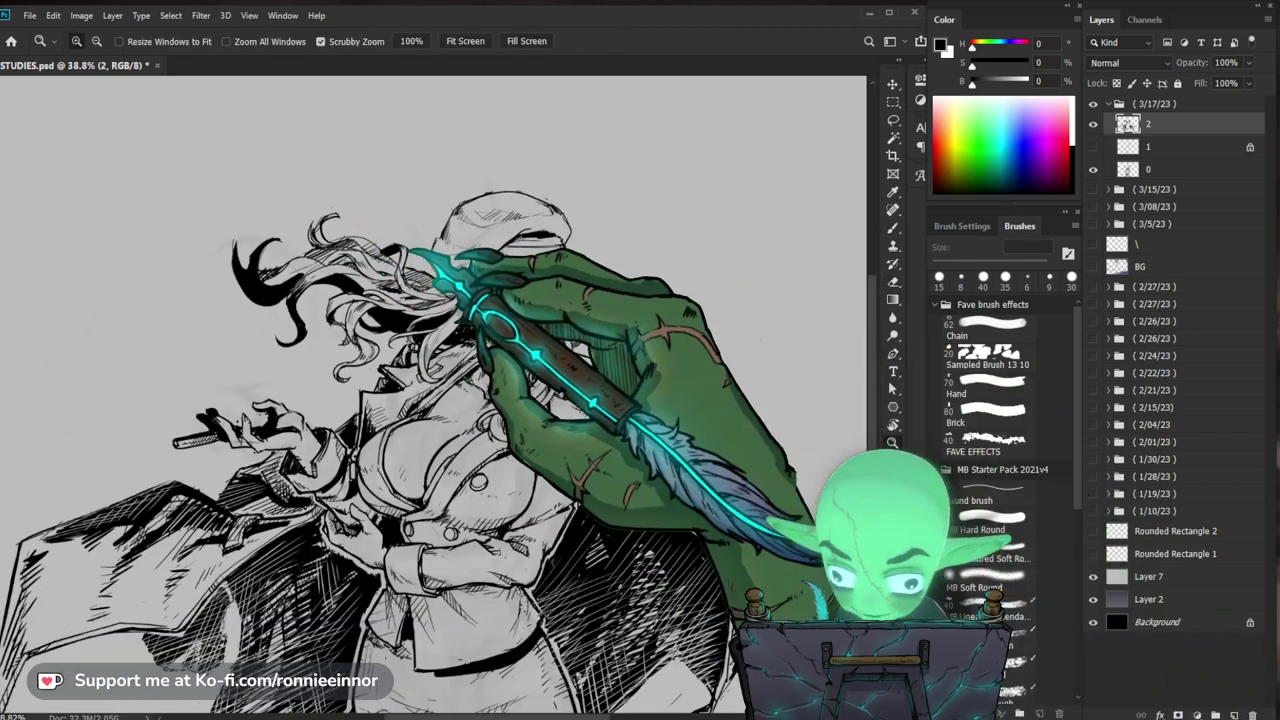
Step: Ink a wavy lock with dark accents in the windblown hair just behind the beret with the 8 px brush
left_click_drag(397, 250, 465, 250)
key("b")
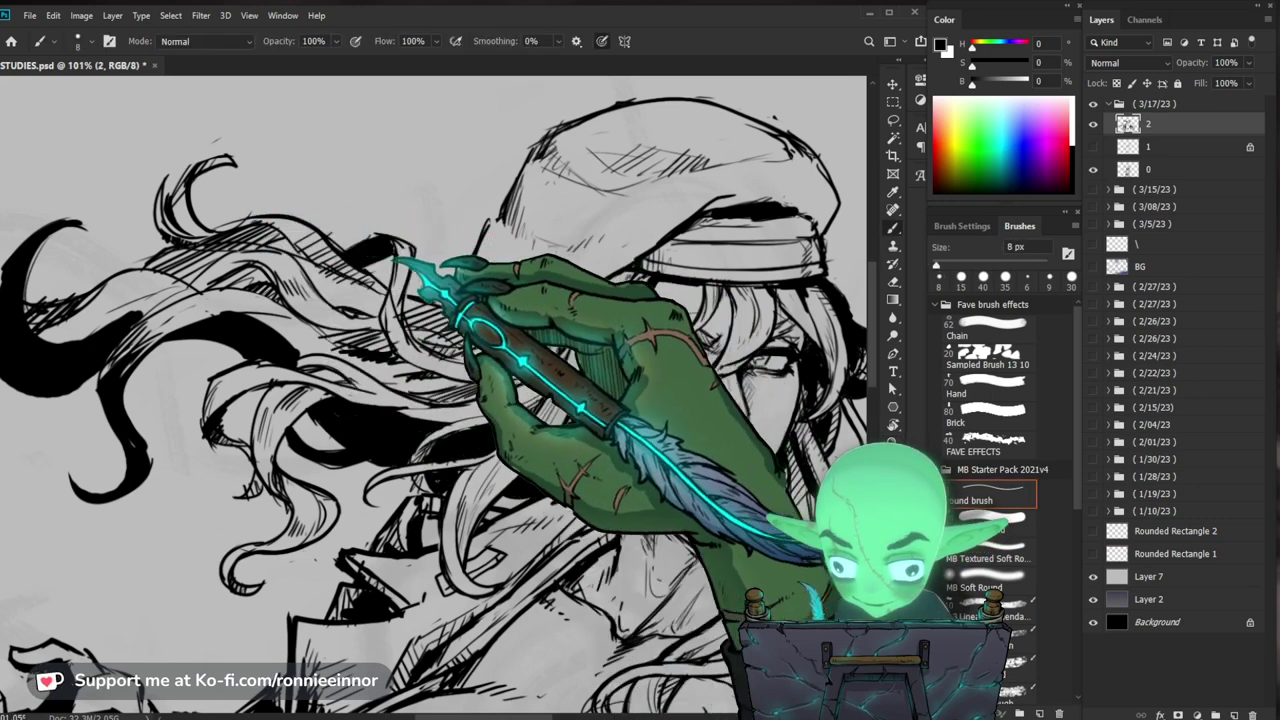
left_click_drag(623, 380, 662, 373)
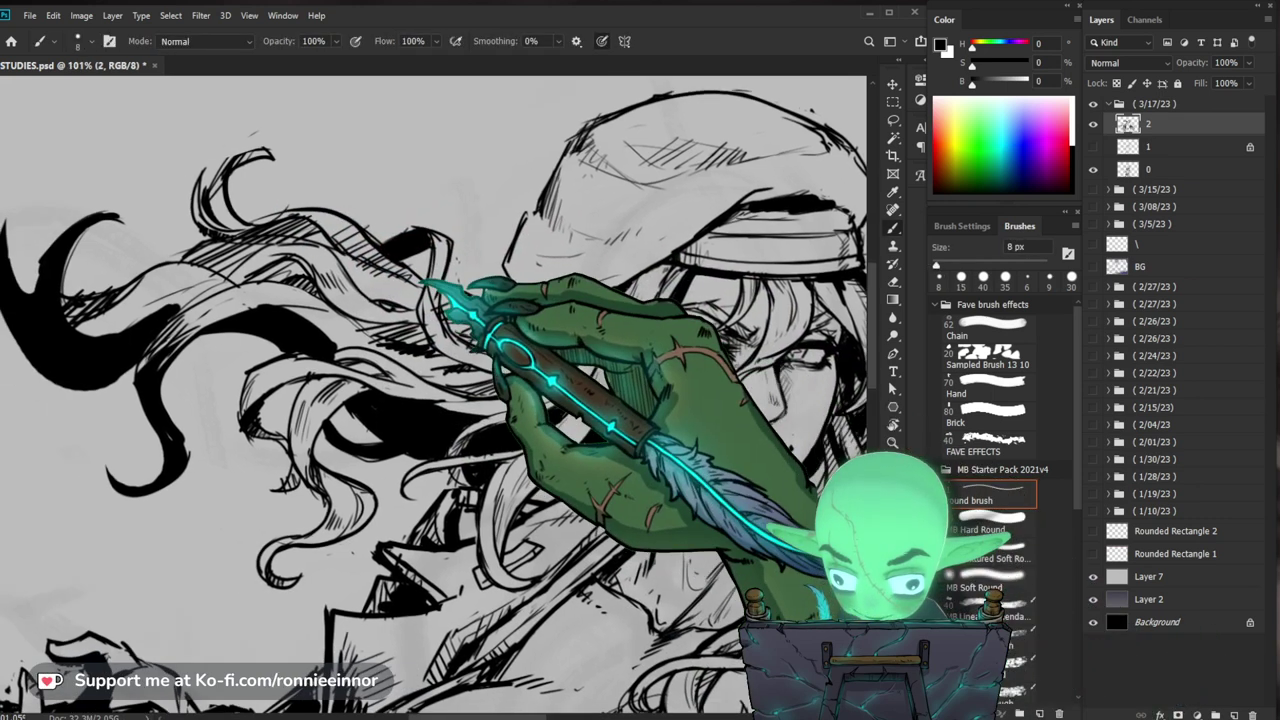
key("ctrl+space")
left_click_drag(486, 271, 425, 273)
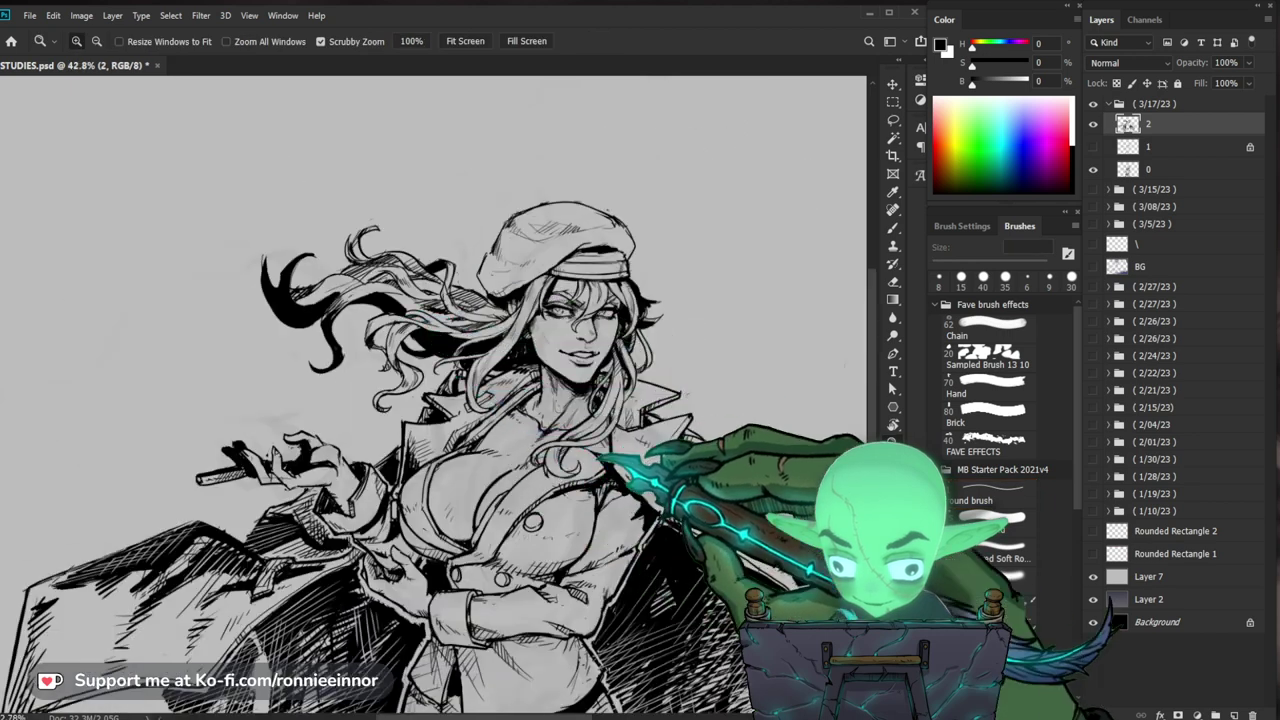
left_click_drag(543, 400, 590, 400)
key("b")
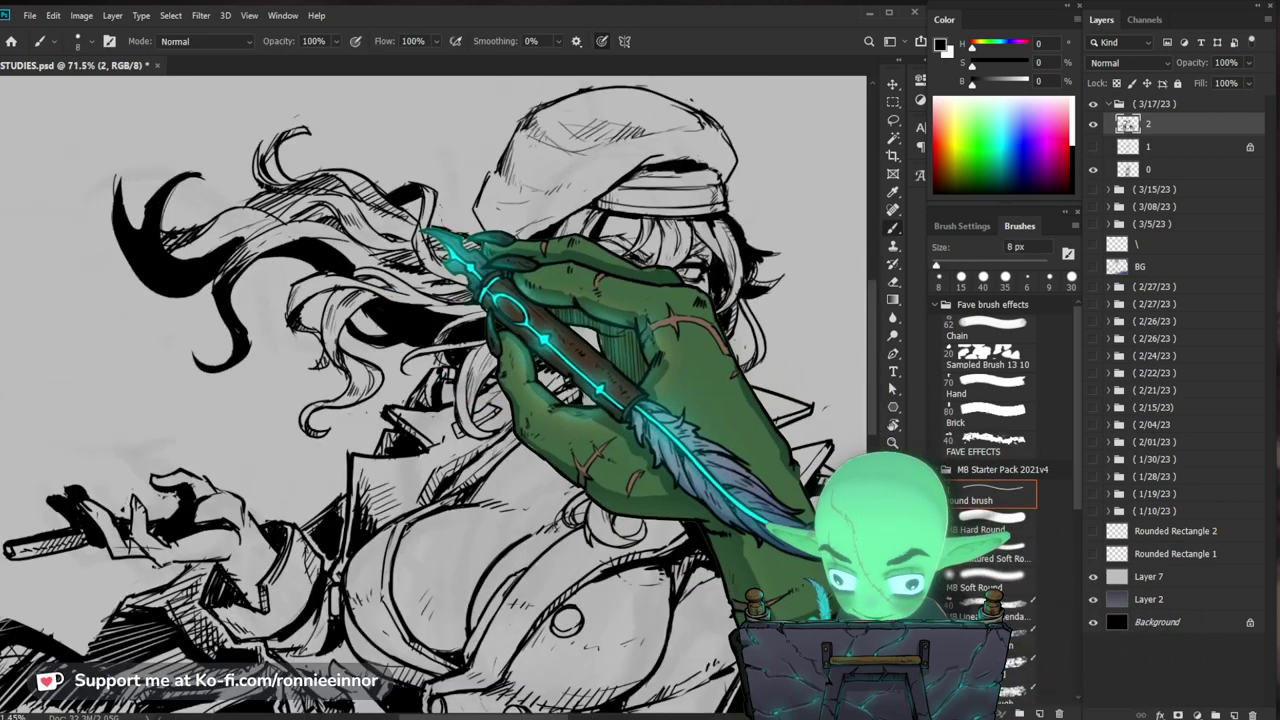
key("ctrl+space")
left_click_drag(575, 463, 497, 467)
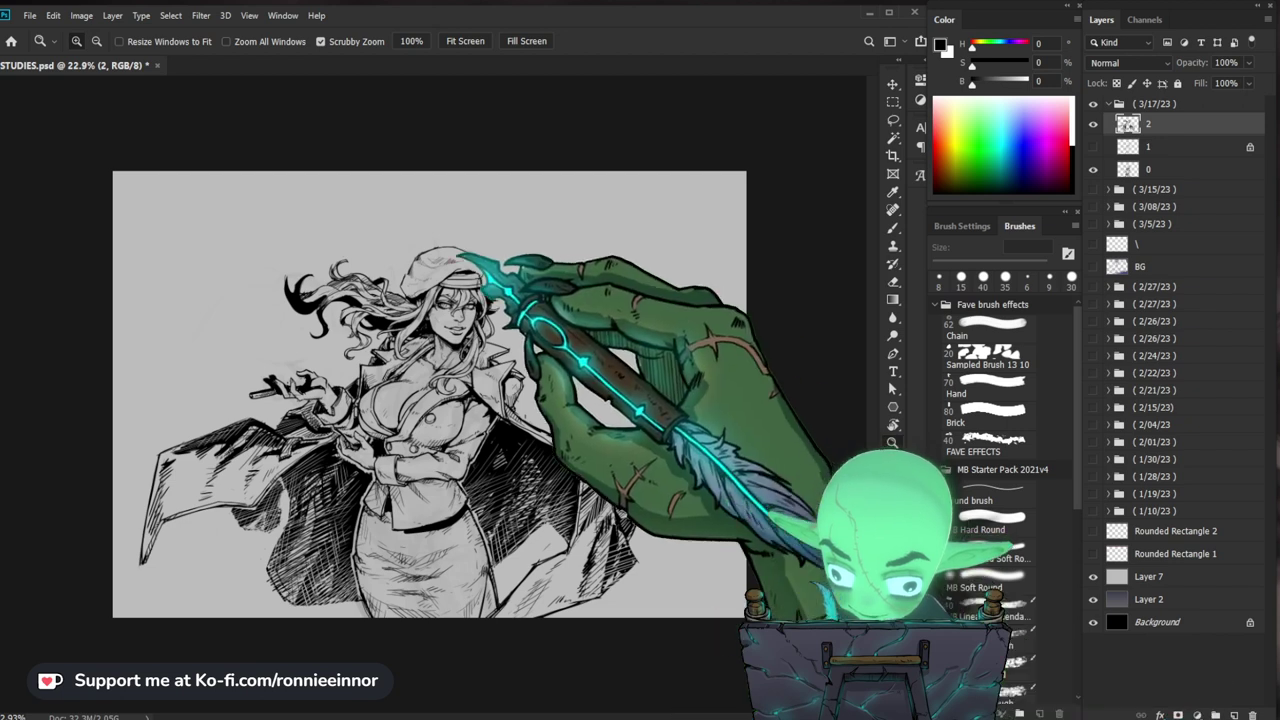
Step: Refine the hatching and strands of the windblown hair beneath the beret's back edge with the 15 px eraser and 8 px brush
left_click_drag(396, 282, 466, 284)
key("e")
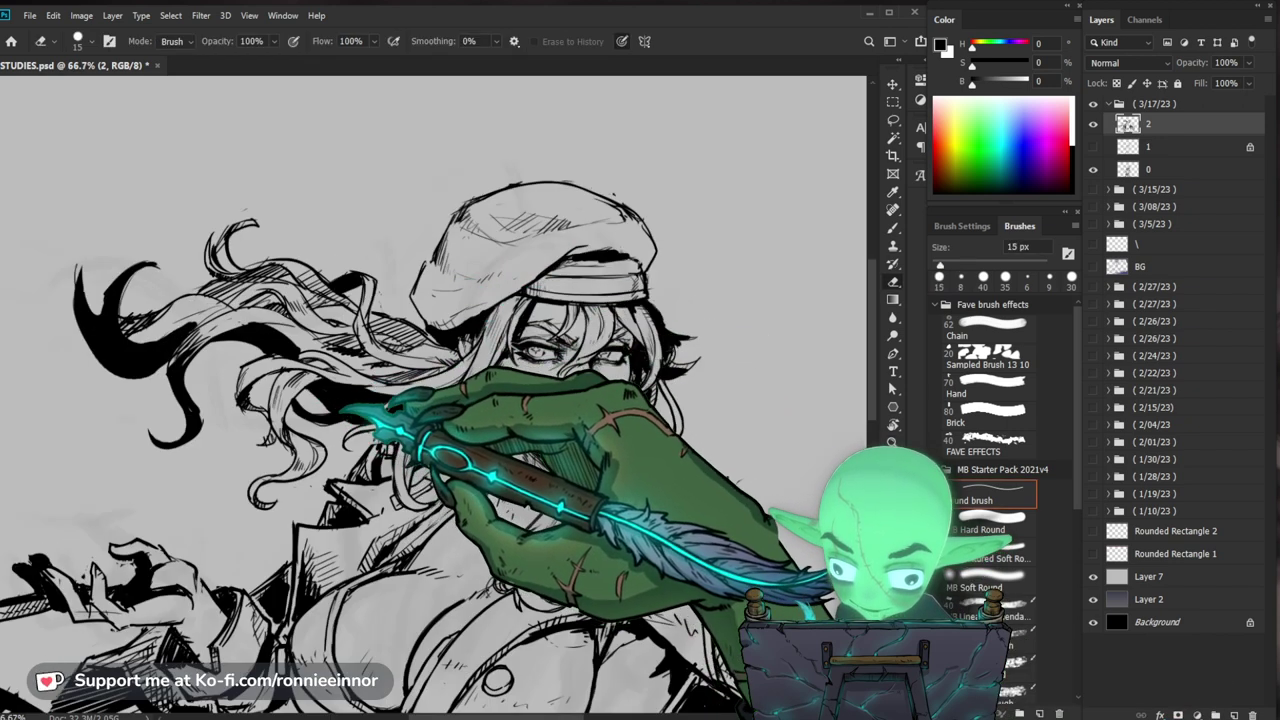
key("b")
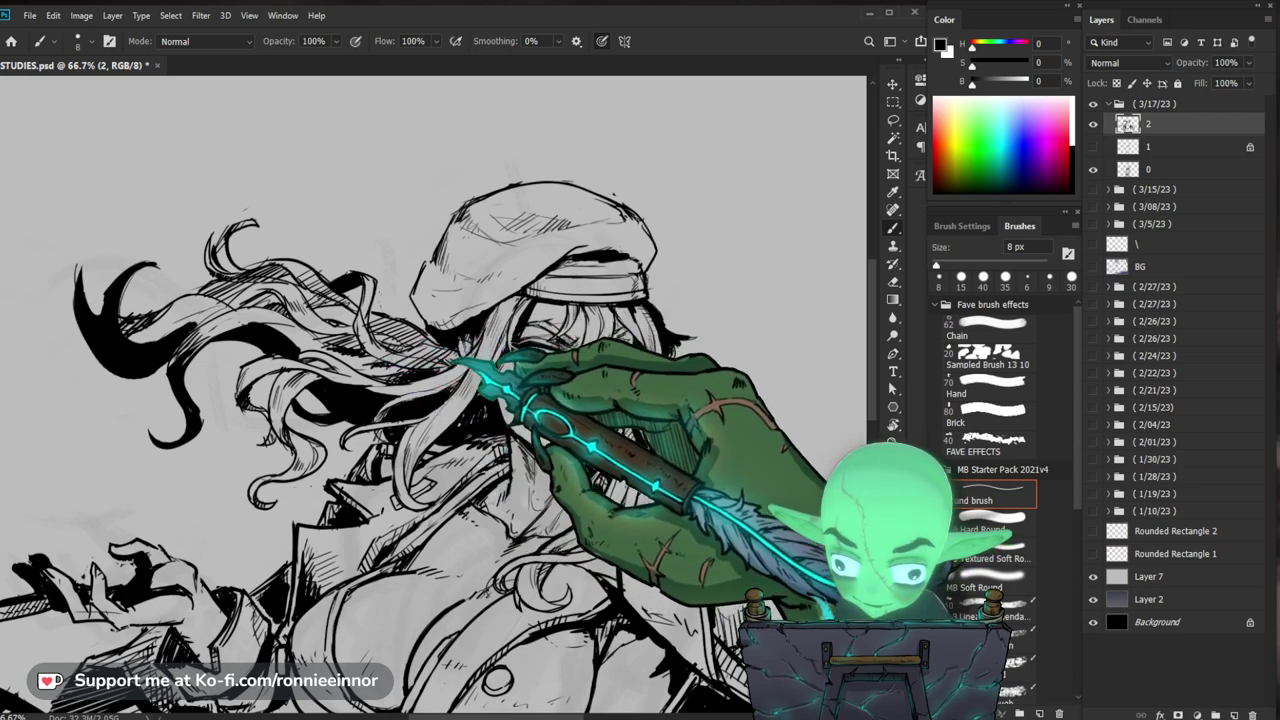
key("z")
mouse_move(503, 357)
left_mouse_down()
mouse_move(430, 345)
mouse_move(571, 349)
left_mouse_up()
key("e")
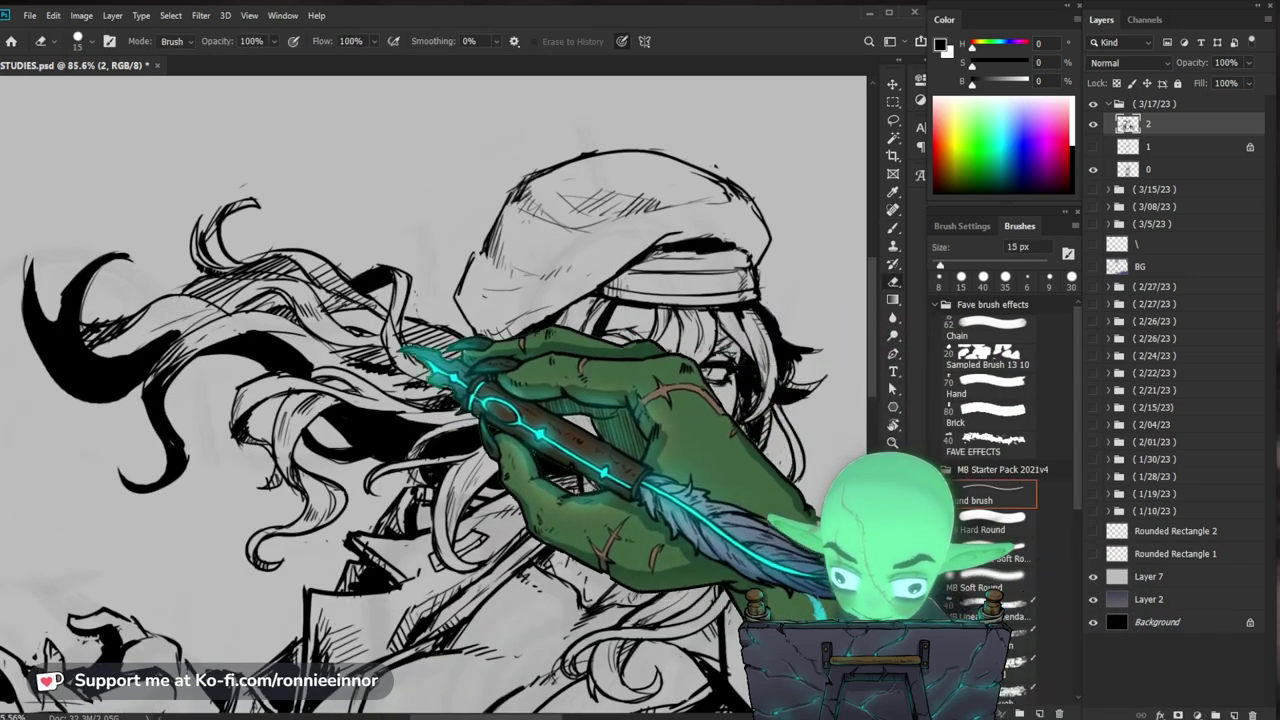
key("b")
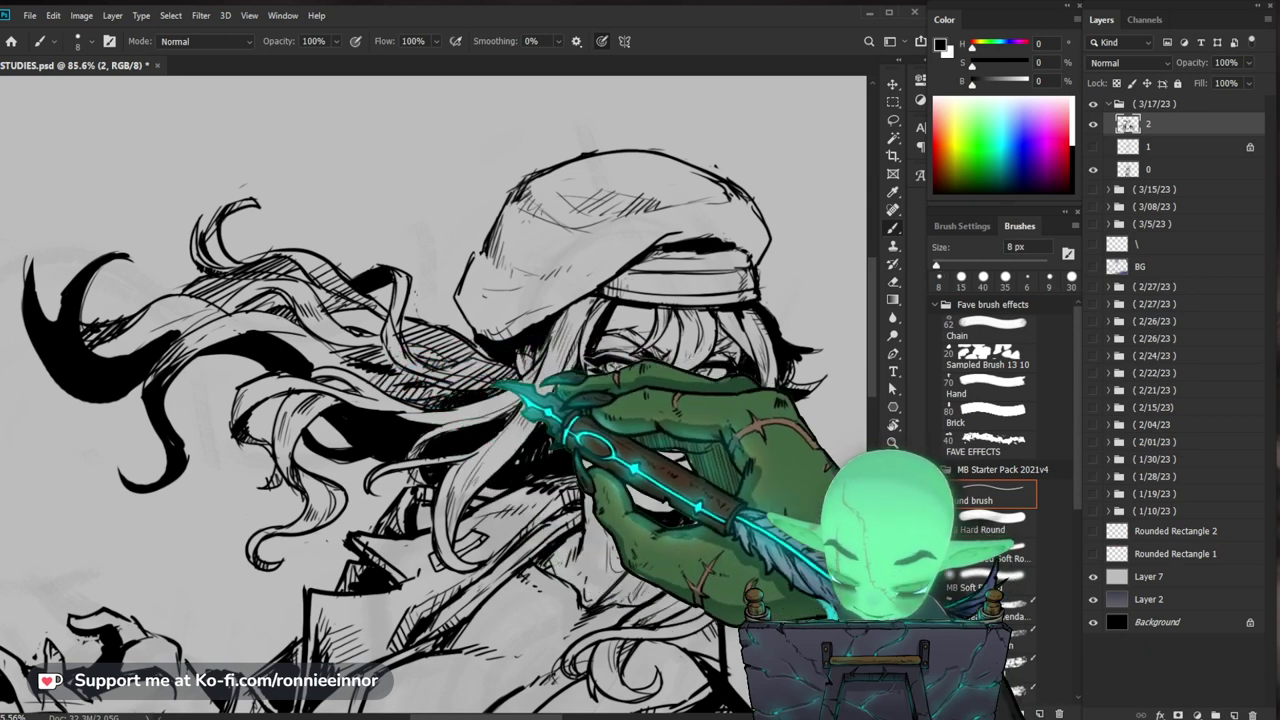
key("z")
left_click_drag(600, 375, 500, 380)
left_click_drag(785, 460, 662, 470)
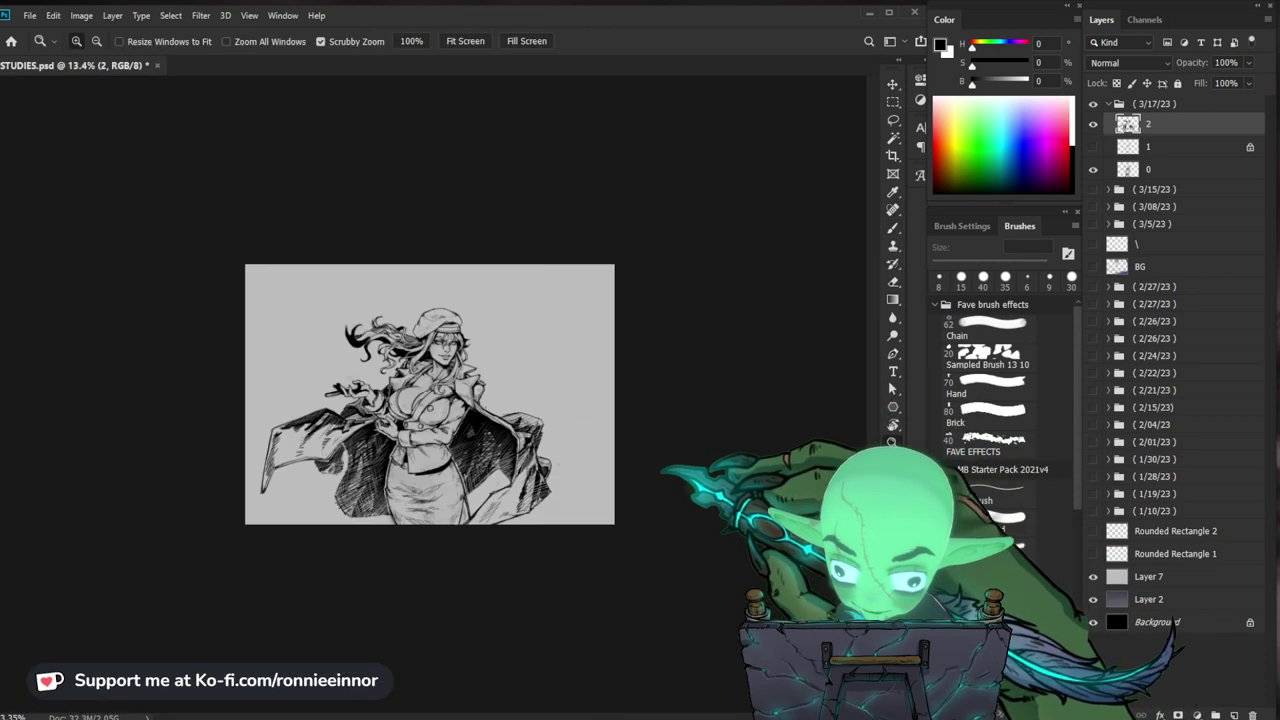
Step: Touch up the beret's crown and back contour with the 8 px brush and 15 px eraser
left_click_drag(490, 346, 634, 360)
mouse_move(610, 505)
left_mouse_down()
mouse_move(625, 508)
mouse_move(627, 449)
left_mouse_up()
left_click_drag(672, 345, 620, 314)
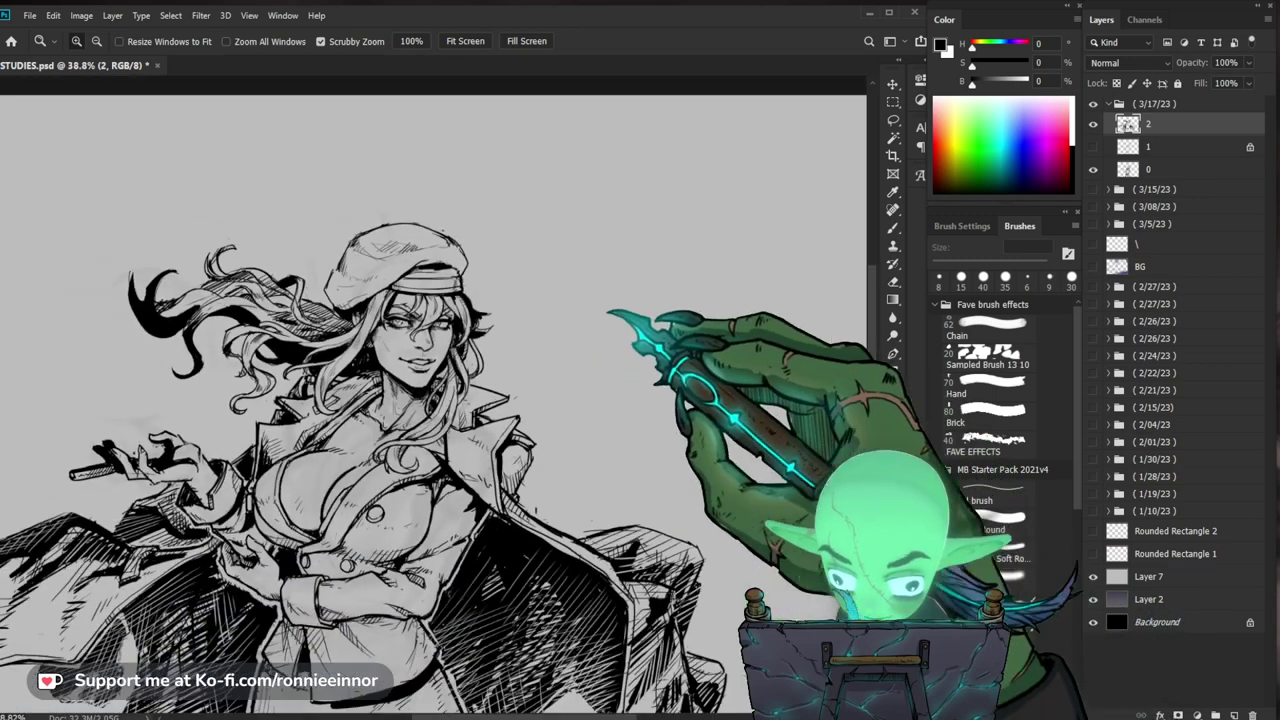
left_click_drag(300, 262, 357, 274)
key("e")
key("b")
left_click_drag(303, 310, 335, 262)
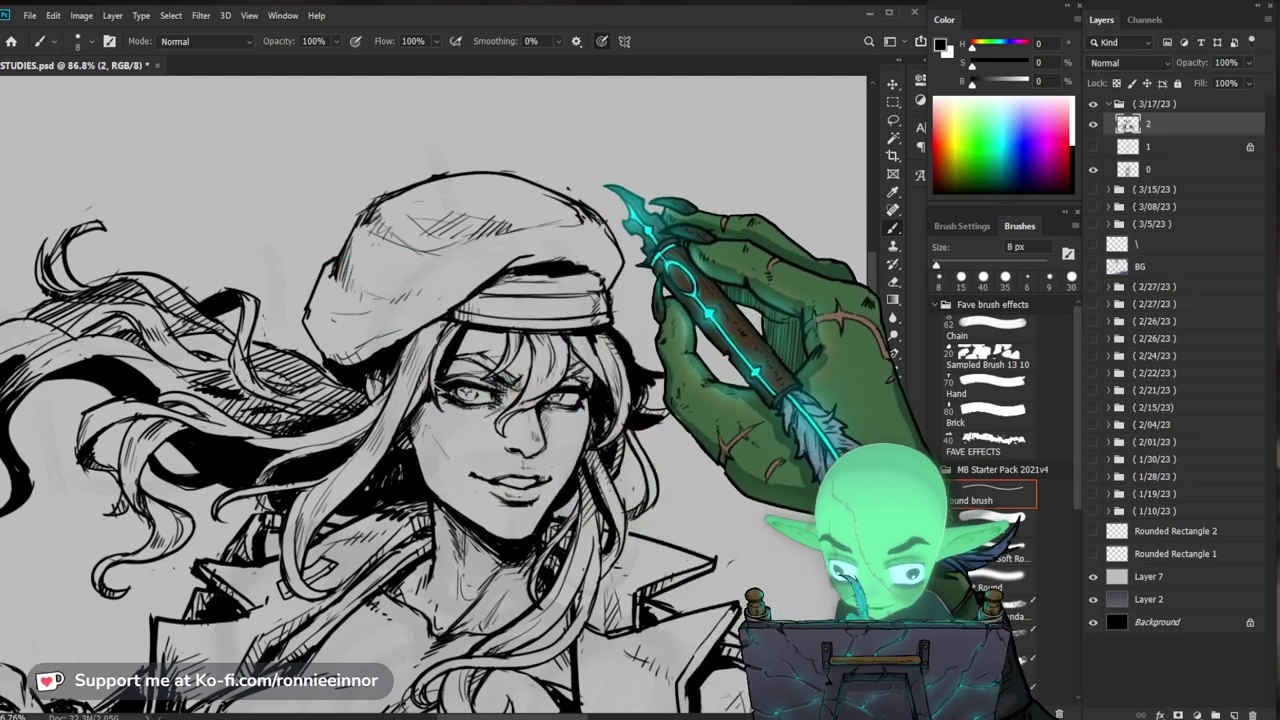
left_click_drag(843, 434, 745, 518)
key("e")
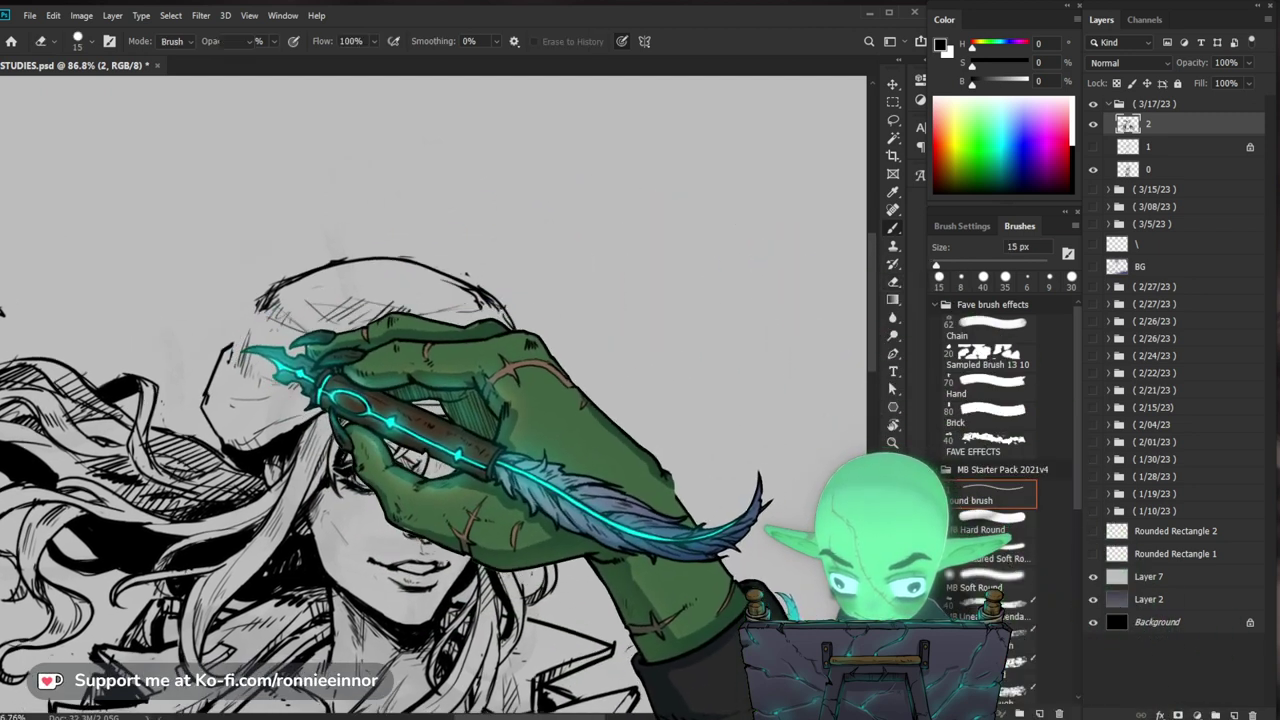
Step: Refine the beret's front contour above the band with the 8 px brush and clean it with the 15 px eraser
key("b")
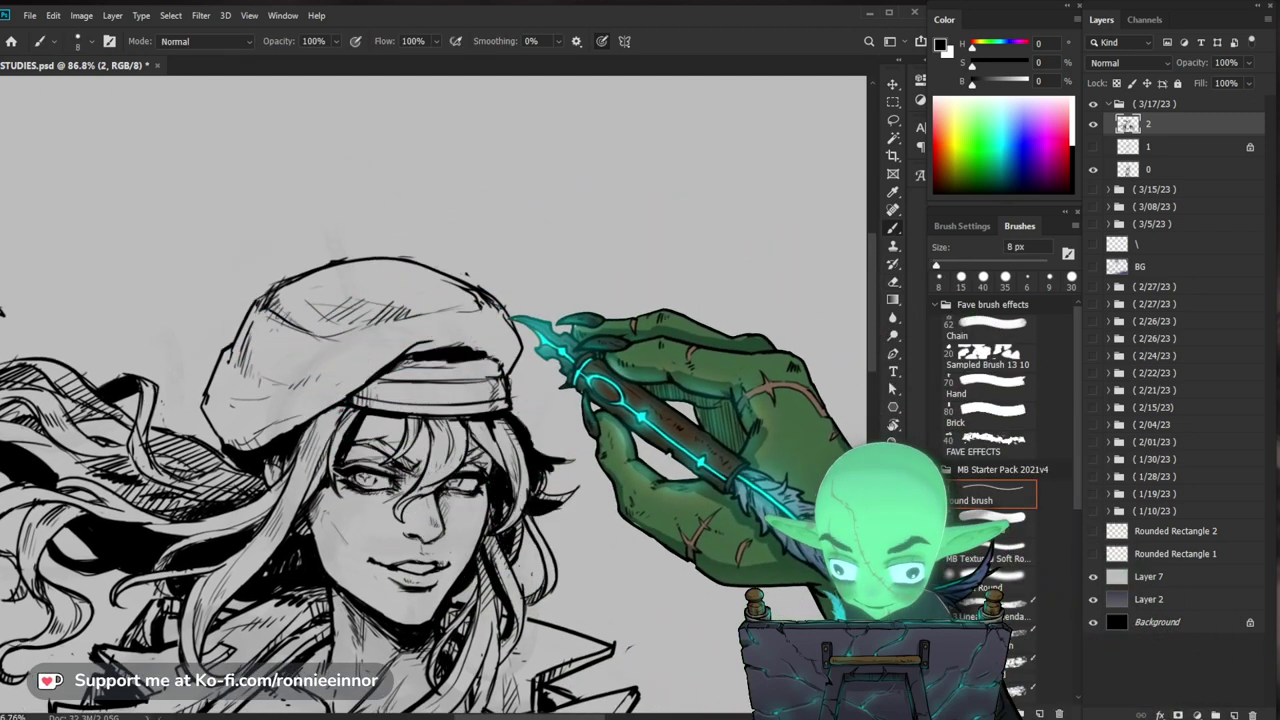
key("e")
mouse_move(346, 262)
left_mouse_down()
mouse_move(301, 283)
mouse_move(392, 257)
mouse_move(310, 280)
left_mouse_up()
key("b")
key("ctrl+space")
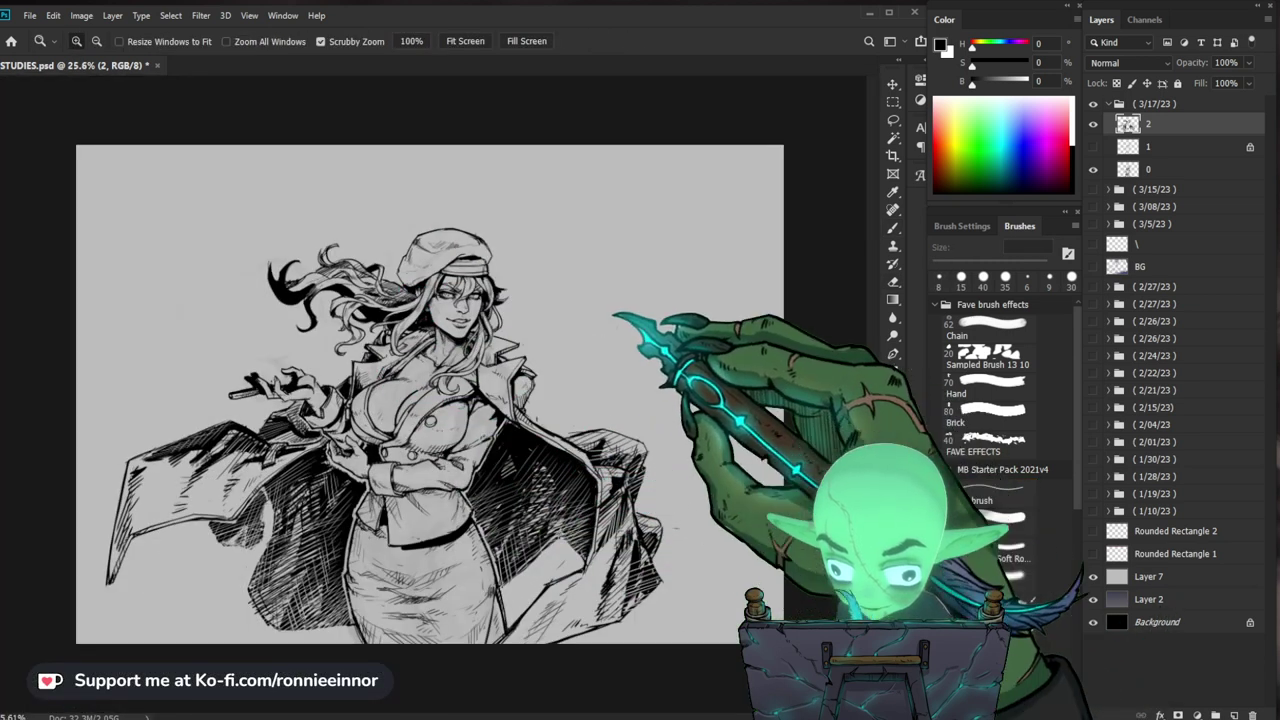
Step: Clean up the front end of the beret's band and its folds with the 15 px eraser and 8 px brush
left_click_drag(505, 250, 526, 268)
key("b")
key("e")
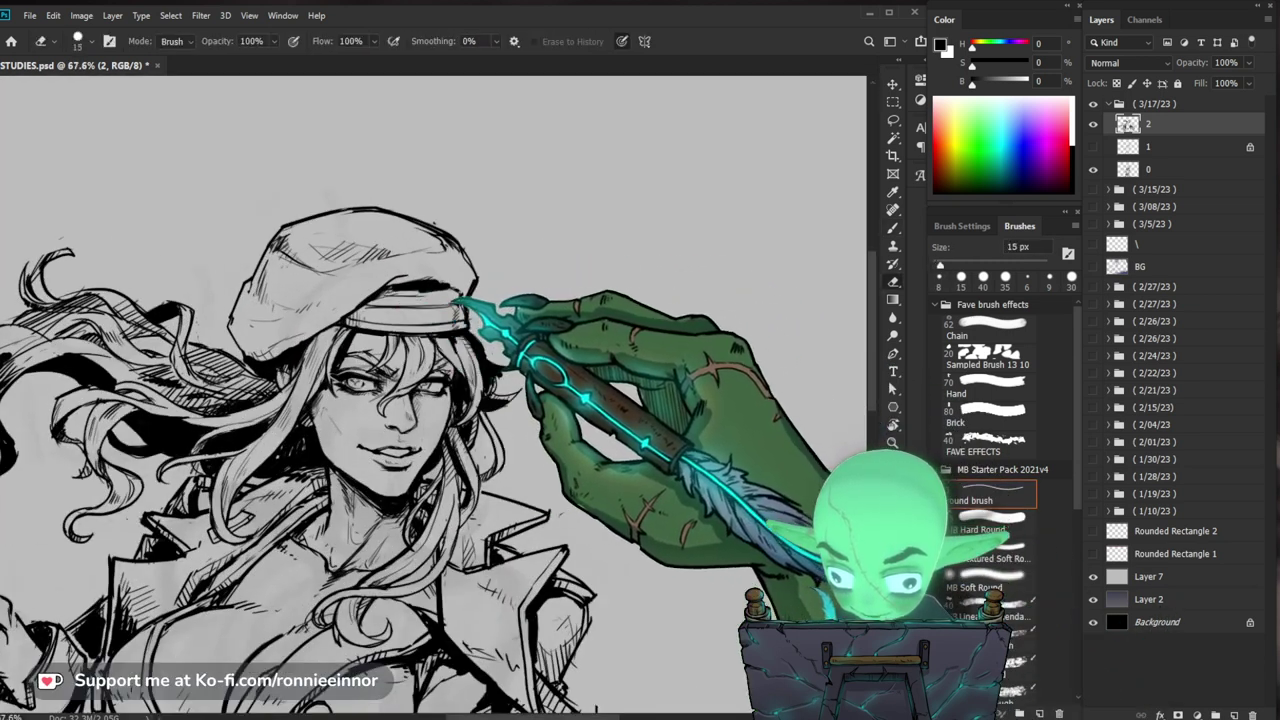
key("b")
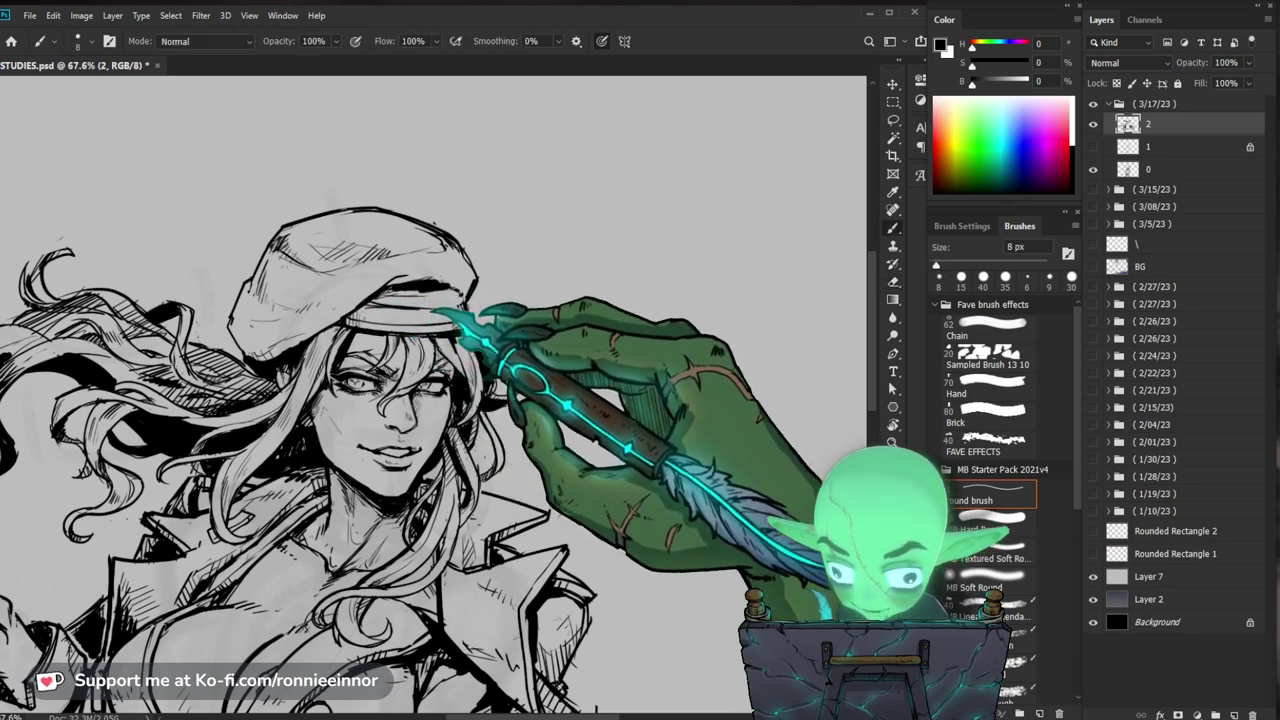
key("e")
left_click_drag(652, 328, 732, 384)
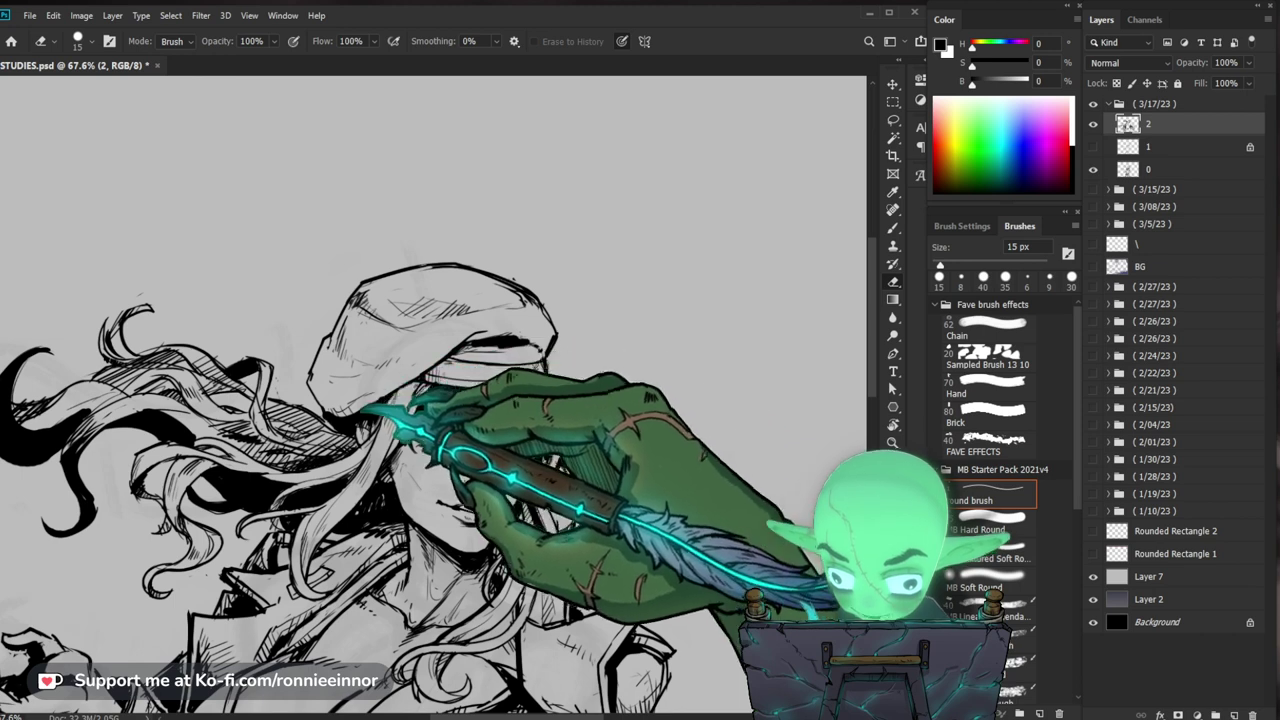
Step: Ink darker accents in the wavy lock behind the beret with the 8 px brush
key("b")
left_click_drag(250, 352, 400, 329)
left_click_drag(400, 329, 409, 329, "ctrl")
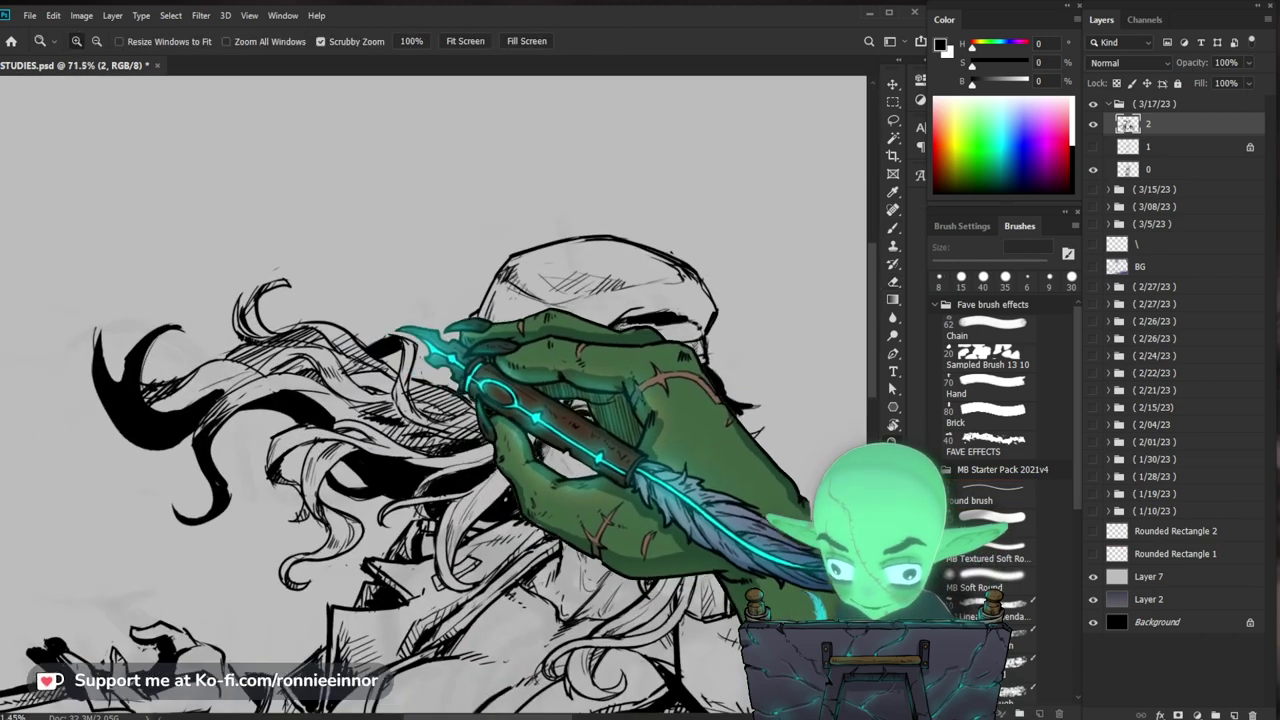
key("e")
key("b")
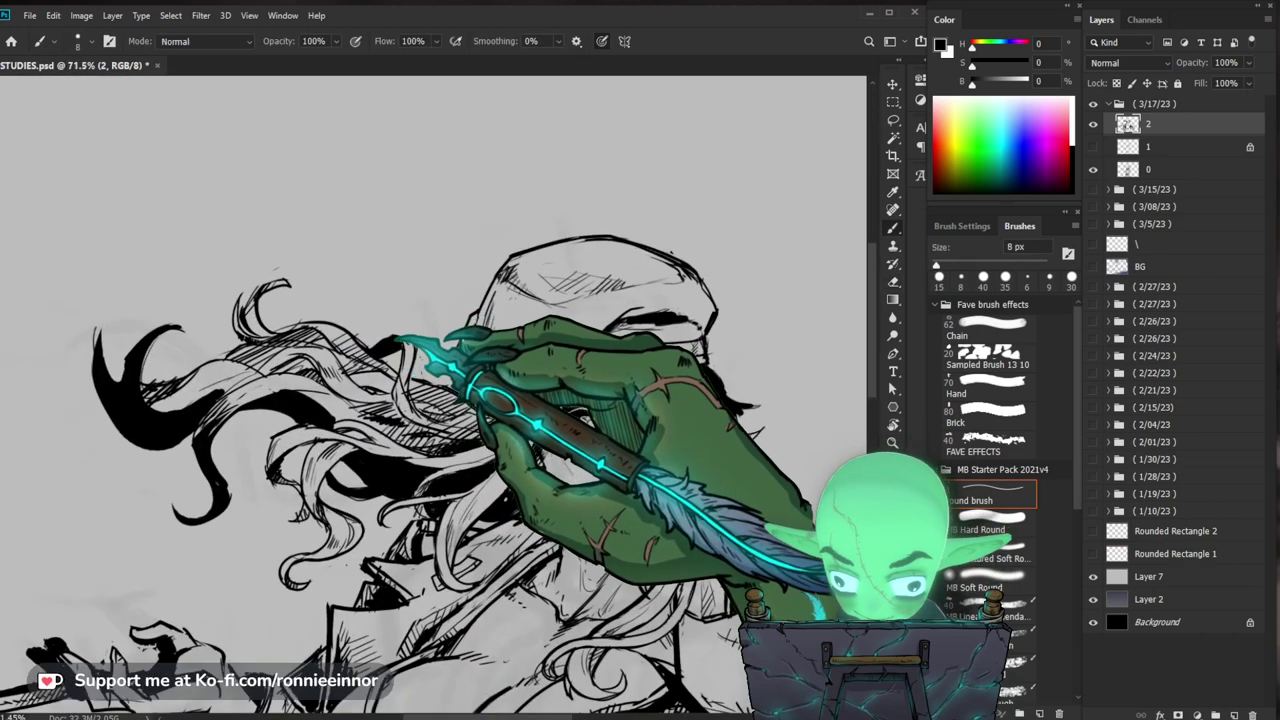
Step: Fill the upper flyaway curl of the windblown hair with black using the 8 px brush
left_click_drag(430, 402, 470, 364)
key("e")
key("b")
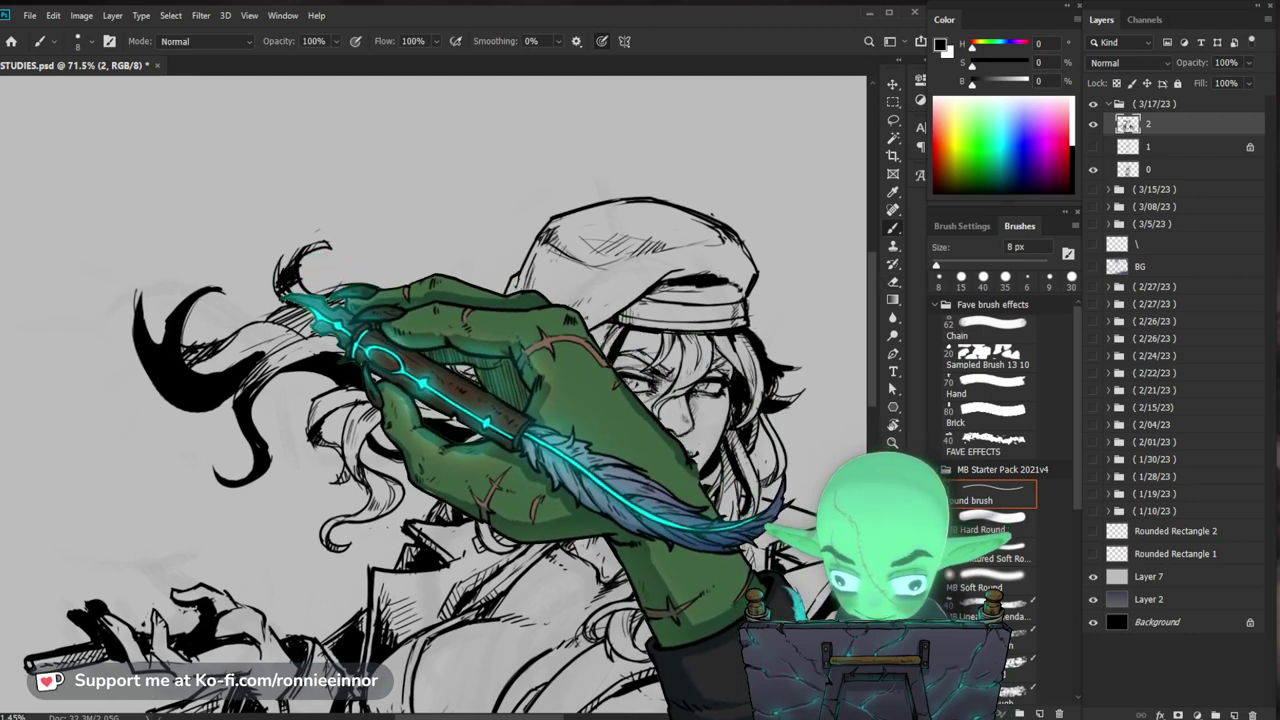
key("z")
left_click_drag(450, 272, 385, 285)
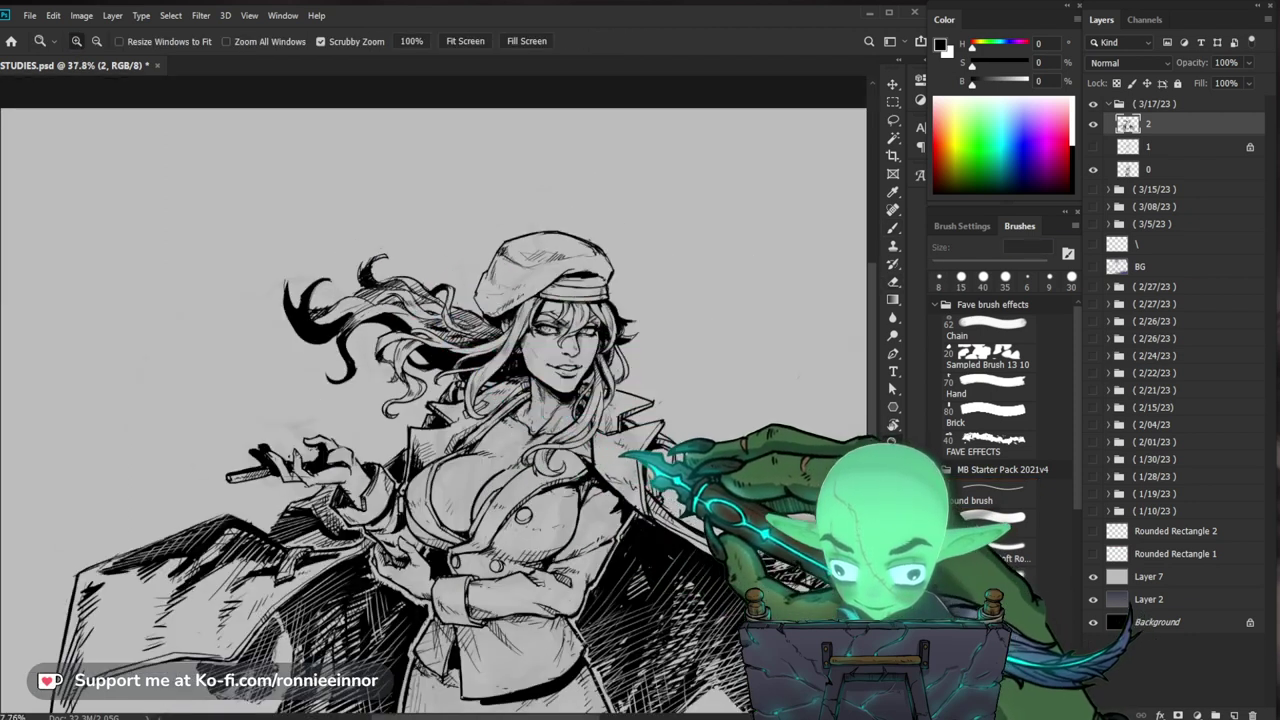
left_click_drag(480, 323, 542, 326)
key("b")
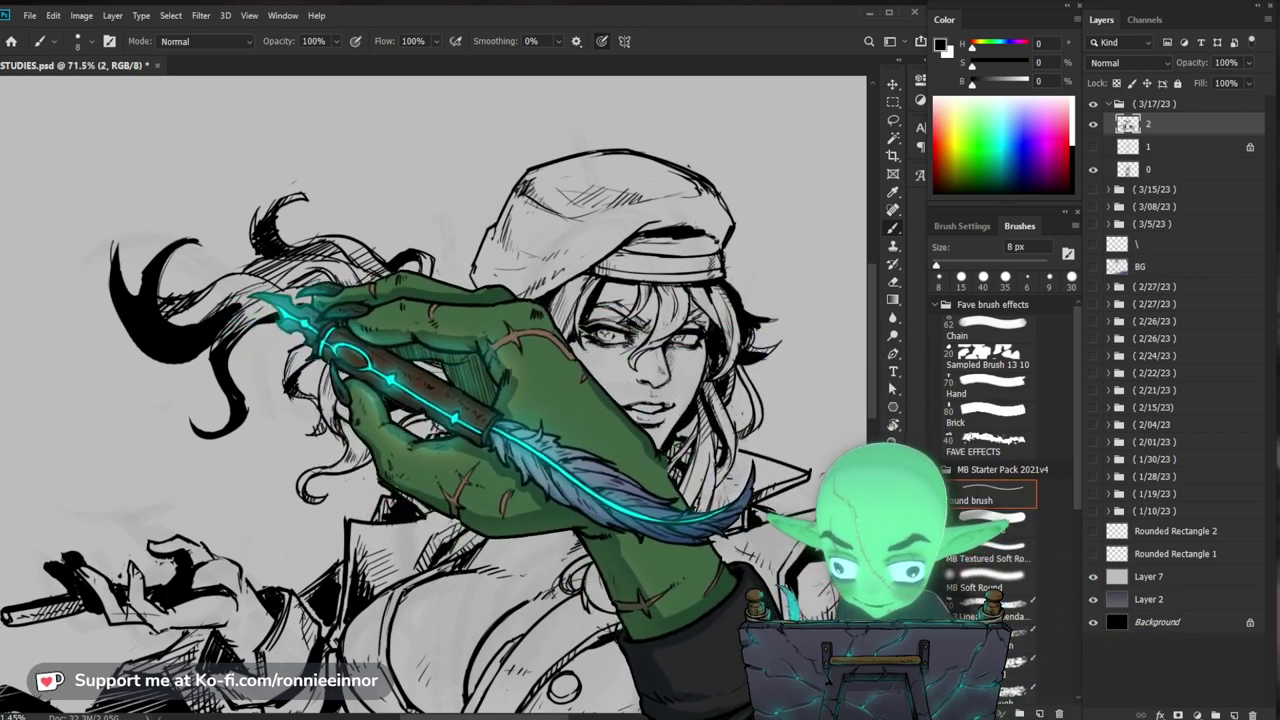
left_click_drag(385, 350, 350, 345)
Step: Ink shadow accents around the raised arm's sleeve with the 8 px brush
left_click_drag(295, 408, 338, 412)
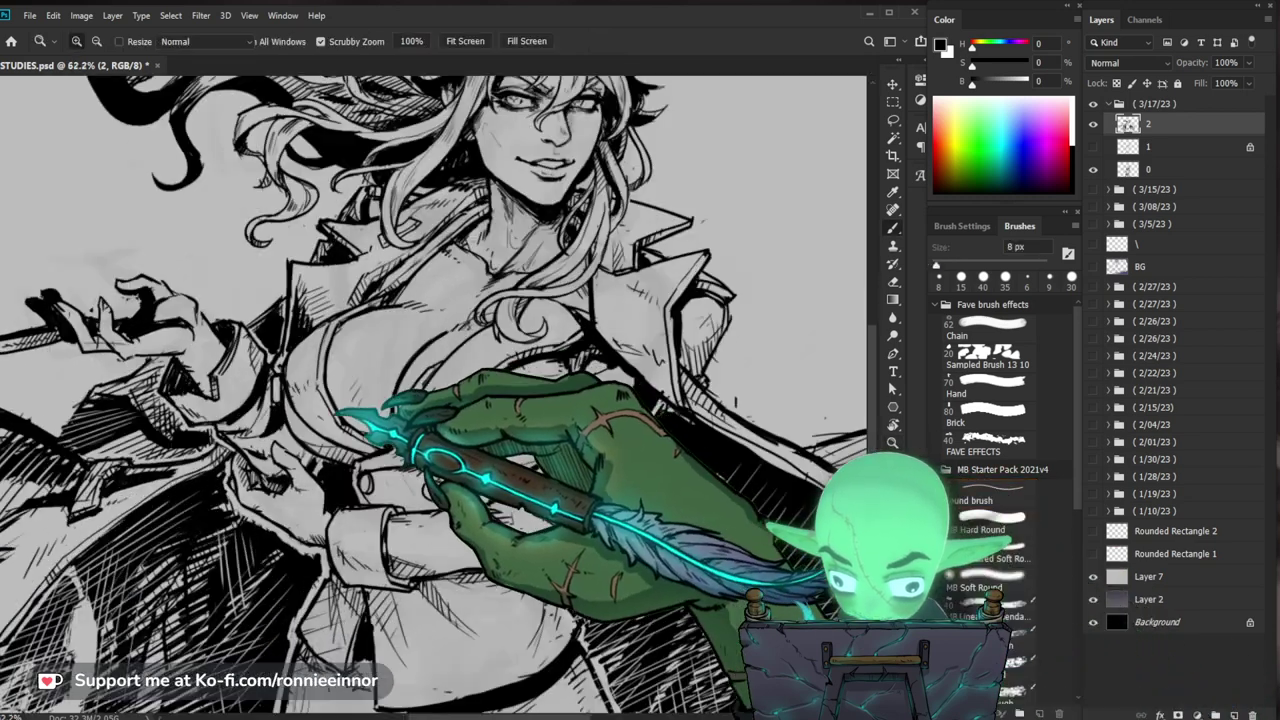
key("b")
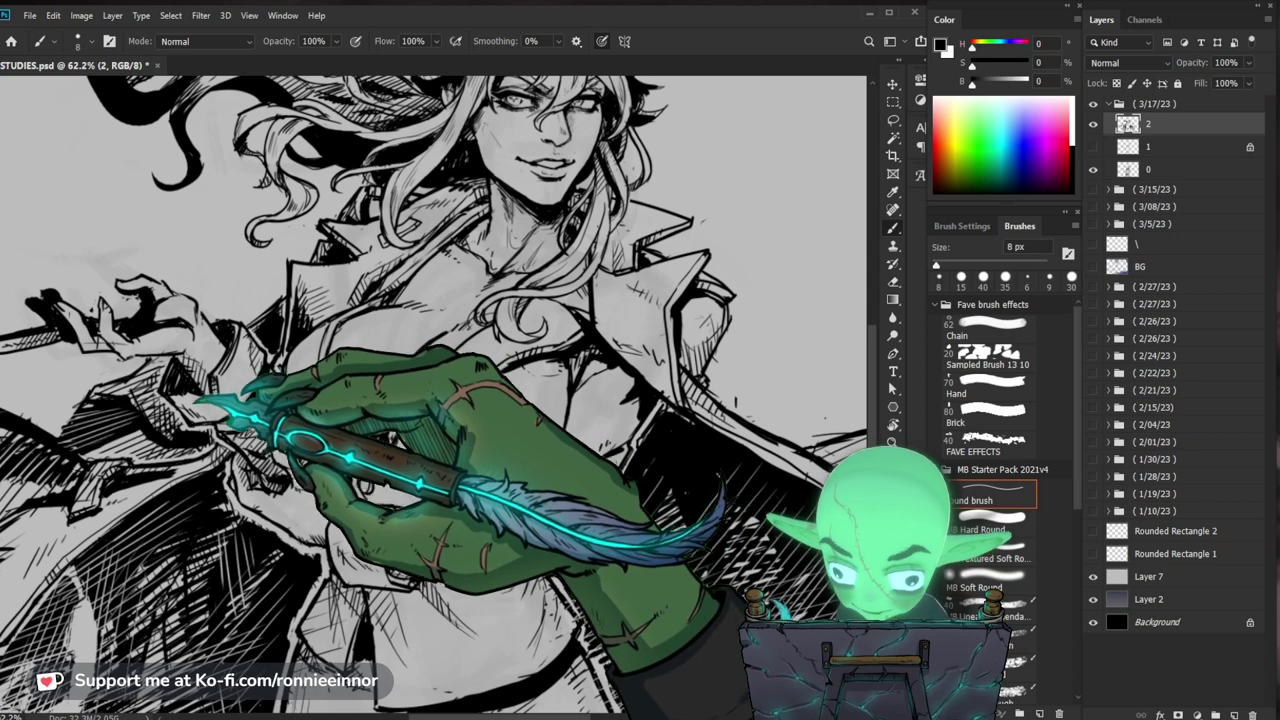
key("z")
left_click_drag(405, 385, 230, 395)
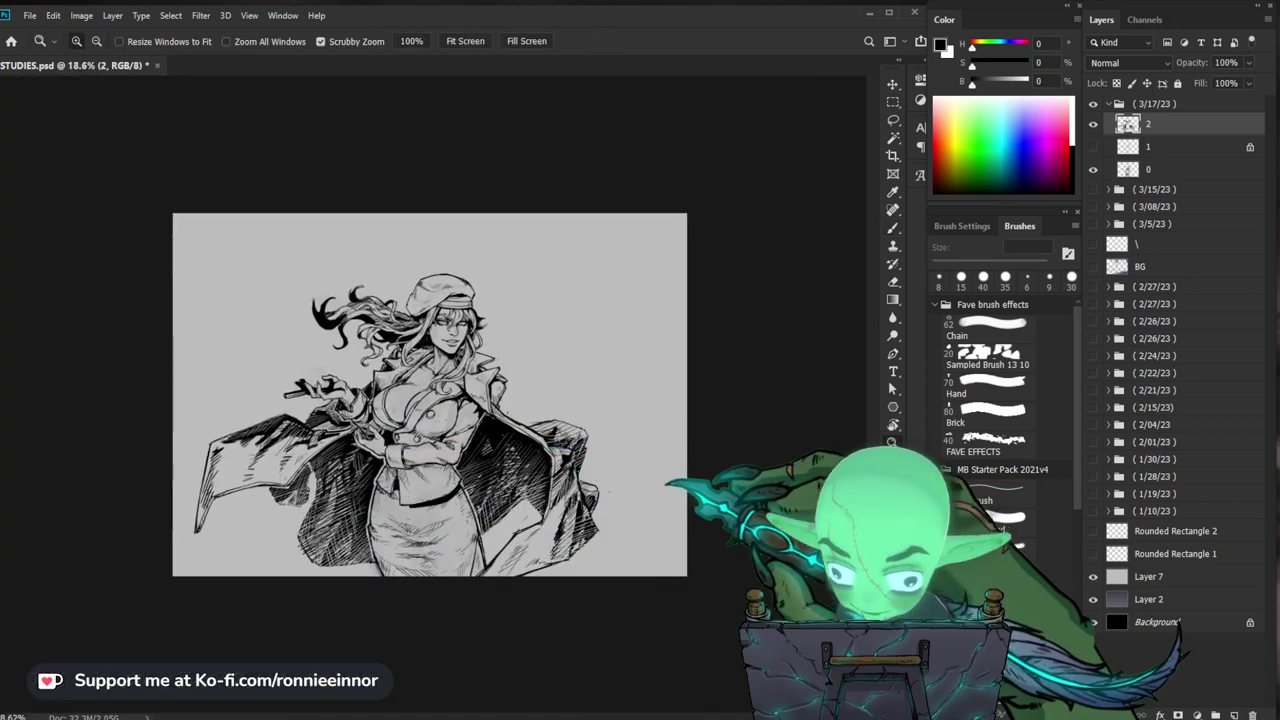
Step: Touch up the cape's dark lining beside the torso and its fluttering outer edge with the 8 px brush
left_click_drag(495, 429, 610, 430)
key("b")
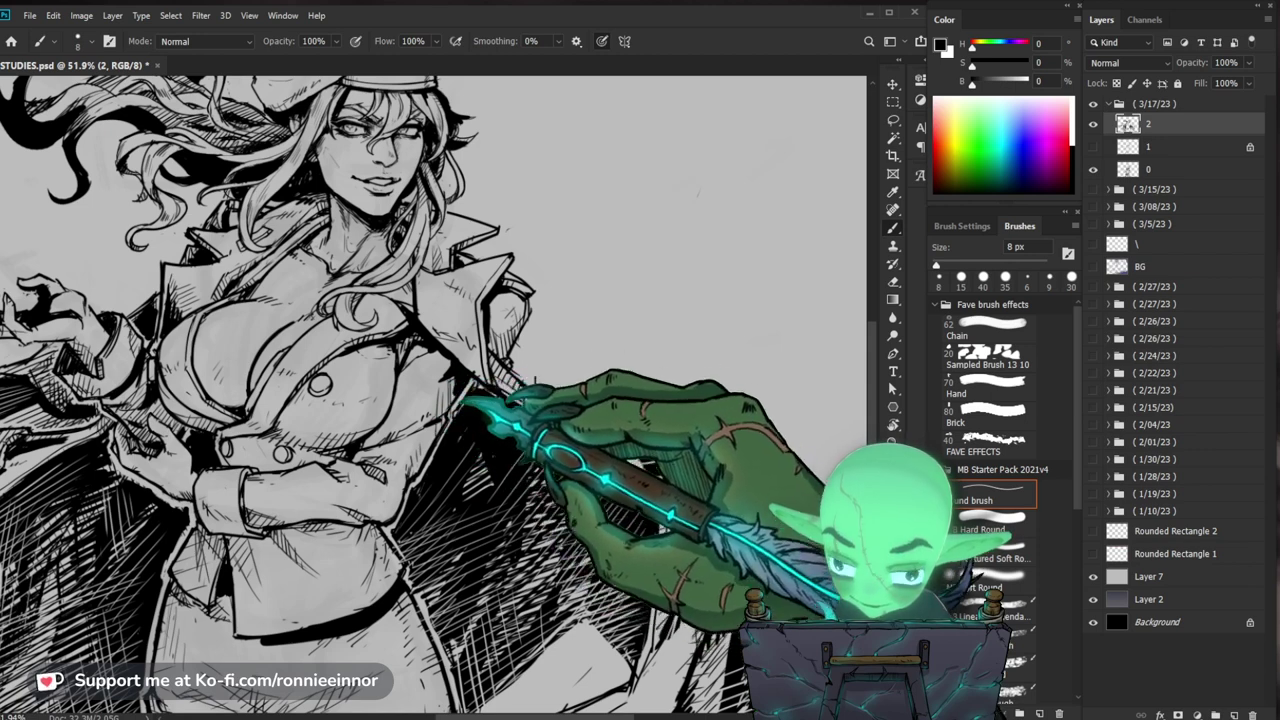
key("z")
left_click_drag(693, 352, 630, 360)
mouse_move(525, 388)
left_mouse_down()
mouse_move(563, 386)
mouse_move(634, 571)
mouse_move(612, 574)
mouse_move(620, 550)
left_mouse_up()
key("b")
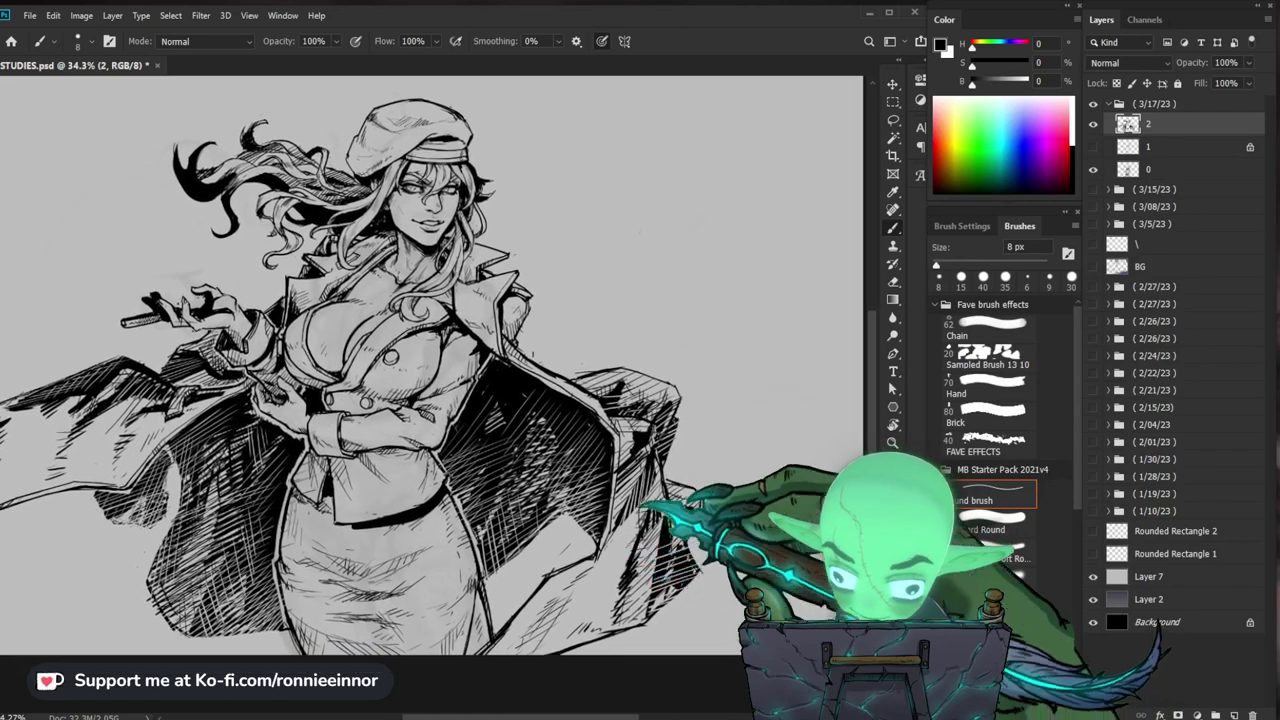
Step: Redraw the smiling mouth and lips, alternating the 8 px brush and 15 px eraser
key("z")
mouse_move(530, 222)
left_mouse_down()
mouse_move(543, 206)
mouse_move(518, 453)
mouse_move(443, 434)
left_mouse_up()
key("b")
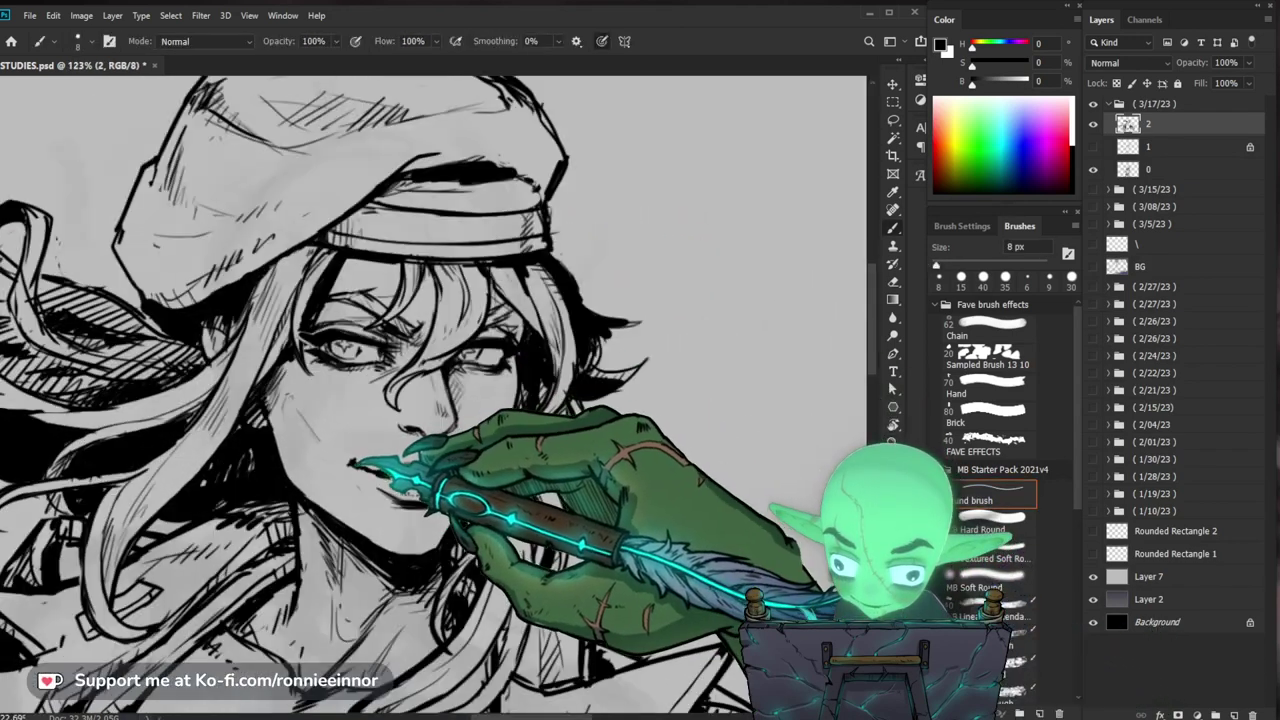
left_click_drag(636, 496, 608, 484)
key("e")
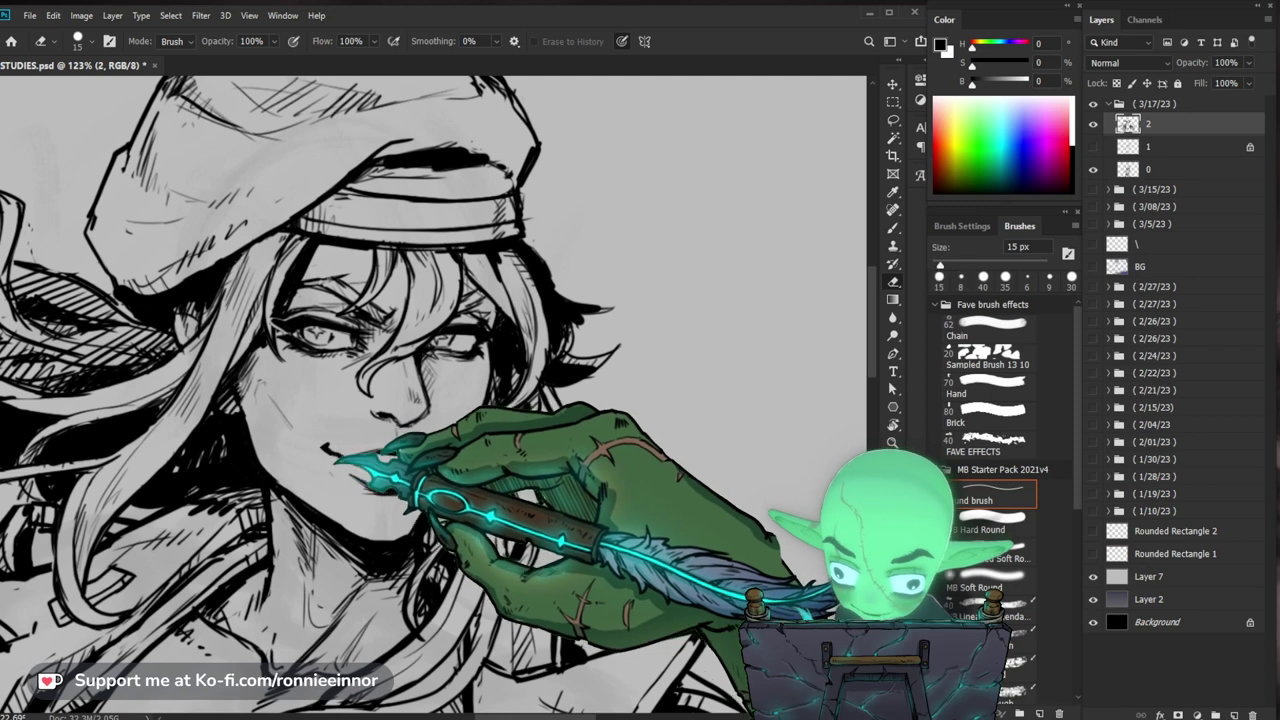
key("b")
key("e")
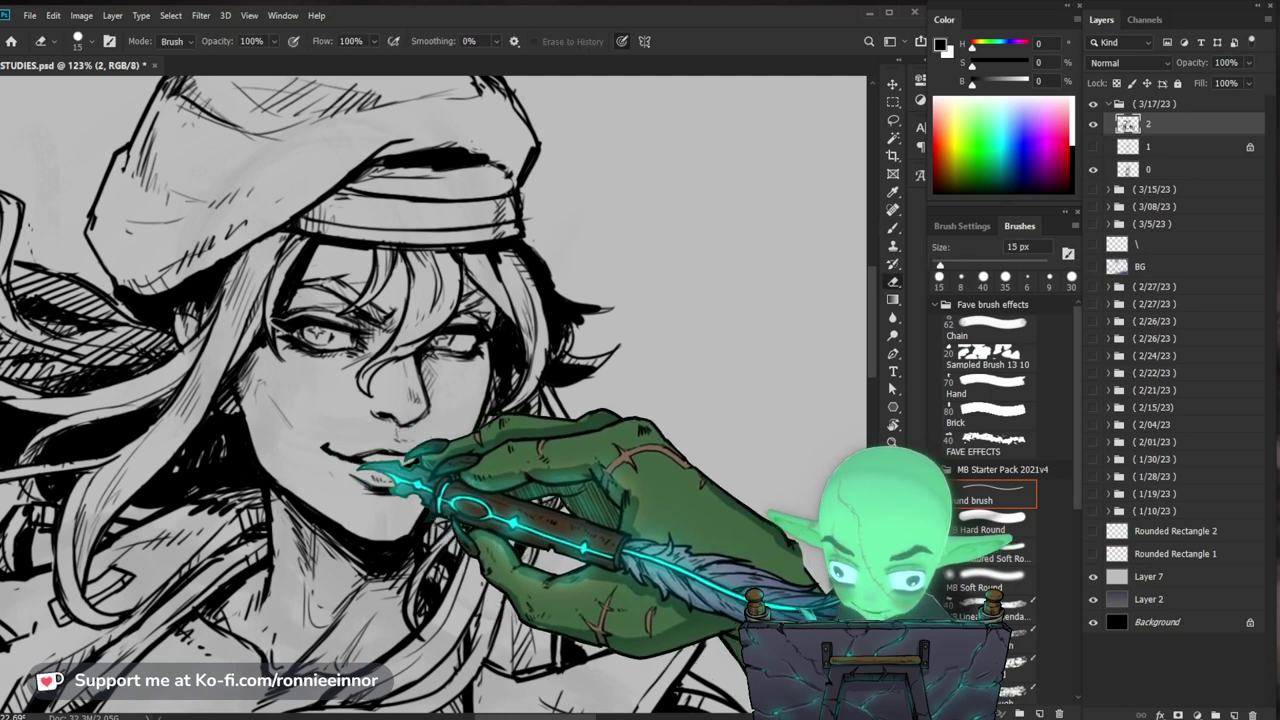
key("b")
key("e")
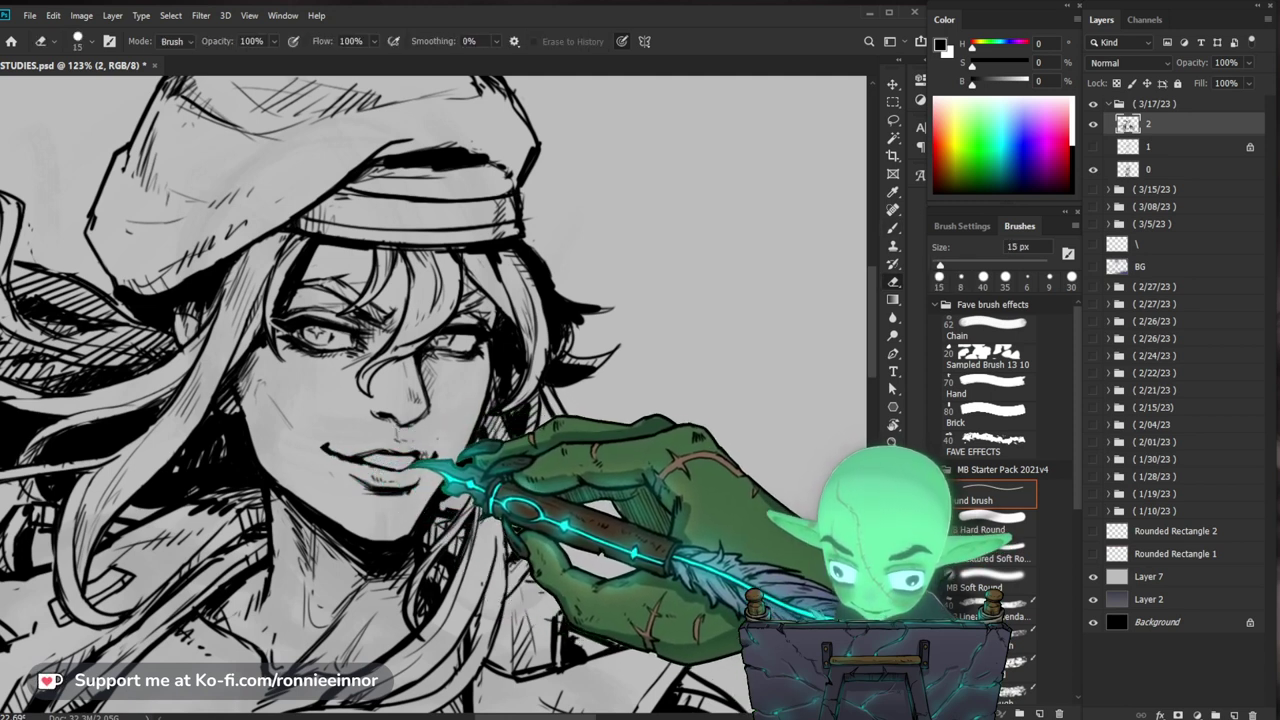
key("b")
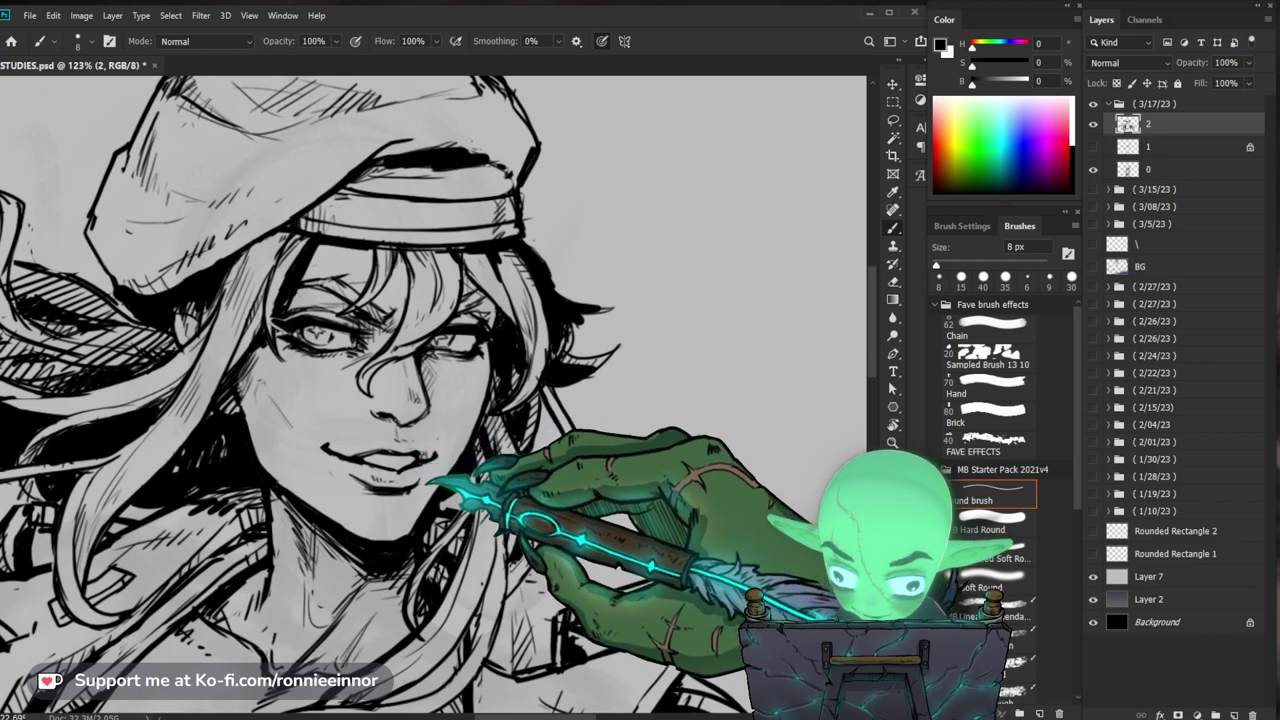
Step: Refine the far jawline and the shadow beneath the chin with the 8 px brush and 15 px eraser
key("z")
mouse_move(450, 468)
left_mouse_down()
mouse_move(403, 520)
mouse_move(415, 428)
left_mouse_up()
left_click_drag(476, 380, 590, 384)
key("b")
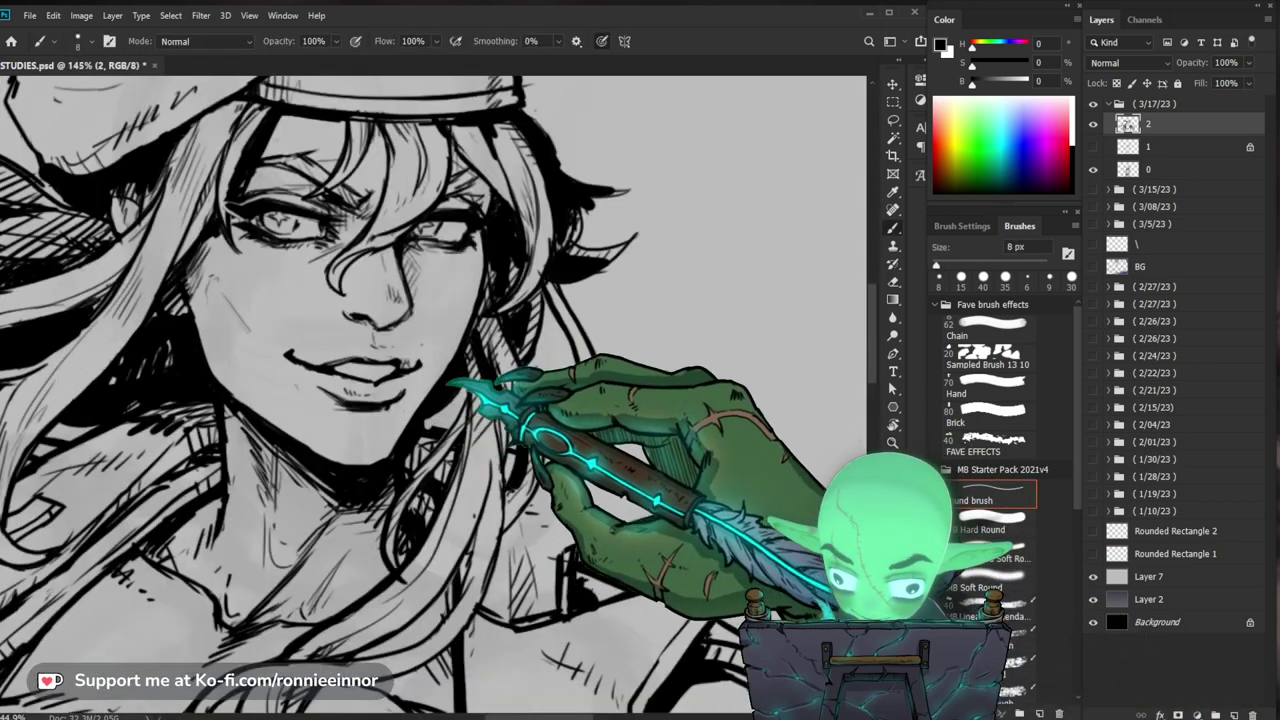
key("e")
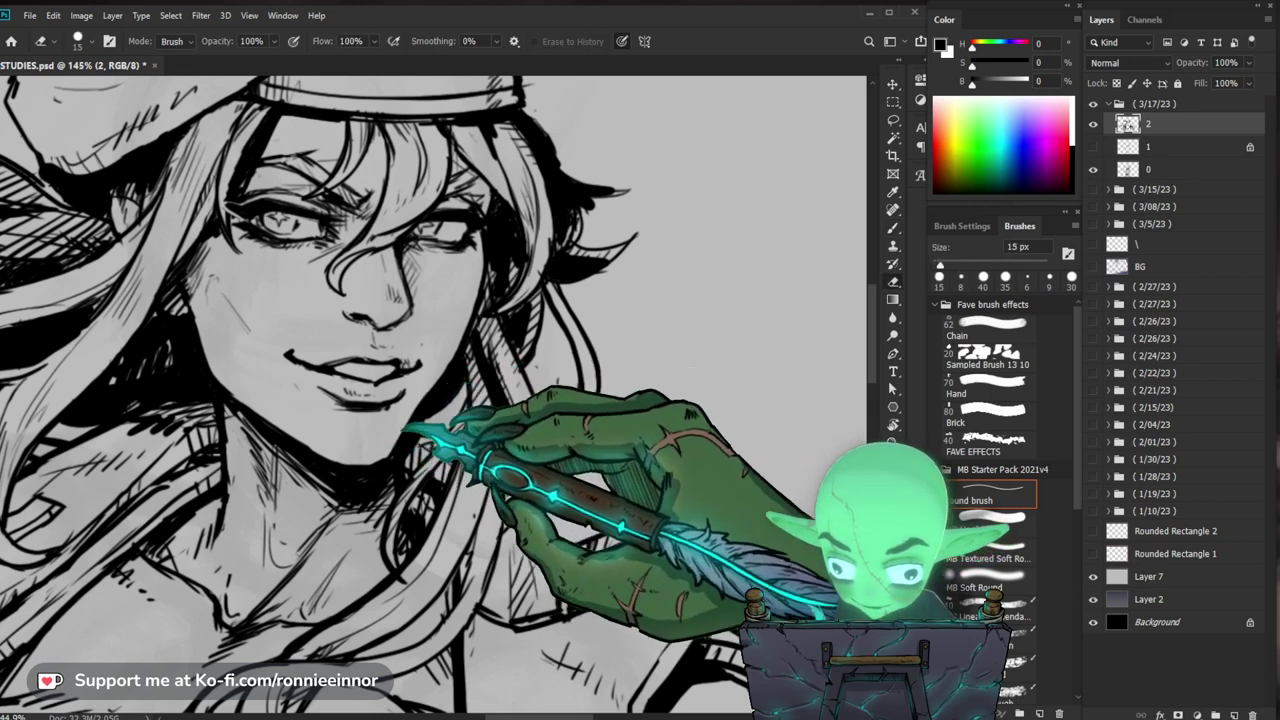
key("b")
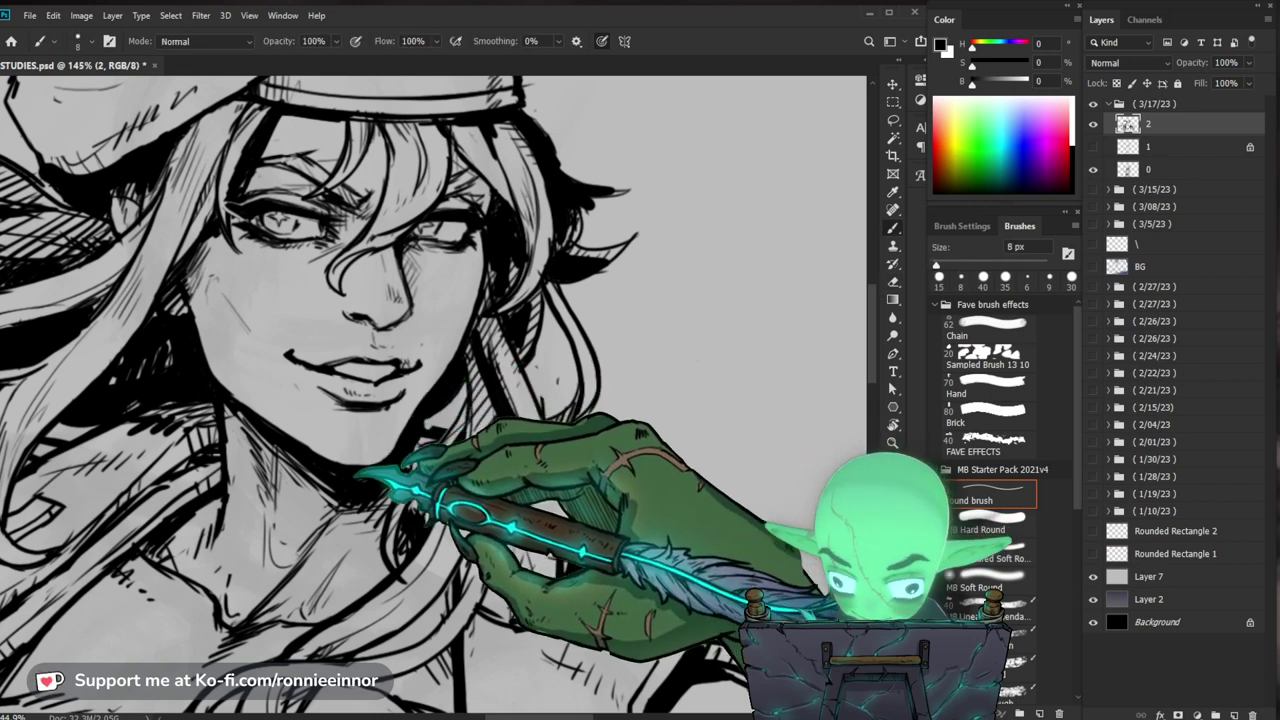
Step: Refine the shading beside the nose and the near cheek and jaw contour with the 8 px brush and 15 px eraser
mouse_move(357, 472)
left_mouse_down()
mouse_move(432, 512)
mouse_move(471, 584)
mouse_move(371, 571)
left_mouse_up()
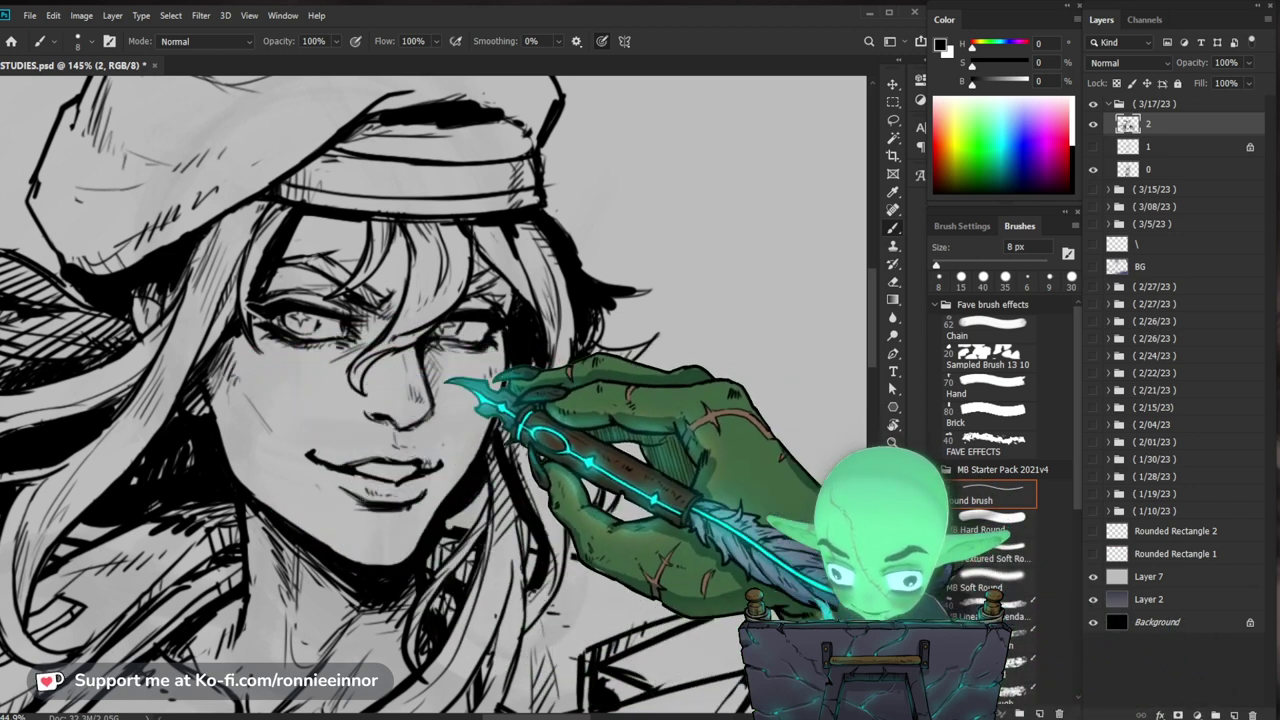
key("z")
mouse_move(648, 382)
left_mouse_down()
mouse_move(545, 384)
mouse_move(641, 366)
left_mouse_up()
key("e")
key("b")
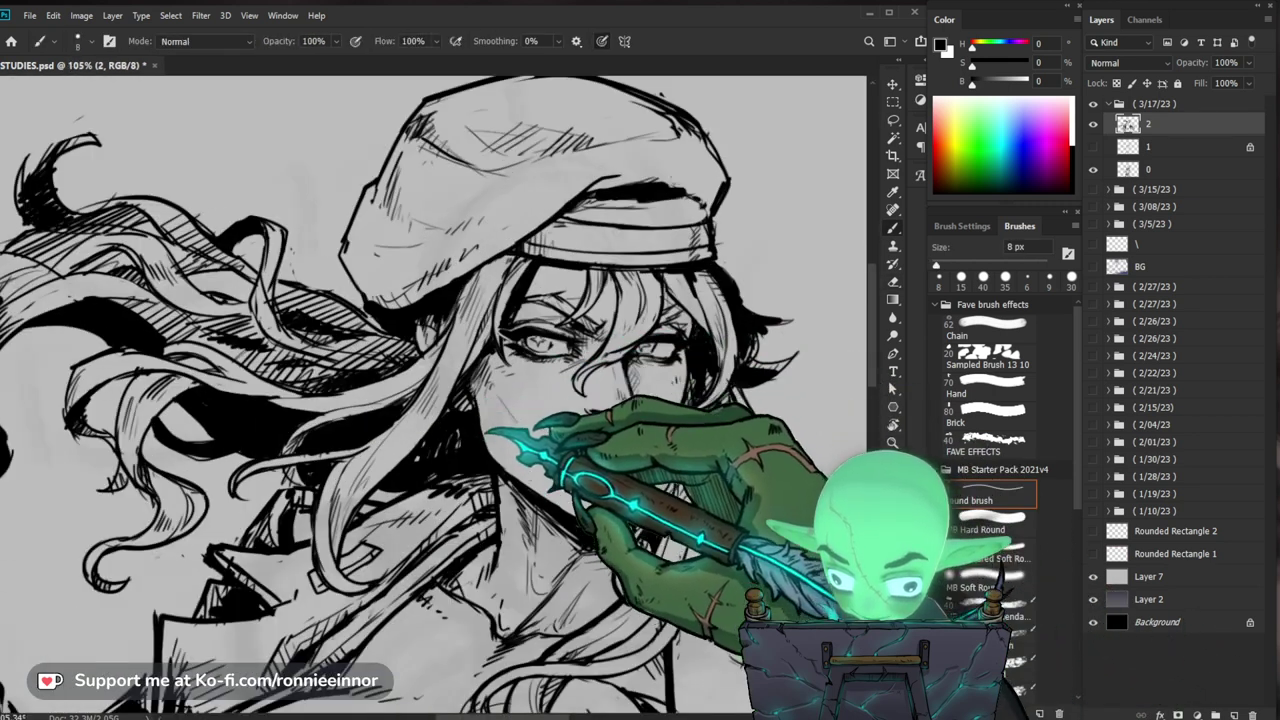
left_click_drag(758, 439, 677, 417)
key("e")
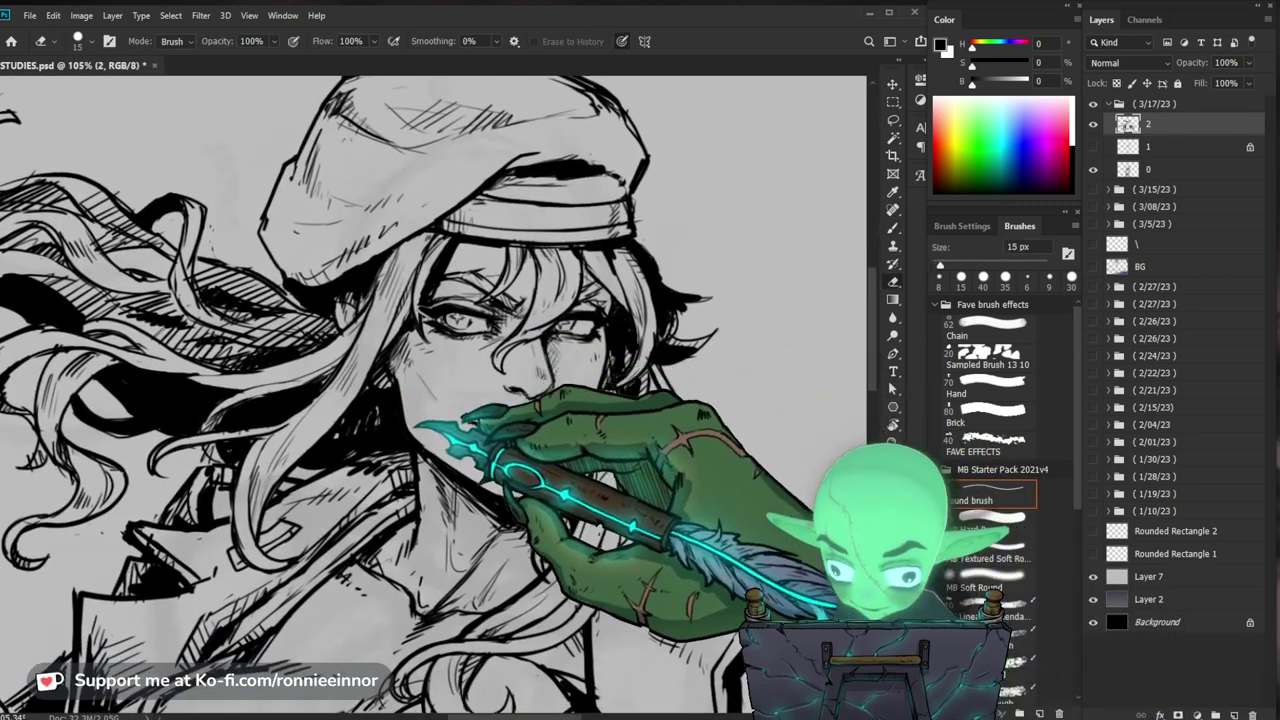
key("b")
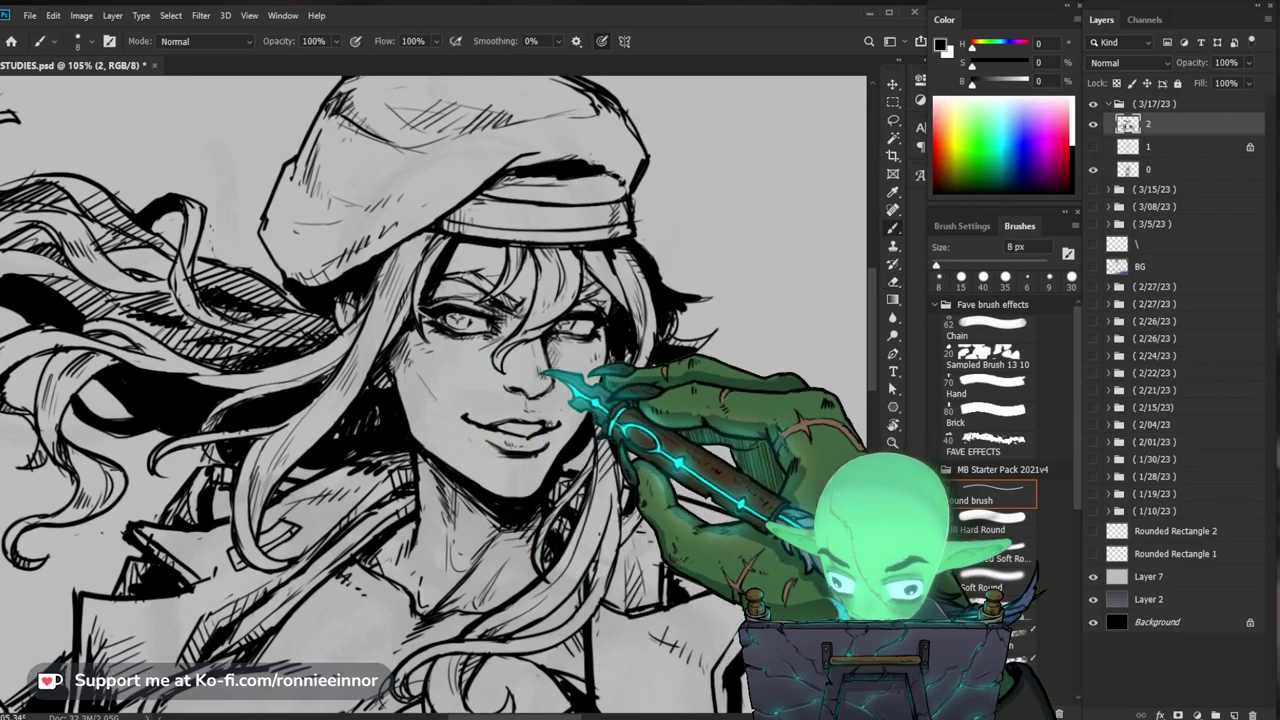
key("e")
key("b")
left_click_drag(422, 432, 425, 435)
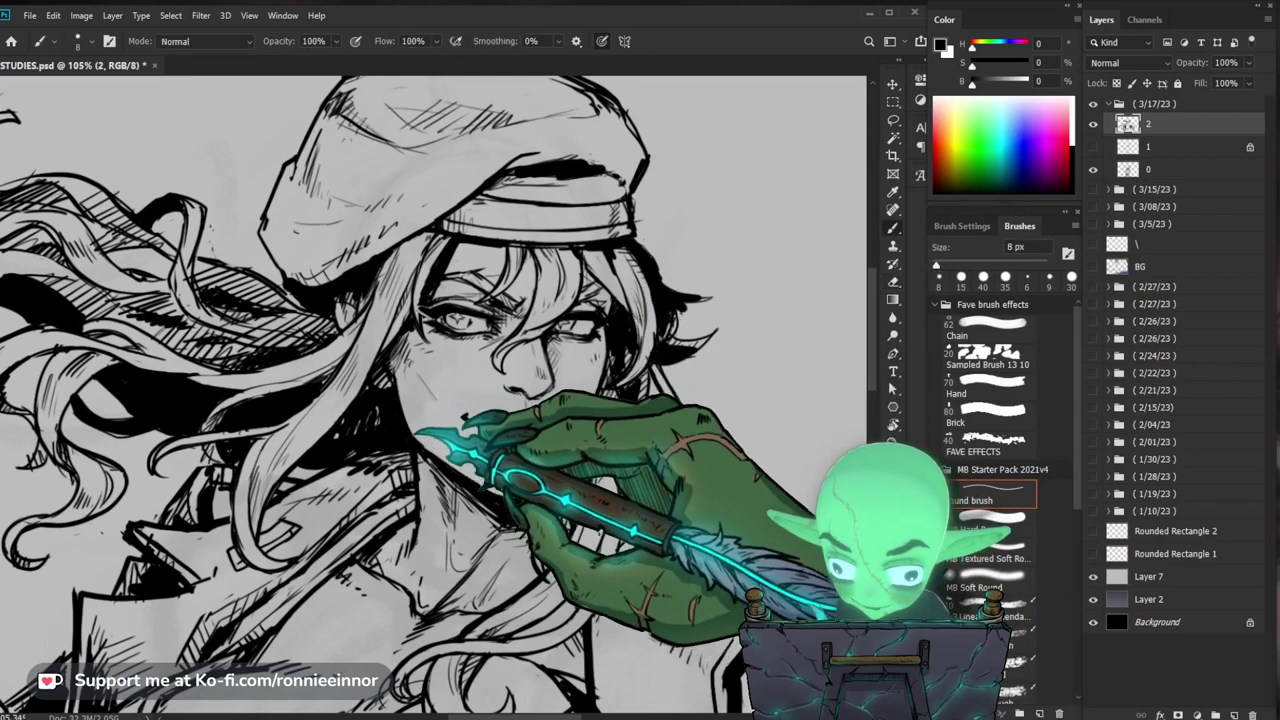
Step: Cut fine parallel hatch lines into the solid black shadow beneath the windblown hair with a 5 px eraser
key("ctrl+space")
mouse_move(638, 457)
left_mouse_down()
mouse_move(614, 463)
mouse_move(575, 440)
mouse_move(625, 430)
left_mouse_up()
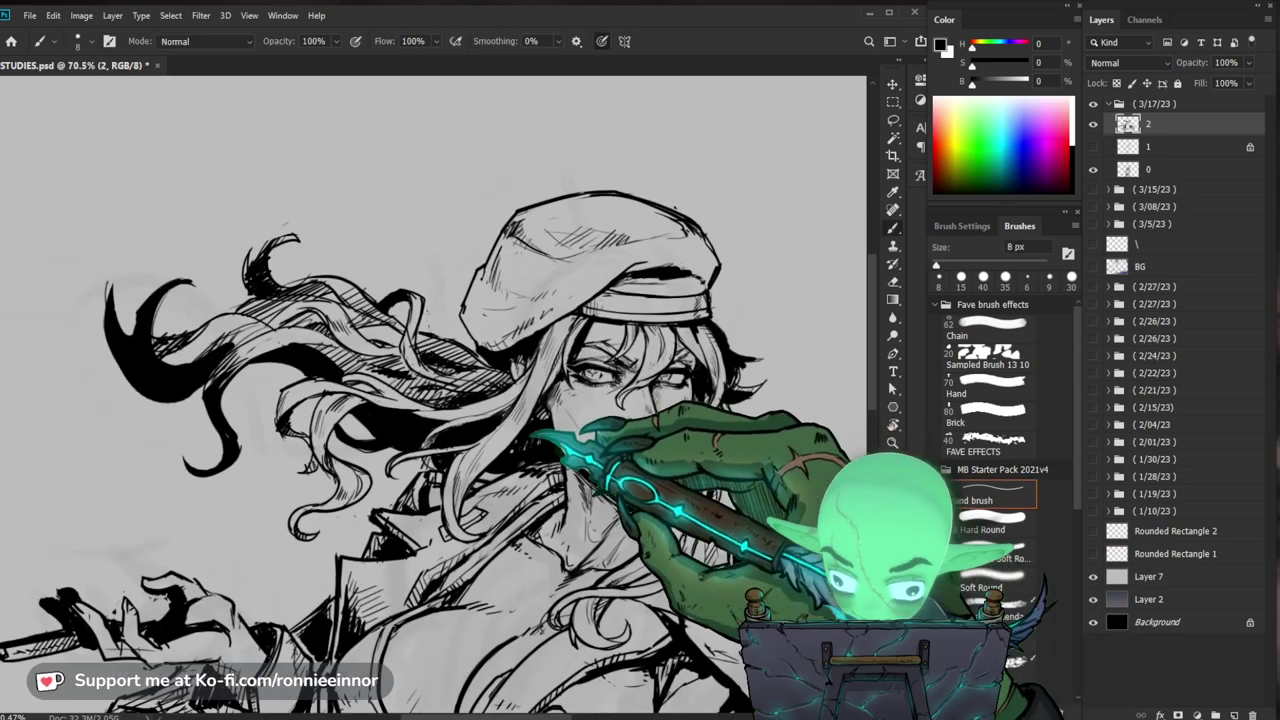
key("e")
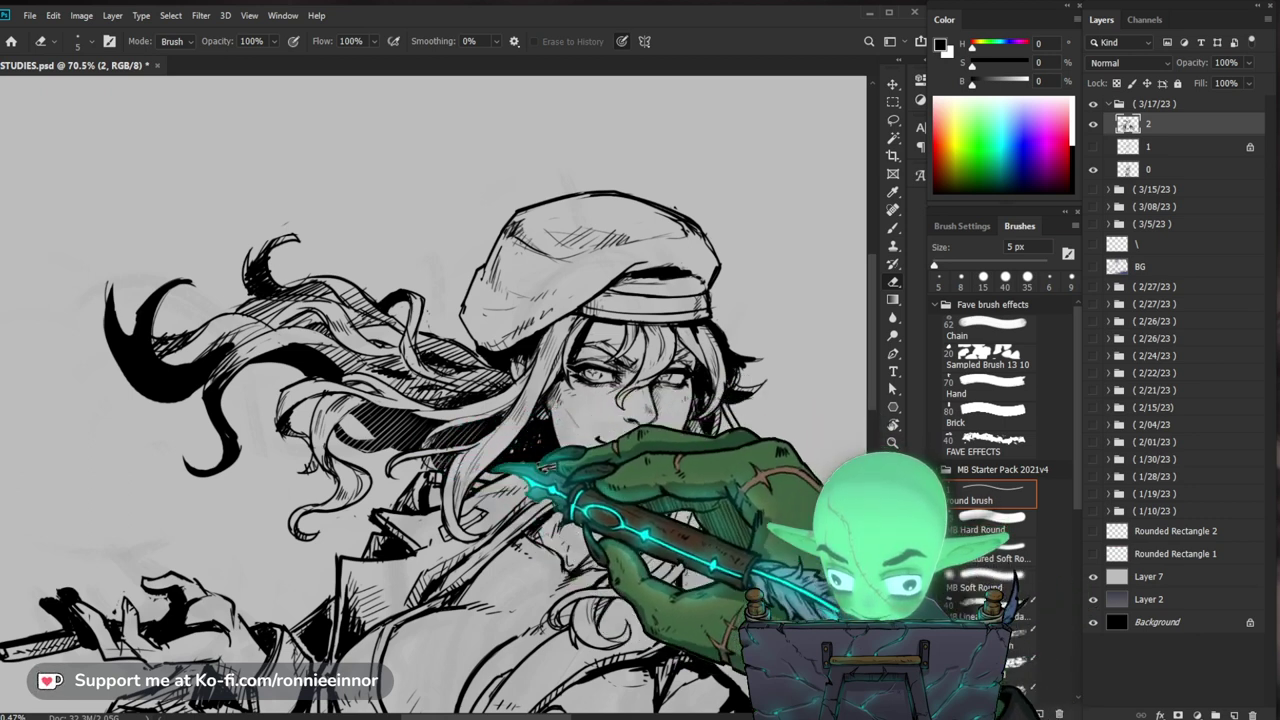
Step: Break up the solid black hair curls at the windblown tips with cross-hatched lines using the 5 px eraser
left_click_drag(717, 465, 660, 445)
key("e")
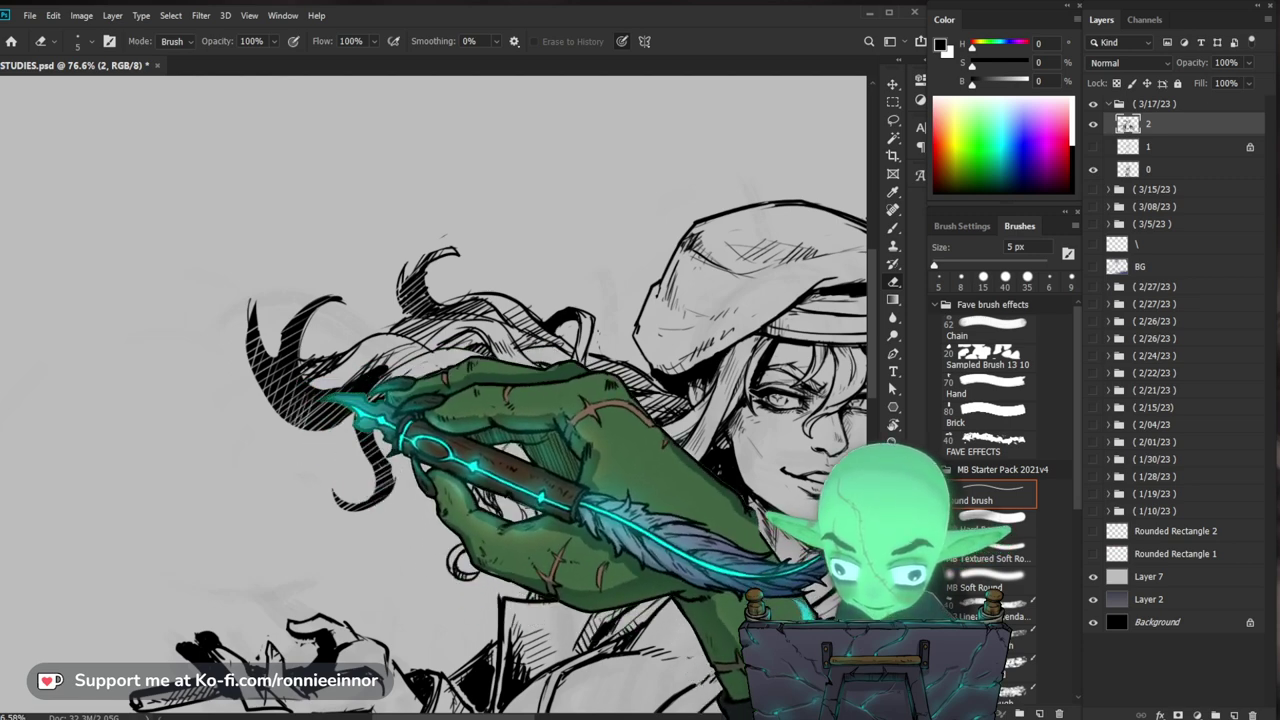
key("b")
left_click_drag(575, 345, 435, 425)
left_click_drag(303, 275, 430, 290)
key("e")
key("e")
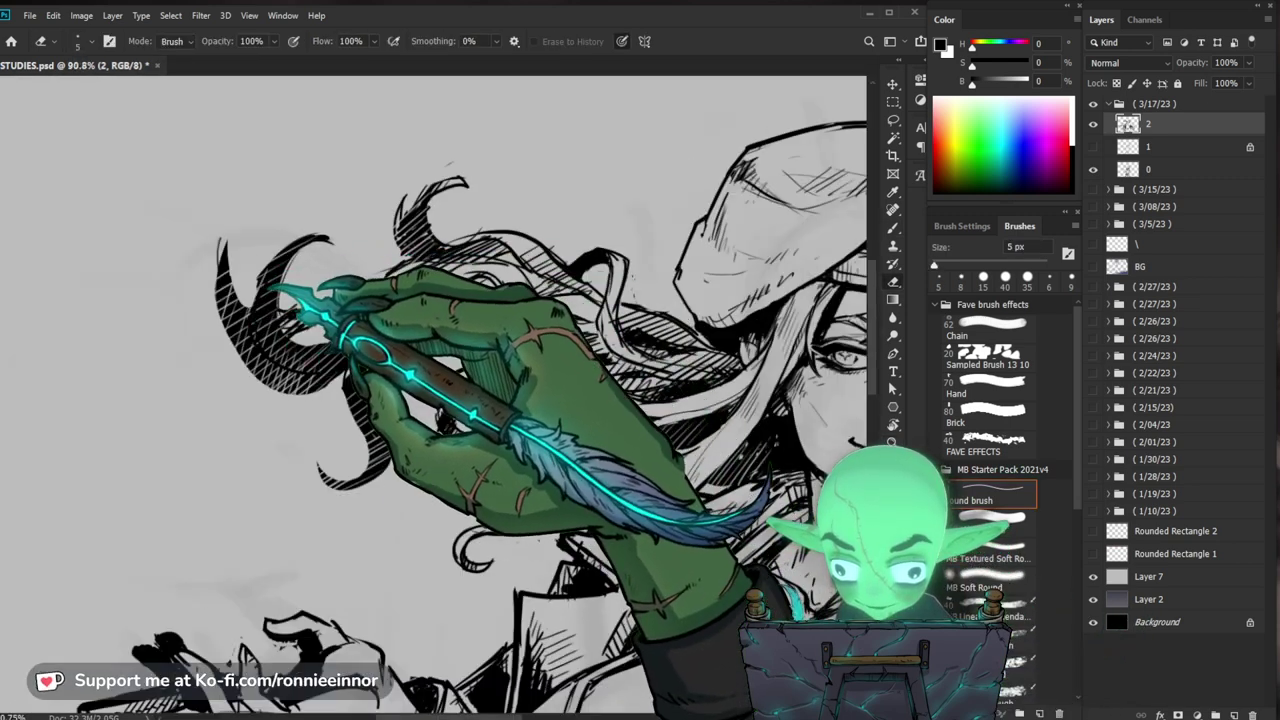
Step: Refine the line work and hatching between the windblown hair strands with the 8 px brush and 5 px eraser
left_click_drag(579, 256, 517, 336)
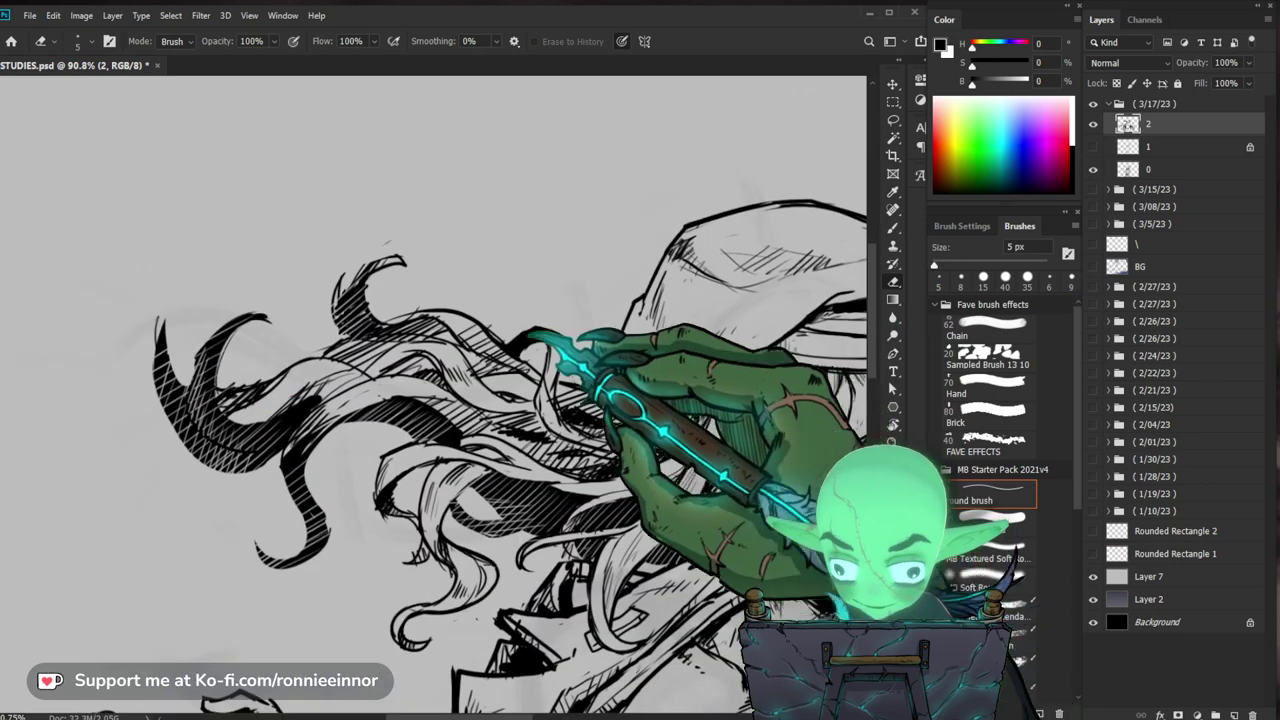
key("b")
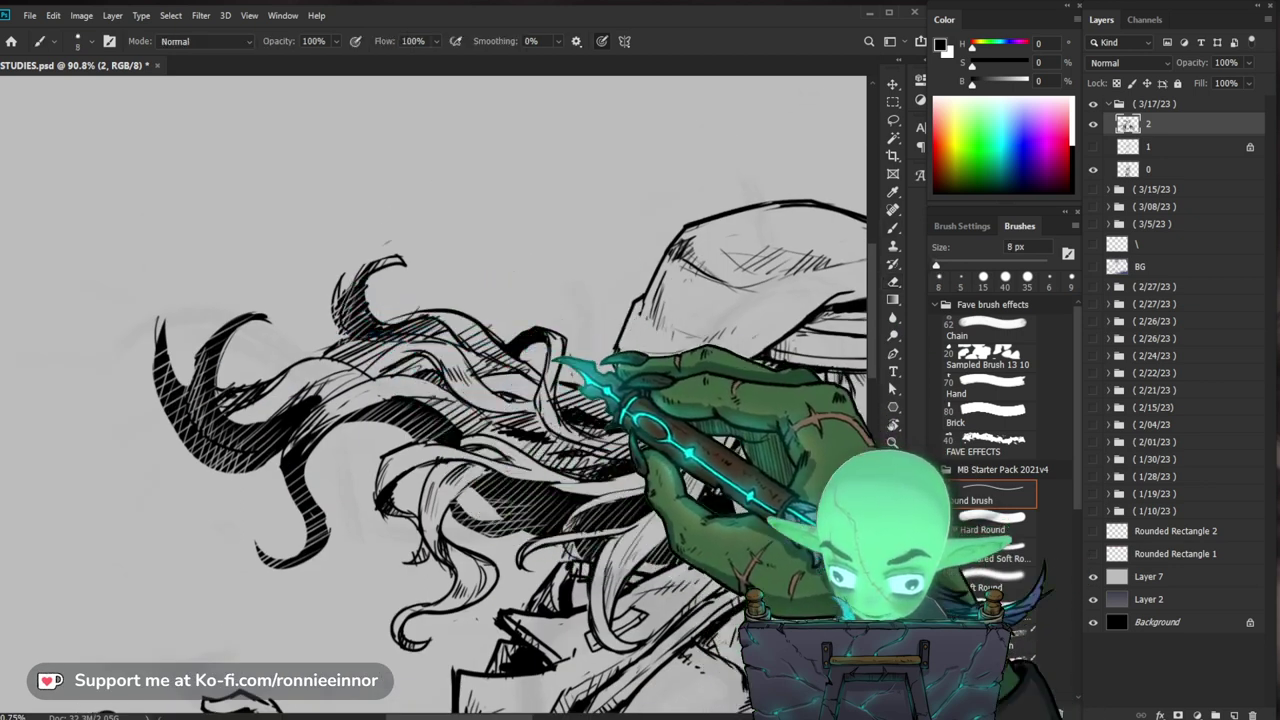
mouse_move(600, 355)
left_mouse_down()
mouse_move(550, 580)
mouse_move(570, 568)
left_mouse_up()
left_click_drag(396, 423, 440, 423)
key("b")
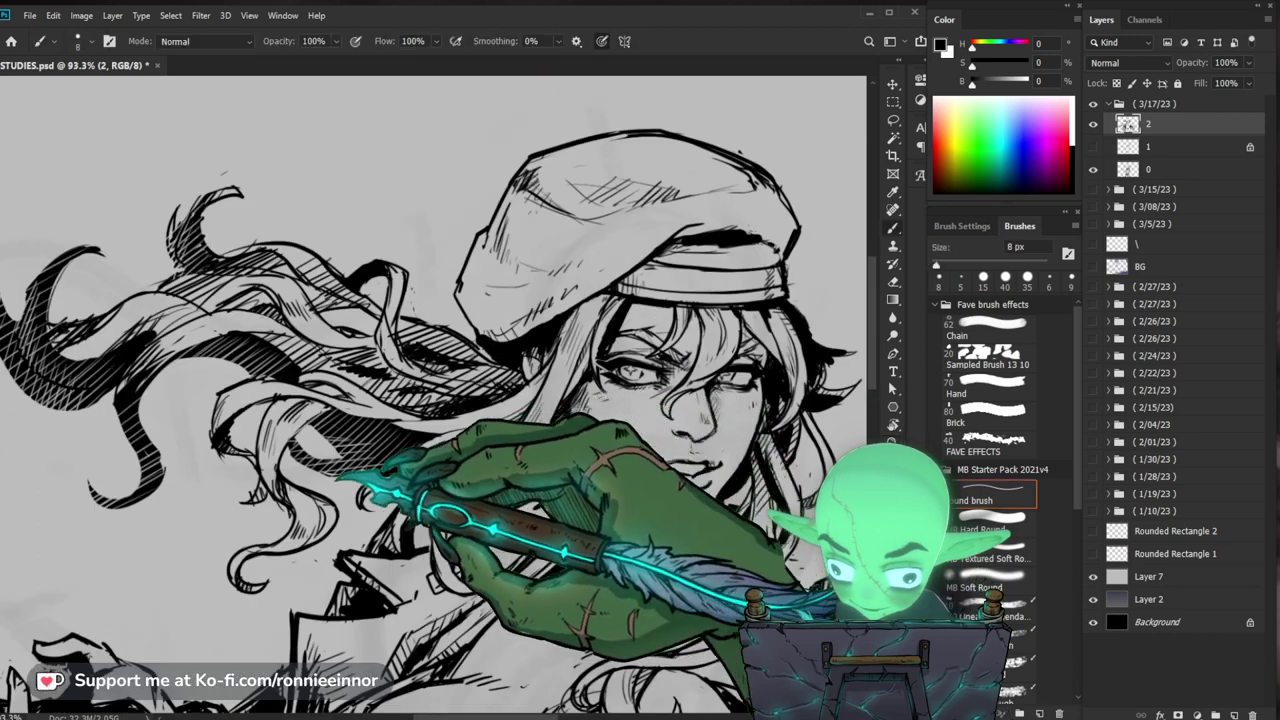
key("e")
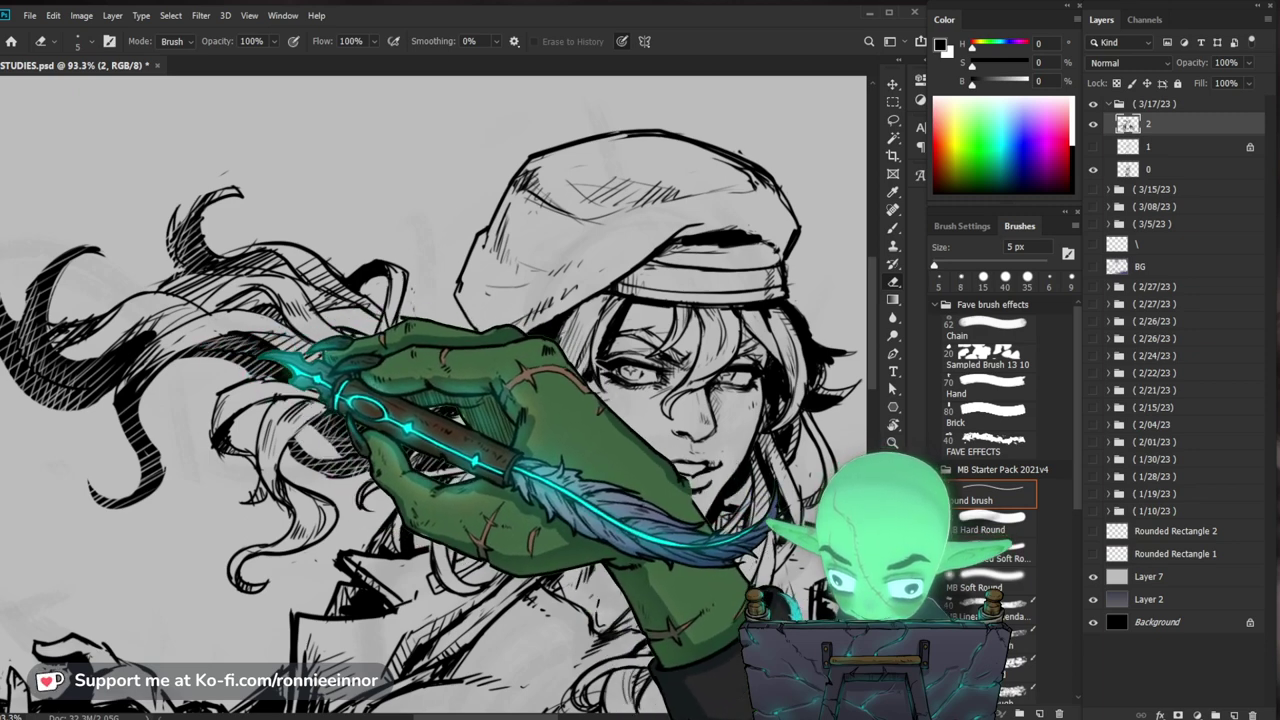
key("z")
left_click_drag(475, 362, 440, 364)
left_click_drag(706, 424, 666, 366)
key("b")
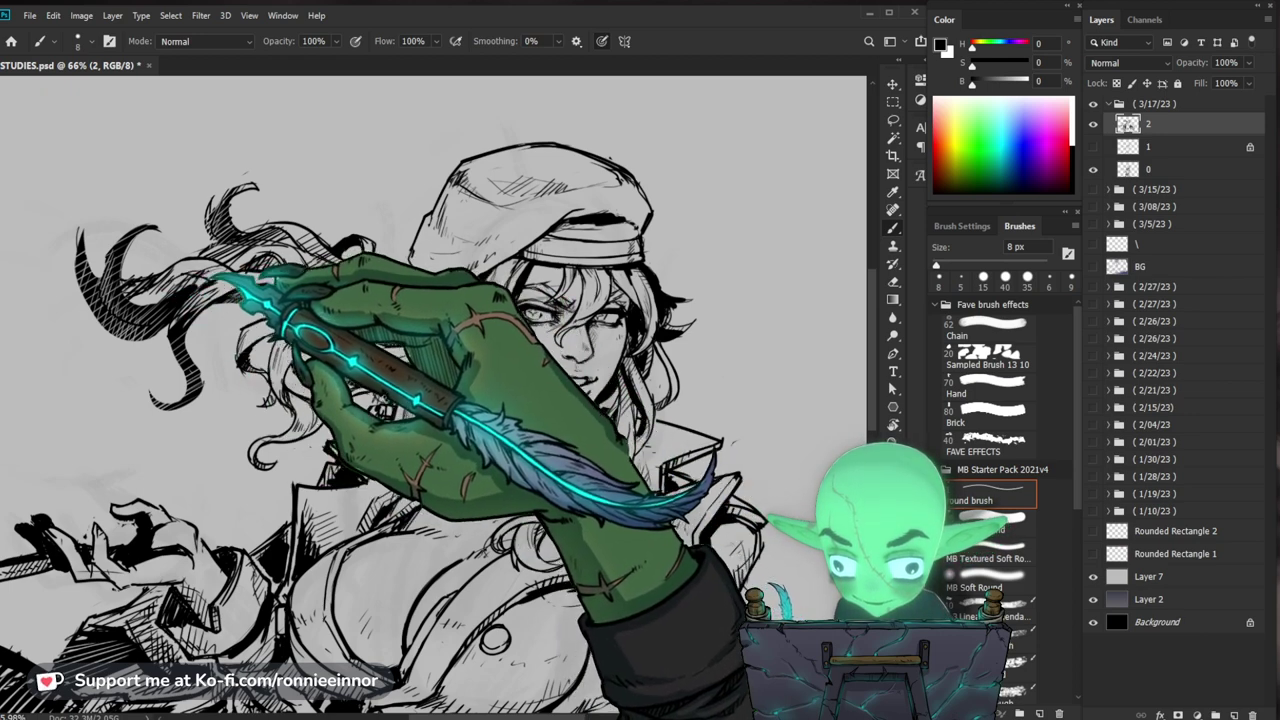
Step: Cut fine hatch lines into the black cape lining beside the waist and skirt with the 5 px eraser
left_click_drag(225, 278, 440, 340)
left_click_drag(652, 605, 725, 462)
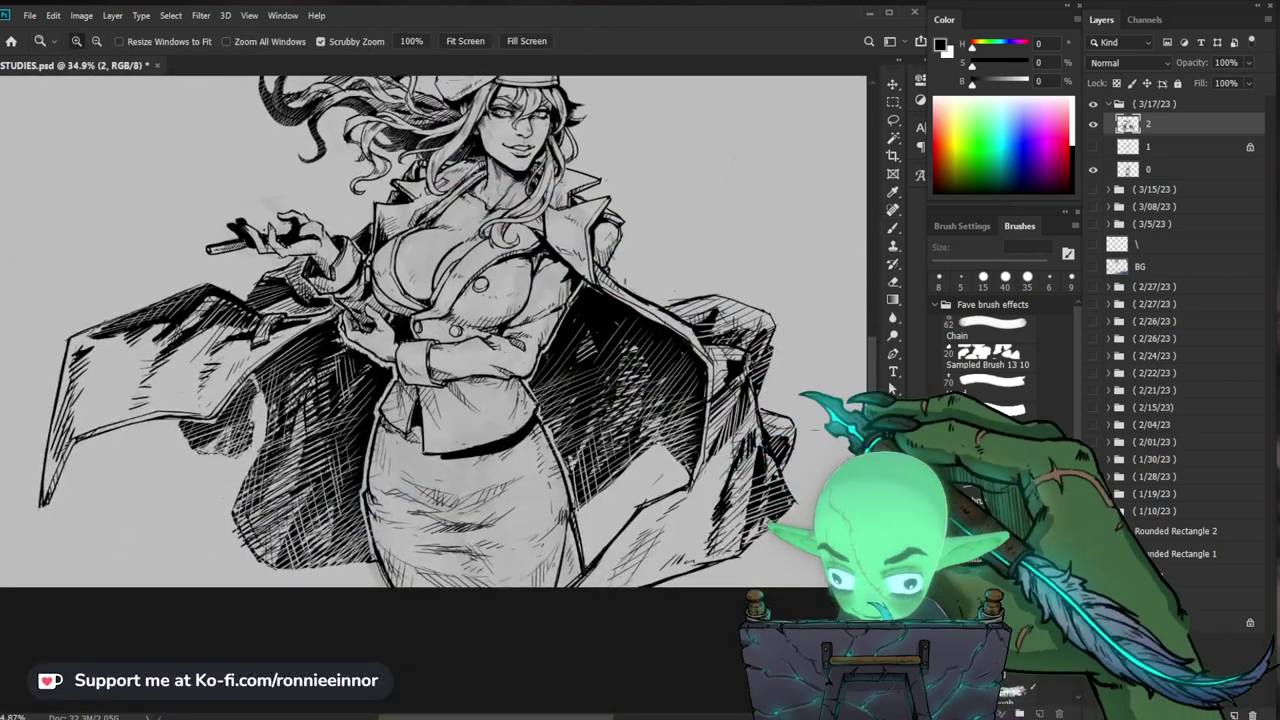
key("e")
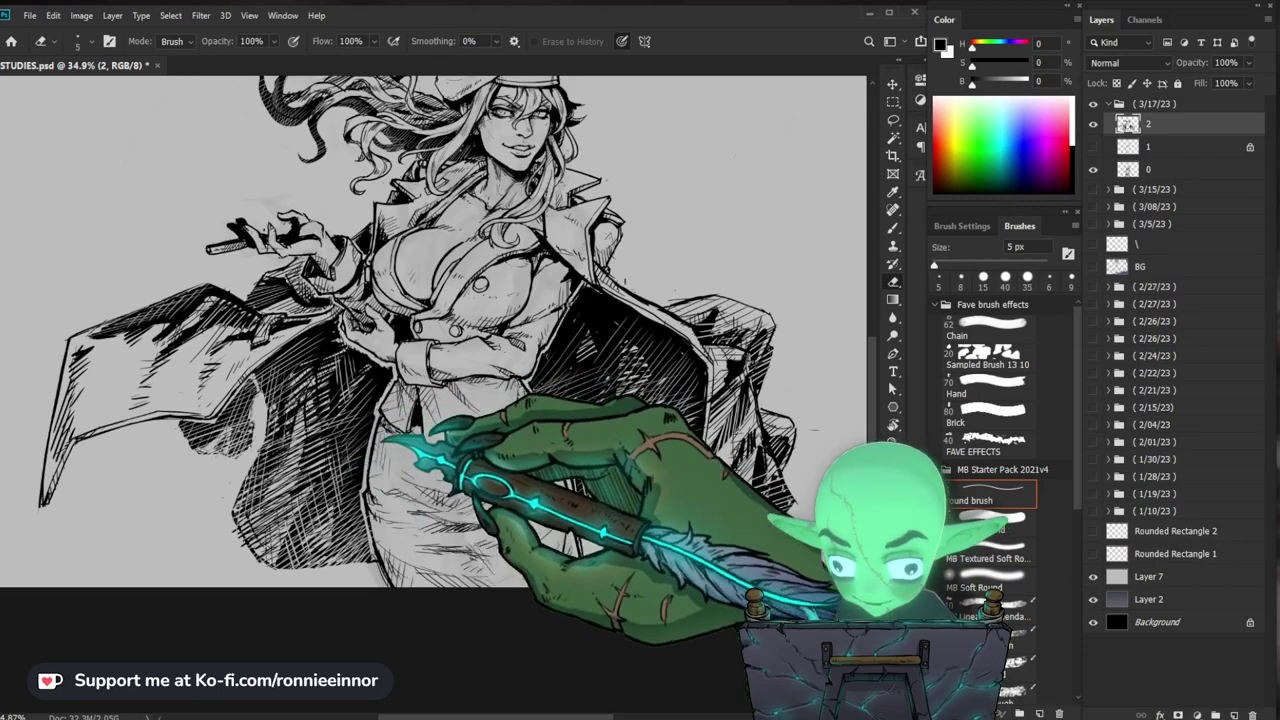
left_click_drag(379, 412, 437, 371)
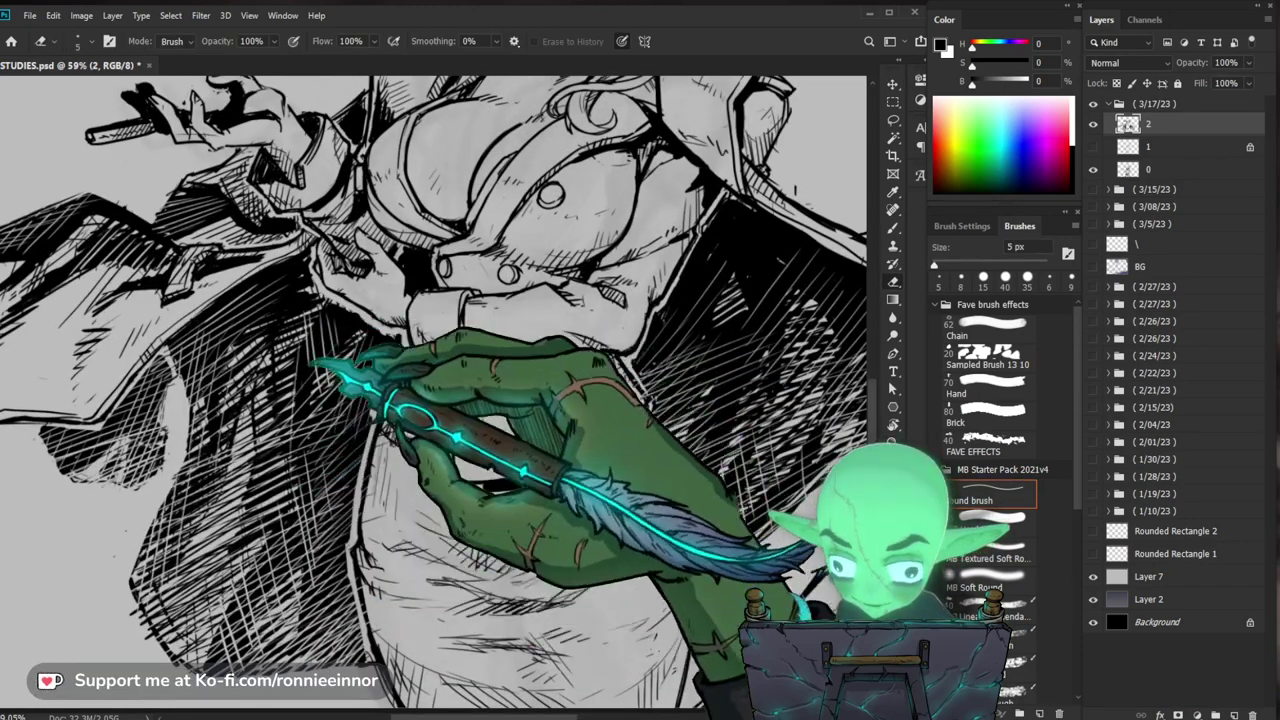
left_click_drag(506, 345, 443, 349)
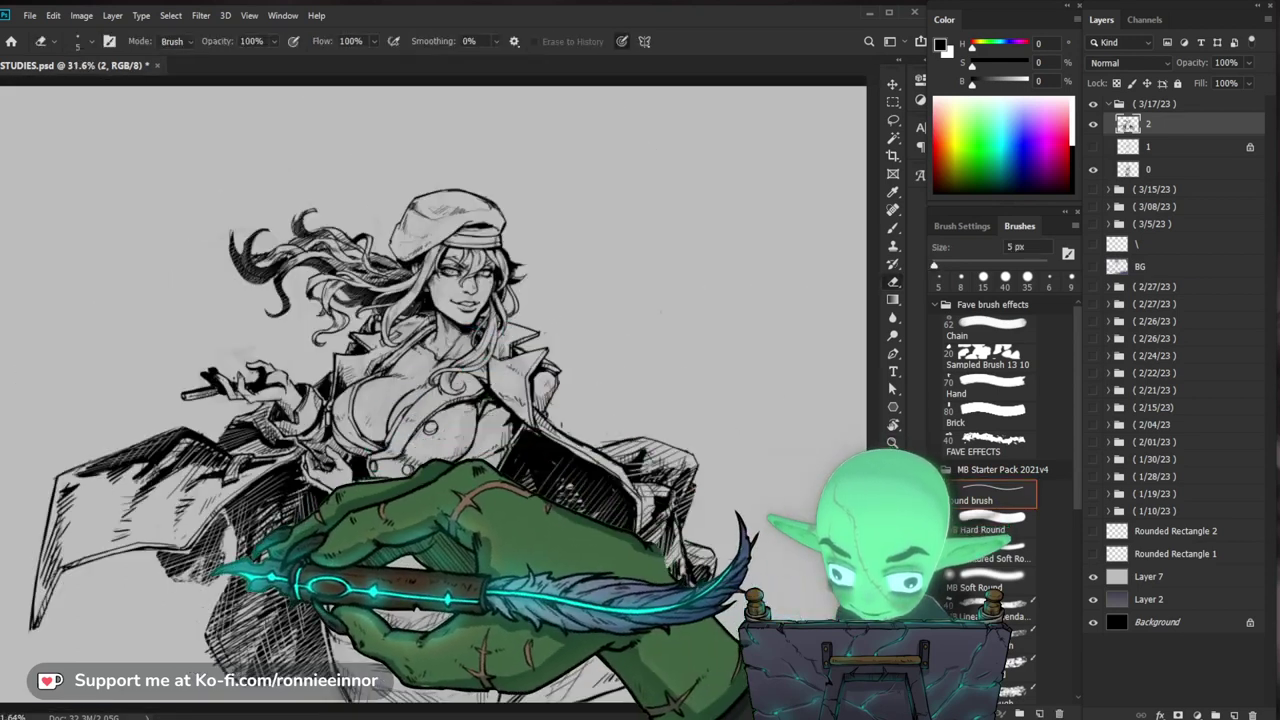
Step: Examine the balance of solid blacks and hatching across the whole figure, cape and jacket
key("b")
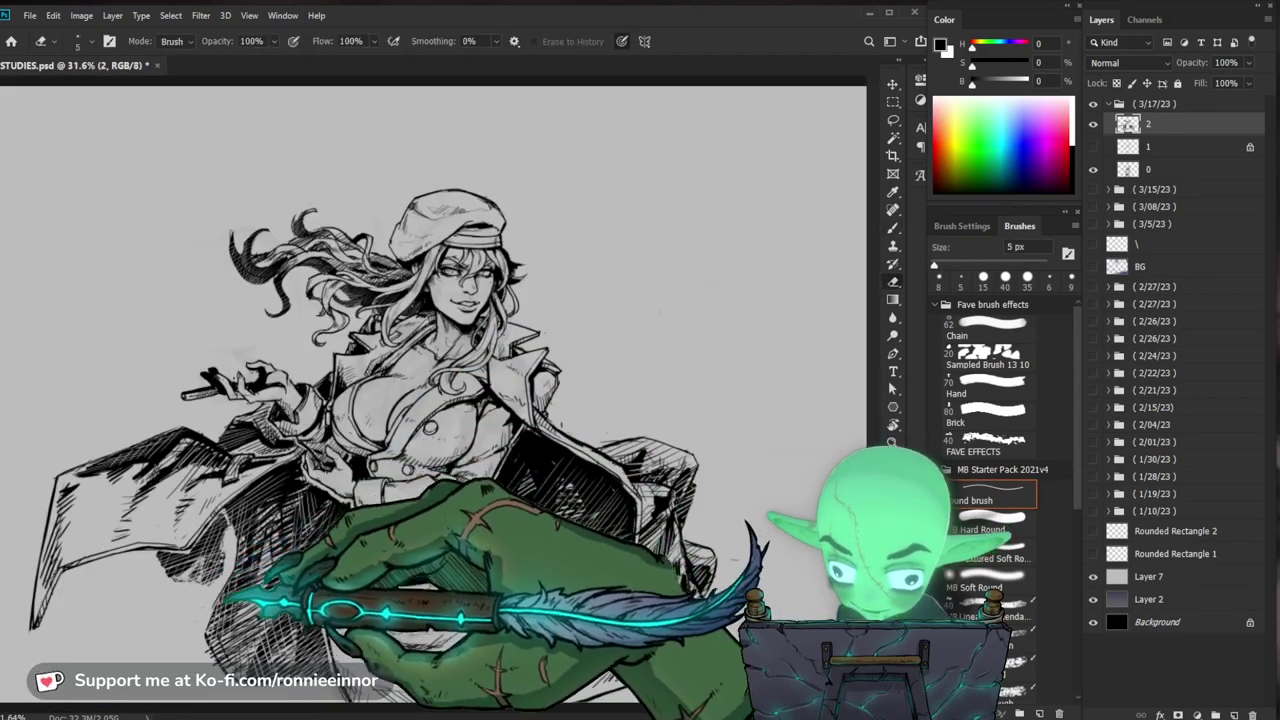
key("ctrl+minus")
left_click_drag(290, 598, 258, 606)
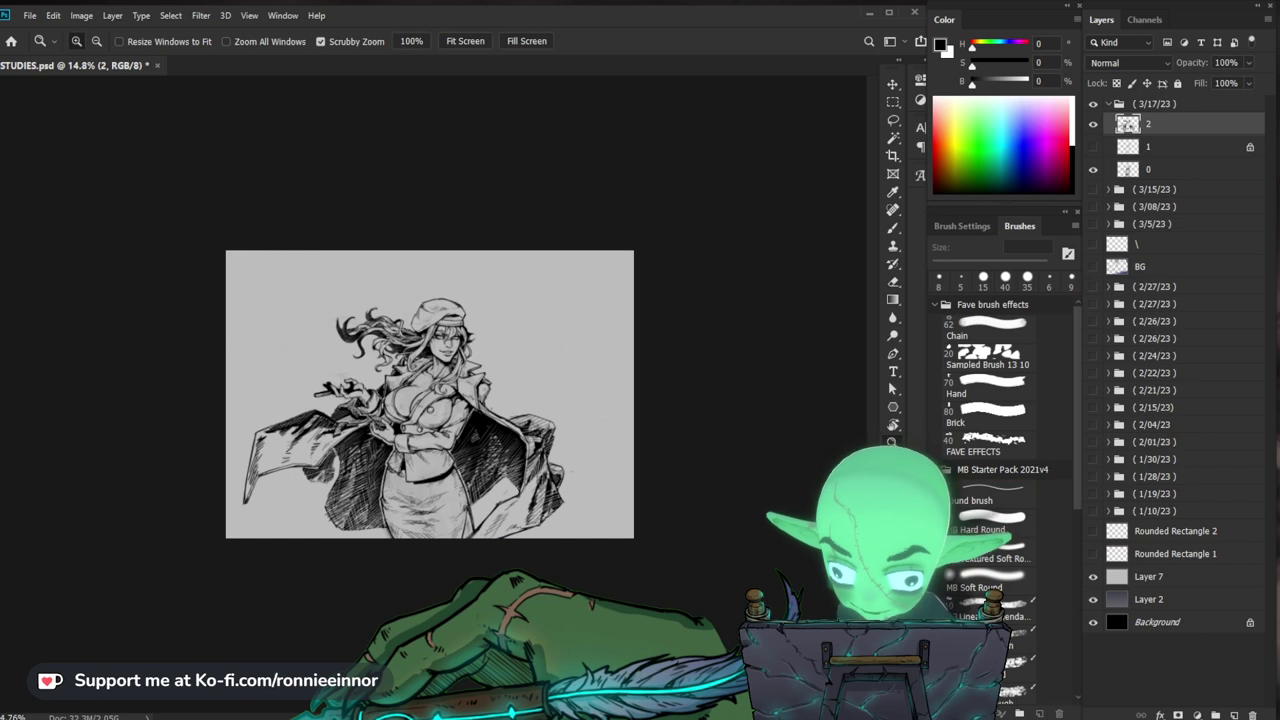
left_click_drag(557, 430, 622, 440)
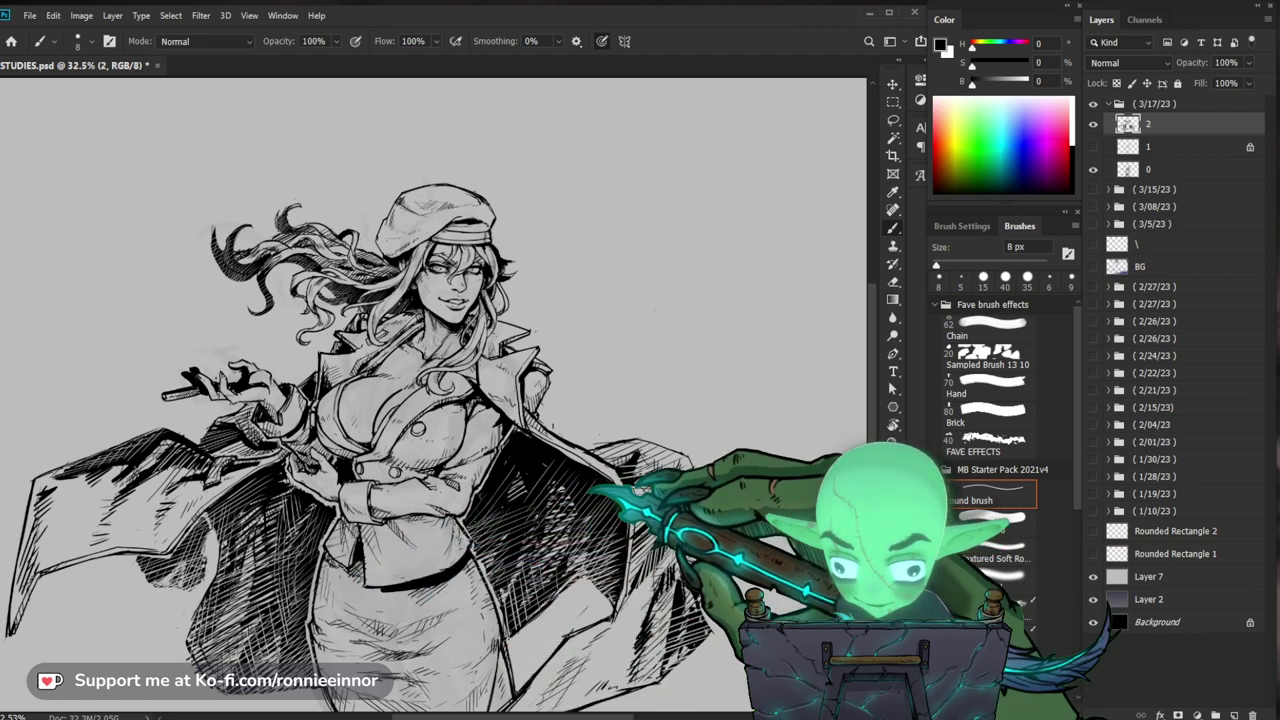
left_click_drag(628, 512, 600, 542)
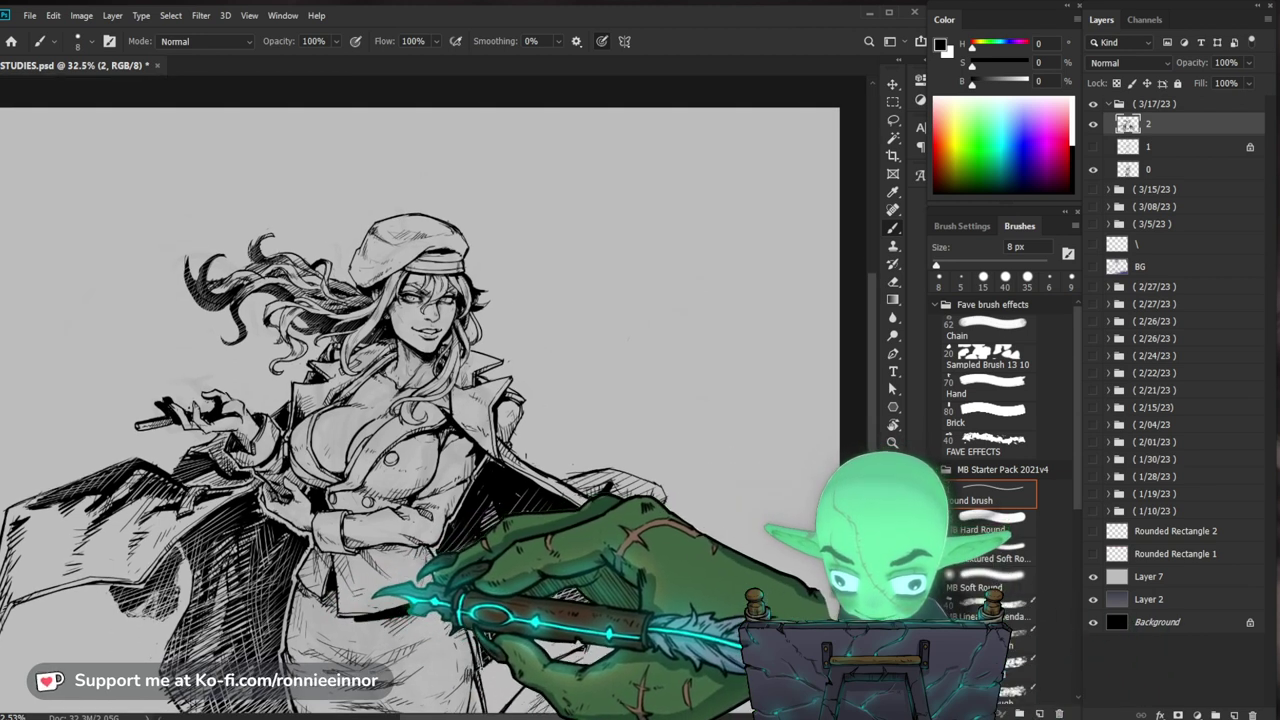
left_click_drag(537, 507, 540, 546)
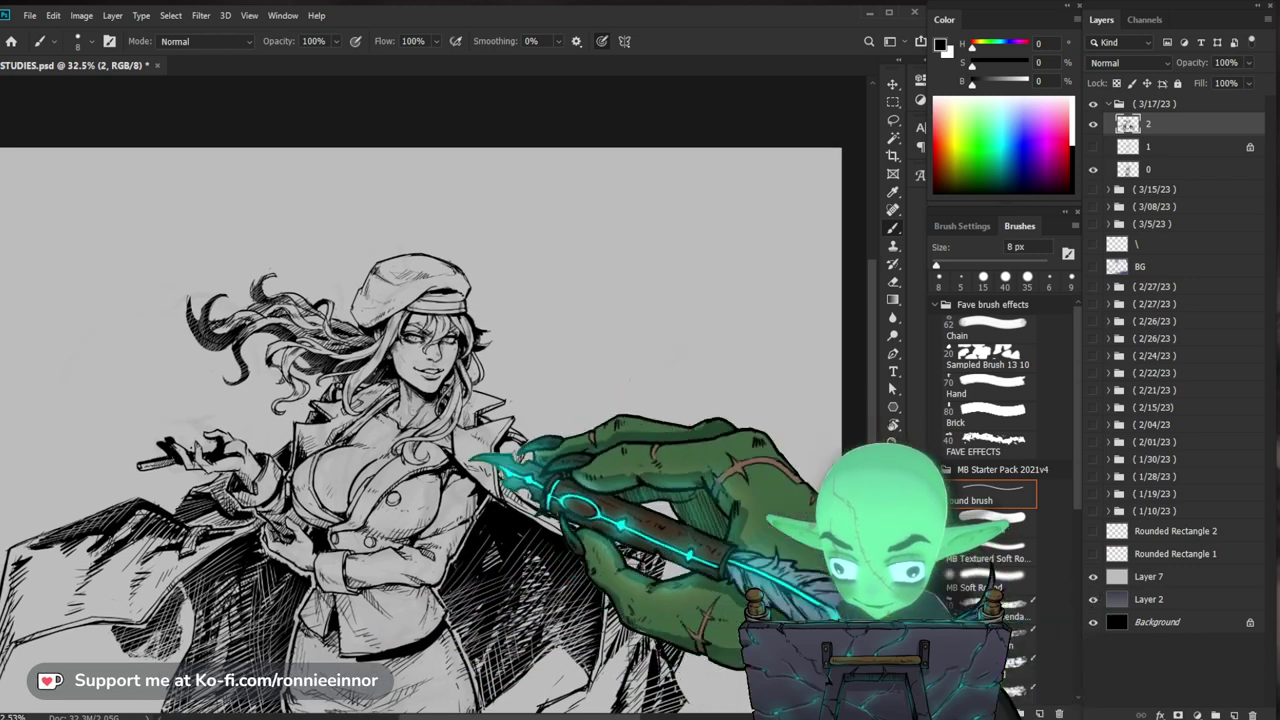
scroll(300, 520, "up", 7)
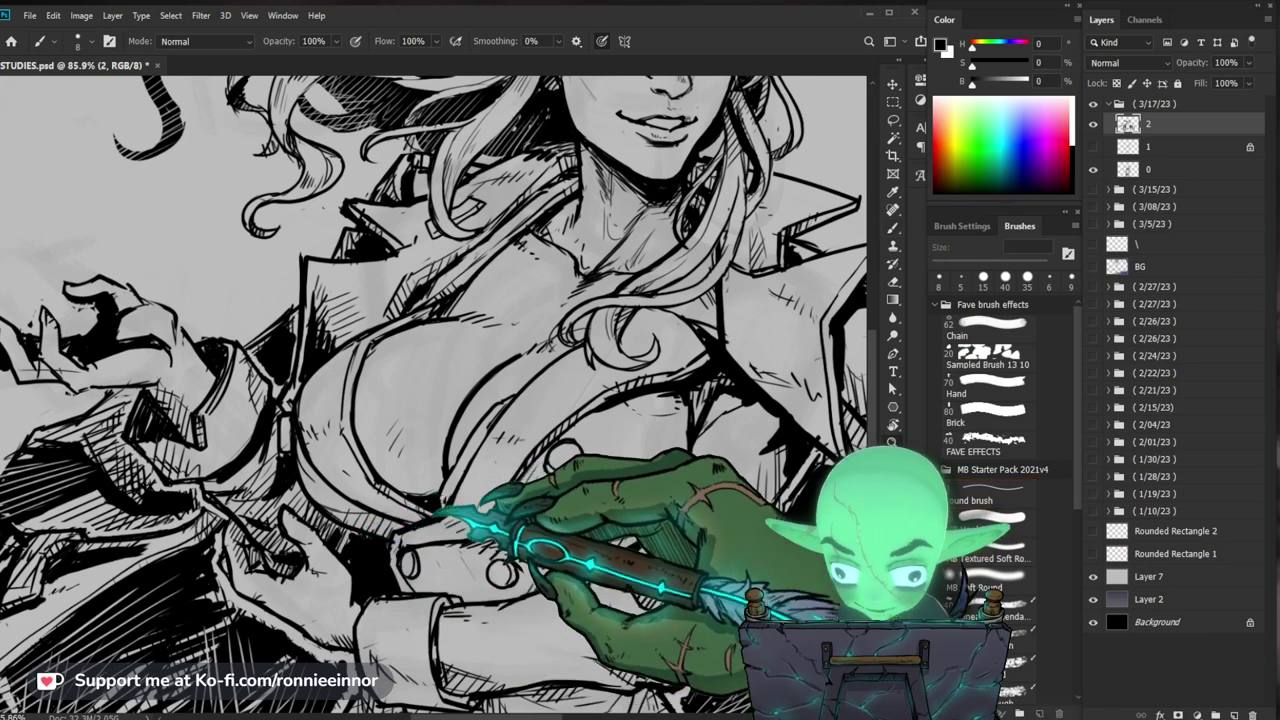
left_click_drag(445, 512, 300, 690)
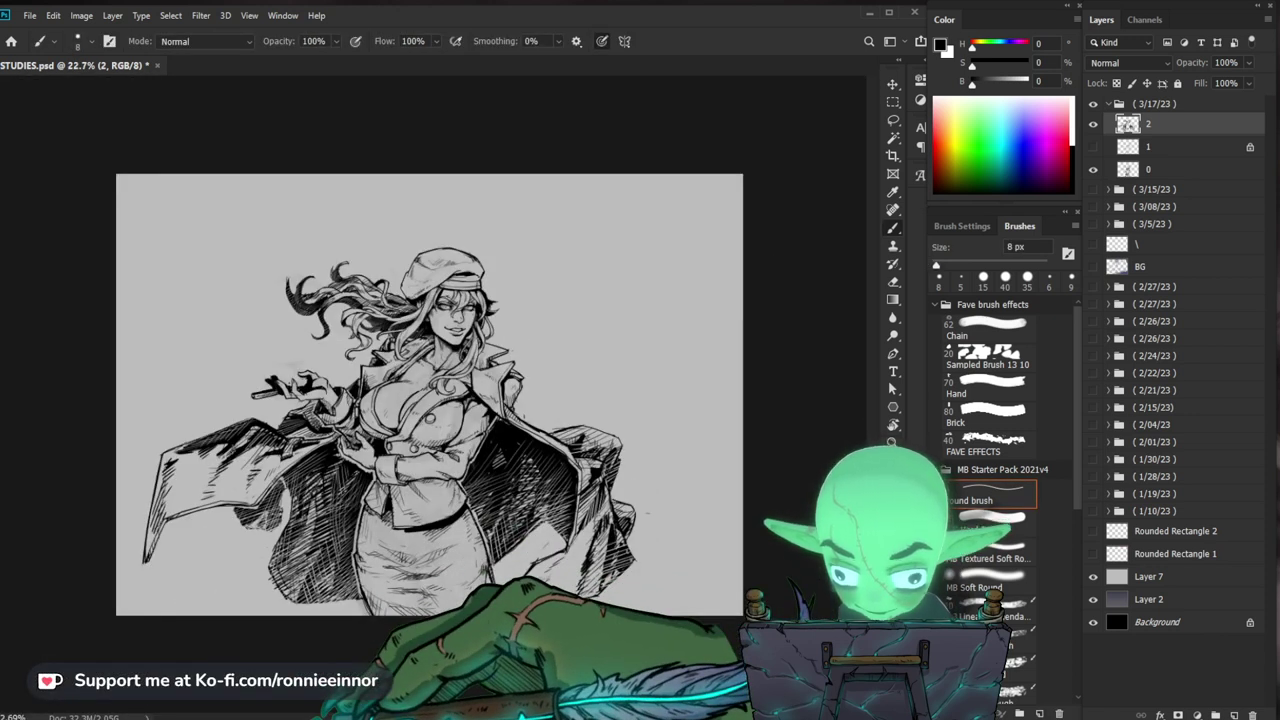
Step: Add hatched shading to the back and crown of the beret with the 8 px brush
scroll(415, 306, "up", 3)
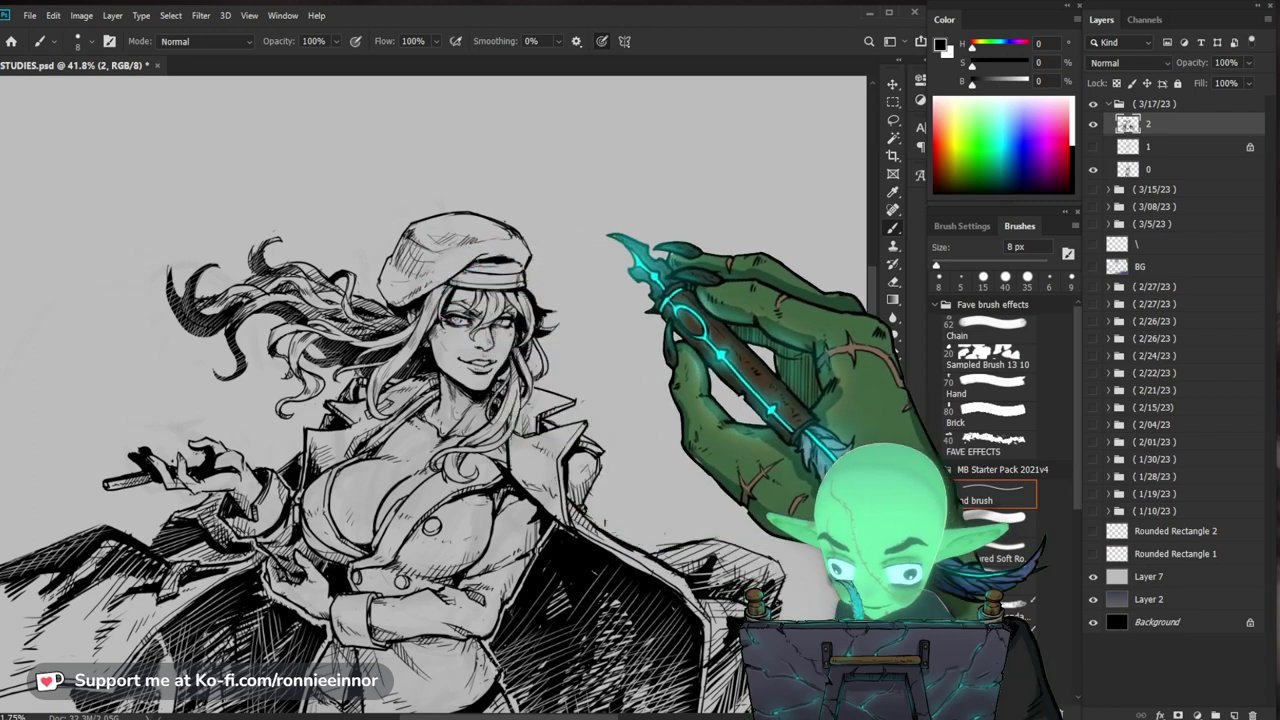
scroll(520, 160, "up", 2)
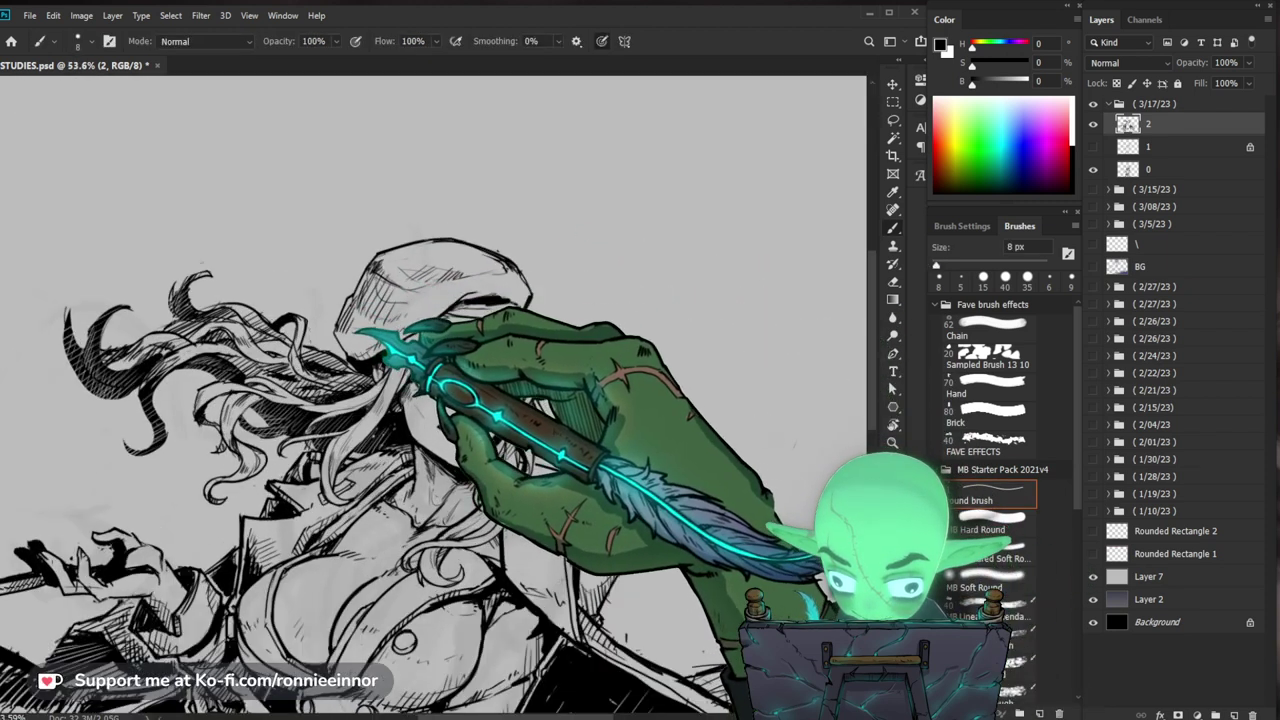
left_click_drag(627, 299, 572, 350)
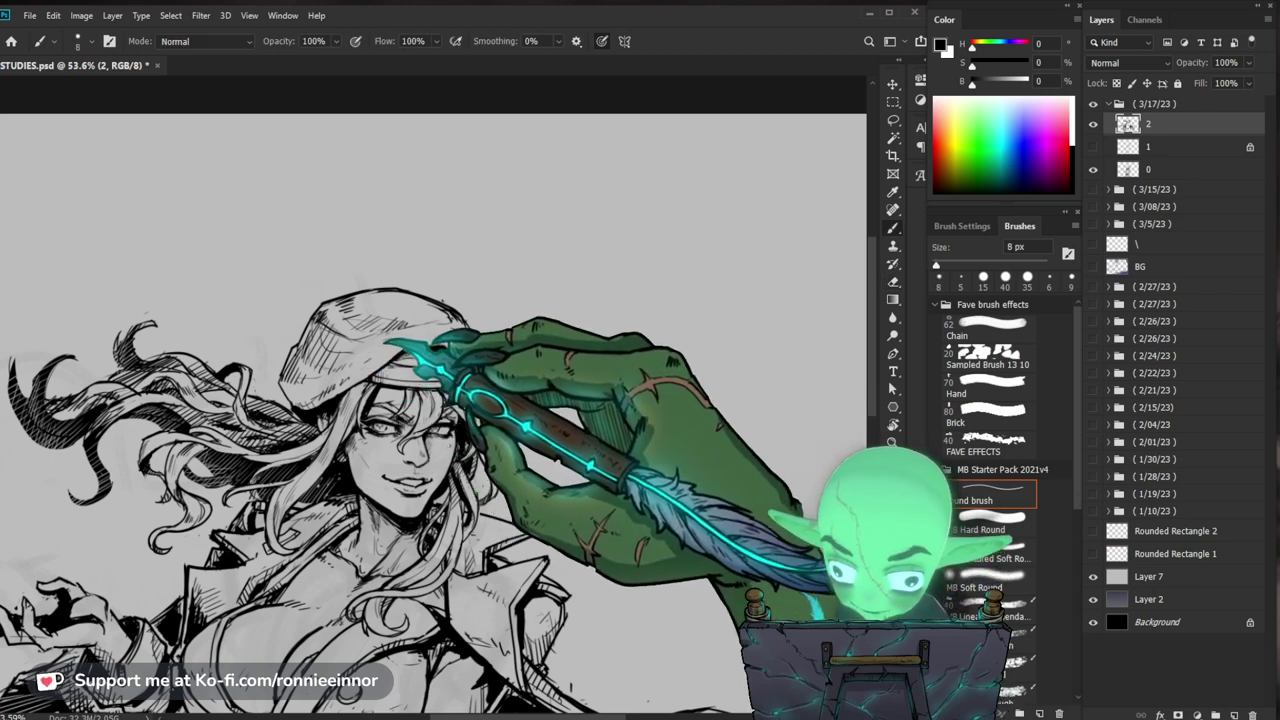
mouse_move(505, 345)
left_mouse_down()
mouse_move(457, 363)
mouse_move(475, 363)
left_mouse_up()
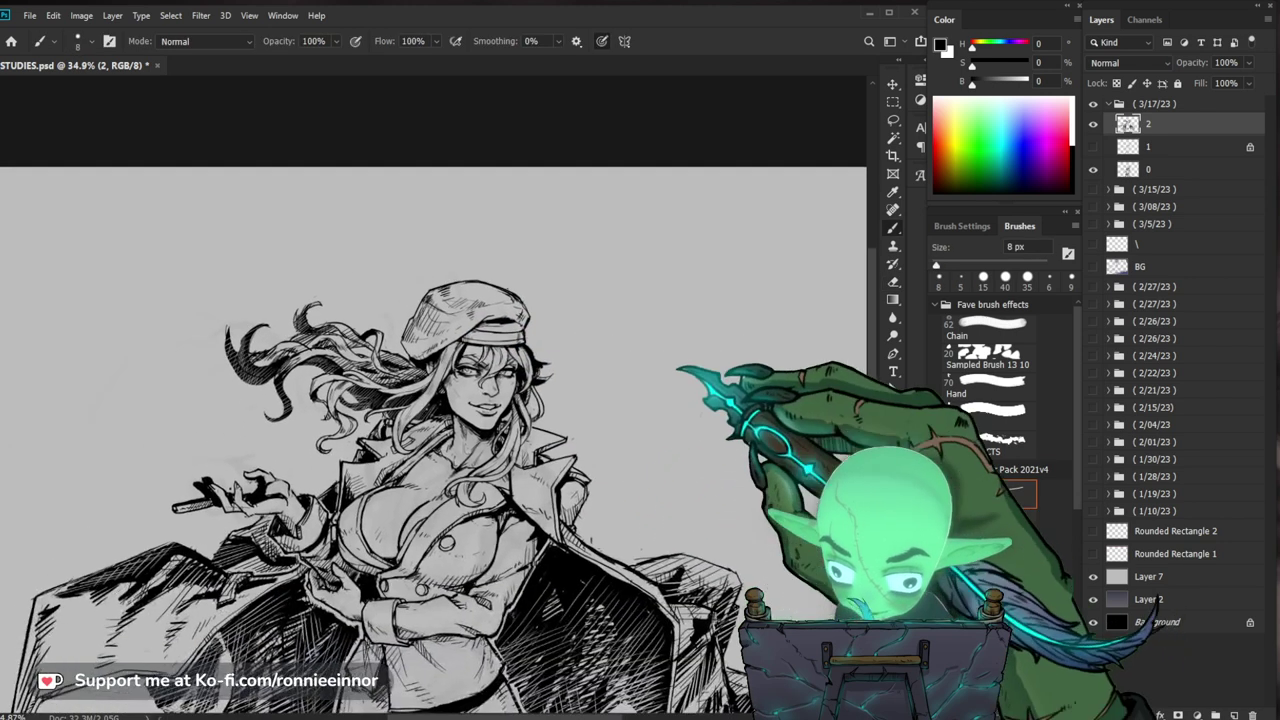
left_click_drag(400, 318, 437, 320)
key("b")
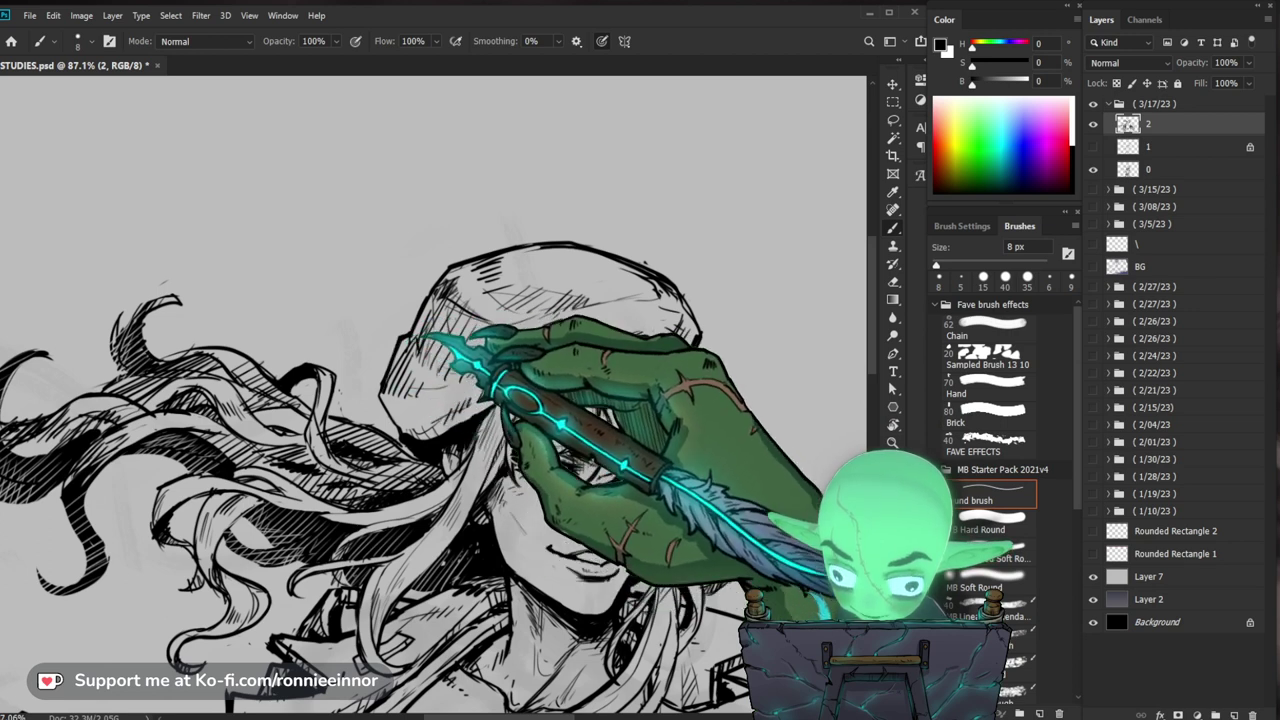
left_click_drag(737, 405, 681, 375)
mouse_move(349, 309)
left_mouse_down()
mouse_move(437, 426)
mouse_move(262, 533)
left_mouse_up()
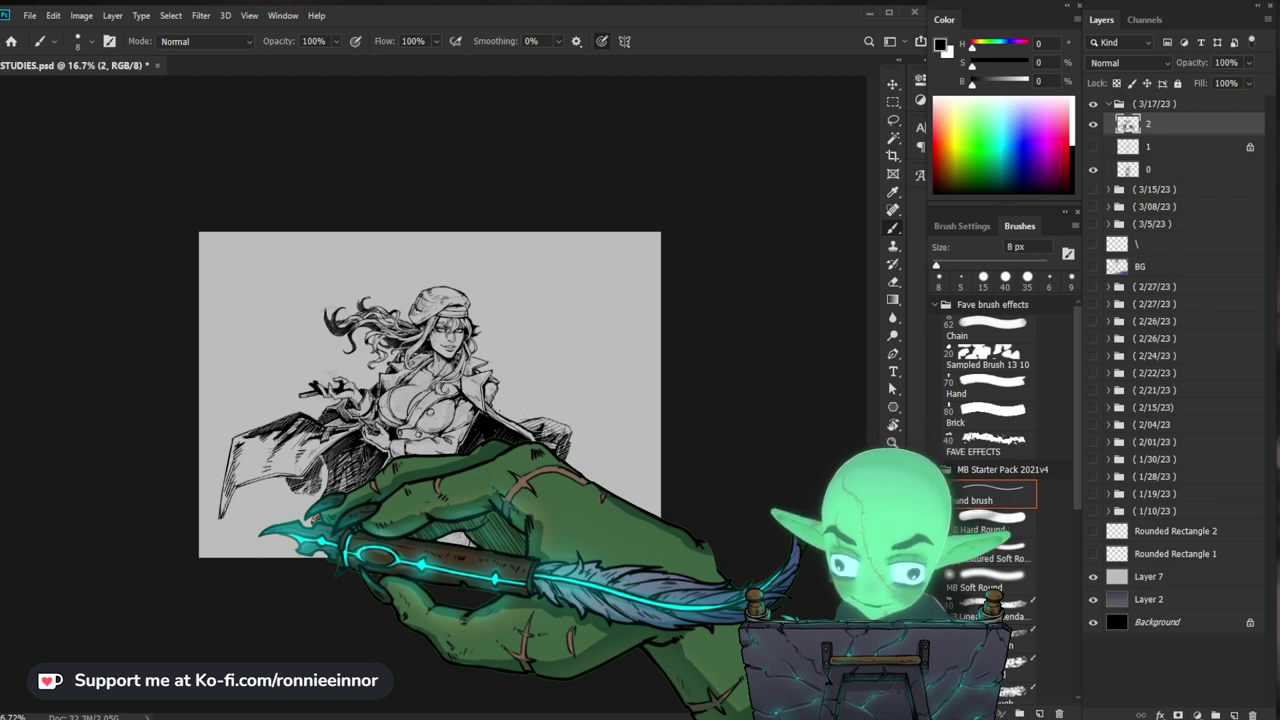
Step: Refine the jacket folds and hatching beneath the folded arm with the 8 px brush and 5 px eraser
left_click_drag(481, 494, 571, 502)
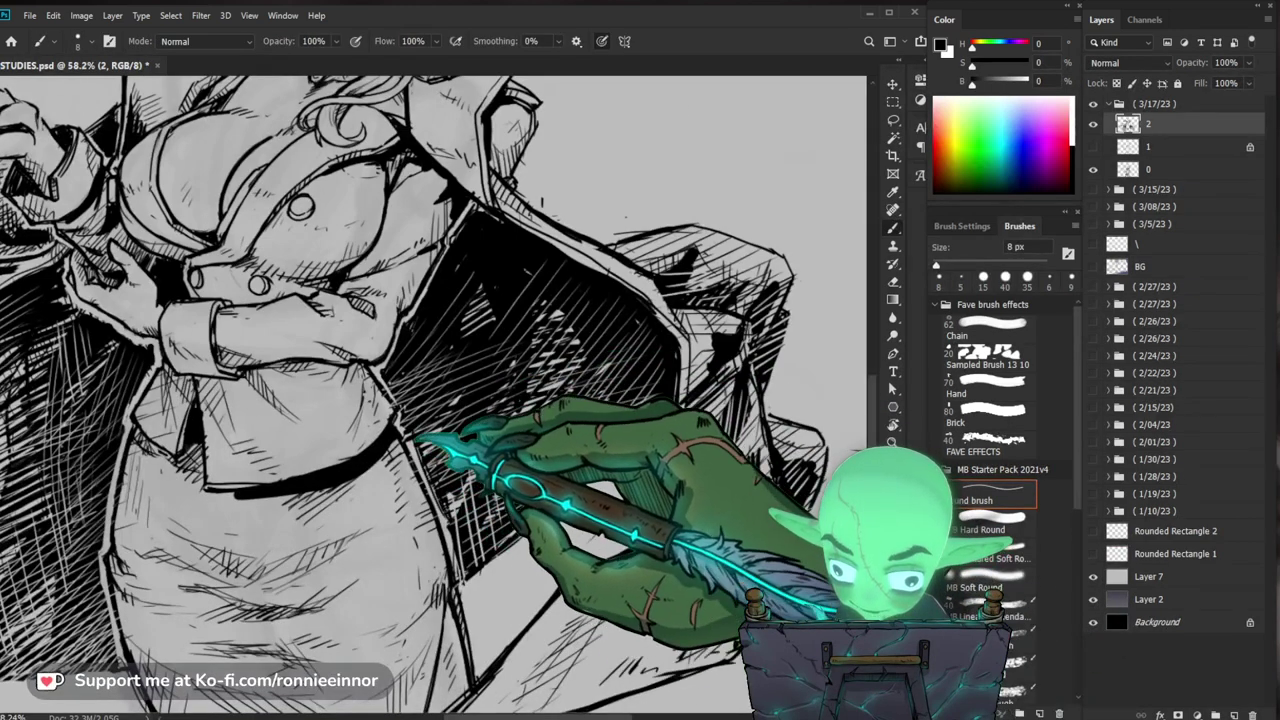
mouse_move(464, 549)
left_mouse_down()
mouse_move(376, 556)
mouse_move(490, 518)
left_mouse_up()
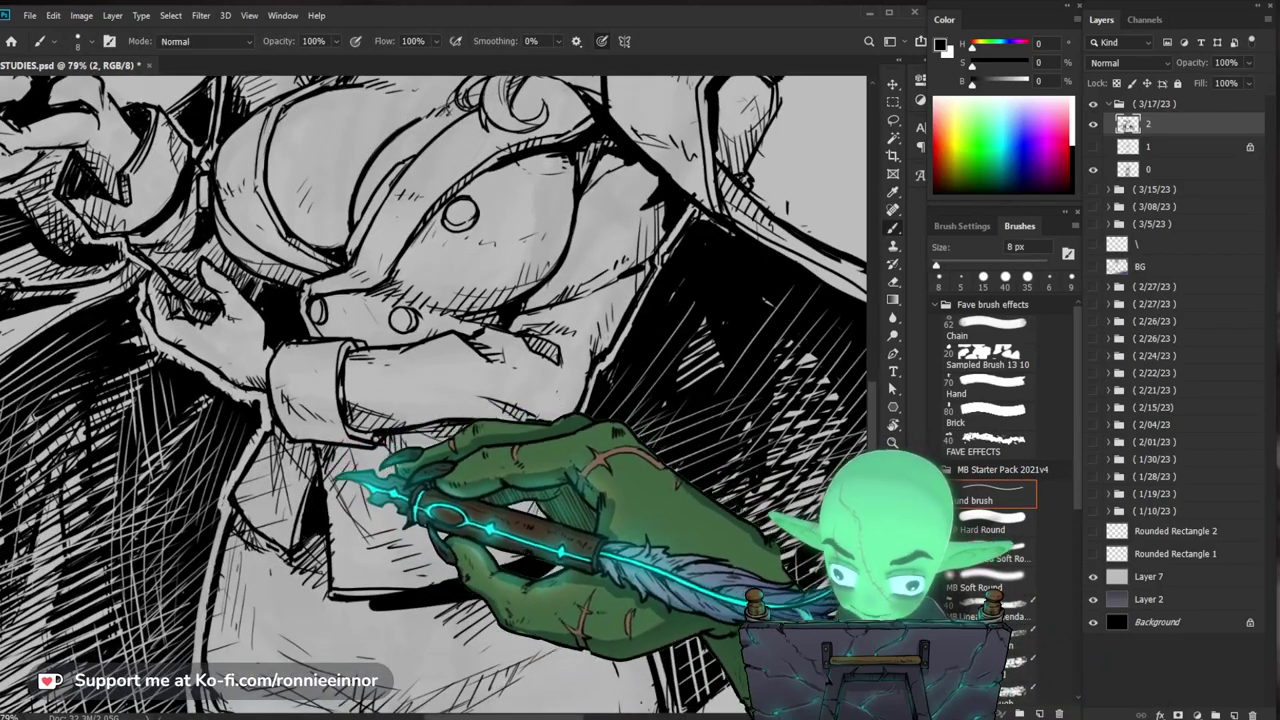
key("e")
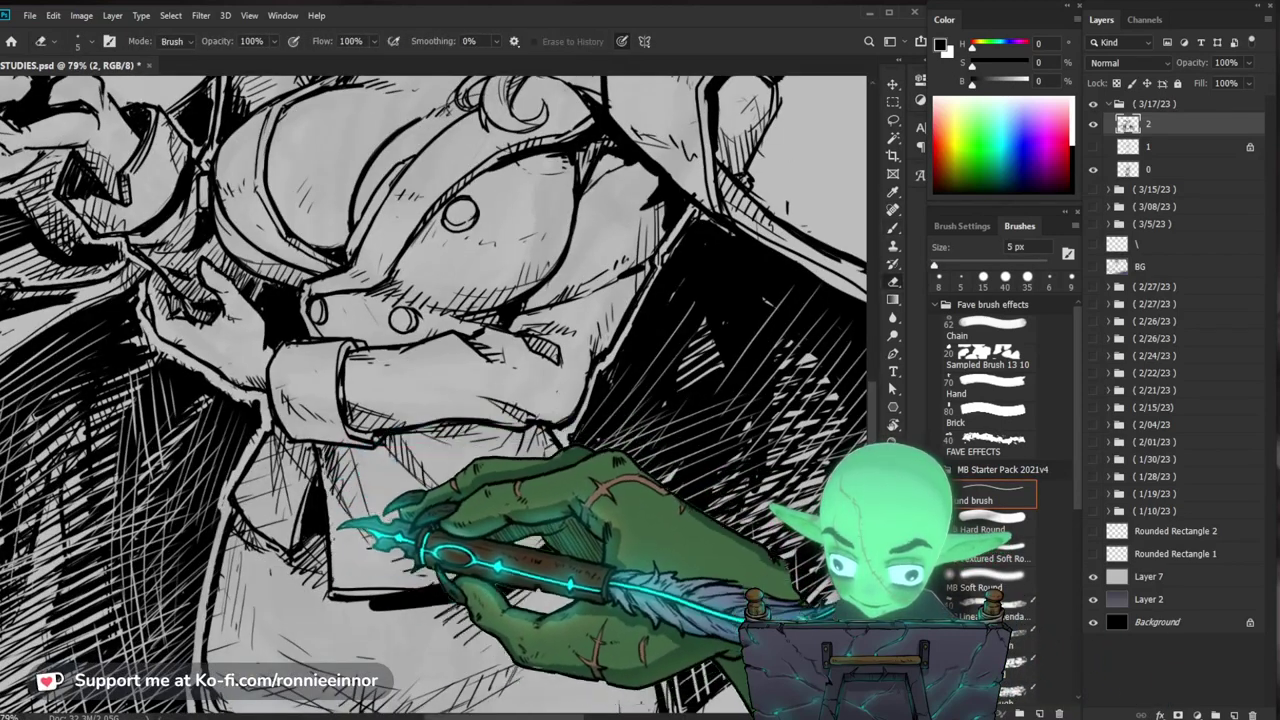
key("b")
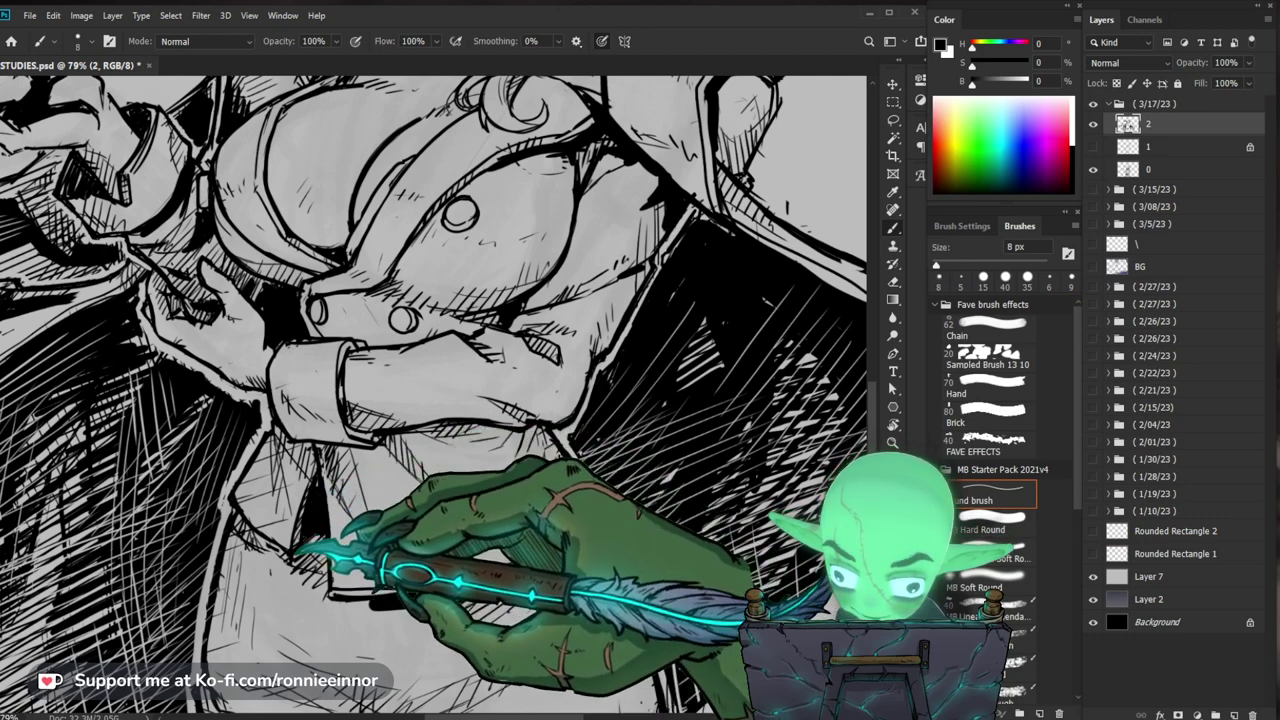
left_click_drag(418, 545, 355, 549)
left_click_drag(333, 486, 384, 485)
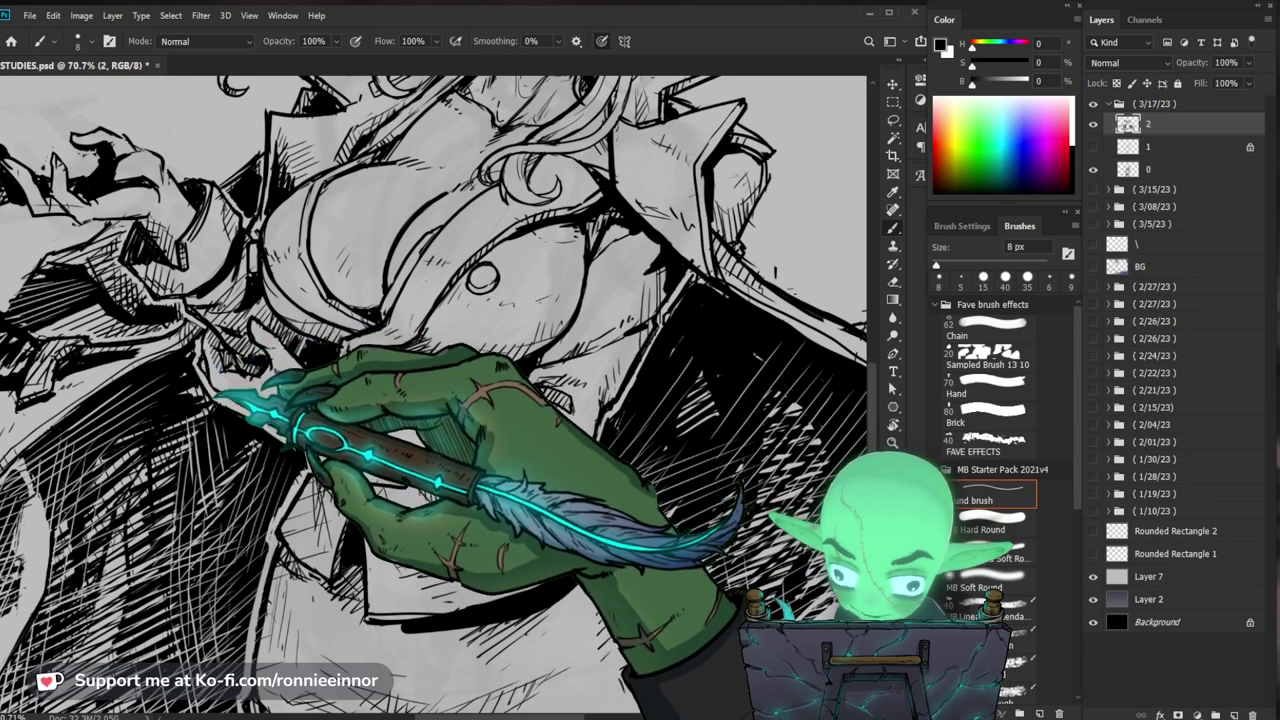
Step: Check the full figure and save the document
left_click_drag(562, 497, 488, 499)
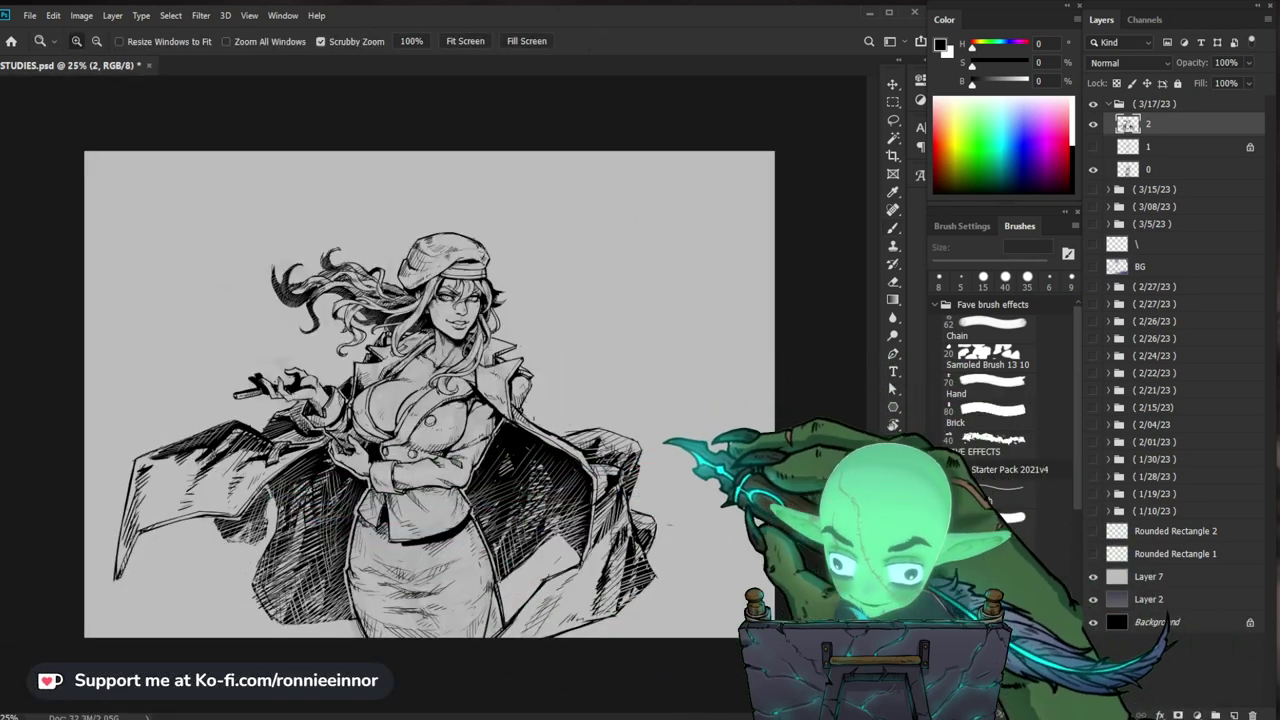
left_click_drag(243, 461, 275, 462)
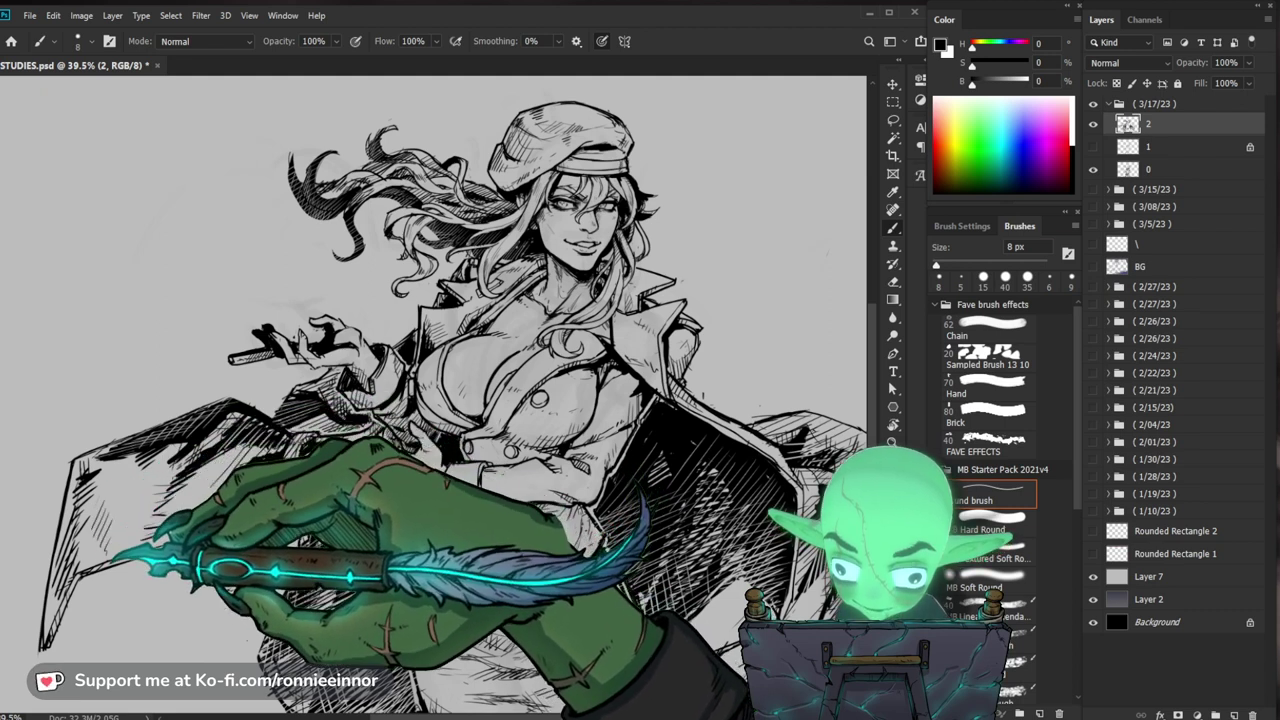
left_click_drag(255, 410, 196, 415)
key("ctrl+s")
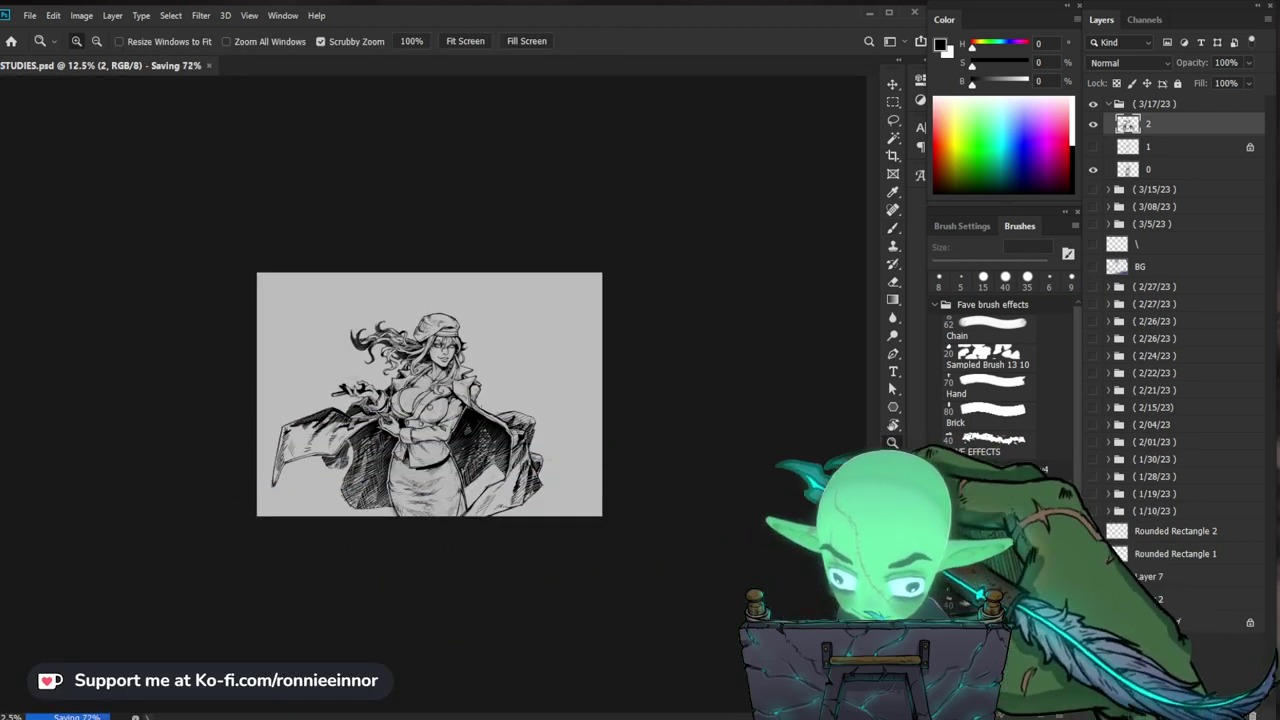
Step: Ink the pointed outer corner and lower edge of the cape beyond the skirt with the 8 px brush
mouse_move(514, 452)
left_mouse_down()
mouse_move(590, 452)
mouse_move(648, 346)
left_mouse_up()
key("e")
key("b")
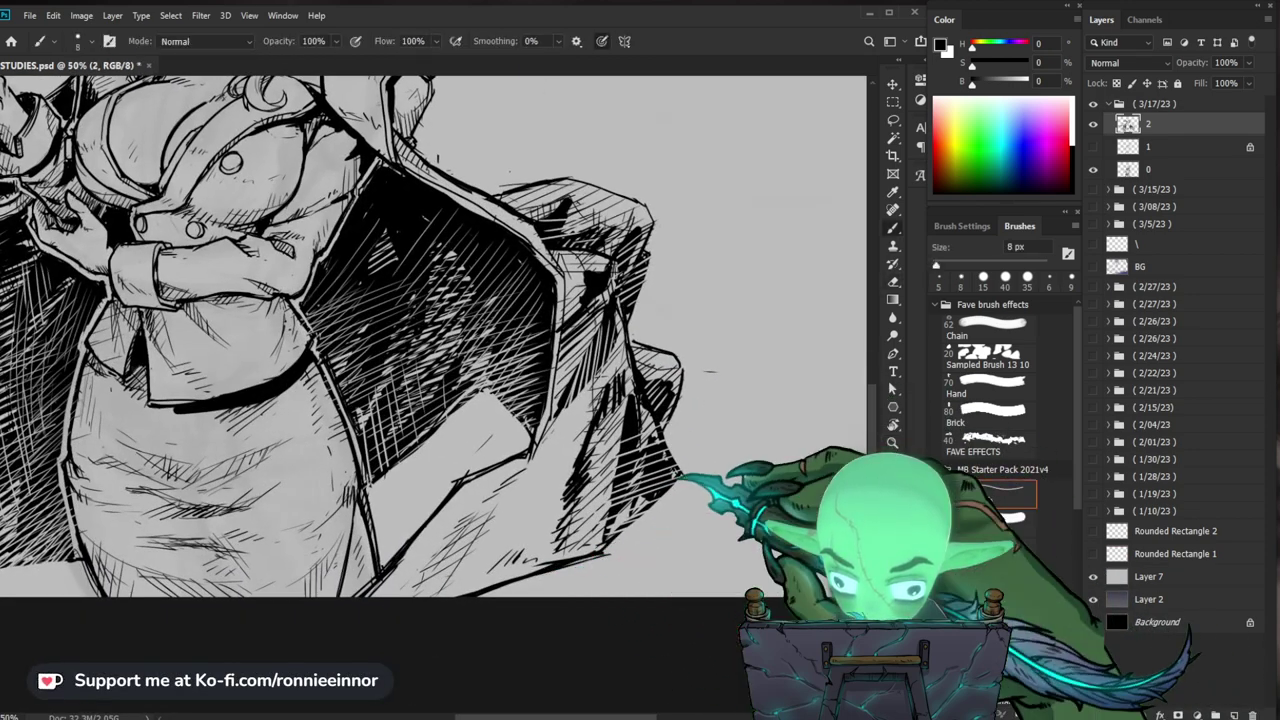
left_click_drag(684, 480, 608, 551)
left_click_drag(688, 477, 642, 616)
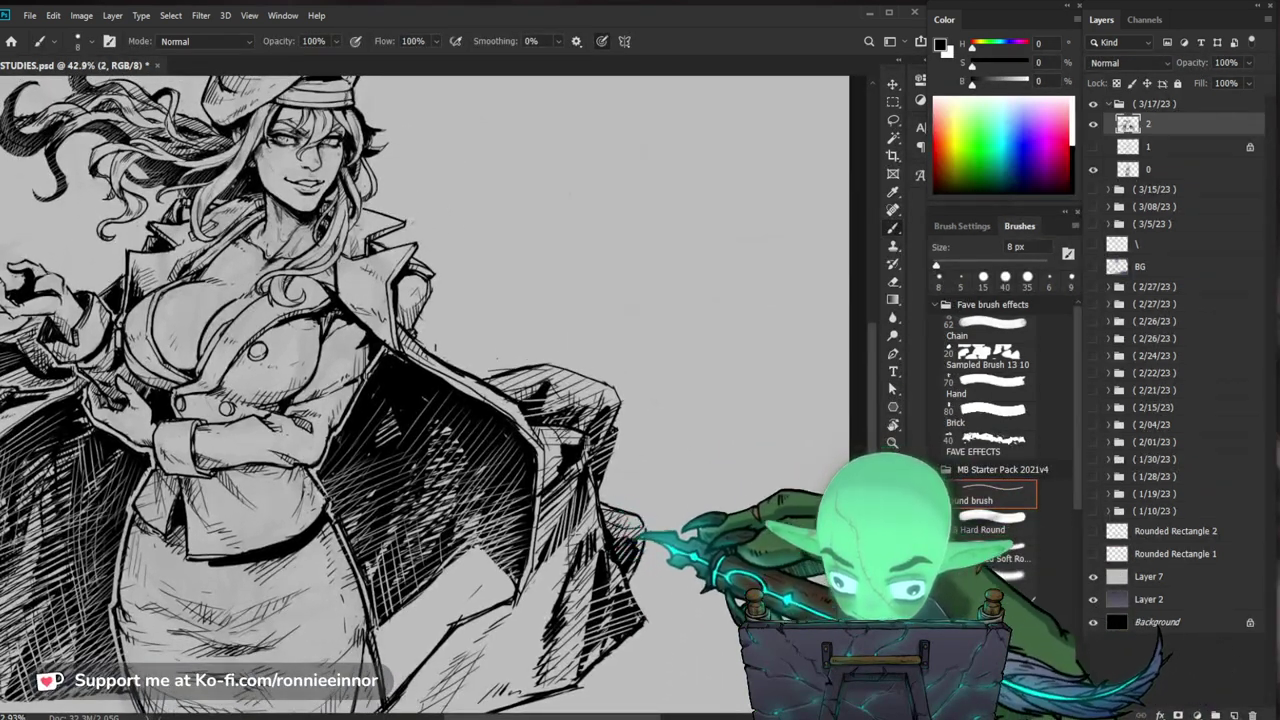
left_click_drag(640, 537, 620, 537)
Step: Refine the long hair locks falling over the coat collar and chest with the 8 px brush and 9 px eraser
left_click_drag(455, 401, 487, 402)
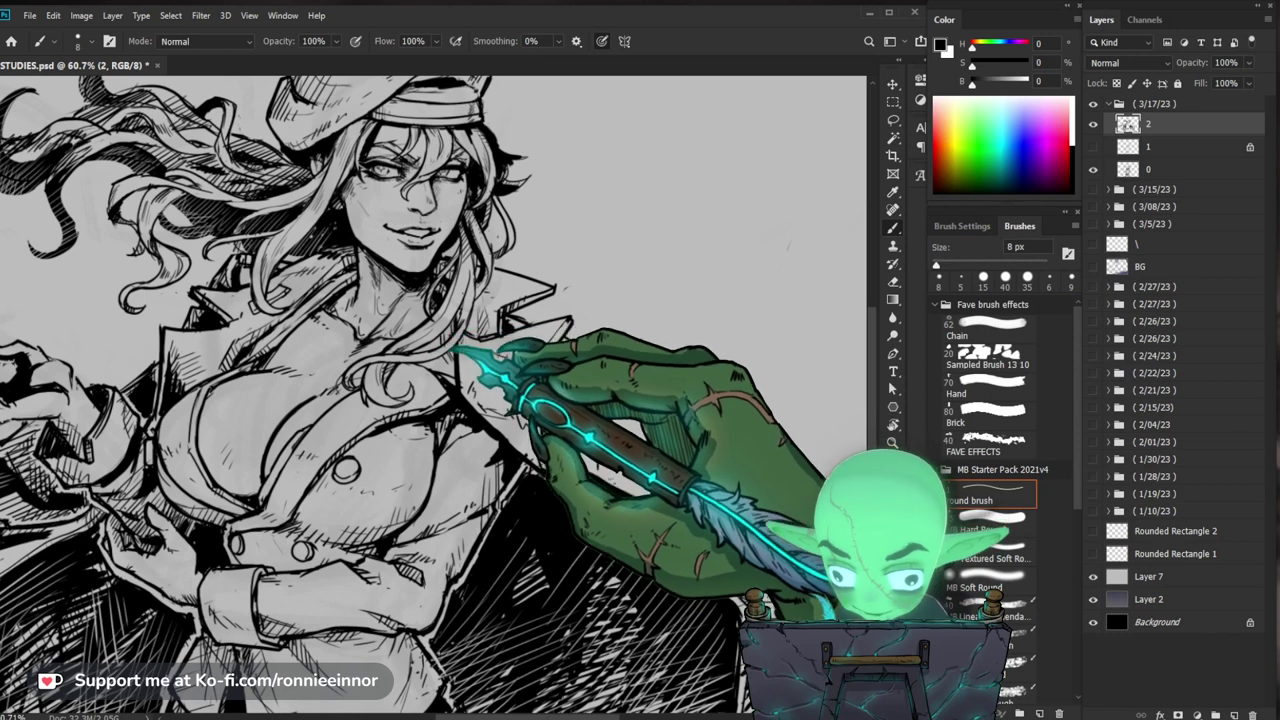
left_click_drag(570, 336, 606, 408)
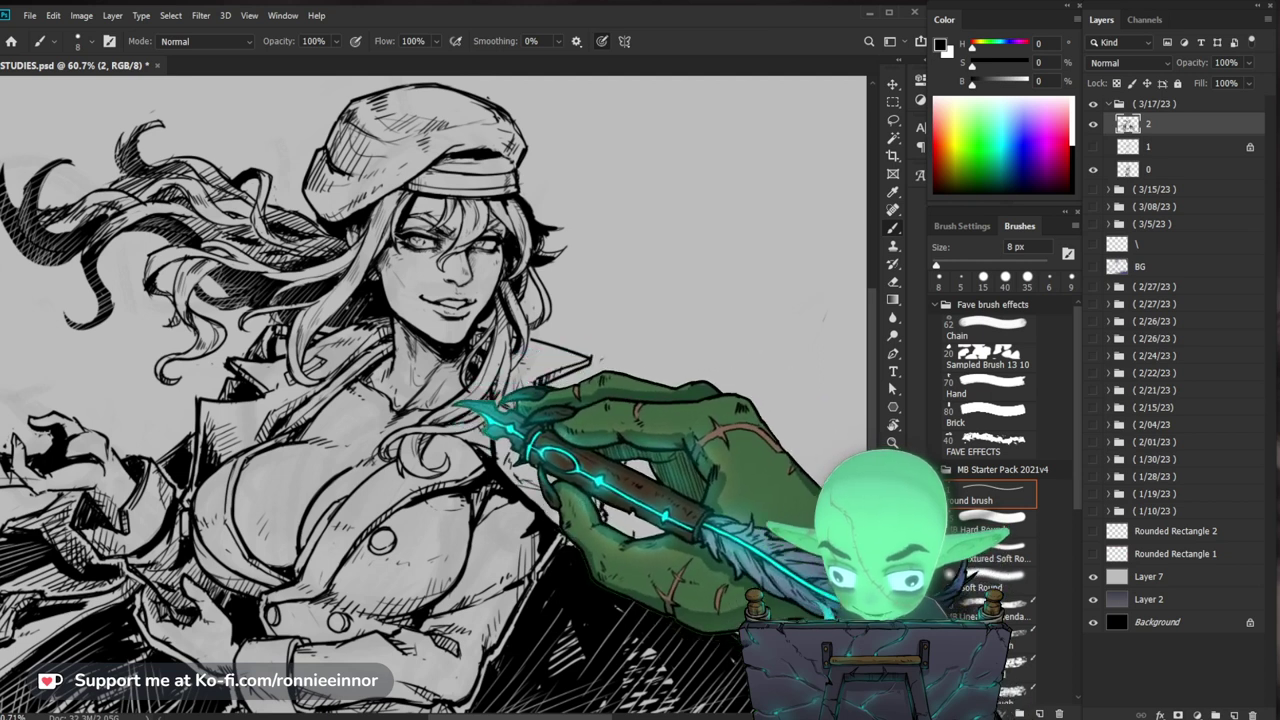
key("e")
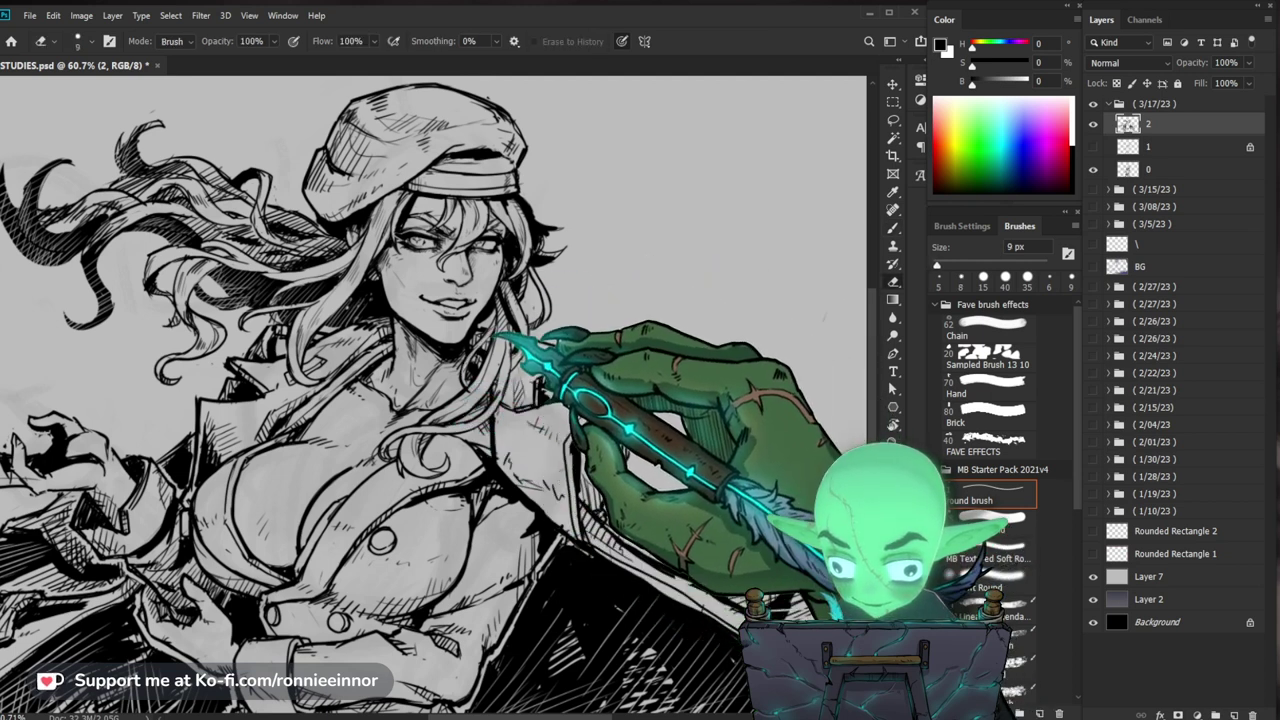
key("b")
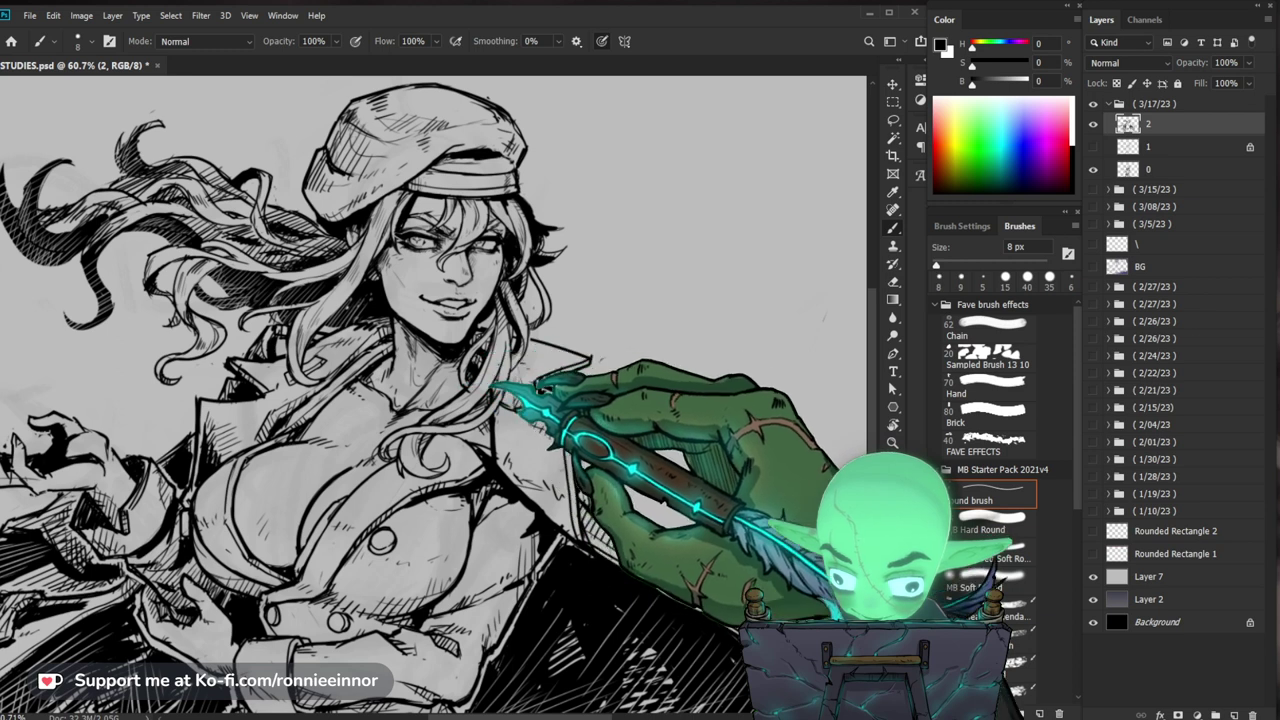
left_click_drag(579, 333, 633, 430)
key("e")
key("b")
left_click_drag(323, 417, 300, 417)
key("z")
left_click_drag(722, 506, 672, 512)
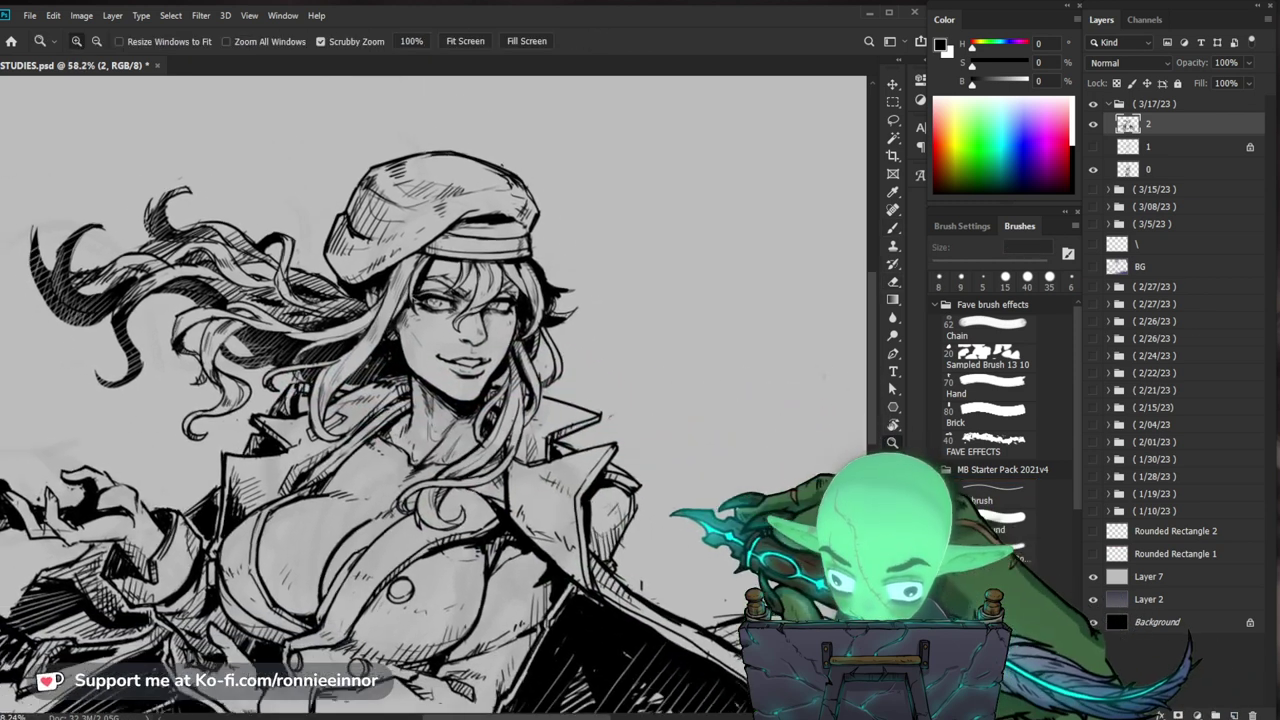
Step: Touch up the hair ends and coat collar at the shoulder behind the raised hand with the 8 px brush
left_click_drag(305, 432, 343, 434)
key("b")
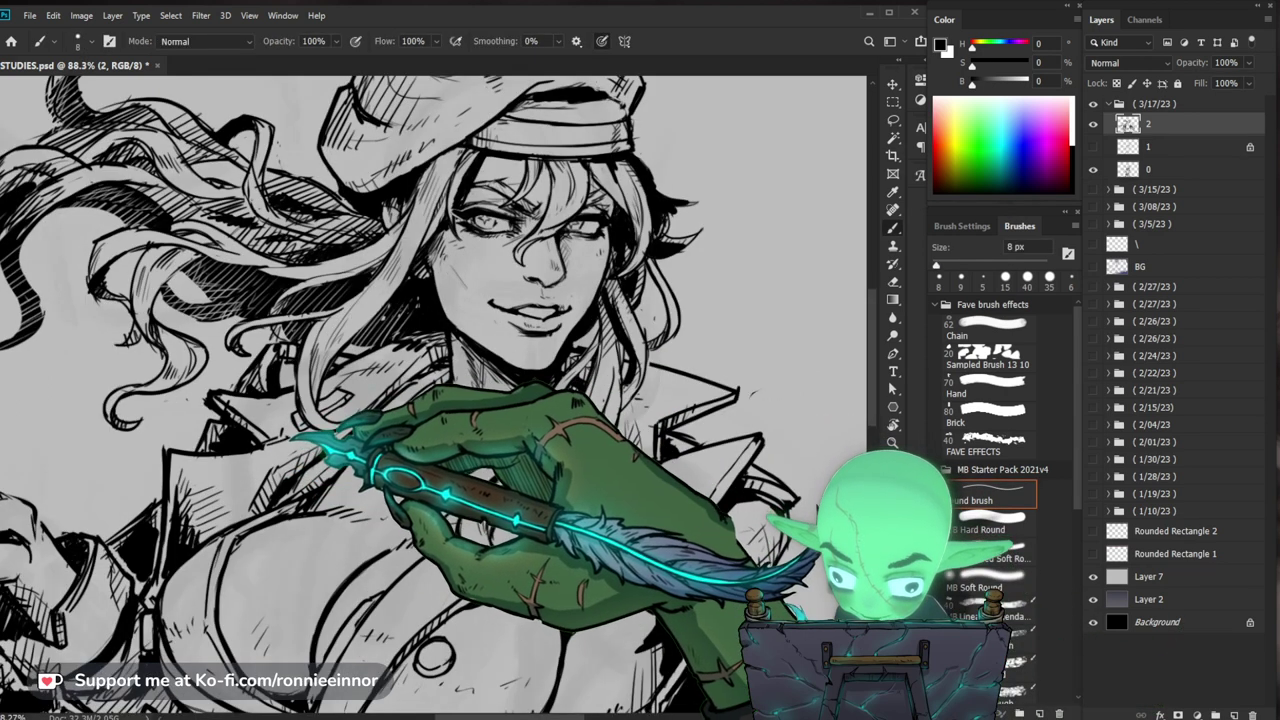
left_click_drag(749, 526, 655, 508)
key("z")
left_click_drag(642, 667, 572, 564)
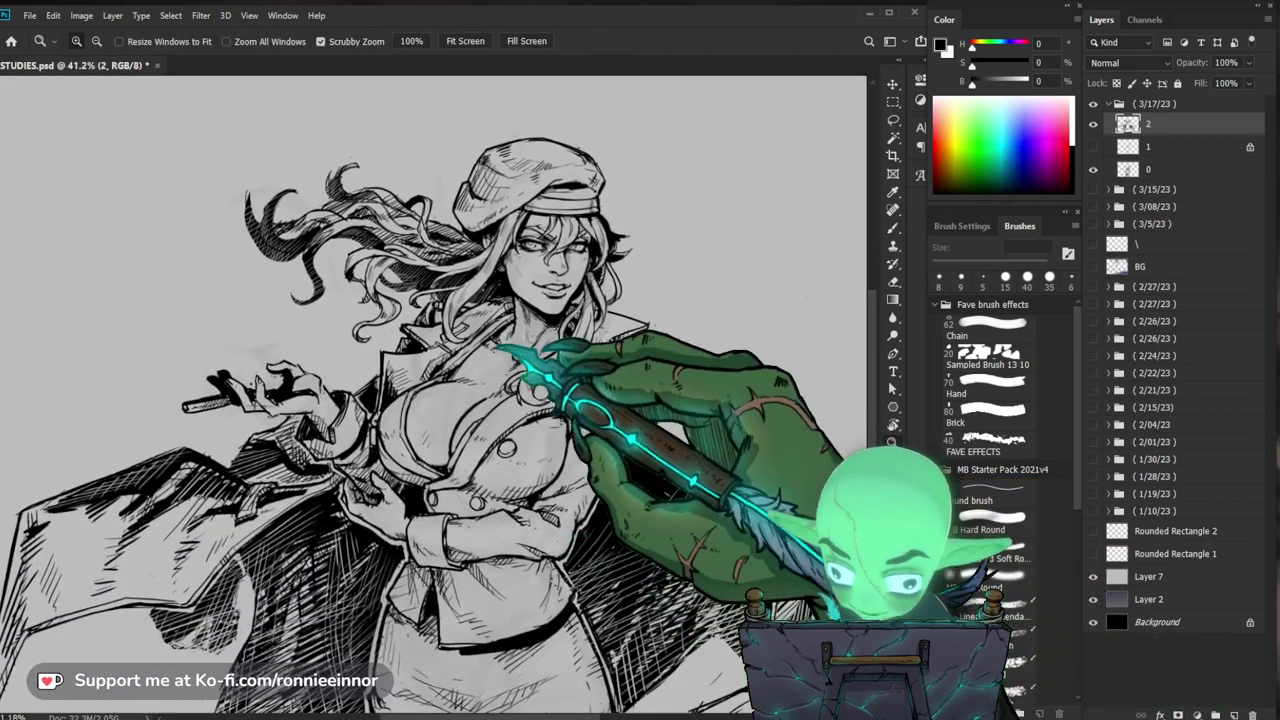
key("b")
mouse_move(445, 345)
left_mouse_down()
mouse_move(515, 355)
mouse_move(405, 385)
left_mouse_up()
Step: Refine the coat's outer shoulder and the upper edge of the cape below it with the 8 px brush and 9 px eraser
key("z")
left_click_drag(700, 408, 765, 408)
key("b")
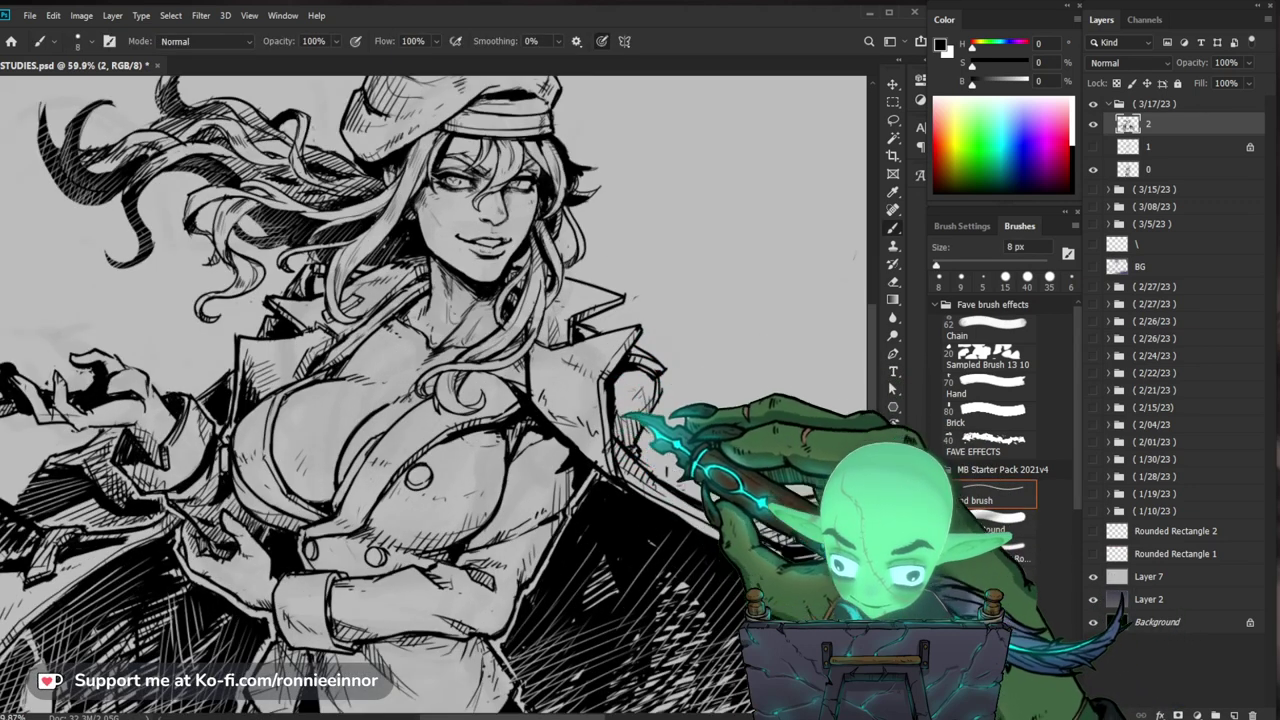
key("z")
mouse_move(728, 385)
left_mouse_down()
mouse_move(660, 387)
mouse_move(788, 382)
left_mouse_up()
key("b")
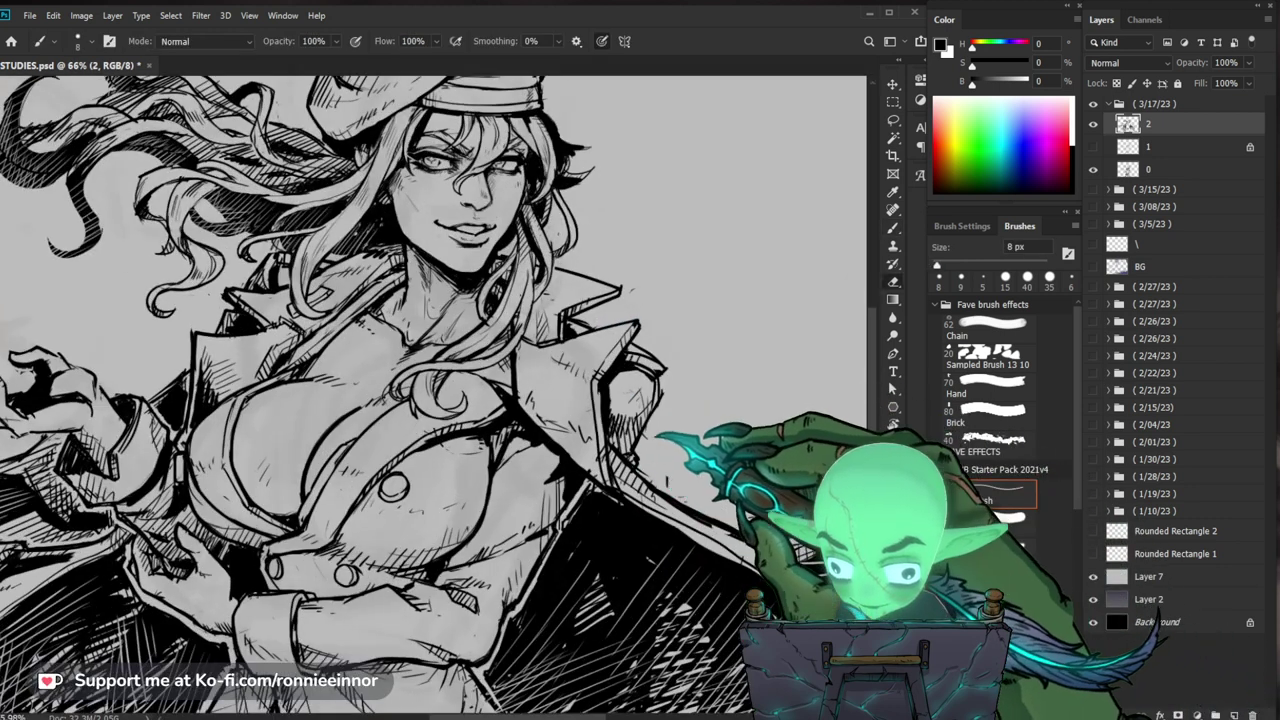
key("e")
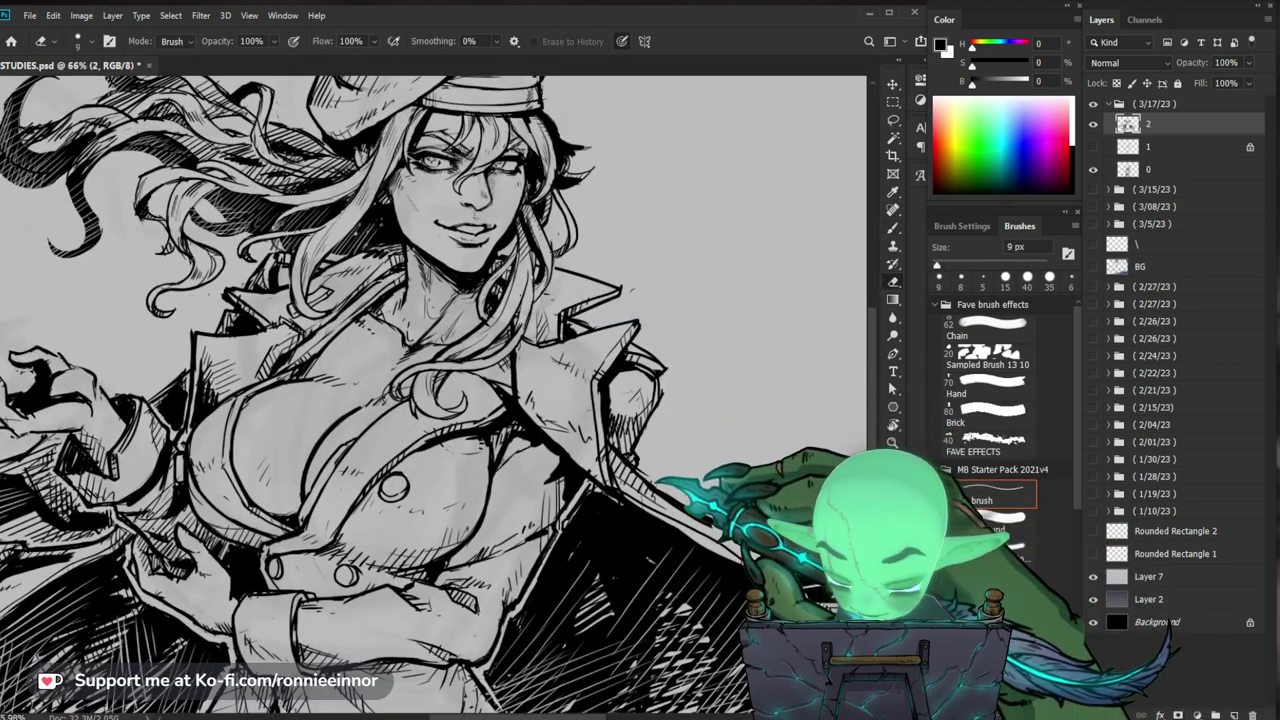
key("b")
key("z")
left_click_drag(728, 535, 664, 538)
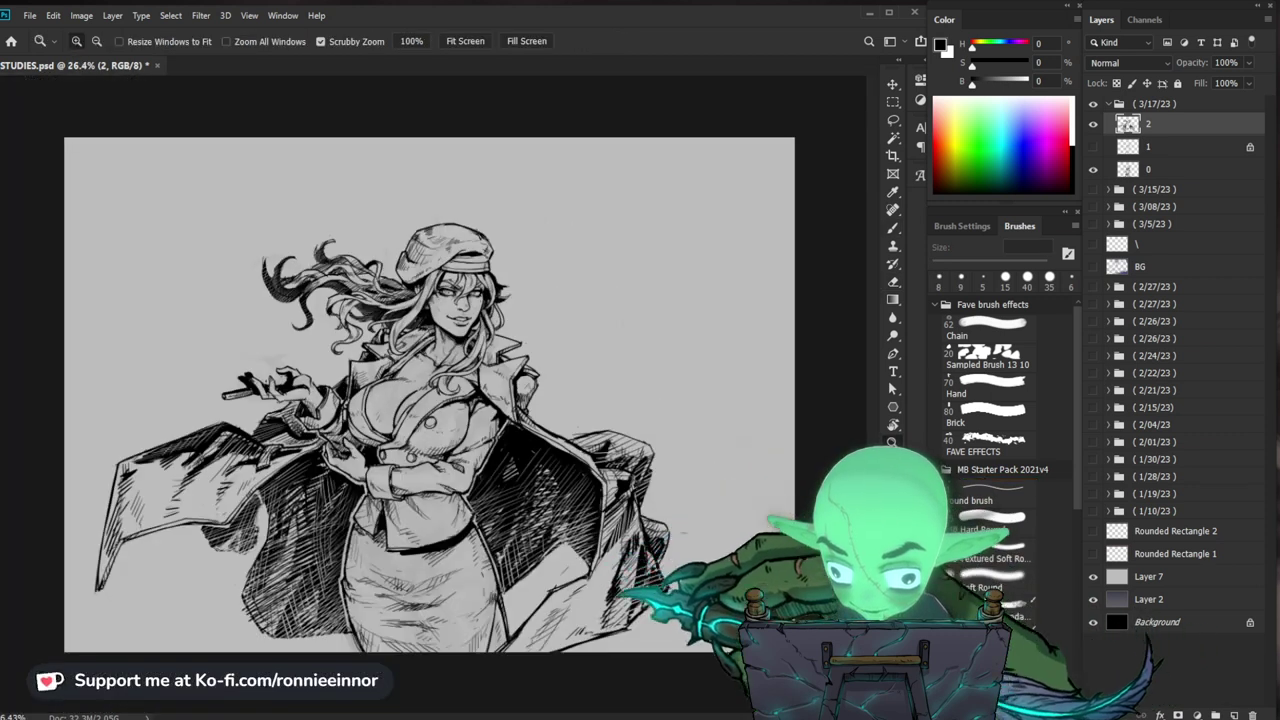
Step: Tidy the pointed tip of the flaring cape beneath the raised hand with the 30 px eraser and 8 px brush strokes
mouse_move(124, 540)
left_mouse_down()
mouse_move(206, 543)
mouse_move(445, 502)
left_mouse_up()
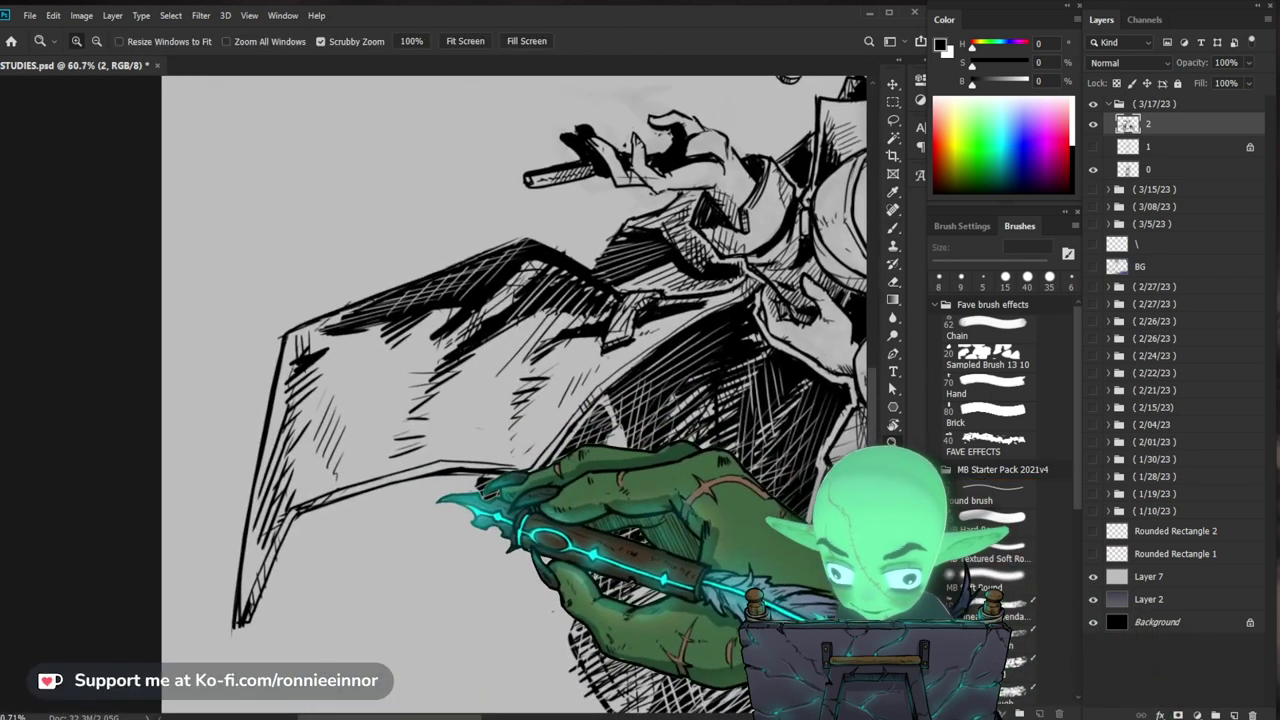
key("e")
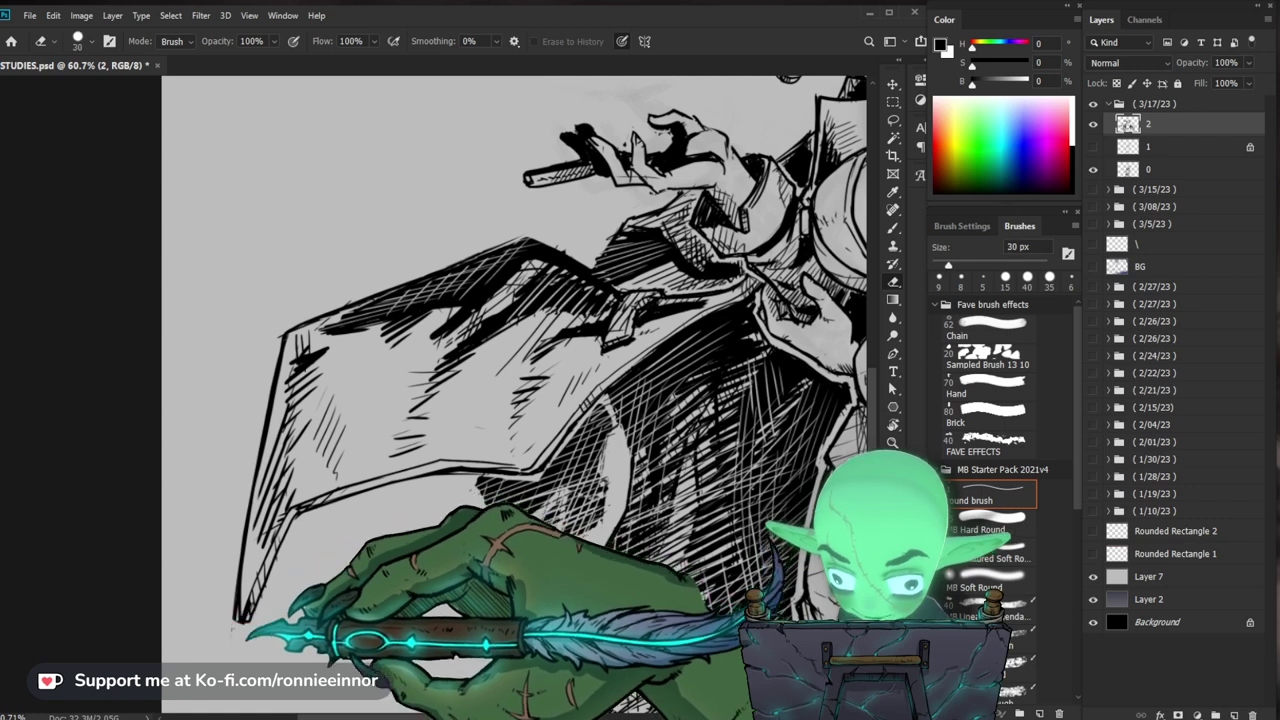
key("b")
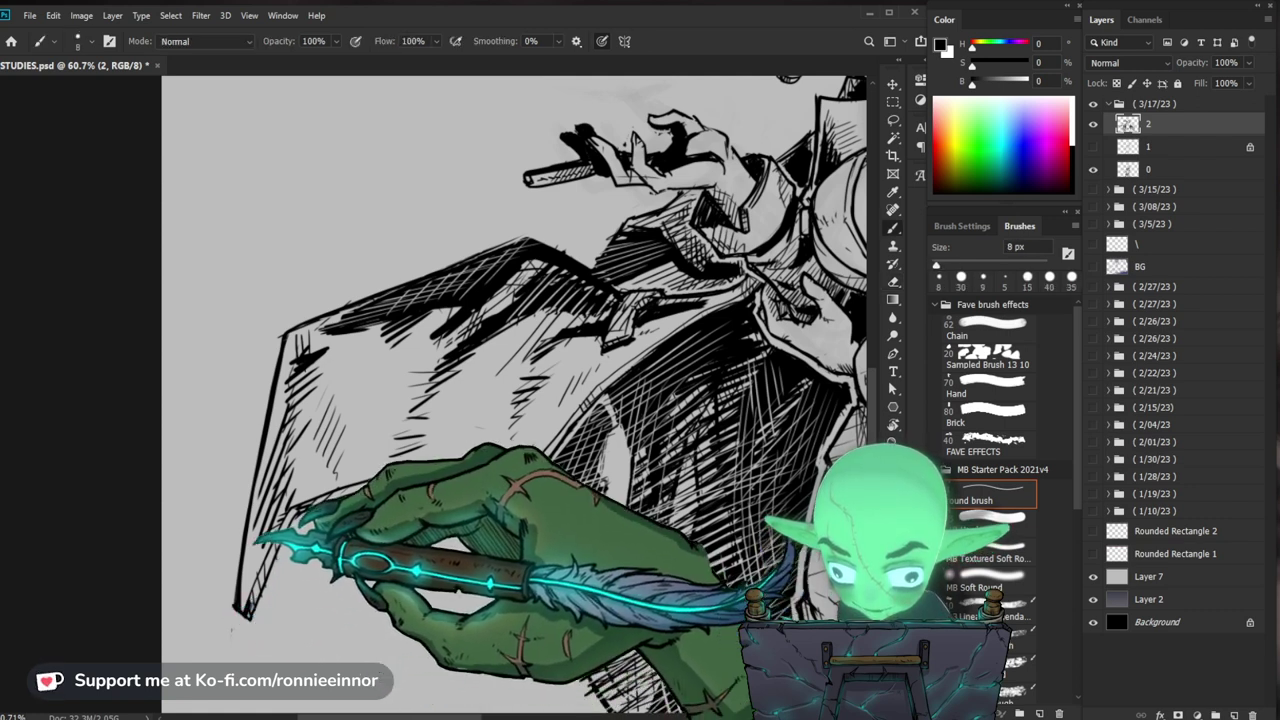
left_click_drag(248, 544, 239, 600)
left_click_drag(244, 546, 237, 607)
mouse_move(255, 525)
left_mouse_down()
mouse_move(258, 573)
mouse_move(257, 535)
left_mouse_up()
key("z")
left_click_drag(305, 580, 226, 595)
Step: Touch up the lower cape folds beyond the skirt with the 8 px brush and the eraser
left_click_drag(646, 546, 696, 548)
key("b")
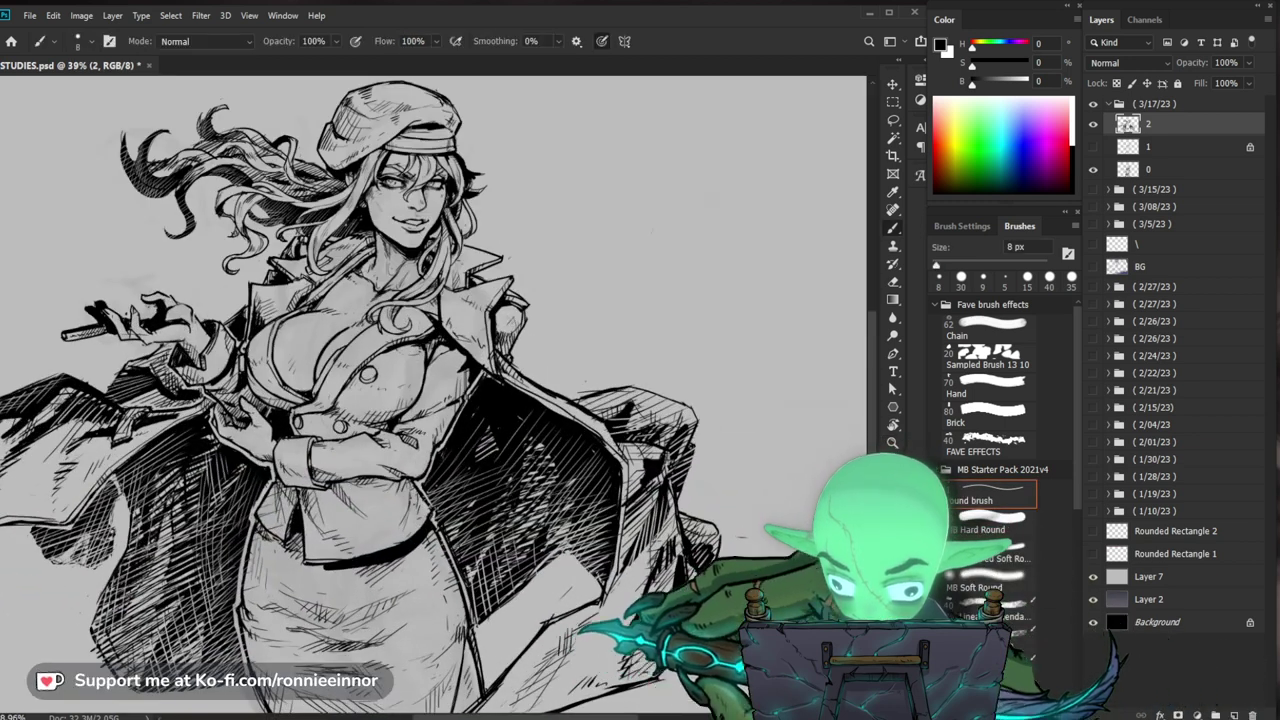
left_click_drag(695, 612, 675, 541)
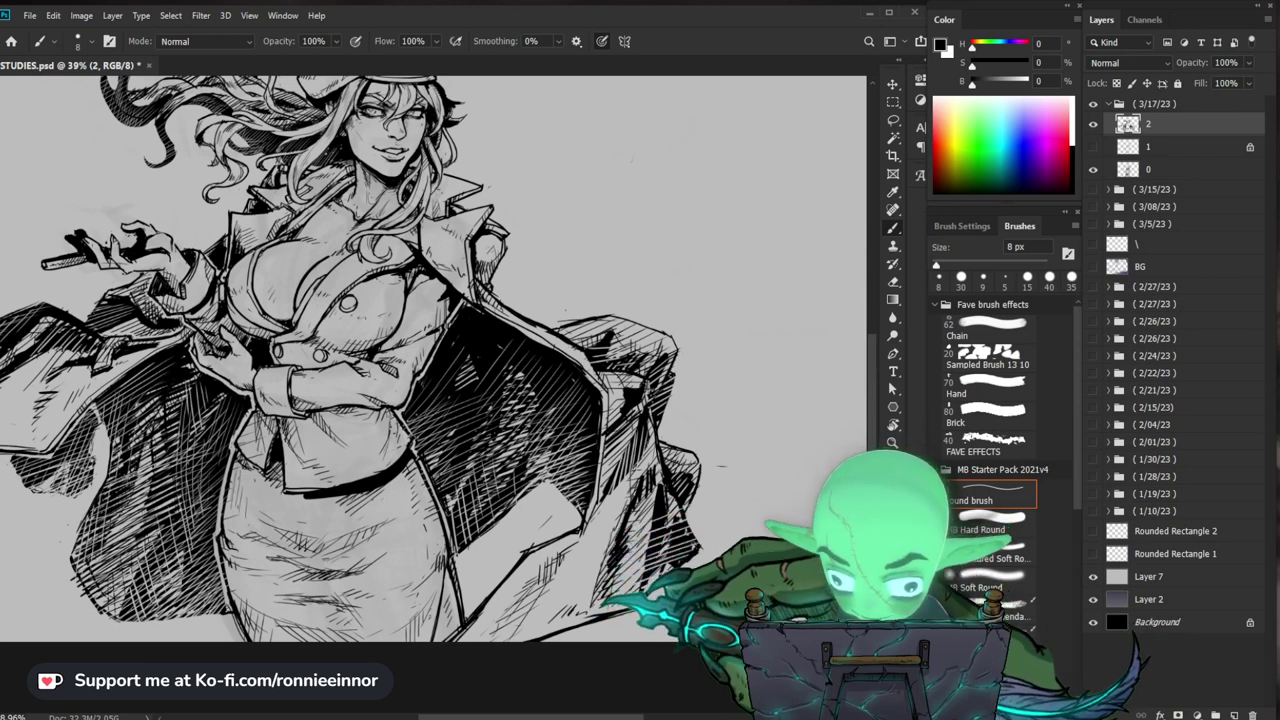
scroll(690, 560, "down", 1)
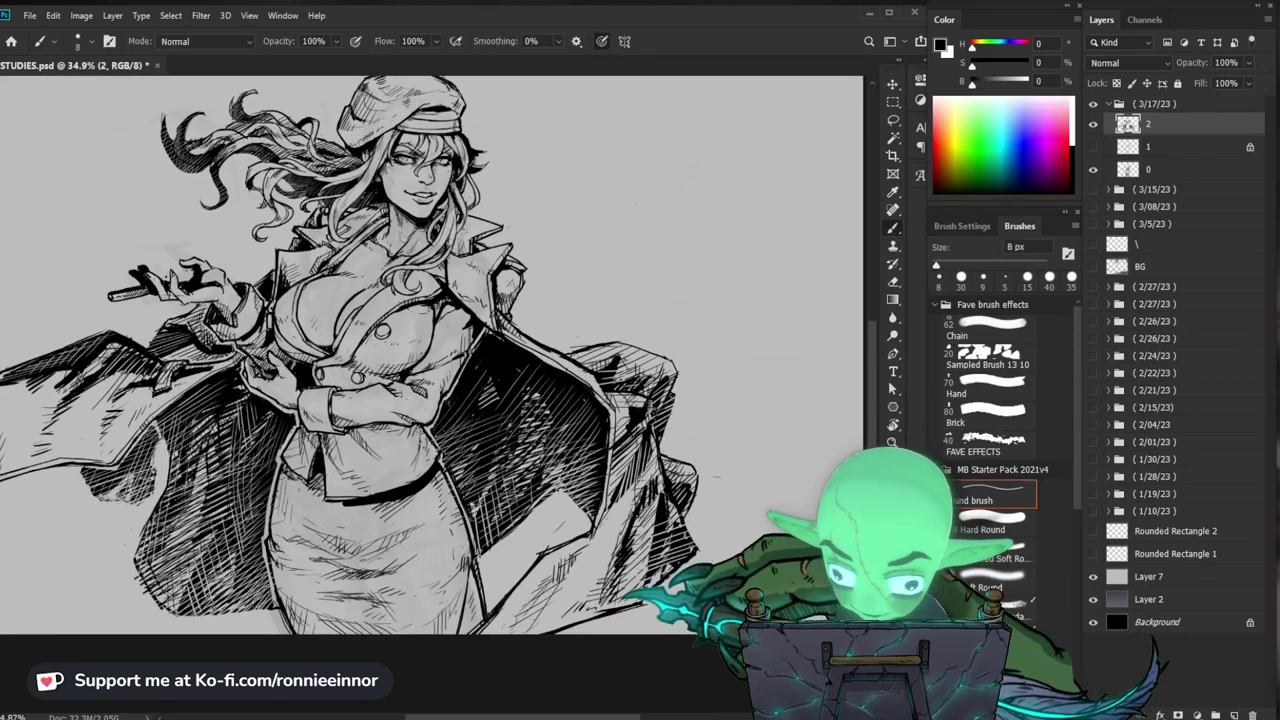
key("e")
key("b")
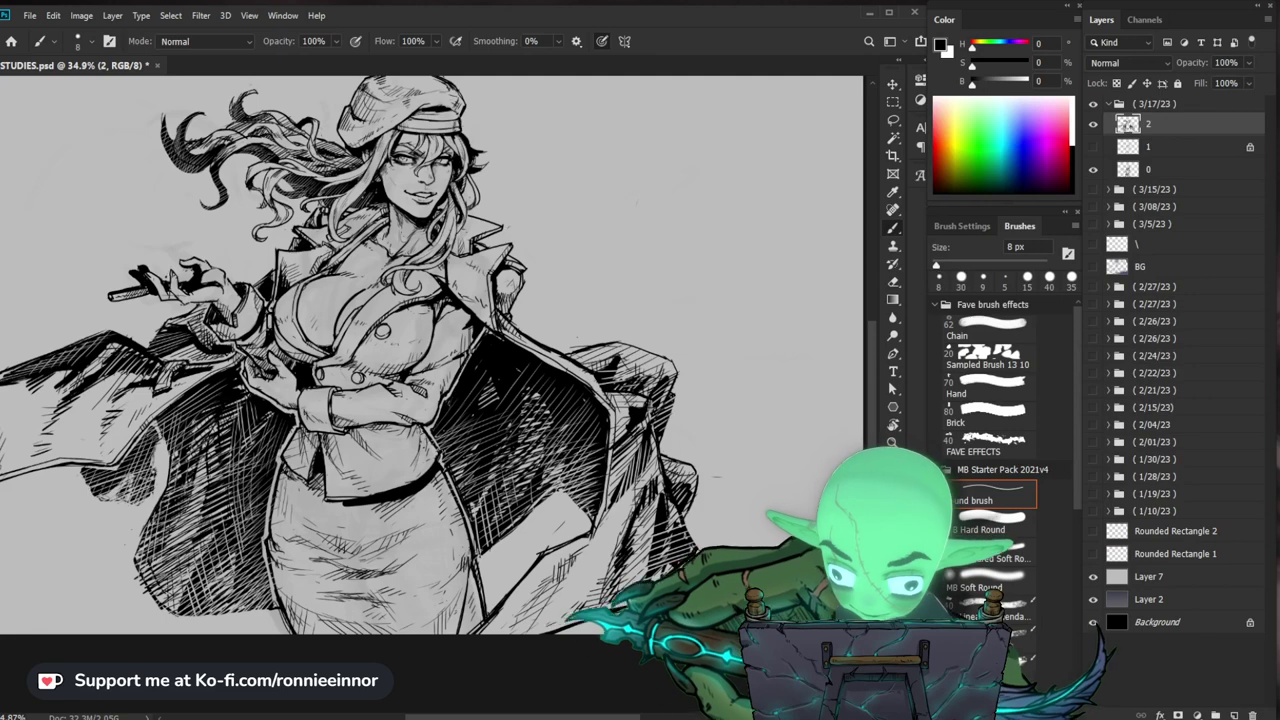
Step: Refine the hatching on the jacket waist and upper side of the skirt with the 8 px brush
left_click_drag(505, 397, 596, 473)
left_click_drag(474, 505, 512, 508)
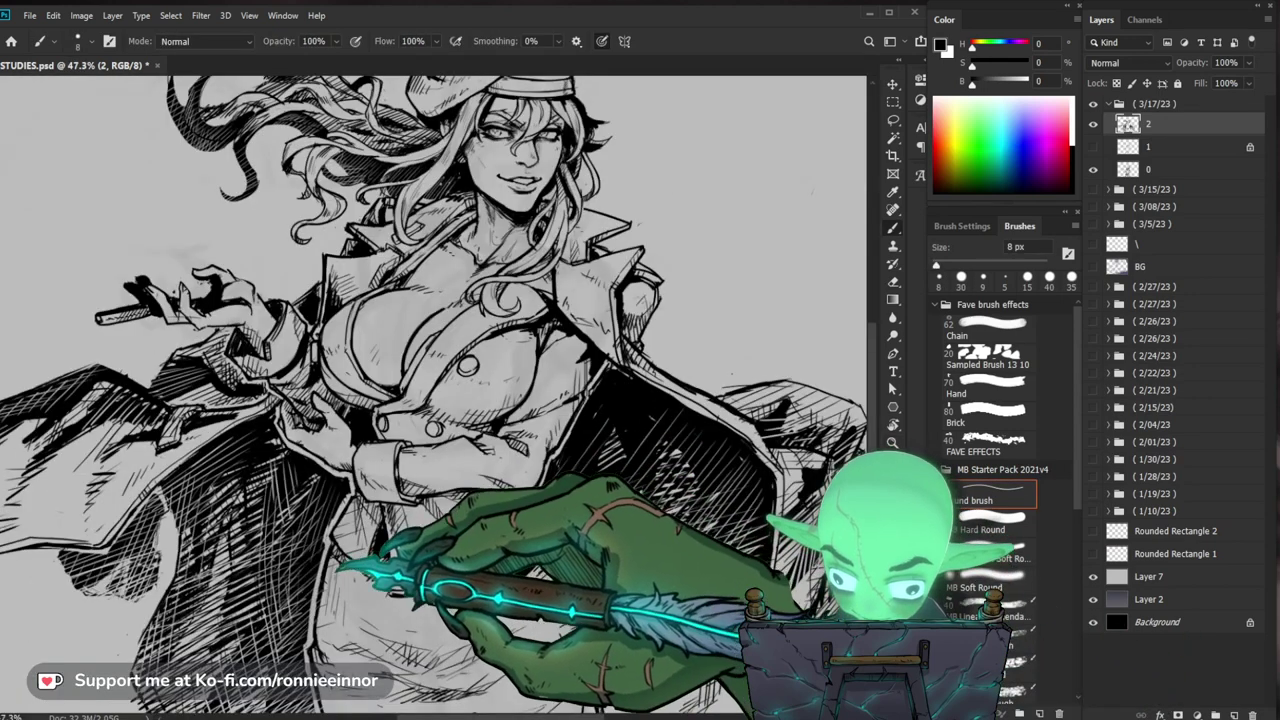
mouse_move(528, 577)
left_mouse_down()
mouse_move(480, 514)
mouse_move(600, 543)
mouse_move(522, 560)
left_mouse_up()
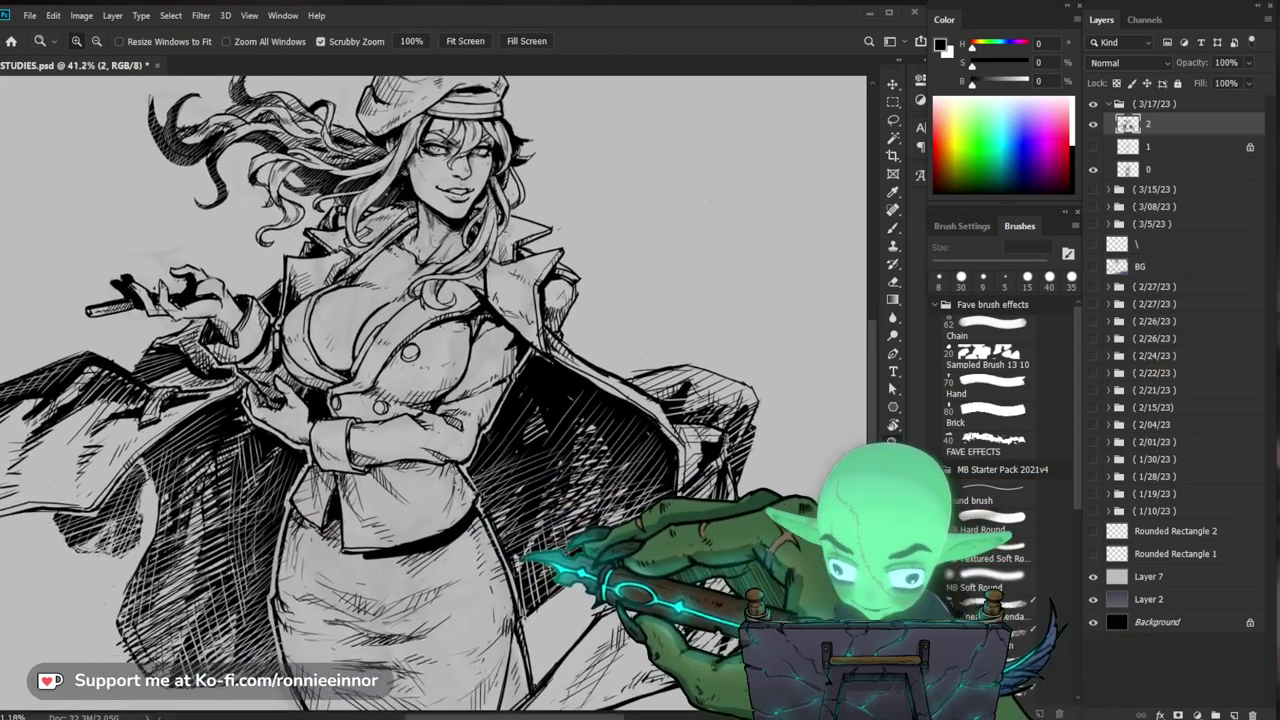
key("b")
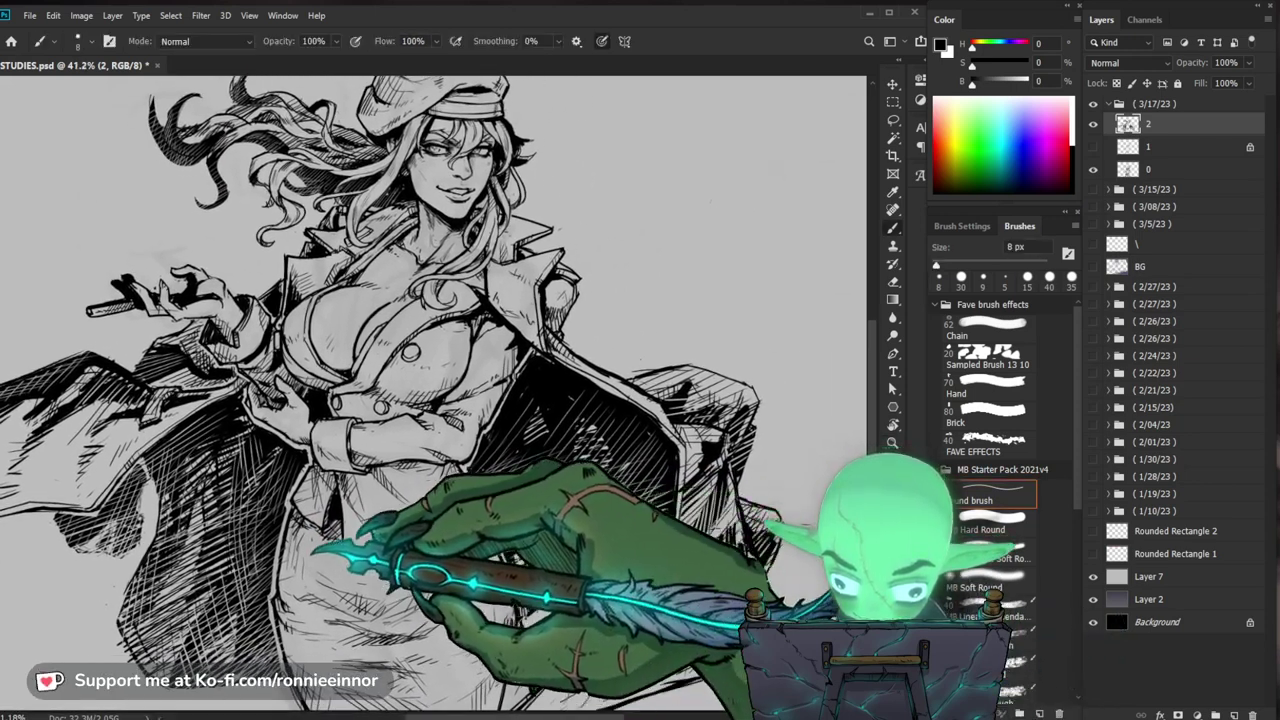
key("z")
key("ctrl+0")
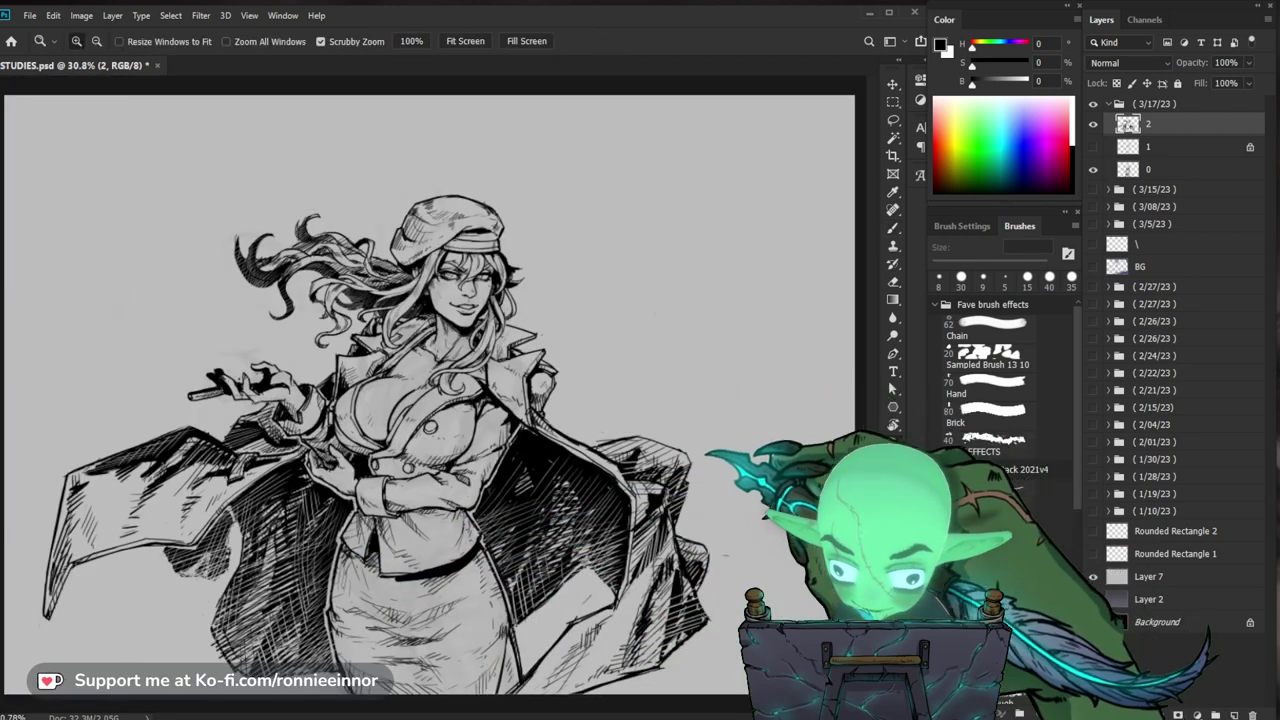
Step: Clean up the jacket hem and skirt outline, alternating the eraser with the 8 px brush
scroll(430, 600, "up", 2)
key("e")
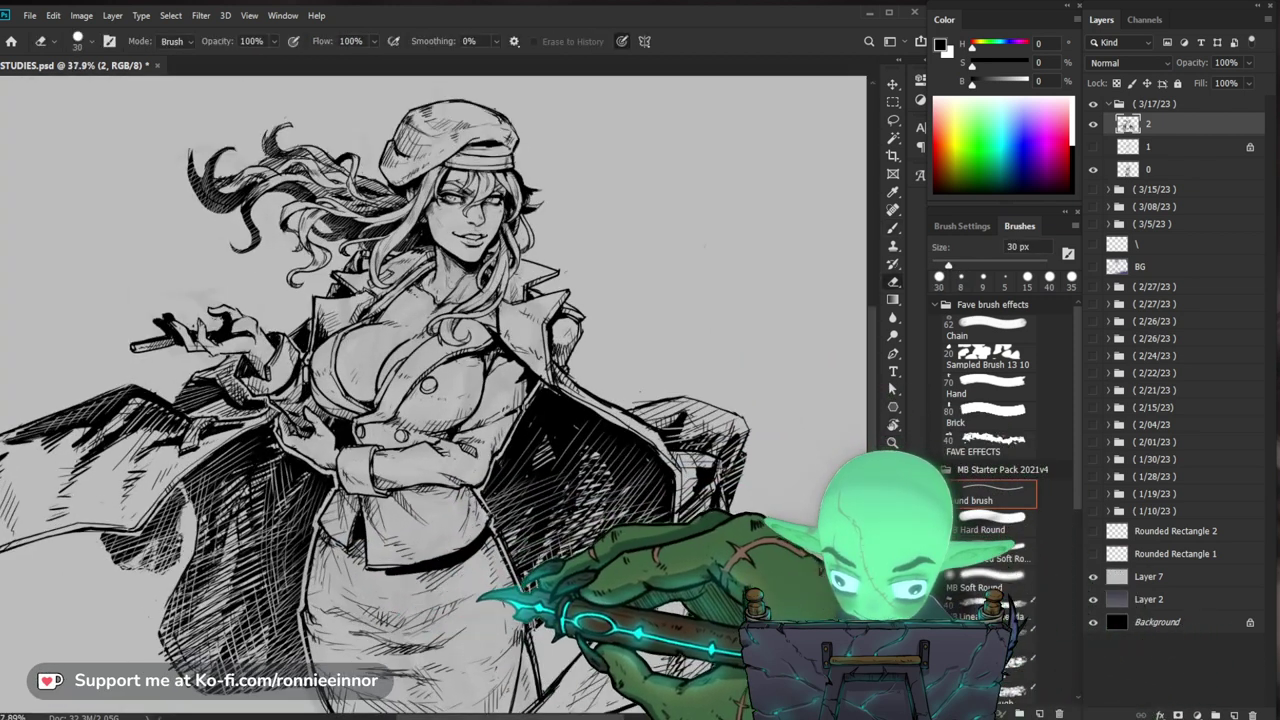
key("e")
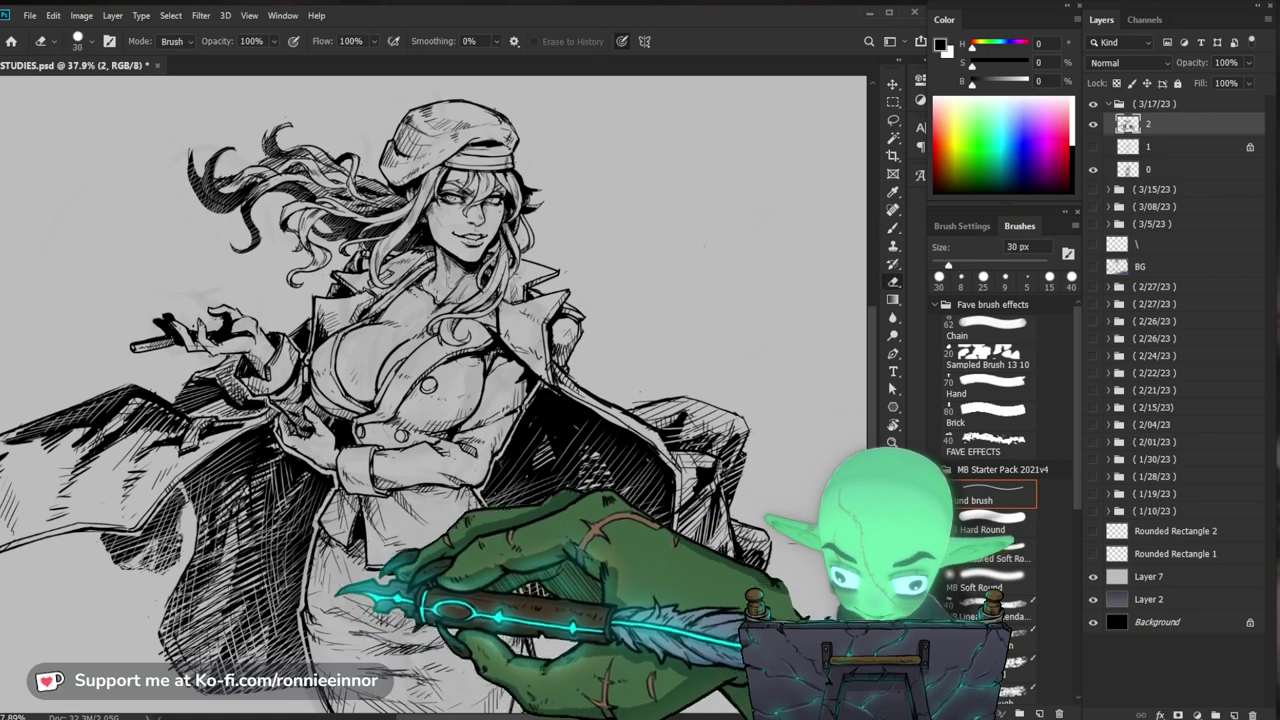
key("b")
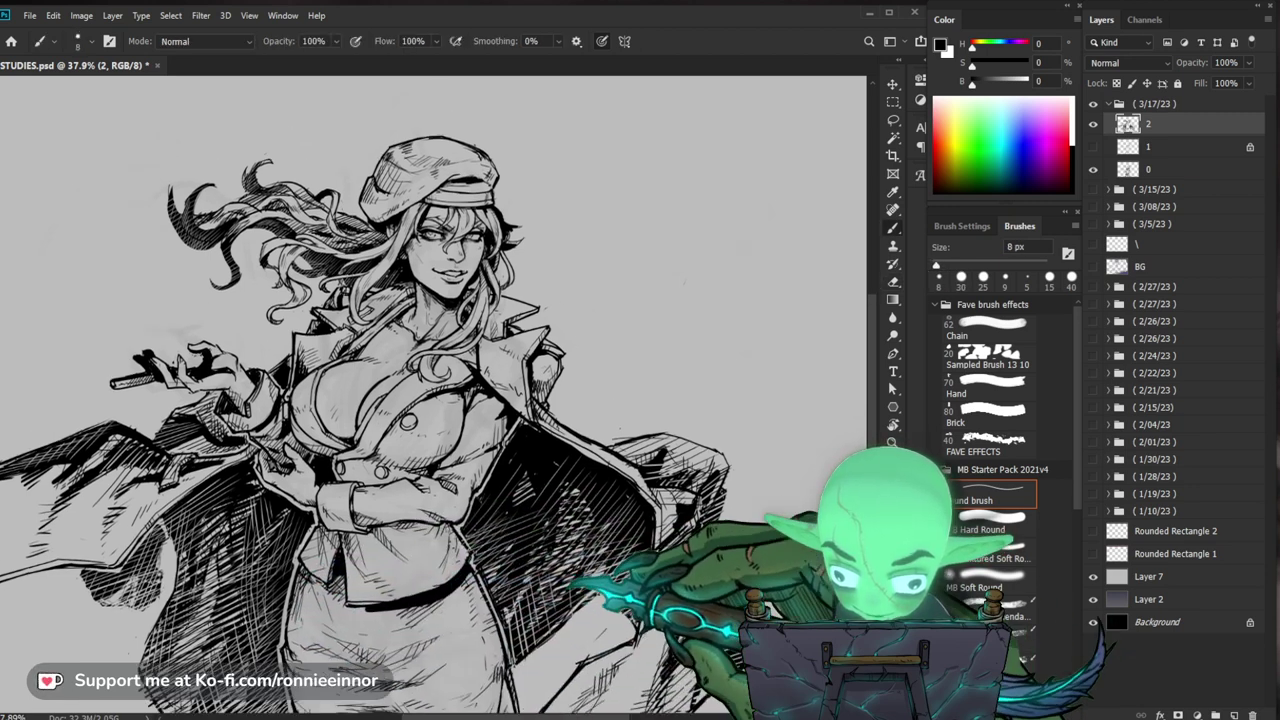
key("e")
key("b")
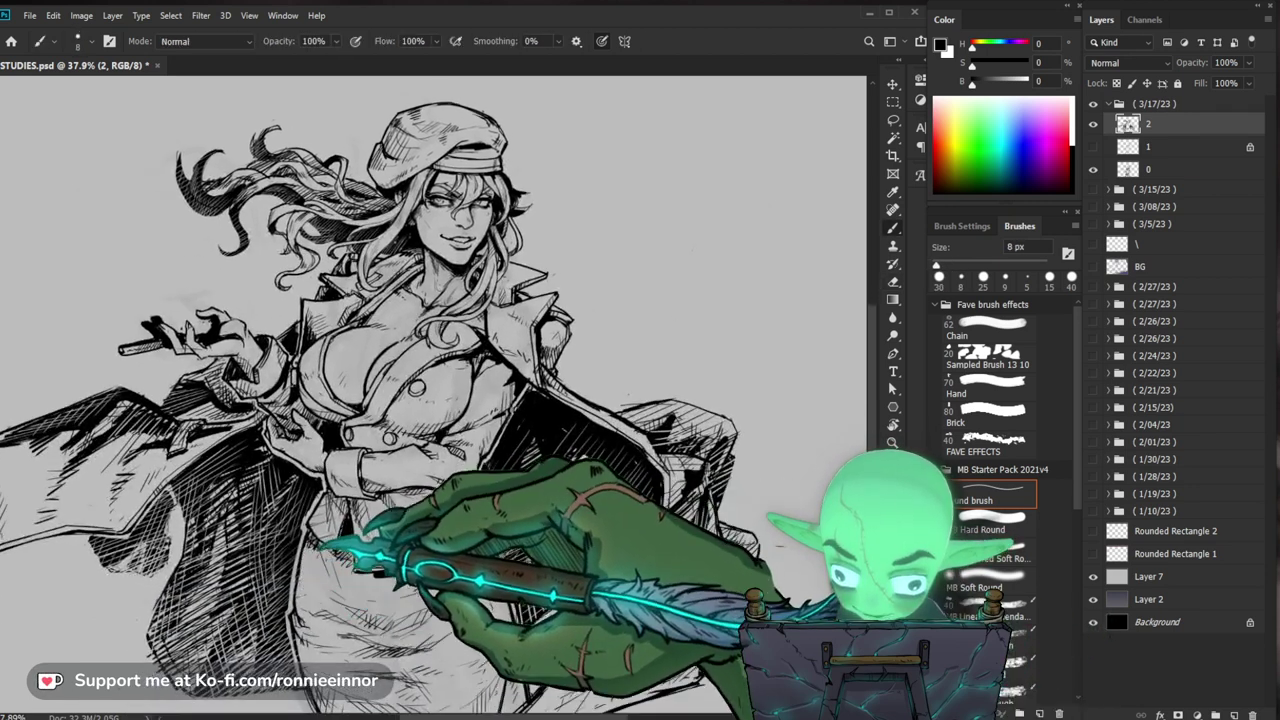
key("z")
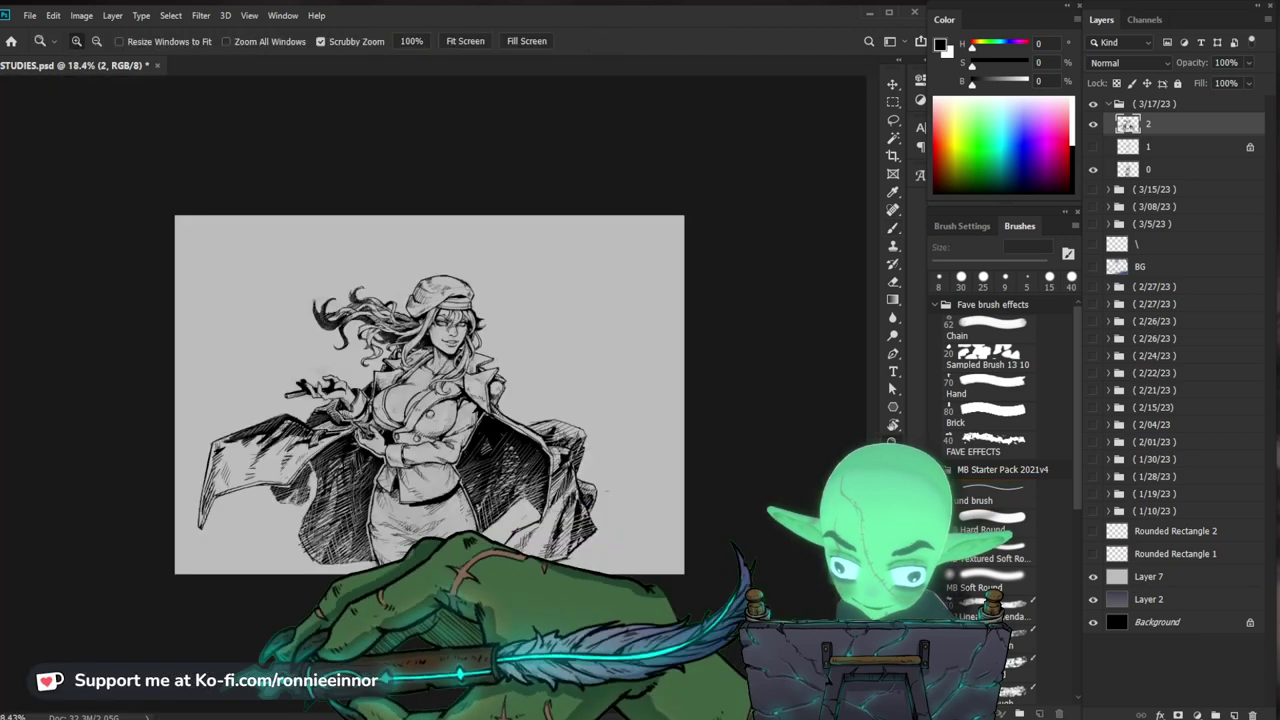
Step: Refine the hair strands beside the cheek under the beret with the 8 px brush and the eraser
left_click_drag(473, 313, 571, 308)
key("b")
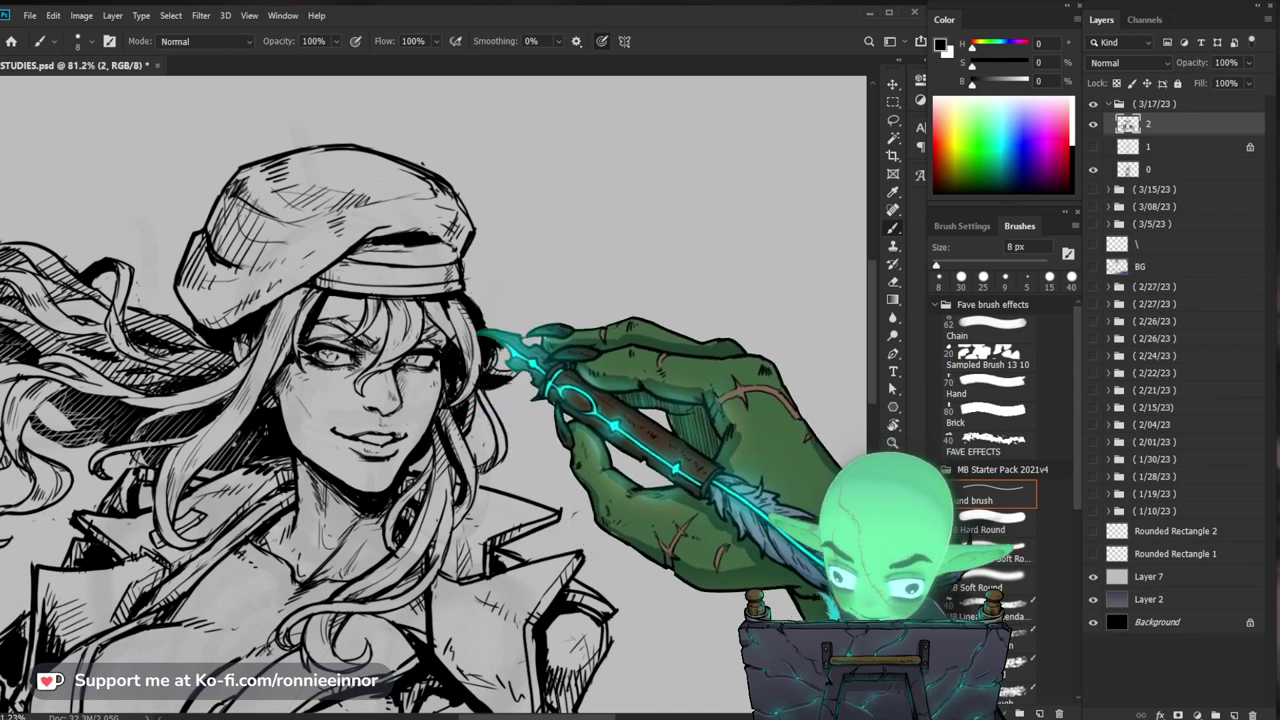
left_click_drag(580, 355, 595, 467)
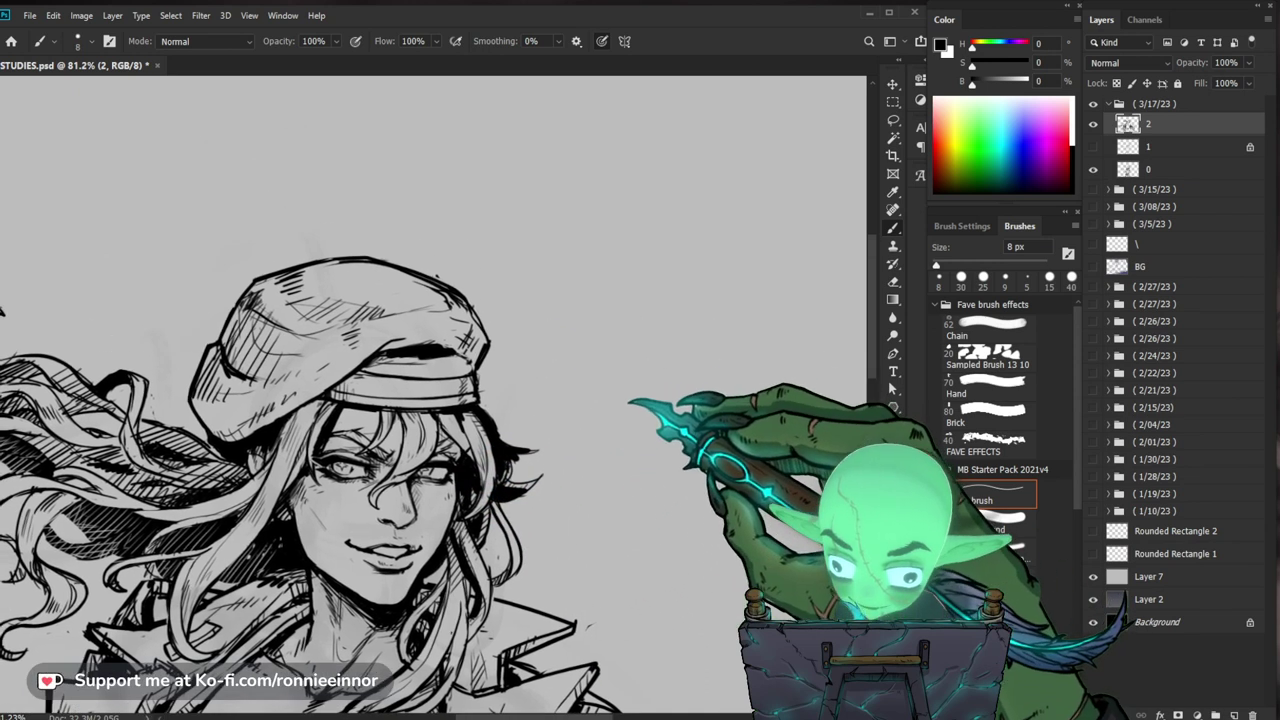
key("z")
left_click_drag(428, 536, 472, 534)
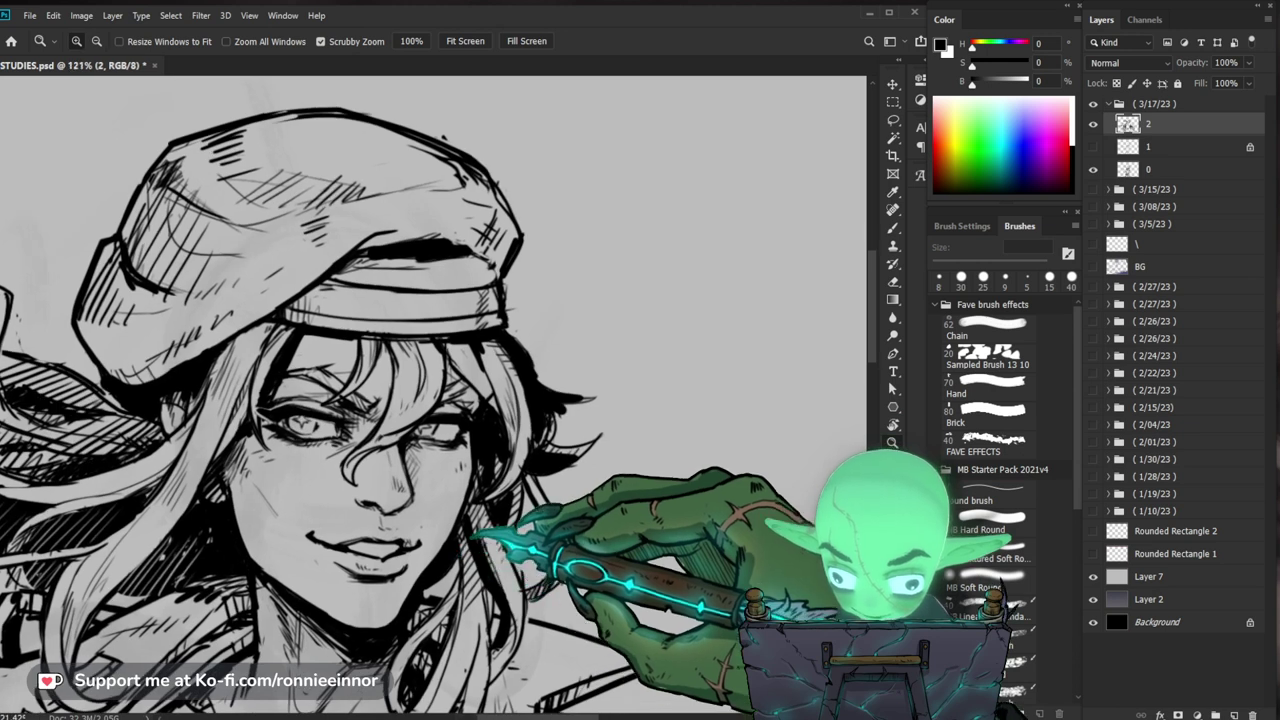
key("b")
key("e")
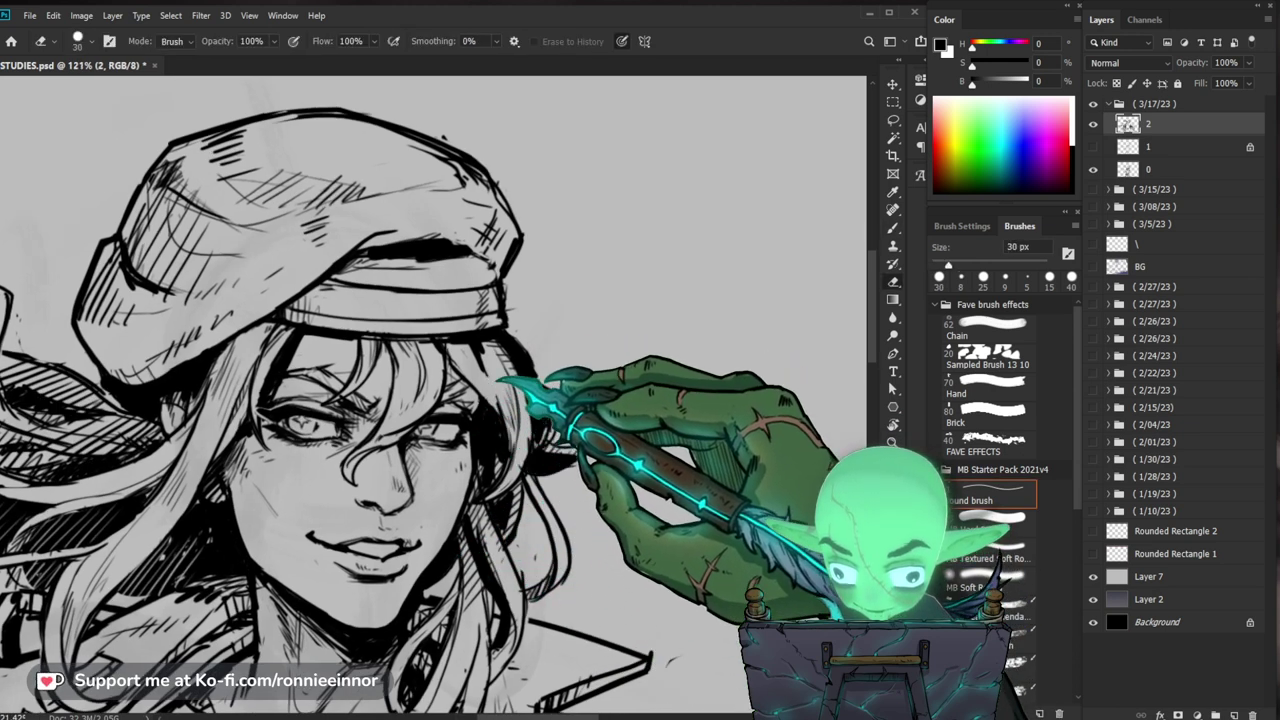
key("b")
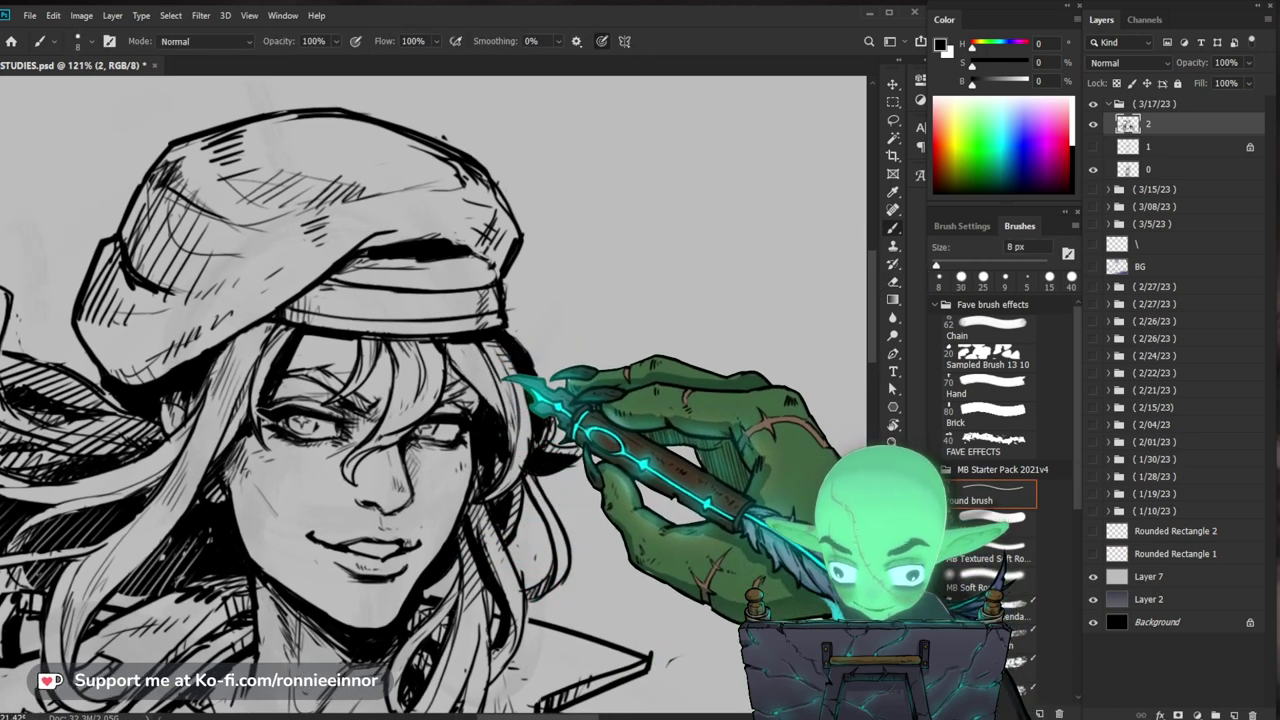
key("e")
key("b")
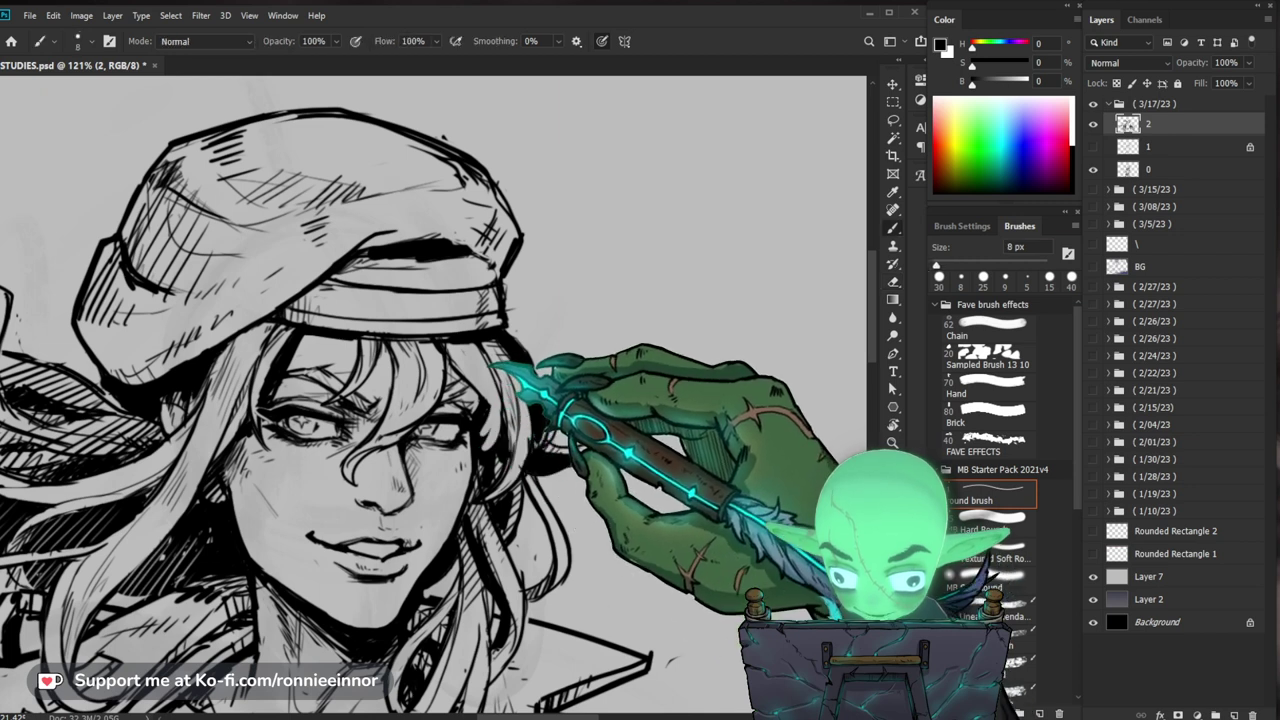
key("e")
key("b")
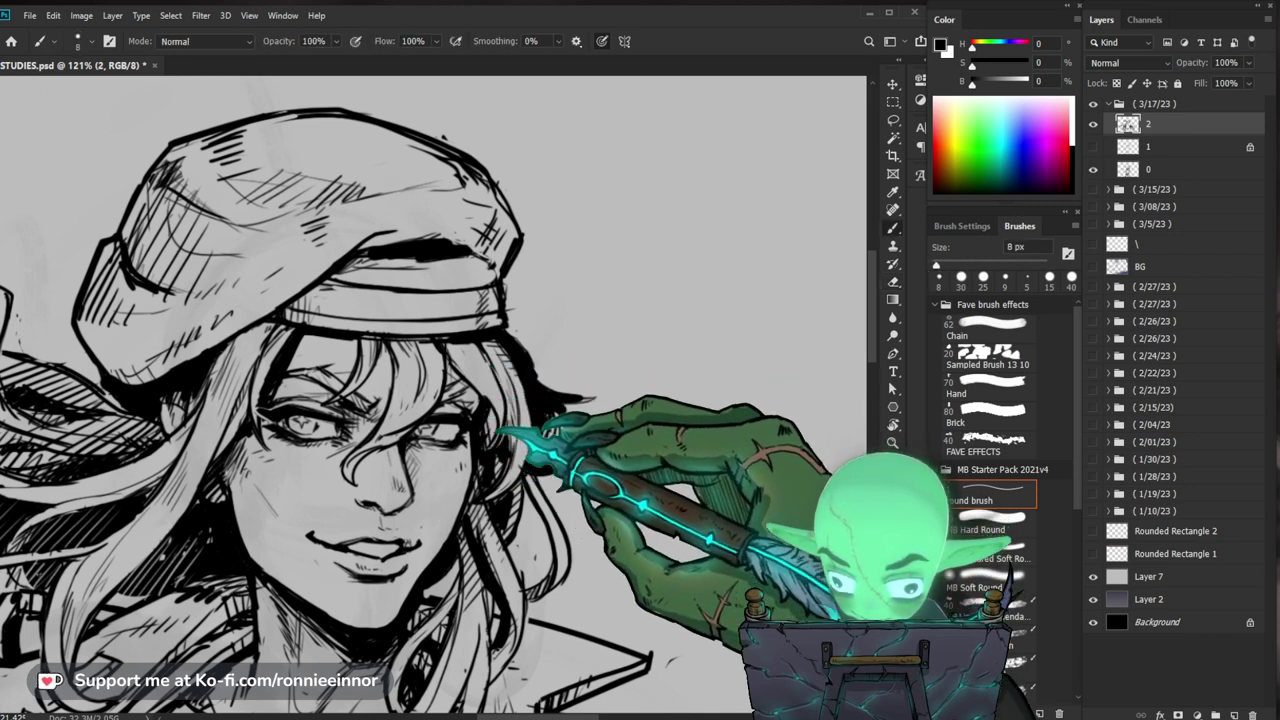
Step: Refine the hair tips beside the far cheek with finer strokes, reducing the brush to 3 px and setting it to 5 px
key("bracketleft")
key("bracketleft")
key("bracketleft")
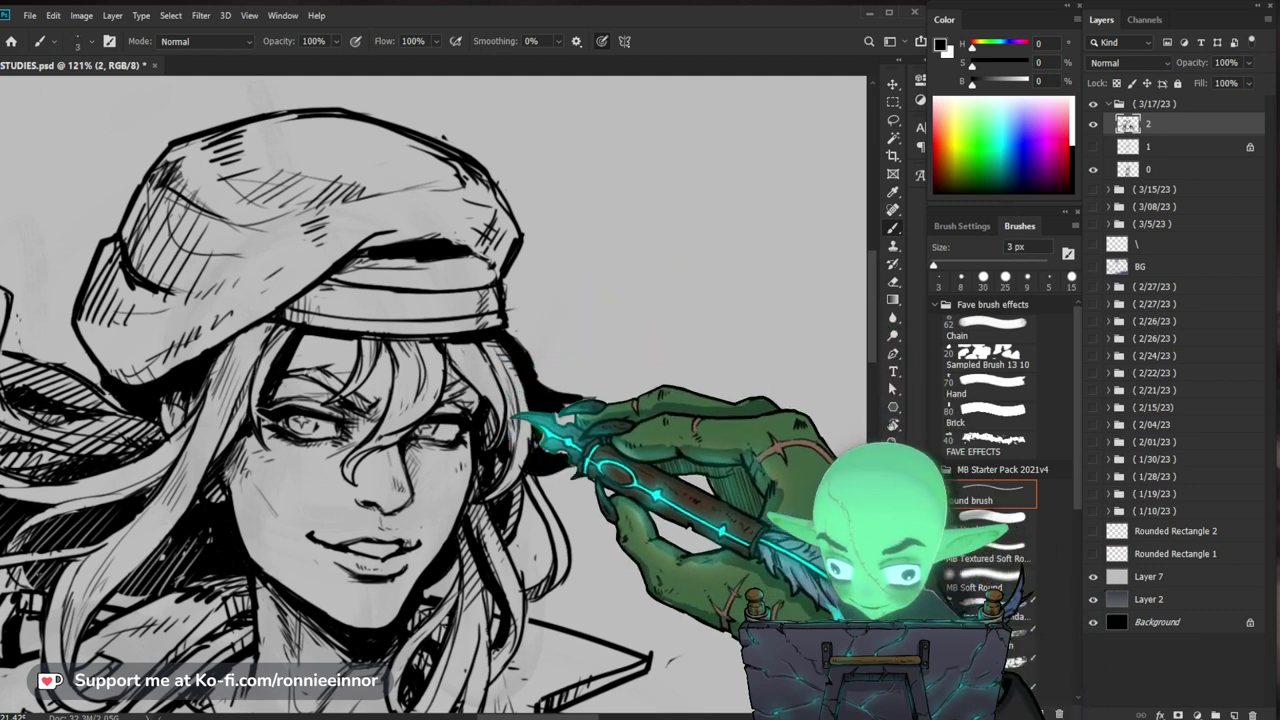
key("e")
key("b")
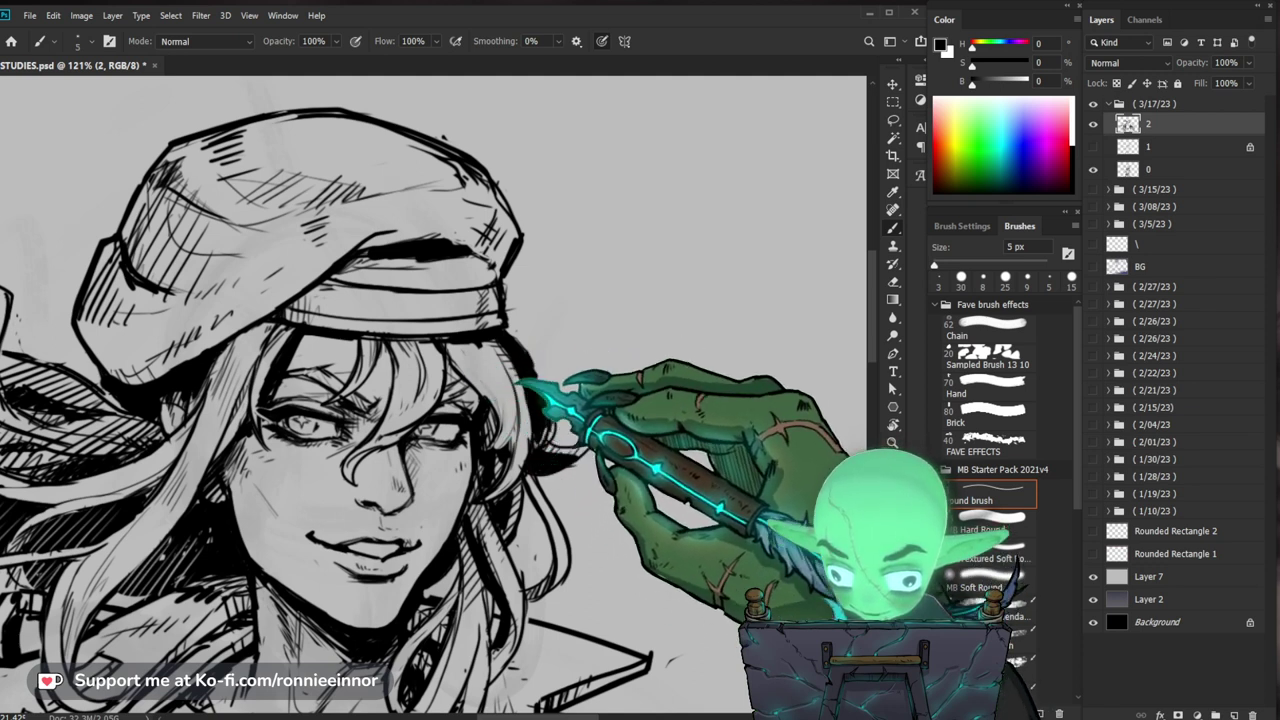
key("z")
left_click_drag(619, 441, 510, 445)
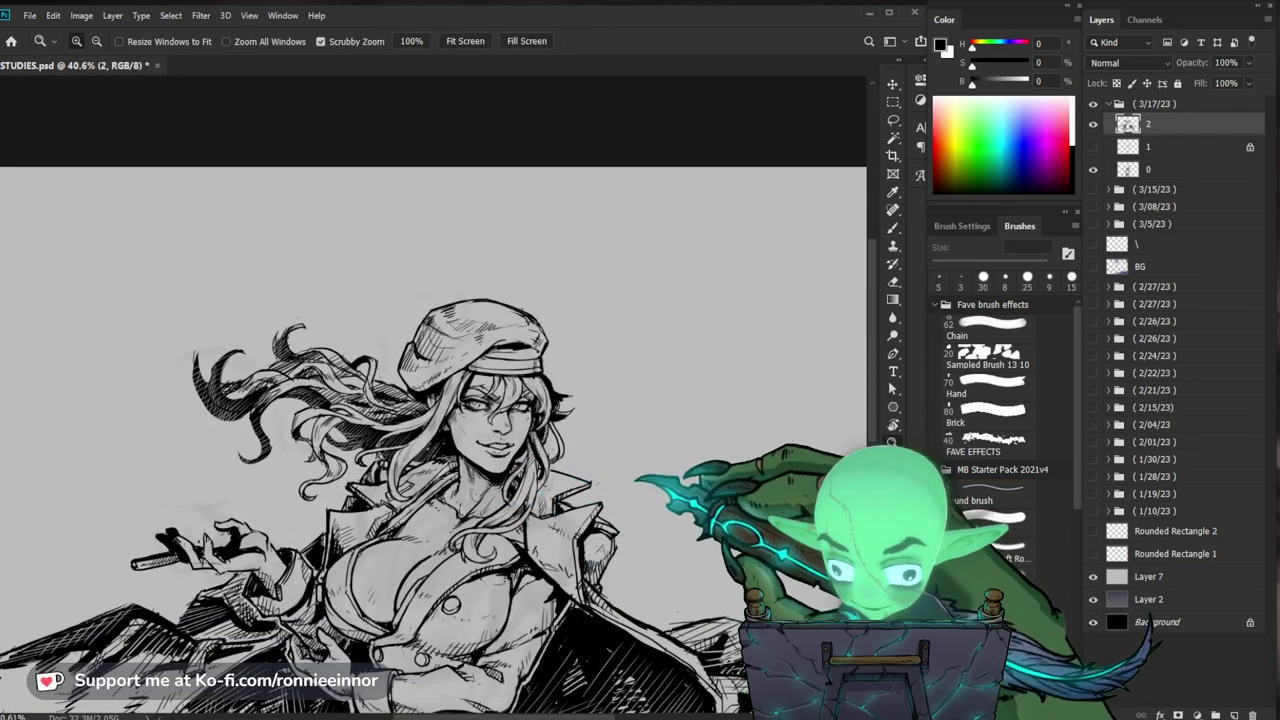
left_click_drag(643, 497, 700, 497)
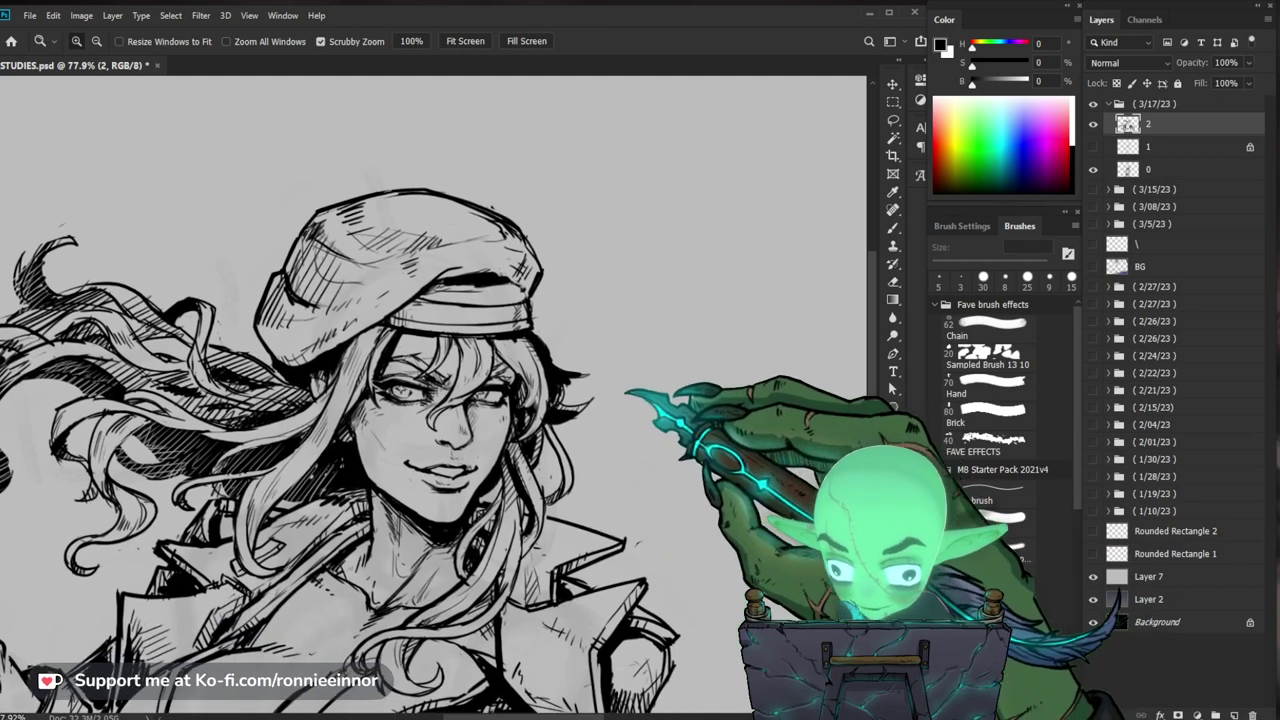
Step: Add fine strand lines to the hair framing the near eye and temple with the 5 px brush
key("e")
key("z")
left_click_drag(395, 373, 457, 333)
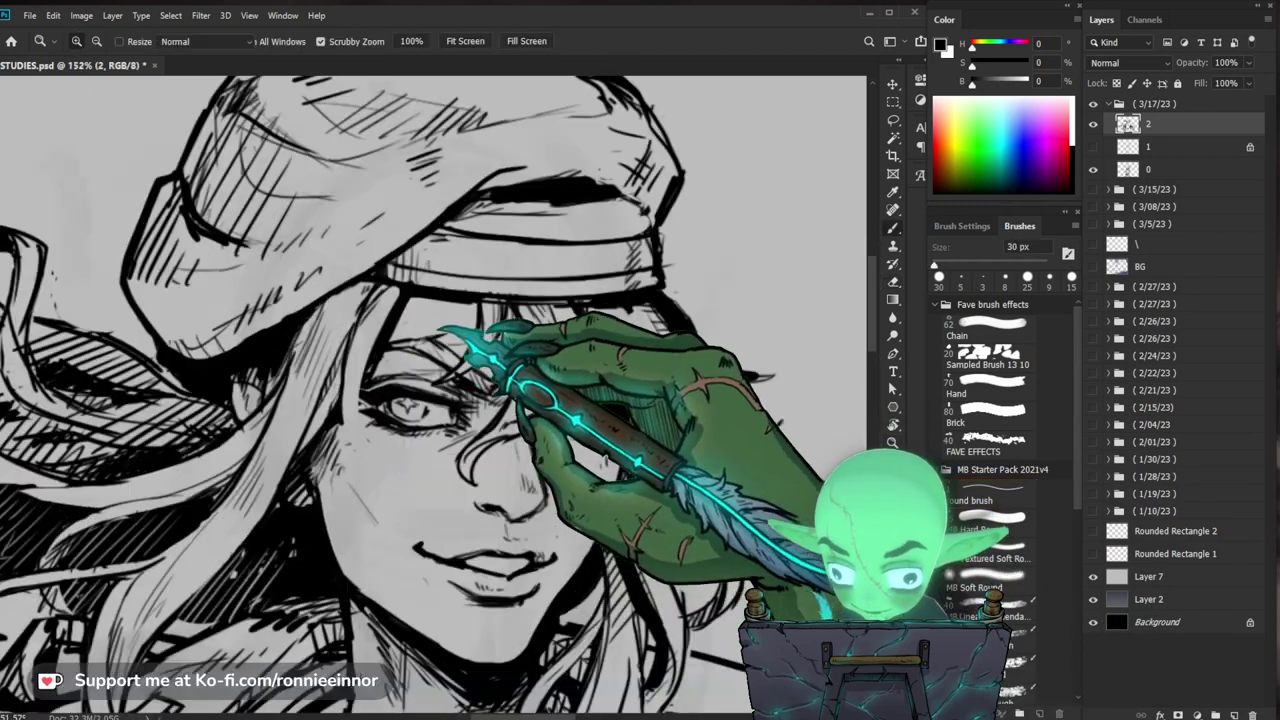
key("b")
left_click_drag(370, 370, 357, 375)
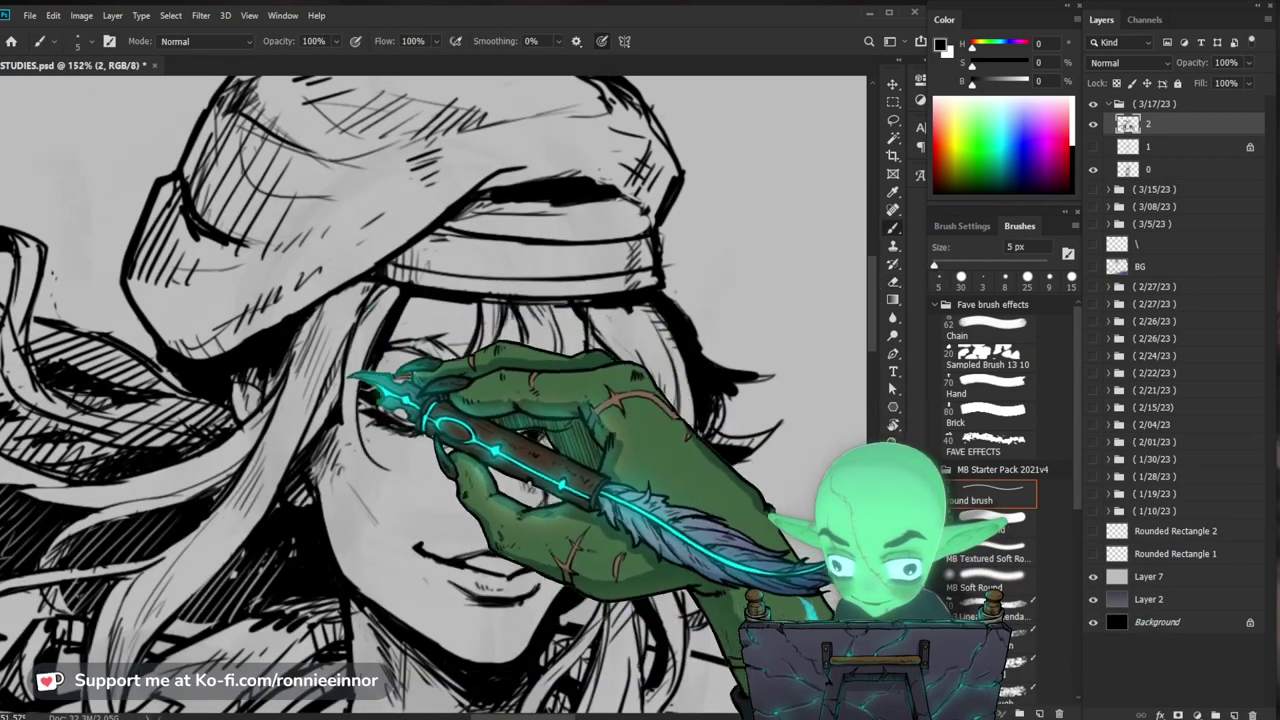
key("z")
left_click_drag(657, 410, 560, 412)
key("b")
key("space")
left_click_drag(700, 472, 706, 408)
key("z")
left_click_drag(632, 330, 698, 324)
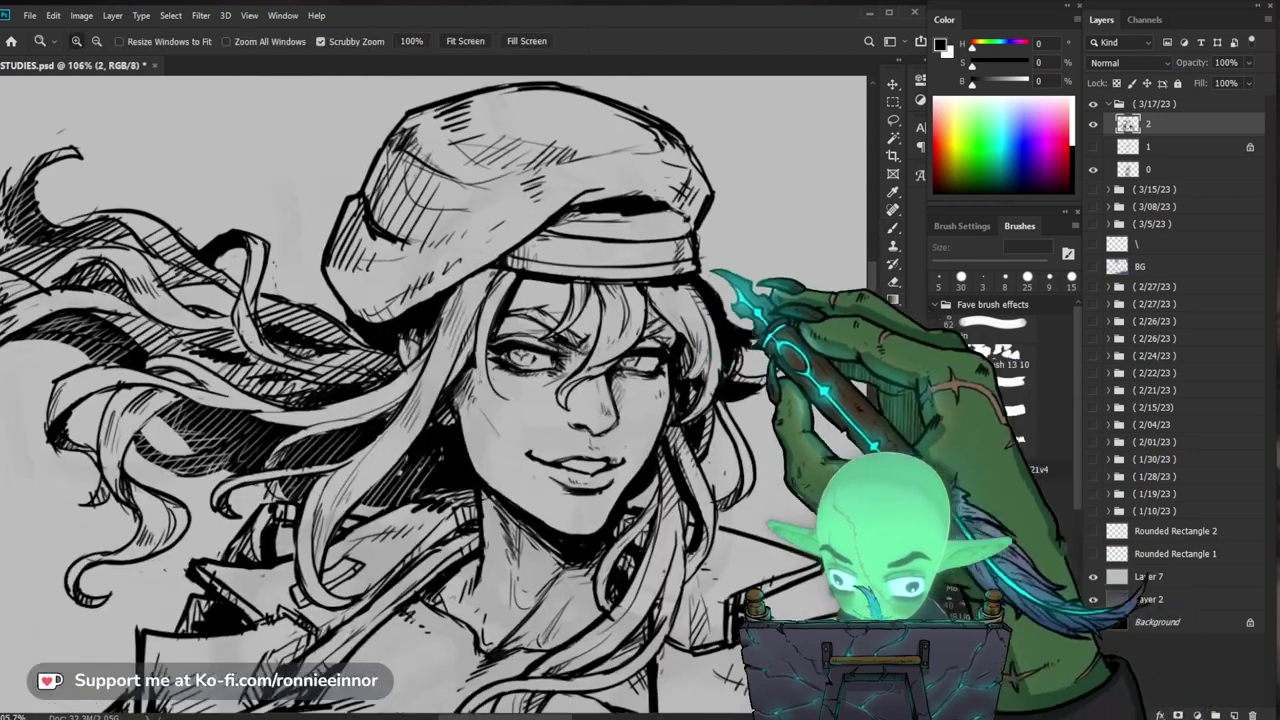
key("b")
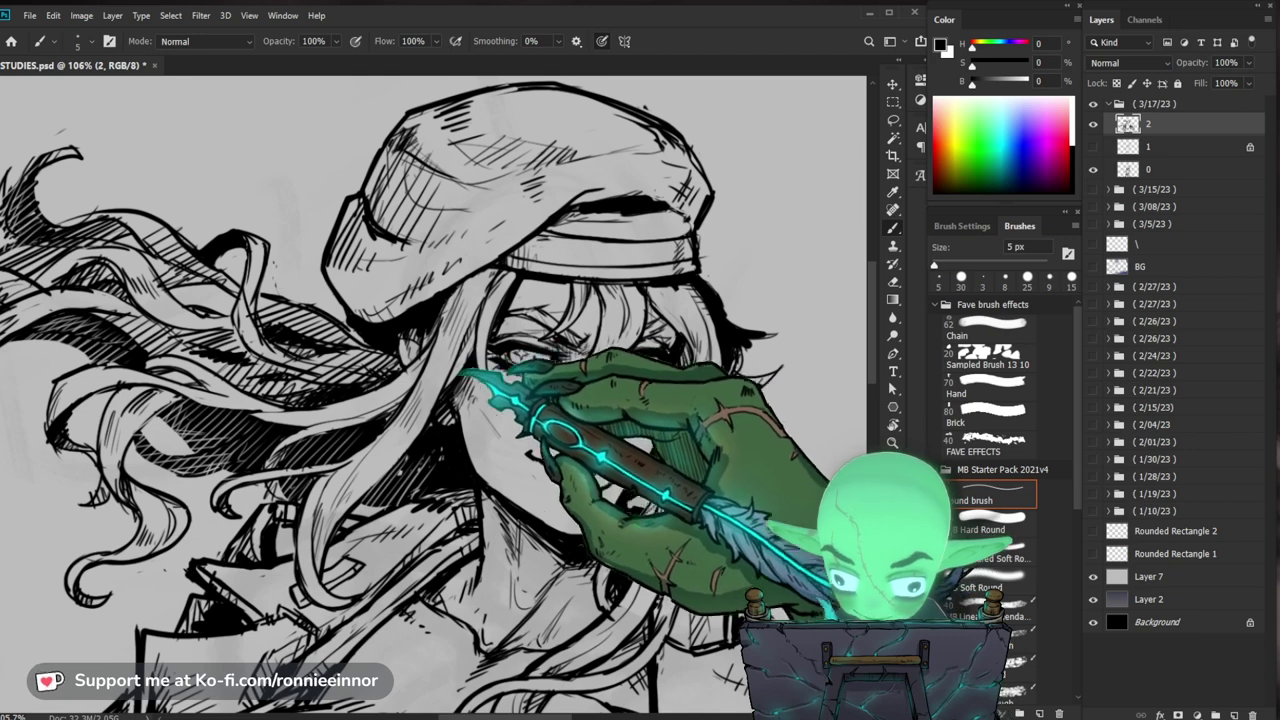
Step: Touch up the linework of the beret's band and the fold above it with the 5 px brush
scroll(430, 400, "down", 6)
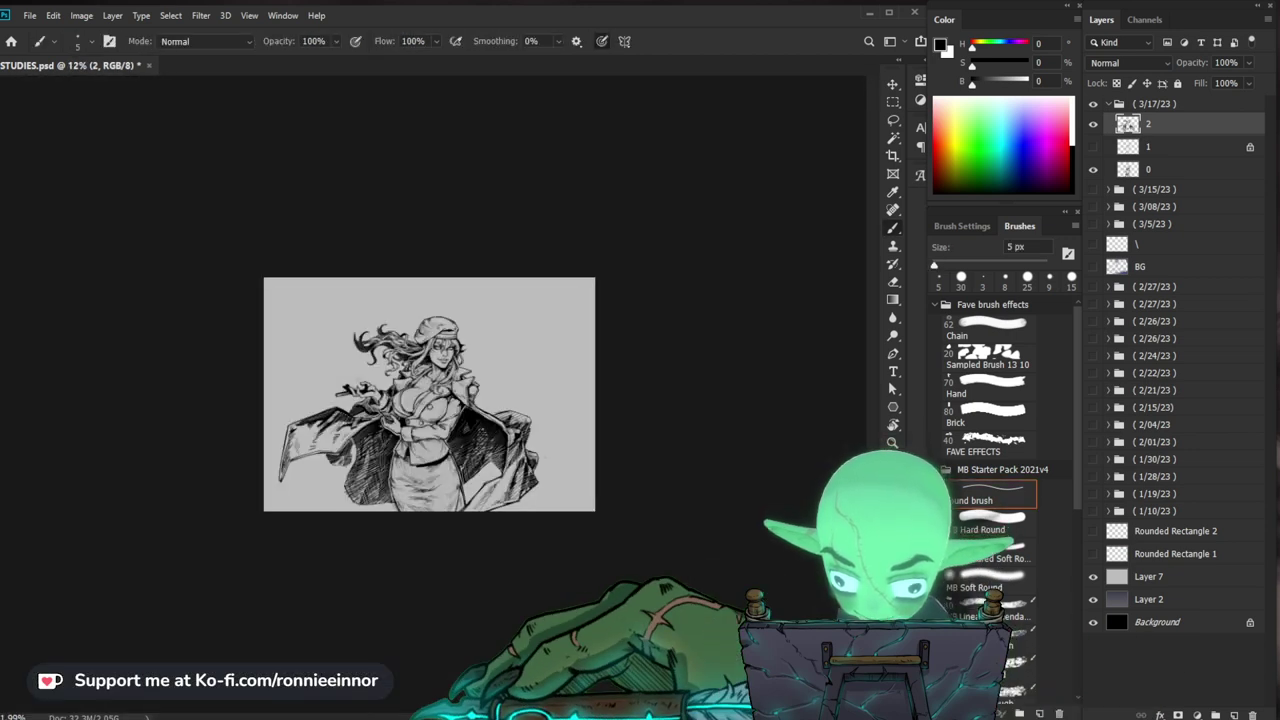
scroll(430, 340, "up", 4)
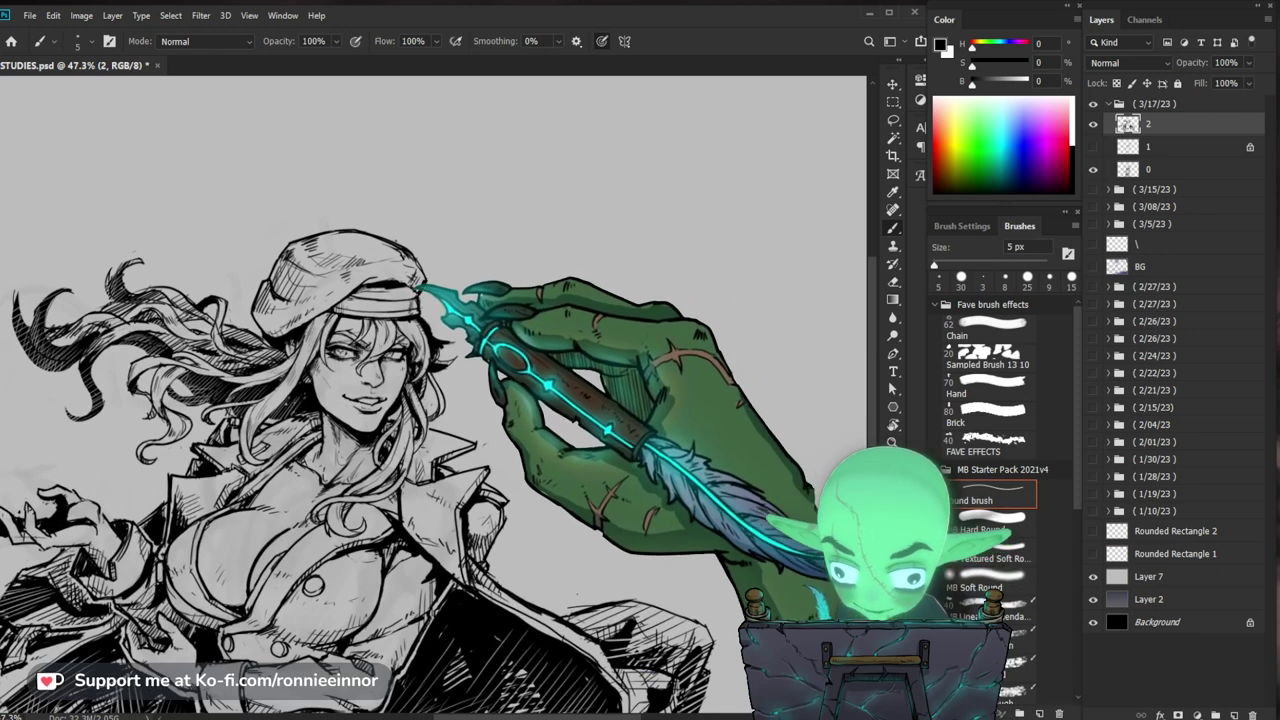
scroll(385, 283, "up", 4)
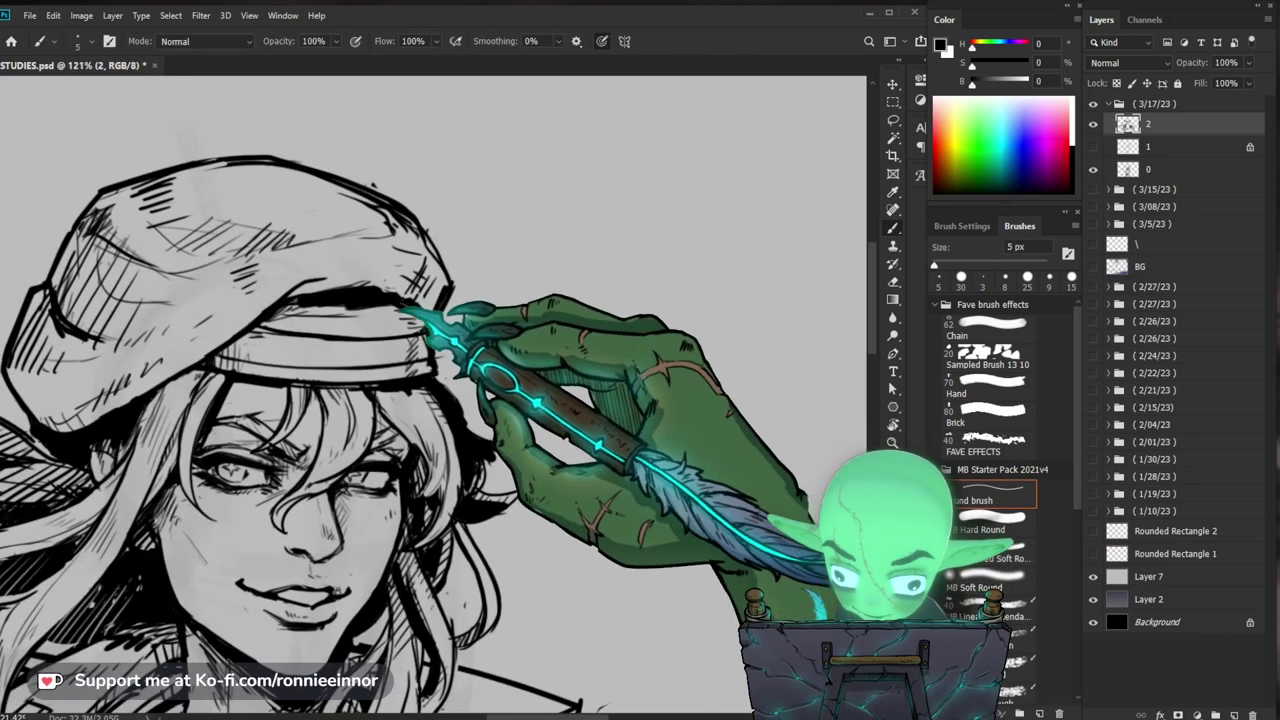
left_click_drag(410, 320, 518, 430)
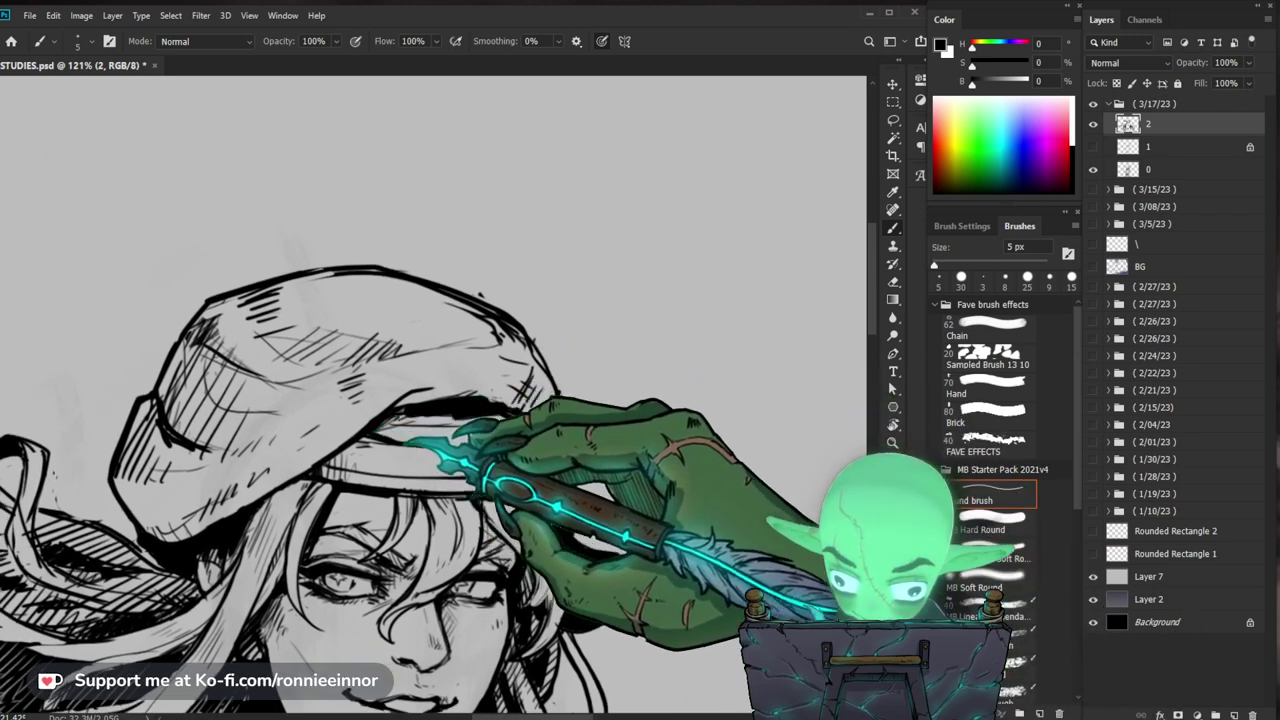
Step: Touch up the hatching on the outstretched cape flap below the raised hand with the 5 px brush
key("z")
left_click_drag(645, 392, 600, 400)
left_click_drag(664, 514, 712, 346)
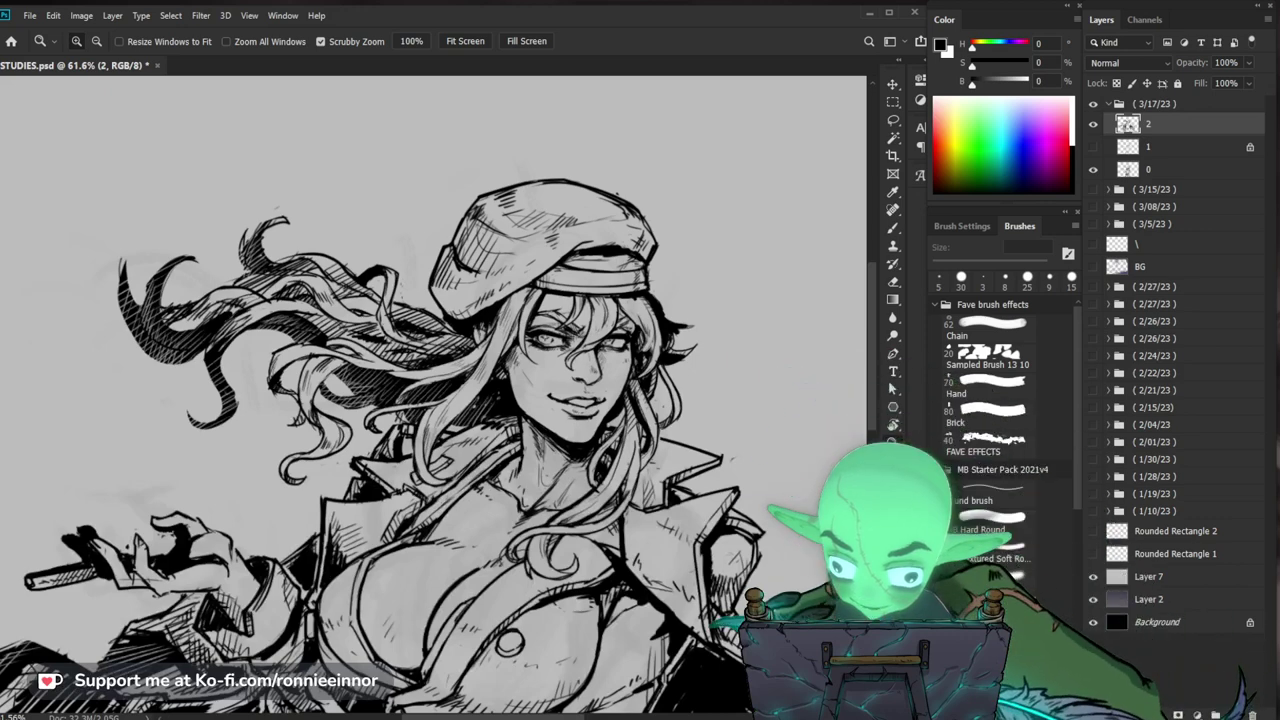
left_click_drag(720, 590, 595, 352)
left_click_drag(700, 580, 662, 606)
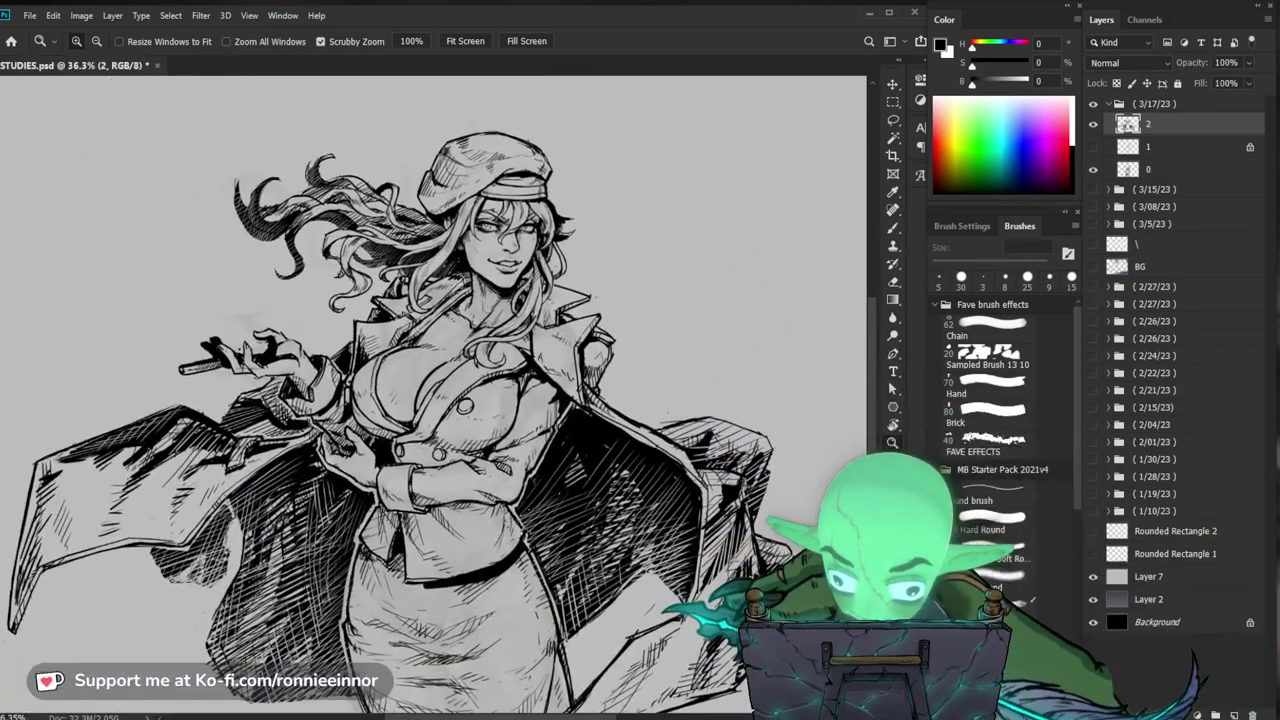
left_click_drag(57, 467, 94, 462)
key("b")
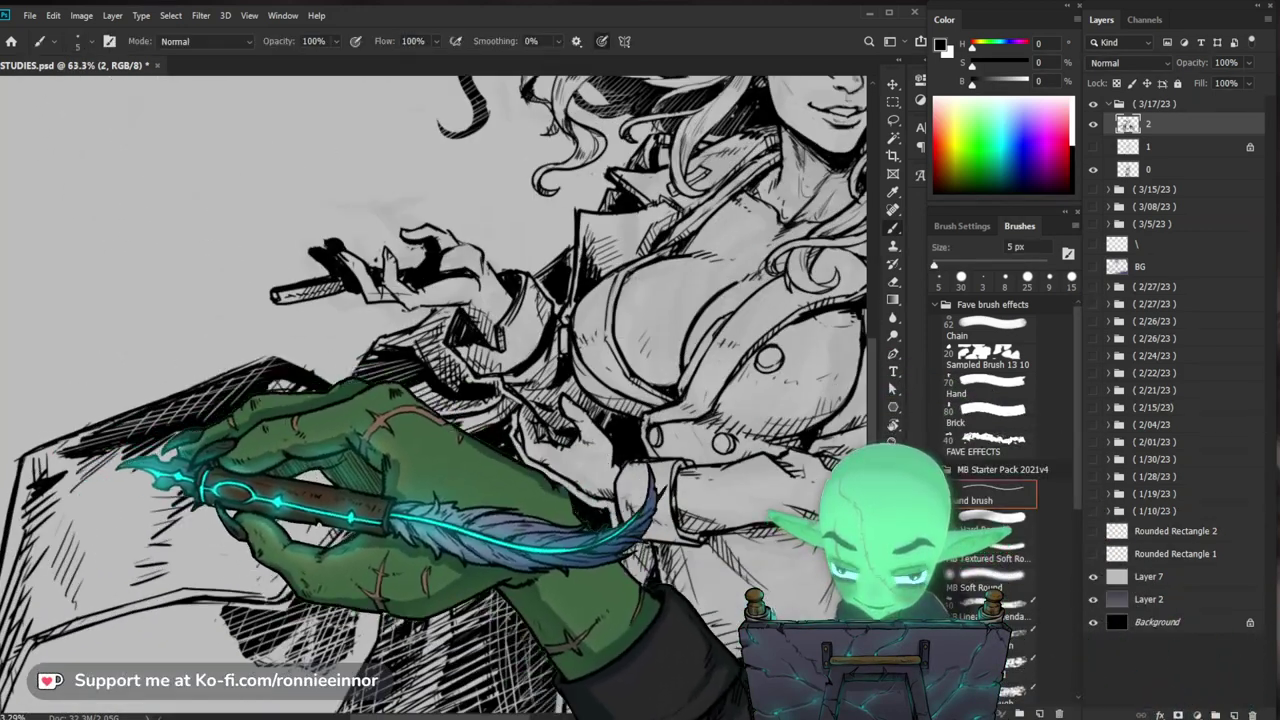
key("z")
left_click_drag(325, 610, 245, 640)
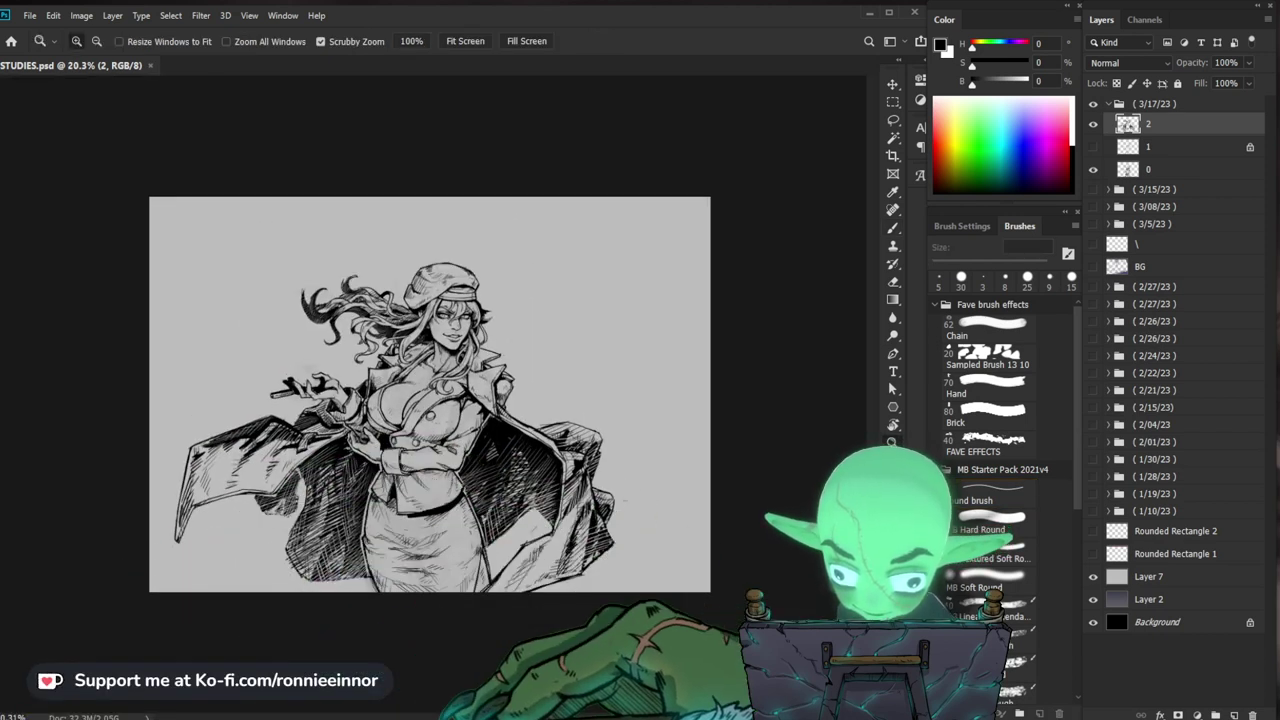
Step: Refine the long hair locks between the beret and the near cheek with the 5 px brush
left_click_drag(458, 310, 551, 299)
key("b")
left_click_drag(374, 342, 365, 352)
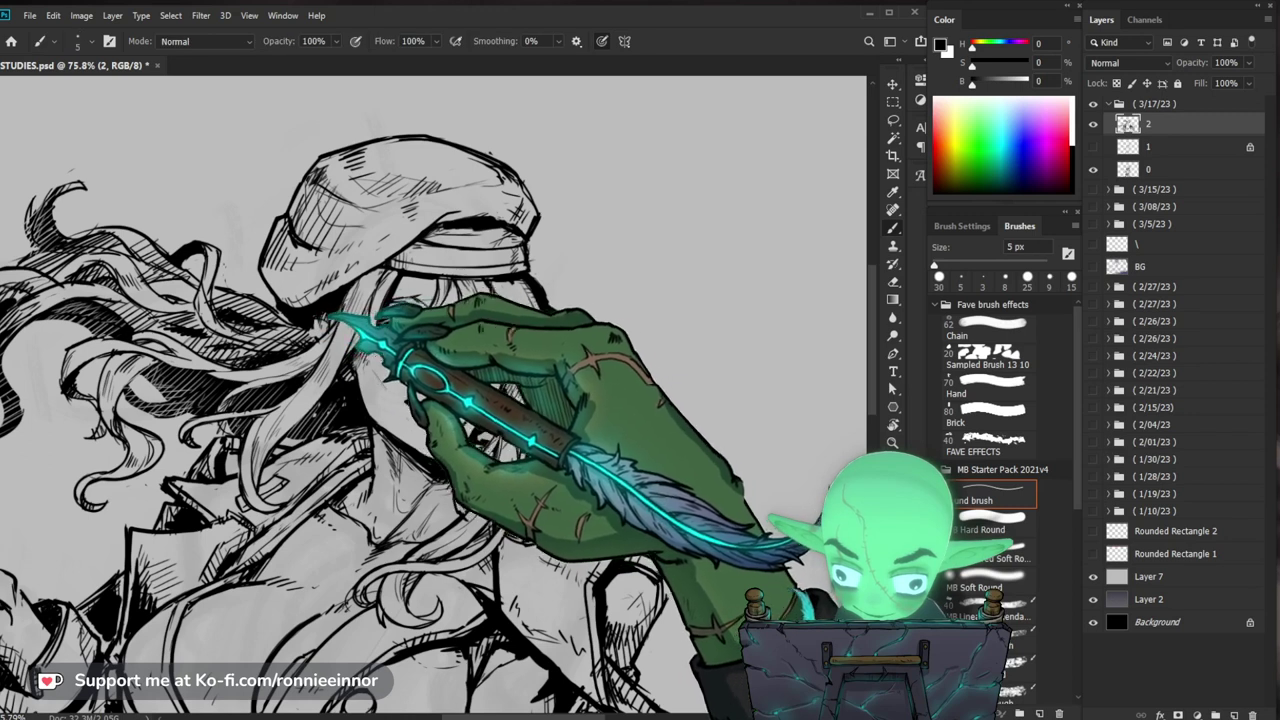
left_click_drag(334, 328, 346, 345)
mouse_move(440, 294)
left_mouse_down()
mouse_move(472, 330)
mouse_move(457, 366)
left_mouse_up()
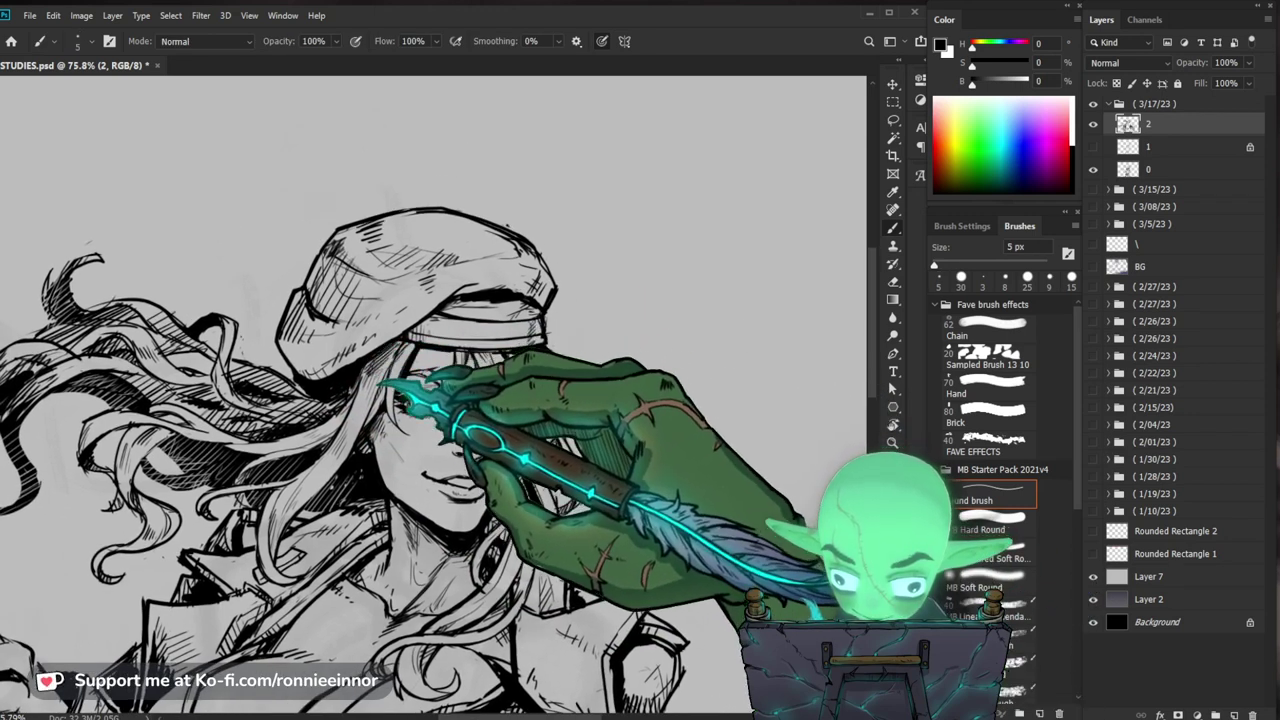
Step: Refine the loose hair flicks on the far side of the face with the eraser and the 5 px brush
left_click_drag(766, 436, 800, 471)
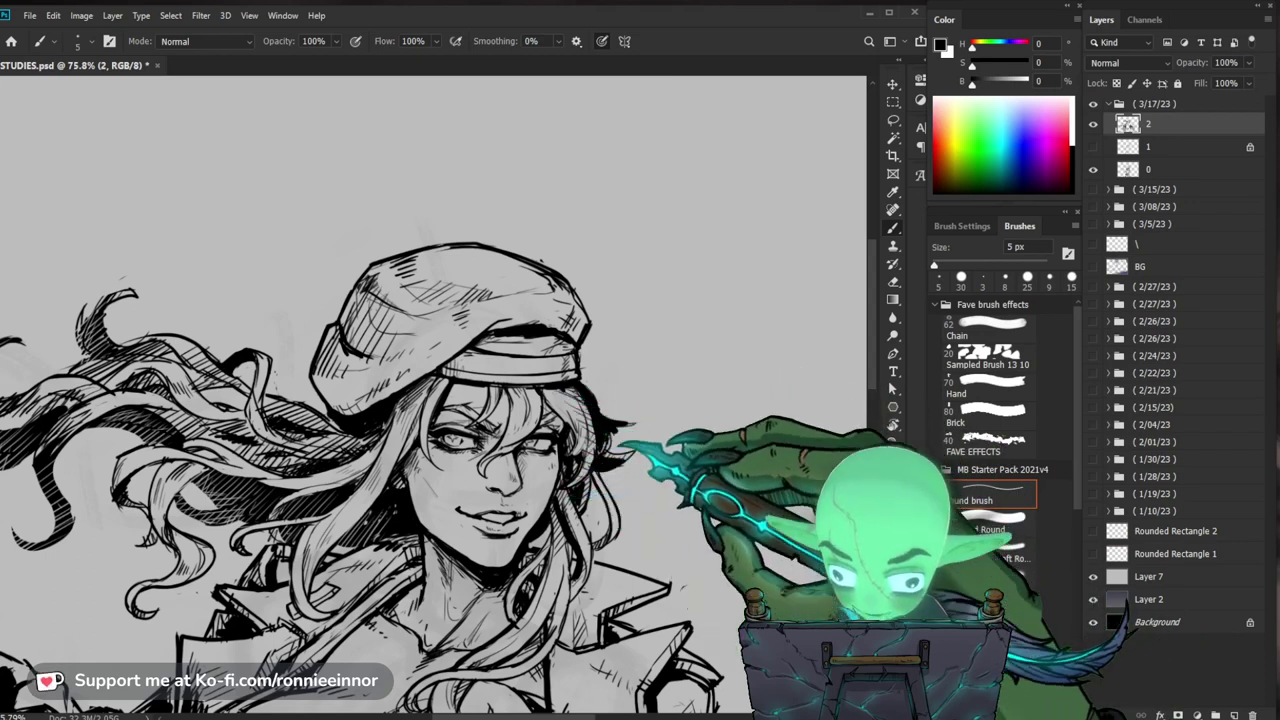
key("e")
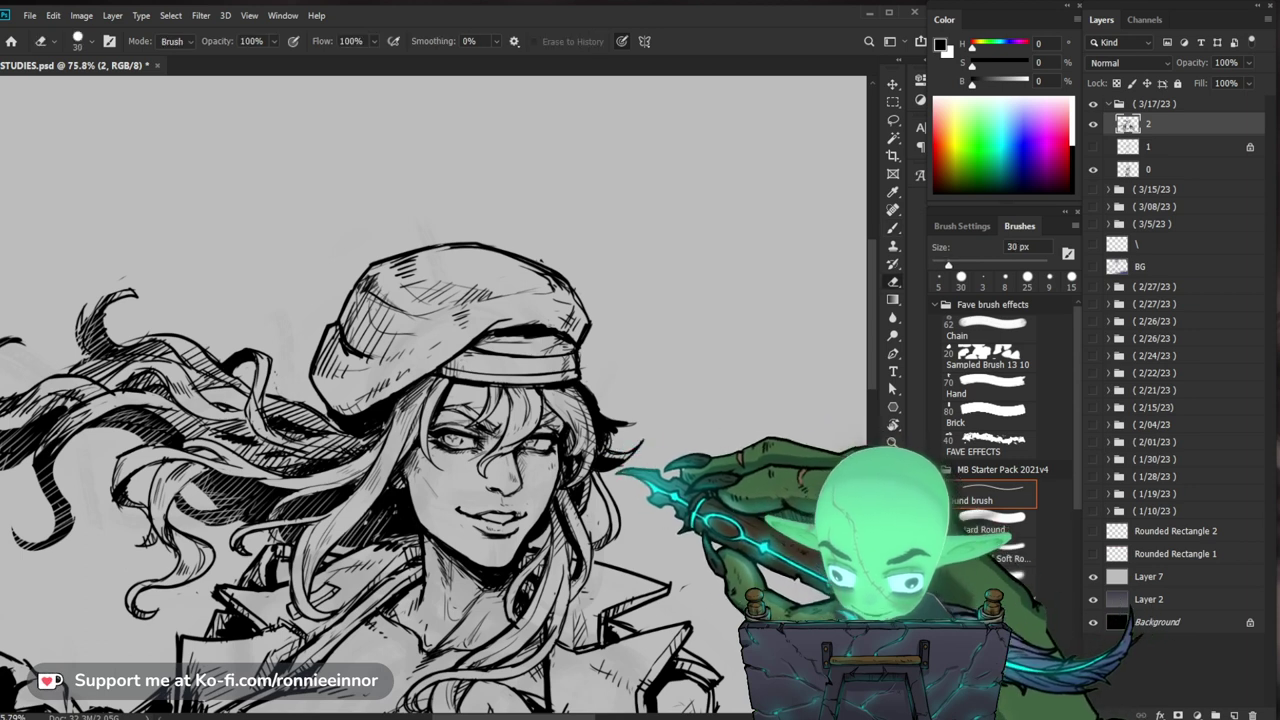
key("b")
left_click_drag(450, 420, 428, 388)
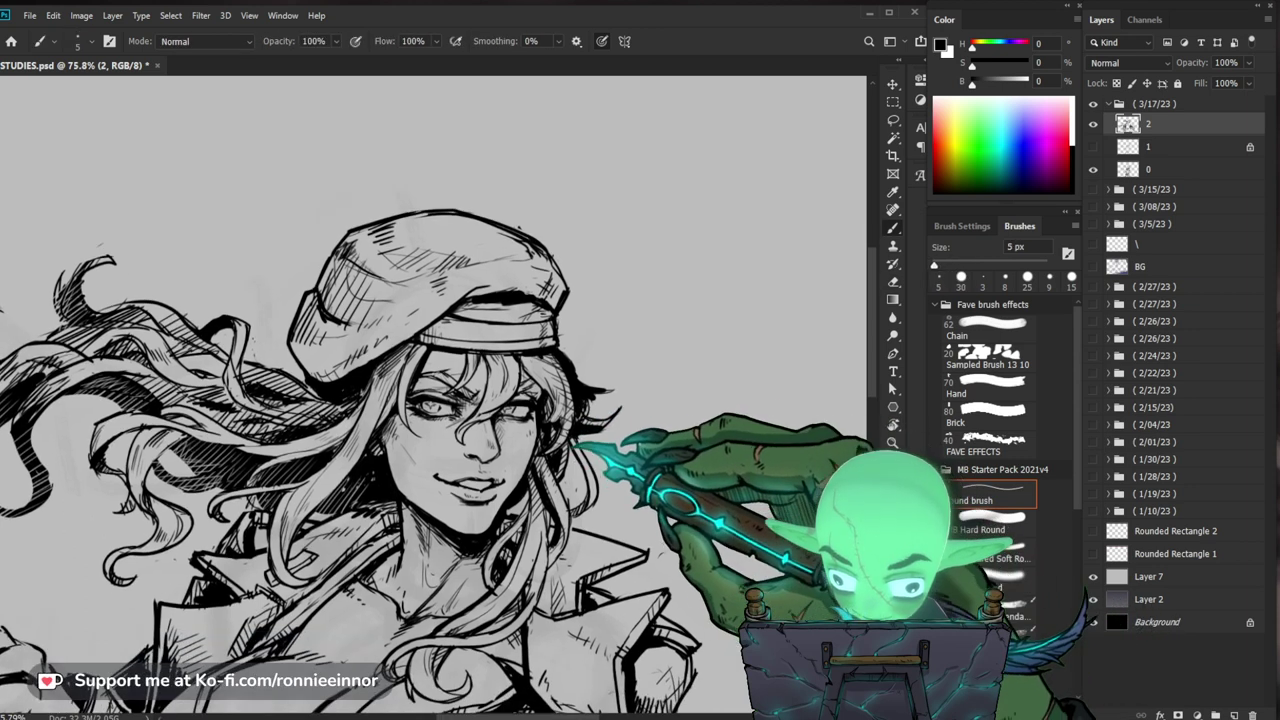
Step: Add fine strand lines to the windblown hair trailing behind the beret with the 5 px brush
left_click_drag(622, 420, 565, 418)
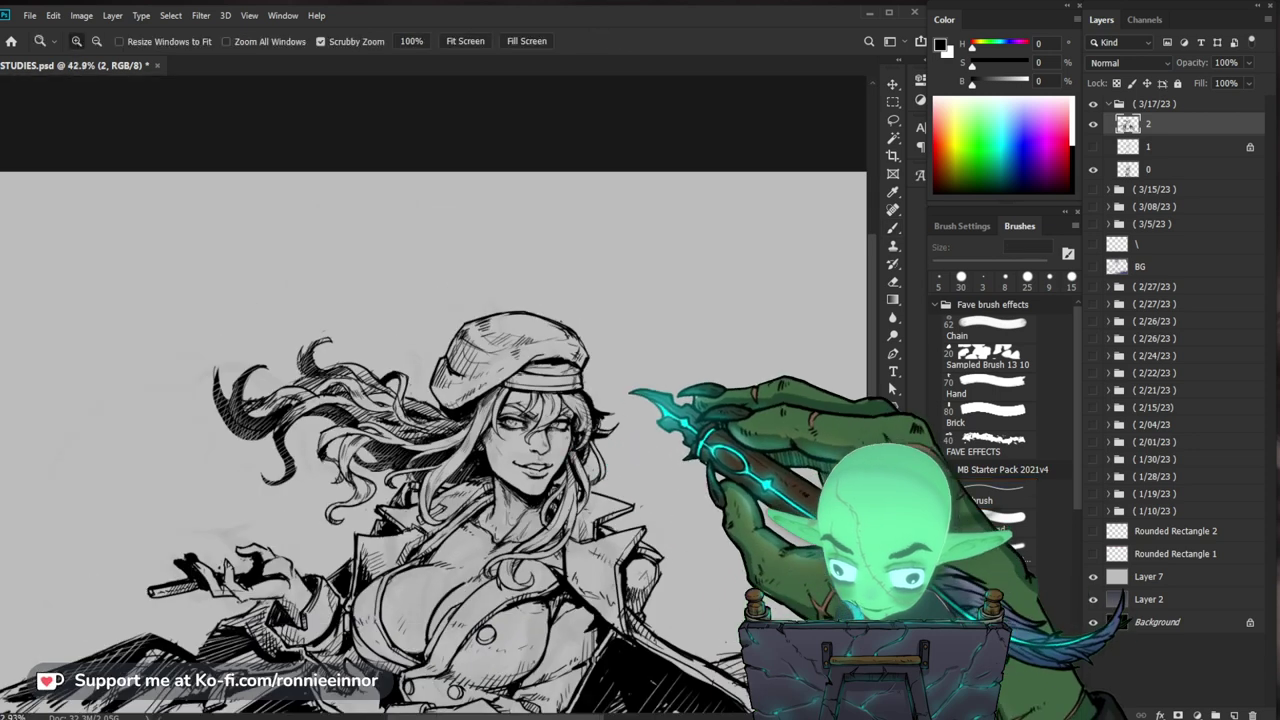
left_click_drag(403, 385, 465, 387)
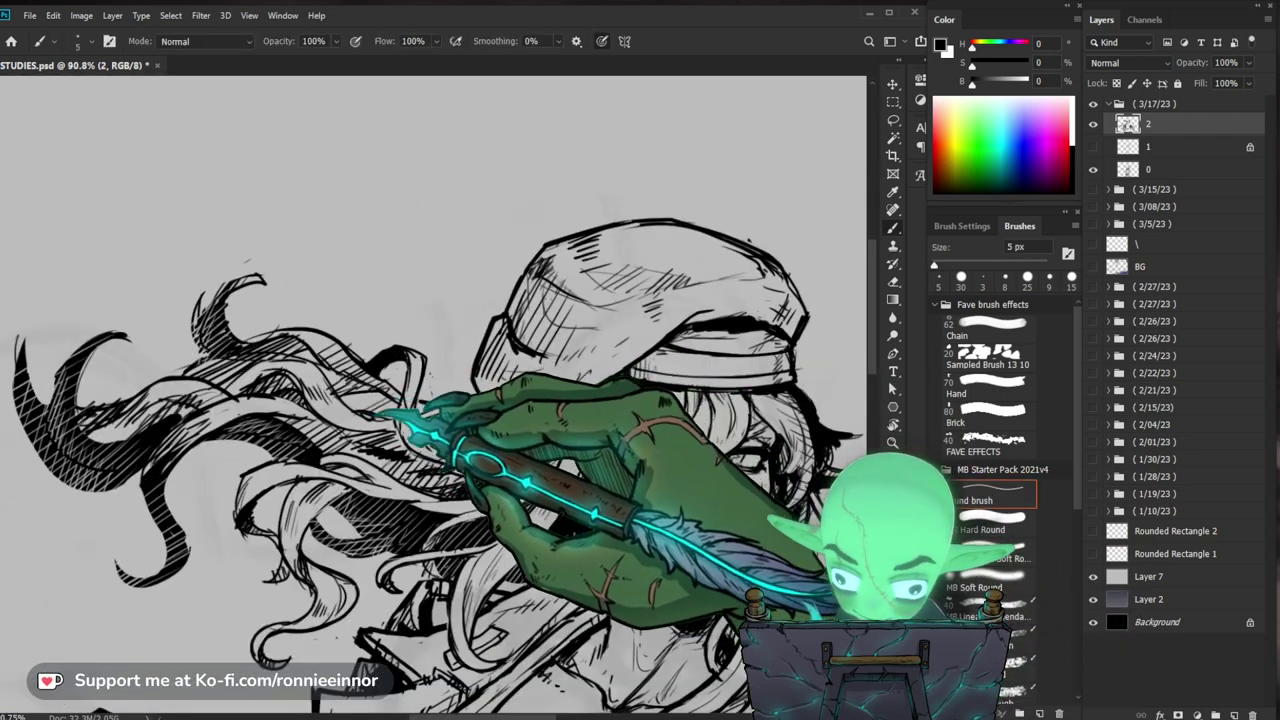
left_click_drag(684, 412, 648, 418)
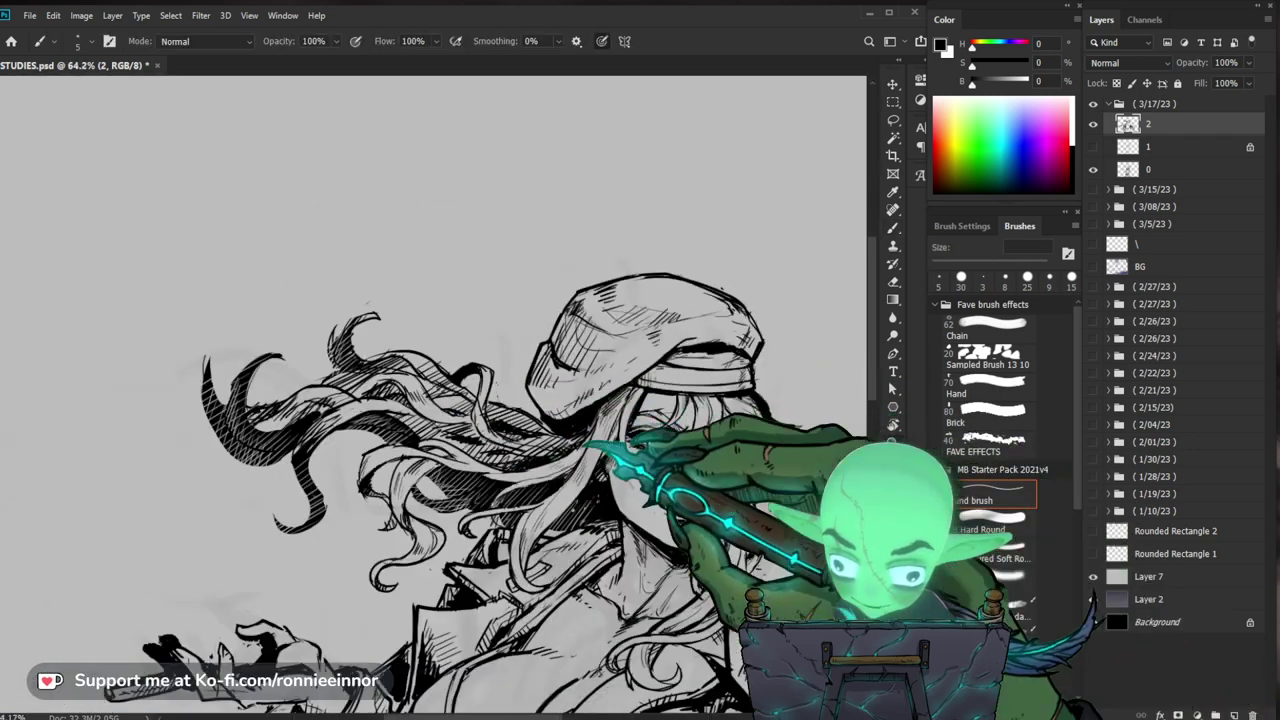
left_click_drag(504, 426, 550, 424)
left_click_drag(583, 516, 562, 476)
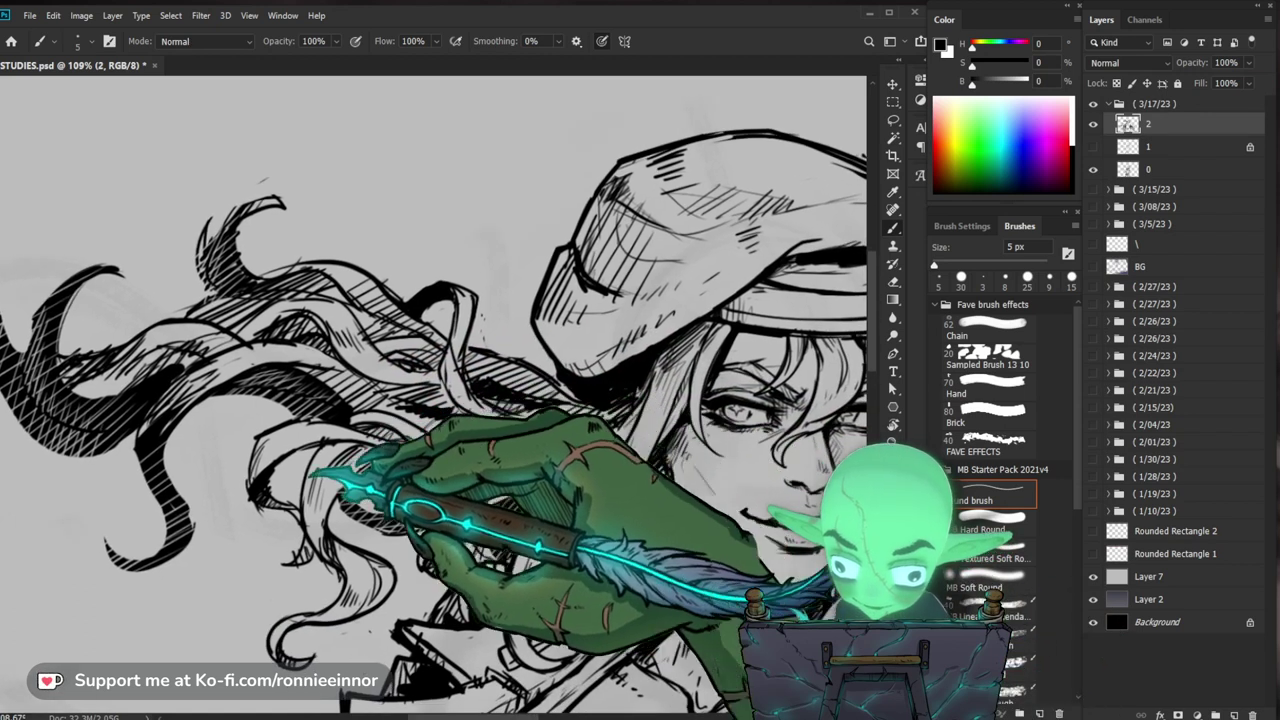
Step: Detail the lower windblown locks and curls above the jacket collar with the 5 px brush
left_click_drag(610, 440, 571, 443)
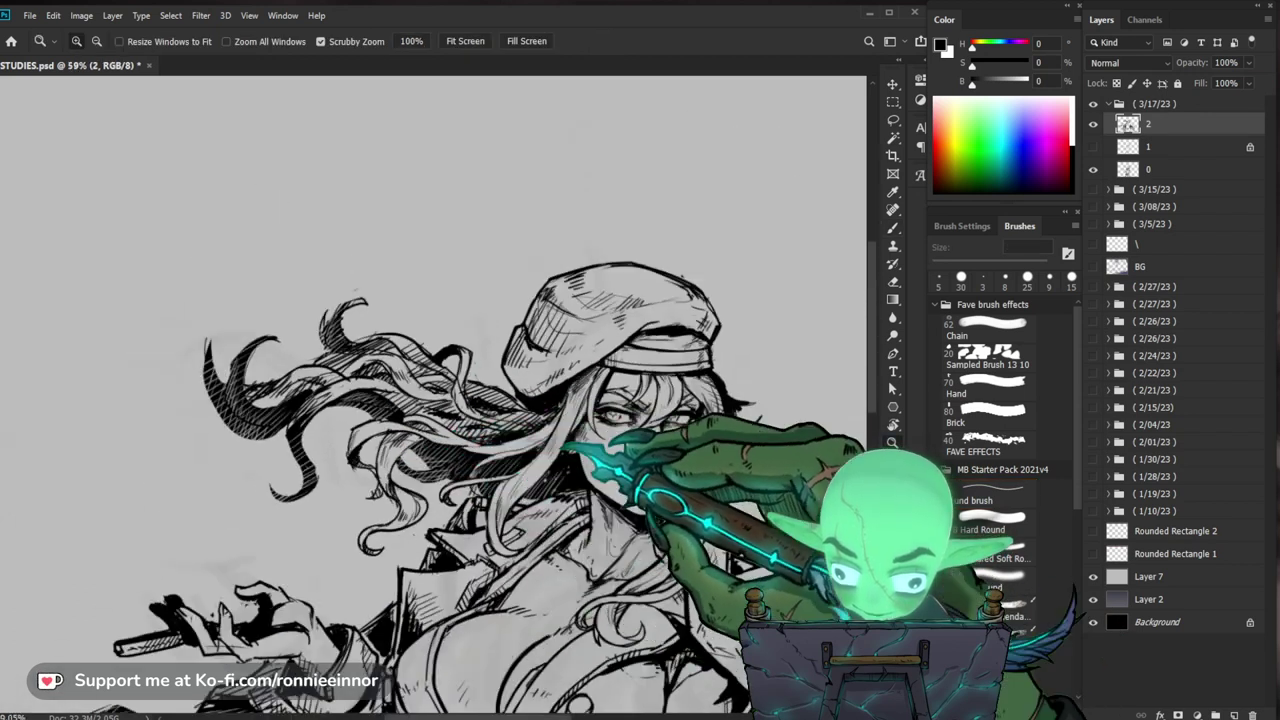
left_click_drag(397, 420, 448, 414)
key("e")
key("b")
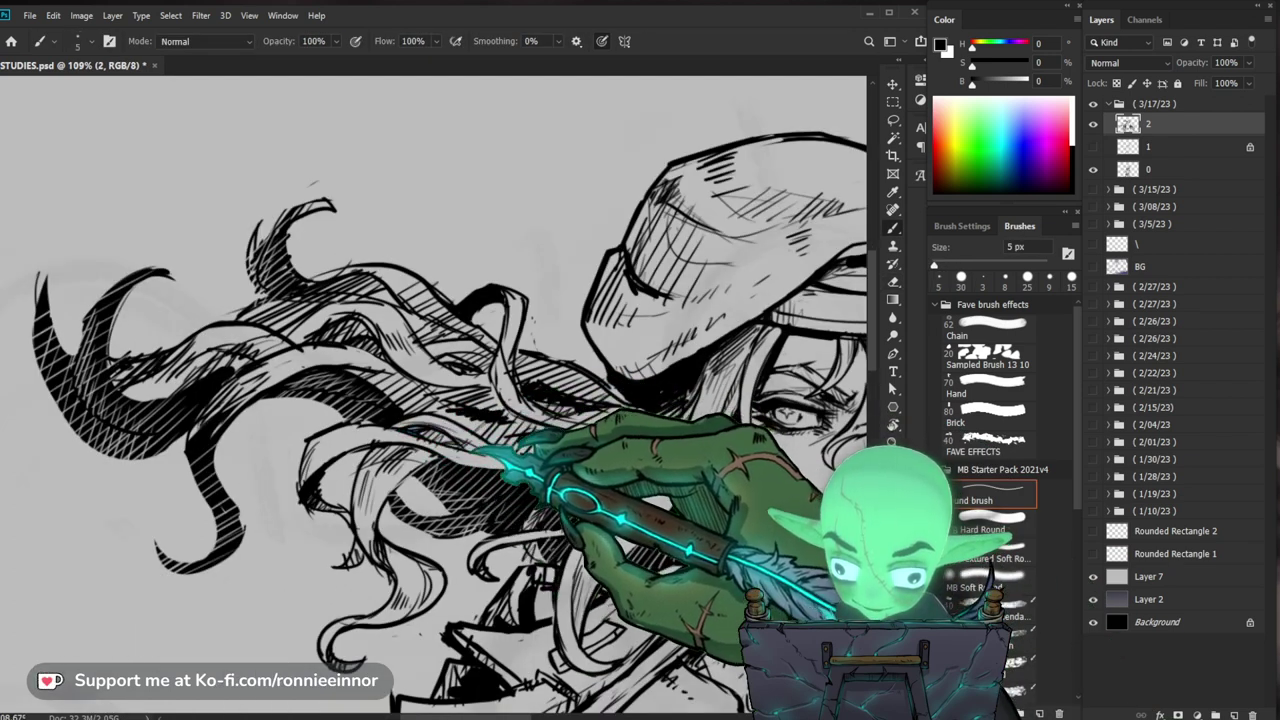
left_click_drag(652, 594, 519, 540)
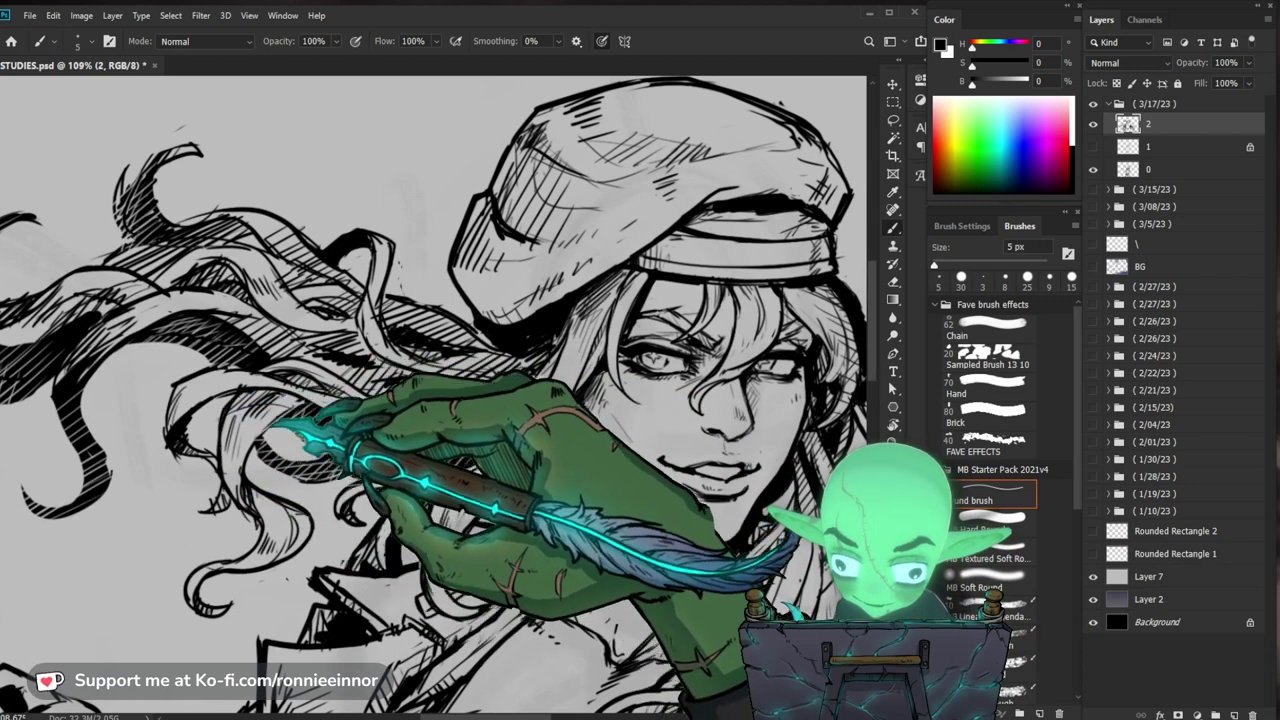
Step: Touch up the hatching on the jacket's bust below the lapel with the 5 px brush
left_click_drag(356, 413, 295, 417)
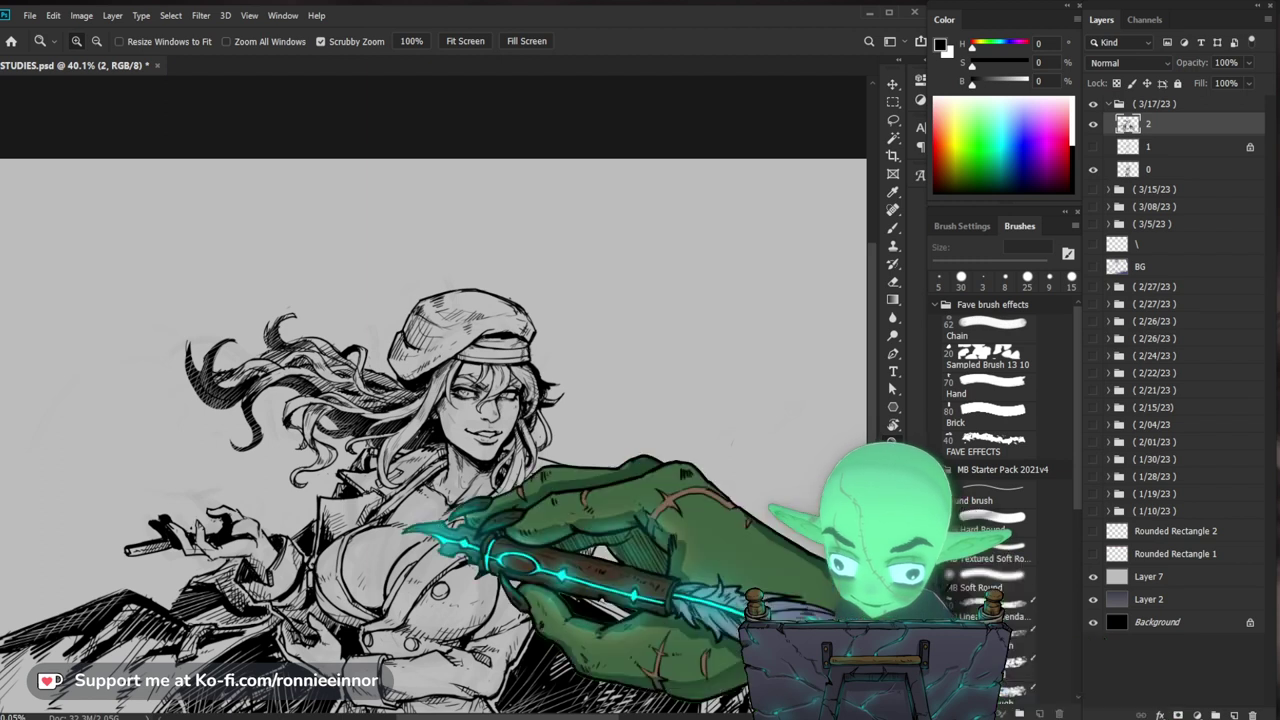
left_click_drag(350, 587, 400, 580)
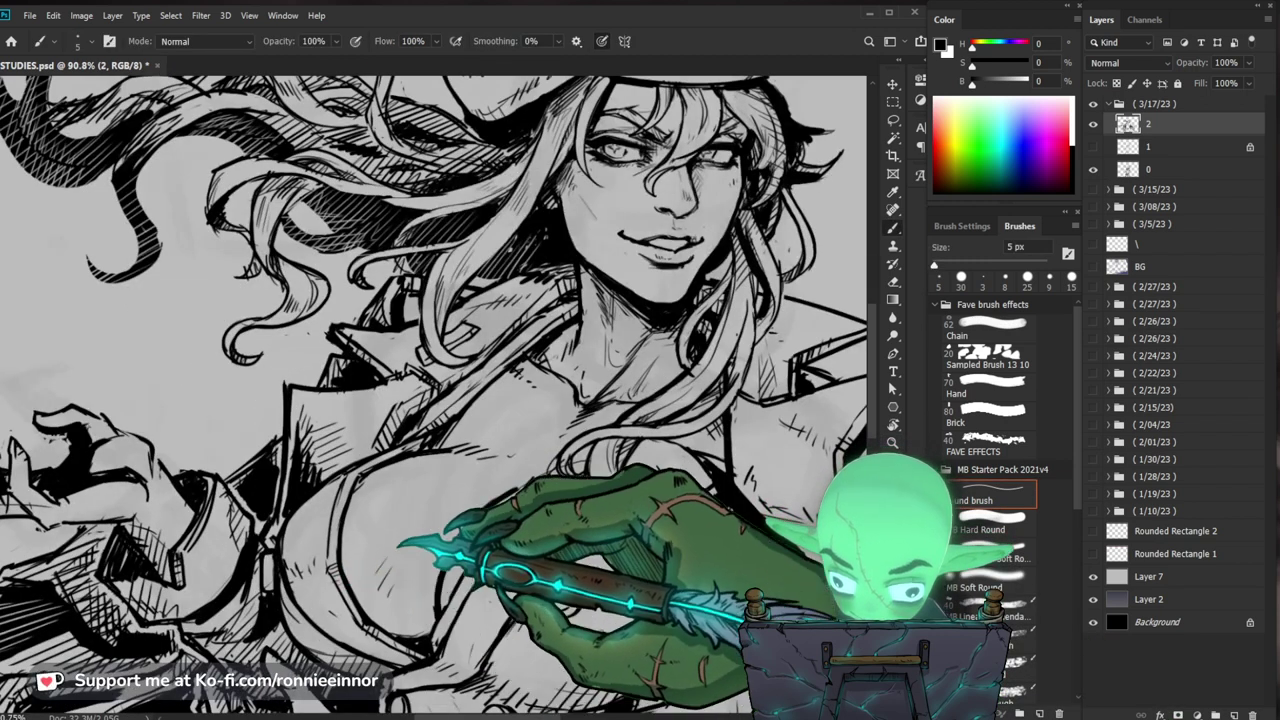
key("e")
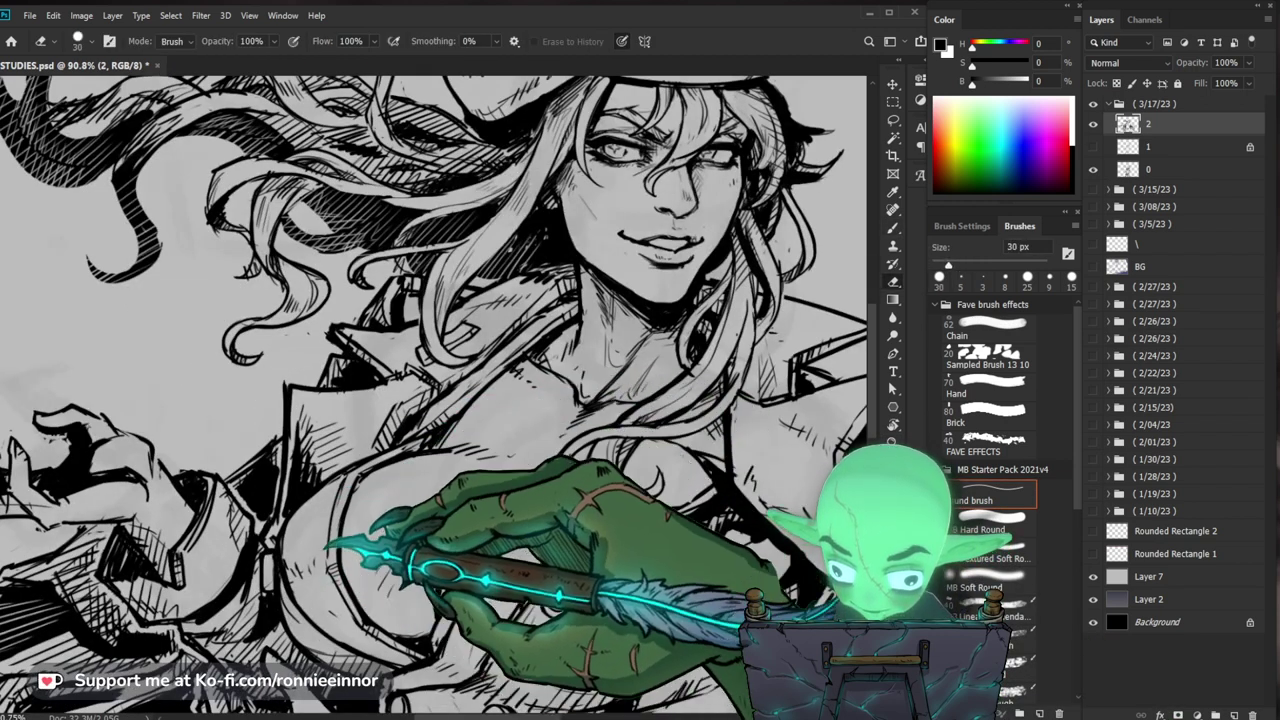
key("b")
left_click_drag(437, 557, 350, 578)
Step: Touch up the jacket hem and the cape folds beyond the skirt with the 5 px brush
left_click_drag(795, 610, 594, 470)
left_click_drag(272, 579, 308, 572)
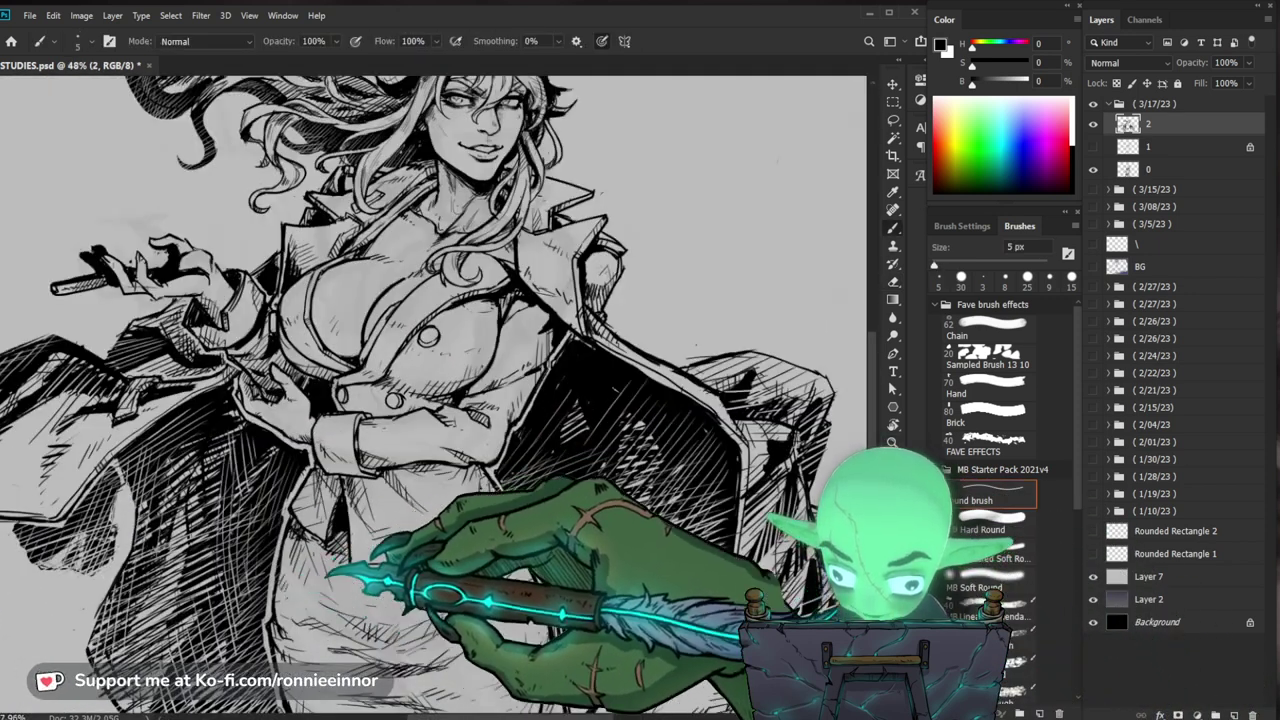
key("ctrl+0")
left_click_drag(685, 508, 738, 500)
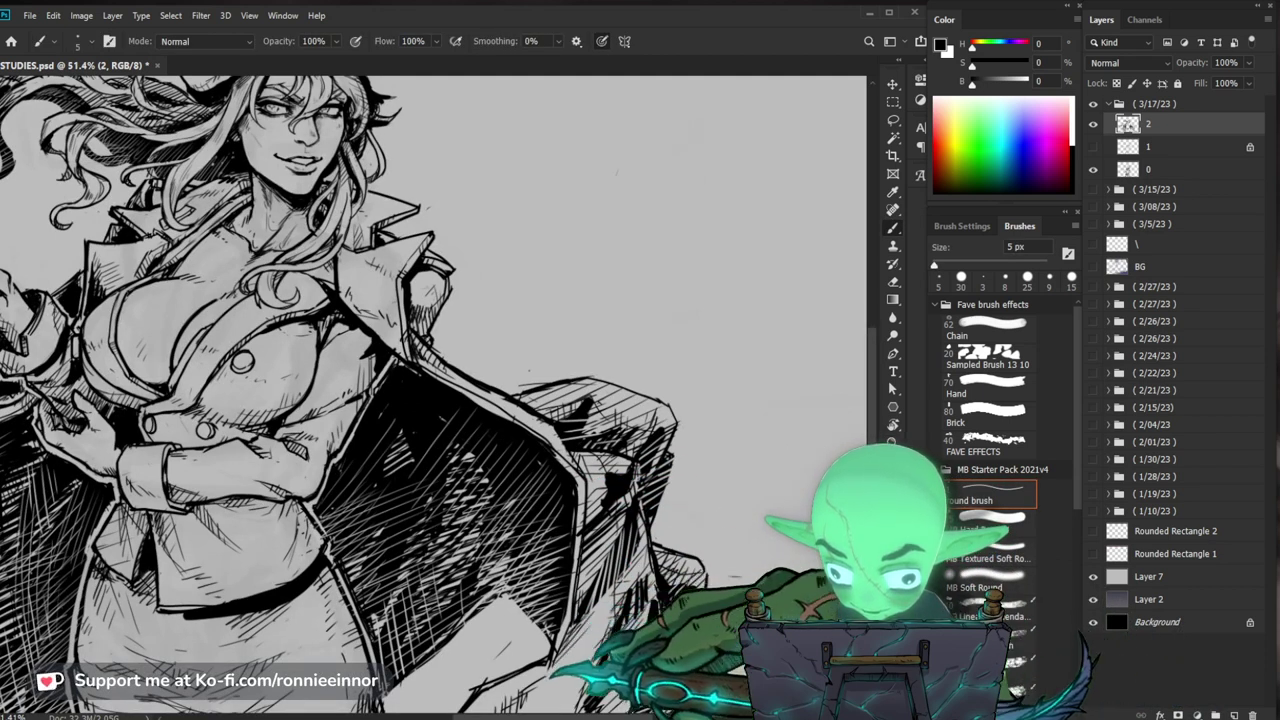
left_click_drag(560, 672, 584, 554)
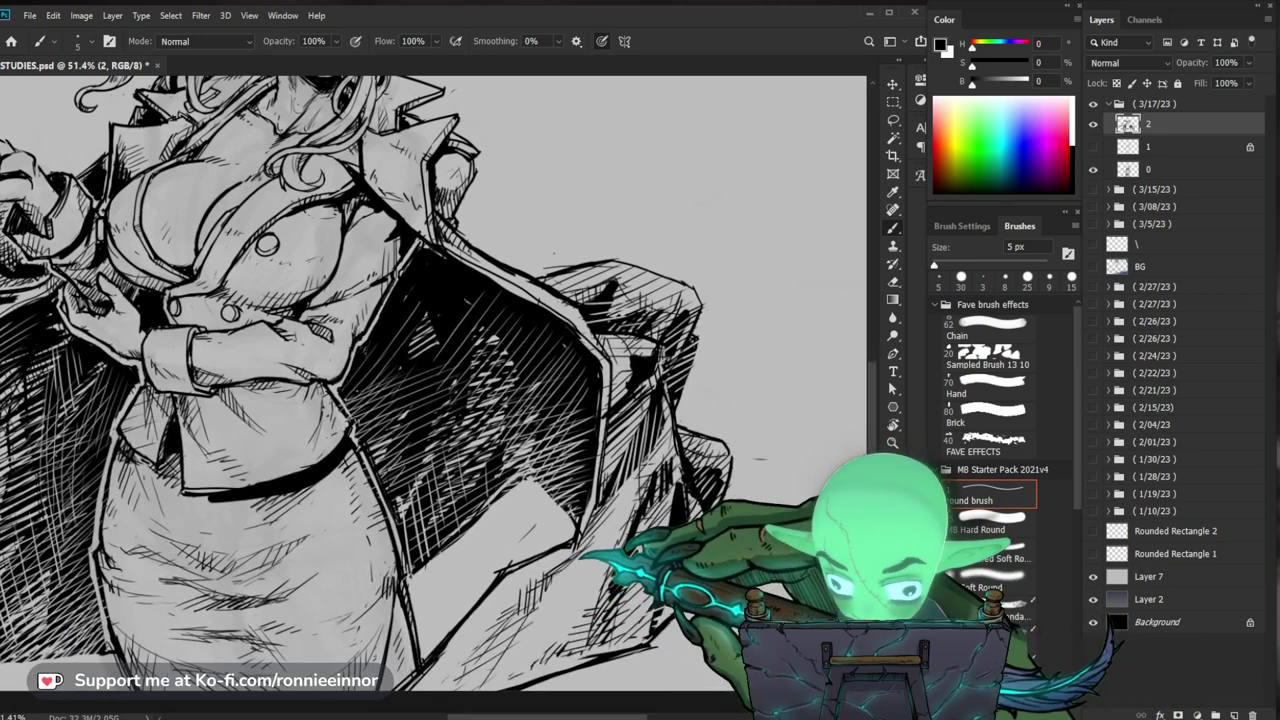
left_click_drag(567, 571, 528, 568)
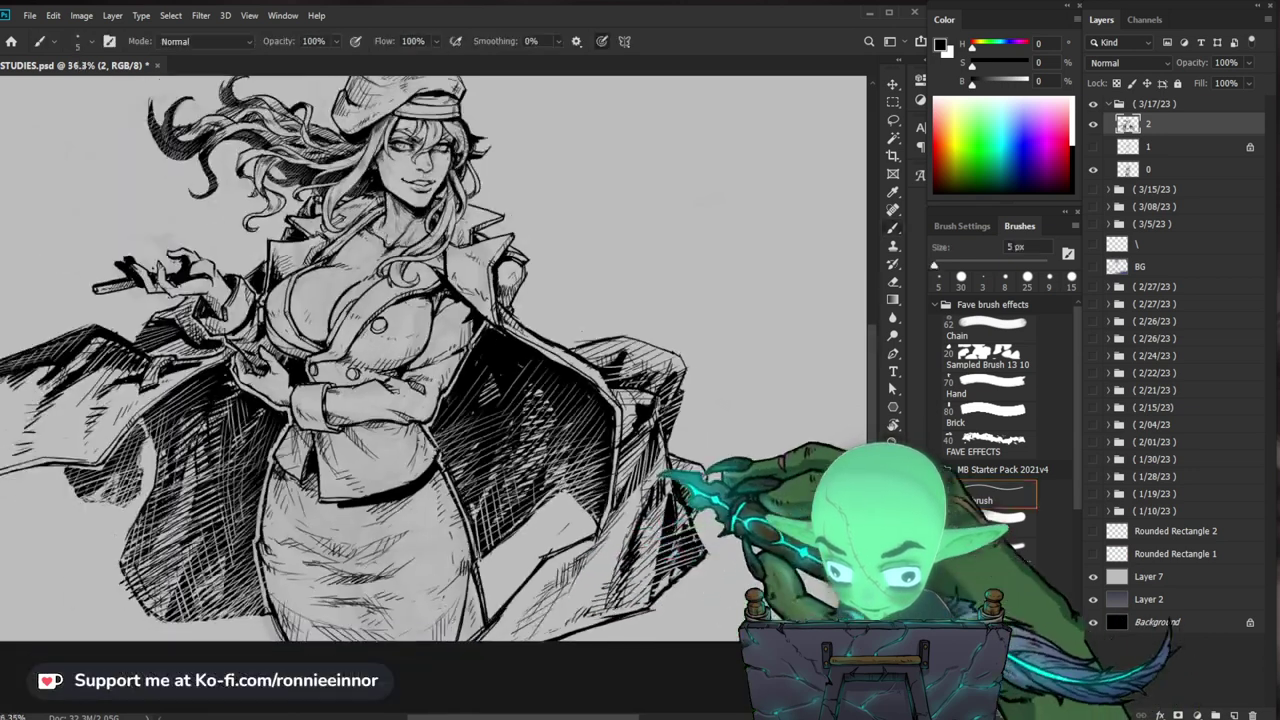
Step: Refine the hair locks falling past the neck and over the chest with the 5 px brush and 30 px eraser
left_click_drag(628, 376, 610, 572)
left_click_drag(445, 402, 530, 385)
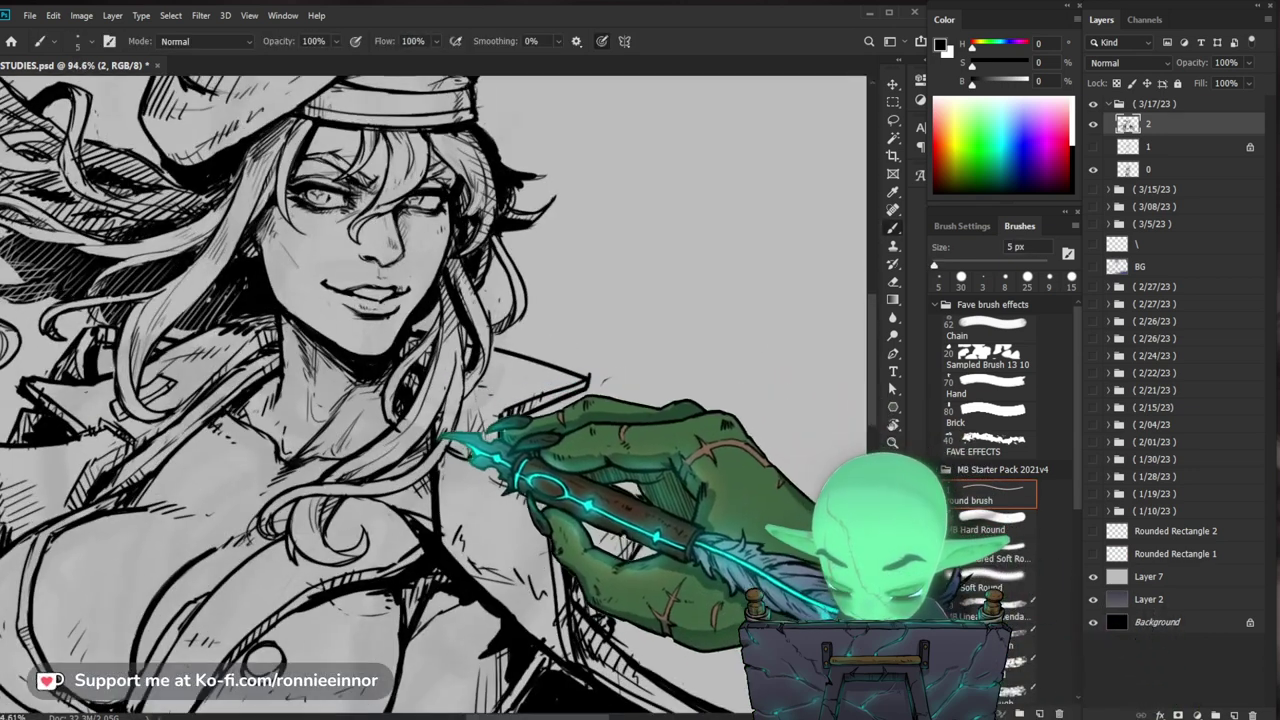
key("e")
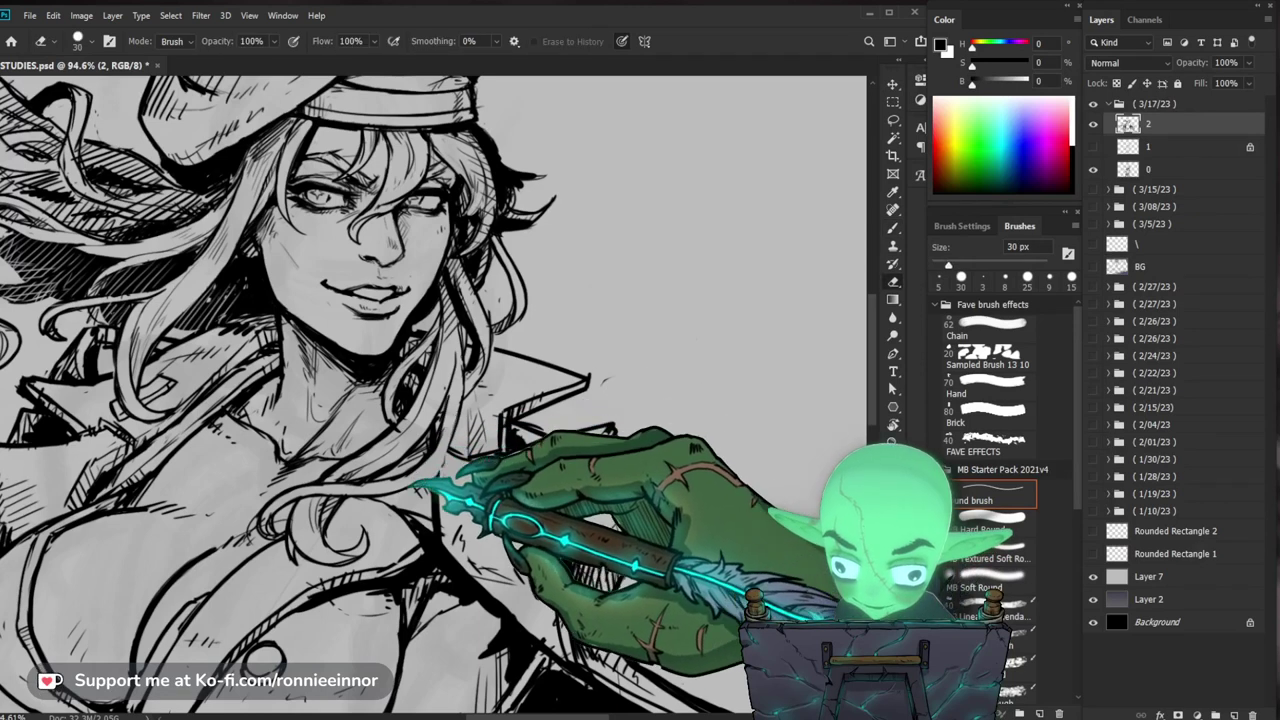
key("b")
left_click_drag(530, 443, 610, 472)
key("e")
key("b")
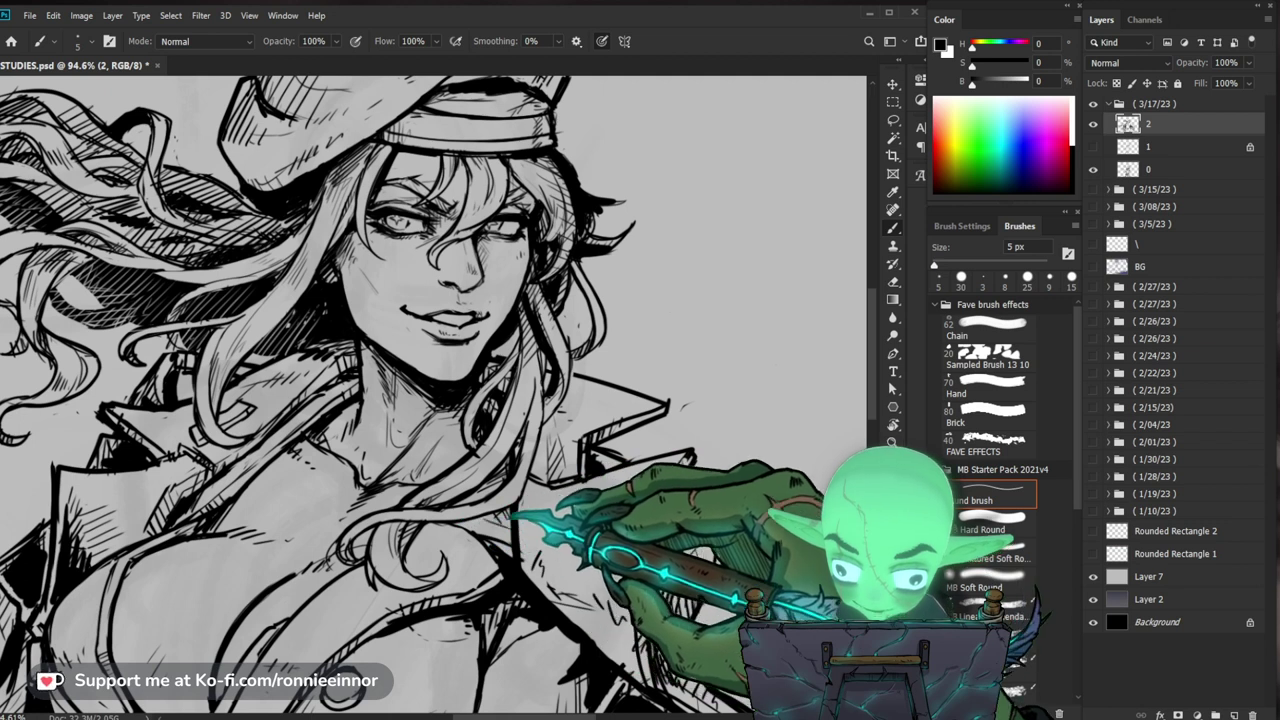
left_click_drag(512, 530, 440, 528)
left_click_drag(292, 530, 350, 516)
key("e")
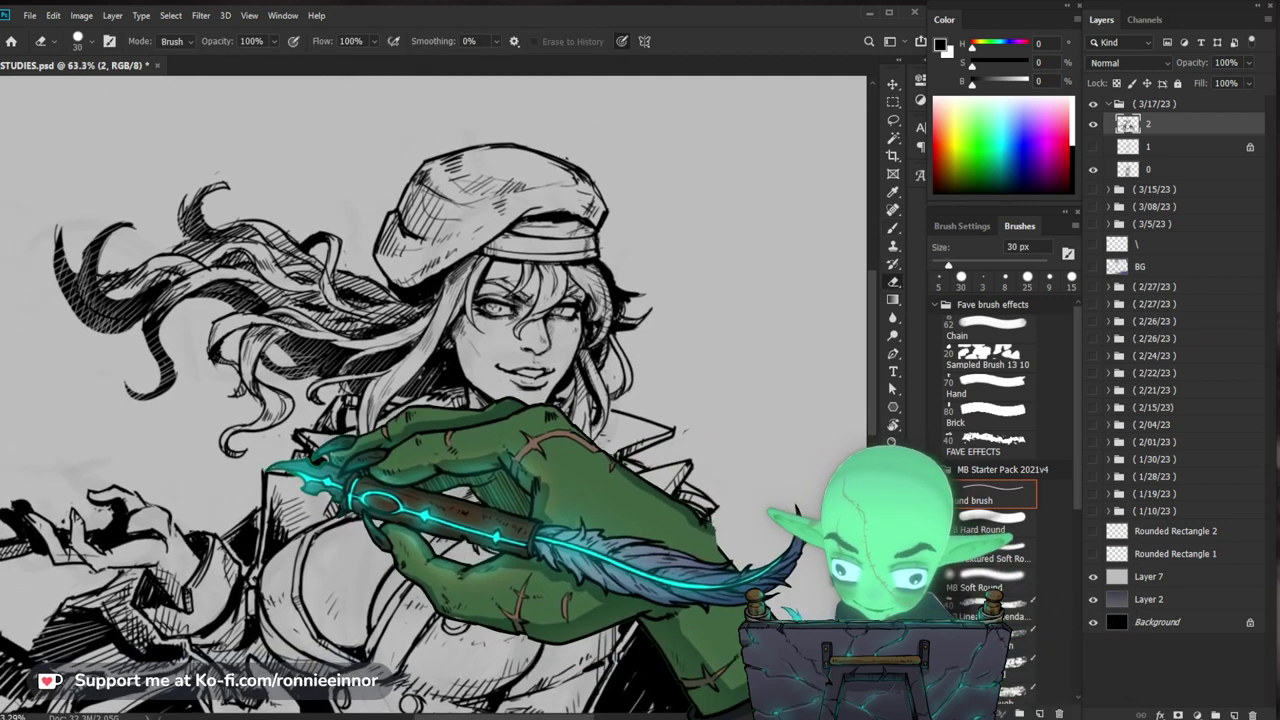
key("b")
left_click_drag(450, 515, 282, 500)
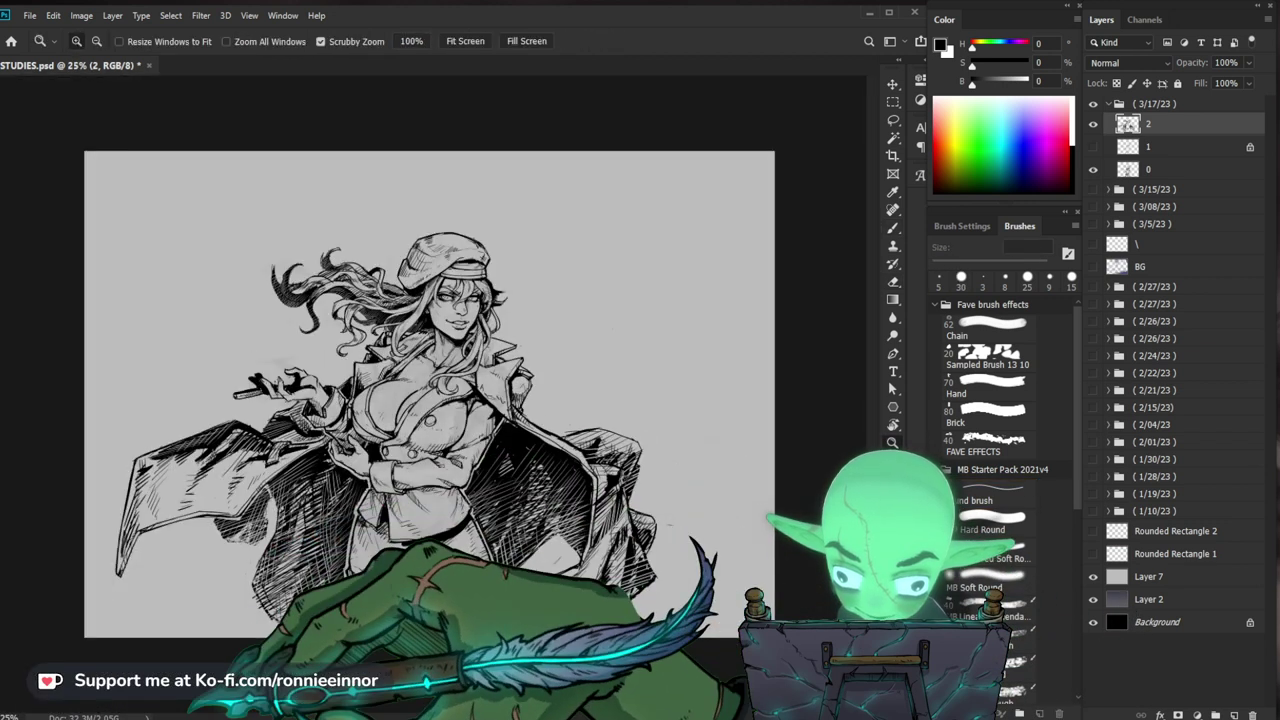
Step: Add fine strand lines to the upper windblown hair just behind the beret with the 5 px brush
scroll(430, 400, "up", 2)
key("b")
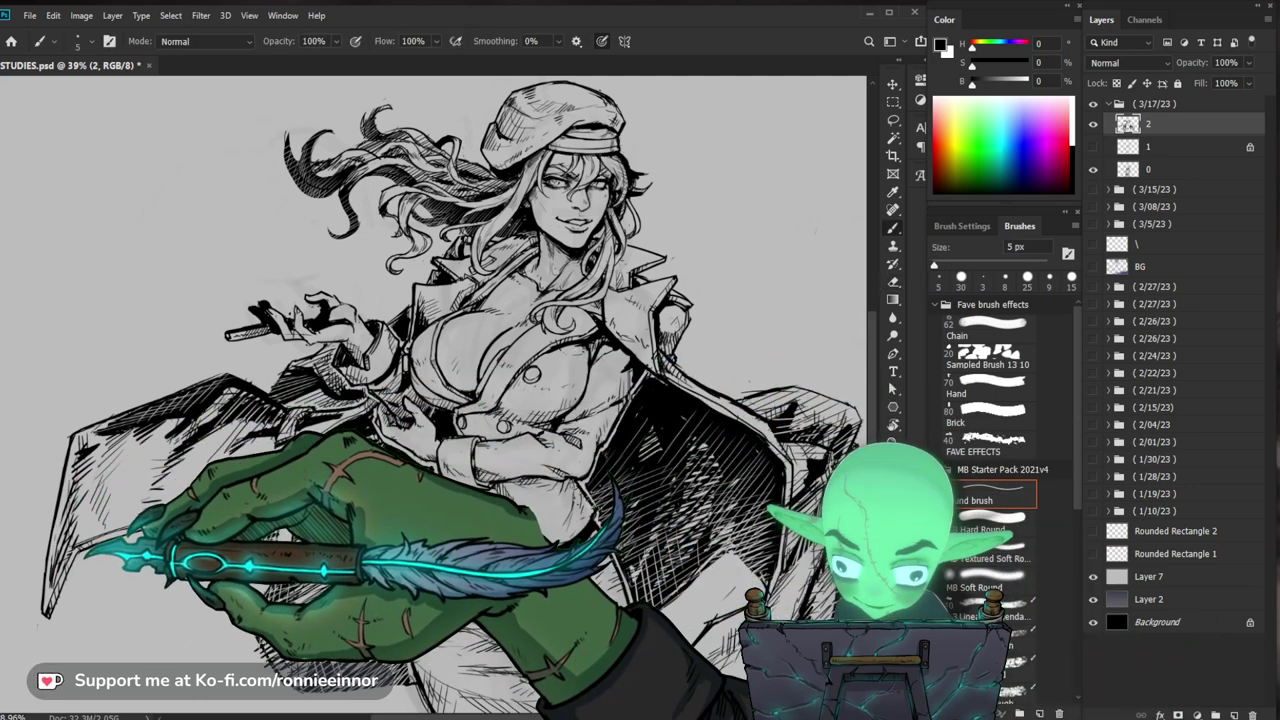
key("z")
left_click_drag(350, 580, 275, 583)
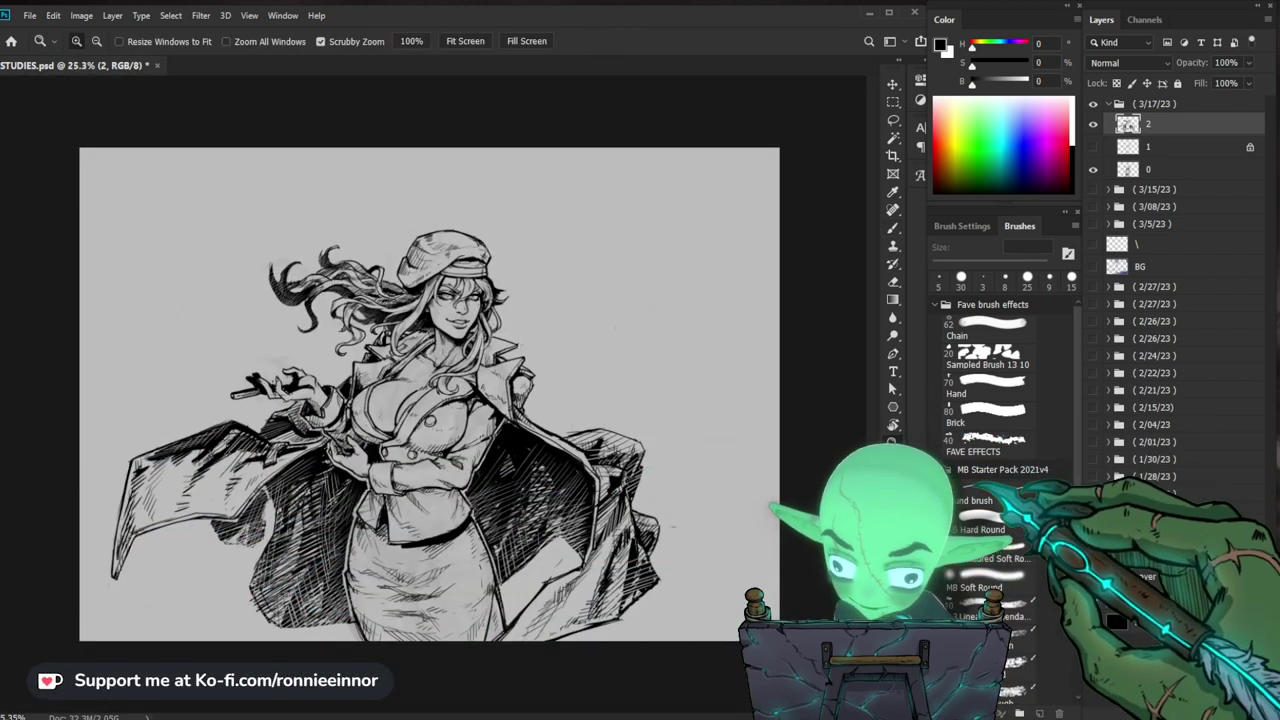
scroll(400, 270, "up", 5)
key("b")
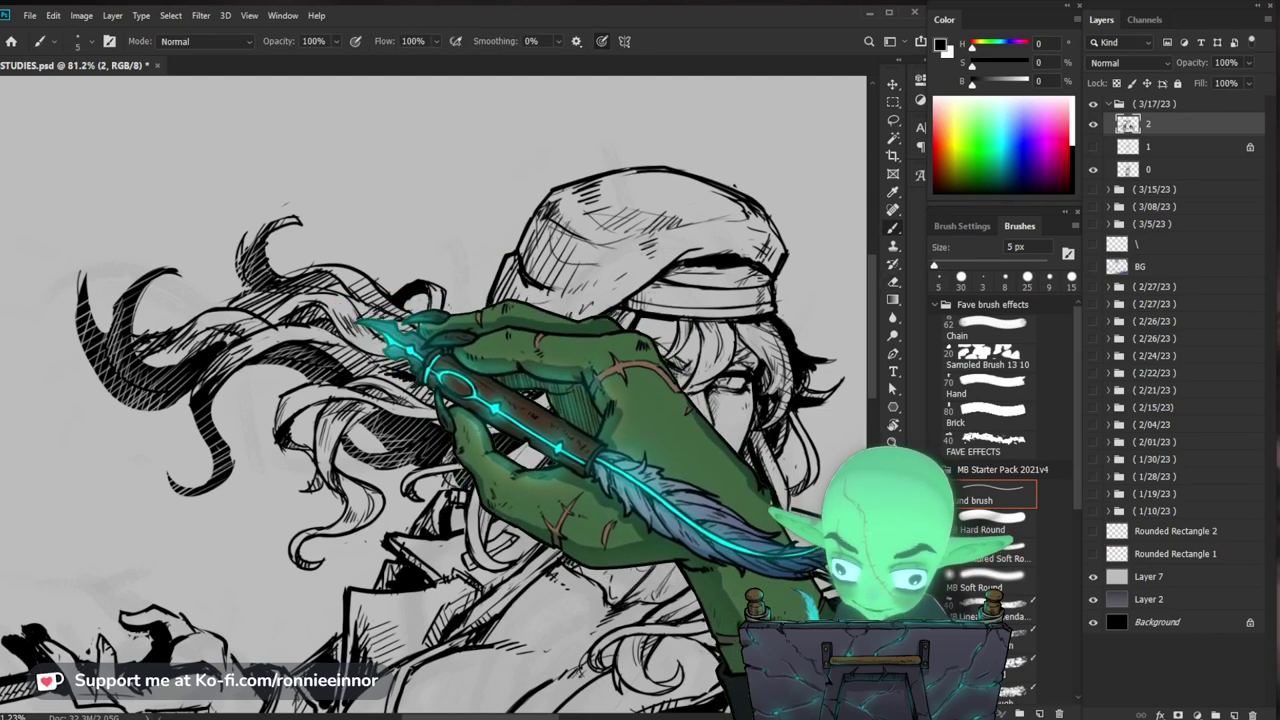
left_click_drag(592, 379, 565, 428)
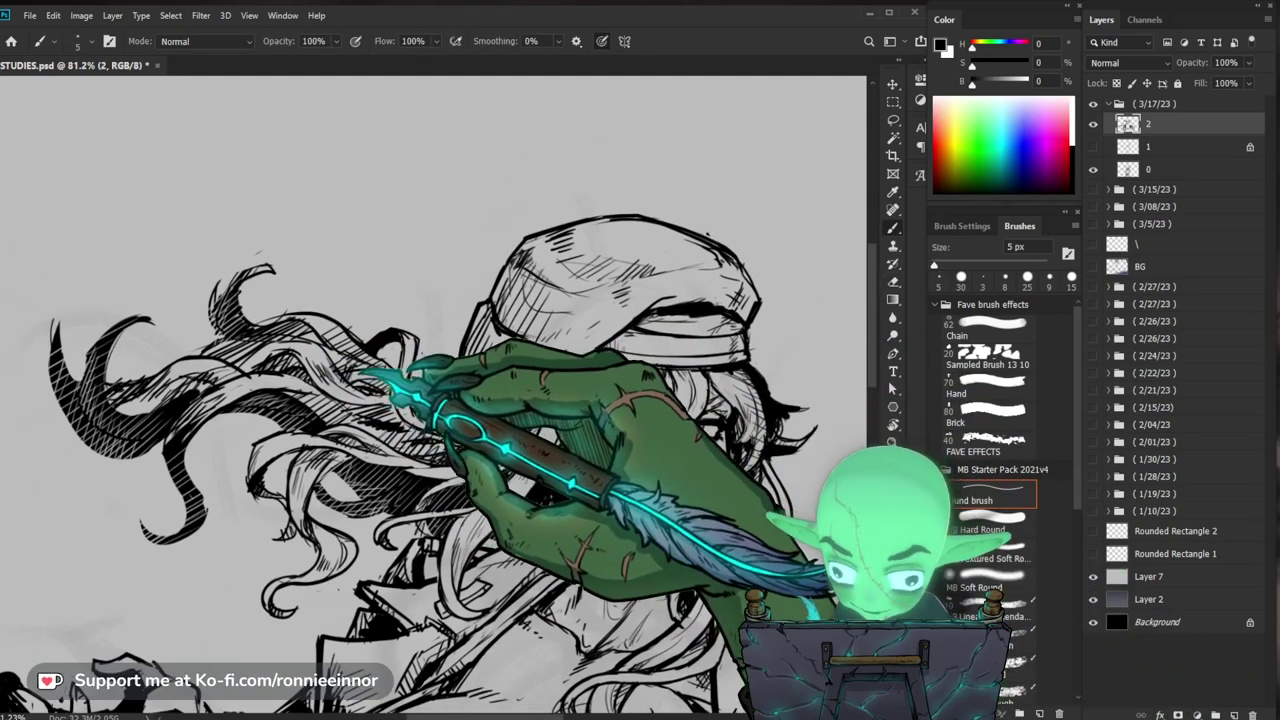
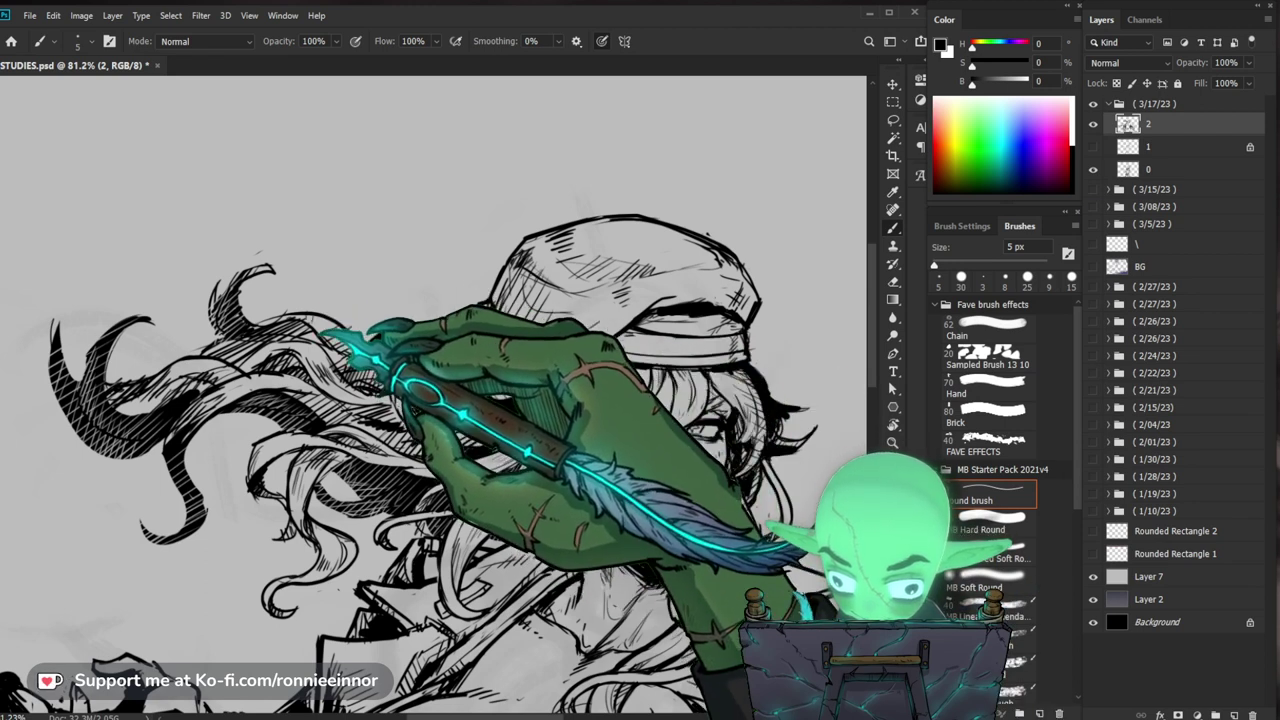
key("z")
left_click_drag(500, 378, 428, 386)
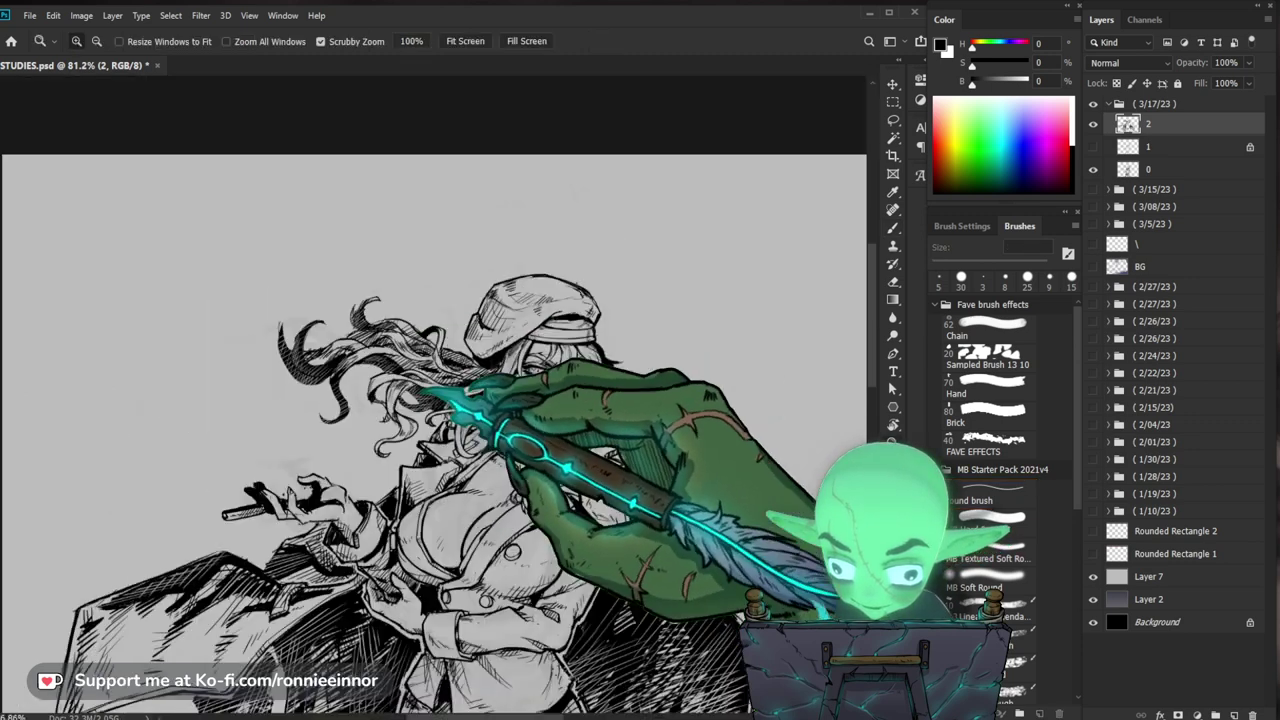
Step: Draw a thin curling strand off the far tip of the windblown hair with the 5 px brush
left_click_drag(720, 466, 735, 468)
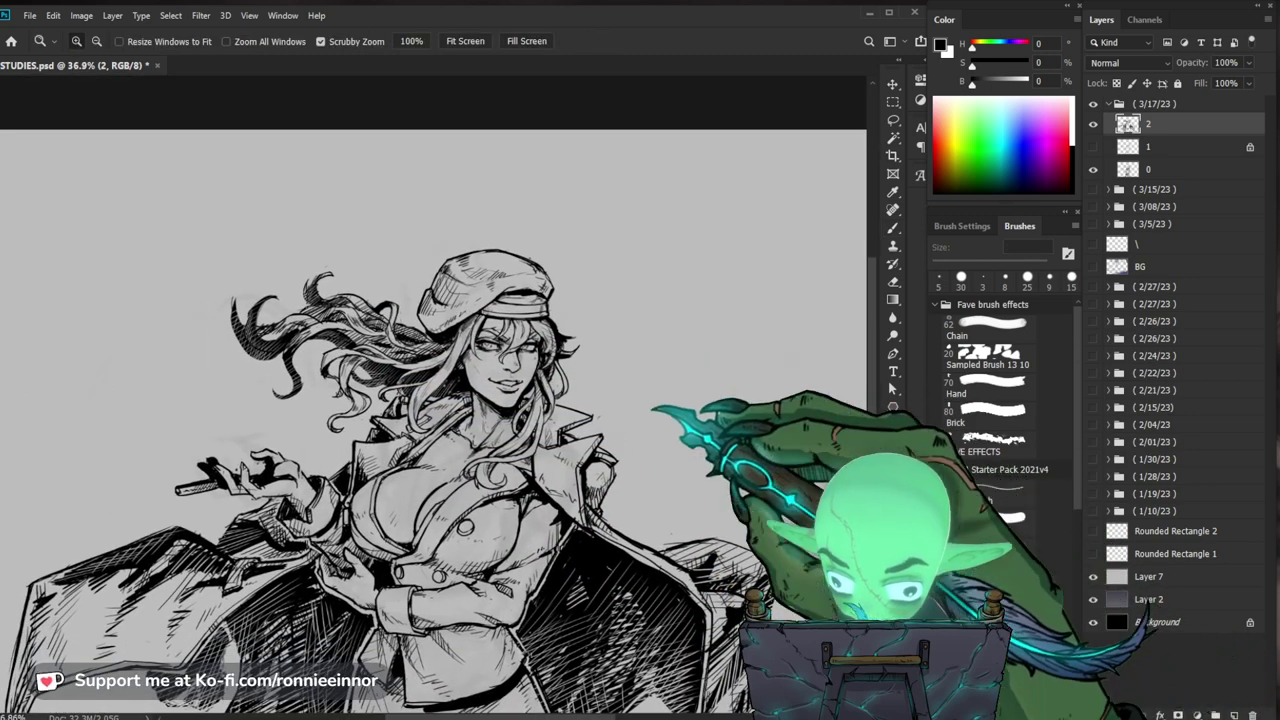
left_click_drag(447, 396, 506, 398)
key("b")
key("z")
left_click_drag(354, 420, 297, 422)
key("b")
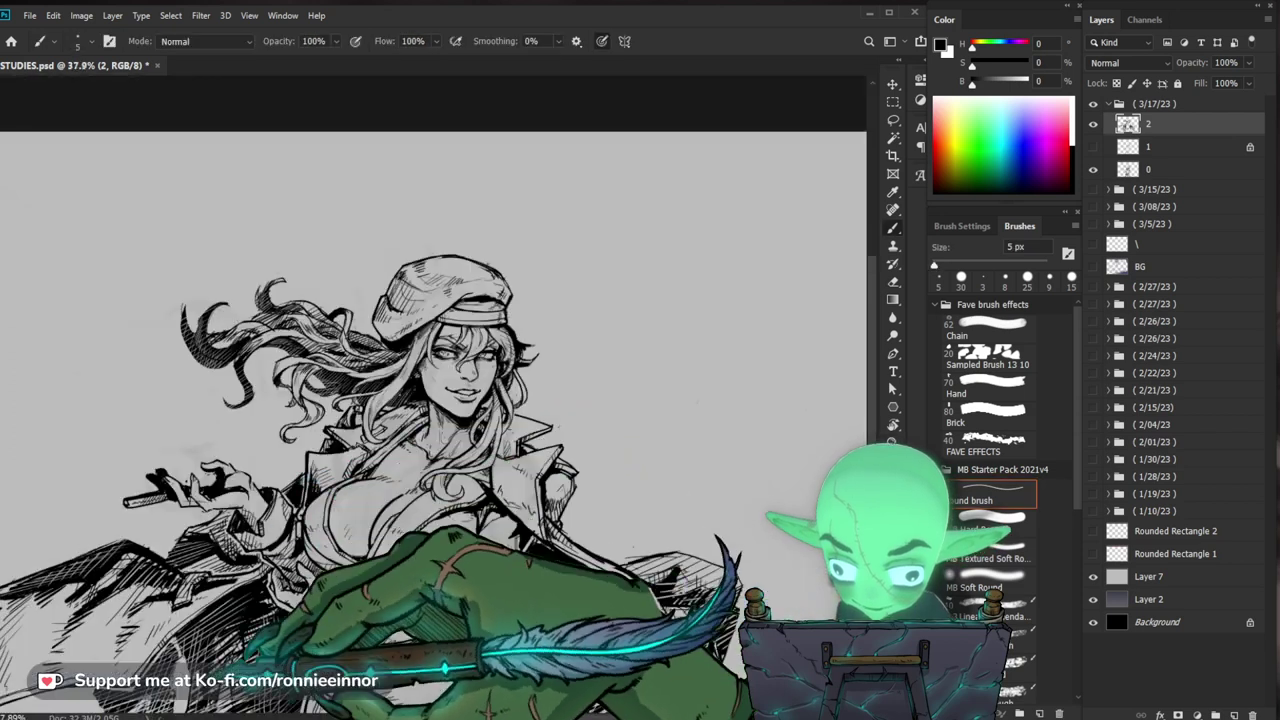
key("z")
left_click_drag(268, 375, 316, 375)
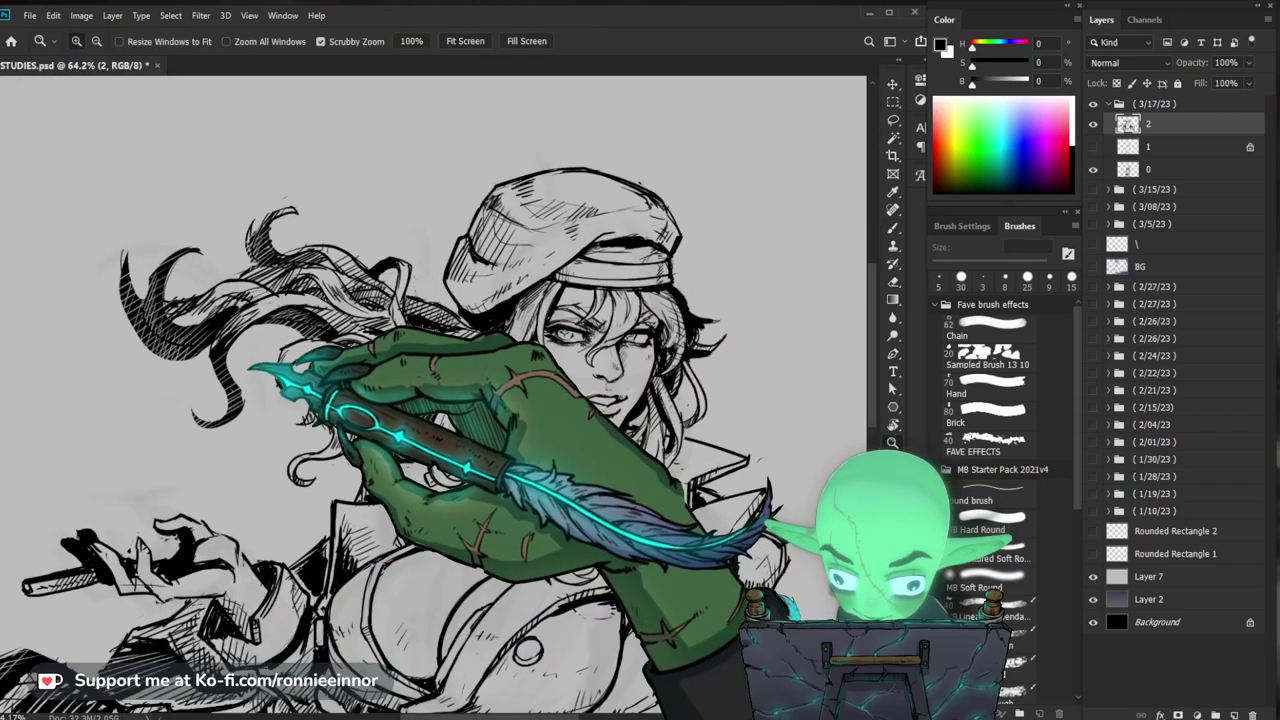
key("b")
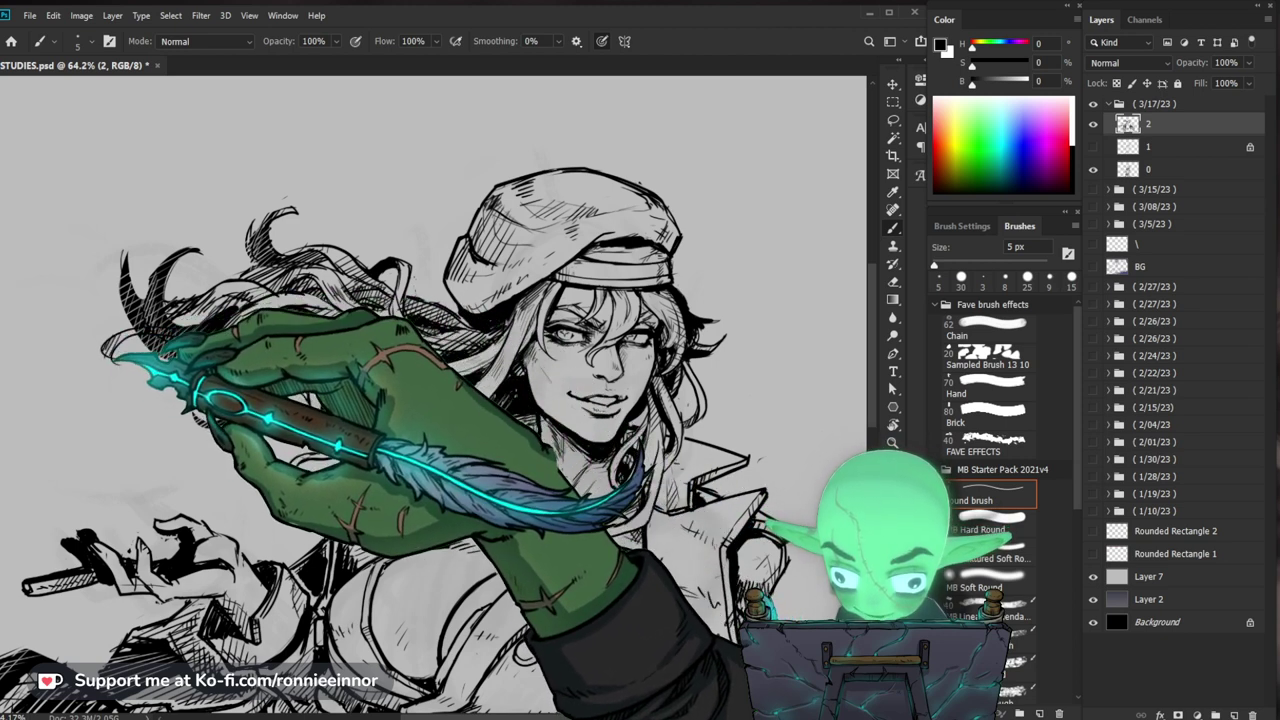
key("z")
key("b")
left_click_drag(236, 318, 402, 396)
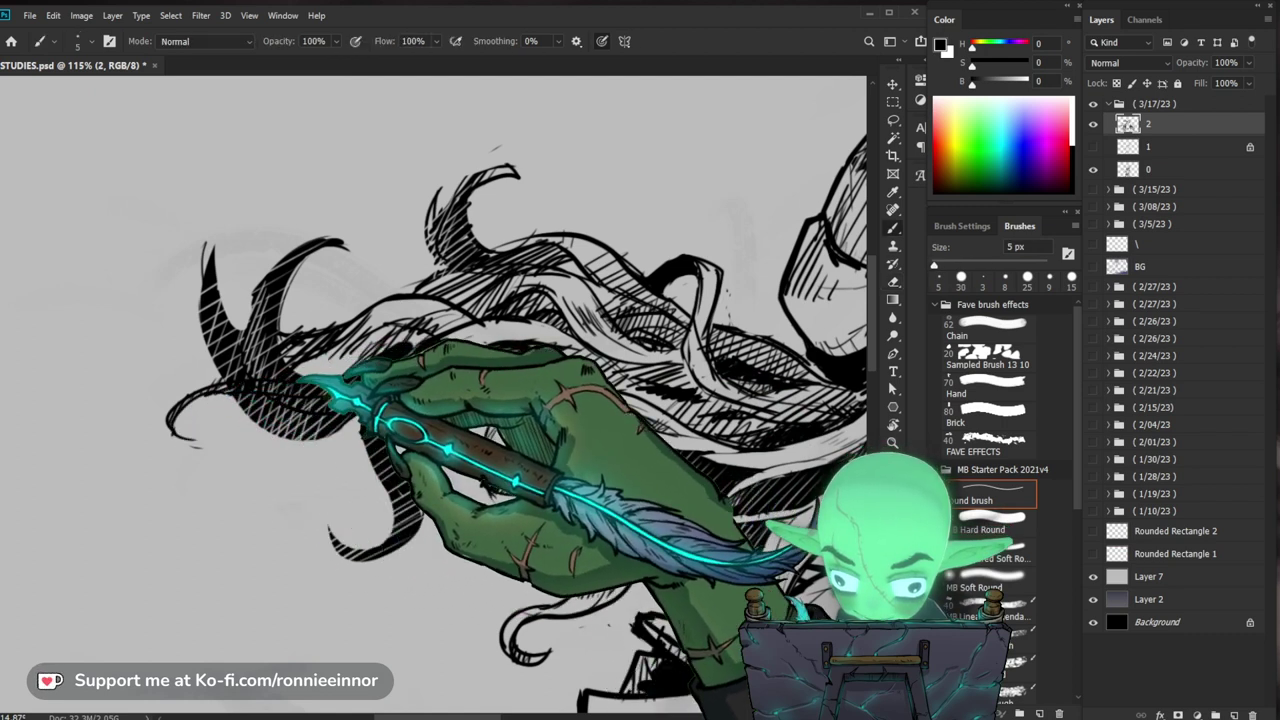
Step: Touch up the windblown hair around the new curling strand with the eraser and the 5 px brush
key("e")
key("z")
left_click_drag(650, 450, 466, 500)
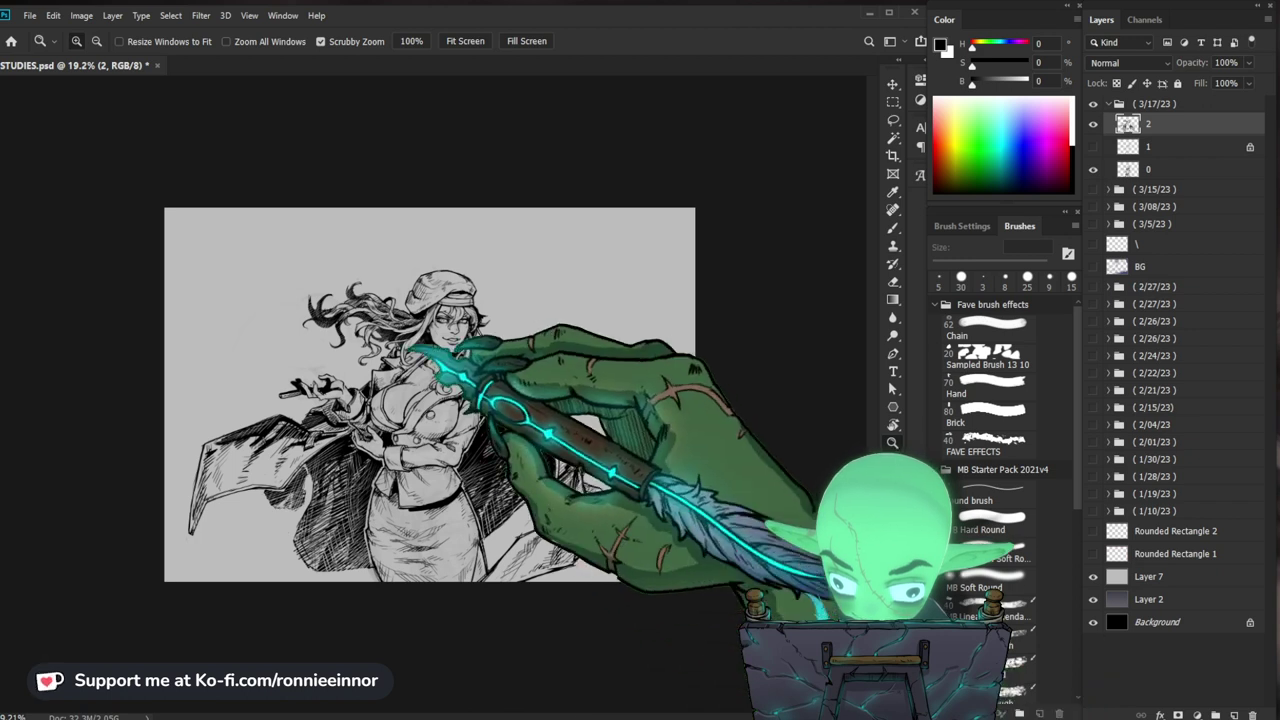
left_click_drag(342, 309, 438, 310)
key("e")
key("b")
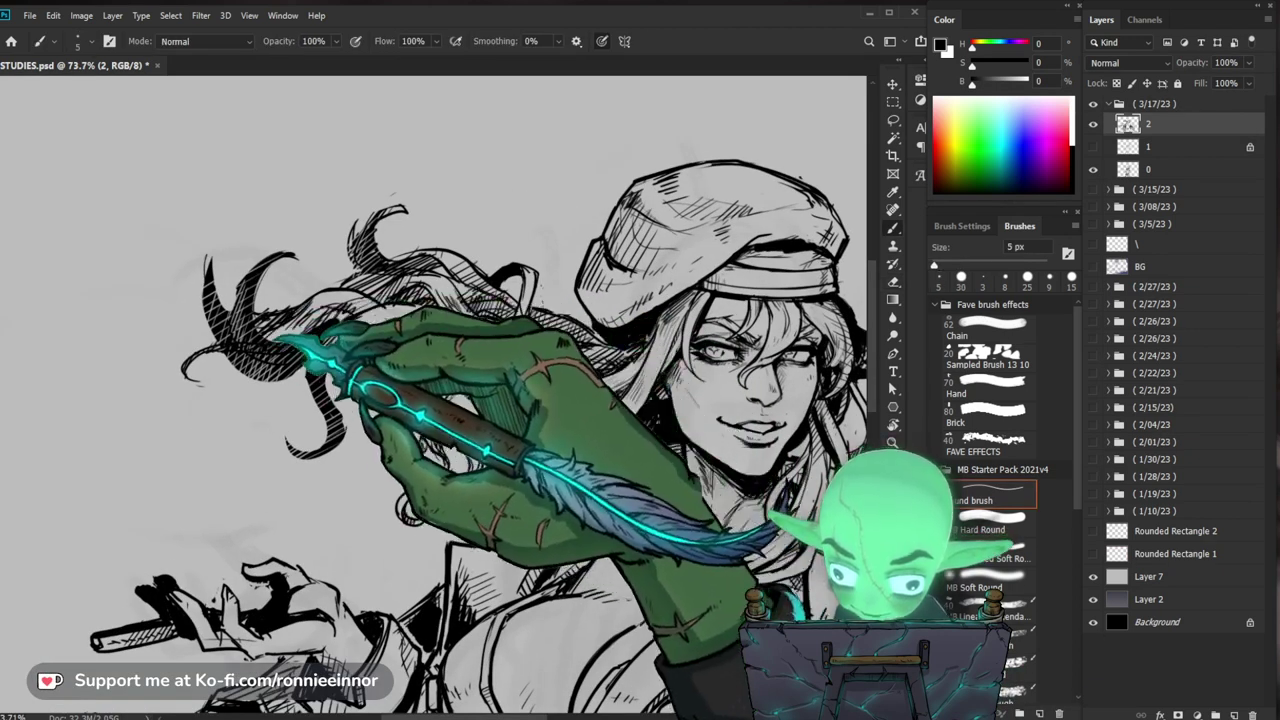
key("z")
left_click_drag(388, 327, 286, 330)
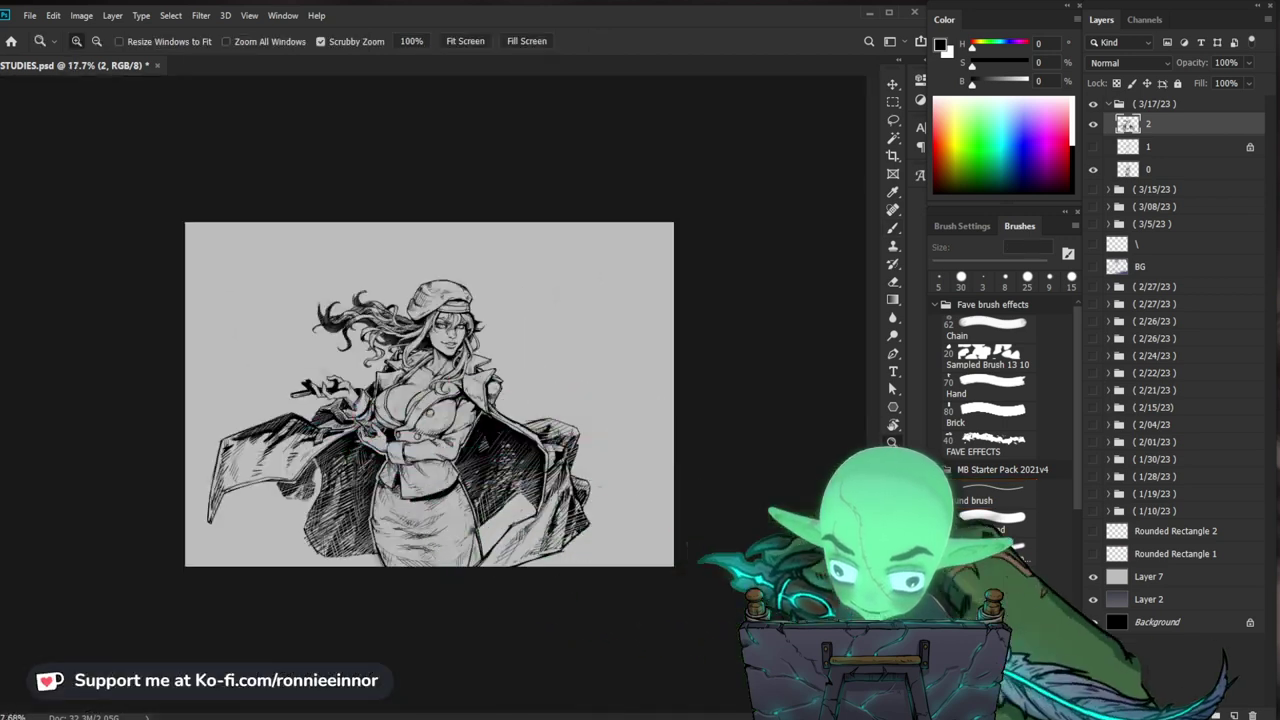
left_click_drag(405, 291, 471, 290)
key("b")
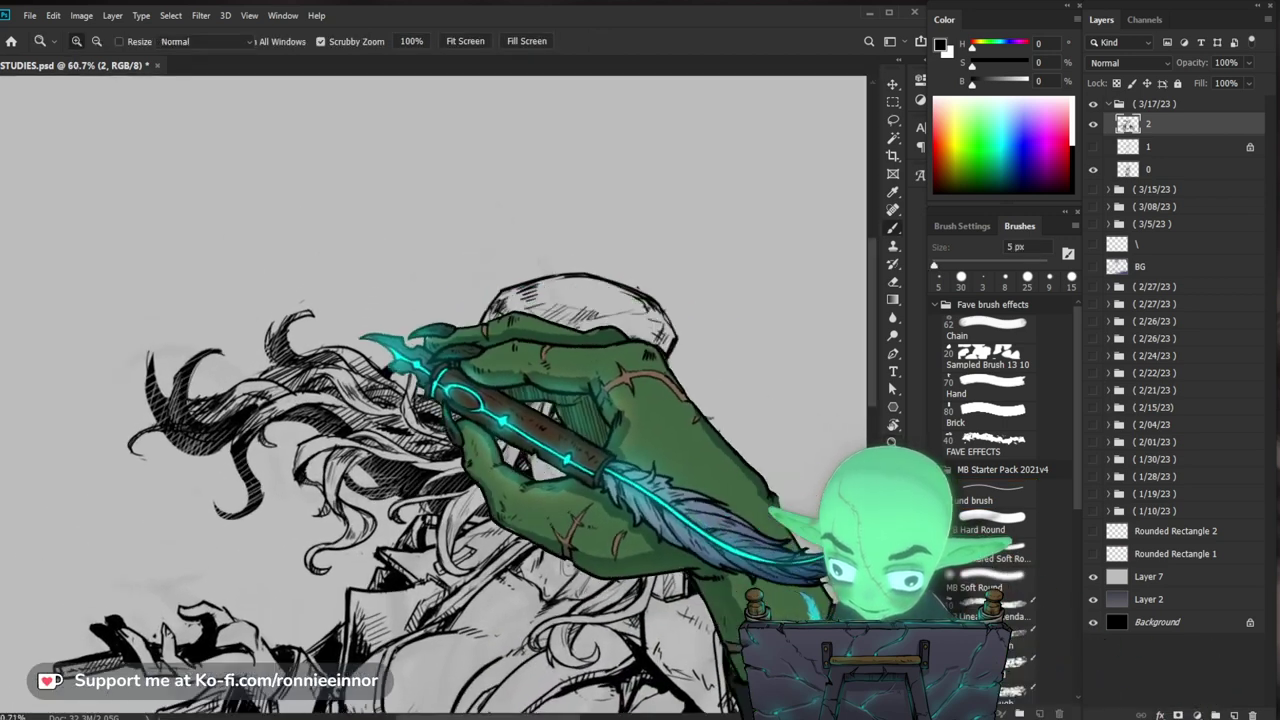
Step: Check the full drawing and save the document
key("z")
left_click_drag(450, 400, 403, 402)
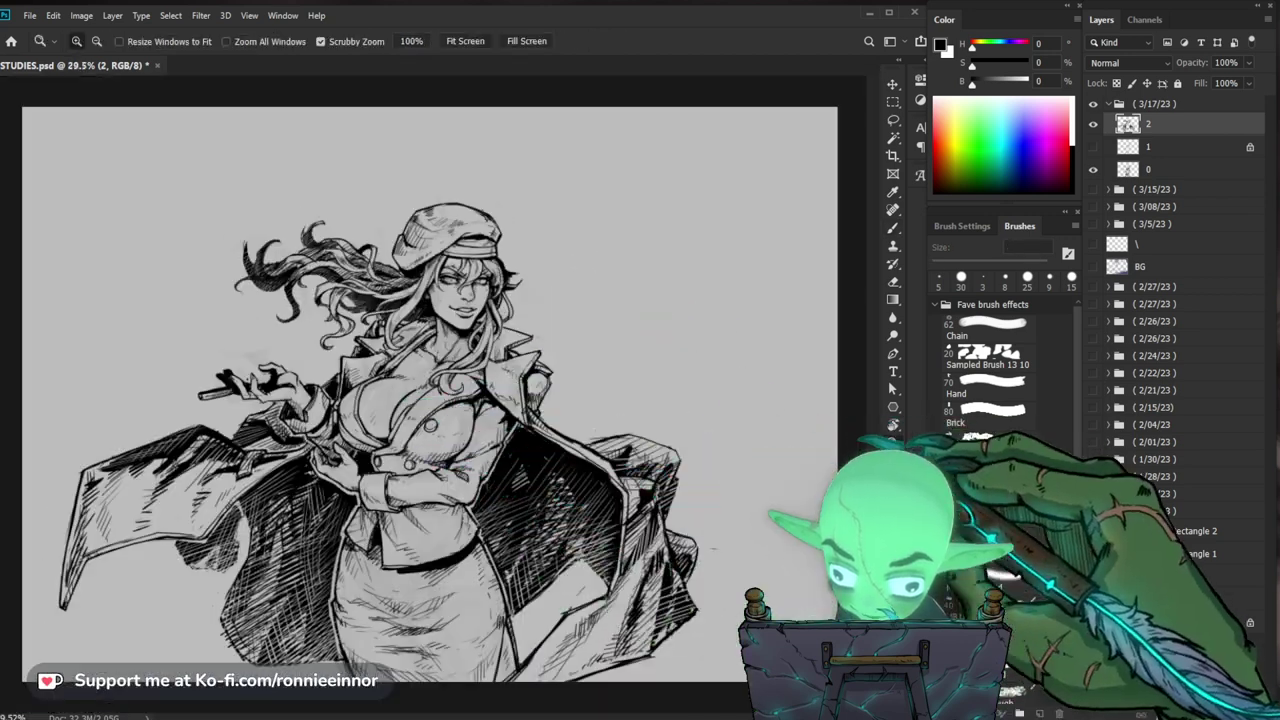
key("ctrl+s")
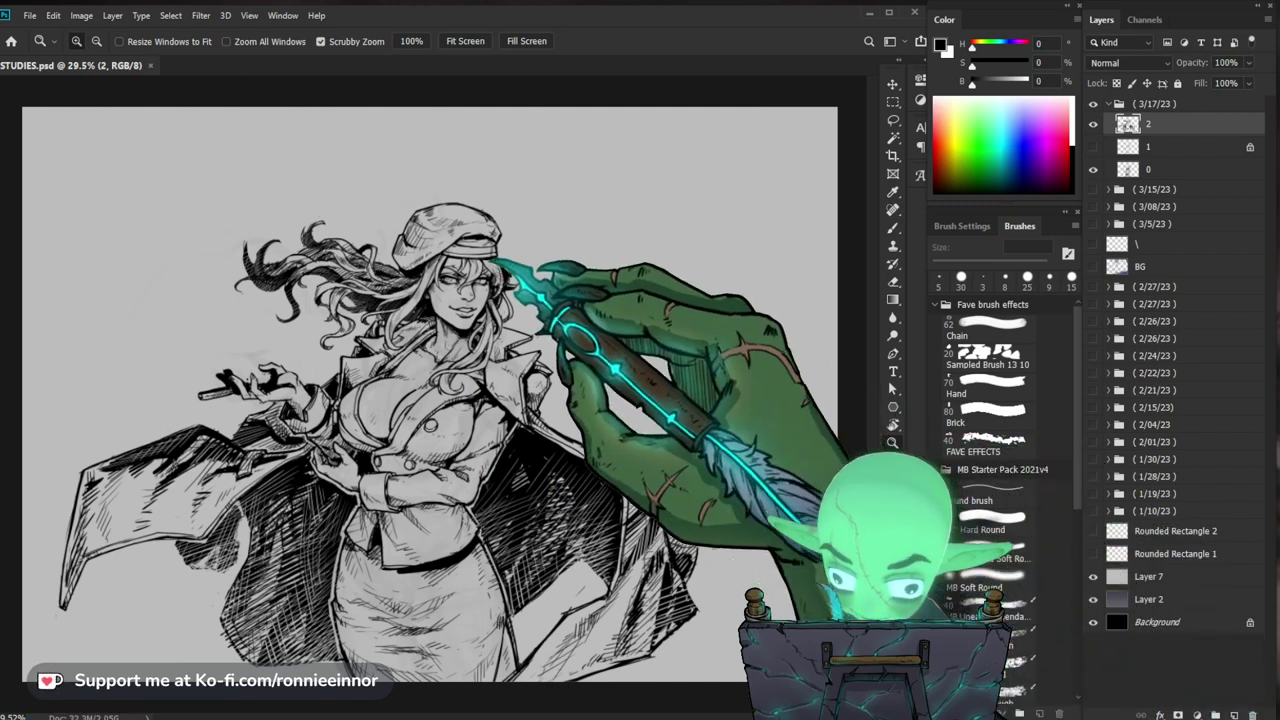
Step: Refine the hair locks hanging beside the cheek and jaw with the 5 px brush, cleaning up with the eraser
mouse_move(457, 303)
left_mouse_down()
mouse_move(503, 290)
mouse_move(451, 306)
left_mouse_up()
key("b")
key("e")
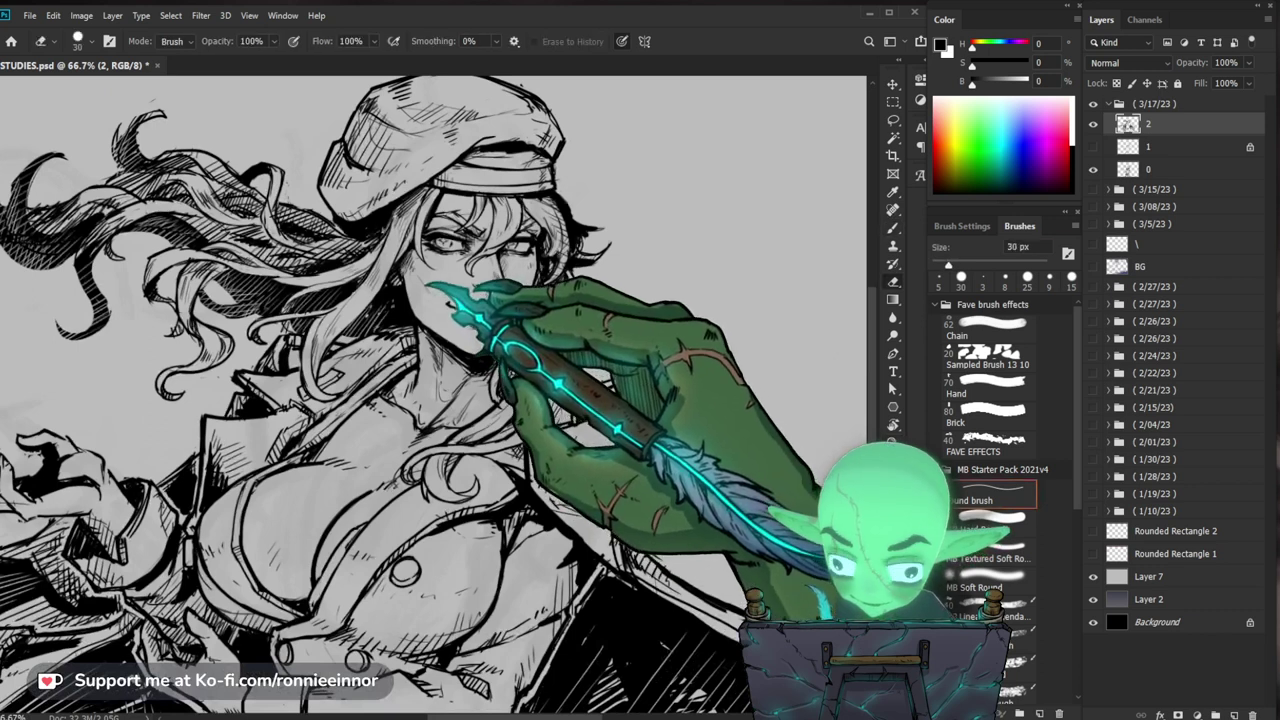
key("b")
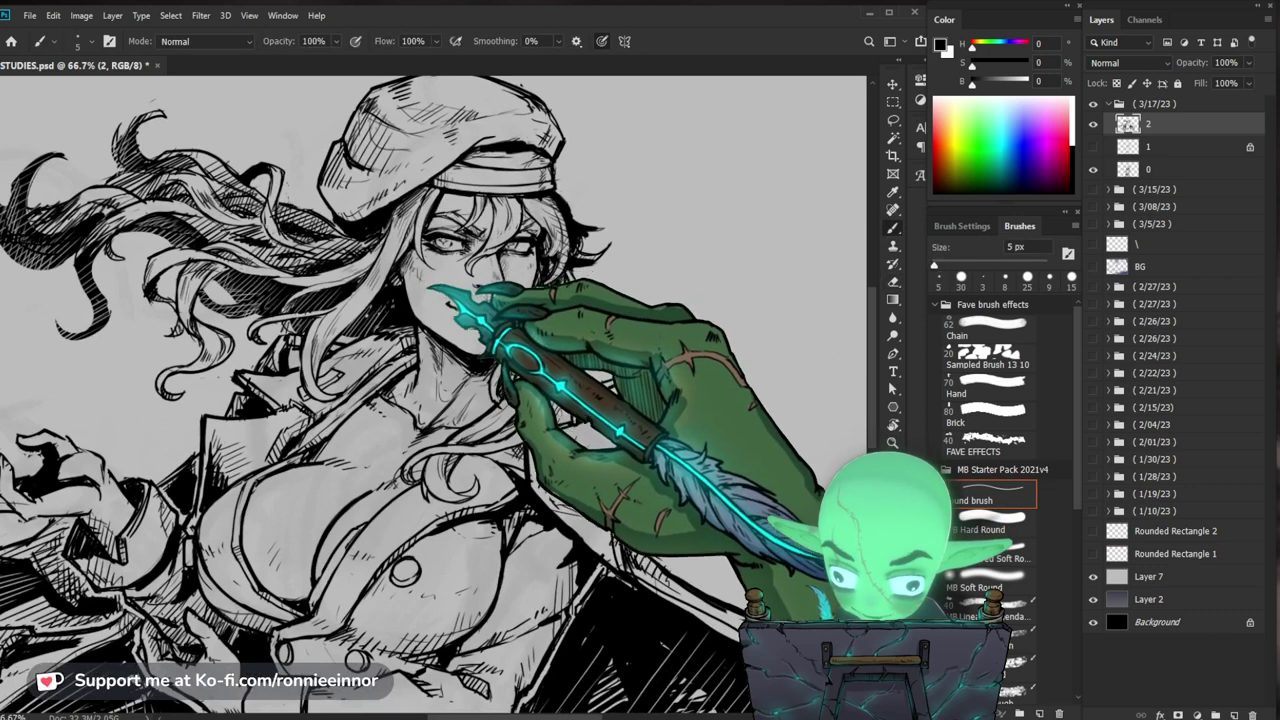
left_click_drag(681, 315, 661, 290)
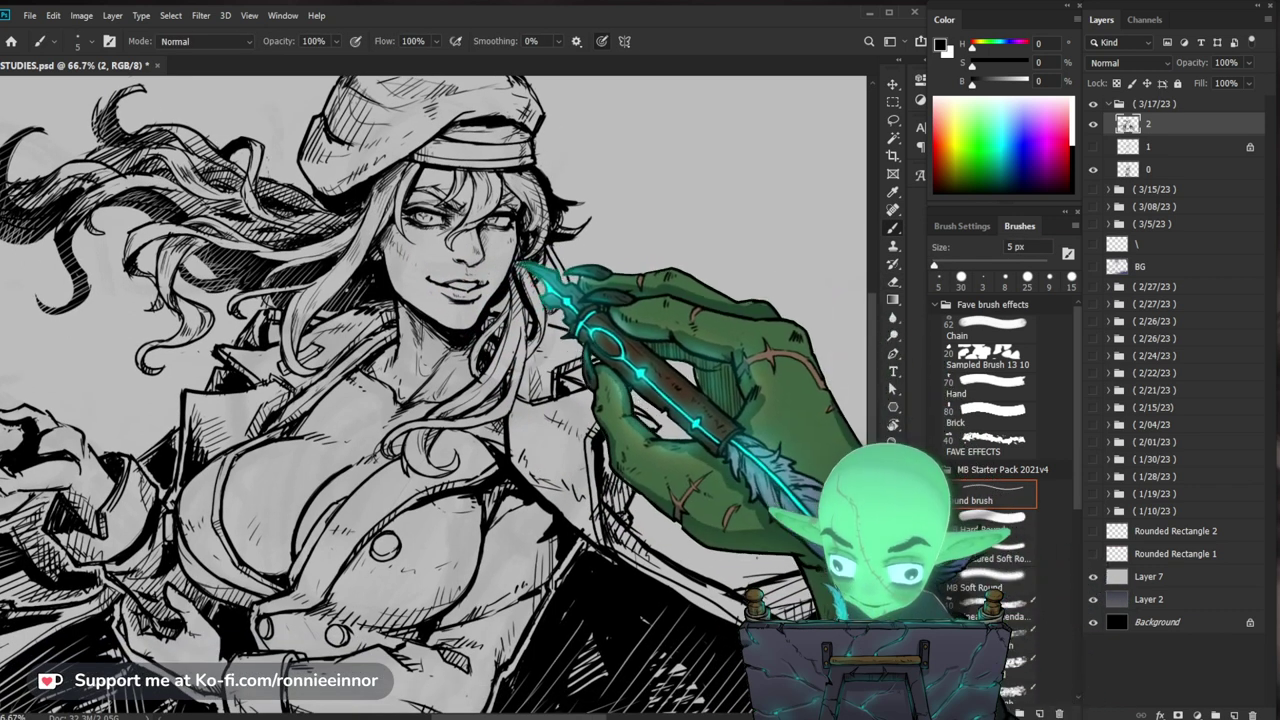
key("e")
key("b")
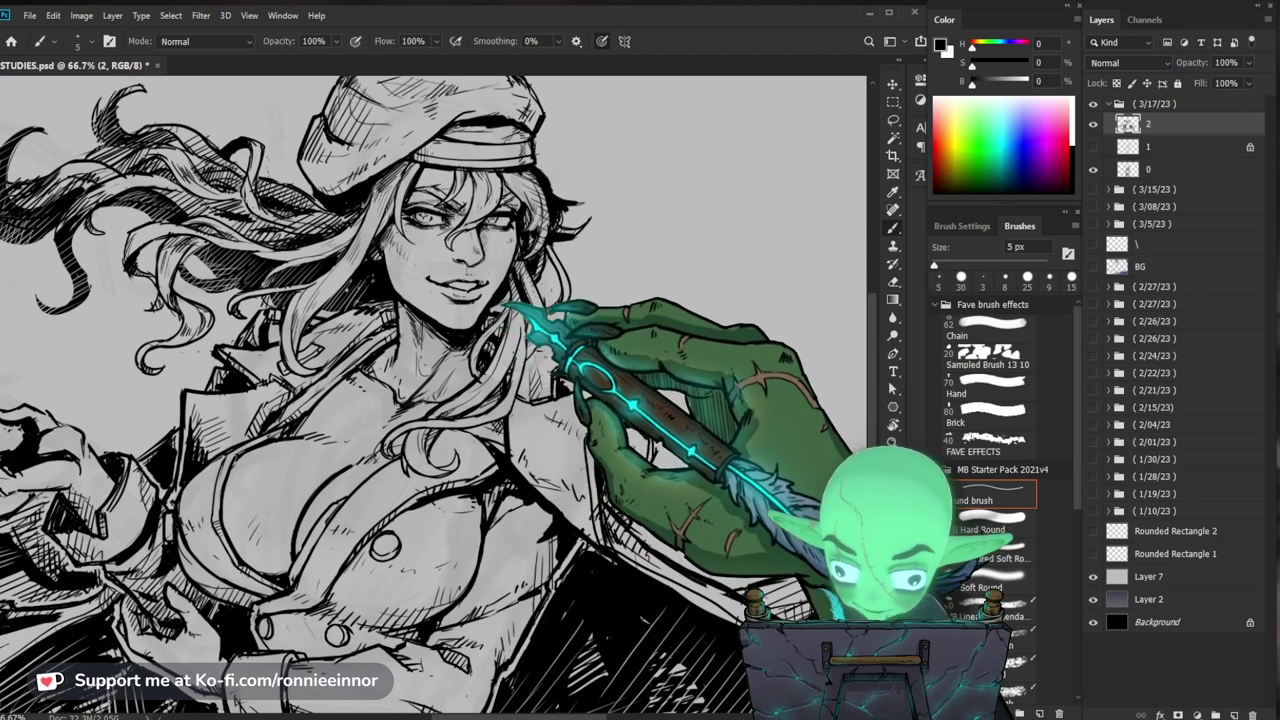
left_click_drag(588, 293, 523, 354)
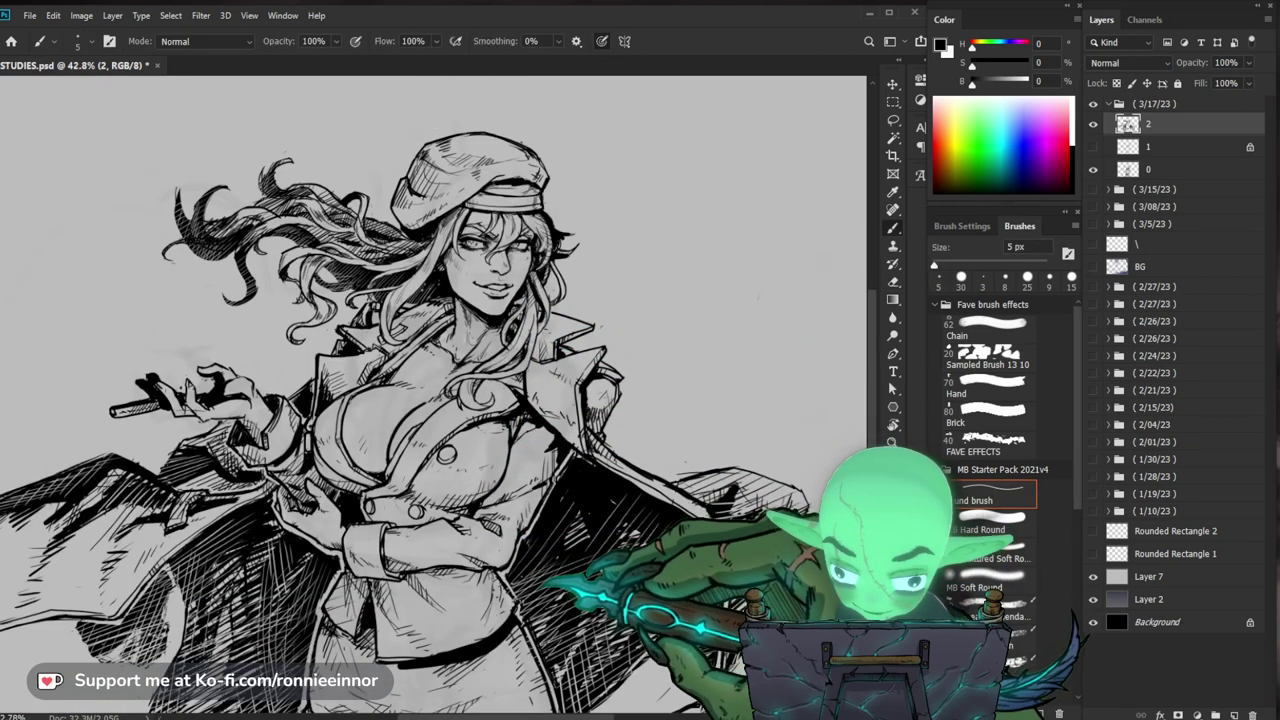
left_click_drag(555, 295, 588, 286)
key("b")
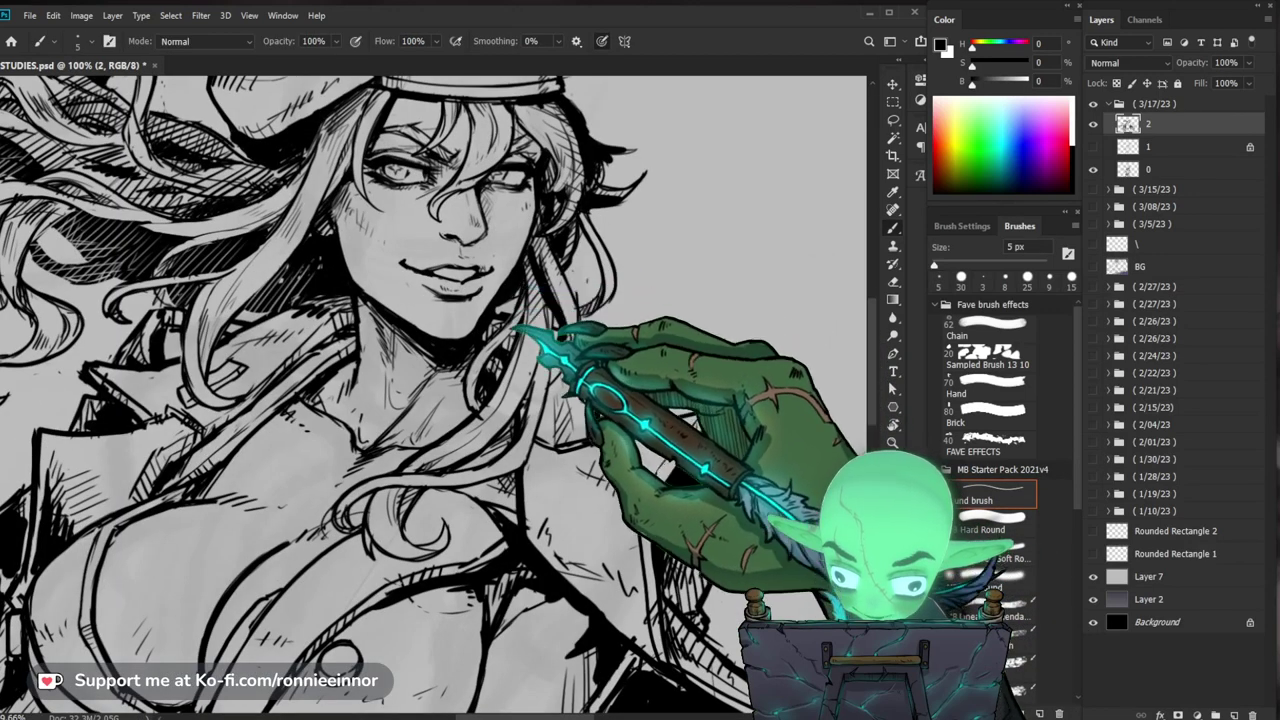
left_click_drag(515, 328, 268, 558)
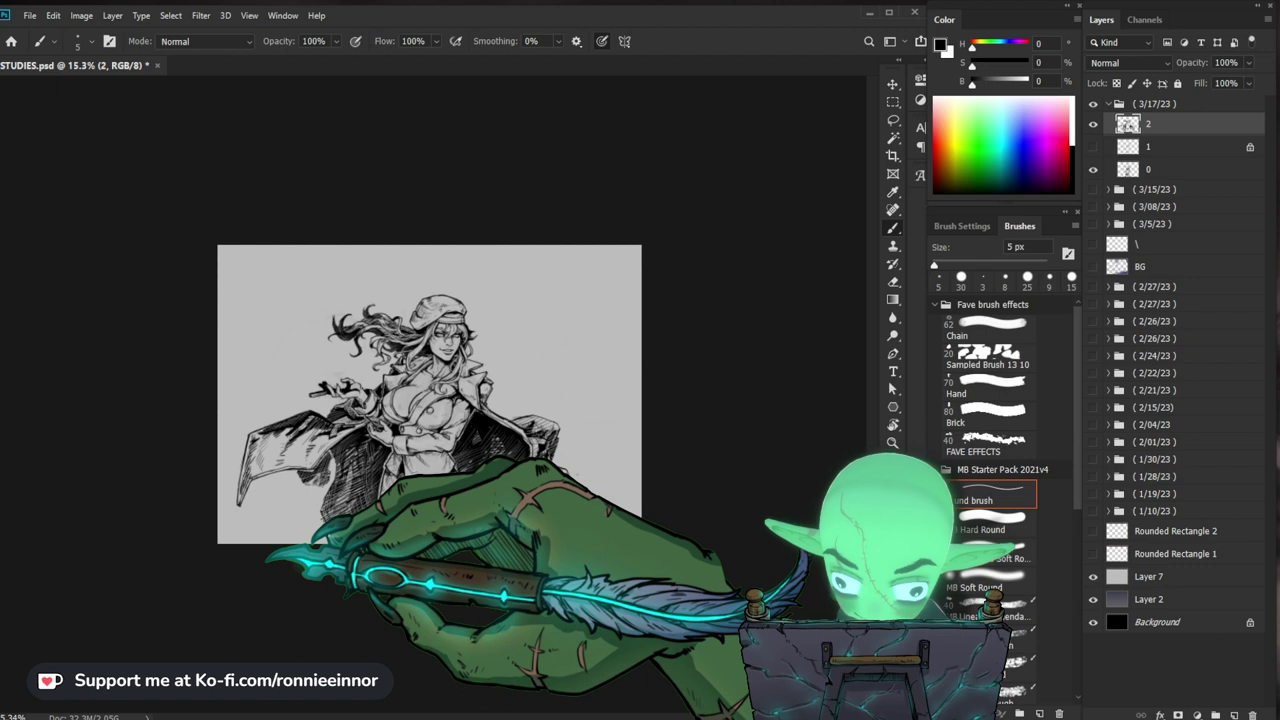
Step: Touch up the coat's upturned collar beside the hanging hair with the 5 px brush
key("z")
scroll(488, 390, "up", 3)
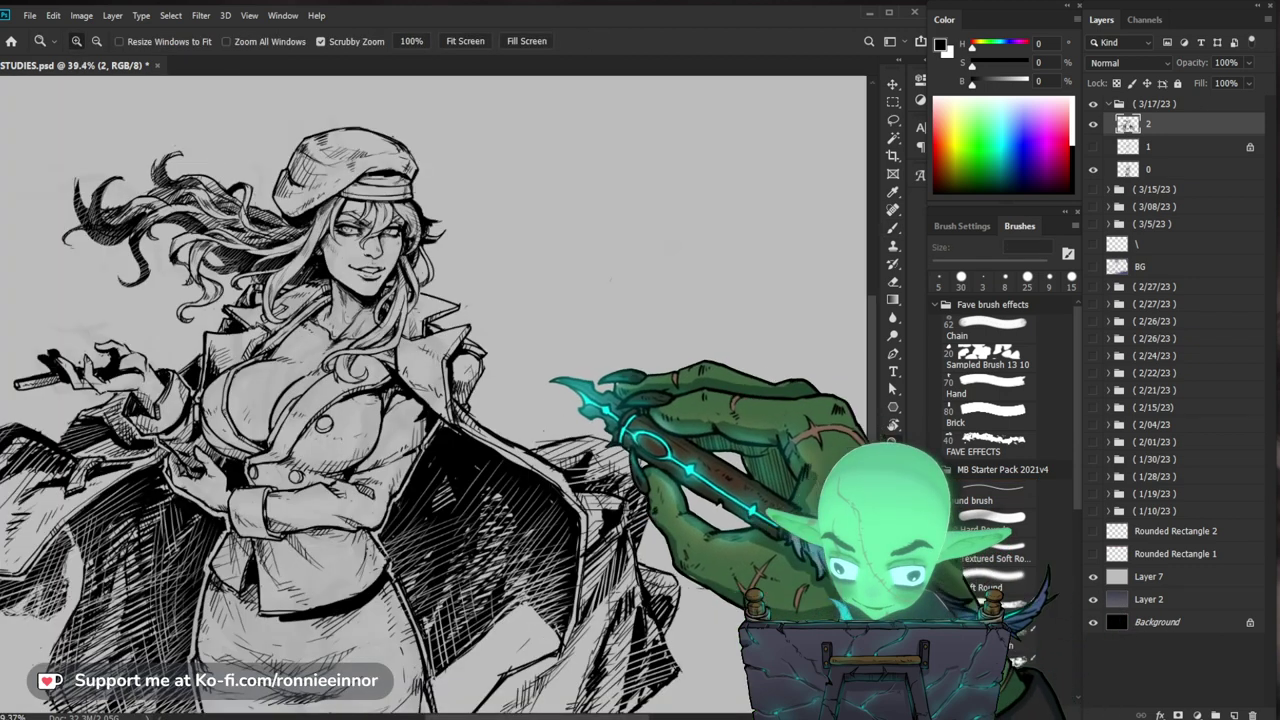
key("b")
left_click(442, 330, "ctrl")
left_click(442, 330, "ctrl")
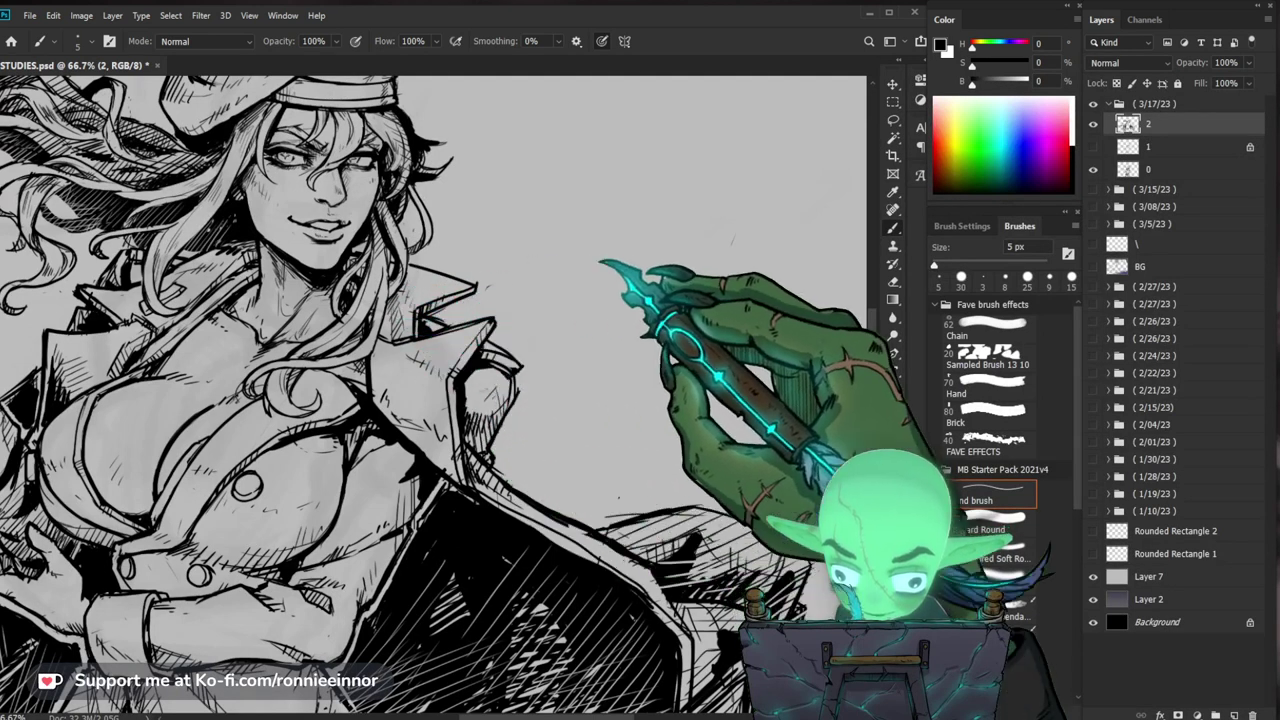
Step: Examine the inked linework of the woman's face, hair, hat and coat at several magnifications
key("z")
scroll(412, 304, "down", 3)
key("b")
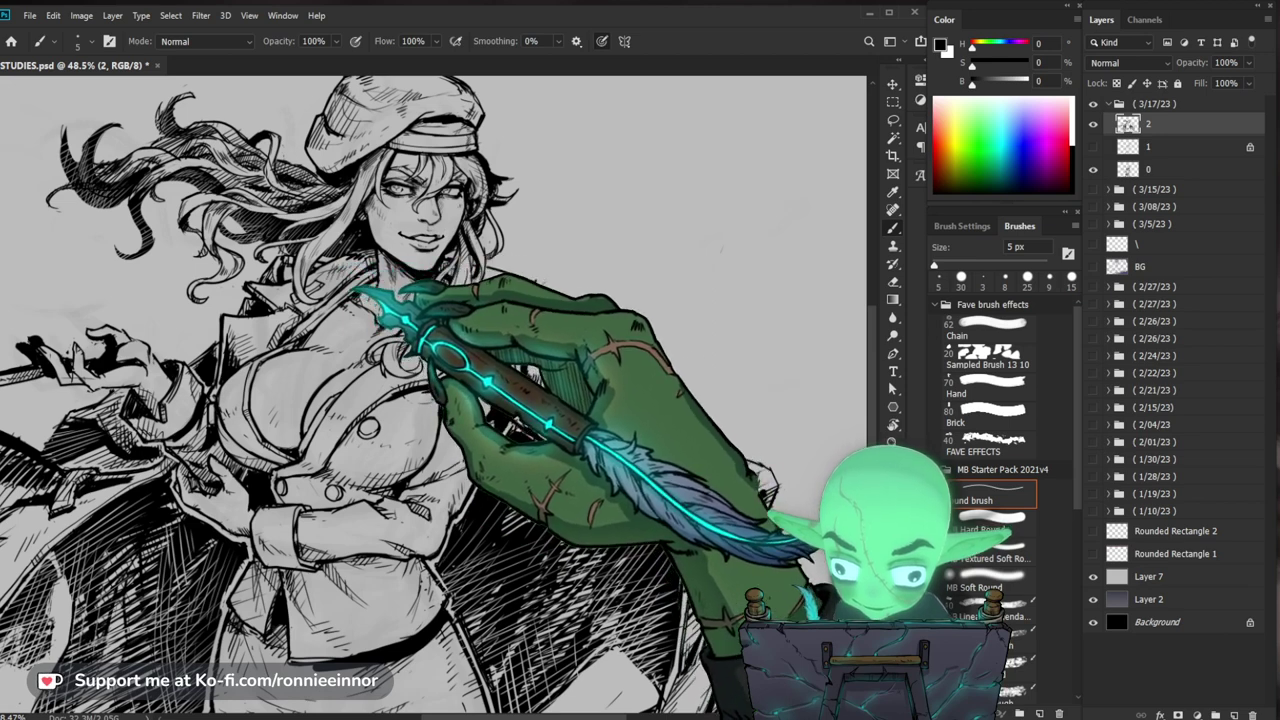
key("ctrl+space")
mouse_move(455, 358)
left_mouse_down()
mouse_move(358, 356)
mouse_move(537, 347)
left_mouse_up()
key("ctrl+space")
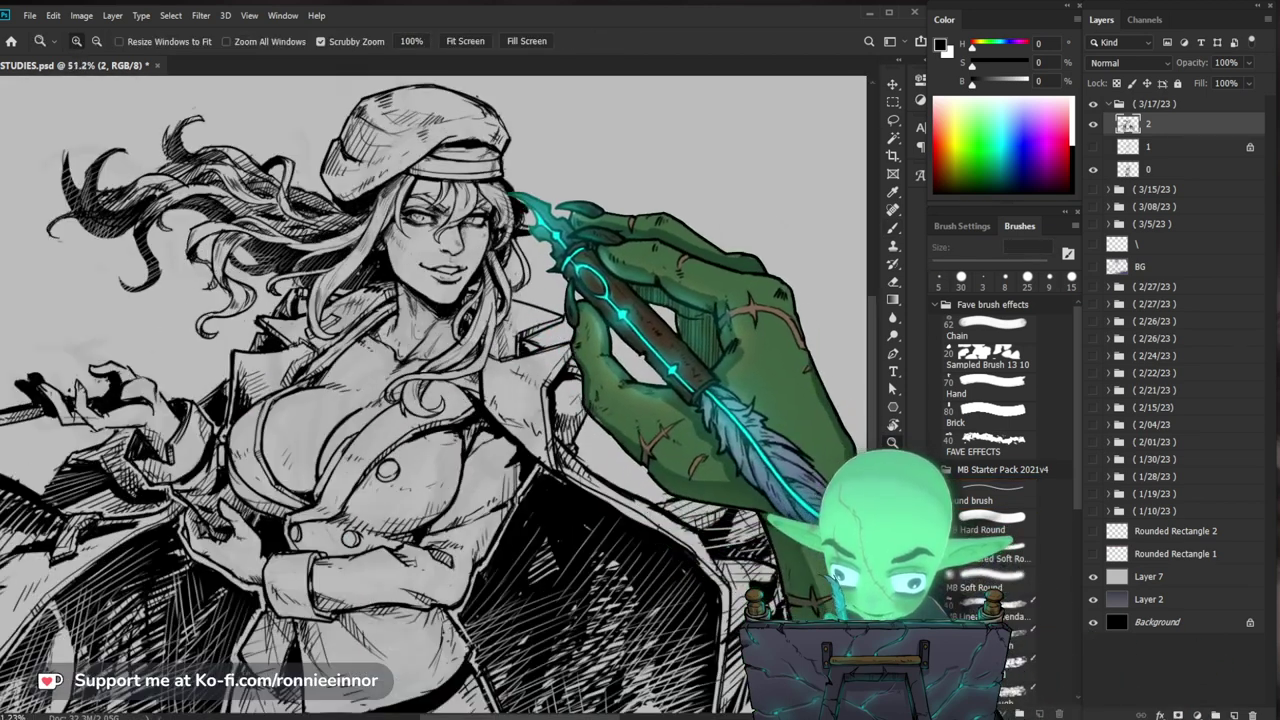
scroll(487, 216, "up", 3)
key("e")
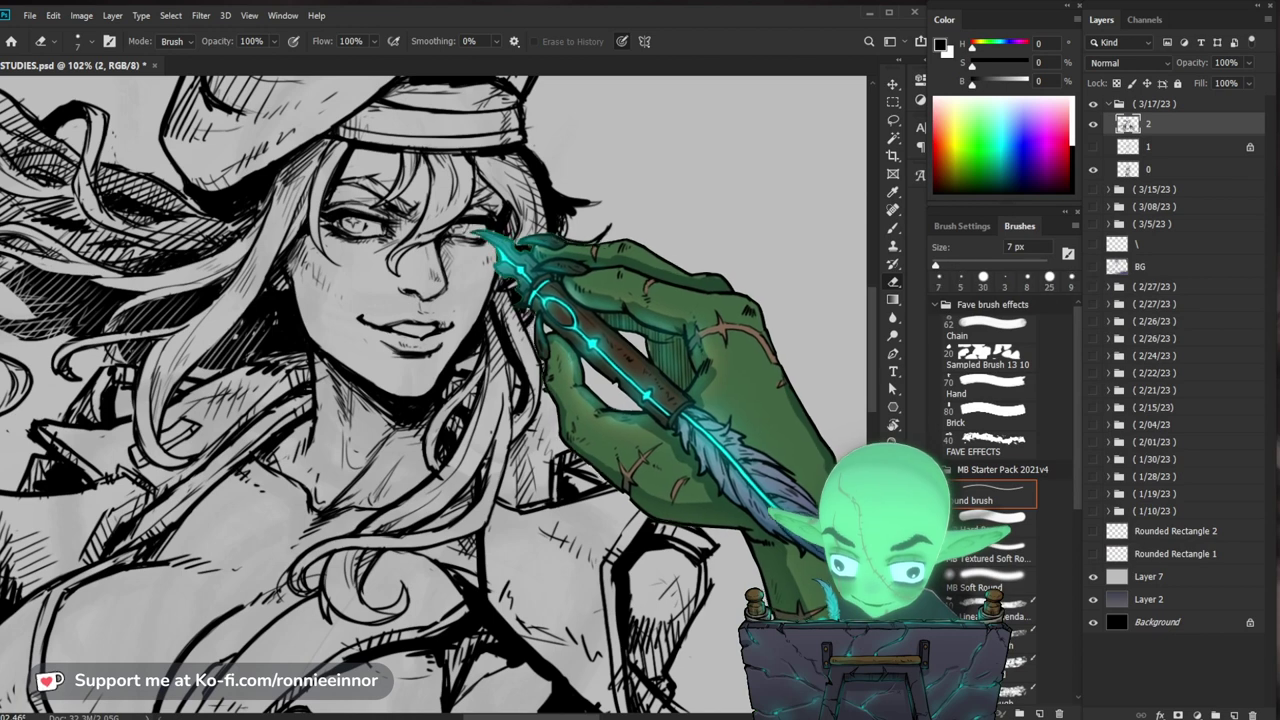
key("b")
key("z")
scroll(440, 230, "down", 3)
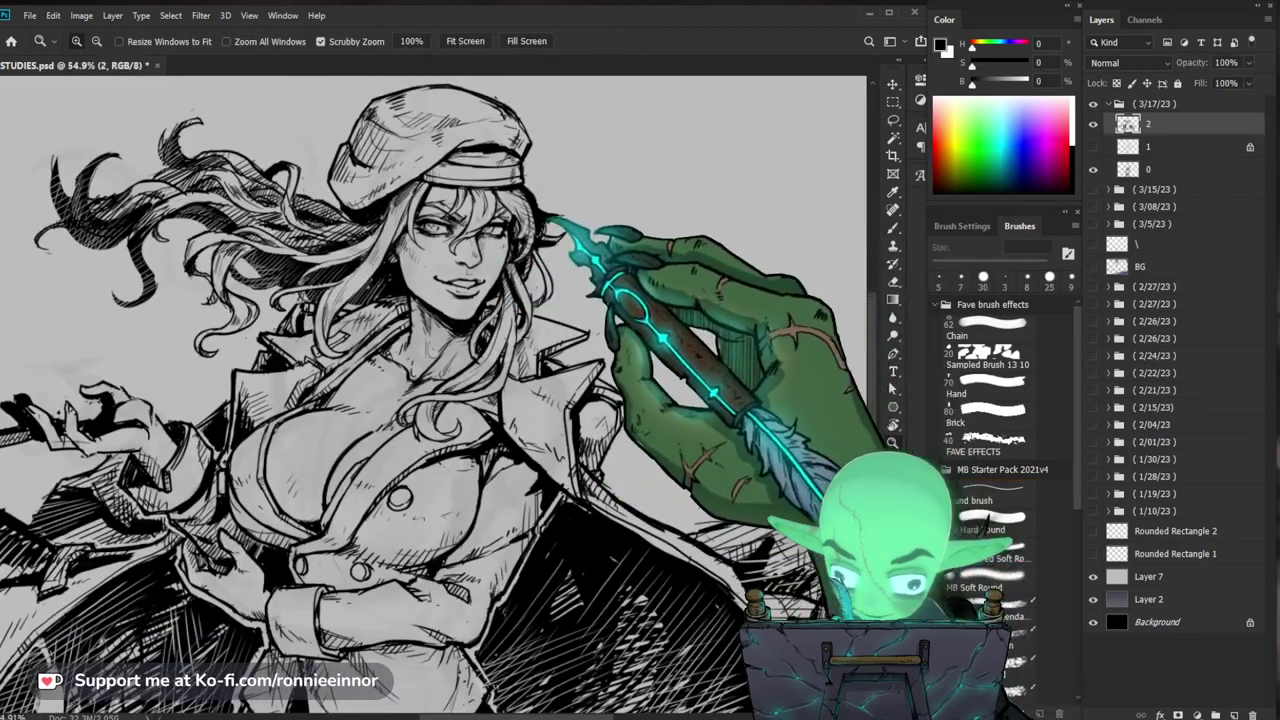
scroll(420, 230, "up", 3)
key("b")
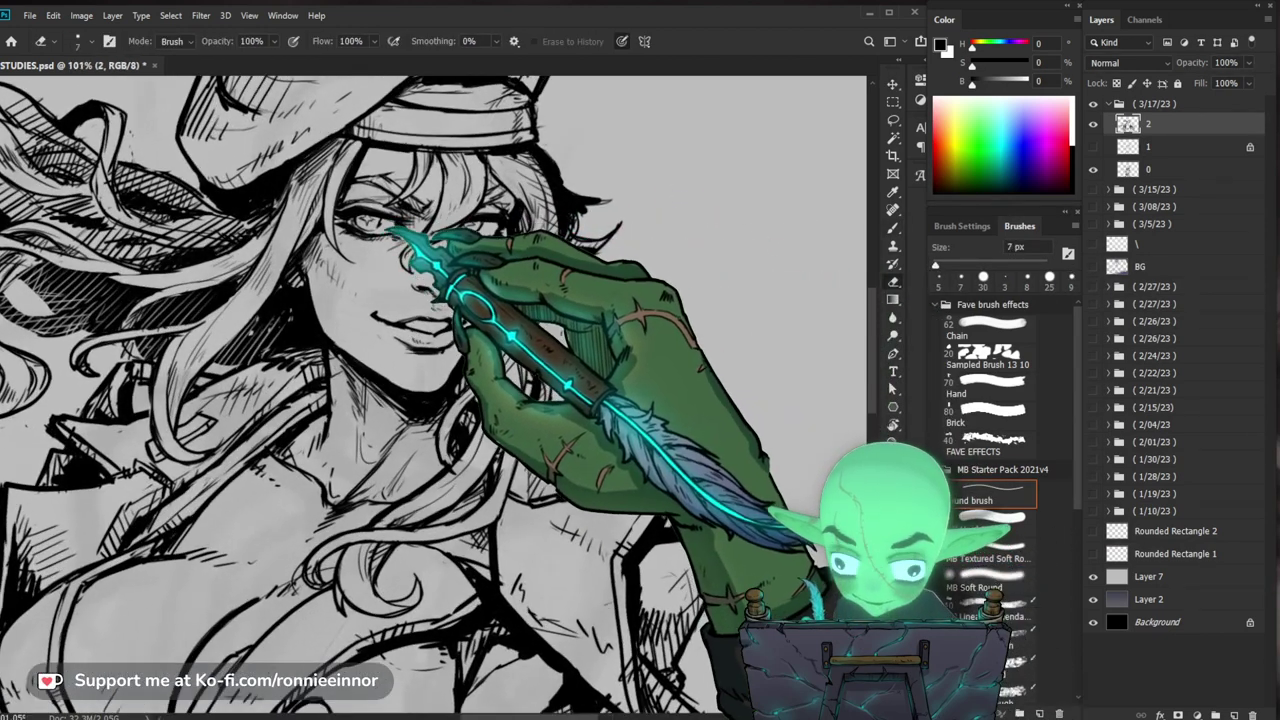
left_click_drag(626, 243, 618, 229)
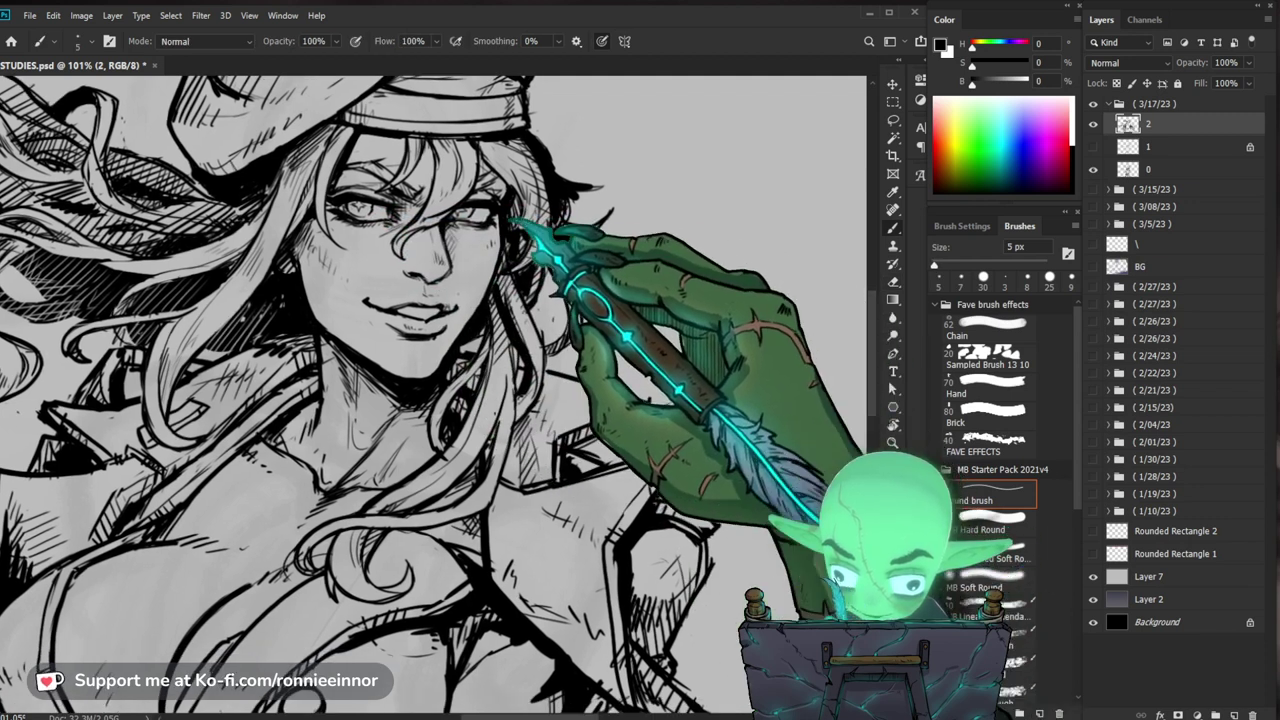
Step: Refine the lines of the woman's left eye on layer 2, alternating a 7 px eraser and a 5 px brush
key("e")
key("b")
key("e")
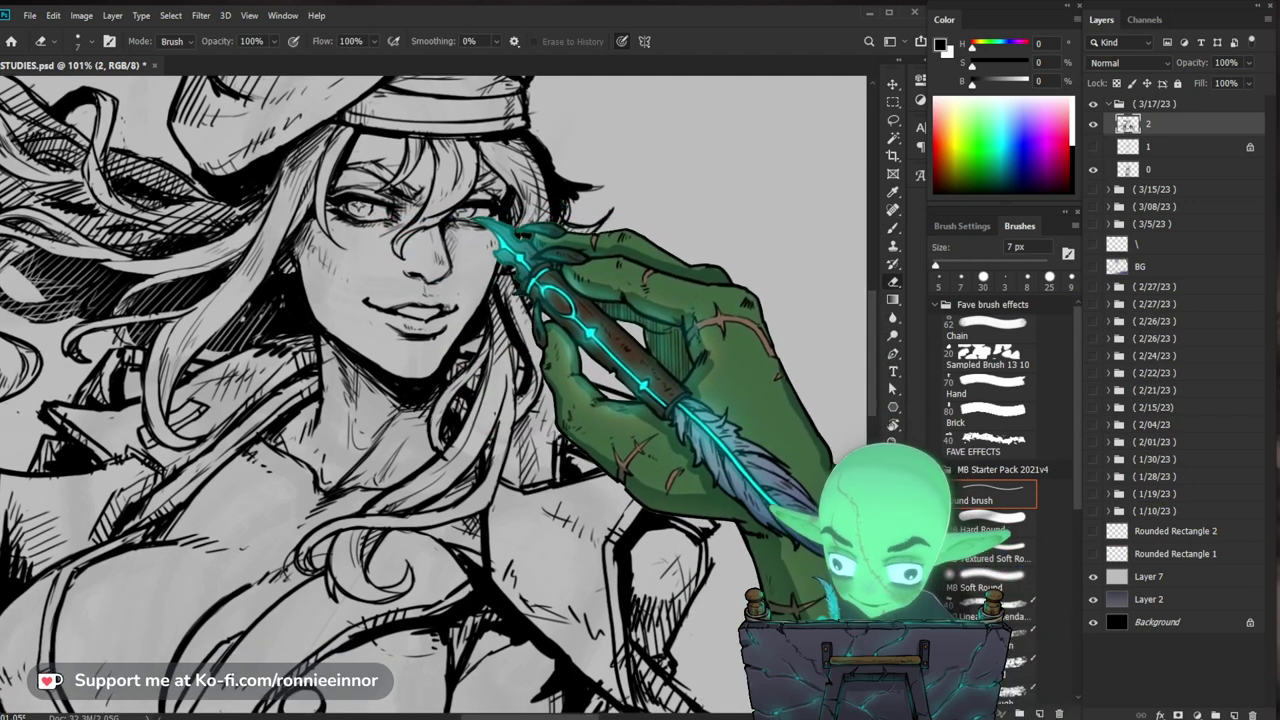
key("b")
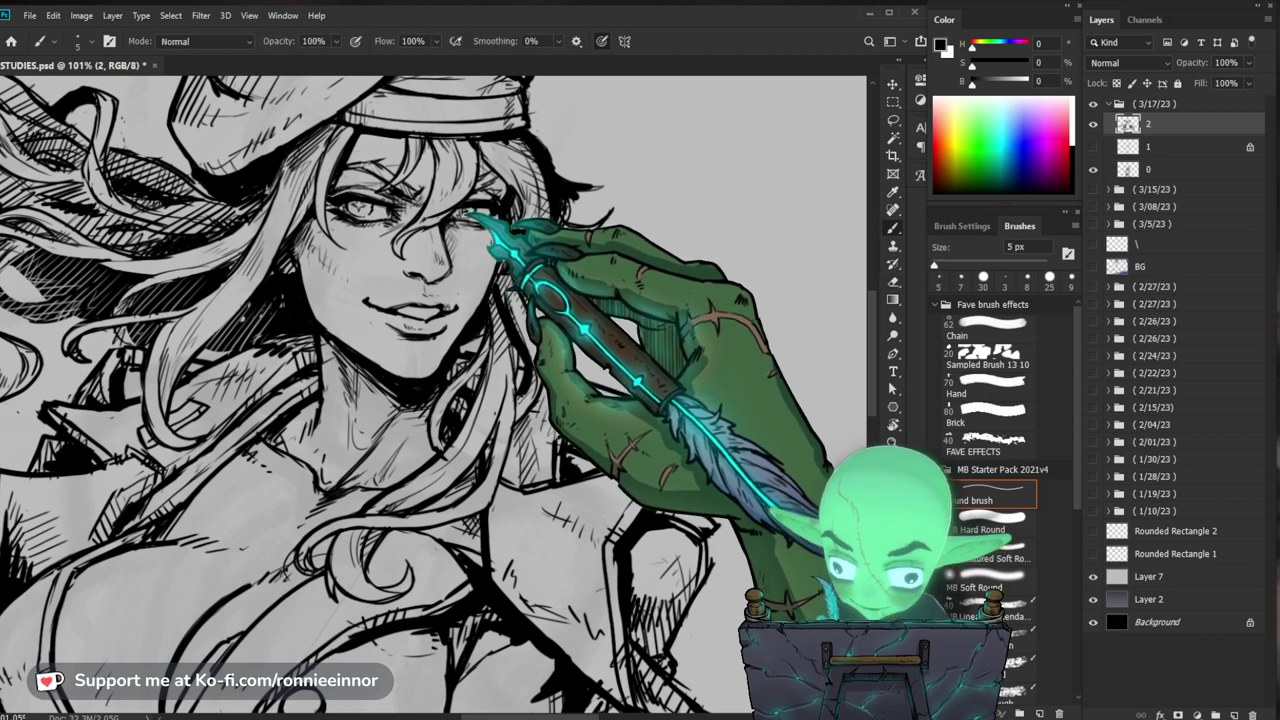
key("e")
left_click_drag(485, 210, 500, 207)
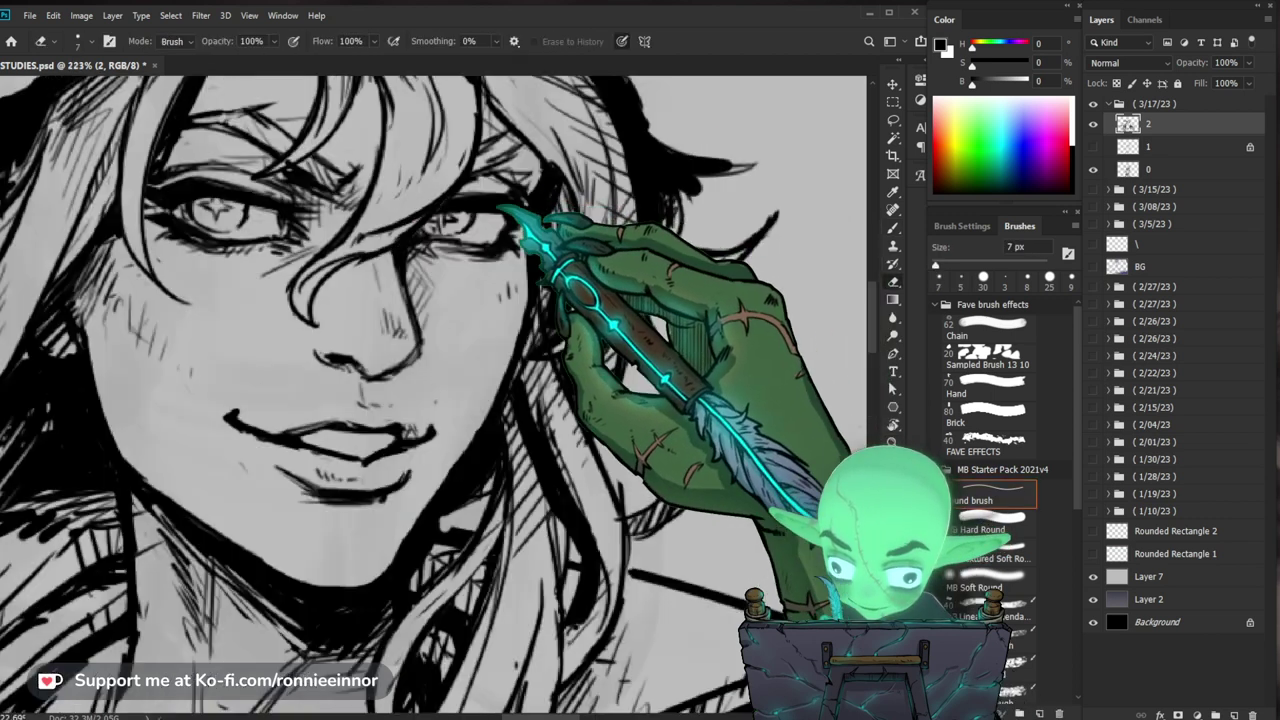
key("b")
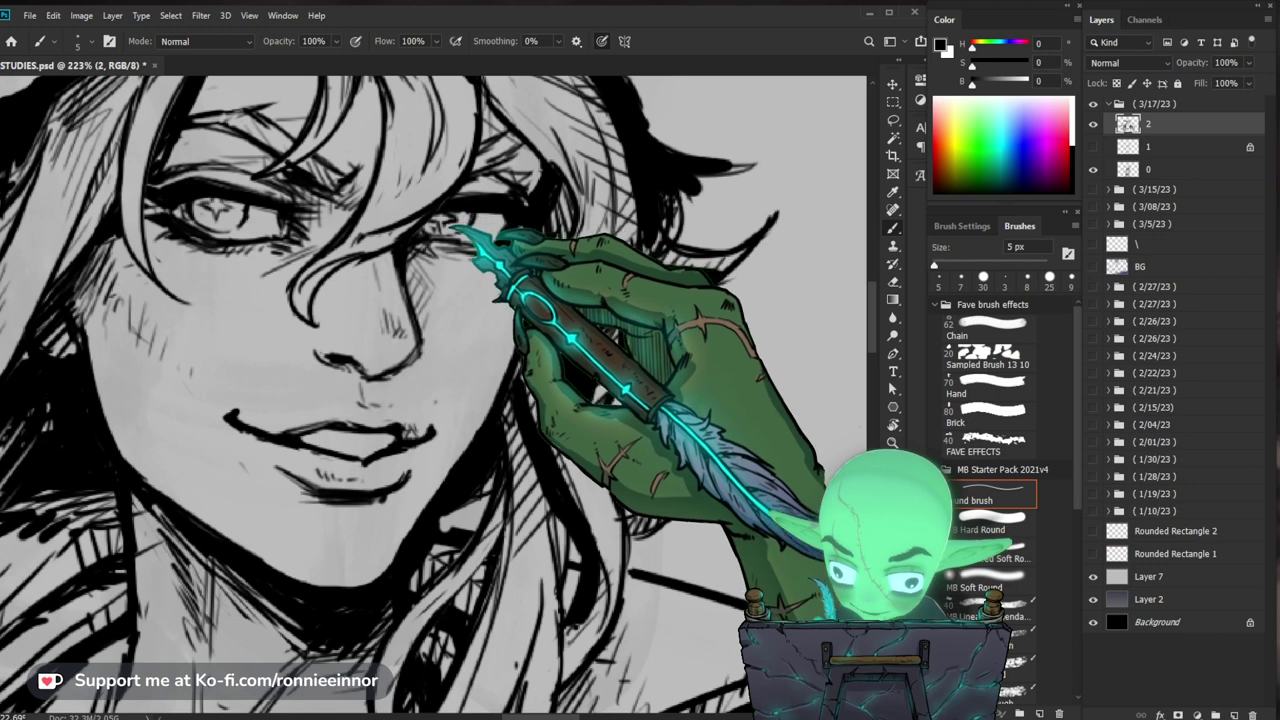
Step: Clean up the linework of the woman's right eye with the 7 px eraser
key("z")
mouse_move(488, 232)
left_mouse_down()
mouse_move(420, 220)
mouse_move(510, 216)
left_mouse_up()
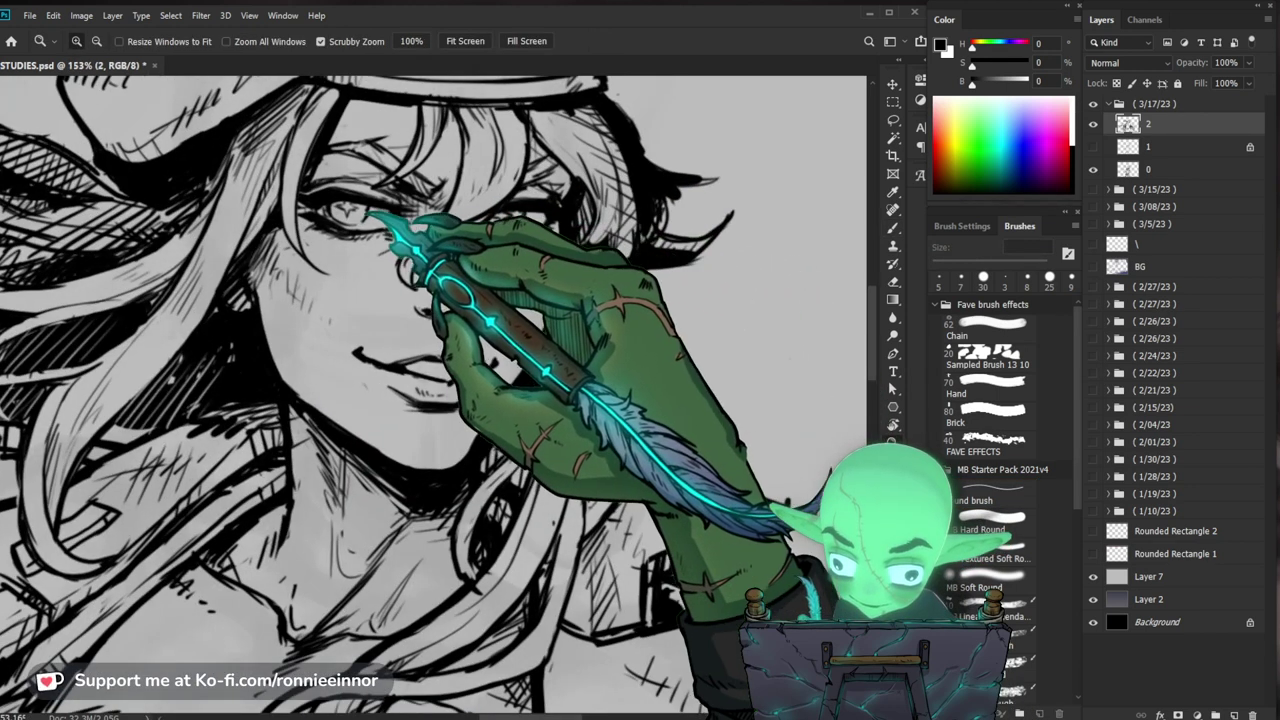
key("e")
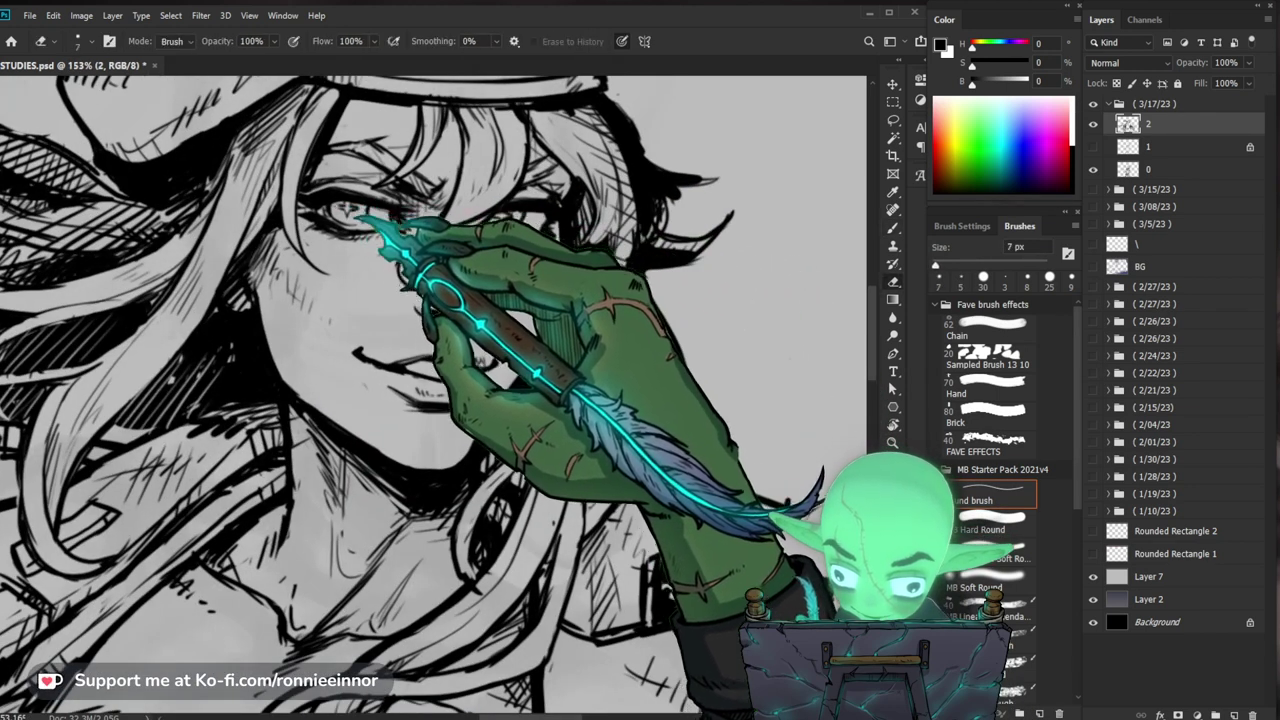
Step: Ink dark accents in the hair strands beside the jaw with the 5 px brush and trim them with the eraser
key("z")
scroll(430, 395, "down", 3)
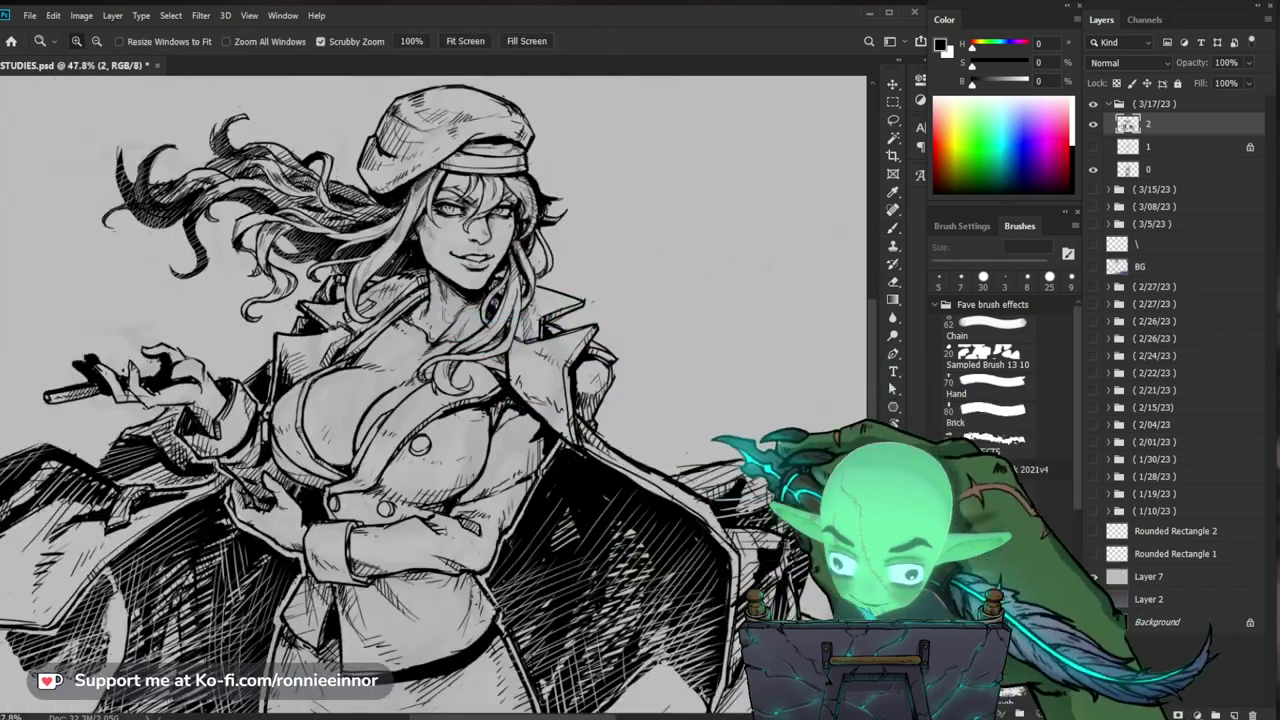
scroll(430, 395, "down", 2)
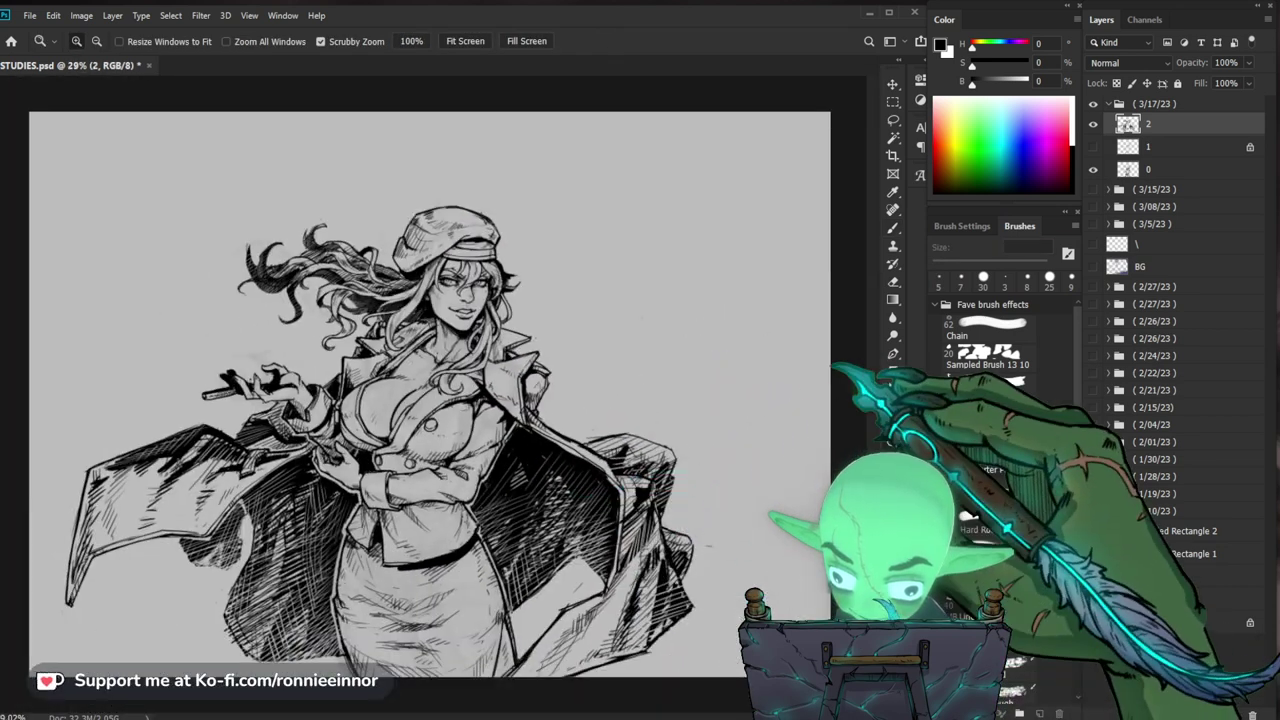
scroll(450, 245, "up", 5)
key("b")
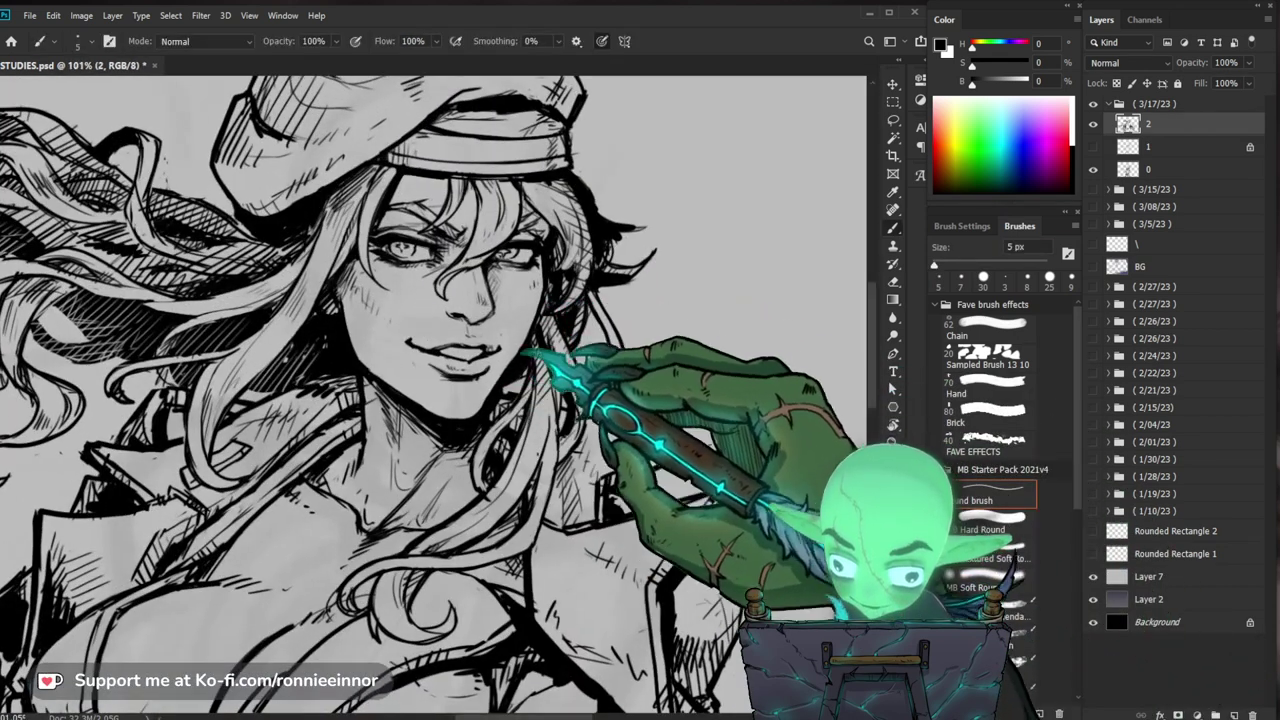
key("e")
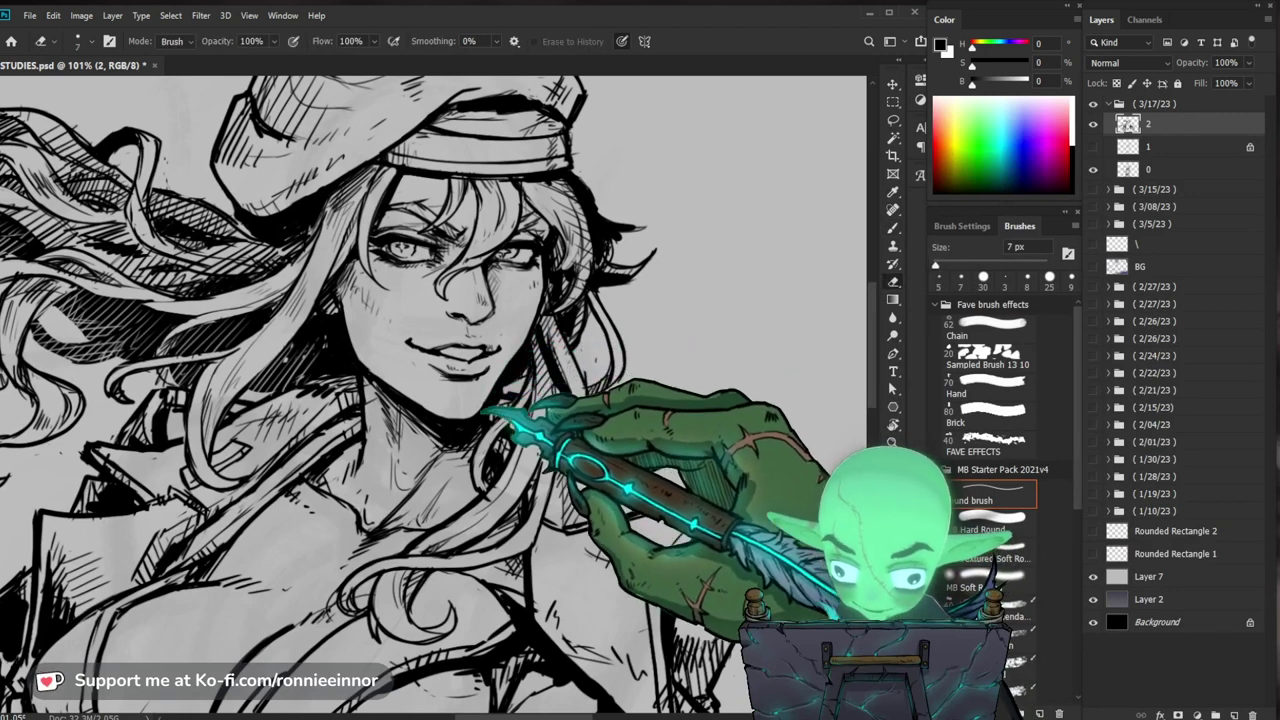
Step: Touch up the ink beneath the chin where the hair meets the neck, using the 5 px brush
key("z")
left_click_drag(430, 245, 300, 248)
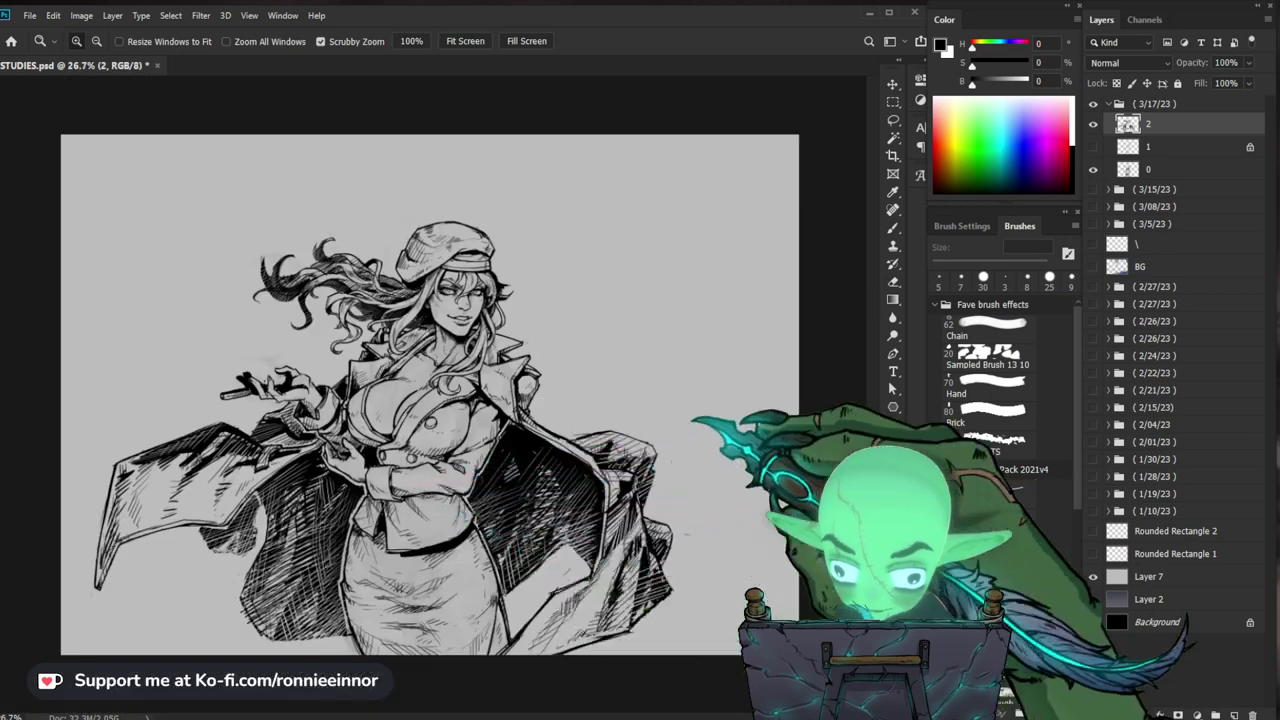
left_click_drag(443, 253, 575, 255)
key("b")
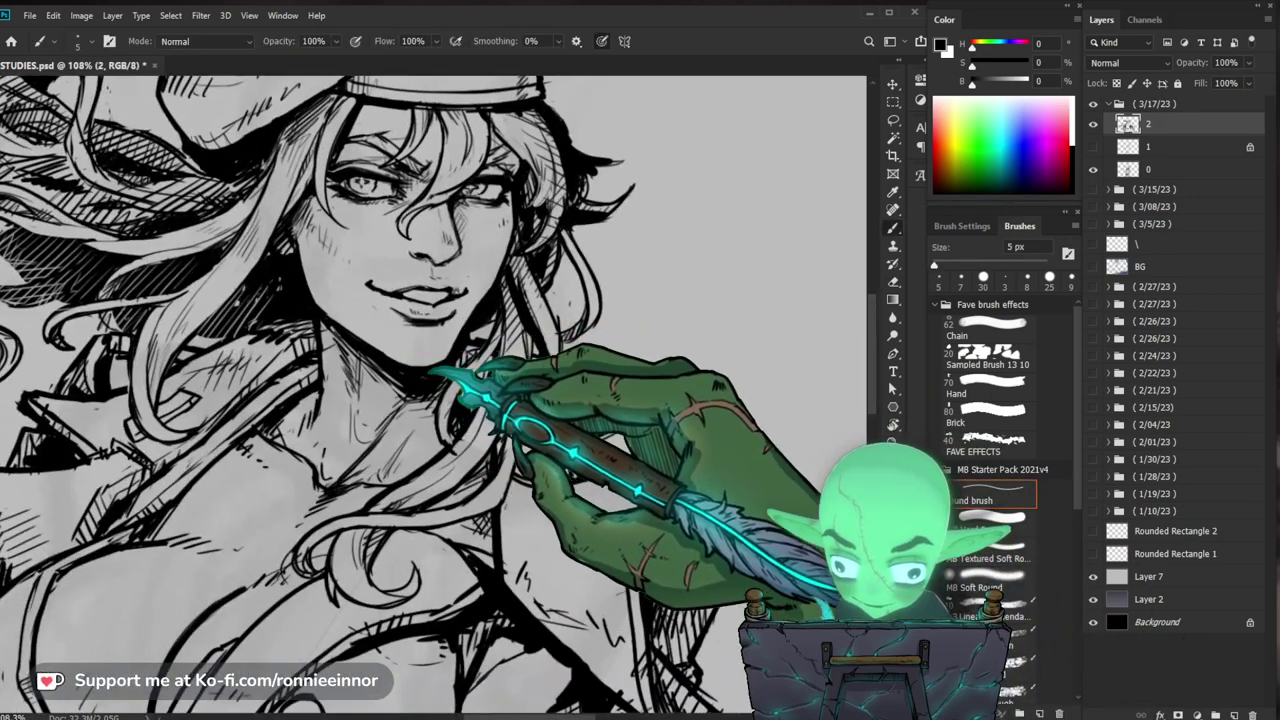
Step: Rework the fine lines around the nose and upper lip, alternating the eraser and the 5 px brush
key("z")
left_click_drag(600, 352, 566, 351)
left_click_drag(440, 265, 541, 265)
key("e")
key("b")
key("e")
key("b")
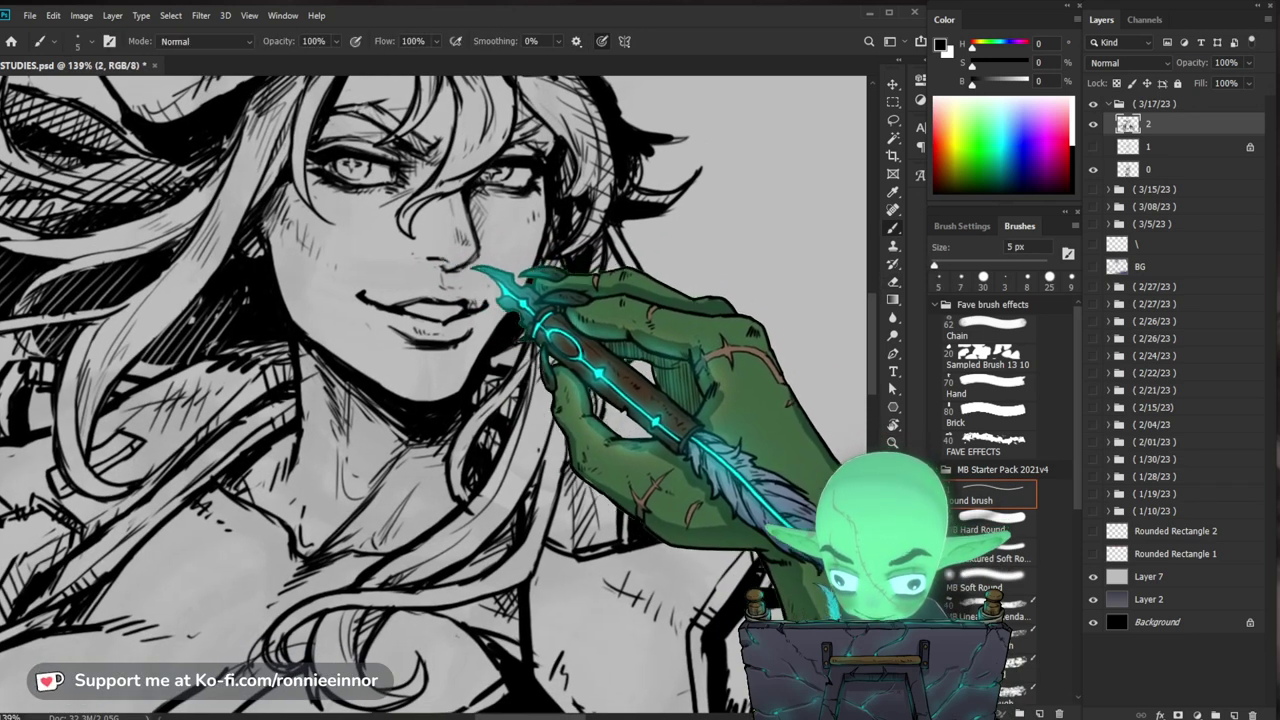
key("e")
key("b")
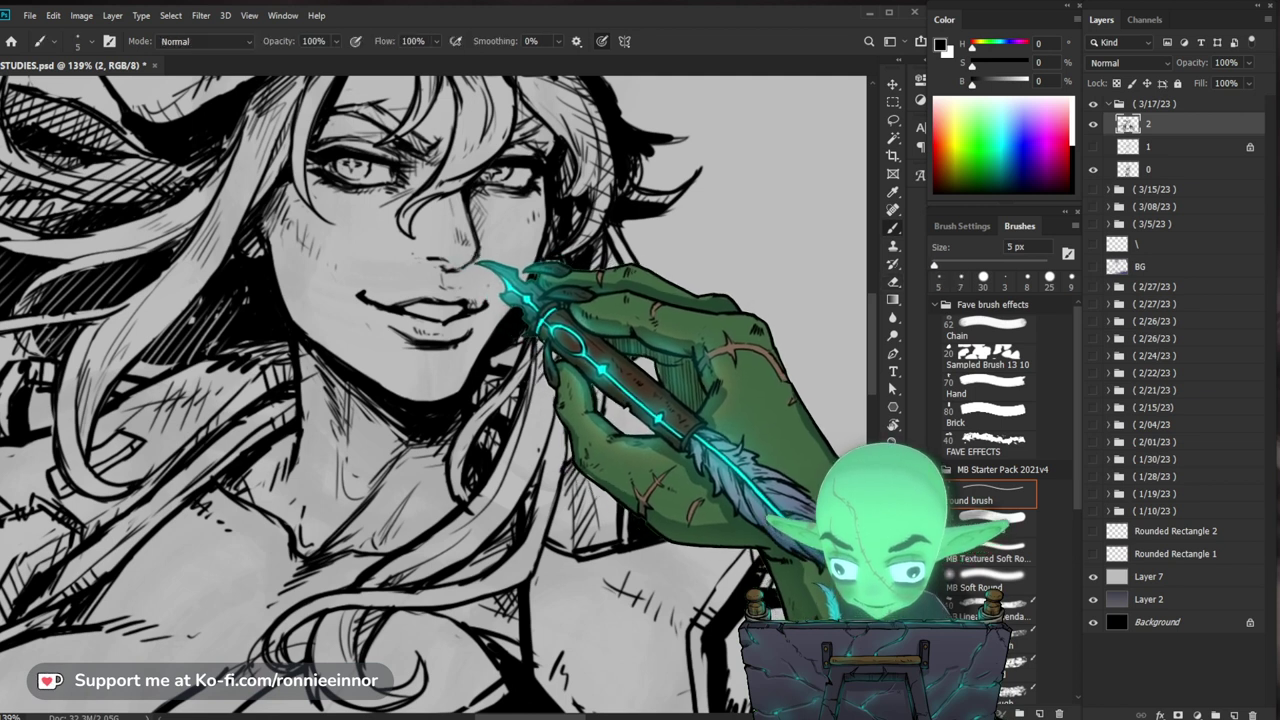
Step: Touch up the hair strands framing the left side of the woman's face with the 5 px brush and eraser
left_click_drag(555, 266, 542, 326)
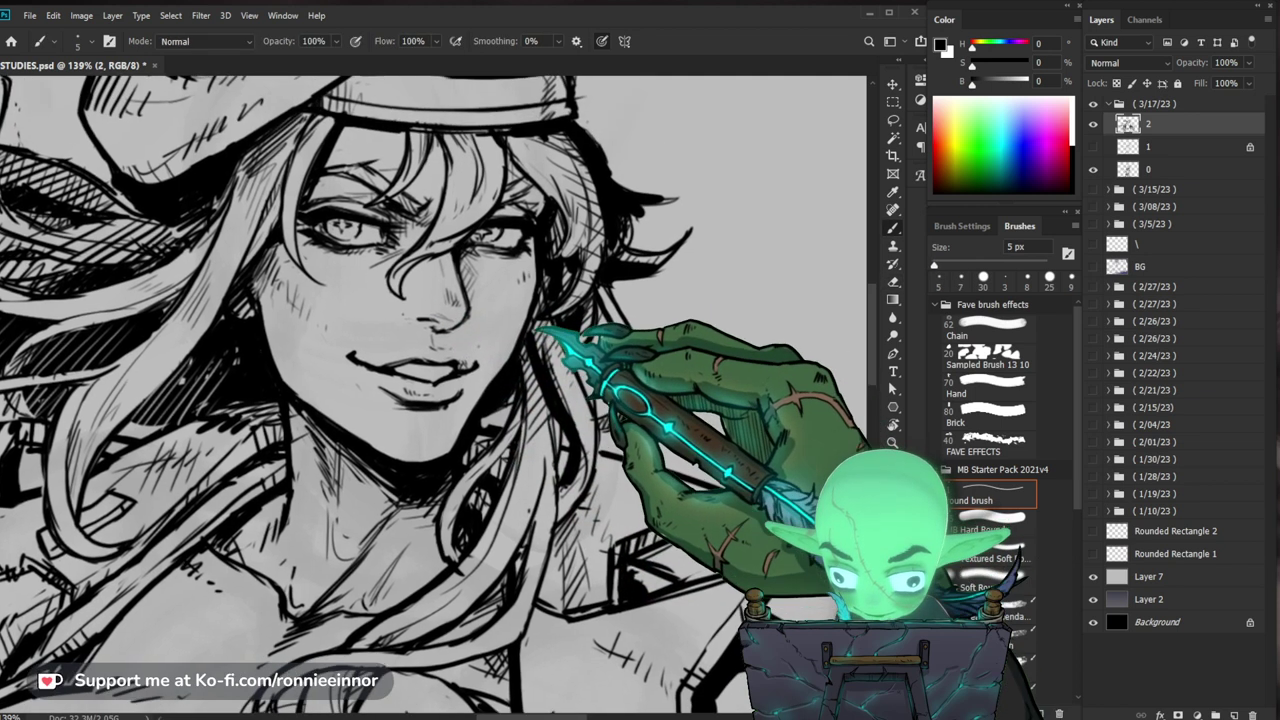
left_click_drag(640, 298, 597, 296)
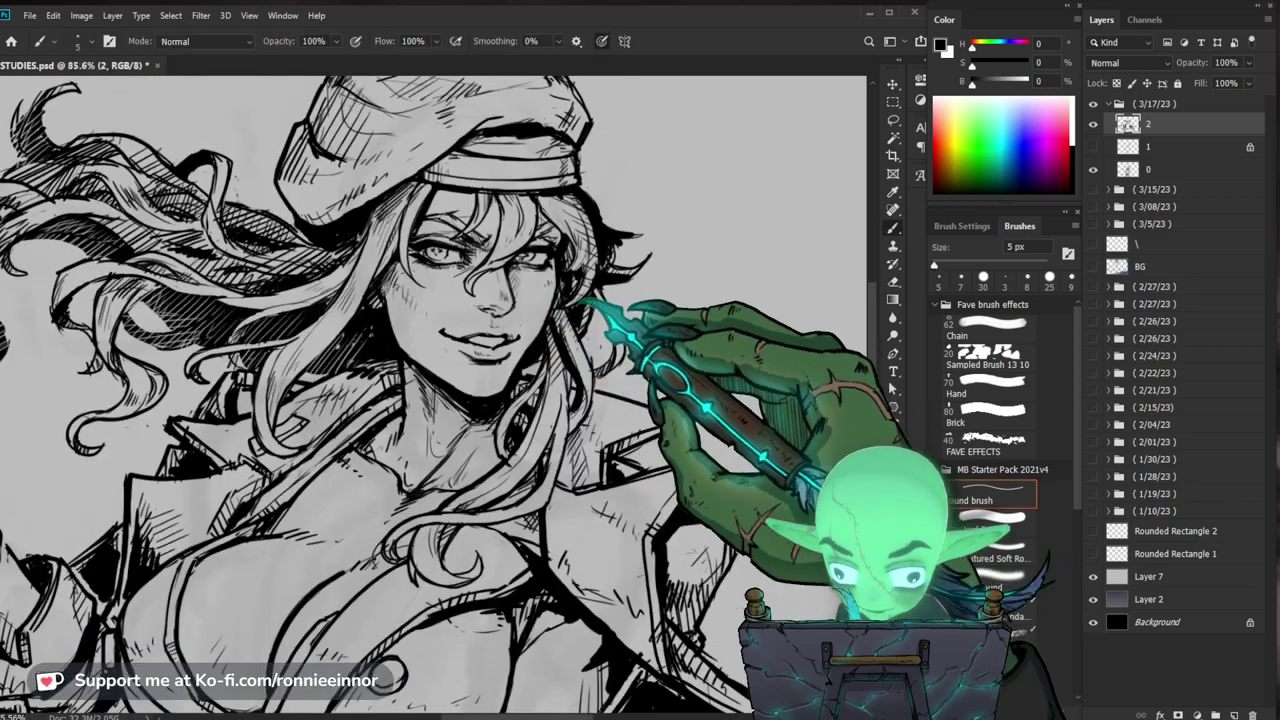
mouse_move(480, 305)
left_mouse_down()
mouse_move(514, 306)
mouse_move(490, 330)
mouse_move(445, 334)
left_mouse_up()
key("e")
key("b")
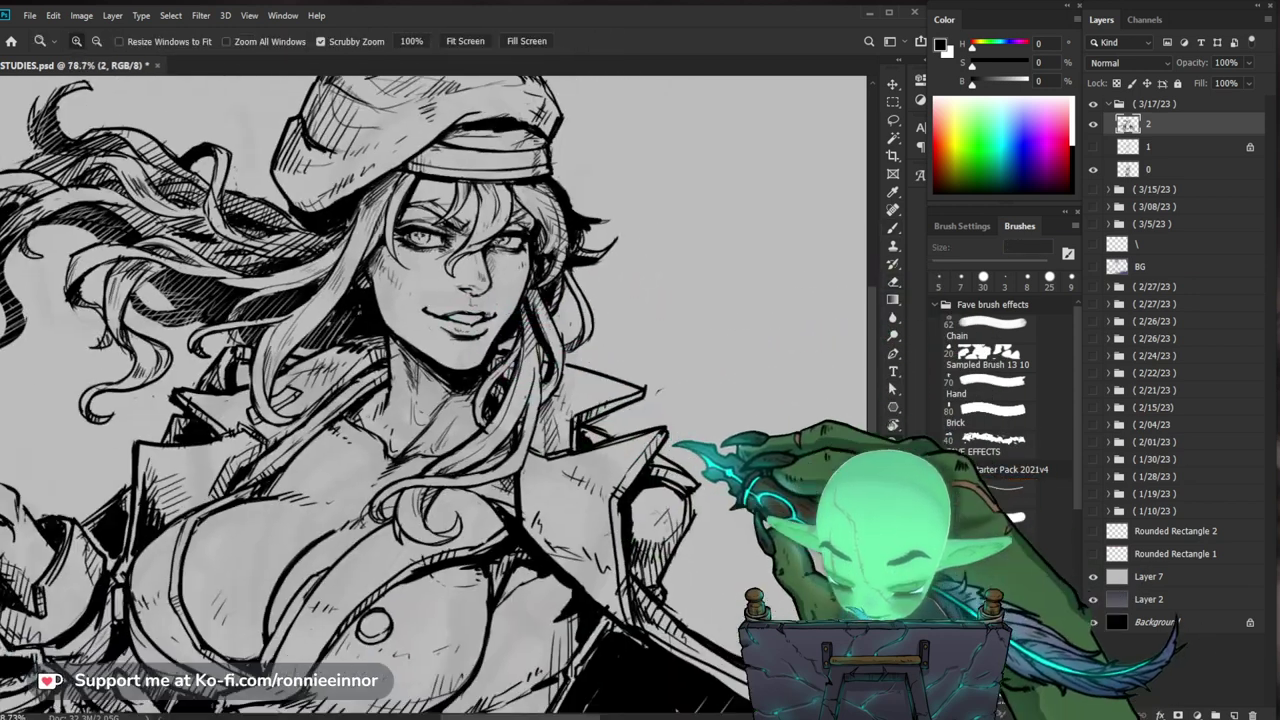
Step: Refine the tip of the nose and the cheek beside it with the eraser and 5 px brush
left_click_drag(686, 457, 580, 320)
left_click_drag(412, 252, 449, 251)
key("e")
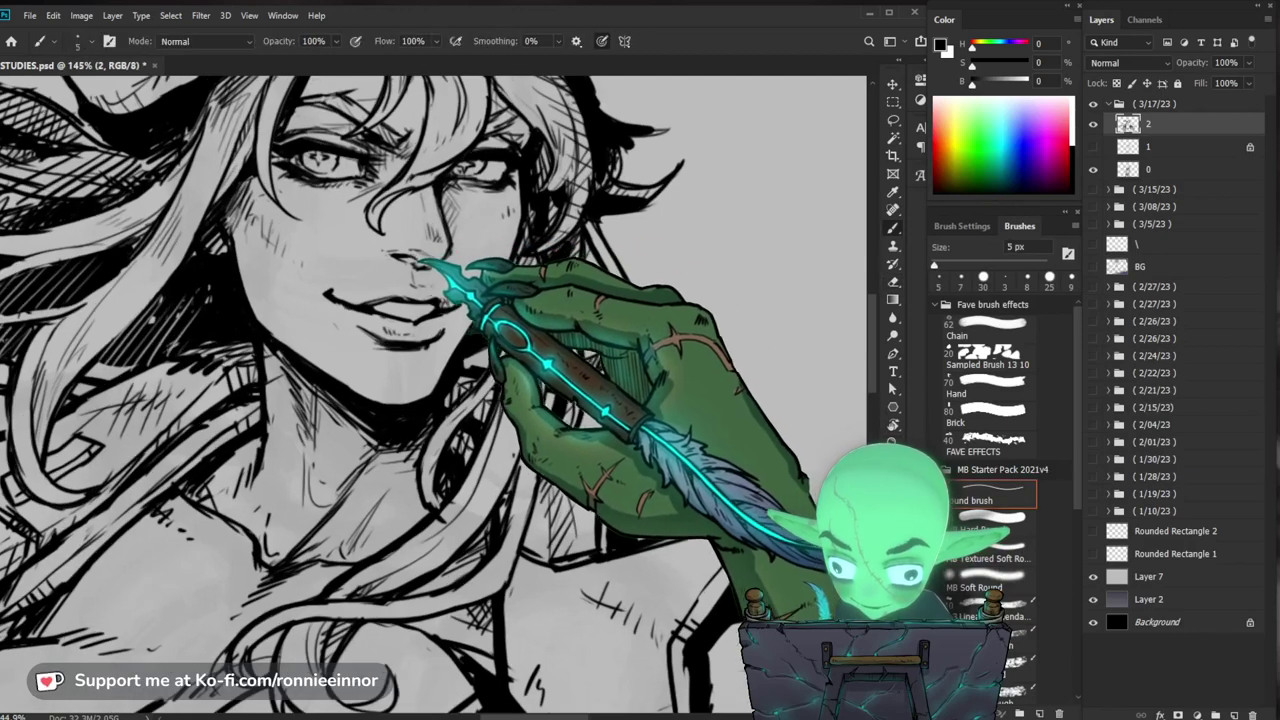
key("z")
scroll(440, 265, "down", 3)
scroll(440, 265, "up", 3)
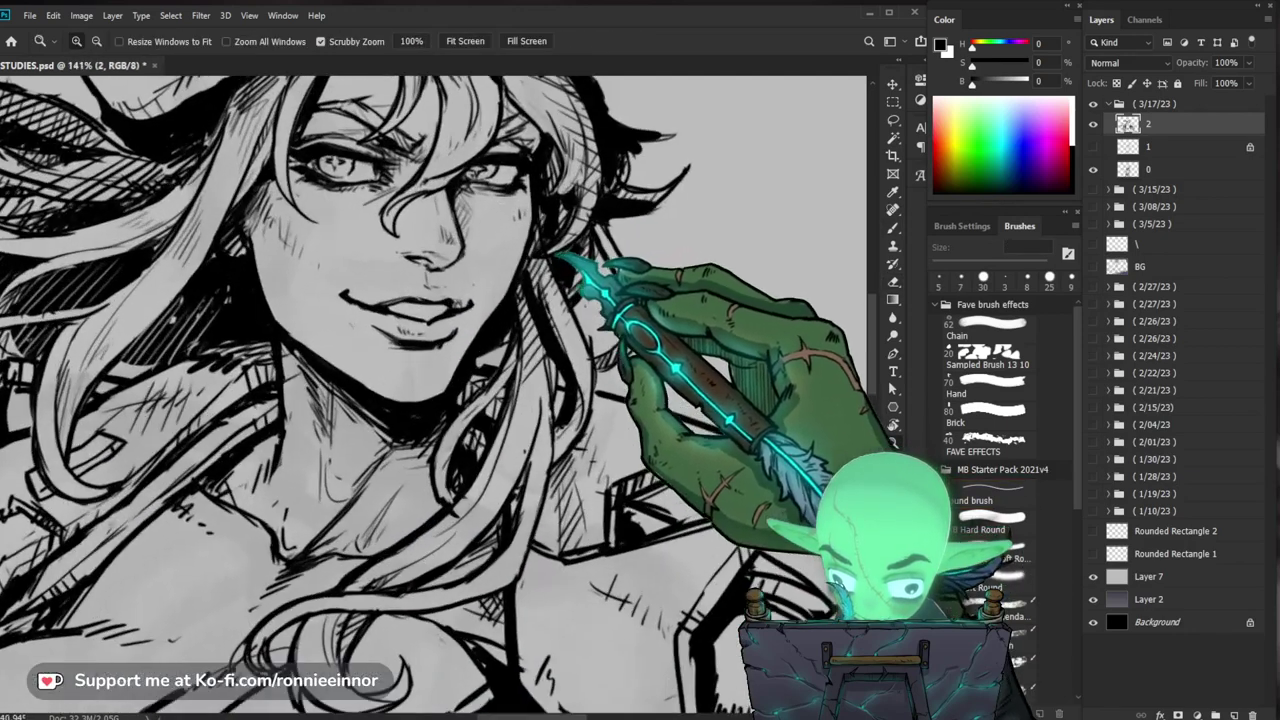
key("b")
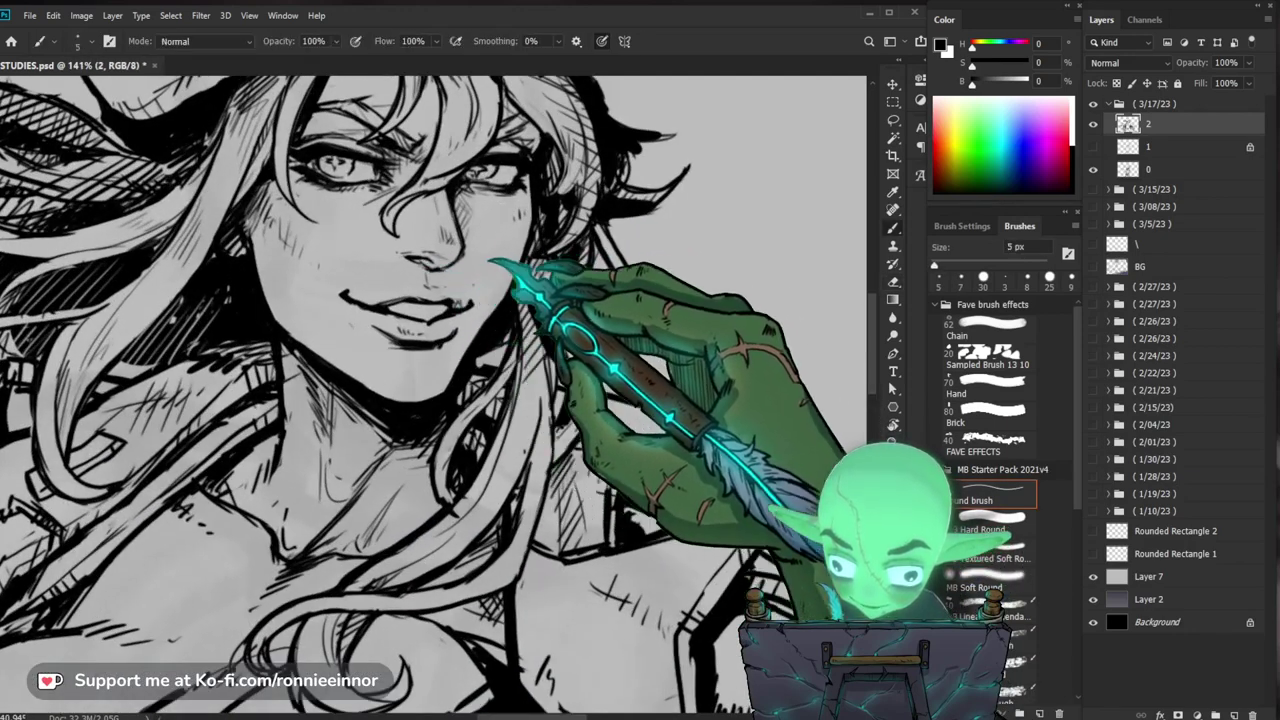
scroll(520, 262, "down", 2)
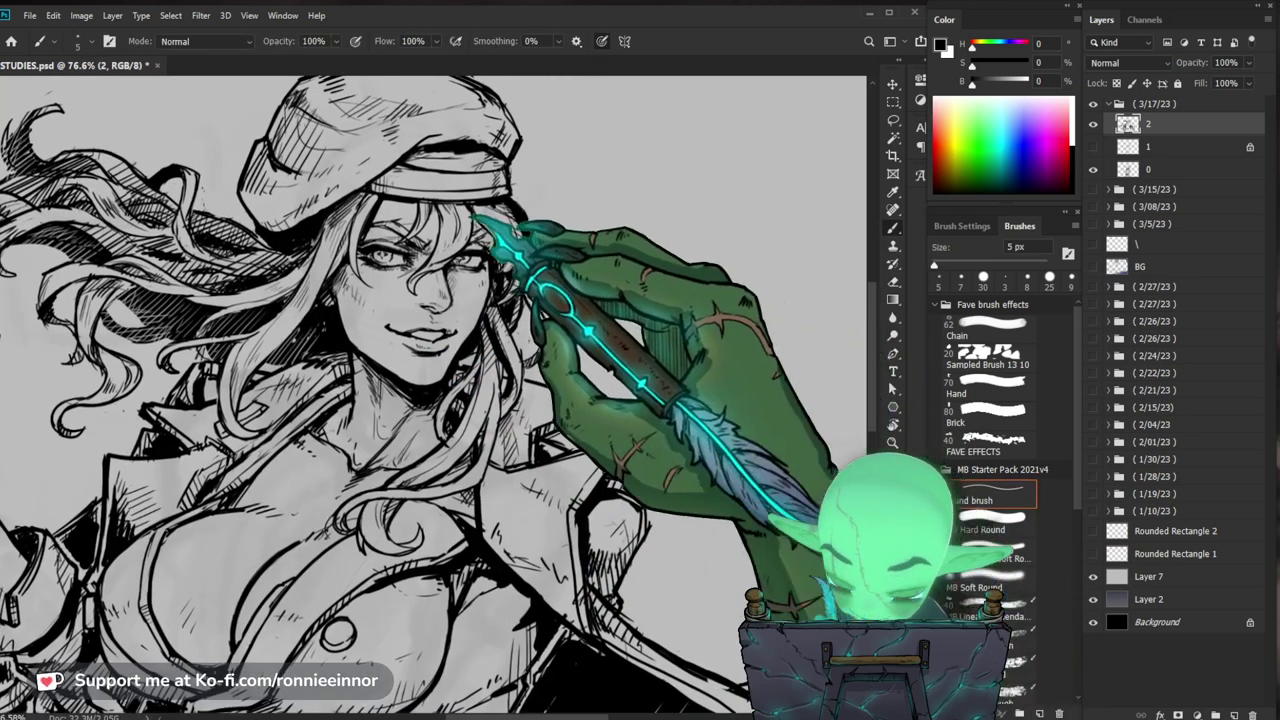
Step: Enlarge the brush to 9 px and strengthen the dark hair below the hat behind the woman's face
key("z")
scroll(400, 220, "up", 2)
scroll(440, 215, "up", 1)
key("b")
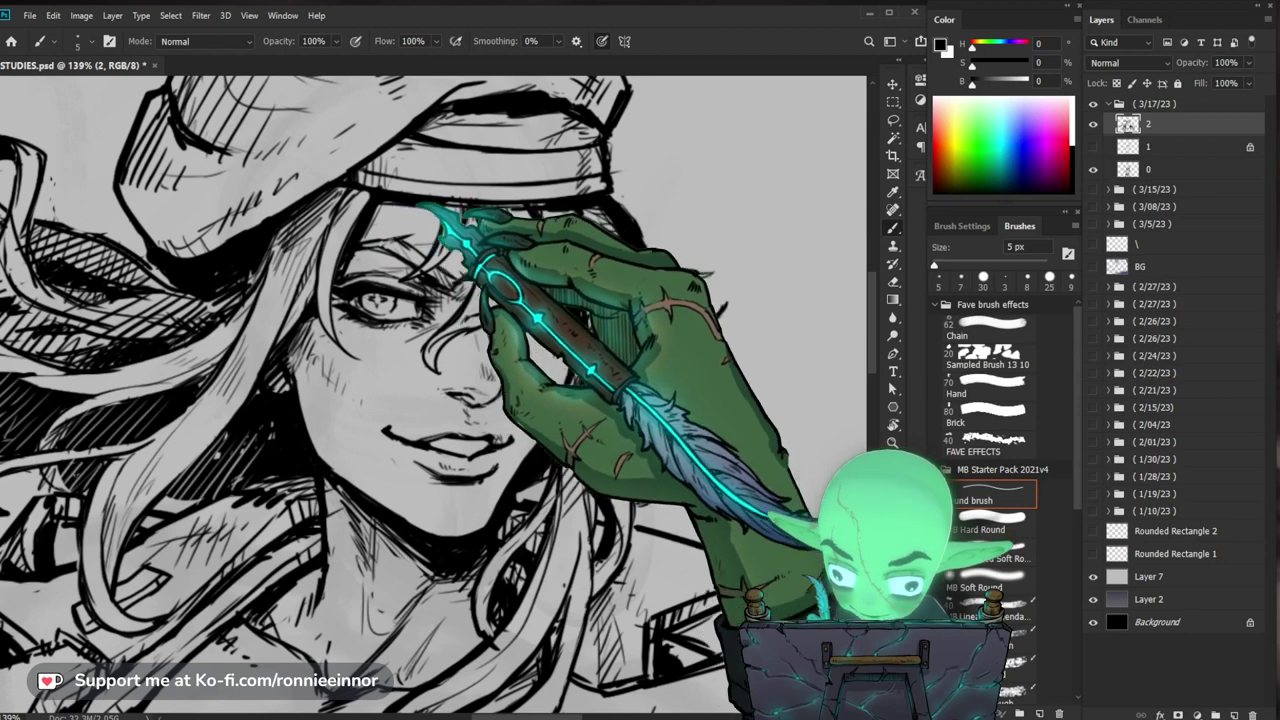
key("bracketright")
key("bracketright")
key("bracketright")
key("bracketright")
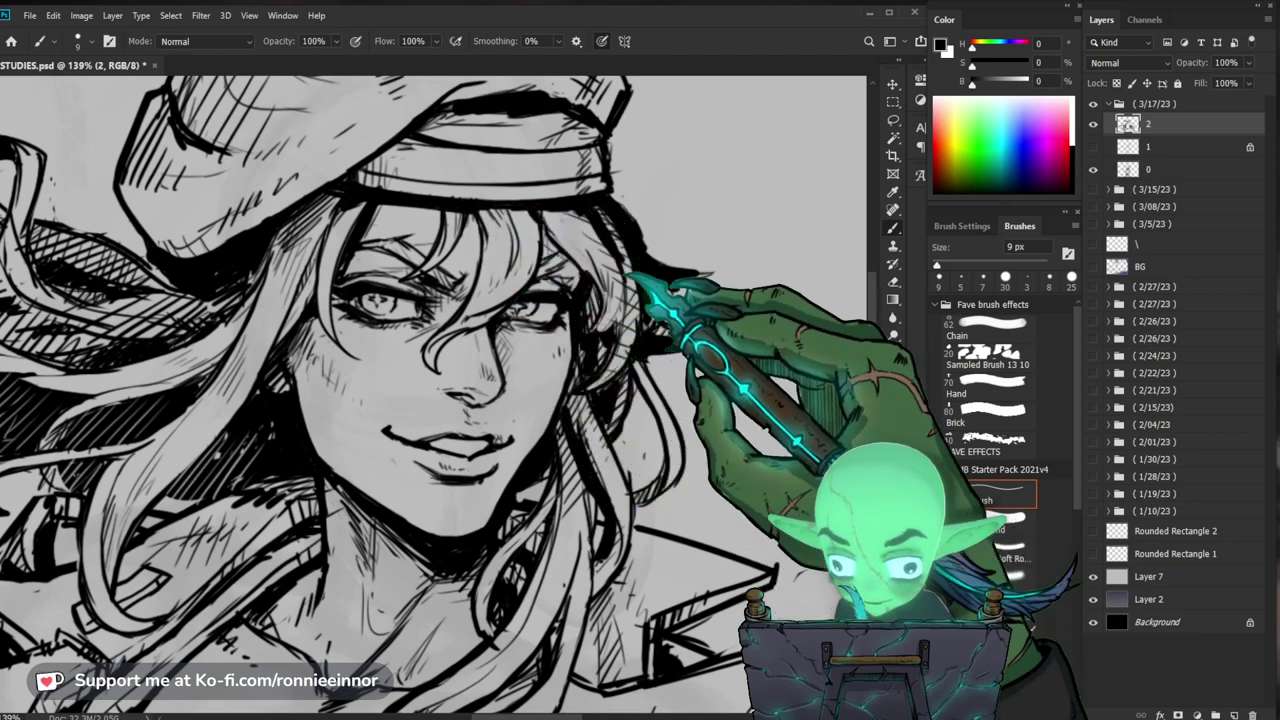
mouse_move(668, 261)
left_mouse_down()
mouse_move(590, 261)
mouse_move(731, 282)
left_mouse_up()
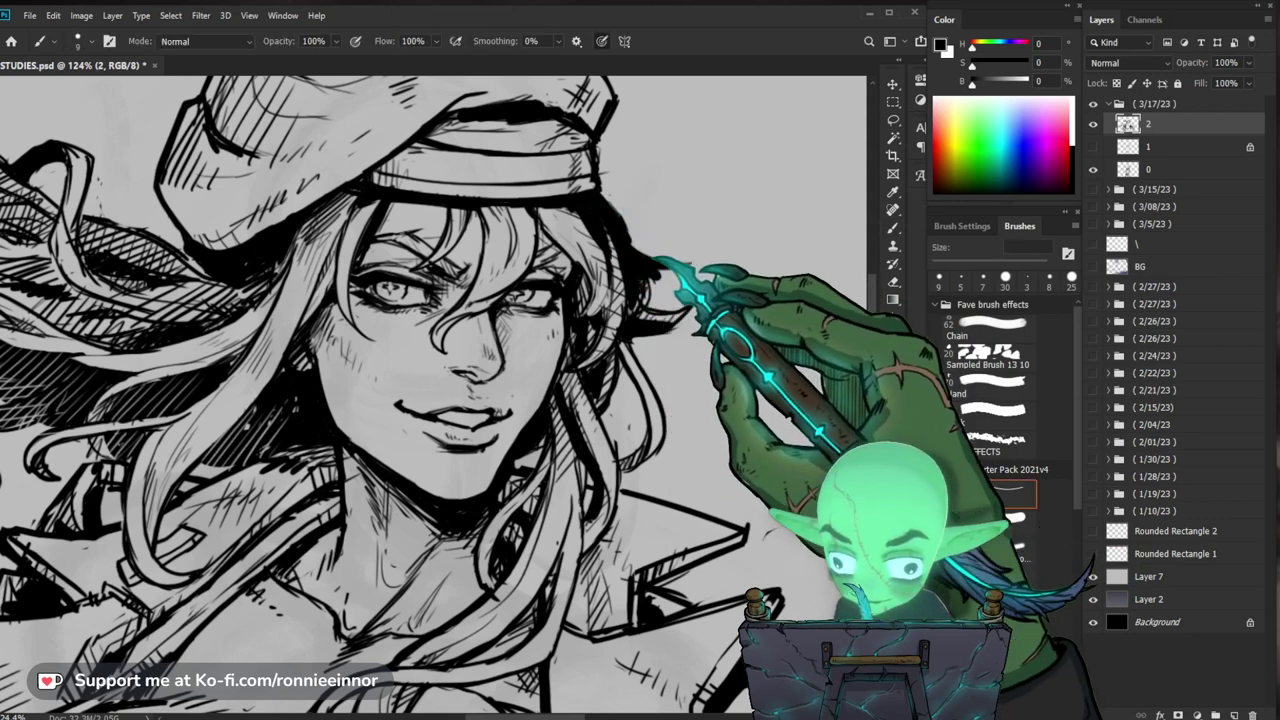
mouse_move(657, 263)
left_mouse_down()
mouse_move(580, 285)
mouse_move(690, 272)
left_mouse_up()
key("b")
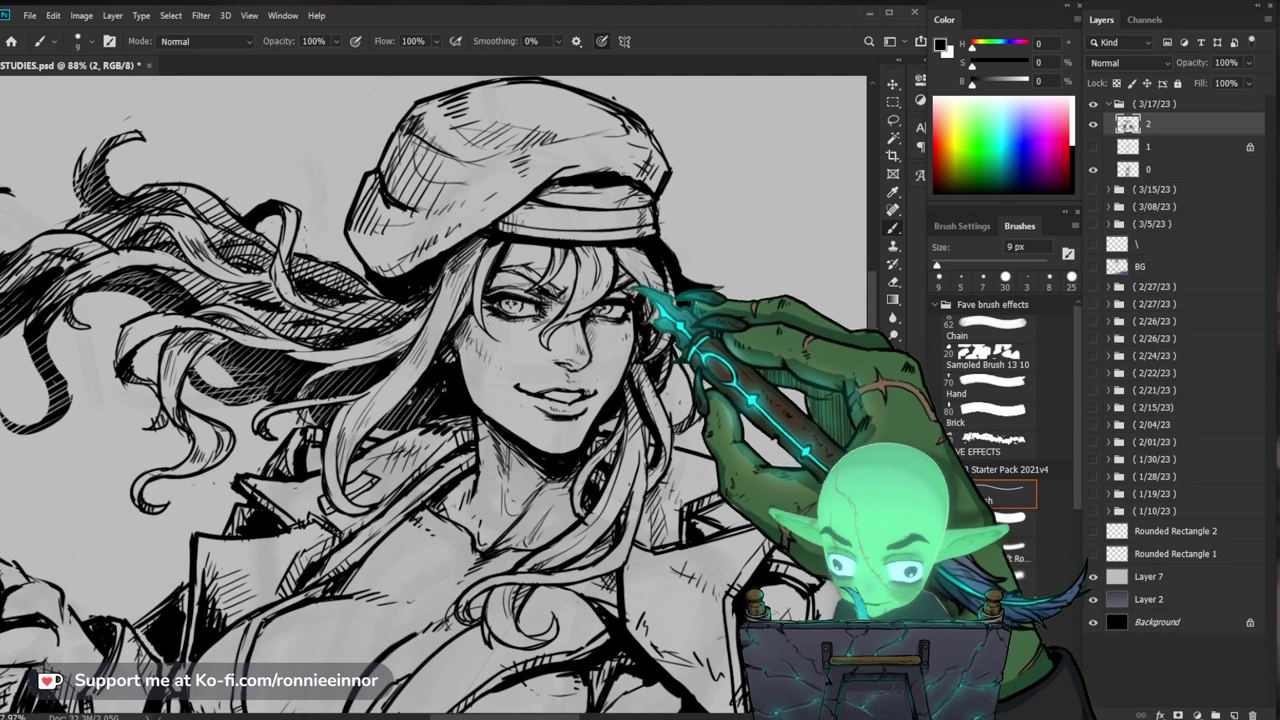
Step: Ink pointed hair strands flaring out behind the face below the hat with the 9 px brush, trimming them with the eraser
left_click_drag(711, 298, 689, 286)
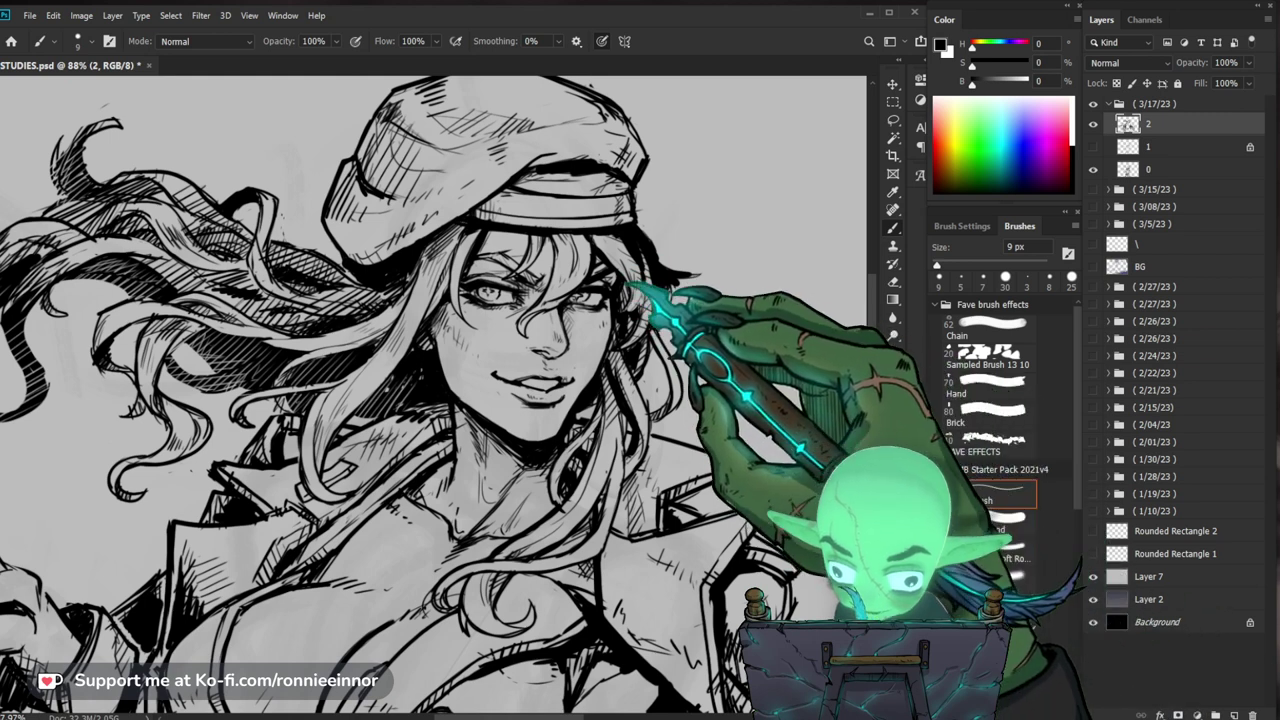
mouse_move(638, 247)
left_mouse_down()
mouse_move(605, 258)
mouse_move(696, 290)
left_mouse_up()
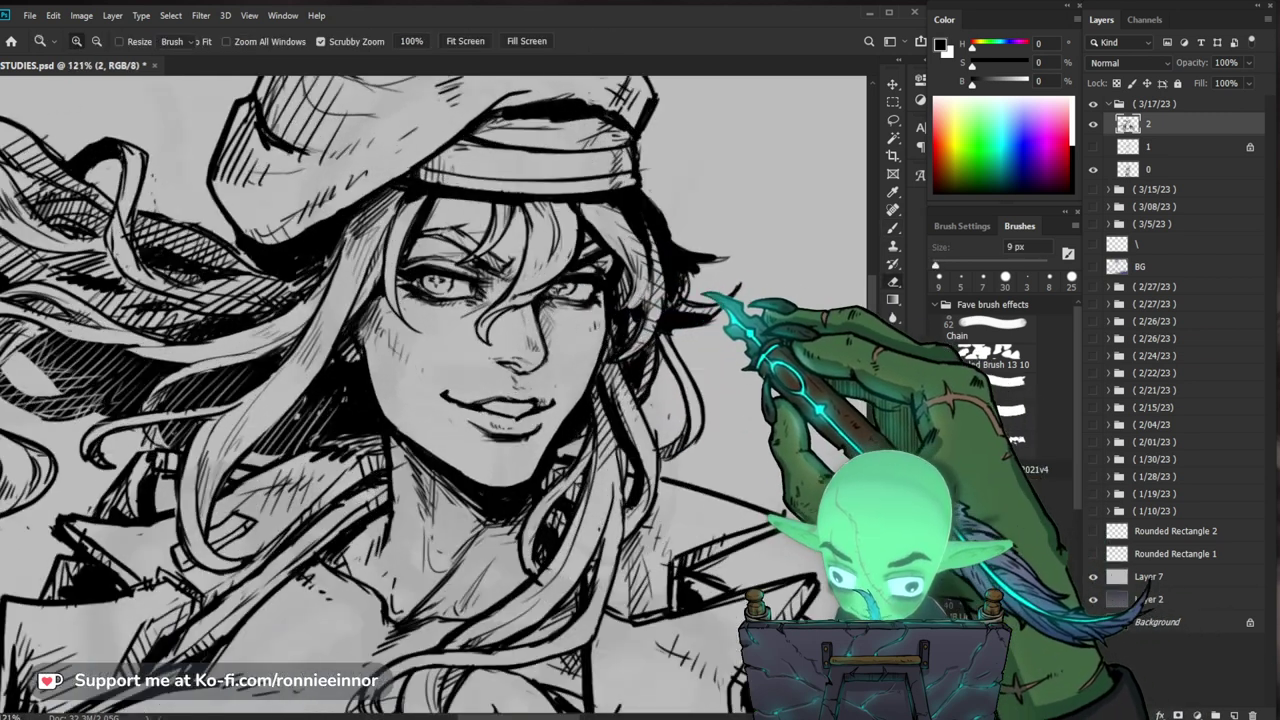
key("e")
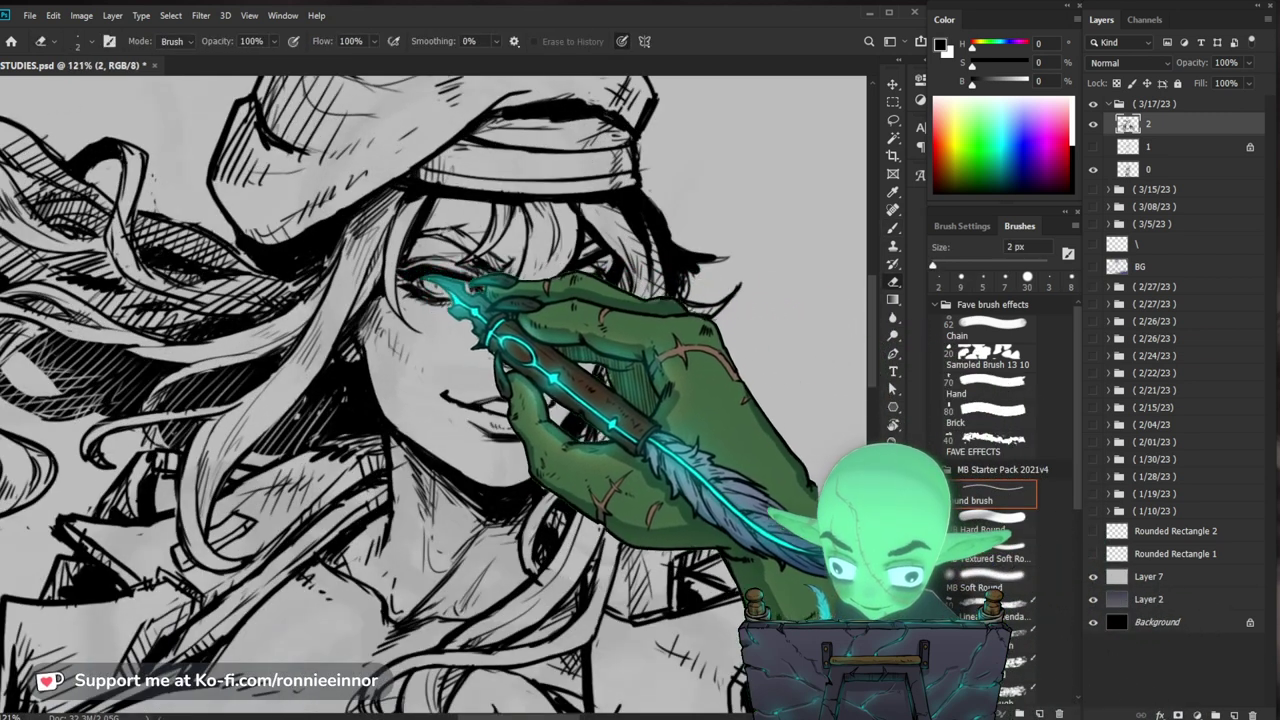
key("b")
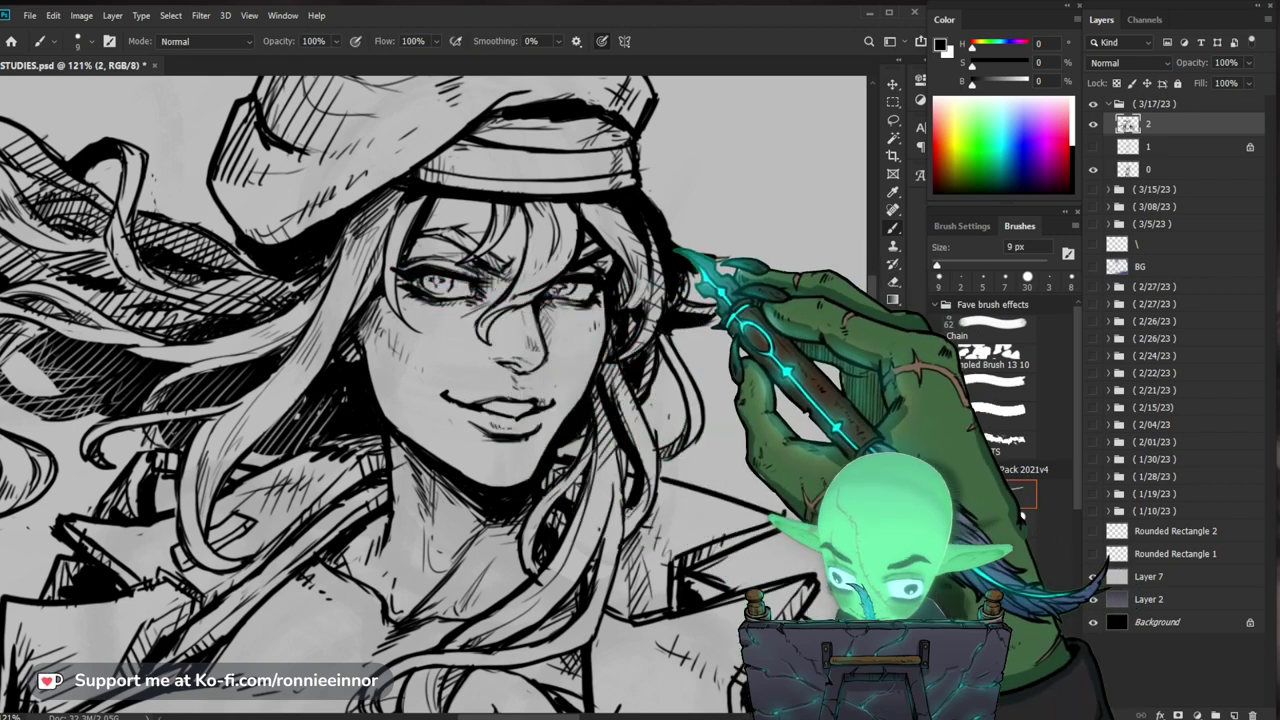
key("e")
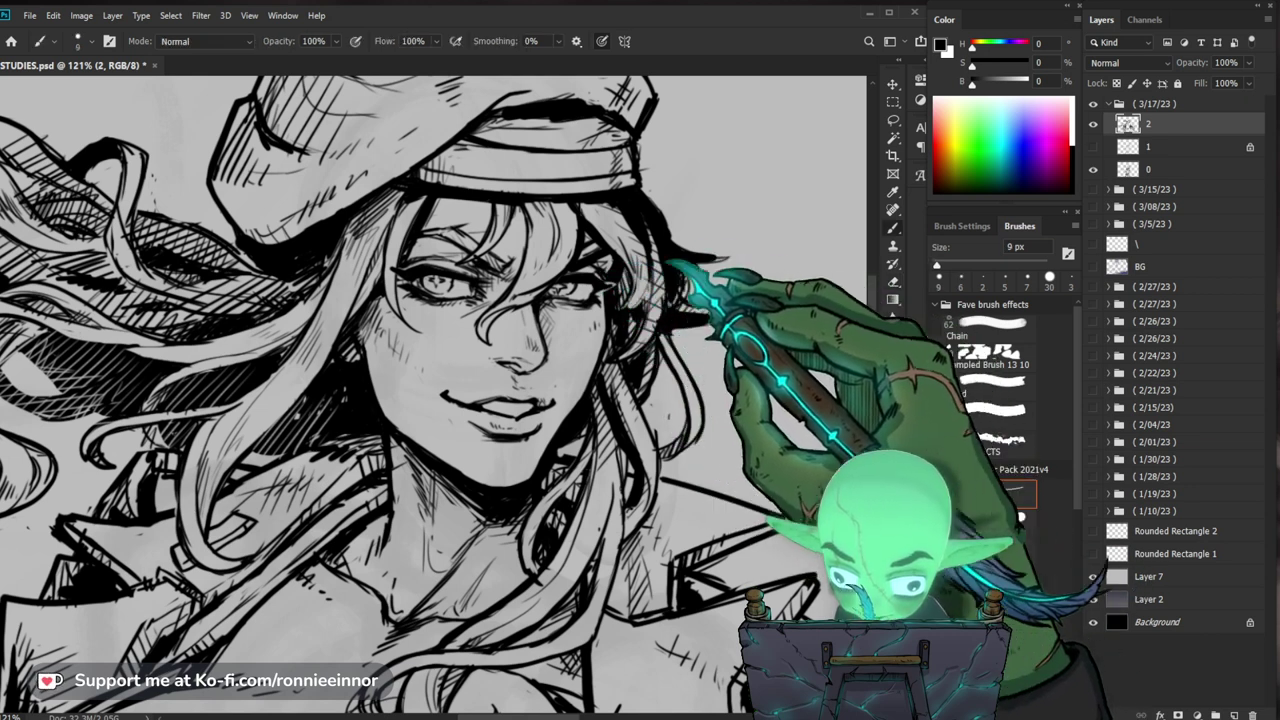
key("e")
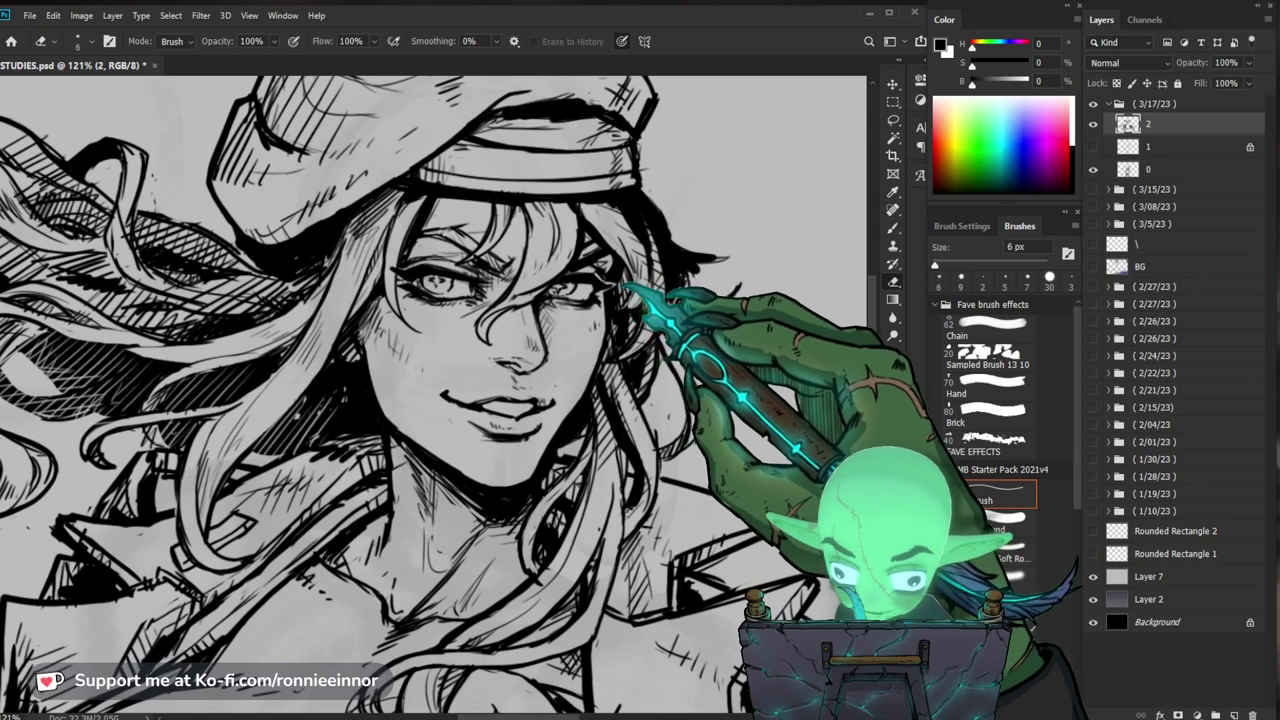
key("b")
Step: Refine the hair beside the far eye with the 6 px eraser and 9 px brush, and reduce the brush to 5 px
key("z")
left_click_drag(650, 294, 609, 334)
left_click_drag(644, 275, 722, 263)
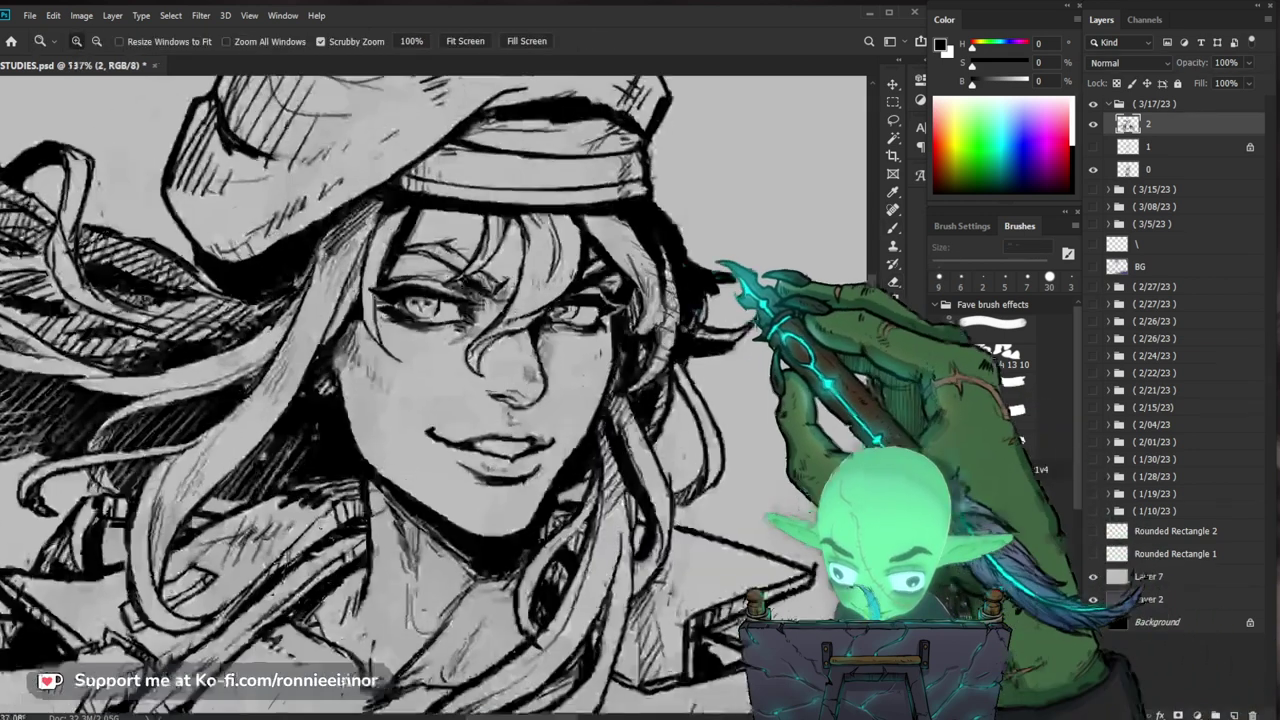
key("b")
key("e")
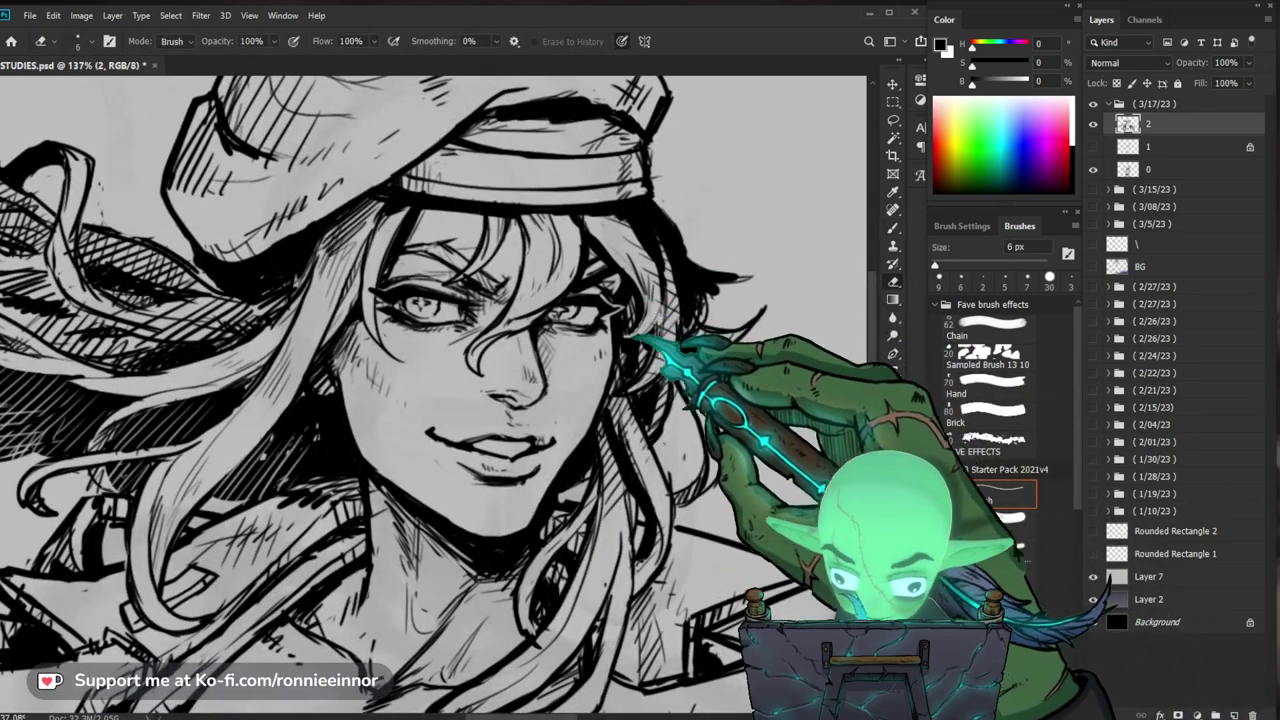
key("b")
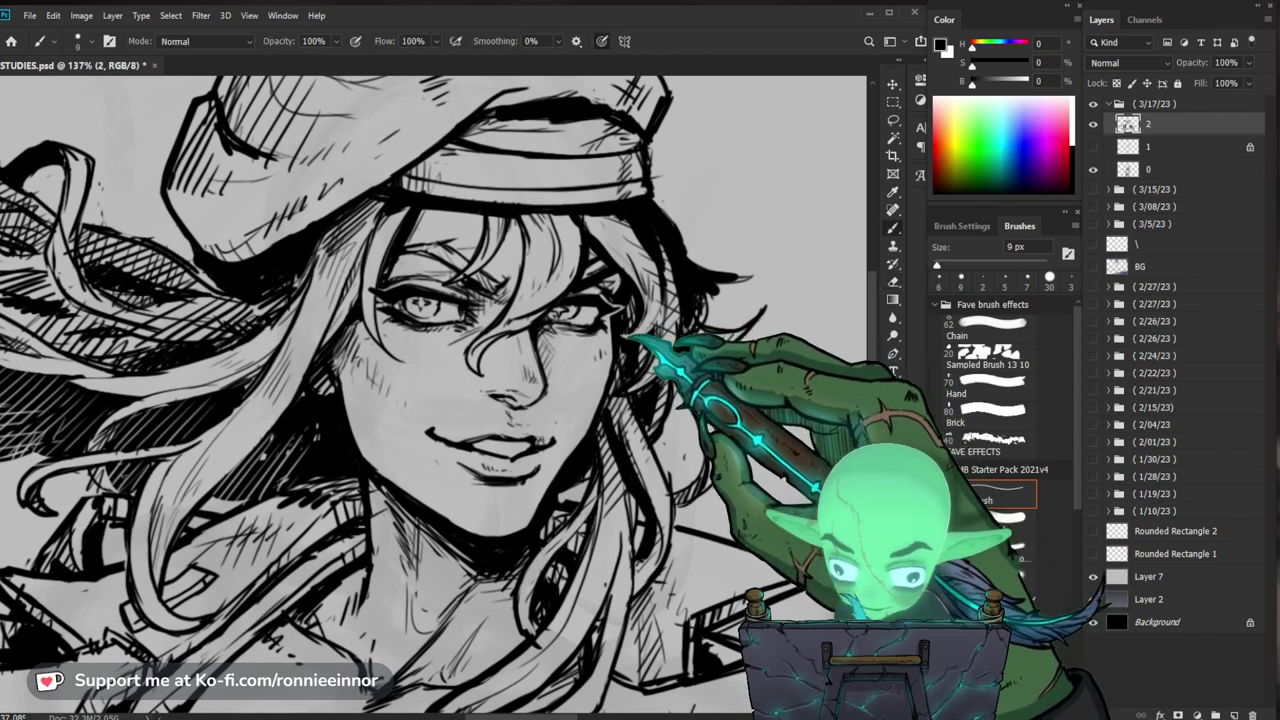
key("b")
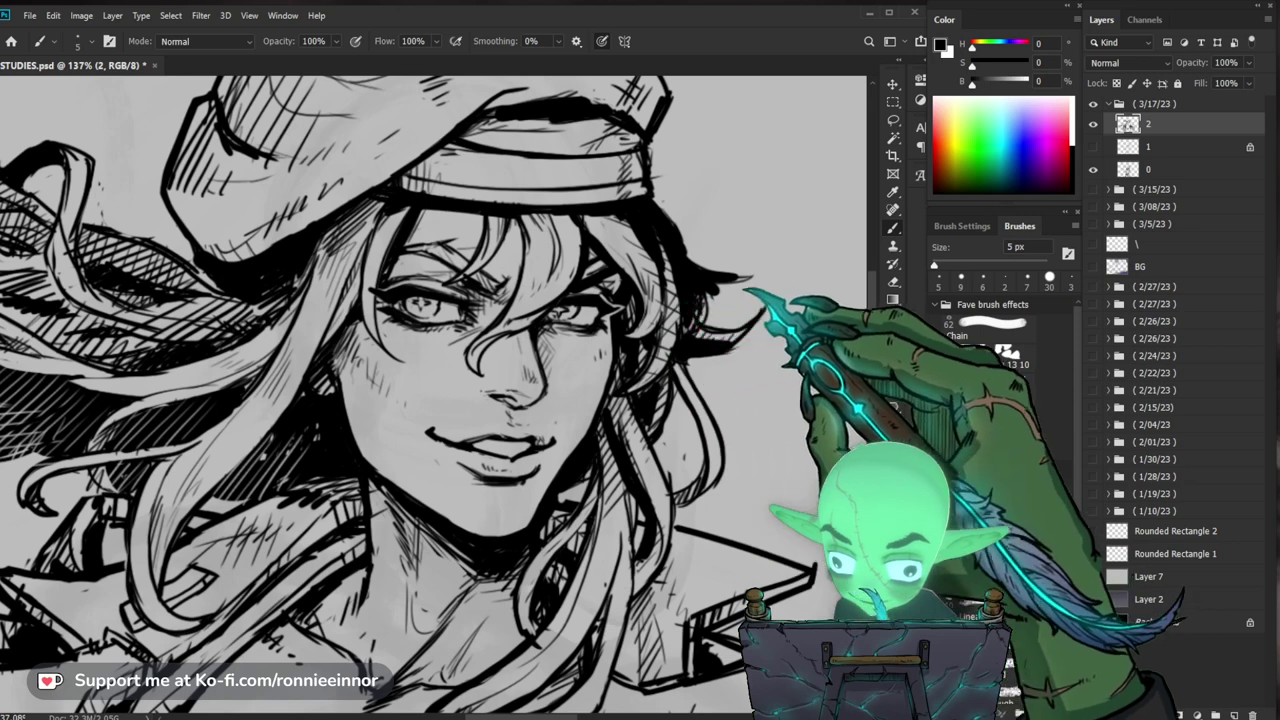
Step: Rework the near eye's outer corner and the hair strands beside it with the 7 px eraser and 5 px brush
scroll(725, 279, "down", 7)
left_click_drag(745, 364, 688, 313)
left_click_drag(558, 192, 586, 208)
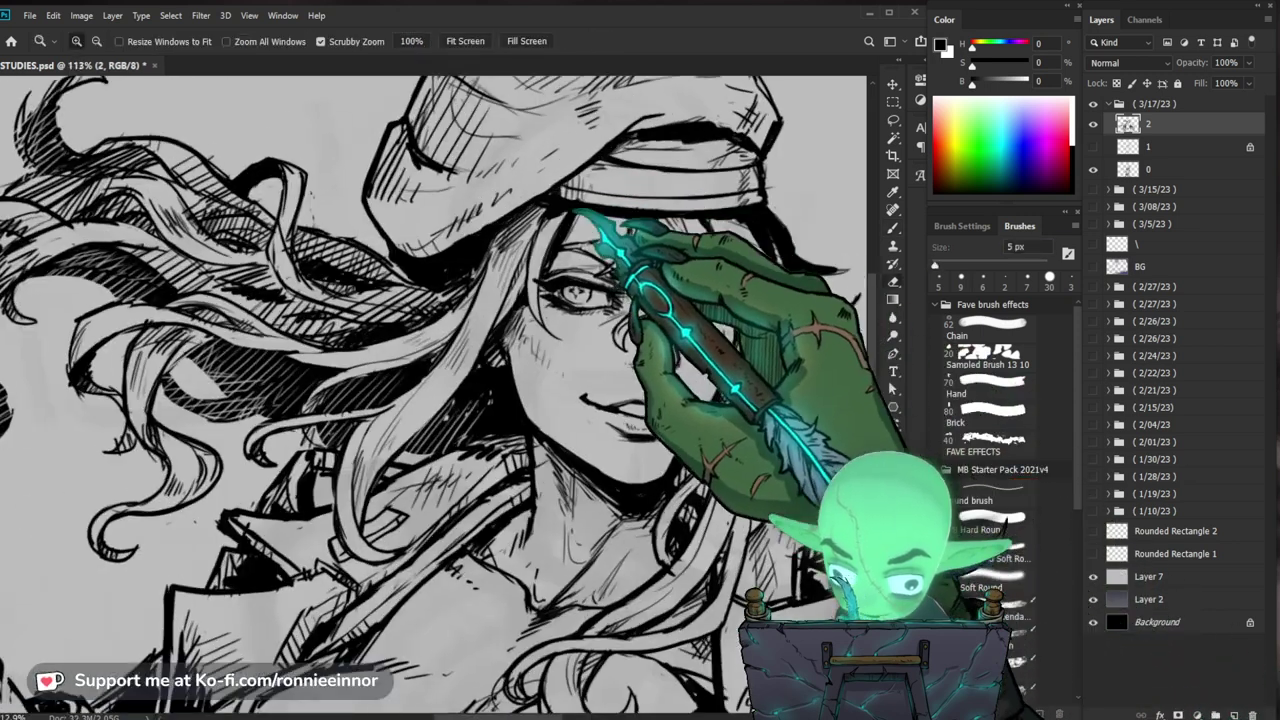
key("e")
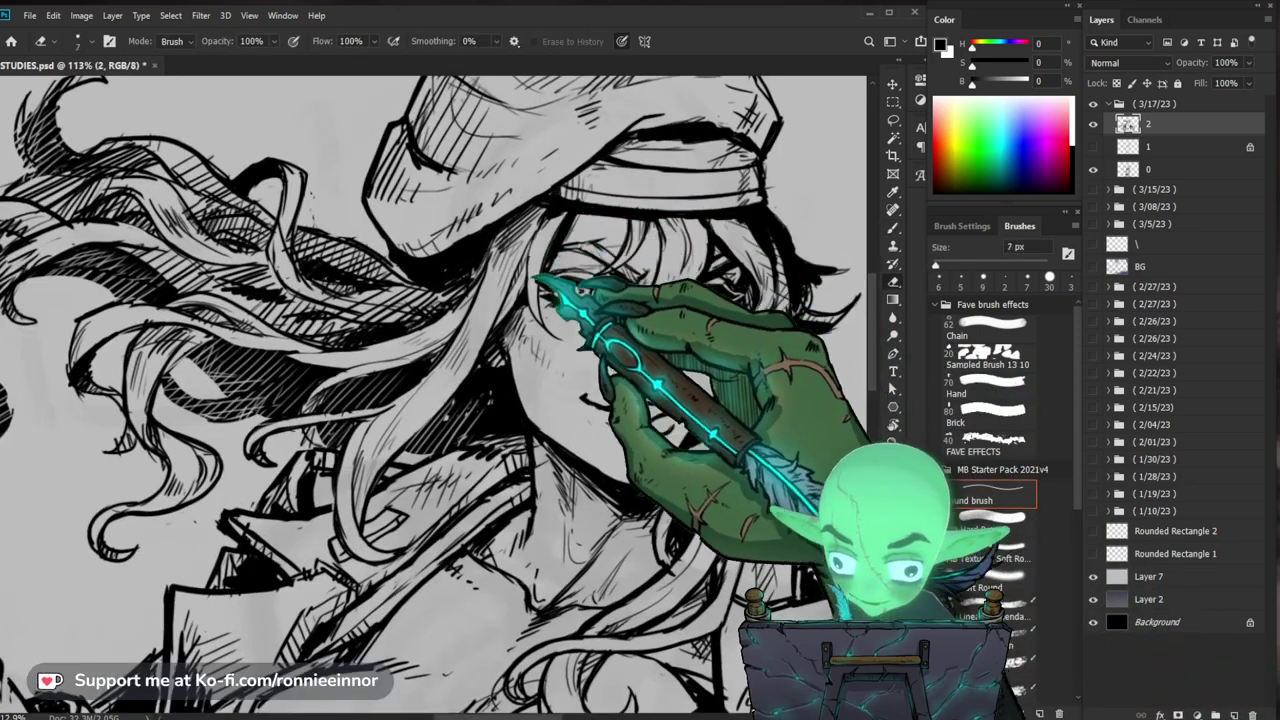
key("b")
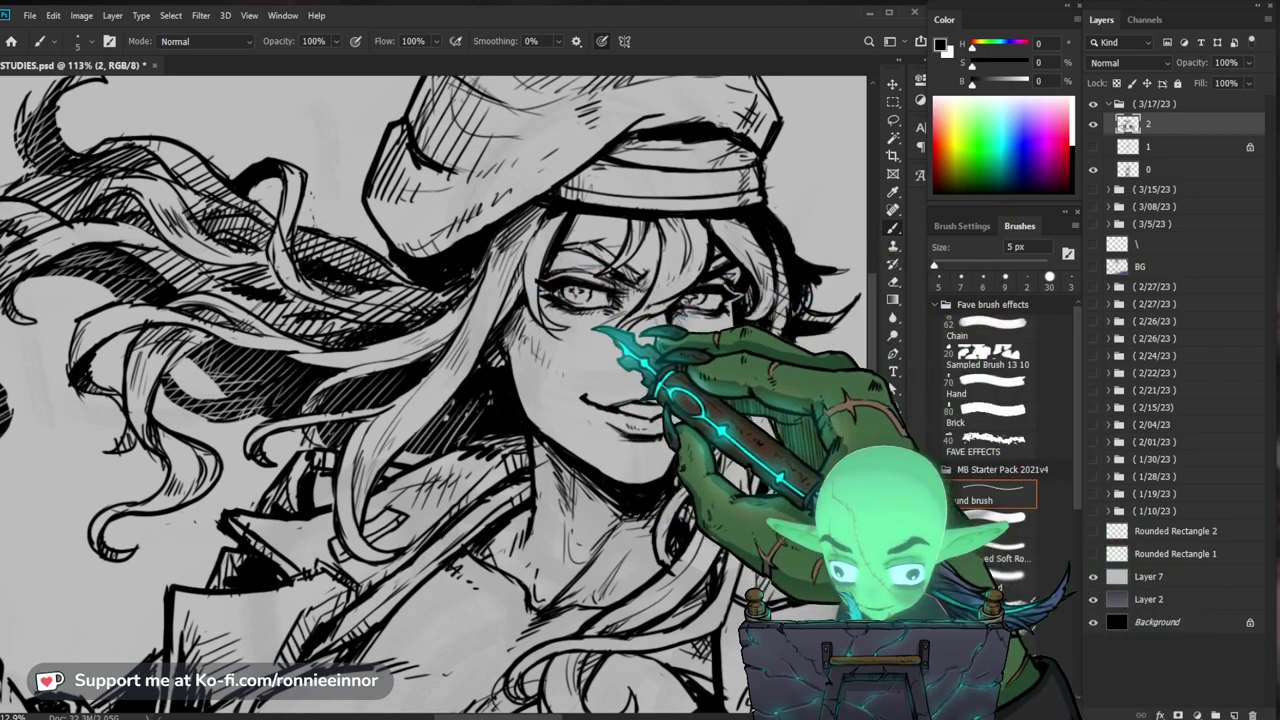
left_click_drag(594, 328, 568, 320)
left_click_drag(622, 260, 651, 271)
key("e")
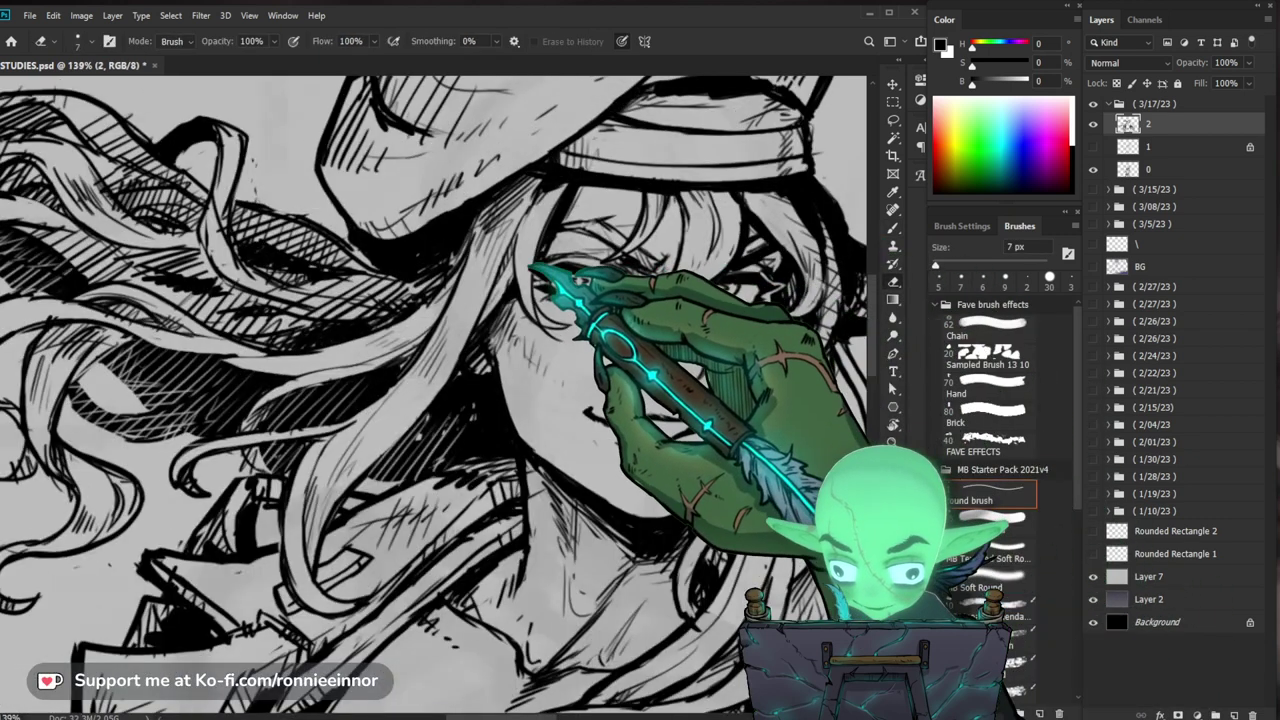
key("b")
Step: Touch up the fine lines around both eyes and the fringe under the hat with the 5 px brush
left_click_drag(622, 314, 548, 446)
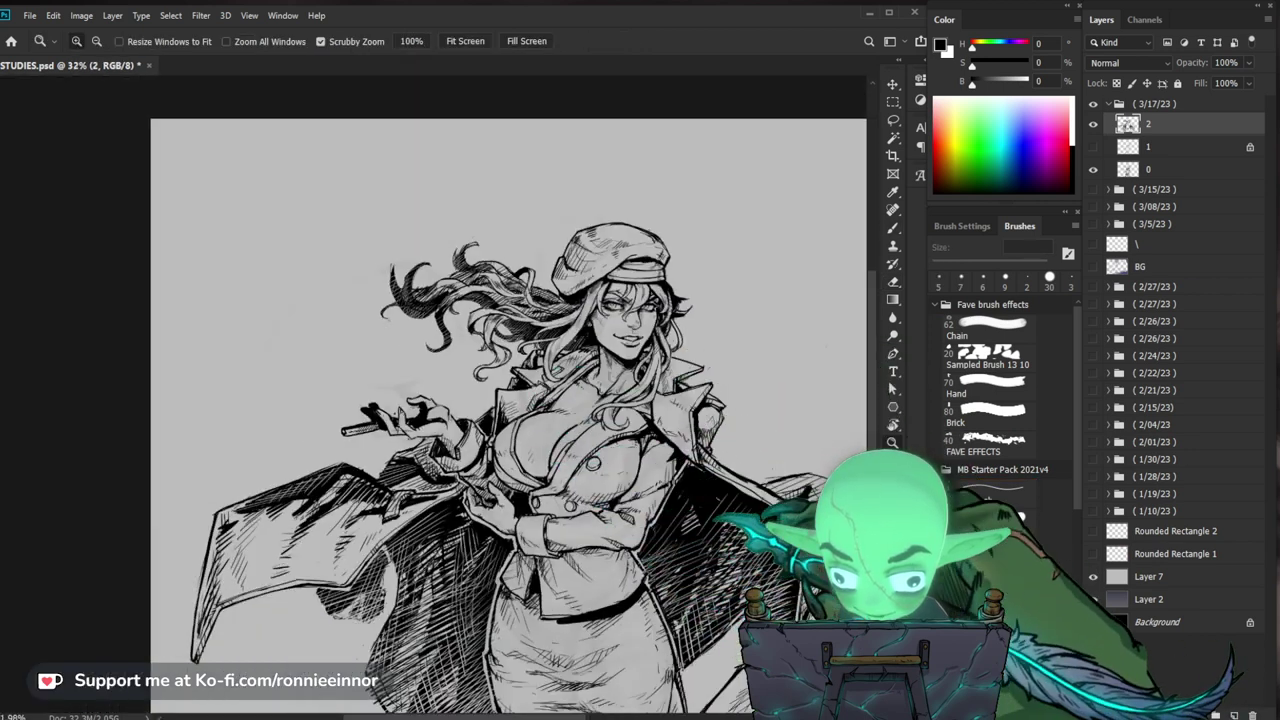
scroll(613, 260, "up", 5)
key("b")
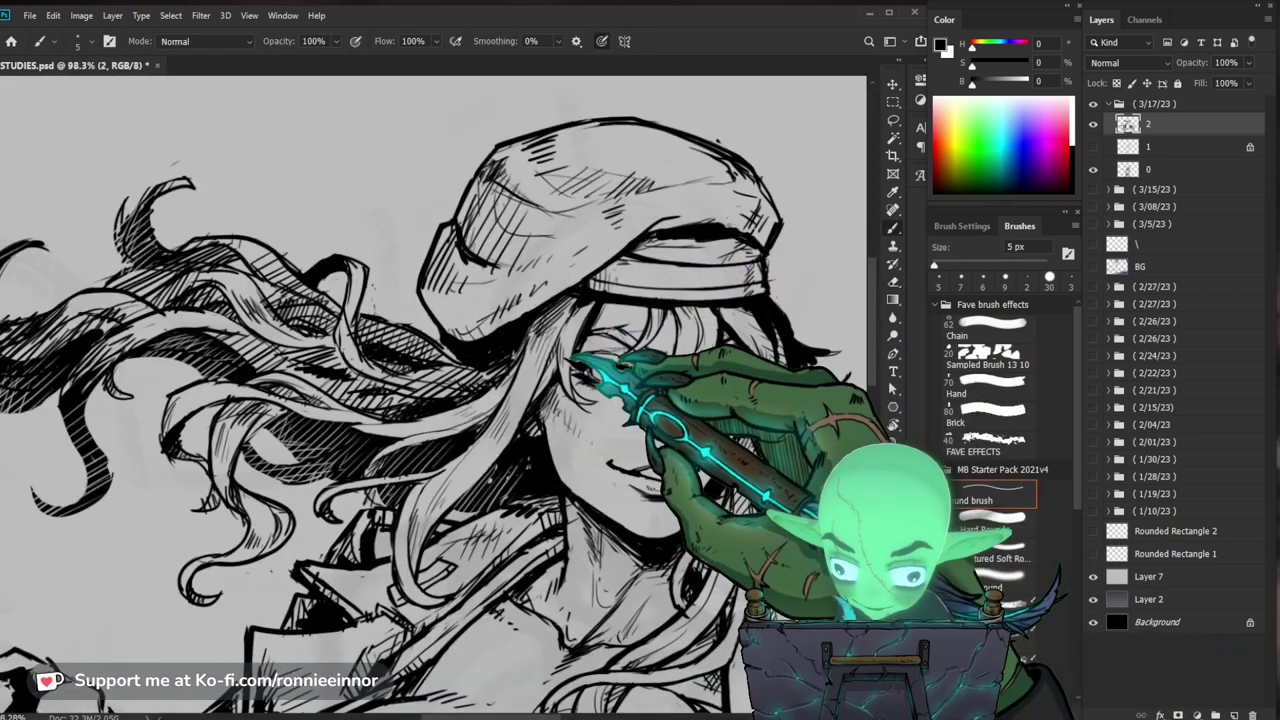
left_click_drag(710, 395, 688, 342)
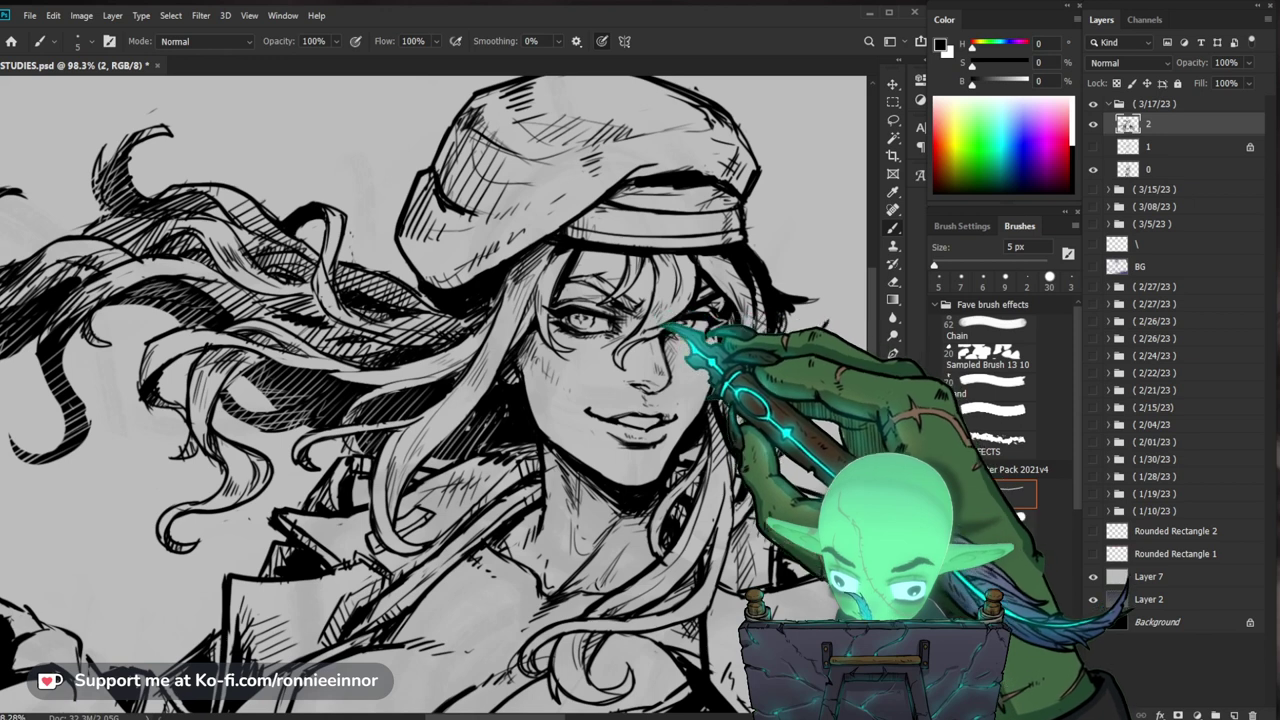
left_click_drag(744, 269, 705, 240)
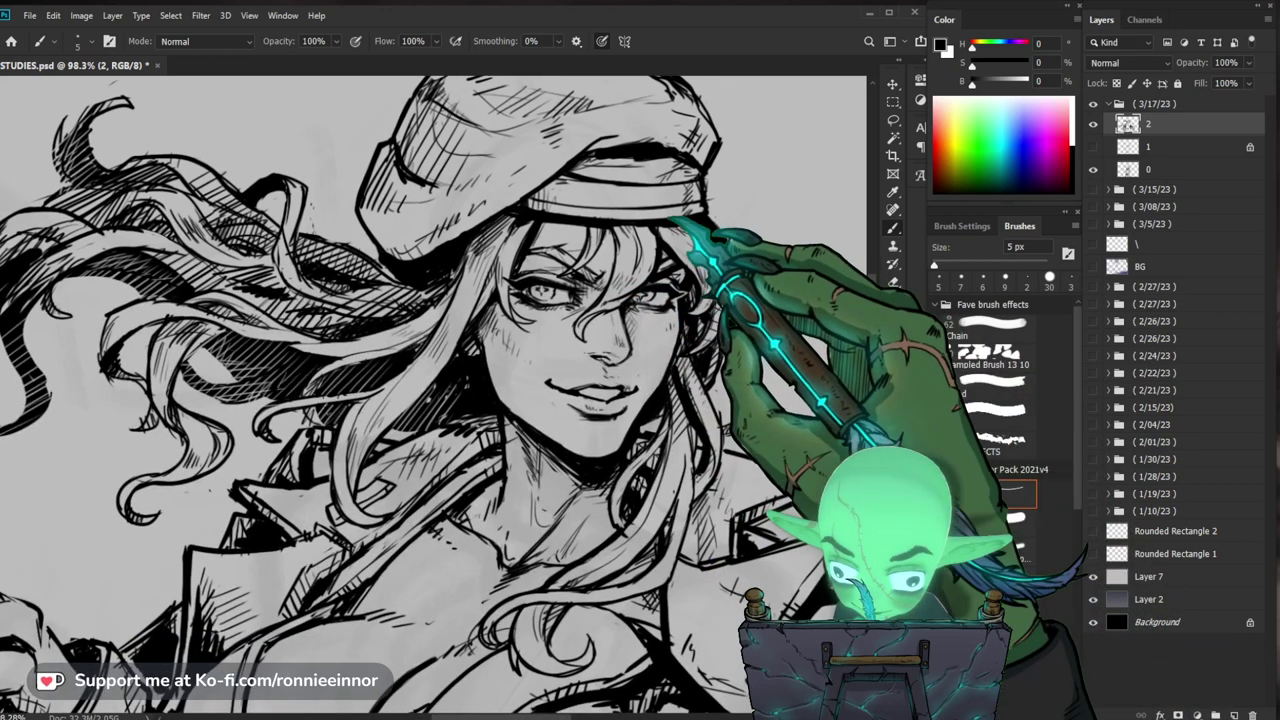
mouse_move(680, 222)
left_mouse_down()
mouse_move(591, 229)
mouse_move(614, 277)
left_mouse_up()
Step: Examine the overall linework of the full figure, from the face down to the open coat and skirt
mouse_move(770, 590)
left_mouse_down()
mouse_move(758, 568)
mouse_move(618, 486)
left_mouse_up()
left_click_drag(718, 434, 693, 444)
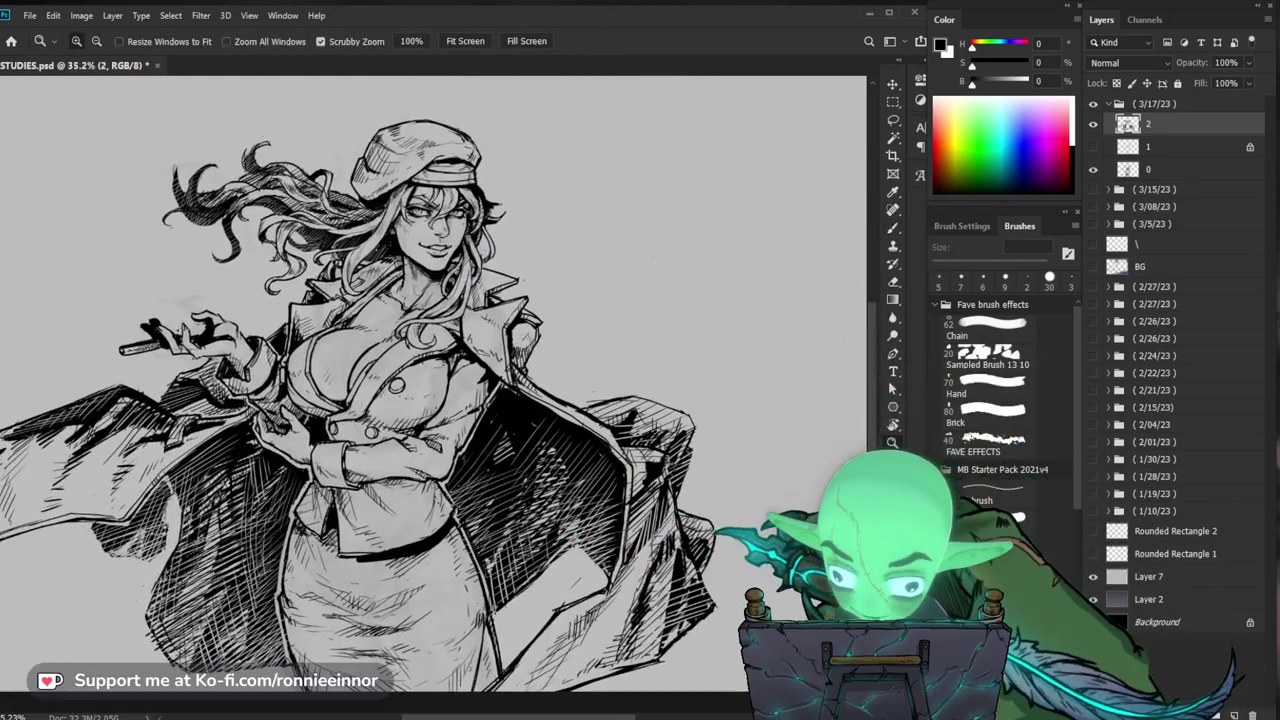
left_click_drag(563, 585, 598, 580)
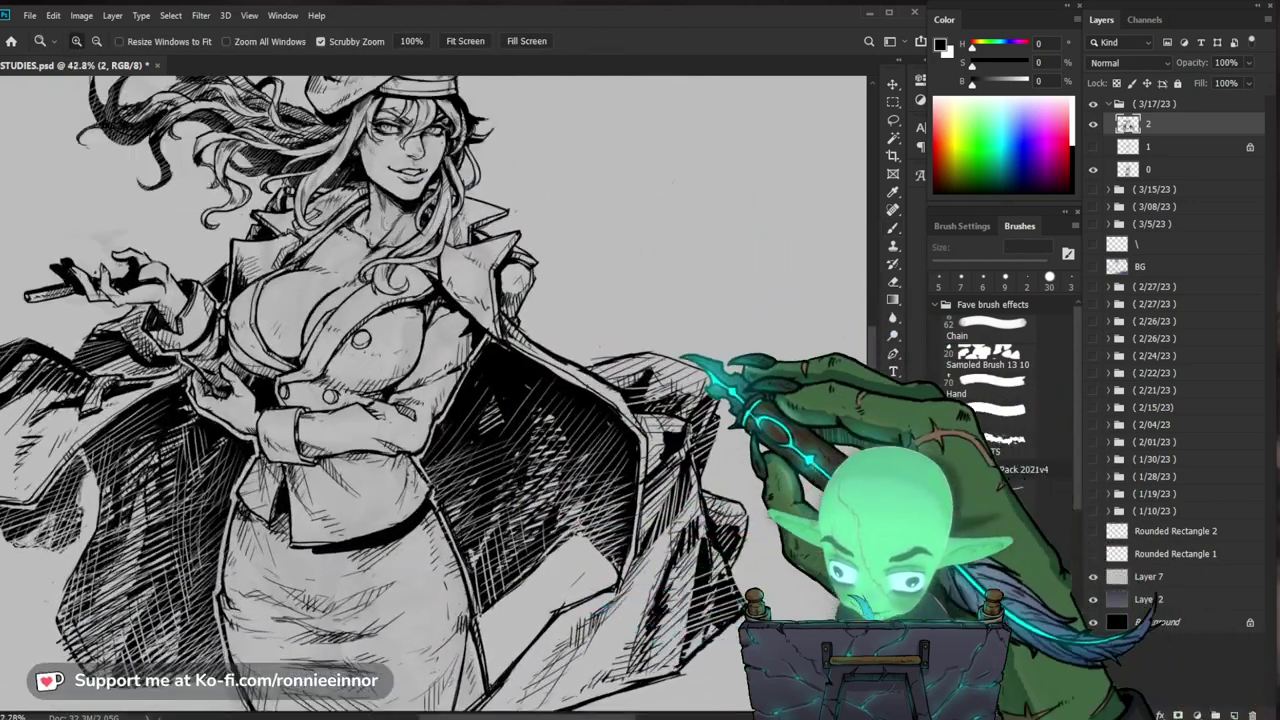
left_click_drag(580, 295, 582, 266)
left_click_drag(722, 656, 724, 492)
left_click_drag(724, 492, 740, 492)
left_click_drag(396, 520, 528, 532)
key("ctrl+0")
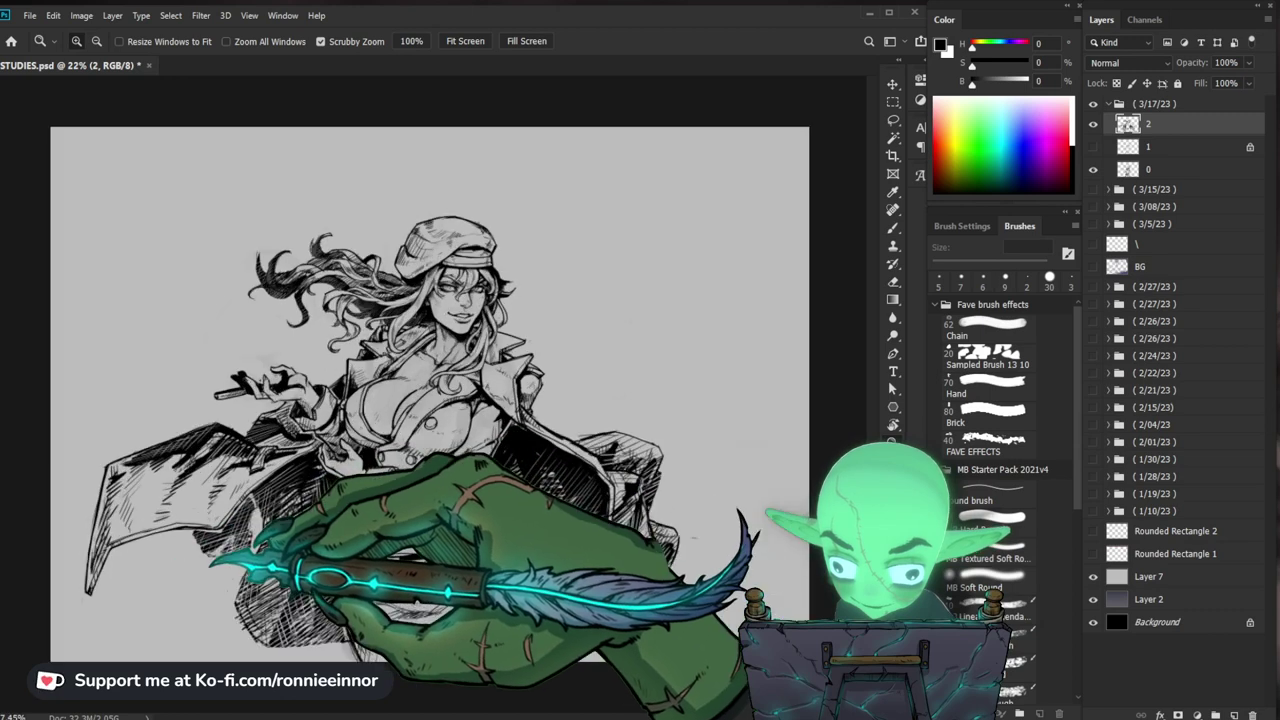
Step: Sign the drawing below the coat's outstretched flap with the underlined artist signature and the date 03.17.23, using the 5 px brush
left_click_drag(210, 562, 340, 553)
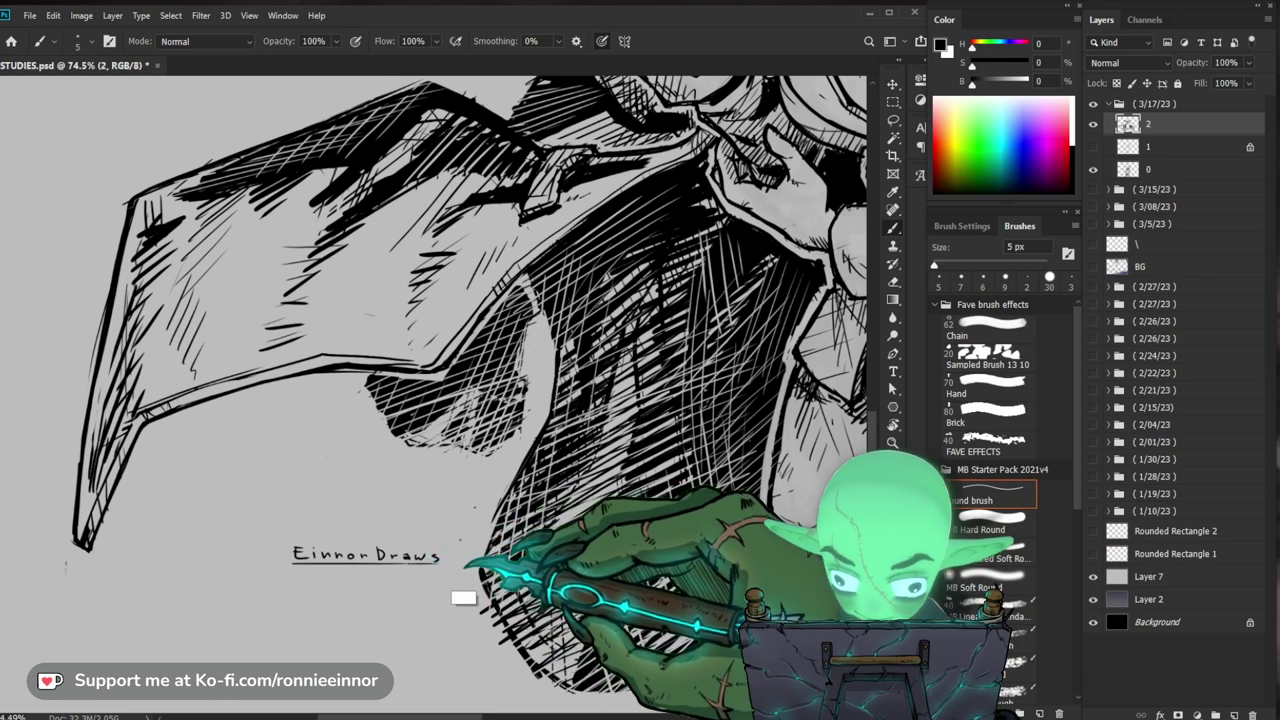
scroll(326, 587, "up", 3)
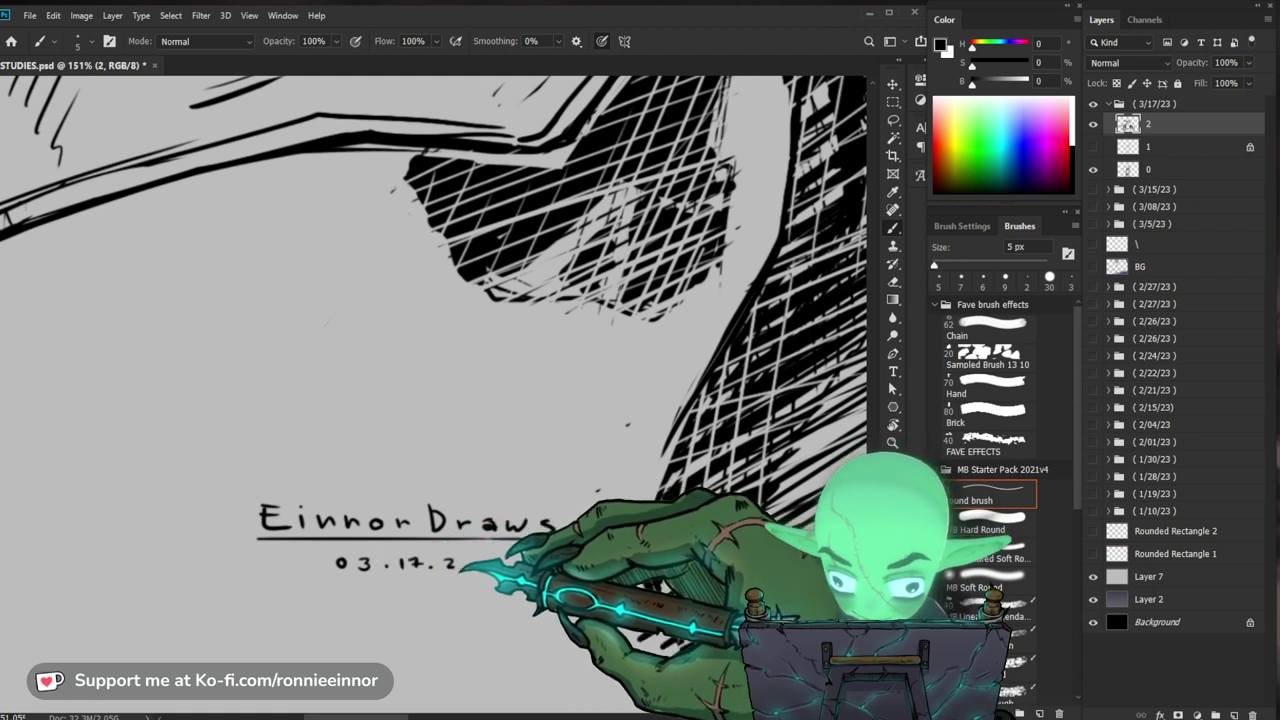
left_click_drag(490, 565, 412, 627)
left_click_drag(625, 510, 660, 508)
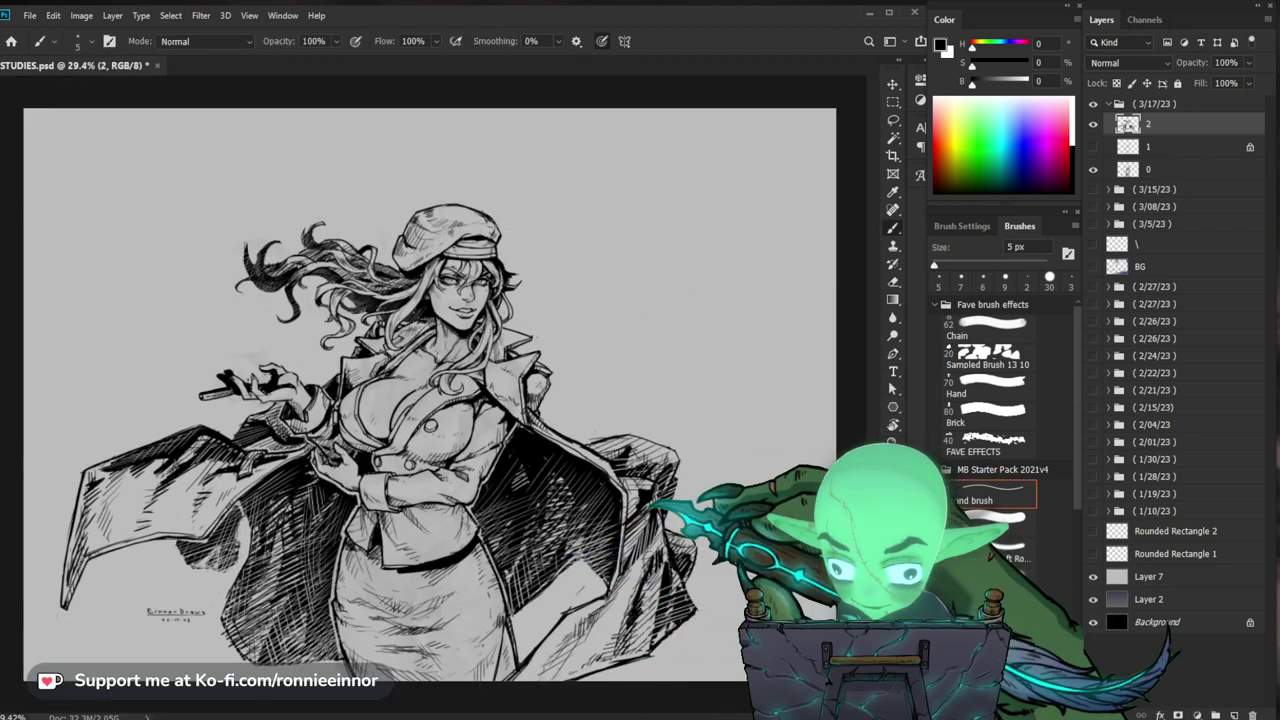
Step: Touch up the raised hand and its wrist with the 5 px brush, checking it against the whole figure
mouse_move(258, 548)
left_mouse_down()
mouse_move(366, 551)
mouse_move(340, 553)
left_mouse_up()
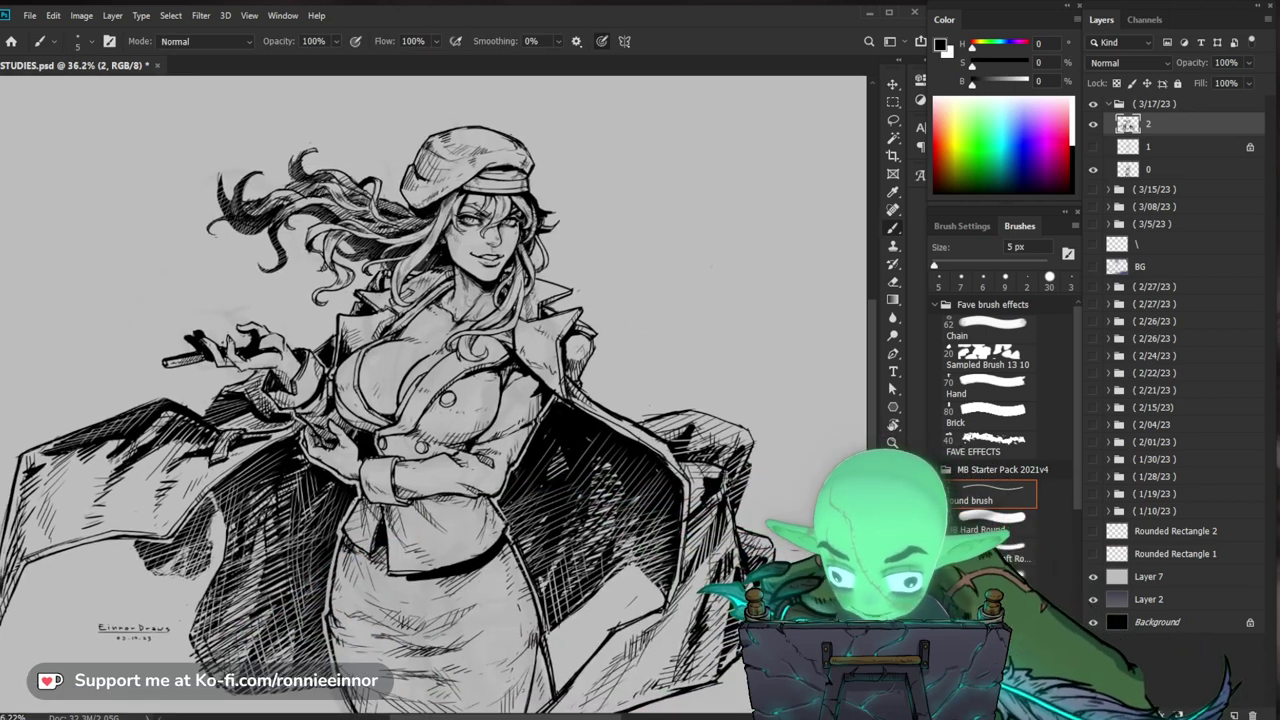
scroll(712, 490, "down", 1)
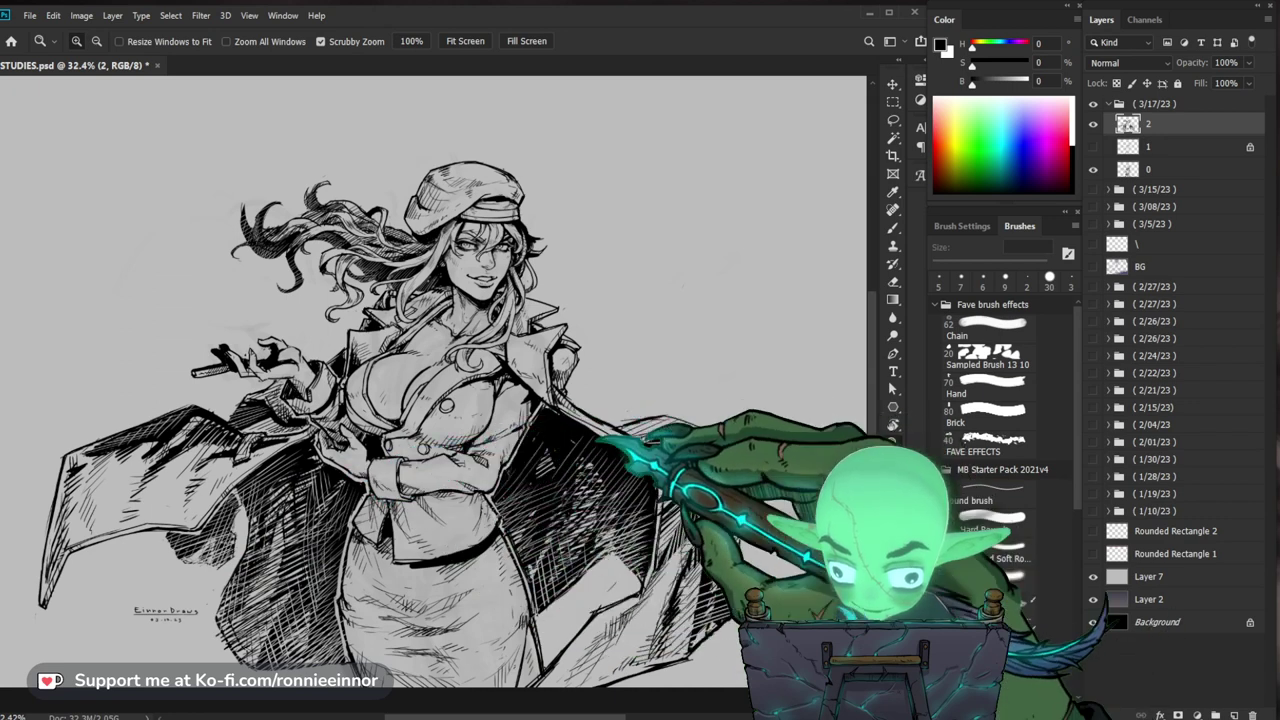
scroll(245, 300, "up", 6)
mouse_move(214, 352)
left_mouse_down()
mouse_move(208, 364)
mouse_move(238, 367)
left_mouse_up()
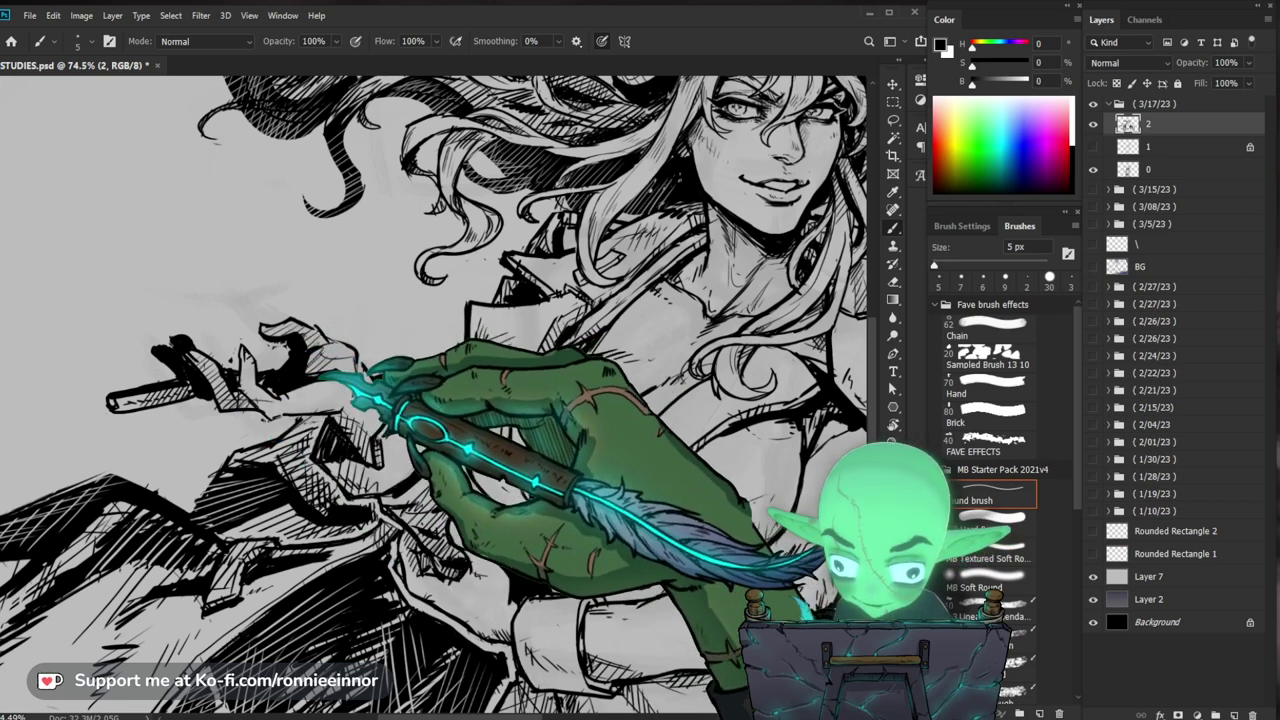
scroll(390, 358, "down", 5)
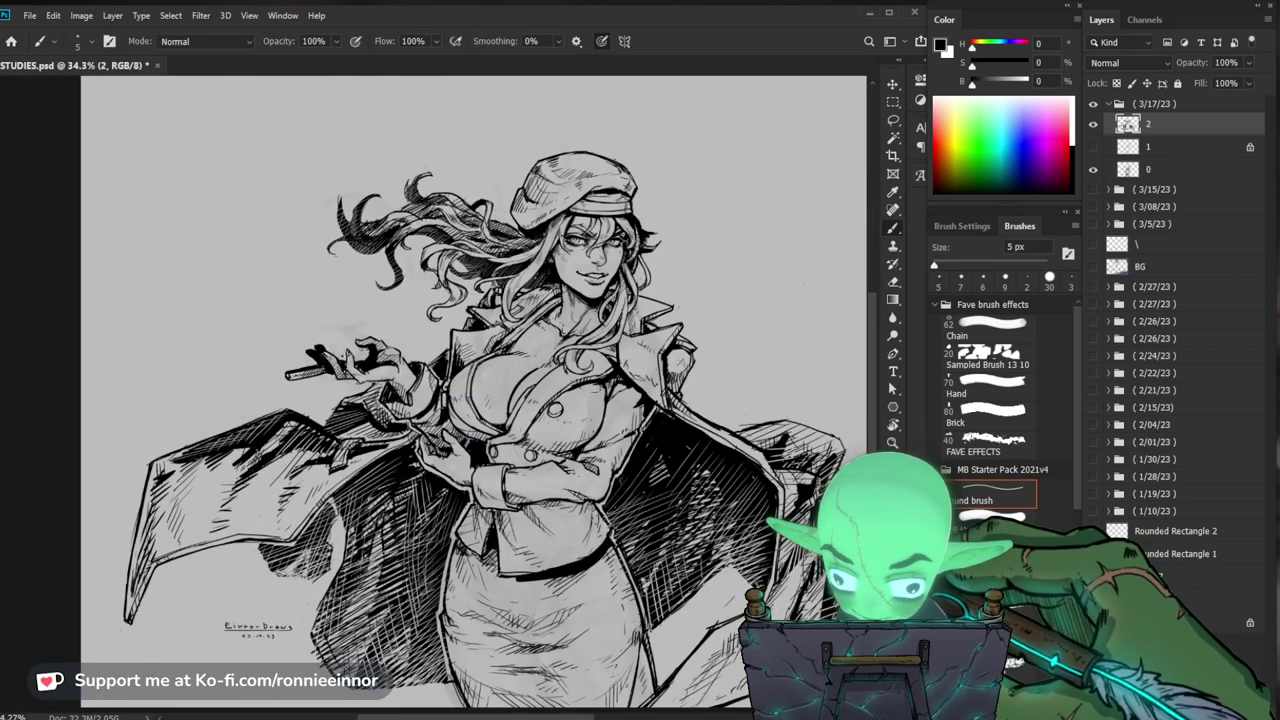
left_click_drag(664, 459, 613, 481)
scroll(320, 400, "up", 3)
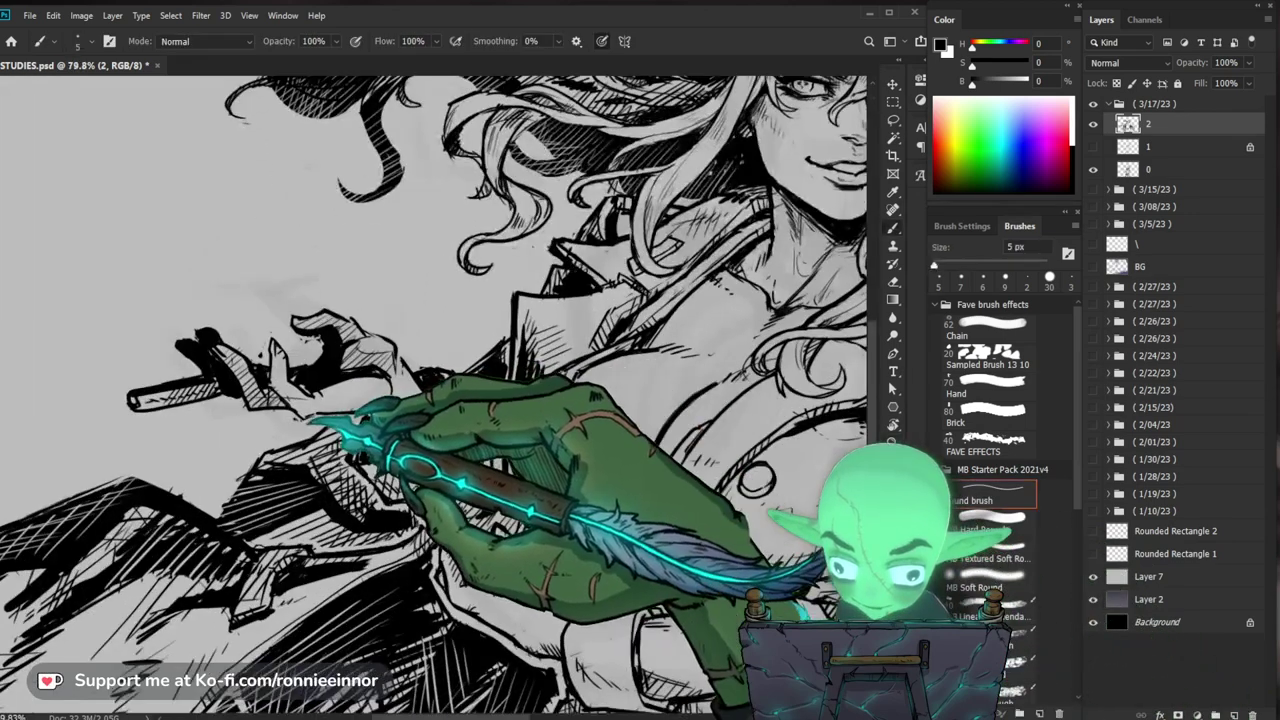
scroll(10, 420, "down", 2)
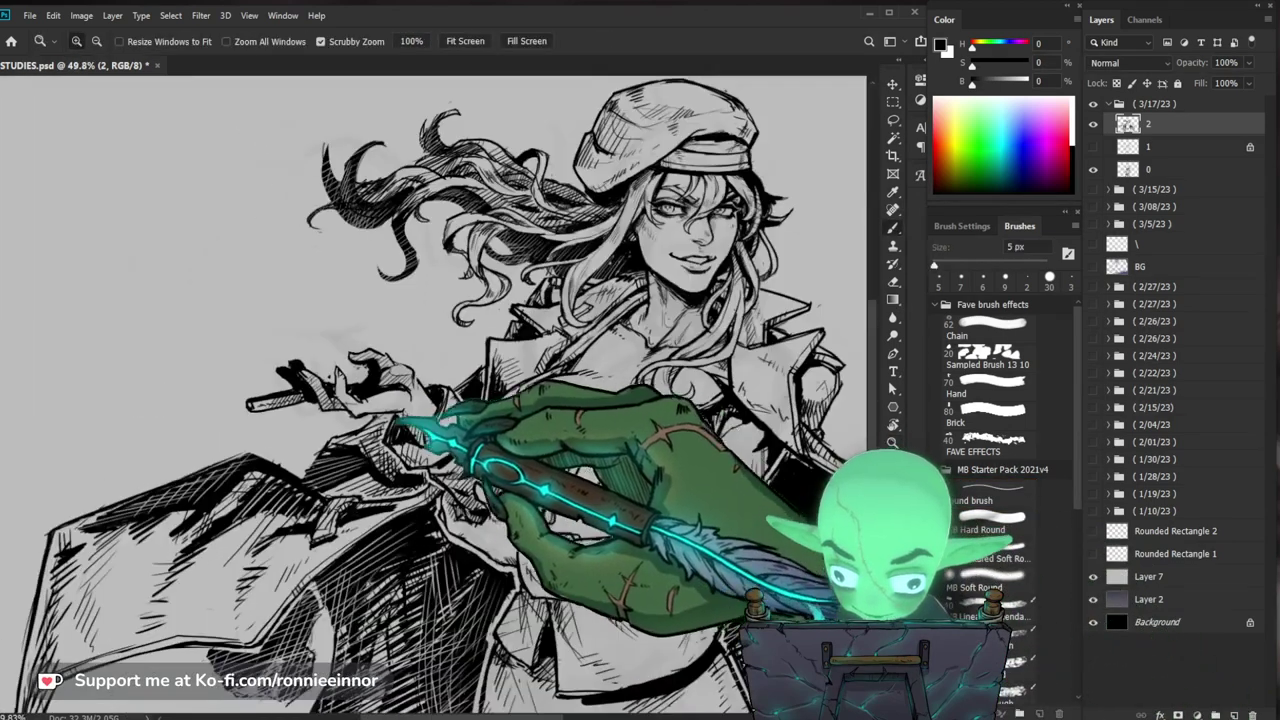
Step: Clean up the linework around the raised hand's cuff and the jacket front with the 7 px eraser
scroll(214, 449, "up", 3)
key("e")
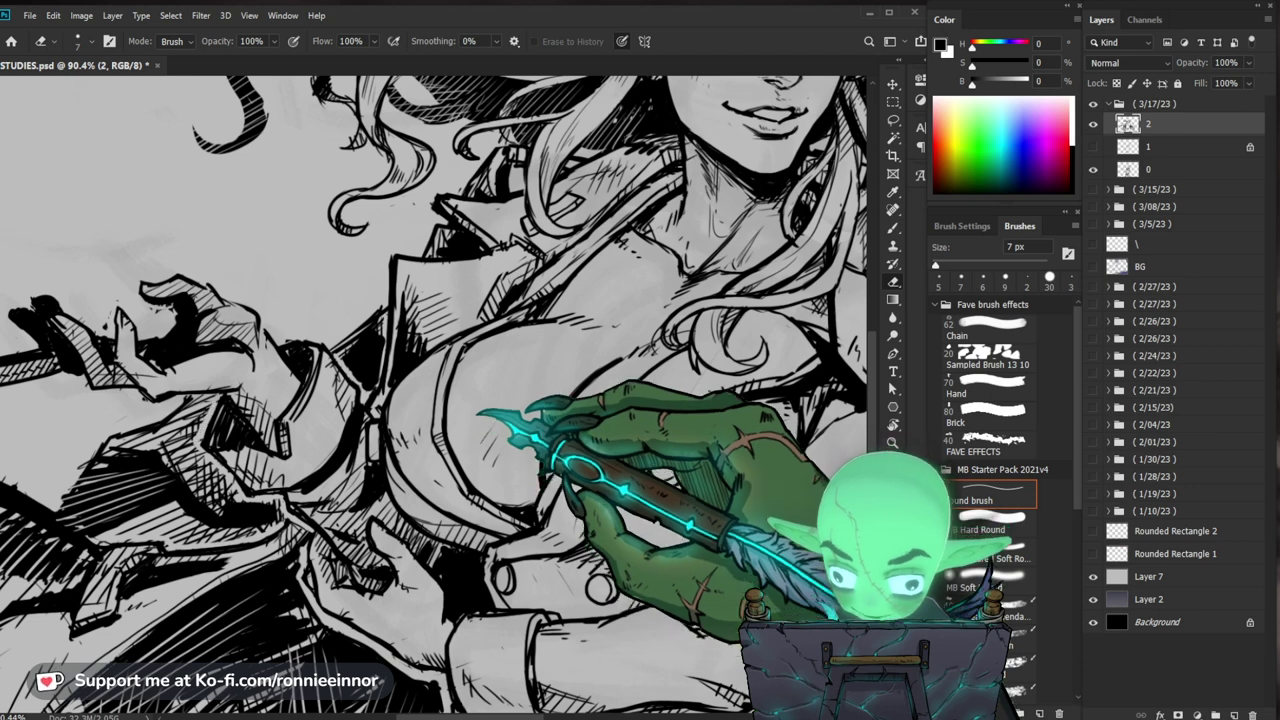
left_click(1093, 124)
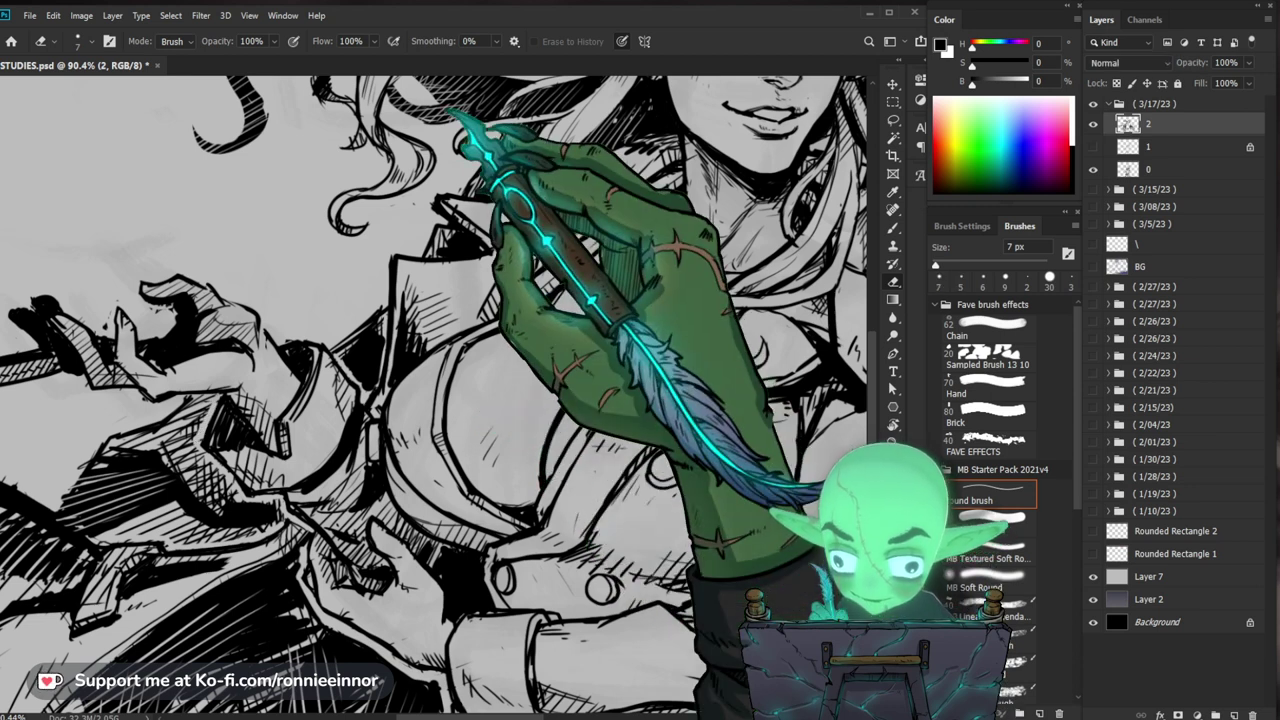
Step: Examine the raised hand, the whole figure, and the linework of the face, hair and beret
key("z")
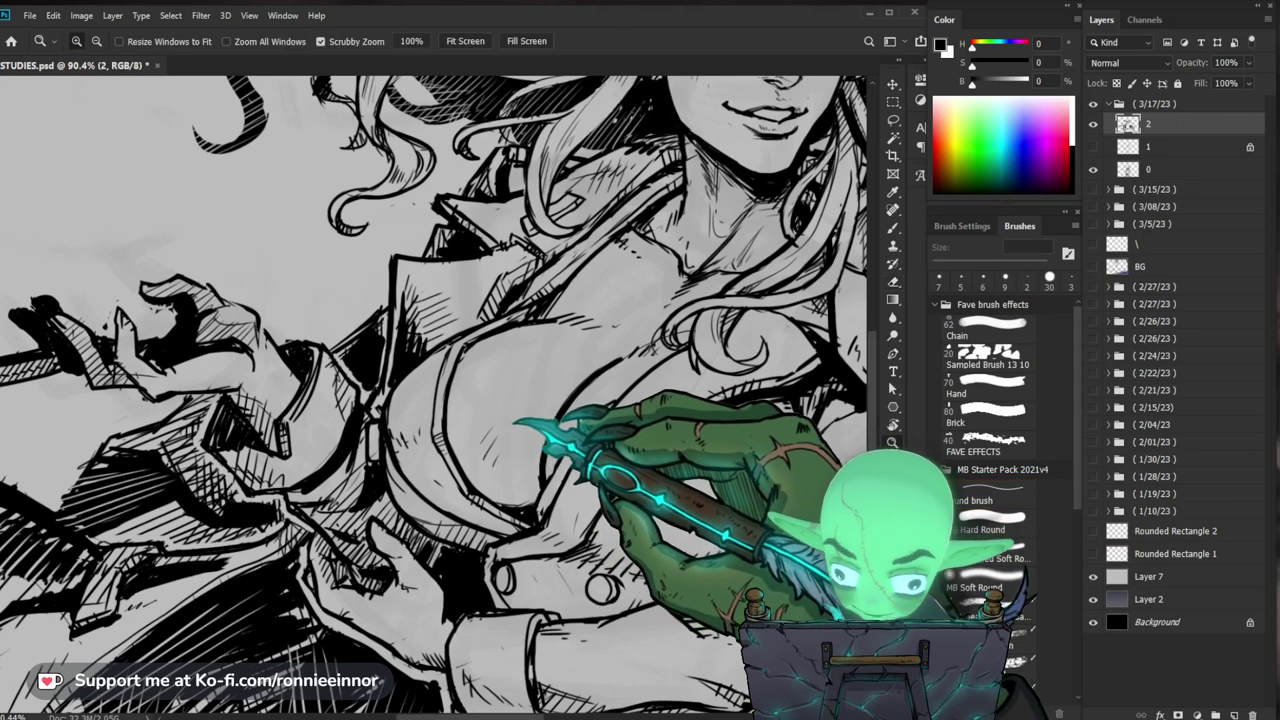
mouse_move(511, 422)
left_mouse_down()
mouse_move(450, 420)
mouse_move(464, 425)
left_mouse_up()
key("b")
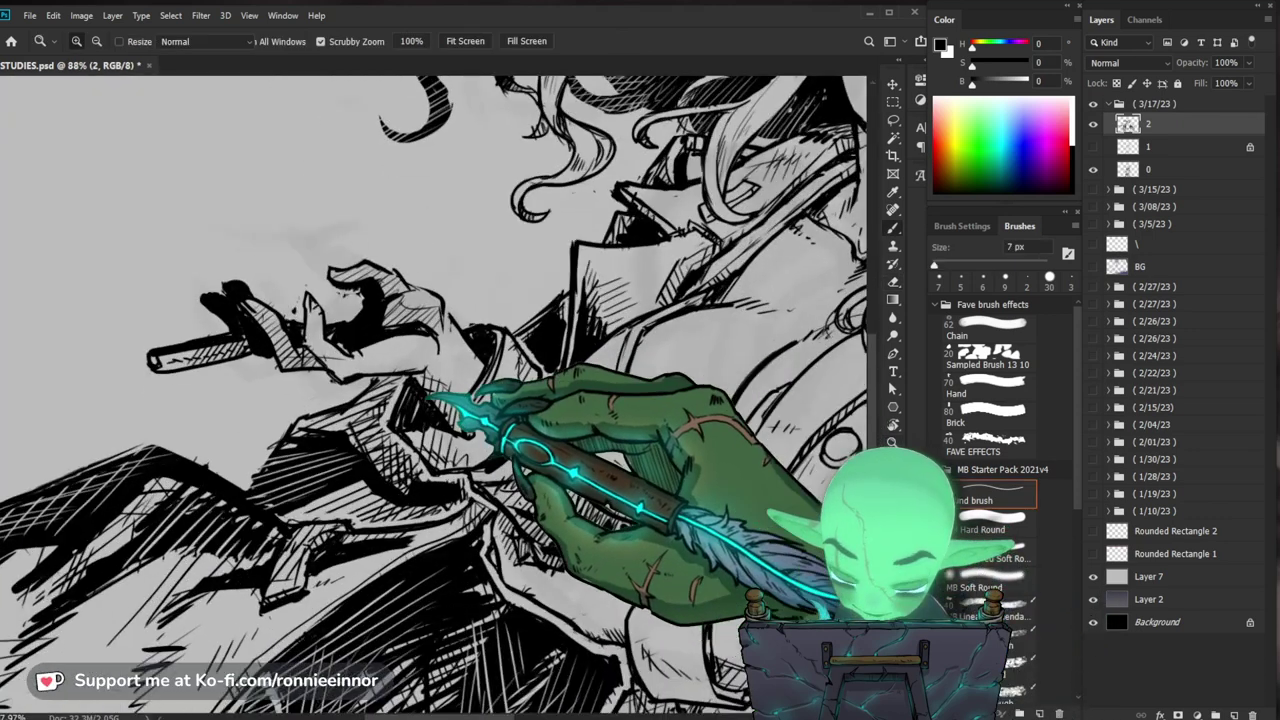
key("b")
key("bracketleft")
key("bracketleft")
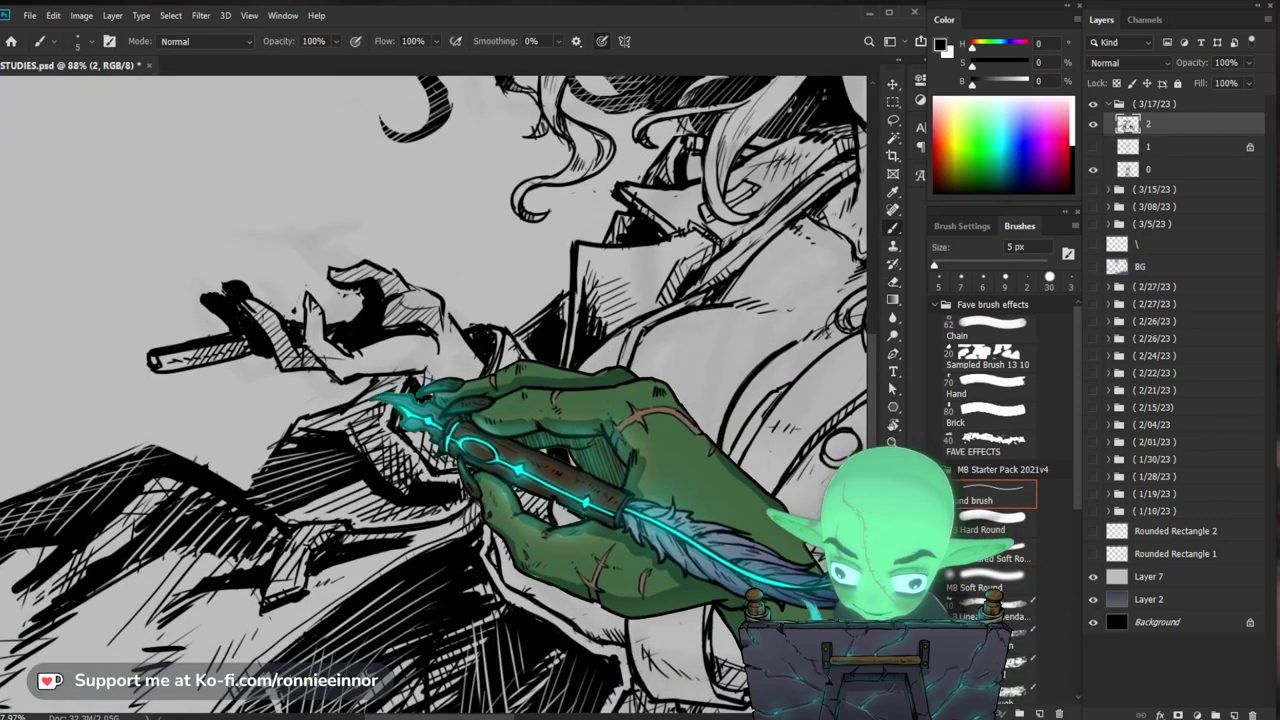
key("z")
key("ctrl+0")
scroll(540, 432, "up", 2)
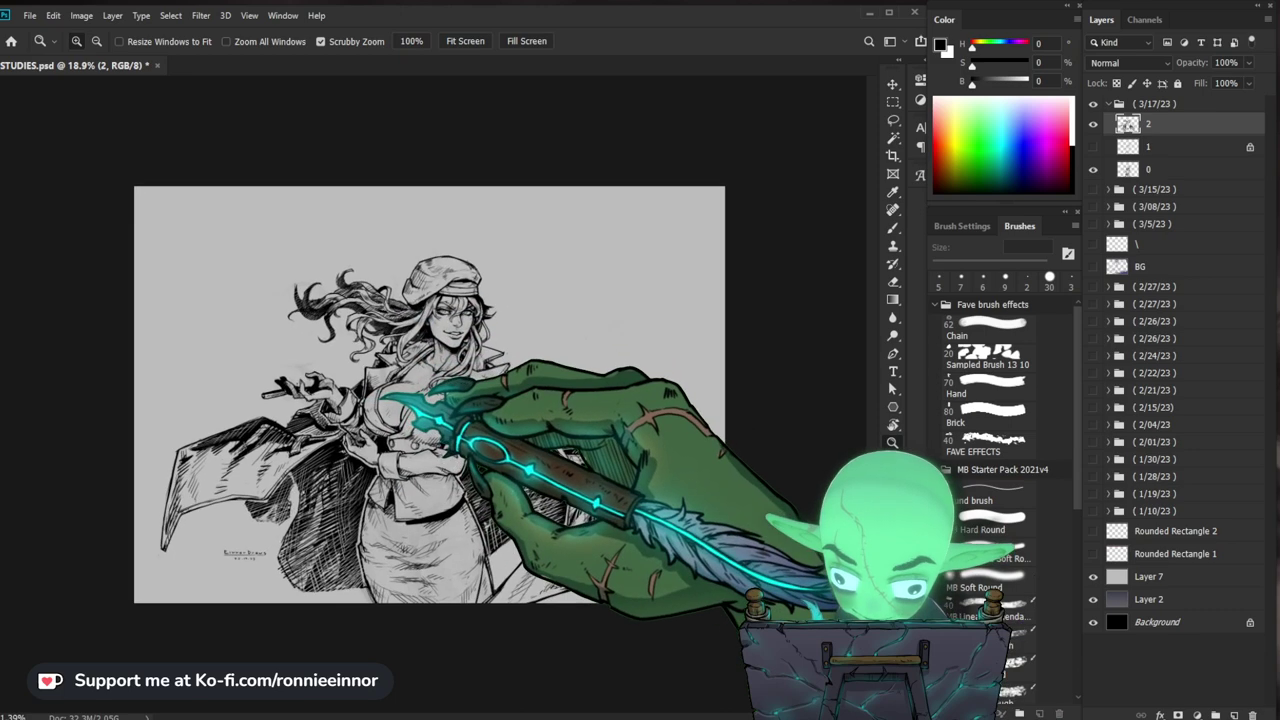
scroll(540, 432, "up", 2)
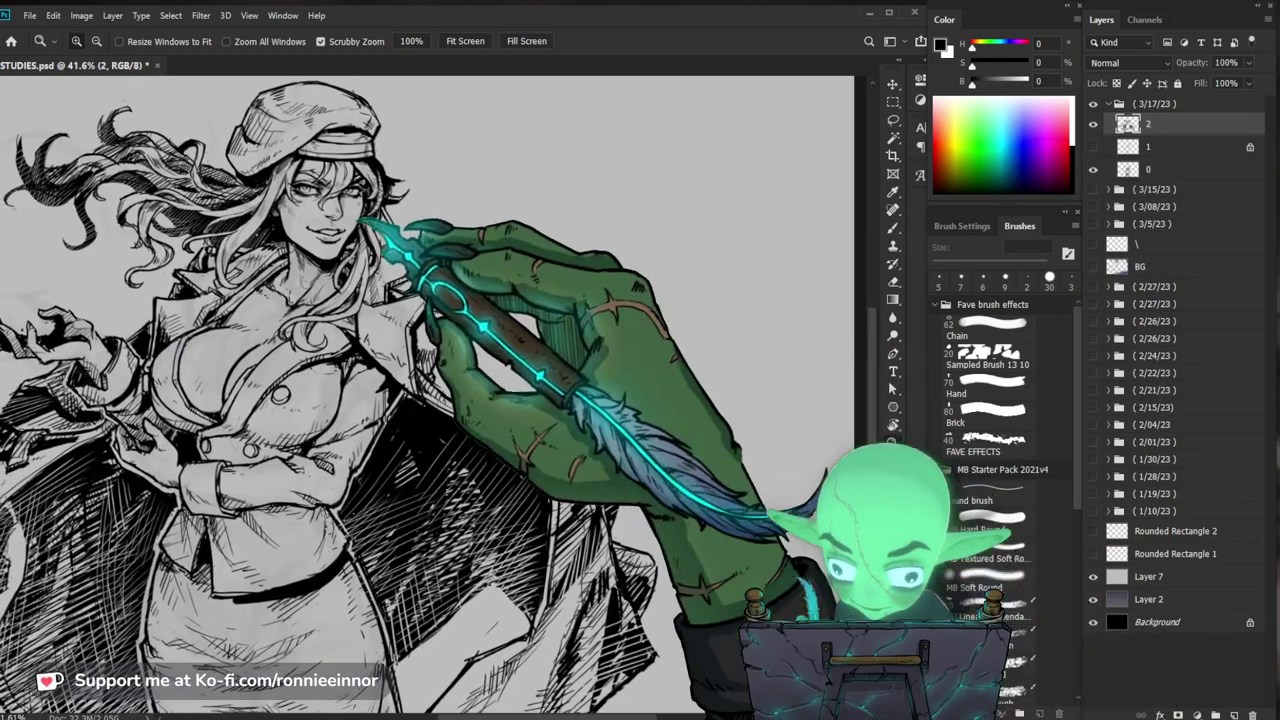
left_click_drag(325, 208, 395, 210)
key("e")
left_click_drag(536, 229, 588, 297)
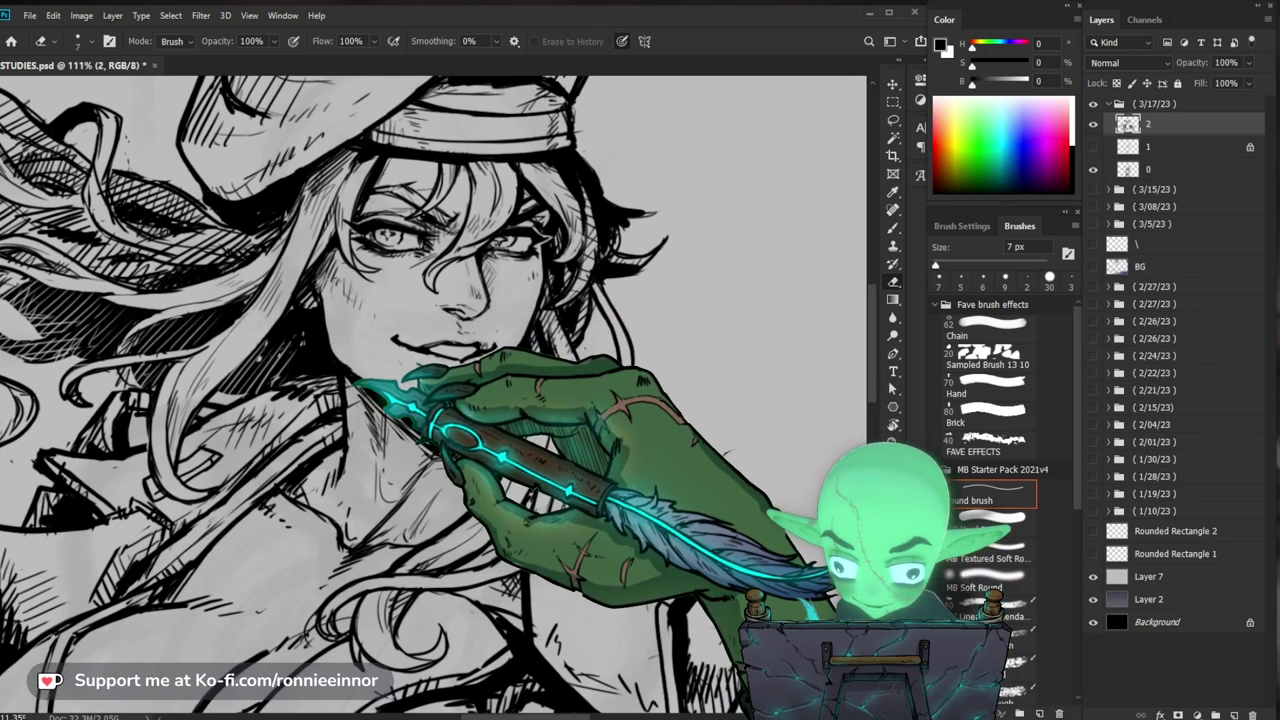
key("b")
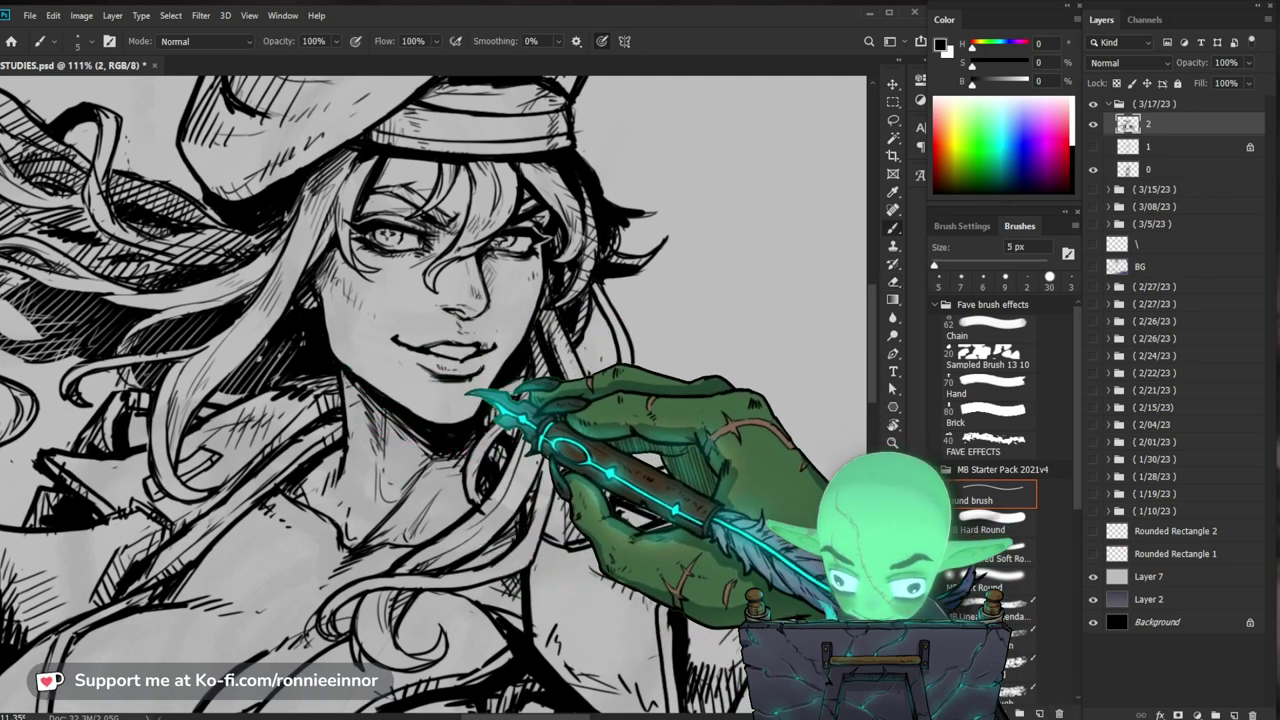
left_click_drag(487, 394, 506, 471)
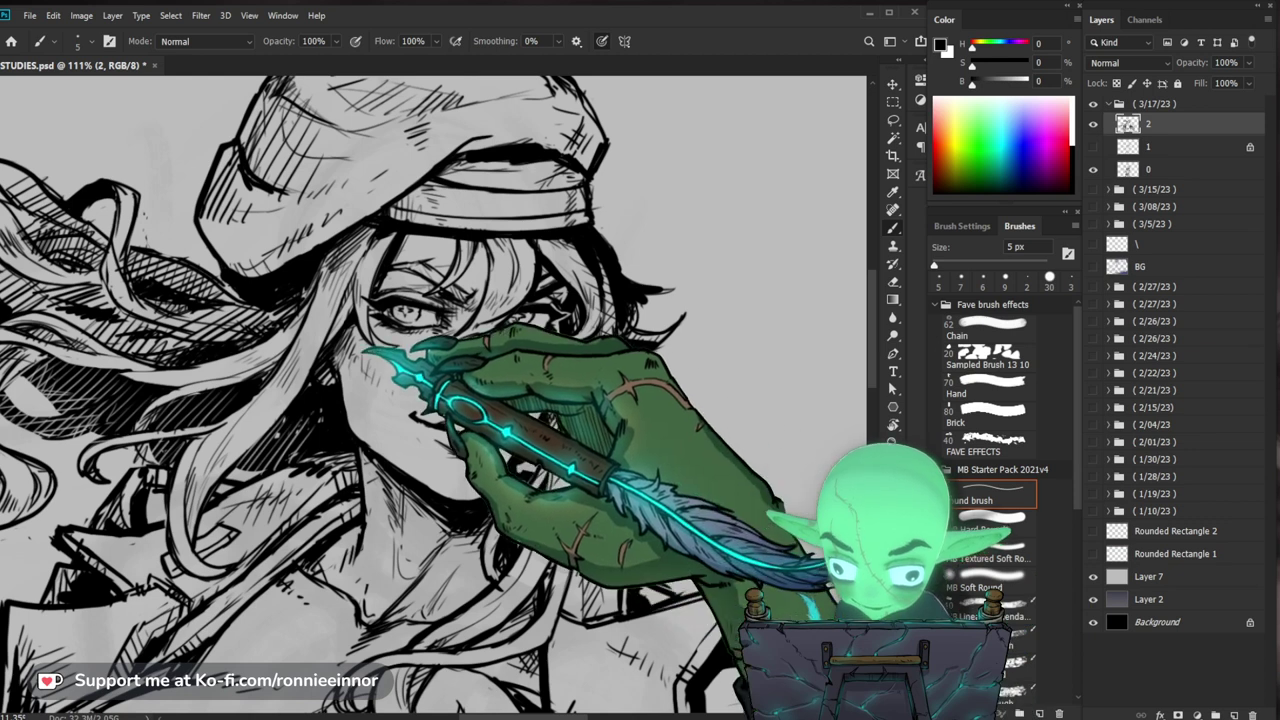
mouse_move(637, 351)
left_mouse_down()
mouse_move(608, 393)
mouse_move(586, 374)
left_mouse_up()
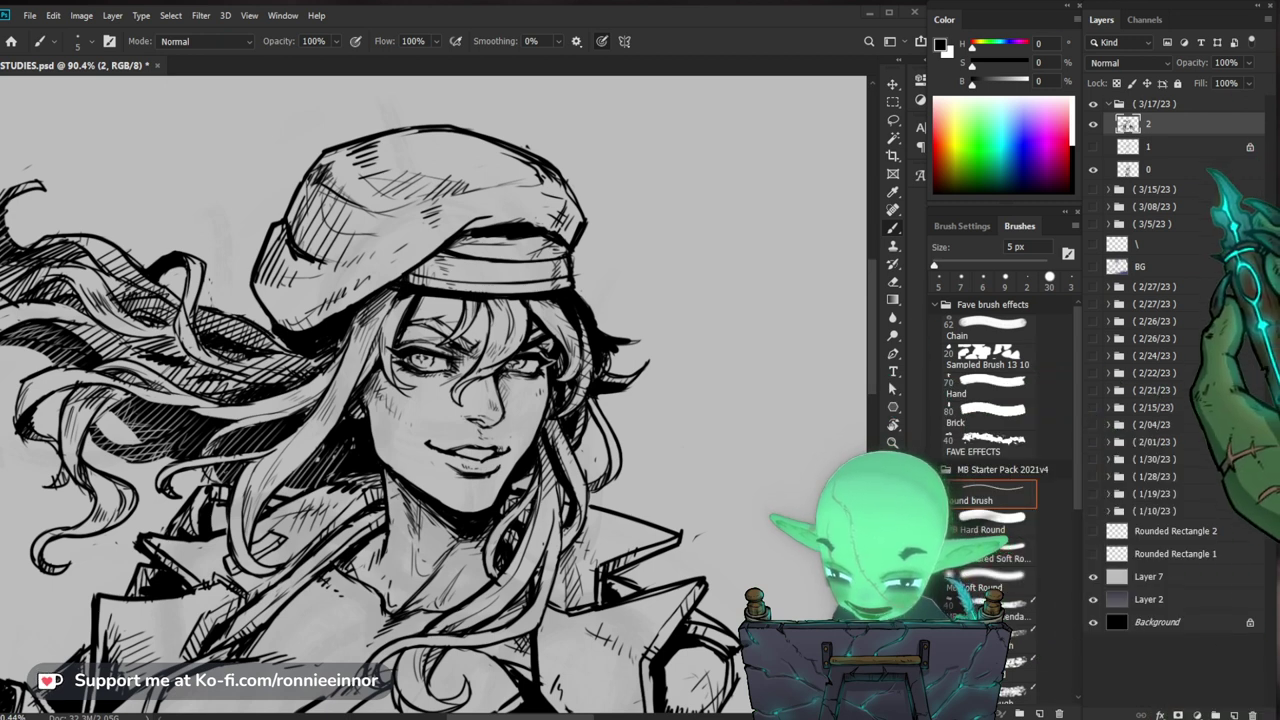
Step: Add a new empty layer above layer 2 and save the document
key("ctrl+shift+n")
key("Return")
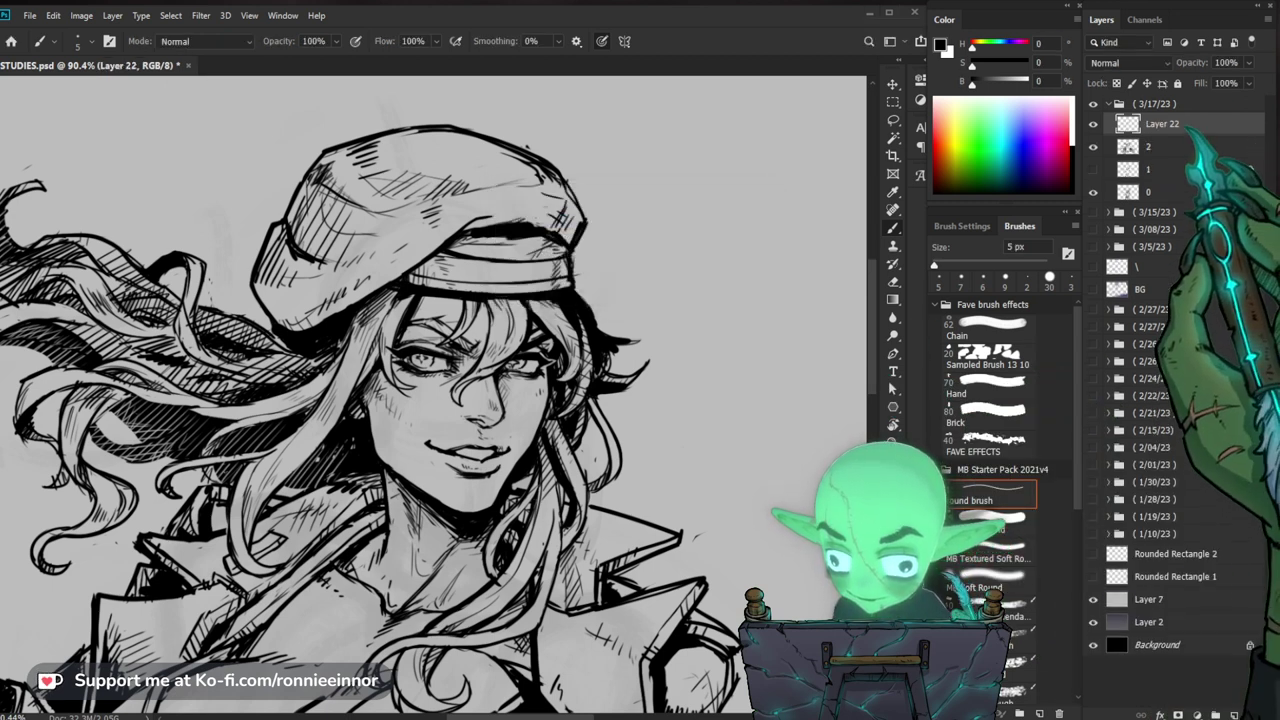
key("ctrl+s")
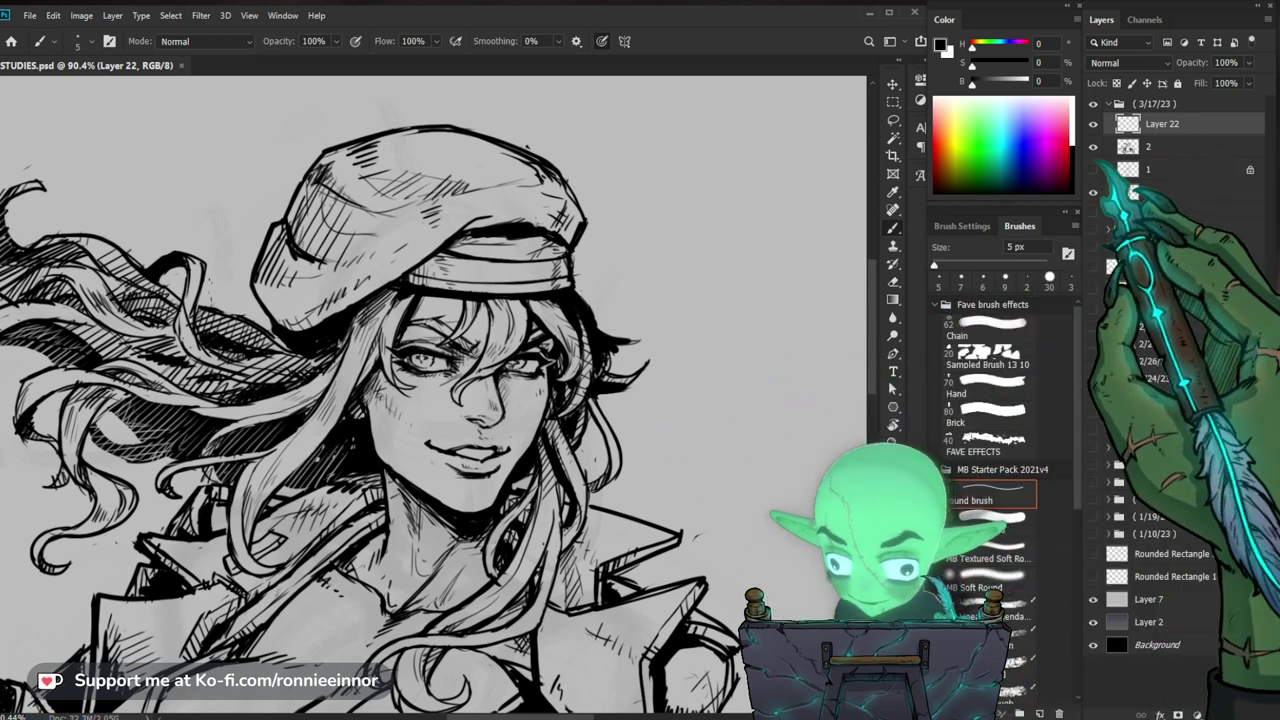
Step: Lower layer 2's opacity so its linework becomes a faint guide, and make the new layer active
left_click(1150, 147)
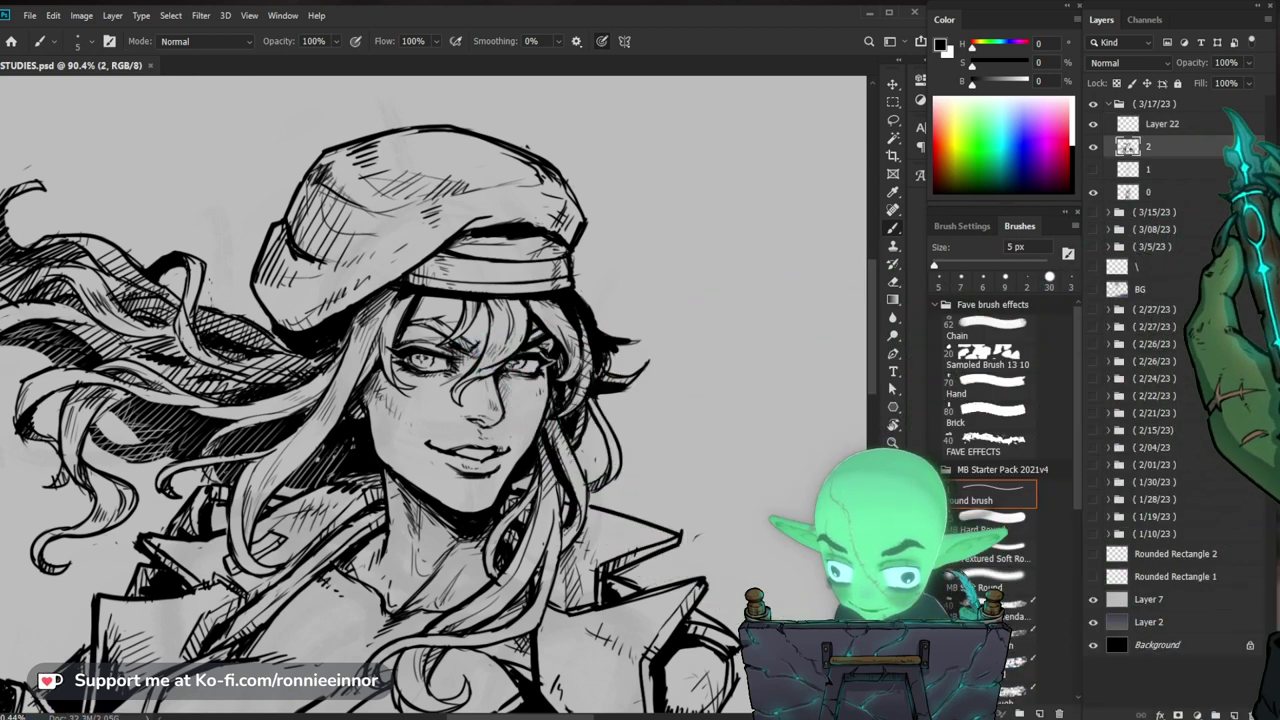
left_click(1249, 63)
left_click_drag(1250, 80, 1219, 80)
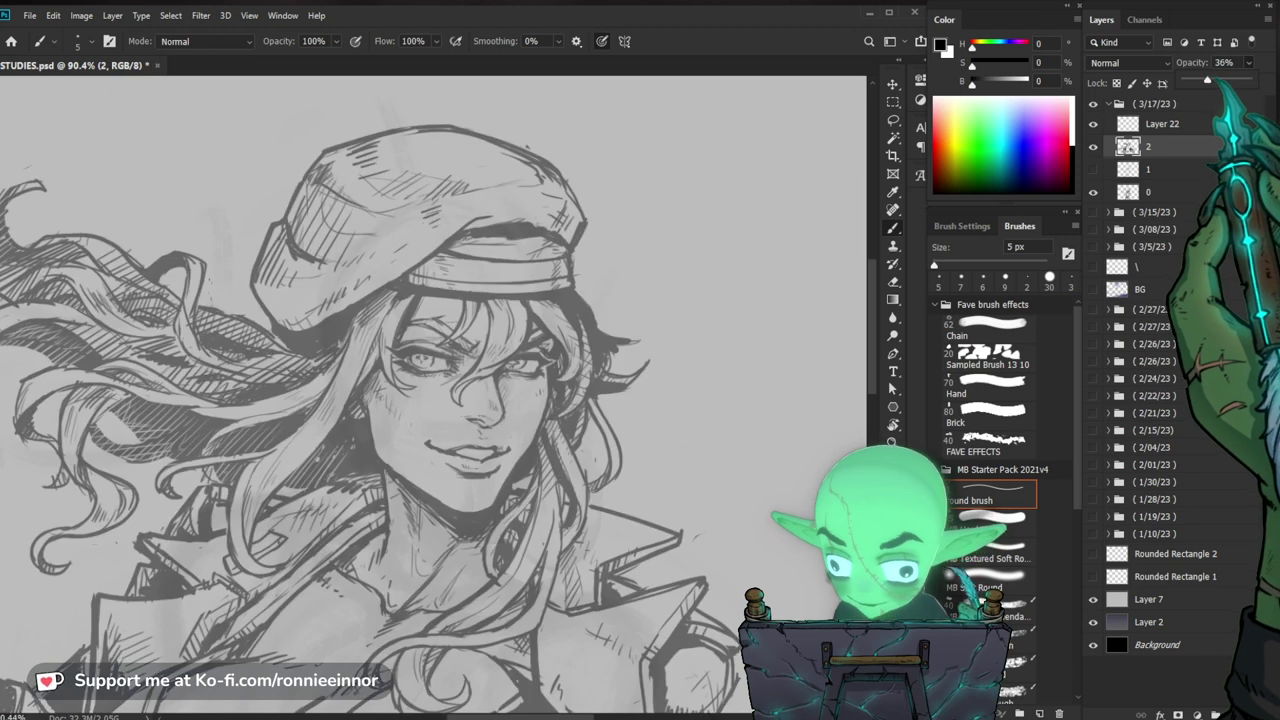
left_click(1160, 123)
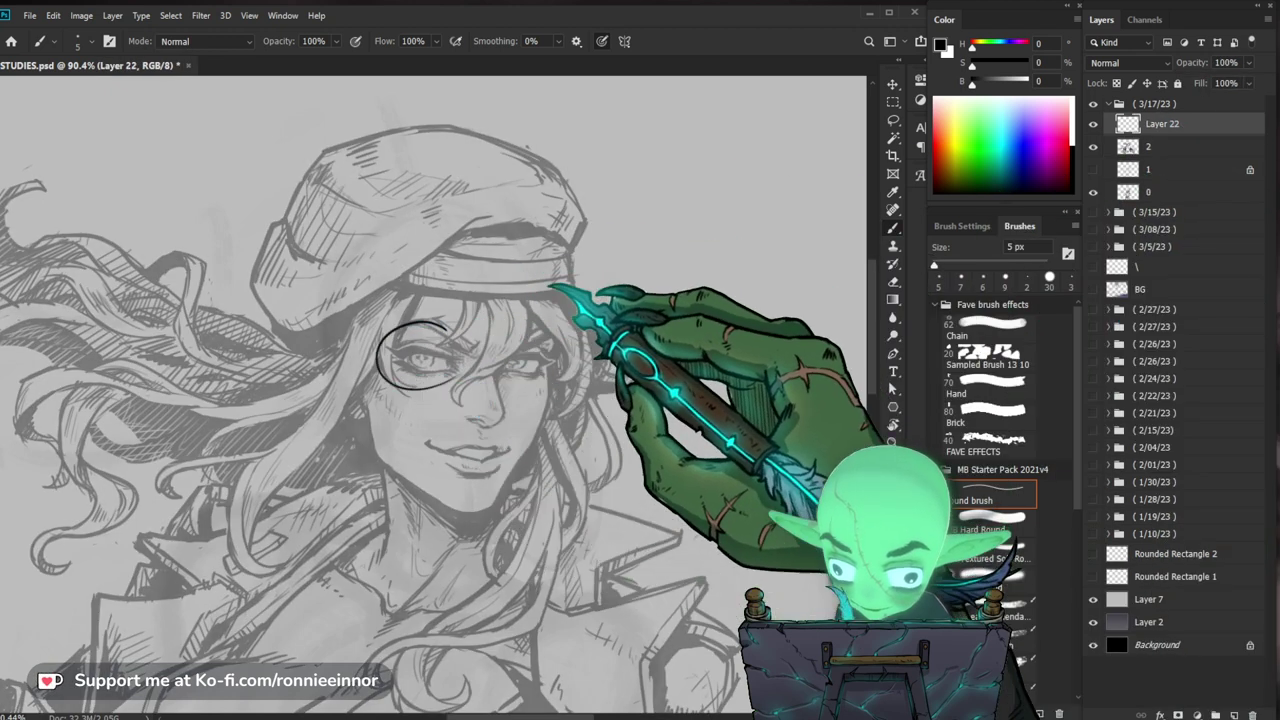
Step: Undo the first circle and sketch two thin round eyeglass lenses over the woman's eyes with the 5 px brush
key("ctrl+z")
mouse_move(464, 350)
left_mouse_down()
mouse_move(390, 366)
mouse_move(475, 351)
left_mouse_up()
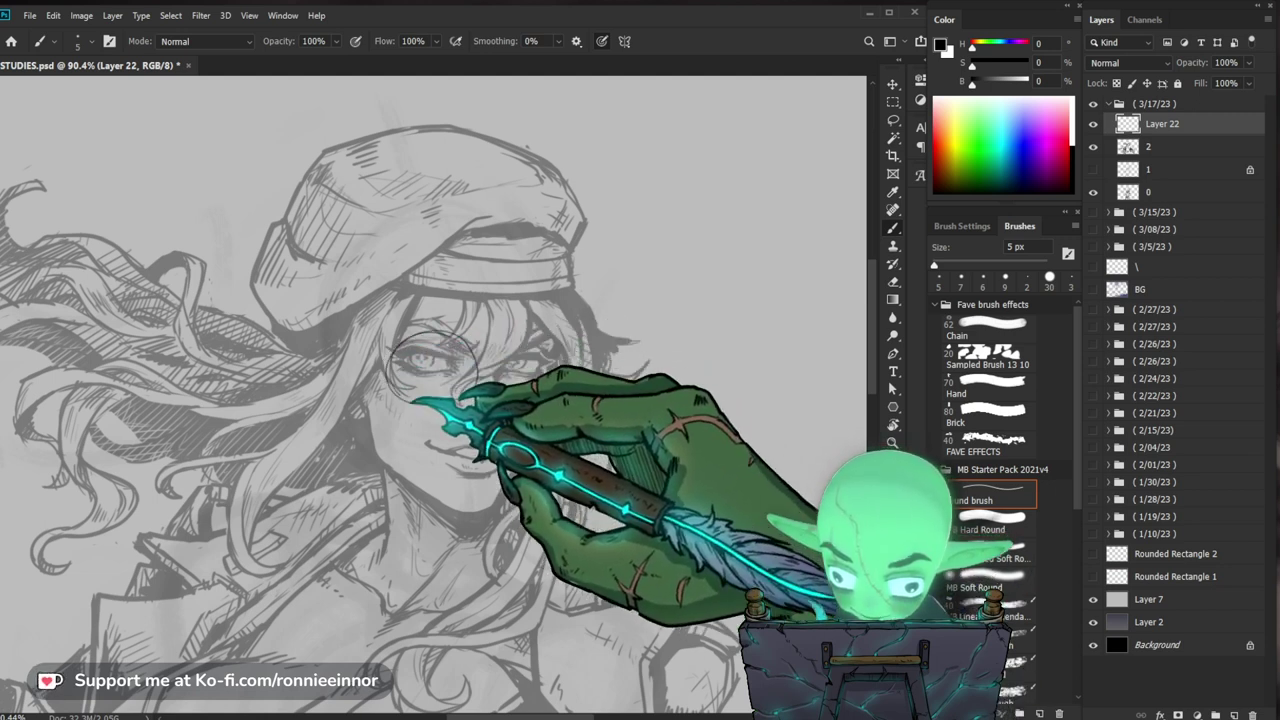
key("e")
key("b")
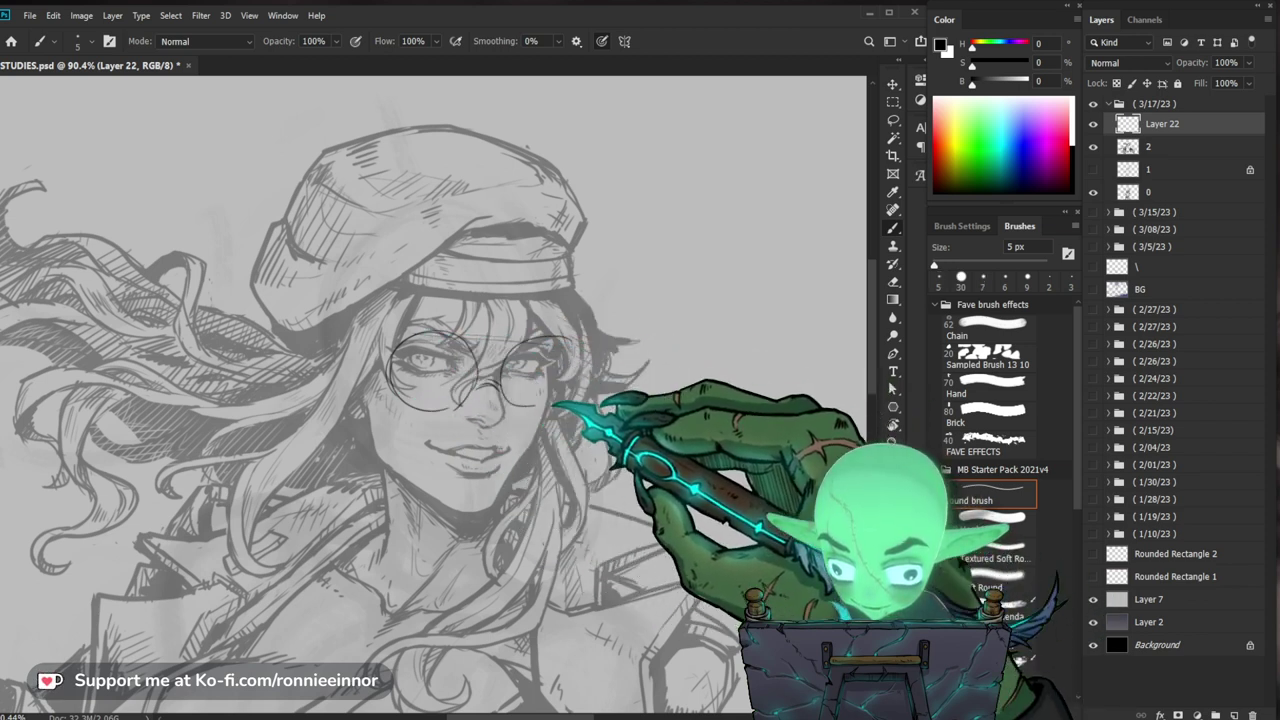
key("e")
key("b")
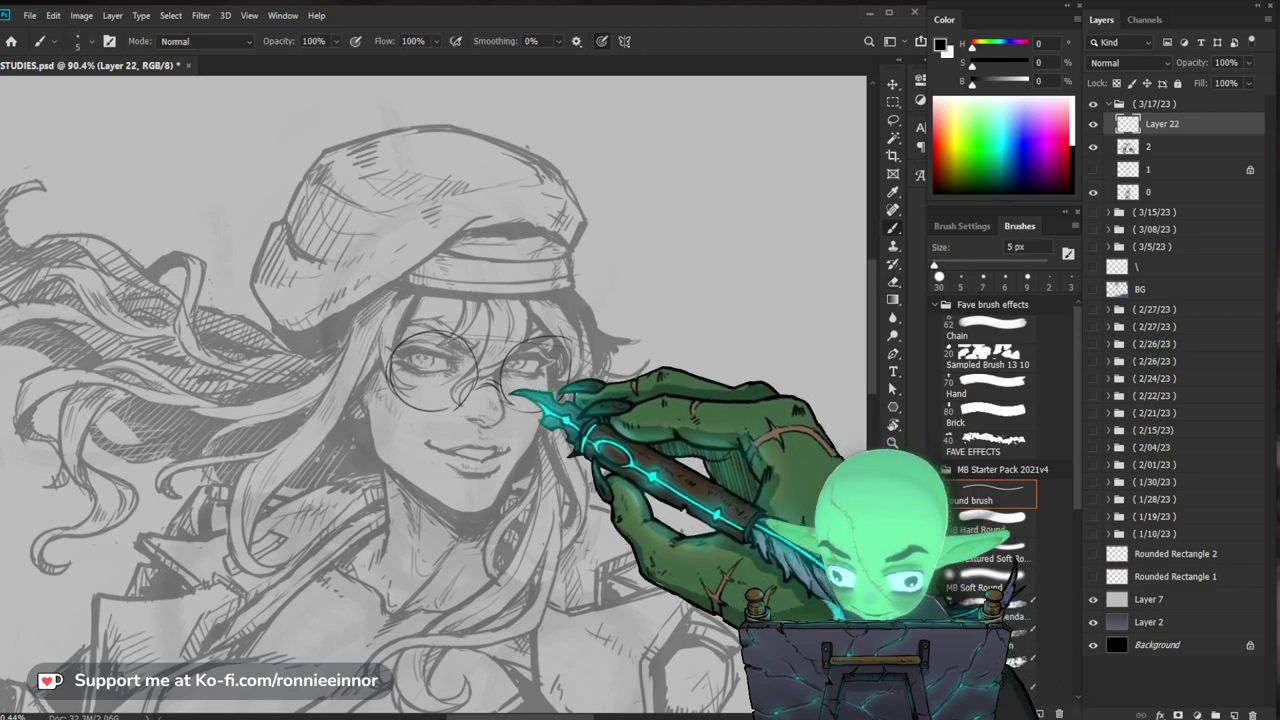
Step: Draw a short curved nose bridge connecting the two lenses with the 5 px brush
key("e")
key("b")
key("e")
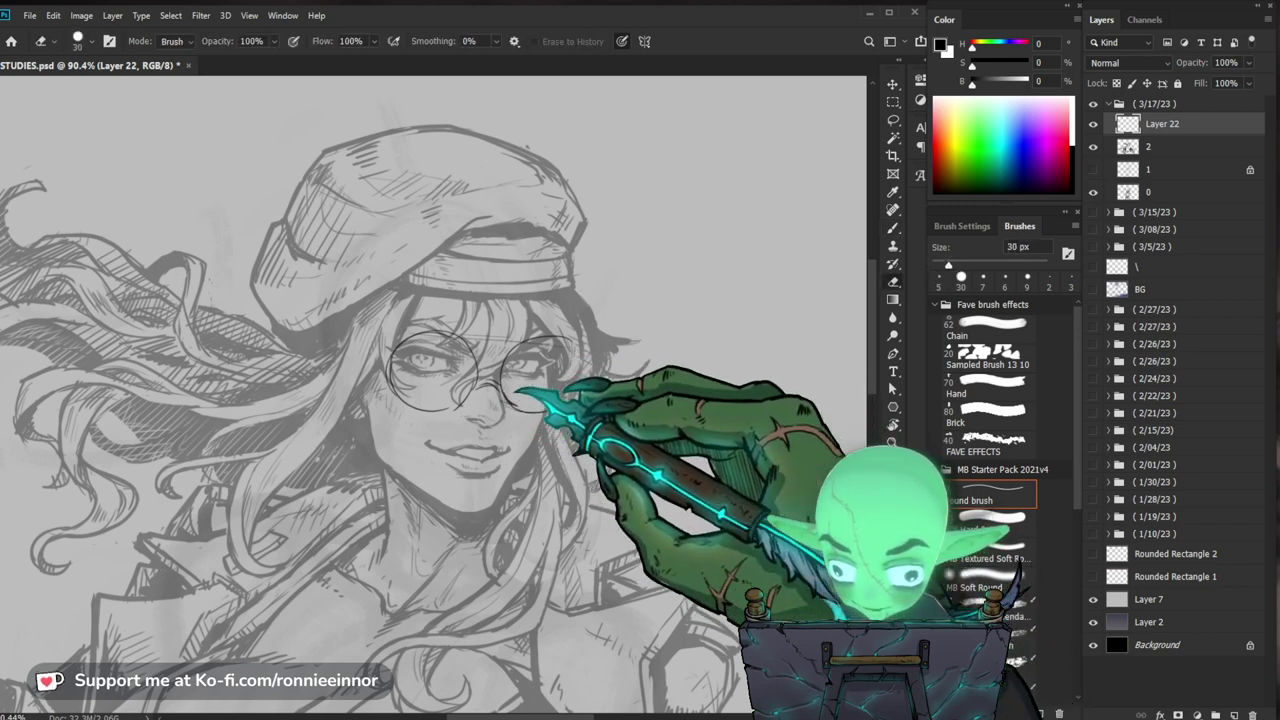
key("b")
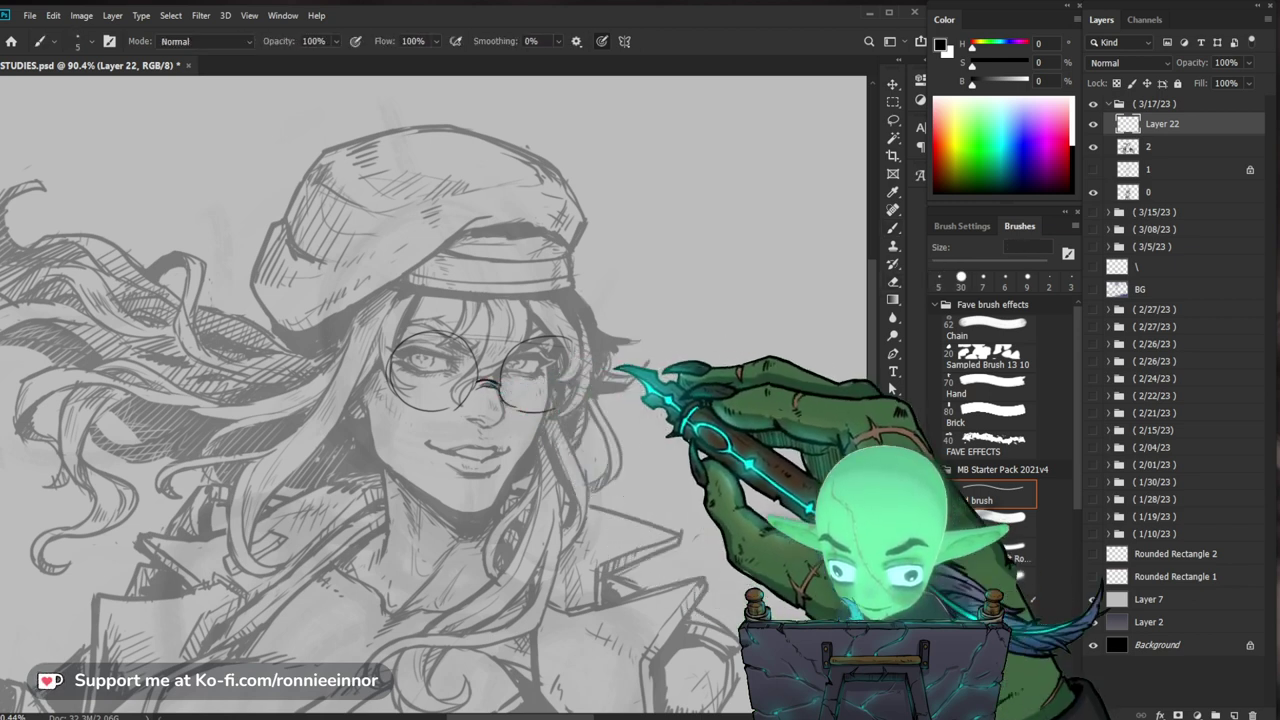
Step: Rework the far lens's outer edge to narrow its circle, alternating the 5 px brush and the 30 px eraser
left_click_drag(580, 372, 605, 388)
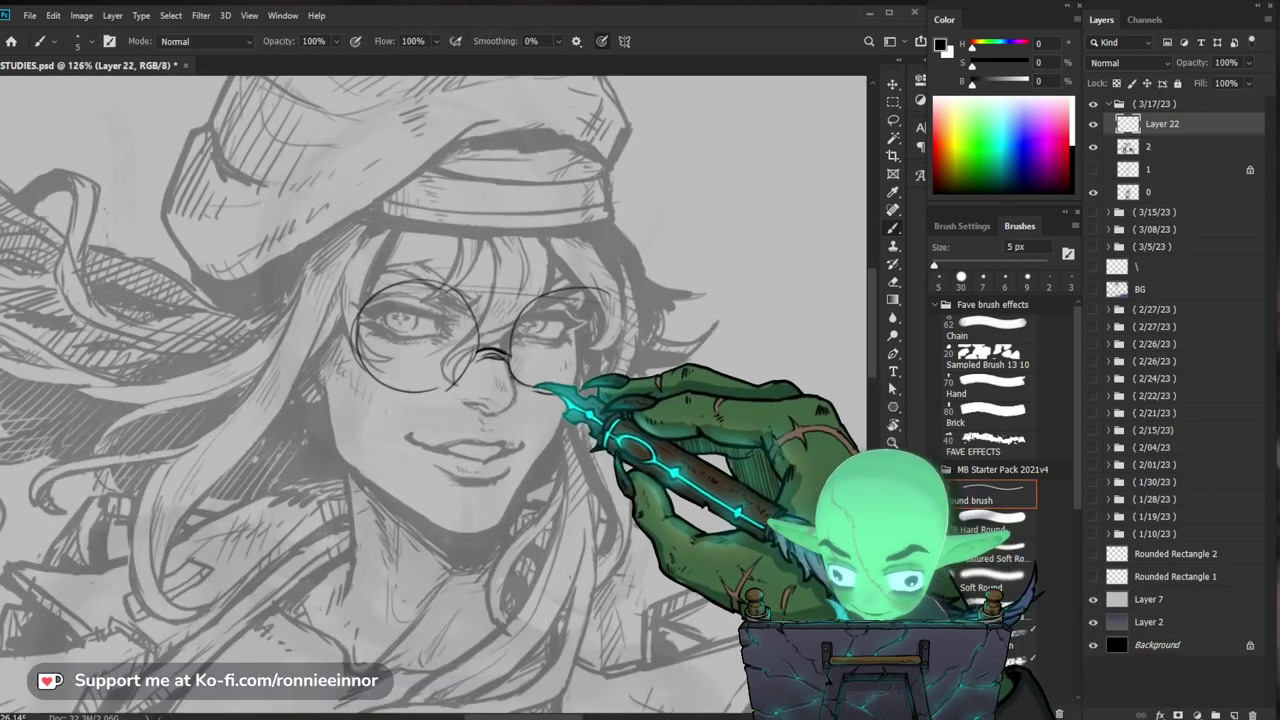
key("e")
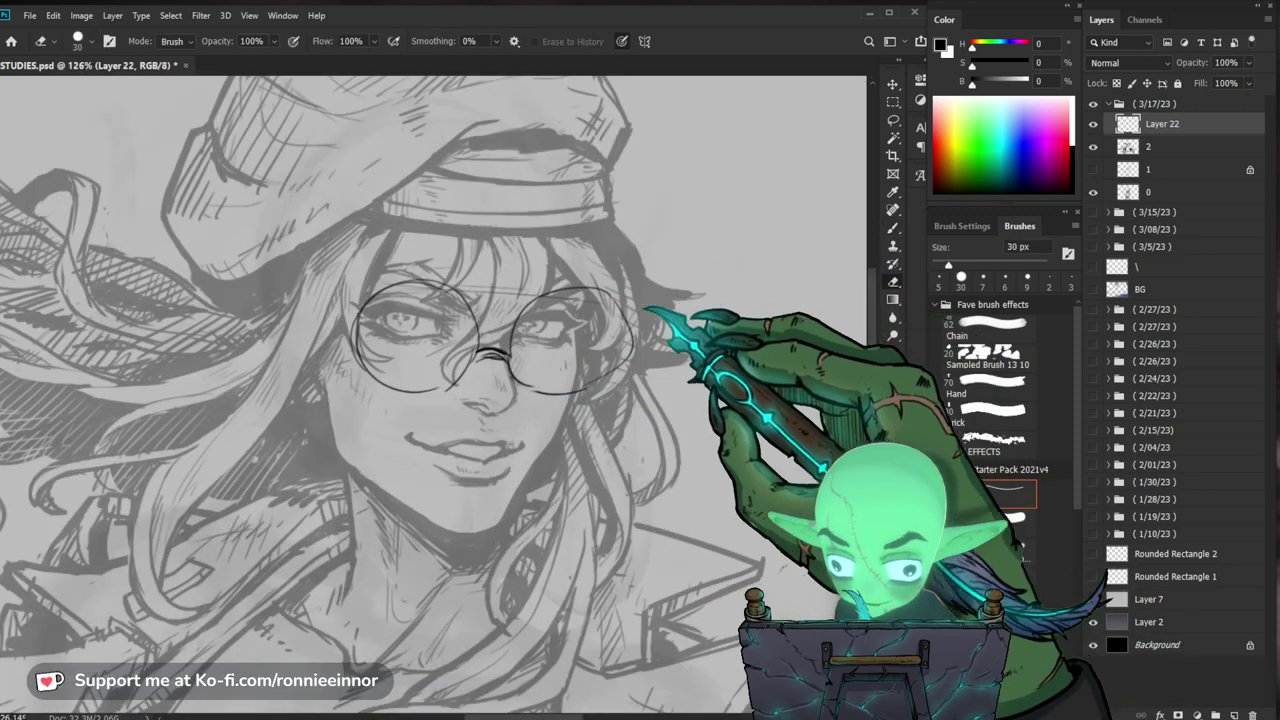
key("b")
left_click_drag(585, 292, 620, 348)
key("e")
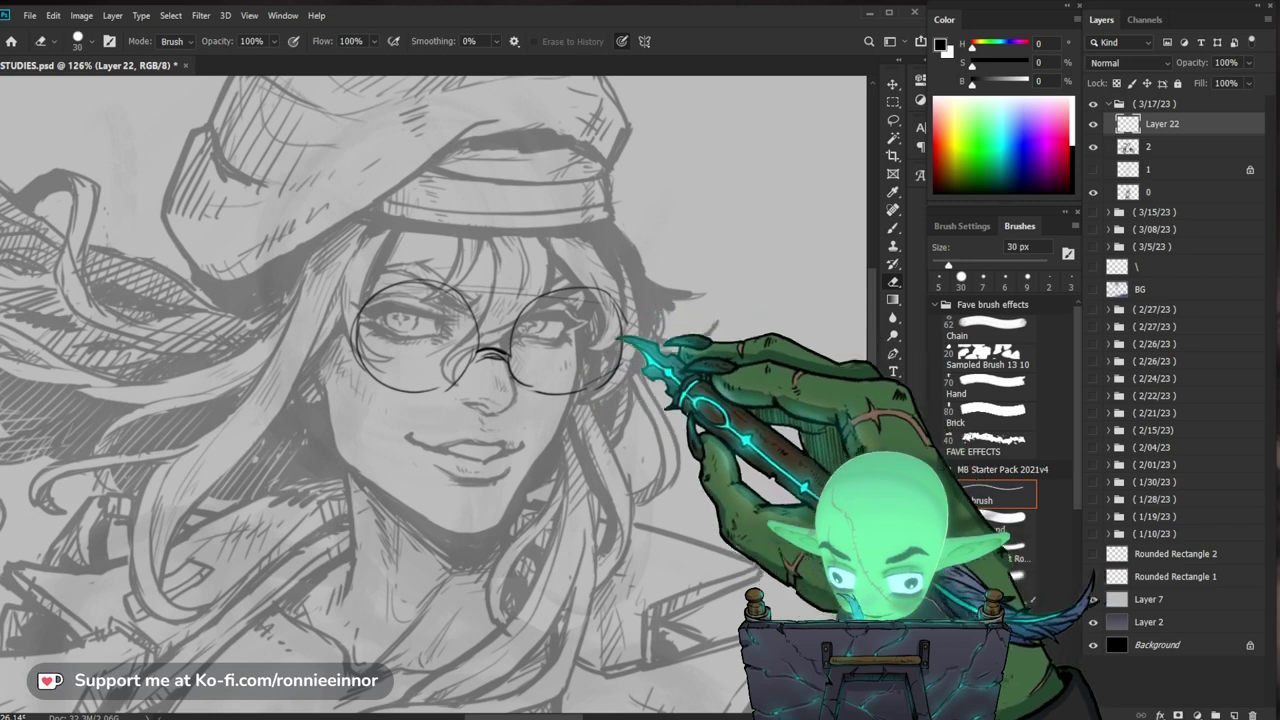
key("b")
mouse_move(566, 393)
left_mouse_down()
mouse_move(625, 343)
mouse_move(618, 306)
left_mouse_up()
key("e")
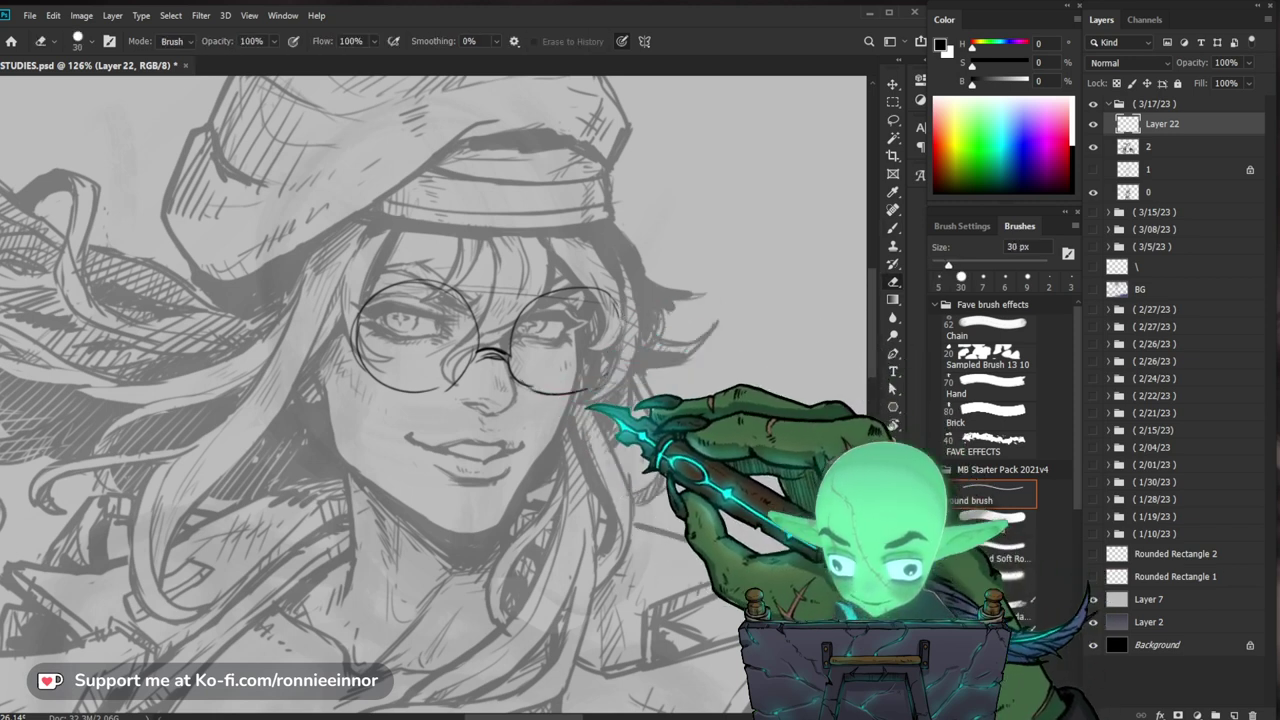
key("b")
left_click_drag(581, 397, 614, 305)
key("e")
key("b")
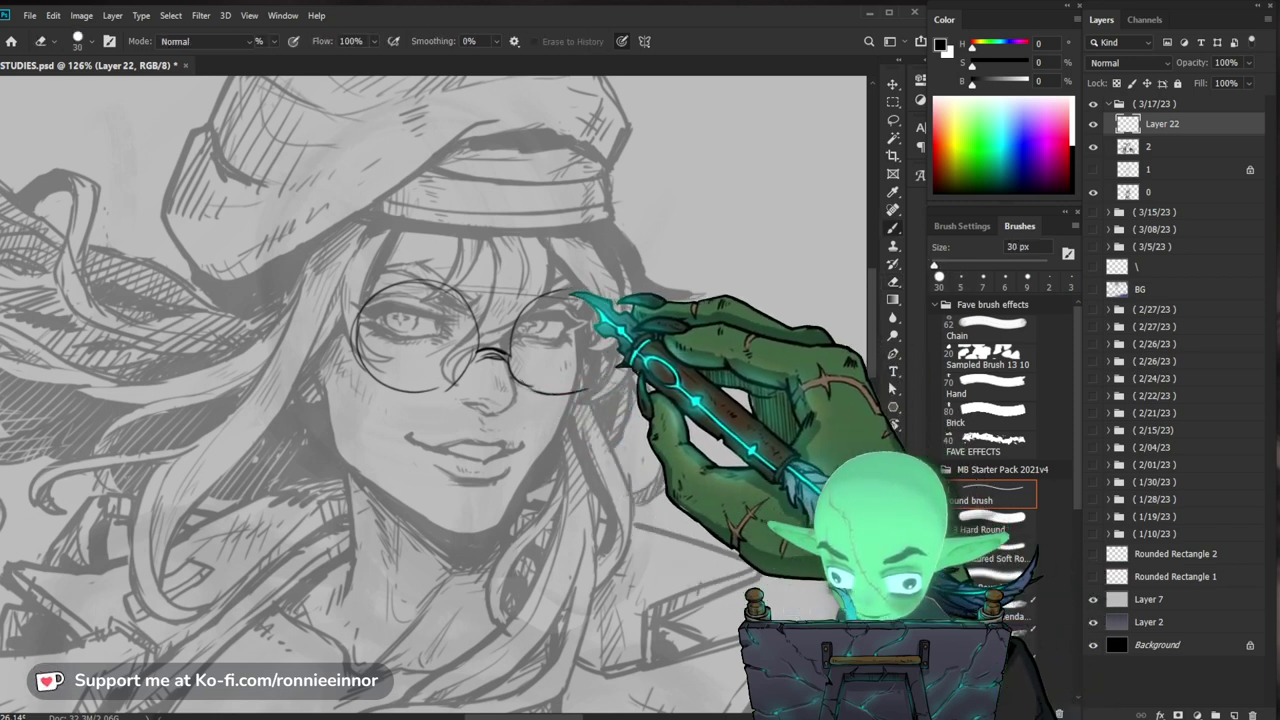
Step: Close the far lens's circle along its outer side and lower edge, tidying it with the 30 px eraser
key("e")
mouse_move(530, 388)
left_mouse_down()
mouse_move(604, 369)
mouse_move(553, 386)
mouse_move(584, 394)
left_mouse_up()
key("b")
key("e")
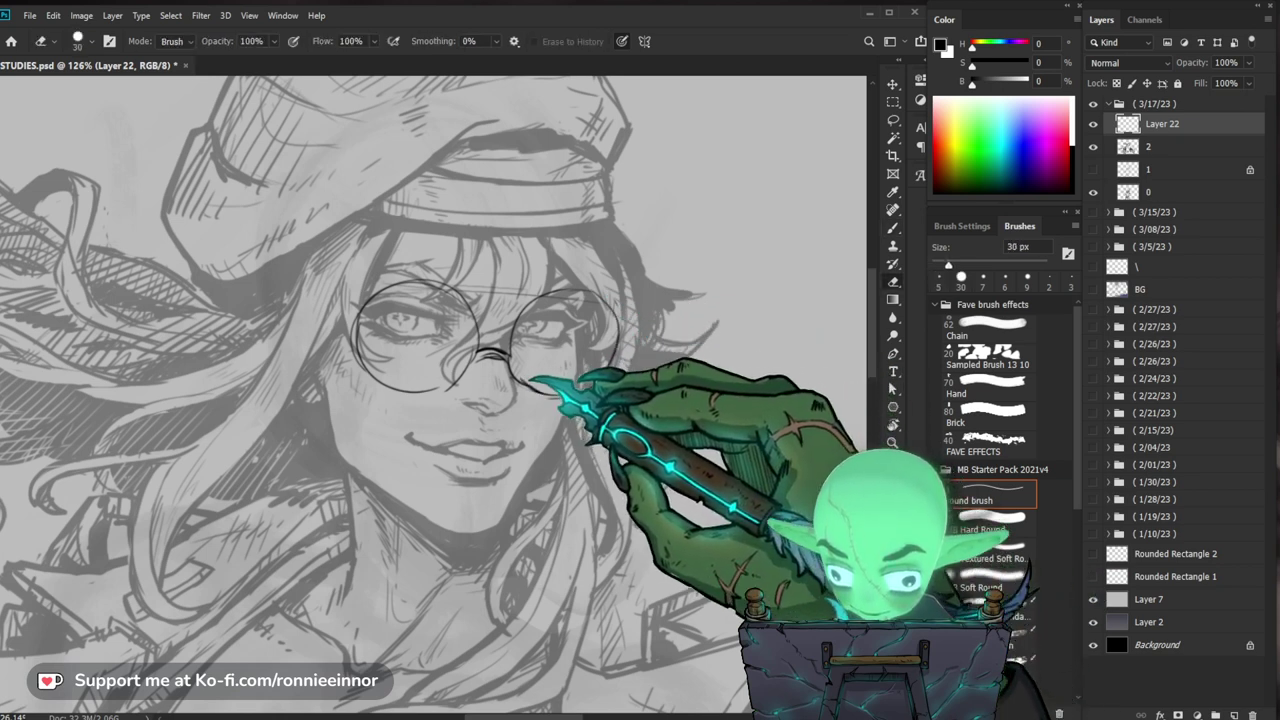
key("b")
key("e")
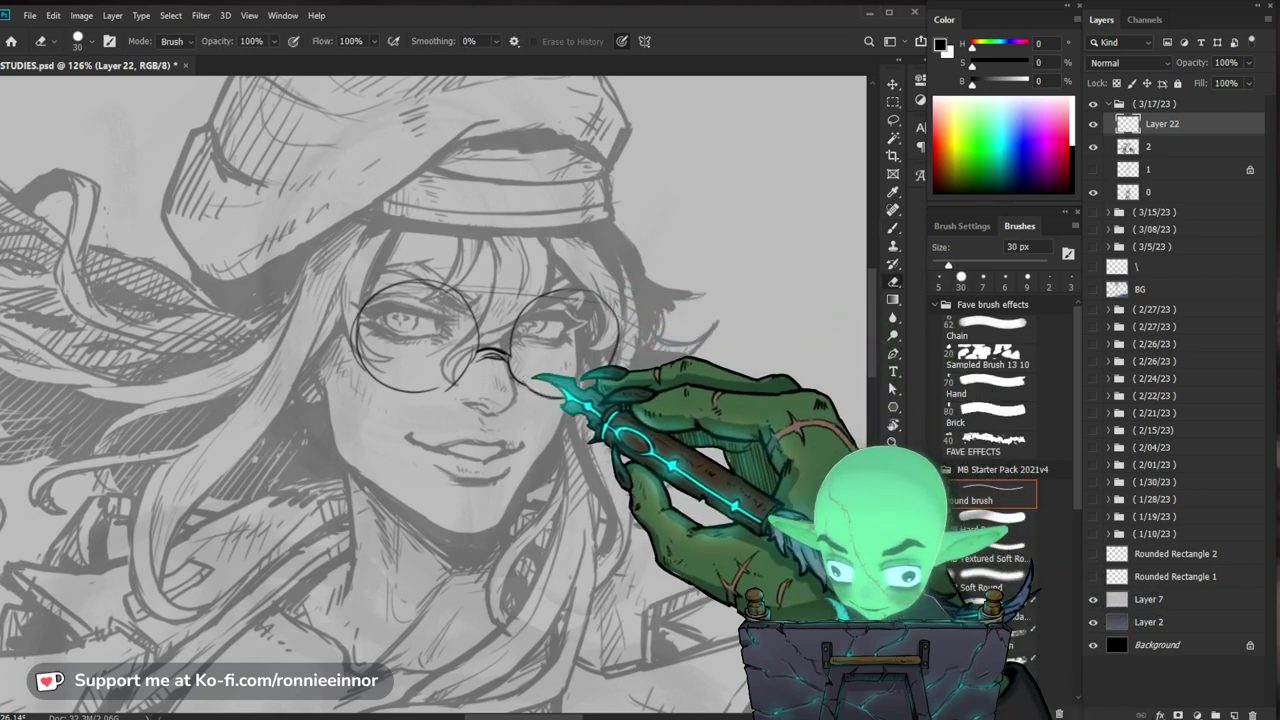
Step: Reinforce the outlines of both round lenses with the 5 px brush, checking the glasses against the whole figure
key("b")
mouse_move(465, 374)
left_mouse_down()
mouse_move(403, 388)
mouse_move(361, 349)
mouse_move(445, 284)
left_mouse_up()
left_click_drag(478, 430, 332, 488)
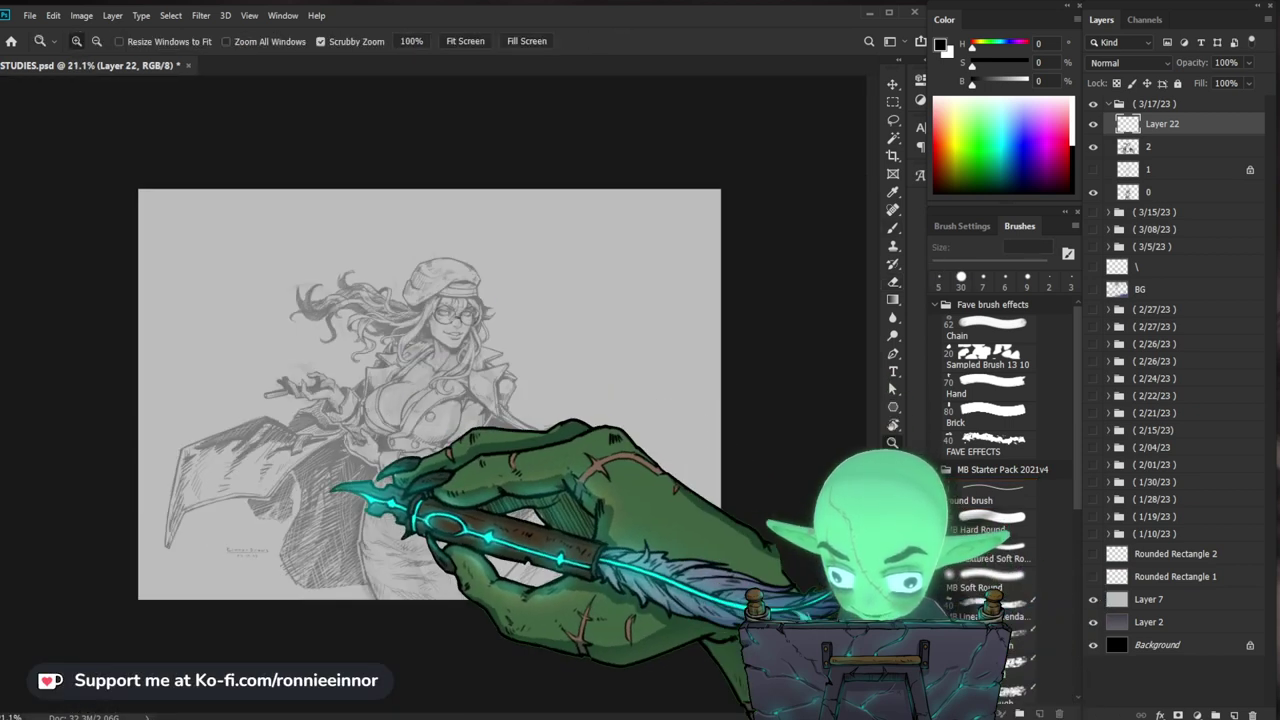
mouse_move(482, 302)
left_mouse_down()
mouse_move(563, 306)
mouse_move(563, 348)
mouse_move(535, 330)
mouse_move(569, 386)
mouse_move(606, 367)
left_mouse_up()
key("e")
key("b")
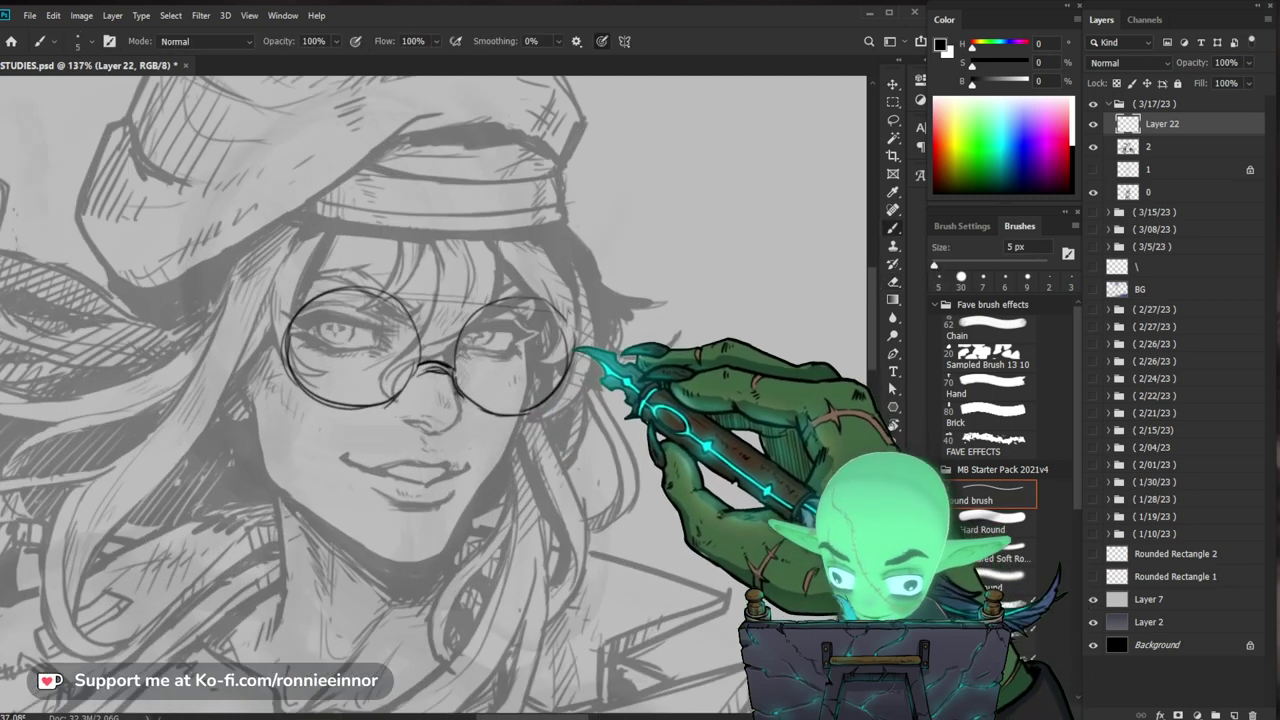
Step: Redraw the far lens's upper and outer rim slightly further inward with a darker 5 px line
left_click_drag(471, 325, 574, 335)
key("e")
key("b")
mouse_move(537, 297)
left_mouse_down()
mouse_move(568, 326)
mouse_move(558, 402)
left_mouse_up()
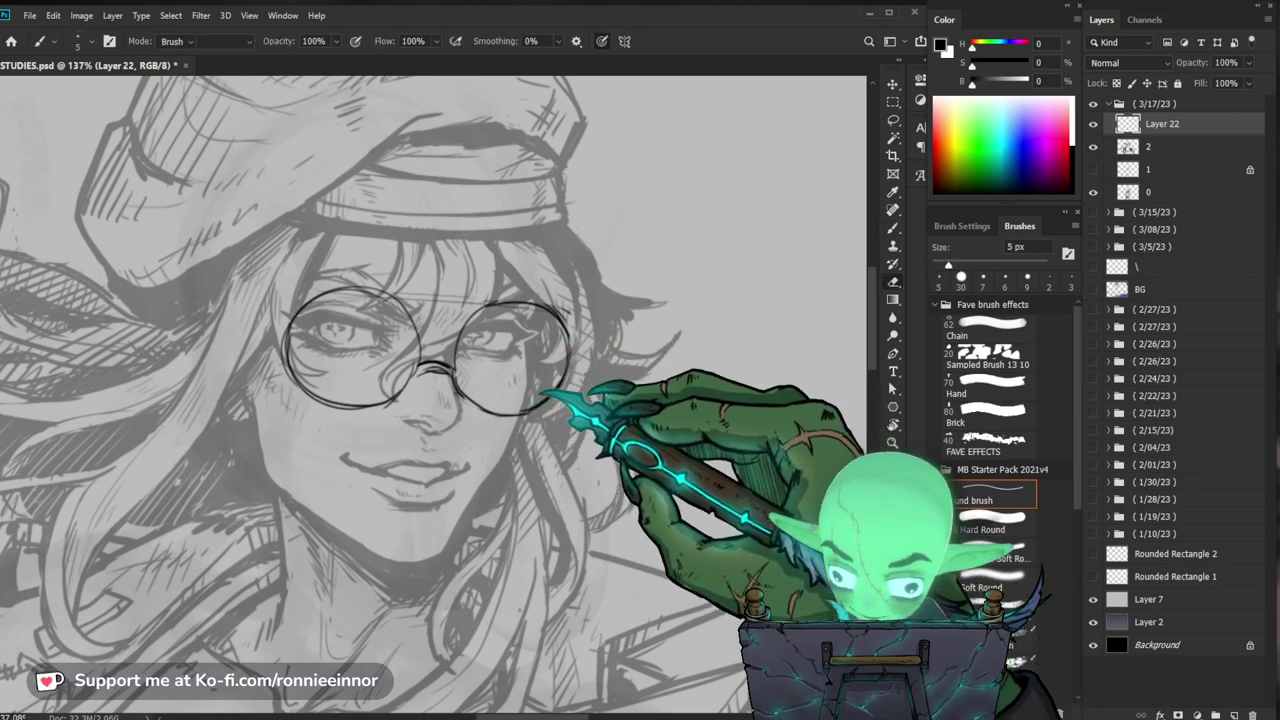
Step: Darken the near lens's rim and add small block-shaped mounts at both ends of the nose bridge
key("e")
key("b")
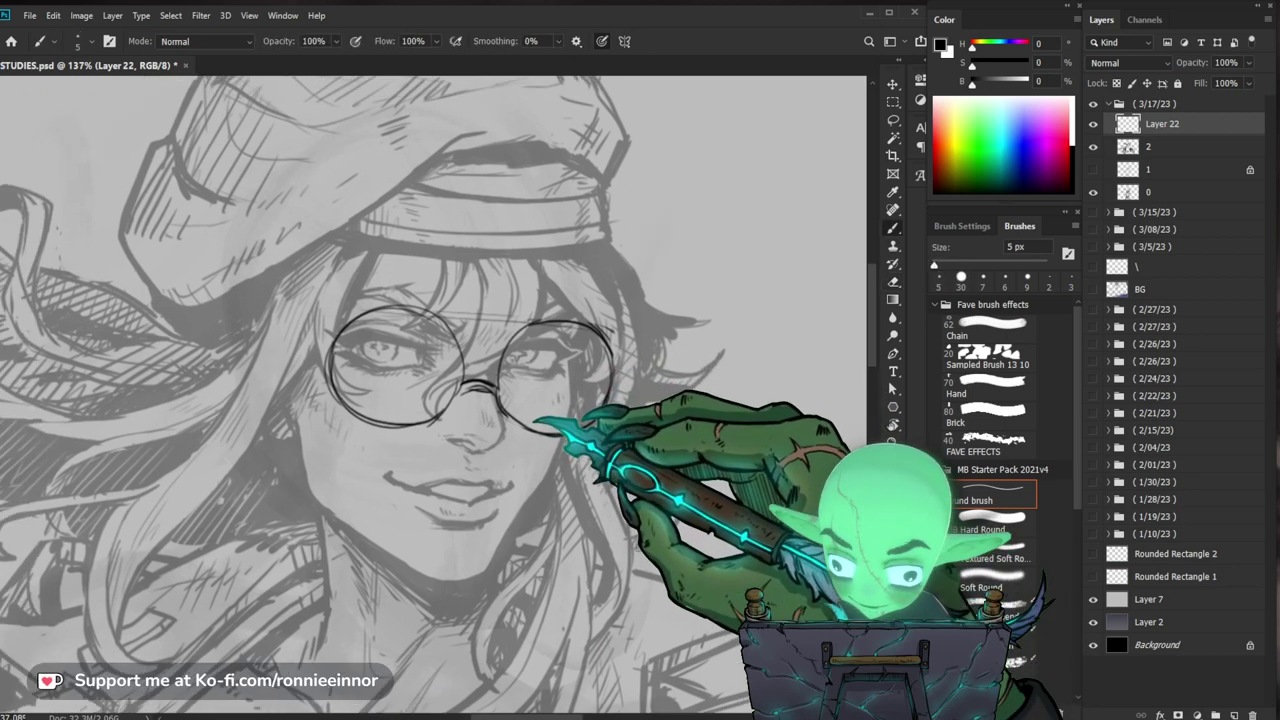
mouse_move(474, 358)
left_mouse_down()
mouse_move(466, 329)
mouse_move(426, 313)
mouse_move(358, 324)
left_mouse_up()
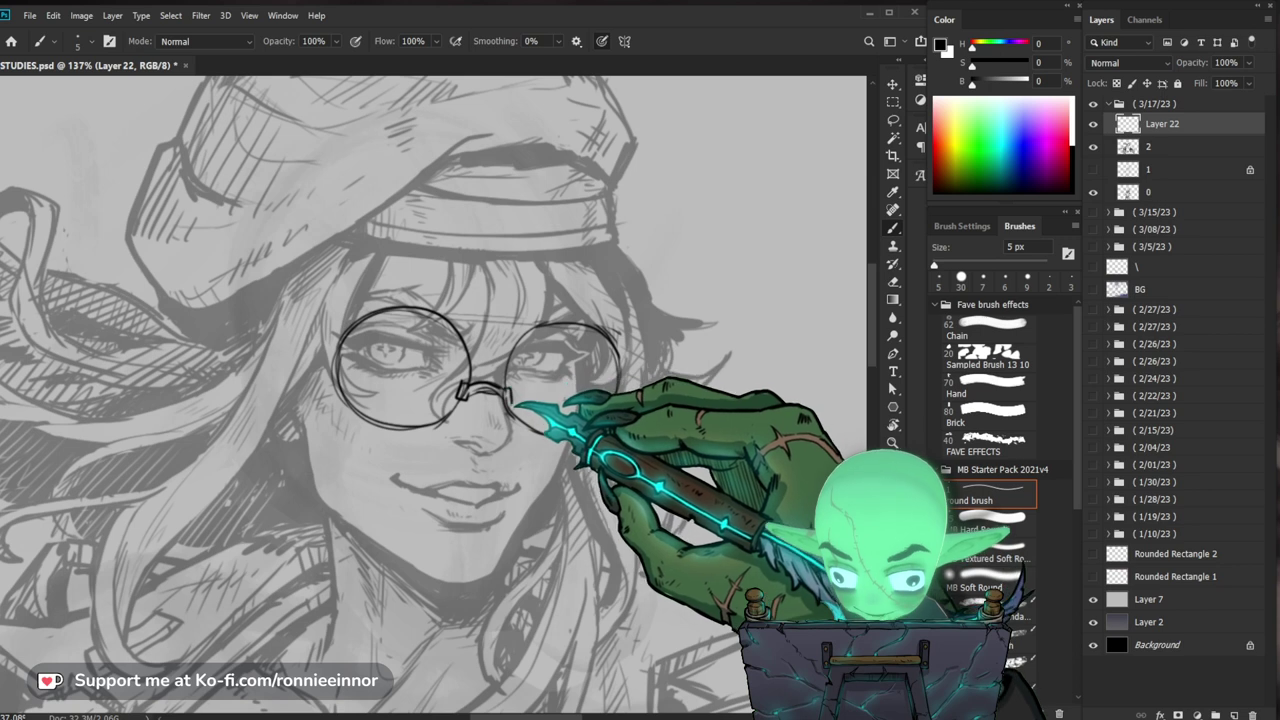
Step: Erase the nose bridge with its mounts and the inner lower part of the near lens's rim
key("e")
key("b")
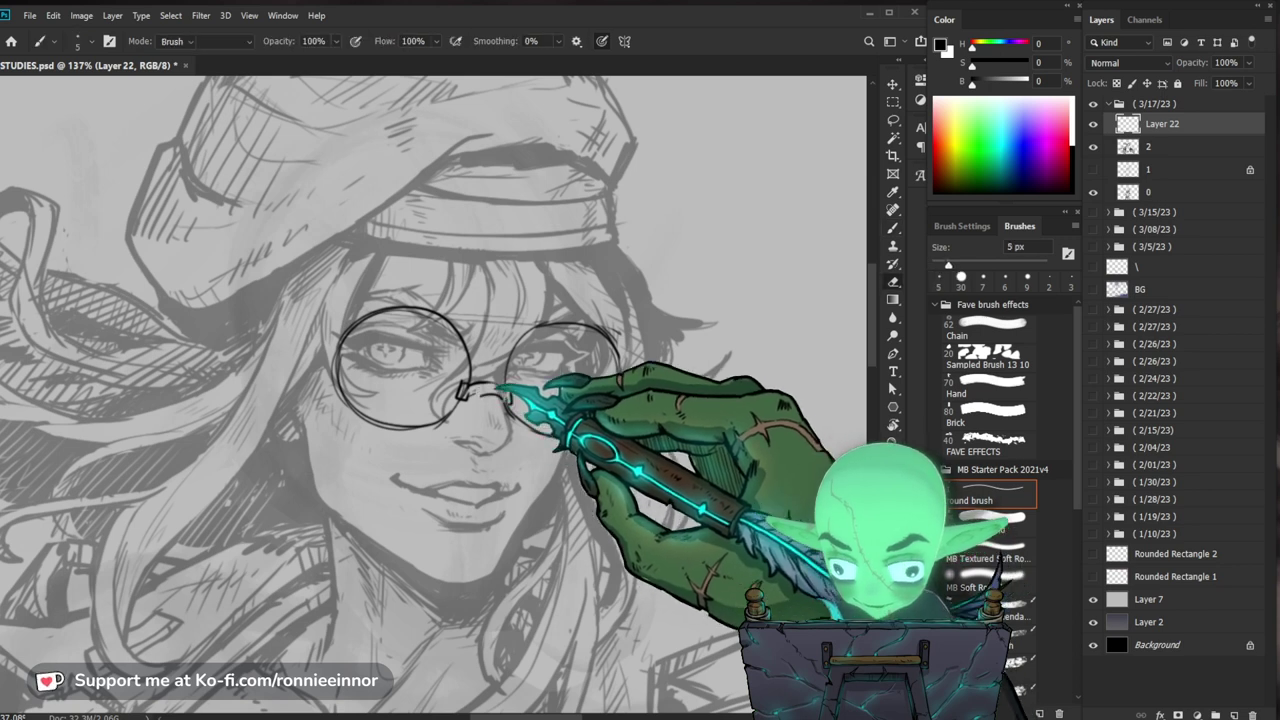
key("b")
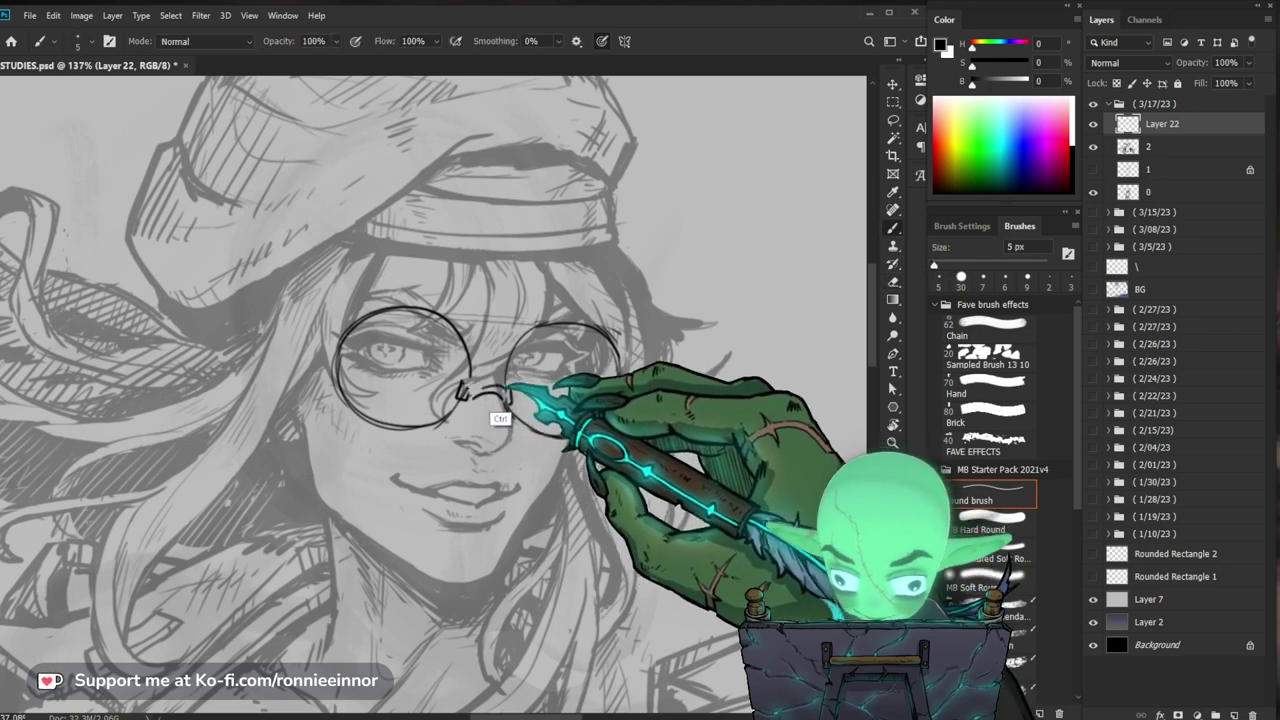
key("e")
key("b")
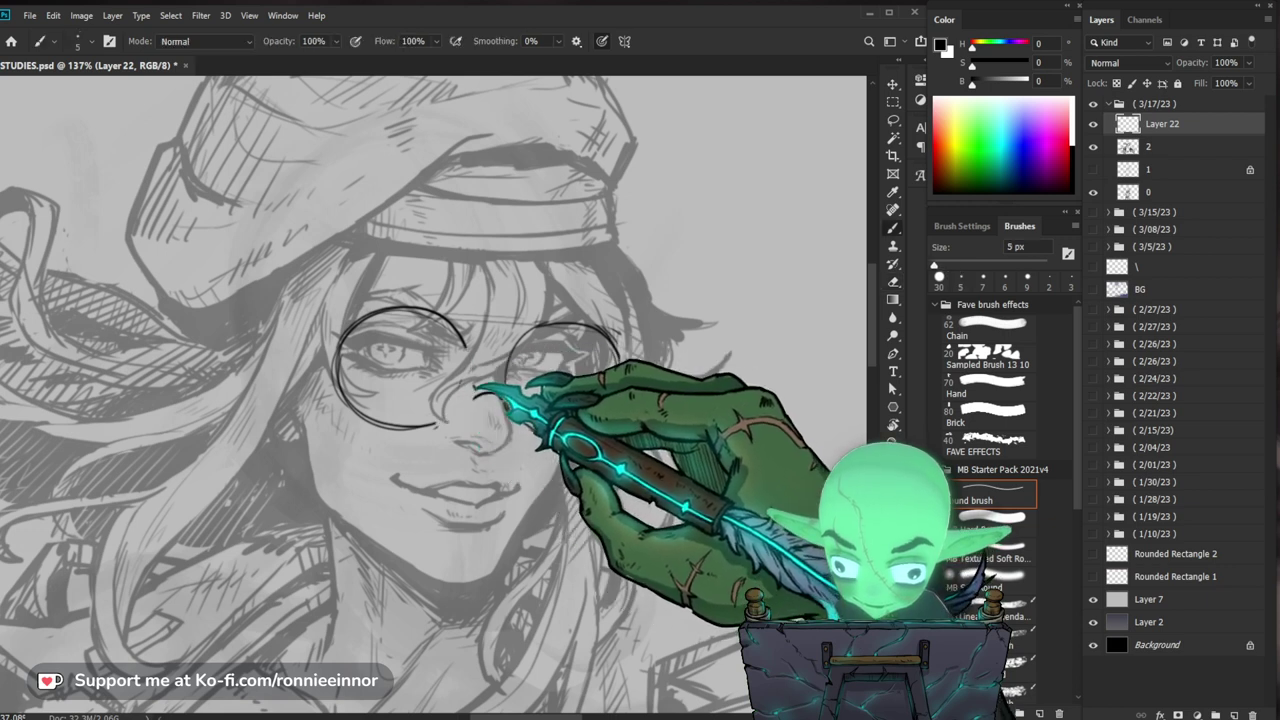
Step: Redraw the near lens's inner rim and the nose bridge with the 5 px brush, cleaning up with the 30 px eraser
mouse_move(442, 313)
left_mouse_down()
mouse_move(478, 386)
mouse_move(448, 323)
left_mouse_up()
key("e")
key("b")
key("ctrl+z")
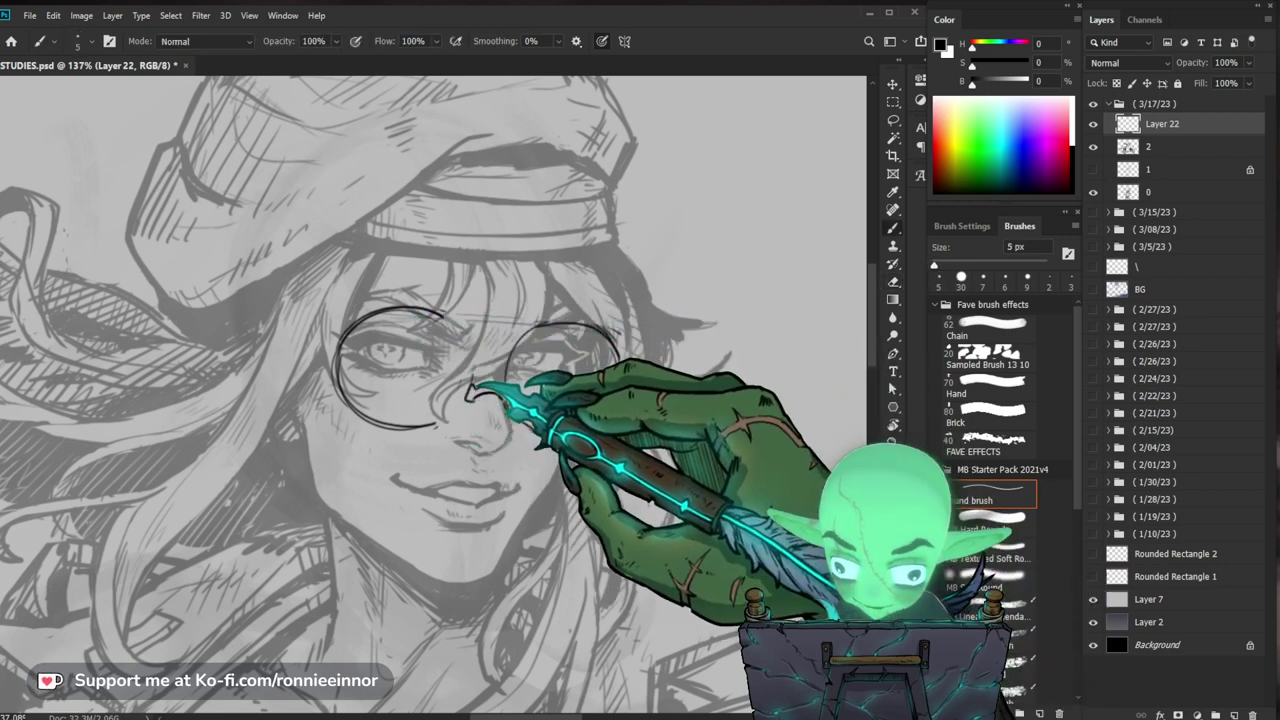
key("e")
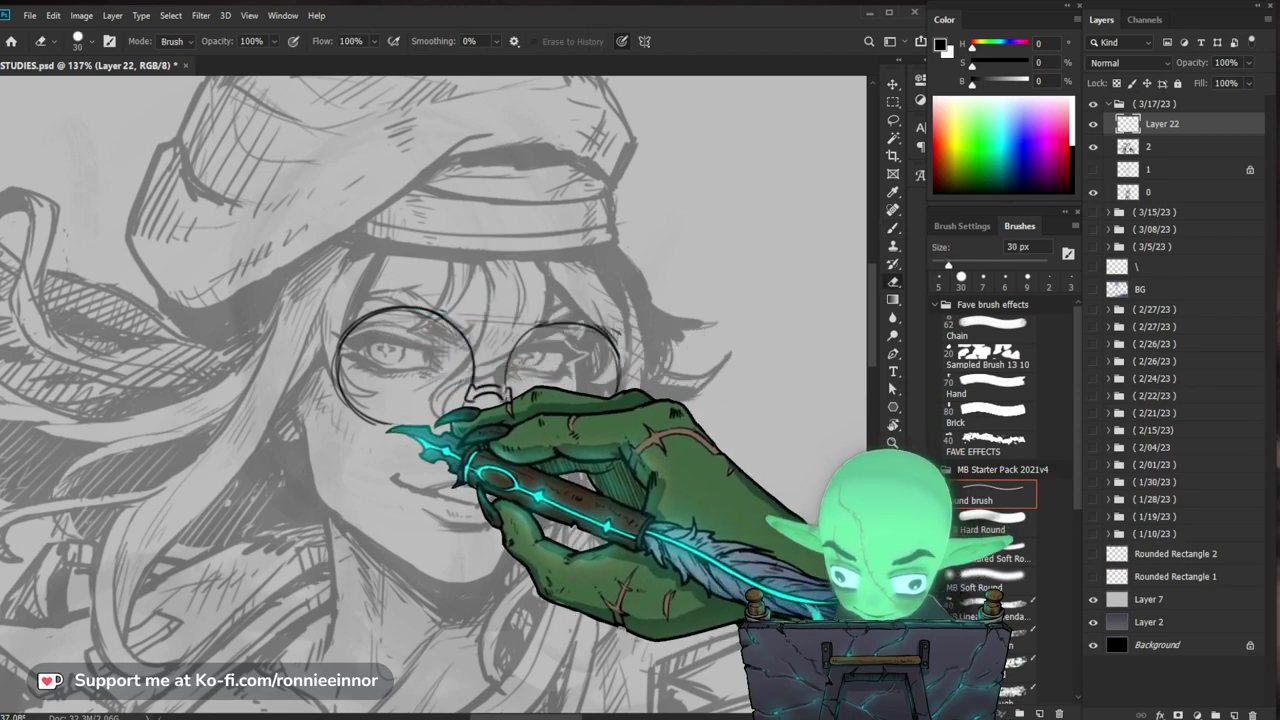
key("b")
mouse_move(474, 391)
left_mouse_down()
mouse_move(446, 422)
mouse_move(358, 406)
left_mouse_up()
Step: Refine the nose bridge and its small mounts between the lenses with the 5 px brush, checking the glasses against the whole face
key("z")
left_click_drag(642, 440, 607, 457)
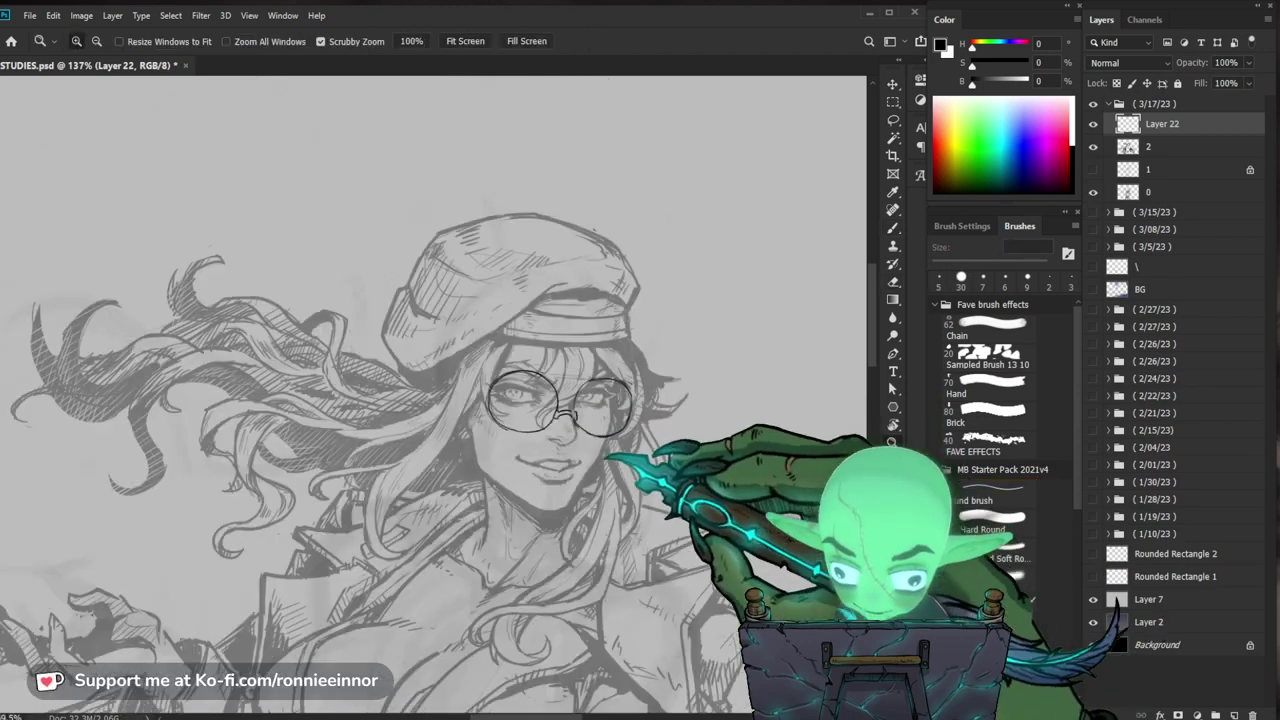
left_click_drag(648, 412, 658, 402)
left_click_drag(688, 470, 653, 398)
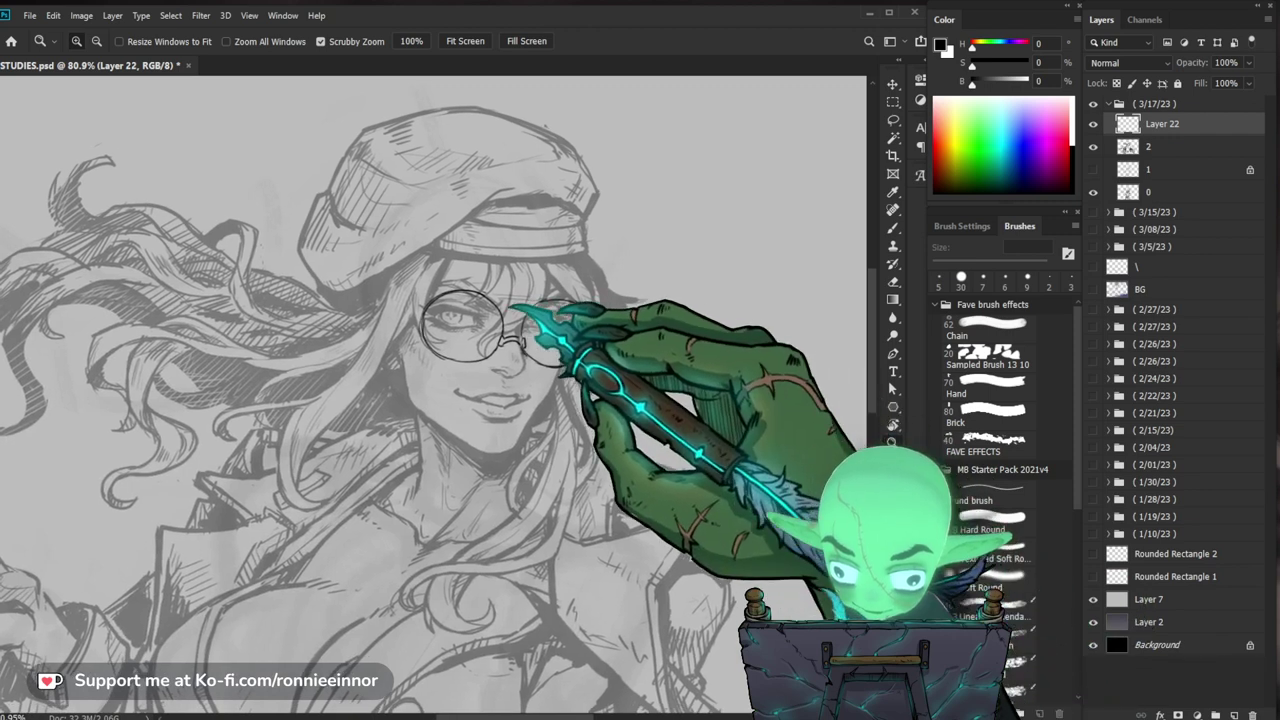
key("ctrl+1")
key("b")
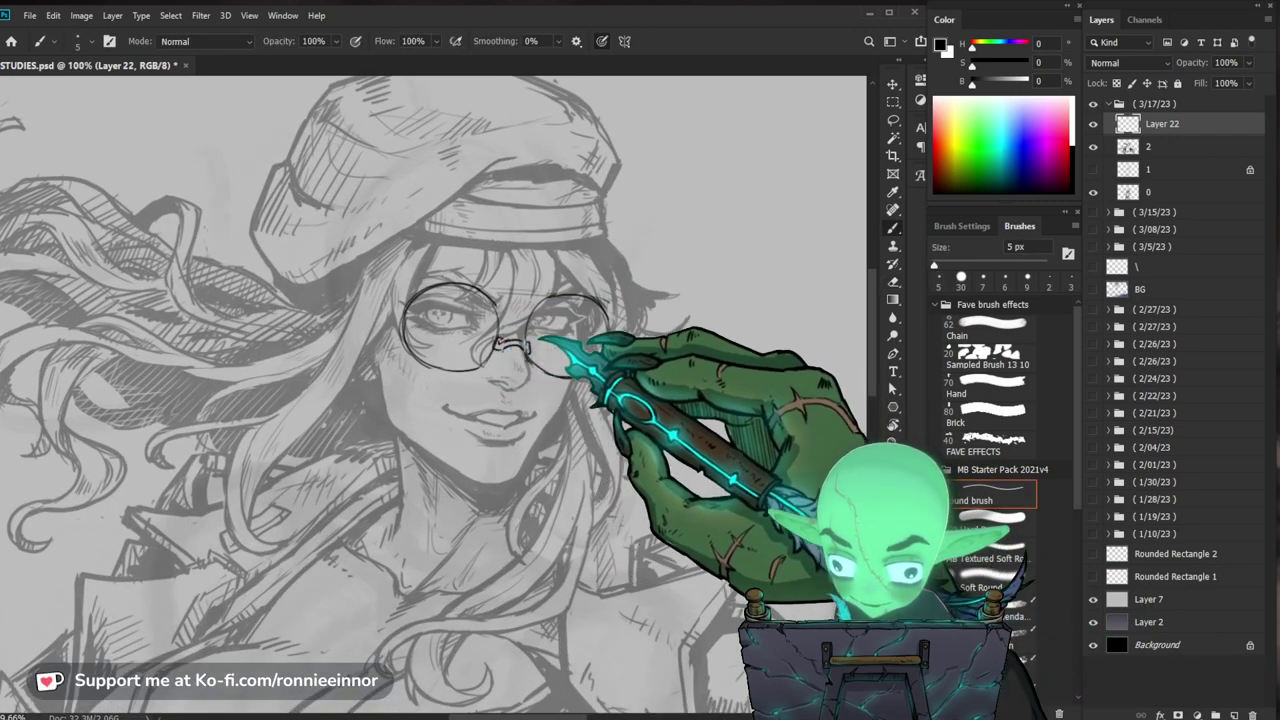
key("e")
key("b")
mouse_move(501, 344)
left_mouse_down()
mouse_move(527, 349)
mouse_move(395, 456)
left_mouse_up()
key("e")
key("b")
Step: Tidy the near lens's rim and start both temple arms as pairs of short lines at the lenses' outer edges
key("z")
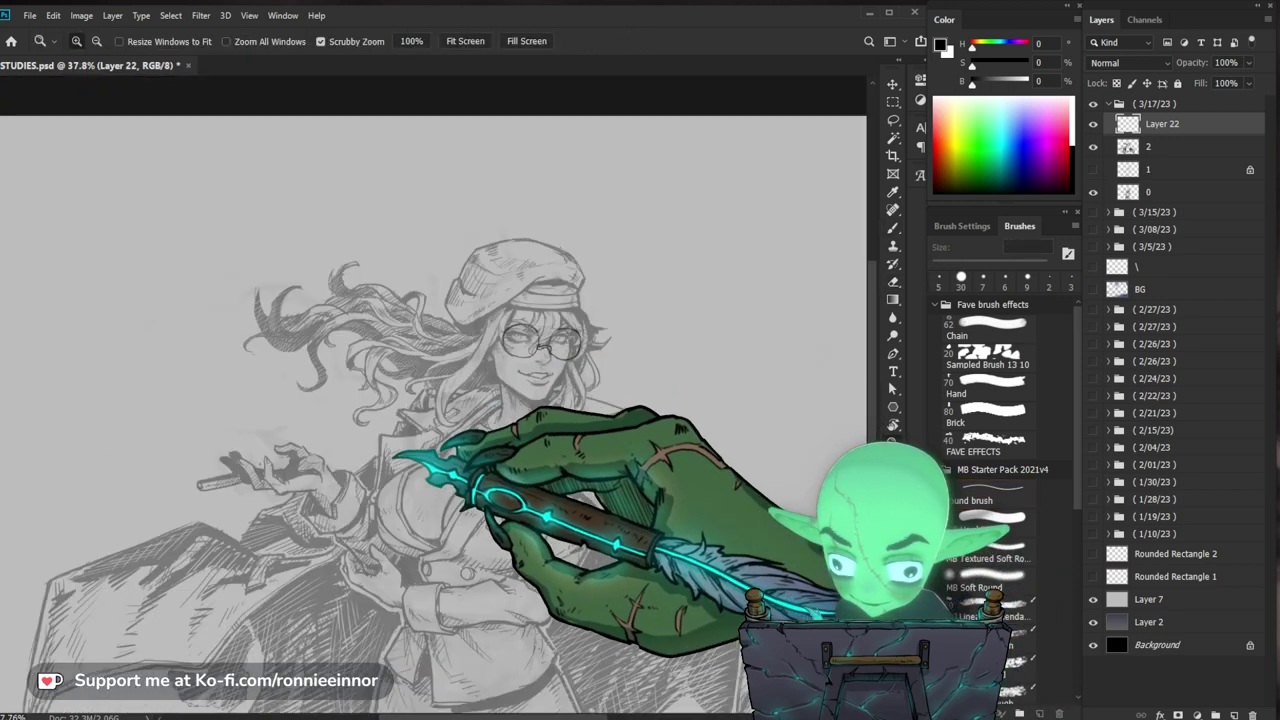
left_click_drag(530, 341, 735, 345)
key("e")
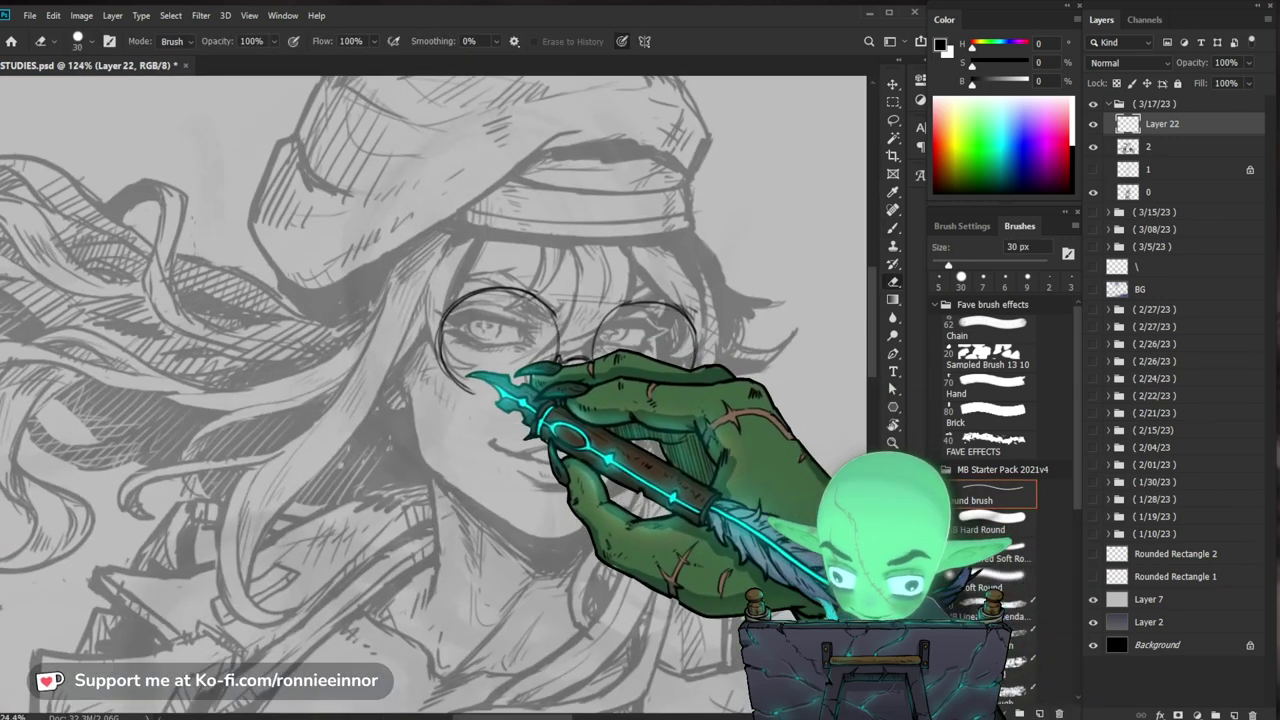
key("b")
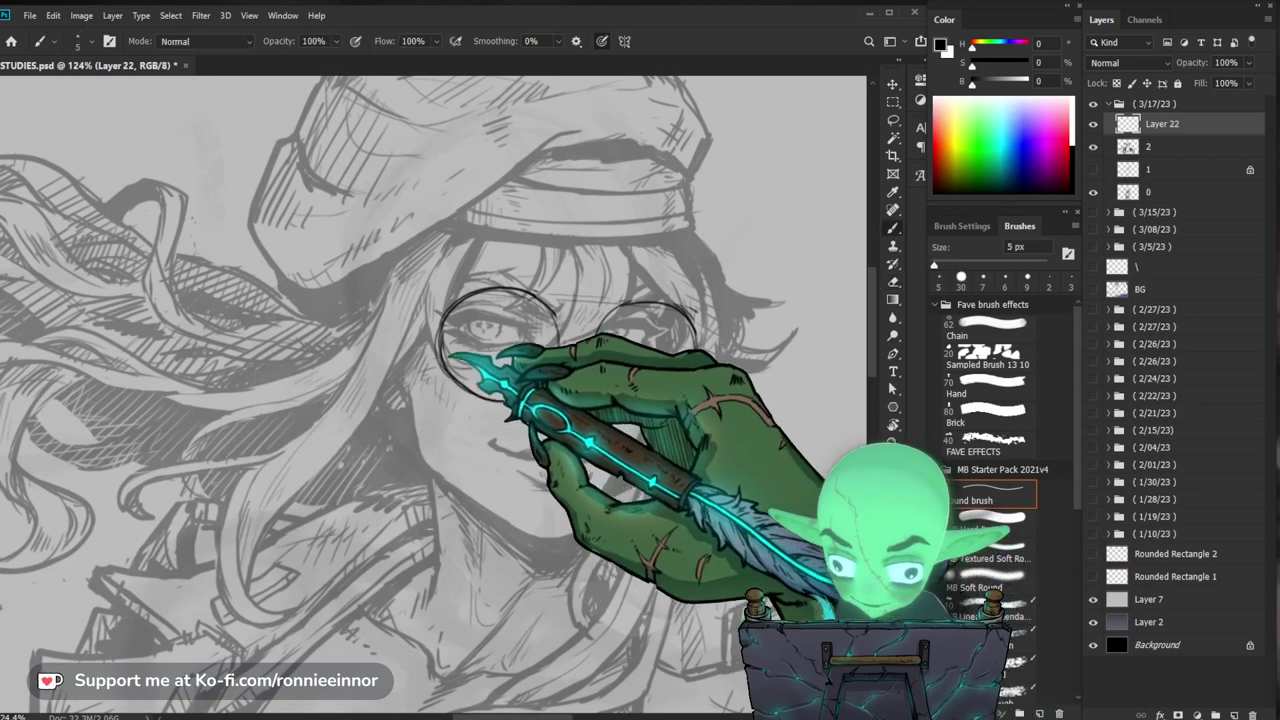
key("e")
key("b")
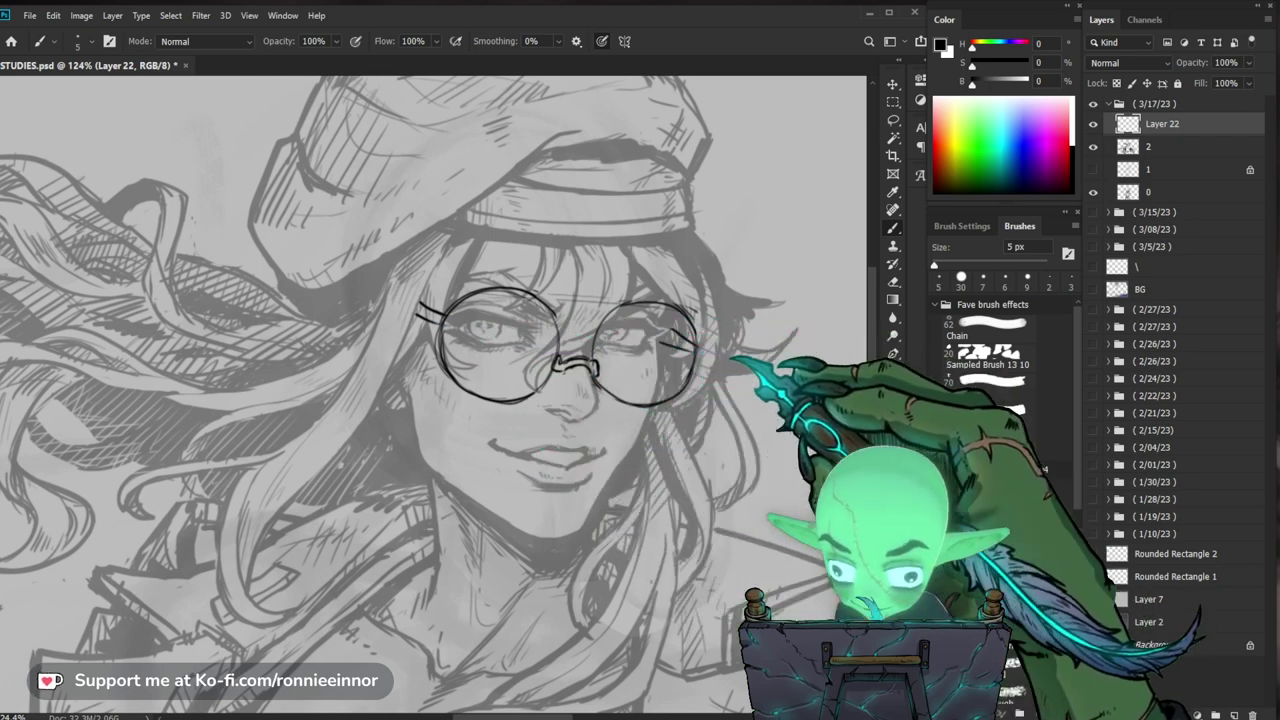
key("ctrl+z")
mouse_move(660, 337)
left_mouse_down()
mouse_move(703, 354)
mouse_move(692, 353)
left_mouse_up()
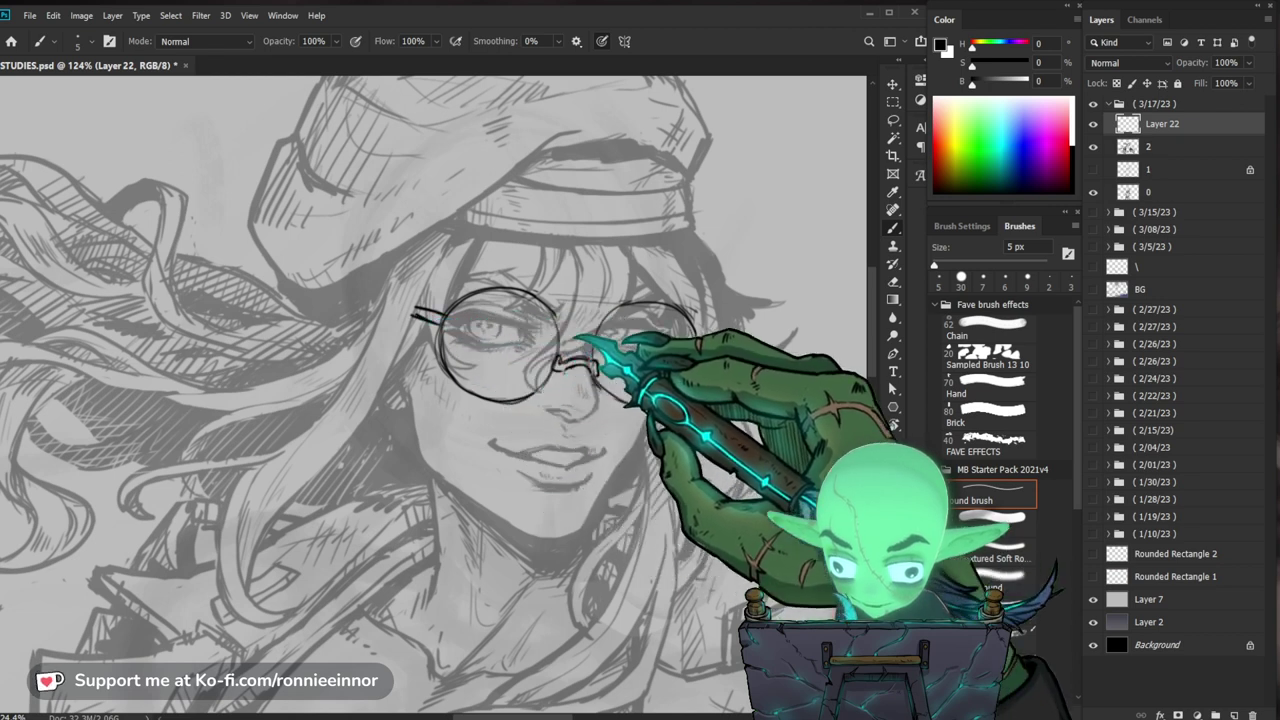
Step: Close and darken the end of the near temple arm and draw a small hinge where it meets the lens
key("e")
key("b")
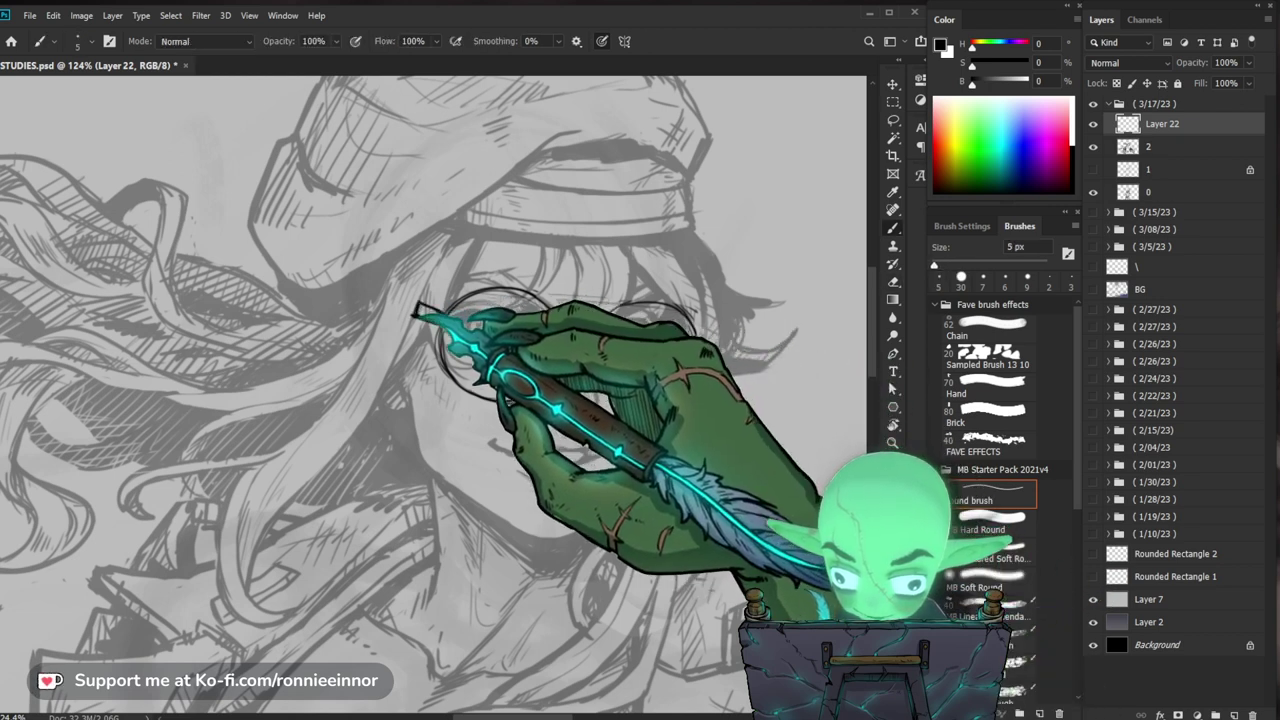
key("e")
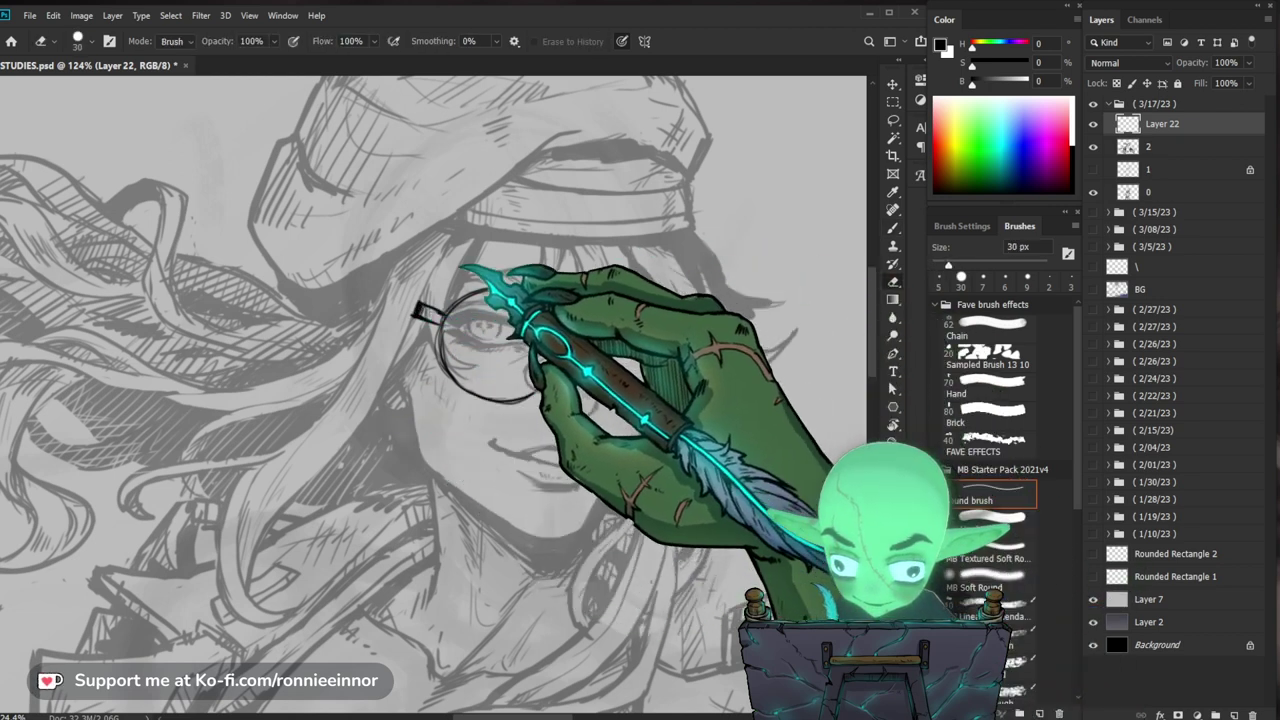
key("b")
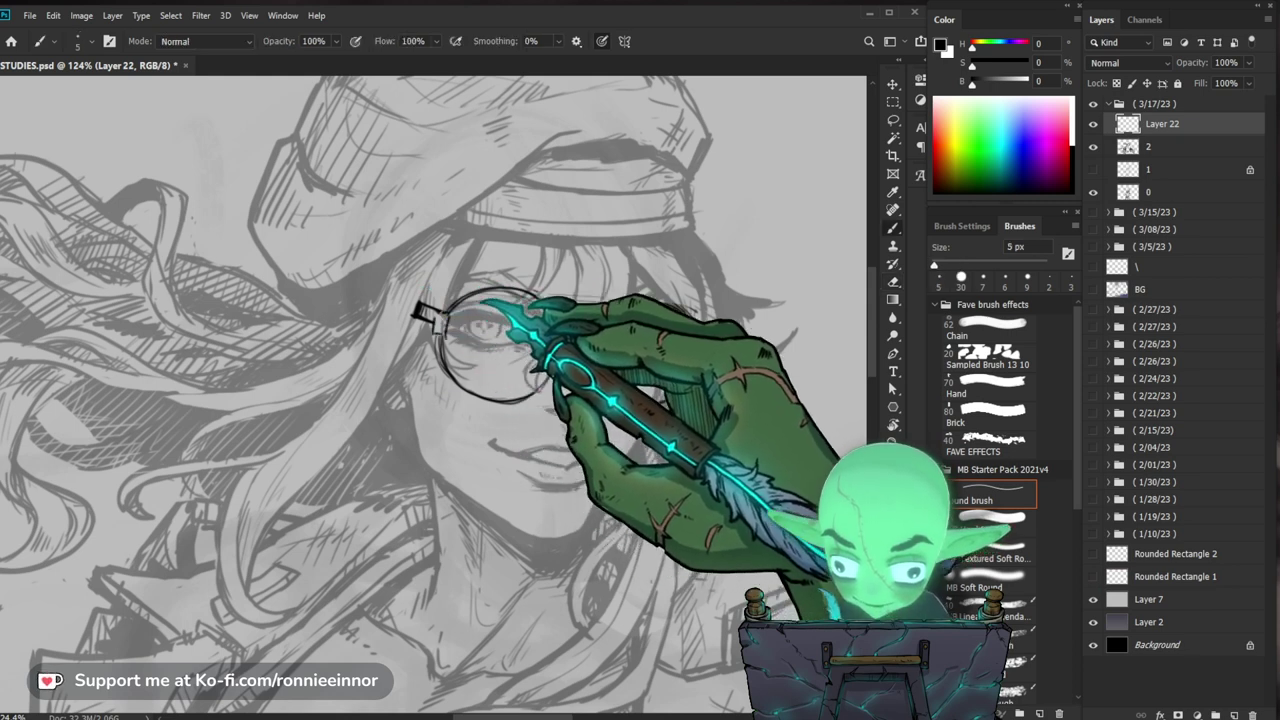
key("e")
key("b")
mouse_move(442, 333)
left_mouse_down()
mouse_move(456, 371)
mouse_move(452, 349)
mouse_move(464, 379)
mouse_move(439, 345)
left_mouse_up()
key("e")
key("b")
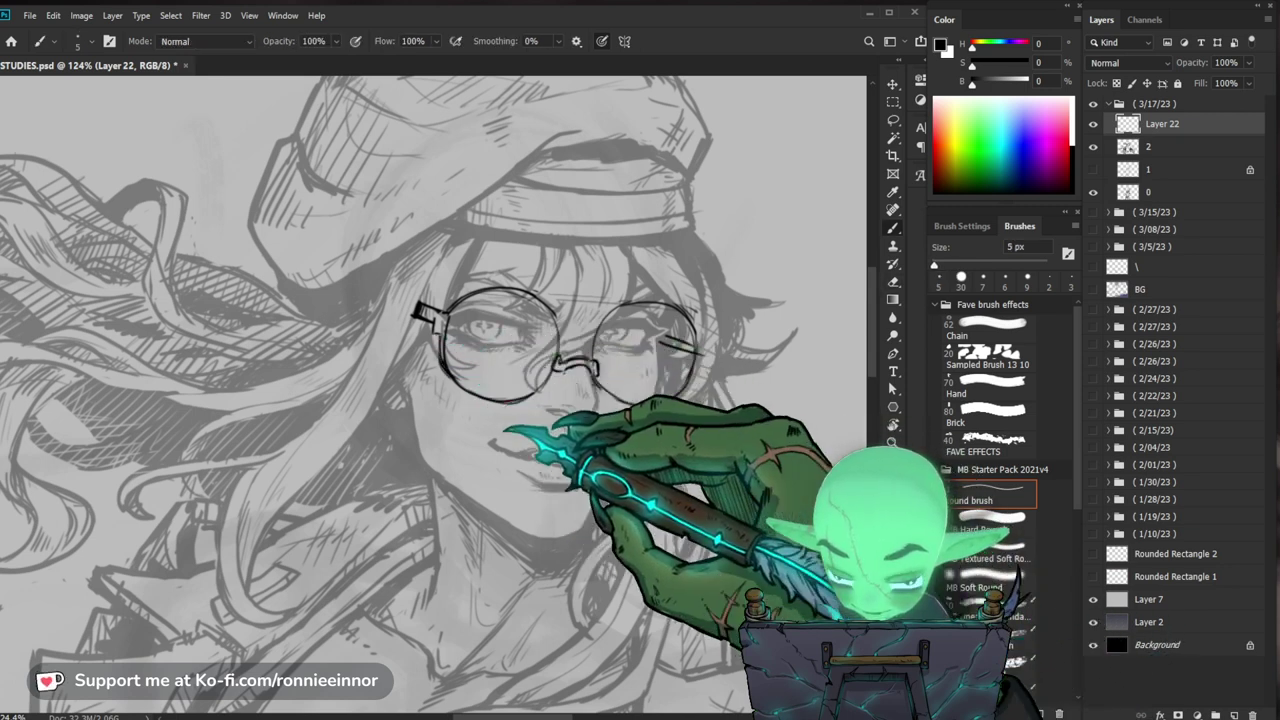
Step: Build up the far temple arm with a small hinge block at the lens's outer edge, checking the glasses against the whole figure
key("e")
scroll(433, 397, "right", 2)
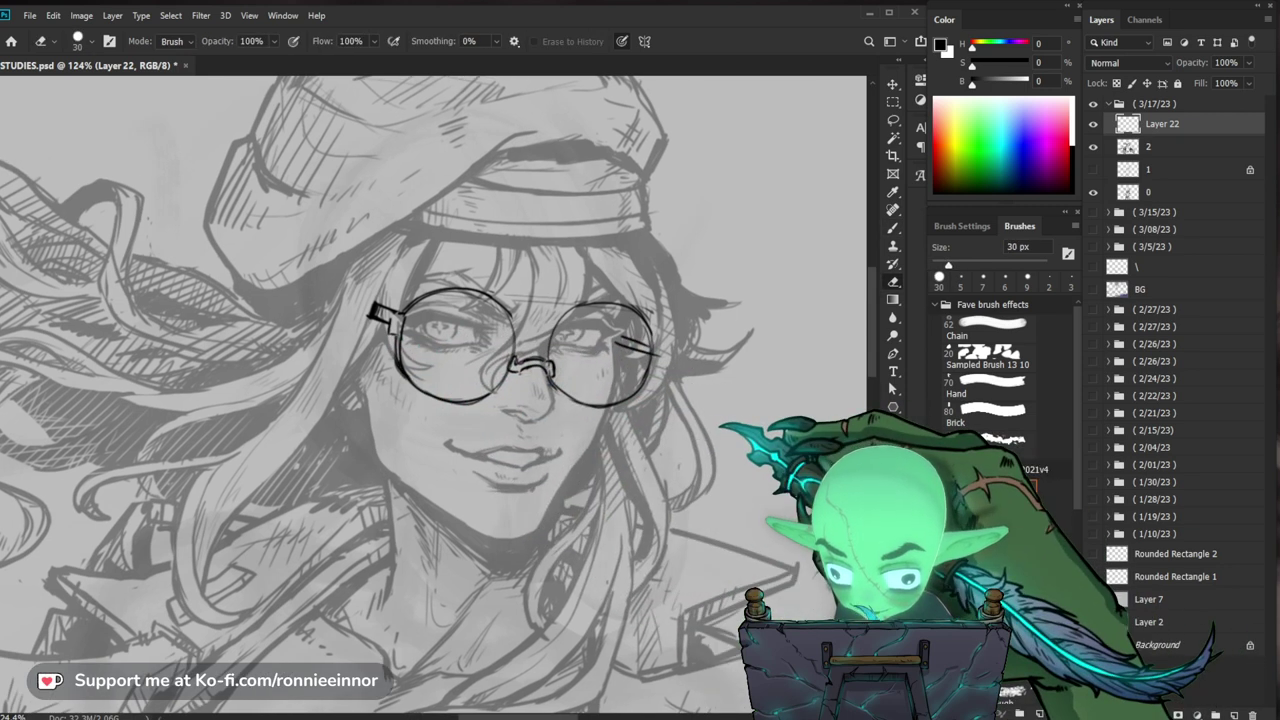
key("b")
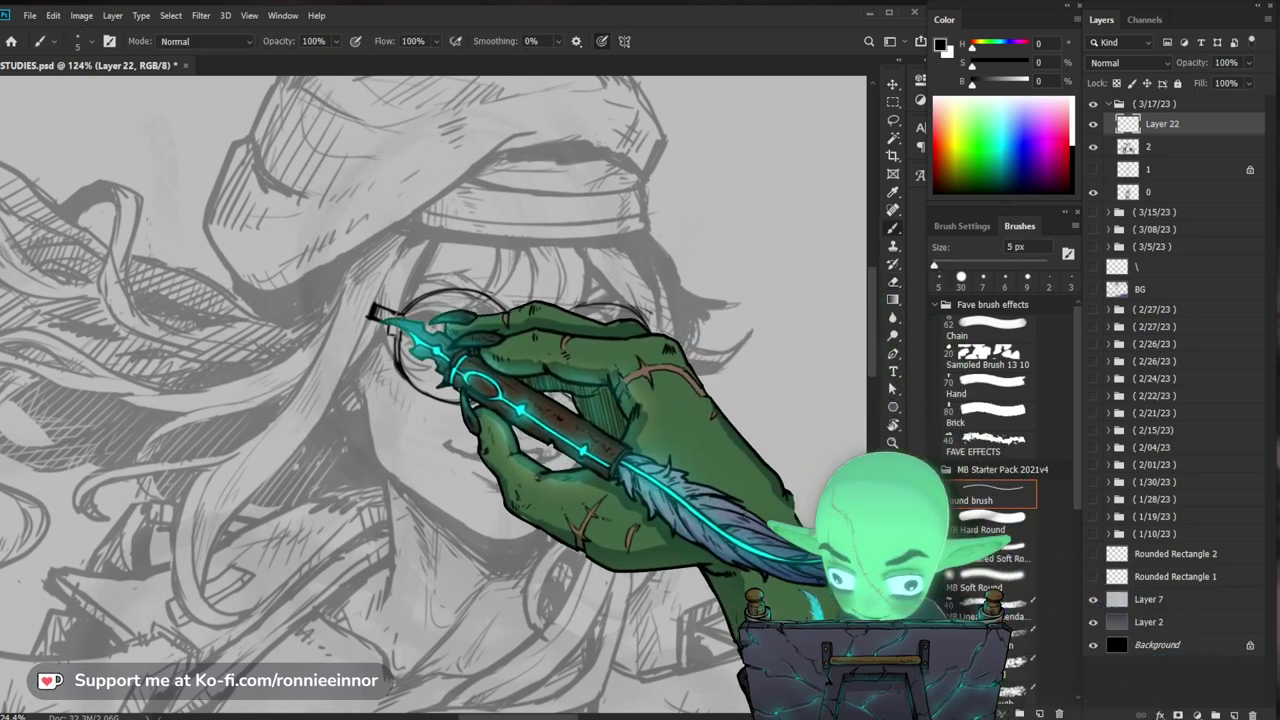
key("z")
key("ctrl+0")
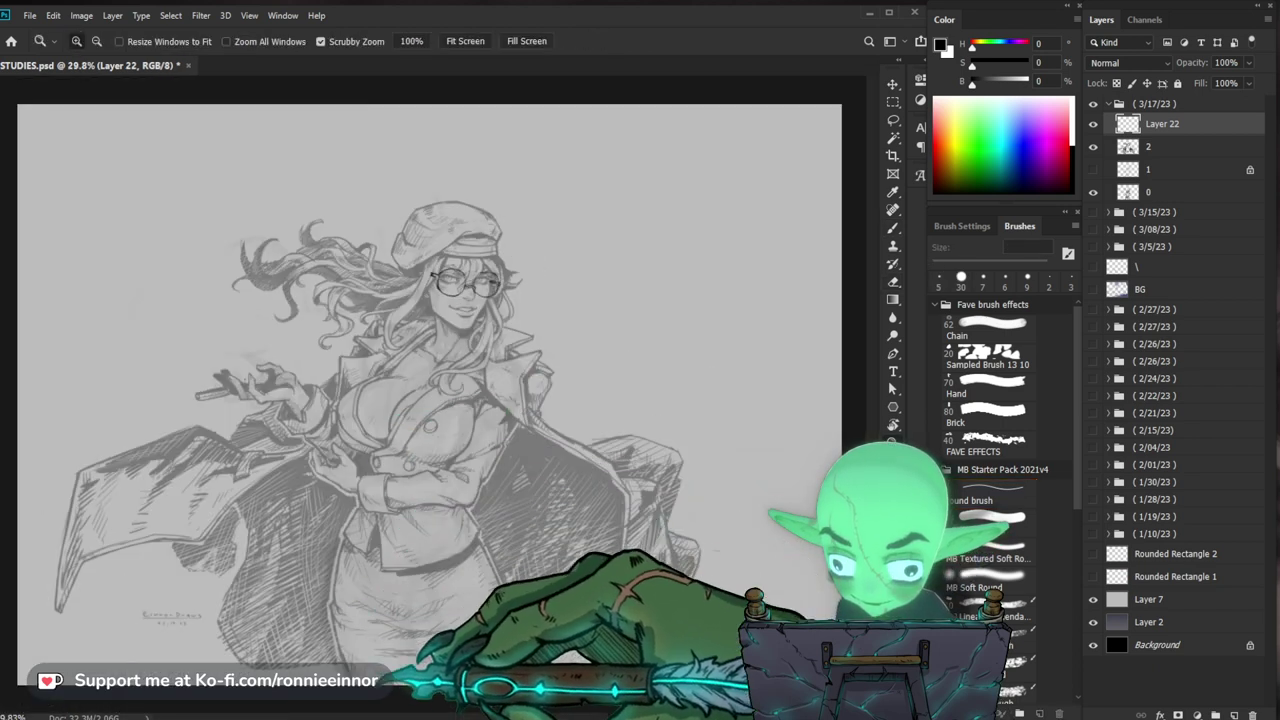
left_click_drag(497, 275, 567, 247)
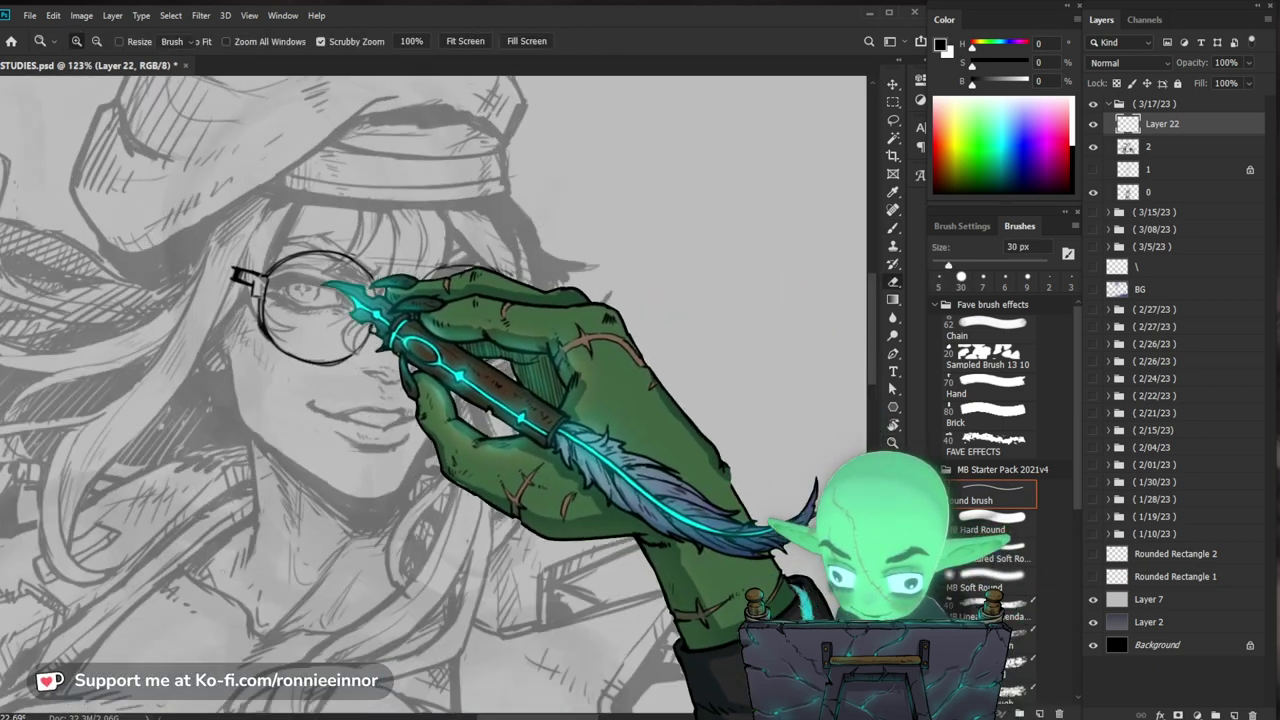
key("b")
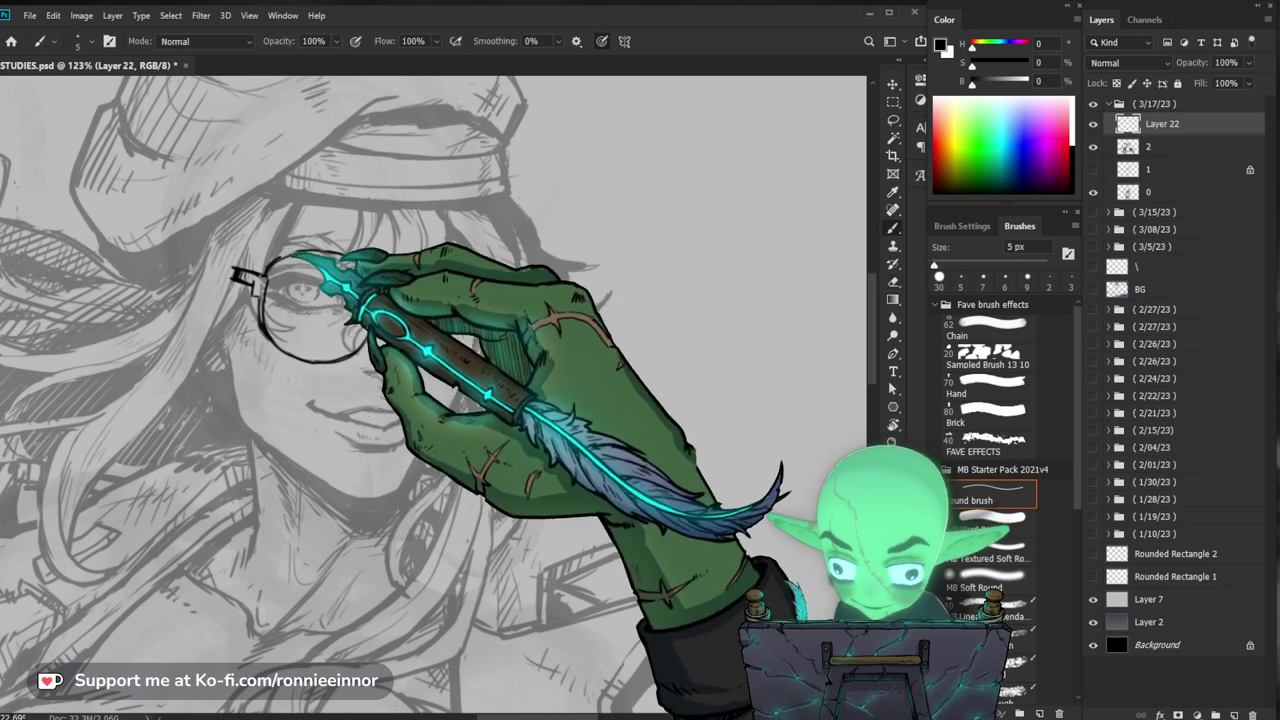
left_click_drag(560, 311, 662, 348)
key("e")
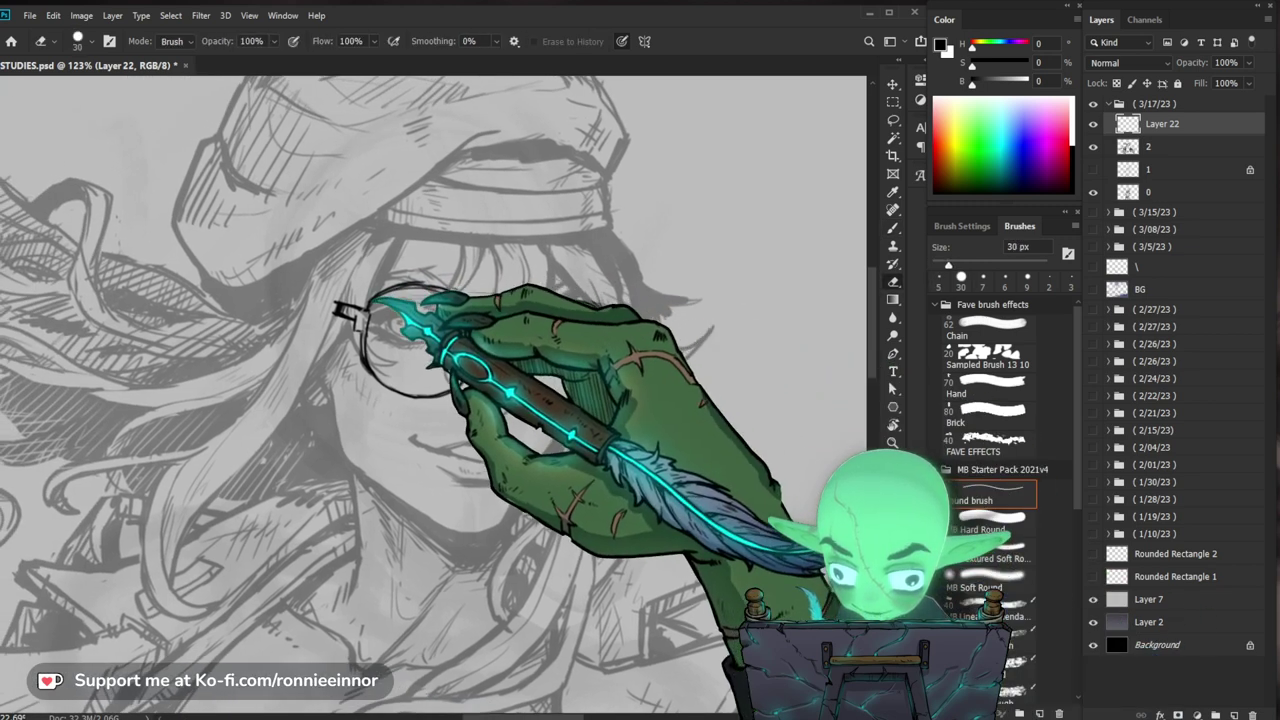
key("b")
mouse_move(552, 305)
left_mouse_down()
mouse_move(530, 316)
mouse_move(560, 292)
left_mouse_up()
Step: Box in the near lens's hinge with the 5 px brush and tidy the joints of both temple arms with the eraser
key("e")
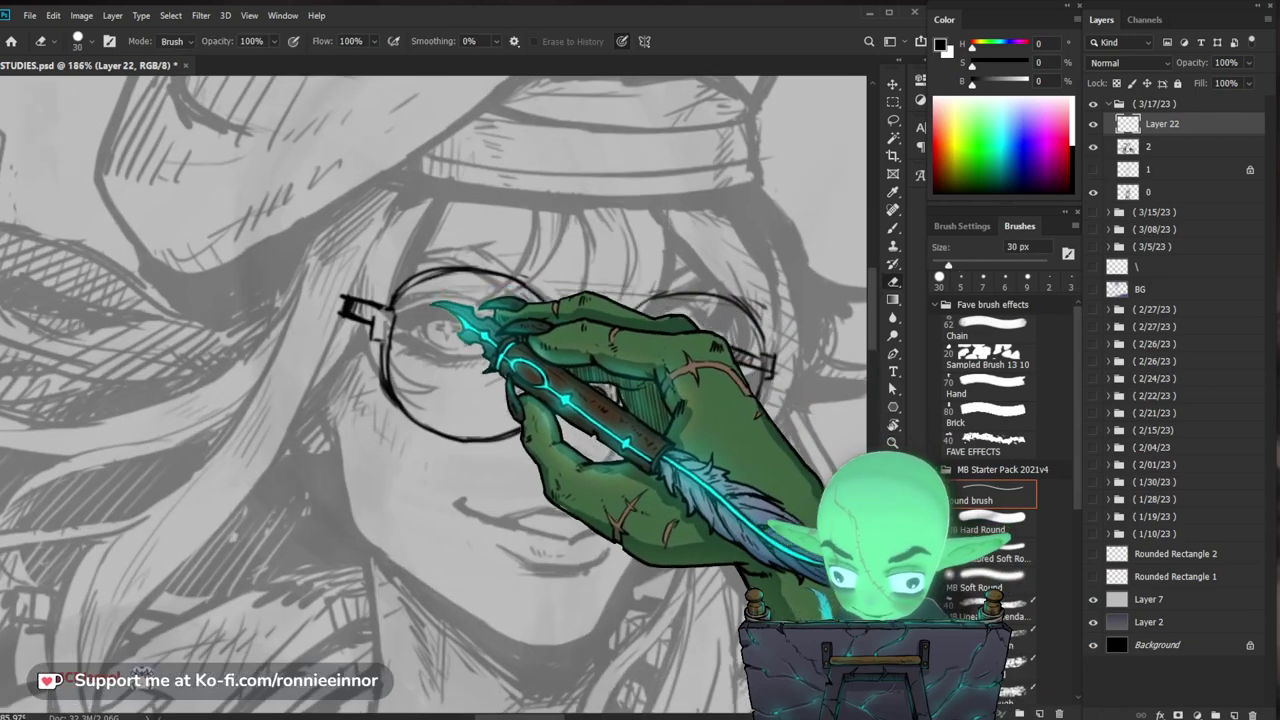
key("b")
left_click_drag(680, 400, 600, 373)
key("e")
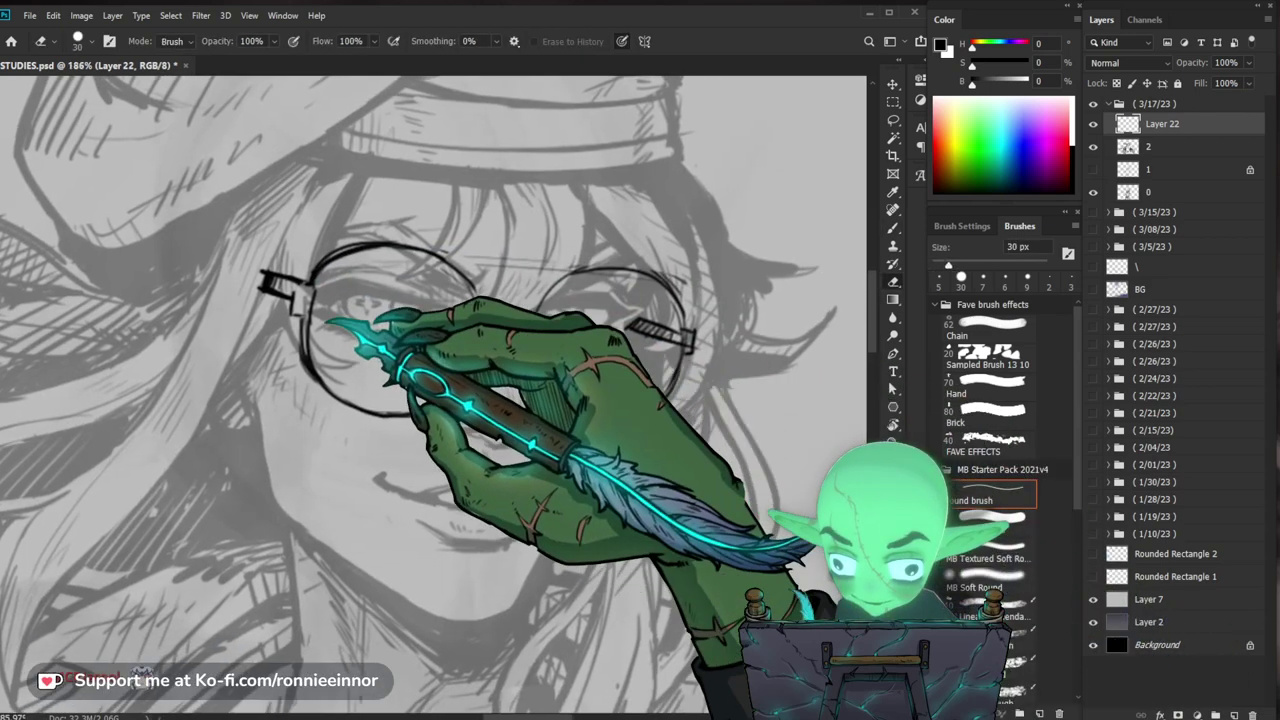
key("b")
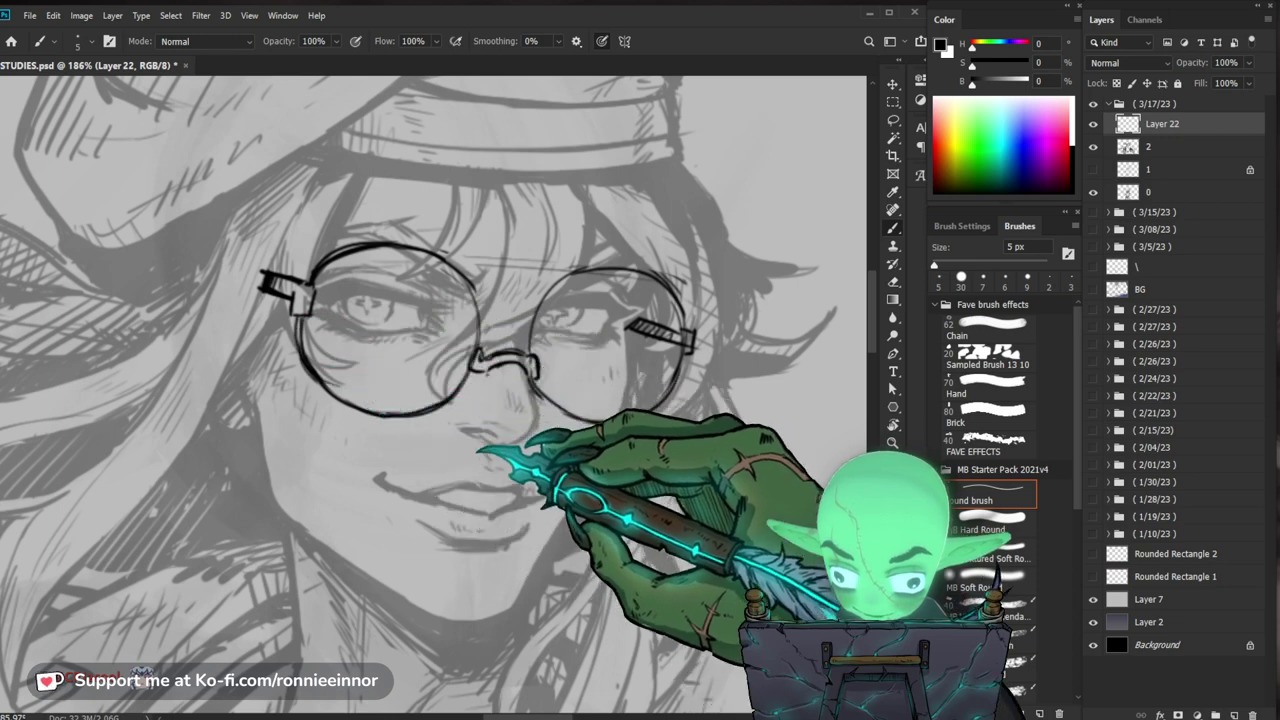
Step: Erase the rough inner rim of the far lens and redraw its curve with a darker 5 px line
key("e")
left_click_drag(714, 420, 597, 459)
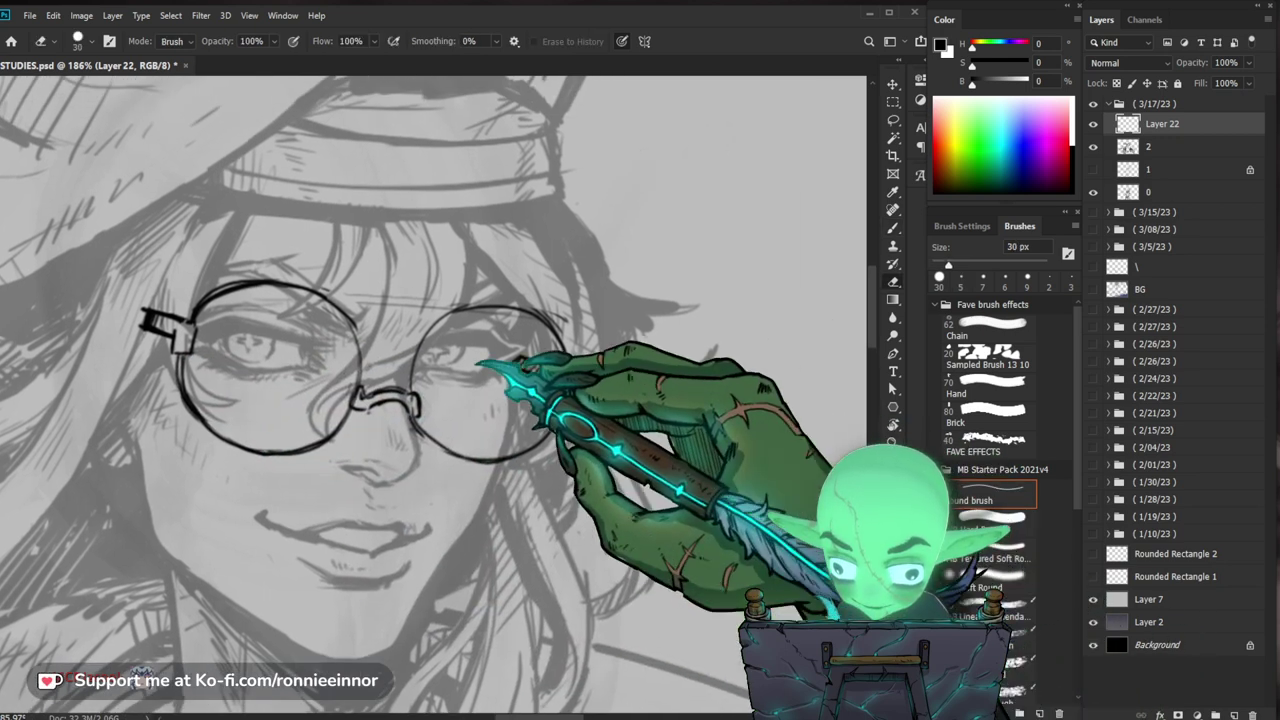
key("b")
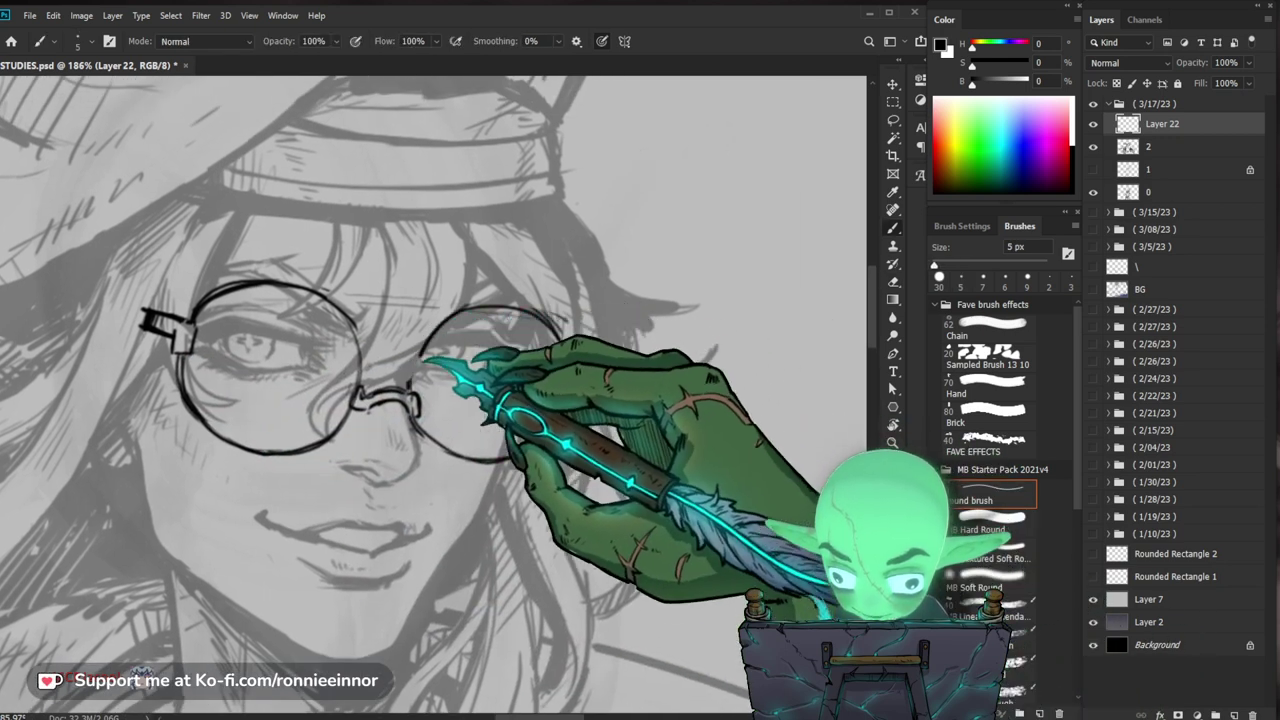
mouse_move(562, 340)
left_mouse_down()
mouse_move(514, 391)
mouse_move(595, 306)
left_mouse_up()
key("e")
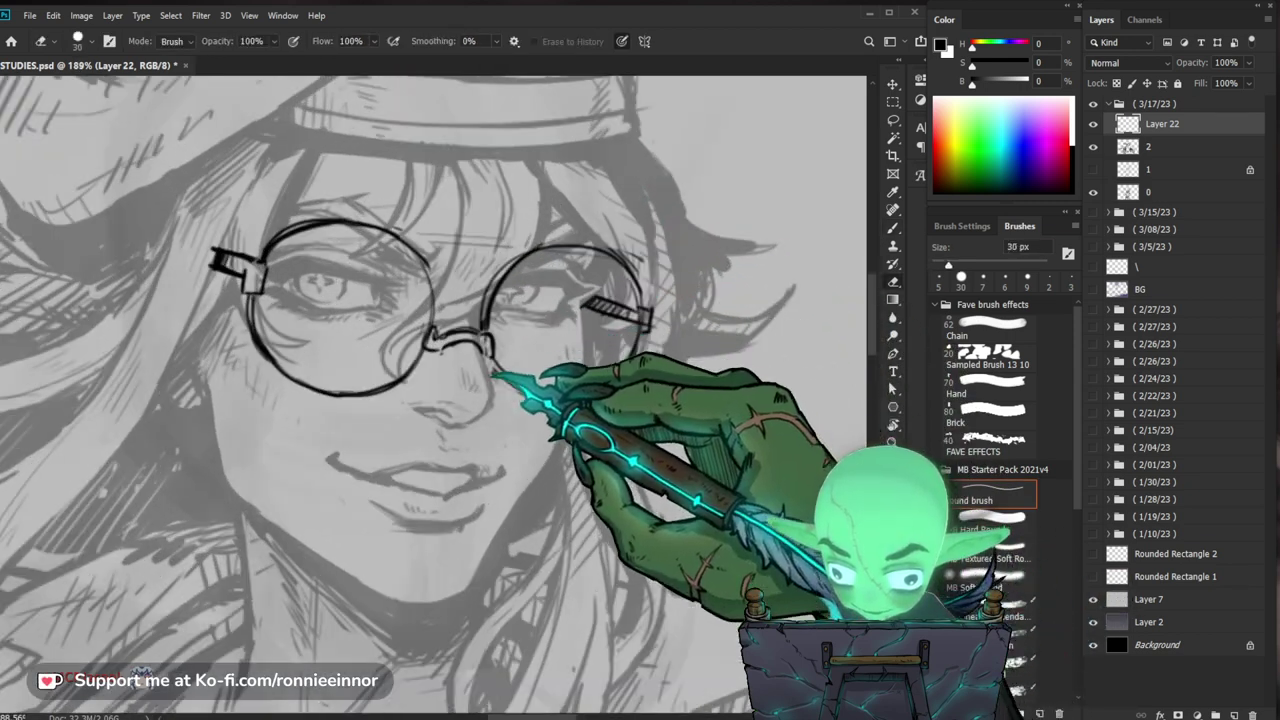
left_click_drag(497, 367, 494, 359)
key("b")
Step: Erase the lower rim of the far lens and redraw its curve with the 5 px brush
key("z")
left_click_drag(625, 402, 520, 510)
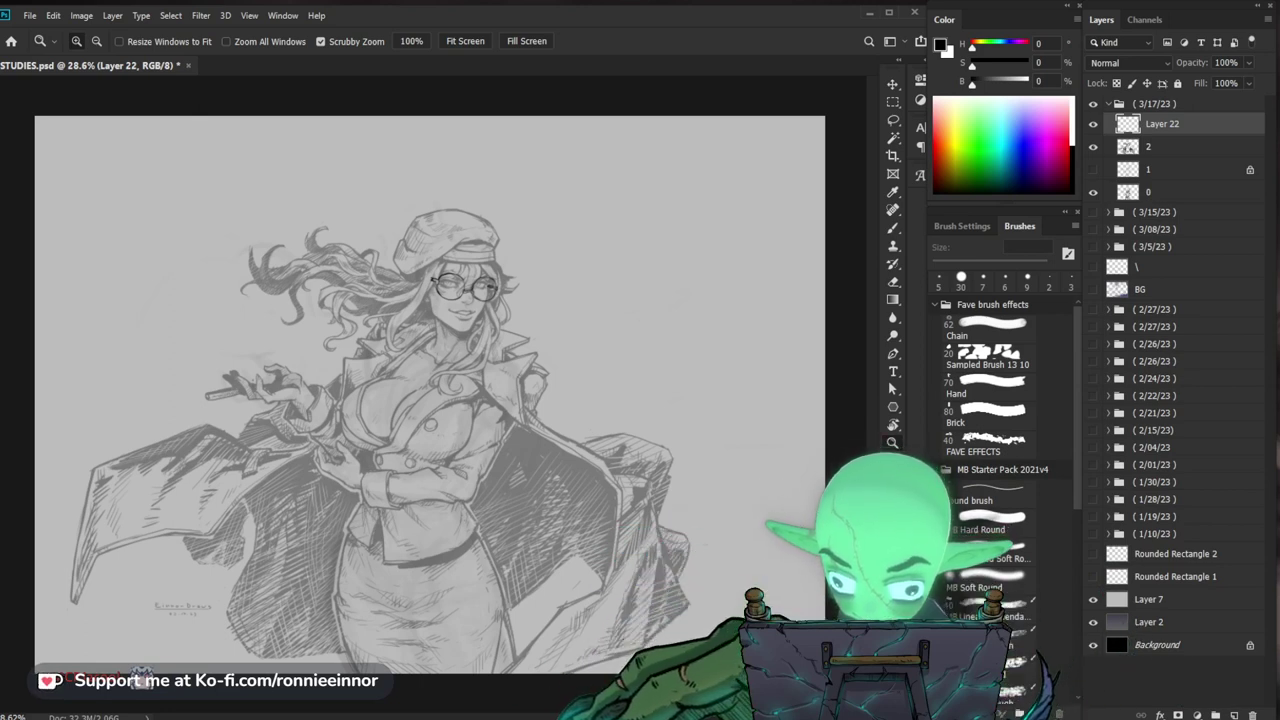
scroll(454, 263, "up", 6)
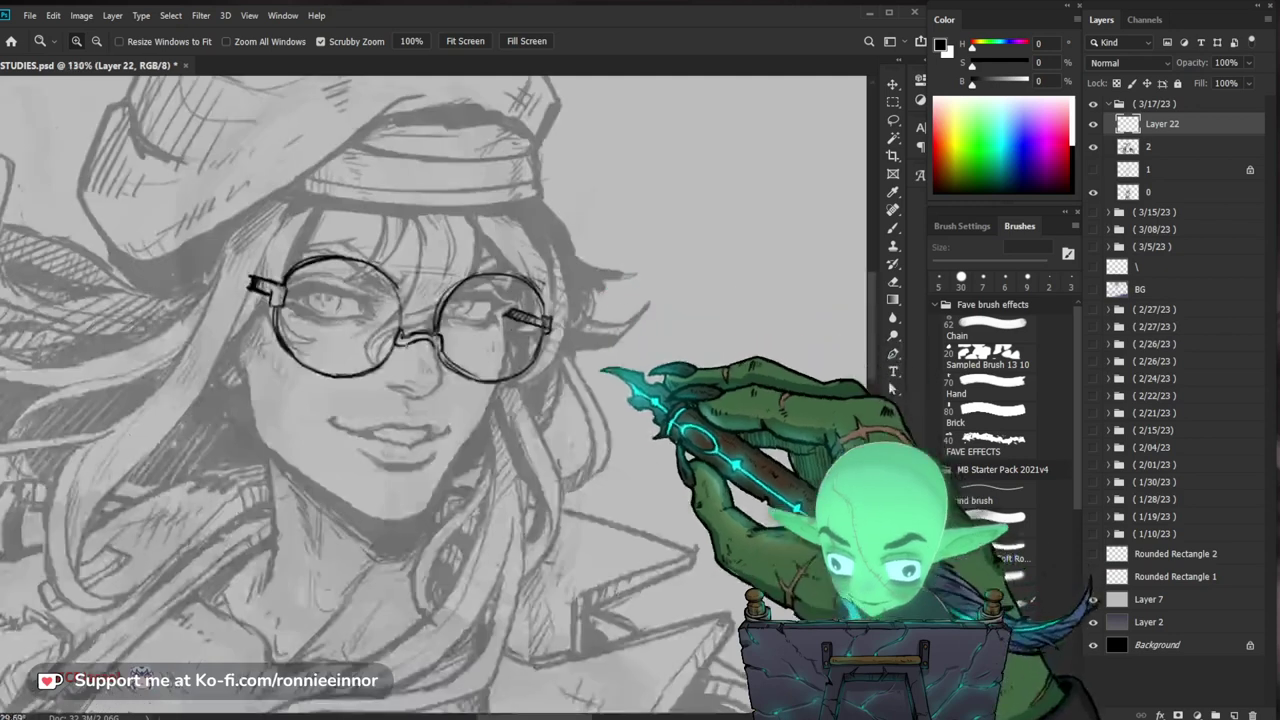
key("e")
key("b")
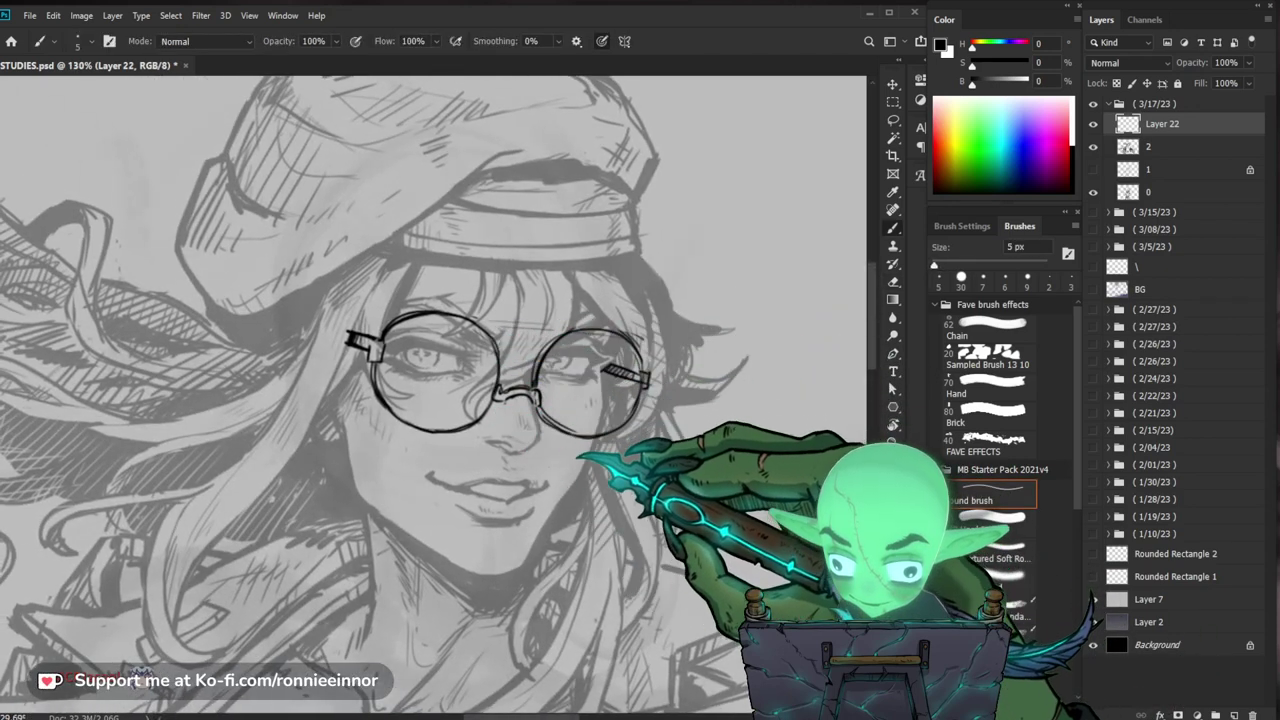
key("e")
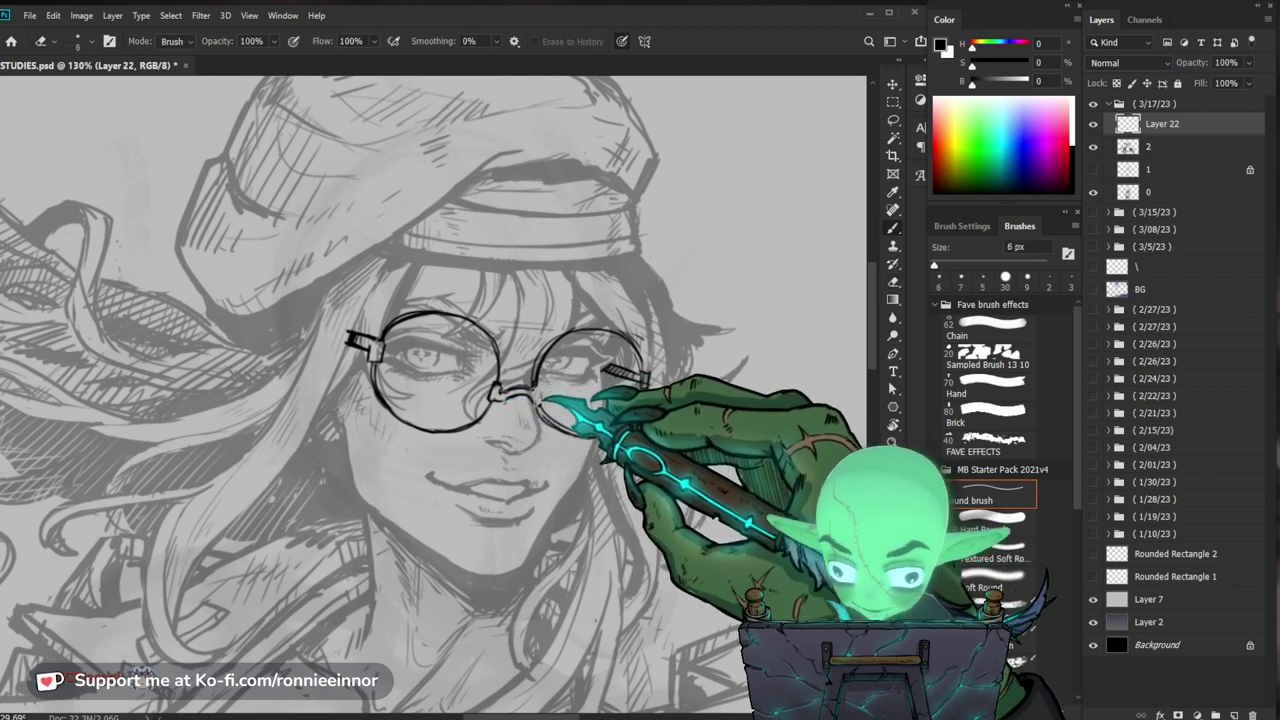
key("b")
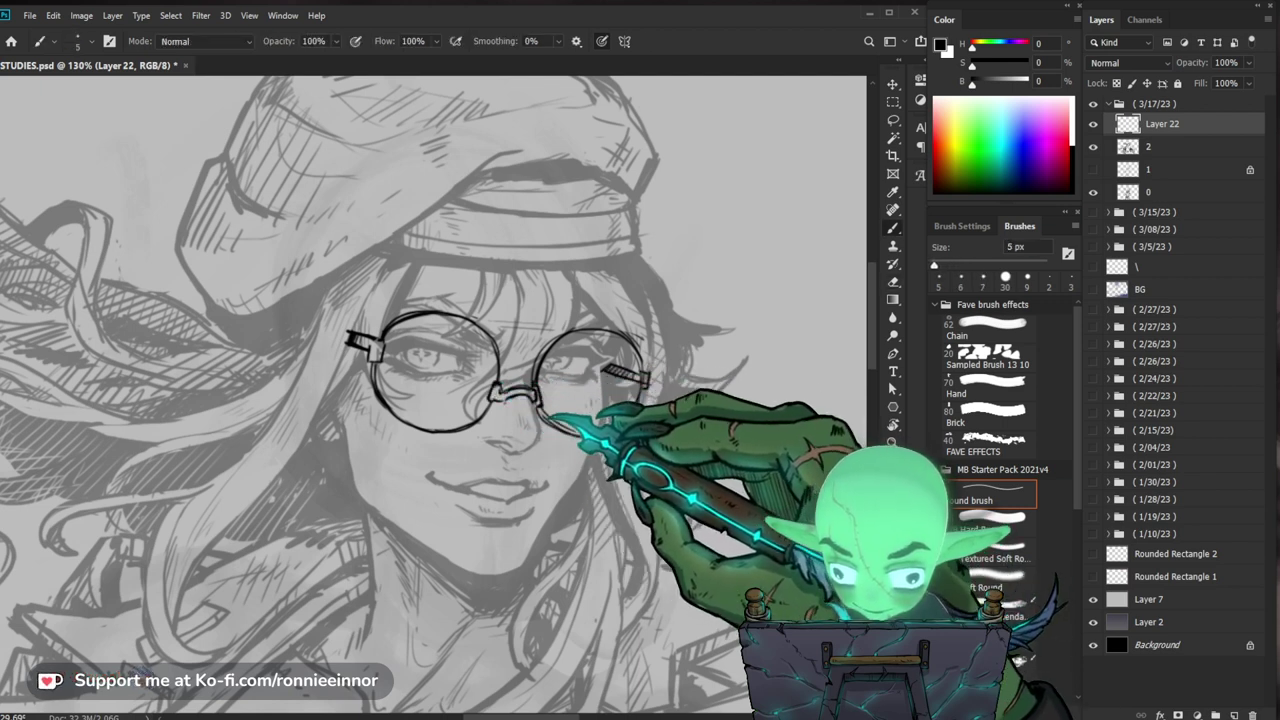
key("e")
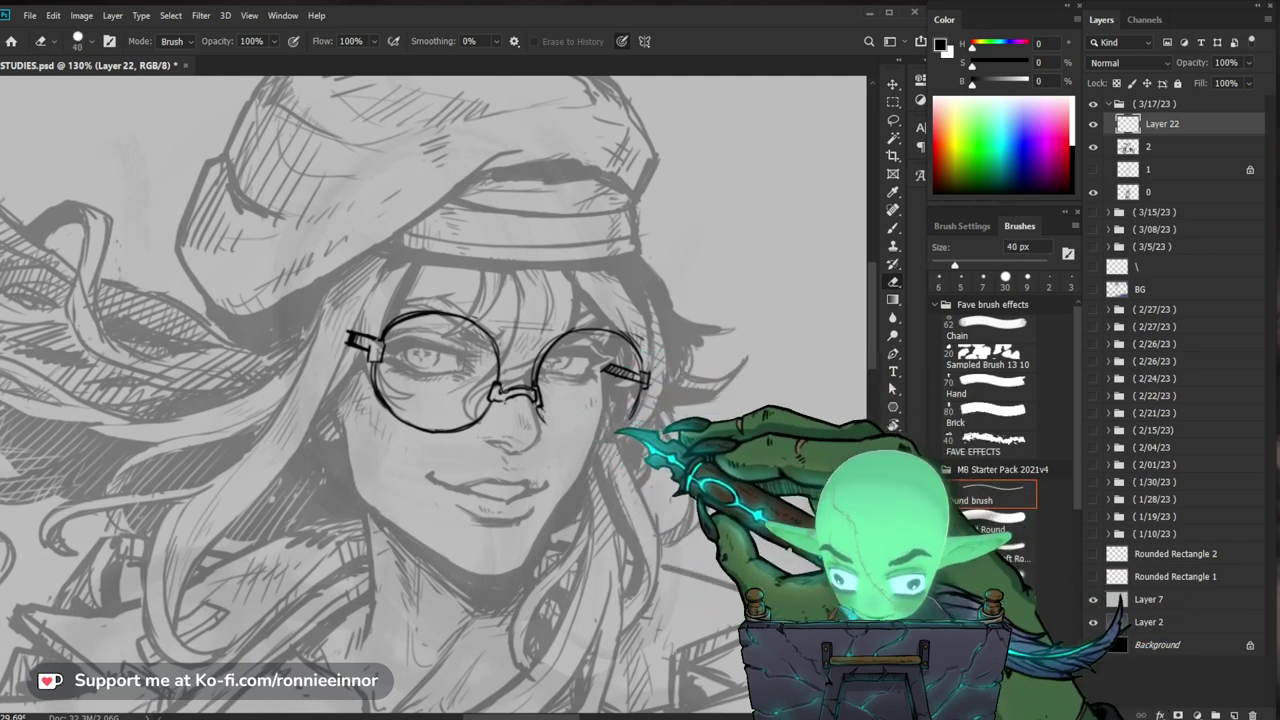
key("b")
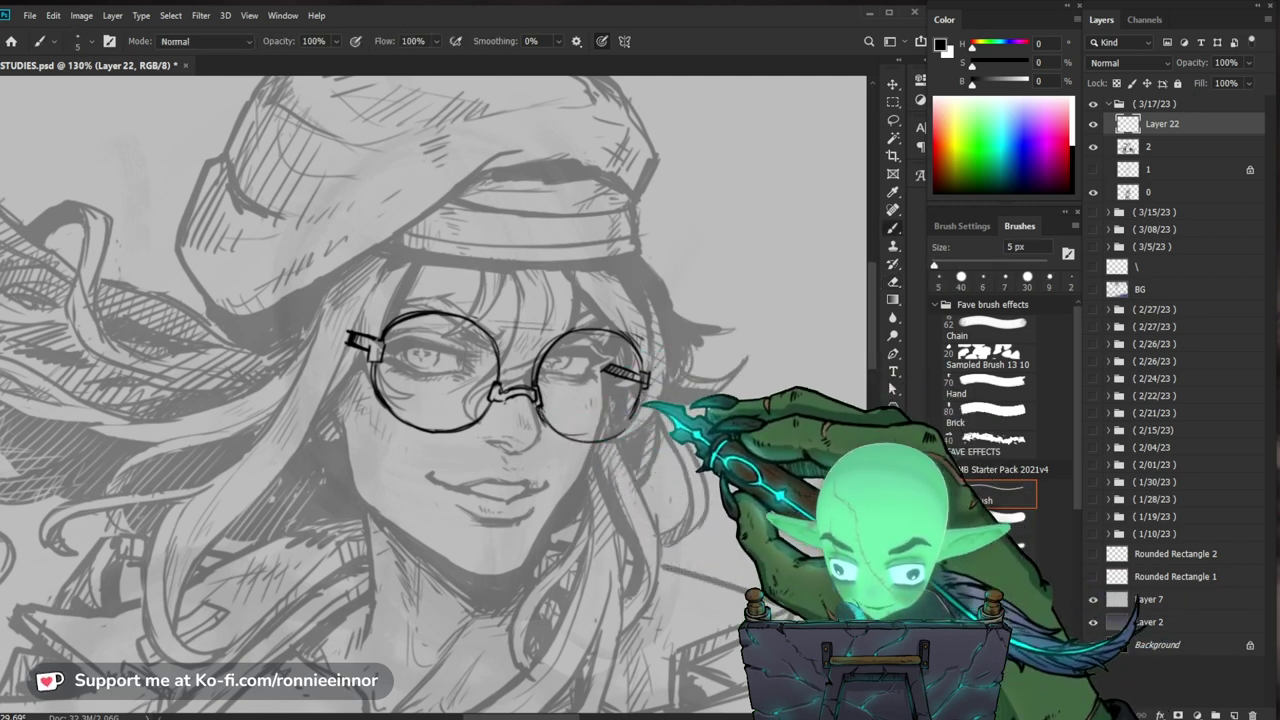
key("e")
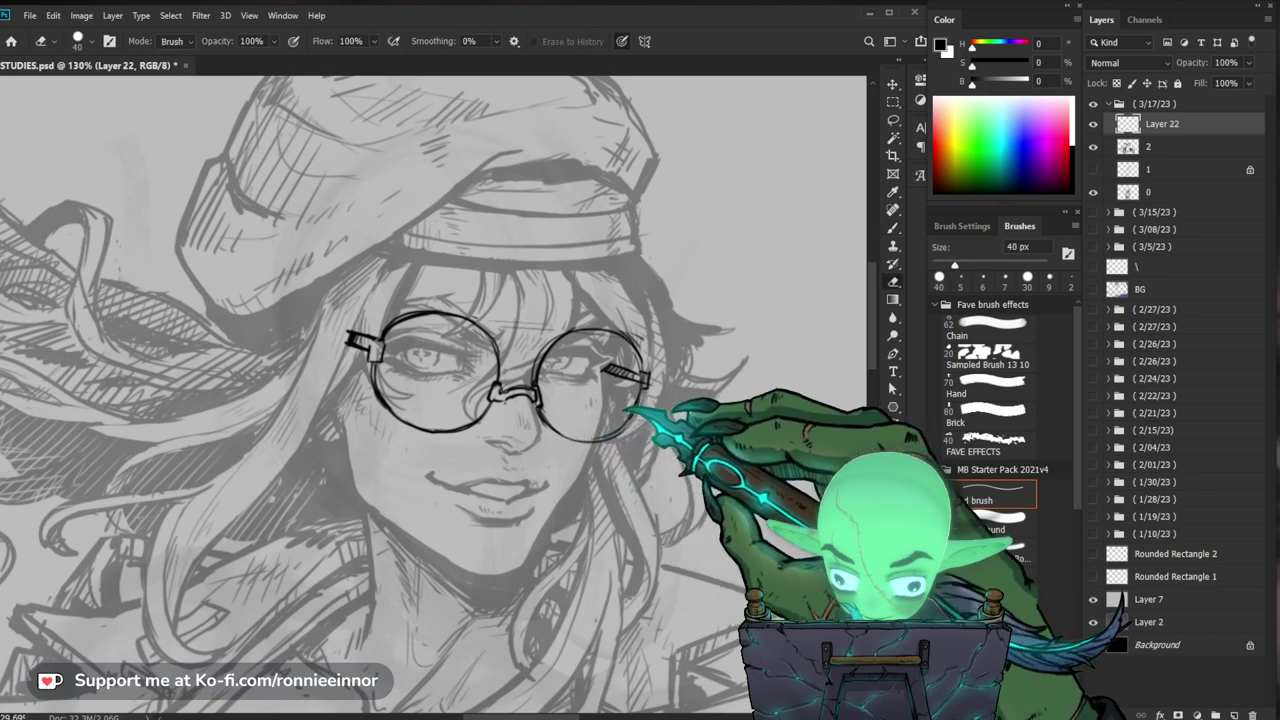
key("b")
Step: Touch up the far temple arm and the far lens's upper rim with the brush and eraser, checking against the whole figure
key("z")
left_click_drag(666, 422, 560, 428)
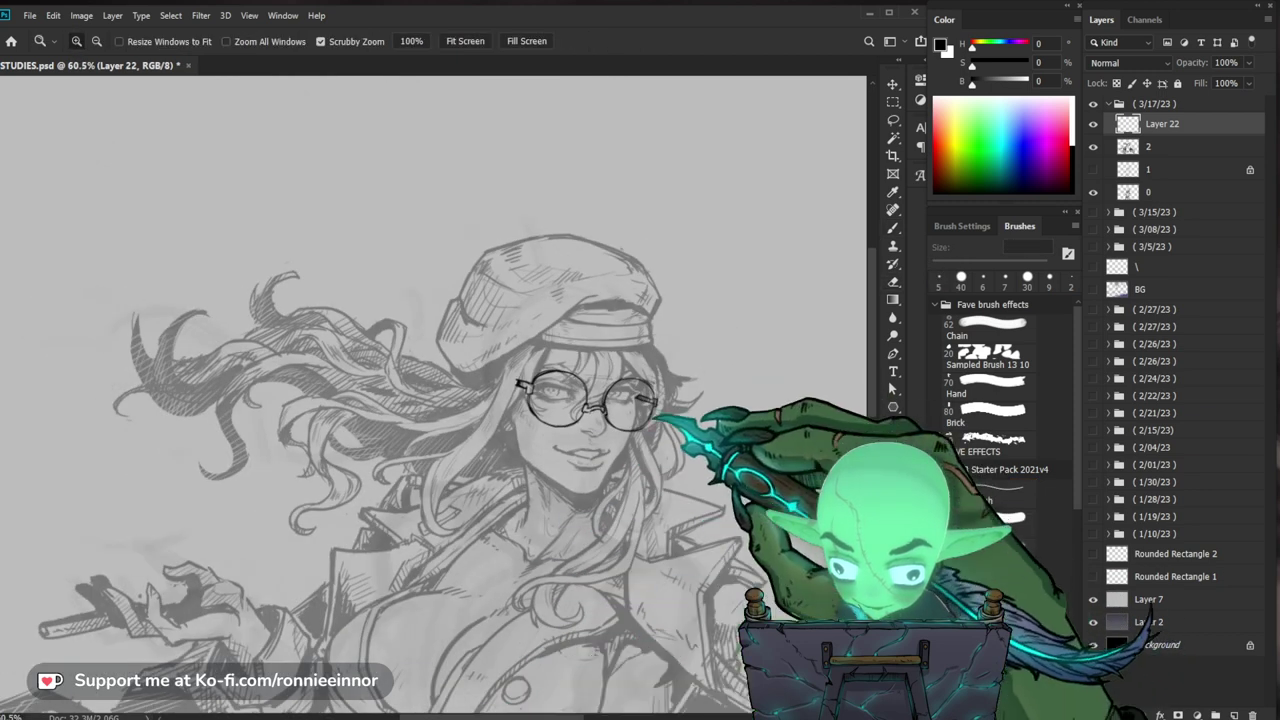
left_click_drag(658, 411, 715, 411)
key("b")
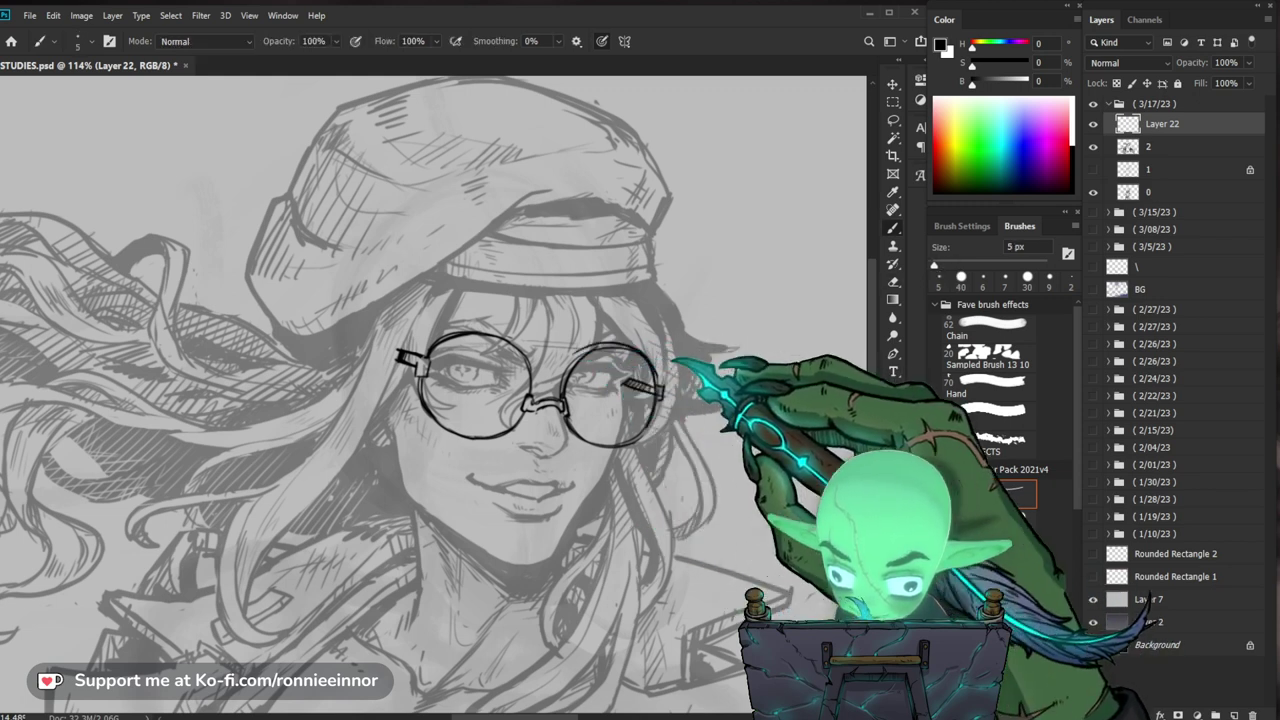
left_click_drag(627, 383, 661, 391)
left_click_drag(738, 404, 625, 408)
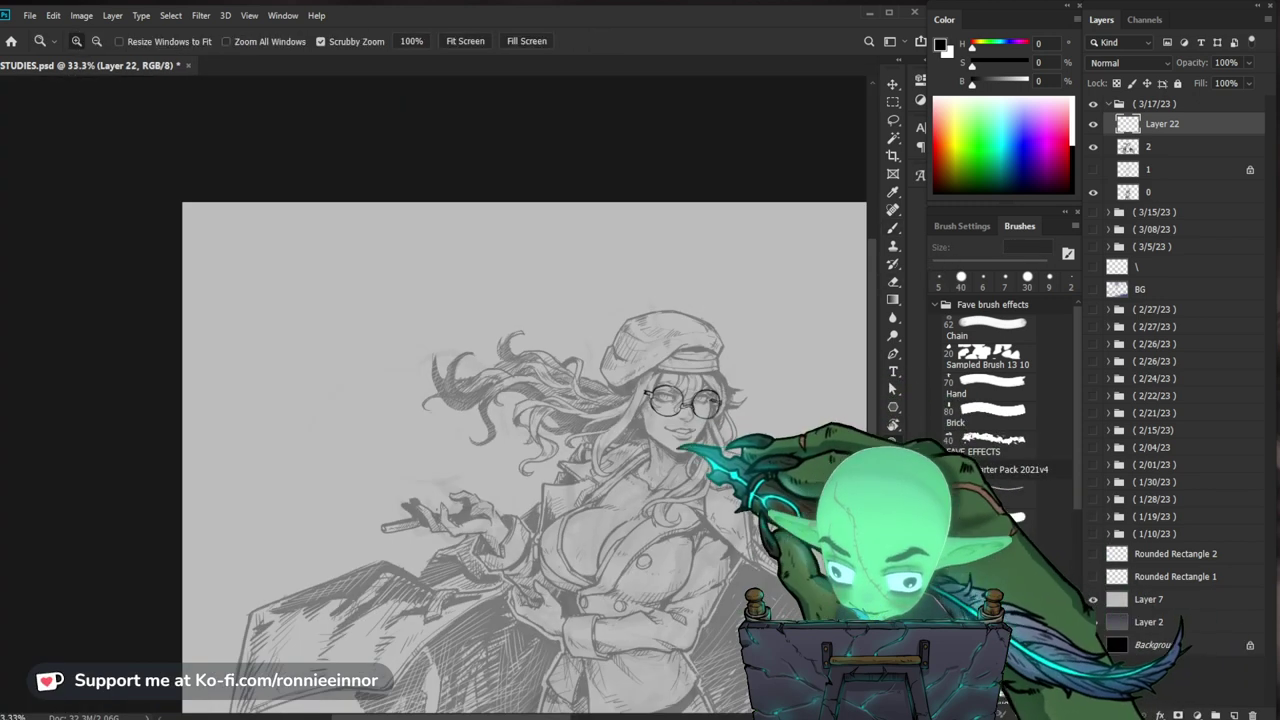
mouse_move(703, 397)
left_mouse_down()
mouse_move(800, 398)
mouse_move(716, 361)
left_mouse_up()
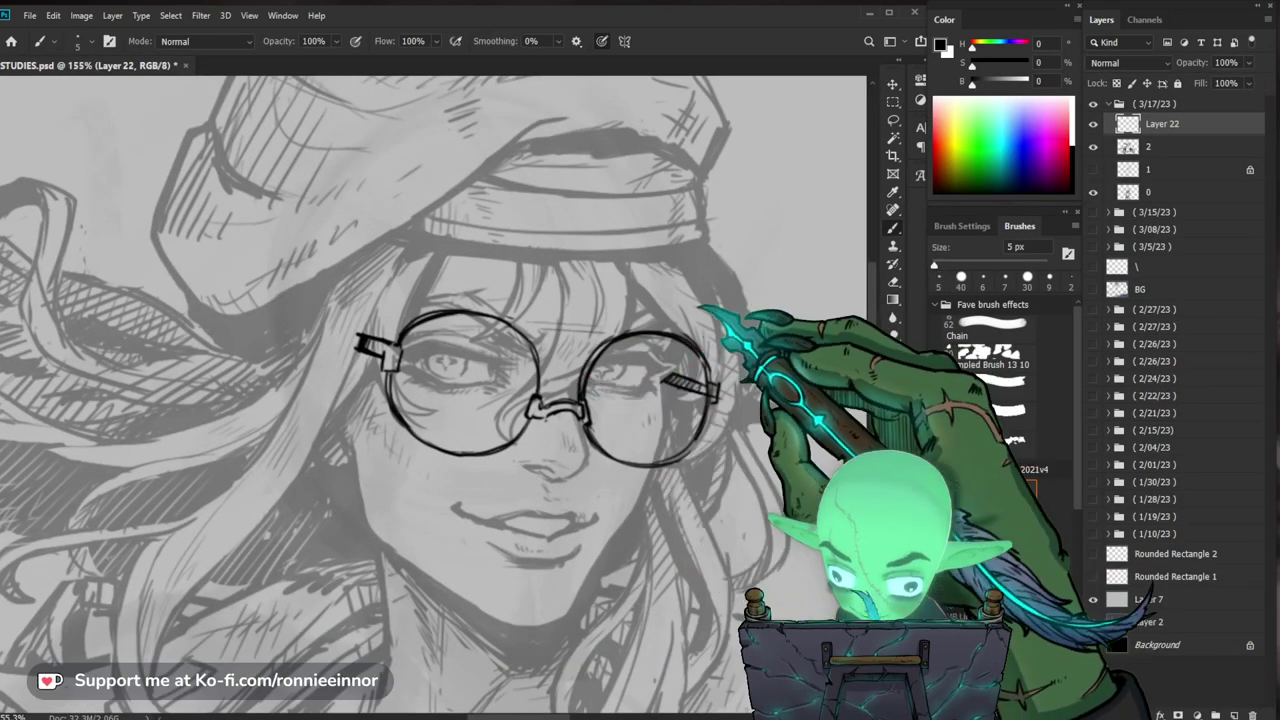
key("e")
key("b")
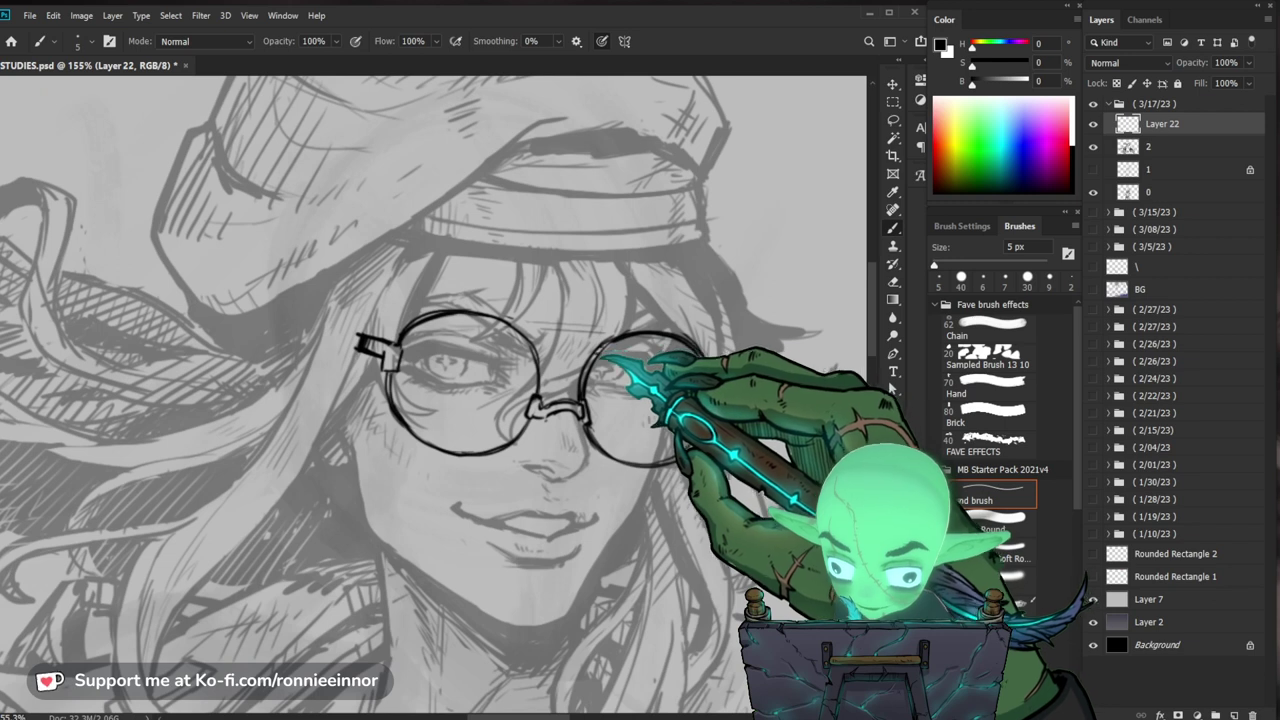
key("e")
key("b")
left_click_drag(692, 402, 640, 422)
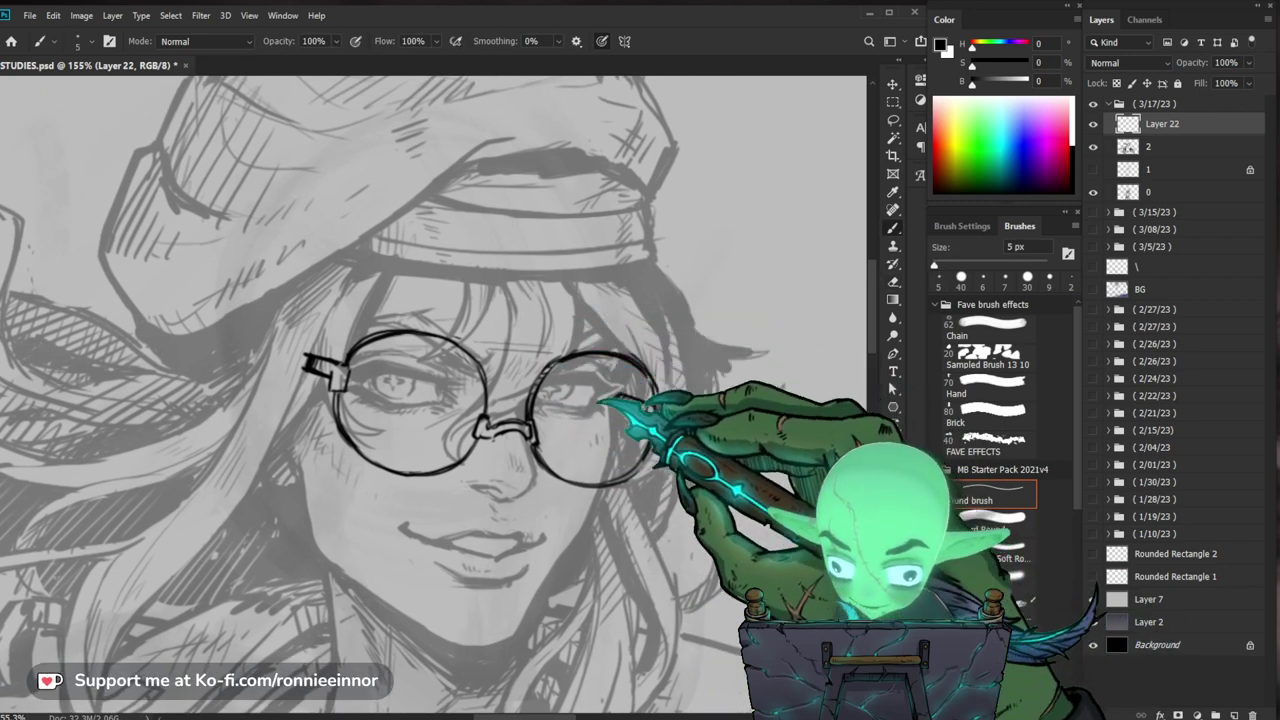
Step: Erase the lens rims where the central hair lock overlaps them and ink the lock's edge down to the bridge at 5 px
key("e")
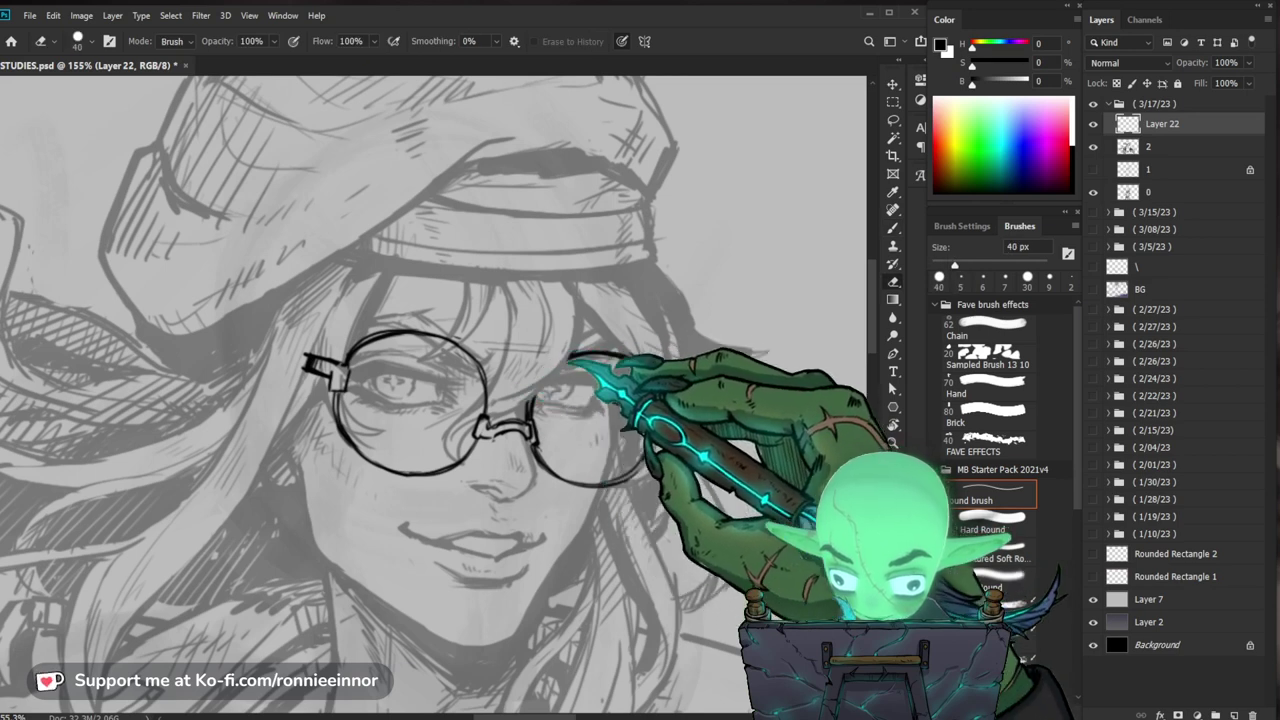
key("b")
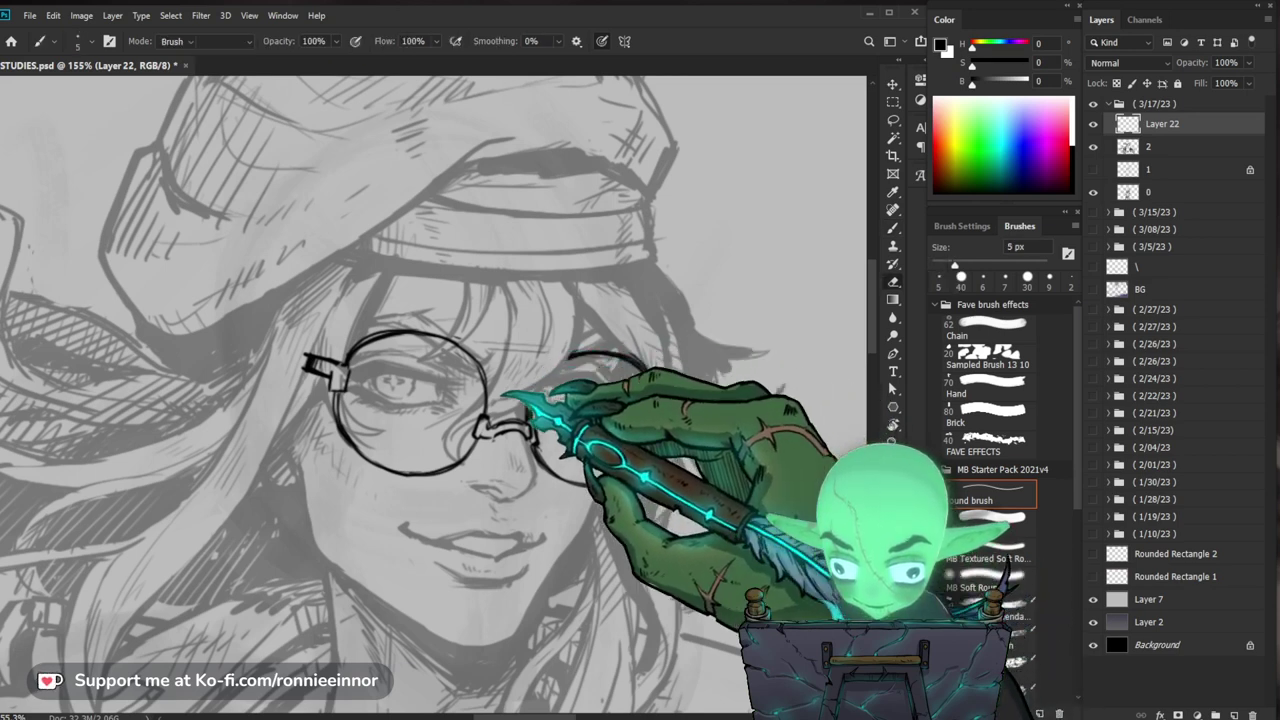
key("e")
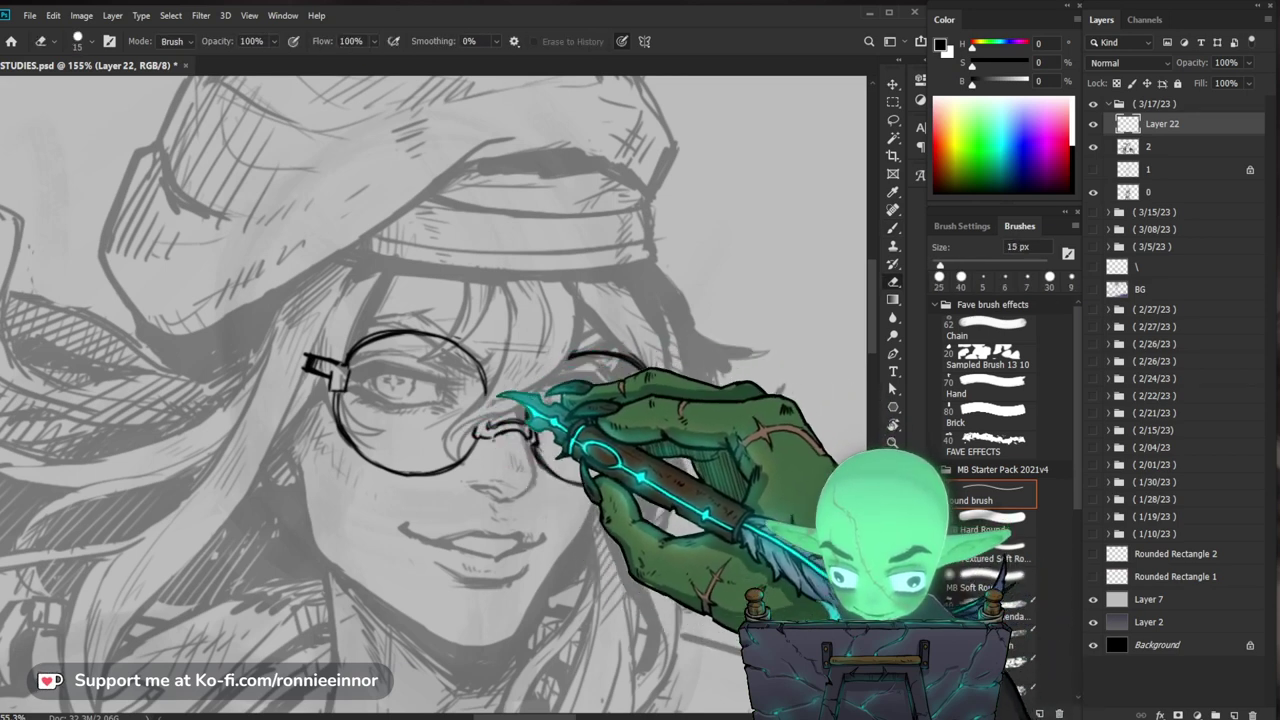
key("b")
mouse_move(489, 396)
left_mouse_down()
mouse_move(449, 438)
mouse_move(457, 430)
mouse_move(467, 461)
left_mouse_up()
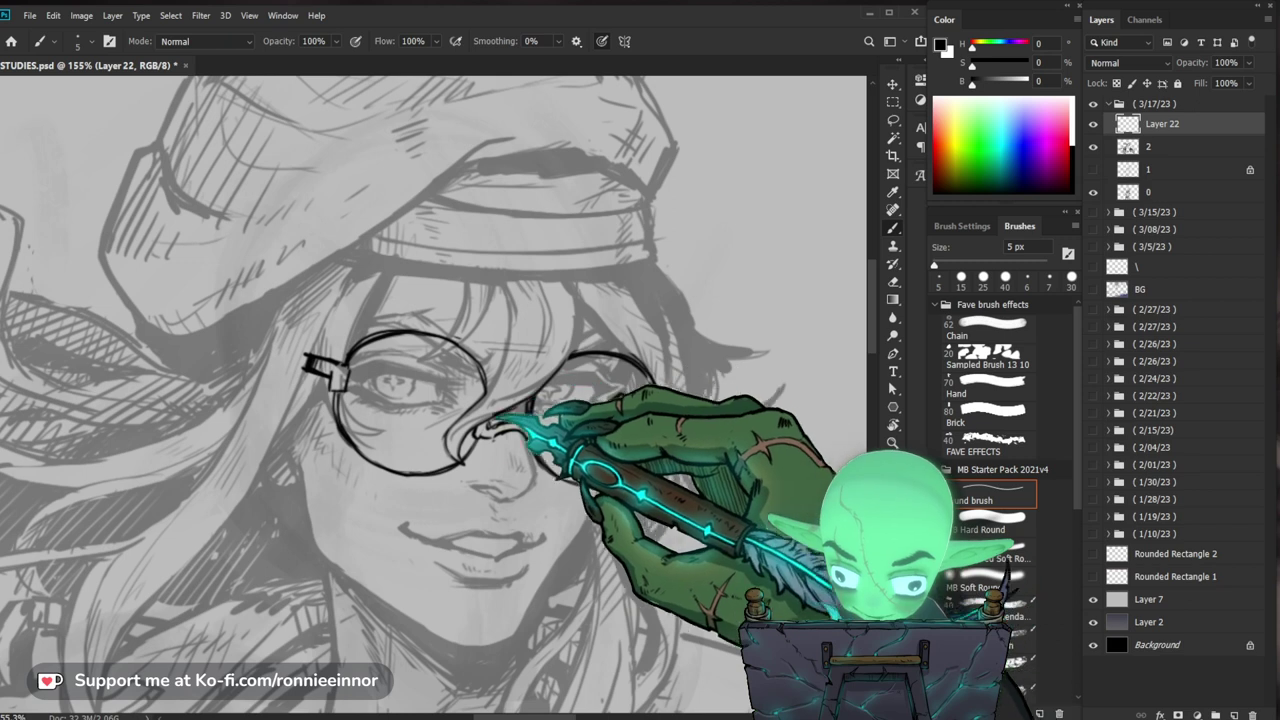
key("z")
mouse_move(577, 396)
left_mouse_down()
mouse_move(519, 420)
mouse_move(592, 405)
mouse_move(519, 436)
left_mouse_up()
key("e")
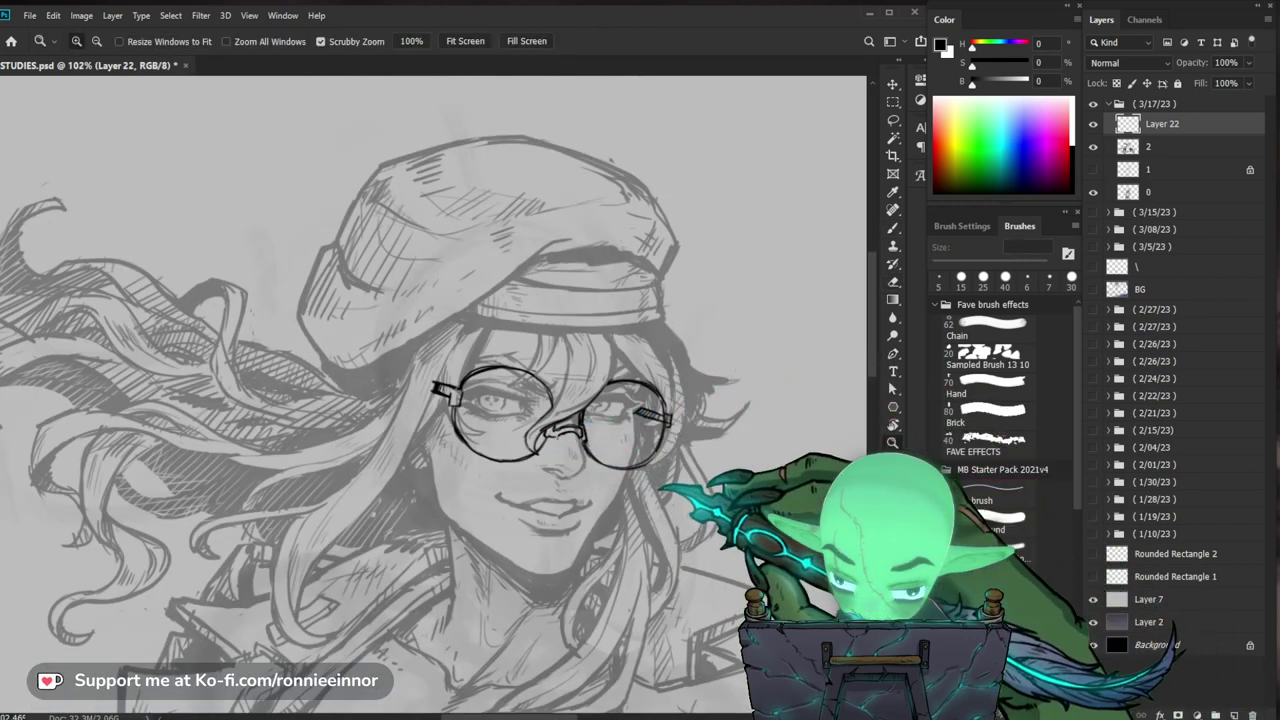
Step: Clean up the near lens's rim just below its hinge with the 15 px eraser
left_click_drag(655, 482, 622, 482)
key("e")
key("z")
left_click_drag(648, 430, 717, 430)
key("e")
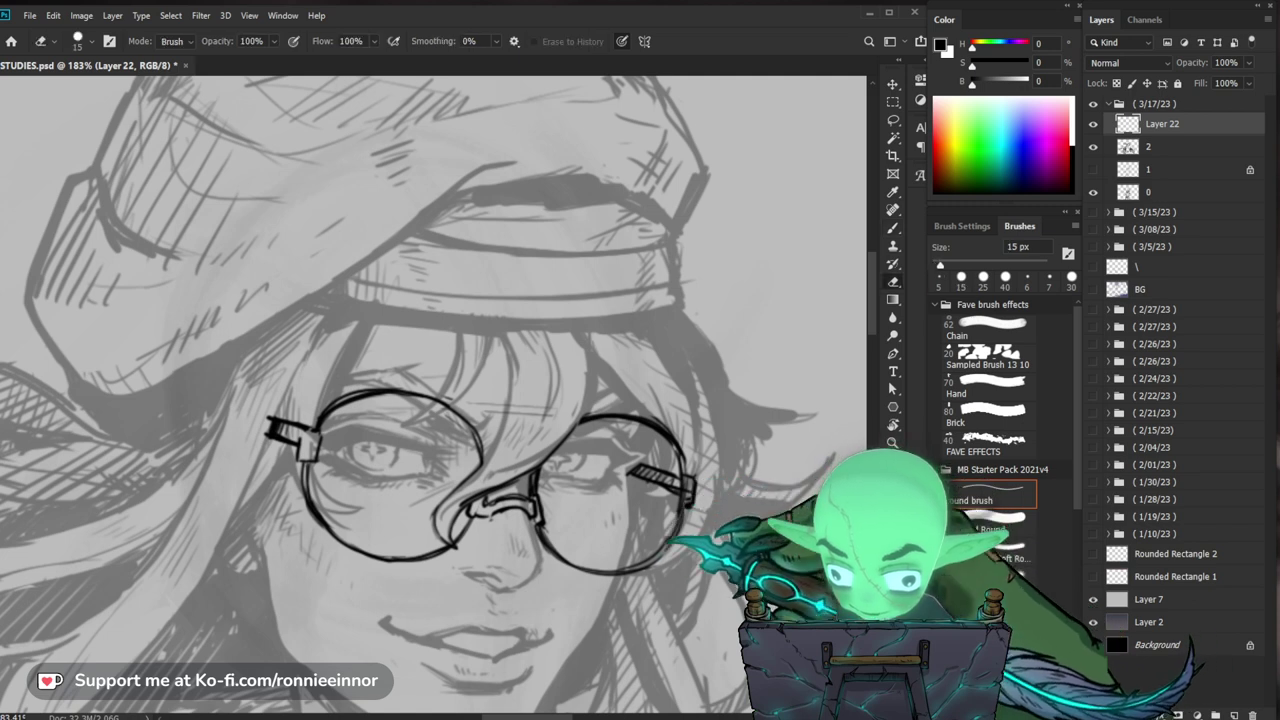
key("e")
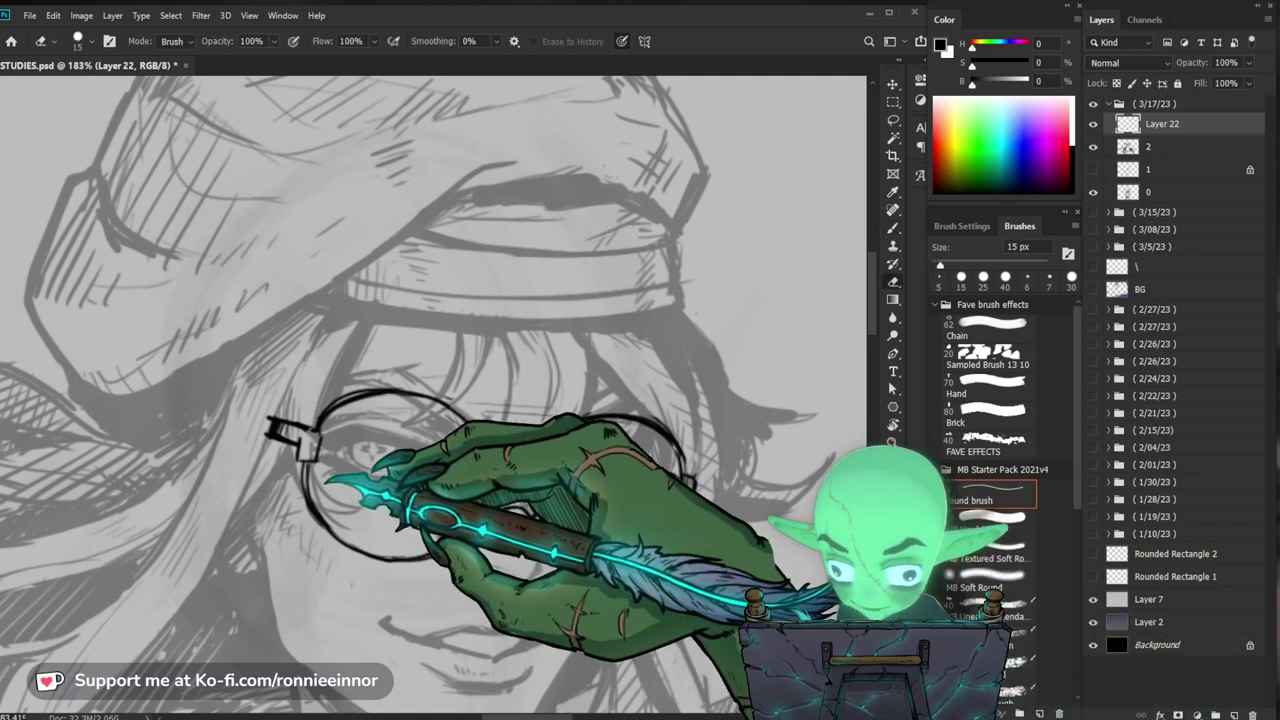
left_click_drag(322, 458, 318, 474)
key("b")
left_click_drag(570, 491, 540, 456)
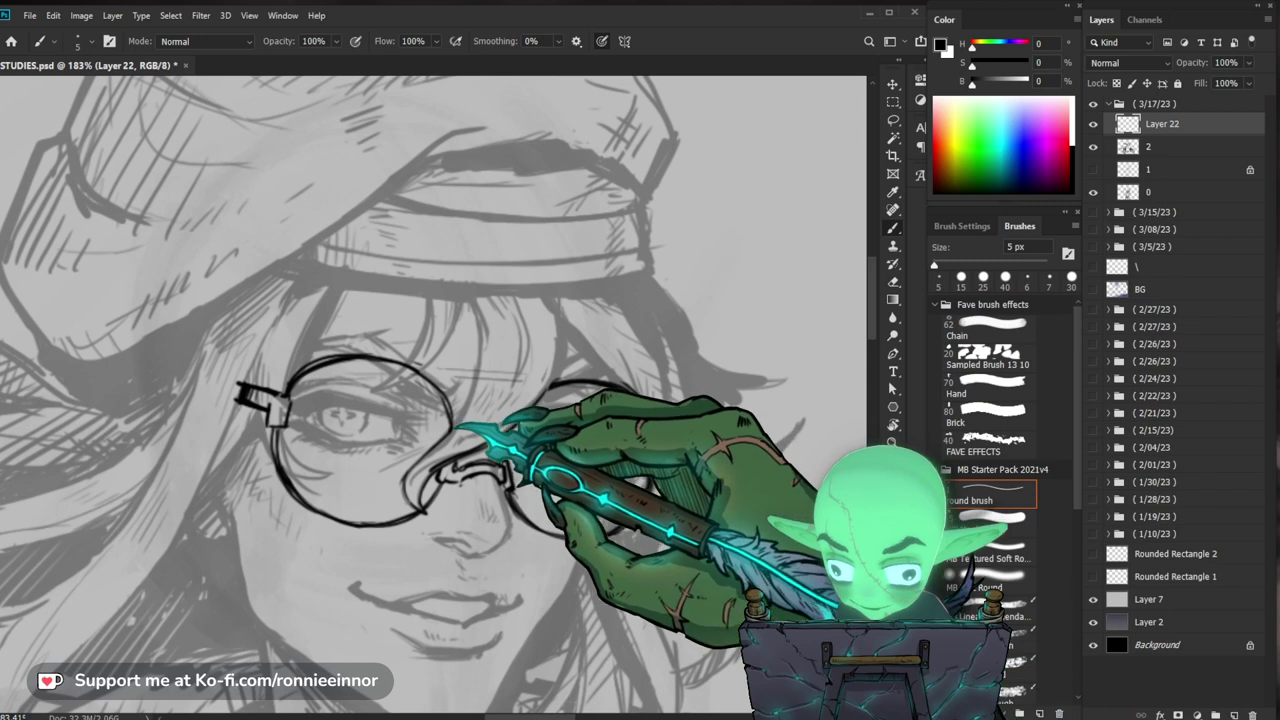
Step: Ink hair lines across the end of the near temple arm and rework the far temple arm's outline with the 5 px brush
key("z")
left_click_drag(436, 384, 322, 381)
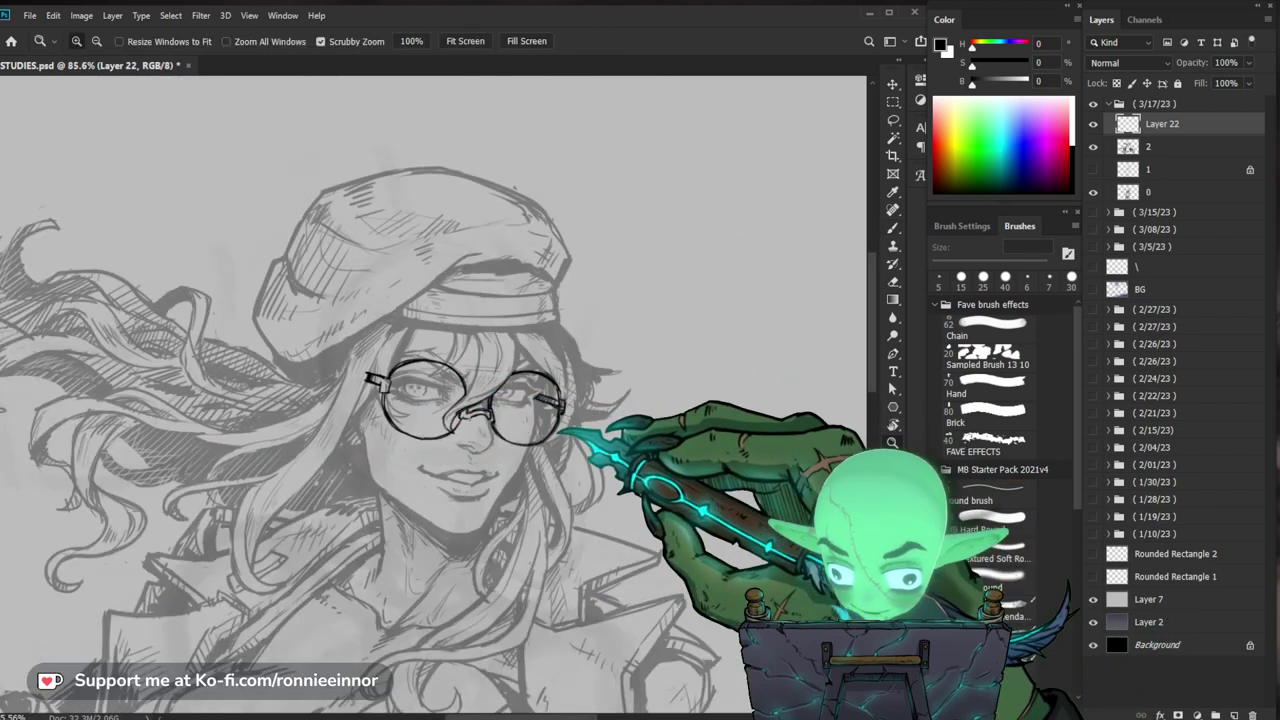
mouse_move(457, 440)
left_mouse_down()
mouse_move(566, 435)
mouse_move(547, 499)
left_mouse_up()
key("b")
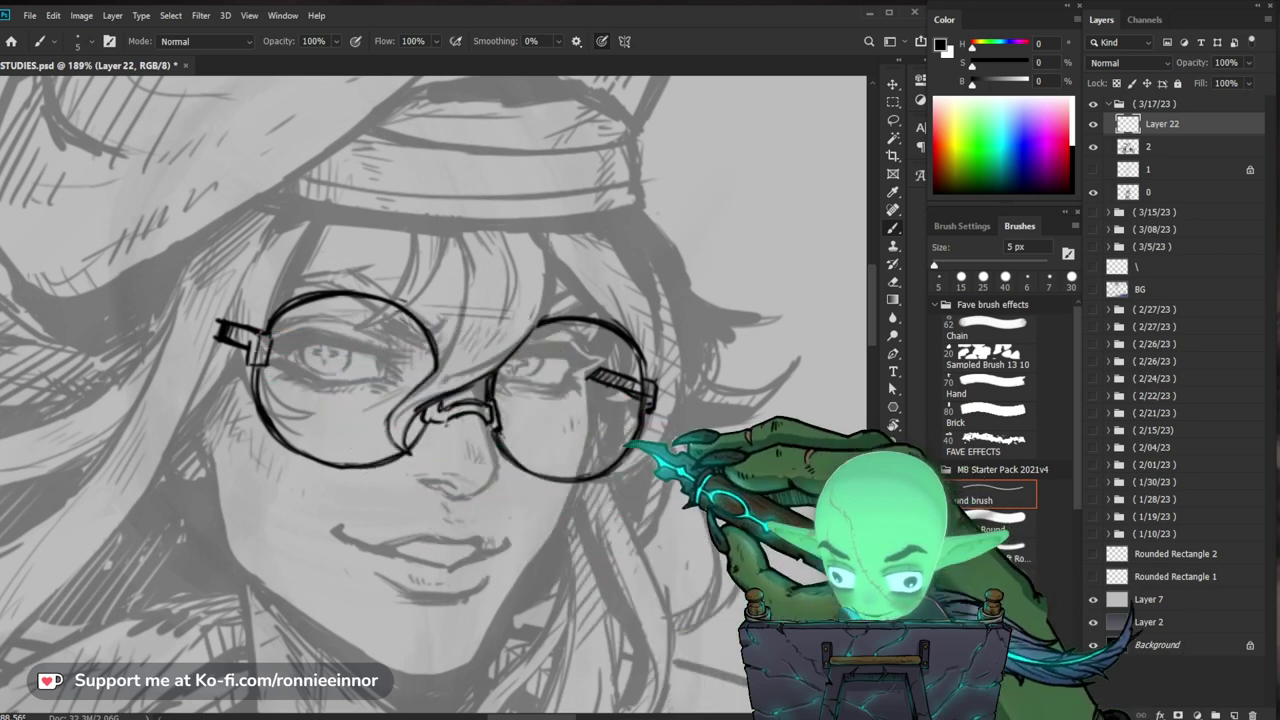
key("e")
key("b")
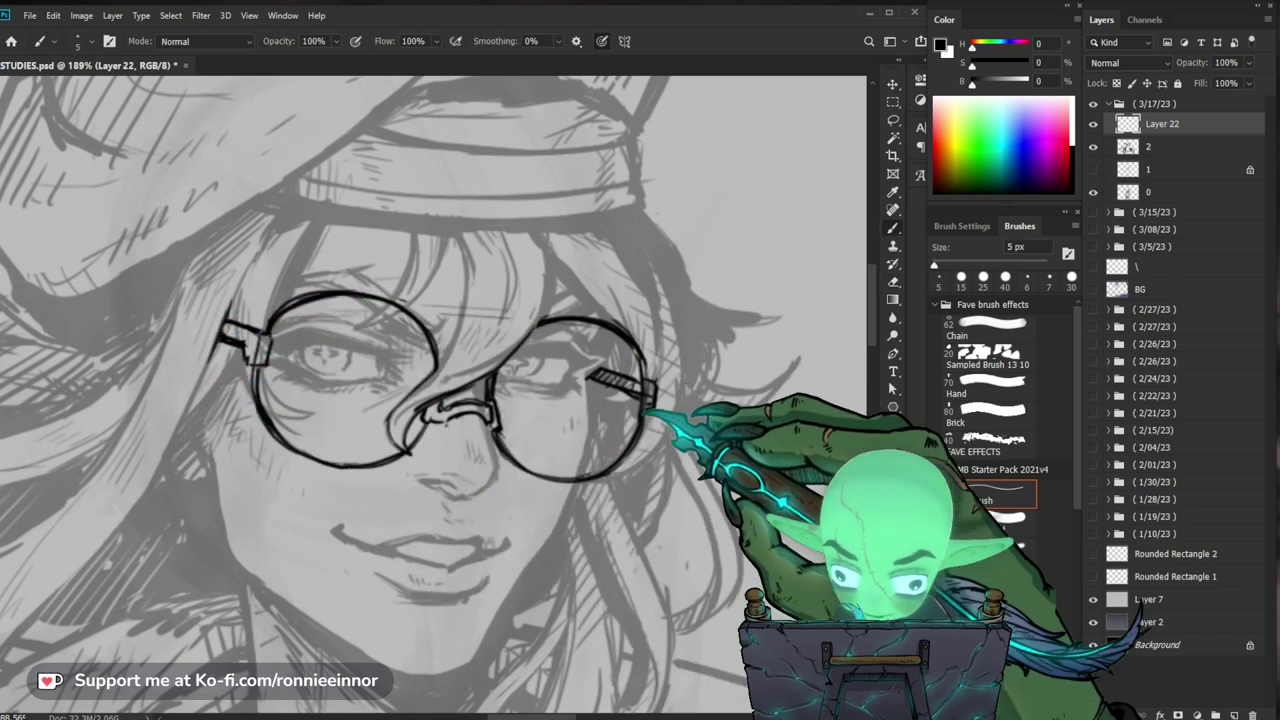
left_click_drag(645, 410, 628, 429)
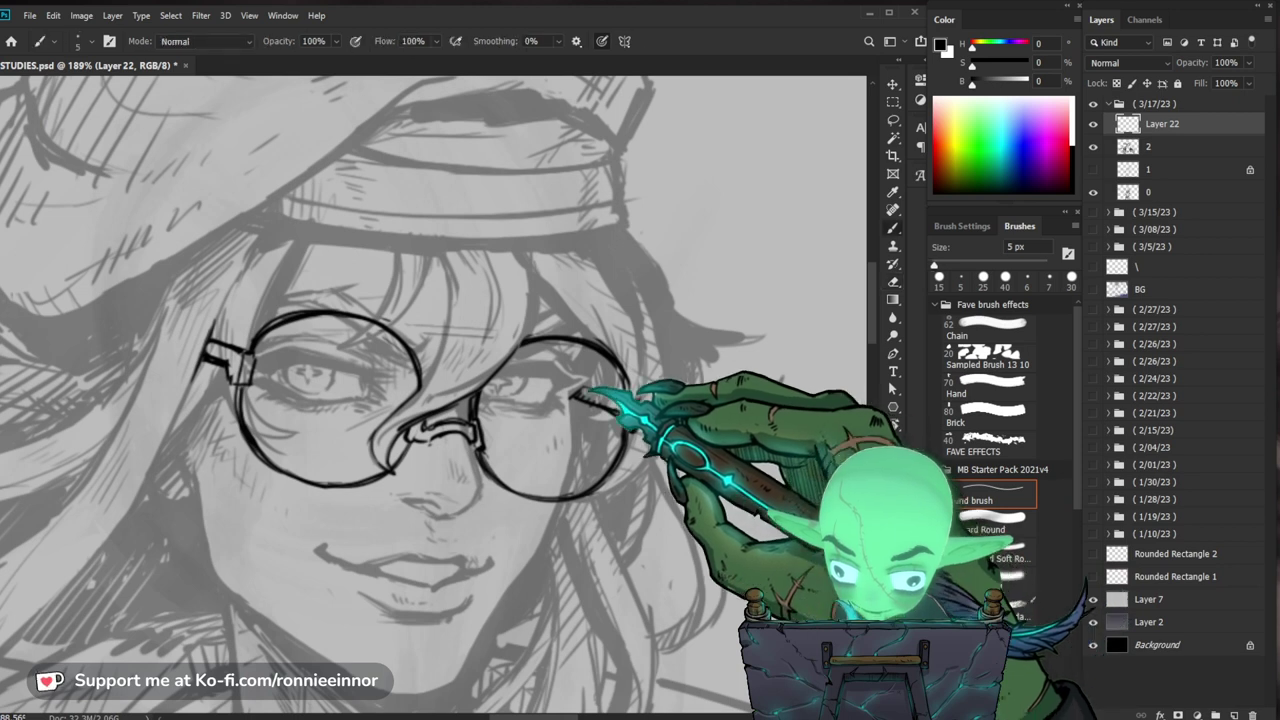
left_click_drag(748, 418, 719, 421)
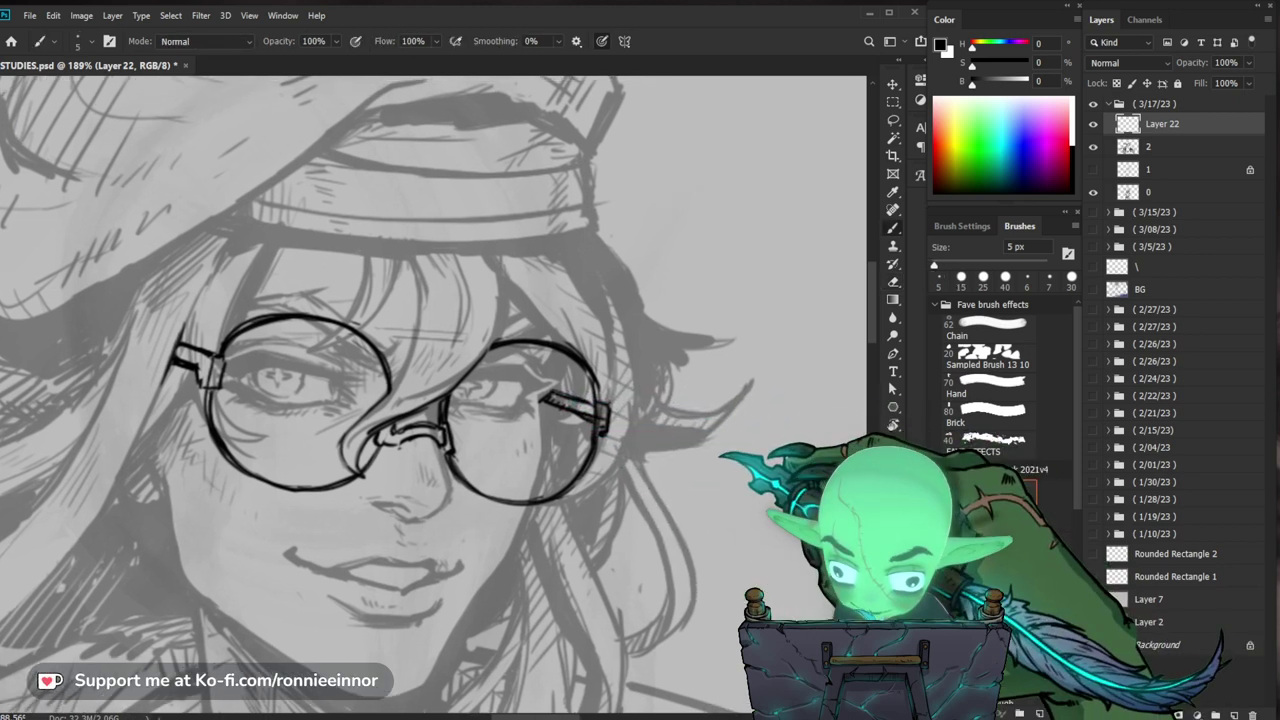
Step: Check the glasses against the whole figure, and clean up the sketch lines around the near lens on layer 2 with the 5 px eraser
key("e")
key("z")
left_click_drag(352, 354, 250, 370)
mouse_move(550, 530)
left_mouse_down()
mouse_move(645, 475)
mouse_move(657, 490)
mouse_move(581, 280)
mouse_move(569, 395)
mouse_move(490, 425)
left_mouse_up()
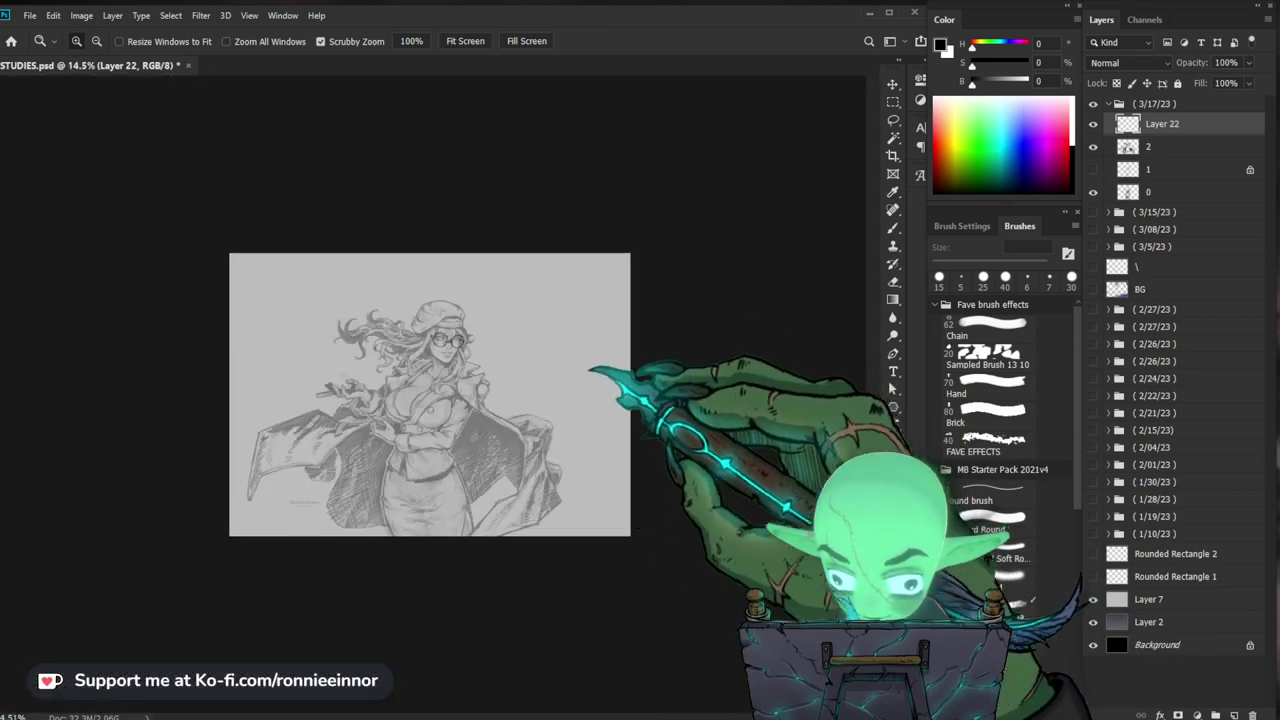
left_click_drag(457, 337, 530, 380)
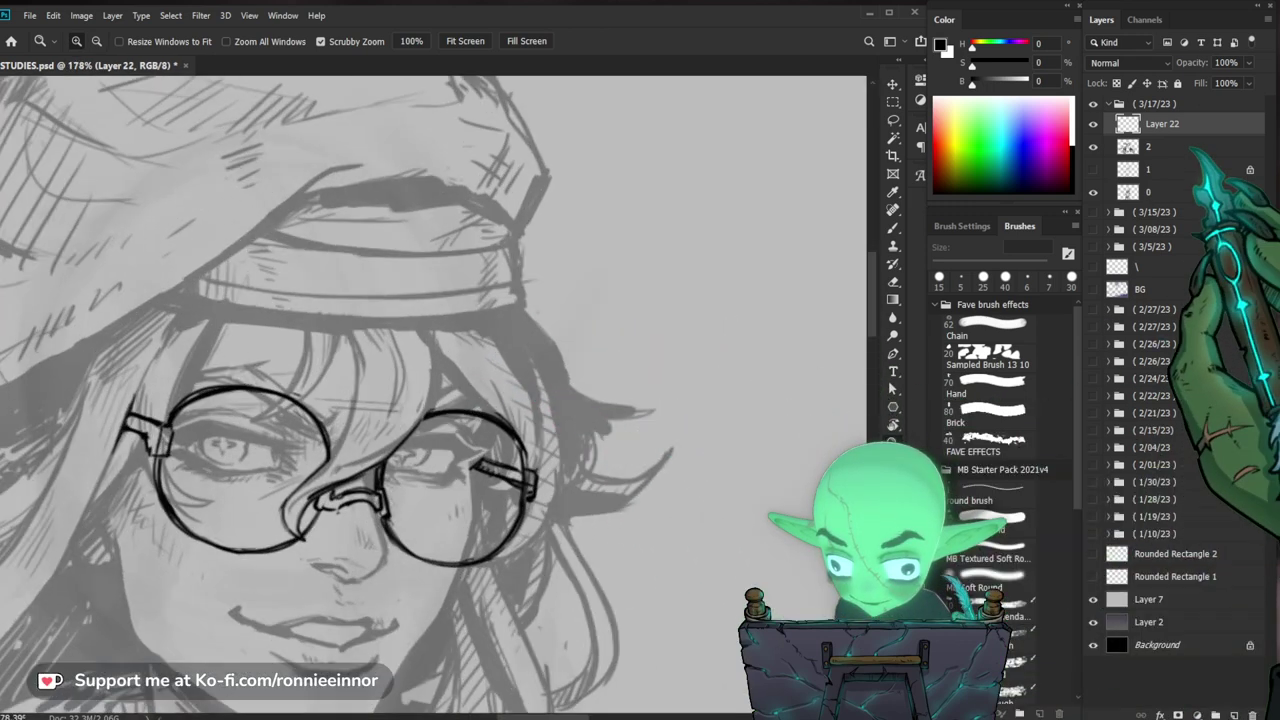
left_click(1180, 147)
scroll(310, 480, "up", 2)
key("e")
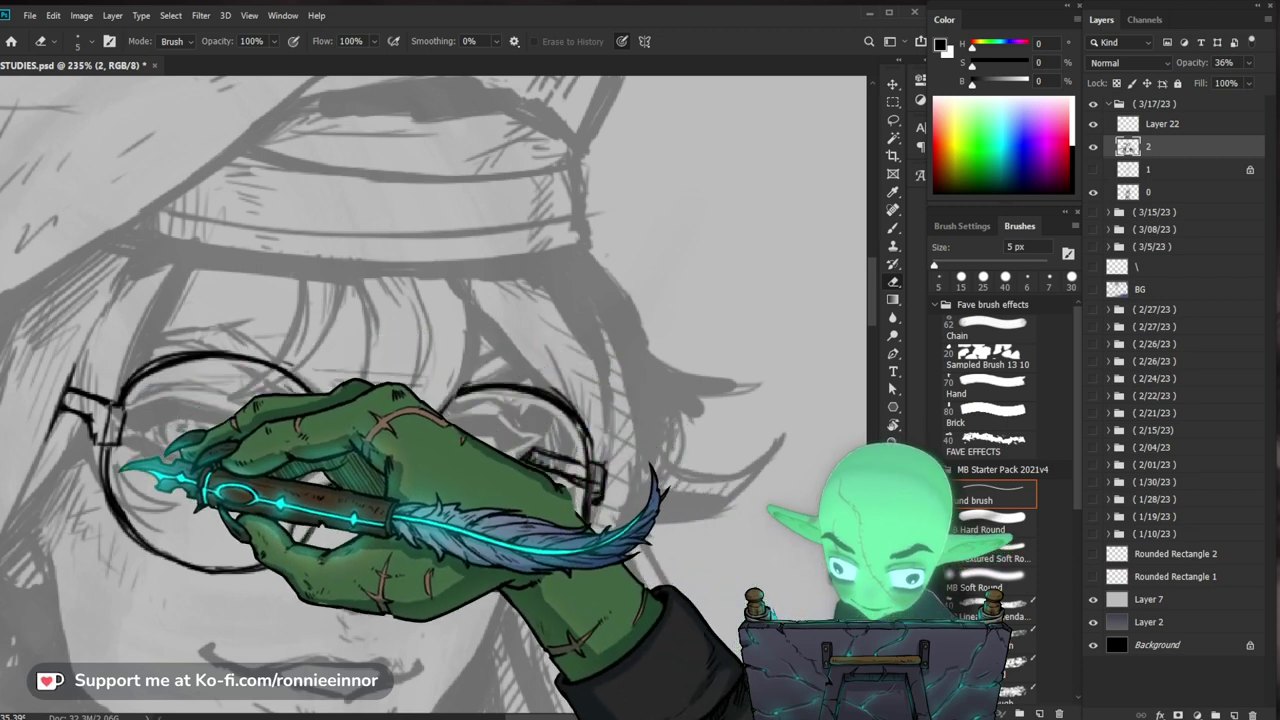
left_click_drag(120, 465, 267, 447)
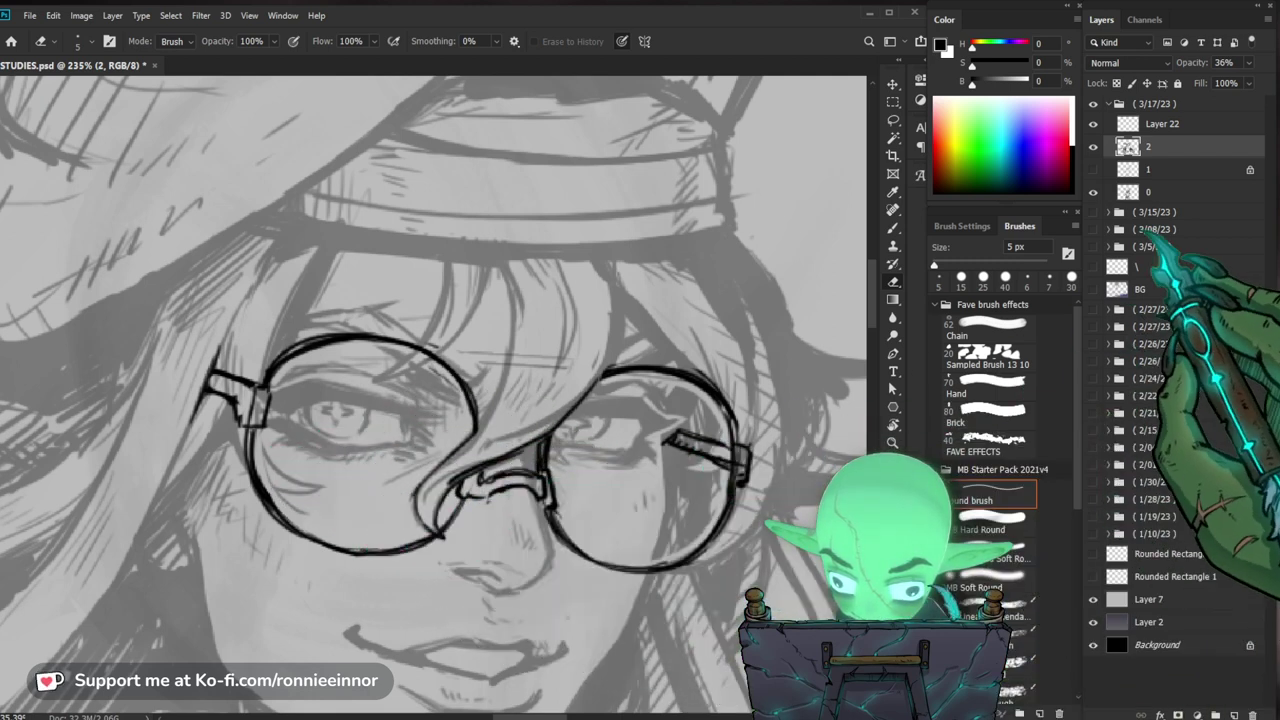
Step: On Layer 22, erase the near hinge and adjoining rim with a larger eraser, and ink a curved hair strand across the near lens at 5 px
left_click(1160, 124)
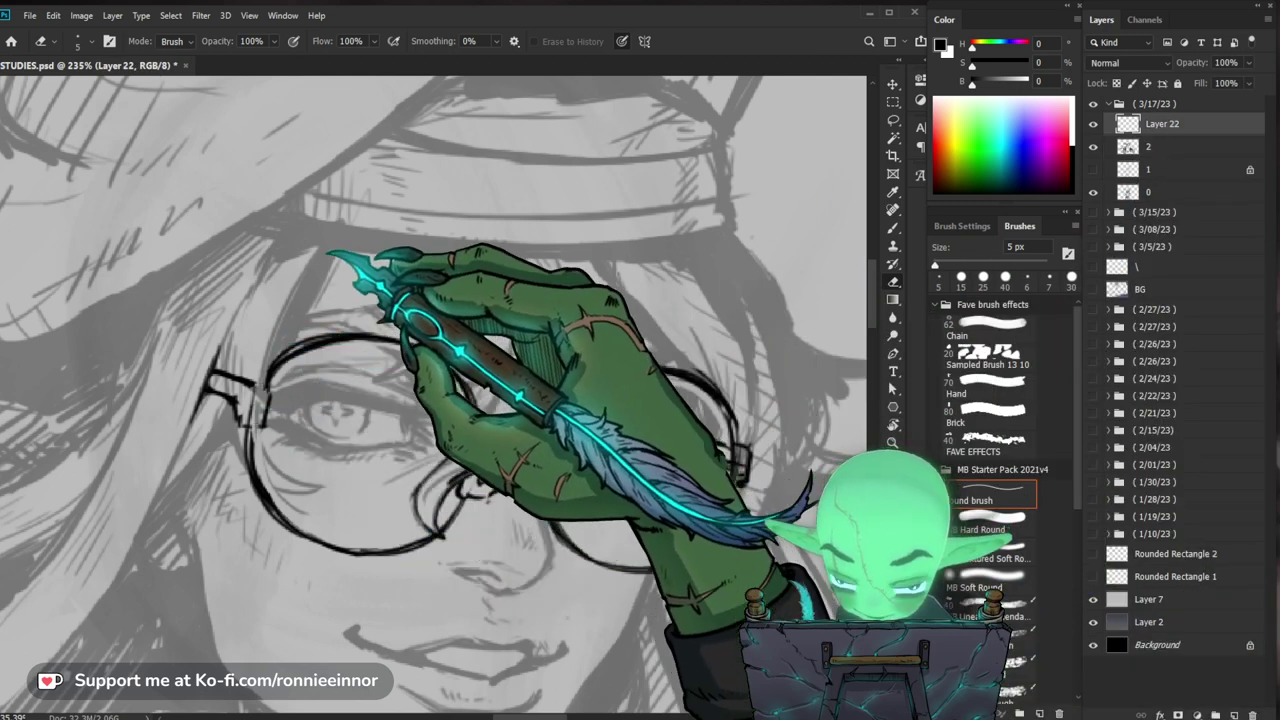
key("bracketright")
key("bracketright")
key("bracketright")
key("bracketright")
key("bracketright")
key("bracketright")
key("bracketright")
key("bracketright")
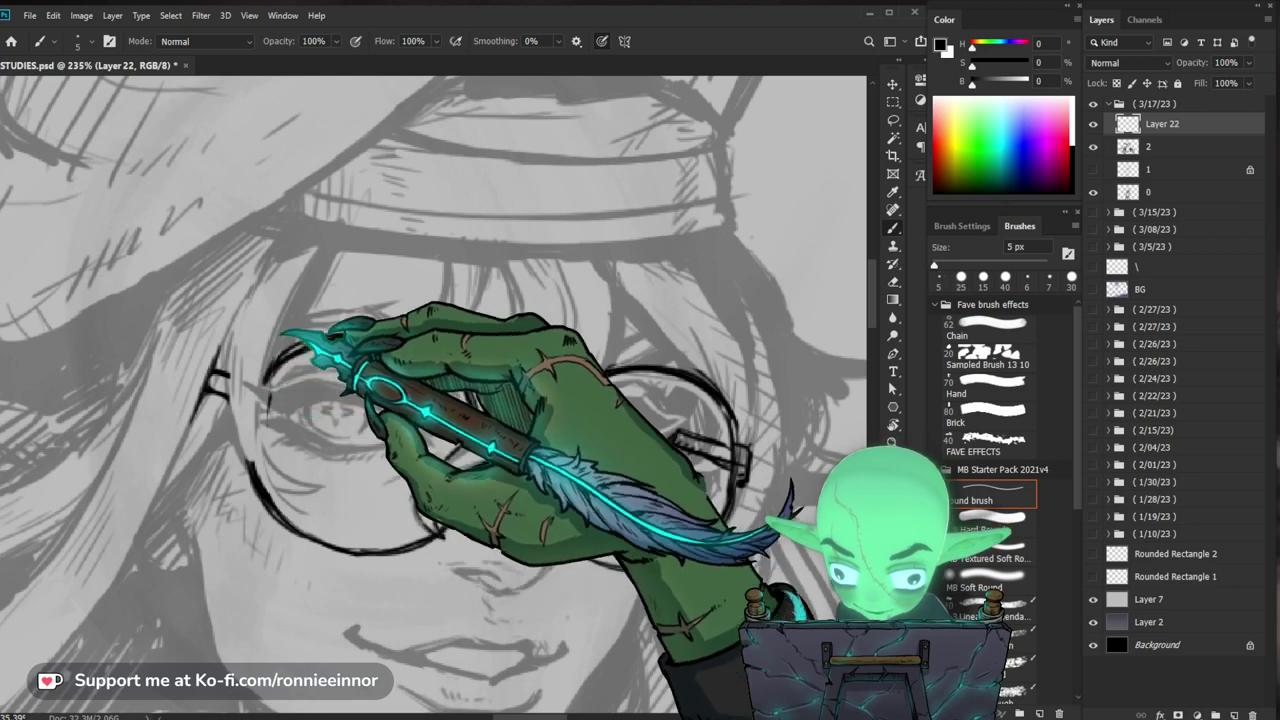
mouse_move(281, 350)
left_mouse_down()
mouse_move(266, 428)
mouse_move(278, 466)
mouse_move(382, 481)
mouse_move(324, 503)
left_mouse_up()
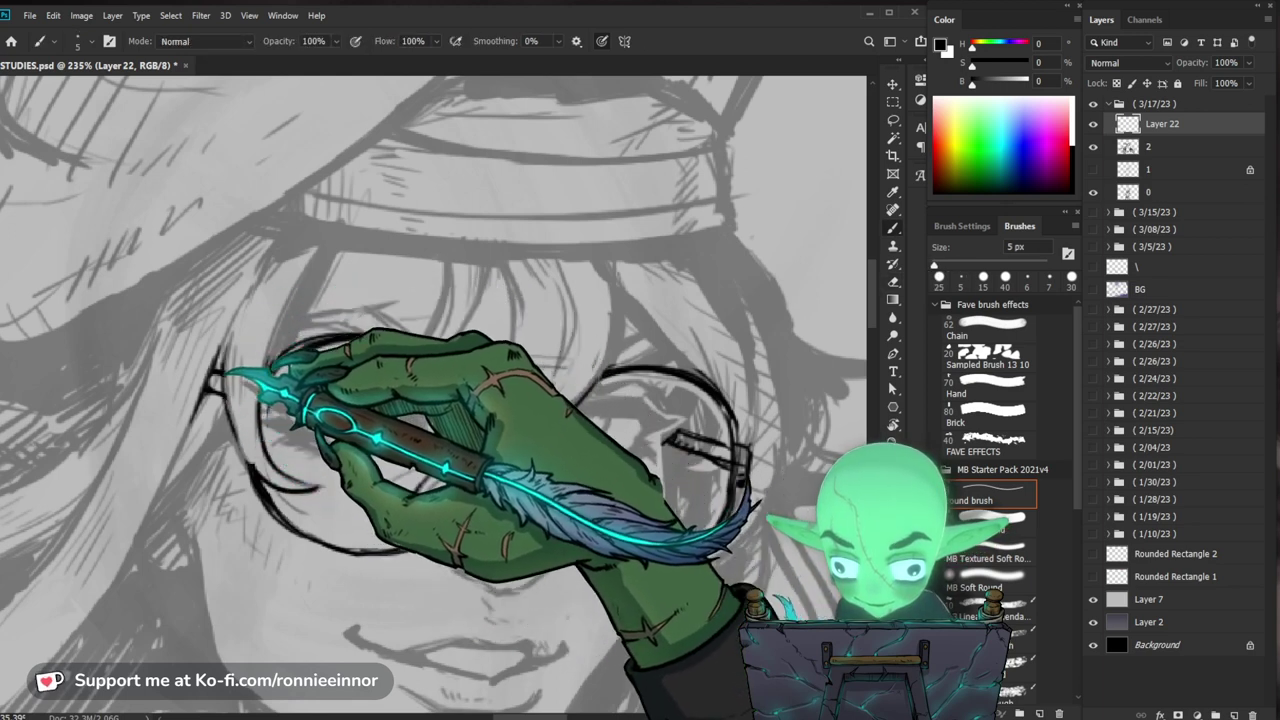
left_click_drag(168, 310, 150, 296)
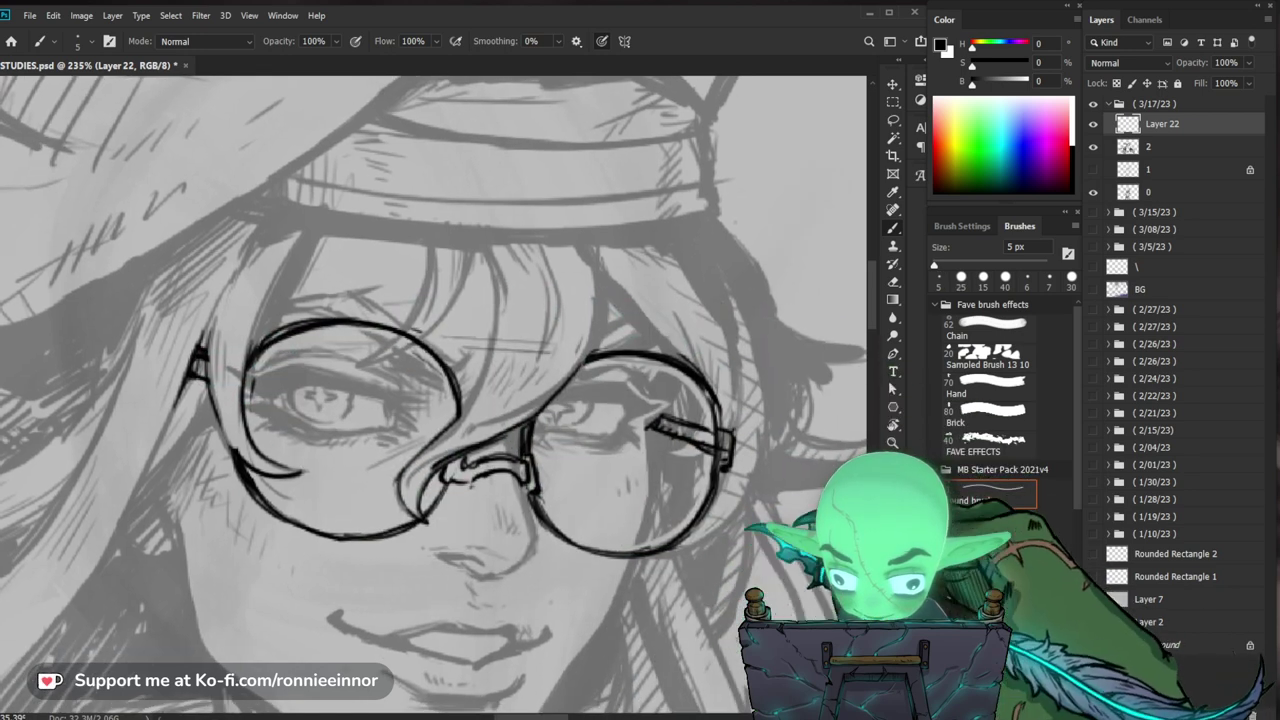
Step: On Layer 22, erase the near lens's upper rim at 25 px and ink overlapping hair strands there and beside the near hinge at 5 px
key("e")
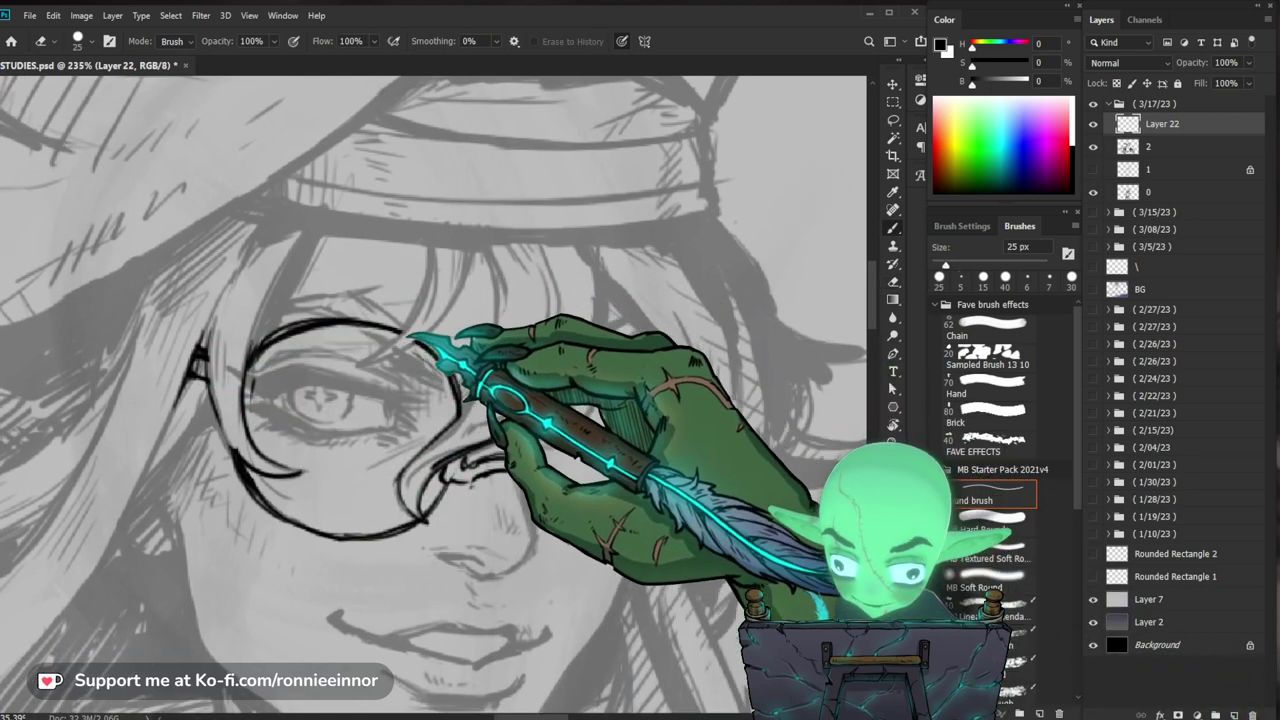
key("z")
left_click_drag(545, 335, 529, 457)
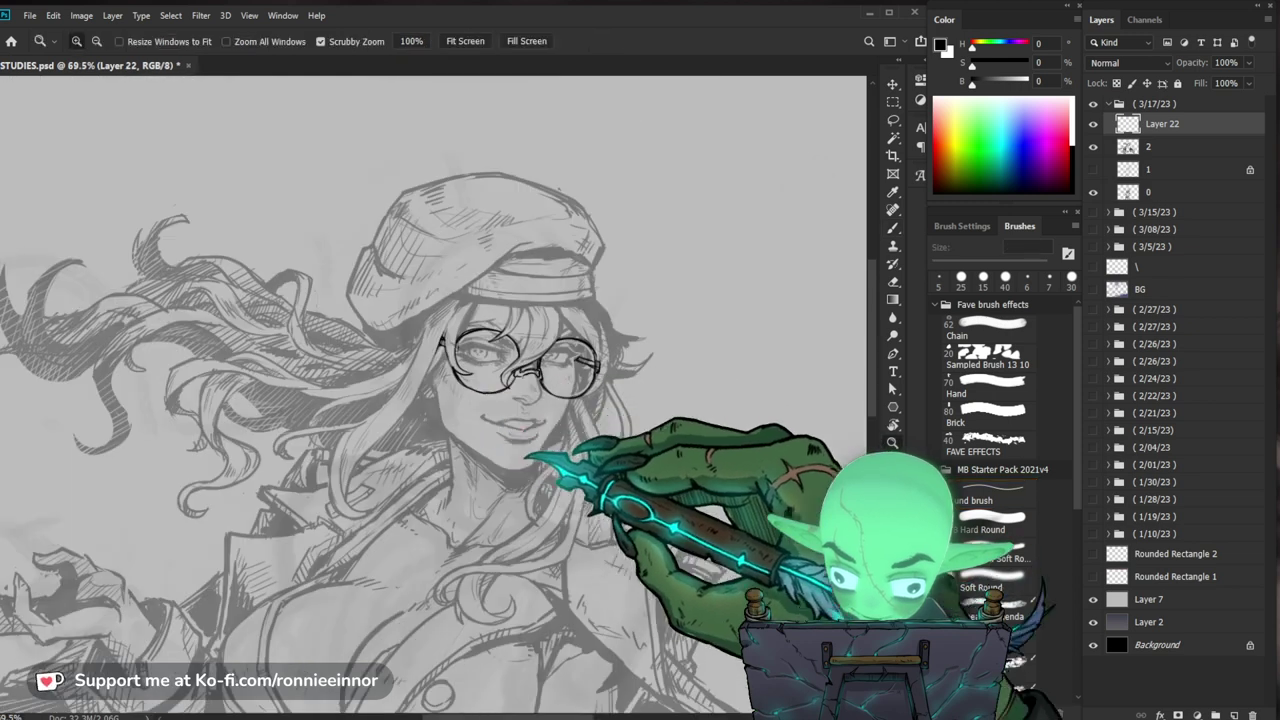
left_click_drag(720, 450, 745, 450)
left_click_drag(424, 361, 510, 368)
key("e")
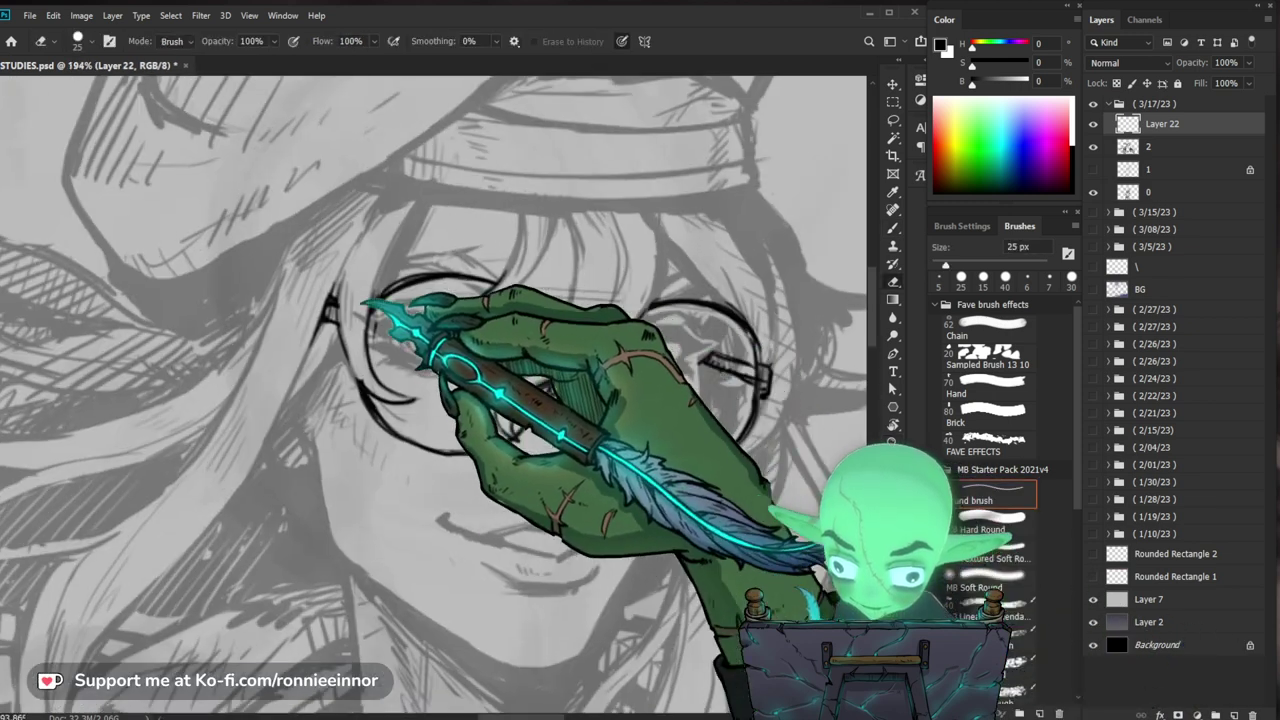
left_click_drag(364, 370, 411, 403)
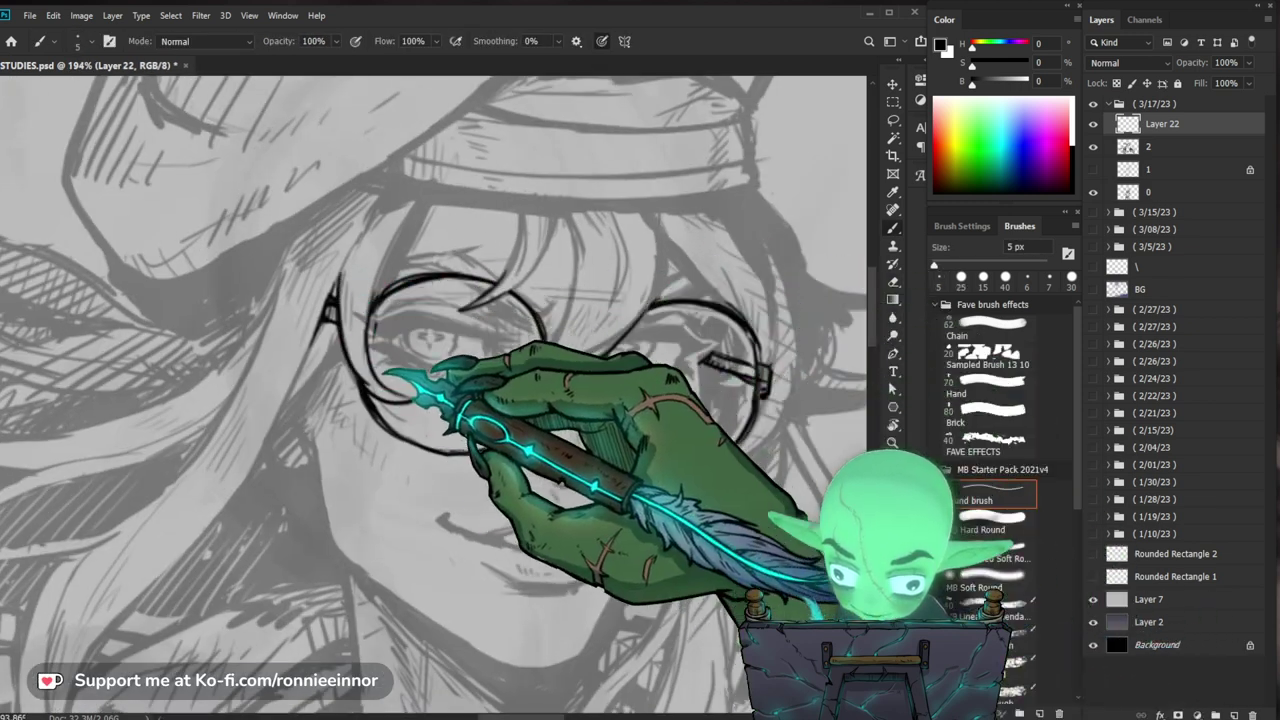
left_click_drag(751, 440, 694, 459)
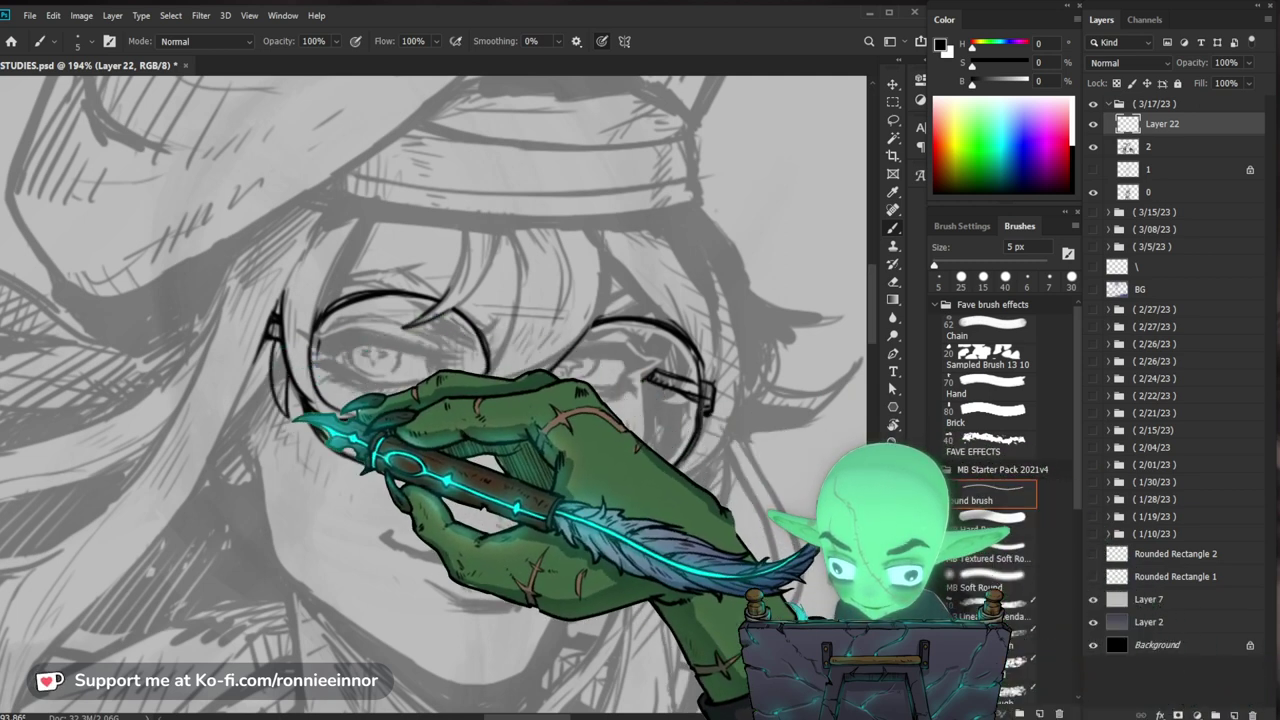
Step: Check how the glasses and overlapping hair strands read on the whole figure and around the face
key("z")
left_click_drag(588, 382, 410, 430)
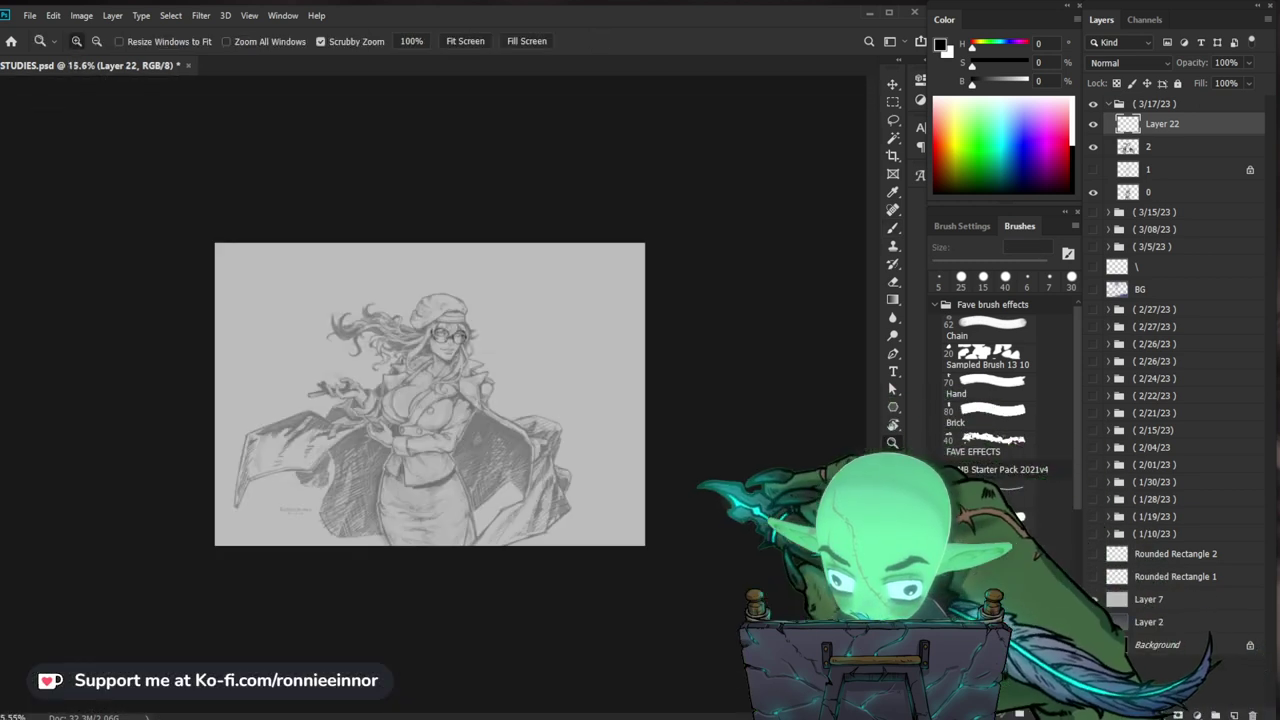
left_click_drag(470, 285, 610, 300)
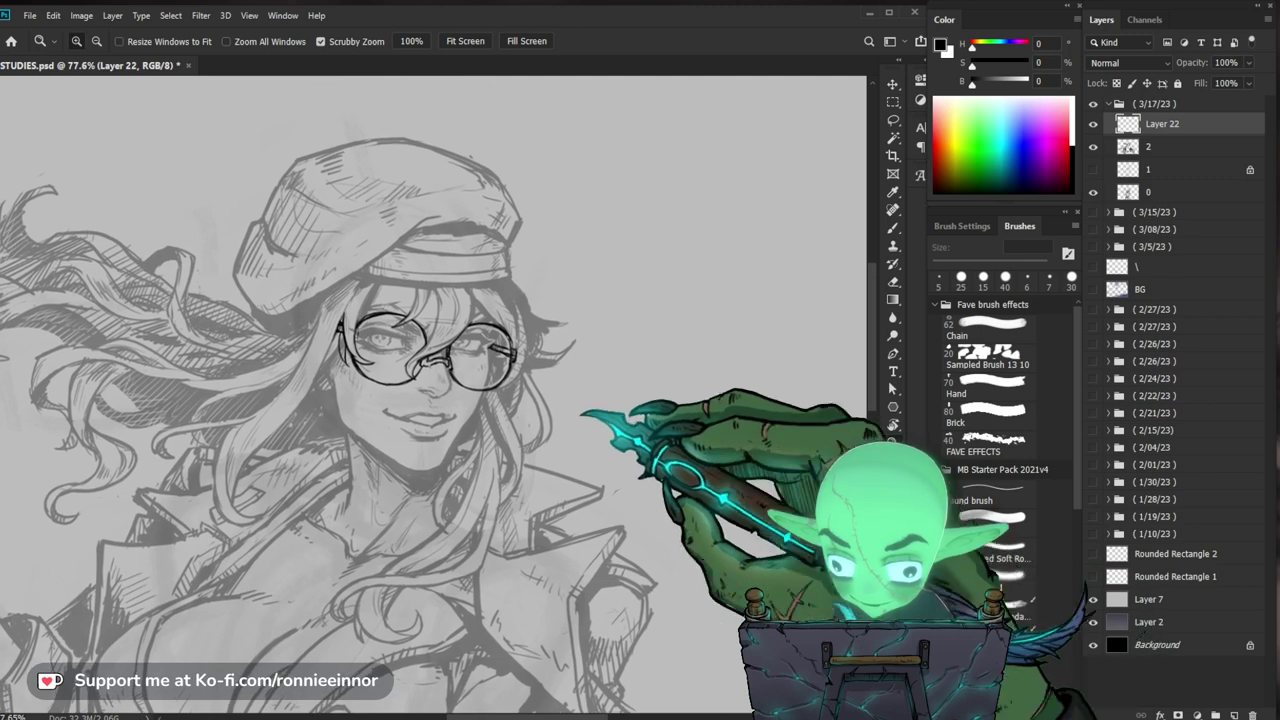
left_click_drag(432, 365, 550, 368)
left_click_drag(470, 350, 485, 398)
key("b")
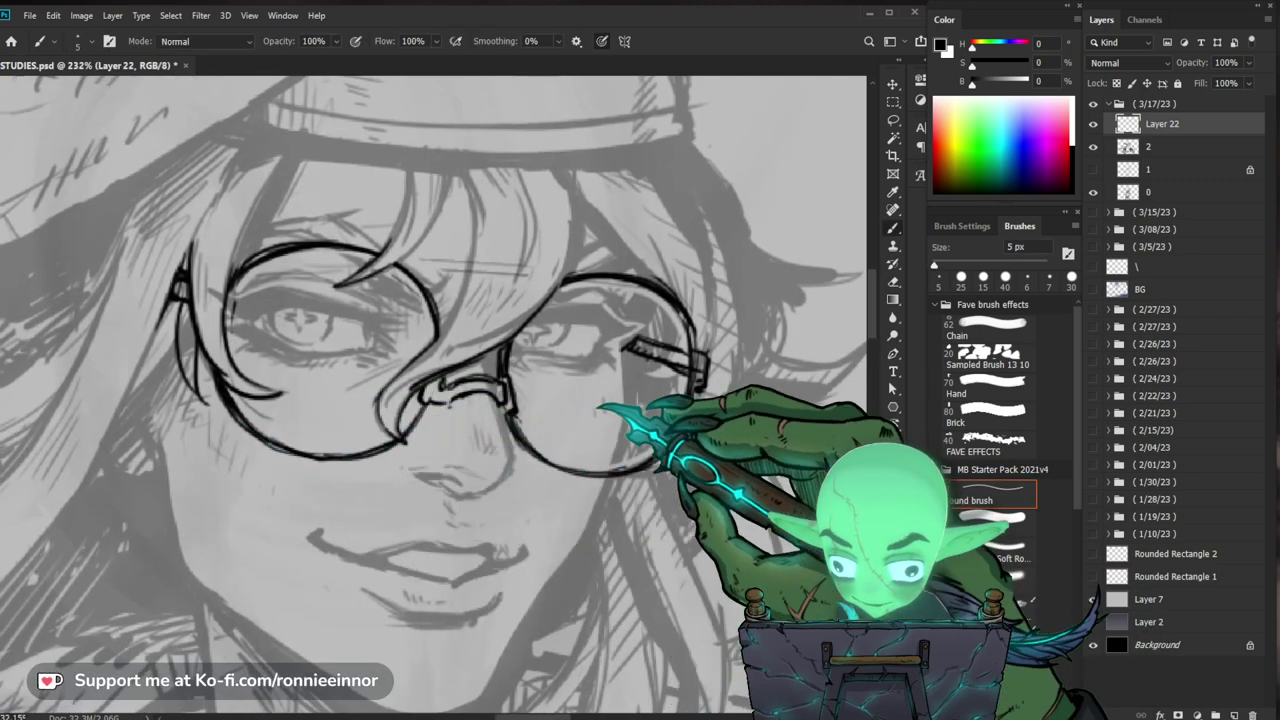
Step: Raise layer 2 to 100% opacity, and temporarily hide it to view the glasses linework on its own
left_click(1200, 147)
left_click(1249, 63)
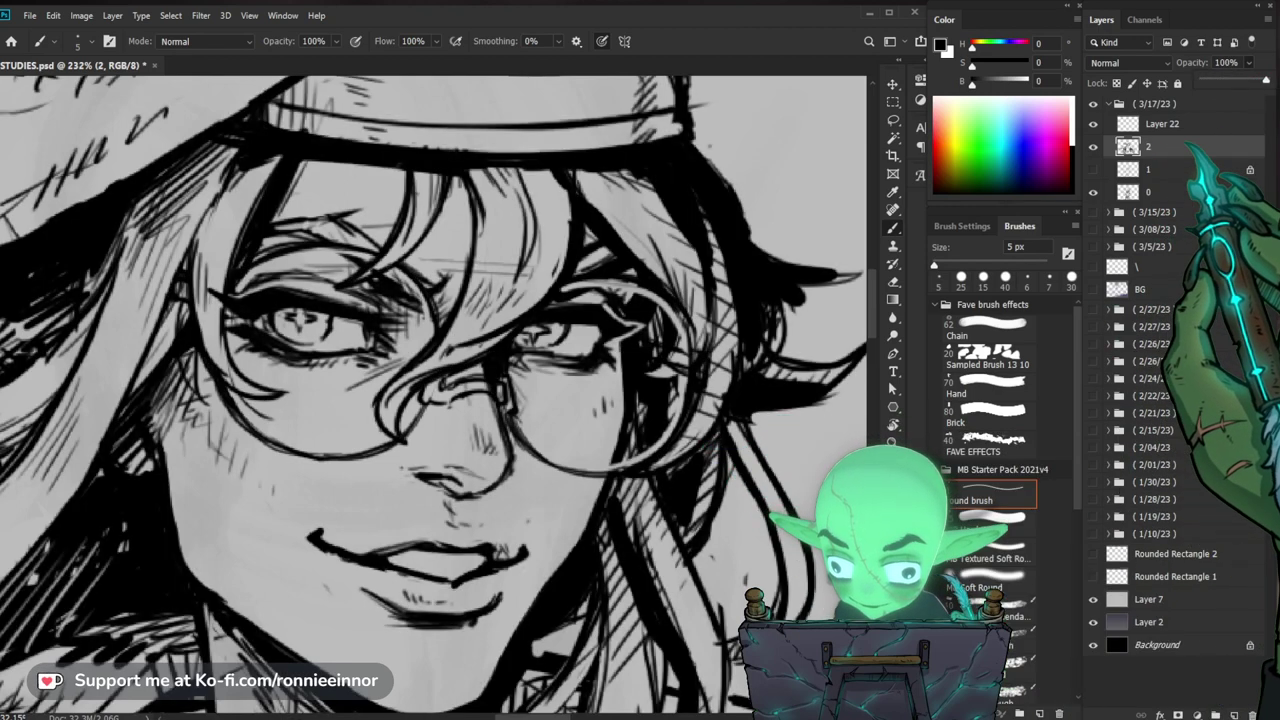
left_click(1160, 123)
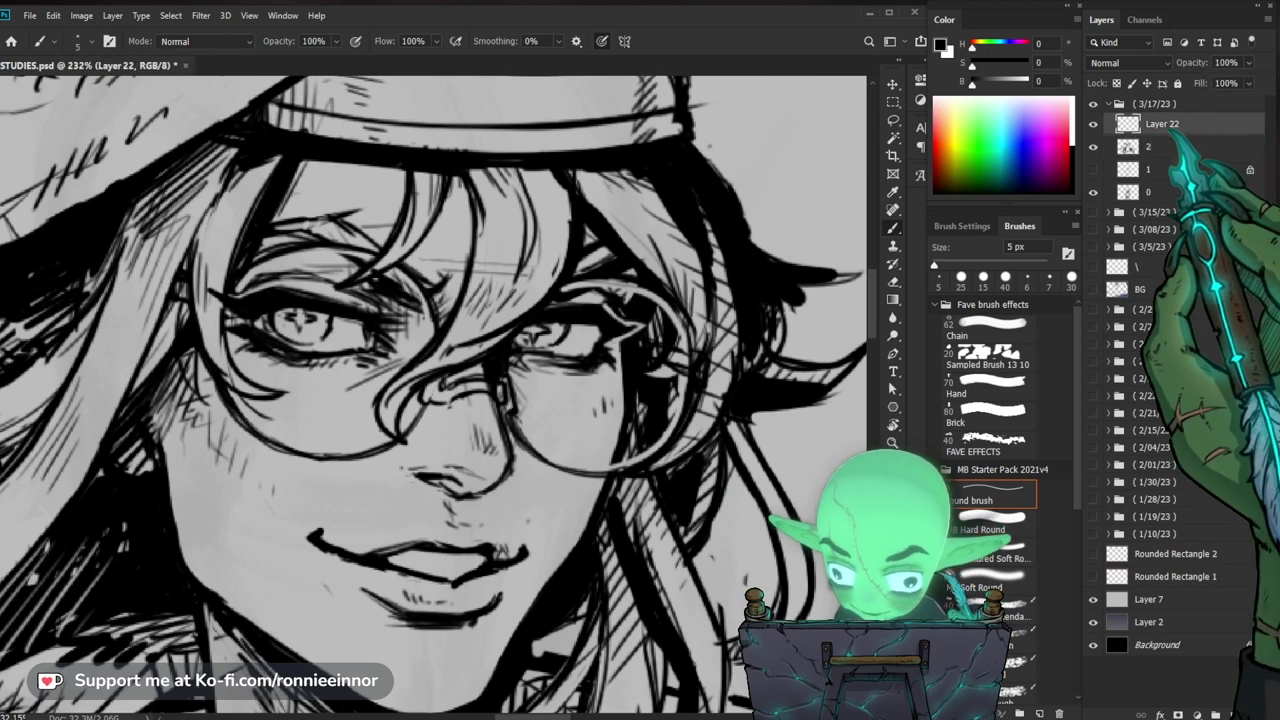
left_click(1146, 147)
left_click(1093, 147)
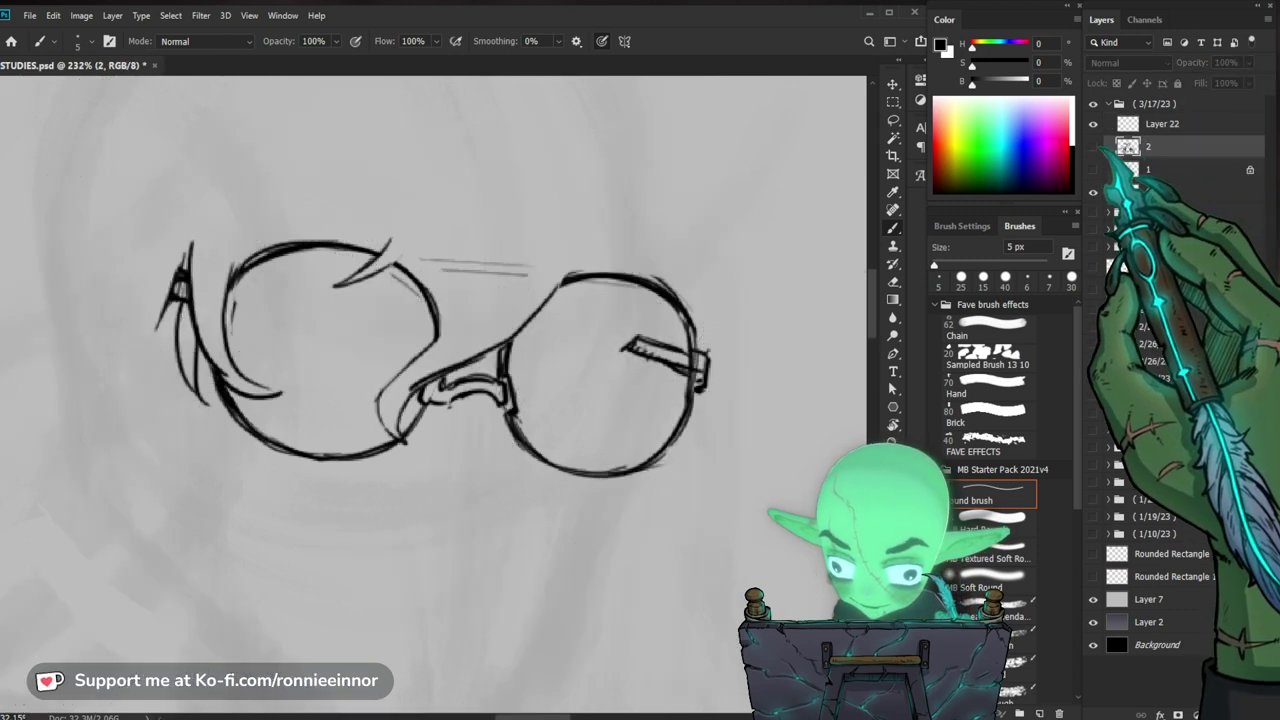
left_click(1093, 147)
left_click(1176, 124)
left_click(1182, 147)
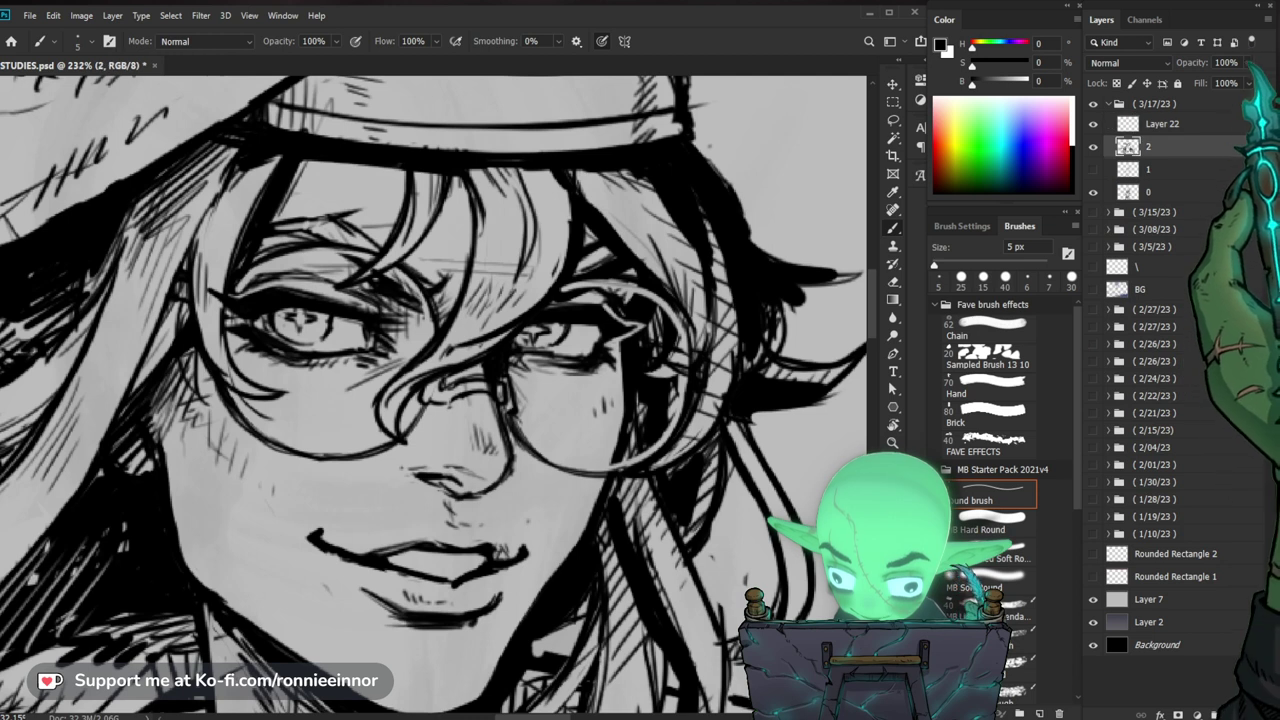
Step: Set layer 2's opacity to 51% and erase its lines around the far lens's rim and temple arm with a 6 px eraser
left_click(1227, 63)
left_click(1249, 63)
left_click_drag(1251, 80, 1217, 80)
left_click(1200, 148)
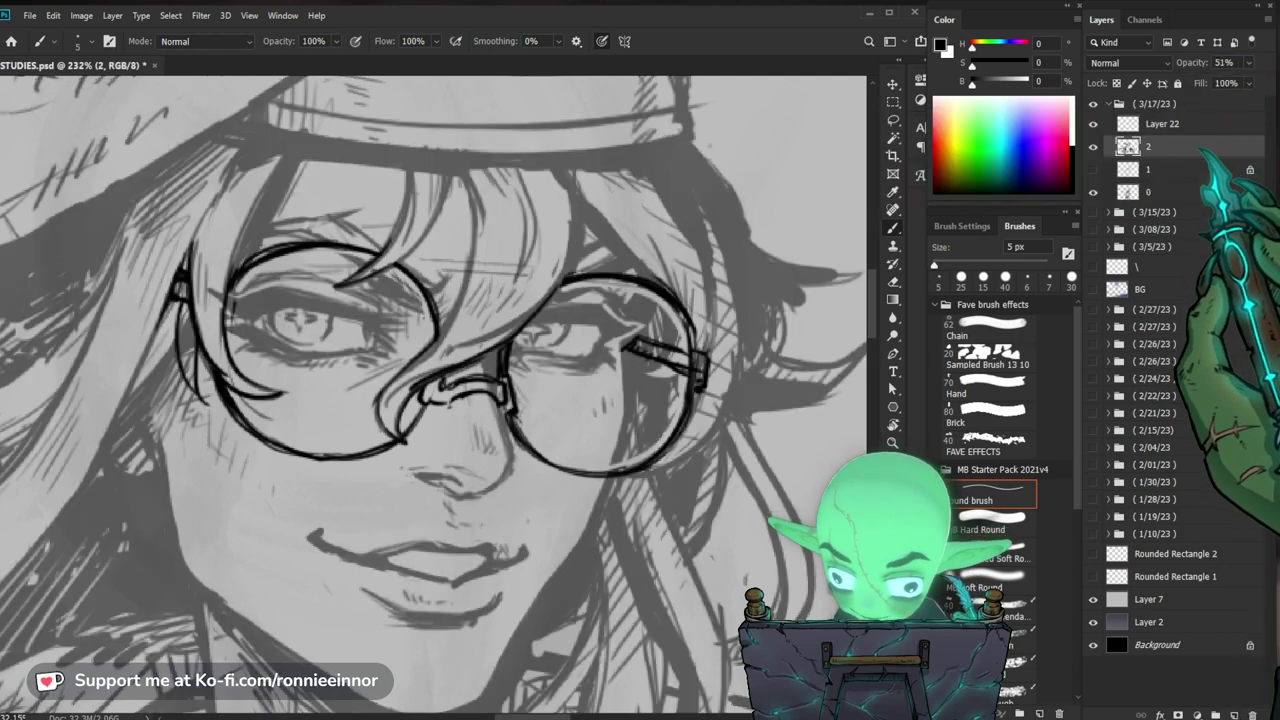
key("e")
key("[")
key("[")
key("[")
key("[")
key("[")
key("[")
key("[")
left_click_drag(674, 352, 684, 358)
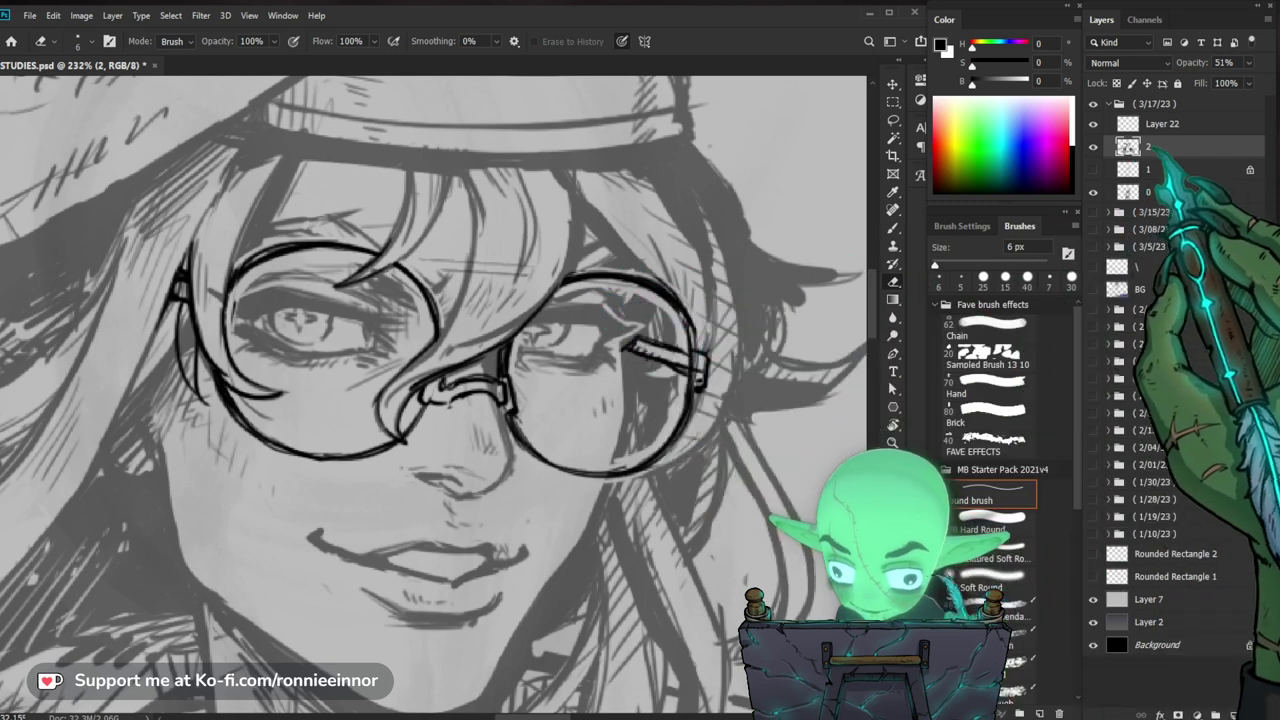
Step: Restore layer 2 to 100% opacity and merge Layer 22 down into it
left_click(1163, 124)
left_click(1249, 63)
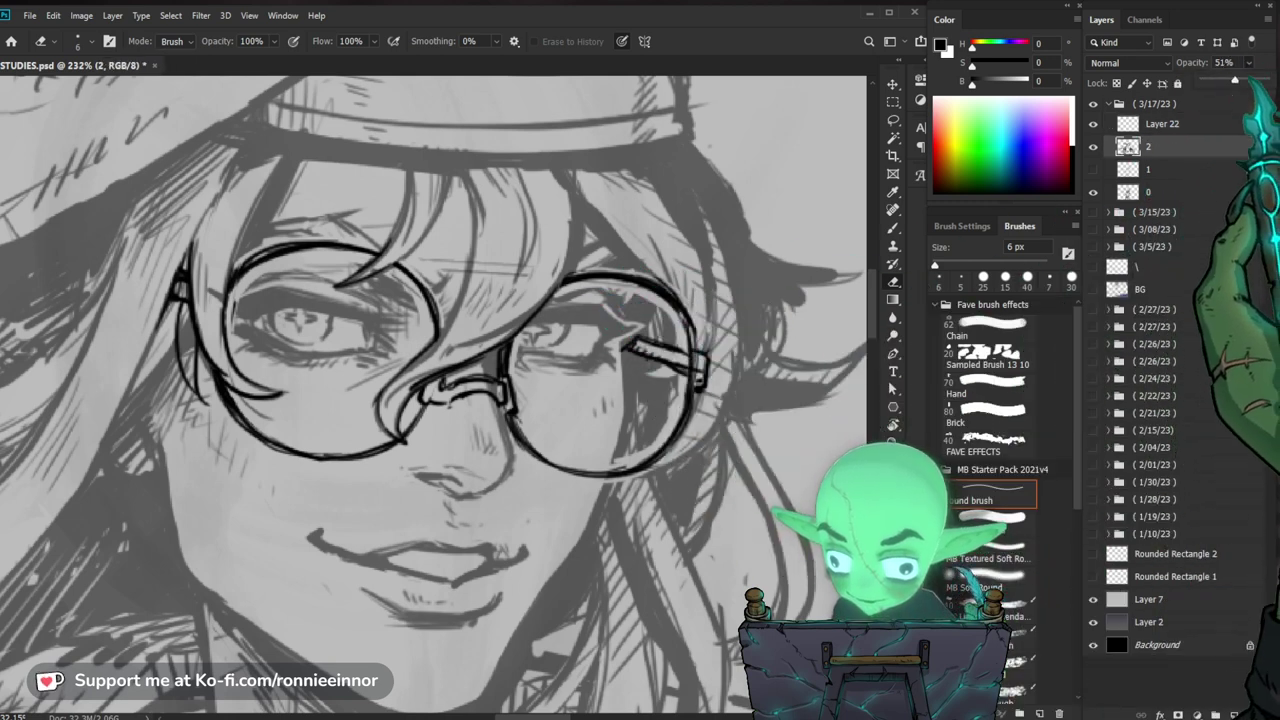
left_click(1160, 146)
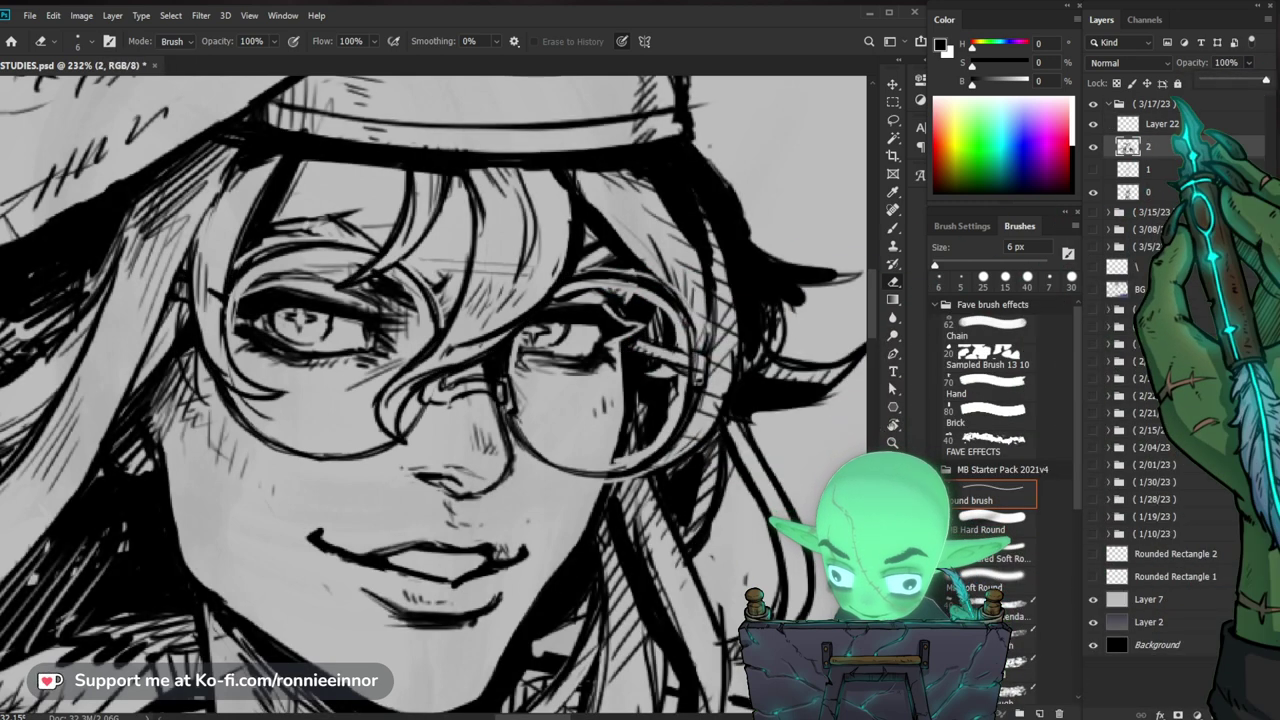
left_click_drag(616, 203, 544, 275)
left_click_drag(586, 206, 660, 203)
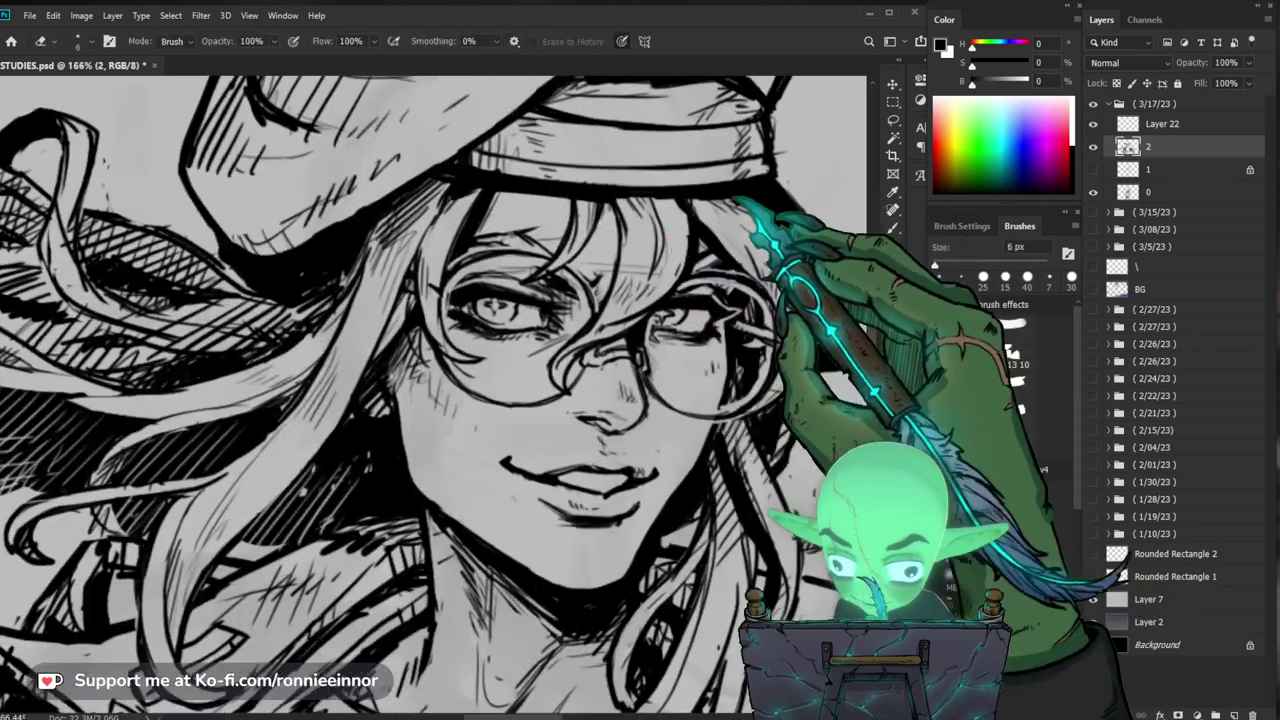
left_click(1160, 123)
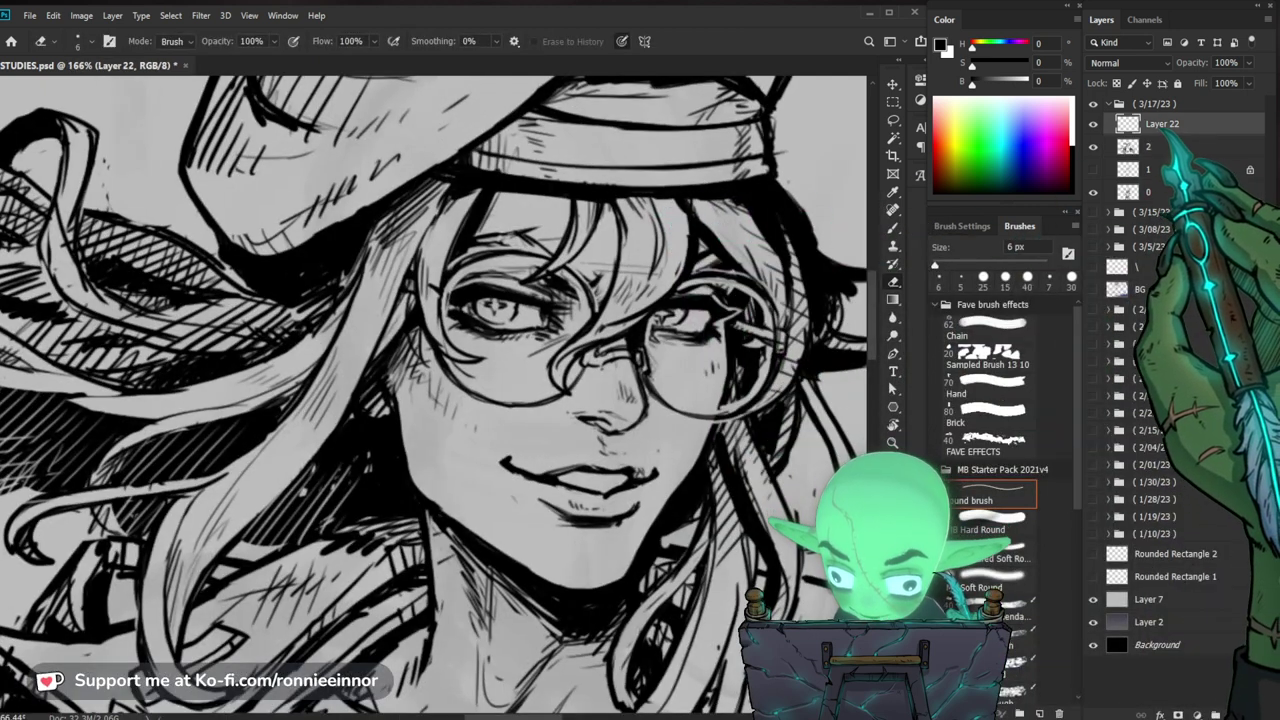
key("ctrl+e")
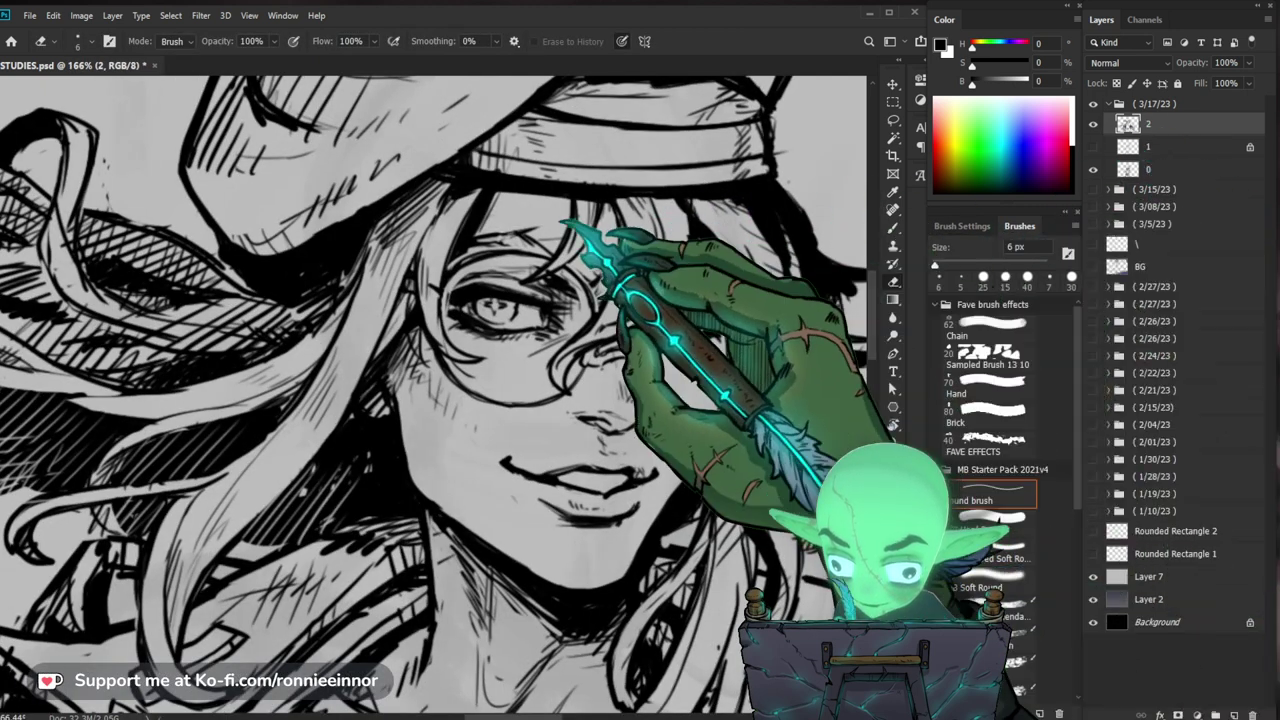
Step: Erase thin diagonal glare lines through the dark shading of both eyes behind the lenses with the 6 px eraser
mouse_move(360, 245)
left_mouse_down()
mouse_move(432, 275)
mouse_move(431, 330)
left_mouse_up()
left_click_drag(628, 228, 545, 260)
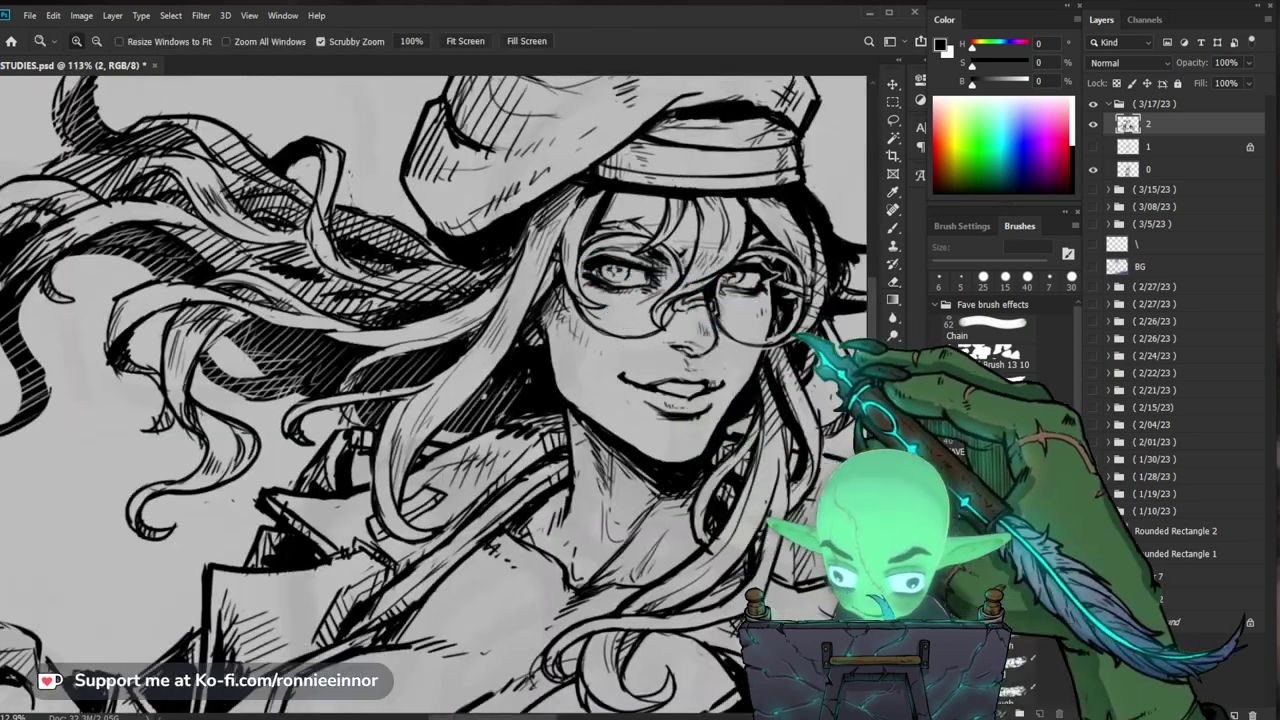
left_click_drag(797, 335, 685, 362)
left_click_drag(482, 298, 520, 318)
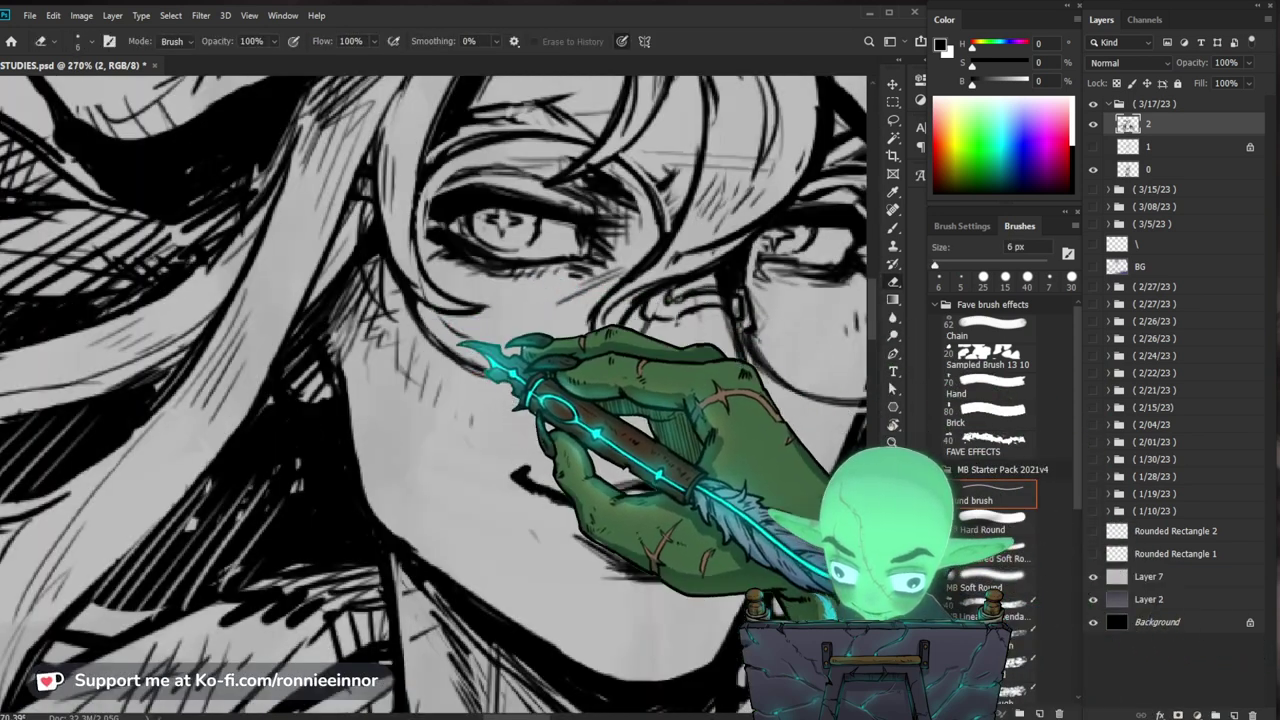
key("b")
left_click_drag(785, 292, 647, 328)
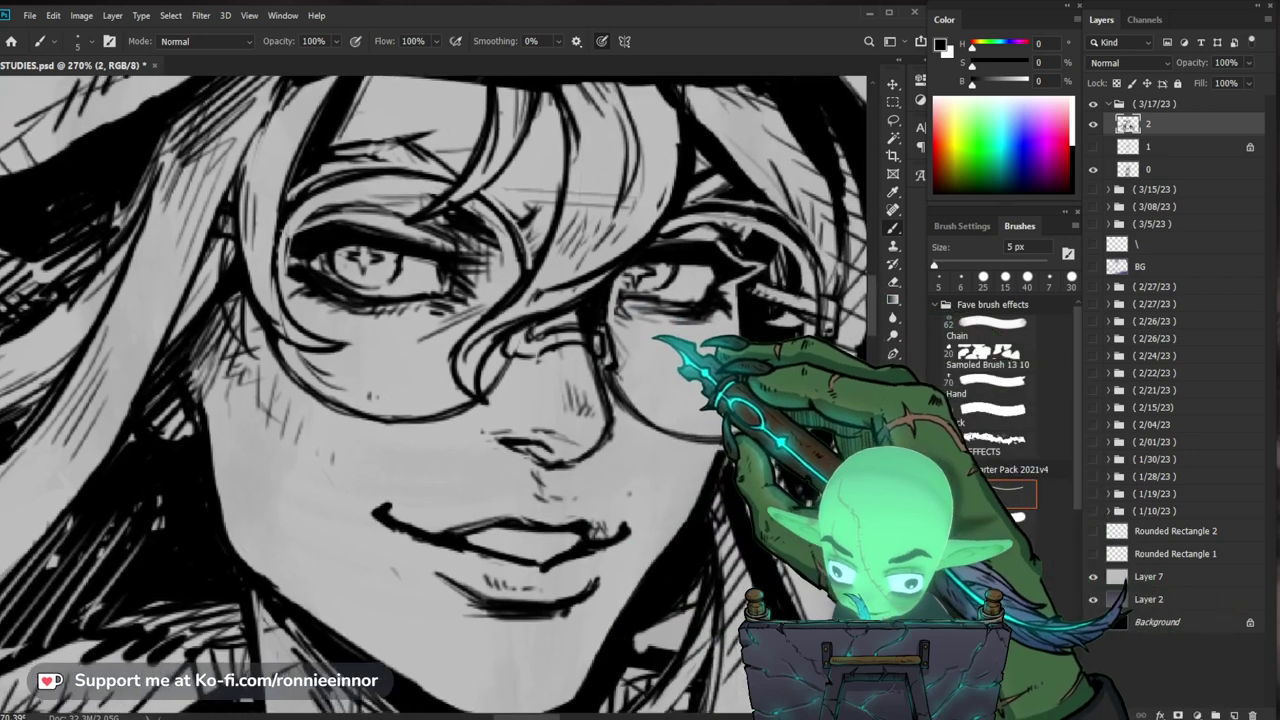
key("e")
left_click_drag(482, 240, 441, 284)
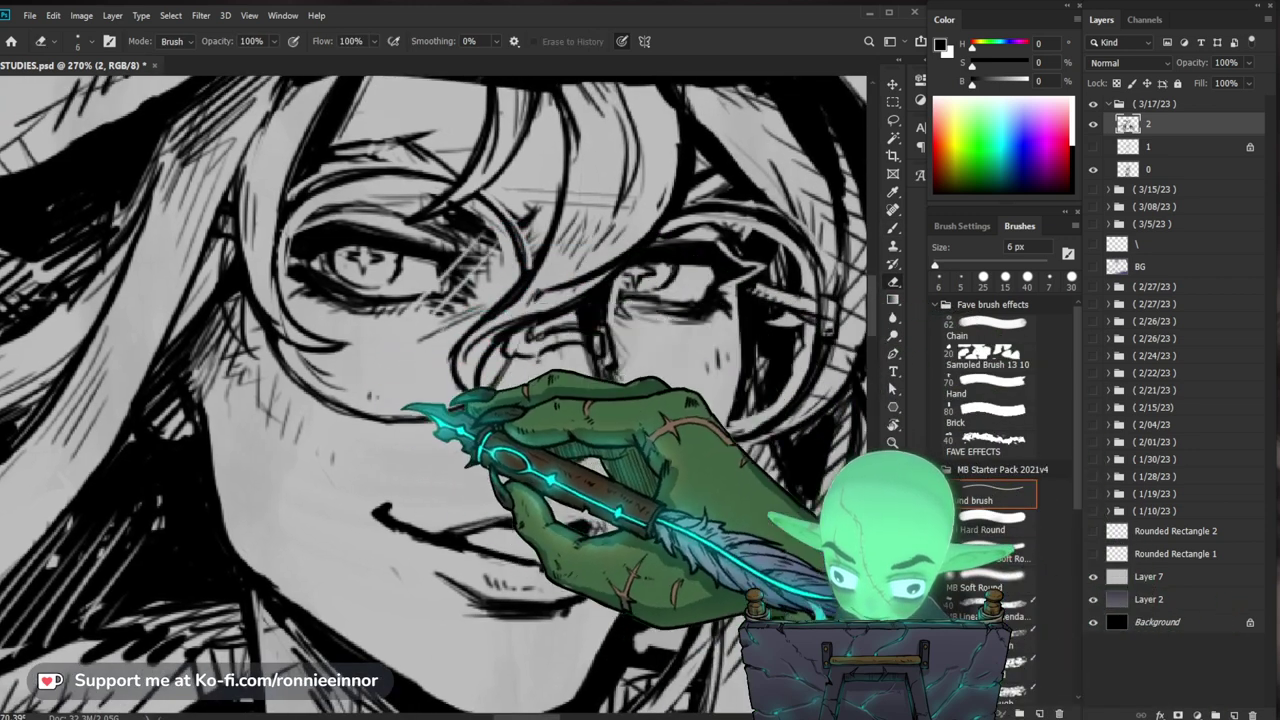
mouse_move(762, 240)
left_mouse_down()
mouse_move(700, 288)
mouse_move(712, 304)
left_mouse_up()
Step: Touch up the near lens's lower rim where the hair strand meets it, using the 5 px brush and 6 px eraser
key("ctrl+space")
mouse_move(733, 371)
left_mouse_down()
mouse_move(668, 434)
mouse_move(597, 436)
left_mouse_up()
mouse_move(640, 364)
left_mouse_down()
mouse_move(729, 357)
mouse_move(638, 343)
left_mouse_up()
key("b")
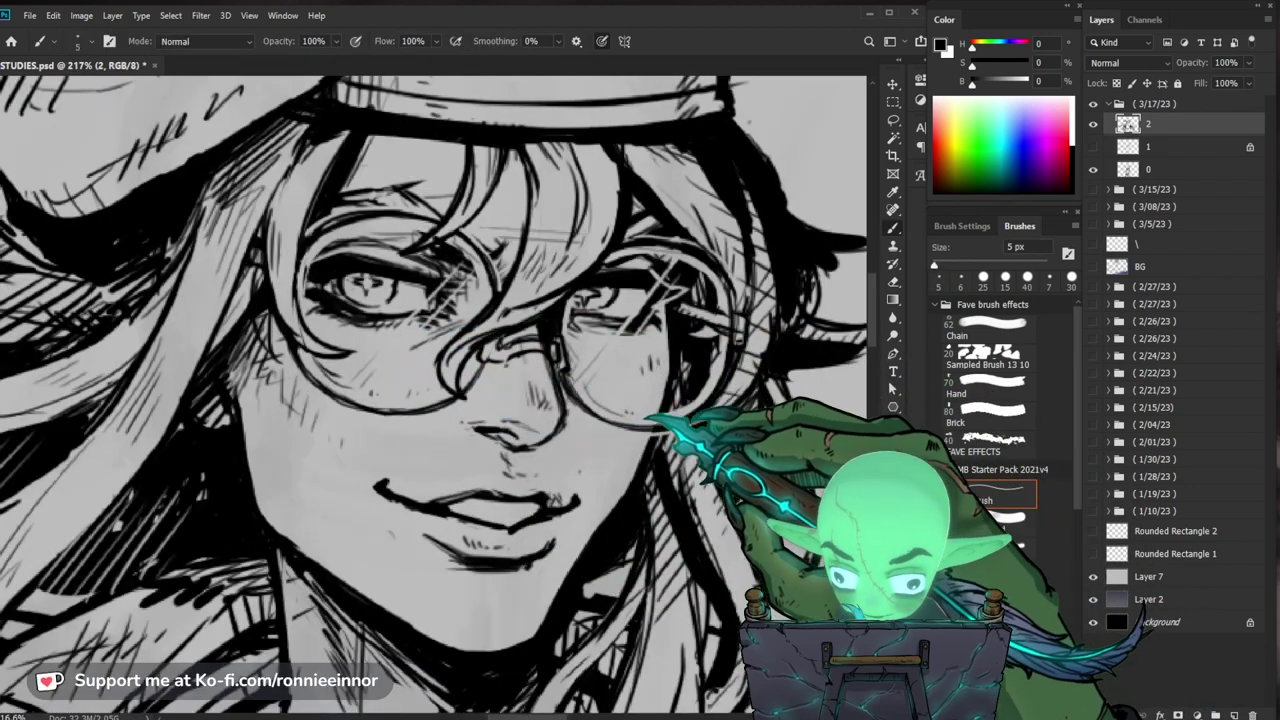
left_click_drag(455, 402, 435, 428)
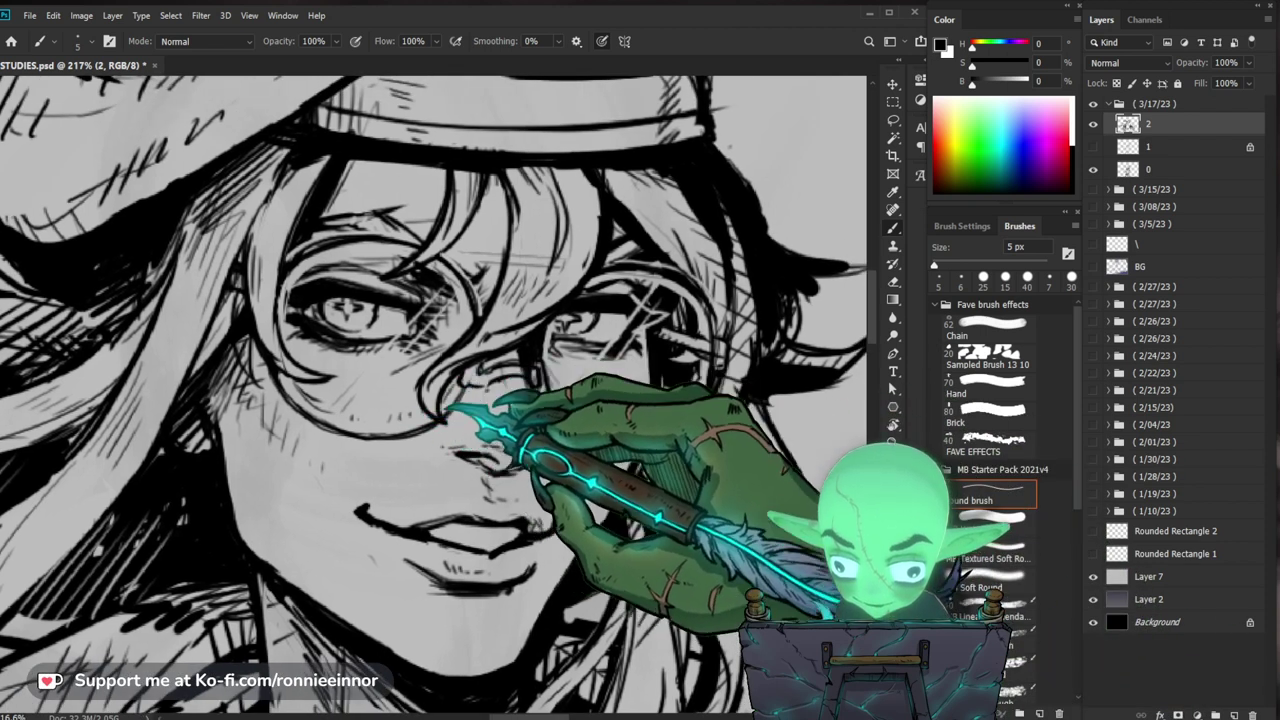
left_click_drag(646, 378, 656, 428)
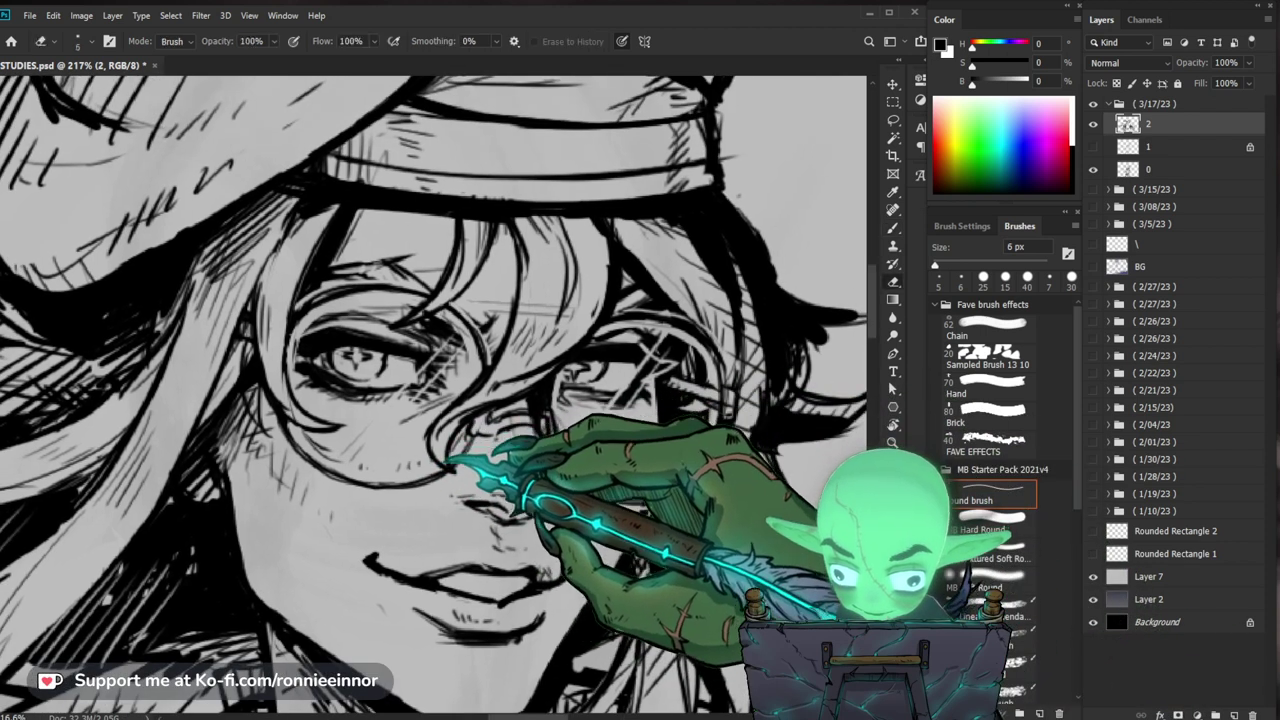
mouse_move(458, 388)
left_mouse_down()
mouse_move(783, 409)
mouse_move(860, 540)
mouse_move(634, 366)
mouse_move(542, 422)
left_mouse_up()
key("e")
Step: Check the glasses against the whole figure, and refine the fringe strands between the two lenses with the 5 px brush
left_click_drag(690, 382, 888, 385)
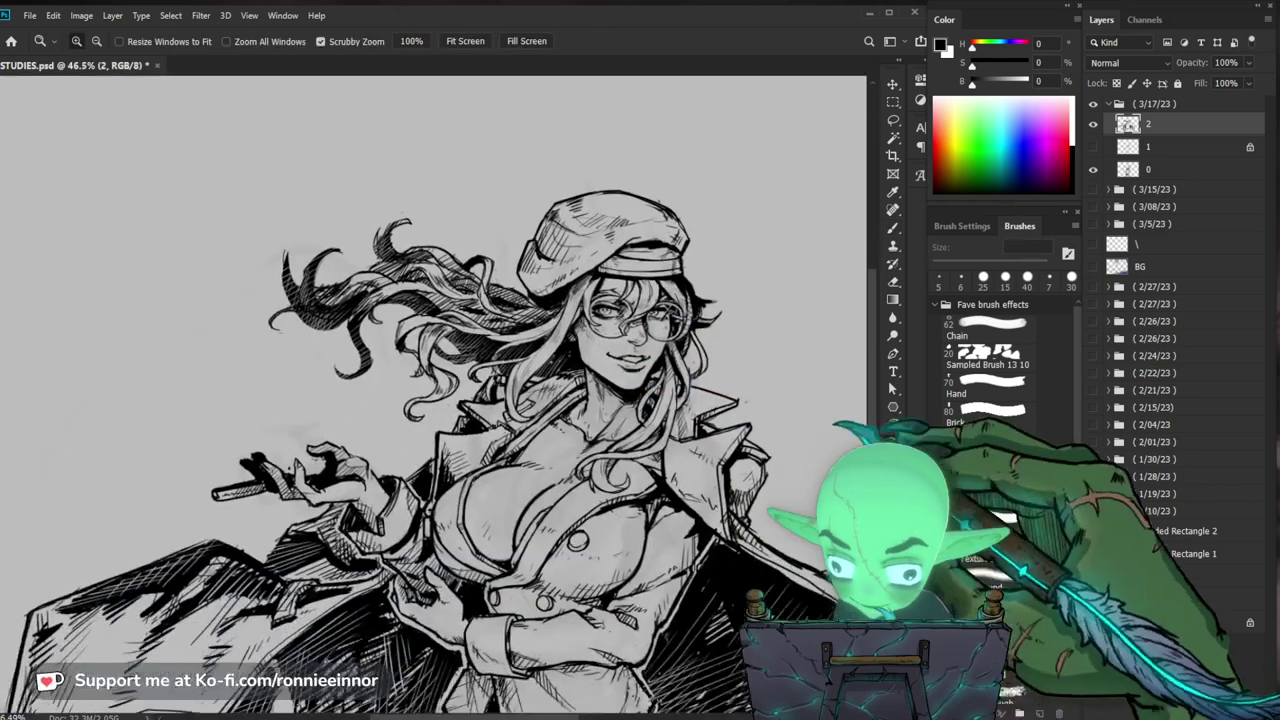
left_click_drag(634, 264, 700, 272)
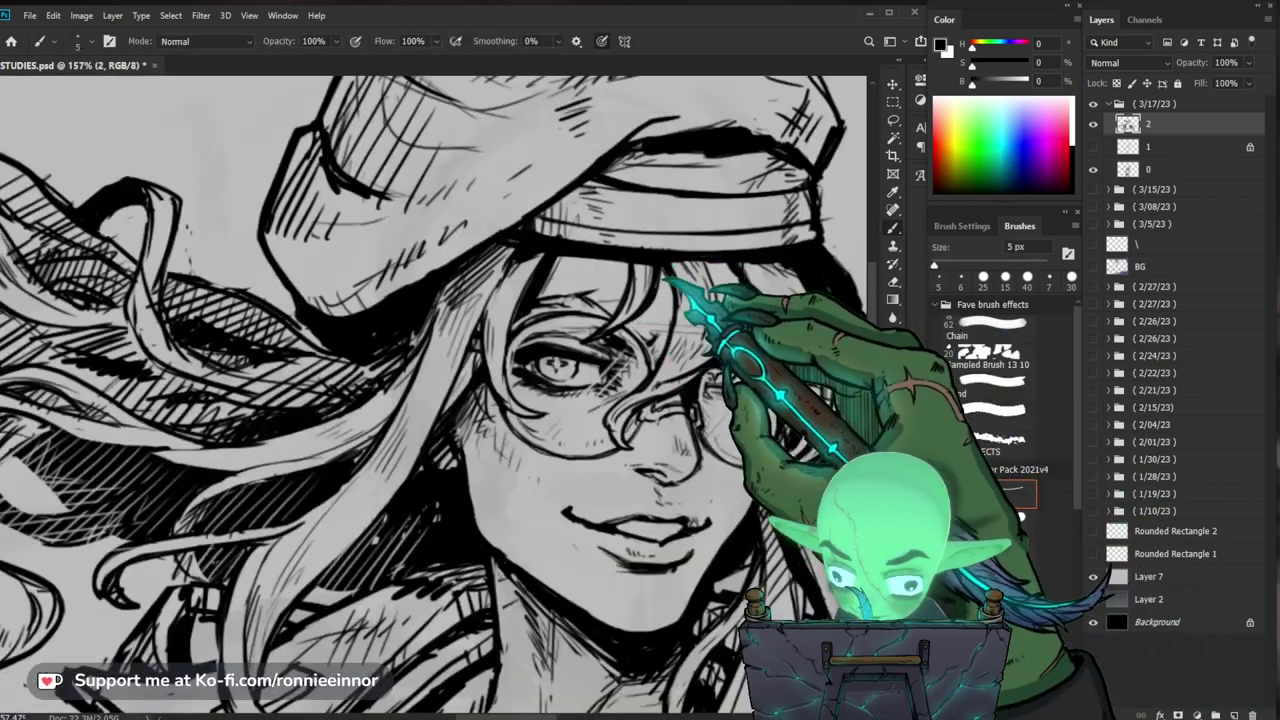
left_click_drag(640, 320, 665, 316)
left_click_drag(748, 345, 720, 339)
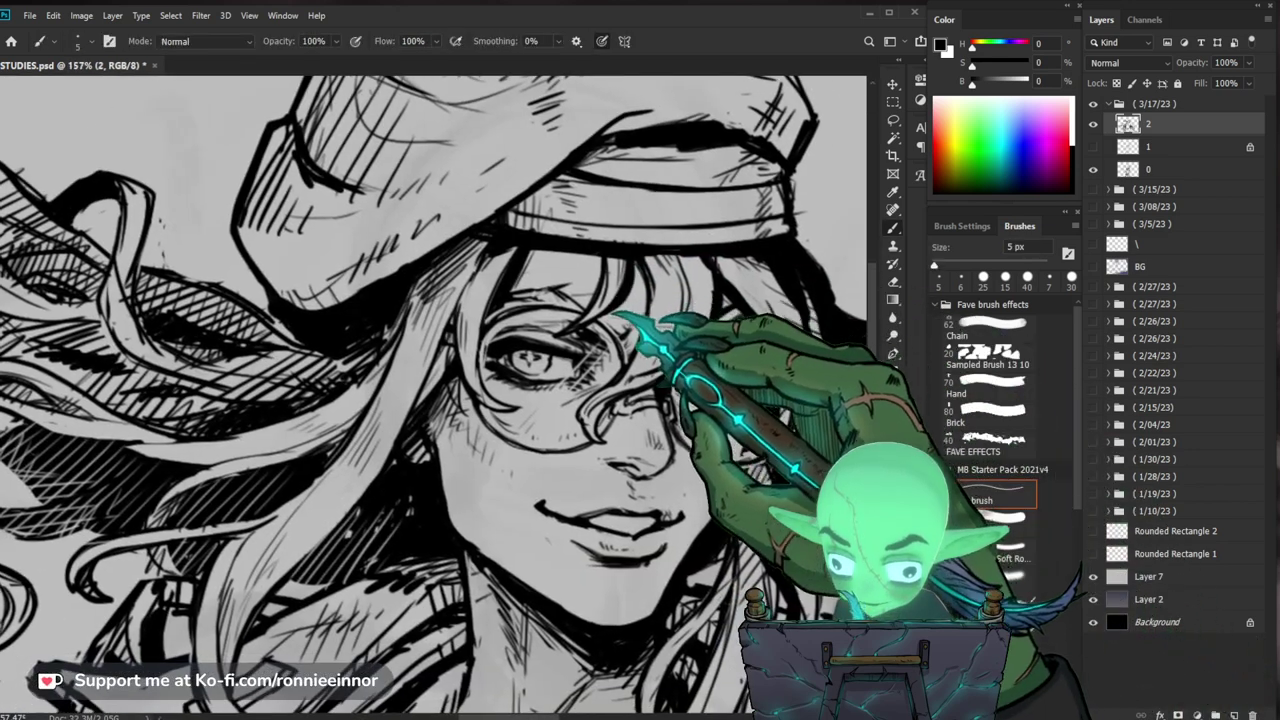
left_click_drag(788, 438, 694, 470)
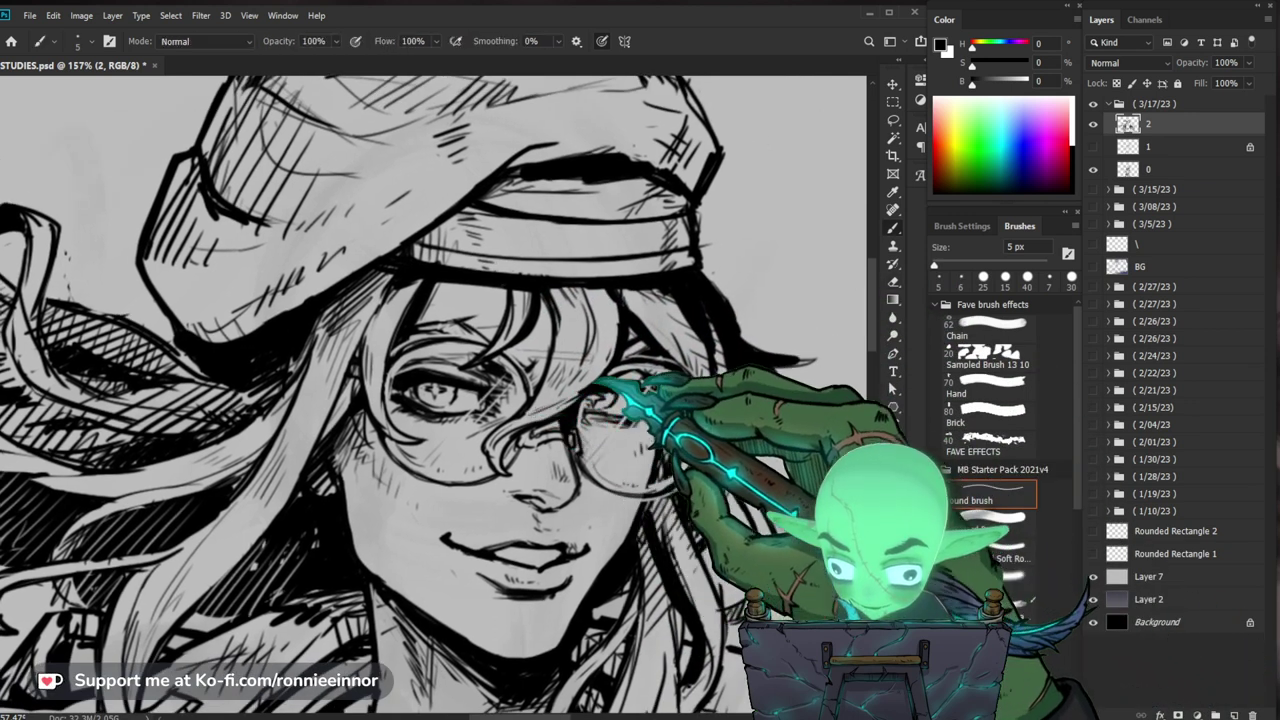
scroll(625, 380, "down", 3)
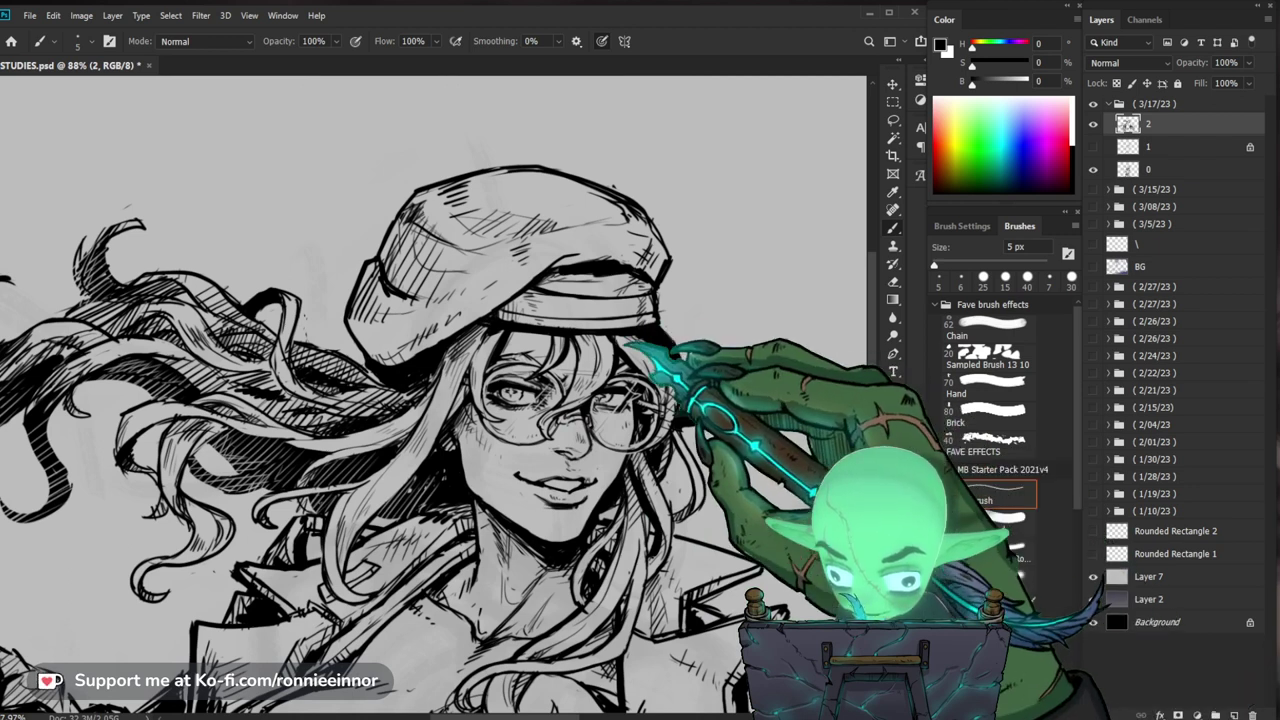
Step: Touch up the hair strands and rim lines around the near lens's upper edge with the 5 px brush
key("z")
left_click_drag(588, 365, 650, 372)
key("e")
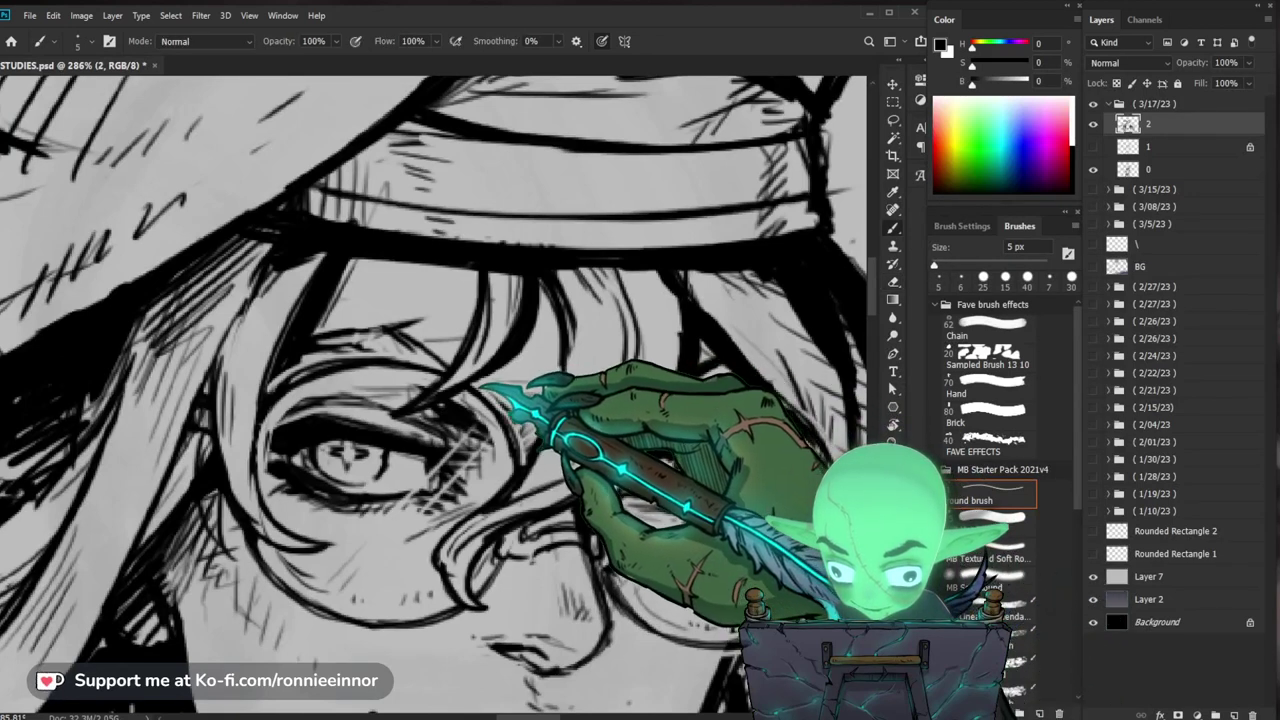
key("z")
mouse_move(530, 423)
left_mouse_down()
mouse_move(432, 395)
mouse_move(457, 345)
mouse_move(490, 346)
left_mouse_up()
key("b")
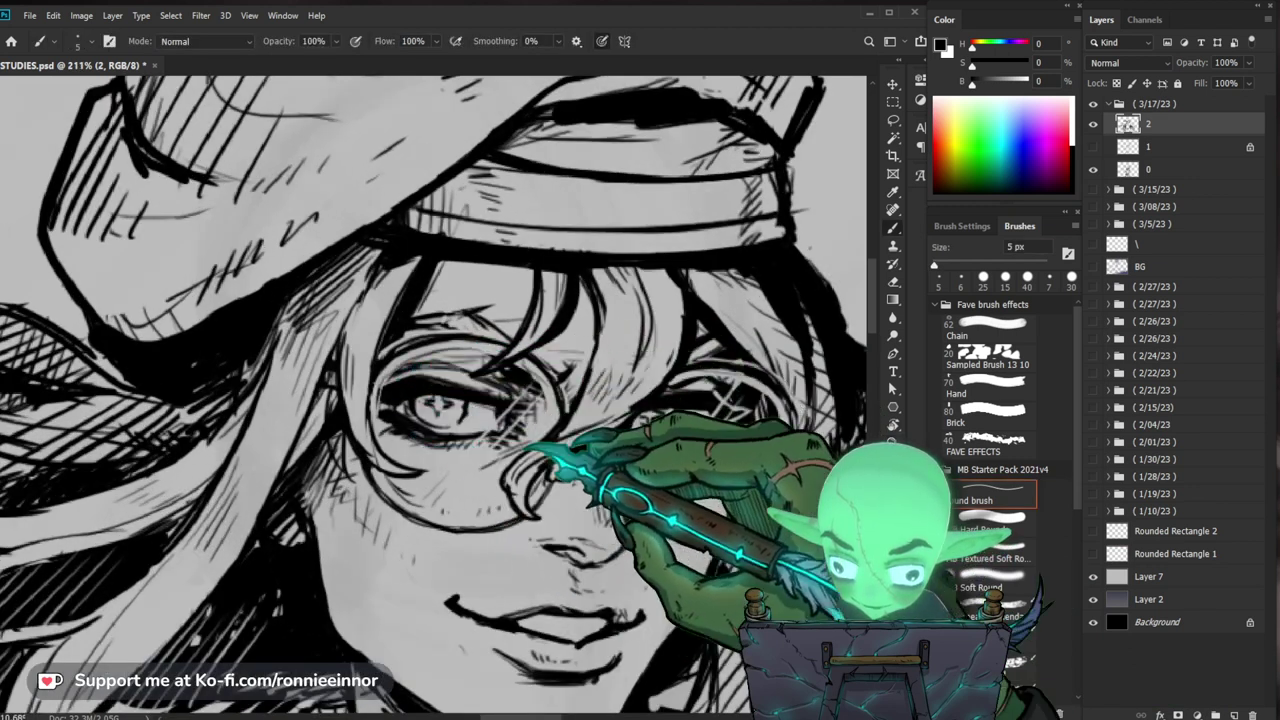
left_click_drag(738, 512, 684, 470)
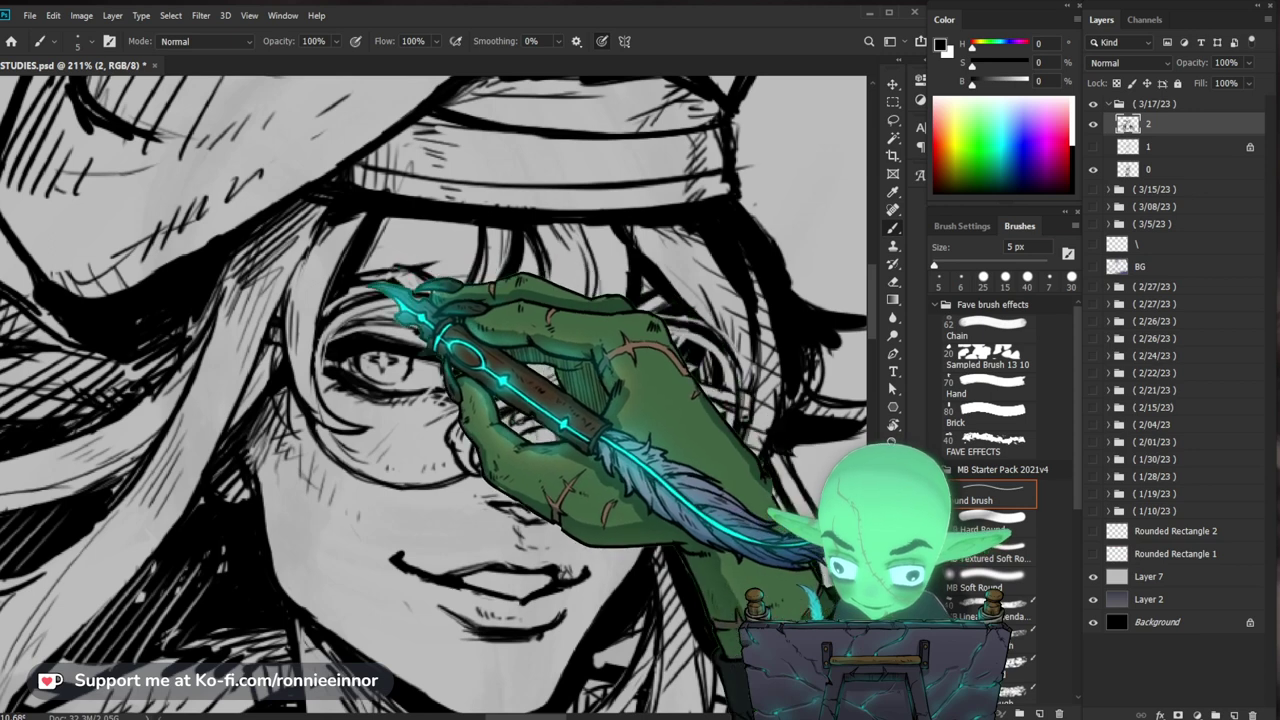
Step: Touch up the fingers of the outstretched hand with the eraser enlarged to 10 px and the 5 px brush
key("z")
mouse_move(610, 440)
left_mouse_down()
mouse_move(514, 443)
mouse_move(640, 500)
mouse_move(560, 440)
mouse_move(529, 384)
left_mouse_up()
left_click_drag(328, 384, 410, 360)
key("b")
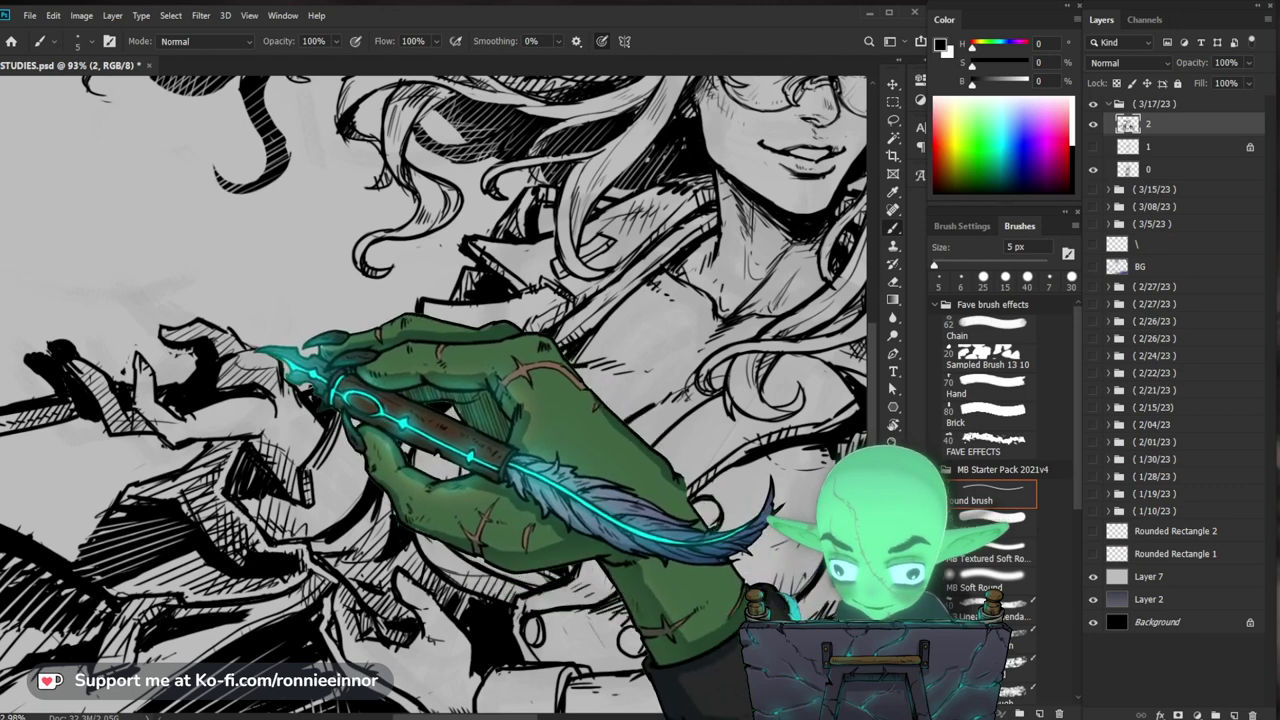
key("z")
left_click_drag(318, 318, 272, 338)
key("e")
scroll(222, 346, "up", 2)
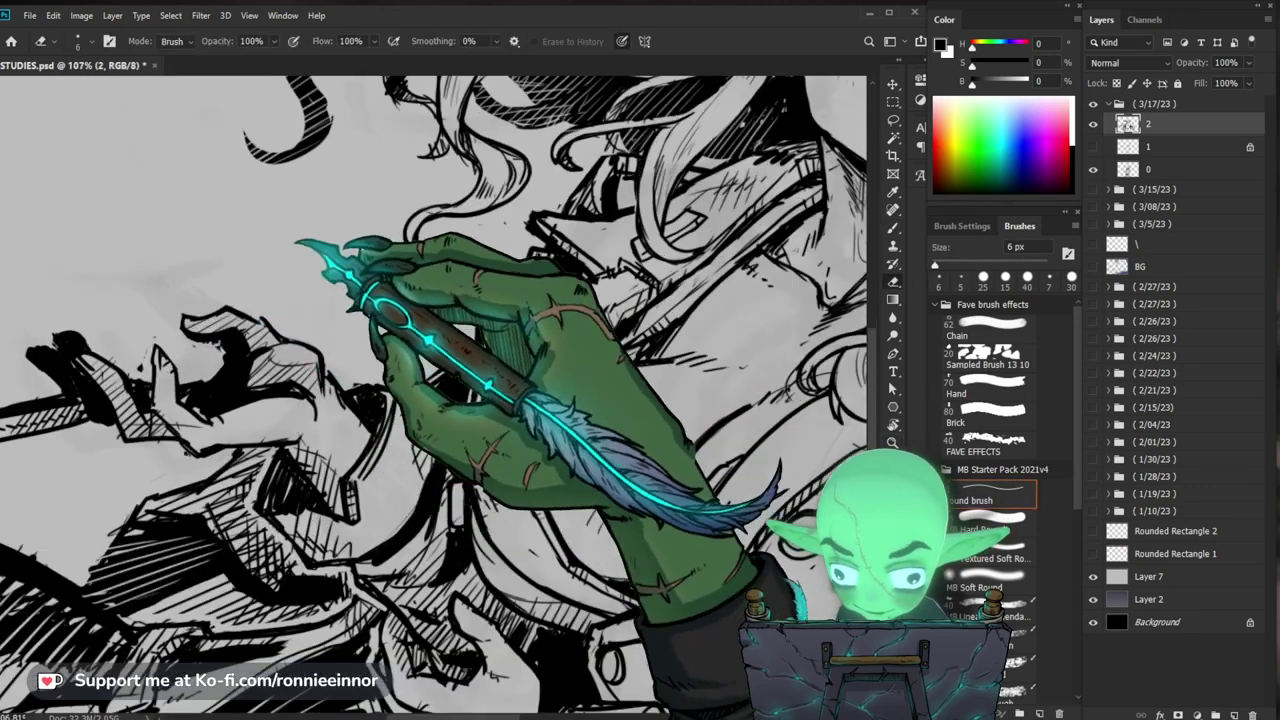
key("bracketright")
key("bracketright")
key("bracketright")
key("bracketright")
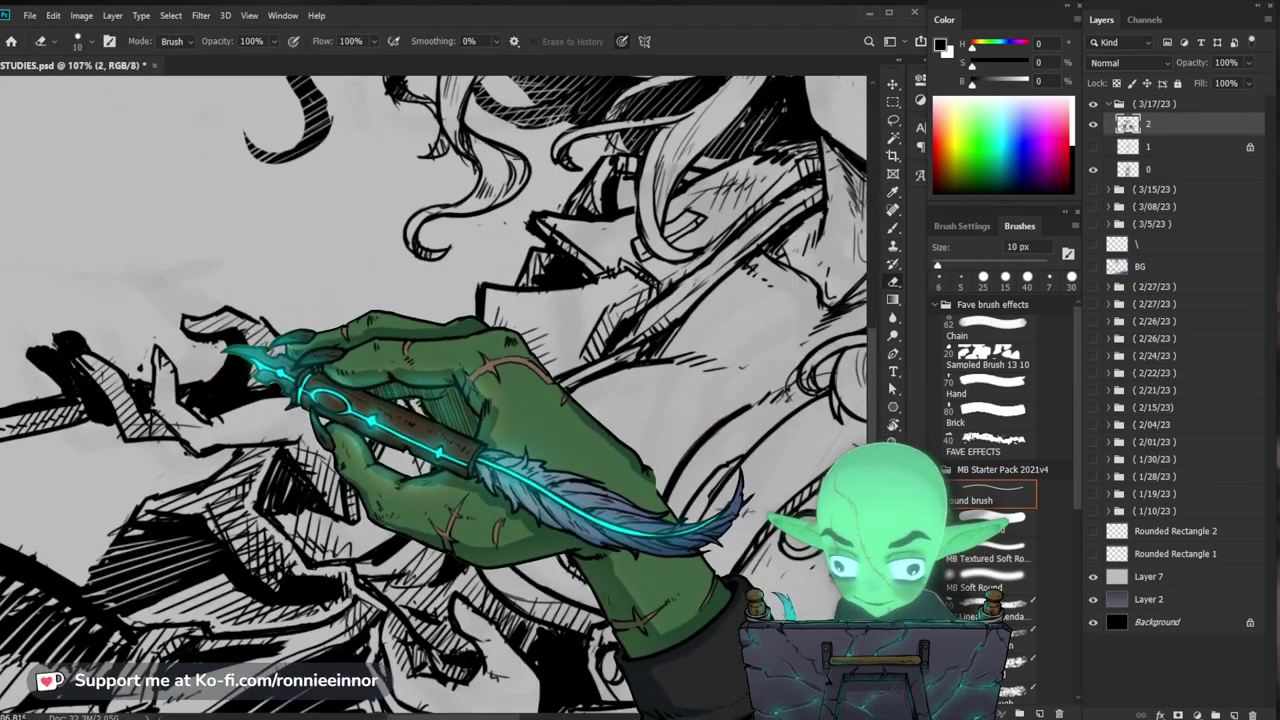
key("b")
left_click_drag(240, 350, 413, 422)
key("e")
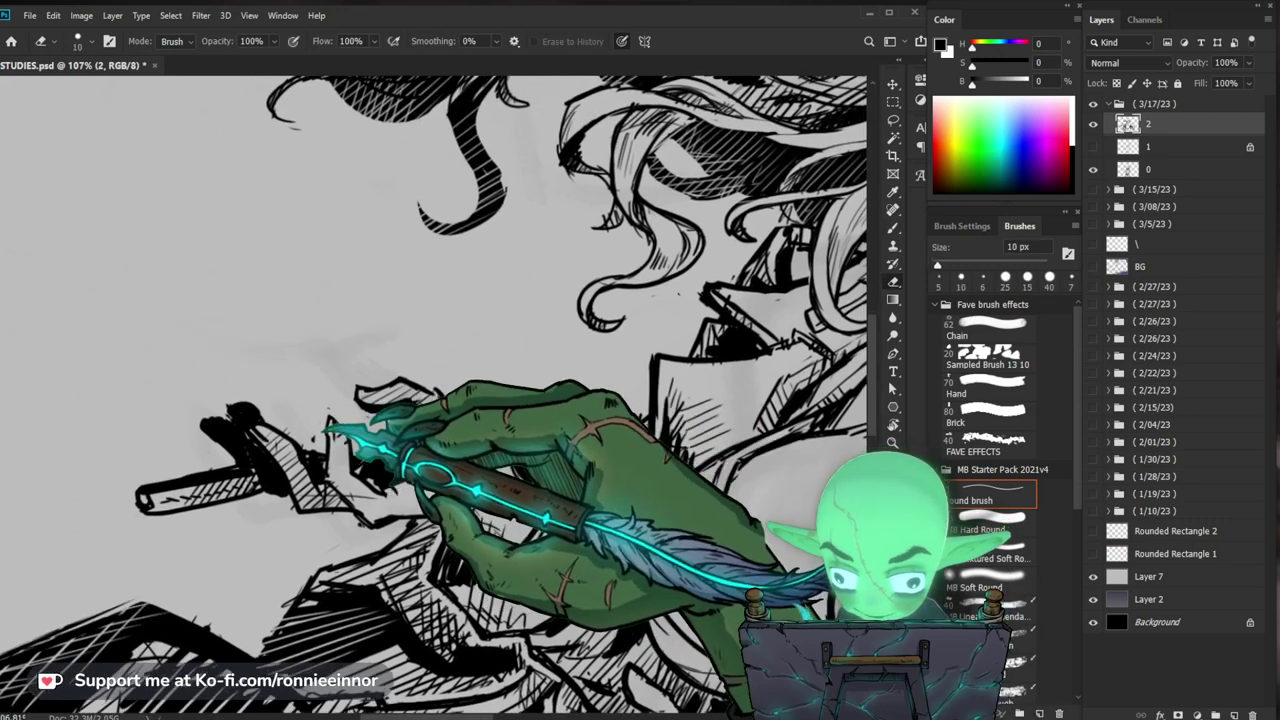
key("b")
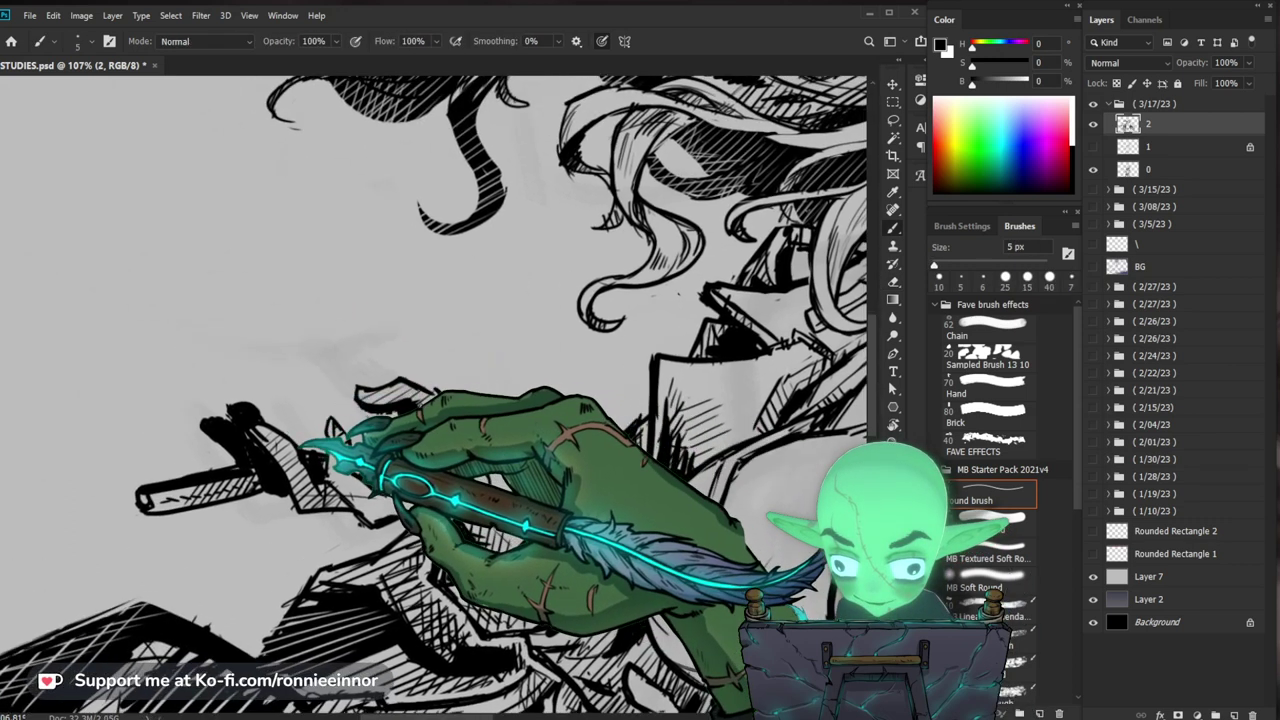
Step: View the whole figure and save the drawing
key("z")
left_click_drag(362, 406, 210, 406)
key("ctrl+s")
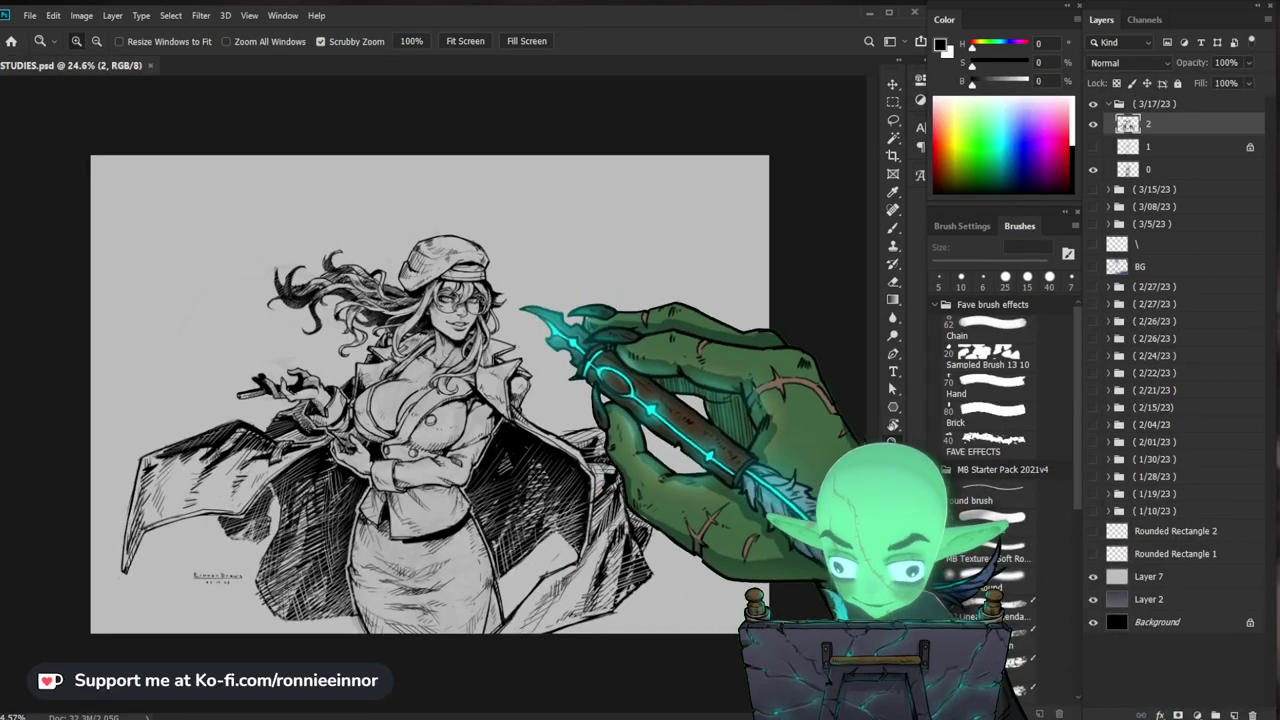
Step: Thicken the black shadow under the jaw with the 5 px brush and clean its edges with the 10 px eraser
left_click_drag(442, 325, 622, 327)
key("b")
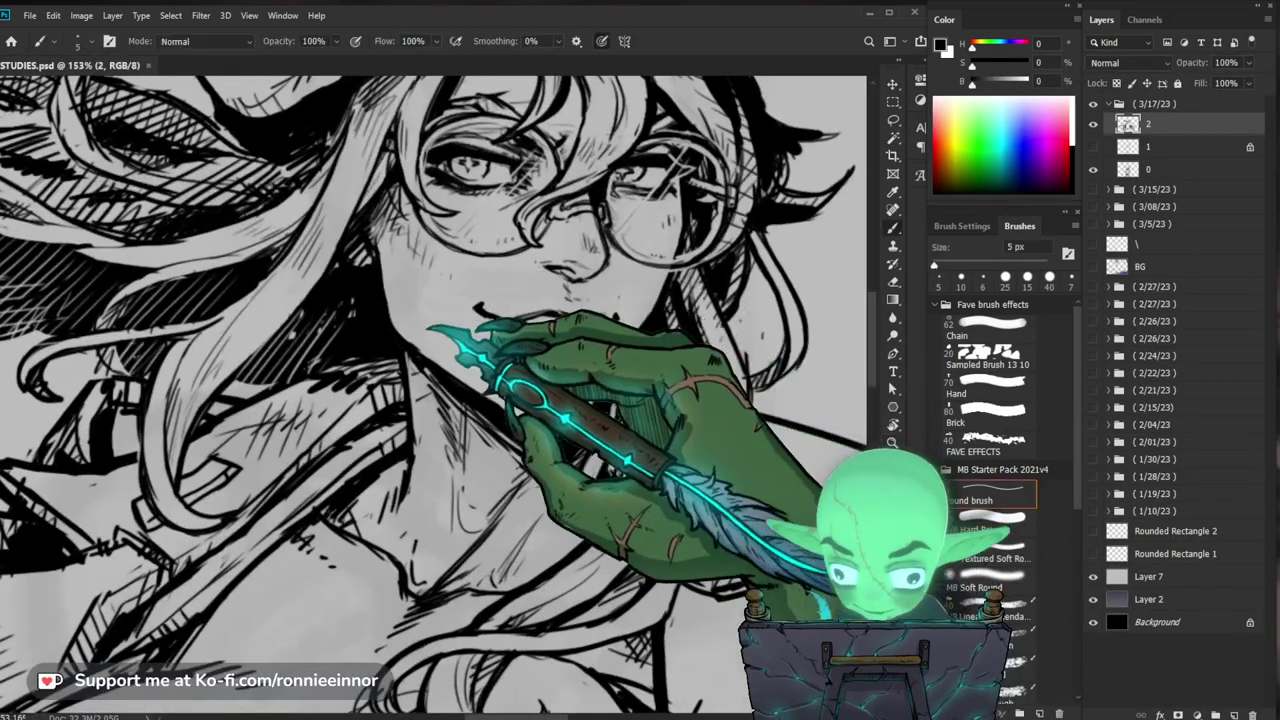
mouse_move(403, 338)
left_mouse_down()
mouse_move(391, 305)
mouse_move(431, 366)
left_mouse_up()
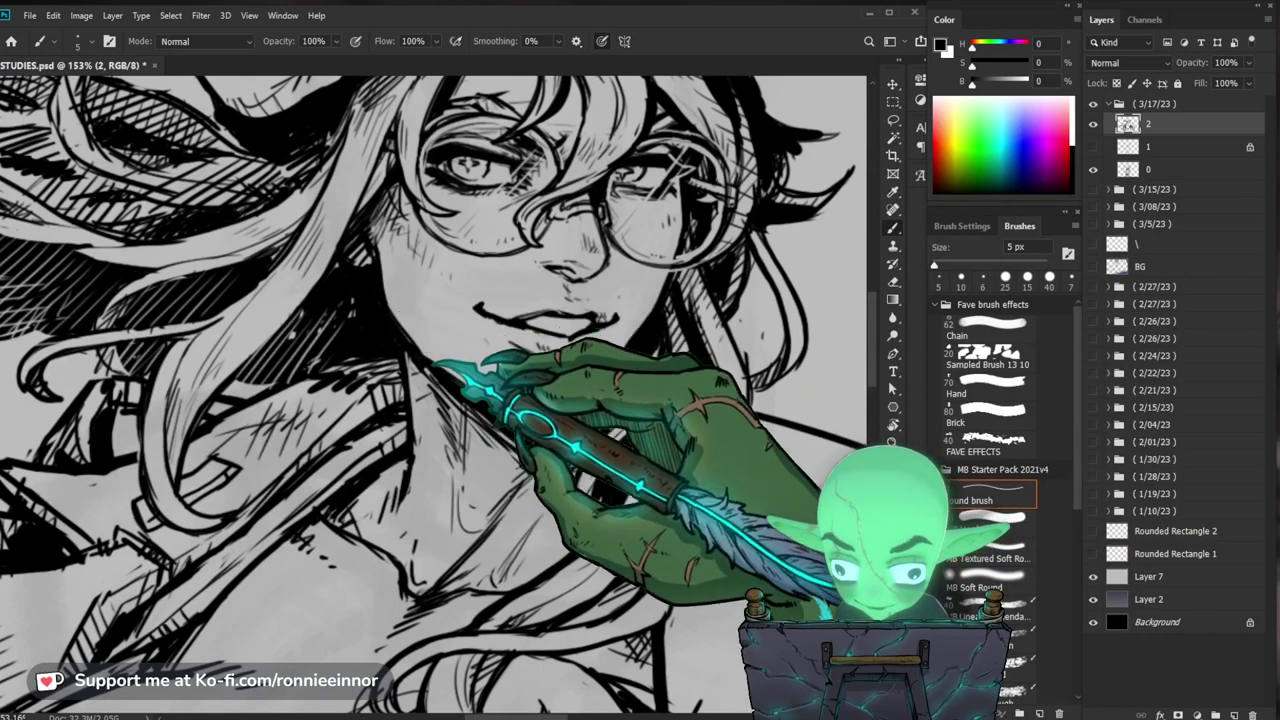
left_click_drag(659, 251, 591, 314)
key("e")
key("b")
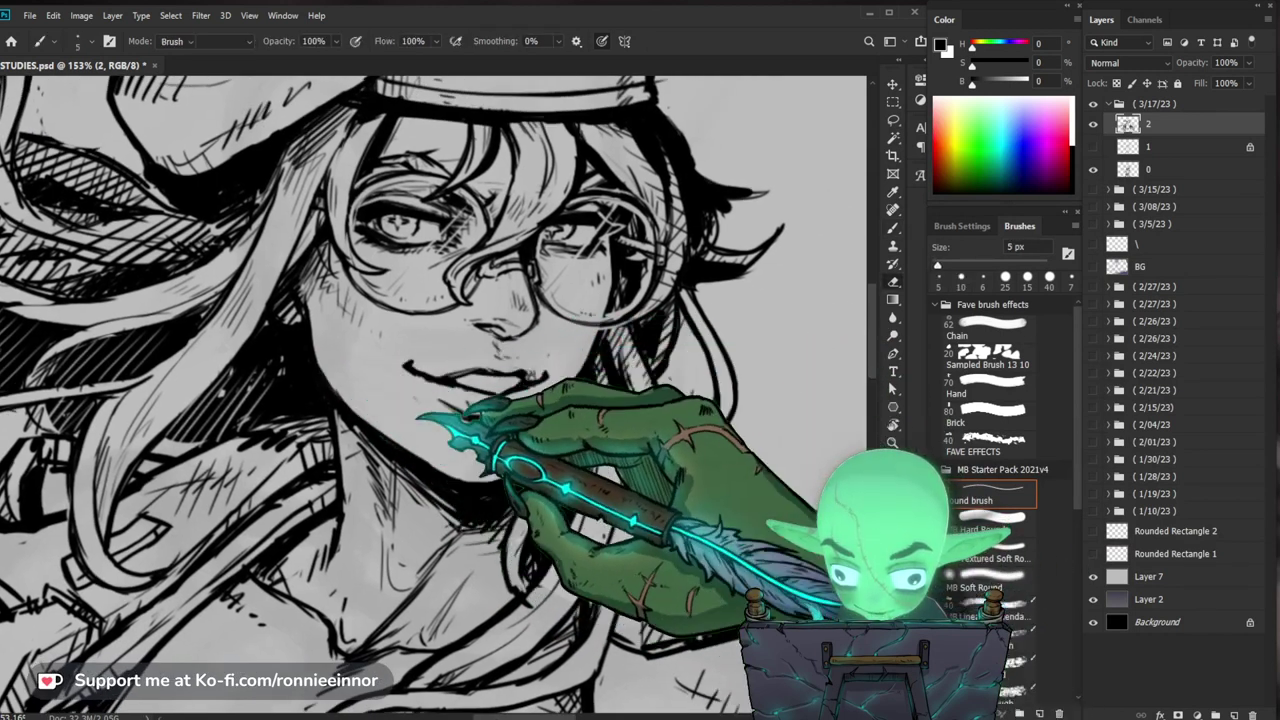
key("e")
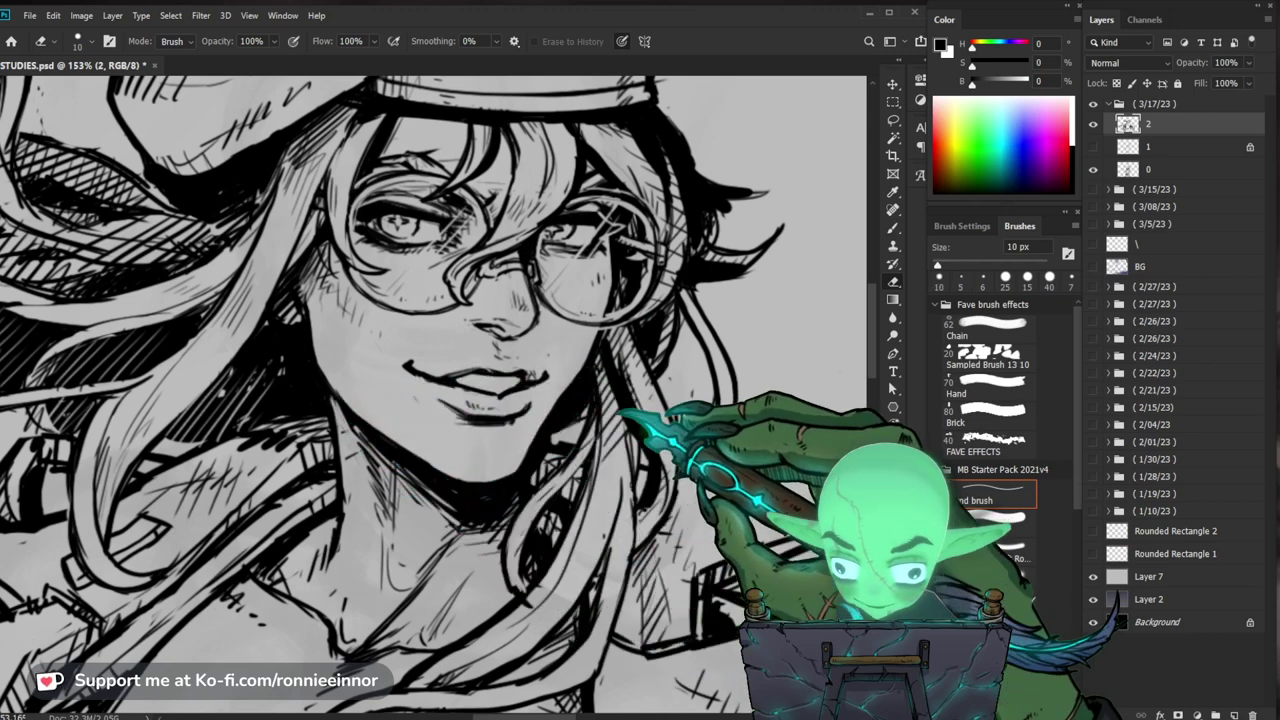
left_click_drag(621, 410, 572, 401)
key("b")
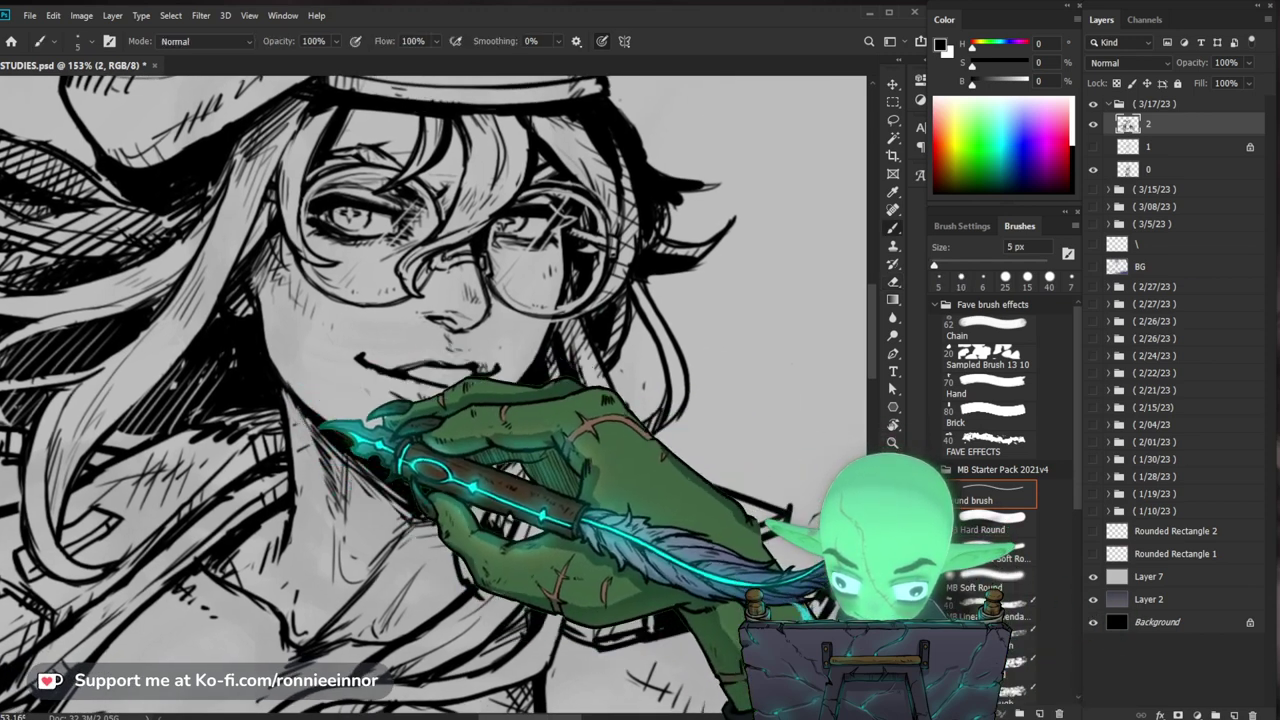
Step: Check the jaw shadow against the figure, and refine the neck shading with the 5 px brush and 10 px eraser
key("z")
mouse_move(558, 447)
left_mouse_down()
mouse_move(543, 486)
mouse_move(528, 705)
left_mouse_up()
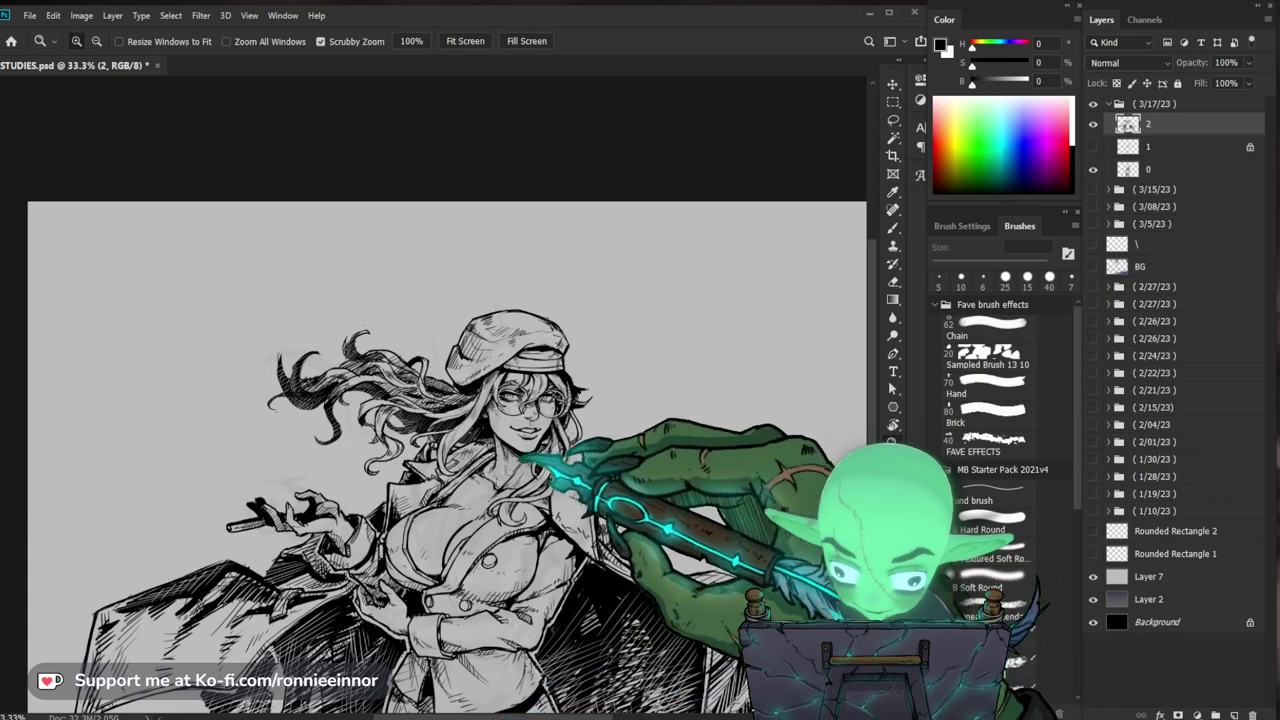
left_click_drag(515, 452, 575, 438)
key("b")
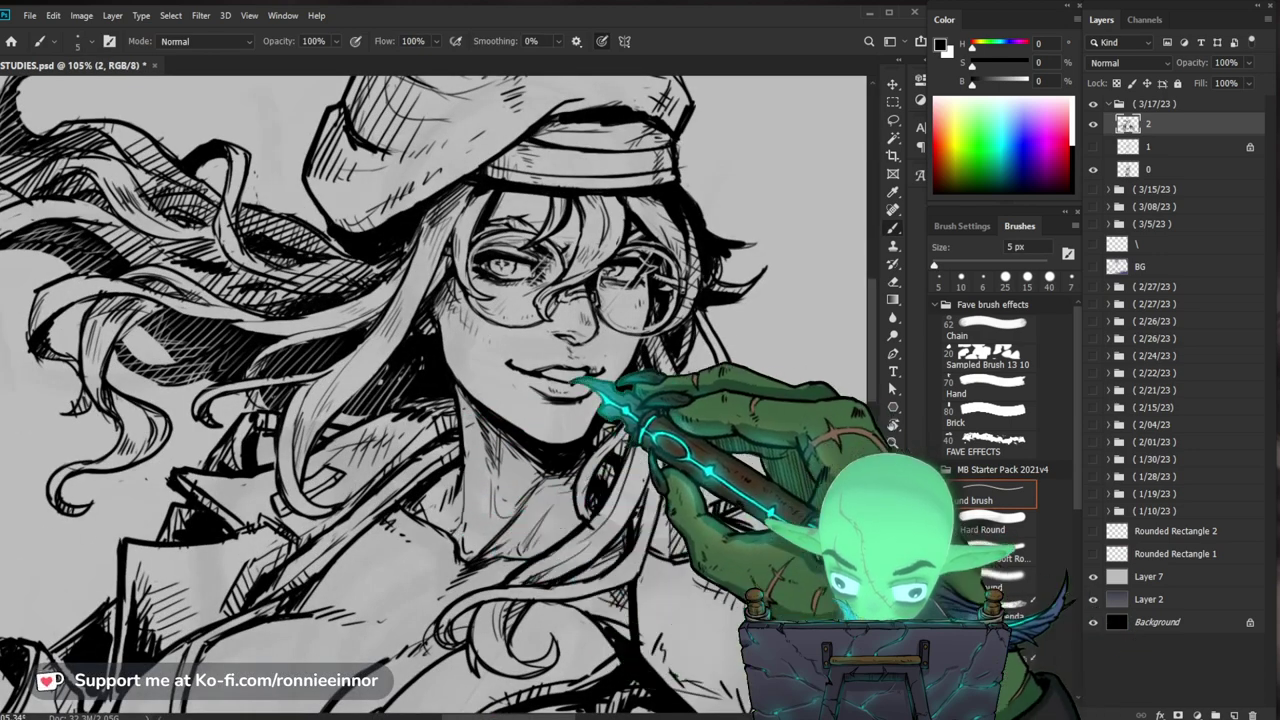
key("e")
key("b")
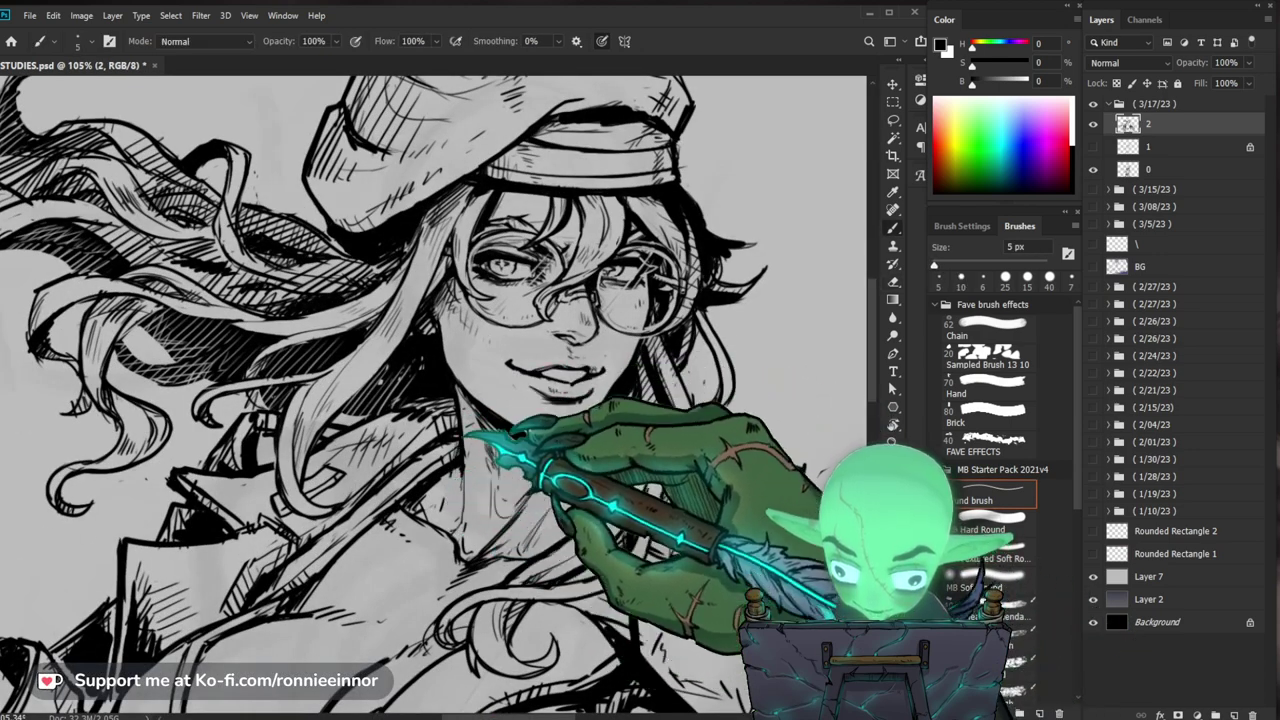
left_click_drag(704, 562, 624, 453)
key("e")
key("b")
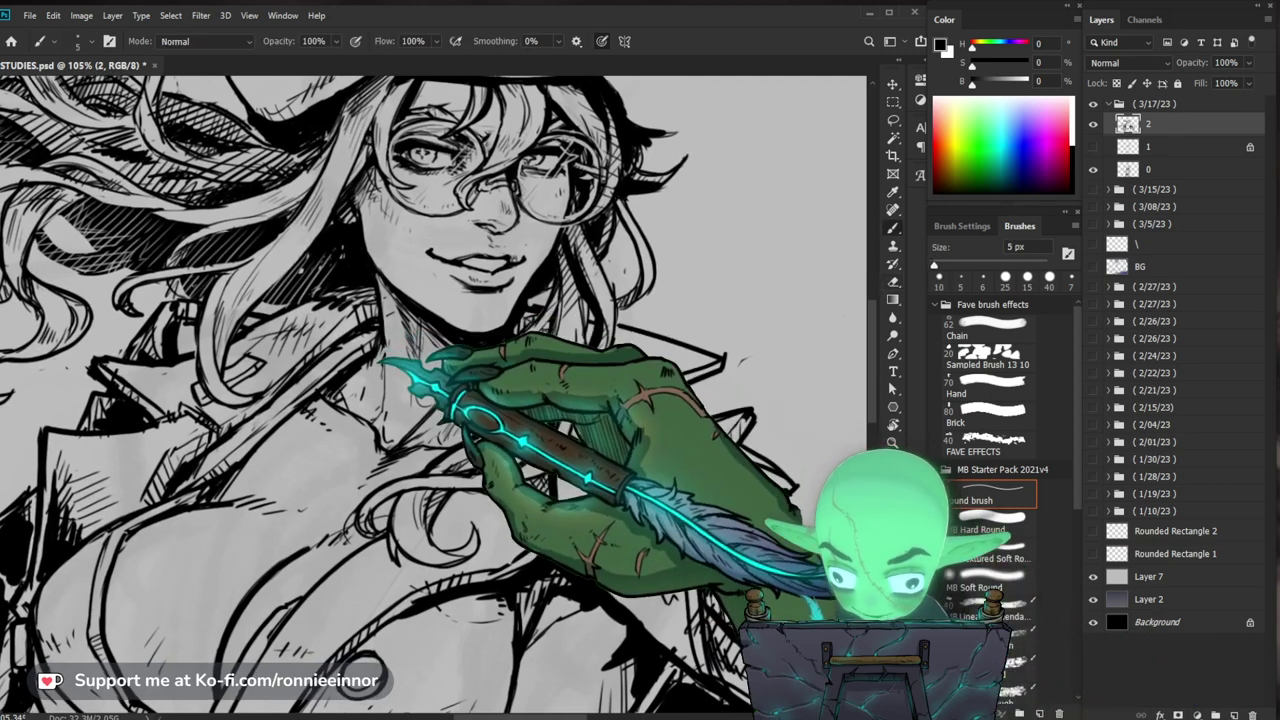
Step: Touch up the lines at the base of the neck and collarbone with the 5 px brush and 10 px eraser
key("z")
left_click_drag(383, 361, 312, 489)
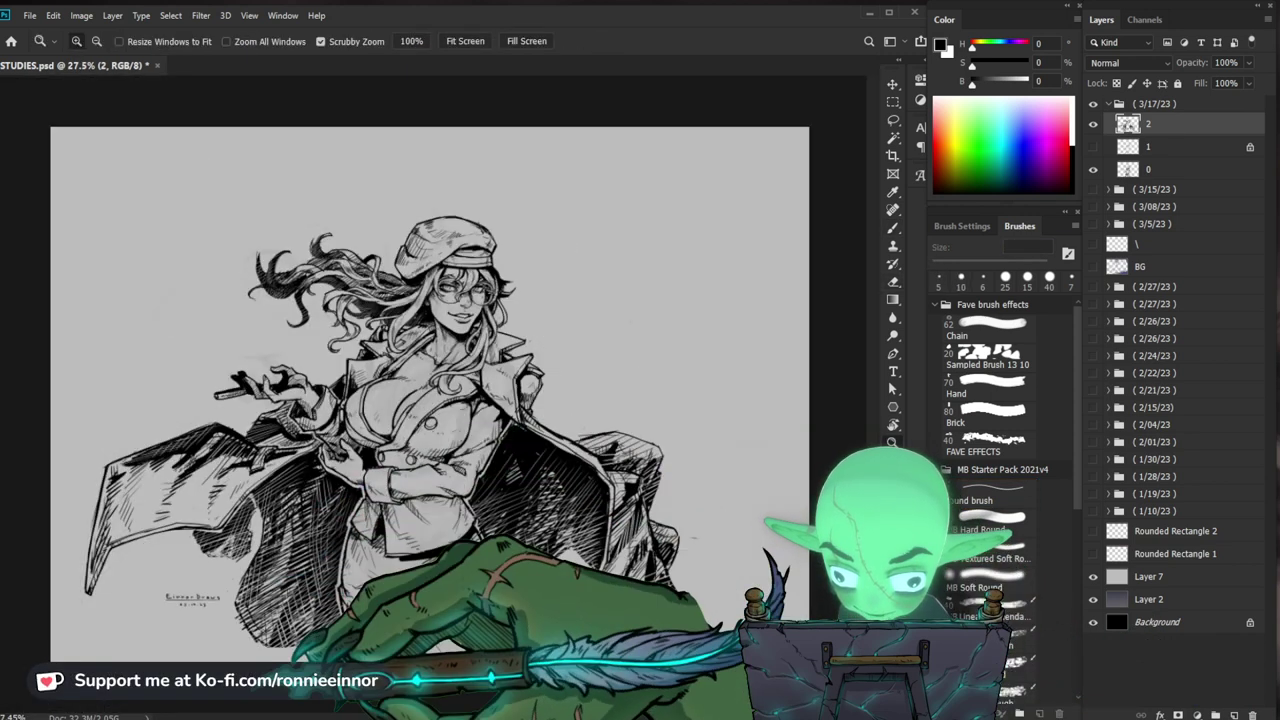
left_click_drag(449, 347, 540, 347)
key("b")
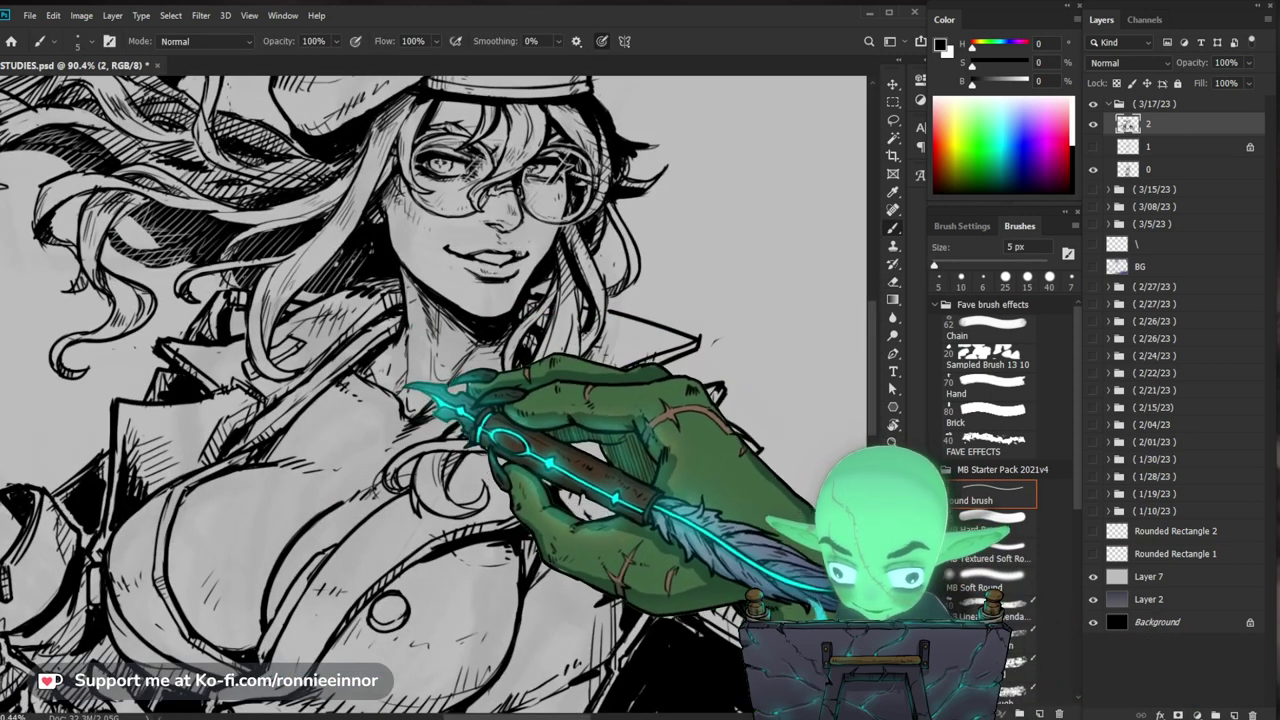
key("e")
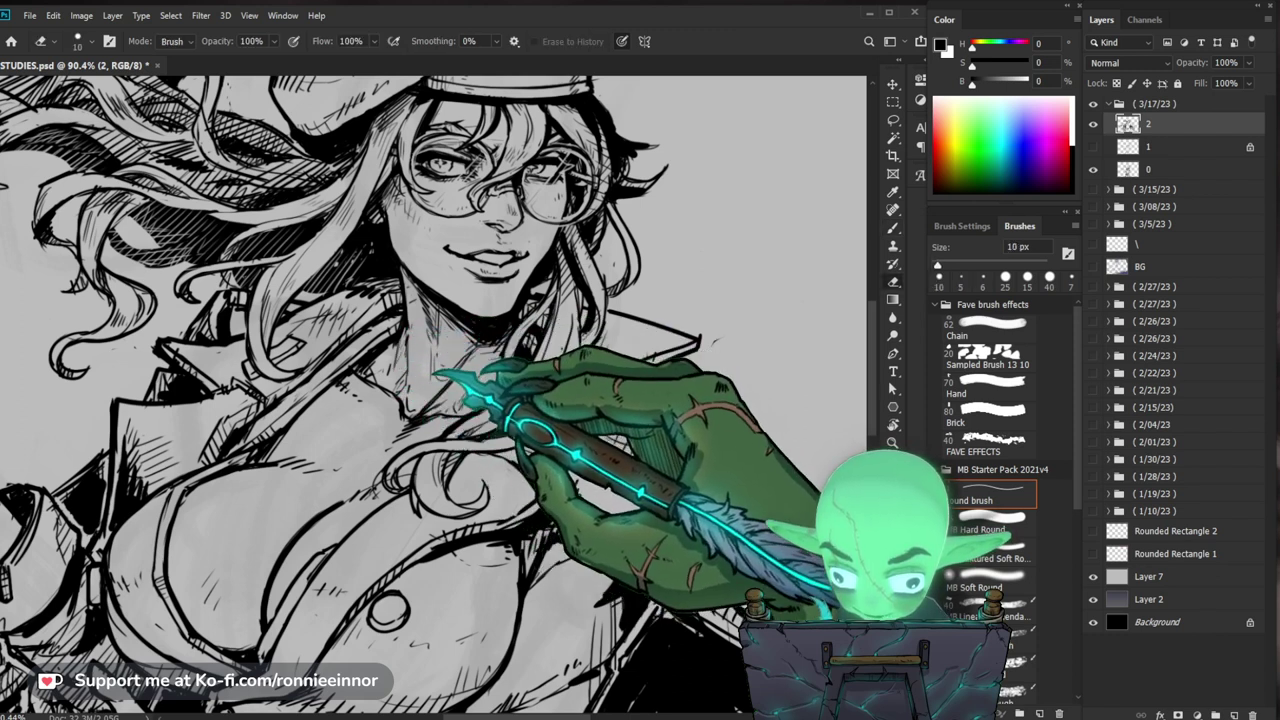
key("b")
left_click_drag(608, 348, 534, 508)
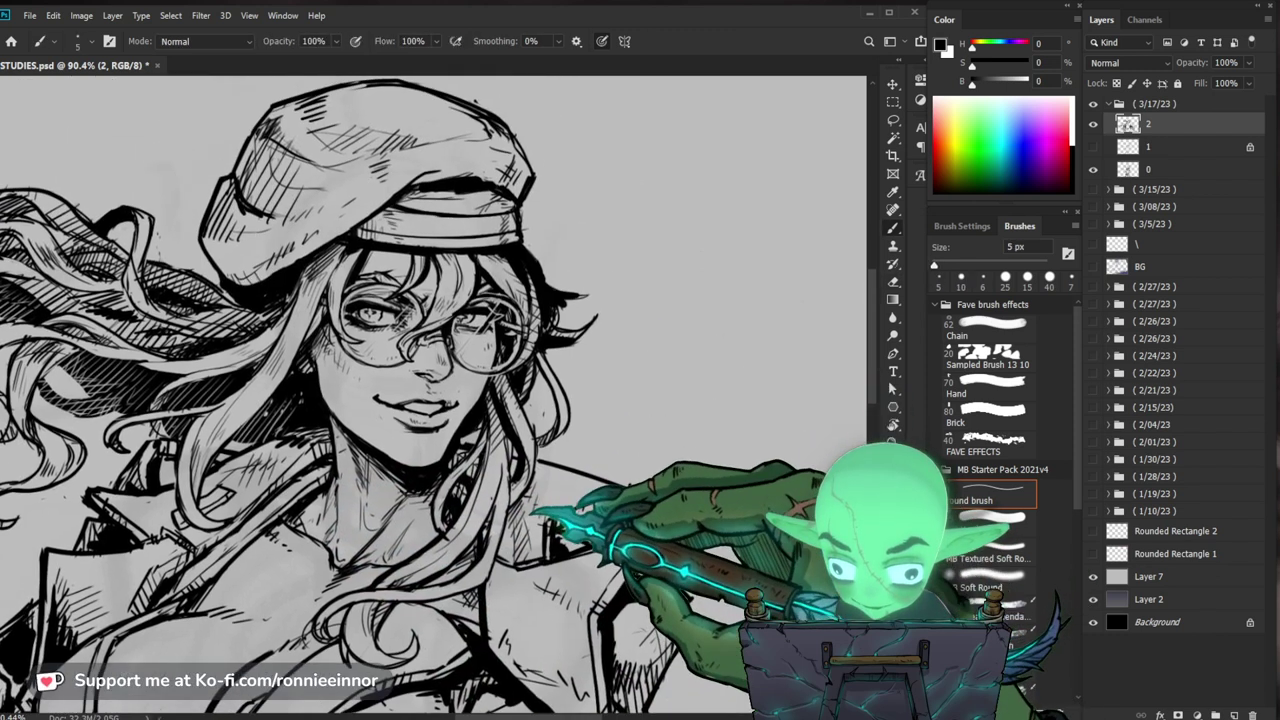
Step: Examine the face, glasses and neck shading up close and against the upper figure
key("z")
left_click_drag(588, 476, 541, 498)
left_click_drag(570, 560, 591, 499)
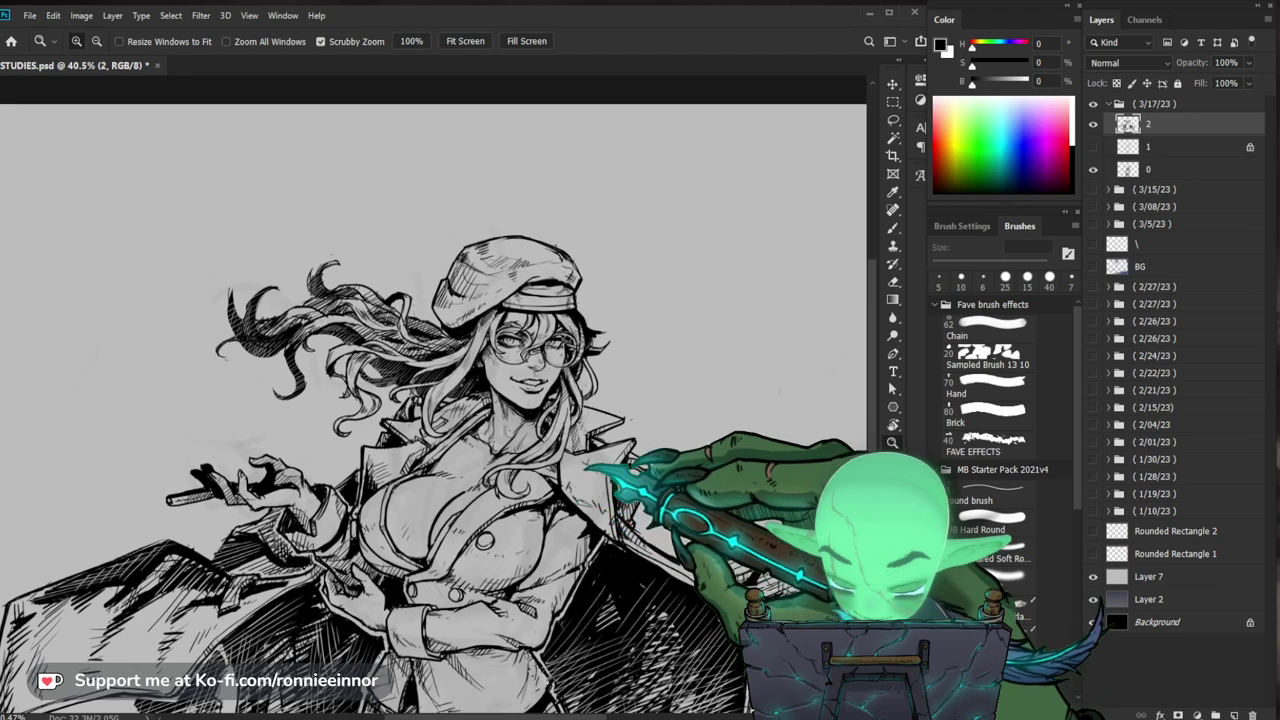
left_click_drag(535, 357, 635, 350)
key("b")
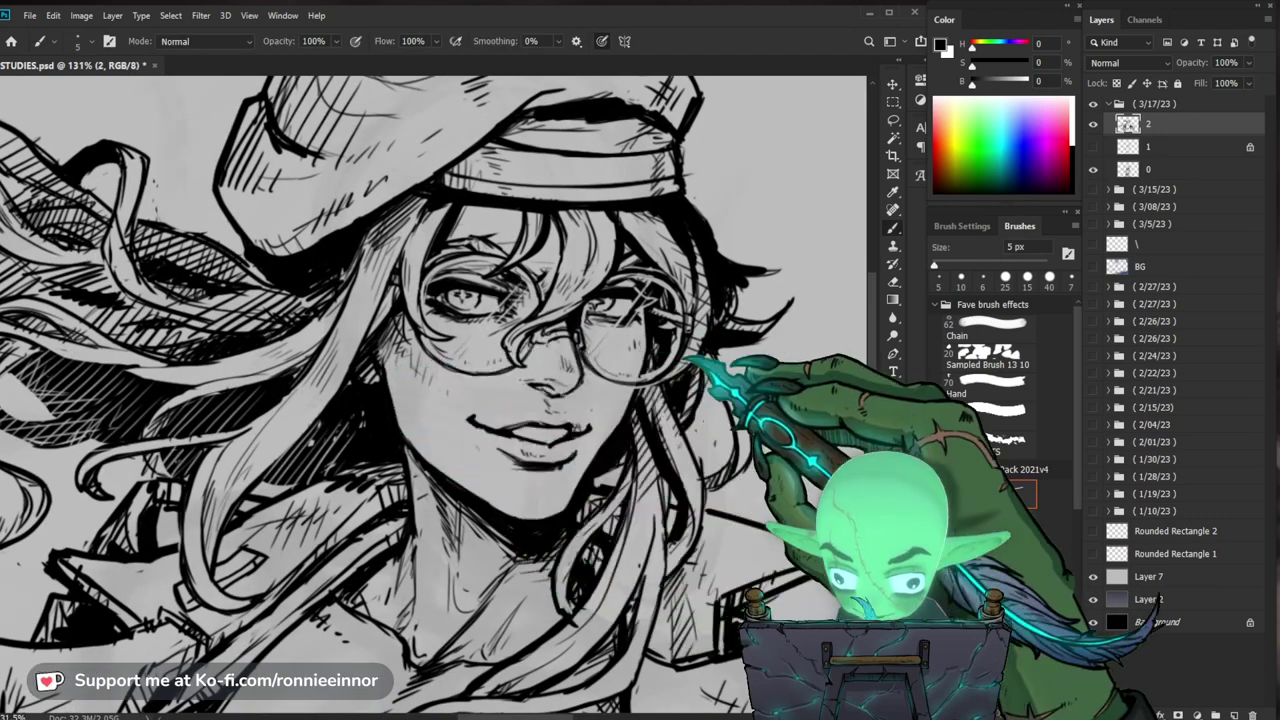
left_click_drag(737, 396, 663, 407)
key("z")
left_click_drag(411, 382, 362, 423)
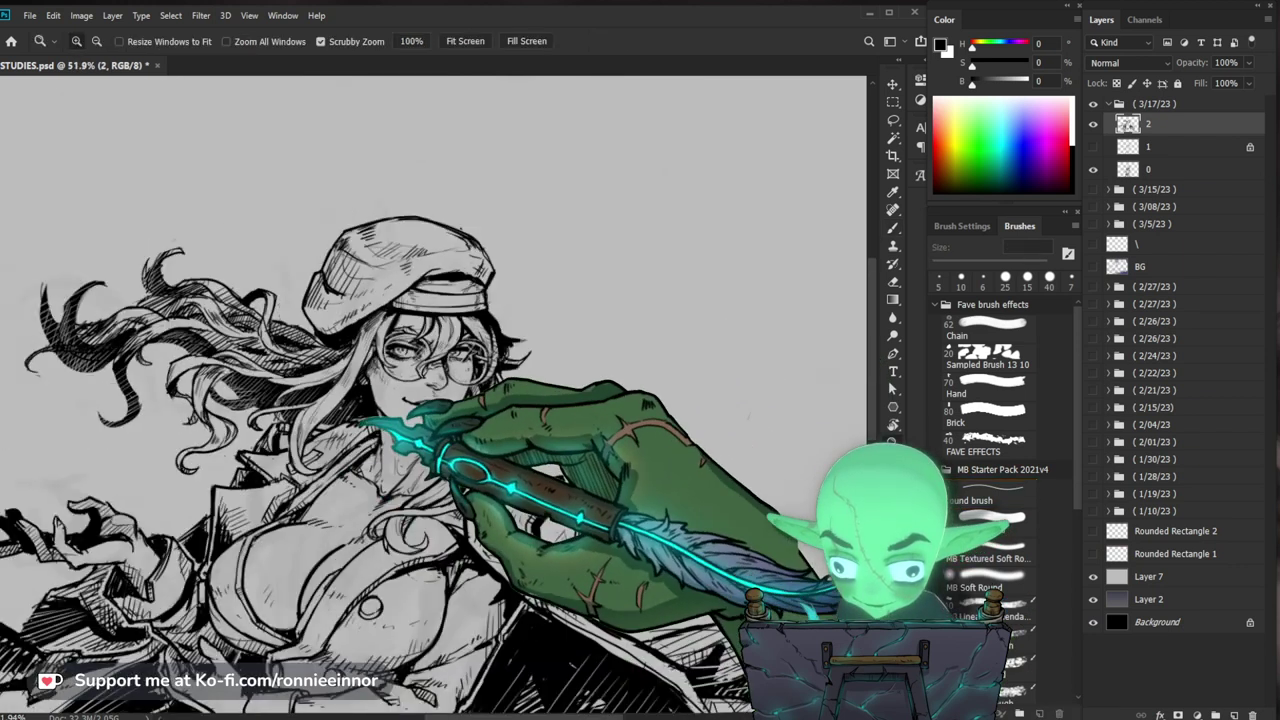
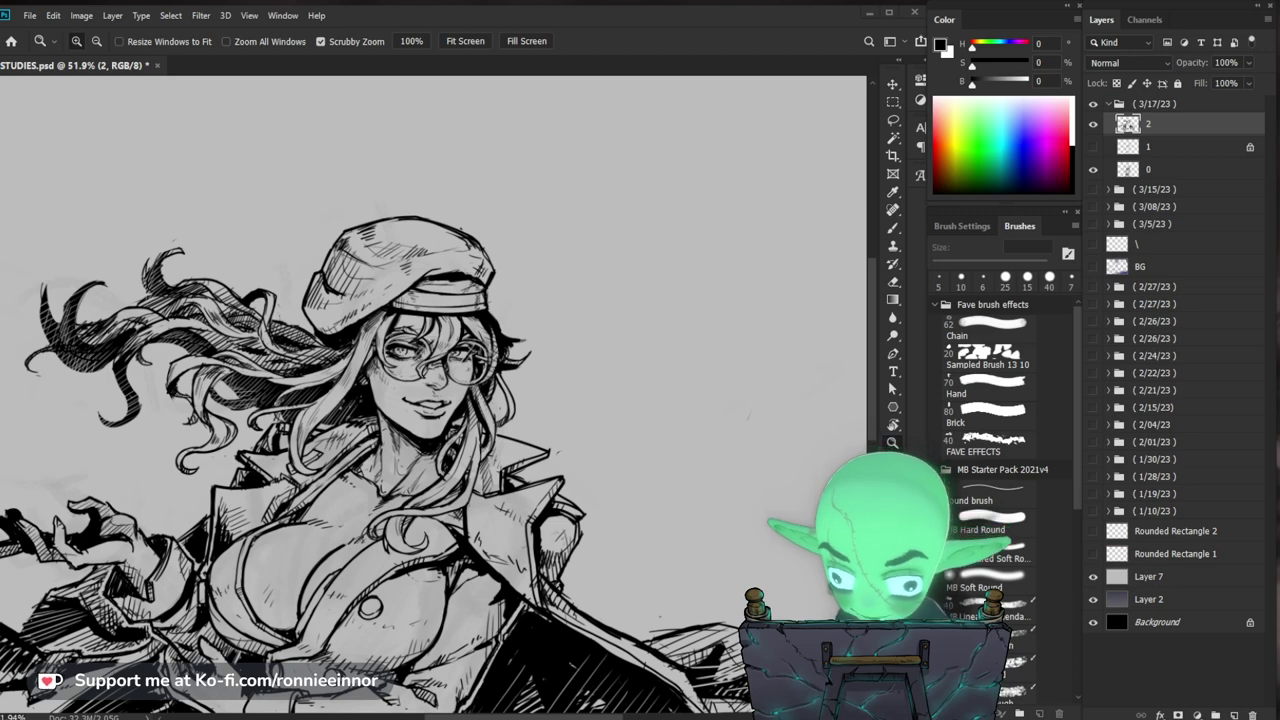
Step: Clear the gap between the lips with the 10 px eraser and ink teeth inside it with the 5 px brush
left_click_drag(435, 404, 585, 457)
key("e")
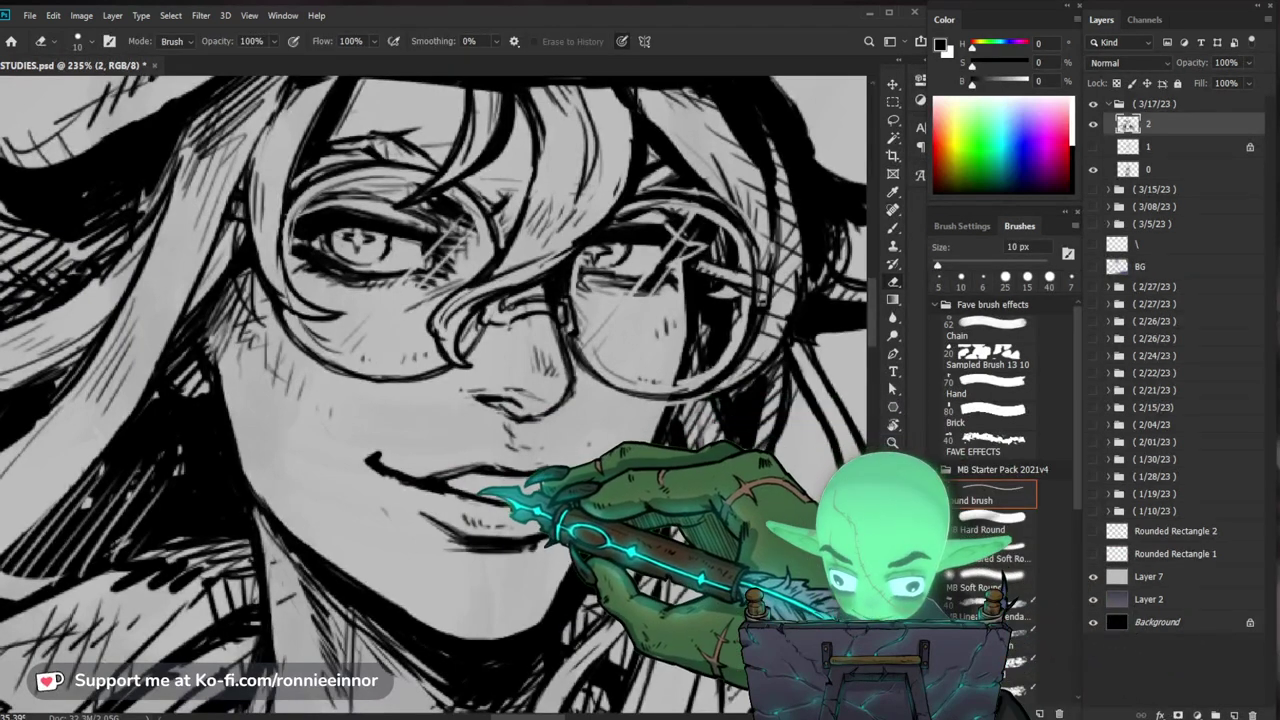
key("b")
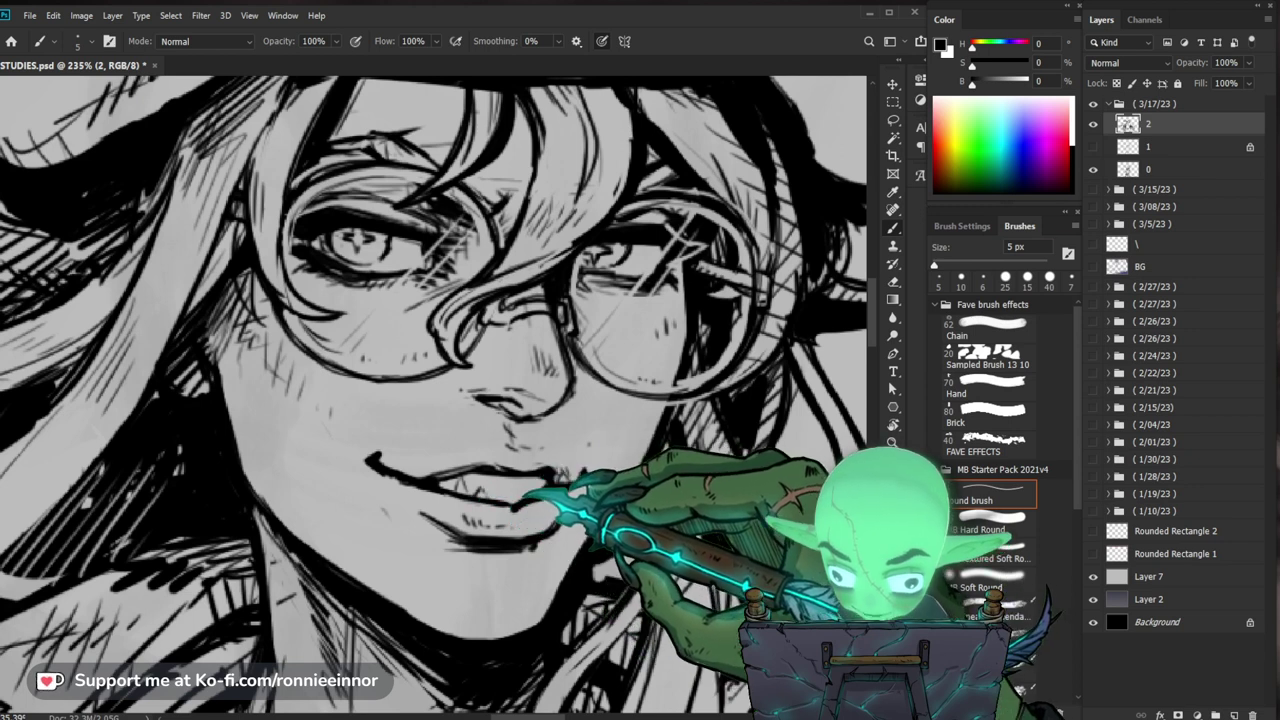
key("e")
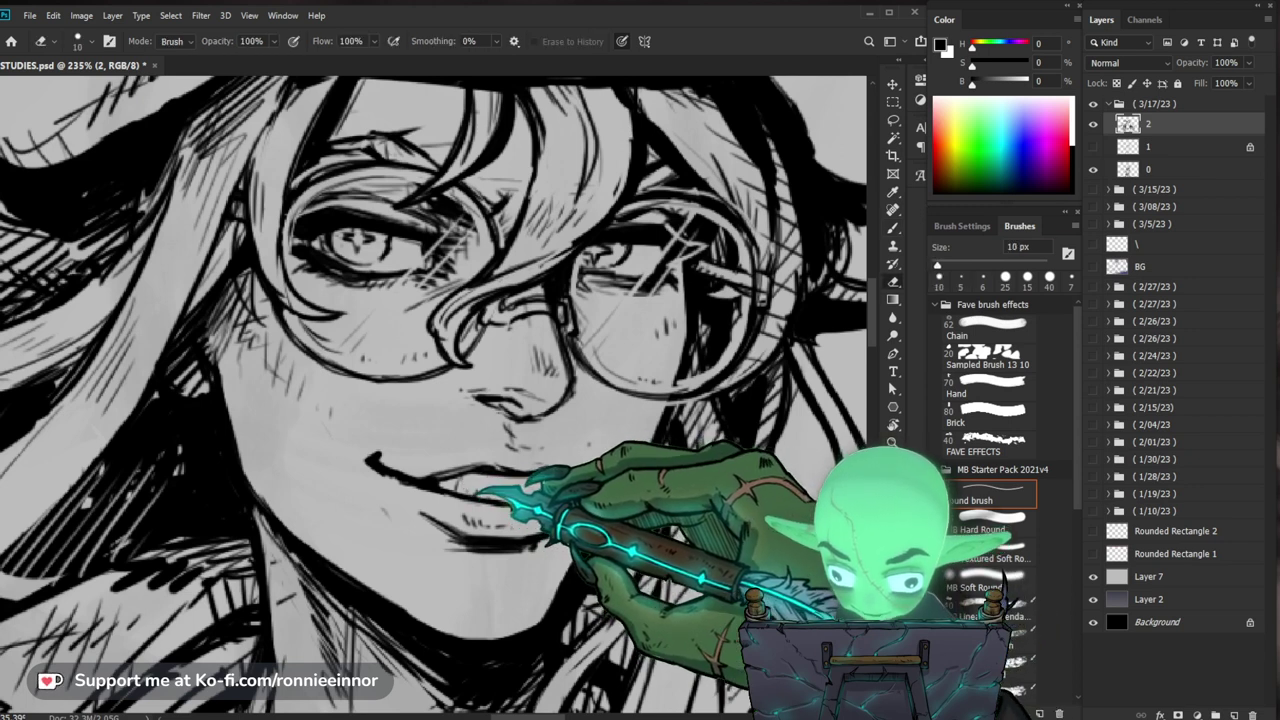
key("b")
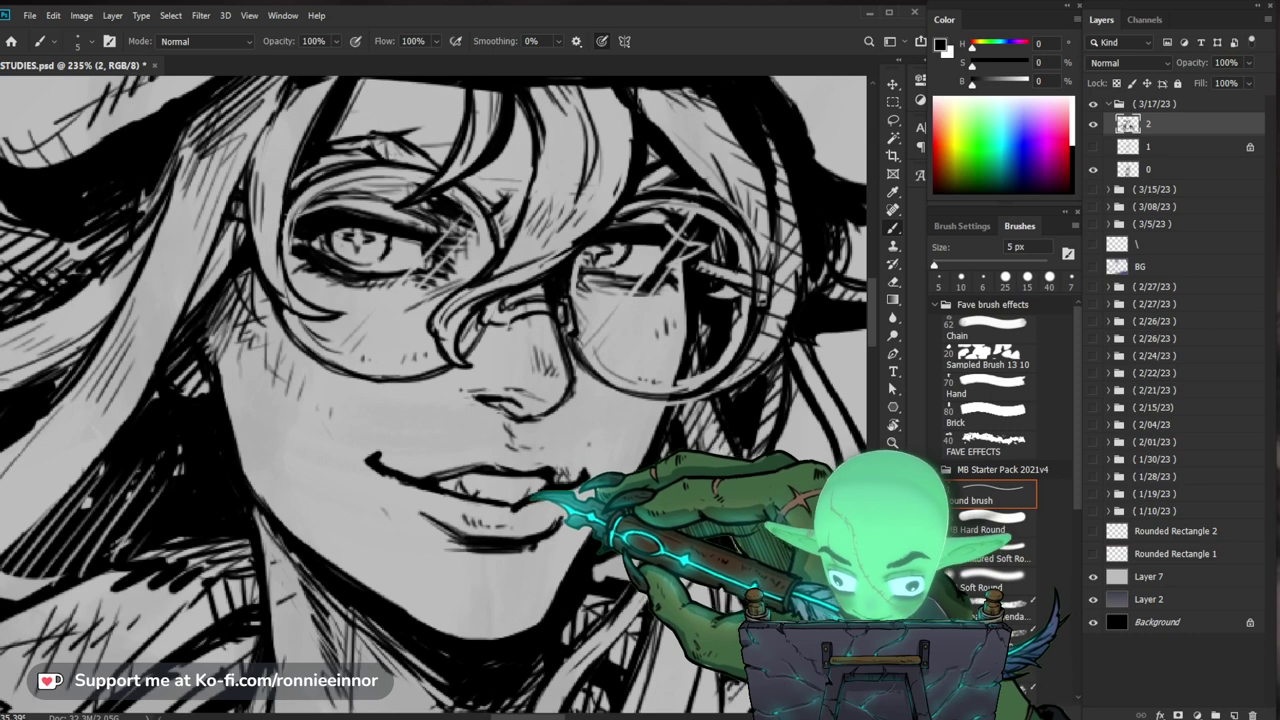
Step: Shape the row of teeth into sharp points across the open mouth with the 5 px brush and 10 px eraser
mouse_move(595, 456)
left_mouse_down()
mouse_move(450, 456)
mouse_move(690, 458)
left_mouse_up()
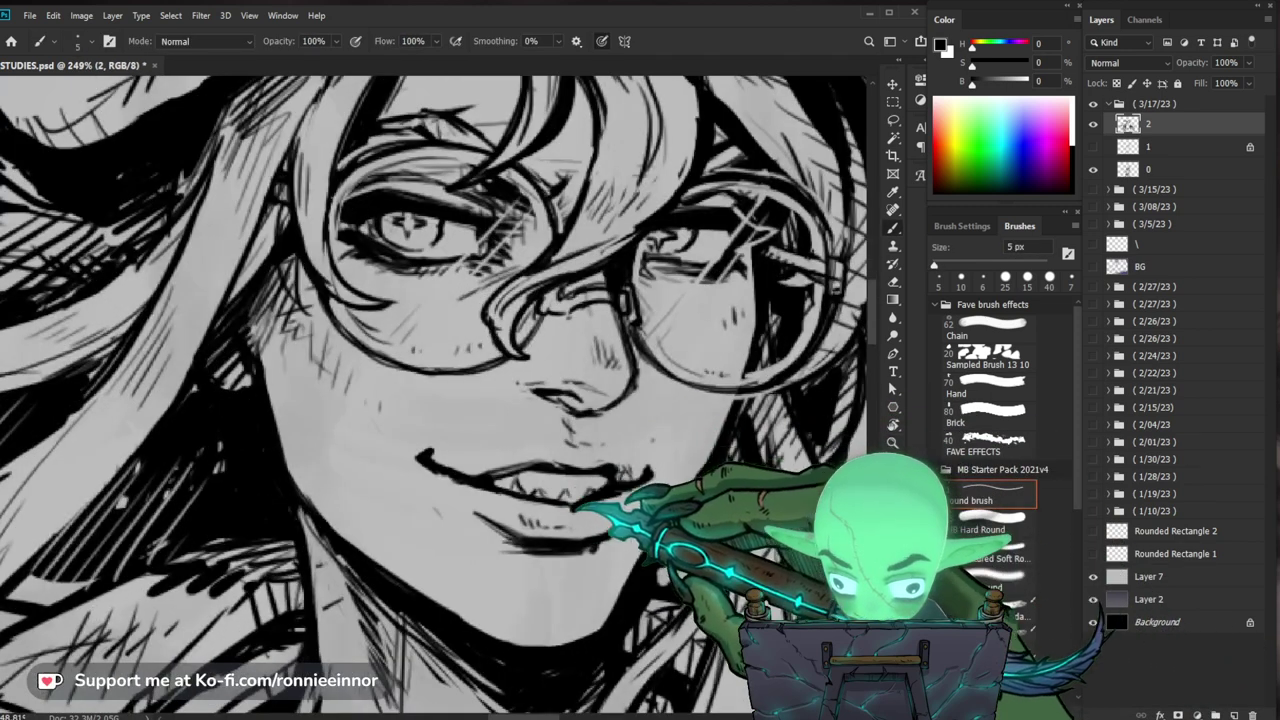
left_click_drag(610, 475, 560, 502)
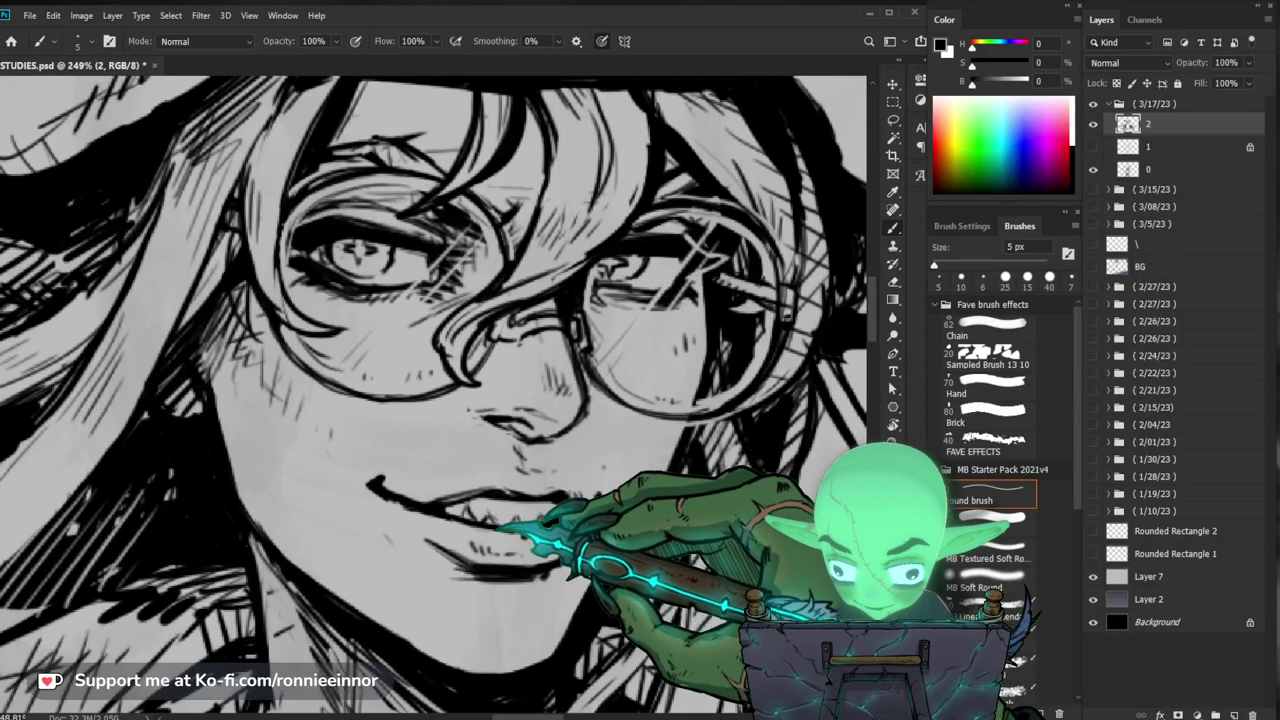
key("e")
key("b")
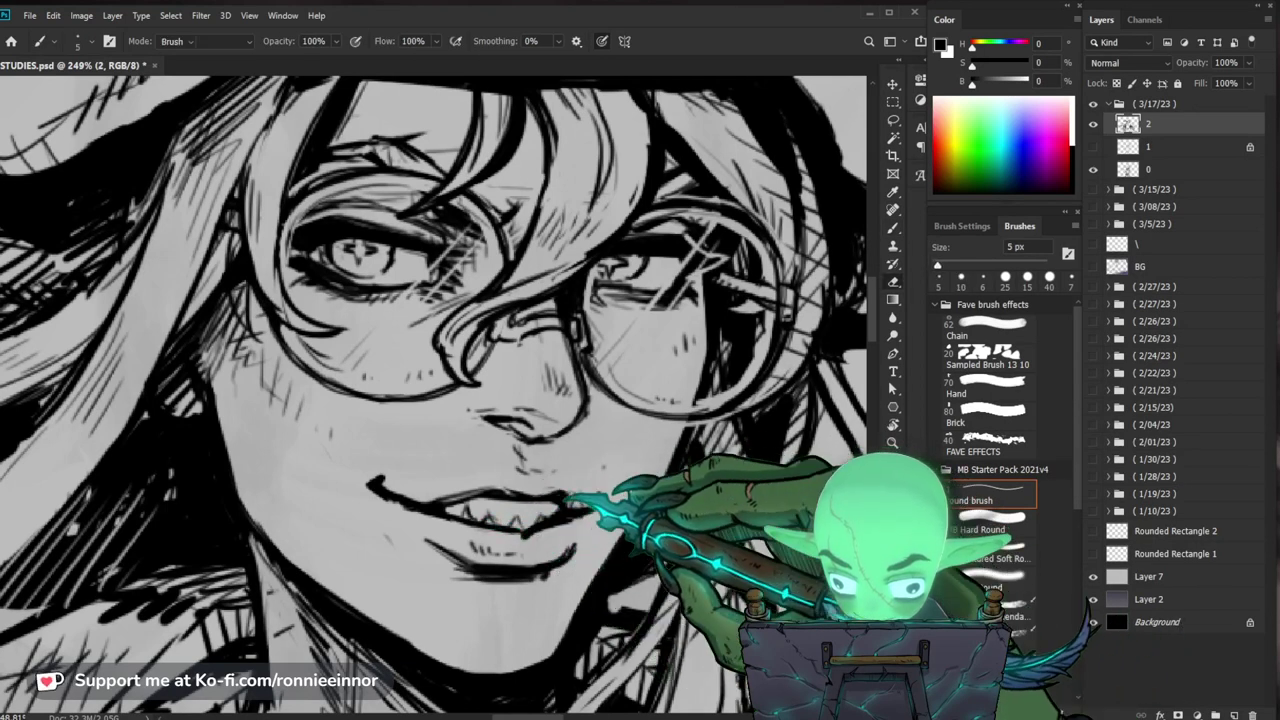
key("e")
key("b")
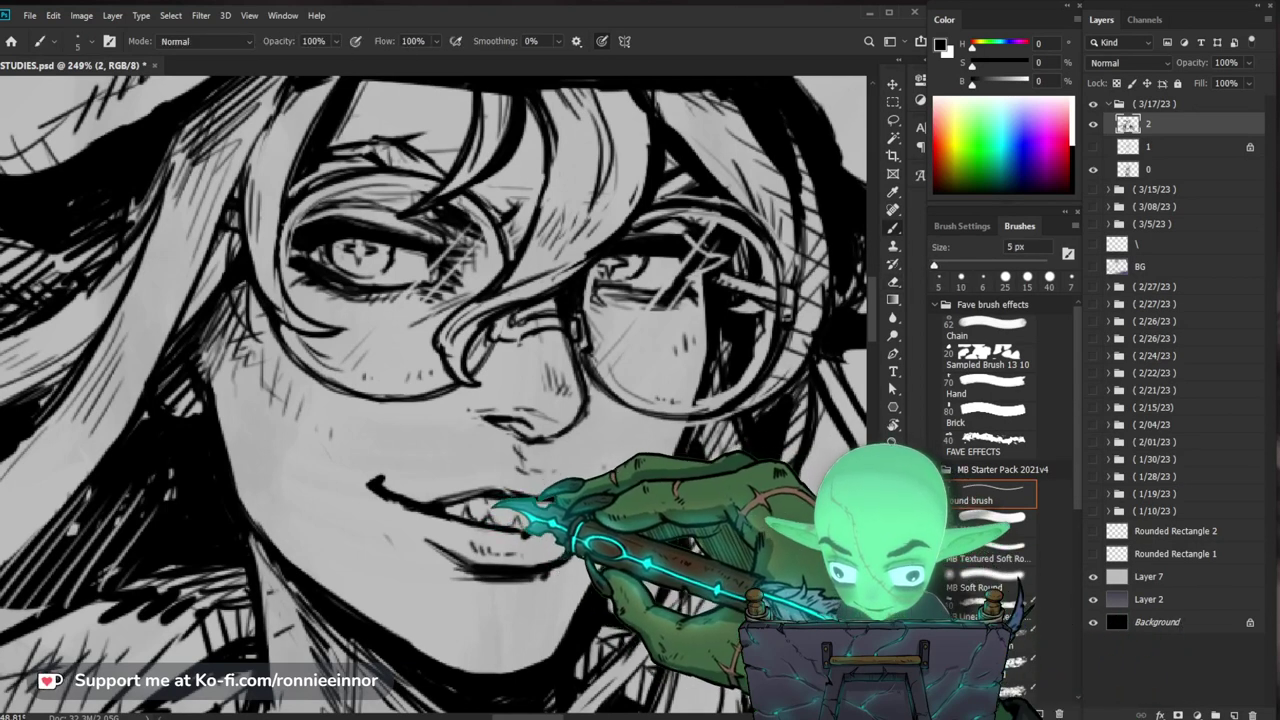
Step: Refine the sharp teeth toward the far end of the open mouth with the 5 px brush and 10 px eraser
key("e")
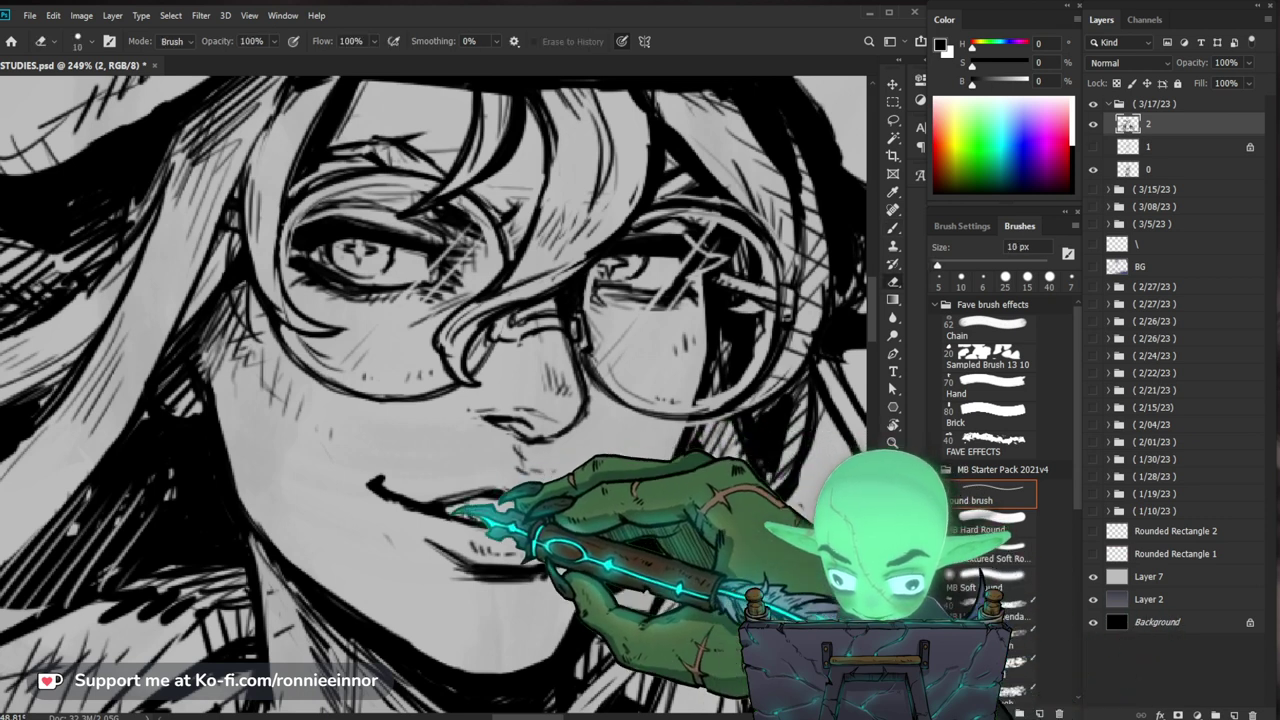
key("b")
left_click_drag(558, 517, 563, 509)
key("e")
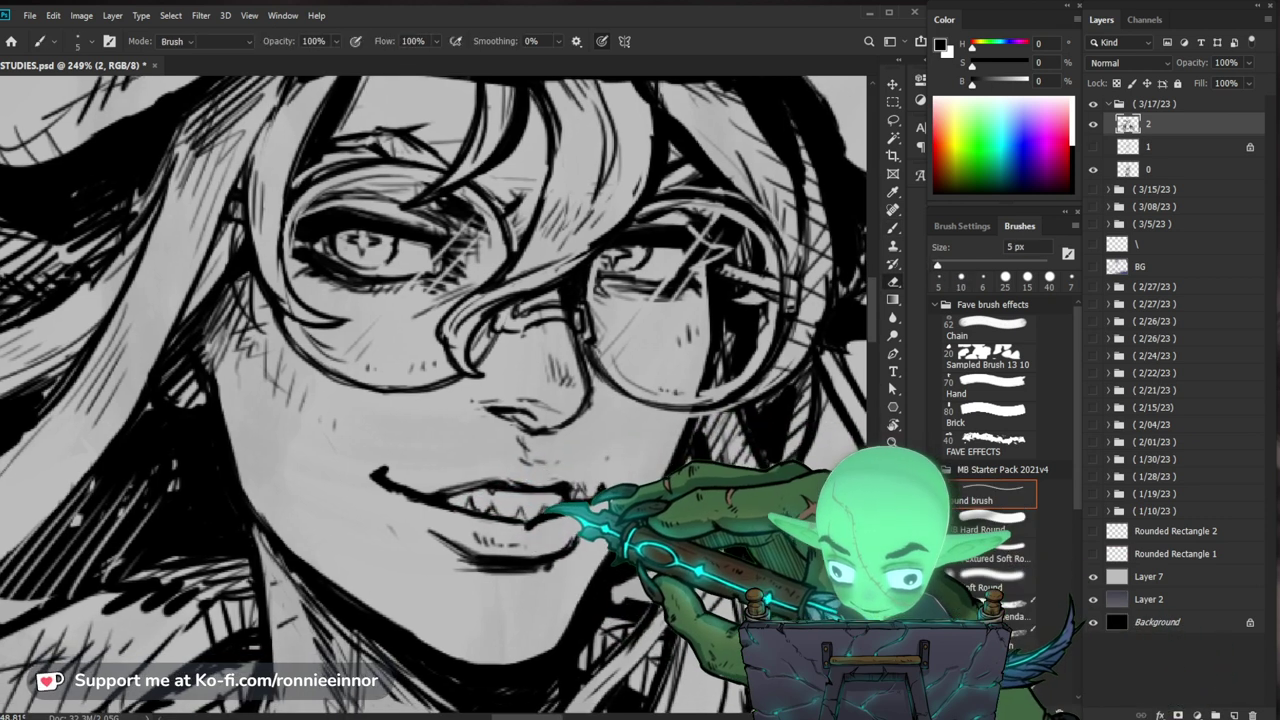
key("b")
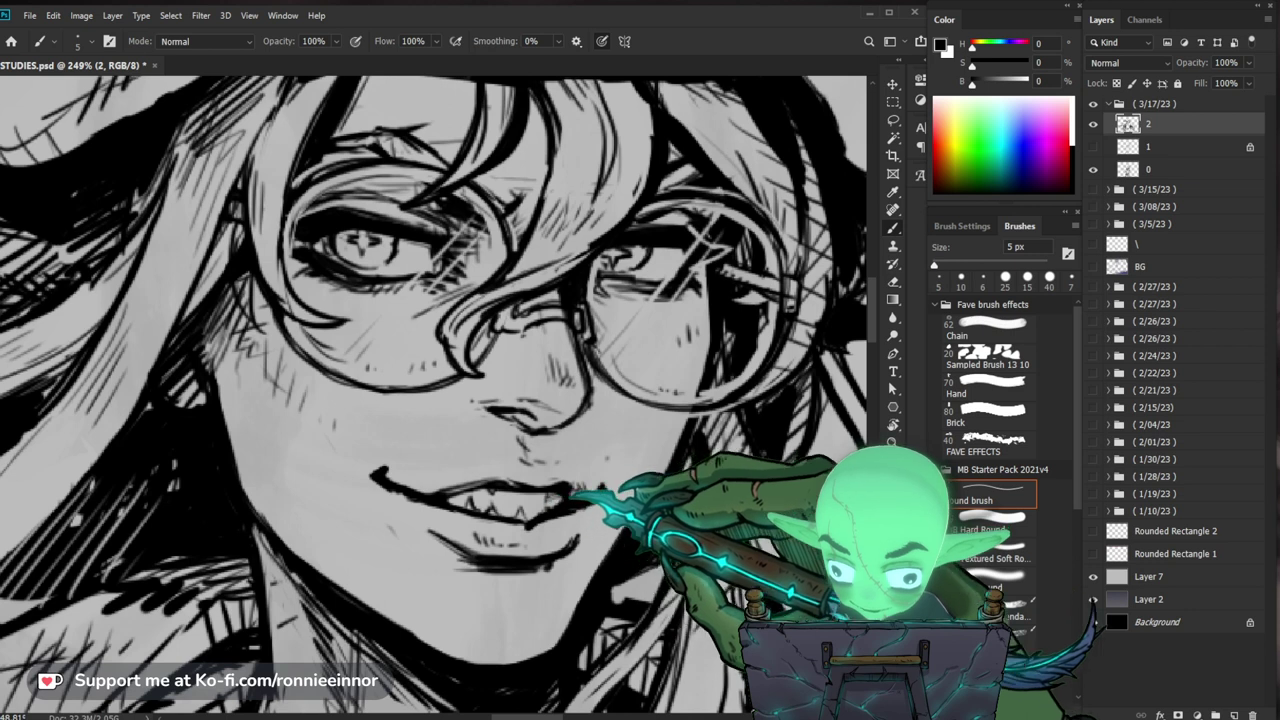
key("b")
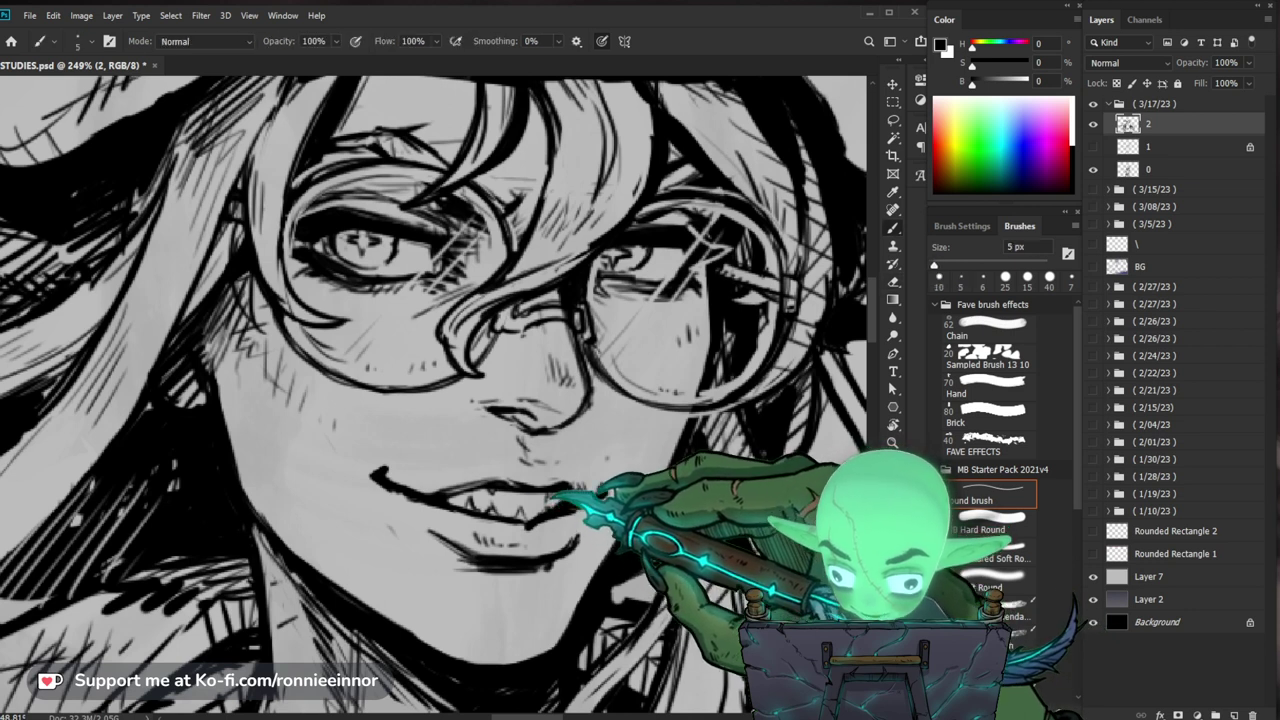
Step: Strengthen the line beneath the teeth and extend it to the far corner of the mouth with the 5 px brush
key("e")
key("z")
left_click_drag(690, 453, 632, 482)
key("b")
key("b")
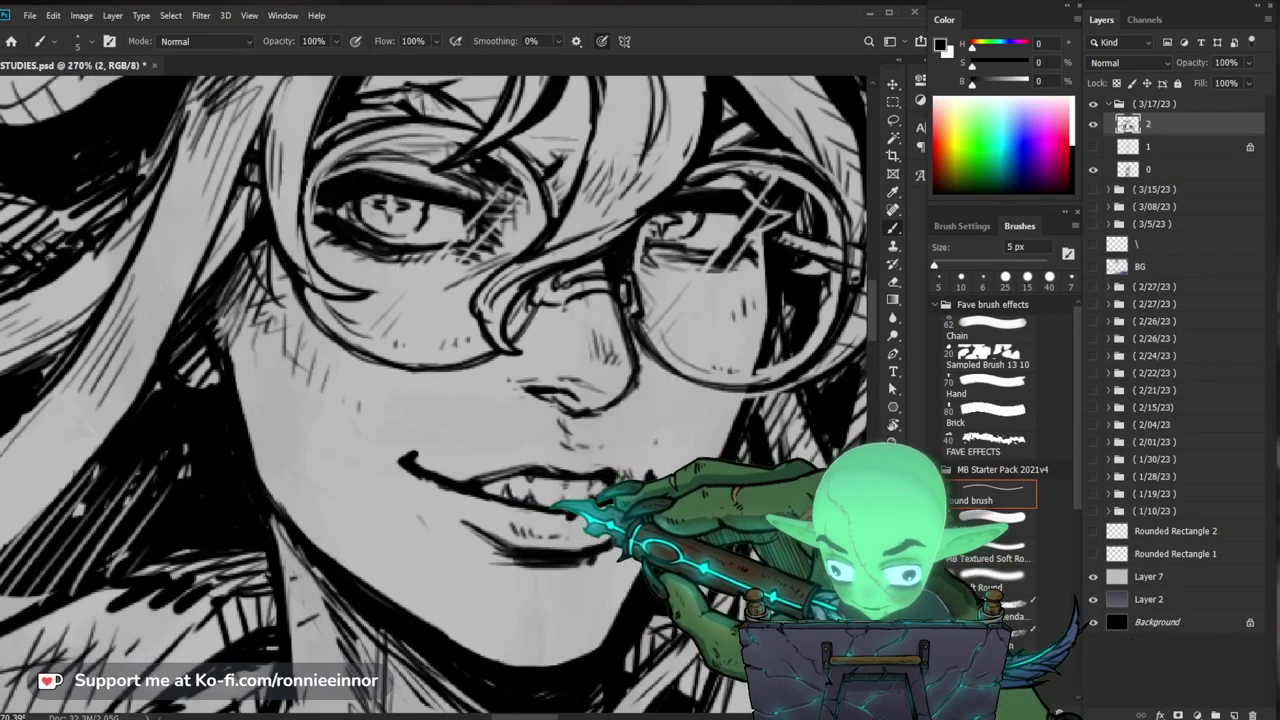
key("z")
mouse_move(673, 492)
left_mouse_down()
mouse_move(645, 492)
mouse_move(690, 494)
left_mouse_up()
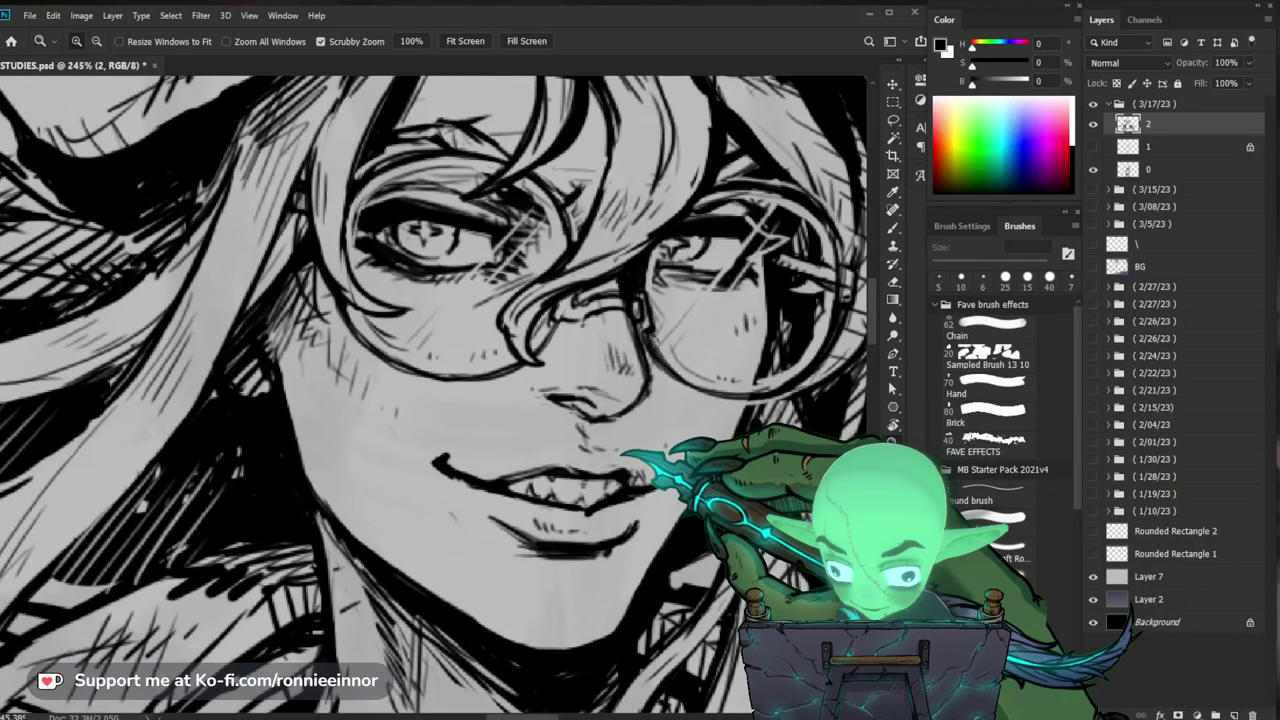
key("b")
key("z")
mouse_move(652, 492)
left_mouse_down()
mouse_move(628, 494)
mouse_move(640, 467)
mouse_move(661, 466)
left_mouse_up()
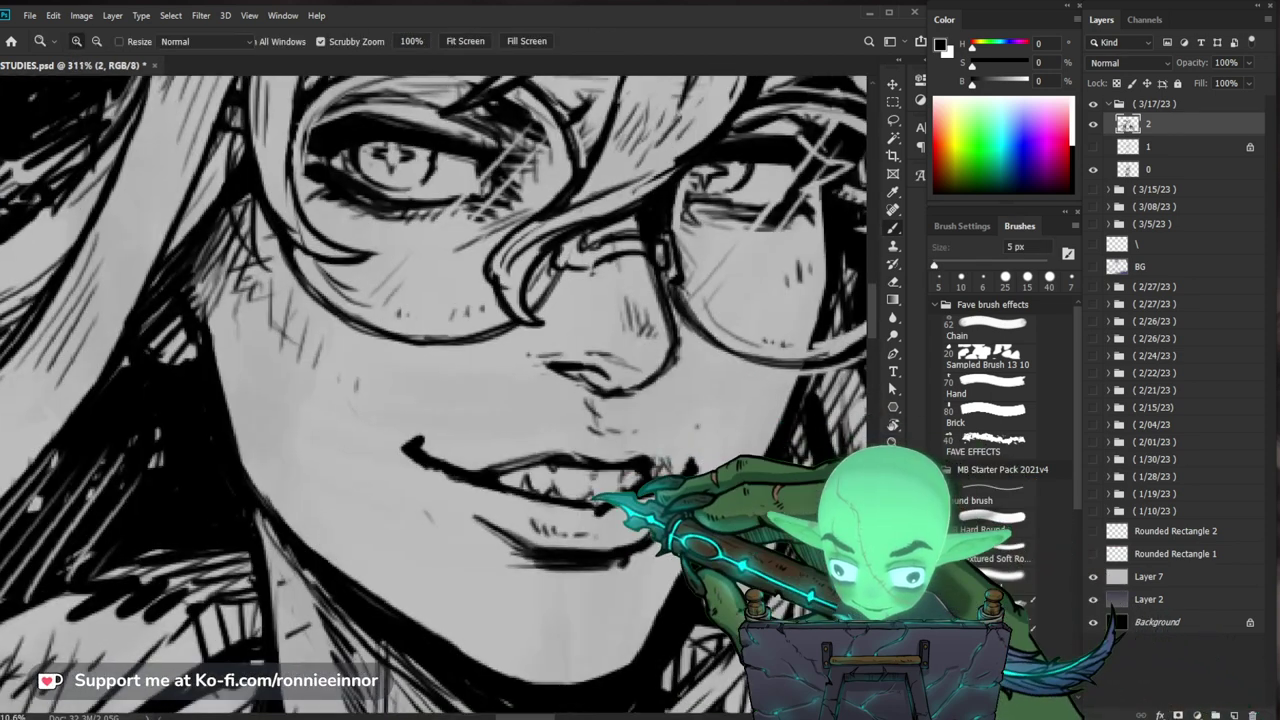
Step: Trim and reshape the far mouth corner, alternating the 10 px eraser and 5 px brush
key("e")
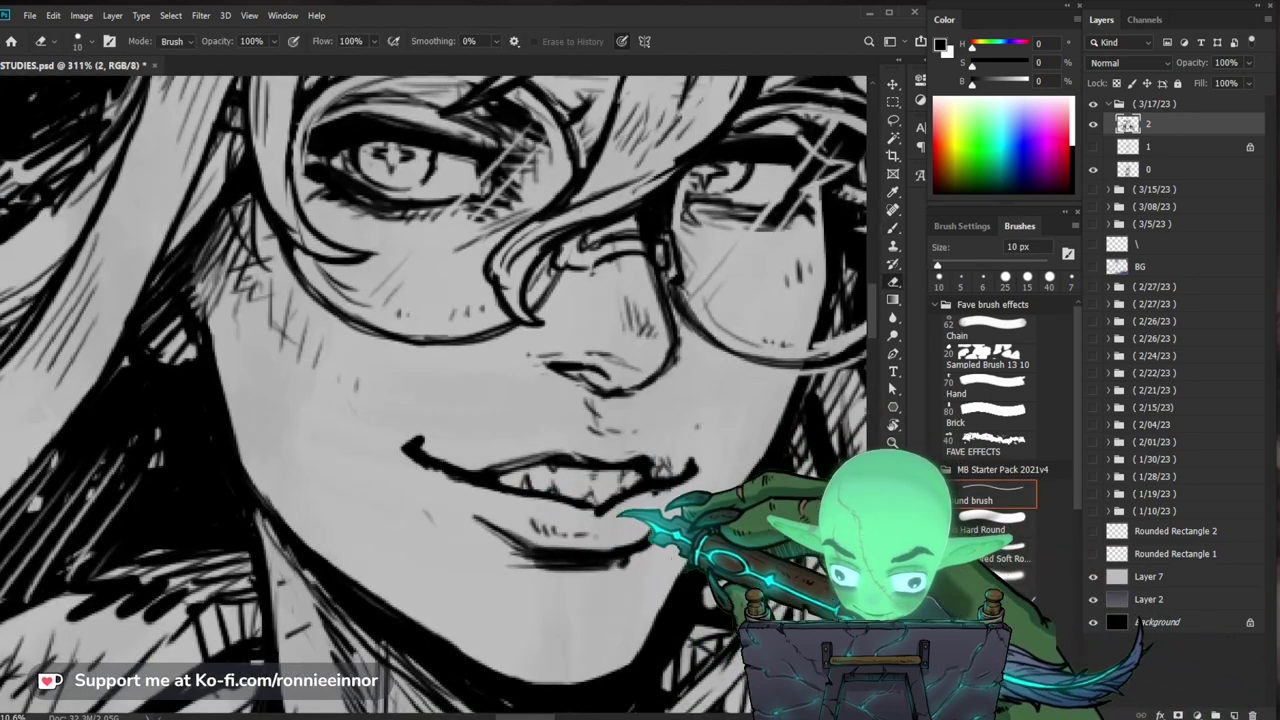
key("b")
key("e")
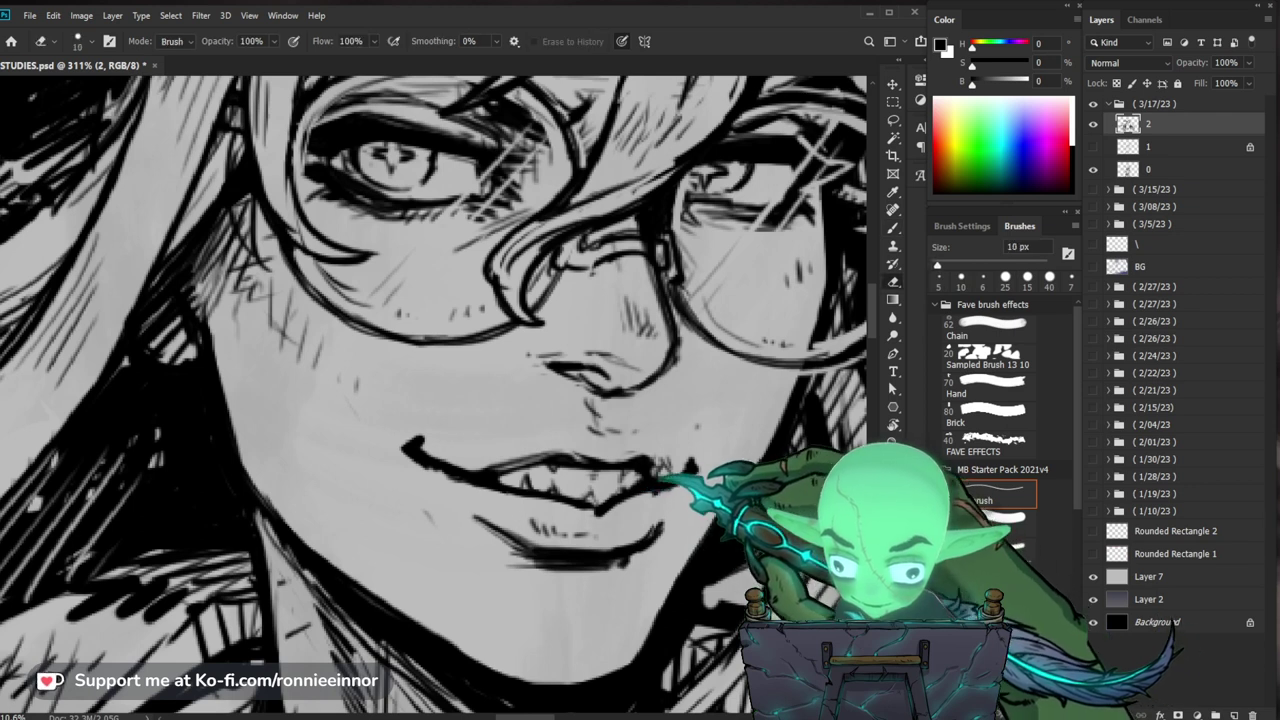
key("b")
key("e")
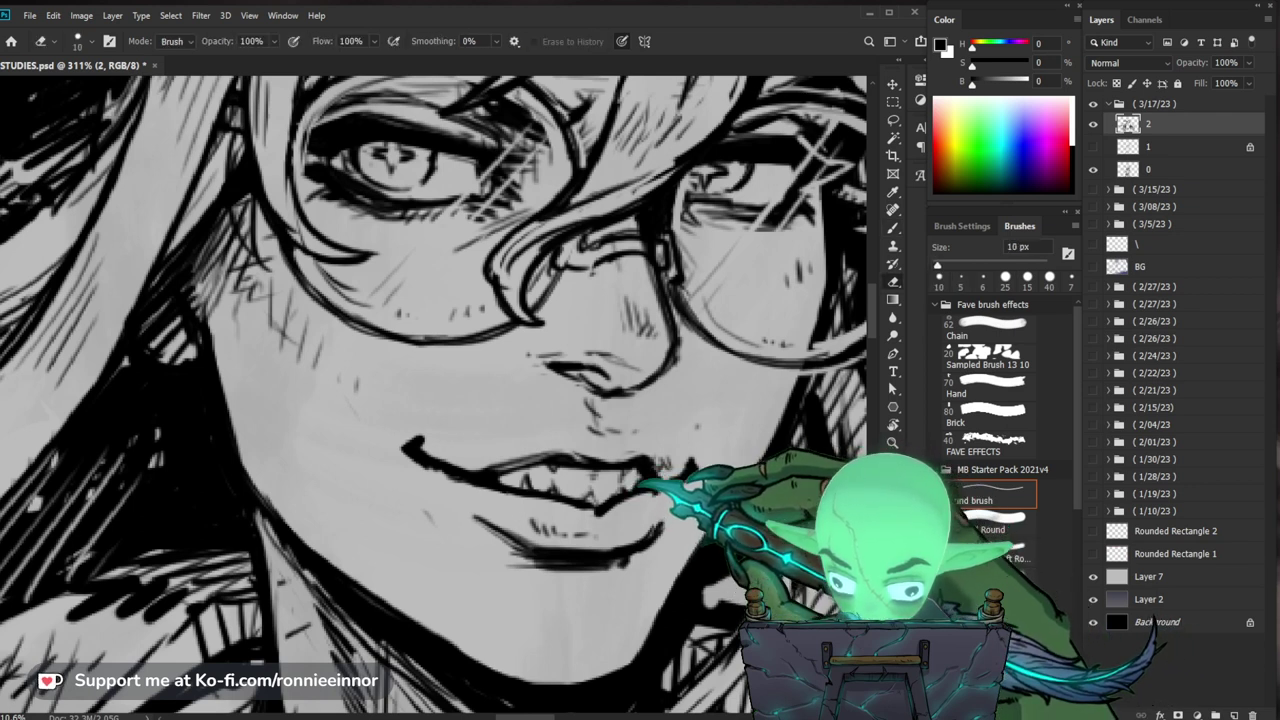
key("b")
key("e")
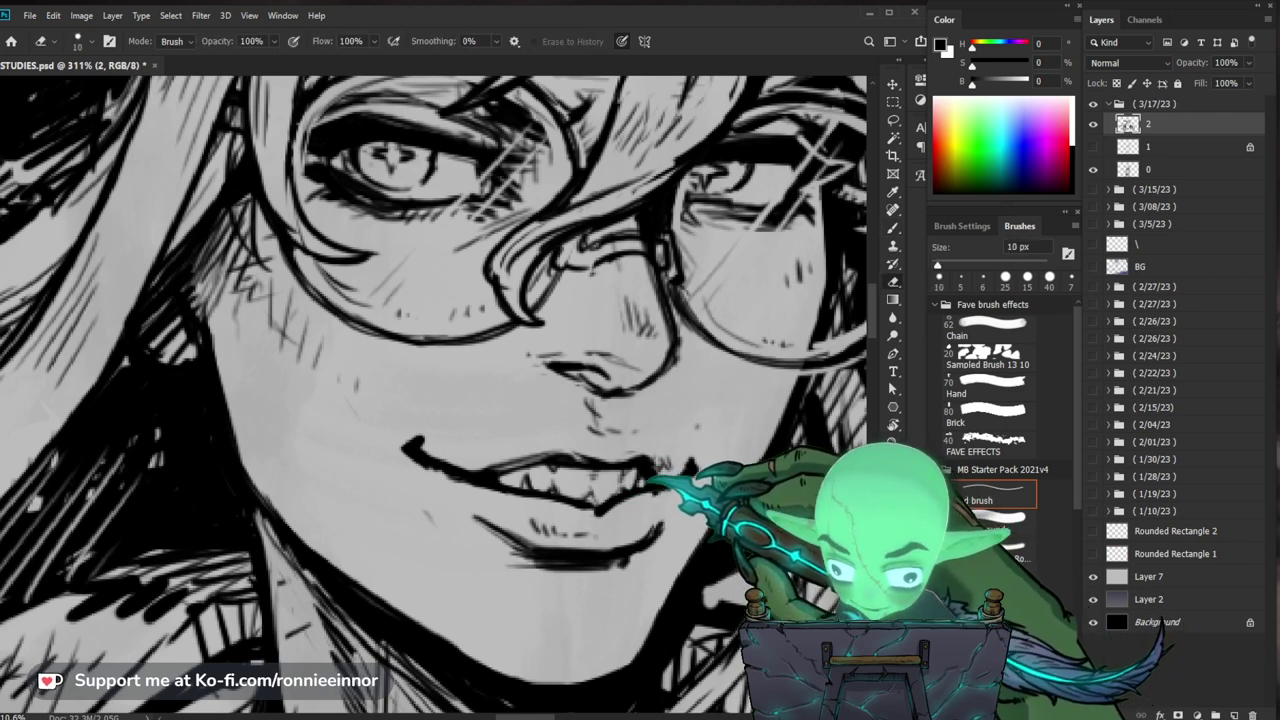
key("z")
key("b")
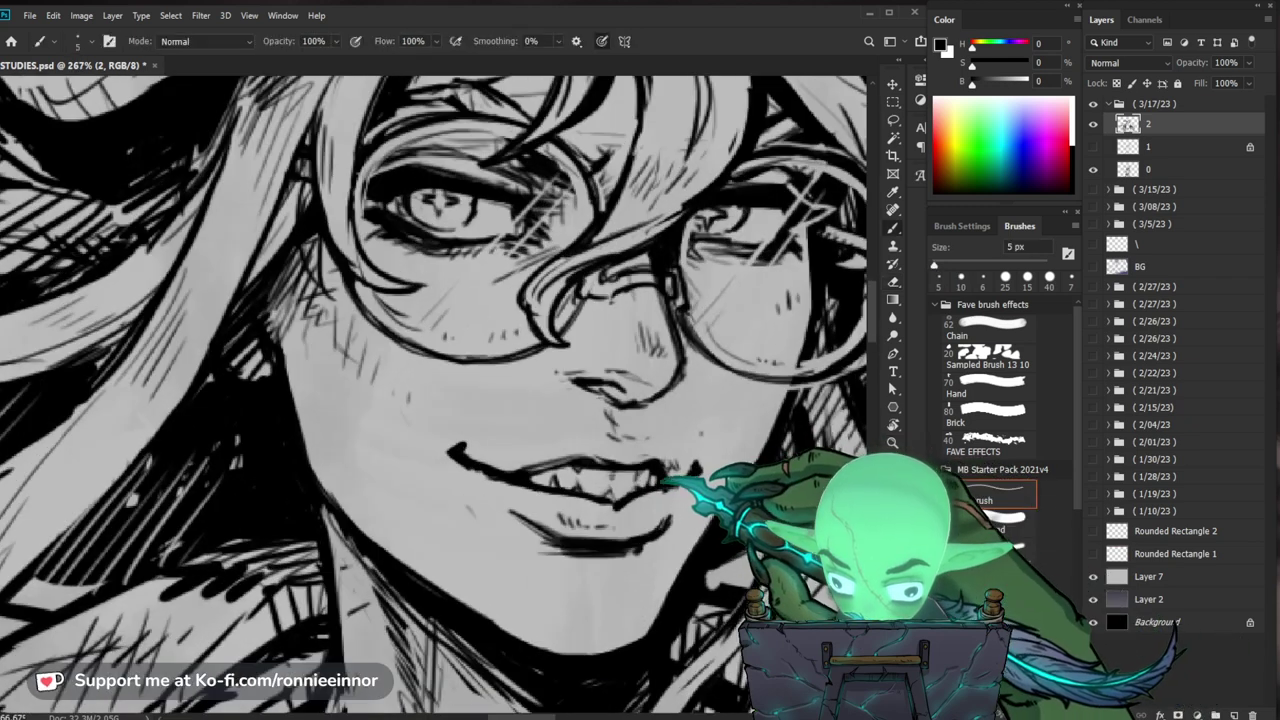
Step: Check the smile against the whole figure and touch up the teeth near the smirking corner with the 10 px eraser and 5 px brush
key("z")
left_click_drag(694, 484, 582, 578)
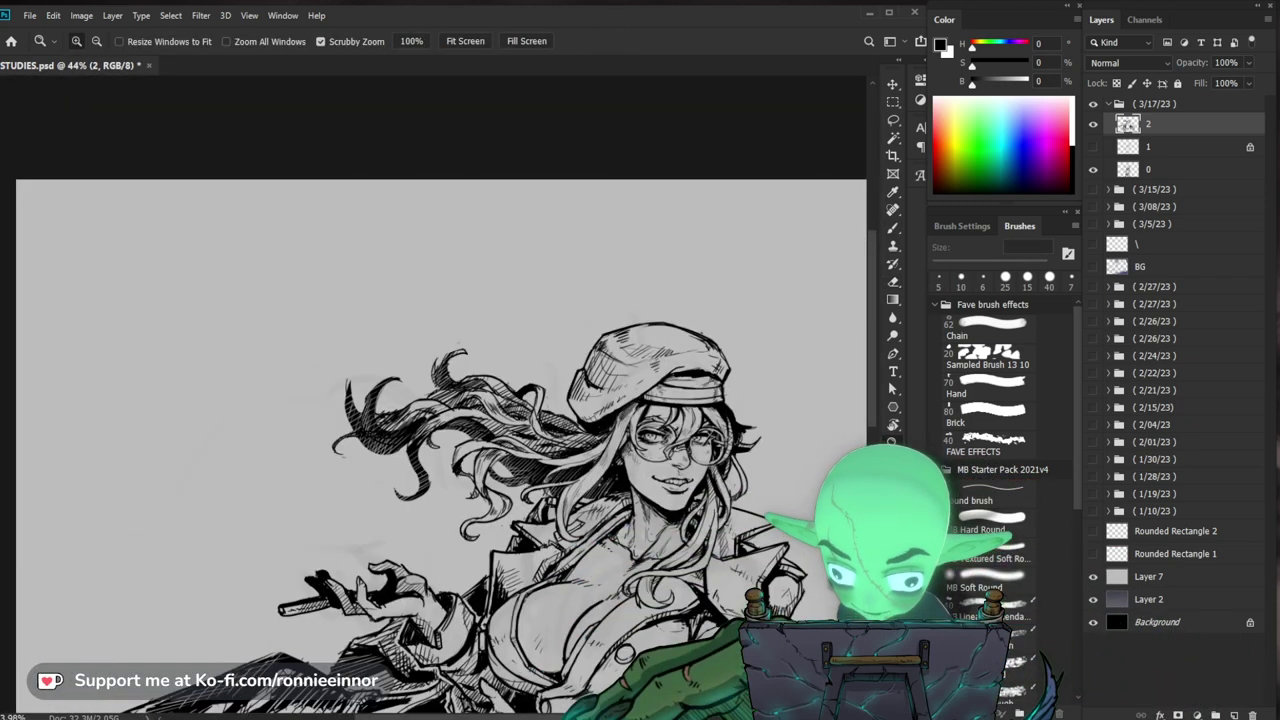
scroll(688, 486, "down", 2)
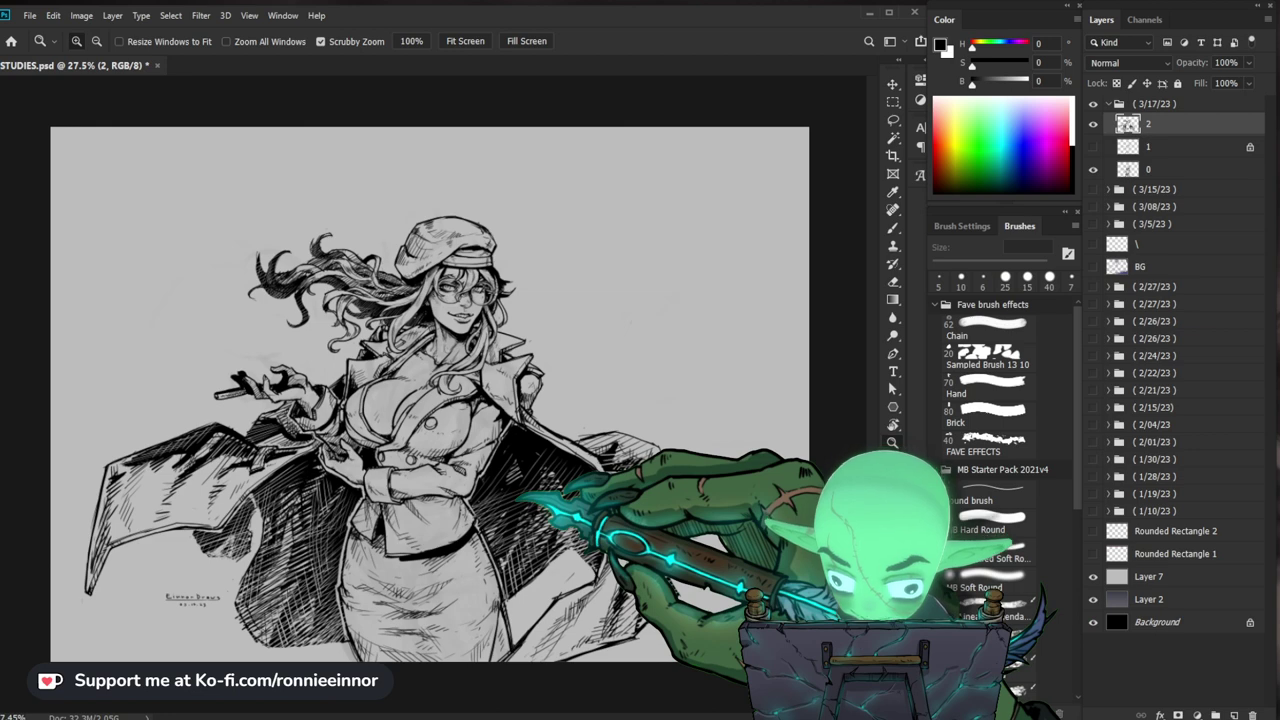
scroll(470, 320, "up", 7)
key("b")
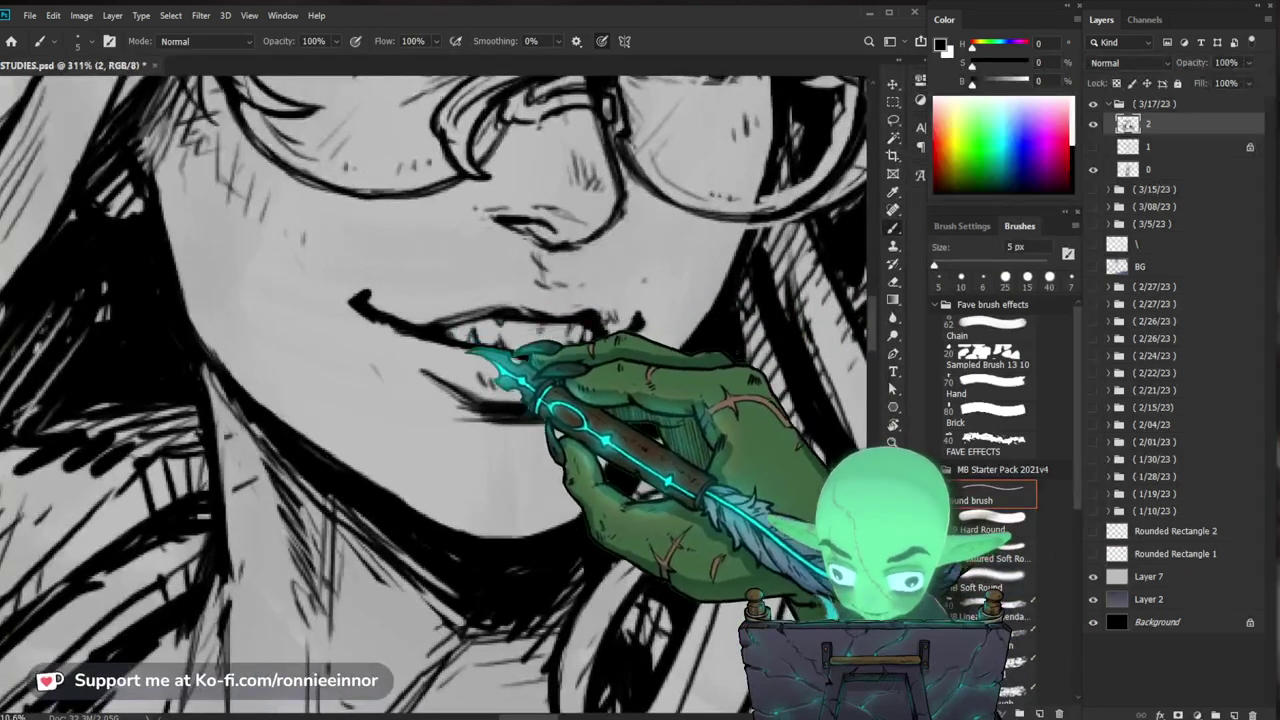
key("e")
left_click_drag(472, 343, 464, 335)
left_click_drag(645, 394, 557, 518)
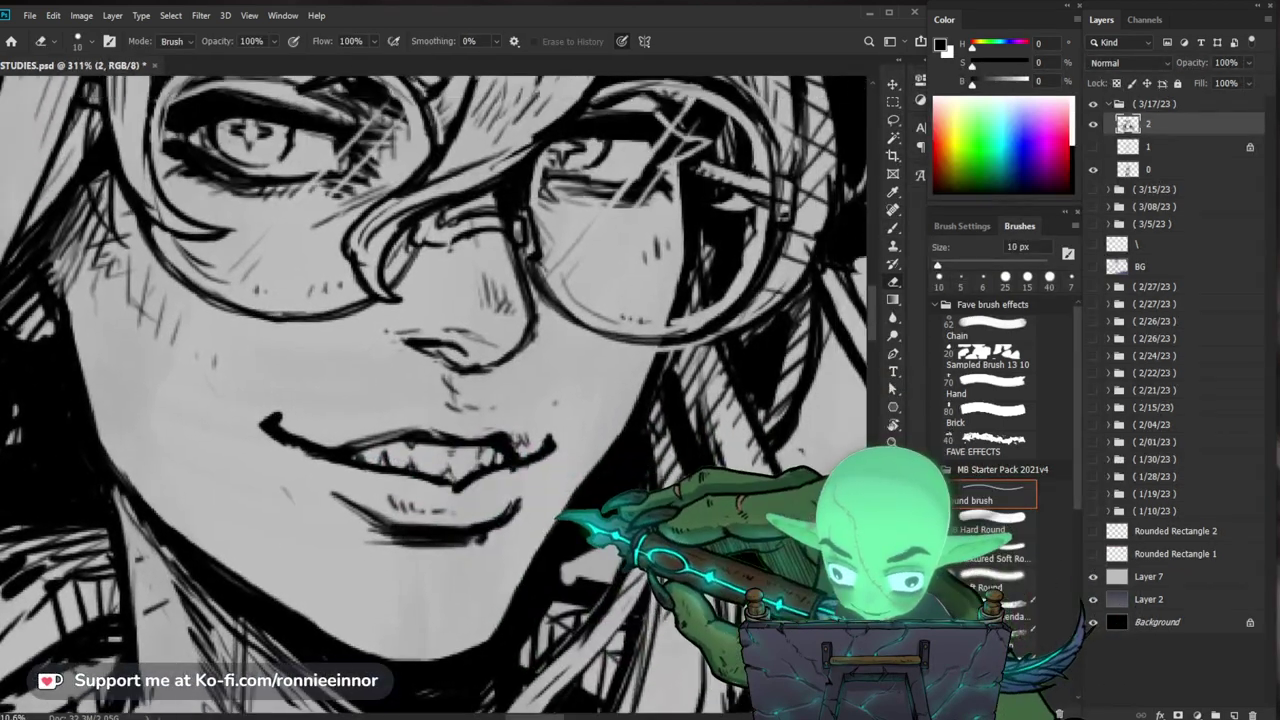
key("b")
left_click_drag(371, 443, 343, 449)
Step: Sharpen the tooth tips and clean the gap under the upper lip with the 10 px eraser and 5 px brush
mouse_move(650, 440)
left_mouse_down()
mouse_move(563, 451)
mouse_move(627, 396)
left_mouse_up()
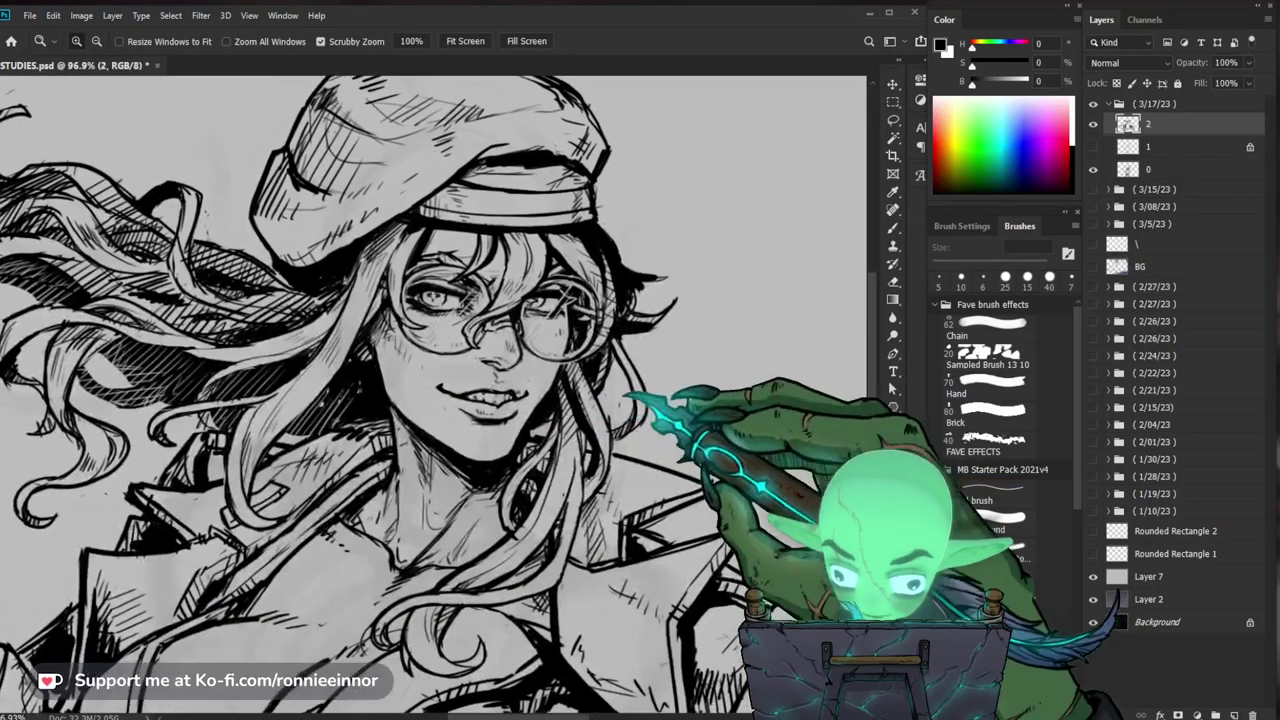
scroll(513, 366, "up", 5)
key("e")
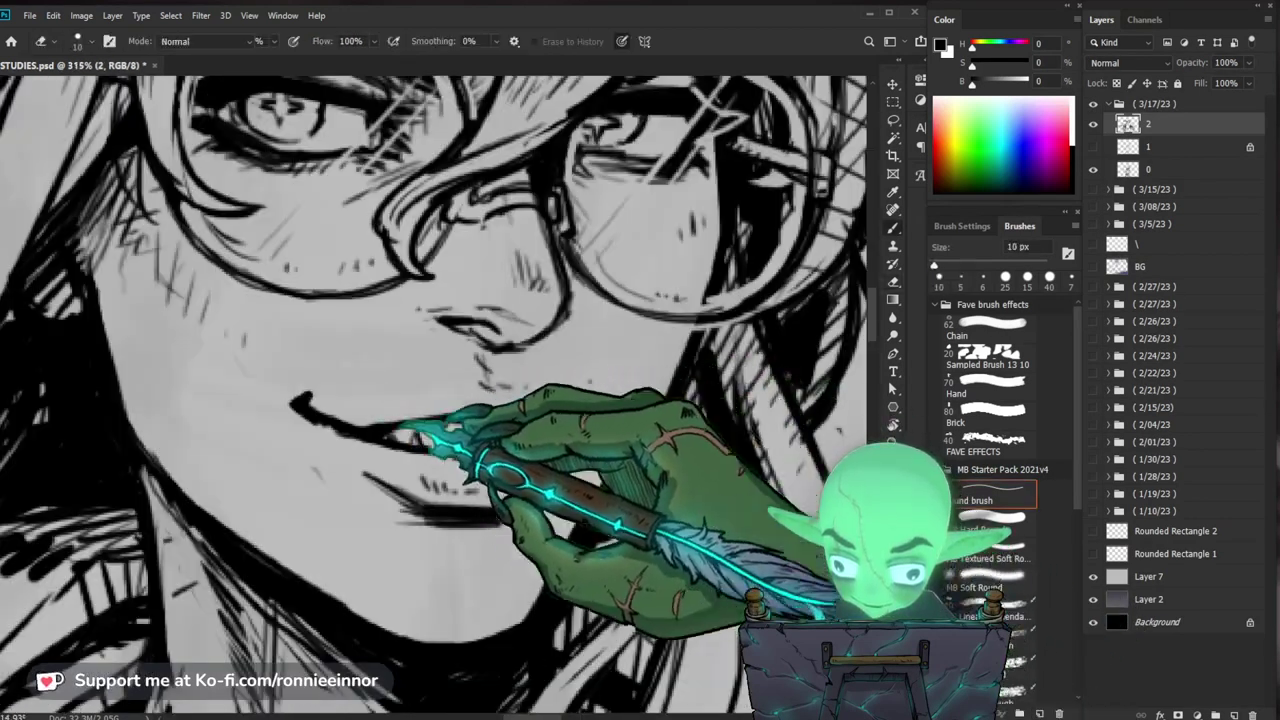
key("b")
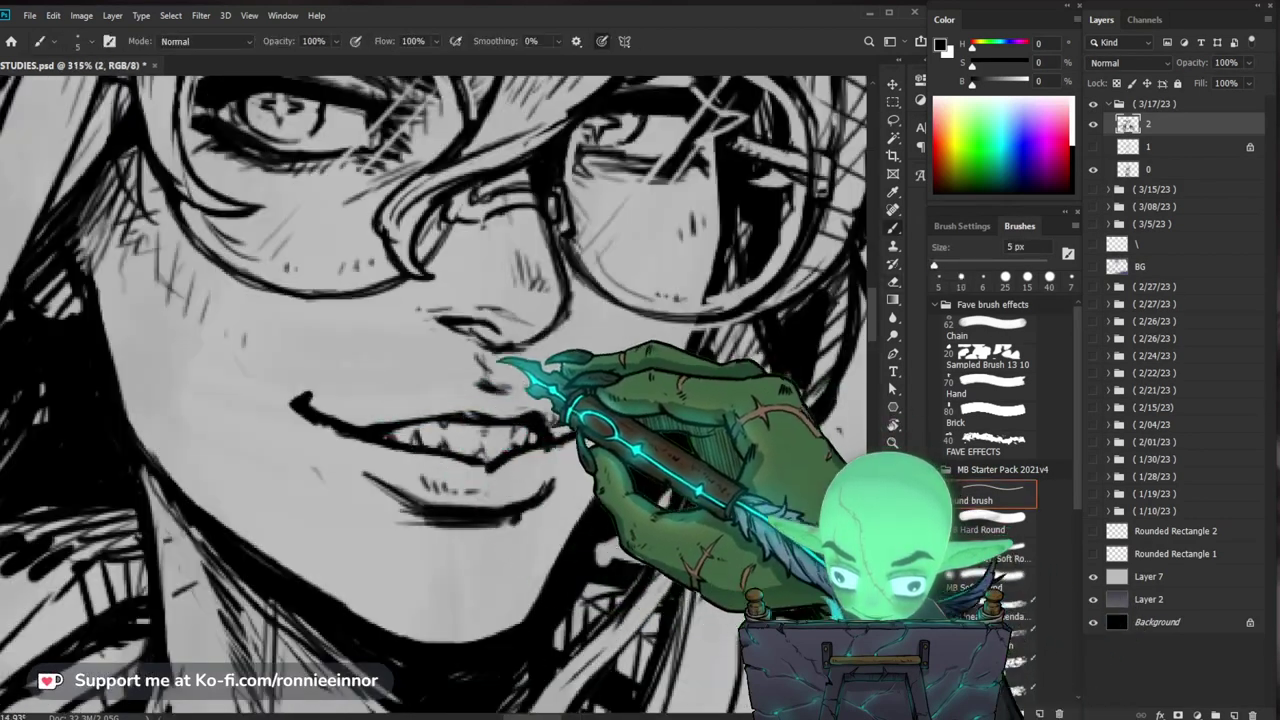
scroll(434, 397, "down", 4)
Step: Ink the upper eyelid and lashes of the near eye behind the glasses with the 5 px brush
key("z")
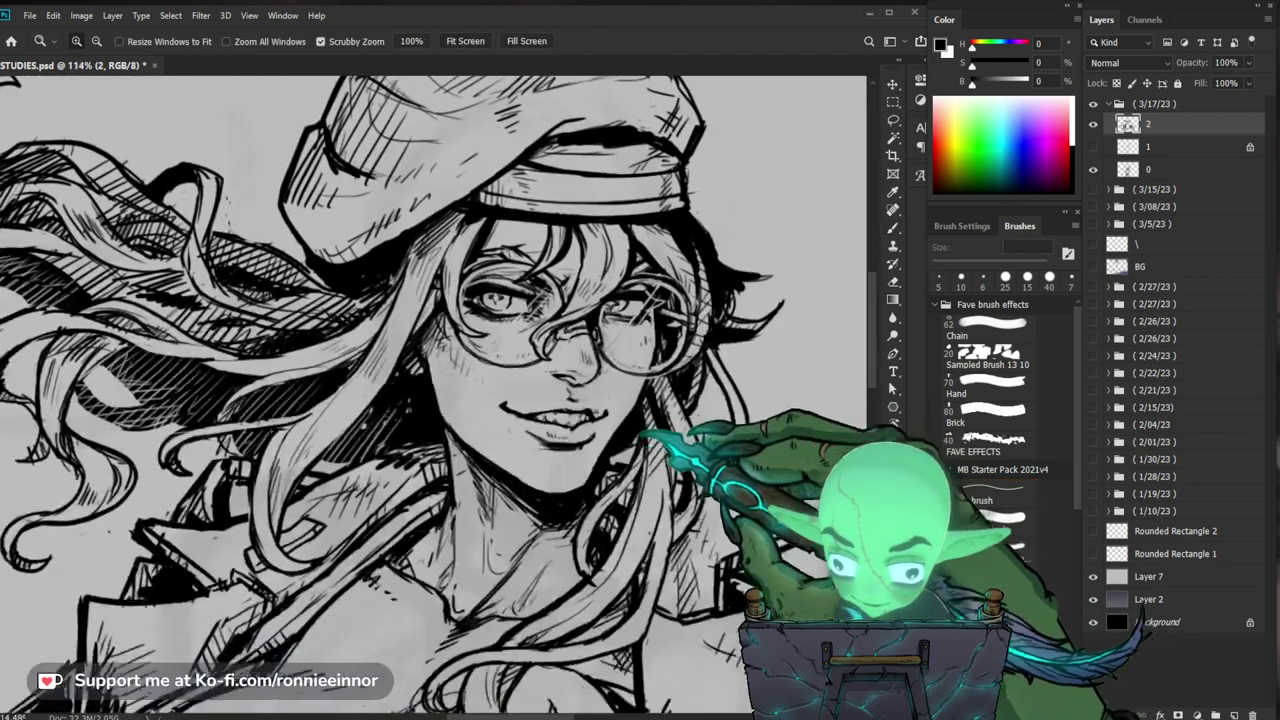
mouse_move(503, 212)
left_mouse_down()
mouse_move(600, 214)
mouse_move(469, 228)
mouse_move(490, 232)
left_mouse_up()
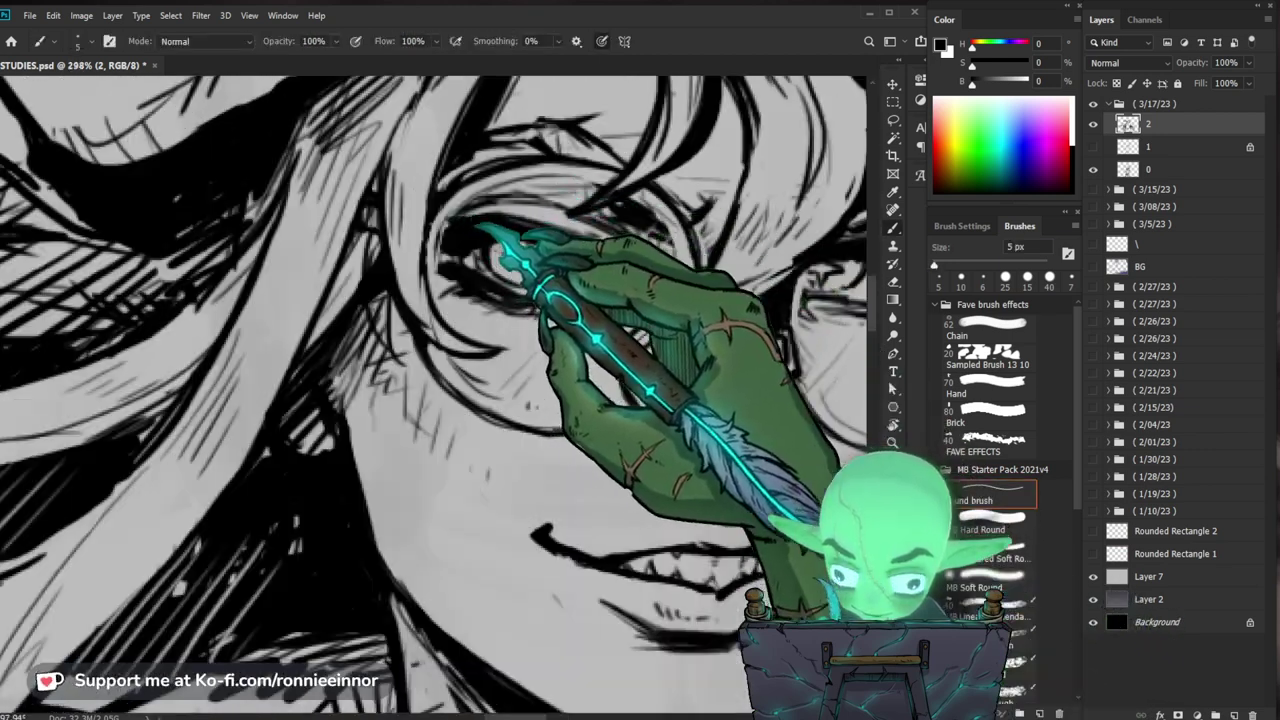
left_click_drag(571, 247, 530, 248)
left_click_drag(785, 279, 604, 298)
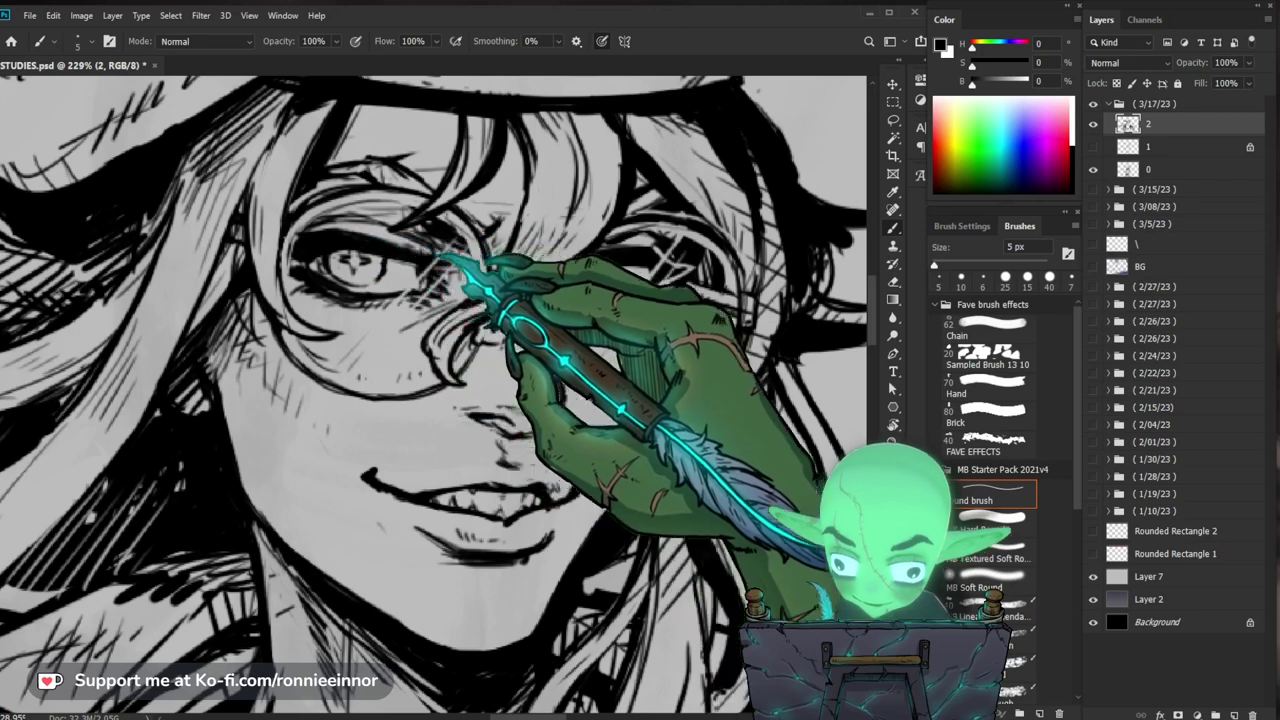
key("z")
left_click_drag(604, 236, 574, 237)
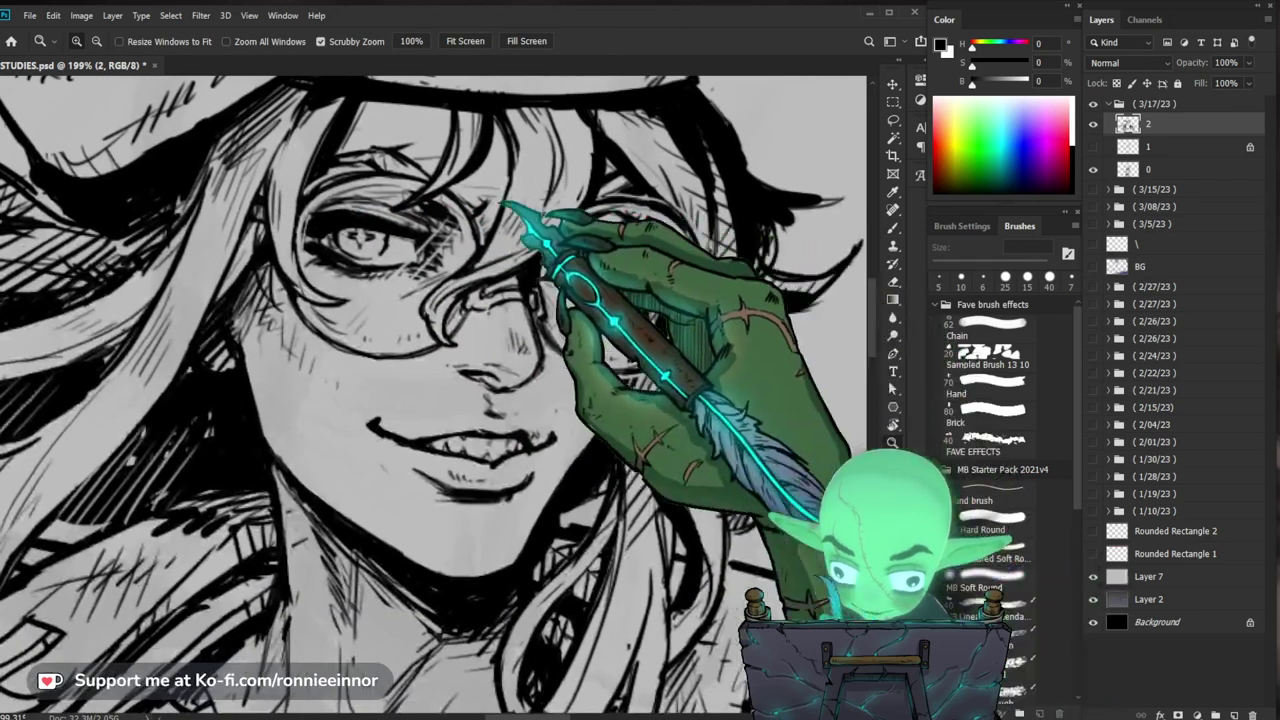
Step: Check the face against the full figure and save the drawing
left_click_drag(431, 205, 454, 305)
key("z")
left_click_drag(622, 310, 541, 325)
key("z")
mouse_move(475, 285)
left_mouse_down()
mouse_move(543, 309)
mouse_move(310, 350)
left_mouse_up()
key("z")
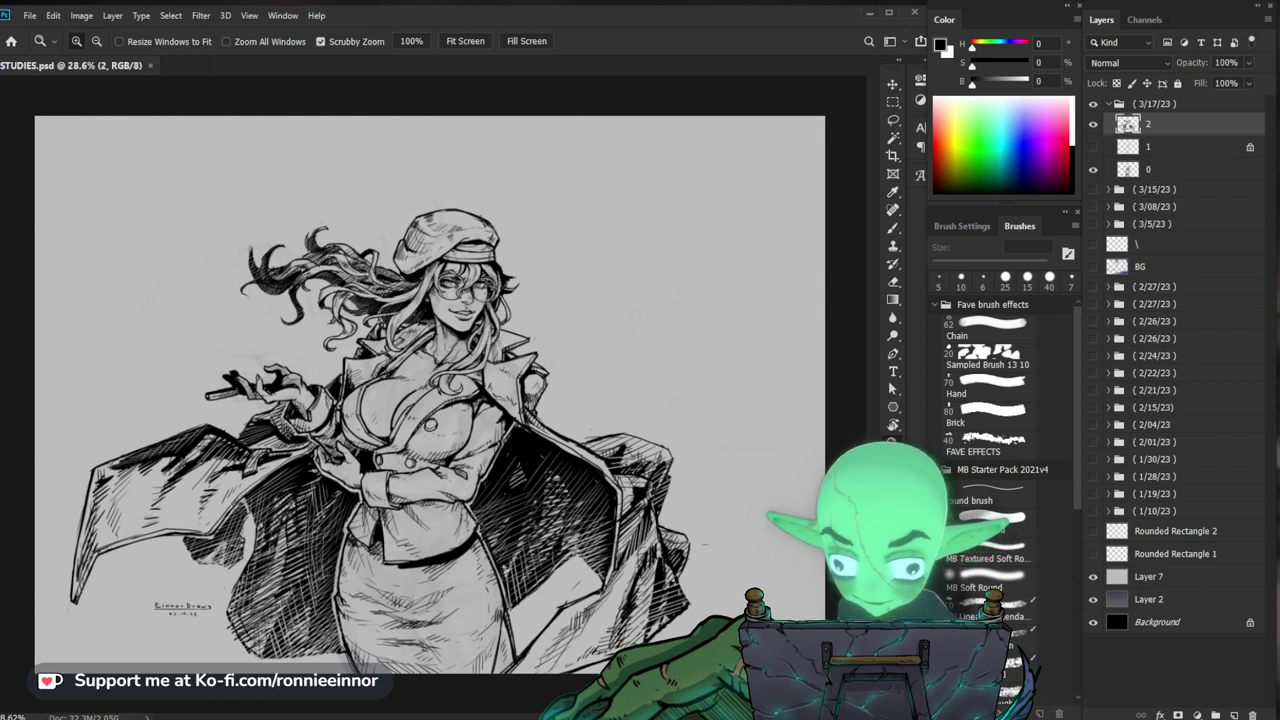
Step: Rework the beret's front outline beside the band with the 10 px eraser and 5 px brush
left_click_drag(488, 222, 600, 236)
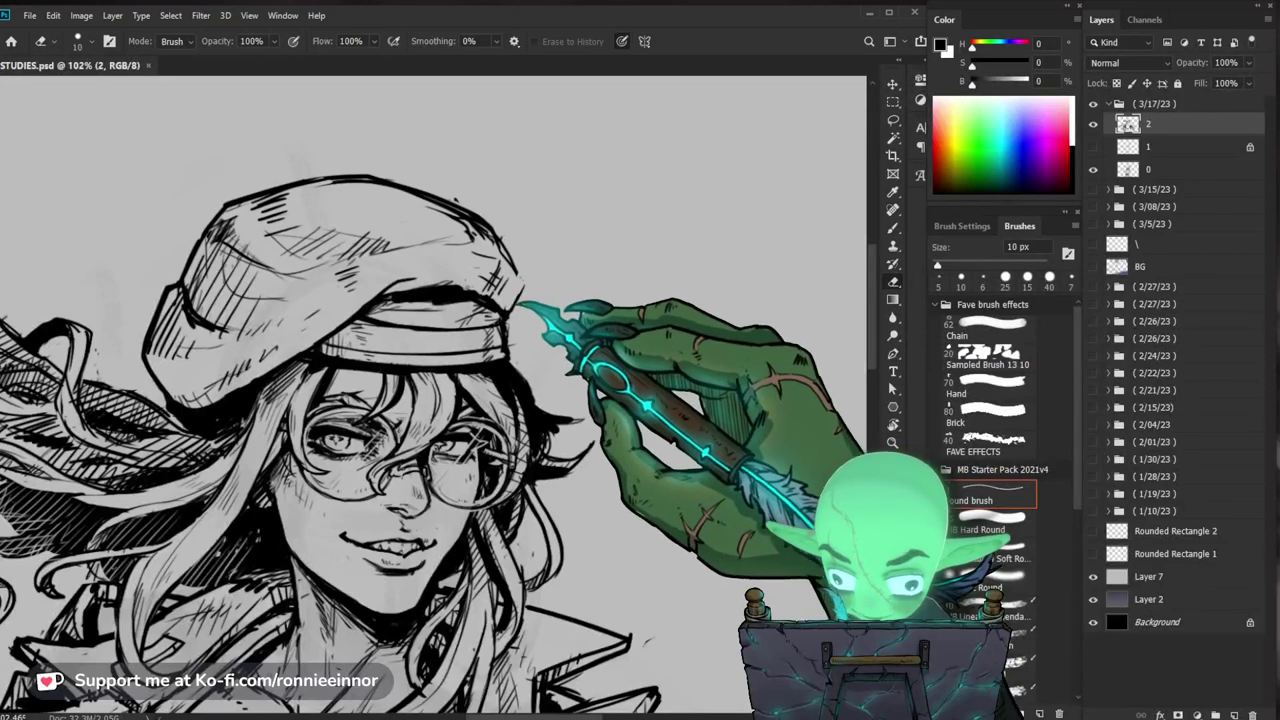
key("b")
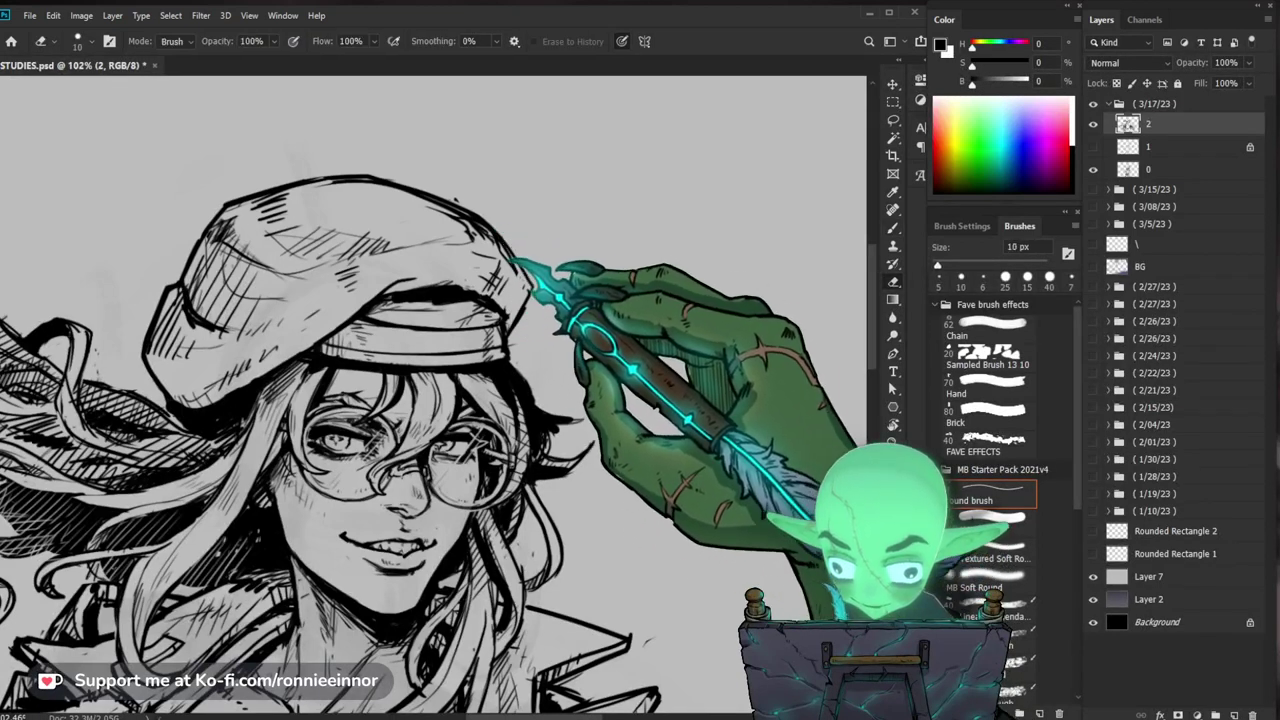
left_click_drag(568, 308, 580, 328)
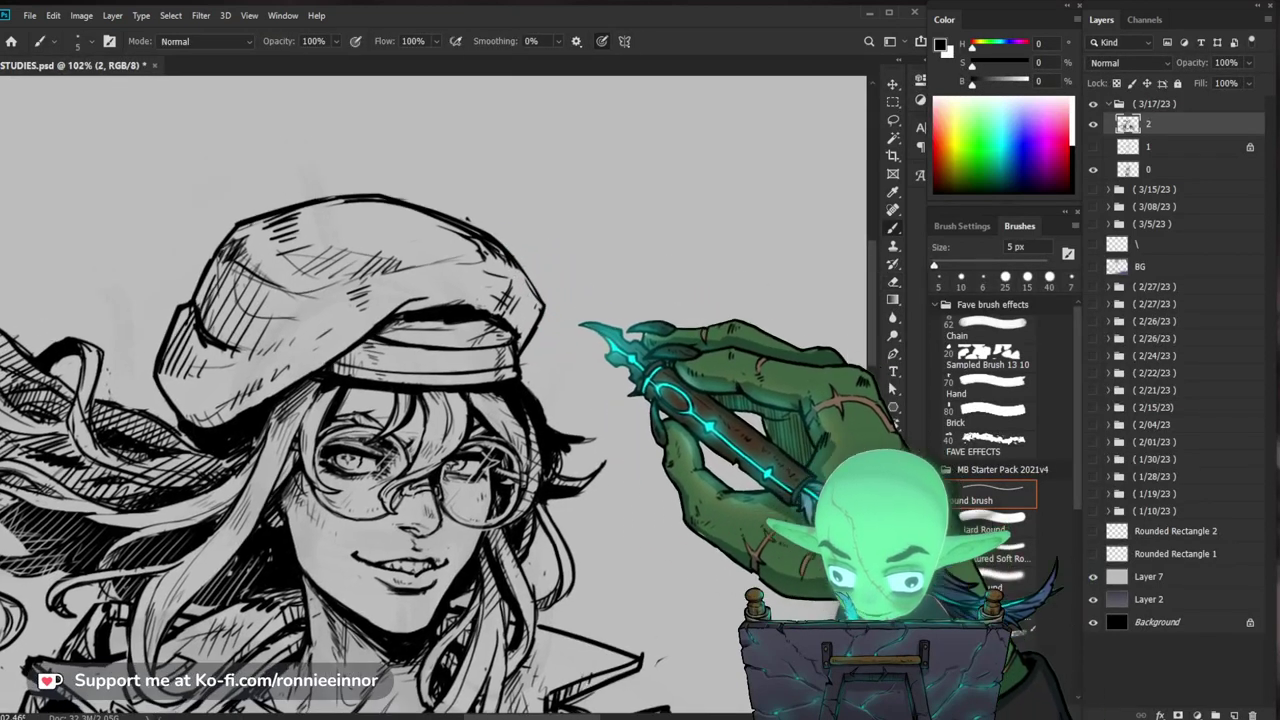
key("e")
key("b")
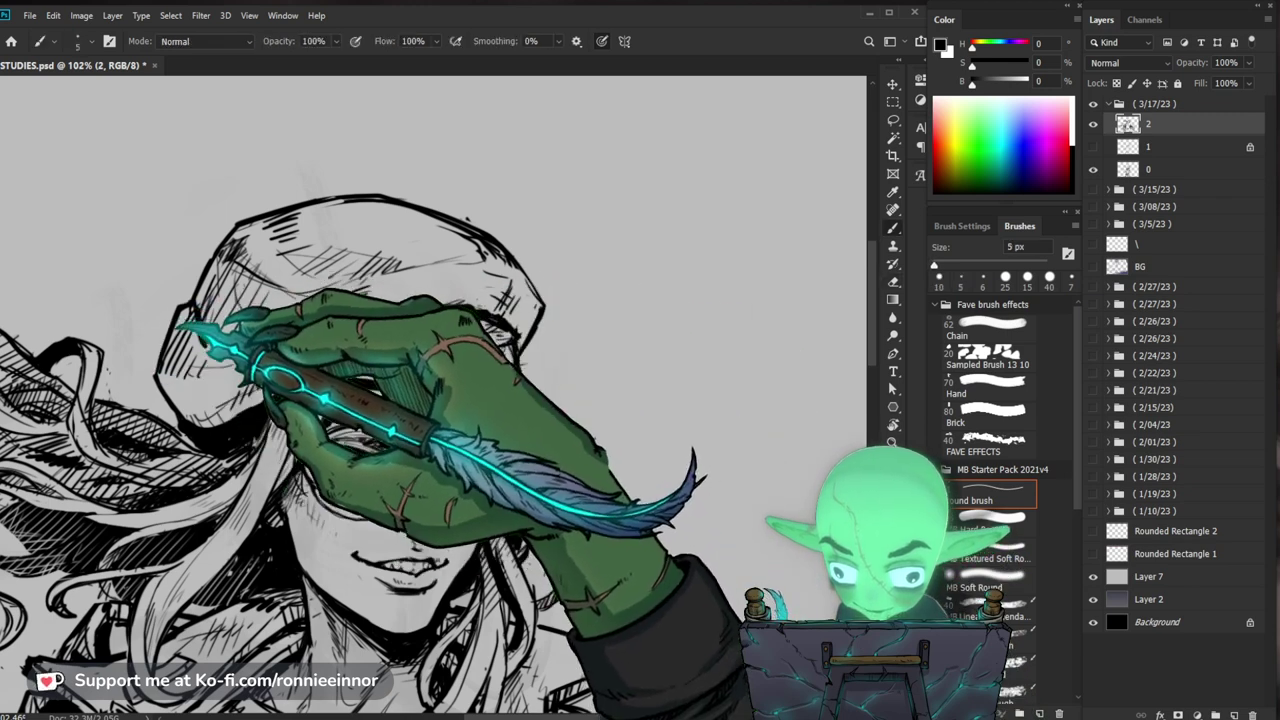
Step: Touch up the ink on the back of the beret and the hair beneath it with the 5 px brush
left_click_drag(402, 245, 368, 390)
left_click_drag(397, 280, 466, 163)
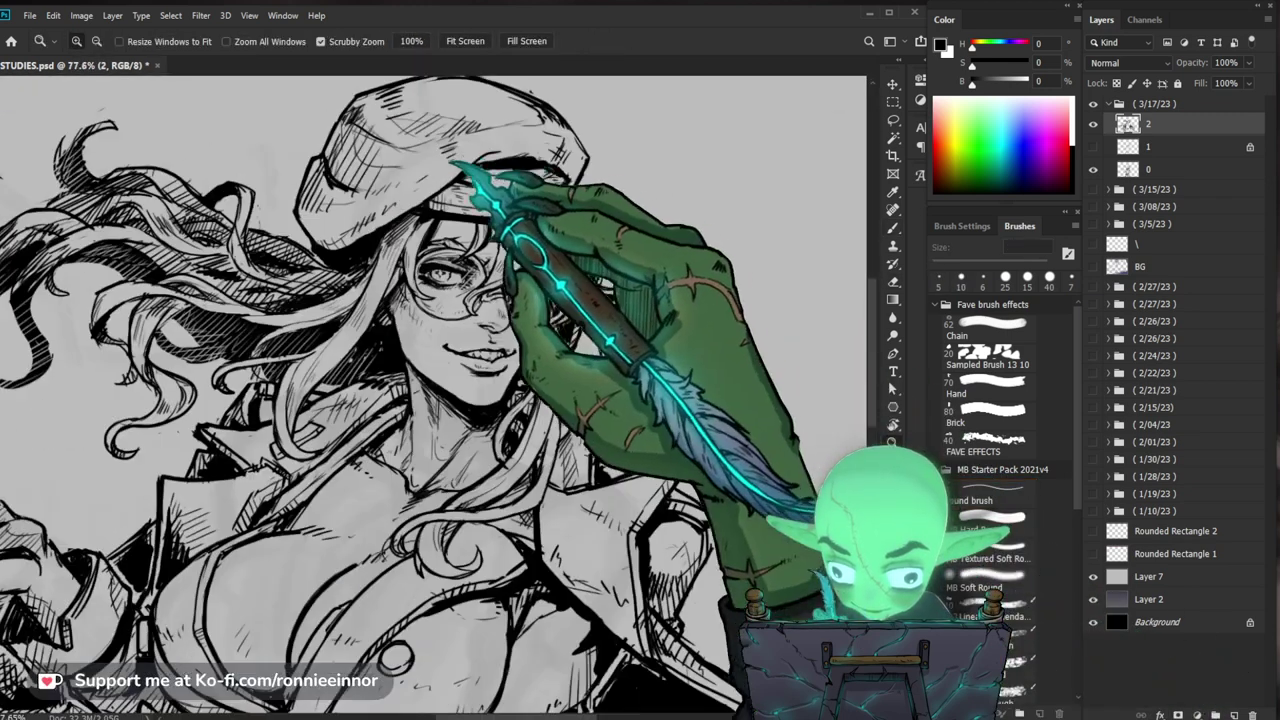
key("e")
key("b")
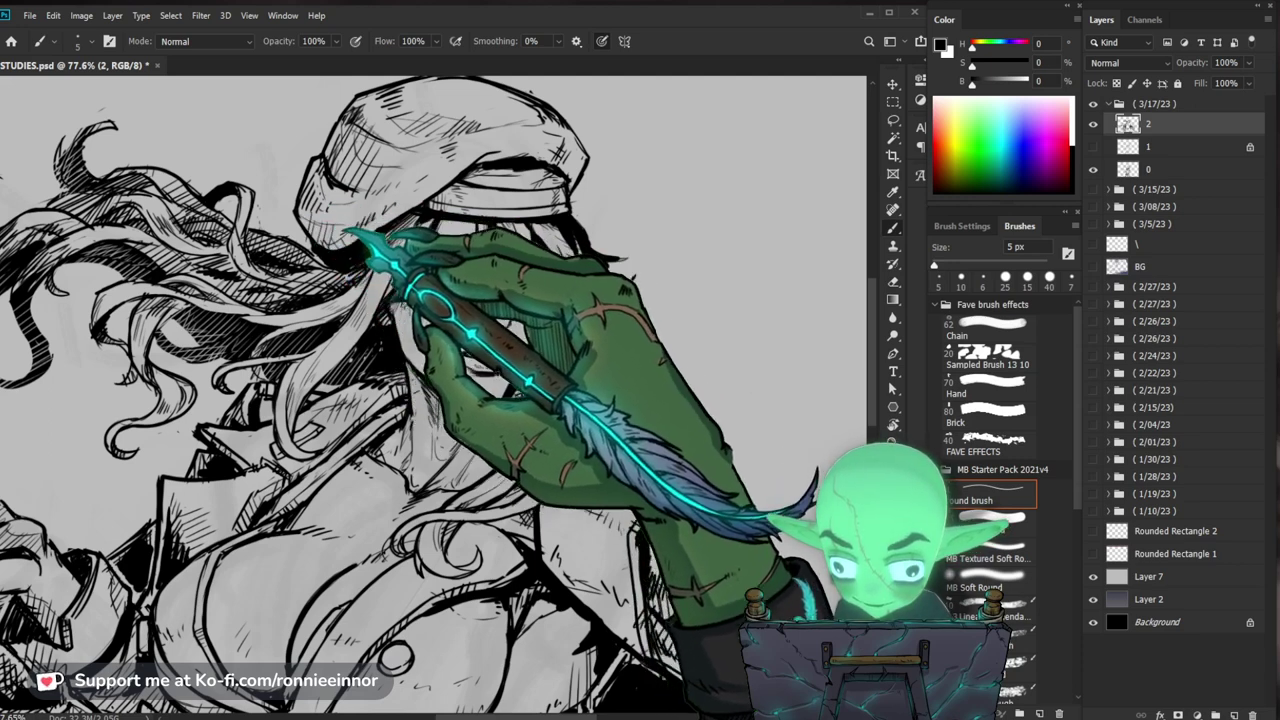
Step: Lighten the hatching on the beret's crown with a 25 px eraser and touch up the fold above the band with the 5 px brush
key("z")
left_click_drag(488, 206, 455, 255)
mouse_move(465, 197)
left_mouse_down()
mouse_move(457, 294)
mouse_move(480, 306)
left_mouse_up()
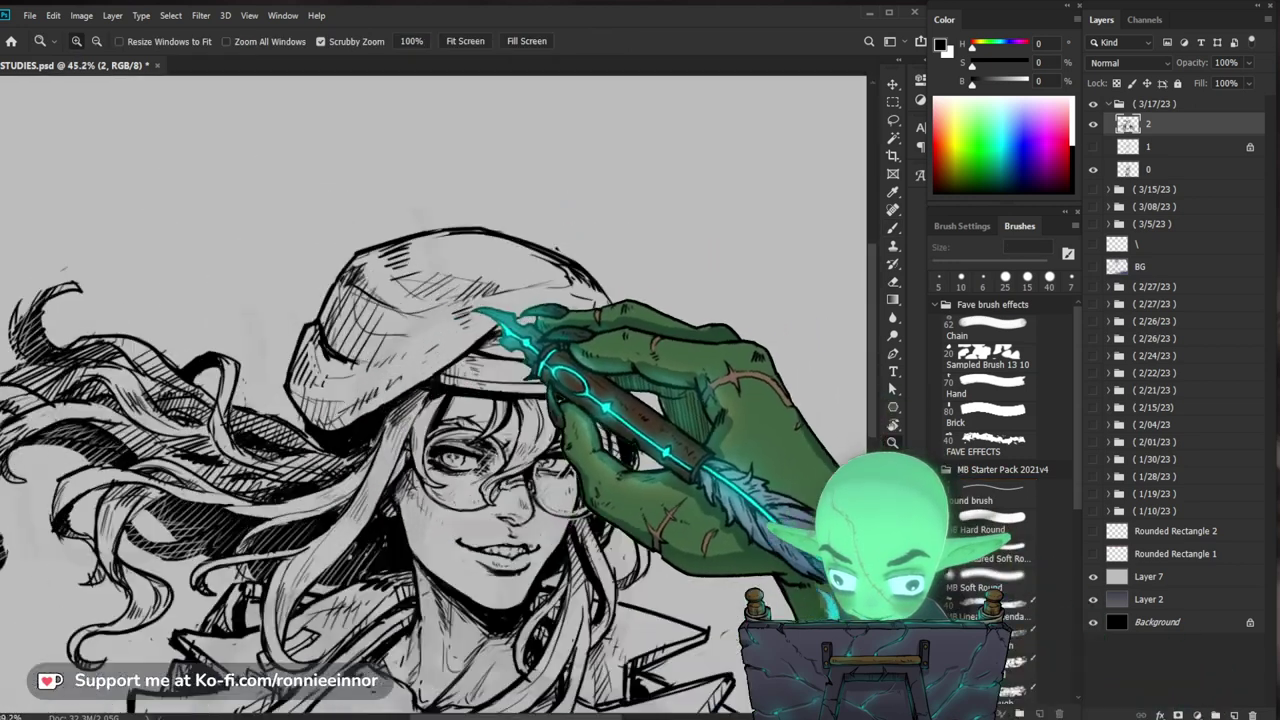
key("e")
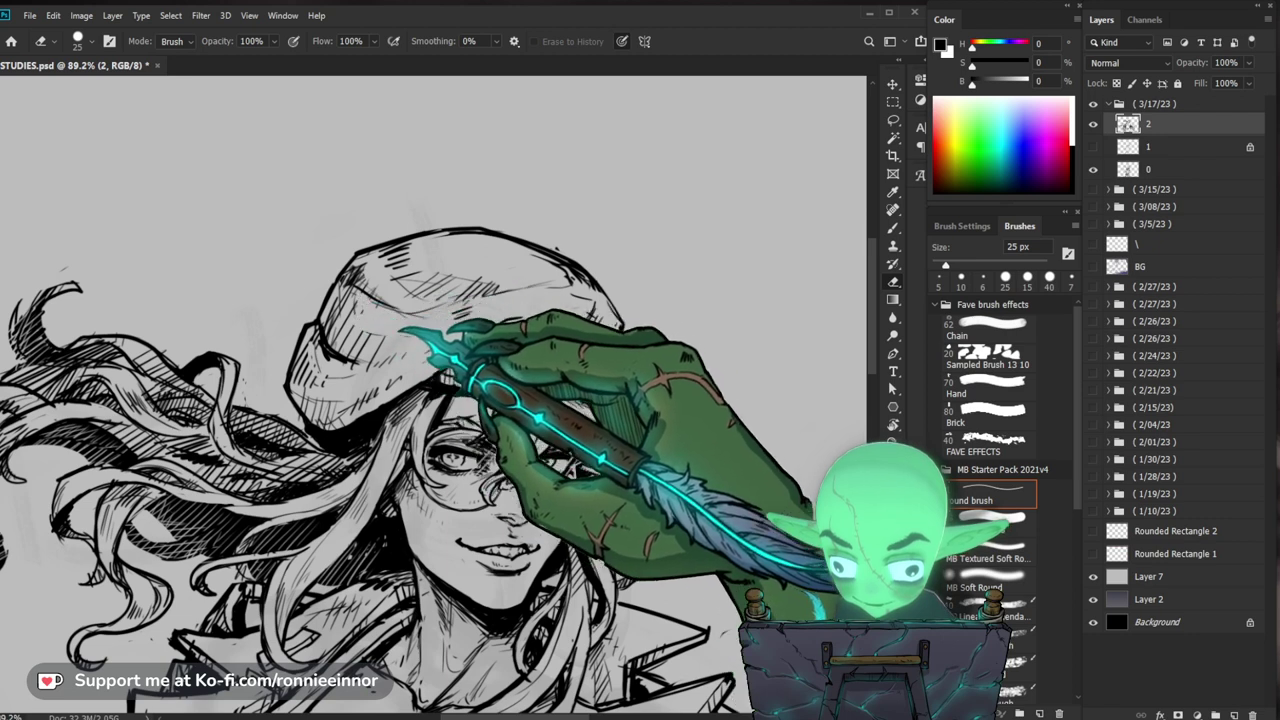
key("b")
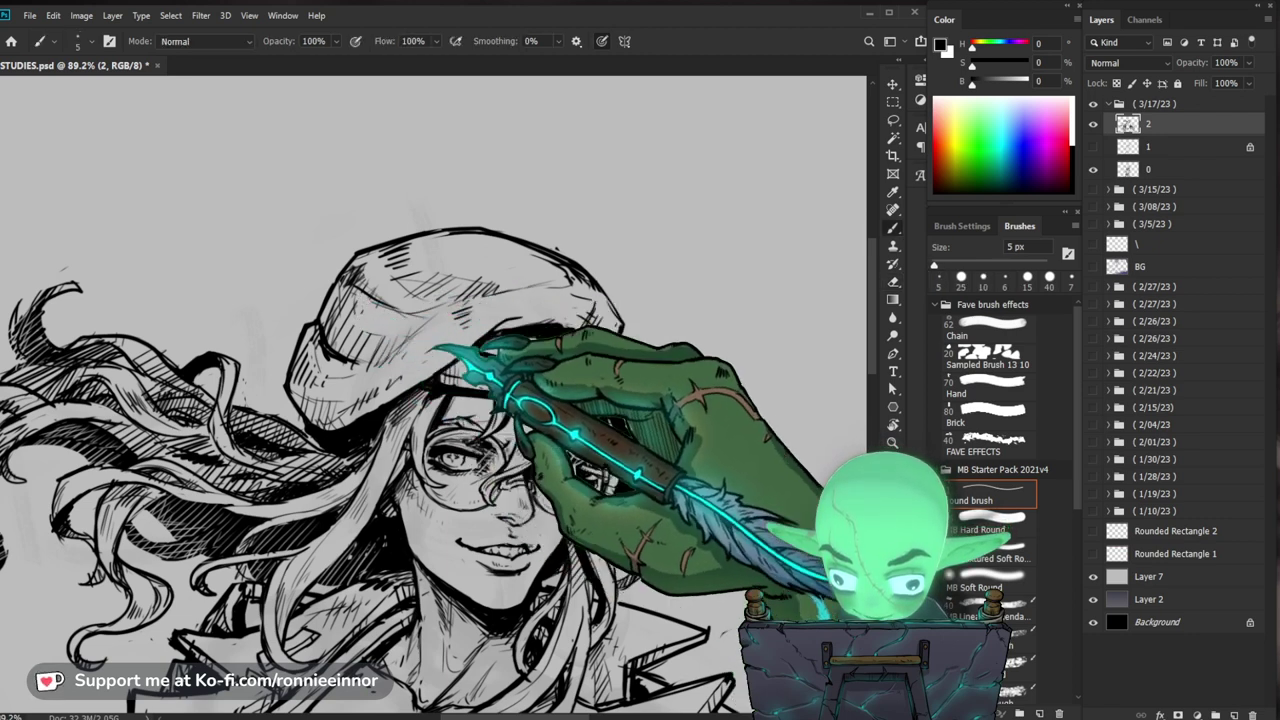
key("z")
left_click_drag(436, 347, 352, 362)
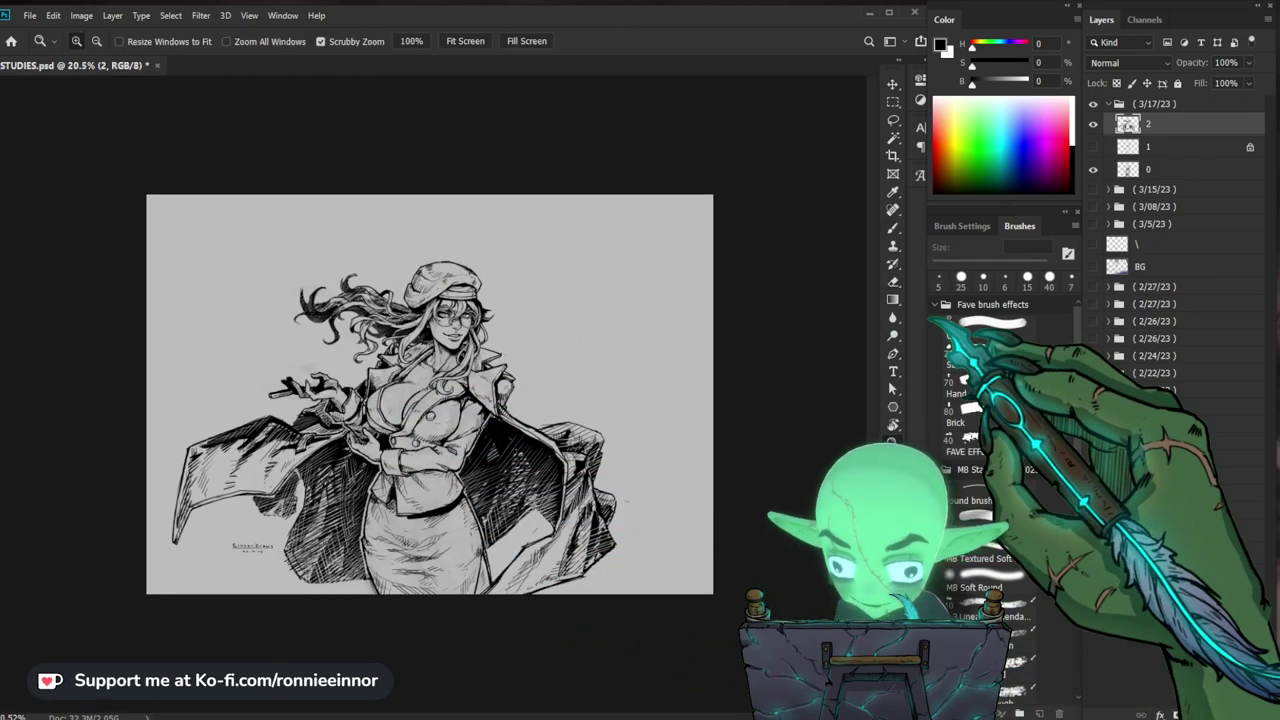
key("ctrl+0")
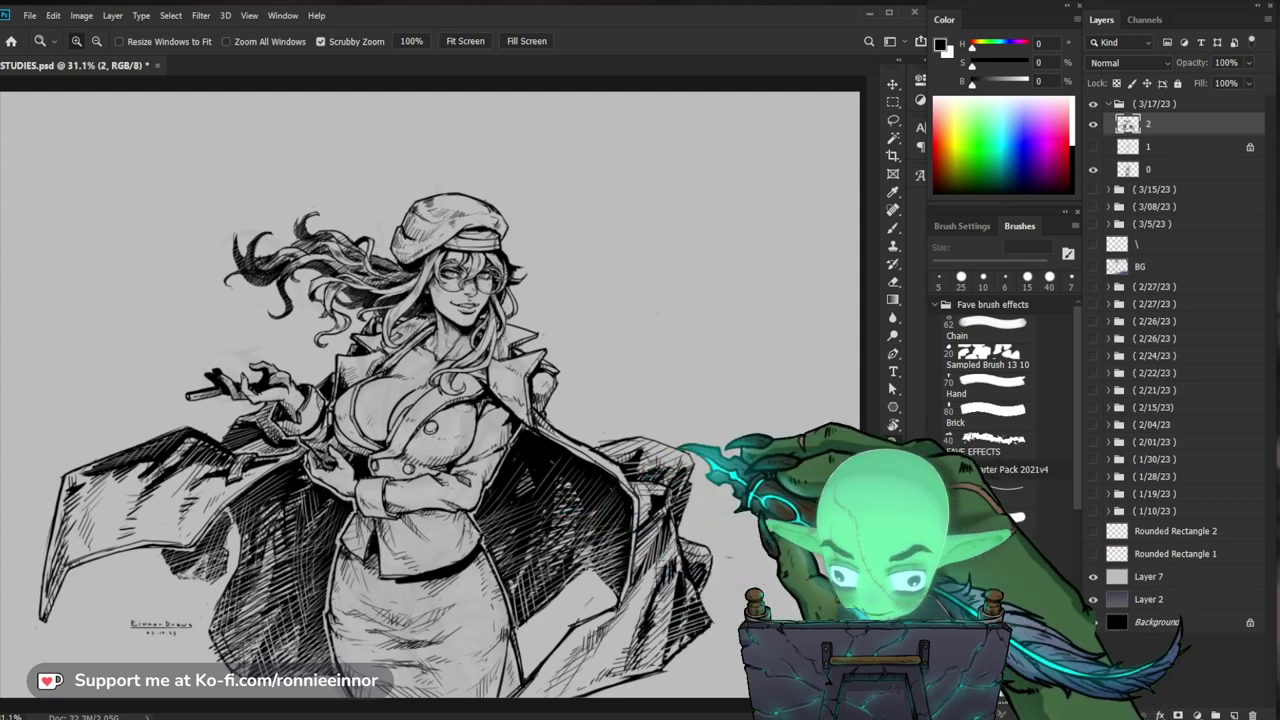
Step: Save the drawing and check the full figure
left_click_drag(700, 470, 672, 474)
key("ctrl+s")
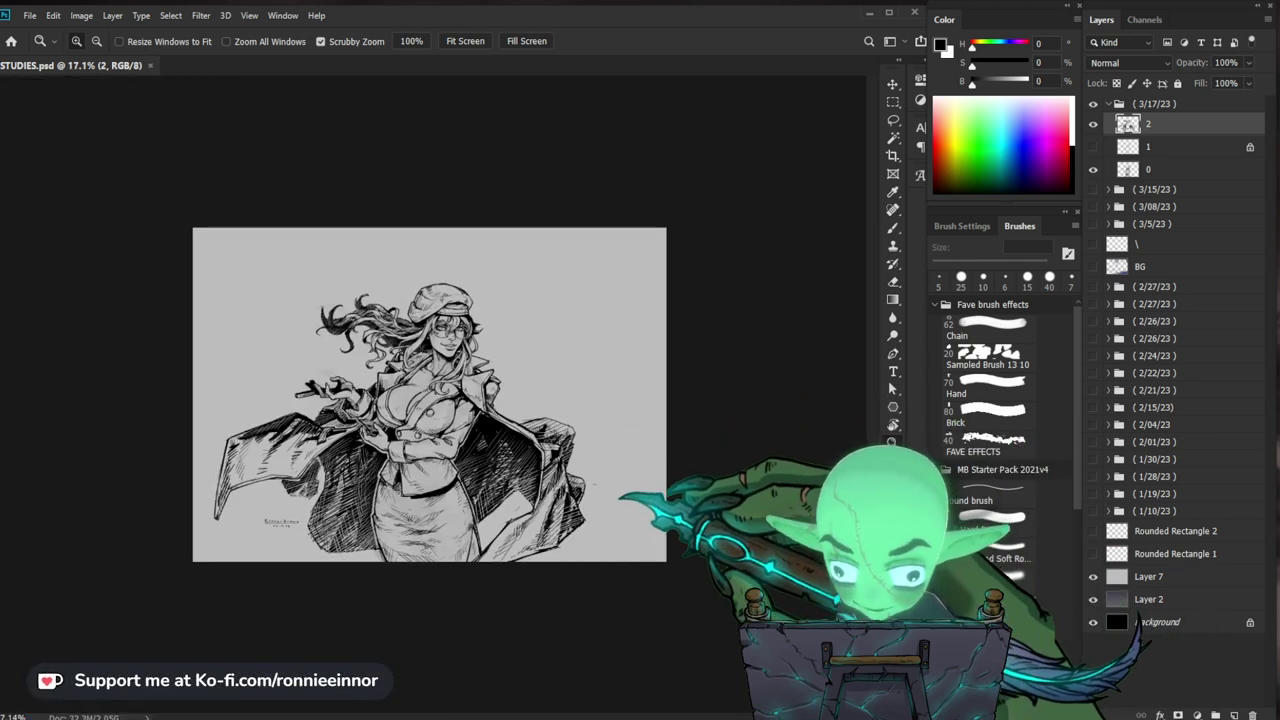
left_click_drag(461, 428, 574, 390)
left_click_drag(530, 464, 529, 455)
mouse_move(466, 212)
left_mouse_down()
mouse_move(457, 206)
mouse_move(474, 217)
left_mouse_up()
Step: Touch up the ink on the jacket and crossed arms with the 25 px eraser and 5 px brush
key("ctrl+space")
left_click_drag(555, 193, 460, 200)
key("space")
left_click_drag(500, 415, 508, 328)
key("ctrl+space")
key("space")
key("ctrl+space")
left_click_drag(562, 510, 640, 512)
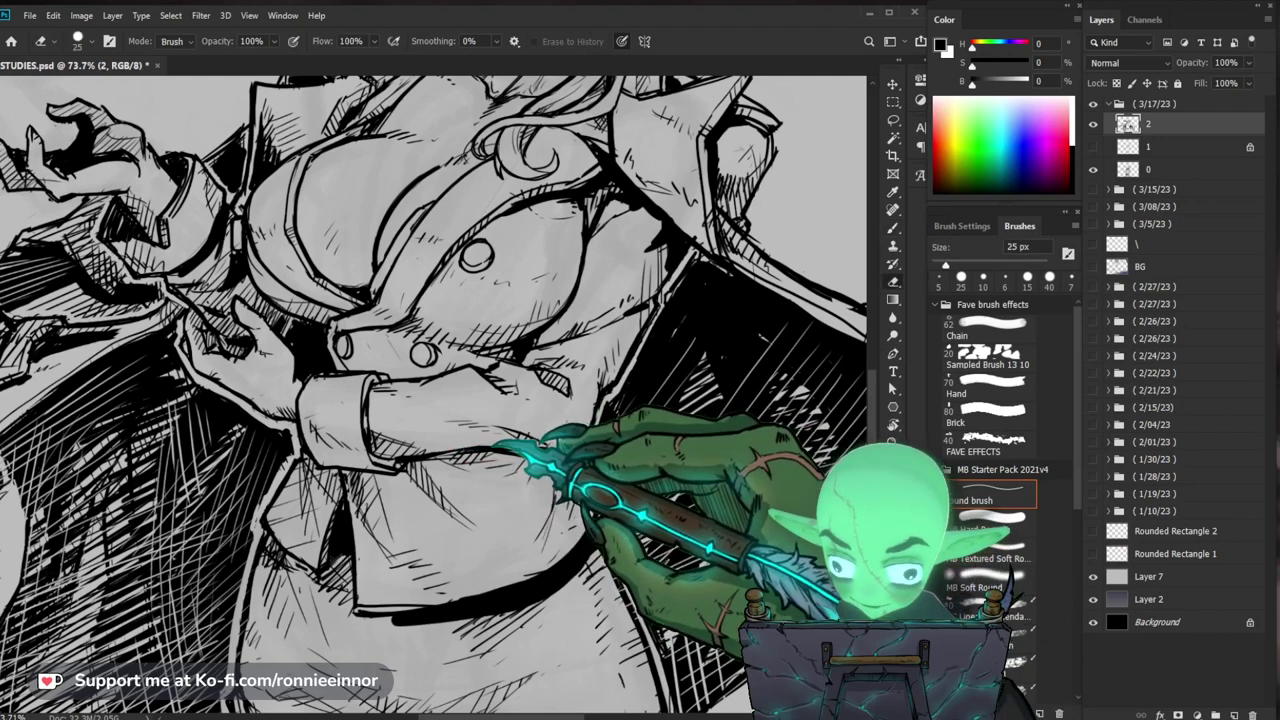
key("ctrl+space")
left_click_drag(550, 475, 435, 452)
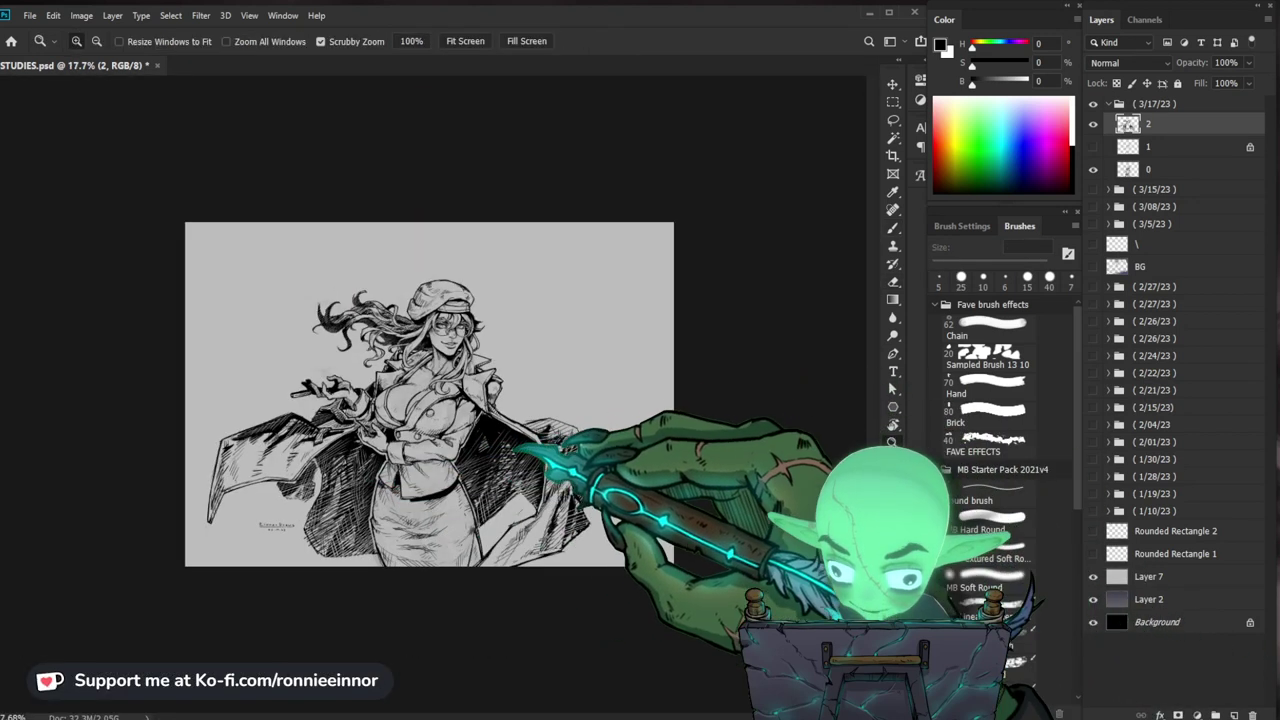
left_click_drag(515, 449, 588, 443)
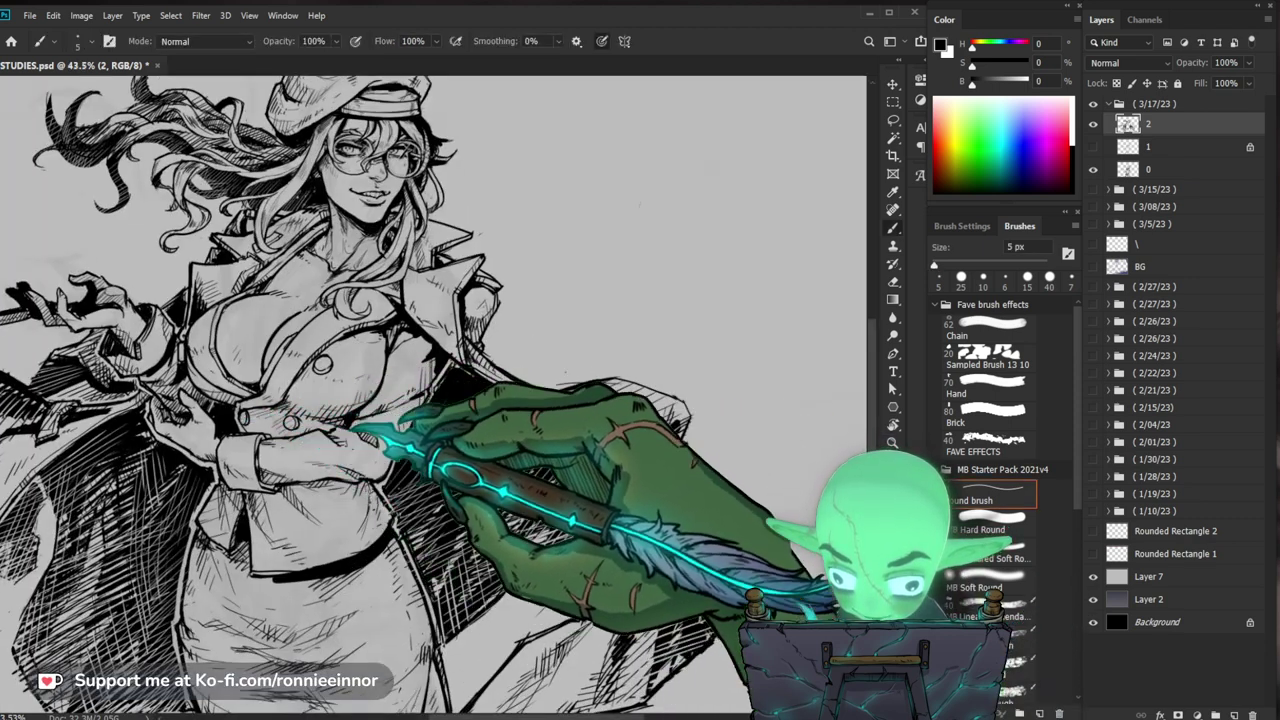
key("space")
left_click_drag(289, 422, 293, 448)
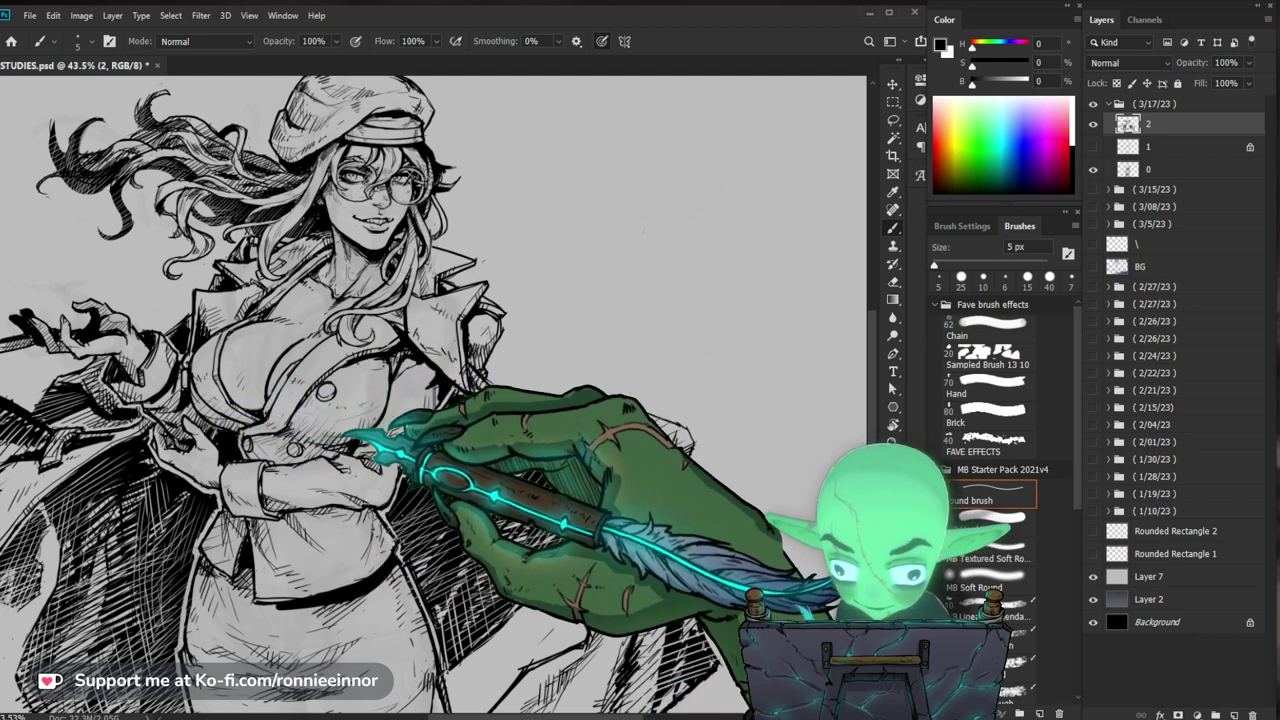
Step: Save the touched-up drawing and review the whole composition
key("z")
left_click_drag(540, 417, 335, 440)
key("z")
key("ctrl+s")
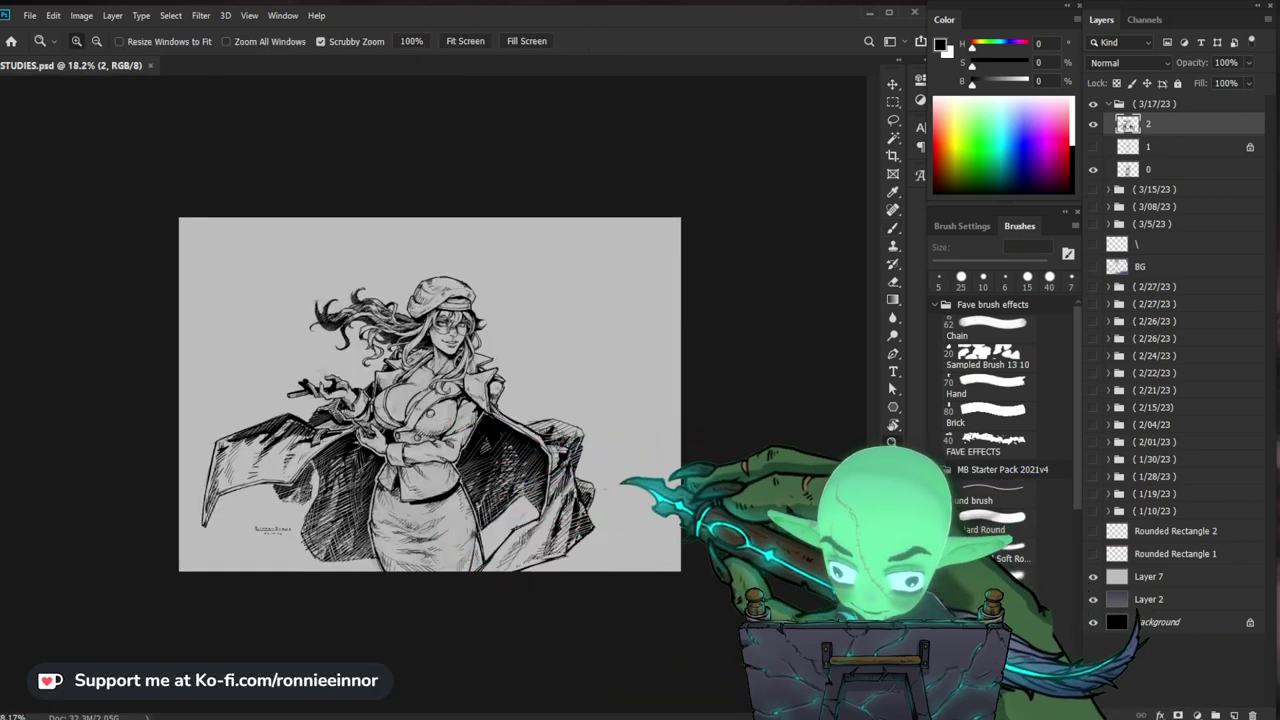
left_click_drag(425, 470, 530, 468)
left_click_drag(450, 430, 512, 460)
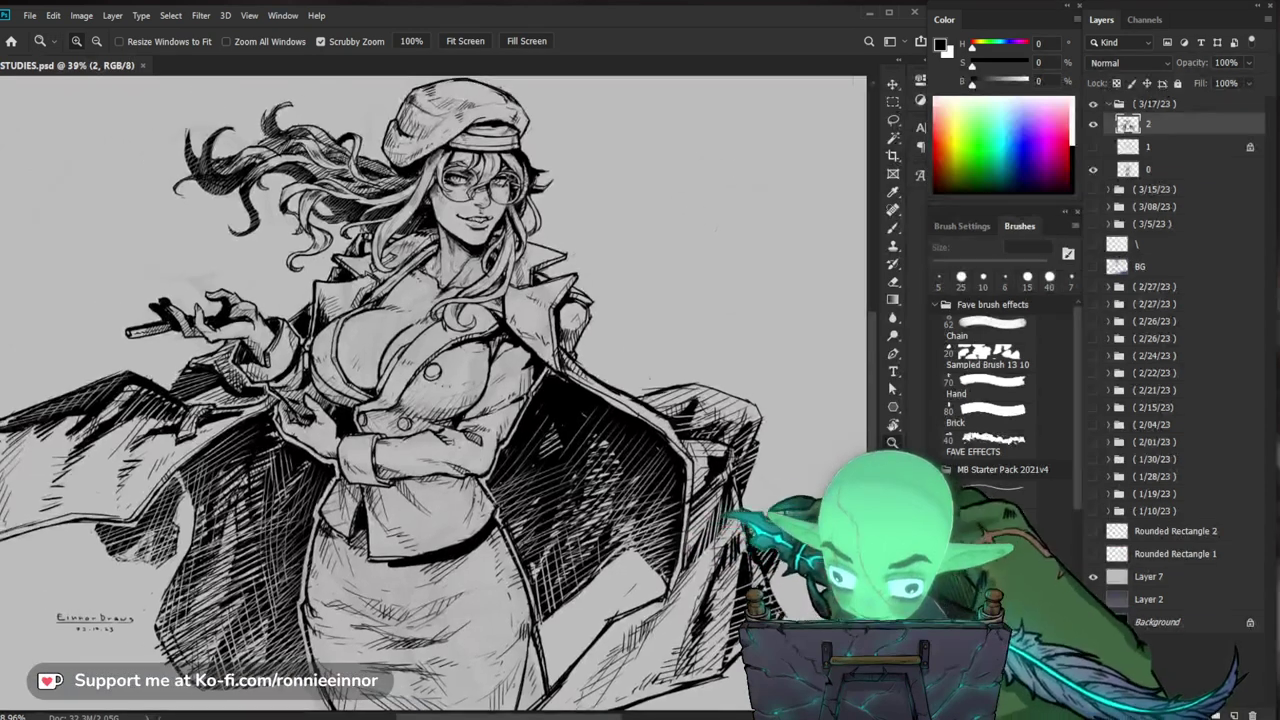
Step: Touch up the face around the eyes and glasses with the 25 px eraser and 5 px brush
scroll(447, 153, "up", 6)
key("e")
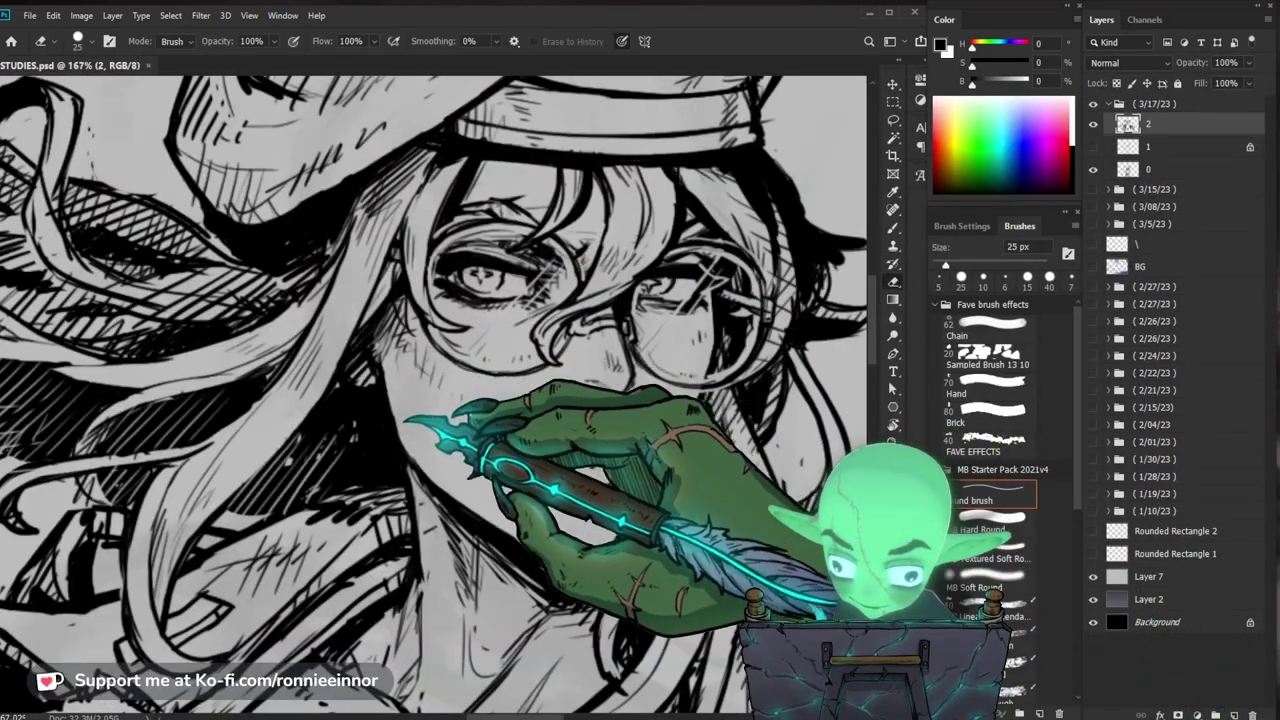
key("b")
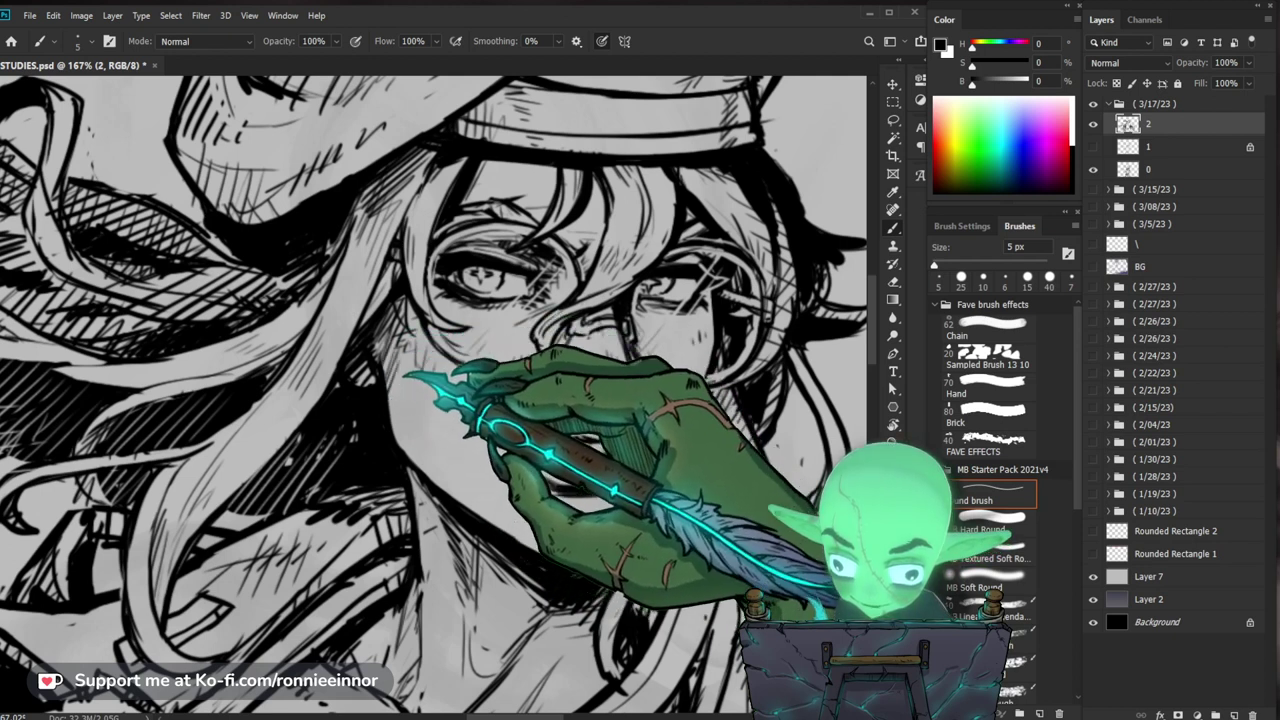
key("z")
left_click_drag(610, 420, 530, 430)
left_click_drag(802, 586, 617, 552)
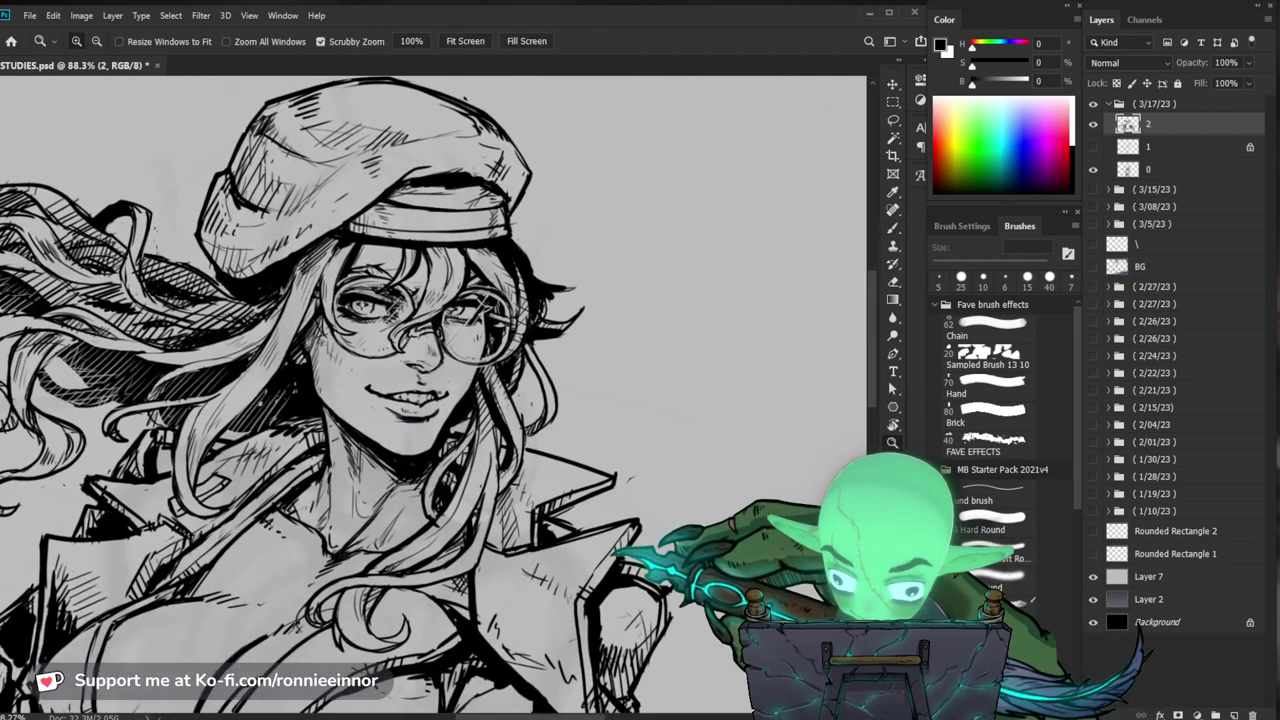
key("e")
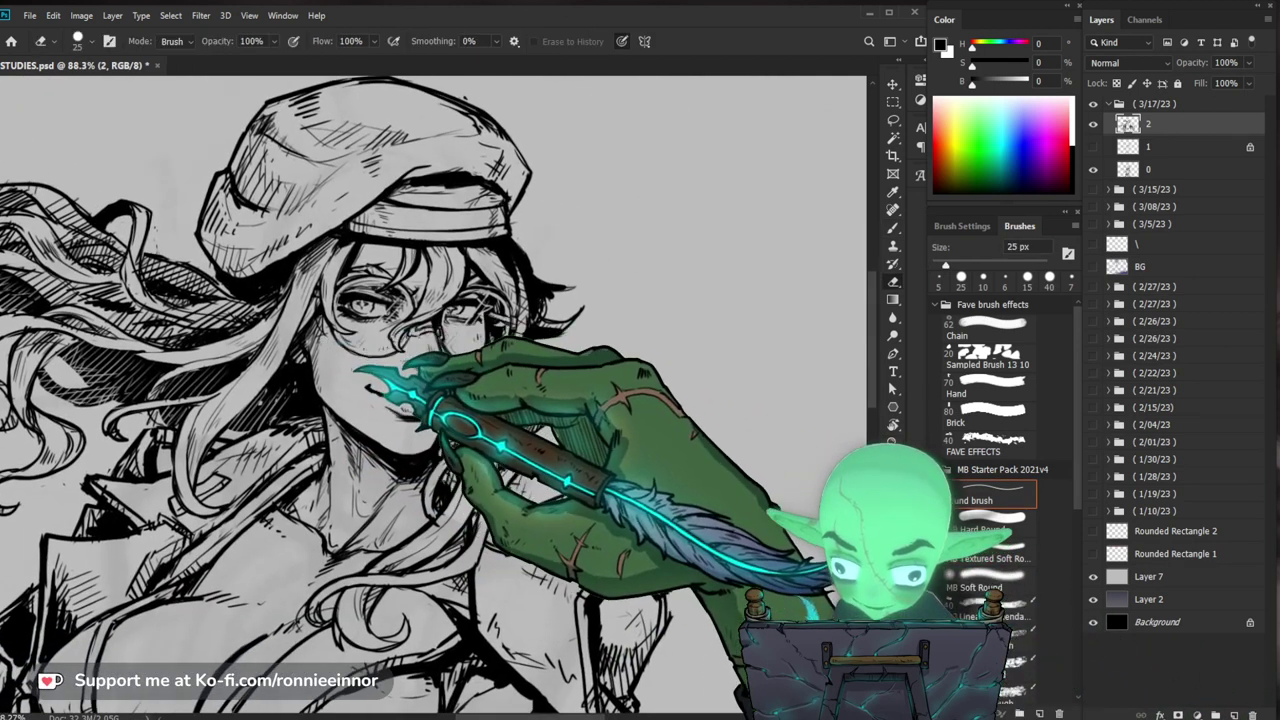
left_click_drag(609, 304, 583, 320)
key("z")
left_click_drag(314, 322, 347, 320)
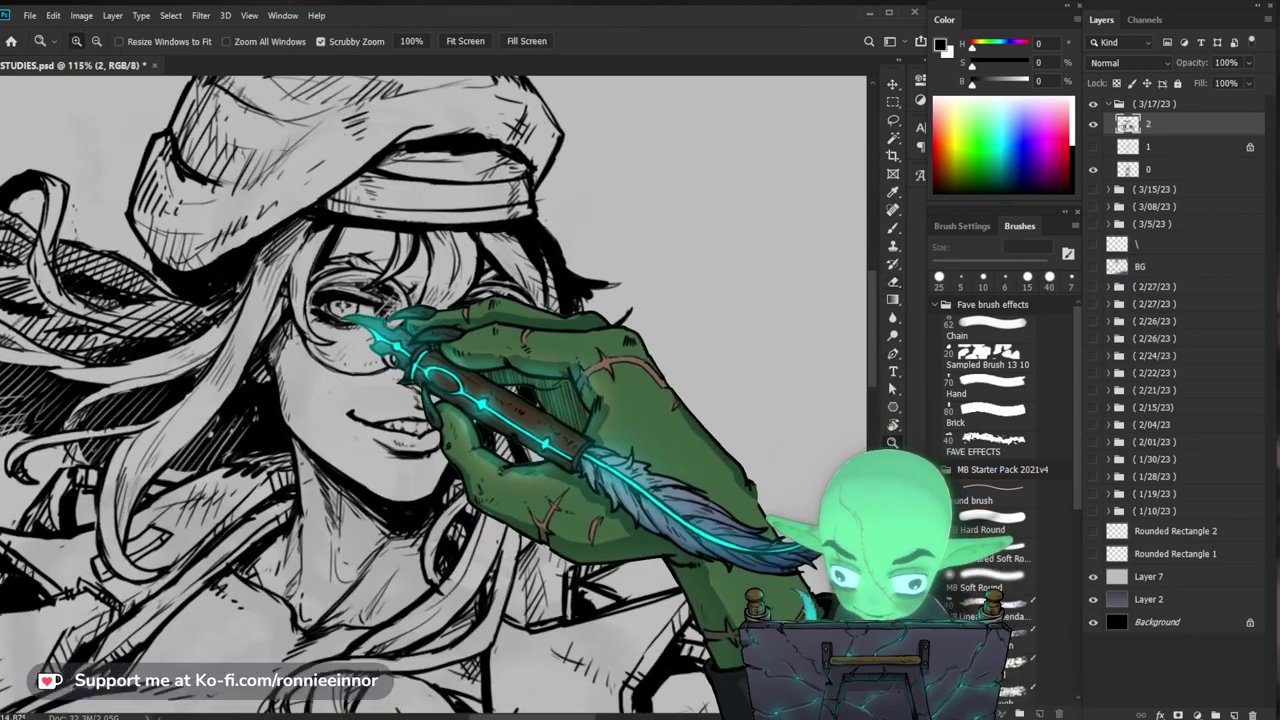
key("e")
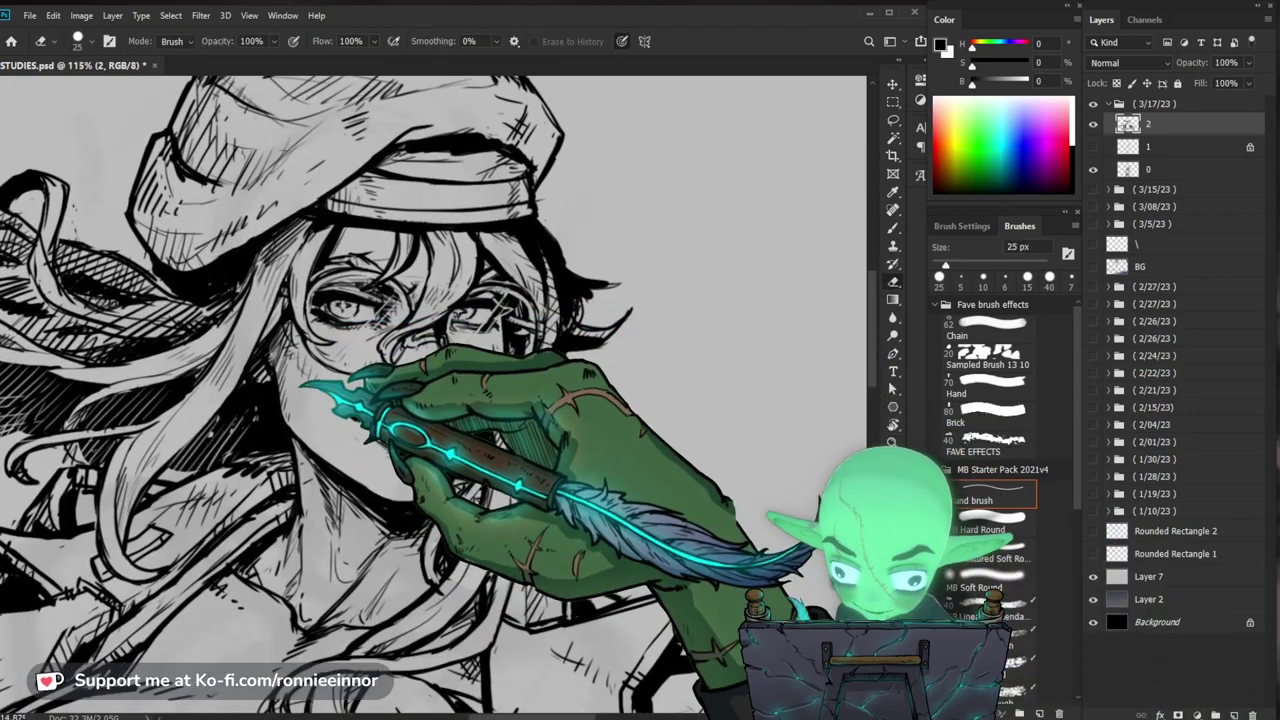
key("b")
mouse_move(460, 483)
left_mouse_down()
mouse_move(432, 470)
mouse_move(472, 477)
left_mouse_up()
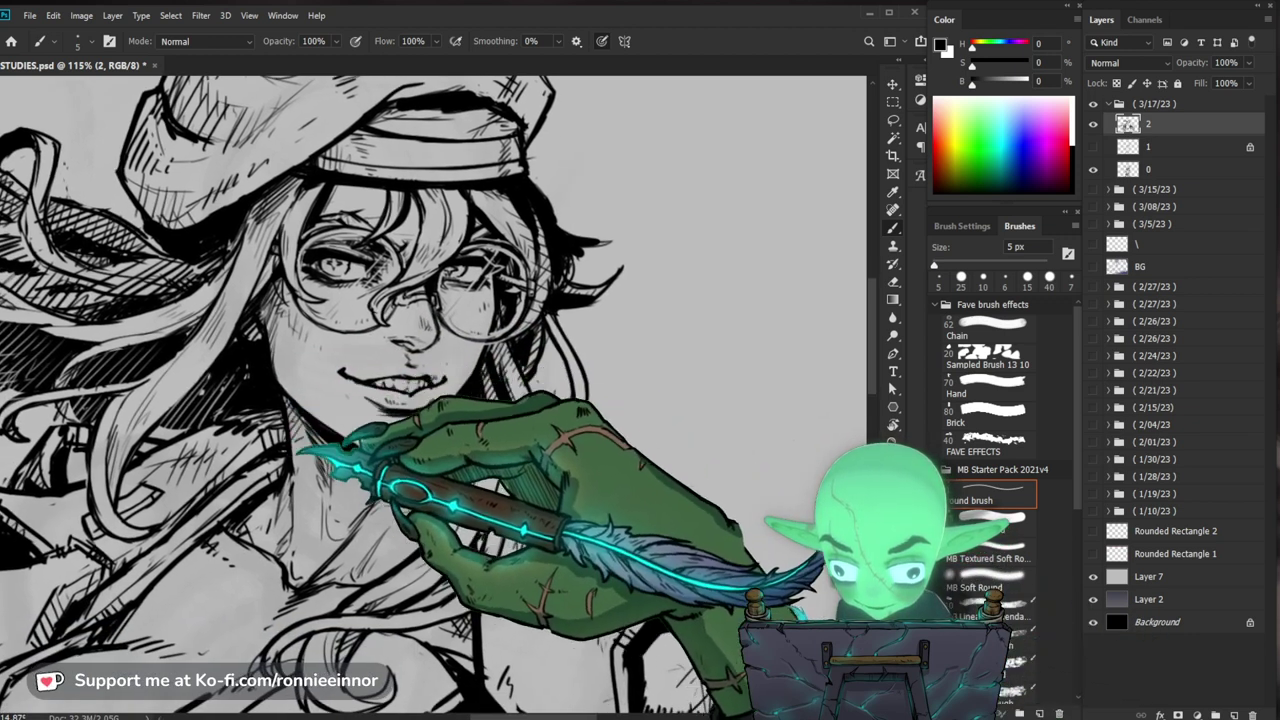
key("ctrl+space")
left_click_drag(690, 518, 602, 526)
key("b")
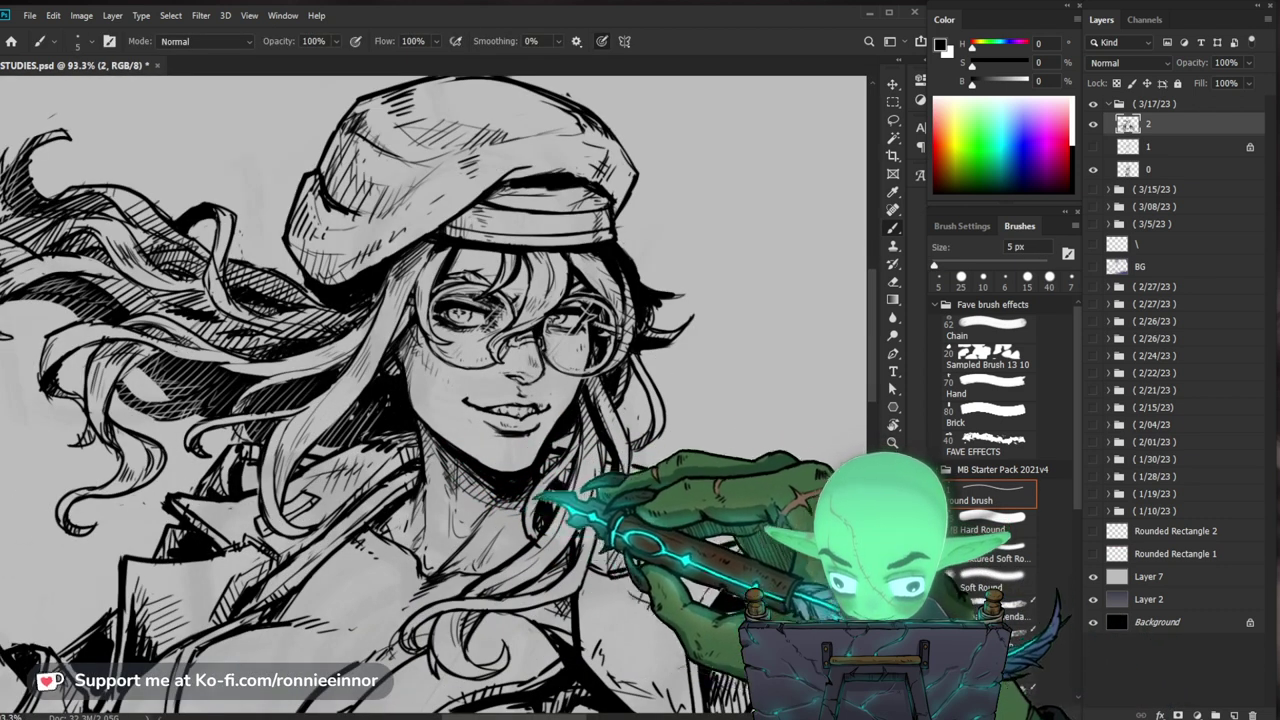
Step: Check the face against the full figure and save the drawing
key("ctrl+space")
left_click_drag(622, 510, 583, 525)
mouse_move(790, 690)
left_mouse_down()
mouse_move(735, 585)
mouse_move(745, 555)
left_mouse_up()
left_click_drag(780, 432, 665, 405)
left_click_drag(525, 505, 620, 490)
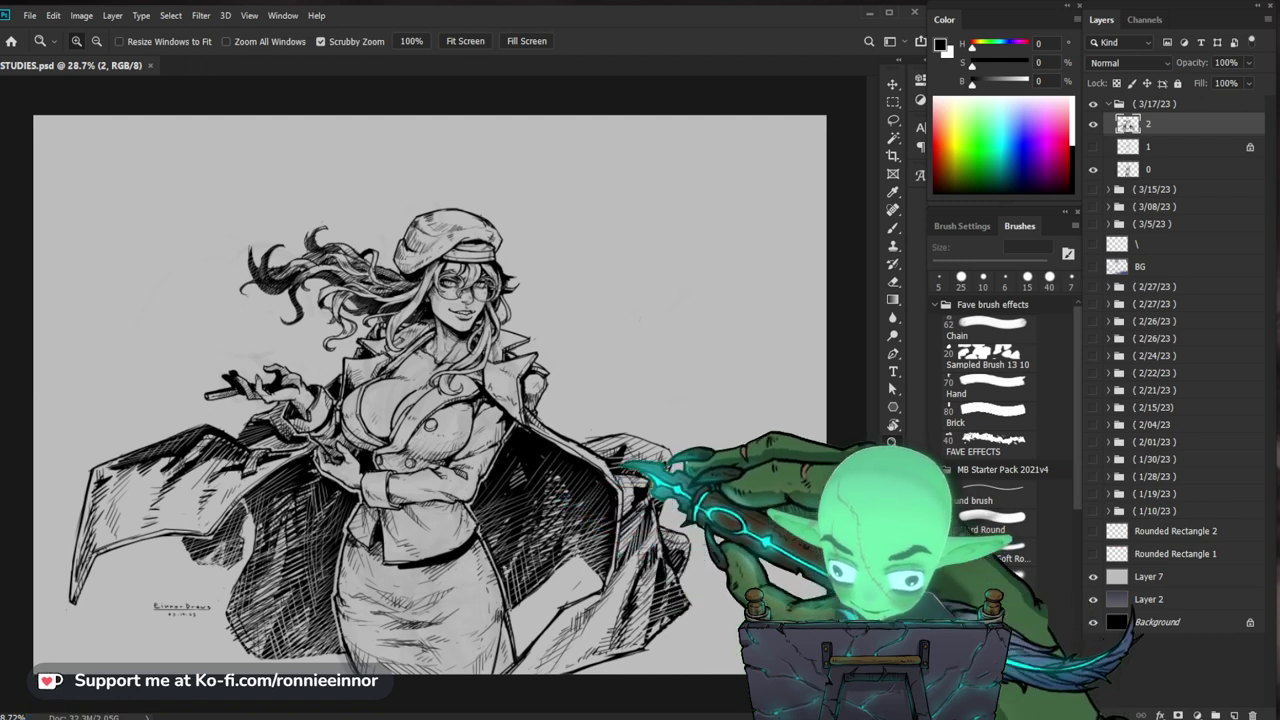
left_click_drag(622, 455, 598, 460)
left_click_drag(622, 506, 637, 500)
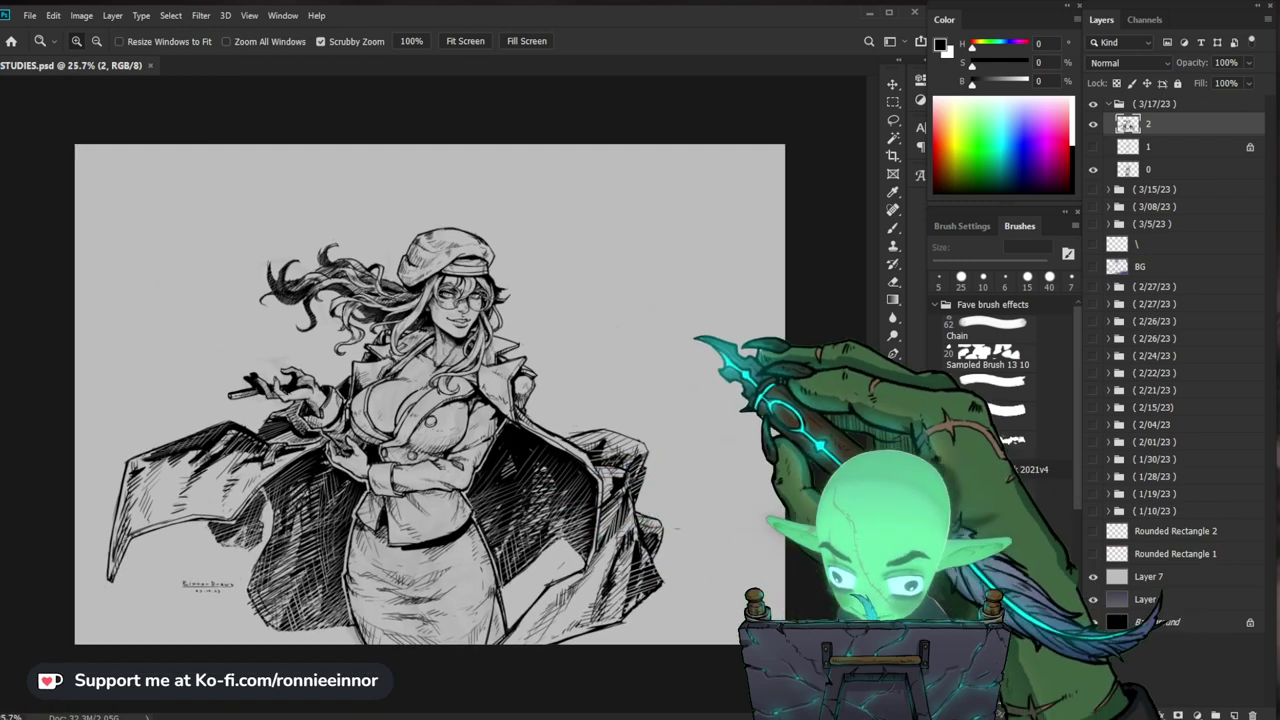
Step: Sketch groups of thin hatching lines in the empty background to the right of the figure with the 5 px brush
key("b")
left_click_drag(571, 380, 640, 374)
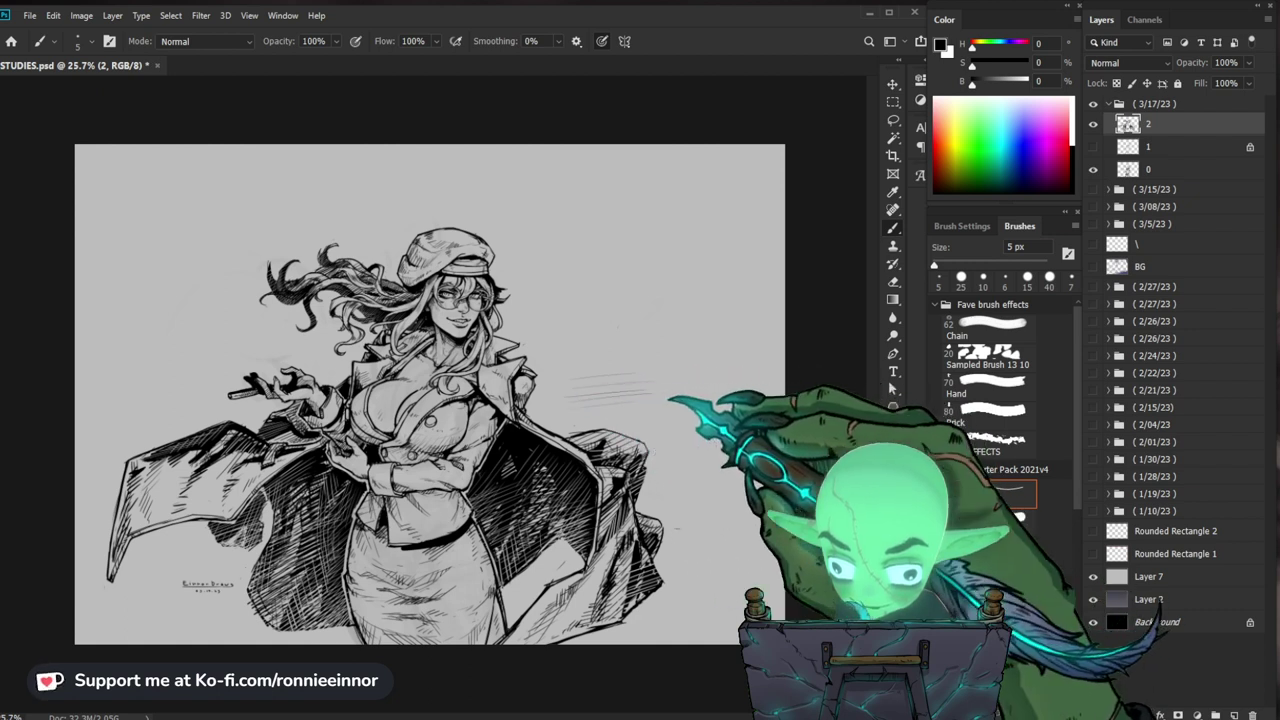
mouse_move(545, 409)
left_mouse_down()
mouse_move(570, 386)
mouse_move(568, 403)
mouse_move(622, 290)
left_mouse_up()
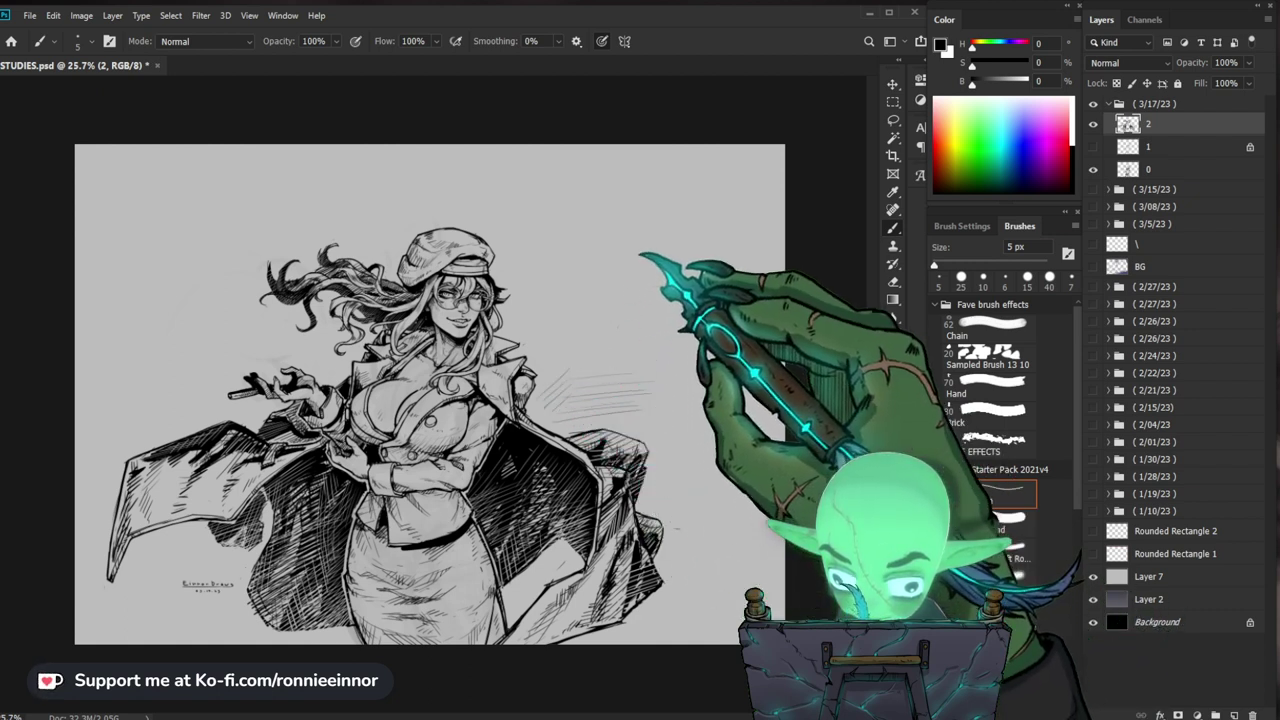
left_click_drag(593, 360, 631, 306)
mouse_move(597, 368)
left_mouse_down()
mouse_move(615, 394)
mouse_move(651, 399)
mouse_move(638, 426)
mouse_move(669, 416)
mouse_move(684, 447)
left_mouse_up()
left_click_drag(663, 461, 691, 455)
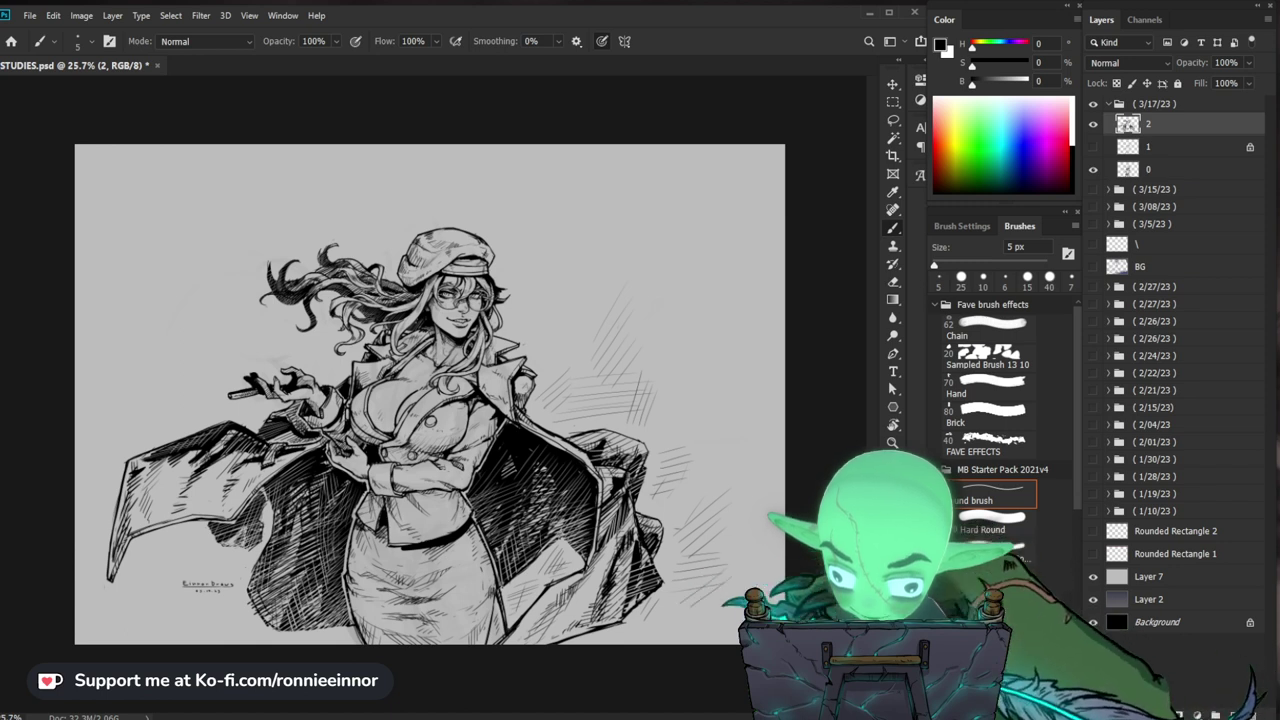
left_click_drag(742, 276, 660, 374)
left_click_drag(714, 316, 654, 393)
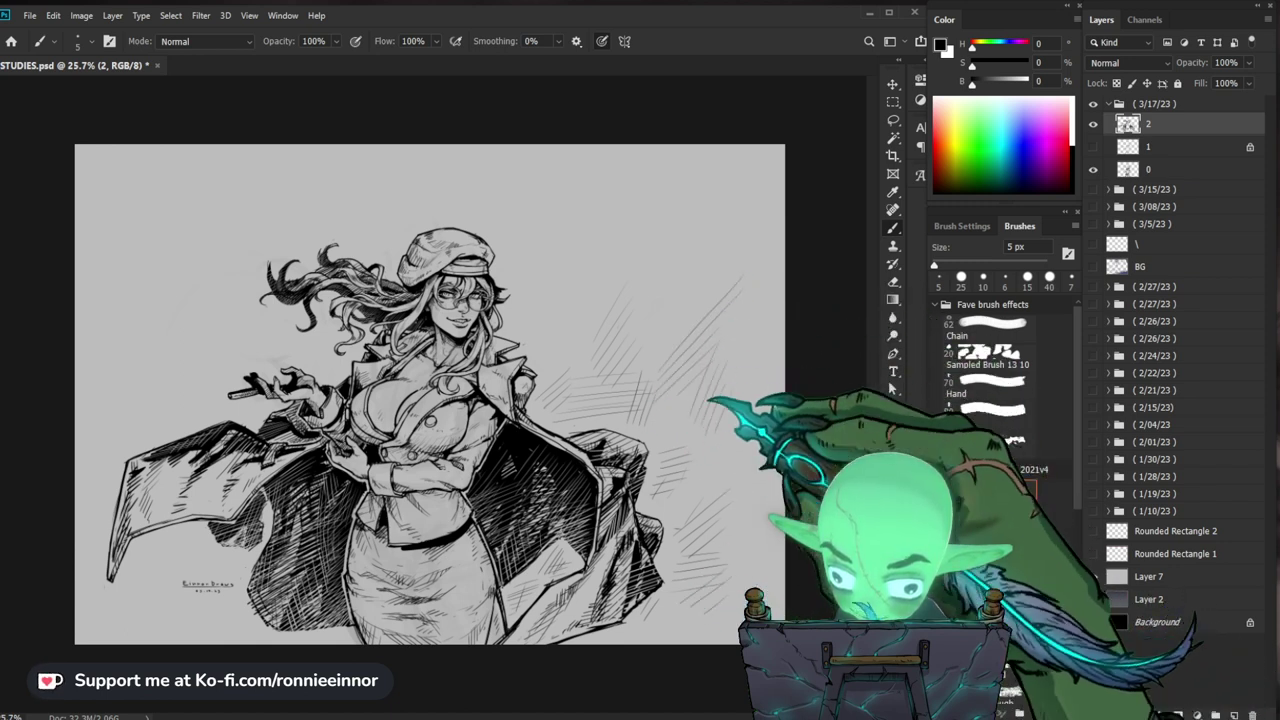
Step: Extend the thin background hatching toward the canvas's upper right and beside the signature with the 5 px brush
key("ctrl+space")
mouse_move(487, 286)
left_mouse_down()
mouse_move(580, 269)
mouse_move(566, 271)
left_mouse_up()
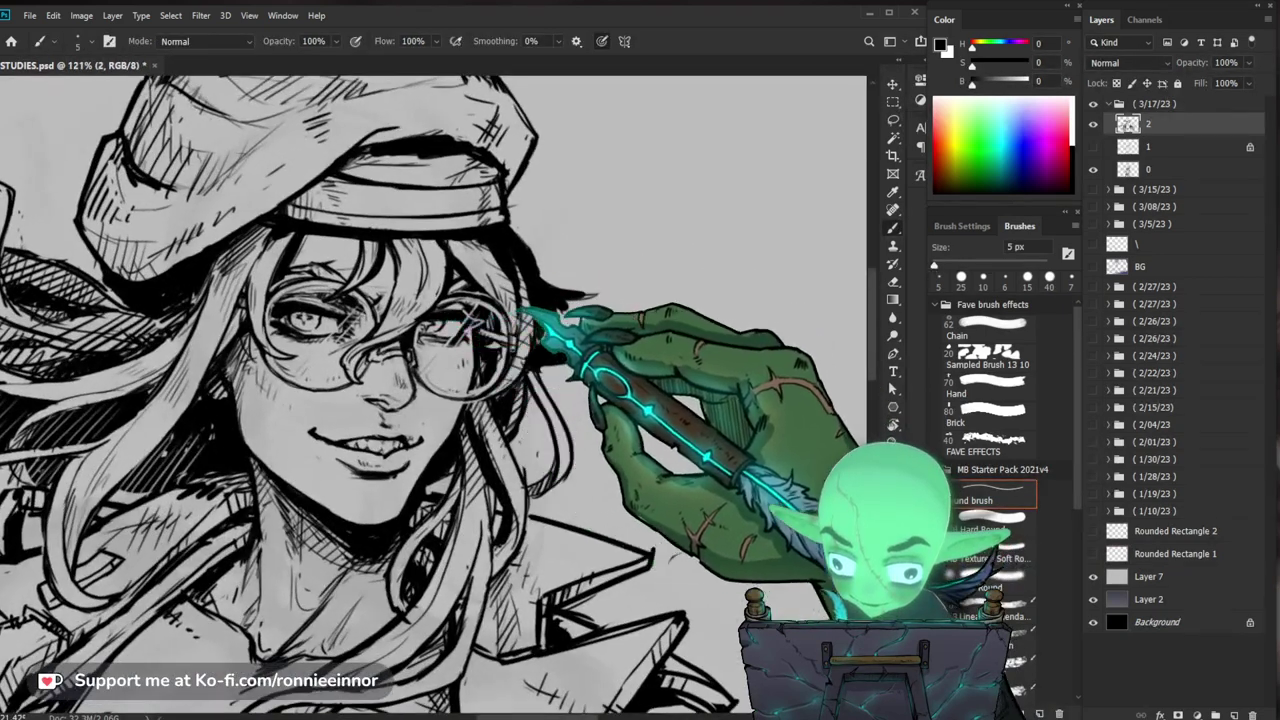
left_click_drag(568, 318, 678, 325)
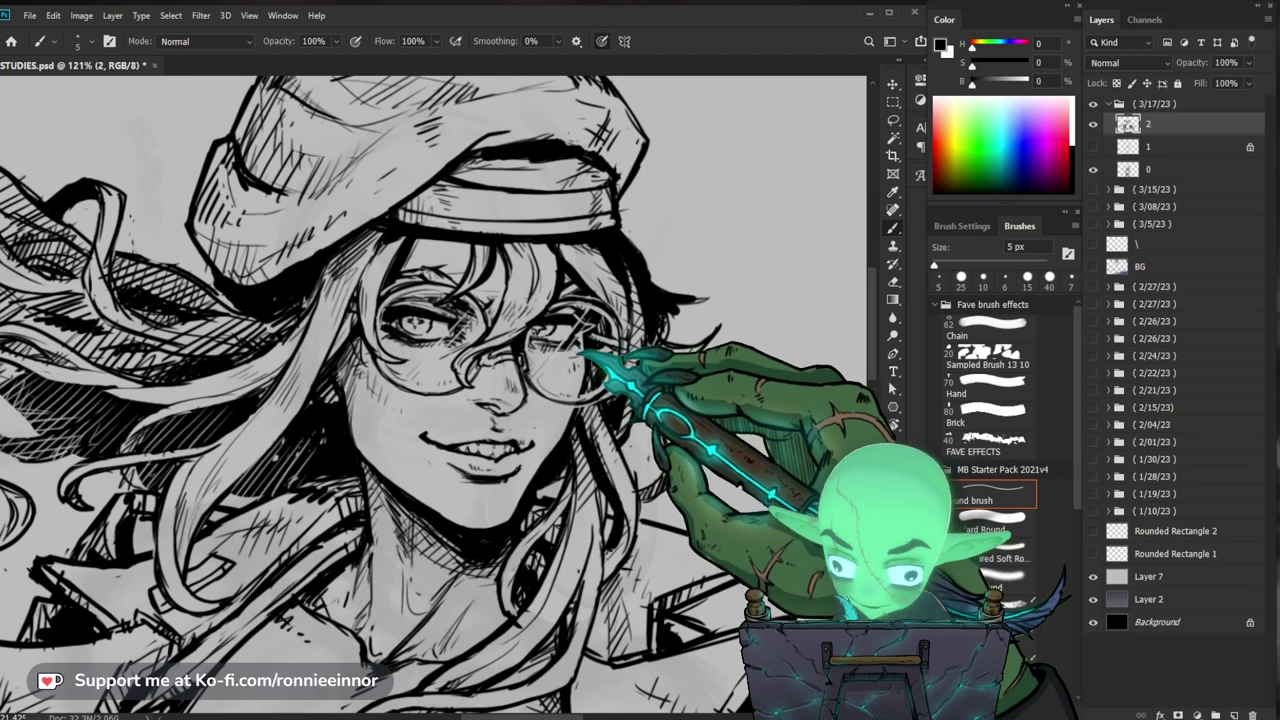
key("ctrl+space")
left_click_drag(602, 358, 498, 292)
key("ctrl+space")
left_click_drag(840, 520, 671, 514)
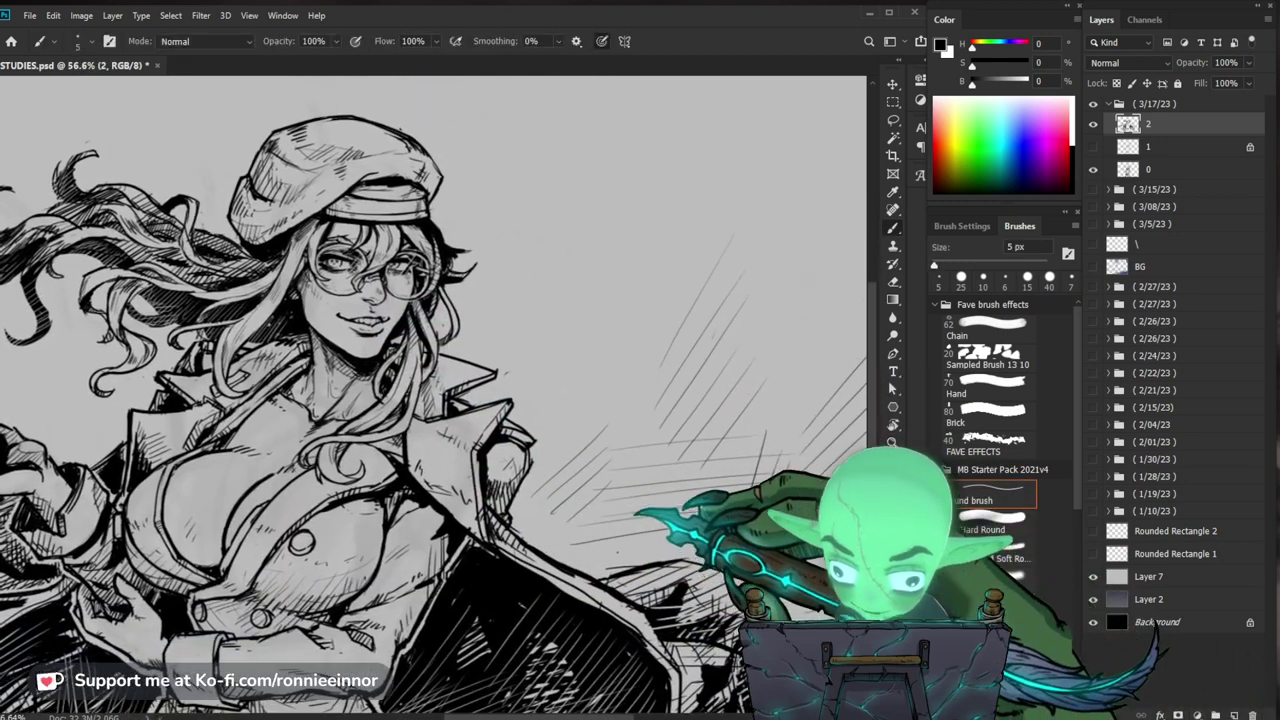
key("ctrl+space")
left_click_drag(800, 440, 610, 345)
key("ctrl+space")
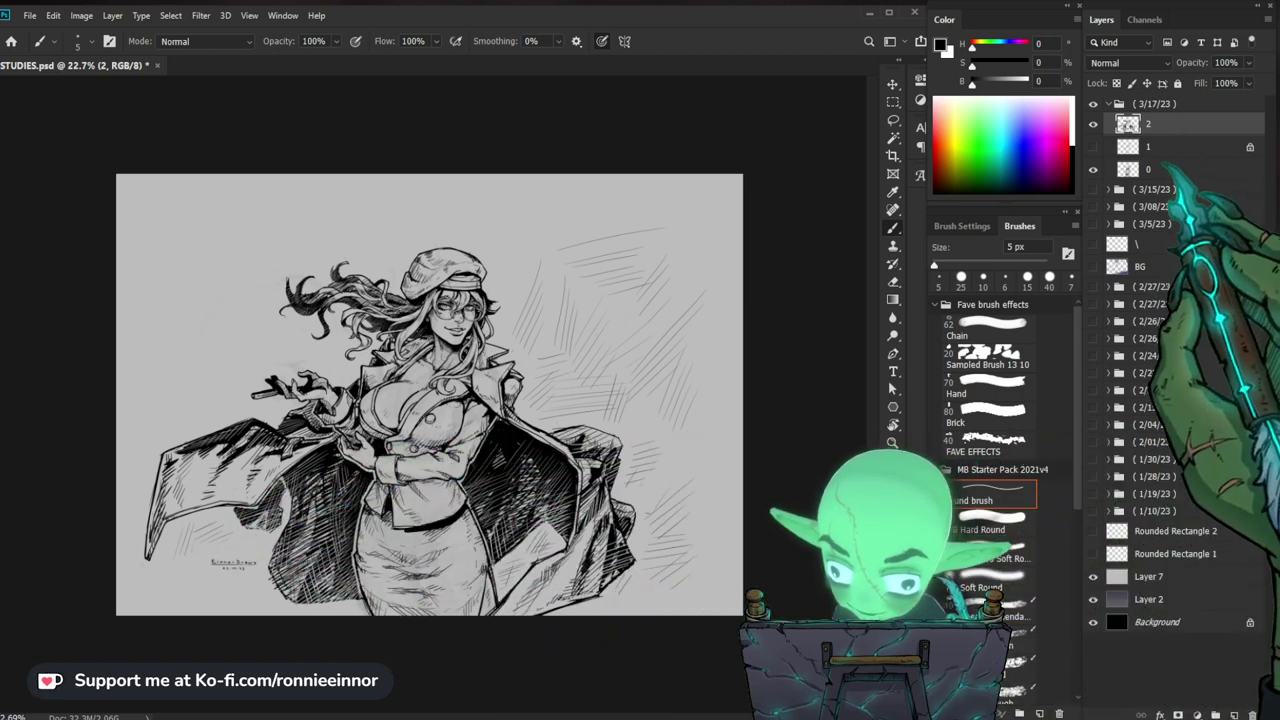
Step: Move layers 2, 1 and 0 together horizontally to shift the figure slightly to the right on the canvas
key("v")
mouse_move(615, 520)
left_mouse_down()
mouse_move(645, 520)
mouse_move(618, 505)
left_mouse_up()
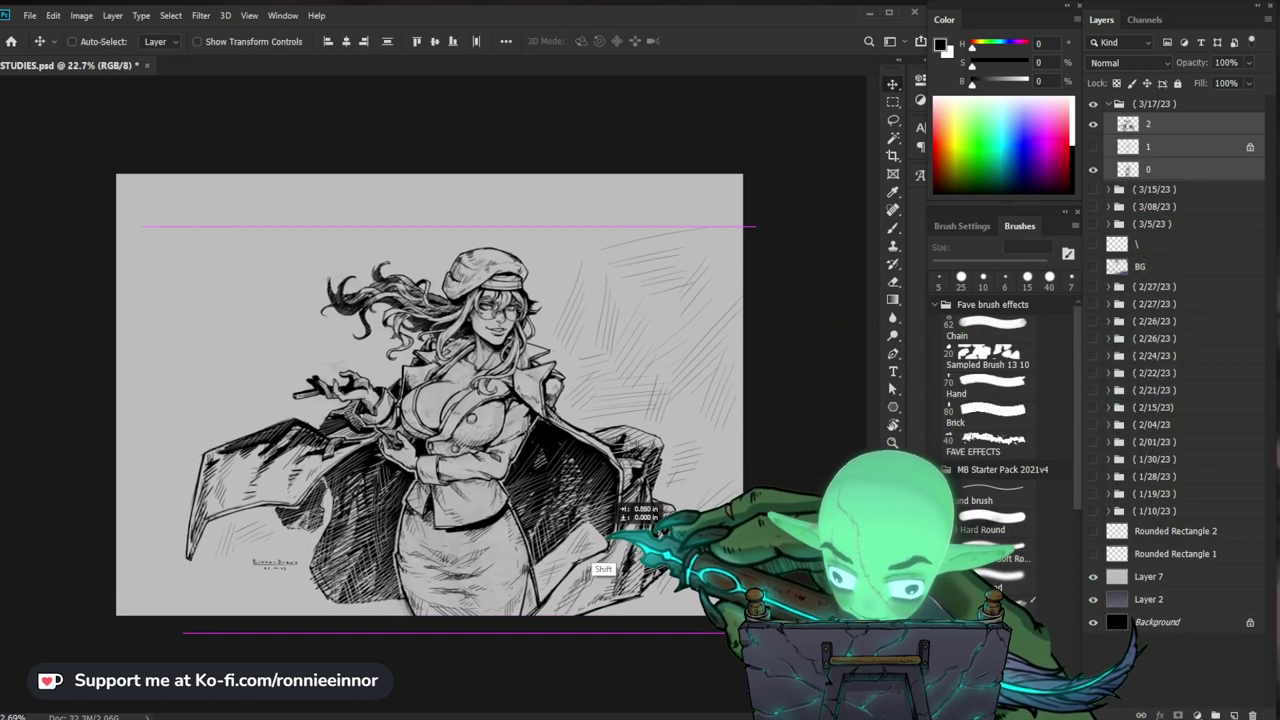
left_click_drag(640, 528, 642, 533)
Step: Set the eraser on layer 2 to 200 px to clean up the background hatching
key("e")
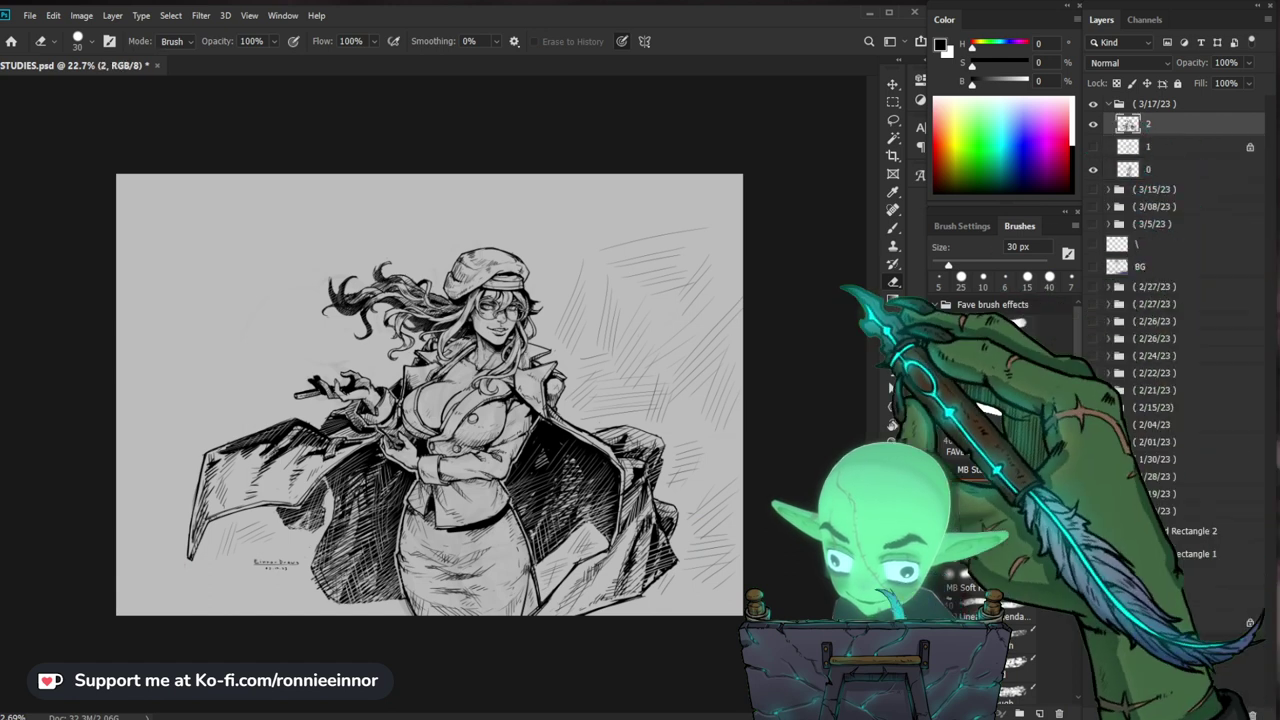
key("bracketright")
key("bracketright")
key("bracketright")
key("bracketright")
key("bracketright")
key("bracketright")
key("bracketright")
key("bracketright")
key("bracketright")
key("bracketright")
key("bracketright")
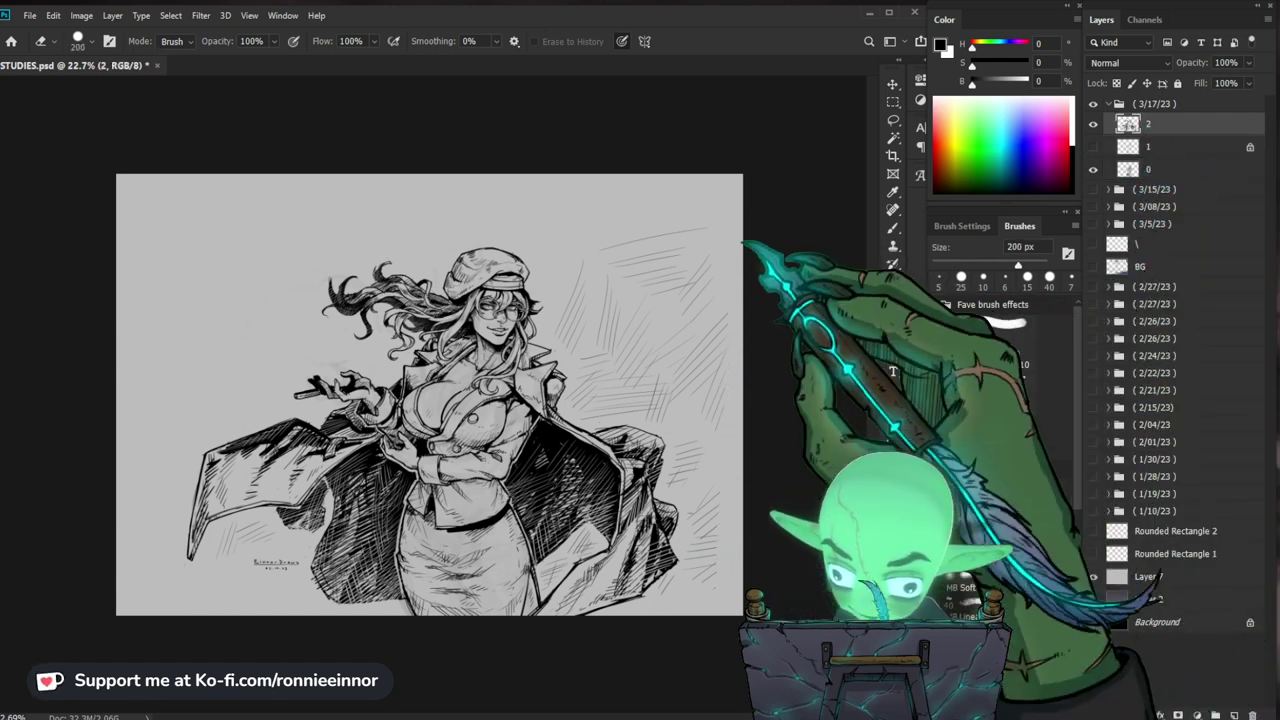
Step: Fill the background to the left of and above the figure with groups of thin hatching lines using the 5 px brush
key("b")
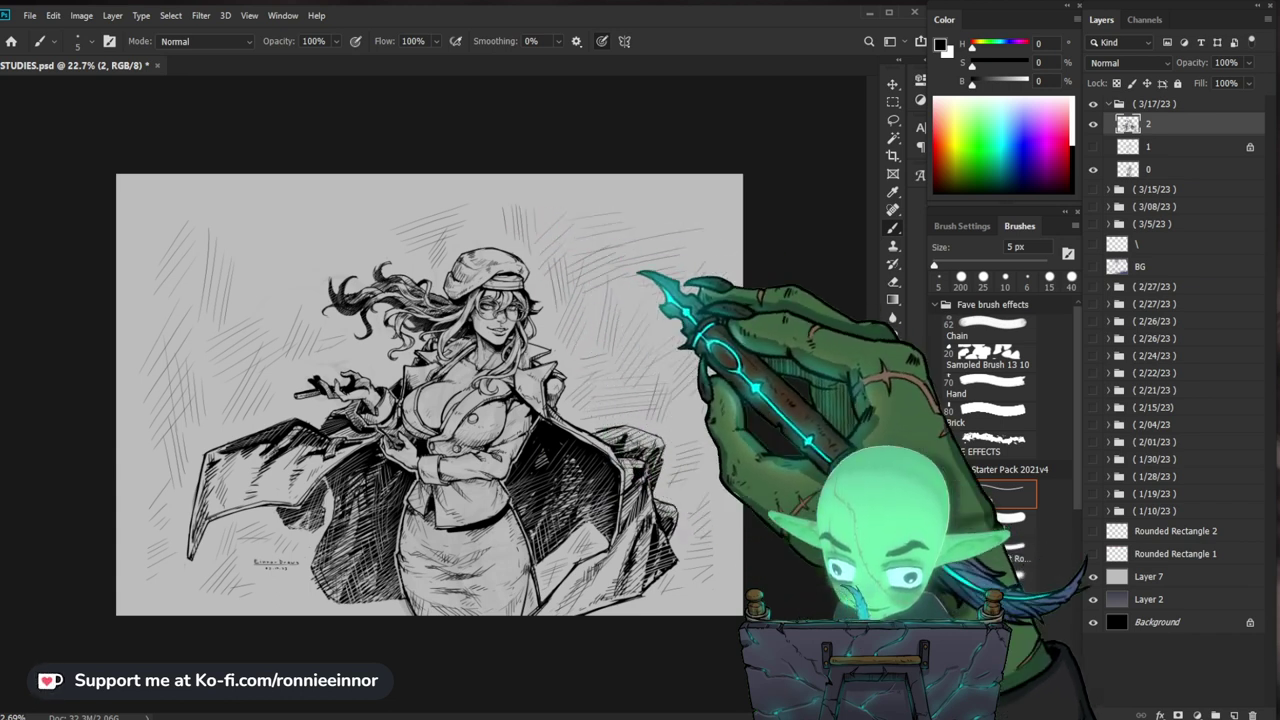
key("ctrl+space")
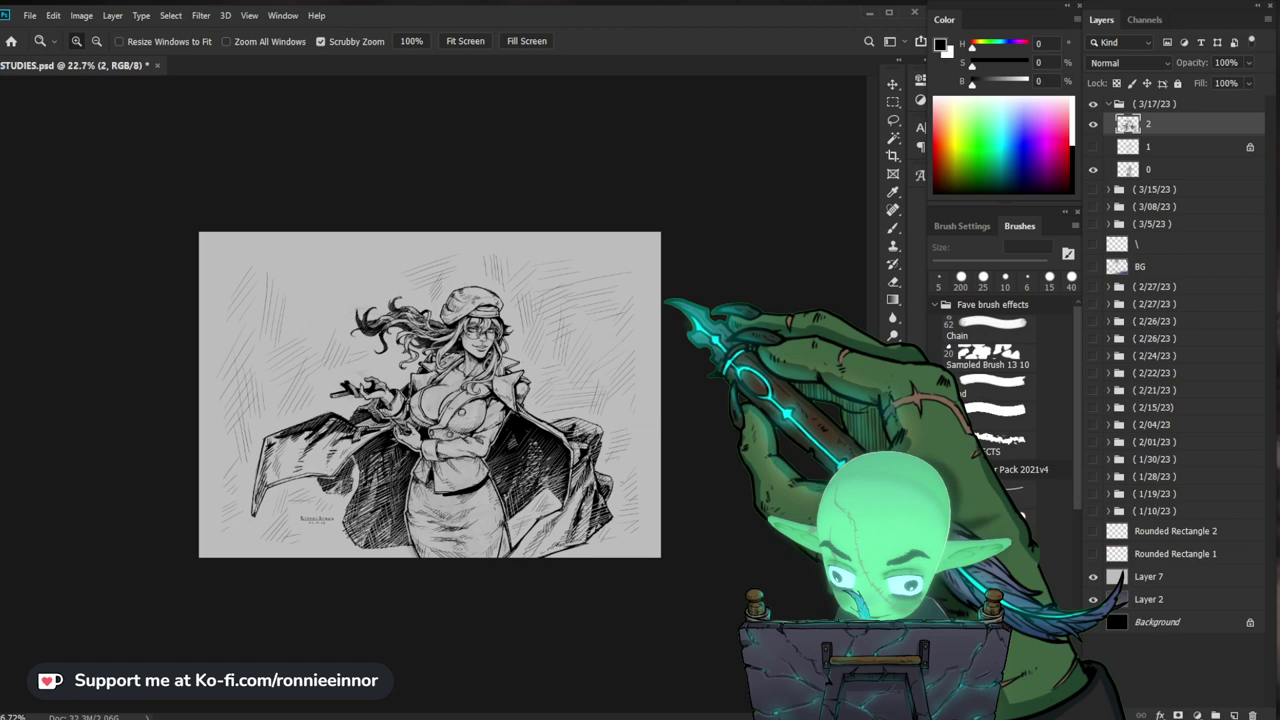
left_click_drag(666, 300, 692, 301)
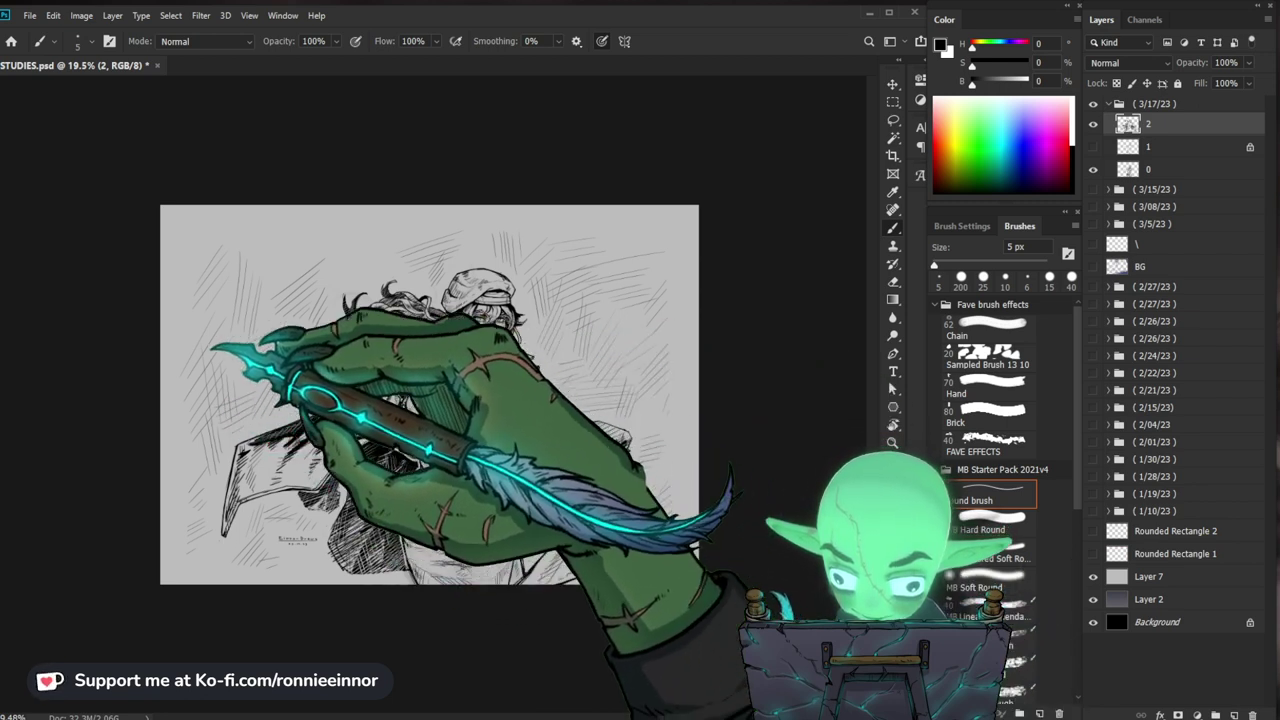
key("z")
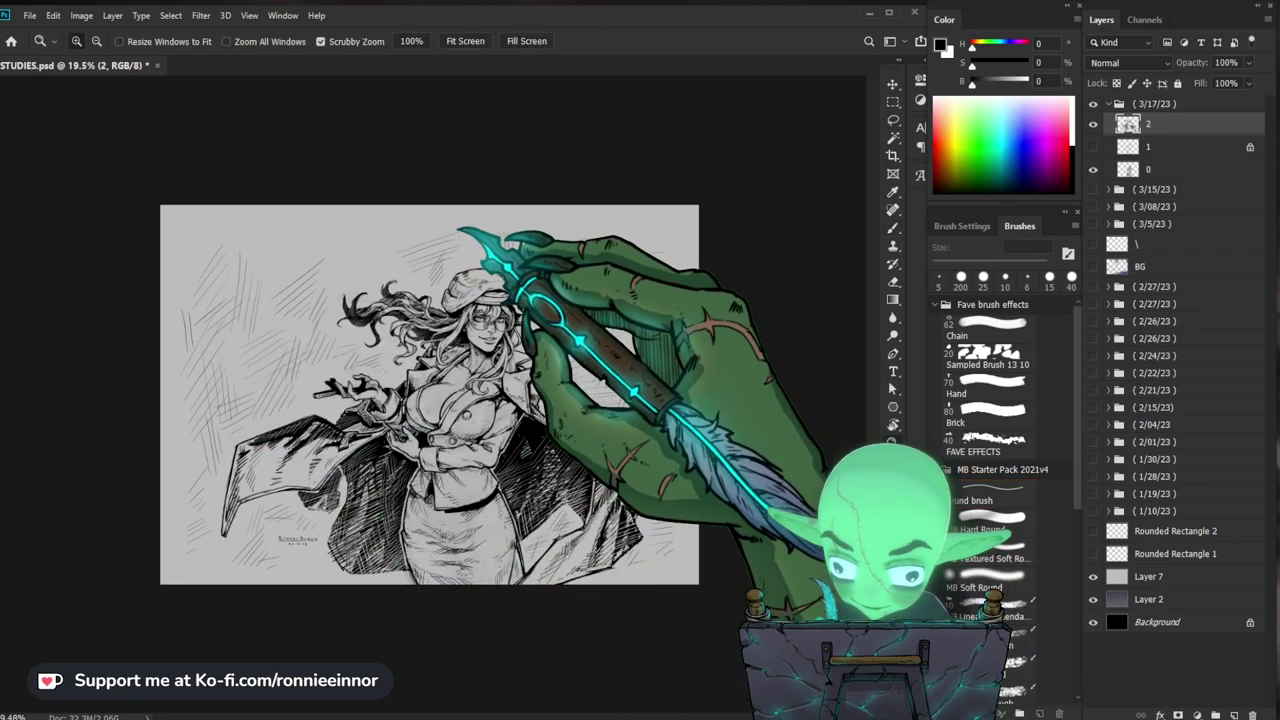
mouse_move(690, 245)
left_mouse_down()
mouse_move(641, 275)
mouse_move(672, 311)
left_mouse_up()
key("b")
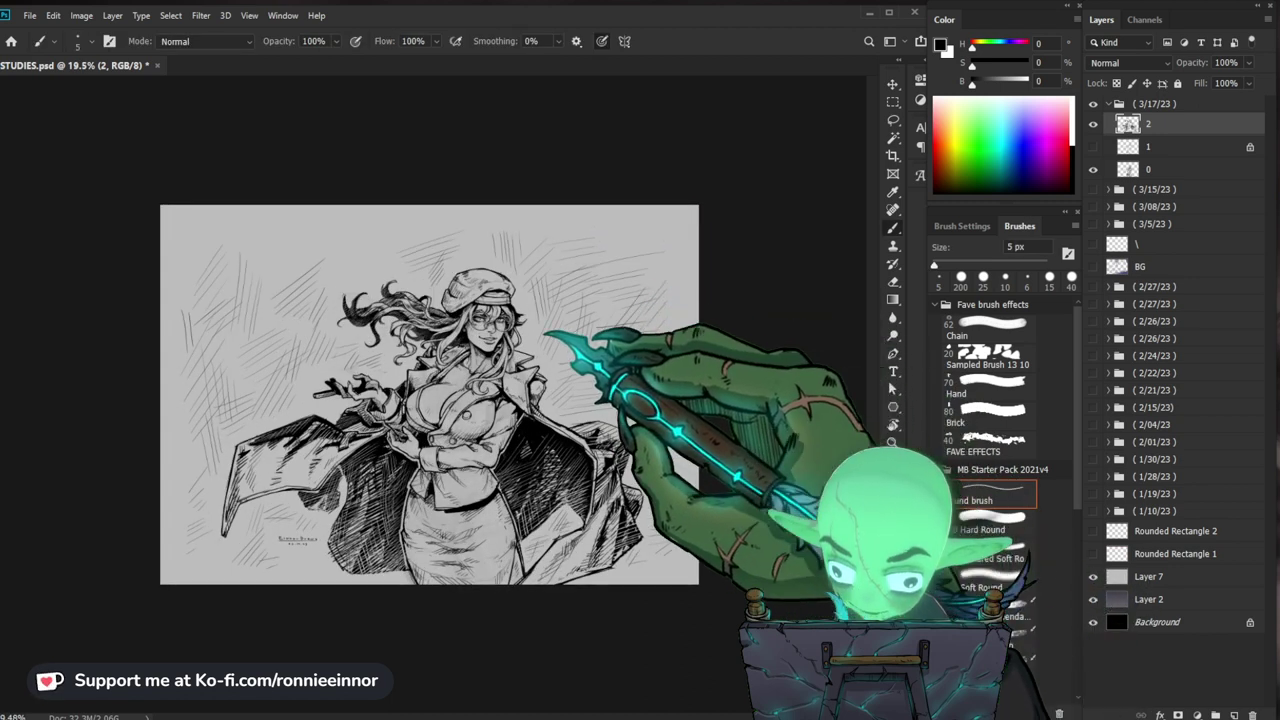
key("e")
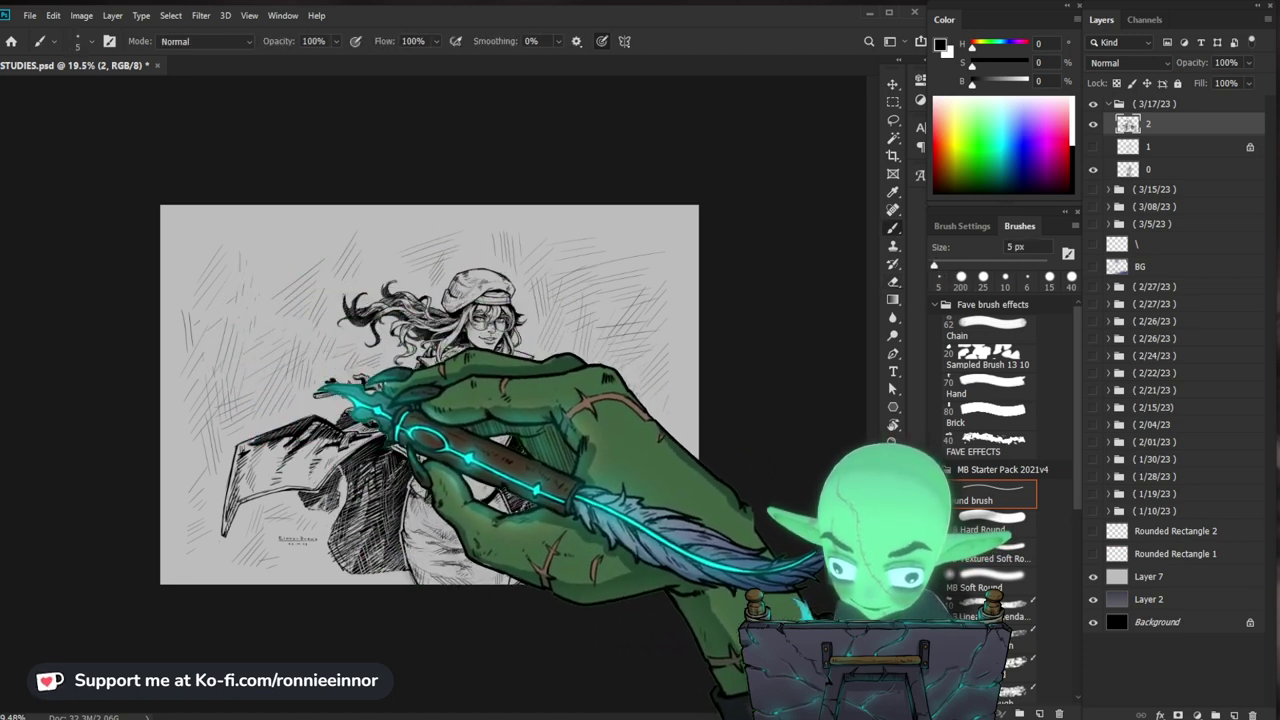
left_click(341, 423, "ctrl")
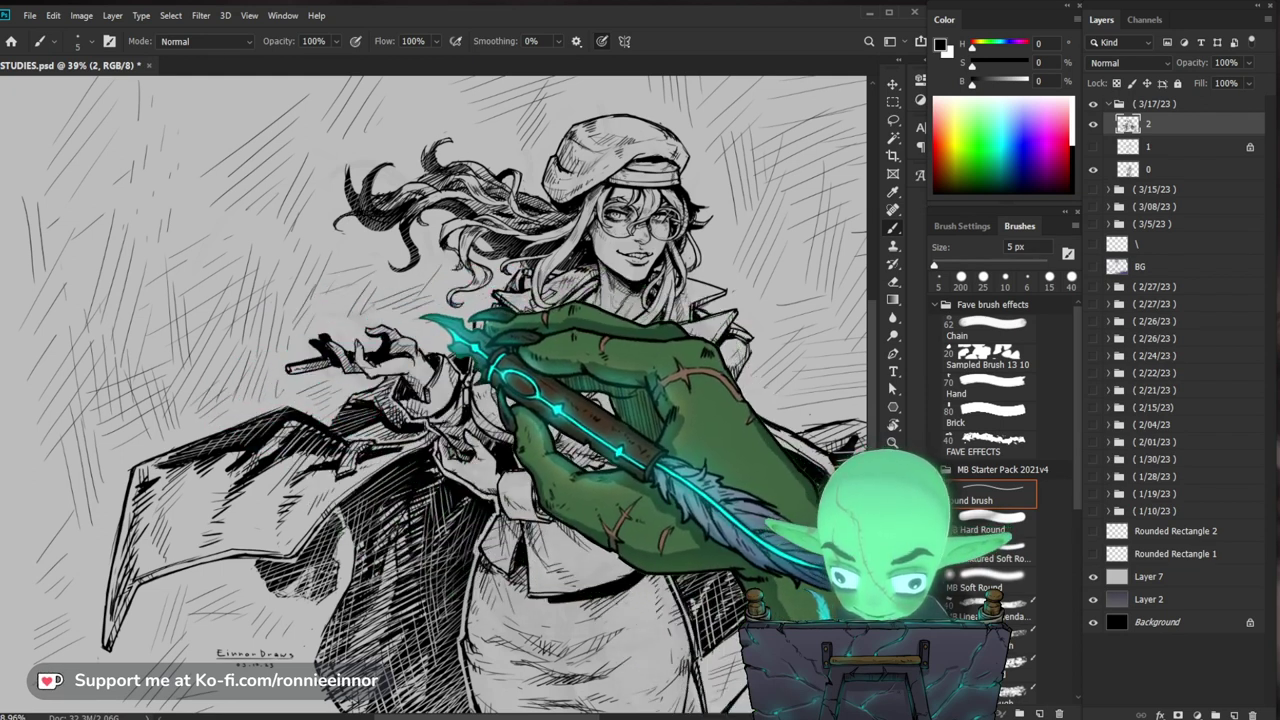
Step: Add groups of thin hatching lines to the background above the beret and toward the canvas's upper right with the 5 px brush
scroll(433, 393, "down", 7)
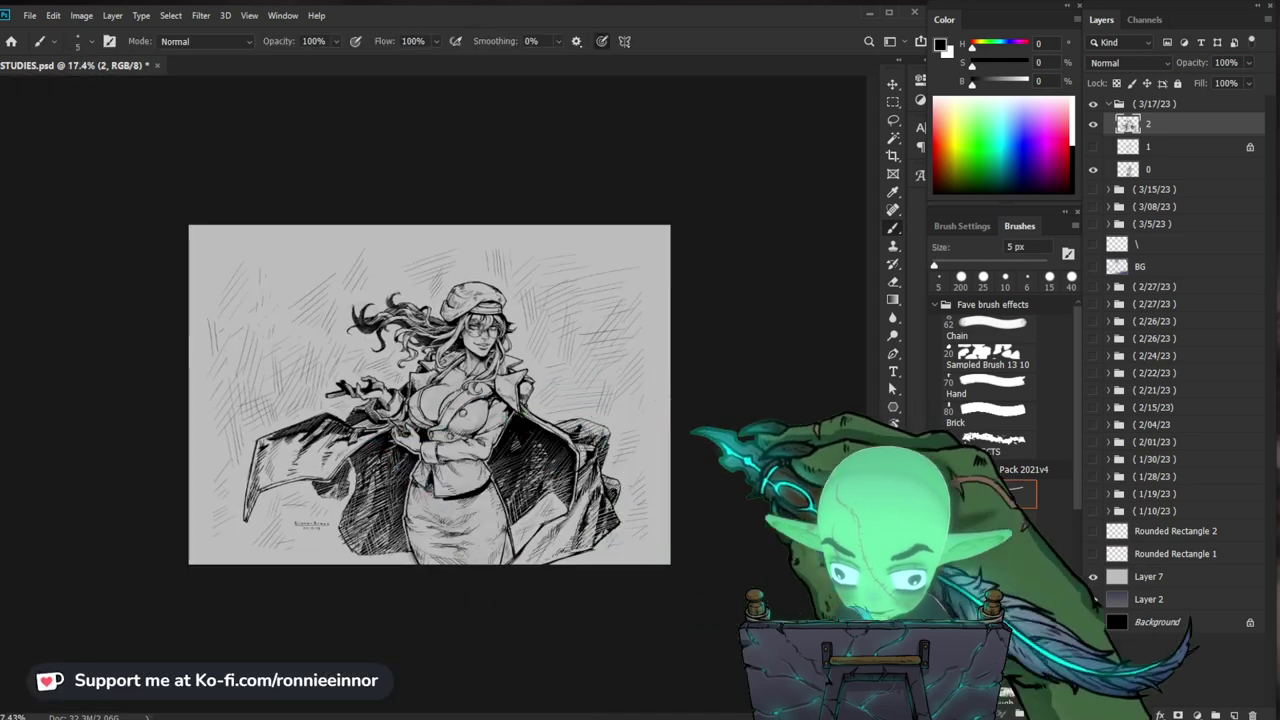
scroll(433, 393, "up", 4)
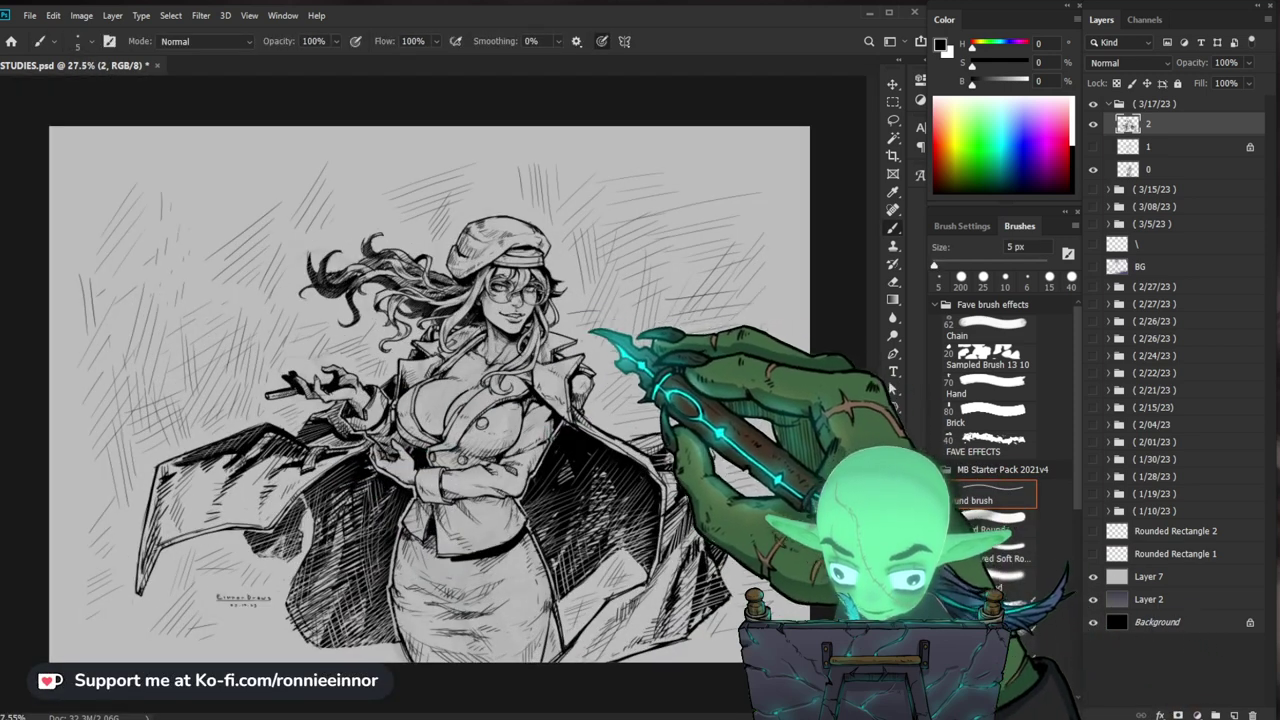
scroll(585, 290, "up", 3)
scroll(483, 295, "up", 3)
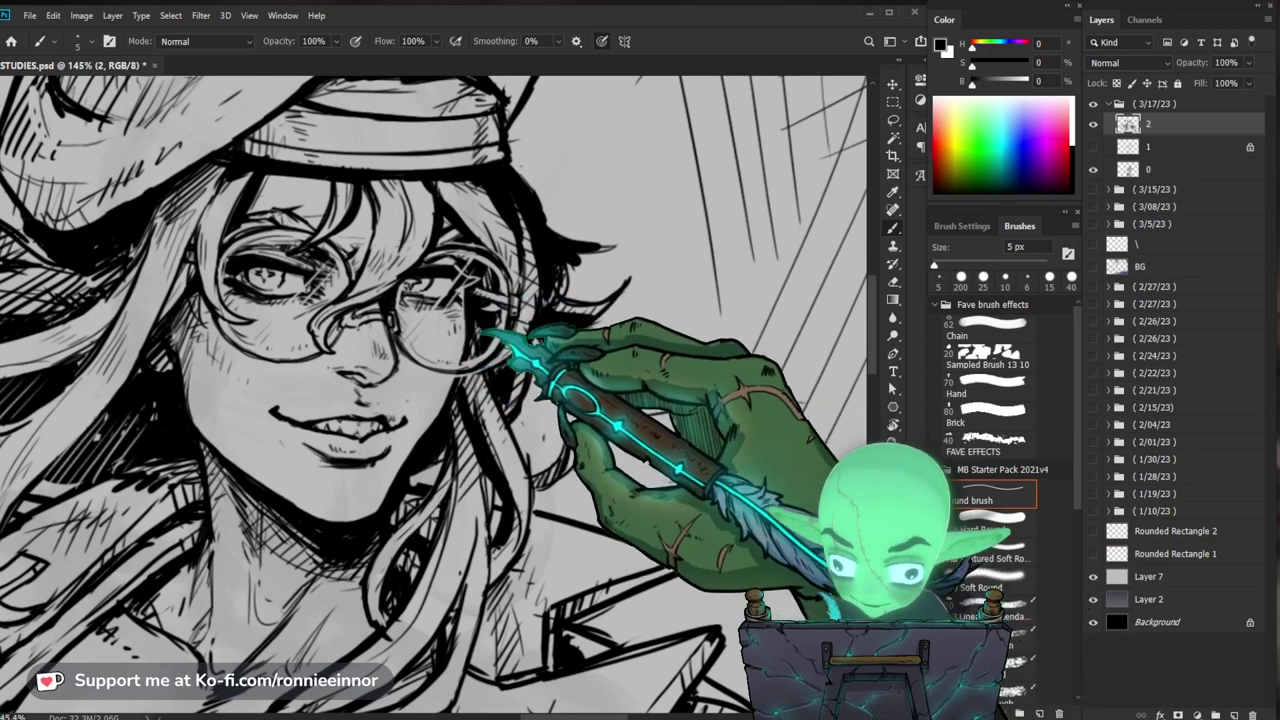
scroll(484, 310, "down", 6)
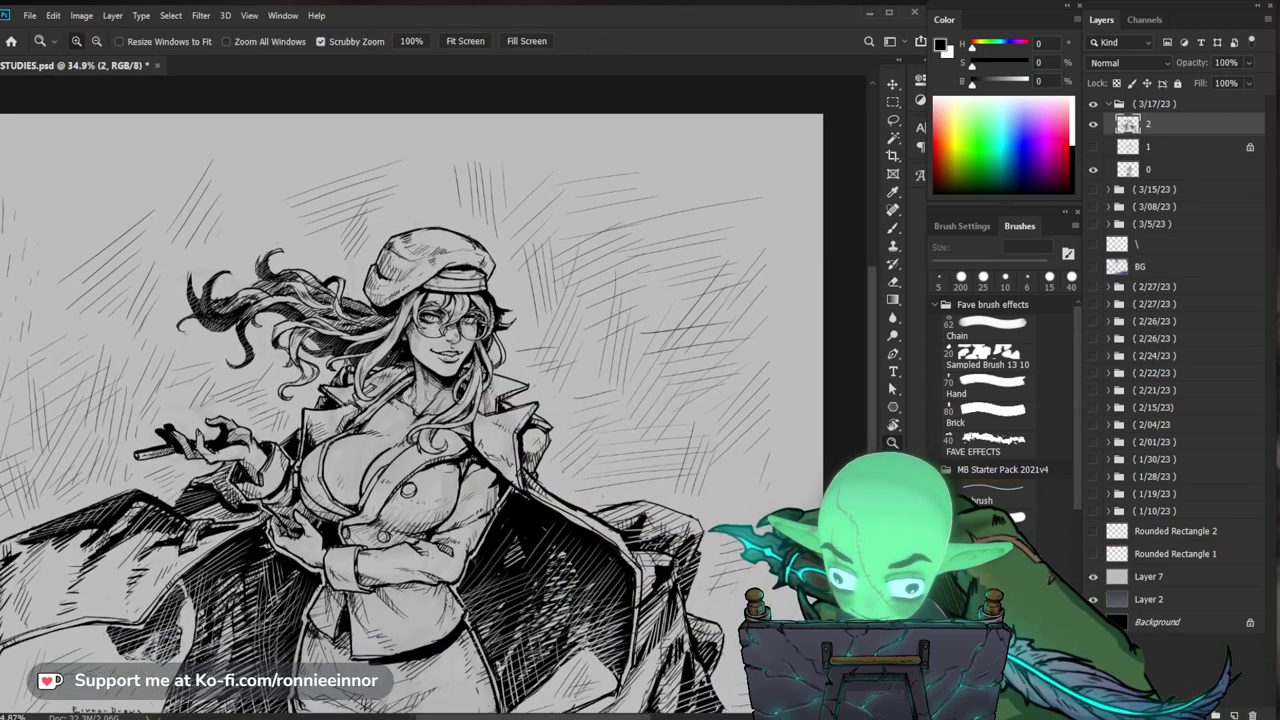
key("b")
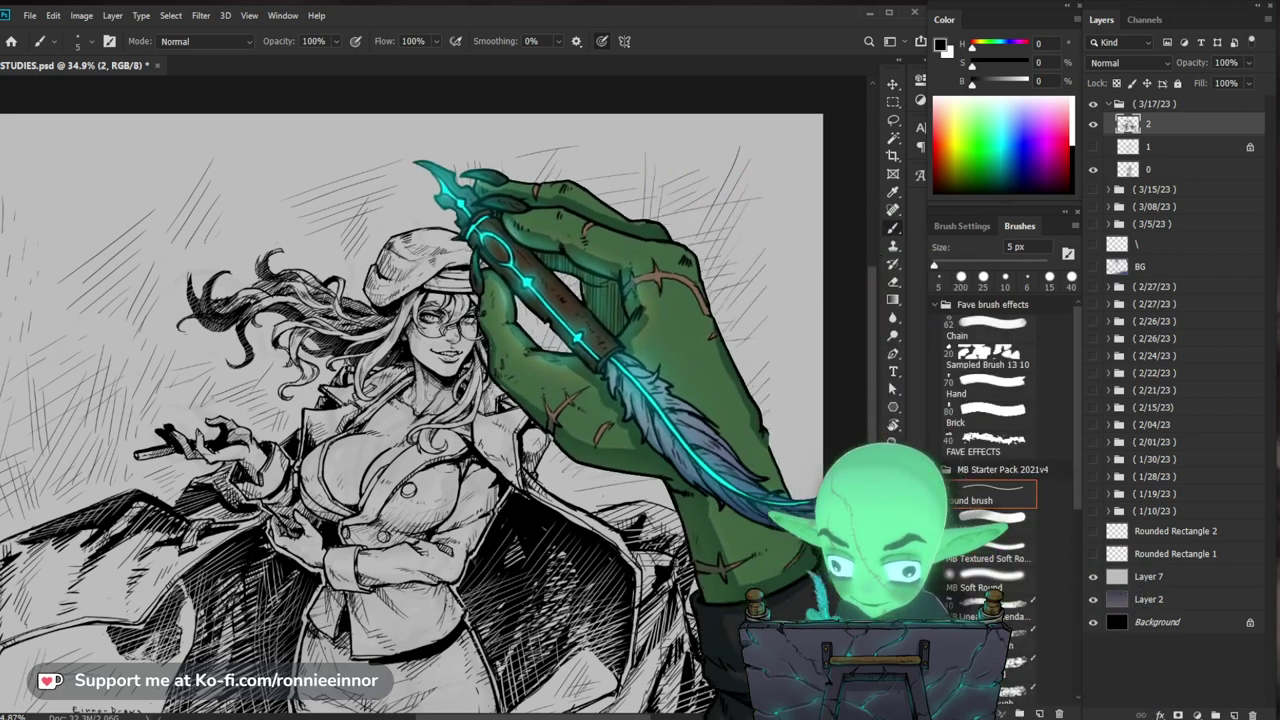
key("z")
mouse_move(510, 330)
left_mouse_down()
mouse_move(400, 330)
mouse_move(450, 330)
left_mouse_up()
key("b")
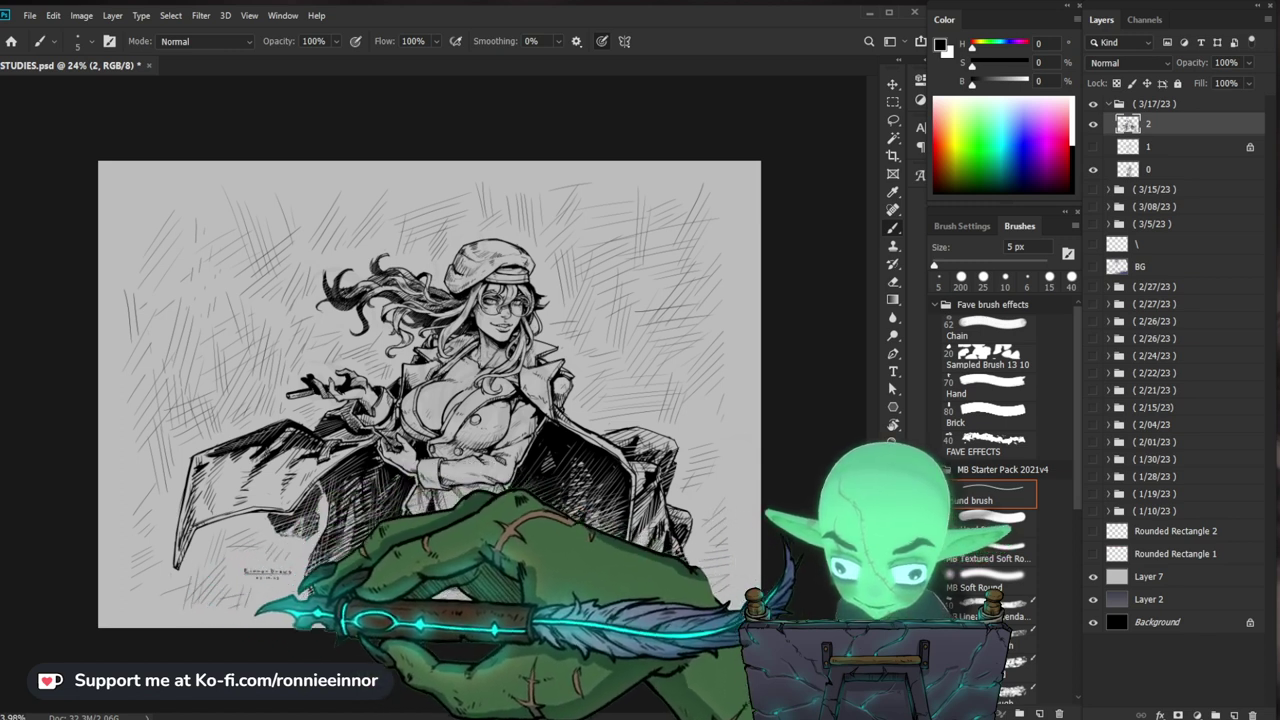
Step: Cross-hatch the background in the canvas's upper left beside the flowing hair with the 5 px brush
key("e")
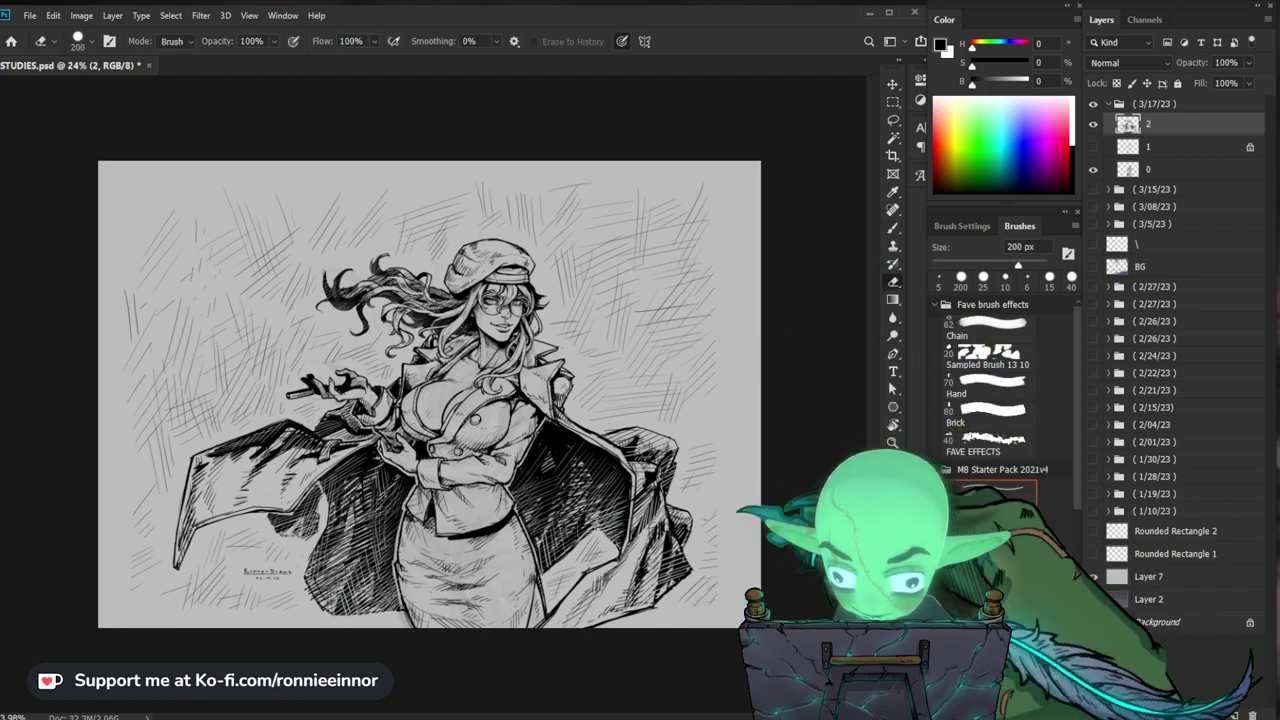
key("e")
key("b")
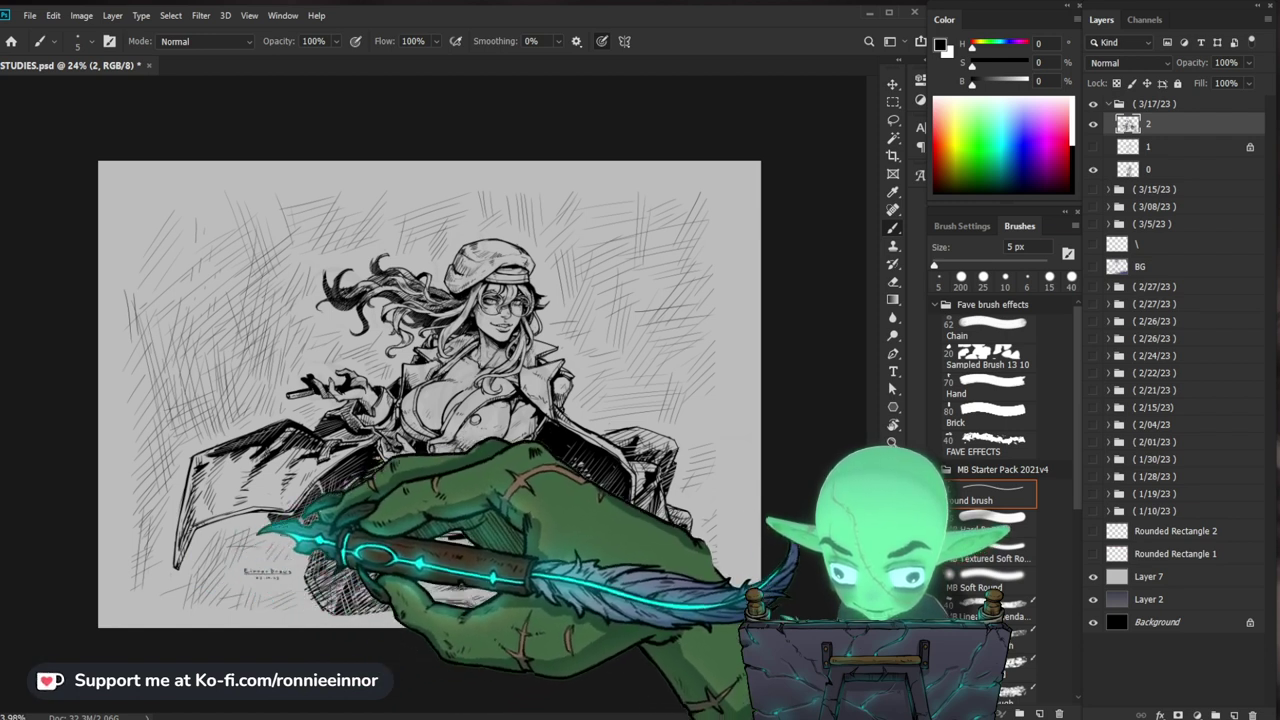
left_click_drag(540, 432, 540, 400)
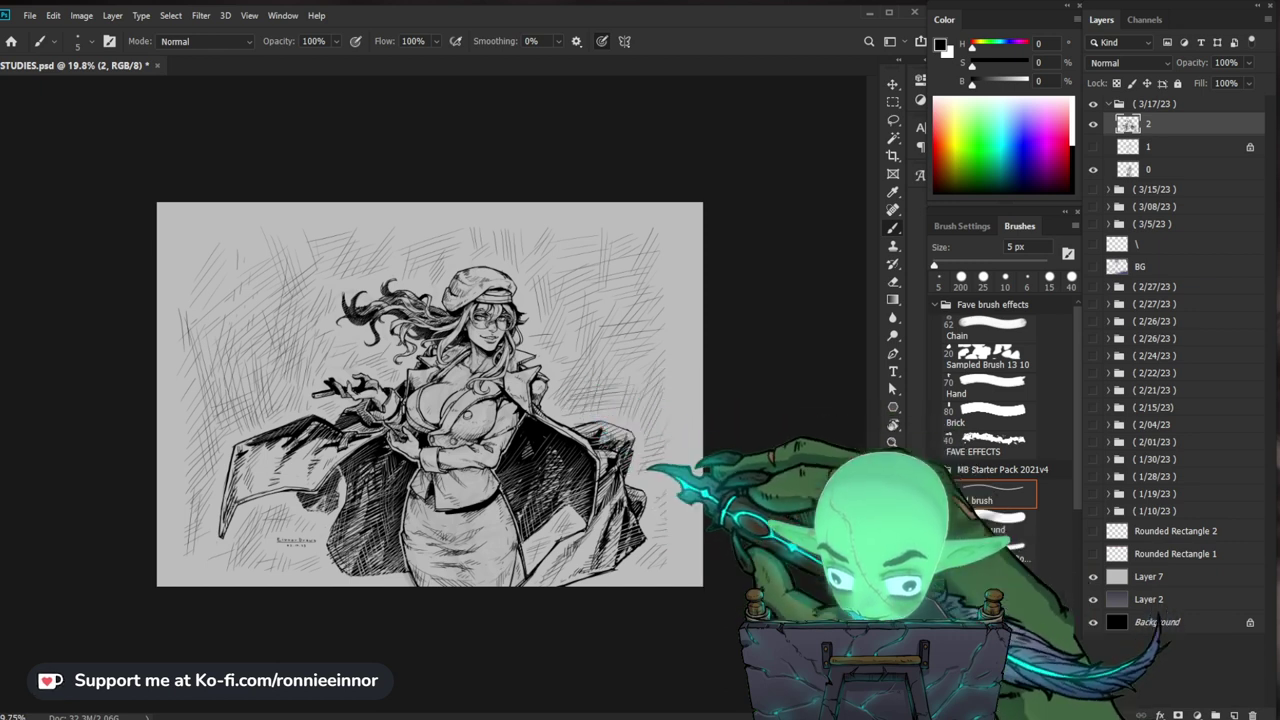
Step: Trim the left edge of the background hatching straight with the 200 px eraser and thicken the hatching left of the figure
key("e")
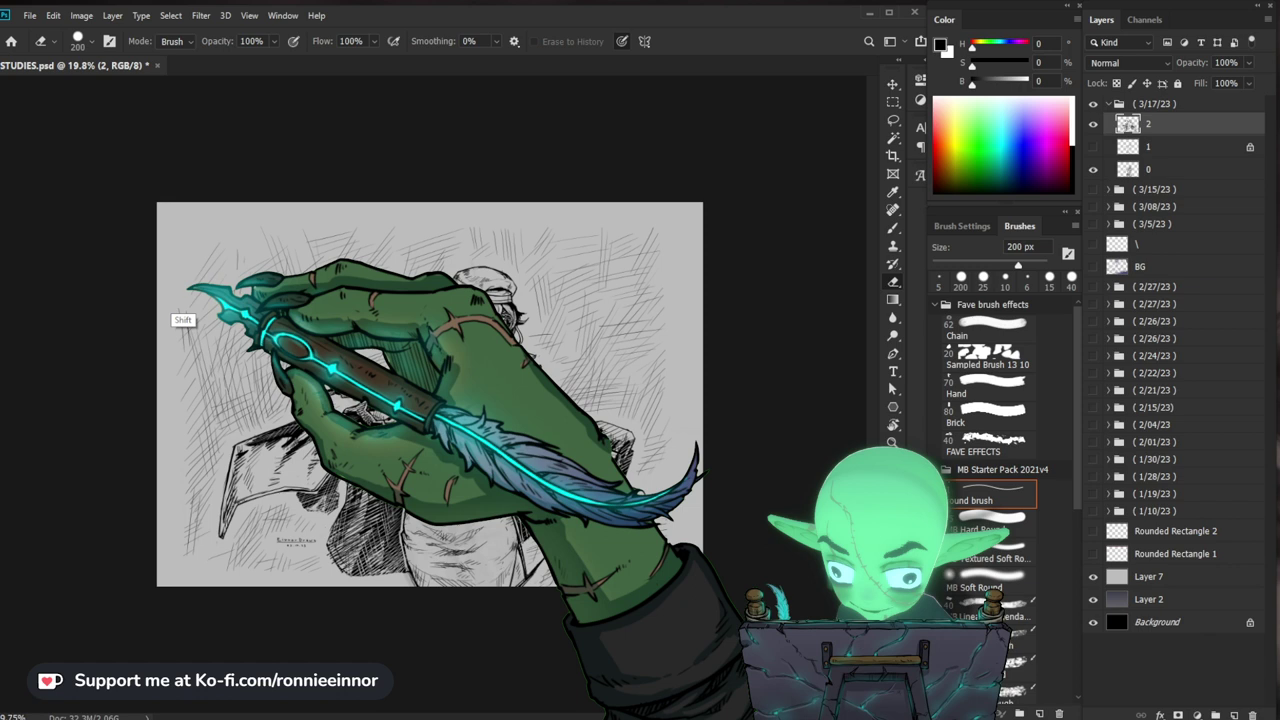
key("b")
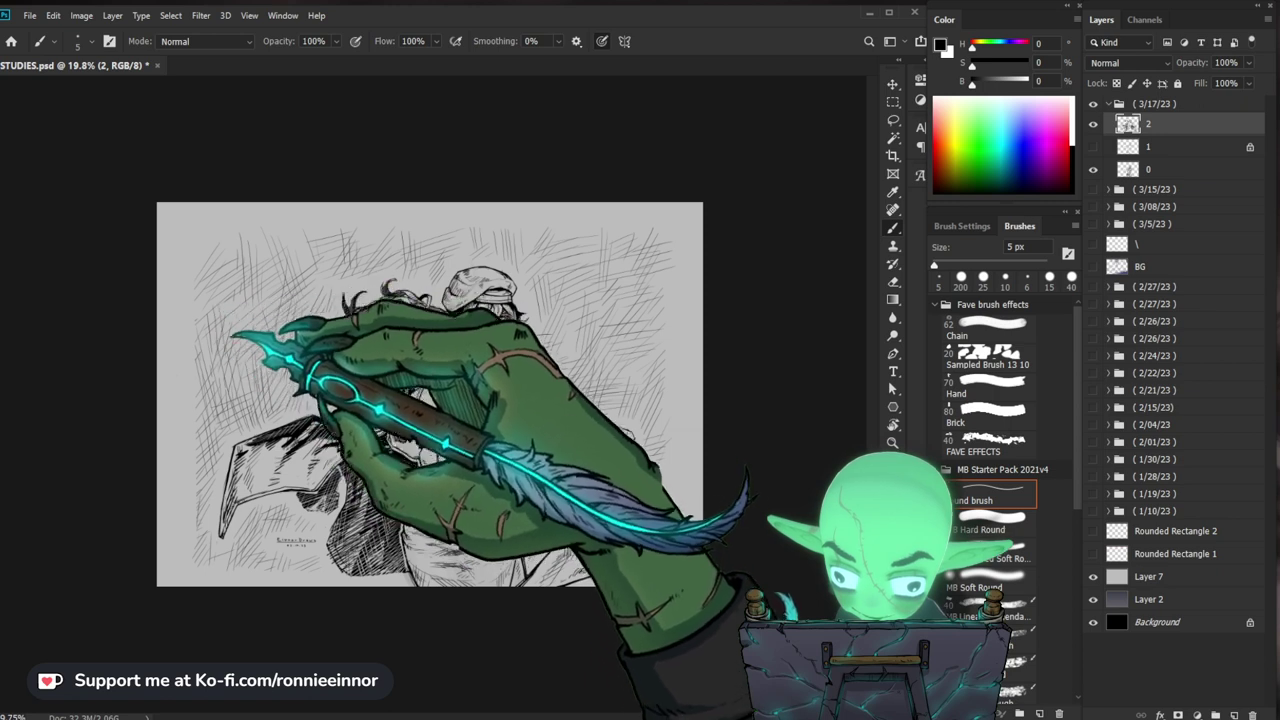
key("z")
mouse_move(680, 350)
left_mouse_down()
mouse_move(605, 362)
mouse_move(641, 385)
left_mouse_up()
key("b")
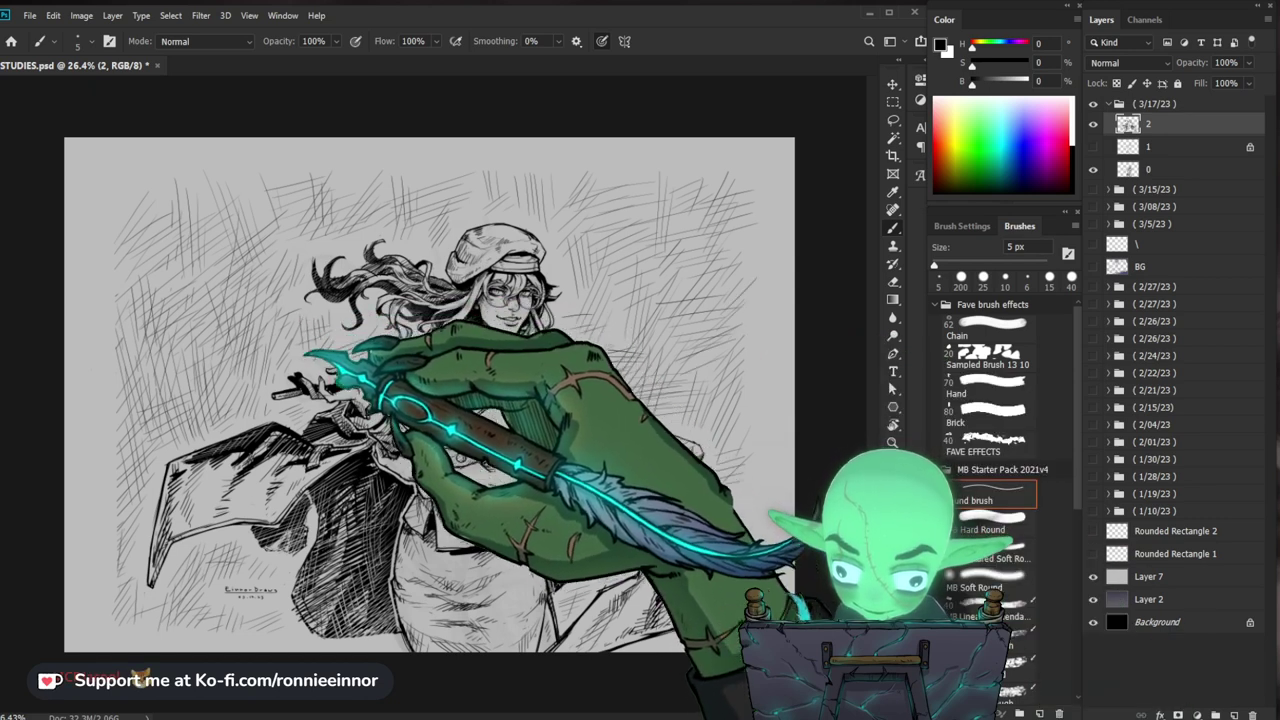
Step: Darken the upper-left hatching and even out the hatching's top edge with straight strokes of the 200 px eraser
left_click_drag(500, 390, 470, 390)
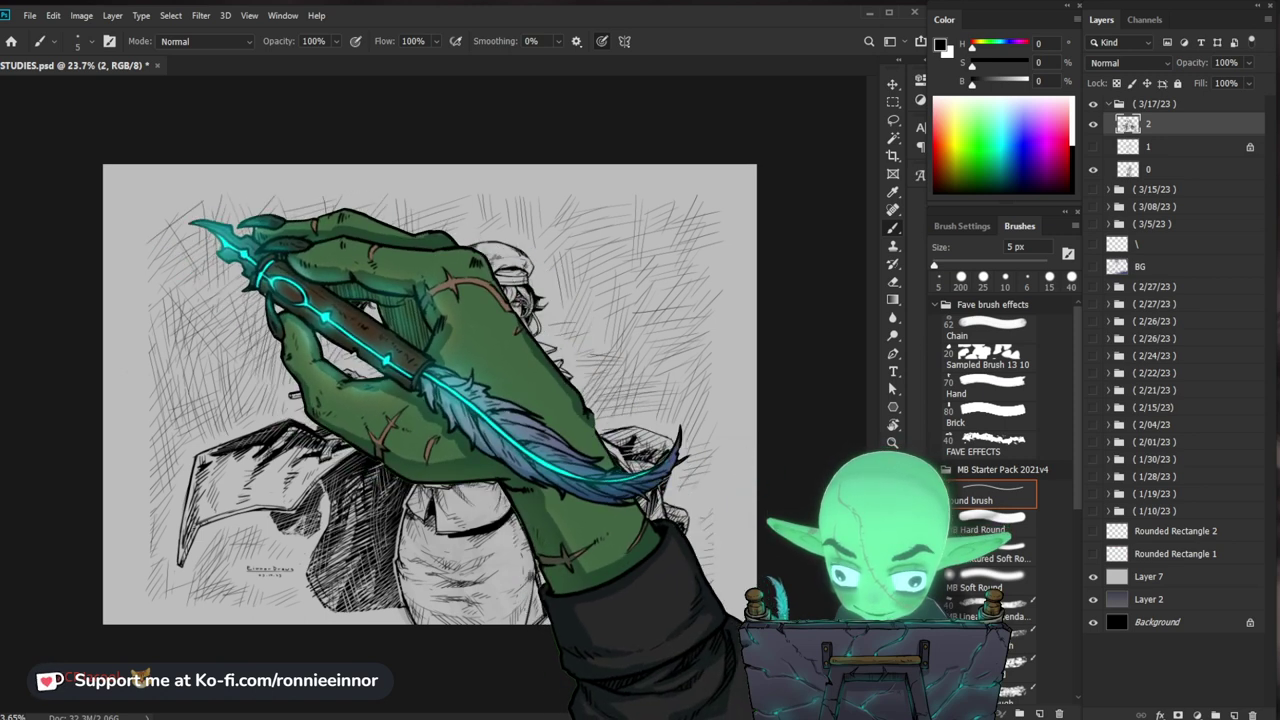
key("e")
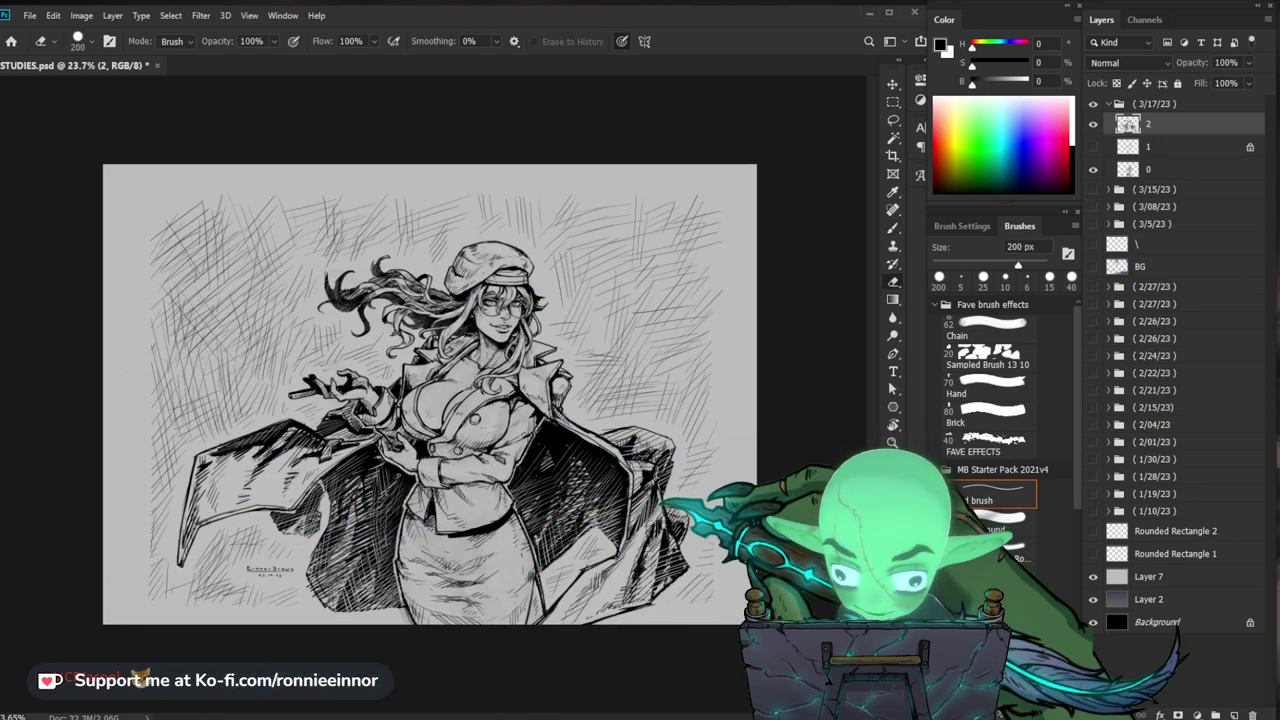
key("shift")
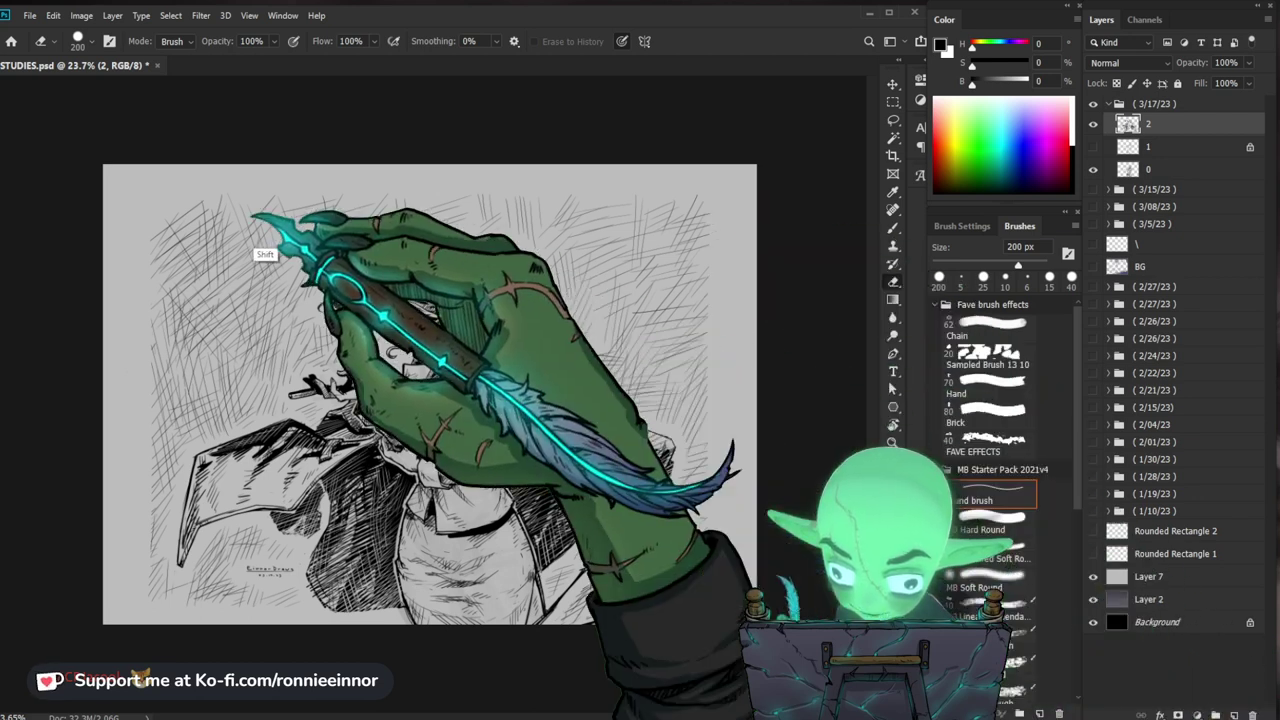
key("b")
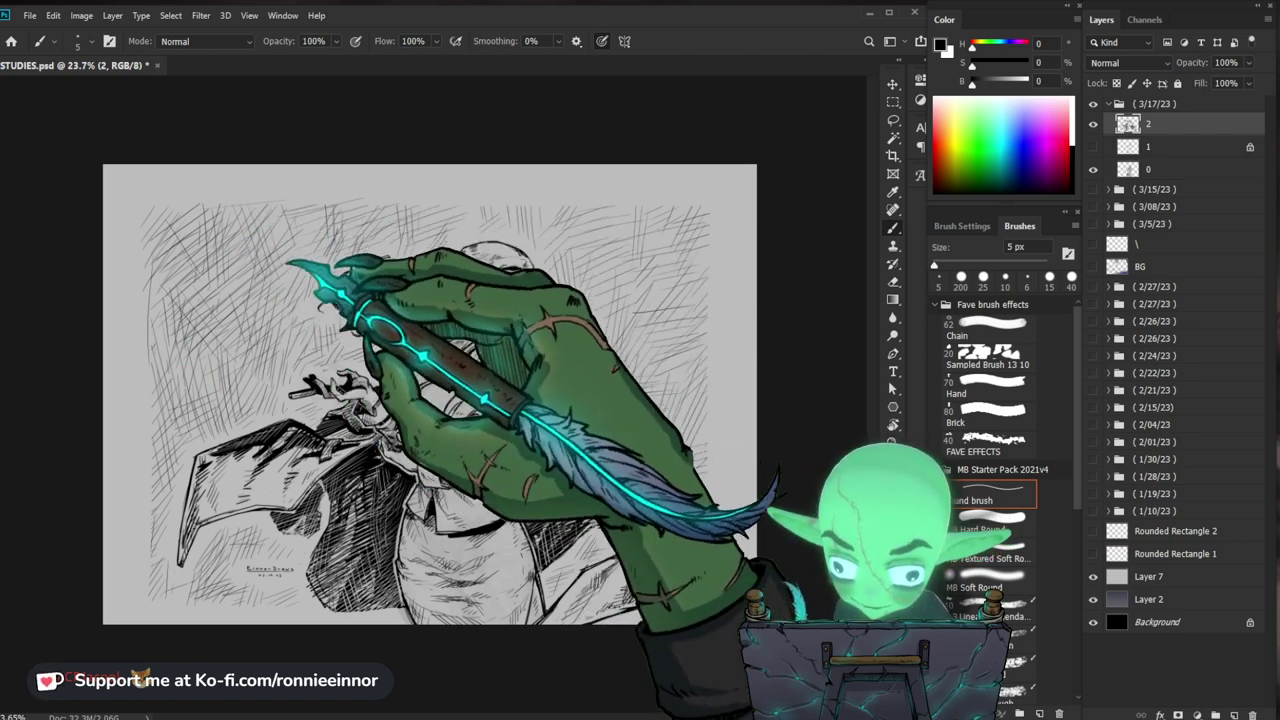
Step: Cross-hatch the canvas's upper-right background and fill gaps near the top edge with the 5 px brush
key("z")
mouse_move(790, 335)
left_mouse_down()
mouse_move(600, 317)
mouse_move(610, 256)
left_mouse_up()
key("b")
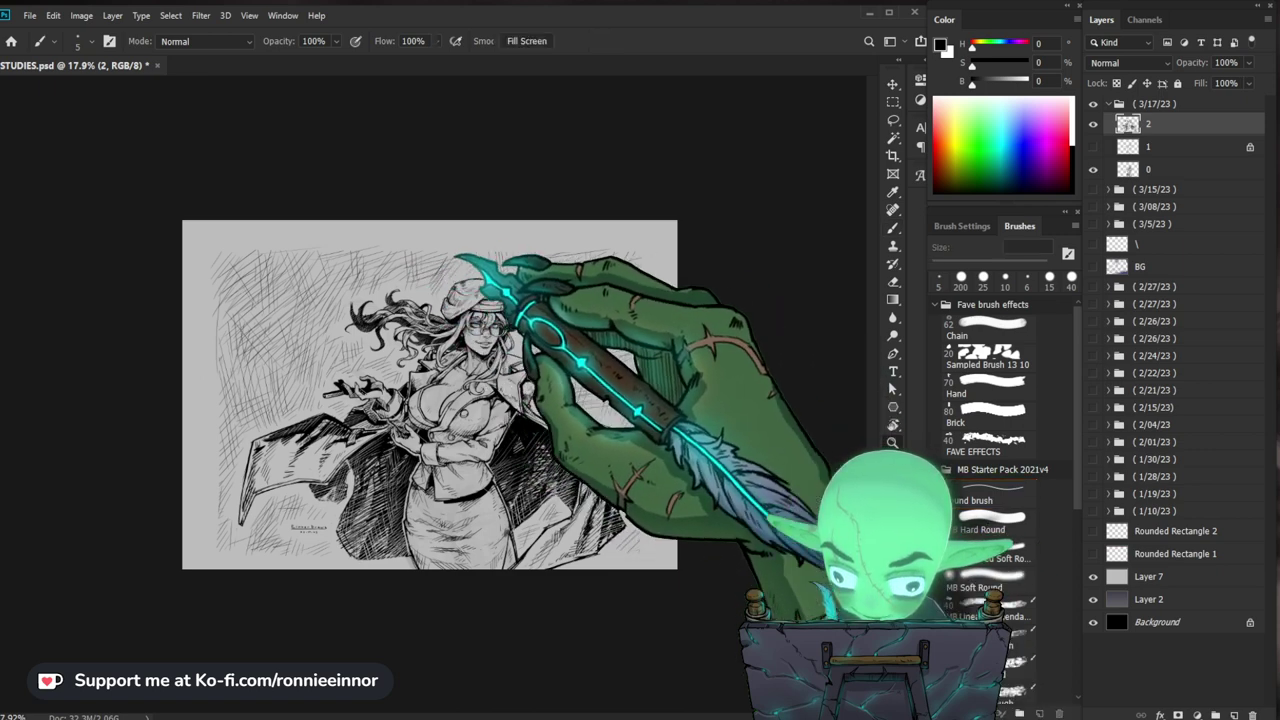
mouse_move(456, 256)
left_mouse_down()
mouse_move(500, 254)
mouse_move(345, 270)
left_mouse_up()
left_click_drag(600, 540, 697, 388)
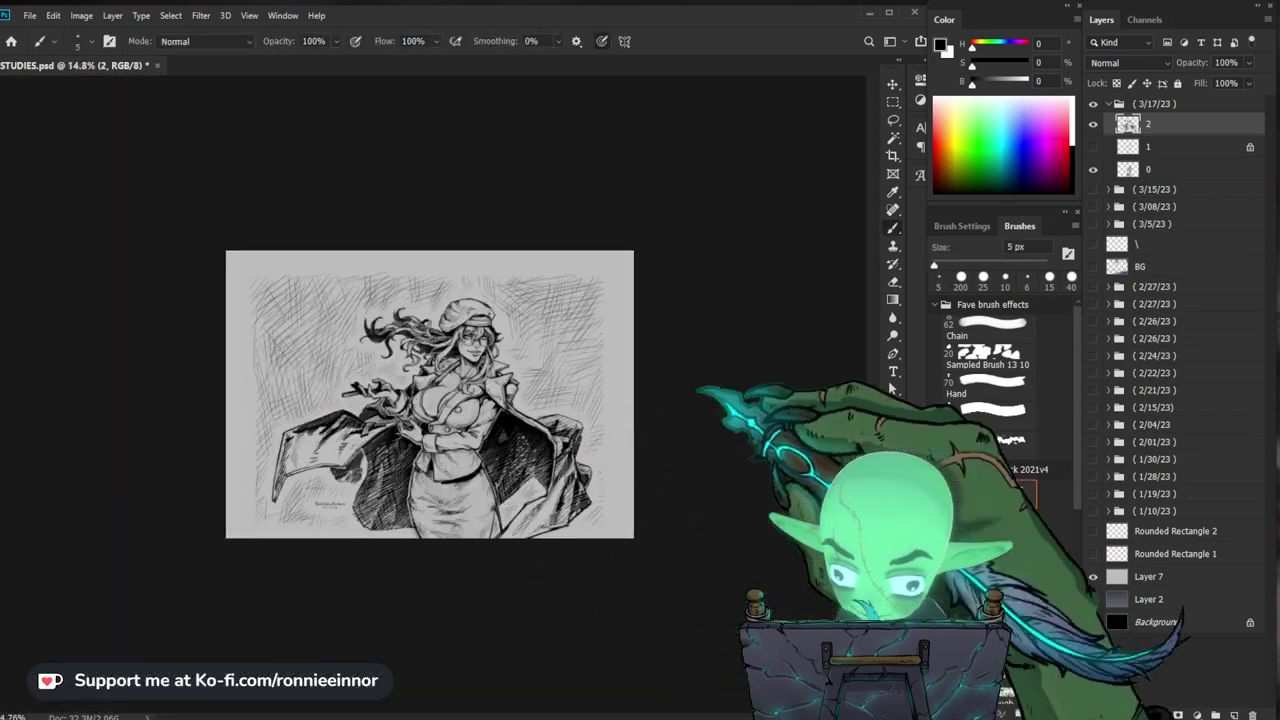
Step: Extend the 5 px background hatching closer around the hair, the raised hand and the shoulder at the figure's right
scroll(463, 414, "up", 3)
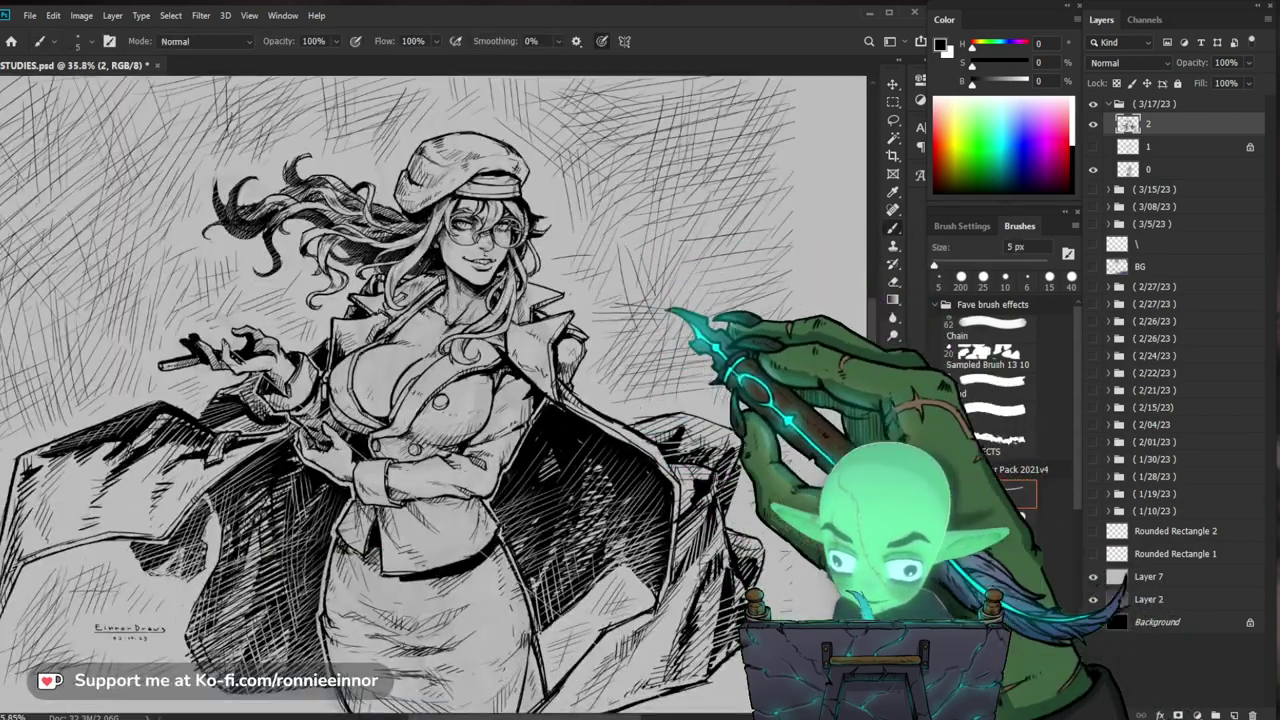
left_click_drag(702, 318, 622, 246)
left_click_drag(358, 268, 408, 279)
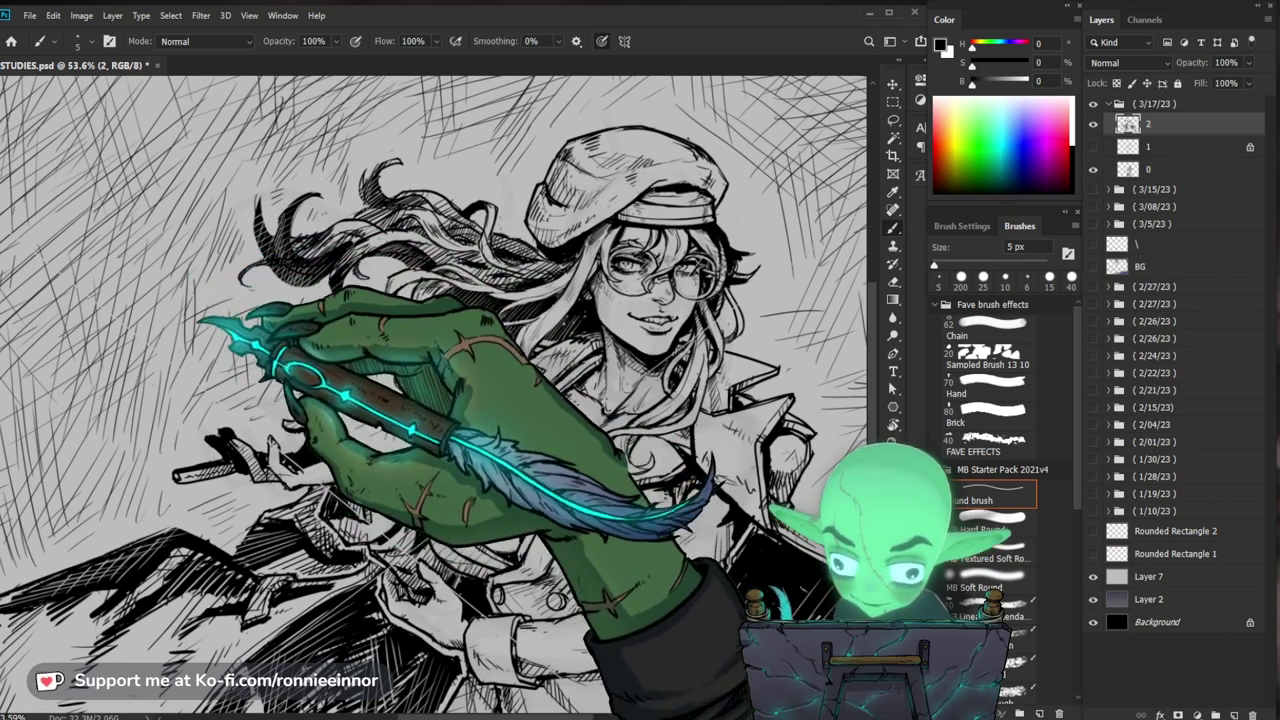
key("ctrl+space")
left_click_drag(365, 345, 305, 347)
scroll(345, 349, "up", 2)
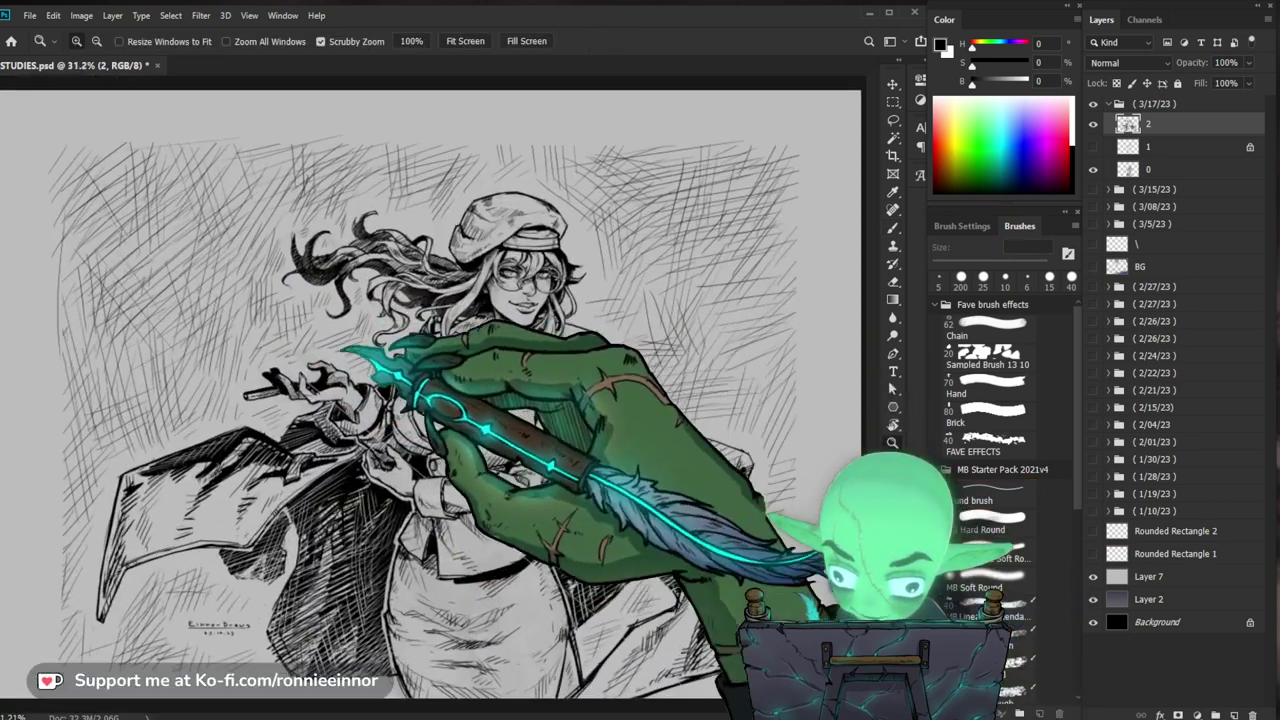
key("b")
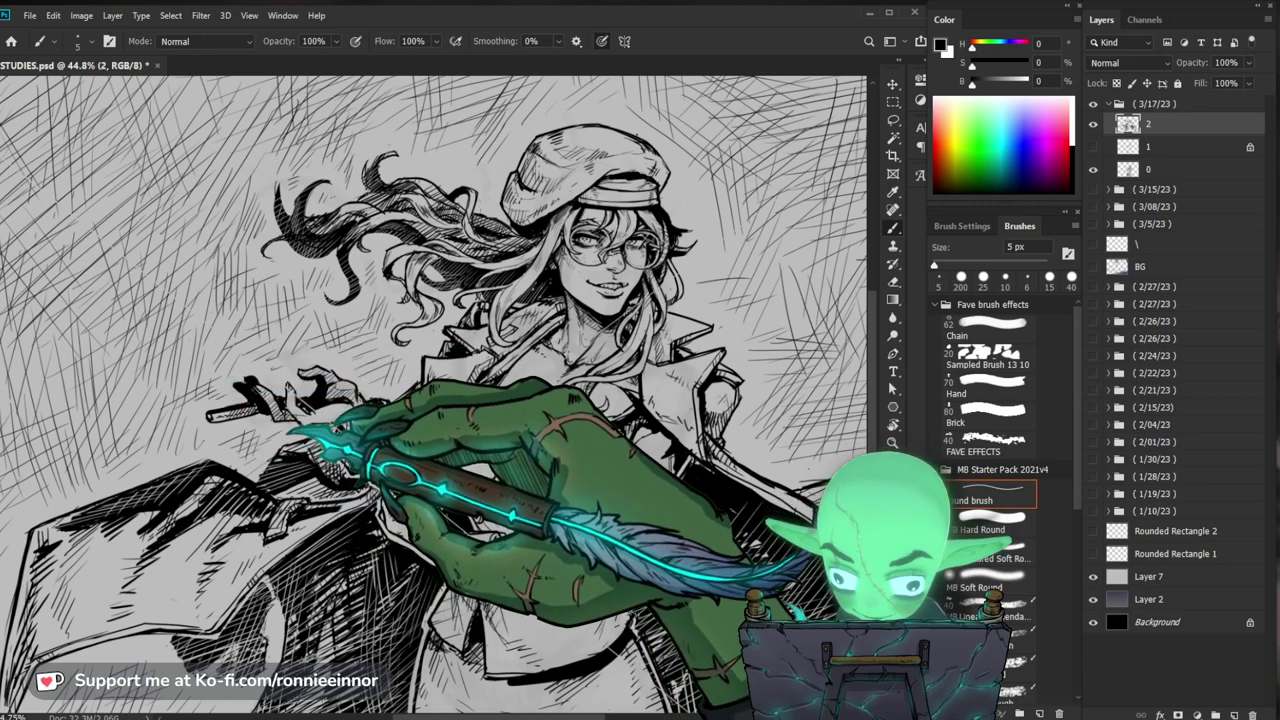
key("ctrl+space")
left_click_drag(366, 400, 318, 402)
left_click_drag(650, 420, 680, 418)
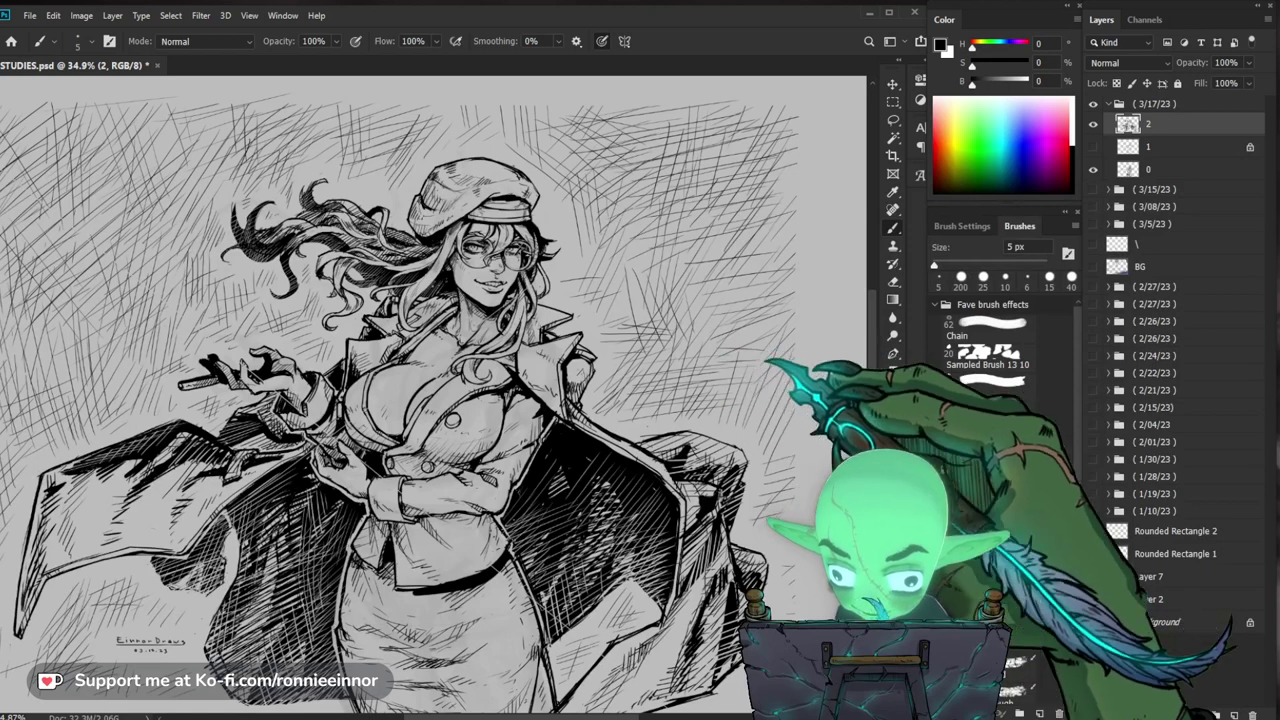
Step: Examine the face, glasses, beret and hair up close and compare them with the full composition
key("z")
scroll(430, 395, "down", 2)
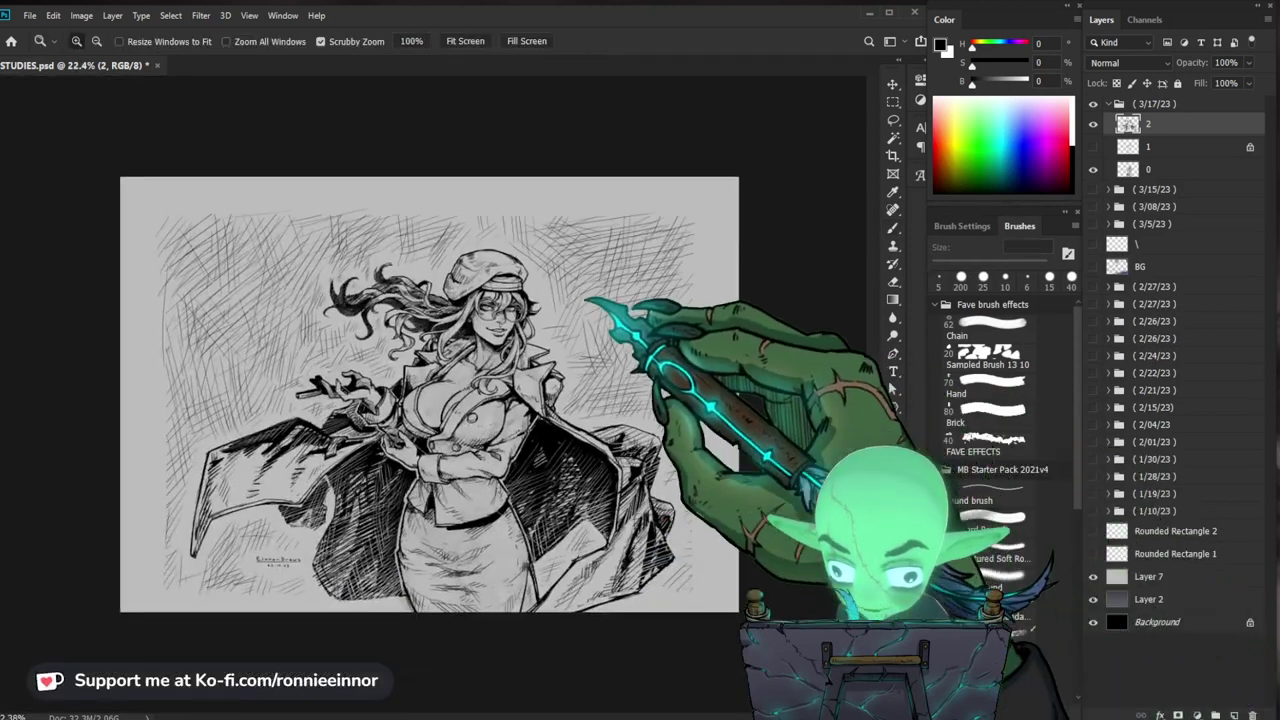
scroll(428, 396, "up", 1)
key("b")
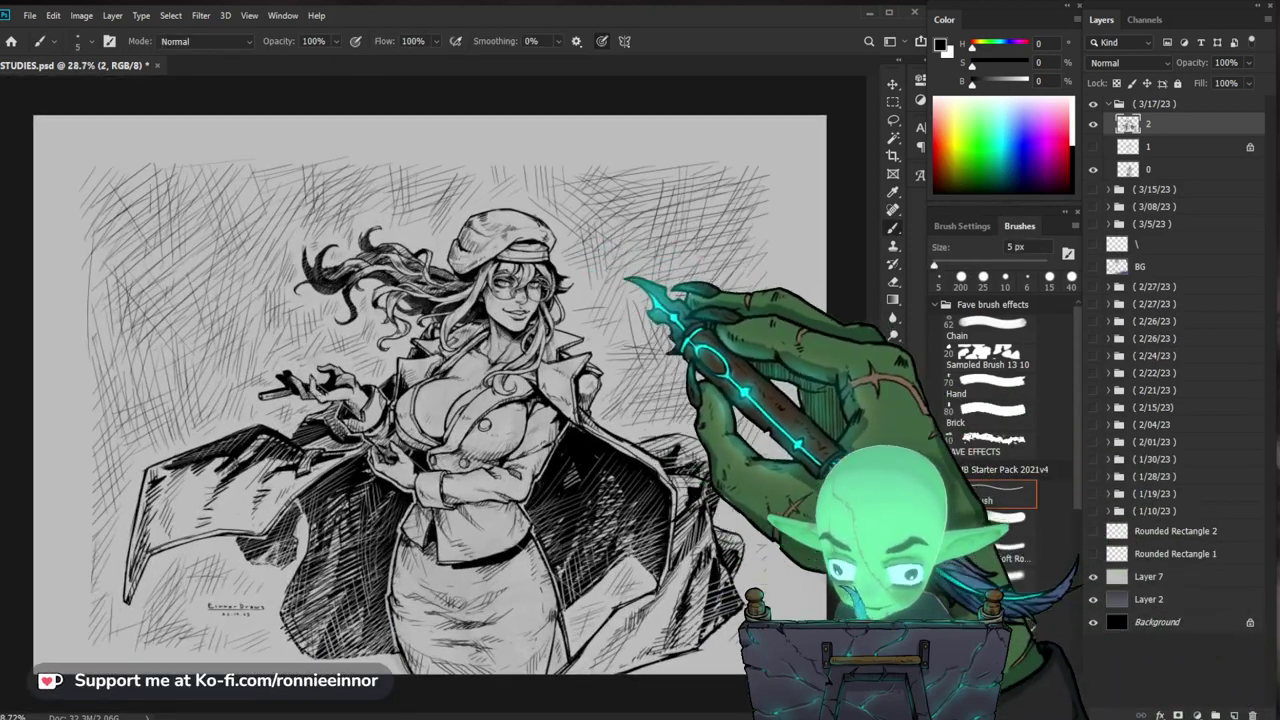
key("z")
left_click_drag(570, 301, 672, 300)
key("b")
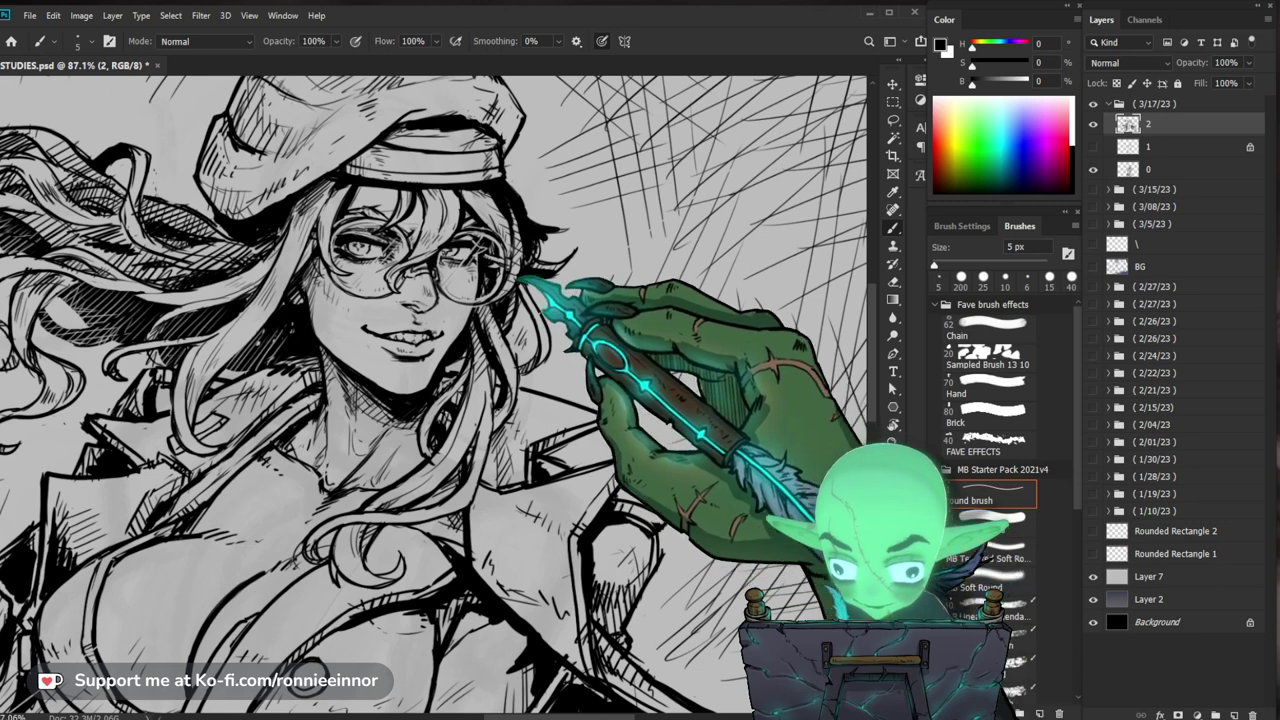
left_click_drag(674, 251, 620, 282)
mouse_move(502, 334)
left_mouse_down()
mouse_move(538, 336)
mouse_move(455, 342)
left_mouse_up()
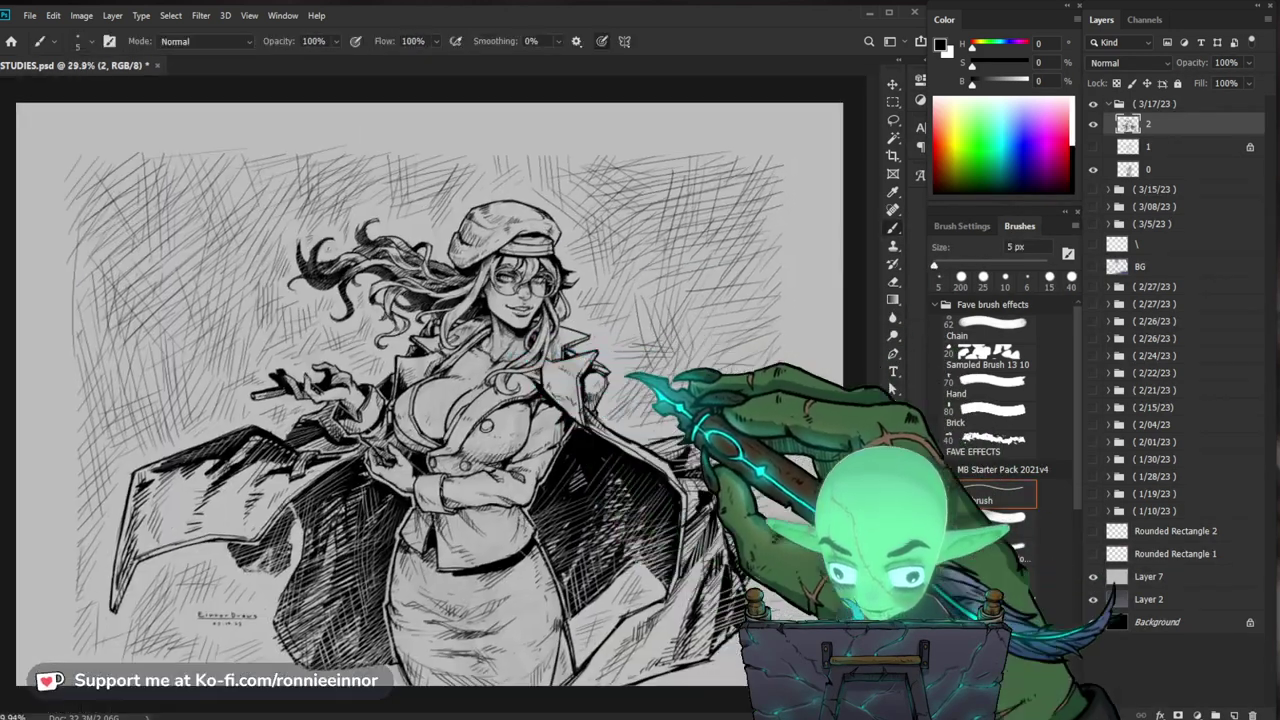
left_click_drag(531, 238, 617, 224)
key("b")
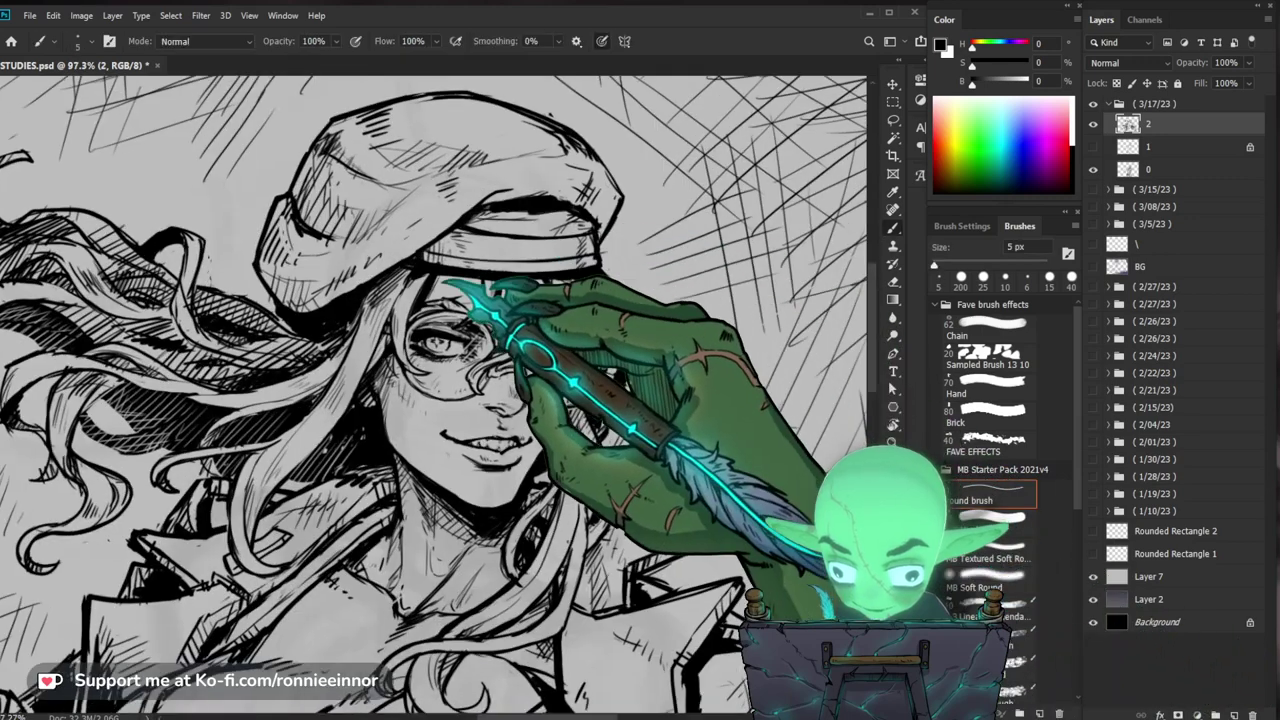
left_click_drag(592, 328, 551, 334)
mouse_move(740, 492)
left_mouse_down()
mouse_move(762, 492)
mouse_move(740, 499)
left_mouse_up()
scroll(610, 364, "up", 3)
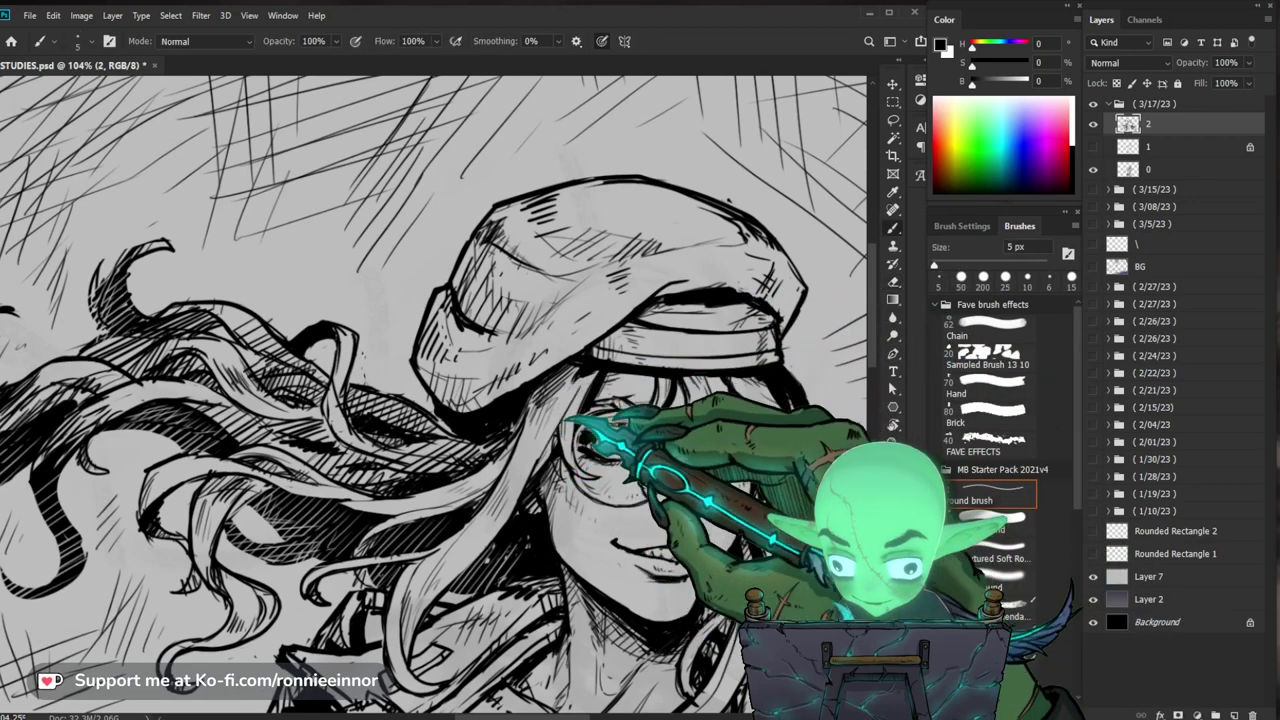
left_click_drag(636, 335, 570, 340)
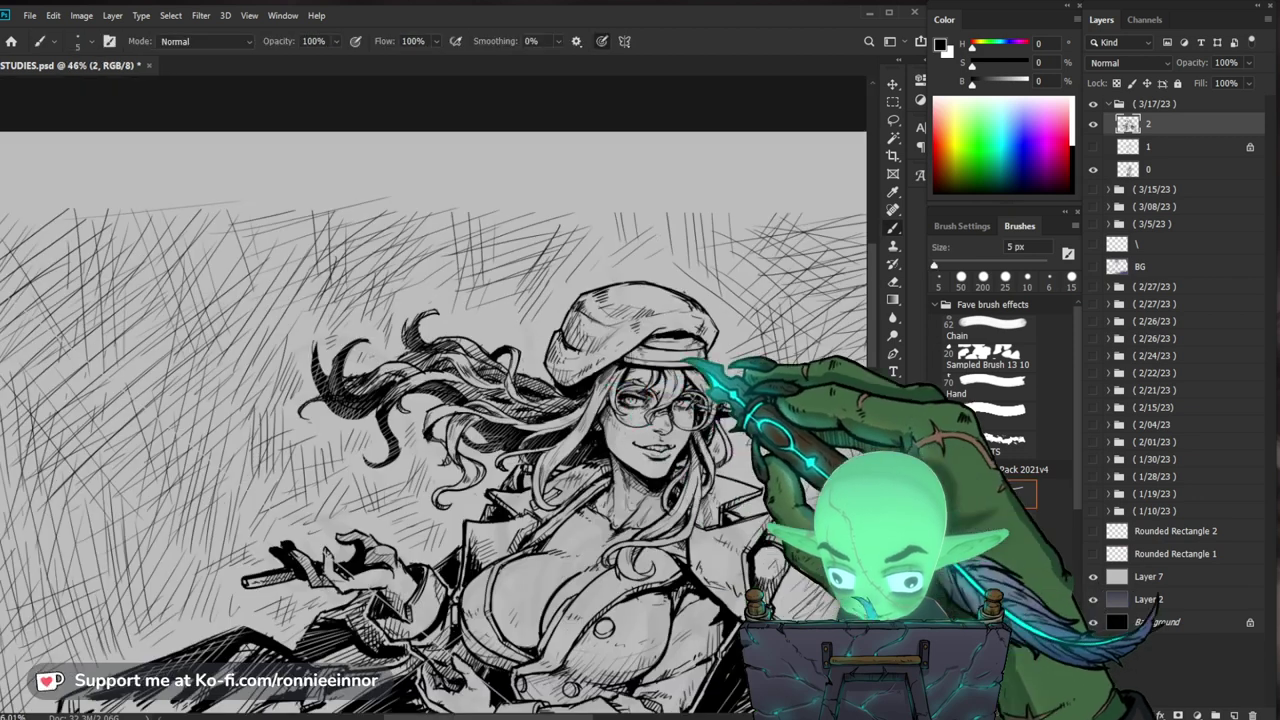
left_click_drag(682, 374, 740, 372)
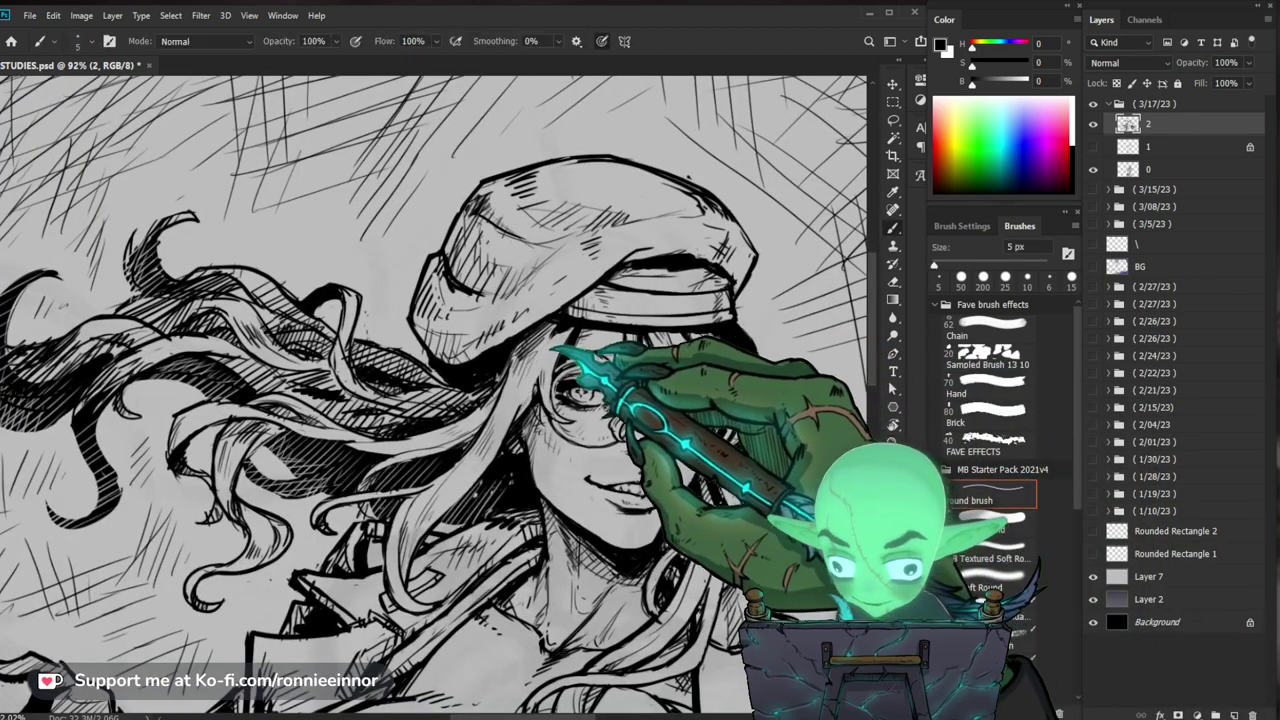
left_click_drag(556, 343, 538, 372)
left_click_drag(640, 480, 537, 506)
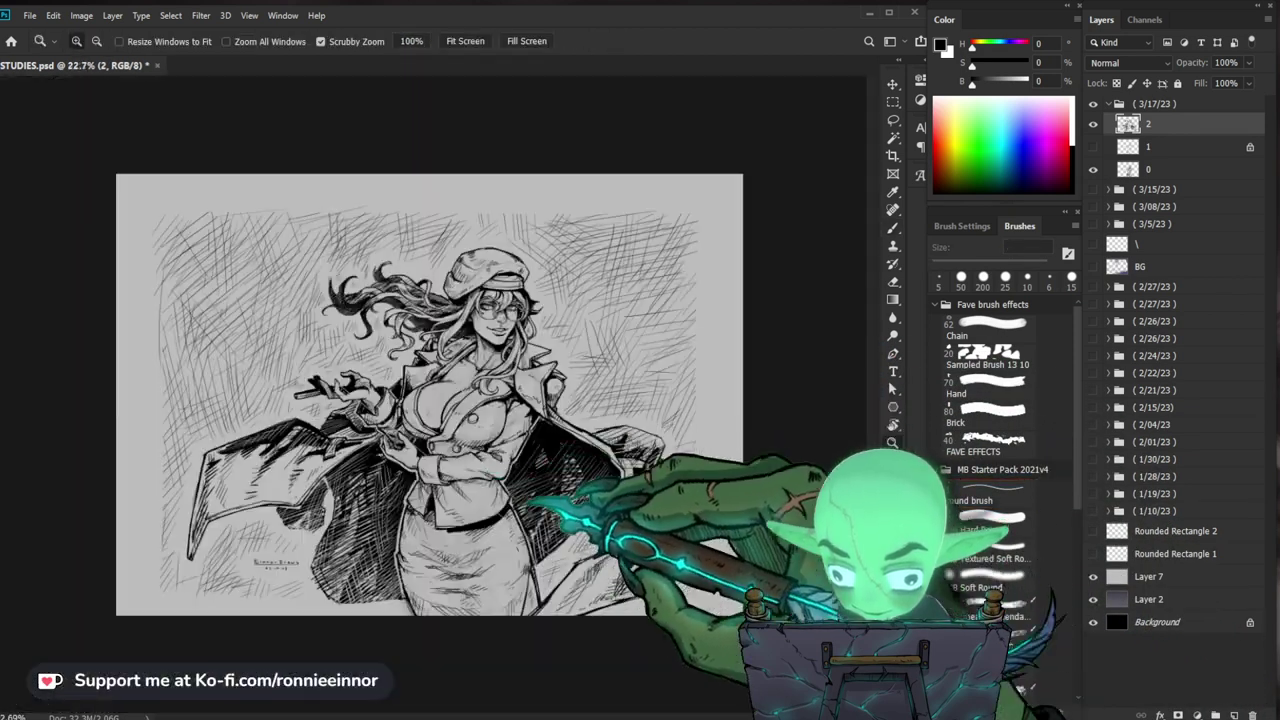
Step: Touch up the background hatching around the figure with the 50 px eraser and the 5 px brush
left_click_drag(420, 604, 455, 598)
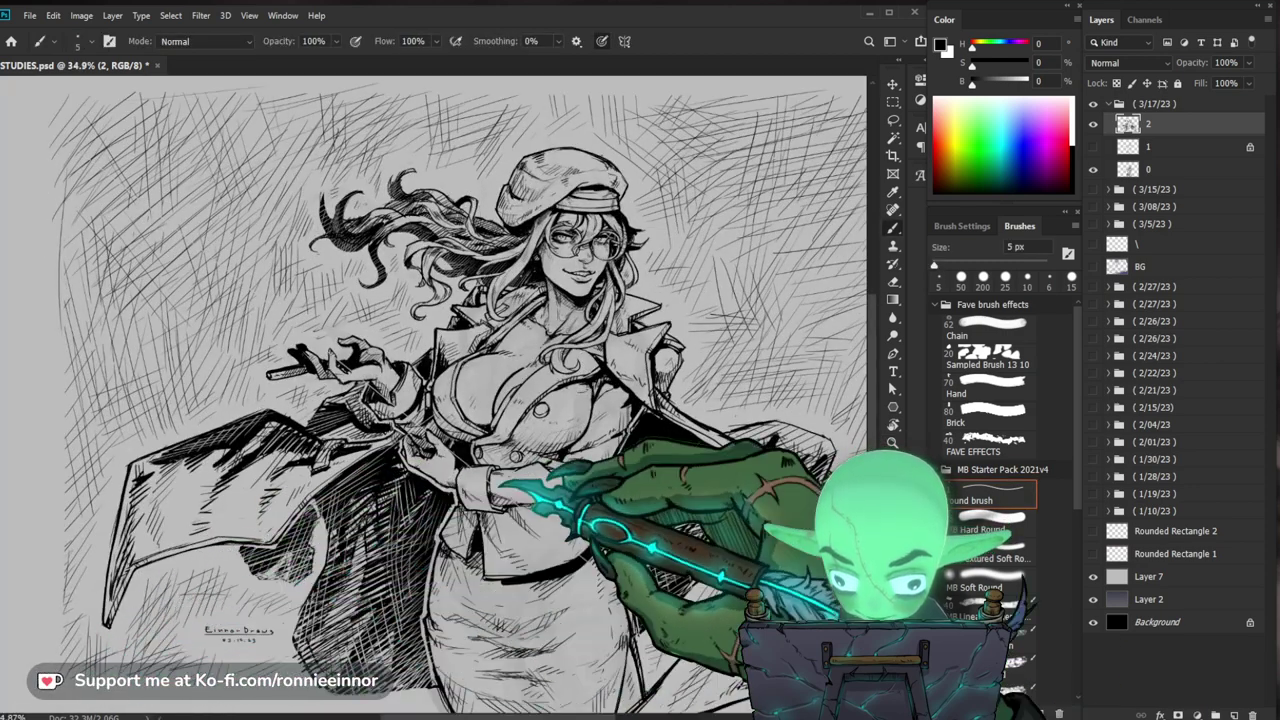
left_click_drag(676, 590, 551, 543)
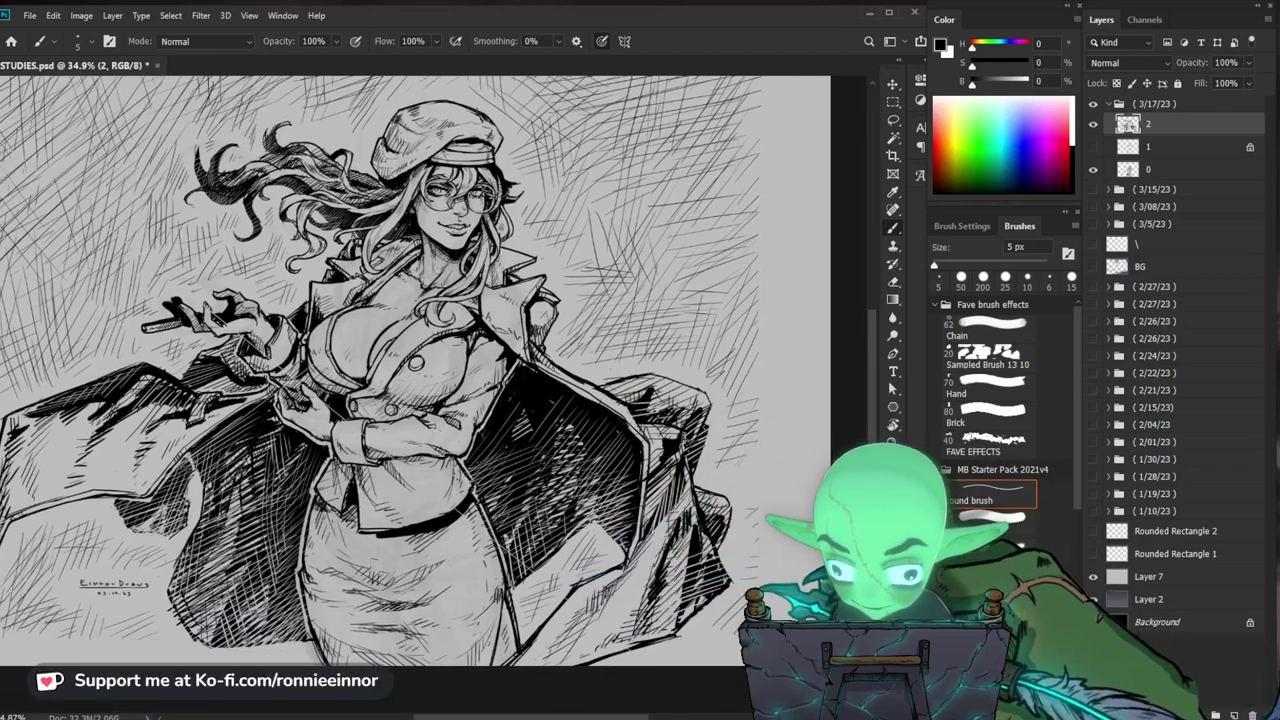
left_click_drag(735, 600, 690, 600)
key("e")
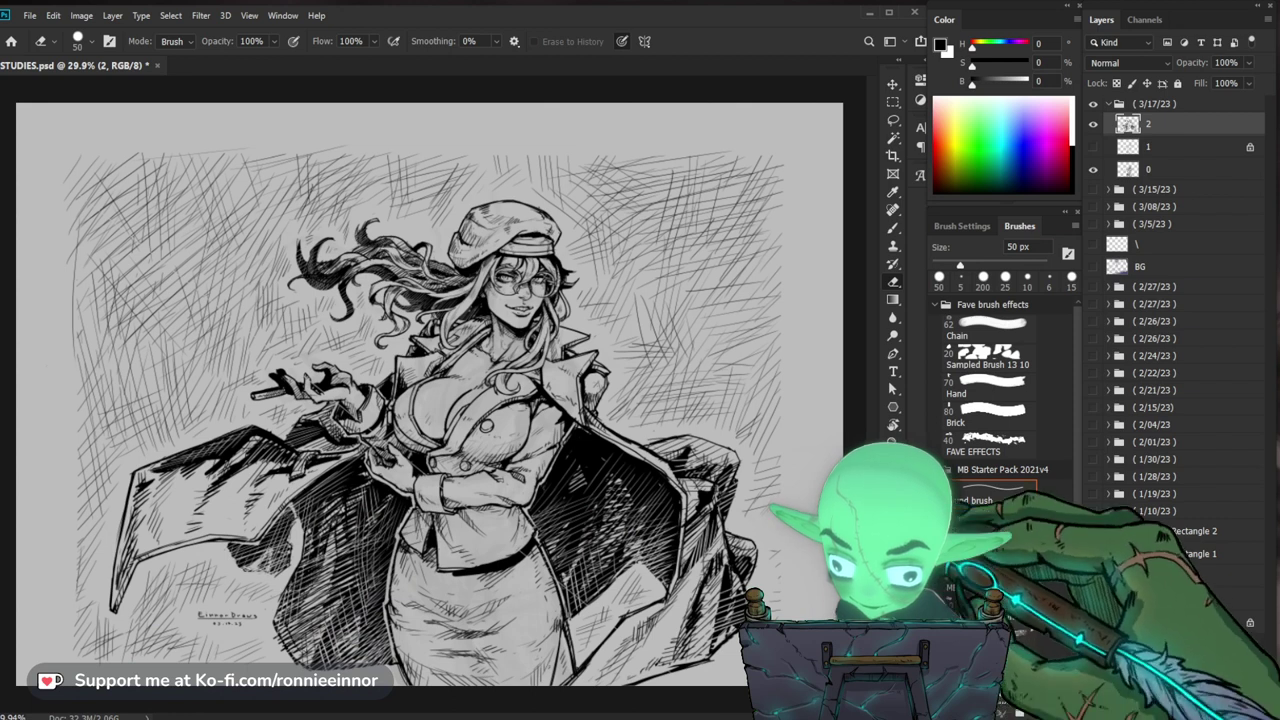
key("b")
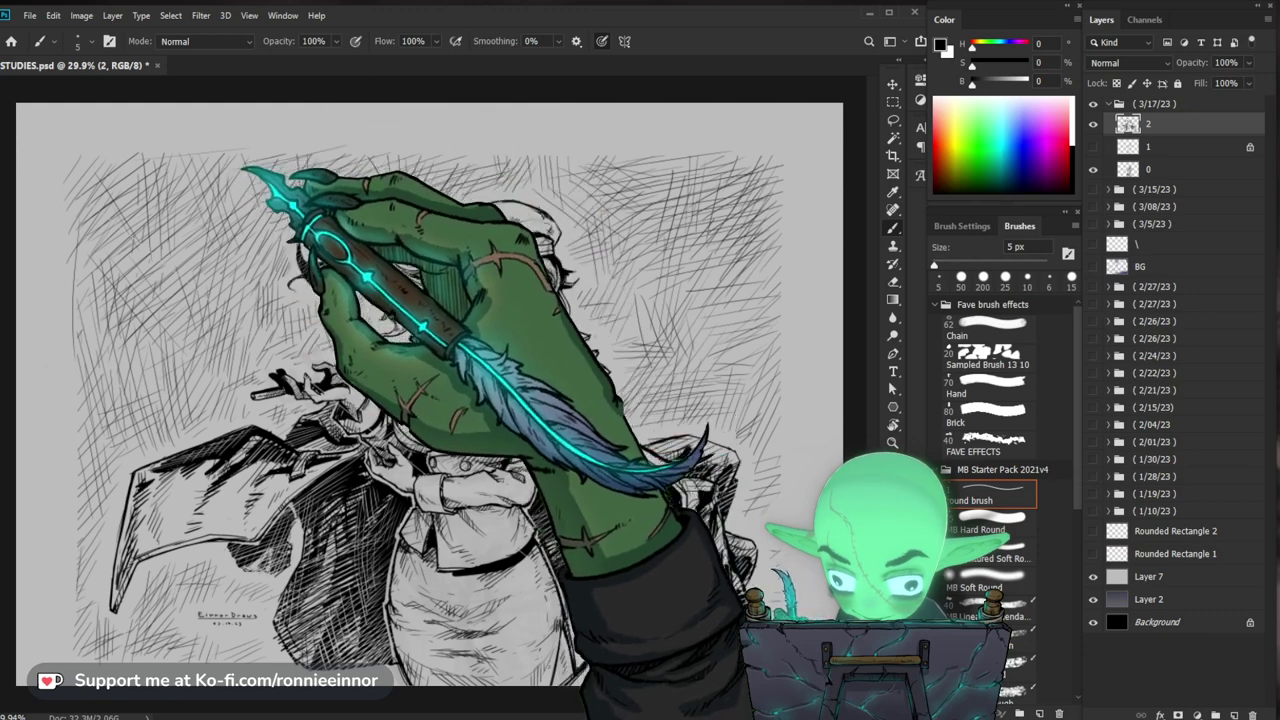
Step: Touch up the ink lines of the face and the hair beside the neck with the 5 px brush and save the document
key("z")
mouse_move(558, 294)
left_mouse_down()
mouse_move(600, 298)
mouse_move(573, 291)
left_mouse_up()
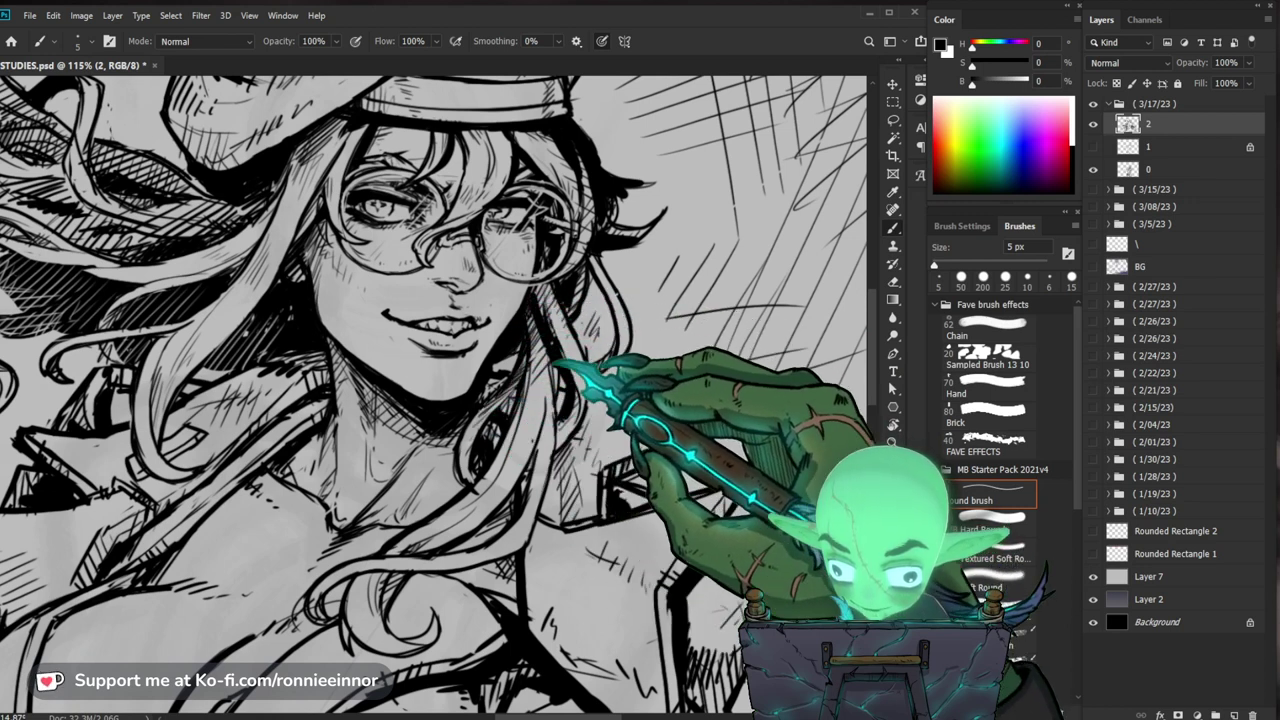
left_click_drag(676, 392, 661, 364)
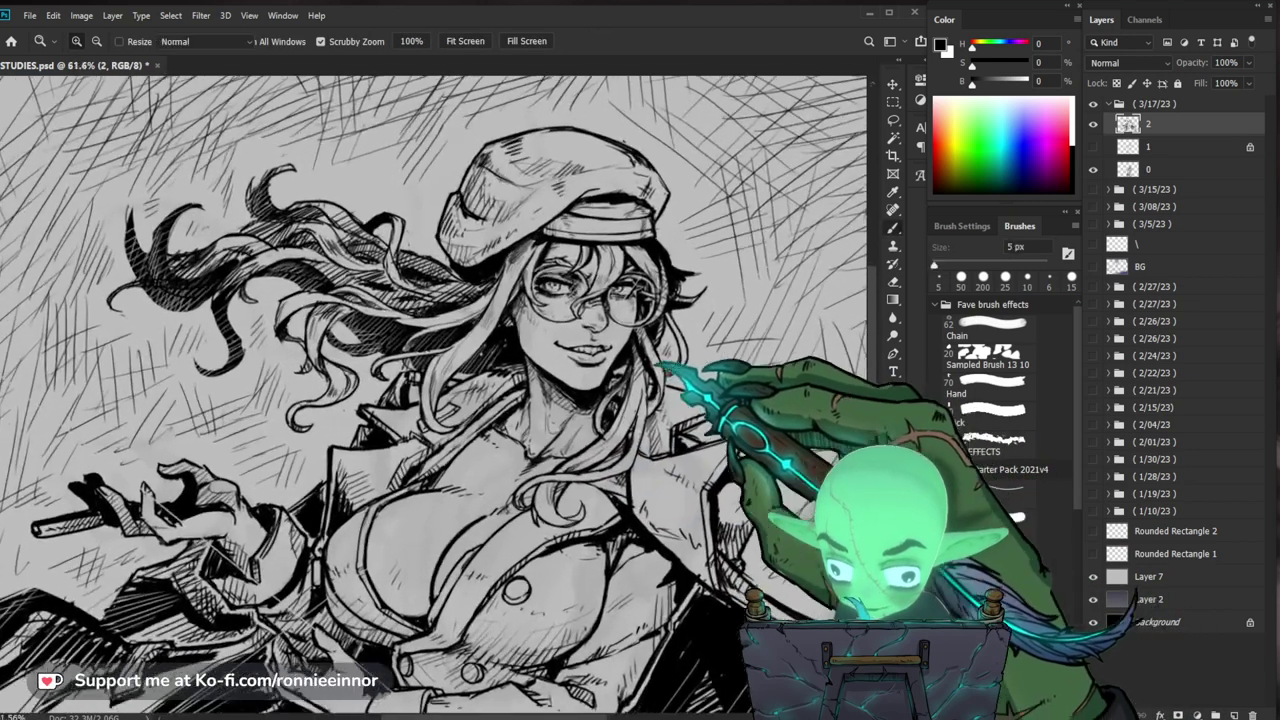
key("b")
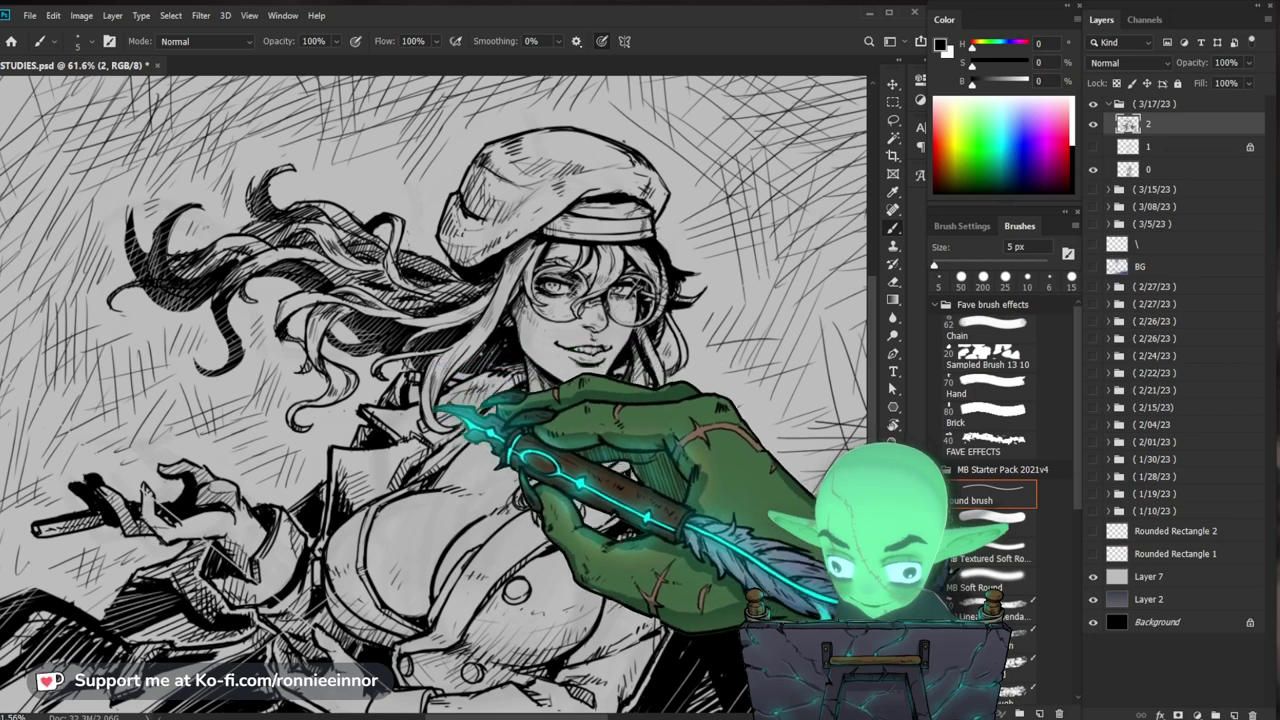
key("z")
left_click_drag(532, 448, 508, 452)
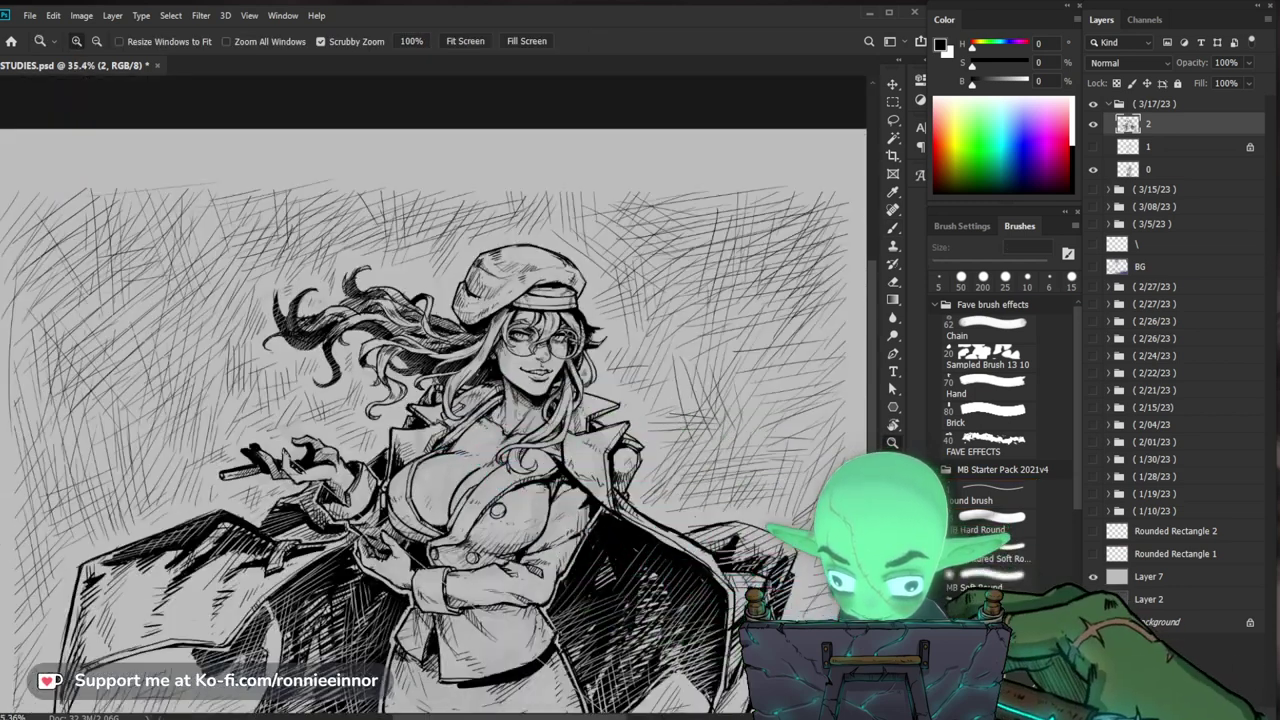
left_click_drag(790, 635, 698, 521)
key("ctrl+0")
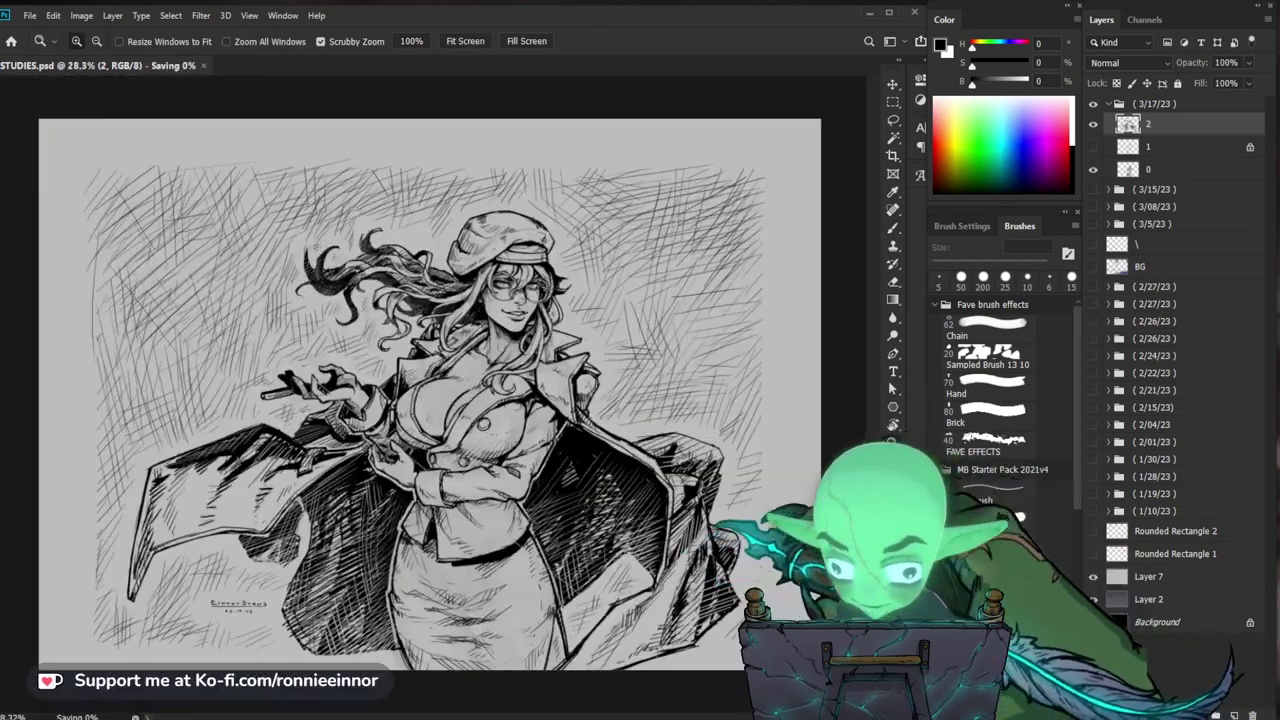
key("ctrl+s")
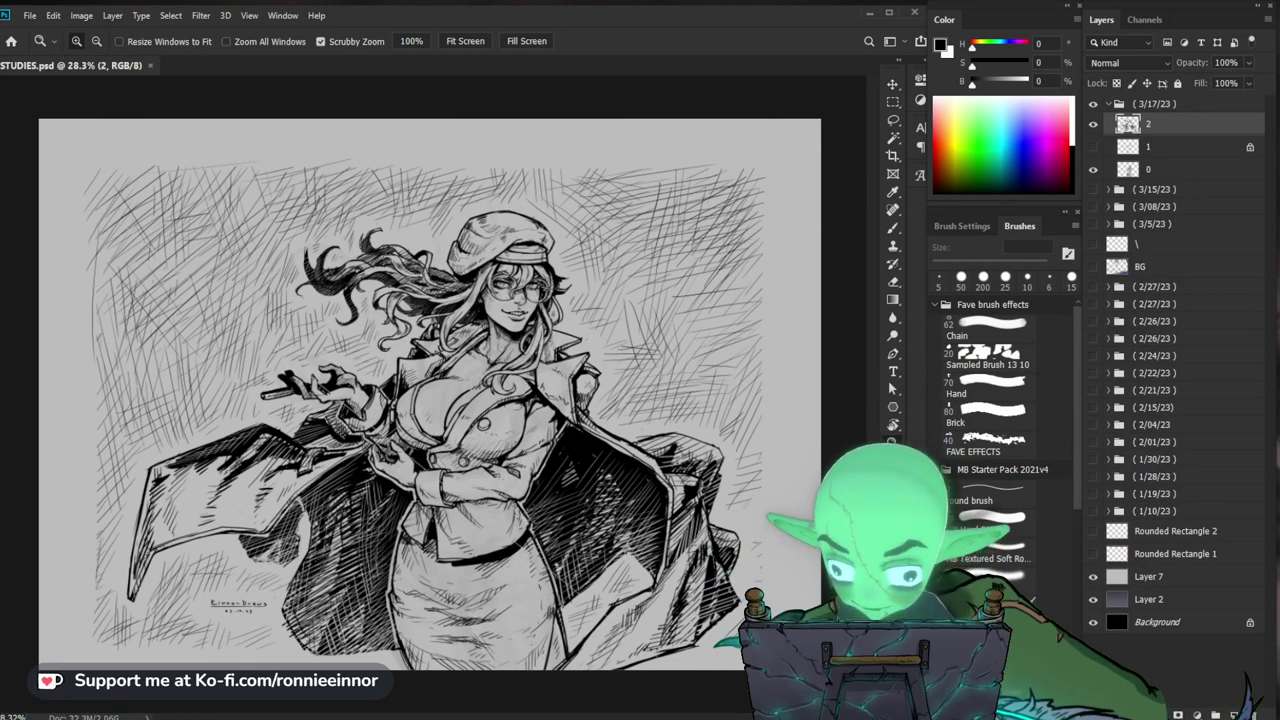
Step: Trim the top edge of the background hatching with a straight stroke of the 150 px eraser
key("e")
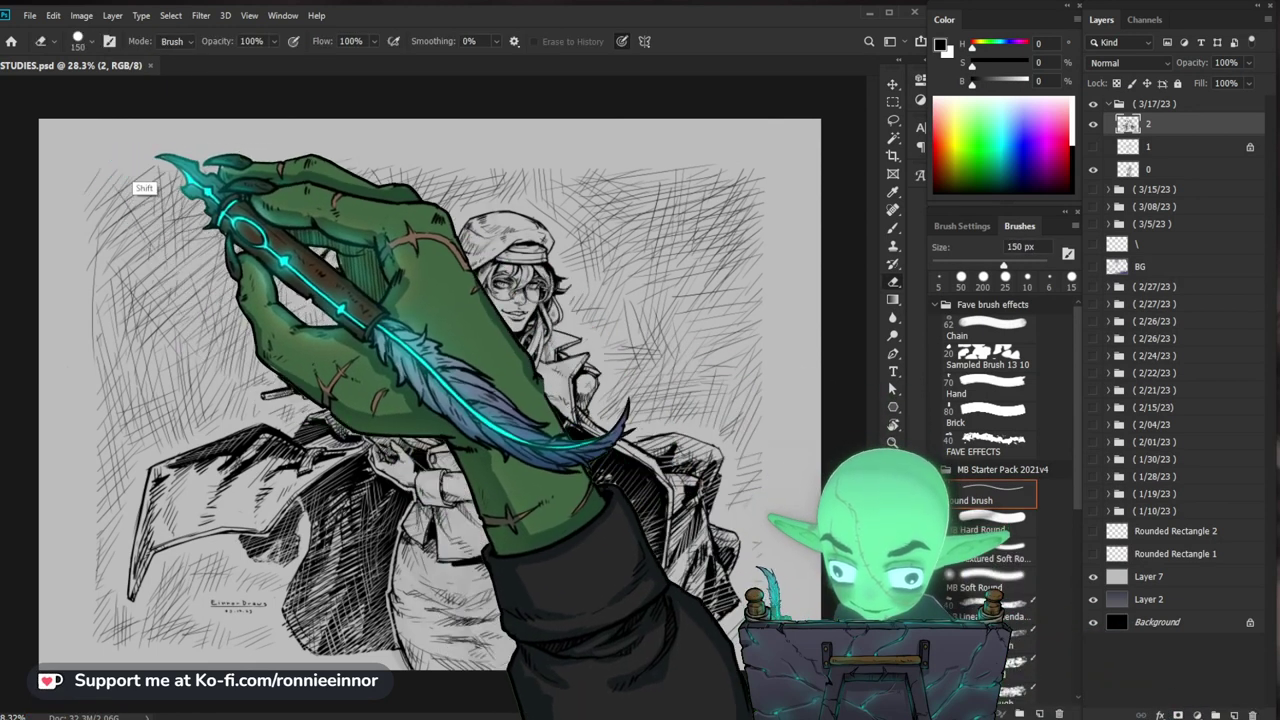
left_click_drag(157, 156, 820, 150)
key("z")
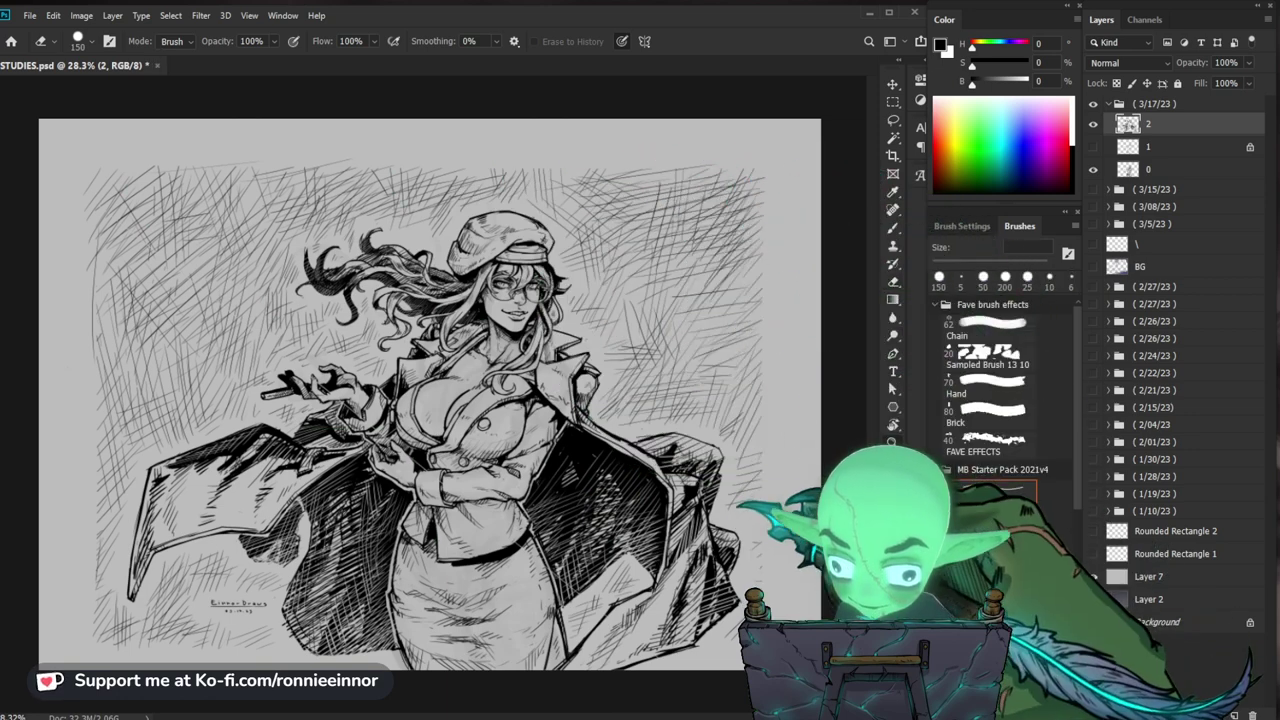
key("b")
key("ctrl+plus")
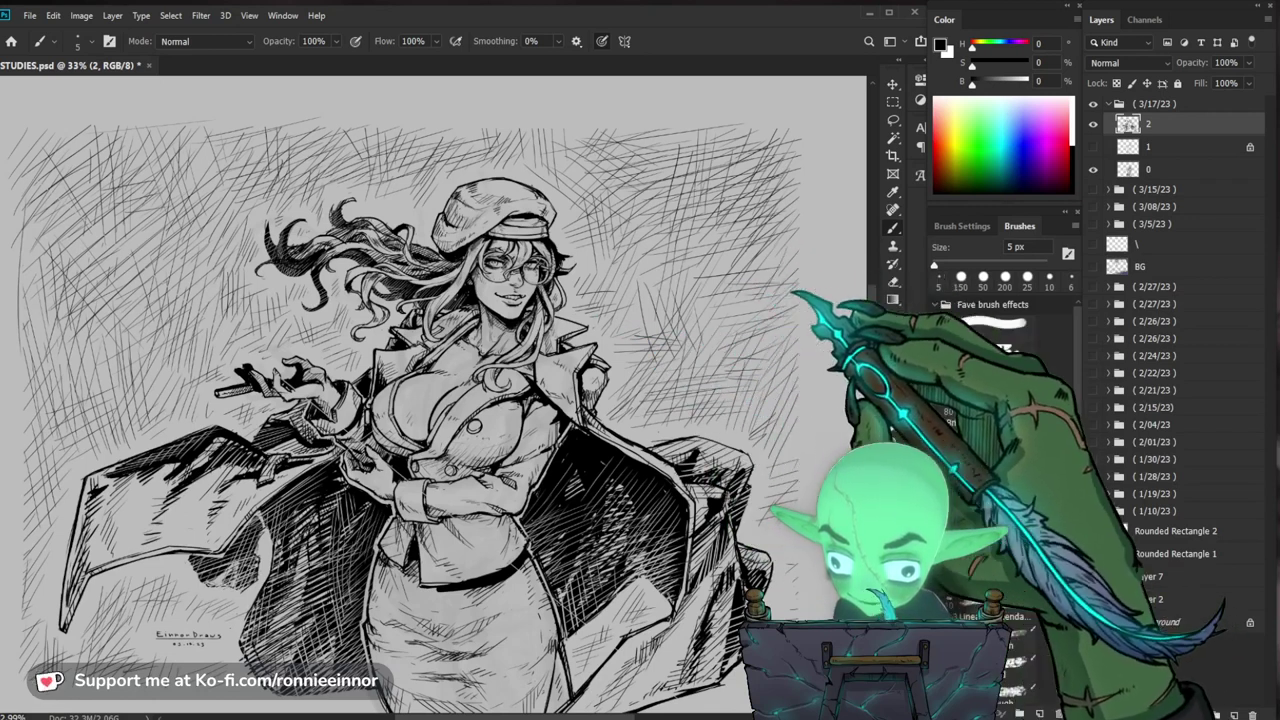
key("ctrl+space")
left_click_drag(836, 422, 824, 424)
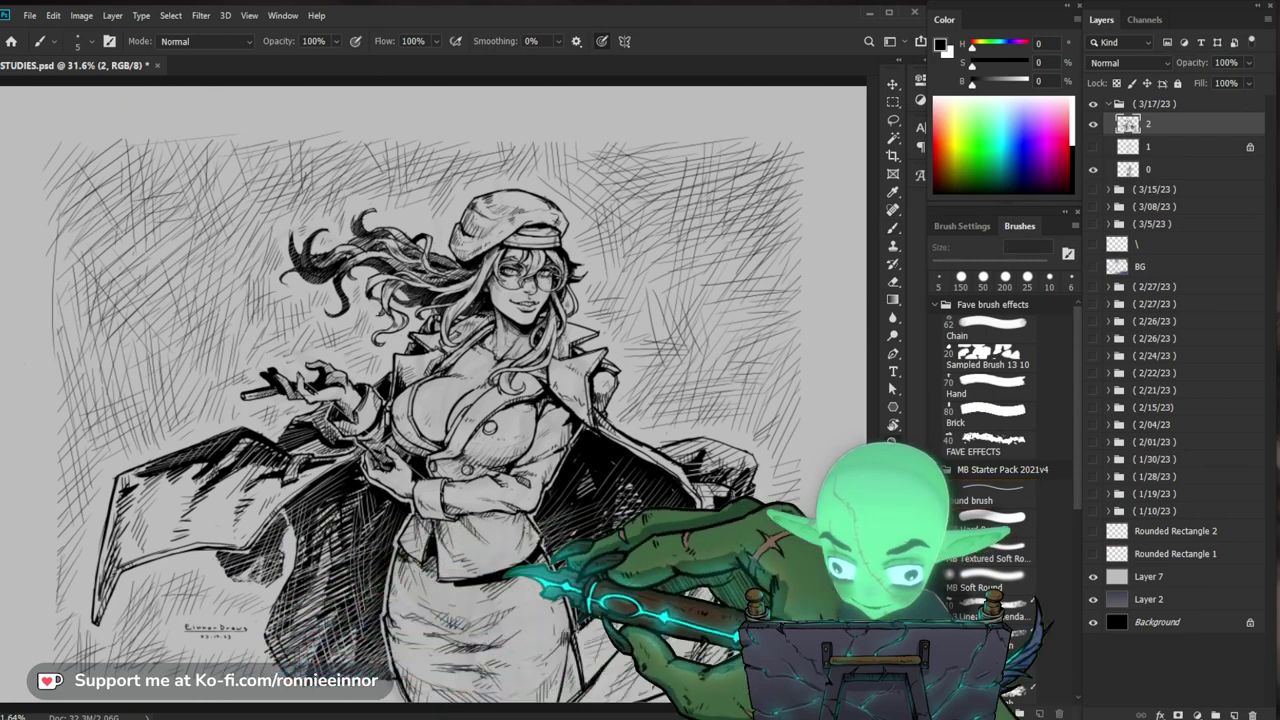
key("ctrl+space")
mouse_move(507, 573)
left_mouse_down()
mouse_move(484, 578)
mouse_move(502, 580)
left_mouse_up()
Step: Tidy the hatching and ink lines along the canvas's lower edge near the skirt, alternating between the eraser and the 5 px brush
key("e")
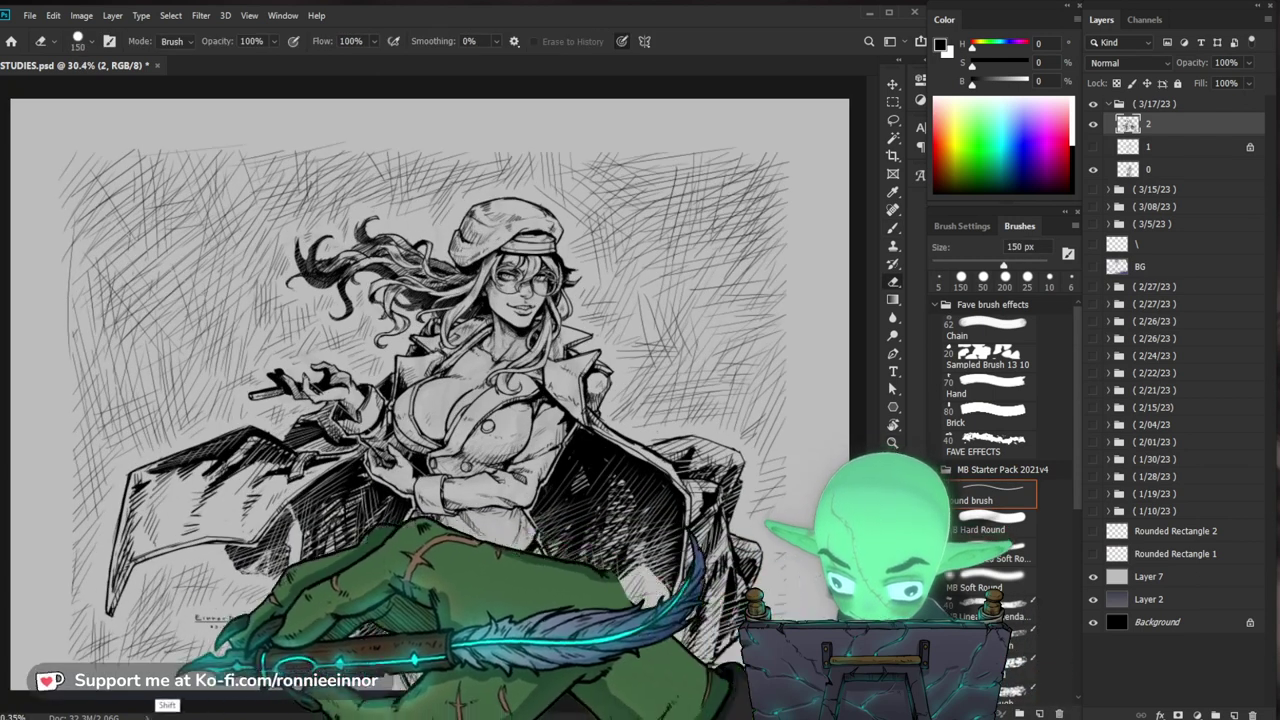
key("b")
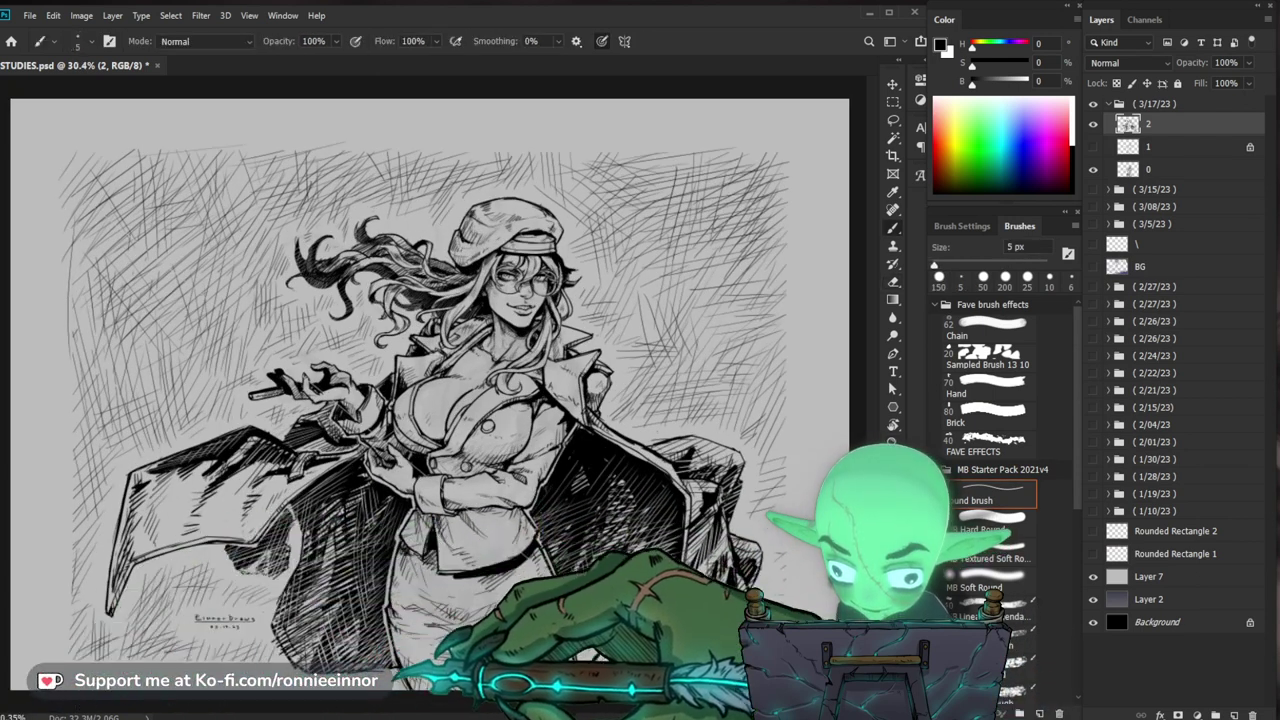
key("ctrl+space")
left_click_drag(400, 657, 424, 657)
key("e")
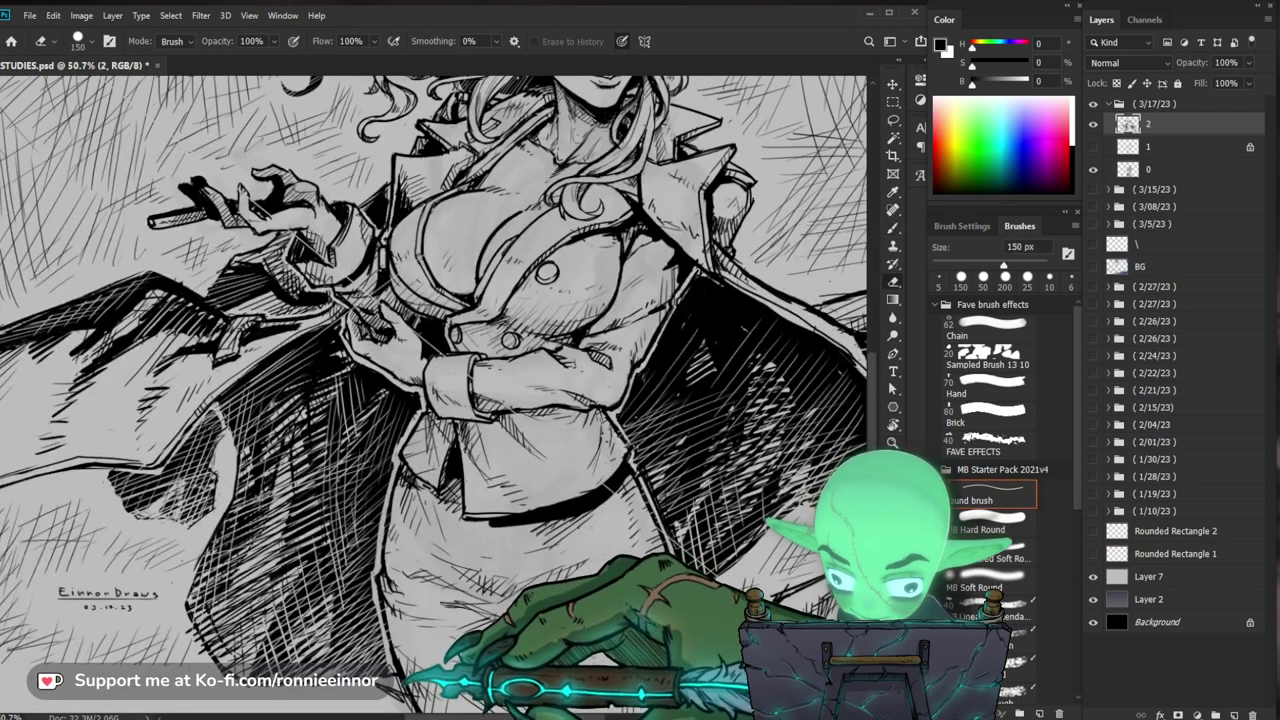
key("b")
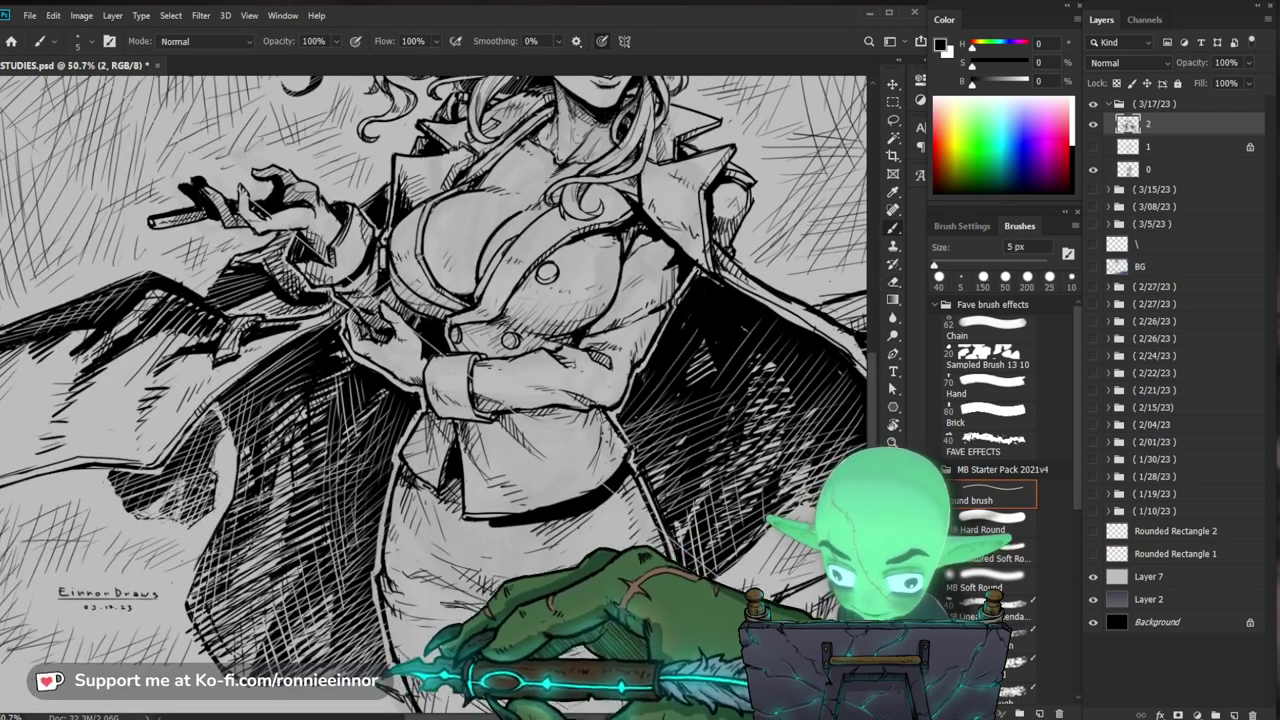
key("z")
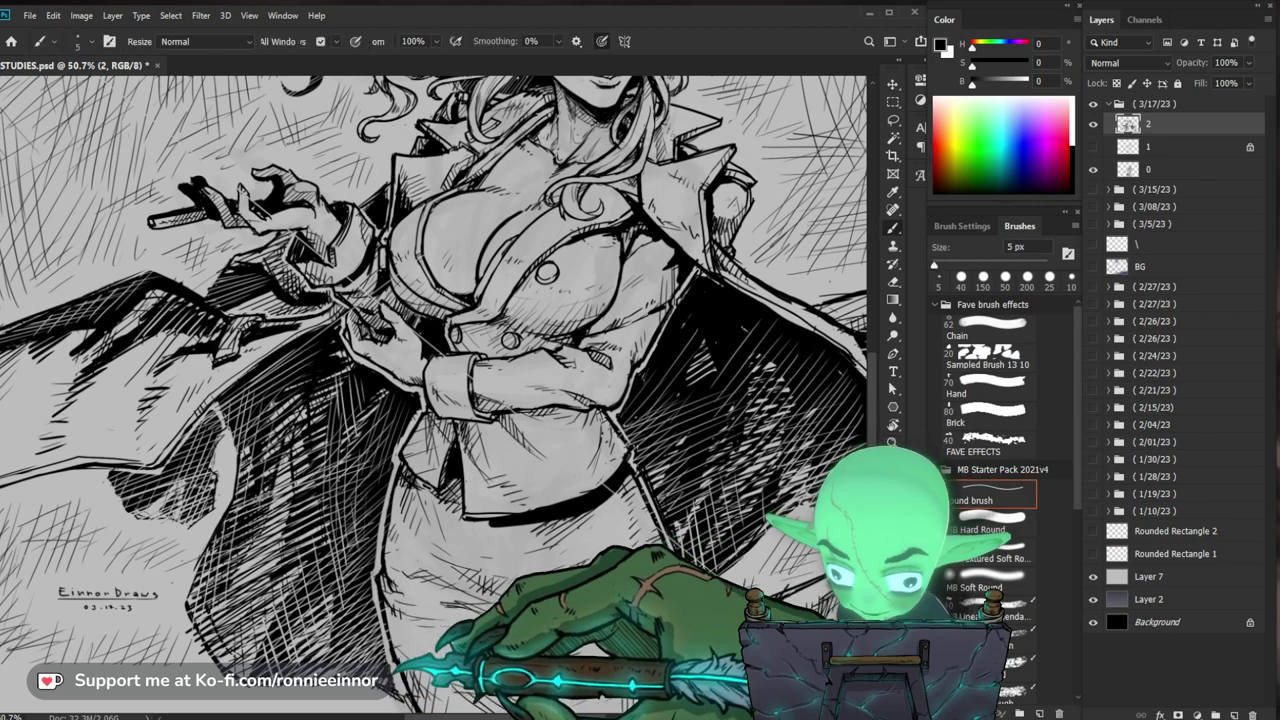
key("e")
key("z")
left_click_drag(492, 633, 410, 633)
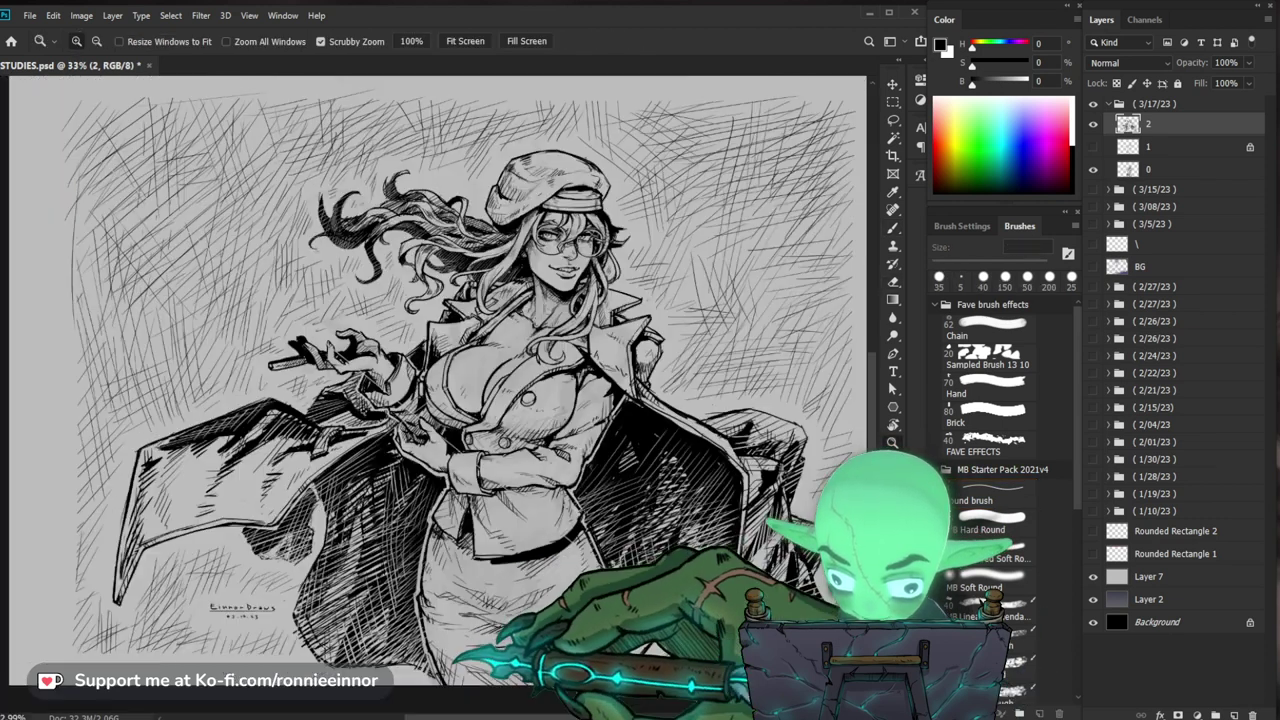
Step: Reduce the eraser to 10 px for small clean-ups around the lower part of the figure
key("e")
key("bracketleft")
key("bracketleft")
key("bracketleft")
key("bracketleft")
key("bracketleft")
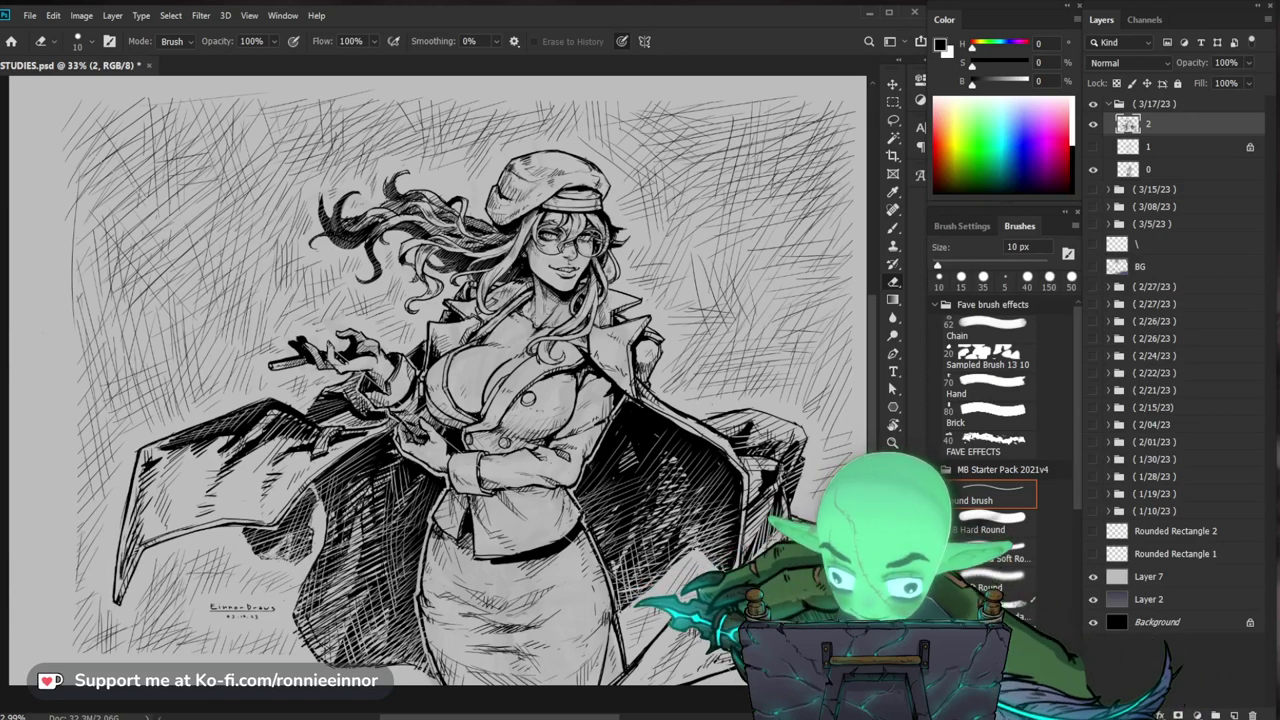
Step: Review the whole composition at reduced size and save the document
key("z")
left_click_drag(430, 430, 350, 430)
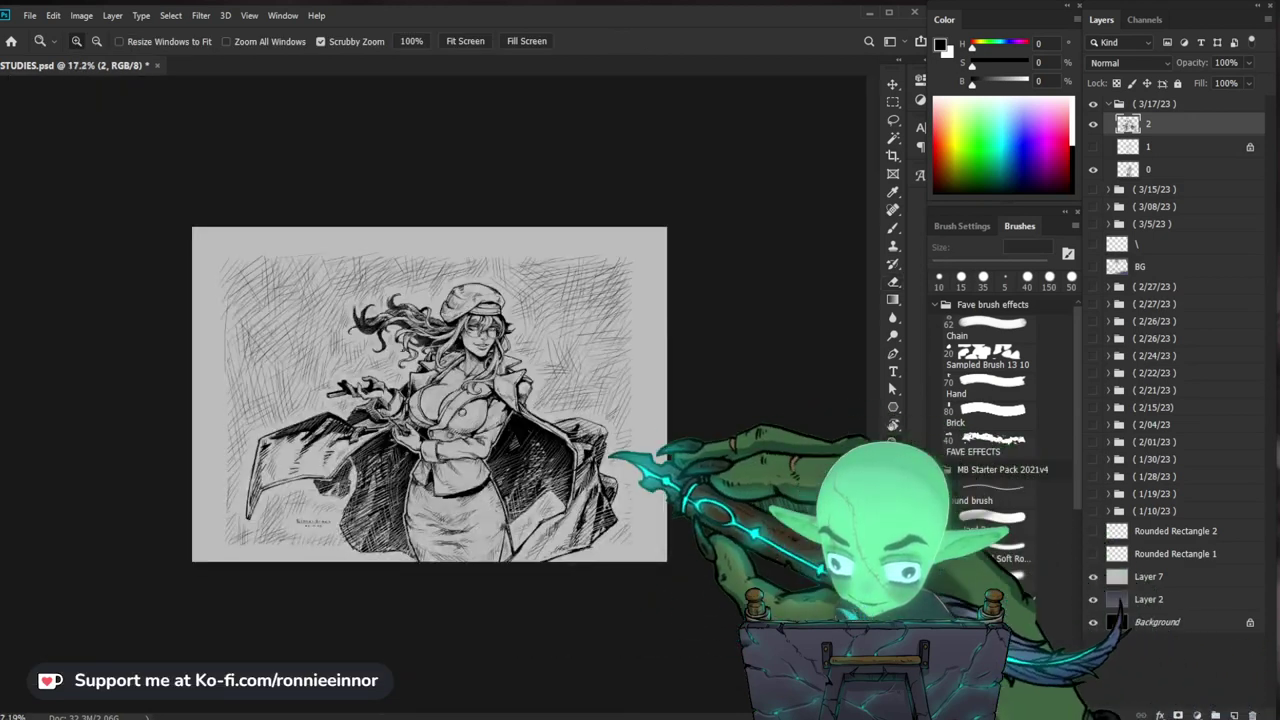
left_click_drag(570, 440, 606, 440)
key("e")
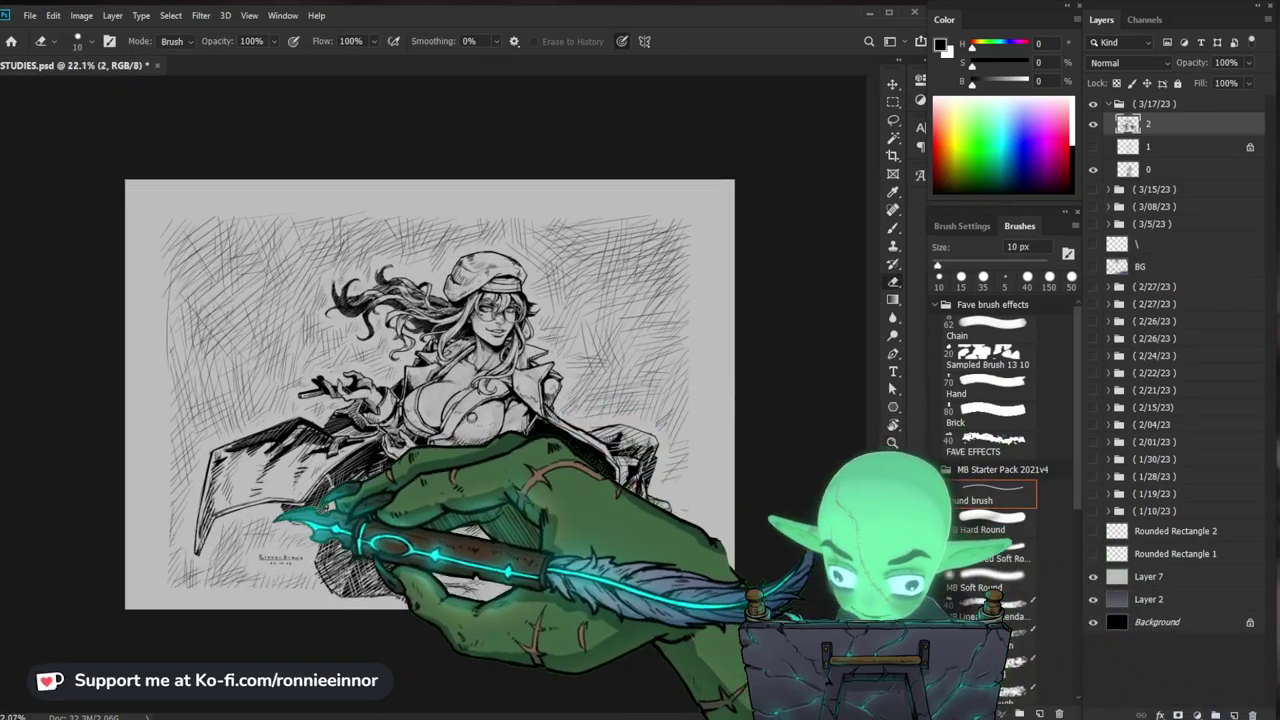
key("ctrl+minus")
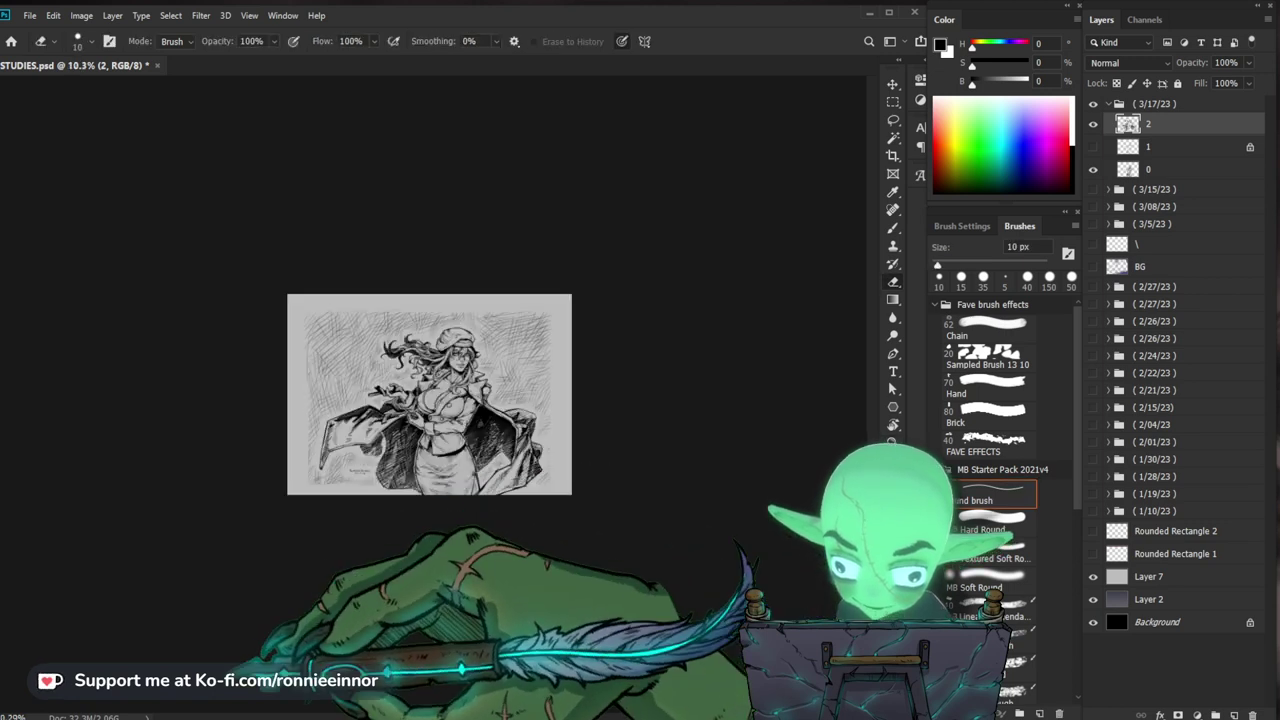
key("ctrl+0")
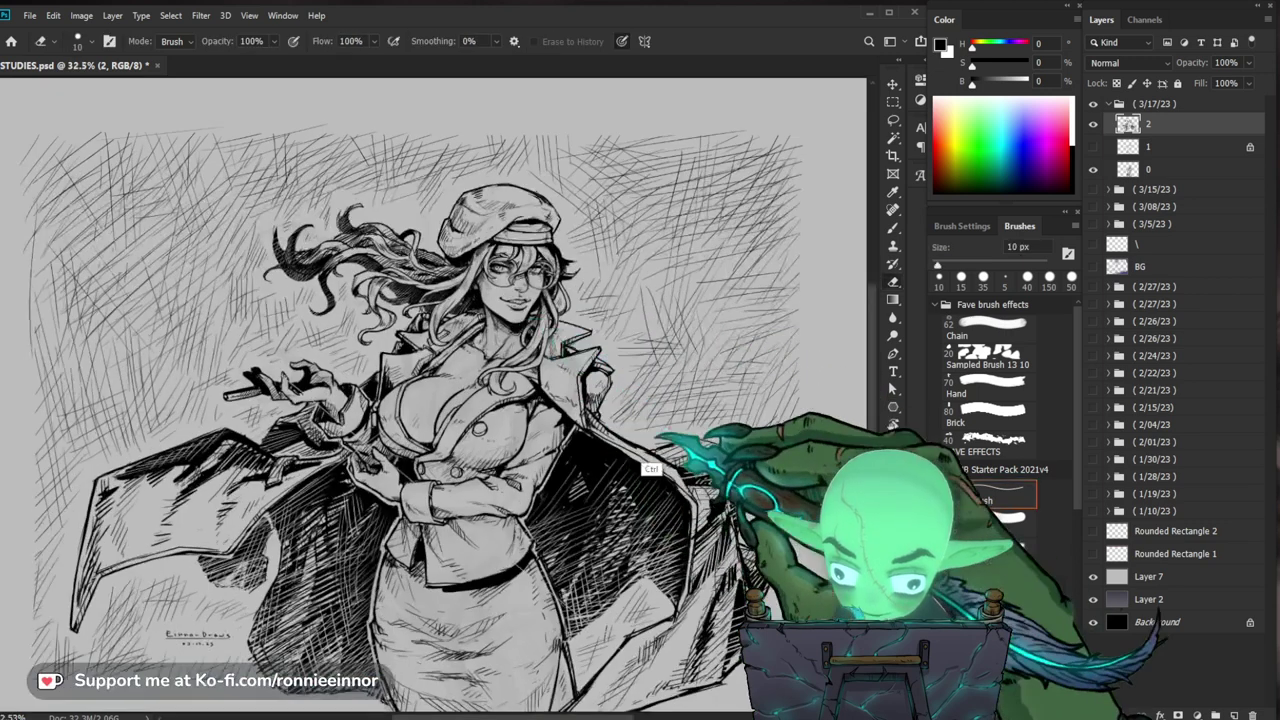
key("ctrl+s")
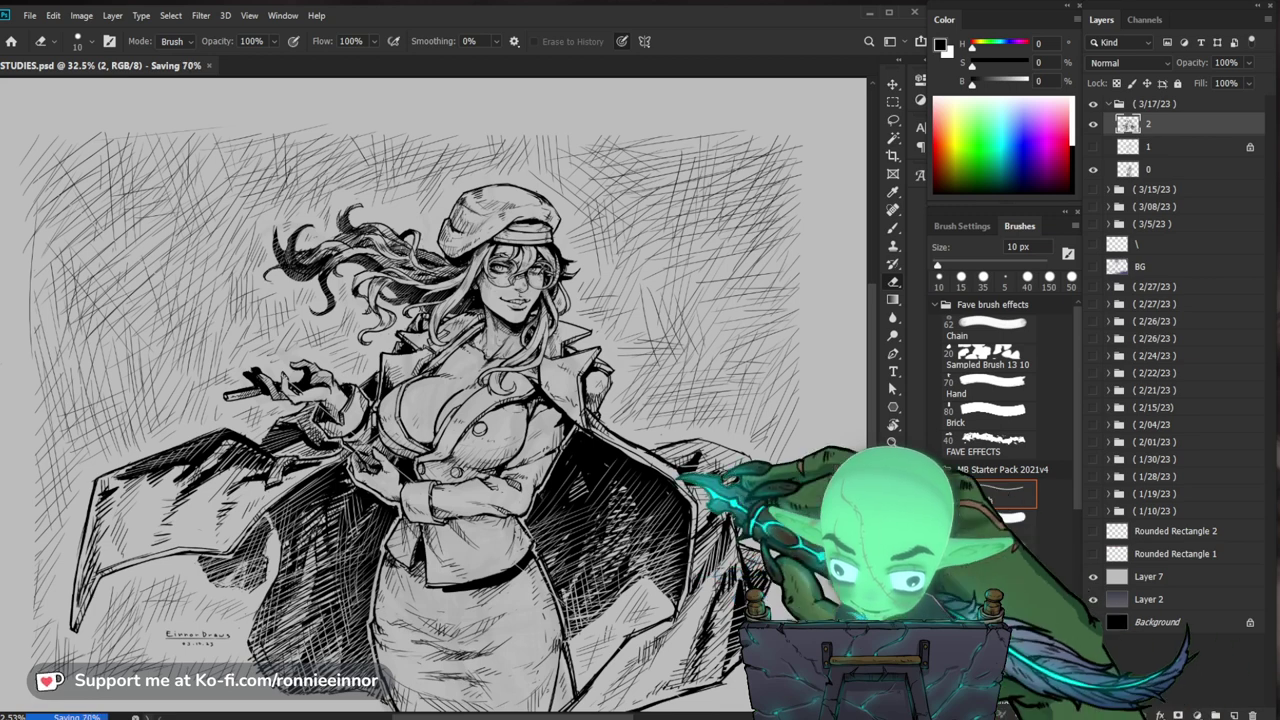
Step: Touch up the hatching of the coat lining beside the skirt with the 5 px brush
mouse_move(490, 440)
left_mouse_down()
mouse_move(540, 440)
mouse_move(515, 440)
left_mouse_up()
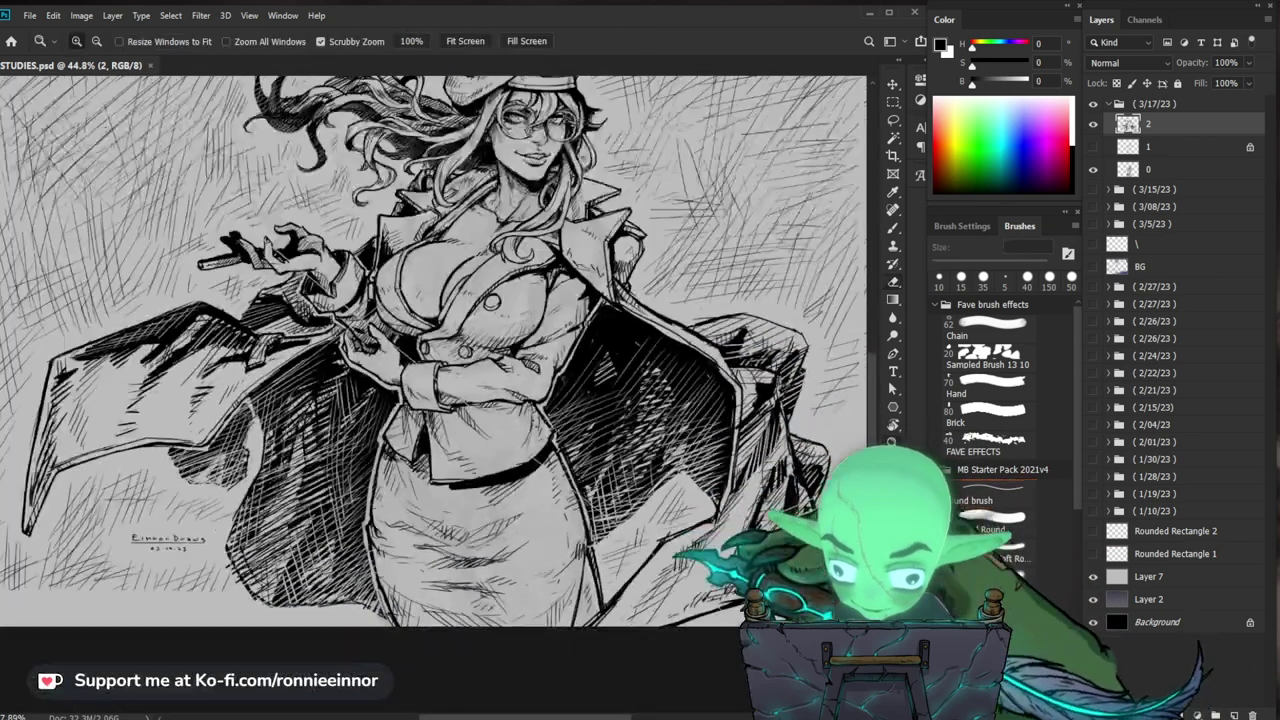
scroll(434, 363, "down", 2)
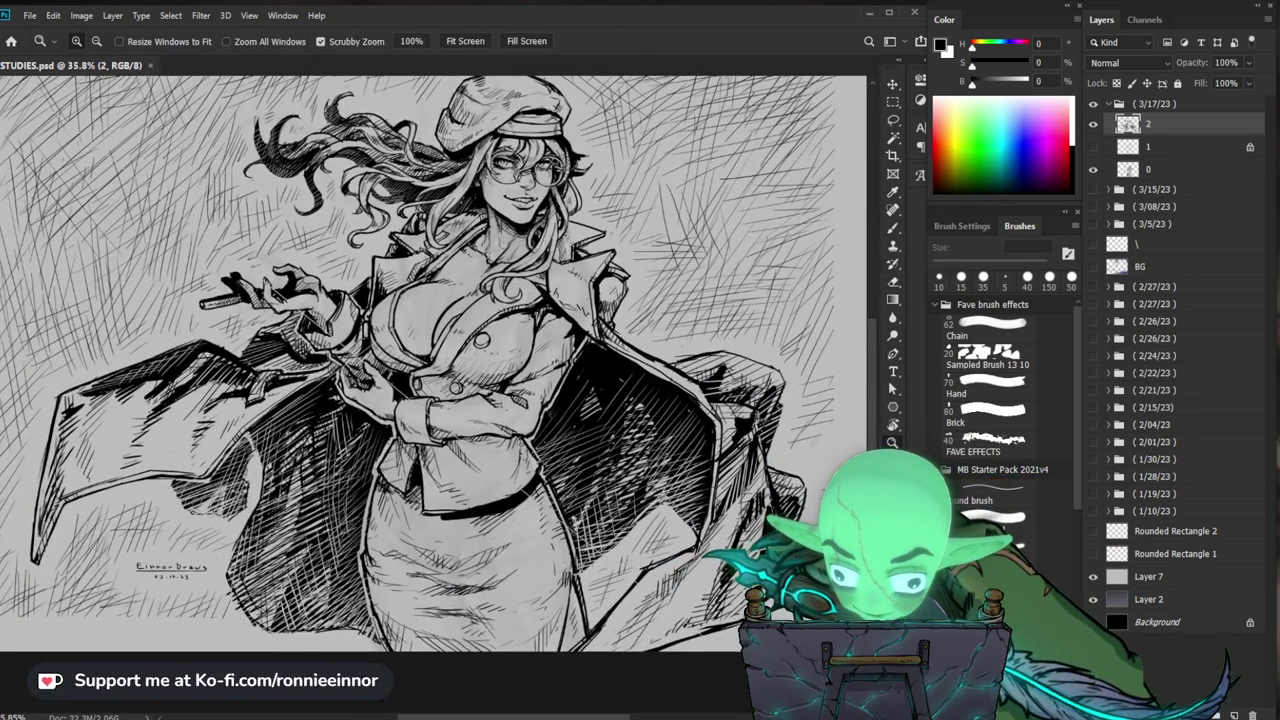
mouse_move(598, 555)
left_mouse_down()
mouse_move(704, 555)
mouse_move(620, 555)
left_mouse_up()
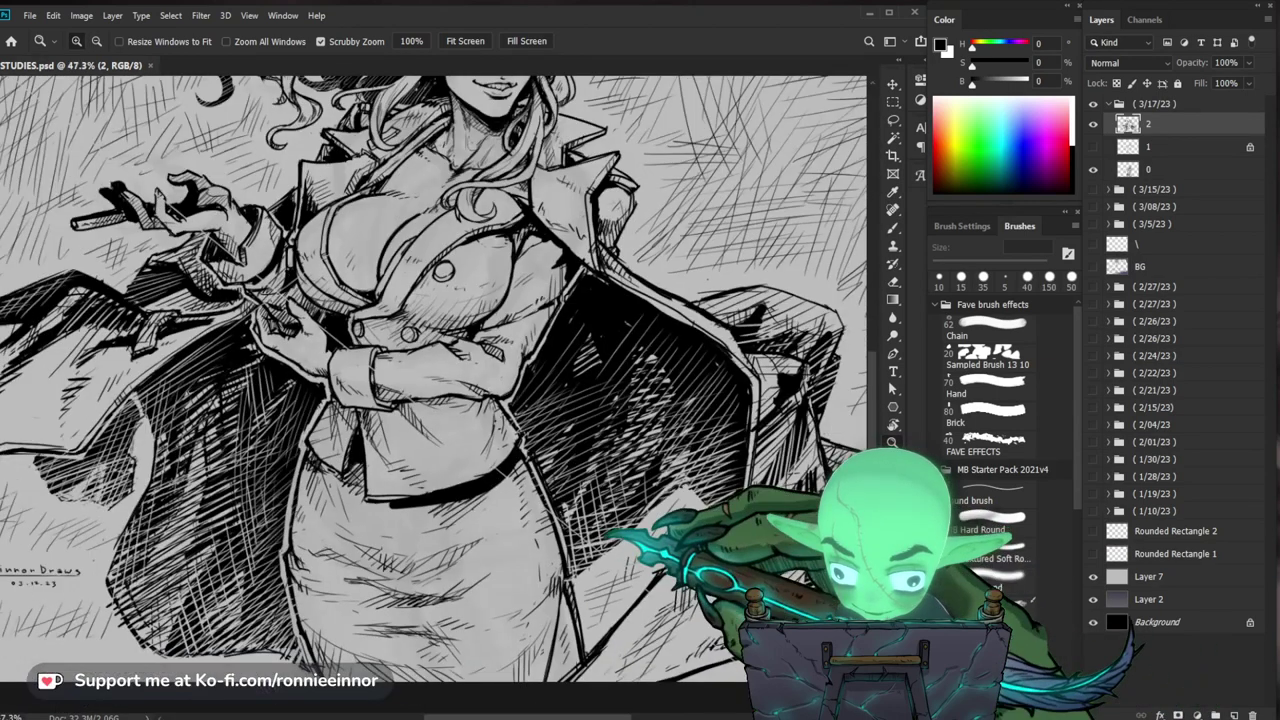
key("b")
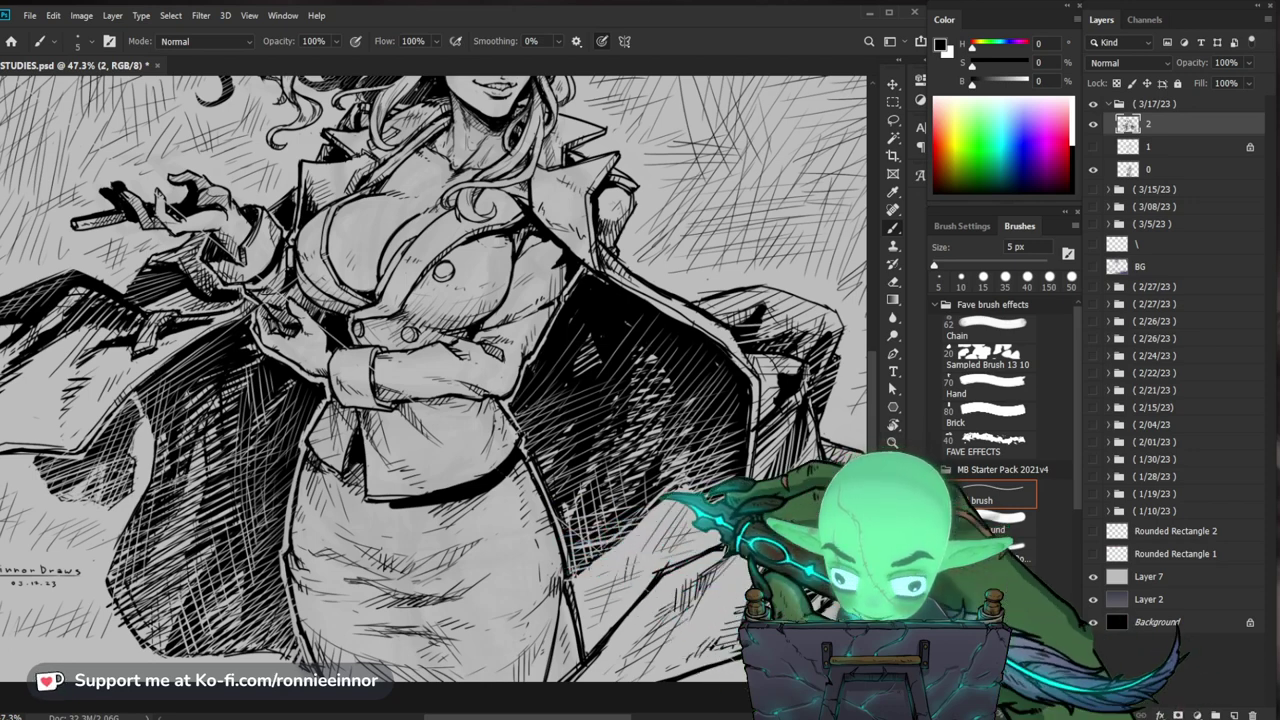
Step: Refine the ink lines and shading of the raised hand and its sleeve with the 5 px brush
mouse_move(400, 250)
left_mouse_down()
mouse_move(560, 390)
mouse_move(550, 386)
left_mouse_up()
key("z")
left_click_drag(325, 335, 355, 293)
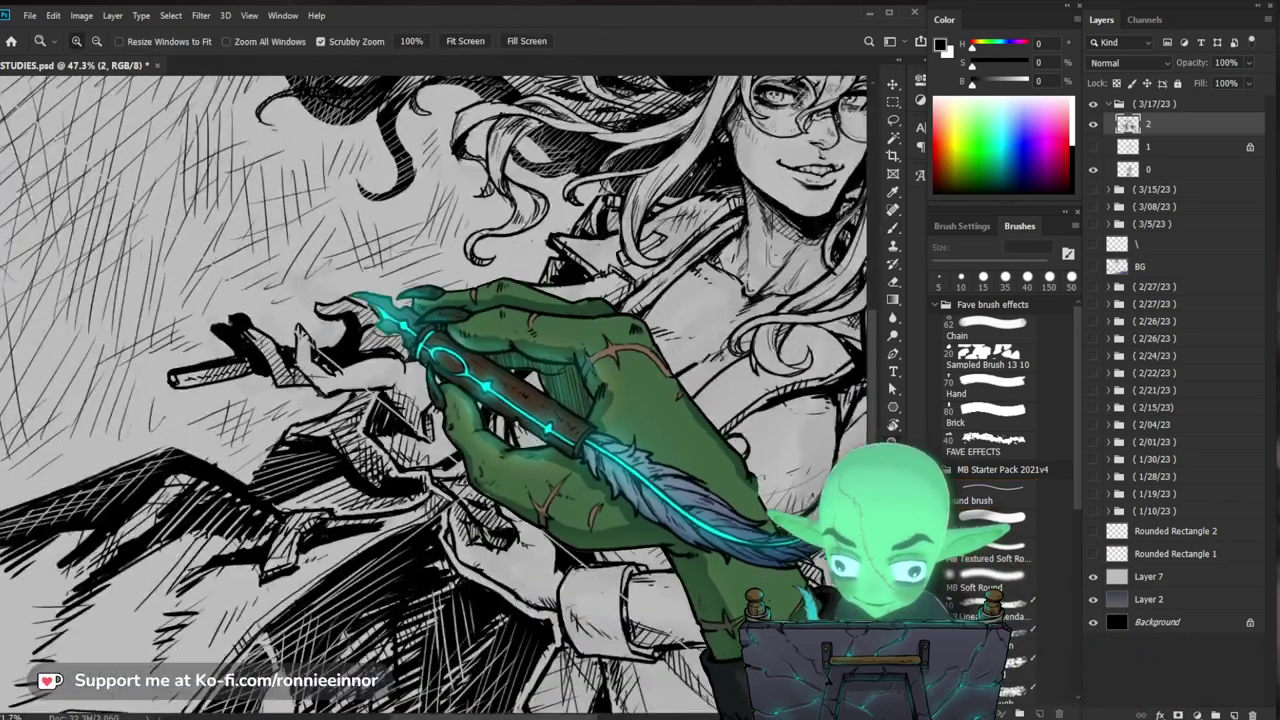
key("b")
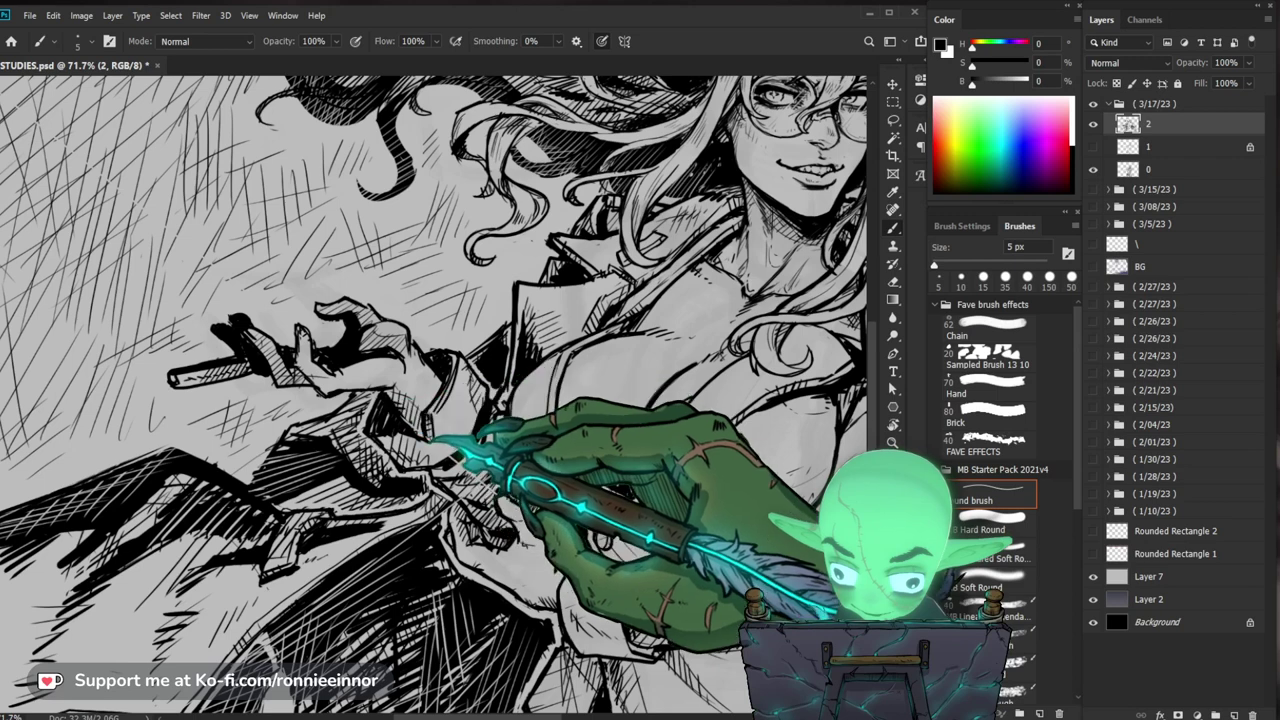
Step: Refine the ink details between the lower hand and the raised arm's sleeve with the 5 px brush
key("z")
left_click_drag(265, 352, 185, 352)
left_click_drag(345, 403, 457, 405)
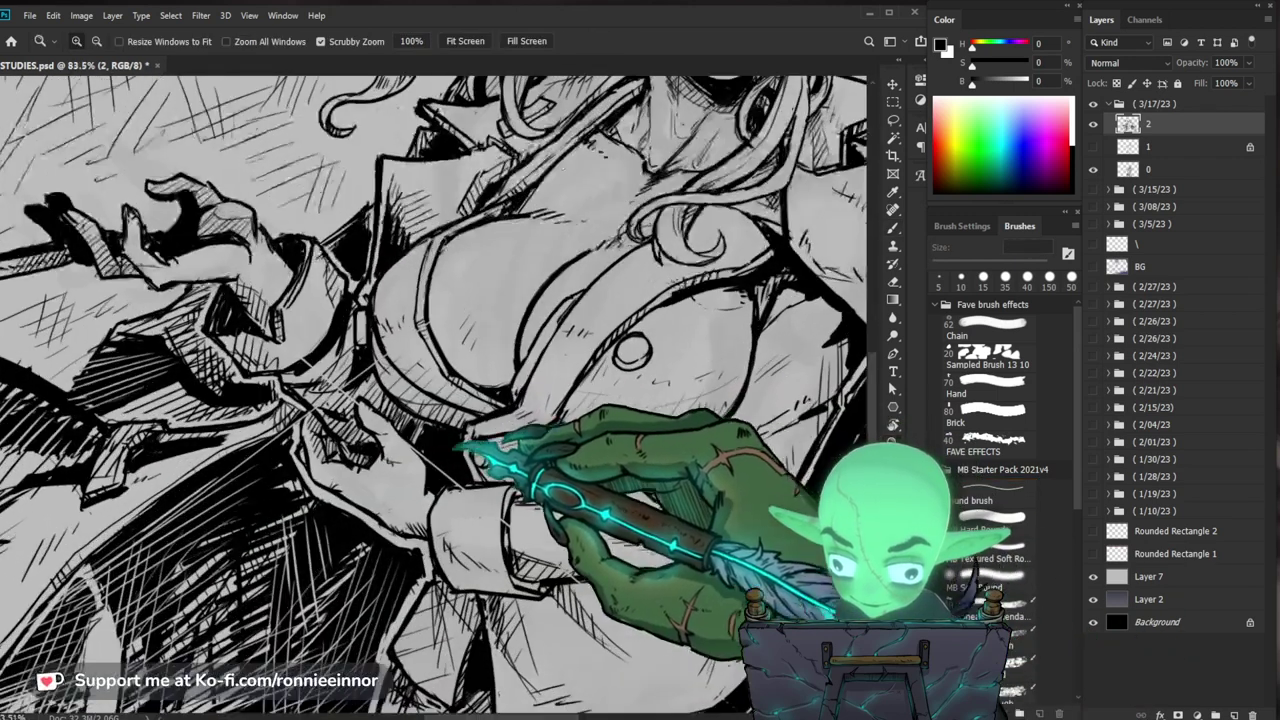
key("b")
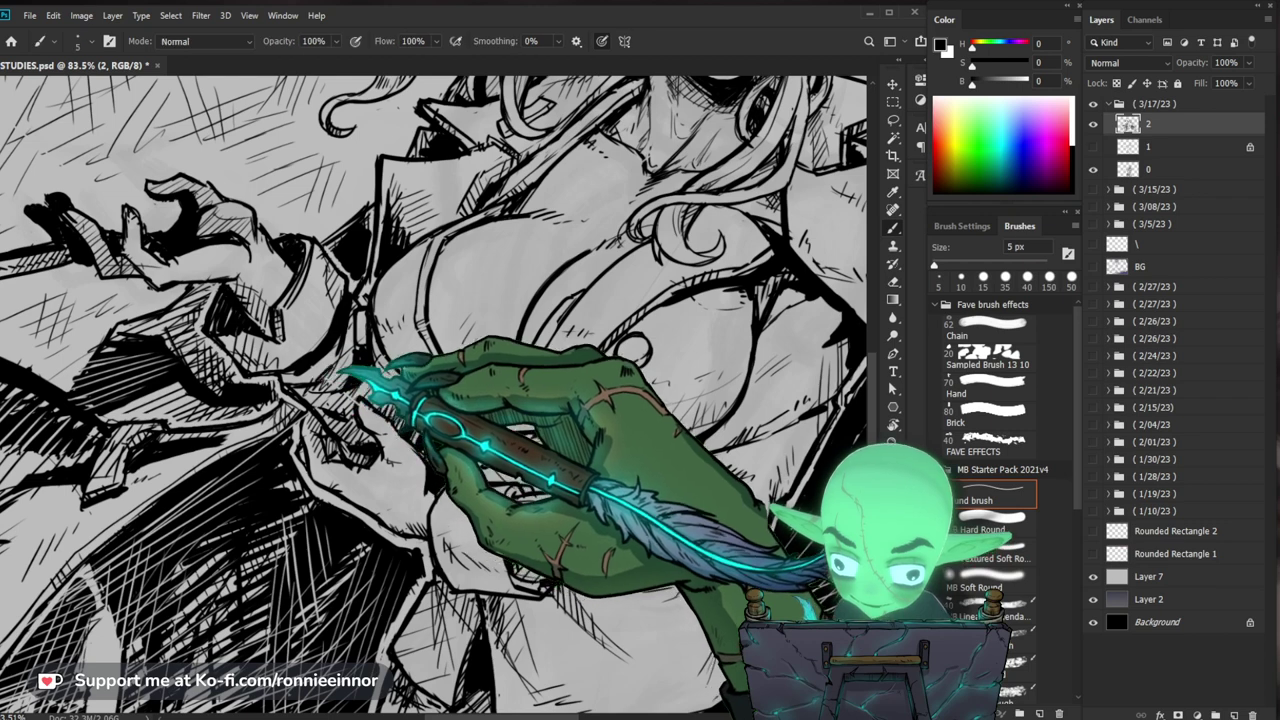
Step: Add fine 5 px shading strokes to the jacket around the lower buttons and the folded forearm
key("ctrl+space")
left_click_drag(390, 322, 290, 324)
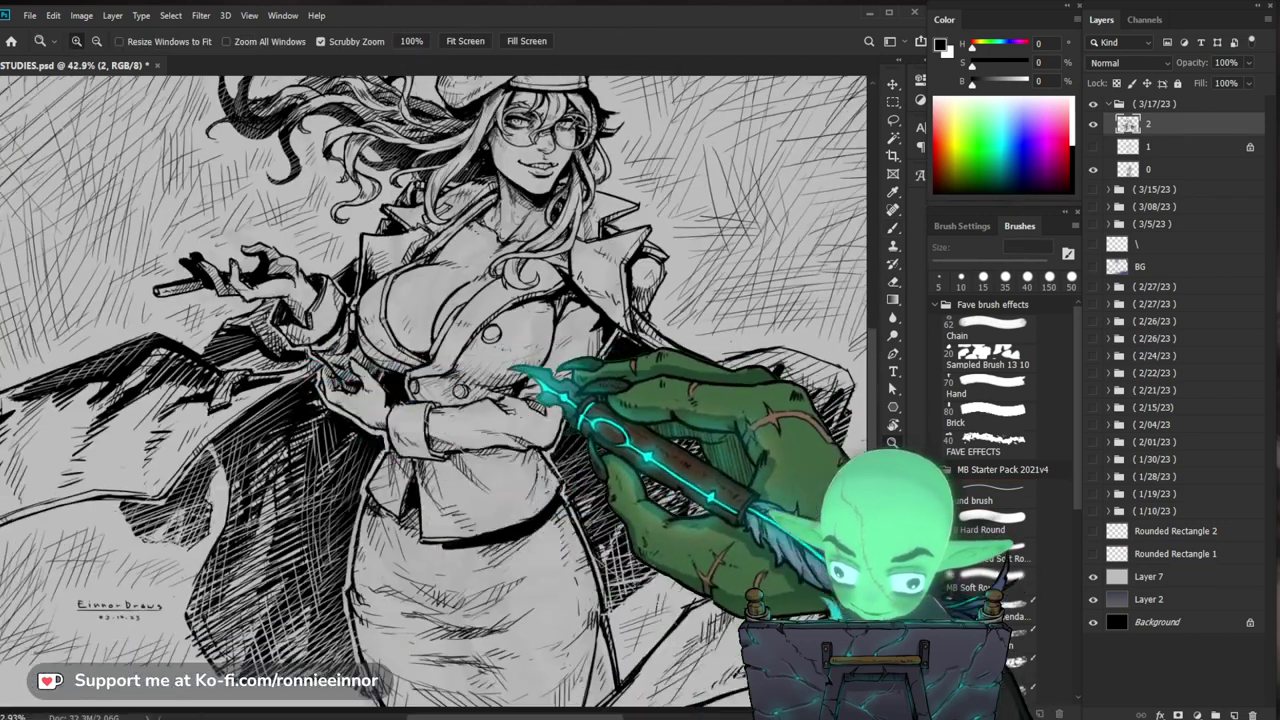
left_click_drag(505, 376, 575, 376)
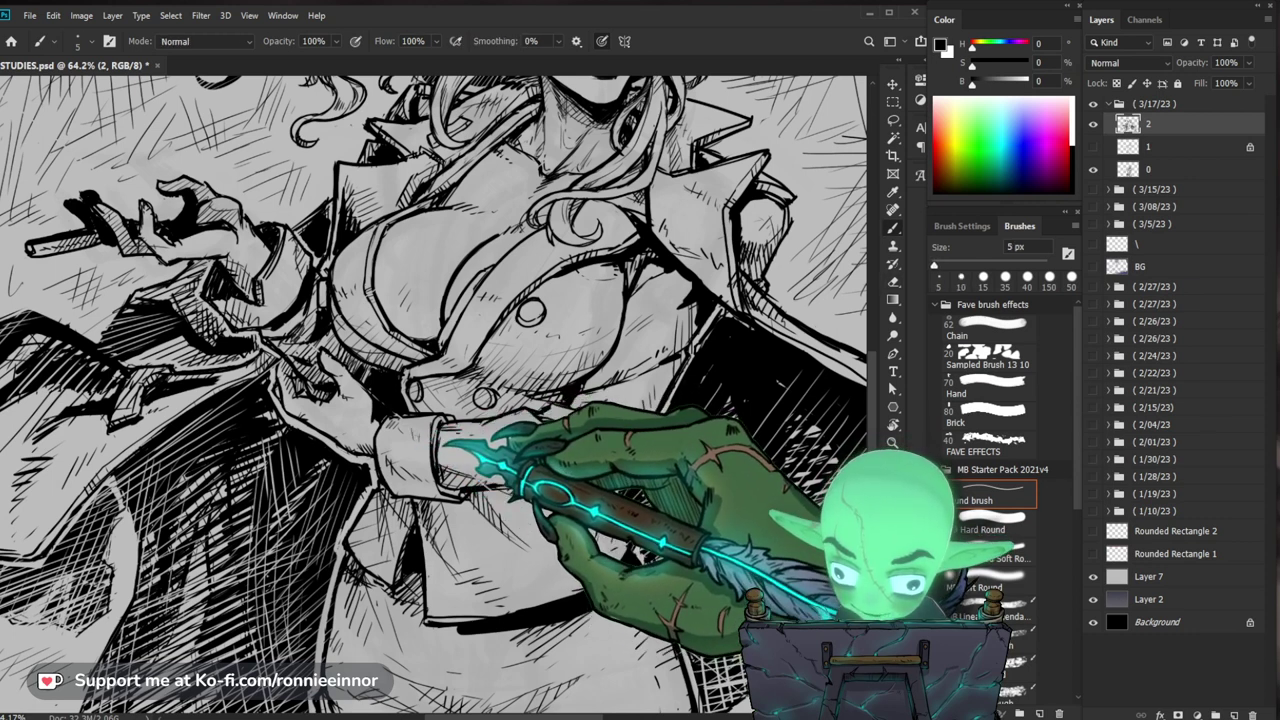
left_click_drag(472, 400, 450, 443)
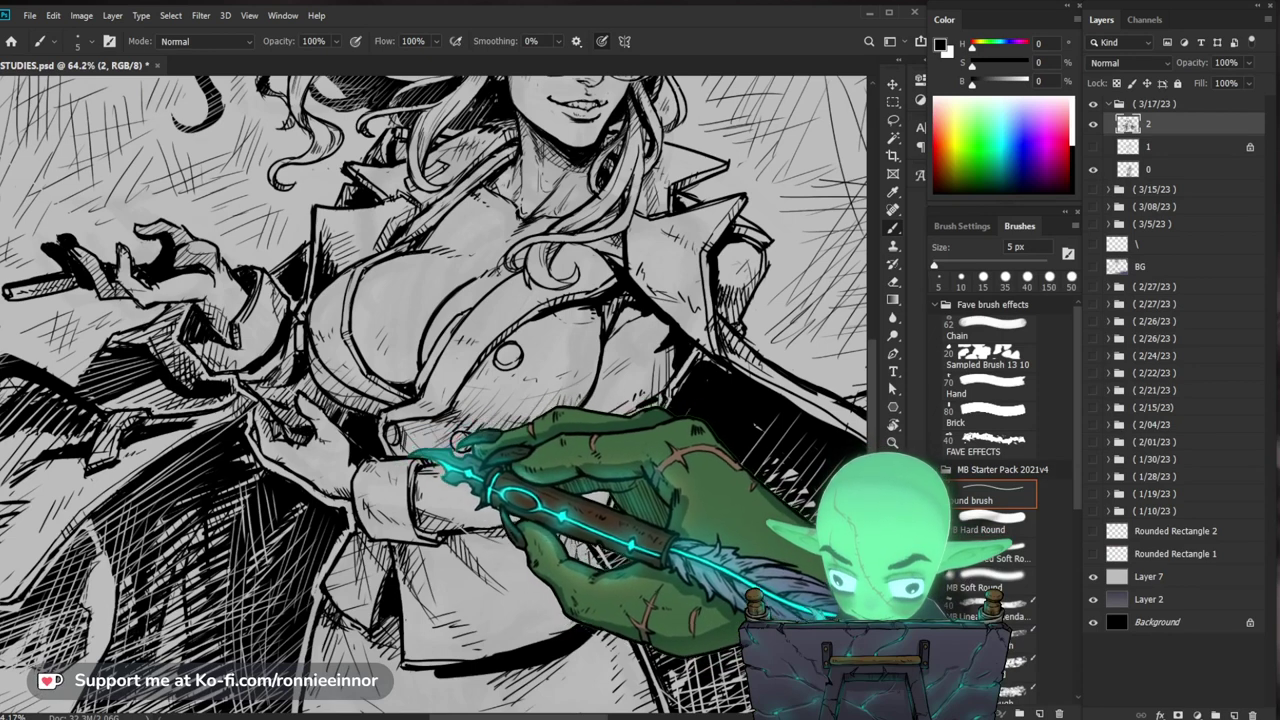
Step: Check the touched-up figure against the full composition and save the document
key("z")
left_click_drag(482, 442, 390, 442)
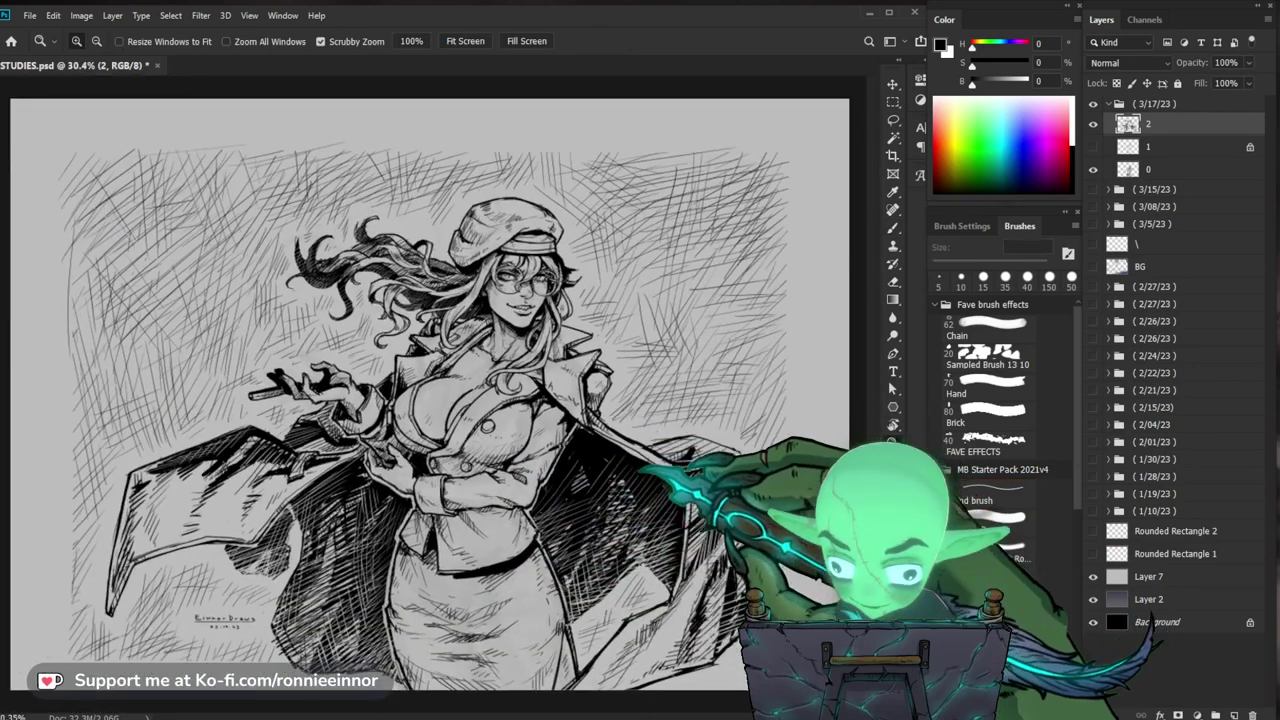
key("ctrl+minus")
key("ctrl+s")
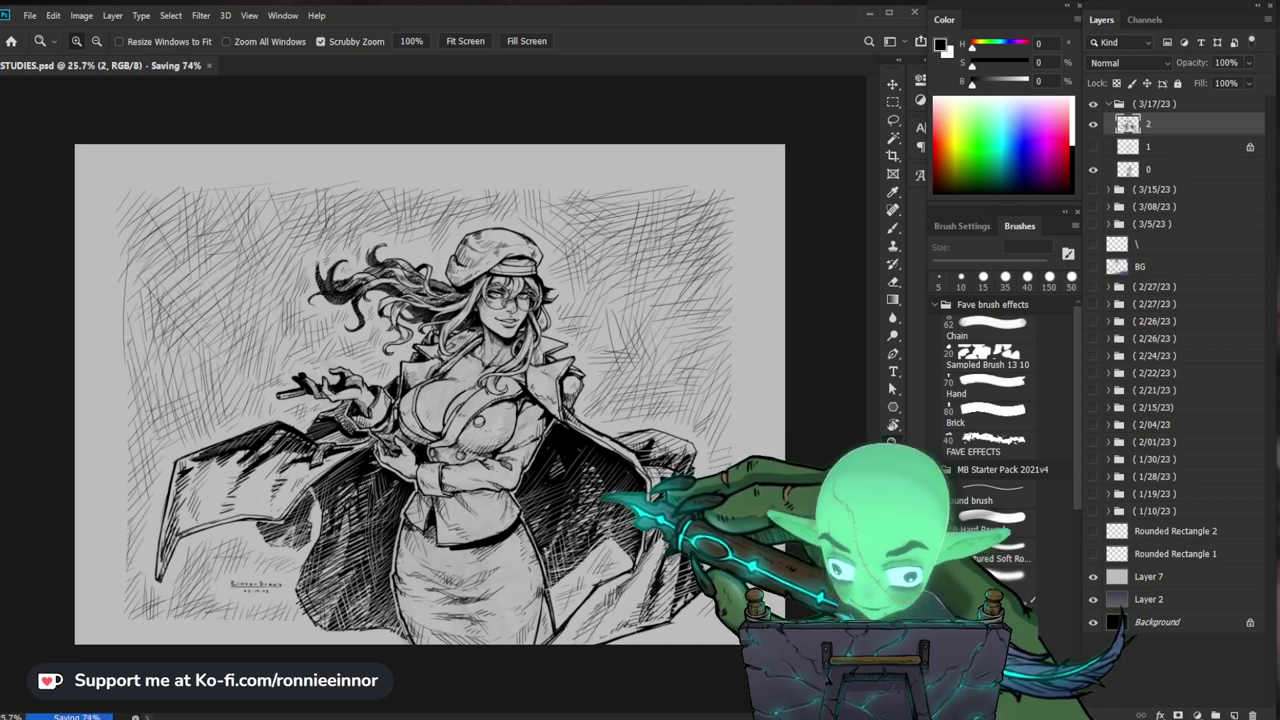
key("ctrl+plus")
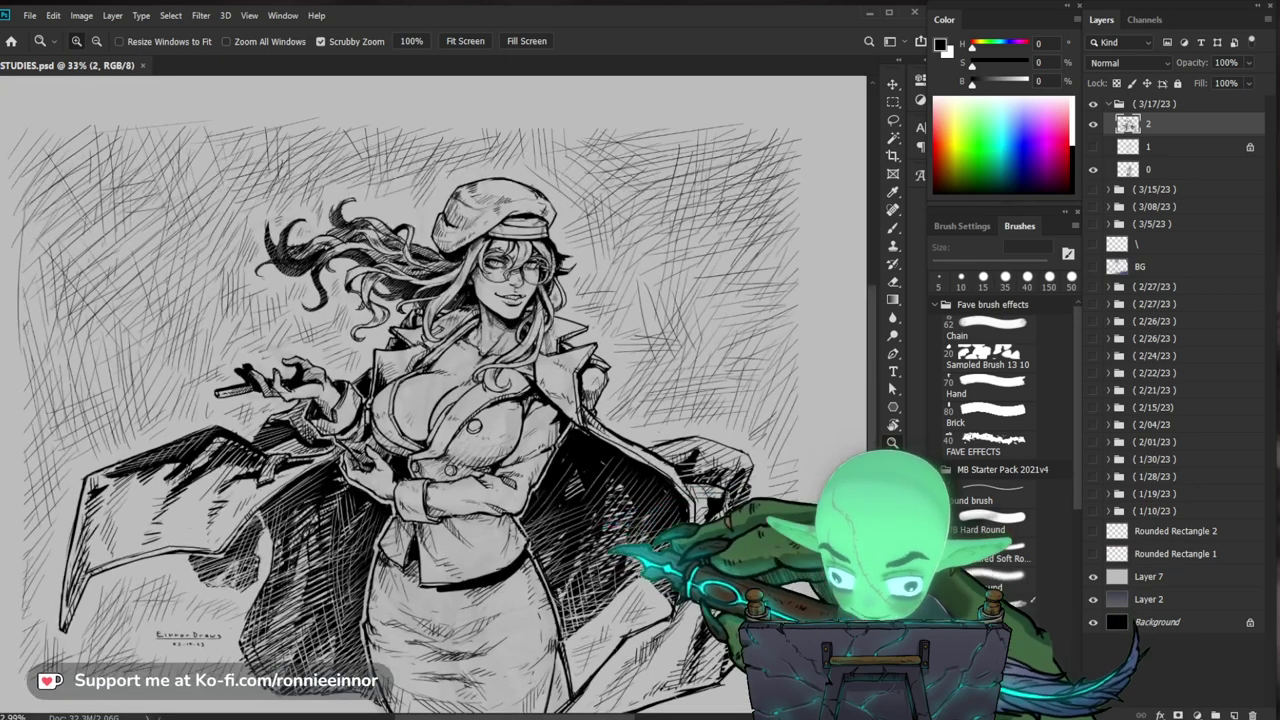